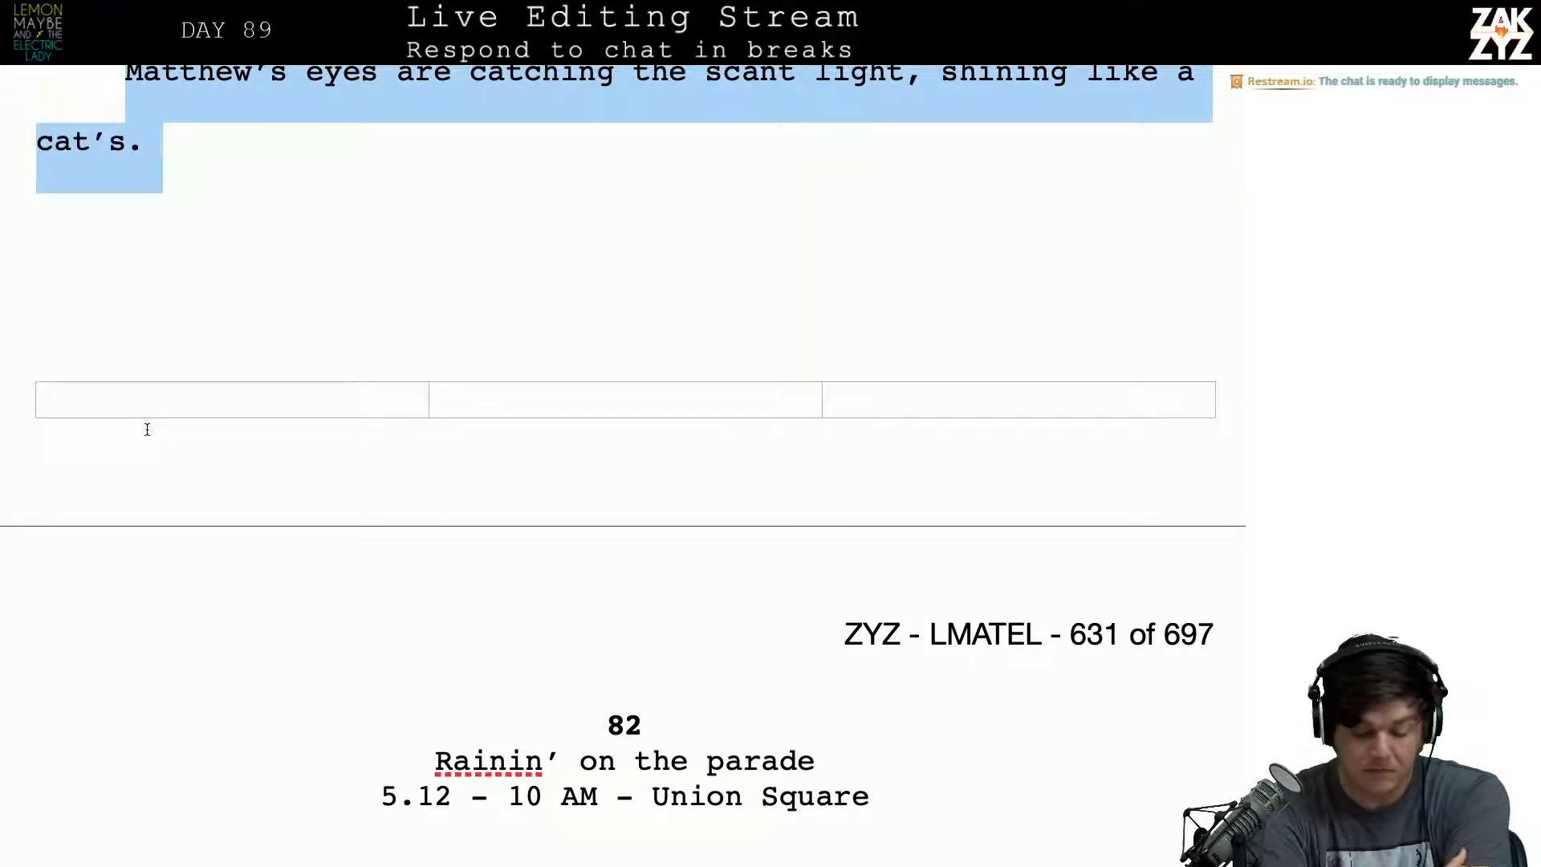
Step: Read the heading and opening paragraphs of chapter 82, "Rainin' on the parade"
{"action": "scroll", "coordinate": [147, 430], "scroll_direction": "down", "scroll_amount": 5}
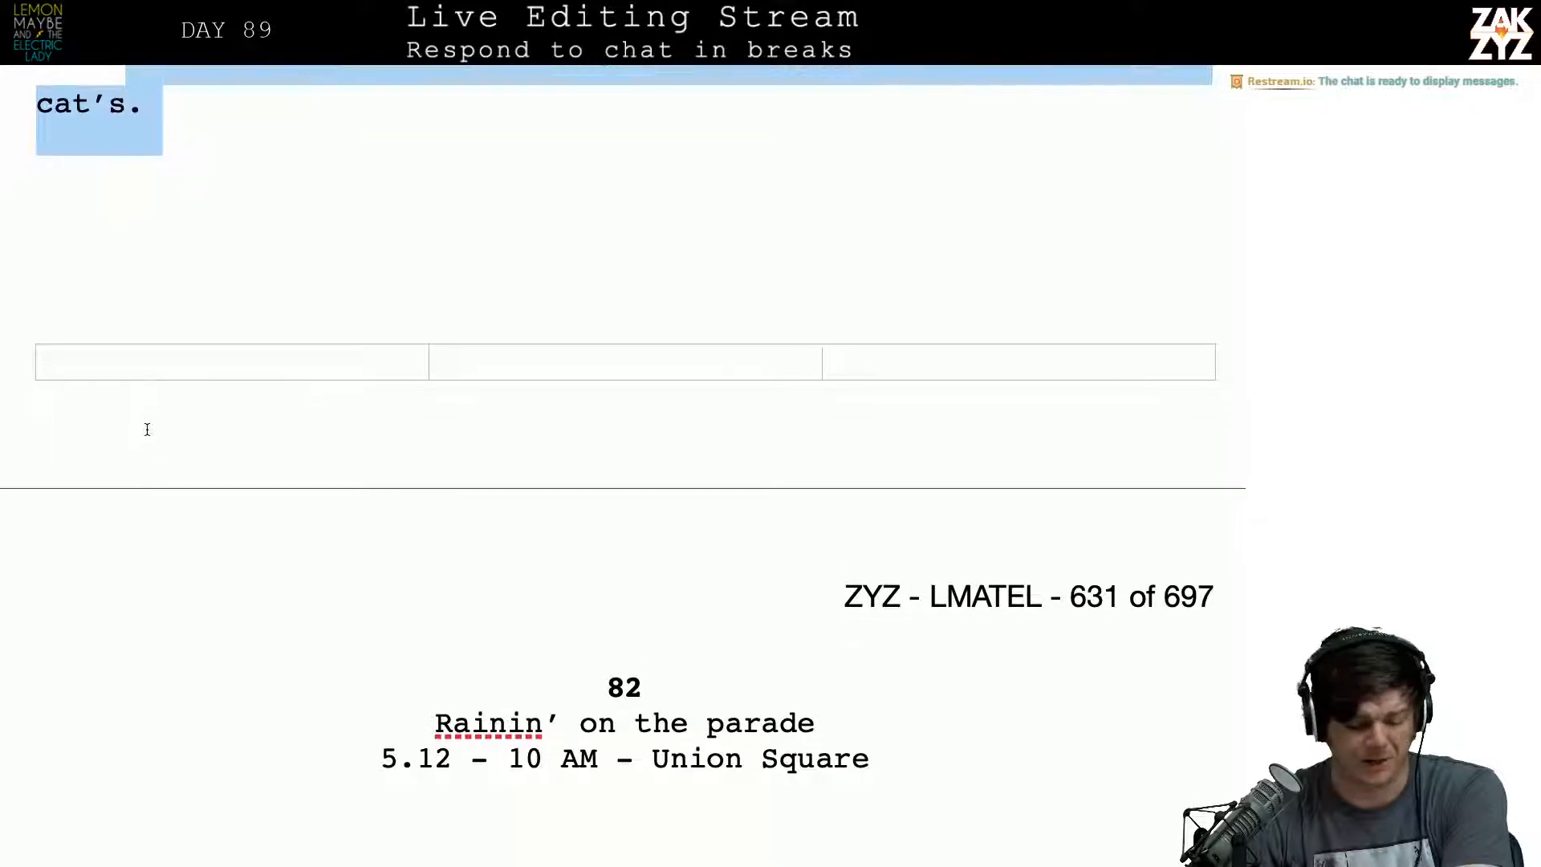
{"action": "scroll", "coordinate": [147, 429], "scroll_direction": "down", "scroll_amount": 2}
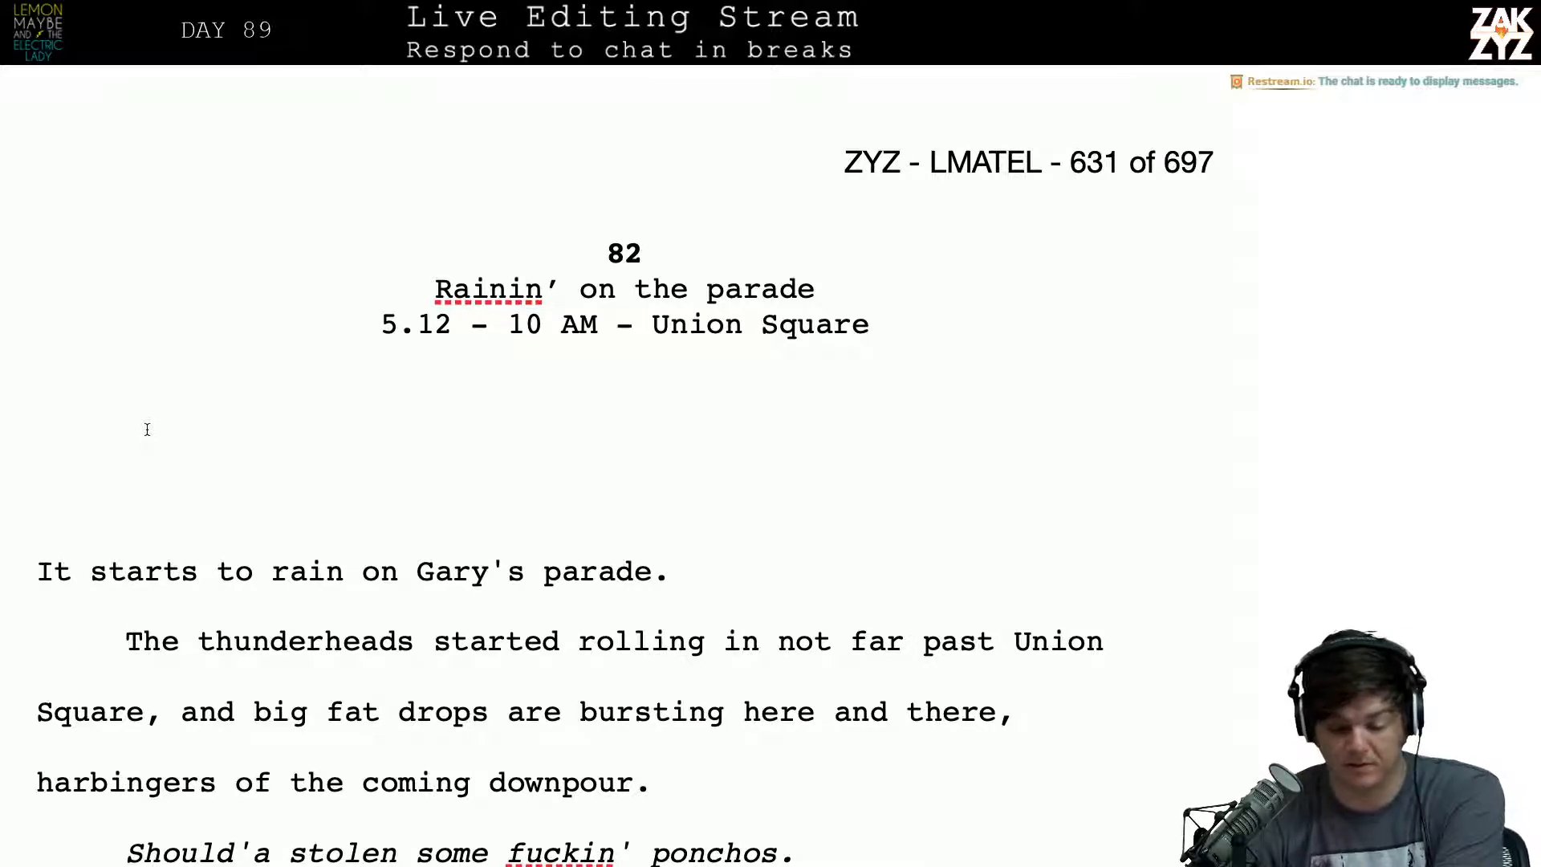
{"action": "scroll", "coordinate": [147, 430], "scroll_direction": "down", "scroll_amount": 1}
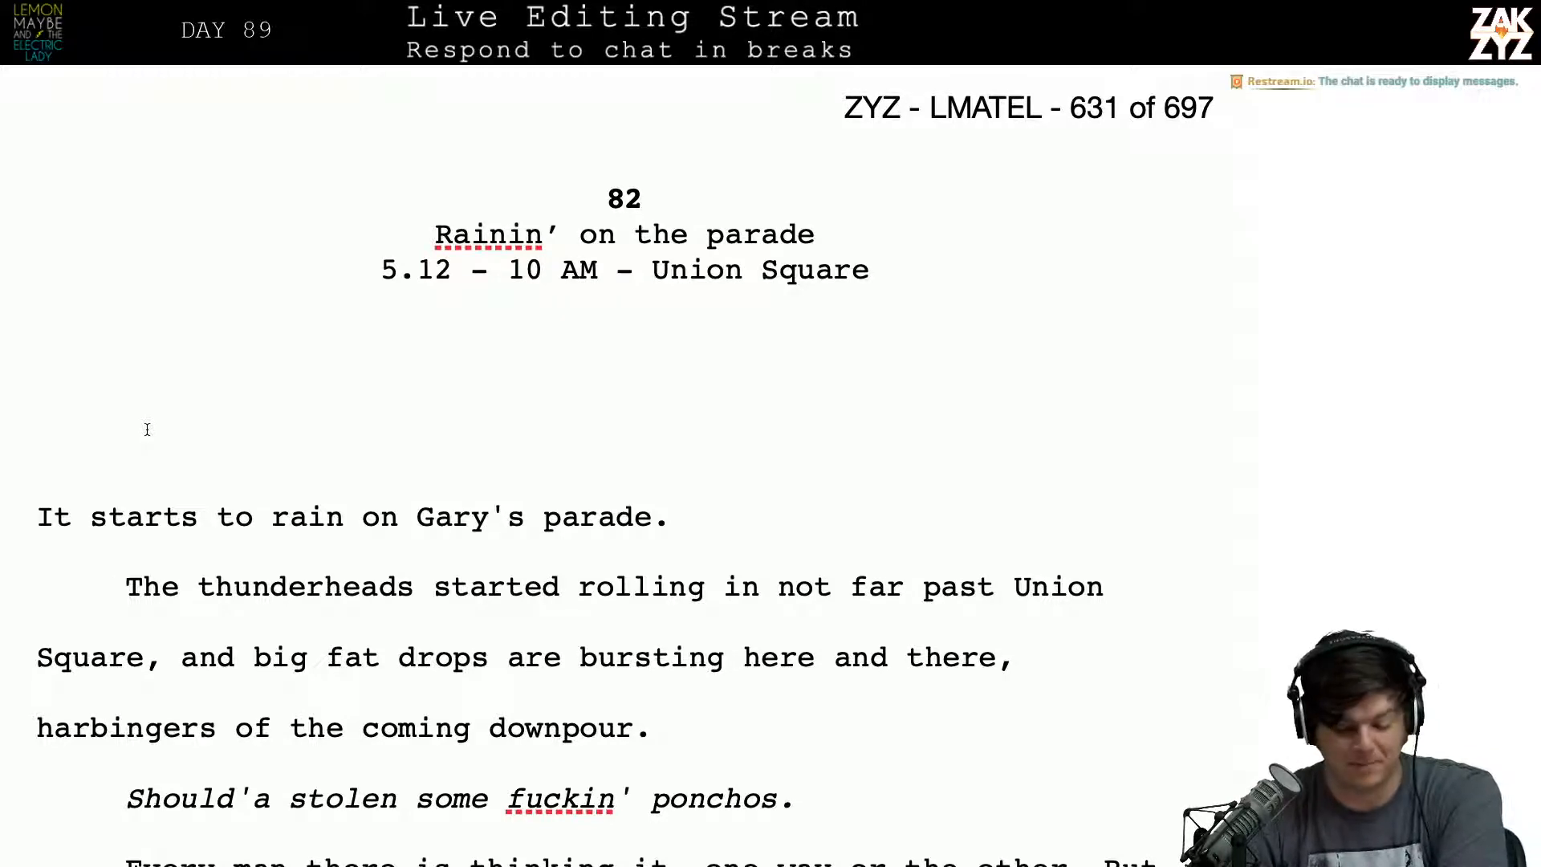
{"action": "scroll", "coordinate": [147, 429], "scroll_direction": "down", "scroll_amount": 3}
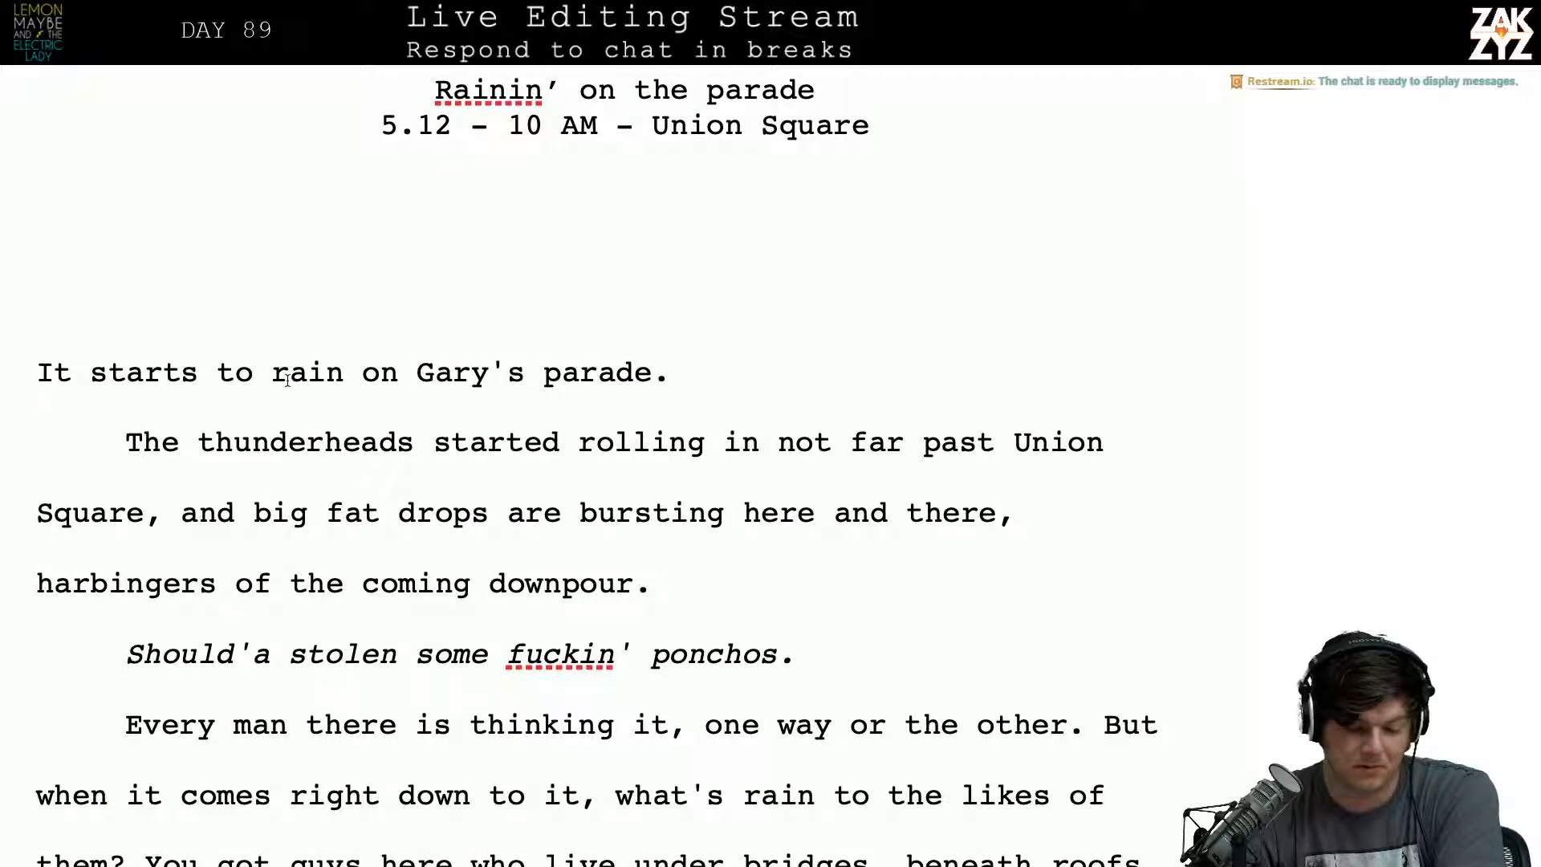
{"action": "scroll", "coordinate": [287, 380], "scroll_direction": "up", "scroll_amount": 4}
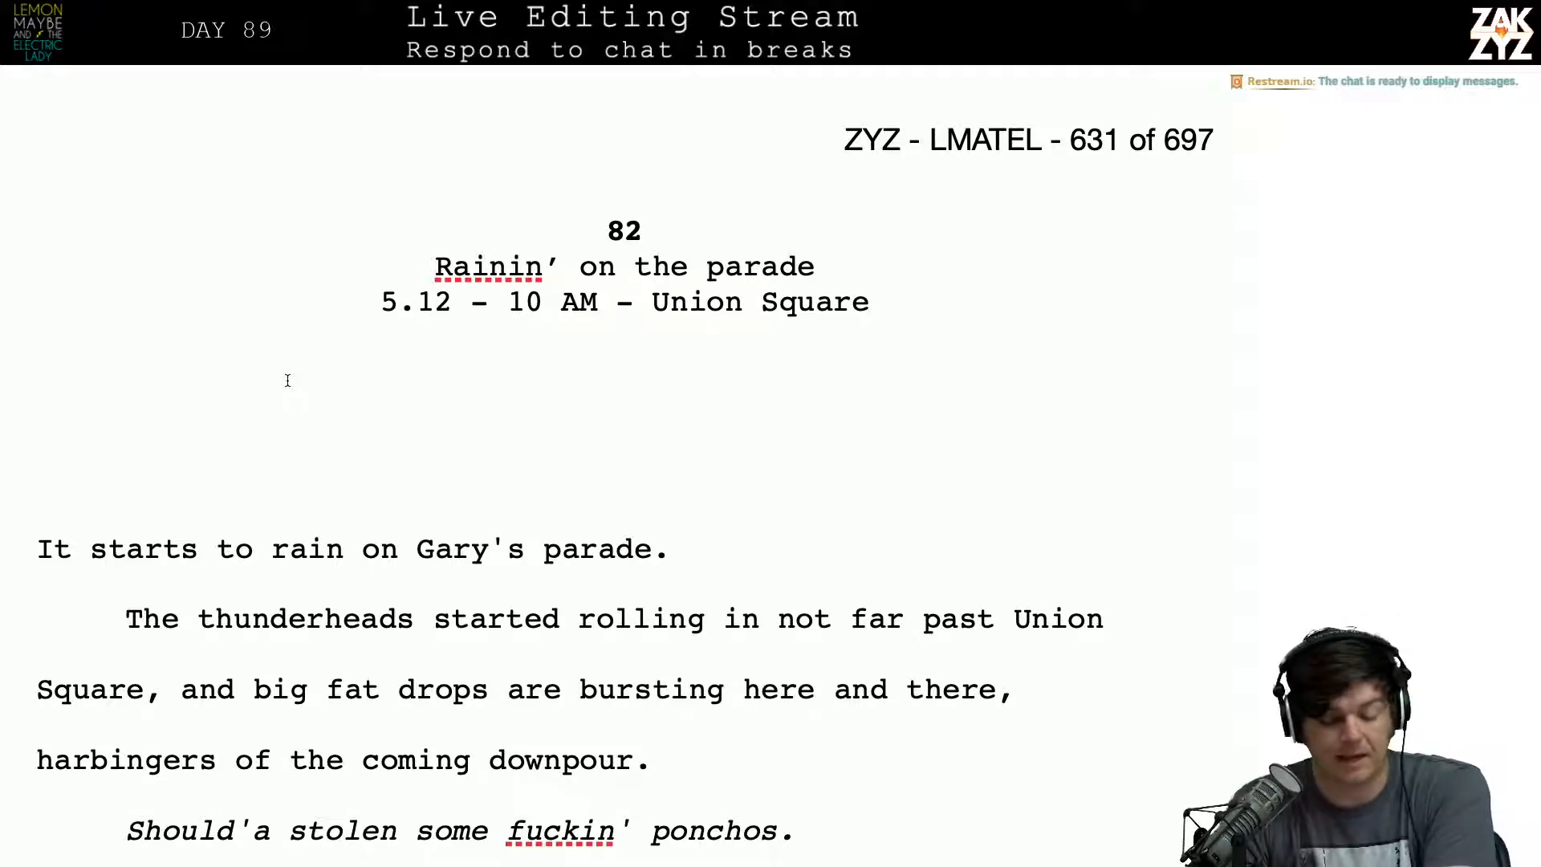
{"action": "scroll", "coordinate": [421, 300], "scroll_direction": "down", "scroll_amount": 1}
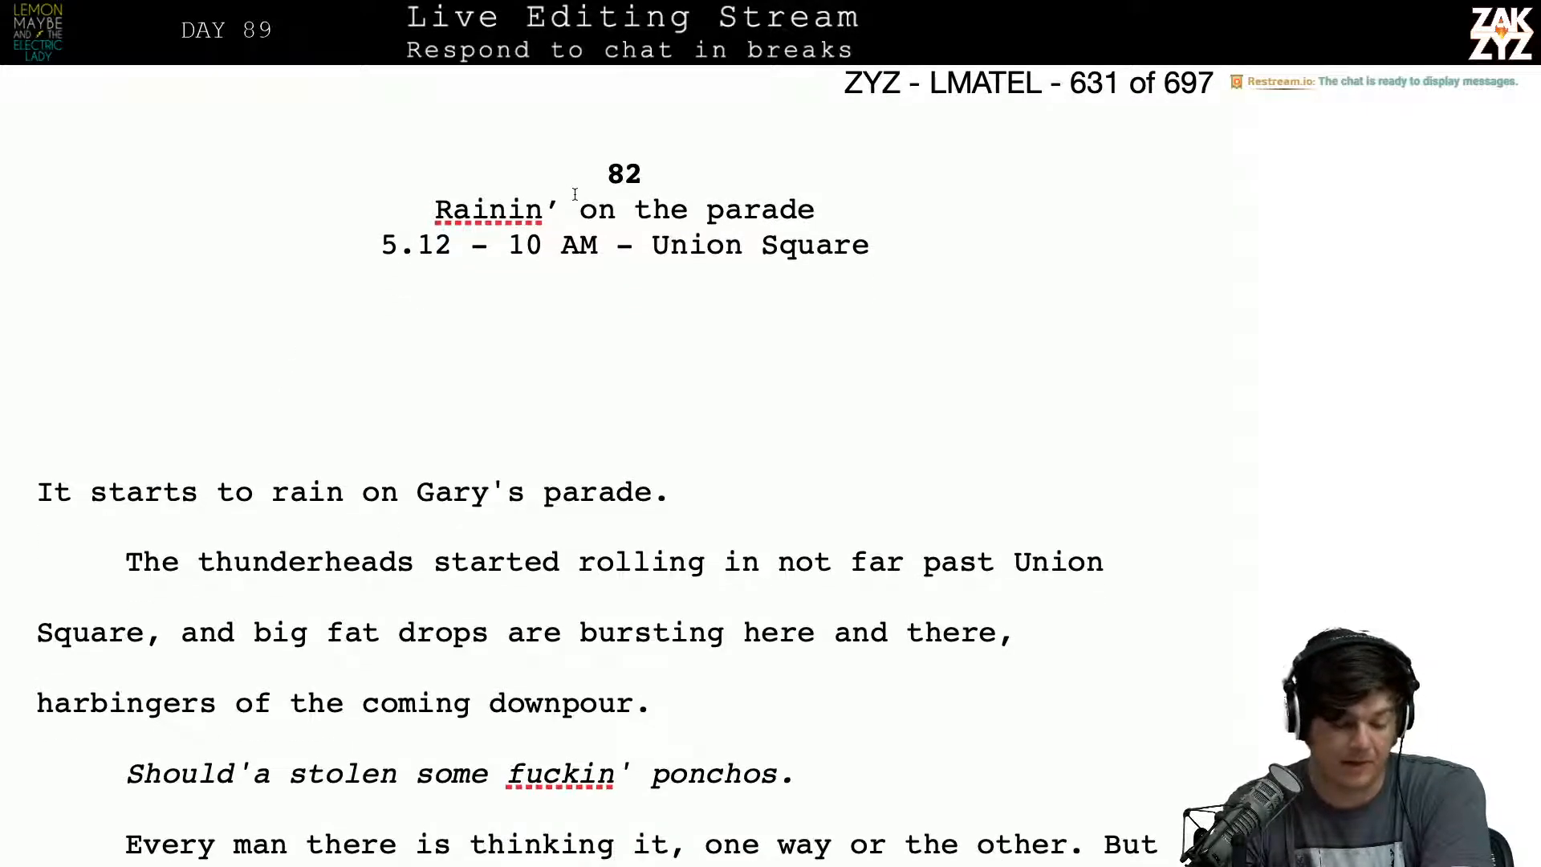
{"action": "scroll", "coordinate": [536, 261], "scroll_direction": "down", "scroll_amount": 1}
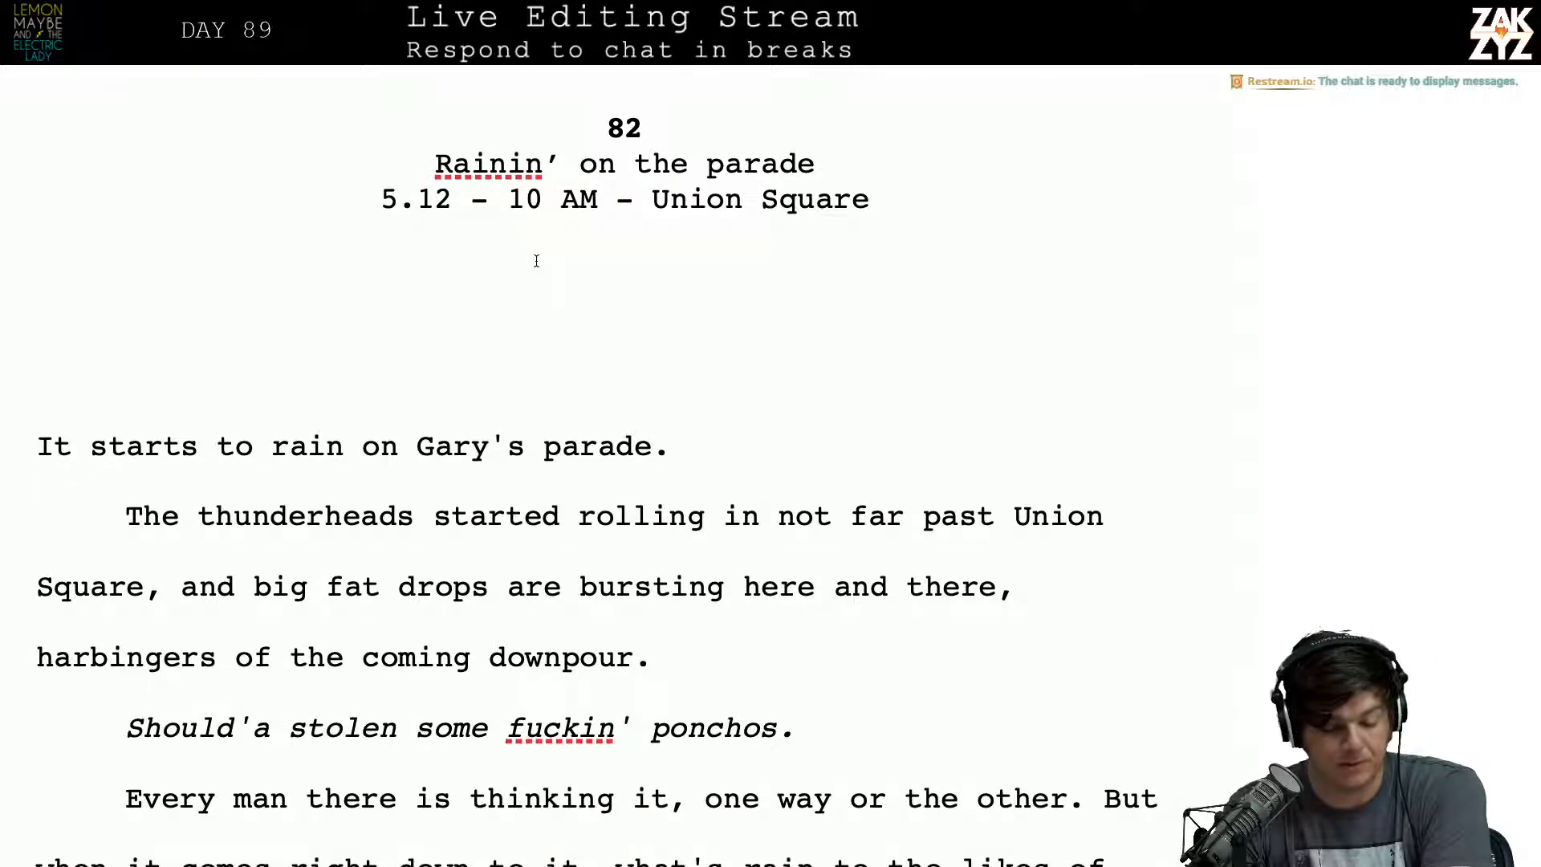
{"action": "scroll", "coordinate": [536, 261], "scroll_direction": "down", "scroll_amount": 1}
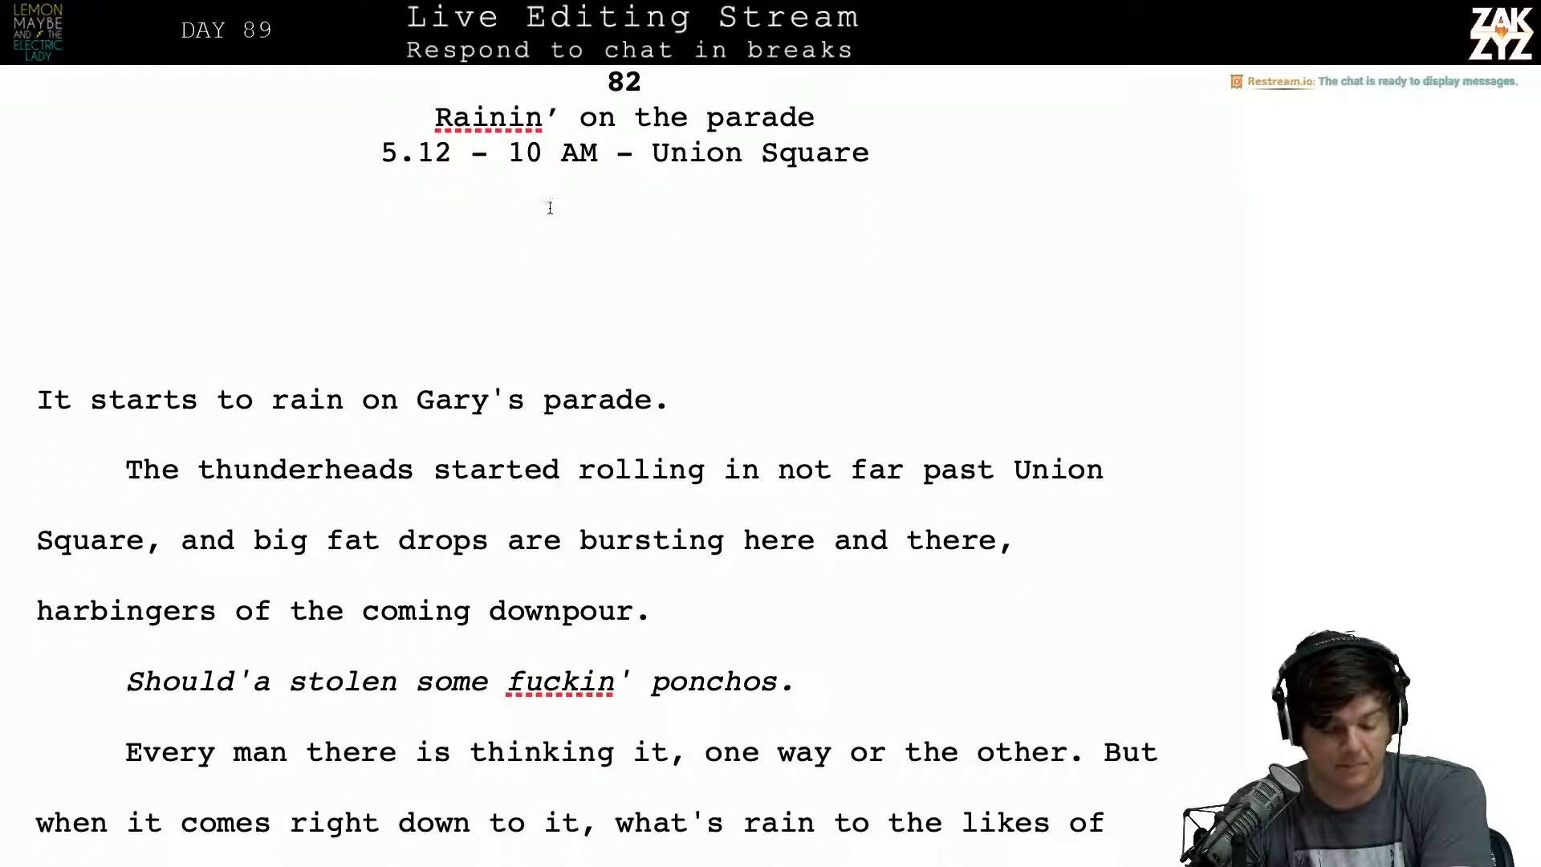
{"action": "scroll", "coordinate": [549, 208], "scroll_direction": "down", "scroll_amount": 3}
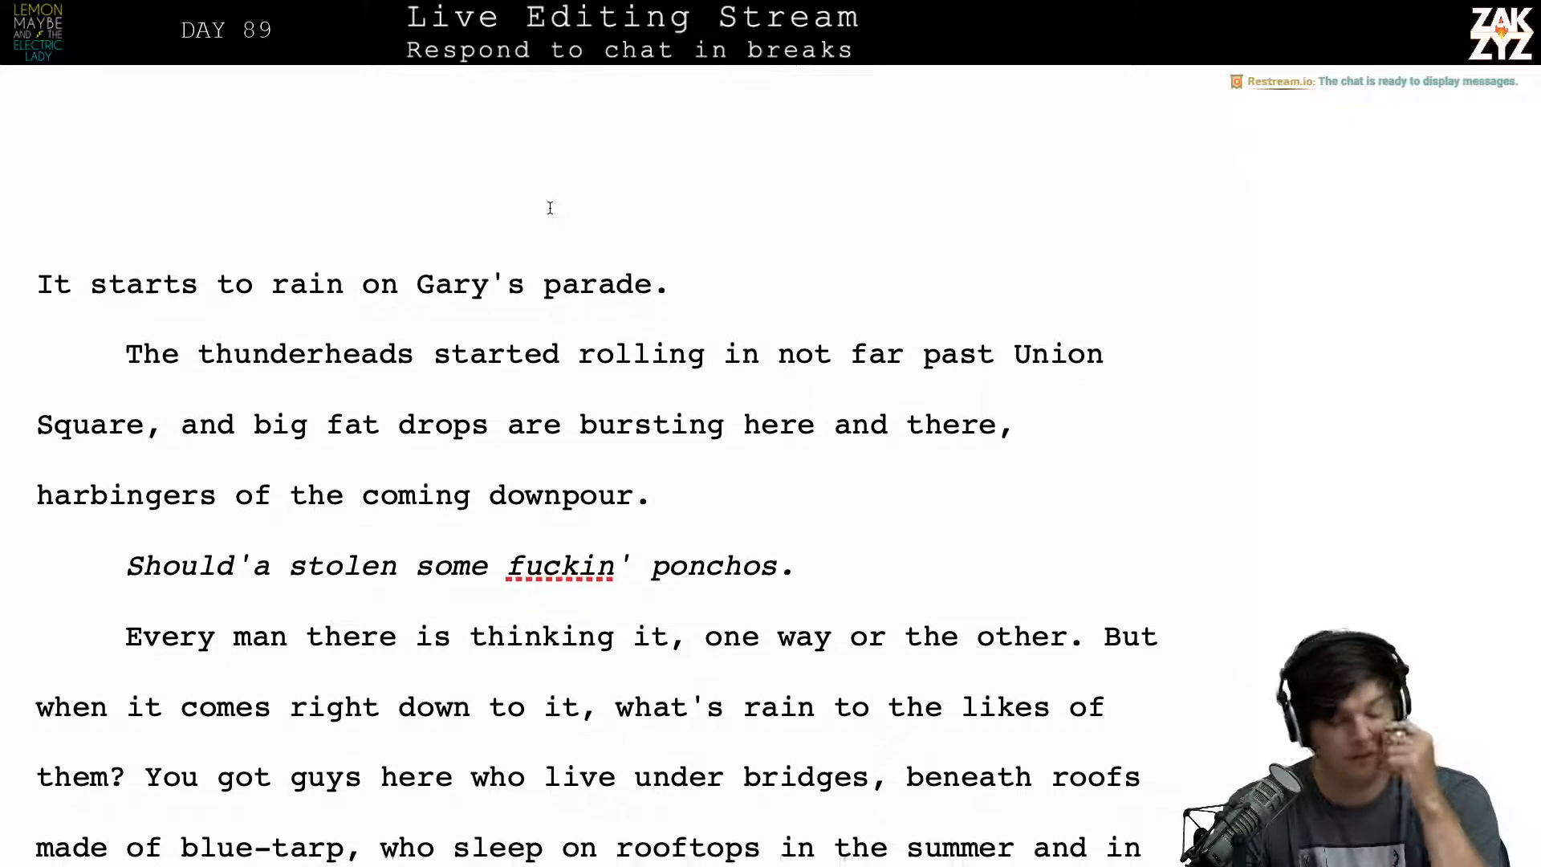
{"action": "scroll", "coordinate": [549, 207], "scroll_direction": "down", "scroll_amount": 1}
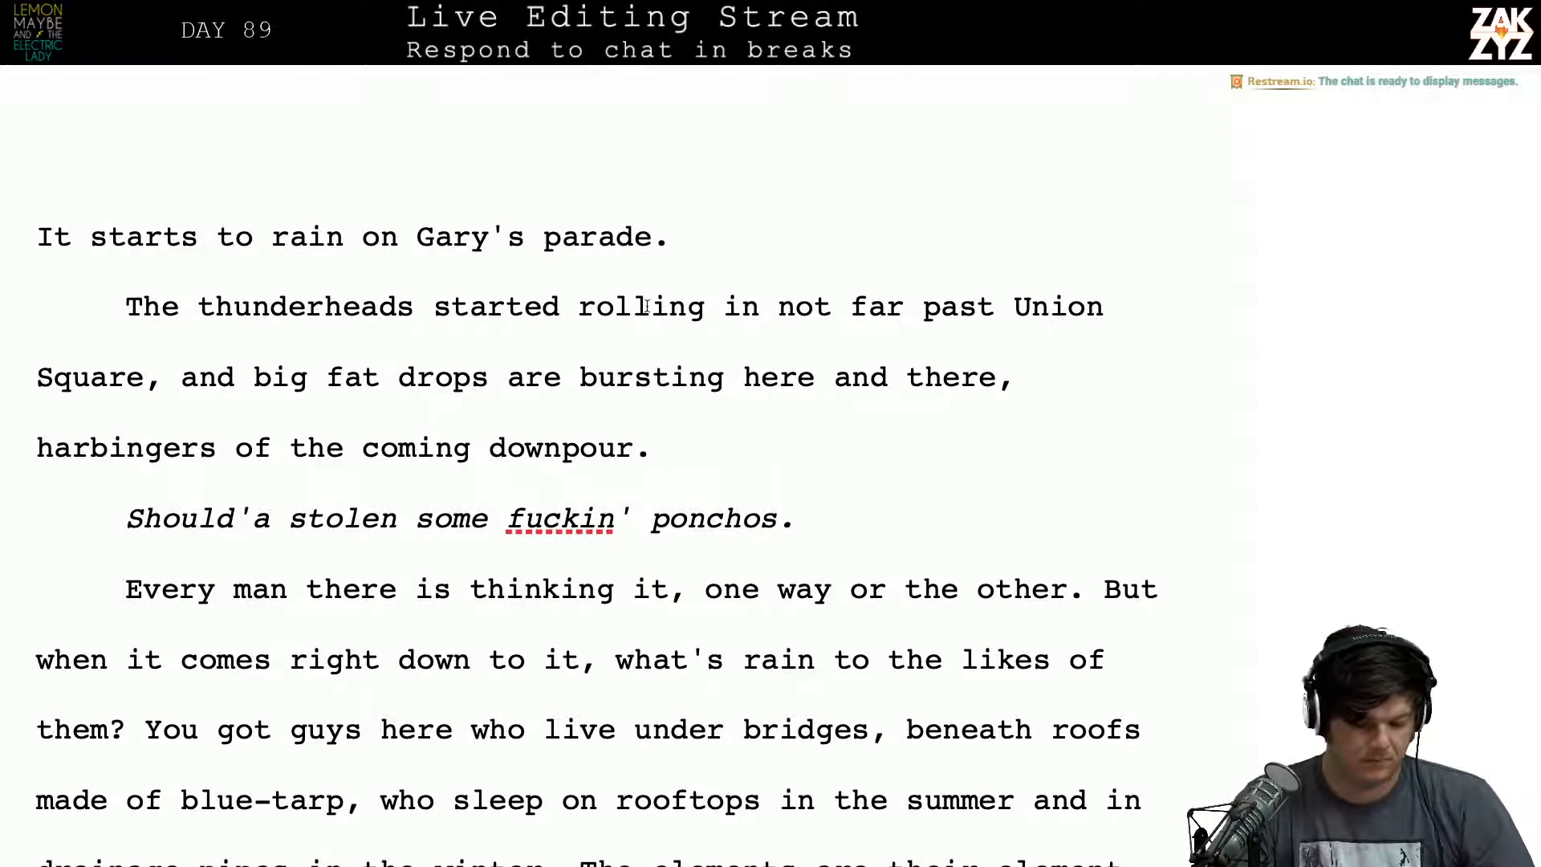
Step: Insert "roll in after they passed" after "The thunderheads" in the second paragraph of chapter 82
{"action": "left_click", "coordinate": [434, 309]}
{"action": "type", "text": "roll in aft"}
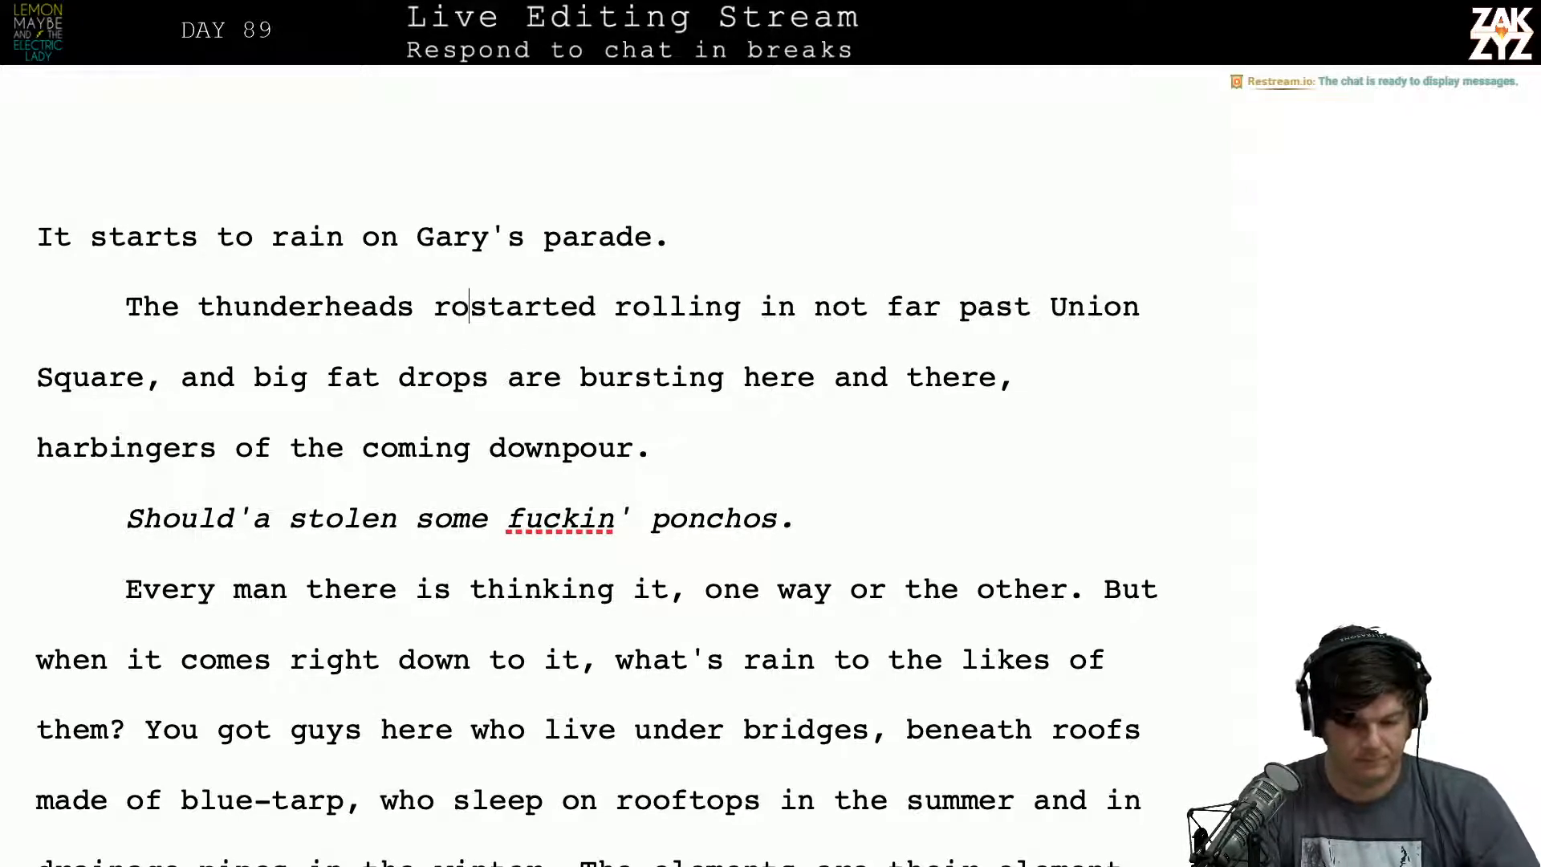
{"action": "type", "text": "r they"}
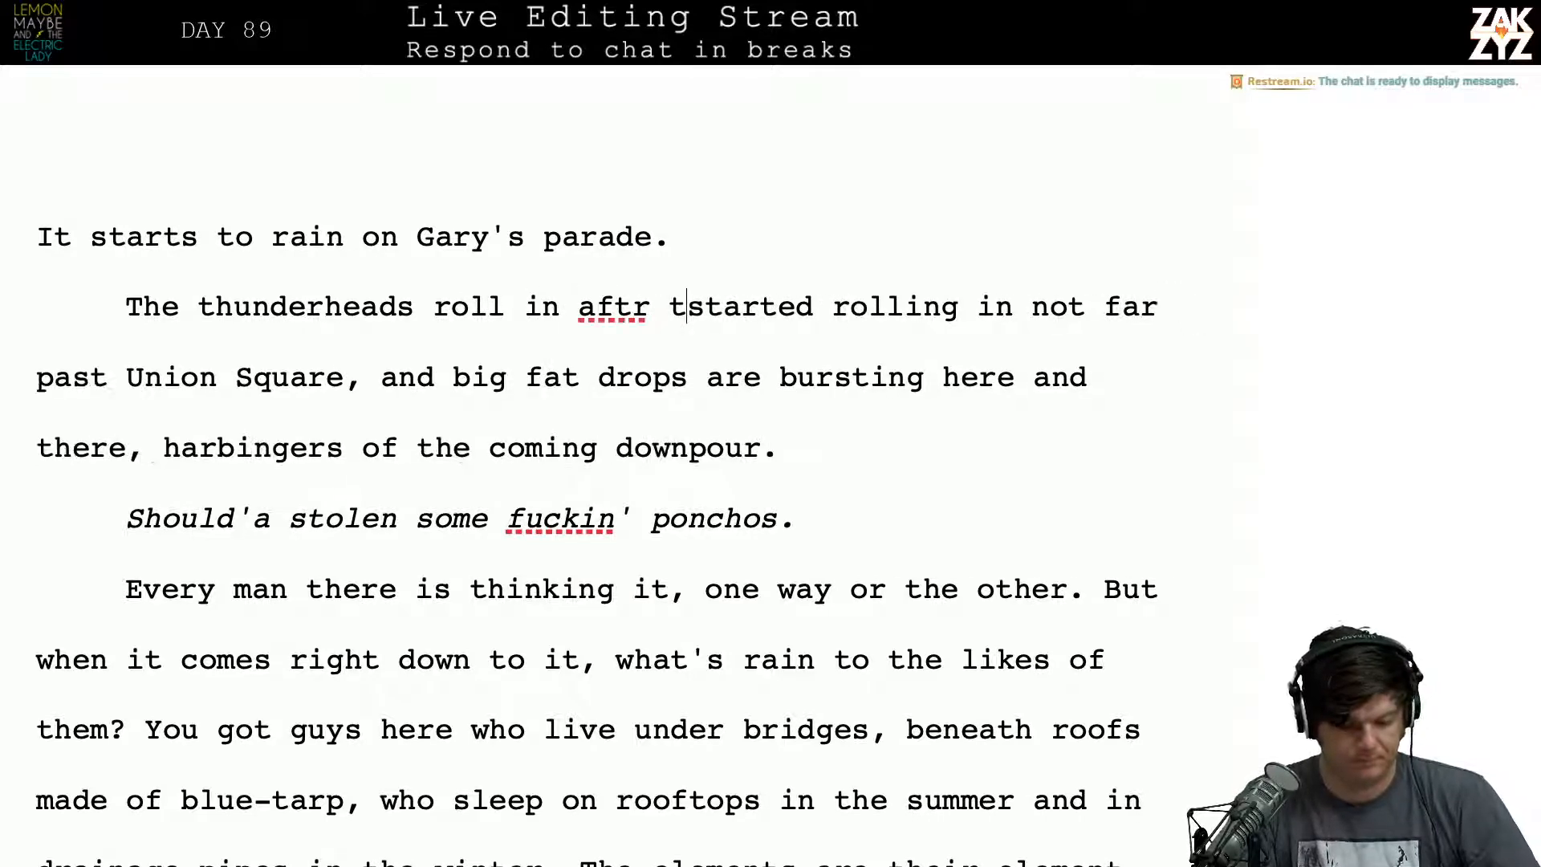
{"action": "key", "text": "BackSpace"}
{"action": "key", "text": "BackSpace"}
{"action": "key", "text": "BackSpace"}
{"action": "key", "text": "BackSpace"}
{"action": "key", "text": "BackSpace"}
{"action": "key", "text": "BackSpace"}
{"action": "key", "text": "BackSpace"}
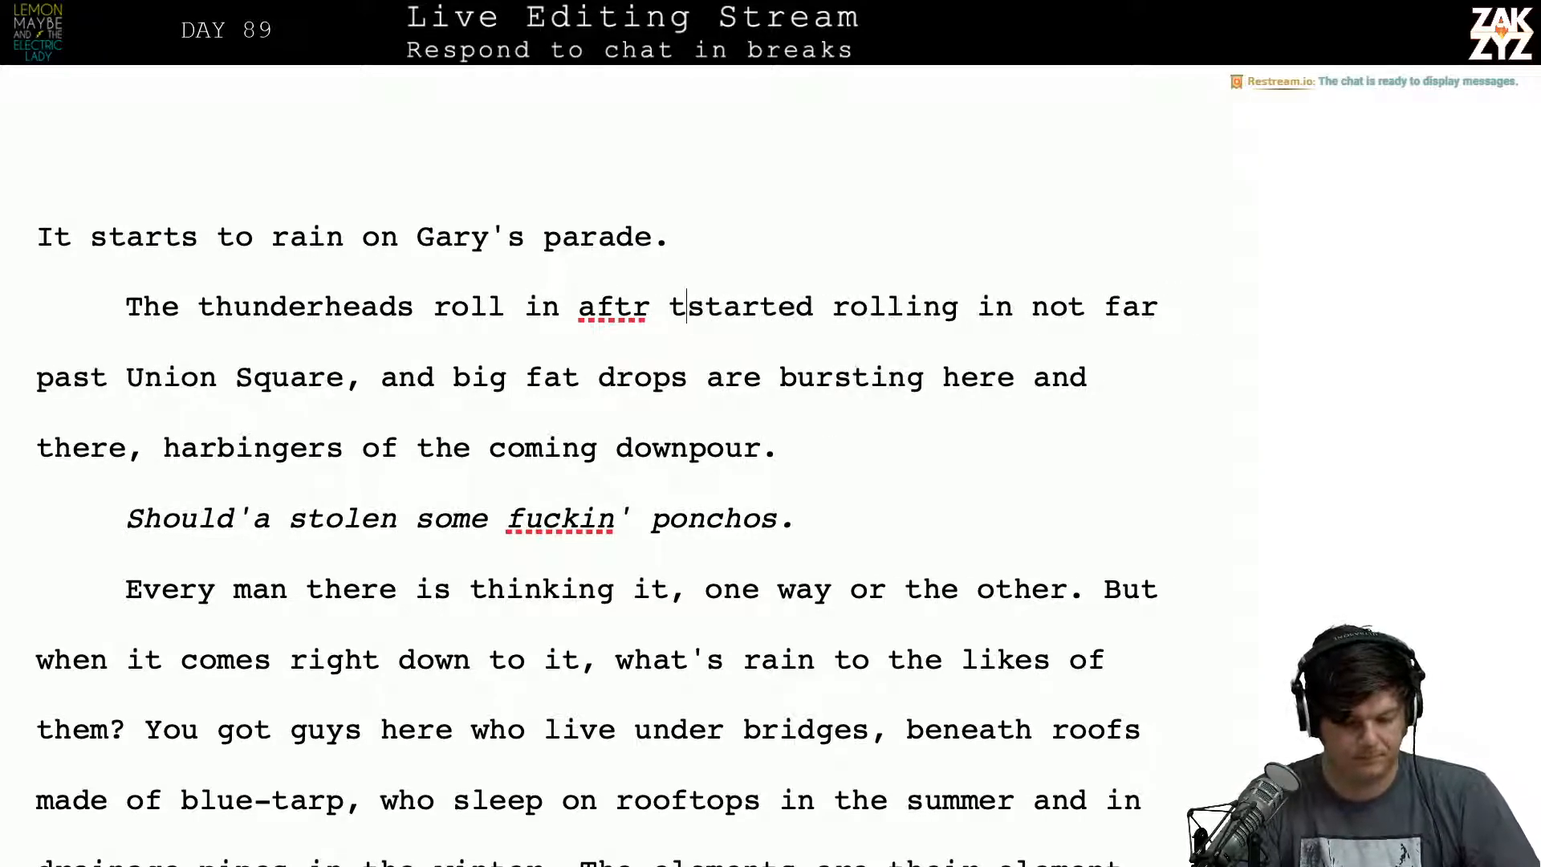
{"action": "type", "text": "er they passeestarted"}
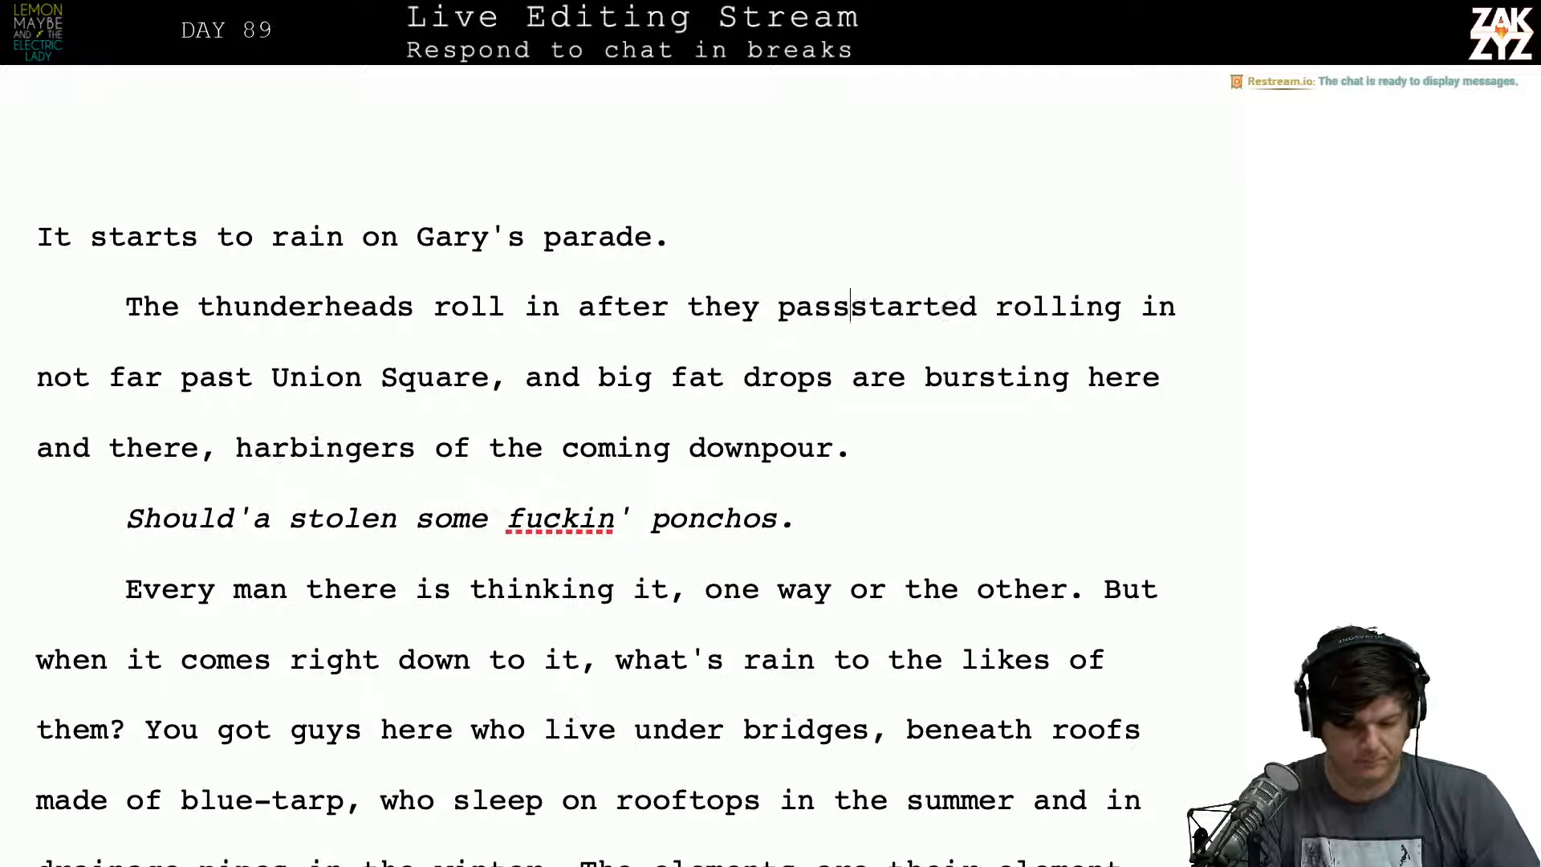
{"action": "key", "text": "BackSpace"}
{"action": "key", "text": "BackSpace"}
{"action": "type", "text": "d "}
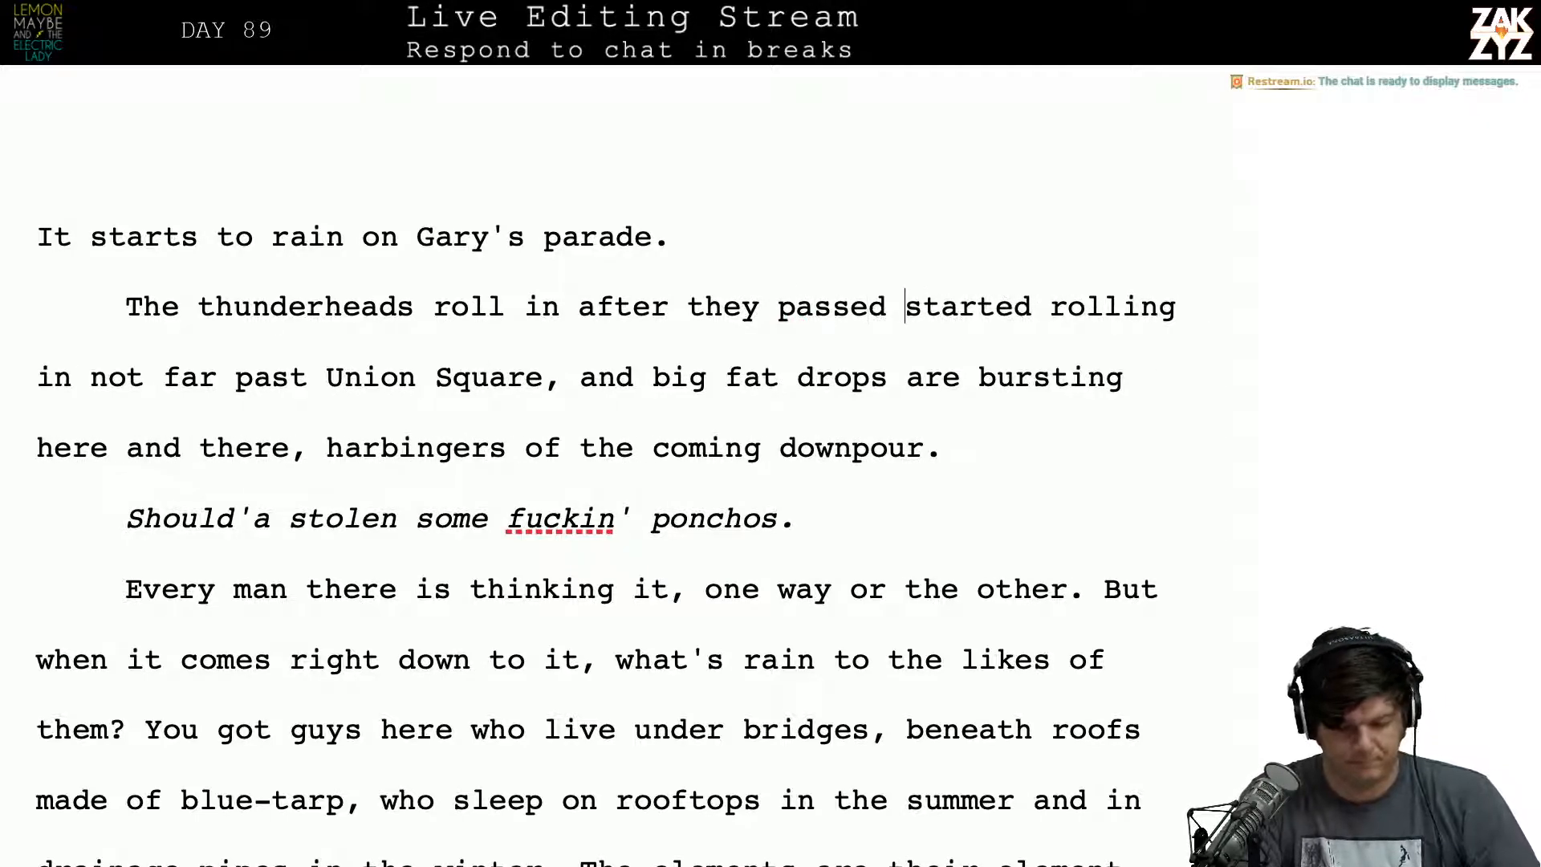
Step: Replace the inserted words "they passed" with "the hobo motorcade passe" in the thunderheads sentence
{"action": "type", "text": "un"}
{"action": "key", "text": "BackSpace"}
{"action": "key", "text": "BackSpace"}
{"action": "key", "text": "BackSpace"}
{"action": "key", "text": "BackSpace"}
{"action": "key", "text": "BackSpace"}
{"action": "key", "text": "BackSpace"}
{"action": "key", "text": "BackSpace"}
{"action": "key", "text": "BackSpace"}
{"action": "key", "text": "BackSpace"}
{"action": "key", "text": "BackSpace"}
{"action": "key", "text": "BackSpace"}
{"action": "key", "text": "BackSpace"}
{"action": "key", "text": "BackSpace"}
{"action": "key", "text": "BackSpace"}
{"action": "key", "text": "BackSpace"}
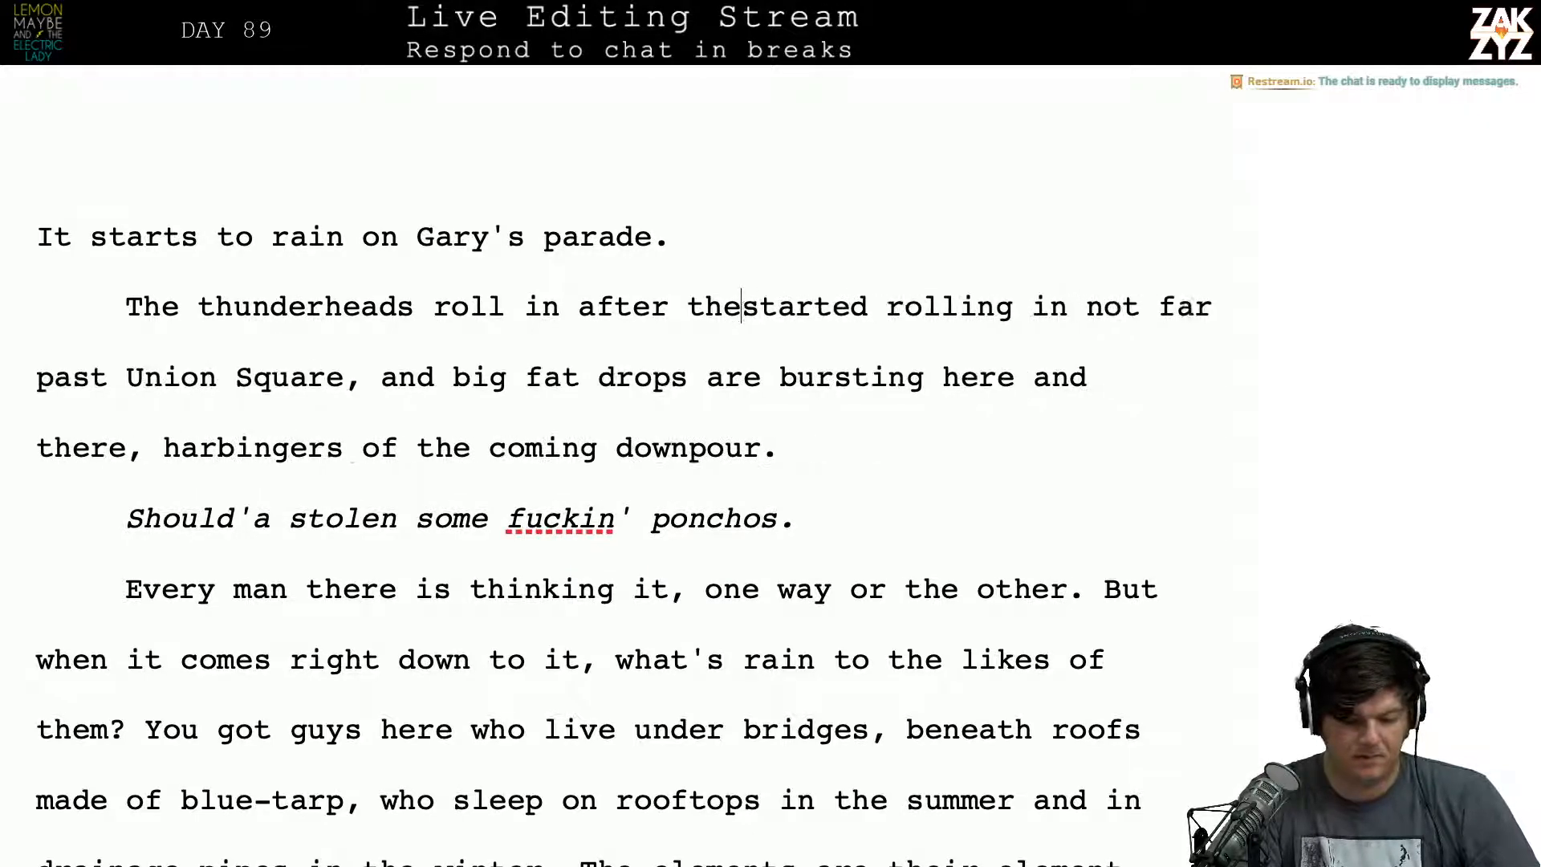
{"action": "type", "text": "the Hobo"}
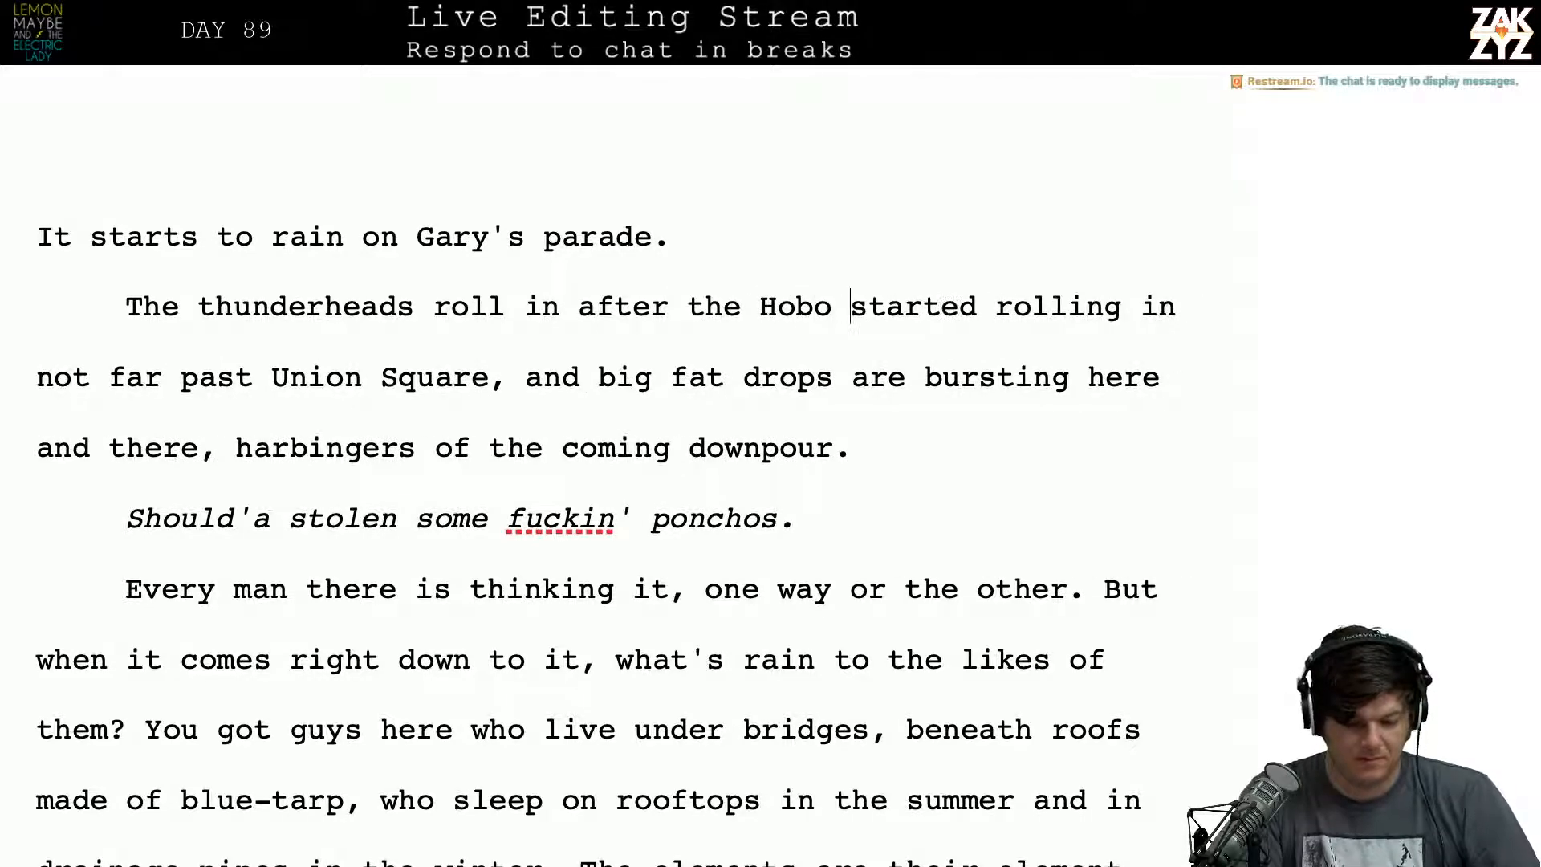
{"action": "key", "text": "BackSpace"}
{"action": "key", "text": "BackSpace"}
{"action": "key", "text": "BackSpace"}
{"action": "key", "text": "BackSpace"}
{"action": "key", "text": "BackSpace"}
{"action": "type", "text": "hobo mot"}
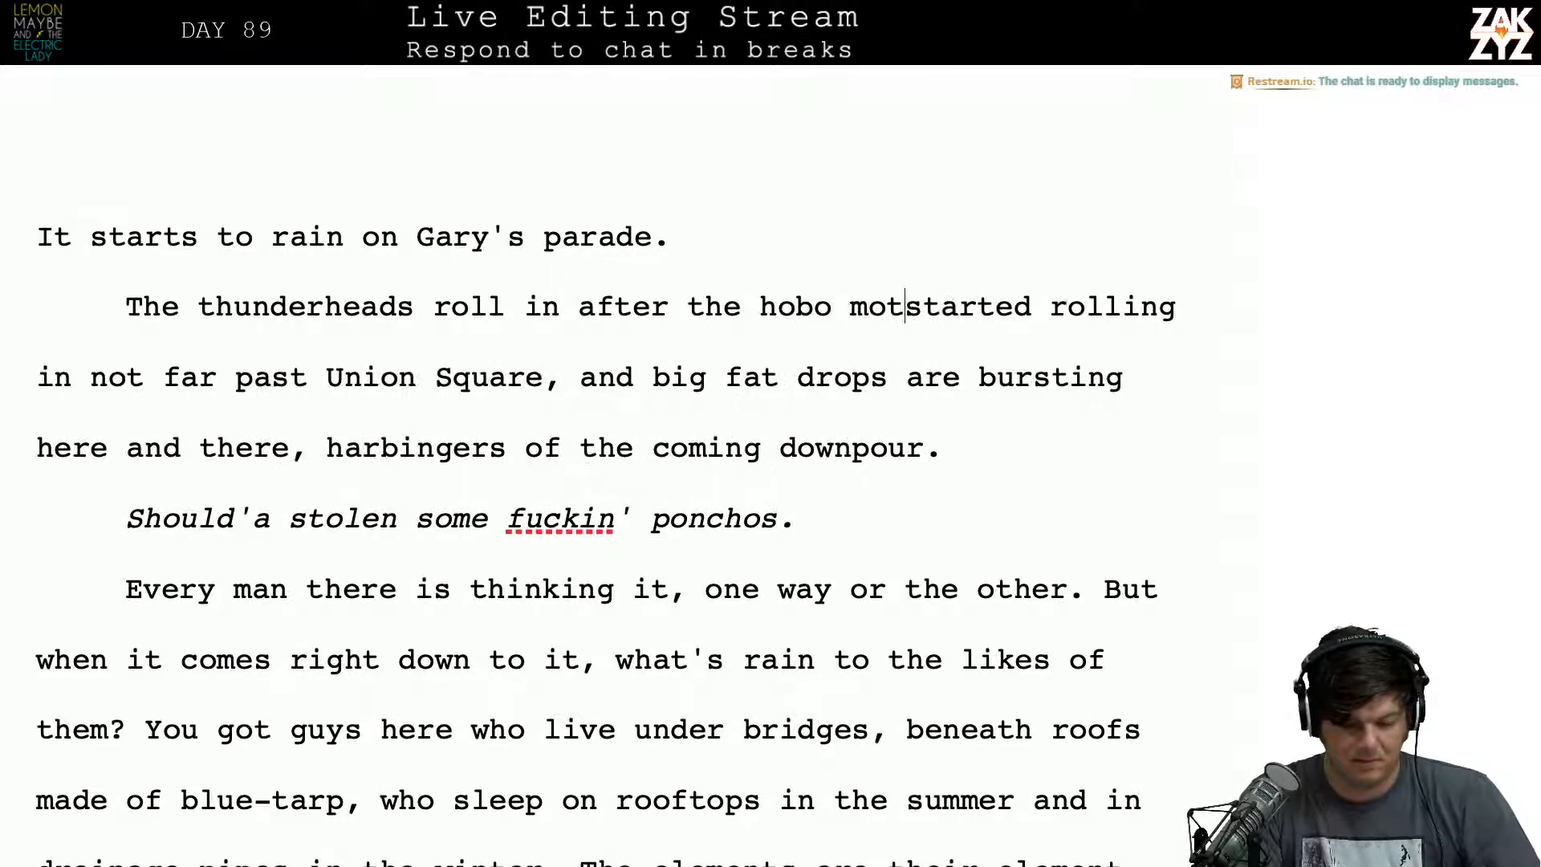
{"action": "type", "text": "orcade"}
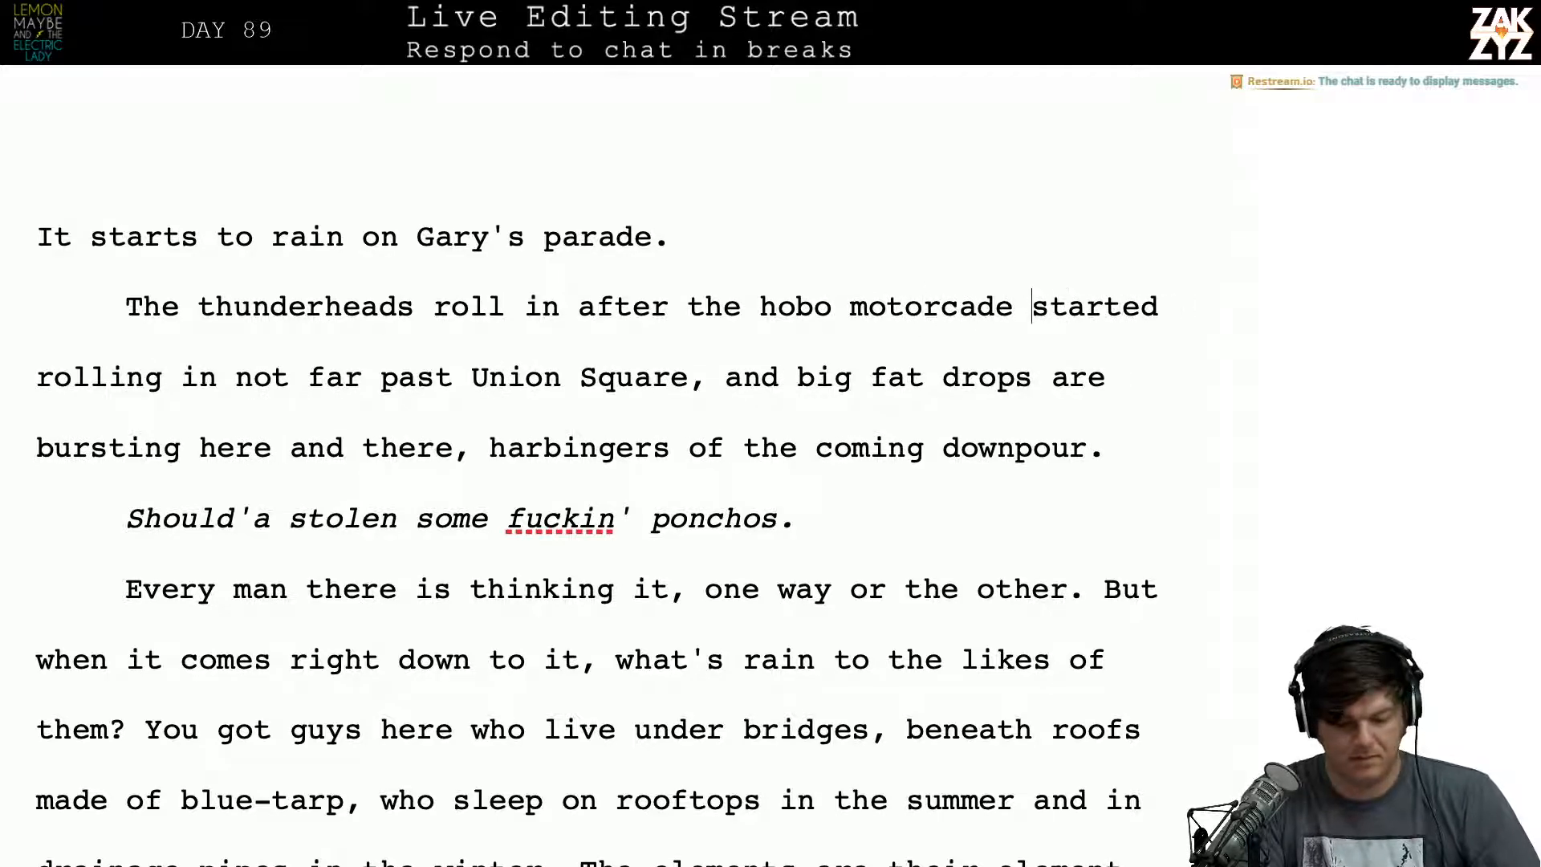
{"action": "type", "text": " passe"}
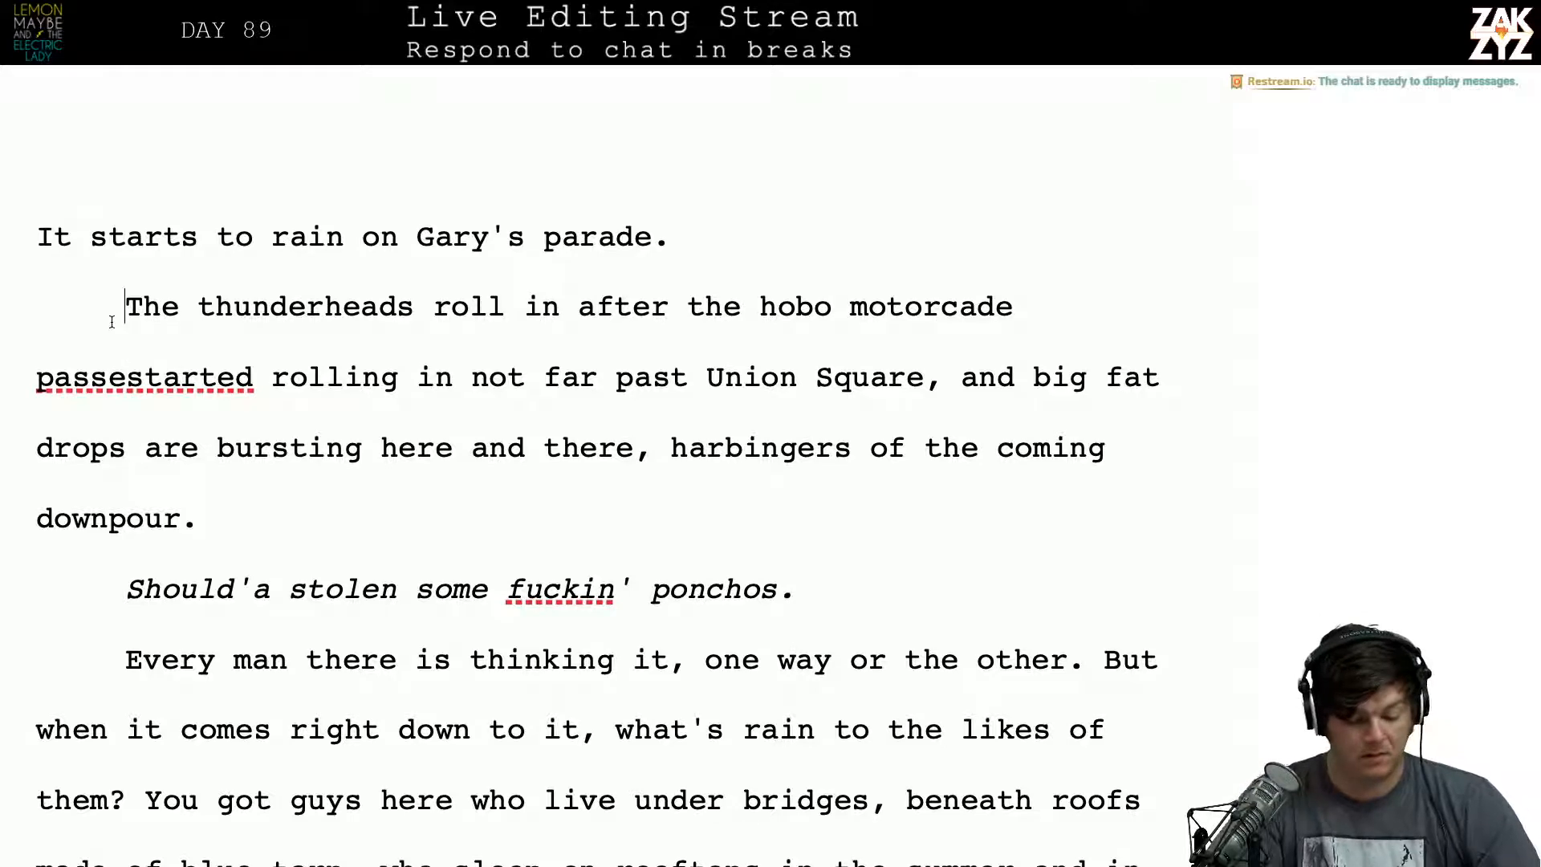
Step: Start the second paragraph with a new sentence: "The thunderheads roll in just as the Motorcade passes union square."
{"action": "type", "text": "The thunder"}
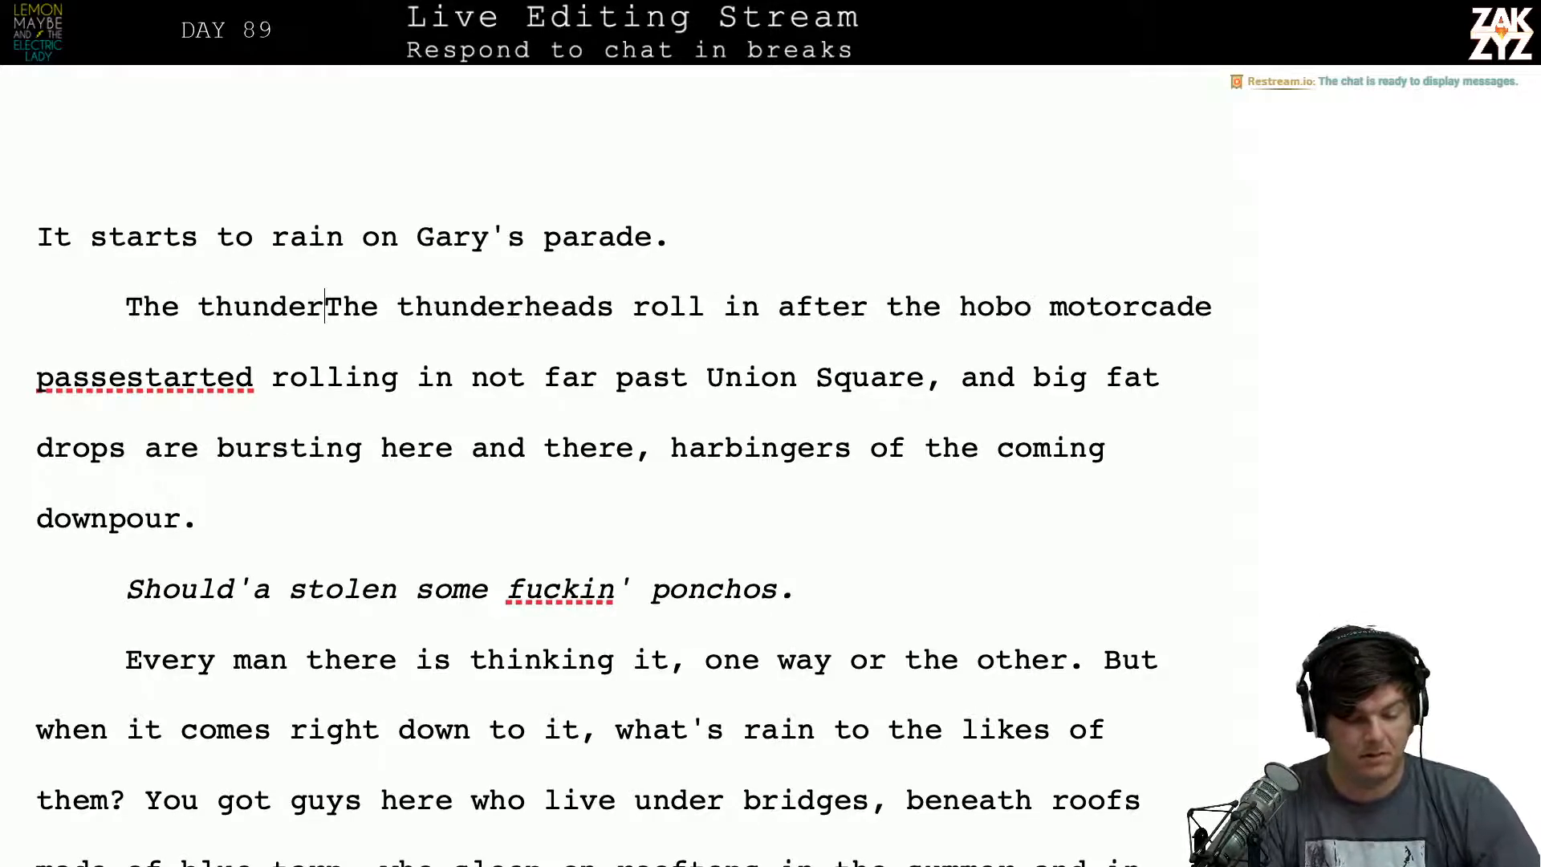
{"action": "type", "text": "heads roll in"}
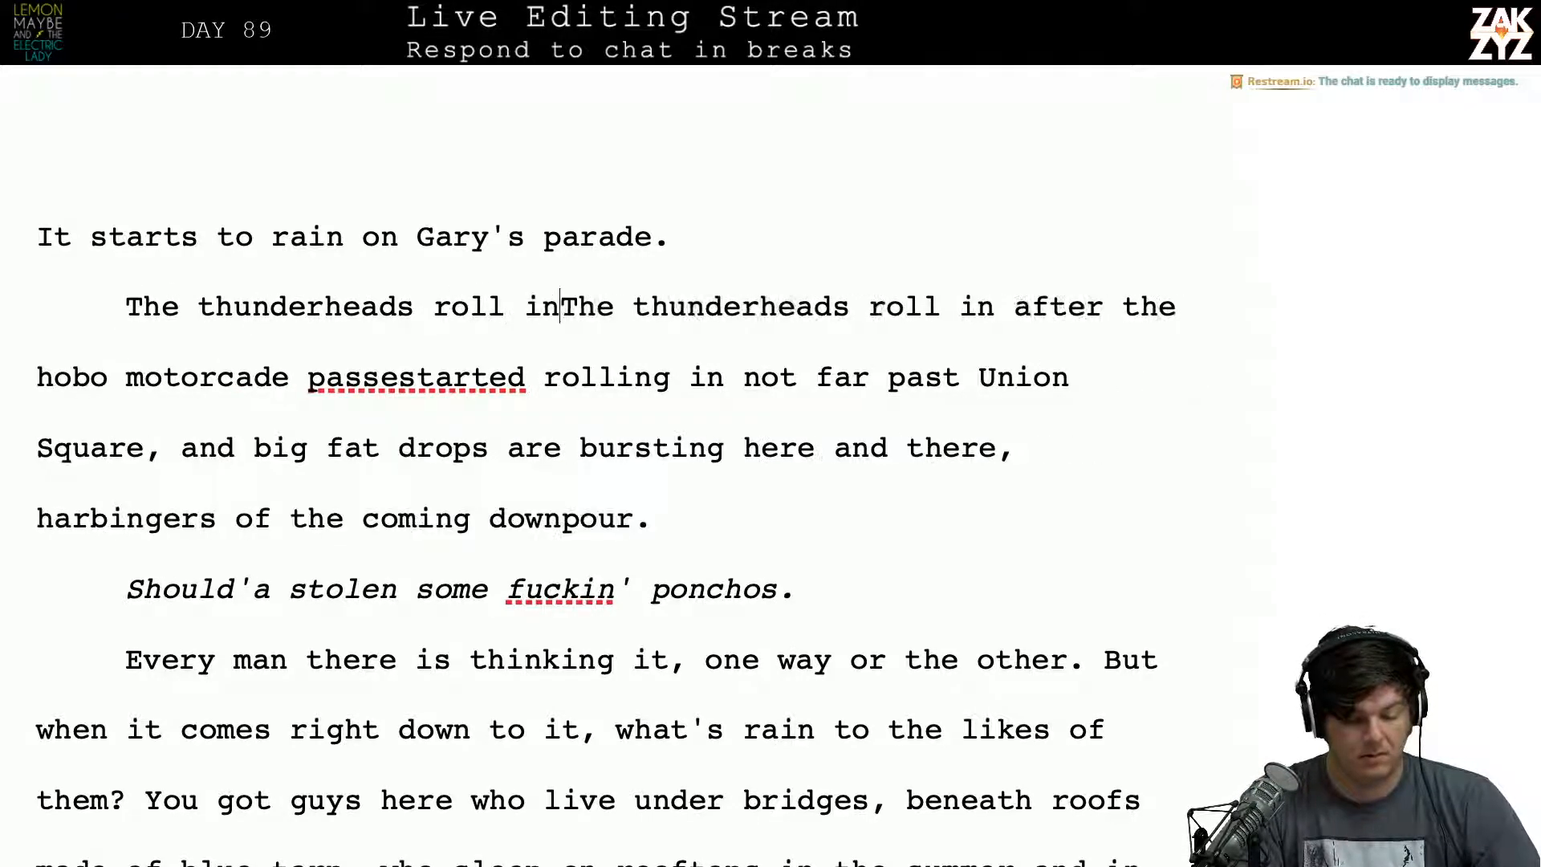
{"action": "type", "text": " just as the M"}
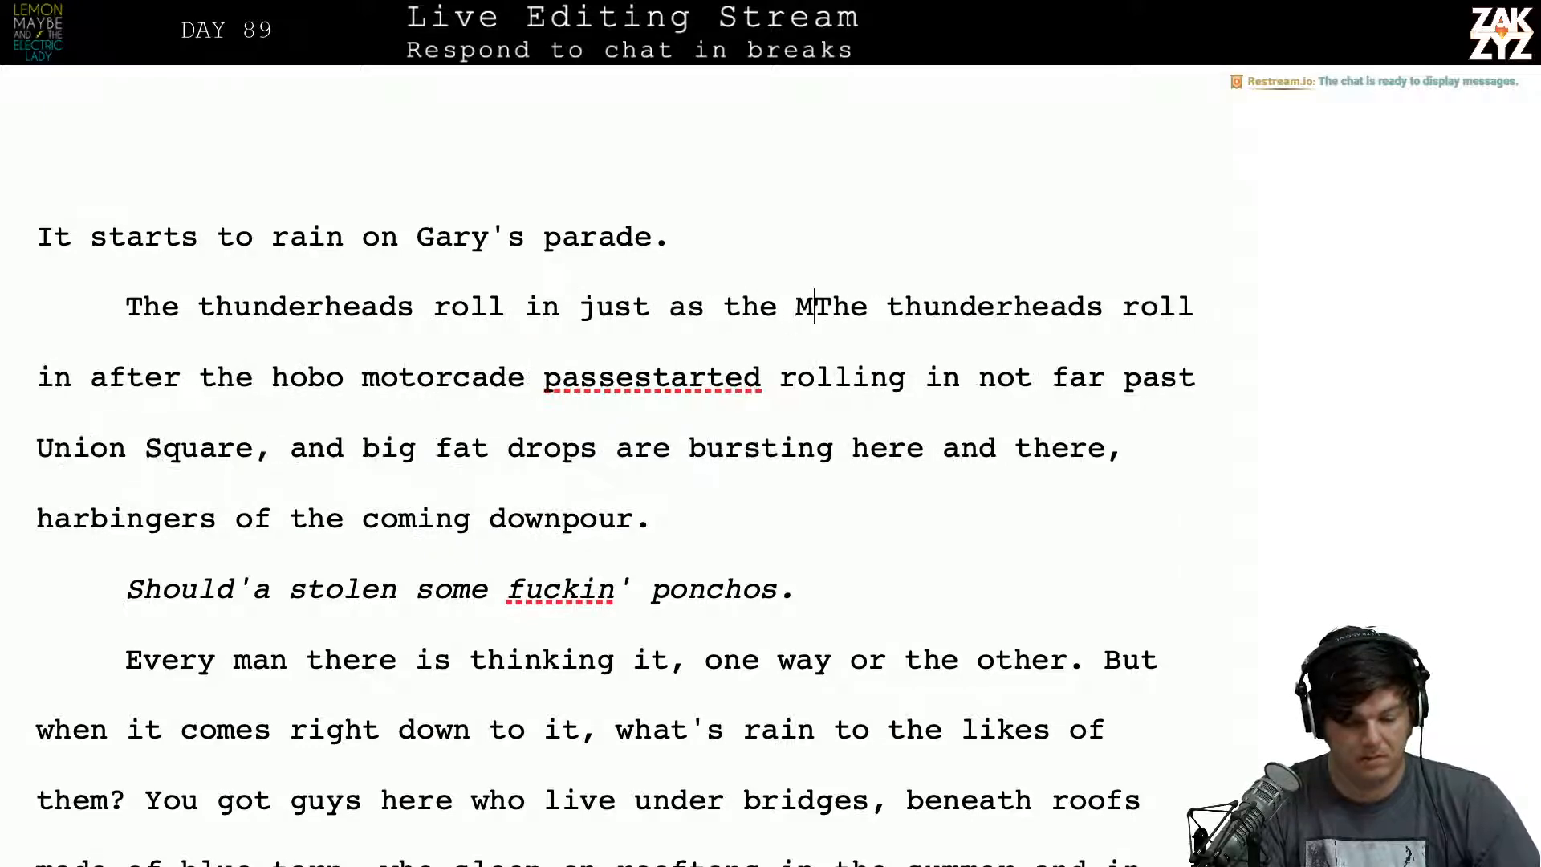
{"action": "type", "text": "otorcade pass"}
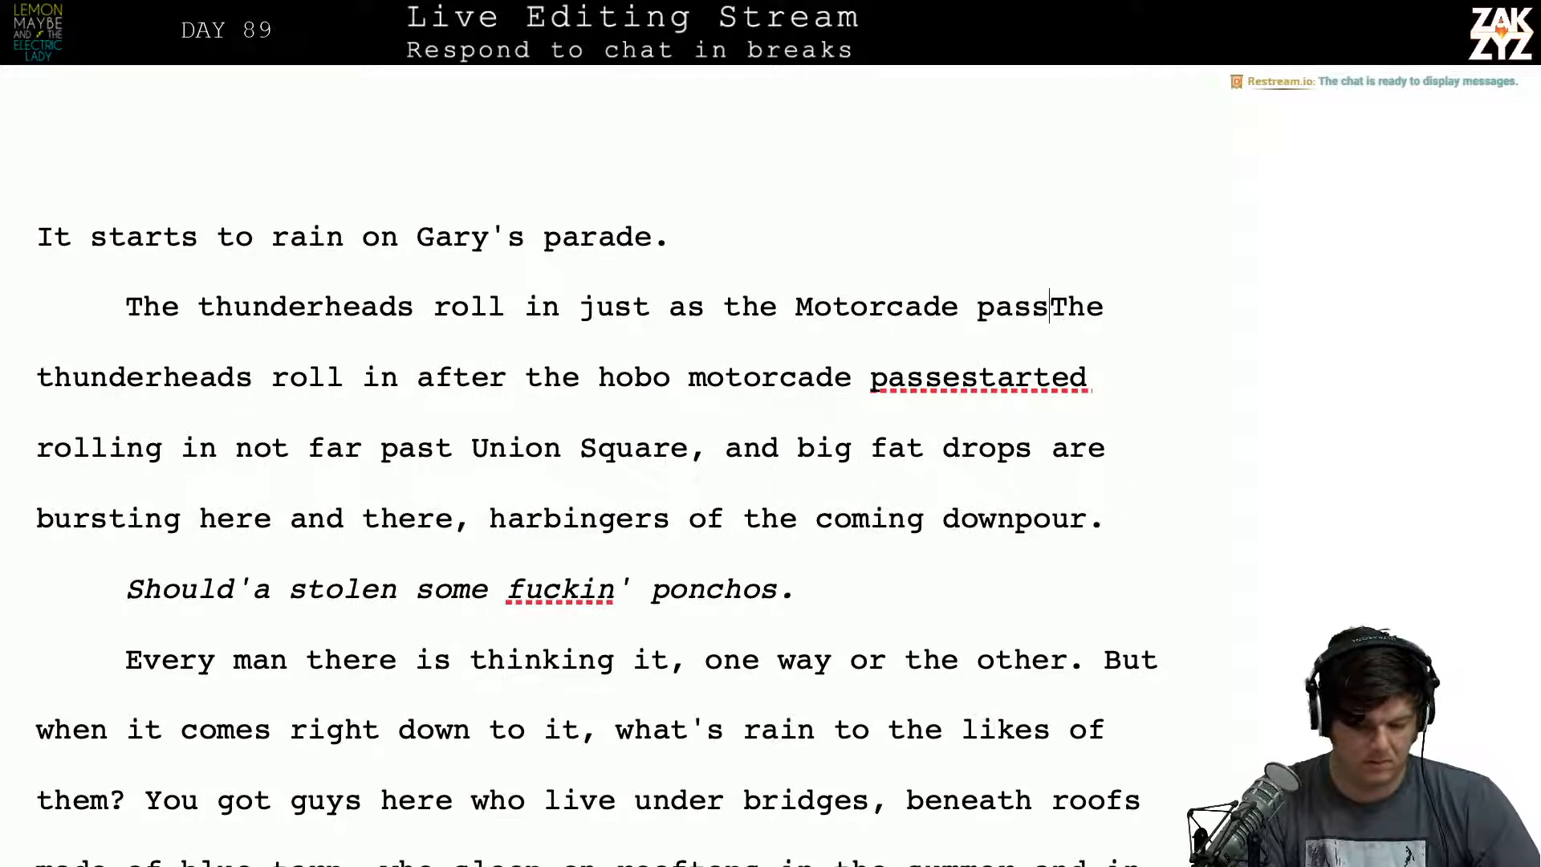
{"action": "type", "text": "es union "}
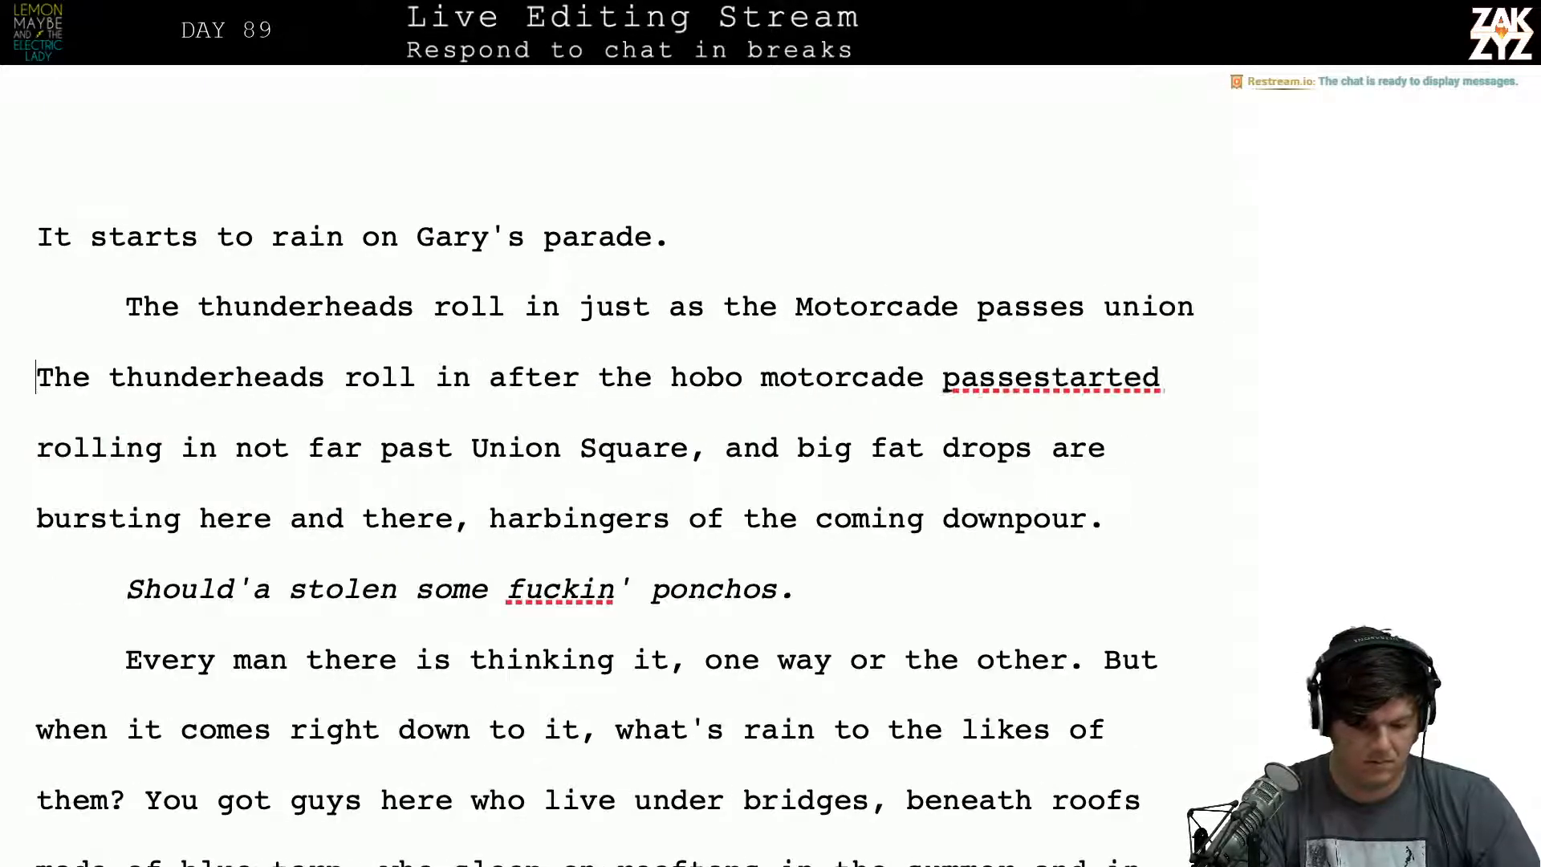
{"action": "type", "text": "square."}
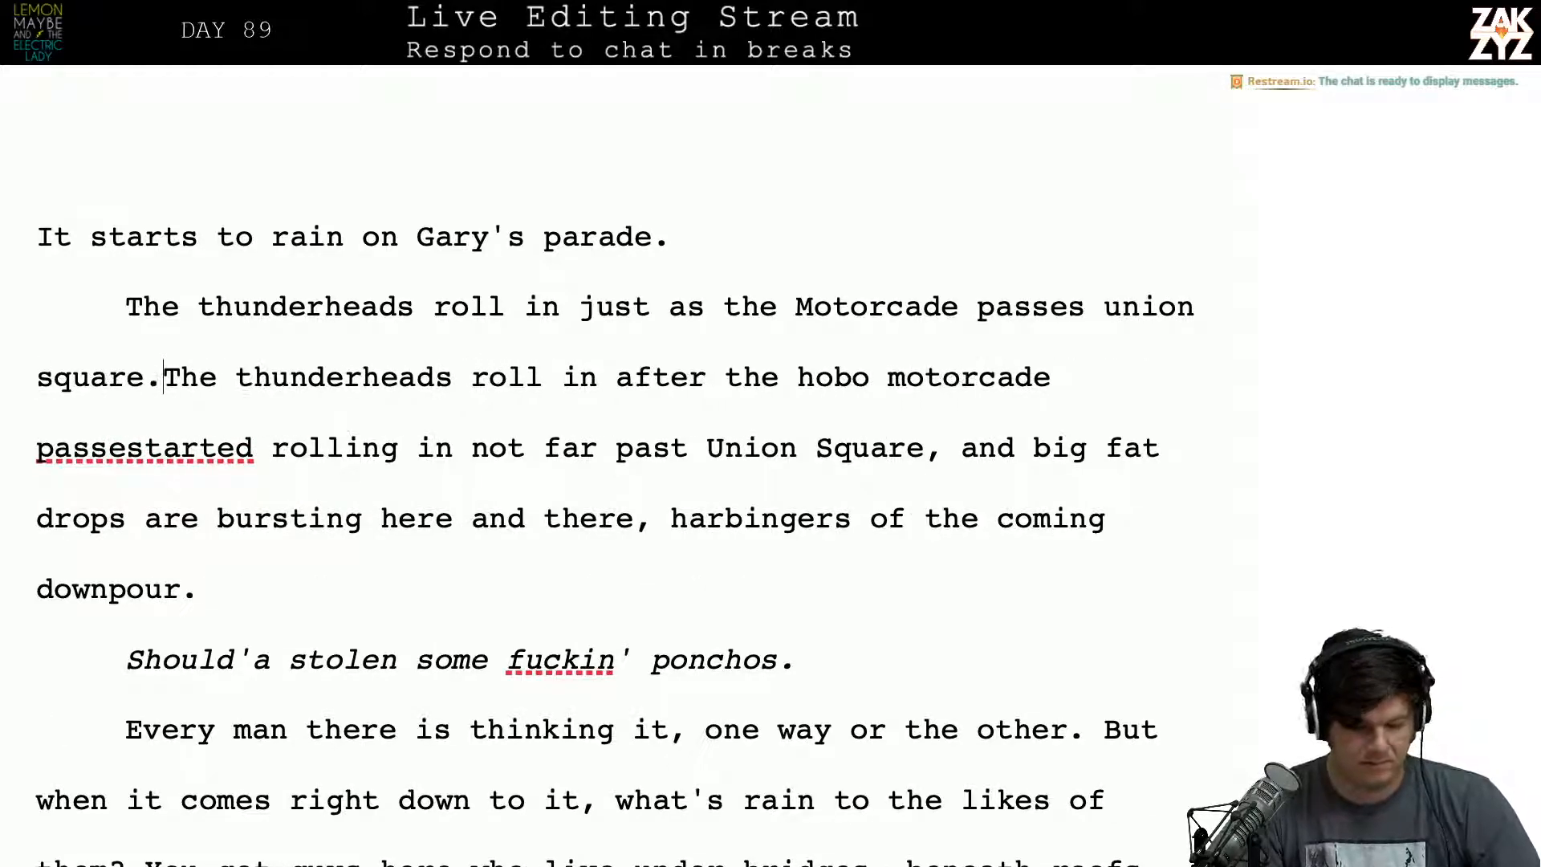
Step: Add a space after the new sentence and capitalise its place name as "Union Square"
{"action": "key", "text": "Left"}
{"action": "key", "text": "Left"}
{"action": "key", "text": "Left"}
{"action": "key", "text": "Left"}
{"action": "key", "text": "Left"}
{"action": "key", "text": "Left"}
{"action": "key", "text": "Left"}
{"action": "key", "text": "Left"}
{"action": "key", "text": "Left"}
{"action": "key", "text": "Left"}
{"action": "key", "text": "Left"}
{"action": "key", "text": "Left"}
{"action": "key", "text": "Left"}
{"action": "key", "text": "Left"}
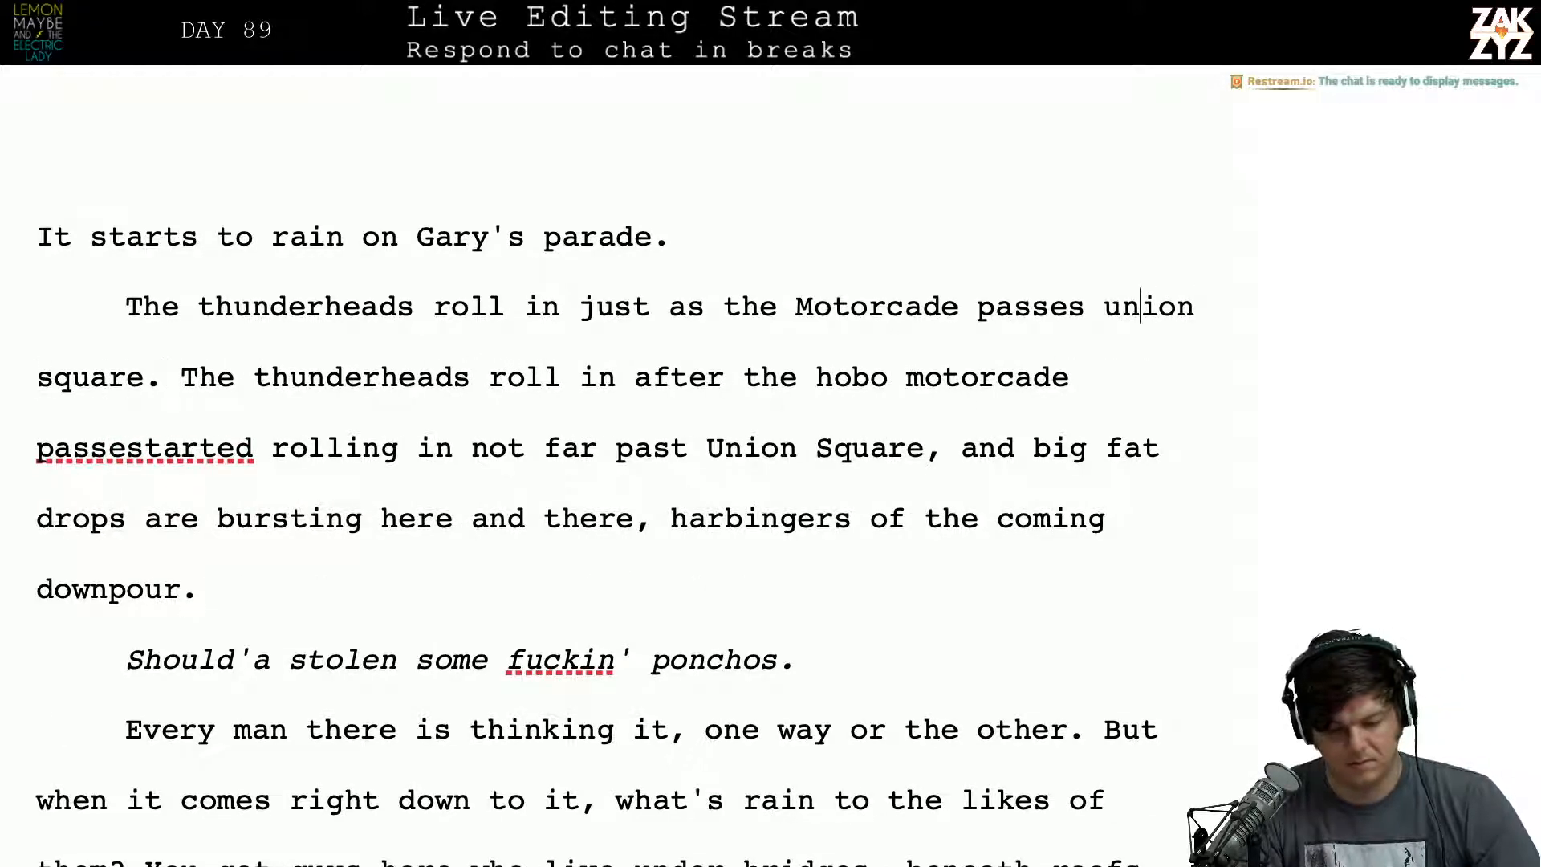
{"action": "key", "text": "Right"}
{"action": "key", "text": "BackSpace"}
{"action": "type", "text": "U"}
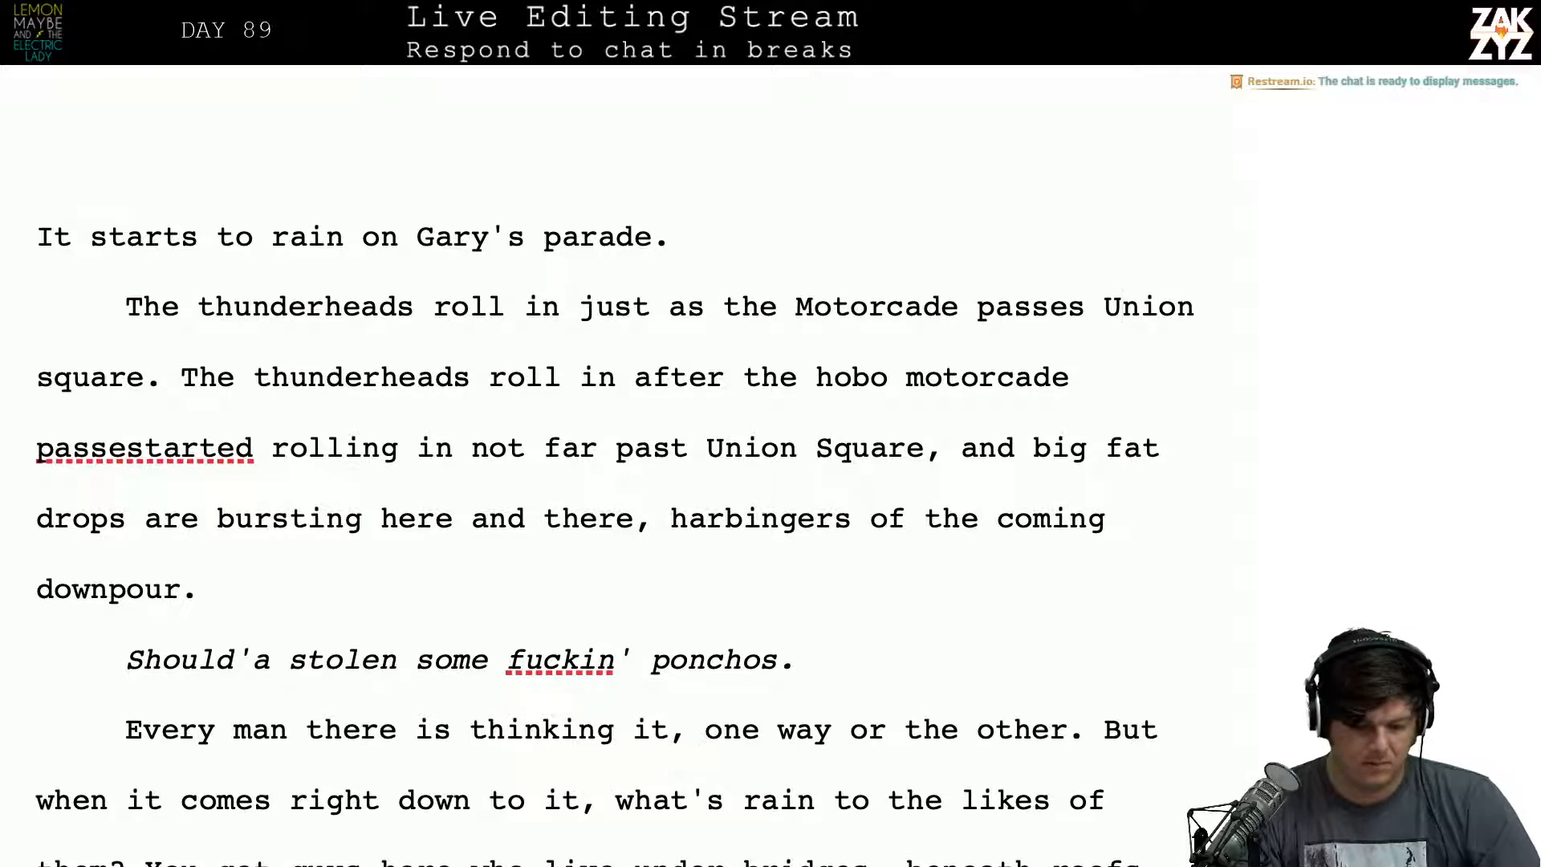
{"action": "key", "text": "Left"}
{"action": "key", "text": "Right"}
{"action": "key", "text": "Right"}
{"action": "key", "text": "Right"}
{"action": "key", "text": "Right"}
{"action": "key", "text": "Right"}
{"action": "key", "text": "Right"}
{"action": "key", "text": "Right"}
{"action": "key", "text": "Right"}
{"action": "key", "text": "Right"}
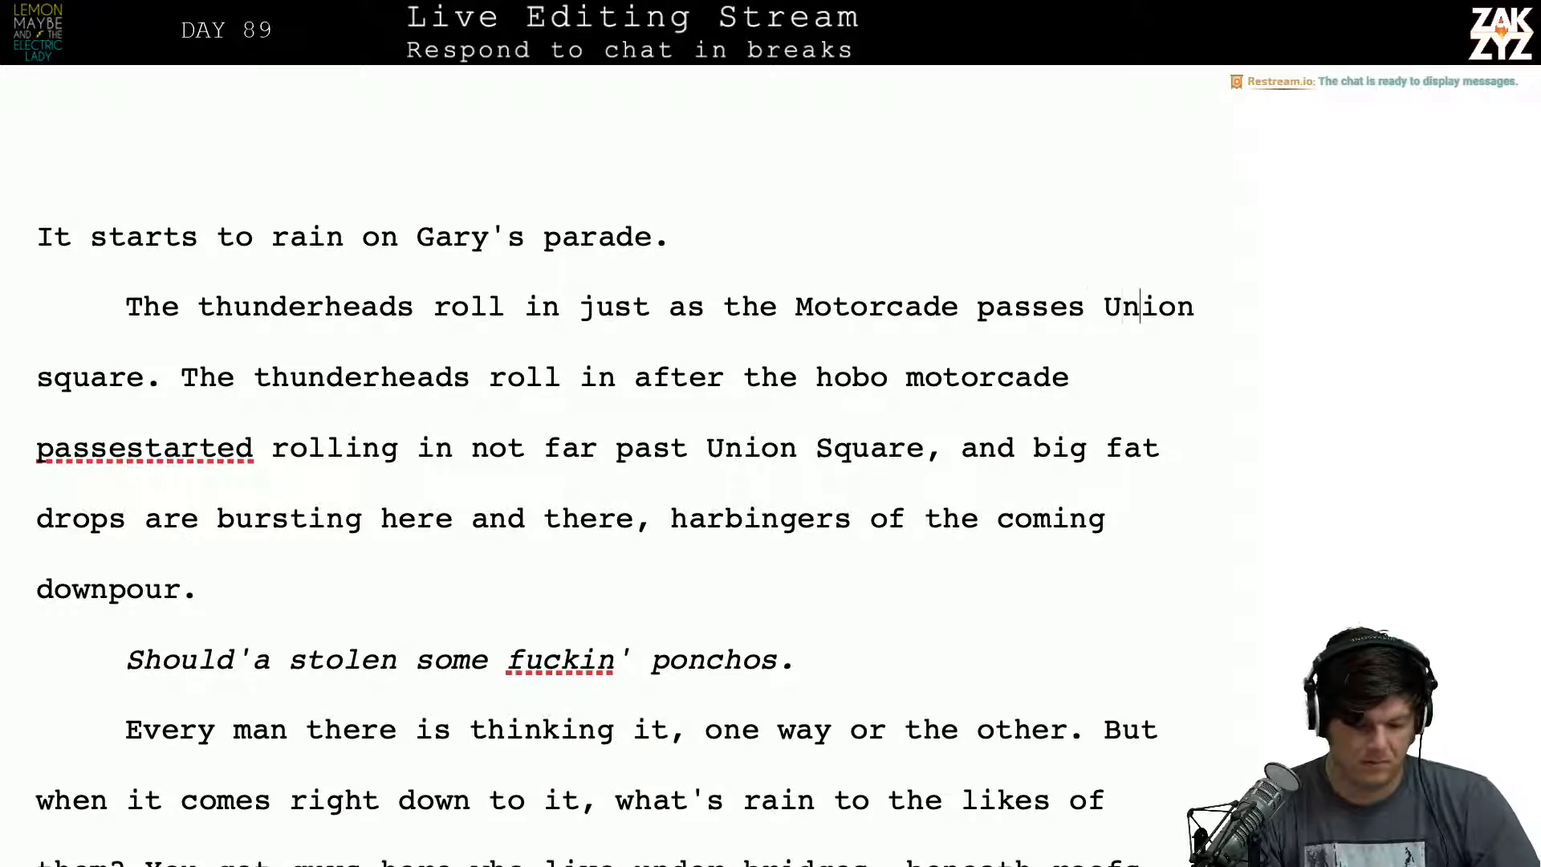
{"action": "key", "text": "Left"}
{"action": "key", "text": "BackSpace"}
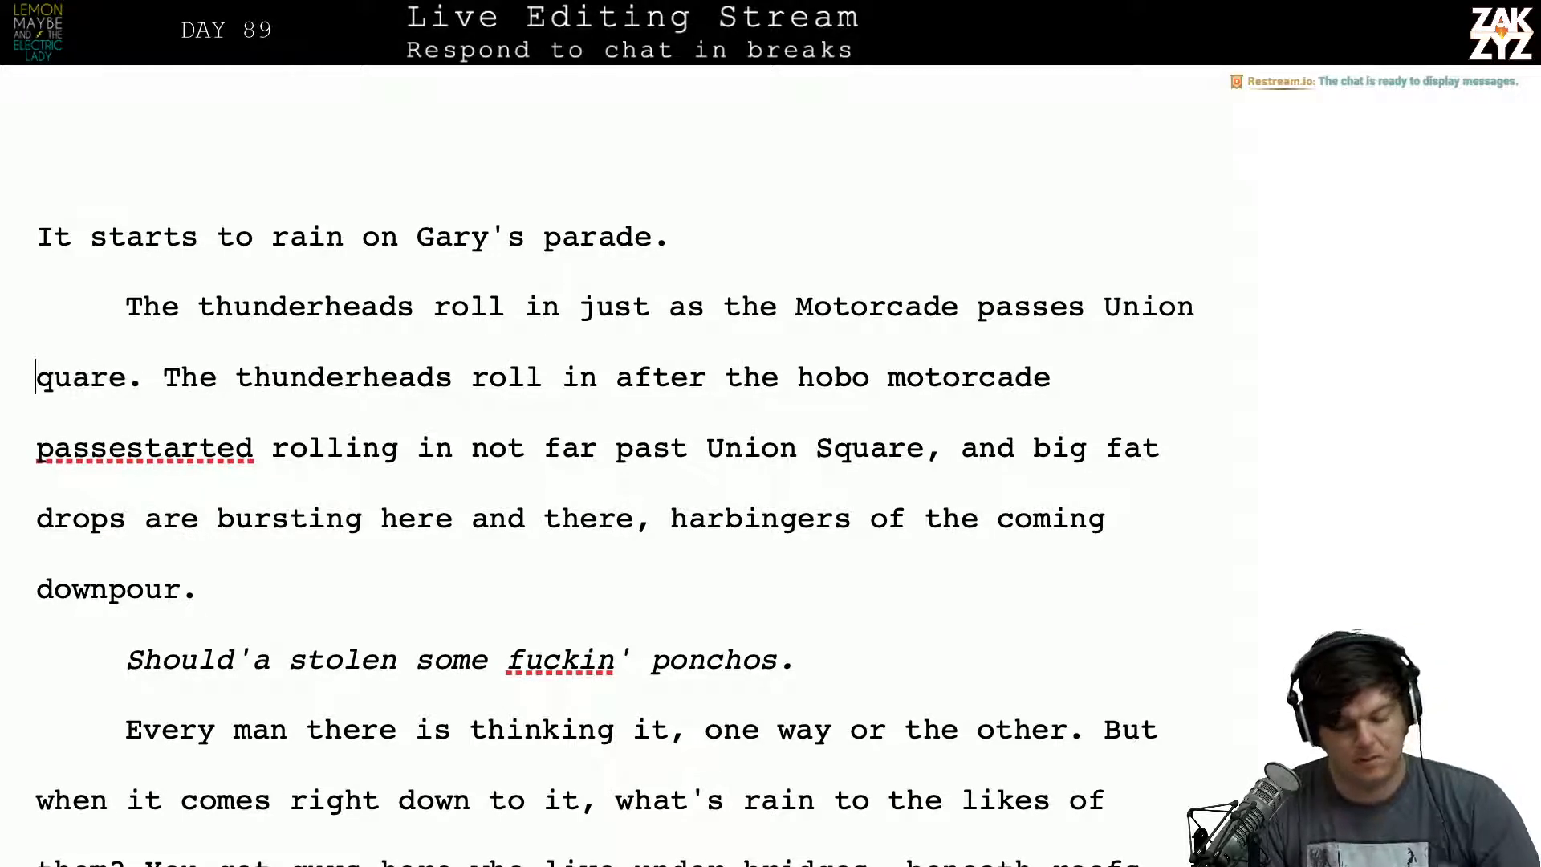
{"action": "type", "text": "S"}
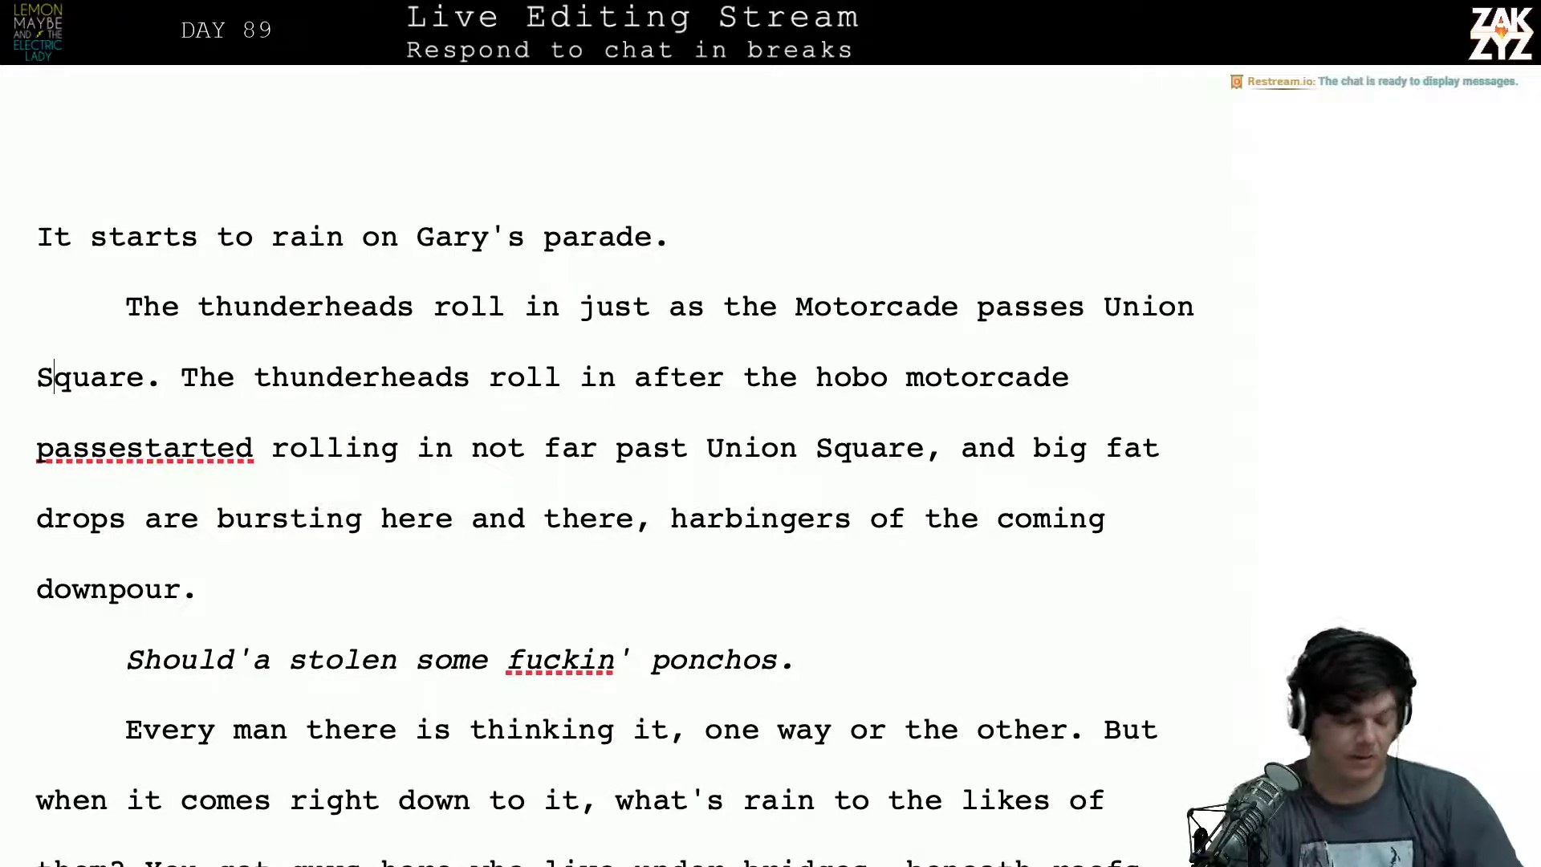
Step: Switch to the web browser and open Google Maps
{"action": "key", "text": "super+Tab"}
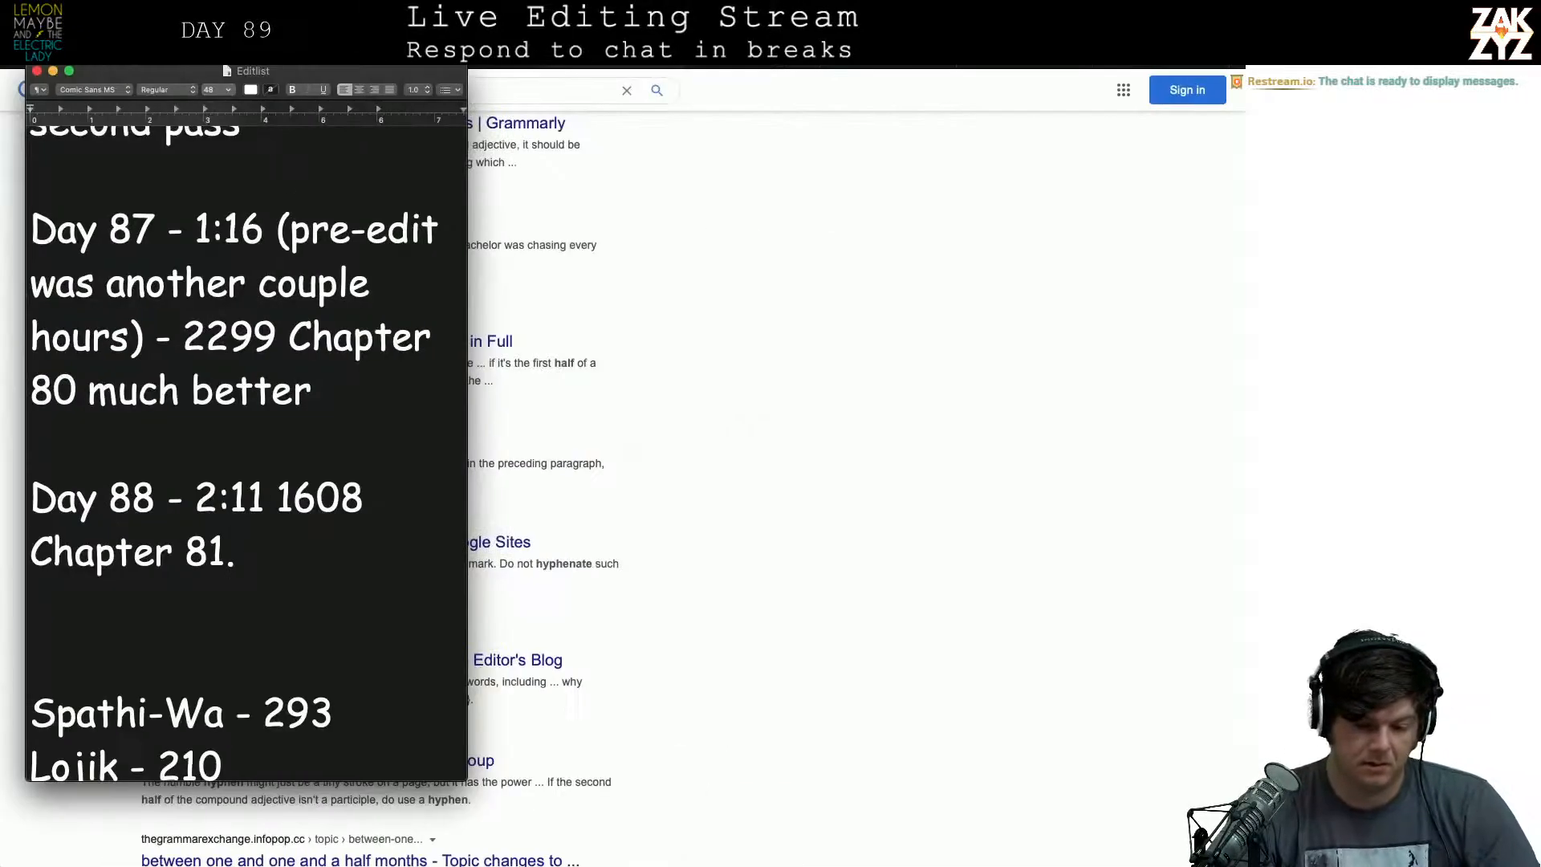
{"action": "key", "text": "super+Tab"}
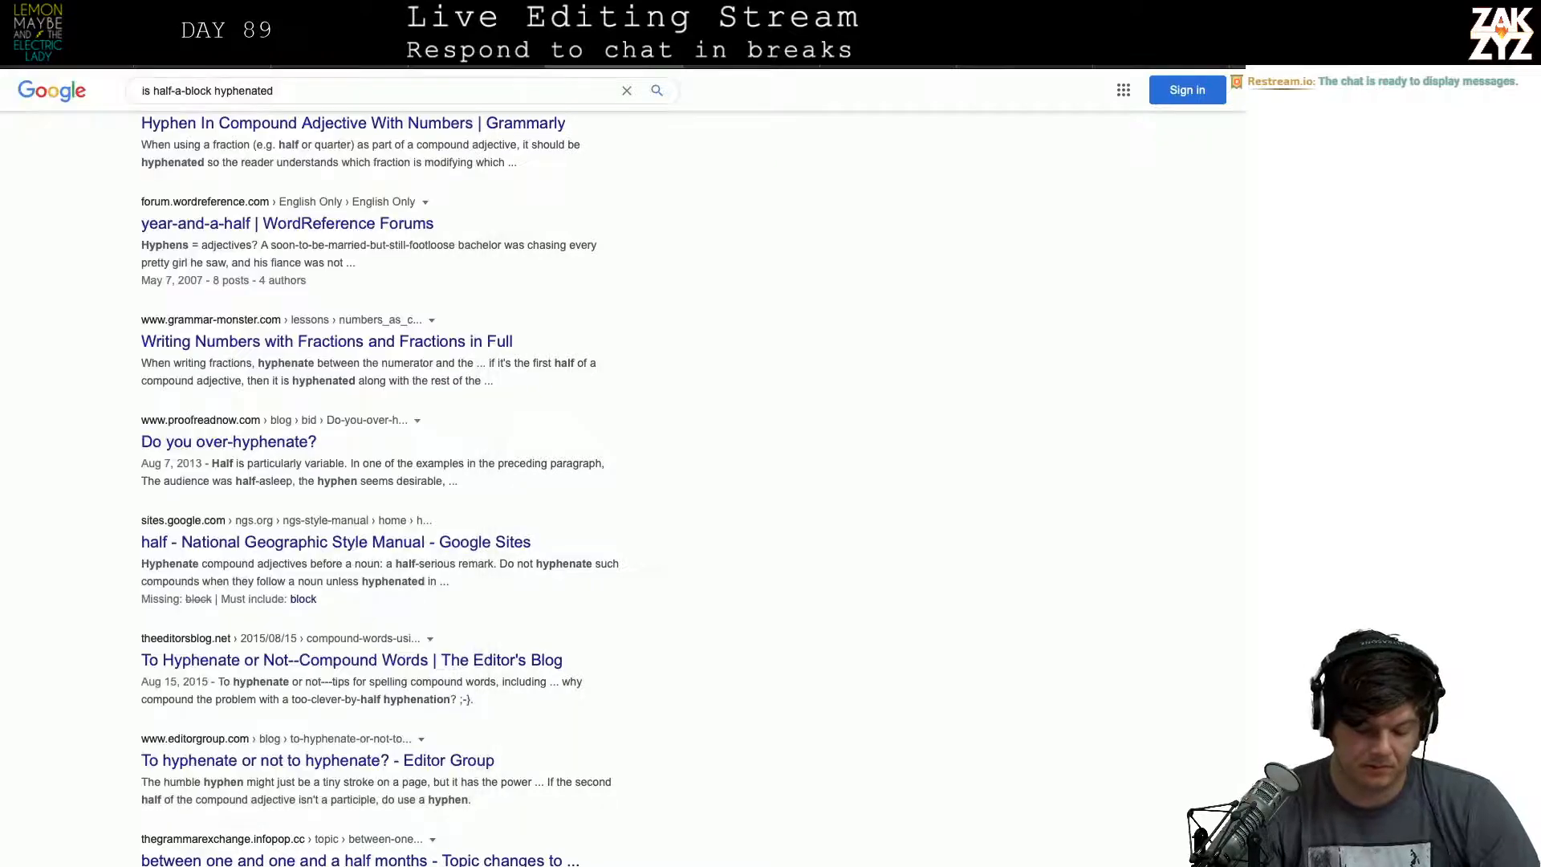
{"action": "key", "text": "super+l"}
{"action": "type", "text": "maps"}
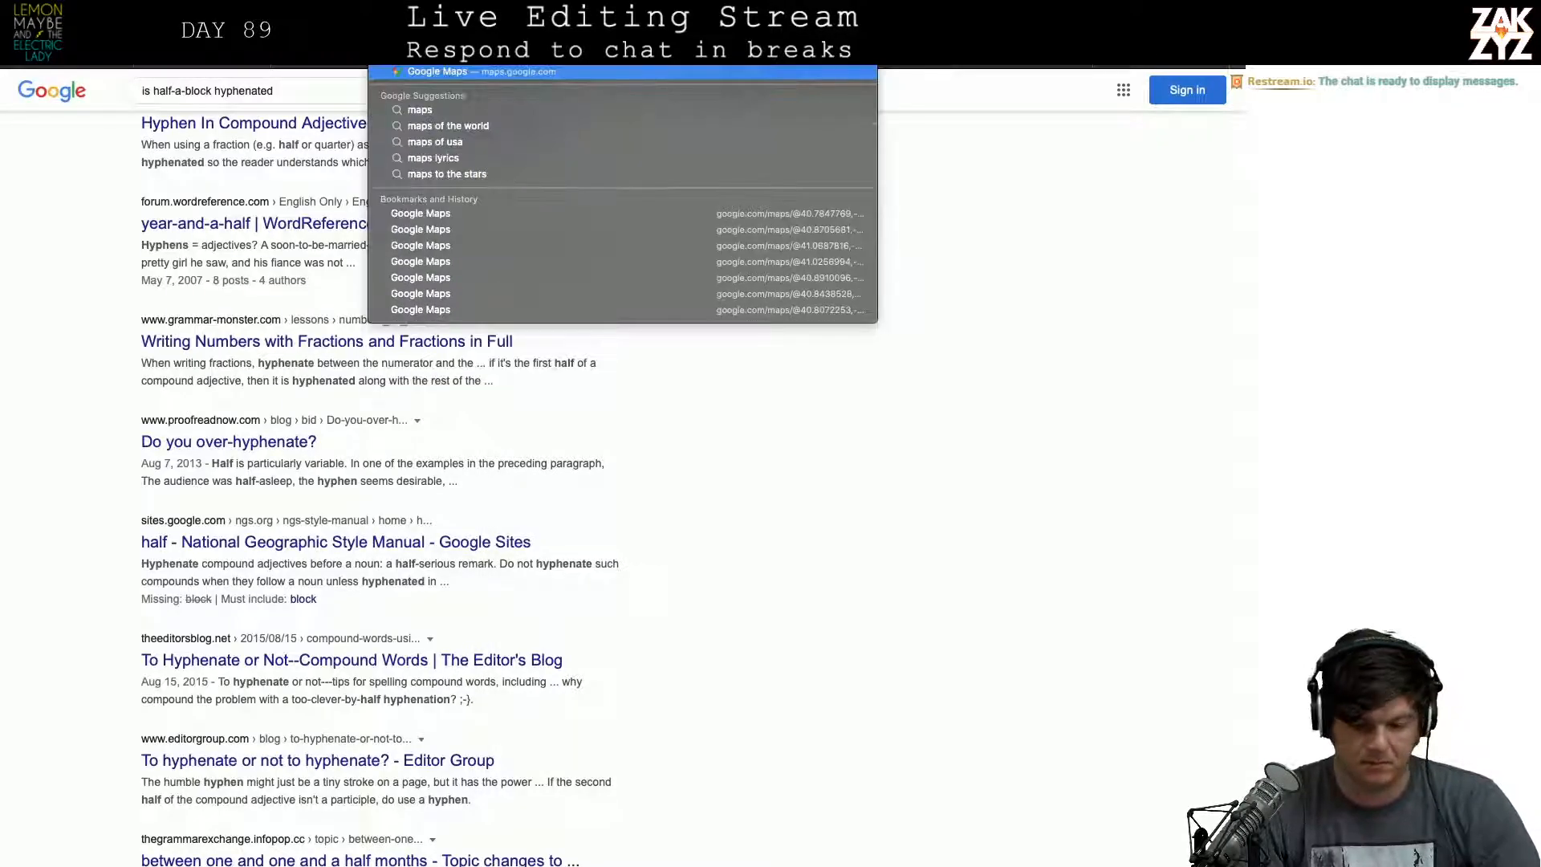
{"action": "key", "text": "Return"}
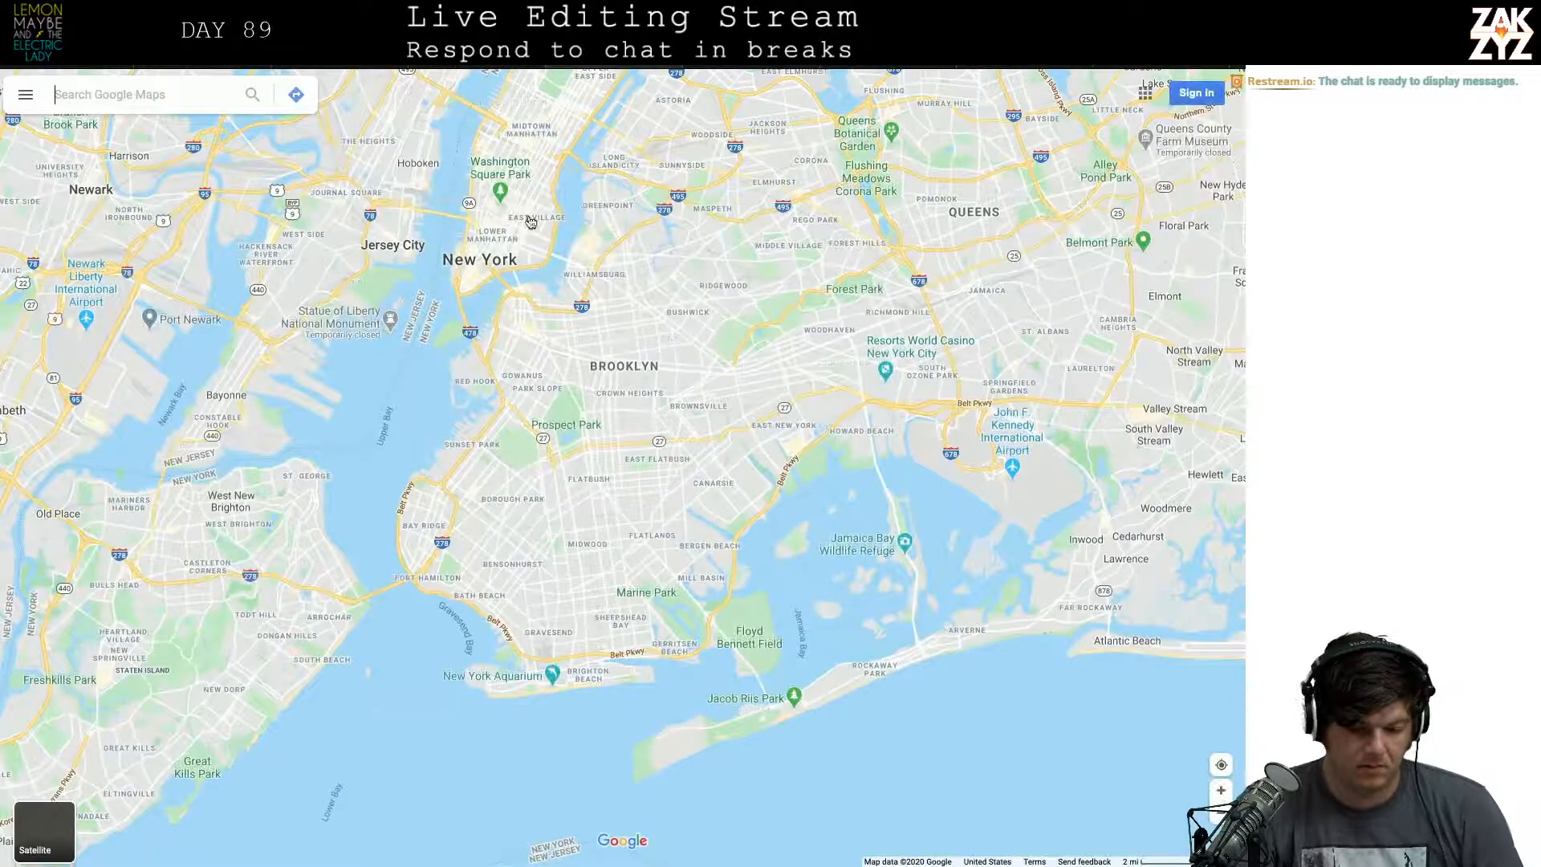
Step: Open Washington Square Park on the map, examine Manhattan from Midtown to Union Square, and close the place details
{"action": "left_click", "coordinate": [508, 164]}
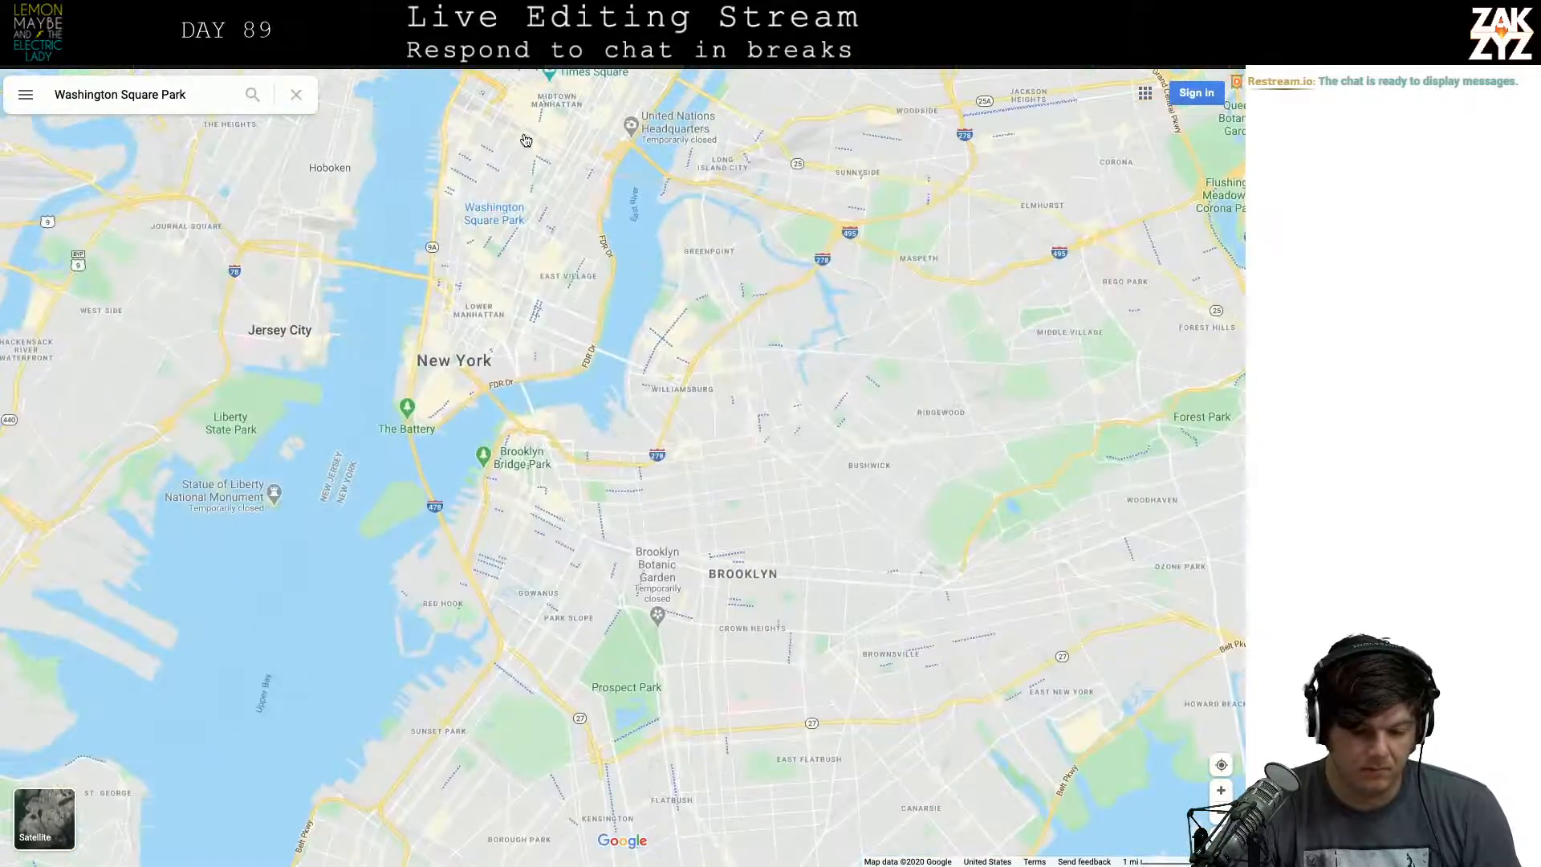
{"action": "scroll", "coordinate": [521, 141], "scroll_direction": "up", "scroll_amount": 5}
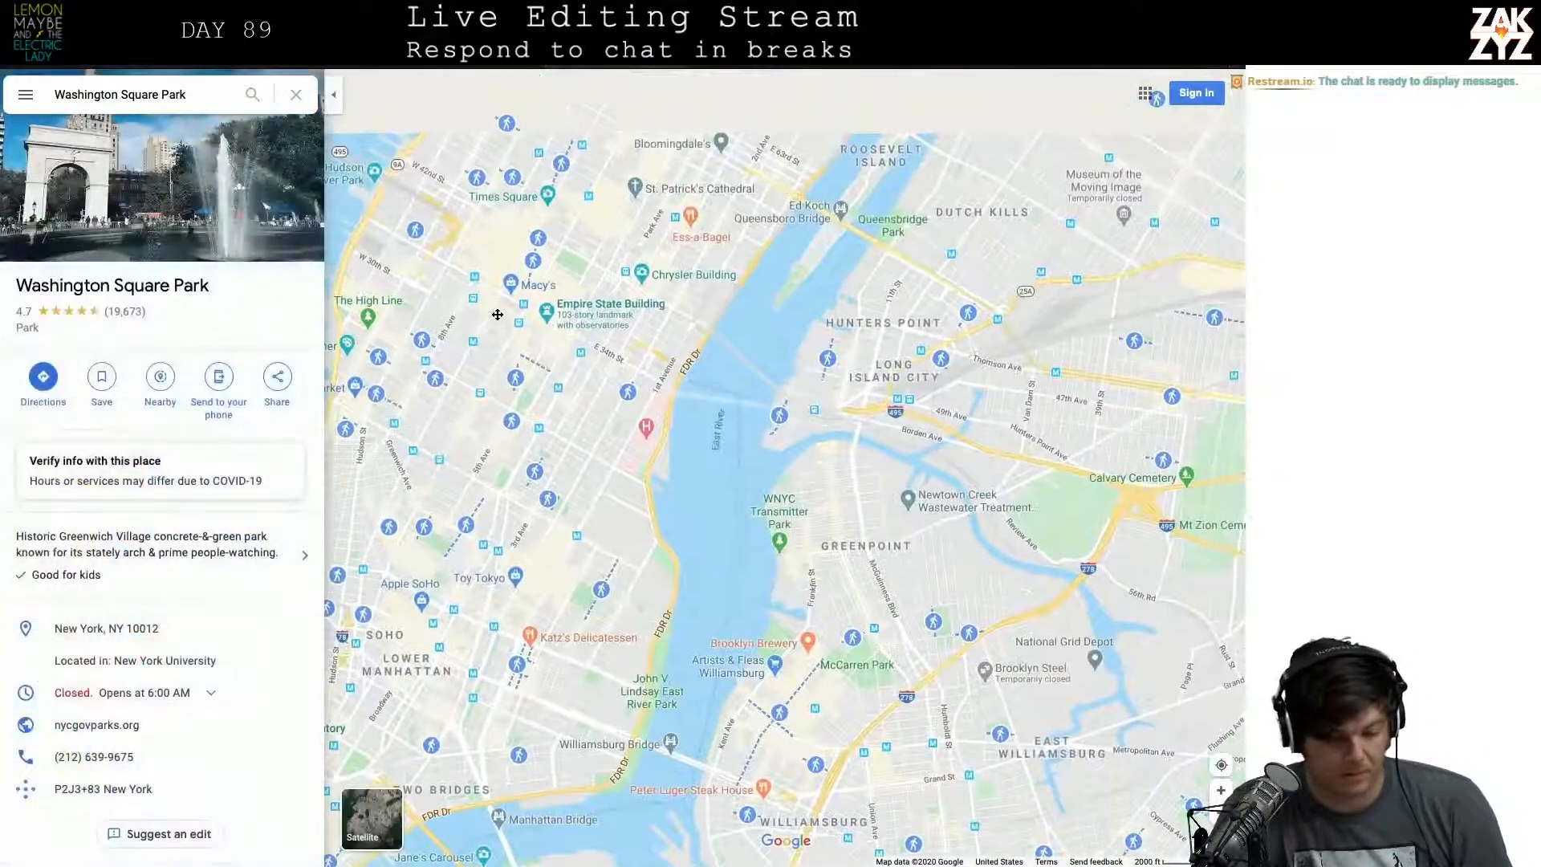
{"action": "scroll", "coordinate": [598, 255], "scroll_direction": "up", "scroll_amount": 3}
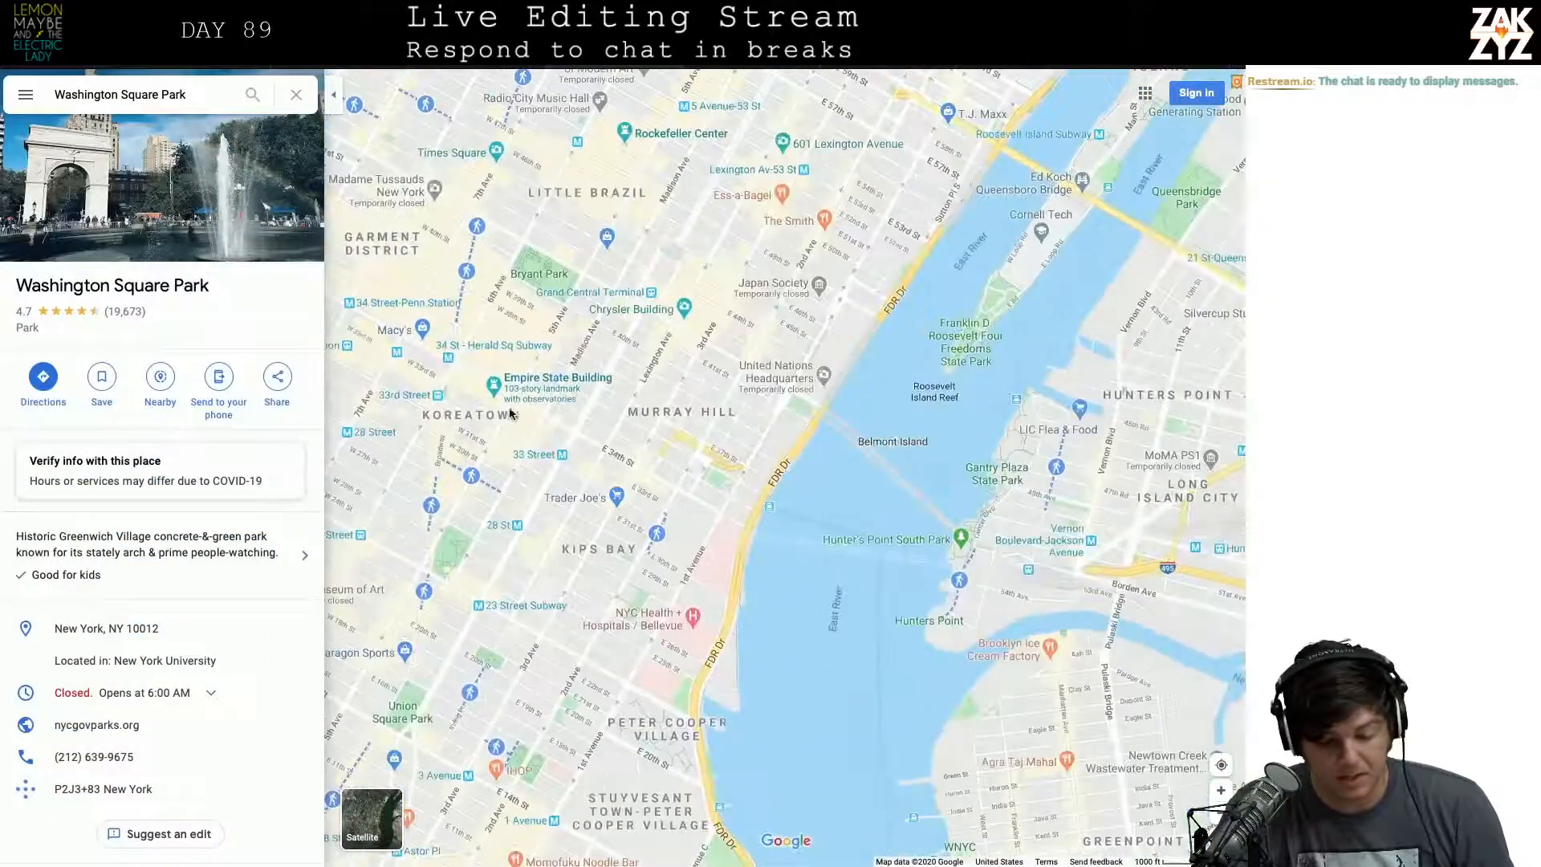
{"action": "left_click_drag", "start_coordinate": [599, 255], "coordinate": [939, 307]}
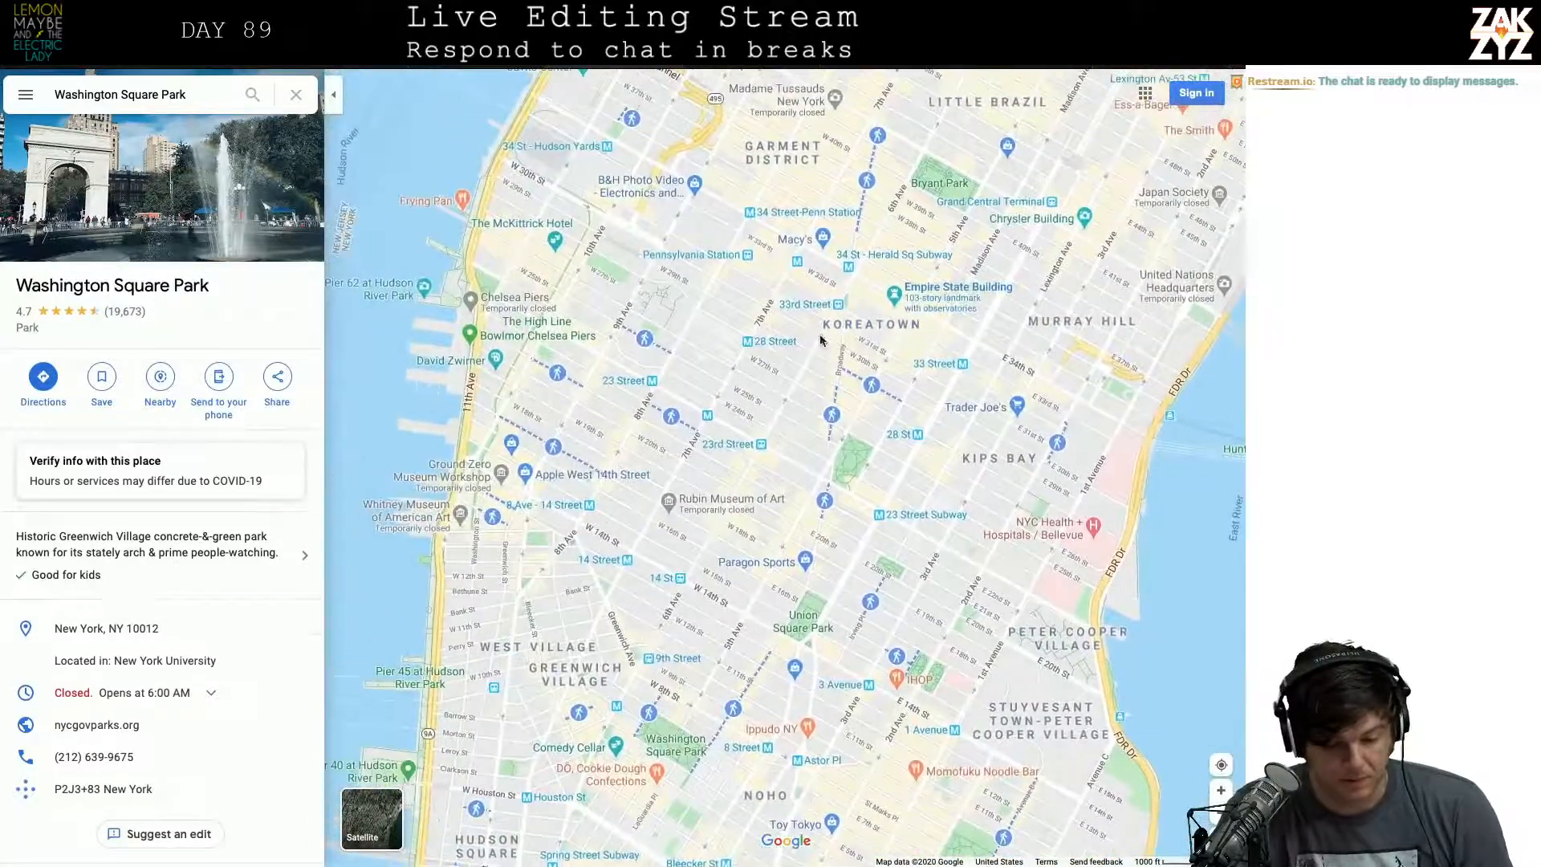
{"action": "scroll", "coordinate": [693, 298], "scroll_direction": "up", "scroll_amount": 2}
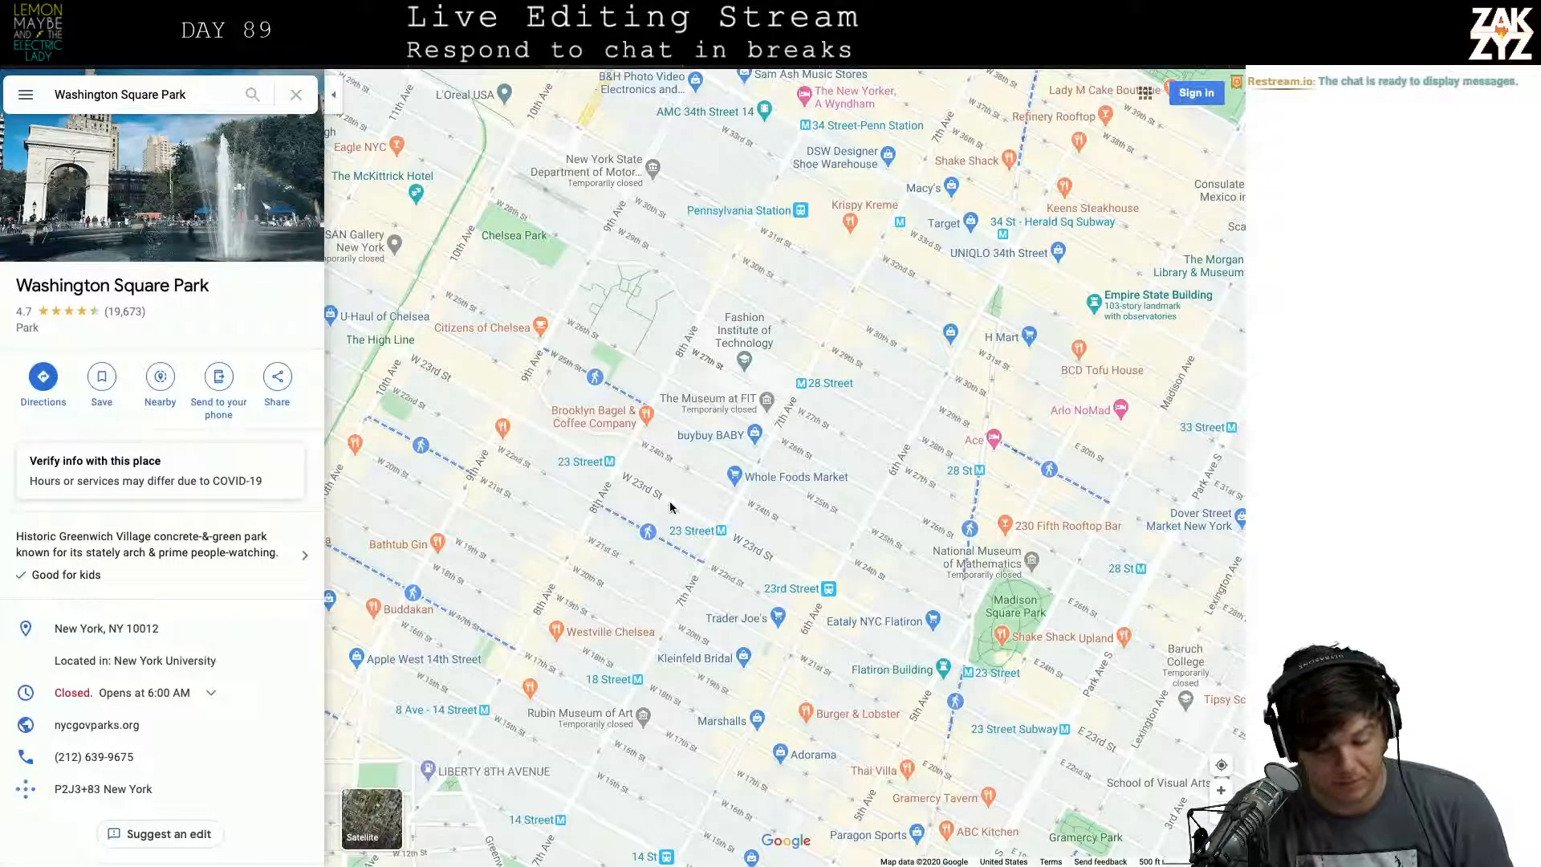
{"action": "left_click_drag", "start_coordinate": [672, 502], "coordinate": [489, 192]}
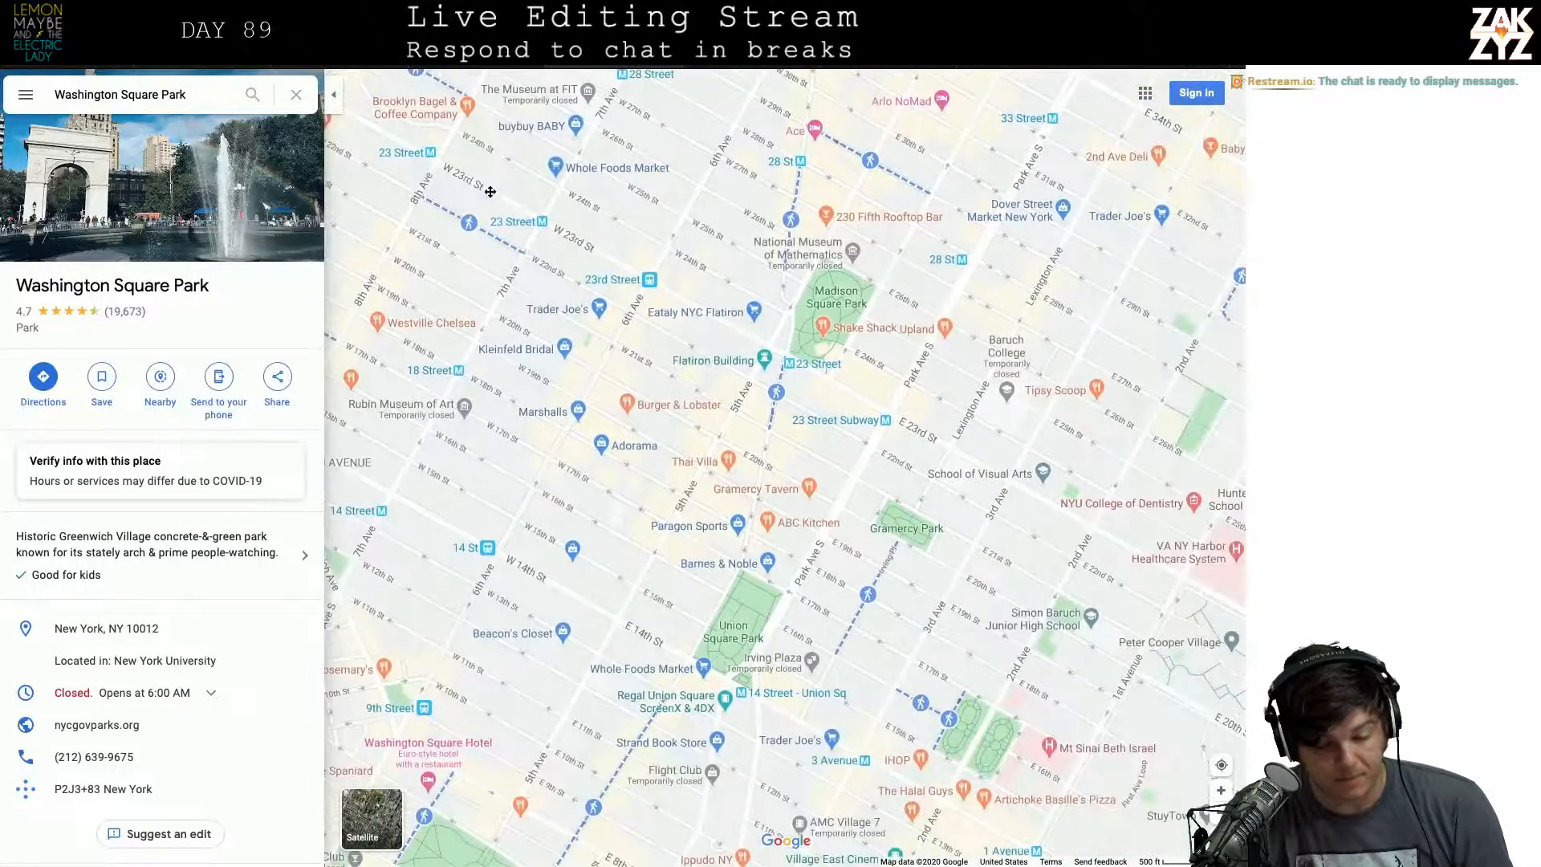
{"action": "left_click", "coordinate": [676, 296]}
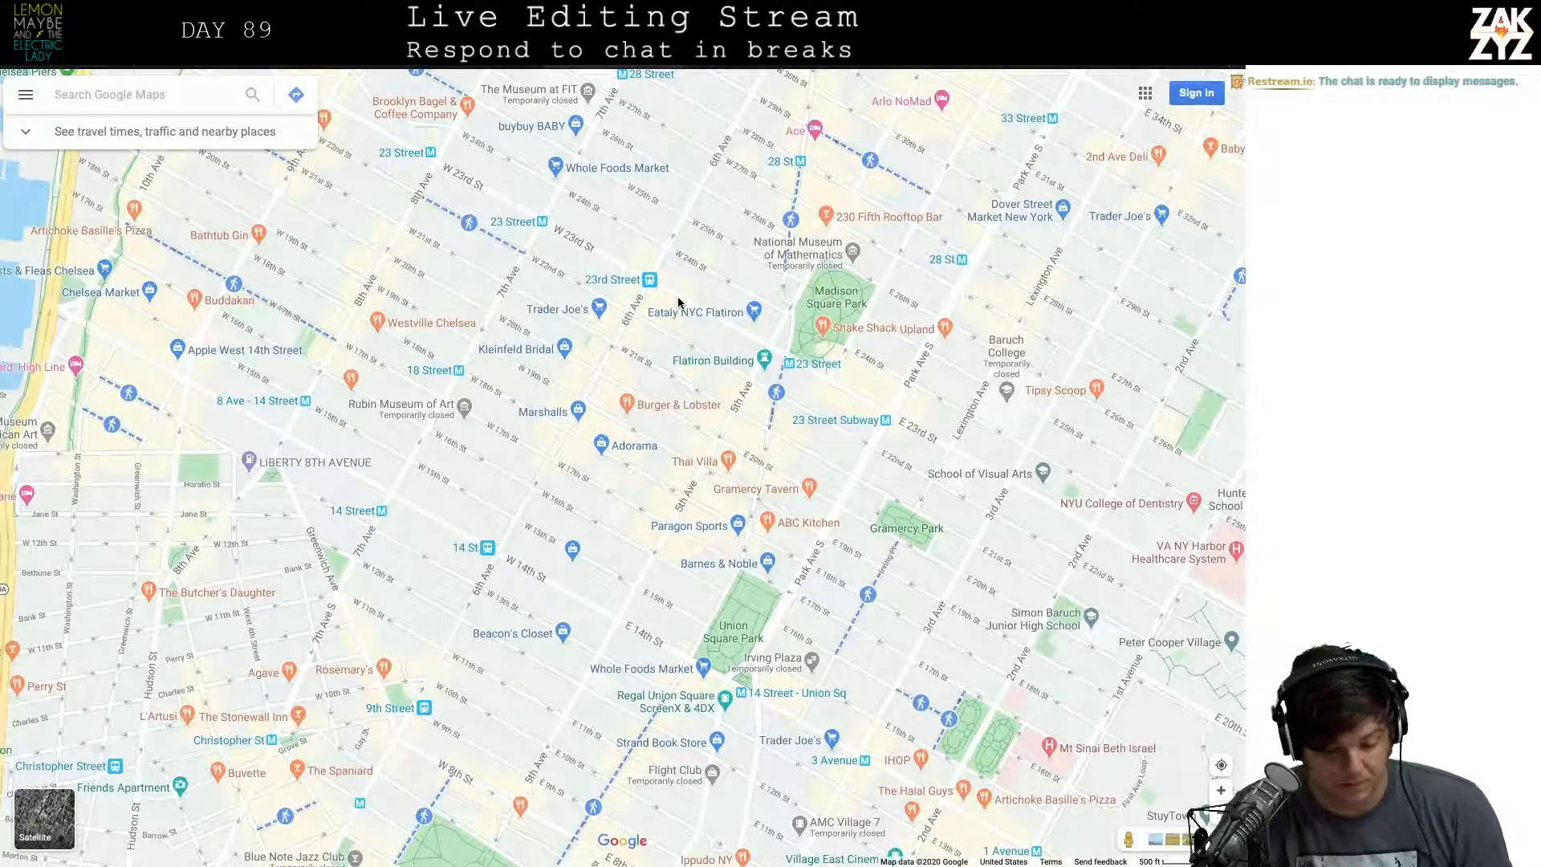
Step: Examine the map streets between Madison Square Park, Union Square Park, Washington Square Park and Lower Manhattan
{"action": "left_click_drag", "start_coordinate": [678, 302], "coordinate": [728, 101]}
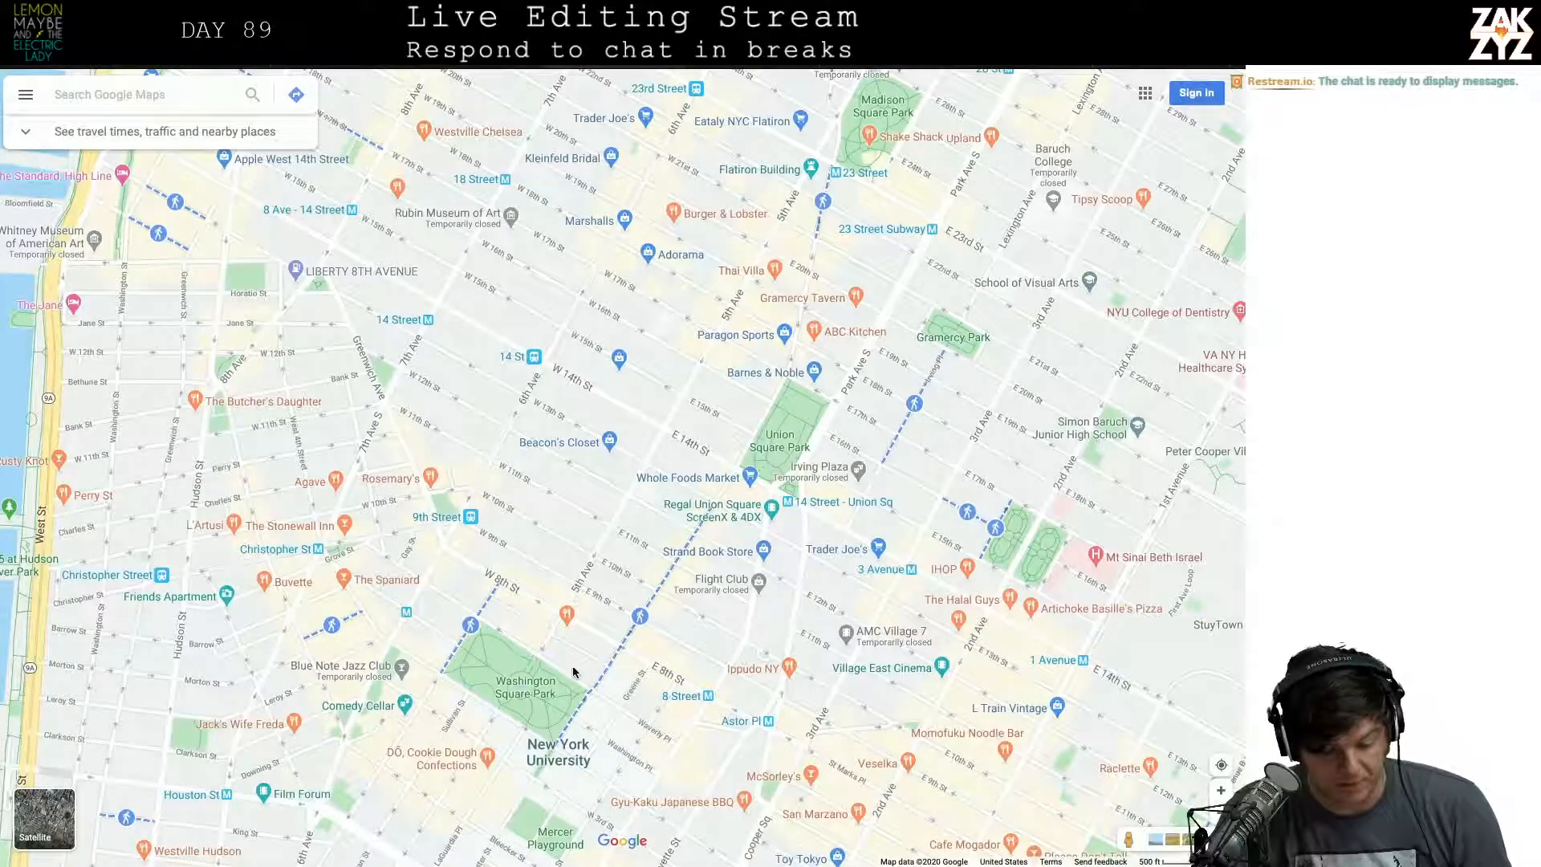
{"action": "left_click_drag", "start_coordinate": [504, 711], "coordinate": [1217, 167]}
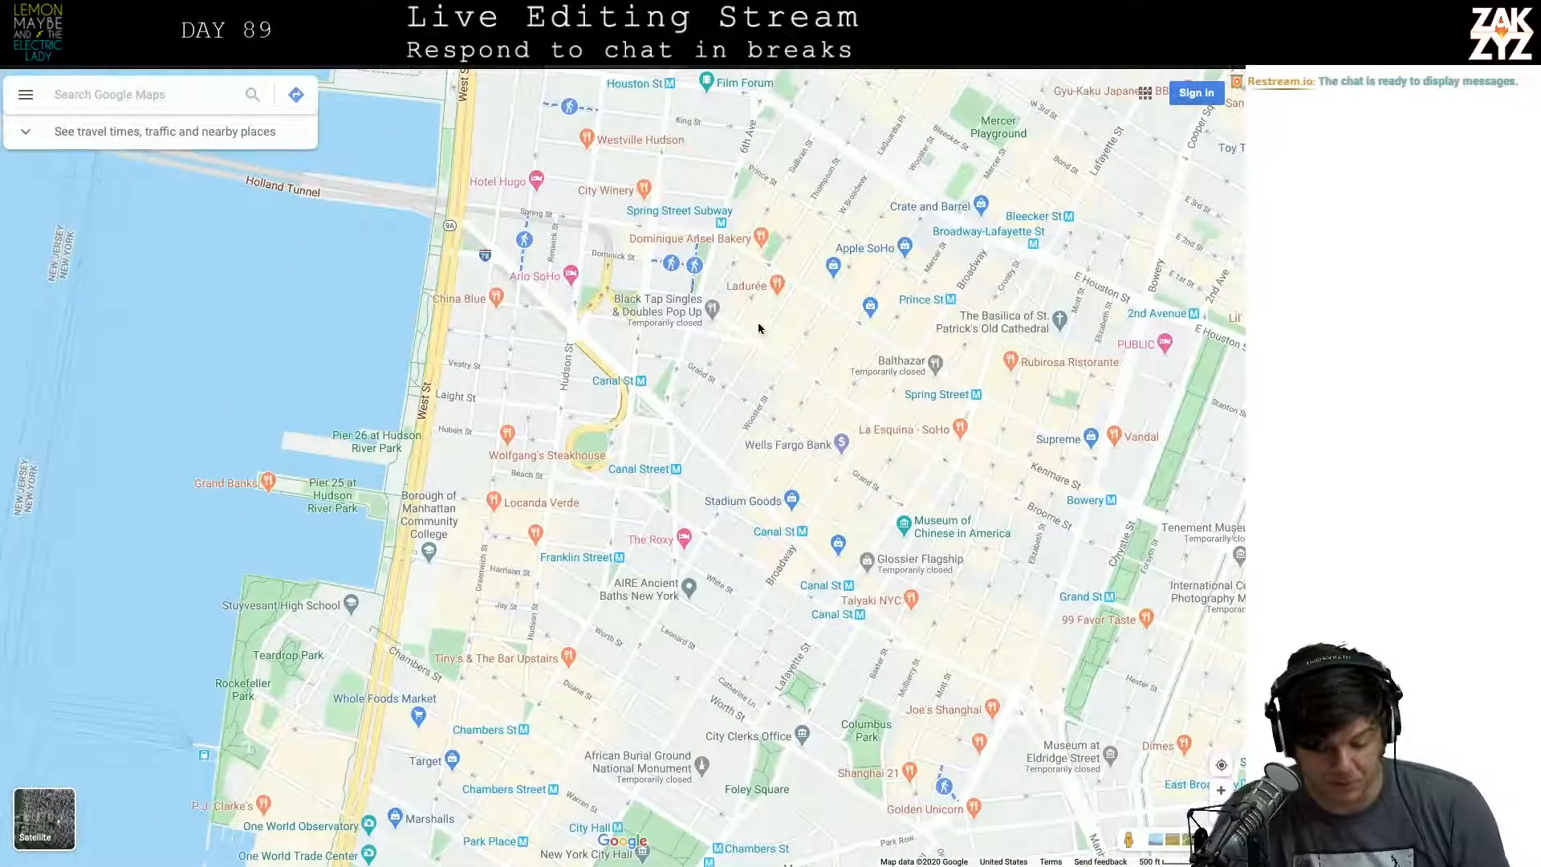
{"action": "left_click_drag", "start_coordinate": [902, 417], "coordinate": [513, 865]}
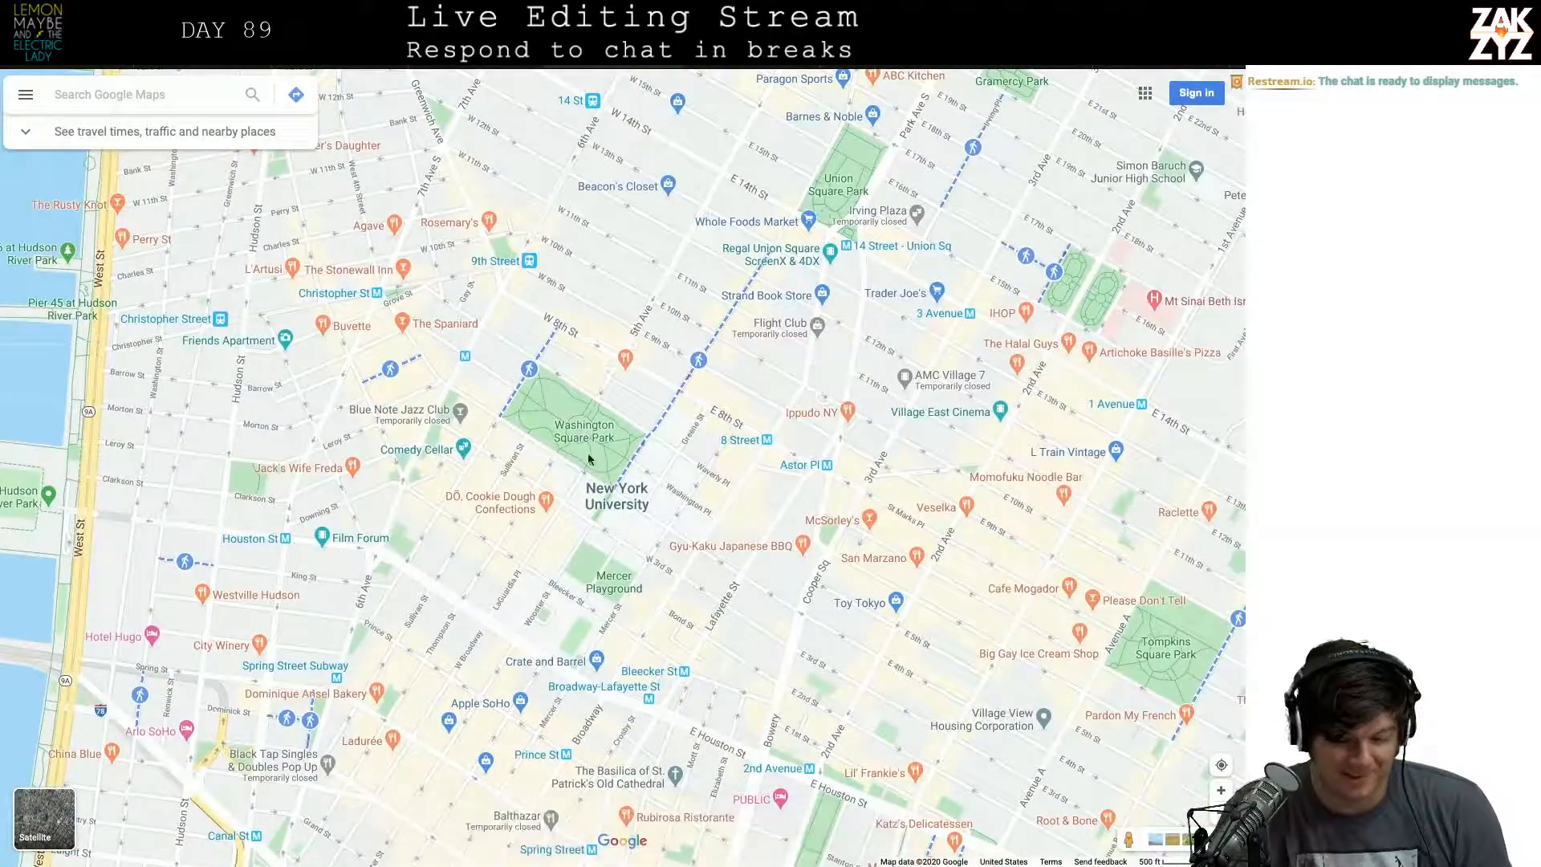
{"action": "left_click_drag", "start_coordinate": [691, 228], "coordinate": [553, 806]}
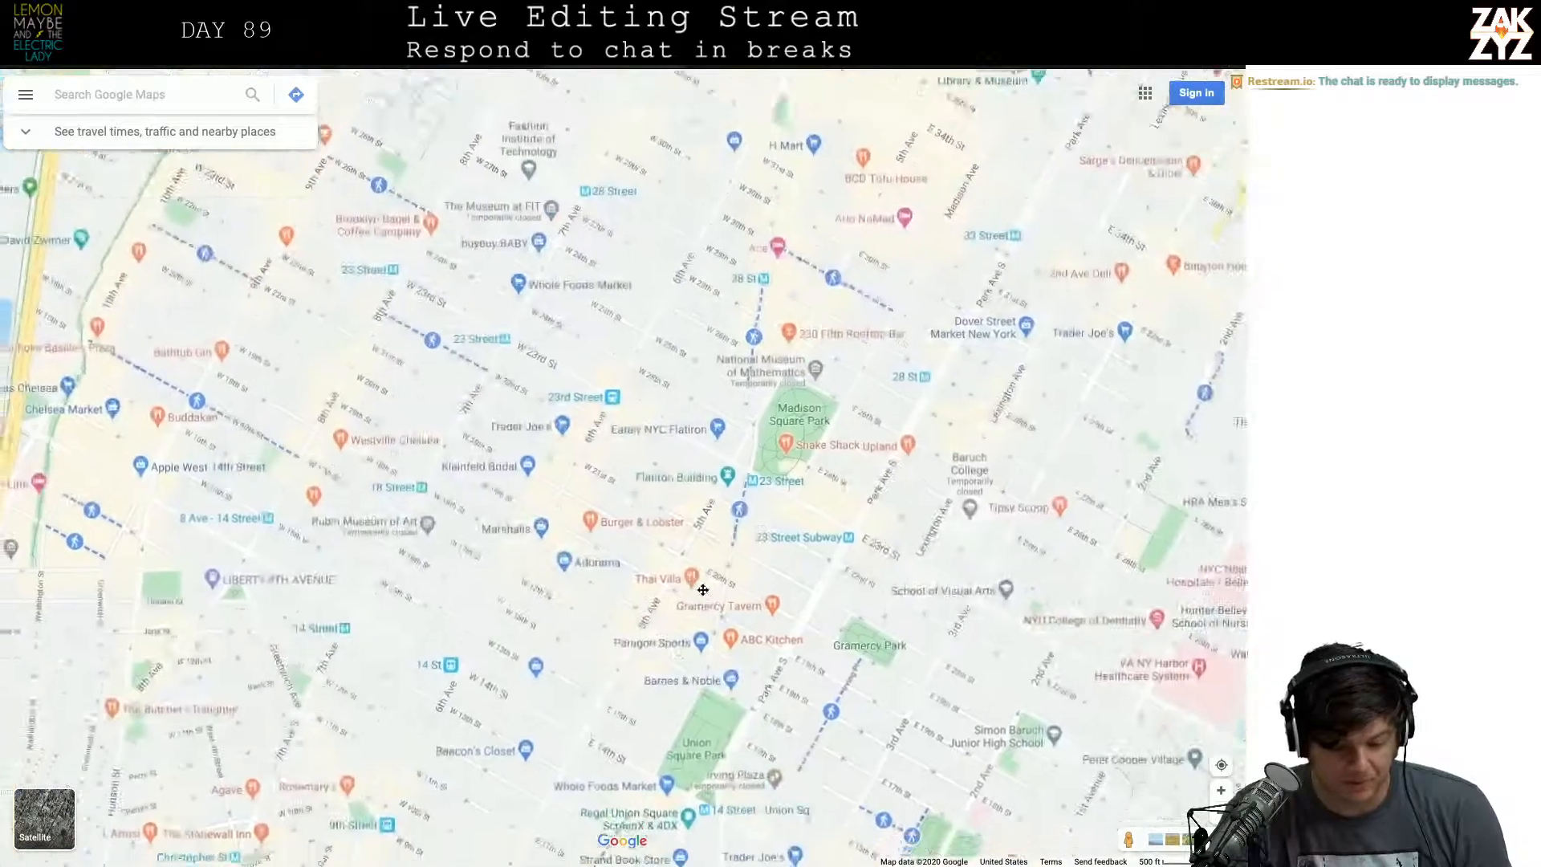
{"action": "left_click_drag", "start_coordinate": [703, 590], "coordinate": [781, 268]}
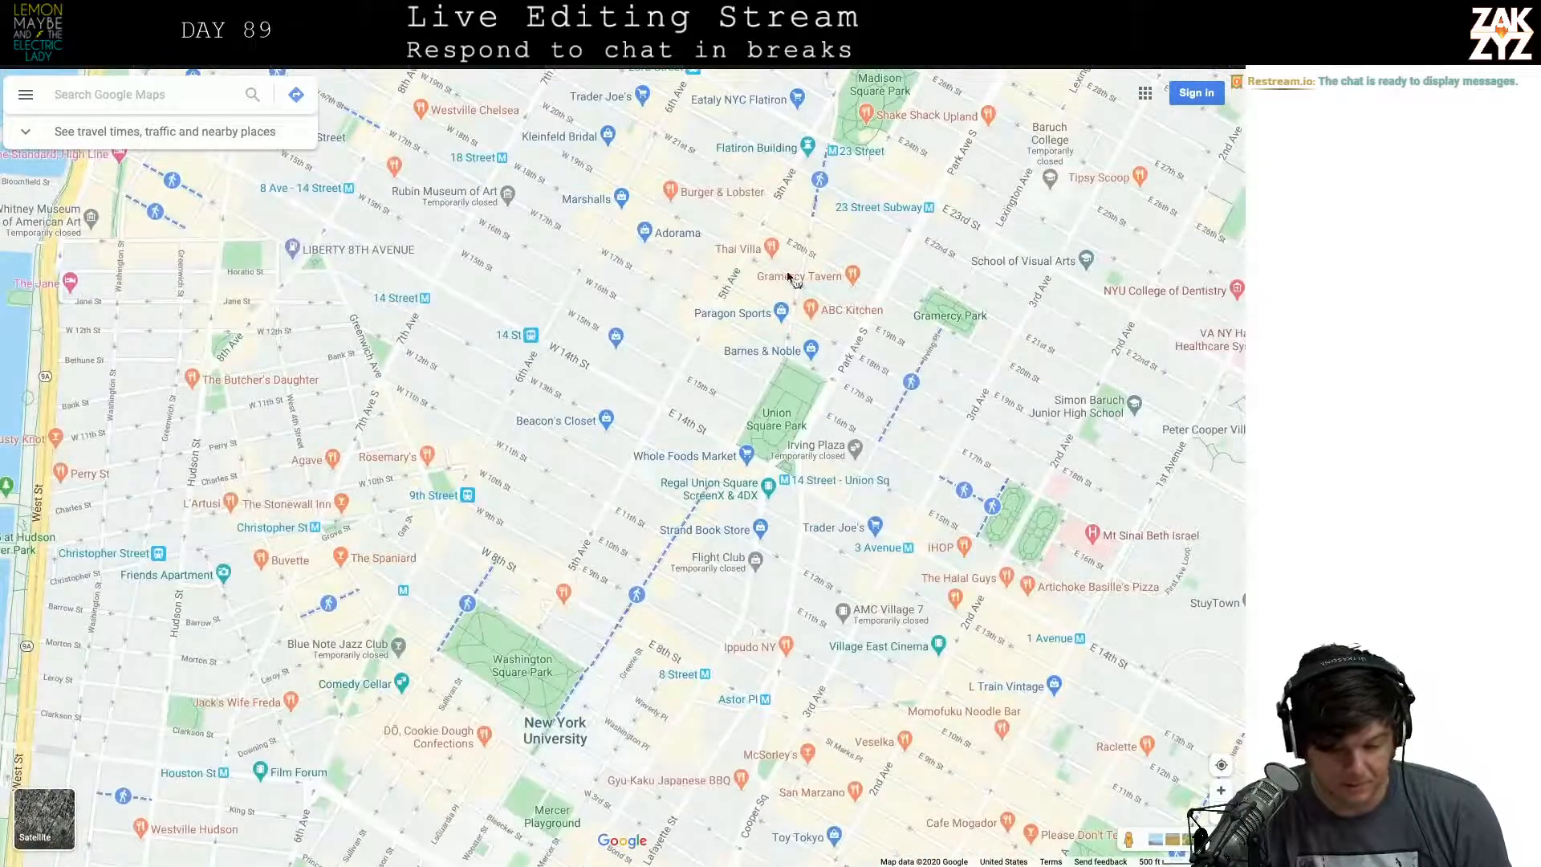
{"action": "left_click_drag", "start_coordinate": [784, 546], "coordinate": [857, 284]}
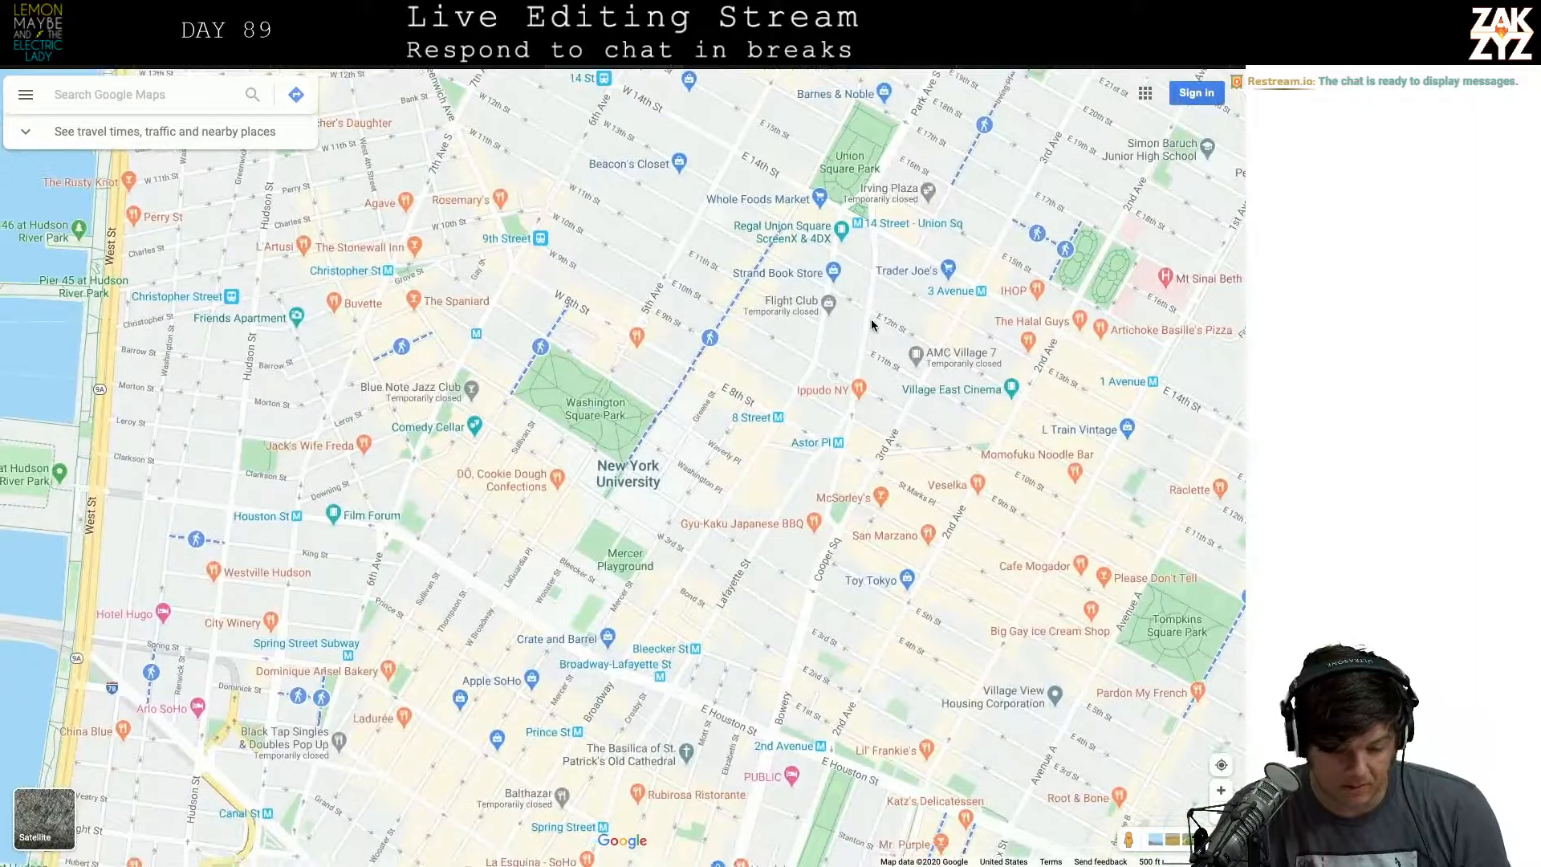
{"action": "left_click_drag", "start_coordinate": [843, 371], "coordinate": [776, 433]}
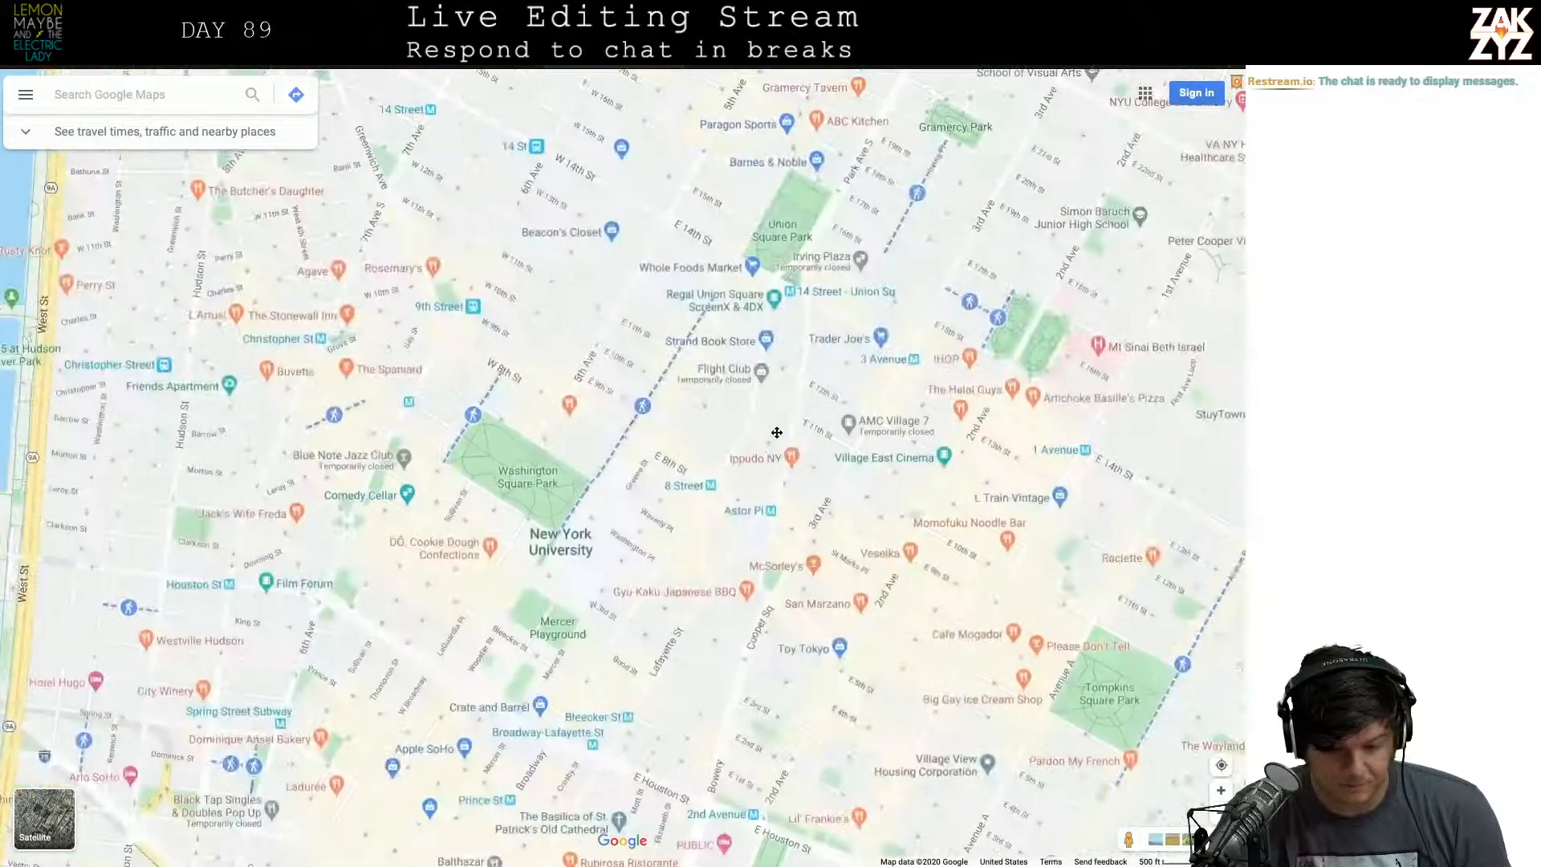
{"action": "left_click_drag", "start_coordinate": [803, 372], "coordinate": [737, 866]}
{"action": "scroll", "coordinate": [806, 343], "scroll_direction": "up", "scroll_amount": 1}
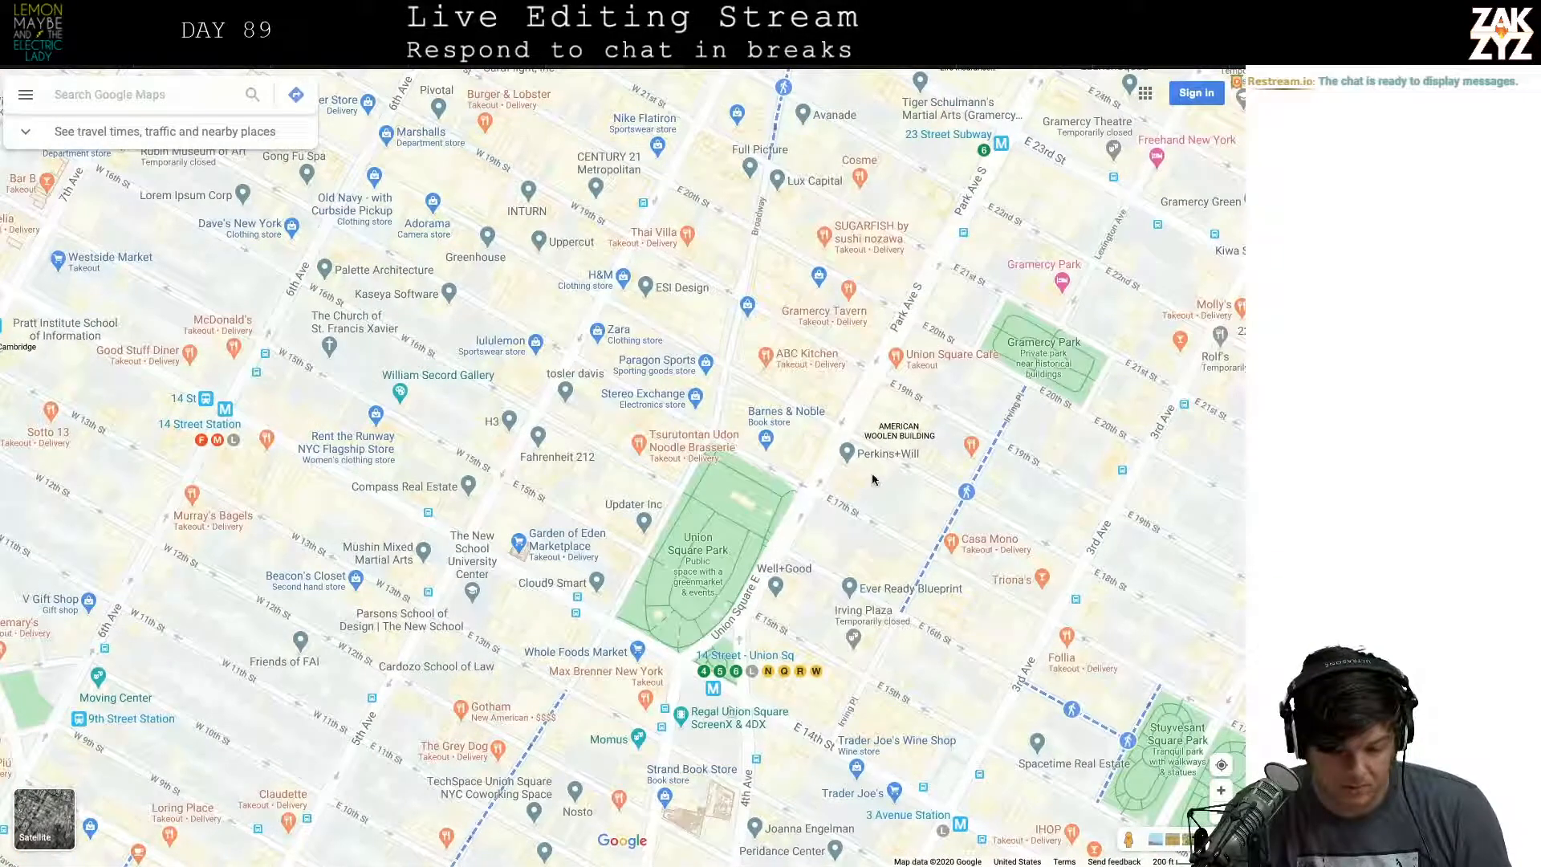
Step: Trace the route south of Union Square along the Bowery toward Canal Street and the Manhattan Bridge on the map
{"action": "left_click_drag", "start_coordinate": [721, 666], "coordinate": [1159, 8]}
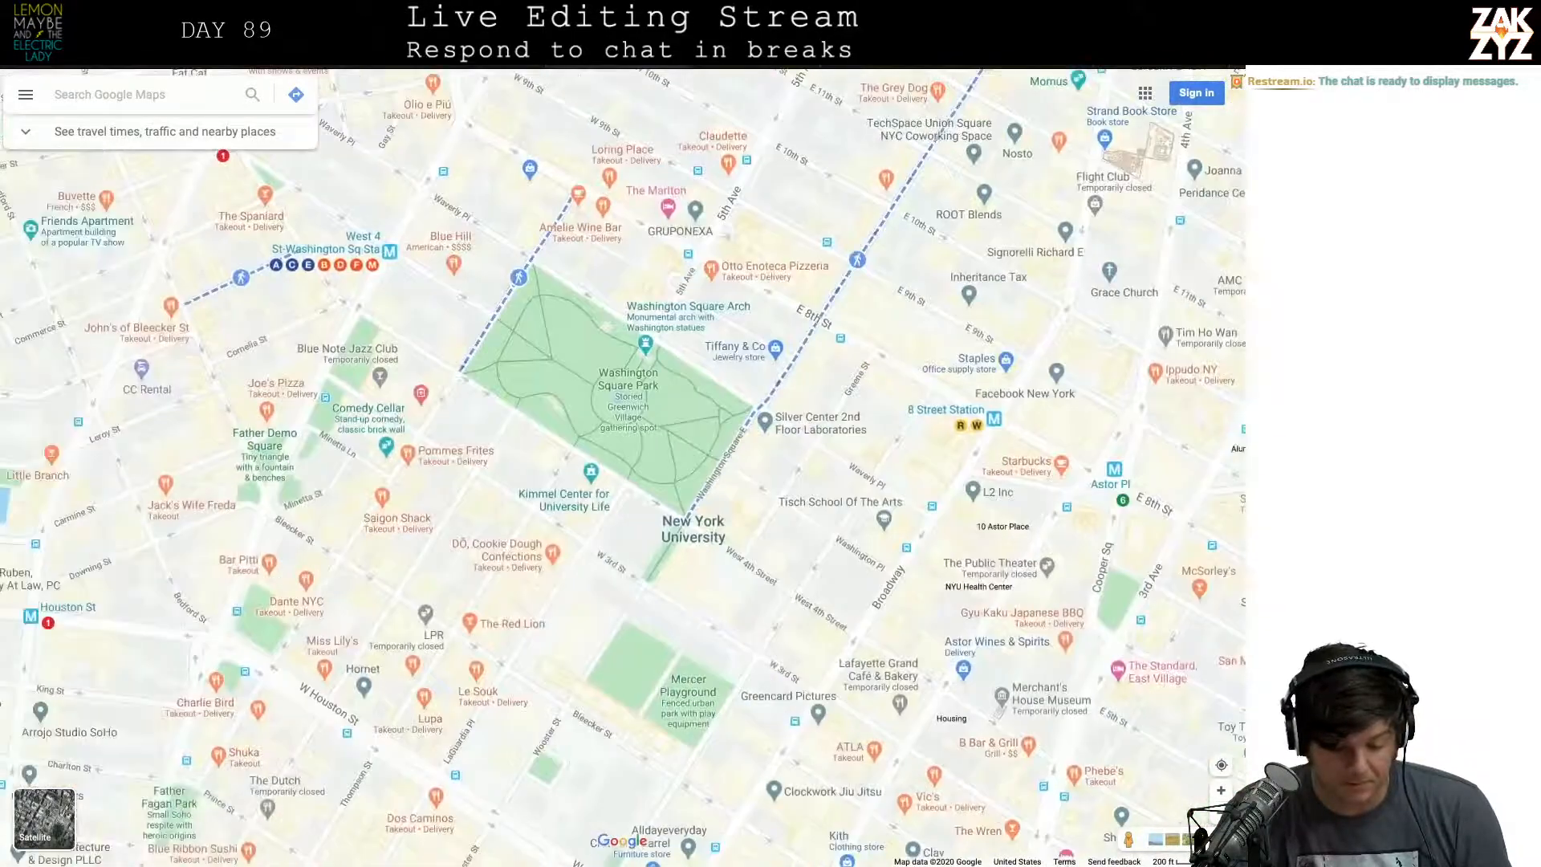
{"action": "left_click_drag", "start_coordinate": [840, 546], "coordinate": [844, 4]}
{"action": "left_click_drag", "start_coordinate": [643, 610], "coordinate": [740, 86]}
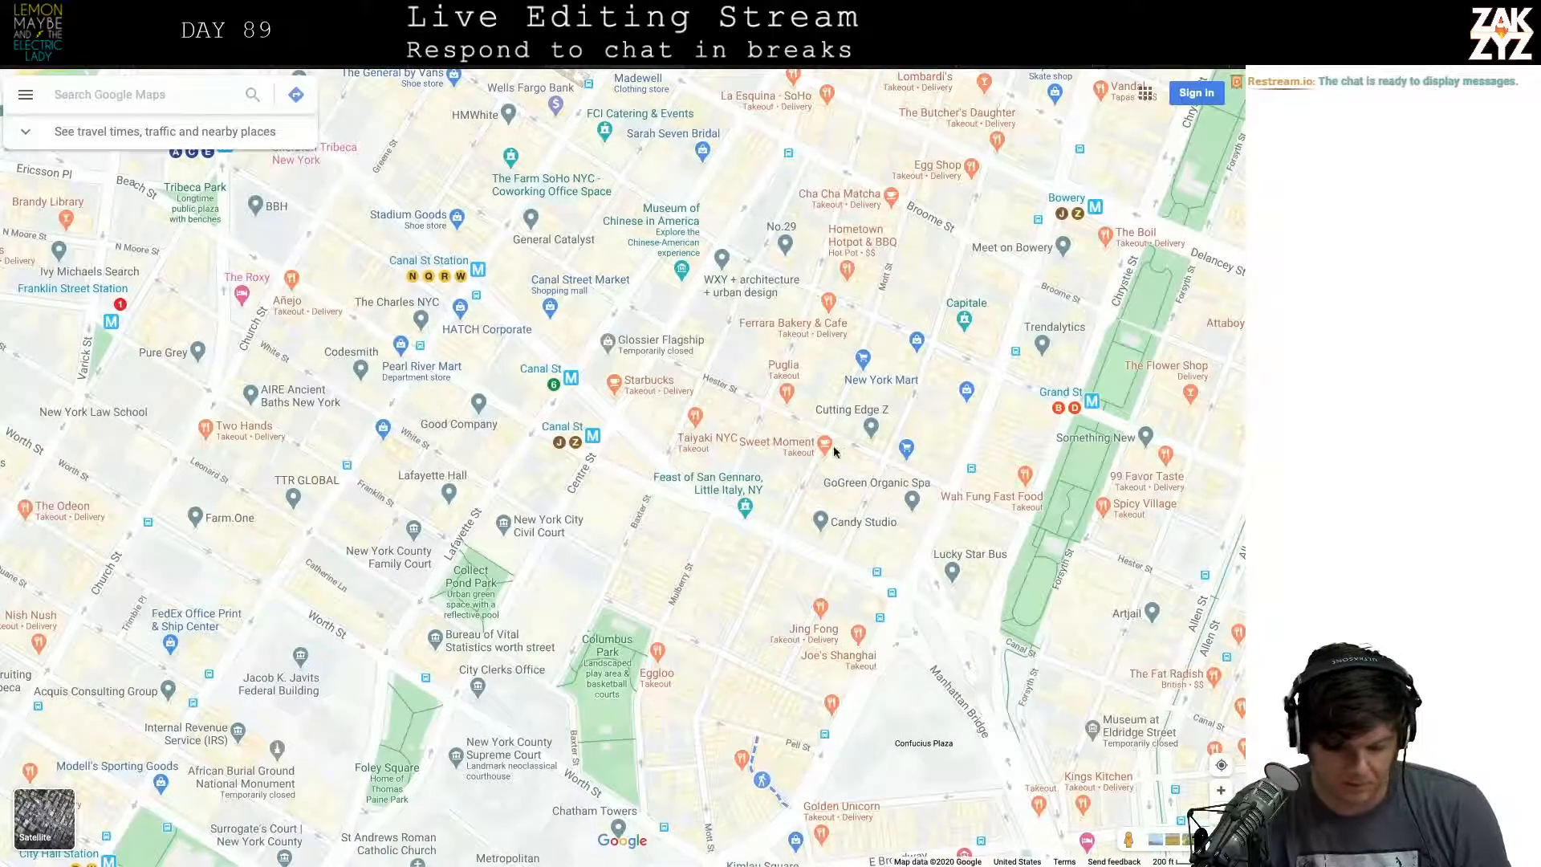
{"action": "left_click_drag", "start_coordinate": [907, 431], "coordinate": [515, 866]}
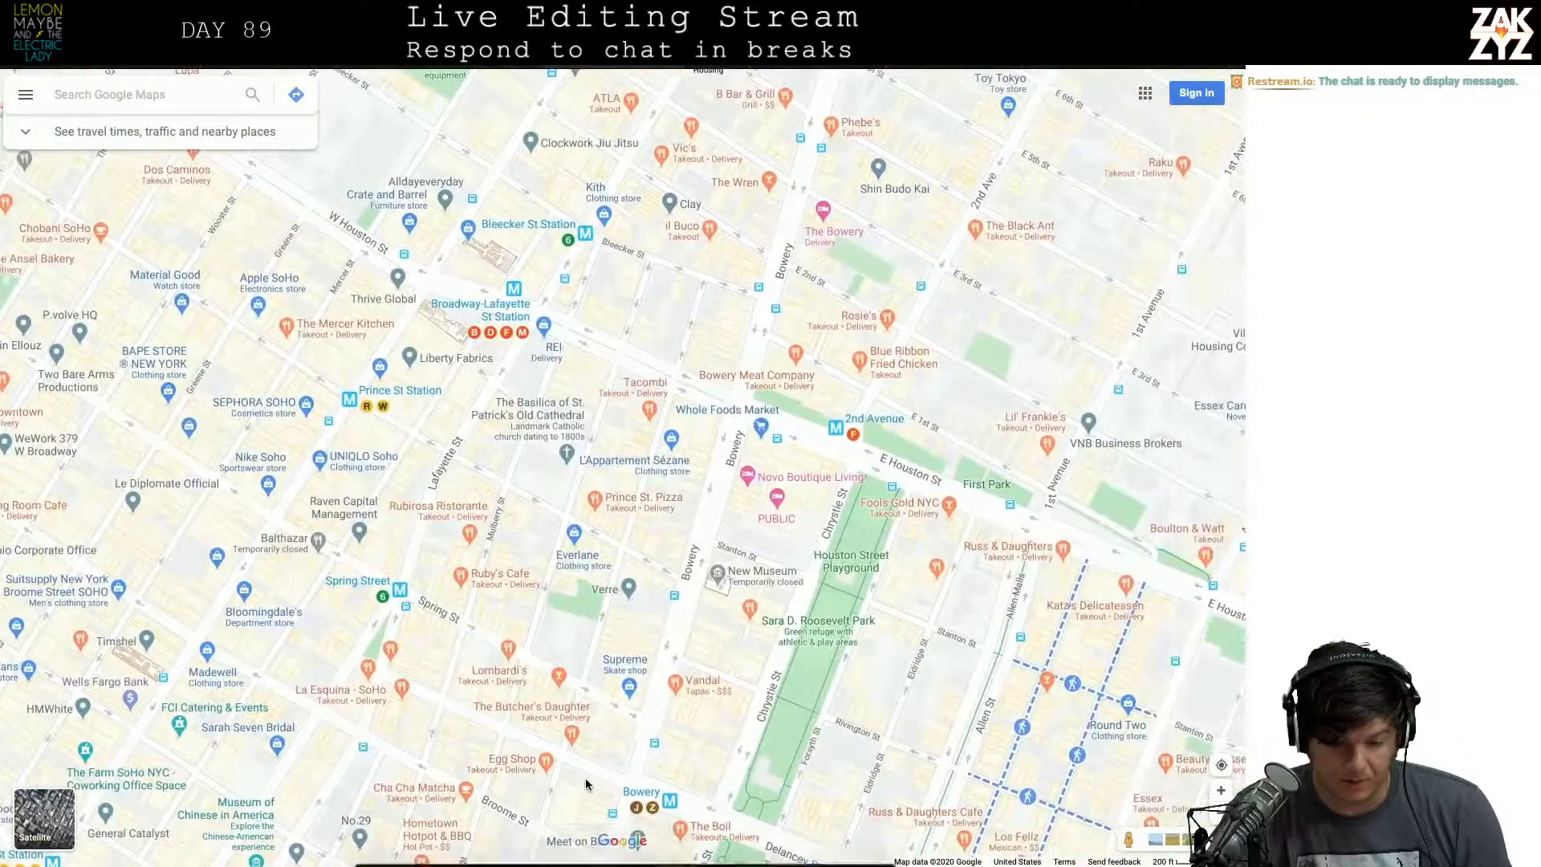
{"action": "left_click_drag", "start_coordinate": [771, 332], "coordinate": [628, 782]}
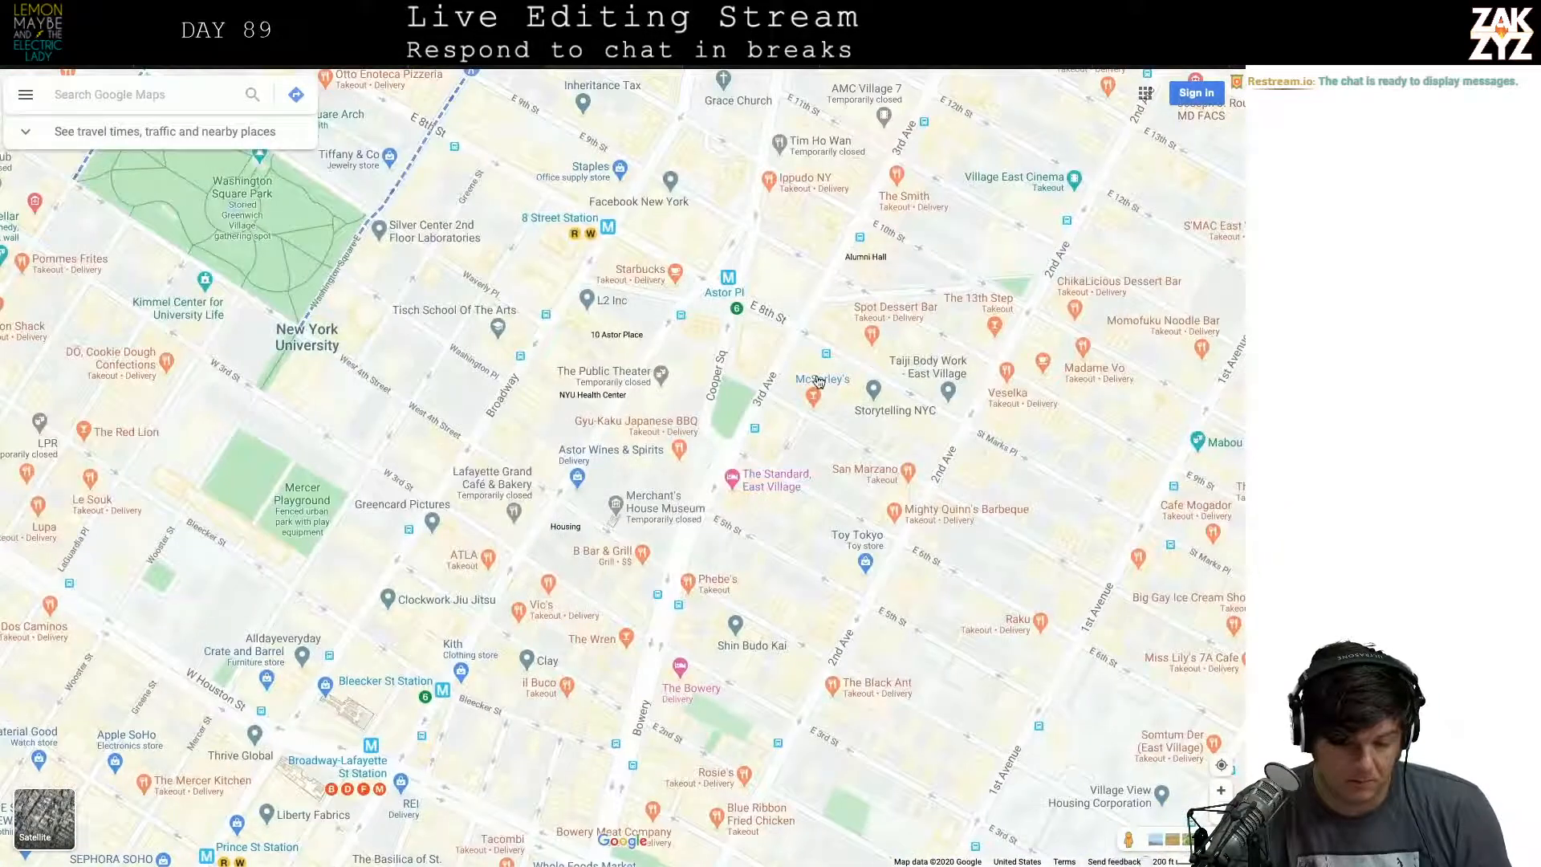
{"action": "left_click_drag", "start_coordinate": [844, 287], "coordinate": [777, 48]}
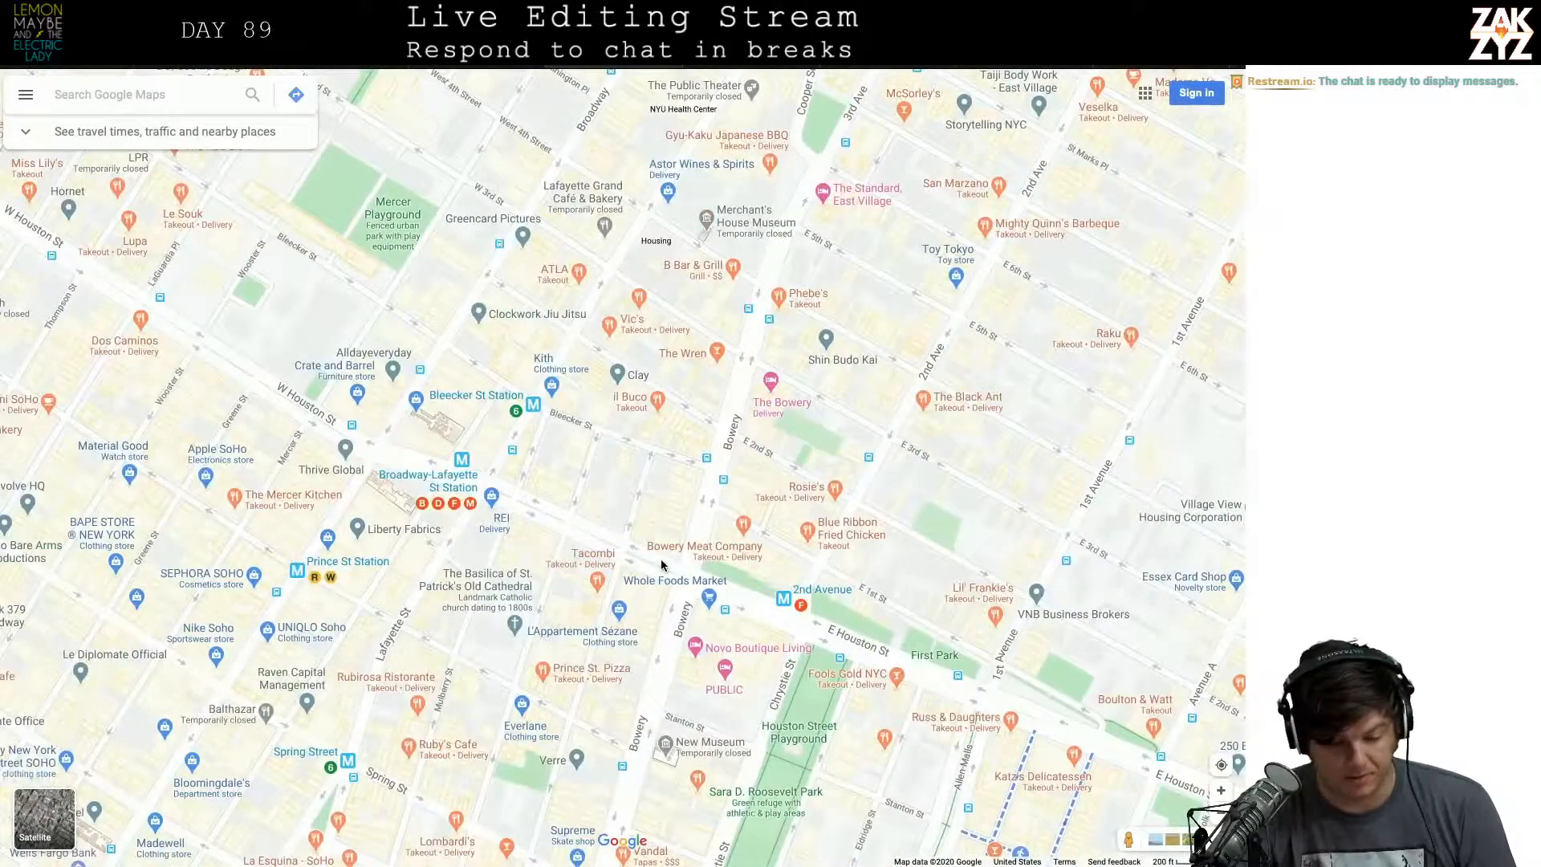
{"action": "left_click_drag", "start_coordinate": [660, 562], "coordinate": [827, 8]}
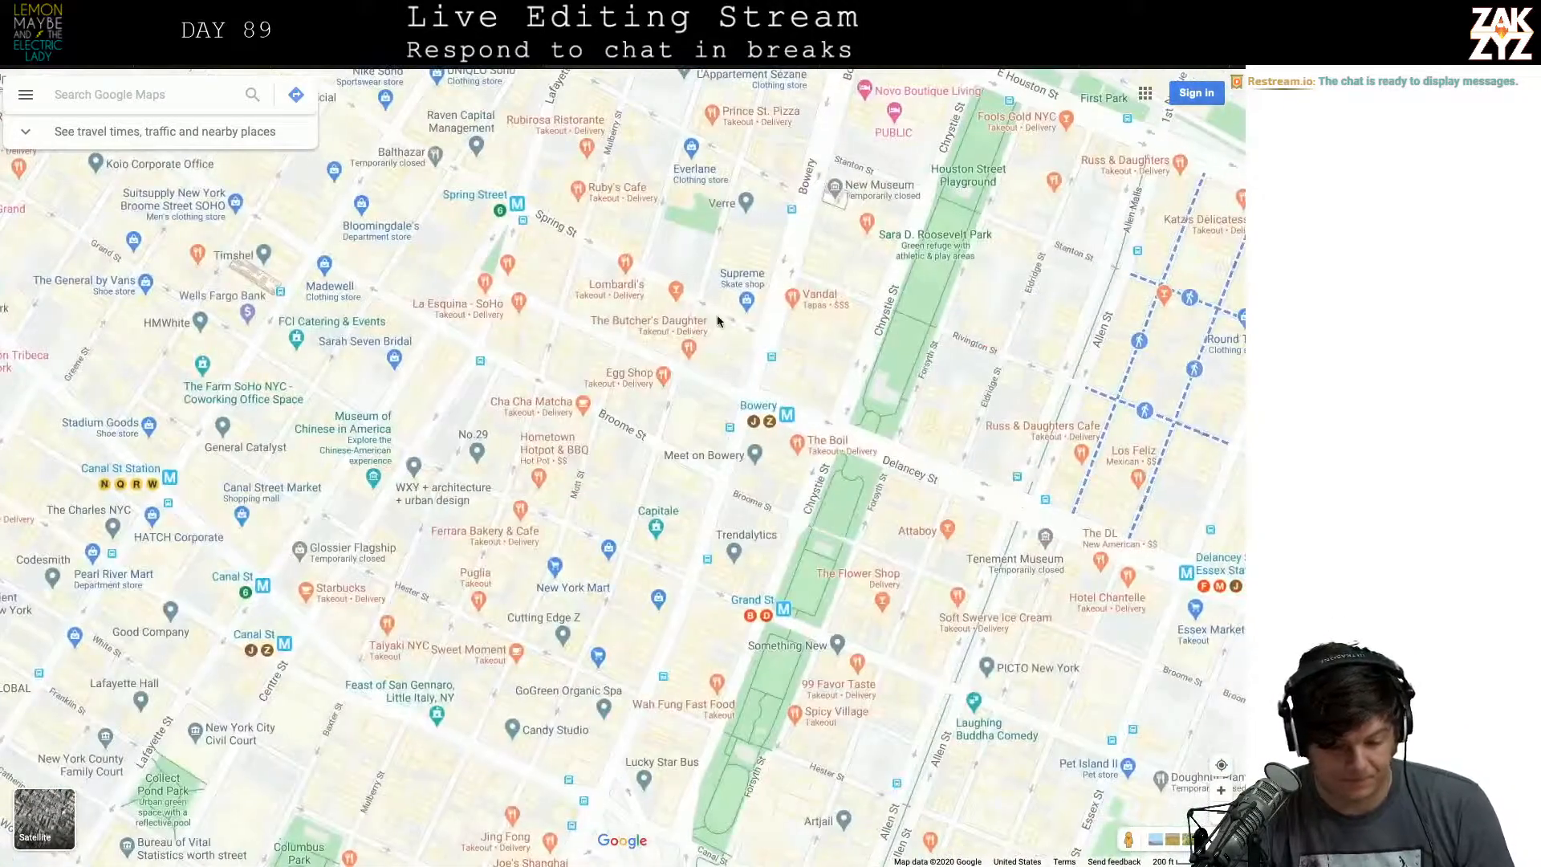
{"action": "left_click_drag", "start_coordinate": [638, 575], "coordinate": [895, 87]}
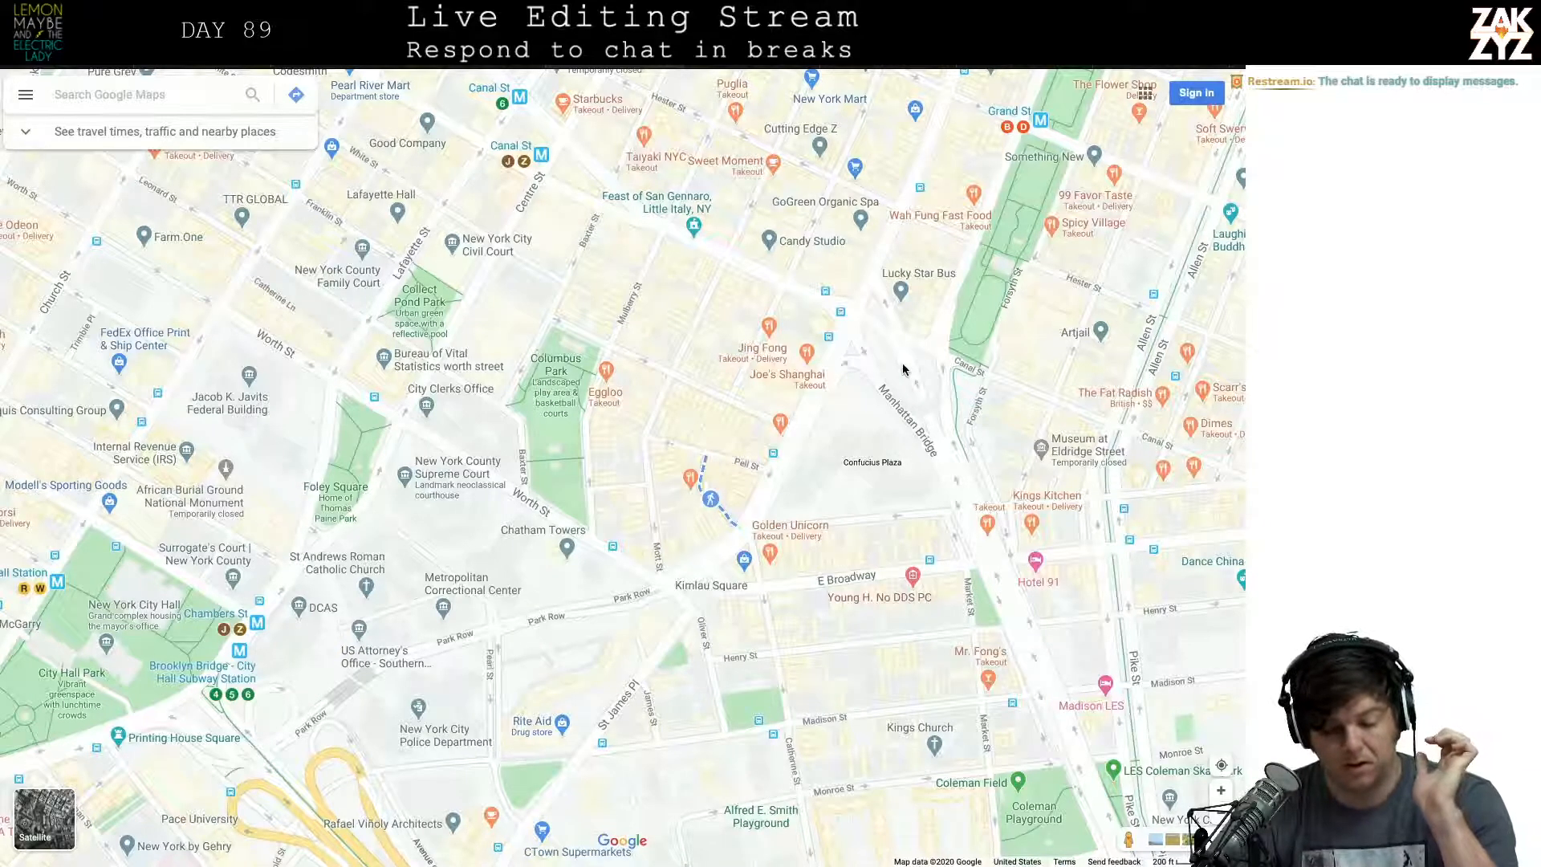
{"action": "left_click_drag", "start_coordinate": [879, 227], "coordinate": [735, 866]}
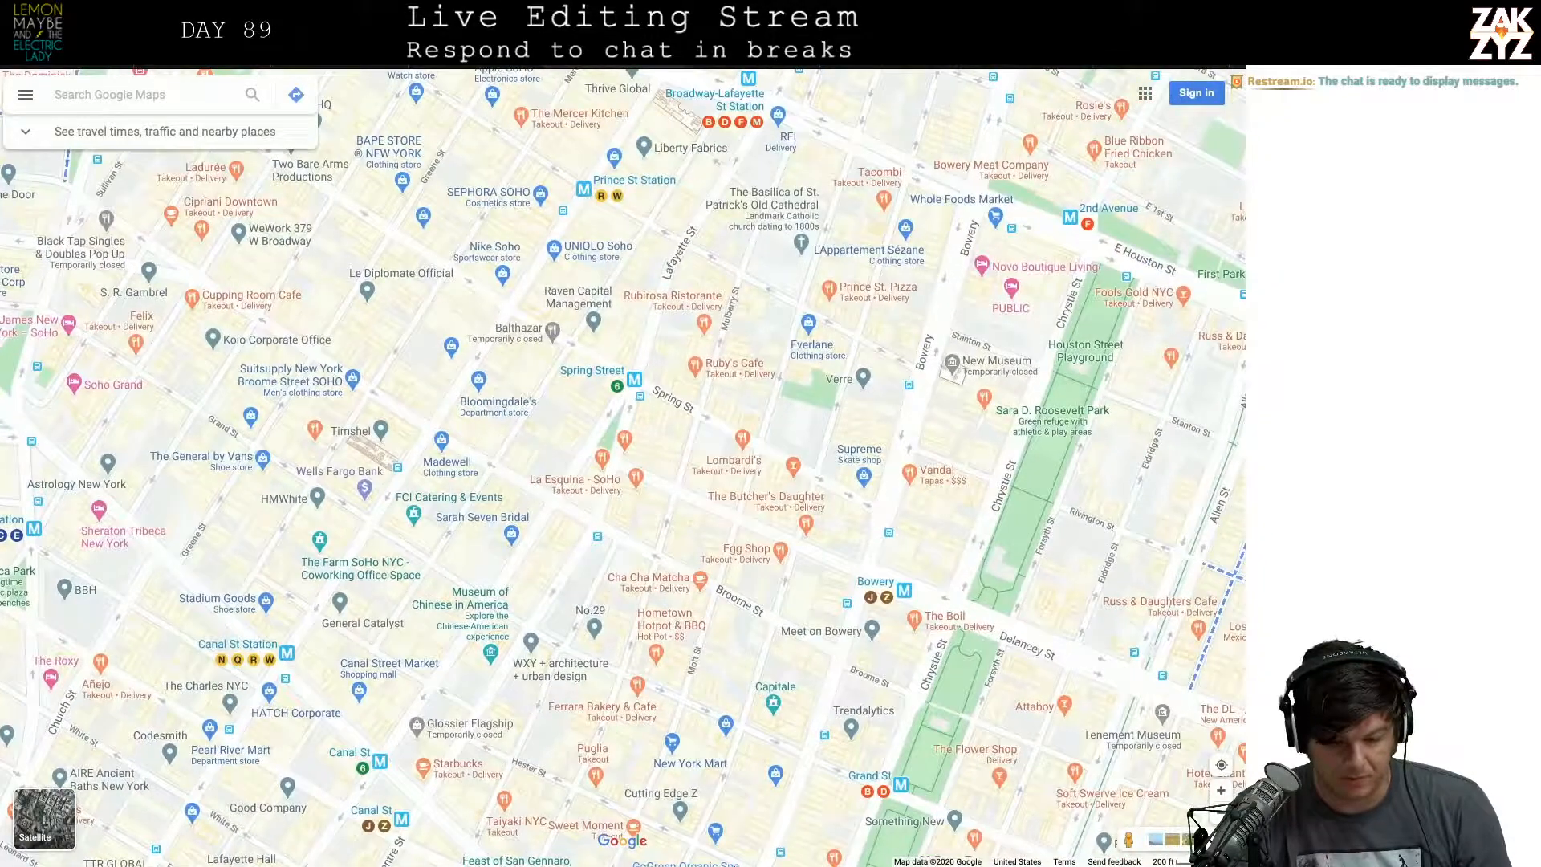
{"action": "left_click_drag", "start_coordinate": [882, 295], "coordinate": [790, 587]}
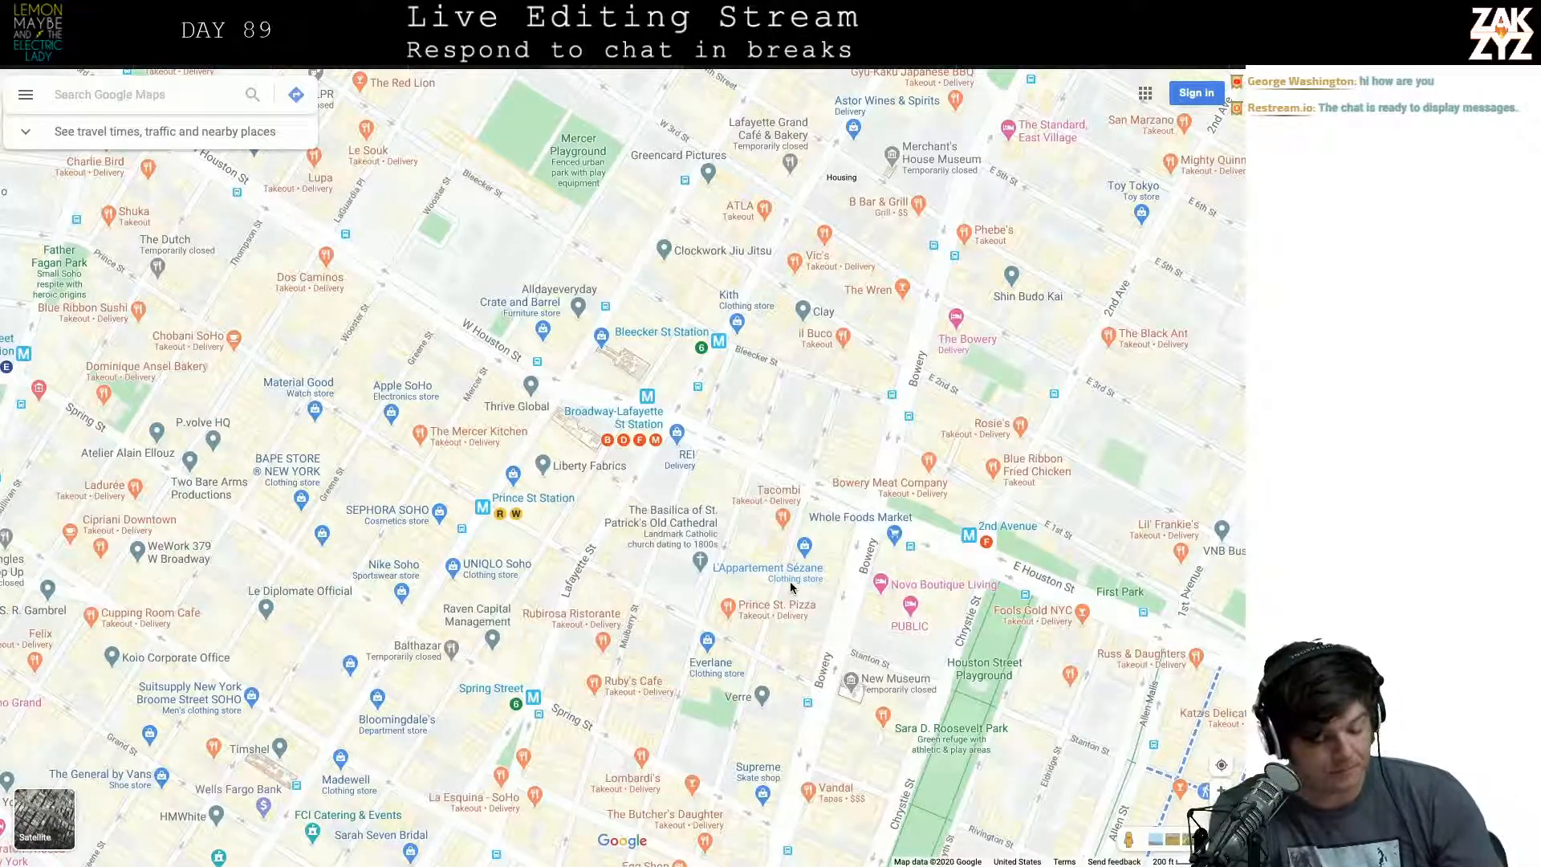
Step: Switch to the manuscript in Pages and break the second paragraph after "The thunderheads roll"
{"action": "key", "text": "super+Tab"}
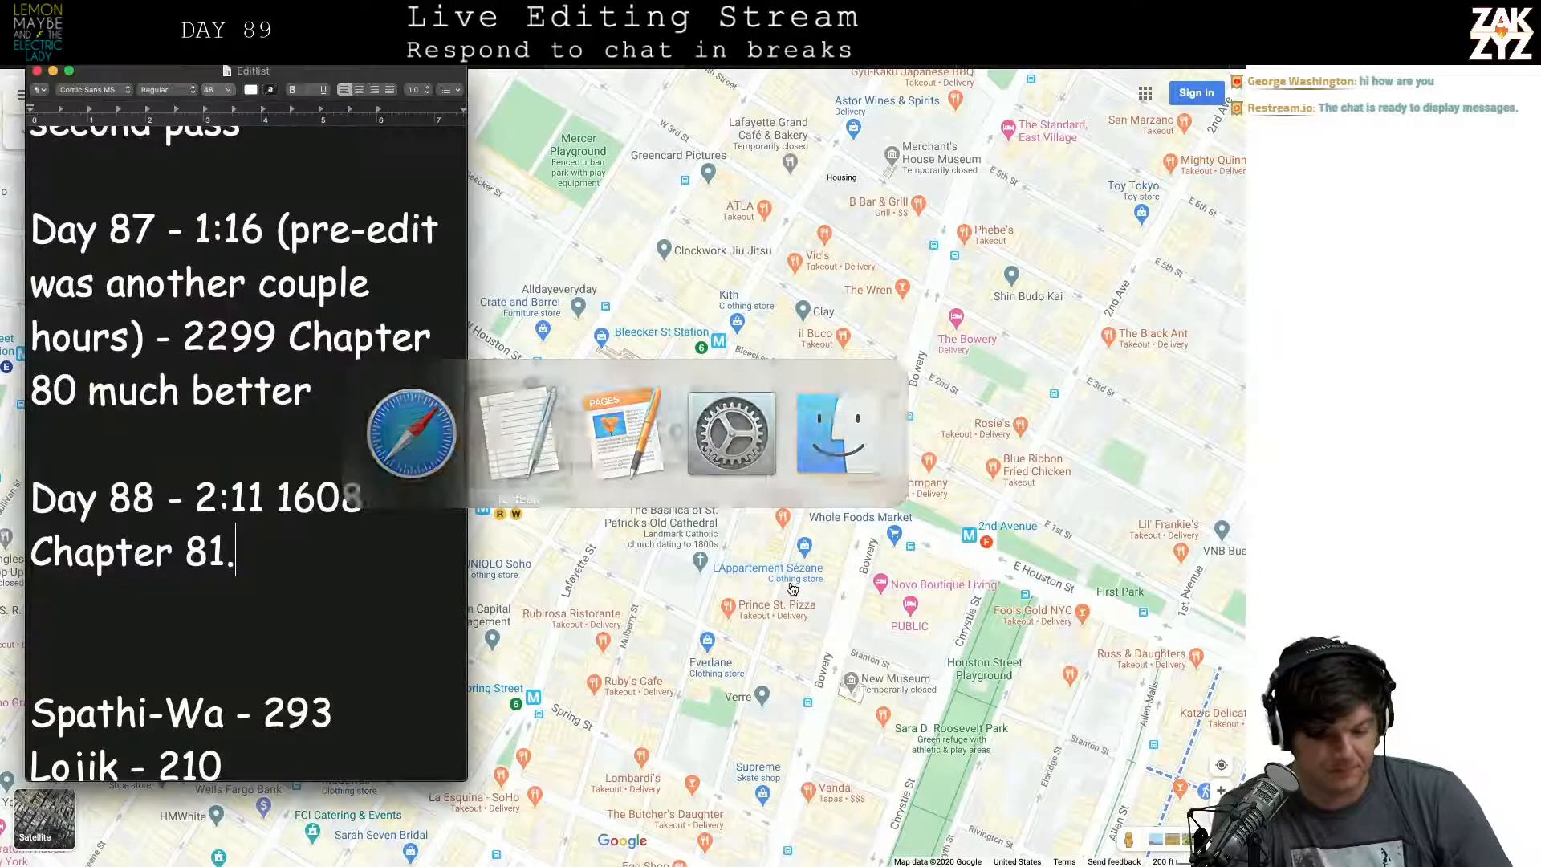
{"action": "key", "text": "super+Tab"}
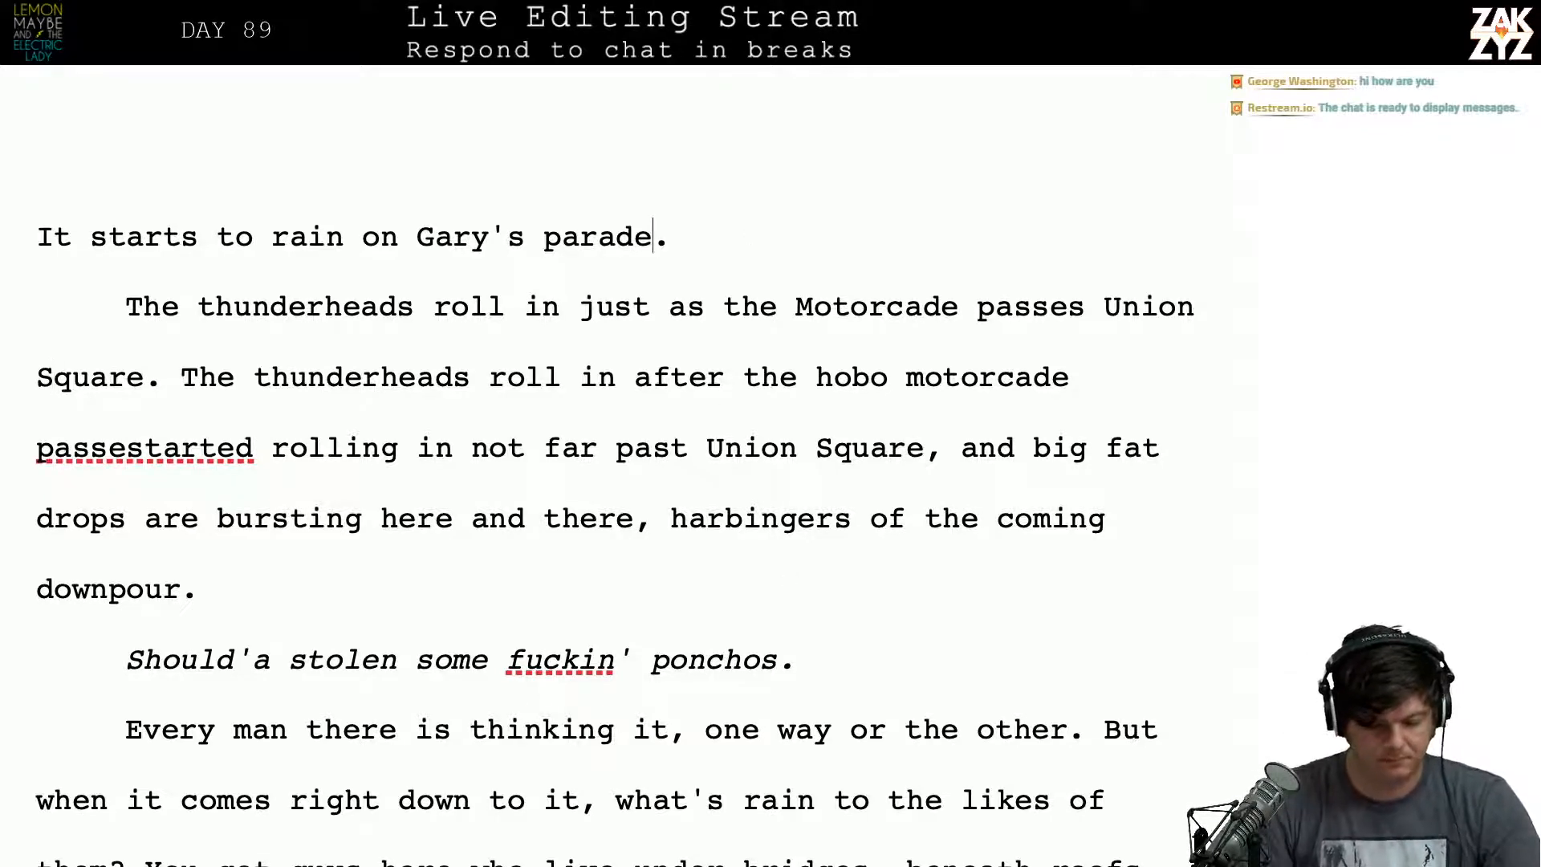
{"action": "key", "text": "Return"}
{"action": "key", "text": "BackSpace"}
{"action": "key", "text": "Right"}
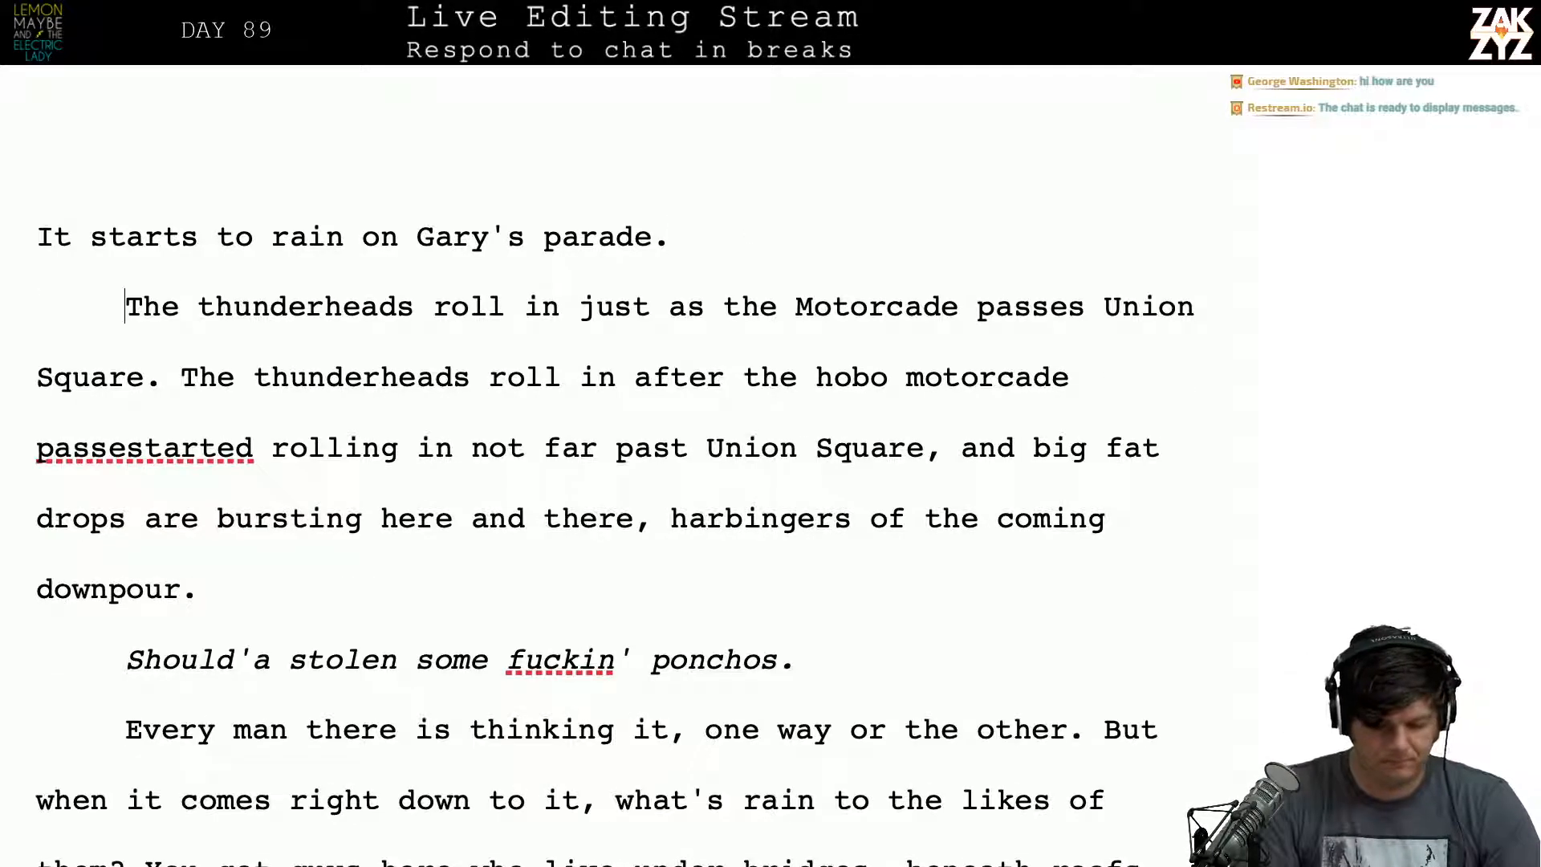
{"action": "key", "text": "Left"}
{"action": "left_click", "coordinate": [542, 309]}
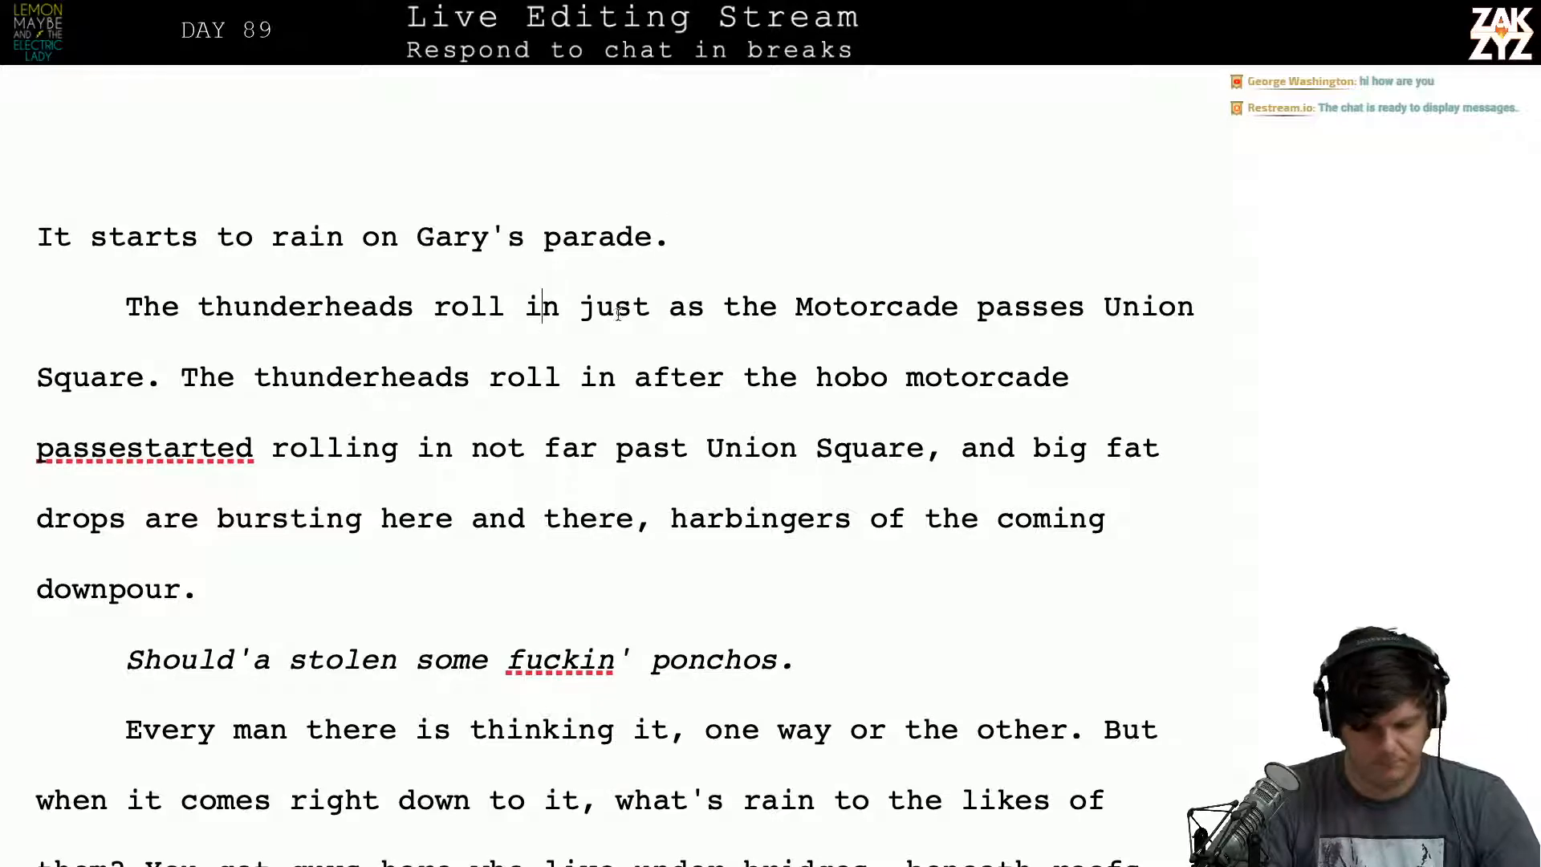
{"action": "left_click", "coordinate": [565, 322]}
{"action": "key", "text": "Left"}
{"action": "key", "text": "Return"}
{"action": "key", "text": "Left"}
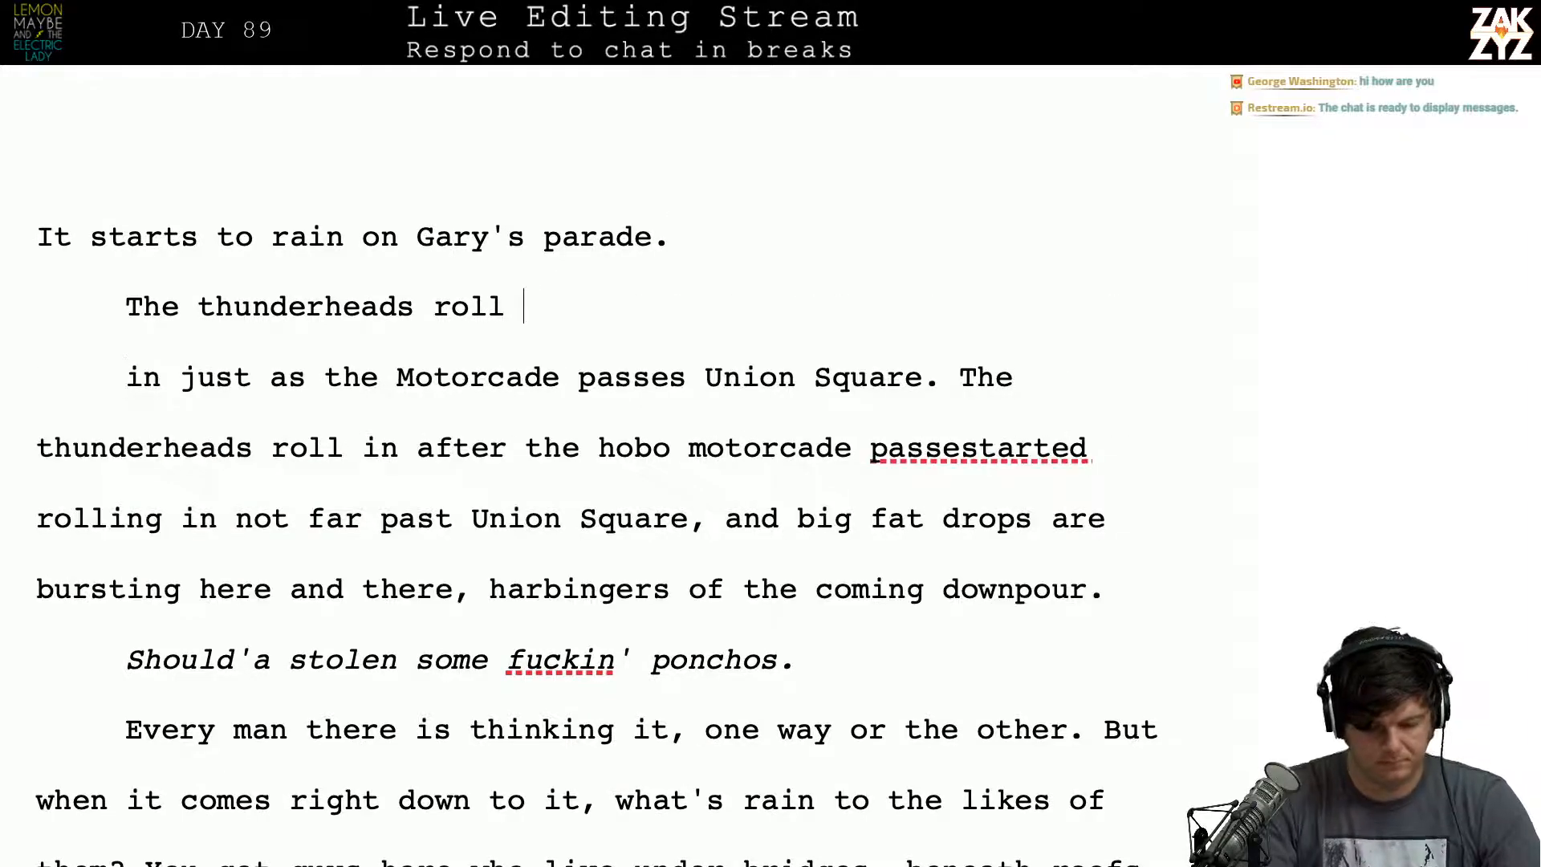
Step: Continue the separated opening "The thunderheads roll" with "in as the motorcade passes"
{"action": "type", "text": "in as the Mot"}
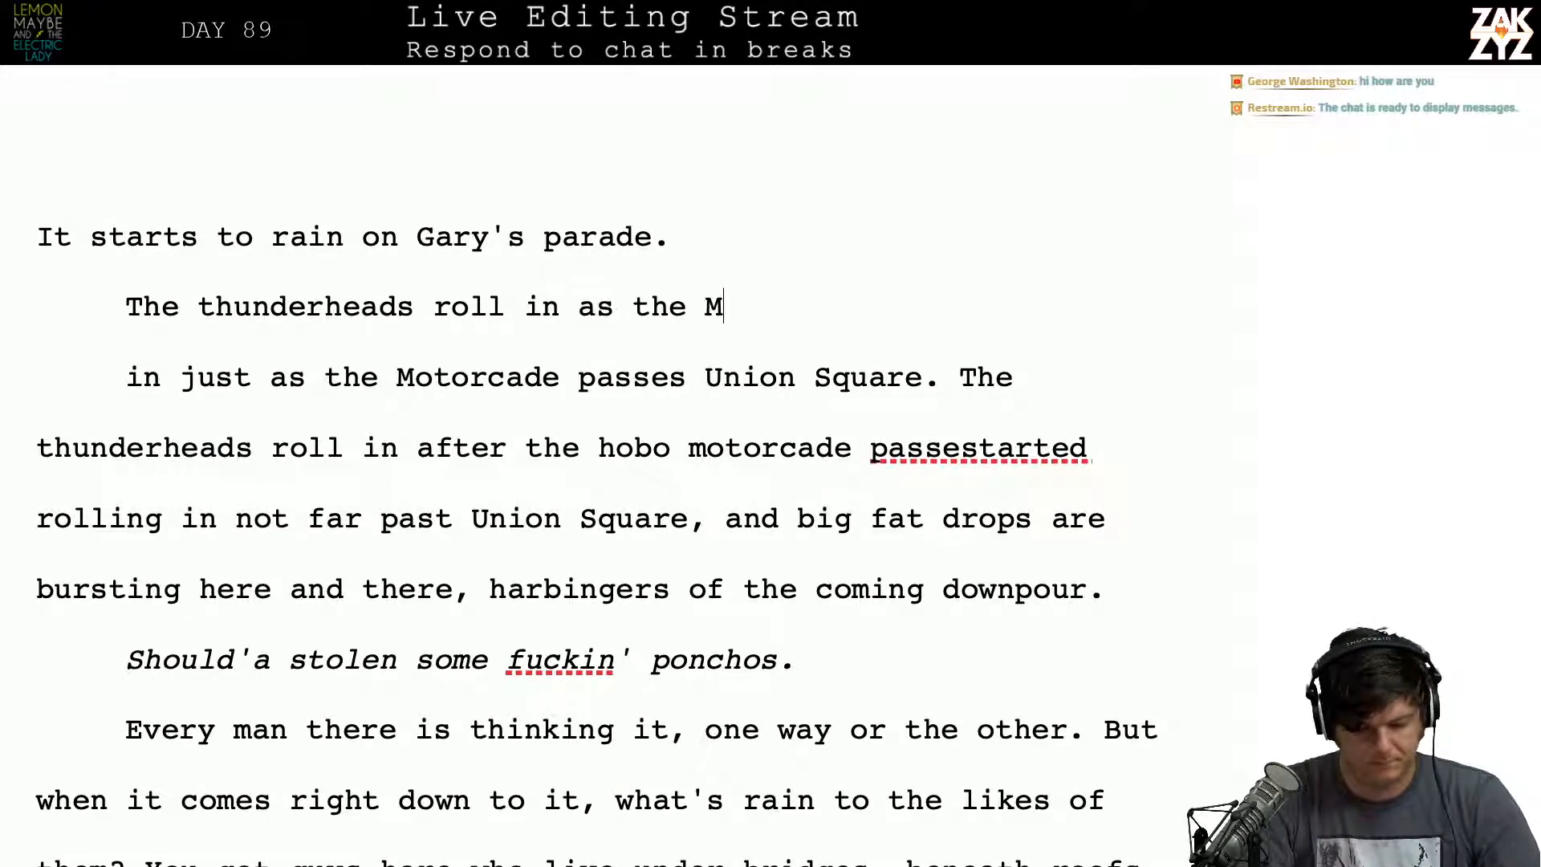
{"action": "key", "text": "BackSpace"}
{"action": "key", "text": "BackSpace"}
{"action": "key", "text": "BackSpace"}
{"action": "type", "text": "motor"}
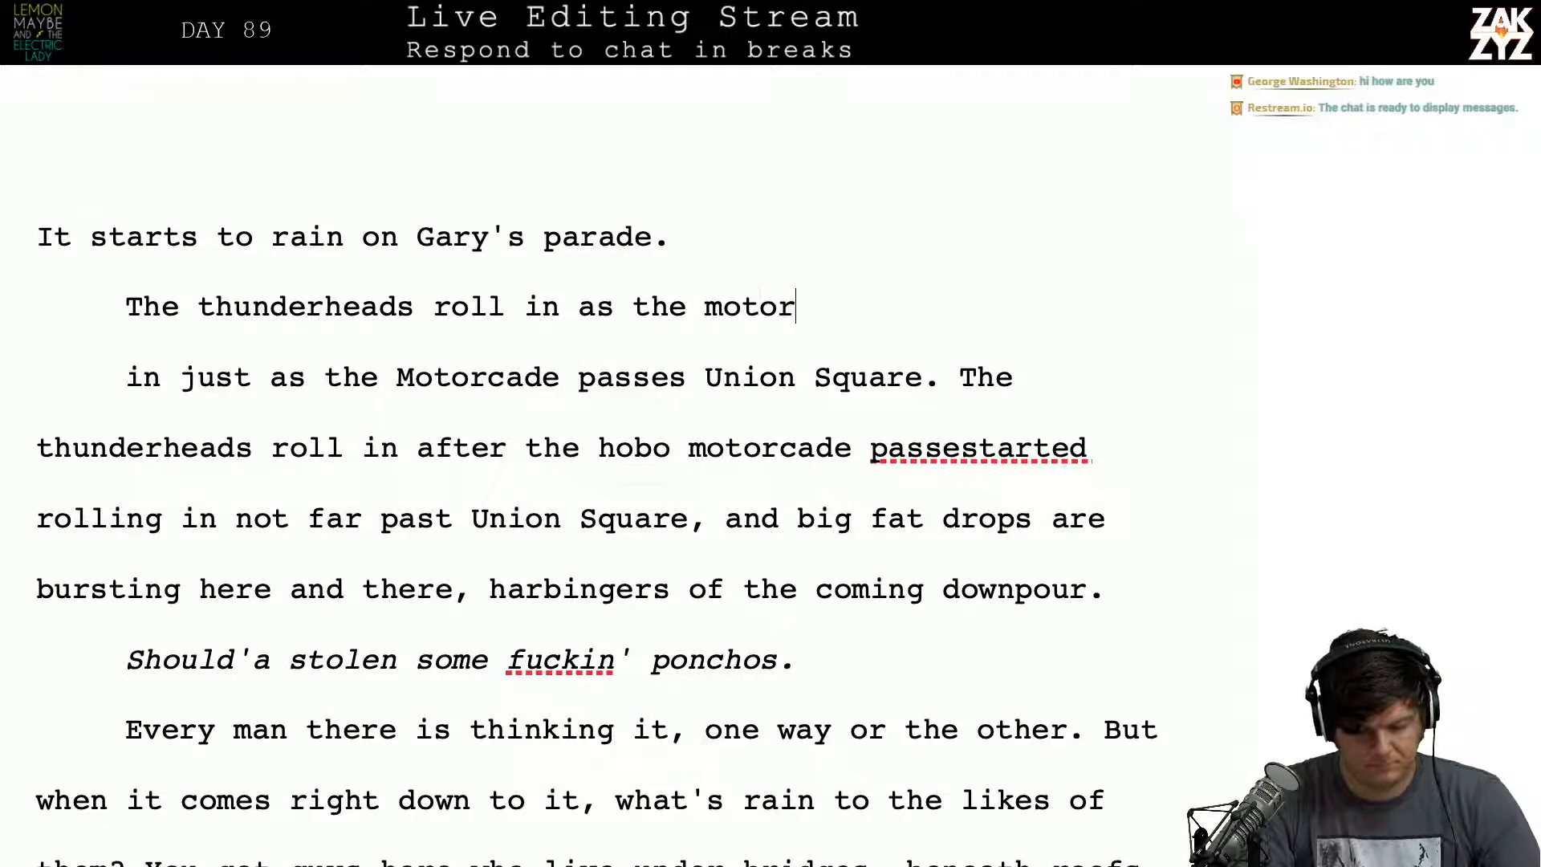
{"action": "type", "text": "cade passes U"}
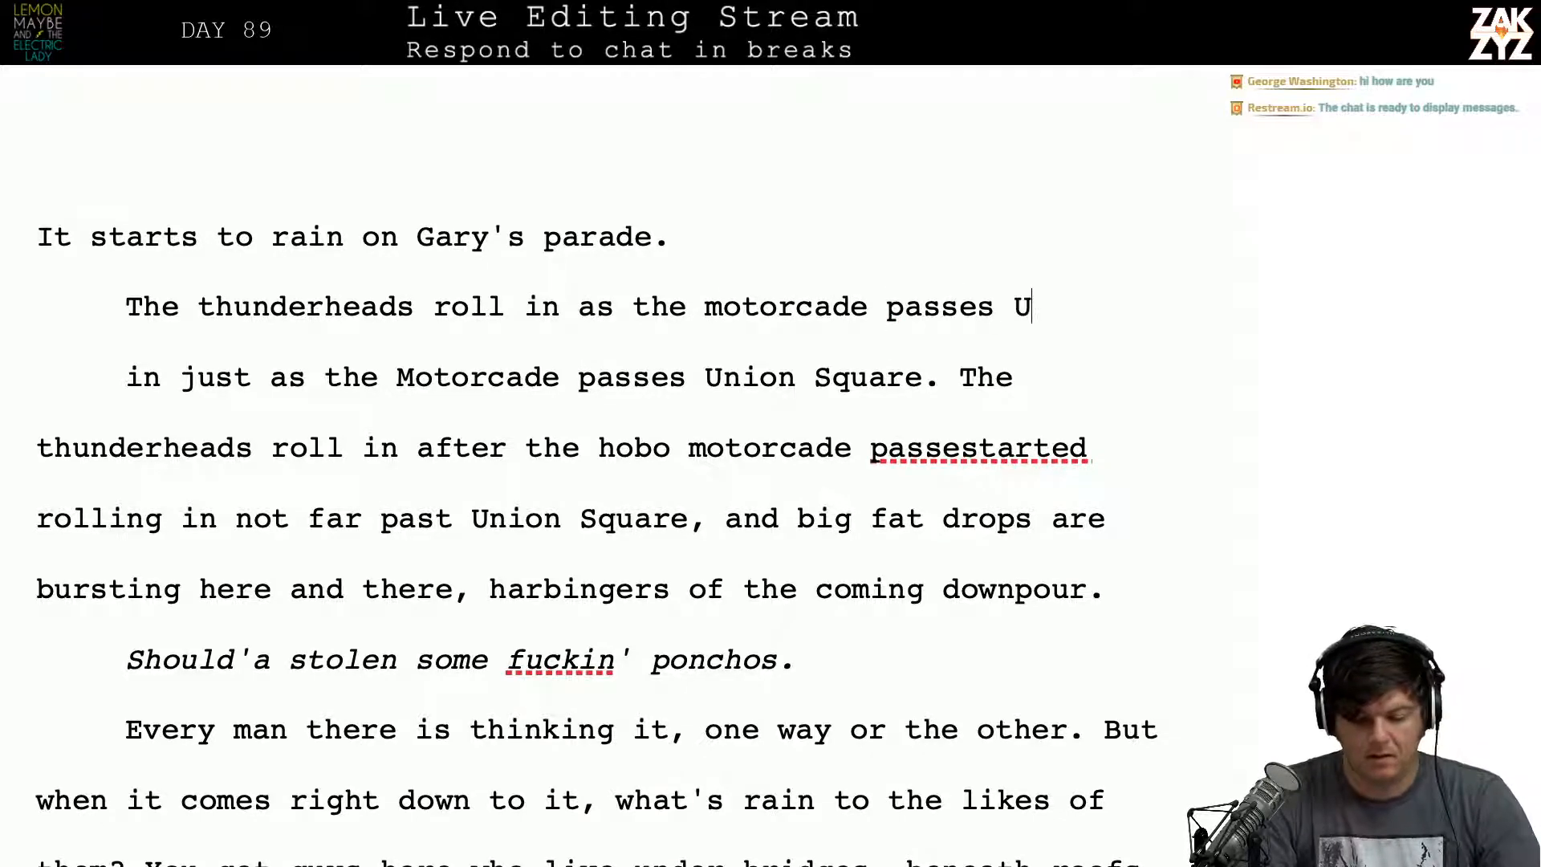
Step: Continue the new opening sentence after "passes" with "Union Square, by the time they hit third avenue"
{"action": "key", "text": "BackSpace"}
{"action": "type", "text": "unu"}
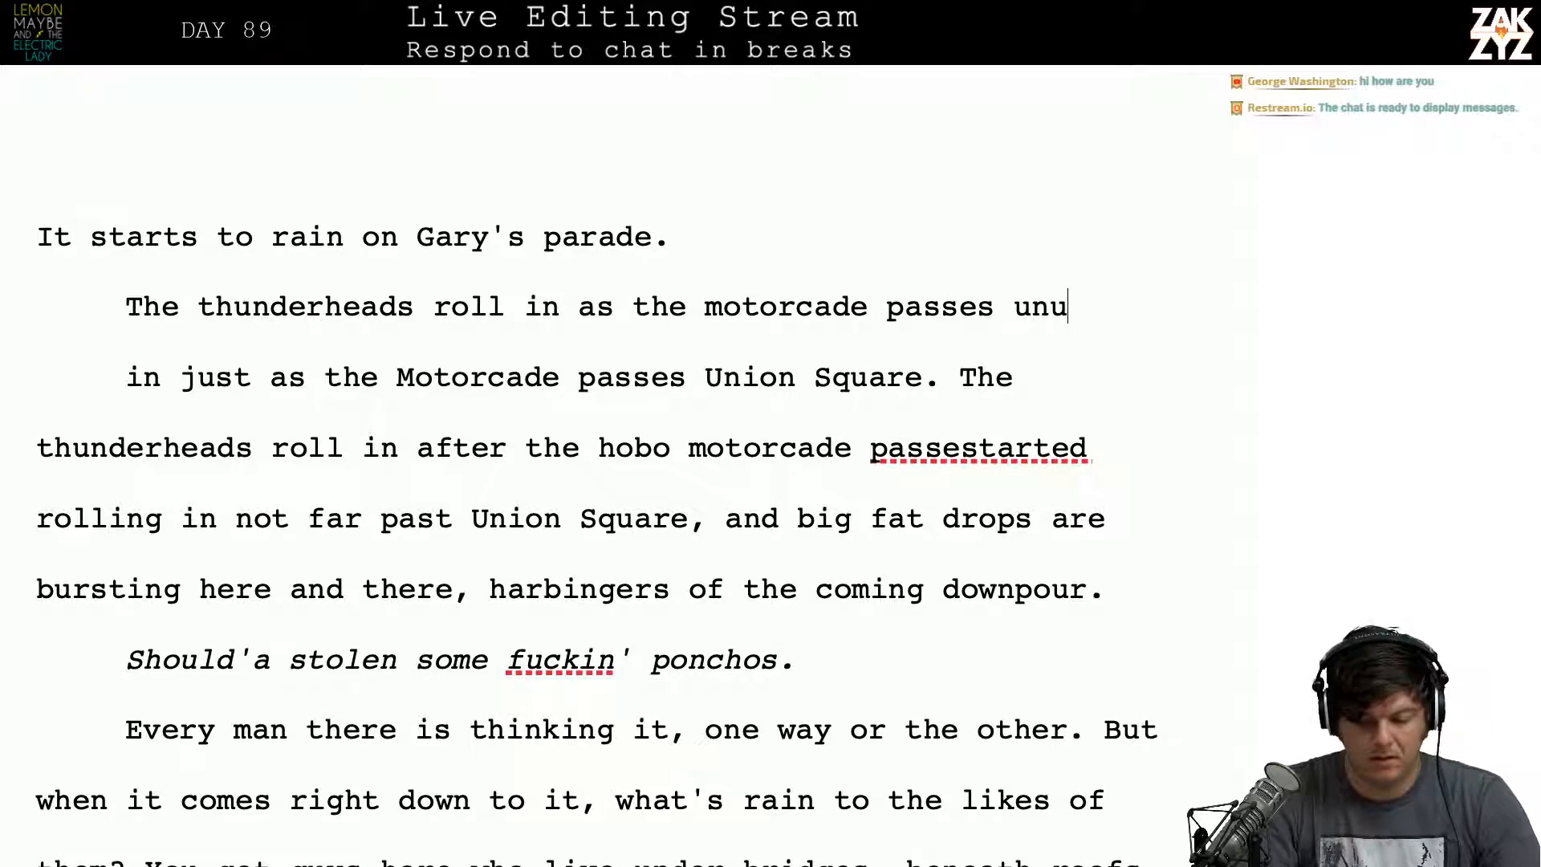
{"action": "key", "text": "BackSpace"}
{"action": "key", "text": "BackSpace"}
{"action": "key", "text": "BackSpace"}
{"action": "type", "text": "Union "}
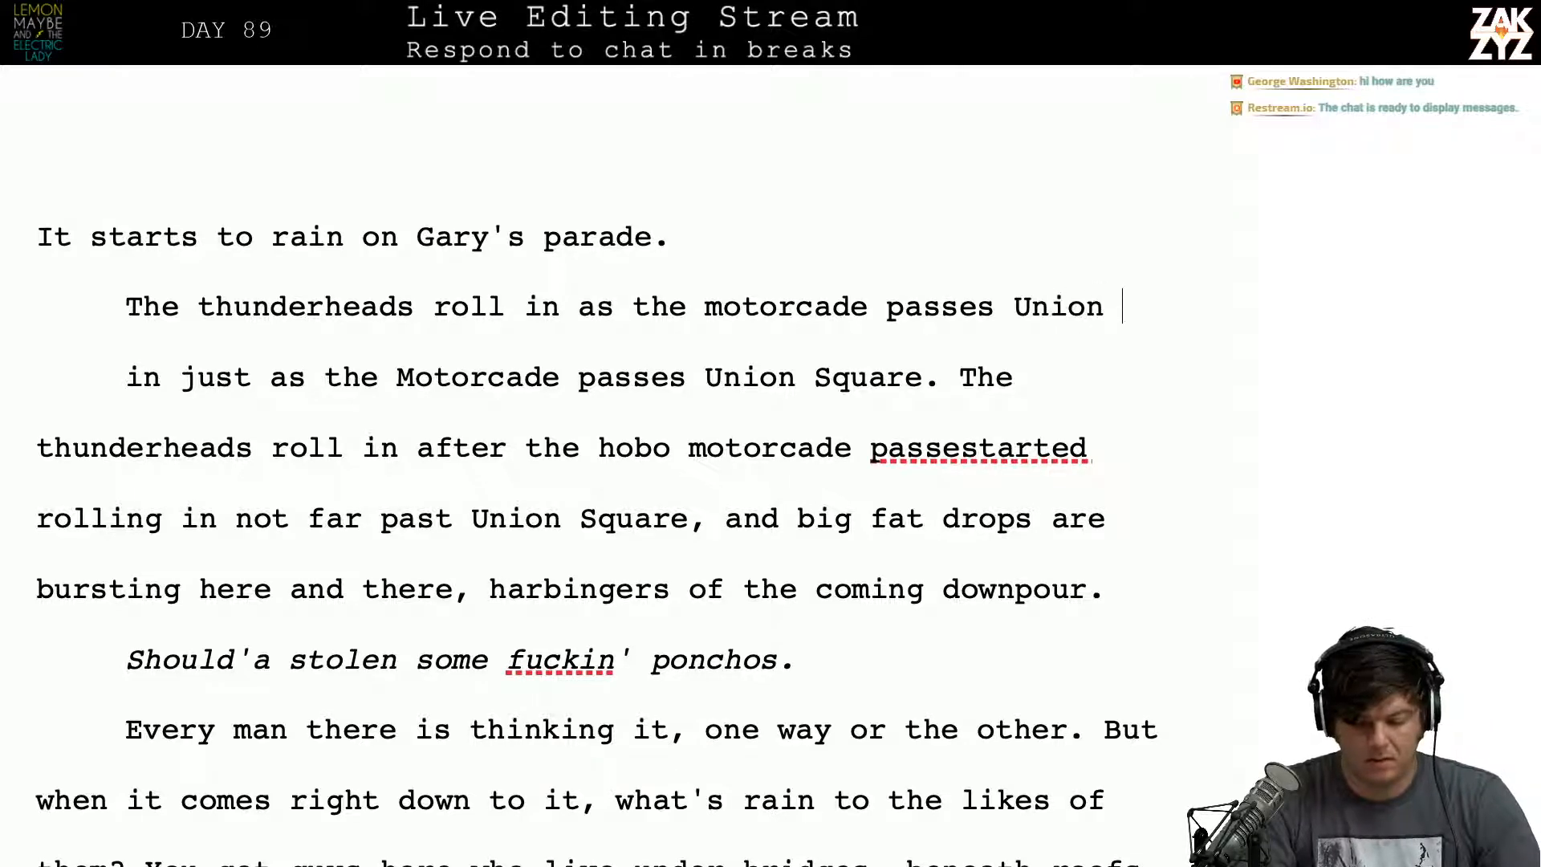
{"action": "type", "text": "Square, by th"}
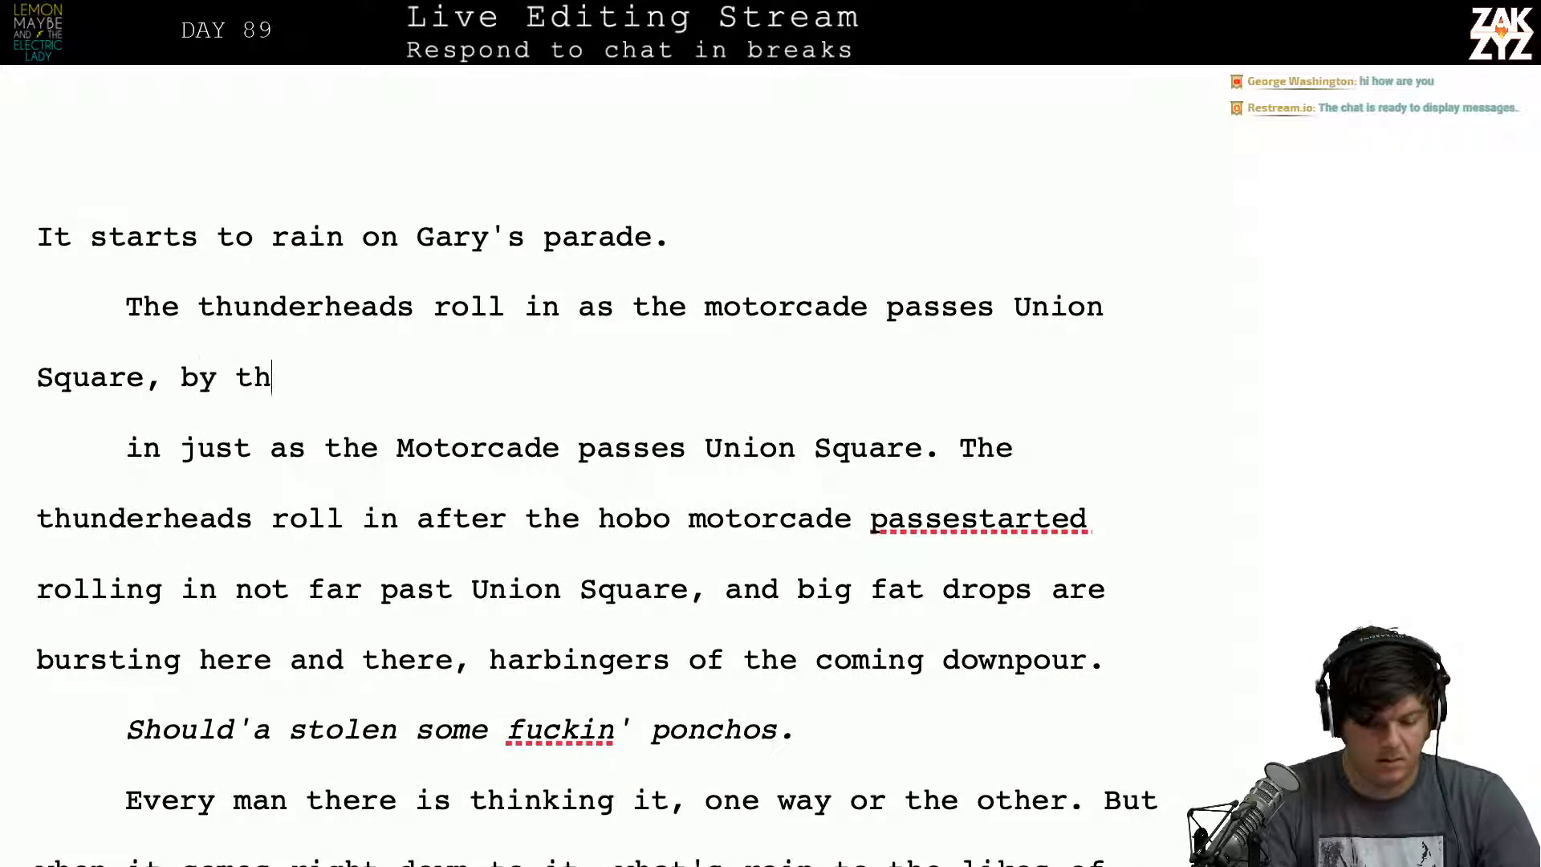
{"action": "type", "text": "e time they hit th"}
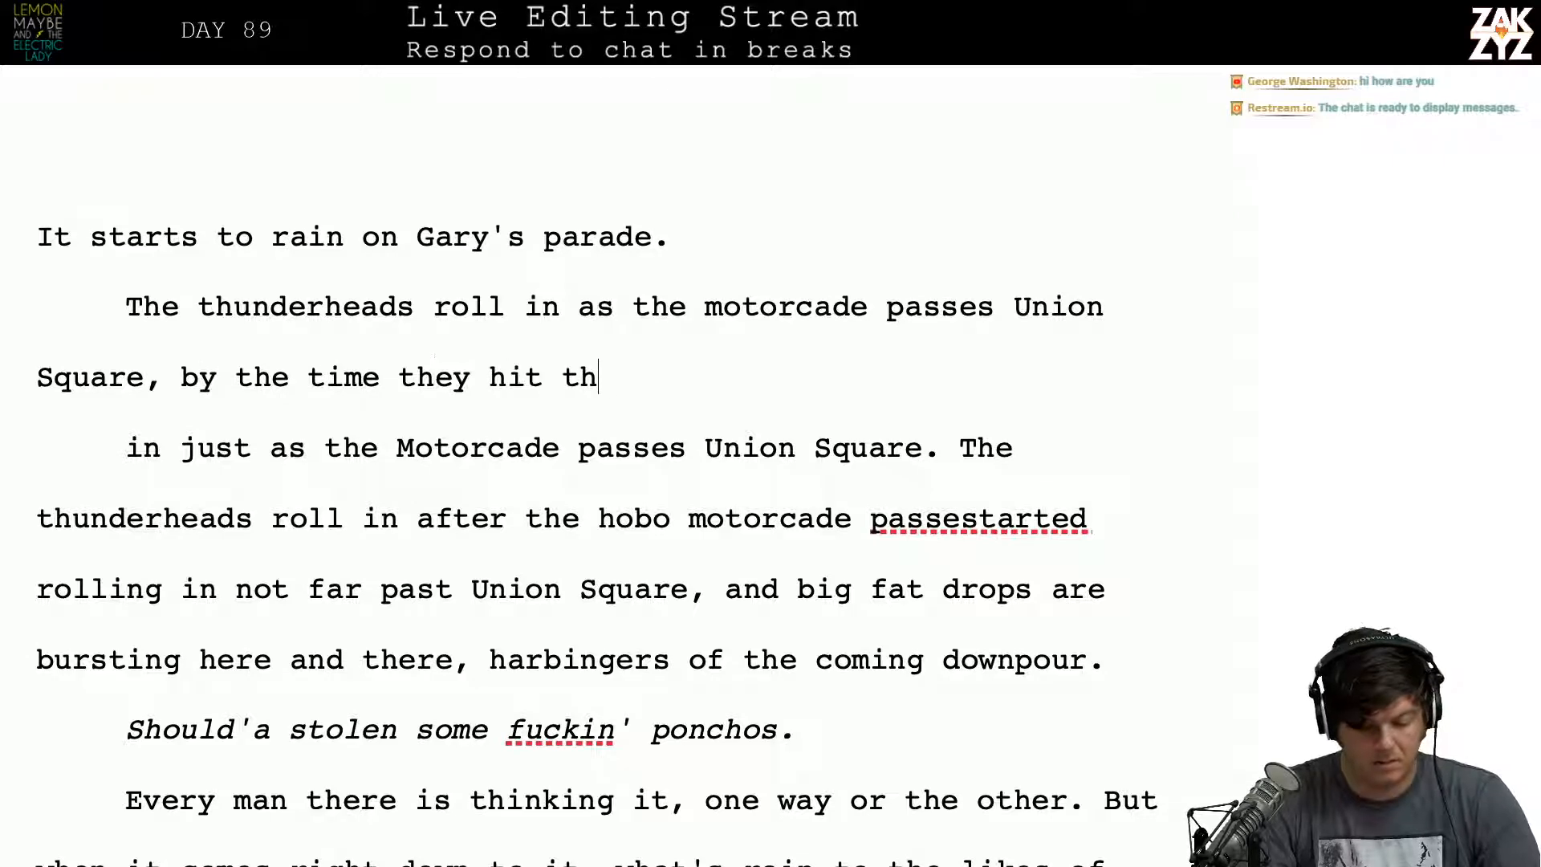
{"action": "type", "text": "ird avenue"}
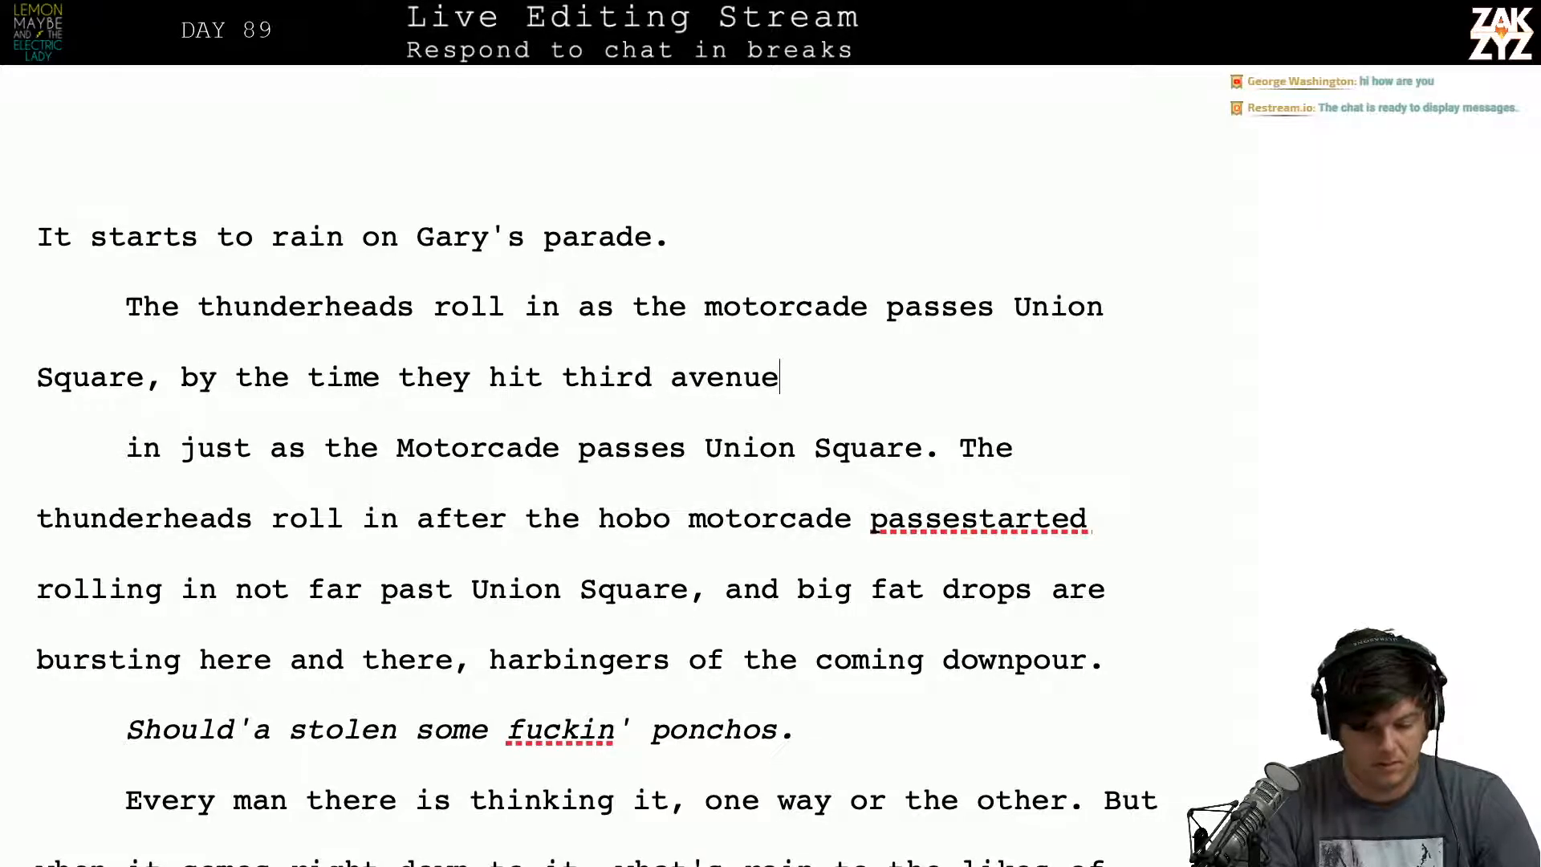
Step: Replace "third avenue" with the capitalized street name "Third Avenue"
{"action": "type", "text": " B"}
{"action": "key", "text": "BackSpace"}
{"action": "key", "text": "BackSpace"}
{"action": "key", "text": "BackSpace"}
{"action": "key", "text": "BackSpace"}
{"action": "key", "text": "BackSpace"}
{"action": "key", "text": "BackSpace"}
{"action": "key", "text": "BackSpace"}
{"action": "key", "text": "BackSpace"}
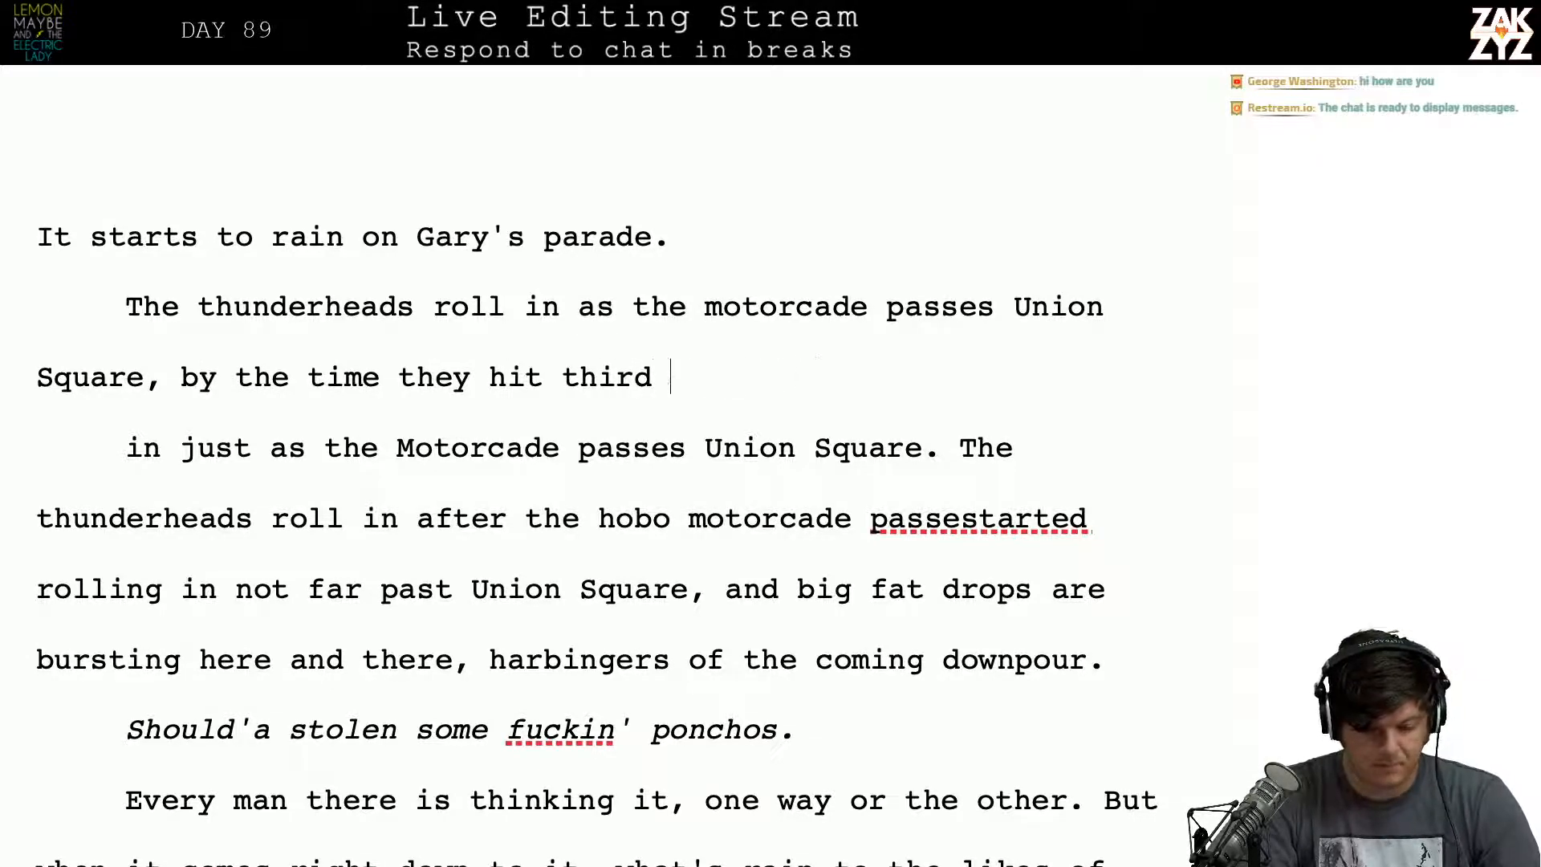
{"action": "key", "text": "BackSpace"}
{"action": "key", "text": "BackSpace"}
{"action": "key", "text": "BackSpace"}
{"action": "key", "text": "BackSpace"}
{"action": "key", "text": "BackSpace"}
{"action": "key", "text": "BackSpace"}
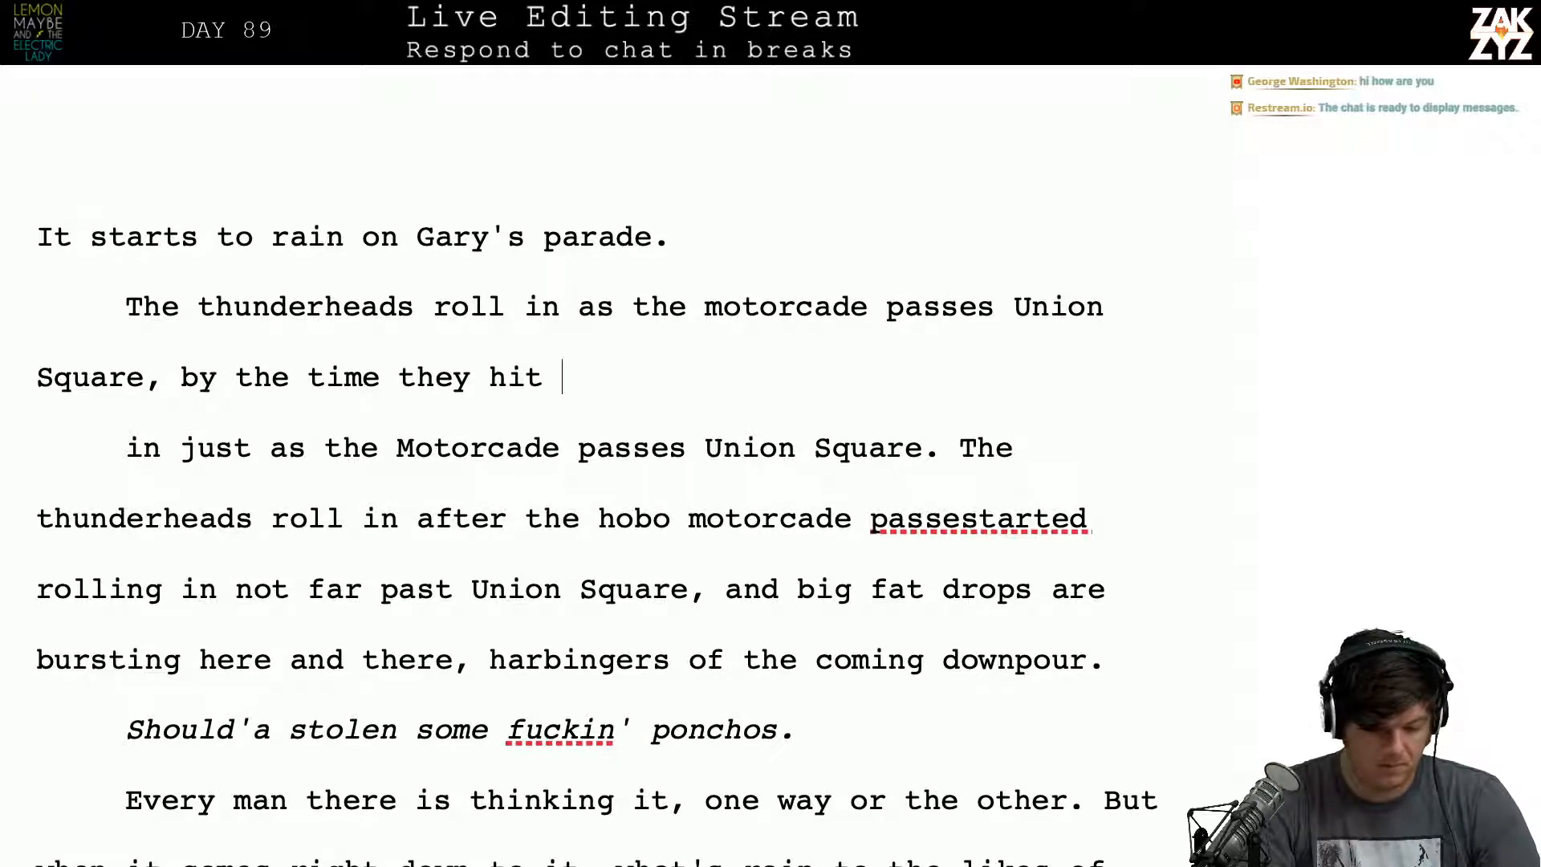
{"action": "key", "text": "BackSpace"}
{"action": "type", "text": "T"}
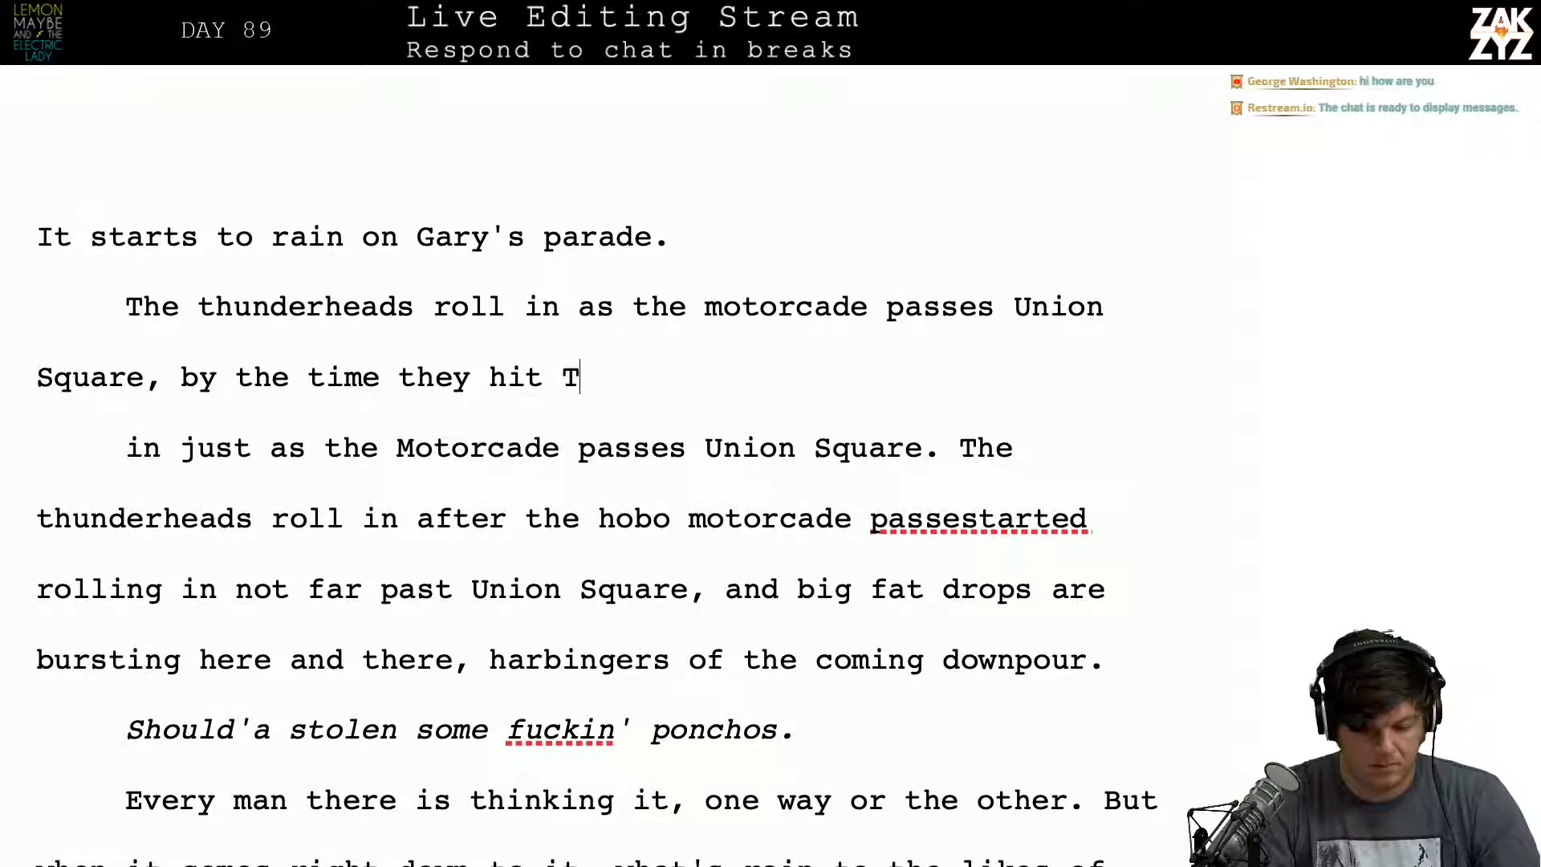
{"action": "type", "text": "hri"}
{"action": "key", "text": "BackSpace"}
{"action": "key", "text": "BackSpace"}
{"action": "key", "text": "BackSpace"}
{"action": "key", "text": "BackSpace"}
{"action": "type", "text": "third"}
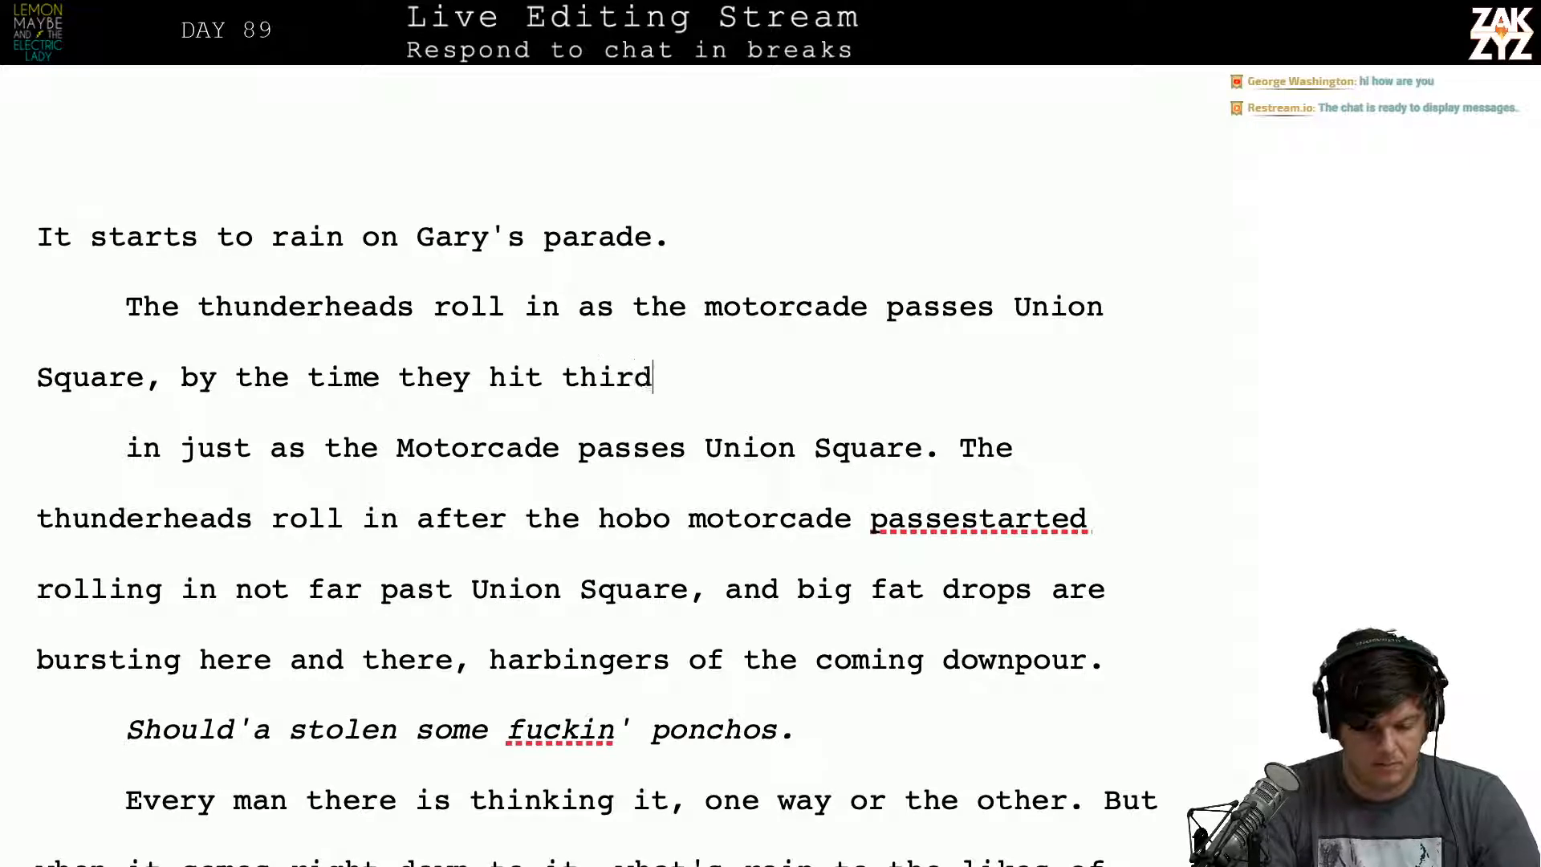
{"action": "key", "text": "BackSpace"}
{"action": "key", "text": "BackSpace"}
{"action": "key", "text": "BackSpace"}
{"action": "key", "text": "BackSpace"}
{"action": "key", "text": "BackSpace"}
{"action": "type", "text": "Third V"}
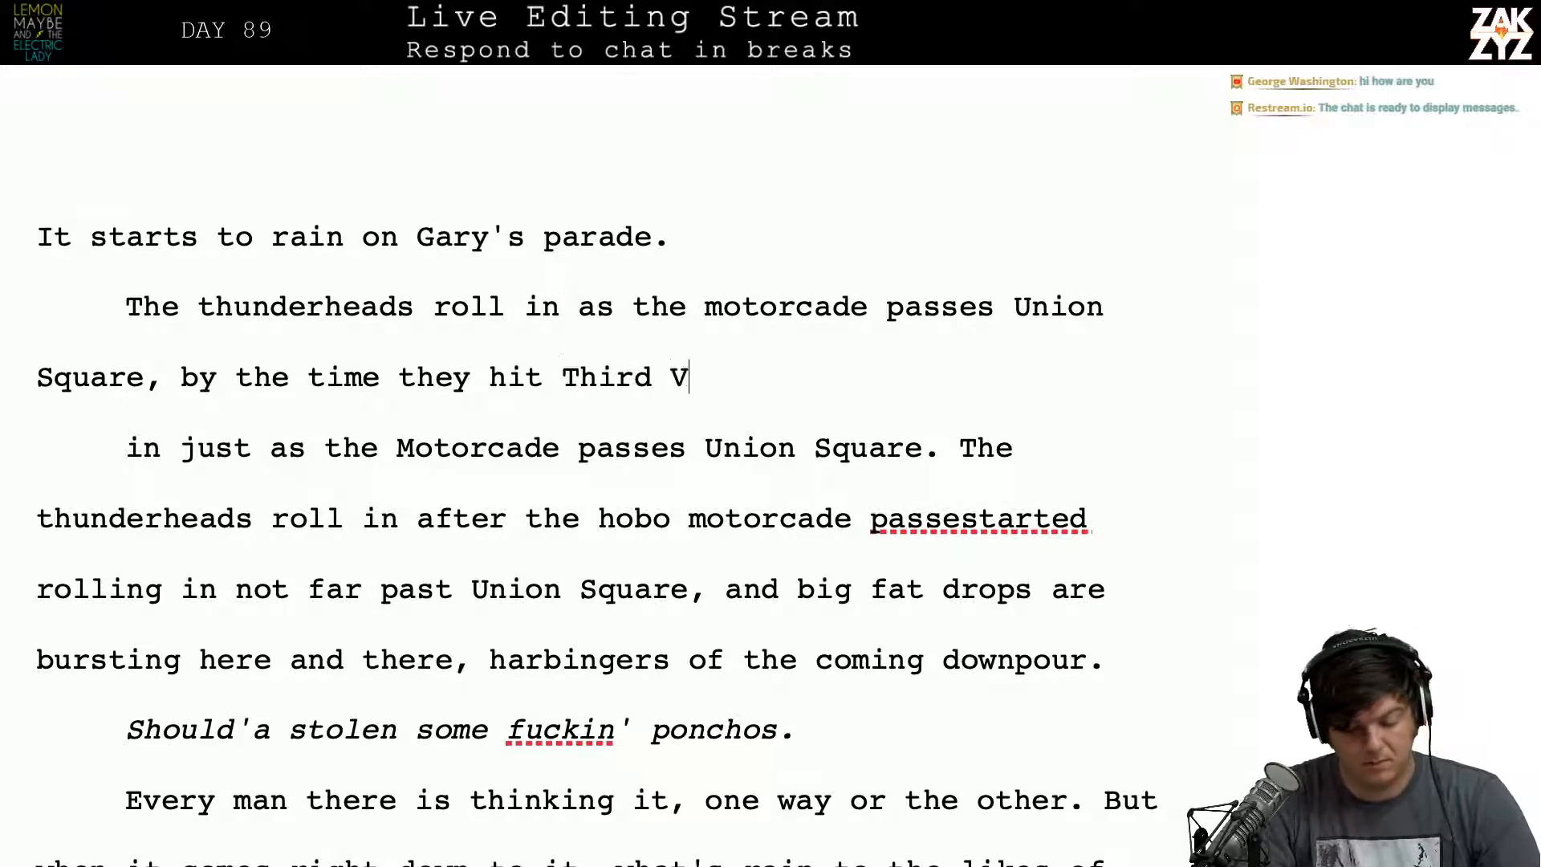
{"action": "key", "text": "BackSpace"}
{"action": "type", "text": "Avene"}
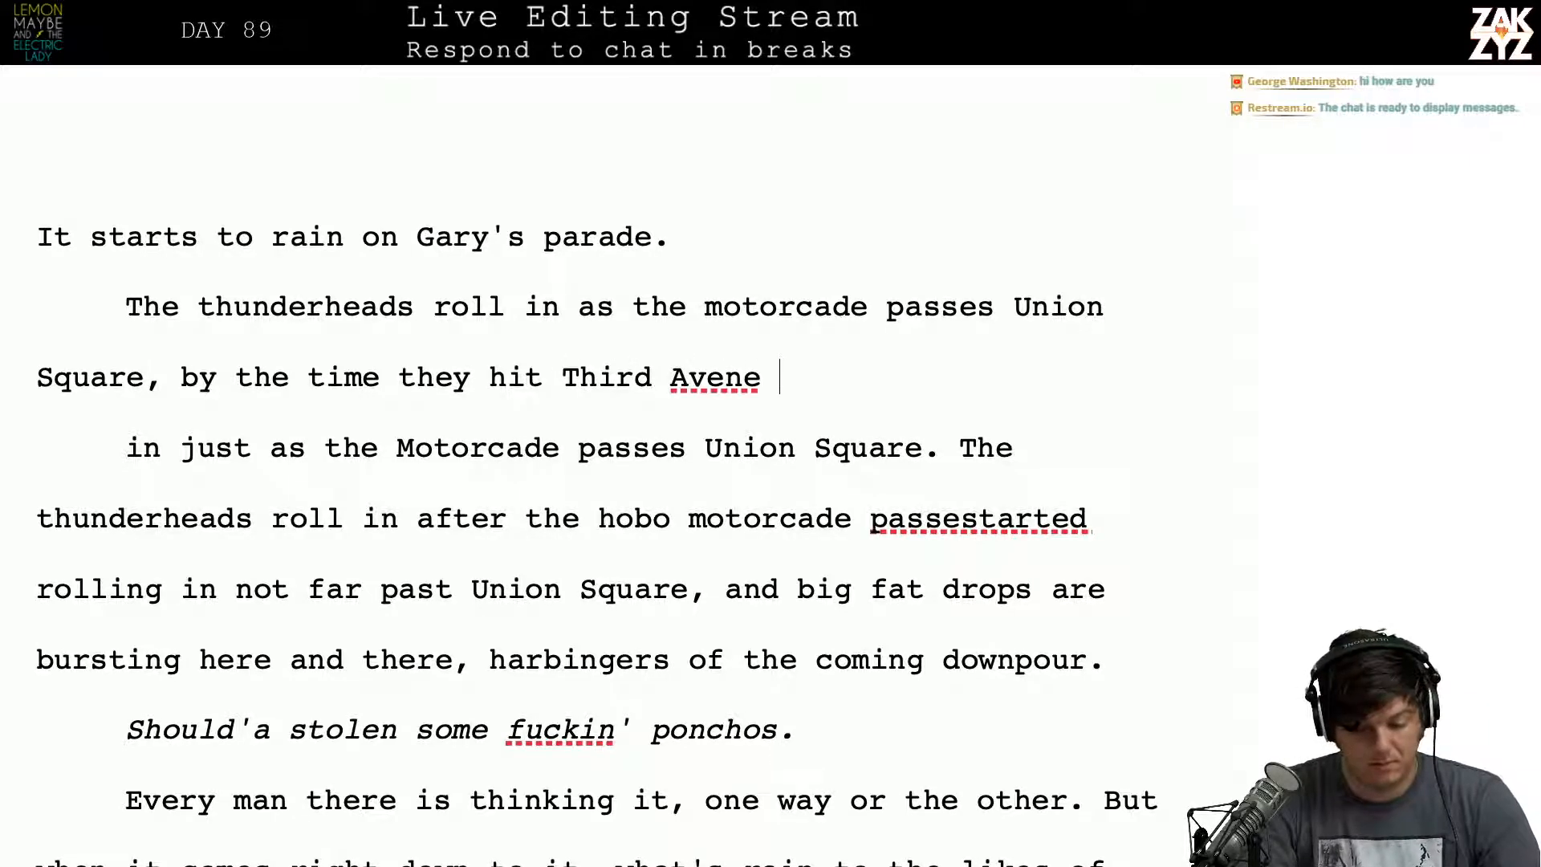
{"action": "key", "text": "BackSpace"}
{"action": "key", "text": "BackSpace"}
{"action": "key", "text": "BackSpace"}
{"action": "type", "text": "nue "}
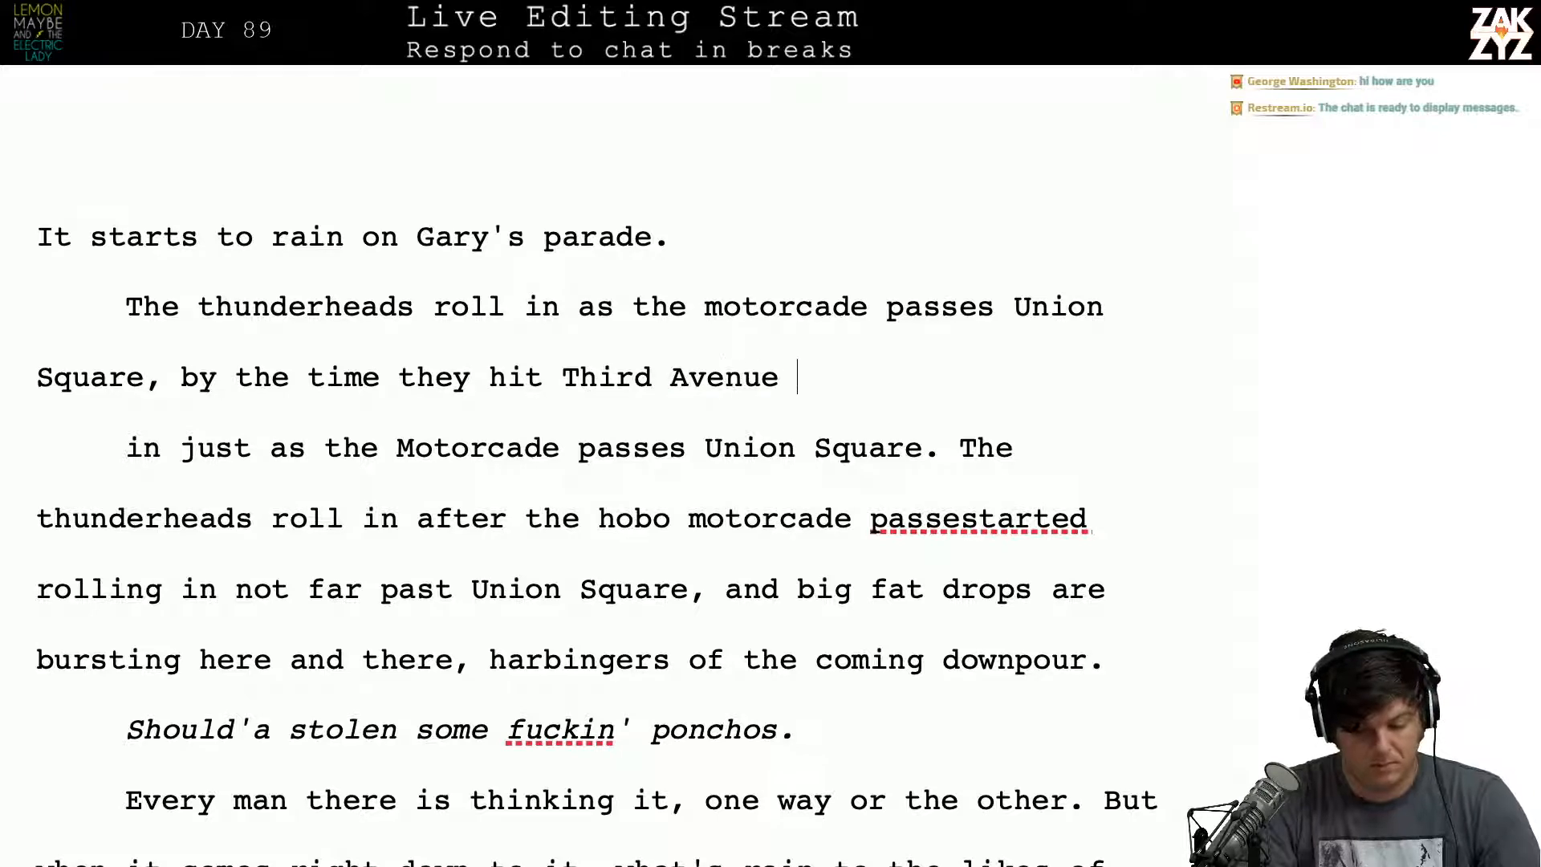
Step: Continue the sentence after "Third Avenue" with "big, fat drops are"
{"action": "type", "text": "big, f"}
{"action": "key", "text": "BackSpace"}
{"action": "key", "text": "BackSpace"}
{"action": "type", "text": ", f"}
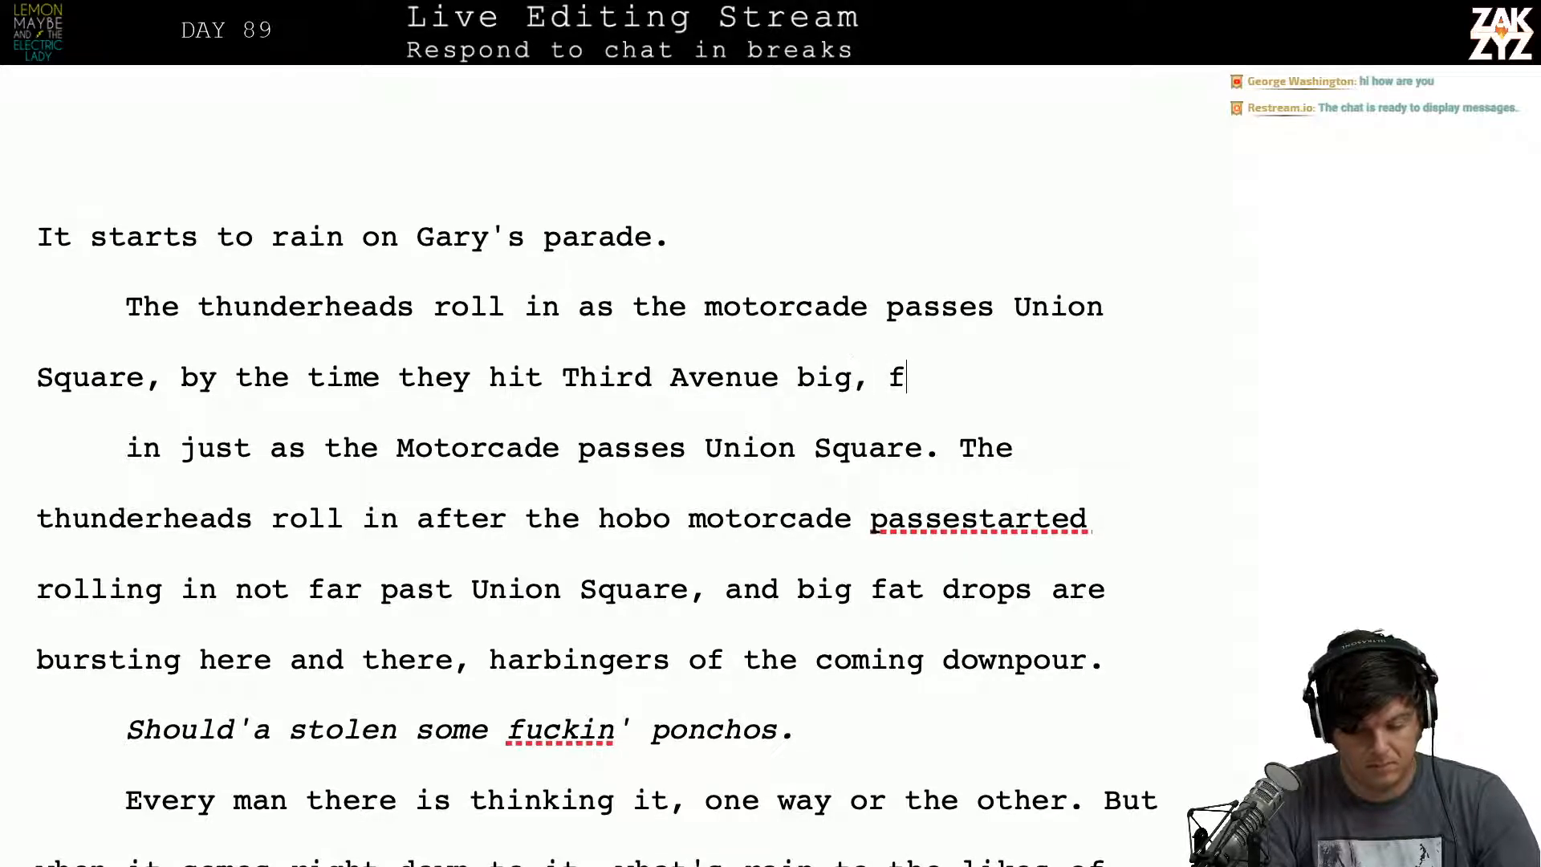
{"action": "type", "text": "at drops are "}
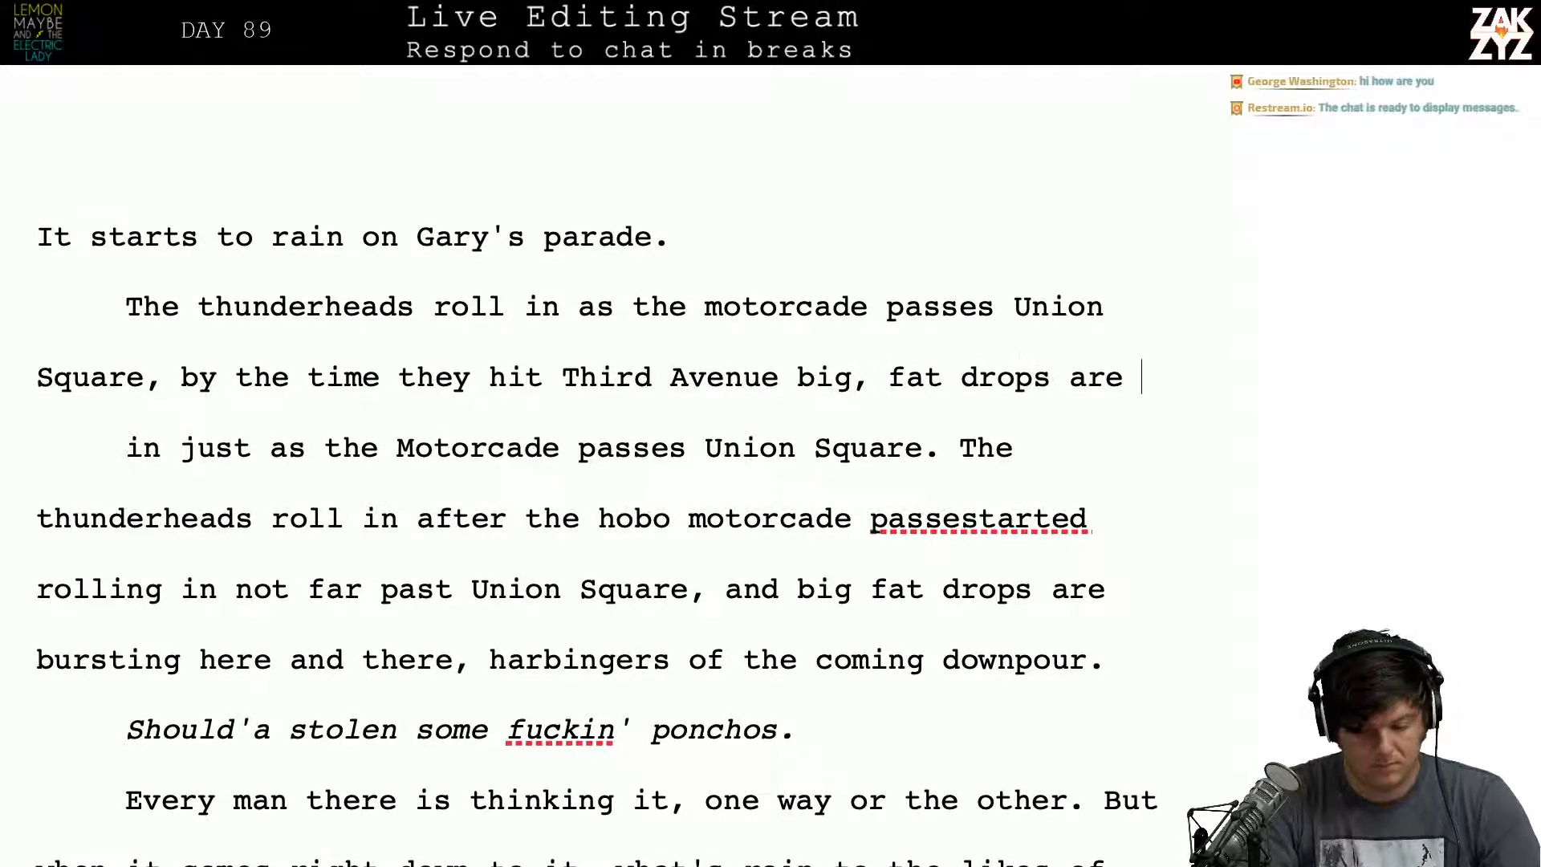
{"action": "type", "text": "p"}
{"action": "key", "text": "BackSpace"}
{"action": "type", "text": "p"}
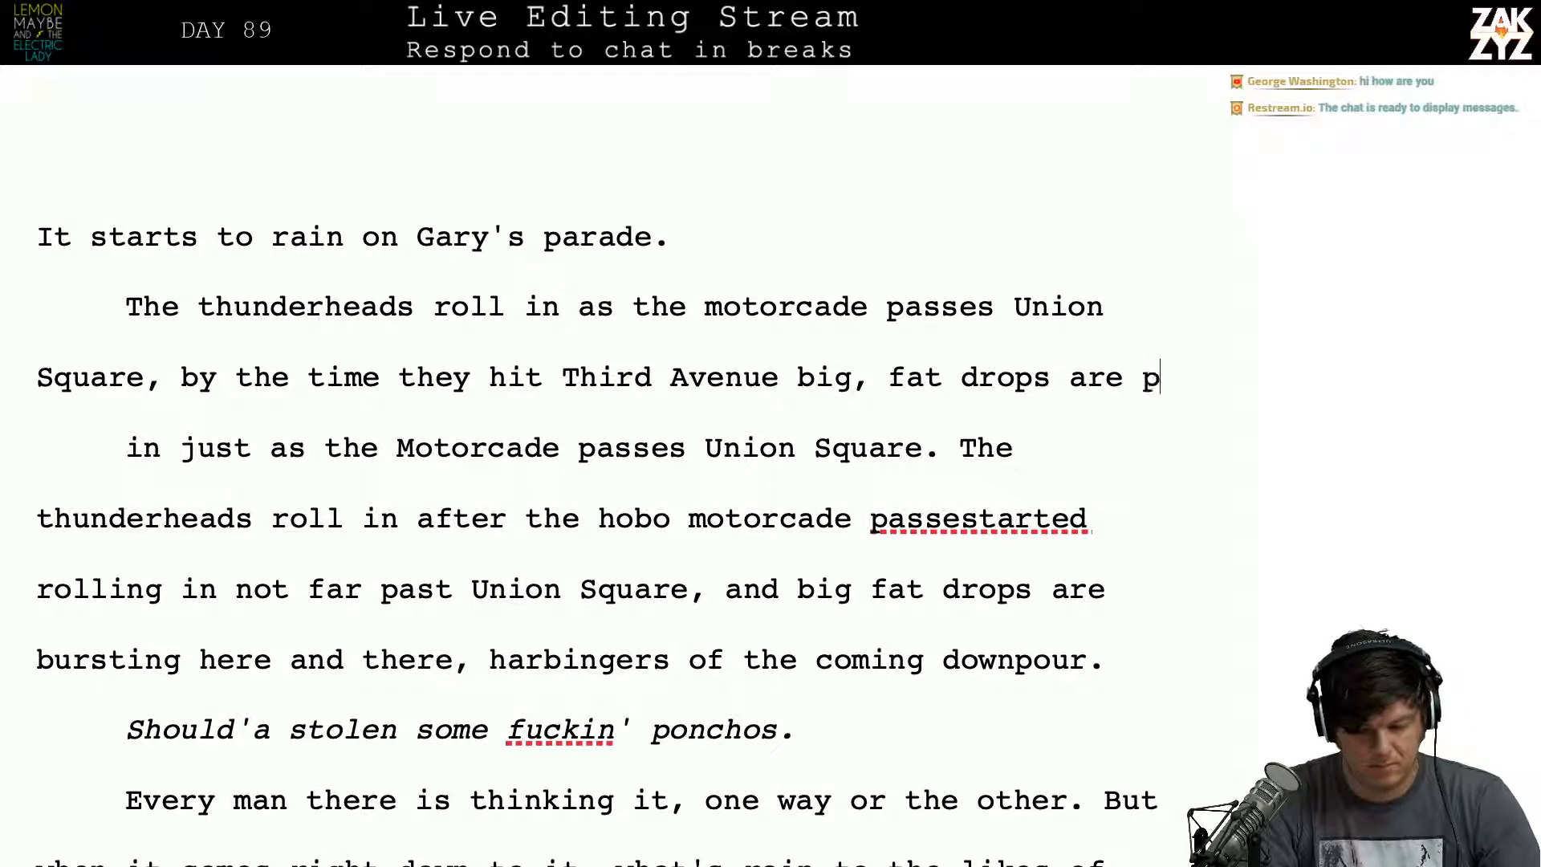
{"action": "key", "text": "BackSpace"}
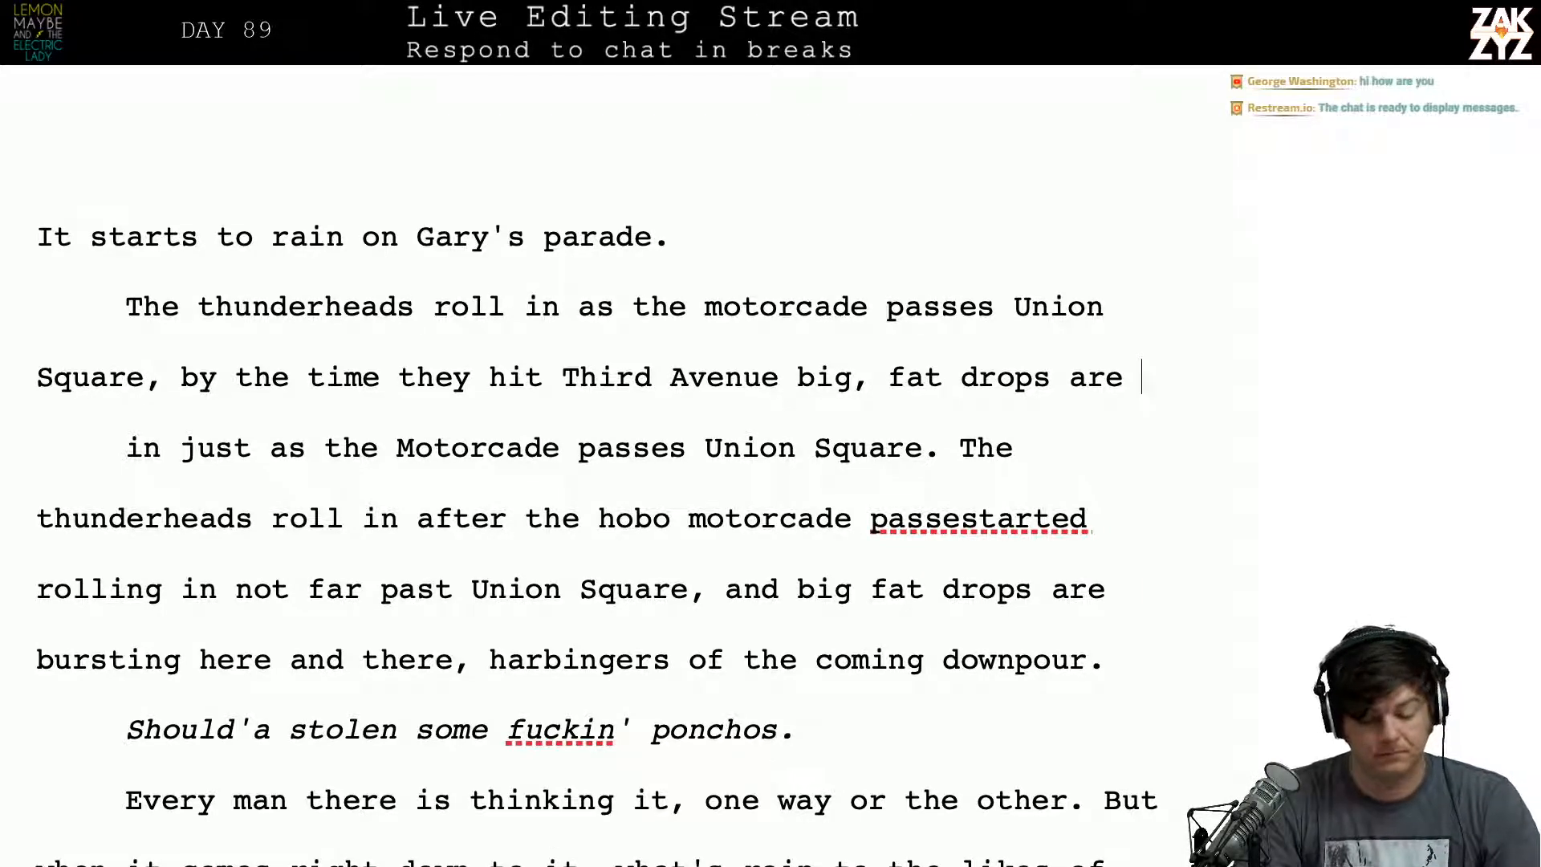
{"action": "type", "text": "bu"}
{"action": "key", "text": "BackSpace"}
{"action": "key", "text": "BackSpace"}
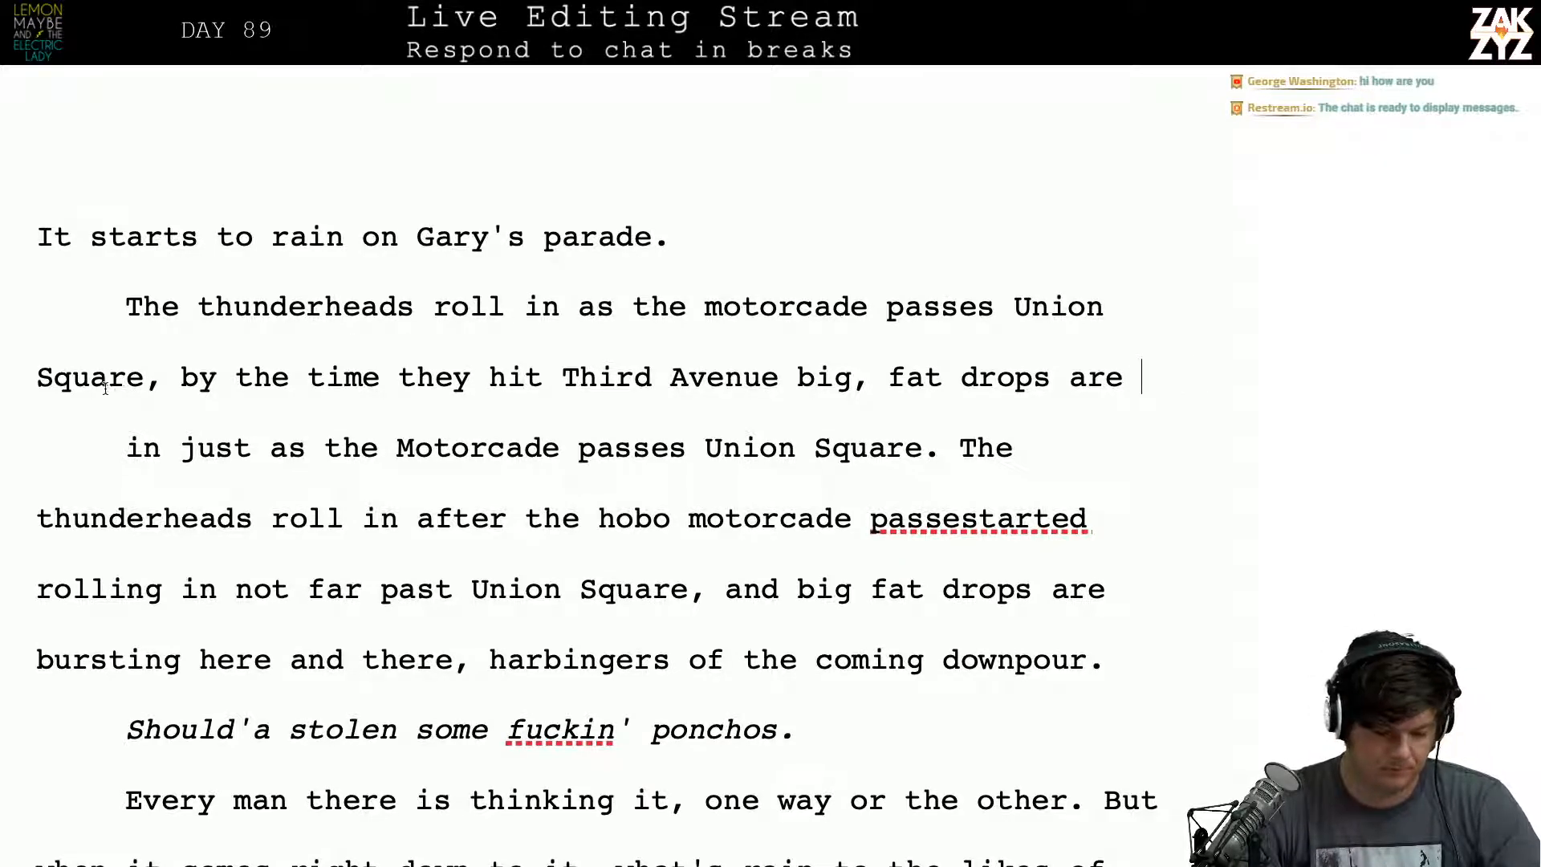
Step: End the first sentence with a period after "Union Square", capitalize "By", and insert a comma after "Third Avenue"
{"action": "left_click", "coordinate": [161, 377]}
{"action": "key", "text": "BackSpace"}
{"action": "type", "text": "."}
{"action": "key", "text": "Right"}
{"action": "key", "text": "Right"}
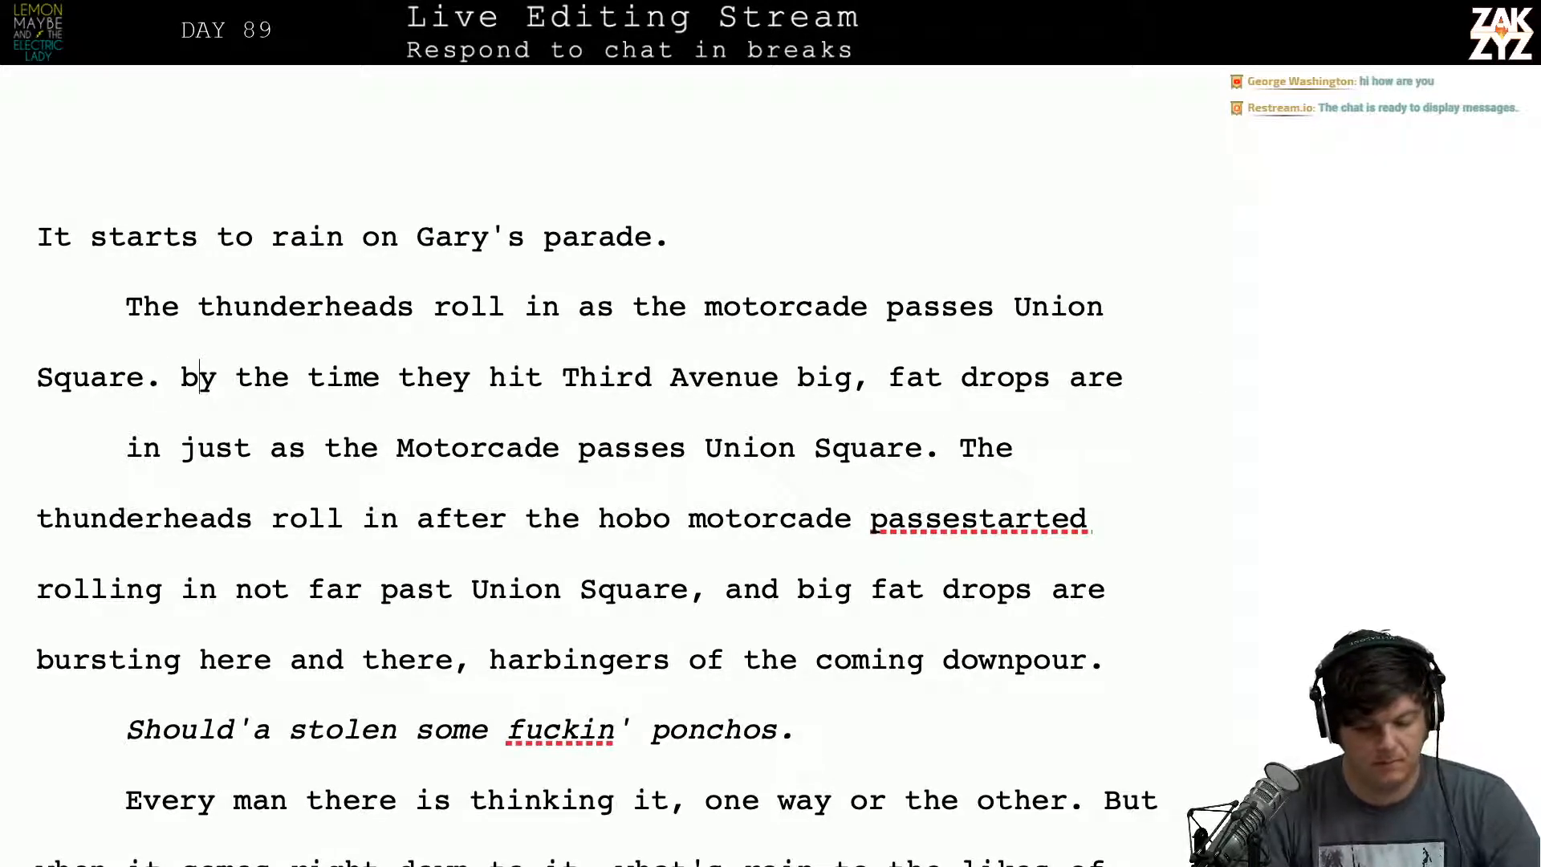
{"action": "key", "text": "BackSpace"}
{"action": "type", "text": "B"}
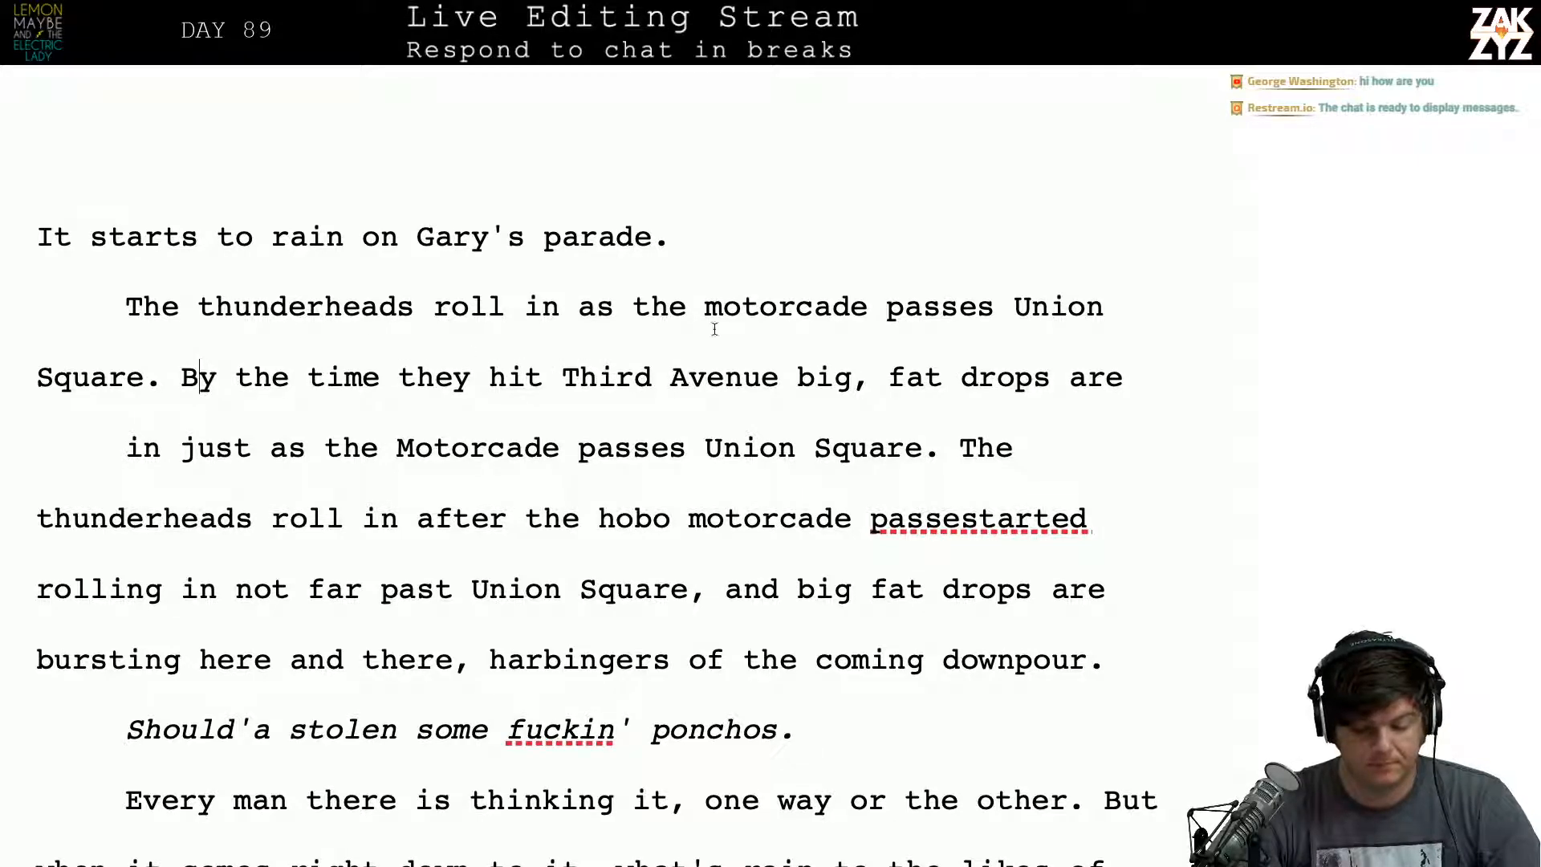
{"action": "left_click", "coordinate": [800, 368]}
{"action": "type", "text": ","}
{"action": "key", "text": "Right"}
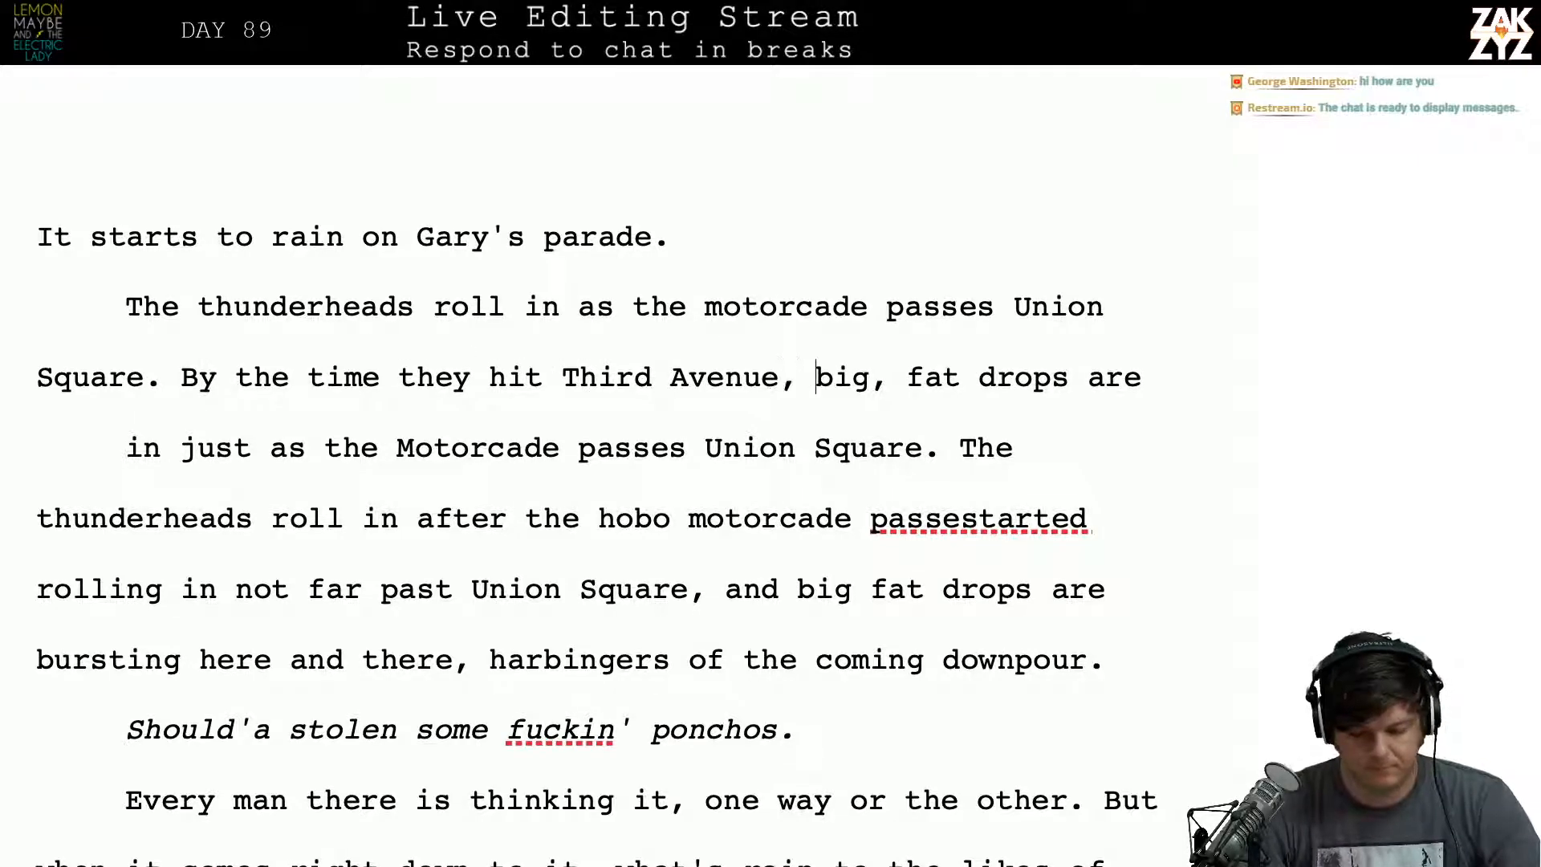
Step: Continue the second sentence after "big, fat drops are" with "bursting"
{"action": "key", "text": "Right"}
{"action": "key", "text": "Right"}
{"action": "key", "text": "Right"}
{"action": "key", "text": "Right"}
{"action": "key", "text": "Right"}
{"action": "key", "text": "Right"}
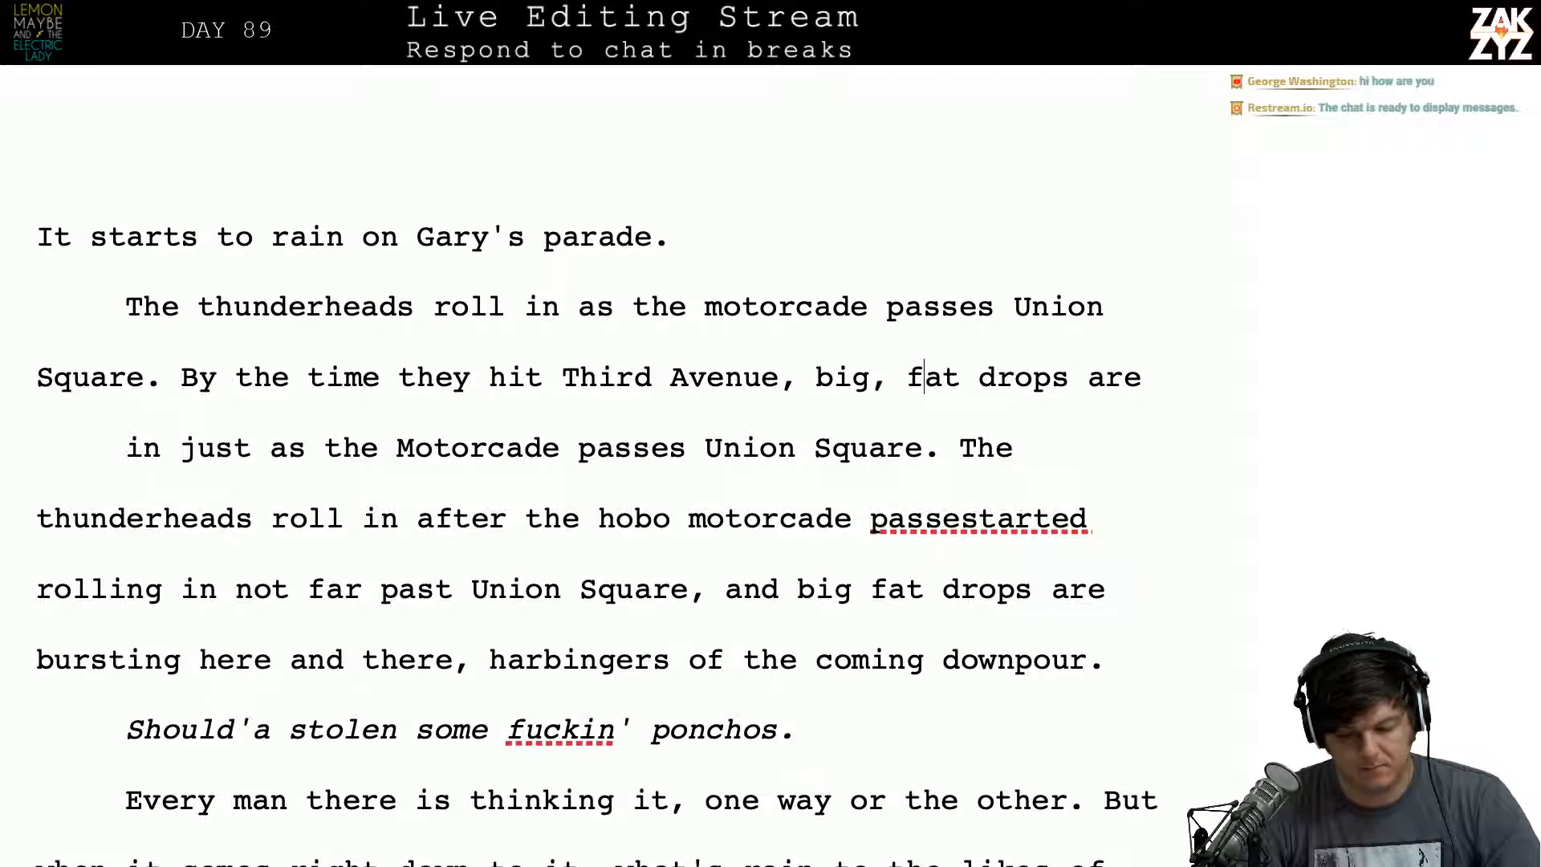
{"action": "key", "text": "Right"}
{"action": "key", "text": "Right"}
{"action": "key", "text": "Right"}
{"action": "key", "text": "Right"}
{"action": "key", "text": "Right"}
{"action": "key", "text": "Right"}
{"action": "key", "text": "Right"}
{"action": "key", "text": "Right"}
{"action": "key", "text": "Right"}
{"action": "key", "text": "Right"}
{"action": "key", "text": "Right"}
{"action": "key", "text": "Right"}
{"action": "key", "text": "Right"}
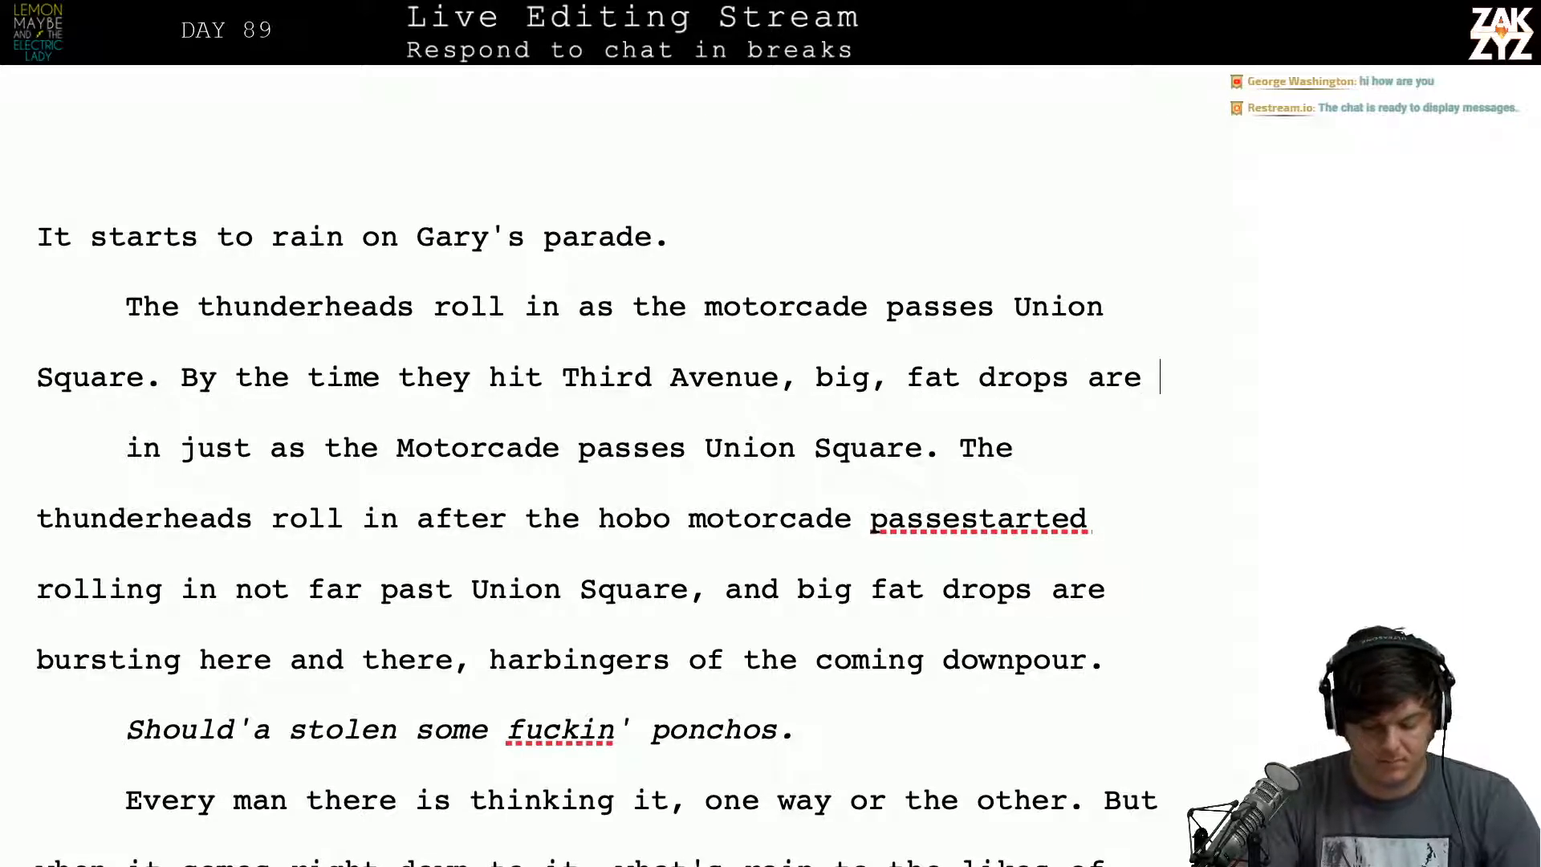
{"action": "type", "text": "bursting"}
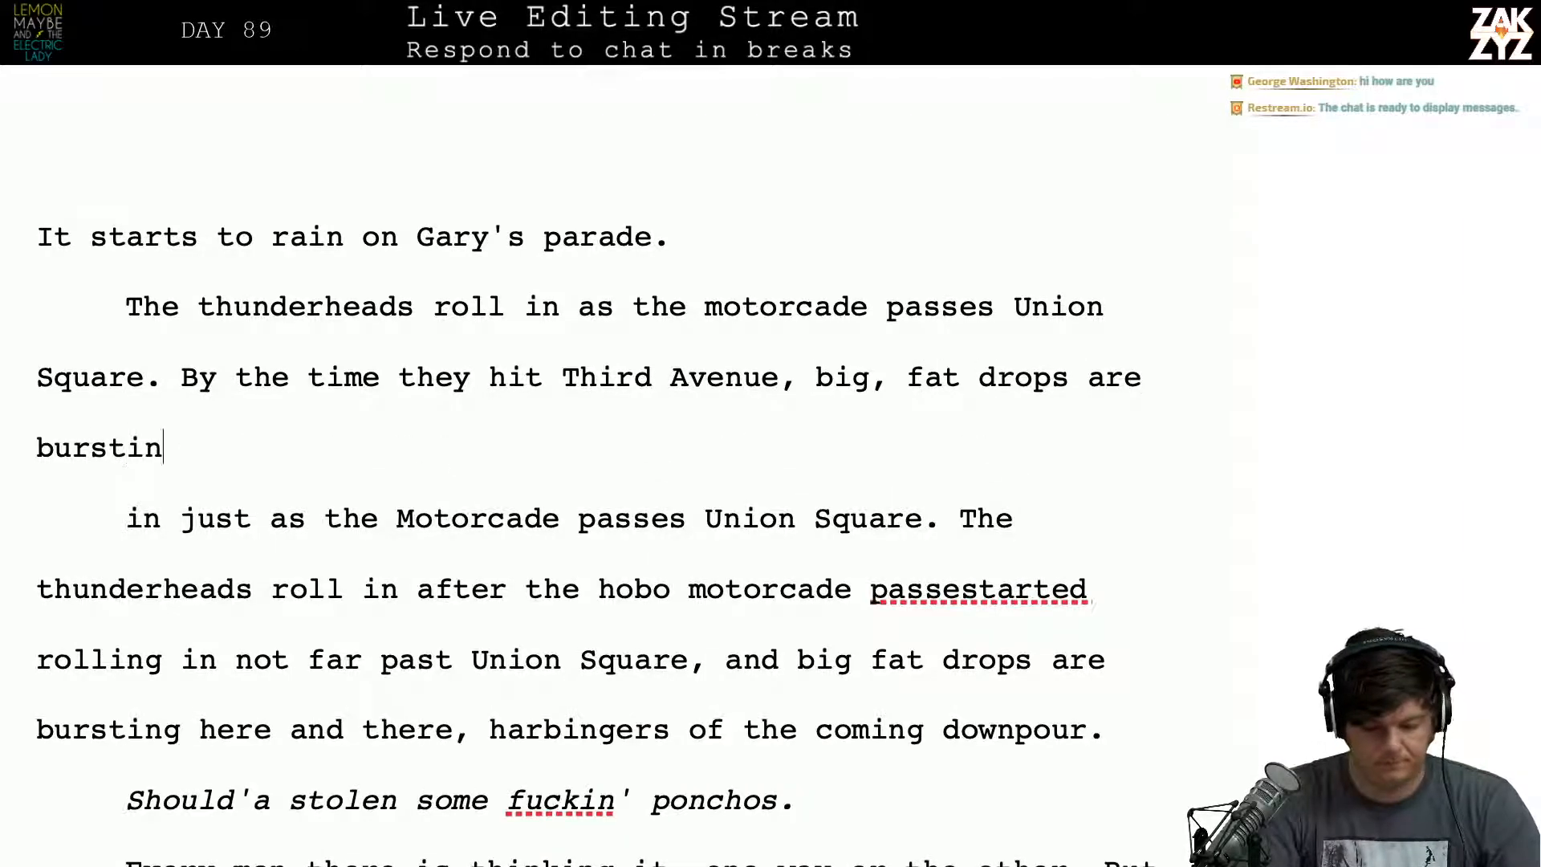
Step: Replace "big, fat drops are bursting" after "Third Avenue," with "big, fat, solitary drops"
{"action": "key", "text": "BackSpace"}
{"action": "key", "text": "BackSpace"}
{"action": "key", "text": "BackSpace"}
{"action": "key", "text": "BackSpace"}
{"action": "key", "text": "BackSpace"}
{"action": "key", "text": "BackSpace"}
{"action": "key", "text": "BackSpace"}
{"action": "key", "text": "BackSpace"}
{"action": "key", "text": "BackSpace"}
{"action": "key", "text": "BackSpace"}
{"action": "key", "text": "BackSpace"}
{"action": "key", "text": "BackSpace"}
{"action": "key", "text": "BackSpace"}
{"action": "key", "text": "BackSpace"}
{"action": "key", "text": "BackSpace"}
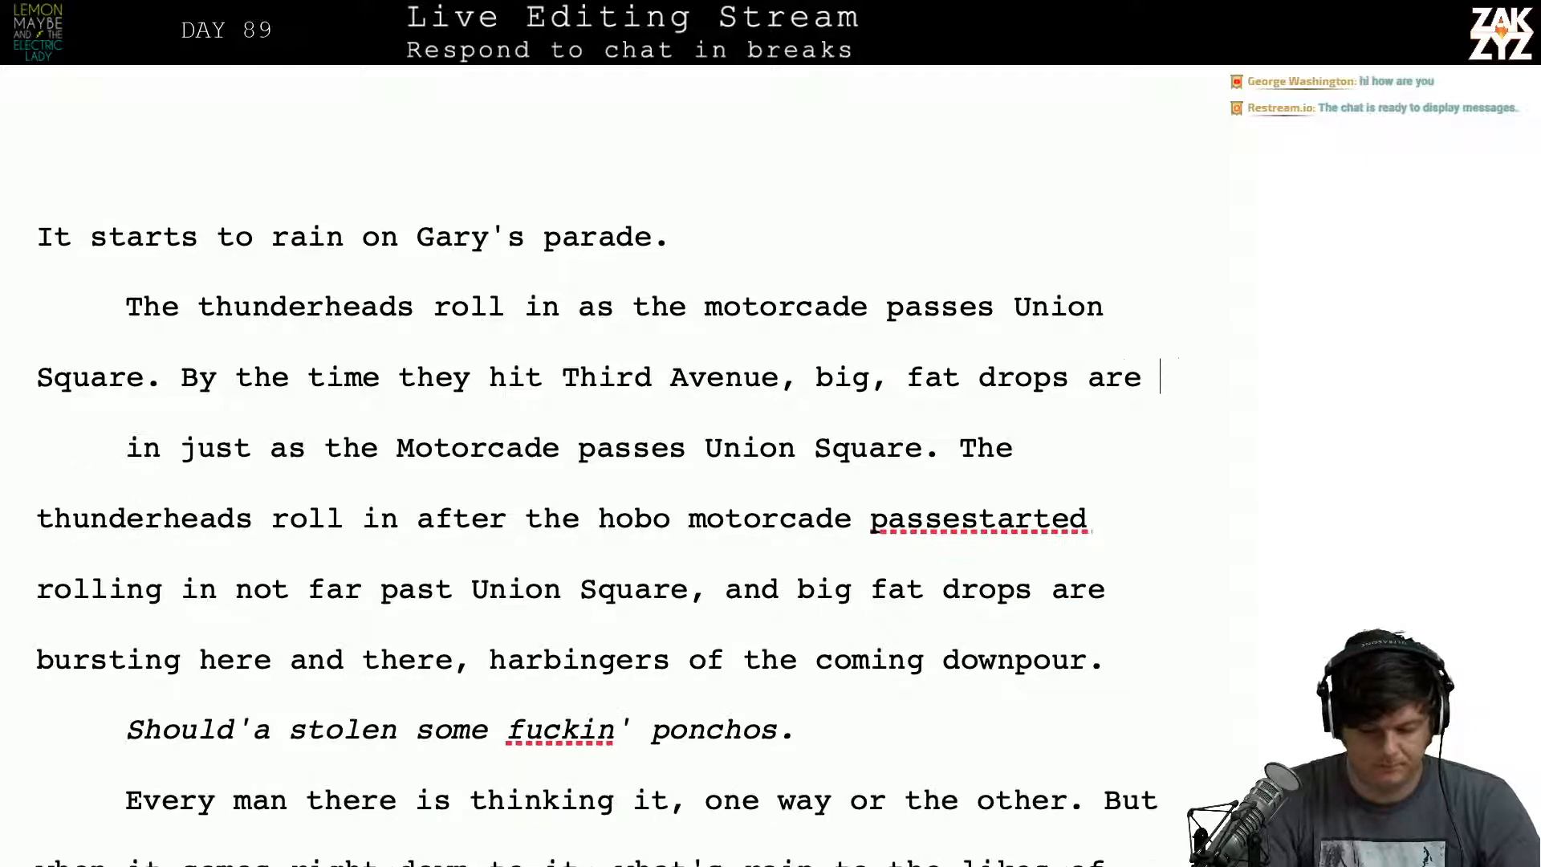
{"action": "key", "text": "BackSpace"}
{"action": "key", "text": "BackSpace"}
{"action": "key", "text": "BackSpace"}
{"action": "key", "text": "BackSpace"}
{"action": "key", "text": "BackSpace"}
{"action": "key", "text": "BackSpace"}
{"action": "key", "text": "BackSpace"}
{"action": "key", "text": "BackSpace"}
{"action": "key", "text": "BackSpace"}
{"action": "key", "text": "BackSpace"}
{"action": "key", "text": "BackSpace"}
{"action": "key", "text": "BackSpace"}
{"action": "key", "text": "BackSpace"}
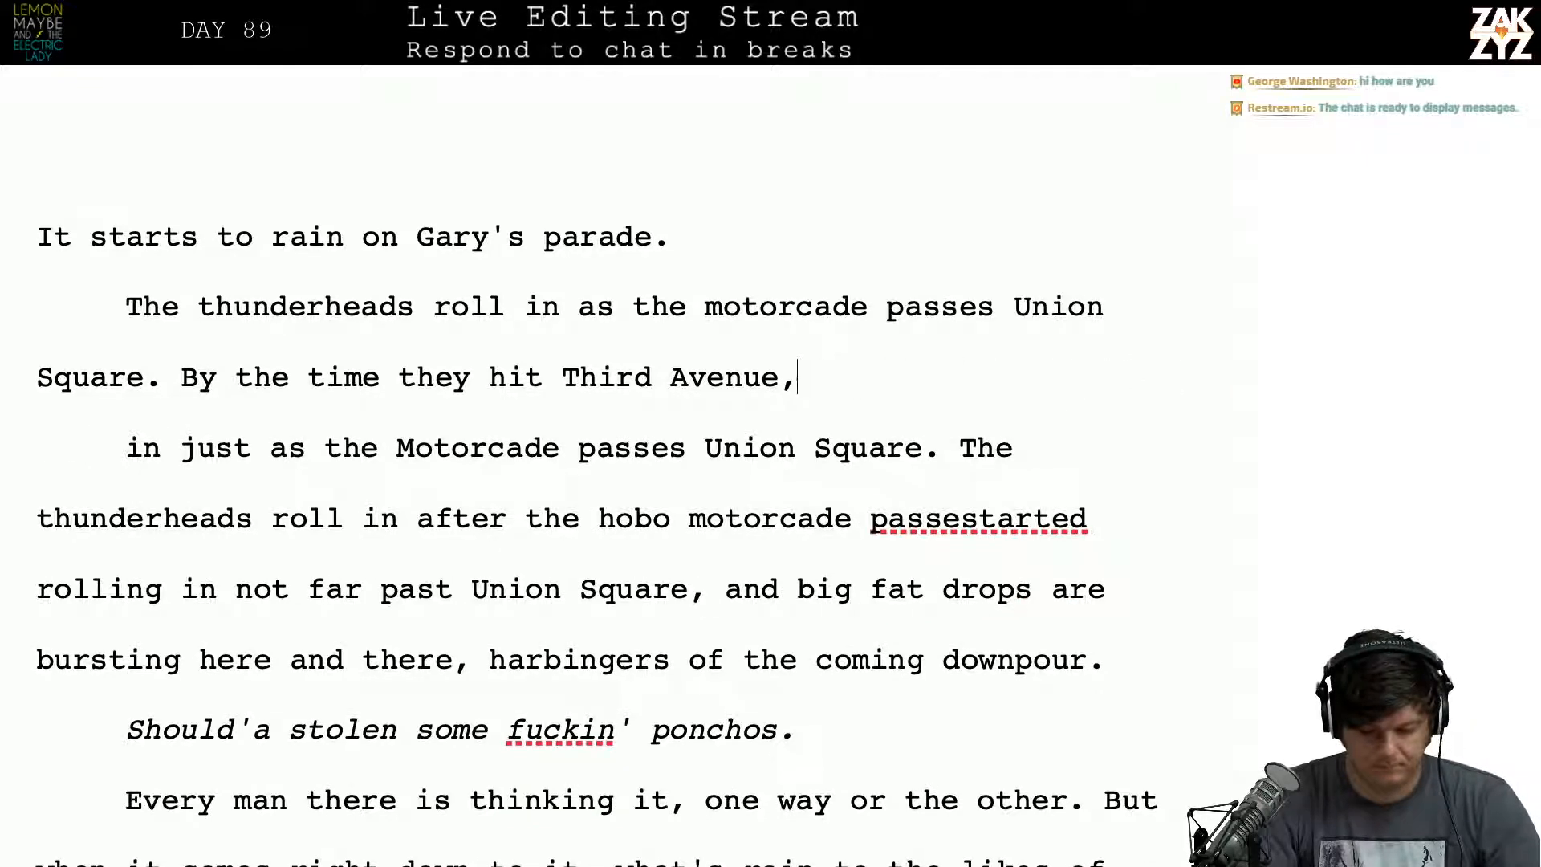
{"action": "type", "text": "big, fat, s"}
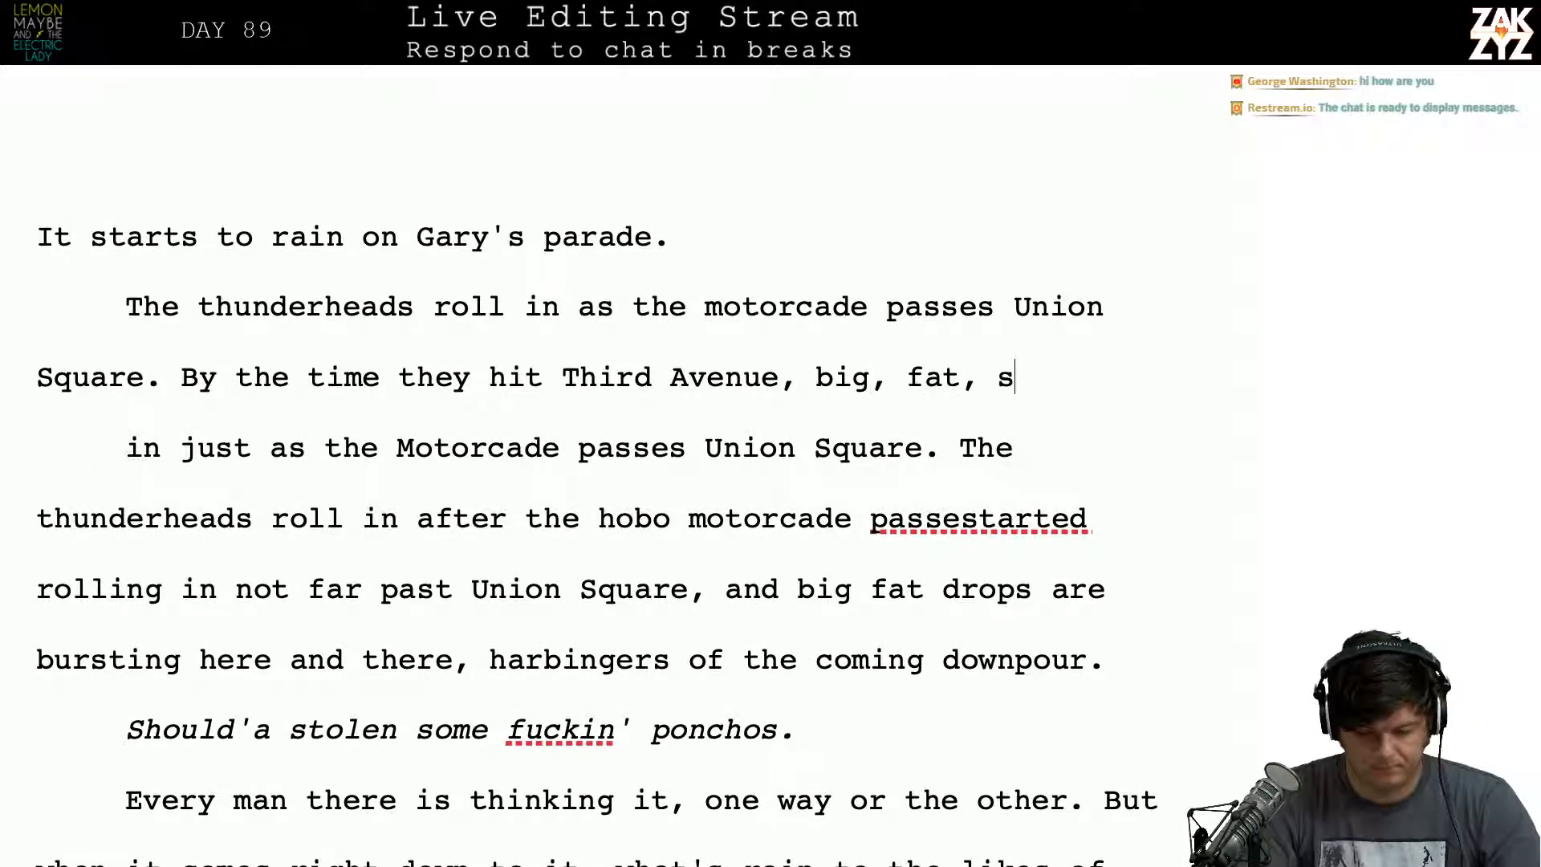
{"action": "type", "text": "olitary drops"}
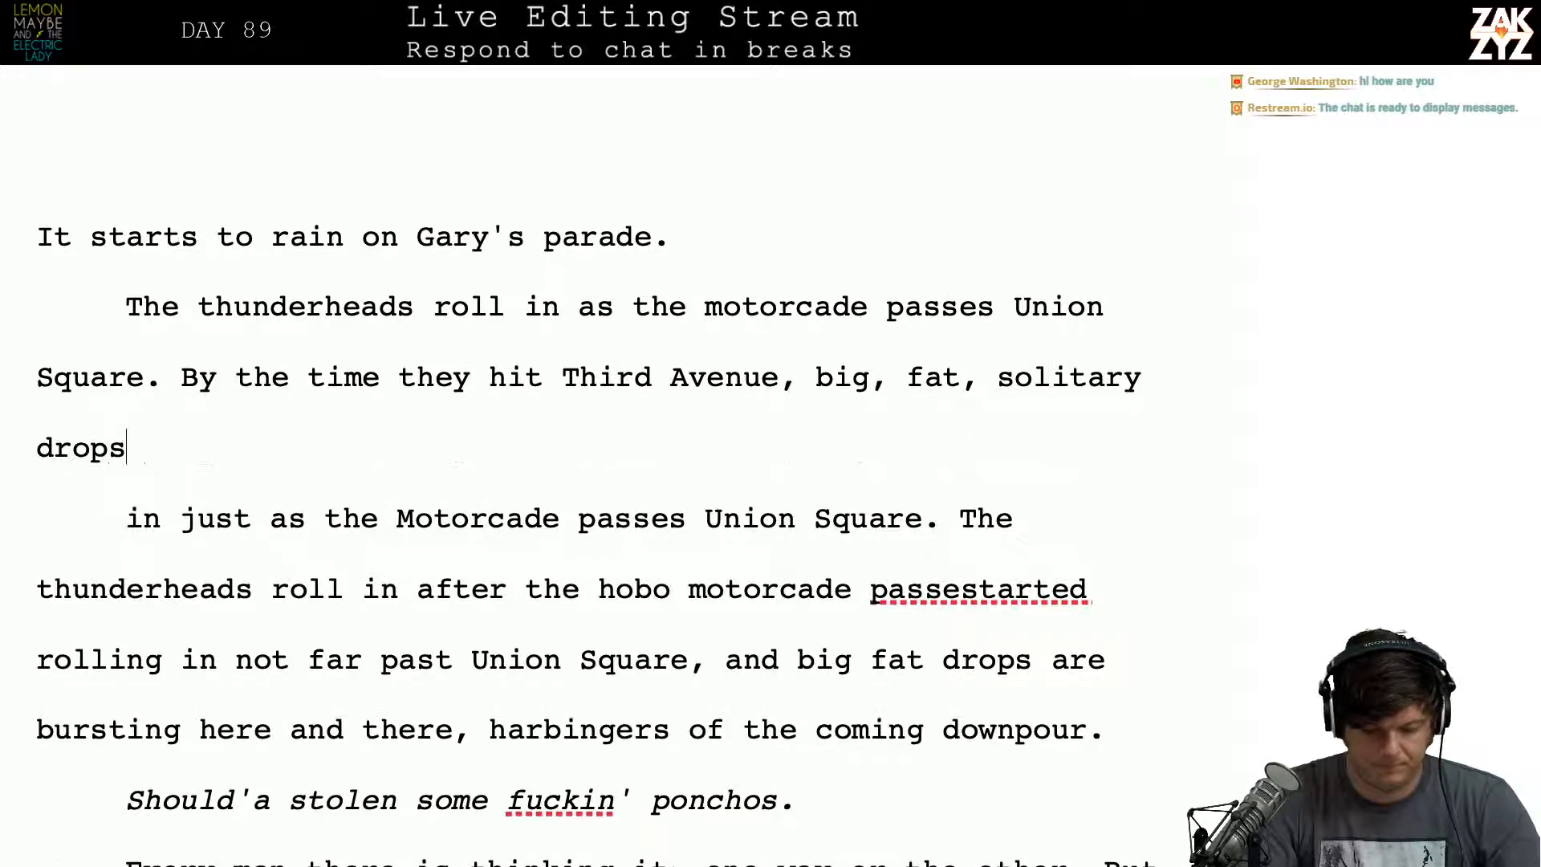
Step: Finish the second sentence after "solitary drops" with "are bursting on the brims of their hardhats."
{"action": "type", "text": " are burst"}
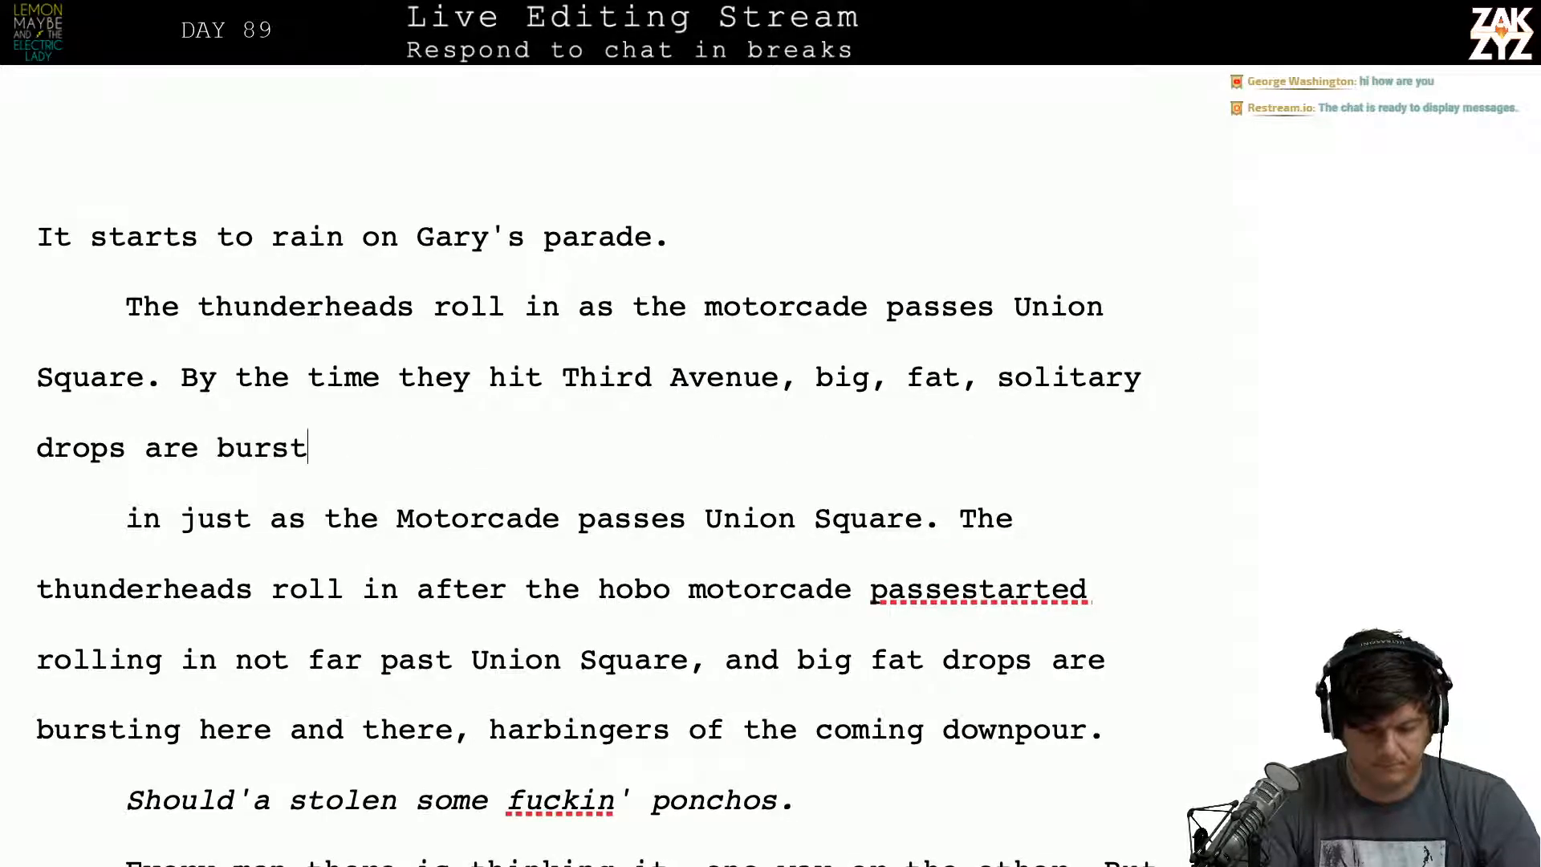
{"action": "type", "text": "ing on "}
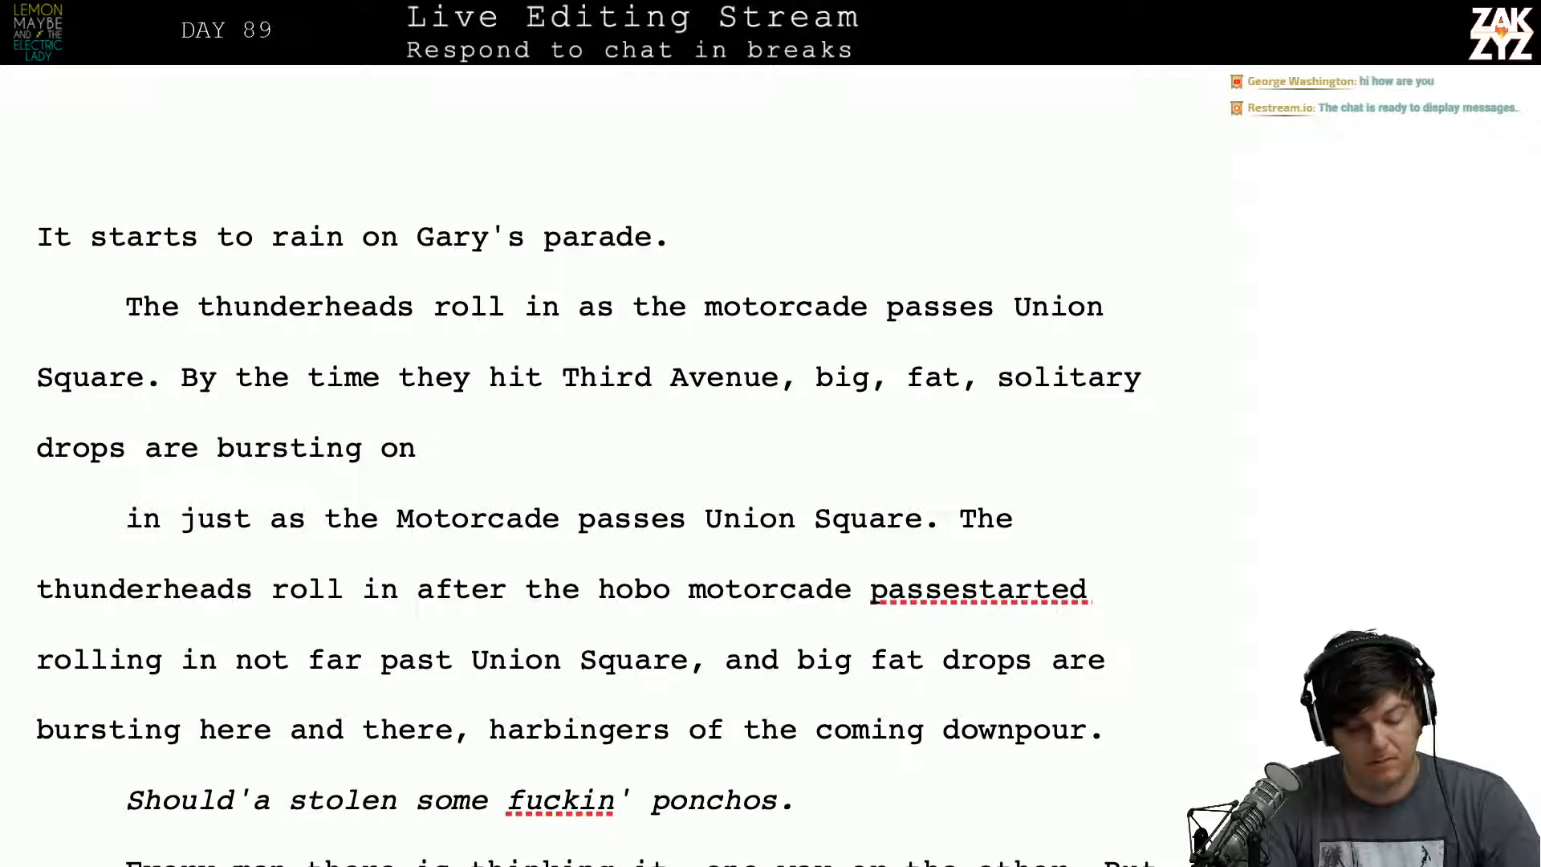
{"action": "type", "text": "the bring"}
{"action": "key", "text": "BackSpace"}
{"action": "key", "text": "BackSpace"}
{"action": "type", "text": "m"}
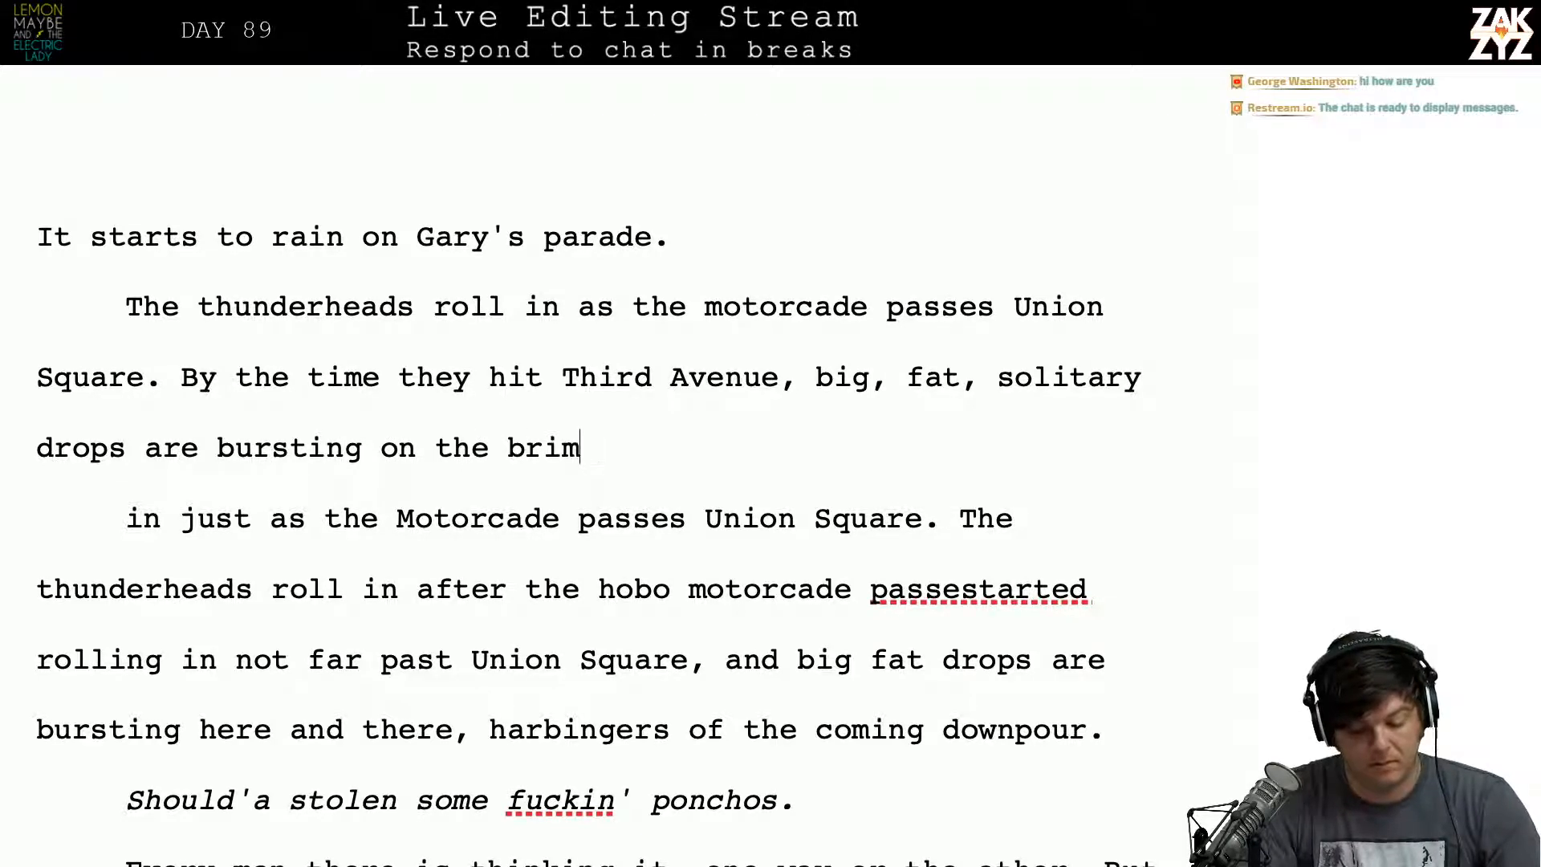
{"action": "type", "text": "s of their hardh"}
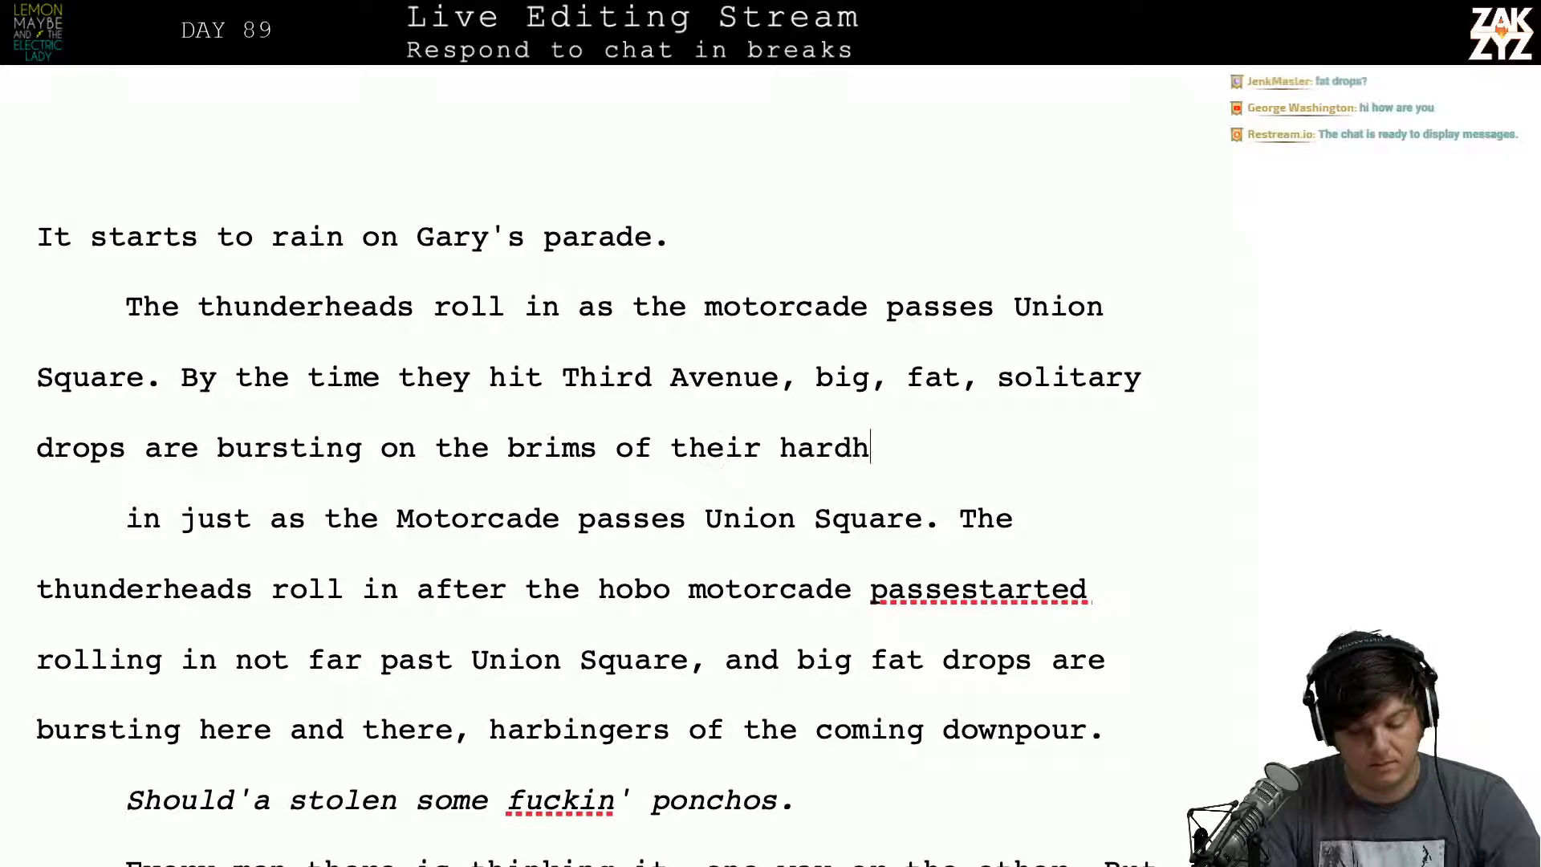
{"action": "type", "text": "ats"}
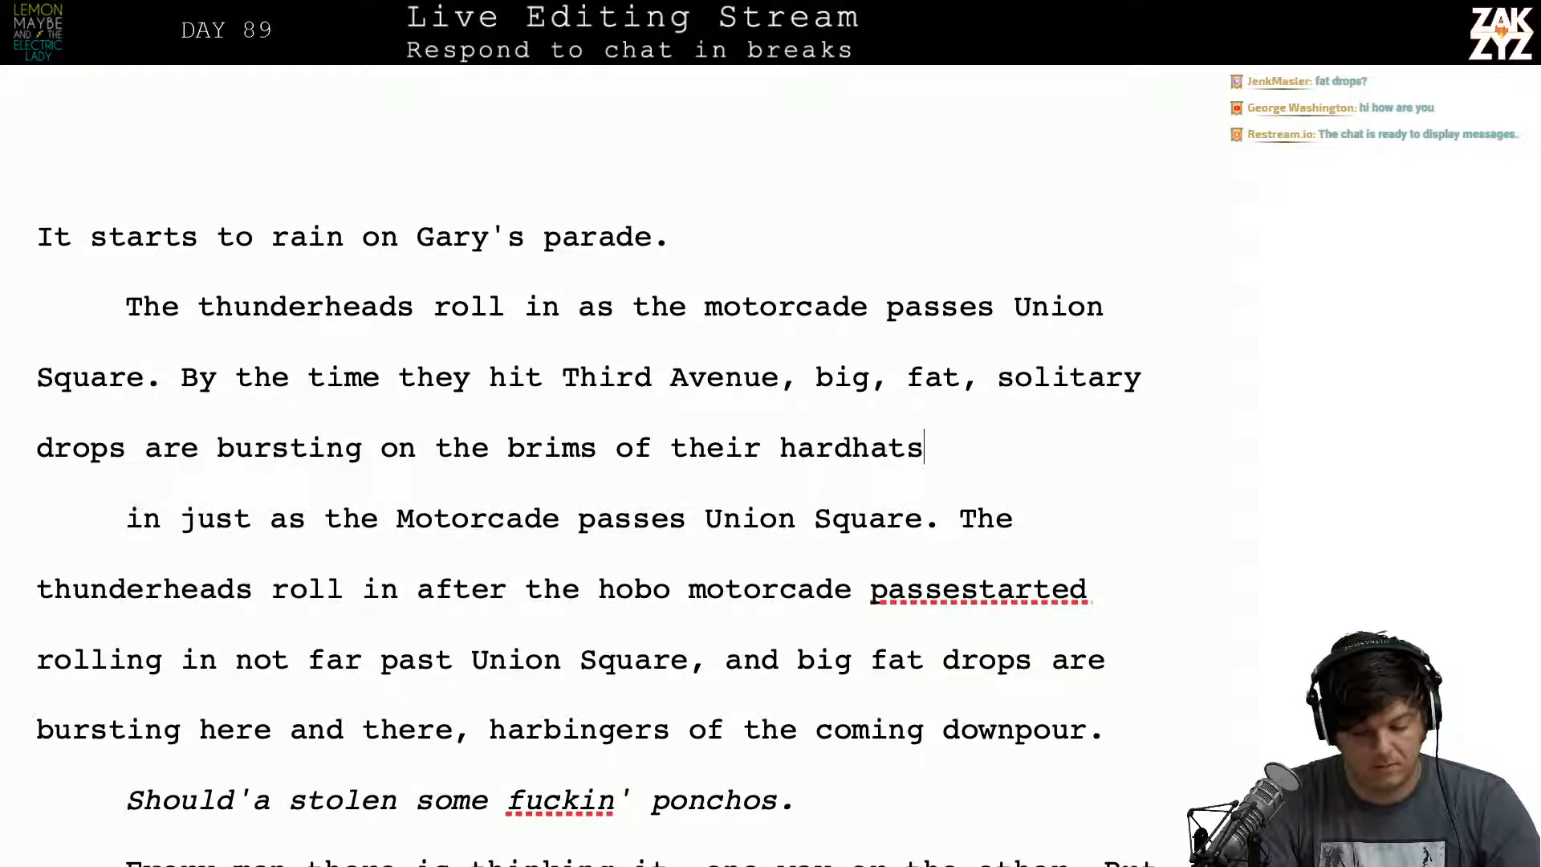
{"action": "type", "text": "."}
{"action": "key", "text": "BackSpace"}
{"action": "key", "text": "BackSpace"}
{"action": "key", "text": "BackSpace"}
{"action": "key", "text": "BackSpace"}
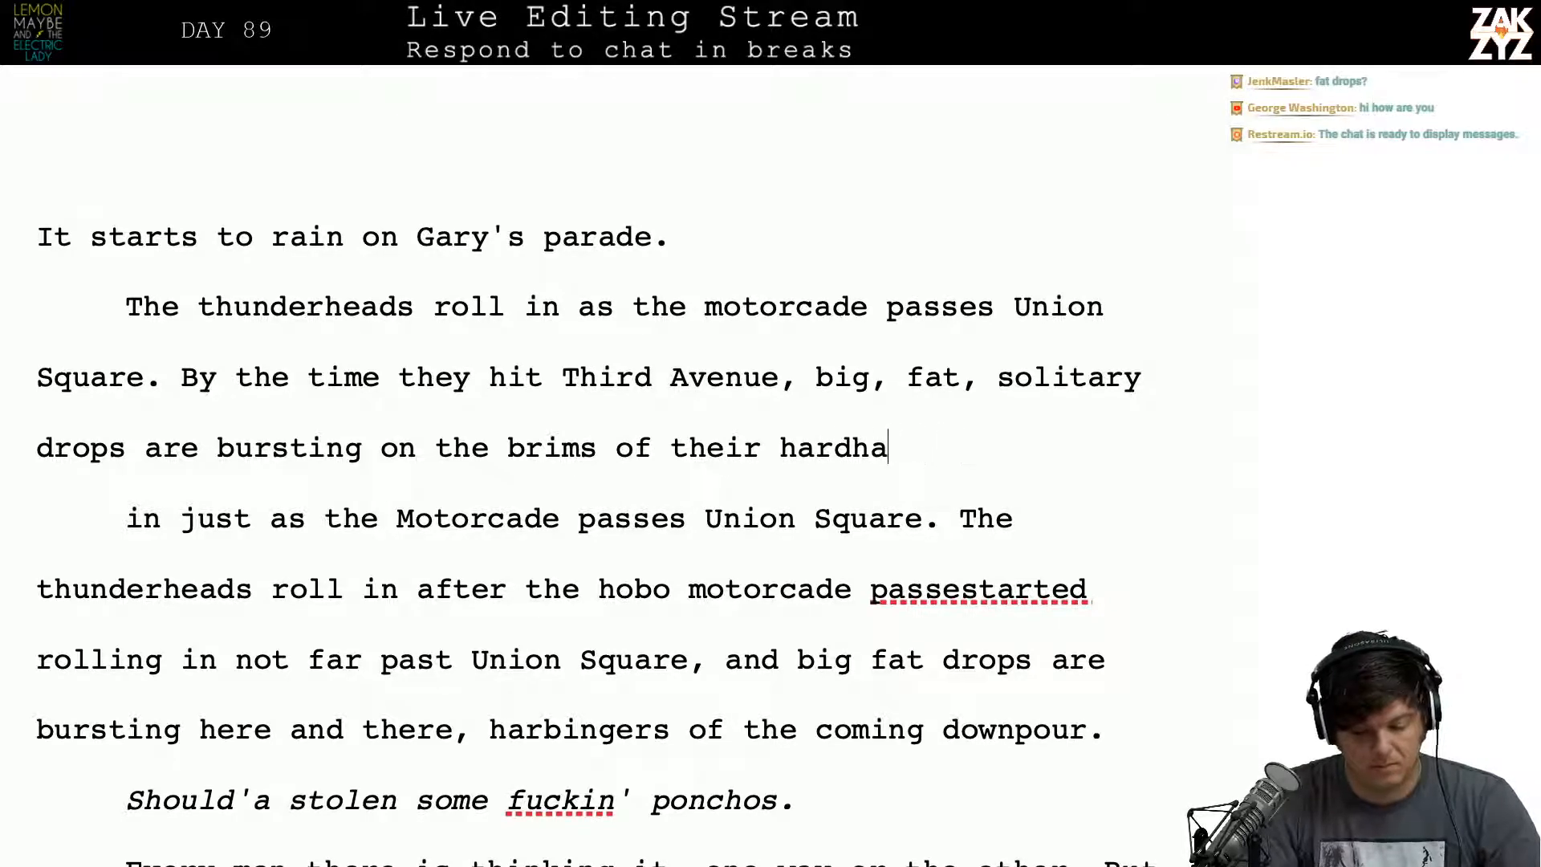
{"action": "key", "text": "BackSpace"}
{"action": "key", "text": "BackSpace"}
{"action": "type", "text": "had"}
{"action": "key", "text": "BackSpace"}
{"action": "key", "text": "BackSpace"}
{"action": "key", "text": "BackSpace"}
{"action": "key", "text": "BackSpace"}
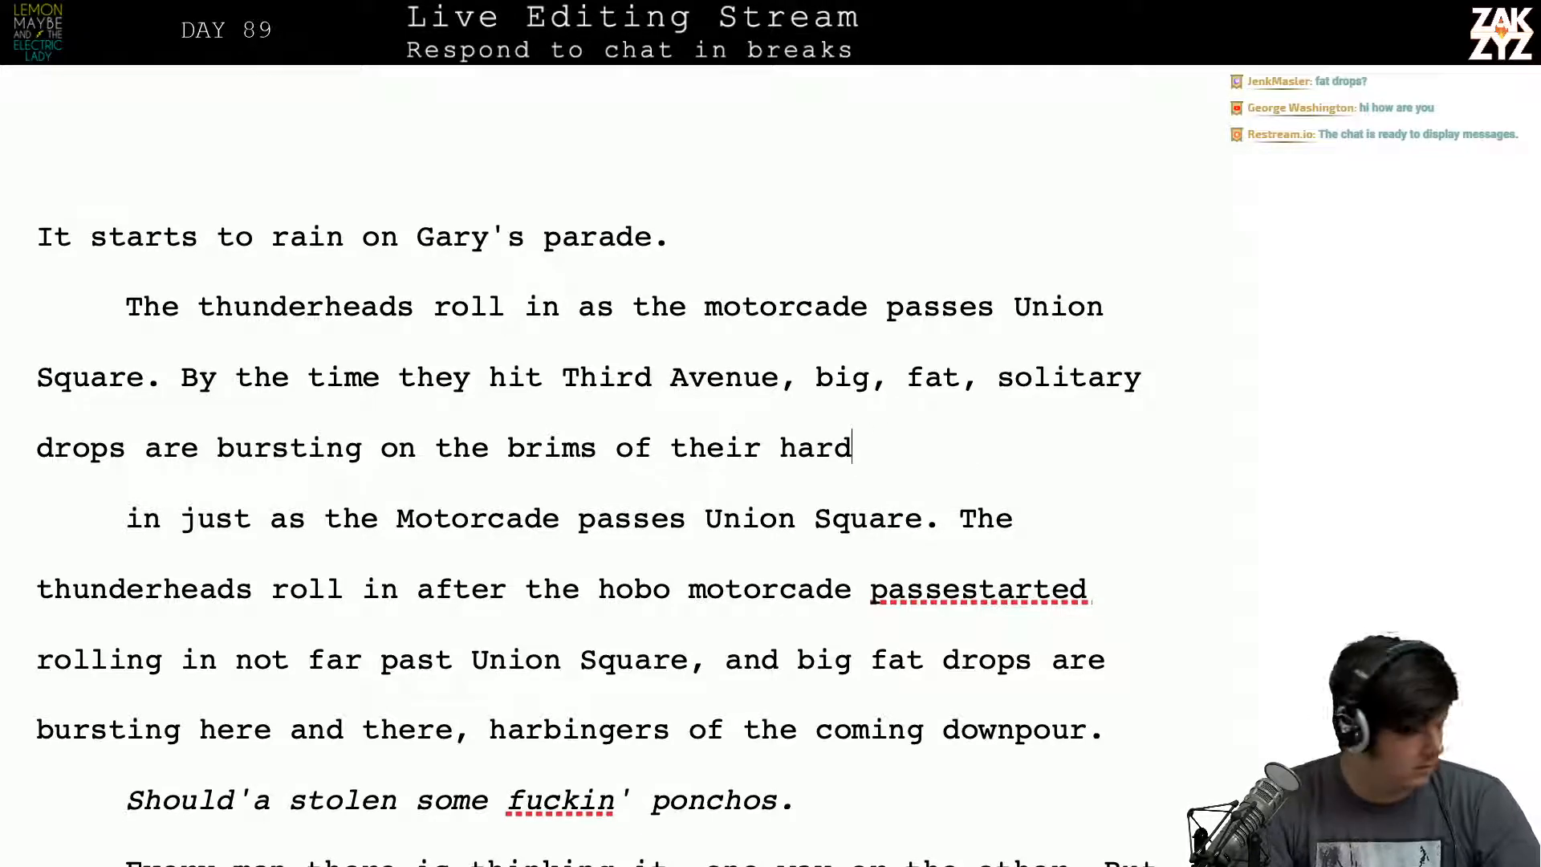
{"action": "type", "text": "hats."}
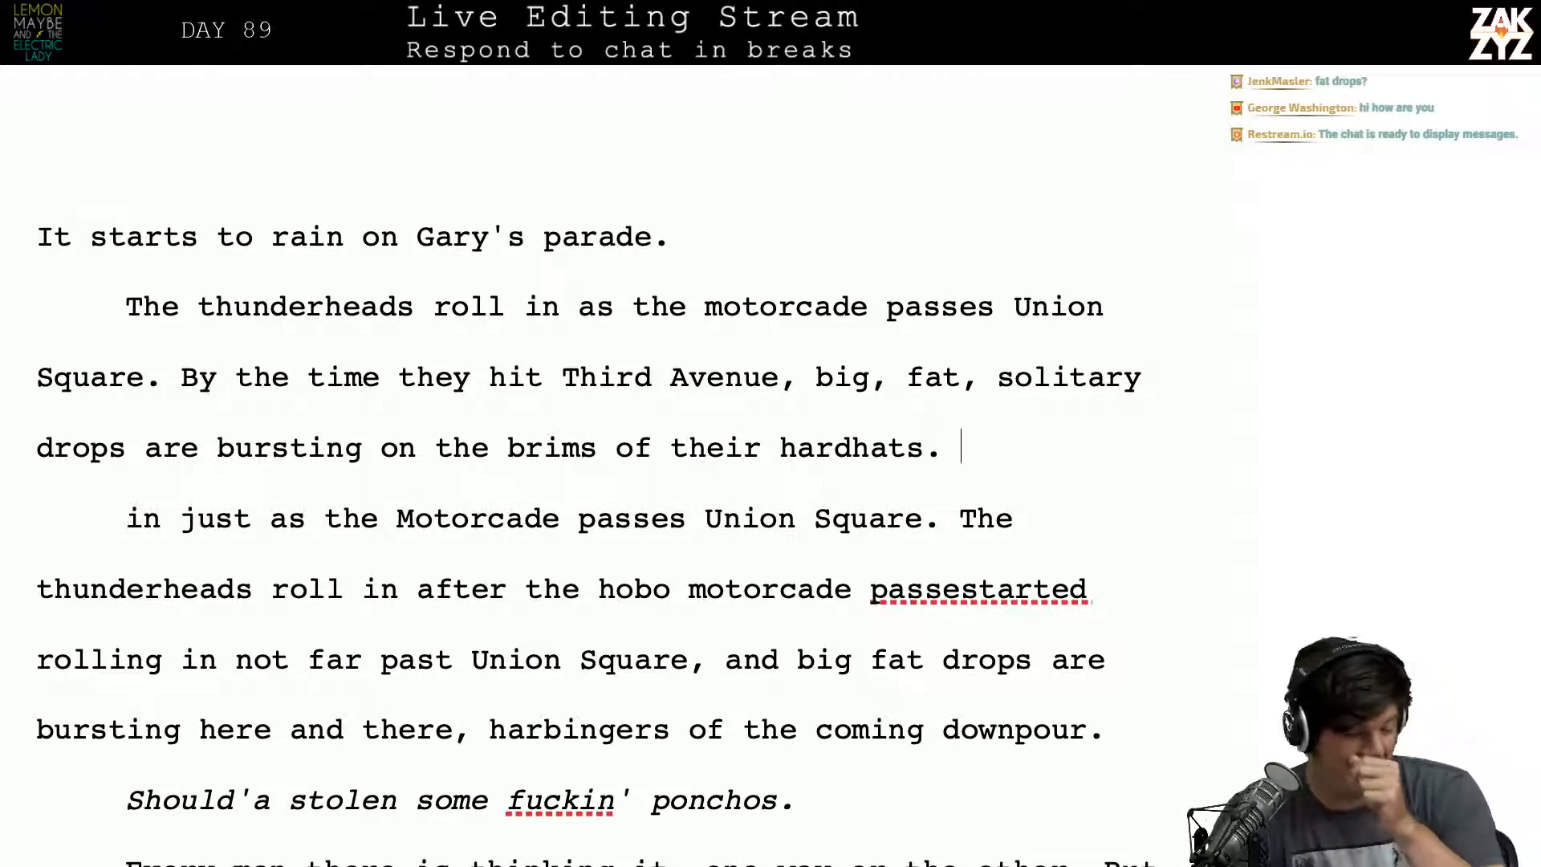
Step: Reread the revised opening of chapter 82 and the leftover draft lines beneath it
{"action": "scroll", "coordinate": [596, 533], "scroll_direction": "down", "scroll_amount": 1}
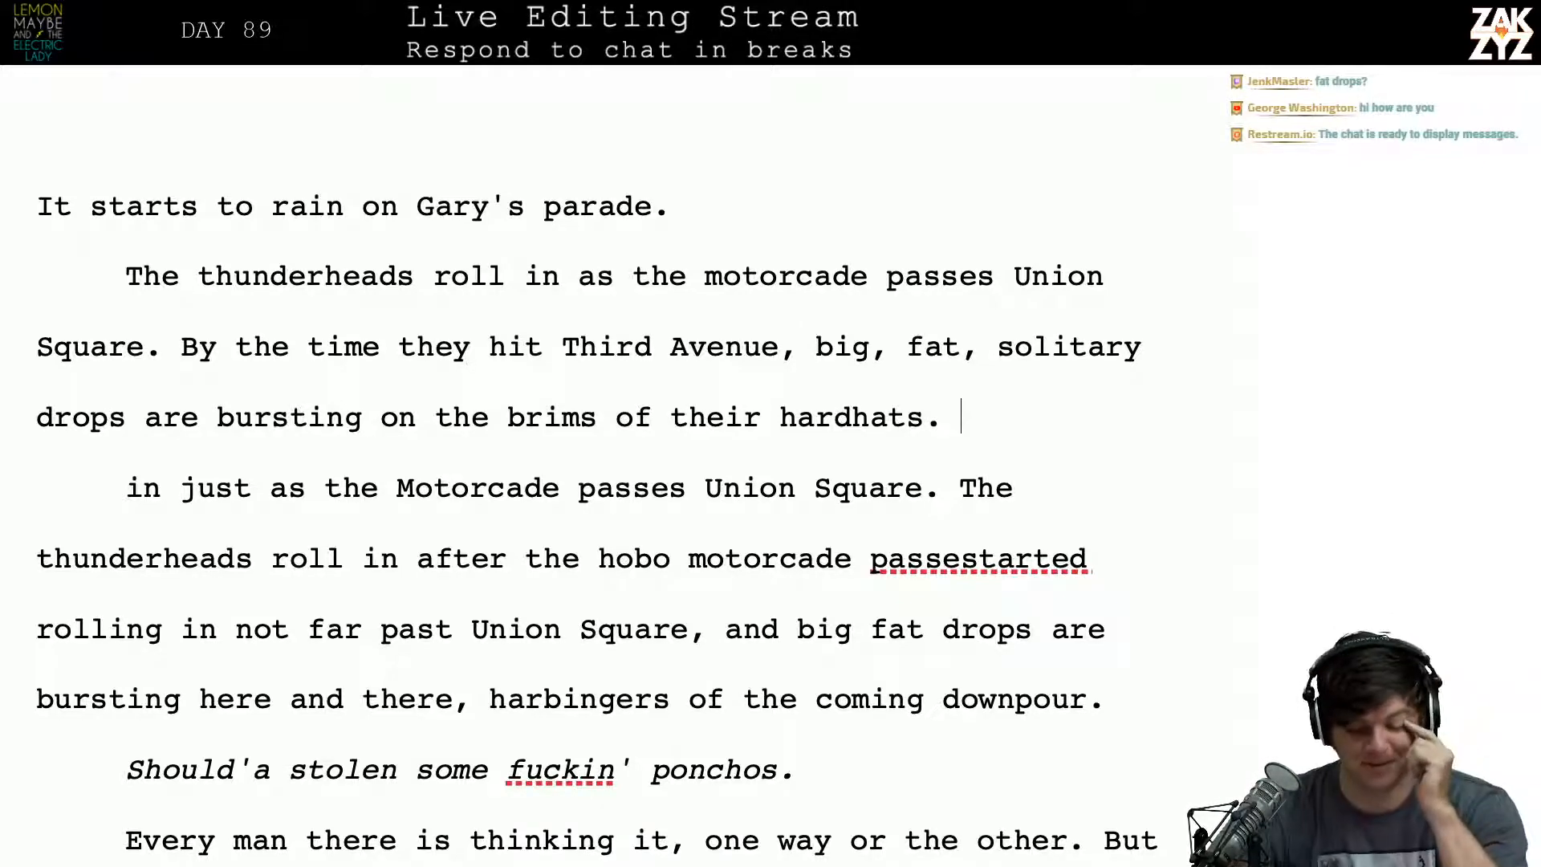
{"action": "scroll", "coordinate": [595, 499], "scroll_direction": "down", "scroll_amount": 1}
{"action": "scroll", "coordinate": [595, 472], "scroll_direction": "down", "scroll_amount": 1}
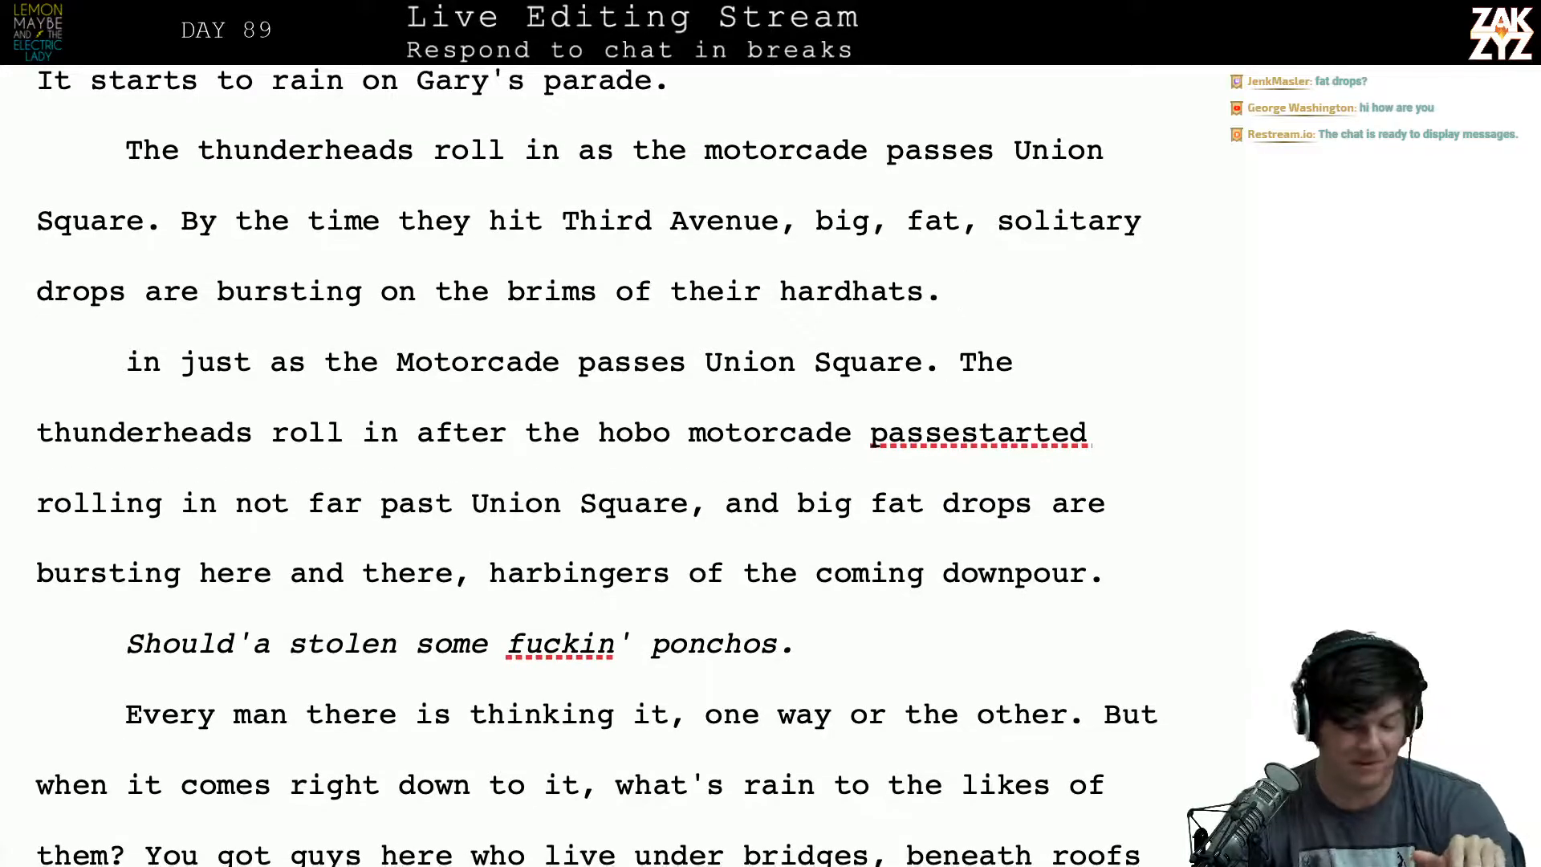
{"action": "scroll", "coordinate": [594, 464], "scroll_direction": "down", "scroll_amount": 1}
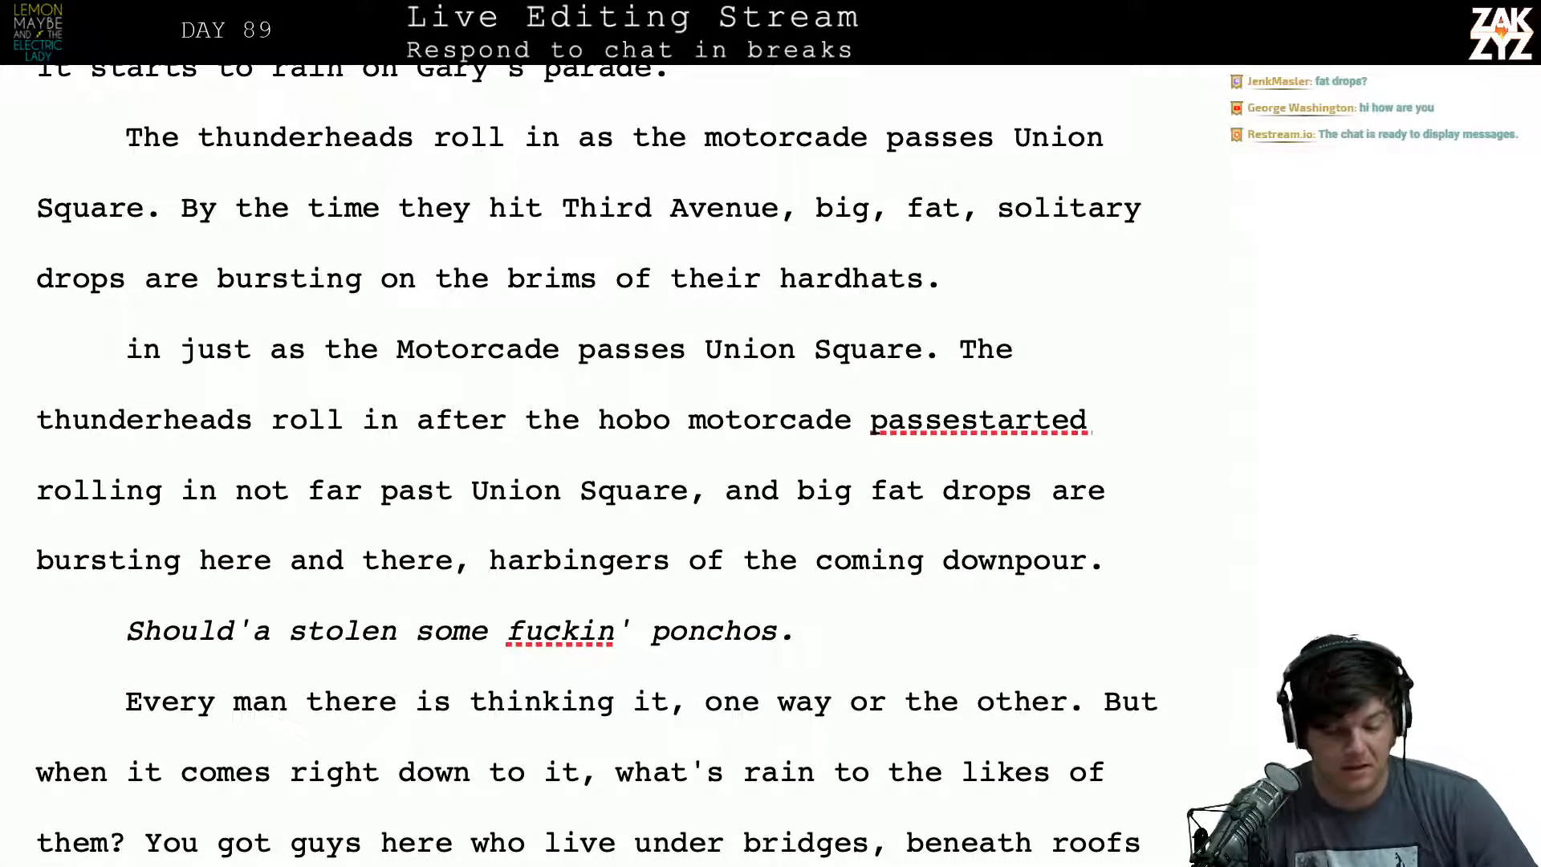
{"action": "scroll", "coordinate": [596, 462], "scroll_direction": "up", "scroll_amount": 1}
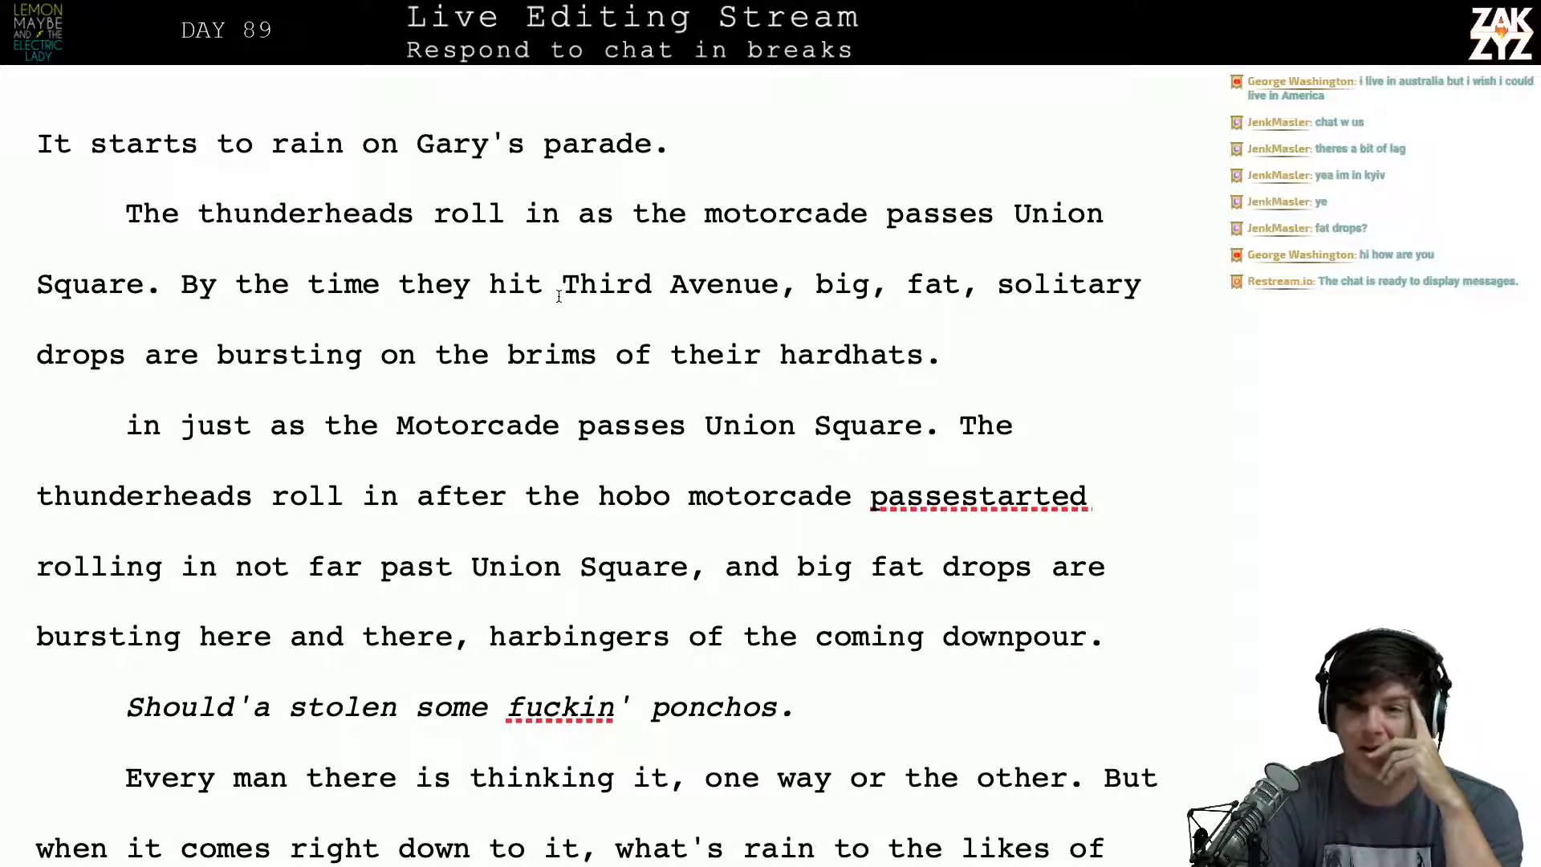
{"action": "scroll", "coordinate": [558, 296], "scroll_direction": "up", "scroll_amount": 8}
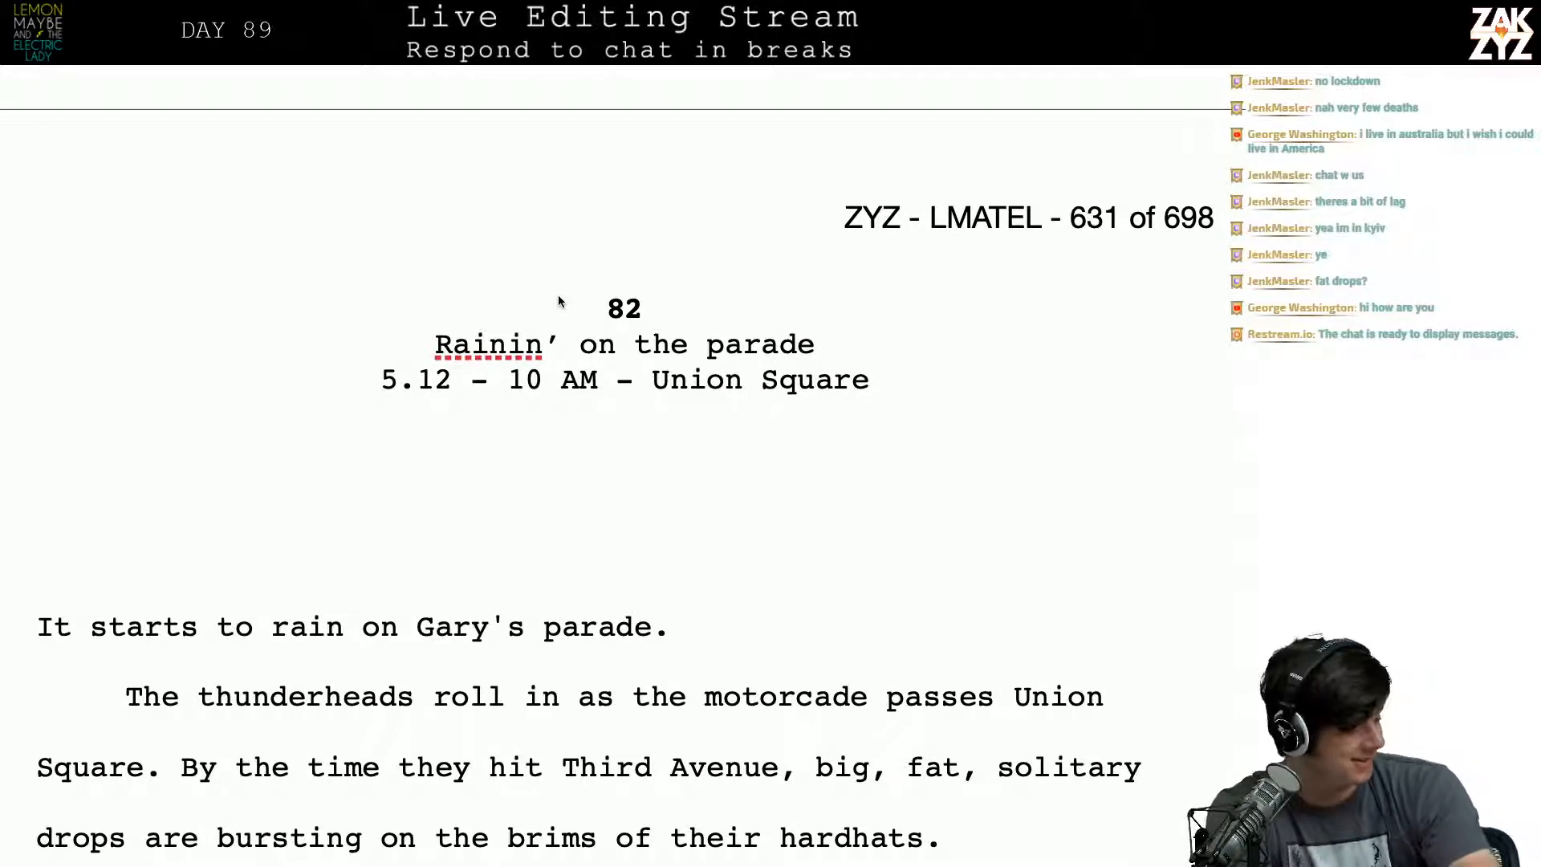
{"action": "scroll", "coordinate": [560, 301], "scroll_direction": "down", "scroll_amount": 5}
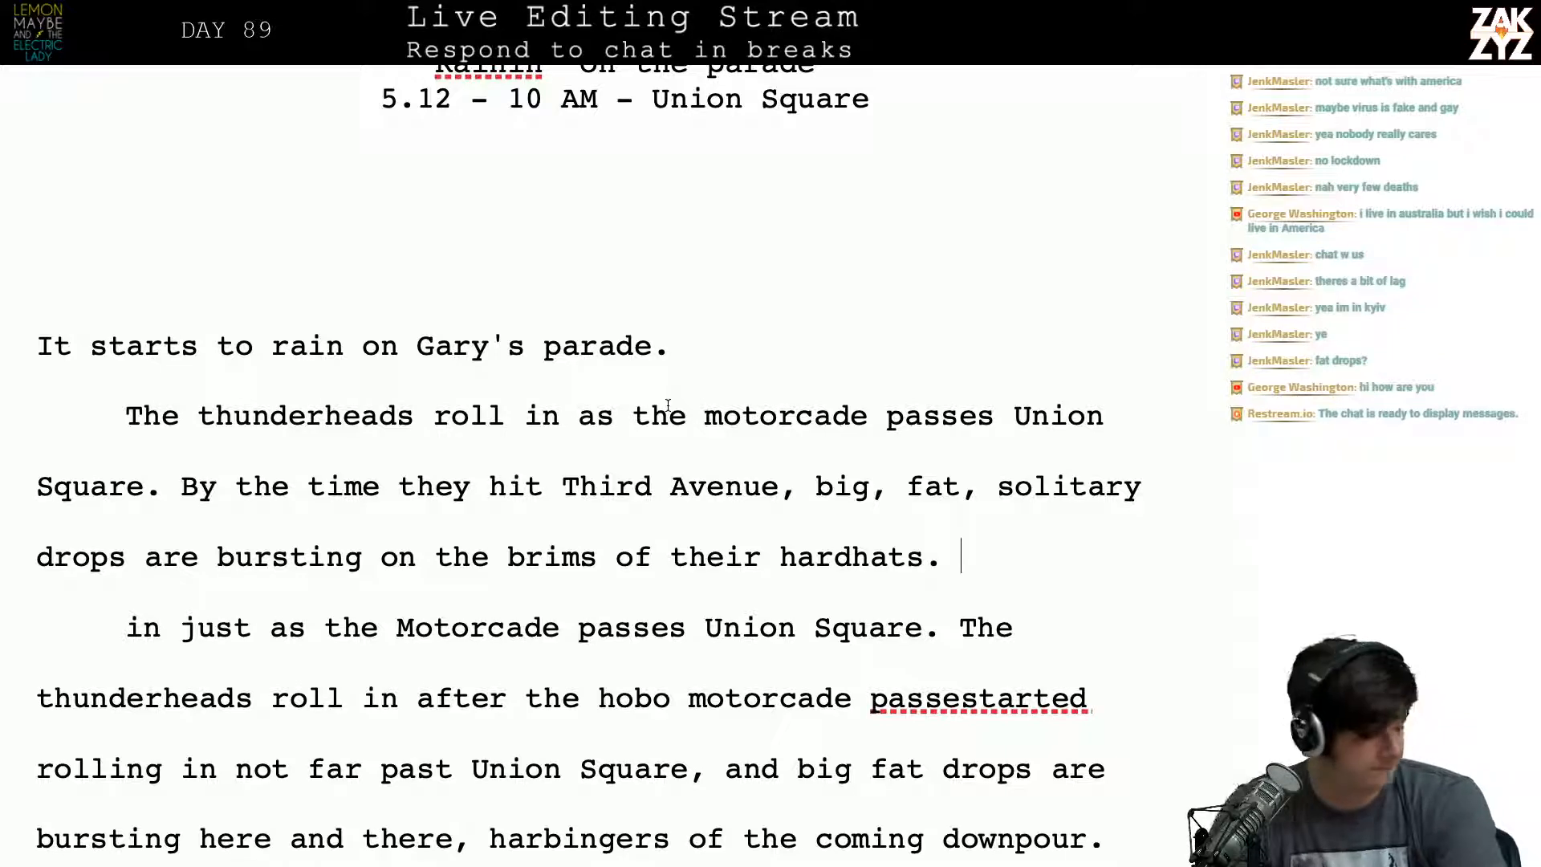
{"action": "scroll", "coordinate": [668, 406], "scroll_direction": "down", "scroll_amount": 1}
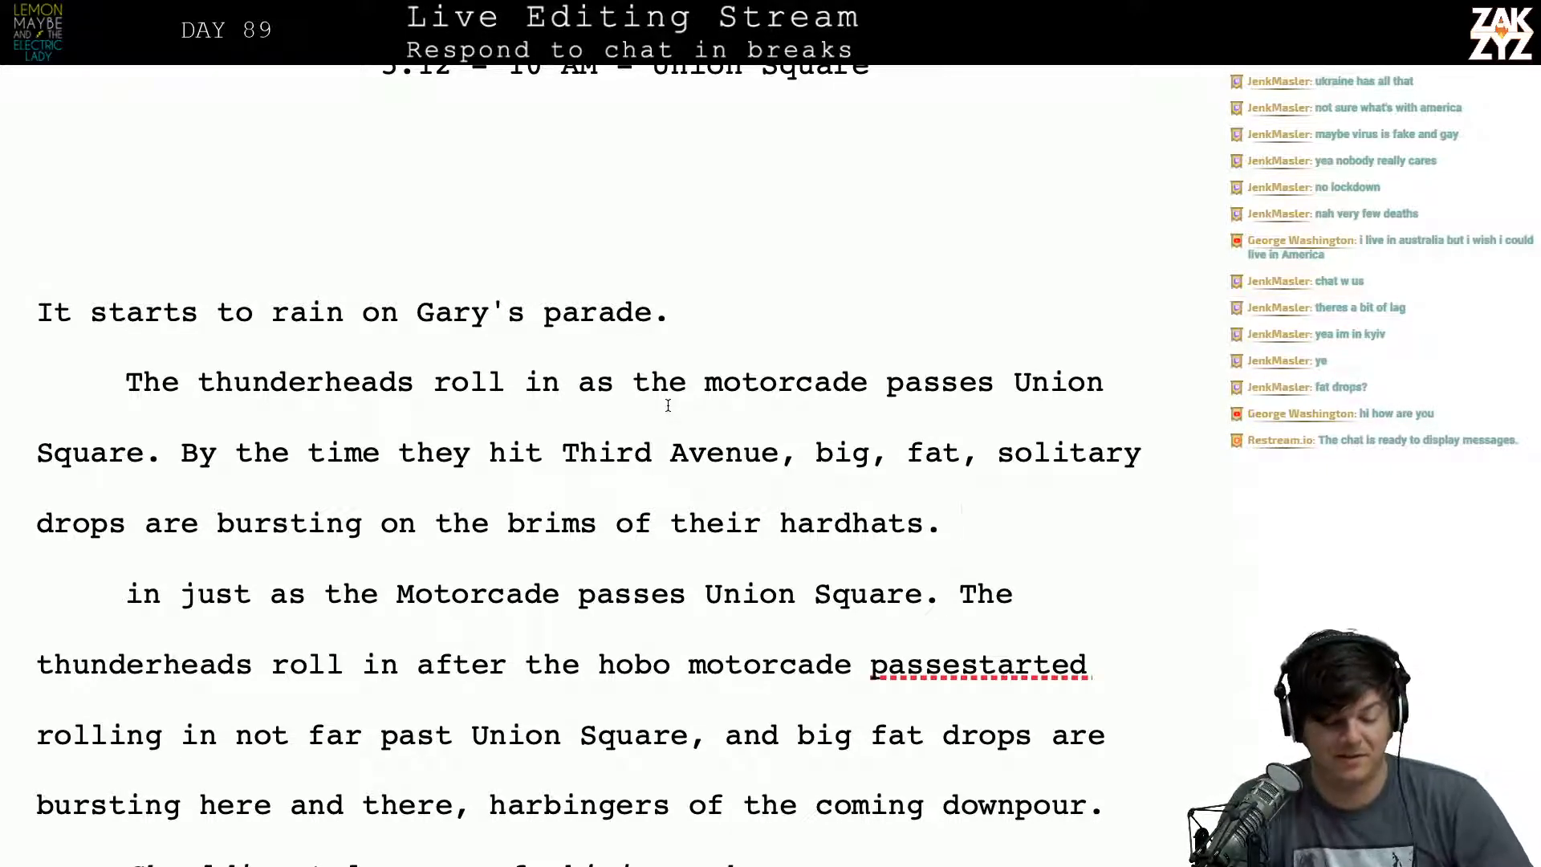
Step: Split the paragraph after "Union Square." so the sentence beginning "By the time they hit Third Avenue" starts its own paragraph
{"action": "key", "text": "Left"}
{"action": "key", "text": "Left"}
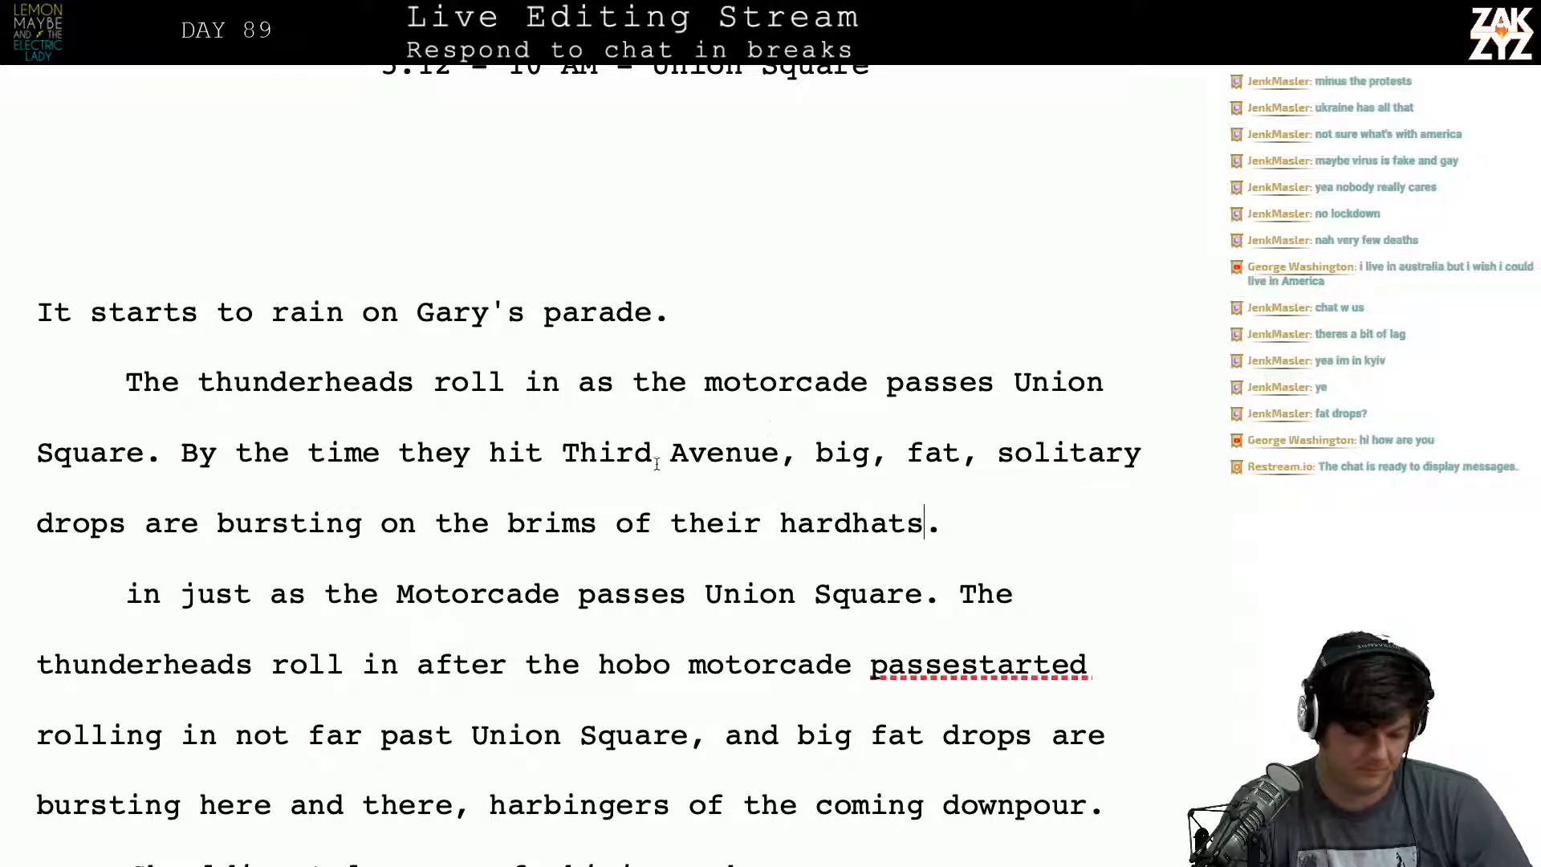
{"action": "left_click", "coordinate": [184, 457]}
{"action": "key", "text": "Return"}
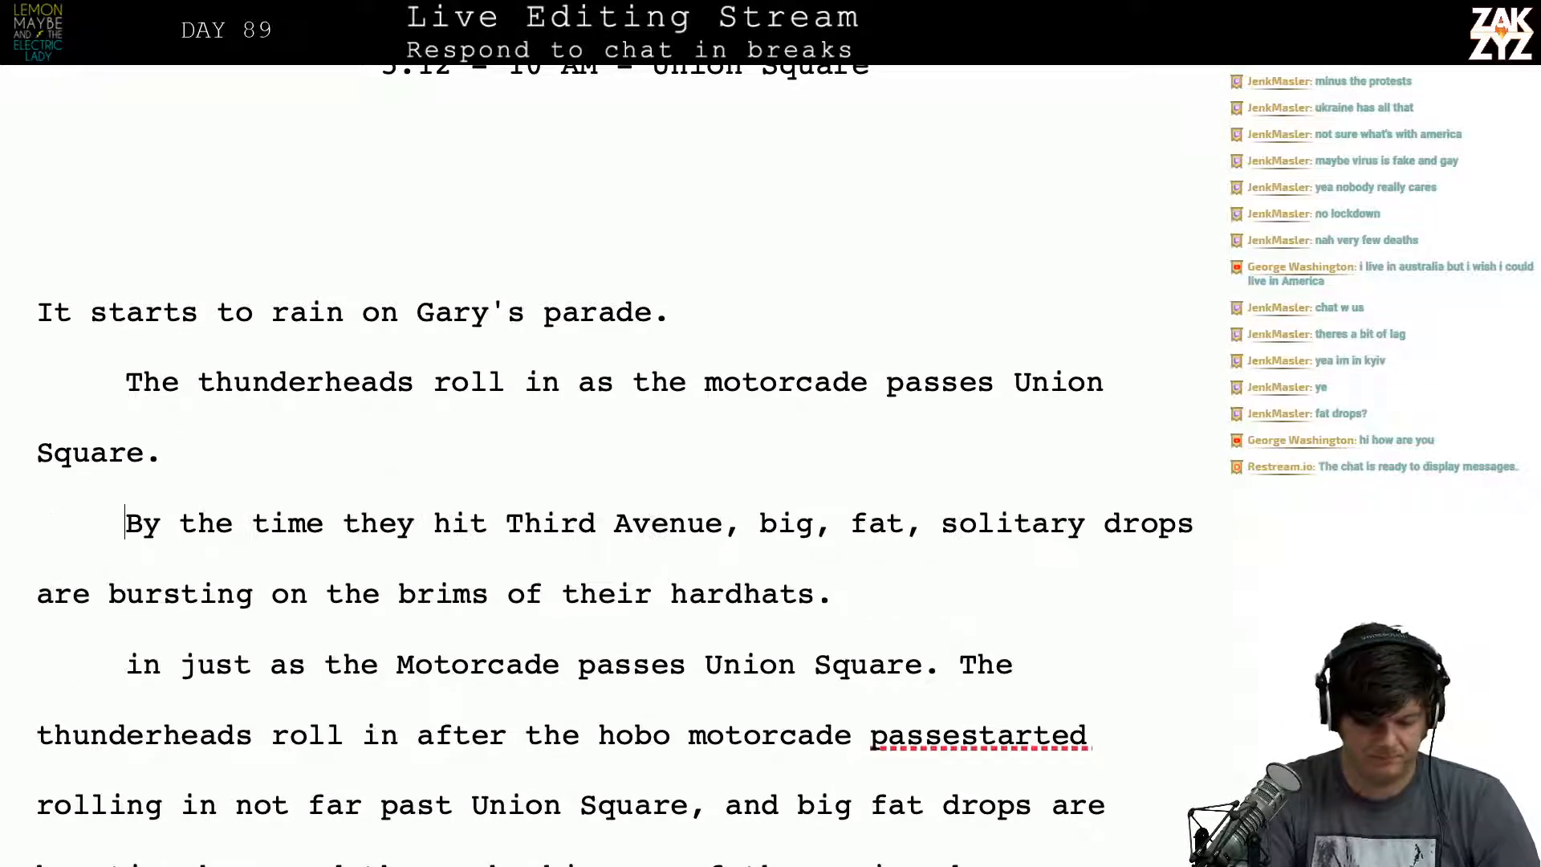
Step: Begin a replacement sentence after "Union Square." with "Big, fat raindrops start to"
{"action": "key", "text": "Left"}
{"action": "type", "text": "Big, fa"}
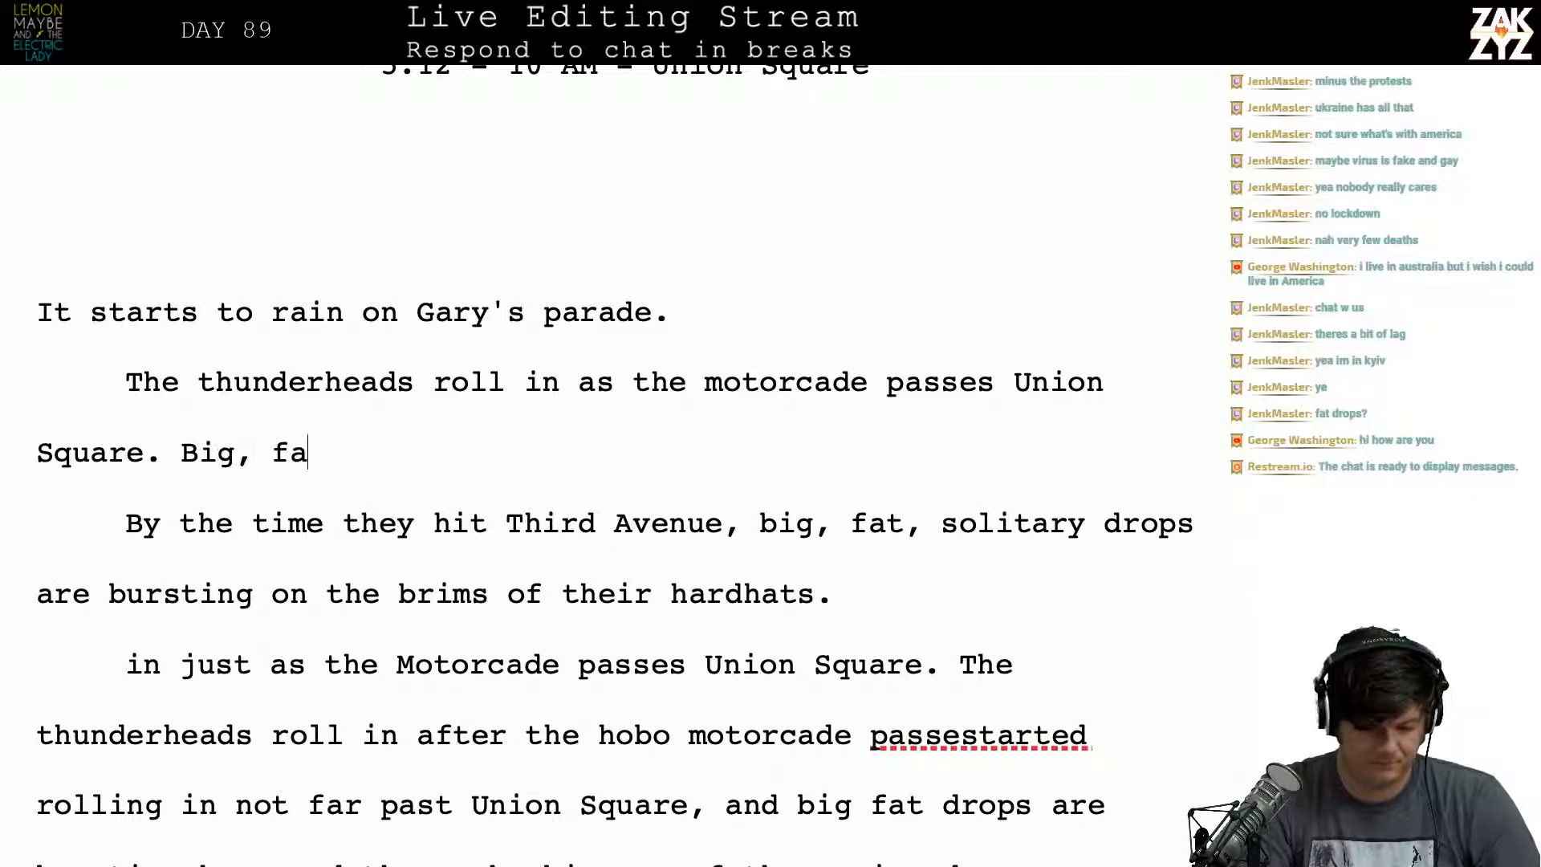
{"action": "type", "text": "t rain"}
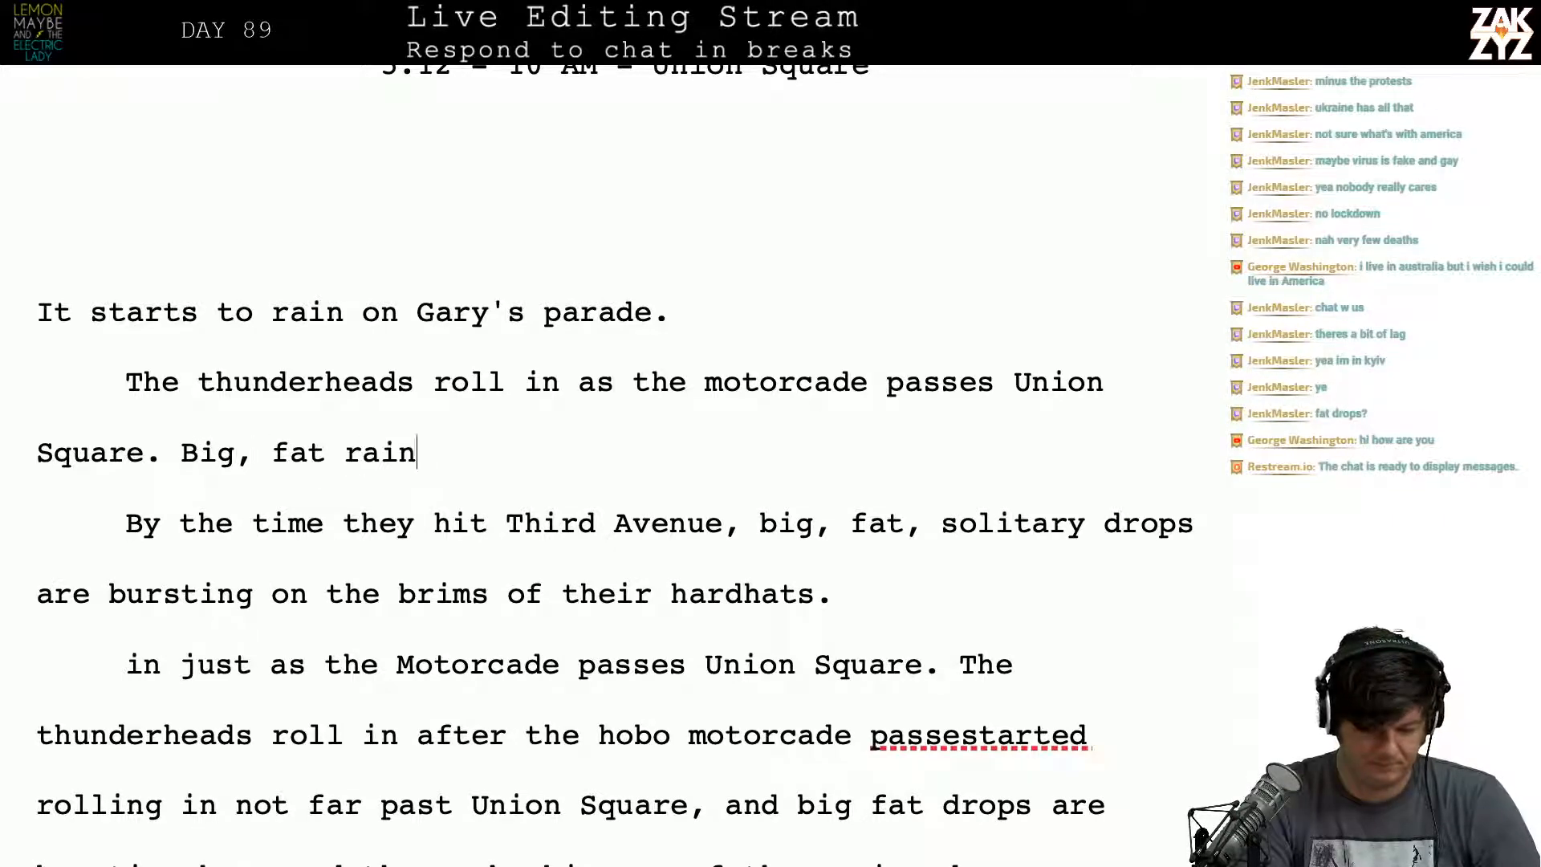
{"action": "type", "text": "drops star tp"}
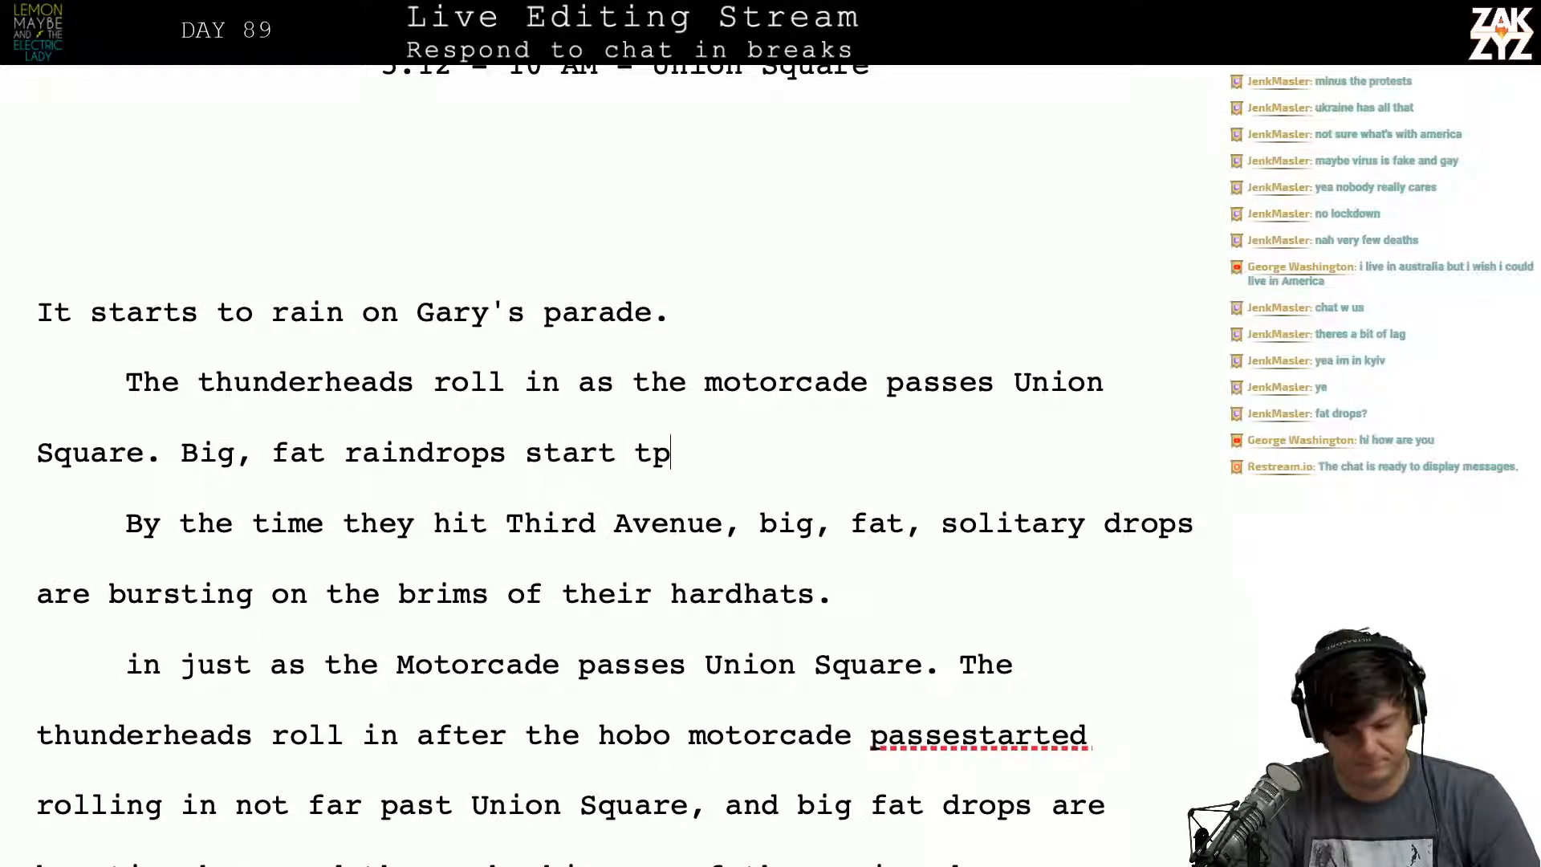
{"action": "key", "text": "BackSpace"}
{"action": "key", "text": "BackSpace"}
{"action": "type", "text": "o "}
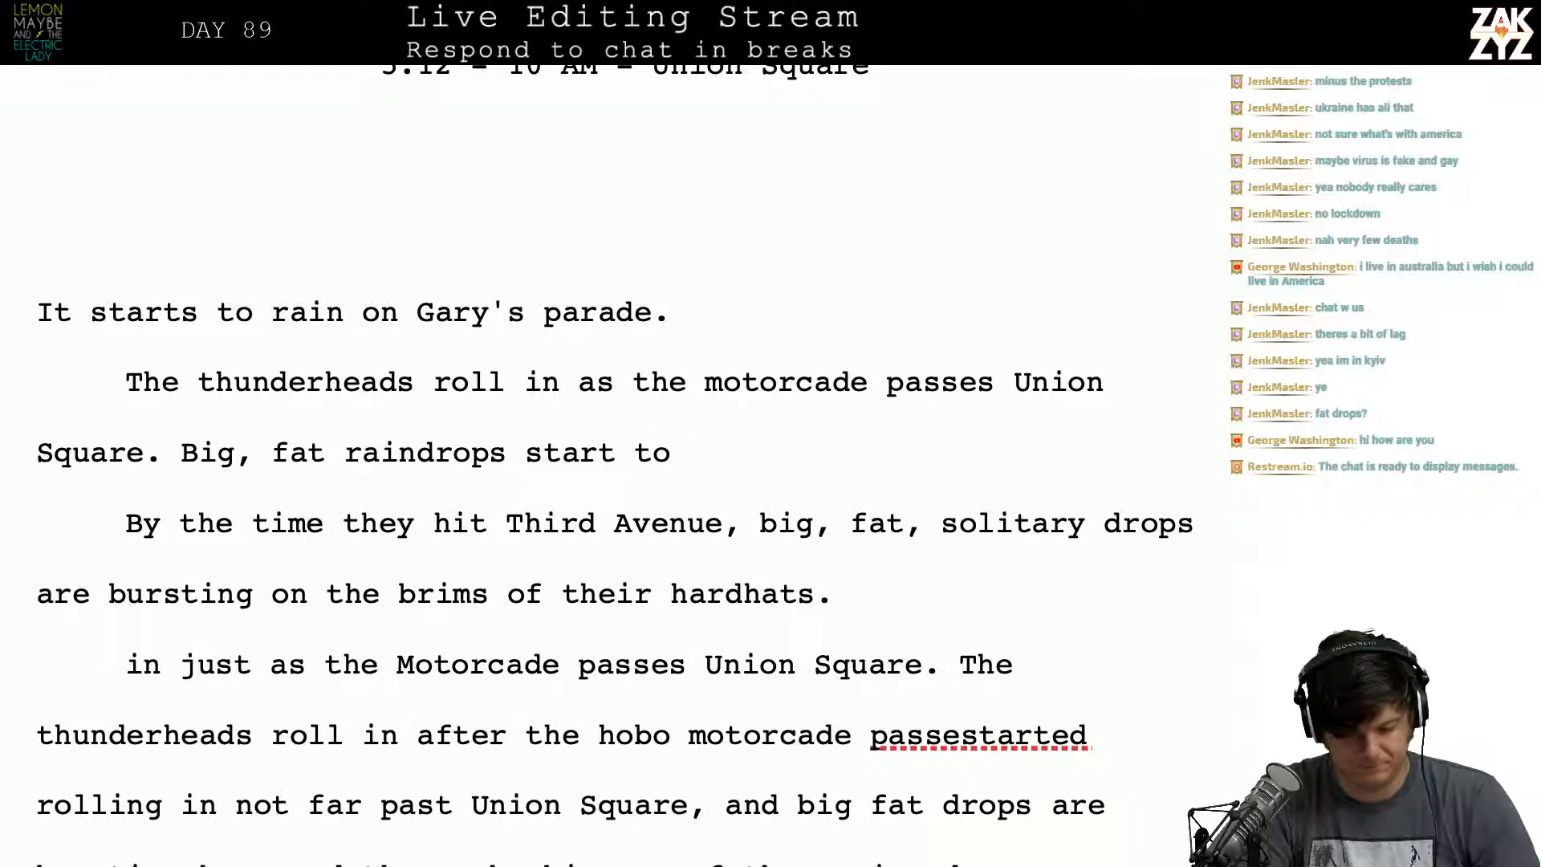
Step: Continue the raindrops sentence with "ping against the brims of their hardhats,"
{"action": "type", "text": "ping on"}
{"action": "key", "text": "BackSpace"}
{"action": "key", "text": "BackSpace"}
{"action": "key", "text": "BackSpace"}
{"action": "type", "text": "a"}
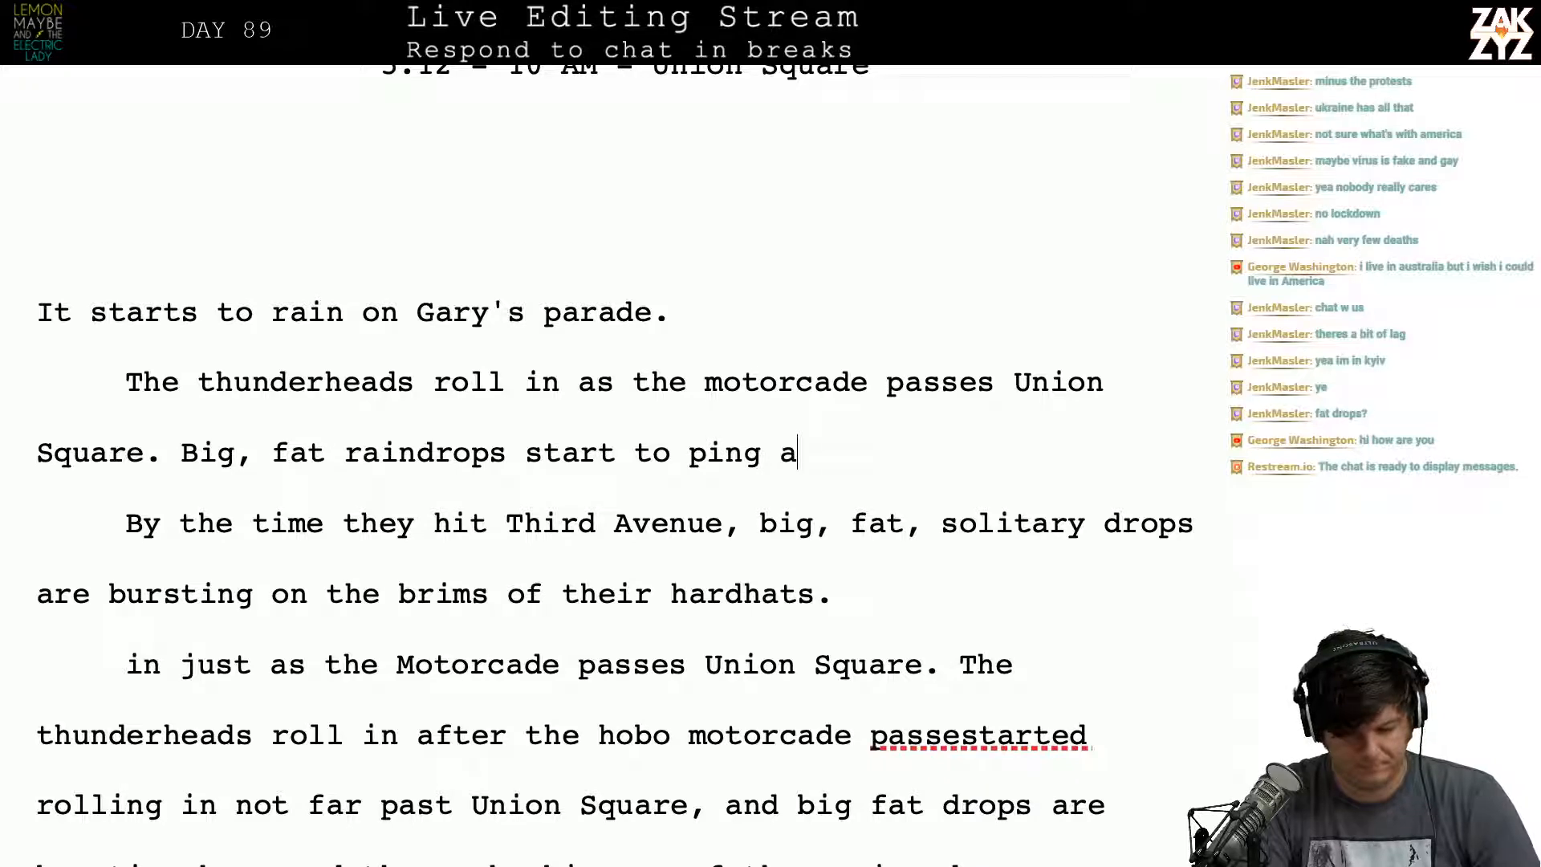
{"action": "type", "text": "gainst the brims of"}
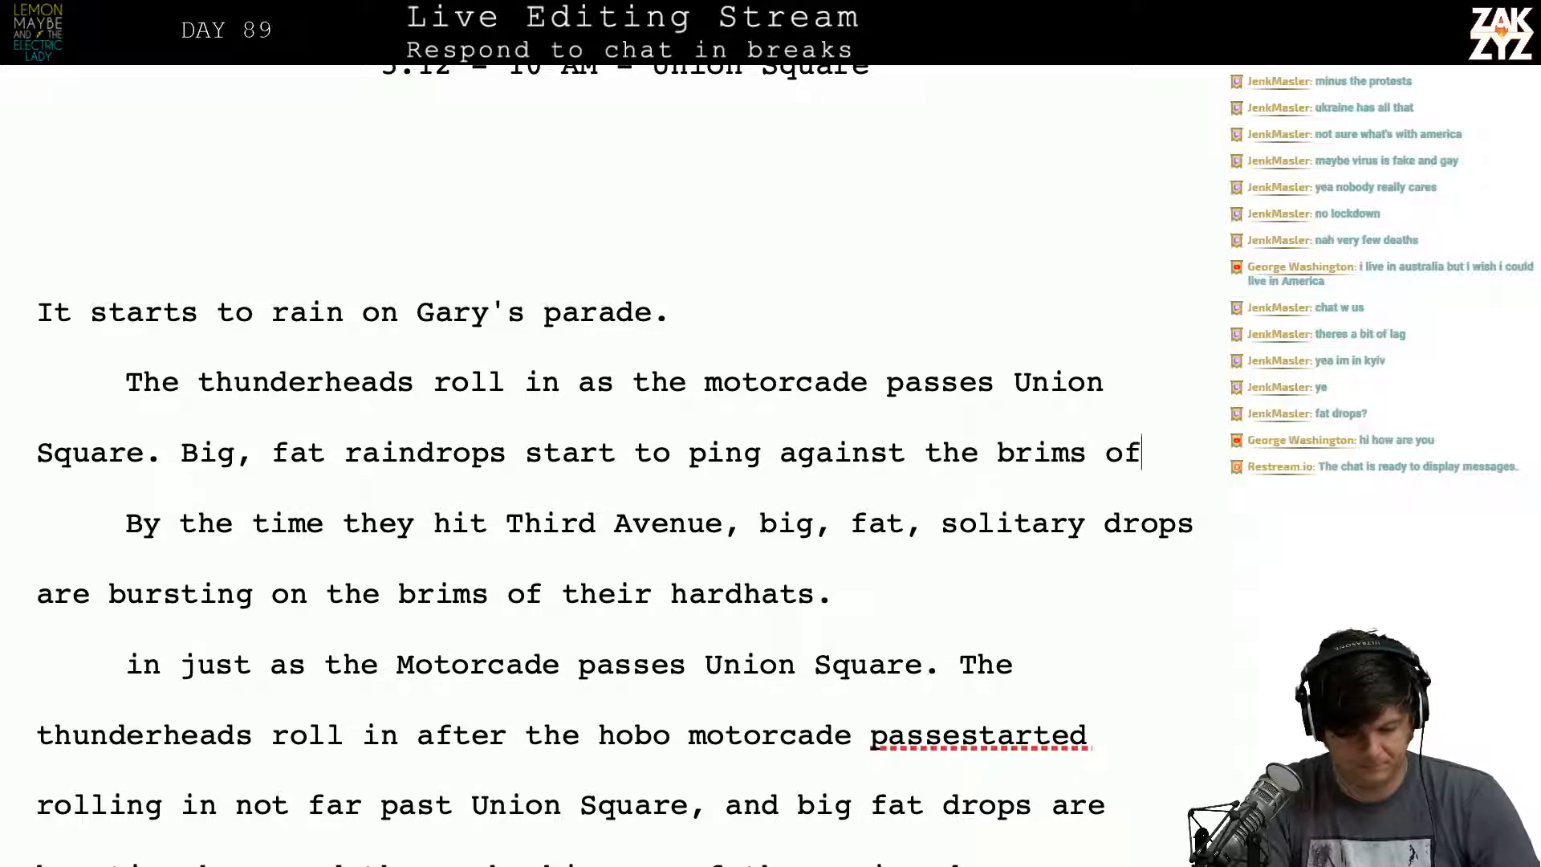
{"action": "type", "text": " their hardhats,"}
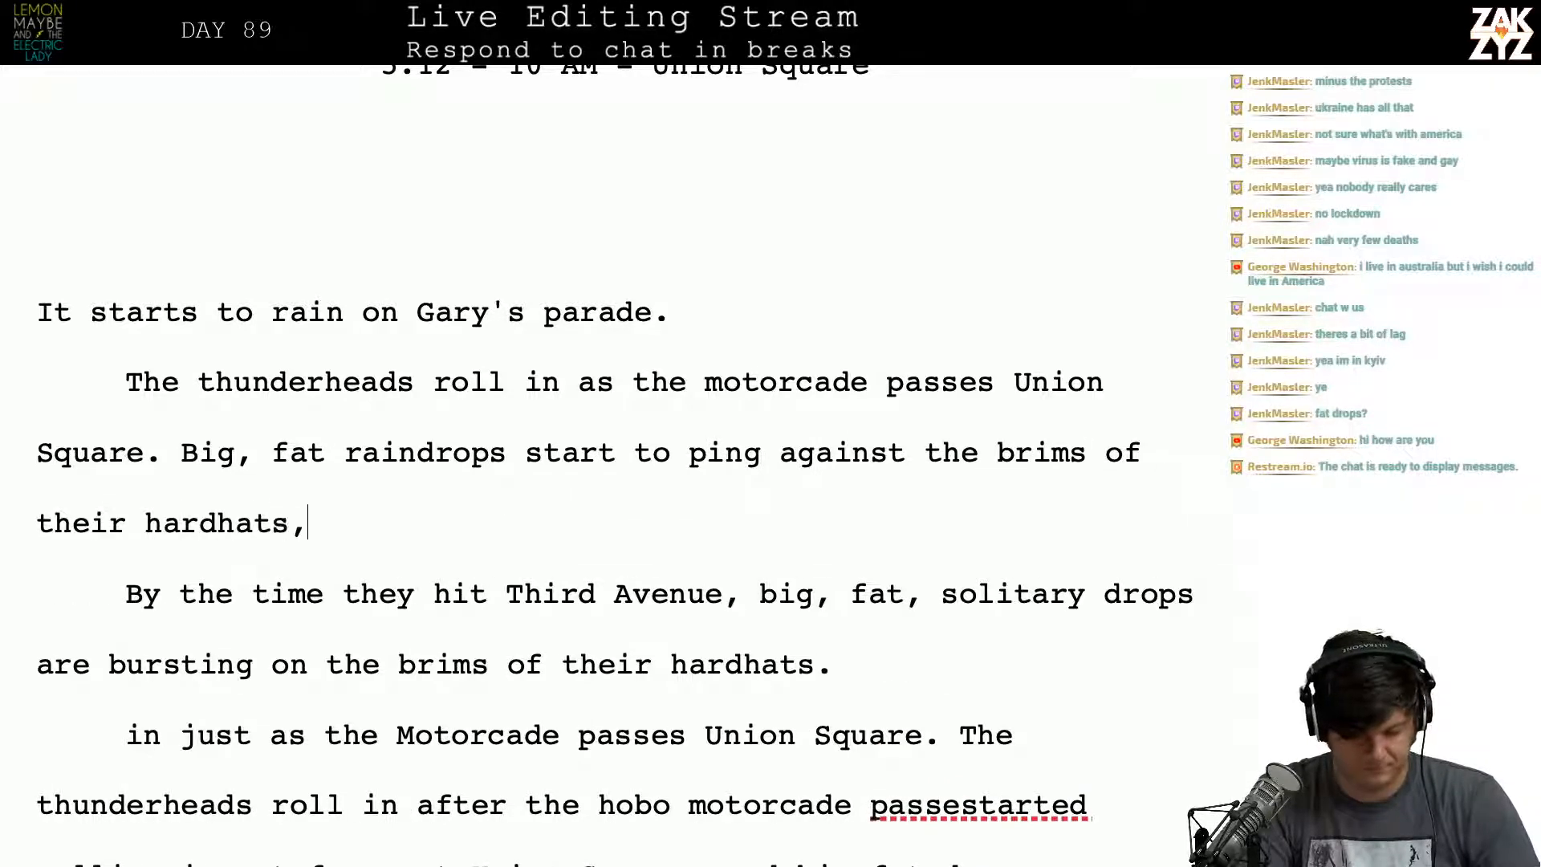
Step: Finish the raindrops sentence after "hardhats," with "harbringers of the downpour to come."
{"action": "type", "text": " harbringer"}
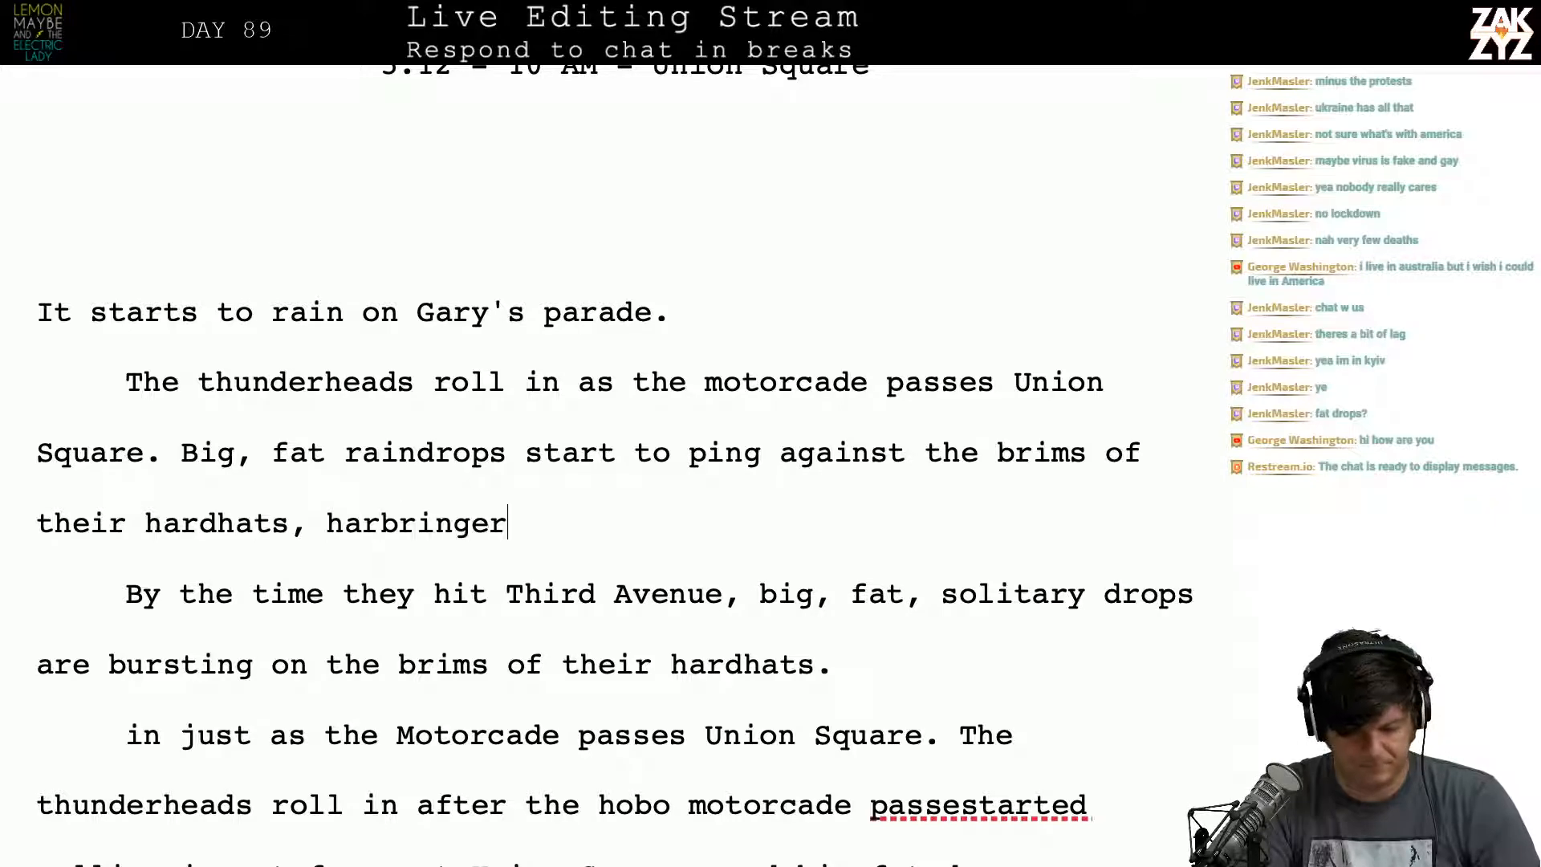
{"action": "type", "text": "s of the"}
{"action": "key", "text": "BackSpace"}
{"action": "key", "text": "BackSpace"}
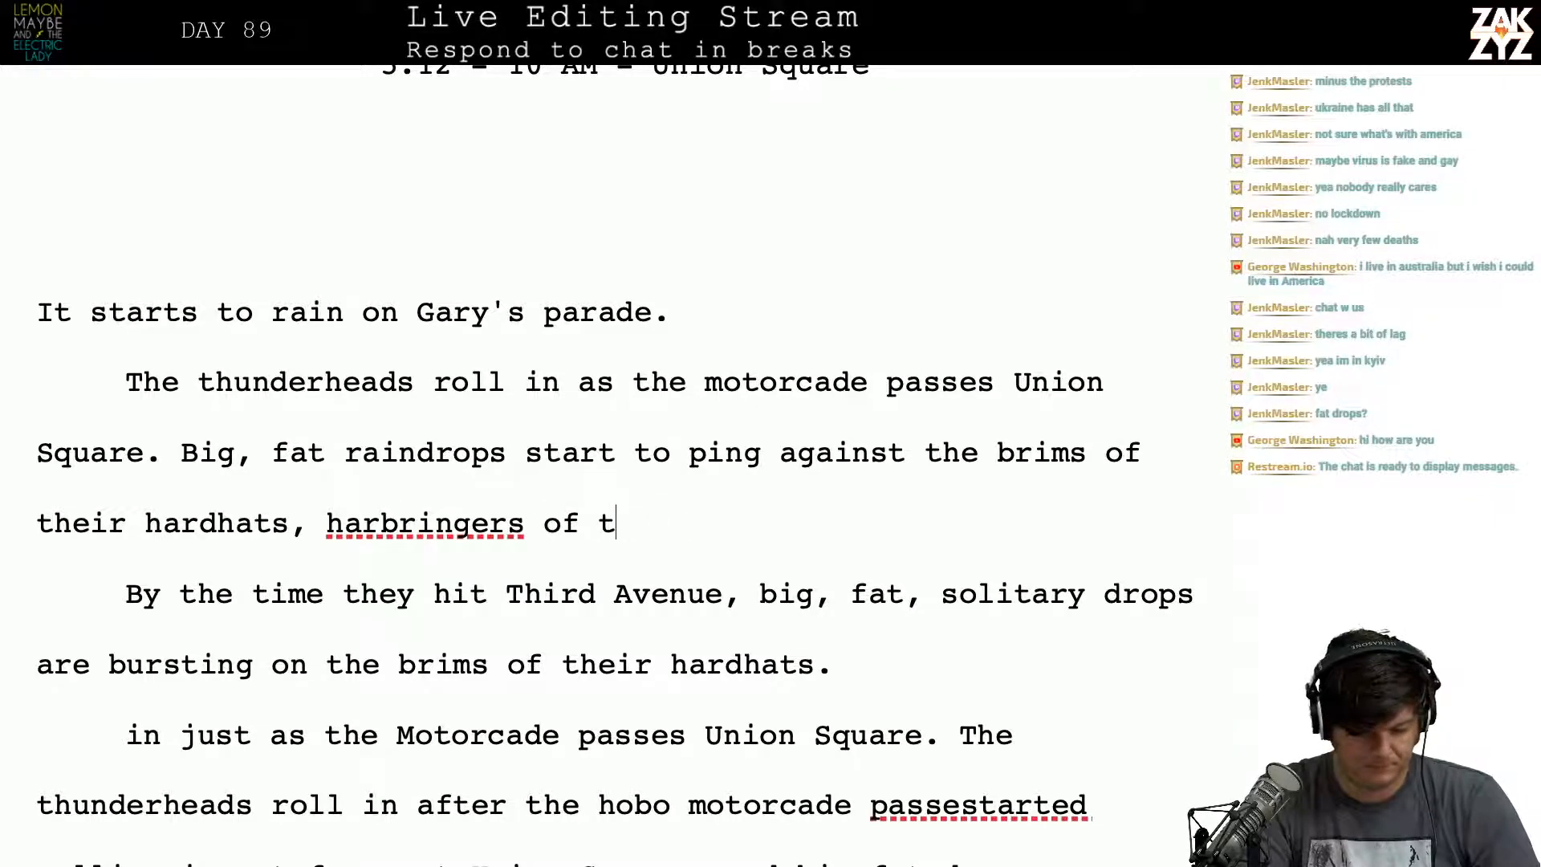
{"action": "key", "text": "BackSpace"}
{"action": "key", "text": "BackSpace"}
{"action": "key", "text": "BackSpace"}
{"action": "key", "text": "BackSpace"}
{"action": "key", "text": "BackSpace"}
{"action": "key", "text": "BackSpace"}
{"action": "key", "text": "BackSpace"}
{"action": "key", "text": "BackSpace"}
{"action": "key", "text": "BackSpace"}
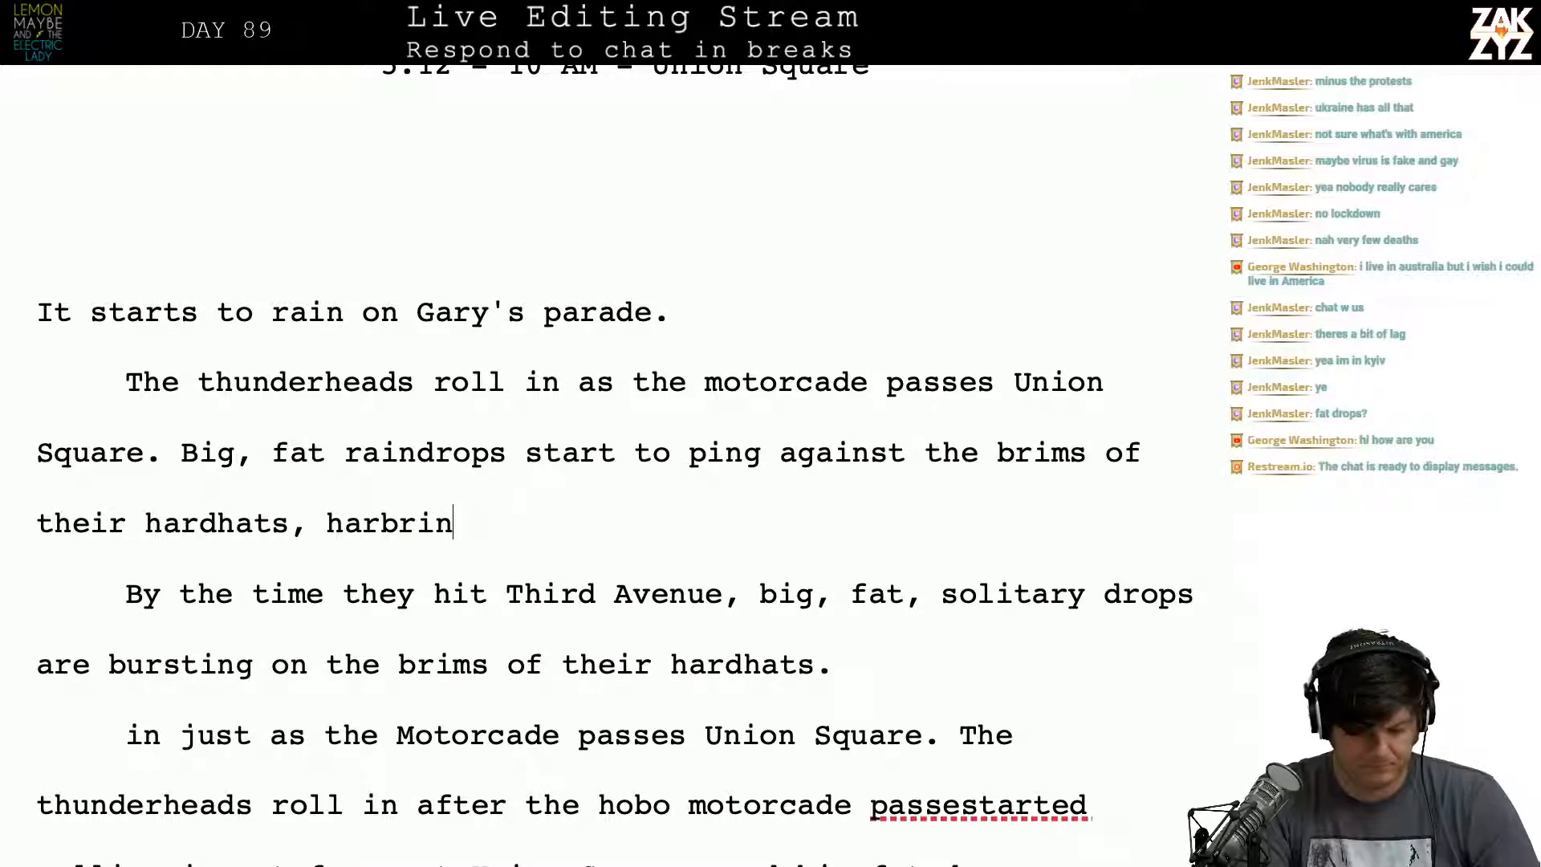
{"action": "type", "text": "gers of the down"}
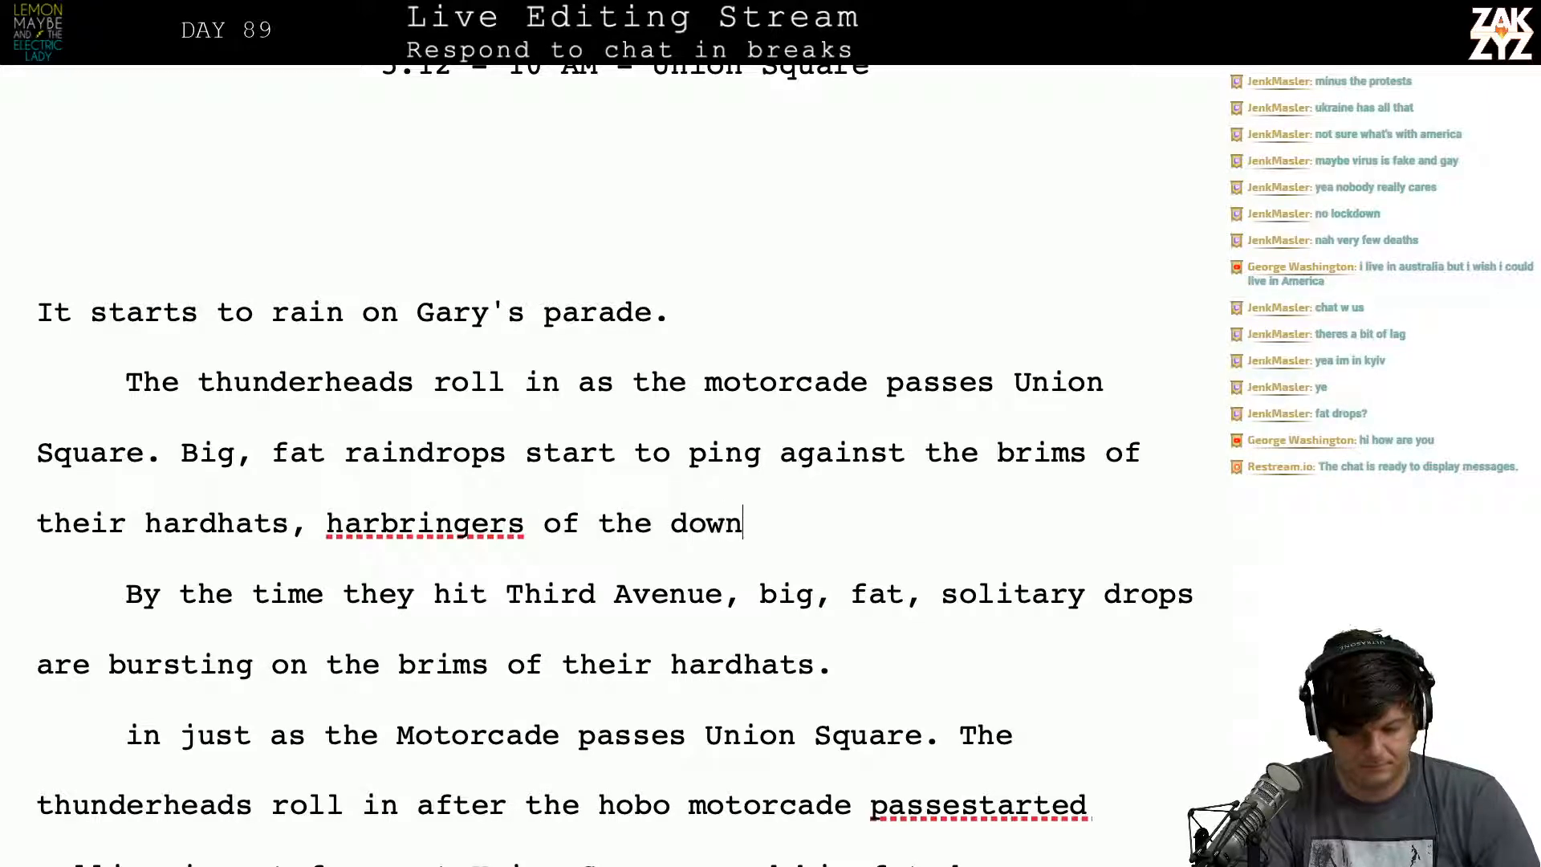
{"action": "type", "text": "pour to come."}
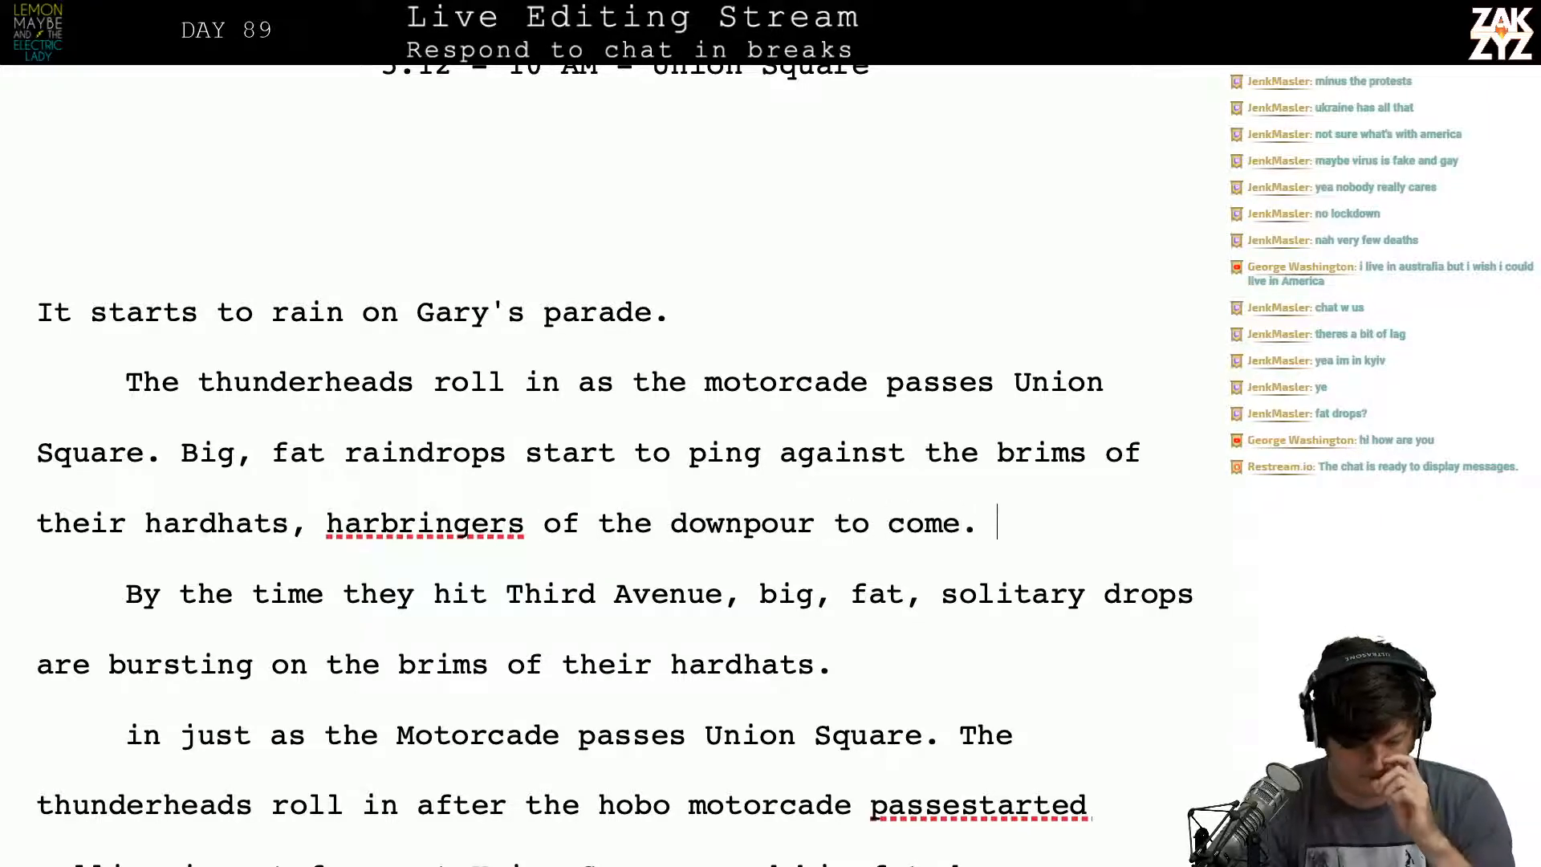
Step: Delete the superseded text from "By the time they hit Third Avenue" through "harbingers of the coming downpour."
{"action": "key", "text": "shift+Down"}
{"action": "key", "text": "shift+Down"}
{"action": "key", "text": "shift+Down"}
{"action": "key", "text": "shift+Down"}
{"action": "key", "text": "shift+Down"}
{"action": "key", "text": "shift+Down"}
{"action": "key", "text": "shift+Down"}
{"action": "key", "text": "shift+Down"}
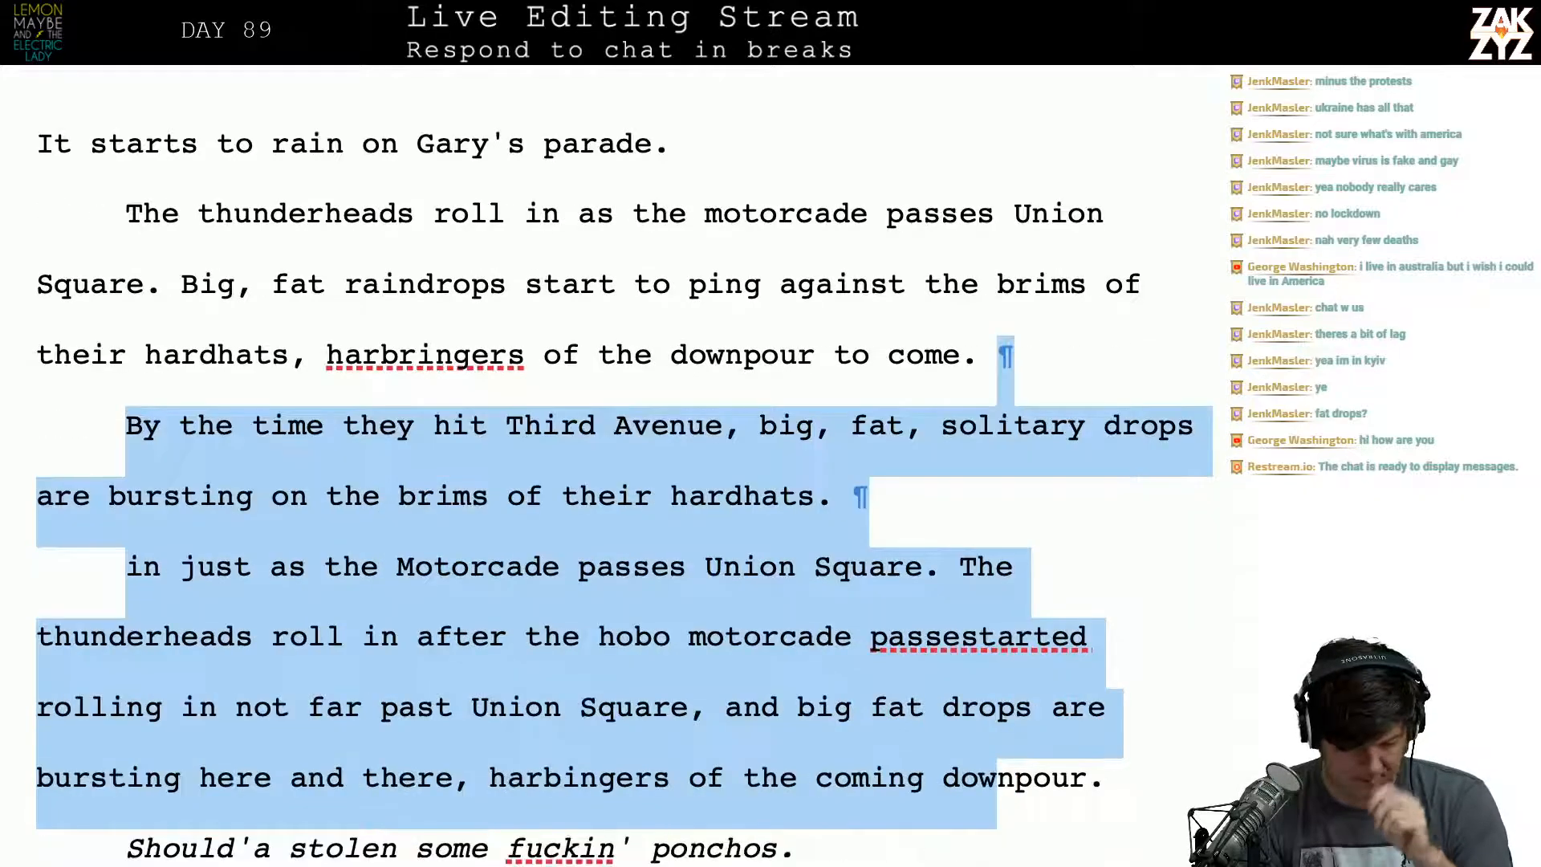
{"action": "key", "text": "shift+Up"}
{"action": "key", "text": "shift+Right"}
{"action": "key", "text": "shift+Right"}
{"action": "key", "text": "shift+Right"}
{"action": "key", "text": "shift+Right"}
{"action": "key", "text": "shift+Right"}
{"action": "key", "text": "shift+Right"}
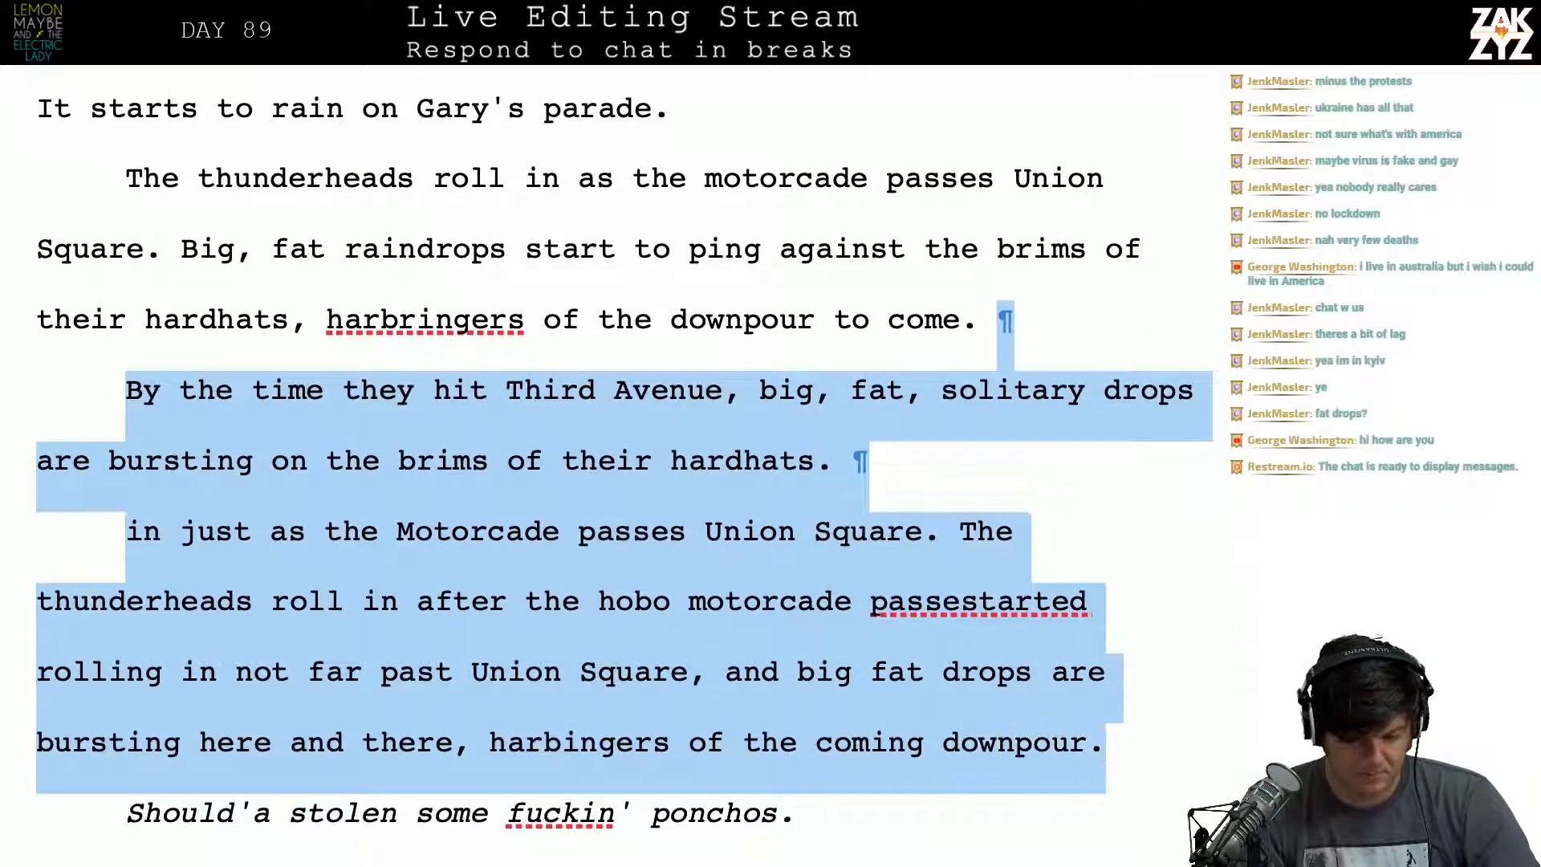
{"action": "key", "text": "BackSpace"}
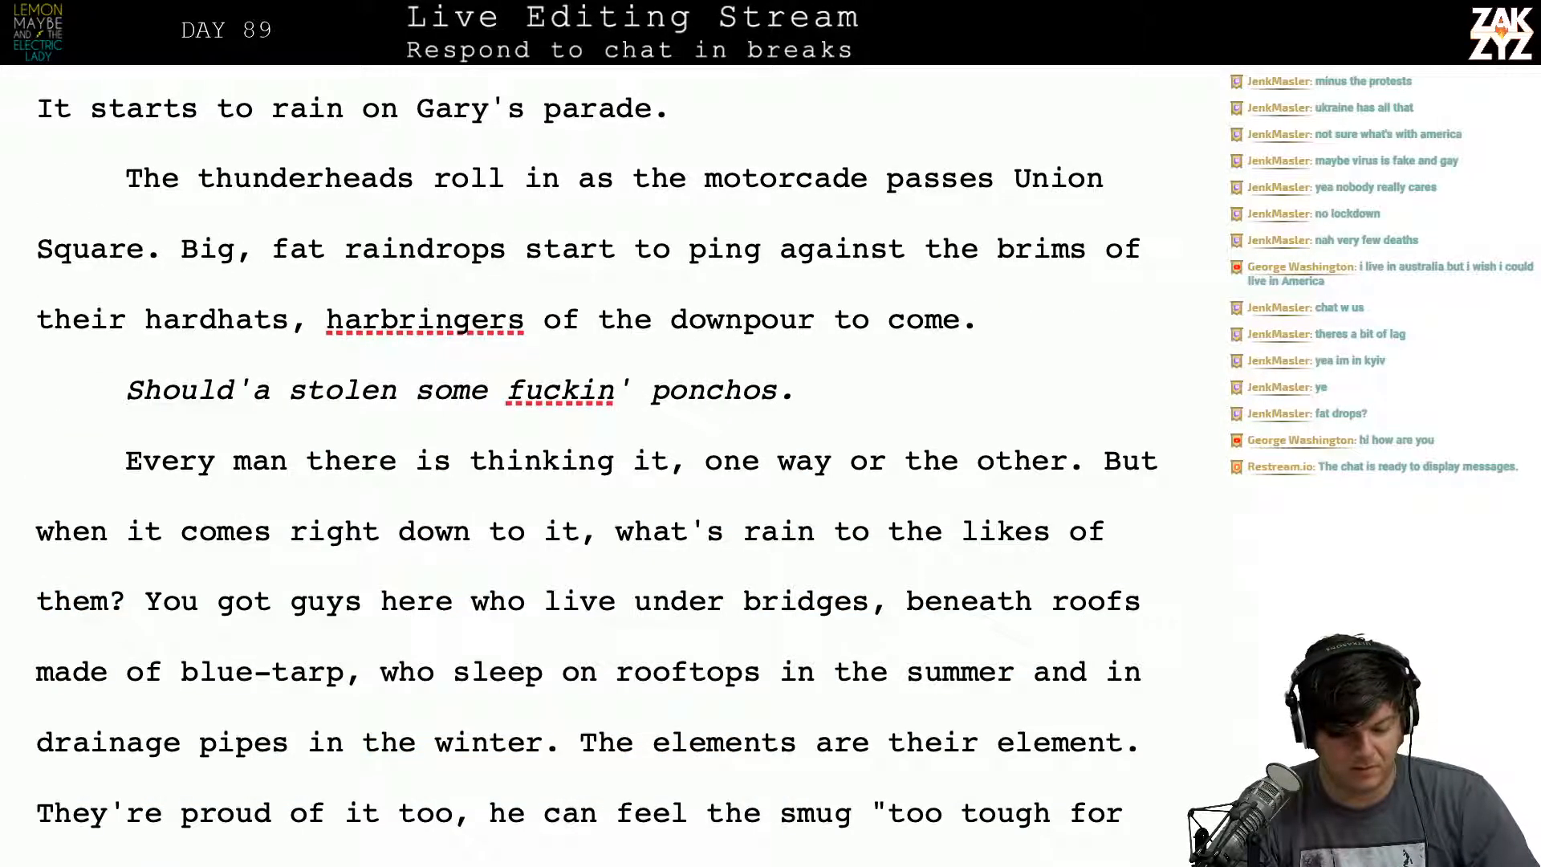
Step: Correct the misspelled "harbringers" to "harbingers" in the raindrops sentence
{"action": "key", "text": "BackSpace"}
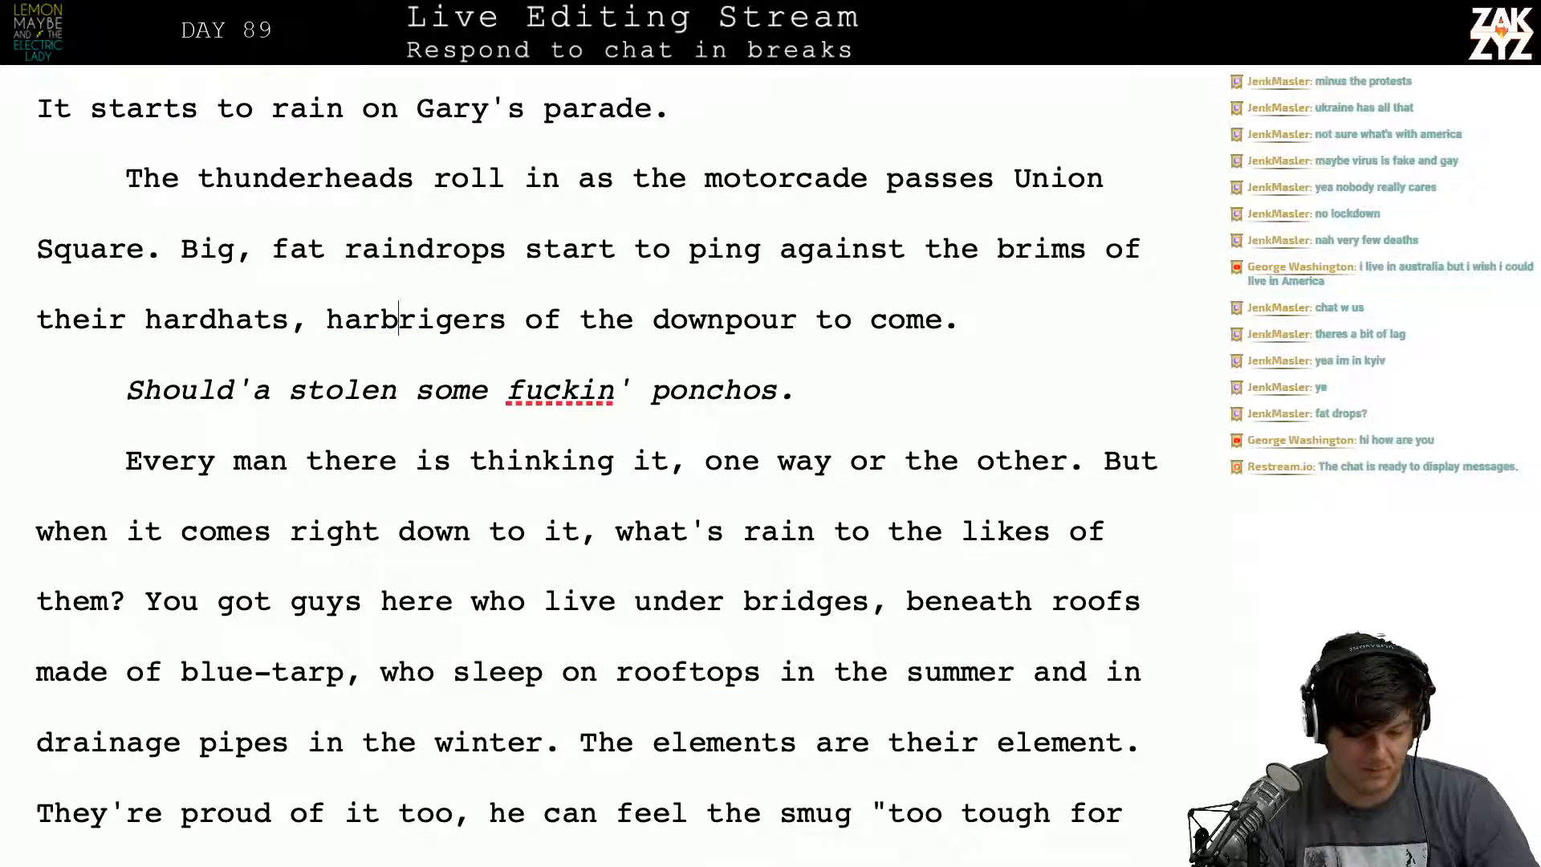
{"action": "key", "text": "Right"}
{"action": "key", "text": "BackSpace"}
{"action": "key", "text": "Right"}
{"action": "type", "text": "n"}
{"action": "key", "text": "Down"}
{"action": "key", "text": "Down"}
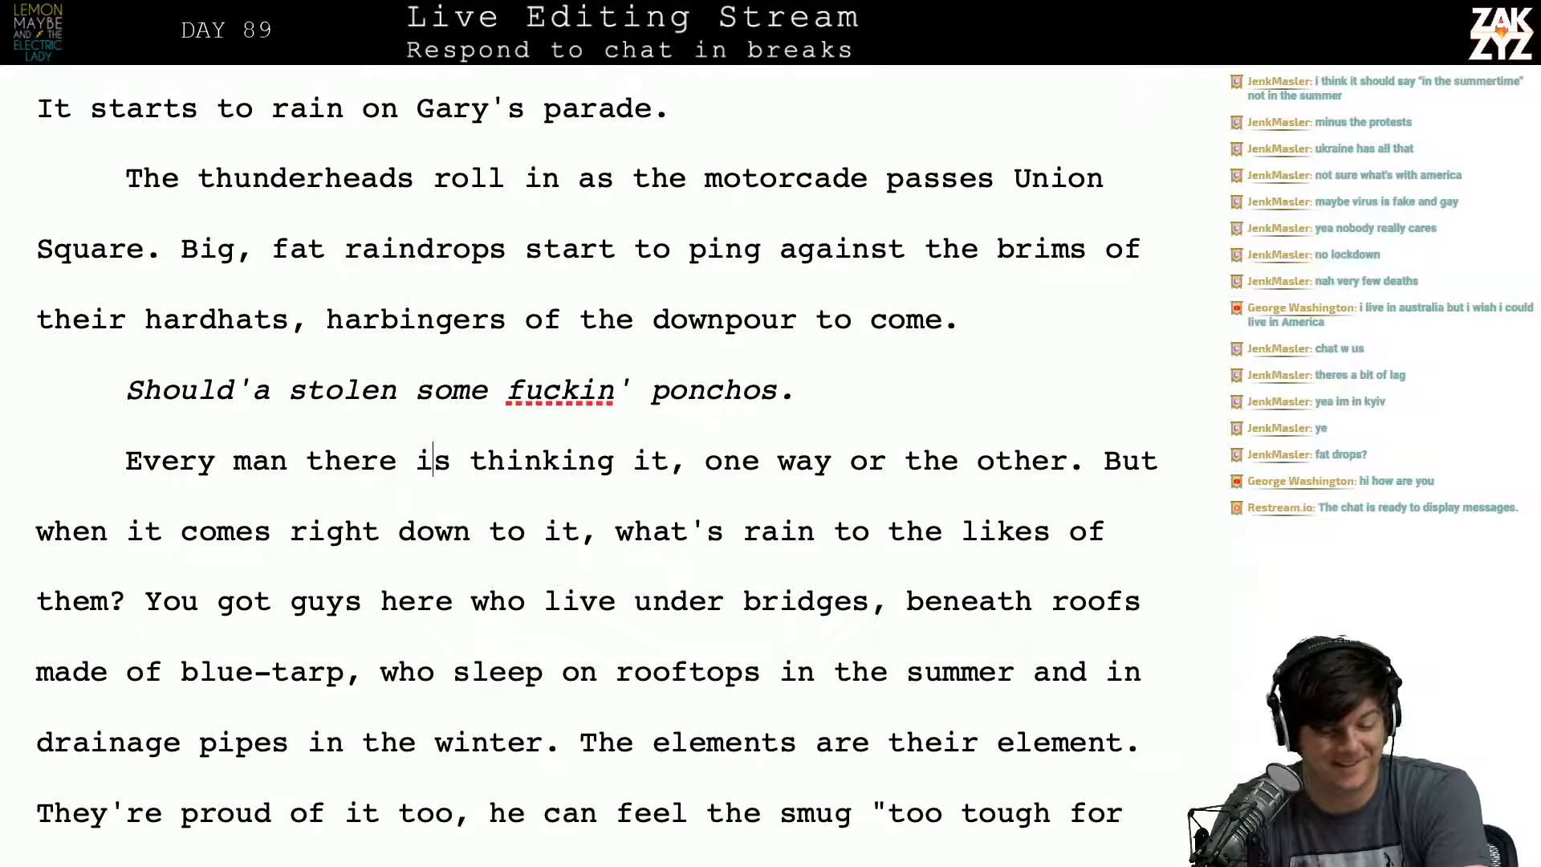
Step: Proofread the rewritten thunderheads paragraph and the lines that follow it
{"action": "scroll", "coordinate": [596, 481], "scroll_direction": "up", "scroll_amount": 1}
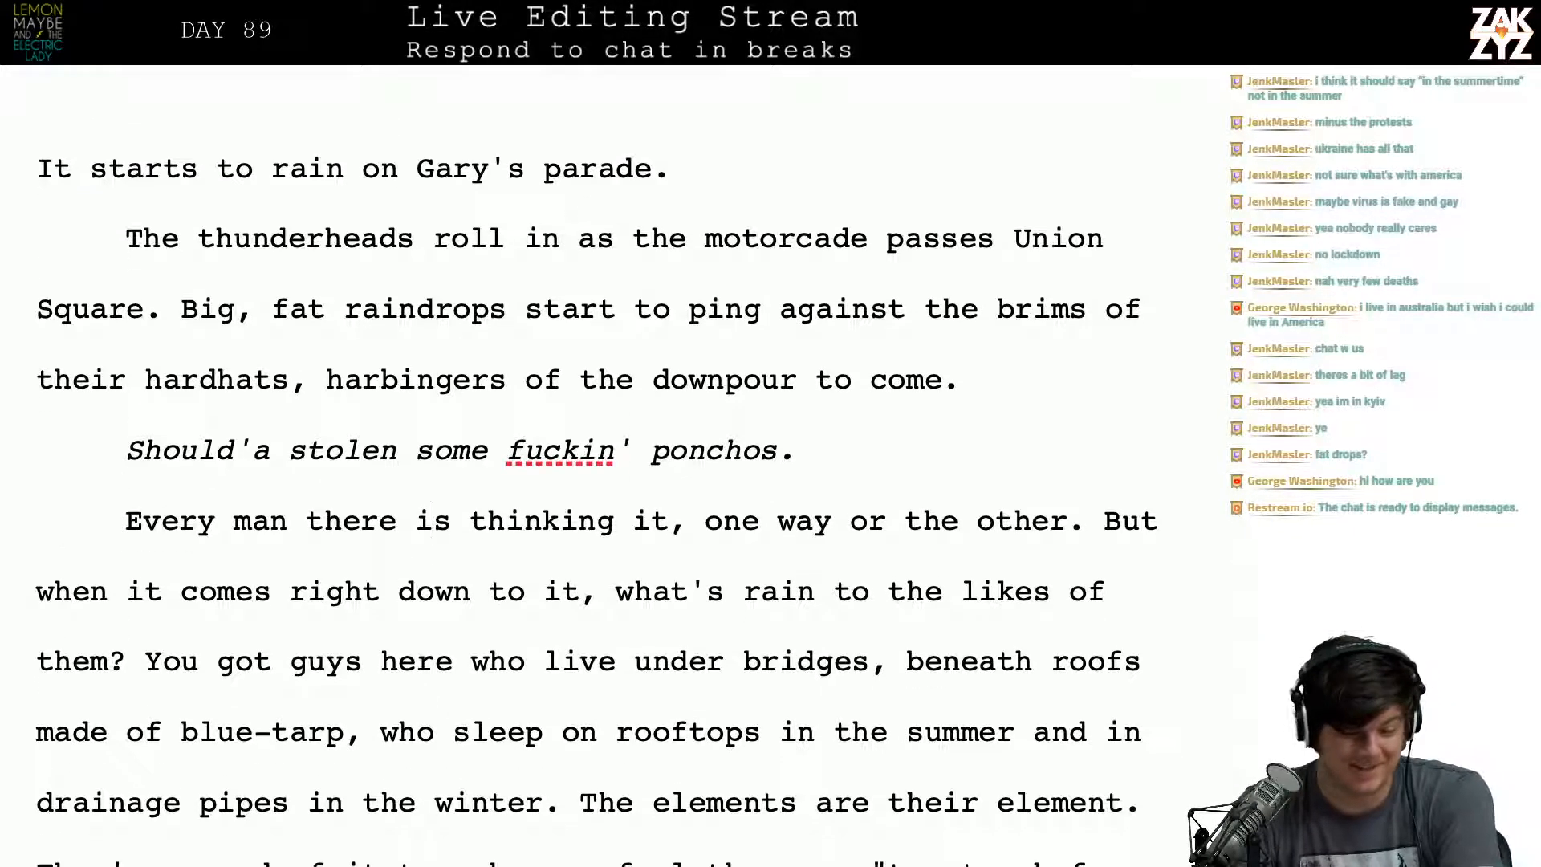
{"action": "scroll", "coordinate": [596, 482], "scroll_direction": "down", "scroll_amount": 1}
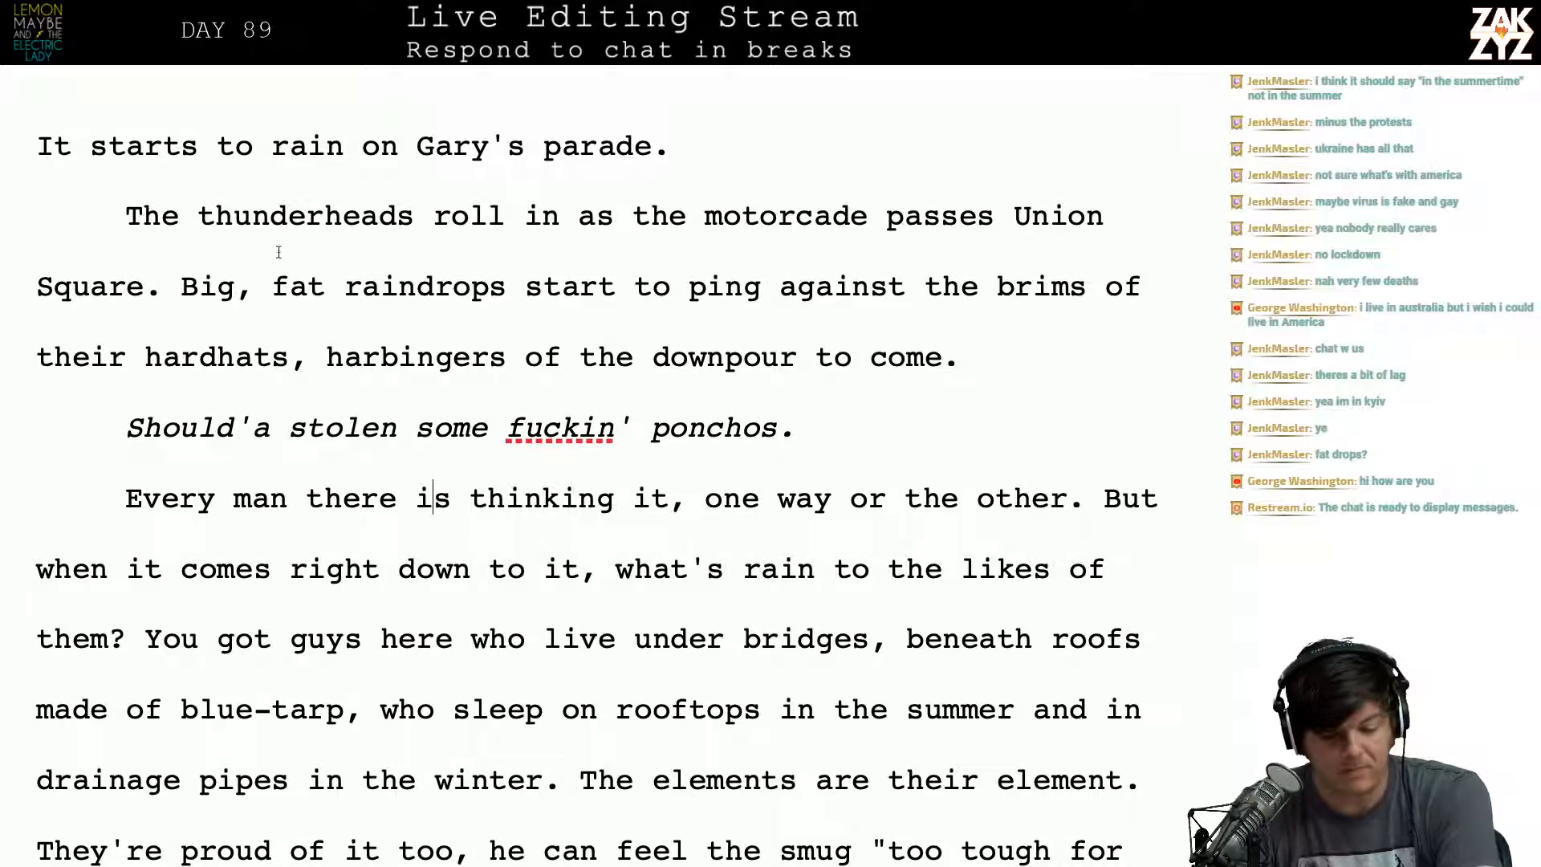
{"action": "scroll", "coordinate": [433, 223], "scroll_direction": "up", "scroll_amount": 1}
{"action": "scroll", "coordinate": [433, 222], "scroll_direction": "up", "scroll_amount": 1}
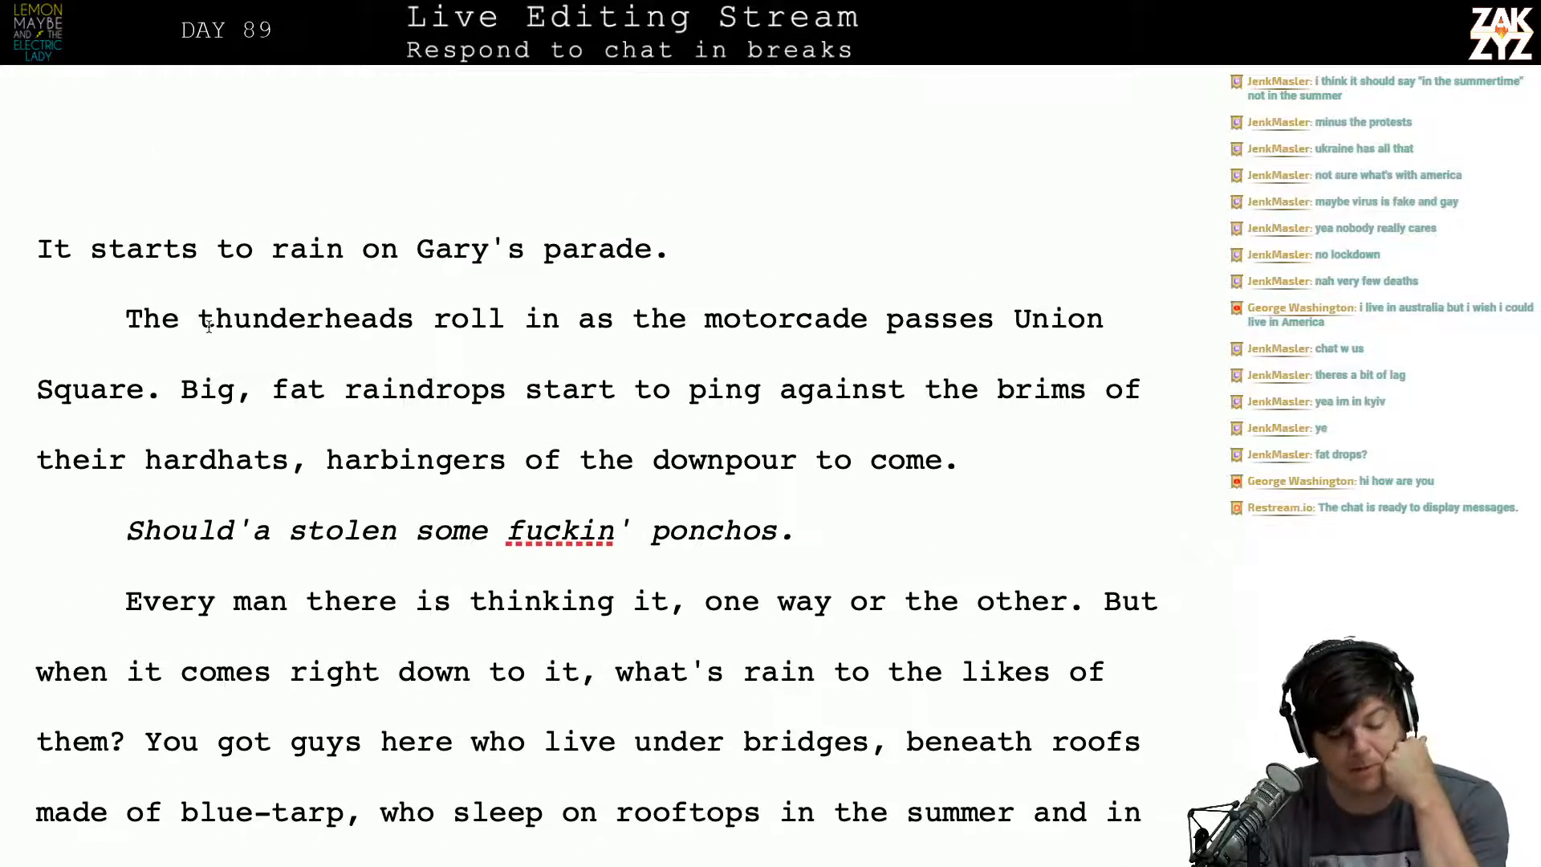
{"action": "scroll", "coordinate": [209, 326], "scroll_direction": "down", "scroll_amount": 1}
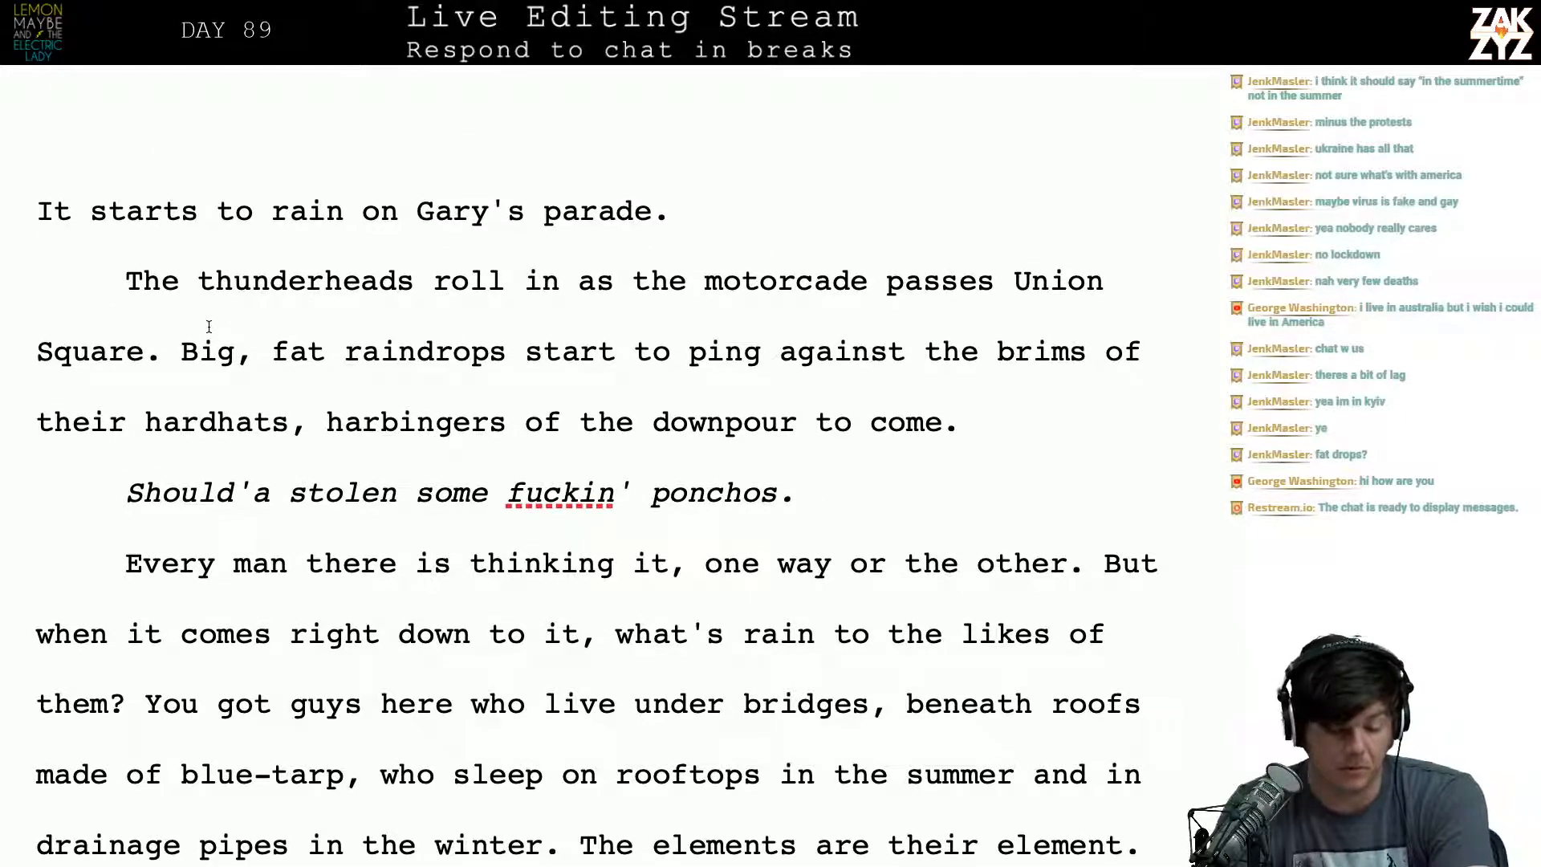
{"action": "scroll", "coordinate": [253, 341], "scroll_direction": "down", "scroll_amount": 1}
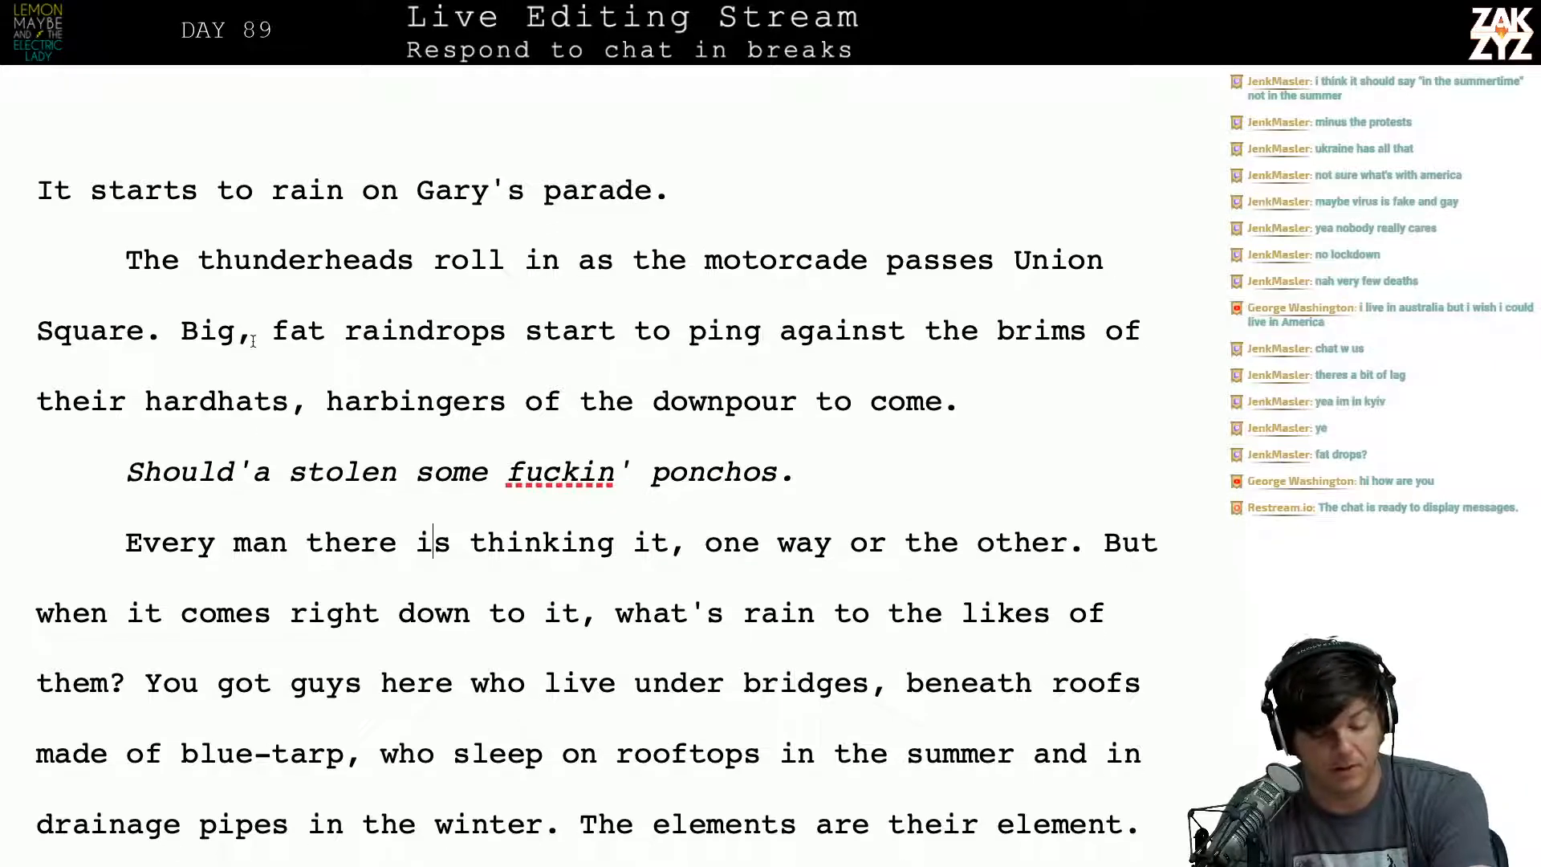
{"action": "left_click", "coordinate": [237, 331]}
{"action": "key", "text": "Right"}
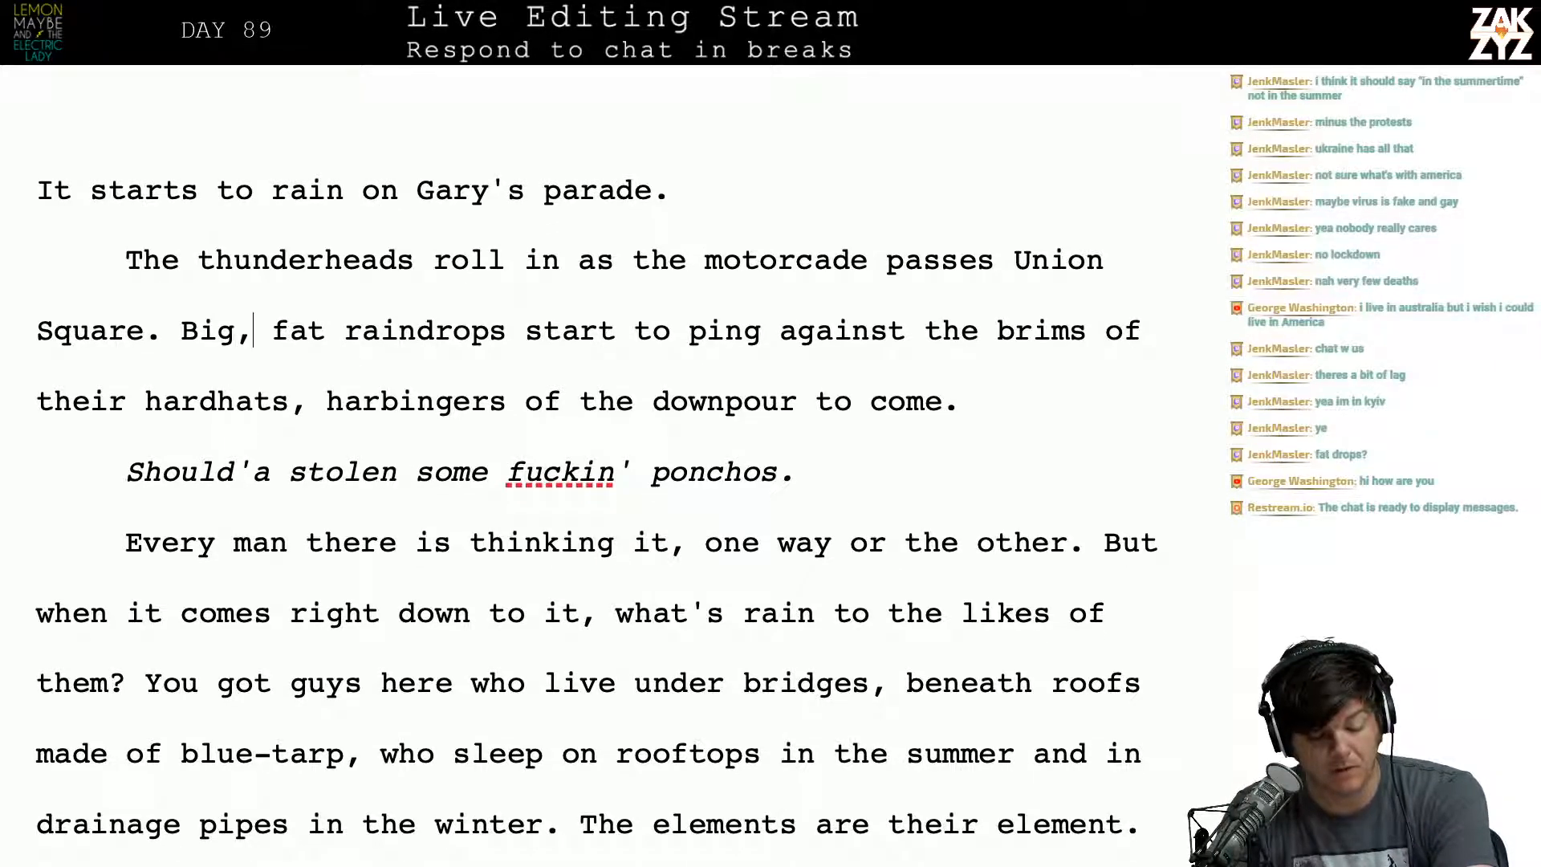
{"action": "key", "text": "Right"}
{"action": "key", "text": "Right"}
{"action": "key", "text": "Right"}
{"action": "key", "text": "Right"}
{"action": "key", "text": "Right"}
{"action": "key", "text": "Right"}
{"action": "key", "text": "Right"}
{"action": "key", "text": "Right"}
{"action": "key", "text": "Right"}
{"action": "key", "text": "Right"}
{"action": "key", "text": "Right"}
{"action": "key", "text": "Right"}
{"action": "key", "text": "Down"}
{"action": "key", "text": "Left"}
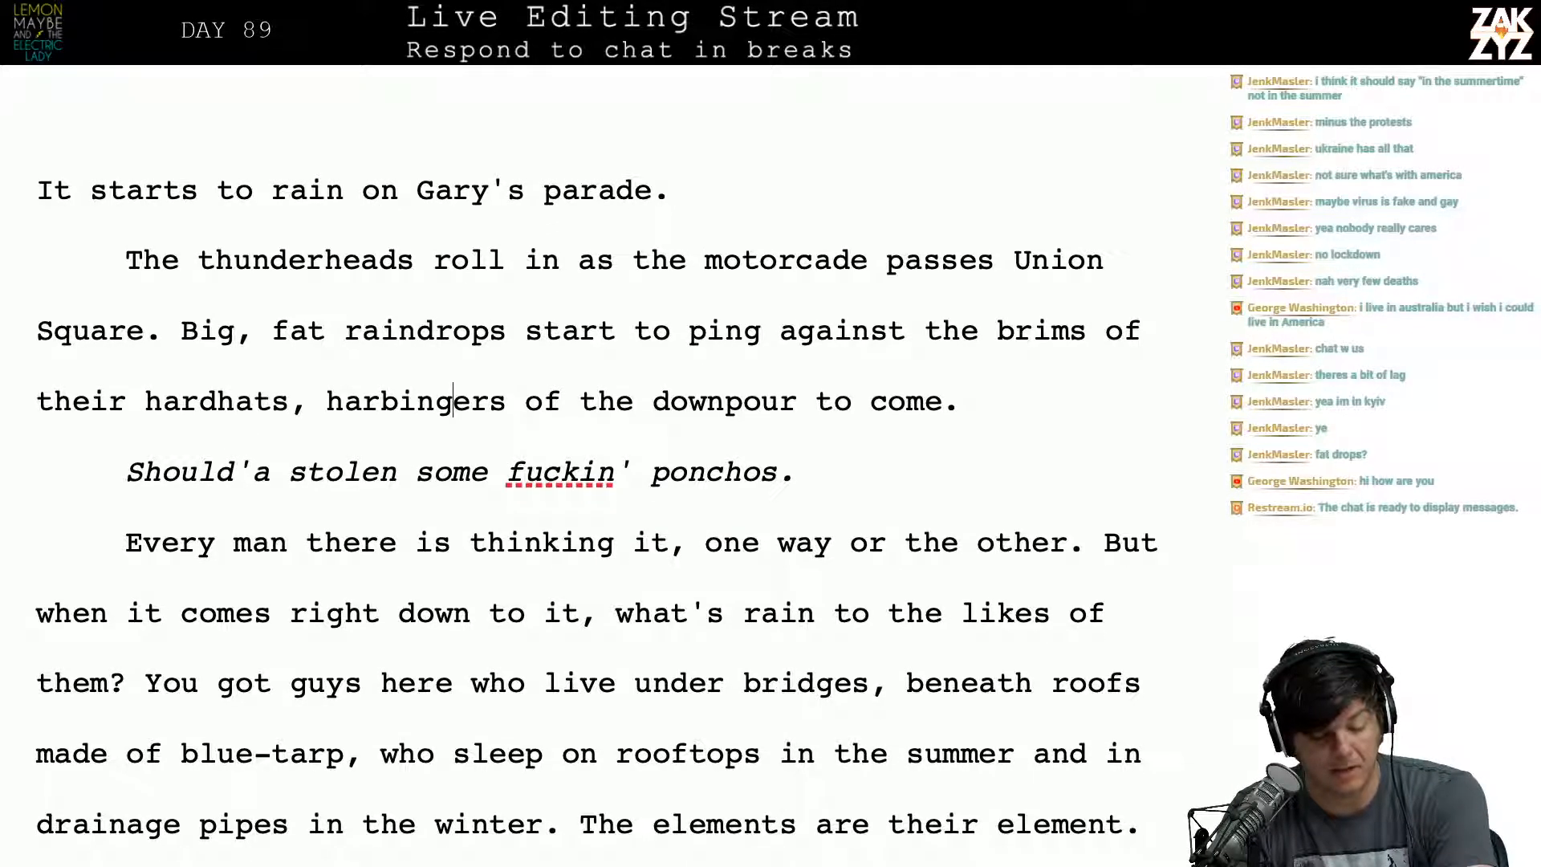
{"action": "key", "text": "Left"}
{"action": "key", "text": "Left"}
{"action": "key", "text": "Left"}
{"action": "key", "text": "Left"}
{"action": "key", "text": "Left"}
{"action": "key", "text": "Left"}
{"action": "key", "text": "Left"}
{"action": "key", "text": "Left"}
{"action": "key", "text": "Left"}
{"action": "key", "text": "Left"}
{"action": "key", "text": "Left"}
{"action": "key", "text": "Left"}
{"action": "key", "text": "Left"}
{"action": "key", "text": "Left"}
{"action": "key", "text": "Left"}
{"action": "key", "text": "Left"}
{"action": "key", "text": "Left"}
{"action": "key", "text": "Left"}
{"action": "key", "text": "Left"}
{"action": "key", "text": "Left"}
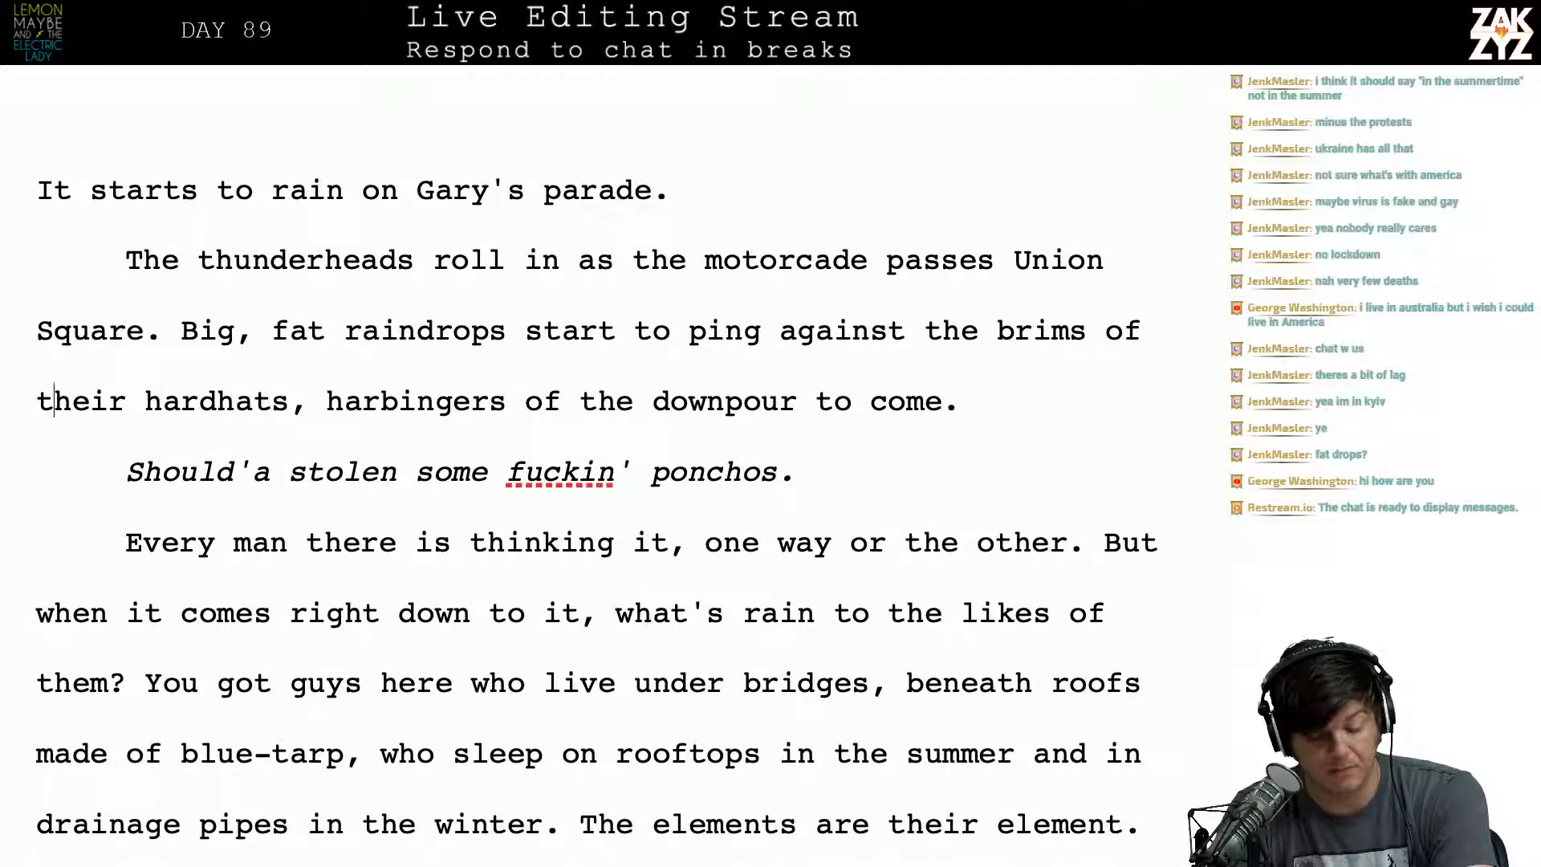
{"action": "key", "text": "Left"}
{"action": "key", "text": "Left"}
{"action": "key", "text": "Down"}
{"action": "key", "text": "Down"}
{"action": "key", "text": "Down"}
{"action": "key", "text": "Down"}
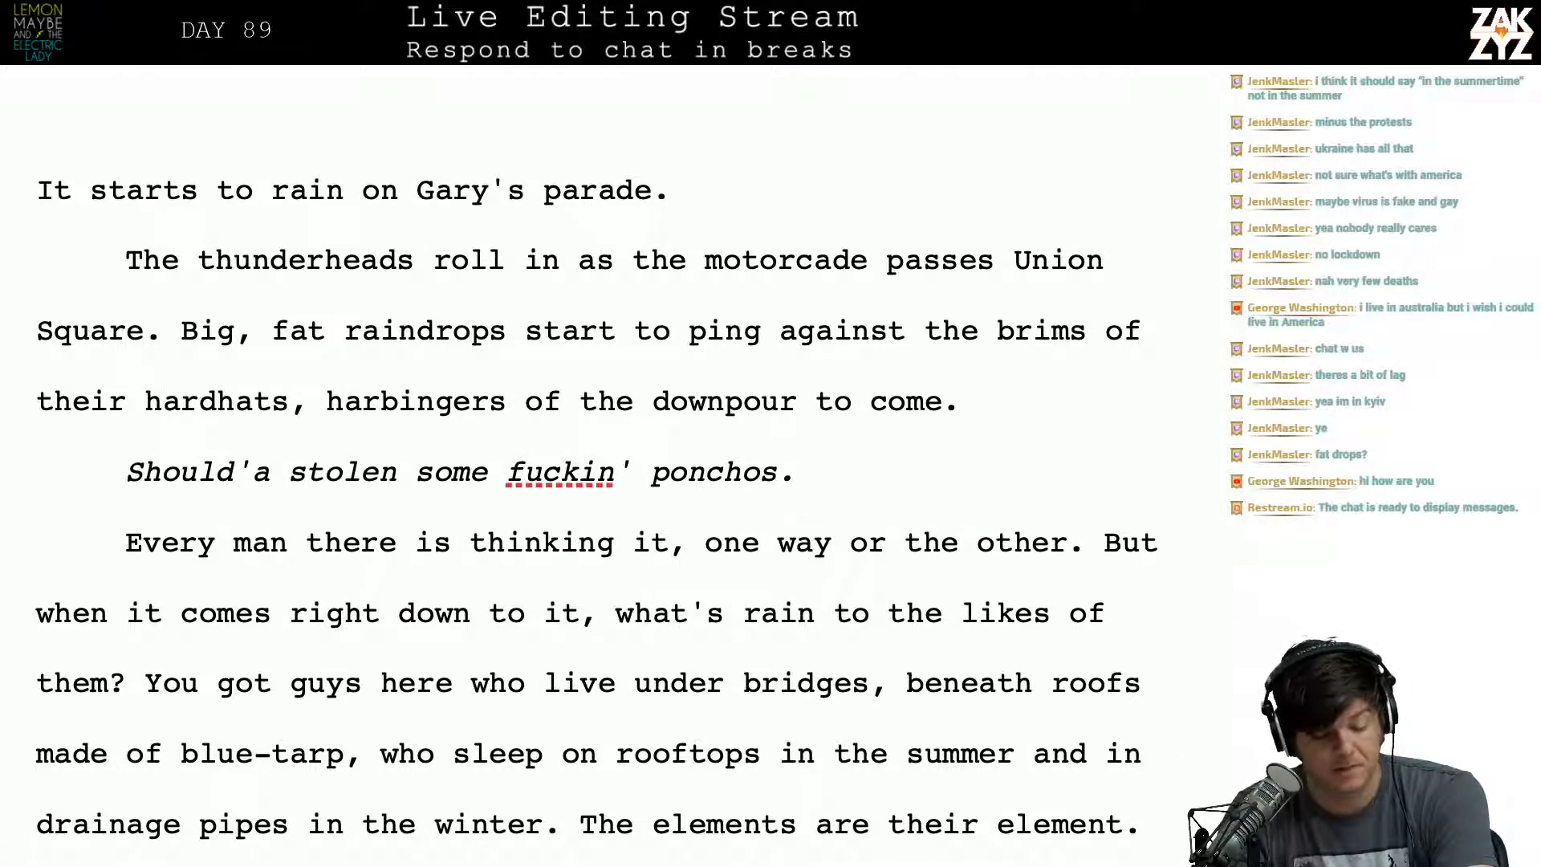
Step: Remove "s thinking it," from the sentence beginning "Every man there is thinking it, one way or the other."
{"action": "key", "text": "Up"}
{"action": "key", "text": "Left"}
{"action": "key", "text": "Left"}
{"action": "key", "text": "Left"}
{"action": "key", "text": "Left"}
{"action": "key", "text": "Left"}
{"action": "key", "text": "Left"}
{"action": "key", "text": "Left"}
{"action": "key", "text": "Left"}
{"action": "key", "text": "Left"}
{"action": "key", "text": "Left"}
{"action": "key", "text": "Left"}
{"action": "key", "text": "Left"}
{"action": "key", "text": "Left"}
{"action": "key", "text": "Left"}
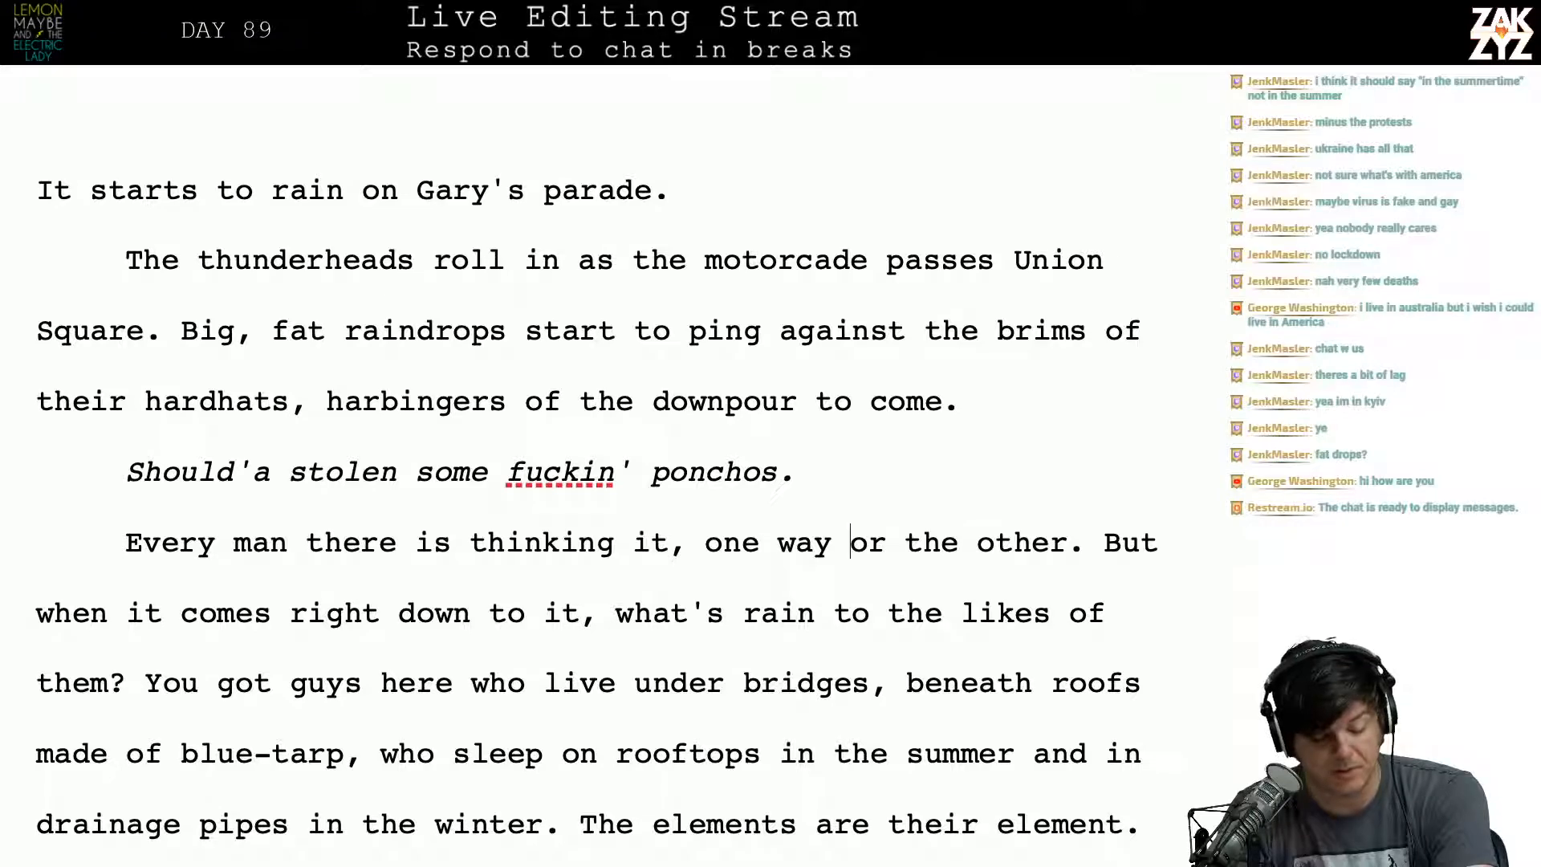
{"action": "key", "text": "Left"}
{"action": "key", "text": "Left"}
{"action": "key", "text": "Left"}
{"action": "key", "text": "Down"}
{"action": "key", "text": "Down"}
{"action": "key", "text": "Down"}
{"action": "key", "text": "Down"}
{"action": "key", "text": "Down"}
{"action": "key", "text": "Down"}
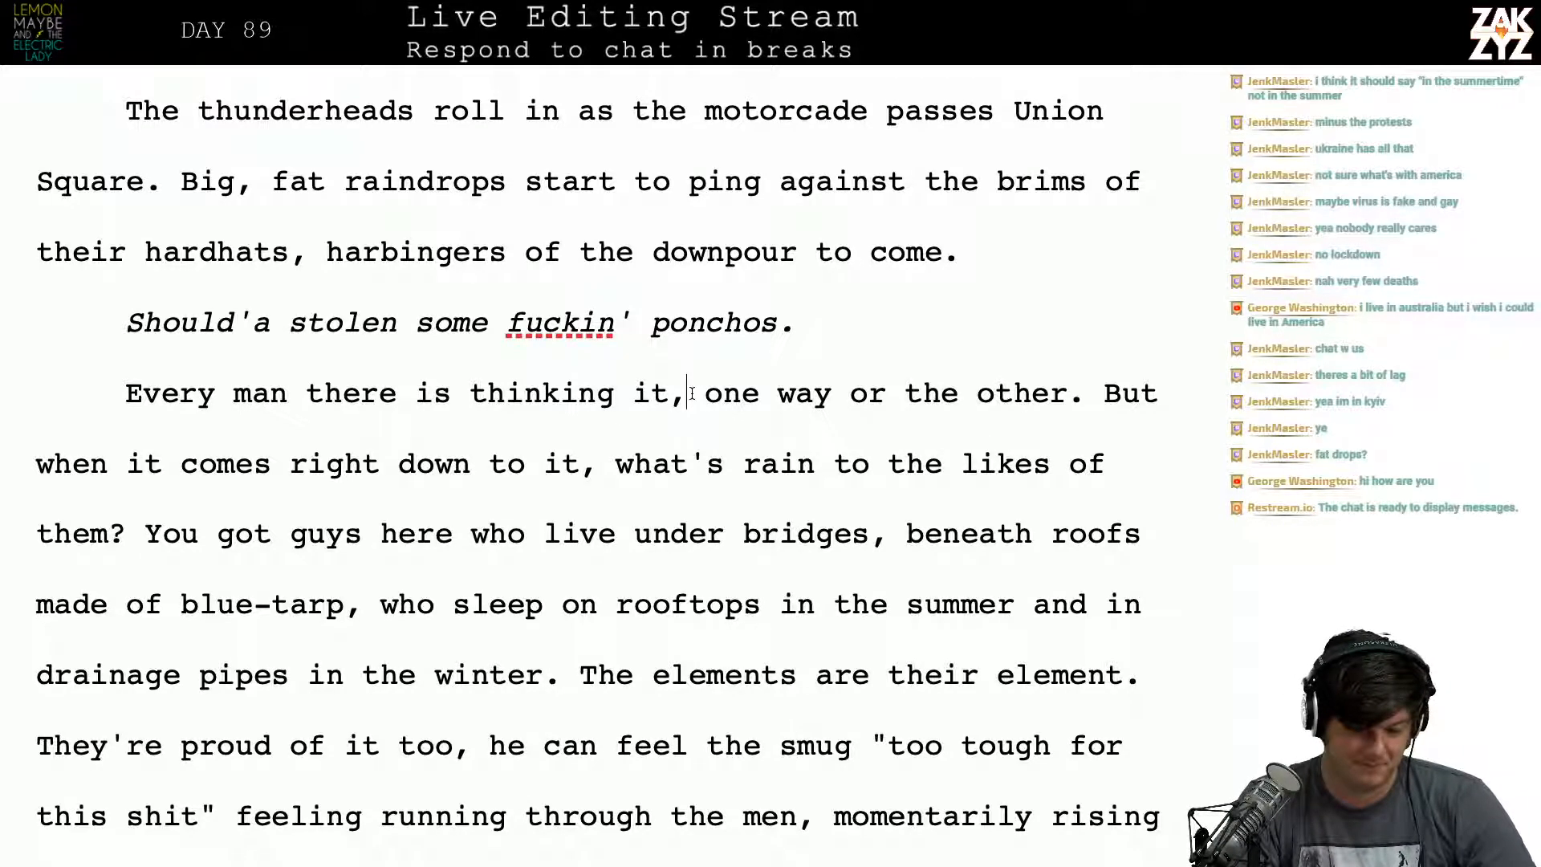
{"action": "key", "text": "BackSpace"}
{"action": "key", "text": "BackSpace"}
{"action": "key", "text": "BackSpace"}
{"action": "key", "text": "BackSpace"}
{"action": "key", "text": "BackSpace"}
{"action": "key", "text": "BackSpace"}
{"action": "key", "text": "BackSpace"}
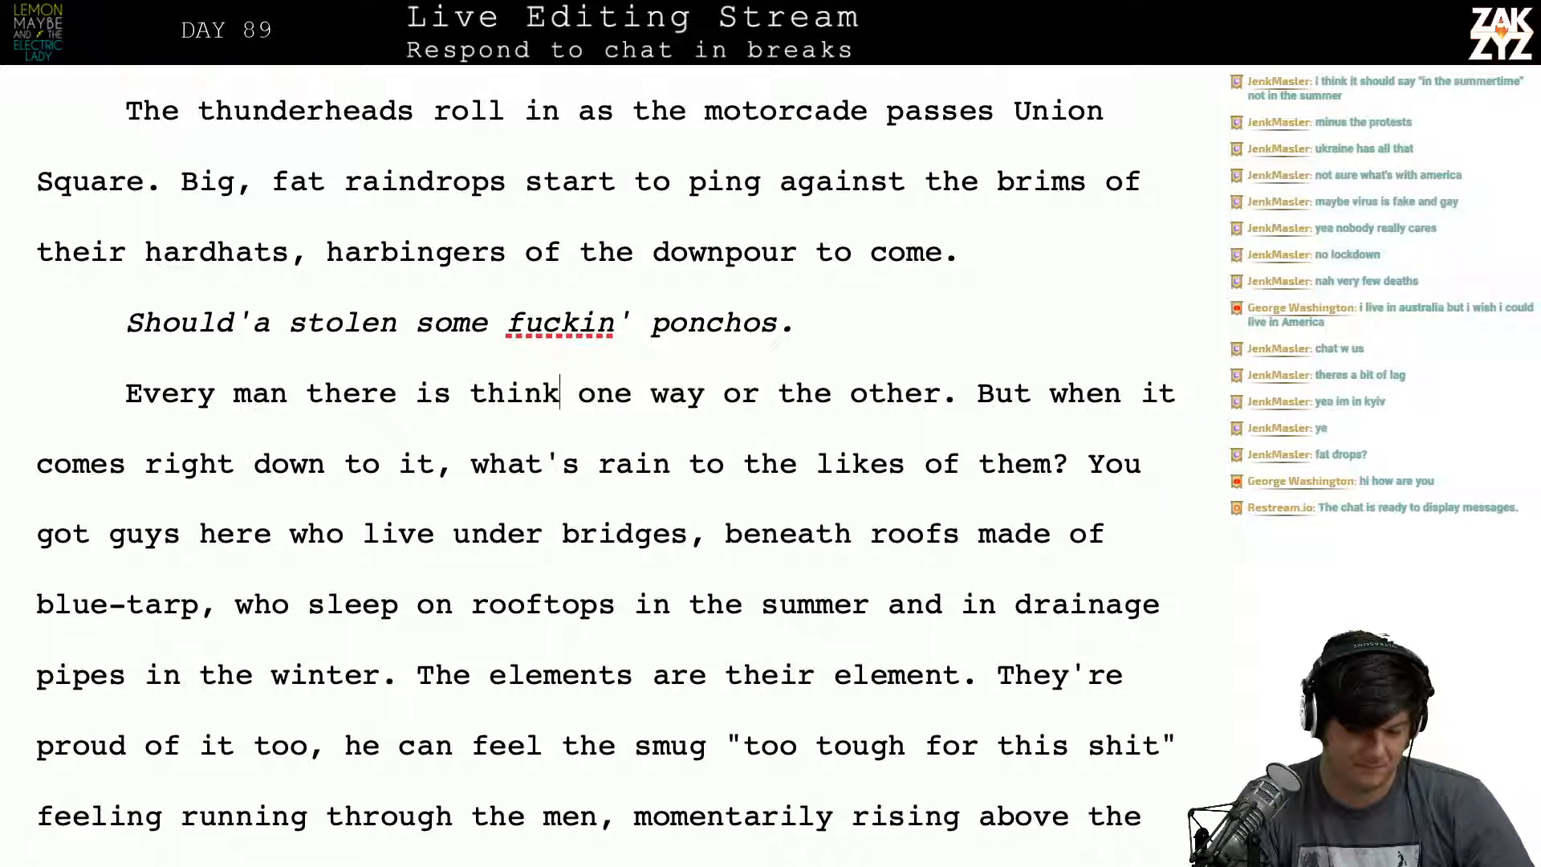
{"action": "key", "text": "BackSpace"}
{"action": "key", "text": "BackSpace"}
{"action": "key", "text": "BackSpace"}
{"action": "key", "text": "BackSpace"}
{"action": "key", "text": "BackSpace"}
{"action": "key", "text": "BackSpace"}
{"action": "key", "text": "BackSpace"}
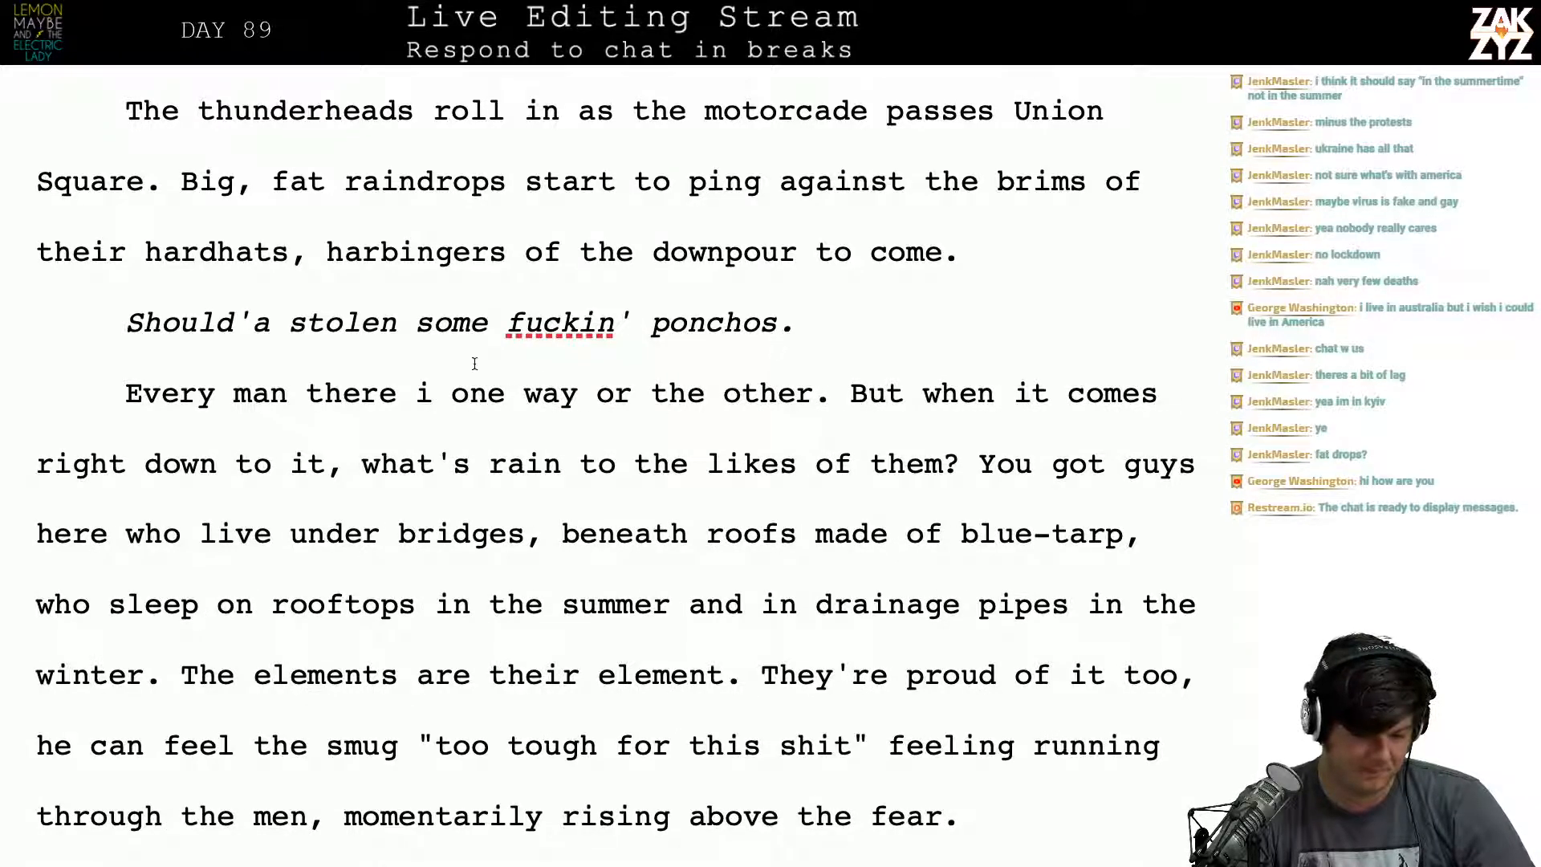
Step: Insert a new line above the italic ponchos thought reading "Nearly all of Gary's men are thinking:"
{"action": "left_click", "coordinate": [146, 321]}
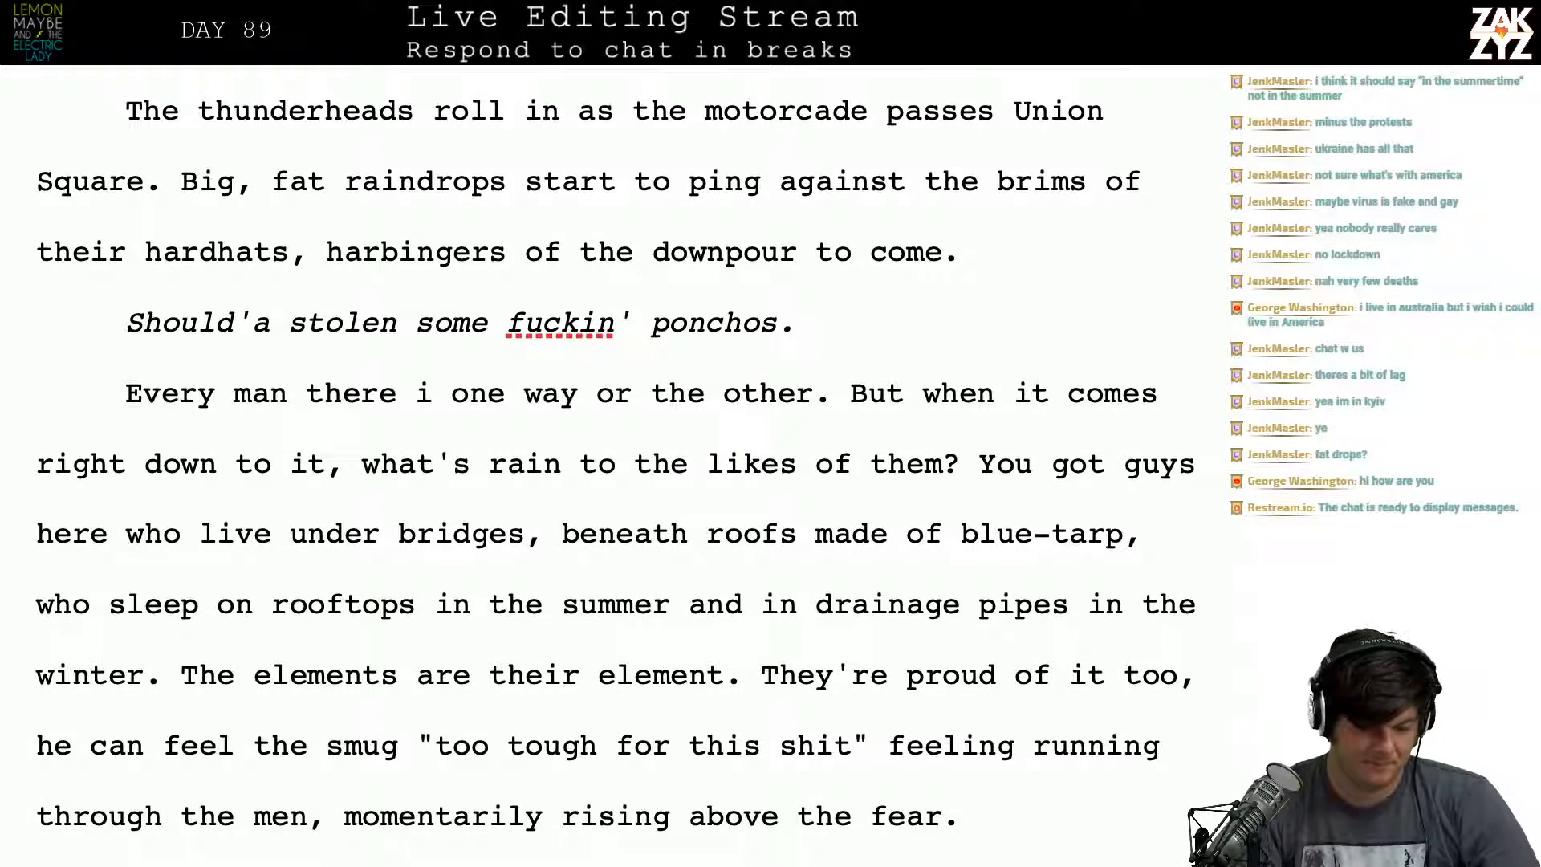
{"action": "key", "text": "Return"}
{"action": "key", "text": "Up"}
{"action": "type", "text": "Ne"}
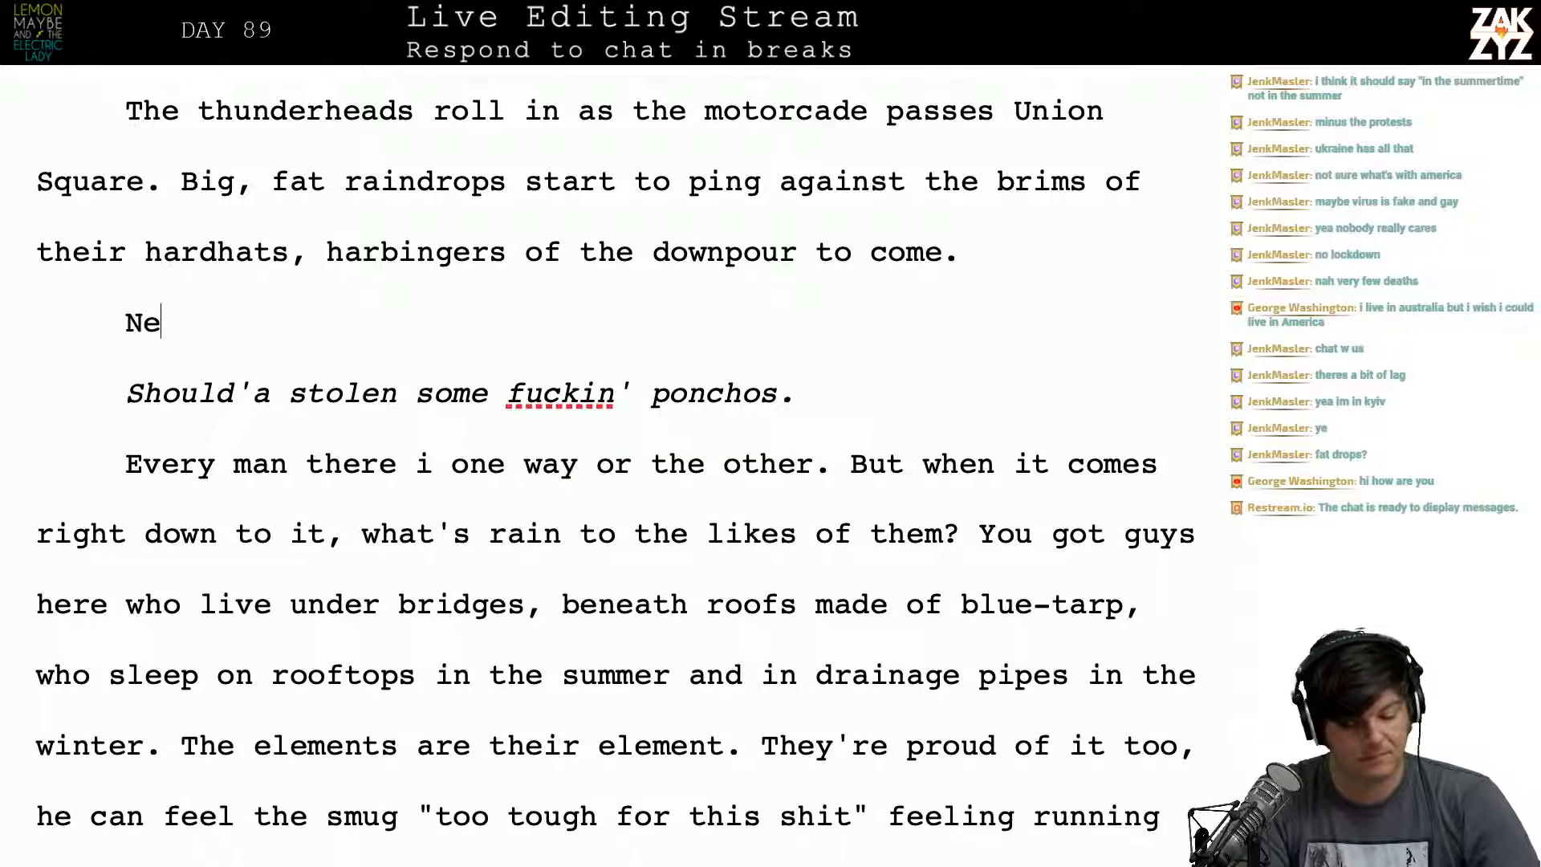
{"action": "type", "text": "arly all of g"}
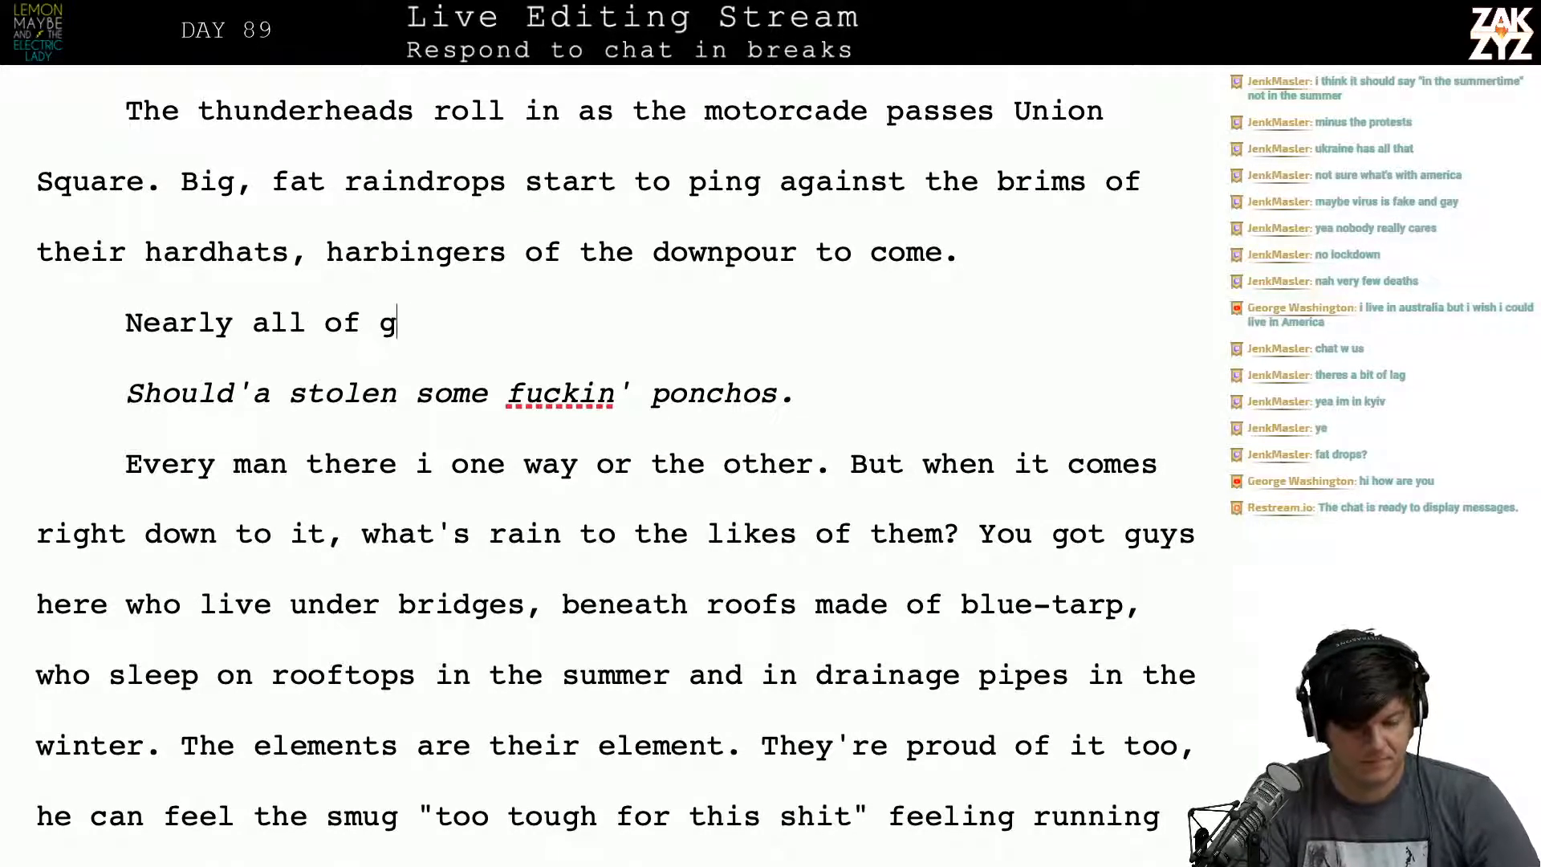
{"action": "key", "text": "BackSpace"}
{"action": "type", "text": "Gary's me"}
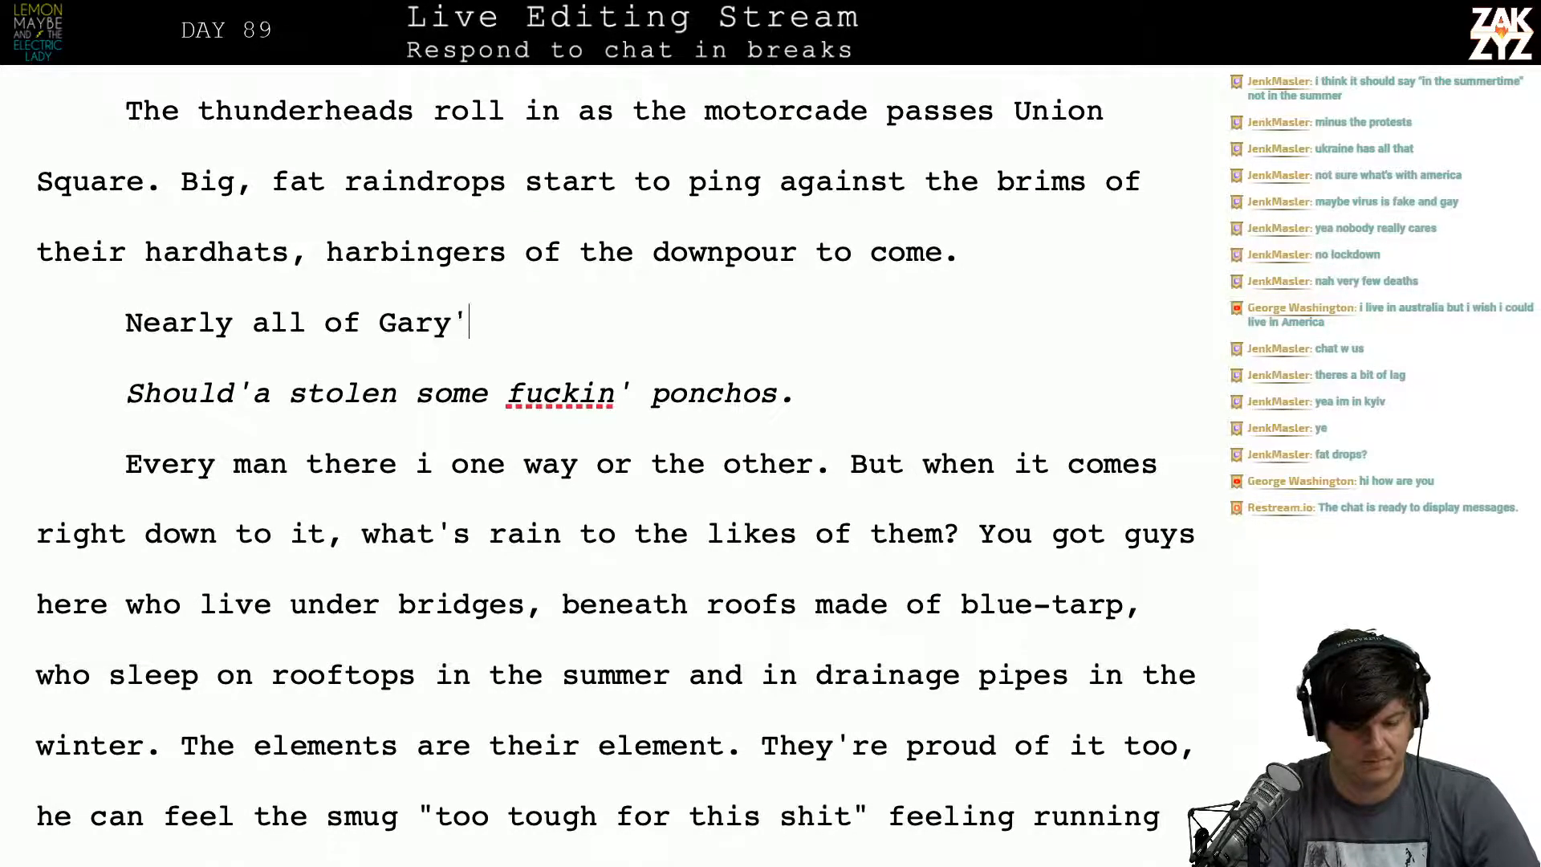
{"action": "type", "text": "n are thinking:"}
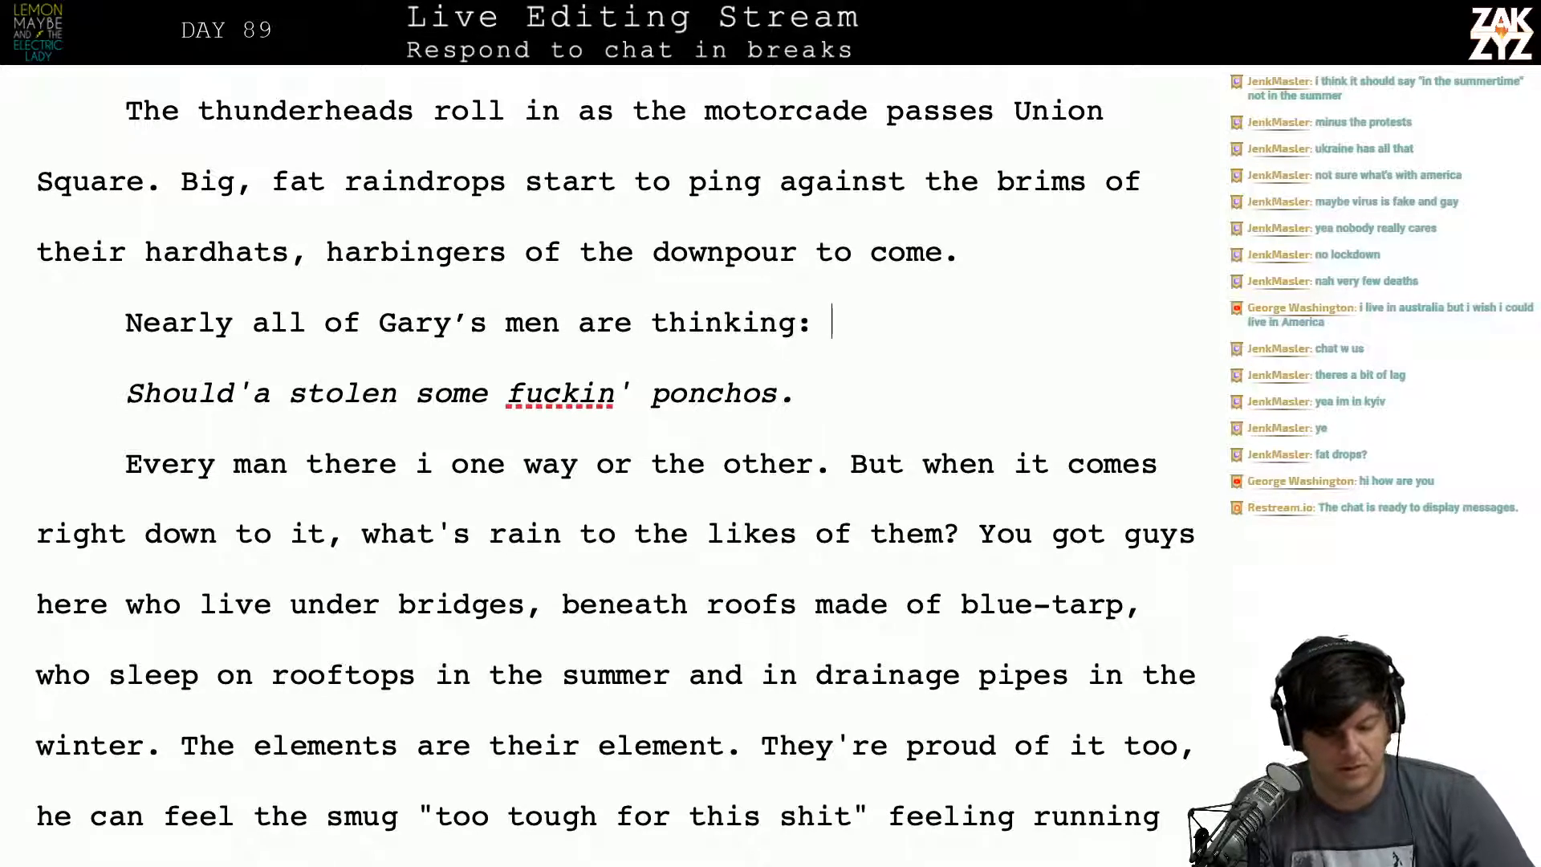
Step: Delete the leftover sentence from "Every man there" through "one way or the other." at the start of the paragraph below the ponchos line
{"action": "key", "text": "Right"}
{"action": "key", "text": "Down"}
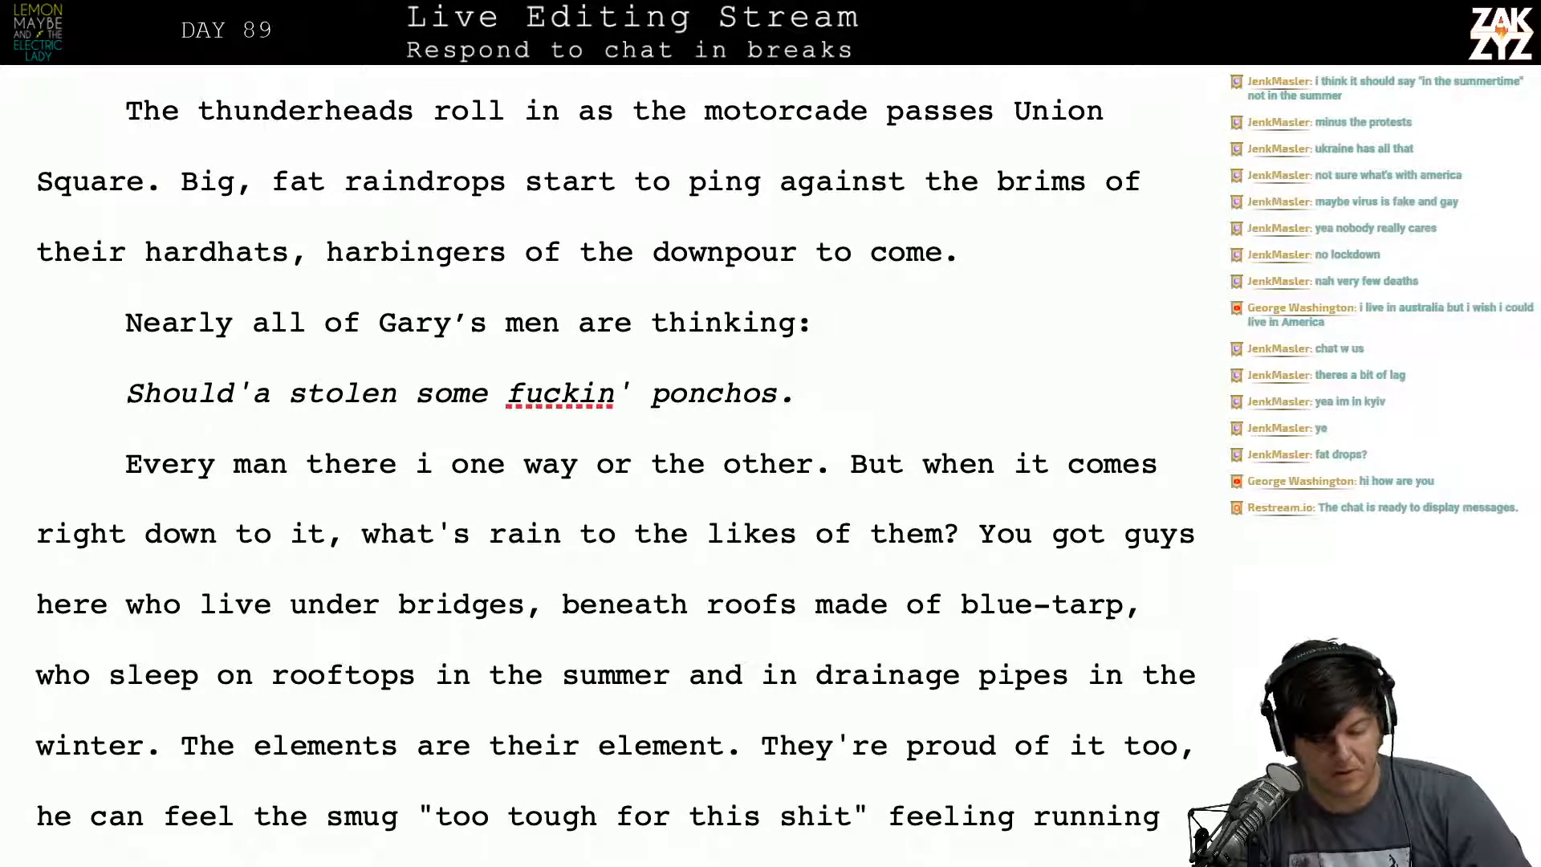
{"action": "key", "text": "shift+Right"}
{"action": "key", "text": "shift+Right"}
{"action": "key", "text": "shift+Right"}
{"action": "key", "text": "shift+Right"}
{"action": "key", "text": "shift+Right"}
{"action": "key", "text": "shift+Right"}
{"action": "key", "text": "shift+Right"}
{"action": "key", "text": "shift+Right"}
{"action": "key", "text": "shift+Right"}
{"action": "key", "text": "shift+Right"}
{"action": "key", "text": "shift+Right"}
{"action": "key", "text": "shift+Right"}
{"action": "key", "text": "shift+Right"}
{"action": "key", "text": "shift+Right"}
{"action": "key", "text": "shift+Right"}
{"action": "key", "text": "shift+Right"}
{"action": "key", "text": "shift+Right"}
{"action": "key", "text": "shift+Right"}
{"action": "key", "text": "shift+Right"}
{"action": "key", "text": "shift+Right"}
{"action": "key", "text": "shift+Right"}
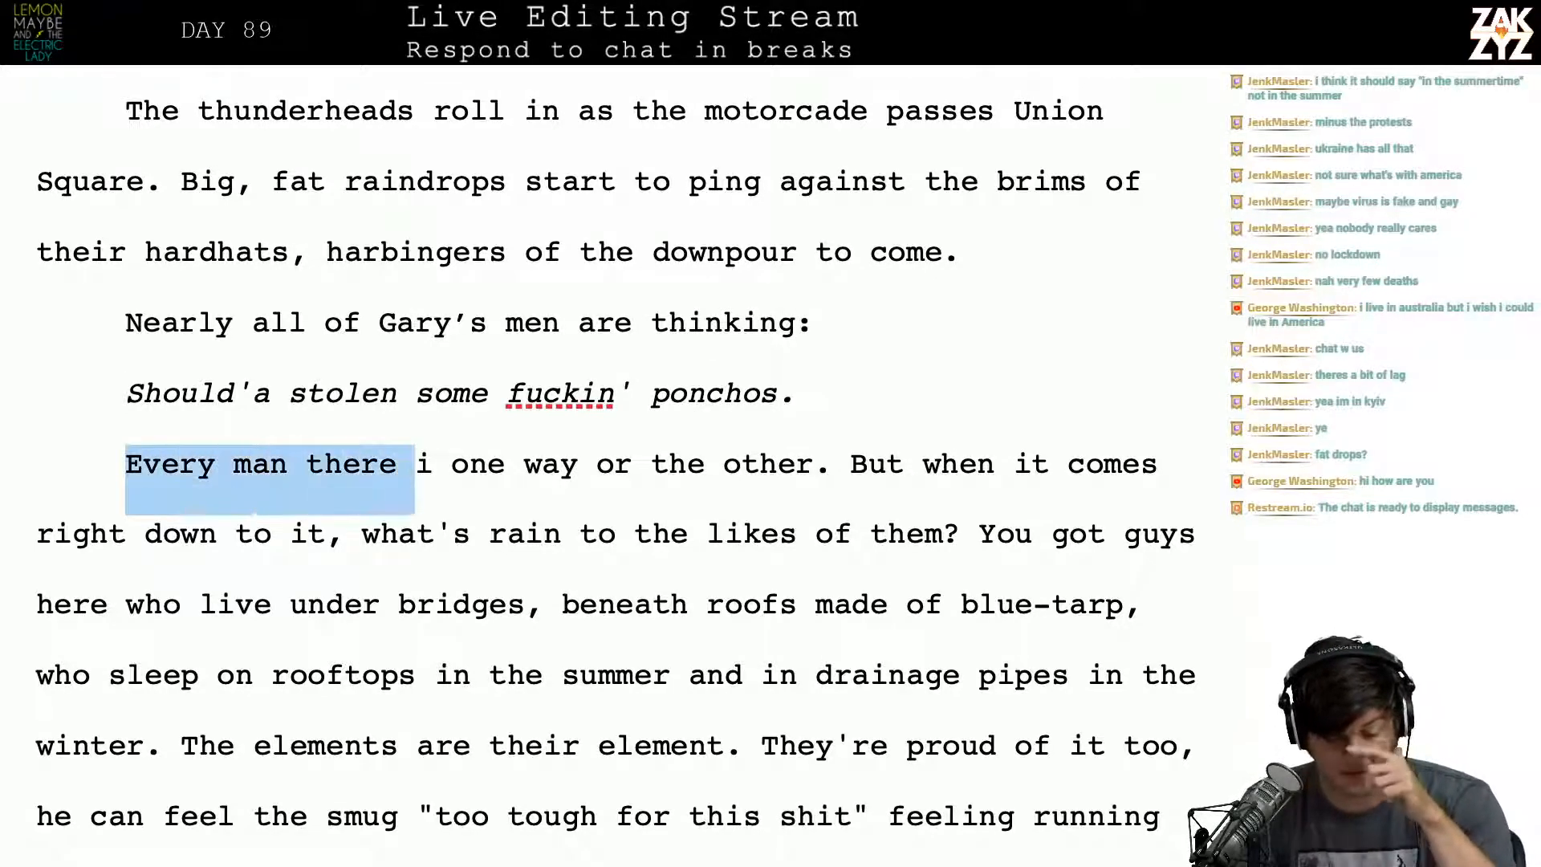
{"action": "key", "text": "shift+Right"}
{"action": "key", "text": "shift+Right"}
{"action": "key", "text": "shift+Right"}
{"action": "key", "text": "shift+Right"}
{"action": "key", "text": "shift+Right"}
{"action": "key", "text": "shift+Right"}
{"action": "key", "text": "shift+Right"}
{"action": "key", "text": "shift+Right"}
{"action": "key", "text": "shift+Right"}
{"action": "key", "text": "shift+Right"}
{"action": "key", "text": "shift+Right"}
{"action": "key", "text": "shift+Right"}
{"action": "key", "text": "shift+Right"}
{"action": "key", "text": "shift+Right"}
{"action": "key", "text": "shift+Right"}
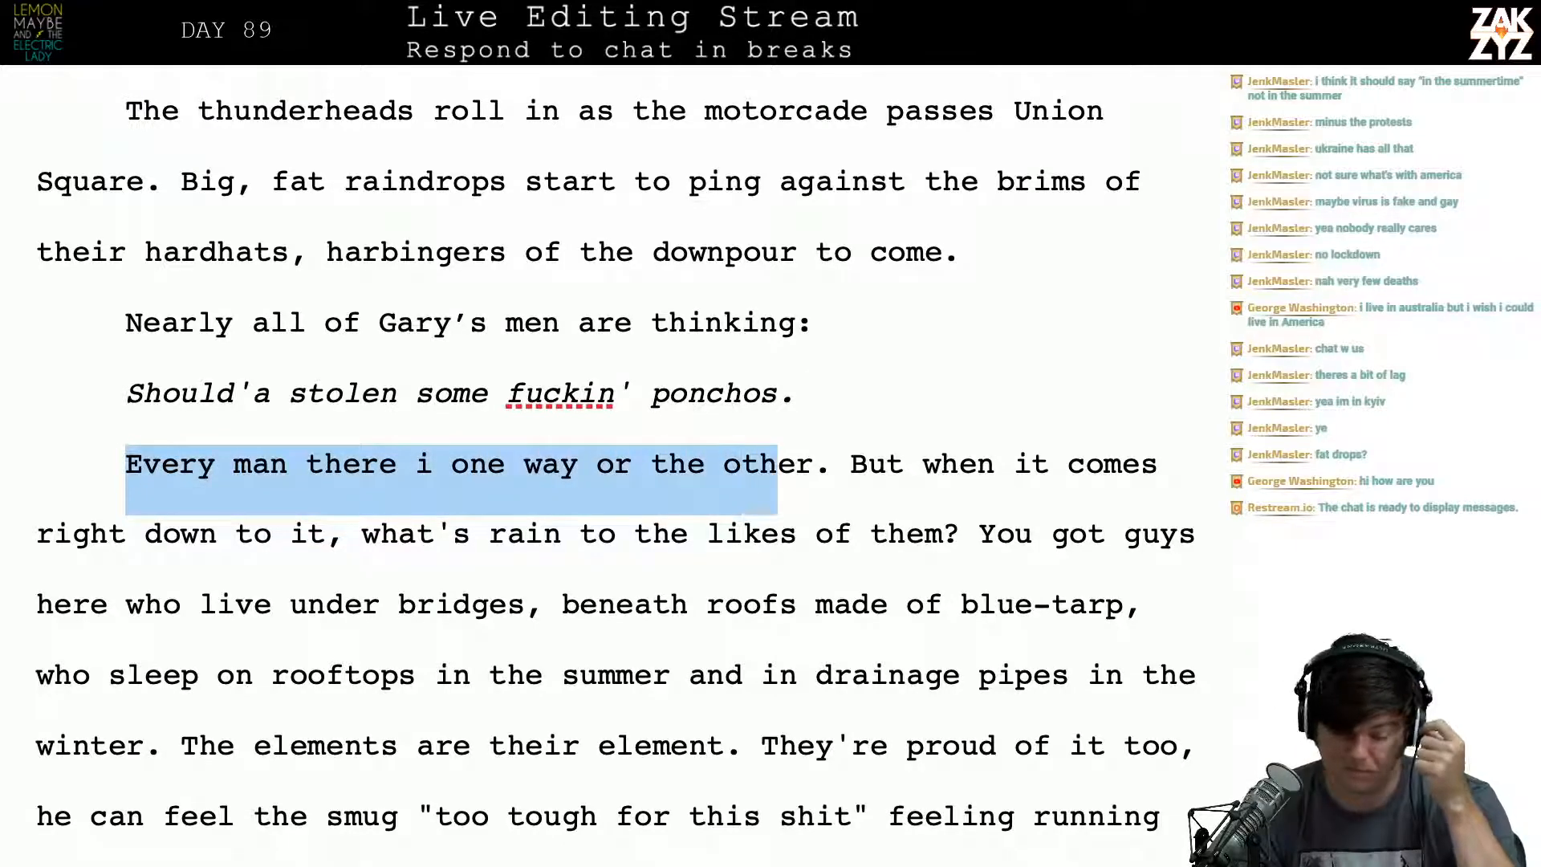
{"action": "key", "text": "shift+Right"}
{"action": "key", "text": "shift+Right"}
{"action": "key", "text": "Delete"}
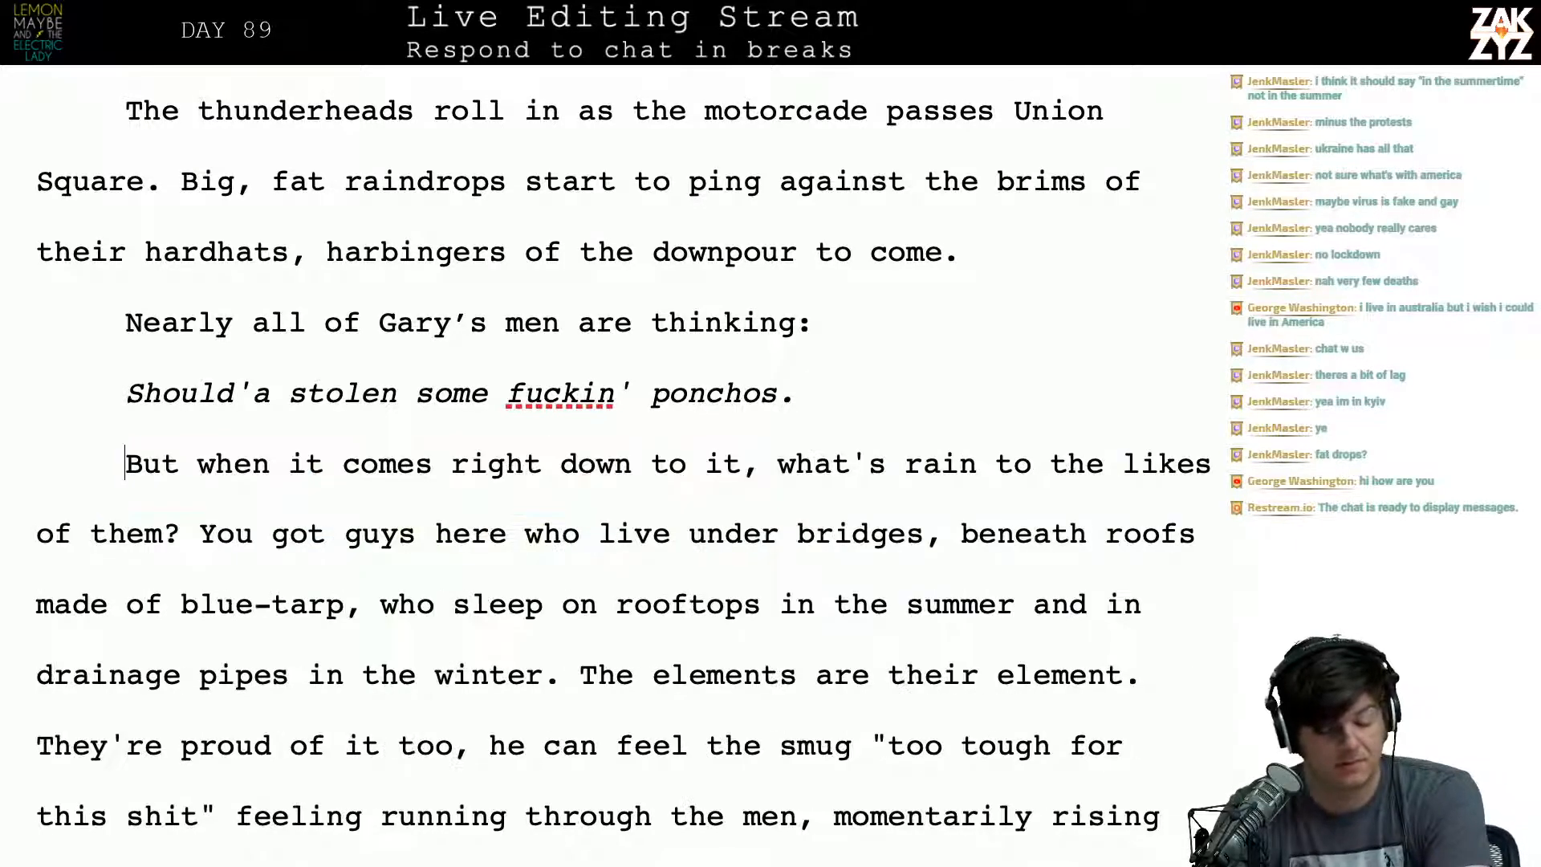
Step: Split the paragraph after its opening "But" and complete the new line as "But really, what's rain to the likes of them?"
{"action": "scroll", "coordinate": [68, 304], "scroll_direction": "down", "scroll_amount": 1}
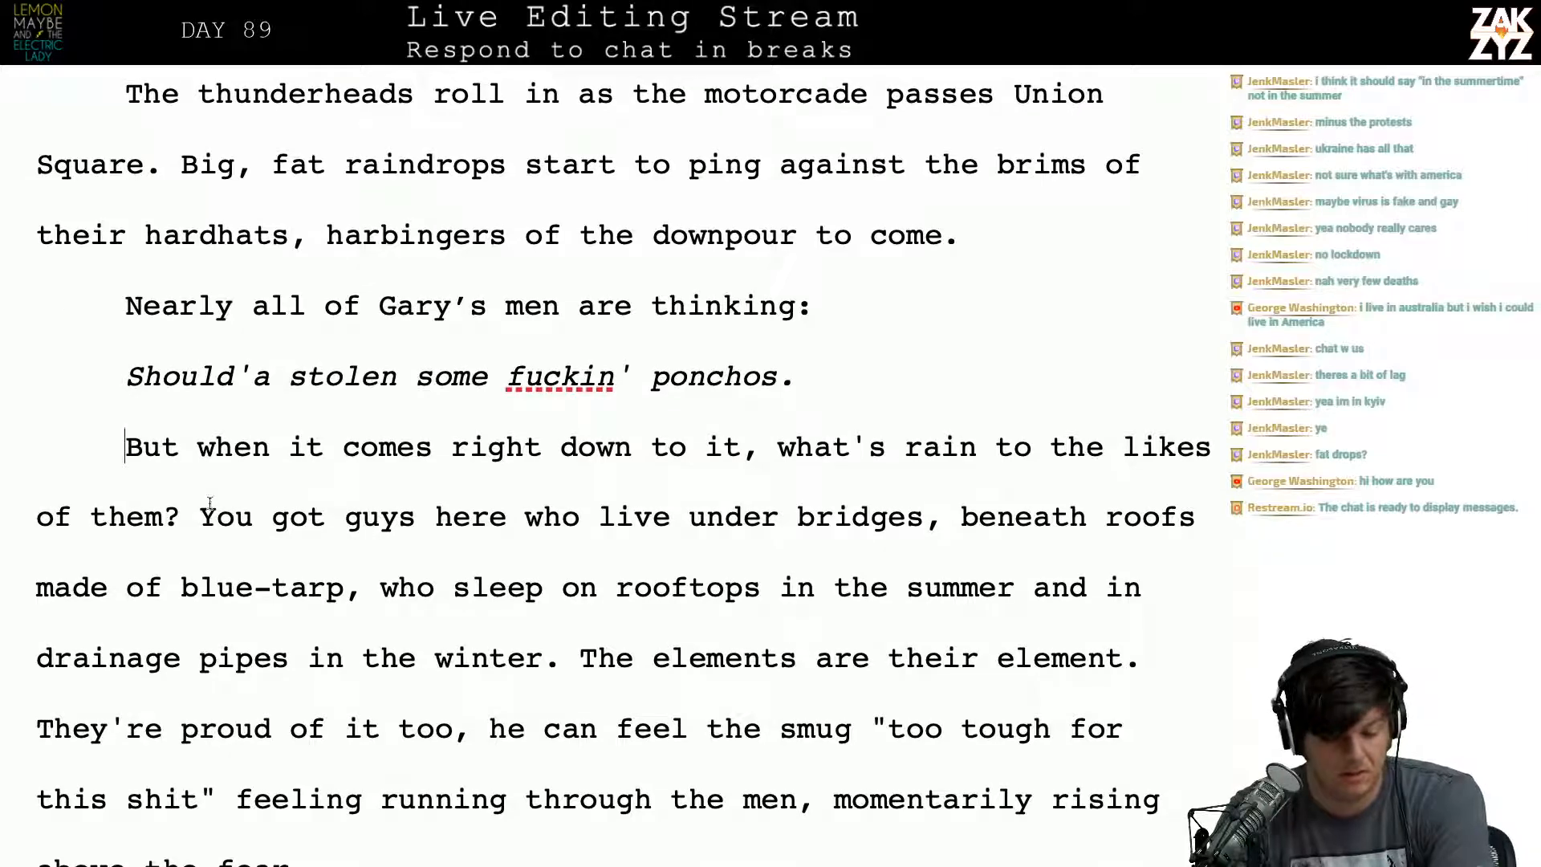
{"action": "left_click", "coordinate": [179, 446]}
{"action": "key", "text": "Return"}
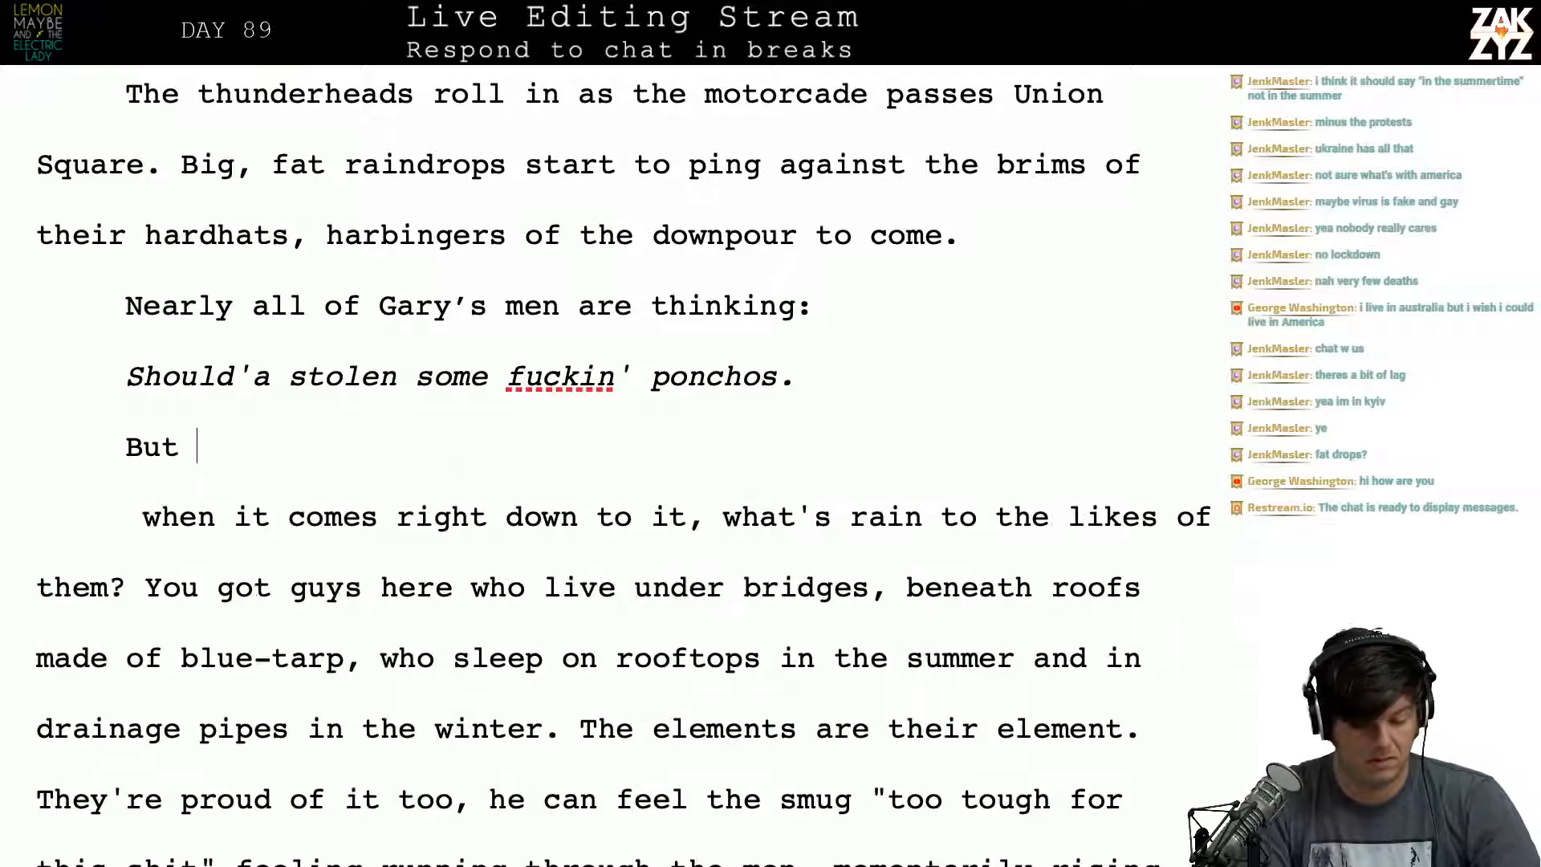
{"action": "type", "text": "really, what's ra"}
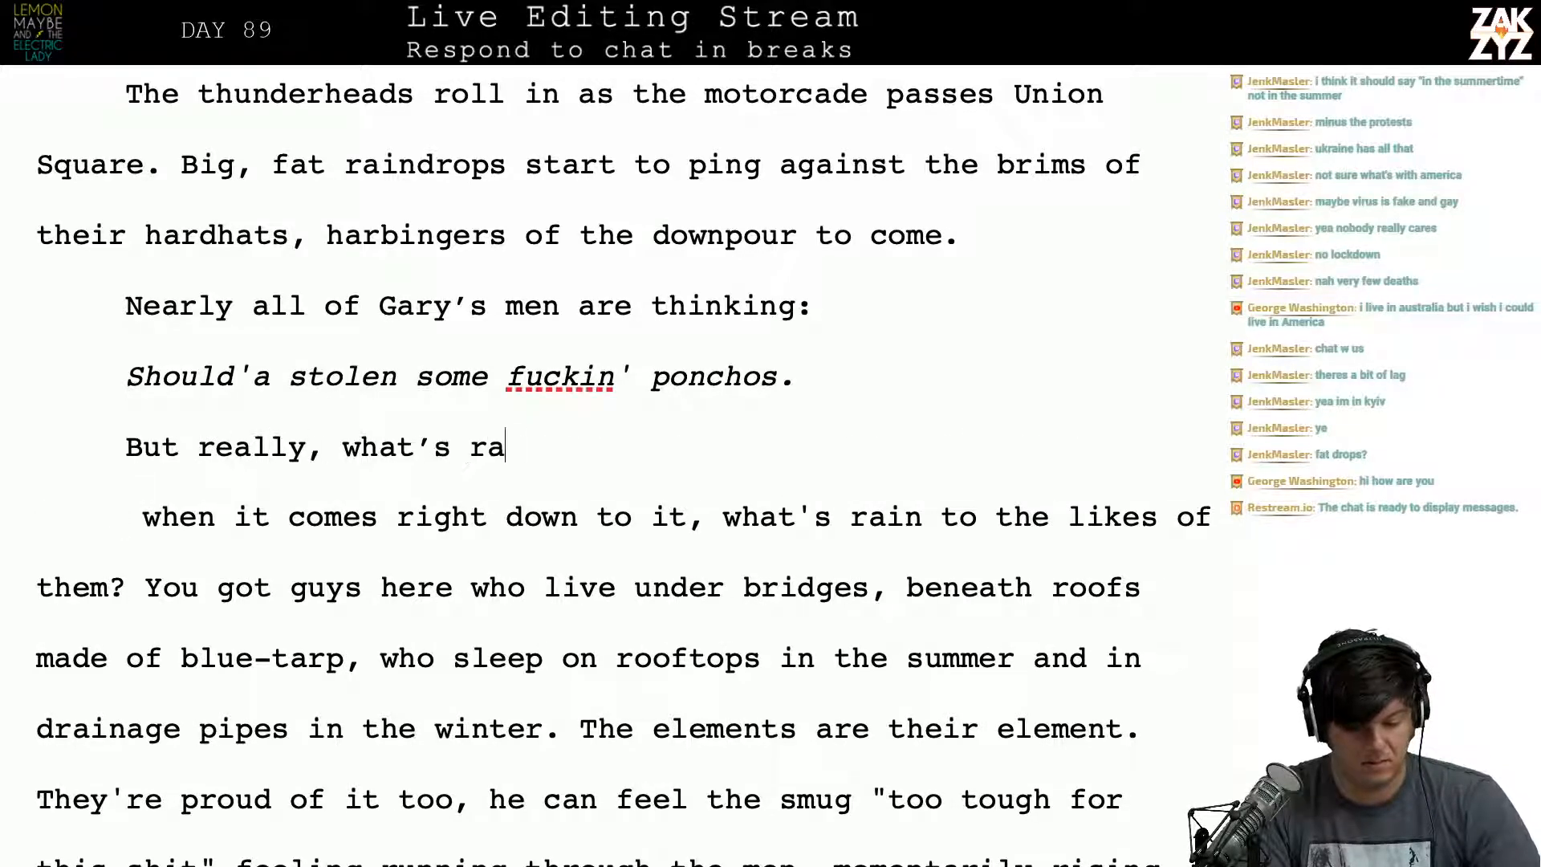
{"action": "type", "text": "in to the likes "}
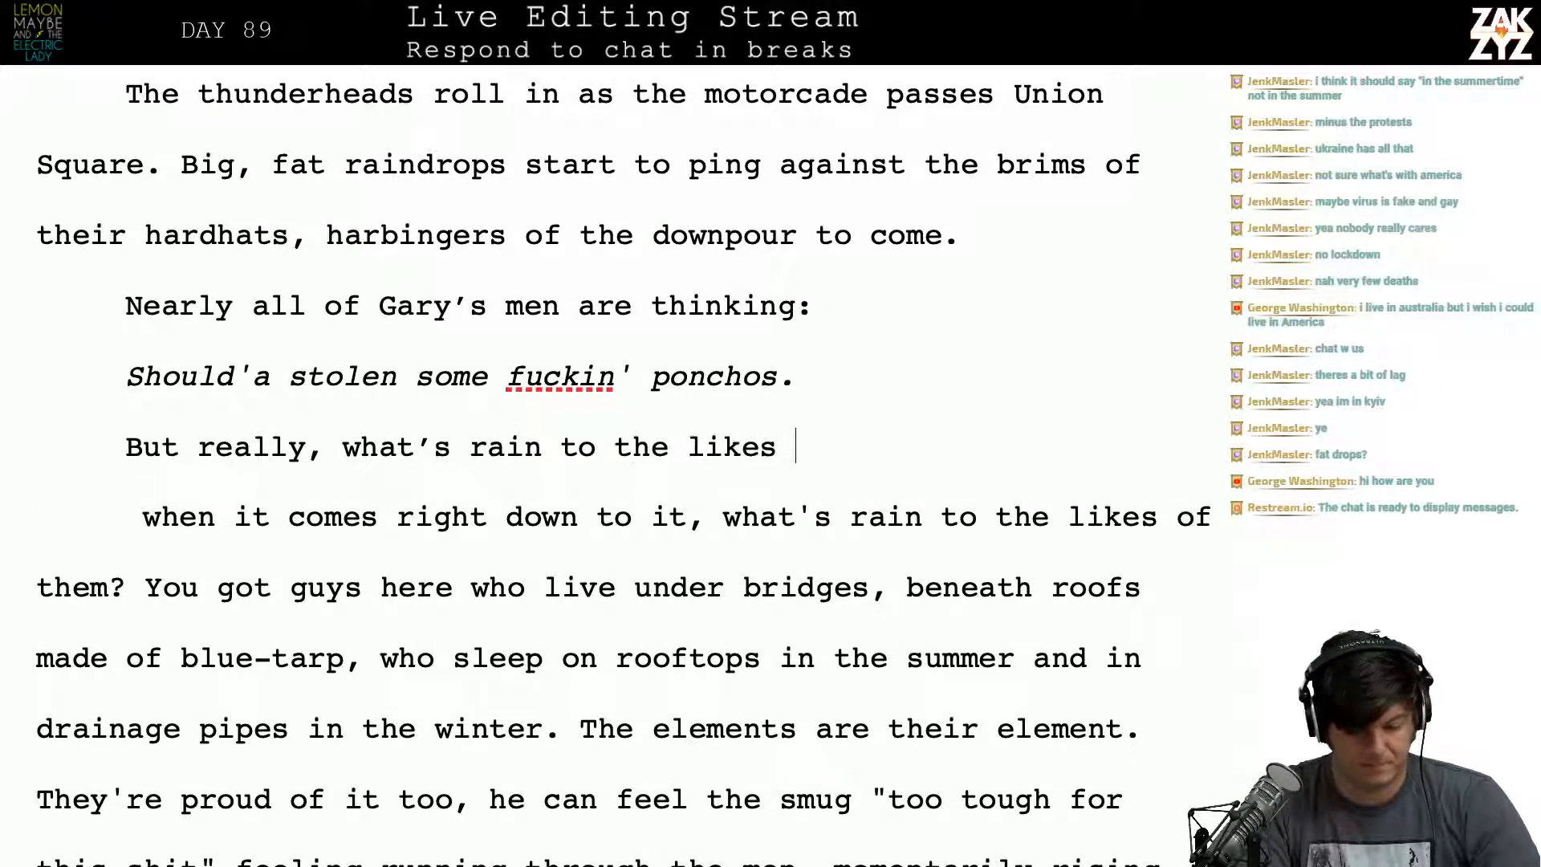
{"action": "type", "text": "of them?"}
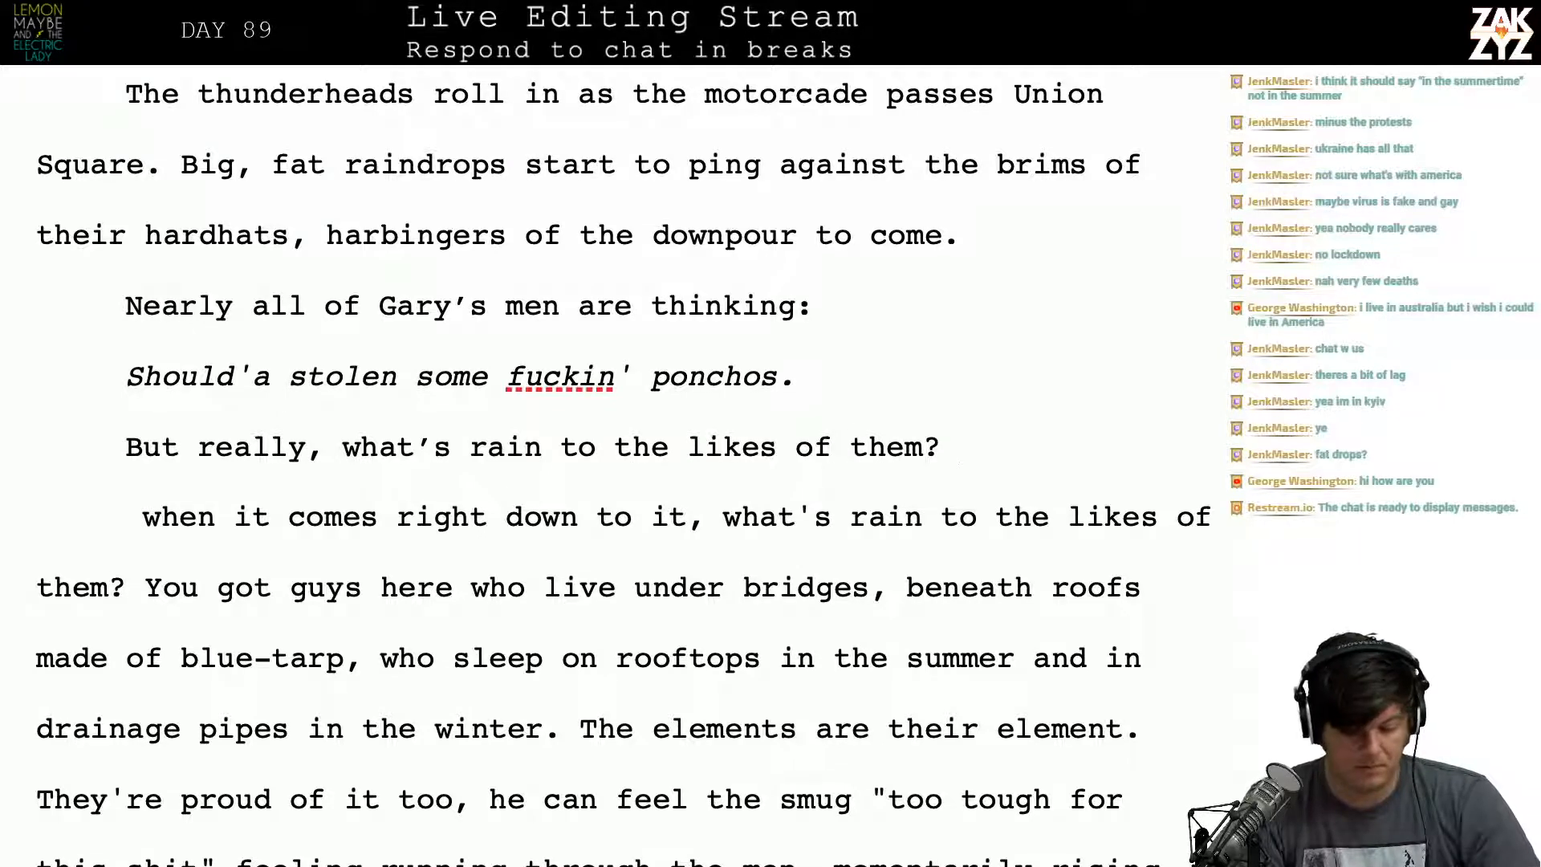
Step: Delete the old wording from "when it comes right down to it" through "them? You", keeping "got guys here" as a separate paragraph
{"action": "key", "text": "shift+Down"}
{"action": "key", "text": "shift+ctrl+Right"}
{"action": "key", "text": "shift+ctrl+Right"}
{"action": "key", "text": "shift+ctrl+Right"}
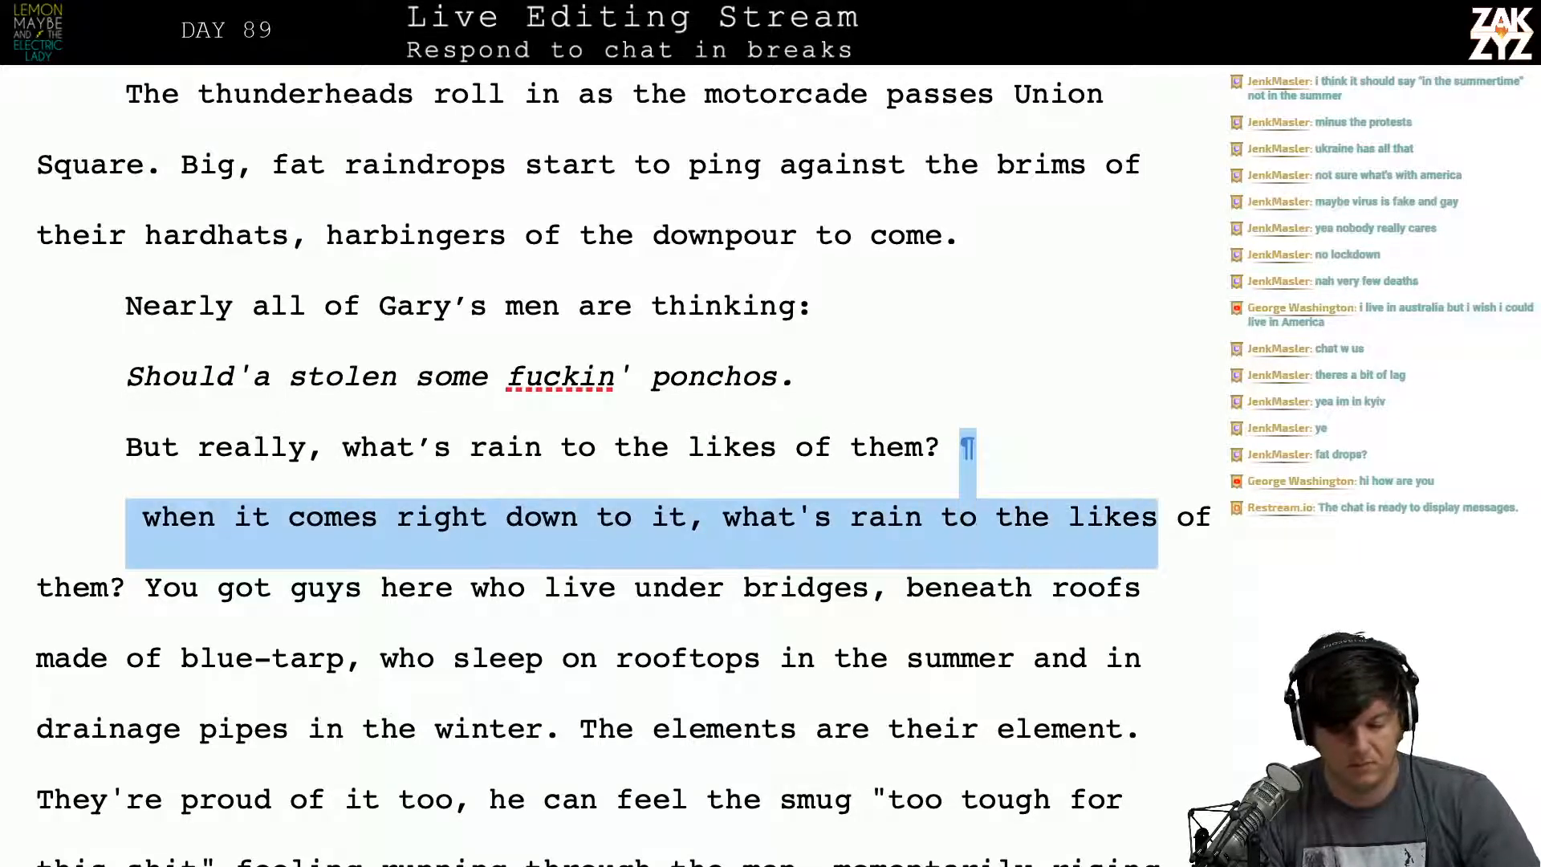
{"action": "key", "text": "shift+ctrl+Right"}
{"action": "key", "text": "BackSpace"}
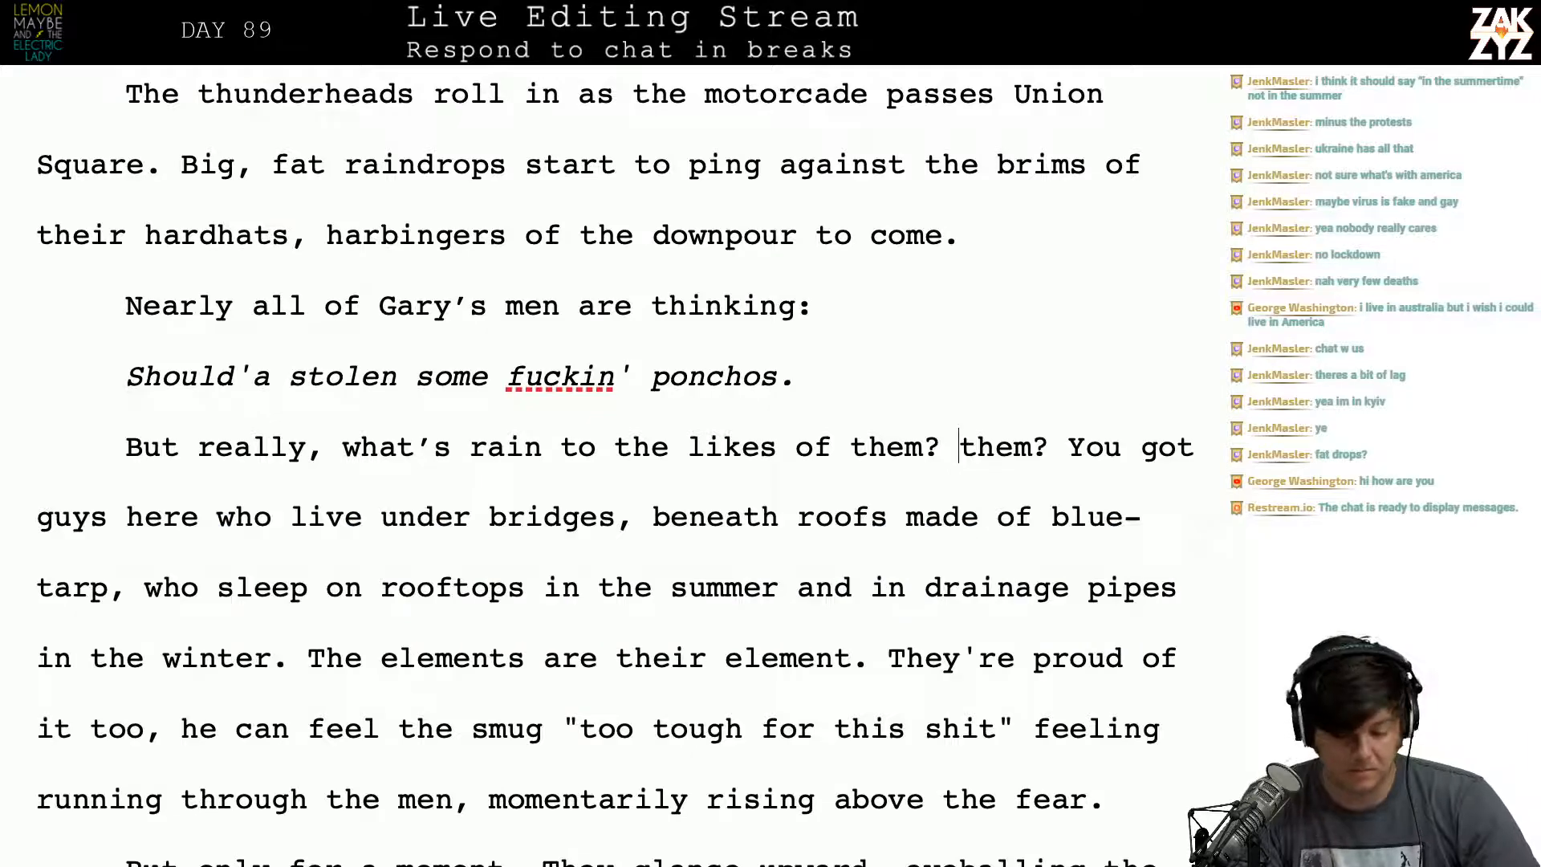
{"action": "key", "text": "shift+Right"}
{"action": "key", "text": "shift+Right"}
{"action": "key", "text": "shift+Right"}
{"action": "key", "text": "shift+Right"}
{"action": "key", "text": "shift+Right"}
{"action": "key", "text": "shift+Right"}
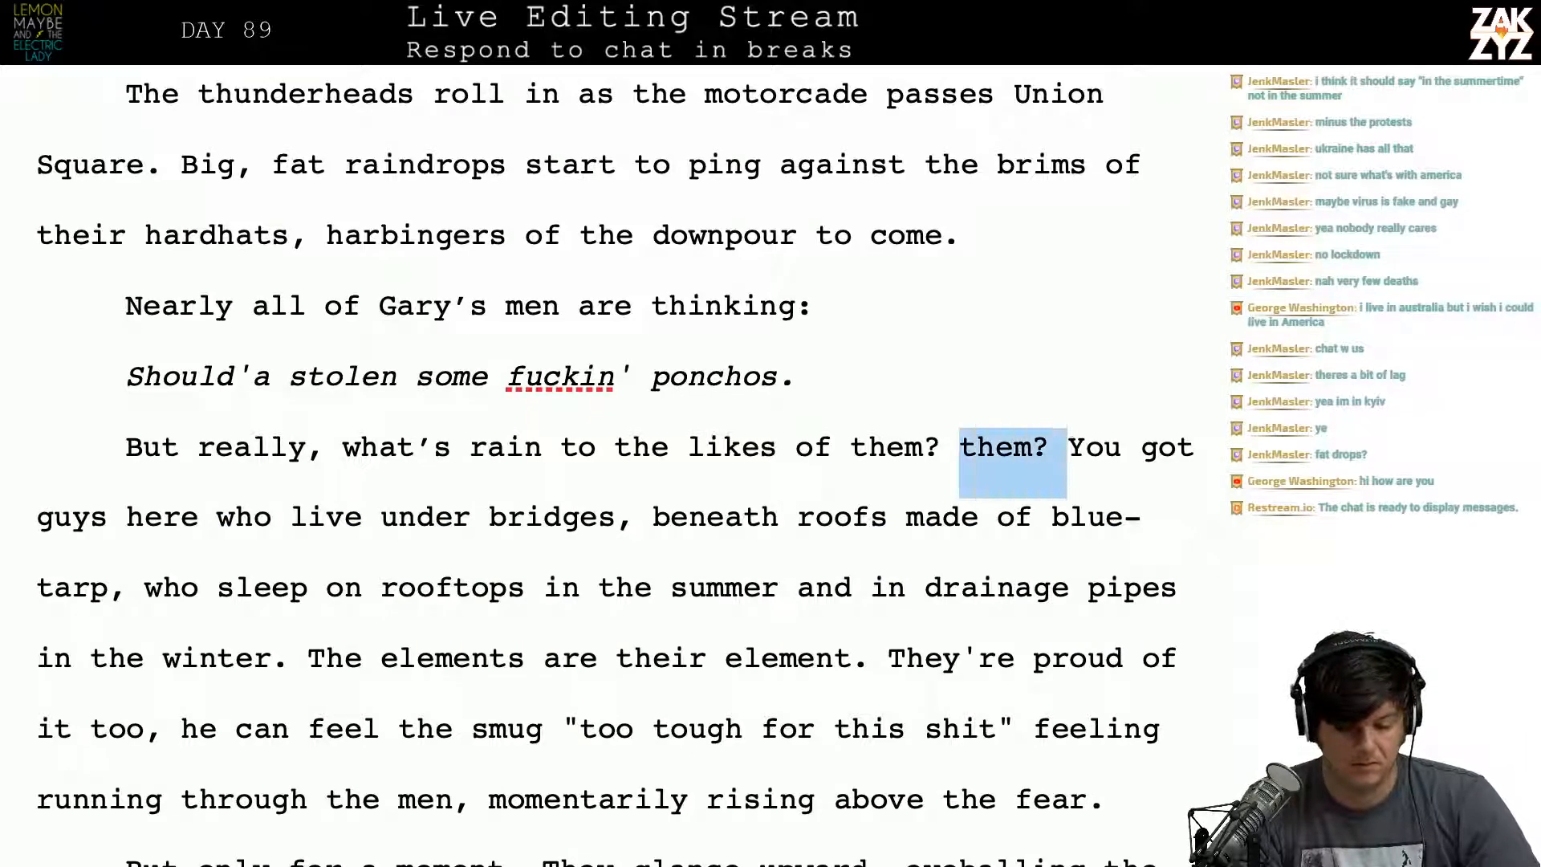
{"action": "key", "text": "shift+Right"}
{"action": "key", "text": "shift+Right"}
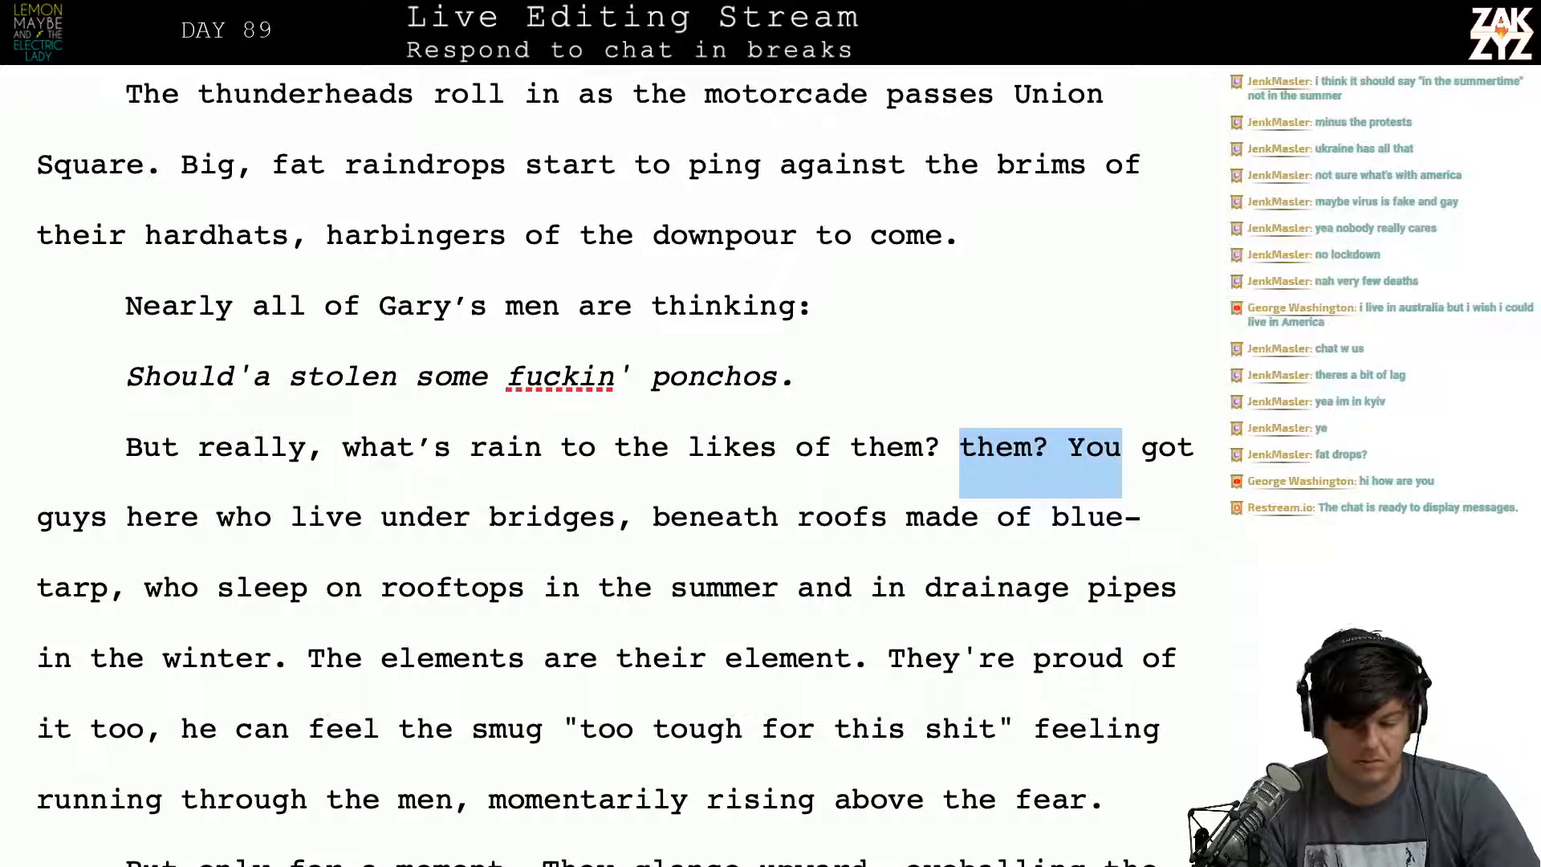
{"action": "key", "text": "Return"}
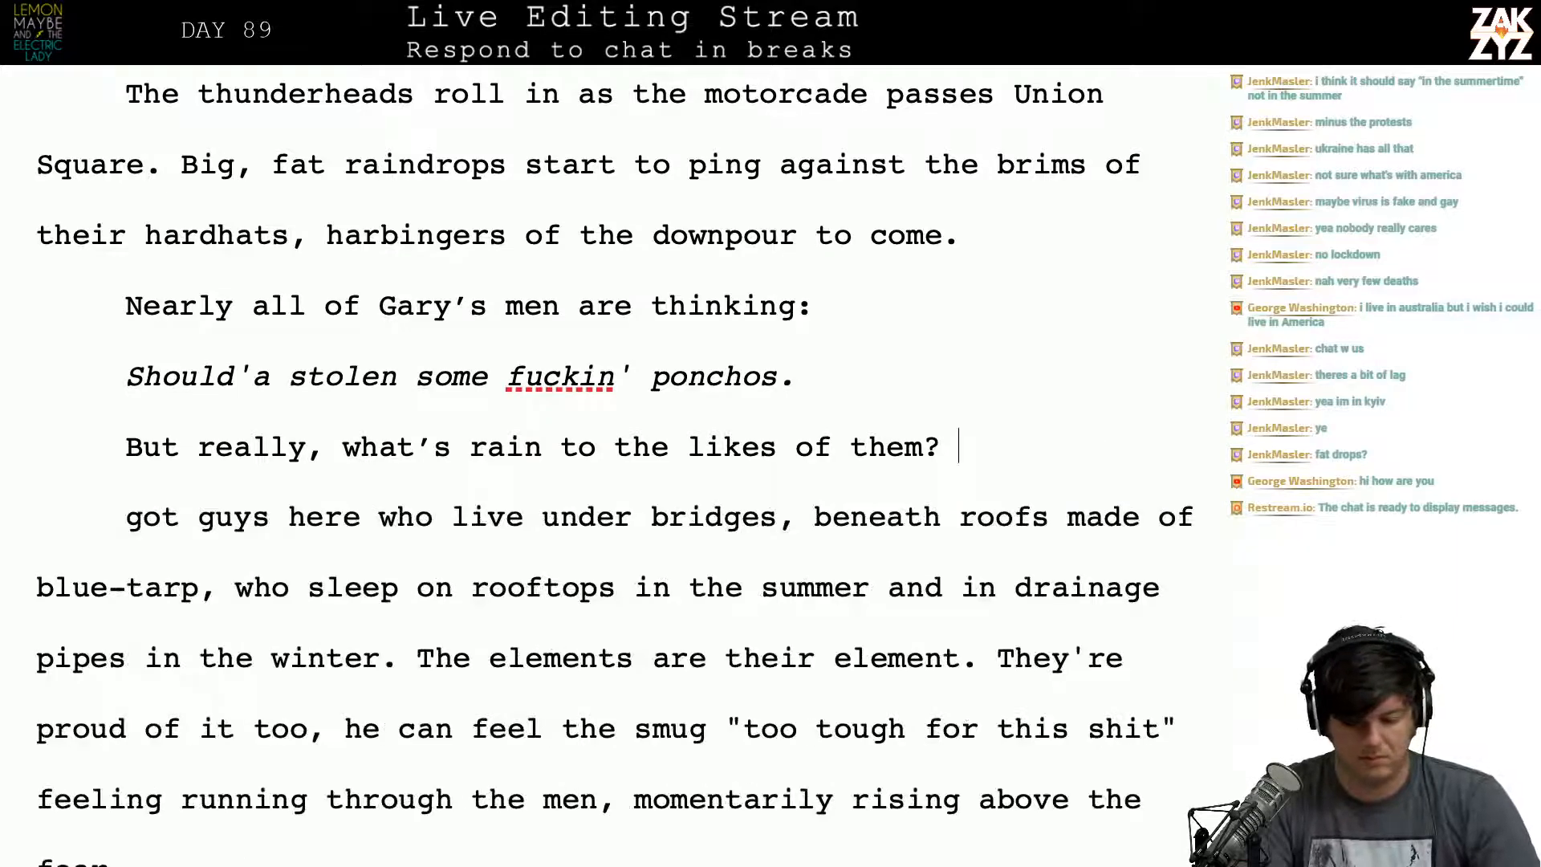
Step: Continue the rain paragraph after "the likes of them?" with "These guys live under bridges"
{"action": "type", "text": "These guys s"}
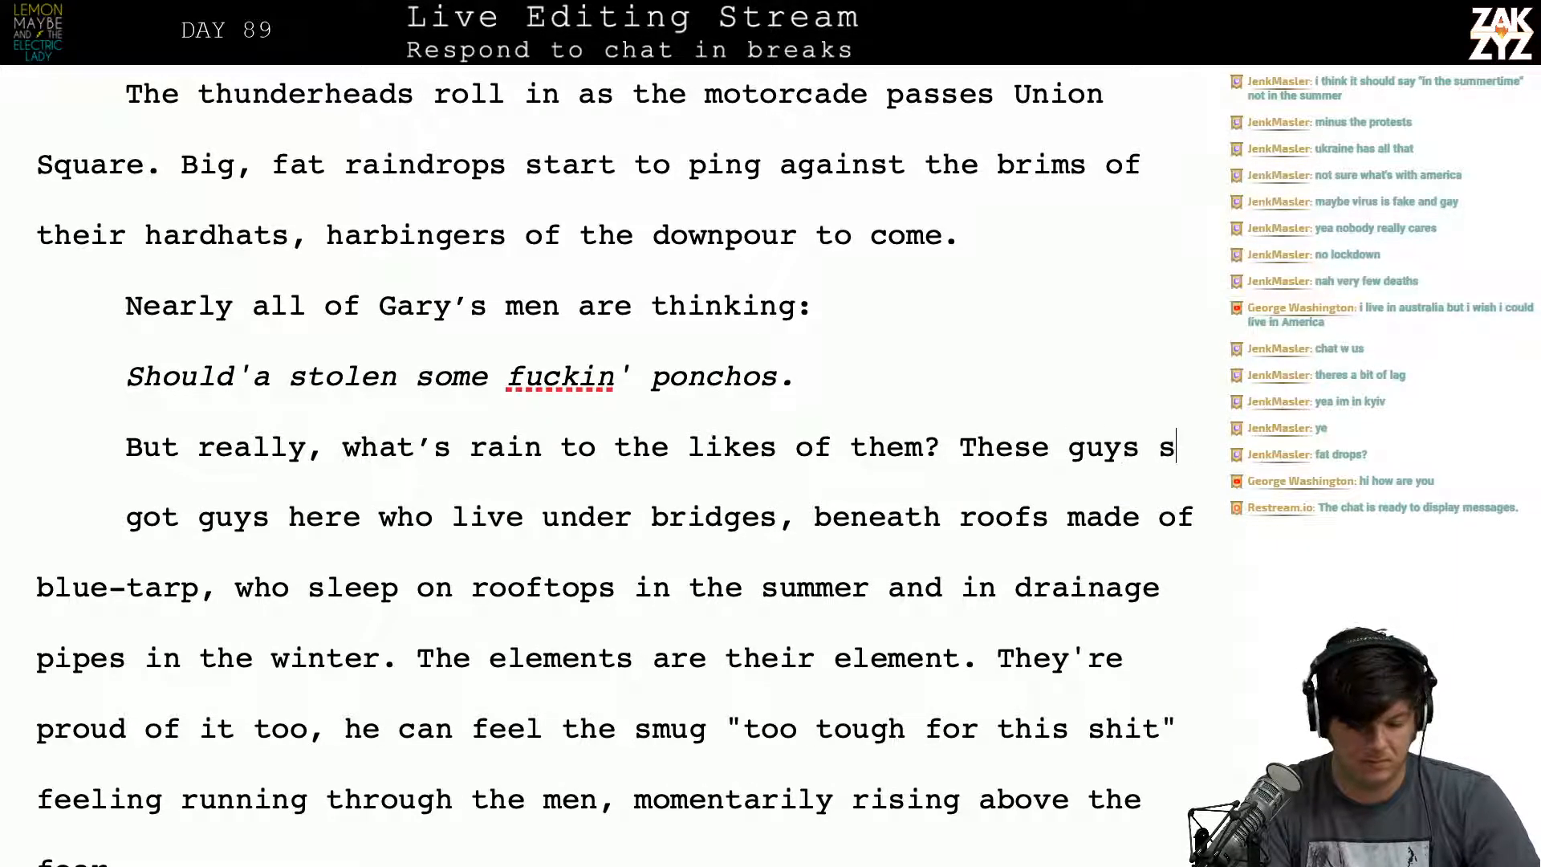
{"action": "type", "text": "leep"}
{"action": "key", "text": "BackSpace"}
{"action": "key", "text": "BackSpace"}
{"action": "key", "text": "BackSpace"}
{"action": "key", "text": "BackSpace"}
{"action": "key", "text": "BackSpace"}
{"action": "key", "text": "BackSpace"}
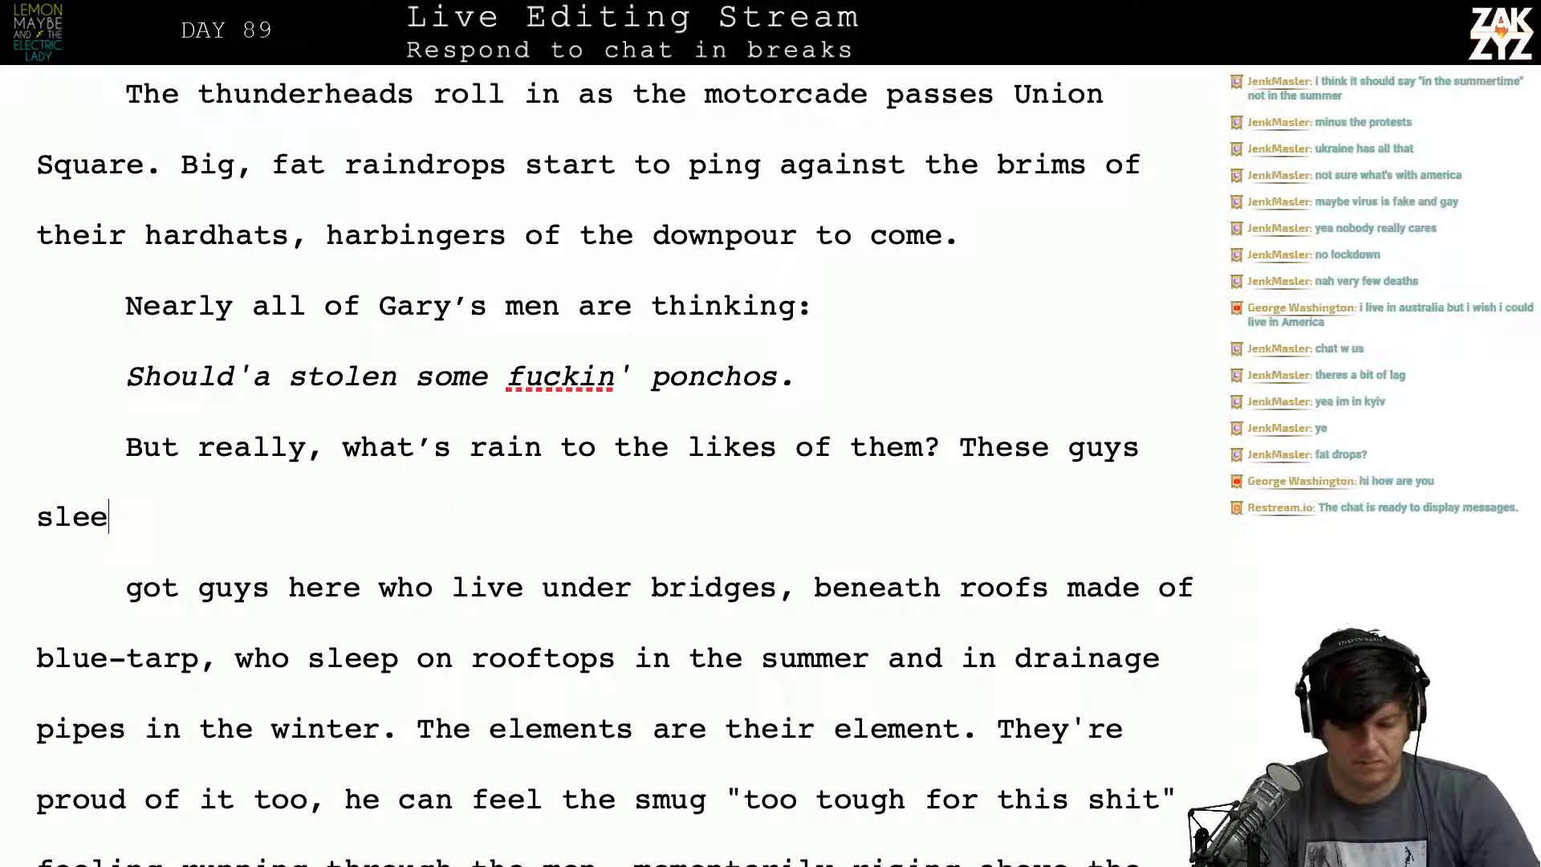
{"action": "type", "text": "live under bridges, "}
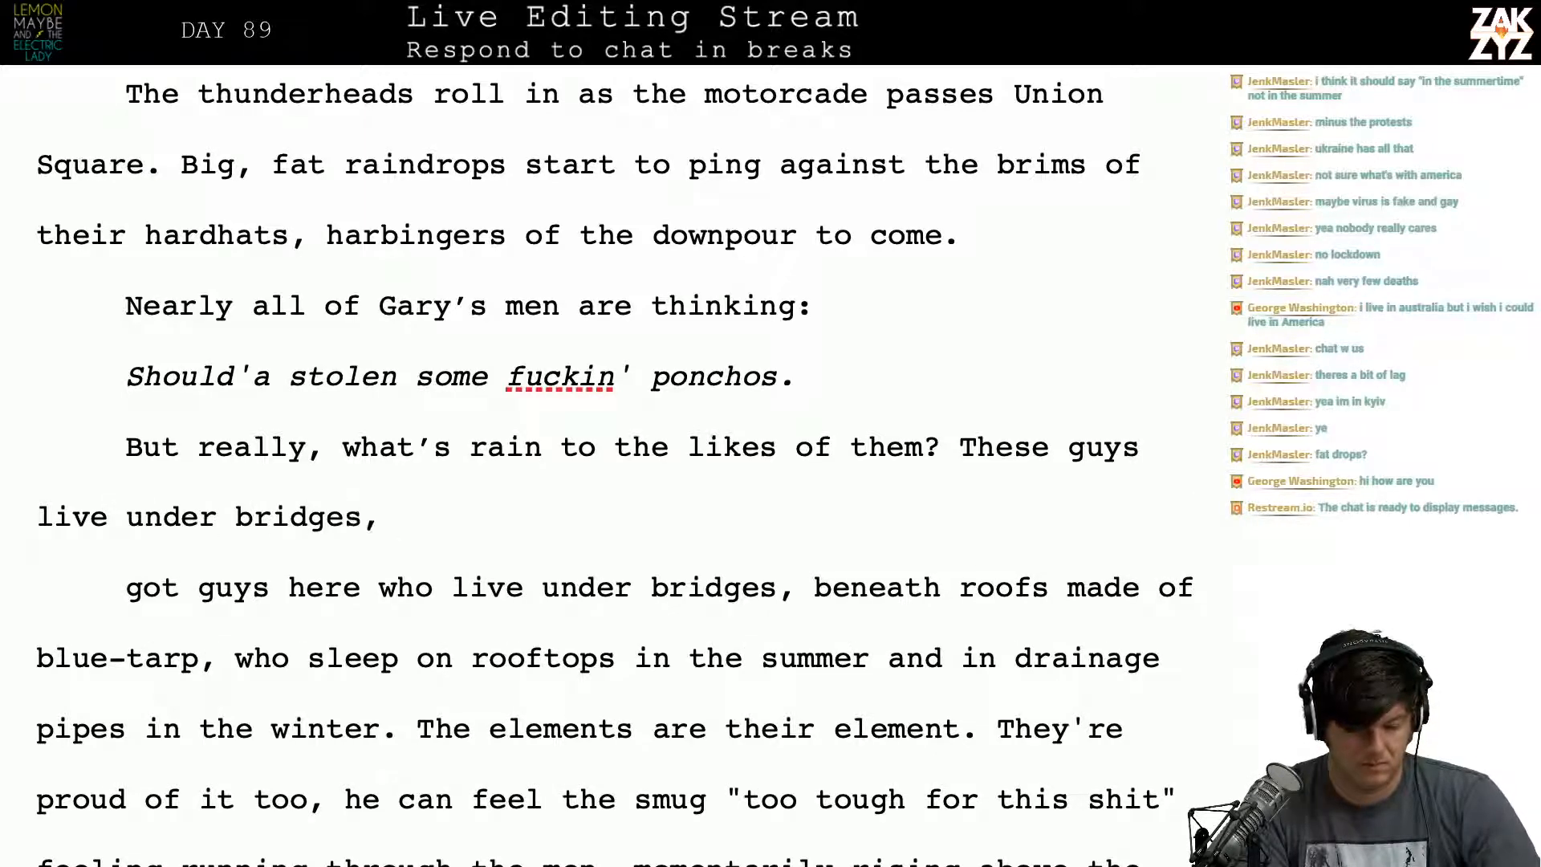
{"action": "type", "text": "beneath r"}
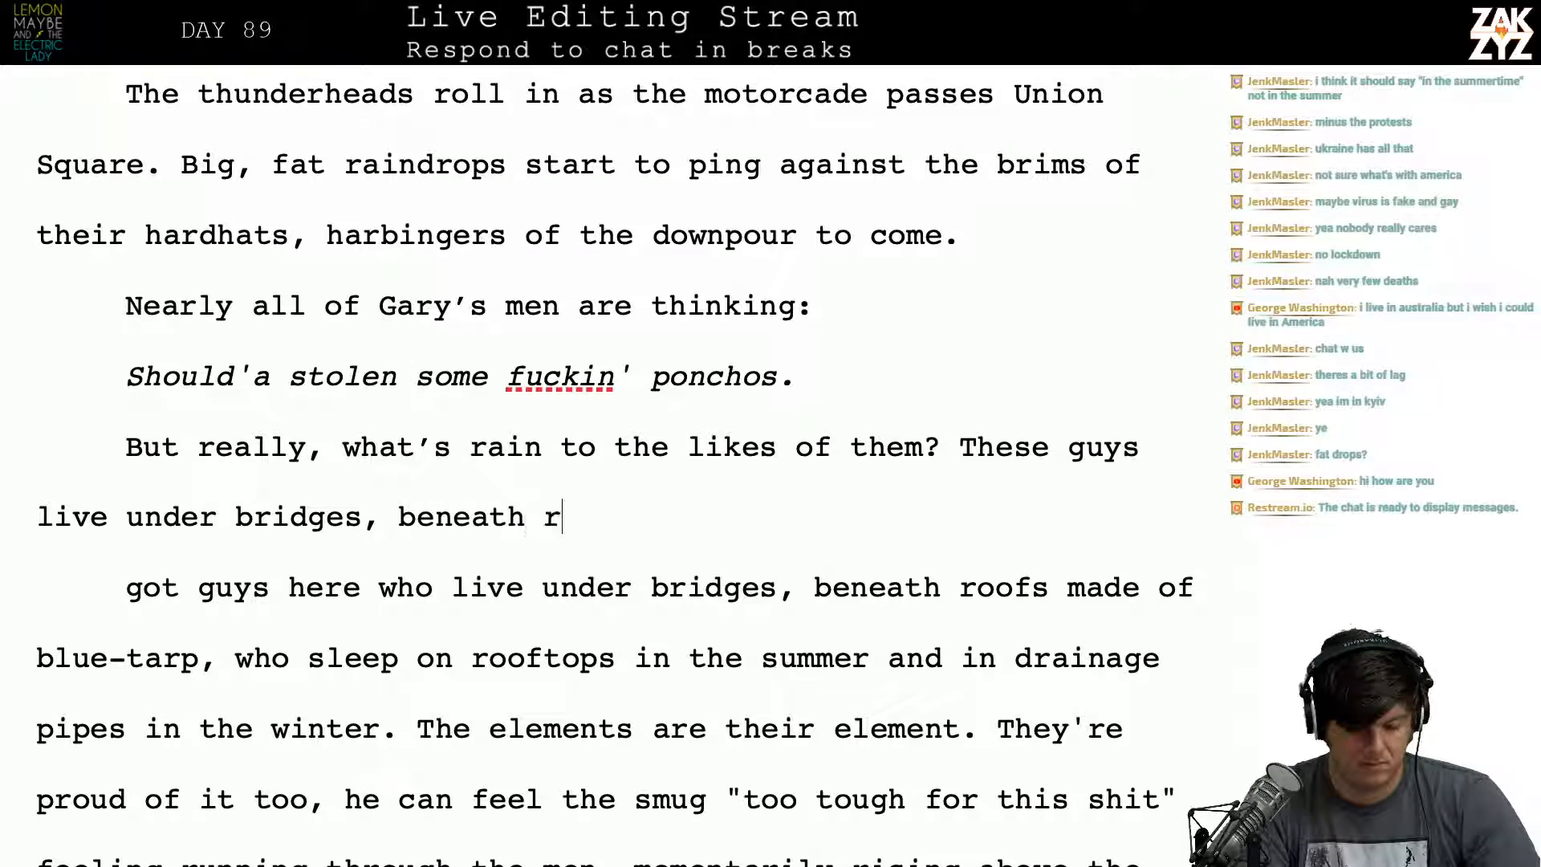
{"action": "key", "text": "BackSpace"}
{"action": "key", "text": "BackSpace"}
{"action": "key", "text": "BackSpace"}
{"action": "key", "text": "BackSpace"}
{"action": "key", "text": "BackSpace"}
{"action": "key", "text": "BackSpace"}
{"action": "key", "text": "BackSpace"}
{"action": "key", "text": "BackSpace"}
{"action": "key", "text": "BackSpace"}
{"action": "key", "text": "BackSpace"}
{"action": "key", "text": "BackSpace"}
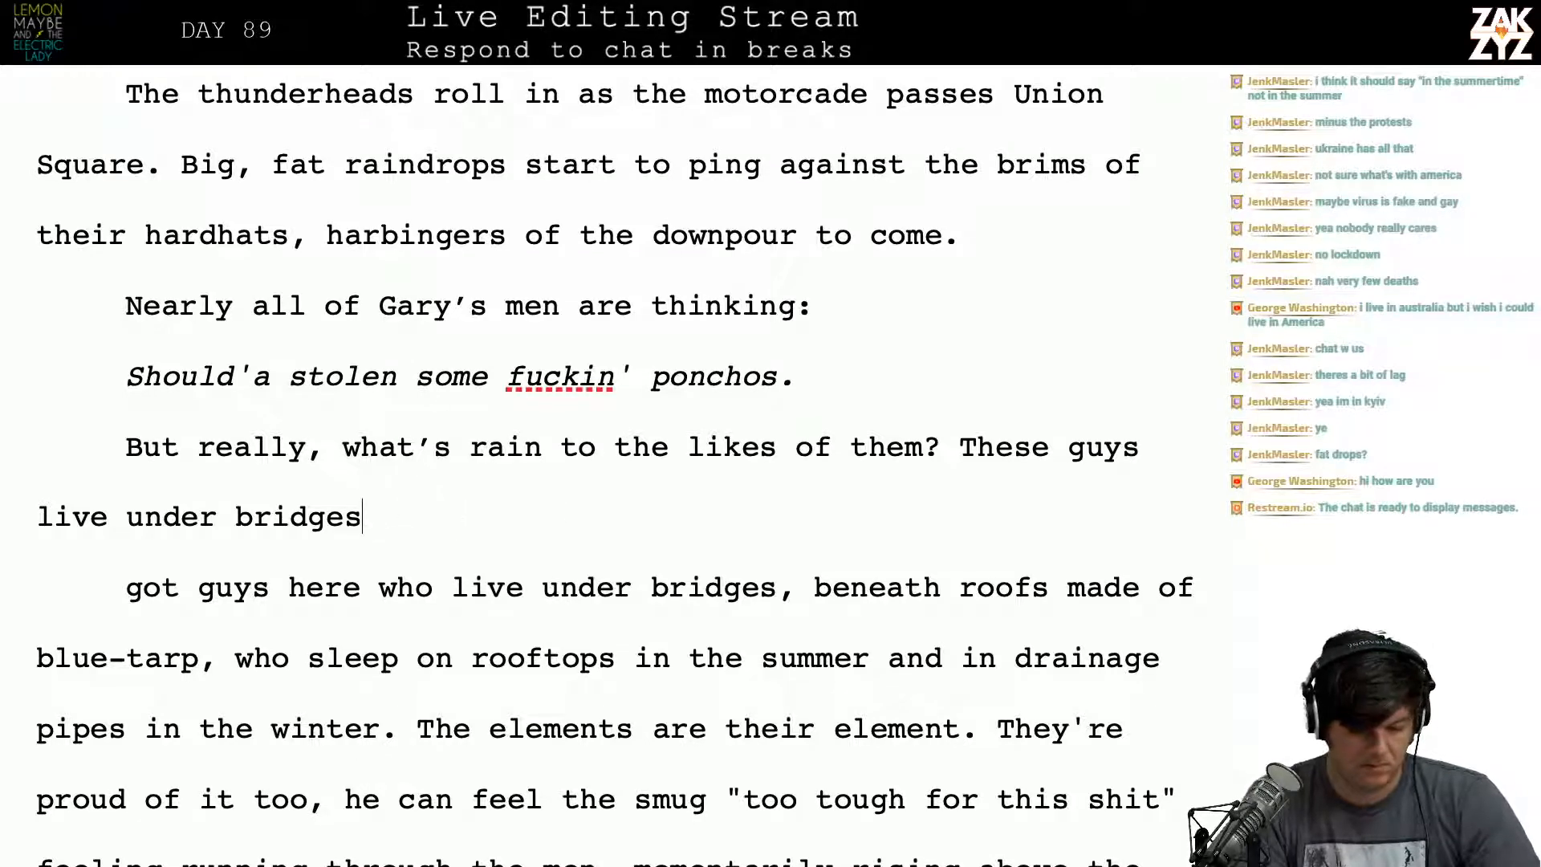
Step: End the bridges sentence with a period and add "They sleep on rooftops in the summertime and drainage pipes in the winter."
{"action": "type", "text": ". They sleep"}
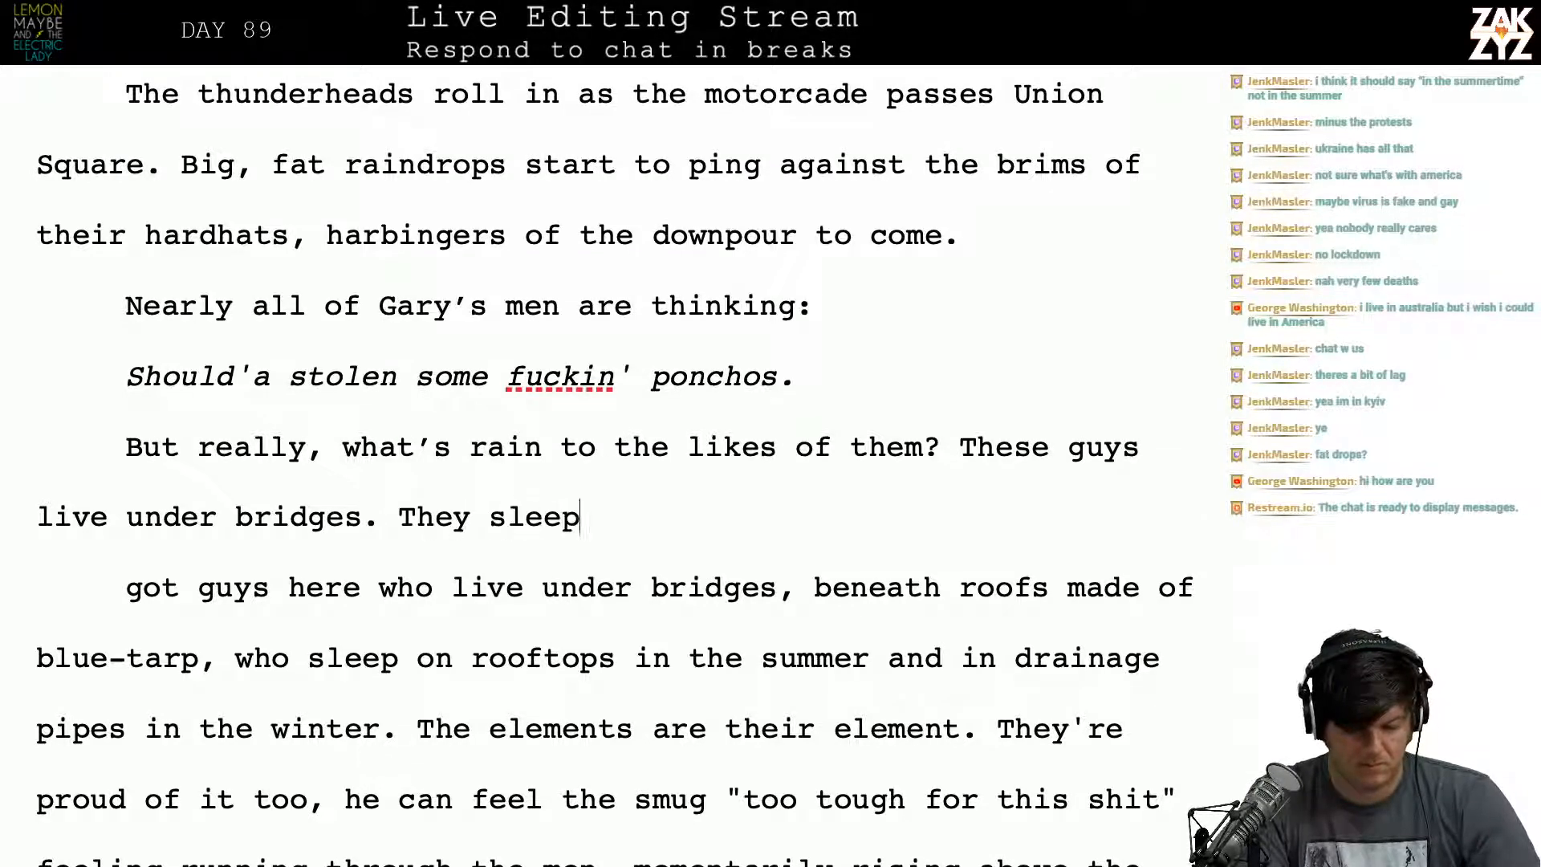
{"action": "type", "text": " on rooftops "}
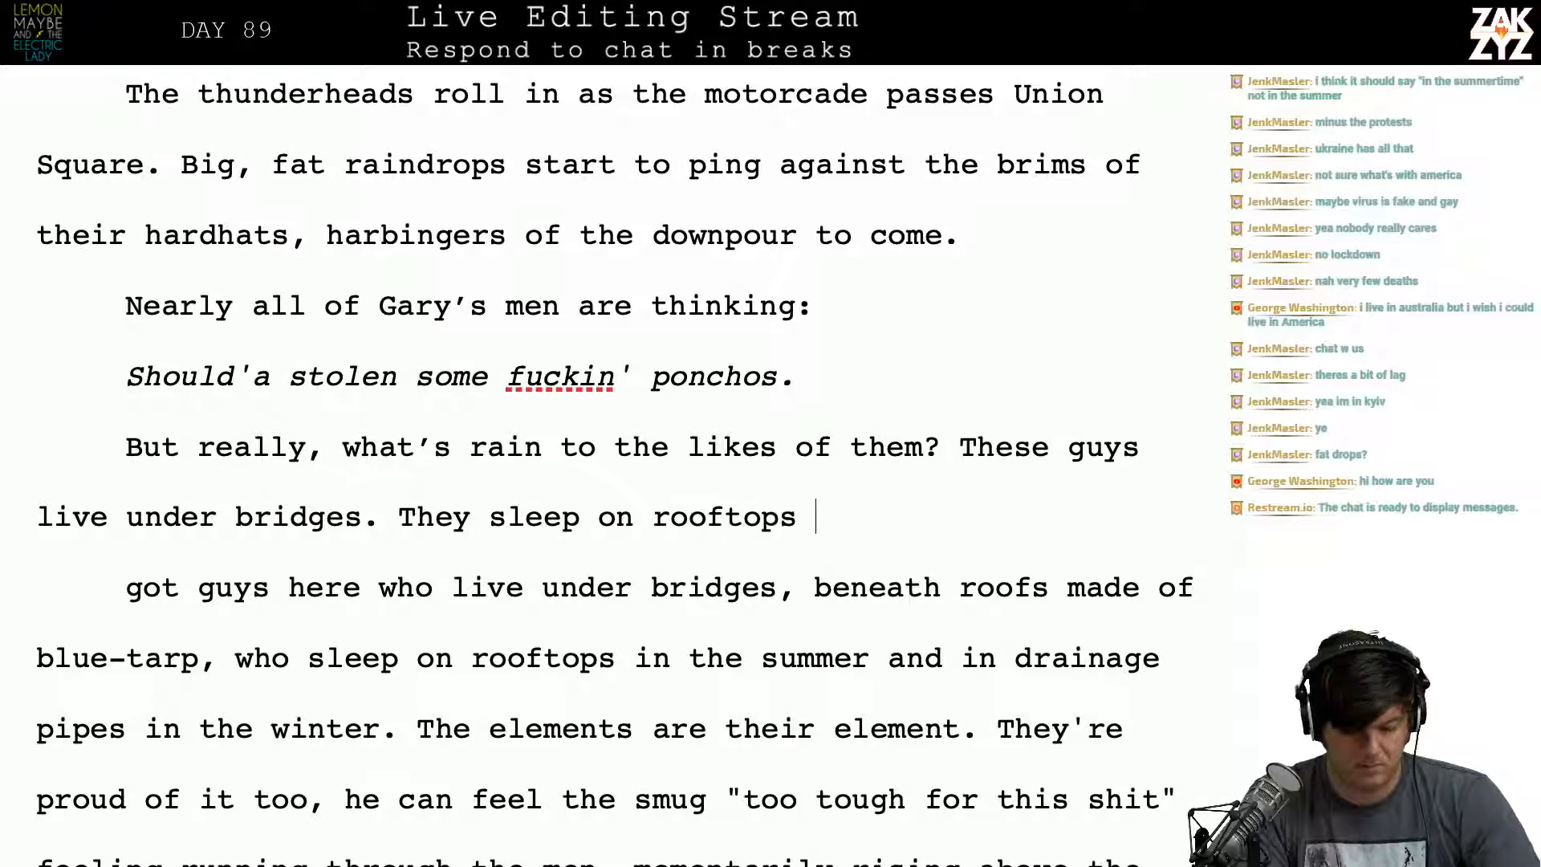
{"action": "type", "text": "in the summer"}
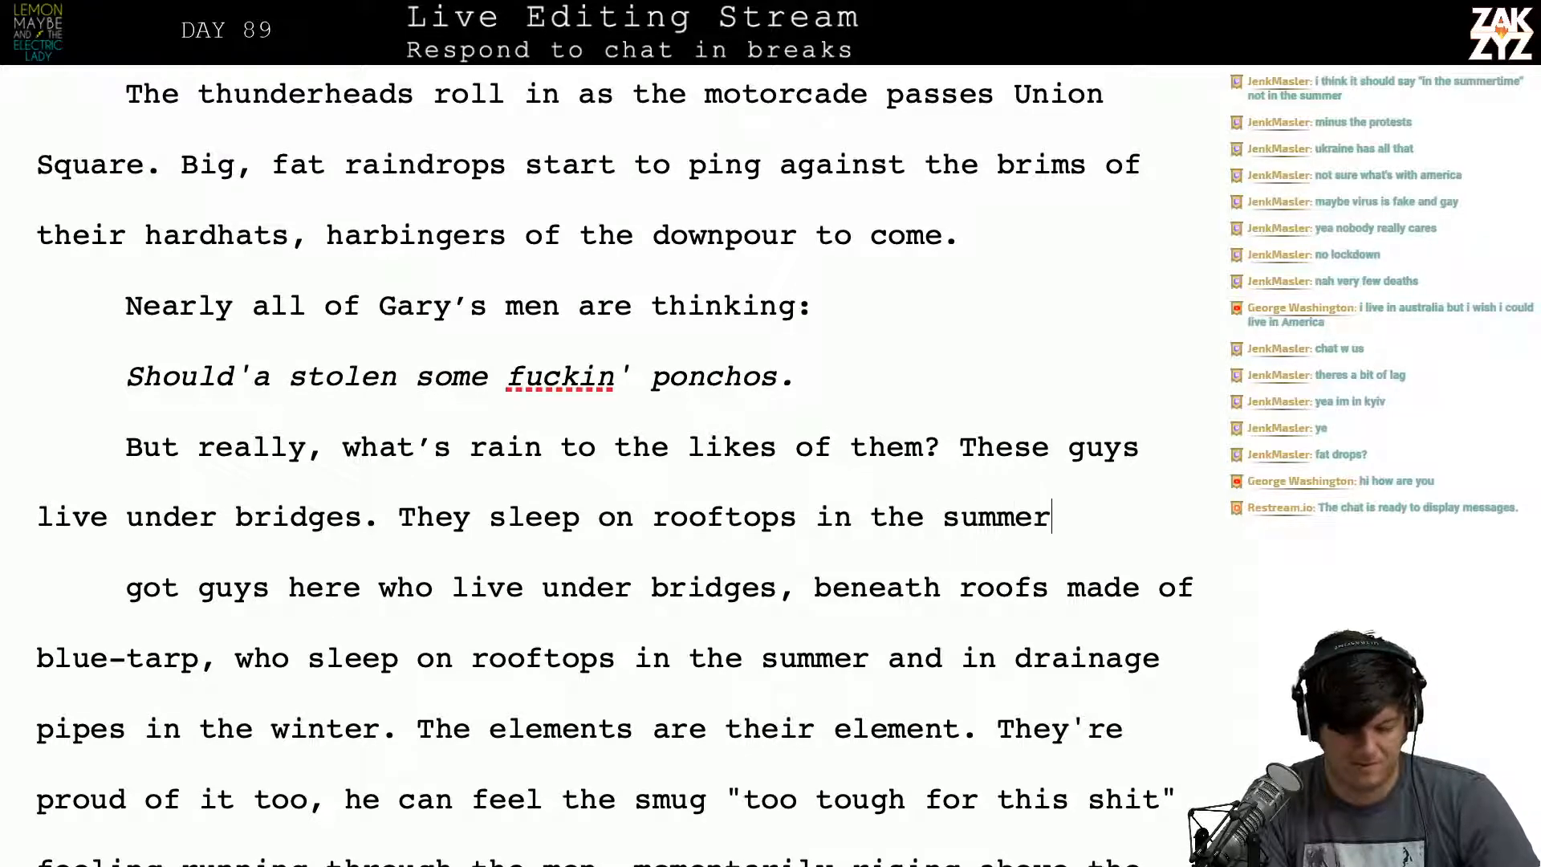
{"action": "type", "text": "times"}
{"action": "key", "text": "BackSpace"}
{"action": "key", "text": "BackSpace"}
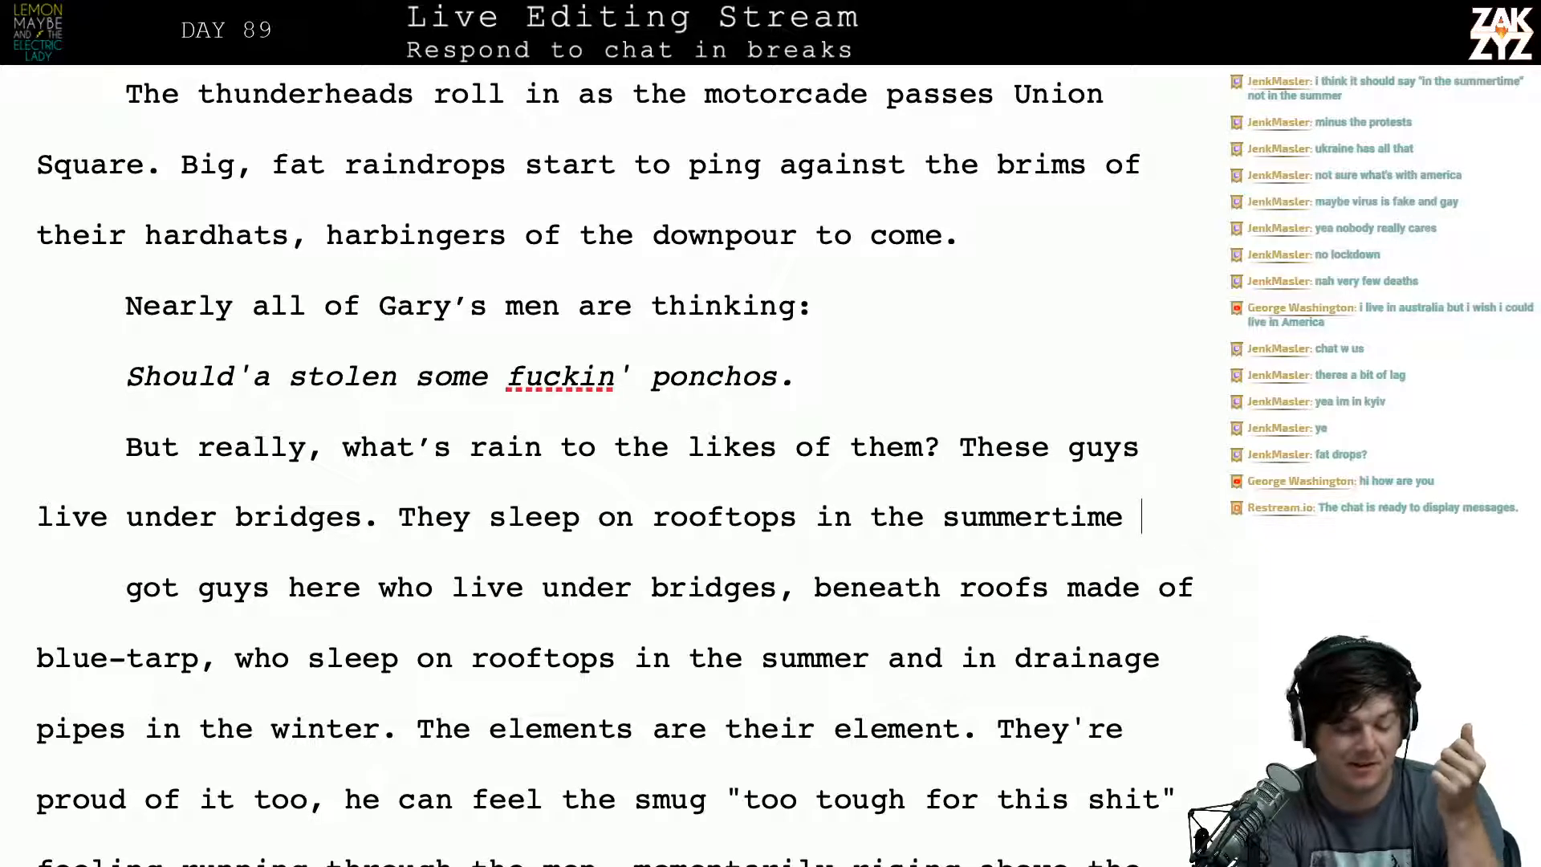
{"action": "type", "text": "and"}
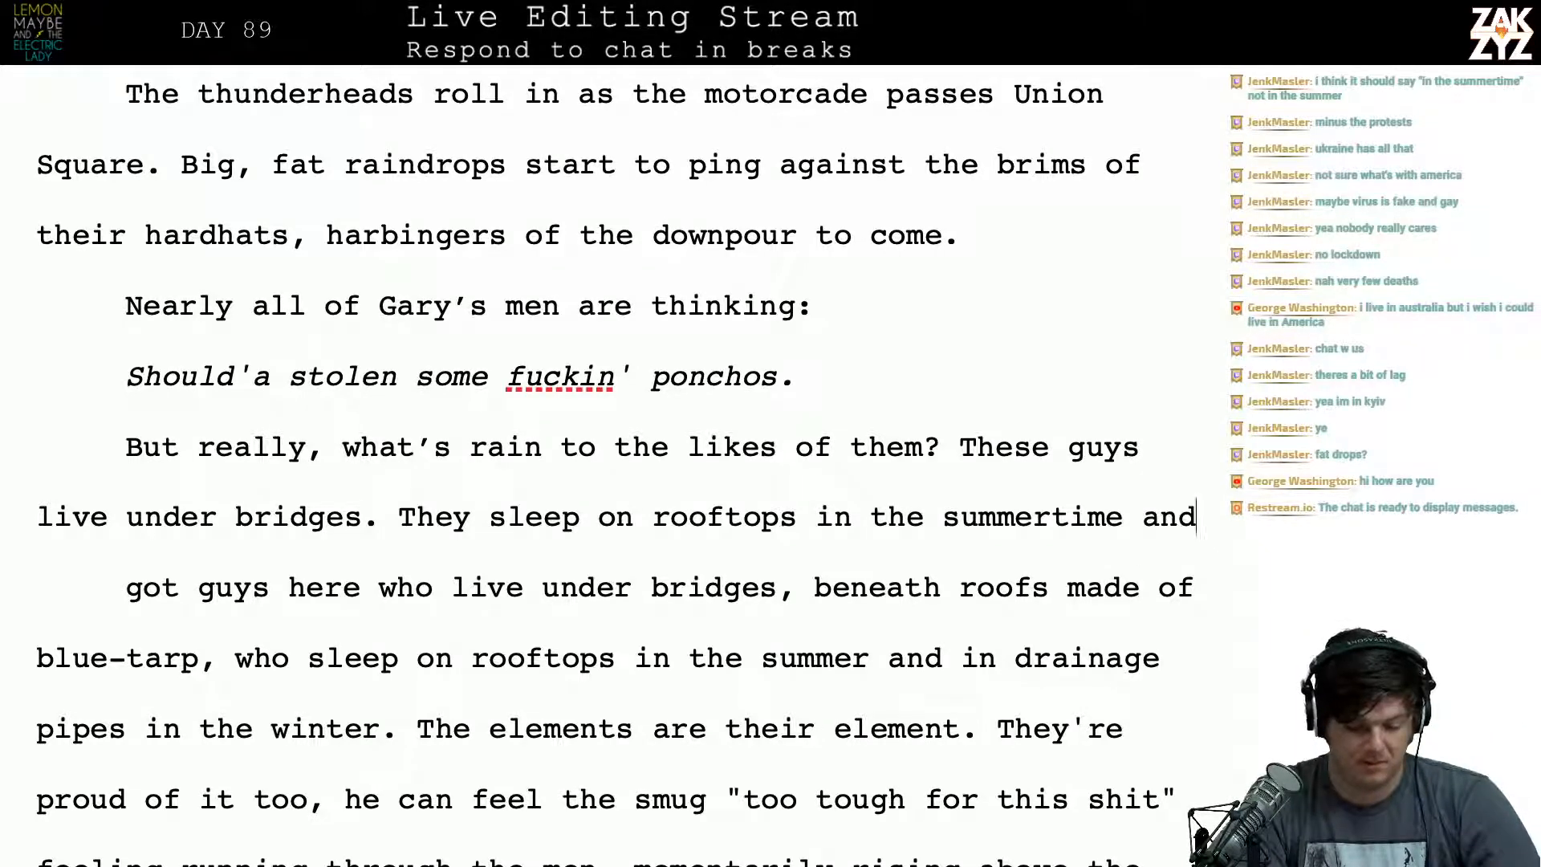
{"action": "type", "text": " drainag"}
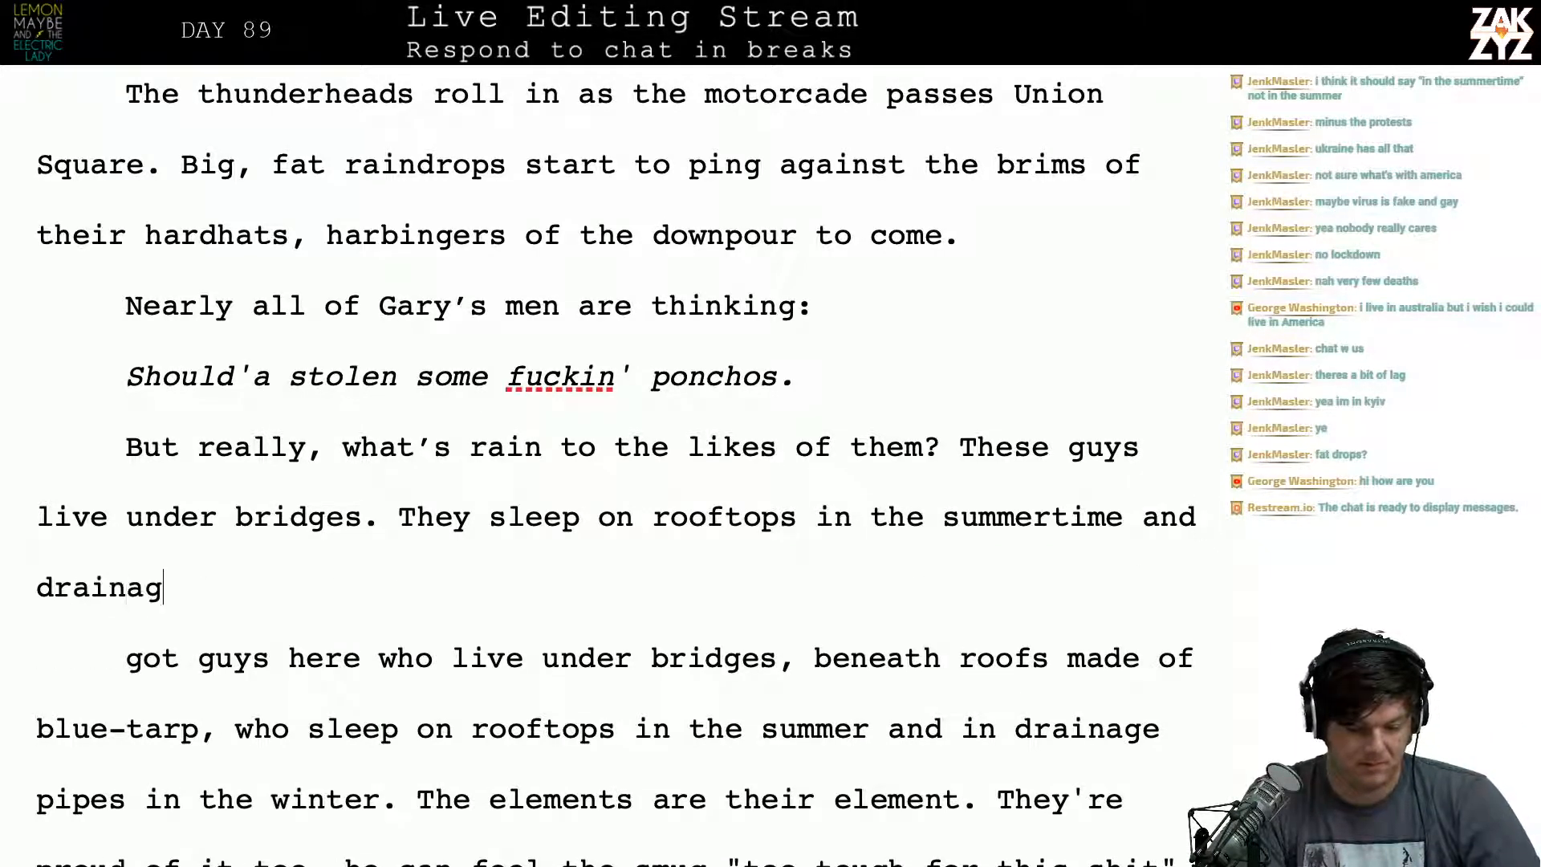
{"action": "type", "text": "e pipes in the winter."}
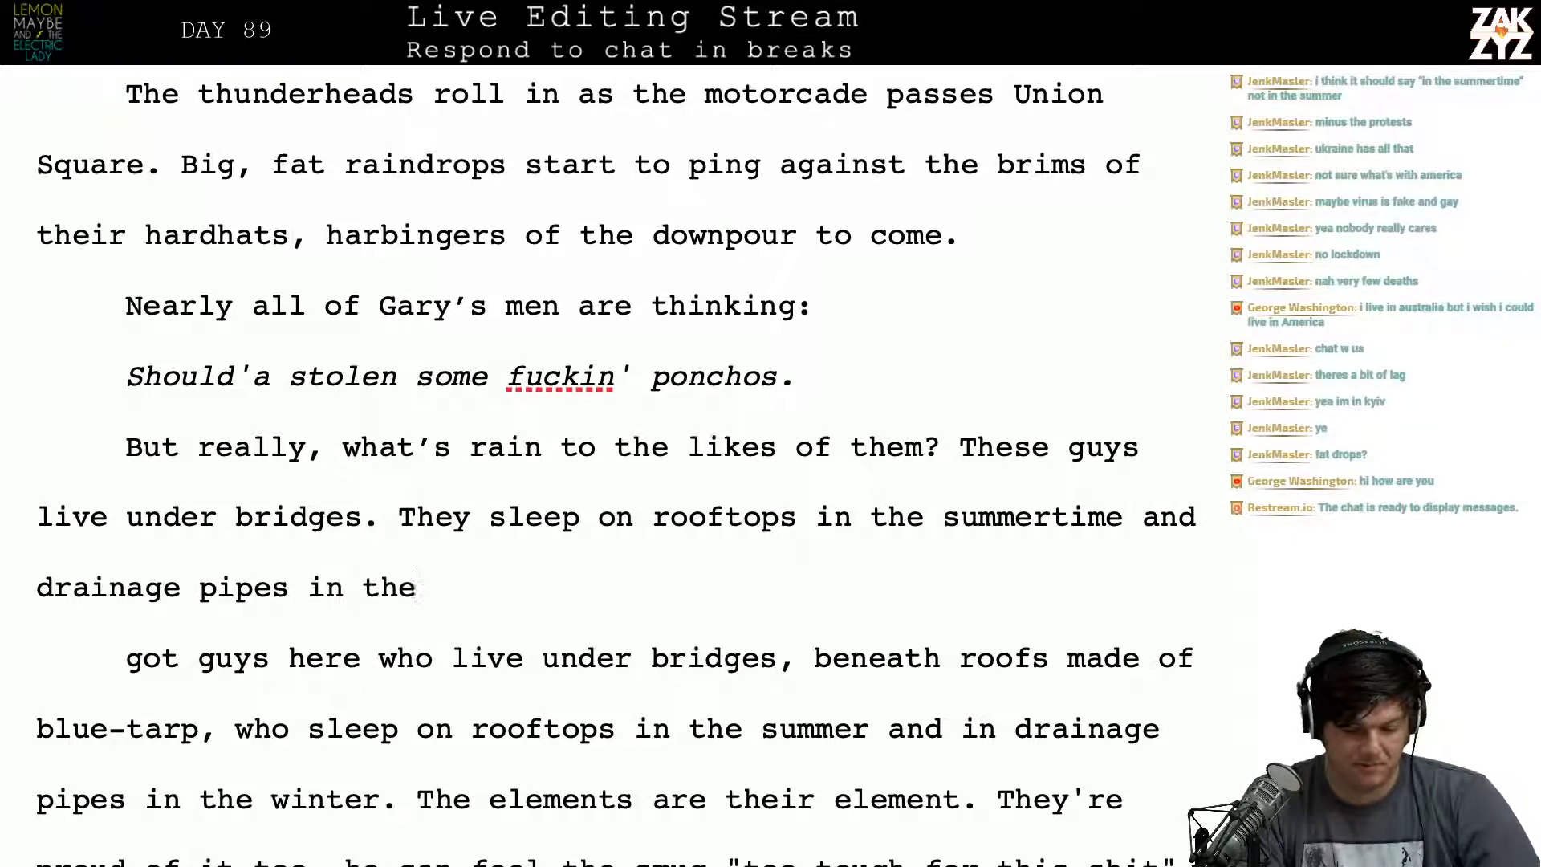
Step: Delete the old wording from "got guys here who live under bridges" through "pipes in the winter.", joining "The elements are their element" to the rain paragraph
{"action": "key", "text": "shift+Down"}
{"action": "key", "text": "shift+Down"}
{"action": "key", "text": "shift+Down"}
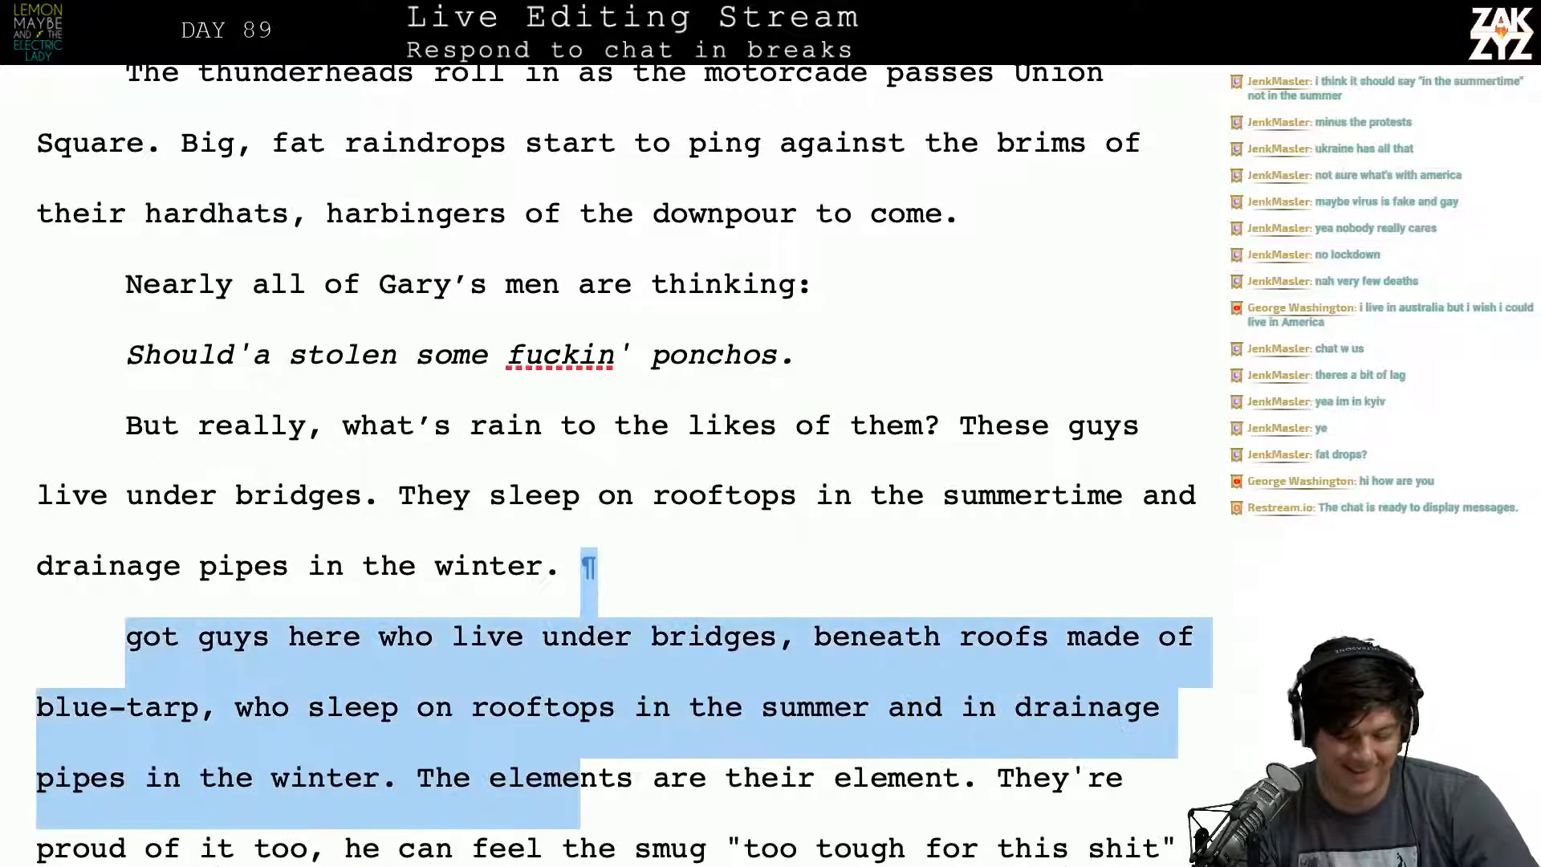
{"action": "key", "text": "shift+Left"}
{"action": "key", "text": "shift+Left"}
{"action": "key", "text": "shift+Left"}
{"action": "key", "text": "shift+Left"}
{"action": "key", "text": "shift+Left"}
{"action": "key", "text": "shift+Left"}
{"action": "key", "text": "shift+Left"}
{"action": "key", "text": "shift+Left"}
{"action": "key", "text": "shift+Left"}
{"action": "key", "text": "shift+Left"}
{"action": "key", "text": "shift+Left"}
{"action": "key", "text": "shift+Right"}
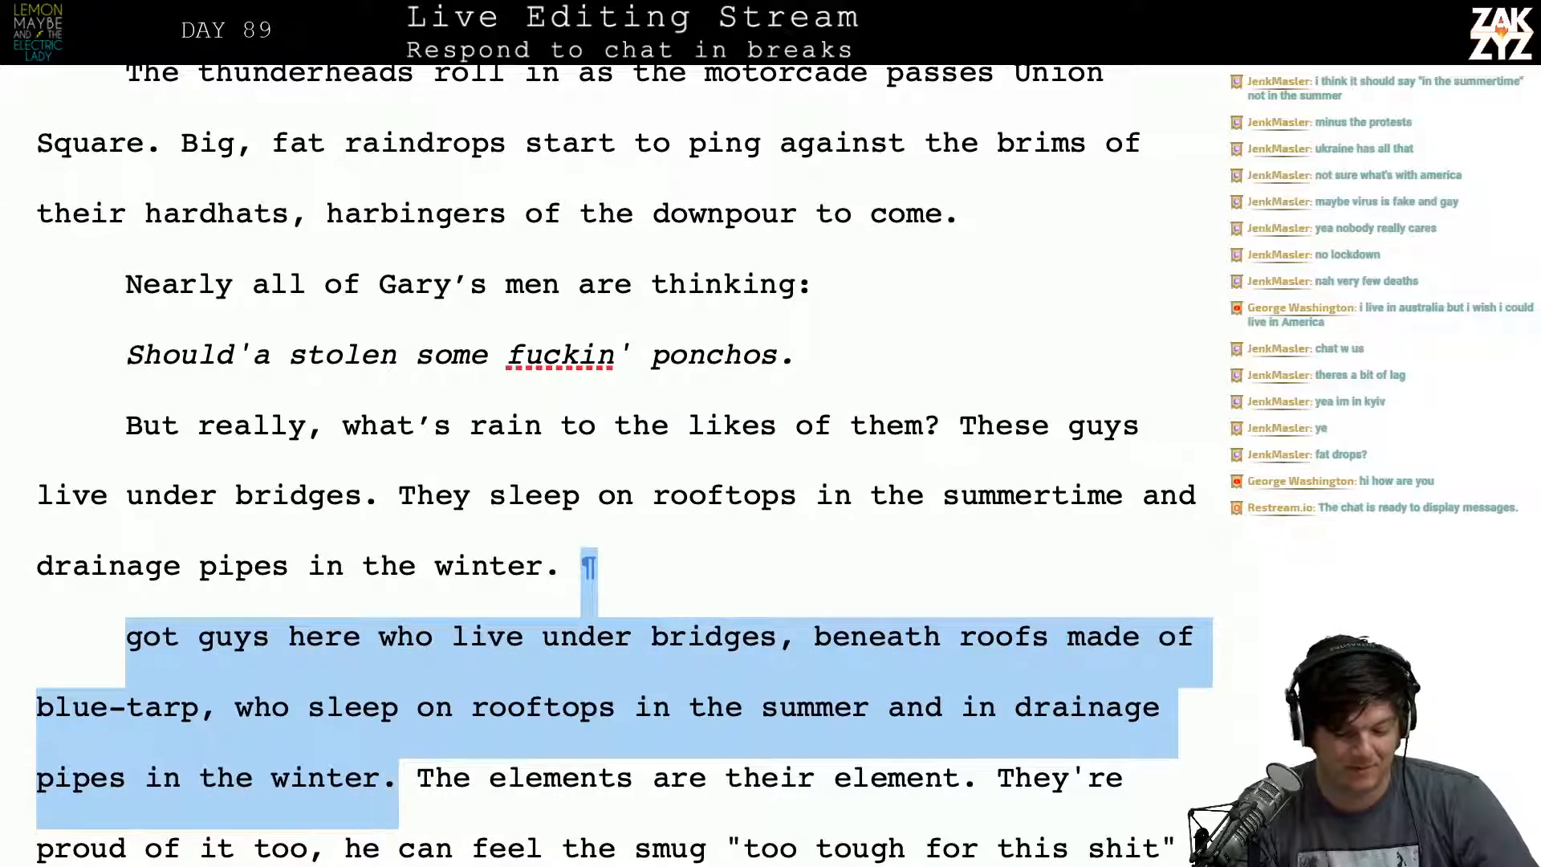
{"action": "key", "text": "BackSpace"}
Step: Reread the rain paragraph from "The elements are their element" to "above the fear" and the paragraphs that follow it
{"action": "scroll", "coordinate": [616, 463], "scroll_direction": "down", "scroll_amount": 1}
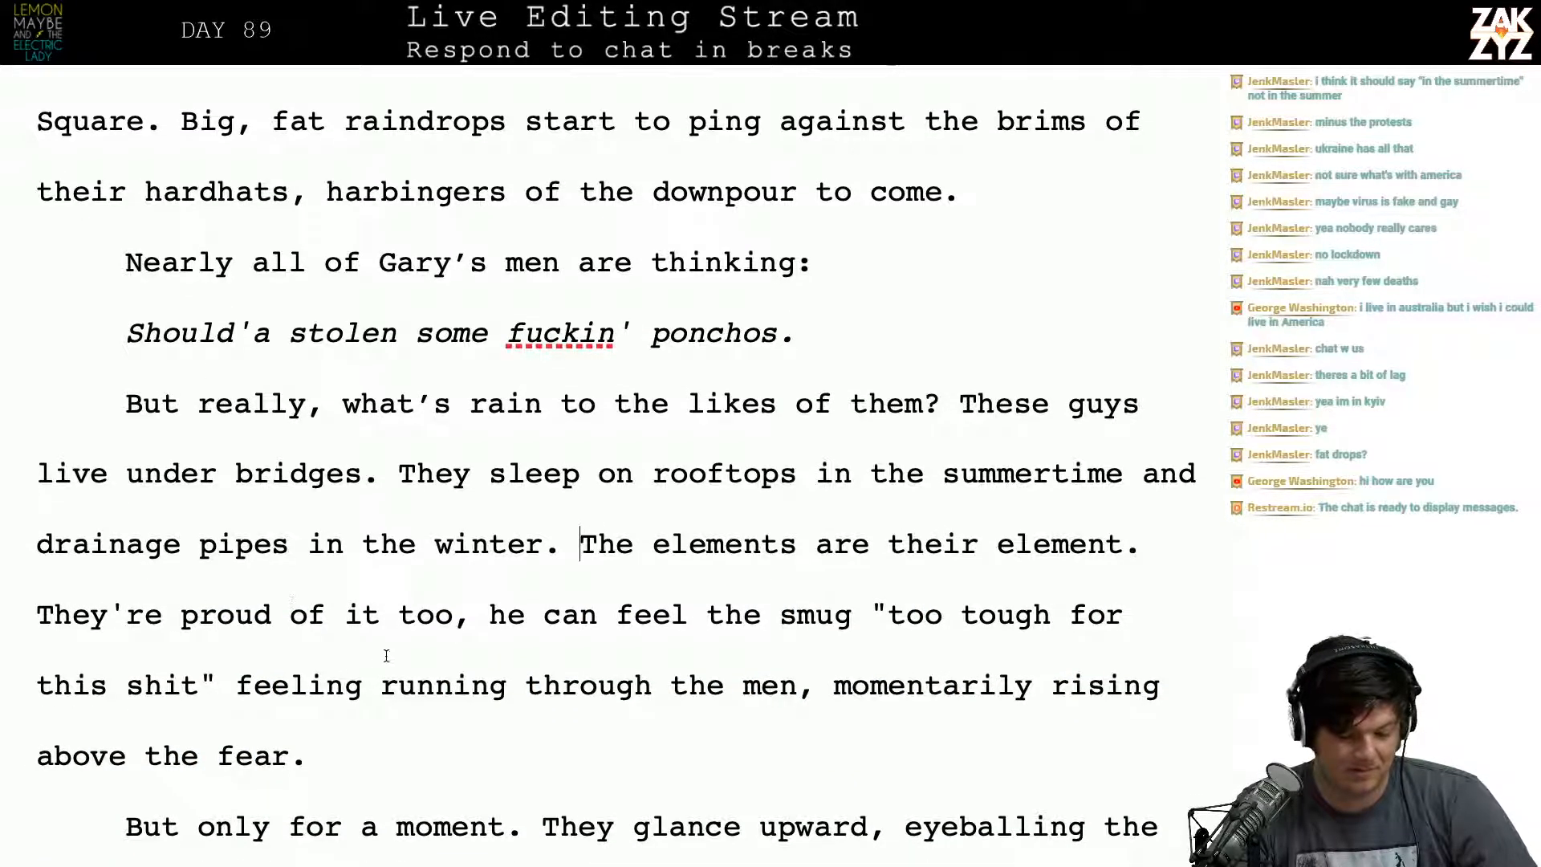
{"action": "scroll", "coordinate": [515, 646], "scroll_direction": "down", "scroll_amount": 1}
{"action": "scroll", "coordinate": [515, 646], "scroll_direction": "up", "scroll_amount": 2}
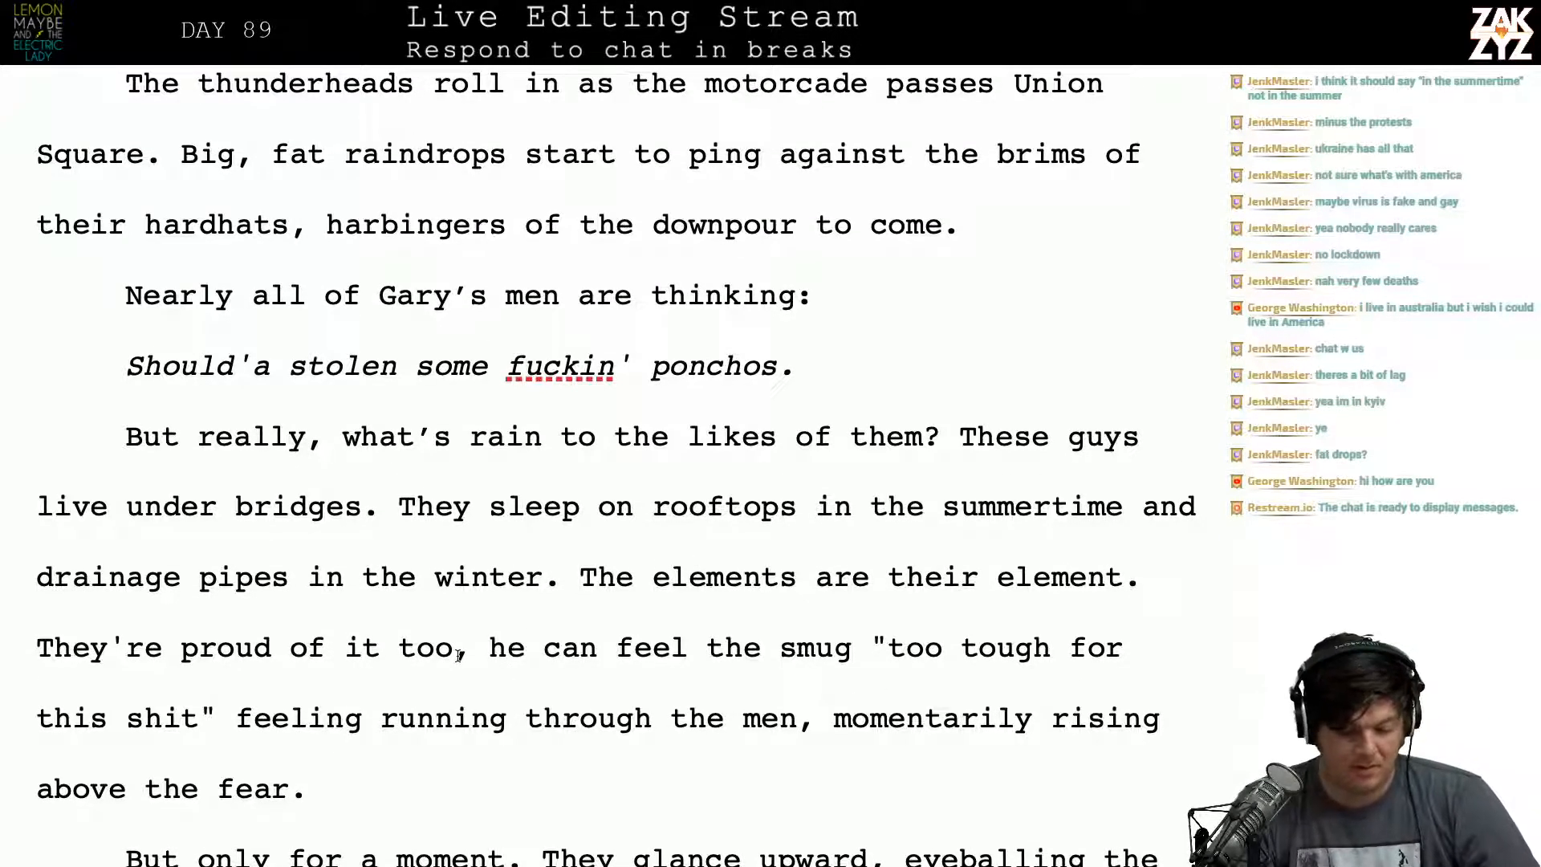
{"action": "scroll", "coordinate": [459, 656], "scroll_direction": "down", "scroll_amount": 1}
{"action": "scroll", "coordinate": [499, 664], "scroll_direction": "down", "scroll_amount": 2}
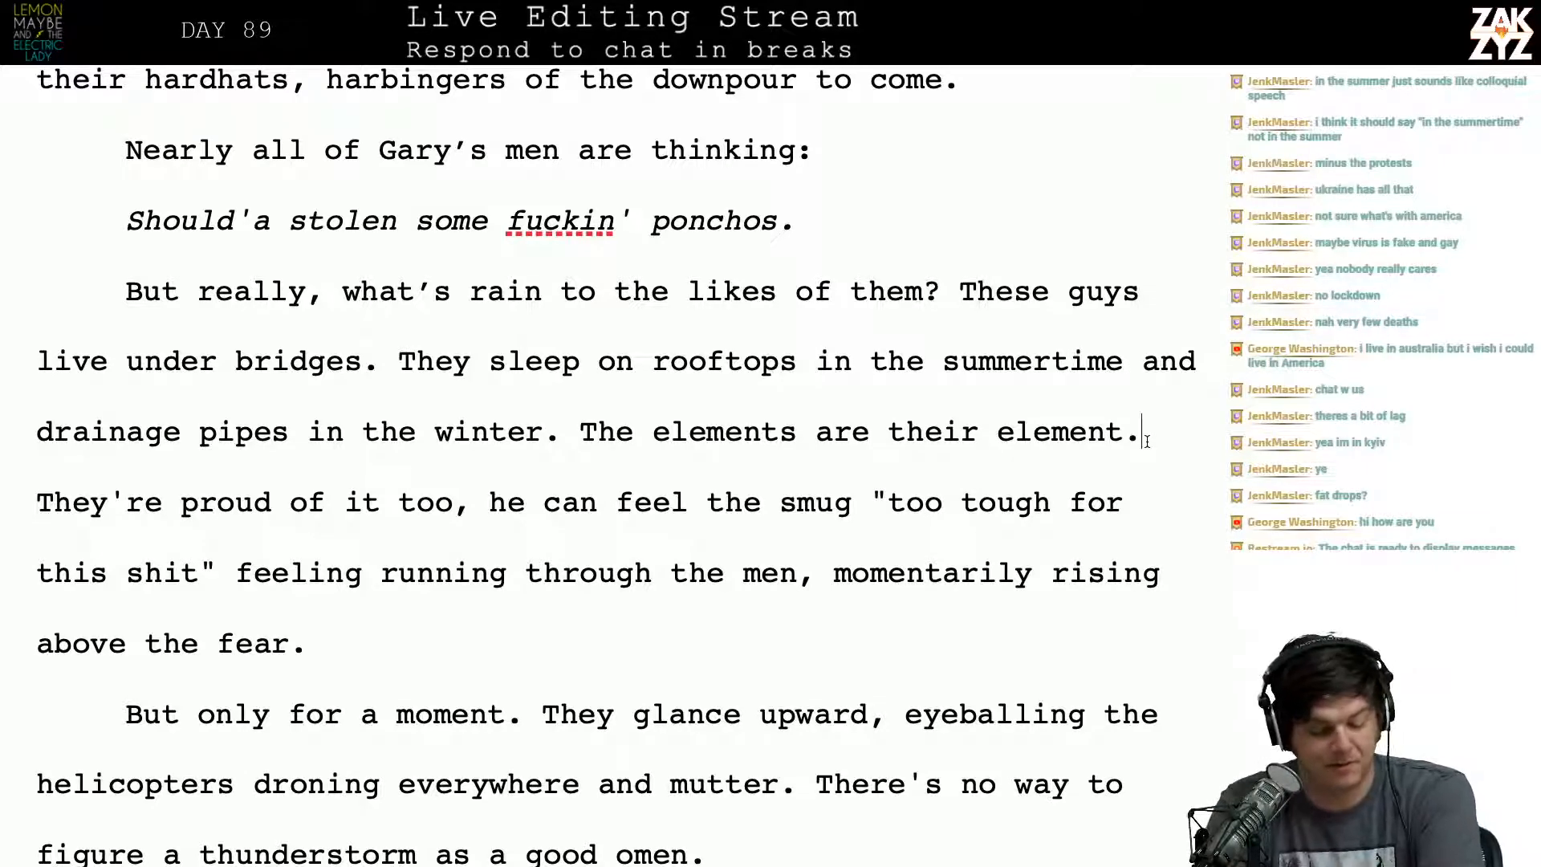
{"action": "scroll", "coordinate": [1147, 442], "scroll_direction": "down", "scroll_amount": 3}
{"action": "scroll", "coordinate": [1147, 441], "scroll_direction": "up", "scroll_amount": 3}
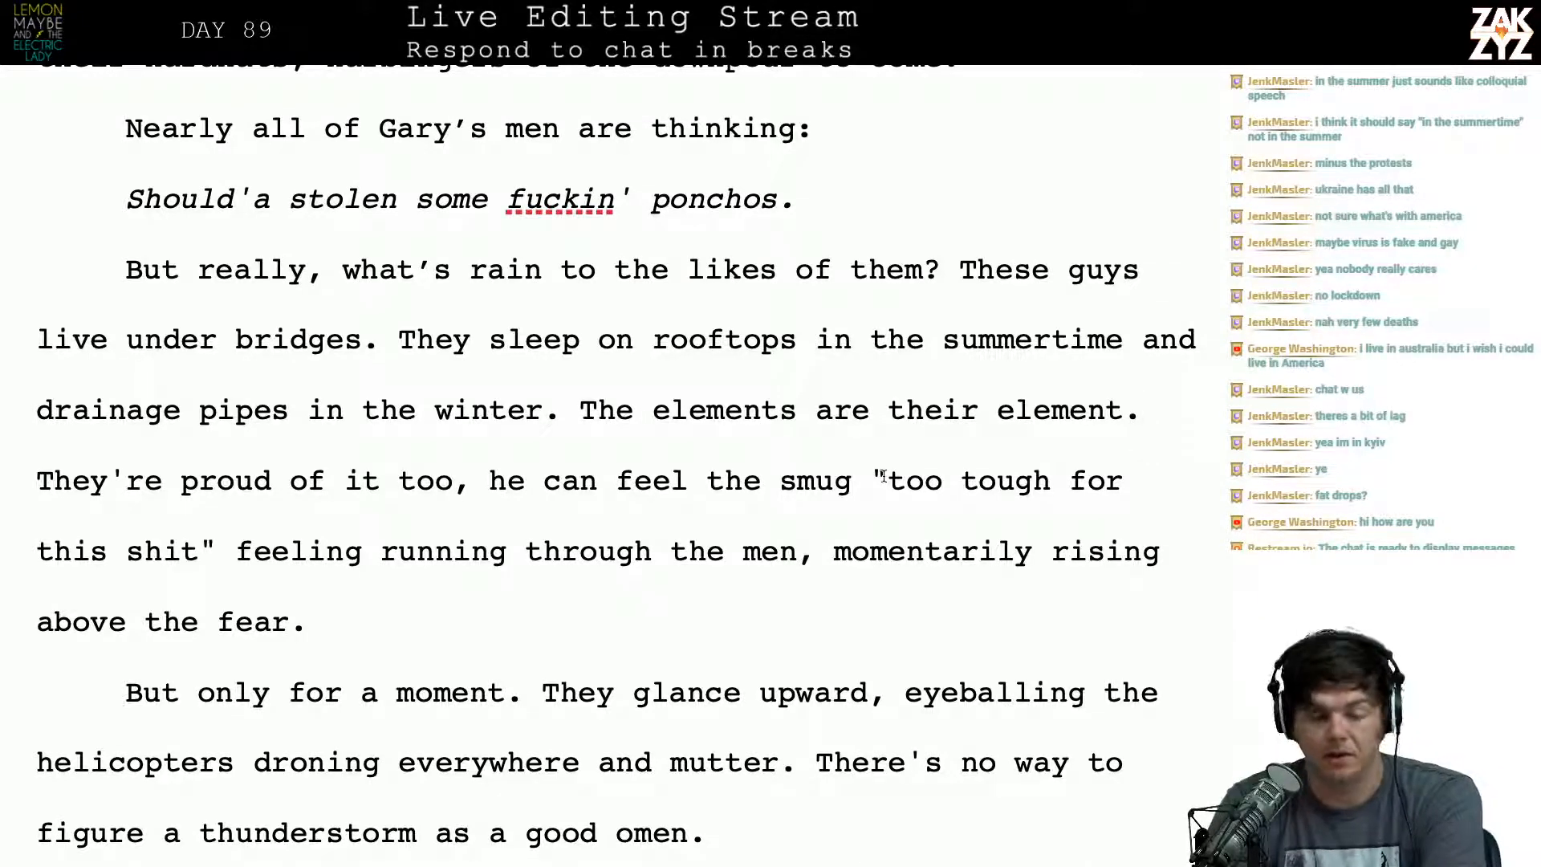
{"action": "scroll", "coordinate": [882, 476], "scroll_direction": "down", "scroll_amount": 1}
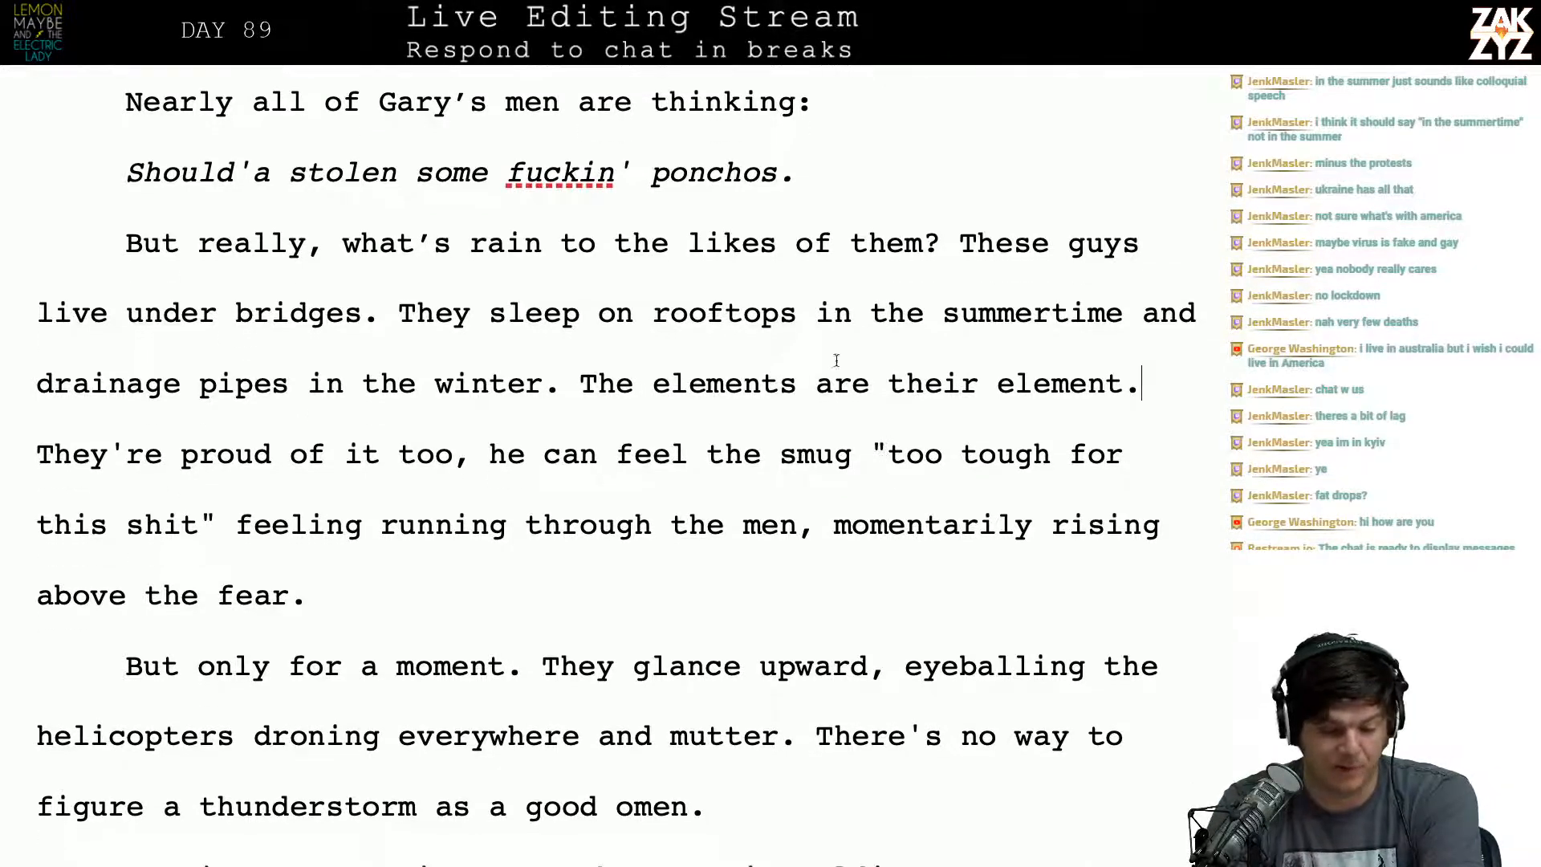
{"action": "scroll", "coordinate": [835, 361], "scroll_direction": "down", "scroll_amount": 1}
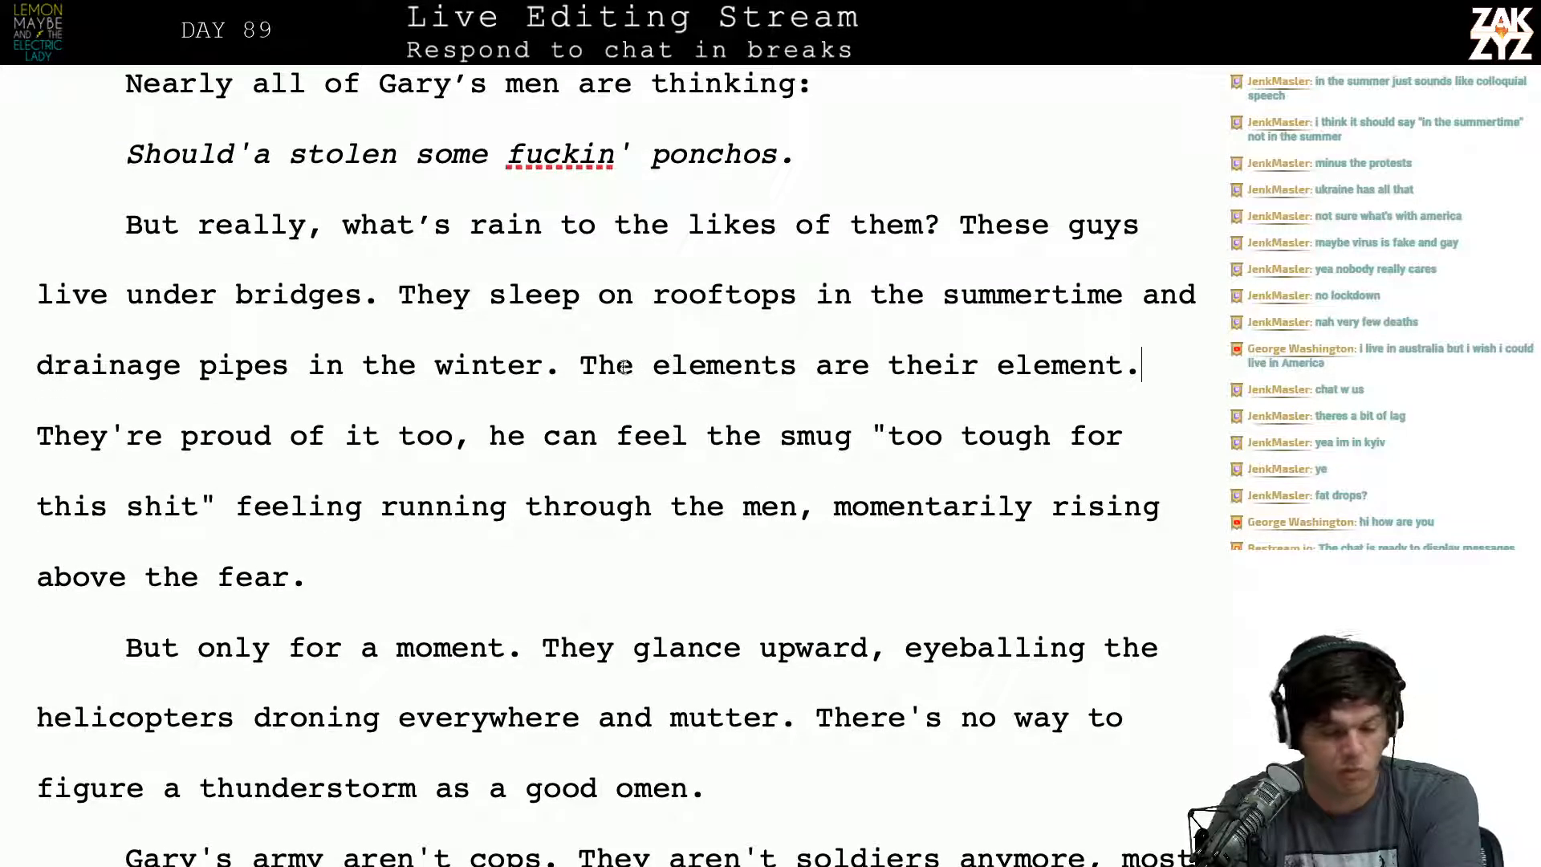
{"action": "scroll", "coordinate": [549, 338], "scroll_direction": "down", "scroll_amount": 1}
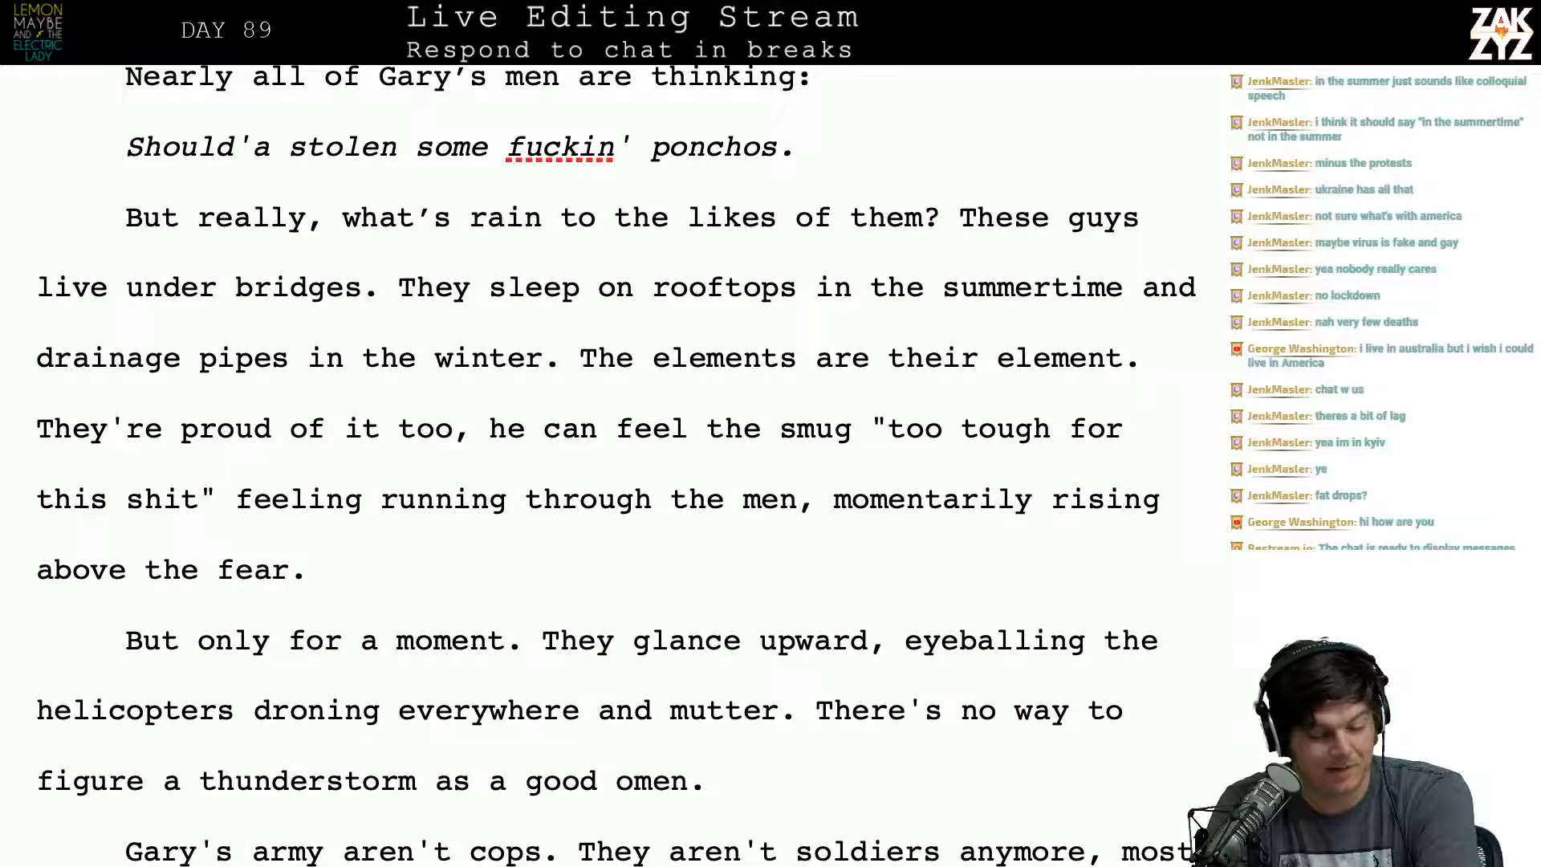
{"action": "key", "text": "Left"}
{"action": "key", "text": "Left"}
{"action": "key", "text": "Left"}
{"action": "key", "text": "Down"}
{"action": "key", "text": "Left"}
{"action": "key", "text": "Down"}
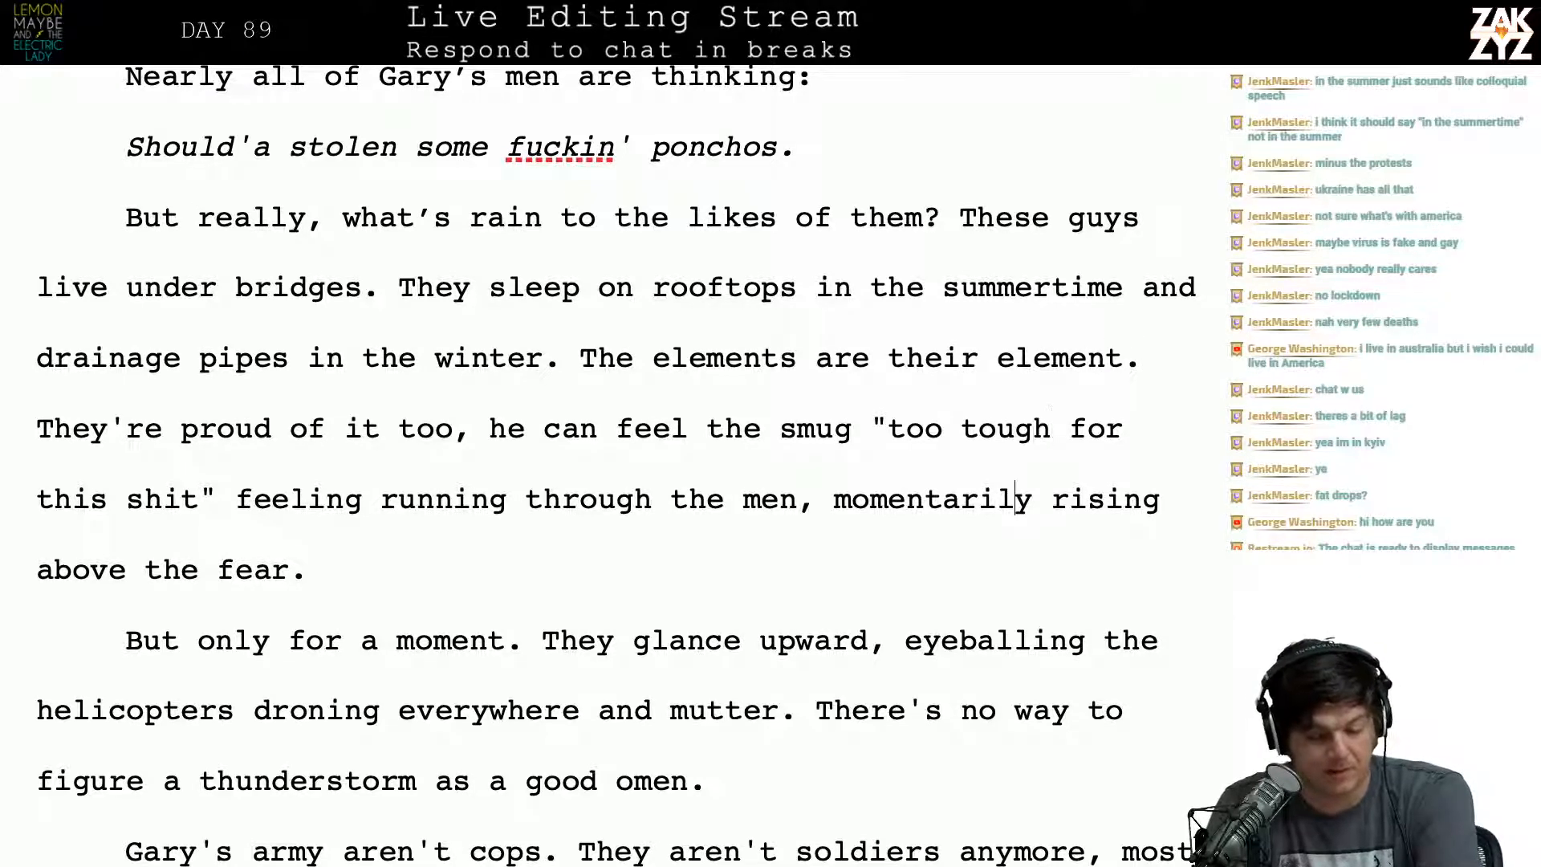
{"action": "key", "text": "Right"}
{"action": "key", "text": "Right"}
{"action": "key", "text": "Right"}
{"action": "key", "text": "Right"}
{"action": "key", "text": "Right"}
{"action": "key", "text": "Right"}
{"action": "key", "text": "Right"}
{"action": "key", "text": "Right"}
{"action": "key", "text": "Right"}
{"action": "key", "text": "Right"}
{"action": "key", "text": "Right"}
{"action": "key", "text": "Right"}
{"action": "key", "text": "Right"}
{"action": "key", "text": "Right"}
{"action": "key", "text": "Right"}
{"action": "key", "text": "Right"}
{"action": "key", "text": "Right"}
{"action": "key", "text": "Right"}
{"action": "key", "text": "Right"}
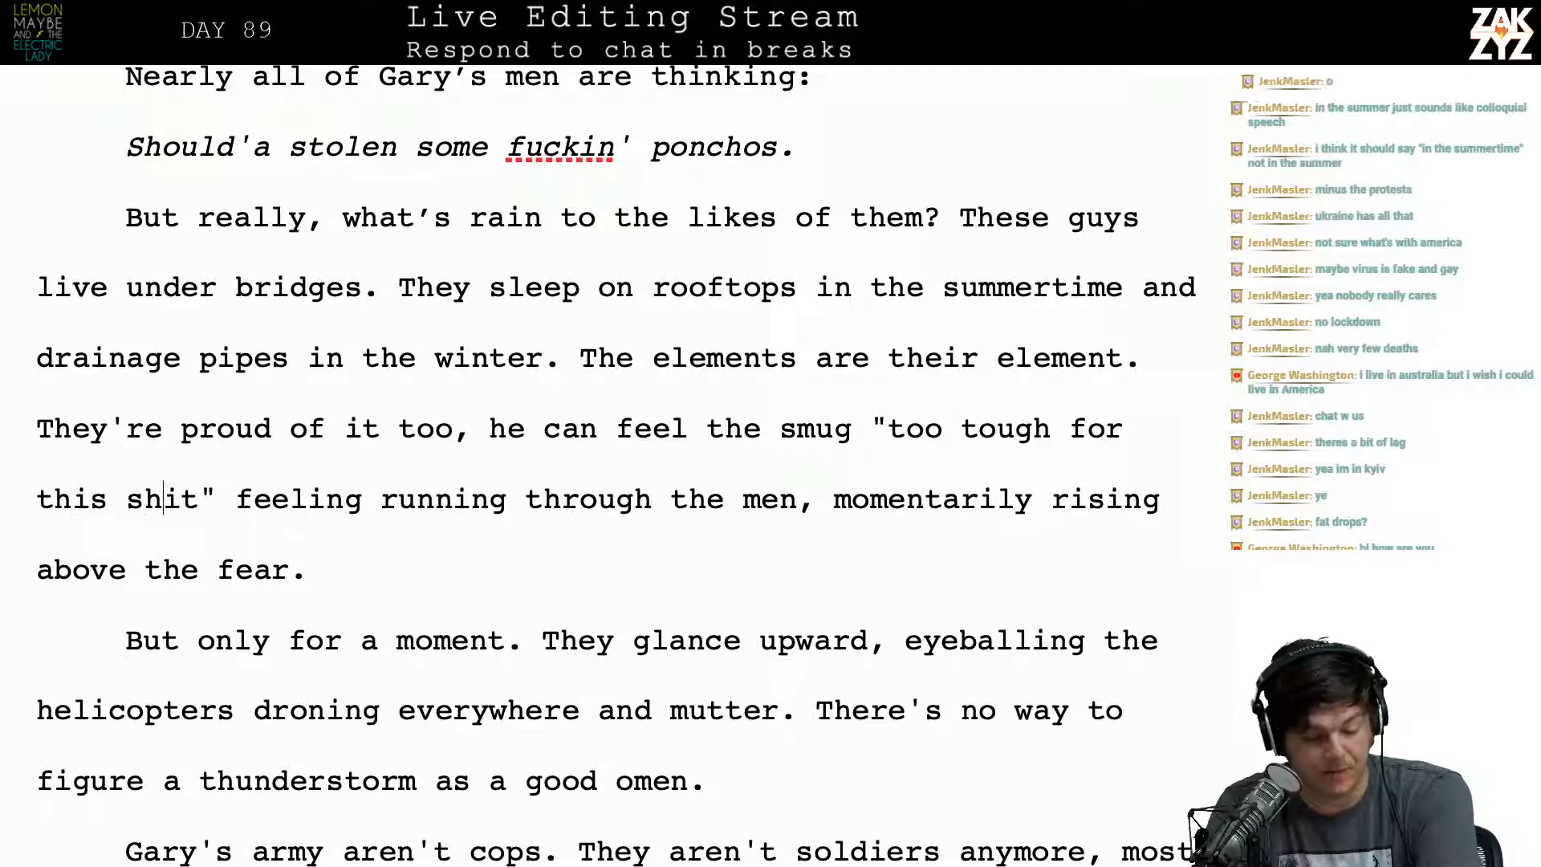
{"action": "key", "text": "Right"}
{"action": "key", "text": "Right"}
{"action": "key", "text": "Right"}
{"action": "key", "text": "Right"}
{"action": "key", "text": "Right"}
{"action": "key", "text": "Right"}
{"action": "key", "text": "Right"}
{"action": "key", "text": "Right"}
{"action": "key", "text": "Right"}
{"action": "key", "text": "Right"}
{"action": "key", "text": "Right"}
{"action": "key", "text": "Right"}
{"action": "key", "text": "Right"}
{"action": "key", "text": "Right"}
{"action": "key", "text": "Right"}
{"action": "key", "text": "Right"}
{"action": "key", "text": "Right"}
{"action": "key", "text": "Right"}
{"action": "key", "text": "Right"}
{"action": "key", "text": "Right"}
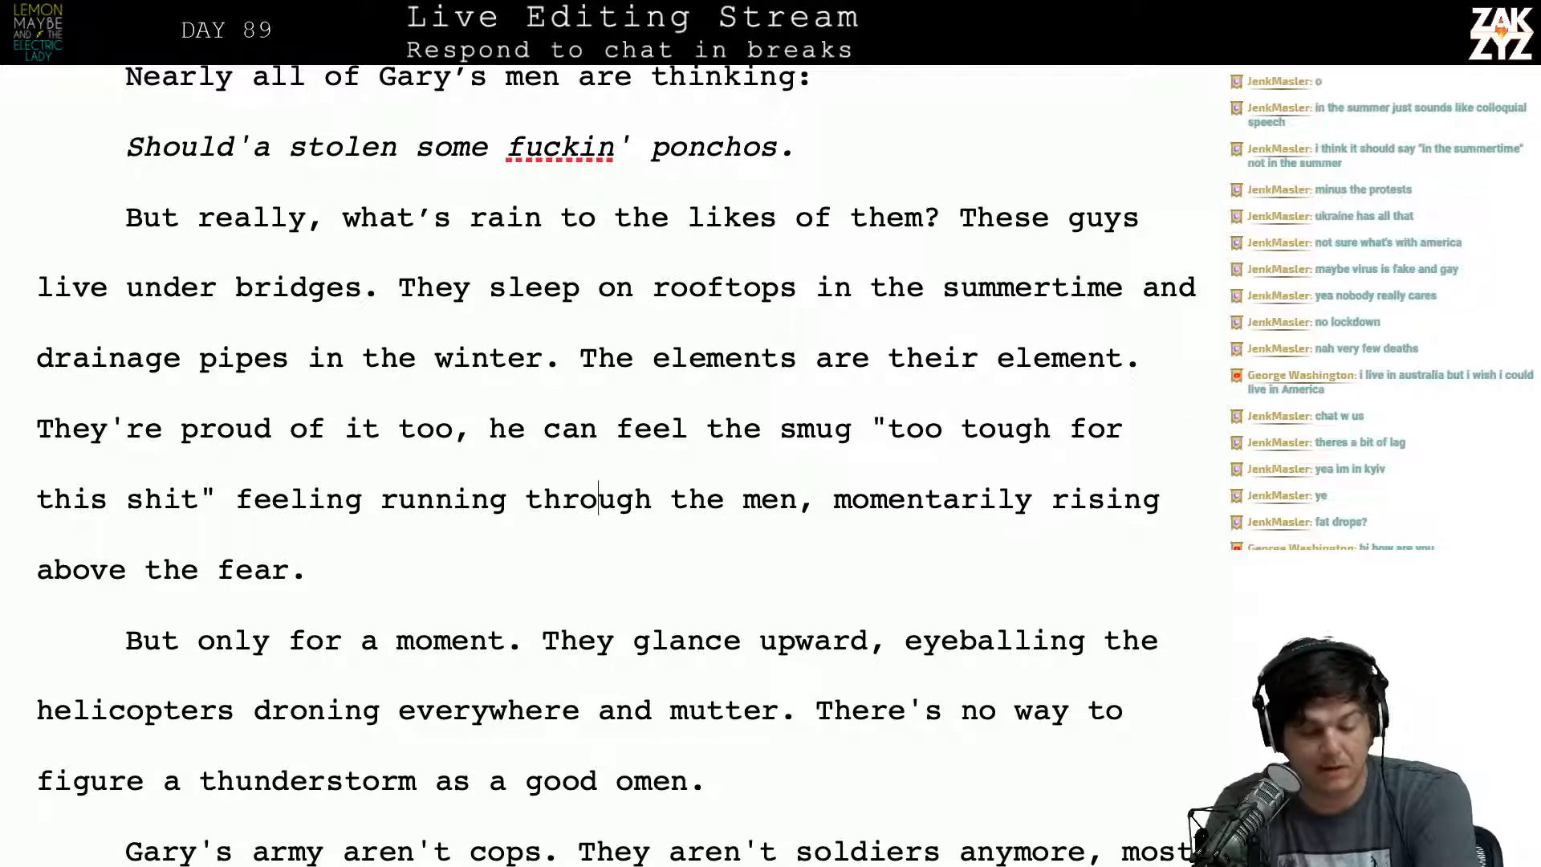
{"action": "key", "text": "Right"}
{"action": "key", "text": "Right"}
{"action": "key", "text": "Right"}
{"action": "key", "text": "Right"}
{"action": "key", "text": "Right"}
{"action": "key", "text": "Right"}
{"action": "key", "text": "Right"}
{"action": "key", "text": "Right"}
{"action": "key", "text": "Right"}
{"action": "key", "text": "Down"}
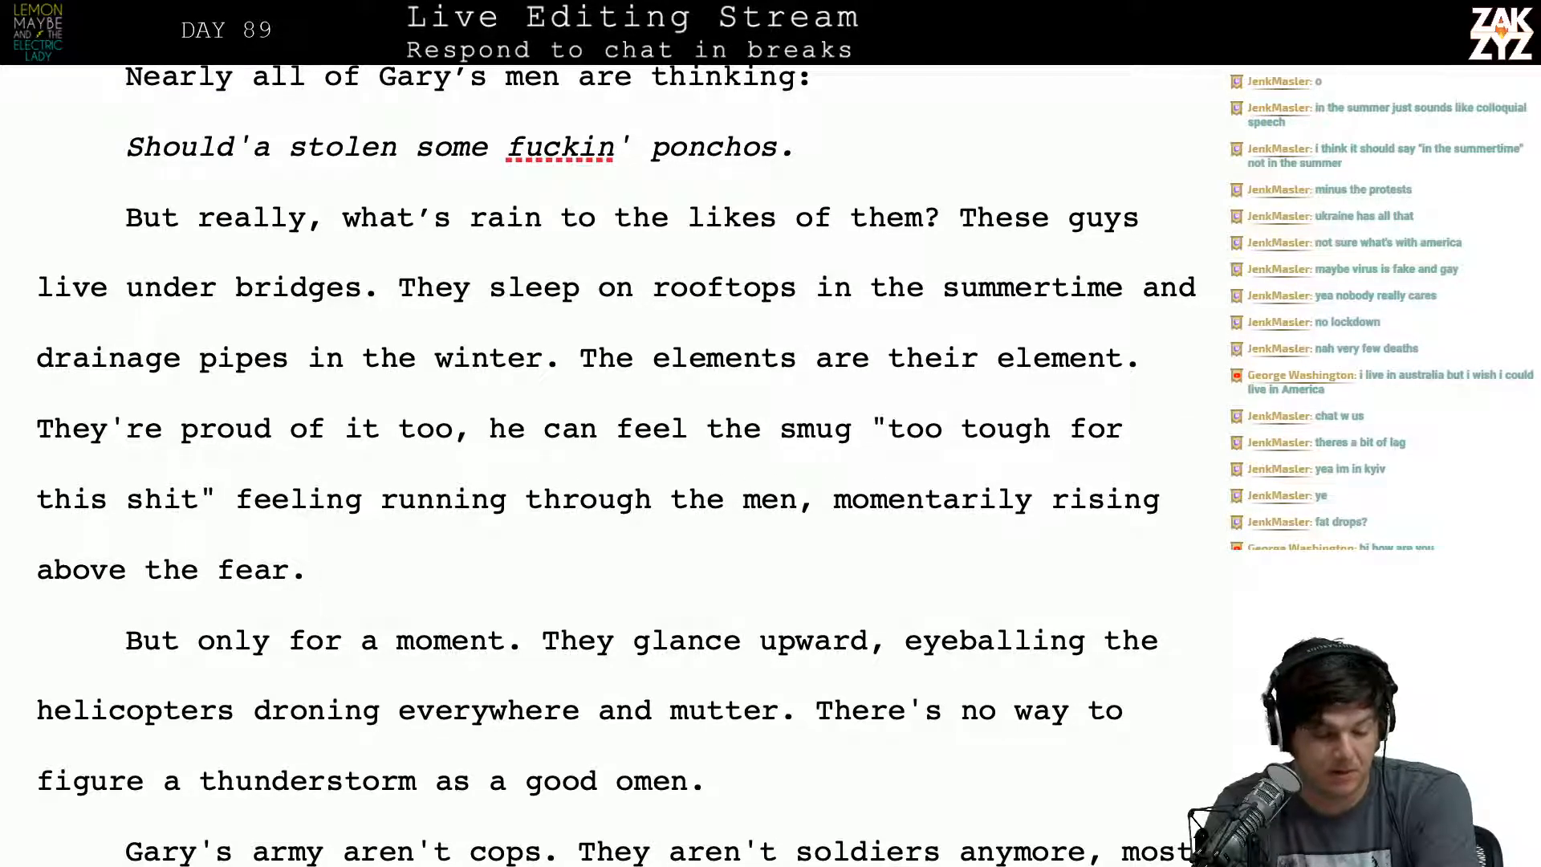
{"action": "scroll", "coordinate": [158, 181], "scroll_direction": "down", "scroll_amount": 2}
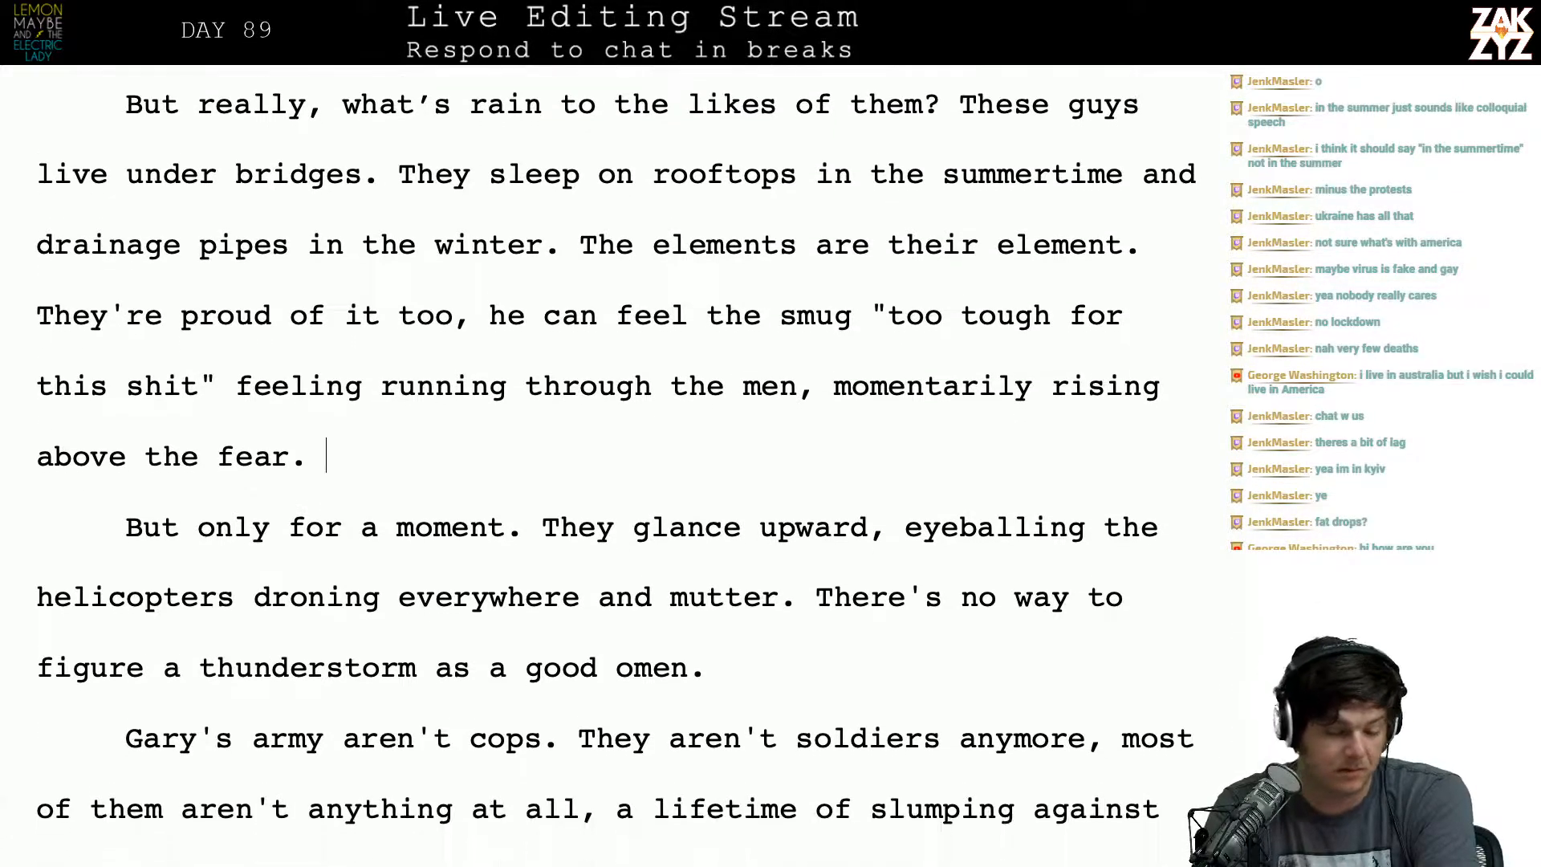
Step: Split the paragraph after "They're proud of it too," and leave an empty line before "he can feel the smug"
{"action": "left_click", "coordinate": [490, 267]}
{"action": "key", "text": "Down"}
{"action": "key", "text": "Return"}
{"action": "key", "text": "Return"}
{"action": "key", "text": "Left"}
{"action": "key", "text": "Left"}
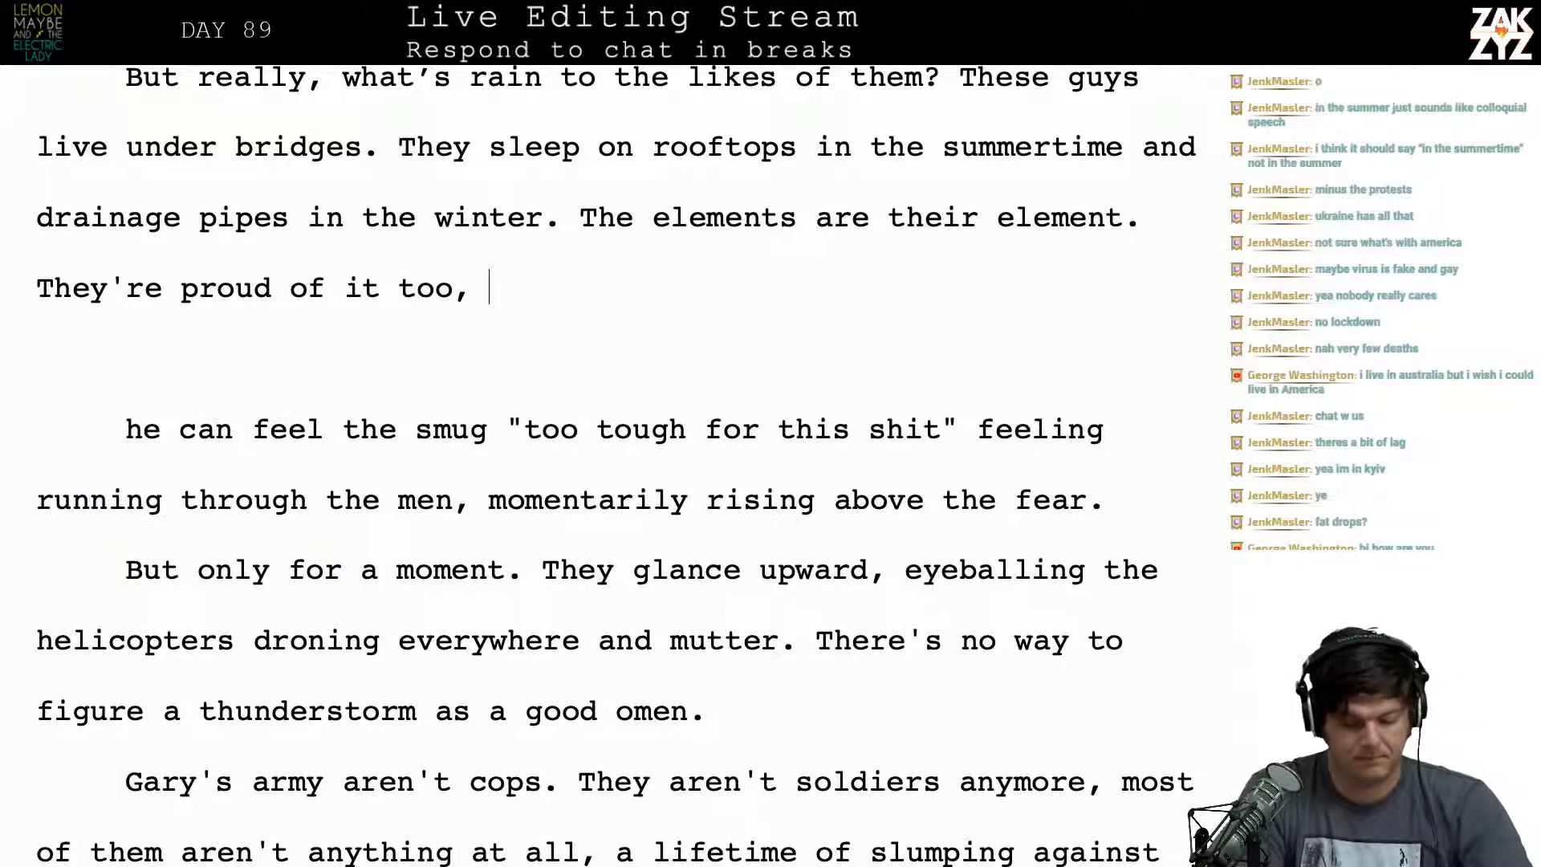
Step: Continue "They're proud of it too," with "there's a smug current of “this ain't shit” running through his men,"
{"action": "type", "text": "there's a smug "}
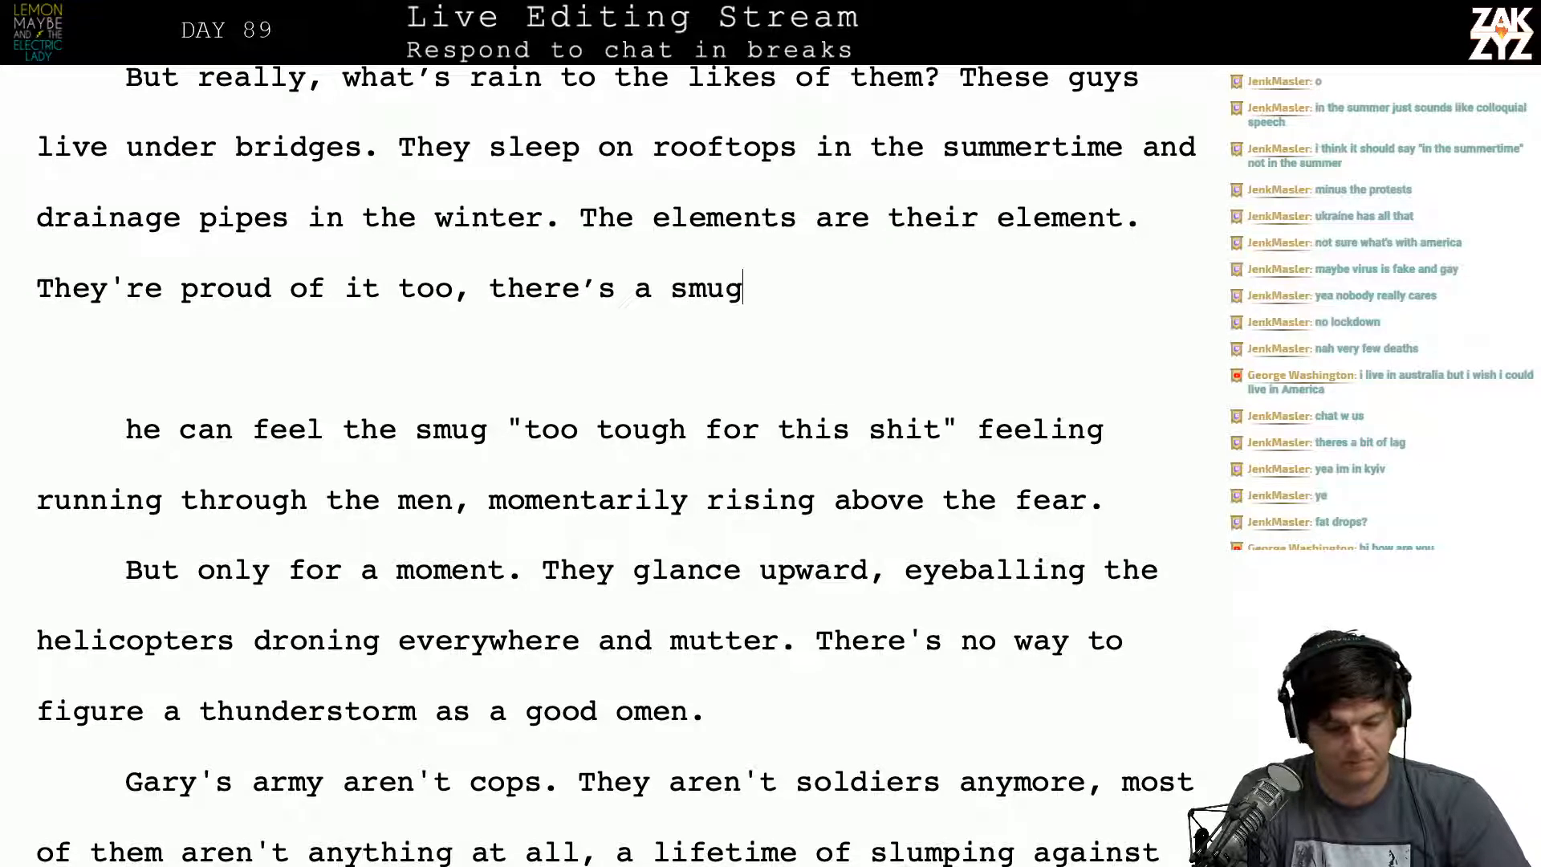
{"action": "type", "text": "kind"}
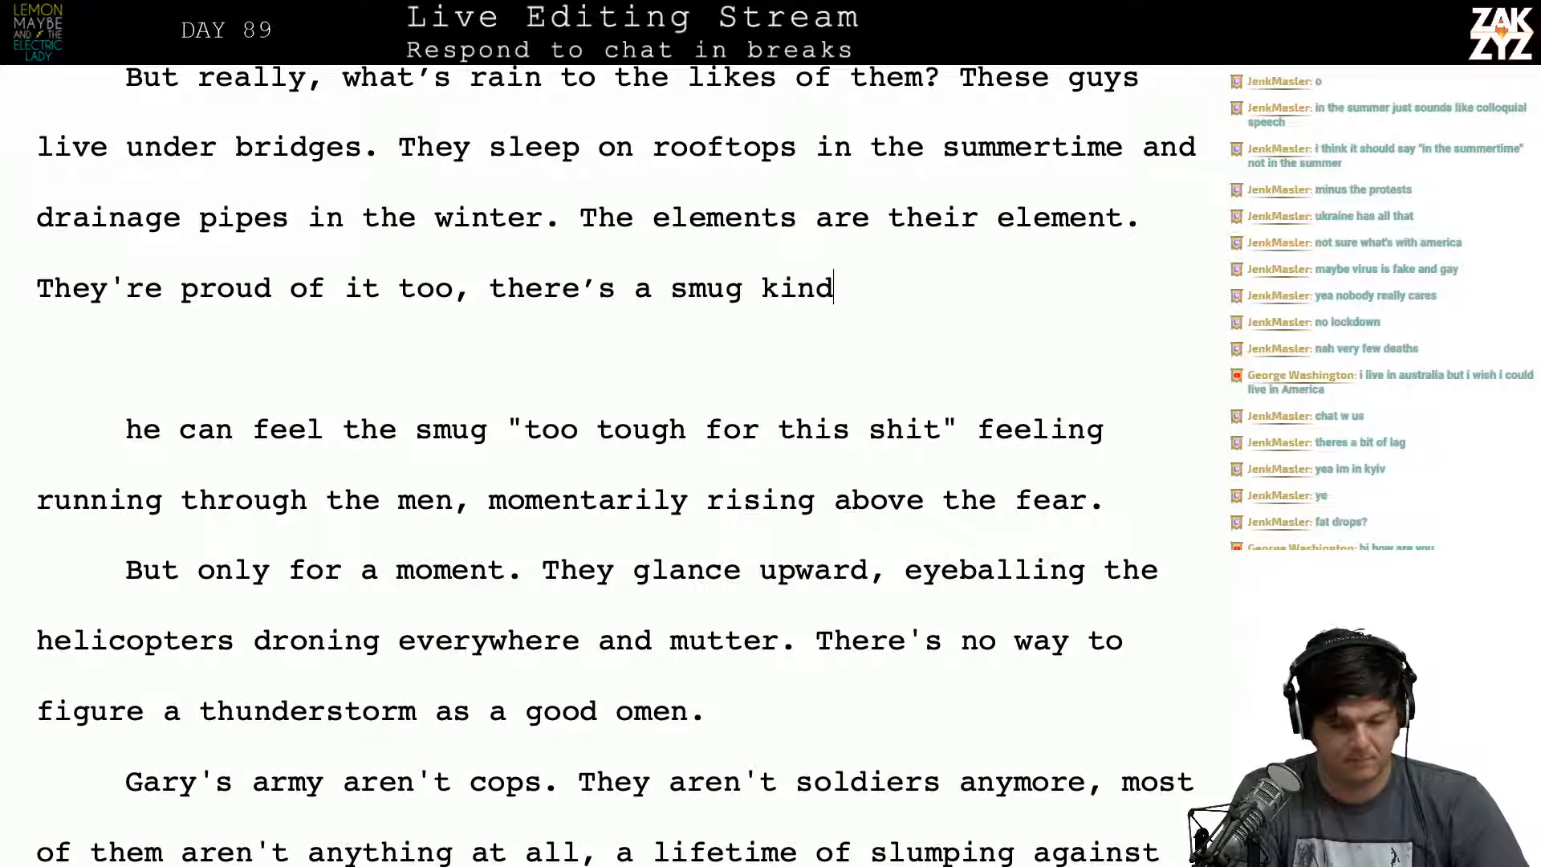
{"action": "key", "text": "BackSpace"}
{"action": "key", "text": "BackSpace"}
{"action": "key", "text": "BackSpace"}
{"action": "key", "text": "BackSpace"}
{"action": "type", "text": "current of “this "}
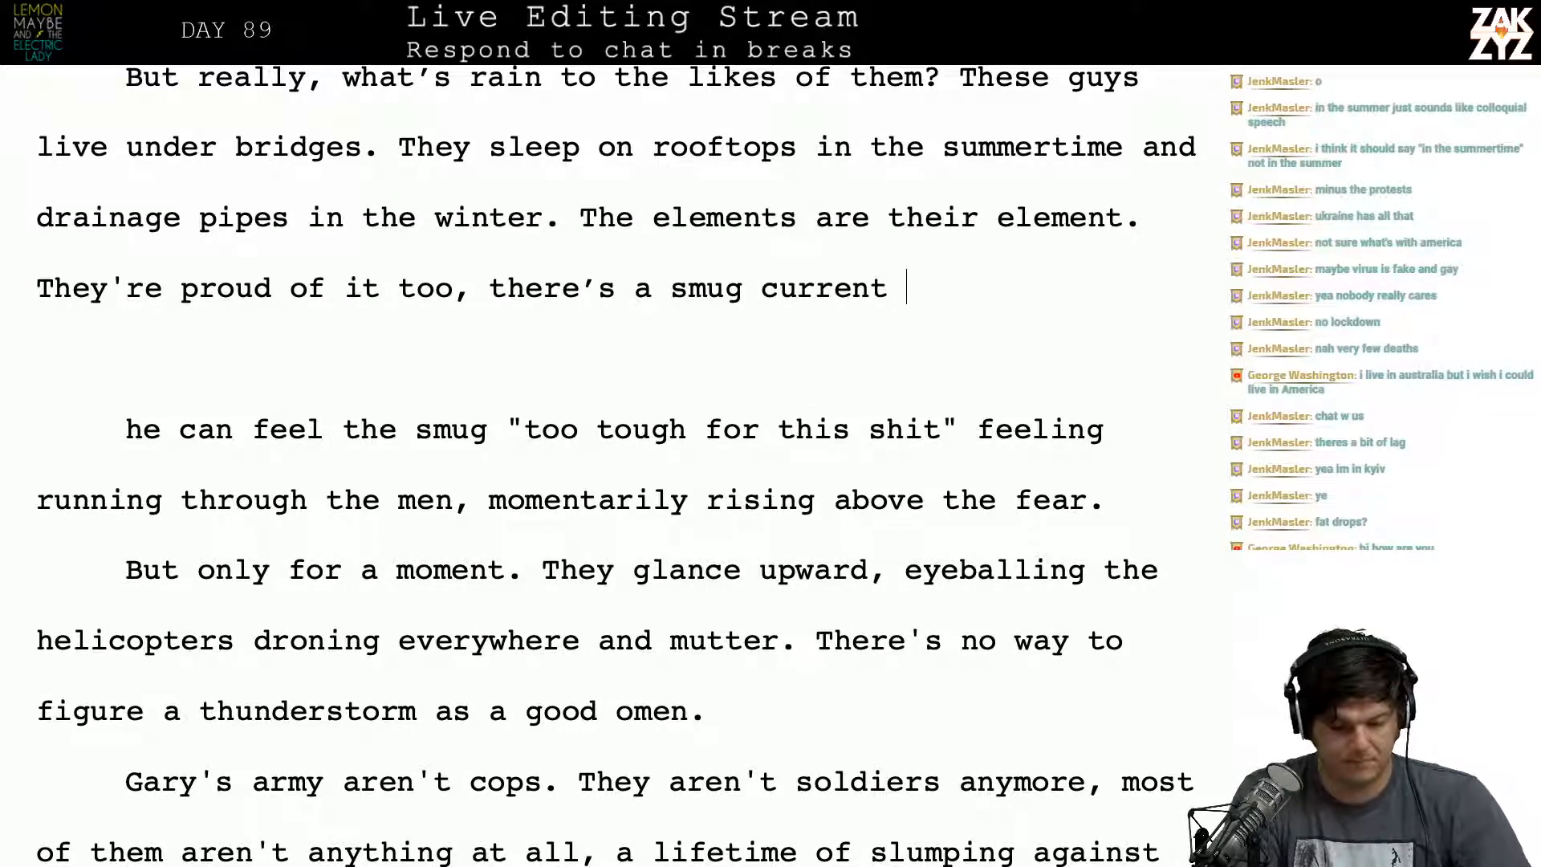
{"action": "type", "text": "ain't shit\" ru"}
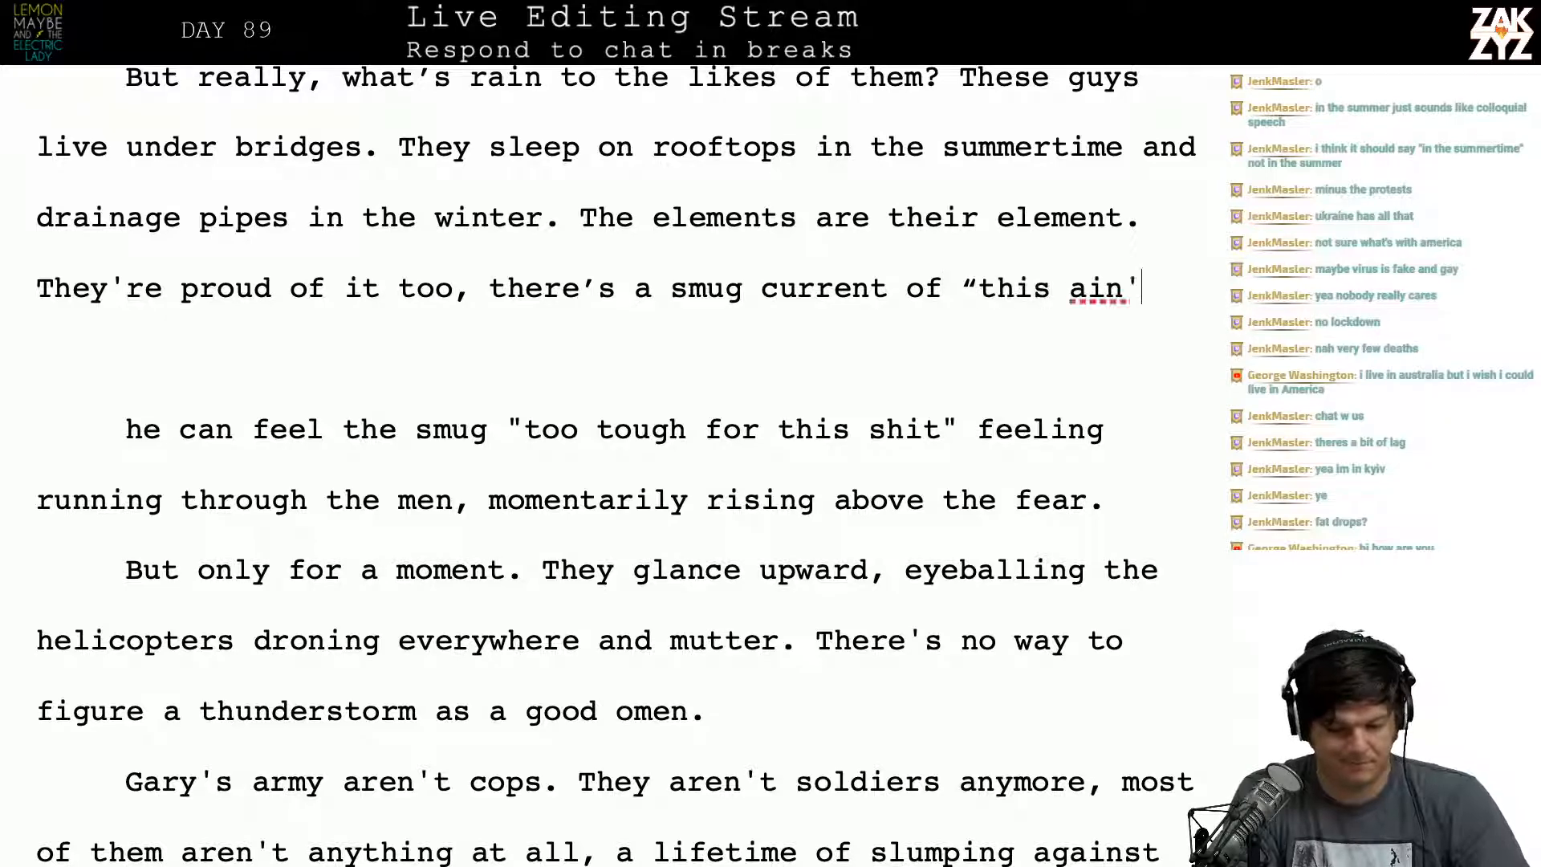
{"action": "type", "text": "nning"}
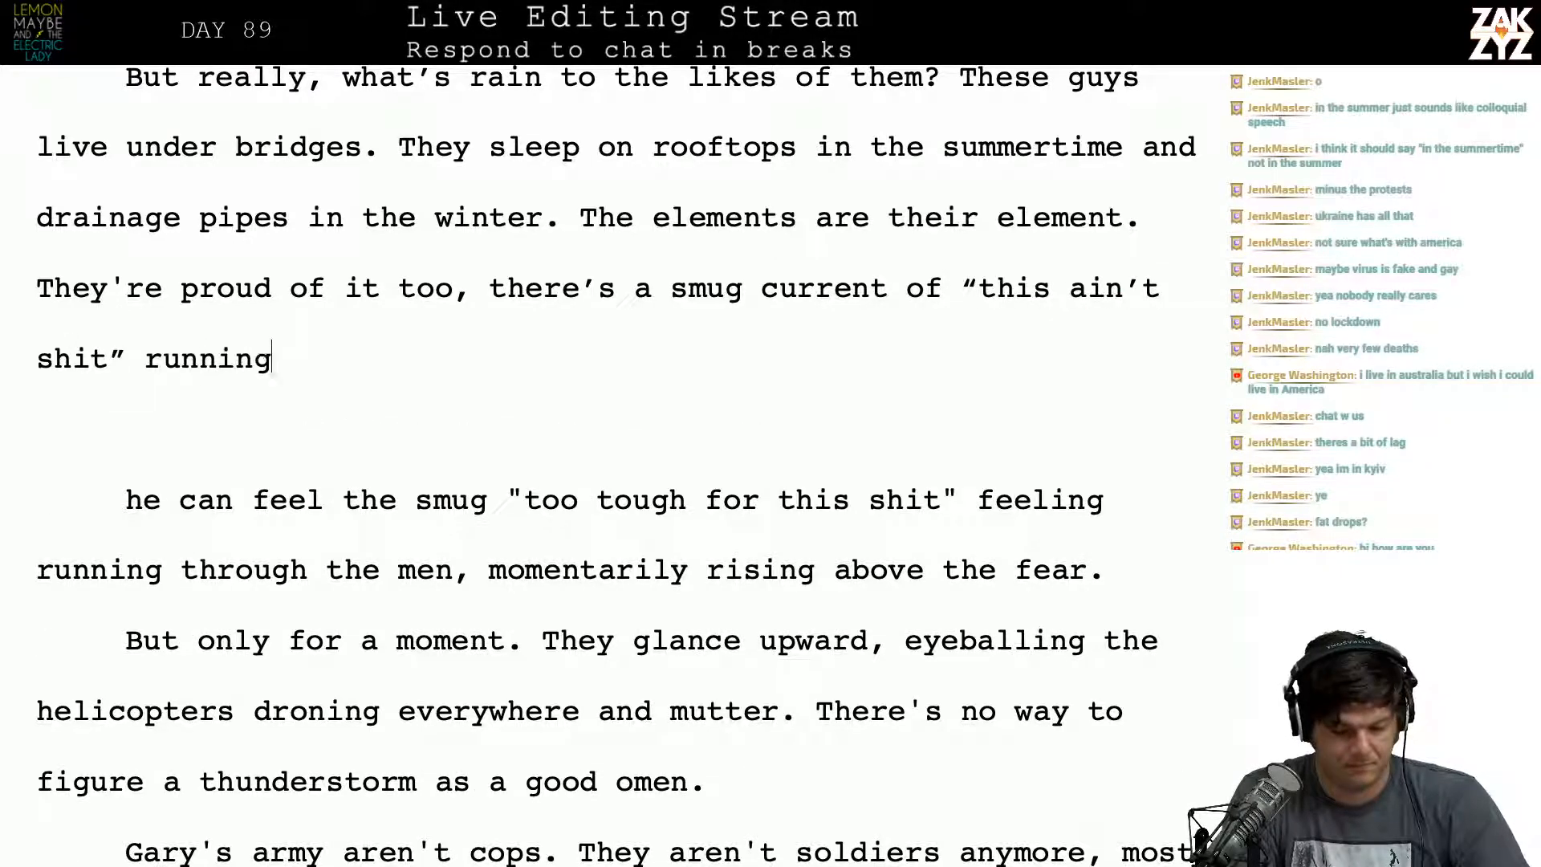
{"action": "type", "text": " through his men"}
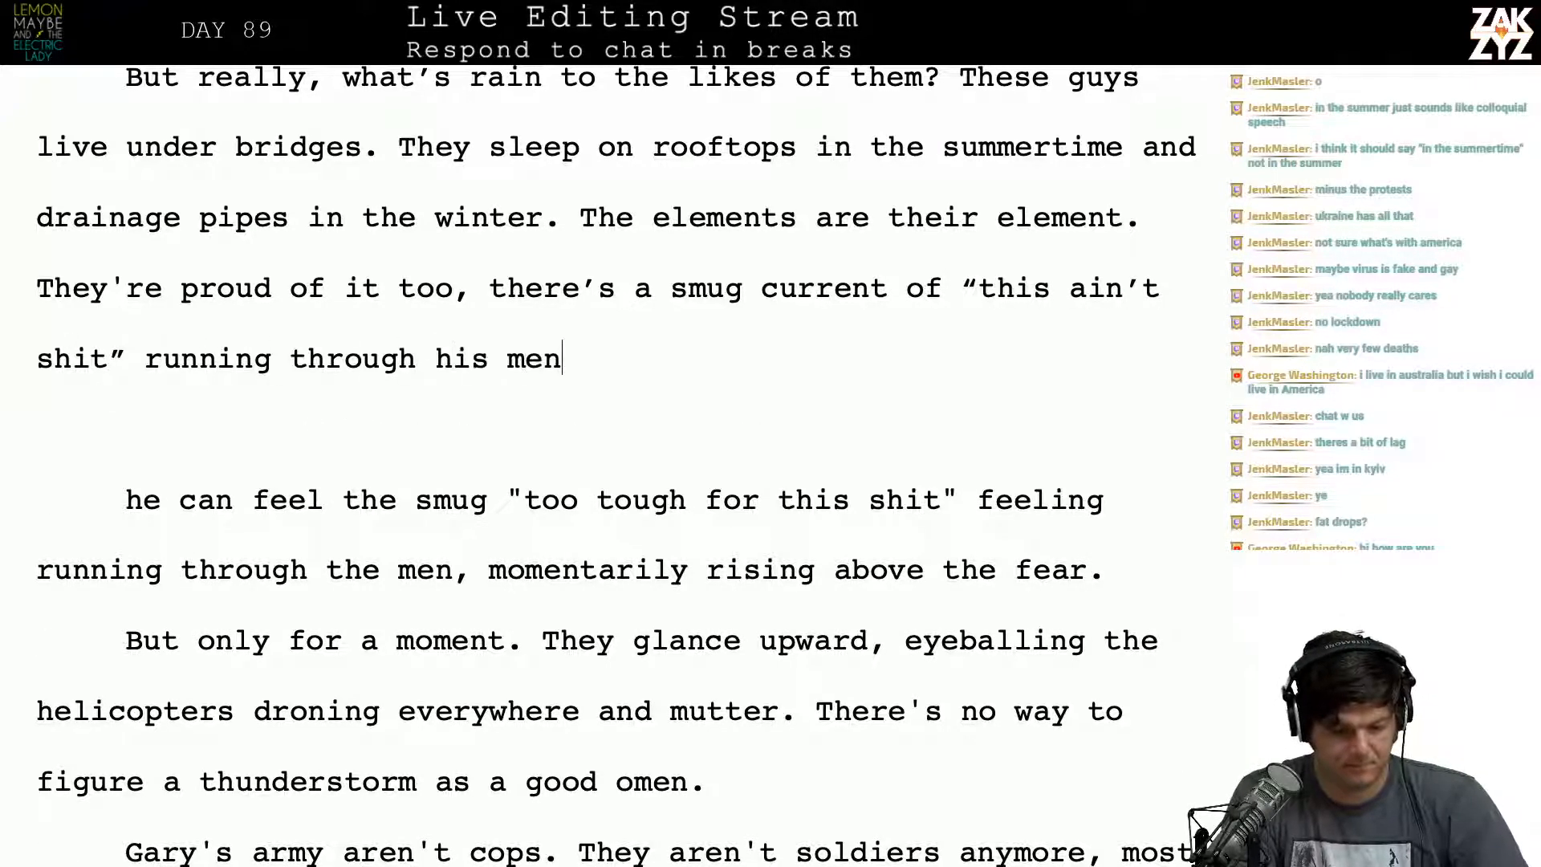
{"action": "type", "text": ", mom"}
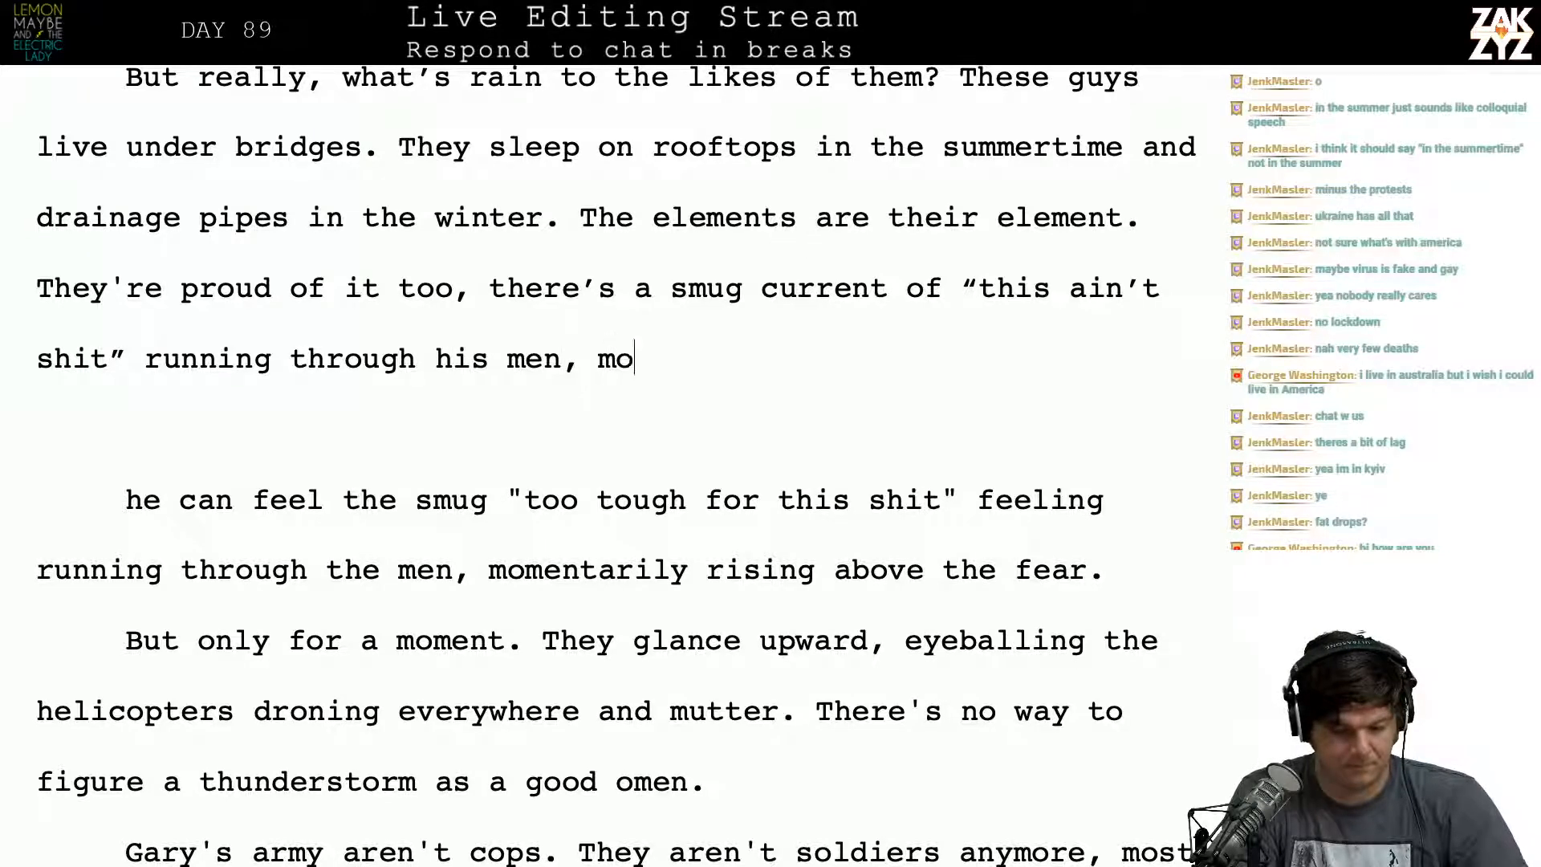
{"action": "key", "text": "BackSpace"}
{"action": "key", "text": "BackSpace"}
{"action": "key", "text": "BackSpace"}
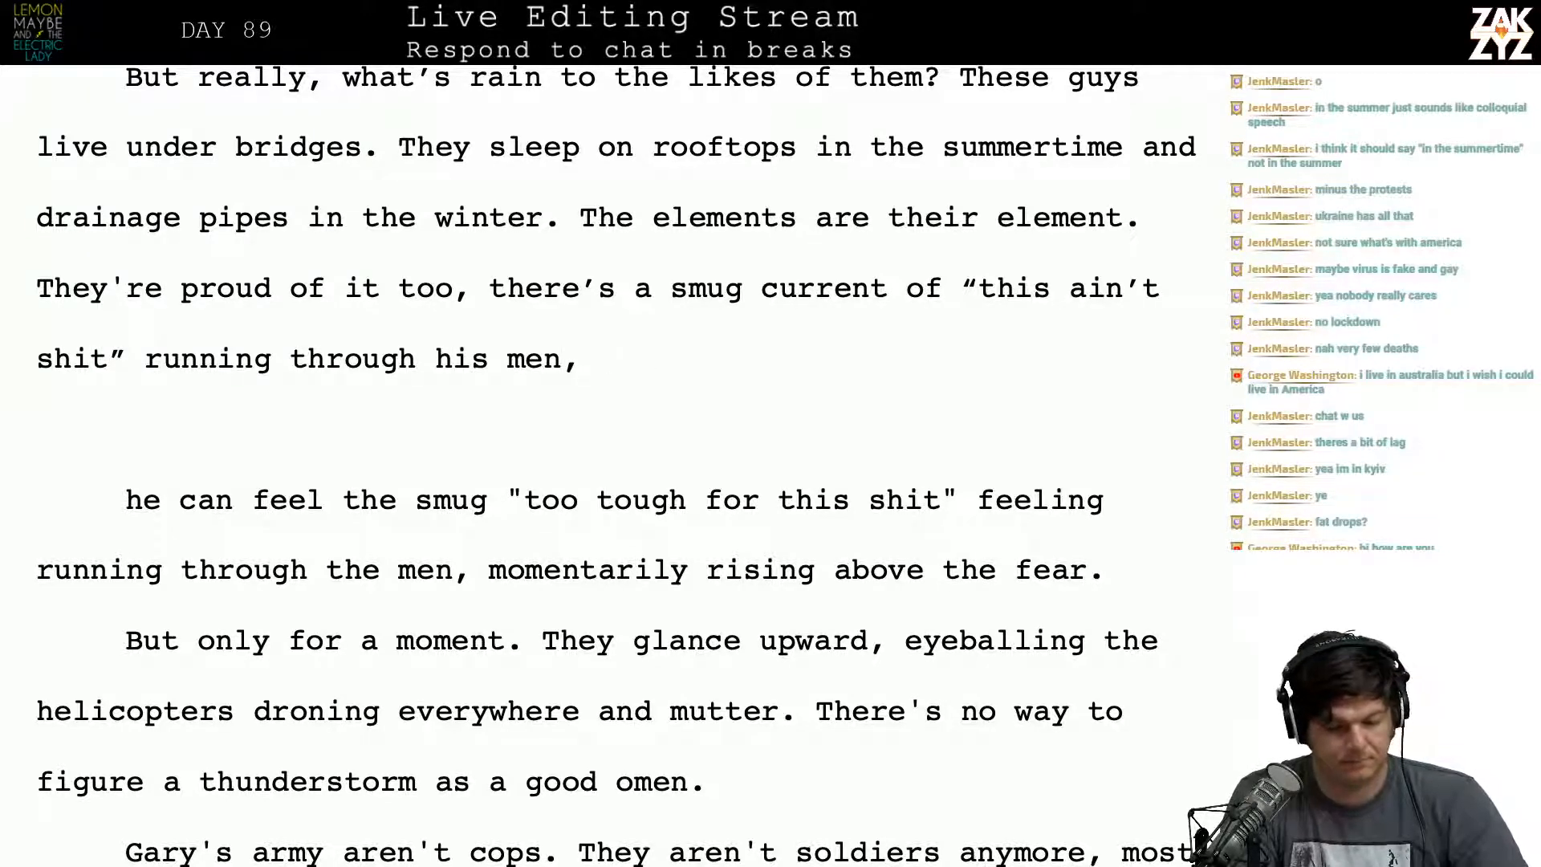
{"action": "type", "text": "rising abou"}
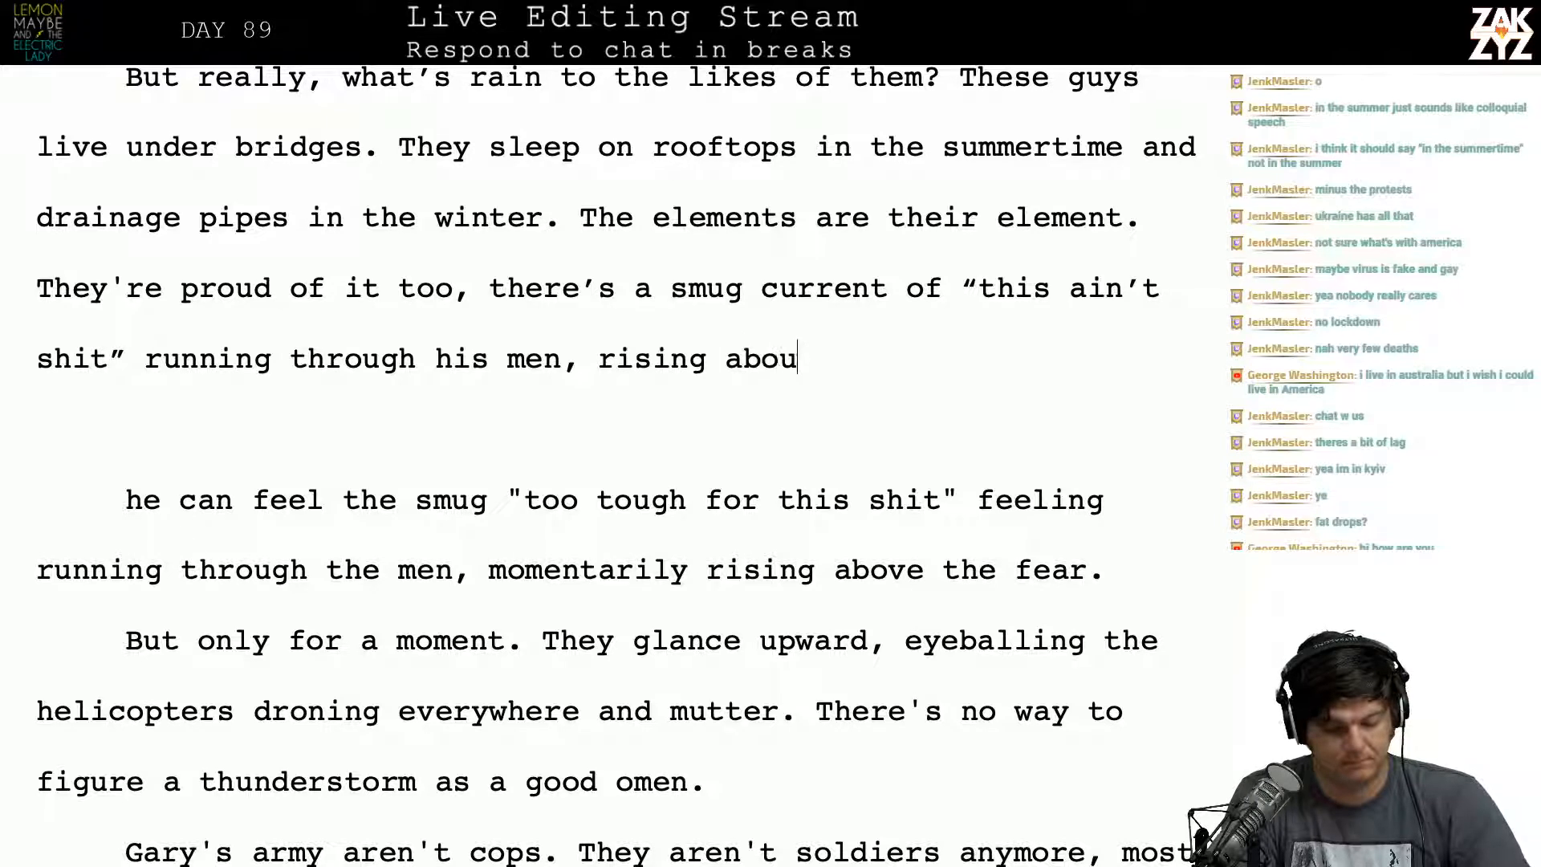
{"action": "key", "text": "BackSpace"}
{"action": "type", "text": "ve"}
{"action": "key", "text": "BackSpace"}
{"action": "key", "text": "BackSpace"}
{"action": "key", "text": "BackSpace"}
{"action": "key", "text": "BackSpace"}
{"action": "key", "text": "BackSpace"}
{"action": "key", "text": "BackSpace"}
{"action": "key", "text": "BackSpace"}
{"action": "key", "text": "BackSpace"}
{"action": "key", "text": "BackSpace"}
{"action": "key", "text": "BackSpace"}
{"action": "key", "text": "BackSpace"}
{"action": "key", "text": "BackSpace"}
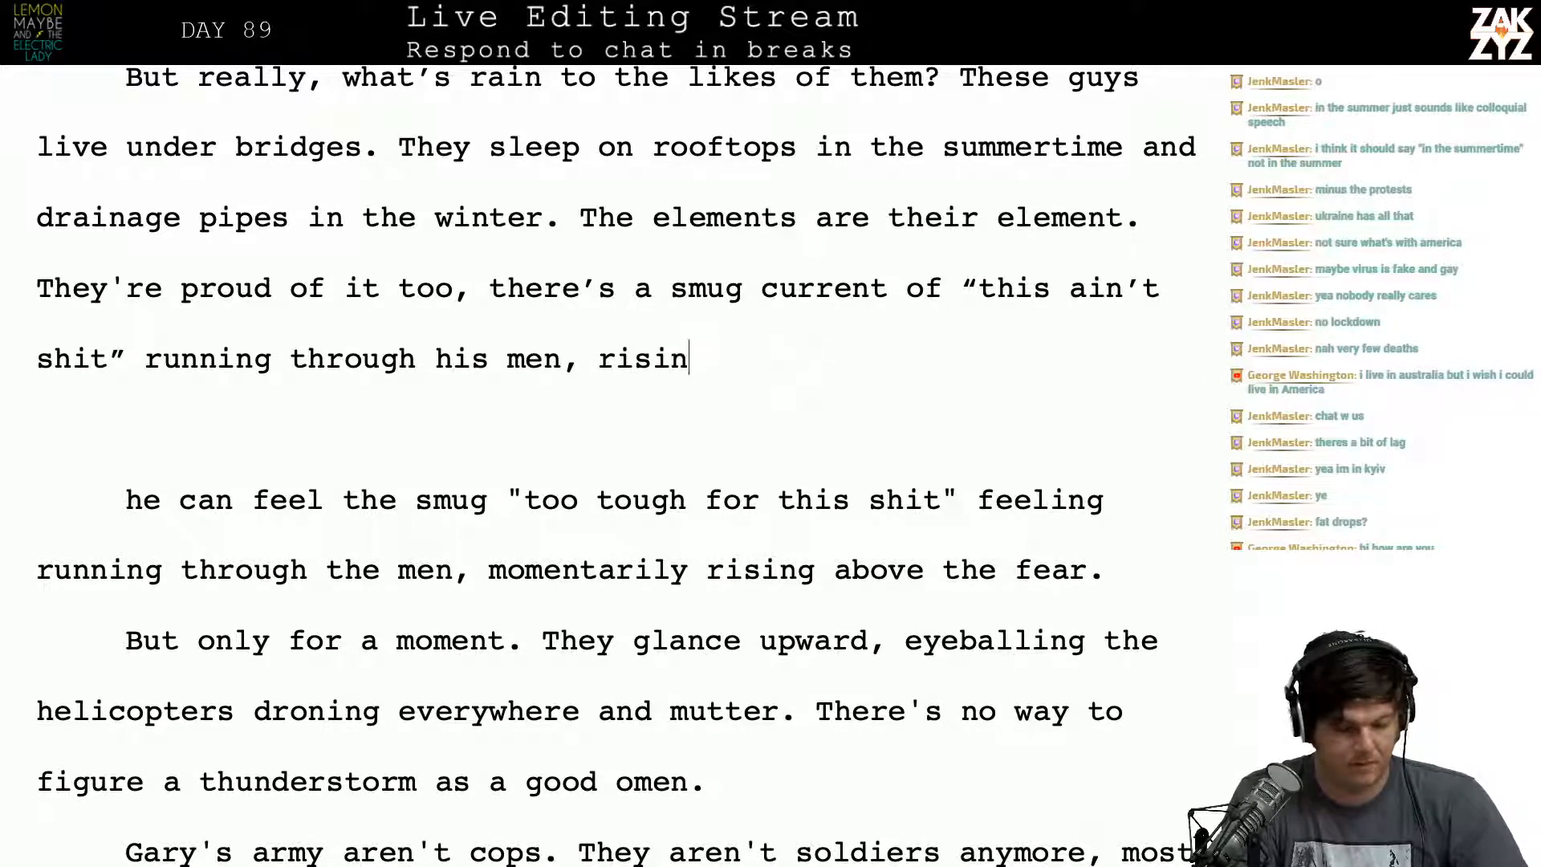
Step: Finish the sentence after "running through his men," with "distracting them from their fear."
{"action": "type", "text": "distr"}
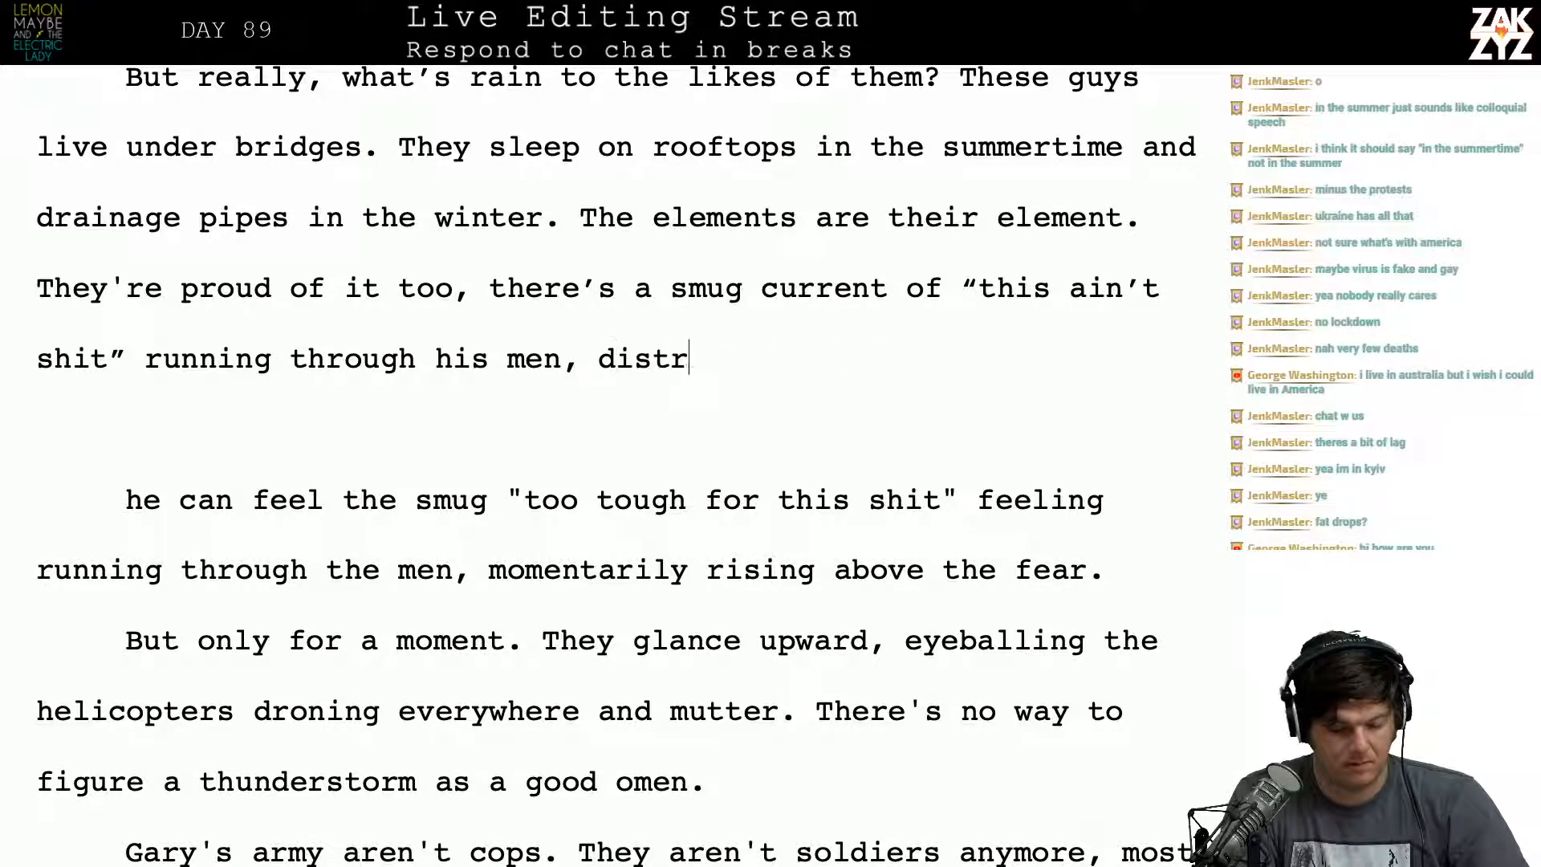
{"action": "type", "text": "acting them fro"}
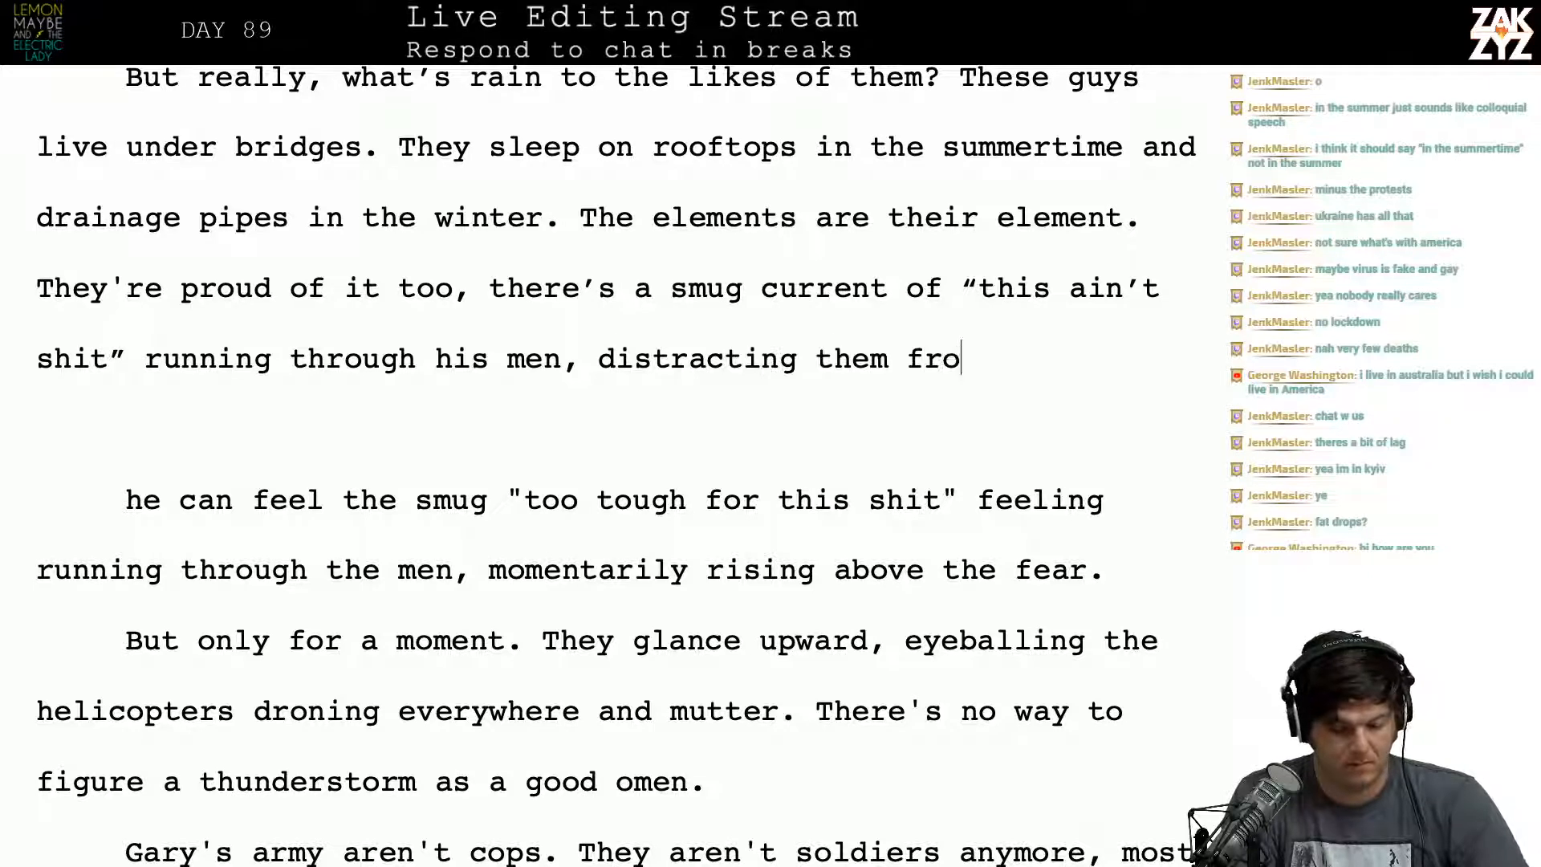
{"action": "type", "text": "m their fear."}
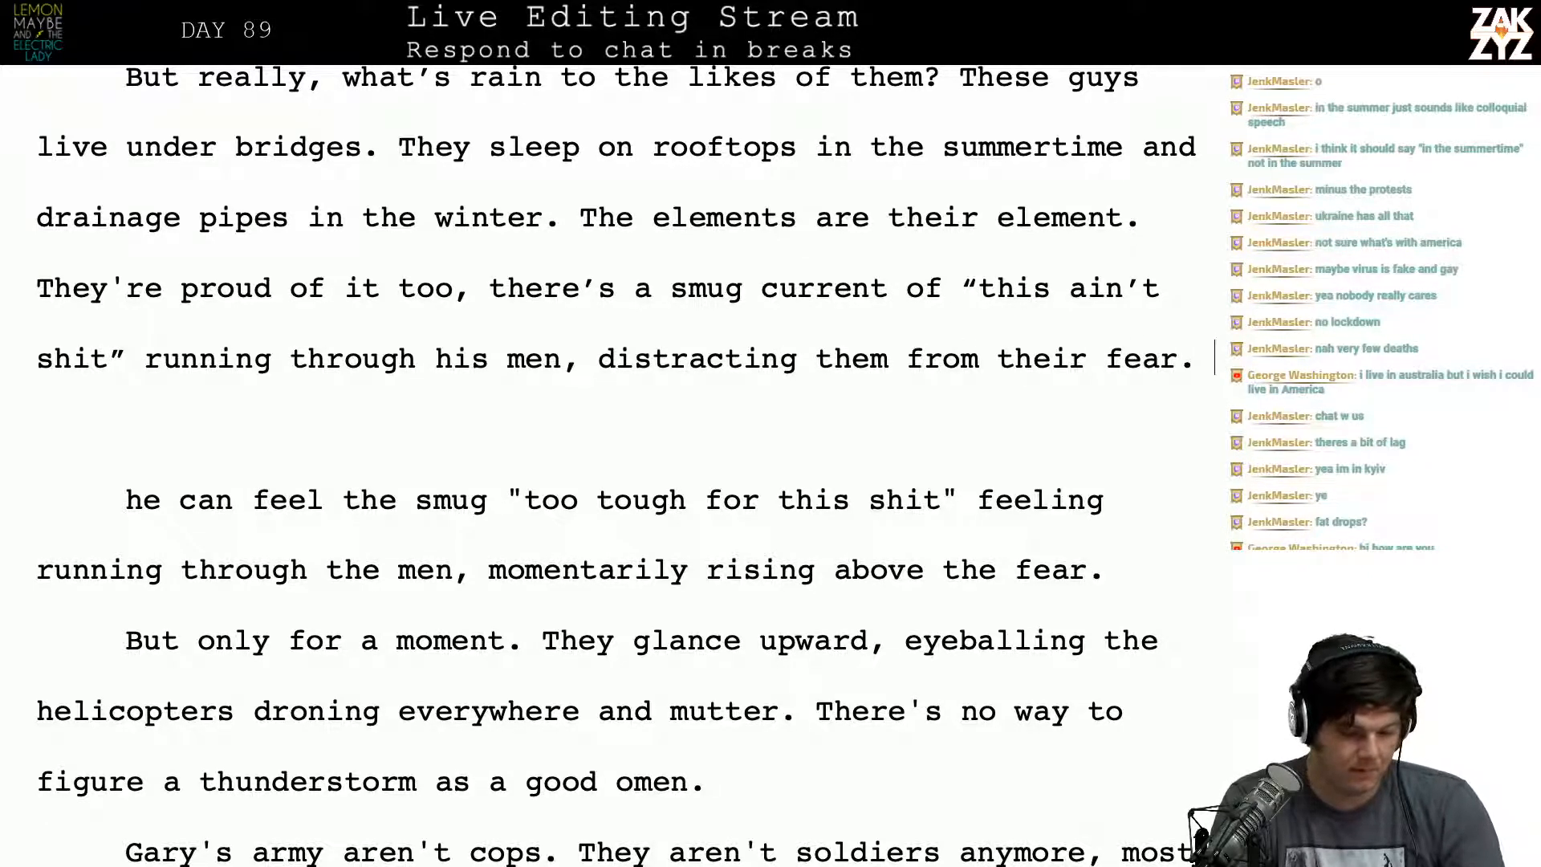
Step: Replace the comma after "They're proud of it too" with a period and capitalize "There's" as a new sentence
{"action": "left_click", "coordinate": [471, 287]}
{"action": "key", "text": "BackSpace"}
{"action": "type", "text": "."}
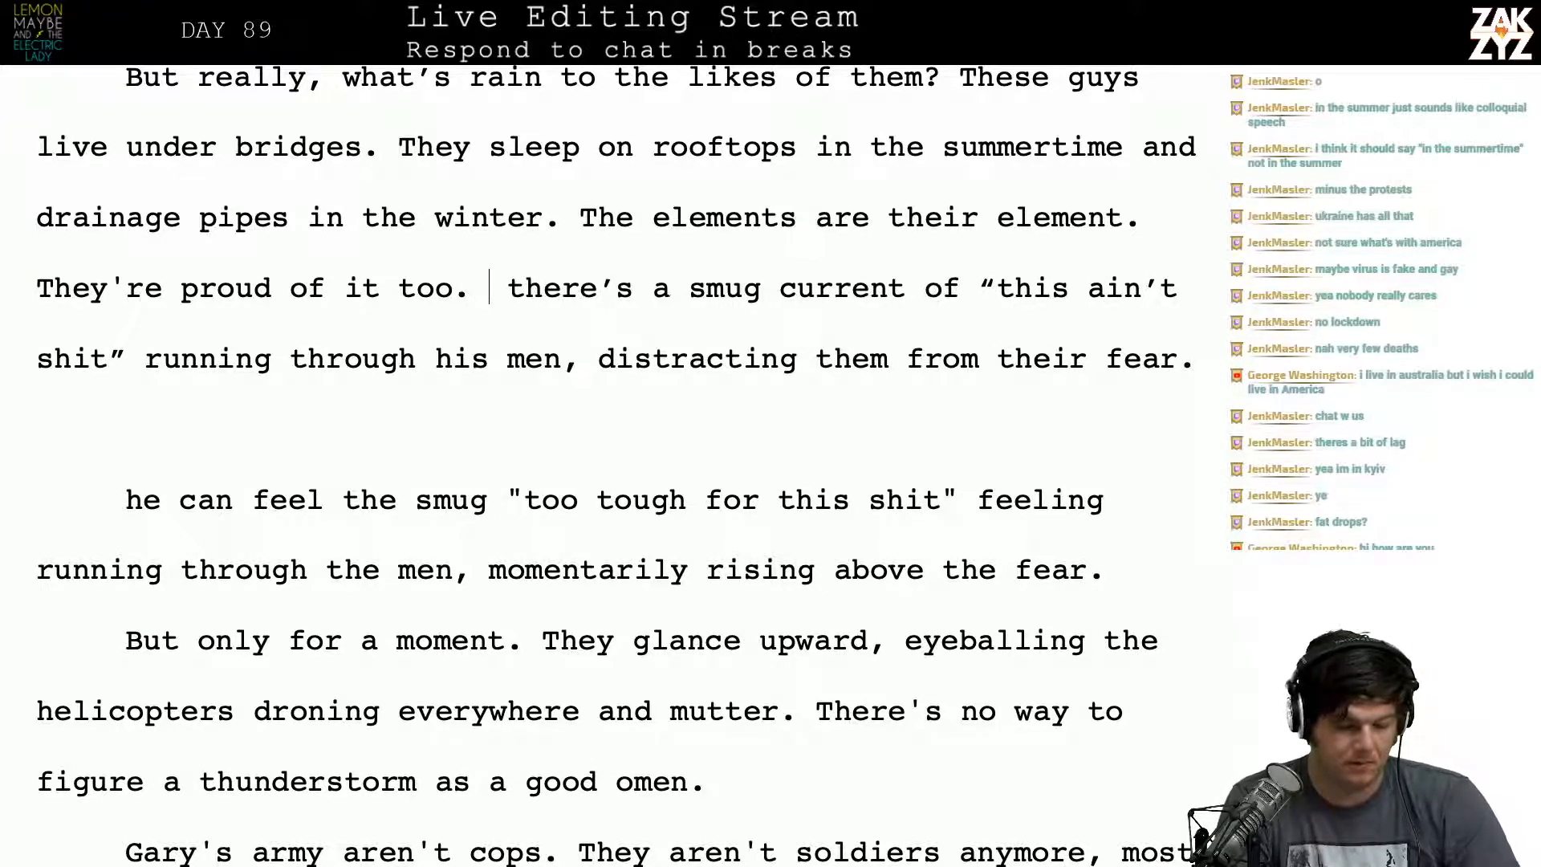
{"action": "key", "text": "BackSpace"}
{"action": "key", "text": "Left"}
{"action": "key", "text": "Right"}
{"action": "key", "text": "Right"}
{"action": "key", "text": "Right"}
{"action": "key", "text": "BackSpace"}
{"action": "type", "text": "T"}
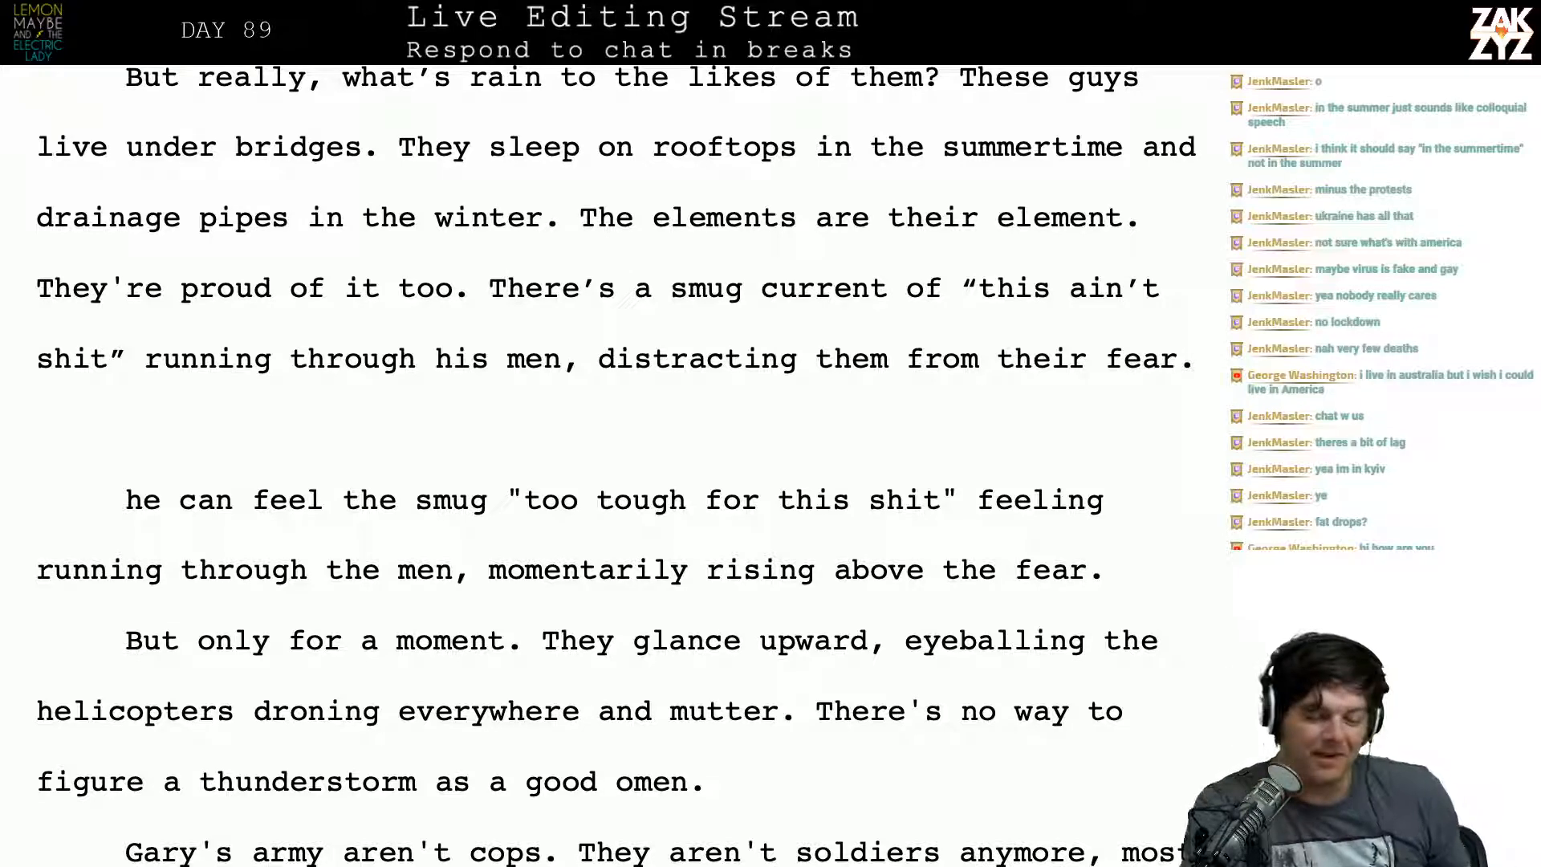
{"action": "scroll", "coordinate": [617, 466], "scroll_direction": "down", "scroll_amount": 2}
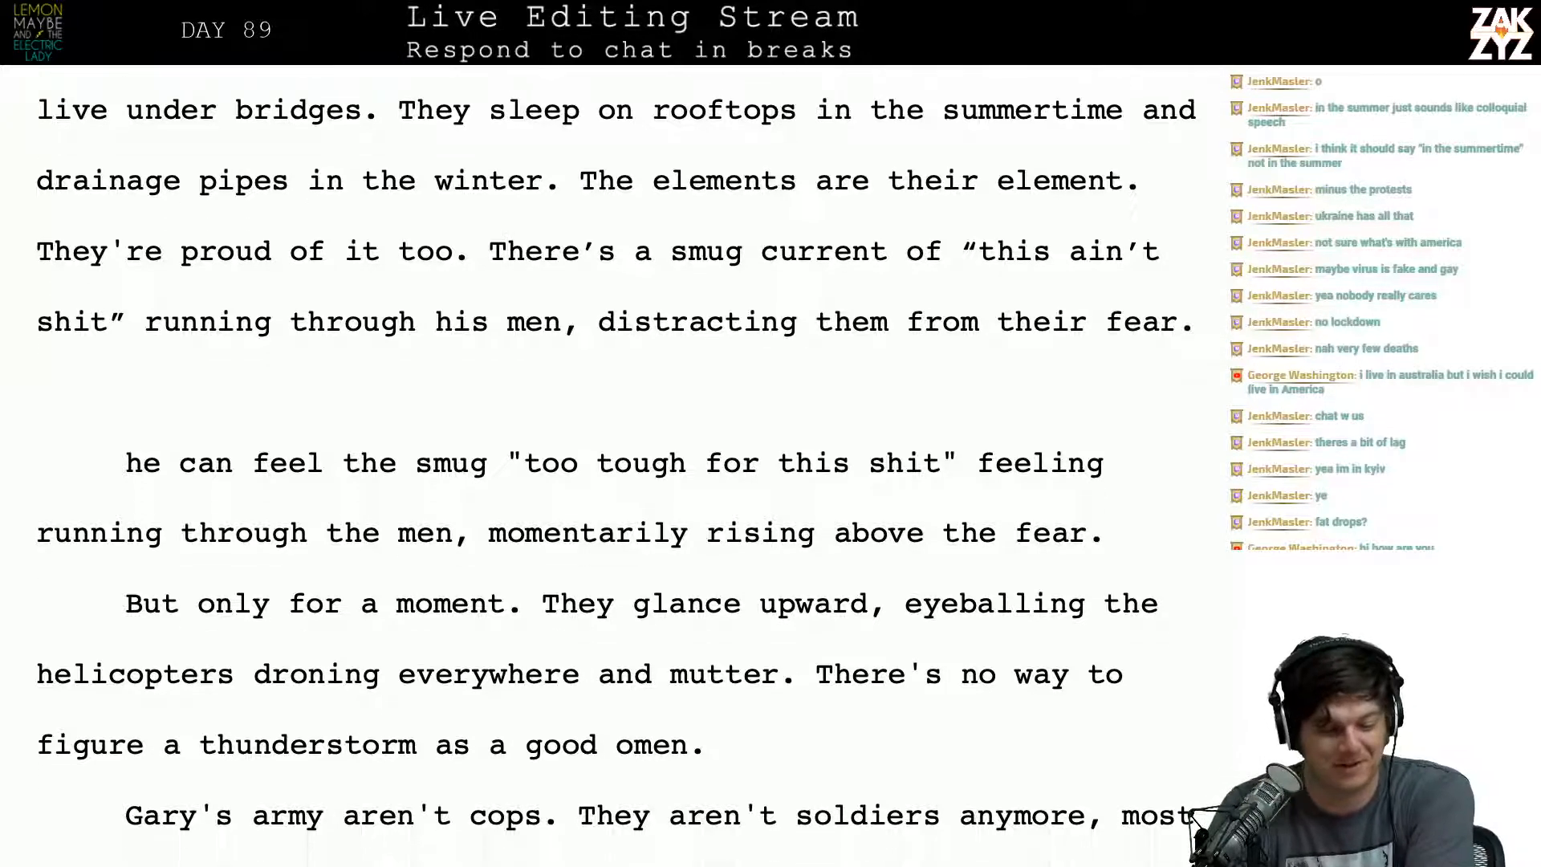
{"action": "scroll", "coordinate": [616, 465], "scroll_direction": "up", "scroll_amount": 3}
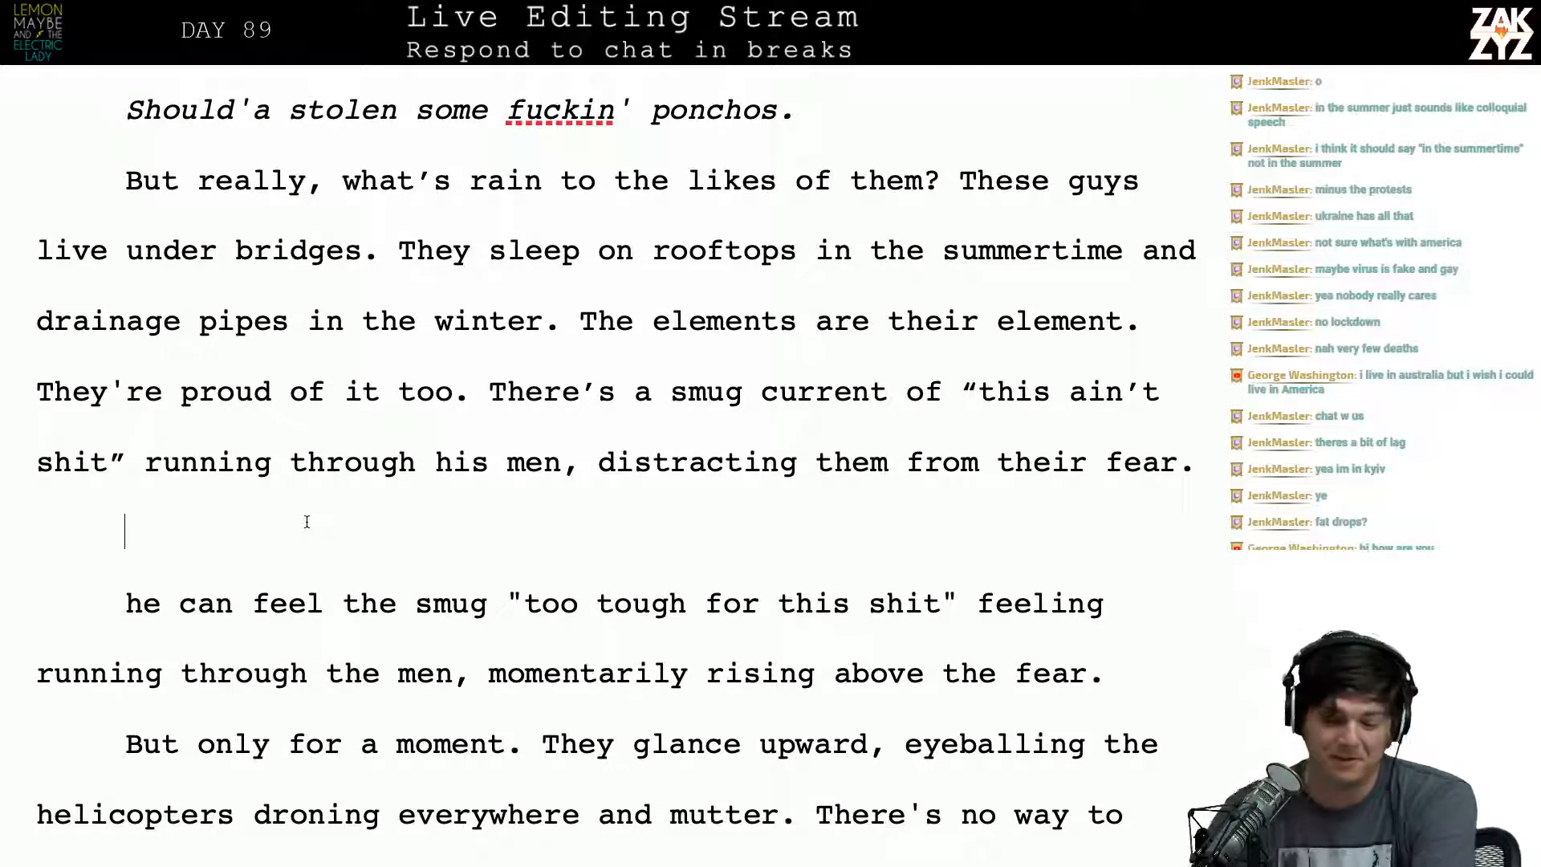
{"action": "scroll", "coordinate": [307, 521], "scroll_direction": "down", "scroll_amount": 1}
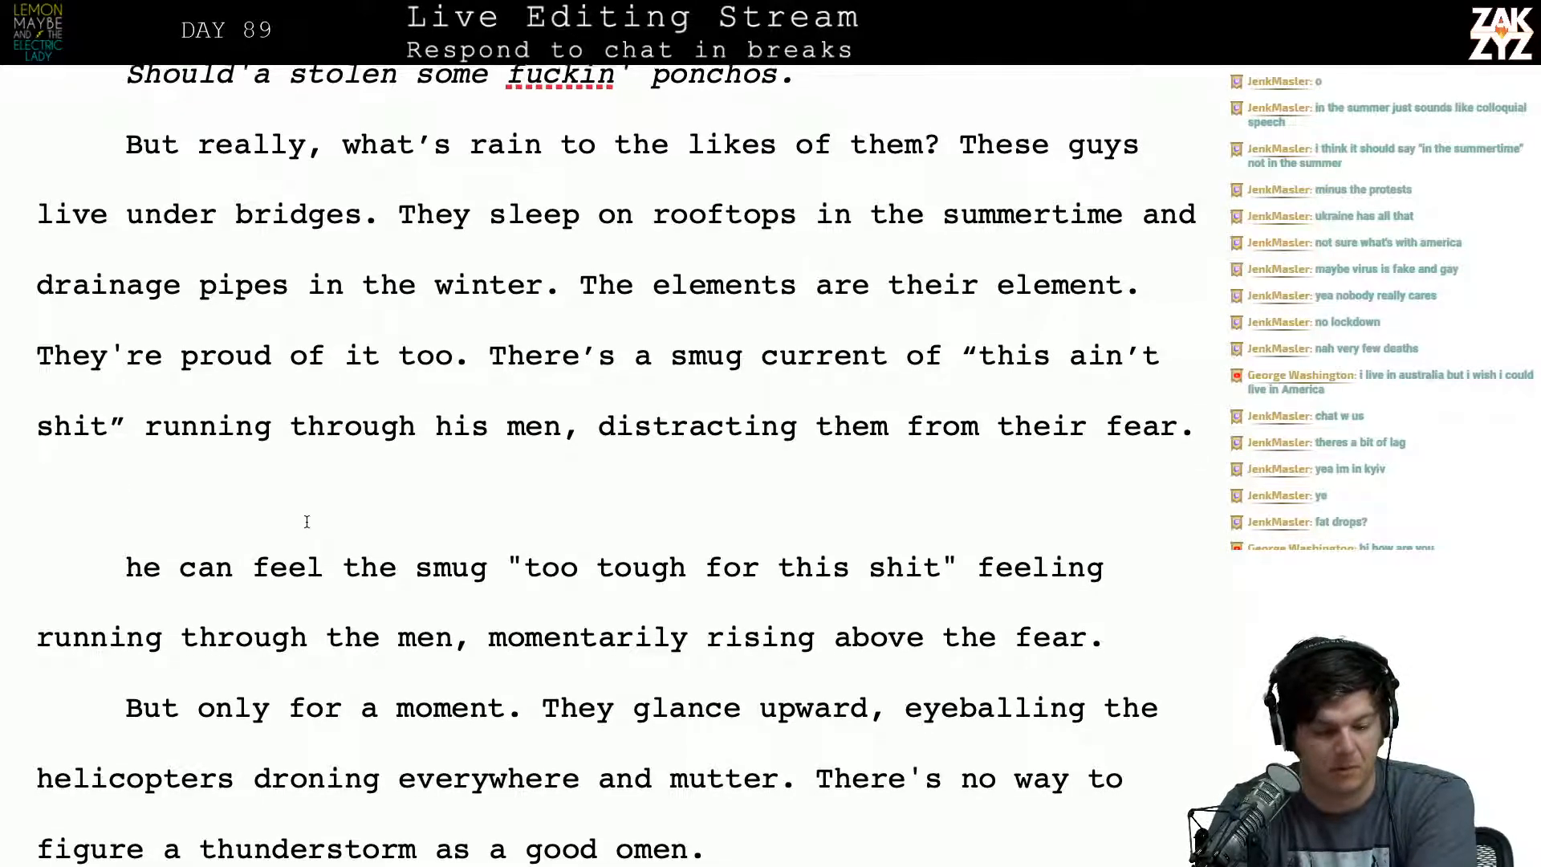
{"action": "scroll", "coordinate": [306, 521], "scroll_direction": "up", "scroll_amount": 2}
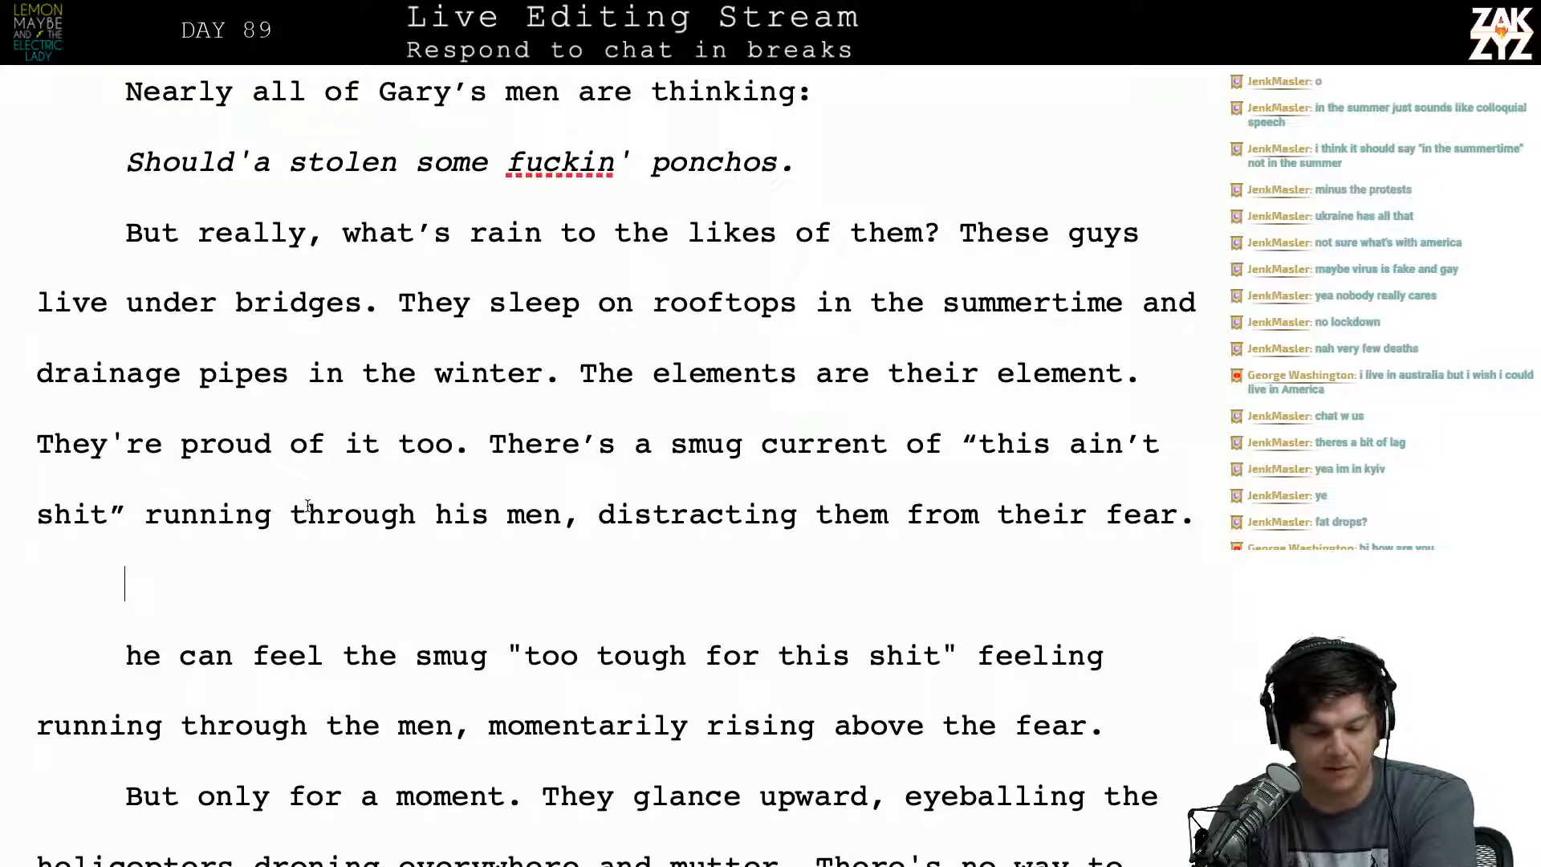
{"action": "scroll", "coordinate": [308, 506], "scroll_direction": "down", "scroll_amount": 1}
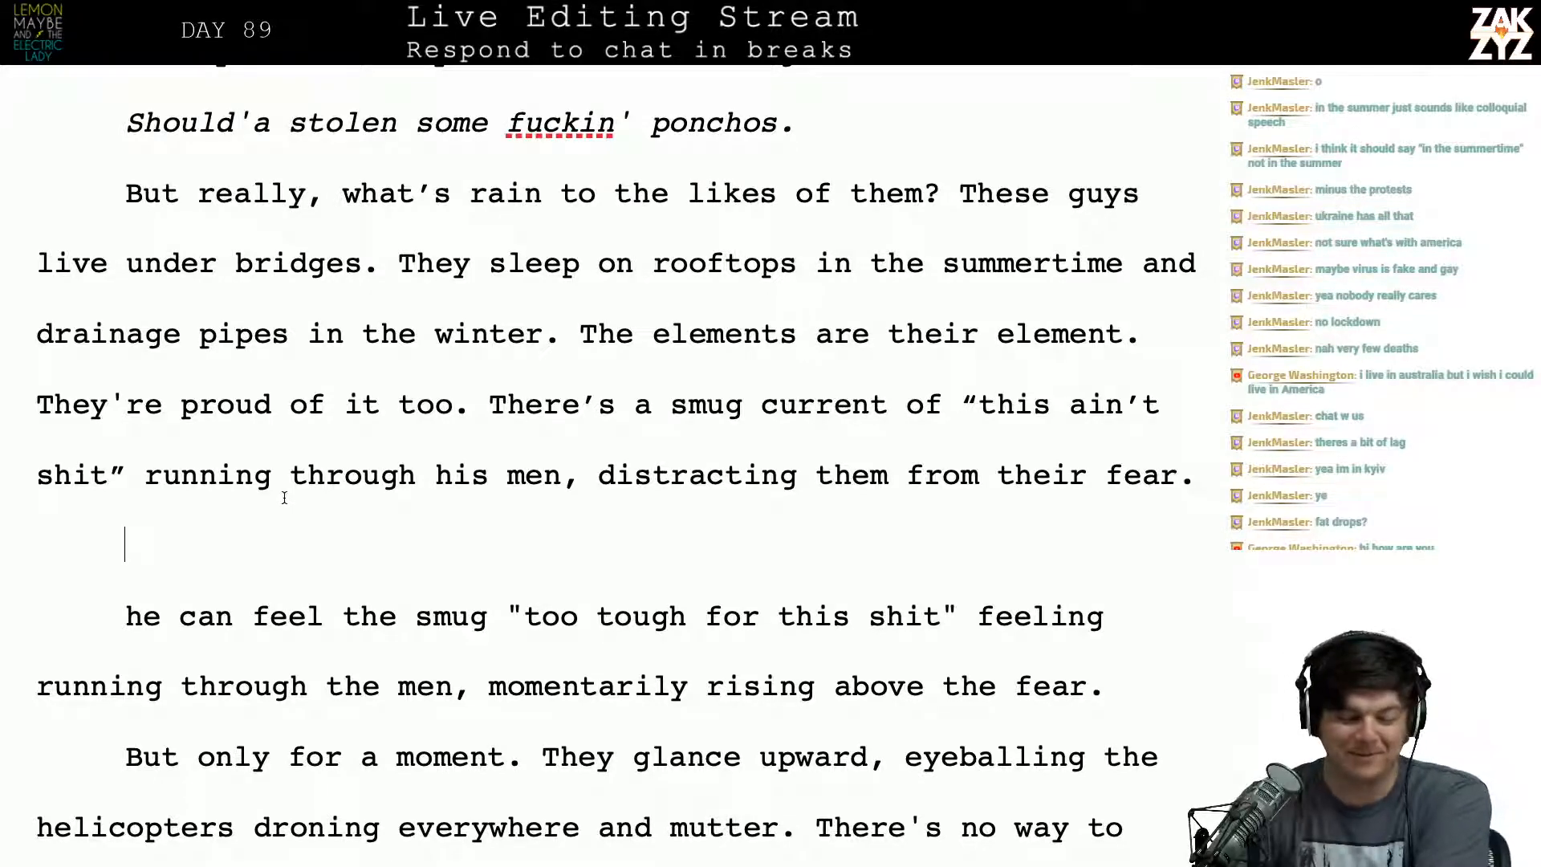
Step: Add a comma after "They're proud of it" and split the rest, starting with "too. There's a smug current", into its own paragraph
{"action": "scroll", "coordinate": [285, 498], "scroll_direction": "down", "scroll_amount": 1}
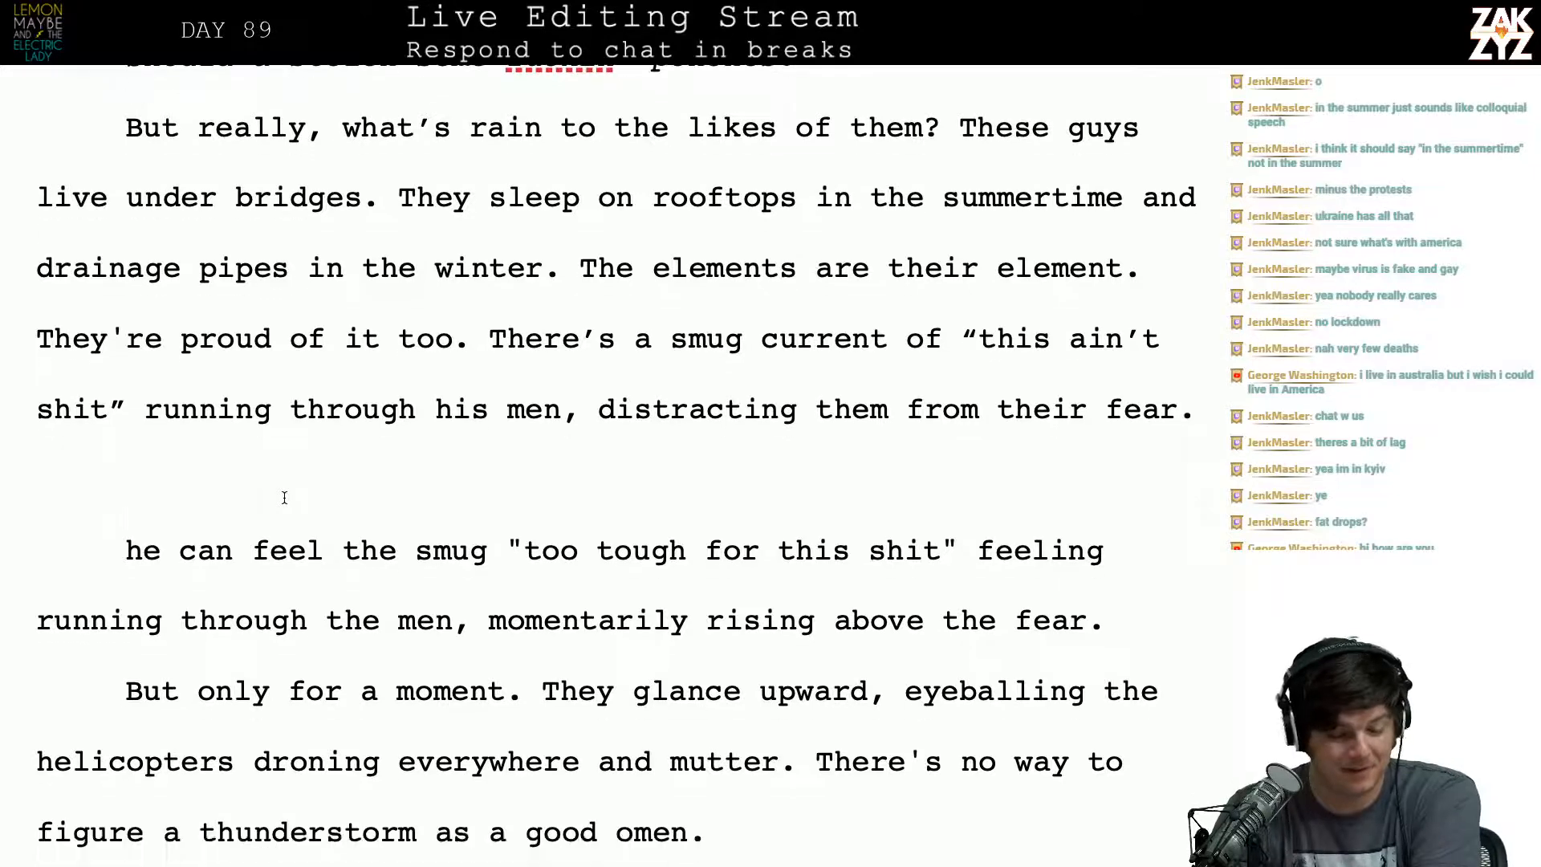
{"action": "scroll", "coordinate": [284, 498], "scroll_direction": "up", "scroll_amount": 2}
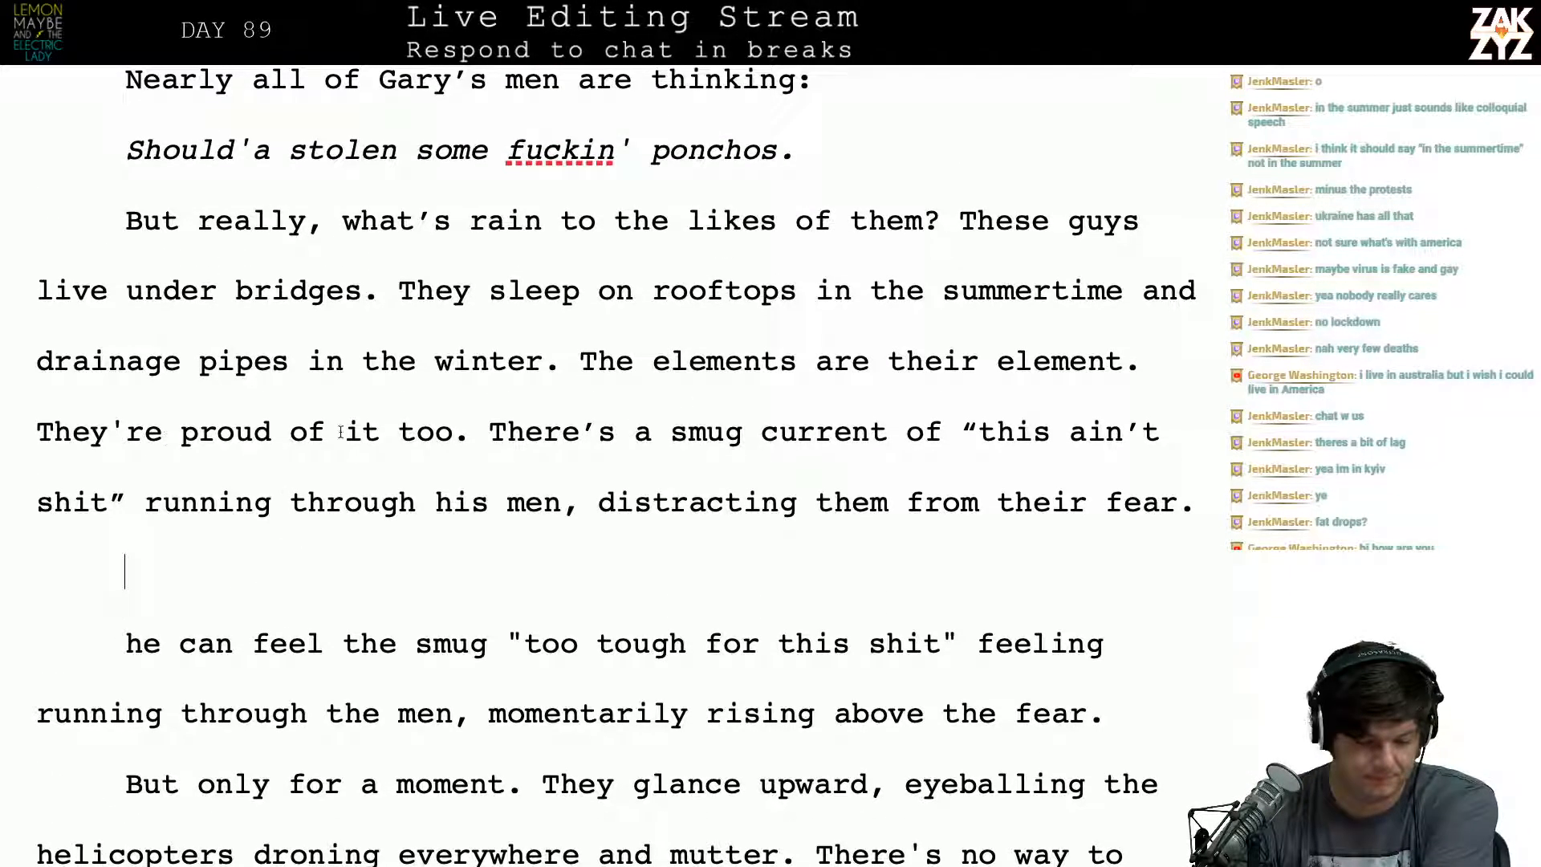
{"action": "left_click", "coordinate": [384, 438]}
{"action": "type", "text": ","}
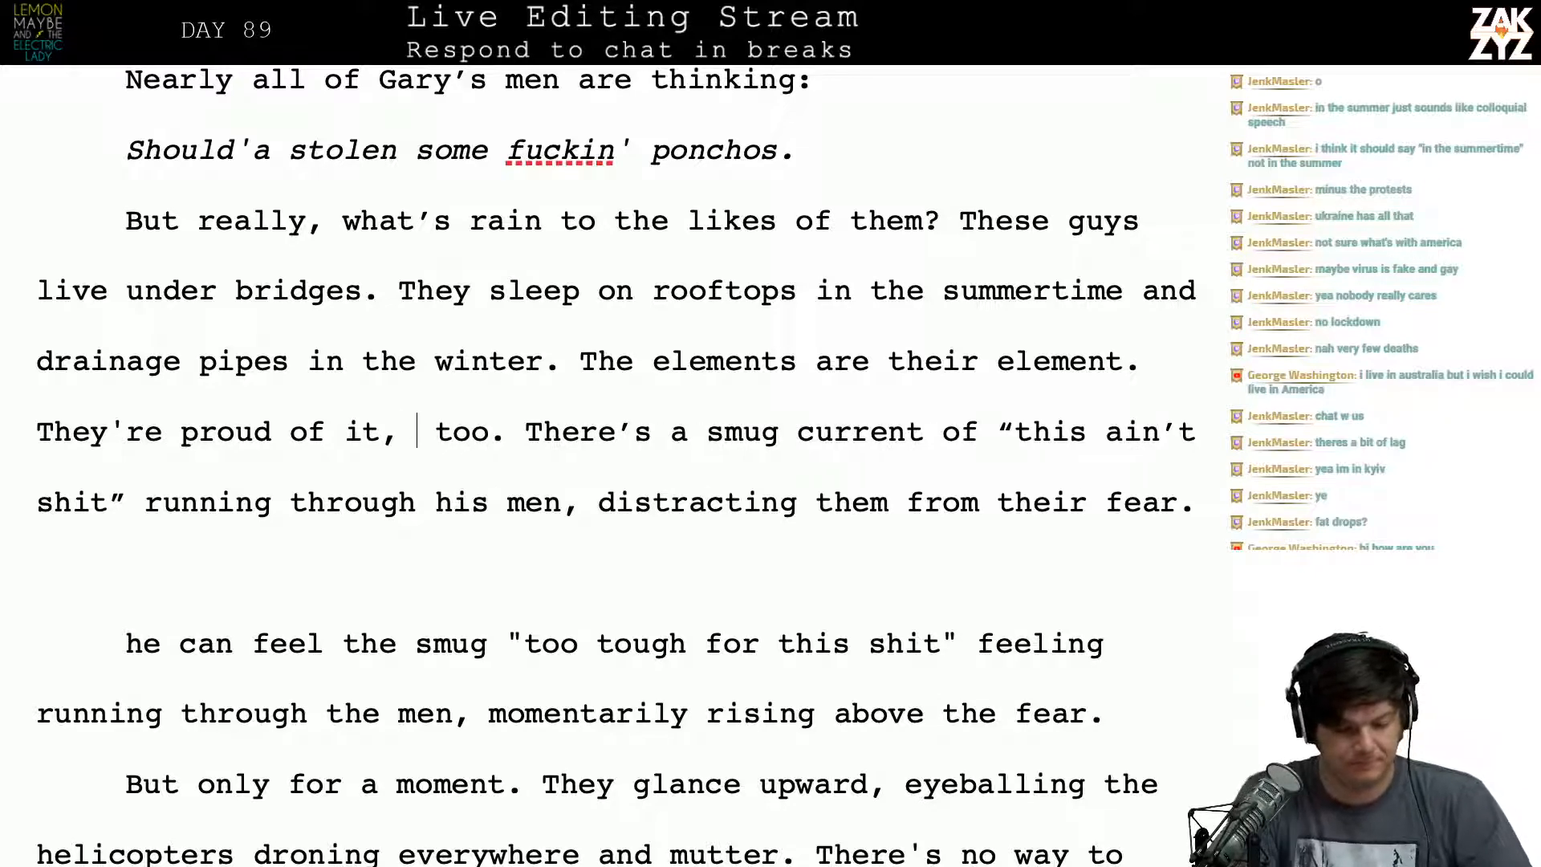
{"action": "key", "text": "Return"}
Step: Try continuing "They're proud of it," with "there's a smug current of" and delete that wording again
{"action": "type", "text": "there's a smug"}
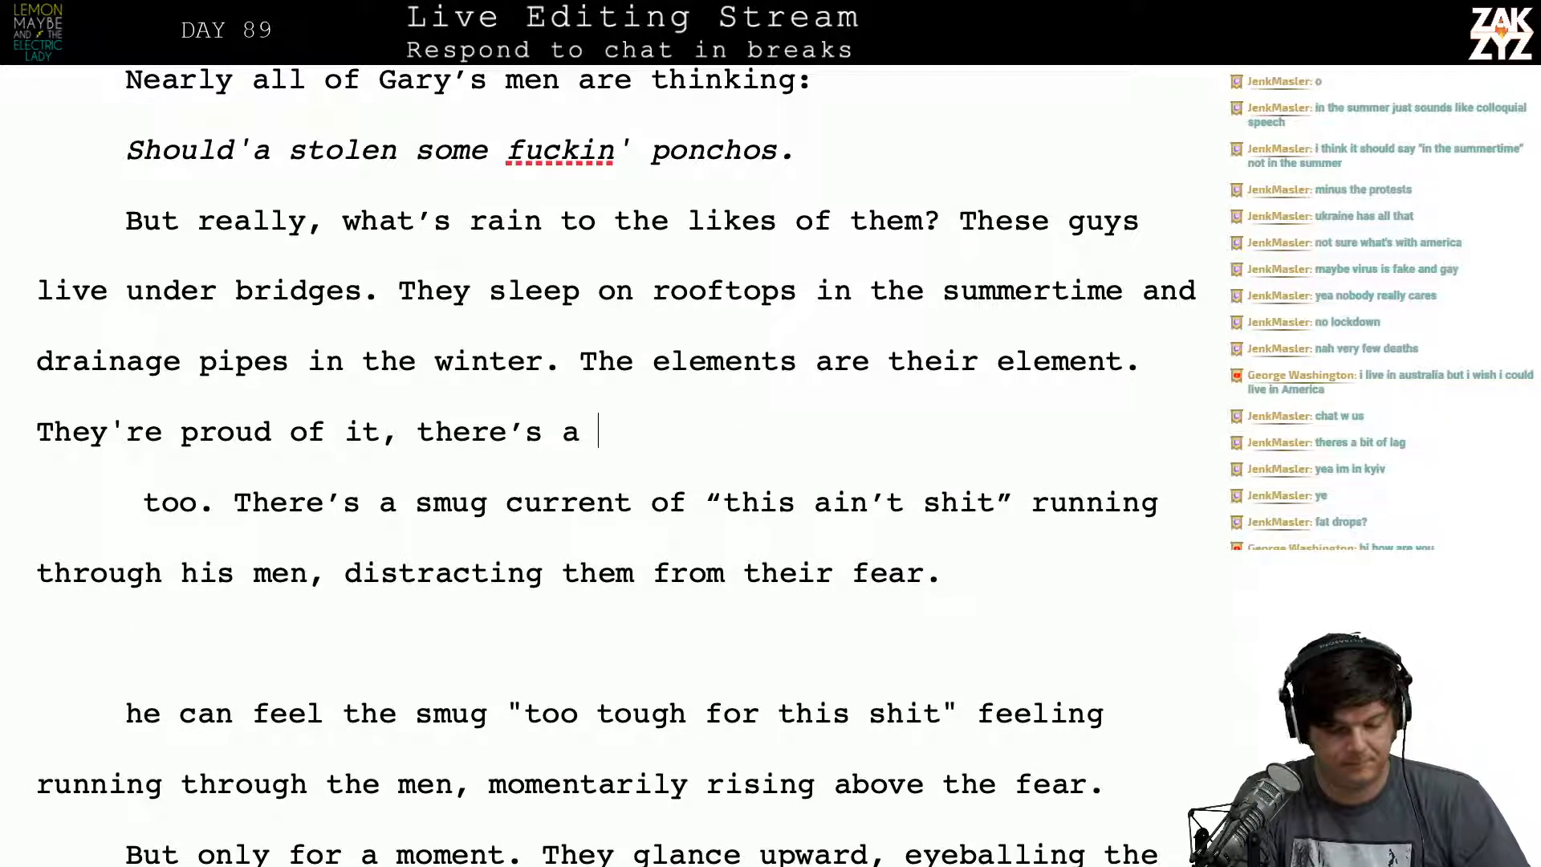
{"action": "type", "text": " current "}
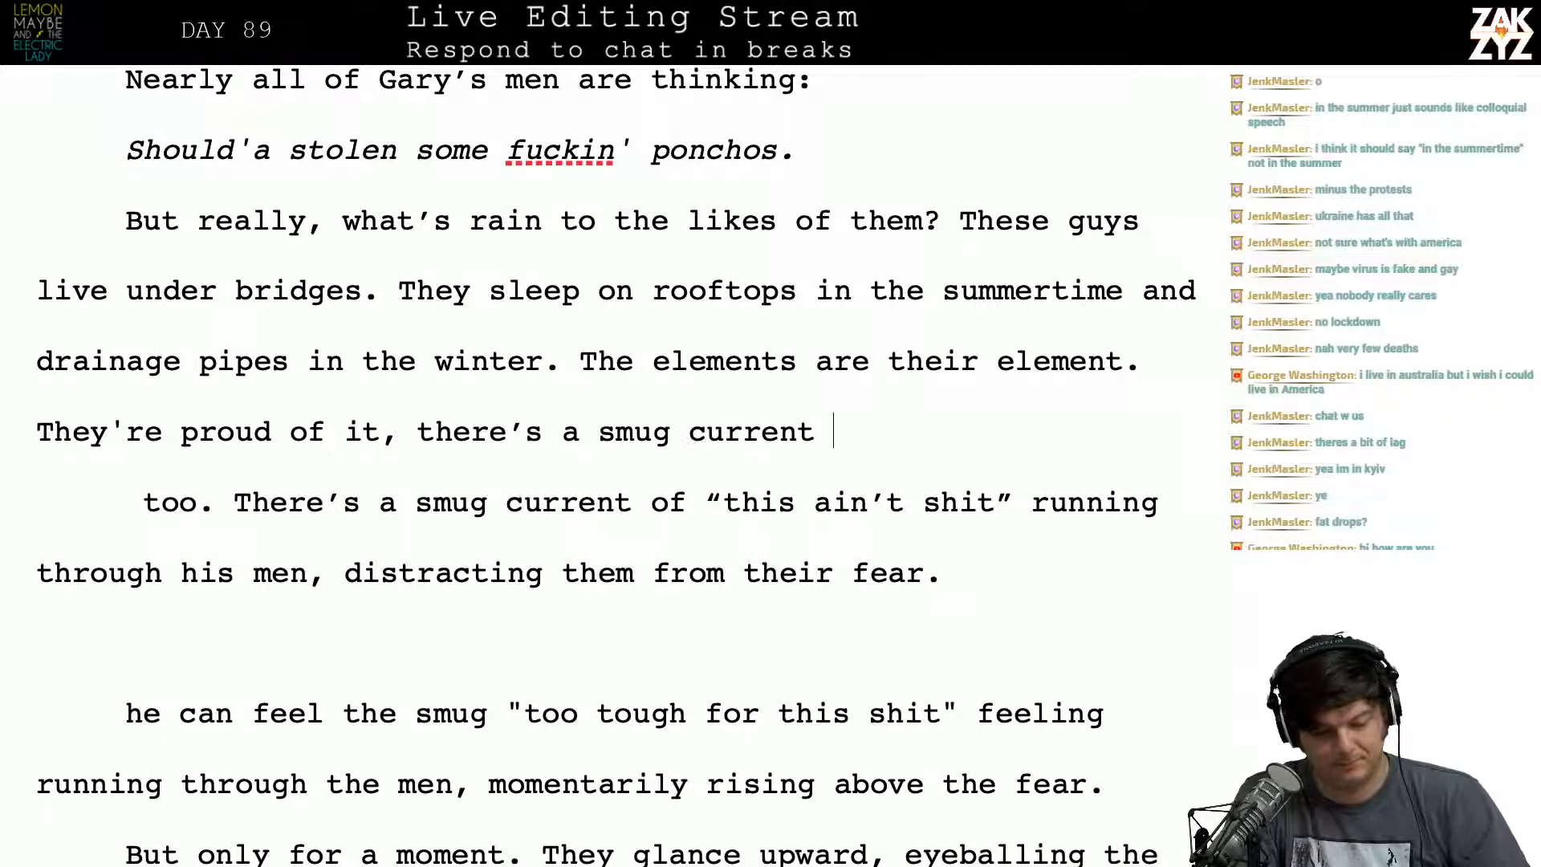
{"action": "type", "text": "of"}
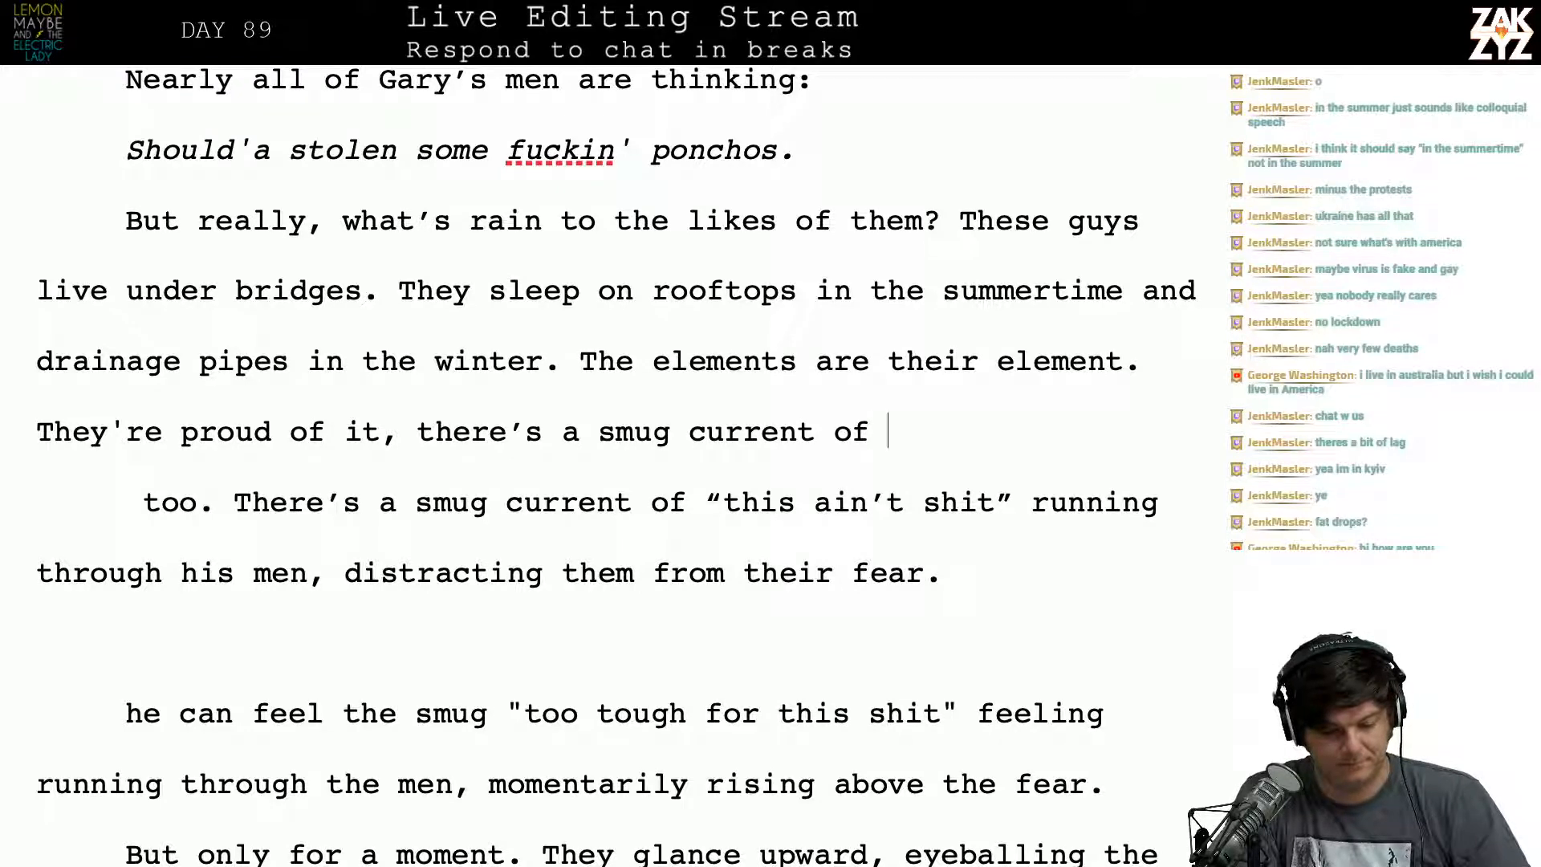
{"action": "key", "text": "BackSpace"}
{"action": "key", "text": "BackSpace"}
{"action": "key", "text": "BackSpace"}
{"action": "key", "text": "BackSpace"}
{"action": "key", "text": "BackSpace"}
{"action": "key", "text": "BackSpace"}
{"action": "key", "text": "BackSpace"}
{"action": "key", "text": "BackSpace"}
{"action": "key", "text": "BackSpace"}
{"action": "key", "text": "BackSpace"}
{"action": "key", "text": "BackSpace"}
{"action": "key", "text": "BackSpace"}
{"action": "key", "text": "BackSpace"}
{"action": "key", "text": "BackSpace"}
{"action": "key", "text": "BackSpace"}
{"action": "key", "text": "BackSpace"}
{"action": "key", "text": "BackSpace"}
{"action": "key", "text": "BackSpace"}
{"action": "key", "text": "BackSpace"}
{"action": "key", "text": "BackSpace"}
{"action": "key", "text": "BackSpace"}
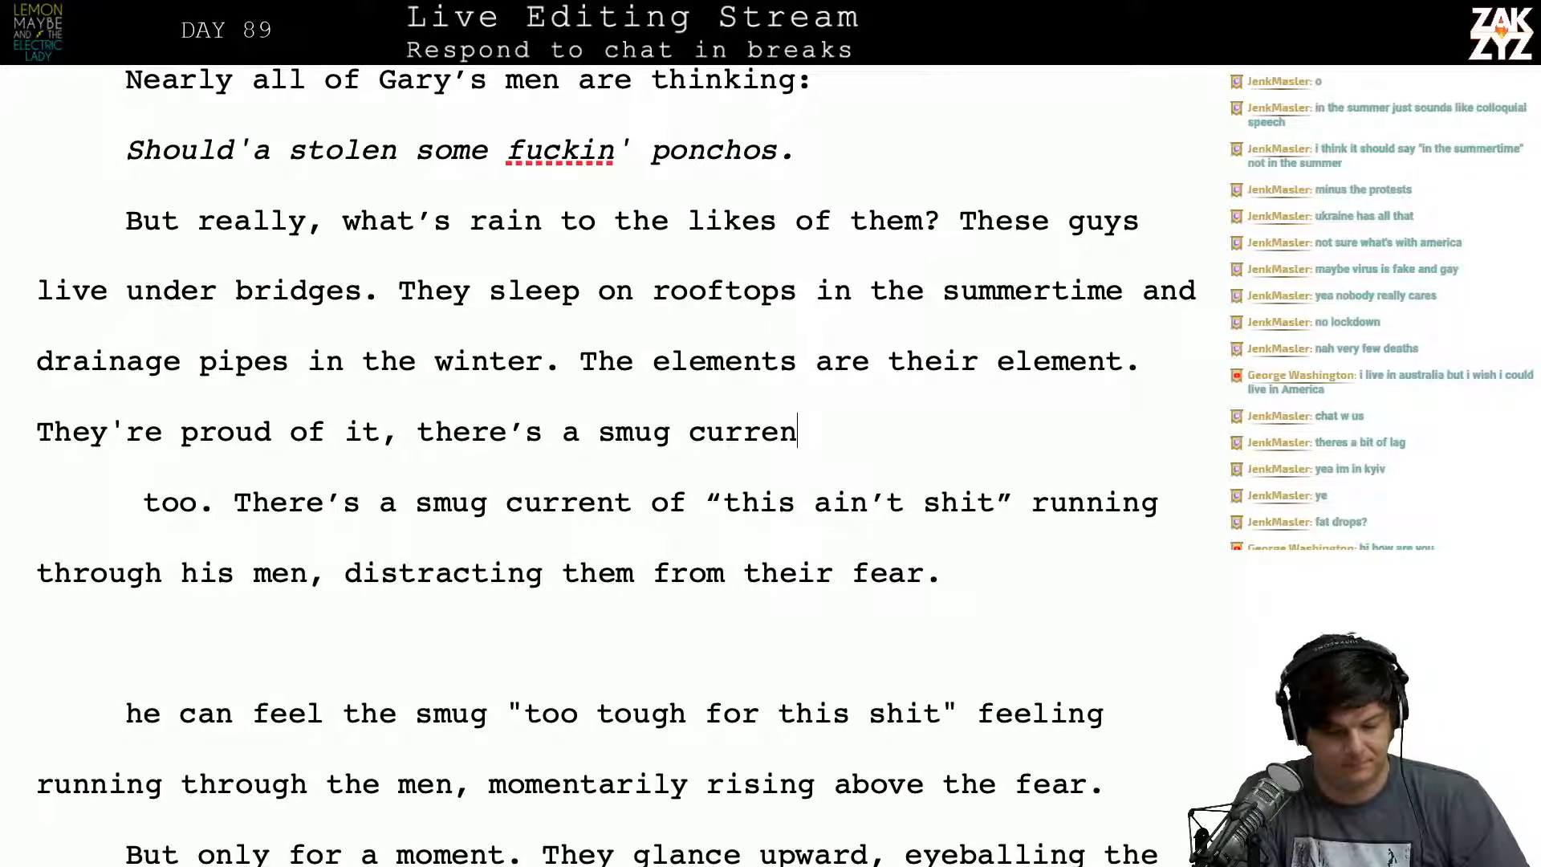
{"action": "key", "text": "BackSpace"}
{"action": "key", "text": "BackSpace"}
{"action": "key", "text": "BackSpace"}
{"action": "key", "text": "BackSpace"}
{"action": "key", "text": "BackSpace"}
{"action": "key", "text": "BackSpace"}
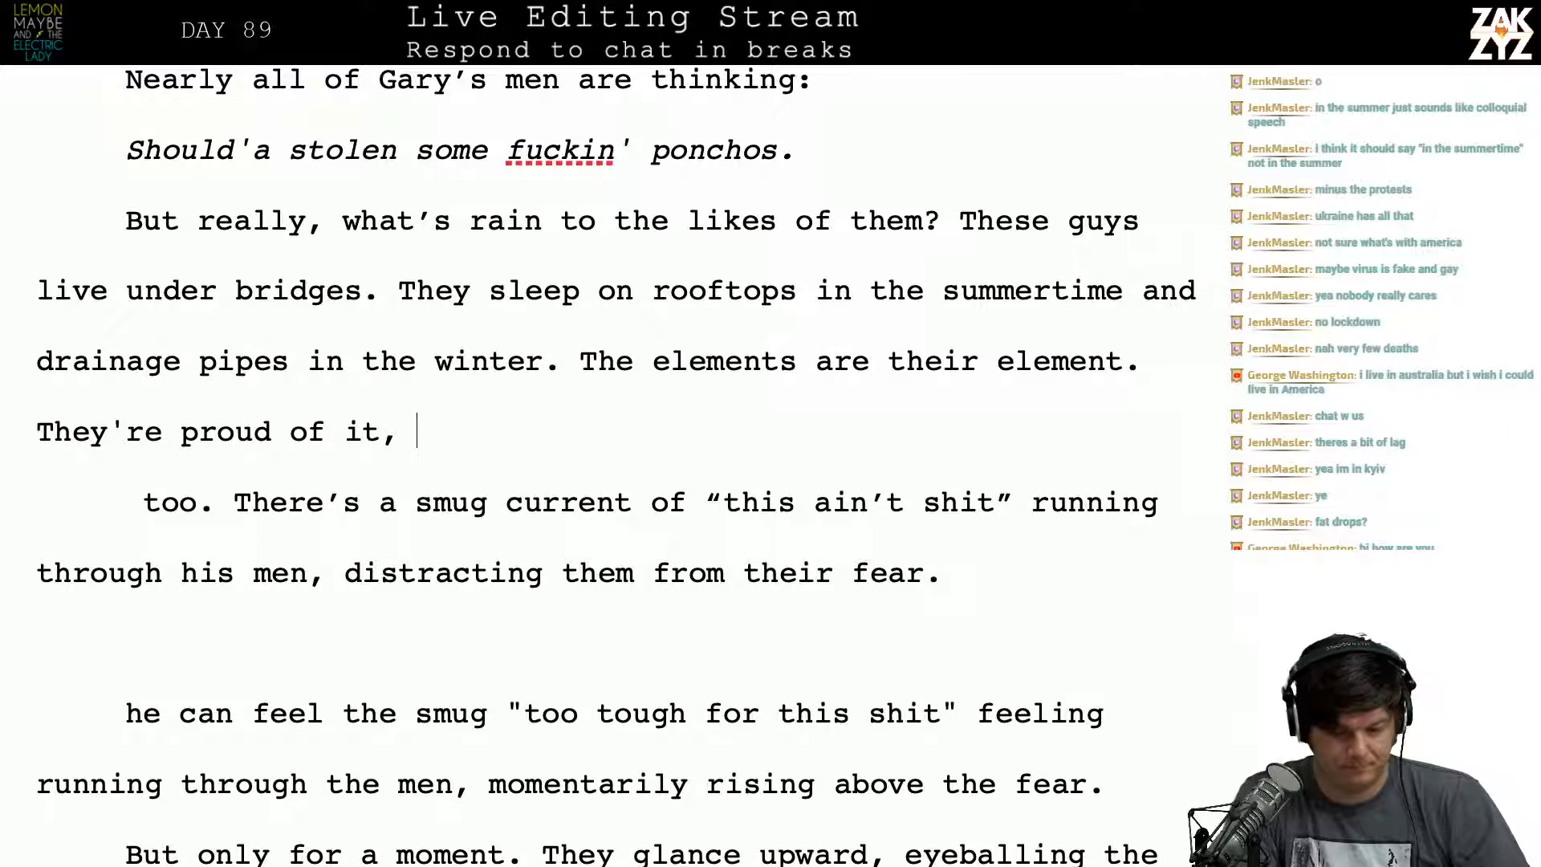
Step: Try the wording "almost smug" after "They're proud of it," and delete it again
{"action": "type", "text": "almost smugh"}
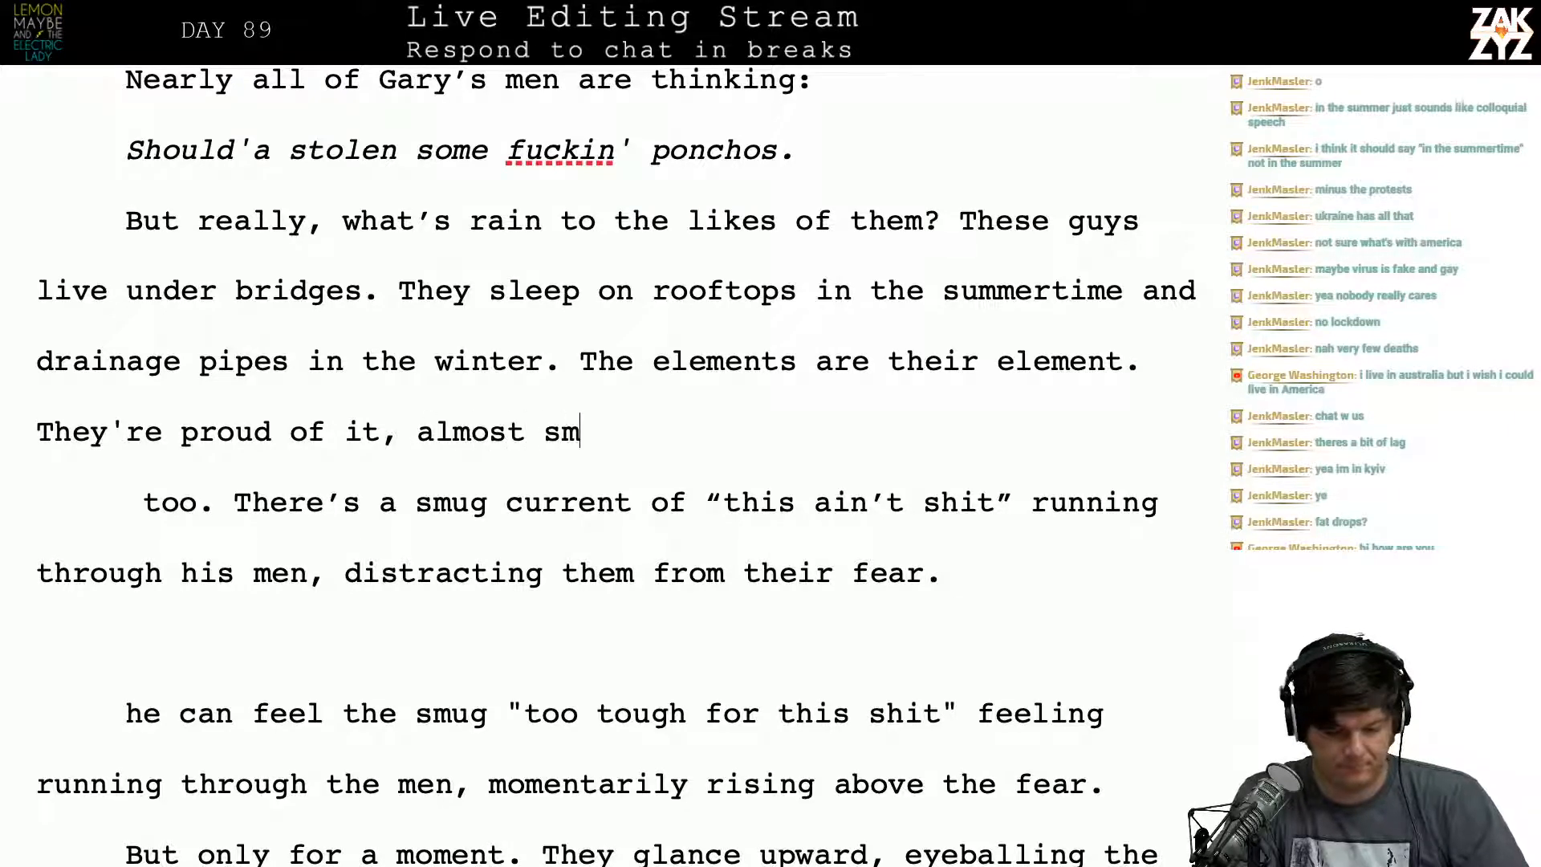
{"action": "key", "text": "BackSpace"}
{"action": "key", "text": "BackSpace"}
{"action": "key", "text": "BackSpace"}
{"action": "key", "text": "BackSpace"}
{"action": "key", "text": "BackSpace"}
{"action": "key", "text": "BackSpace"}
{"action": "key", "text": "BackSpace"}
{"action": "key", "text": "BackSpace"}
{"action": "key", "text": "BackSpace"}
{"action": "key", "text": "BackSpace"}
{"action": "key", "text": "BackSpace"}
{"action": "key", "text": "BackSpace"}
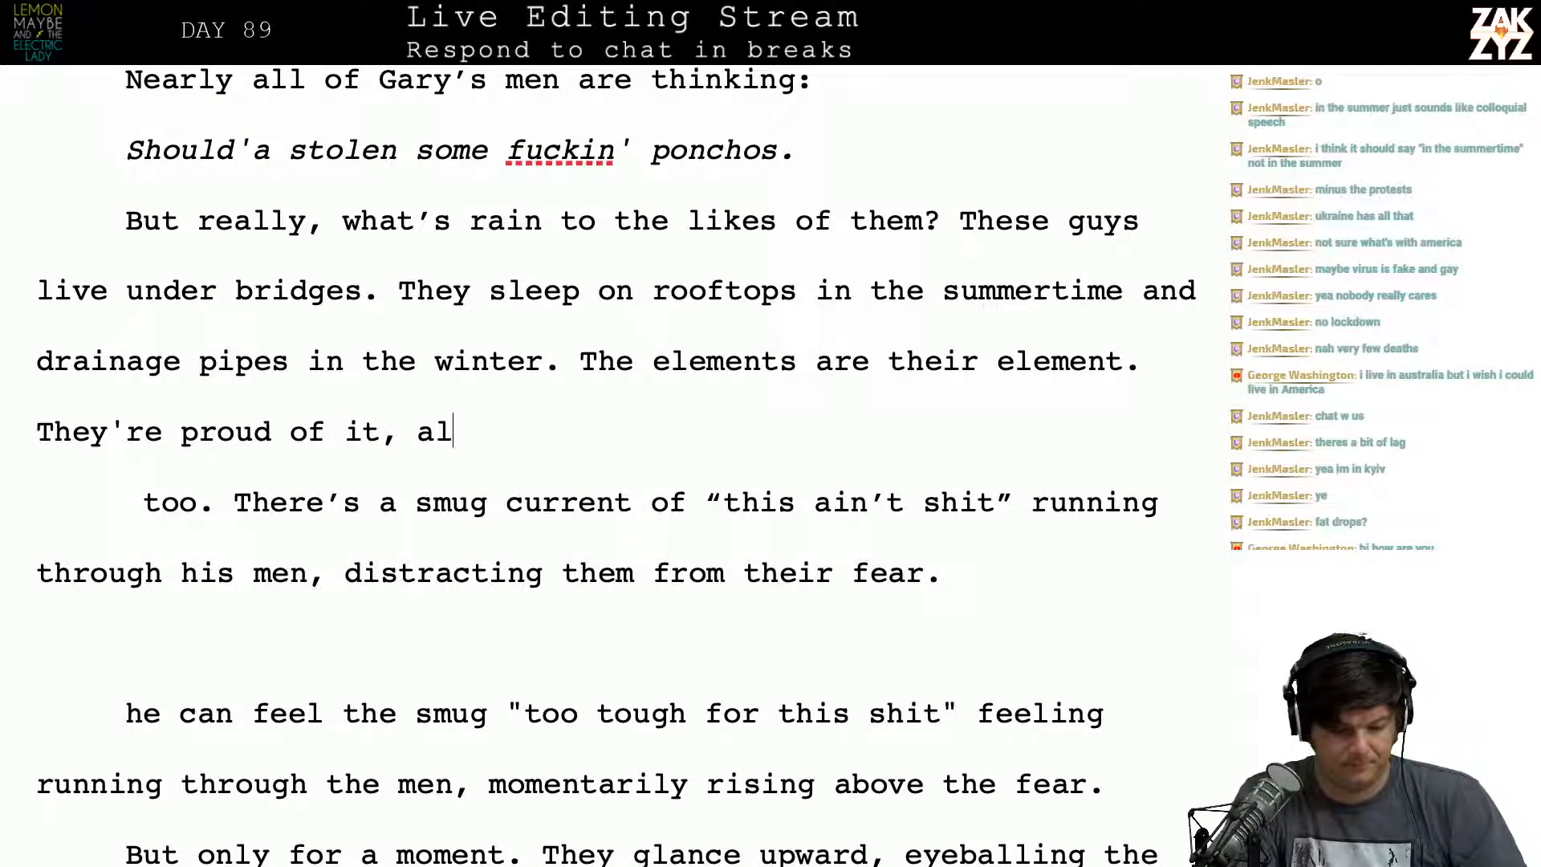
Step: Try starting the next clause after "They're proud of it," with "they look" and delete it again
{"action": "type", "text": "they loo"}
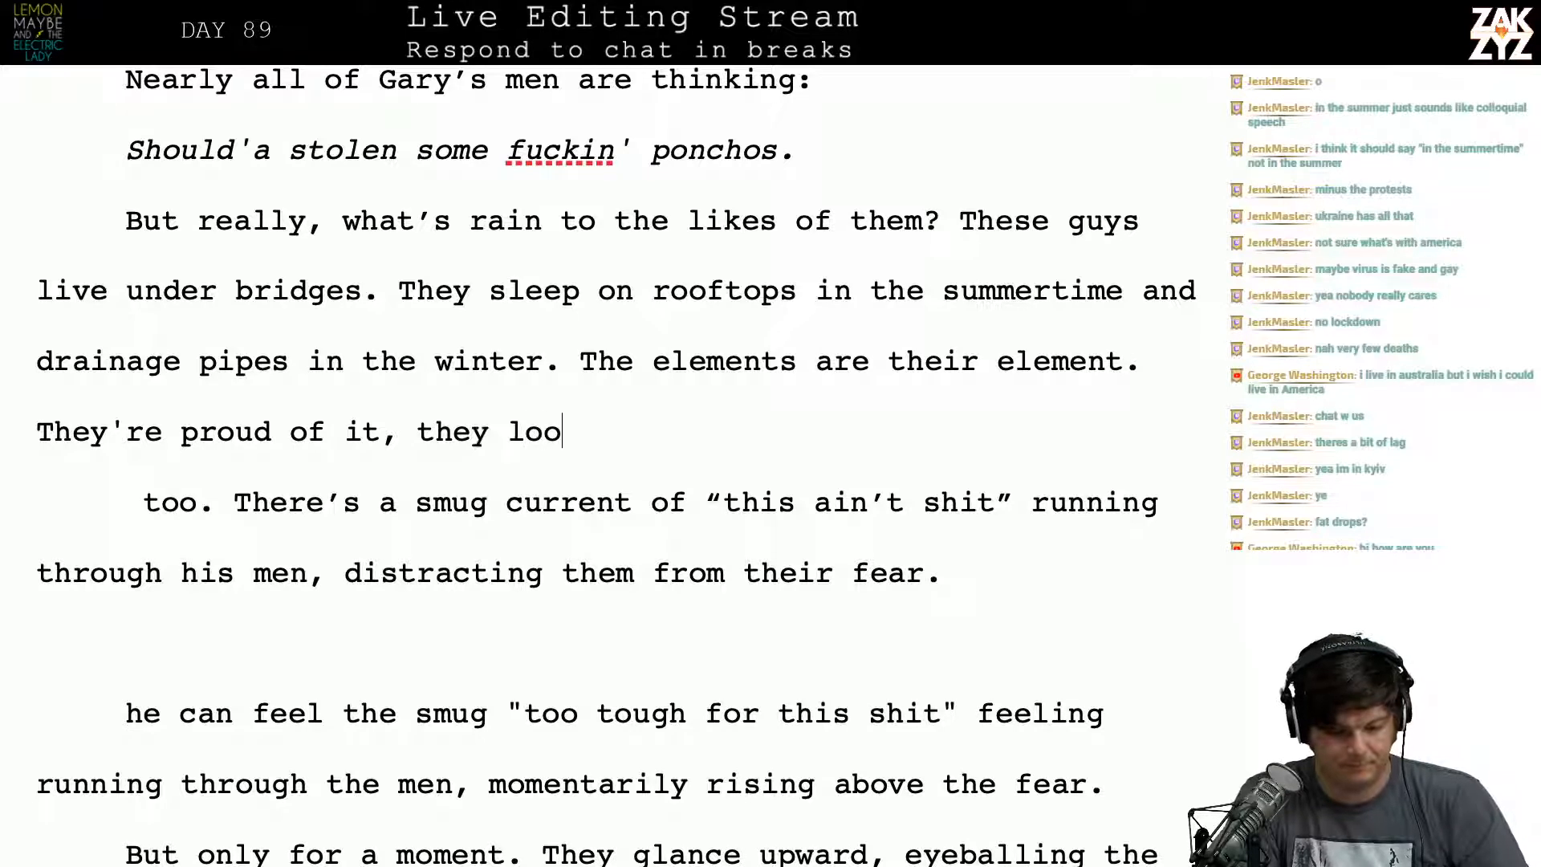
{"action": "type", "text": "k u"}
{"action": "key", "text": "BackSpace"}
{"action": "key", "text": "BackSpace"}
{"action": "key", "text": "BackSpace"}
{"action": "key", "text": "BackSpace"}
{"action": "key", "text": "BackSpace"}
{"action": "key", "text": "BackSpace"}
{"action": "key", "text": "BackSpace"}
{"action": "key", "text": "BackSpace"}
{"action": "key", "text": "BackSpace"}
{"action": "key", "text": "BackSpace"}
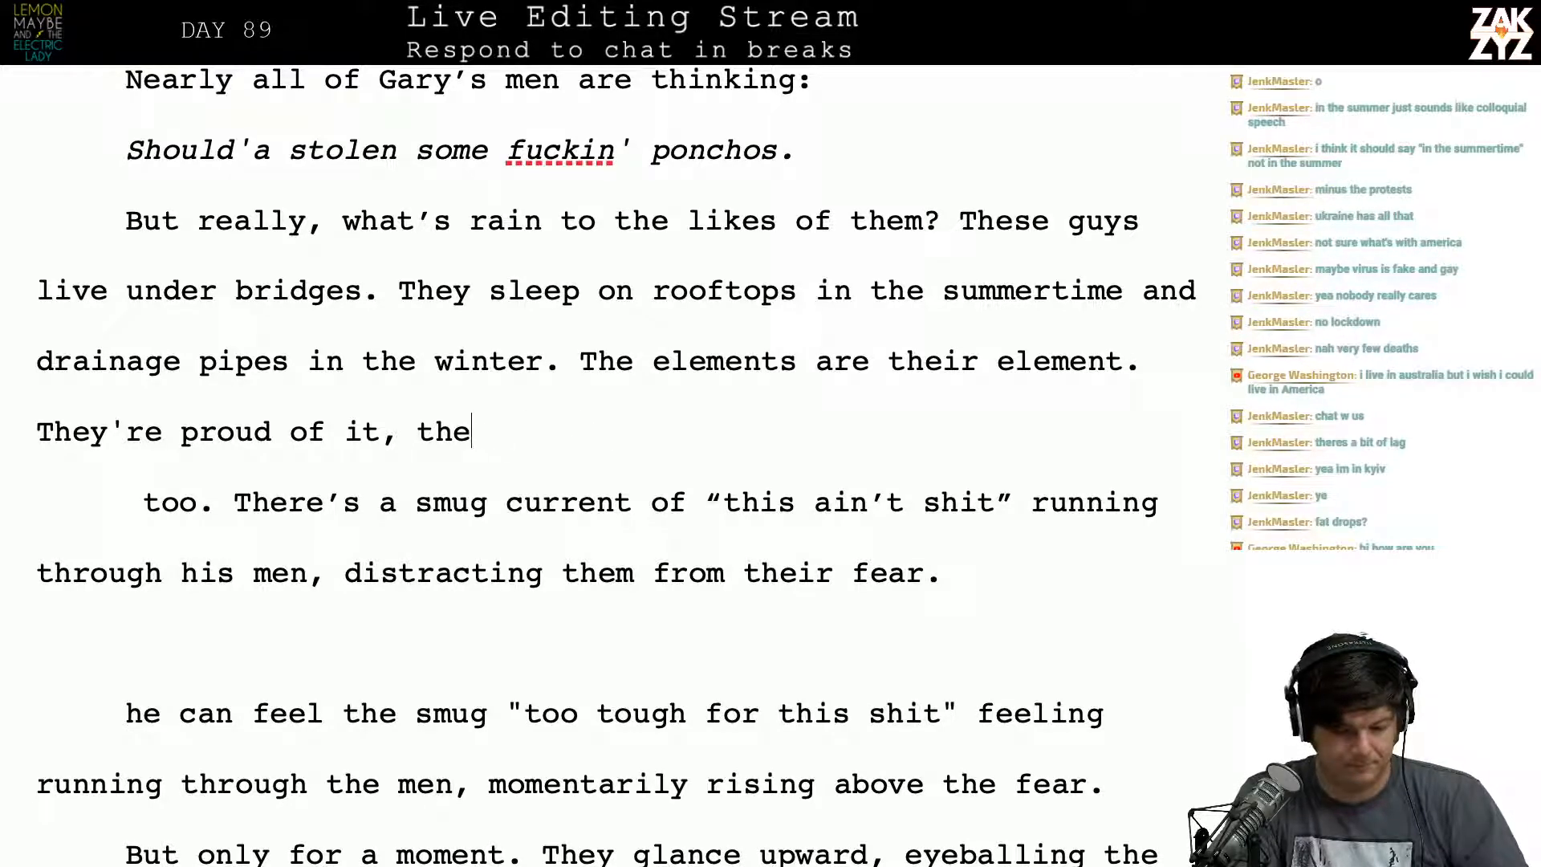
{"action": "key", "text": "BackSpace"}
Step: Try starting the clause after "They're proud of it," with "what's a" and clear this and the other short false starts
{"action": "type", "text": "what's a l"}
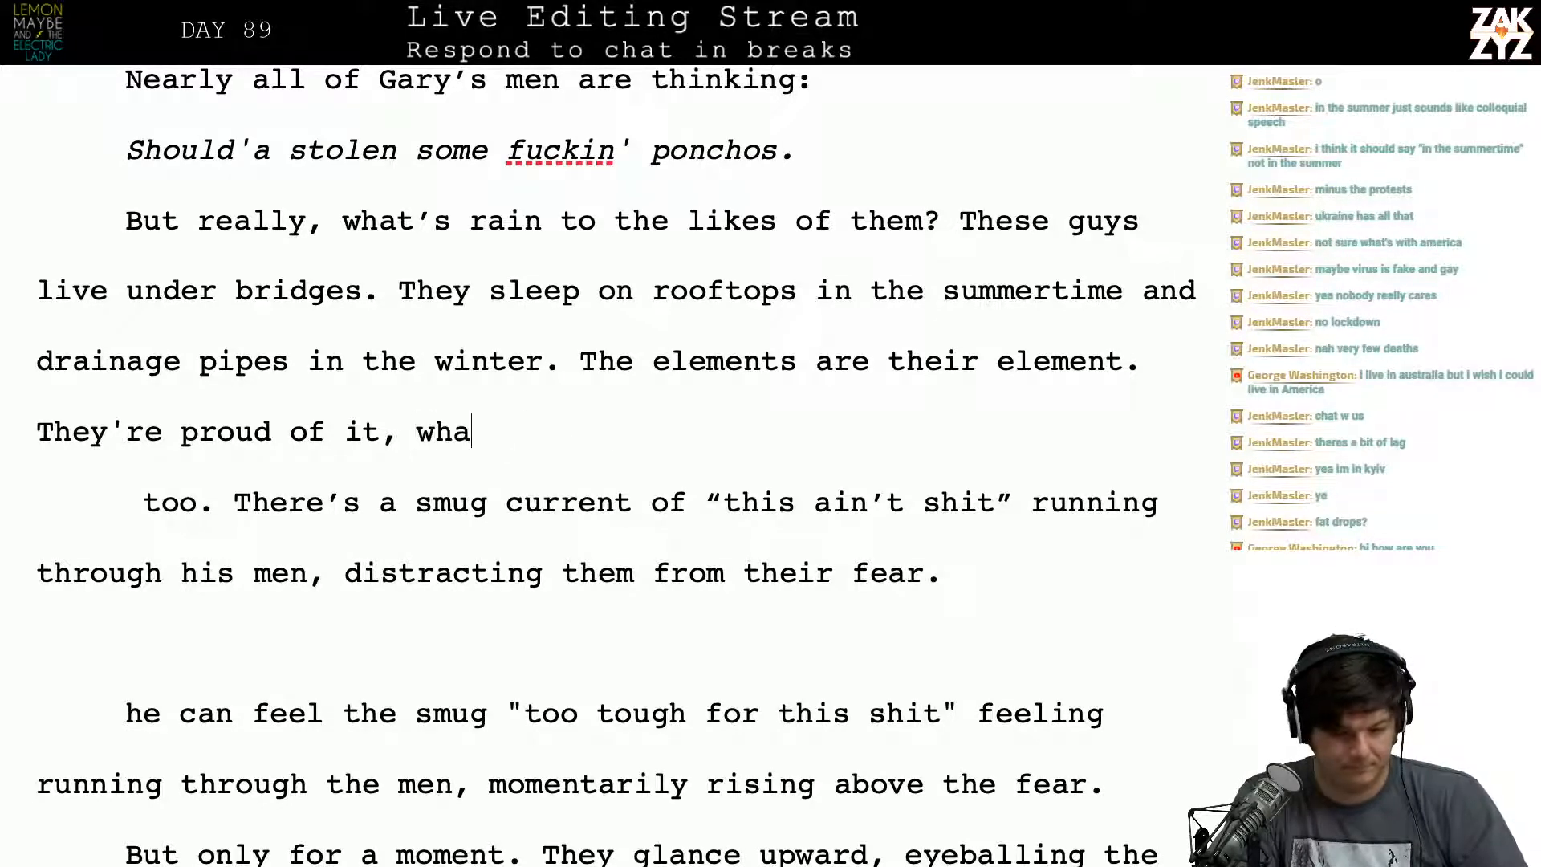
{"action": "key", "text": "BackSpace"}
{"action": "key", "text": "BackSpace"}
{"action": "key", "text": "BackSpace"}
{"action": "key", "text": "BackSpace"}
{"action": "key", "text": "BackSpace"}
{"action": "key", "text": "BackSpace"}
{"action": "key", "text": "BackSpace"}
{"action": "key", "text": "BackSpace"}
{"action": "key", "text": "BackSpace"}
{"action": "key", "text": "BackSpace"}
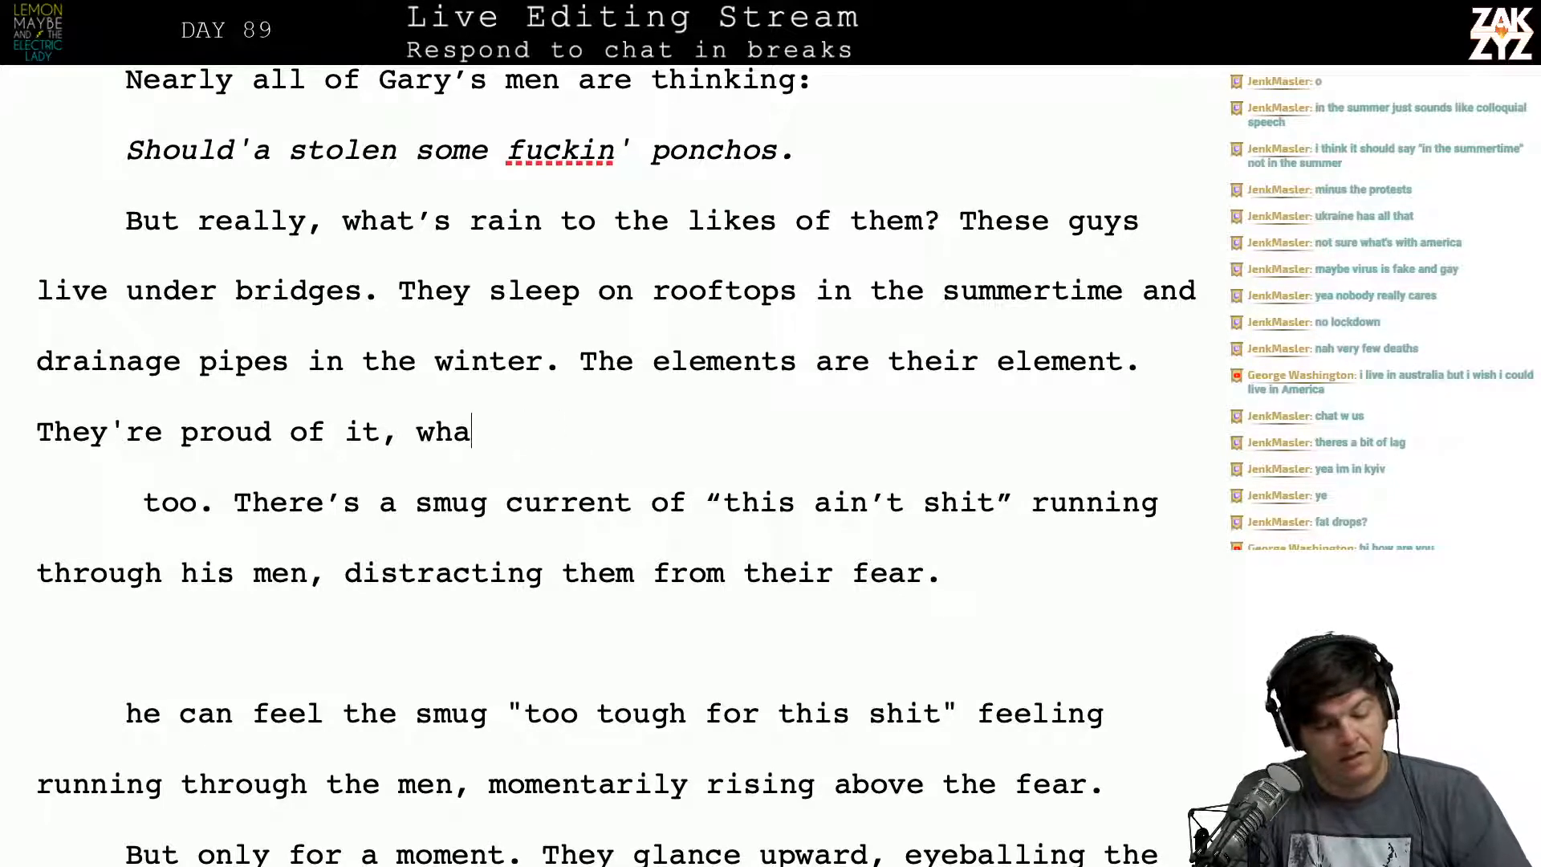
{"action": "type", "text": "ga"}
{"action": "key", "text": "BackSpace"}
{"action": "key", "text": "BackSpace"}
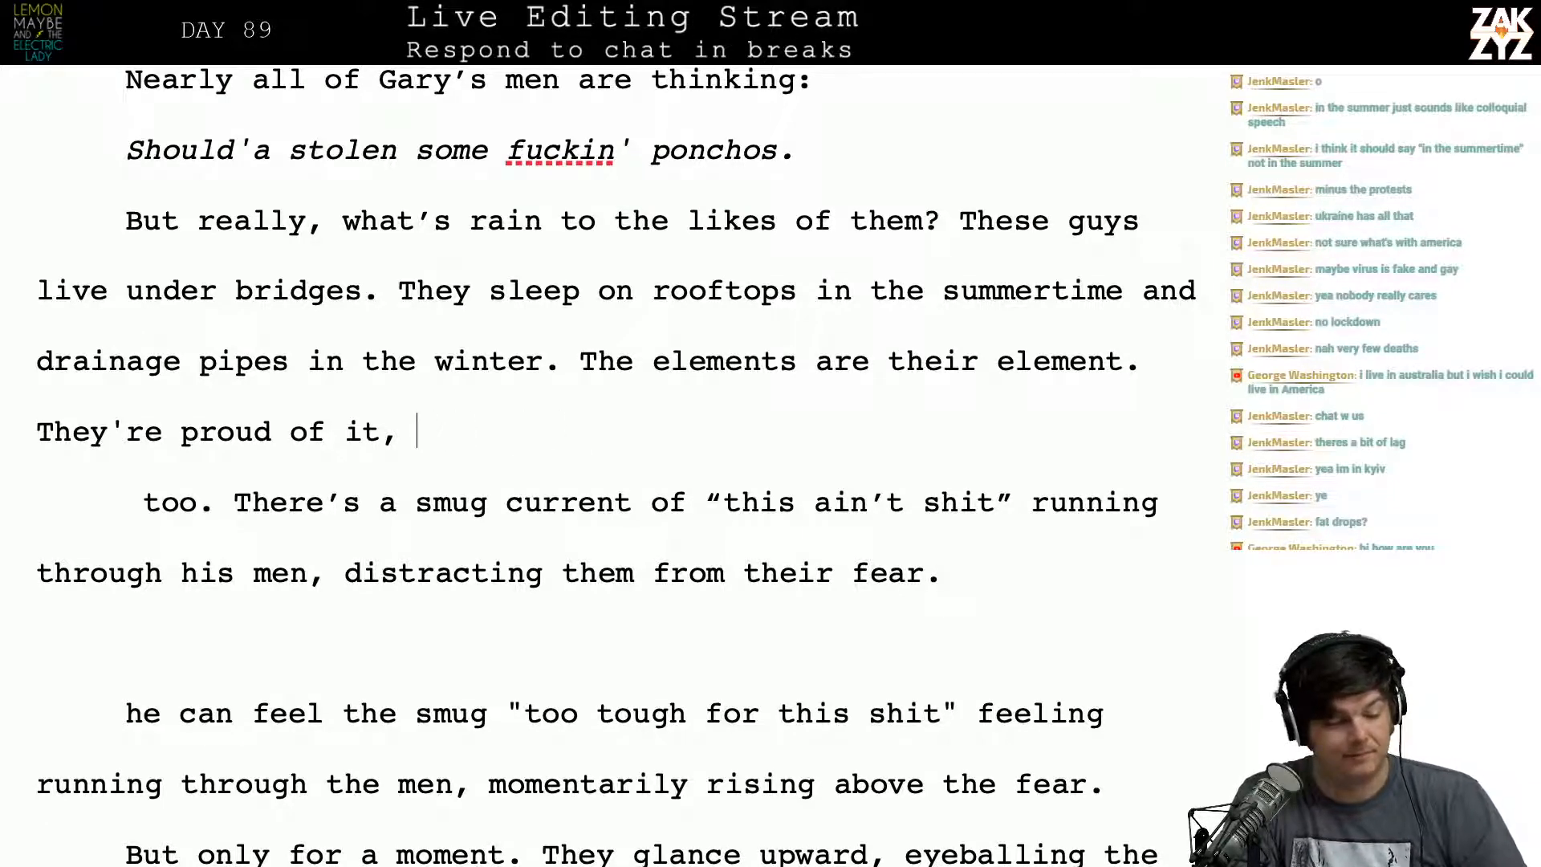
{"action": "type", "text": "di"}
{"action": "key", "text": "BackSpace"}
{"action": "key", "text": "BackSpace"}
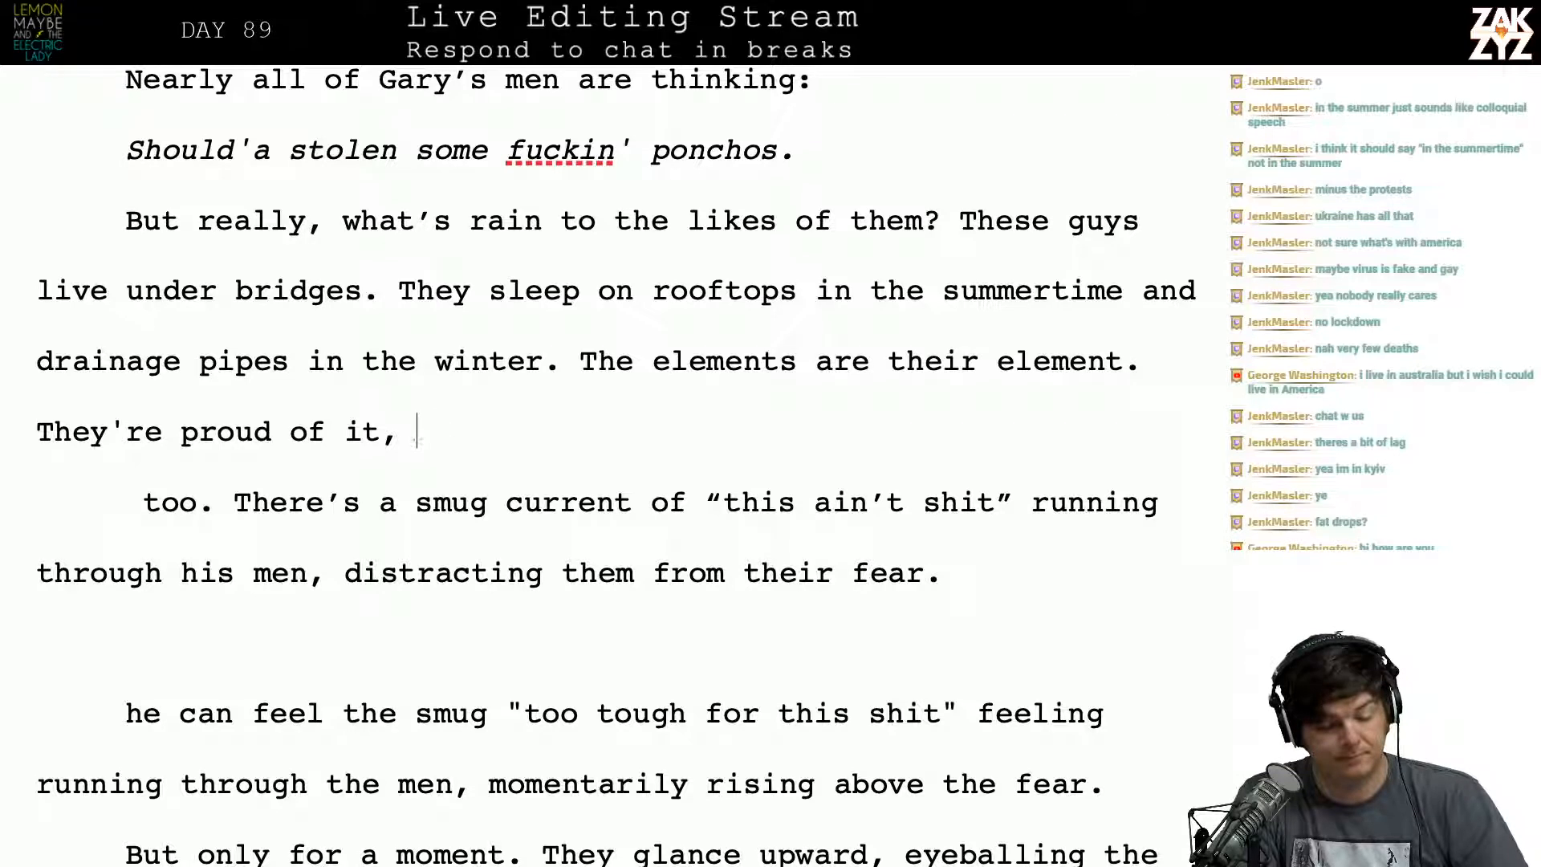
{"action": "type", "text": "s"}
{"action": "key", "text": "BackSpace"}
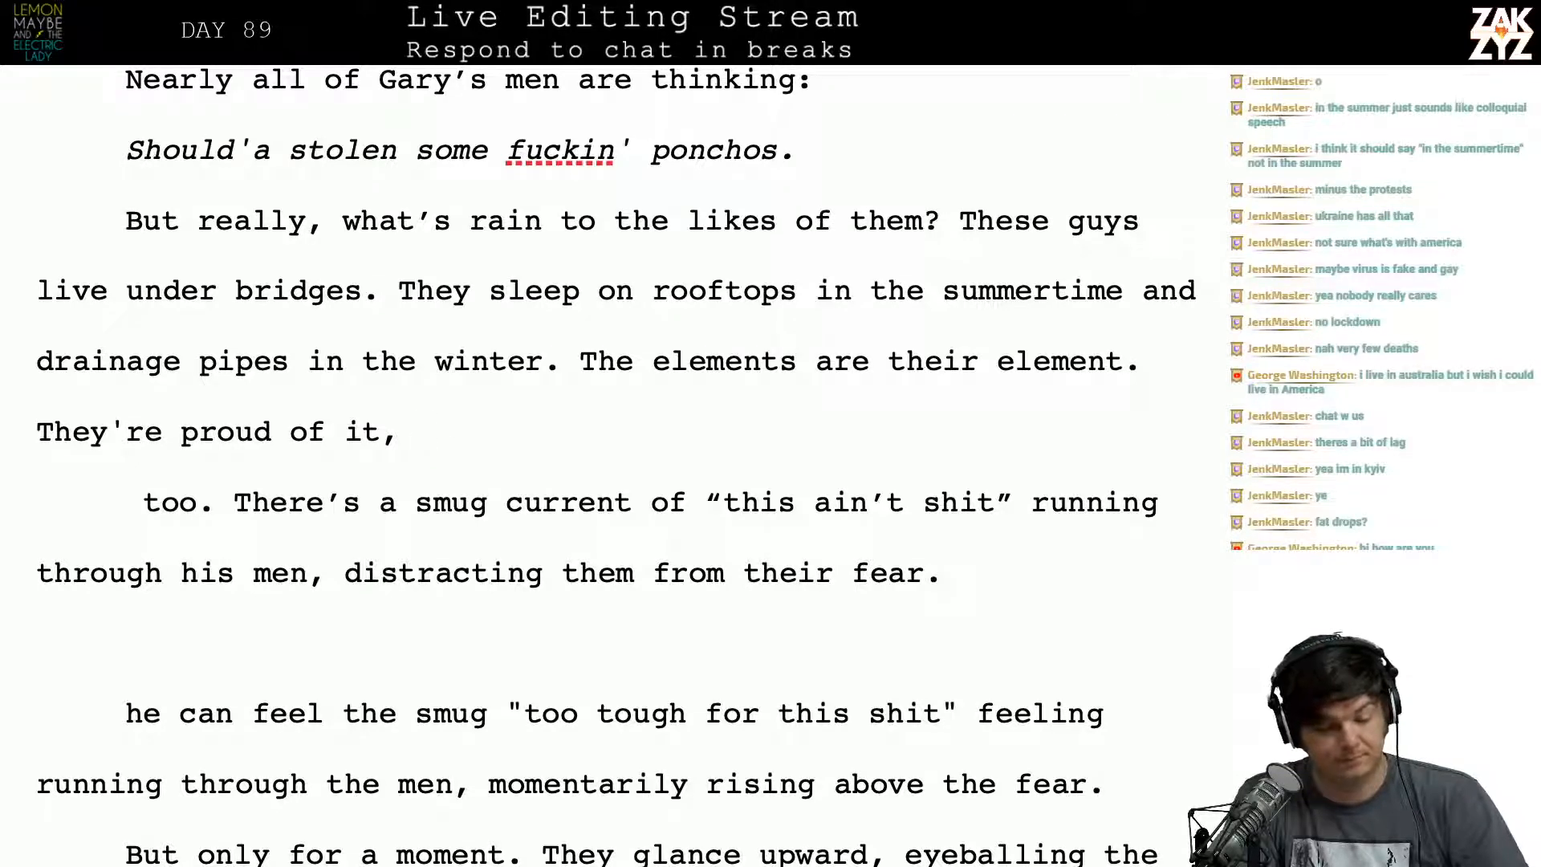
Step: Try continuing "They're proud of it," with "flicking raindrops off their lapels with"
{"action": "type", "text": "flcik"}
{"action": "key", "text": "BackSpace"}
{"action": "key", "text": "BackSpace"}
{"action": "key", "text": "BackSpace"}
{"action": "type", "text": "i"}
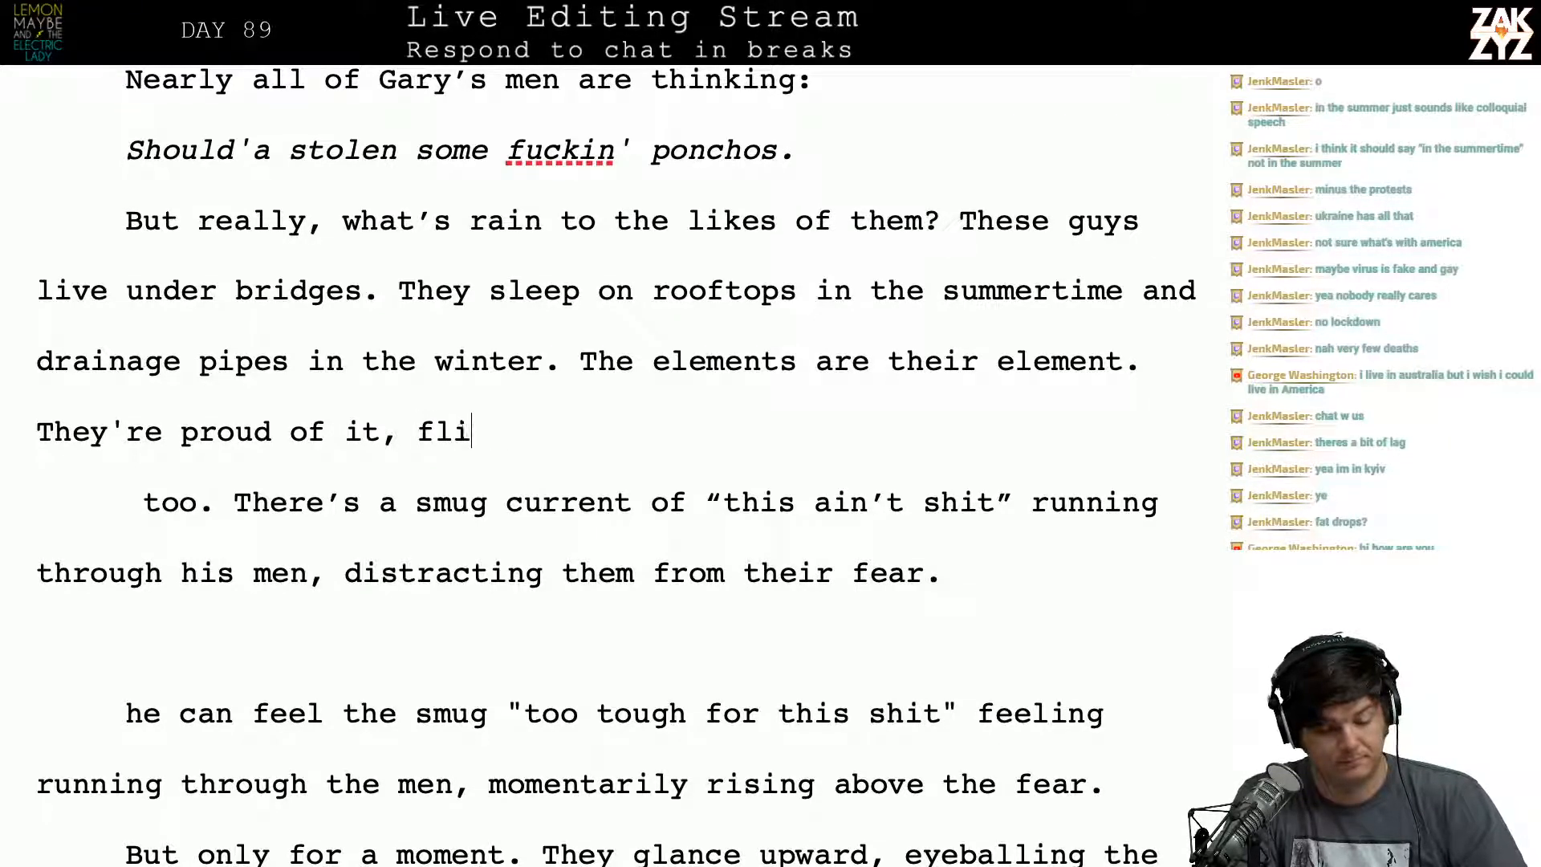
{"action": "type", "text": "cking rain"}
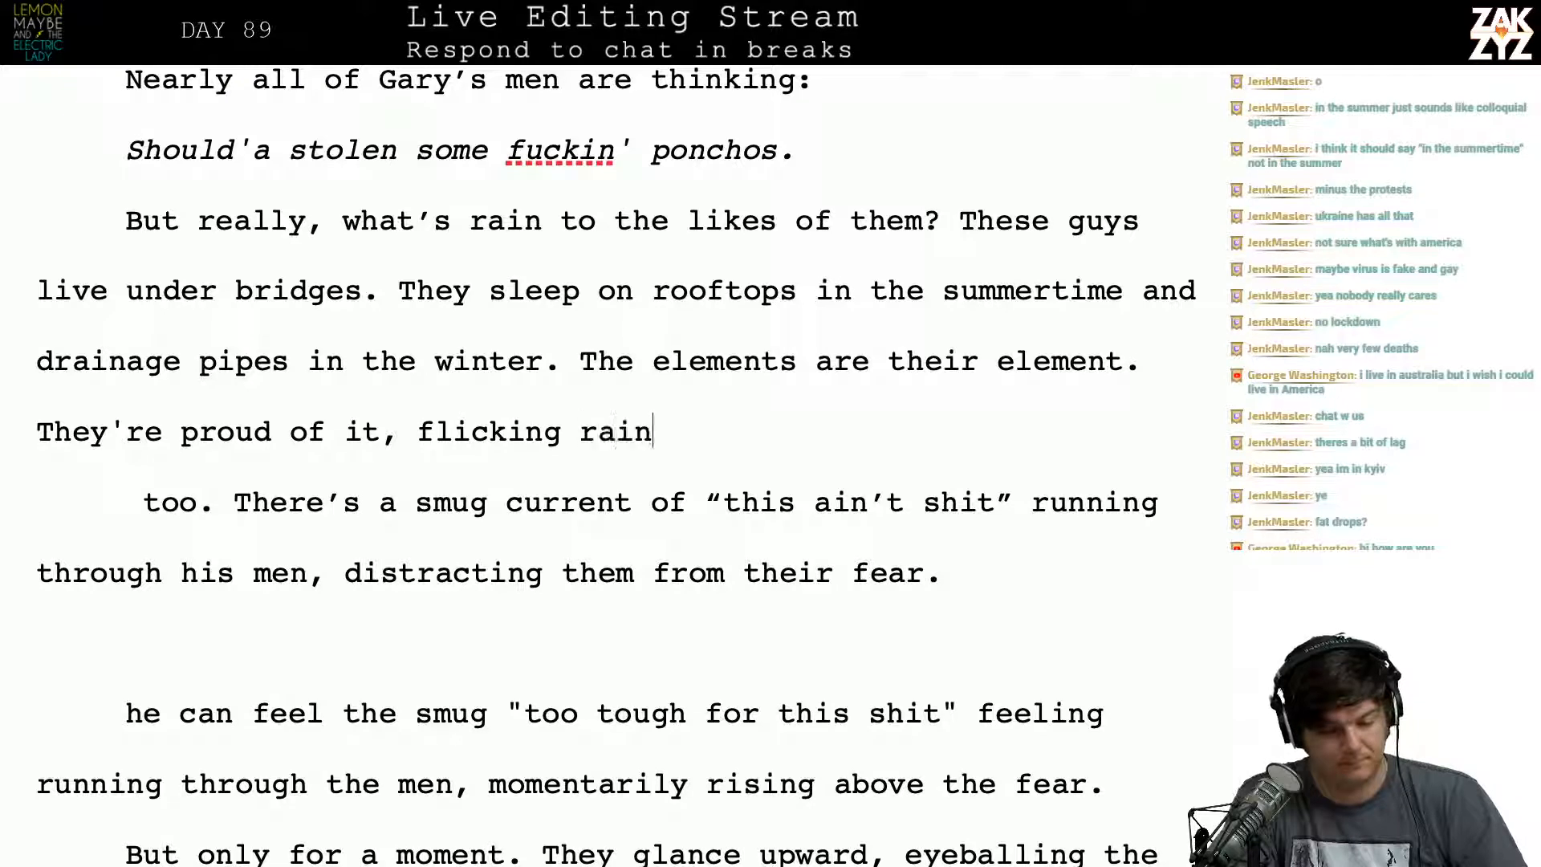
{"action": "type", "text": "drops off th"}
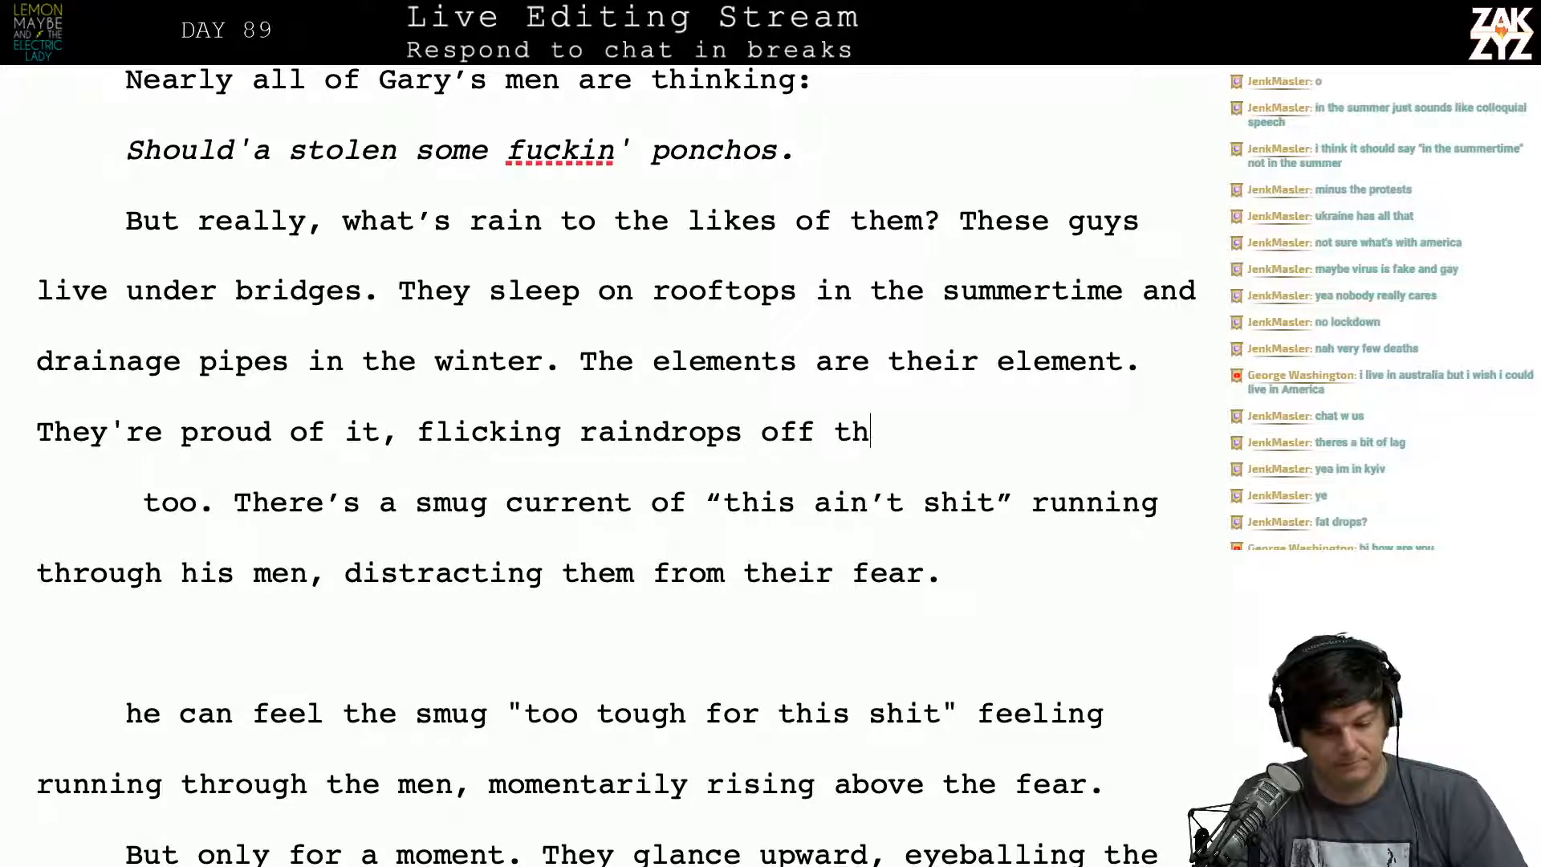
{"action": "type", "text": "eir lapels with "}
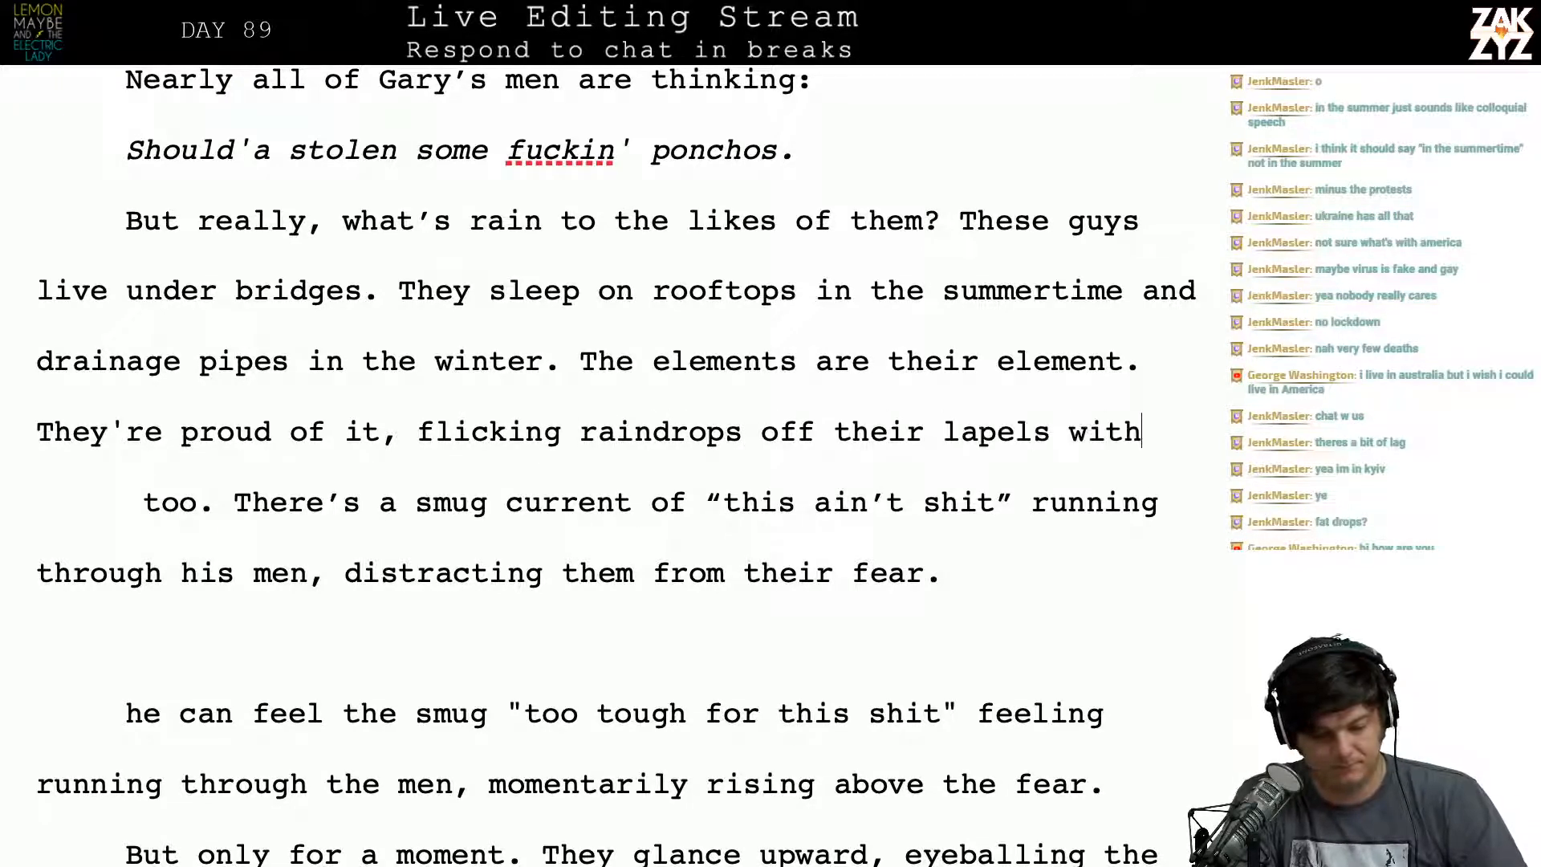
{"action": "type", "text": "dismi"}
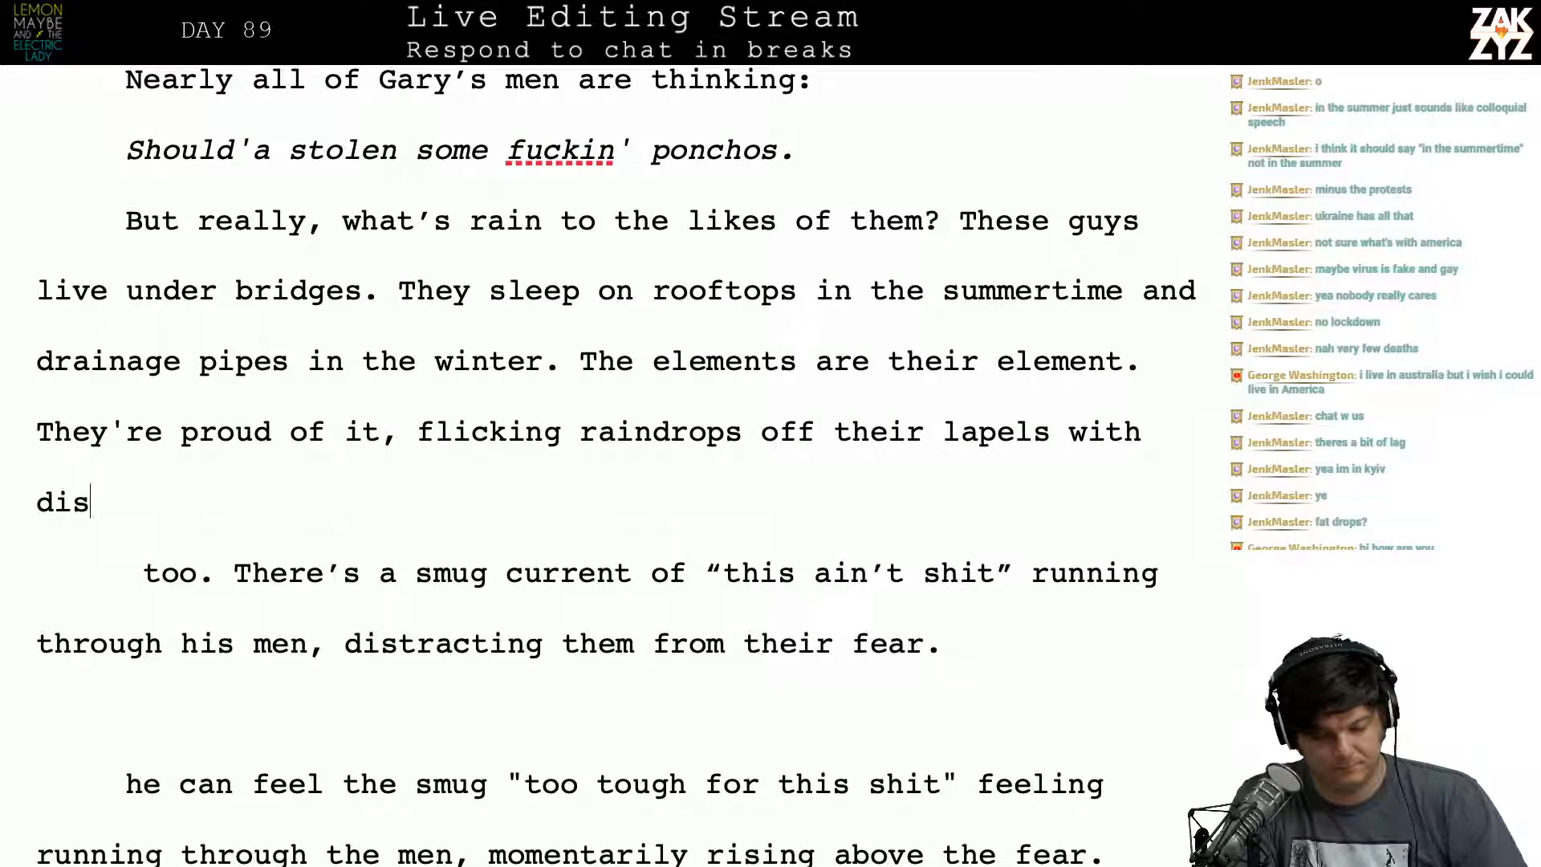
Step: Delete the "flicking raindrops off their lapels with" wording back to the comma after "They're proud of it"
{"action": "key", "text": "BackSpace"}
{"action": "key", "text": "BackSpace"}
{"action": "key", "text": "BackSpace"}
{"action": "key", "text": "BackSpace"}
{"action": "key", "text": "BackSpace"}
{"action": "key", "text": "BackSpace"}
{"action": "key", "text": "BackSpace"}
{"action": "key", "text": "BackSpace"}
{"action": "key", "text": "BackSpace"}
{"action": "key", "text": "BackSpace"}
{"action": "key", "text": "BackSpace"}
{"action": "key", "text": "BackSpace"}
{"action": "key", "text": "BackSpace"}
{"action": "key", "text": "BackSpace"}
{"action": "key", "text": "BackSpace"}
{"action": "key", "text": "BackSpace"}
{"action": "key", "text": "BackSpace"}
{"action": "key", "text": "BackSpace"}
{"action": "key", "text": "BackSpace"}
{"action": "key", "text": "BackSpace"}
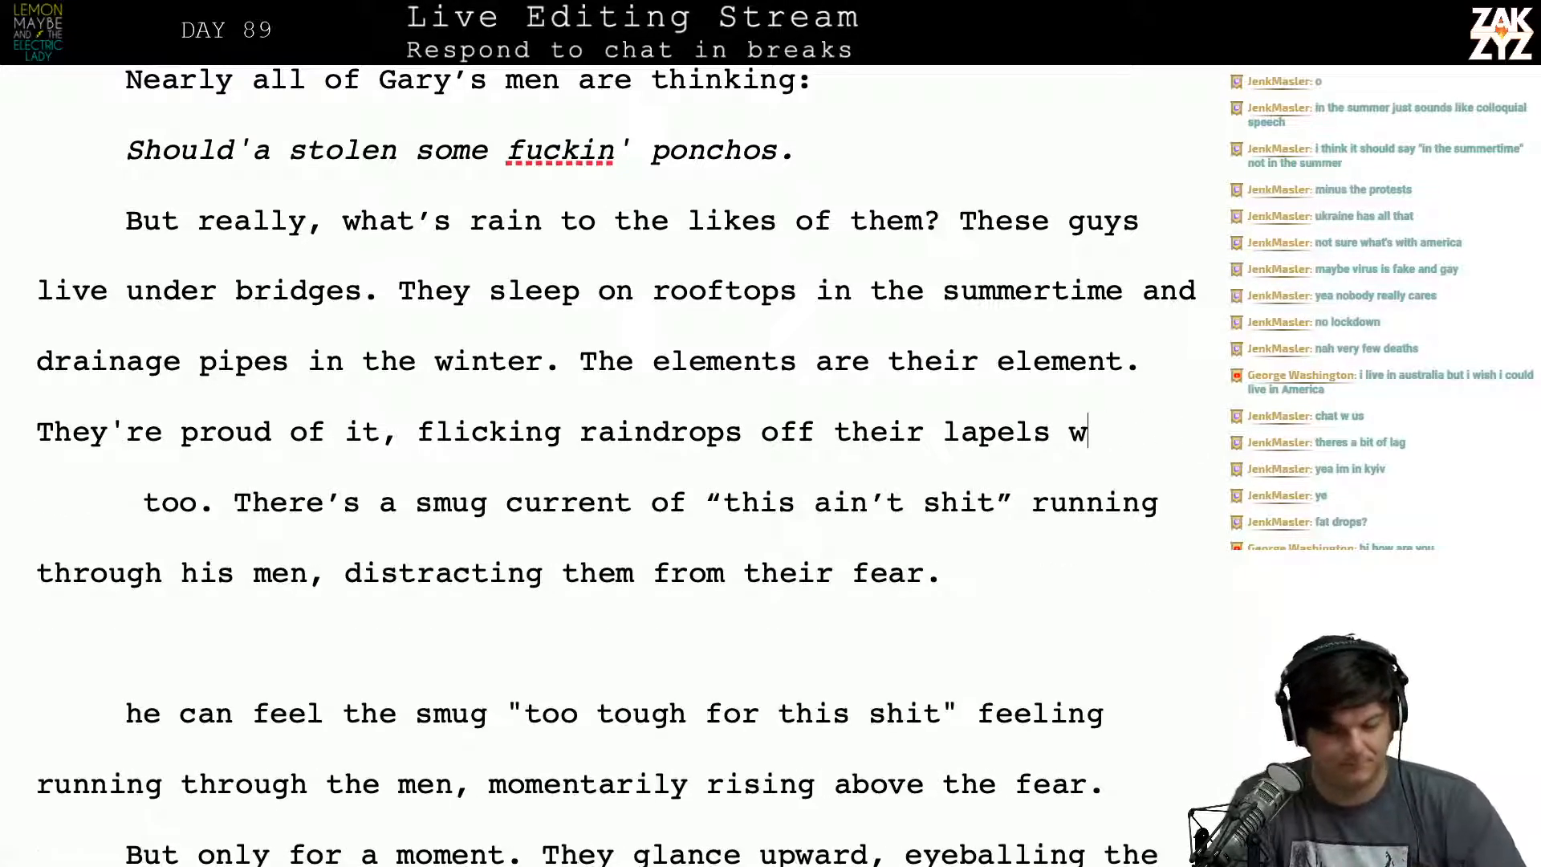
{"action": "key", "text": "BackSpace"}
{"action": "key", "text": "BackSpace"}
{"action": "key", "text": "BackSpace"}
{"action": "key", "text": "BackSpace"}
{"action": "key", "text": "BackSpace"}
{"action": "key", "text": "BackSpace"}
{"action": "key", "text": "BackSpace"}
{"action": "key", "text": "BackSpace"}
{"action": "key", "text": "BackSpace"}
{"action": "key", "text": "BackSpace"}
{"action": "key", "text": "BackSpace"}
{"action": "key", "text": "BackSpace"}
{"action": "key", "text": "BackSpace"}
{"action": "key", "text": "BackSpace"}
{"action": "key", "text": "BackSpace"}
{"action": "key", "text": "BackSpace"}
{"action": "key", "text": "BackSpace"}
{"action": "key", "text": "BackSpace"}
{"action": "key", "text": "BackSpace"}
{"action": "key", "text": "BackSpace"}
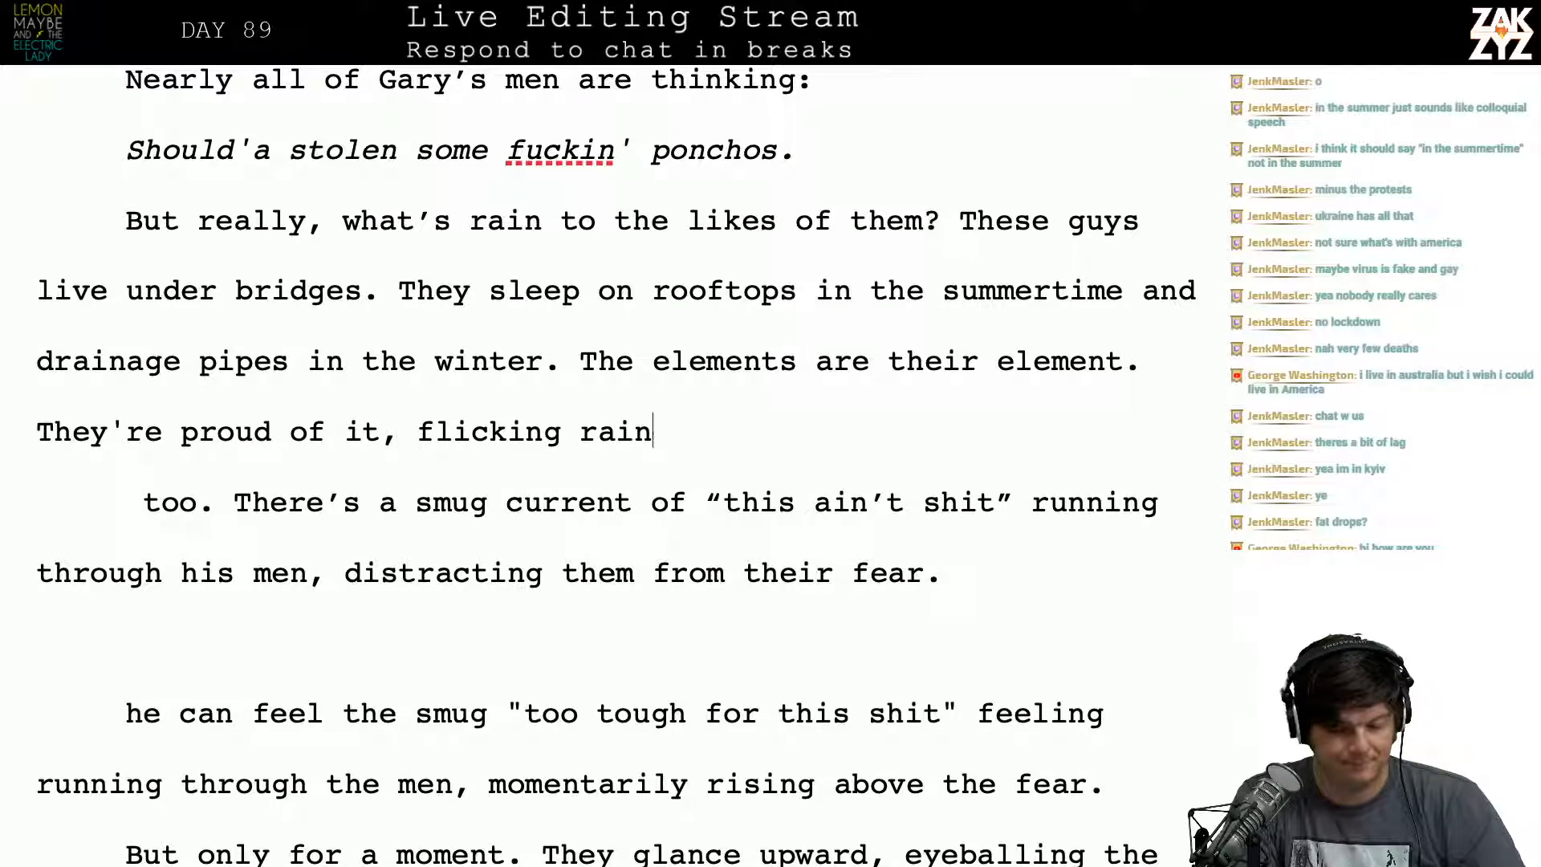
{"action": "key", "text": "BackSpace"}
{"action": "key", "text": "BackSpace"}
Step: Try continuing "They're proud of it," with "dismissively flicking" and delete that wording back to the comma
{"action": "type", "text": "dism"}
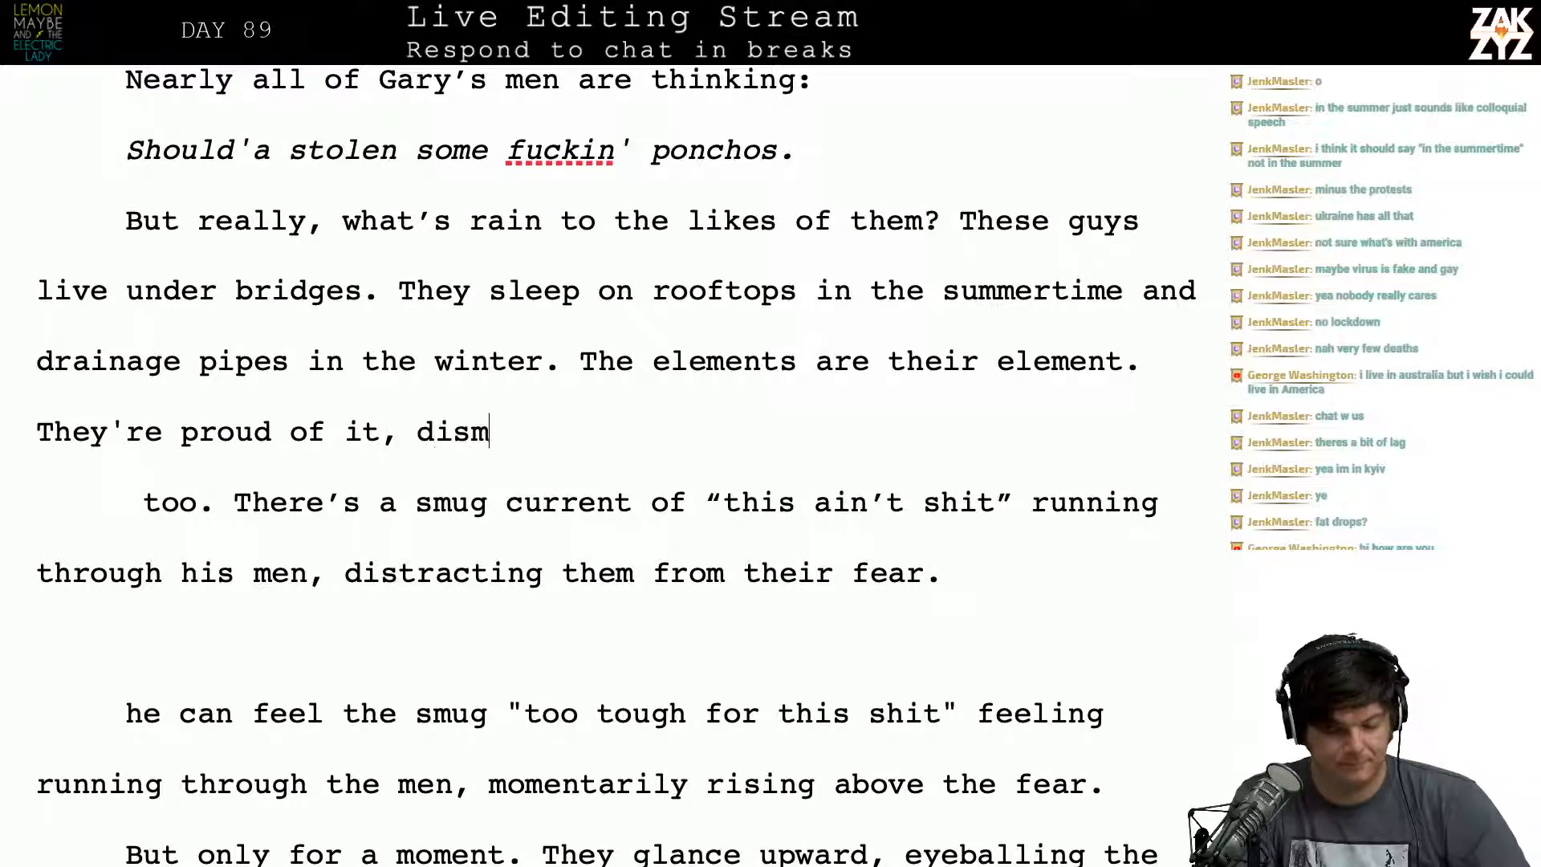
{"action": "type", "text": "issively flicking ra"}
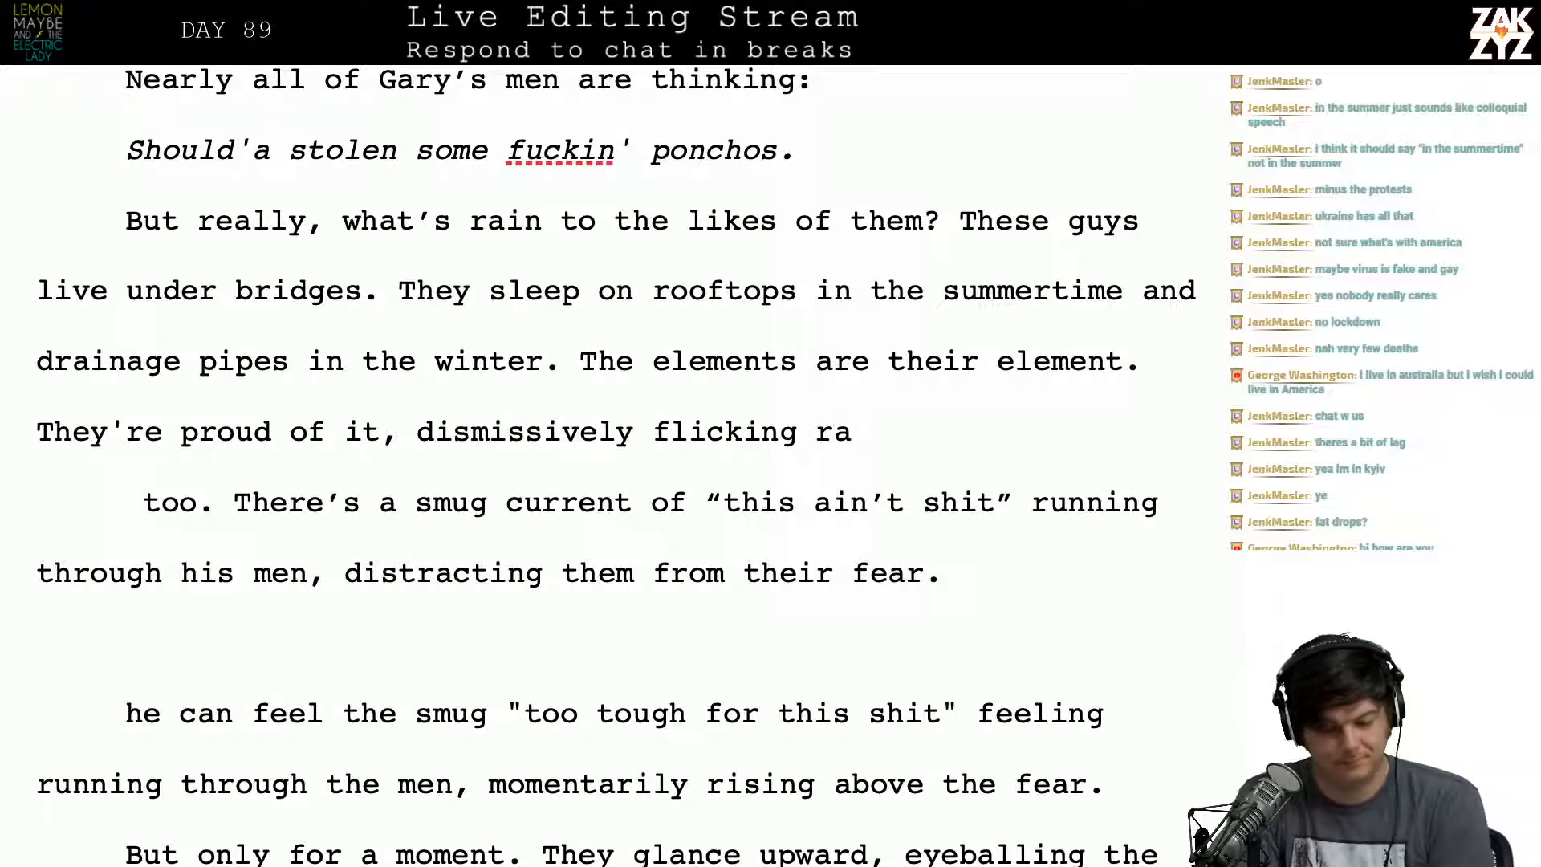
{"action": "key", "text": "BackSpace"}
{"action": "key", "text": "BackSpace"}
{"action": "key", "text": "BackSpace"}
{"action": "key", "text": "BackSpace"}
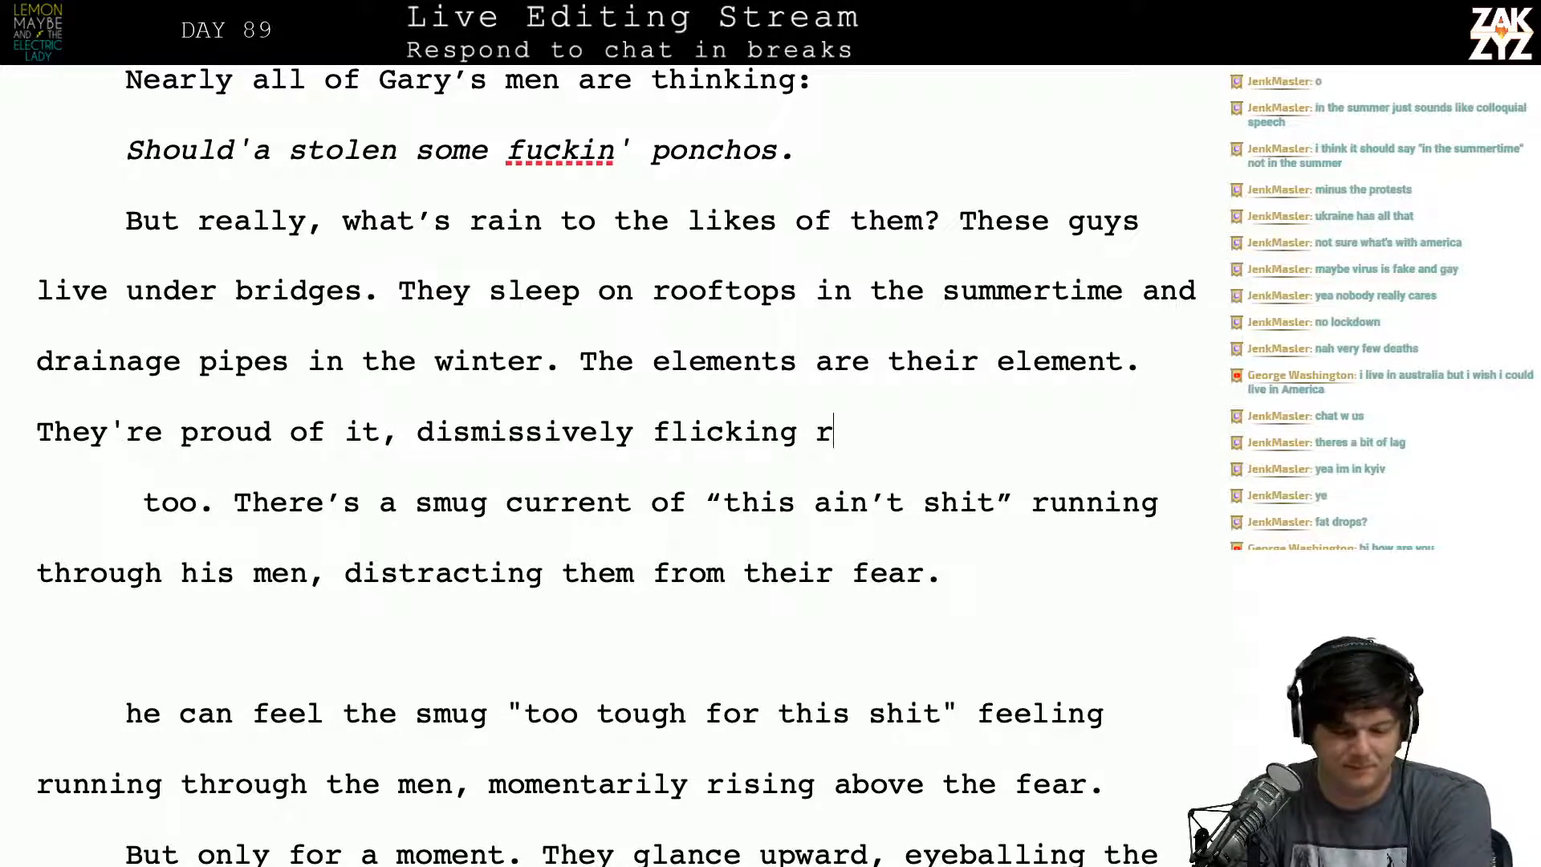
{"action": "key", "text": "BackSpace"}
{"action": "key", "text": "BackSpace"}
{"action": "key", "text": "BackSpace"}
{"action": "key", "text": "BackSpace"}
{"action": "key", "text": "BackSpace"}
{"action": "key", "text": "BackSpace"}
{"action": "key", "text": "BackSpace"}
{"action": "key", "text": "BackSpace"}
{"action": "key", "text": "BackSpace"}
{"action": "key", "text": "BackSpace"}
{"action": "key", "text": "BackSpace"}
{"action": "key", "text": "BackSpace"}
{"action": "key", "text": "BackSpace"}
{"action": "key", "text": "BackSpace"}
{"action": "key", "text": "BackSpace"}
{"action": "key", "text": "BackSpace"}
{"action": "key", "text": "BackSpace"}
{"action": "key", "text": "BackSpace"}
{"action": "key", "text": "BackSpace"}
{"action": "key", "text": "BackSpace"}
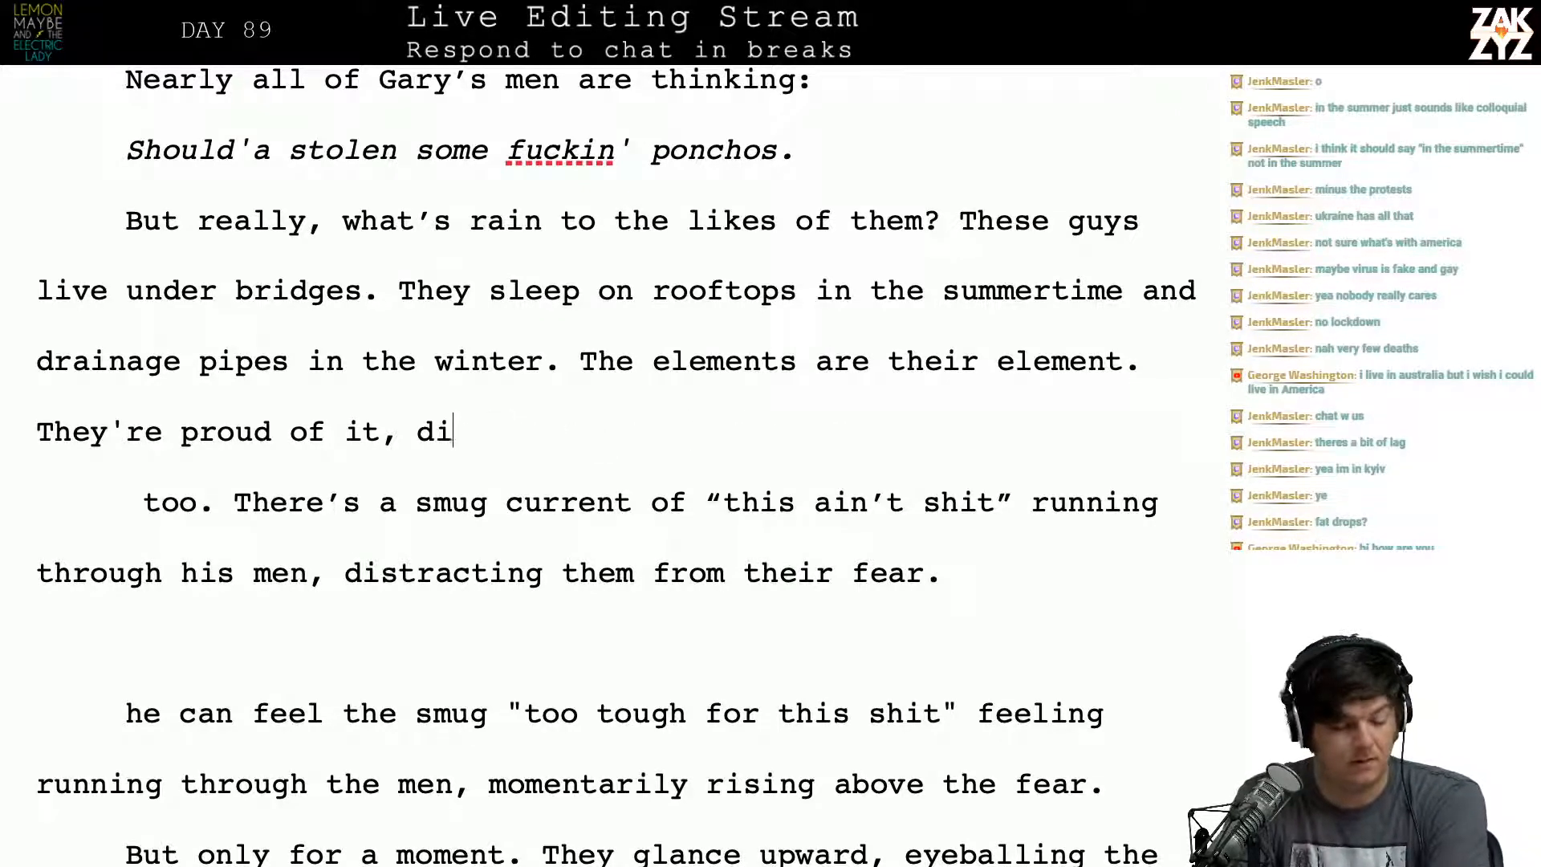
{"action": "key", "text": "BackSpace"}
{"action": "type", "text": ","}
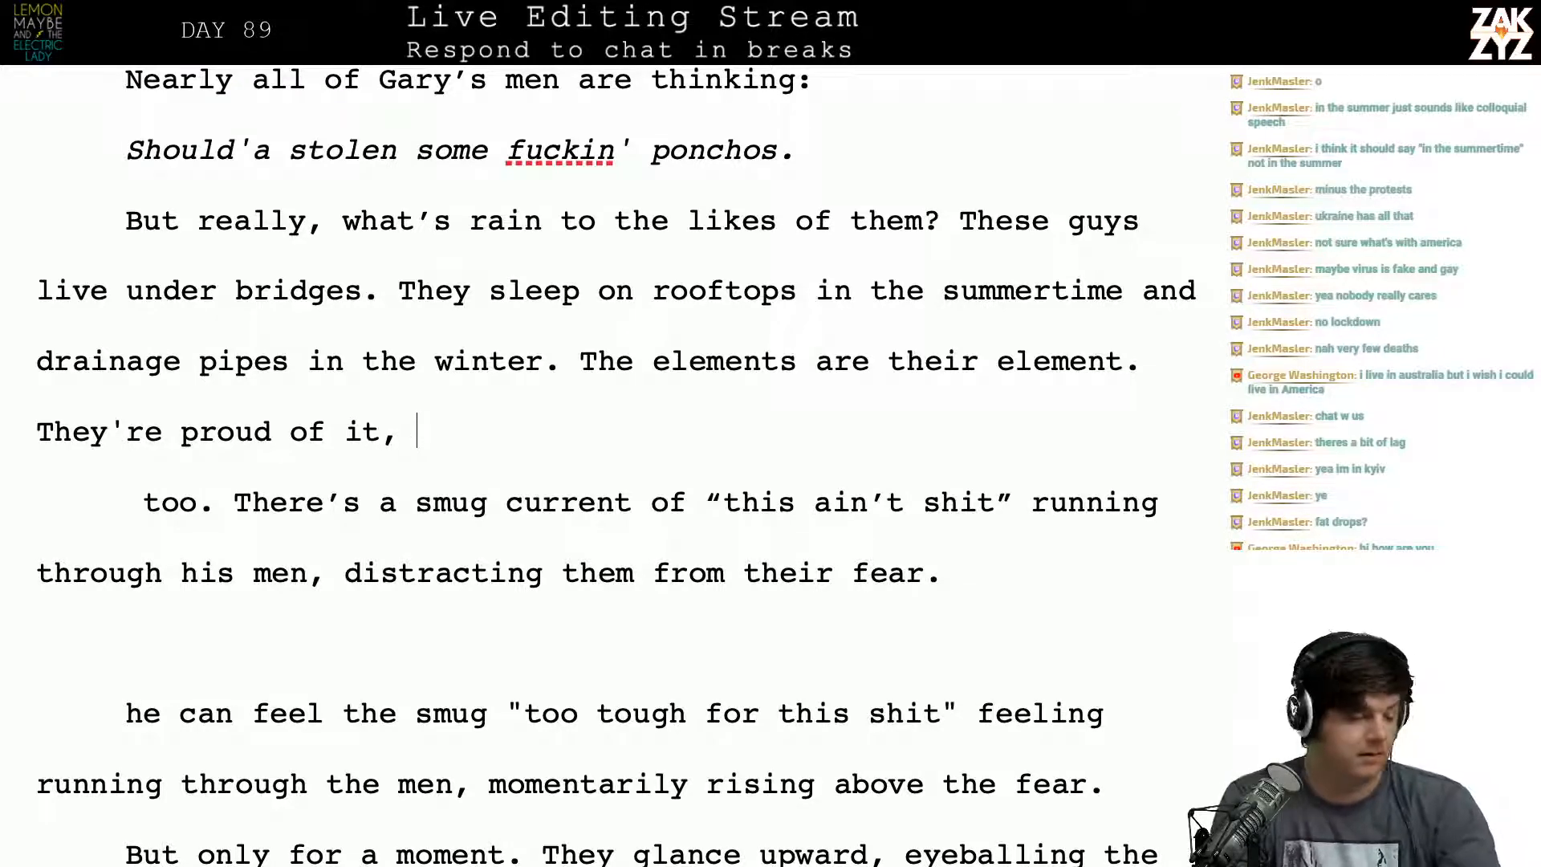
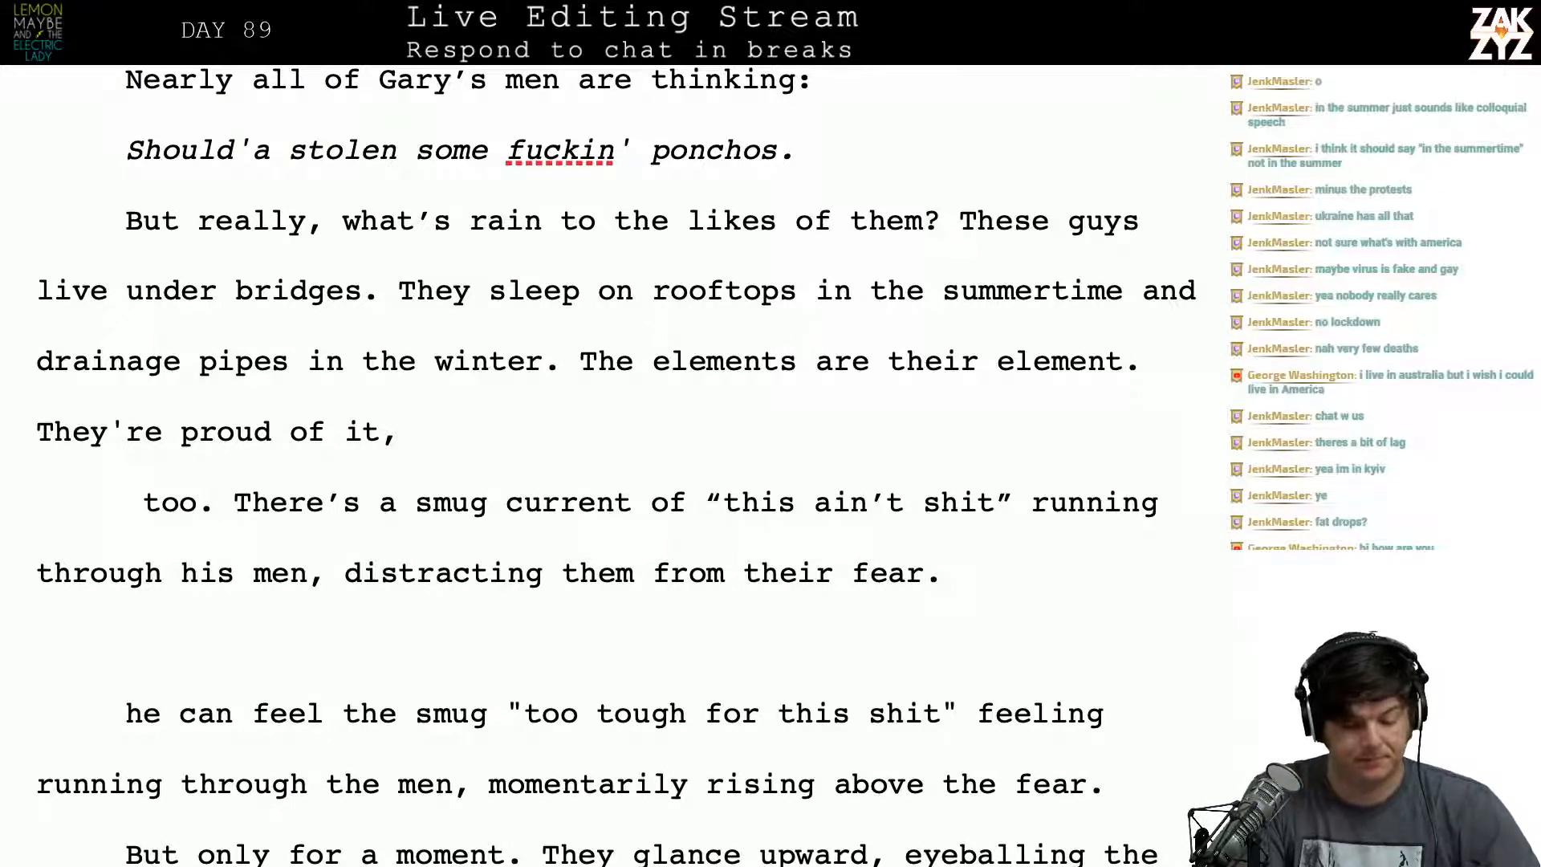
Step: Try continuing "They're proud of it," with "each man" and delete that wording back to the comma
{"action": "type", "text": "each man t"}
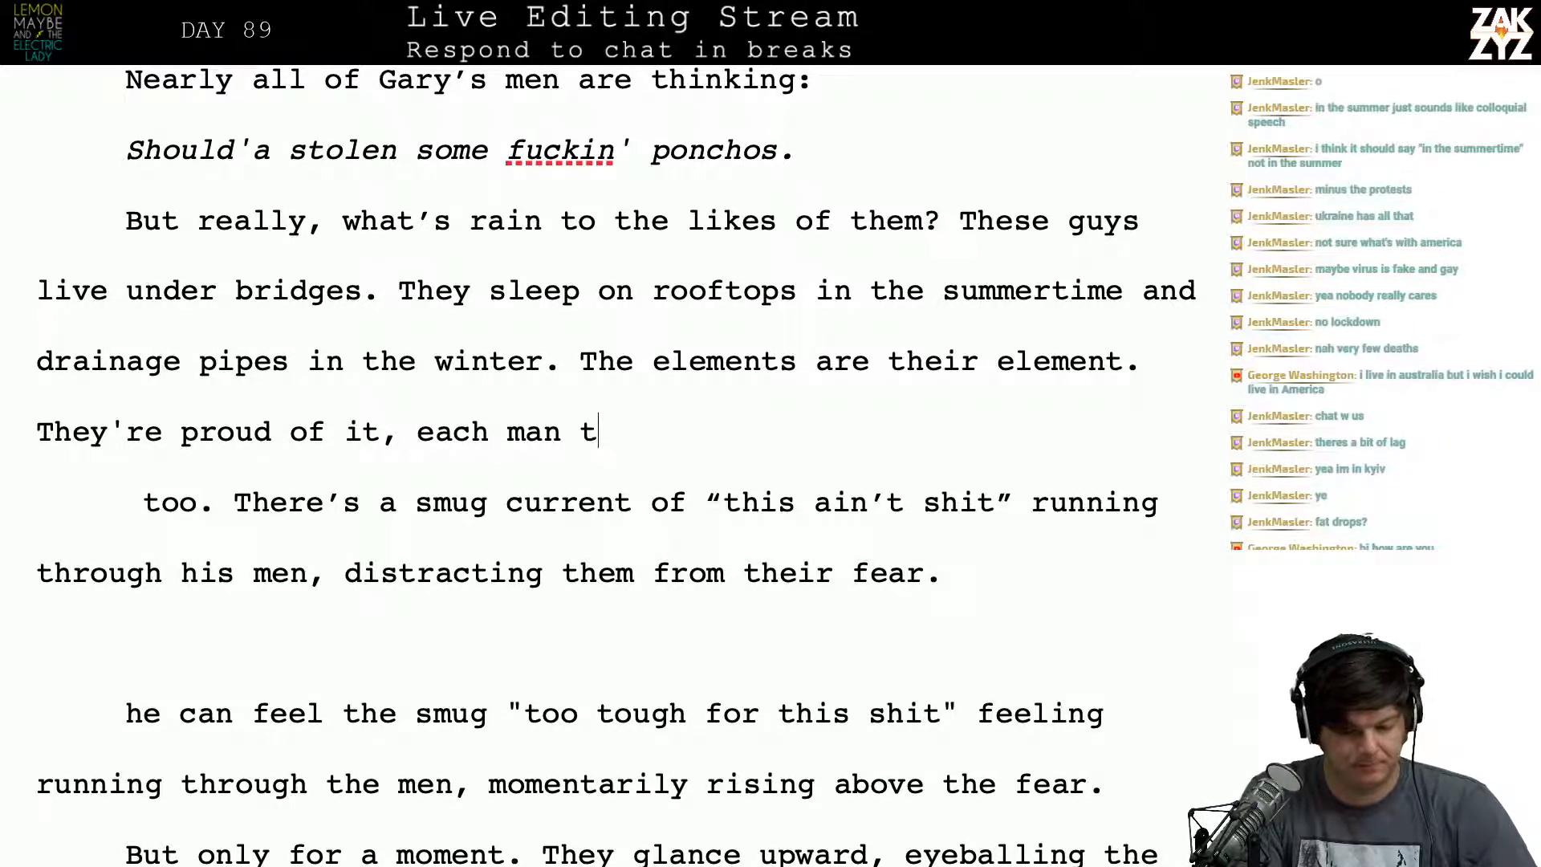
{"action": "key", "text": "BackSpace"}
{"action": "type", "text": "is t"}
{"action": "key", "text": "BackSpace"}
{"action": "key", "text": "BackSpace"}
{"action": "key", "text": "BackSpace"}
{"action": "key", "text": "BackSpace"}
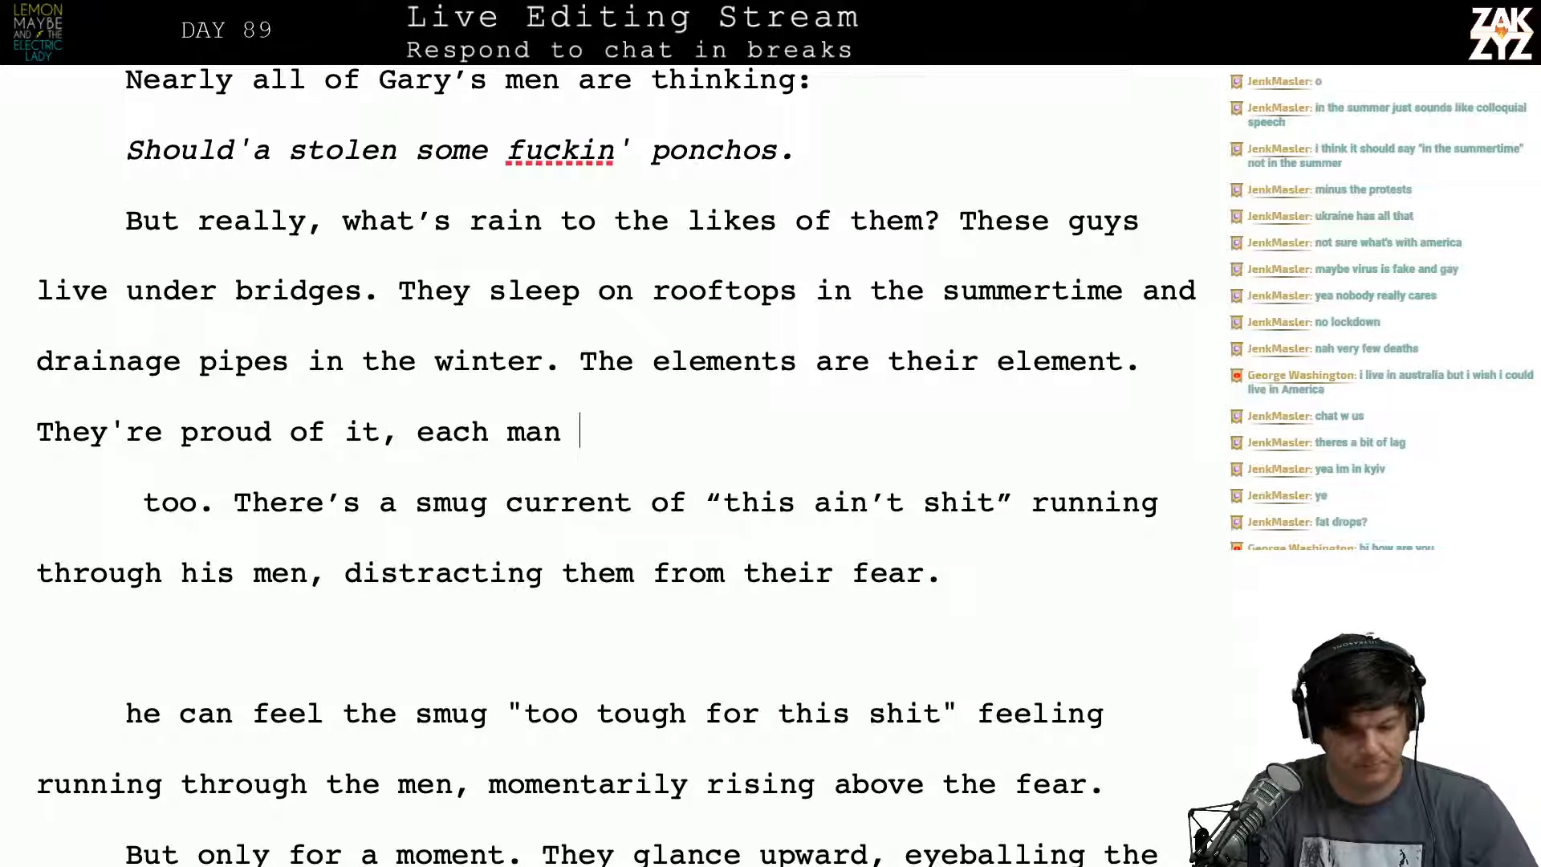
{"action": "key", "text": "BackSpace"}
{"action": "key", "text": "BackSpace"}
{"action": "key", "text": "BackSpace"}
{"action": "key", "text": "BackSpace"}
{"action": "key", "text": "BackSpace"}
{"action": "key", "text": "BackSpace"}
{"action": "key", "text": "BackSpace"}
{"action": "key", "text": "BackSpace"}
Step: Try continuing "They're proud of it," with "all of them are thinking, pffft." and delete this clause back to the comma
{"action": "type", "text": "all "}
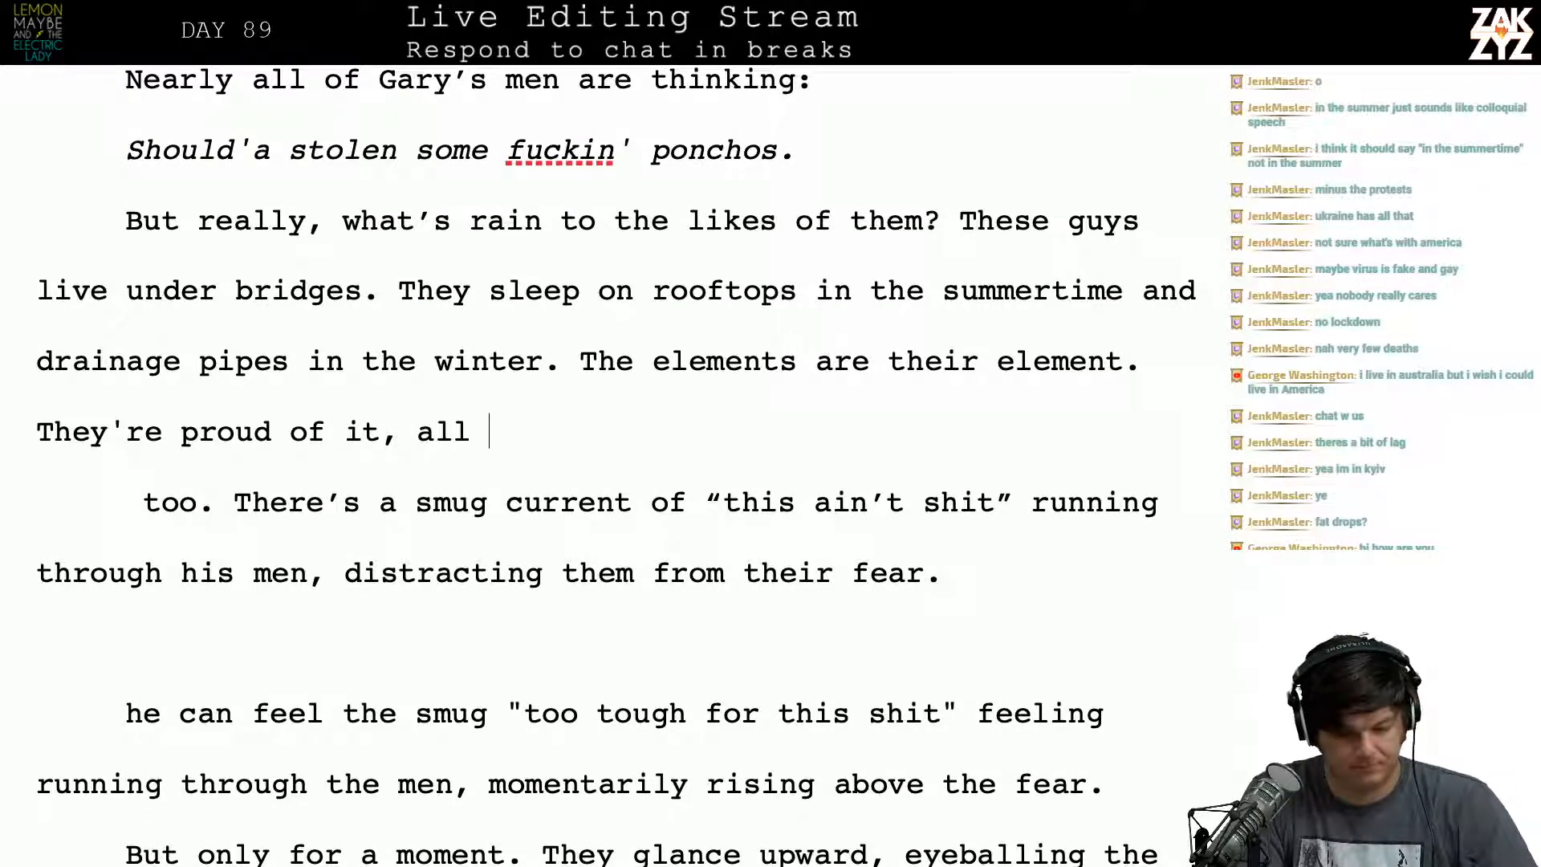
{"action": "type", "text": "of them are thinking"}
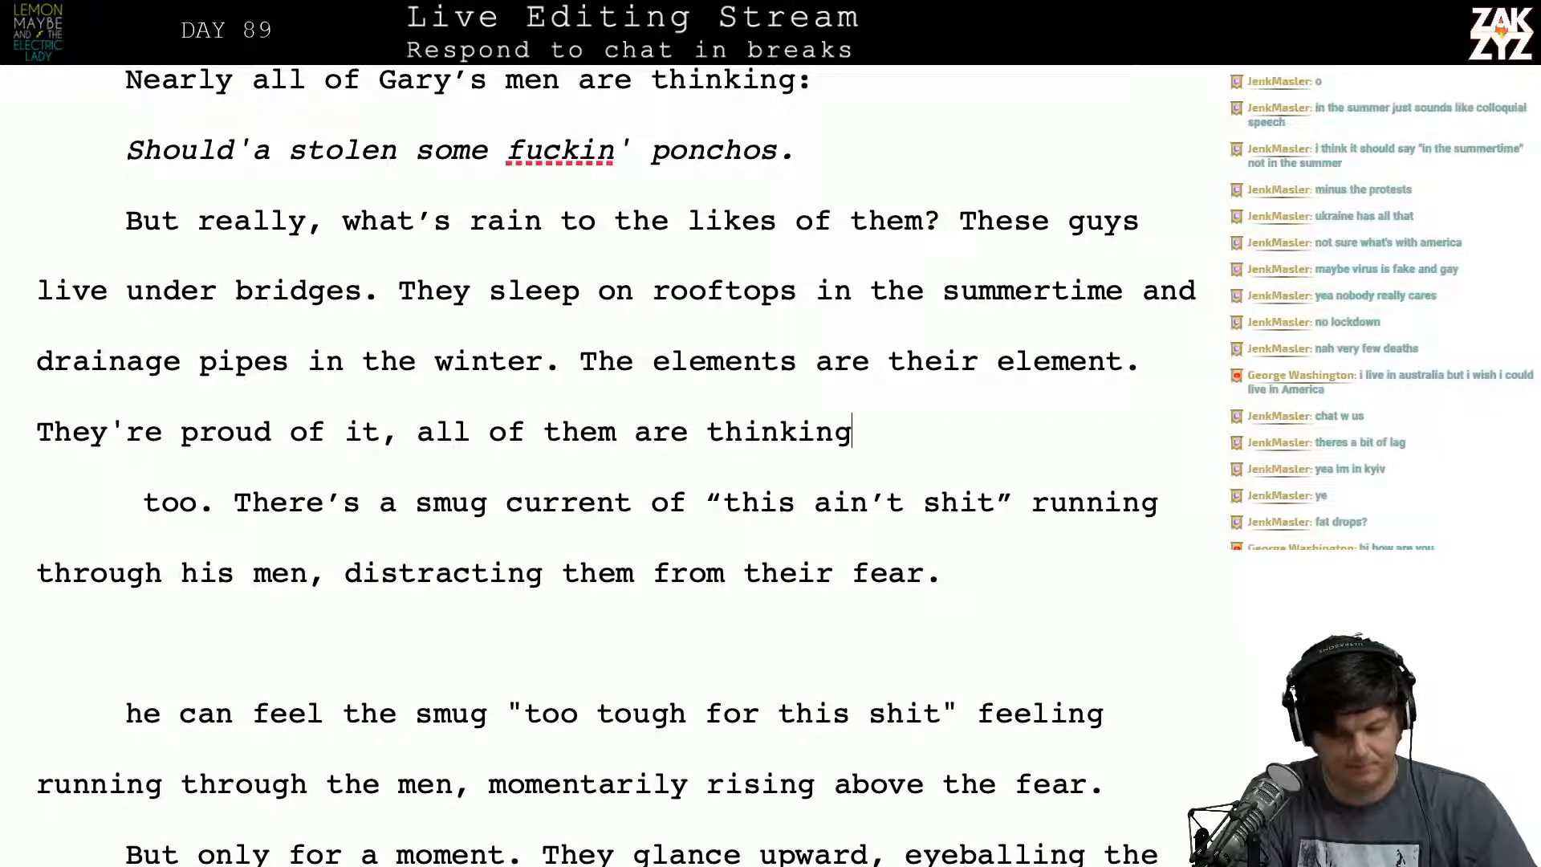
{"action": "type", "text": ", pffft."}
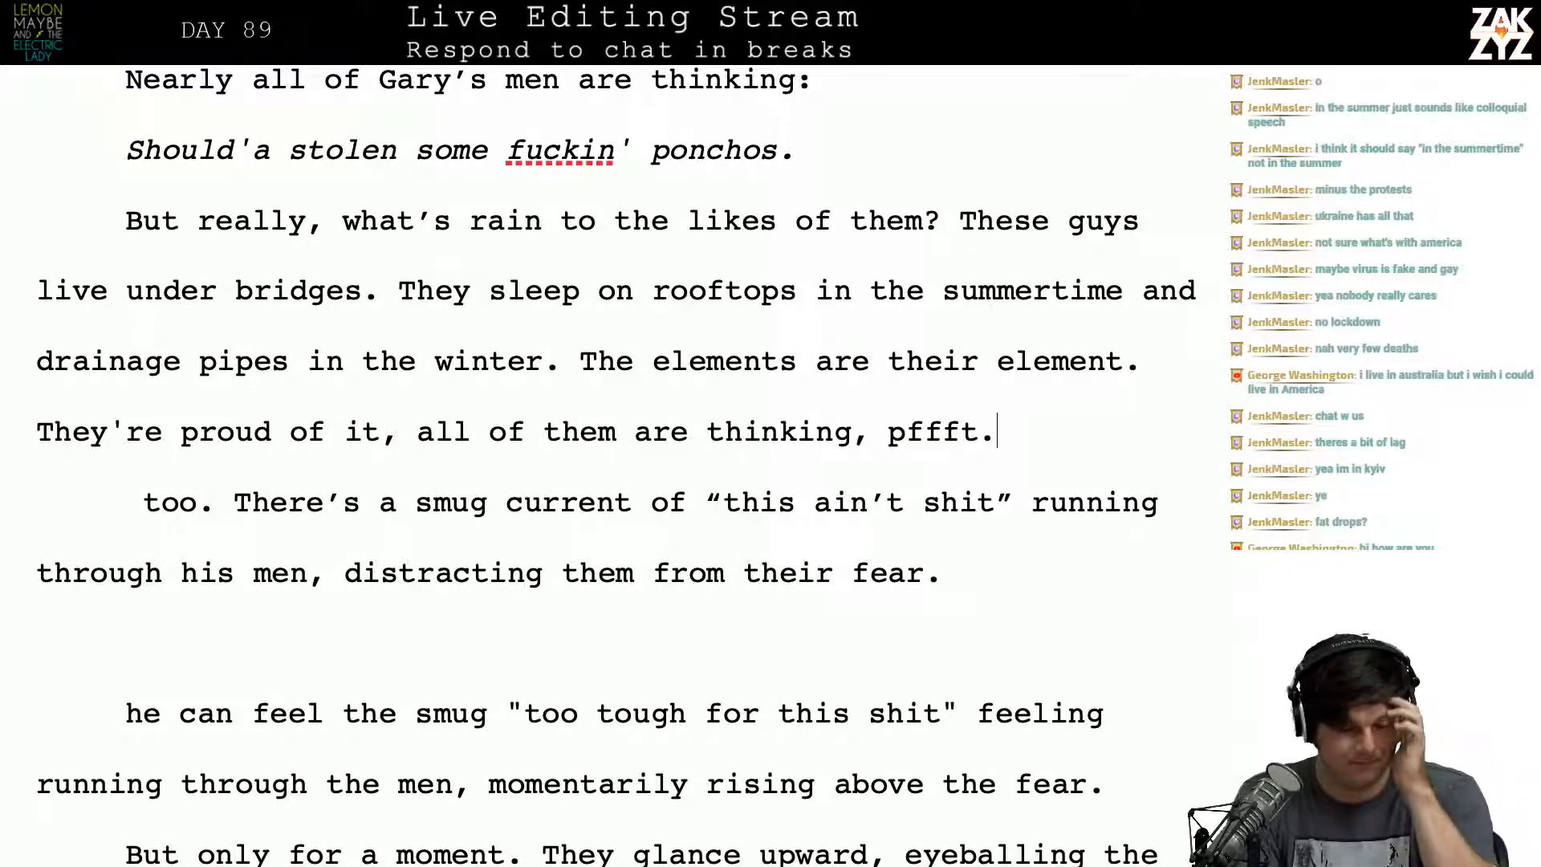
{"action": "key", "text": "BackSpace"}
{"action": "key", "text": "BackSpace"}
{"action": "key", "text": "BackSpace"}
{"action": "key", "text": "BackSpace"}
{"action": "key", "text": "BackSpace"}
{"action": "key", "text": "BackSpace"}
{"action": "key", "text": "BackSpace"}
{"action": "key", "text": "BackSpace"}
{"action": "key", "text": "BackSpace"}
{"action": "key", "text": "BackSpace"}
{"action": "key", "text": "BackSpace"}
{"action": "key", "text": "BackSpace"}
{"action": "key", "text": "BackSpace"}
{"action": "key", "text": "BackSpace"}
{"action": "key", "text": "BackSpace"}
{"action": "key", "text": "BackSpace"}
{"action": "key", "text": "BackSpace"}
{"action": "key", "text": "BackSpace"}
{"action": "key", "text": "BackSpace"}
{"action": "key", "text": "BackSpace"}
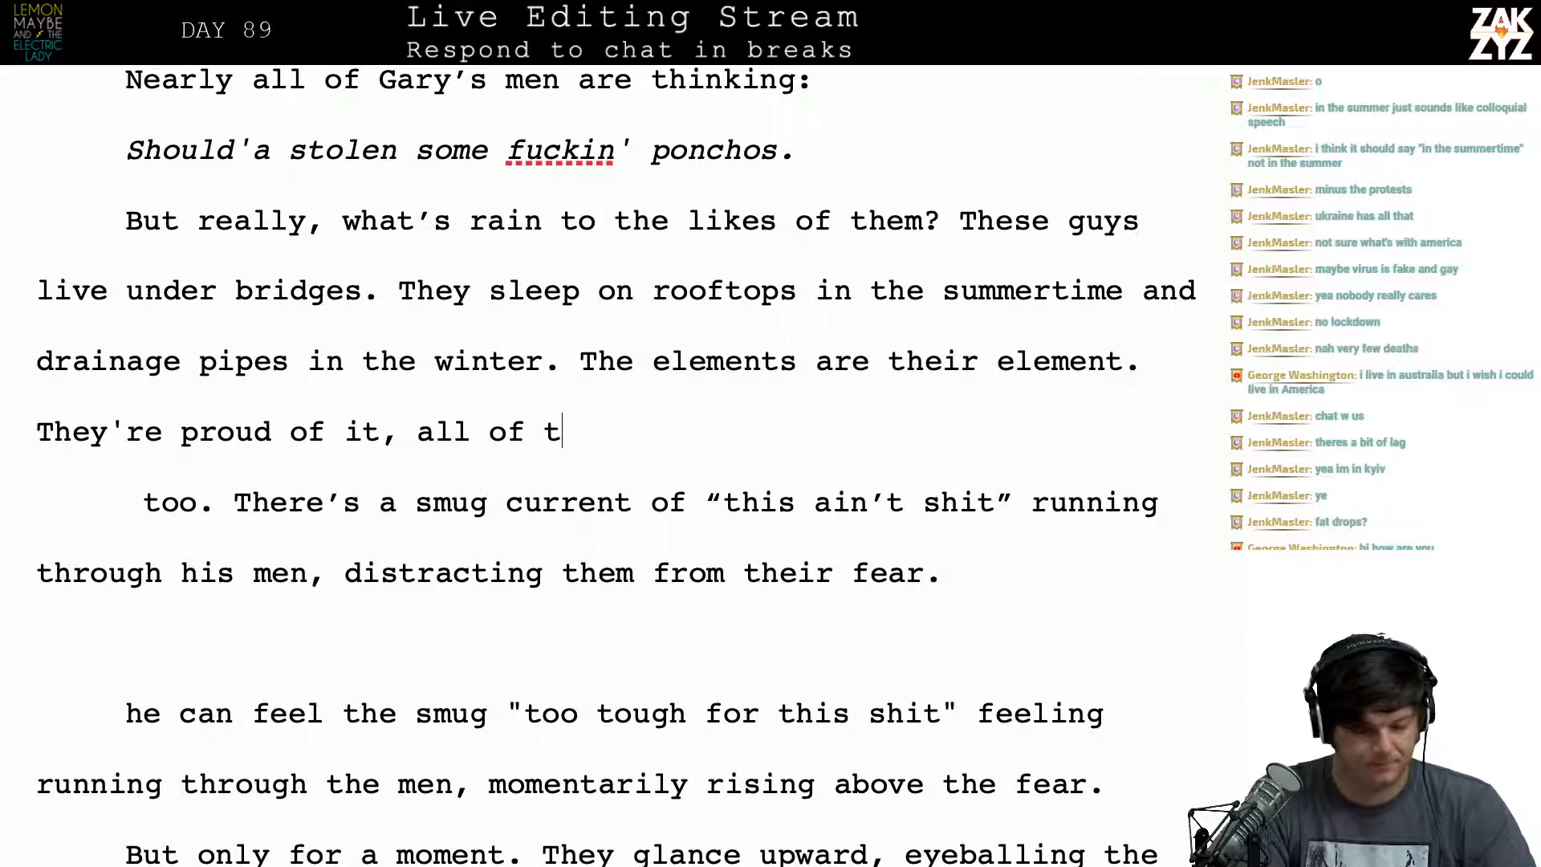
{"action": "key", "text": "BackSpace"}
{"action": "key", "text": "BackSpace"}
{"action": "key", "text": "BackSpace"}
{"action": "key", "text": "BackSpace"}
{"action": "key", "text": "BackSpace"}
{"action": "key", "text": "BackSpace"}
{"action": "key", "text": "BackSpace"}
{"action": "key", "text": "BackSpace"}
{"action": "key", "text": "BackSpace"}
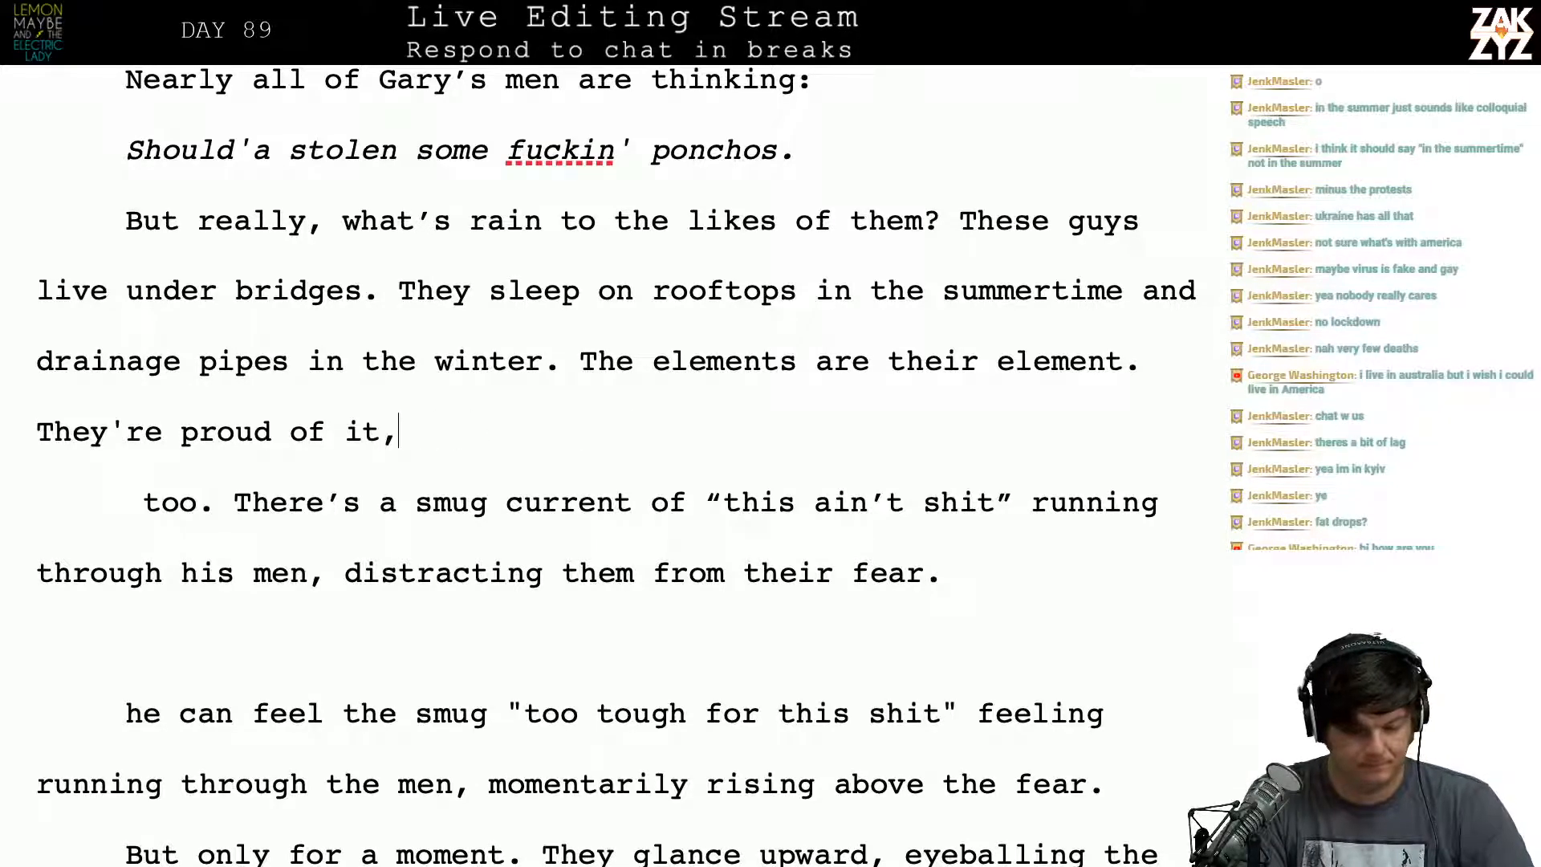
Step: Continue "They're proud of it," with "Gary can hear a dozen guys thinking Pffft, I've been caught in worse."
{"action": "type", "text": "Gary "}
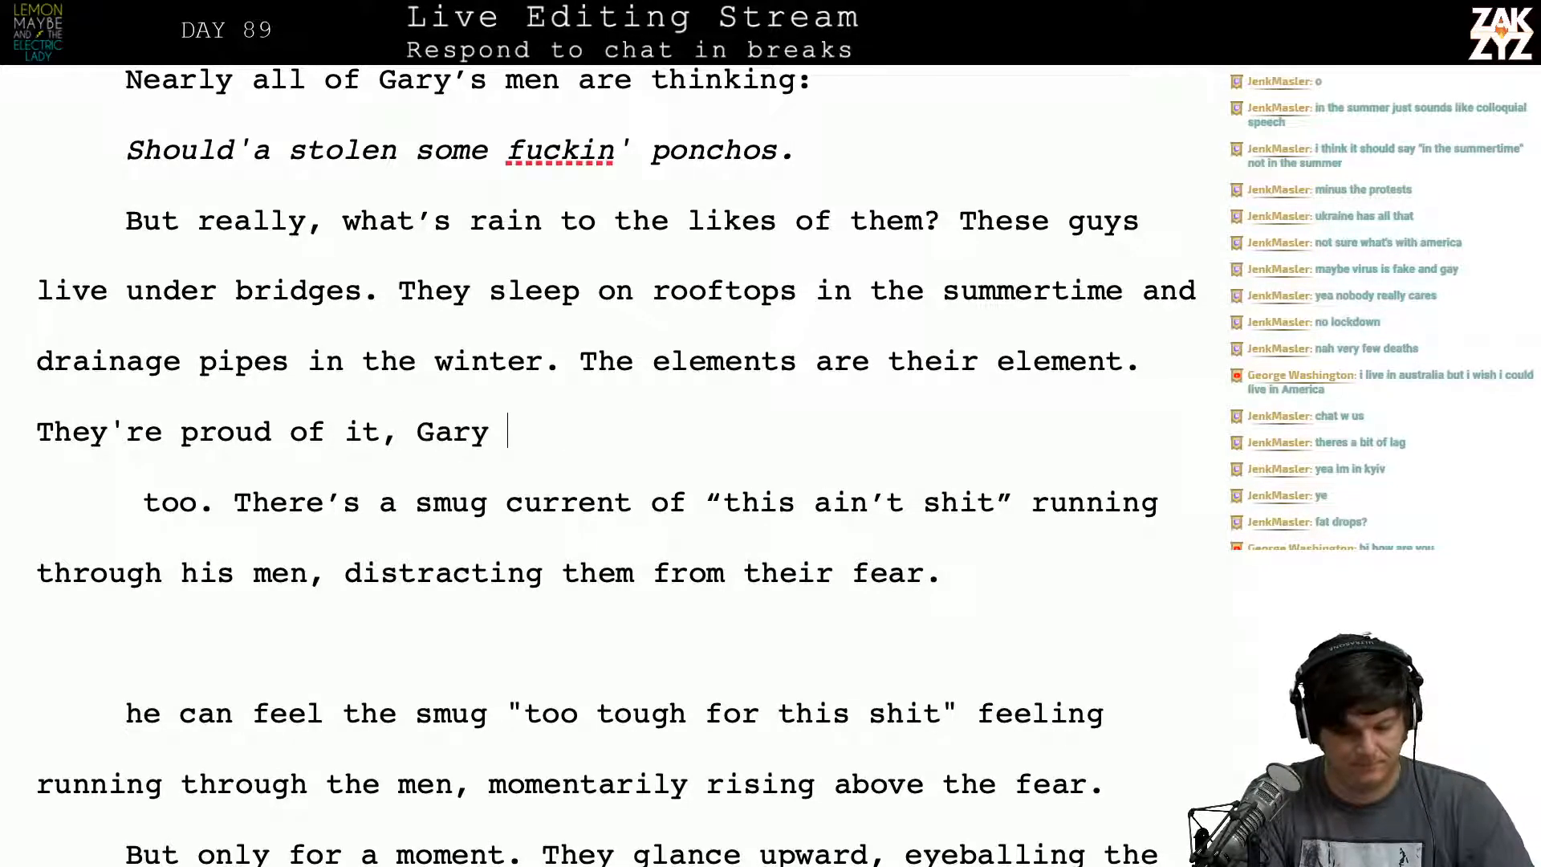
{"action": "type", "text": "can hear a"}
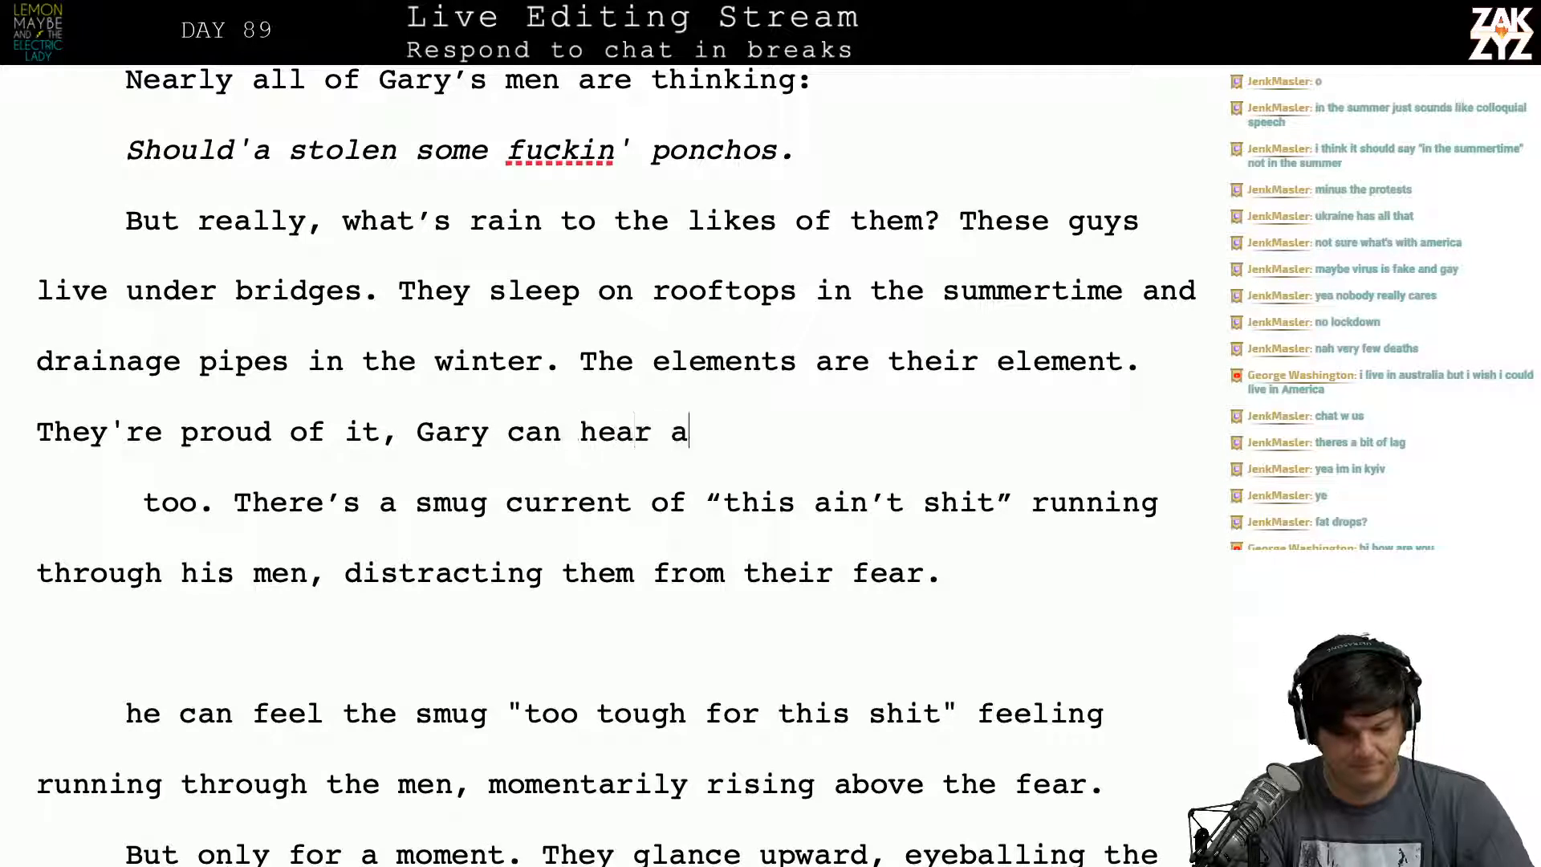
{"action": "type", "text": " dozen guy"}
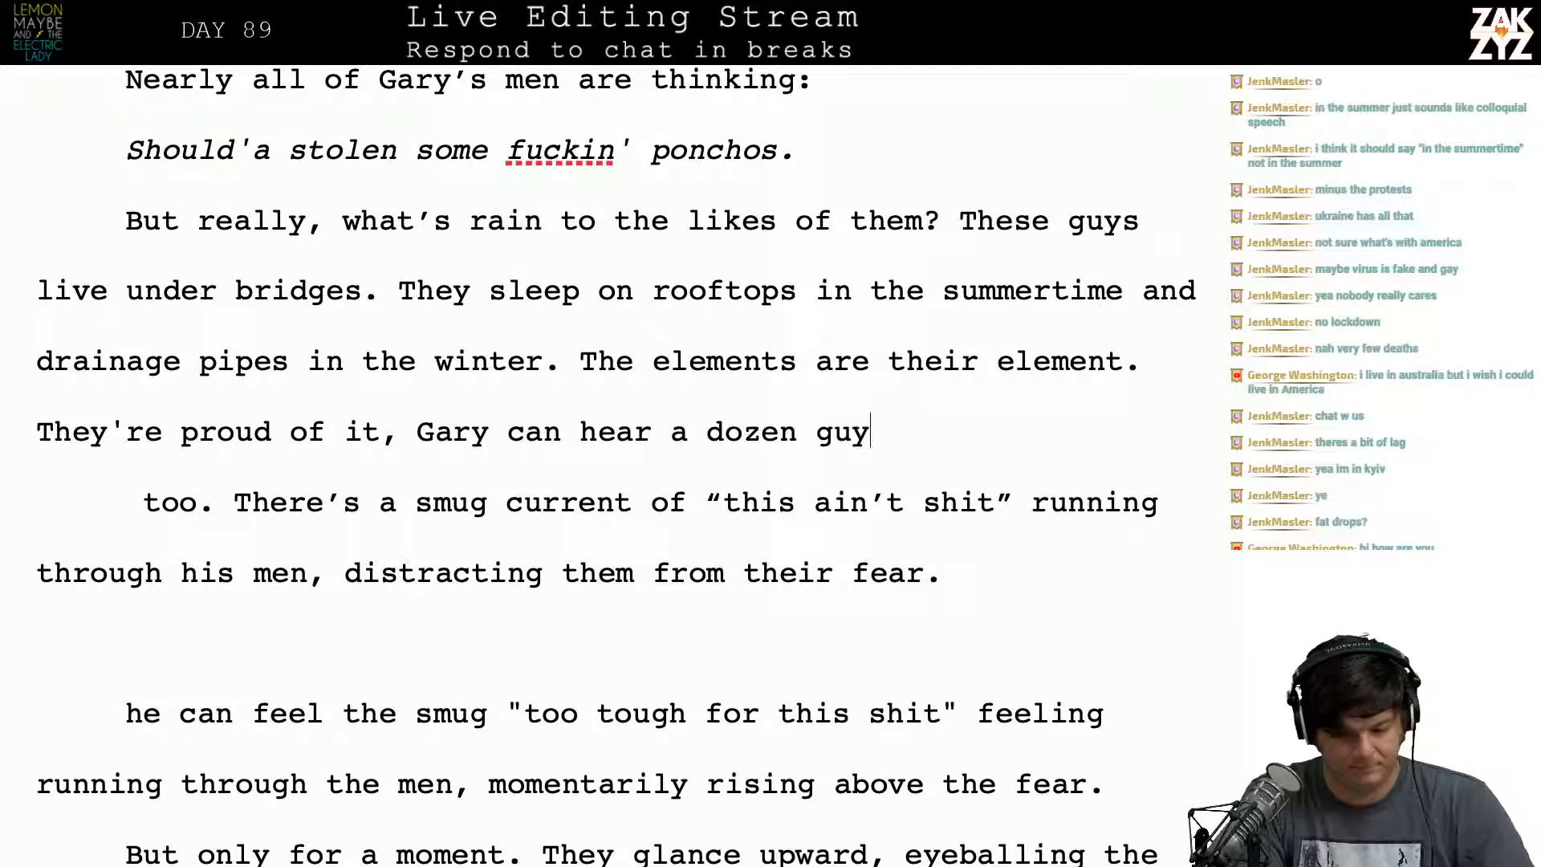
{"action": "type", "text": "s thinking"}
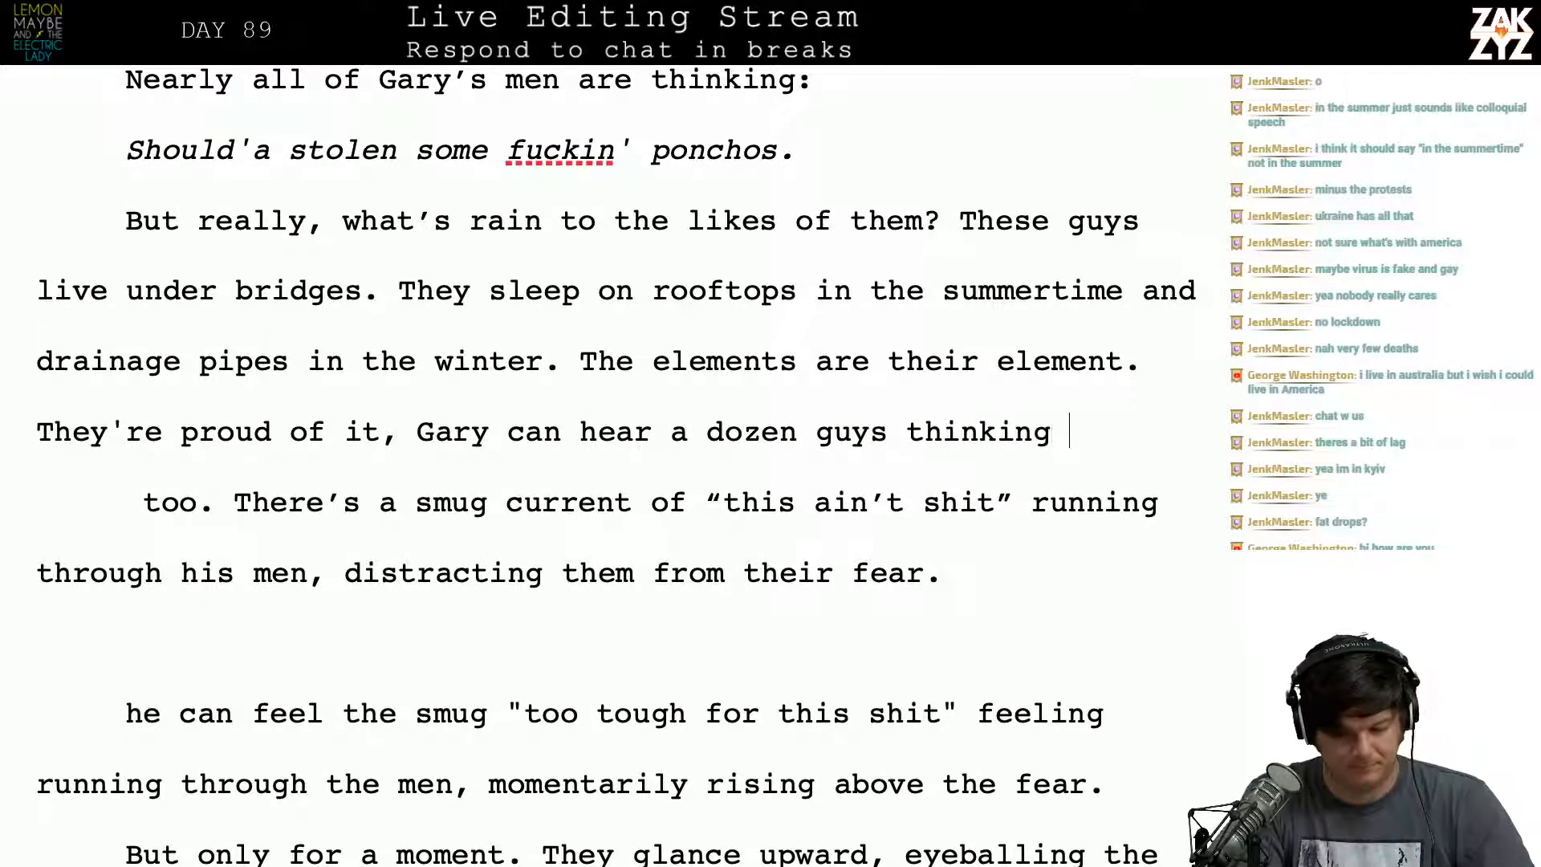
{"action": "type", "text": " Pffft"}
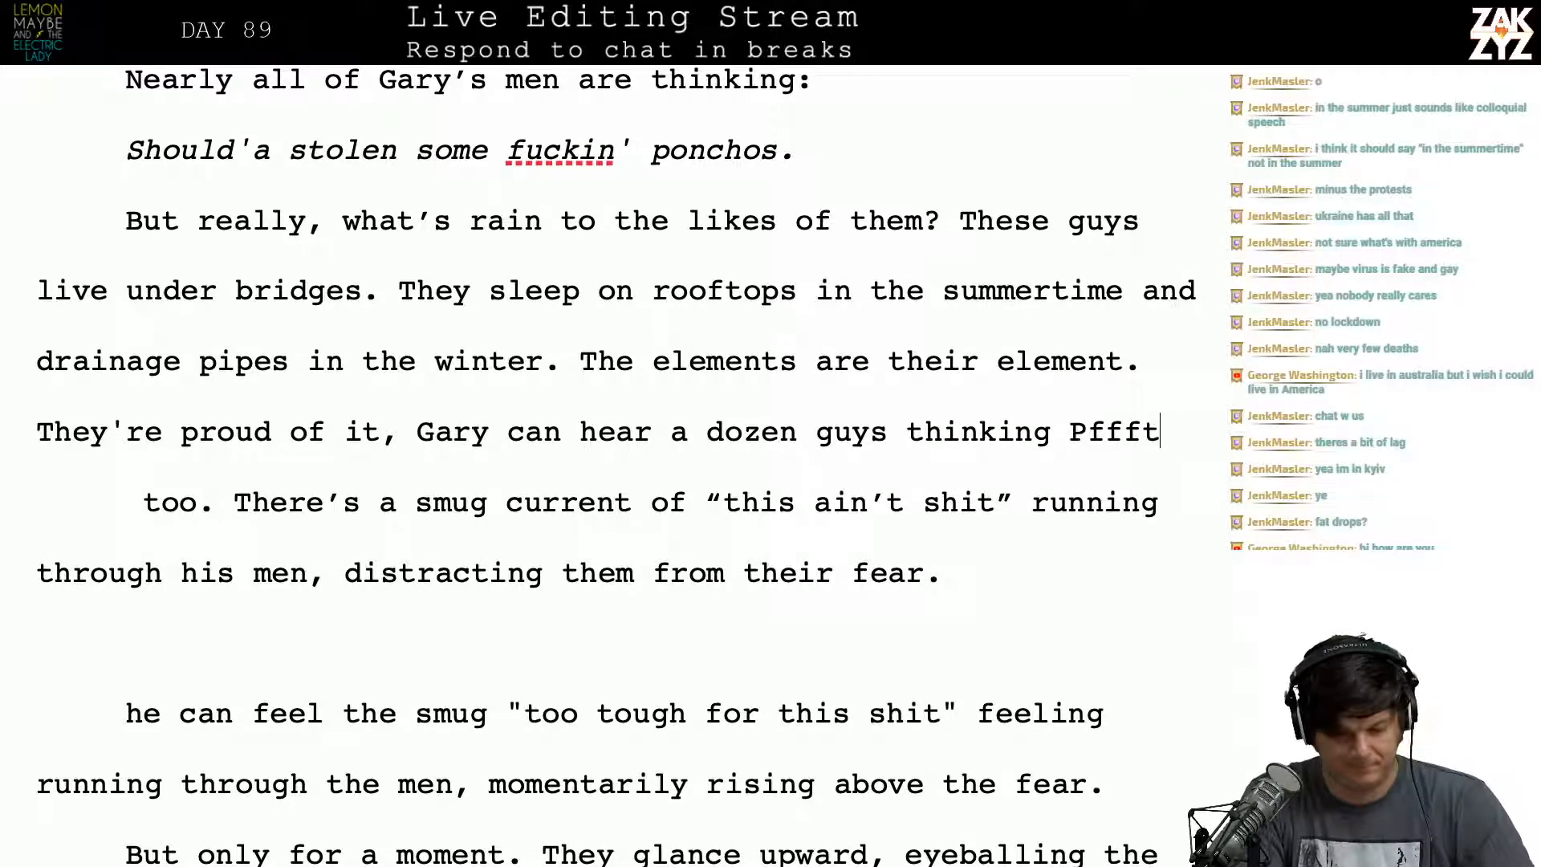
{"action": "type", "text": ", I've been caught "}
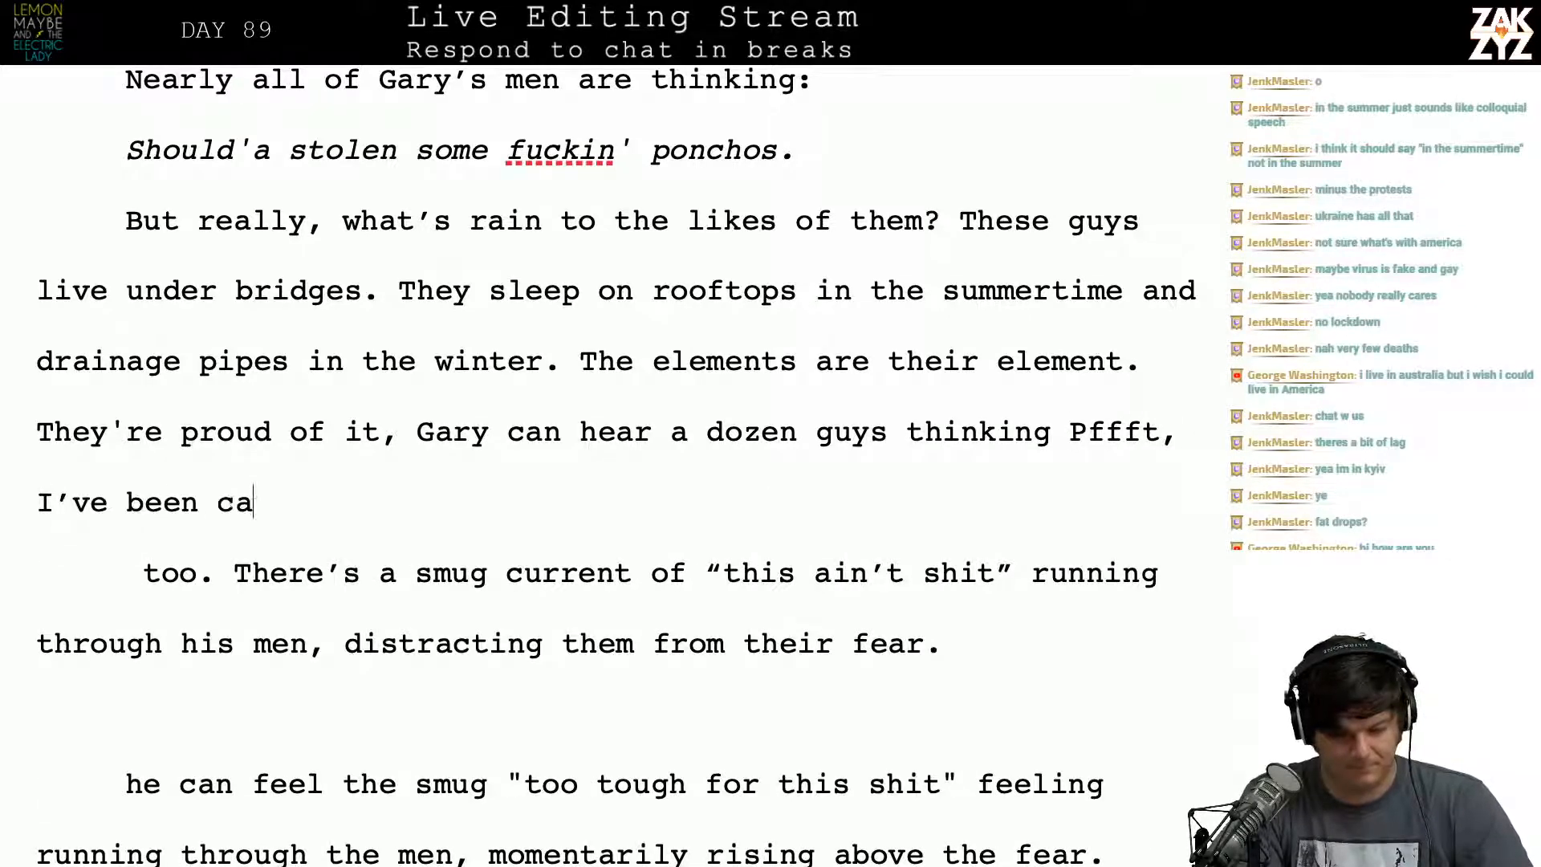
{"action": "type", "text": "in worse."}
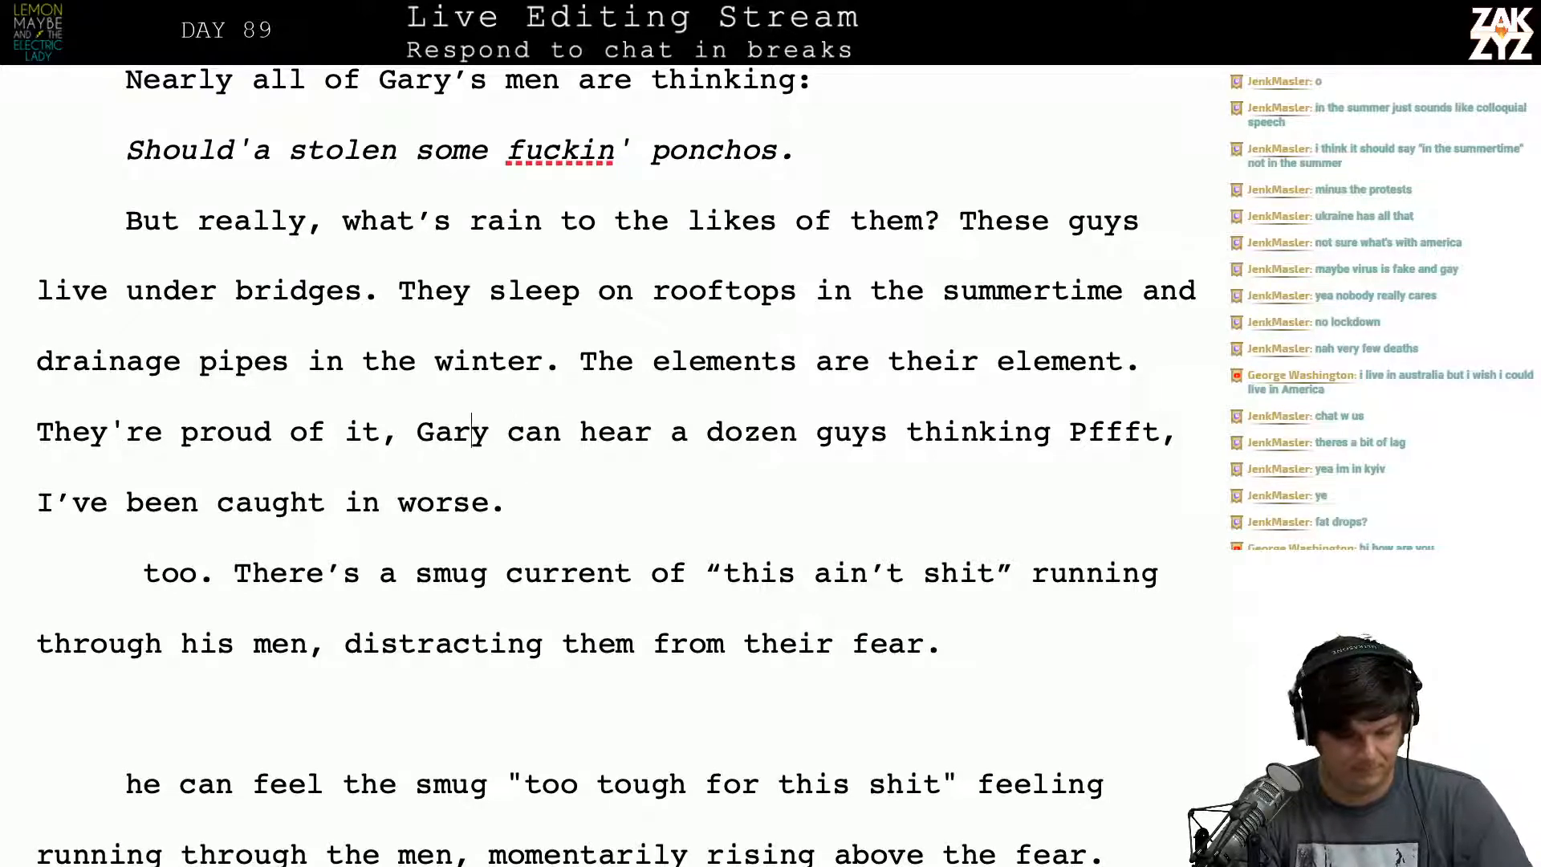
Step: Replace the clause about Gary hearing a dozen guys thinking with "they've all been caught in worse", keeping the closing period
{"action": "key", "text": "Left"}
{"action": "key", "text": "shift+Down"}
{"action": "key", "text": "shift+Right"}
{"action": "key", "text": "shift+Right"}
{"action": "key", "text": "shift+Right"}
{"action": "key", "text": "shift+Right"}
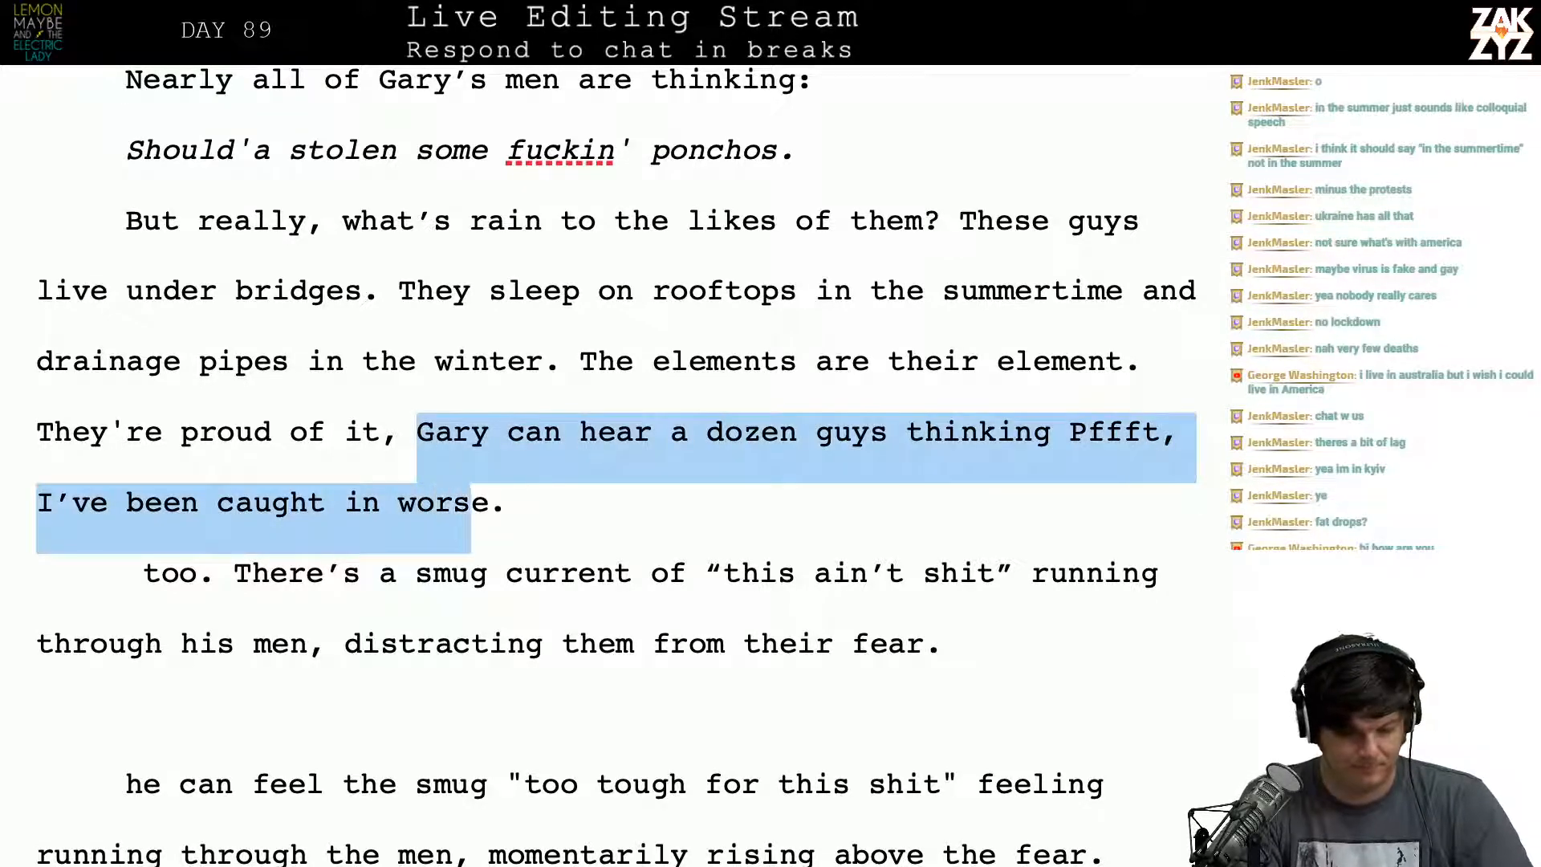
{"action": "type", "text": "they've all be"}
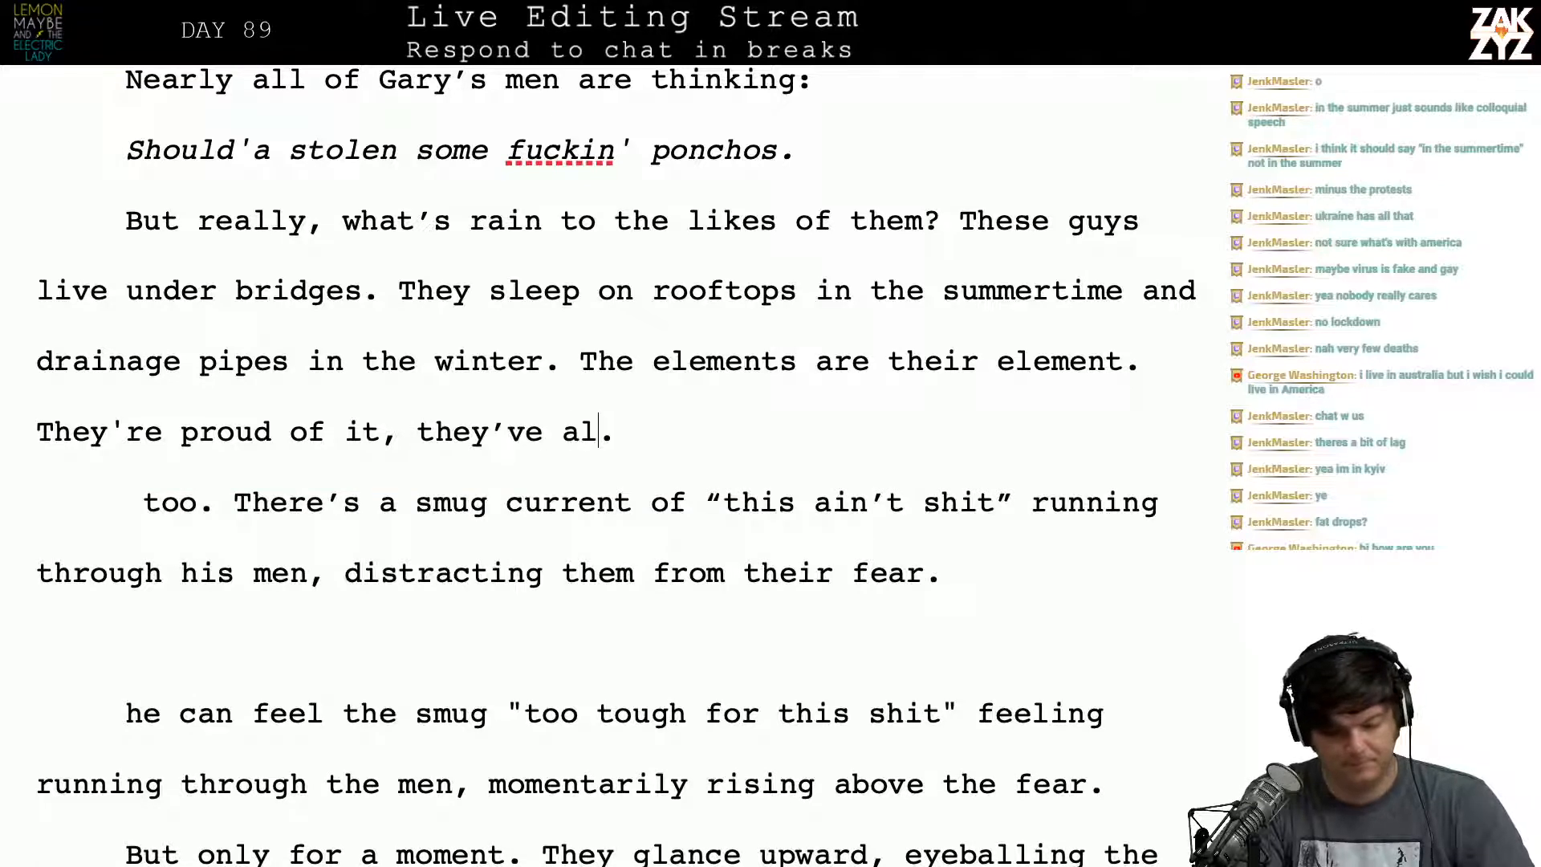
{"action": "type", "text": "en cut i"}
{"action": "key", "text": "BackSpace"}
{"action": "key", "text": "BackSpace"}
{"action": "key", "text": "BackSpace"}
{"action": "key", "text": "BackSpace"}
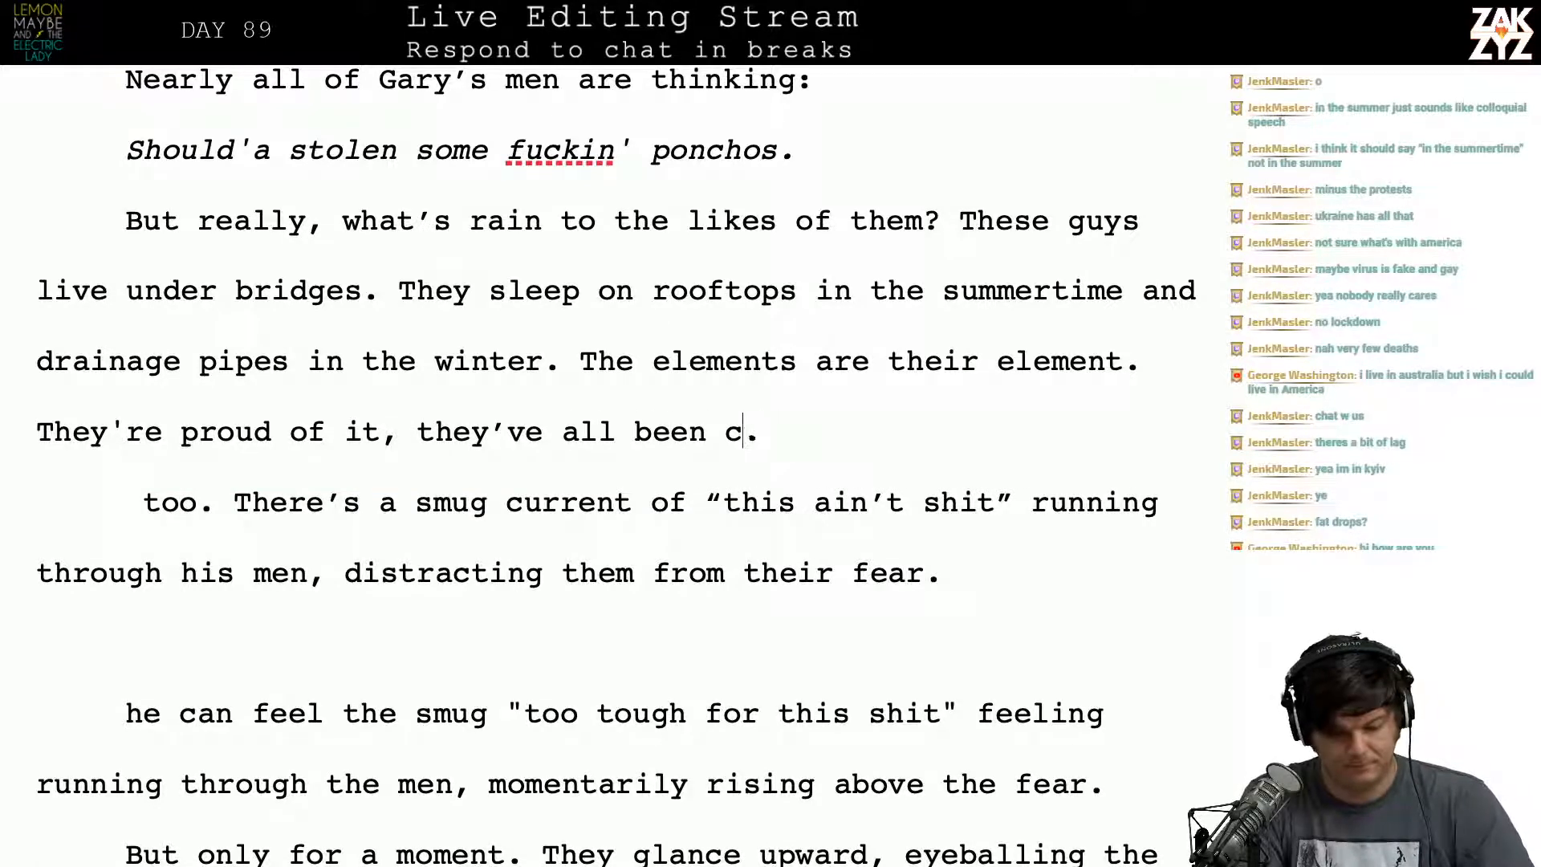
{"action": "type", "text": "aught in wors"}
{"action": "type", "text": "e"}
{"action": "key", "text": "End"}
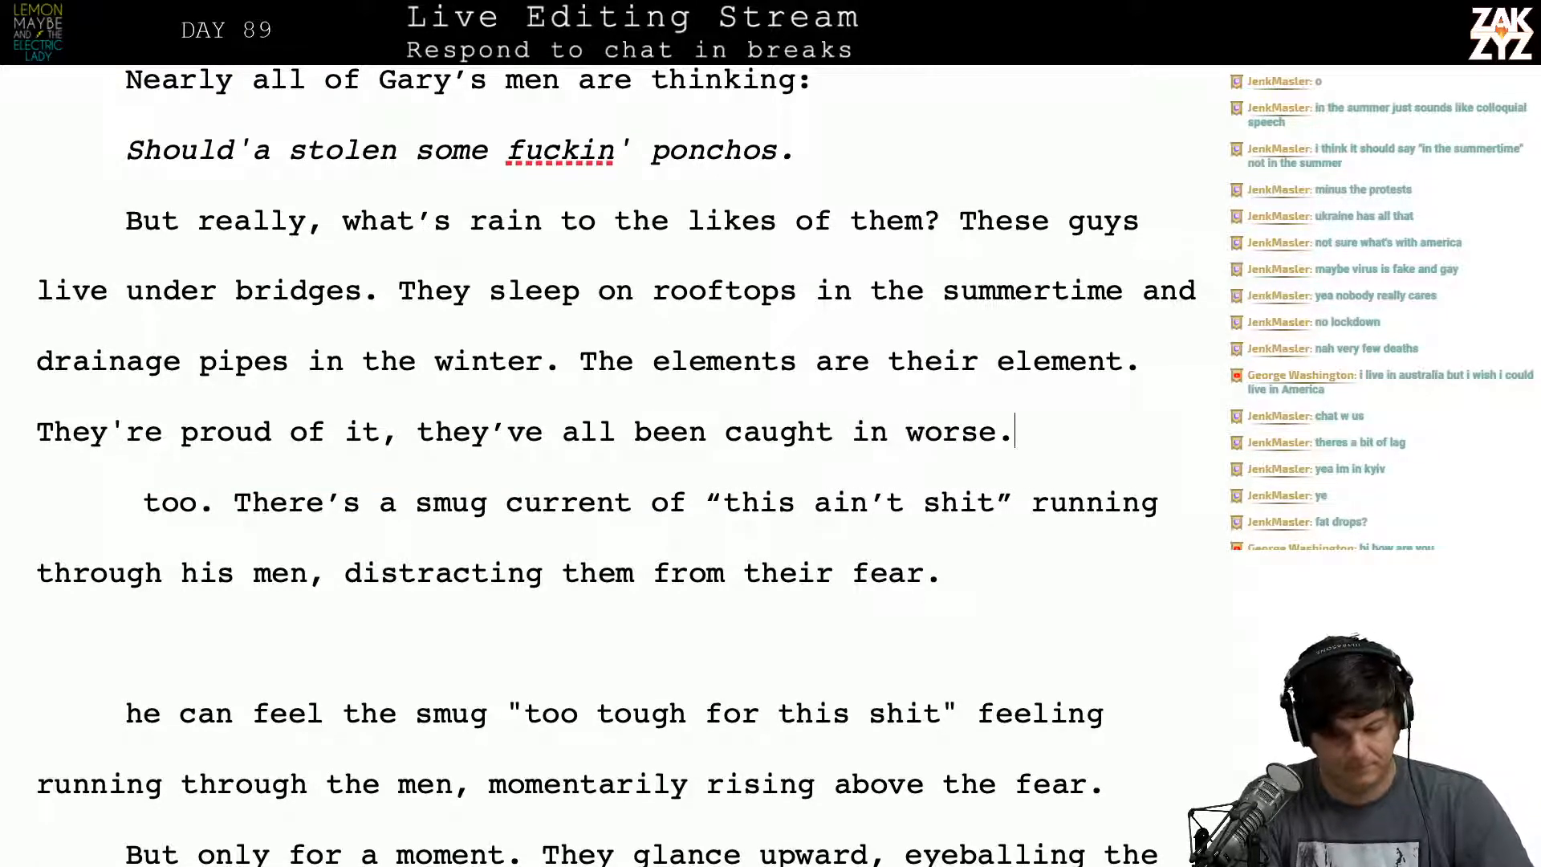
Step: Delete the whole sentence beginning "They're proud of it," back to the end of "The elements are their element."
{"action": "type", "text": "Bt"}
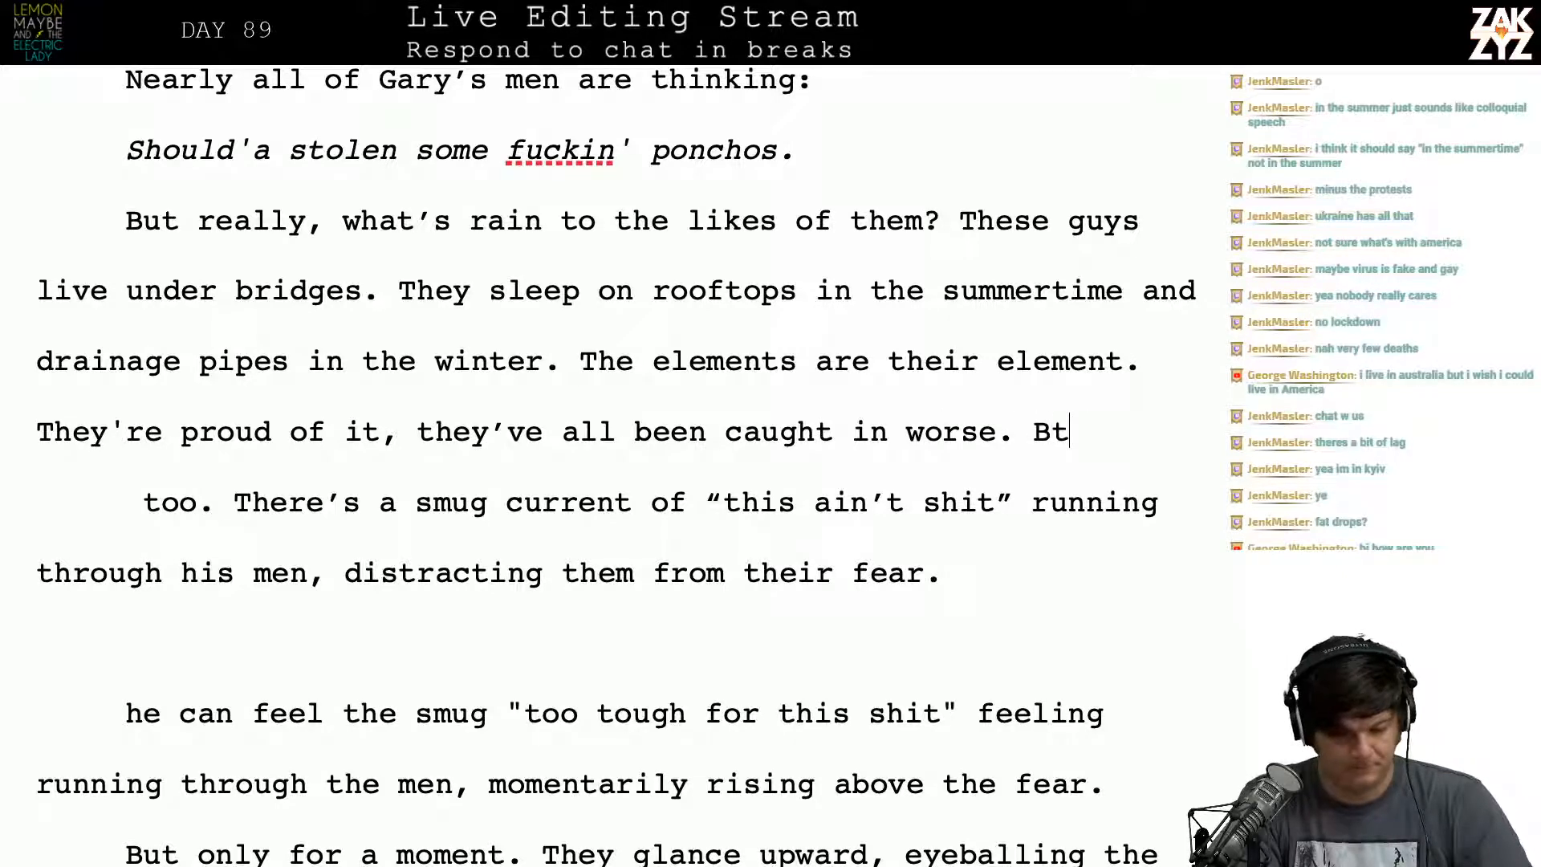
{"action": "key", "text": "BackSpace"}
{"action": "key", "text": "BackSpace"}
{"action": "key", "text": "BackSpace"}
{"action": "key", "text": "BackSpace"}
{"action": "key", "text": "BackSpace"}
{"action": "key", "text": "BackSpace"}
{"action": "key", "text": "BackSpace"}
{"action": "key", "text": "BackSpace"}
{"action": "key", "text": "BackSpace"}
{"action": "key", "text": "BackSpace"}
{"action": "key", "text": "BackSpace"}
{"action": "key", "text": "BackSpace"}
{"action": "key", "text": "BackSpace"}
{"action": "key", "text": "BackSpace"}
{"action": "key", "text": "BackSpace"}
{"action": "key", "text": "BackSpace"}
{"action": "key", "text": "BackSpace"}
{"action": "key", "text": "BackSpace"}
{"action": "key", "text": "BackSpace"}
{"action": "key", "text": "BackSpace"}
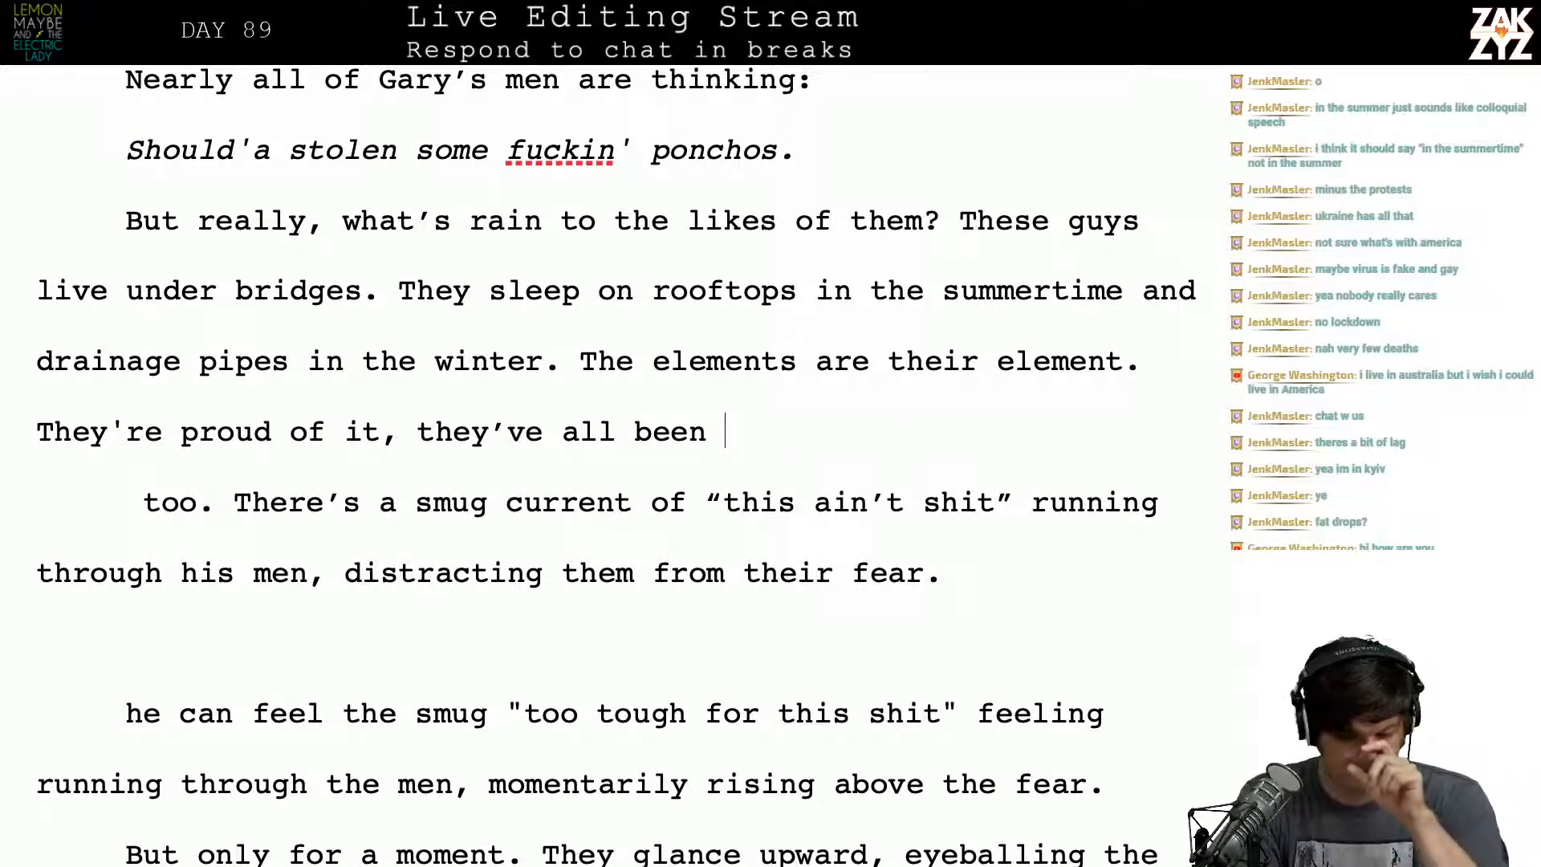
{"action": "key", "text": "BackSpace"}
{"action": "key", "text": "BackSpace"}
{"action": "key", "text": "BackSpace"}
{"action": "key", "text": "BackSpace"}
{"action": "key", "text": "BackSpace"}
{"action": "key", "text": "BackSpace"}
{"action": "key", "text": "BackSpace"}
{"action": "key", "text": "BackSpace"}
{"action": "key", "text": "BackSpace"}
{"action": "key", "text": "BackSpace"}
{"action": "key", "text": "BackSpace"}
{"action": "key", "text": "BackSpace"}
{"action": "key", "text": "BackSpace"}
{"action": "key", "text": "BackSpace"}
{"action": "key", "text": "BackSpace"}
{"action": "key", "text": "BackSpace"}
{"action": "key", "text": "BackSpace"}
{"action": "key", "text": "BackSpace"}
{"action": "key", "text": "BackSpace"}
{"action": "key", "text": "BackSpace"}
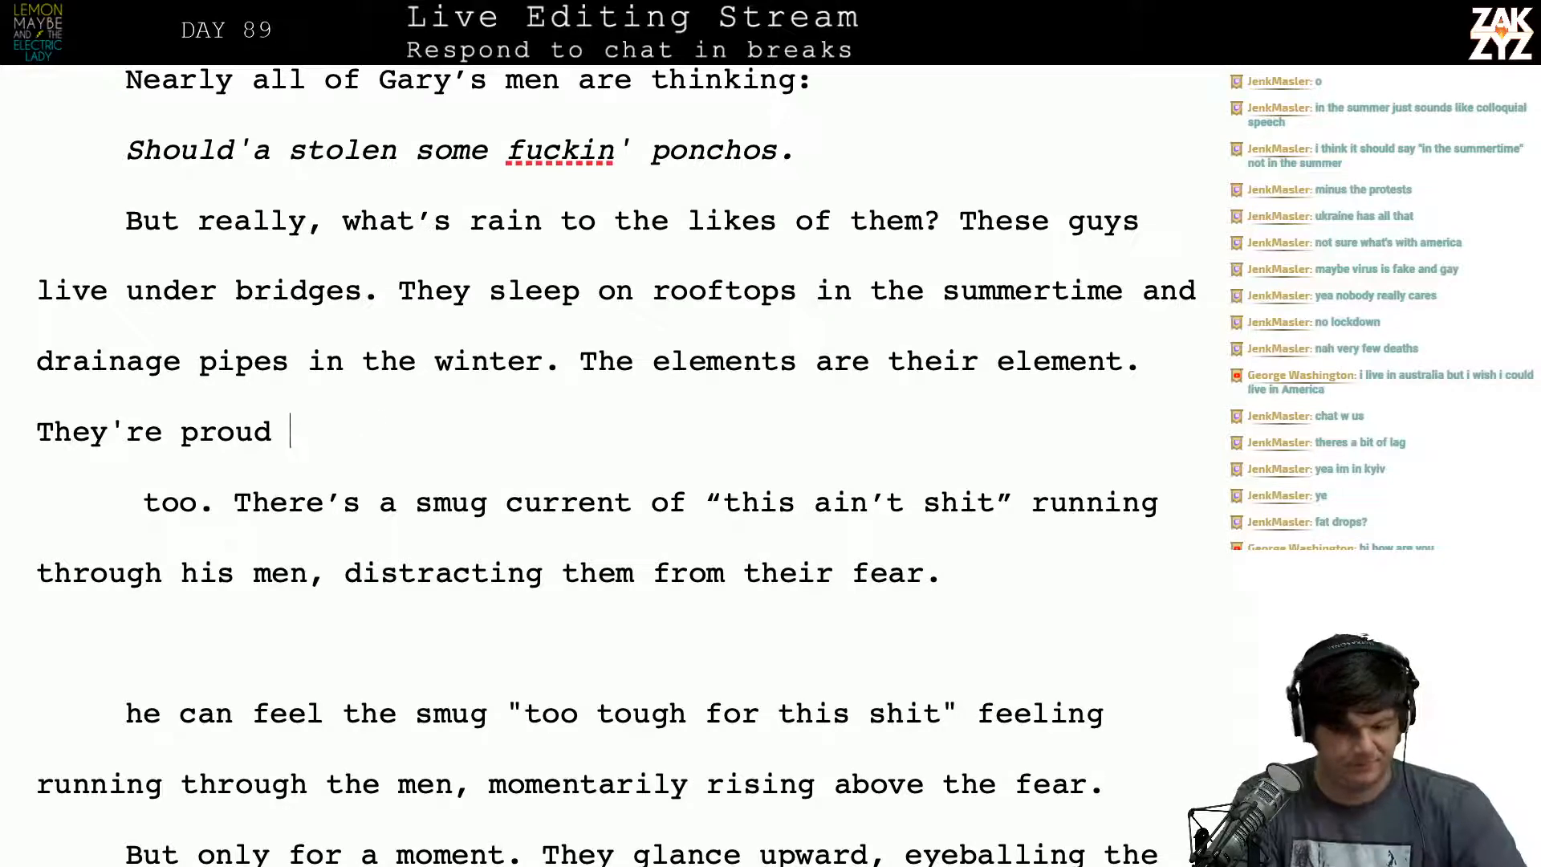
{"action": "key", "text": "BackSpace"}
{"action": "key", "text": "BackSpace"}
{"action": "key", "text": "BackSpace"}
{"action": "key", "text": "BackSpace"}
{"action": "key", "text": "BackSpace"}
{"action": "key", "text": "BackSpace"}
{"action": "key", "text": "BackSpace"}
{"action": "key", "text": "BackSpace"}
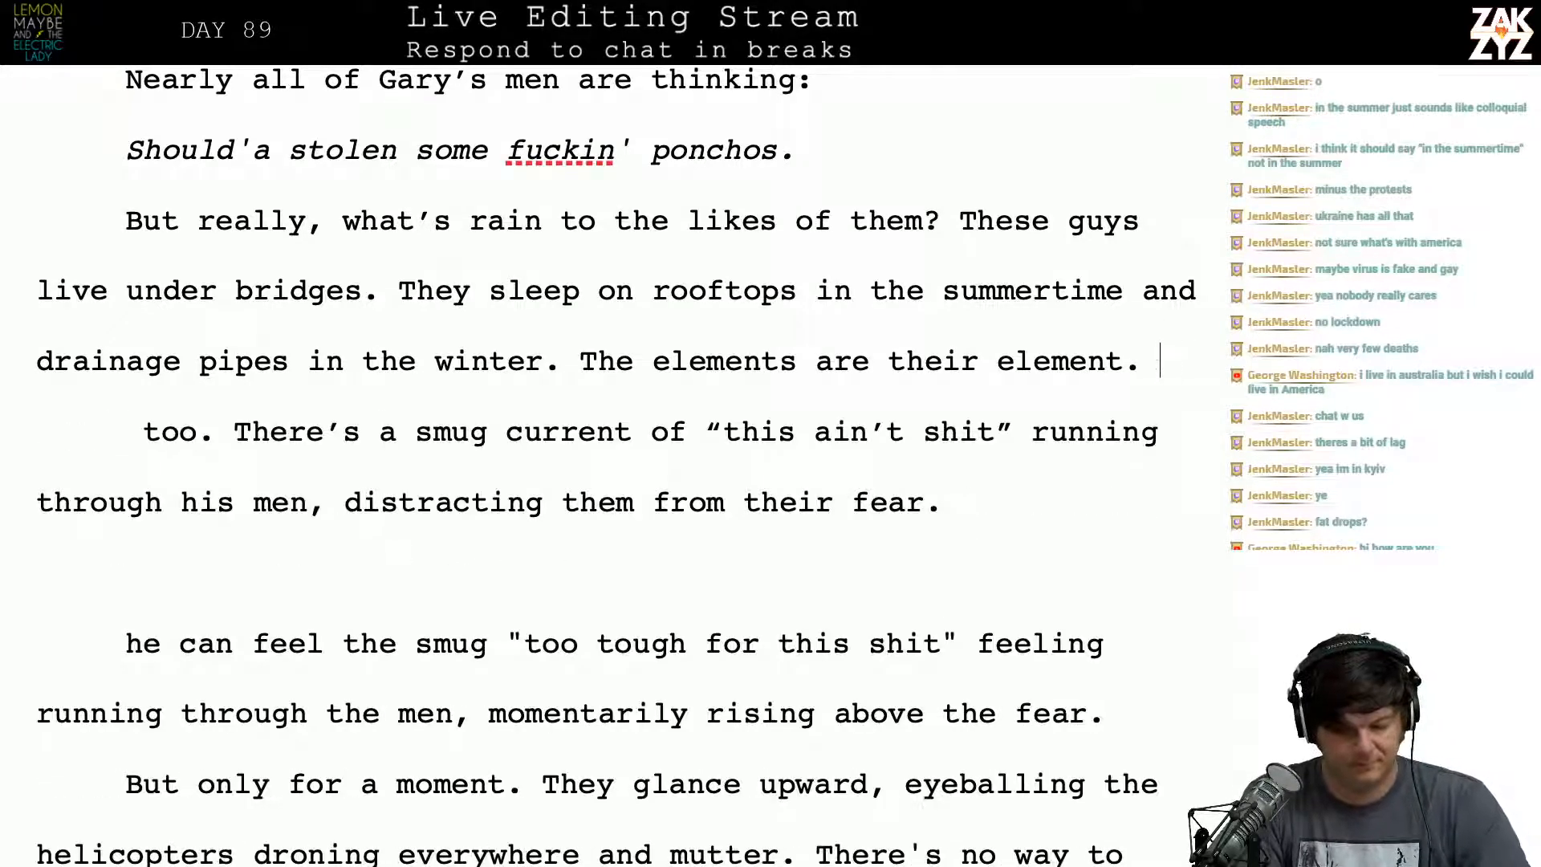
Step: Delete the superseded draft text from "too. There's a smug current" through "momentarily rising above the fear."
{"action": "key", "text": "shift+Down"}
{"action": "key", "text": "shift+Down"}
{"action": "key", "text": "shift+Down"}
{"action": "key", "text": "shift+Down"}
{"action": "key", "text": "shift+Down"}
{"action": "key", "text": "shift+Down"}
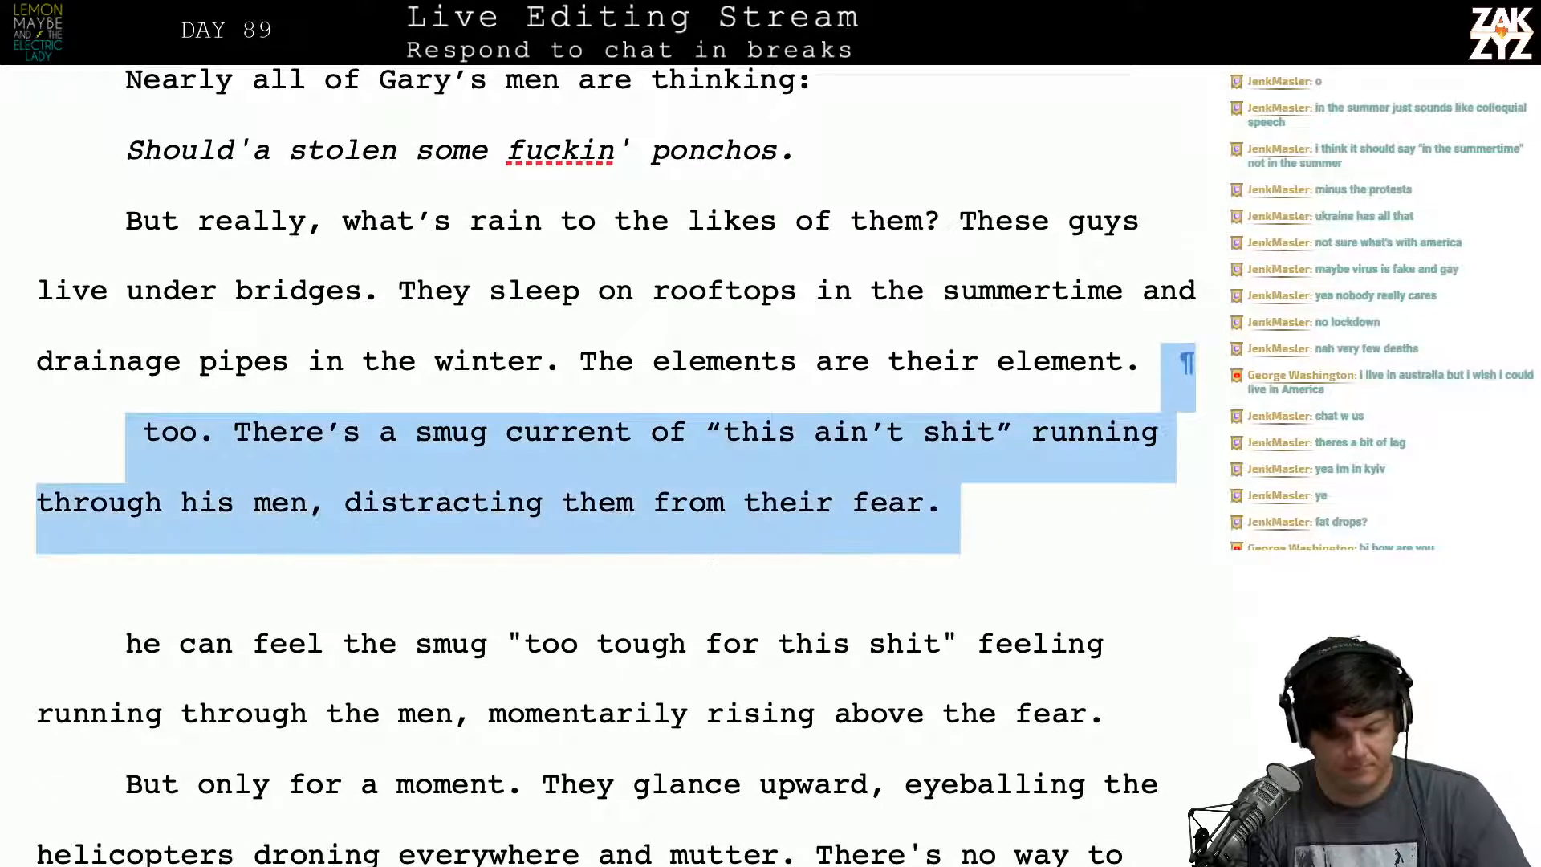
{"action": "key", "text": "shift+Up"}
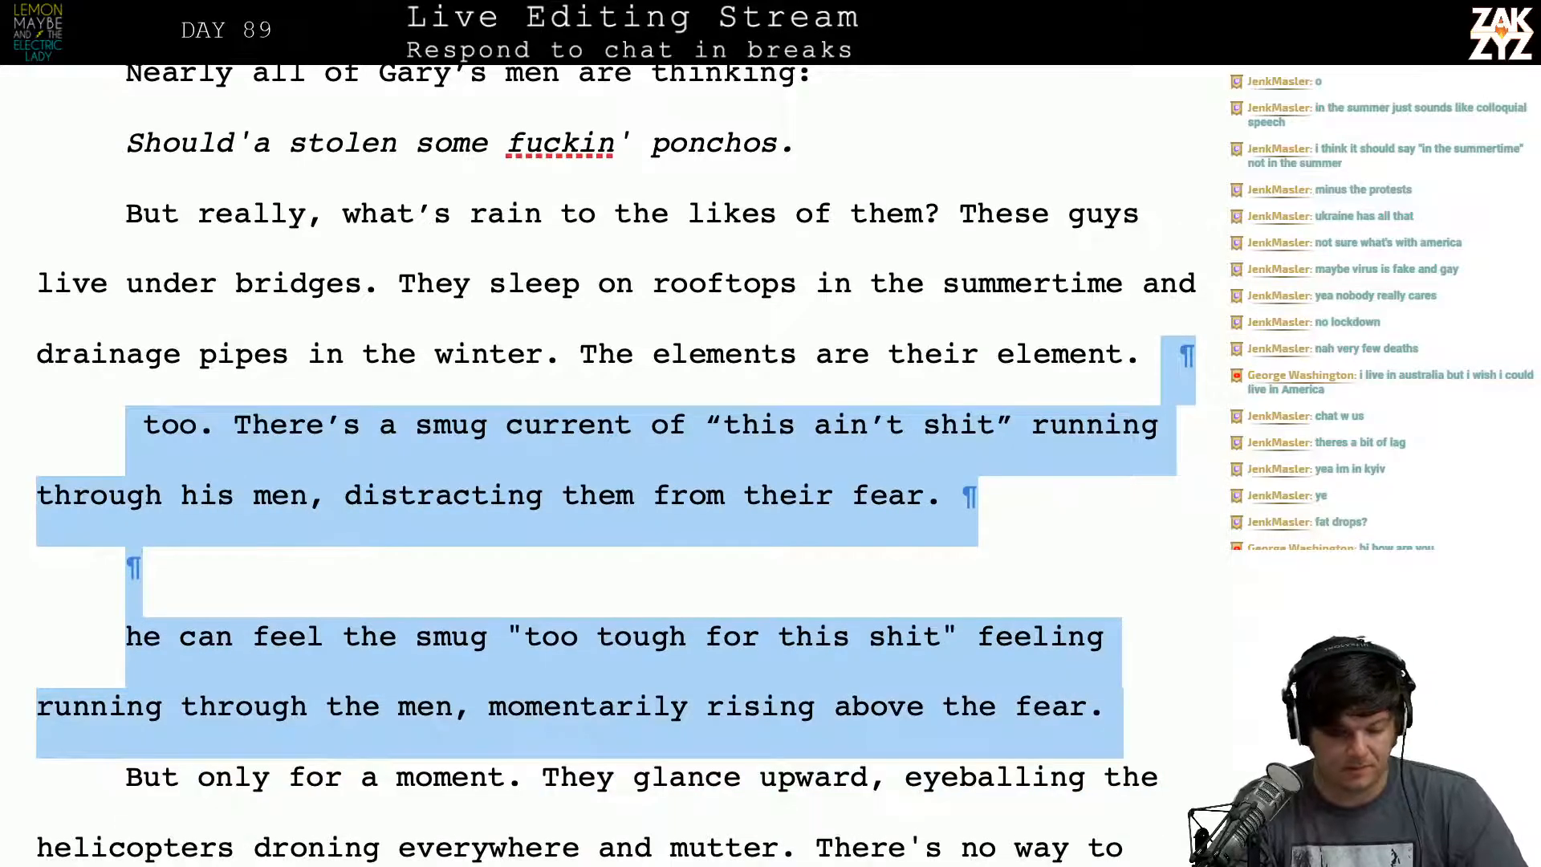
{"action": "key", "text": "BackSpace"}
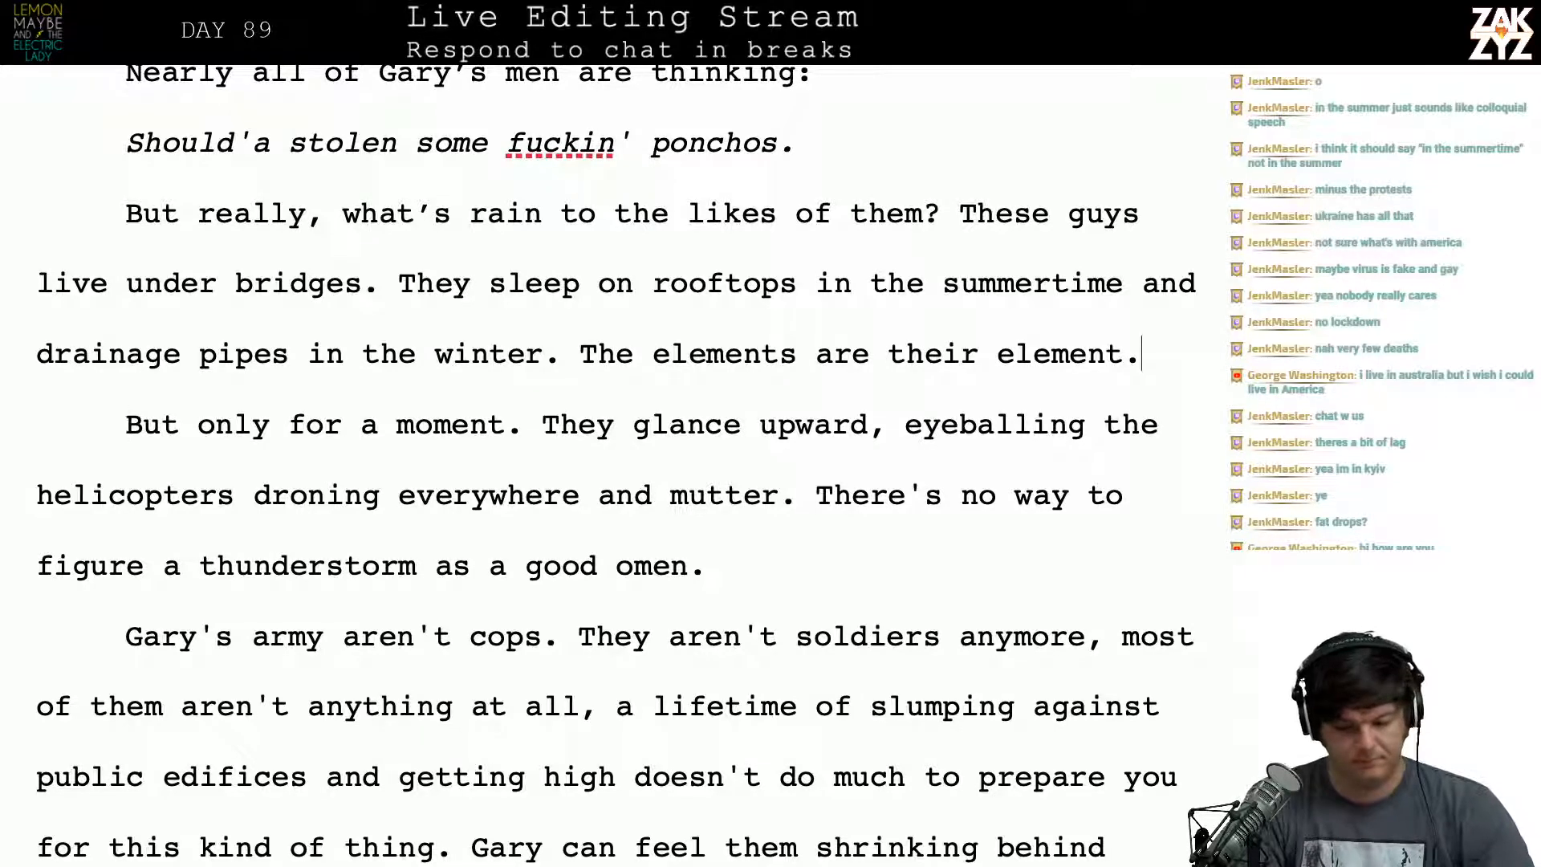
Step: Try adding "But" before the paragraph that starts "But only for a moment." and remove it
{"action": "type", "text": "But"}
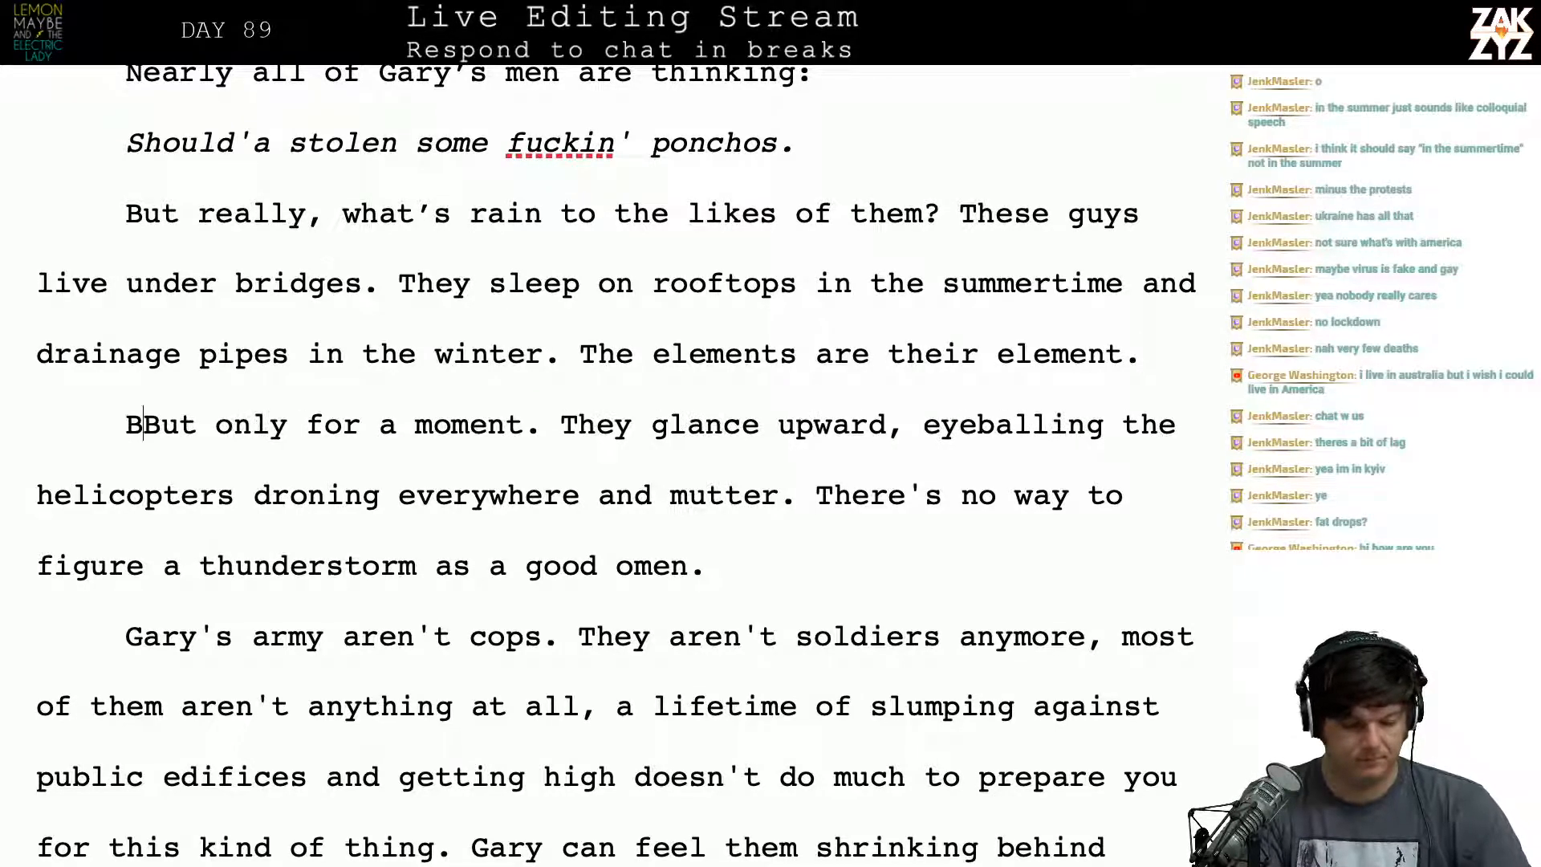
{"action": "key", "text": "BackSpace"}
{"action": "key", "text": "BackSpace"}
{"action": "key", "text": "BackSpace"}
{"action": "key", "text": "BackSpace"}
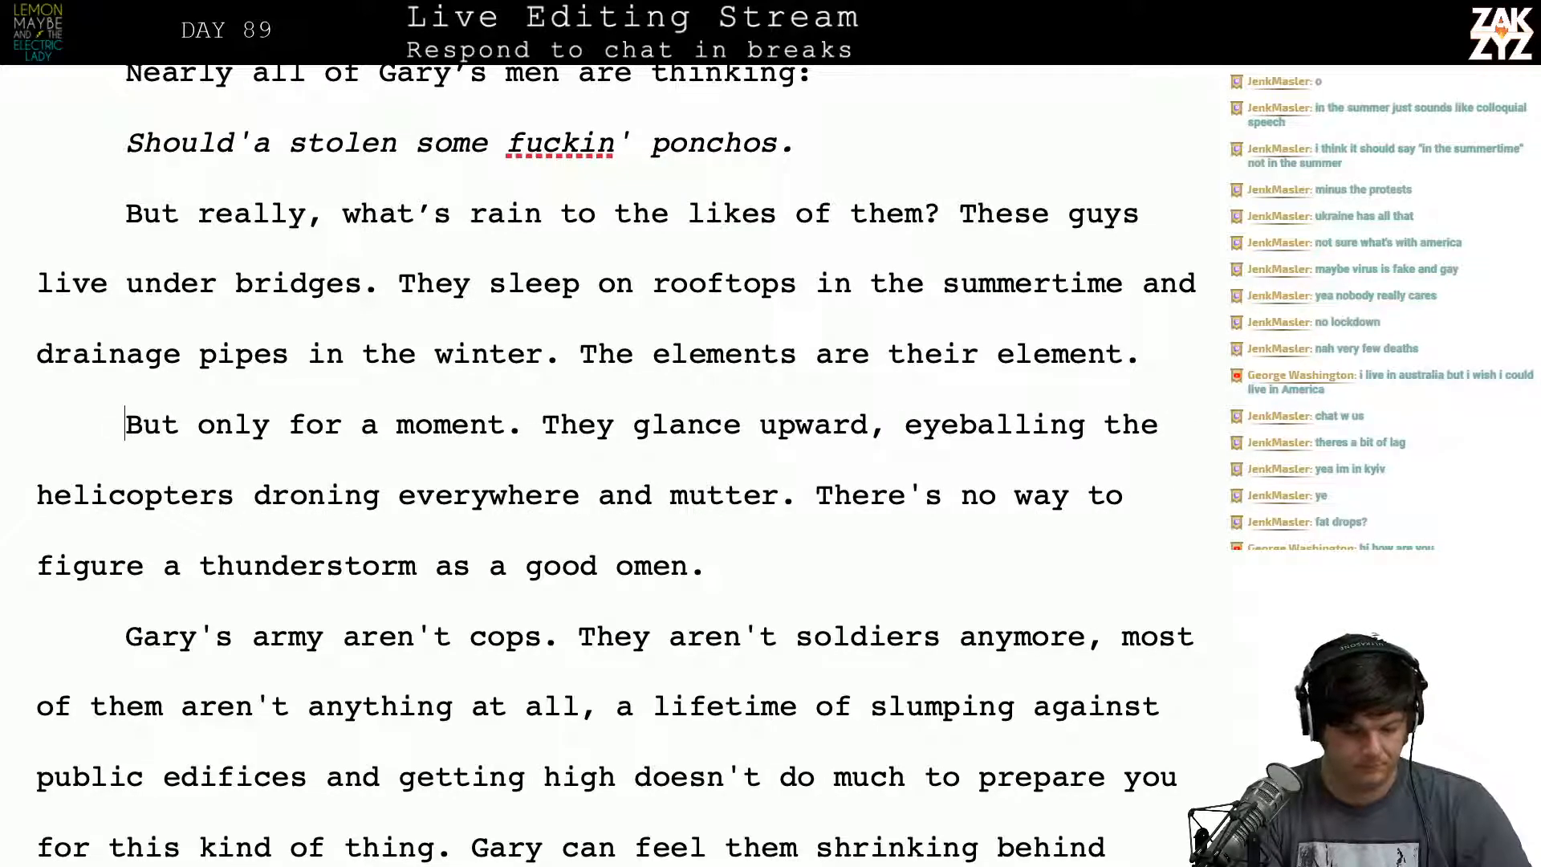
Step: Insert an empty paragraph above "But only for a moment." and add "Still, they're glancing upward," after "The elements are their element."
{"action": "key", "text": "Return"}
{"action": "key", "text": "Up"}
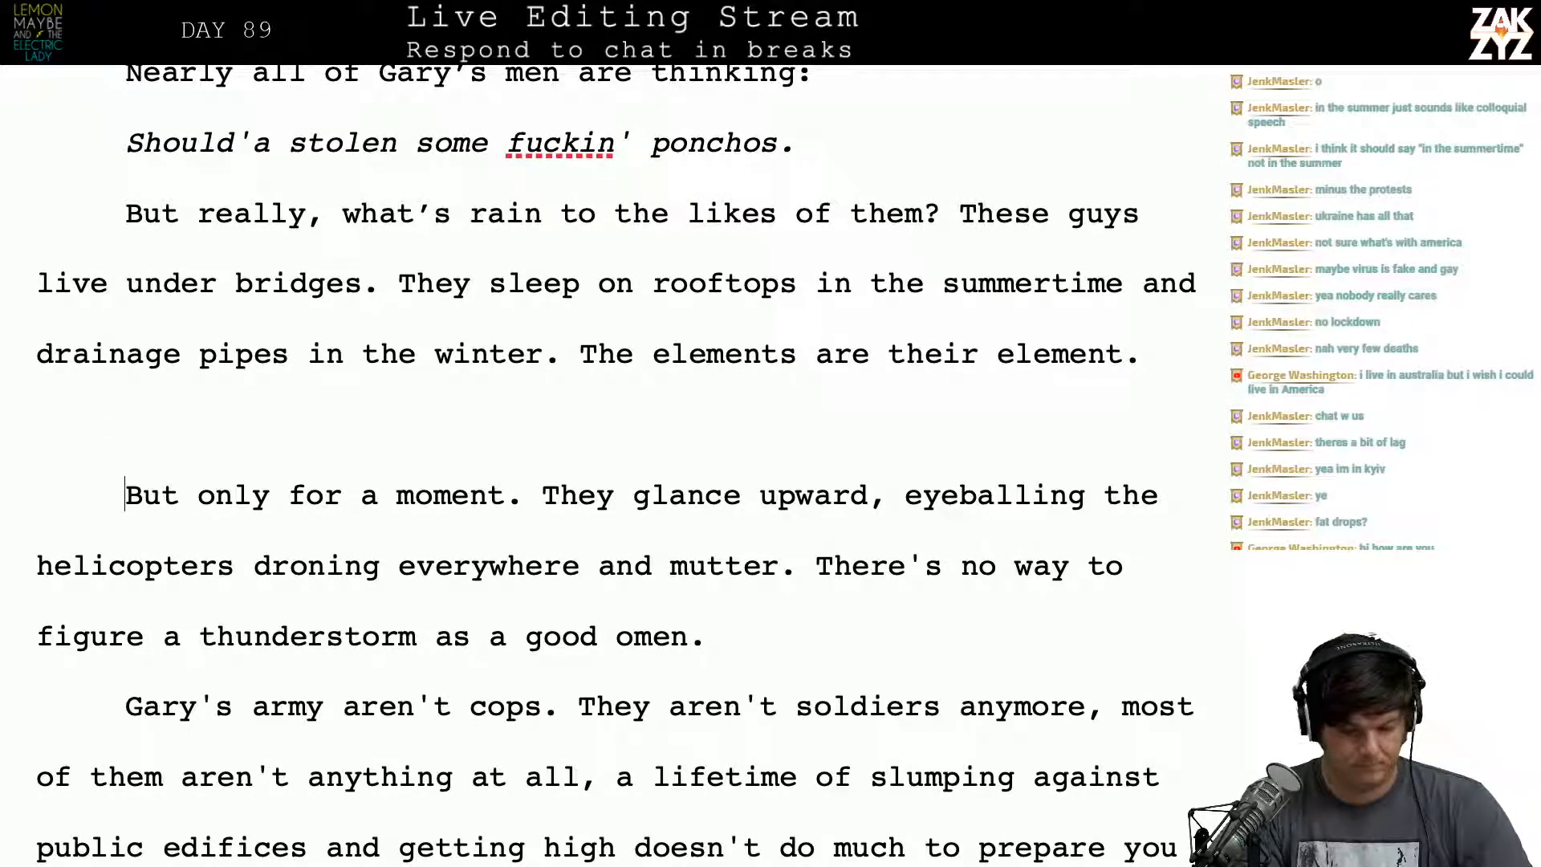
{"action": "type", "text": "S"}
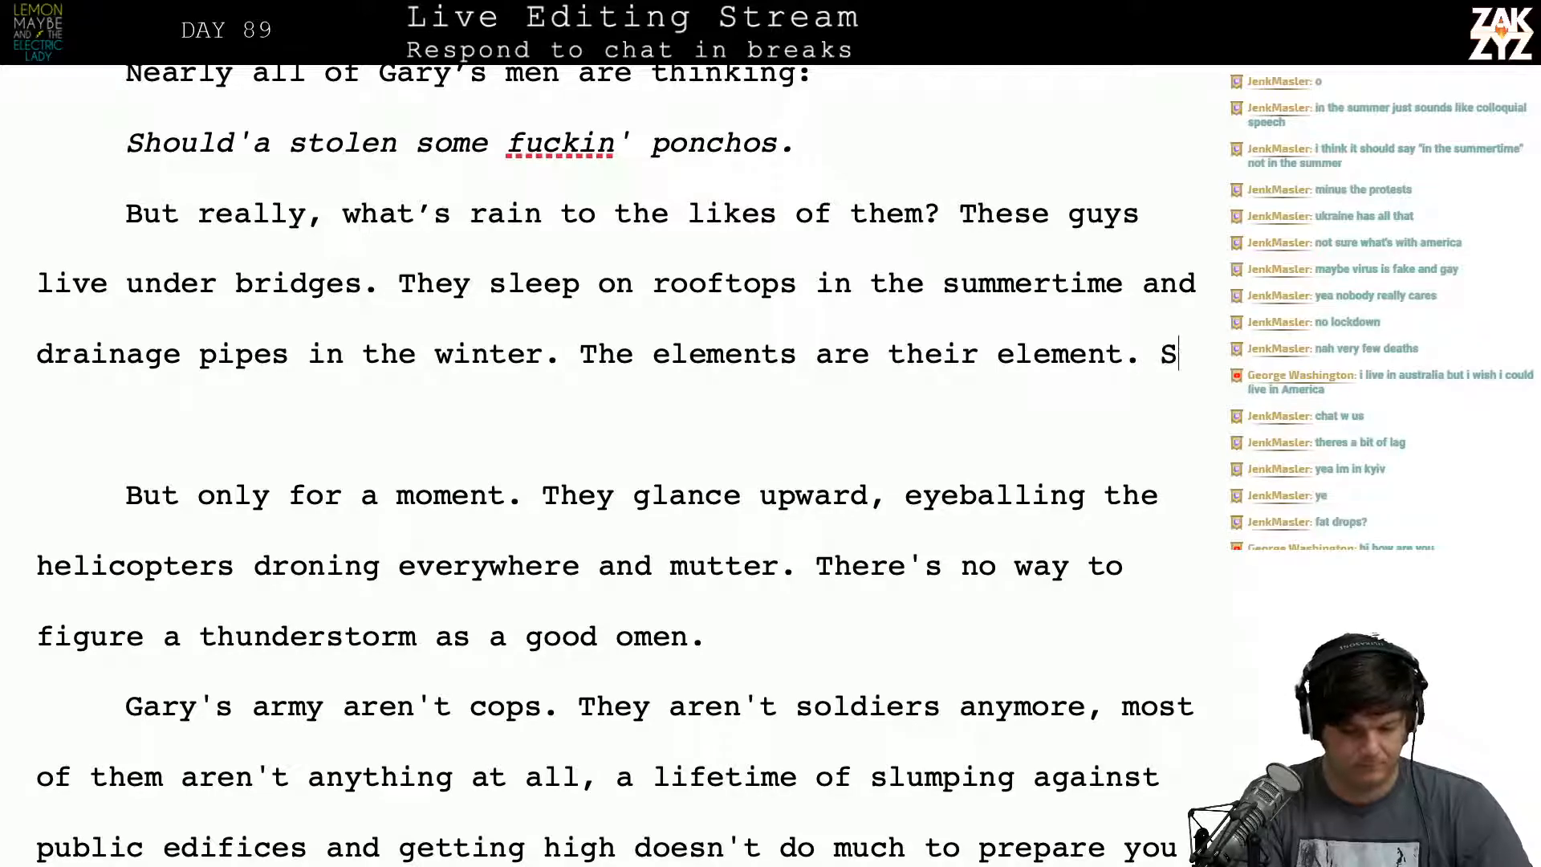
{"action": "type", "text": "till, they're glancin"}
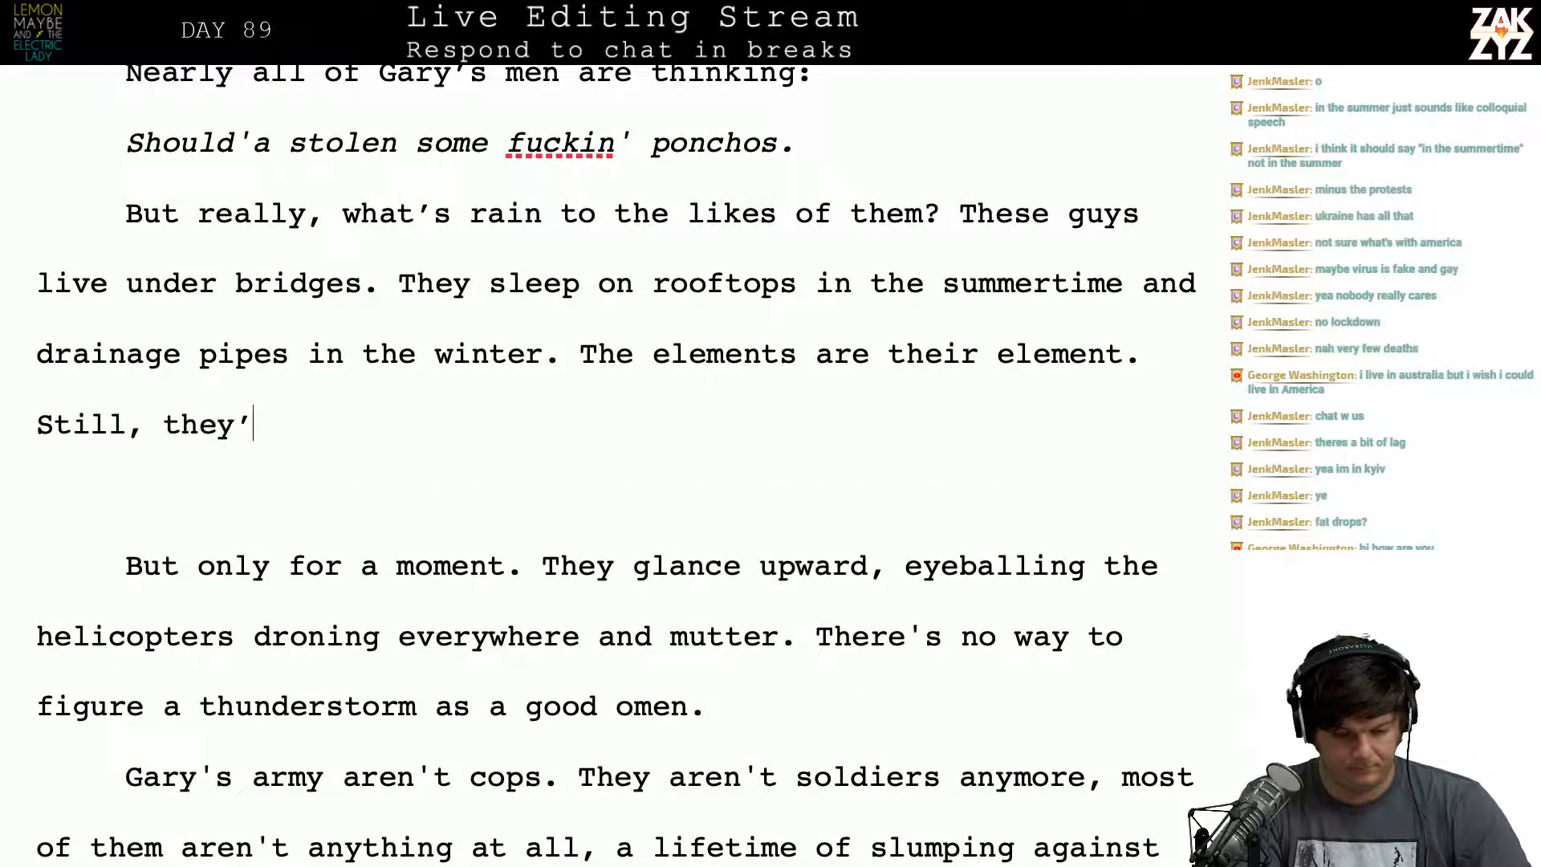
{"action": "type", "text": "g upward,"}
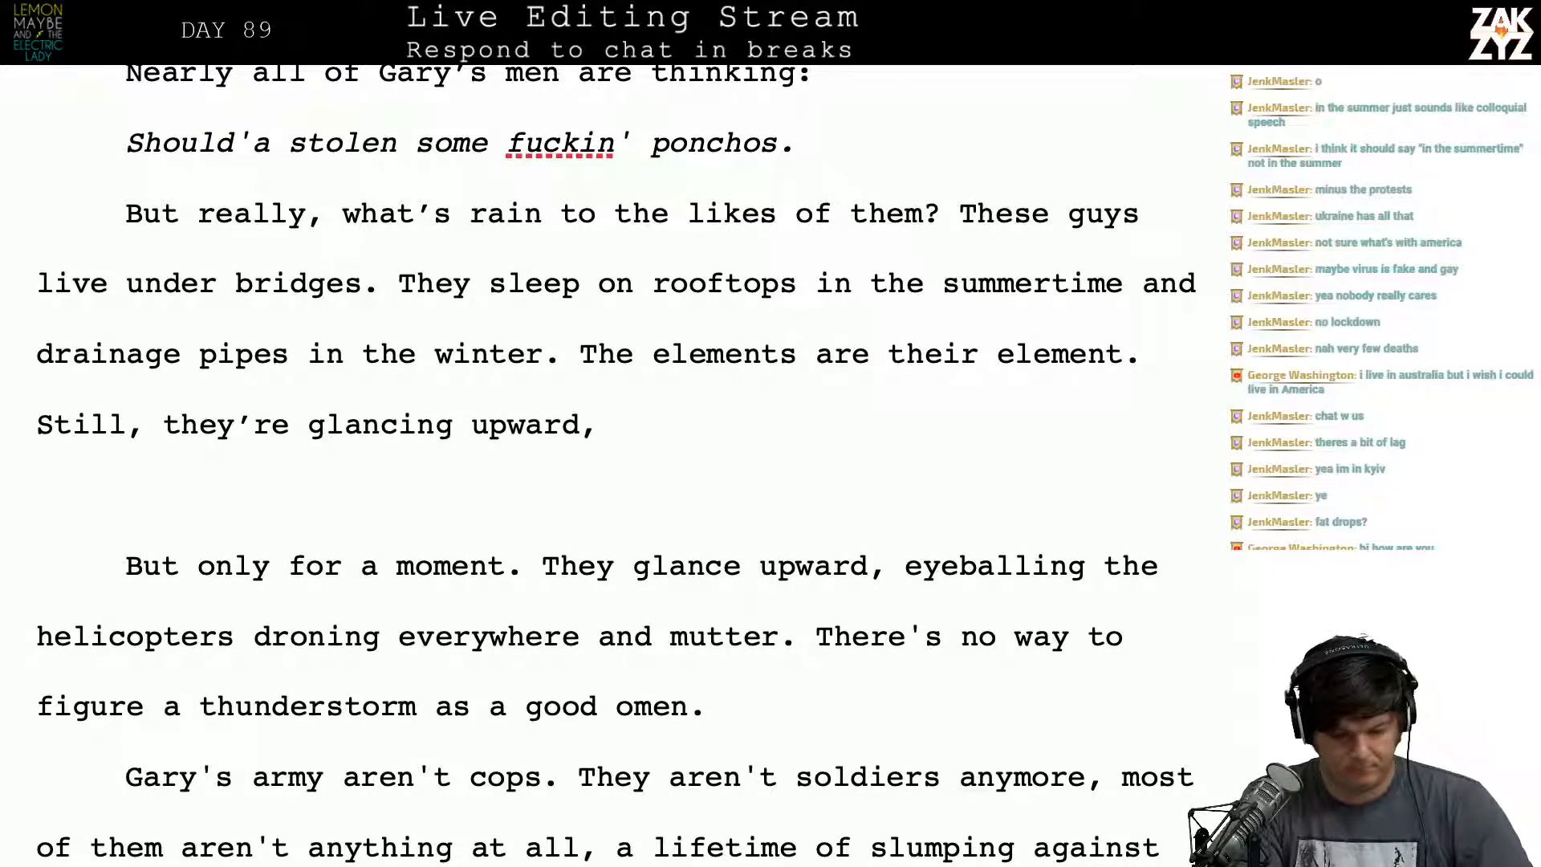
Step: Replace "Still, they're glancing upward," with "Still, there's no way to figure a thunderstorm as a good omen"
{"action": "key", "text": "BackSpace"}
{"action": "key", "text": "BackSpace"}
{"action": "key", "text": "BackSpace"}
{"action": "key", "text": "BackSpace"}
{"action": "key", "text": "BackSpace"}
{"action": "key", "text": "BackSpace"}
{"action": "key", "text": "BackSpace"}
{"action": "key", "text": "BackSpace"}
{"action": "key", "text": "BackSpace"}
{"action": "key", "text": "BackSpace"}
{"action": "key", "text": "BackSpace"}
{"action": "key", "text": "BackSpace"}
{"action": "key", "text": "BackSpace"}
{"action": "key", "text": "BackSpace"}
{"action": "key", "text": "BackSpace"}
{"action": "key", "text": "BackSpace"}
{"action": "key", "text": "BackSpace"}
{"action": "key", "text": "BackSpace"}
{"action": "key", "text": "BackSpace"}
{"action": "key", "text": "BackSpace"}
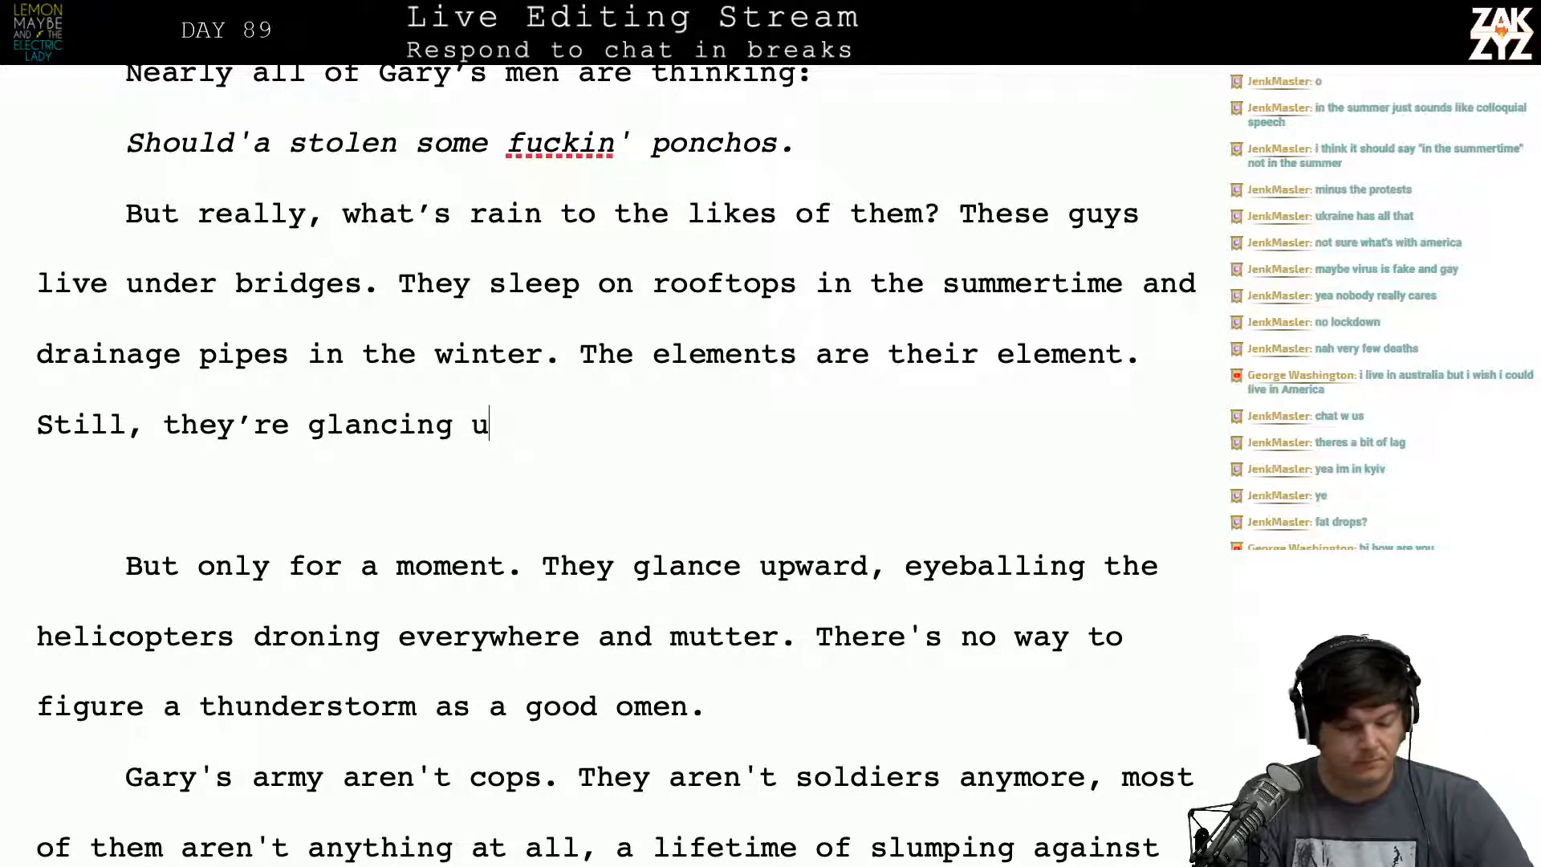
{"action": "key", "text": "BackSpace"}
{"action": "key", "text": "BackSpace"}
{"action": "key", "text": "BackSpace"}
{"action": "key", "text": "BackSpace"}
{"action": "key", "text": "BackSpace"}
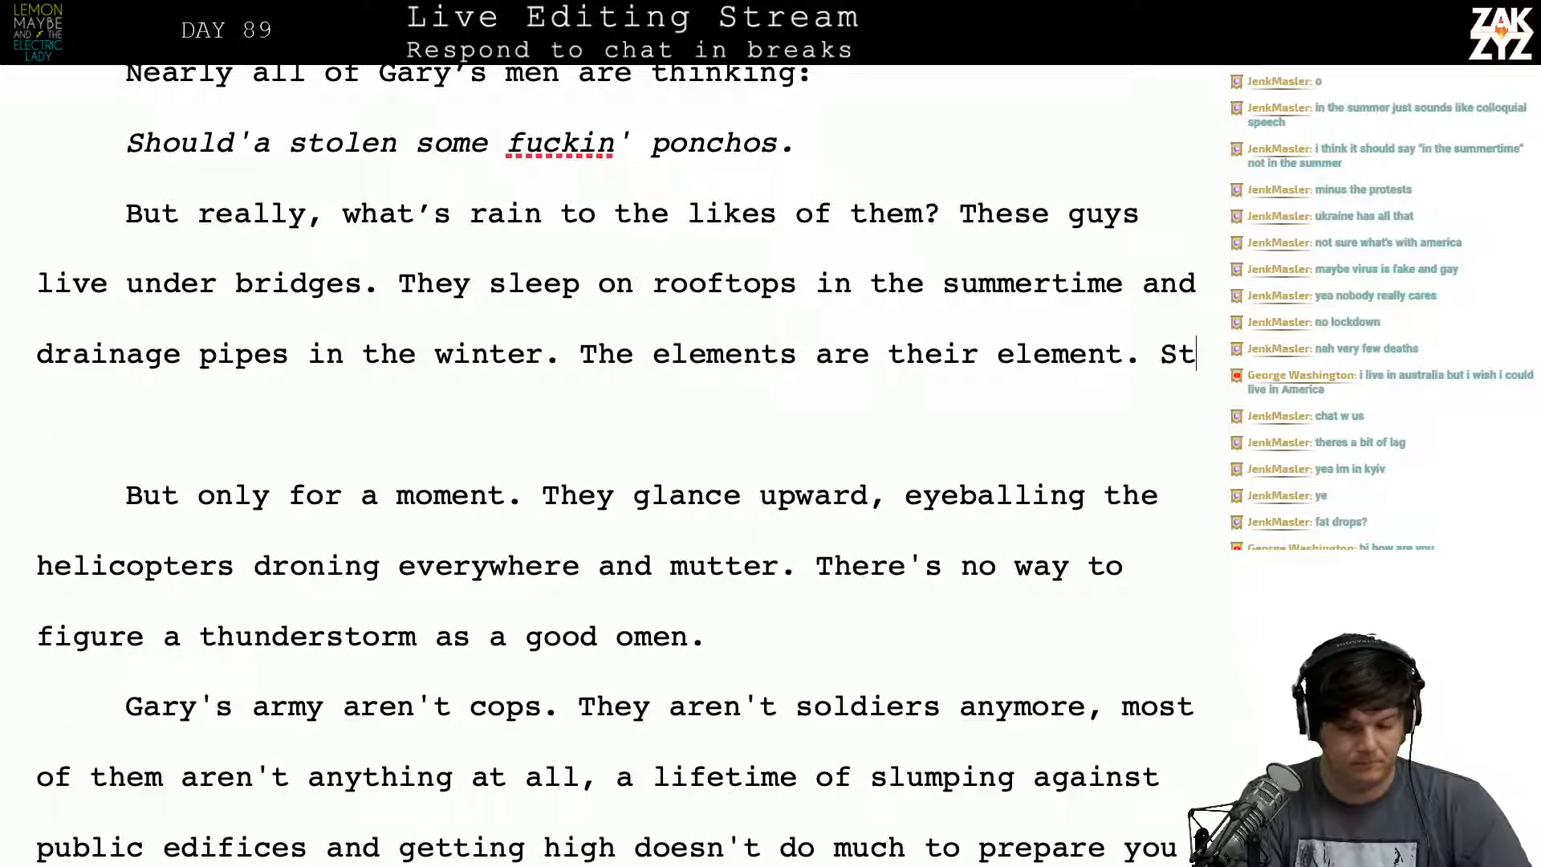
{"action": "type", "text": "till,"}
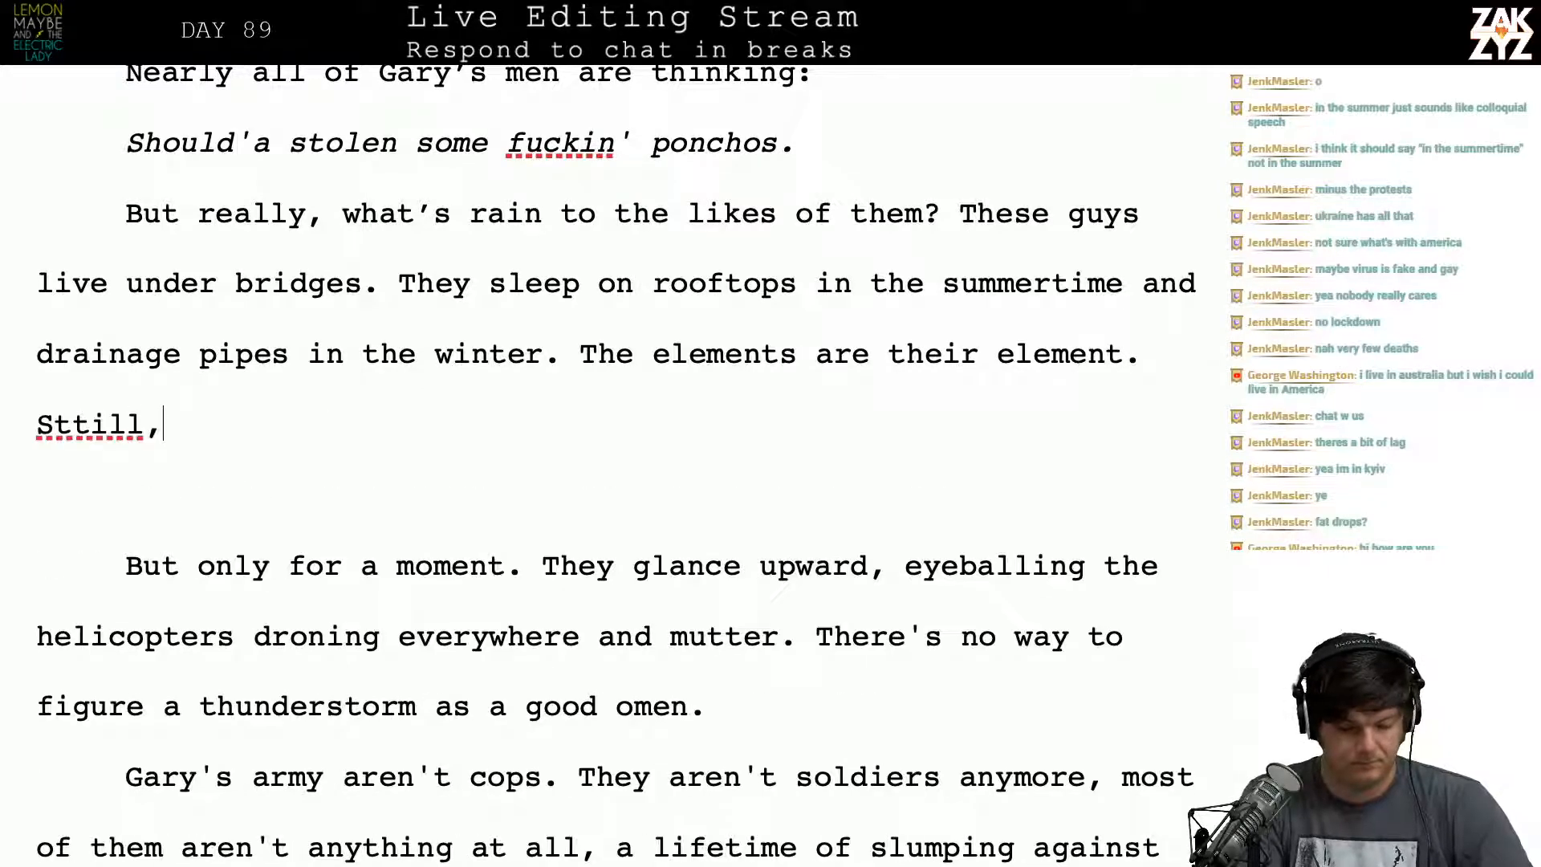
{"action": "key", "text": "BackSpace"}
{"action": "key", "text": "BackSpace"}
{"action": "key", "text": "BackSpace"}
{"action": "key", "text": "BackSpace"}
{"action": "type", "text": "l, there's"}
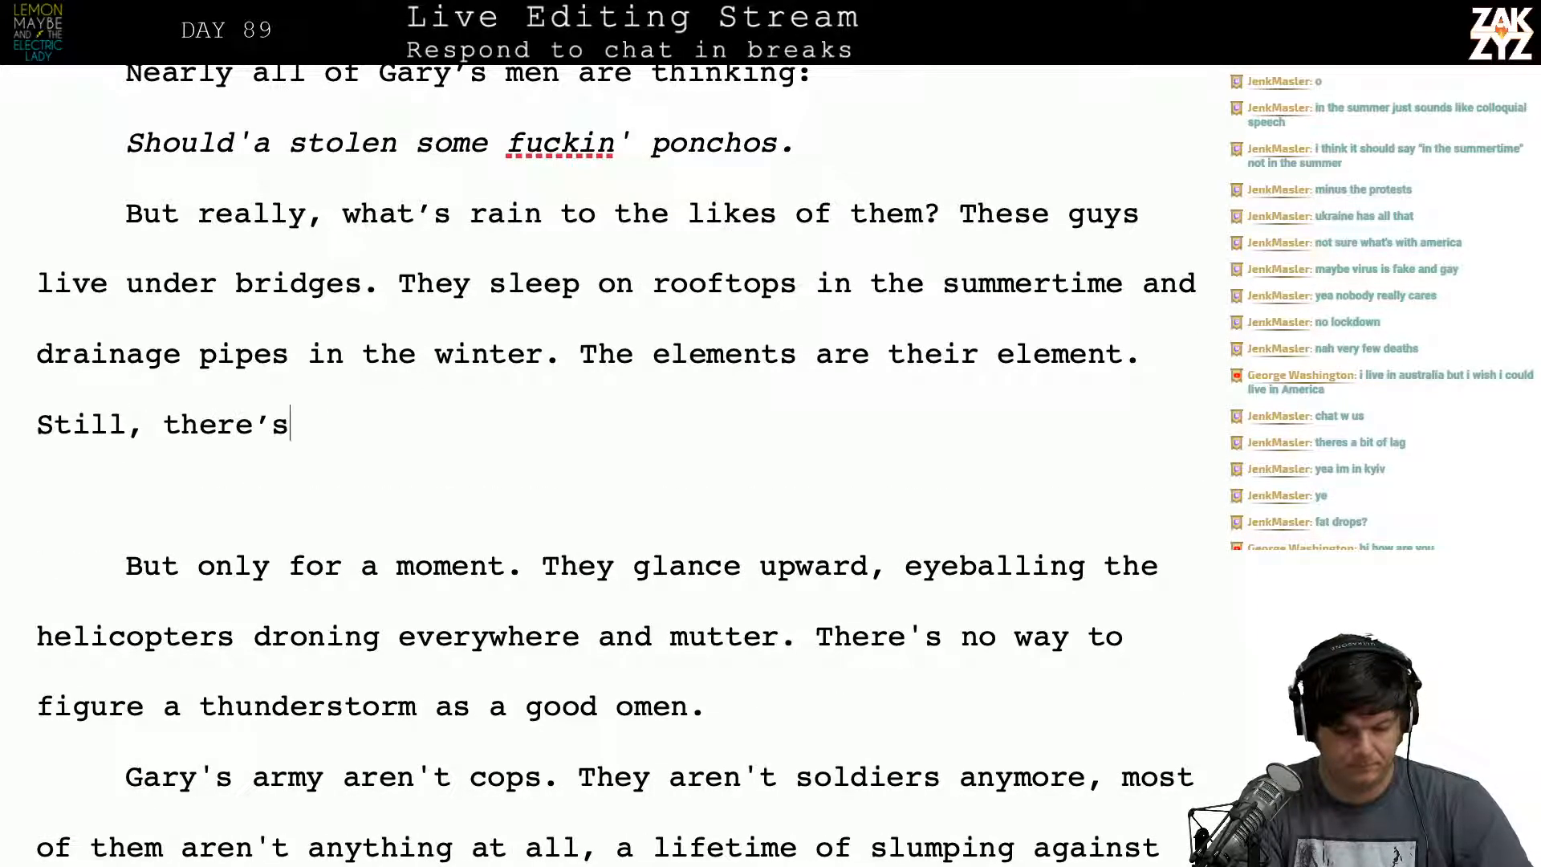
{"action": "type", "text": " no way to figure"}
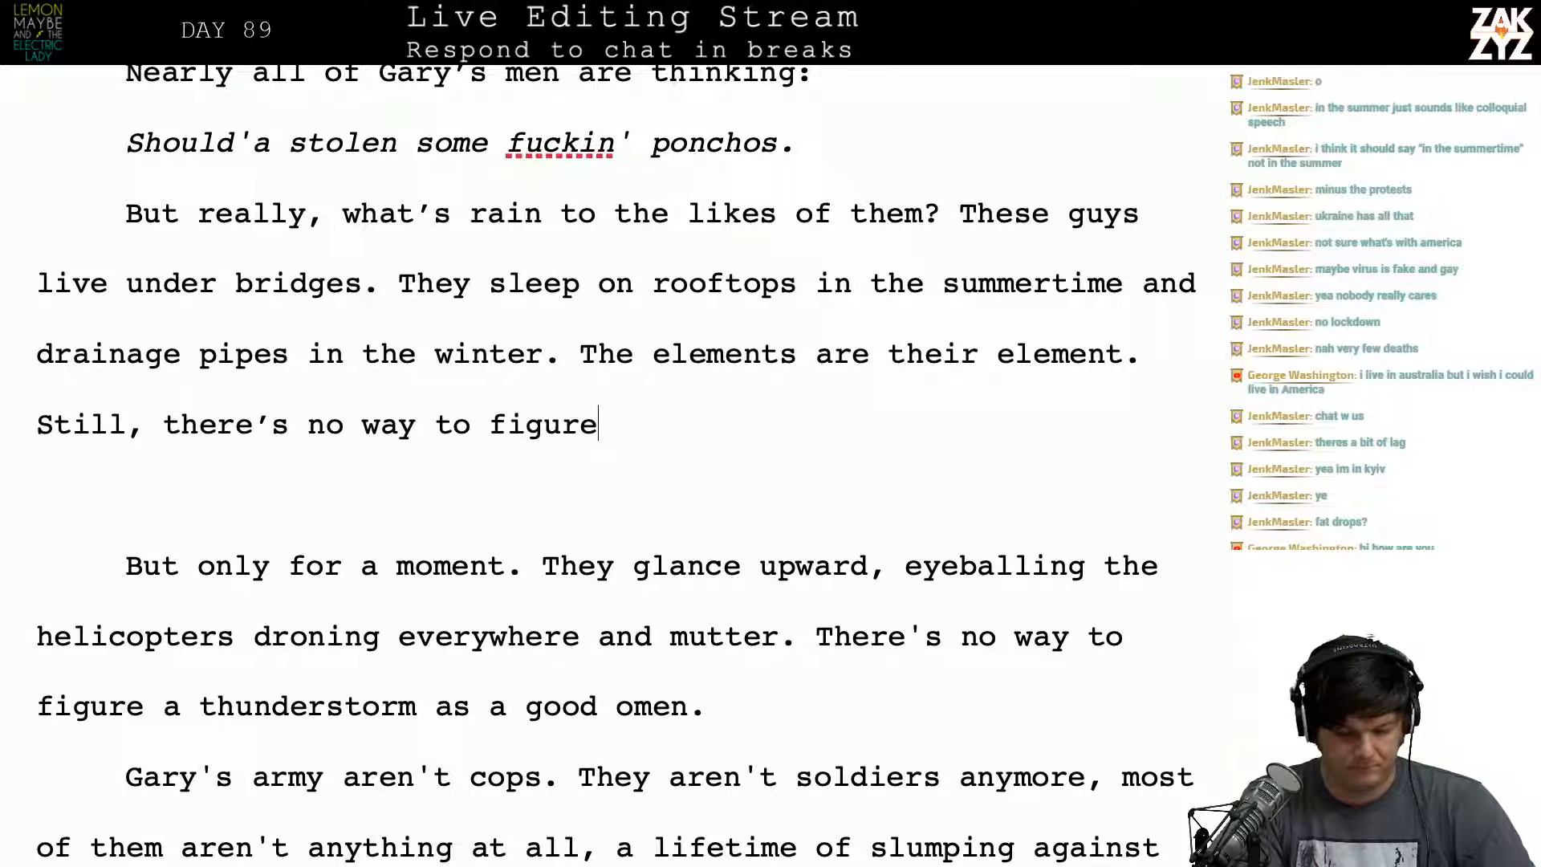
{"action": "type", "text": " a thunders"}
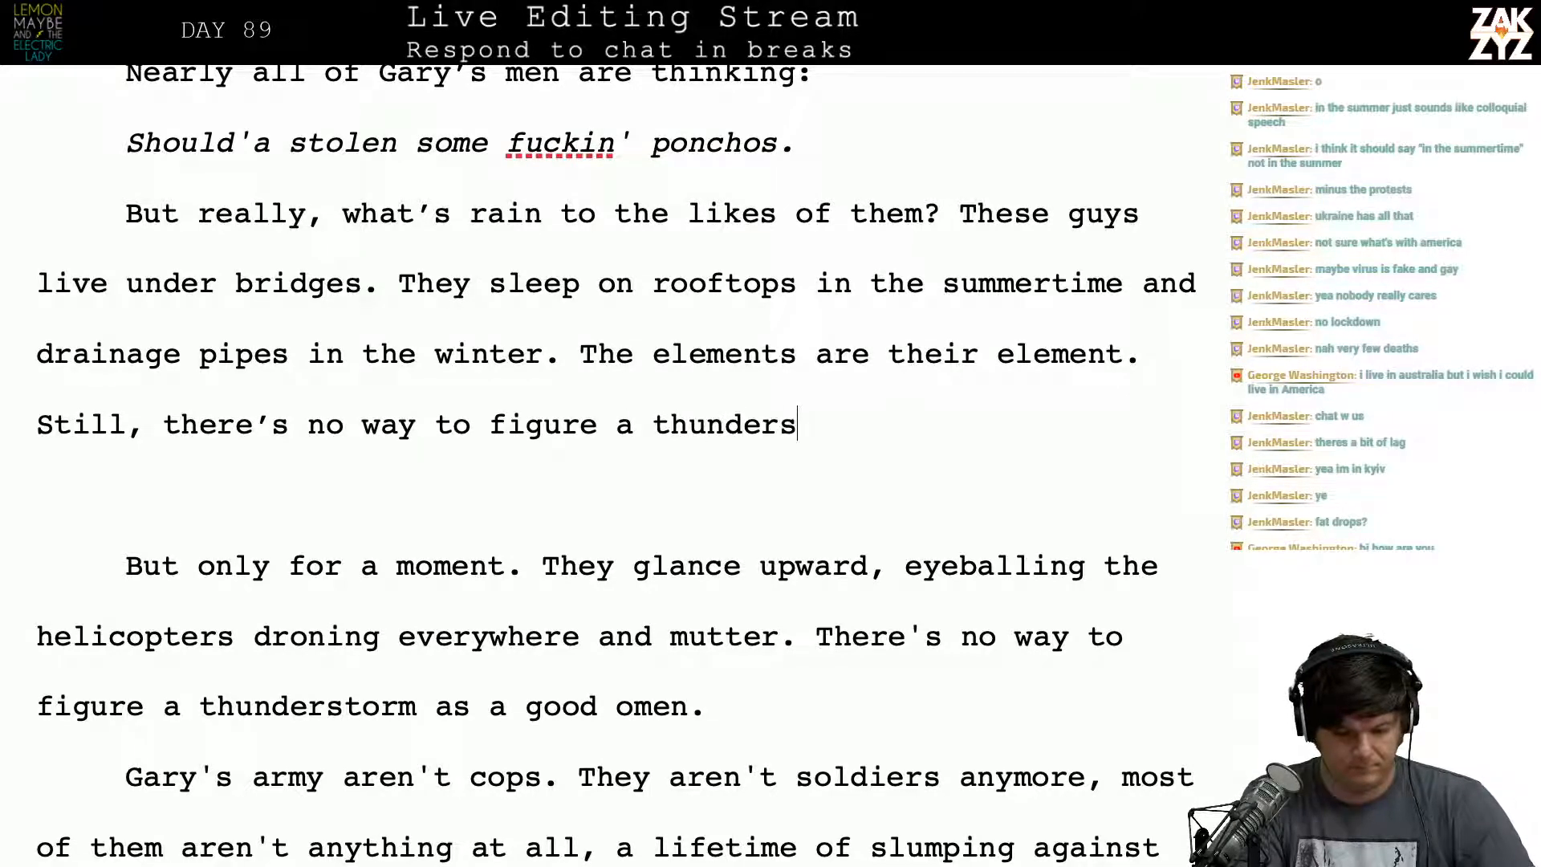
{"action": "type", "text": "torm as a good omen"}
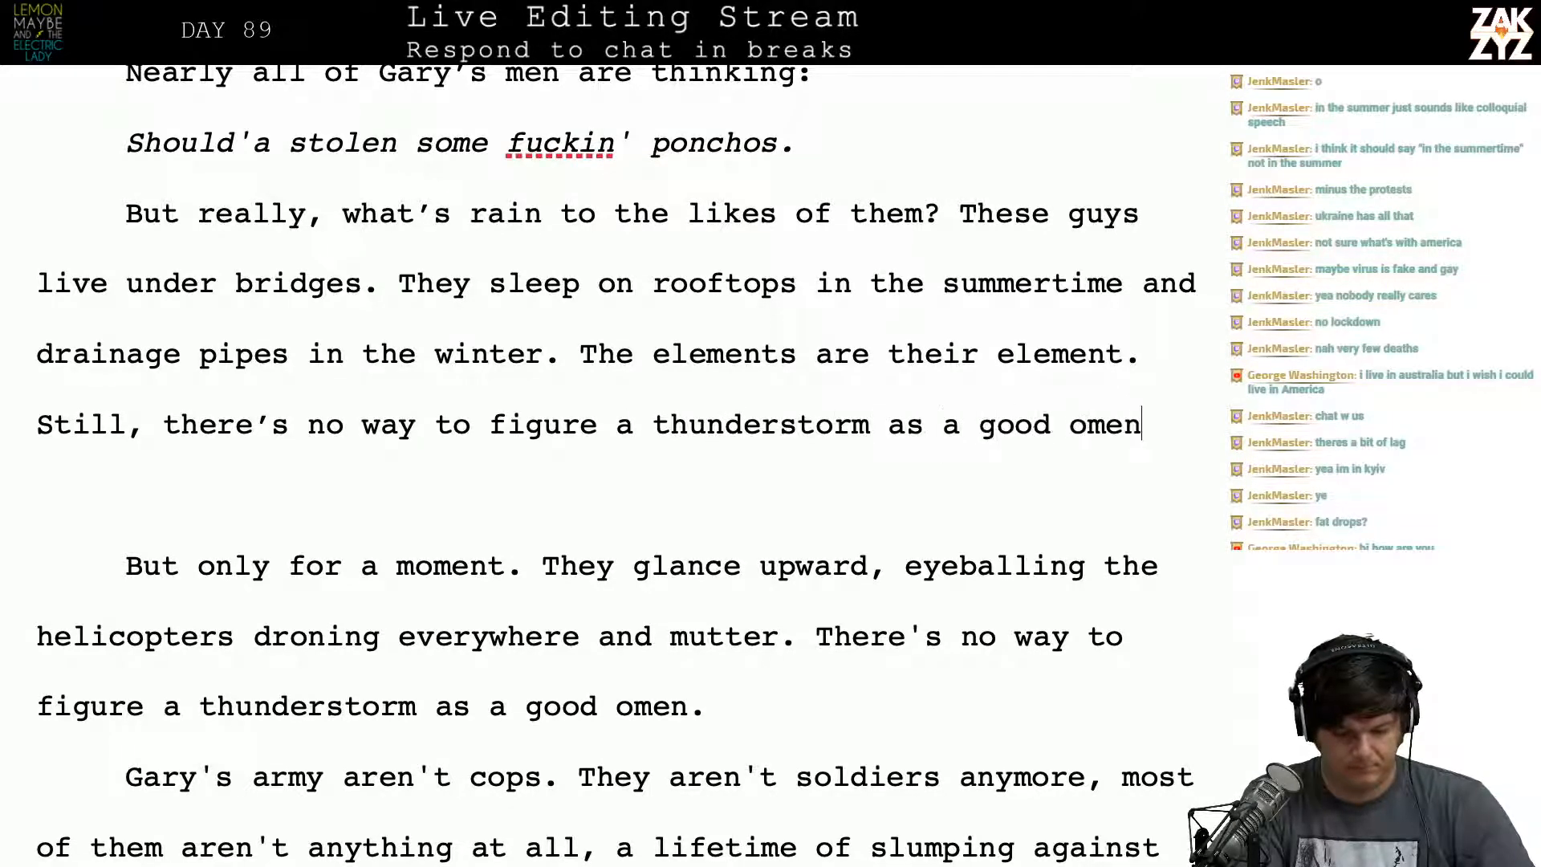
Step: Try adding "The men are glancing up, eyeballing the helicopters droning everywhere." after the good omen sentence and remove it
{"action": "type", "text": ". The men are "}
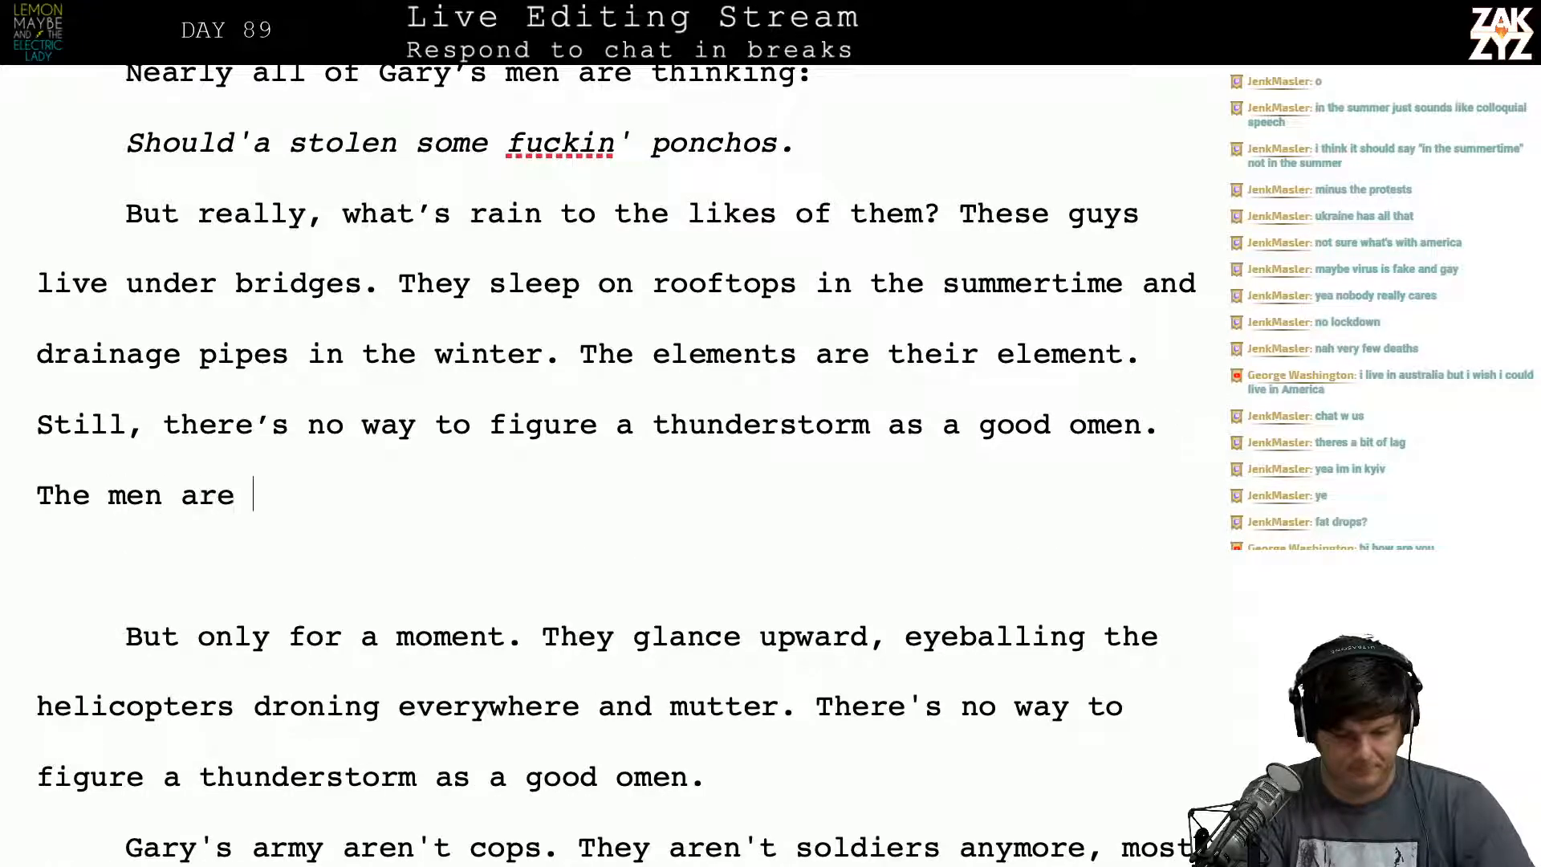
{"action": "type", "text": "glancing up,"}
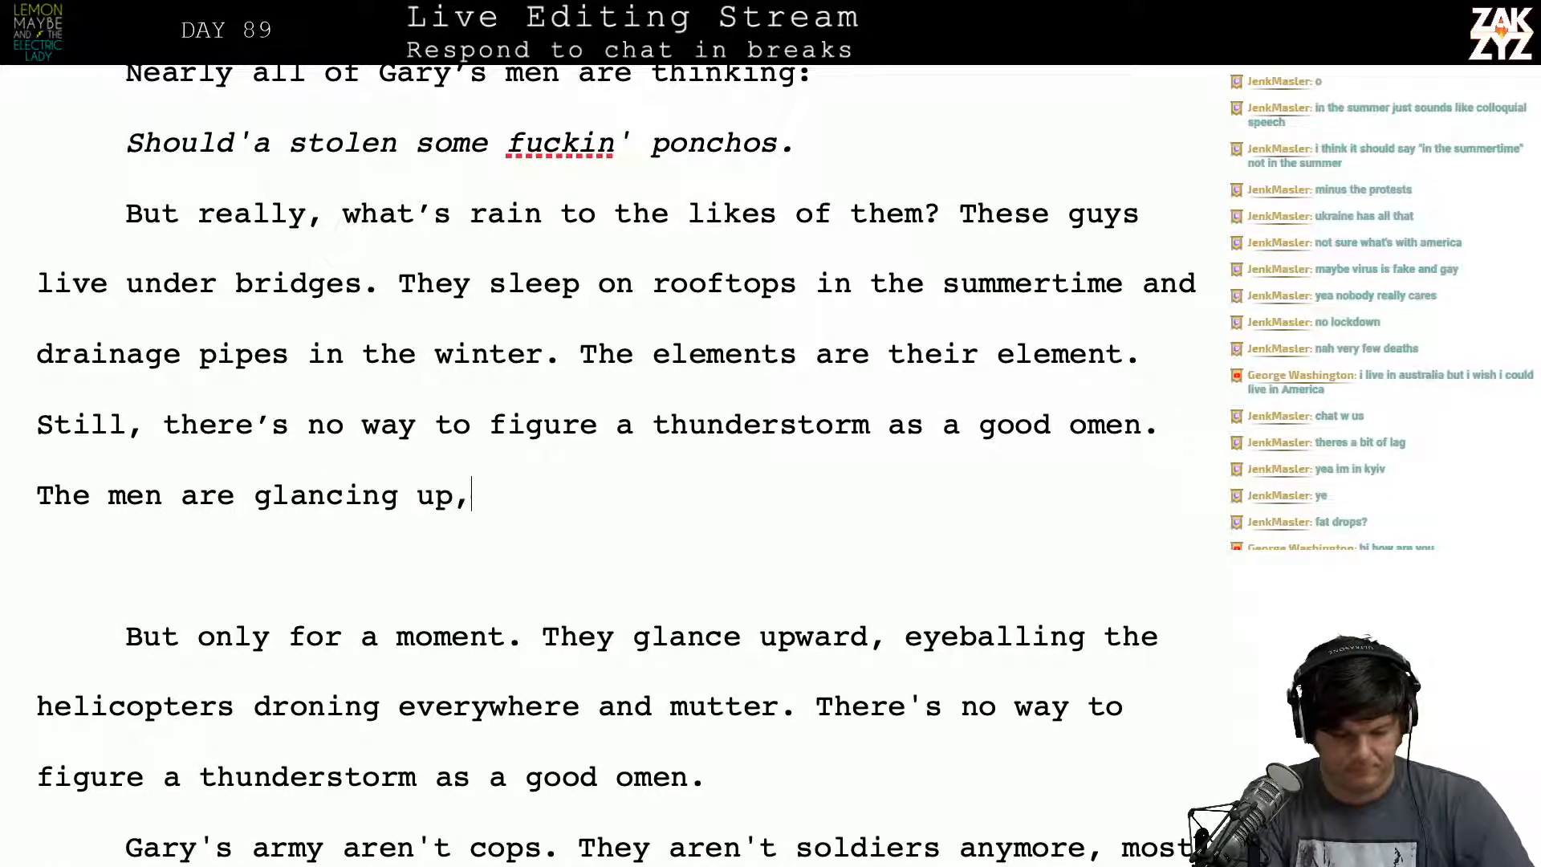
{"action": "type", "text": " eyeb"}
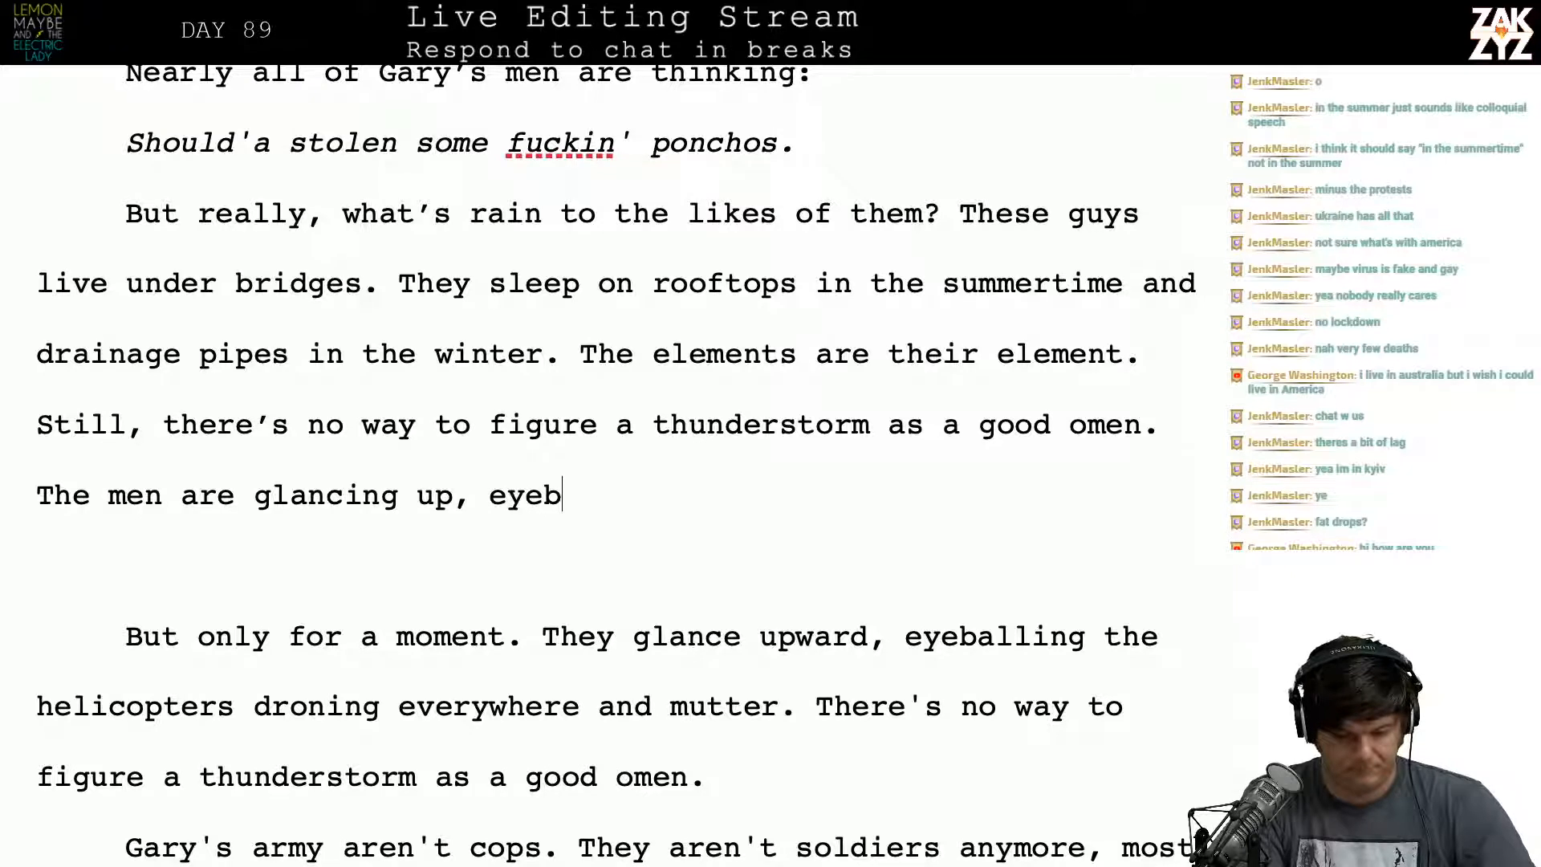
{"action": "type", "text": "alling the helicoptr"}
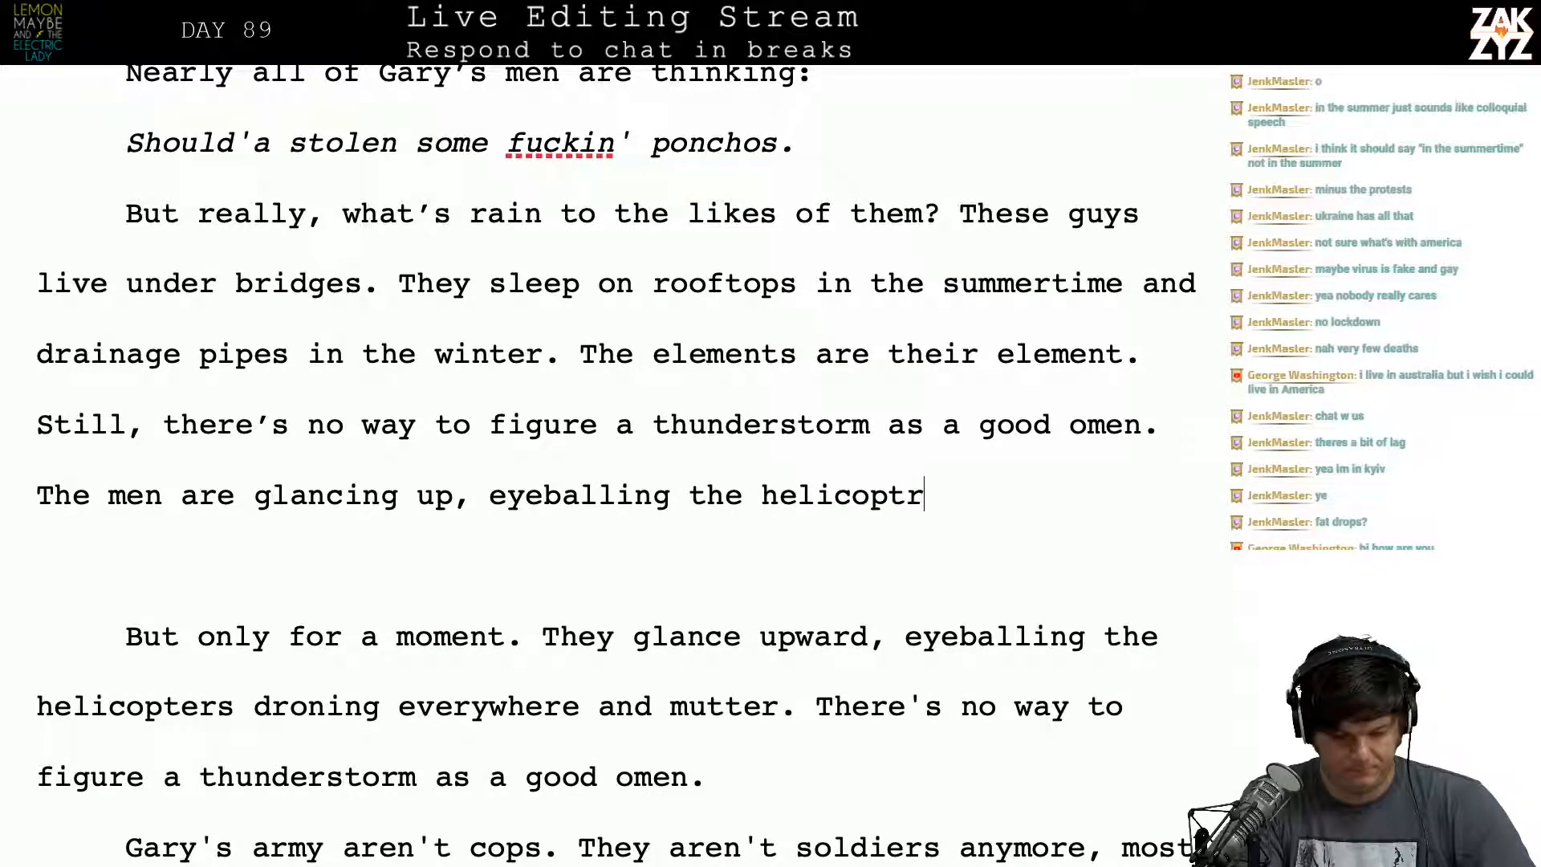
{"action": "key", "text": "BackSpace"}
{"action": "type", "text": "ors dro"}
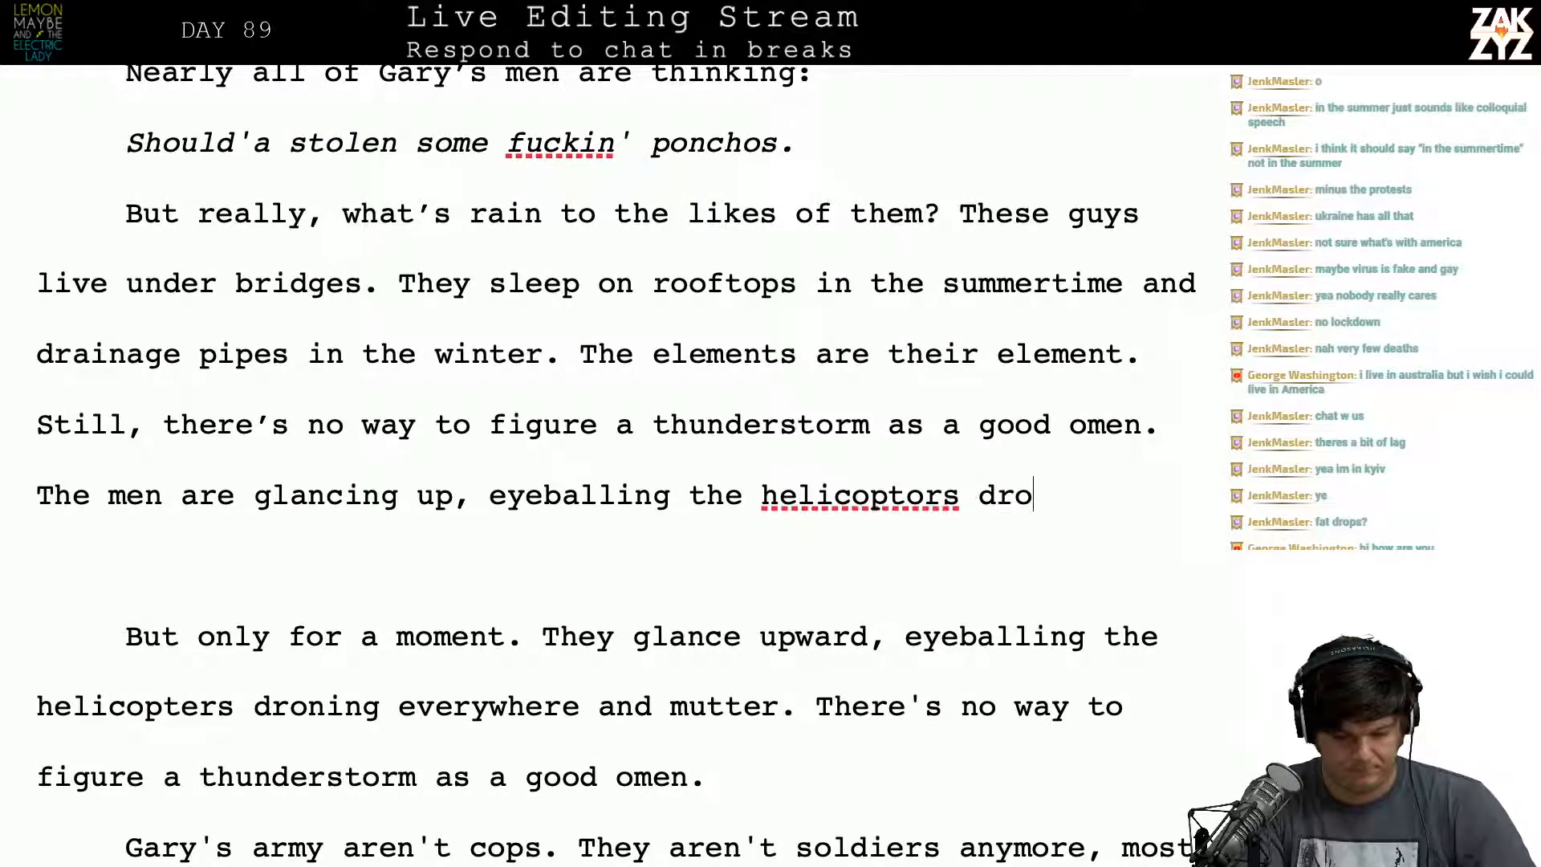
{"action": "key", "text": "BackSpace"}
{"action": "key", "text": "BackSpace"}
{"action": "key", "text": "BackSpace"}
{"action": "key", "text": "BackSpace"}
{"action": "key", "text": "BackSpace"}
{"action": "key", "text": "BackSpace"}
{"action": "key", "text": "BackSpace"}
{"action": "type", "text": "ers "}
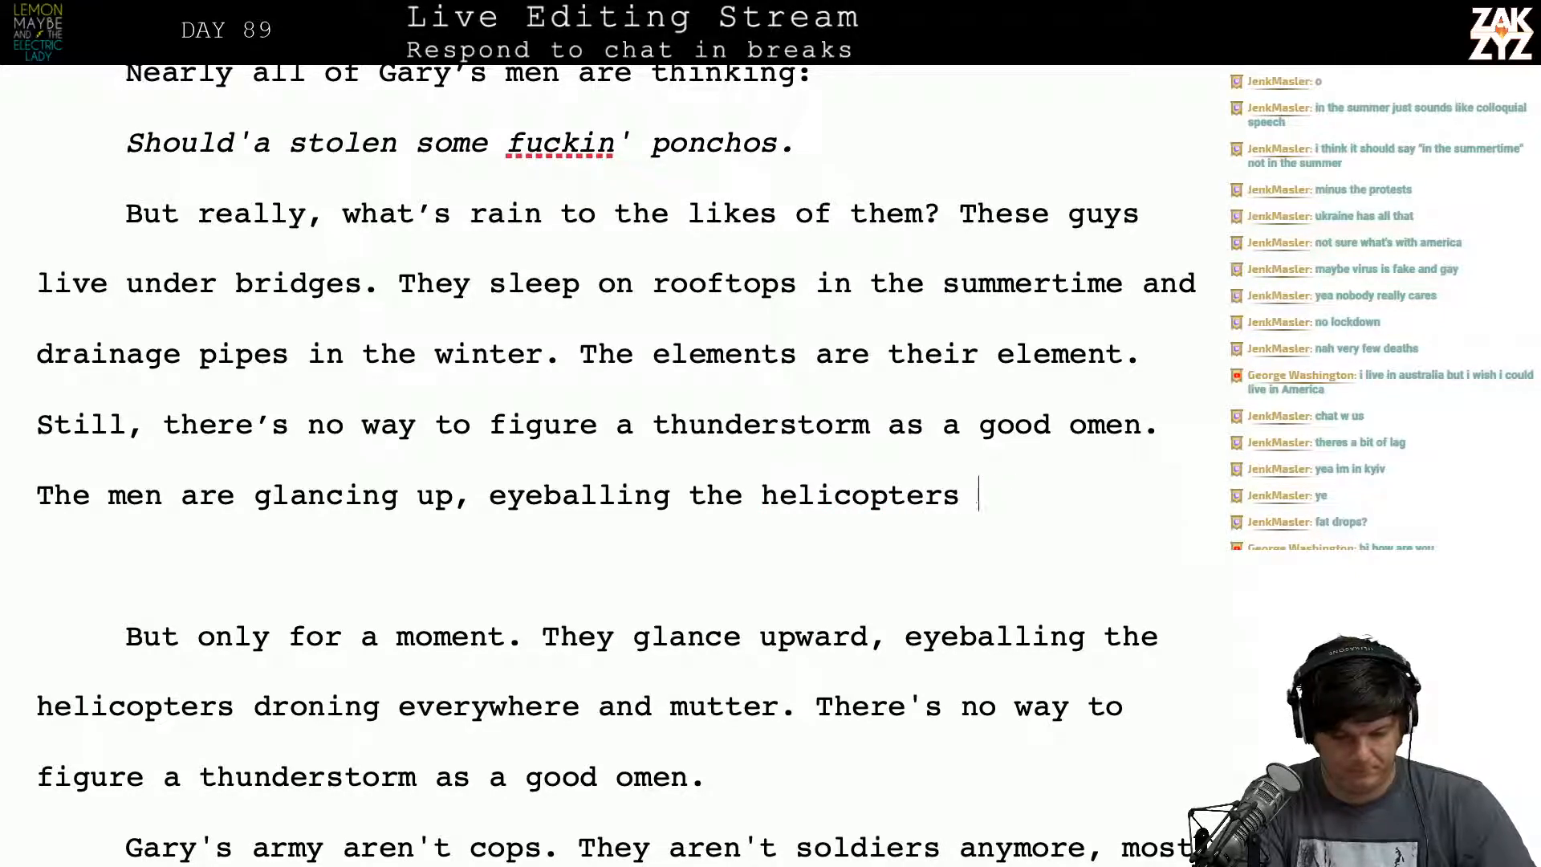
{"action": "type", "text": "drdroning ev"}
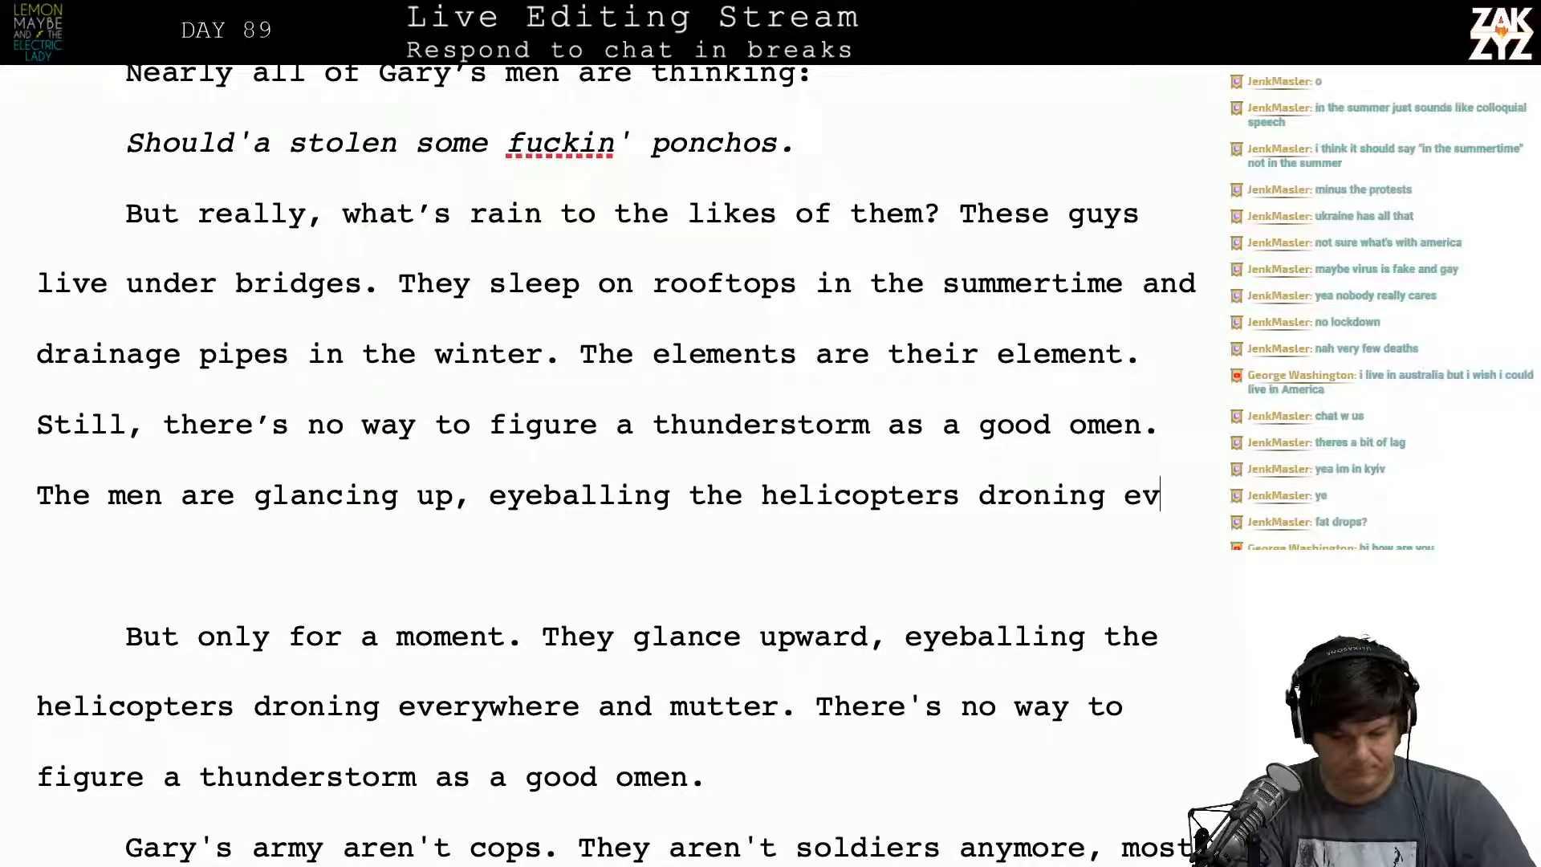
{"action": "type", "text": "erywhere."}
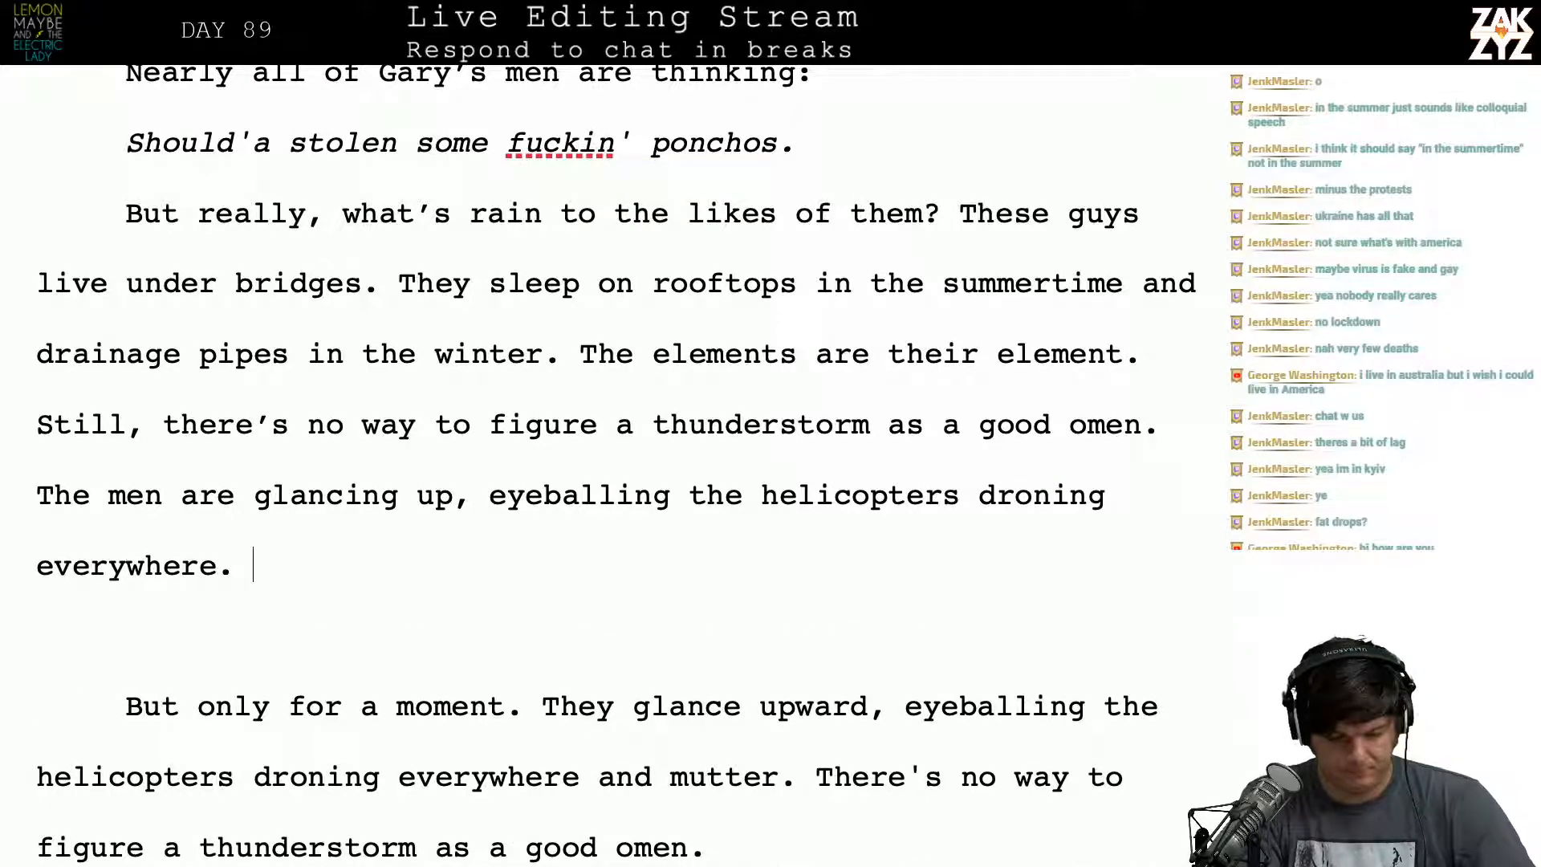
{"action": "key", "text": "BackSpace"}
{"action": "key", "text": "BackSpace"}
{"action": "key", "text": "BackSpace"}
{"action": "key", "text": "BackSpace"}
{"action": "key", "text": "BackSpace"}
{"action": "key", "text": "BackSpace"}
{"action": "key", "text": "BackSpace"}
{"action": "key", "text": "BackSpace"}
{"action": "key", "text": "BackSpace"}
{"action": "key", "text": "BackSpace"}
{"action": "key", "text": "BackSpace"}
{"action": "key", "text": "BackSpace"}
{"action": "key", "text": "BackSpace"}
{"action": "key", "text": "BackSpace"}
{"action": "key", "text": "BackSpace"}
{"action": "key", "text": "BackSpace"}
{"action": "key", "text": "BackSpace"}
{"action": "key", "text": "BackSpace"}
{"action": "key", "text": "BackSpace"}
{"action": "key", "text": "BackSpace"}
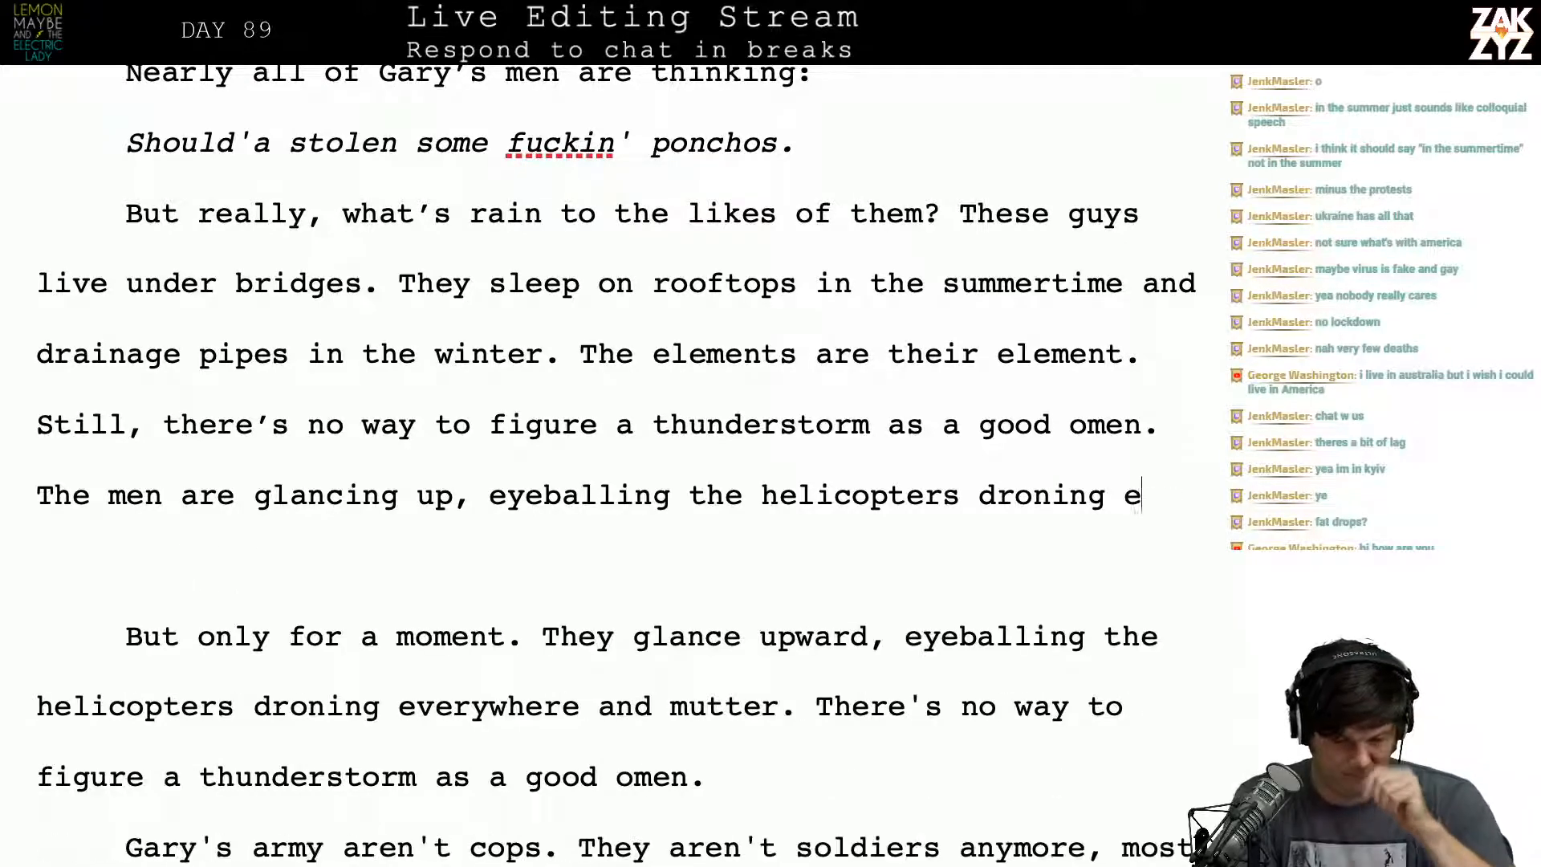
{"action": "key", "text": "BackSpace"}
{"action": "key", "text": "BackSpace"}
{"action": "key", "text": "BackSpace"}
{"action": "key", "text": "BackSpace"}
{"action": "key", "text": "BackSpace"}
{"action": "key", "text": "BackSpace"}
{"action": "key", "text": "BackSpace"}
{"action": "key", "text": "BackSpace"}
{"action": "key", "text": "BackSpace"}
{"action": "key", "text": "BackSpace"}
{"action": "key", "text": "BackSpace"}
{"action": "key", "text": "BackSpace"}
{"action": "key", "text": "BackSpace"}
{"action": "key", "text": "BackSpace"}
{"action": "key", "text": "BackSpace"}
{"action": "key", "text": "BackSpace"}
{"action": "key", "text": "BackSpace"}
{"action": "key", "text": "BackSpace"}
{"action": "key", "text": "BackSpace"}
{"action": "key", "text": "BackSpace"}
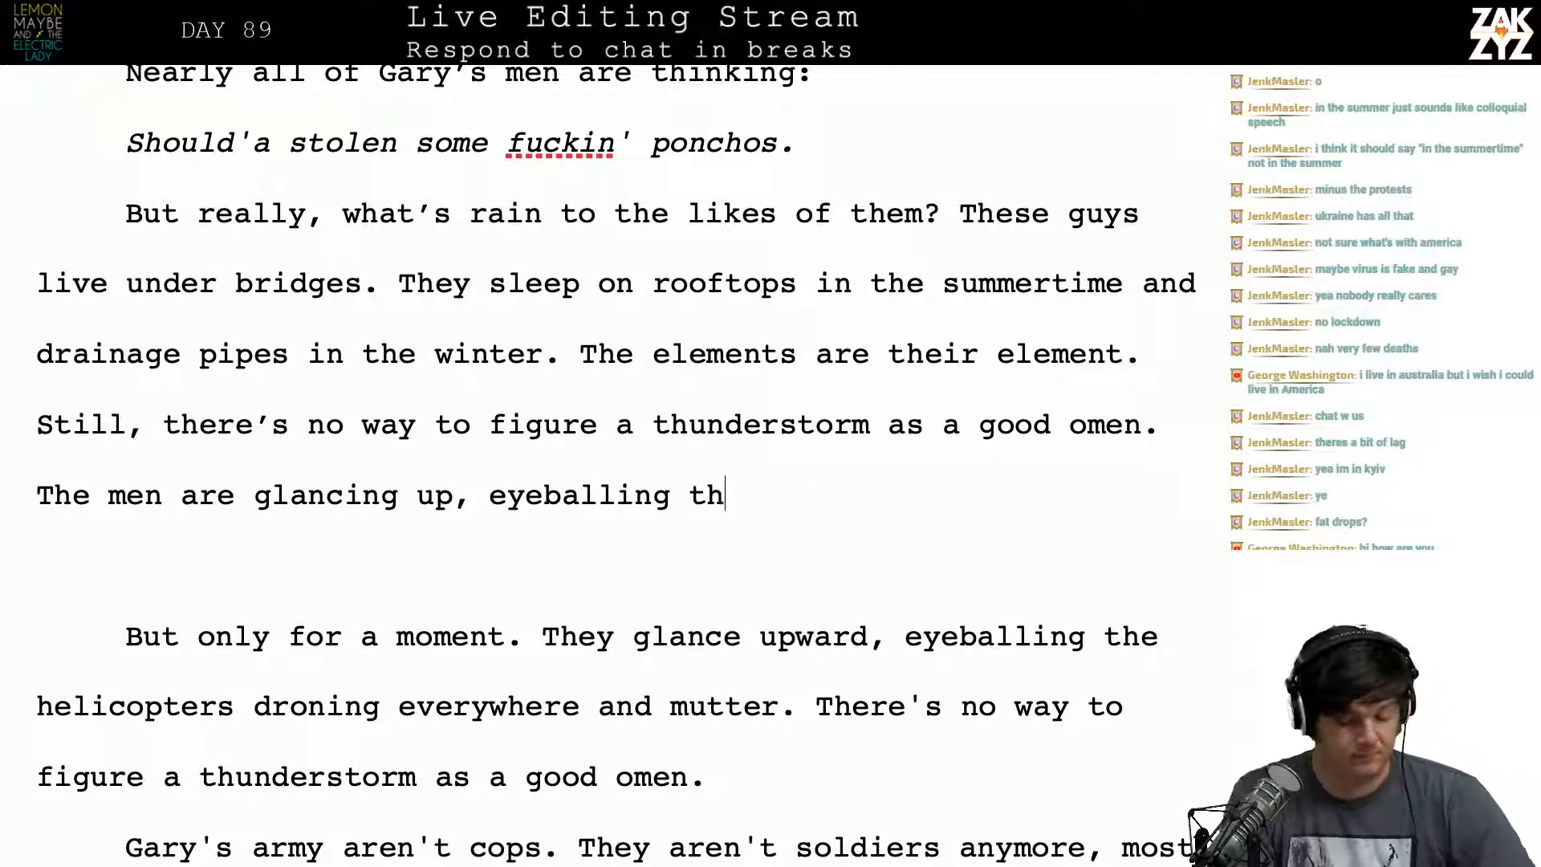
{"action": "key", "text": "BackSpace"}
{"action": "key", "text": "BackSpace"}
{"action": "key", "text": "BackSpace"}
{"action": "key", "text": "BackSpace"}
{"action": "key", "text": "BackSpace"}
{"action": "key", "text": "BackSpace"}
{"action": "key", "text": "BackSpace"}
{"action": "key", "text": "BackSpace"}
{"action": "key", "text": "BackSpace"}
{"action": "key", "text": "BackSpace"}
{"action": "key", "text": "BackSpace"}
{"action": "key", "text": "BackSpace"}
{"action": "key", "text": "BackSpace"}
{"action": "key", "text": "BackSpace"}
{"action": "key", "text": "BackSpace"}
{"action": "key", "text": "BackSpace"}
{"action": "key", "text": "BackSpace"}
{"action": "key", "text": "BackSpace"}
{"action": "key", "text": "BackSpace"}
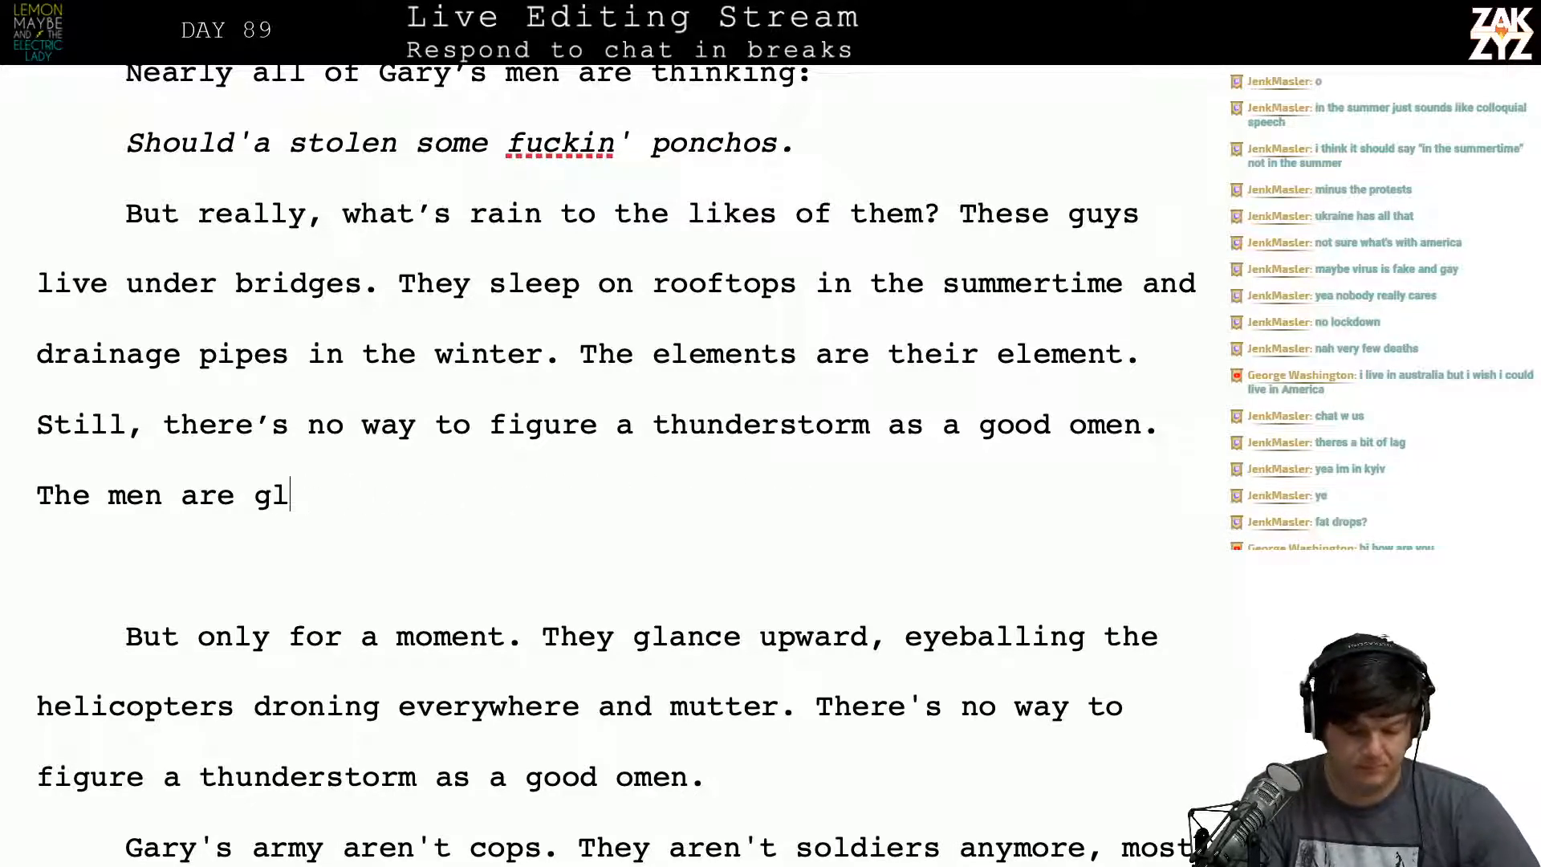
{"action": "key", "text": "BackSpace"}
{"action": "key", "text": "BackSpace"}
{"action": "key", "text": "BackSpace"}
{"action": "key", "text": "BackSpace"}
{"action": "key", "text": "BackSpace"}
{"action": "key", "text": "BackSpace"}
{"action": "key", "text": "BackSpace"}
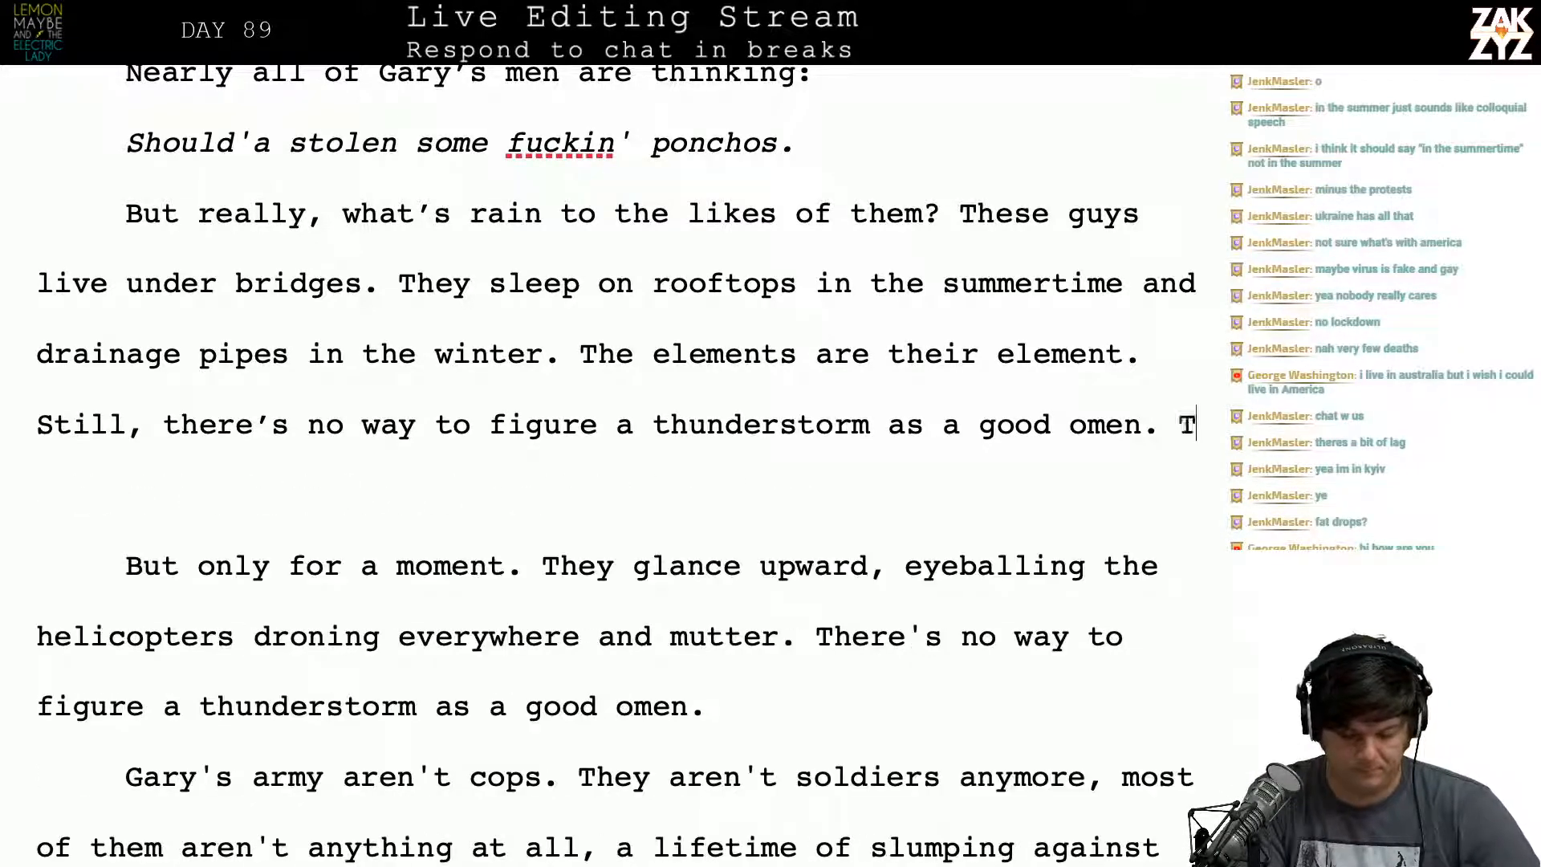
{"action": "type", "text": "Men"}
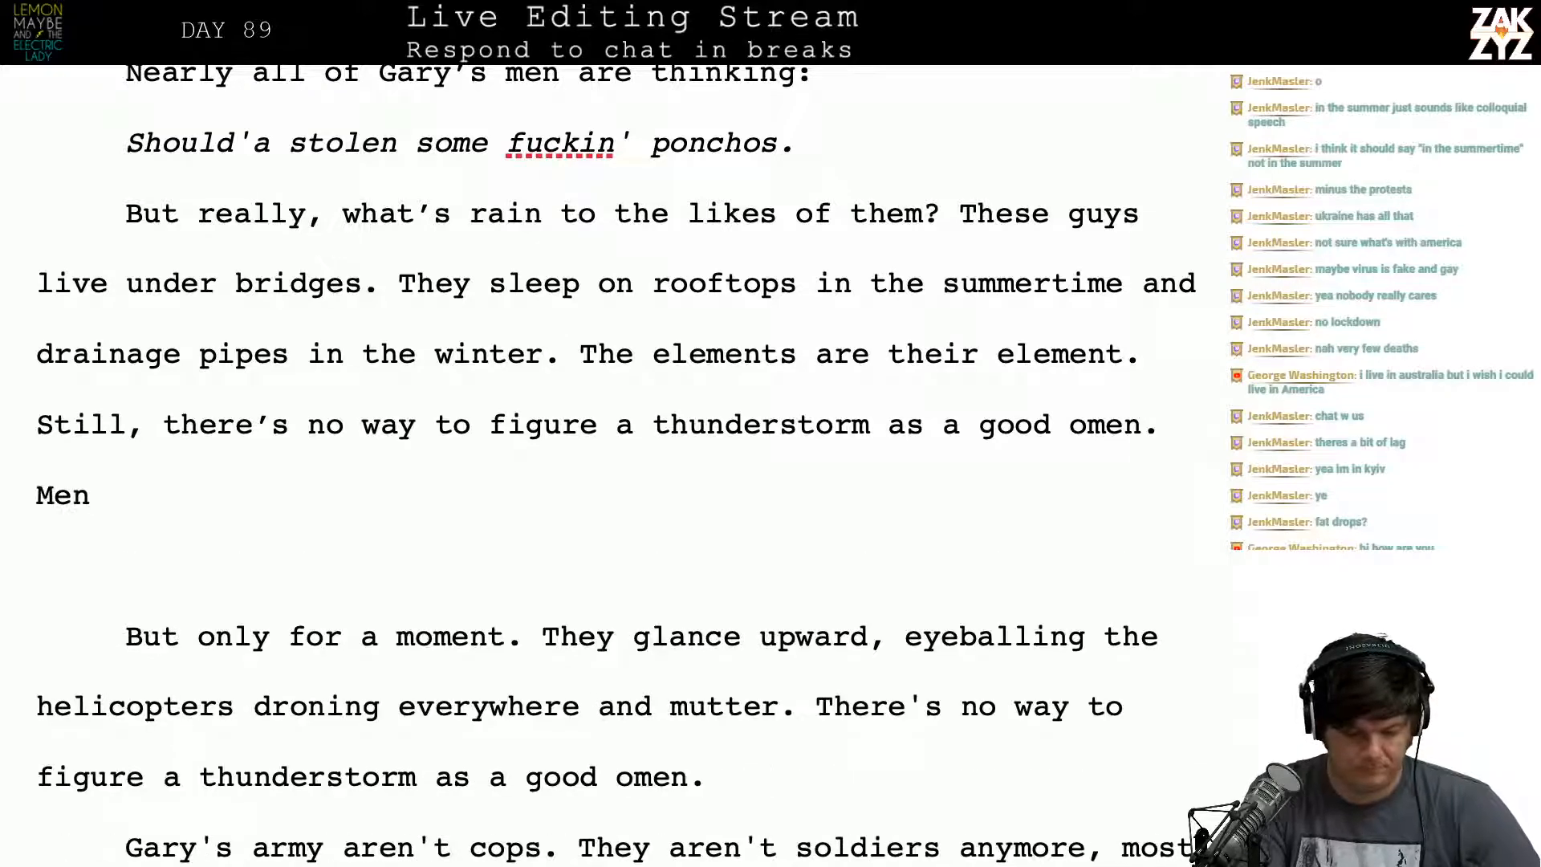
{"action": "key", "text": "BackSpace"}
Step: Add "The fear's setting in," after "good omen.", trying the continuation "the farther" and removing it
{"action": "type", "text": "The fe"}
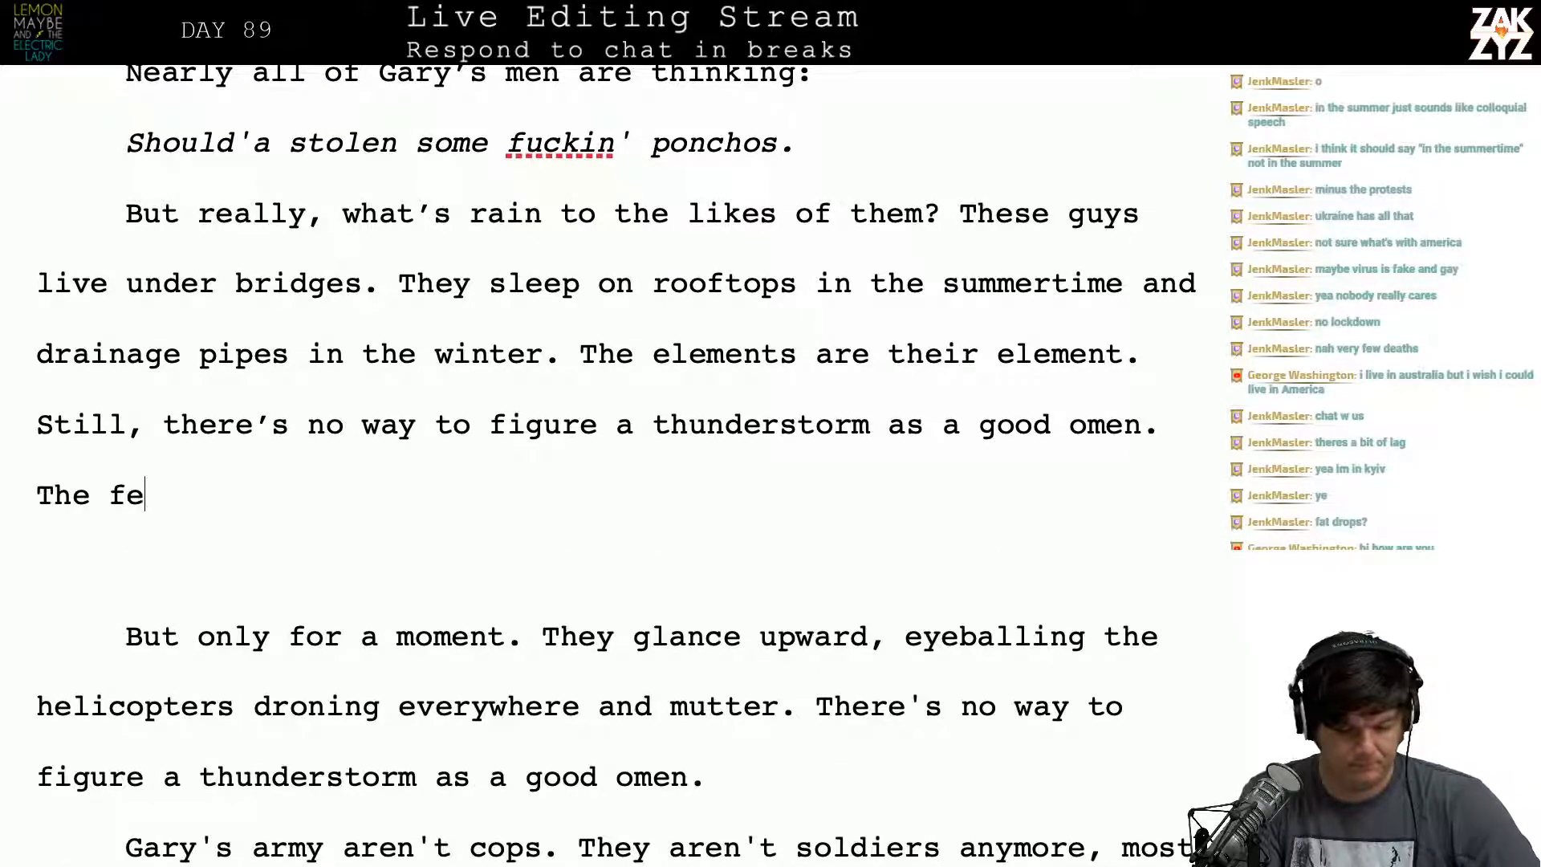
{"action": "type", "text": "ar's setting in,"}
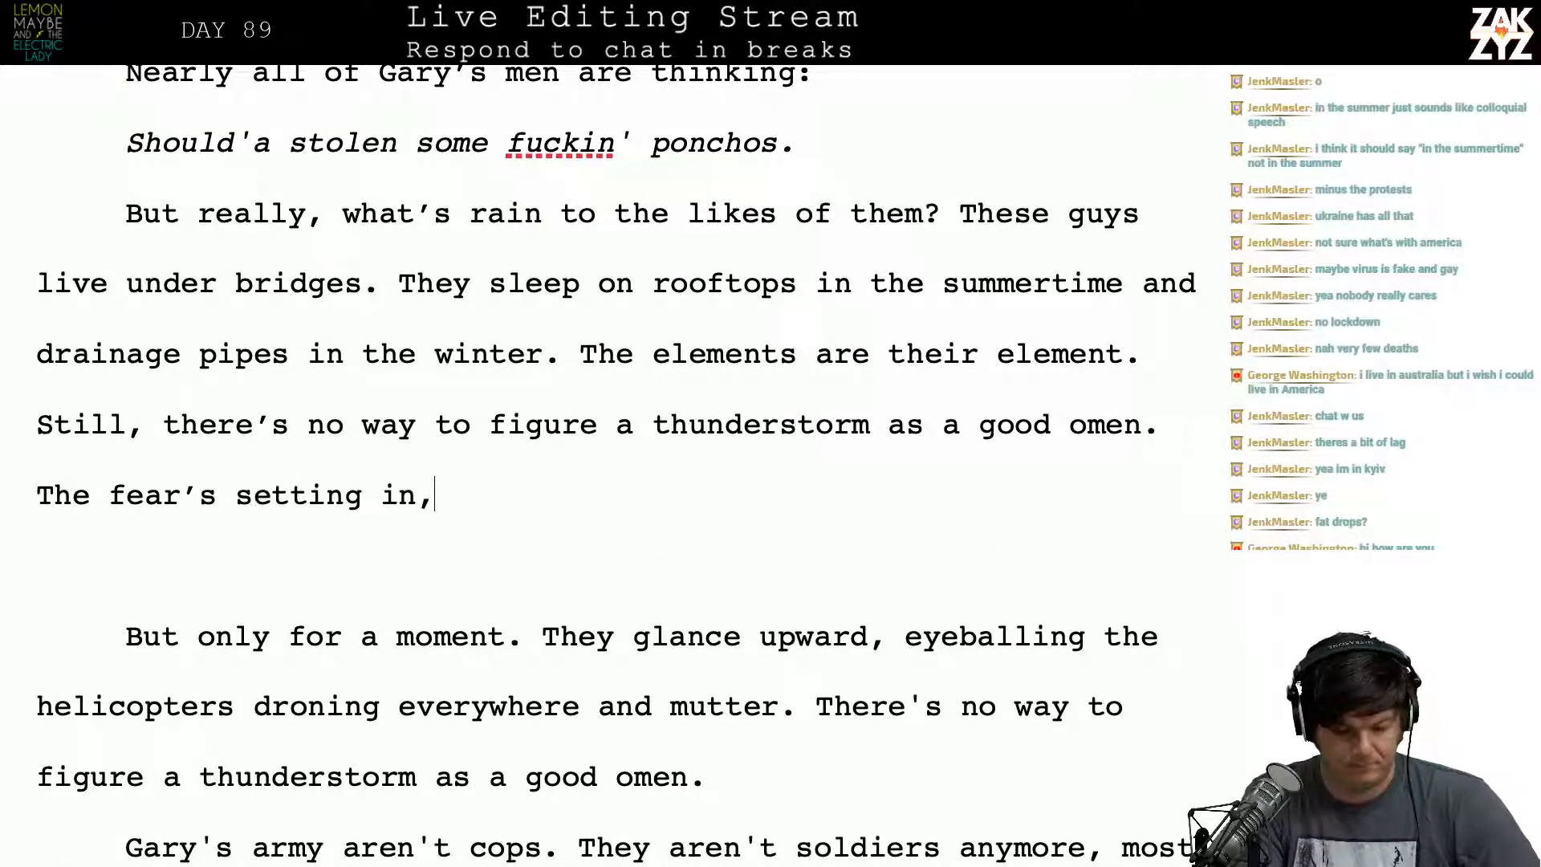
{"action": "type", "text": " the farther south"}
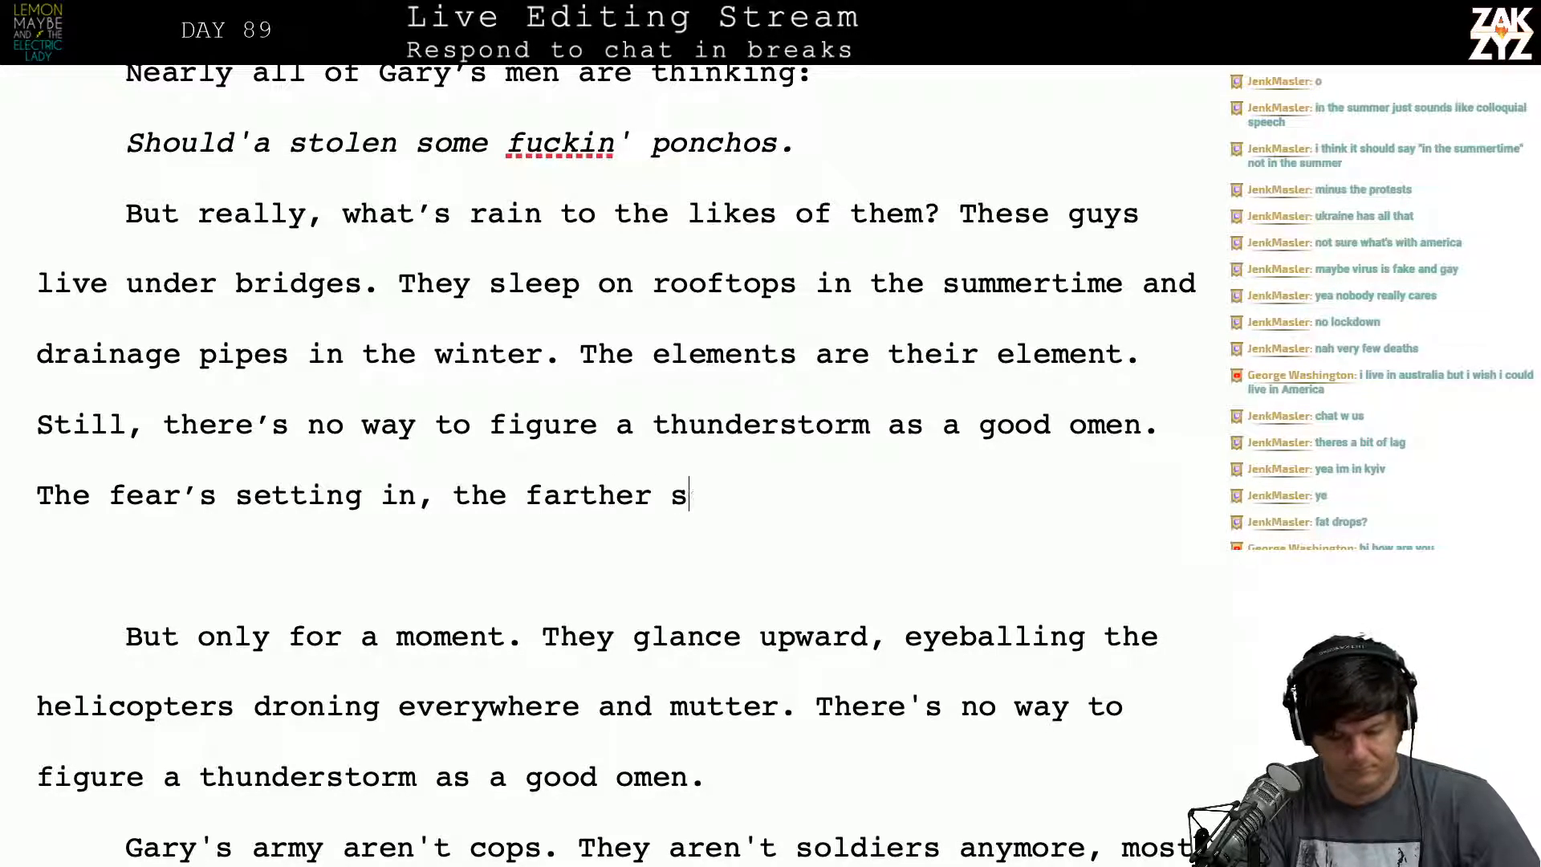
{"action": "key", "text": "BackSpace"}
{"action": "key", "text": "BackSpace"}
{"action": "key", "text": "BackSpace"}
{"action": "key", "text": "BackSpace"}
{"action": "key", "text": "BackSpace"}
{"action": "key", "text": "BackSpace"}
{"action": "key", "text": "BackSpace"}
{"action": "key", "text": "BackSpace"}
{"action": "key", "text": "BackSpace"}
{"action": "key", "text": "BackSpace"}
{"action": "key", "text": "BackSpace"}
{"action": "key", "text": "BackSpace"}
{"action": "key", "text": "BackSpace"}
{"action": "key", "text": "BackSpace"}
{"action": "key", "text": "BackSpace"}
{"action": "key", "text": "BackSpace"}
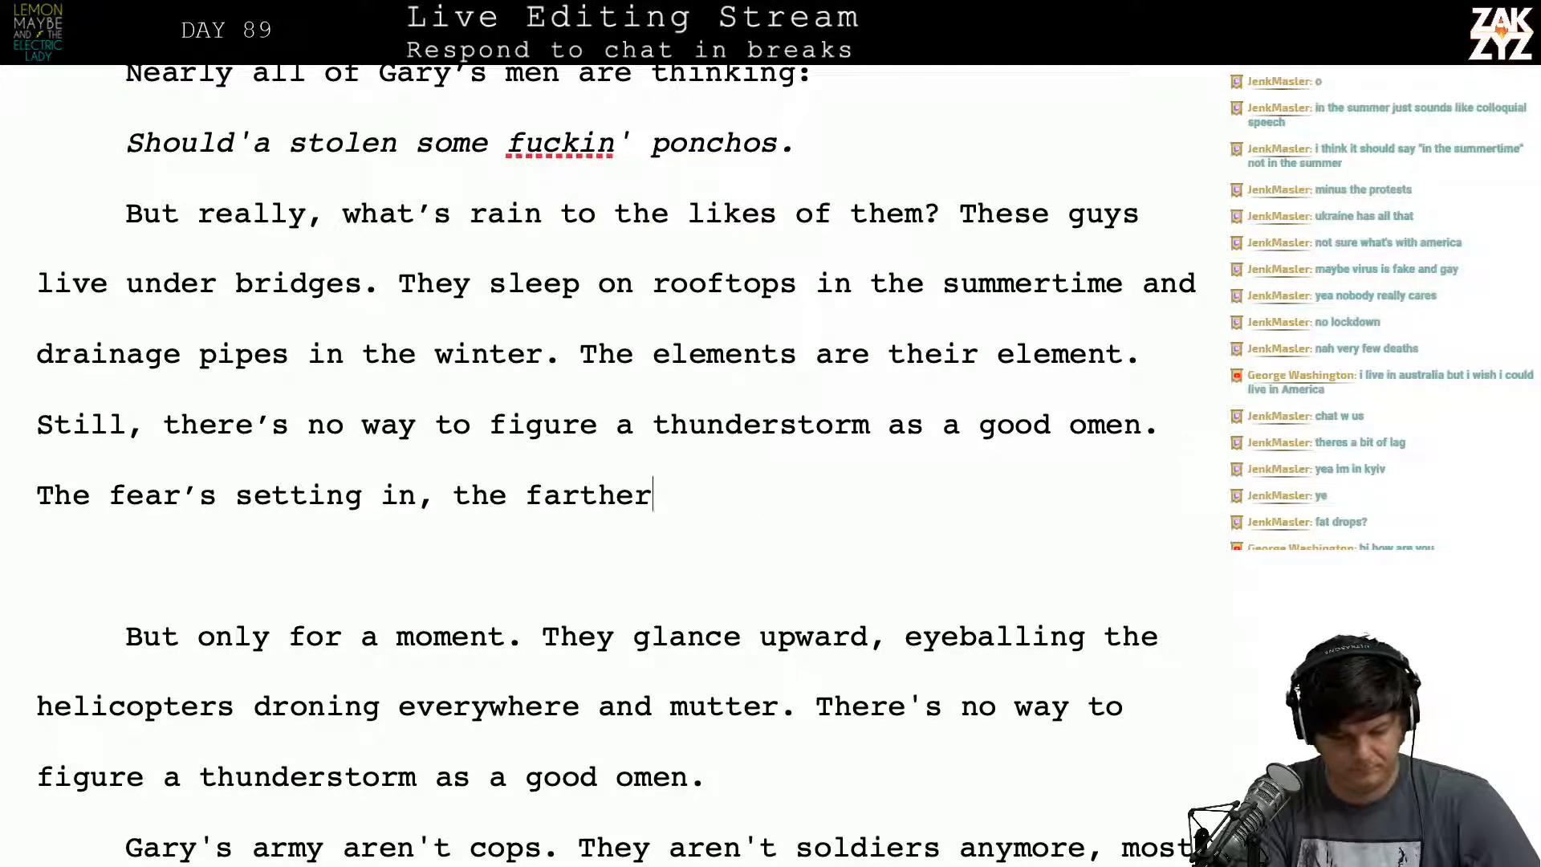
{"action": "type", "text": "a"}
{"action": "key", "text": "BackSpace"}
{"action": "key", "text": "BackSpace"}
Step: Continue after "The fear's setting in," with "as the army marches south the sky starts to fill with helicopters,"
{"action": "type", "text": "a"}
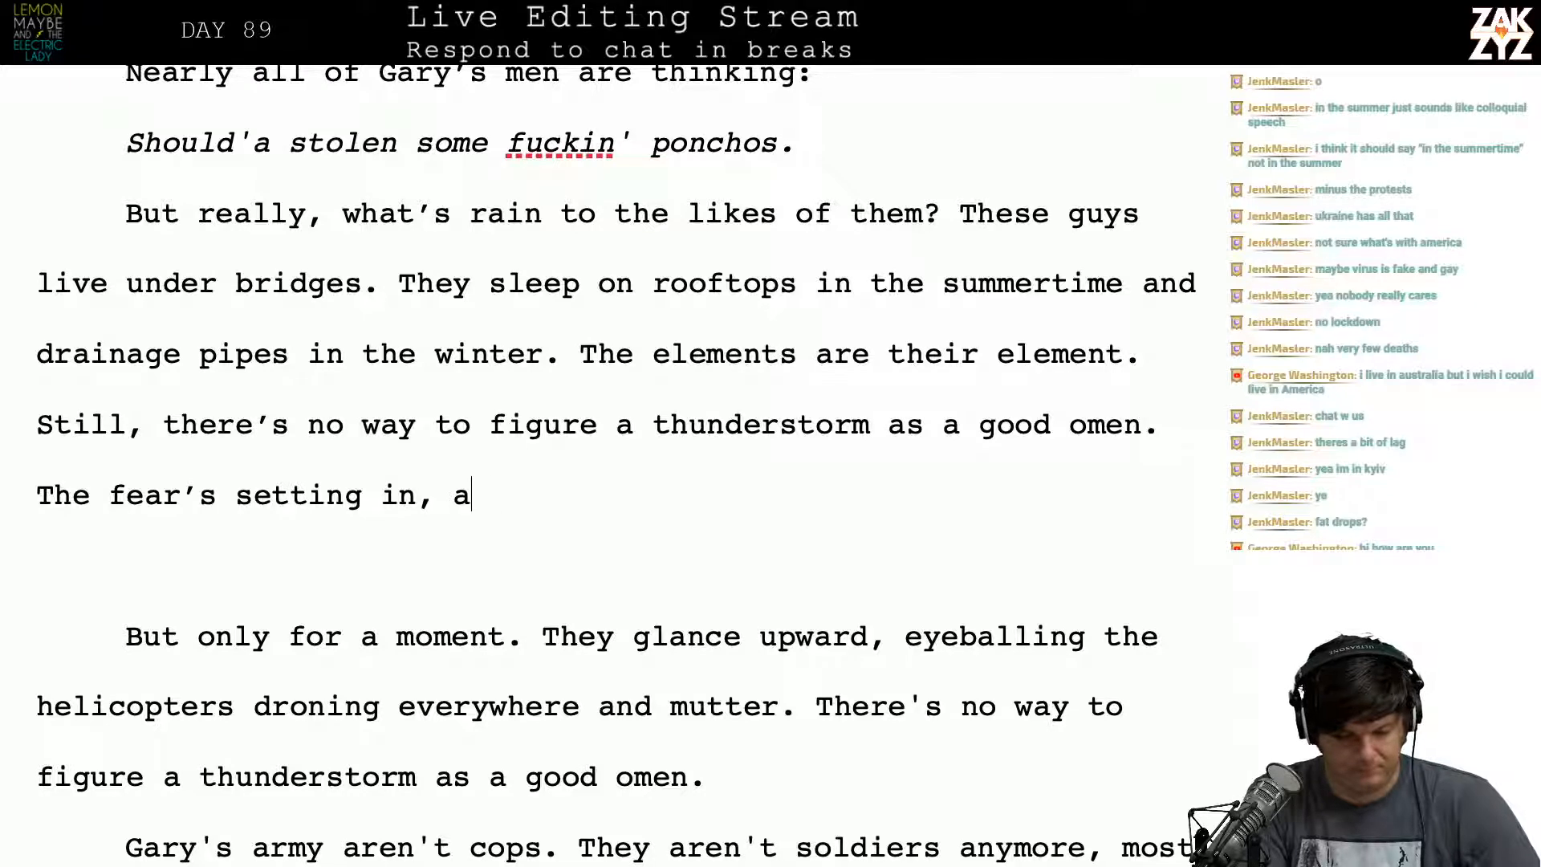
{"action": "type", "text": "s the posse"}
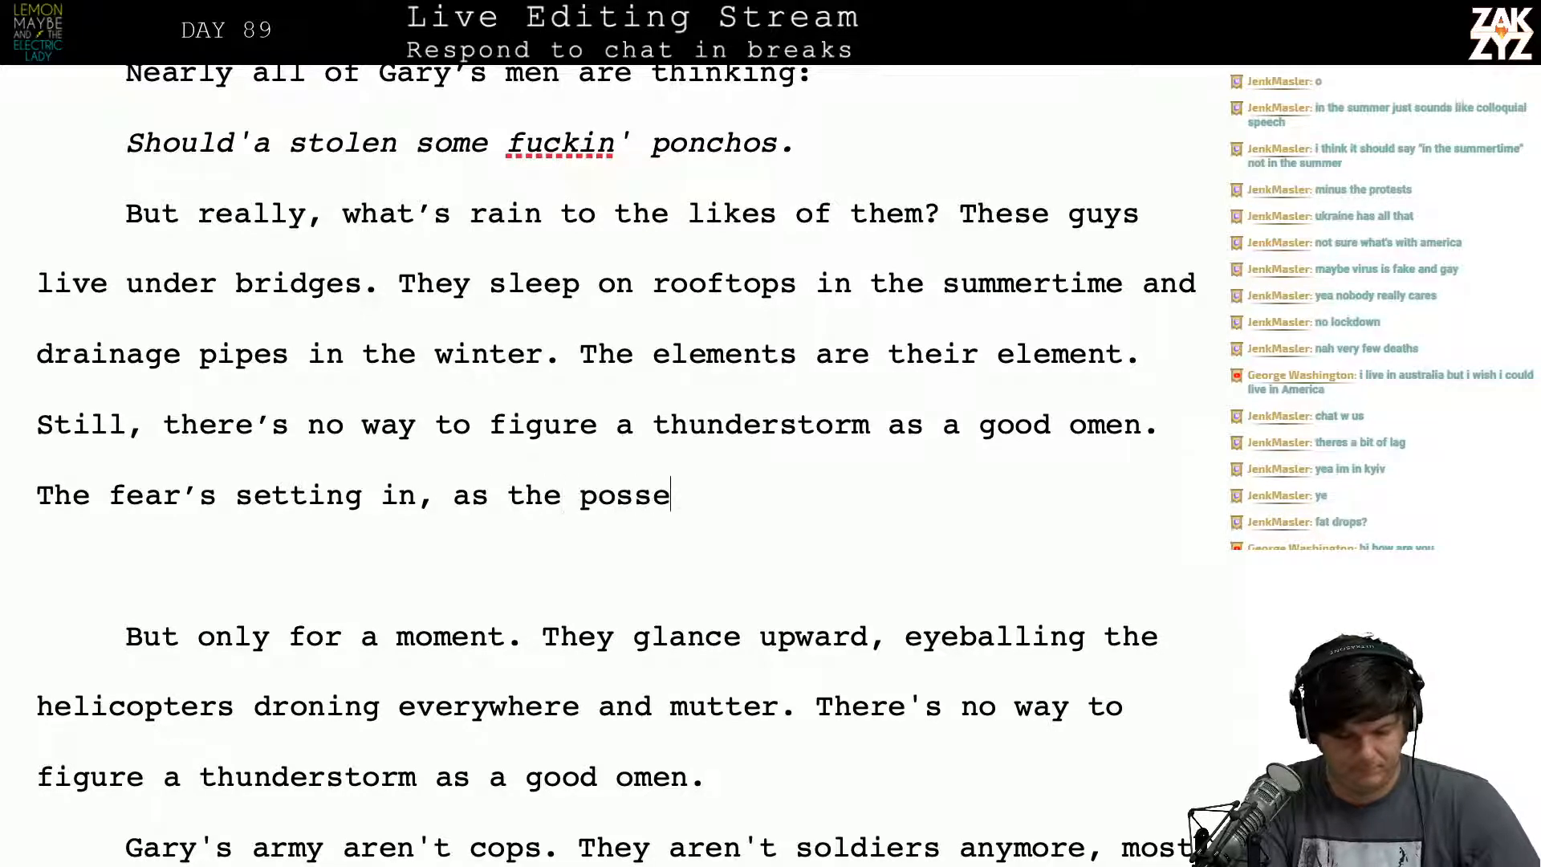
{"action": "key", "text": "BackSpace"}
{"action": "key", "text": "BackSpace"}
{"action": "key", "text": "BackSpace"}
{"action": "key", "text": "BackSpace"}
{"action": "key", "text": "BackSpace"}
{"action": "type", "text": "army marc"}
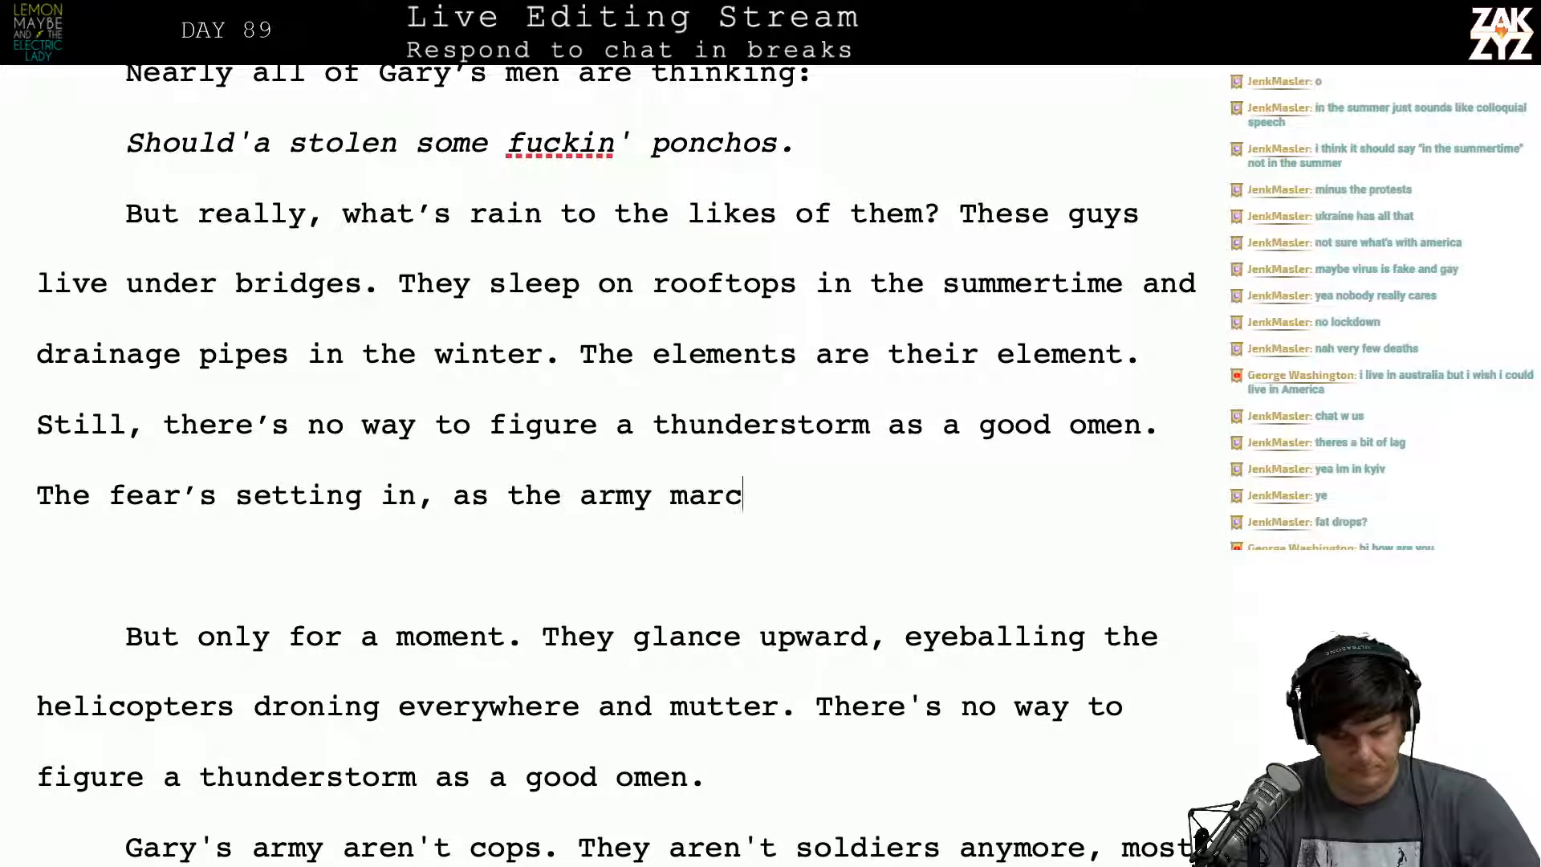
{"action": "type", "text": "hes south the s"}
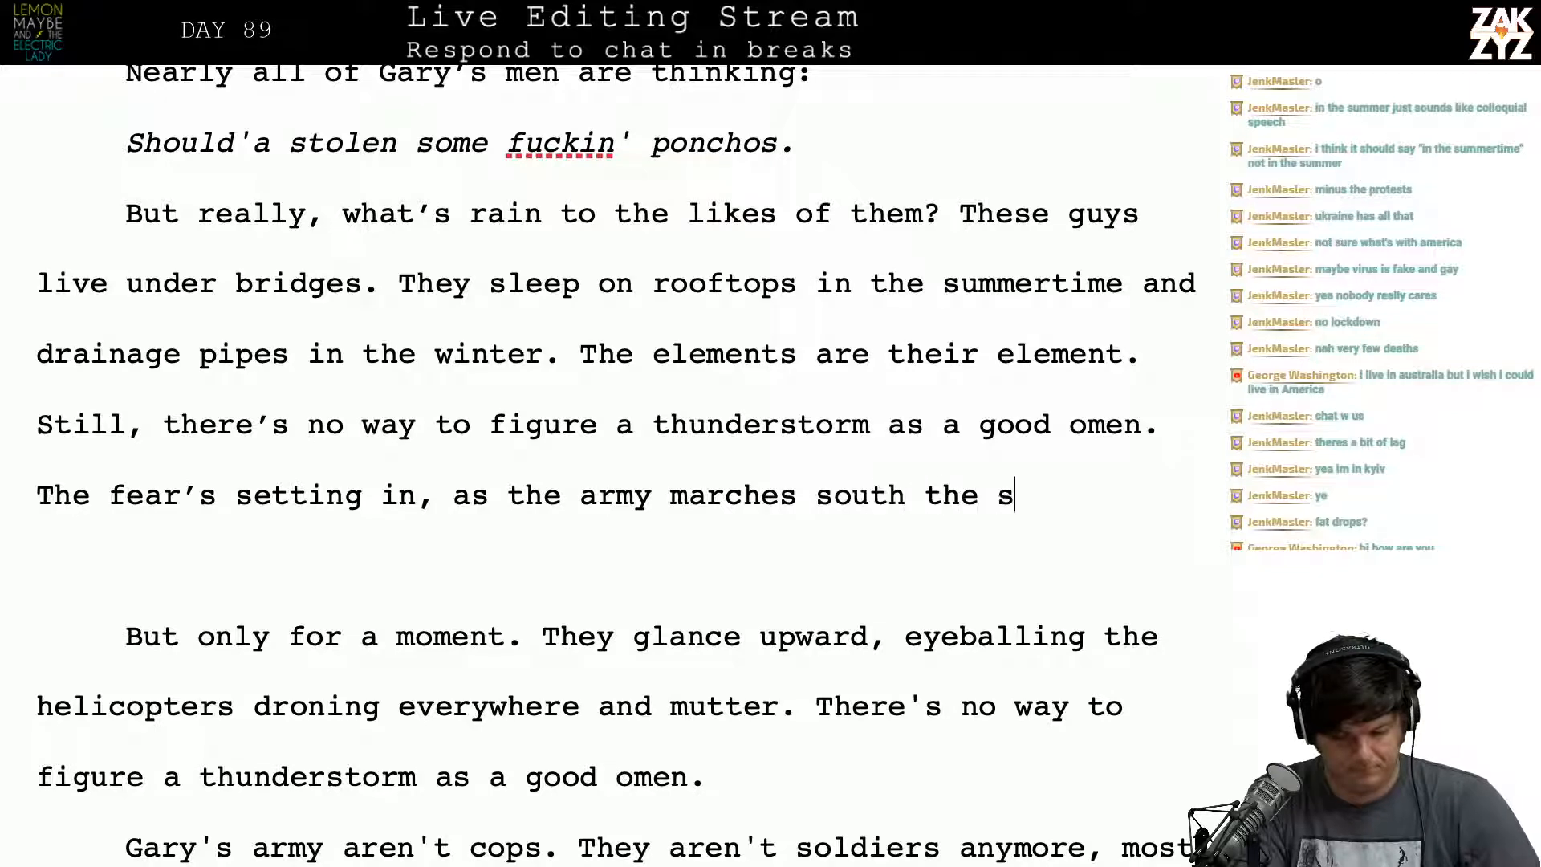
{"action": "type", "text": "ky starts to fee"}
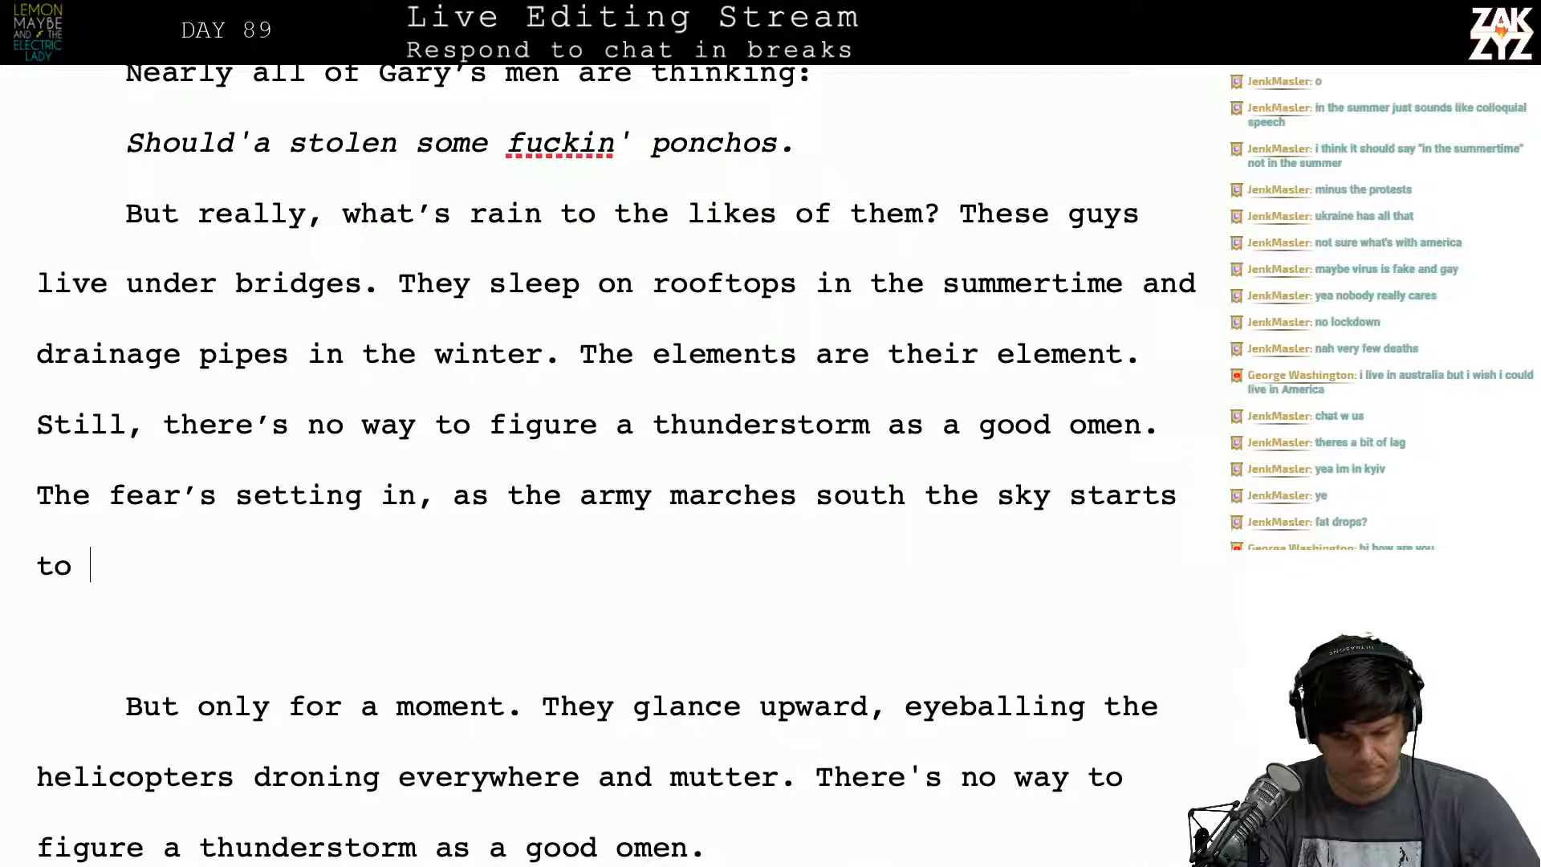
{"action": "key", "text": "BackSpace"}
{"action": "key", "text": "BackSpace"}
{"action": "type", "text": "ill with "}
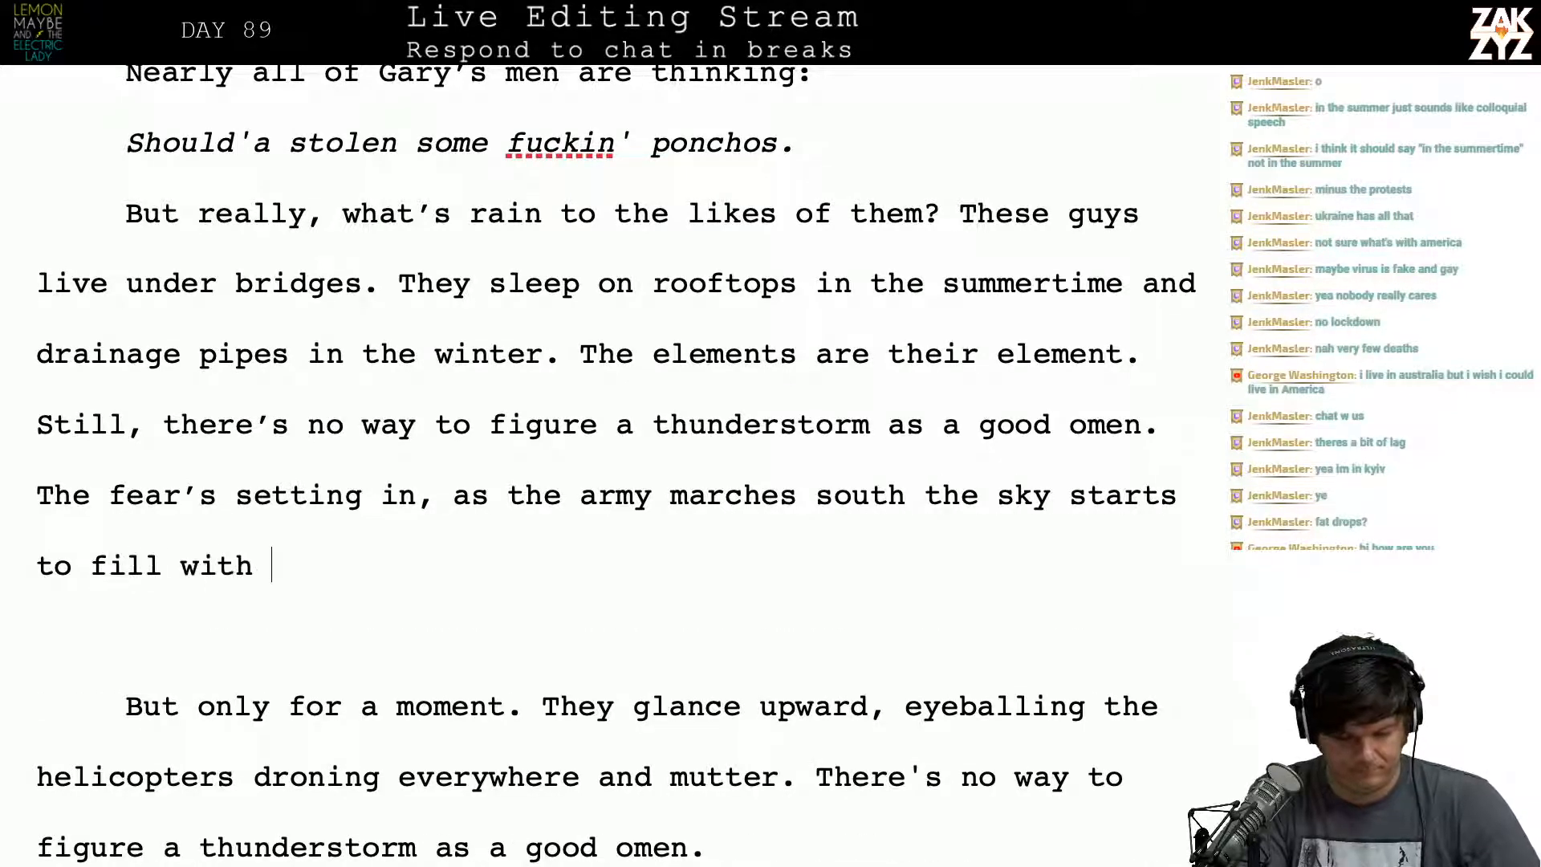
{"action": "type", "text": "h"}
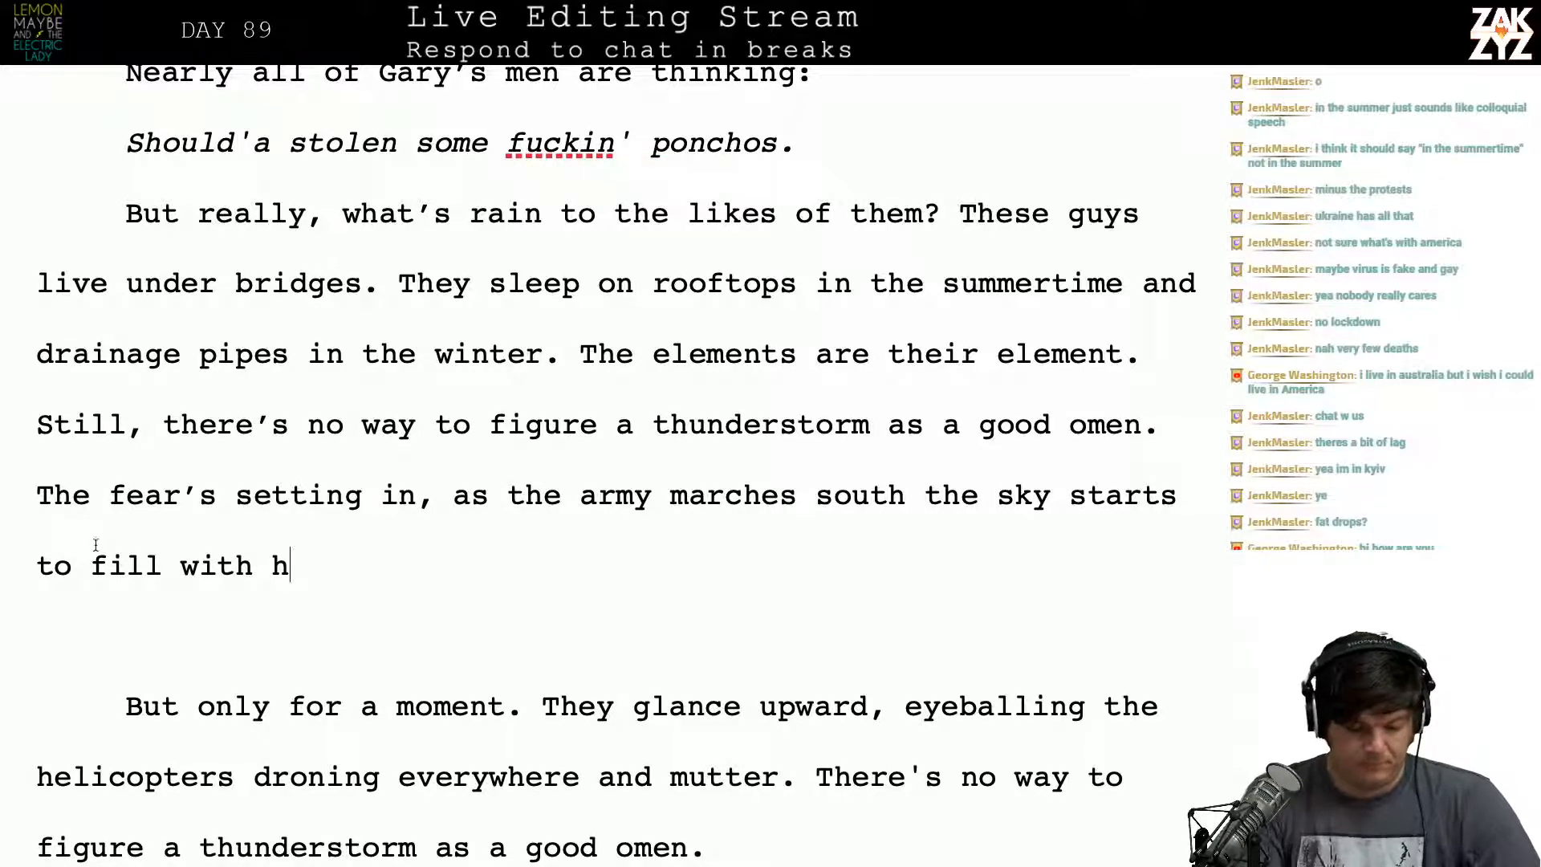
{"action": "type", "text": "elicopters,"}
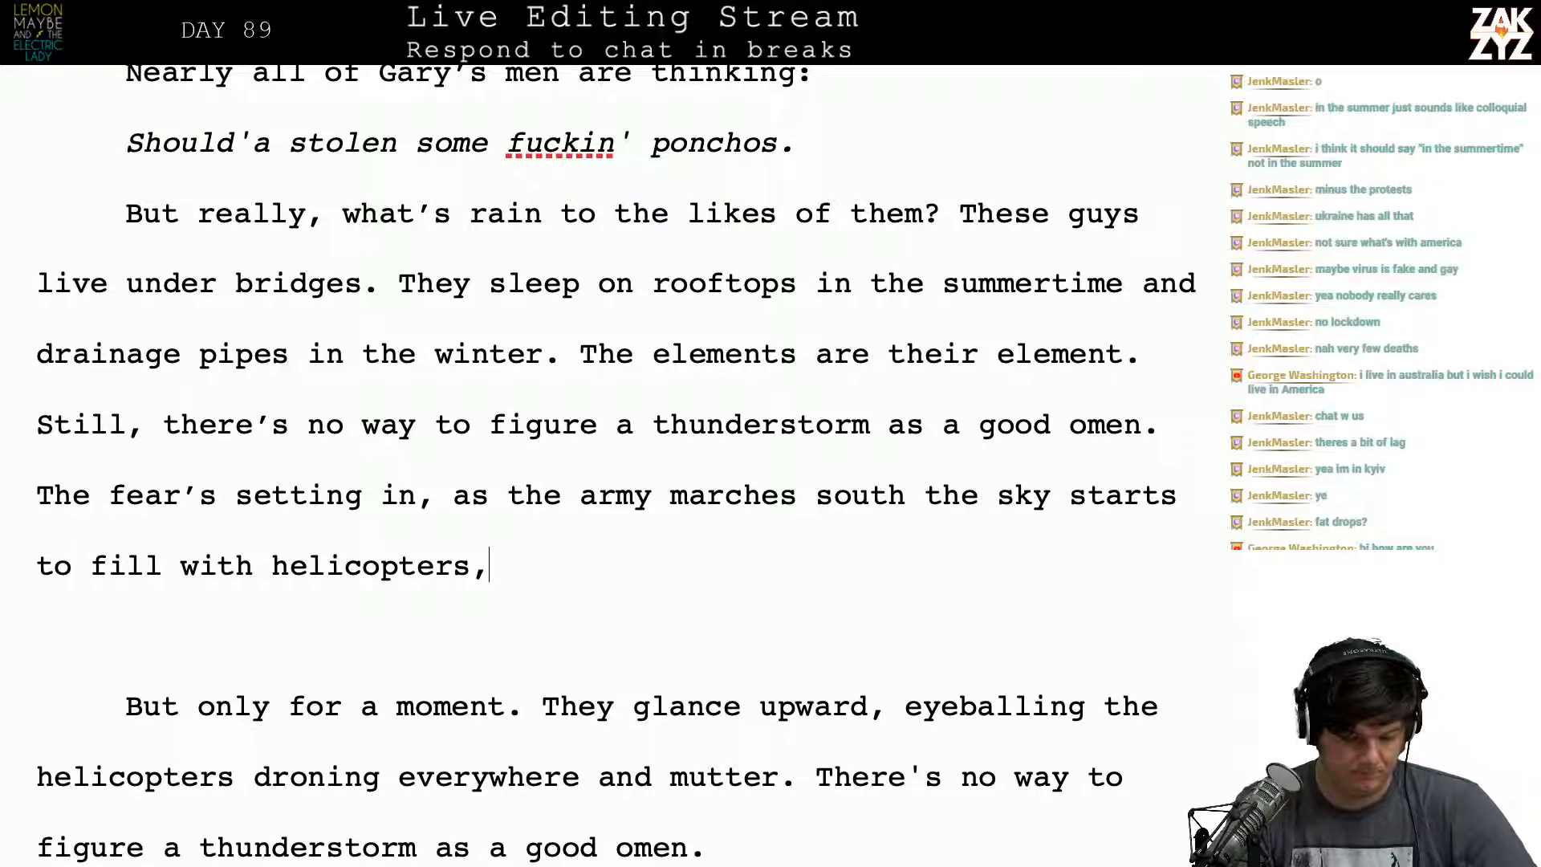
Step: End the sentence after "The fear's setting in" with a period and capitalize "As" to start a new sentence
{"action": "key", "text": "BackSpace"}
{"action": "type", "text": "."}
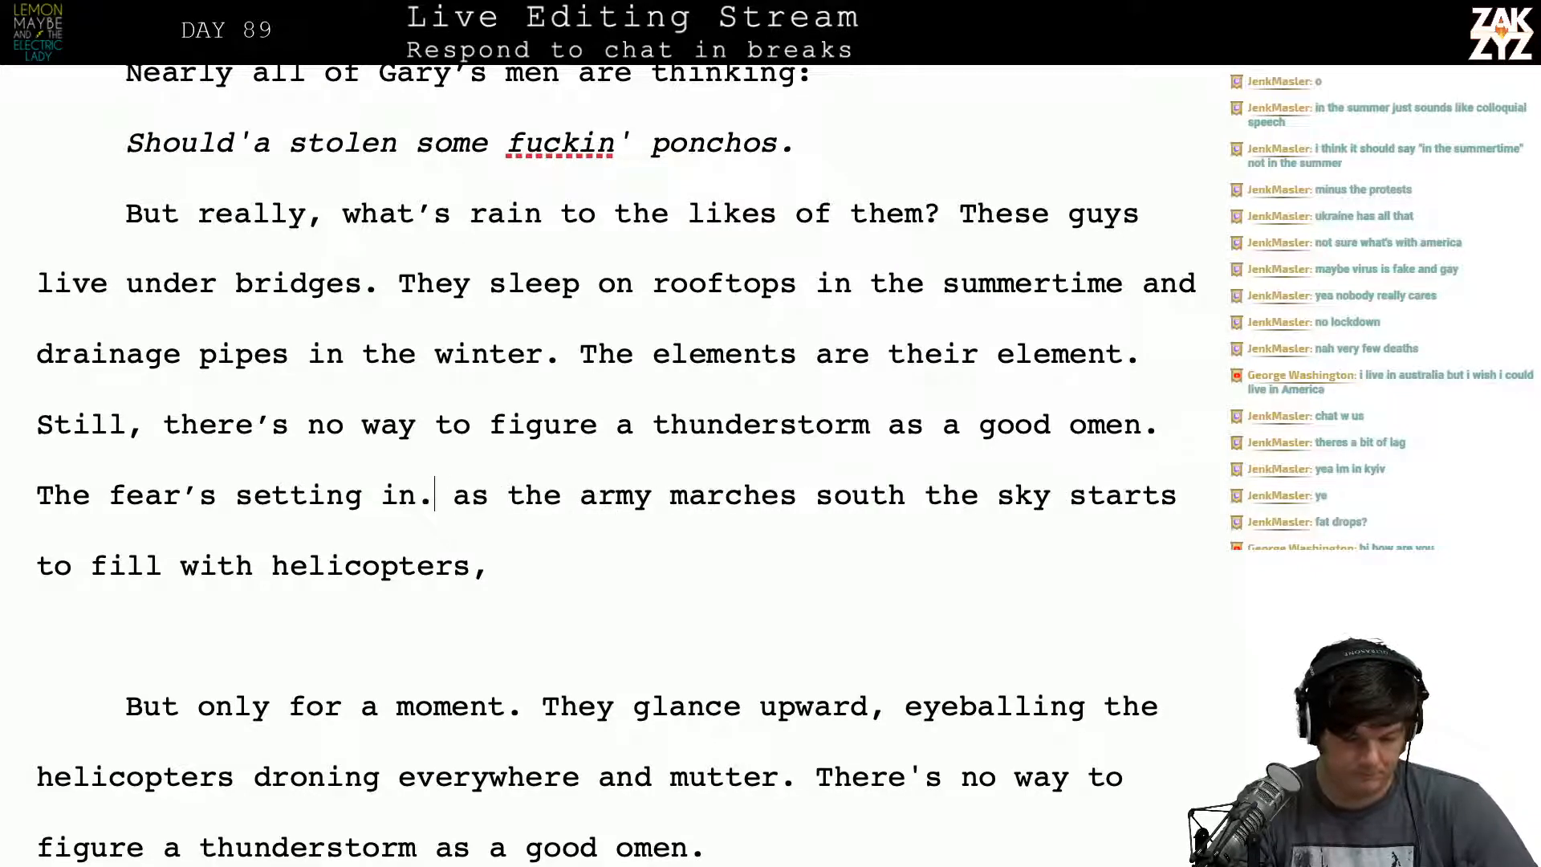
{"action": "key", "text": "BackSpace"}
{"action": "type", "text": "A"}
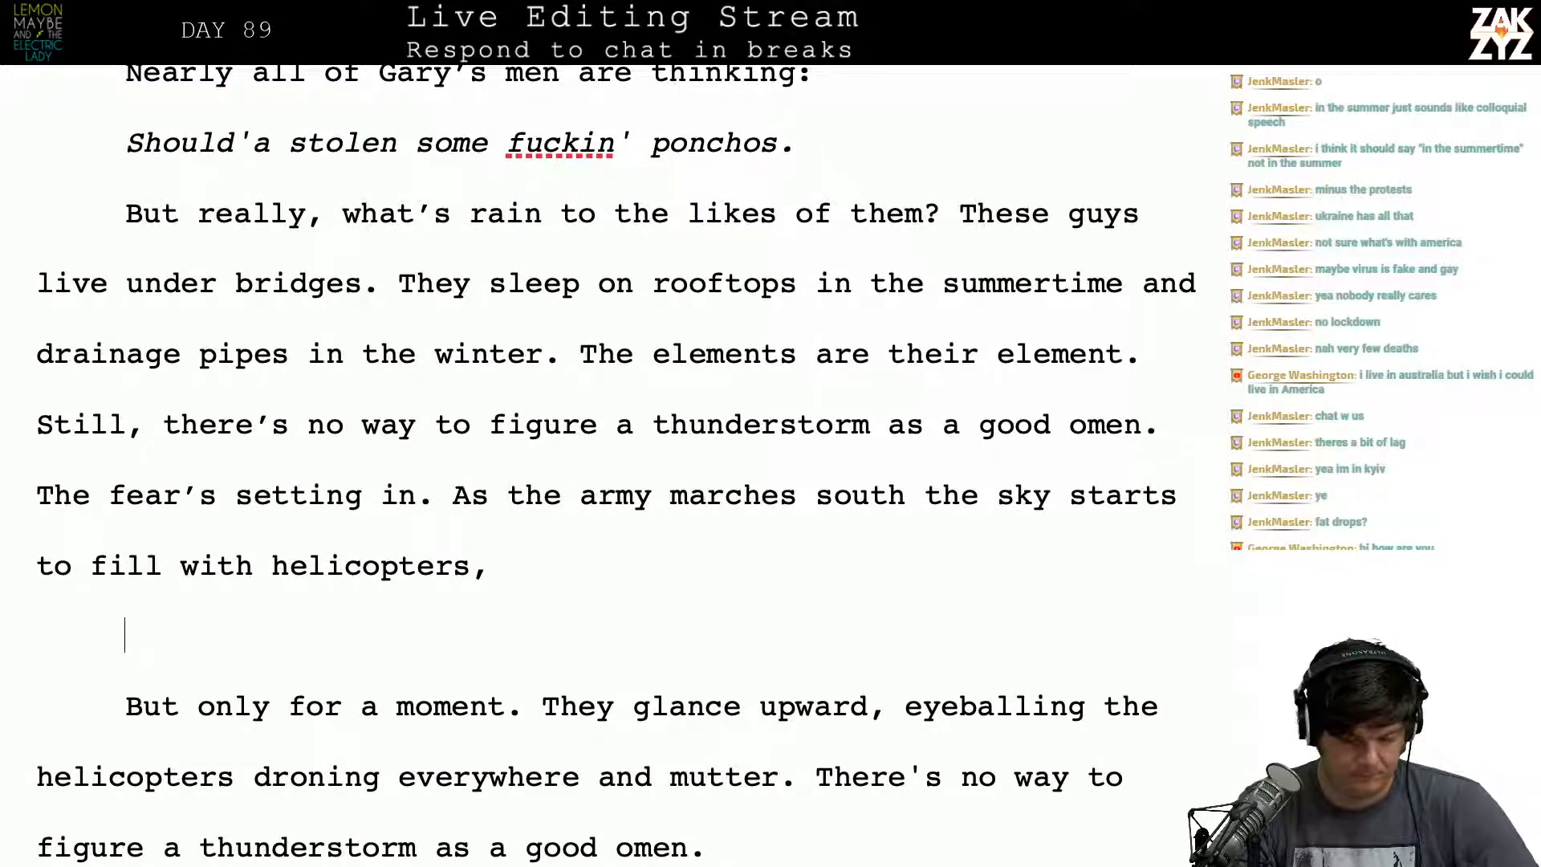
Step: Try continuing after "helicopters," with "there's a faint tinge of", reworded as "there's a faint haze of smoke in the", and remove it
{"action": "type", "text": "the"}
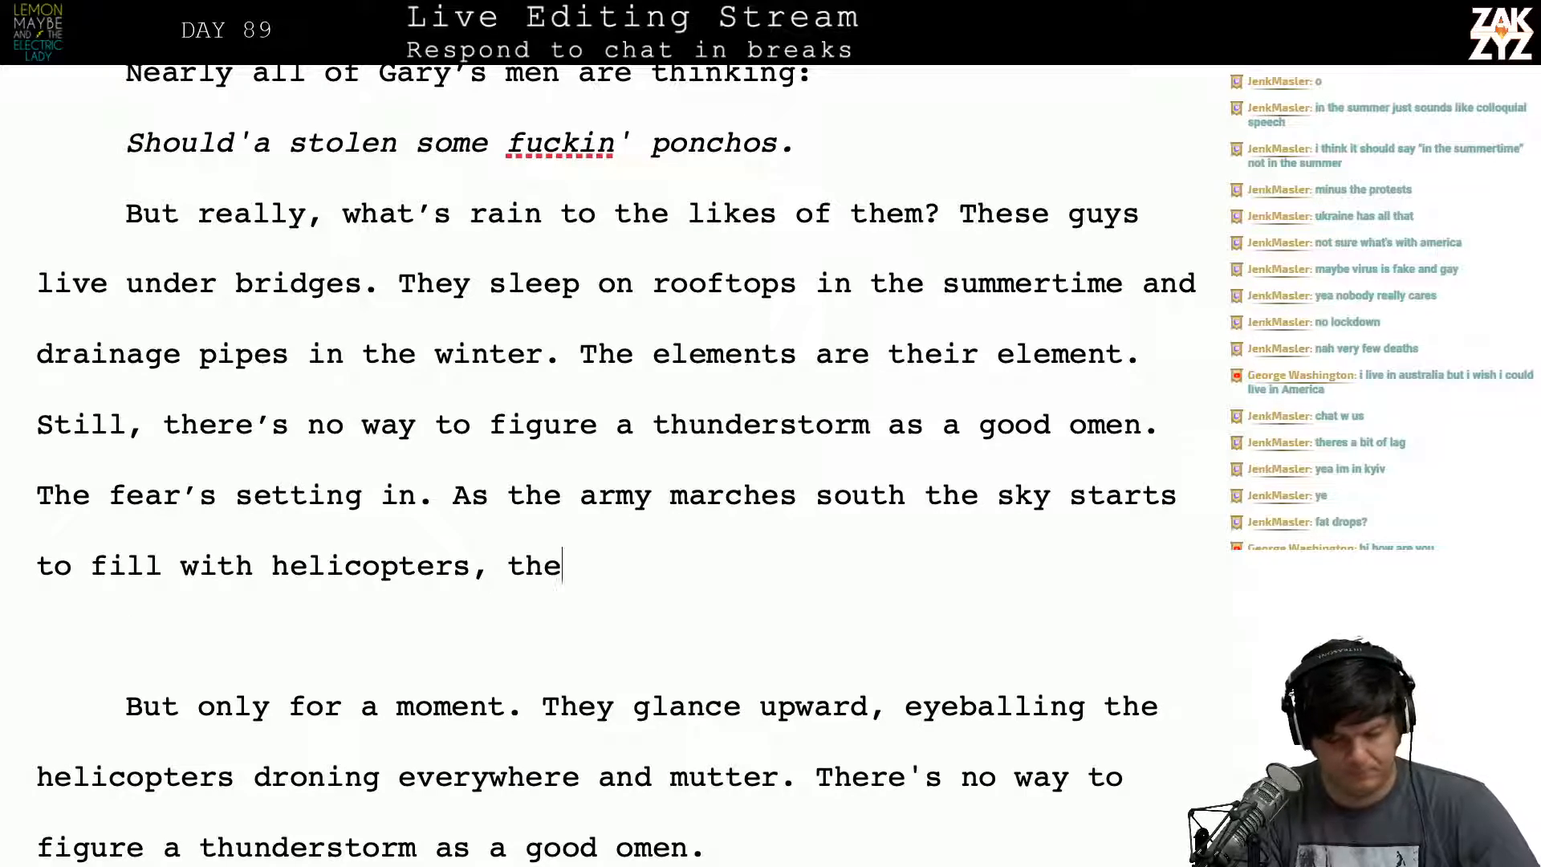
{"action": "type", "text": "re's a faint tinge of"}
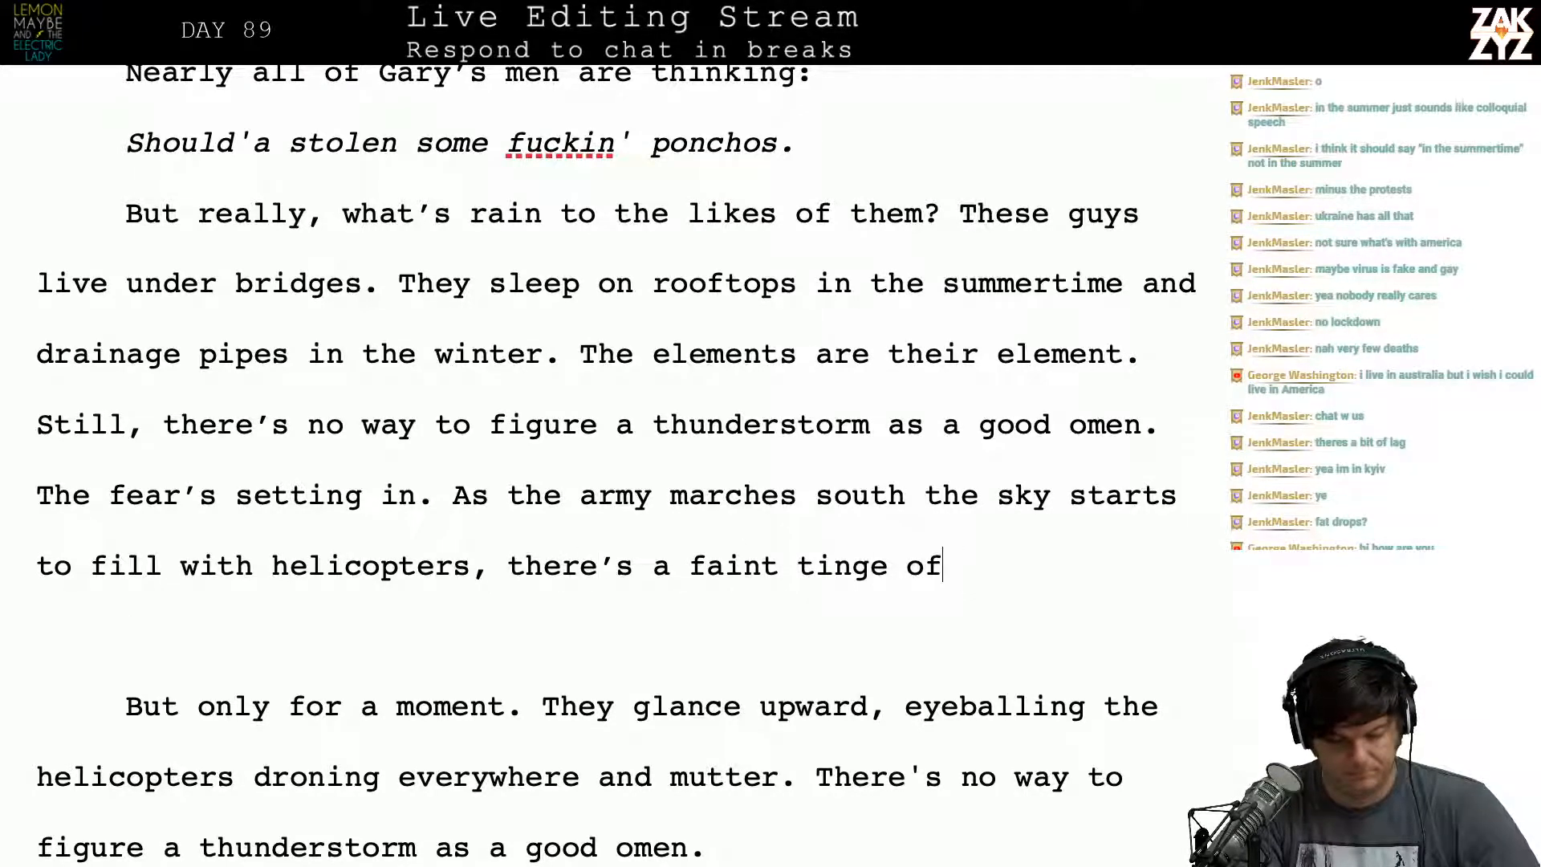
{"action": "key", "text": "BackSpace"}
{"action": "key", "text": "BackSpace"}
{"action": "key", "text": "BackSpace"}
{"action": "key", "text": "BackSpace"}
{"action": "key", "text": "BackSpace"}
{"action": "key", "text": "BackSpace"}
{"action": "key", "text": "BackSpace"}
{"action": "key", "text": "BackSpace"}
{"action": "type", "text": "haze "}
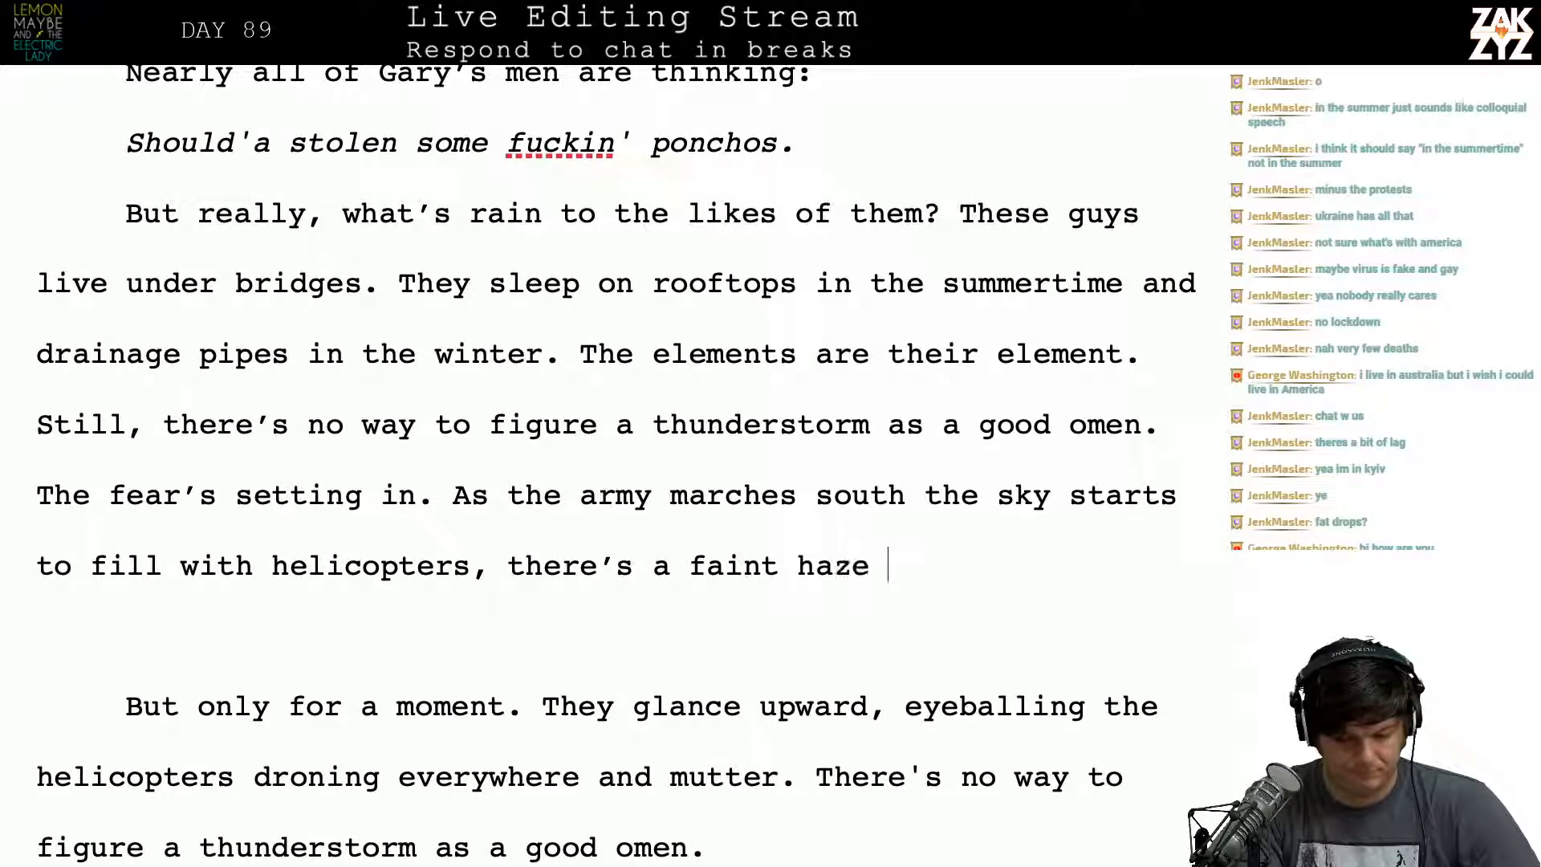
{"action": "type", "text": "of smoke "}
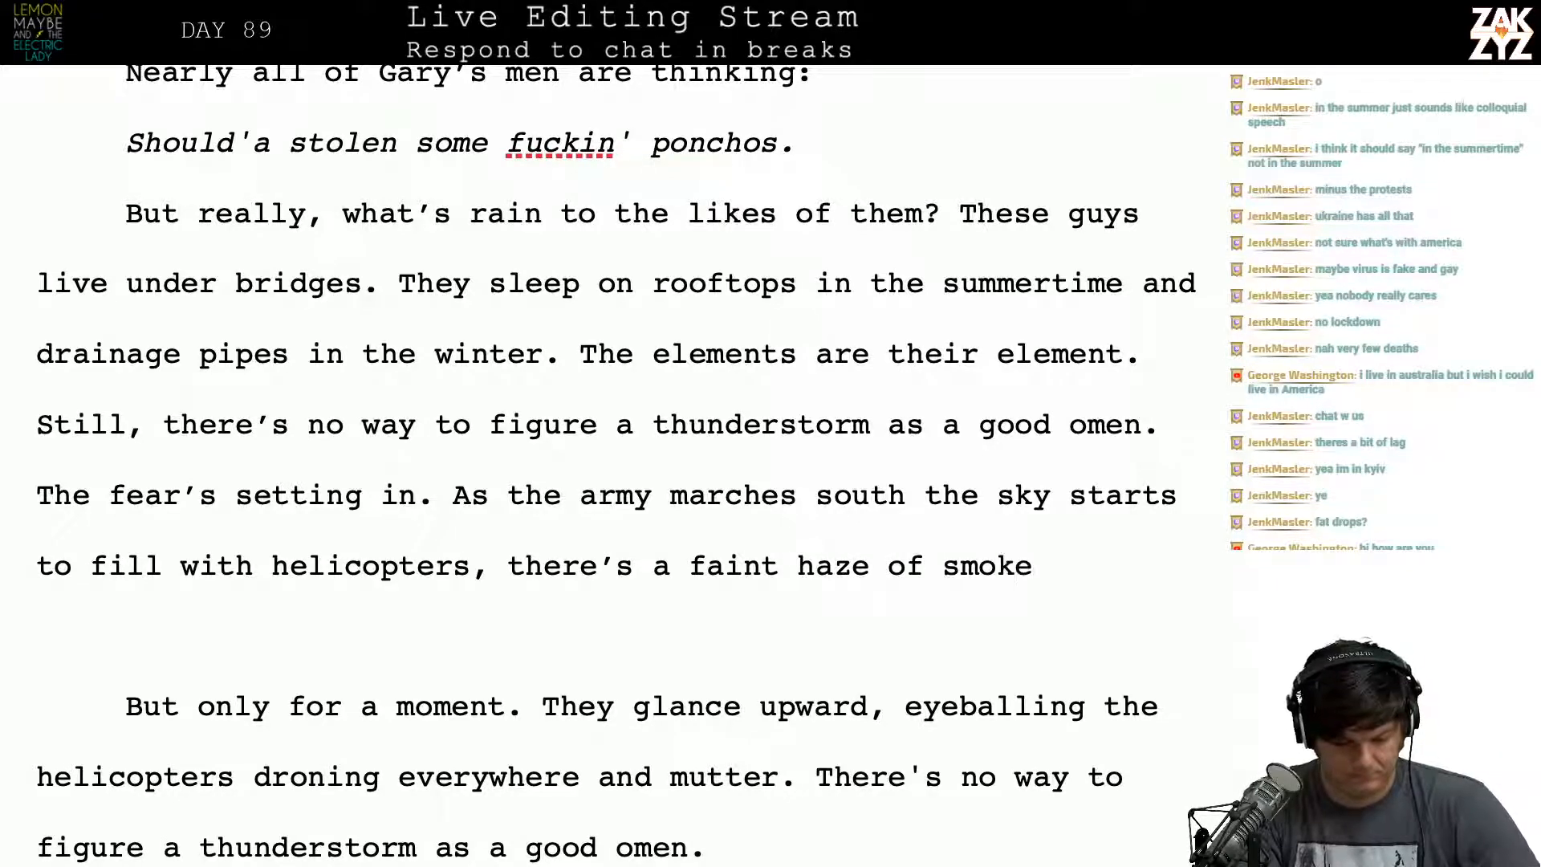
{"action": "type", "text": "in"}
{"action": "key", "text": "BackSpace"}
{"action": "key", "text": "BackSpace"}
{"action": "key", "text": "BackSpace"}
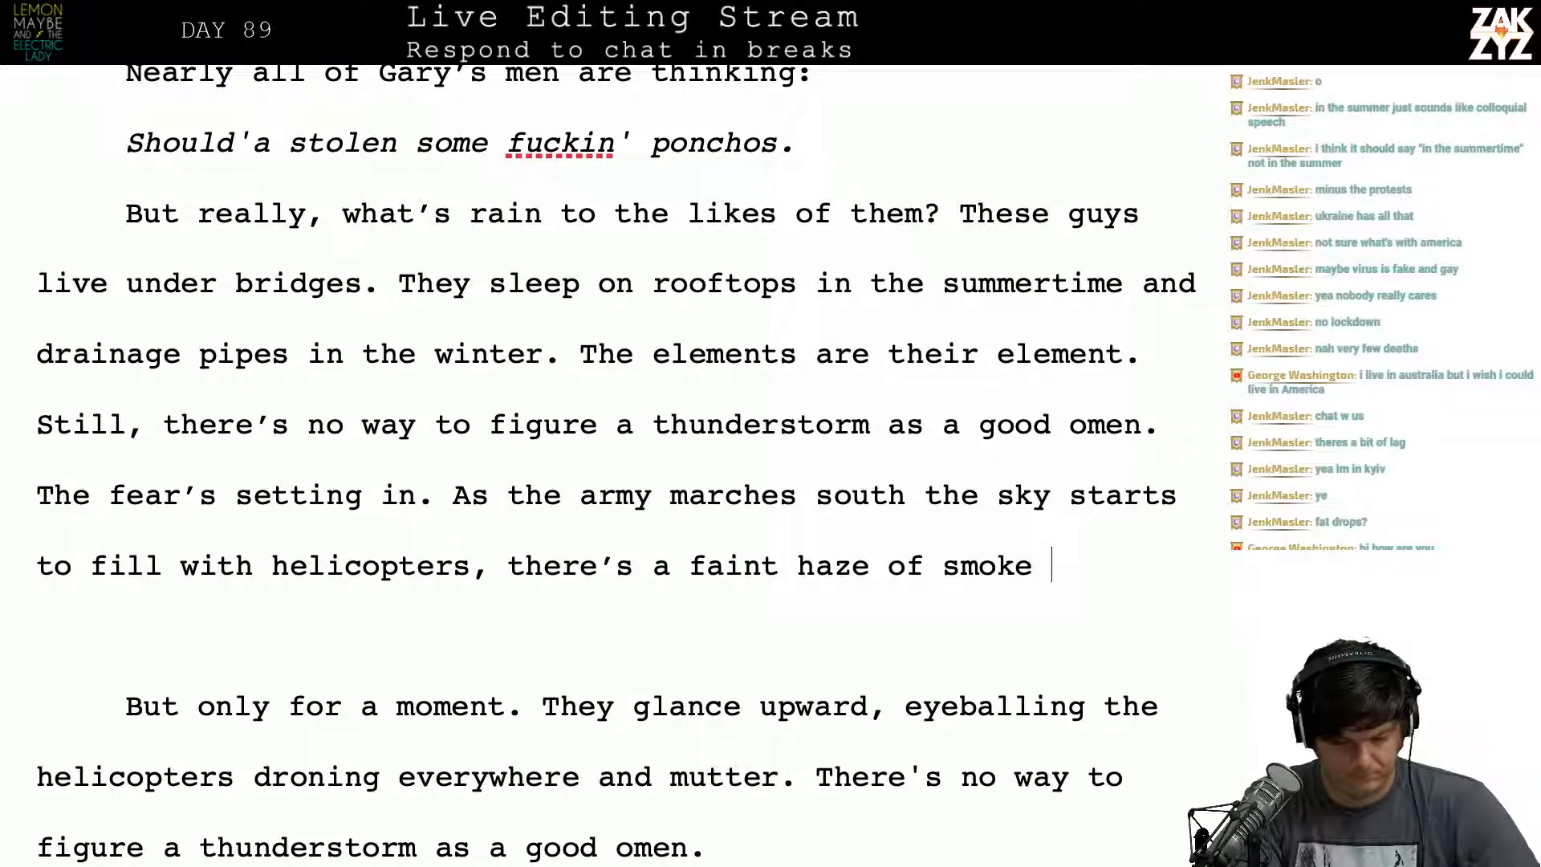
{"action": "type", "text": "in the ai"}
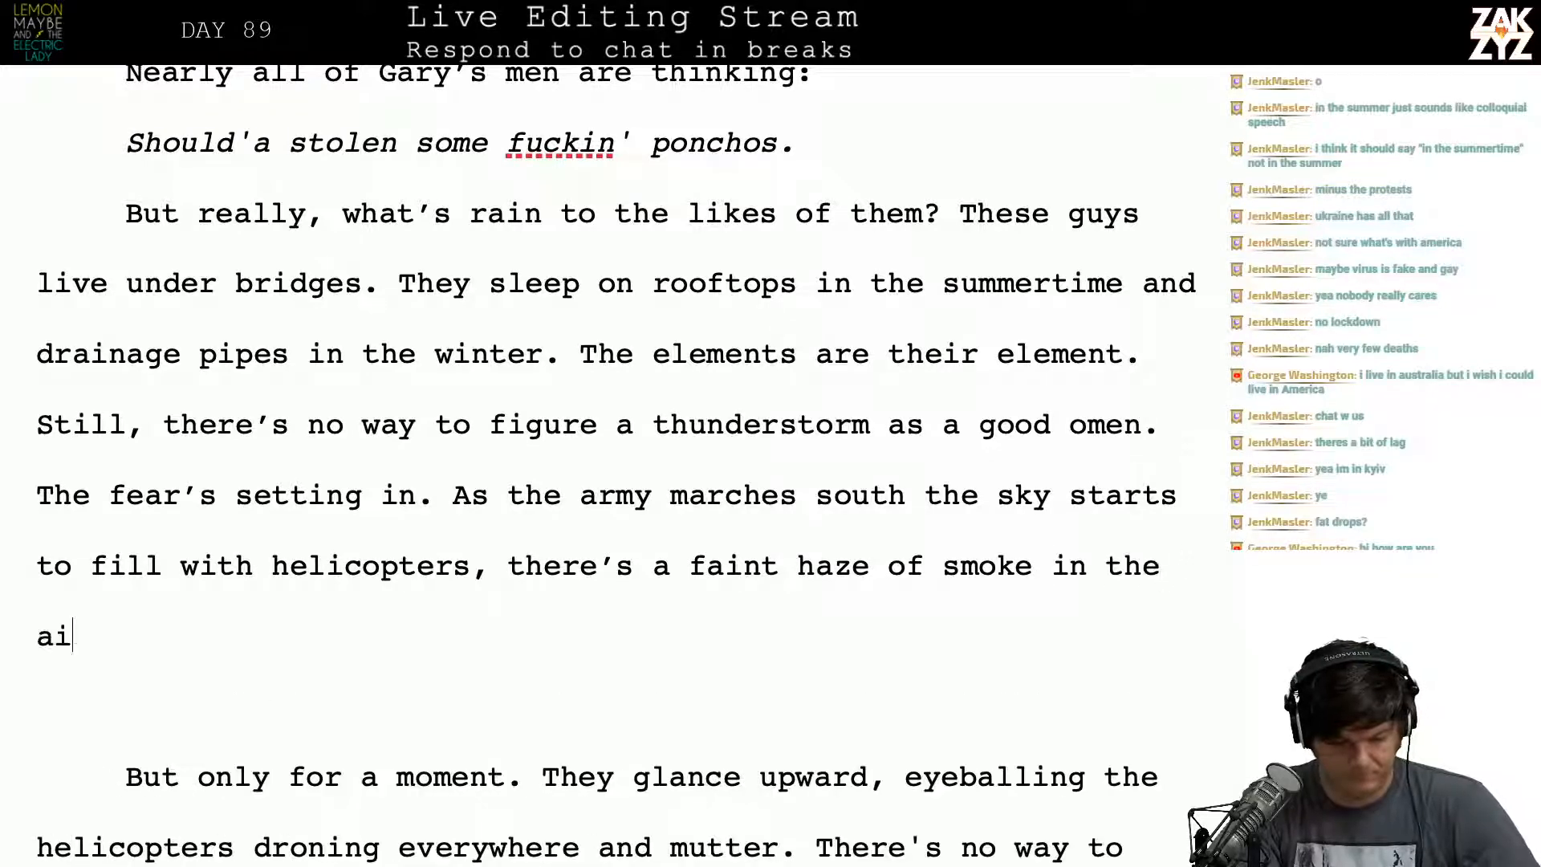
{"action": "key", "text": "BackSpace"}
{"action": "key", "text": "BackSpace"}
{"action": "key", "text": "BackSpace"}
{"action": "key", "text": "BackSpace"}
{"action": "key", "text": "BackSpace"}
{"action": "key", "text": "BackSpace"}
{"action": "key", "text": "BackSpace"}
{"action": "key", "text": "BackSpace"}
{"action": "key", "text": "BackSpace"}
{"action": "key", "text": "BackSpace"}
{"action": "key", "text": "BackSpace"}
{"action": "key", "text": "BackSpace"}
{"action": "key", "text": "BackSpace"}
{"action": "key", "text": "BackSpace"}
{"action": "key", "text": "BackSpace"}
{"action": "key", "text": "BackSpace"}
{"action": "key", "text": "BackSpace"}
{"action": "key", "text": "BackSpace"}
{"action": "key", "text": "BackSpace"}
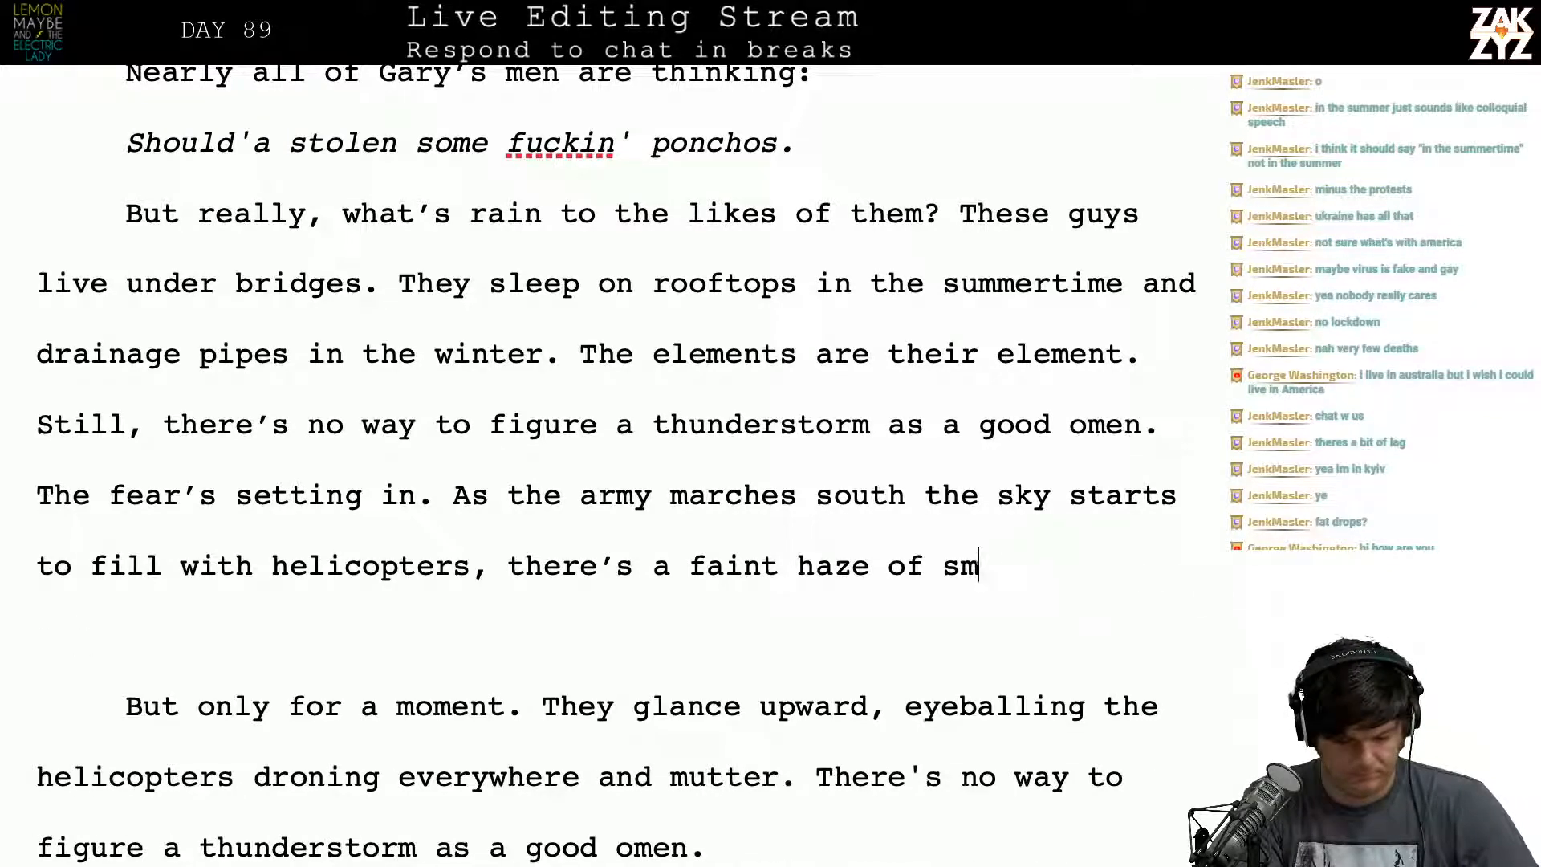
{"action": "key", "text": "BackSpace"}
{"action": "key", "text": "BackSpace"}
{"action": "key", "text": "BackSpace"}
{"action": "key", "text": "BackSpace"}
{"action": "key", "text": "BackSpace"}
{"action": "key", "text": "BackSpace"}
{"action": "key", "text": "BackSpace"}
{"action": "key", "text": "BackSpace"}
{"action": "key", "text": "BackSpace"}
{"action": "key", "text": "BackSpace"}
{"action": "key", "text": "BackSpace"}
{"action": "key", "text": "BackSpace"}
{"action": "key", "text": "BackSpace"}
{"action": "key", "text": "BackSpace"}
{"action": "key", "text": "BackSpace"}
{"action": "key", "text": "BackSpace"}
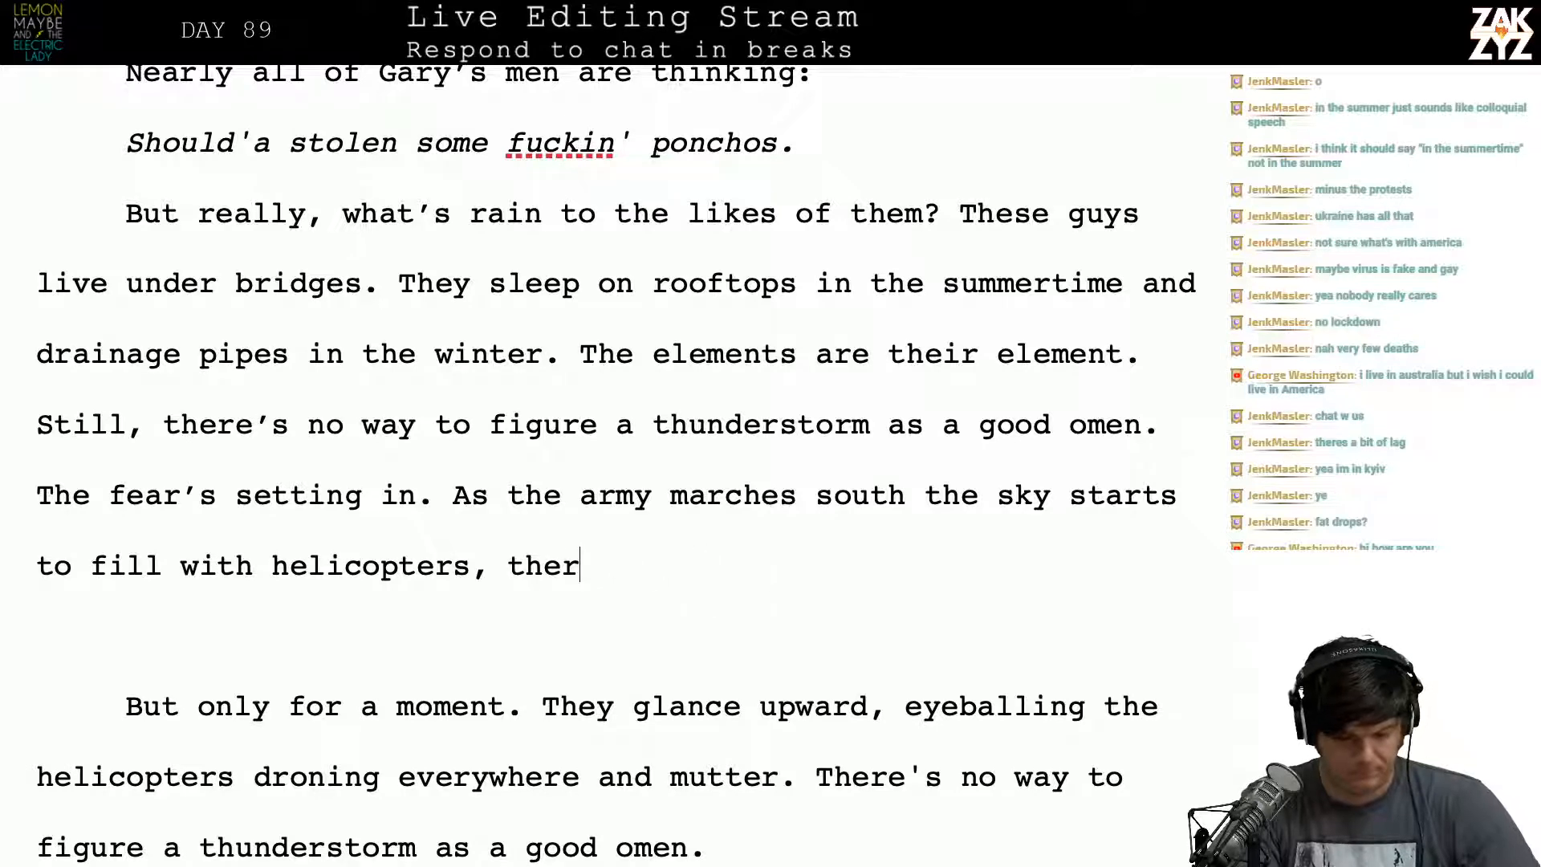
Step: Continue after "helicopters," with "they can already smell the smoke and they're not even past"
{"action": "type", "text": "y can already "}
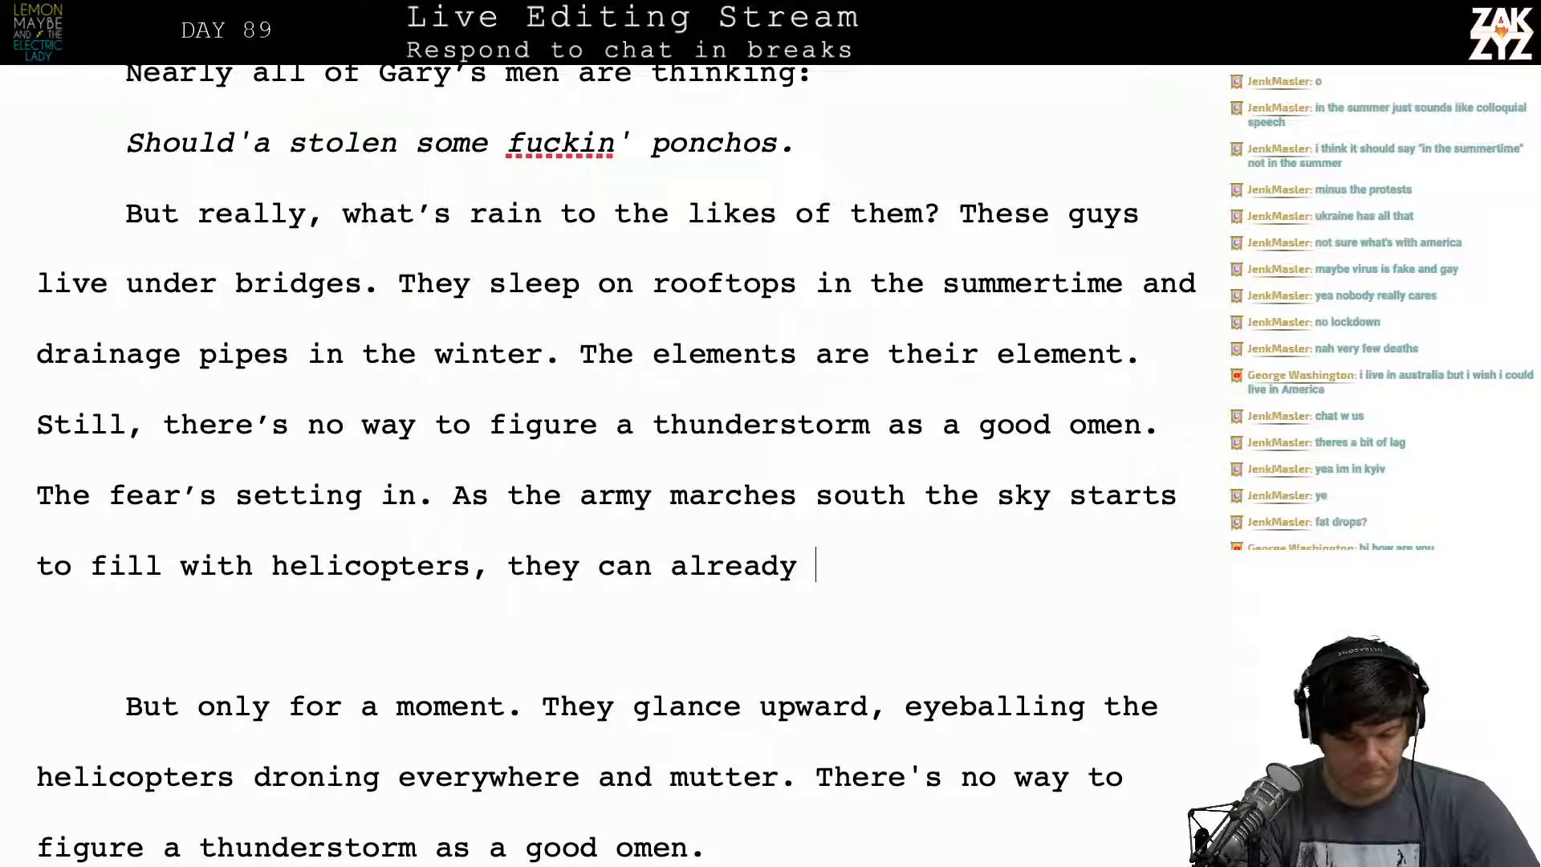
{"action": "type", "text": "smell the smoek"}
{"action": "key", "text": "BackSpace"}
{"action": "key", "text": "BackSpace"}
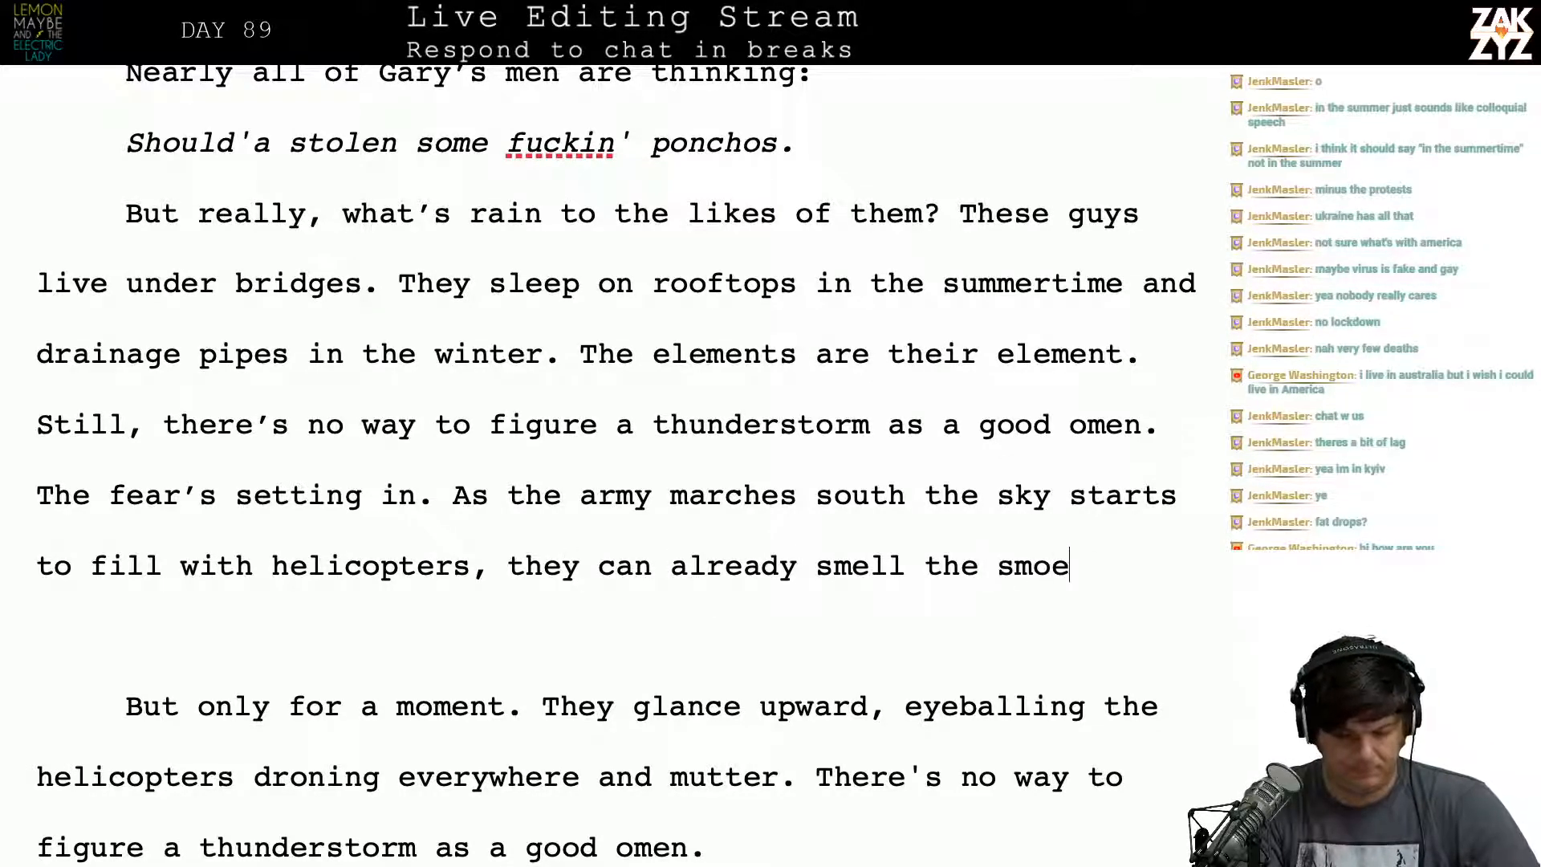
{"action": "type", "text": "ke and they're not ev"}
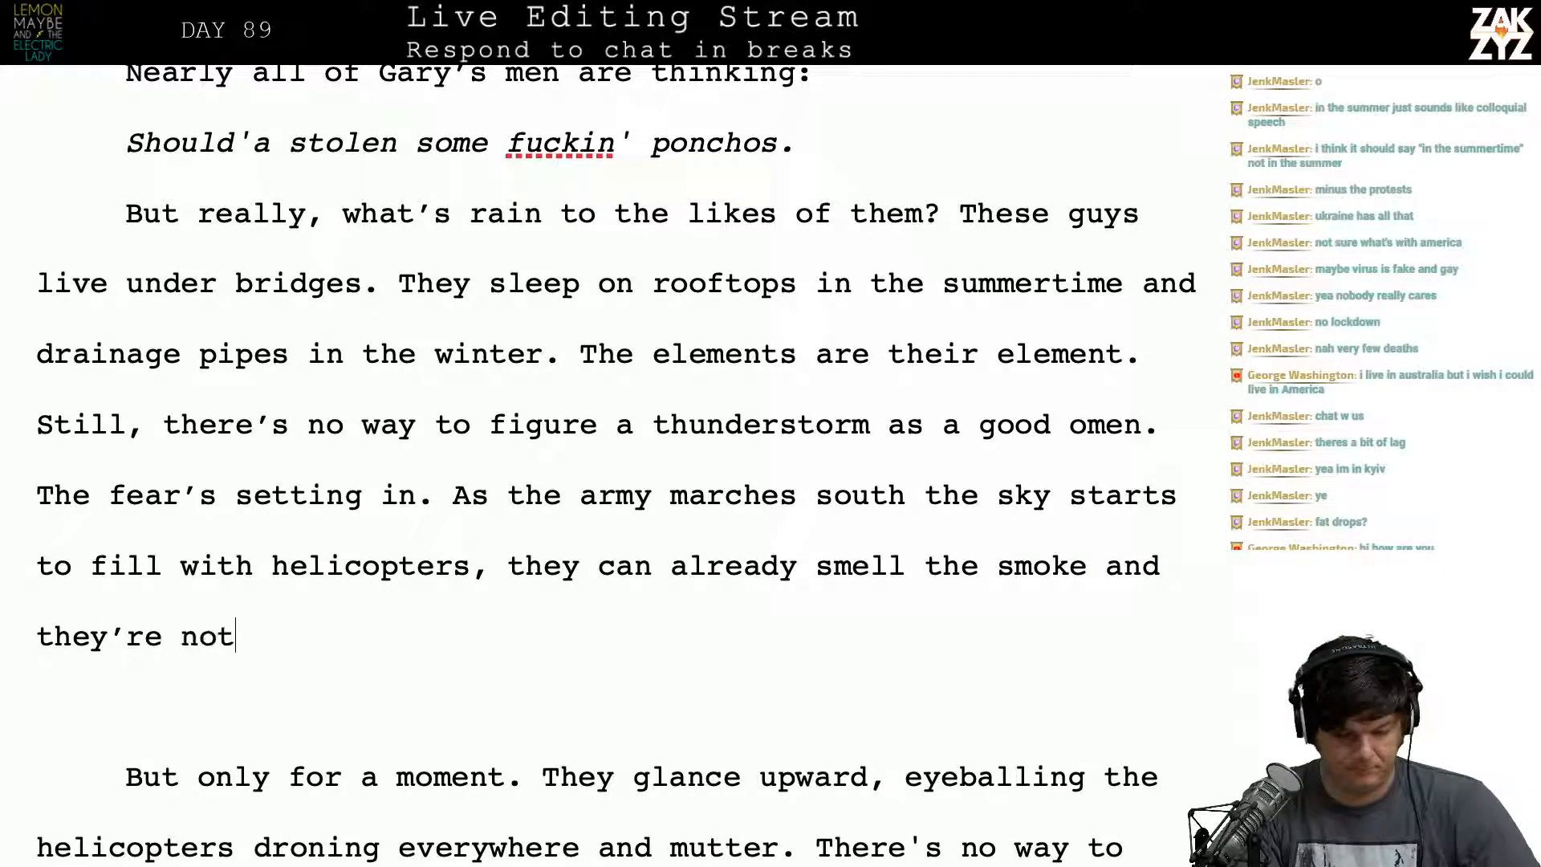
{"action": "type", "text": "en past"}
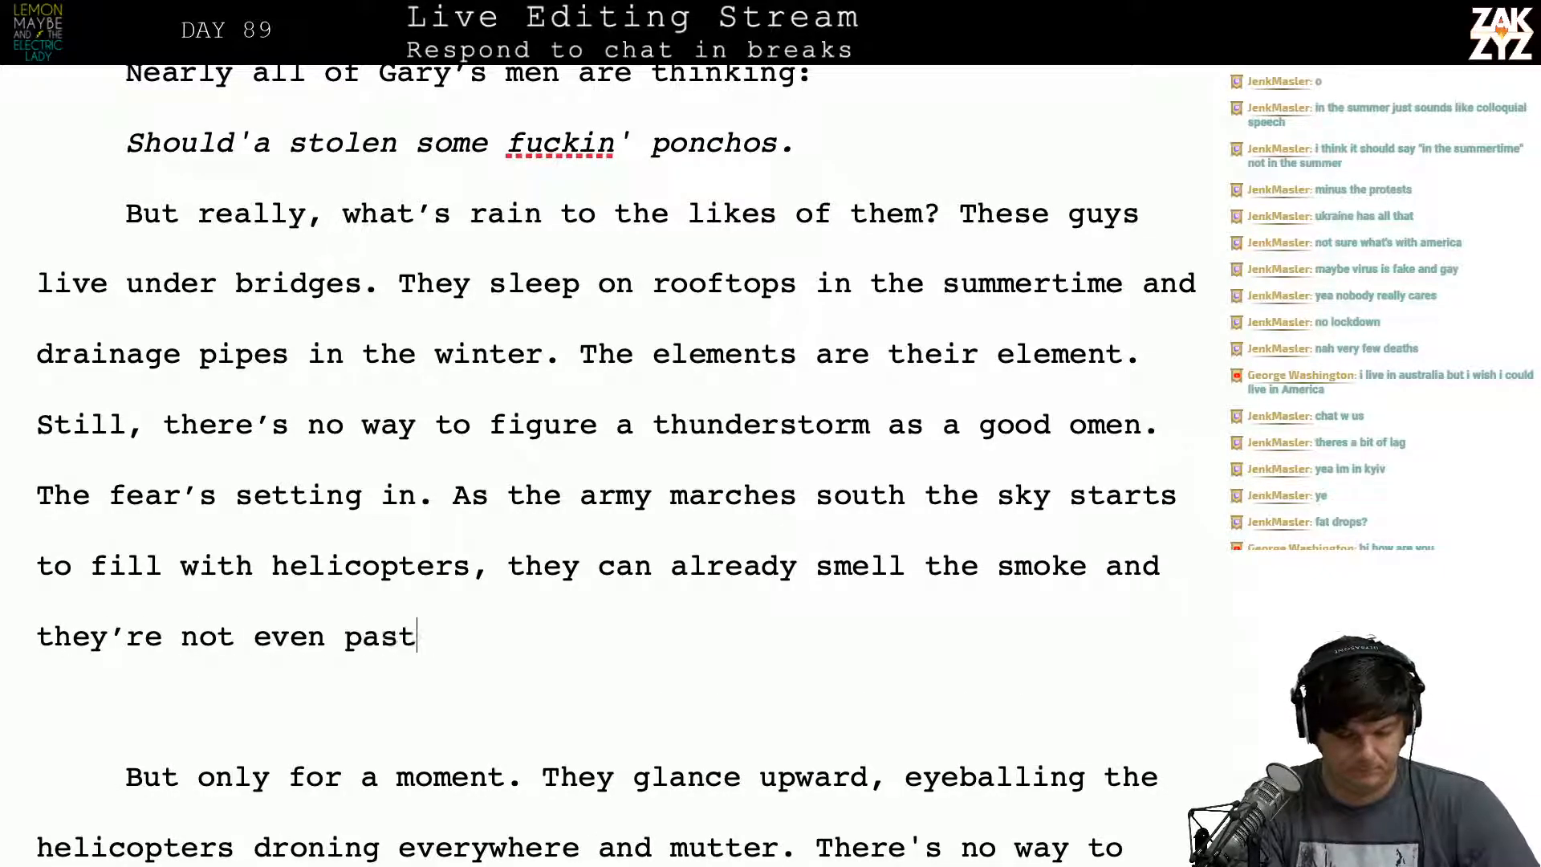
Step: Remove "and they're not even past" and end the sentence with a period after "smoke"
{"action": "key", "text": "BackSpace"}
{"action": "key", "text": "BackSpace"}
{"action": "key", "text": "BackSpace"}
{"action": "key", "text": "BackSpace"}
{"action": "key", "text": "BackSpace"}
{"action": "key", "text": "BackSpace"}
{"action": "key", "text": "BackSpace"}
{"action": "key", "text": "BackSpace"}
{"action": "key", "text": "BackSpace"}
{"action": "key", "text": "BackSpace"}
{"action": "key", "text": "BackSpace"}
{"action": "key", "text": "BackSpace"}
{"action": "key", "text": "BackSpace"}
{"action": "key", "text": "BackSpace"}
{"action": "key", "text": "BackSpace"}
{"action": "key", "text": "BackSpace"}
{"action": "key", "text": "BackSpace"}
{"action": "key", "text": "BackSpace"}
{"action": "key", "text": "BackSpace"}
{"action": "key", "text": "BackSpace"}
{"action": "key", "text": "BackSpace"}
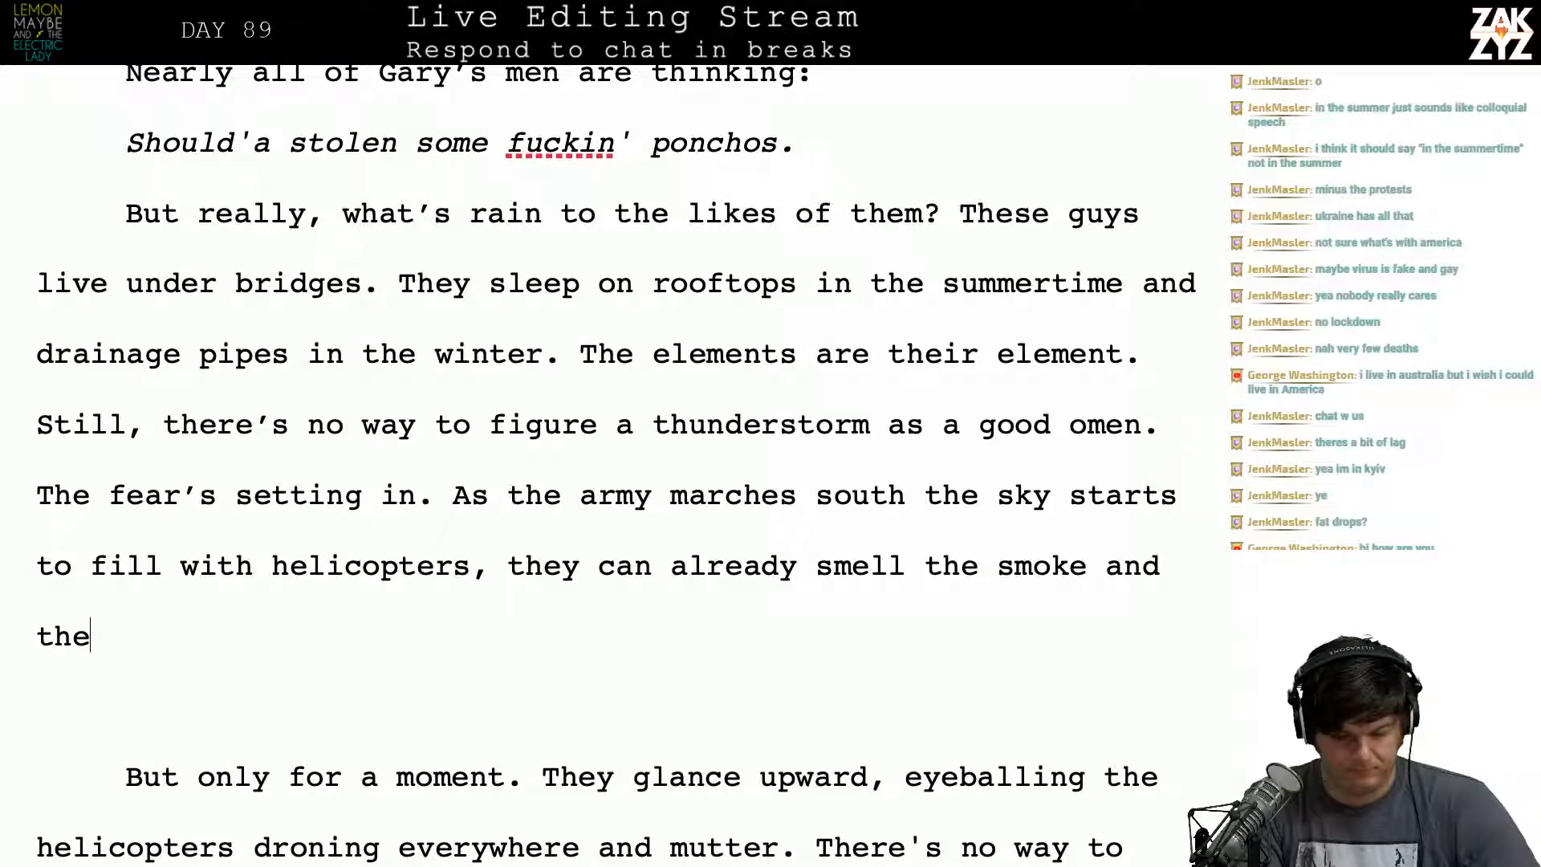
{"action": "key", "text": "BackSpace"}
{"action": "key", "text": "BackSpace"}
{"action": "key", "text": "BackSpace"}
{"action": "type", "text": "e."}
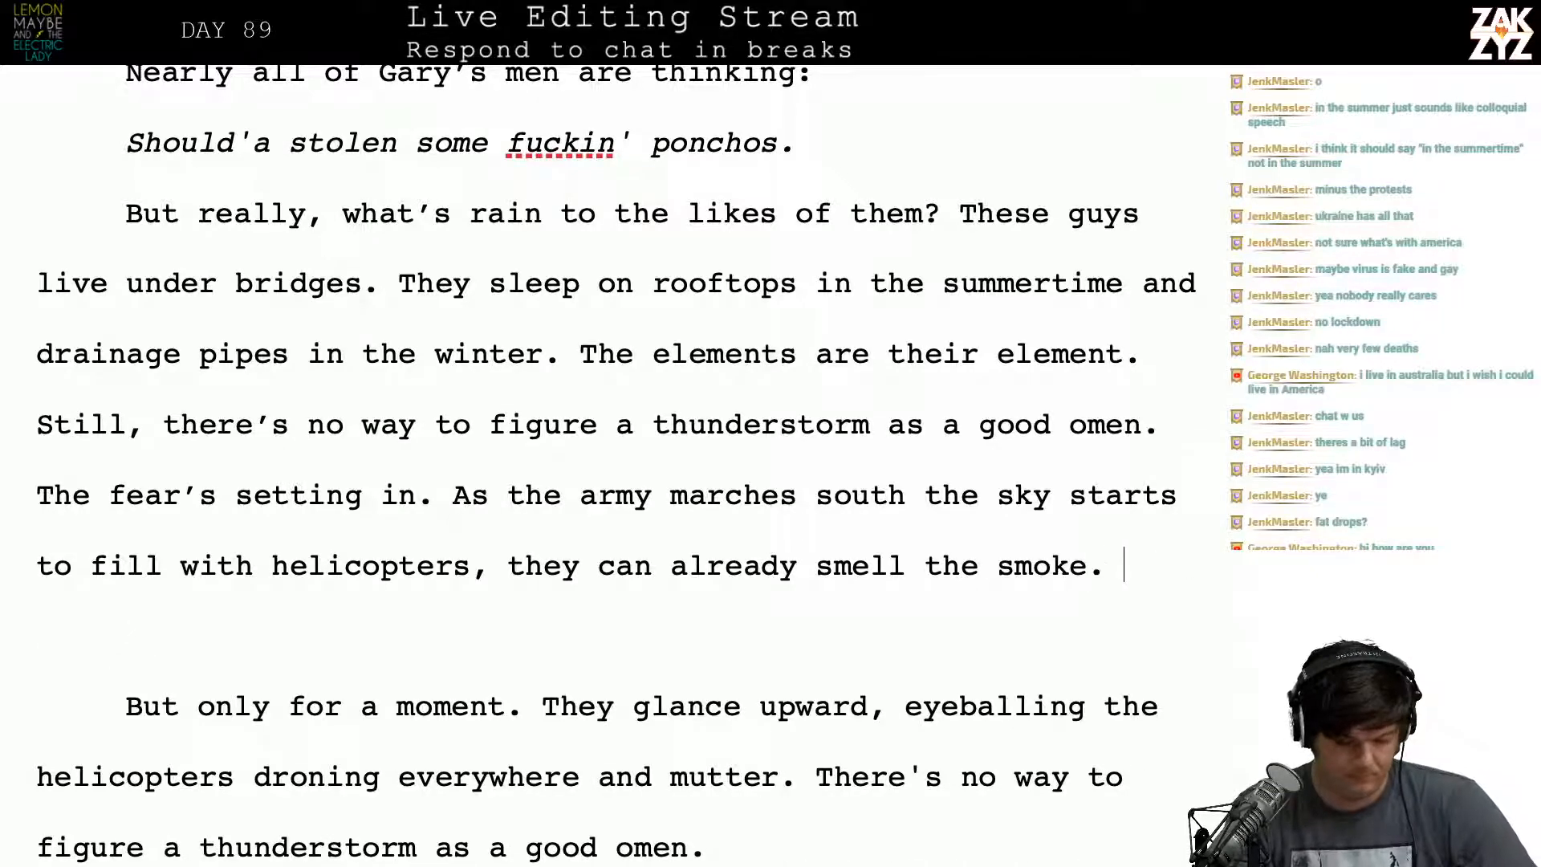
Step: Delete the blank paragraph and the old paragraph from "But only for a moment." through "as a good omen."
{"action": "scroll", "coordinate": [617, 465], "scroll_direction": "down", "scroll_amount": 1}
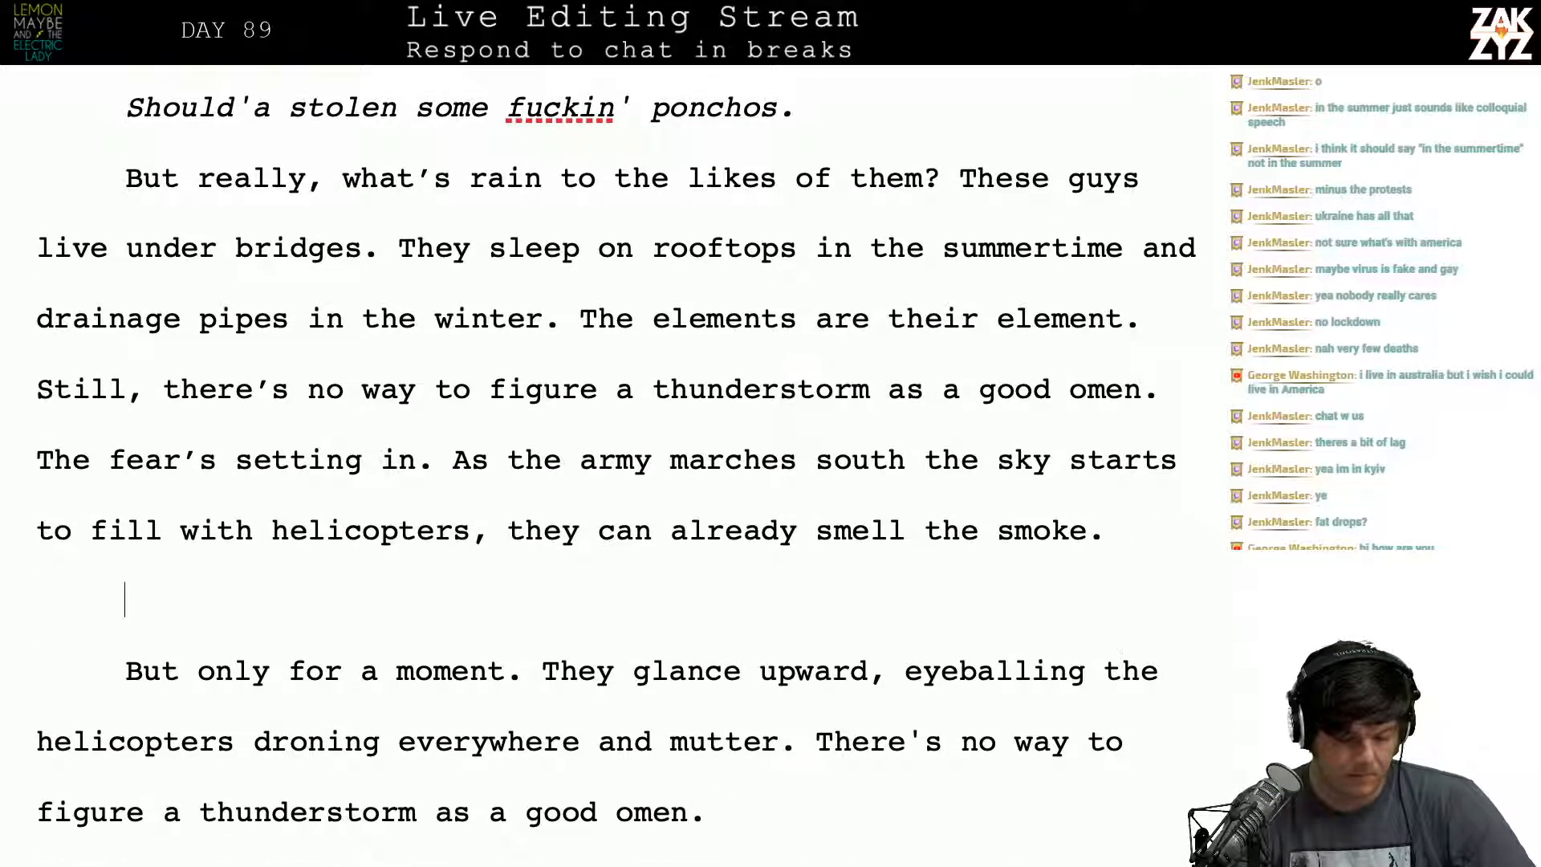
{"action": "key", "text": "ctrl+shift+Down"}
{"action": "key", "text": "ctrl+shift+Down"}
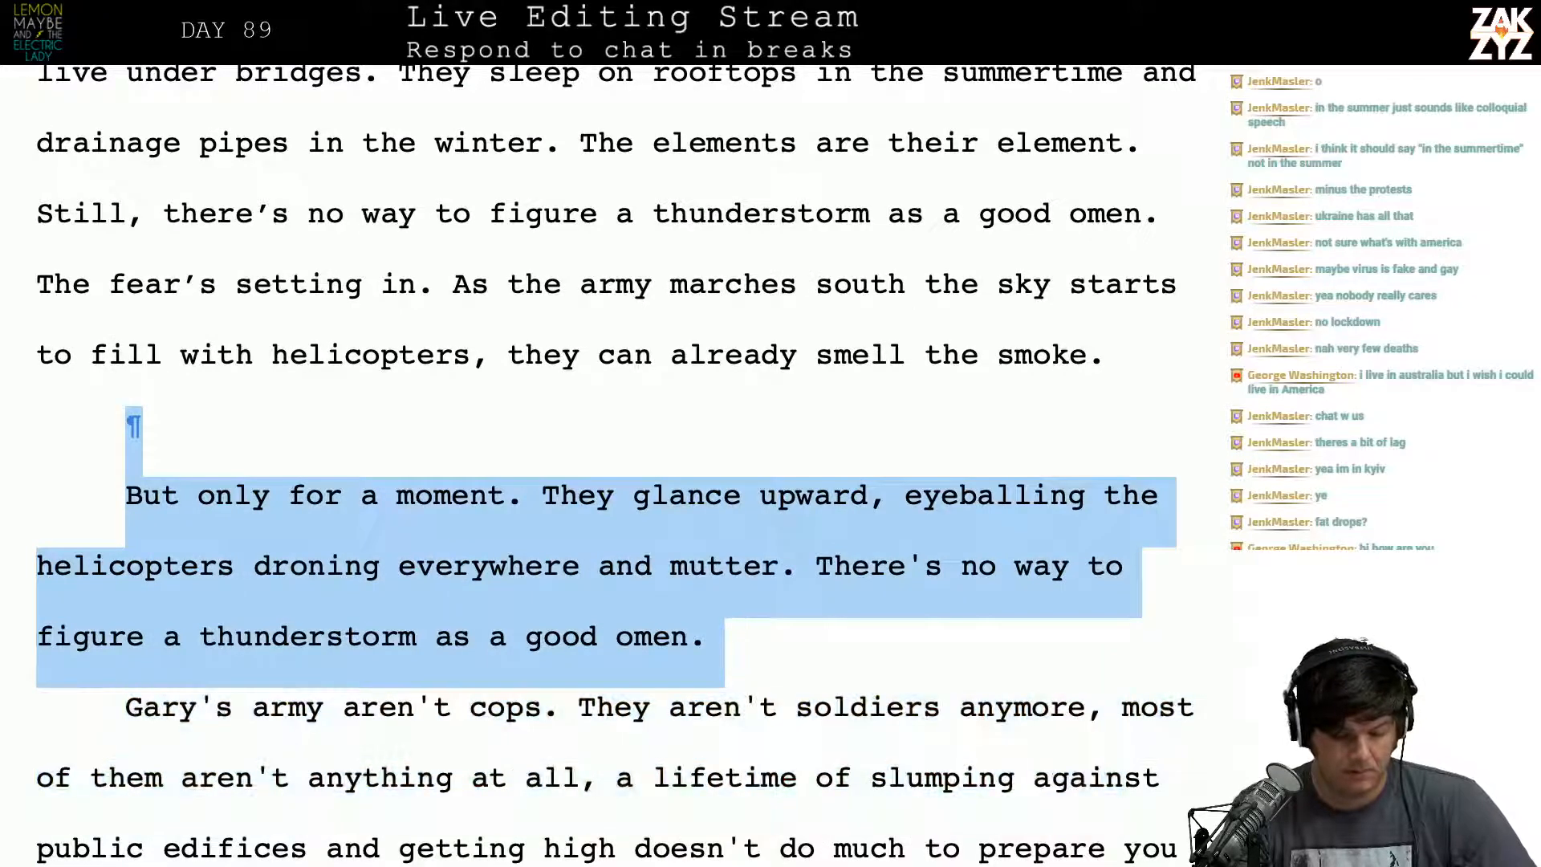
{"action": "key", "text": "BackSpace"}
{"action": "key", "text": "BackSpace"}
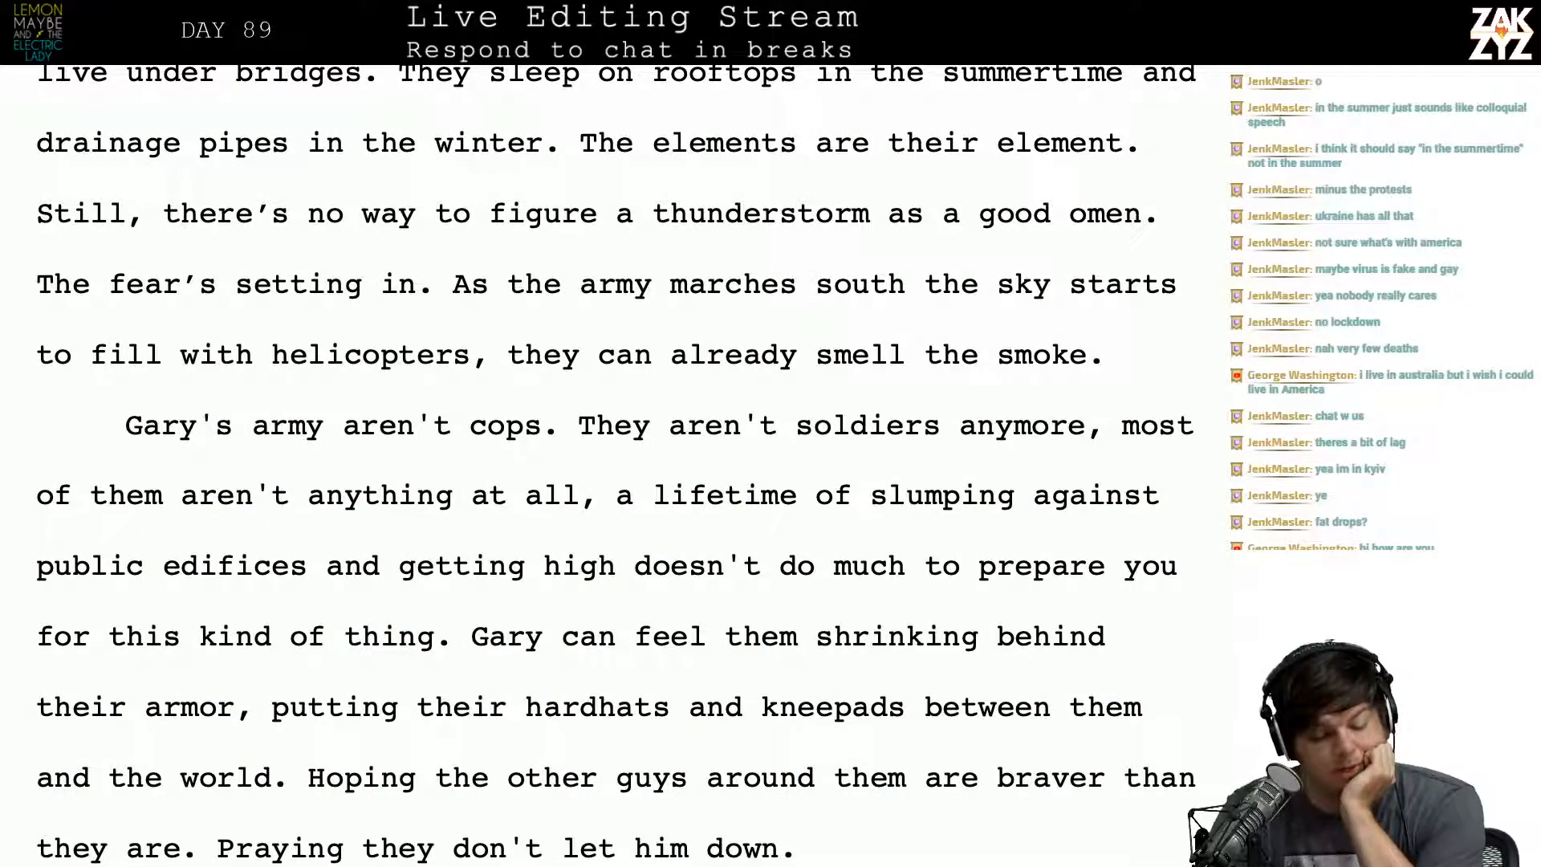
Step: Replace "They" with "The veterans" before "aren't soldiers anymore" in the paragraph about the army not being cops
{"action": "scroll", "coordinate": [617, 463], "scroll_direction": "down", "scroll_amount": 1}
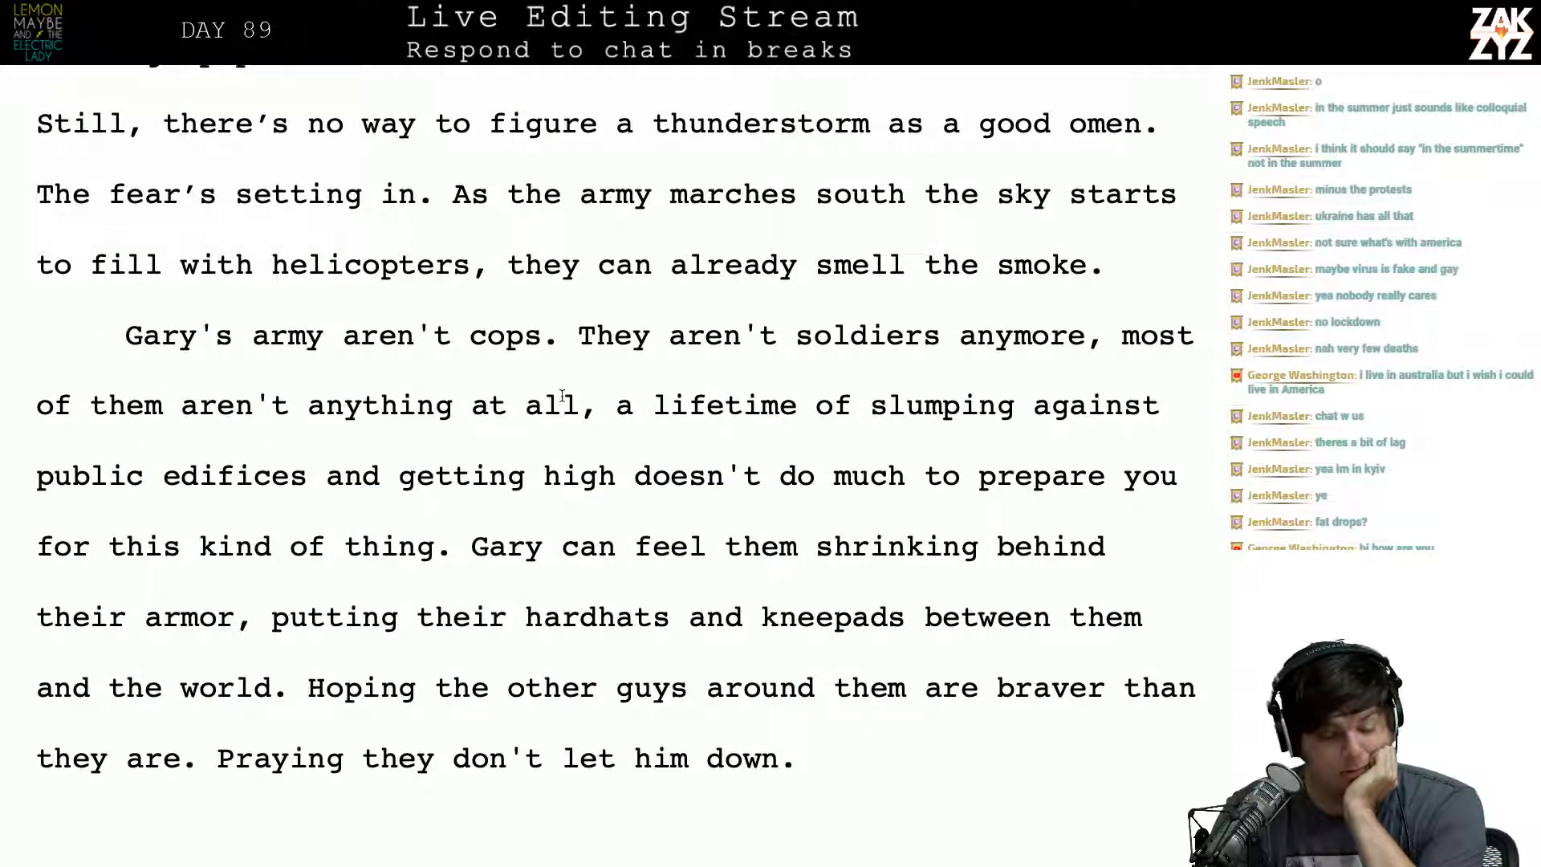
{"action": "scroll", "coordinate": [561, 395], "scroll_direction": "down", "scroll_amount": 1}
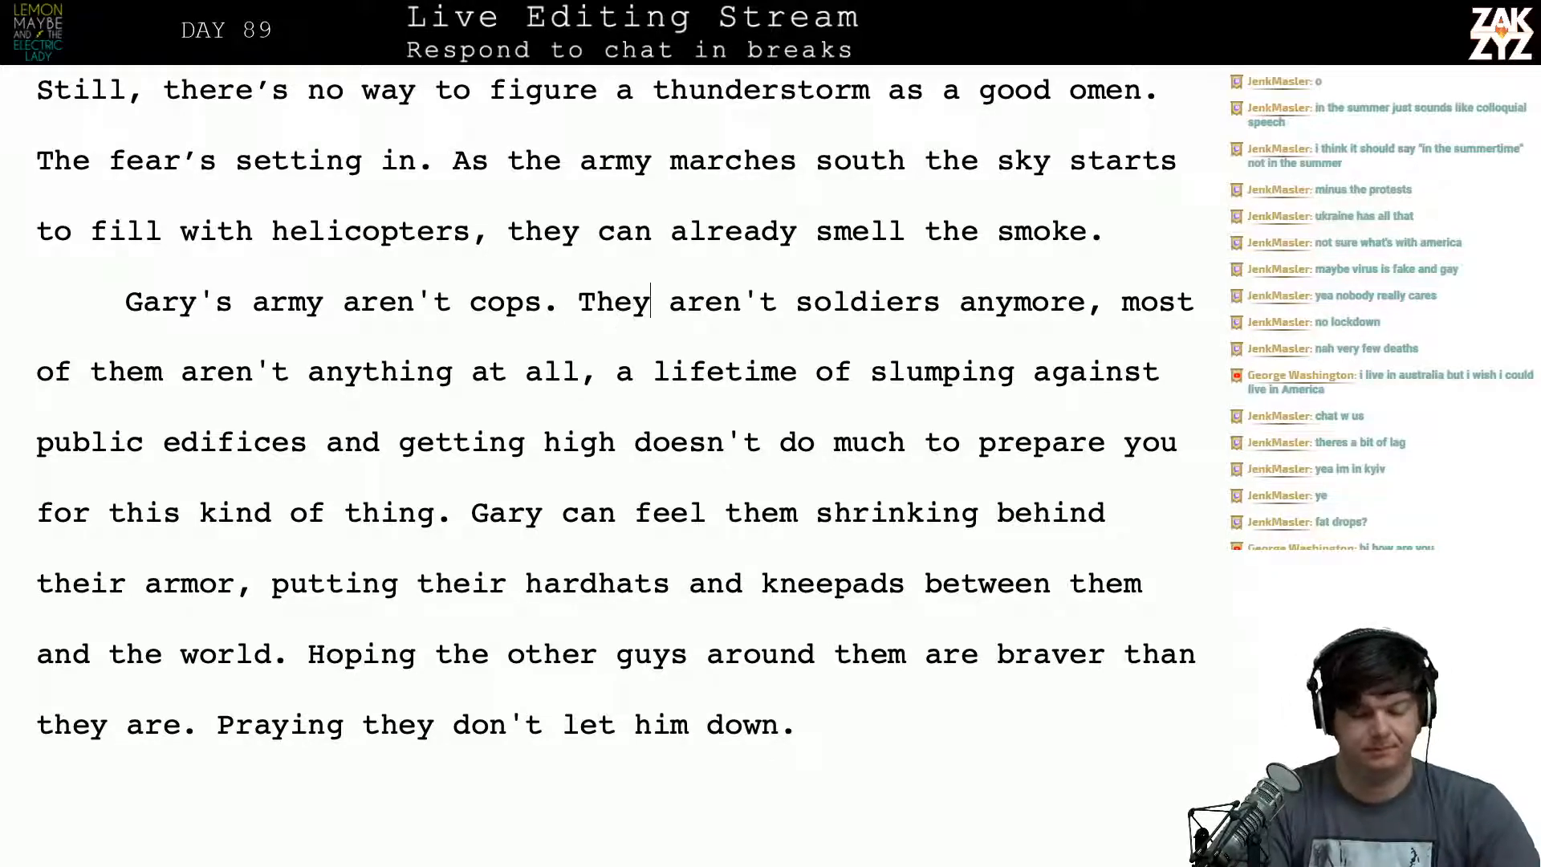
{"action": "type", "text": "veterans"}
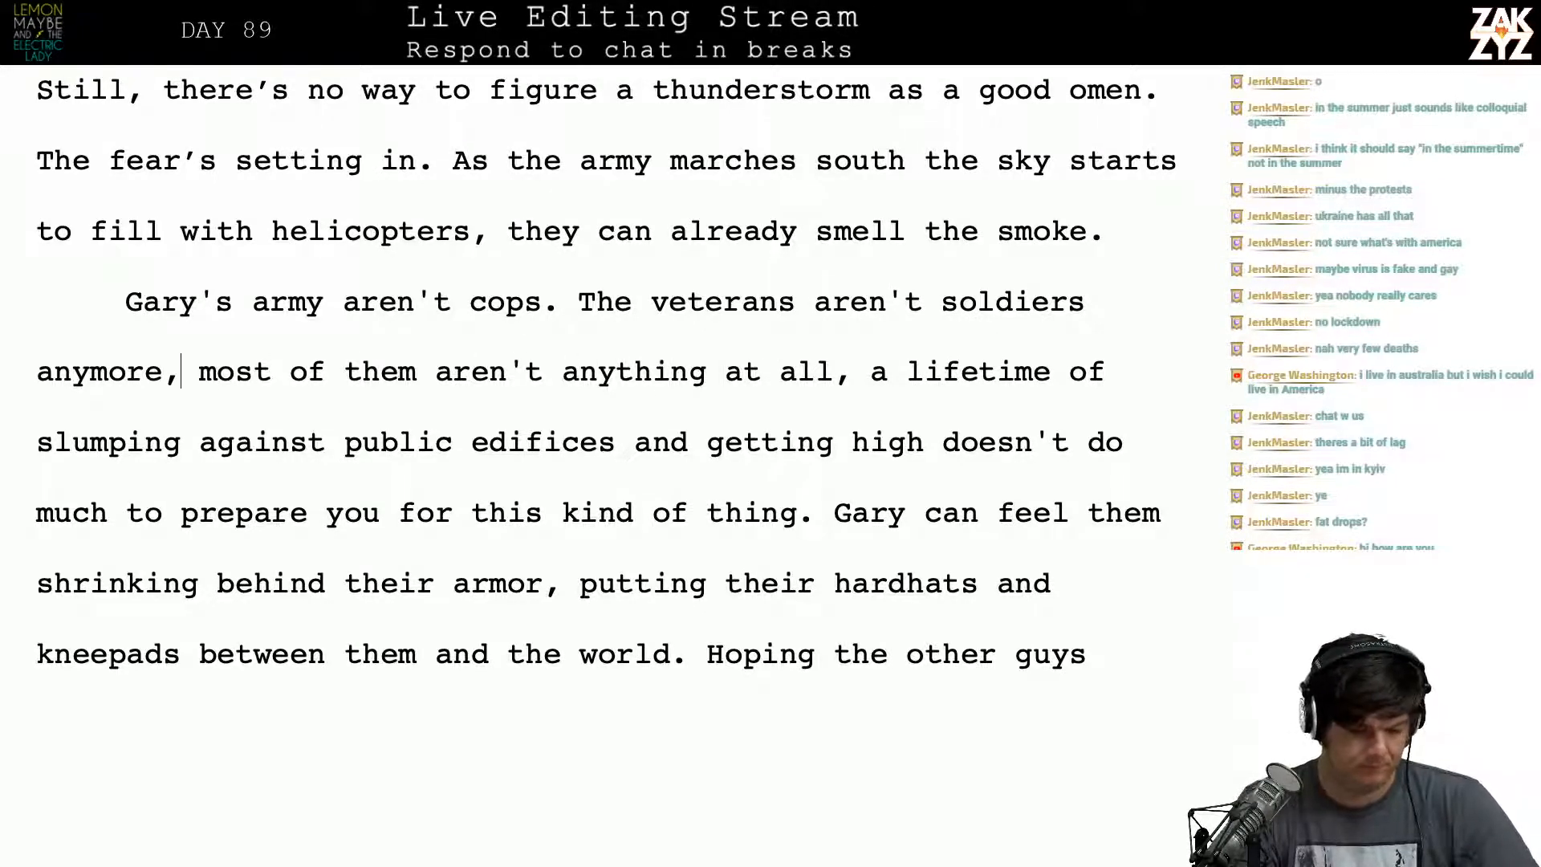
Step: End the veterans sentence with a period after "anymore" and capitalize "Most" to start a new sentence
{"action": "key", "text": "BackSpace"}
{"action": "type", "text": "."}
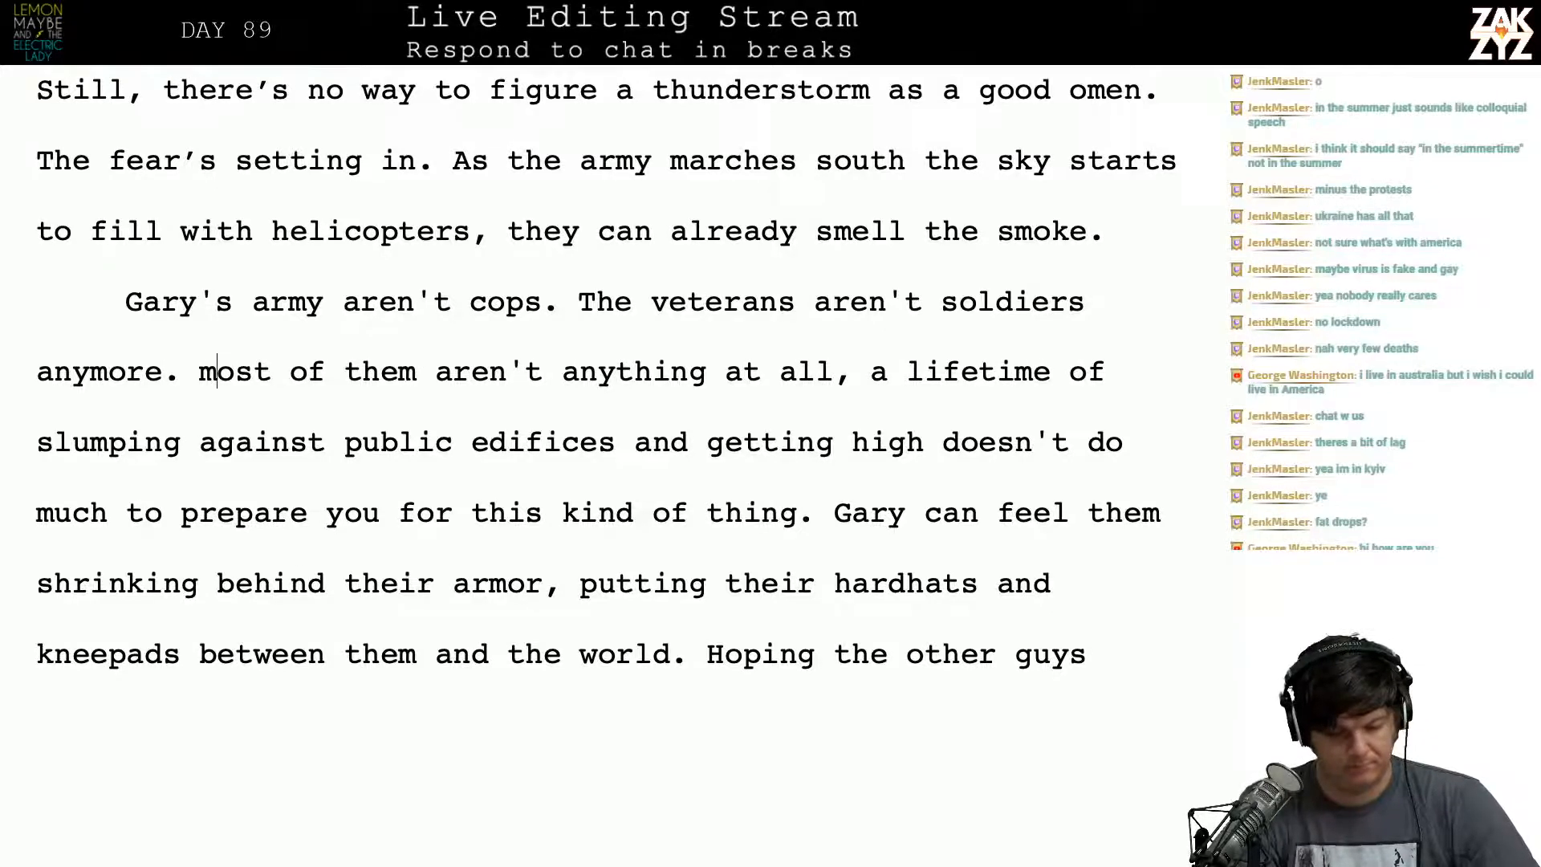
{"action": "key", "text": "BackSpace"}
{"action": "type", "text": "M"}
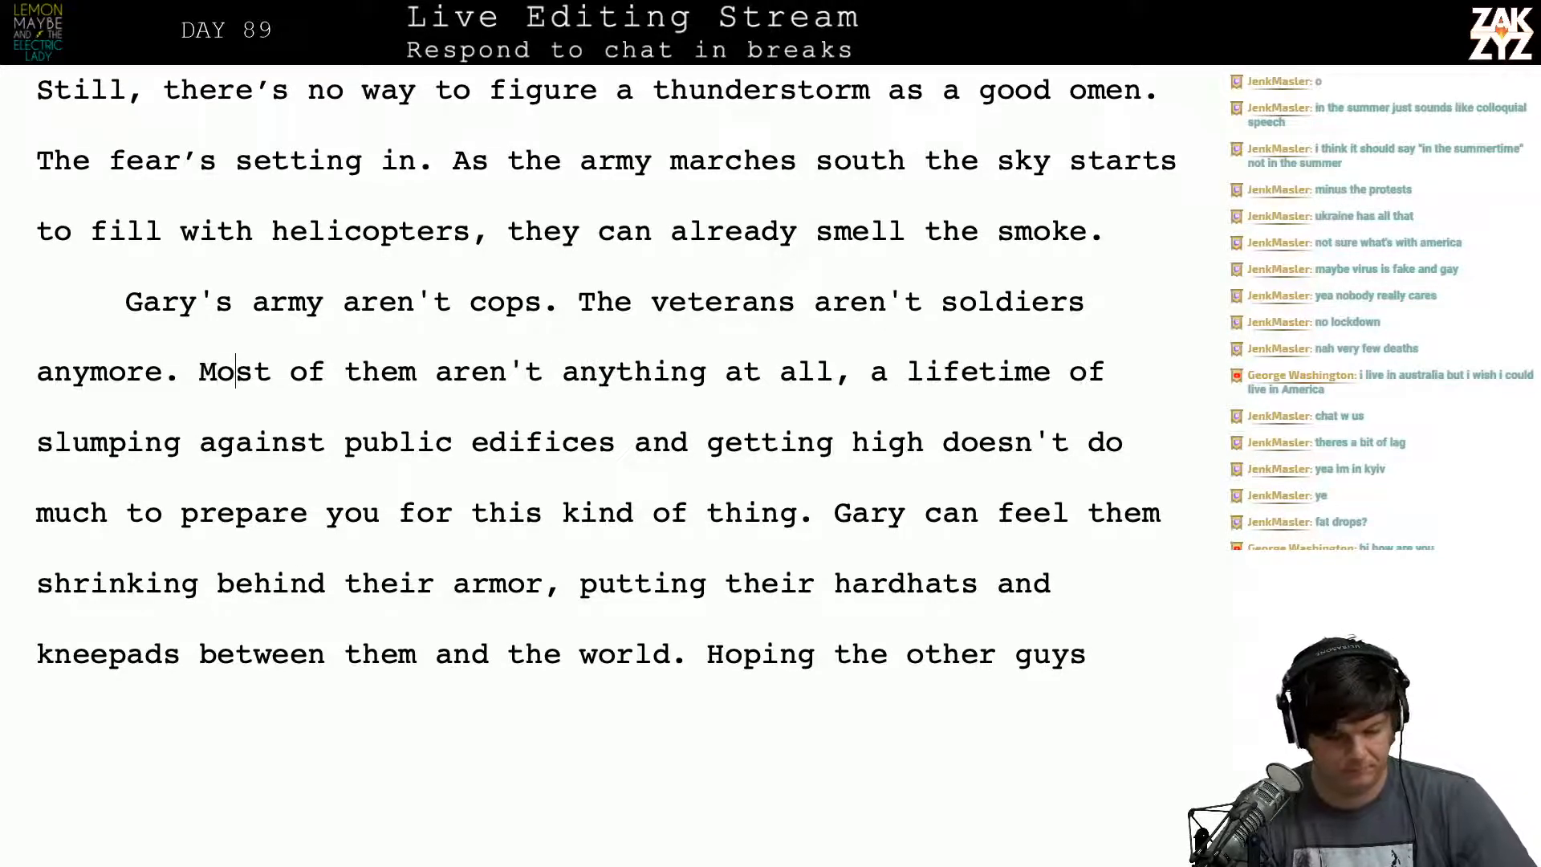
Step: Insert "and never were." after "Most of them aren't anything at all"
{"action": "key", "text": "Right"}
{"action": "key", "text": "Right"}
{"action": "key", "text": "Right"}
{"action": "key", "text": "Right"}
{"action": "key", "text": "Right"}
{"action": "key", "text": "Right"}
{"action": "key", "text": "Right"}
{"action": "key", "text": "Right"}
{"action": "key", "text": "Right"}
{"action": "key", "text": "Right"}
{"action": "key", "text": "Right"}
{"action": "key", "text": "Right"}
{"action": "key", "text": "Right"}
{"action": "key", "text": "Right"}
{"action": "key", "text": "Right"}
{"action": "key", "text": "Right"}
{"action": "key", "text": "Right"}
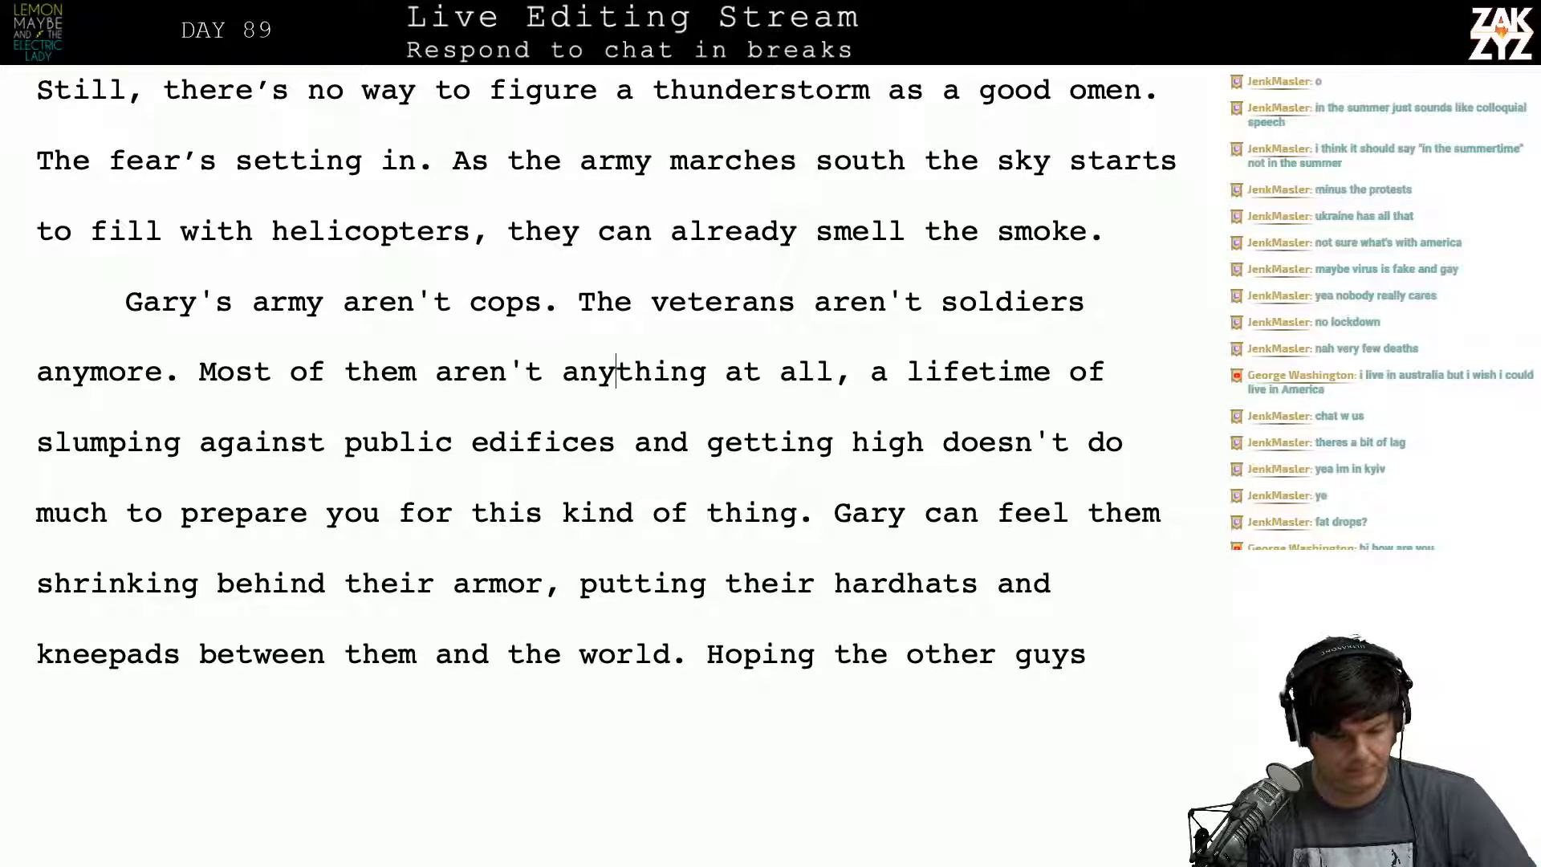
{"action": "key", "text": "Left"}
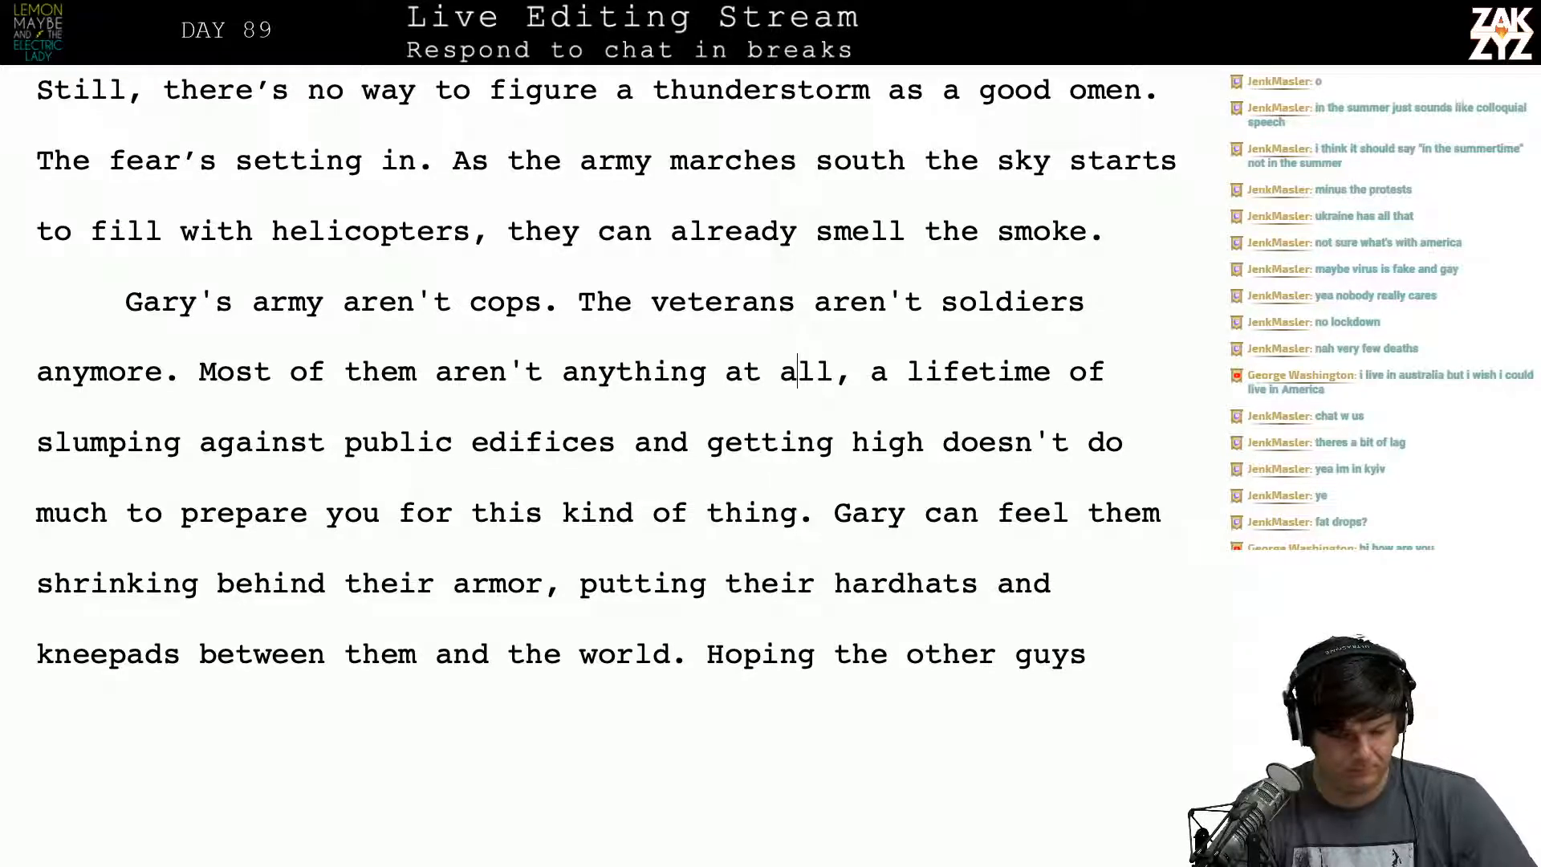
{"action": "key", "text": "Left"}
{"action": "key", "text": "Left"}
{"action": "key", "text": "Left"}
{"action": "key", "text": "Left"}
{"action": "key", "text": "Left"}
{"action": "key", "text": "Left"}
{"action": "key", "text": "Left"}
{"action": "key", "text": "Left"}
{"action": "key", "text": "Left"}
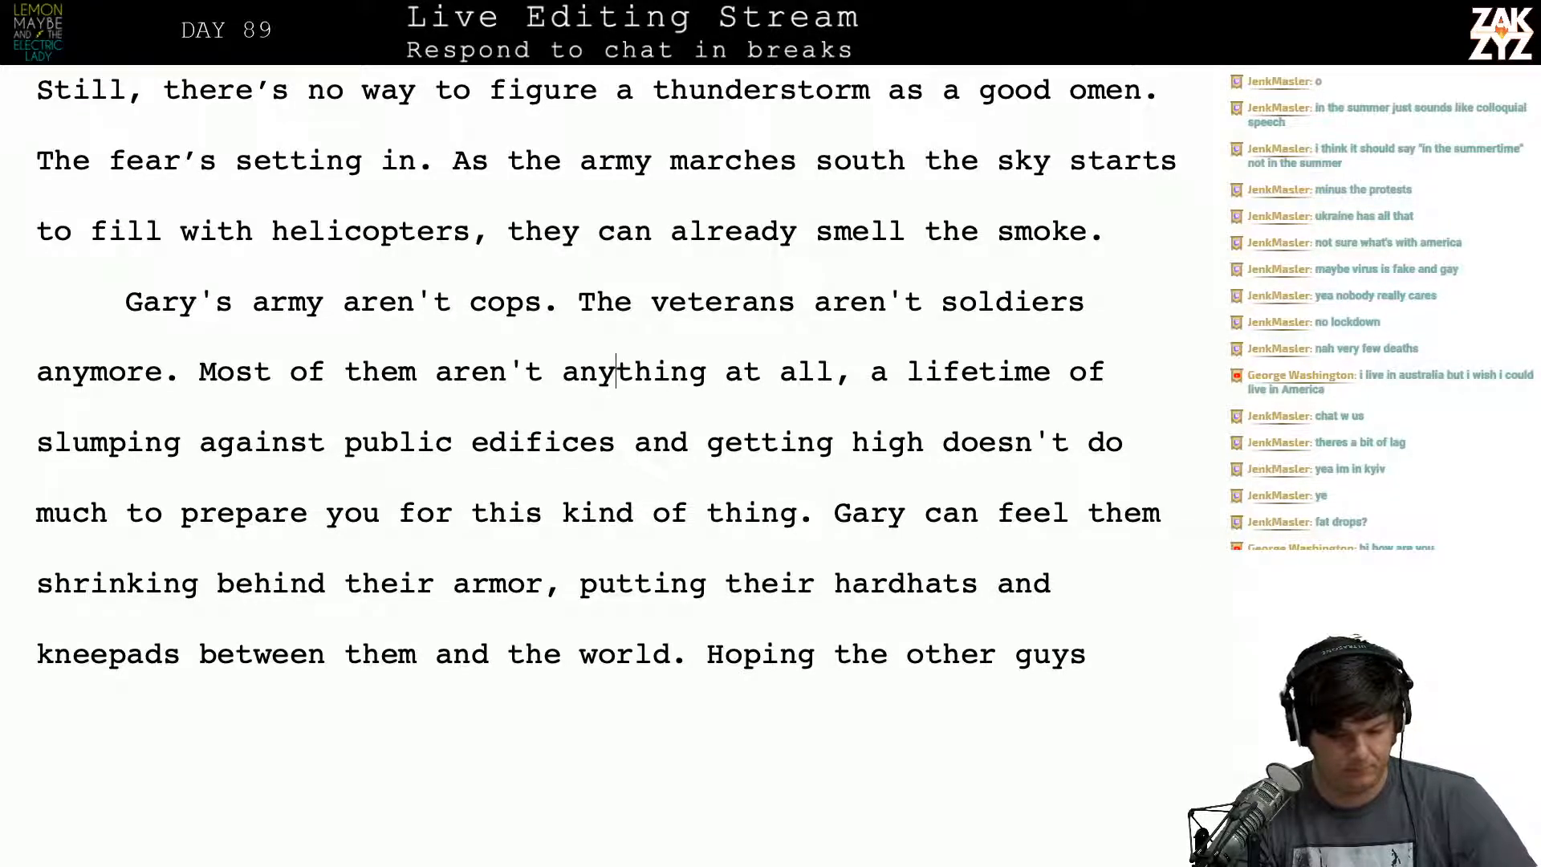
{"action": "key", "text": "Right"}
{"action": "key", "text": "Right"}
{"action": "key", "text": "Right"}
{"action": "key", "text": "Right"}
{"action": "key", "text": "Right"}
{"action": "key", "text": "Right"}
{"action": "key", "text": "Right"}
{"action": "key", "text": "Right"}
{"action": "key", "text": "Right"}
{"action": "key", "text": "Right"}
{"action": "key", "text": "Right"}
{"action": "key", "text": "Right"}
{"action": "type", "text": "and n"}
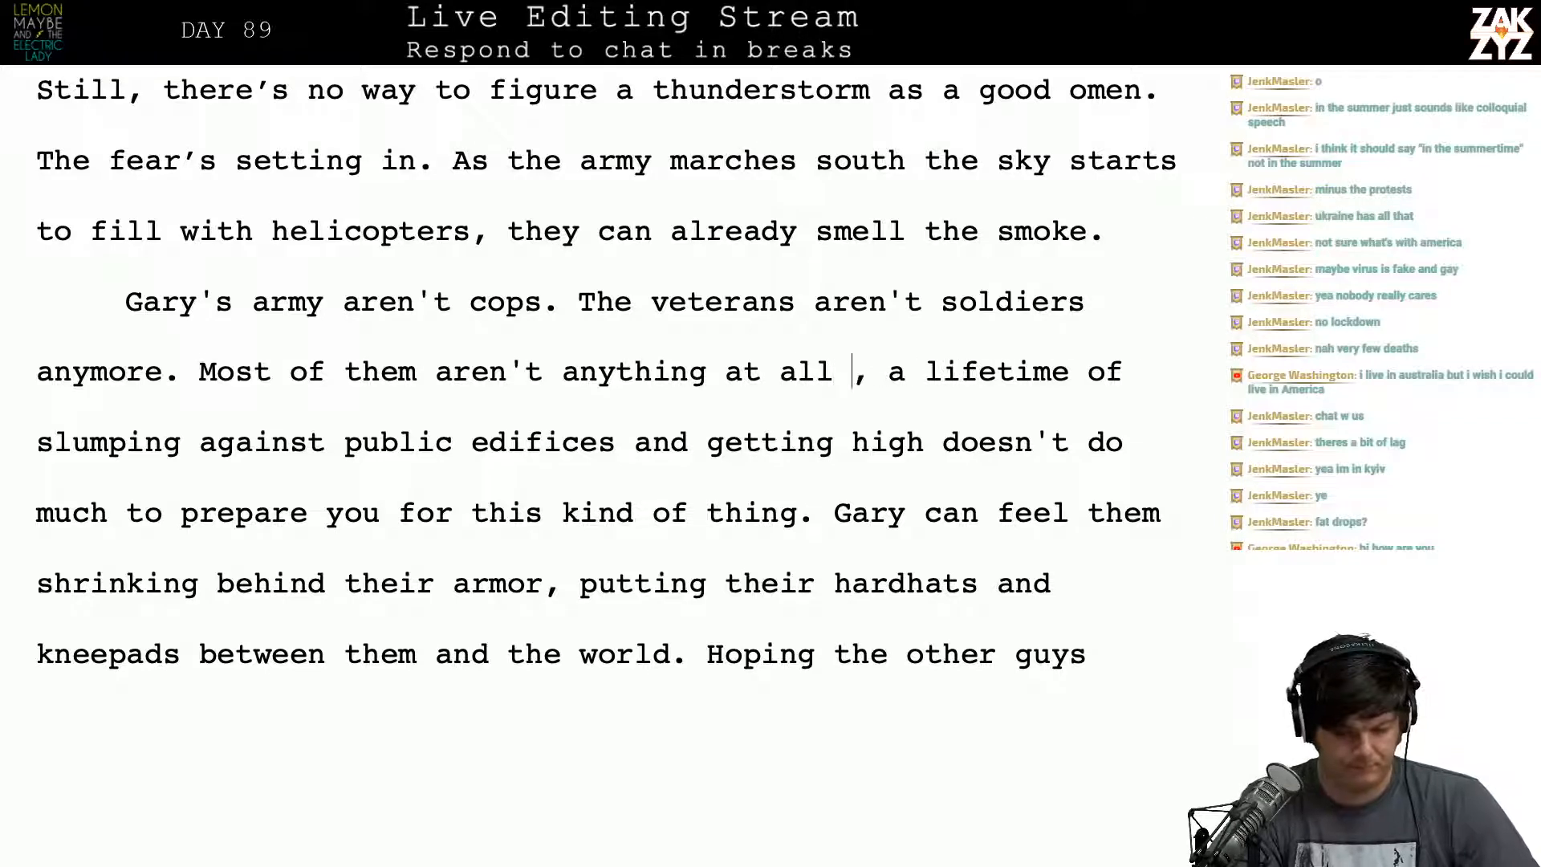
{"action": "type", "text": "ever were."}
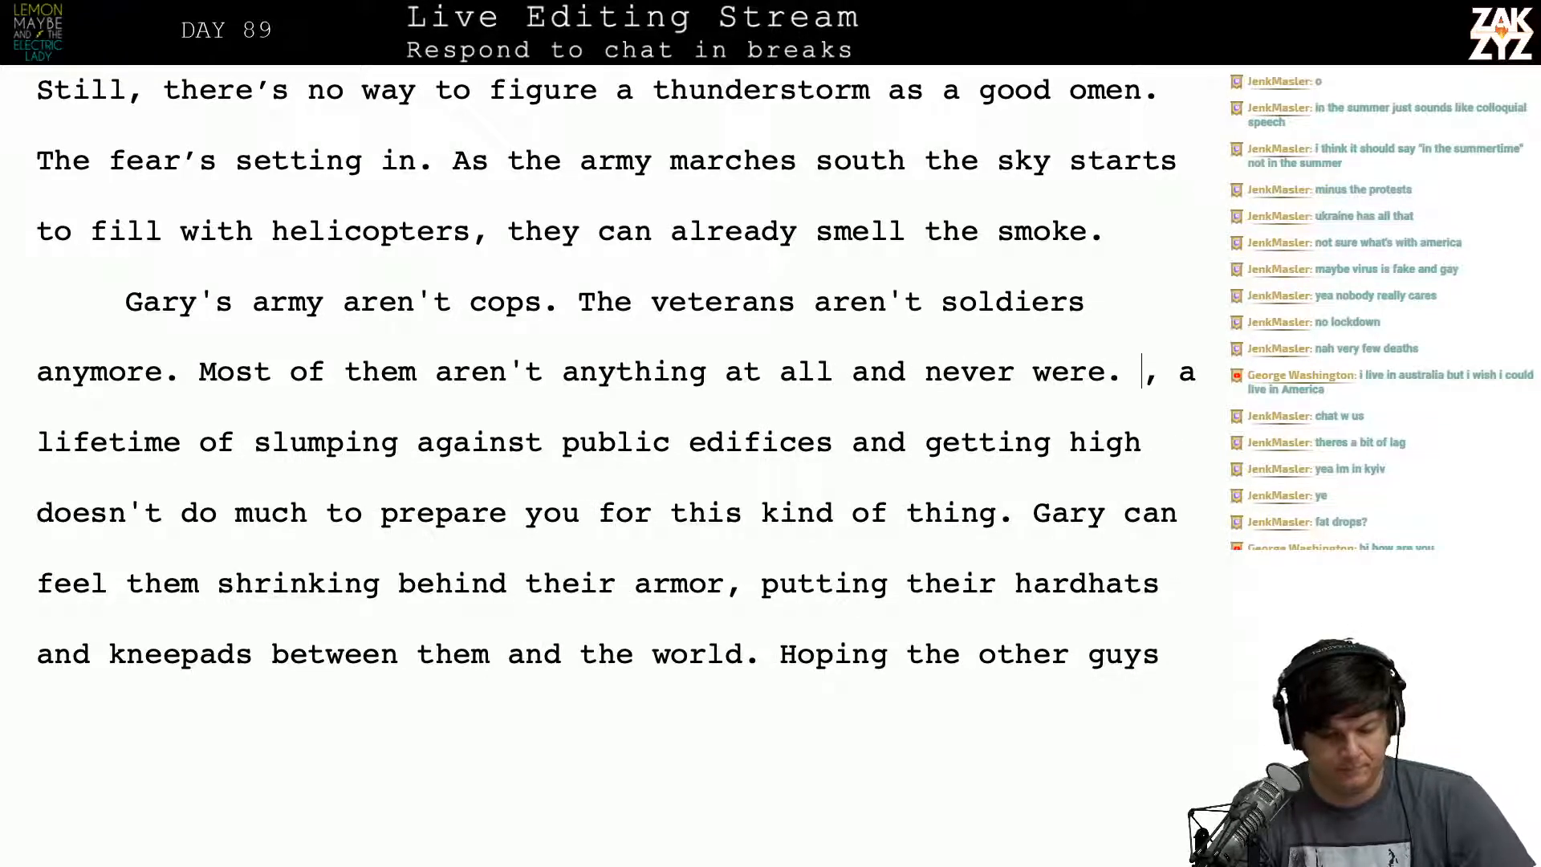
Step: Replace the leftover ", a" before "lifetime of slumping" with a capital "A" to begin a new sentence
{"action": "key", "text": "shift+Right"}
{"action": "key", "text": "shift+Right"}
{"action": "key", "text": "shift+Right"}
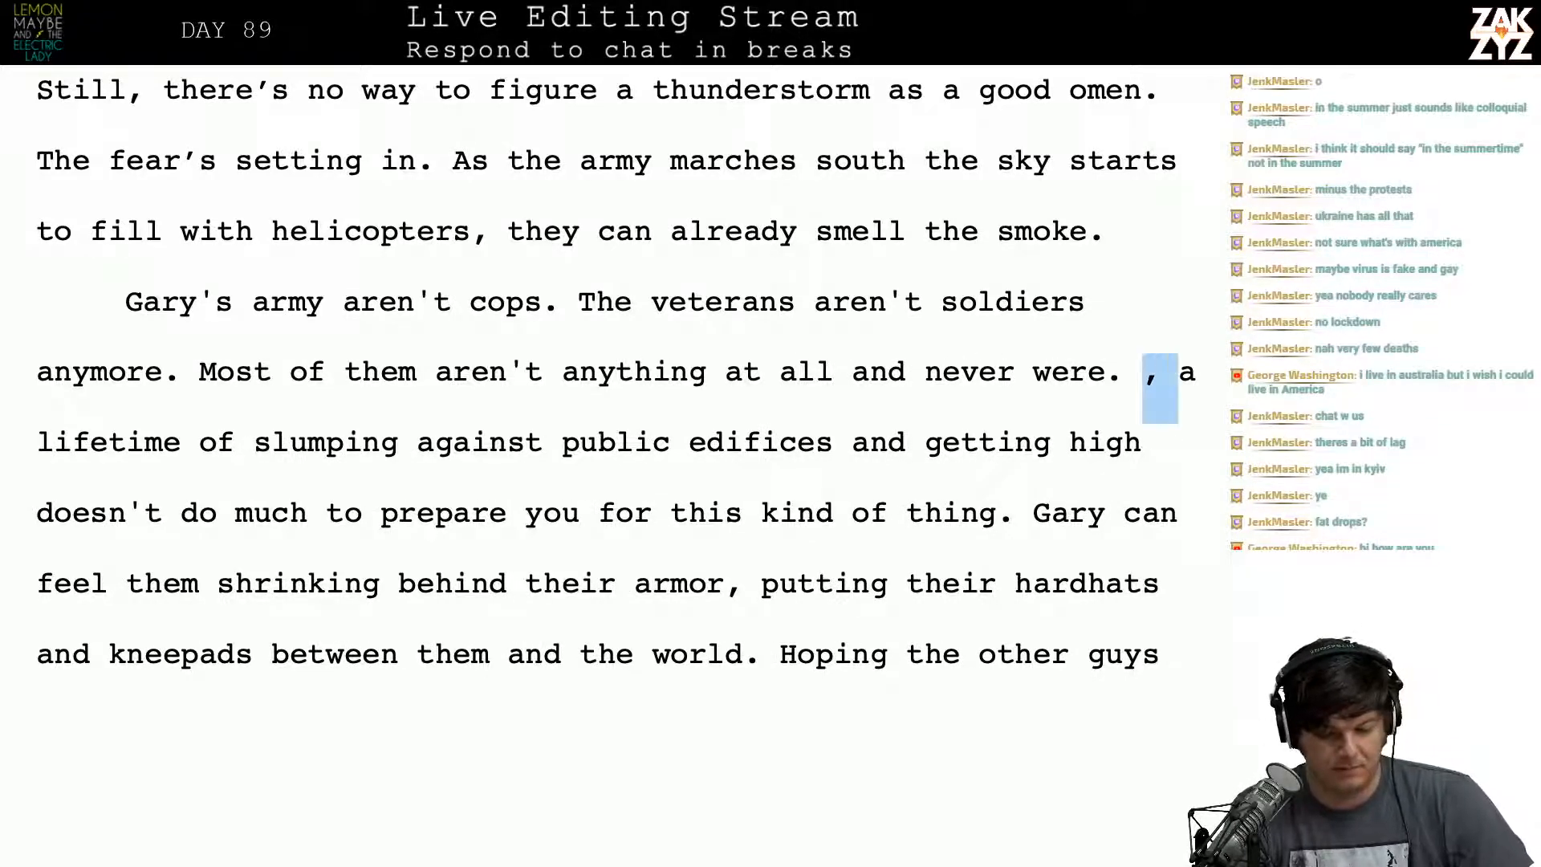
{"action": "type", "text": "A"}
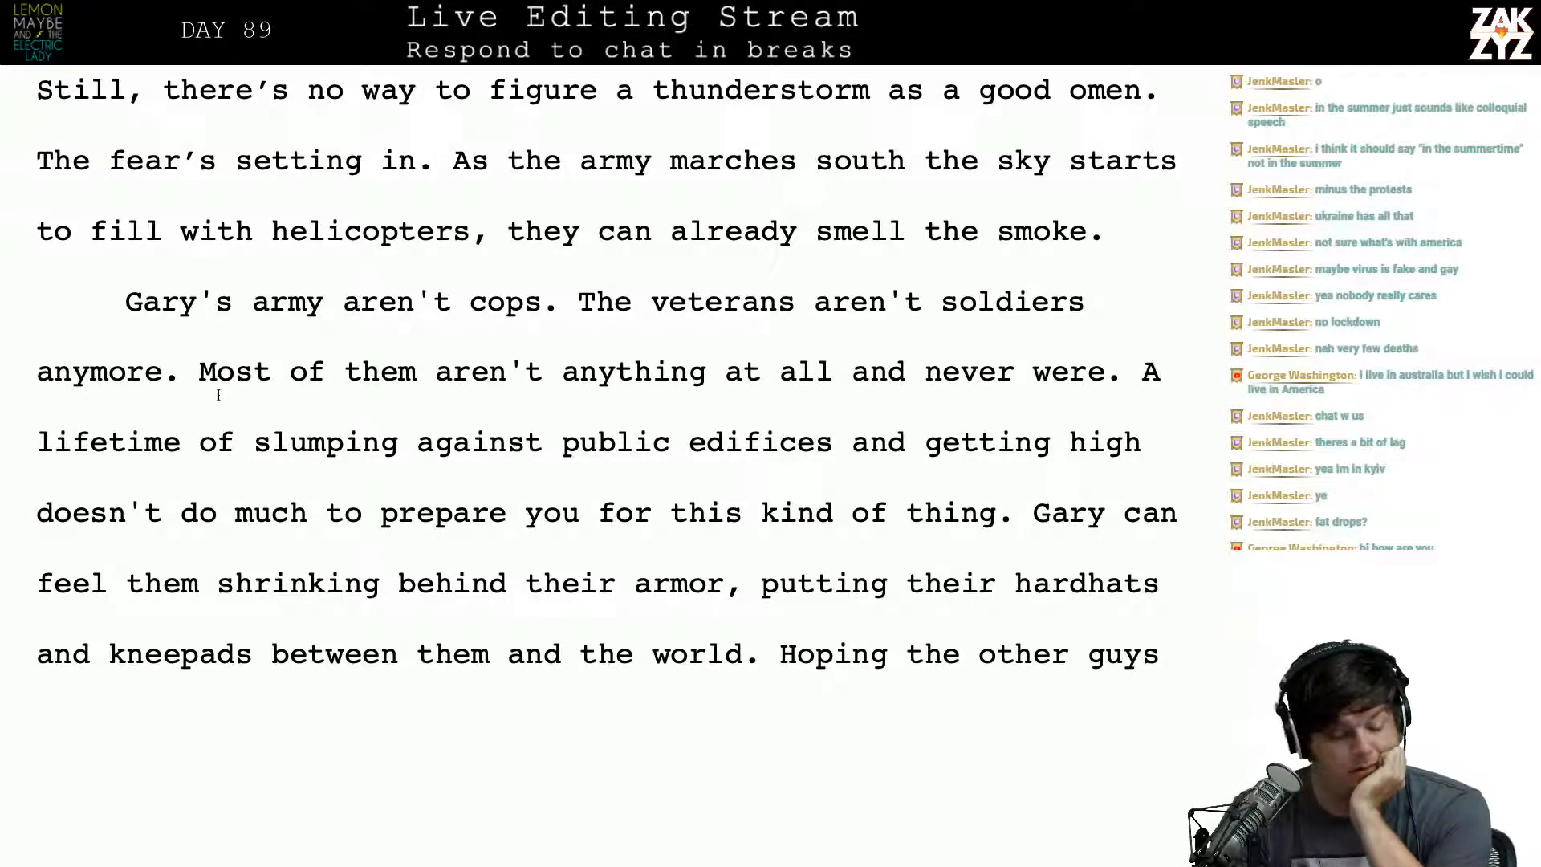
Step: Insert "they" before "never were" so the phrase reads "and they never were"
{"action": "scroll", "coordinate": [218, 395], "scroll_direction": "down", "scroll_amount": 1}
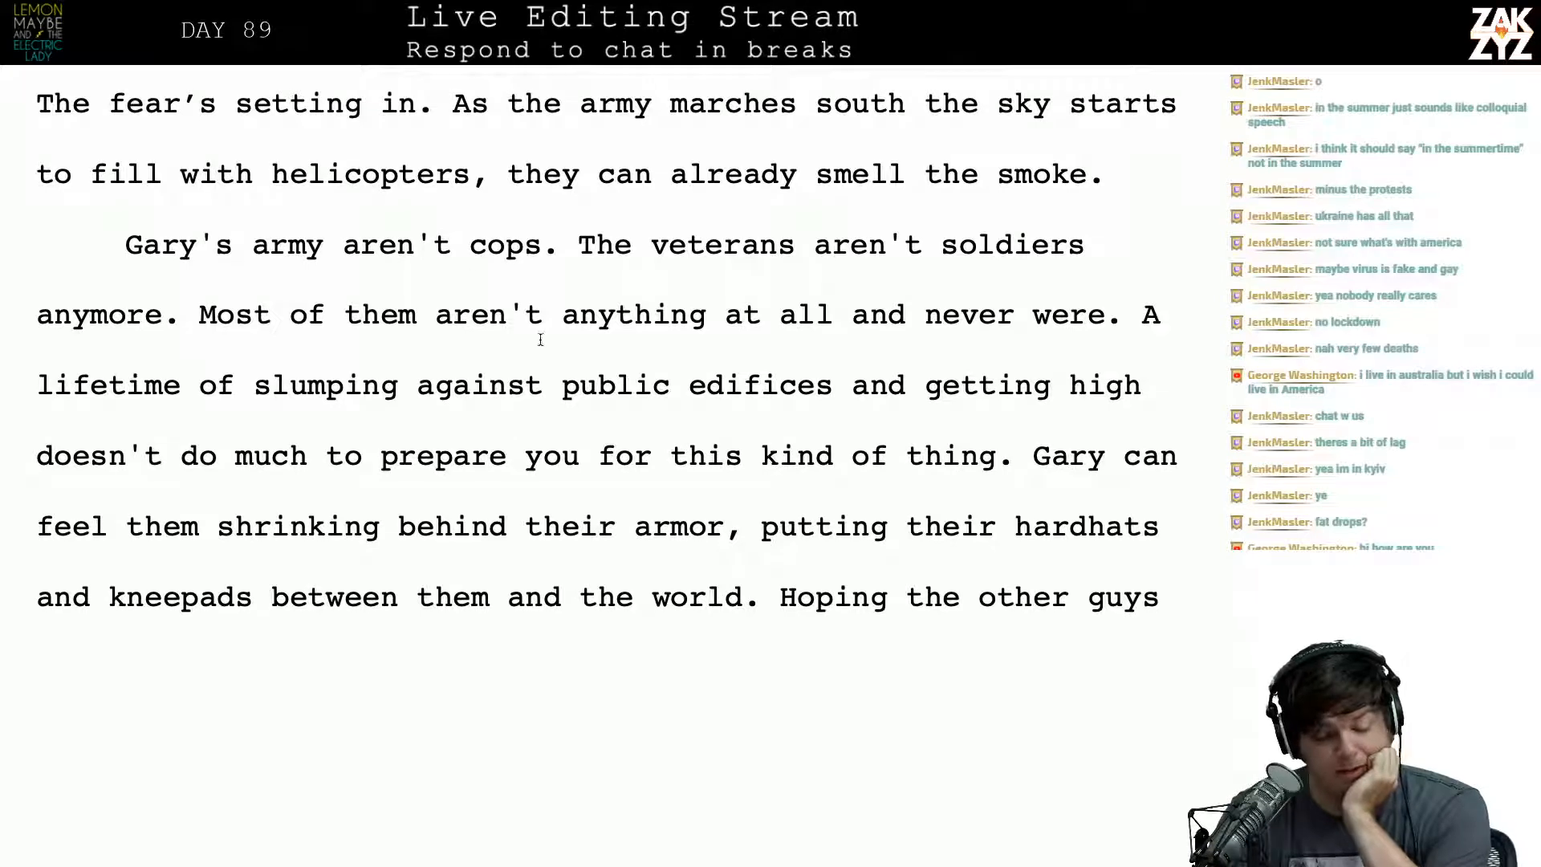
{"action": "left_click", "coordinate": [906, 314]}
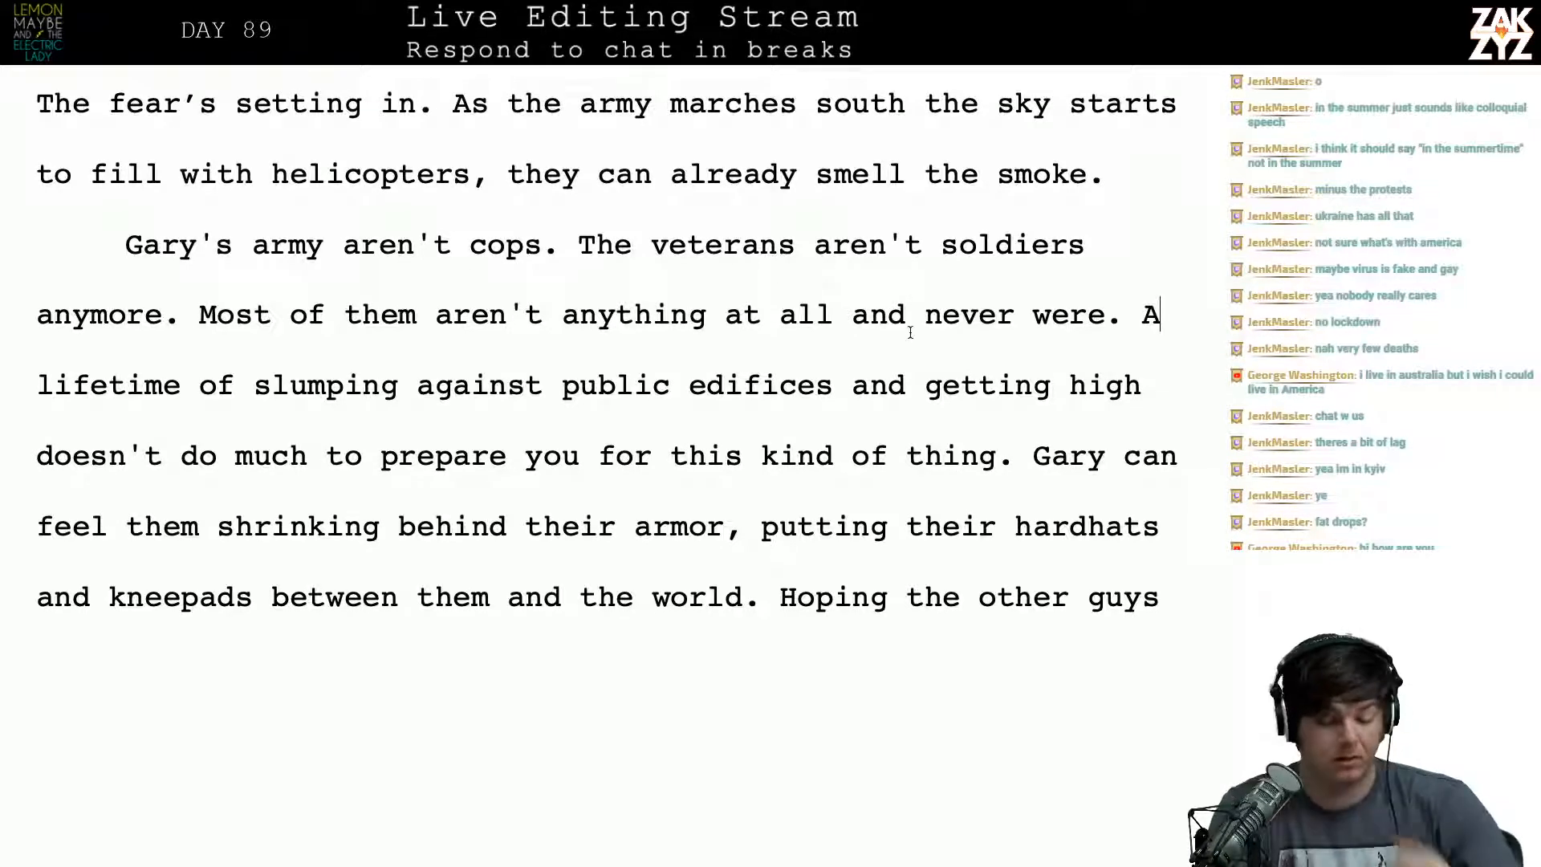
{"action": "type", "text": "they"}
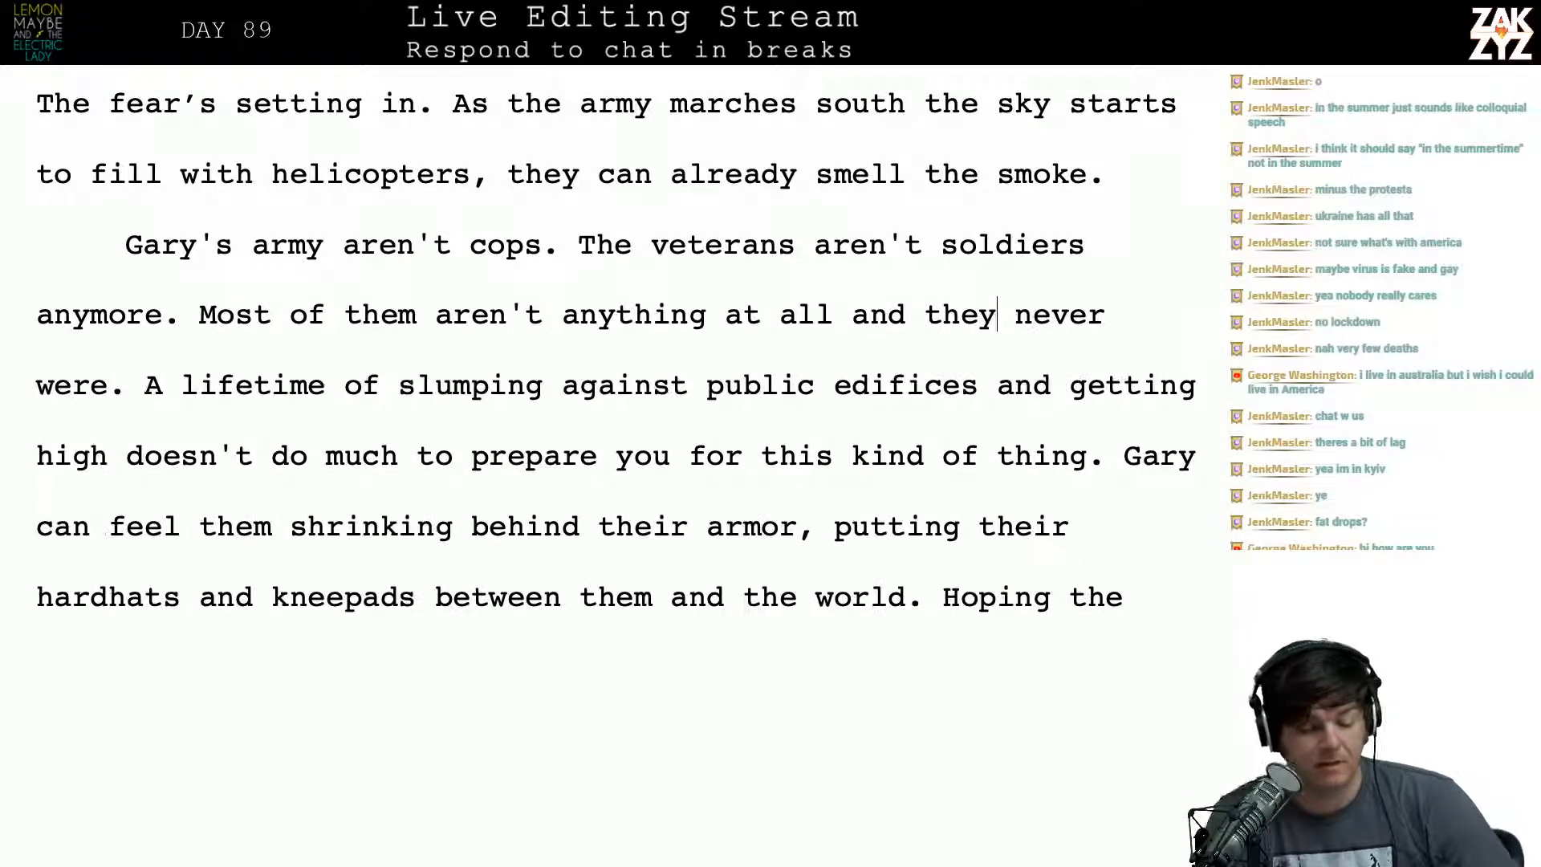
{"action": "key", "text": "Right"}
{"action": "key", "text": "Right"}
{"action": "key", "text": "Right"}
{"action": "key", "text": "Right"}
{"action": "key", "text": "Right"}
{"action": "key", "text": "Right"}
{"action": "key", "text": "Right"}
{"action": "key", "text": "Right"}
{"action": "key", "text": "Right"}
{"action": "key", "text": "Right"}
{"action": "key", "text": "Right"}
{"action": "key", "text": "Down"}
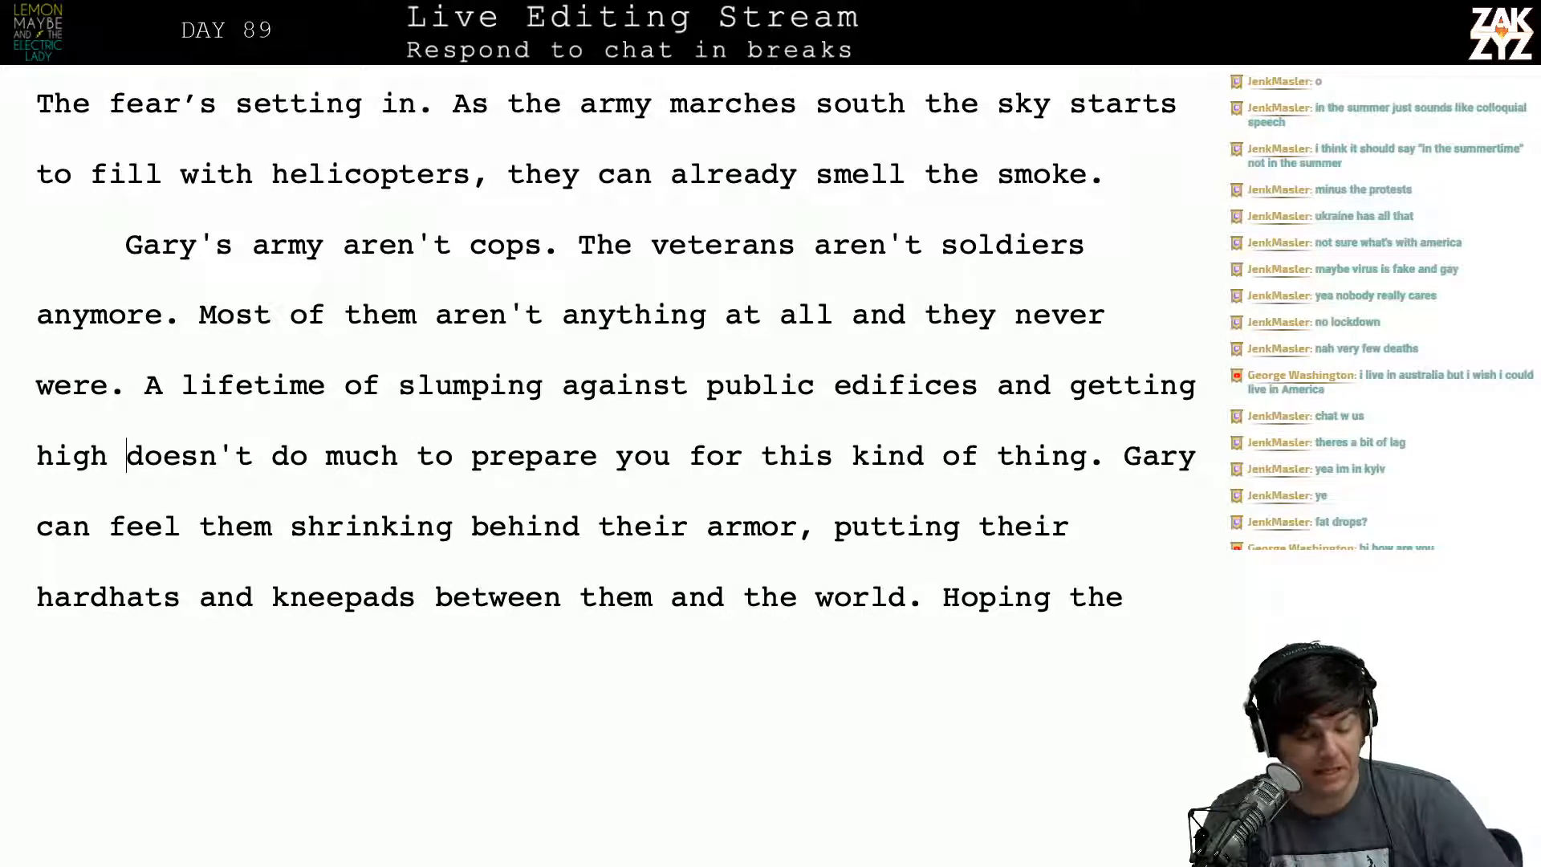
Step: Break the paragraph after "prepare" and delete "doesn't do much to prepare" following "getting high"
{"action": "key", "text": "Left"}
{"action": "key", "text": "Left"}
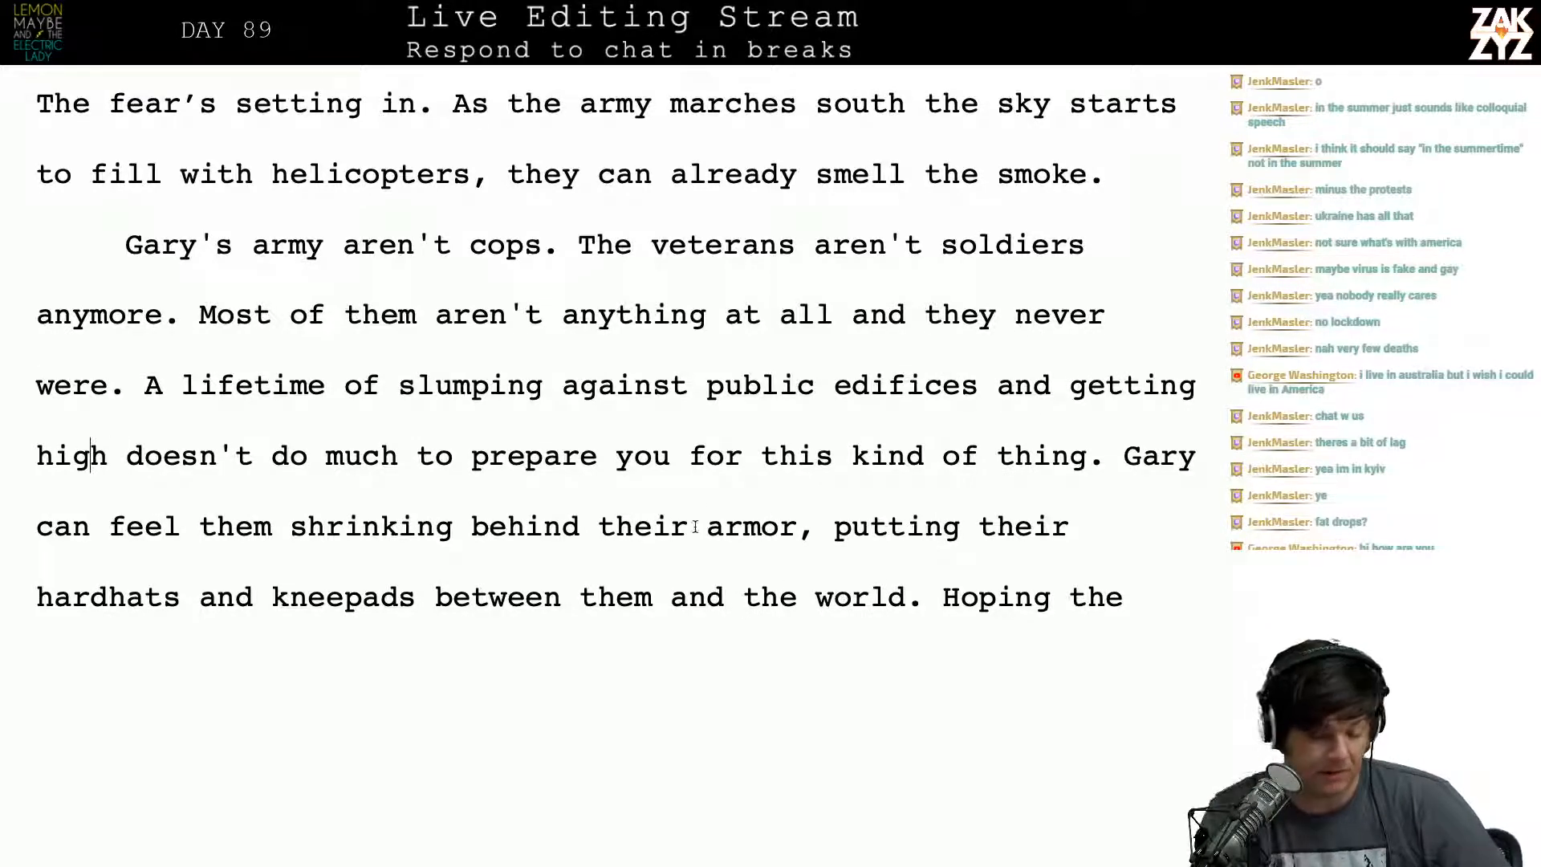
{"action": "left_click", "coordinate": [594, 458]}
{"action": "key", "text": "Return"}
{"action": "key", "text": "Left"}
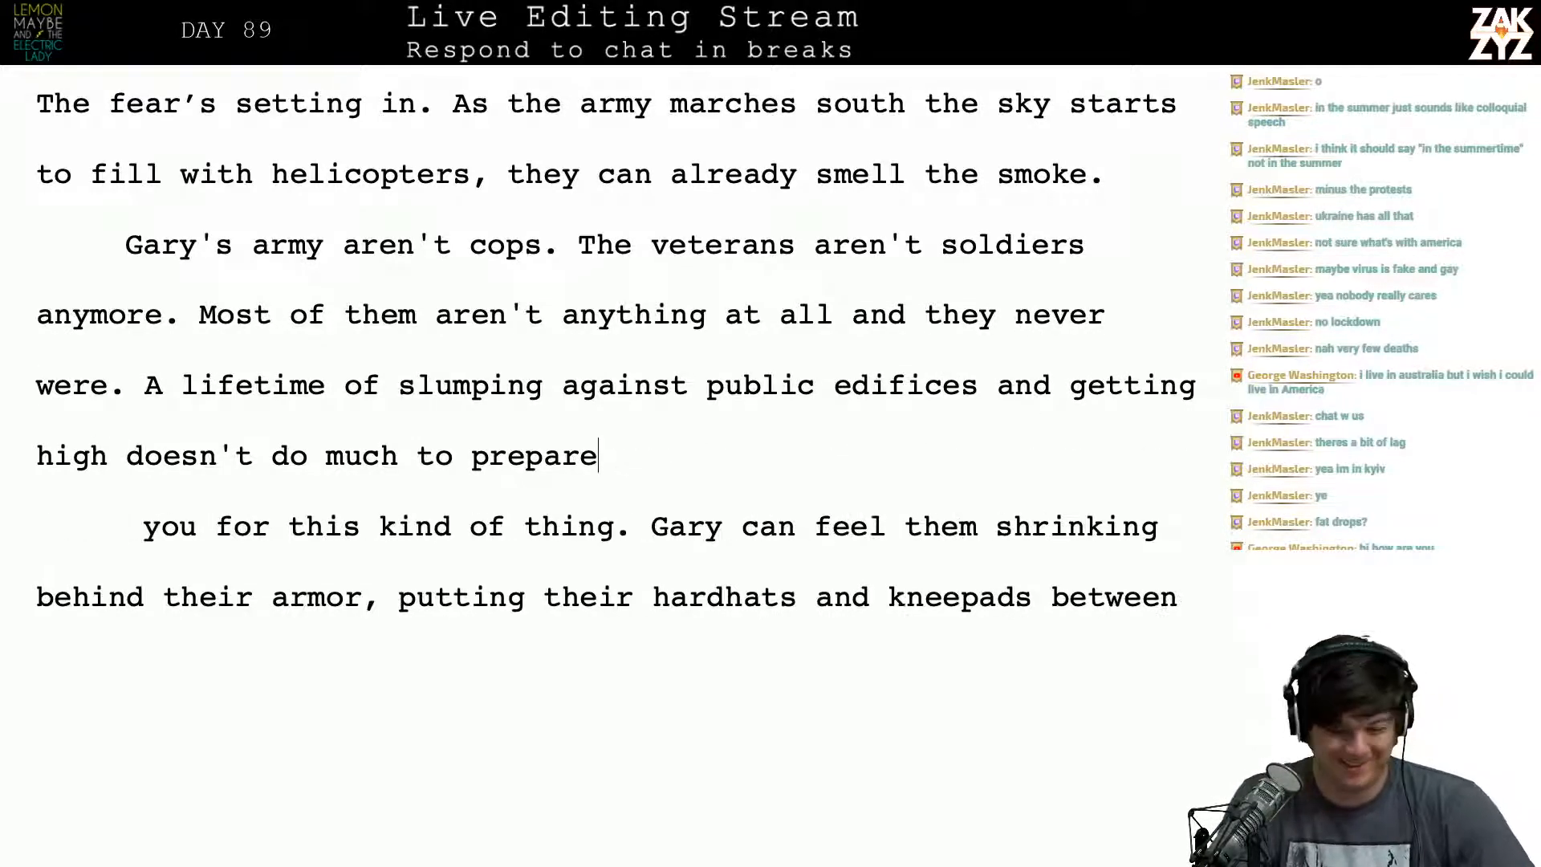
{"action": "key", "text": "BackSpace"}
{"action": "key", "text": "BackSpace"}
{"action": "key", "text": "BackSpace"}
{"action": "key", "text": "BackSpace"}
{"action": "key", "text": "BackSpace"}
{"action": "key", "text": "BackSpace"}
{"action": "key", "text": "BackSpace"}
{"action": "key", "text": "BackSpace"}
{"action": "key", "text": "BackSpace"}
{"action": "key", "text": "BackSpace"}
{"action": "key", "text": "BackSpace"}
{"action": "key", "text": "BackSpace"}
{"action": "key", "text": "BackSpace"}
{"action": "key", "text": "BackSpace"}
{"action": "key", "text": "BackSpace"}
{"action": "key", "text": "BackSpace"}
{"action": "key", "text": "BackSpace"}
{"action": "key", "text": "BackSpace"}
{"action": "key", "text": "BackSpace"}
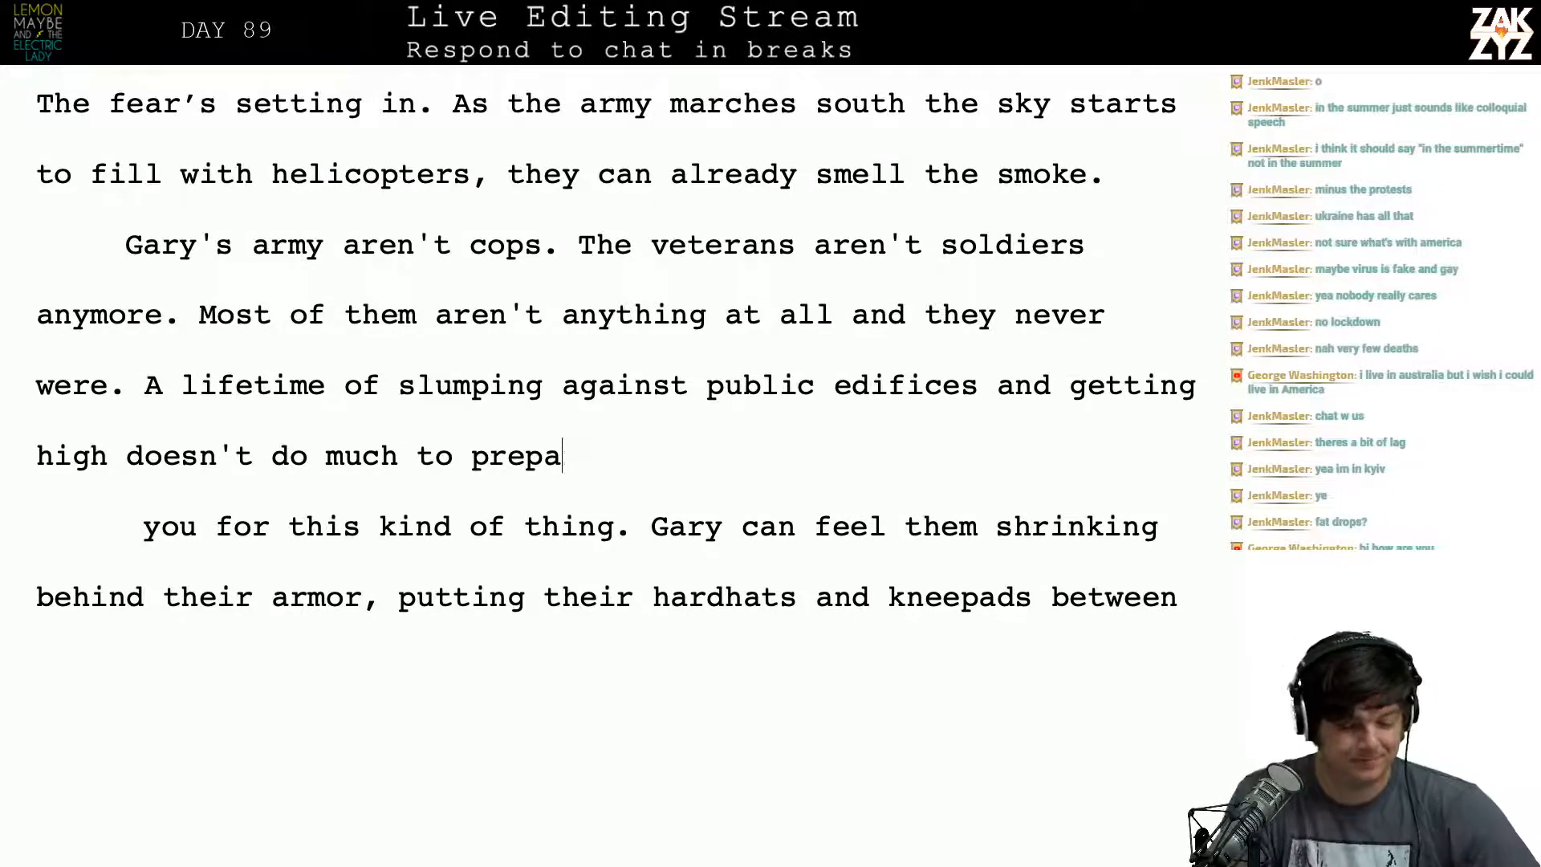
{"action": "key", "text": "BackSpace"}
{"action": "key", "text": "BackSpace"}
{"action": "key", "text": "BackSpace"}
{"action": "key", "text": "BackSpace"}
{"action": "key", "text": "BackSpace"}
{"action": "key", "text": "BackSpace"}
{"action": "key", "text": "BackSpace"}
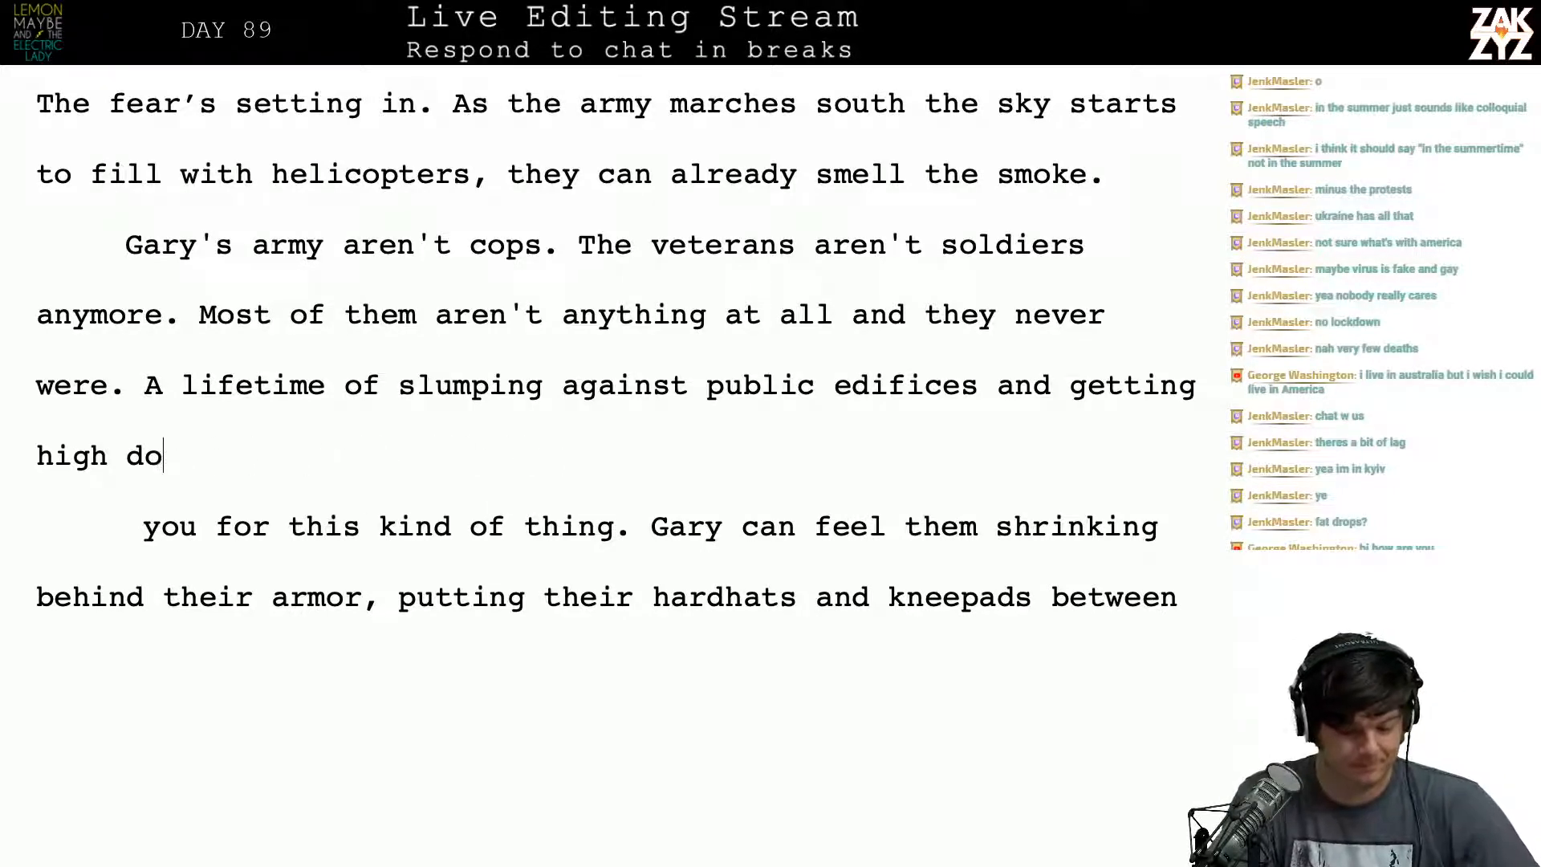
Step: Complete the "lifetime of slumping" sentence with "hasn't really prepared them for war." after "getting high"
{"action": "type", "text": "hasnt' re"}
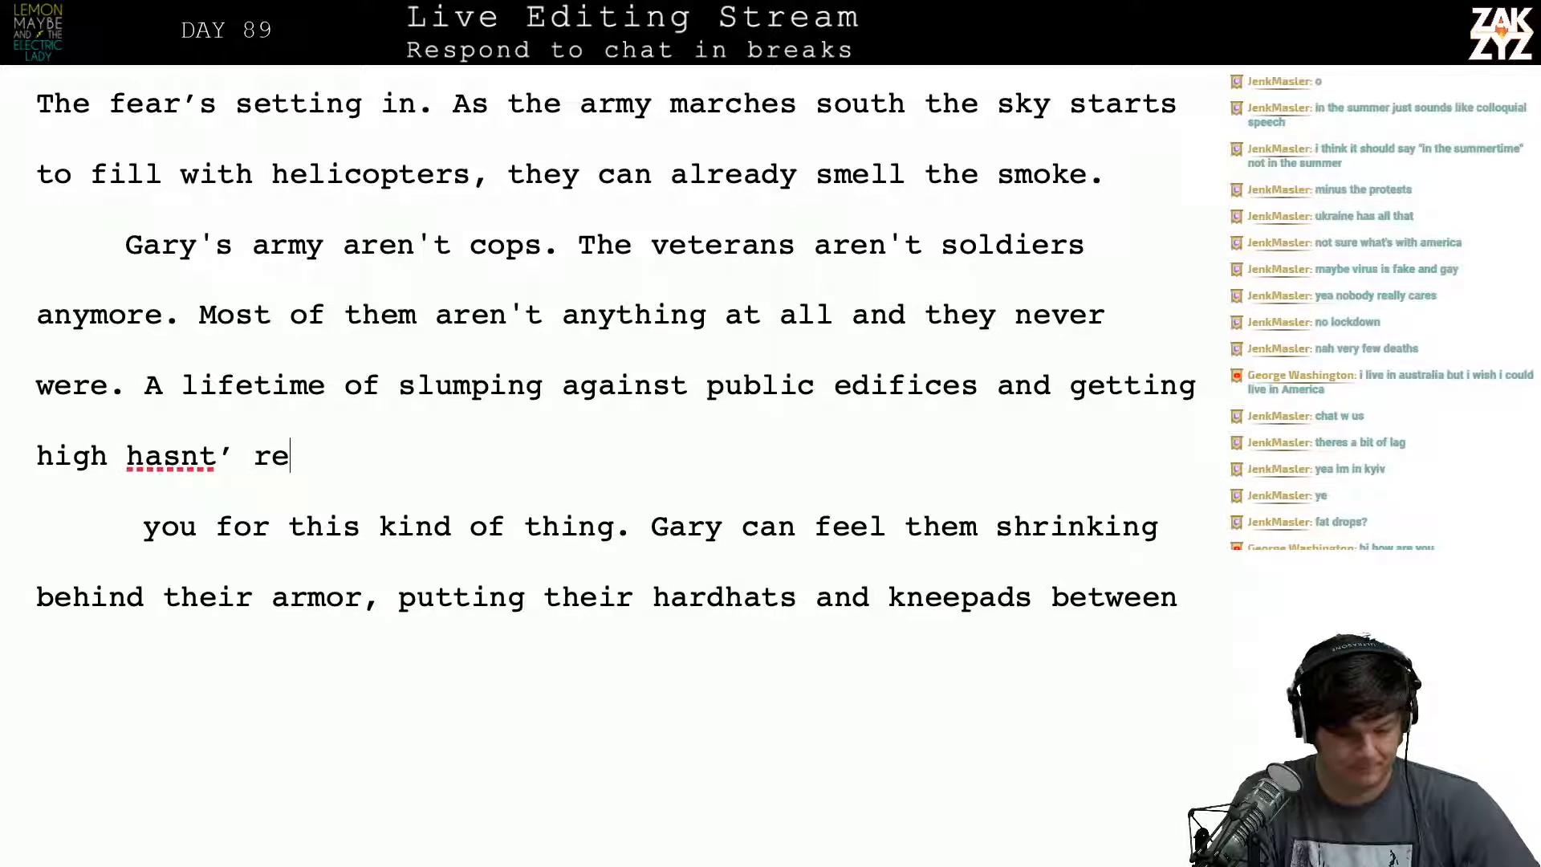
{"action": "key", "text": "BackSpace"}
{"action": "key", "text": "BackSpace"}
{"action": "key", "text": "BackSpace"}
{"action": "key", "text": "BackSpace"}
{"action": "key", "text": "BackSpace"}
{"action": "type", "text": "'t r"}
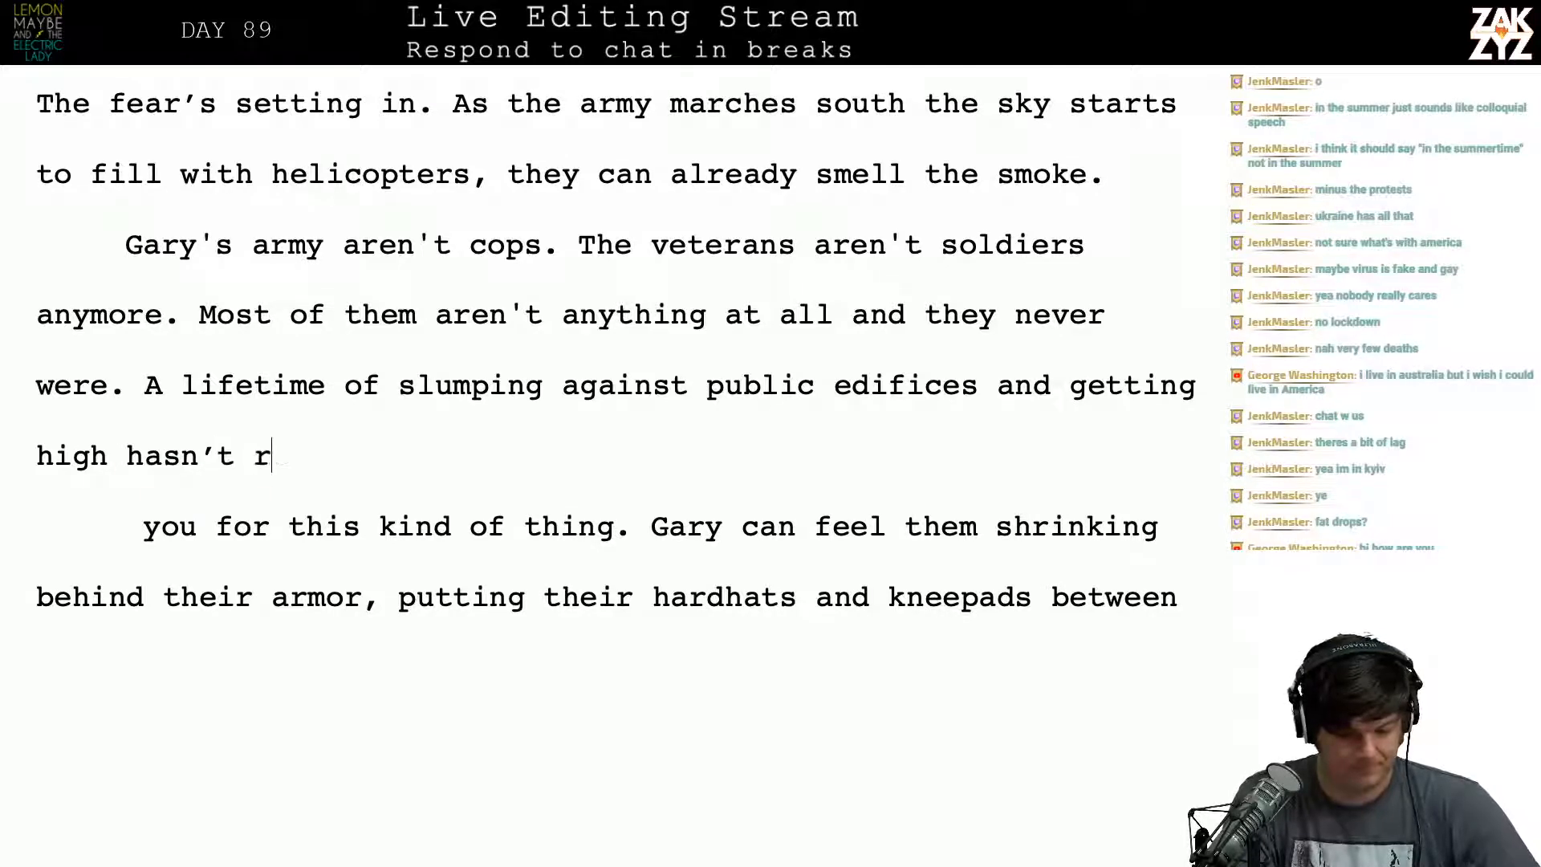
{"action": "type", "text": "eally prepared them for war."}
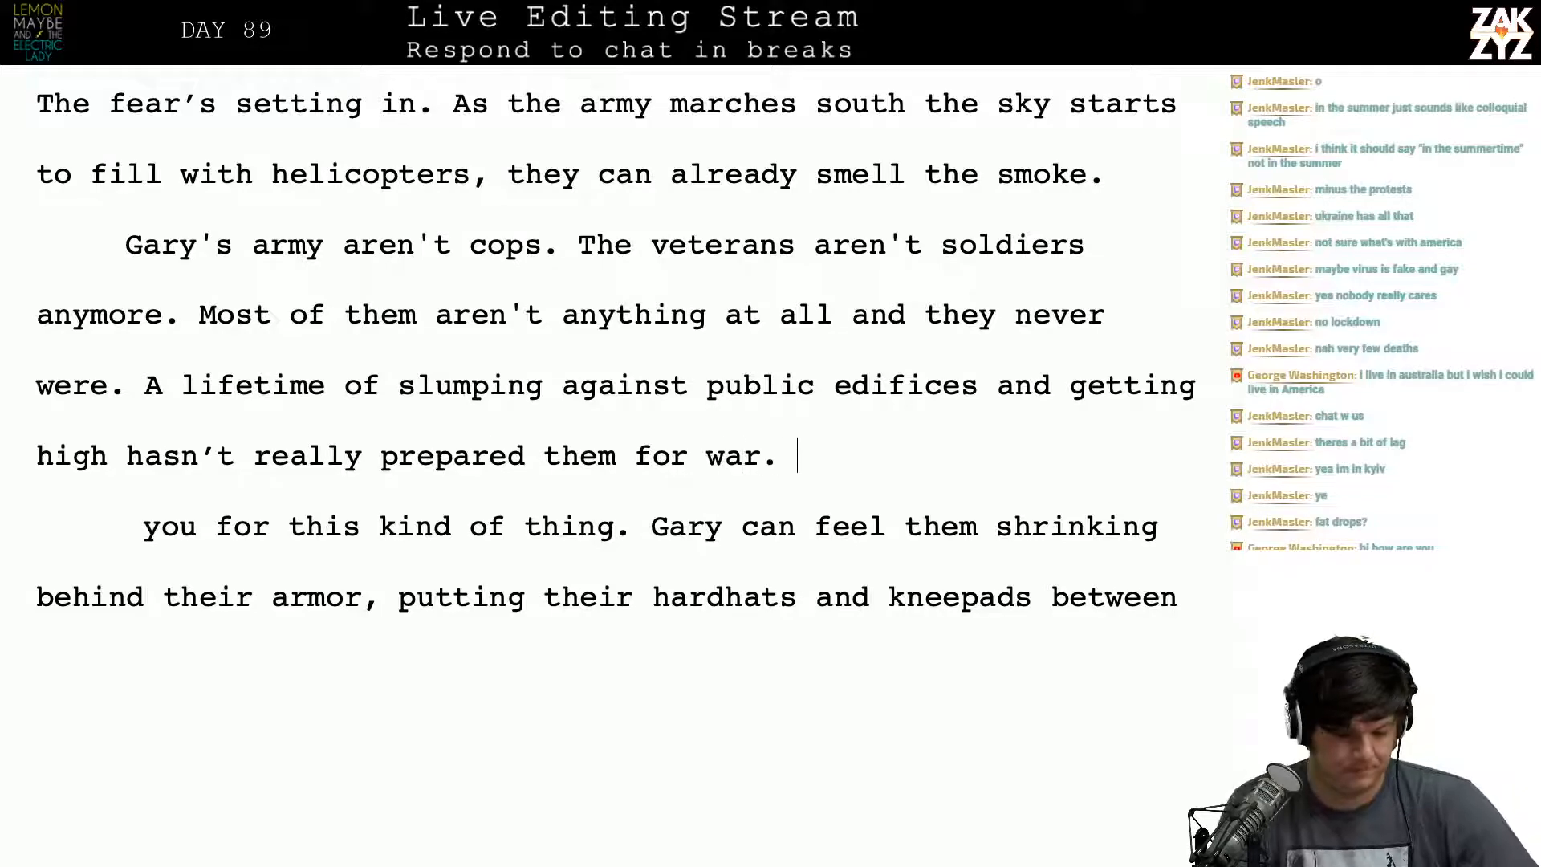
Step: Delete the leftover "you for this kind of thing." and rejoin "Gary can feel them" to the paragraph
{"action": "key", "text": "shift+Down"}
{"action": "key", "text": "shift+Left"}
{"action": "key", "text": "shift+Left"}
{"action": "key", "text": "shift+Left"}
{"action": "key", "text": "shift+Left"}
{"action": "key", "text": "shift+Left"}
{"action": "key", "text": "shift+Left"}
{"action": "key", "text": "shift+Left"}
{"action": "key", "text": "shift+Left"}
{"action": "key", "text": "BackSpace"}
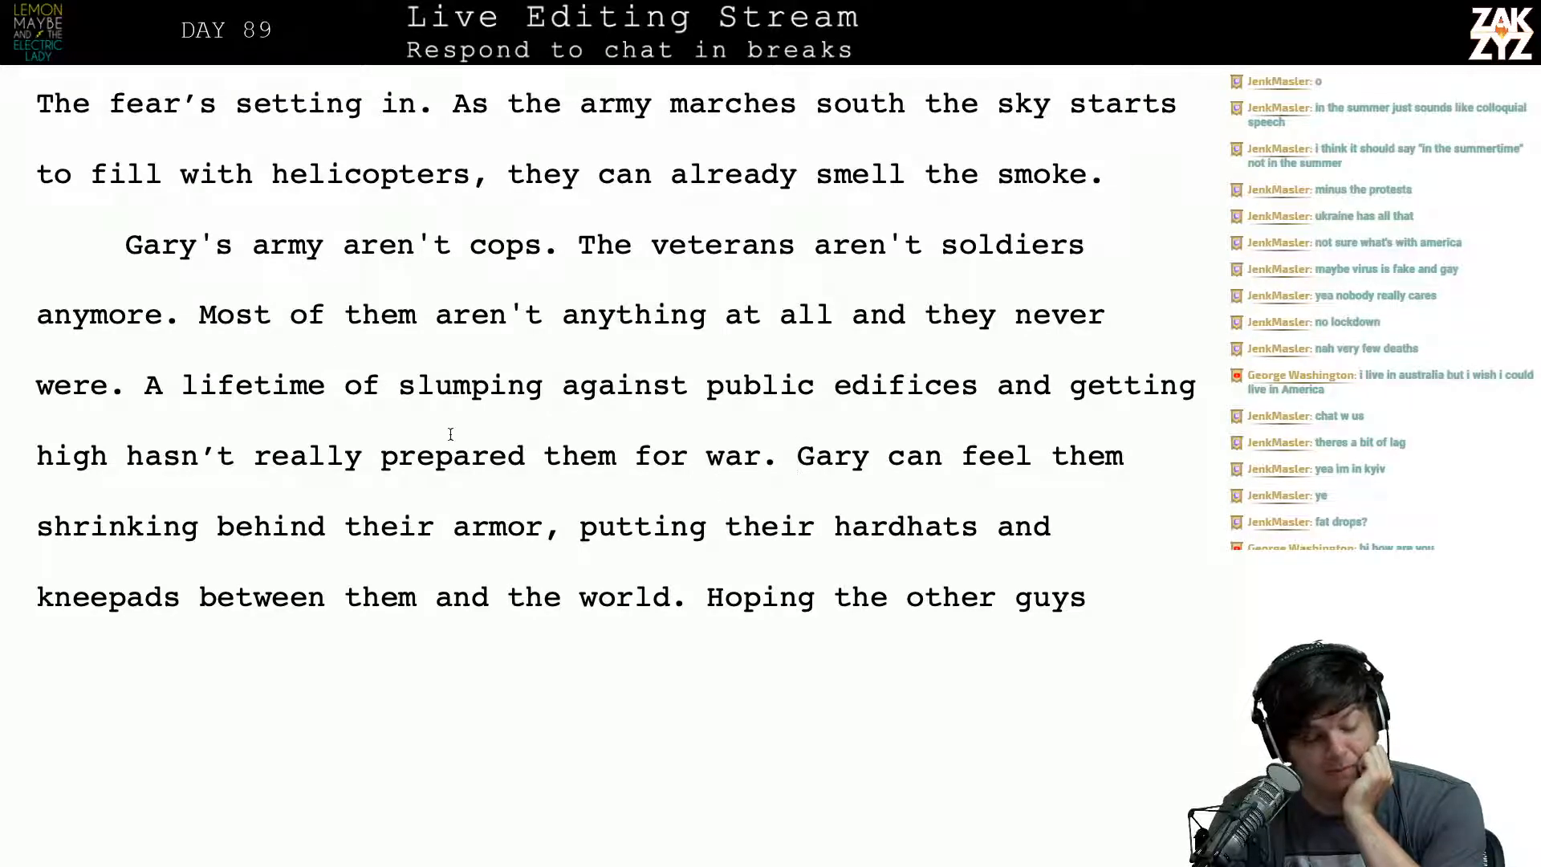
{"action": "scroll", "coordinate": [450, 434], "scroll_direction": "down", "scroll_amount": 2}
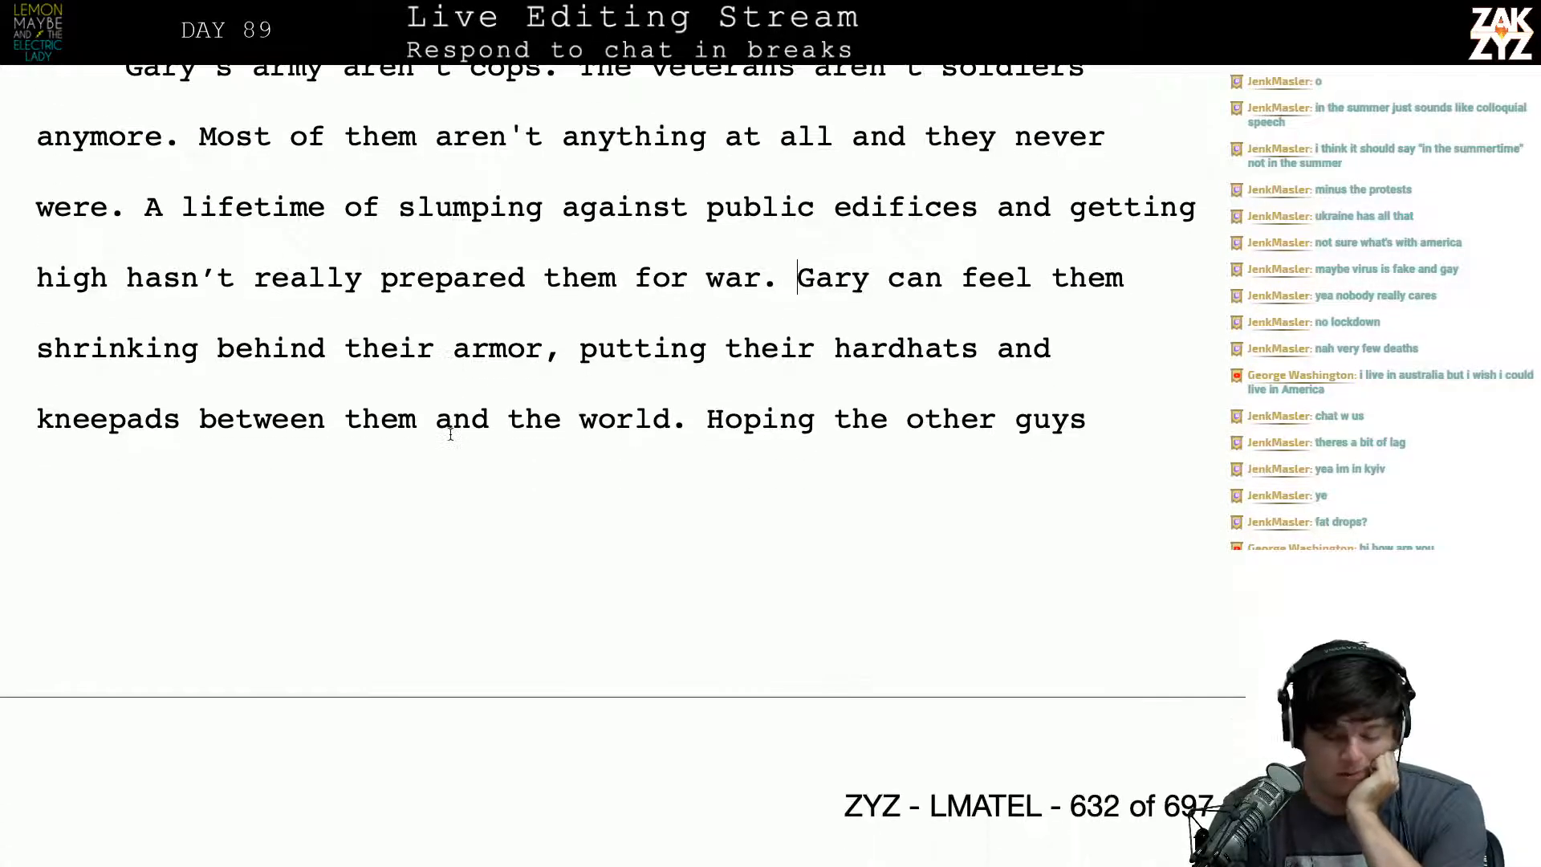
{"action": "left_click", "coordinate": [1039, 280]}
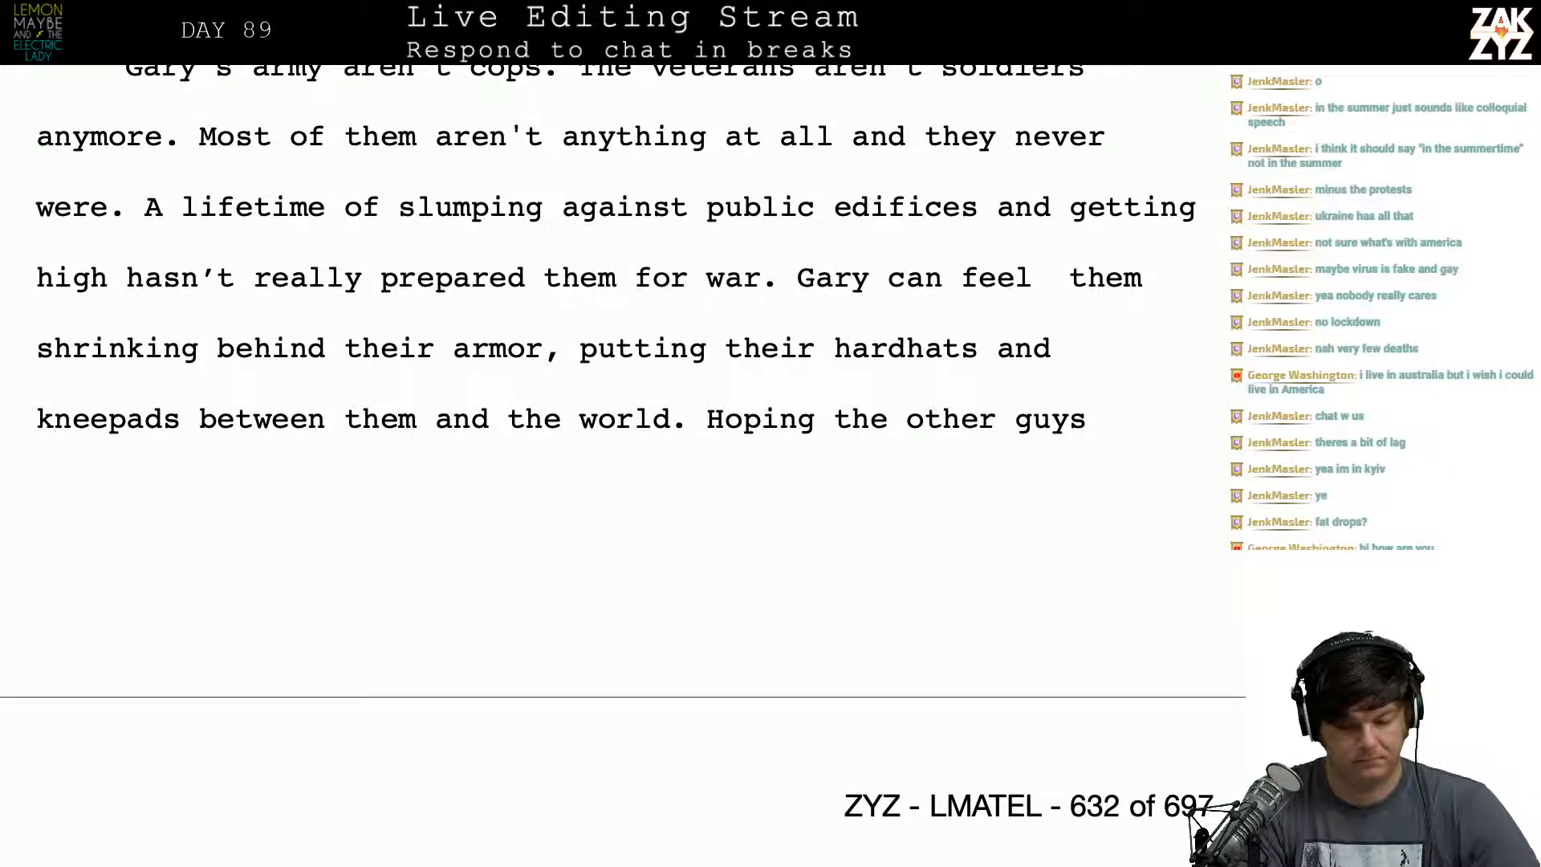
{"action": "type", "text": "th"}
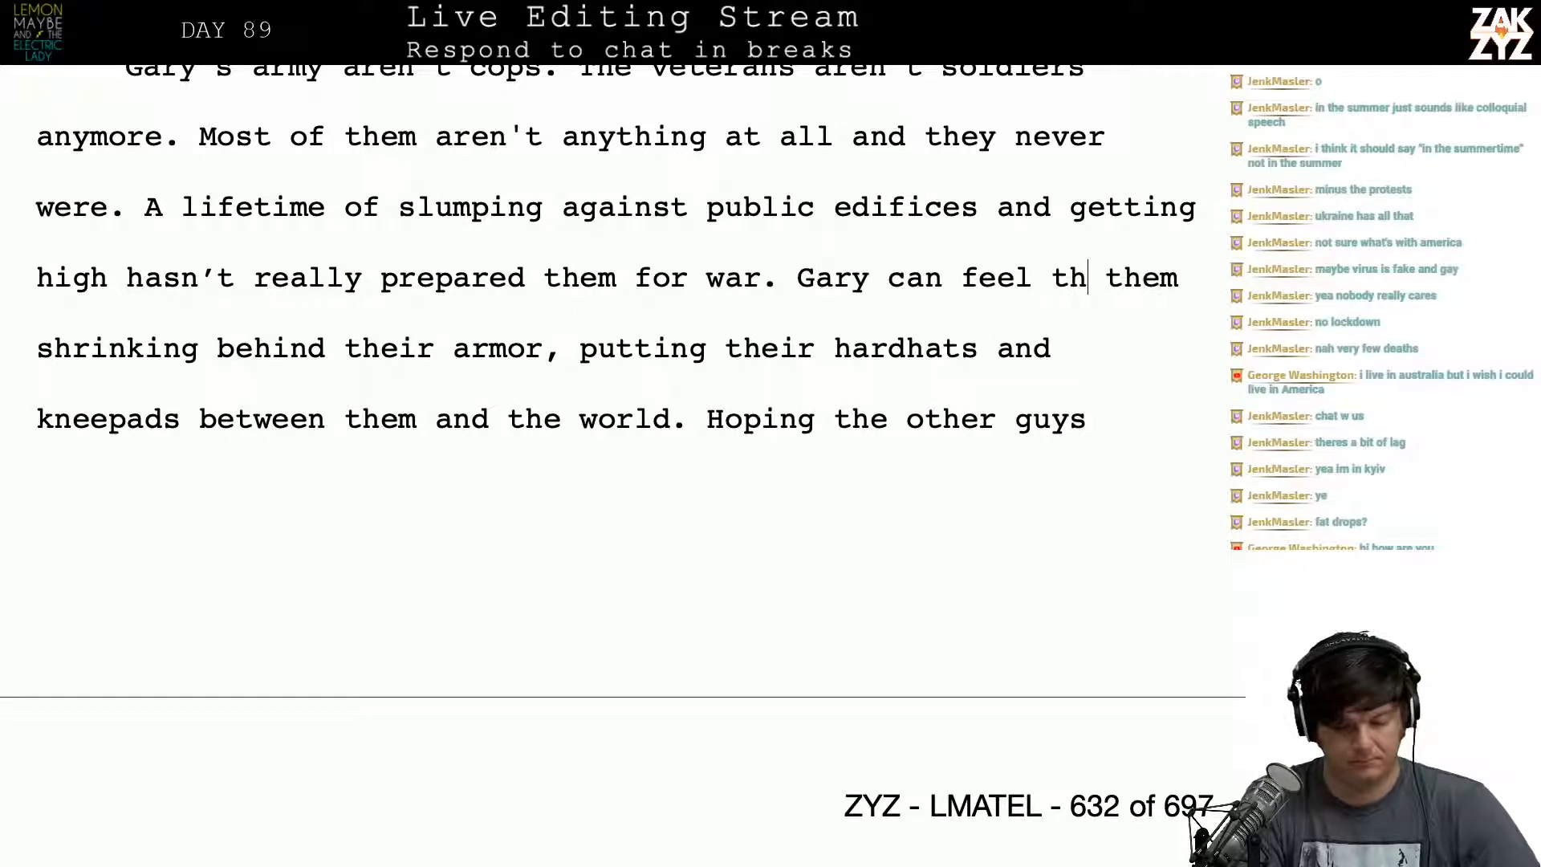
{"action": "key", "text": "BackSpace"}
{"action": "key", "text": "BackSpace"}
{"action": "key", "text": "BackSpace"}
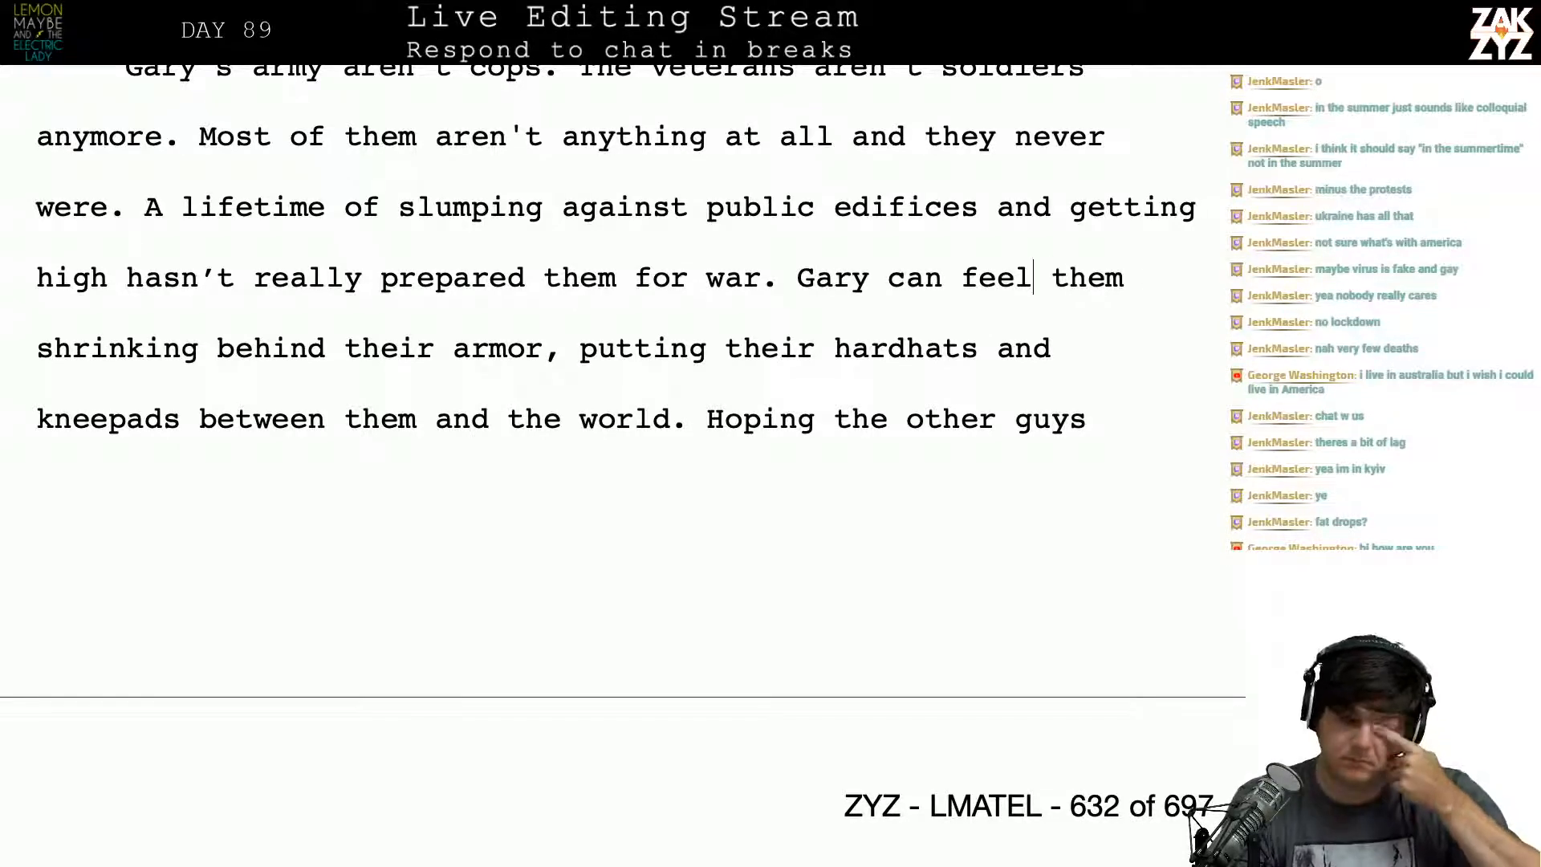
{"action": "key", "text": "Left"}
{"action": "key", "text": "Left"}
{"action": "key", "text": "Left"}
{"action": "key", "text": "Left"}
{"action": "key", "text": "Left"}
{"action": "key", "text": "Left"}
{"action": "key", "text": "Left"}
{"action": "key", "text": "Left"}
{"action": "key", "text": "Left"}
{"action": "key", "text": "Left"}
{"action": "key", "text": "Left"}
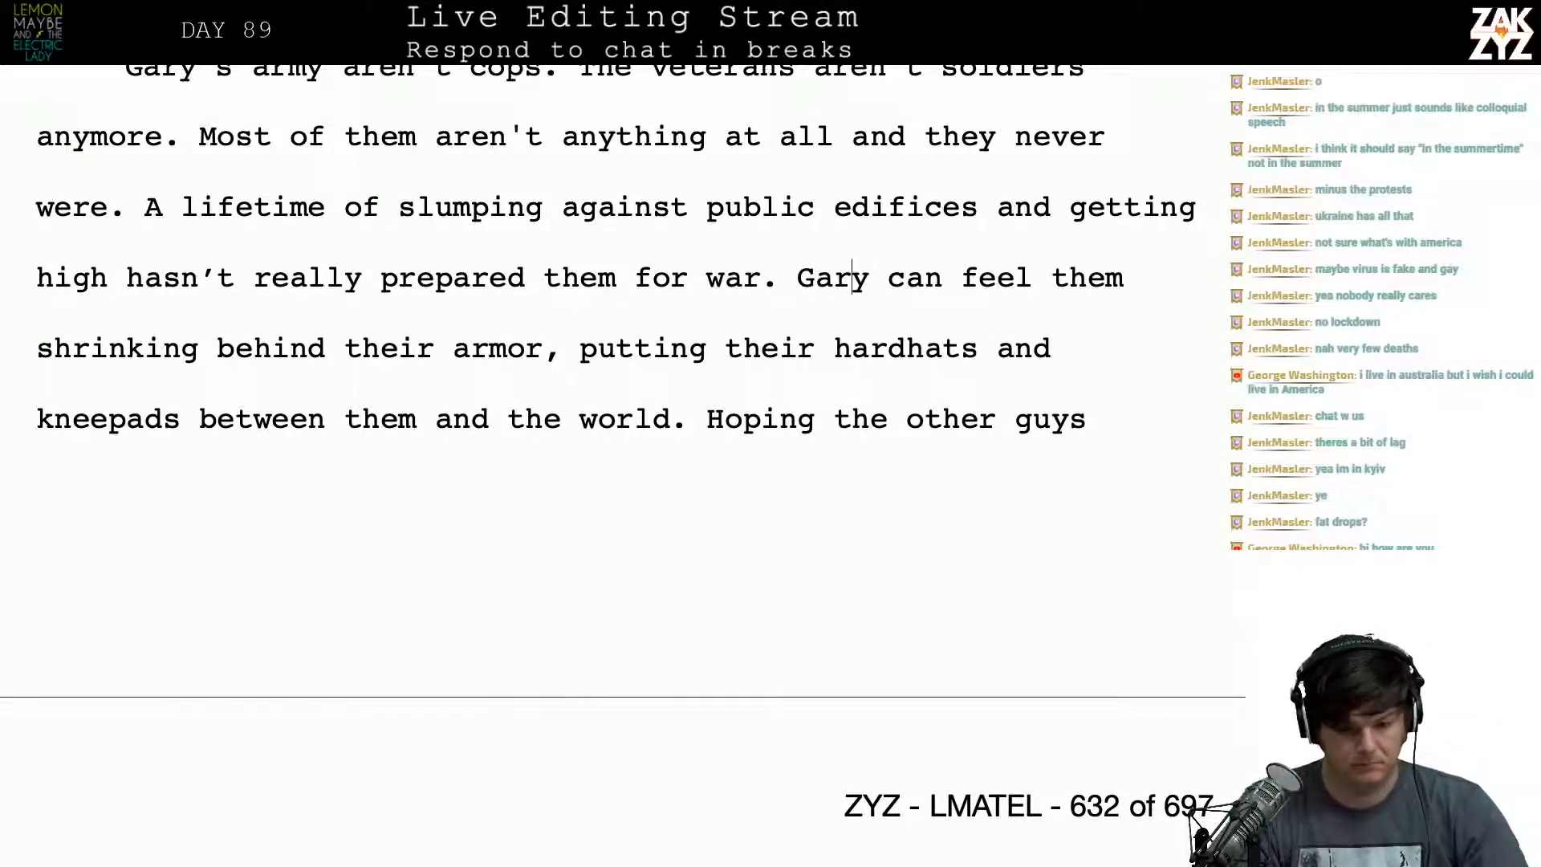
{"action": "key", "text": "Left"}
{"action": "type", "text": "As they"}
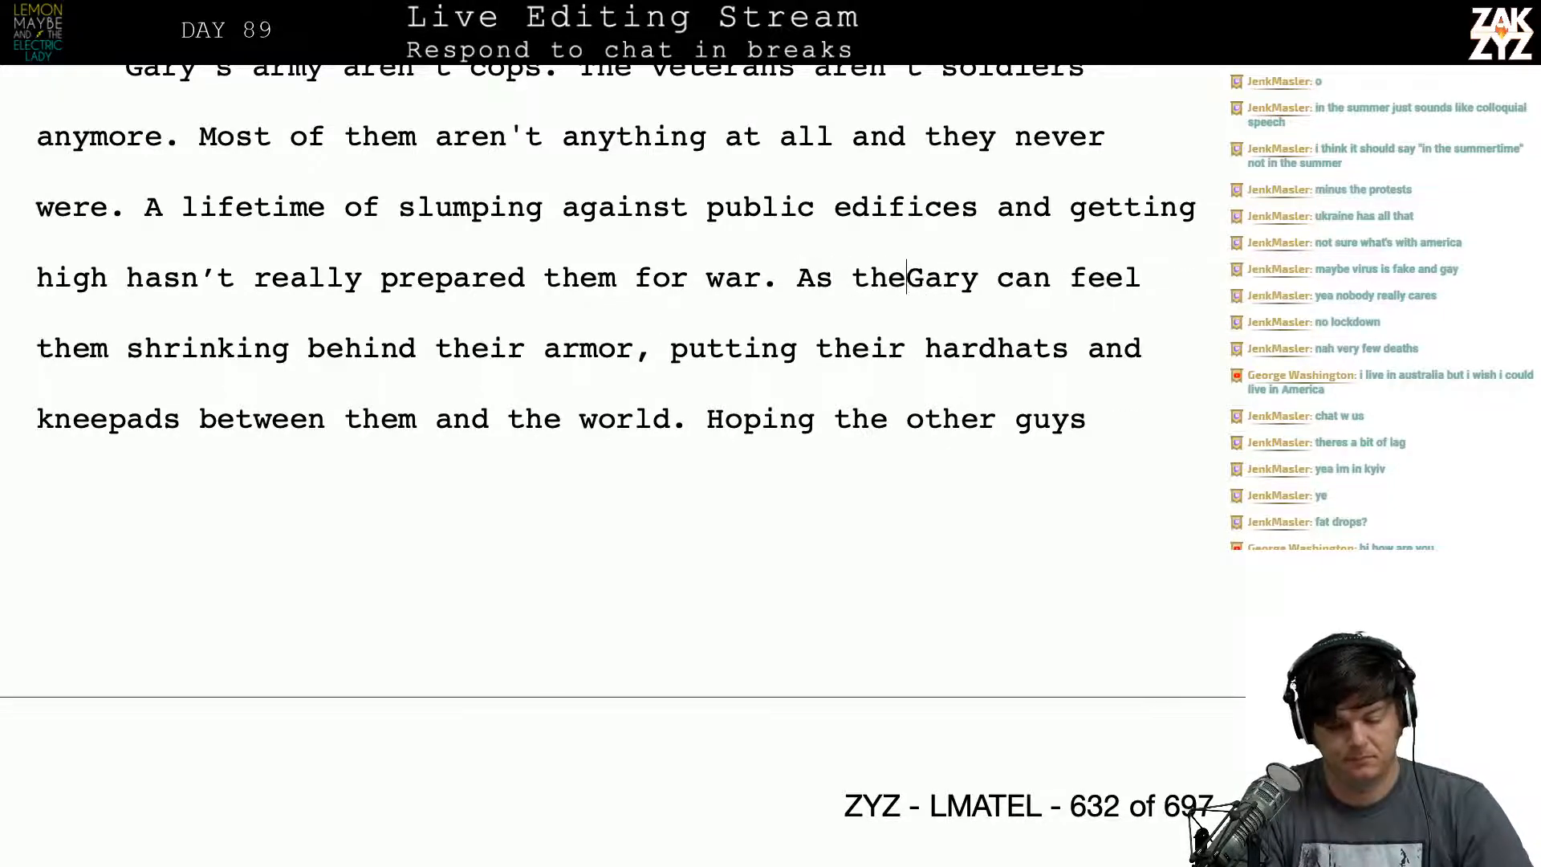
{"action": "key", "text": "BackSpace"}
{"action": "key", "text": "BackSpace"}
{"action": "key", "text": "BackSpace"}
{"action": "key", "text": "BackSpace"}
{"action": "key", "text": "BackSpace"}
{"action": "key", "text": "BackSpace"}
{"action": "key", "text": "BackSpace"}
{"action": "key", "text": "BackSpace"}
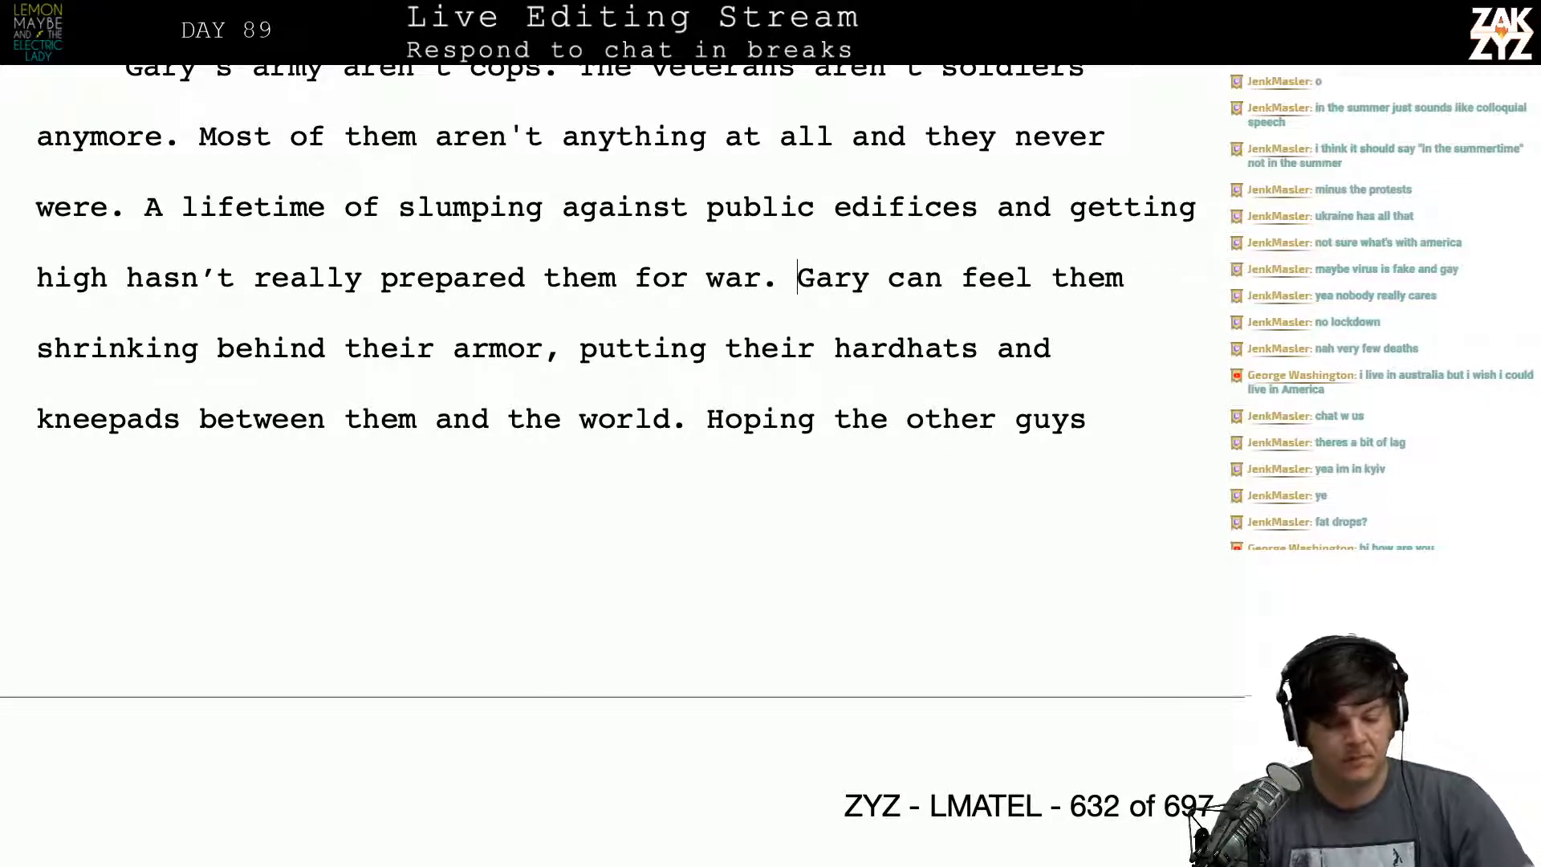
Step: Change "them" to "those men" in "Gary can feel them shrinking behind their armor"
{"action": "scroll", "coordinate": [985, 295], "scroll_direction": "down", "scroll_amount": 1}
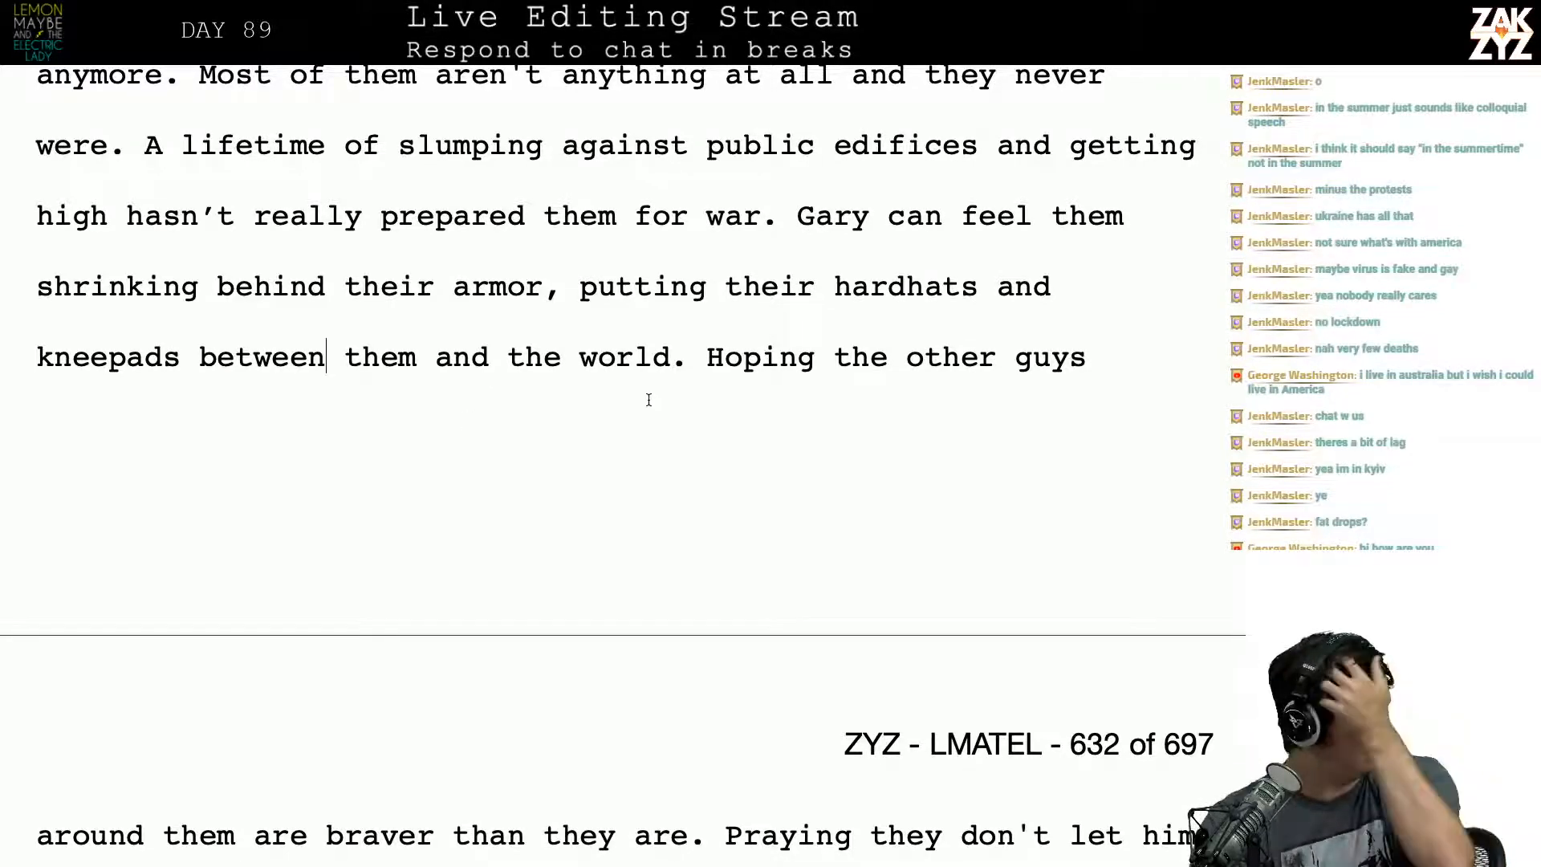
{"action": "scroll", "coordinate": [649, 399], "scroll_direction": "down", "scroll_amount": 3}
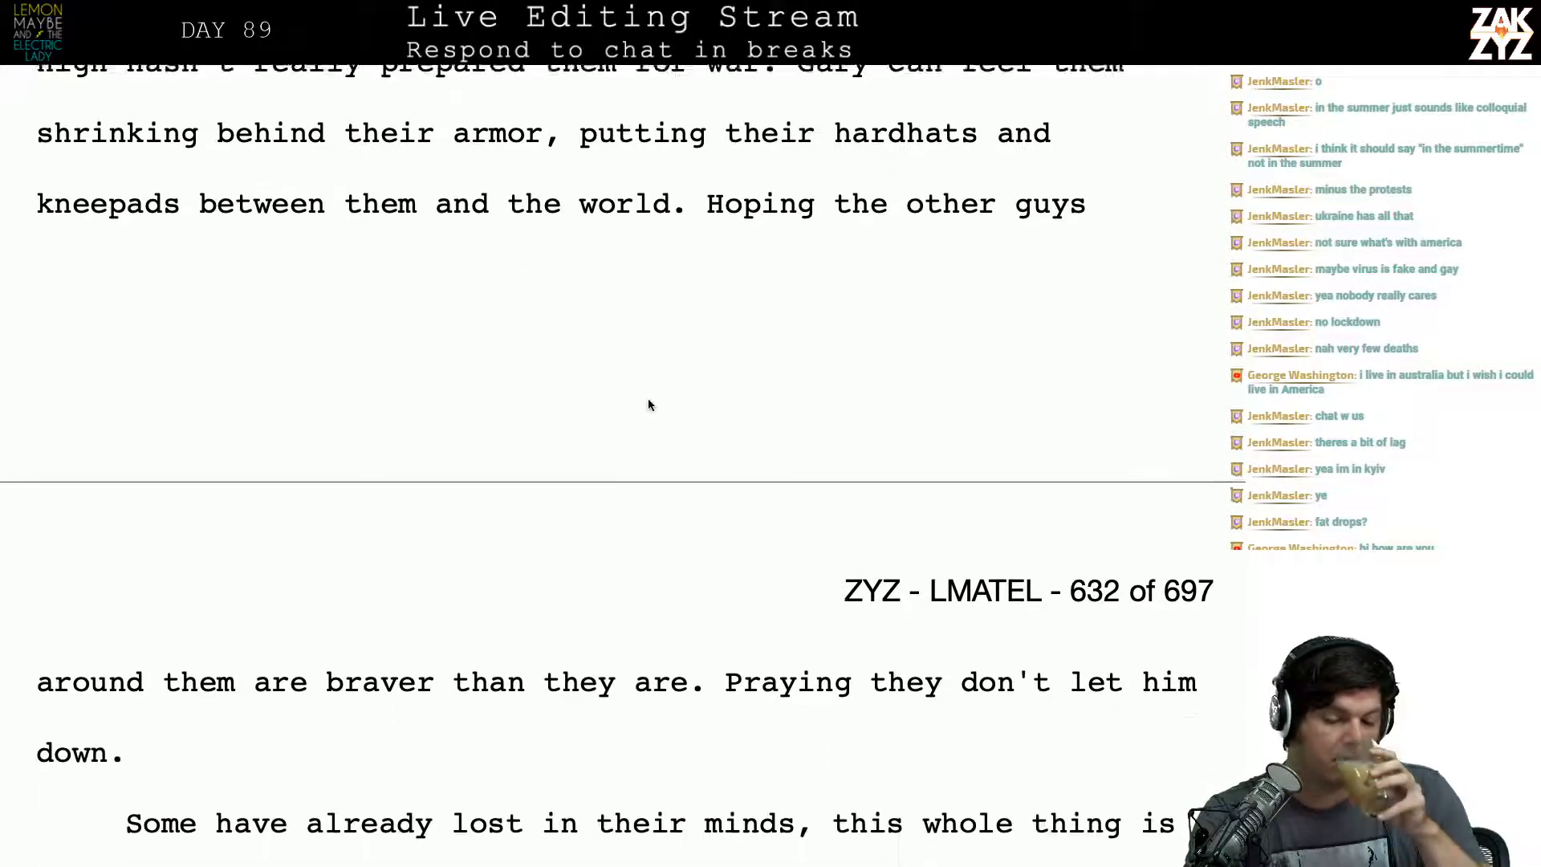
{"action": "scroll", "coordinate": [648, 399], "scroll_direction": "up", "scroll_amount": 5}
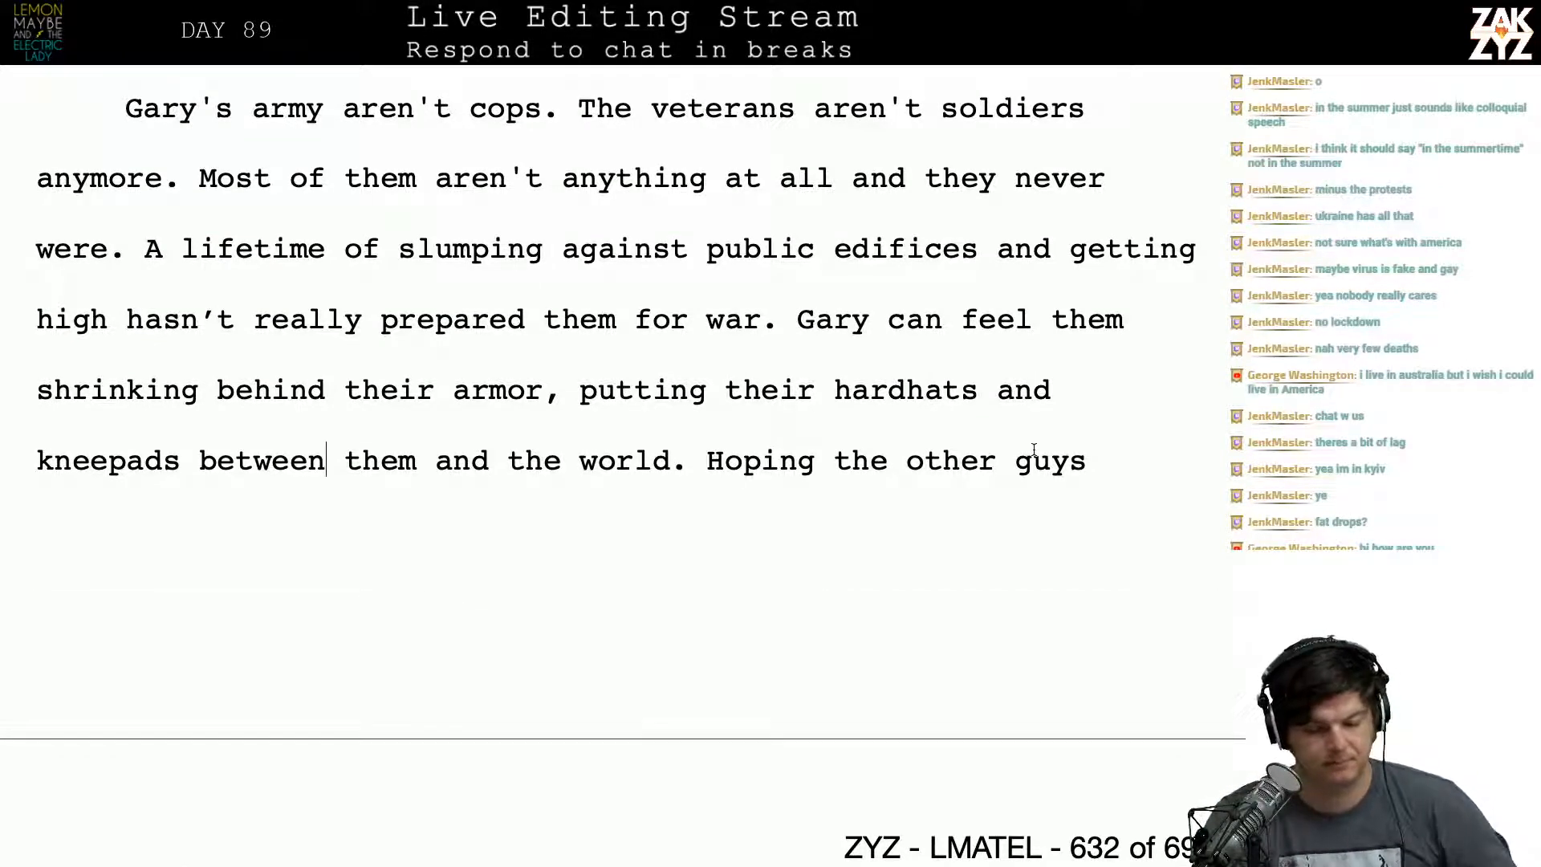
{"action": "left_click", "coordinate": [1122, 337]}
{"action": "key", "text": "BackSpace"}
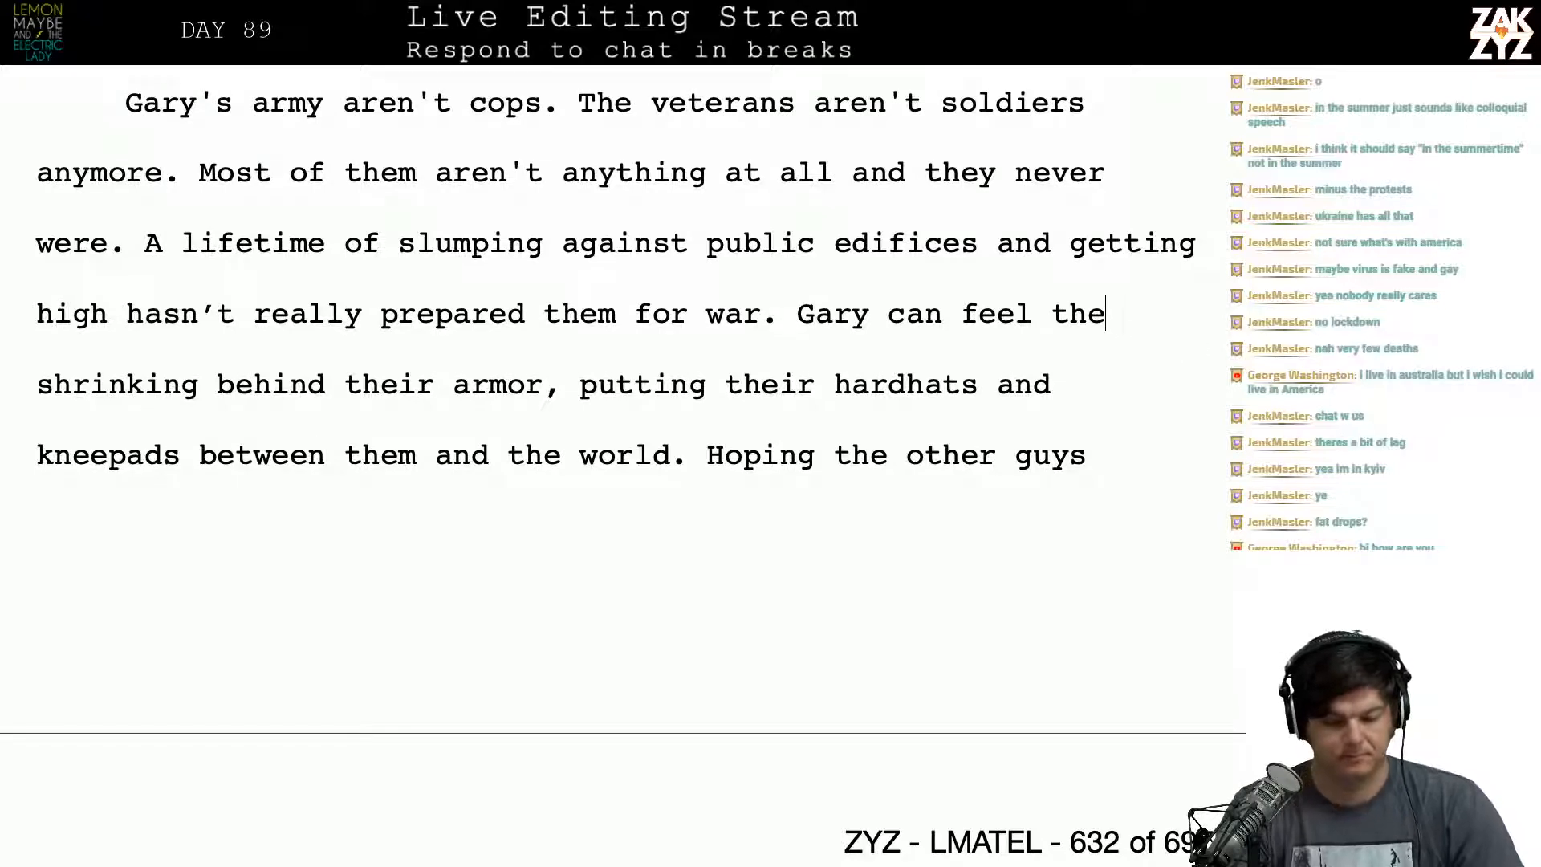
{"action": "type", "text": "ose men"}
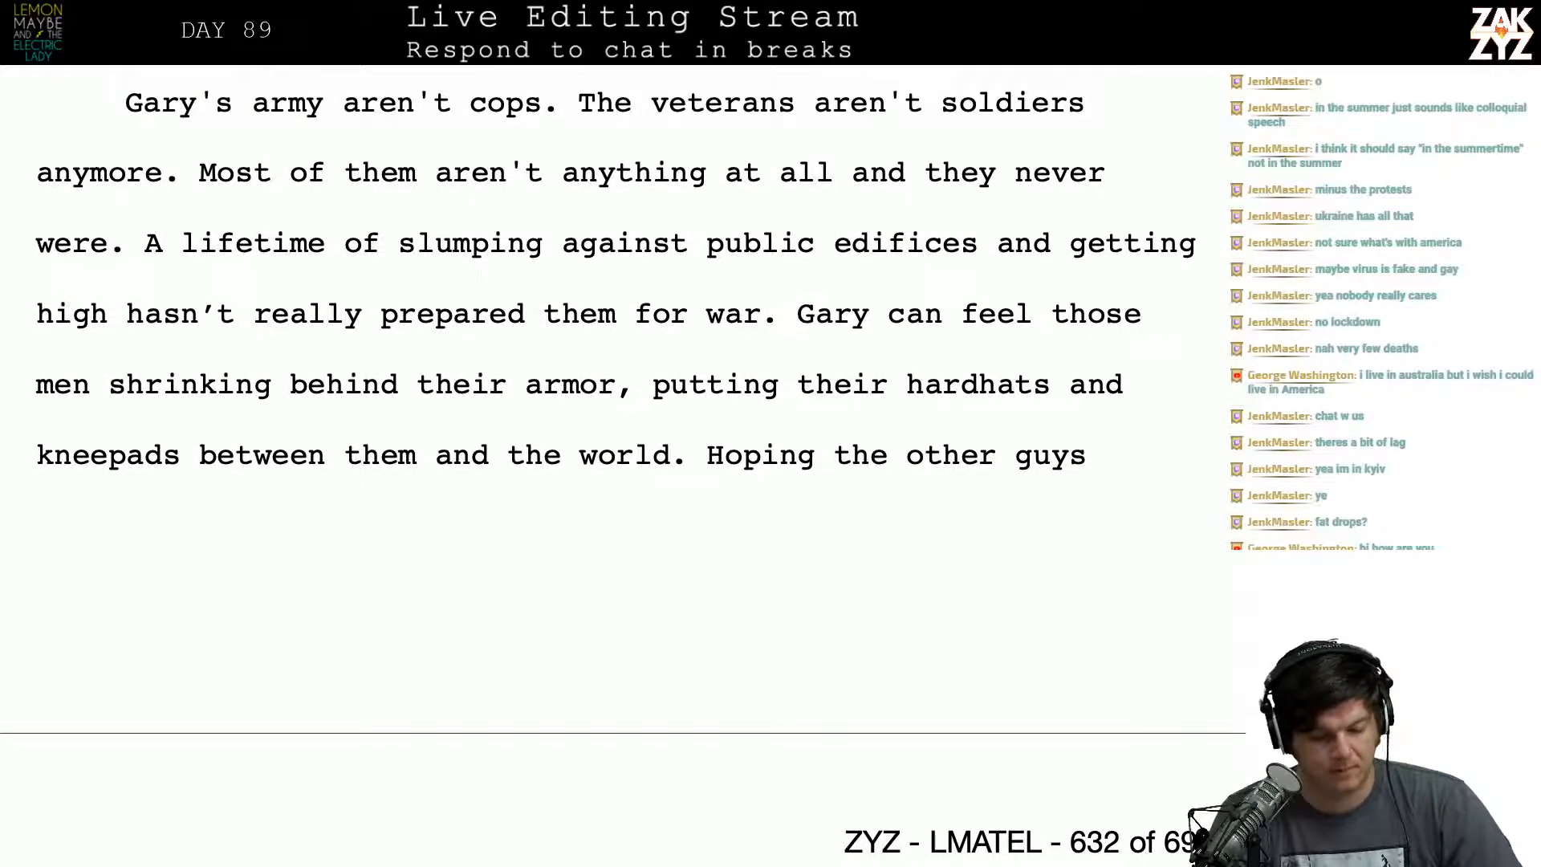
Step: Replace "him" with "Gary" in the sentence "Praying they don't let him down."
{"action": "key", "text": "ctrl+End"}
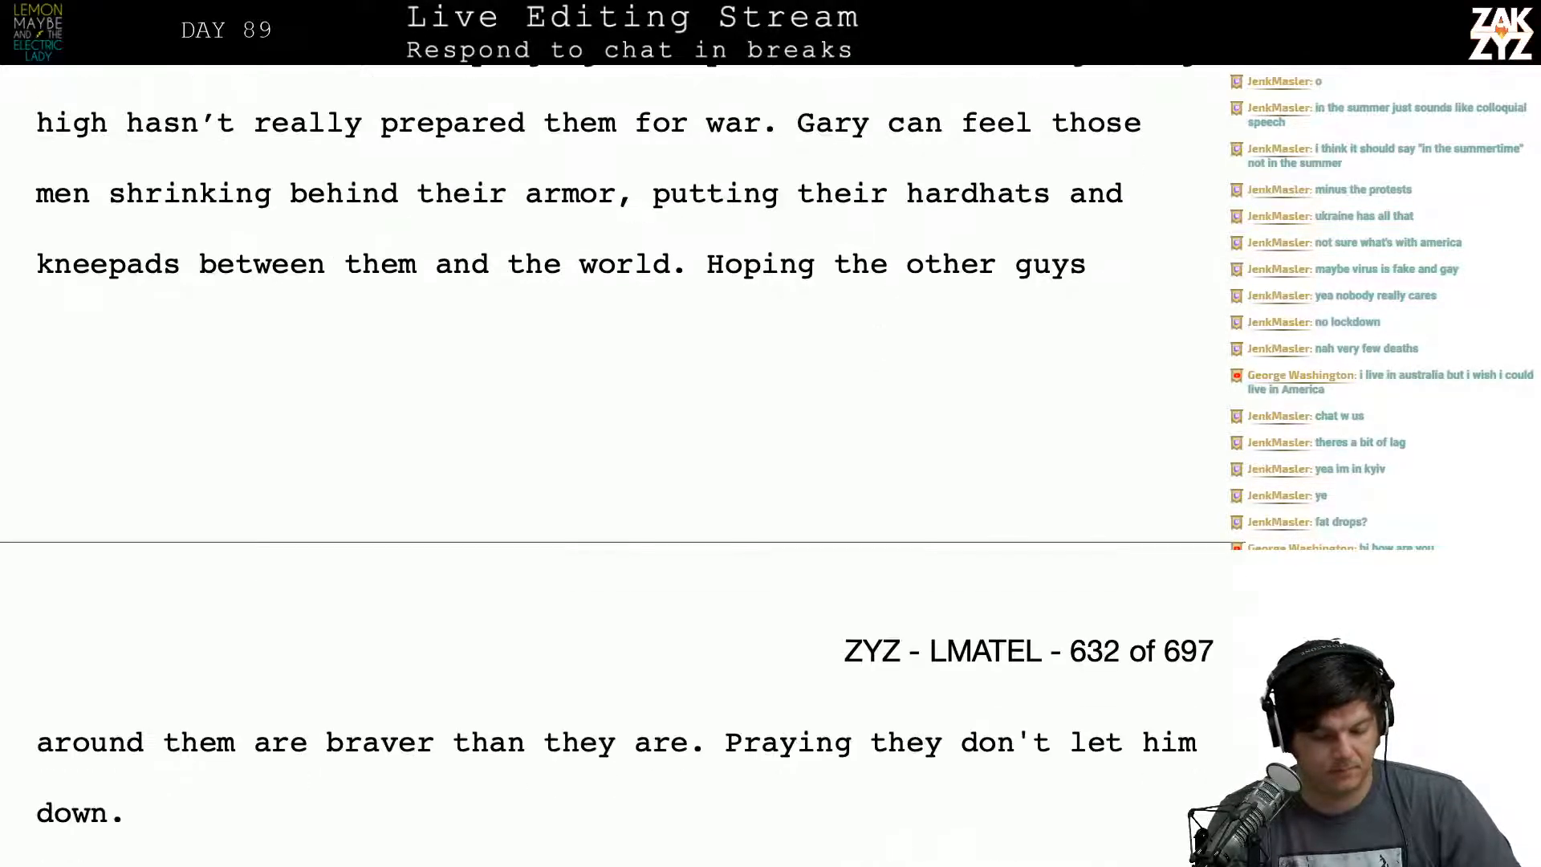
{"action": "key", "text": "ctrl+v"}
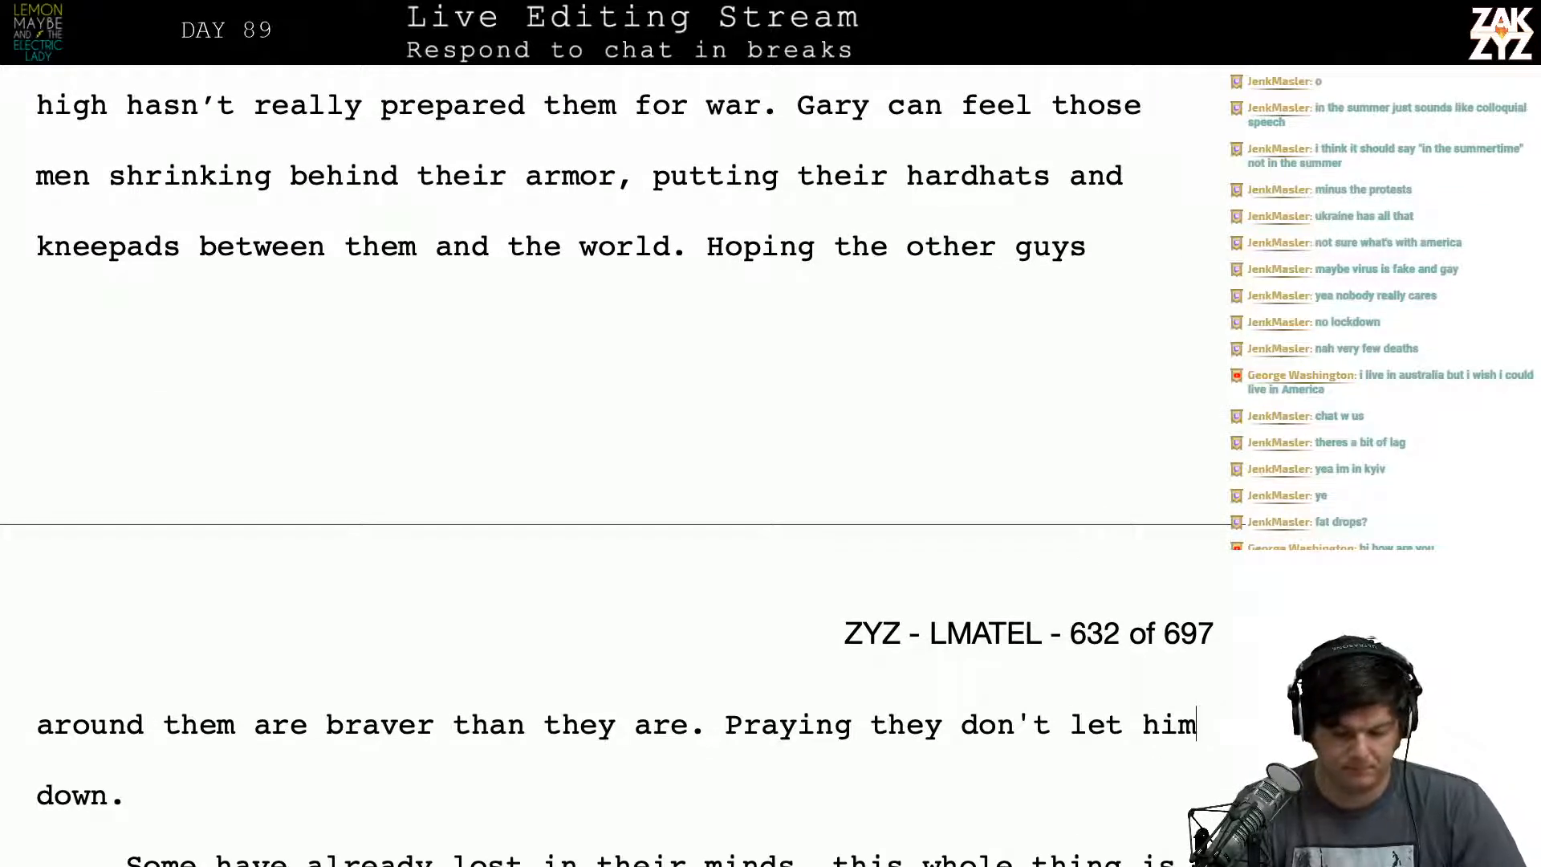
{"action": "key", "text": "BackSpace"}
{"action": "key", "text": "BackSpace"}
{"action": "key", "text": "BackSpace"}
{"action": "type", "text": "Gary"}
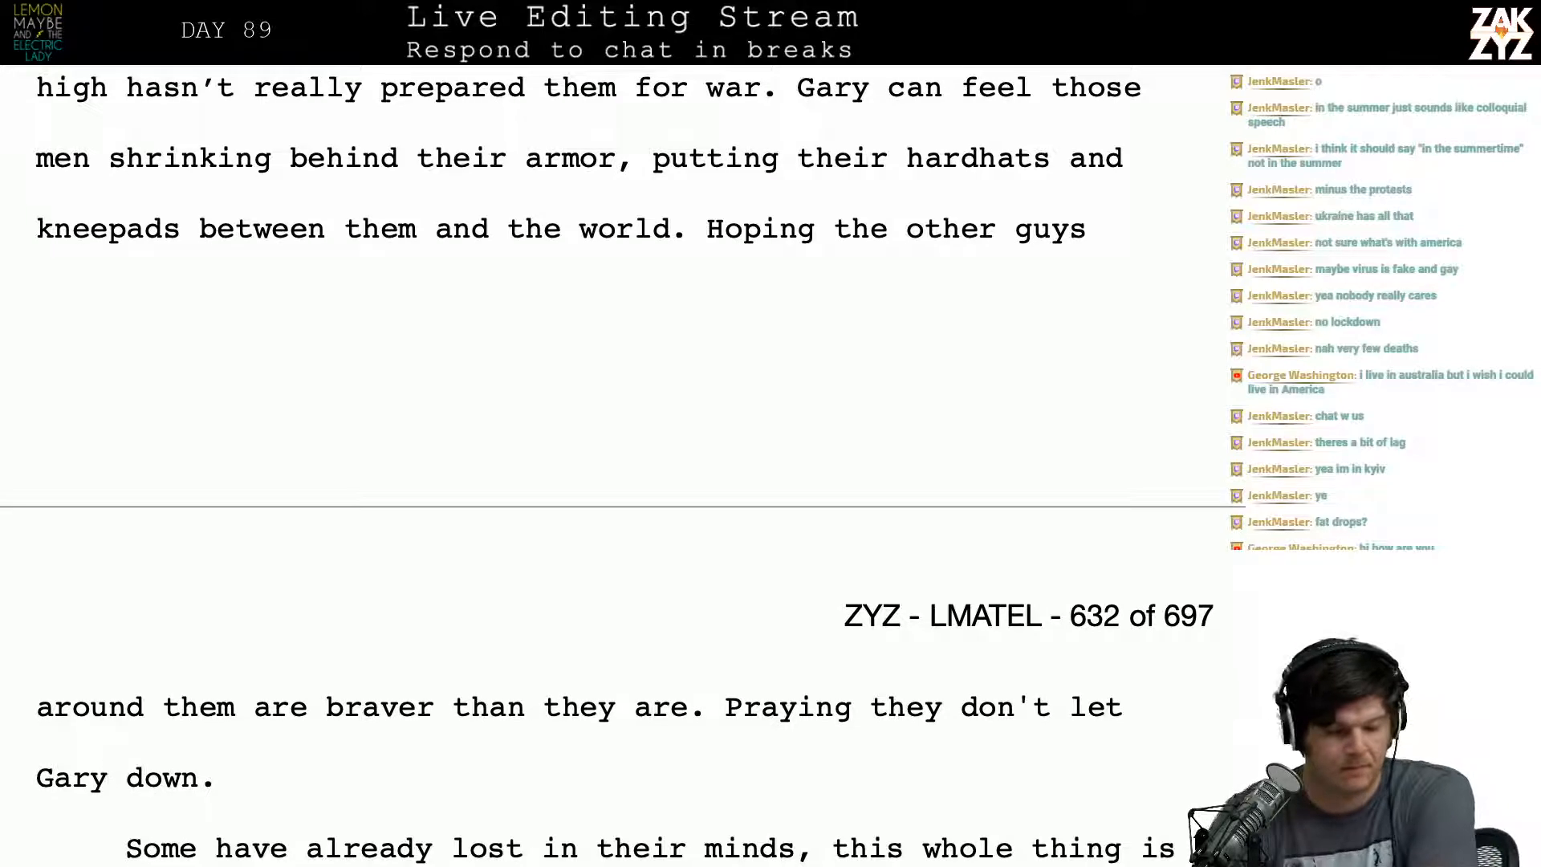
Step: Replace "those" with "his" so the sentence reads "Gary can feel his men shrinking behind their armor"
{"action": "scroll", "coordinate": [981, 567], "scroll_direction": "up", "scroll_amount": 3}
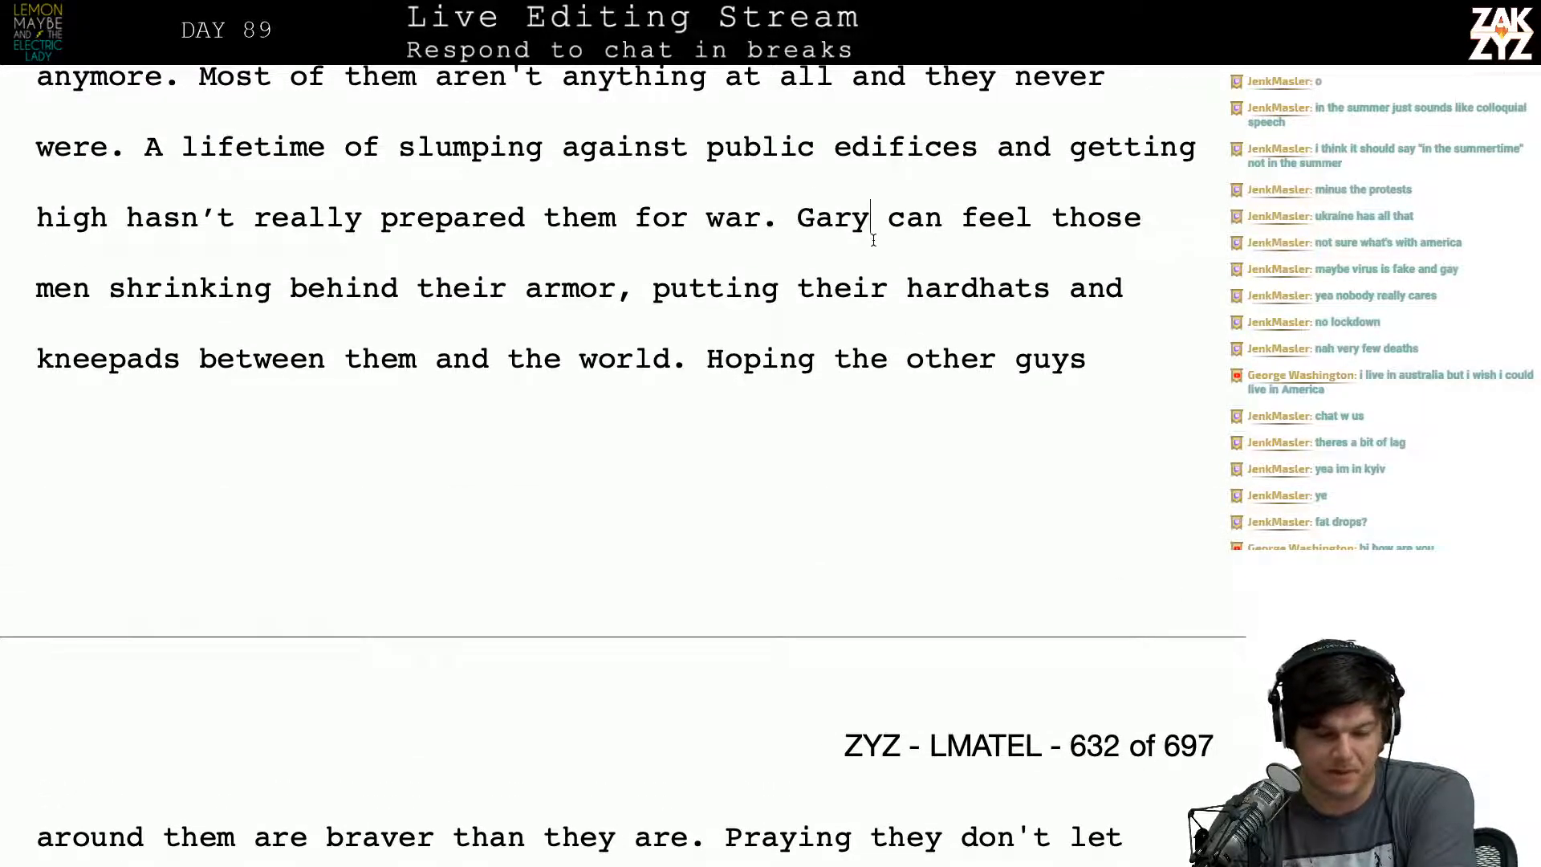
{"action": "scroll", "coordinate": [926, 325], "scroll_direction": "down", "scroll_amount": 1}
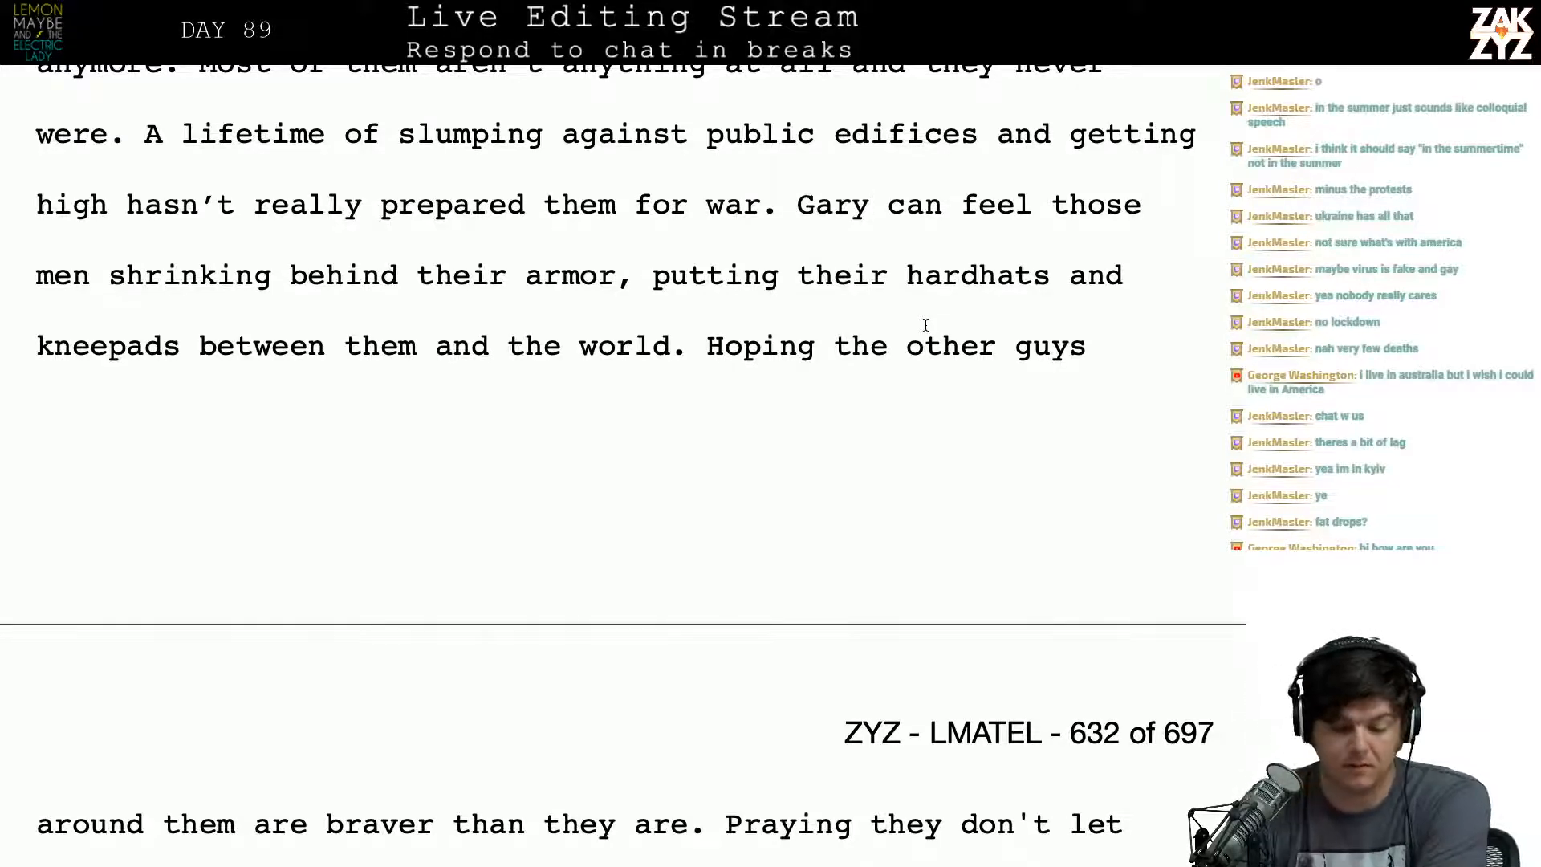
{"action": "left_click", "coordinate": [1145, 213]}
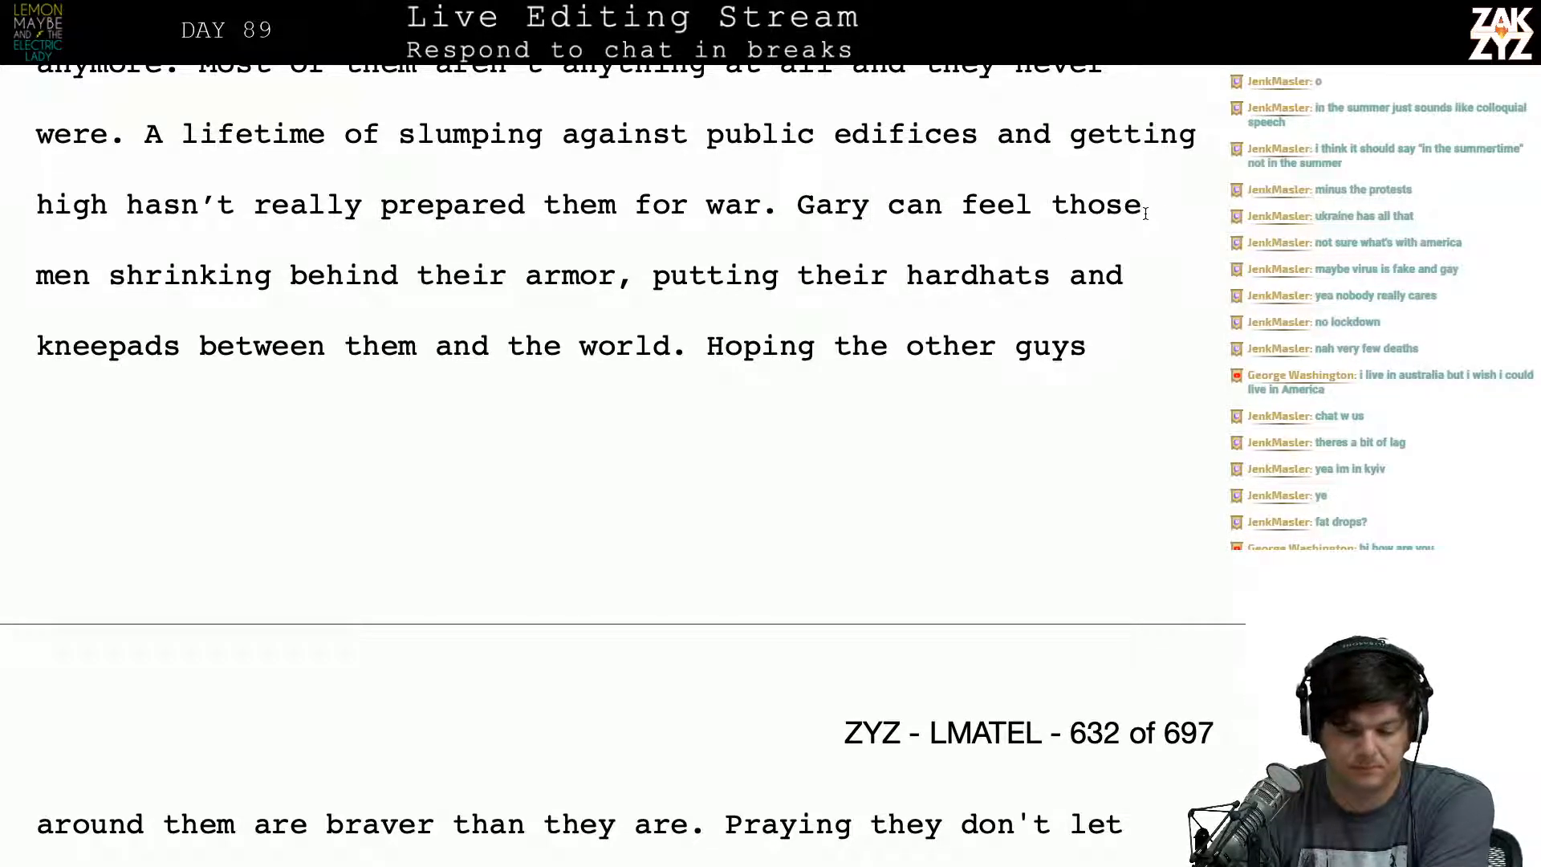
{"action": "key", "text": "BackSpace"}
{"action": "key", "text": "BackSpace"}
{"action": "key", "text": "BackSpace"}
{"action": "key", "text": "BackSpace"}
{"action": "key", "text": "BackSpace"}
{"action": "key", "text": "BackSpace"}
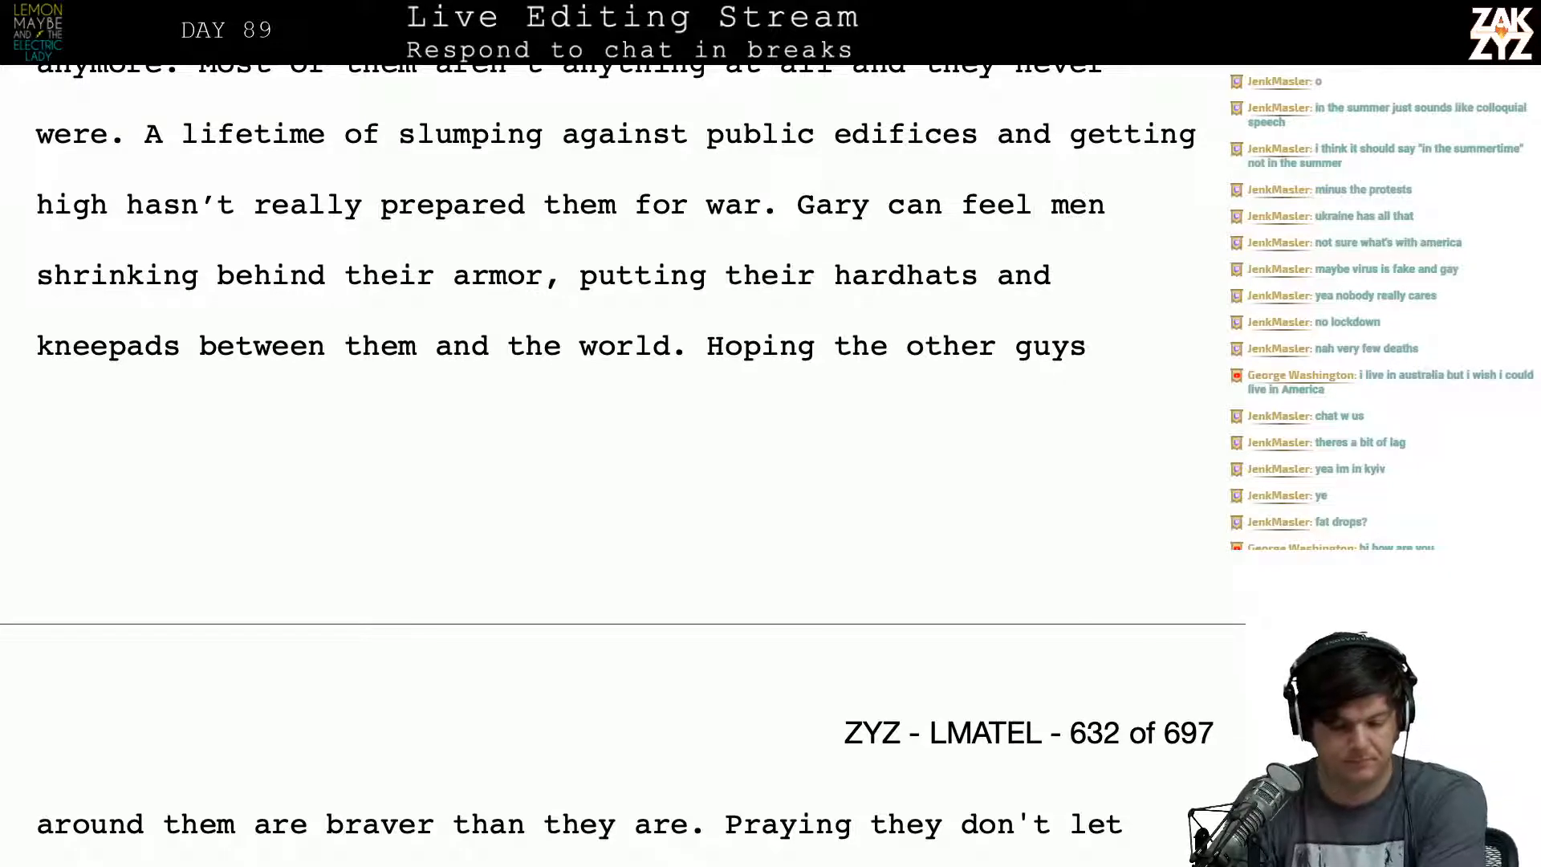
{"action": "type", "text": "his"}
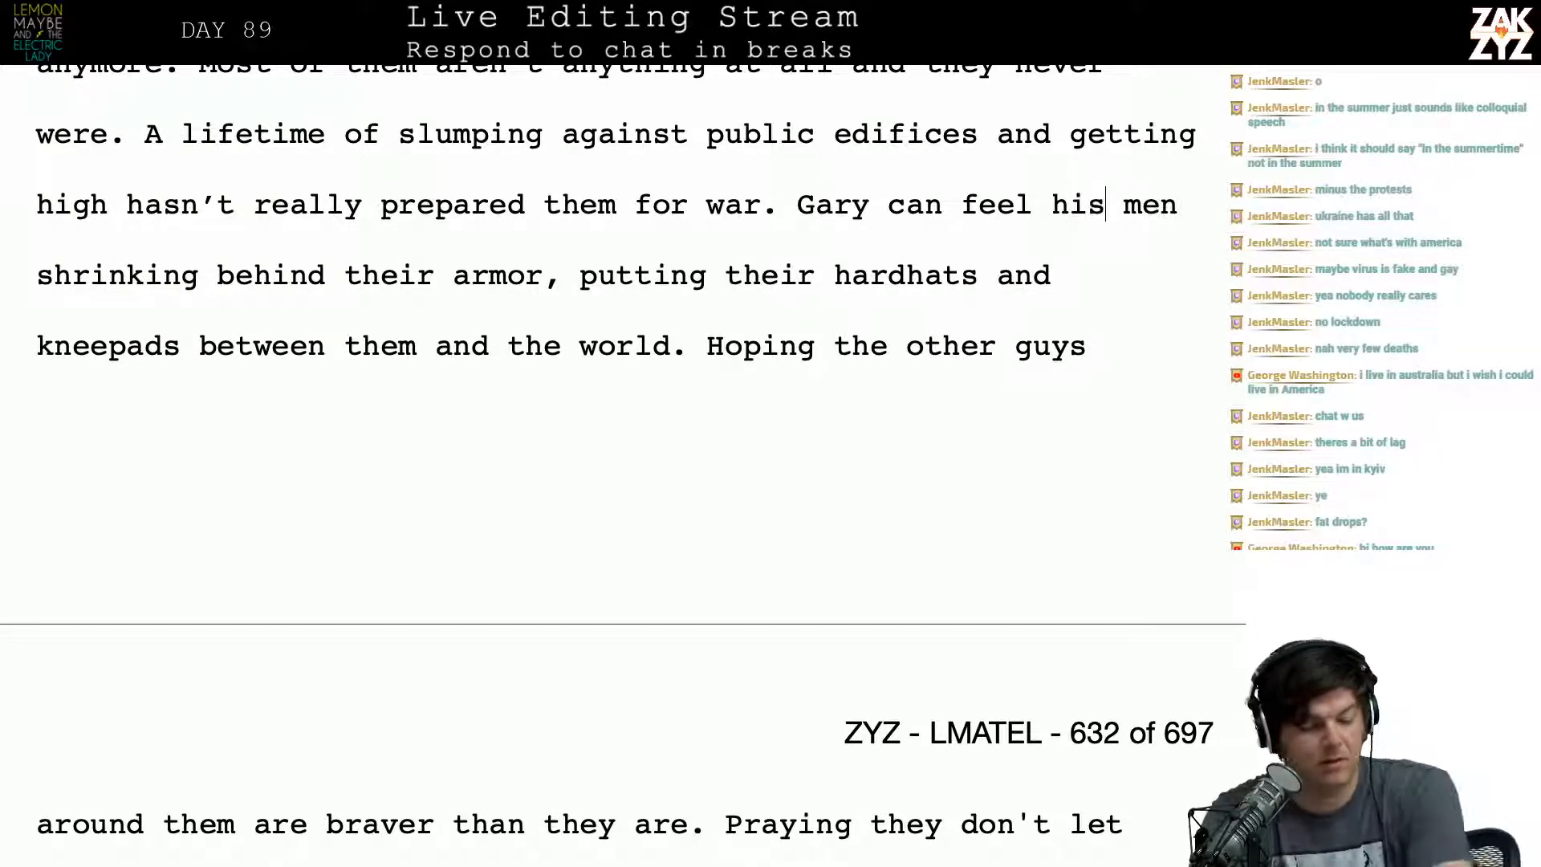
Step: Insert "They're hoping the other guys are braver than them" before the fragment "Hoping the other guys around them"
{"action": "scroll", "coordinate": [661, 161], "scroll_direction": "down", "scroll_amount": 1}
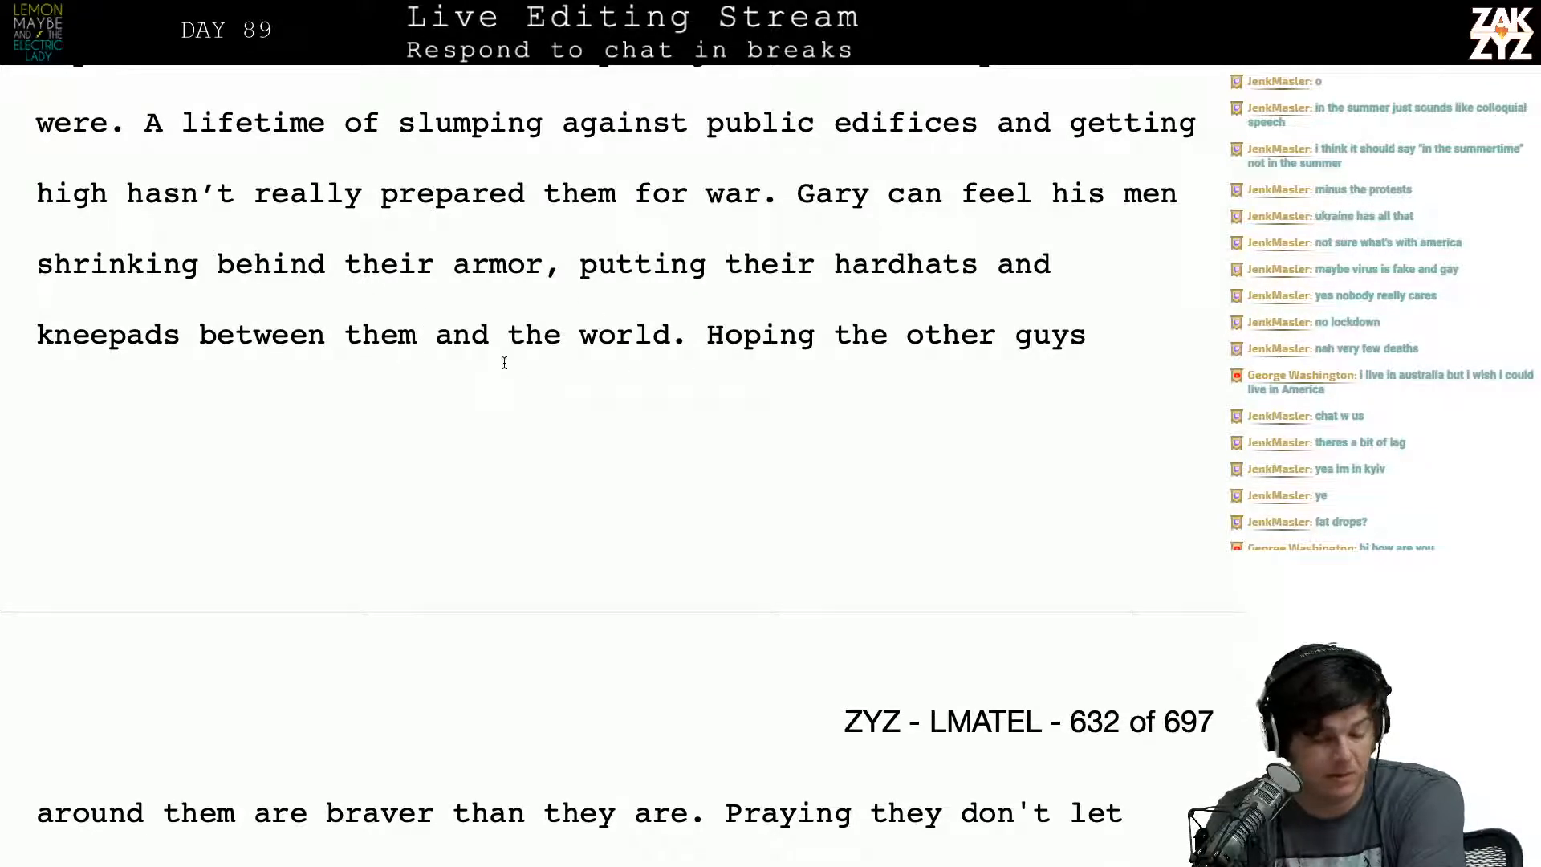
{"action": "scroll", "coordinate": [509, 358], "scroll_direction": "down", "scroll_amount": 1}
{"action": "scroll", "coordinate": [504, 362], "scroll_direction": "down", "scroll_amount": 5}
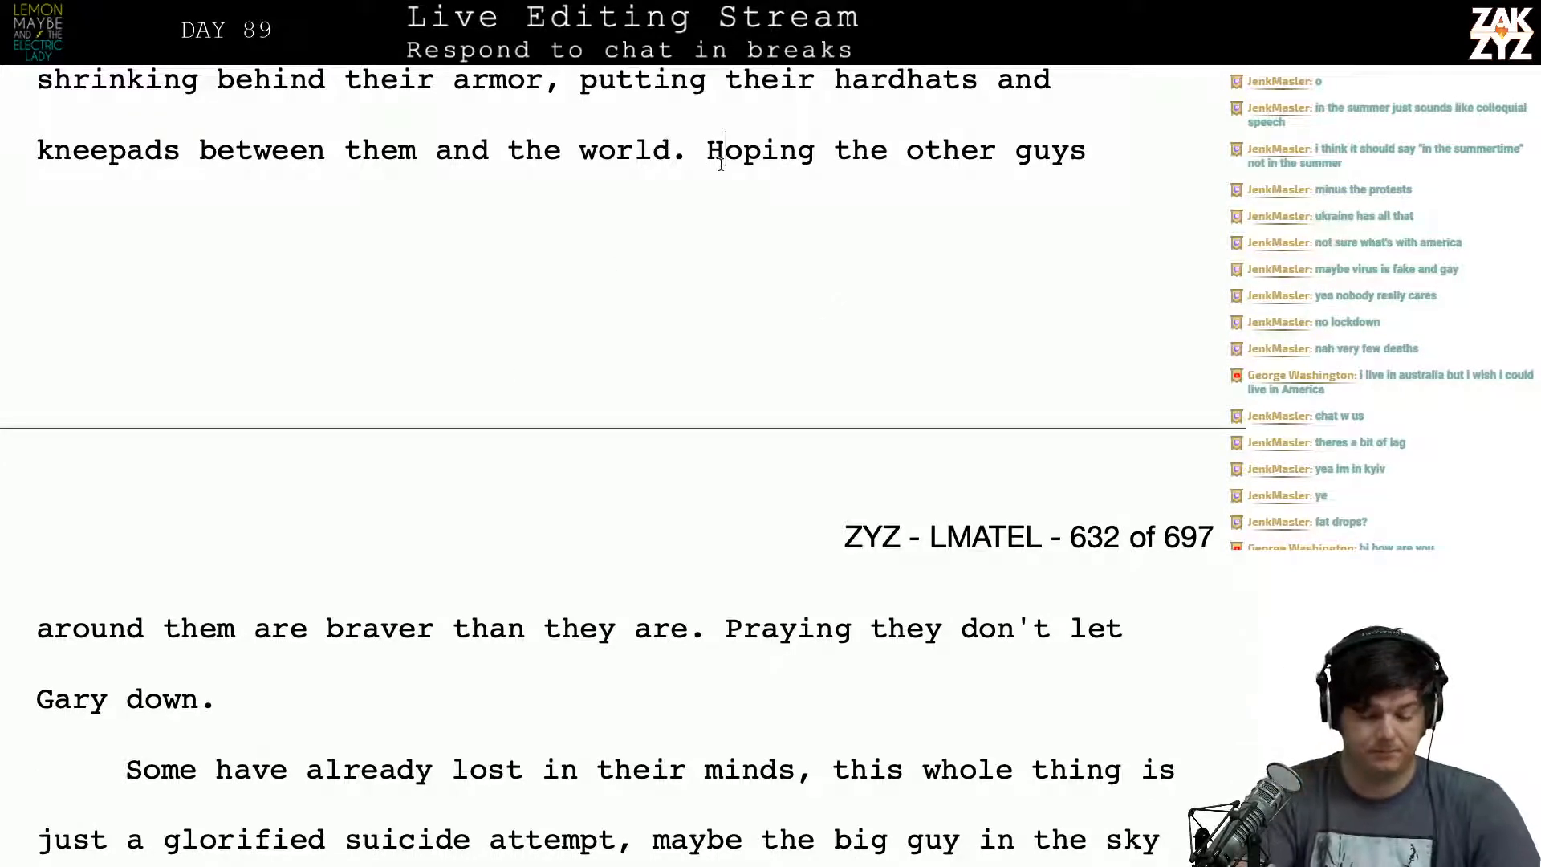
{"action": "type", "text": "They're hoping"}
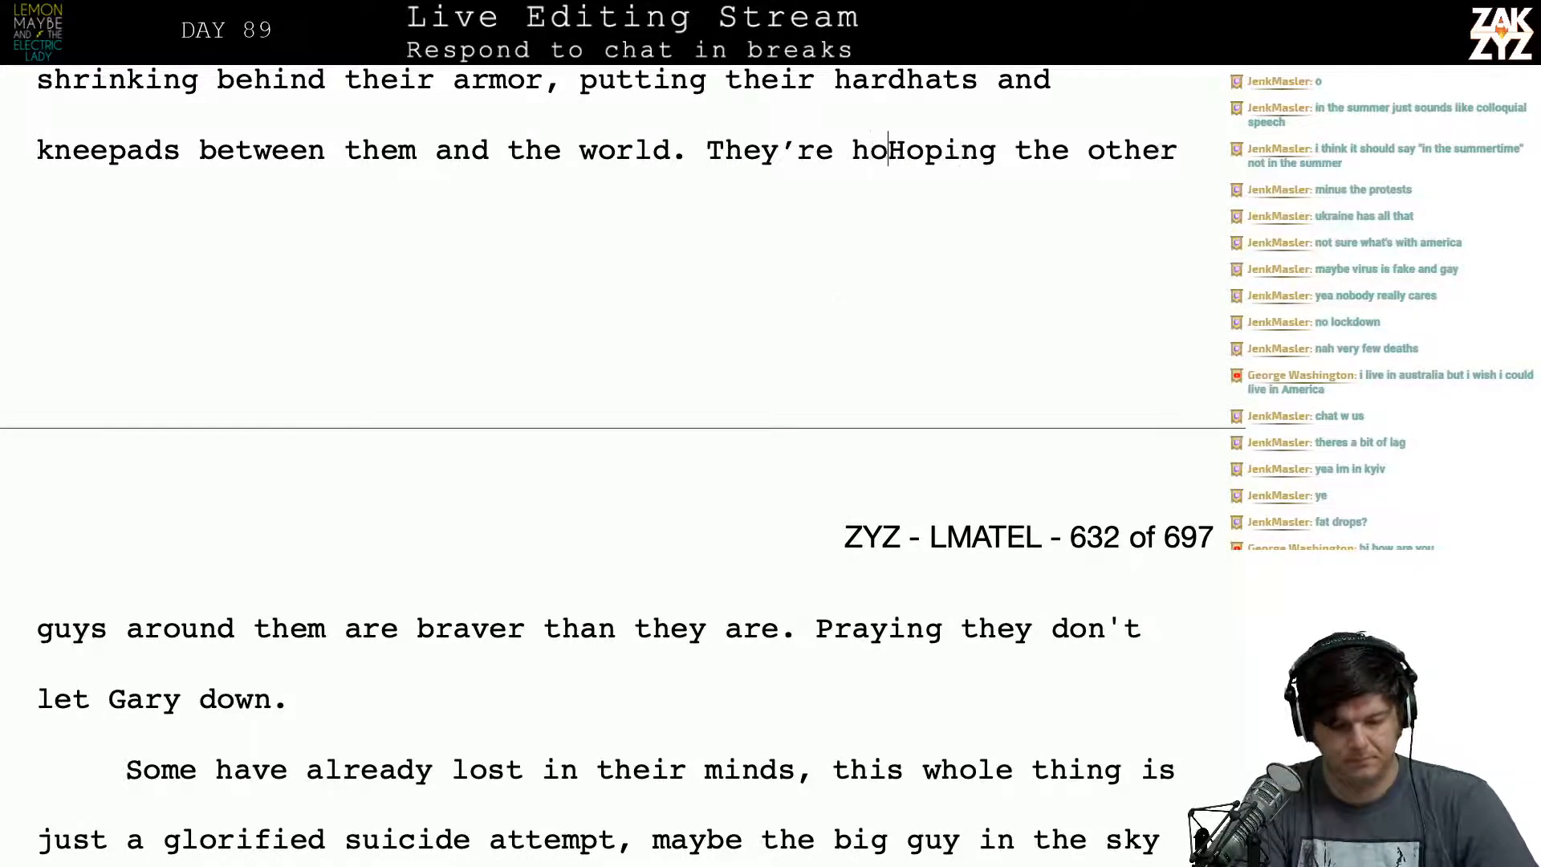
{"action": "type", "text": " the other Guys"}
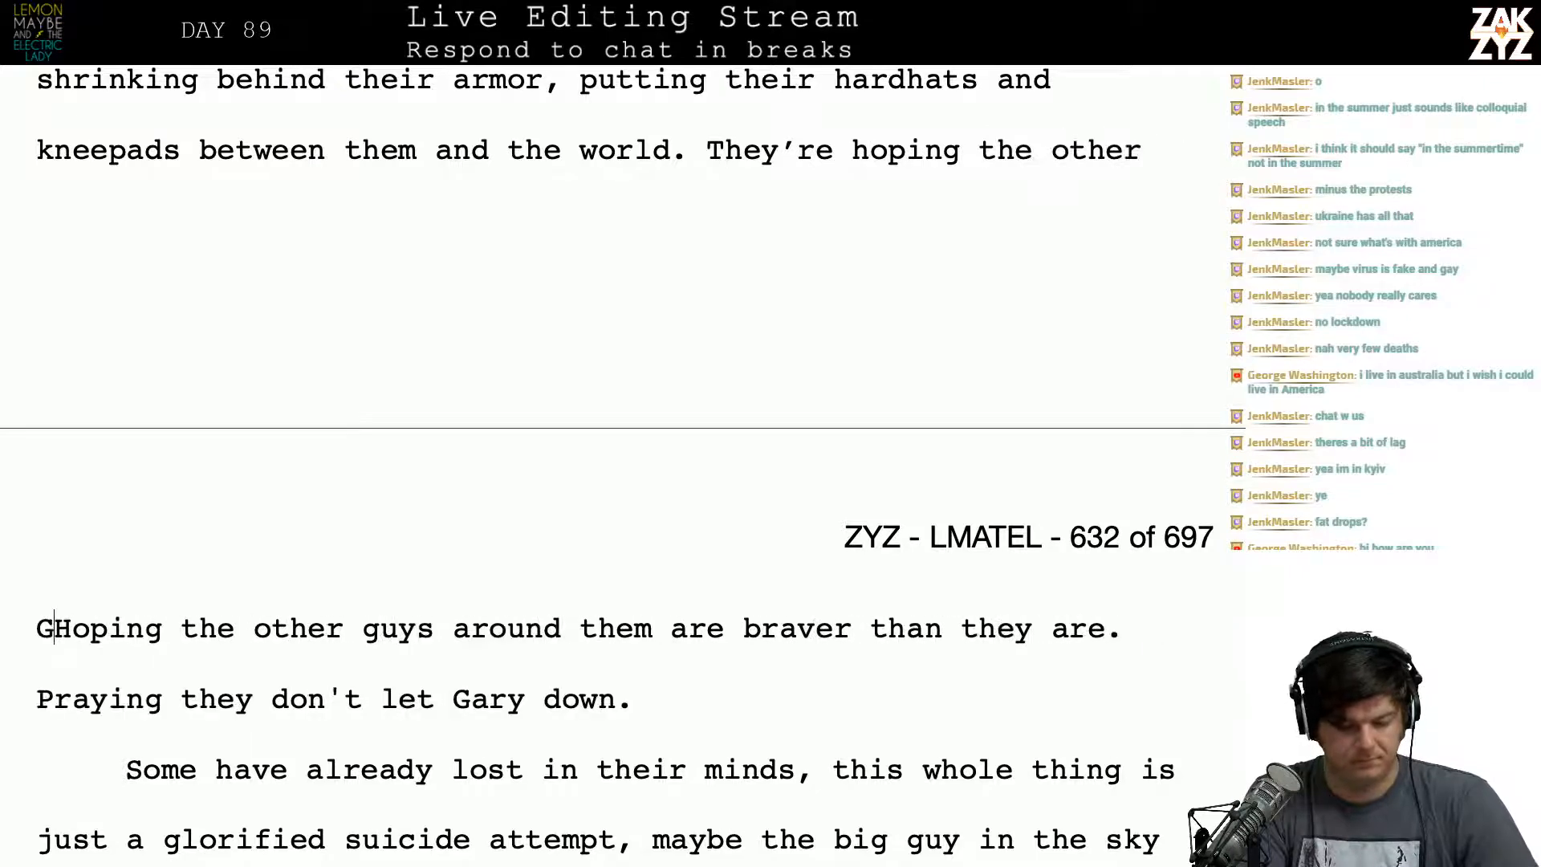
{"action": "key", "text": "BackSpace"}
{"action": "key", "text": "BackSpace"}
{"action": "key", "text": "BackSpace"}
{"action": "key", "text": "BackSpace"}
{"action": "key", "text": "BackSpace"}
{"action": "key", "text": "BackSpace"}
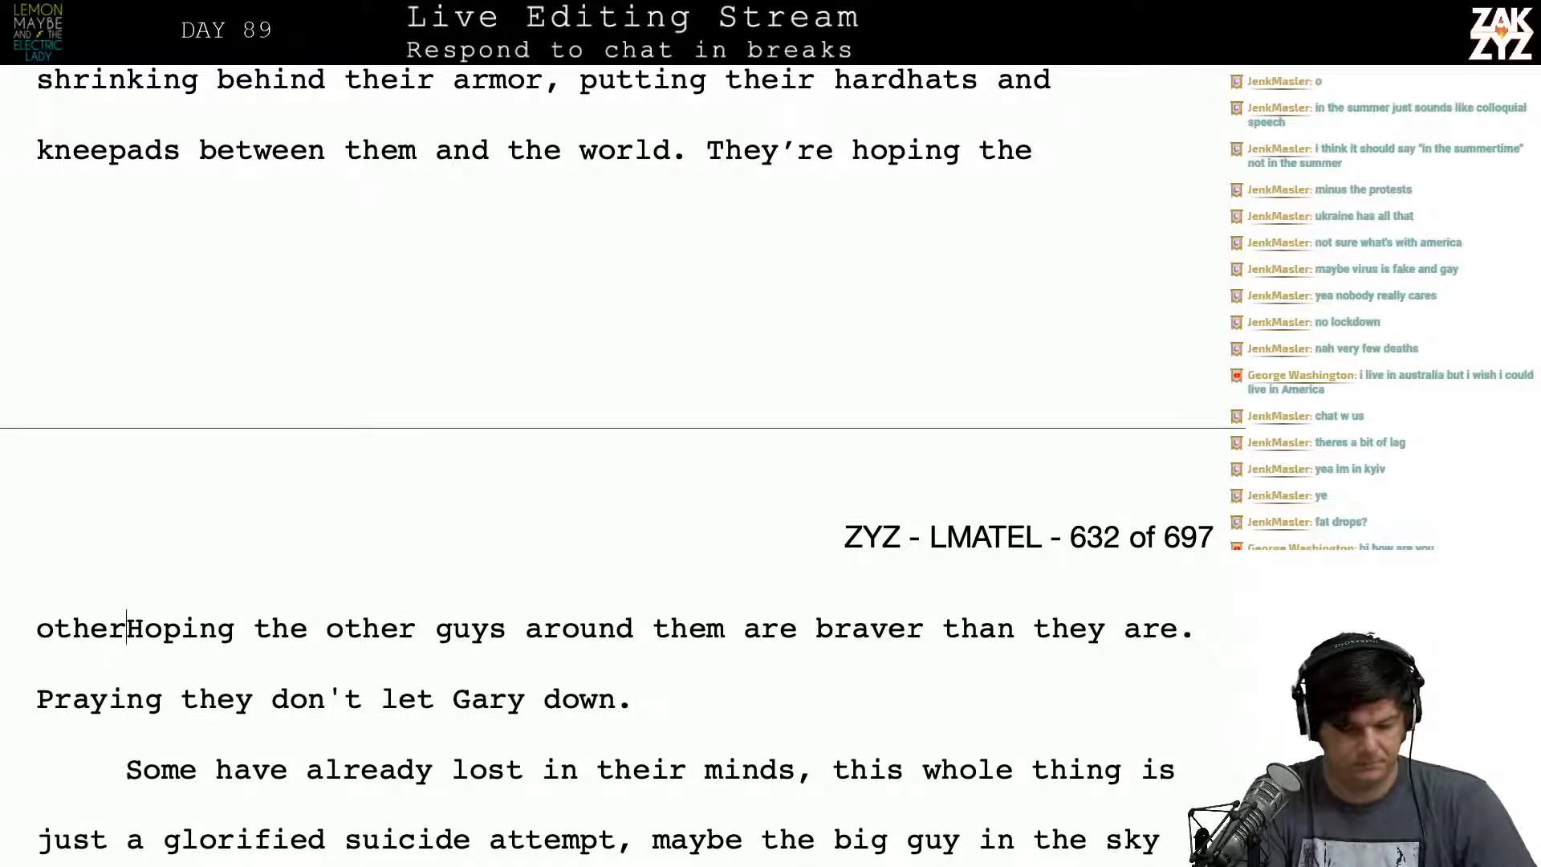
{"action": "type", "text": "ga"}
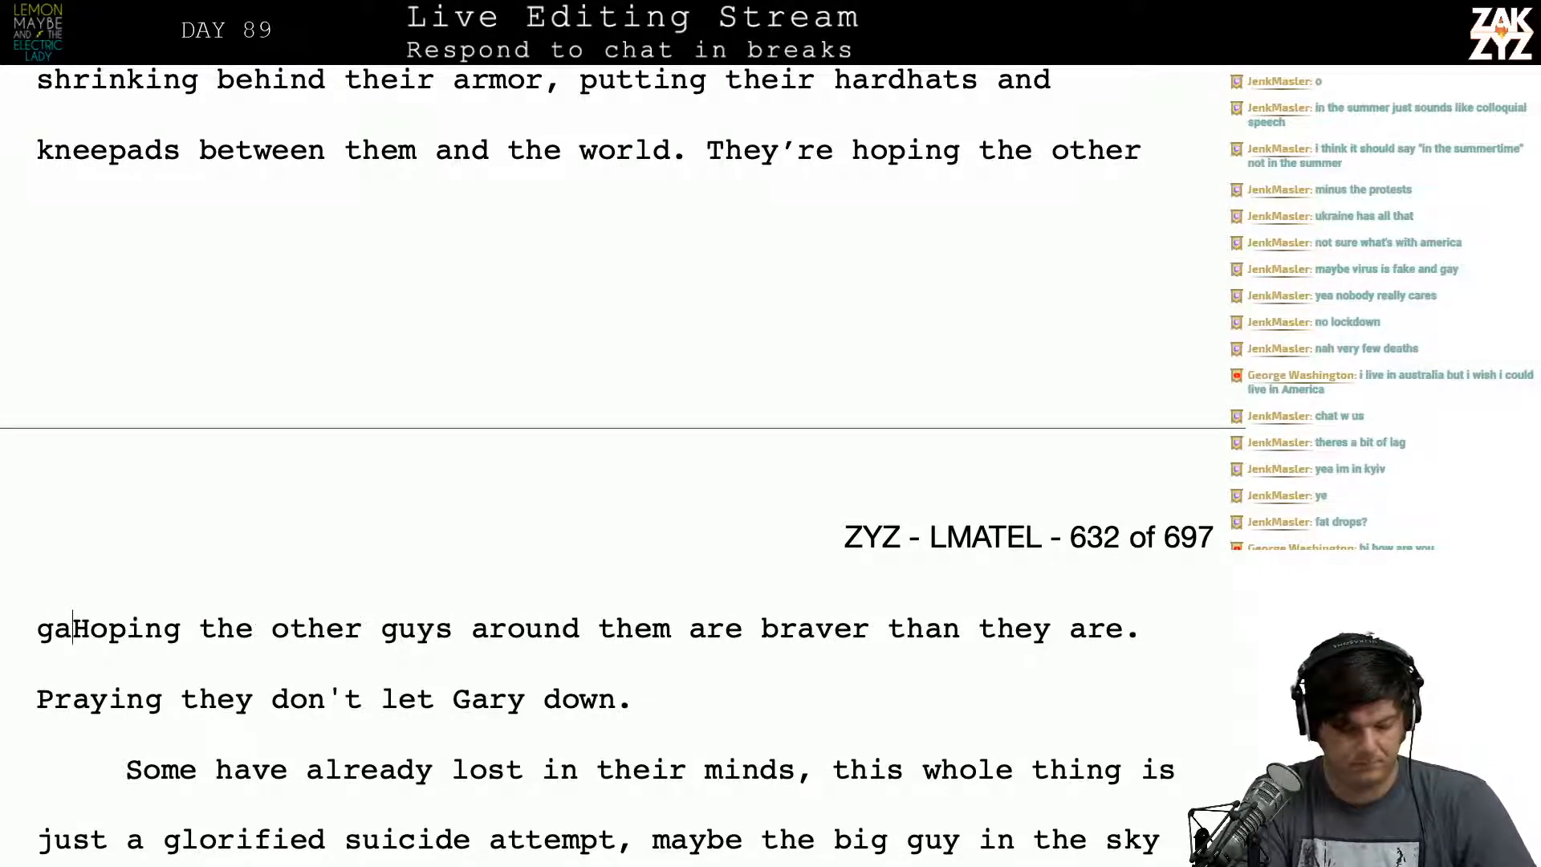
{"action": "type", "text": "uy"}
{"action": "key", "text": "BackSpace"}
{"action": "key", "text": "BackSpace"}
{"action": "key", "text": "BackSpace"}
{"action": "type", "text": "uys are braver t"}
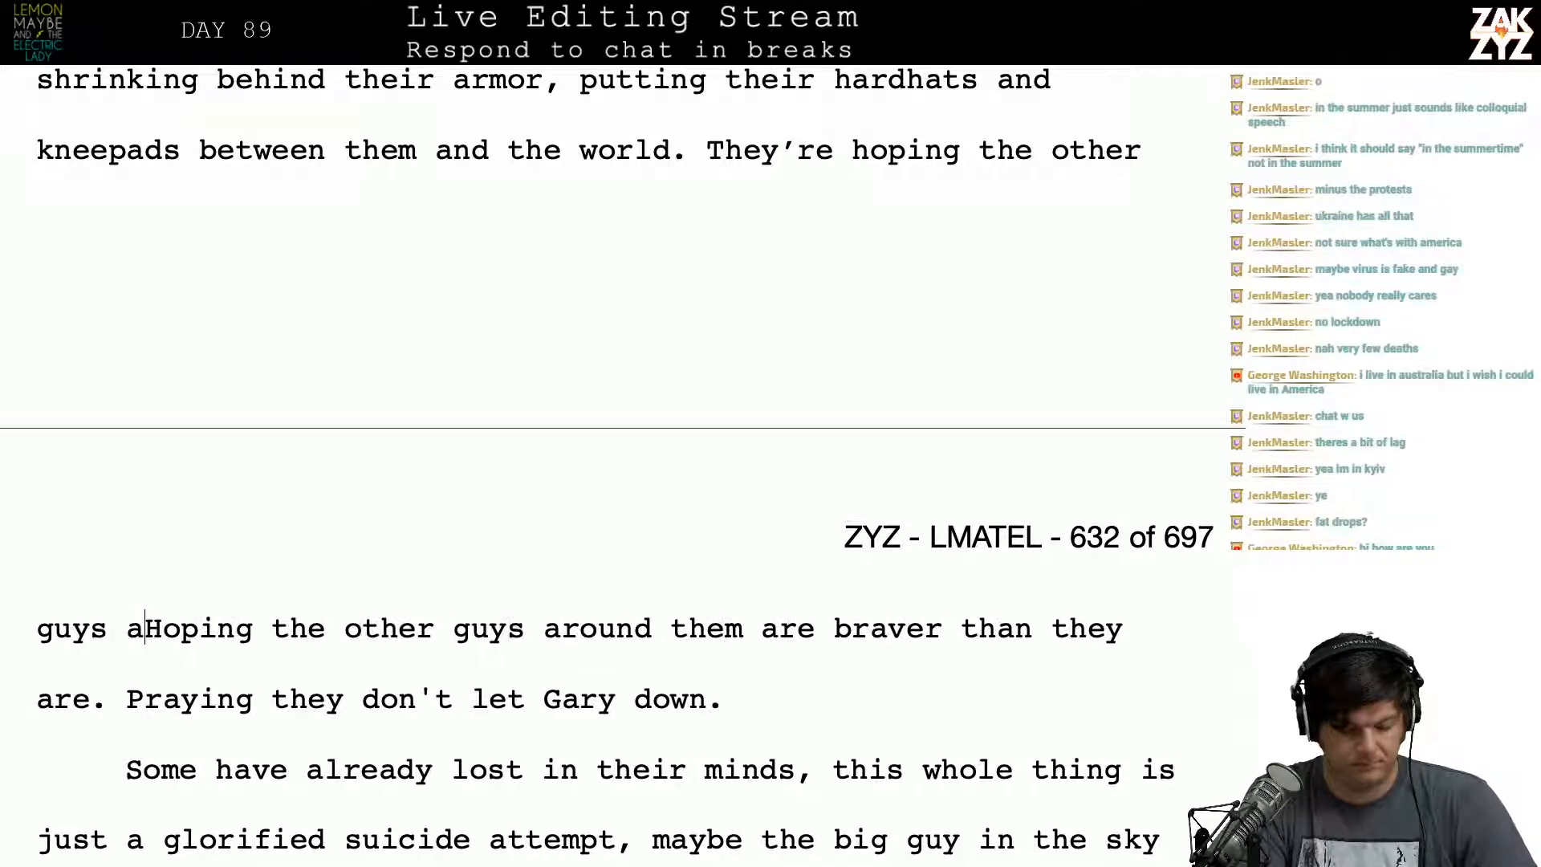
{"action": "type", "text": "han them."}
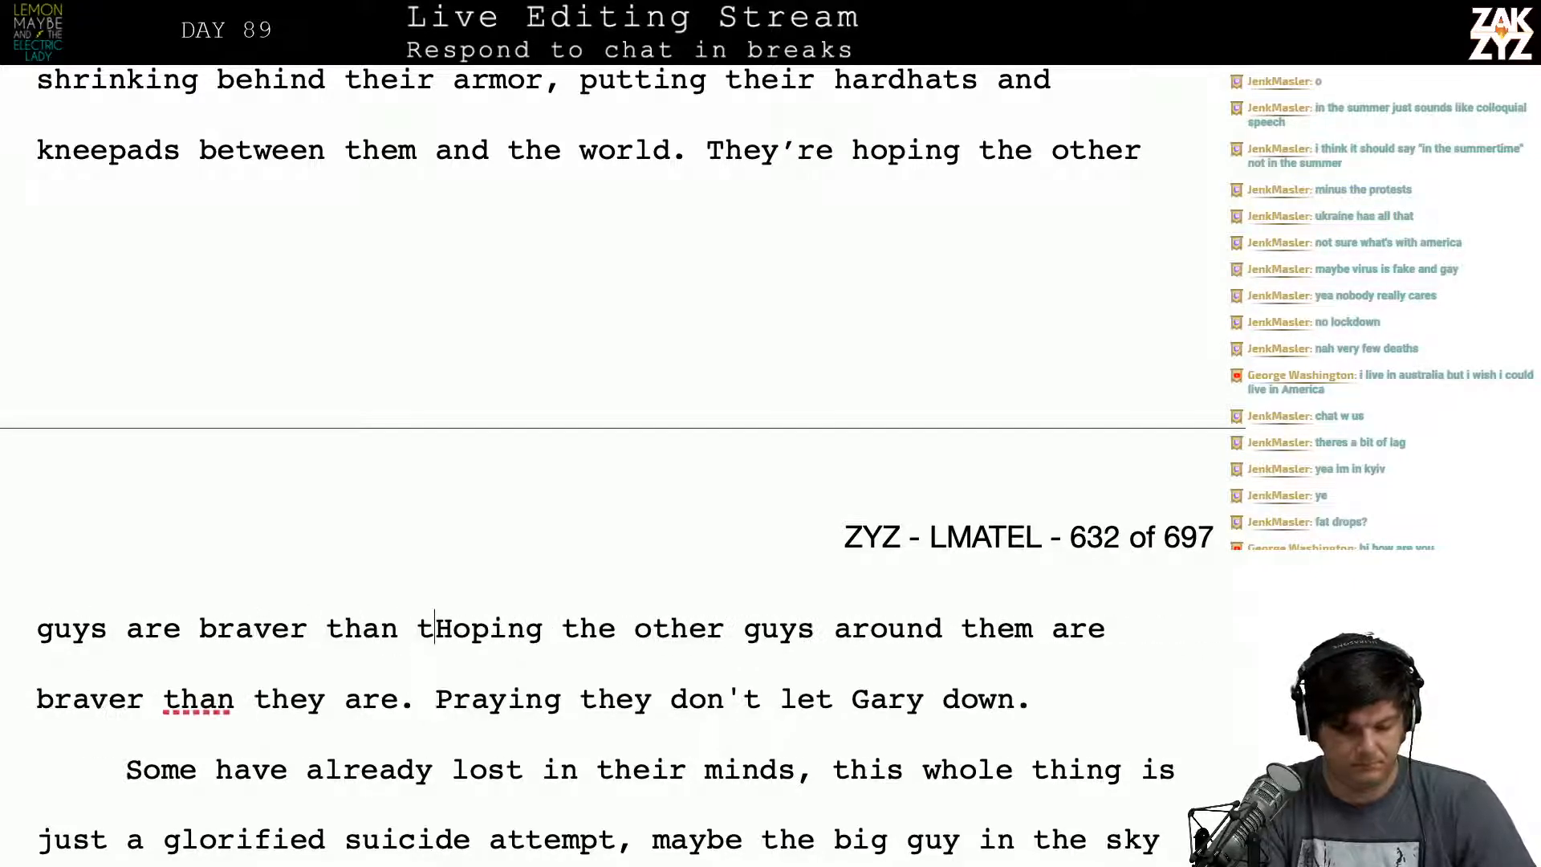
Step: Extend the new sentence after "braver than them" with ", that no one notices how scared they are."
{"action": "key", "text": "BackSpace"}
{"action": "key", "text": "BackSpace"}
{"action": "type", "text": ", that no on"}
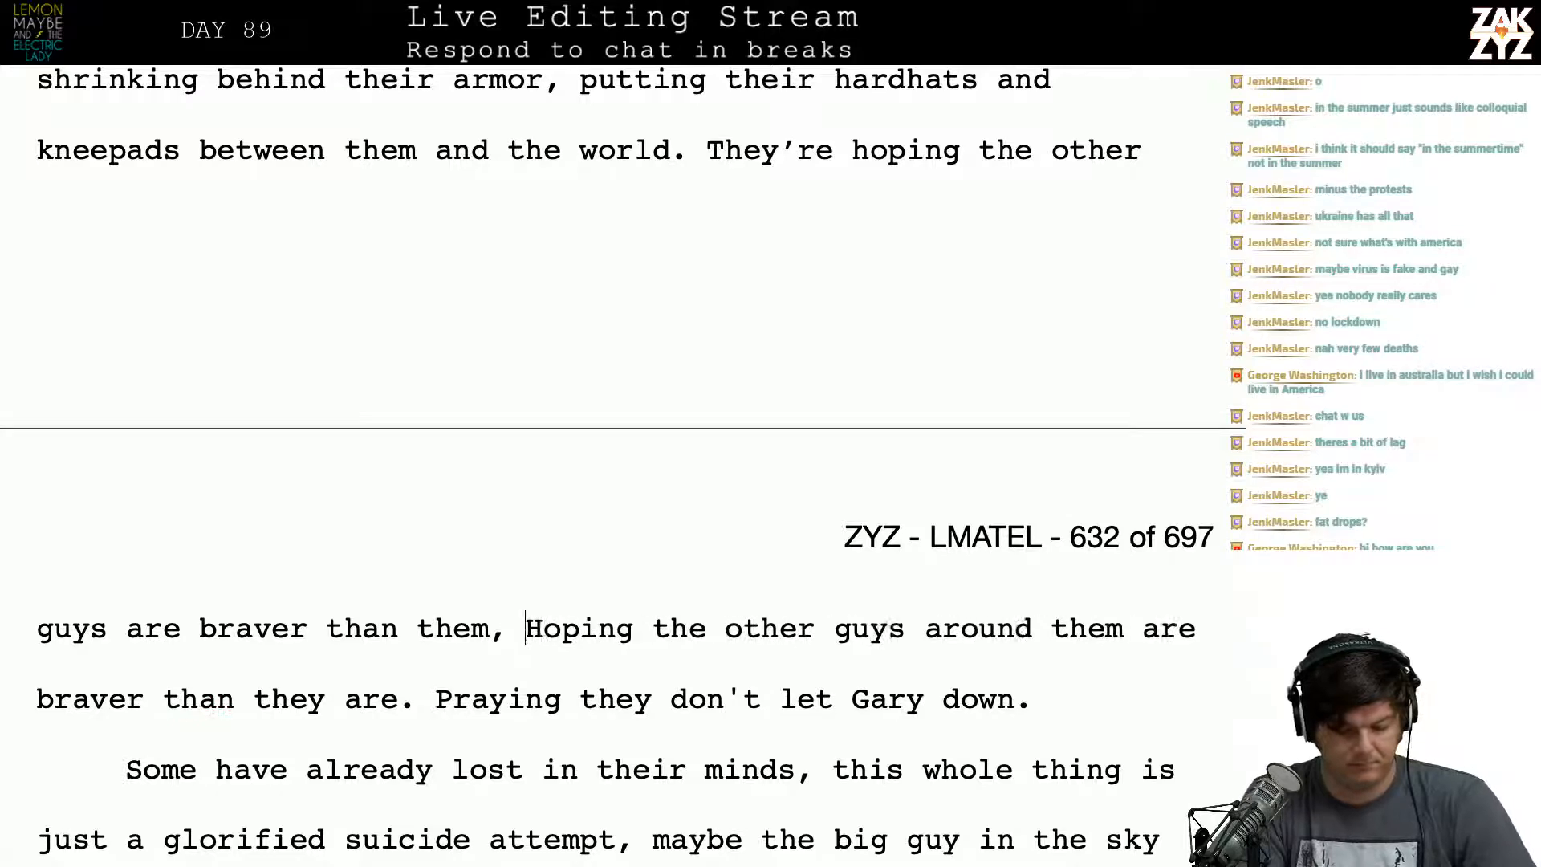
{"action": "type", "text": "e notices "}
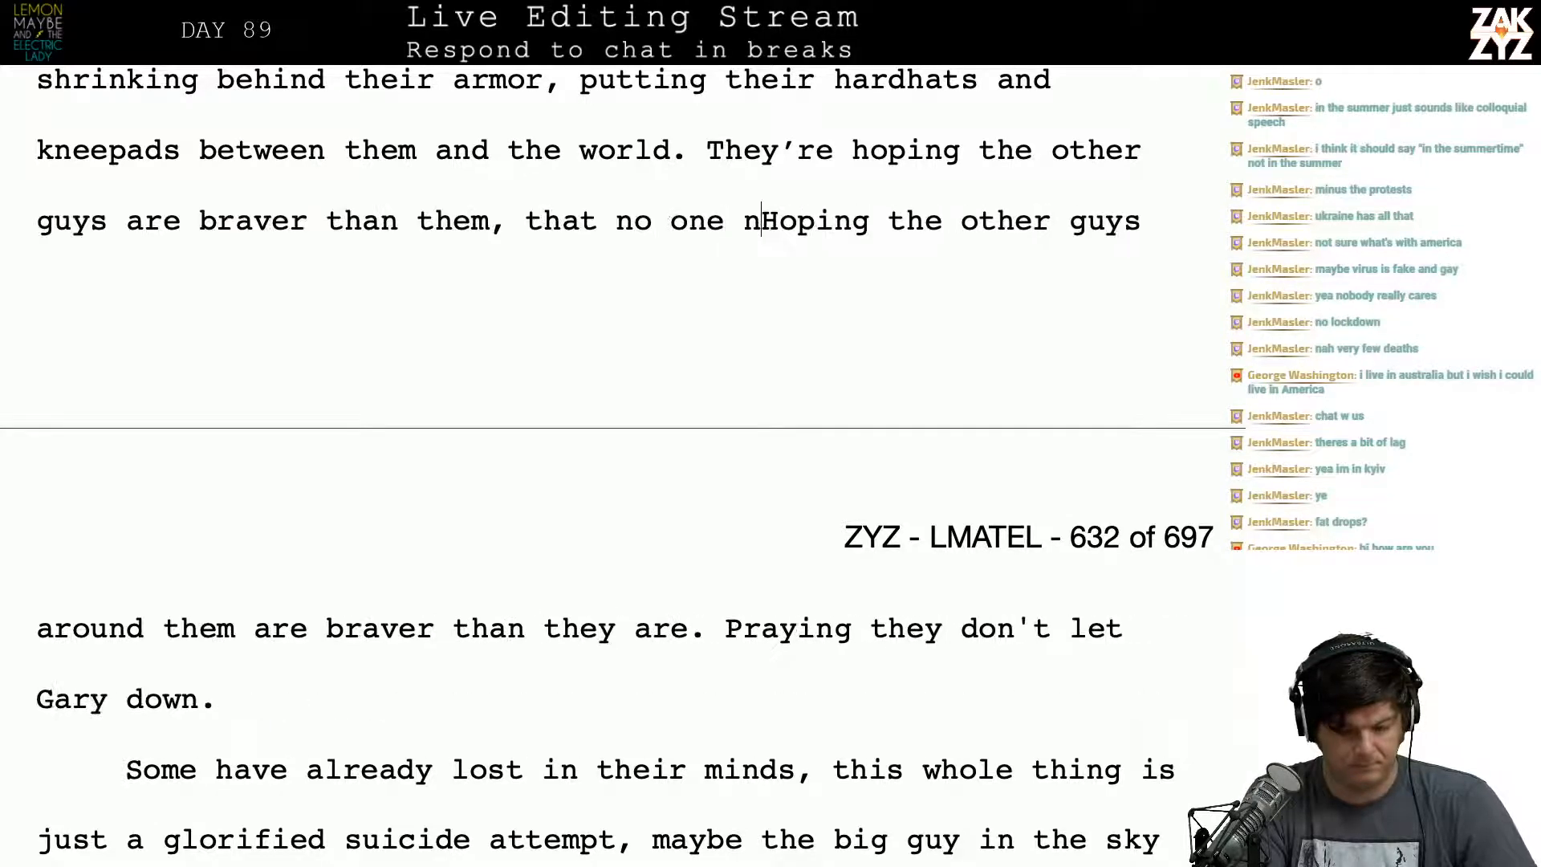
{"action": "type", "text": "how scared they a"}
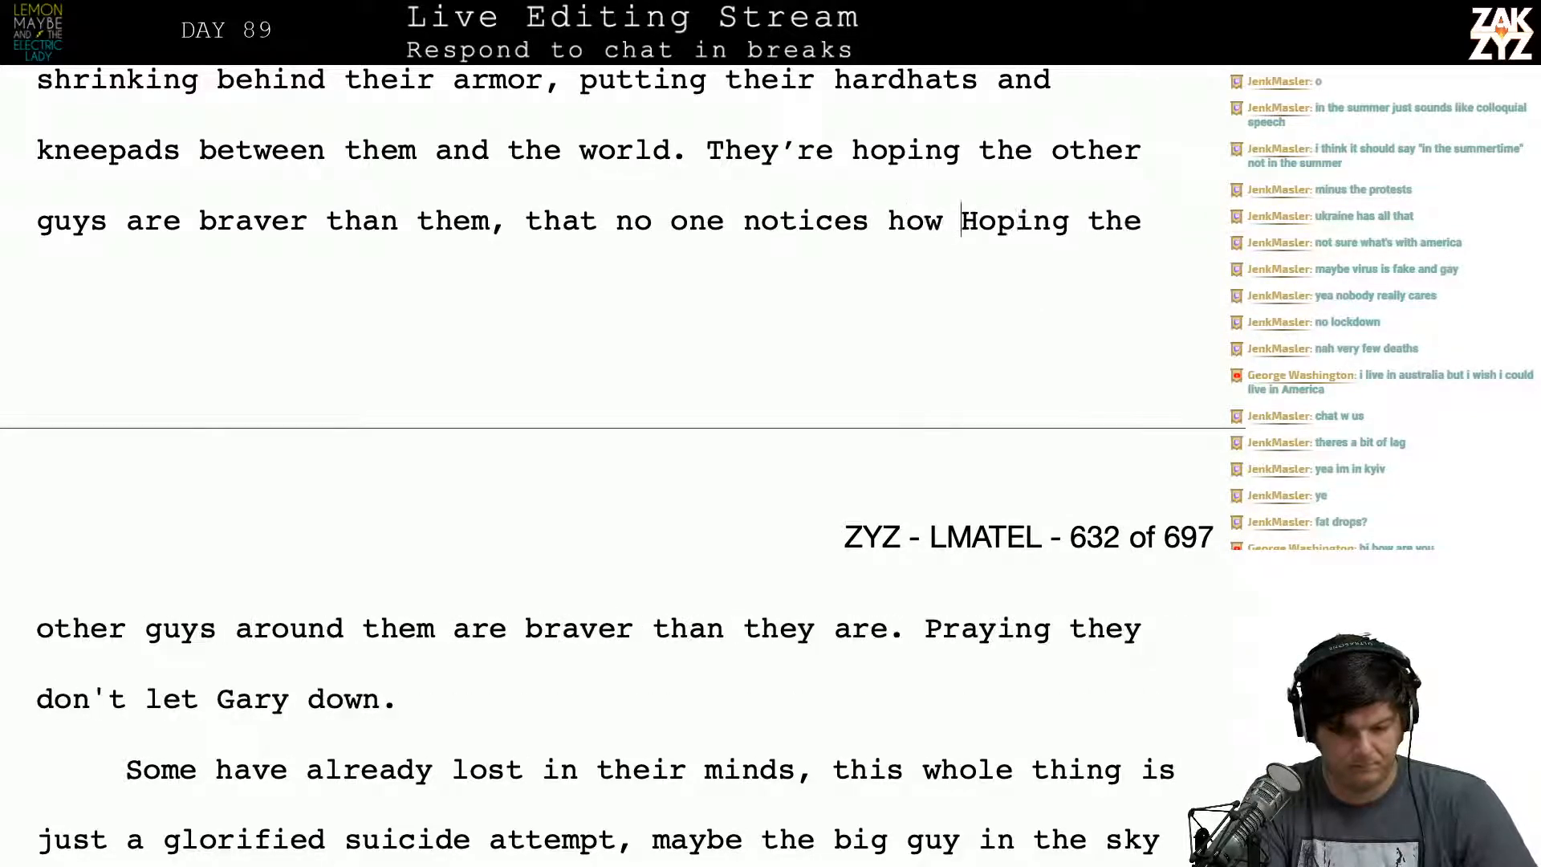
{"action": "type", "text": "re."}
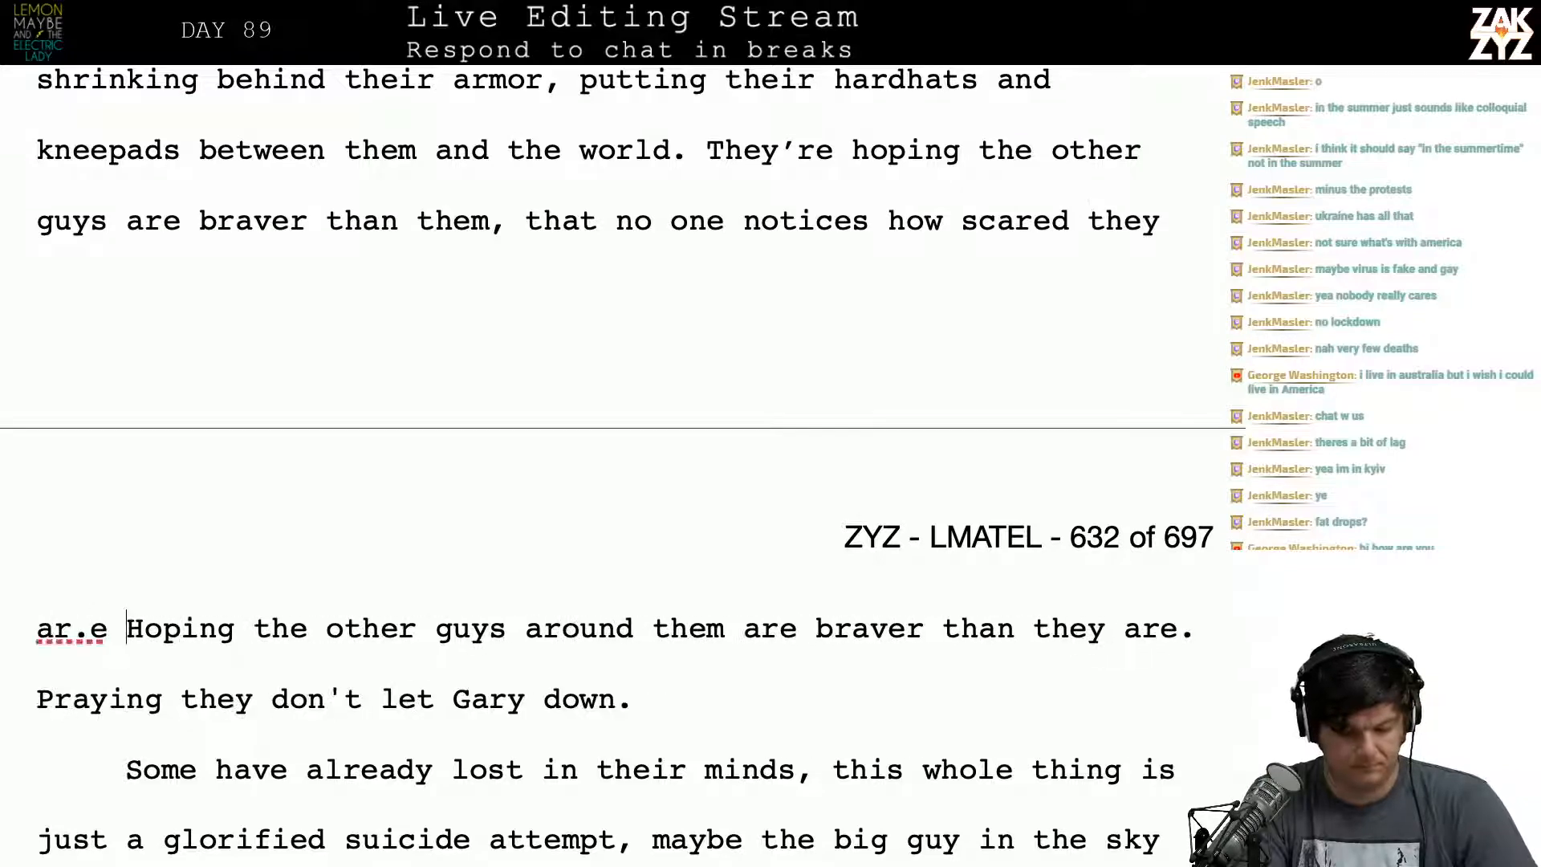
Step: Replace the old "Hoping the other guys around them are braver than they are." and rework the closing sentence as "They're praying they don't let Gary down."
{"action": "type", "text": " They're"}
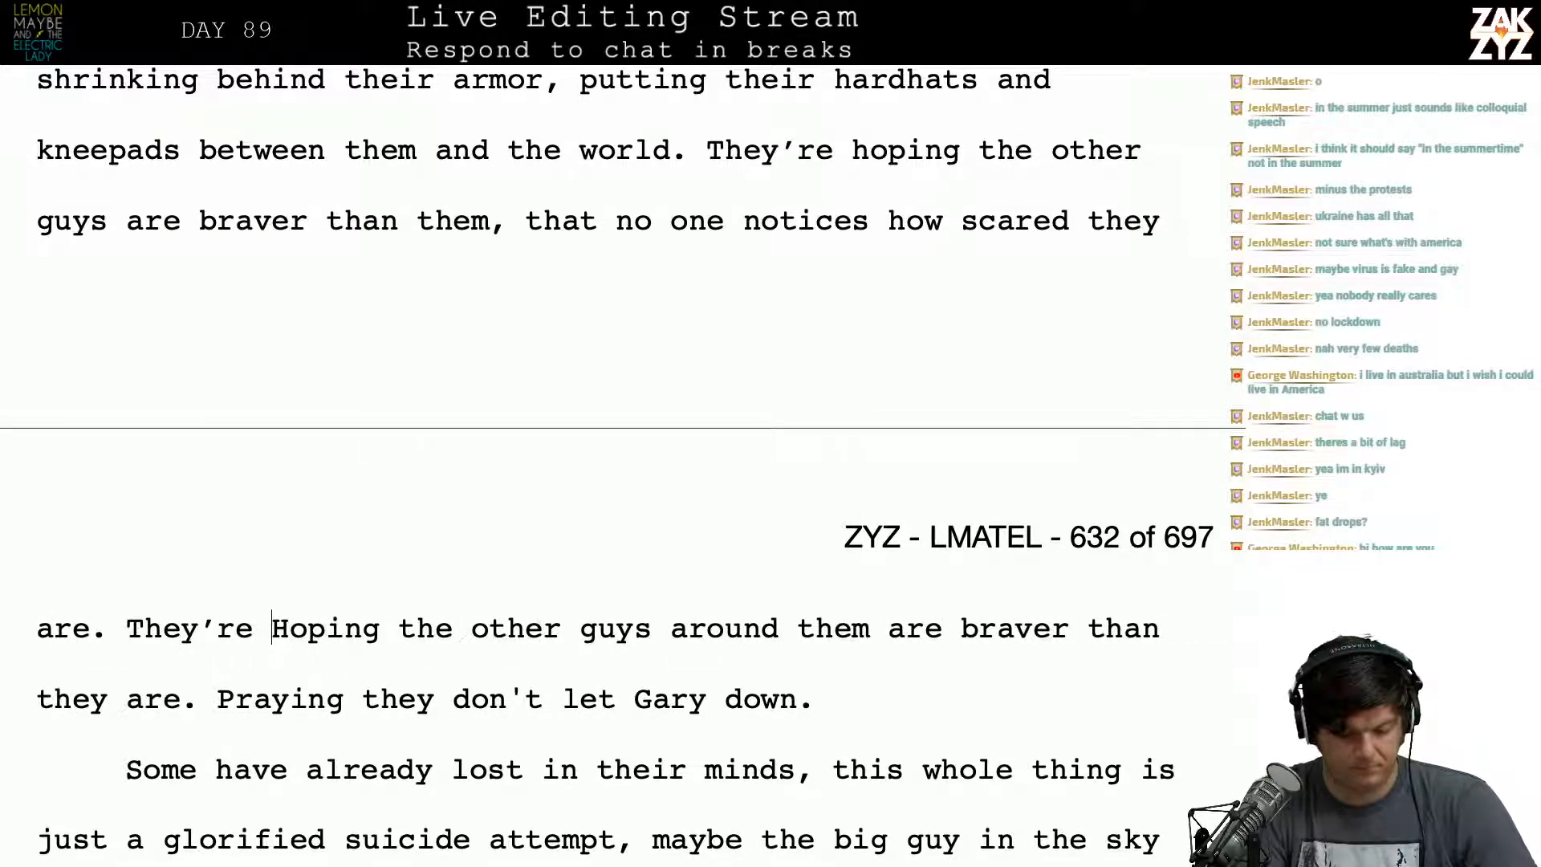
{"action": "key", "text": "shift+Down"}
{"action": "key", "text": "shift+Left"}
{"action": "key", "text": "shift+Left"}
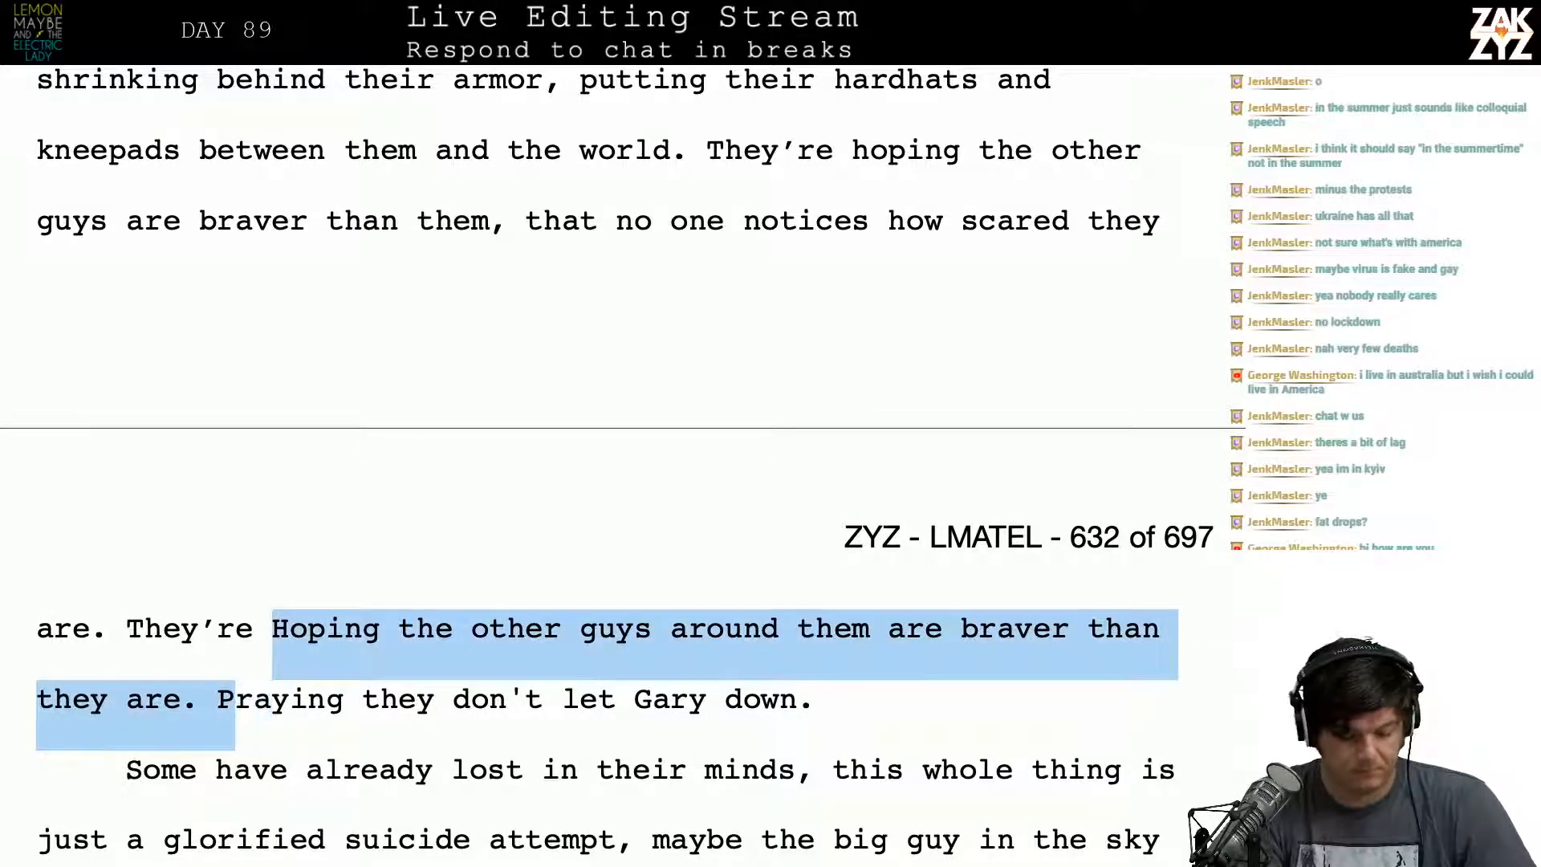
{"action": "type", "text": "p"}
{"action": "key", "text": "Down"}
{"action": "key", "text": "Down"}
{"action": "key", "text": "Down"}
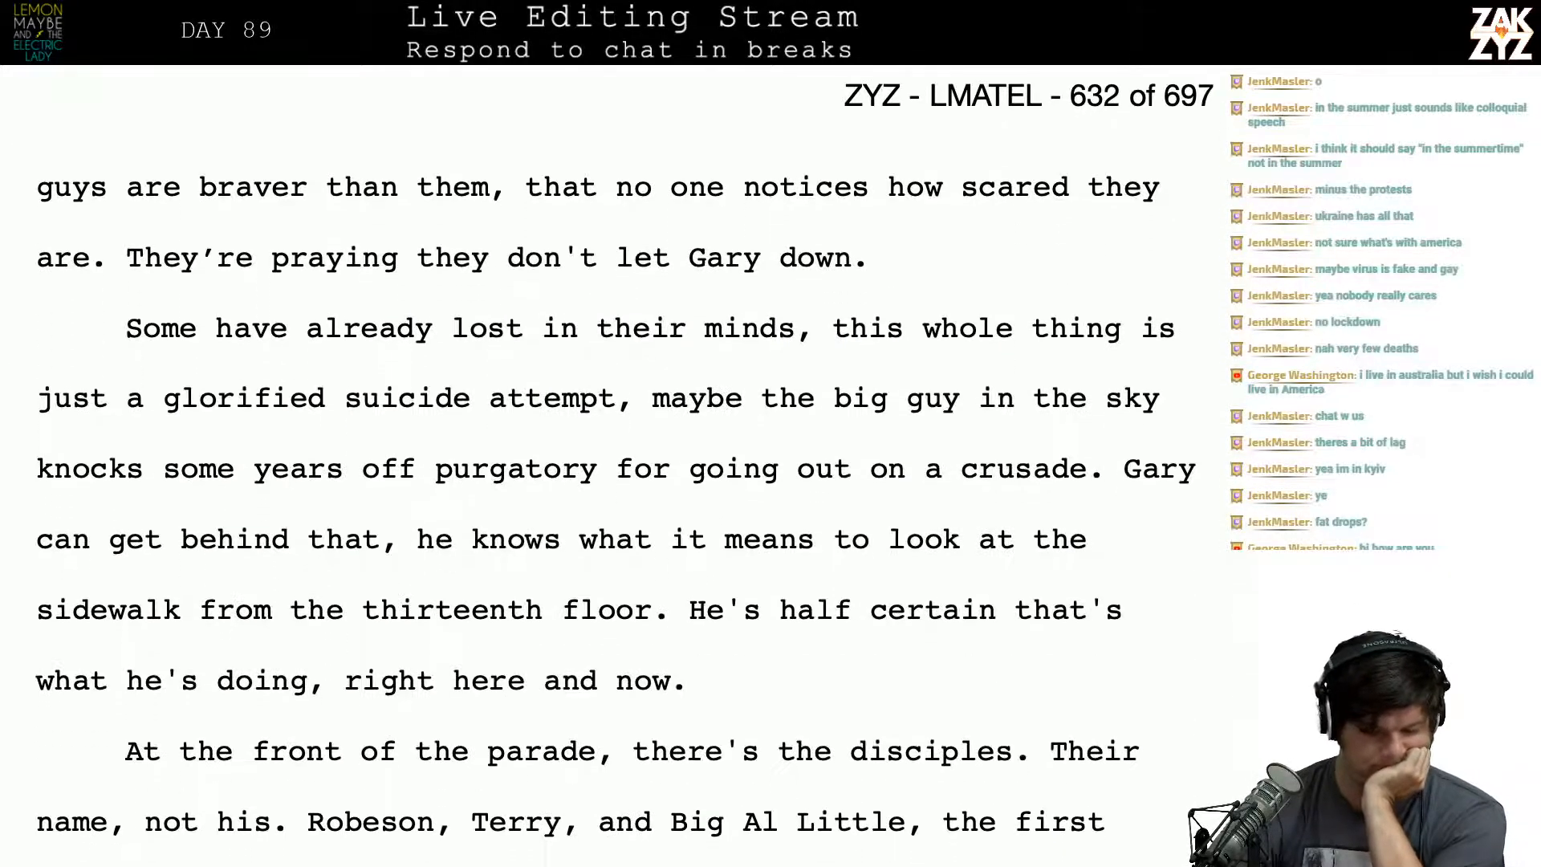
Step: Insert "of the troops" after "Some" at the start of the paragraph about having already lost
{"action": "left_click", "coordinate": [198, 341]}
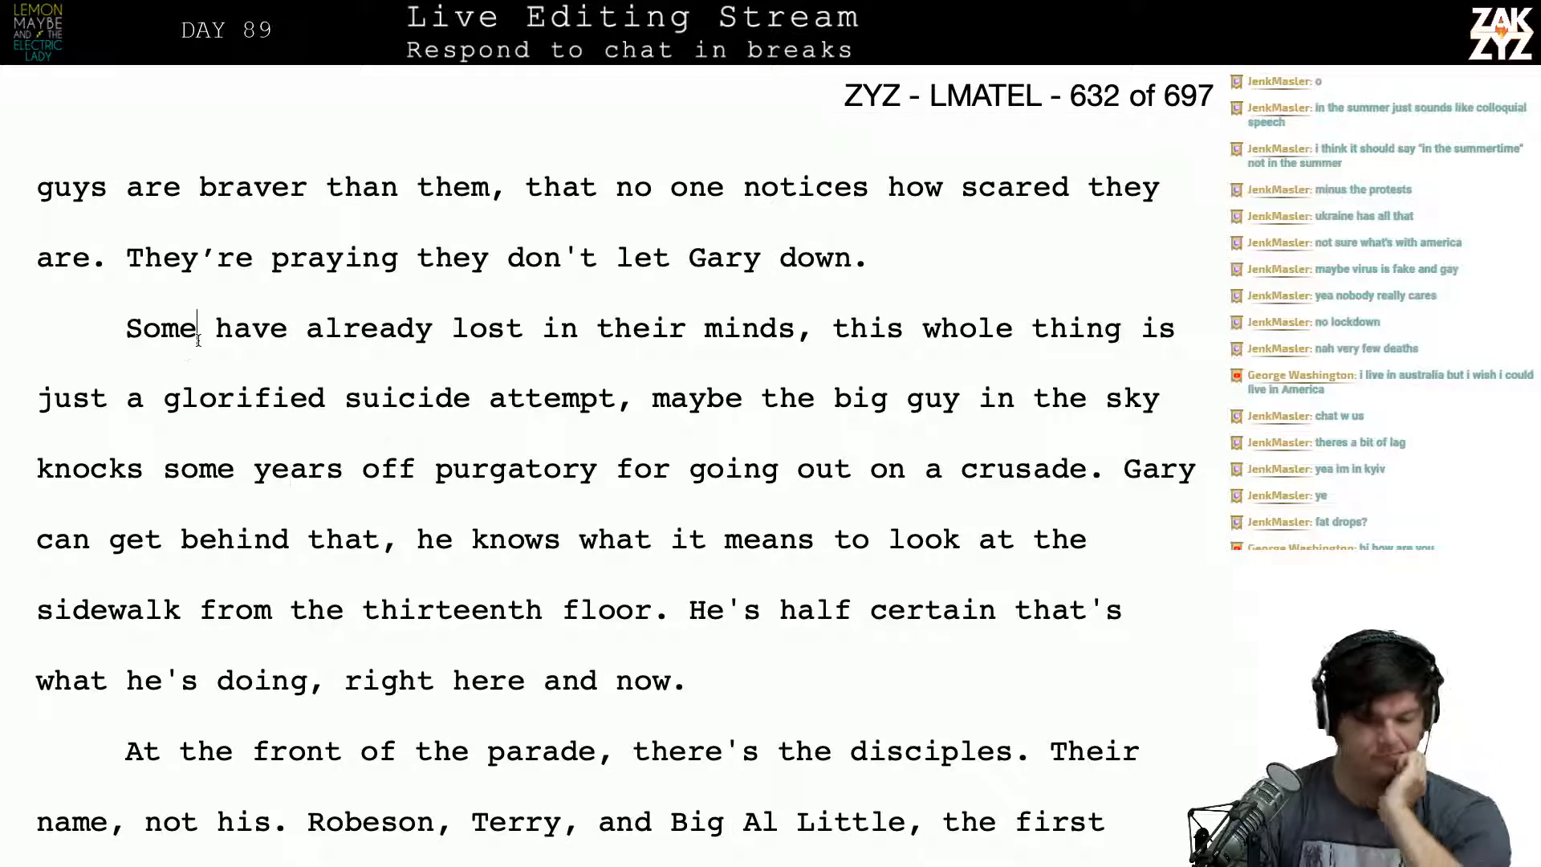
{"action": "type", "text": "of the troo"}
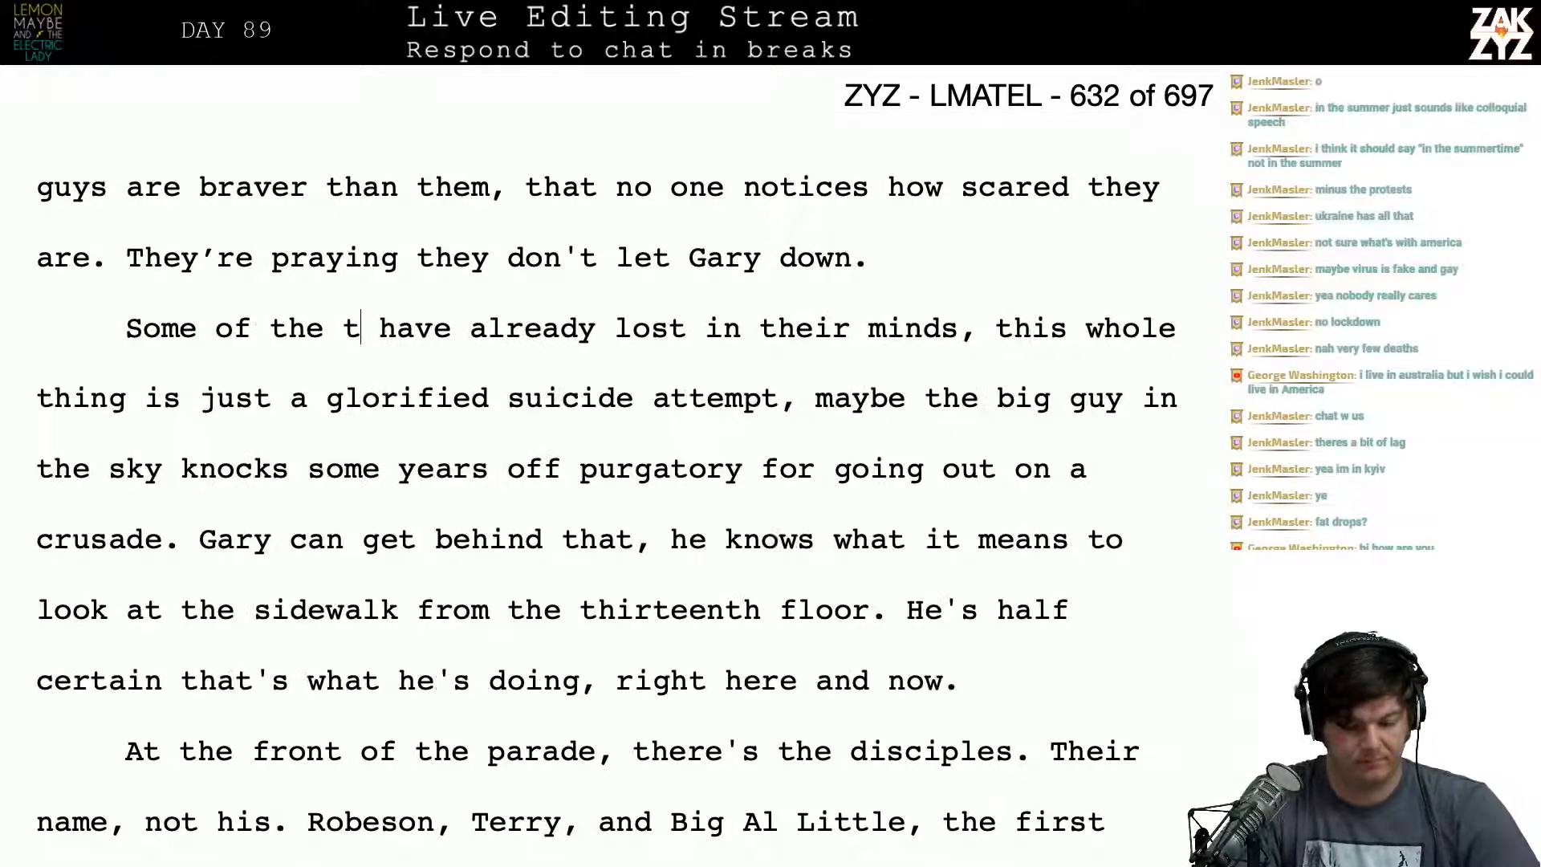
{"action": "type", "text": "ps"}
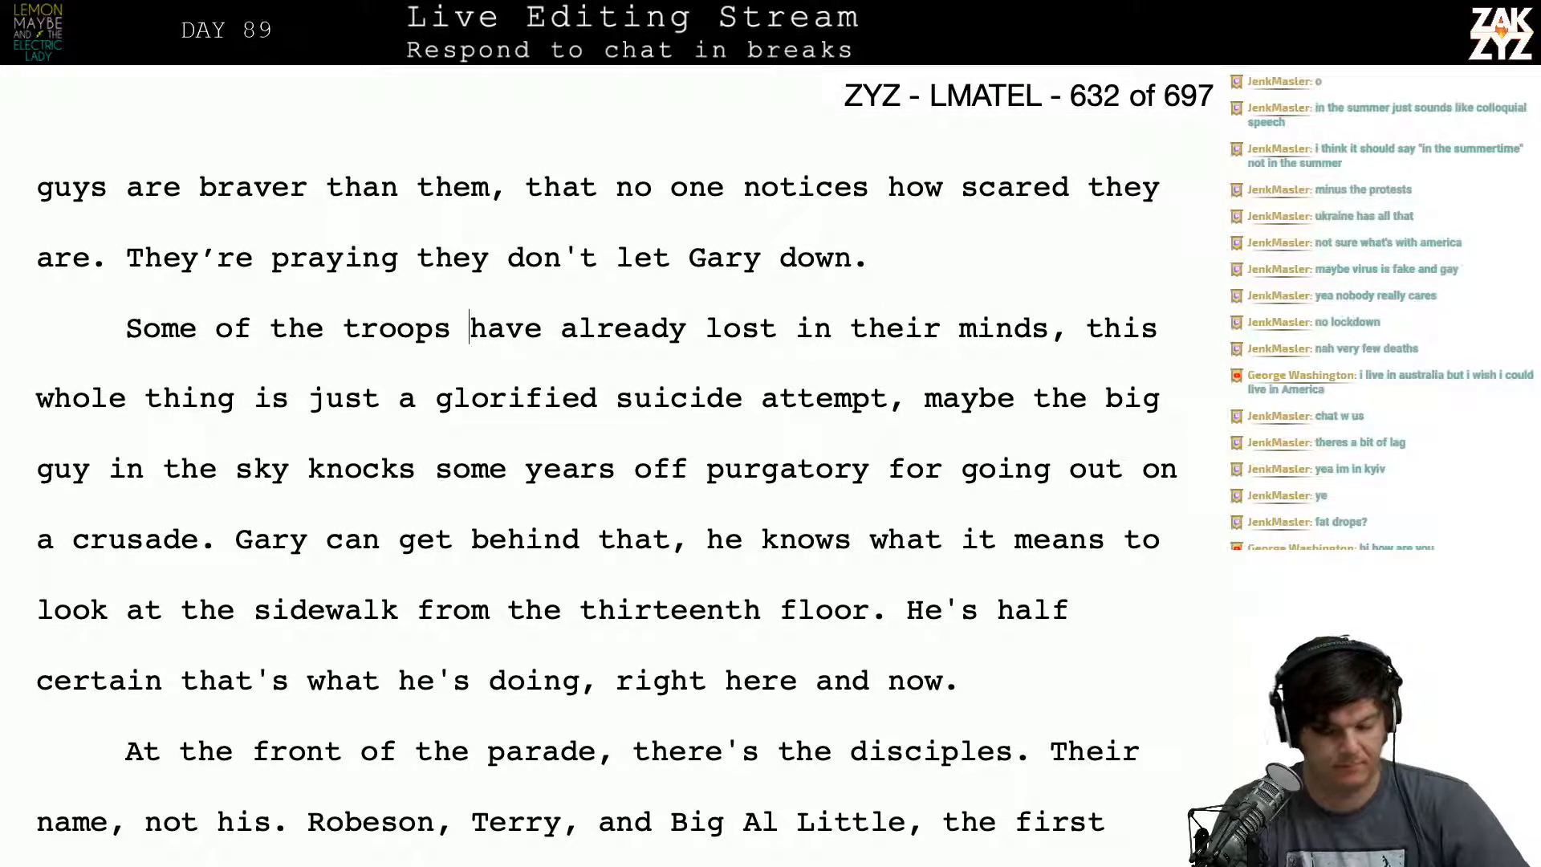
Step: Split the sentence after "glorified suicide attempt" with a period and capitalize "Maybe" to begin the following sentence
{"action": "key", "text": "Right"}
{"action": "key", "text": "Right"}
{"action": "key", "text": "Right"}
{"action": "key", "text": "Right"}
{"action": "key", "text": "Right"}
{"action": "key", "text": "Right"}
{"action": "key", "text": "Right"}
{"action": "key", "text": "Right"}
{"action": "key", "text": "Right"}
{"action": "key", "text": "Right"}
{"action": "key", "text": "Right"}
{"action": "key", "text": "Right"}
{"action": "key", "text": "Right"}
{"action": "key", "text": "Right"}
{"action": "key", "text": "Right"}
{"action": "key", "text": "Right"}
{"action": "key", "text": "Right"}
{"action": "key", "text": "Right"}
{"action": "key", "text": "Right"}
{"action": "key", "text": "Right"}
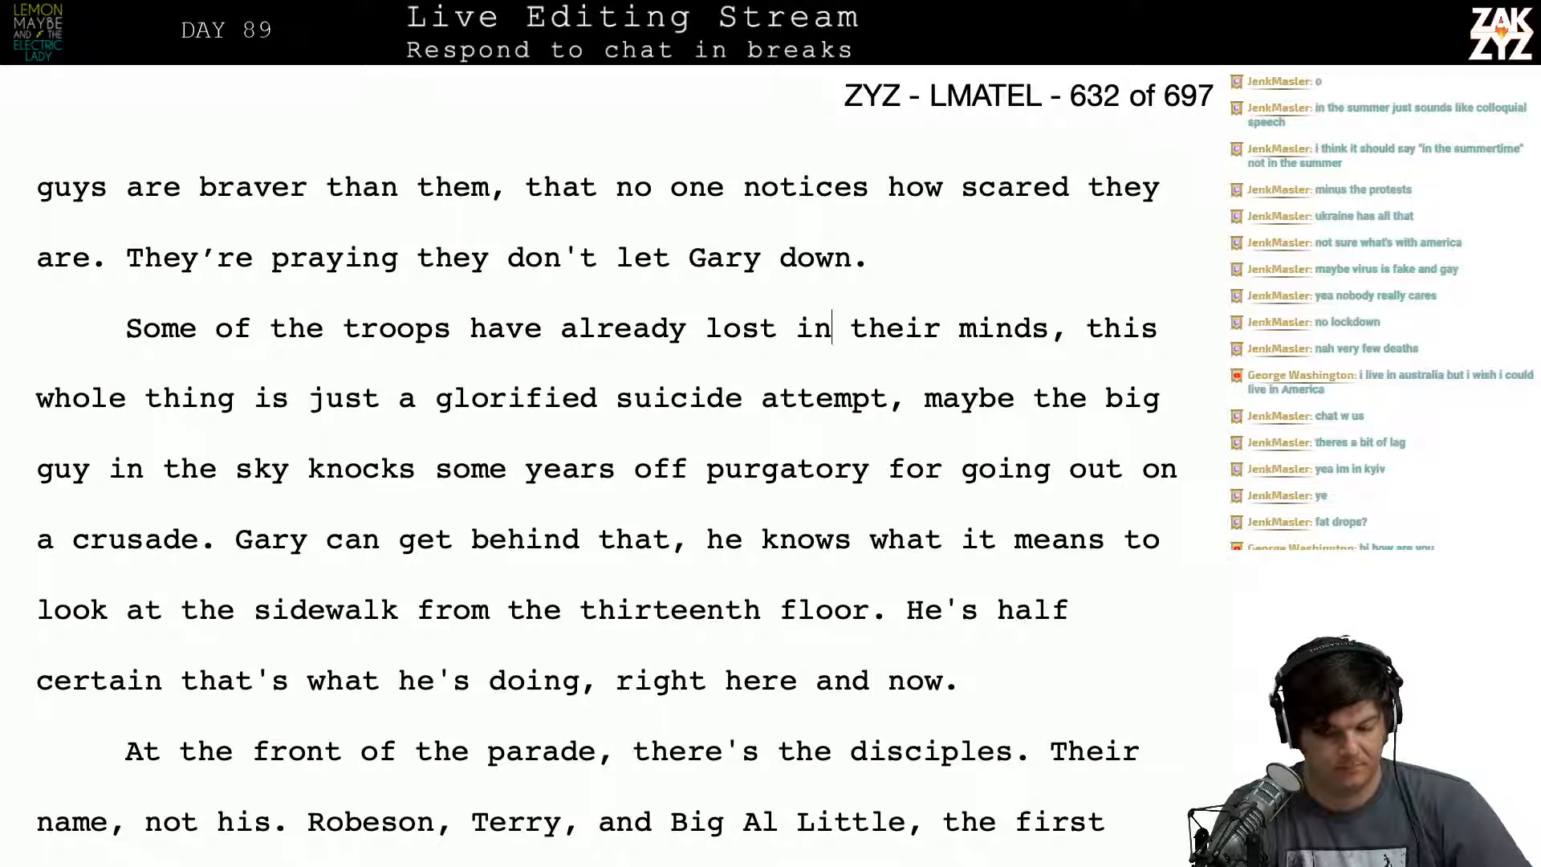
{"action": "key", "text": "Right"}
{"action": "key", "text": "Right"}
{"action": "key", "text": "Right"}
{"action": "key", "text": "Left"}
{"action": "key", "text": "Left"}
{"action": "key", "text": "Left"}
{"action": "key", "text": "Left"}
{"action": "key", "text": "Left"}
{"action": "key", "text": "Right"}
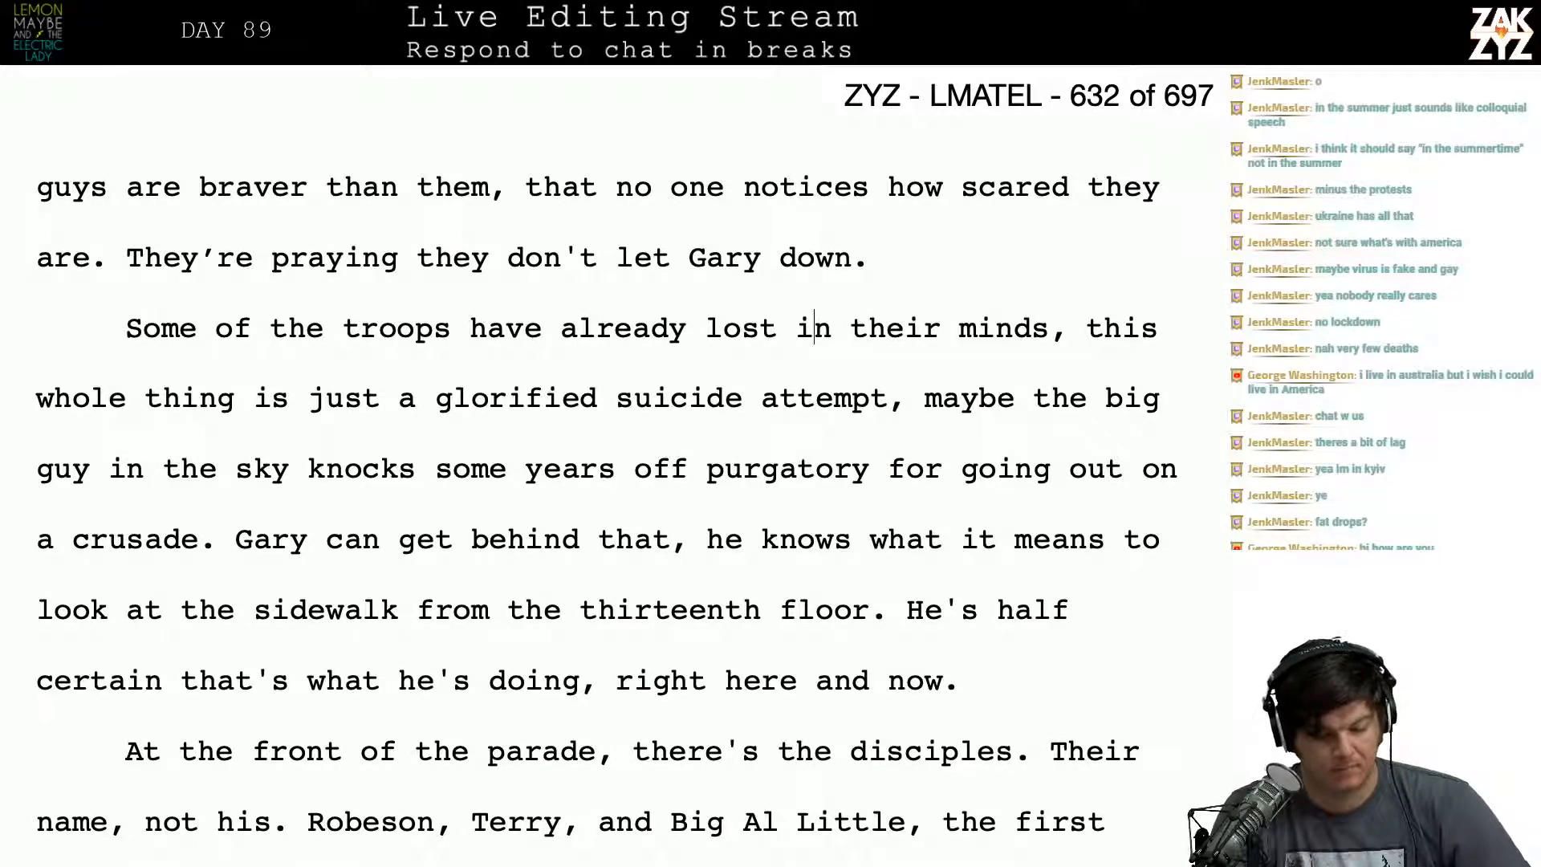
{"action": "key", "text": "Right"}
{"action": "key", "text": "Right"}
{"action": "key", "text": "Down"}
{"action": "key", "text": "Right"}
{"action": "key", "text": "Right"}
{"action": "key", "text": "Right"}
{"action": "key", "text": "Left"}
{"action": "key", "text": "BackSpace"}
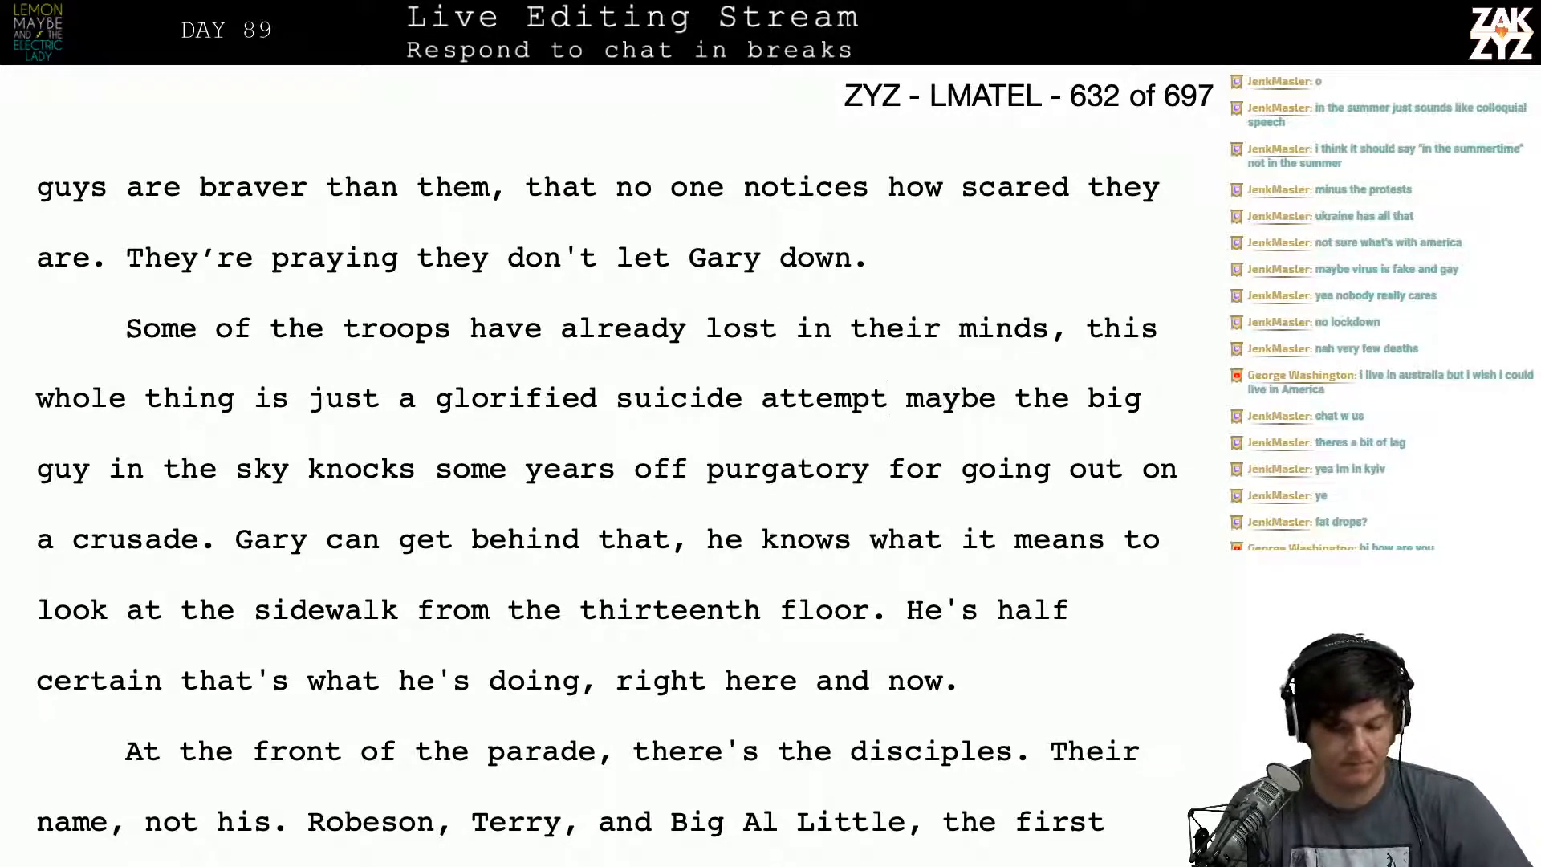
{"action": "type", "text": "."}
{"action": "key", "text": "BackSpace"}
{"action": "type", "text": "M"}
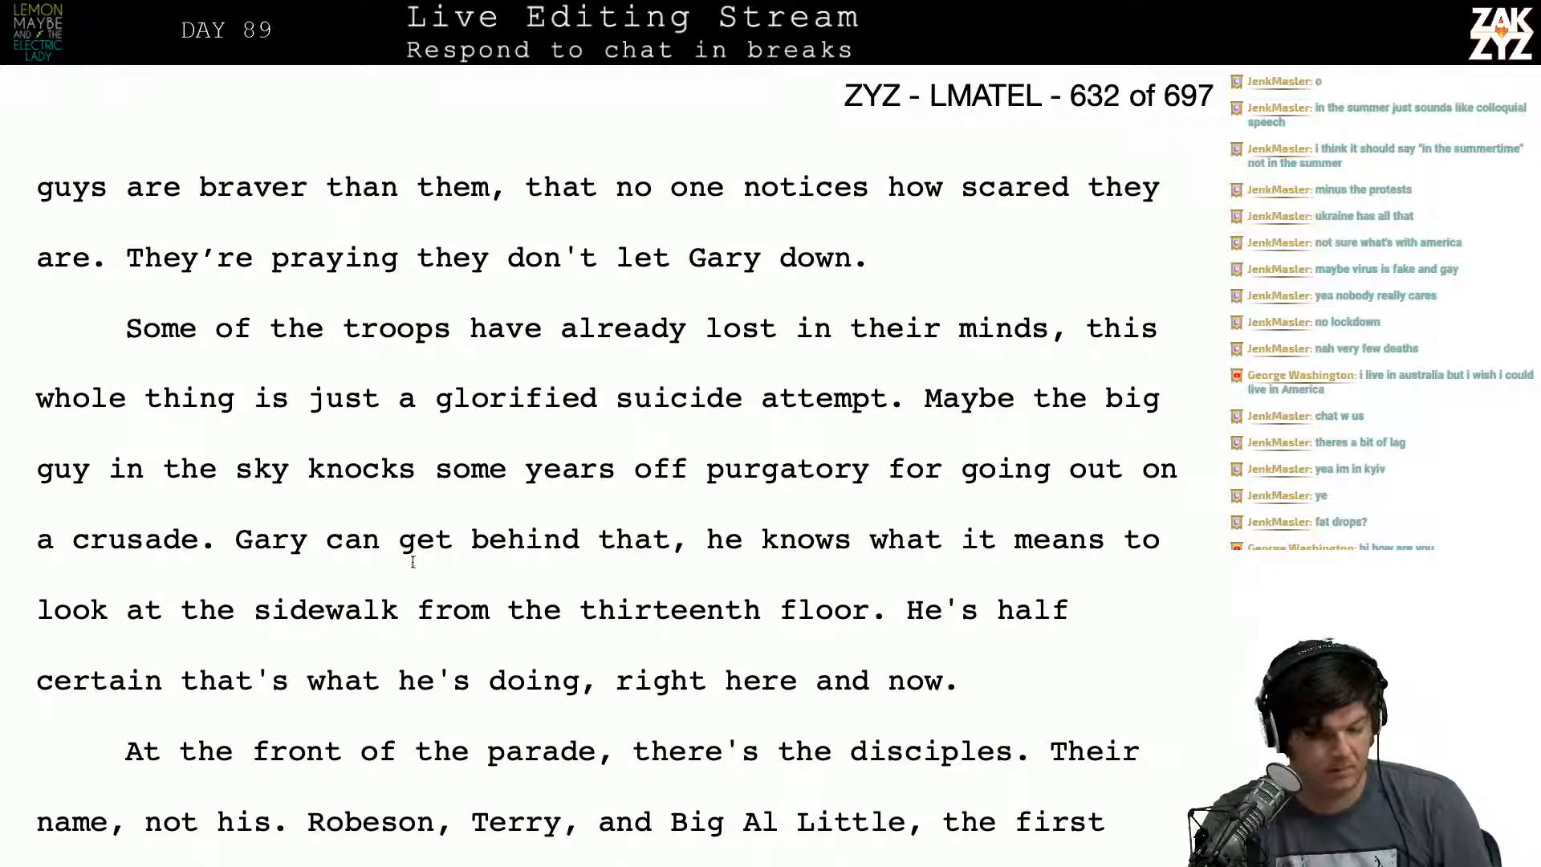
{"action": "left_click", "coordinate": [387, 480]}
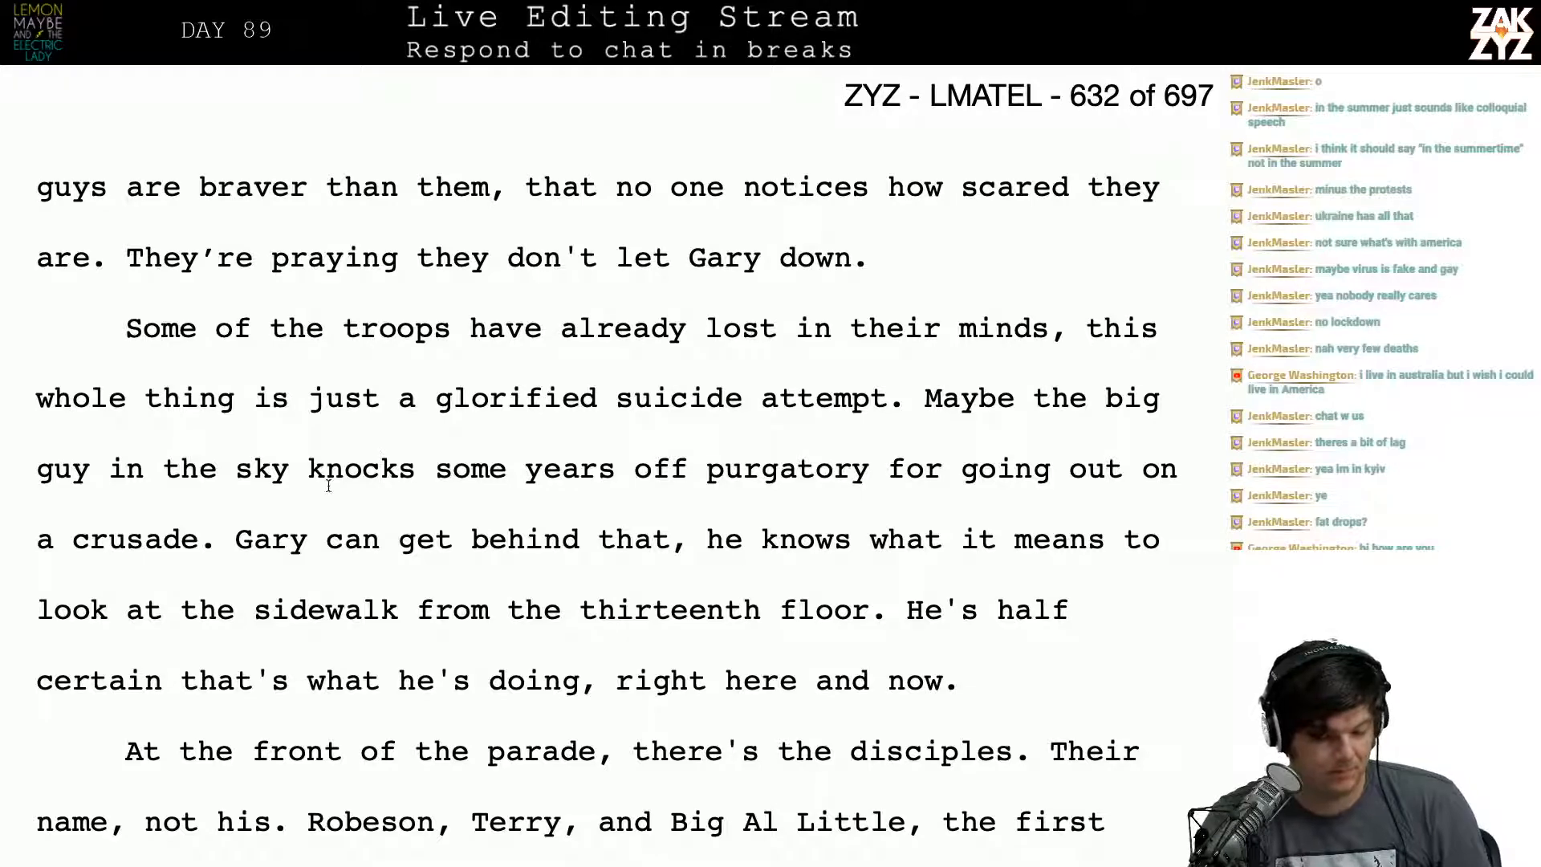
{"action": "left_click", "coordinate": [415, 474]}
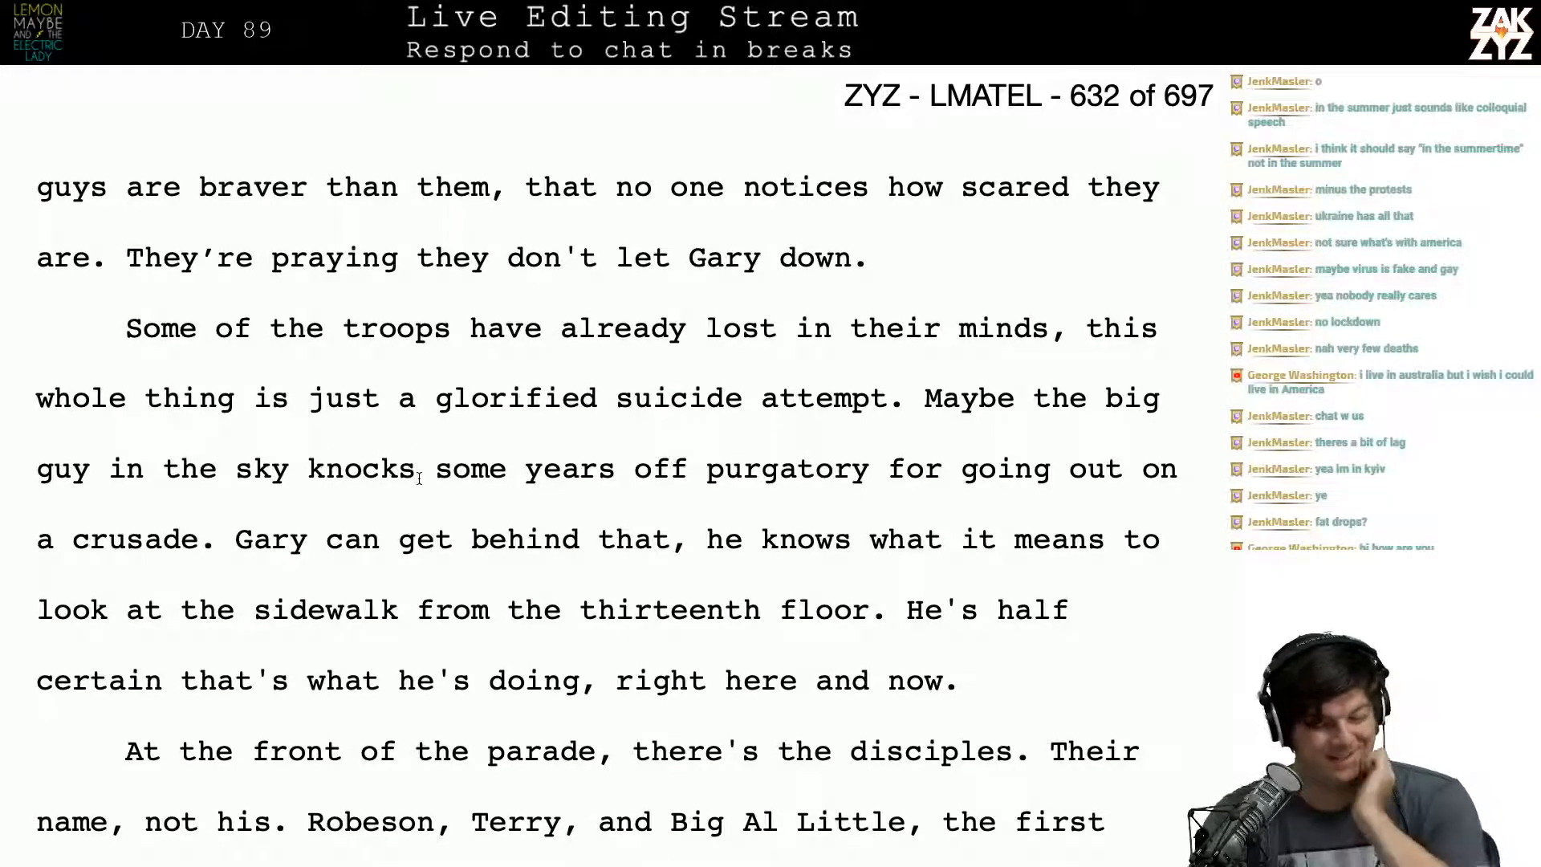
Step: Insert "the battle." after "Some of the troops have already lost" to end the sentence there
{"action": "scroll", "coordinate": [419, 478], "scroll_direction": "down", "scroll_amount": 1}
{"action": "scroll", "coordinate": [419, 478], "scroll_direction": "down", "scroll_amount": 1}
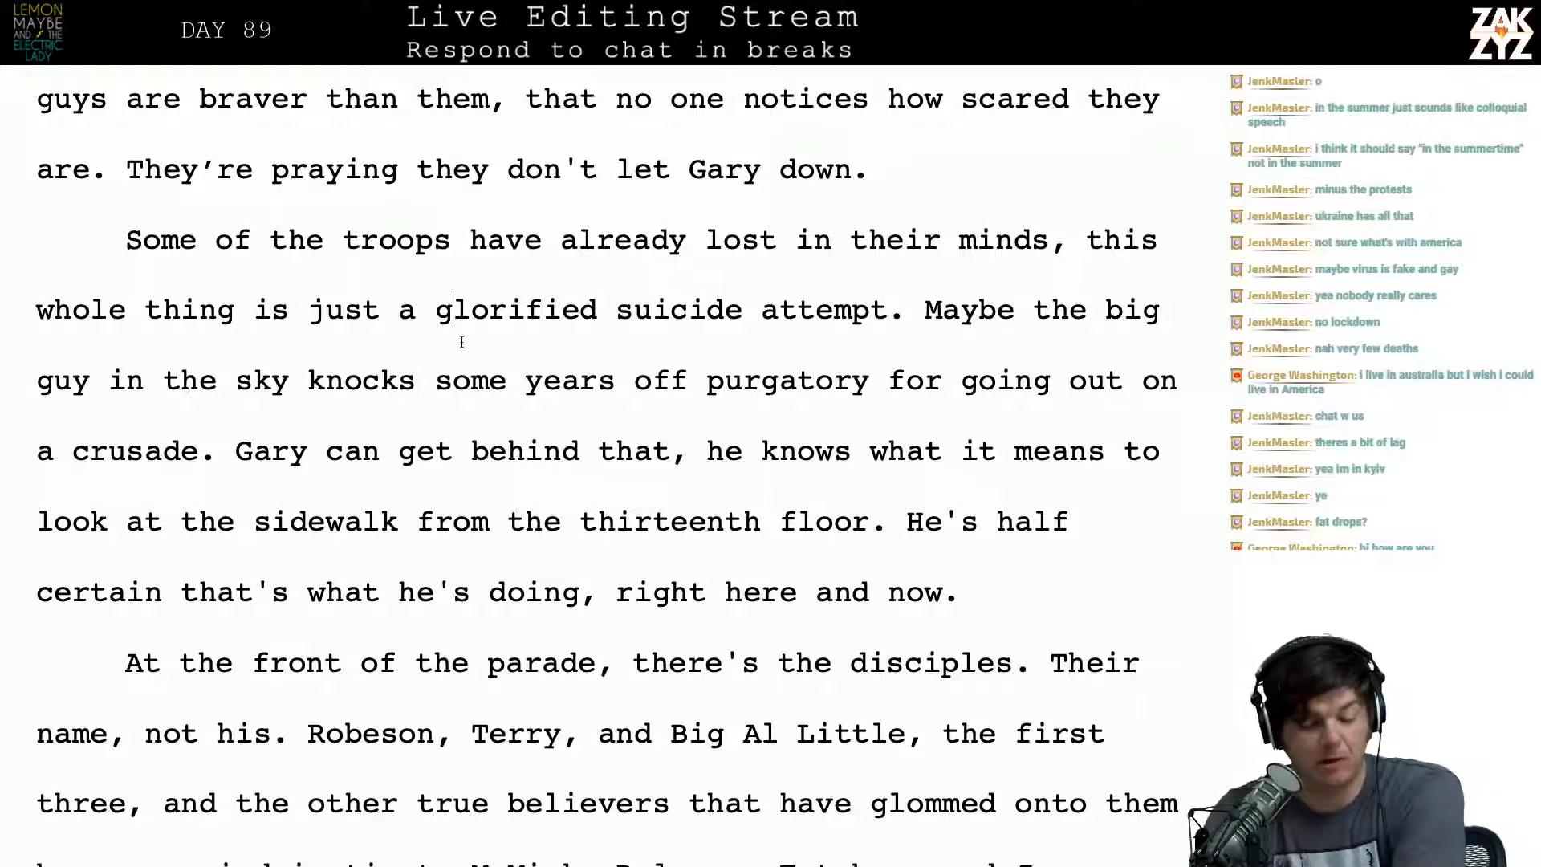
{"action": "left_click", "coordinate": [776, 245]}
{"action": "type", "text": "thi"}
{"action": "key", "text": "BackSpace"}
{"action": "type", "text": "e"}
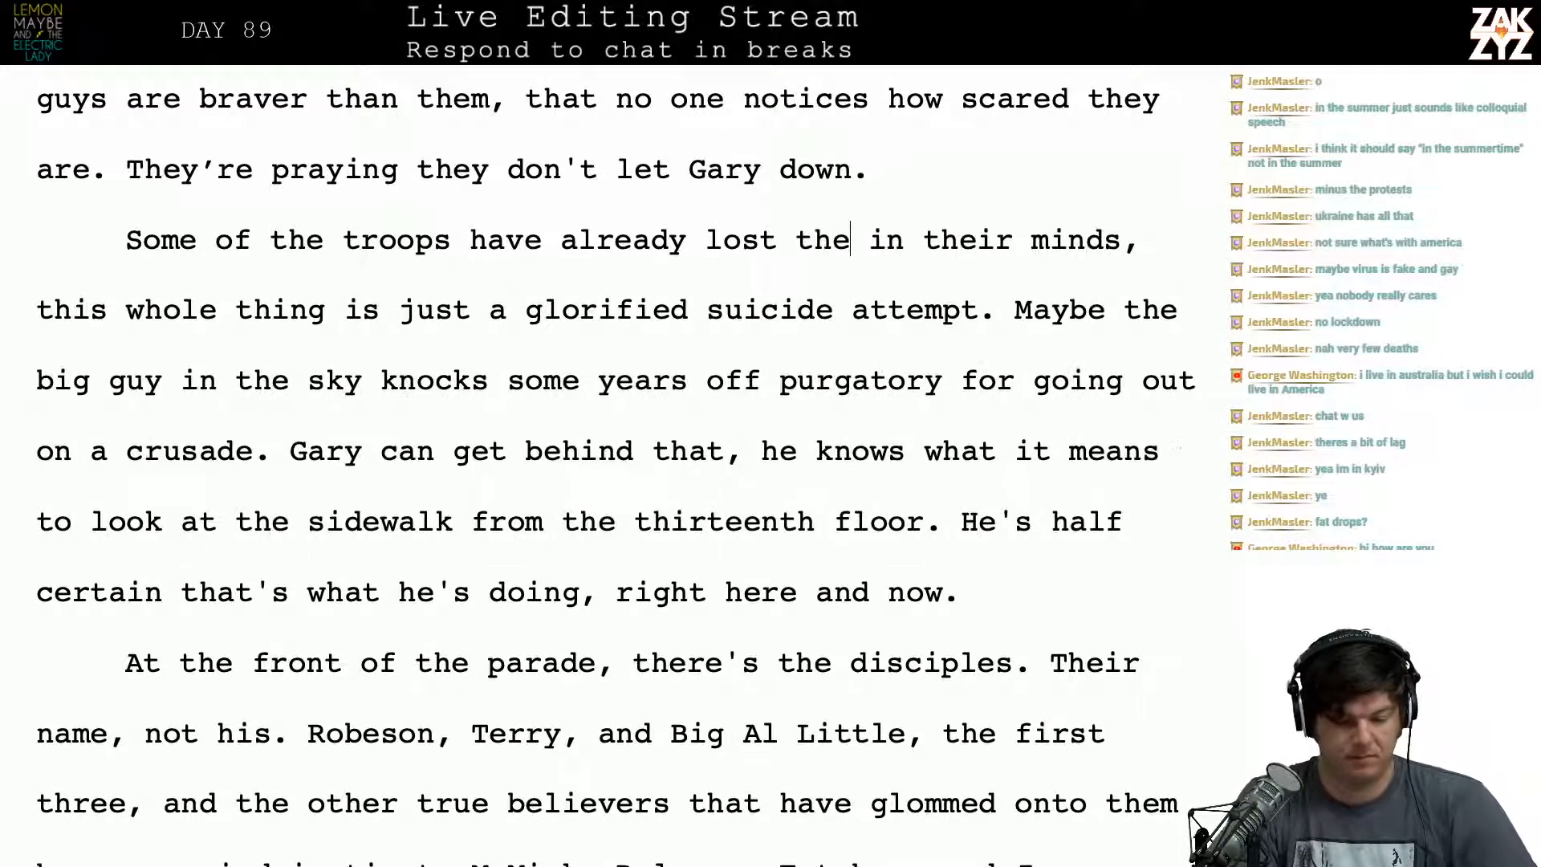
{"action": "key", "text": "BackSpace"}
{"action": "key", "text": "BackSpace"}
{"action": "type", "text": "he "}
{"action": "type", "text": "battle."}
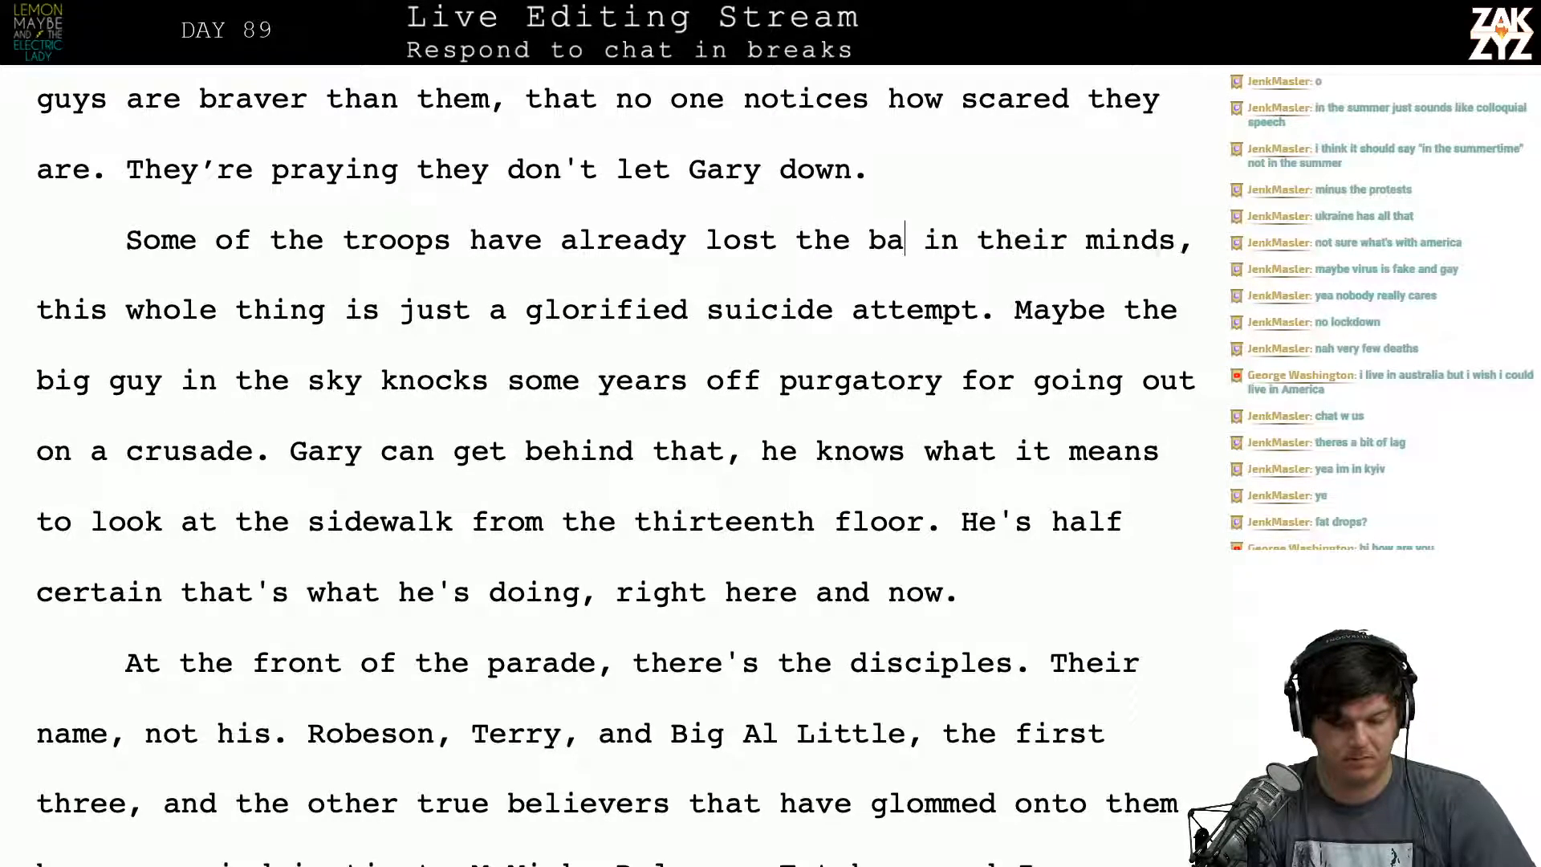
Step: Replace the leftover "in their minds, this" with "This" so a new sentence begins "This whole thing is just"
{"action": "key", "text": "shift+Right"}
{"action": "key", "text": "shift+Right"}
{"action": "key", "text": "shift+Right"}
{"action": "key", "text": "shift+Right"}
{"action": "key", "text": "shift+Right"}
{"action": "key", "text": "shift+Right"}
{"action": "key", "text": "shift+Right"}
{"action": "key", "text": "shift+Right"}
{"action": "key", "text": "shift+Right"}
{"action": "key", "text": "shift+Right"}
{"action": "key", "text": "shift+Right"}
{"action": "key", "text": "shift+Right"}
{"action": "key", "text": "shift+Right"}
{"action": "key", "text": "shift+Right"}
{"action": "key", "text": "shift+Right"}
{"action": "key", "text": "shift+Right"}
{"action": "key", "text": "shift+Right"}
{"action": "key", "text": "shift+Right"}
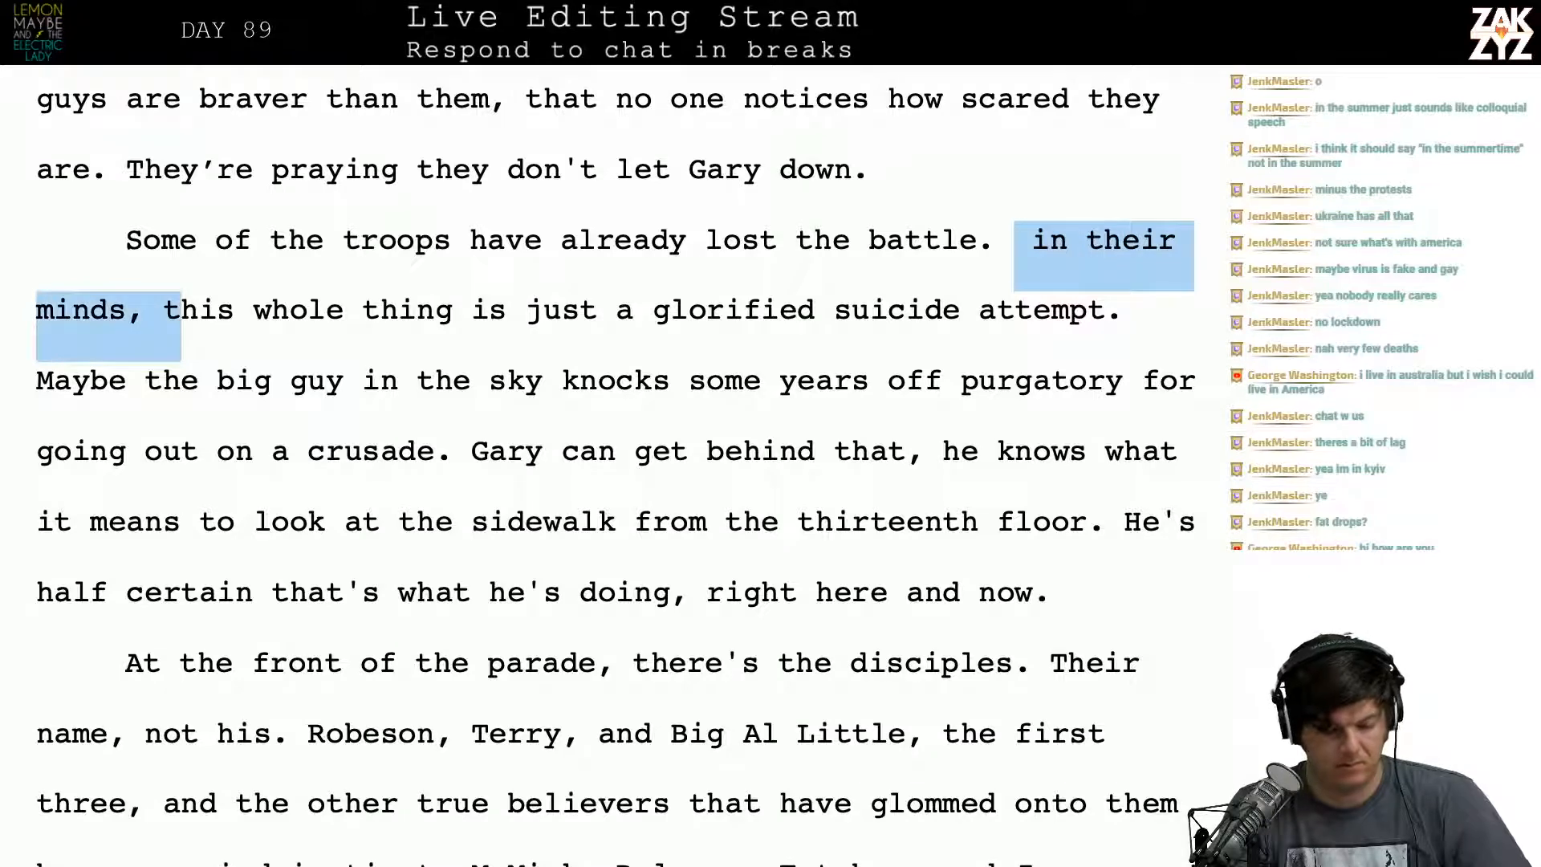
{"action": "type", "text": "This"}
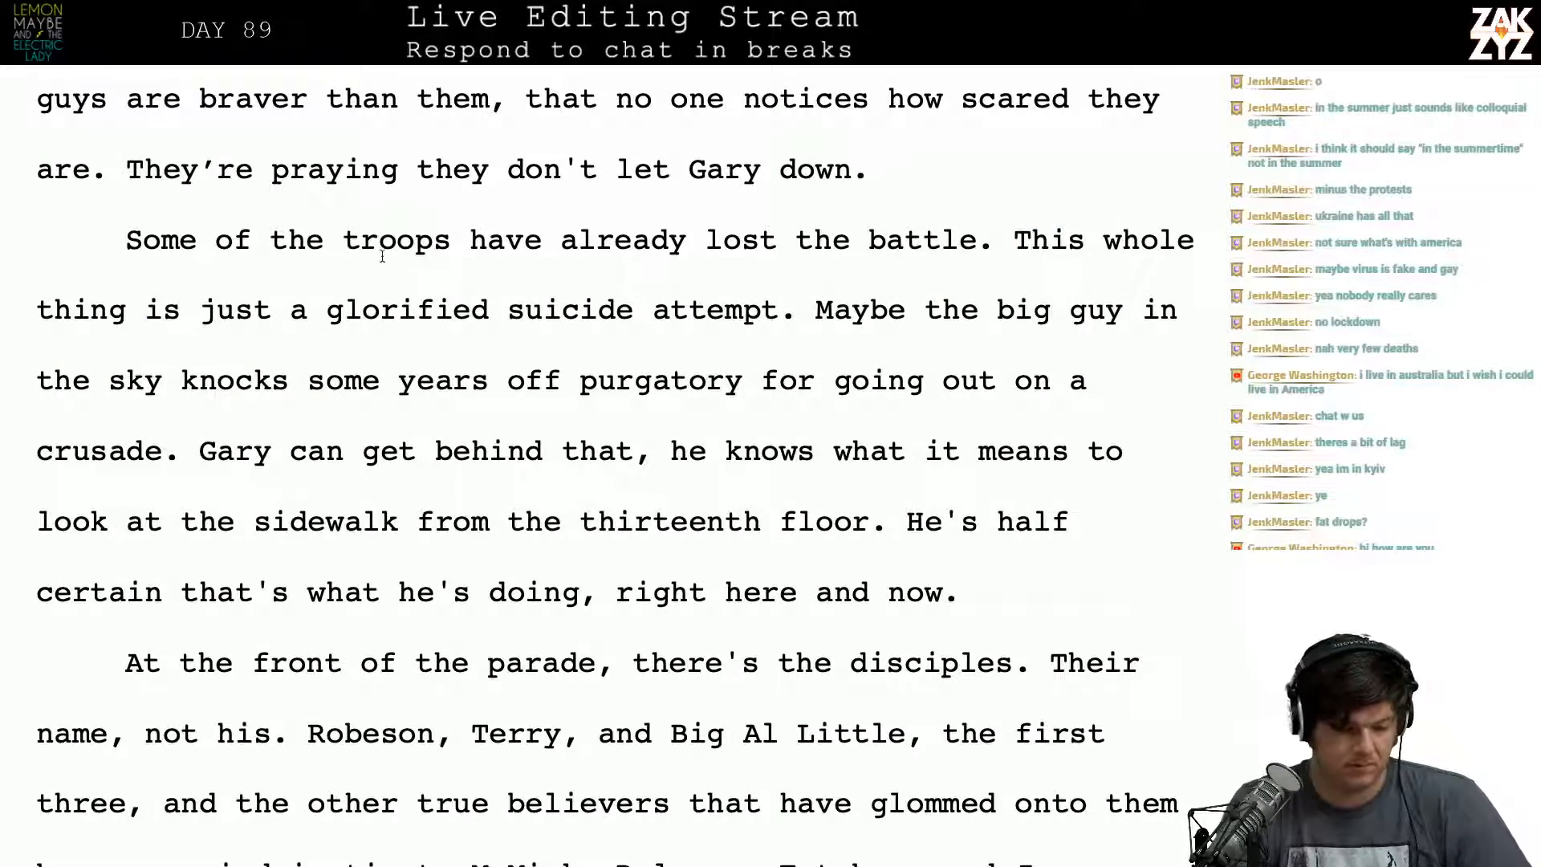
Step: Change "the" to "his" in "Some of the troops have already lost the battle."
{"action": "left_click", "coordinate": [324, 241]}
{"action": "key", "text": "BackSpace"}
{"action": "key", "text": "BackSpace"}
{"action": "key", "text": "BackSpace"}
{"action": "type", "text": "his trop"}
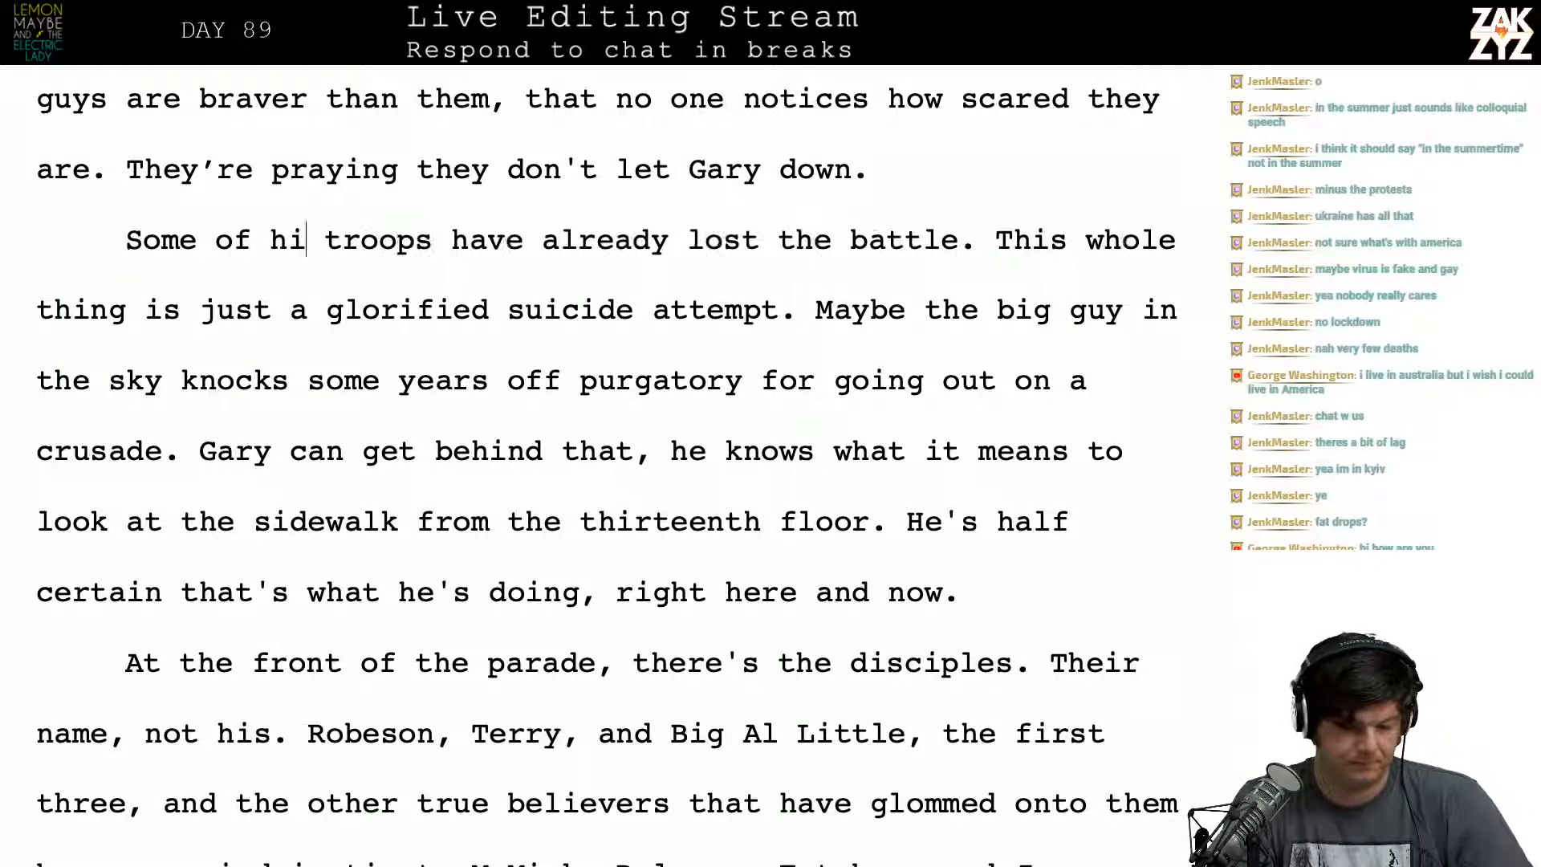
Step: Reword the opening of the paragraph to "Some of his troops"
{"action": "key", "text": "BackSpace"}
{"action": "key", "text": "BackSpace"}
{"action": "key", "text": "BackSpace"}
{"action": "key", "text": "BackSpace"}
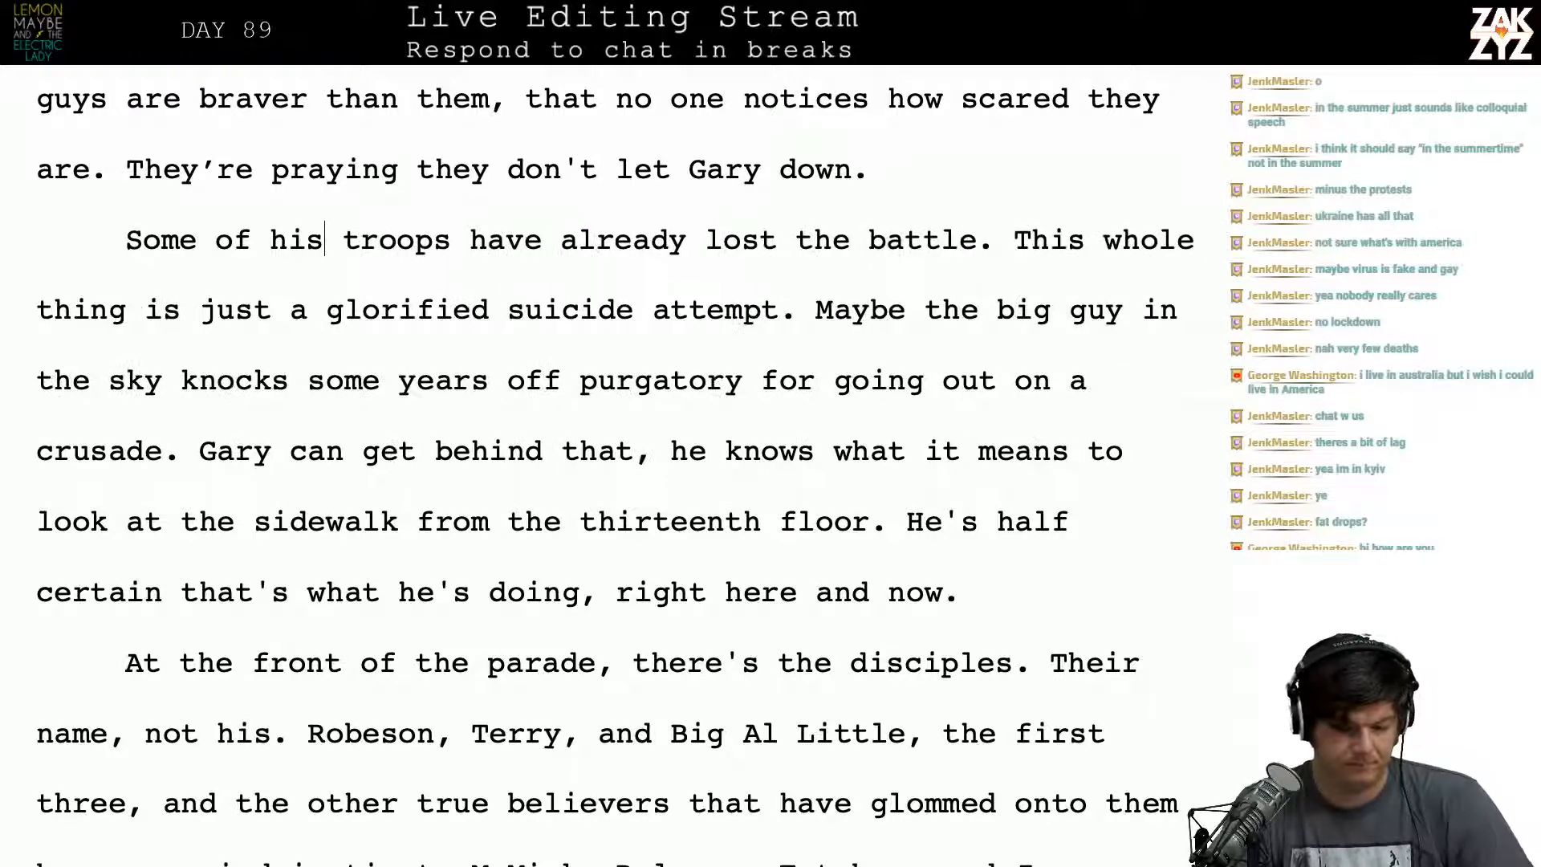
Step: Reread the troops paragraph's opening, from "already lost the battle" to "This whole thing"
{"action": "left_click", "coordinate": [704, 240]}
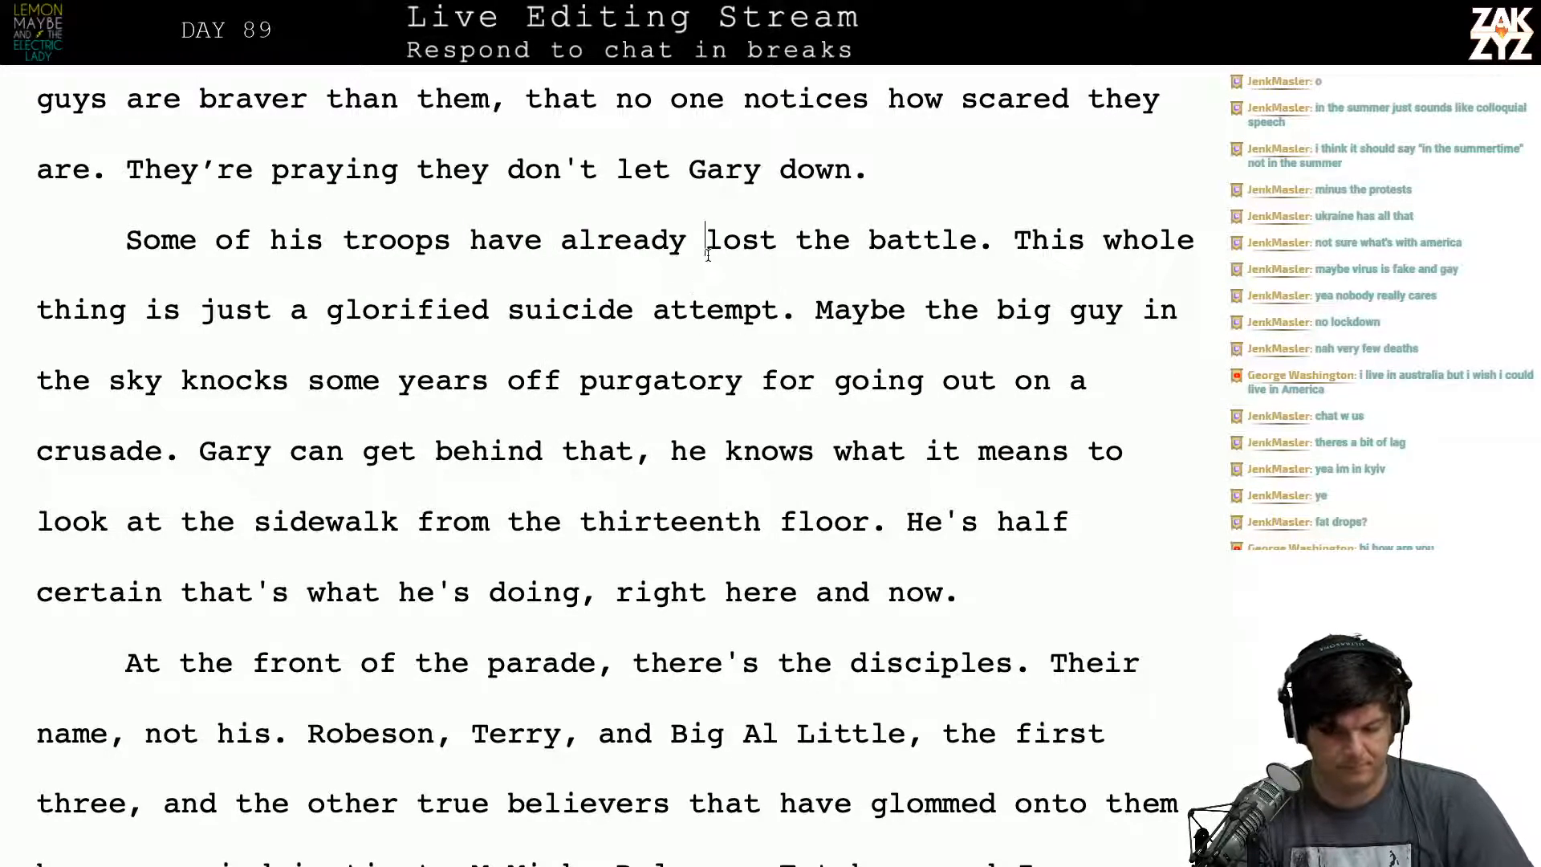
{"action": "key", "text": "Right"}
{"action": "key", "text": "Right"}
{"action": "key", "text": "Right"}
{"action": "key", "text": "Right"}
{"action": "key", "text": "Right"}
{"action": "key", "text": "Right"}
{"action": "key", "text": "Right"}
{"action": "key", "text": "Right"}
{"action": "key", "text": "Right"}
{"action": "key", "text": "Right"}
{"action": "key", "text": "Right"}
{"action": "key", "text": "Right"}
{"action": "key", "text": "Right"}
{"action": "key", "text": "Right"}
{"action": "key", "text": "Right"}
{"action": "key", "text": "Right"}
{"action": "key", "text": "Right"}
{"action": "key", "text": "Right"}
{"action": "key", "text": "Right"}
{"action": "key", "text": "Right"}
{"action": "key", "text": "Right"}
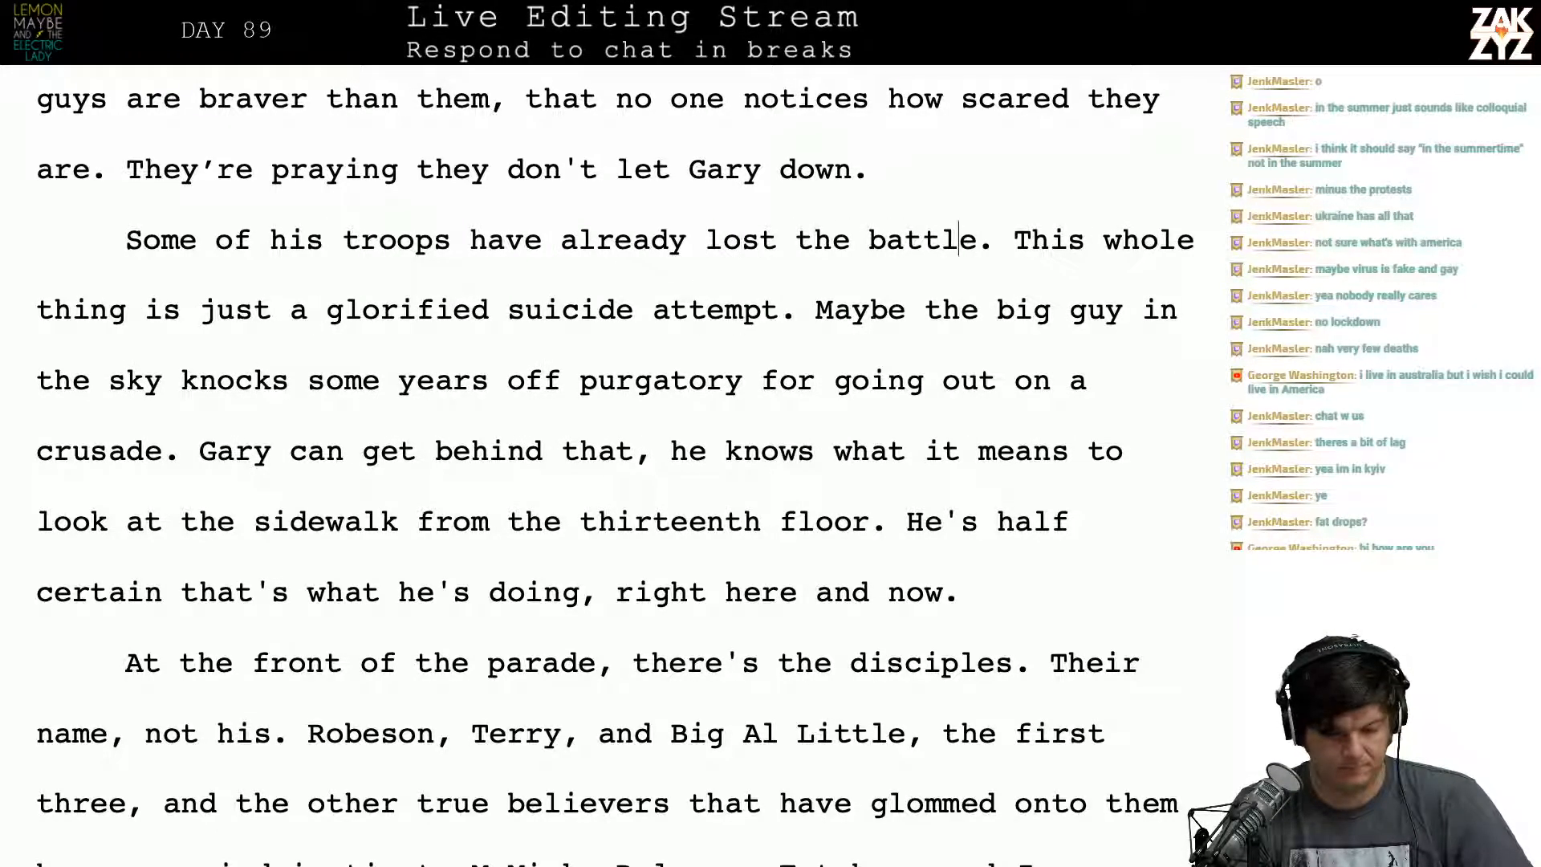
{"action": "key", "text": "Right"}
{"action": "key", "text": "Right"}
{"action": "key", "text": "Right"}
{"action": "key", "text": "Right"}
{"action": "key", "text": "Right"}
{"action": "key", "text": "Right"}
{"action": "key", "text": "Right"}
{"action": "key", "text": "Left"}
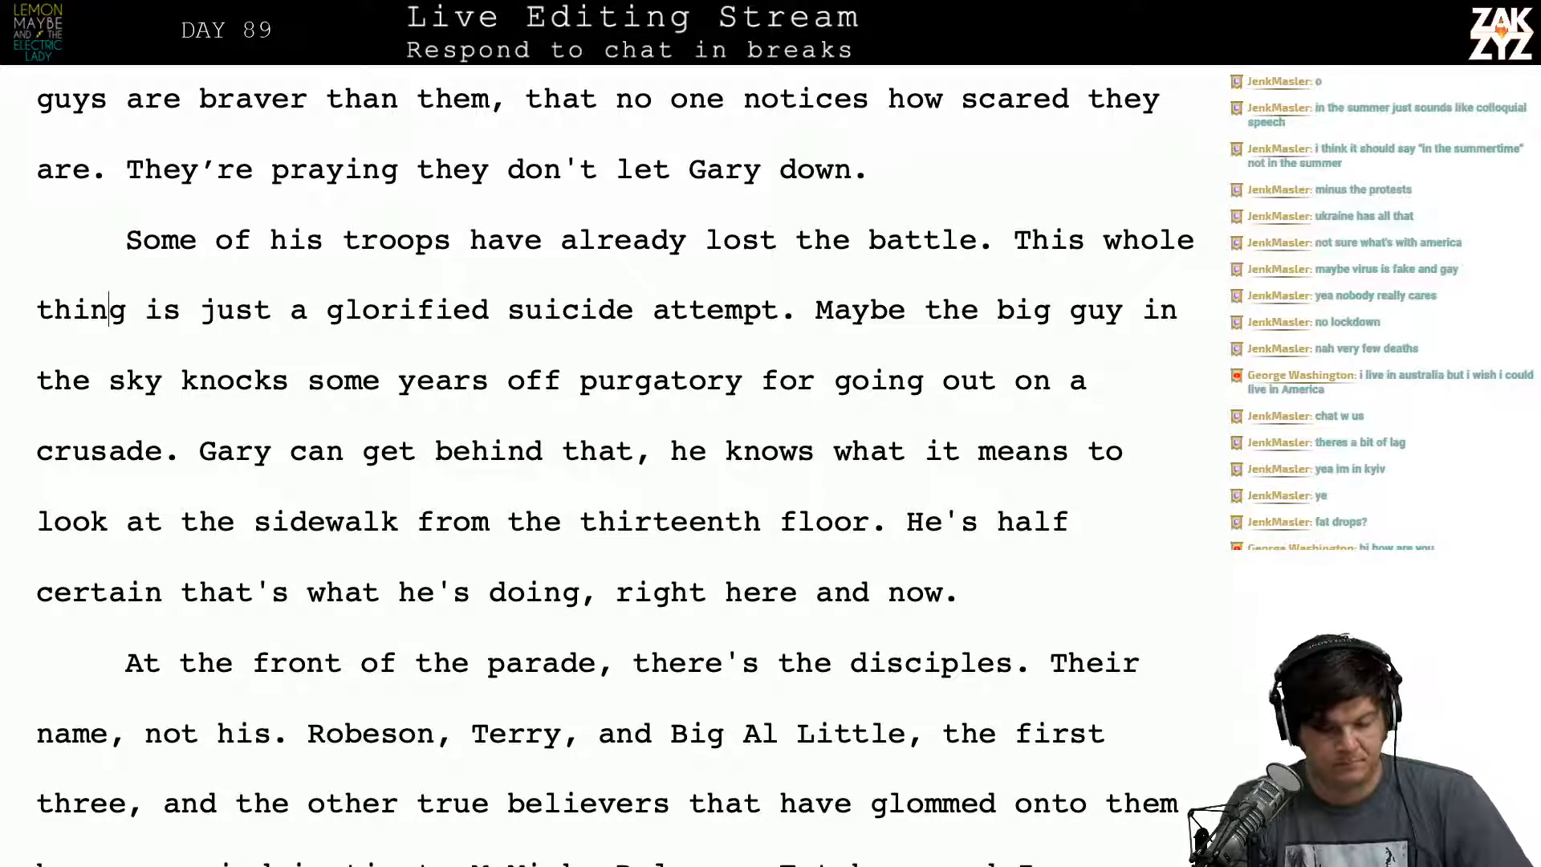
{"action": "key", "text": "Left"}
{"action": "key", "text": "Left"}
{"action": "key", "text": "Left"}
{"action": "key", "text": "Left"}
{"action": "key", "text": "Left"}
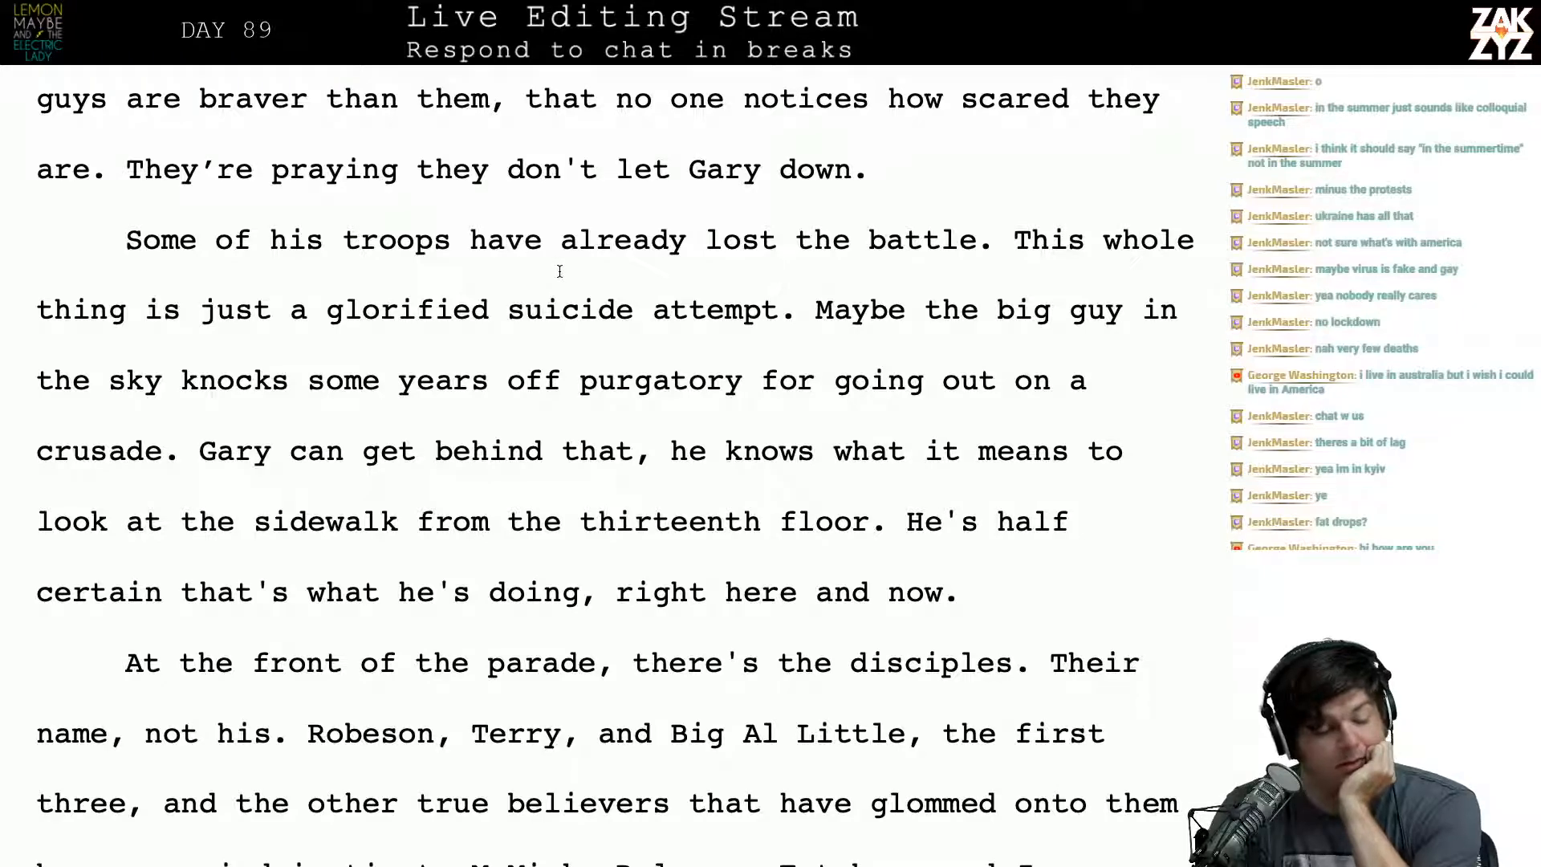
{"action": "scroll", "coordinate": [557, 270], "scroll_direction": "down", "scroll_amount": 1}
{"action": "scroll", "coordinate": [436, 332], "scroll_direction": "down", "scroll_amount": 3}
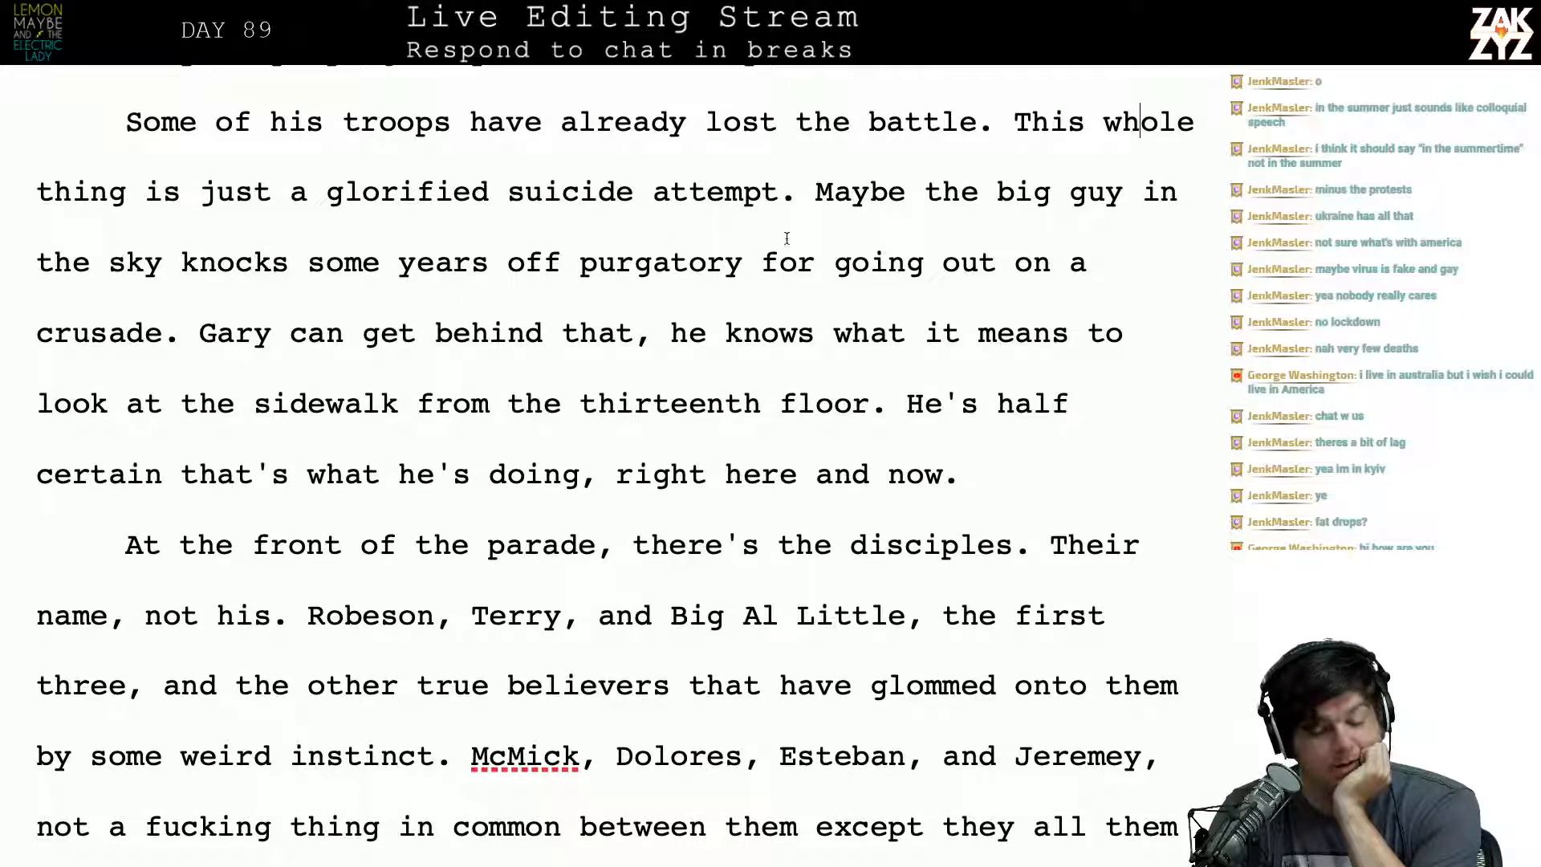
{"action": "key", "text": "Left"}
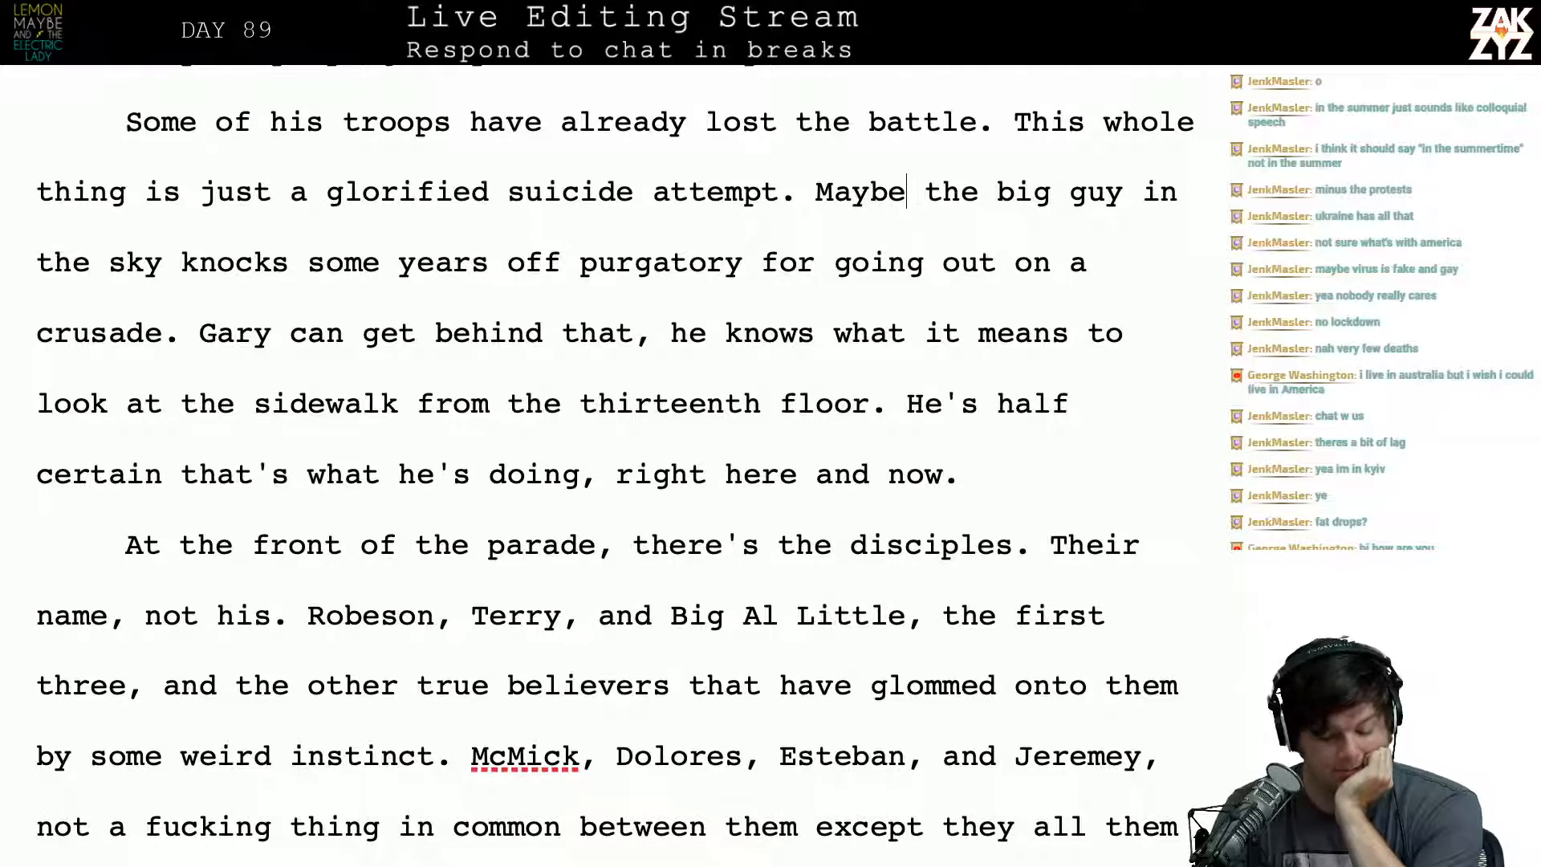
{"action": "type", "text": ","}
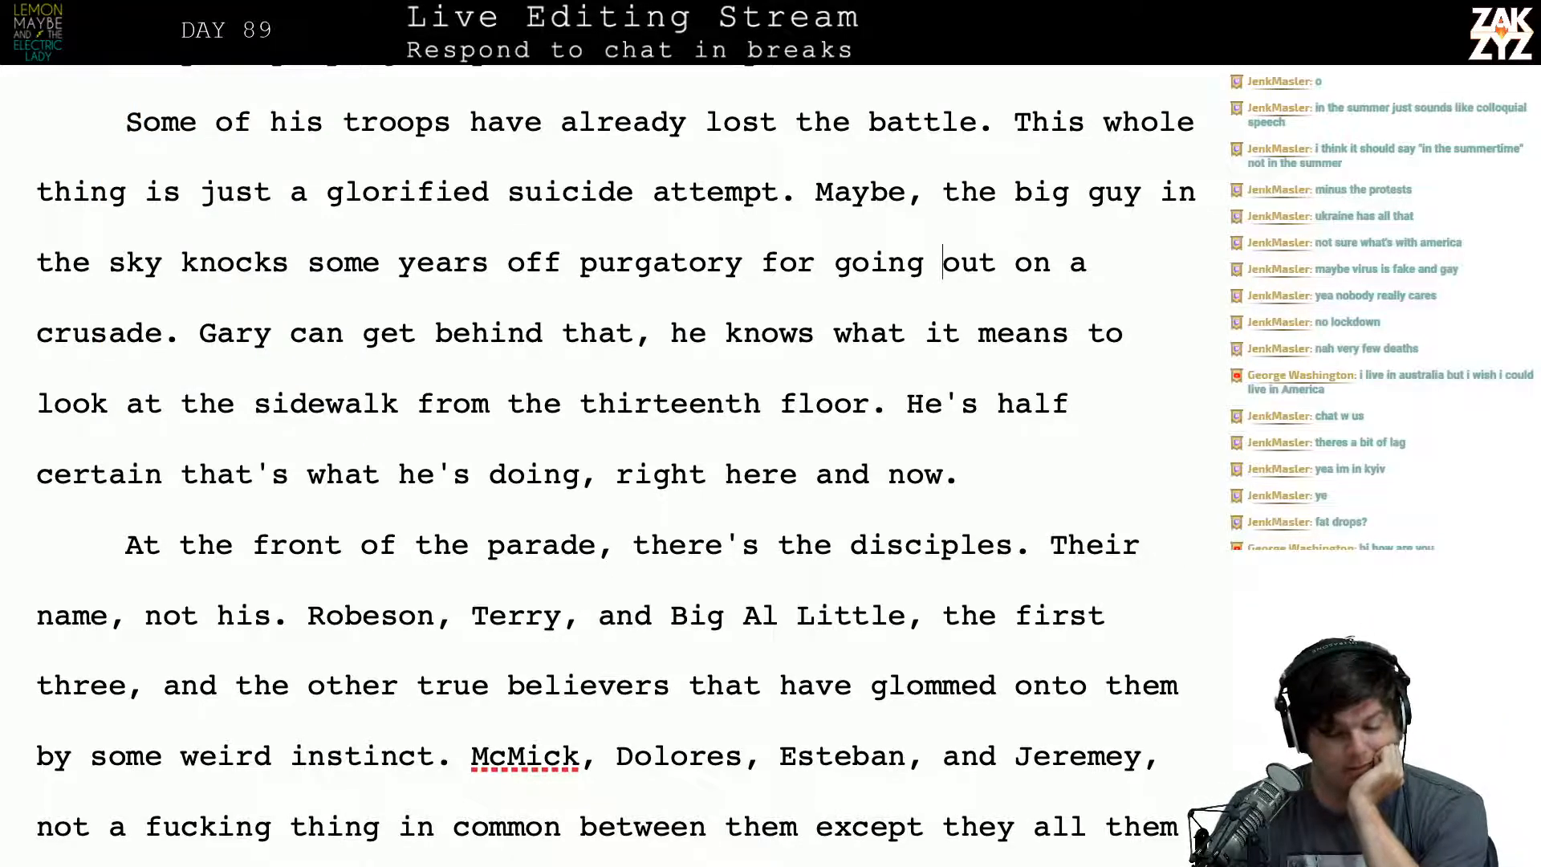
{"action": "key", "text": "BackSpace"}
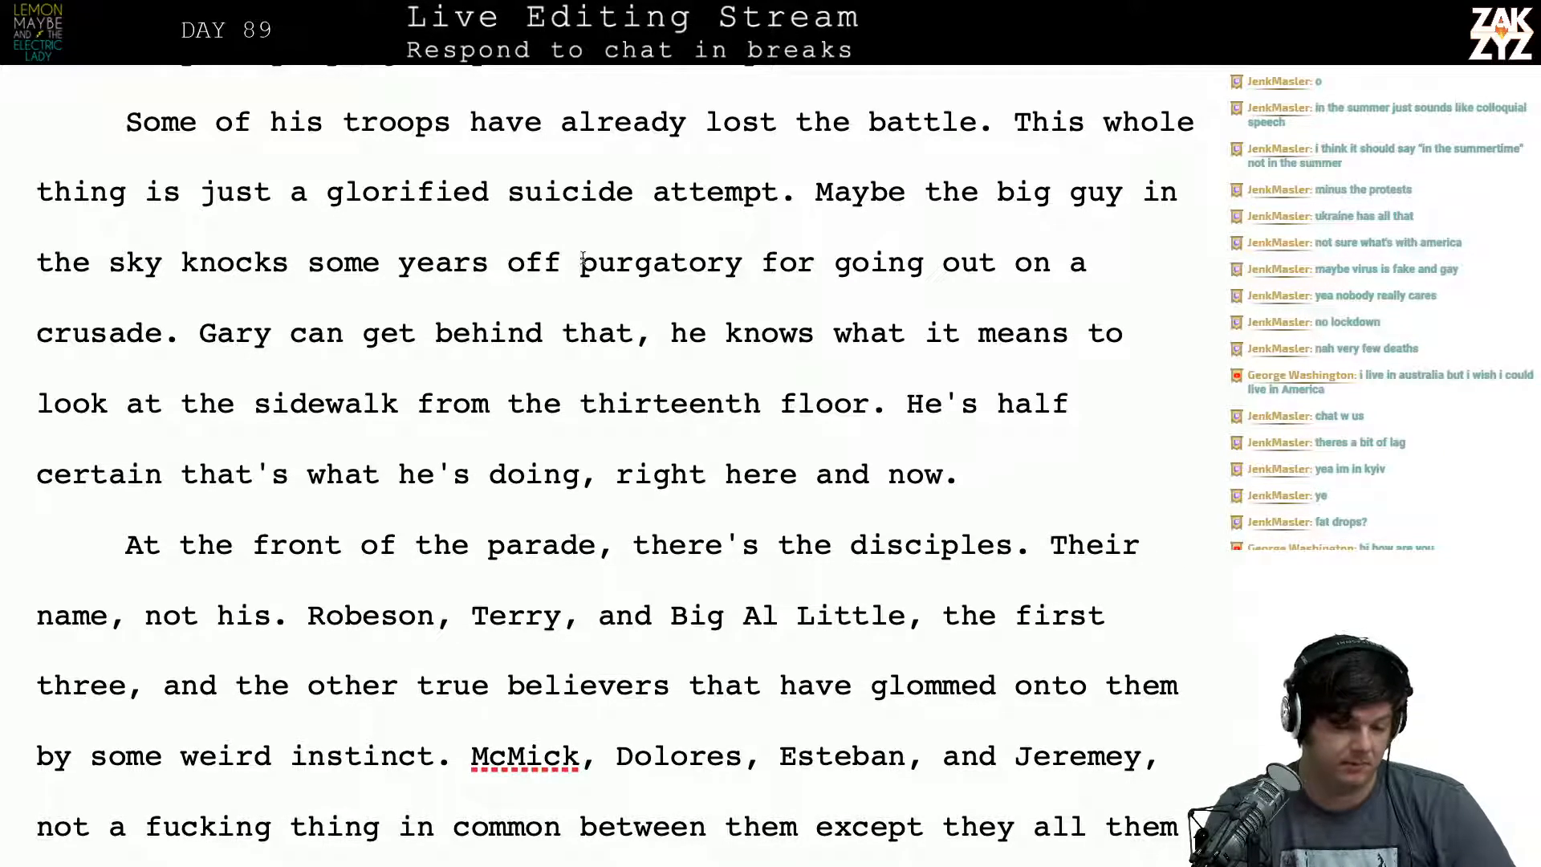
Step: Replace "knocks" with "will knock" in the sentence about the big guy in the sky
{"action": "left_click", "coordinate": [290, 263]}
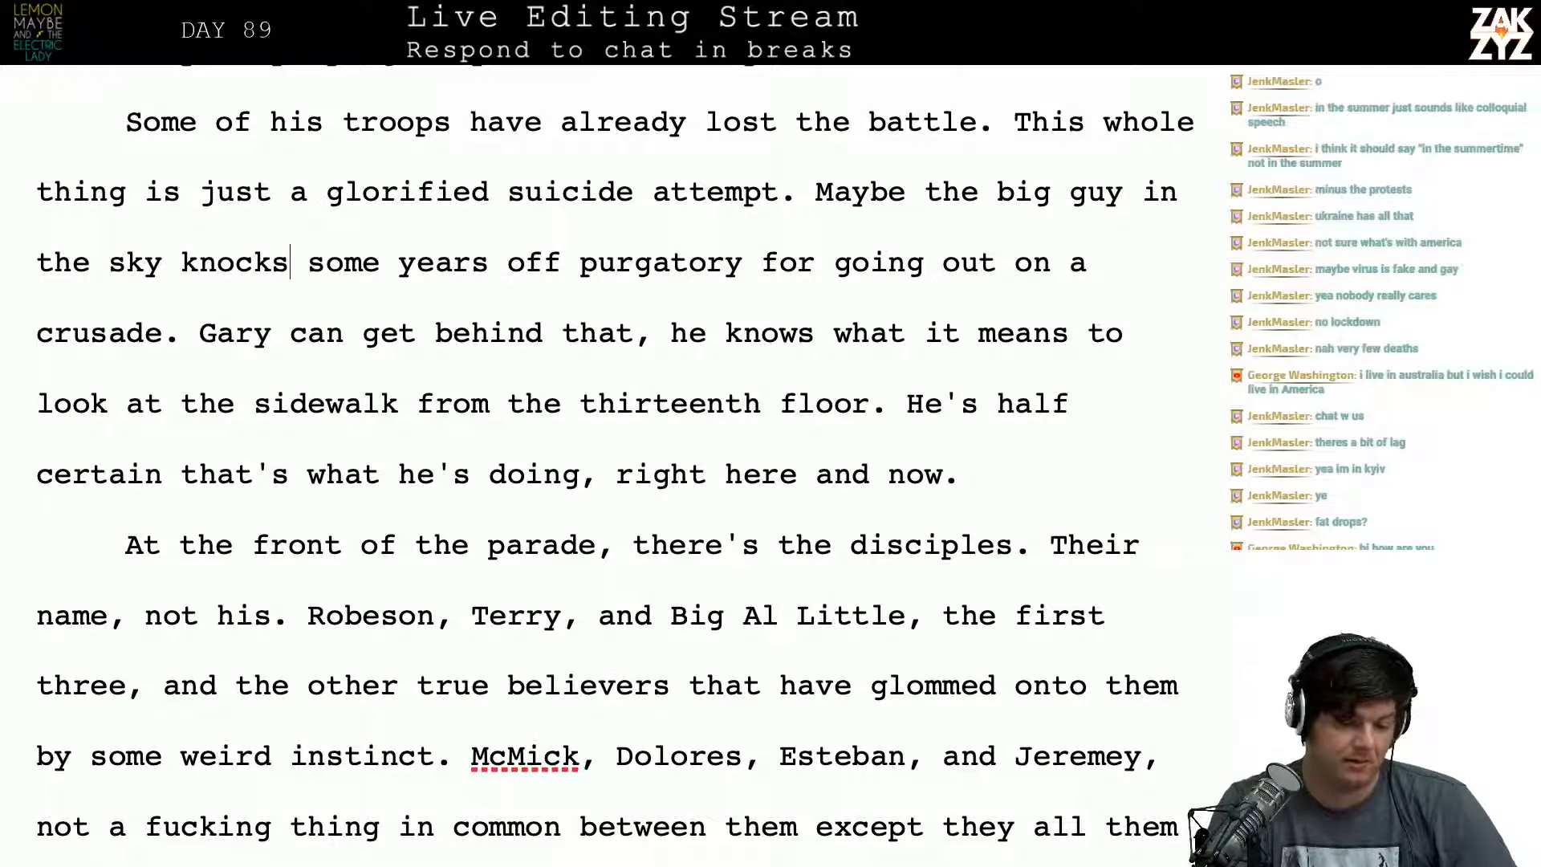
{"action": "key", "text": "BackSpace"}
{"action": "key", "text": "BackSpace"}
{"action": "key", "text": "BackSpace"}
{"action": "key", "text": "BackSpace"}
{"action": "key", "text": "BackSpace"}
{"action": "key", "text": "BackSpace"}
{"action": "type", "text": "wil"}
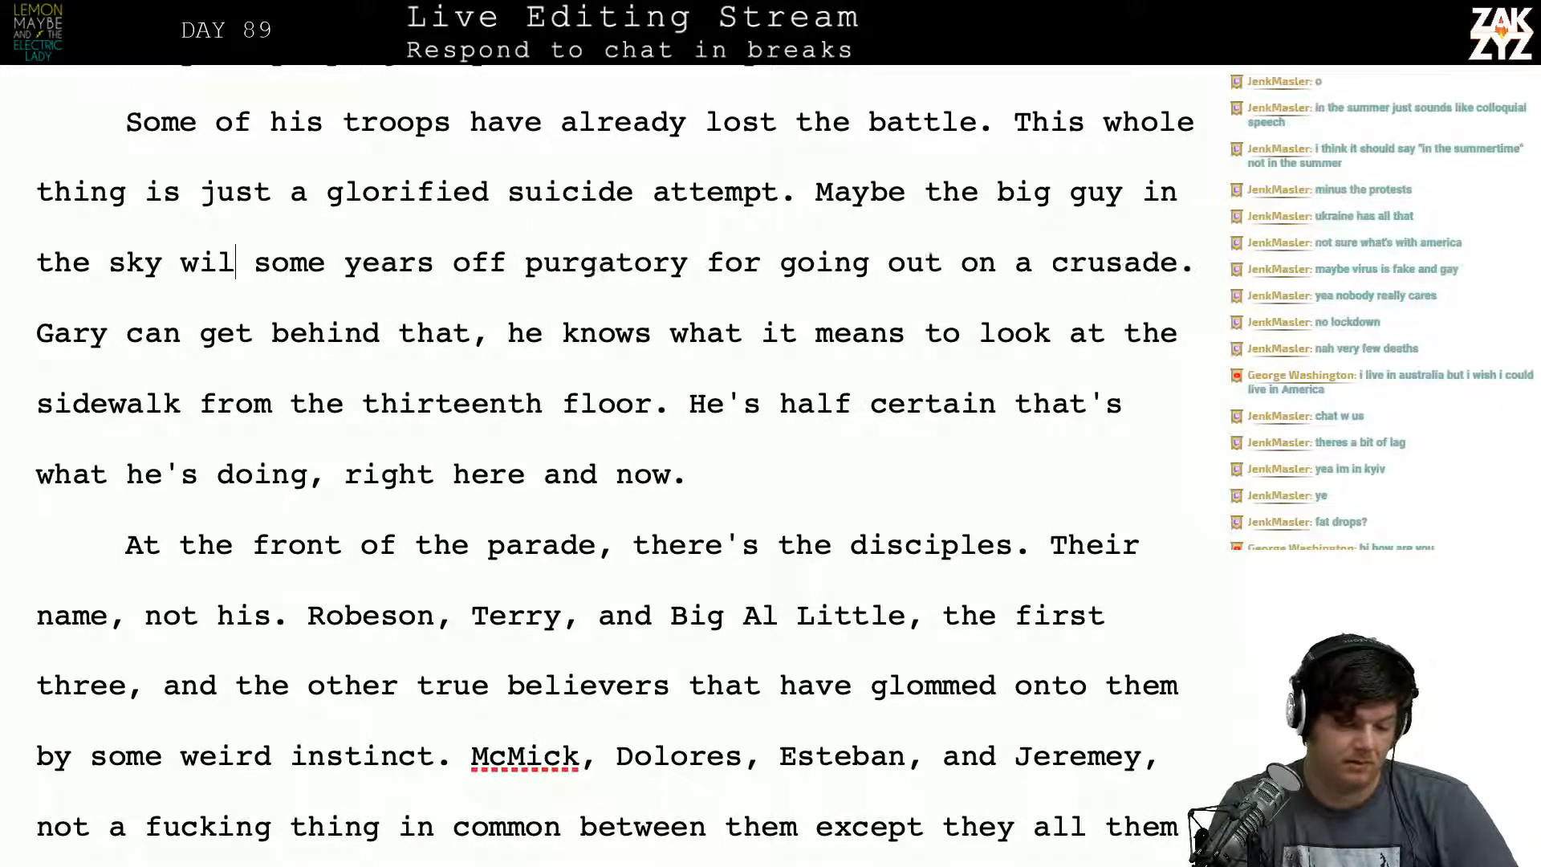
{"action": "type", "text": "l knock"}
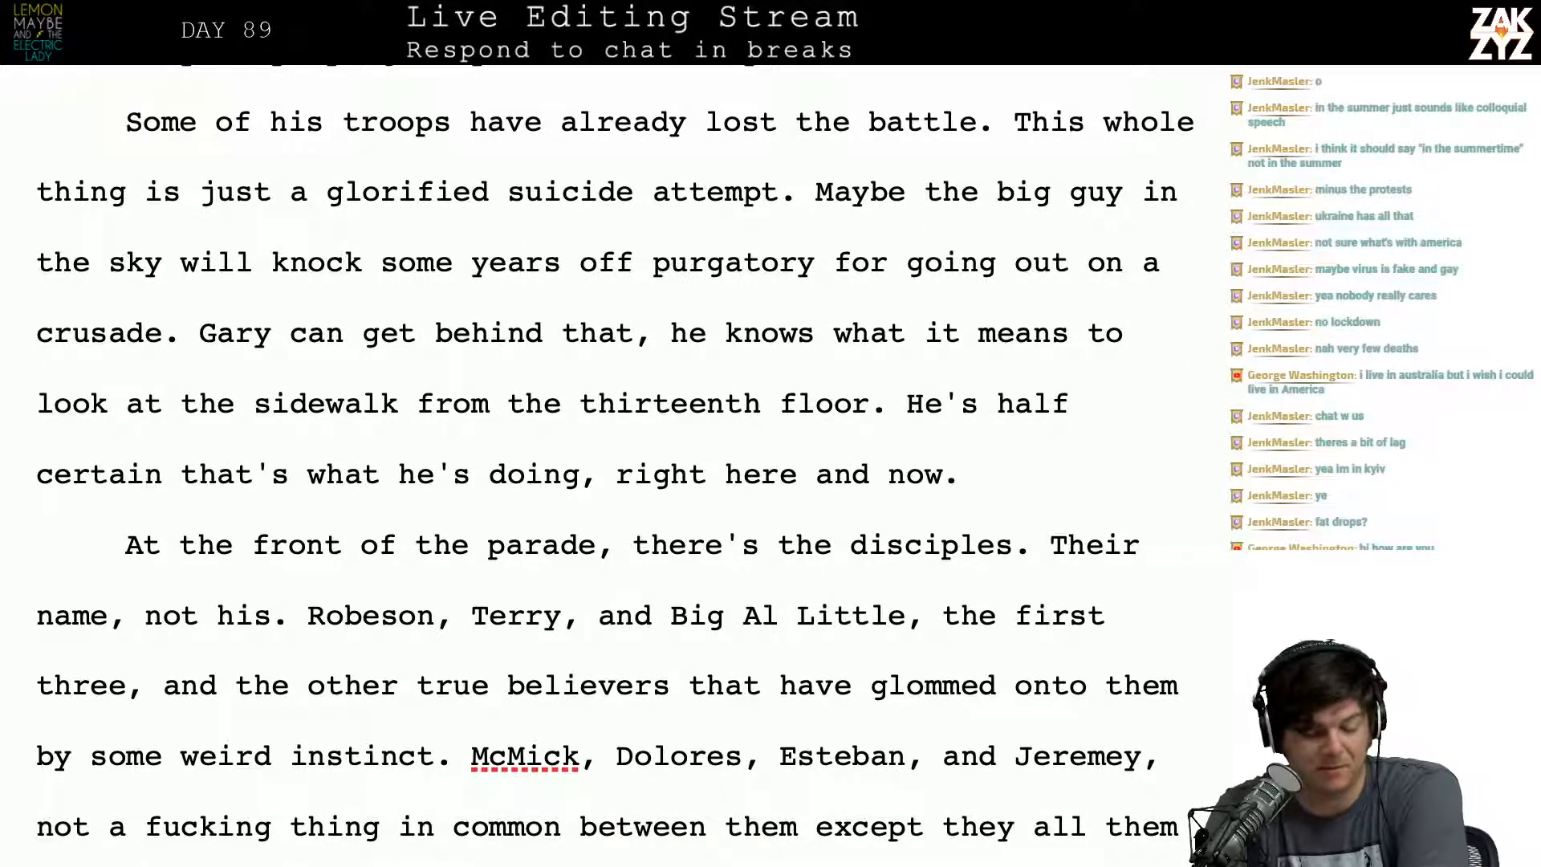
Step: Replace "Maybe" with "They’re hoping" before "the big guy in the sky"
{"action": "scroll", "coordinate": [615, 462], "scroll_direction": "down", "scroll_amount": 1}
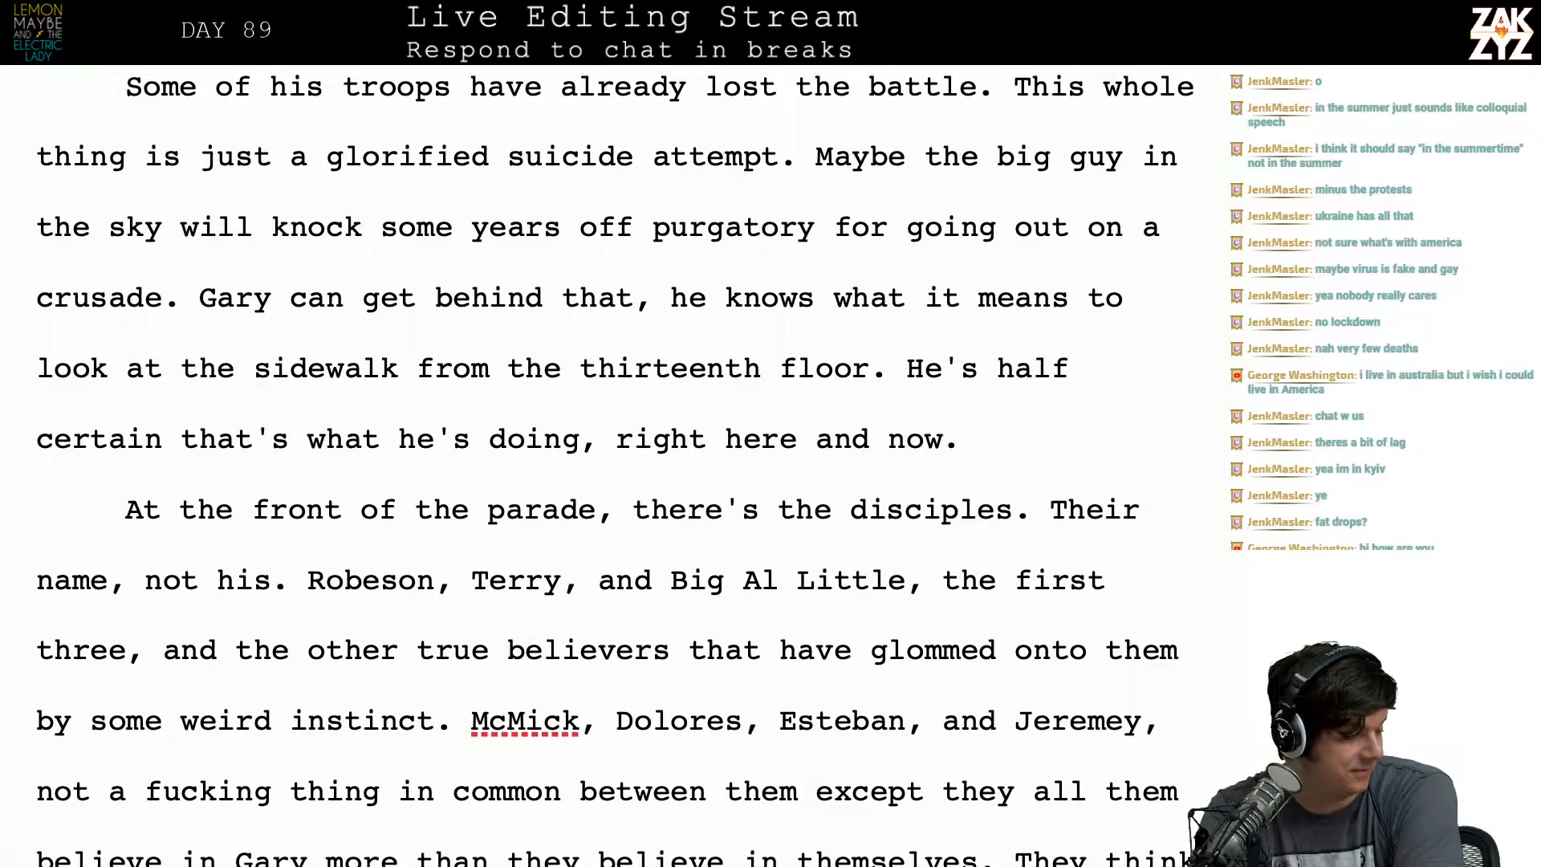
{"action": "scroll", "coordinate": [615, 470], "scroll_direction": "up", "scroll_amount": 1}
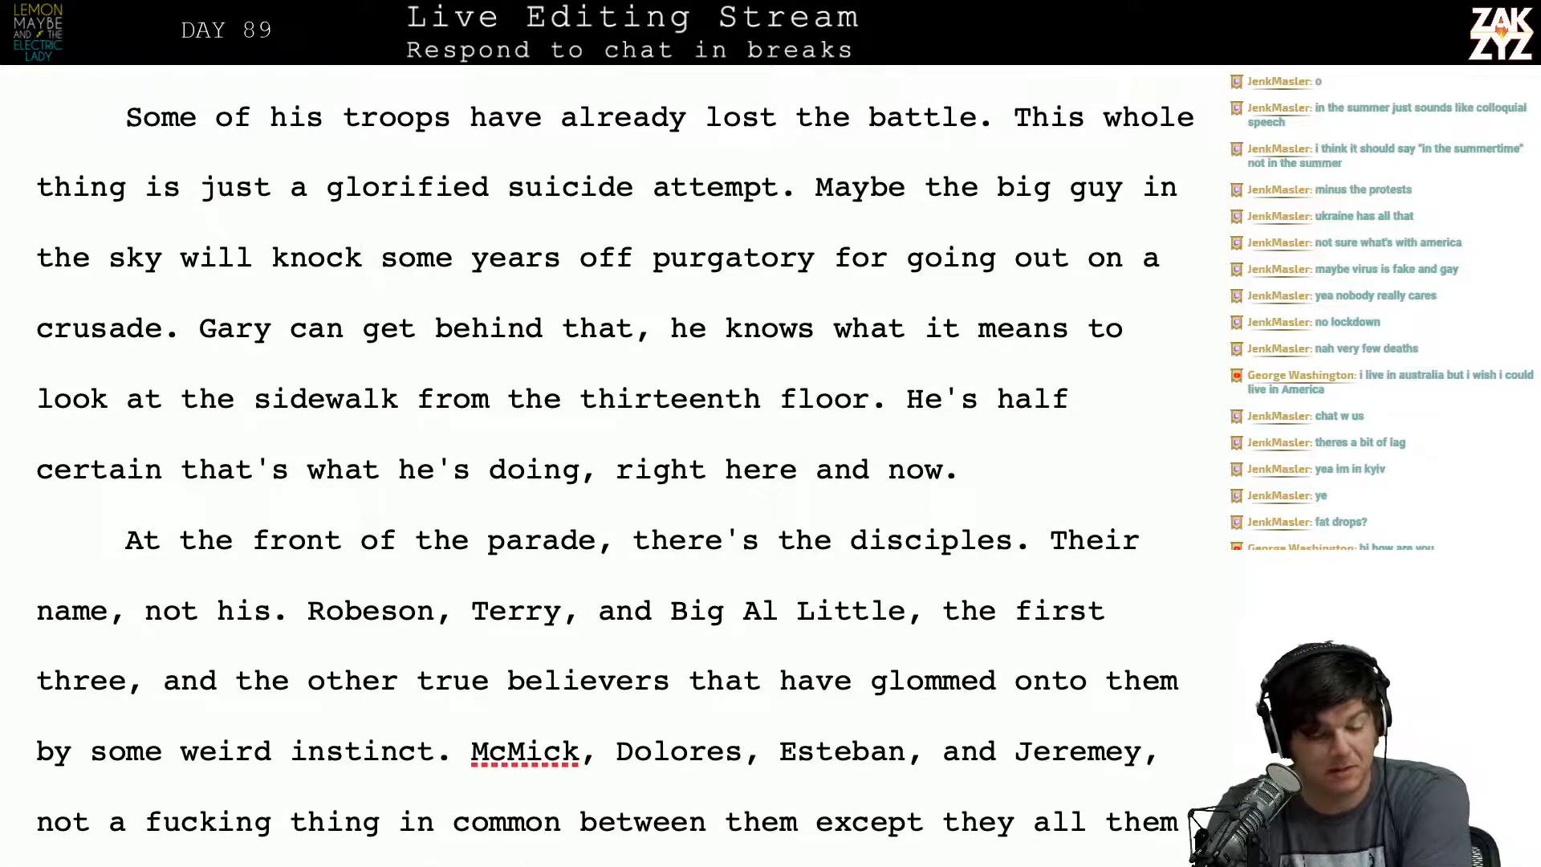
{"action": "scroll", "coordinate": [615, 467], "scroll_direction": "down", "scroll_amount": 1}
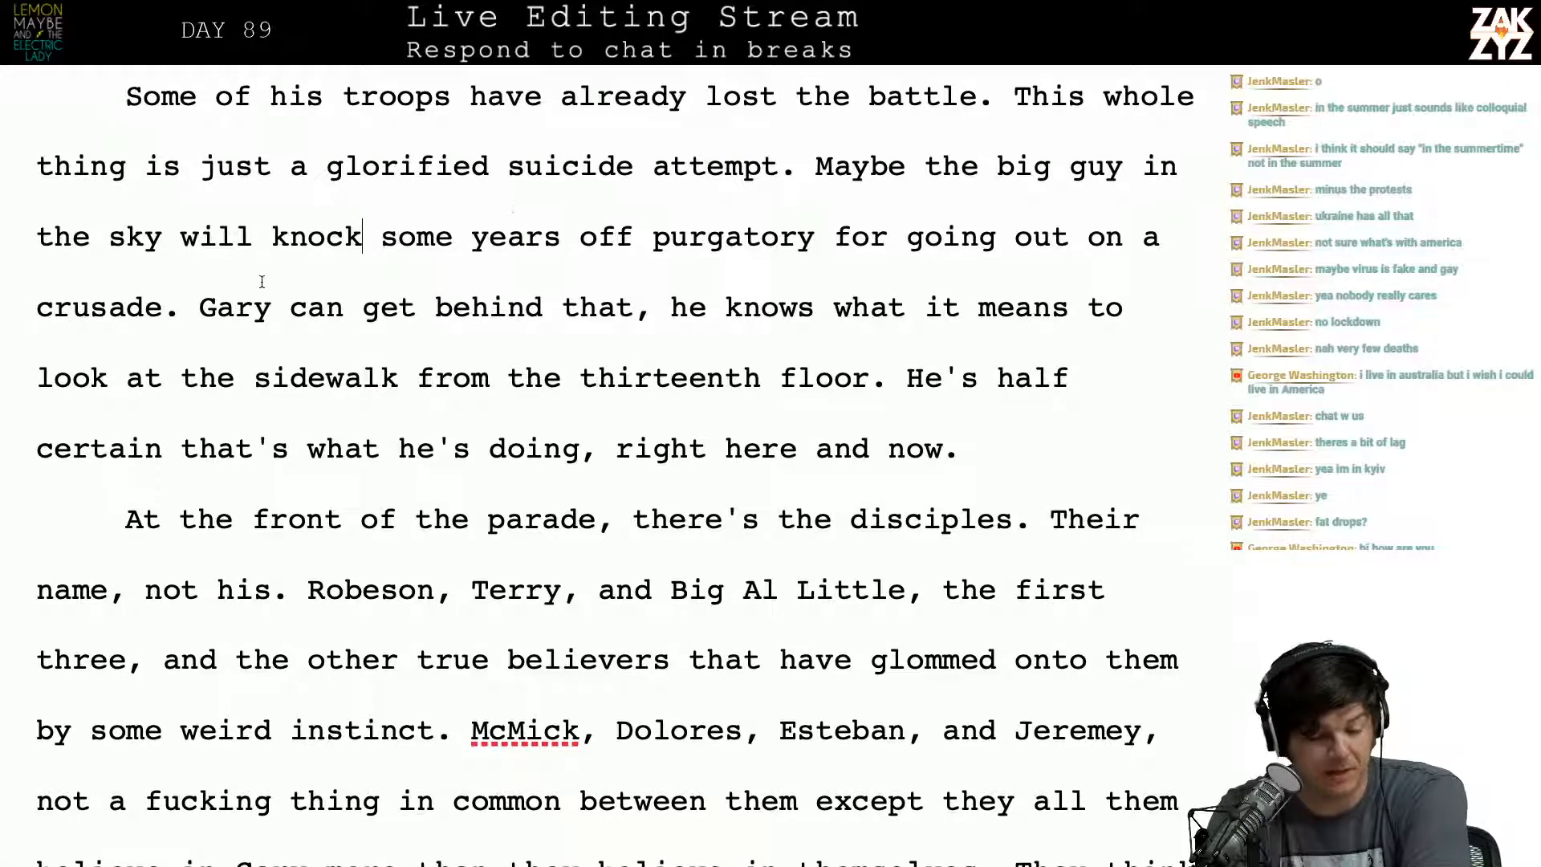
{"action": "scroll", "coordinate": [297, 294], "scroll_direction": "down", "scroll_amount": 1}
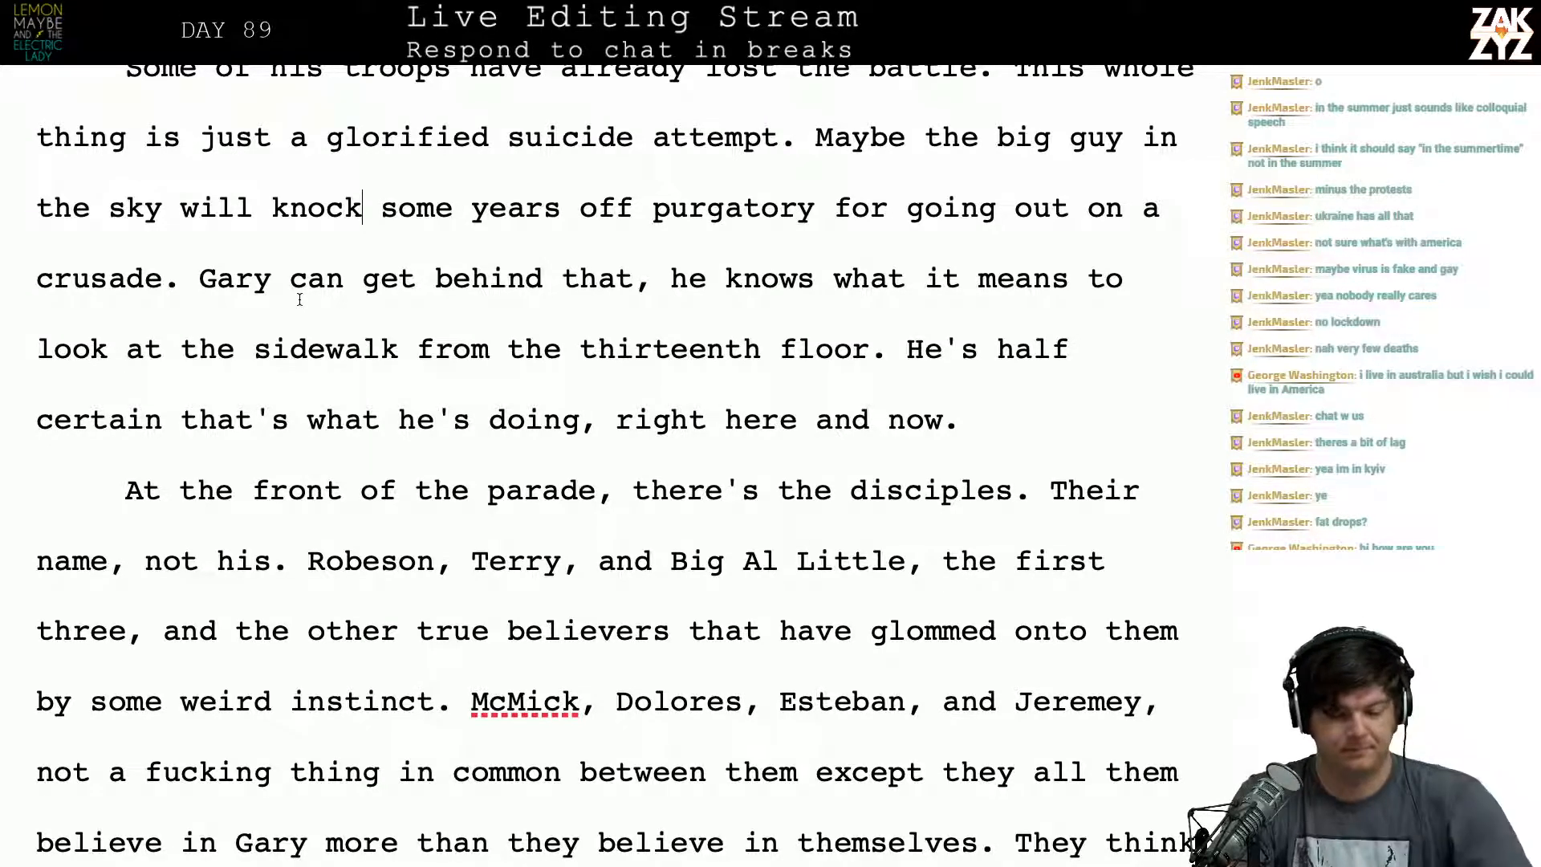
{"action": "scroll", "coordinate": [299, 299], "scroll_direction": "up", "scroll_amount": 2}
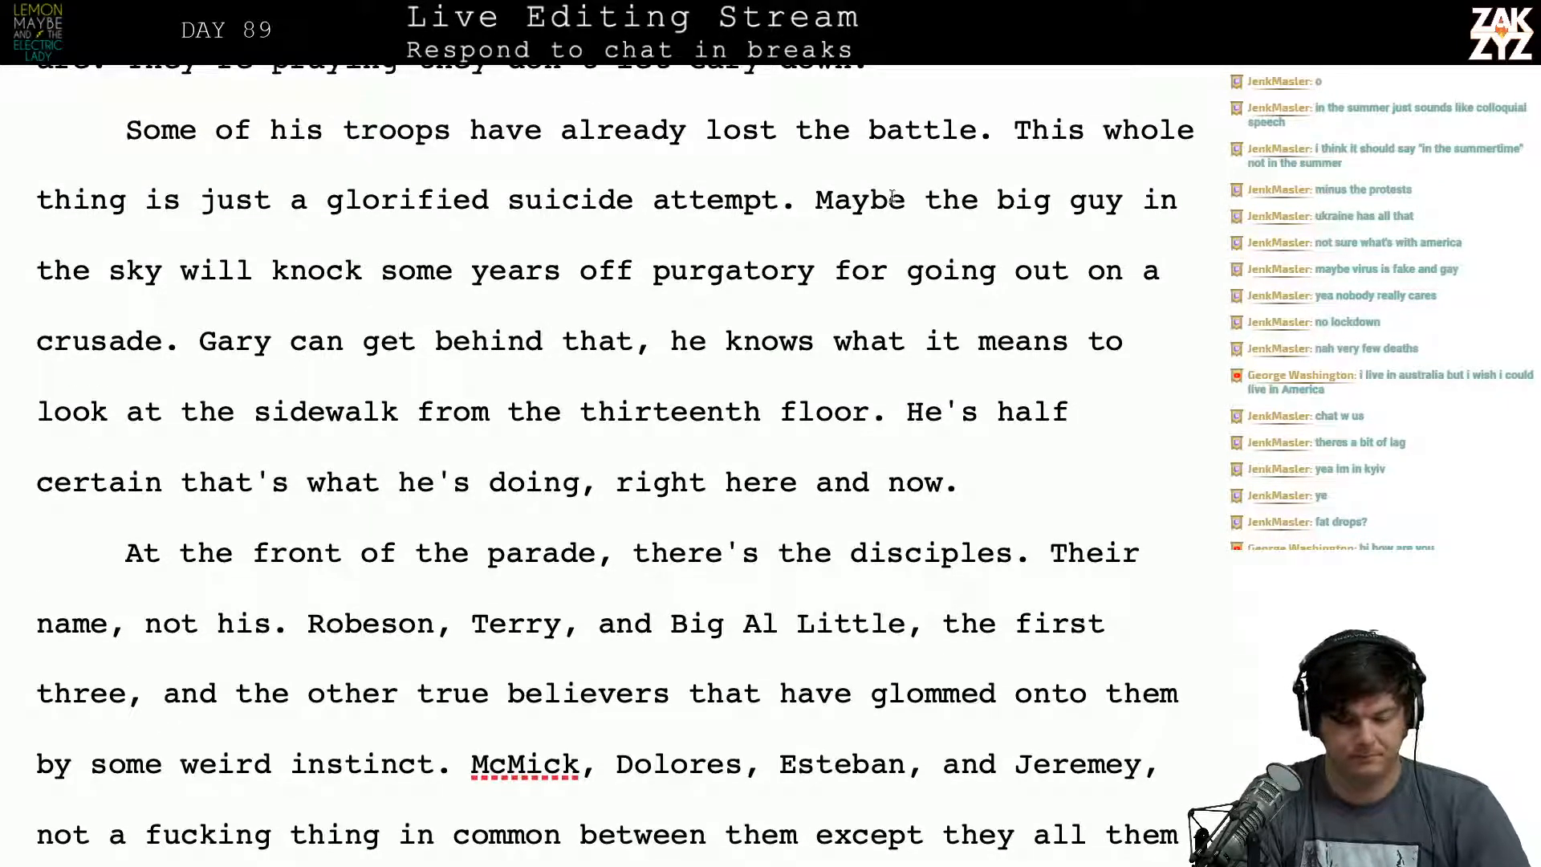
{"action": "left_click", "coordinate": [833, 200]}
{"action": "type", "text": "They're hop"}
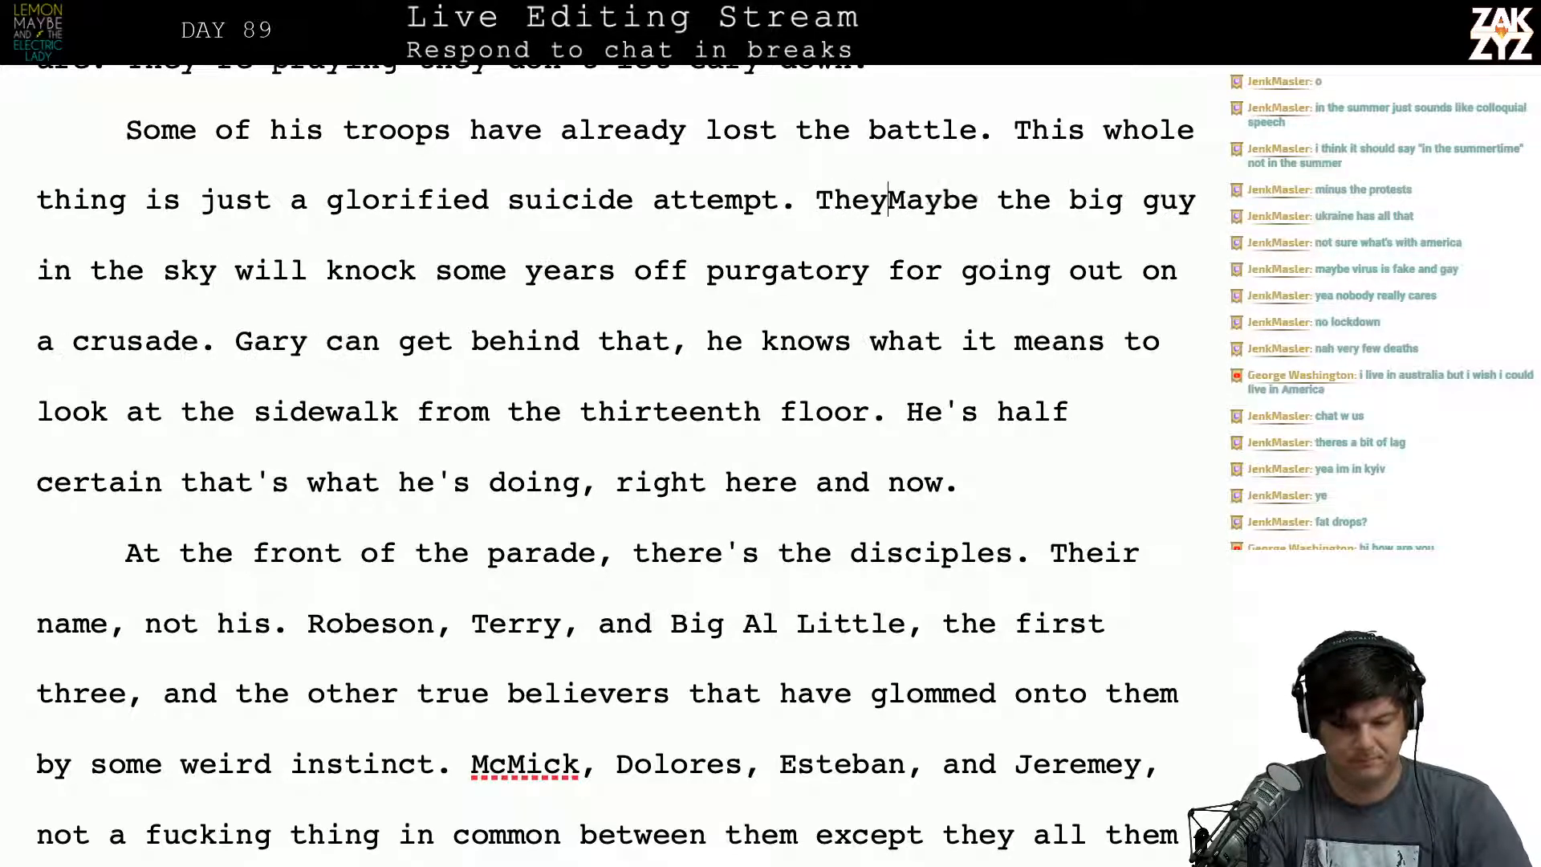
{"action": "type", "text": "ing"}
{"action": "key", "text": "shift+Right"}
{"action": "key", "text": "shift+Right"}
{"action": "key", "text": "shift+Right"}
{"action": "key", "text": "shift+Right"}
{"action": "key", "text": "shift+Right"}
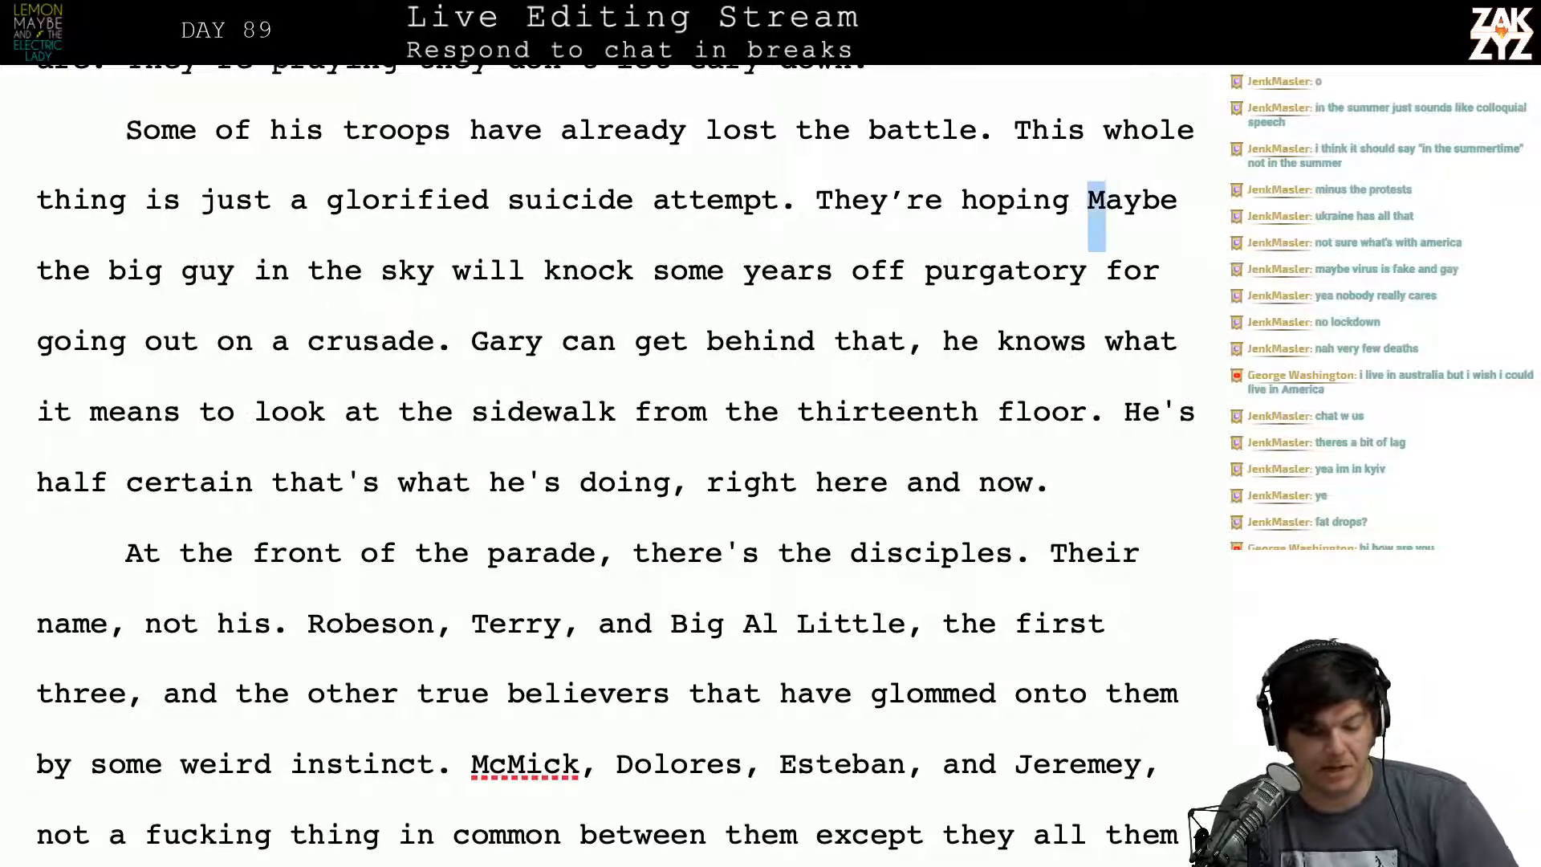
{"action": "key", "text": "BackSpace"}
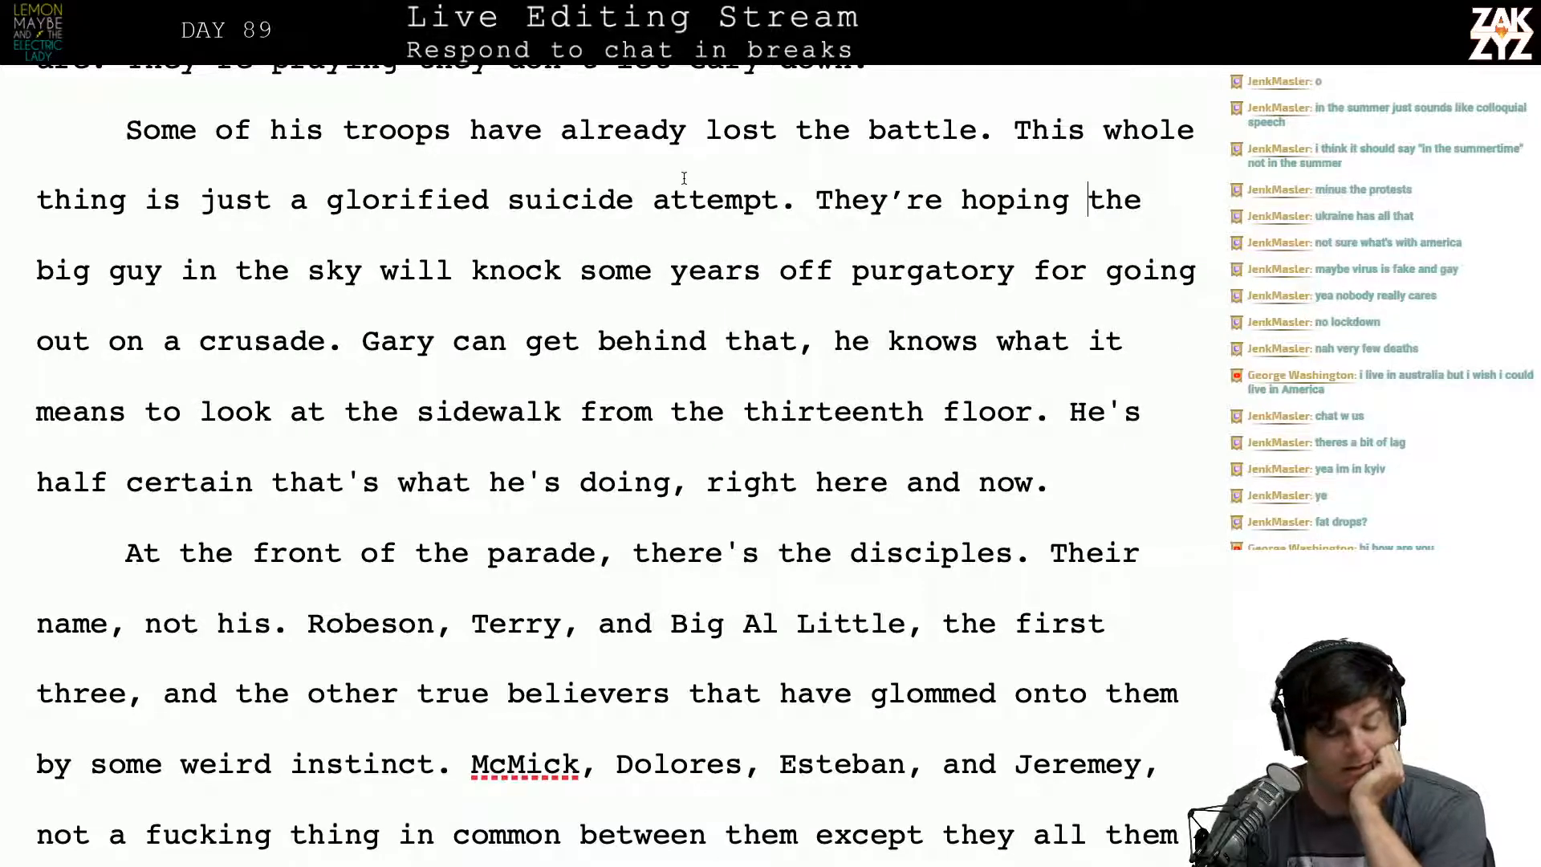
Step: Split the sentence after "can get behind that" with a period and capitalize "He" before "knows what it means"
{"action": "scroll", "coordinate": [684, 178], "scroll_direction": "down", "scroll_amount": 1}
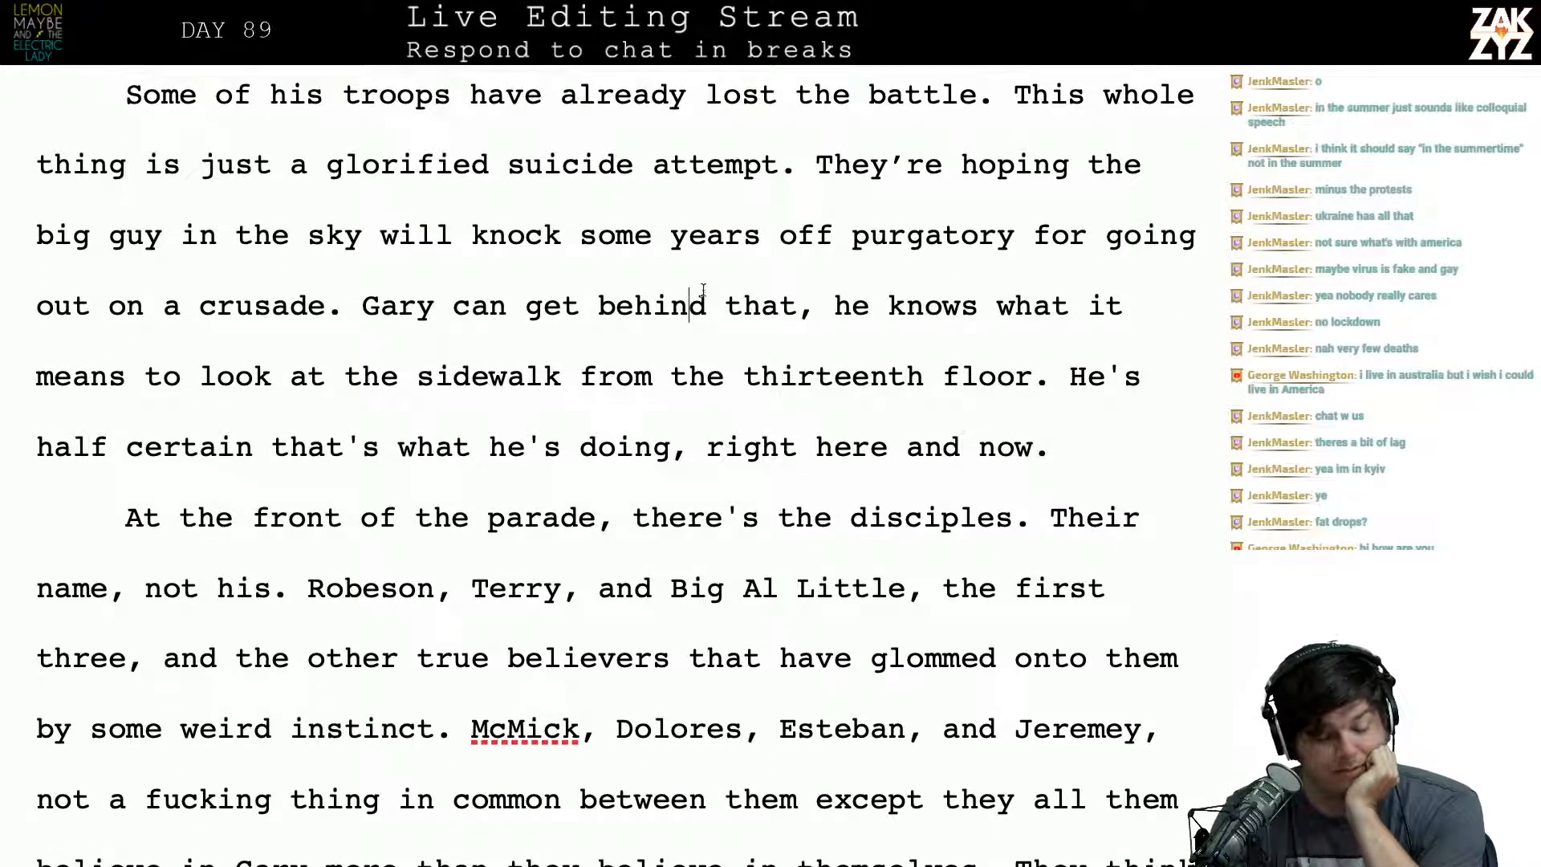
{"action": "left_click", "coordinate": [817, 307]}
{"action": "key", "text": "BackSpace"}
{"action": "type", "text": "."}
{"action": "key", "text": "Right"}
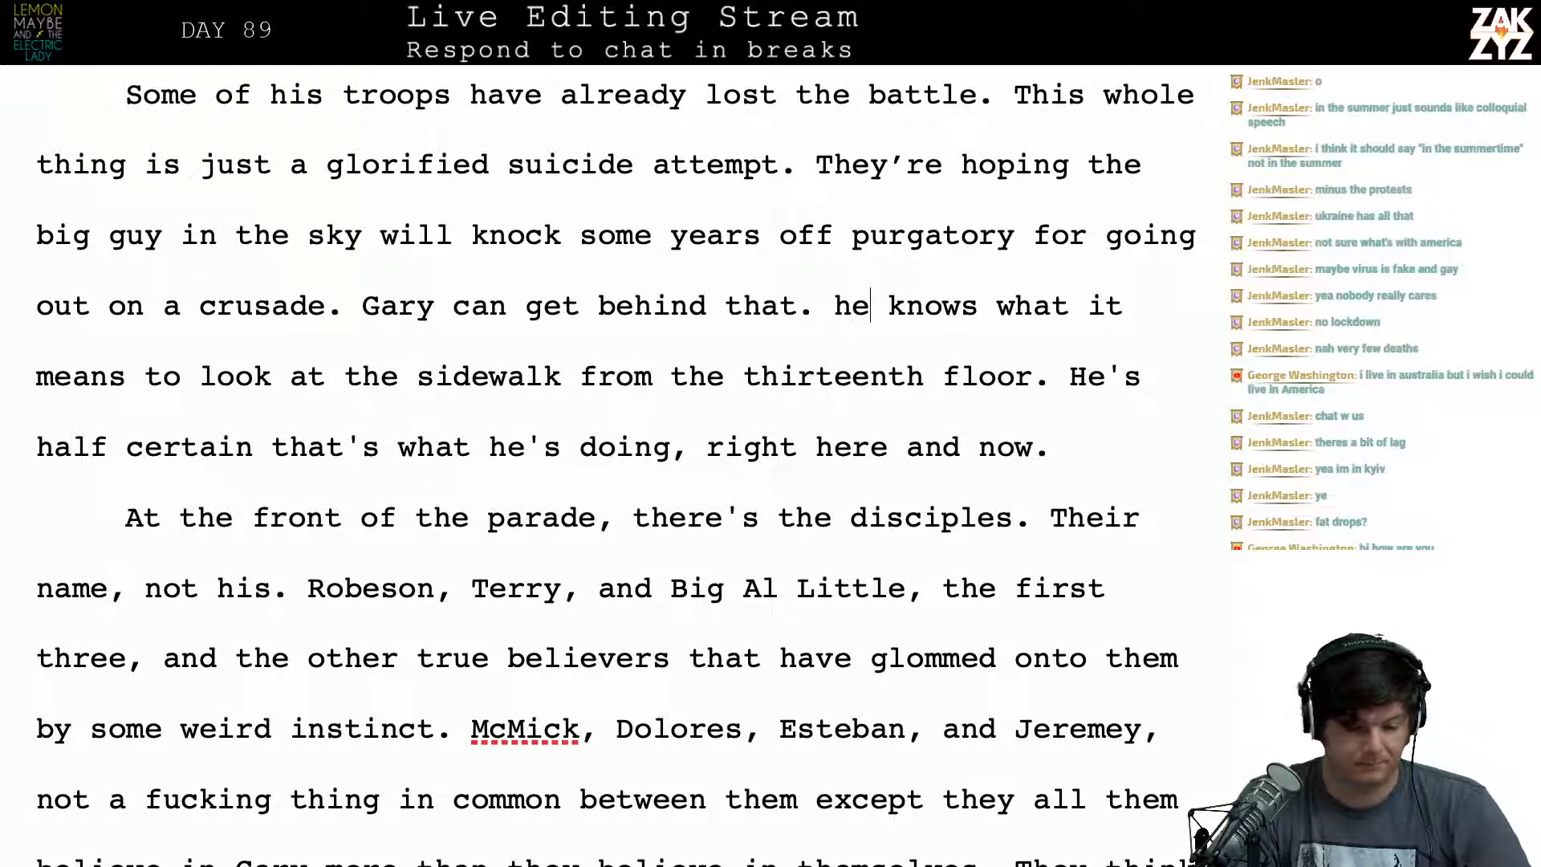
{"action": "key", "text": "BackSpace"}
{"action": "type", "text": "H"}
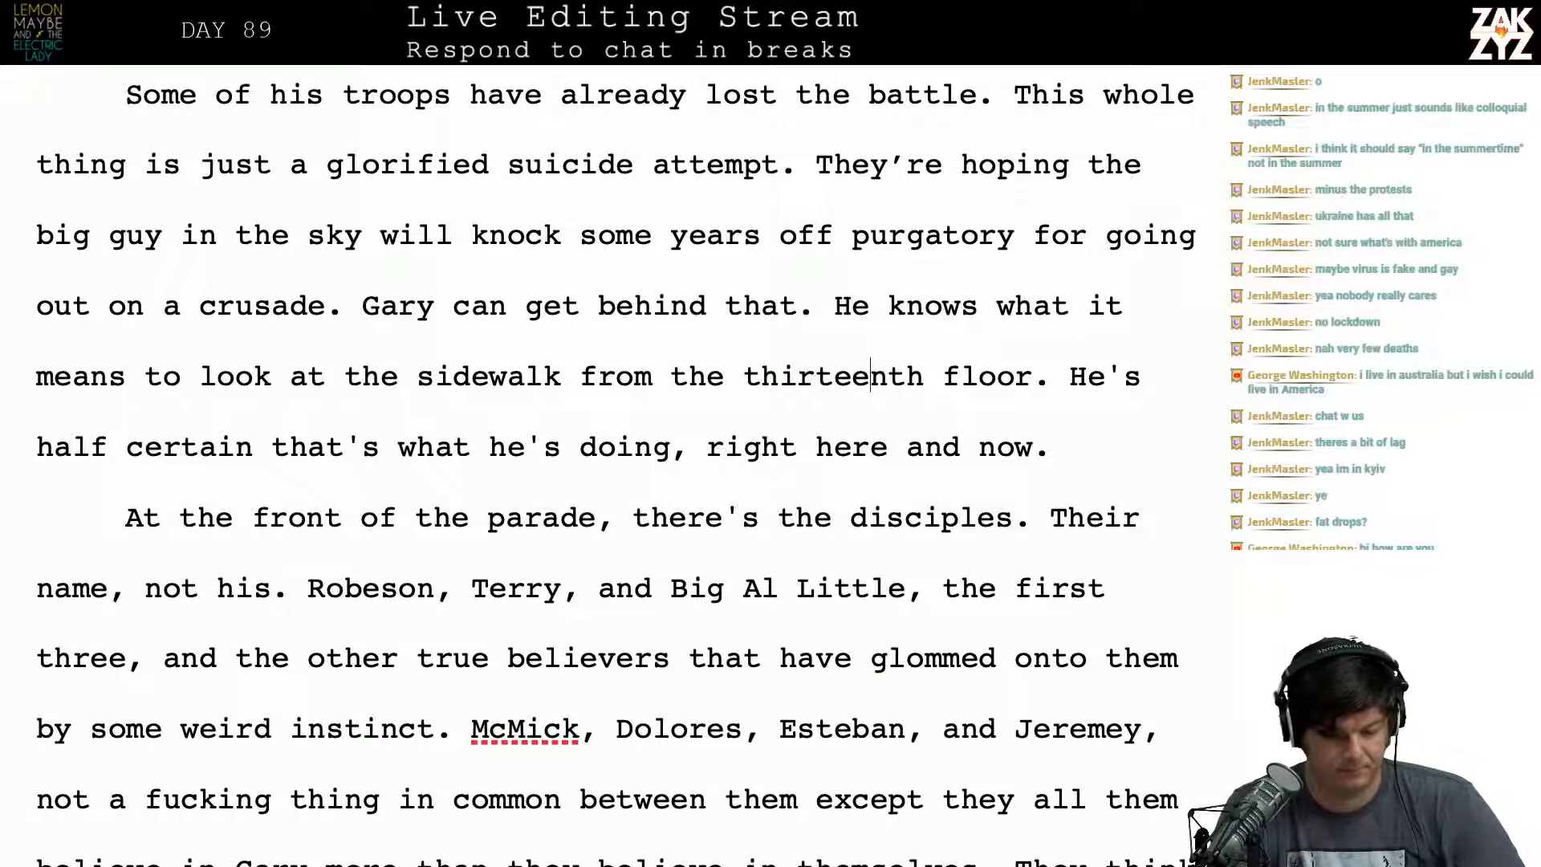
Step: Break the paragraph after "means to", setting "look at the sidewalk" and the text following it apart for a rewrite
{"action": "key", "text": "Right"}
{"action": "key", "text": "Right"}
{"action": "key", "text": "Right"}
{"action": "key", "text": "Right"}
{"action": "key", "text": "Right"}
{"action": "key", "text": "Right"}
{"action": "key", "text": "Up"}
{"action": "key", "text": "Right"}
{"action": "key", "text": "Right"}
{"action": "key", "text": "Right"}
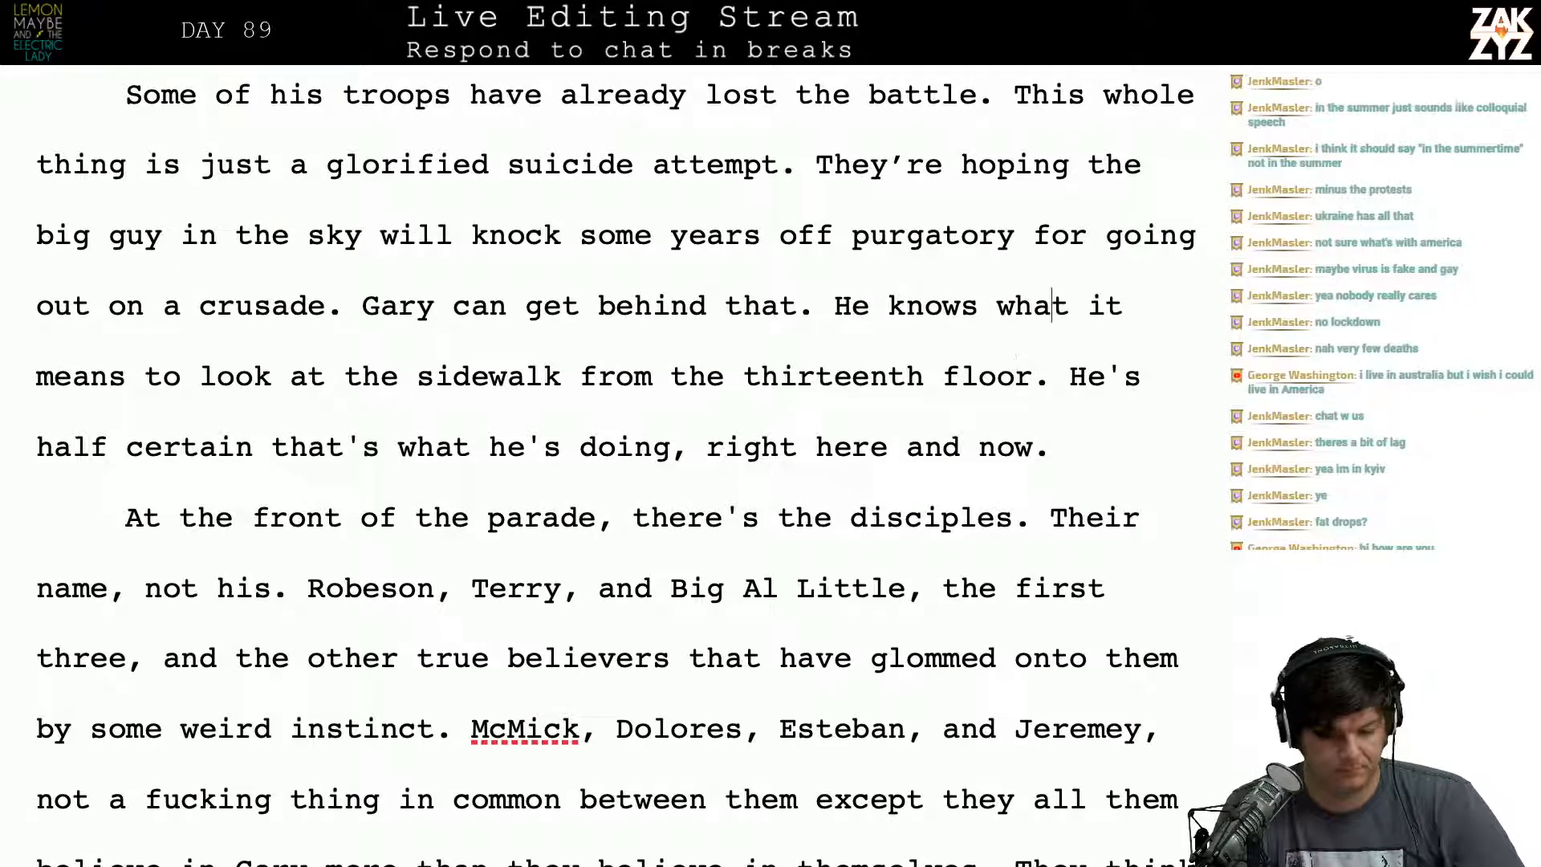
{"action": "key", "text": "Right"}
{"action": "key", "text": "Right"}
{"action": "key", "text": "Right"}
{"action": "key", "text": "Right"}
{"action": "key", "text": "Right"}
{"action": "key", "text": "Right"}
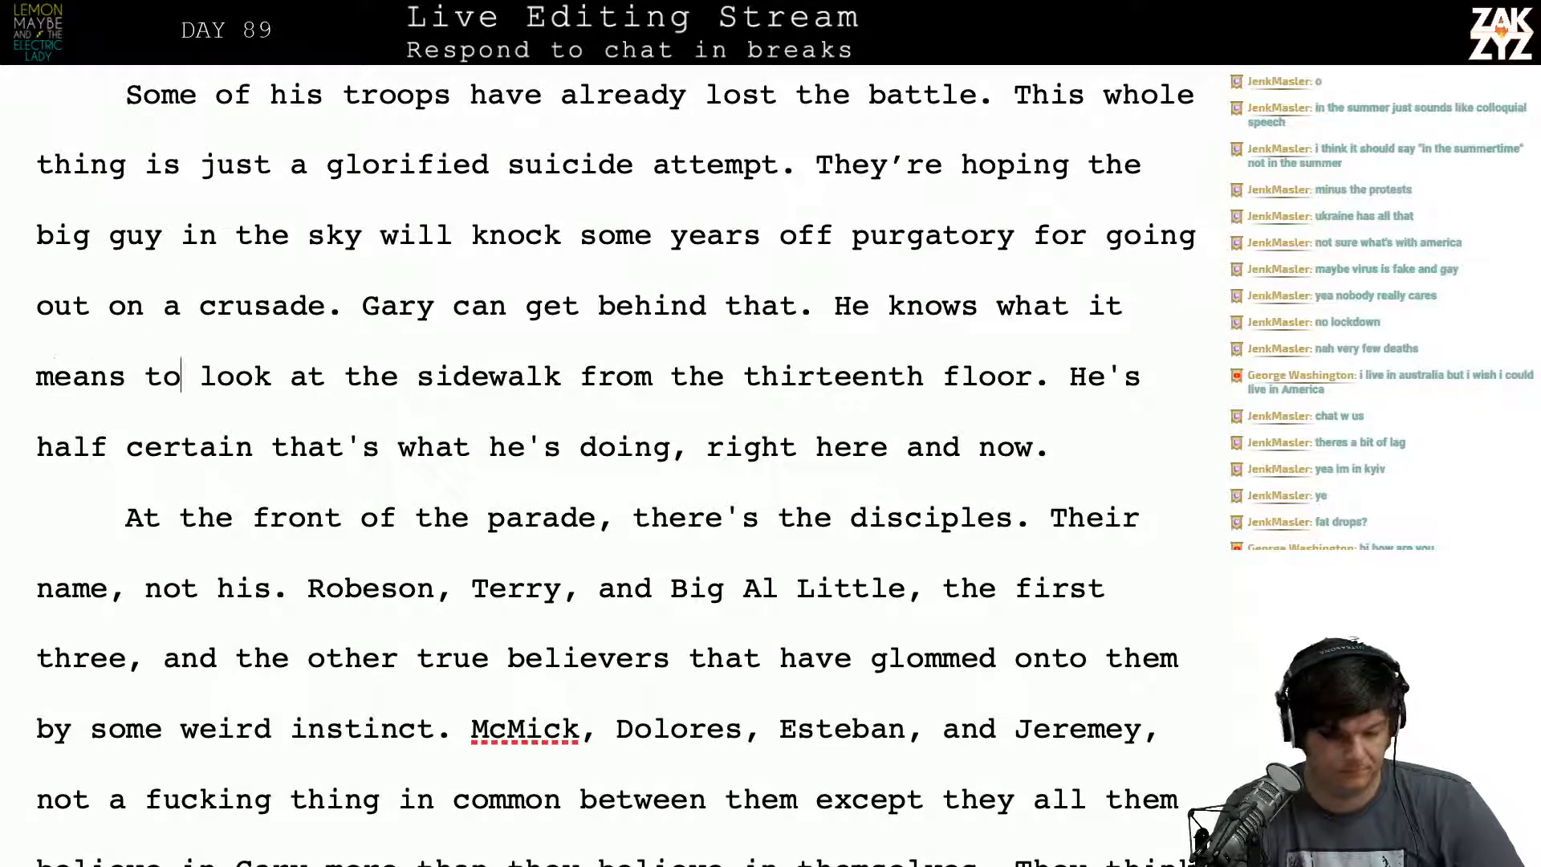
{"action": "key", "text": "Right"}
{"action": "key", "text": "Right"}
{"action": "key", "text": "Right"}
{"action": "key", "text": "Right"}
{"action": "key", "text": "Right"}
{"action": "key", "text": "Right"}
{"action": "key", "text": "Right"}
{"action": "key", "text": "Right"}
{"action": "key", "text": "Right"}
{"action": "key", "text": "Right"}
{"action": "key", "text": "Right"}
{"action": "key", "text": "Right"}
{"action": "key", "text": "Right"}
{"action": "key", "text": "Right"}
{"action": "key", "text": "Right"}
{"action": "key", "text": "Right"}
{"action": "key", "text": "Right"}
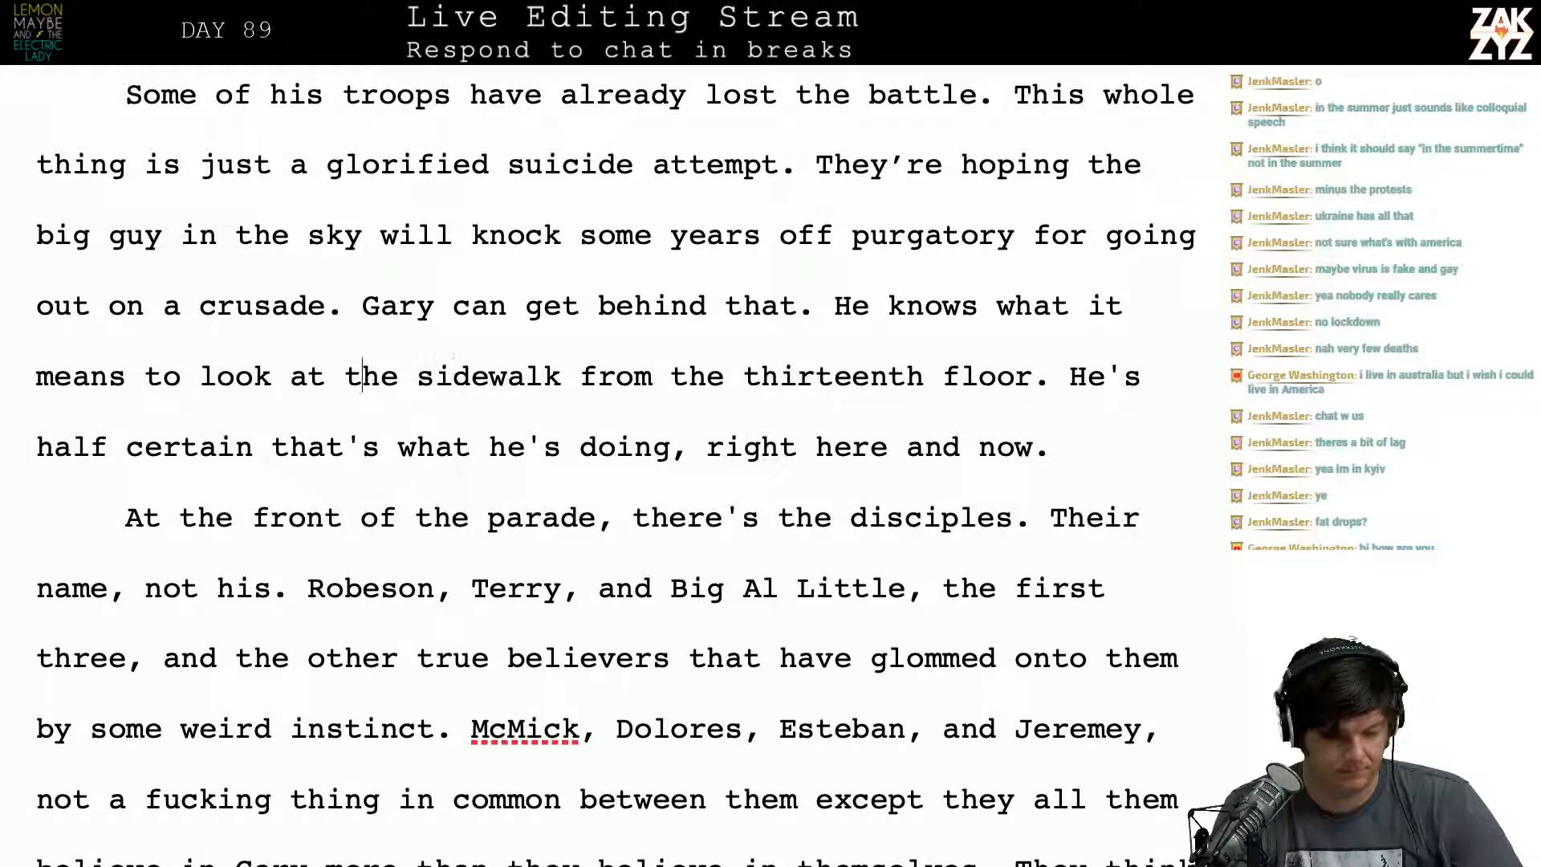
{"action": "key", "text": "Left"}
{"action": "key", "text": "Left"}
{"action": "key", "text": "Left"}
{"action": "key", "text": "Left"}
{"action": "key", "text": "Left"}
{"action": "key", "text": "Return"}
{"action": "key", "text": "Left"}
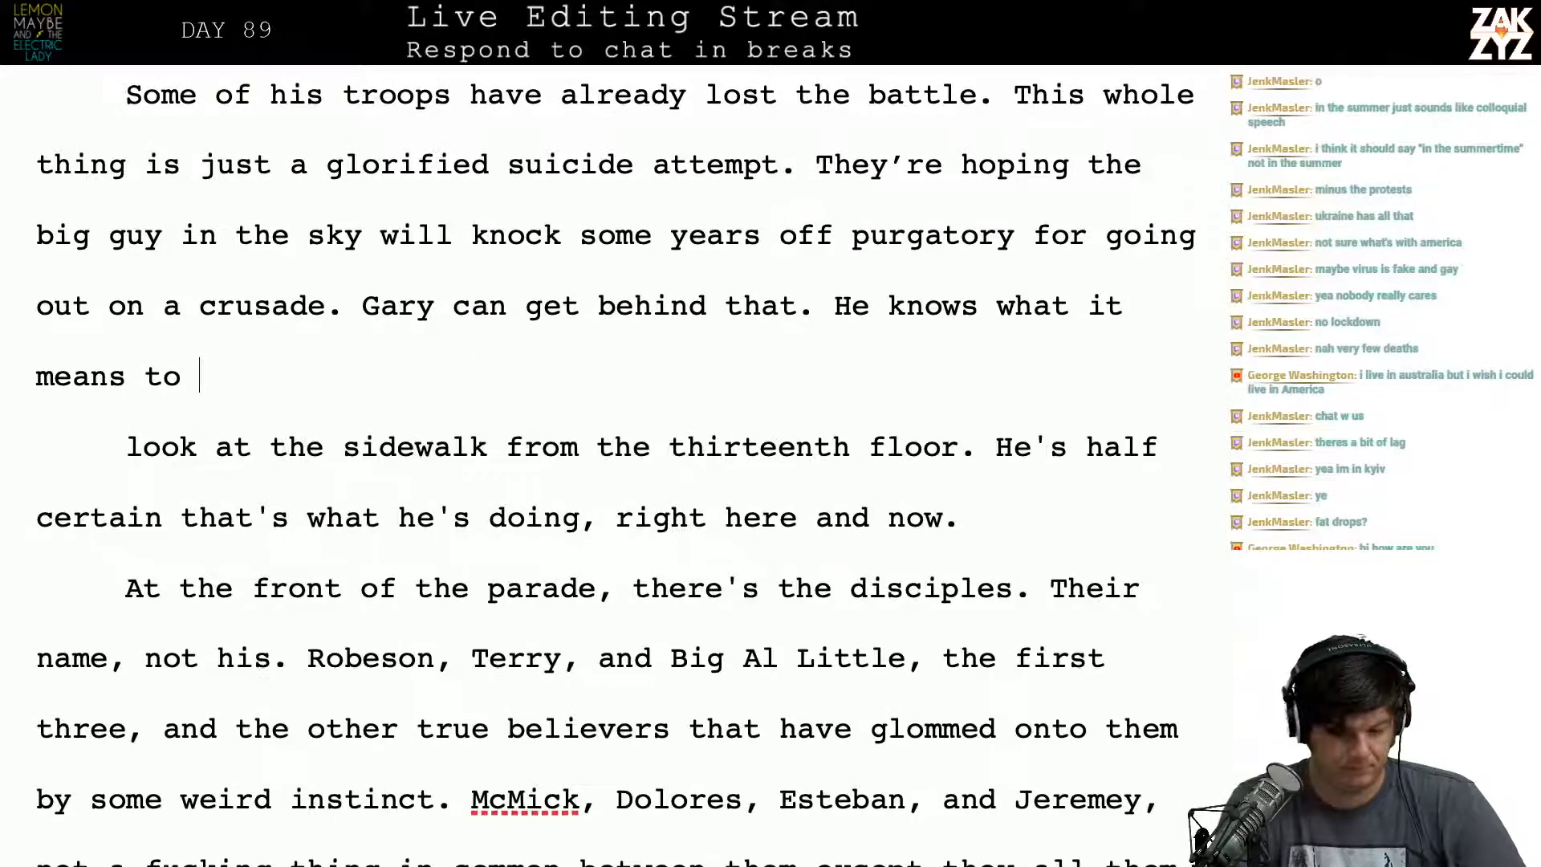
Step: Continue the sentence after "means to" with "peer down from the thirteenth floor,"
{"action": "type", "text": "peer down"}
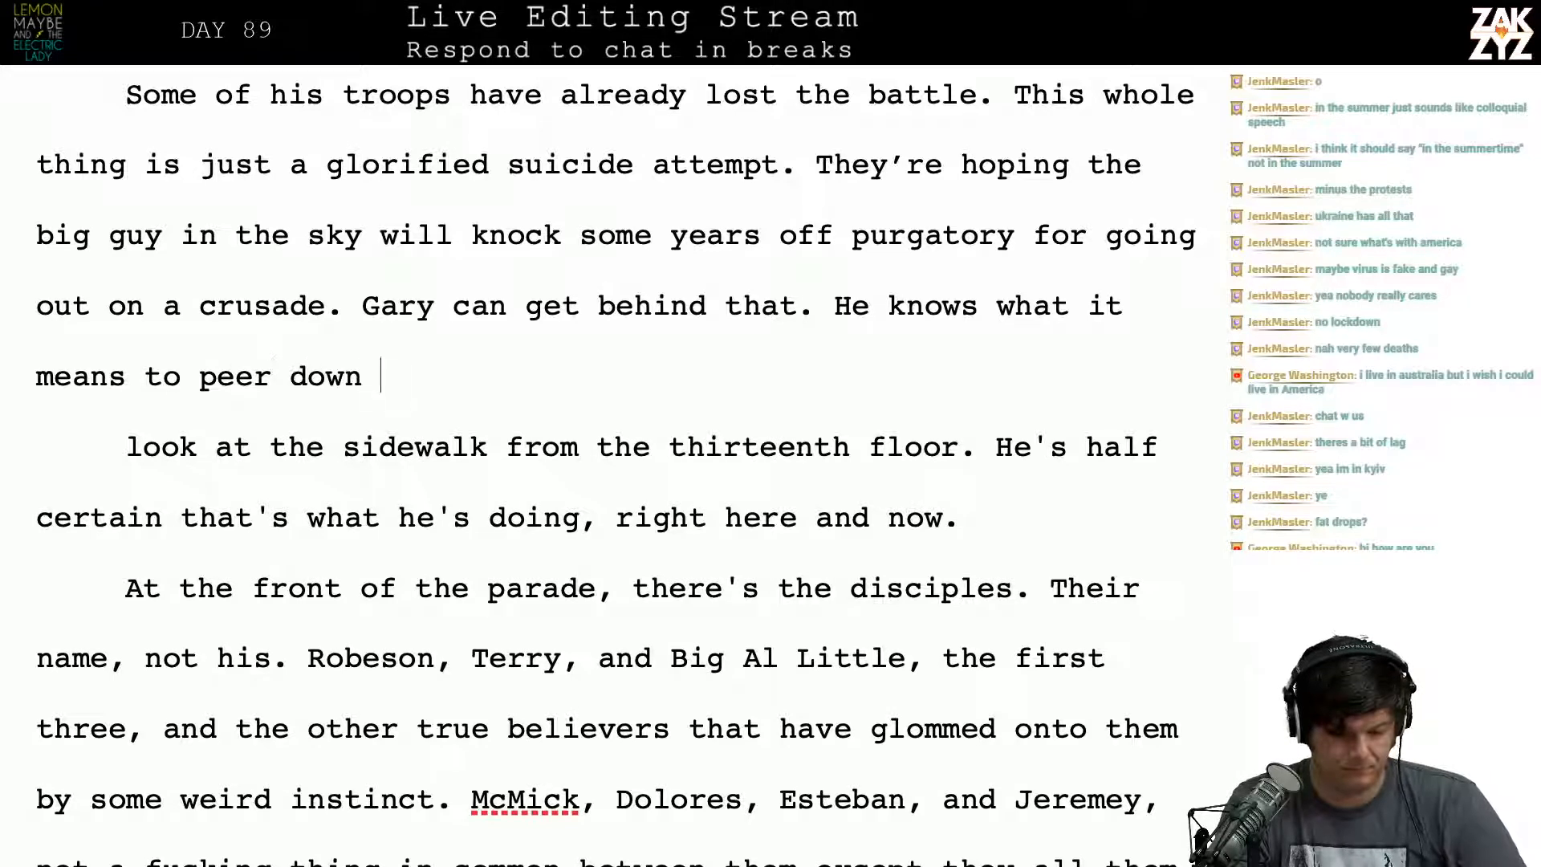
{"action": "type", "text": " from the thirte"}
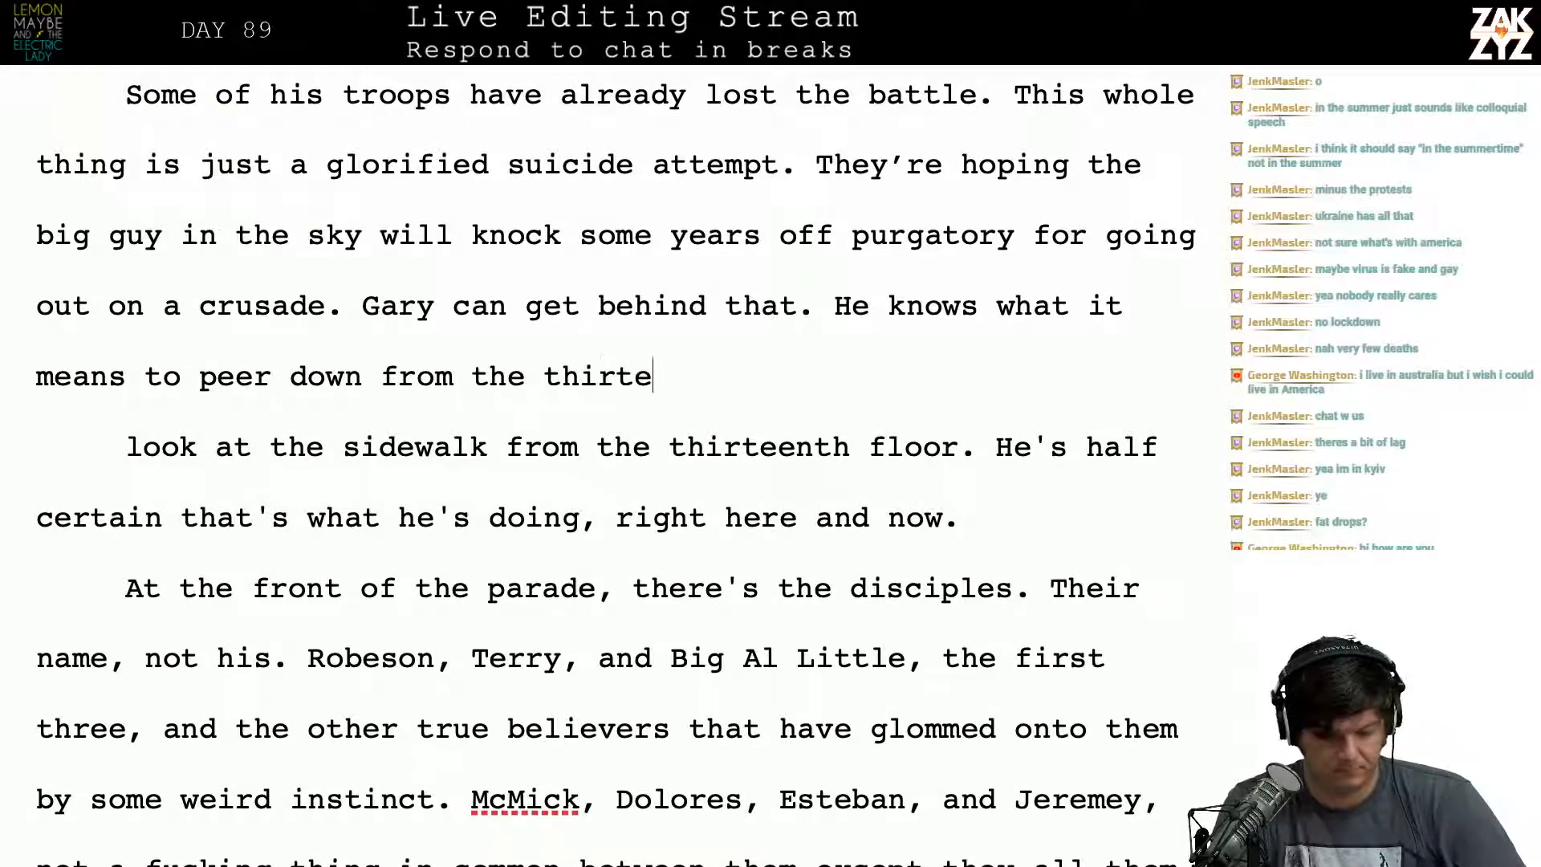
{"action": "type", "text": "enth floor."}
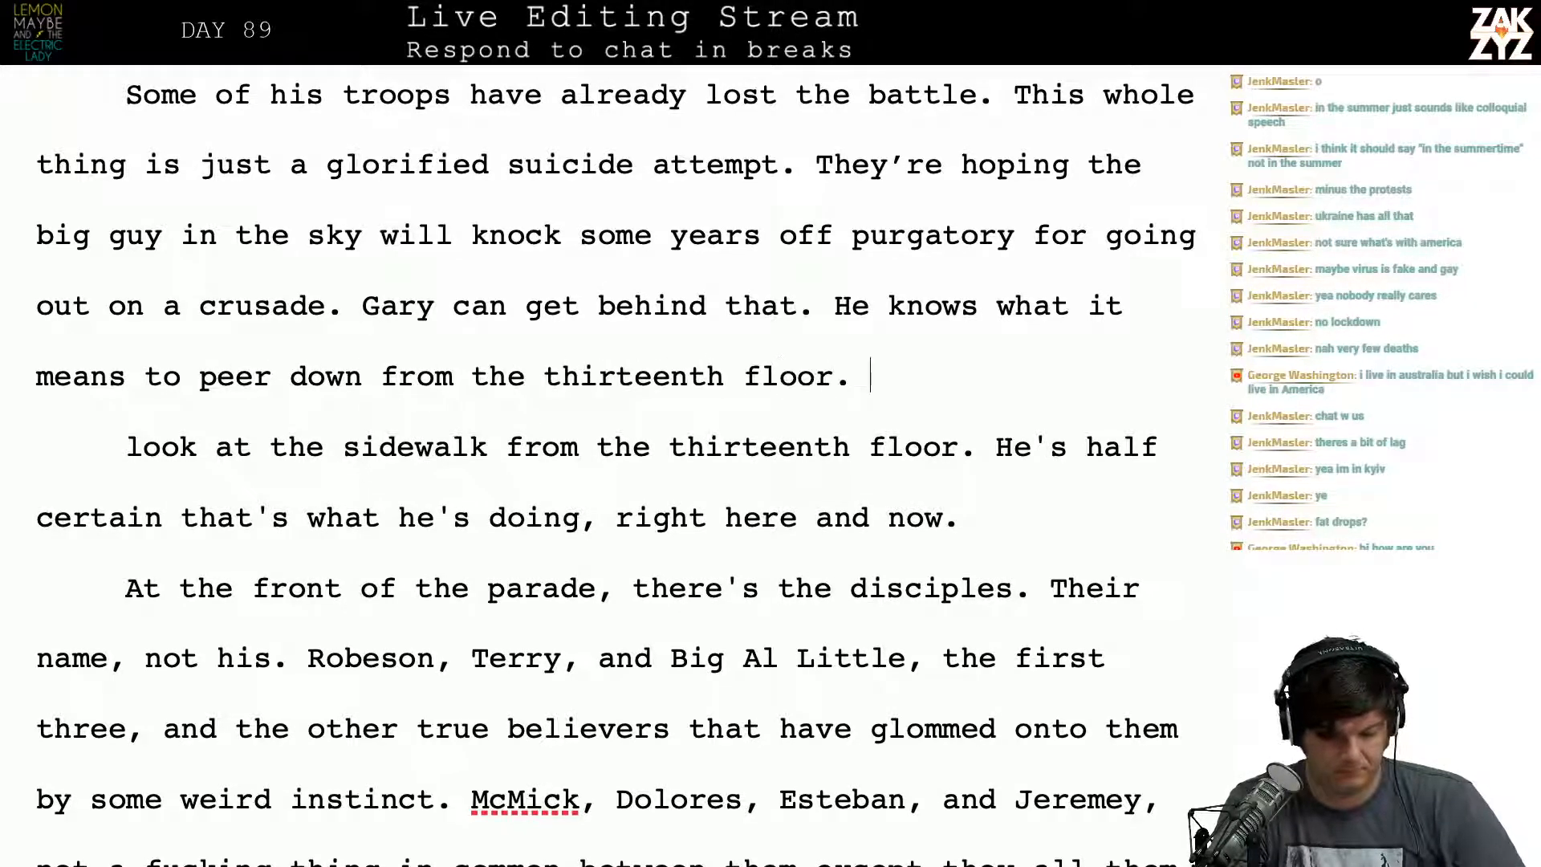
{"action": "key", "text": "BackSpace"}
{"action": "key", "text": "BackSpace"}
{"action": "type", "text": ", "}
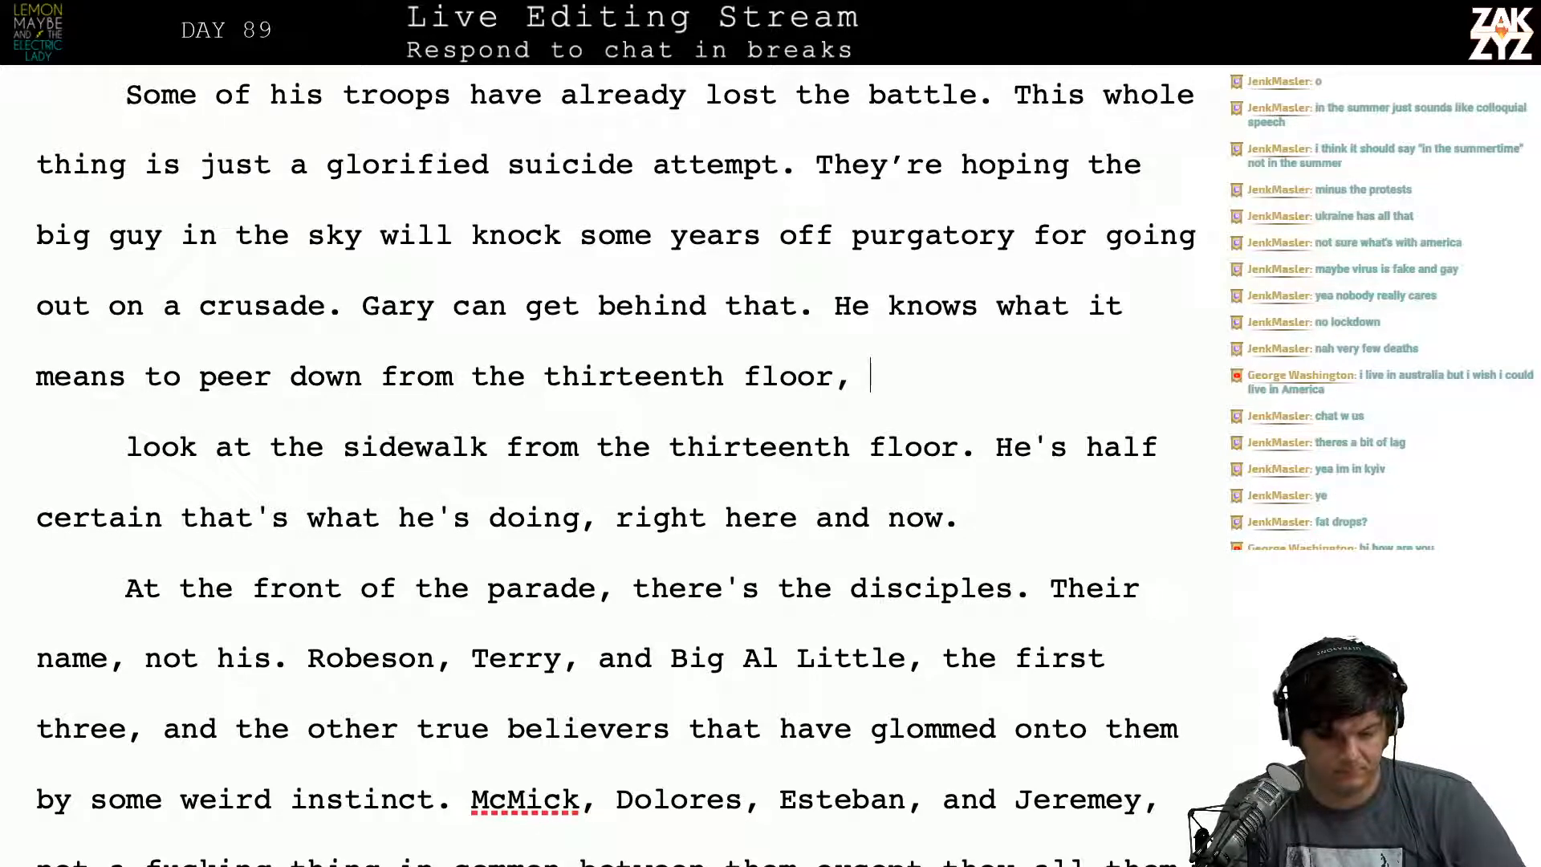
Step: Finish the sentence after "thirteenth floor," with "willing himself to jump."
{"action": "type", "text": "and"}
{"action": "key", "text": "BackSpace"}
{"action": "key", "text": "BackSpace"}
{"action": "key", "text": "BackSpace"}
{"action": "key", "text": "BackSpace"}
{"action": "key", "text": "BackSpace"}
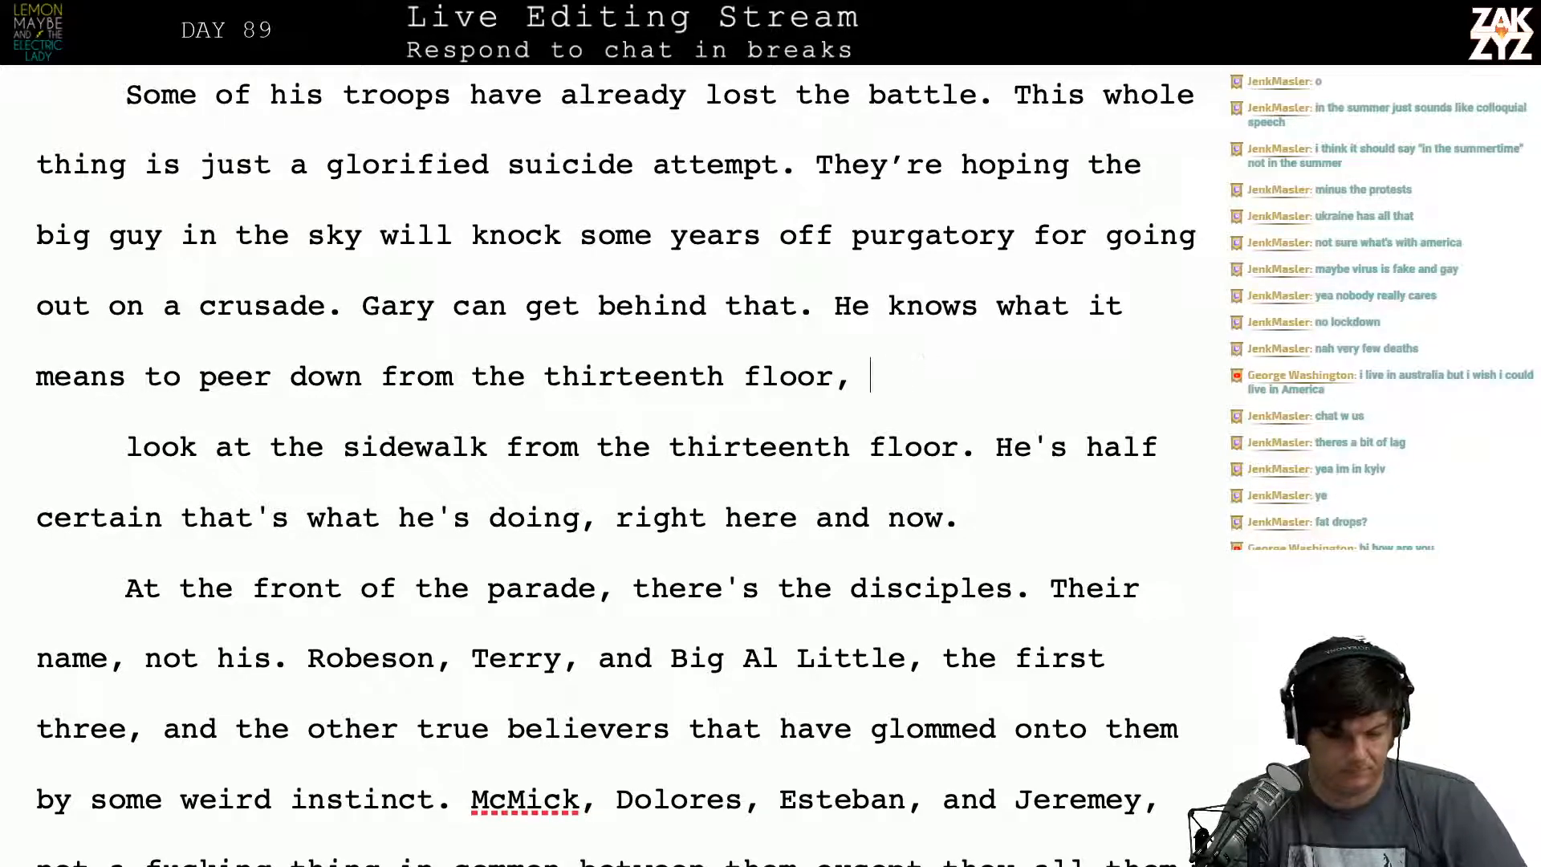
{"action": "type", "text": "."}
{"action": "key", "text": "BackSpace"}
{"action": "type", "text": ", willing himsel"}
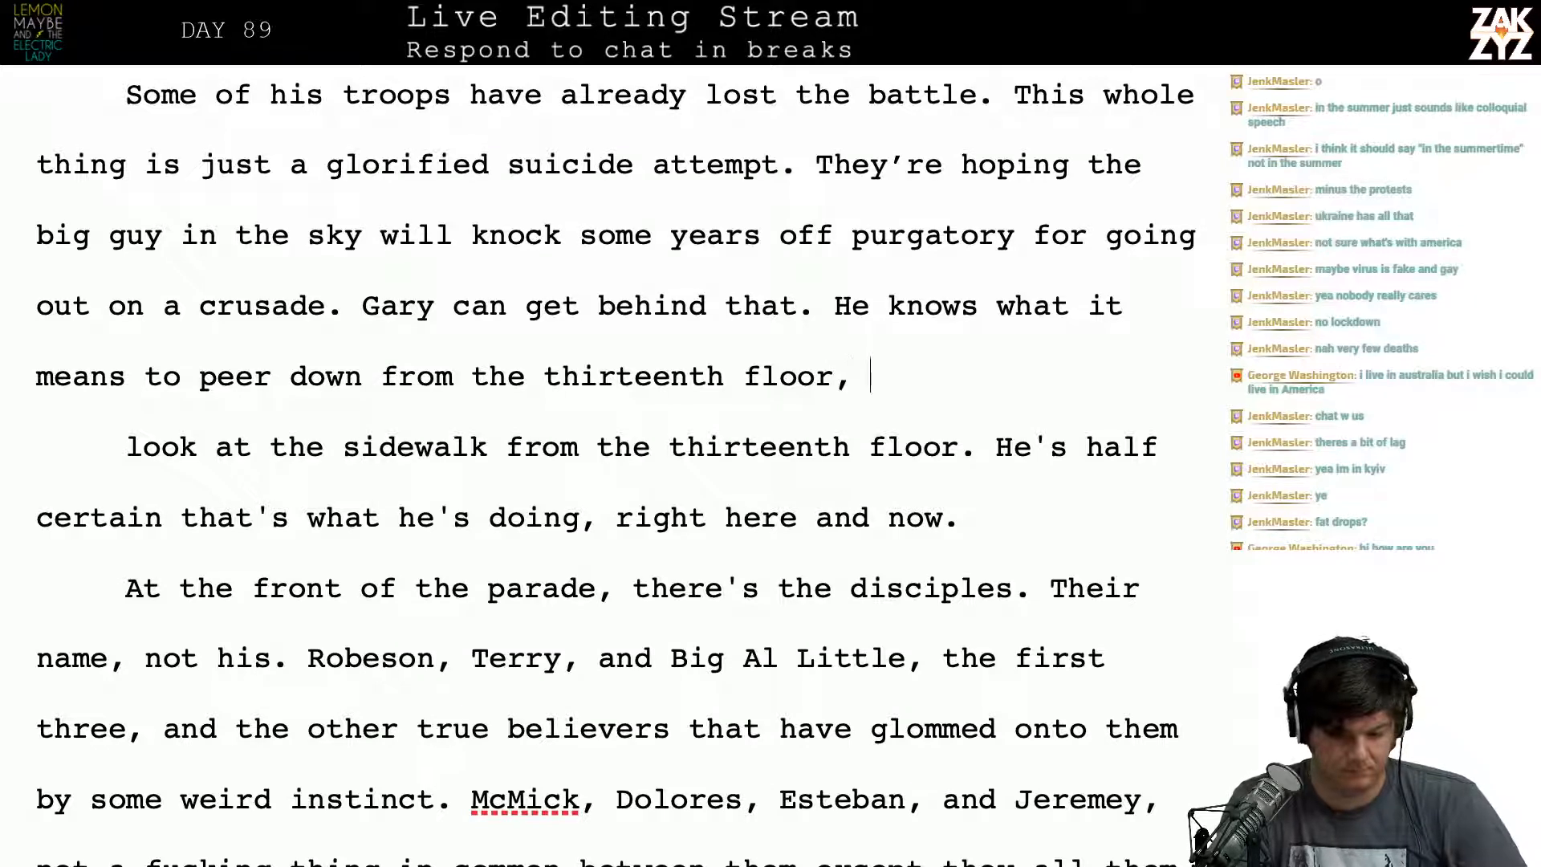
{"action": "type", "text": "f to jump."}
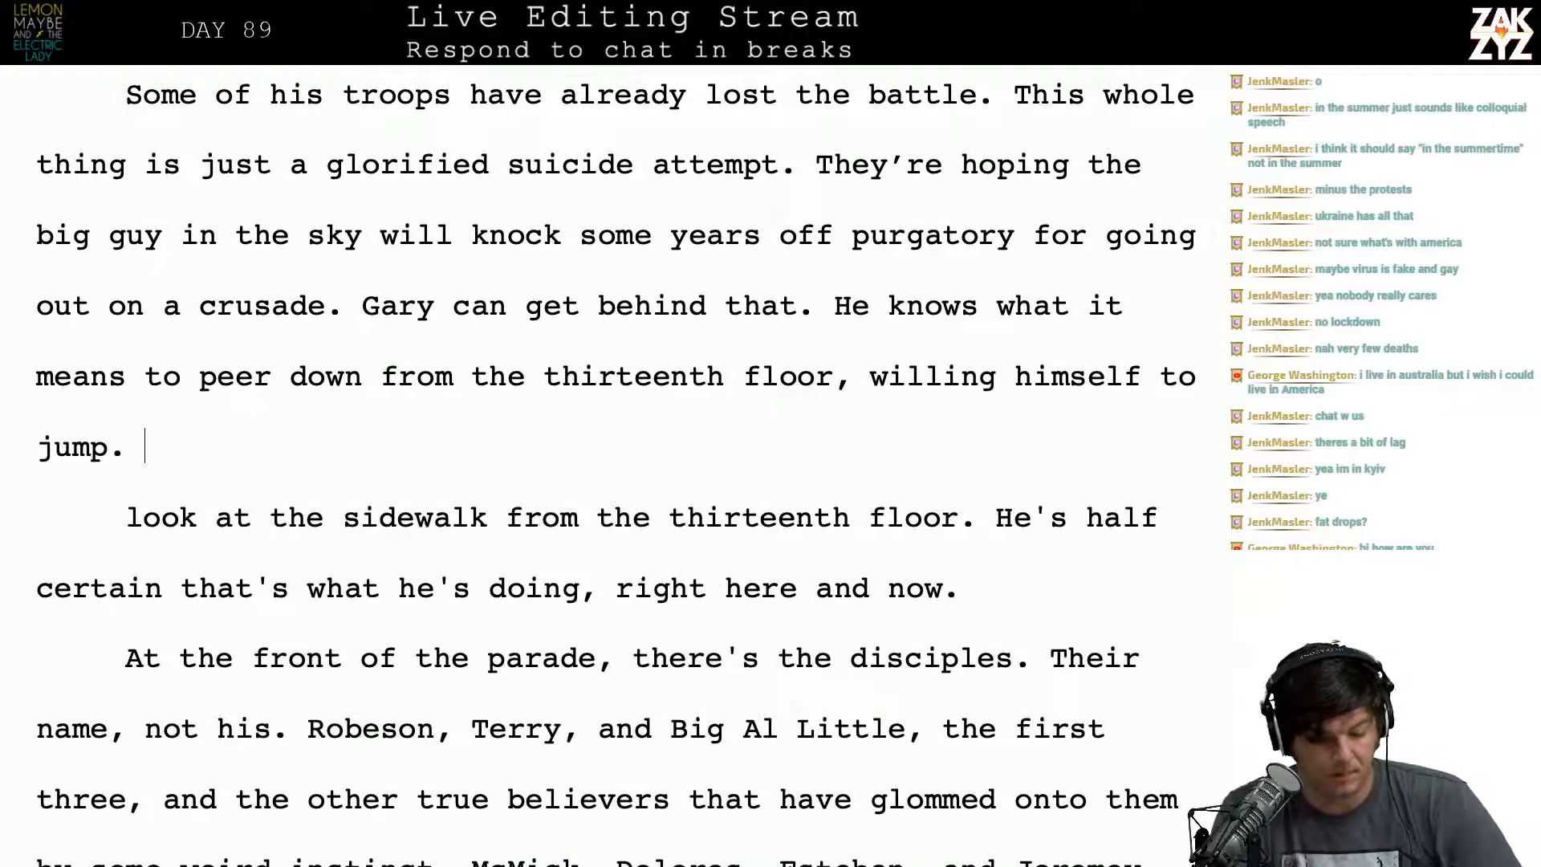
Step: Delete the paragraph break and the leftover "look at the sidewalk from the thirteenth floor." after "jump.", and hyphenate "half-certain"
{"action": "key", "text": "shift+Right"}
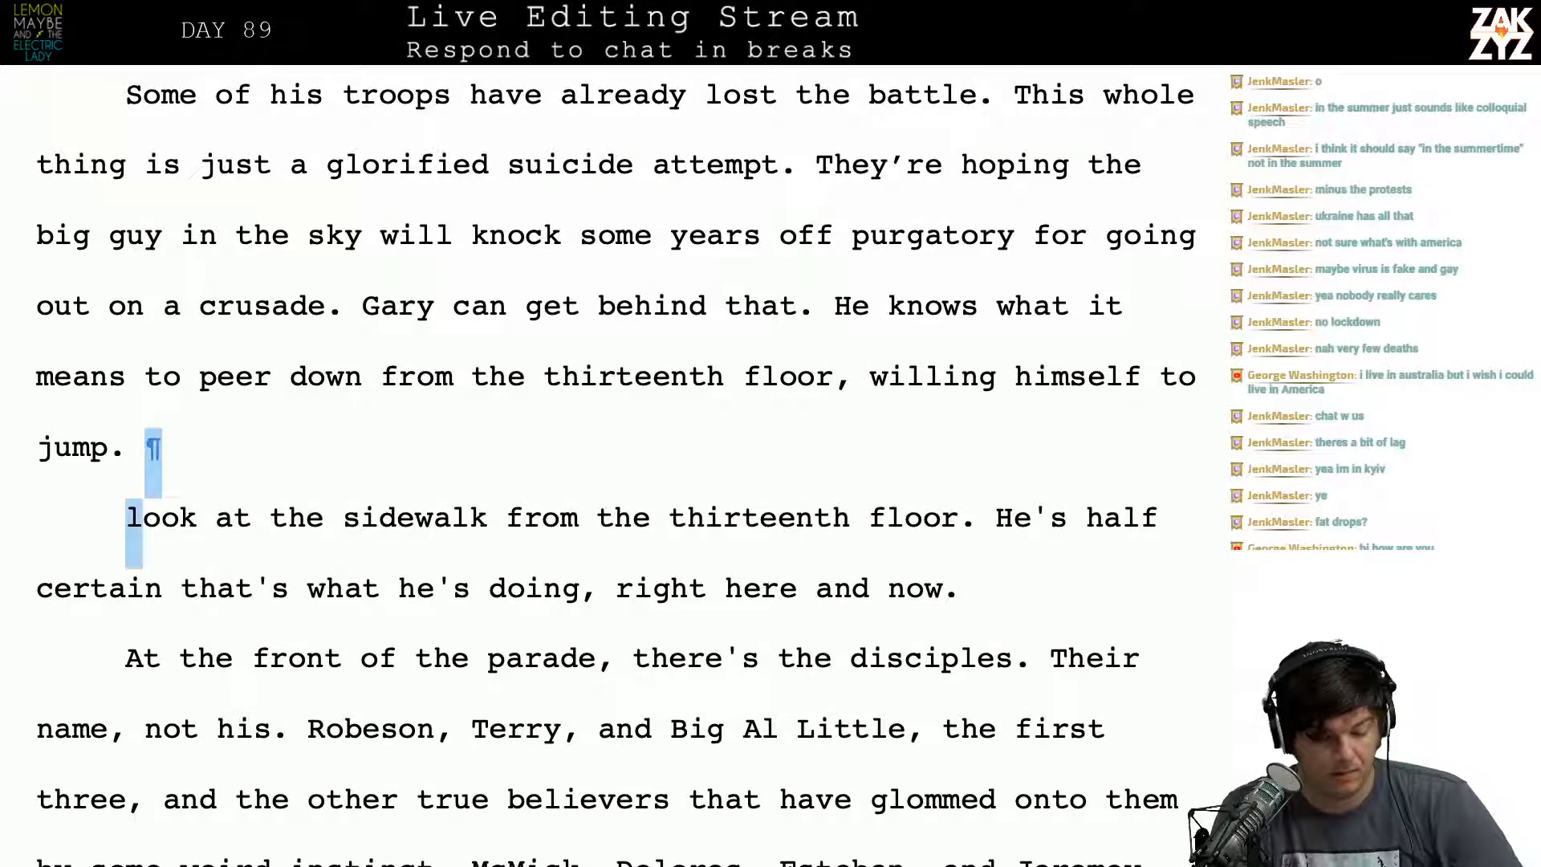
{"action": "key", "text": "shift+Down"}
{"action": "key", "text": "shift+Left"}
{"action": "key", "text": "shift+Left"}
{"action": "key", "text": "shift+Left"}
{"action": "key", "text": "shift+Left"}
{"action": "key", "text": "shift+Left"}
{"action": "key", "text": "shift+Left"}
{"action": "key", "text": "shift+Left"}
{"action": "key", "text": "shift+Left"}
{"action": "key", "text": "shift+Left"}
{"action": "key", "text": "shift+Left"}
{"action": "key", "text": "shift+Left"}
{"action": "key", "text": "shift+Left"}
{"action": "key", "text": "shift+Left"}
{"action": "key", "text": "shift+Left"}
{"action": "key", "text": "shift+Left"}
{"action": "key", "text": "shift+Left"}
{"action": "key", "text": "shift+Left"}
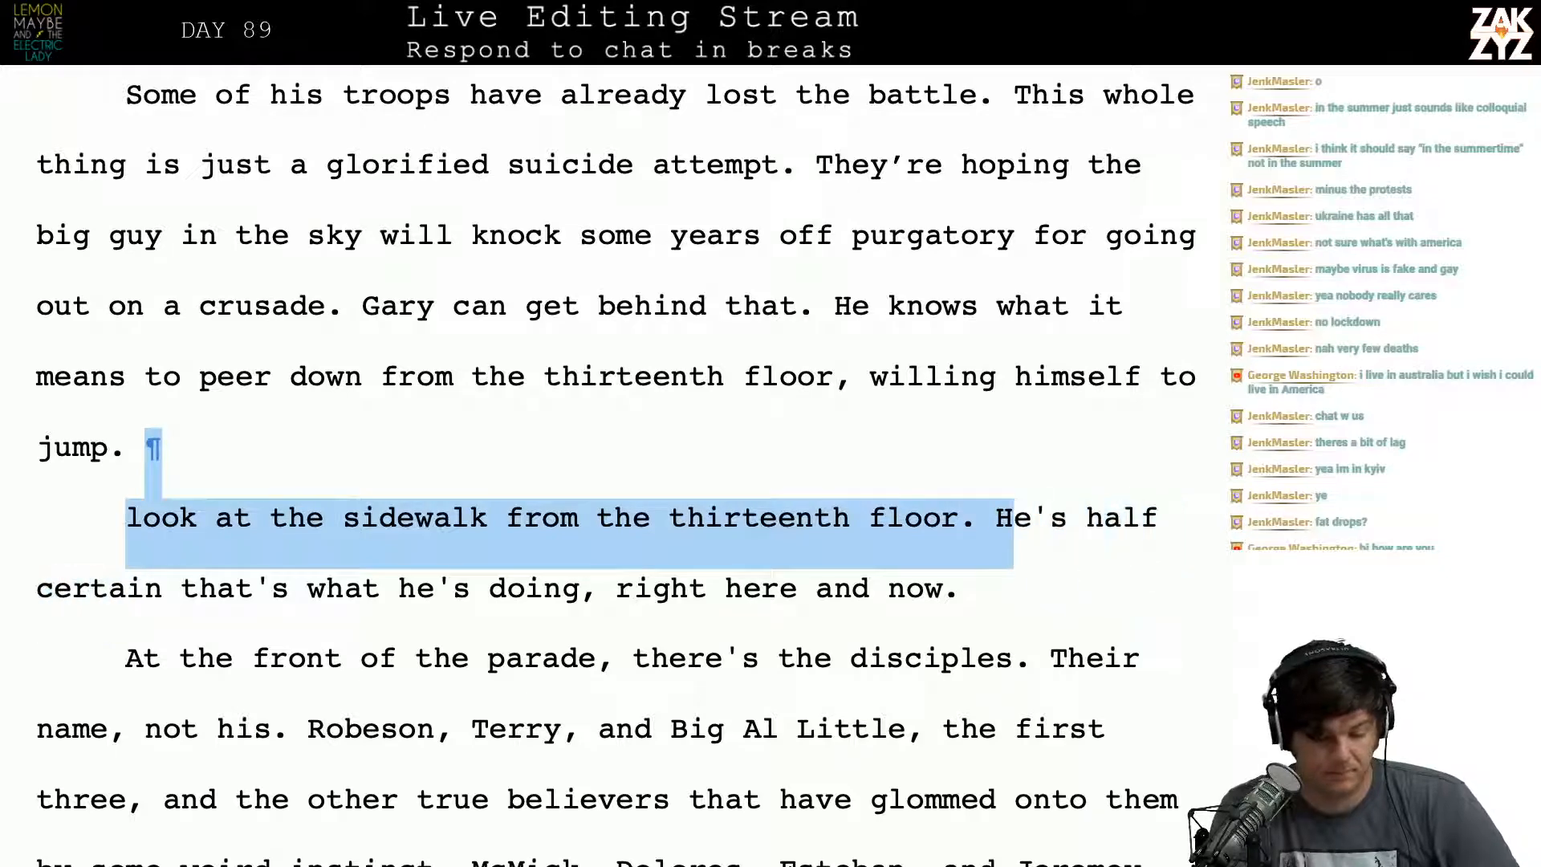
{"action": "key", "text": "BackSpace"}
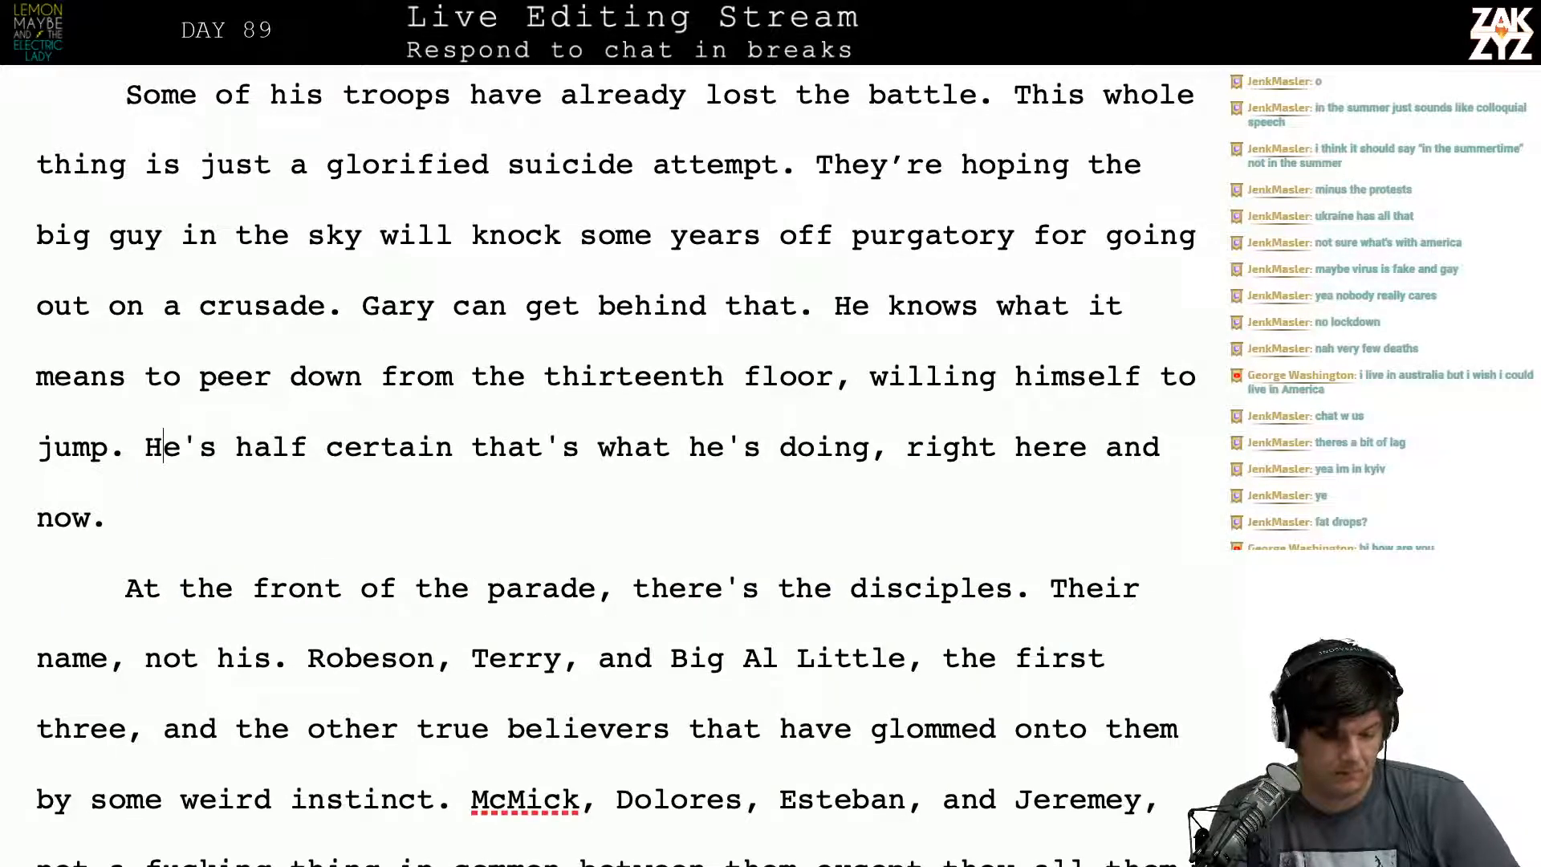
{"action": "key", "text": "BackSpace"}
{"action": "type", "text": "-"}
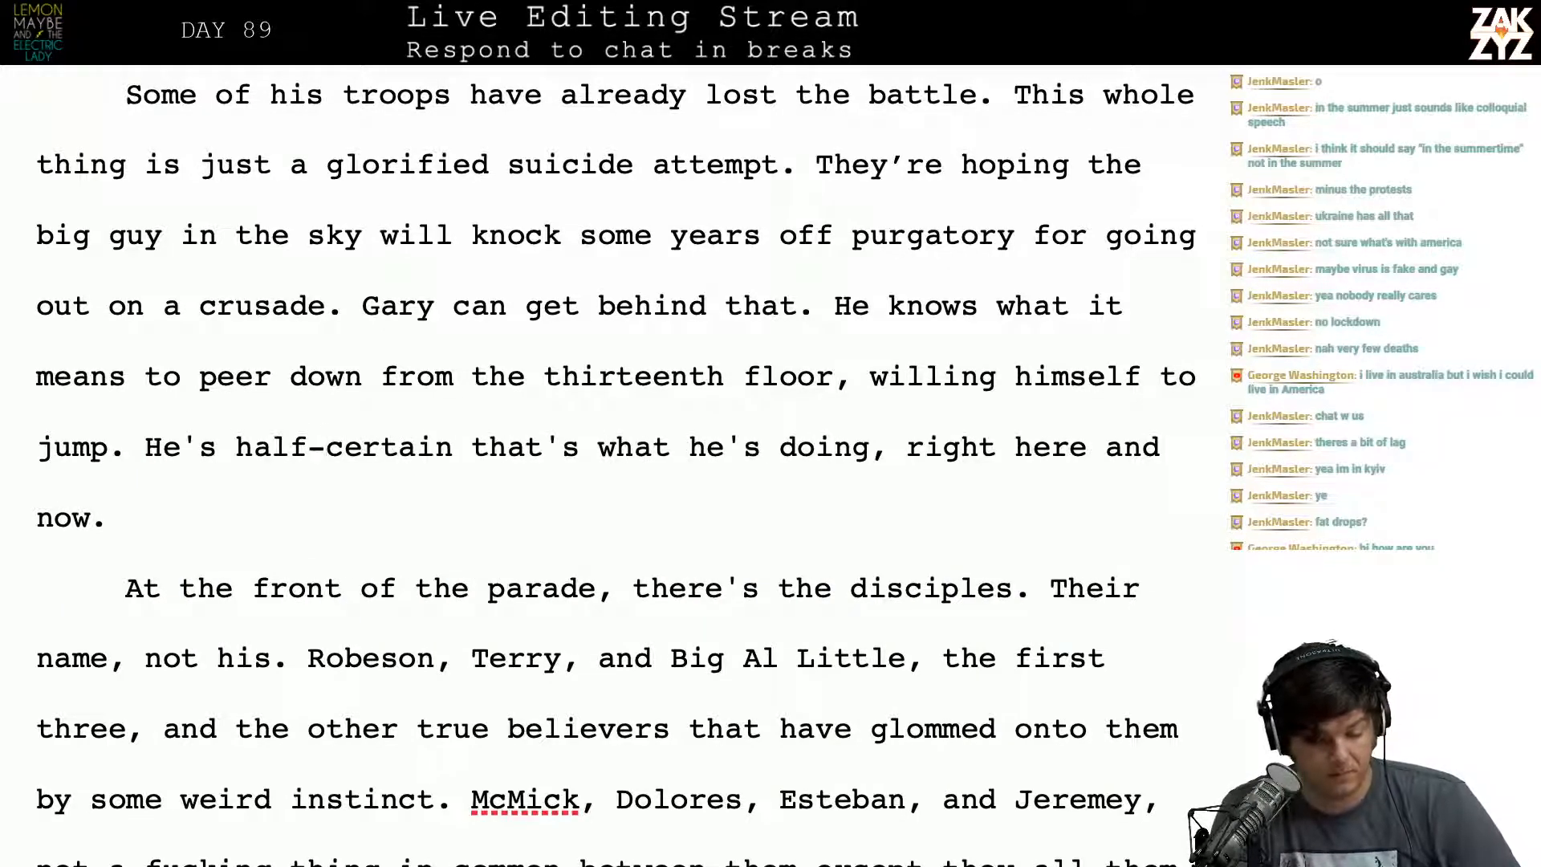
Step: Delete ", right here and now." after "that's what he's doing"
{"action": "key", "text": "Right"}
{"action": "key", "text": "Right"}
{"action": "key", "text": "Right"}
{"action": "key", "text": "Right"}
{"action": "key", "text": "Right"}
{"action": "key", "text": "Right"}
{"action": "key", "text": "Right"}
{"action": "key", "text": "Right"}
{"action": "key", "text": "Right"}
{"action": "key", "text": "Right"}
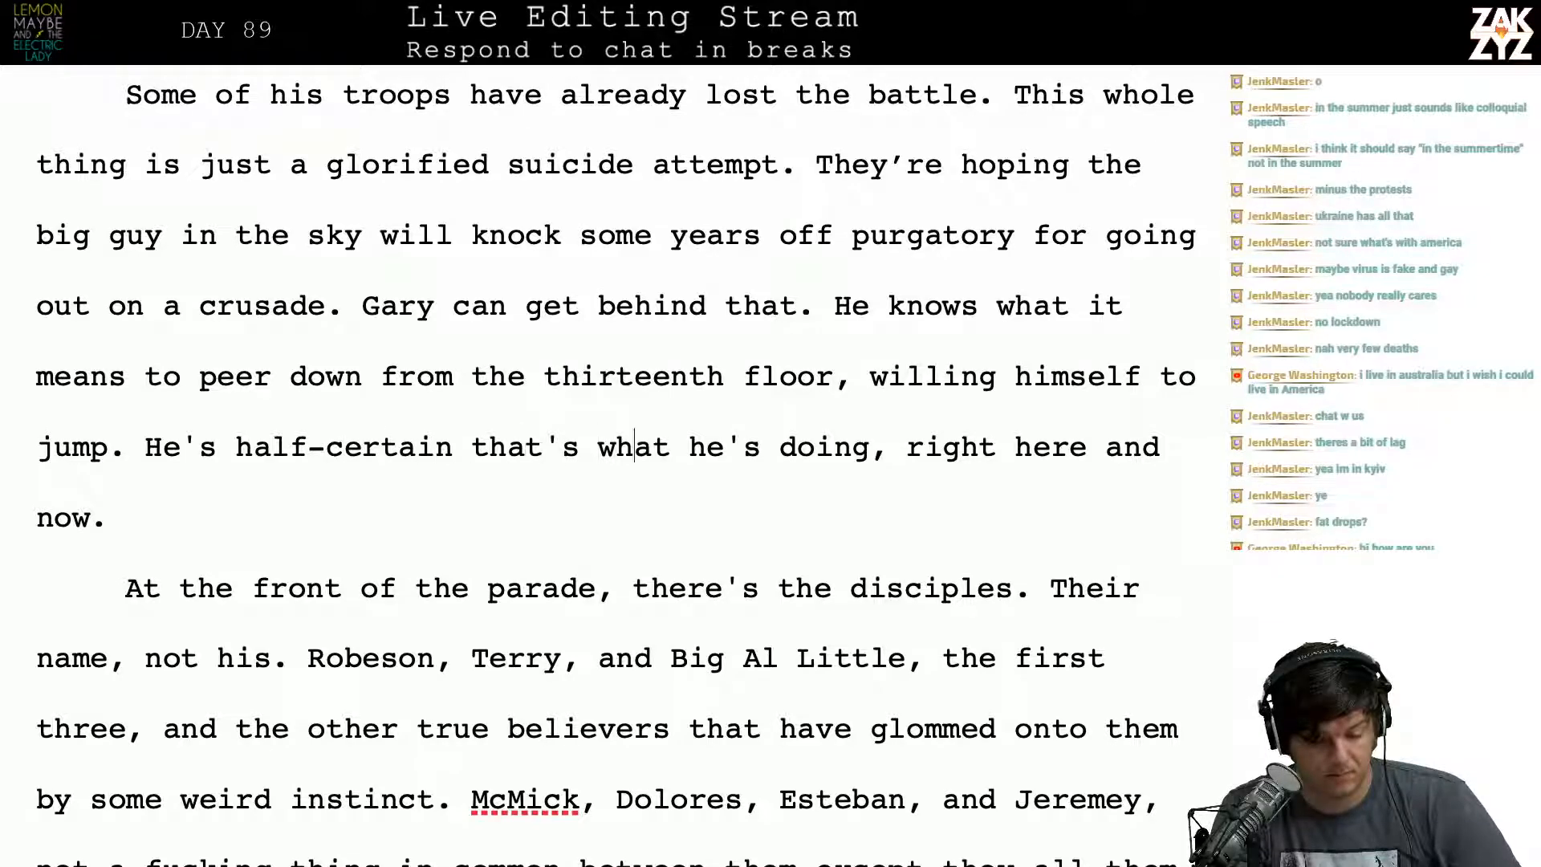
{"action": "key", "text": "Right"}
{"action": "key", "text": "Right"}
{"action": "key", "text": "Right"}
{"action": "key", "text": "Right"}
{"action": "key", "text": "Right"}
{"action": "key", "text": "Right"}
{"action": "key", "text": "ctrl+shift+Down"}
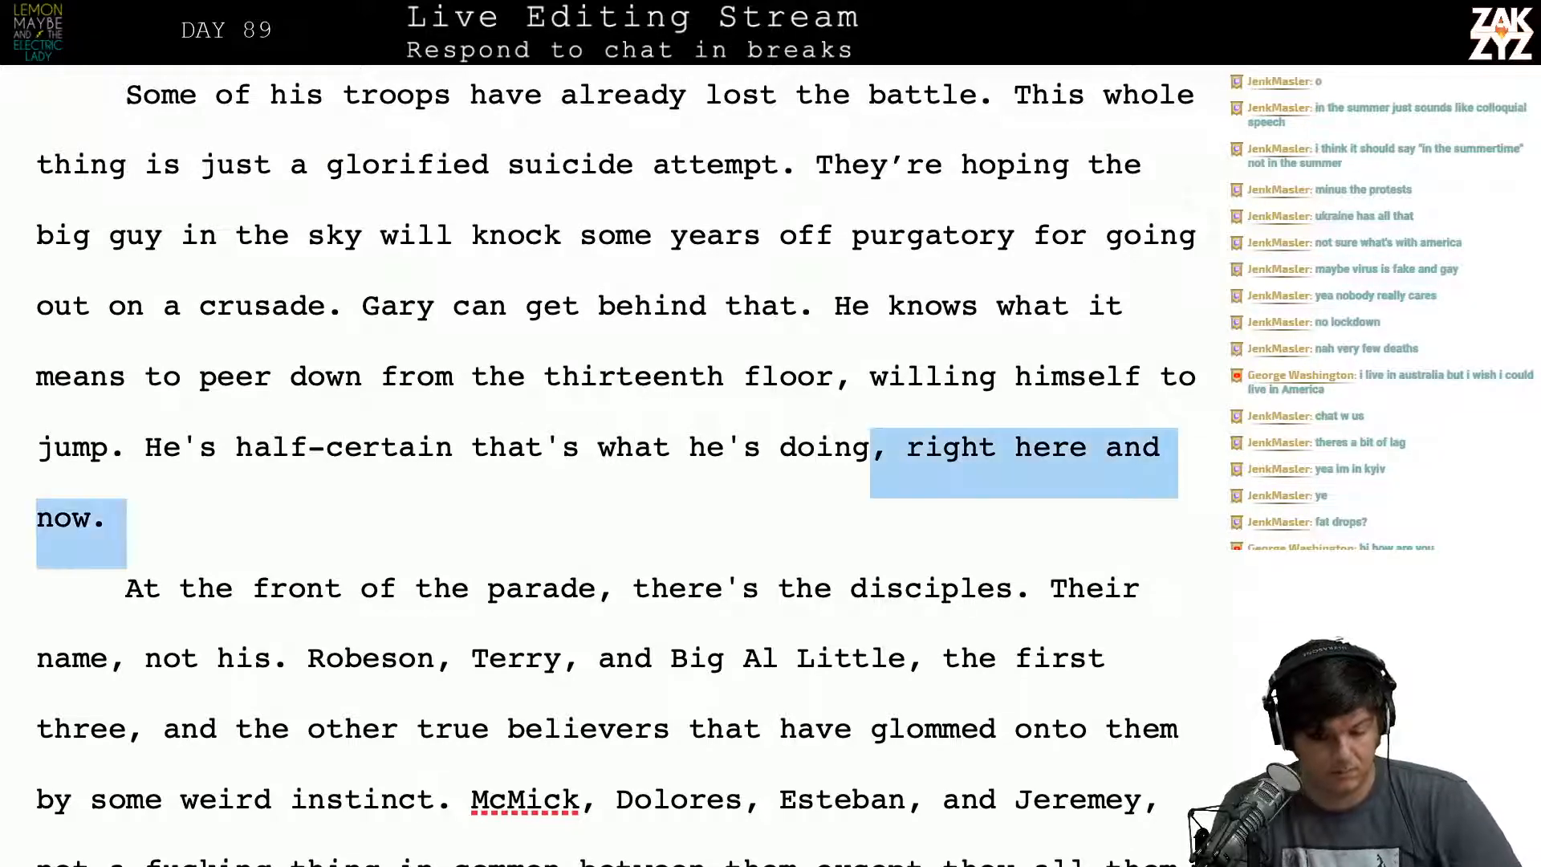
{"action": "key", "text": "BackSpace"}
{"action": "type", "text": "with th"}
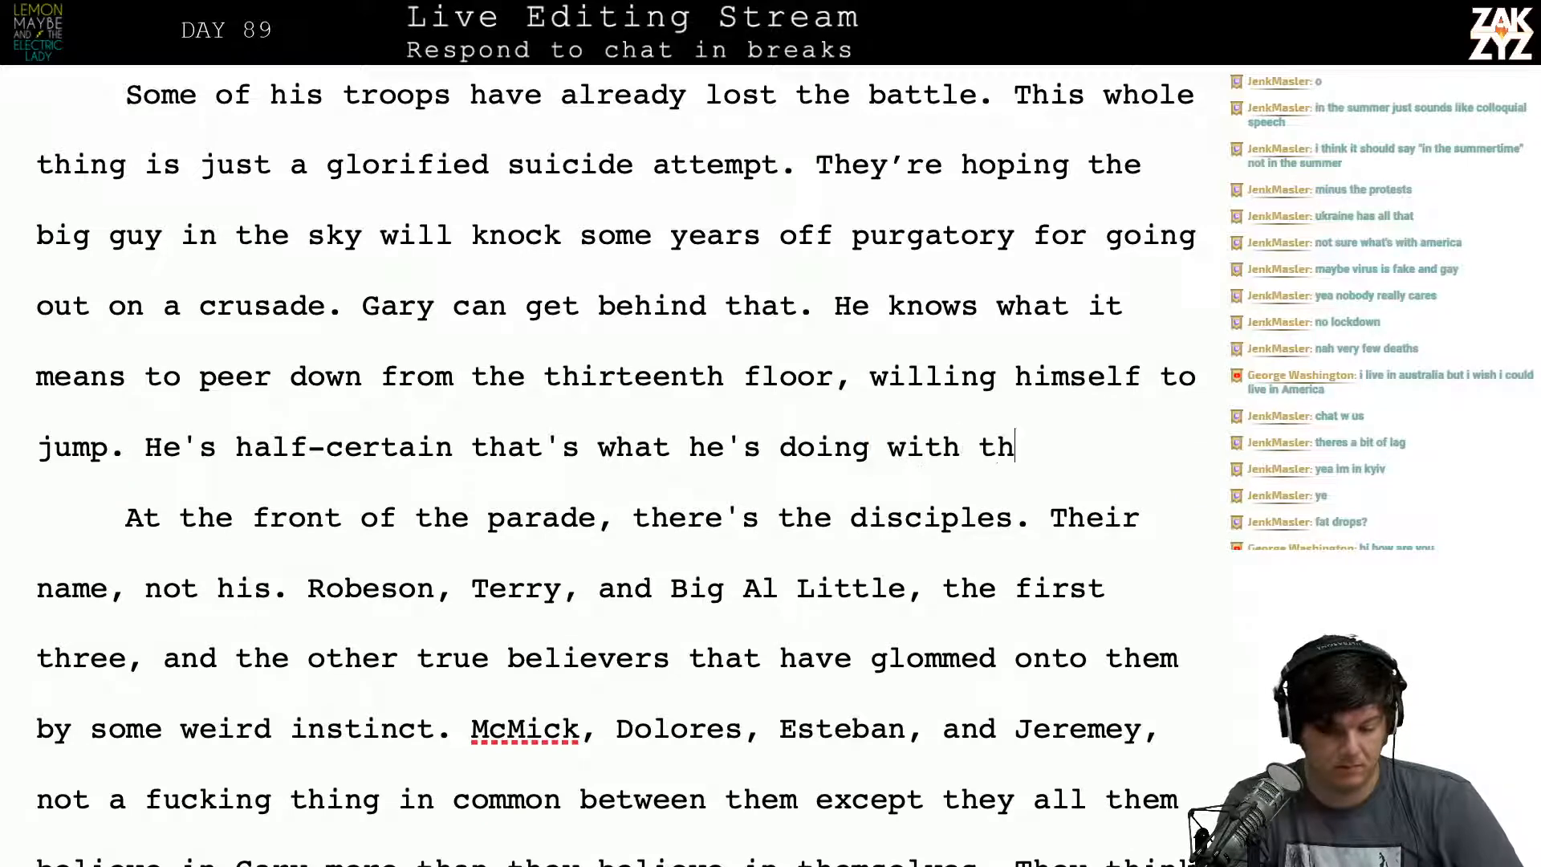
{"action": "type", "text": "is whole insane "}
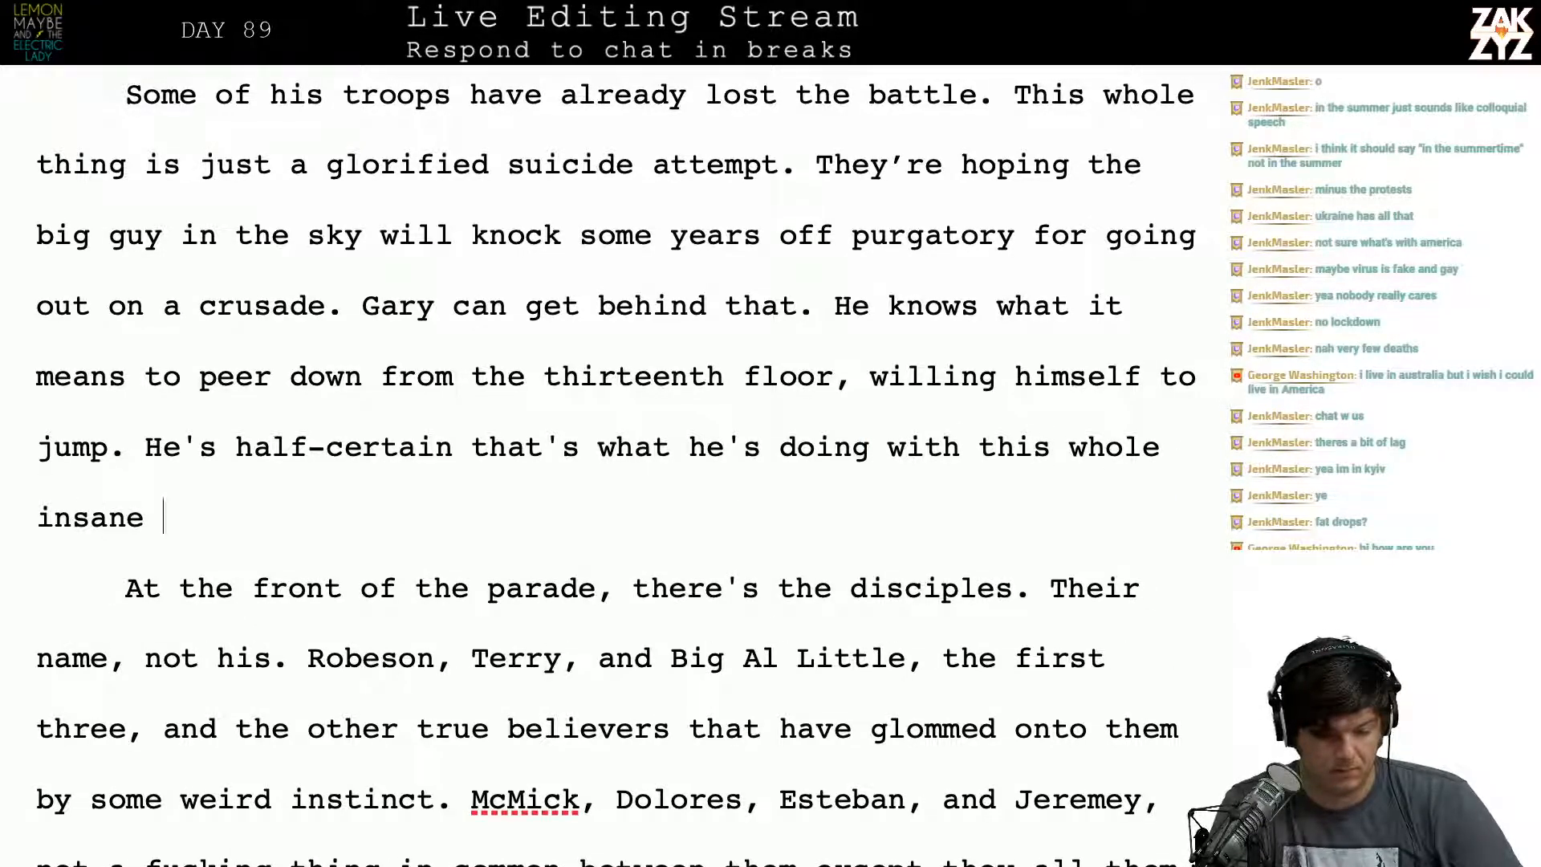
{"action": "type", "text": "m"}
{"action": "key", "text": "BackSpace"}
{"action": "type", "text": "par"}
{"action": "key", "text": "BackSpace"}
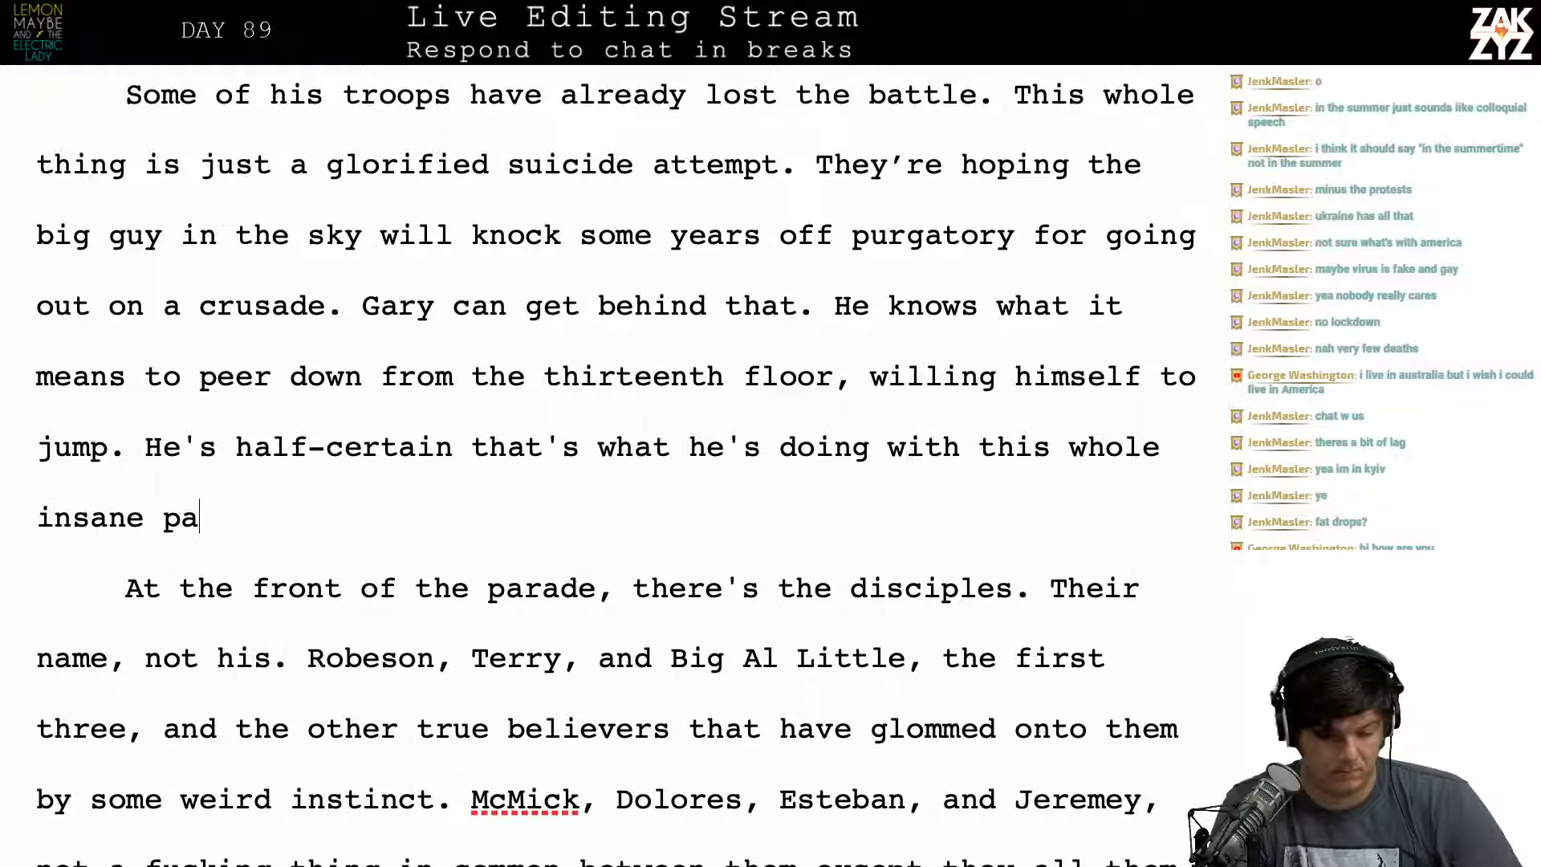
{"action": "key", "text": "BackSpace"}
{"action": "key", "text": "BackSpace"}
{"action": "key", "text": "BackSpace"}
{"action": "key", "text": "BackSpace"}
{"action": "key", "text": "BackSpace"}
{"action": "key", "text": "BackSpace"}
{"action": "key", "text": "BackSpace"}
{"action": "key", "text": "BackSpace"}
{"action": "key", "text": "BackSpace"}
{"action": "key", "text": "BackSpace"}
{"action": "key", "text": "BackSpace"}
{"action": "key", "text": "BackSpace"}
{"action": "key", "text": "BackSpace"}
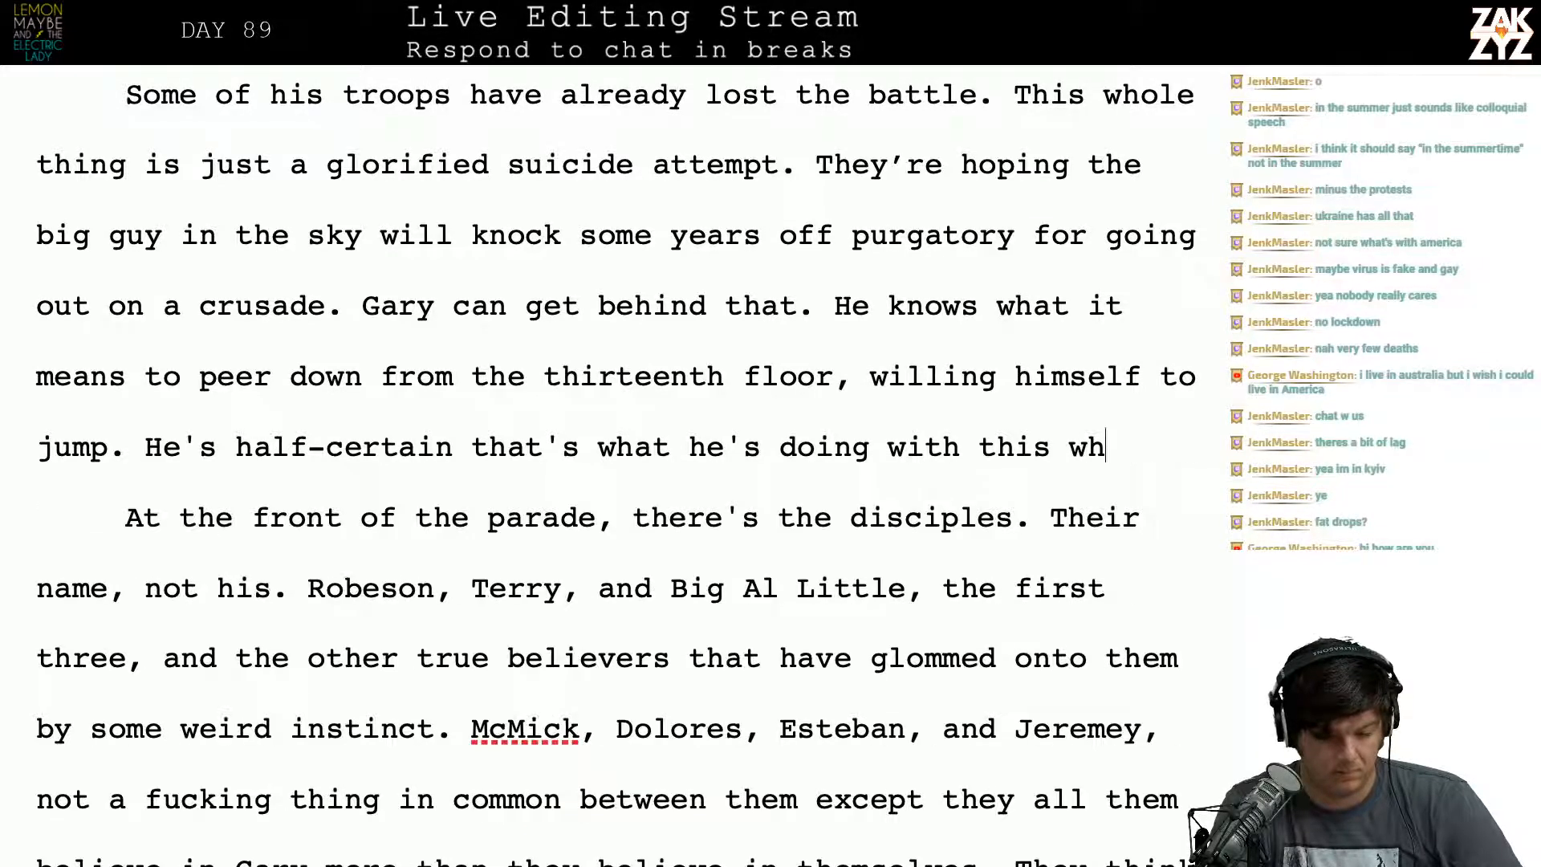
{"action": "key", "text": "BackSpace"}
{"action": "key", "text": "BackSpace"}
{"action": "key", "text": "BackSpace"}
{"action": "key", "text": "BackSpace"}
{"action": "key", "text": "BackSpace"}
{"action": "key", "text": "BackSpace"}
{"action": "key", "text": "BackSpace"}
{"action": "key", "text": "BackSpace"}
{"action": "key", "text": "BackSpace"}
{"action": "key", "text": "BackSpace"}
{"action": "key", "text": "BackSpace"}
{"action": "key", "text": "BackSpace"}
{"action": "key", "text": "BackSpace"}
{"action": "key", "text": "BackSpace"}
{"action": "key", "text": "BackSpace"}
{"action": "key", "text": "BackSpace"}
{"action": "key", "text": "BackSpace"}
{"action": "key", "text": "BackSpace"}
{"action": "key", "text": "BackSpace"}
{"action": "key", "text": "BackSpace"}
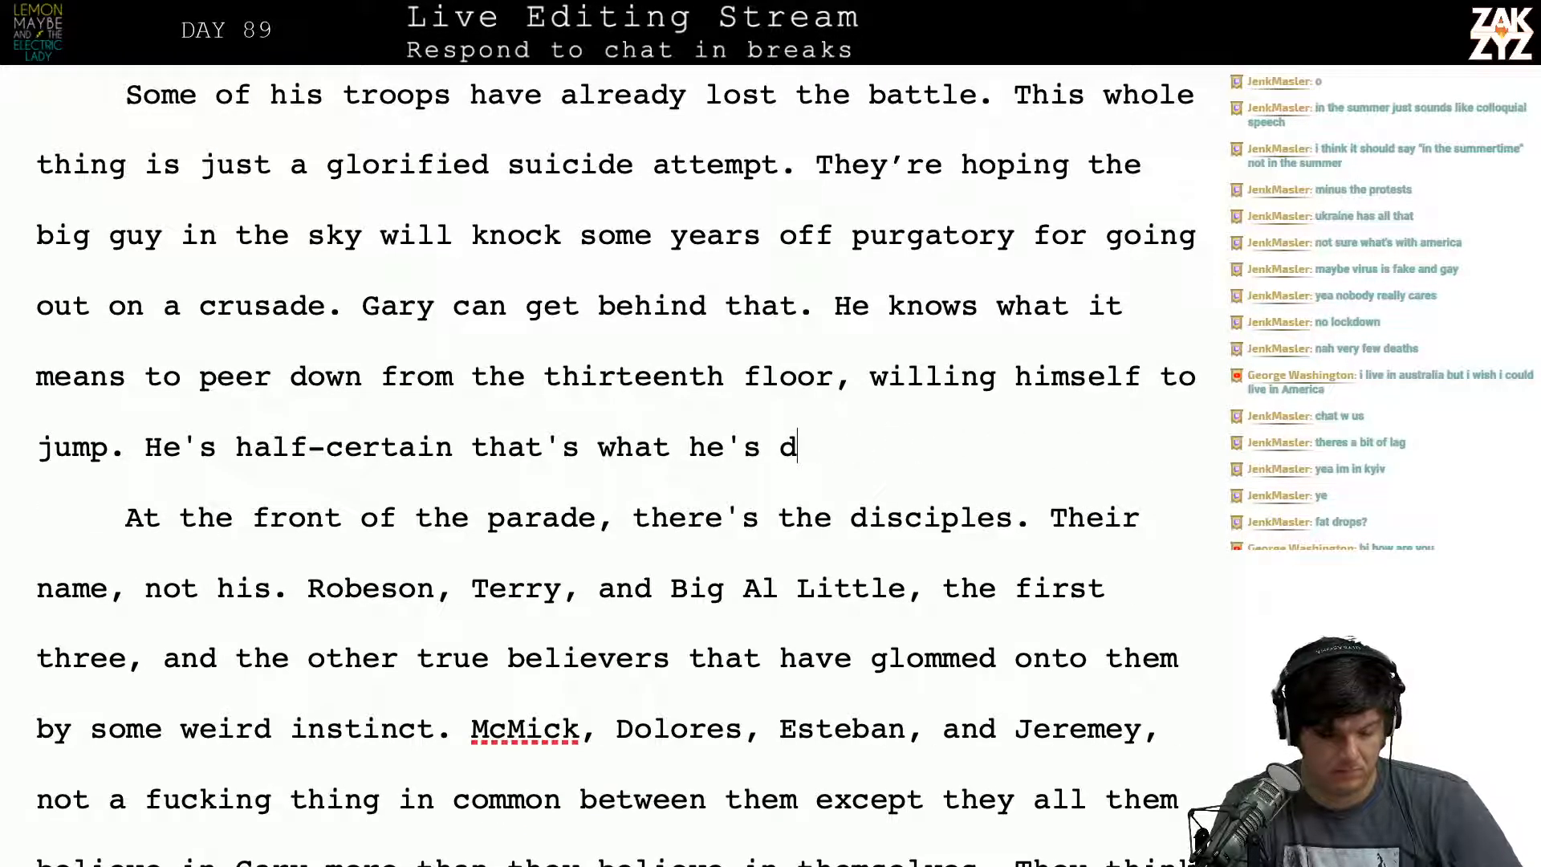
Step: Complete the sentence after "He's half-certain that's what" with "he's doing leading these men to Chinatown."
{"action": "type", "text": "'s "}
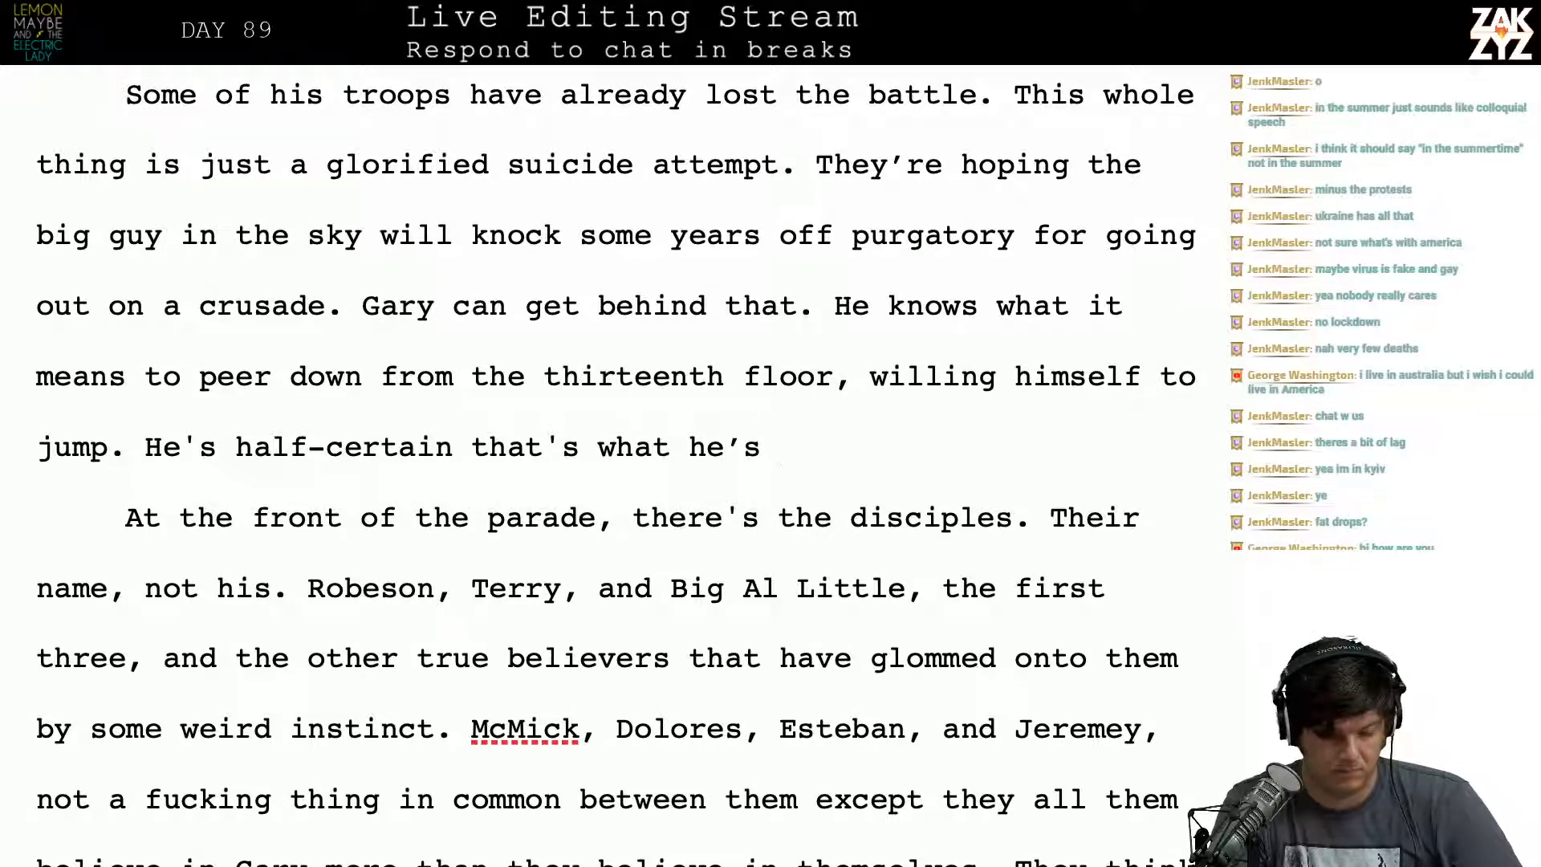
{"action": "type", "text": "odin"}
{"action": "key", "text": "BackSpace"}
{"action": "key", "text": "BackSpace"}
{"action": "key", "text": "BackSpace"}
{"action": "key", "text": "BackSpace"}
{"action": "type", "text": "doin"}
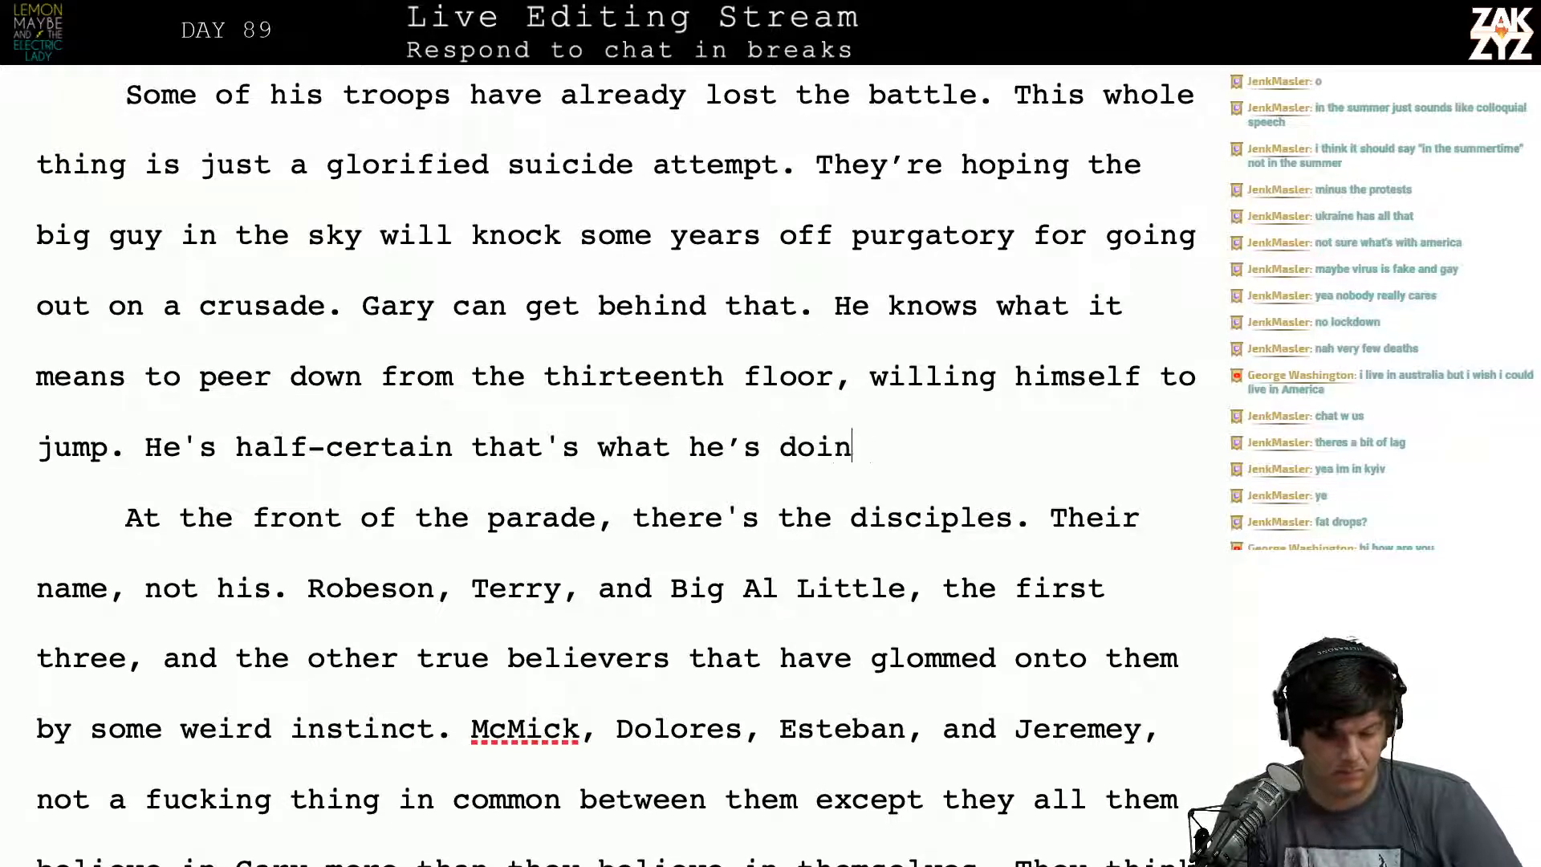
{"action": "type", "text": "g."}
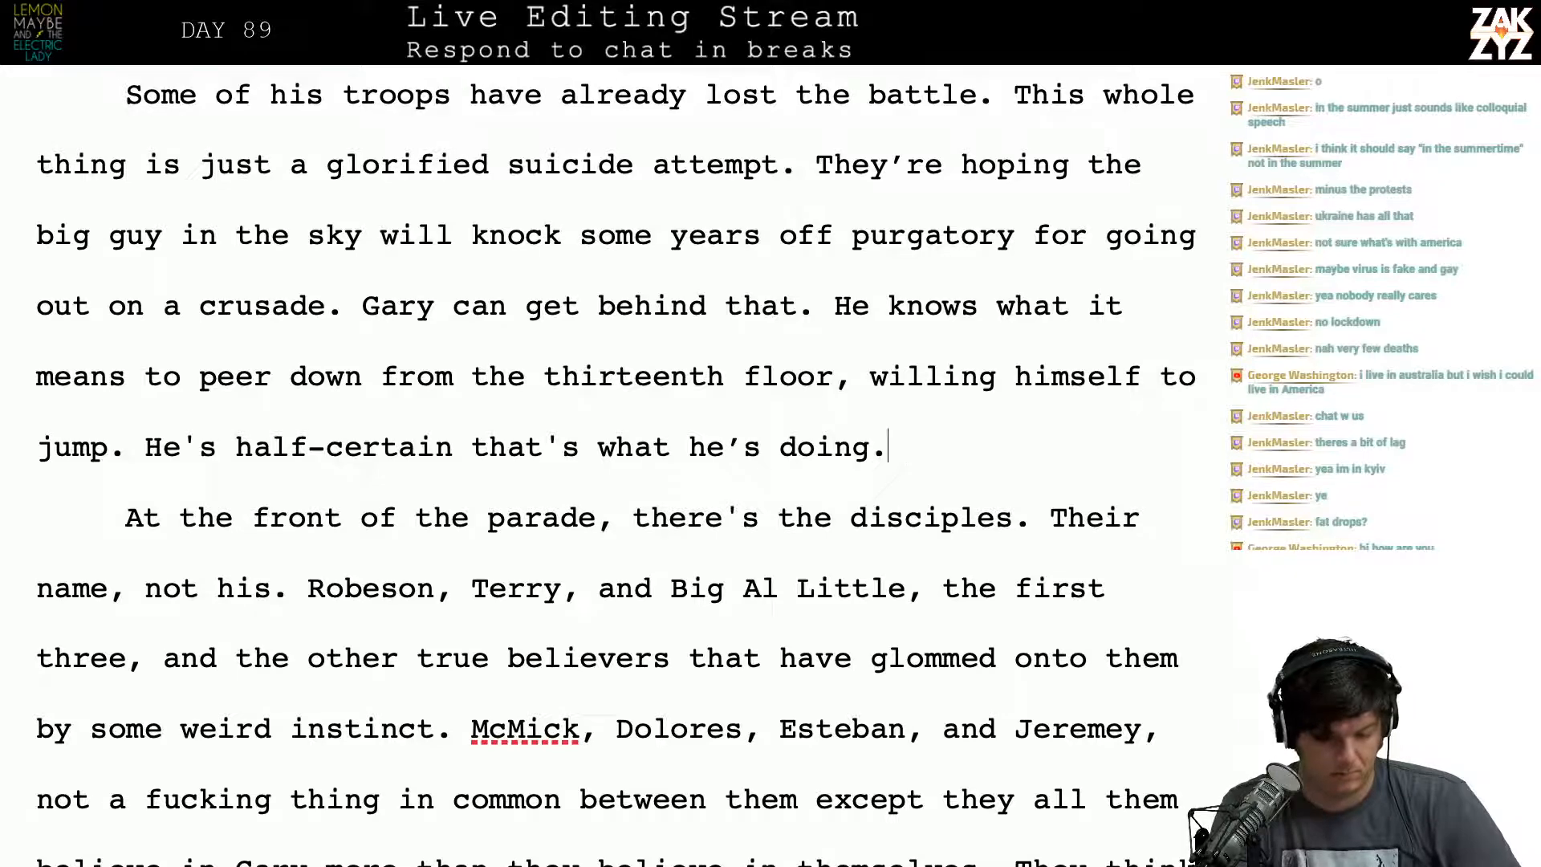
{"action": "key", "text": "Left"}
{"action": "type", "text": "lea"}
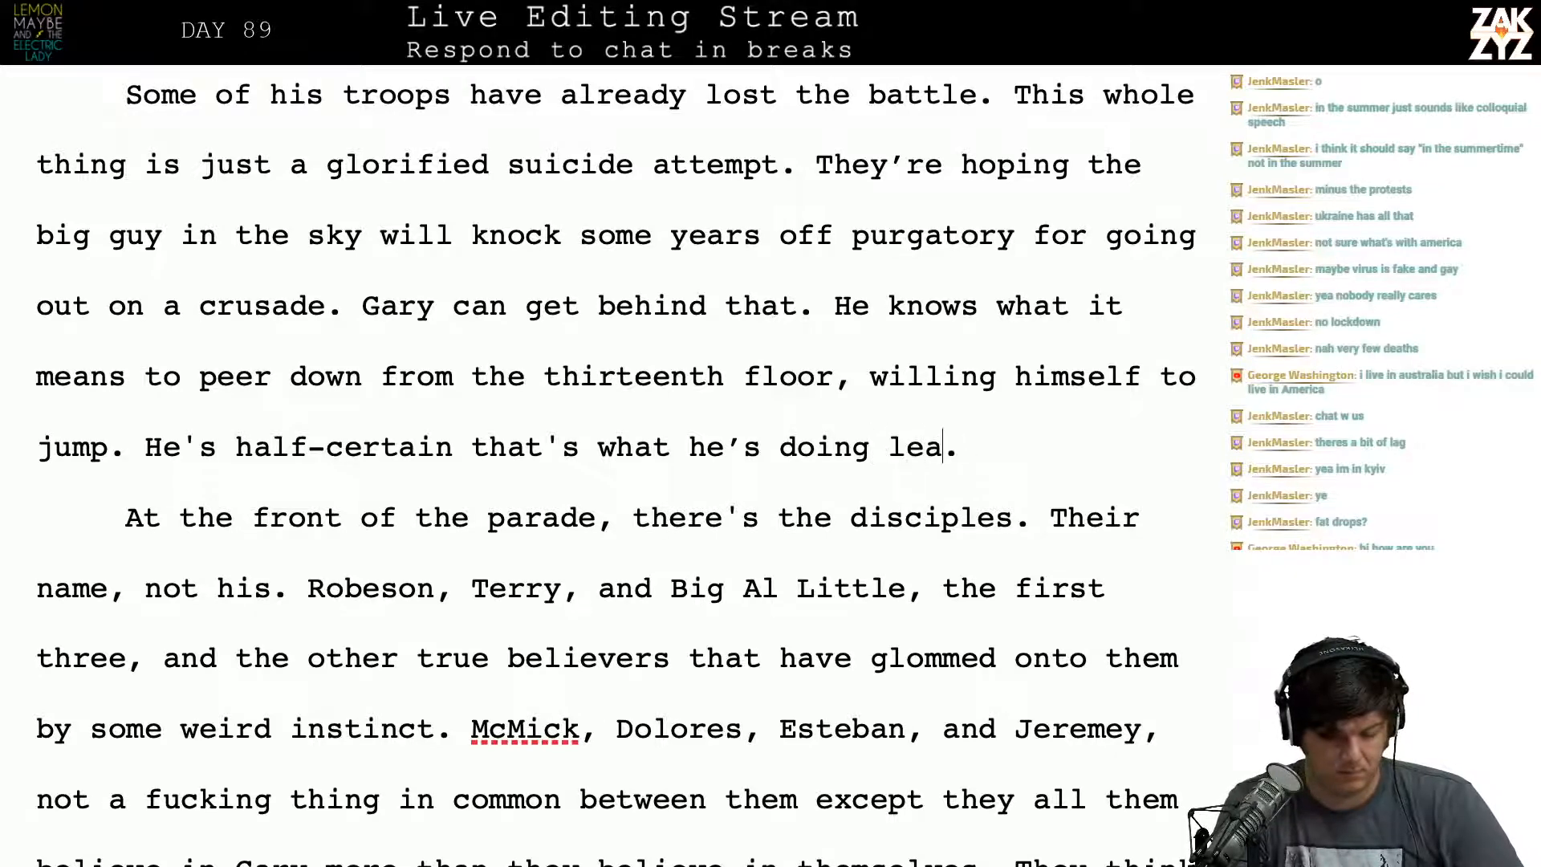
{"action": "type", "text": "ding these men t"}
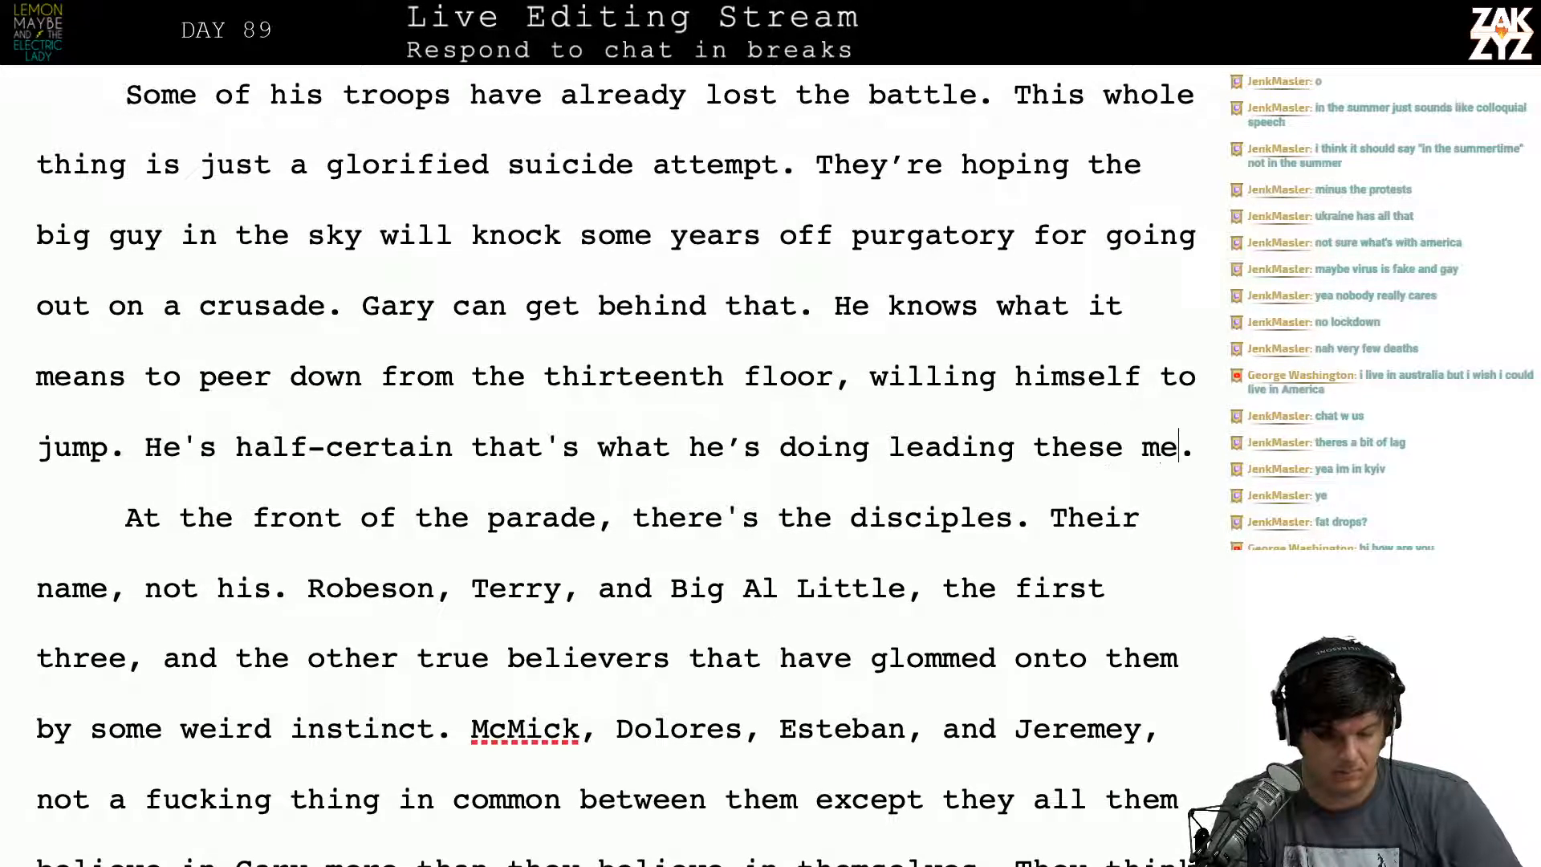
{"action": "type", "text": "o Chinatown."}
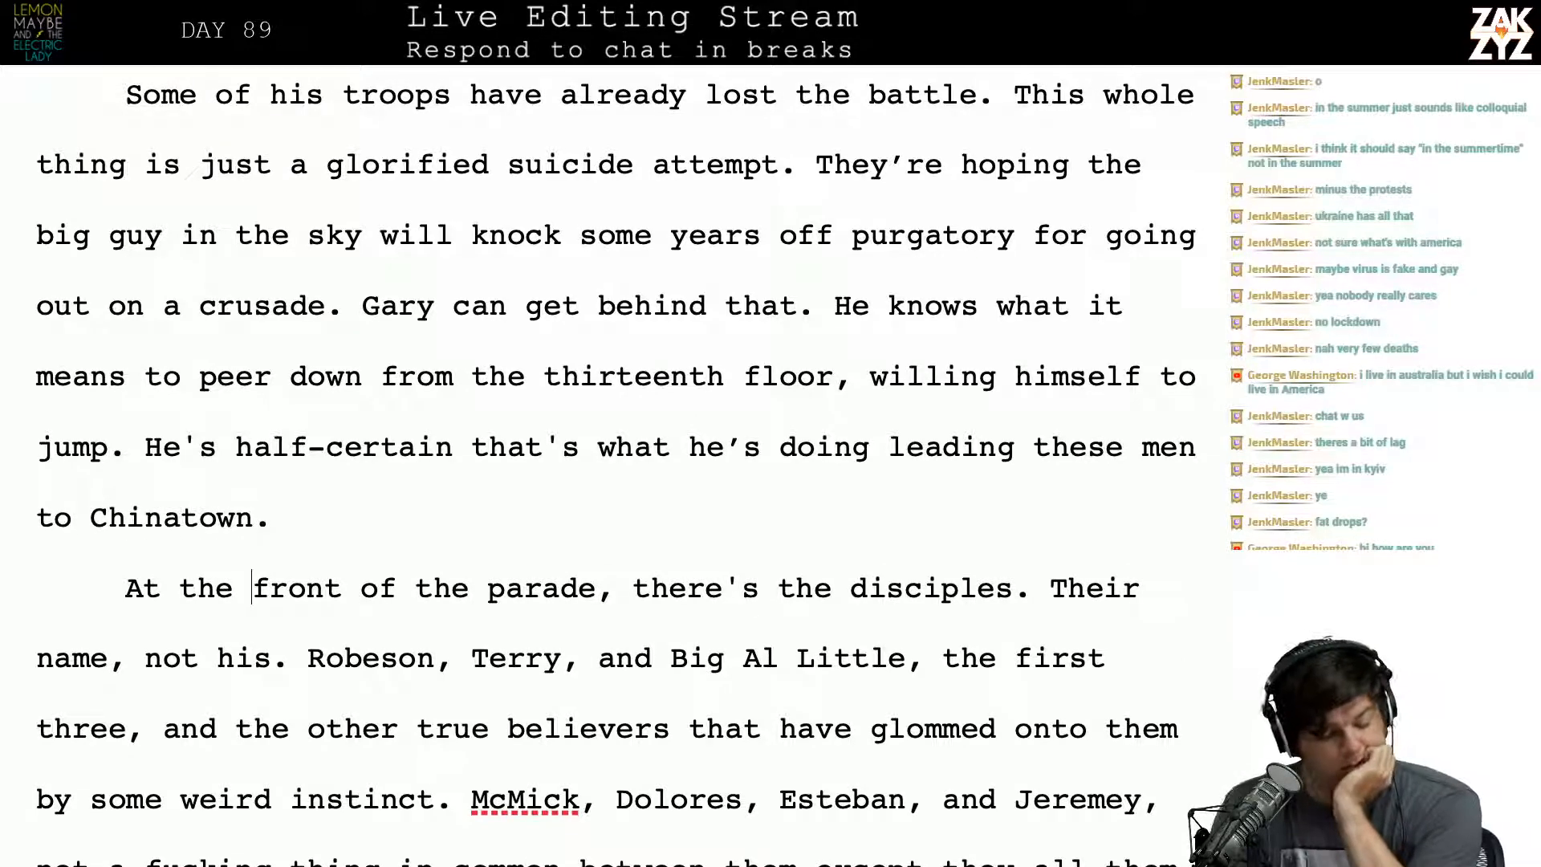
Step: Reword the next paragraph's opening to "At the front of the parade are the Disciples.", removing "there's the disciples."
{"action": "key", "text": "Down"}
{"action": "key", "text": "Down"}
{"action": "key", "text": "Down"}
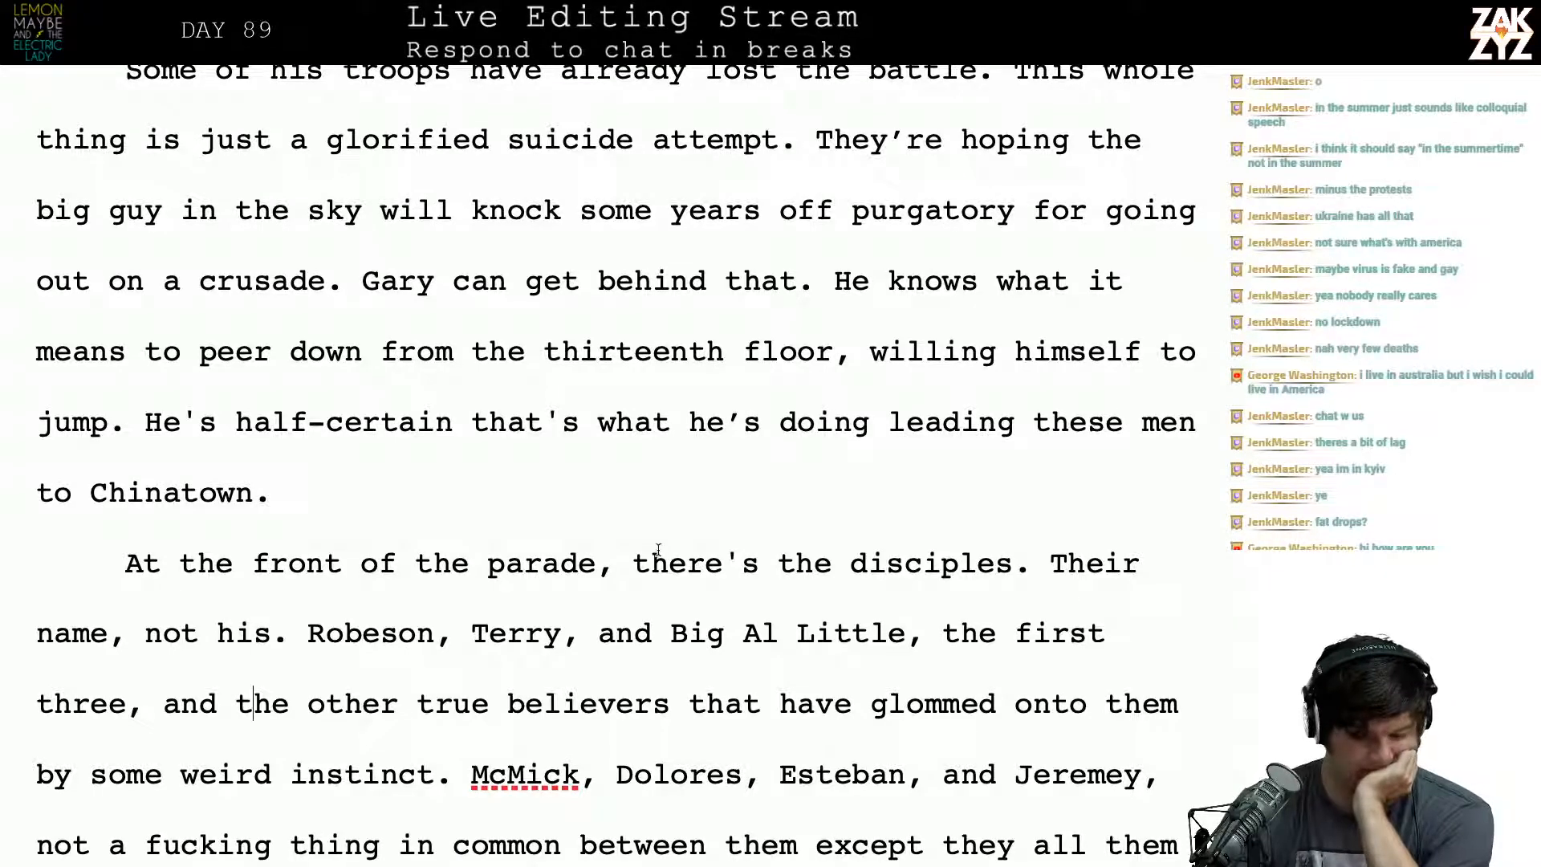
{"action": "left_click", "coordinate": [518, 536]}
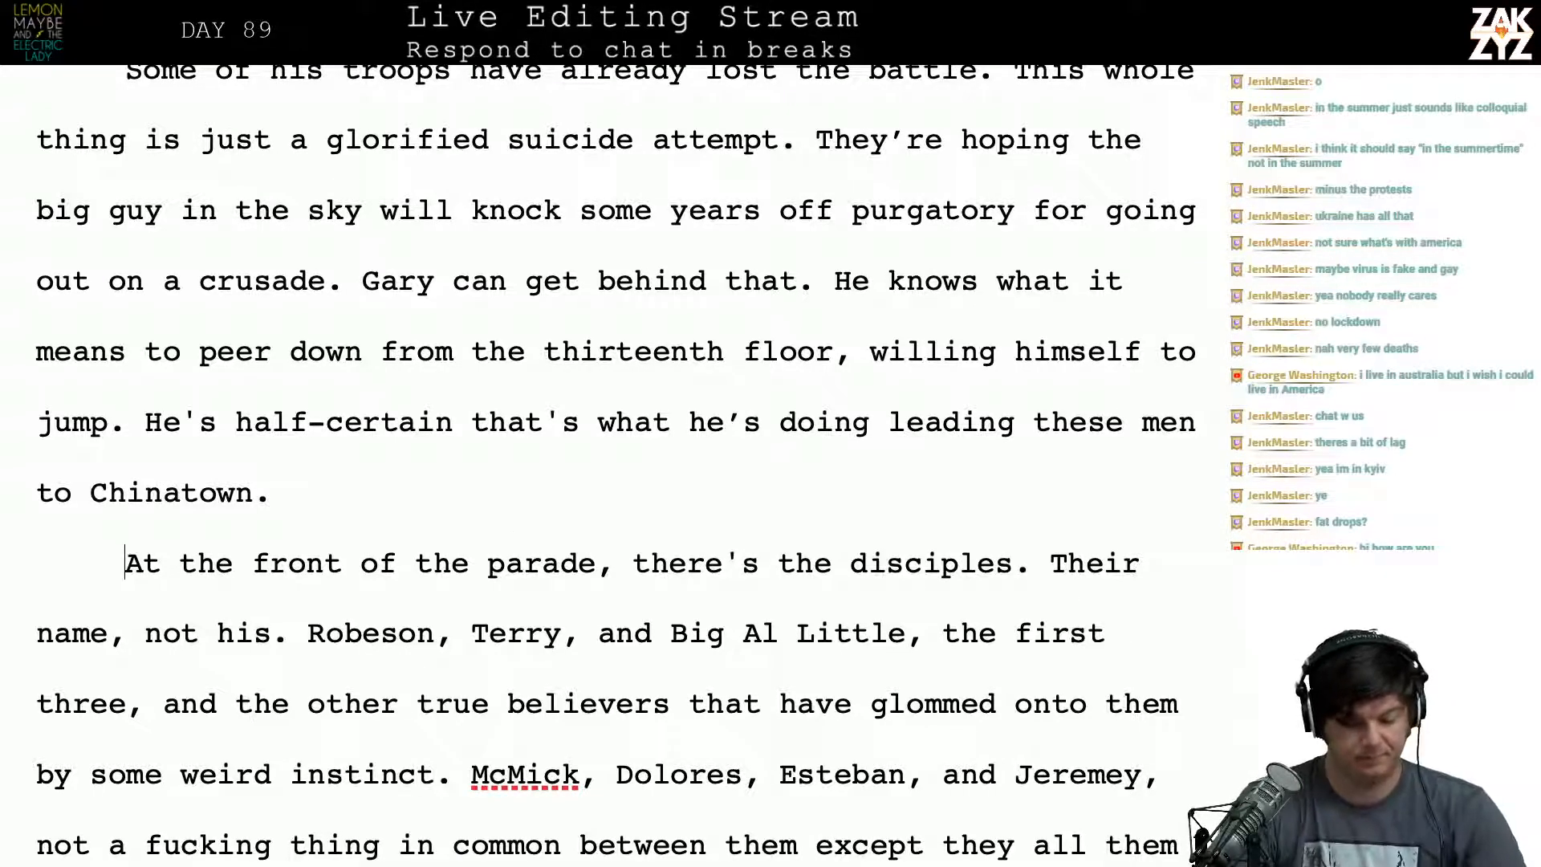
{"action": "left_click", "coordinate": [631, 572]}
{"action": "key", "text": "BackSpace"}
{"action": "key", "text": "BackSpace"}
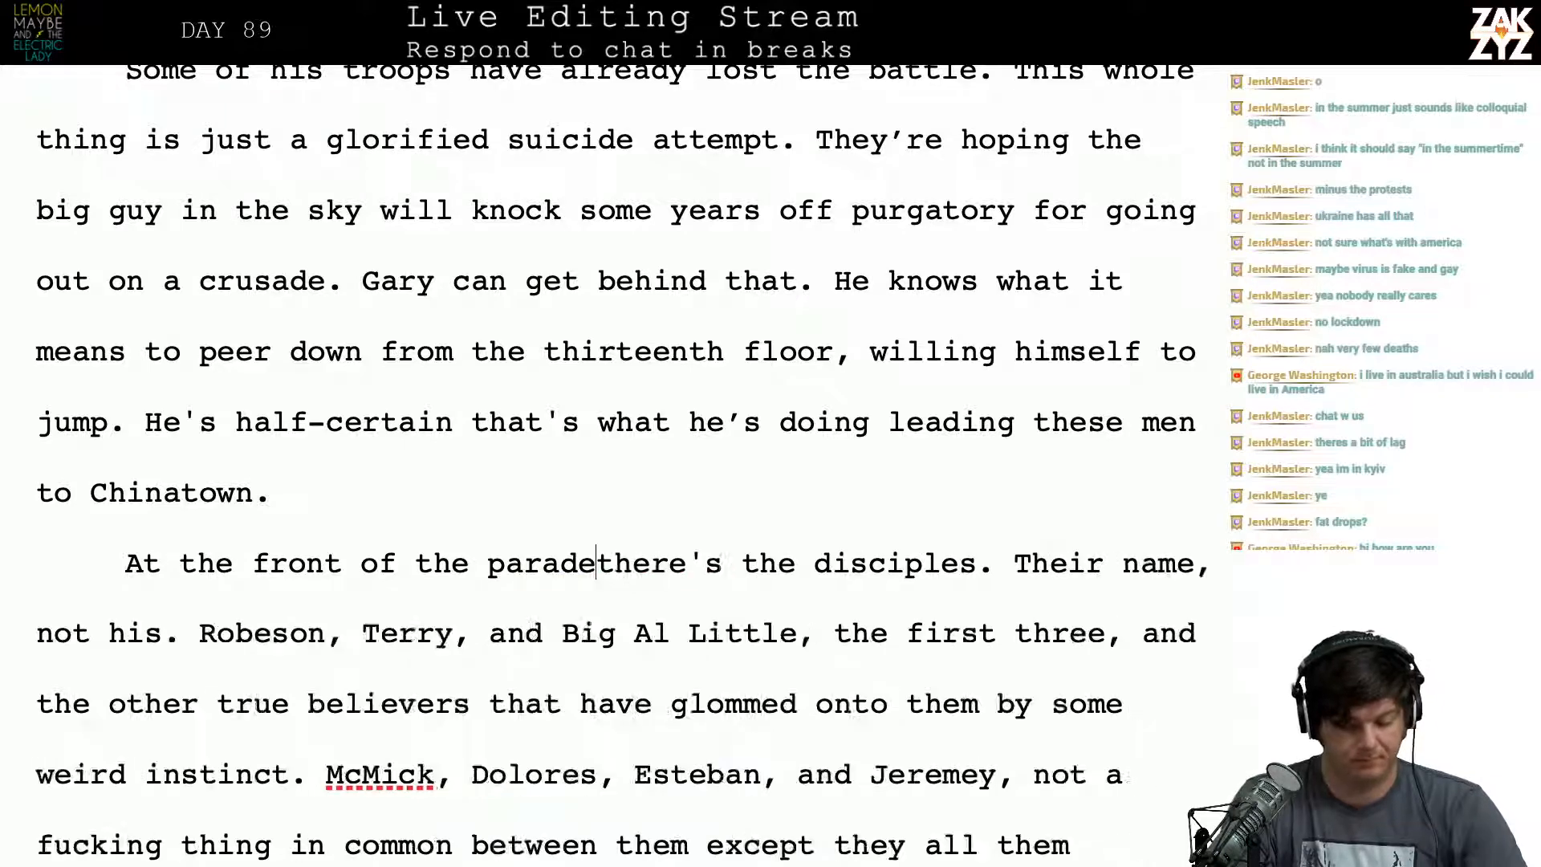
{"action": "type", "text": "are the Disc"}
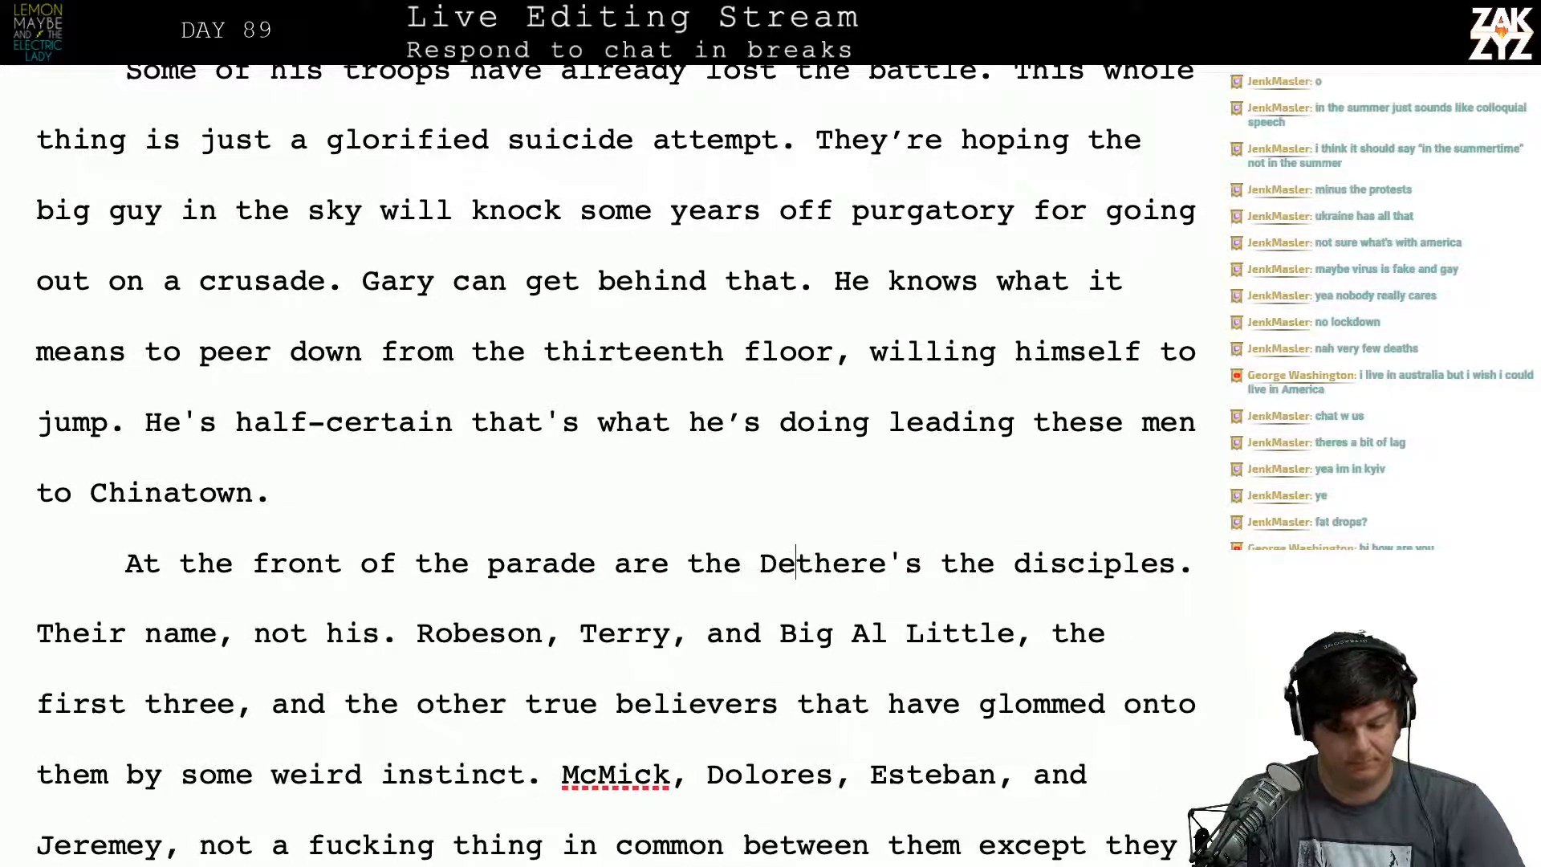
{"action": "type", "text": "iples."}
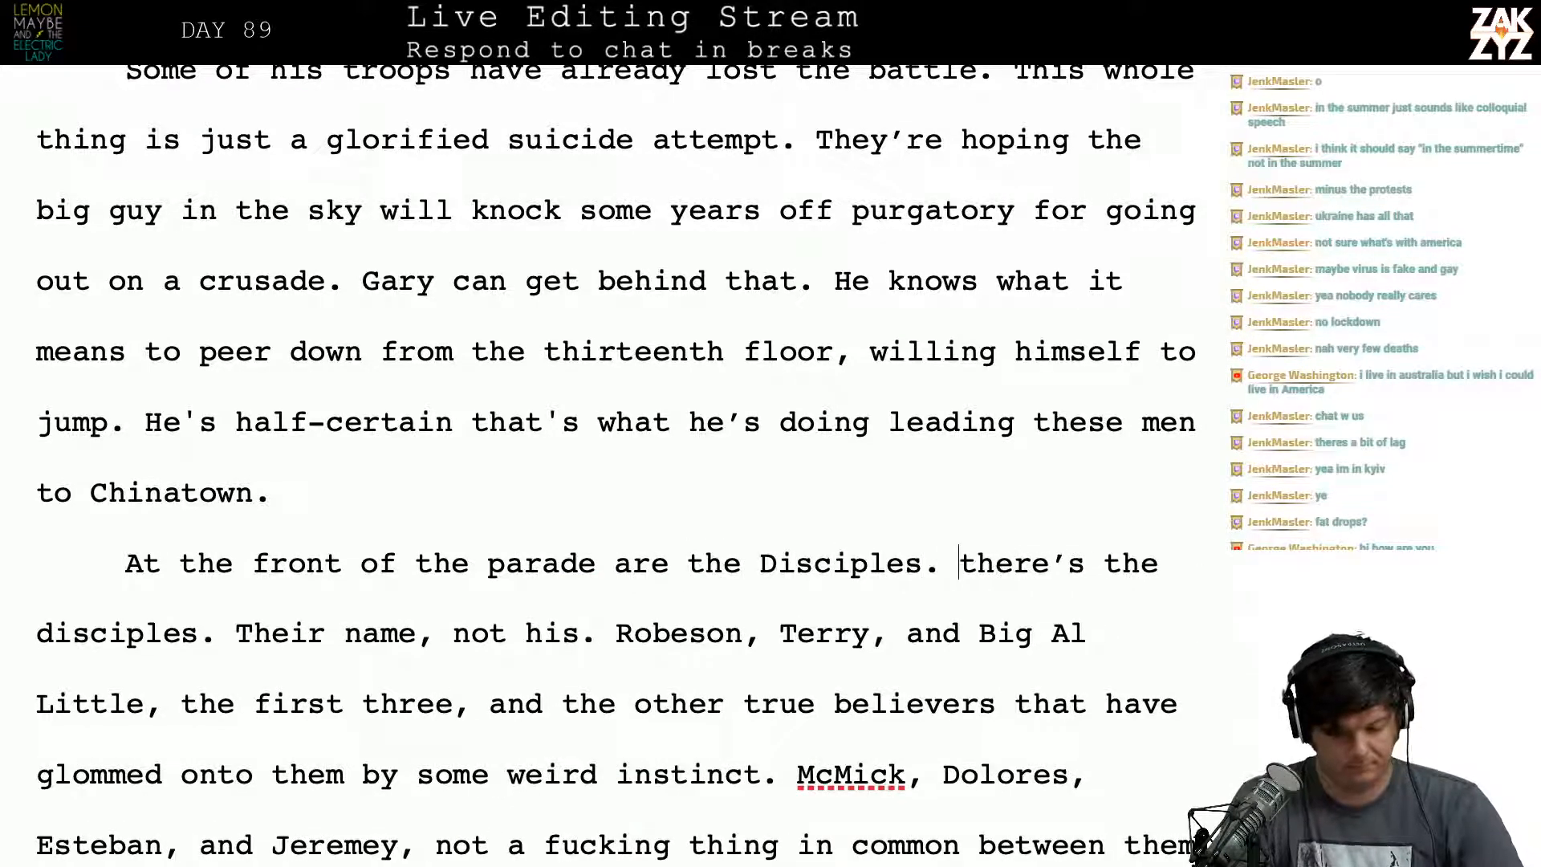
{"action": "left_click_drag", "start_coordinate": [960, 571], "coordinate": [236, 642]}
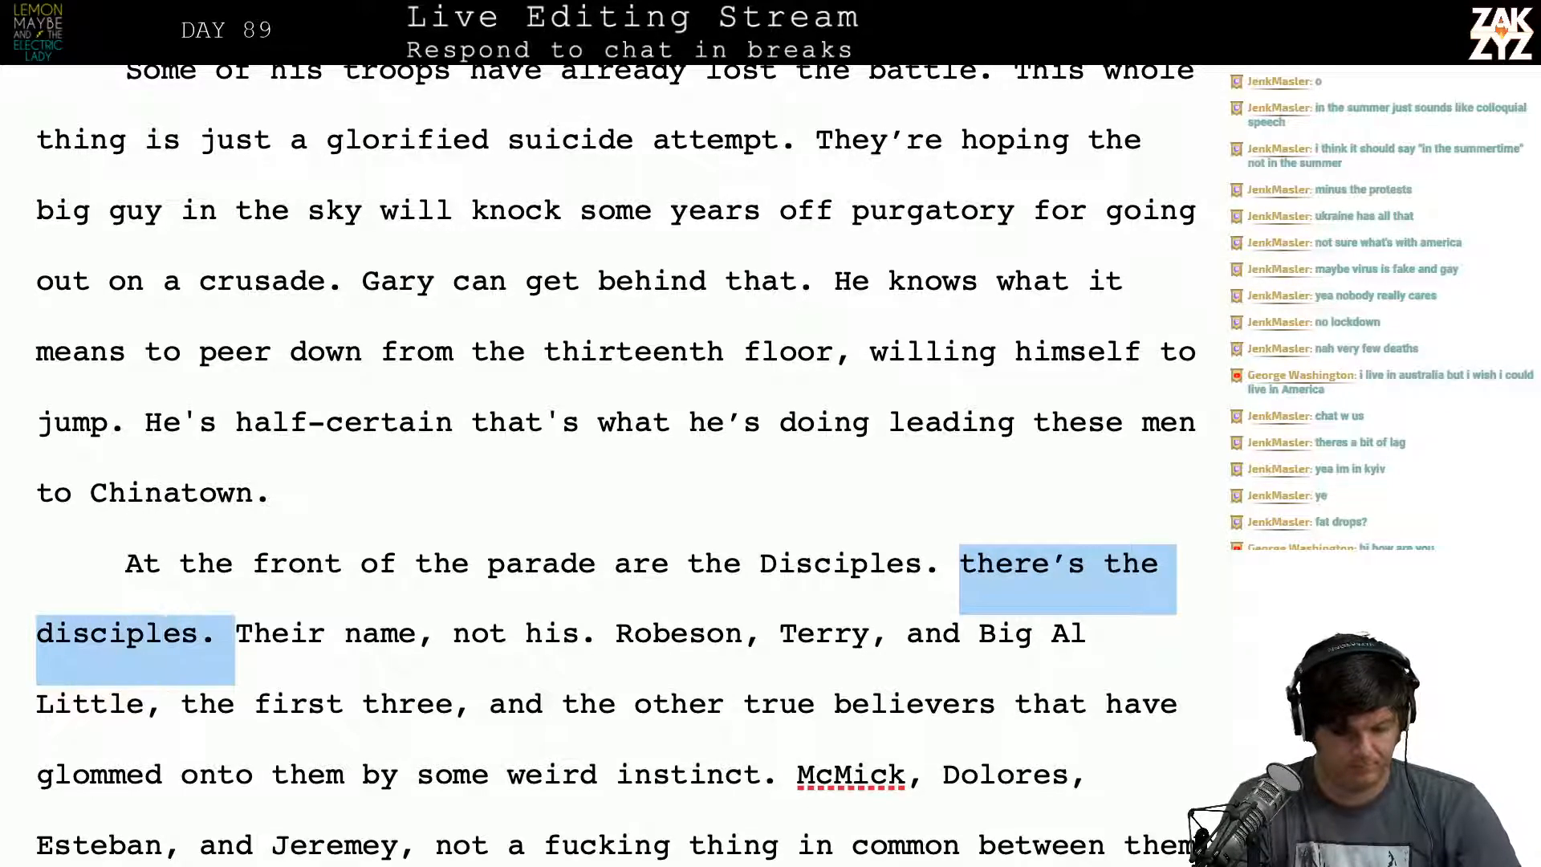
{"action": "key", "text": "BackSpace"}
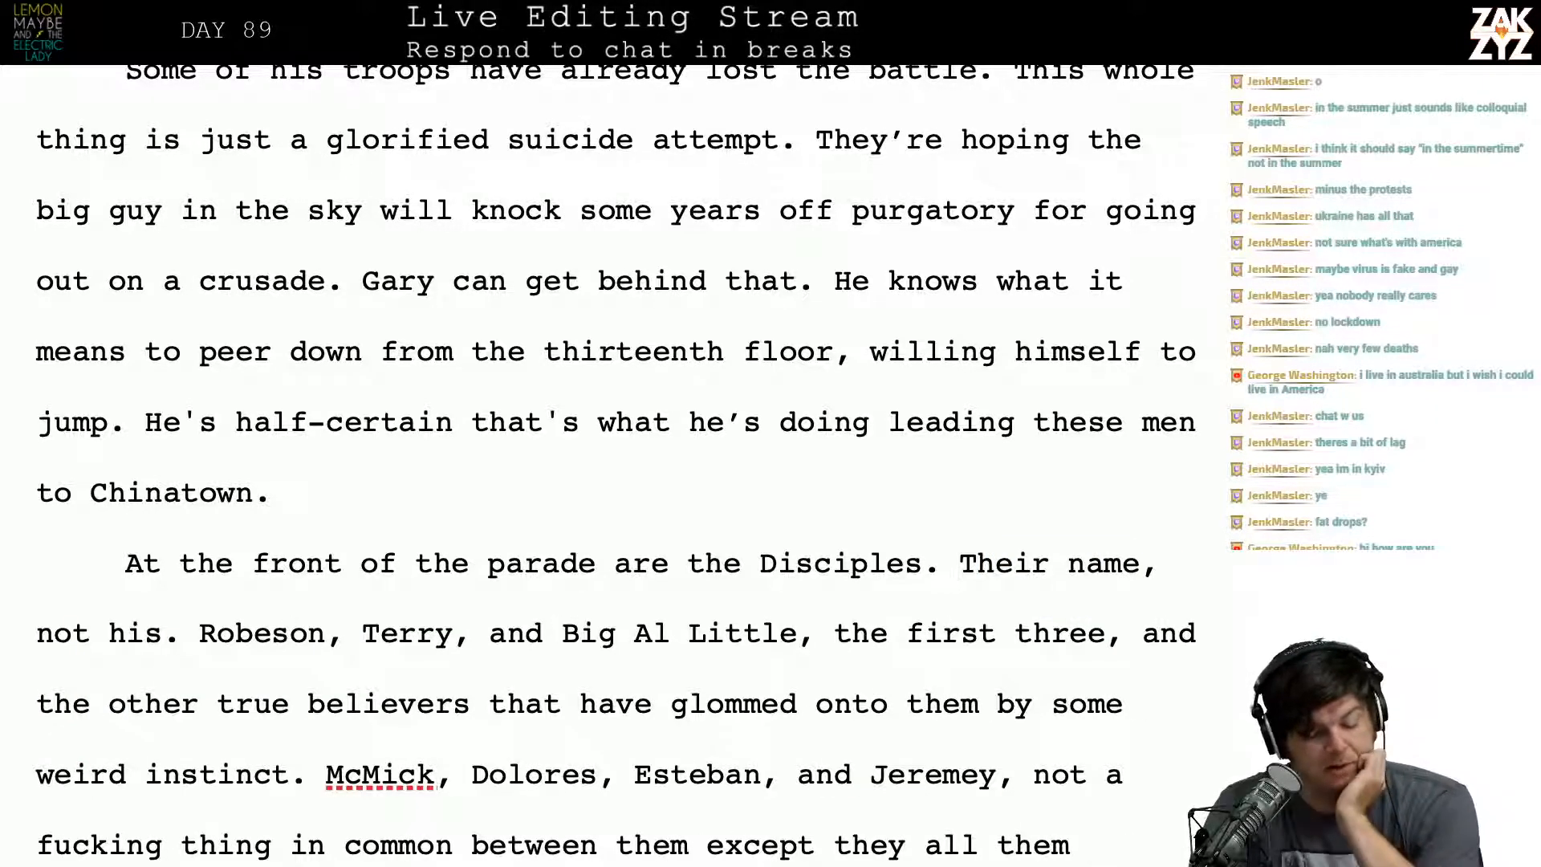
Step: Insert the sentence "They picked that name, not Gary." after "are the Disciples."
{"action": "scroll", "coordinate": [610, 465], "scroll_direction": "down", "scroll_amount": 1}
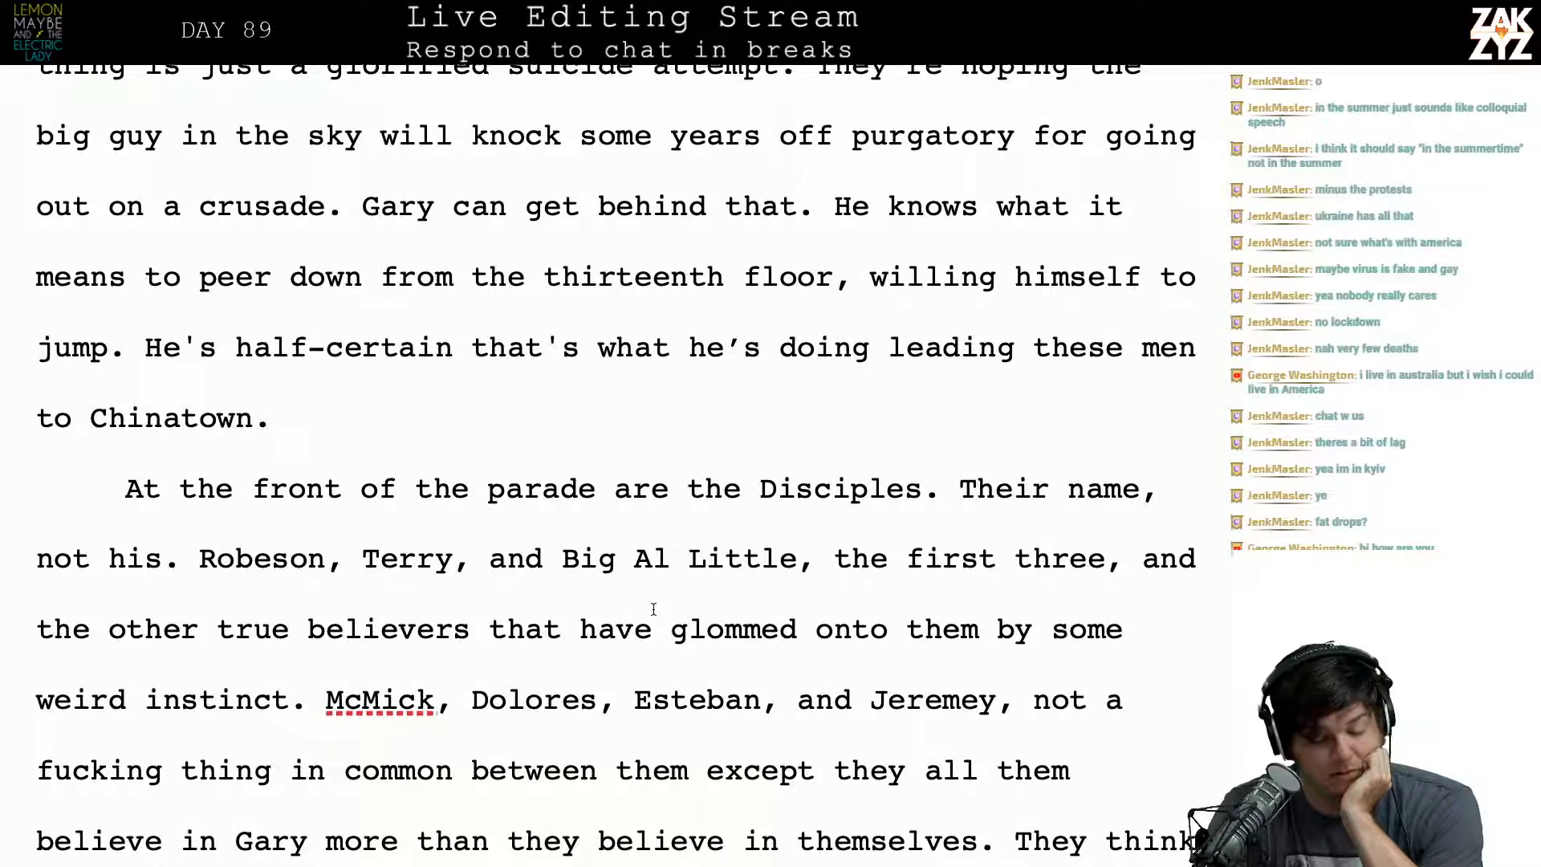
{"action": "scroll", "coordinate": [626, 610], "scroll_direction": "down", "scroll_amount": 1}
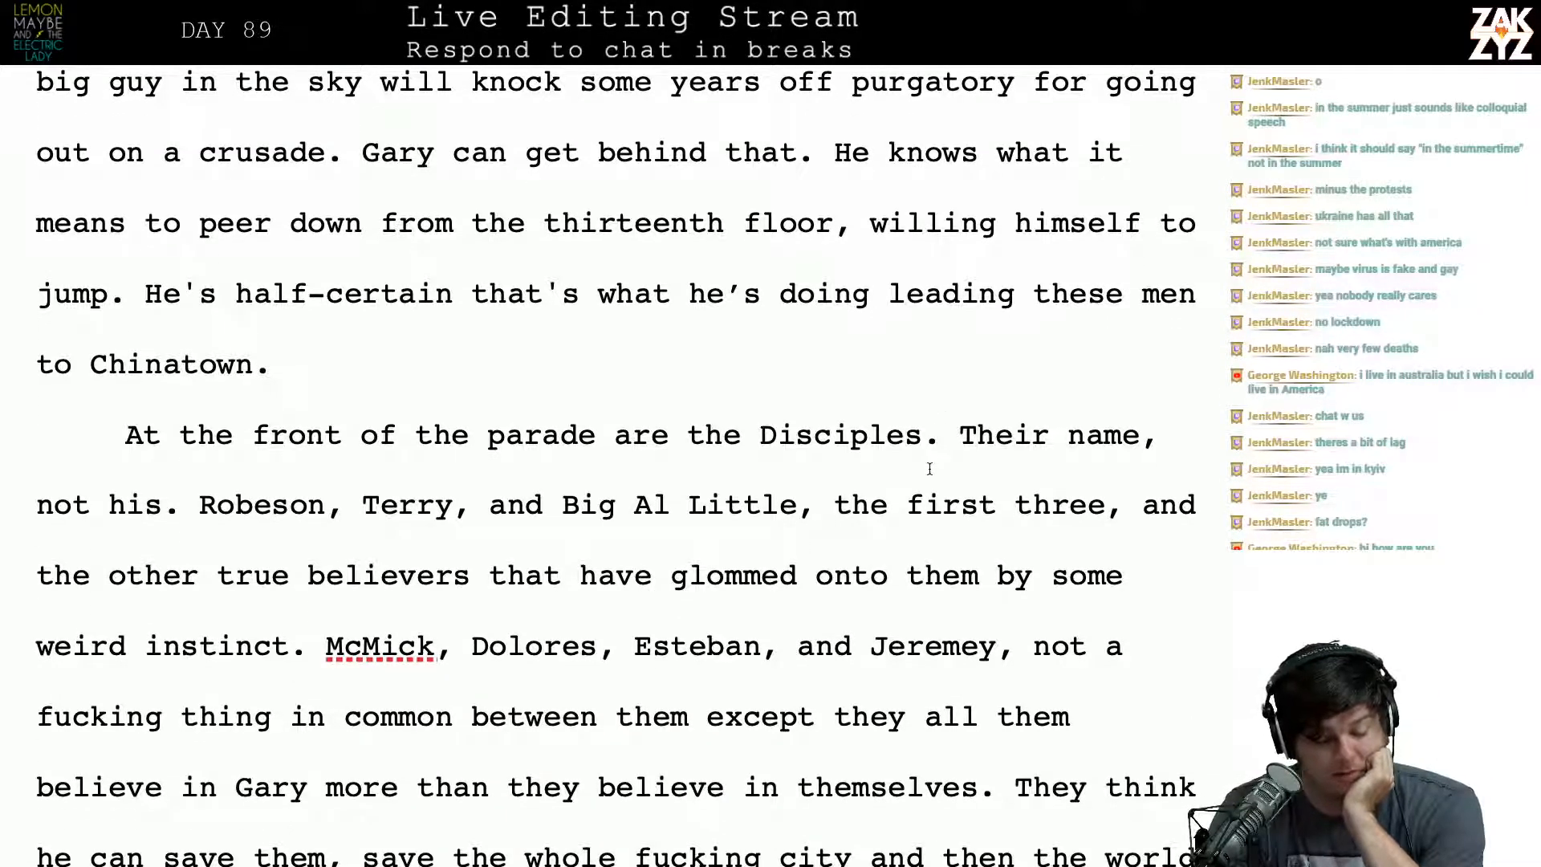
{"action": "left_click", "coordinate": [960, 453]}
{"action": "type", "text": "Tha"}
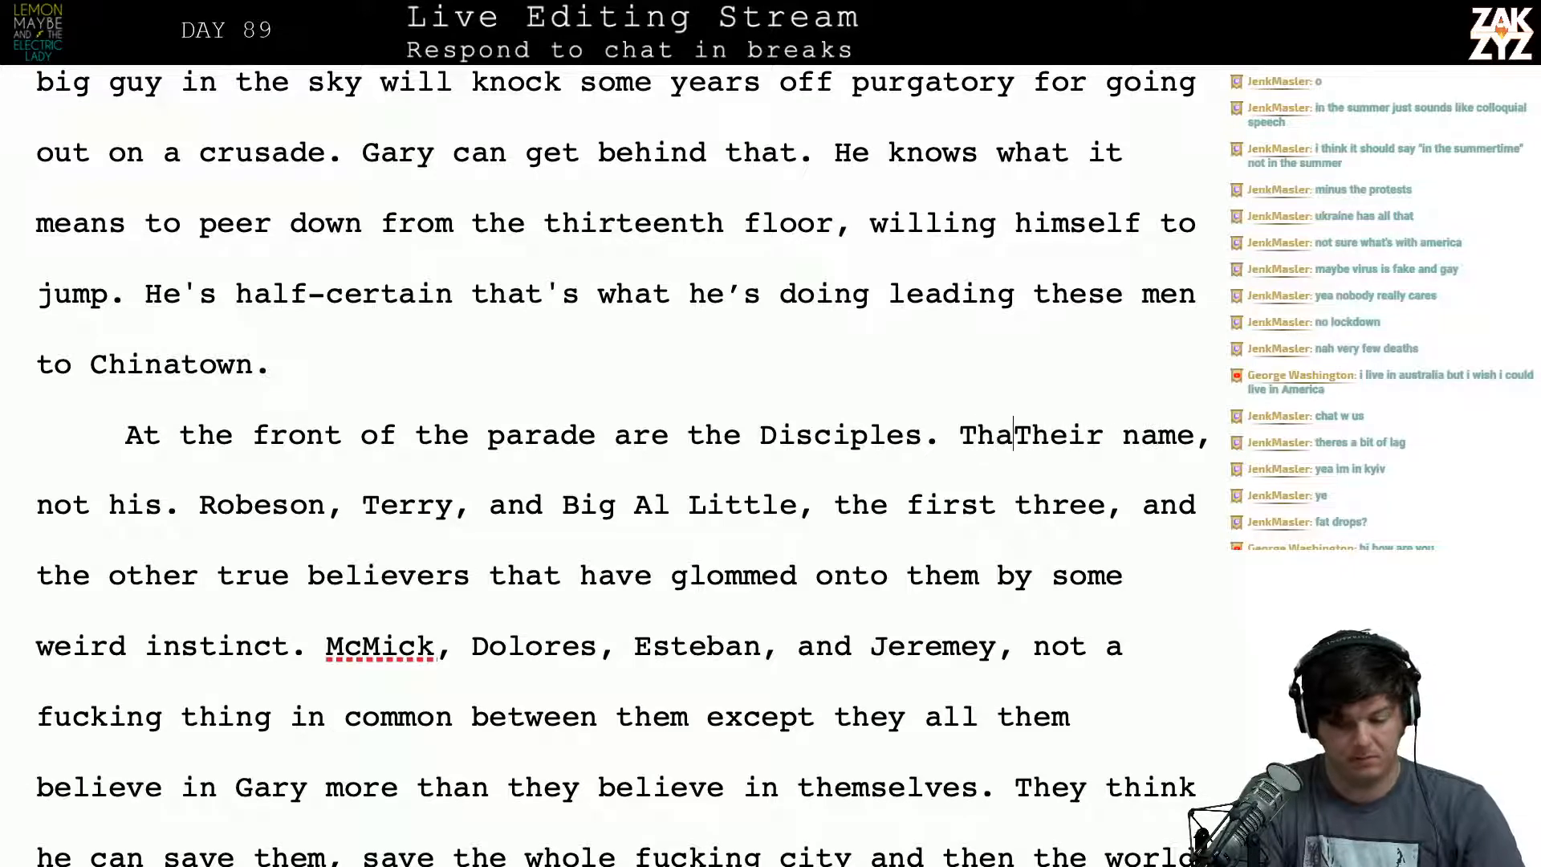
{"action": "key", "text": "BackSpace"}
{"action": "type", "text": "ey picked that name"}
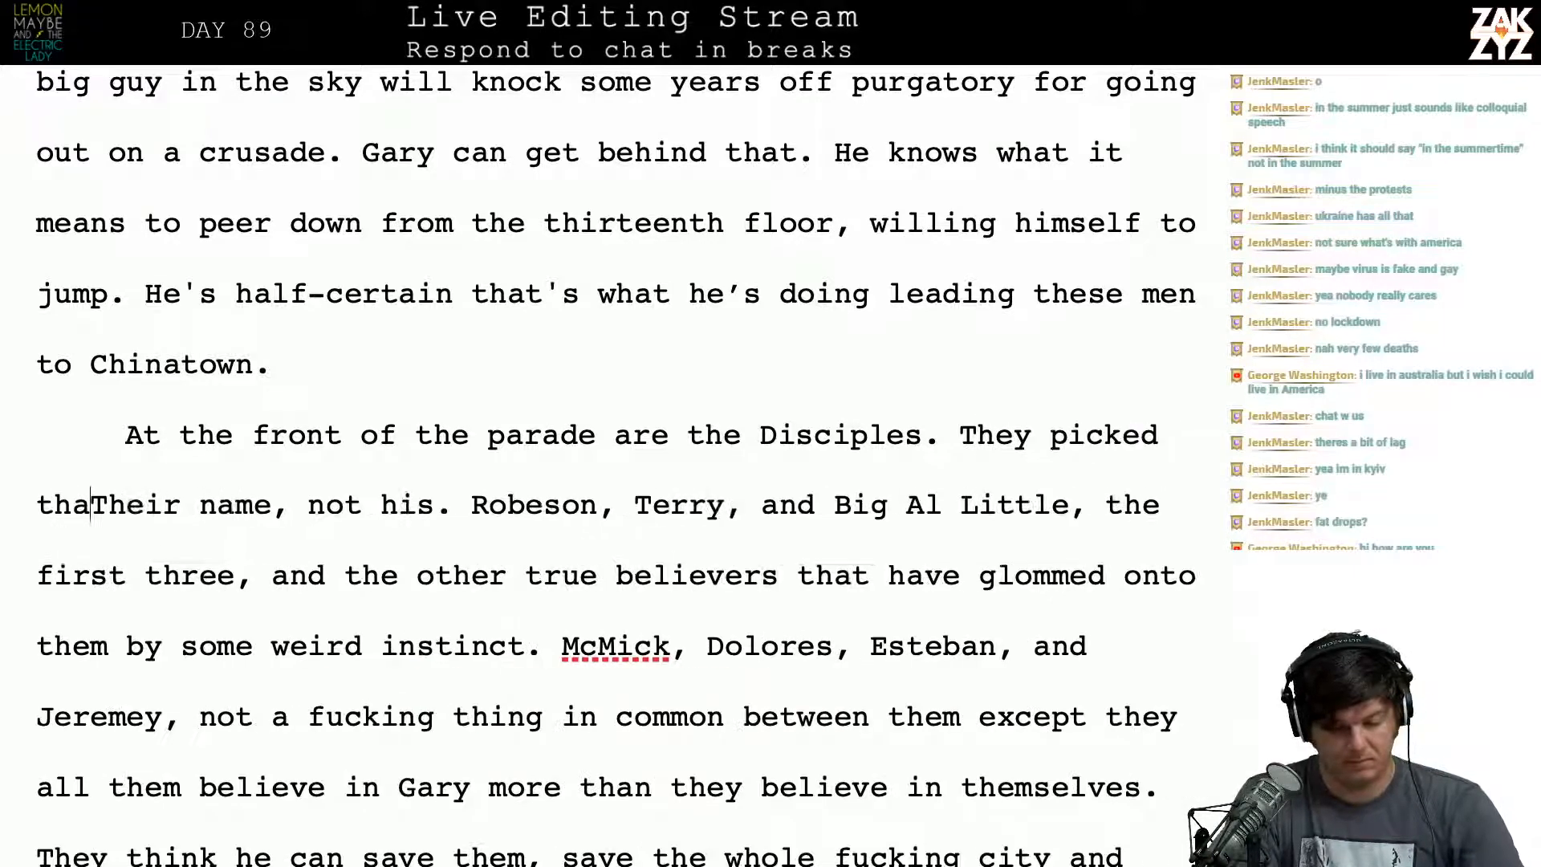
{"action": "type", "text": ", not Gary."}
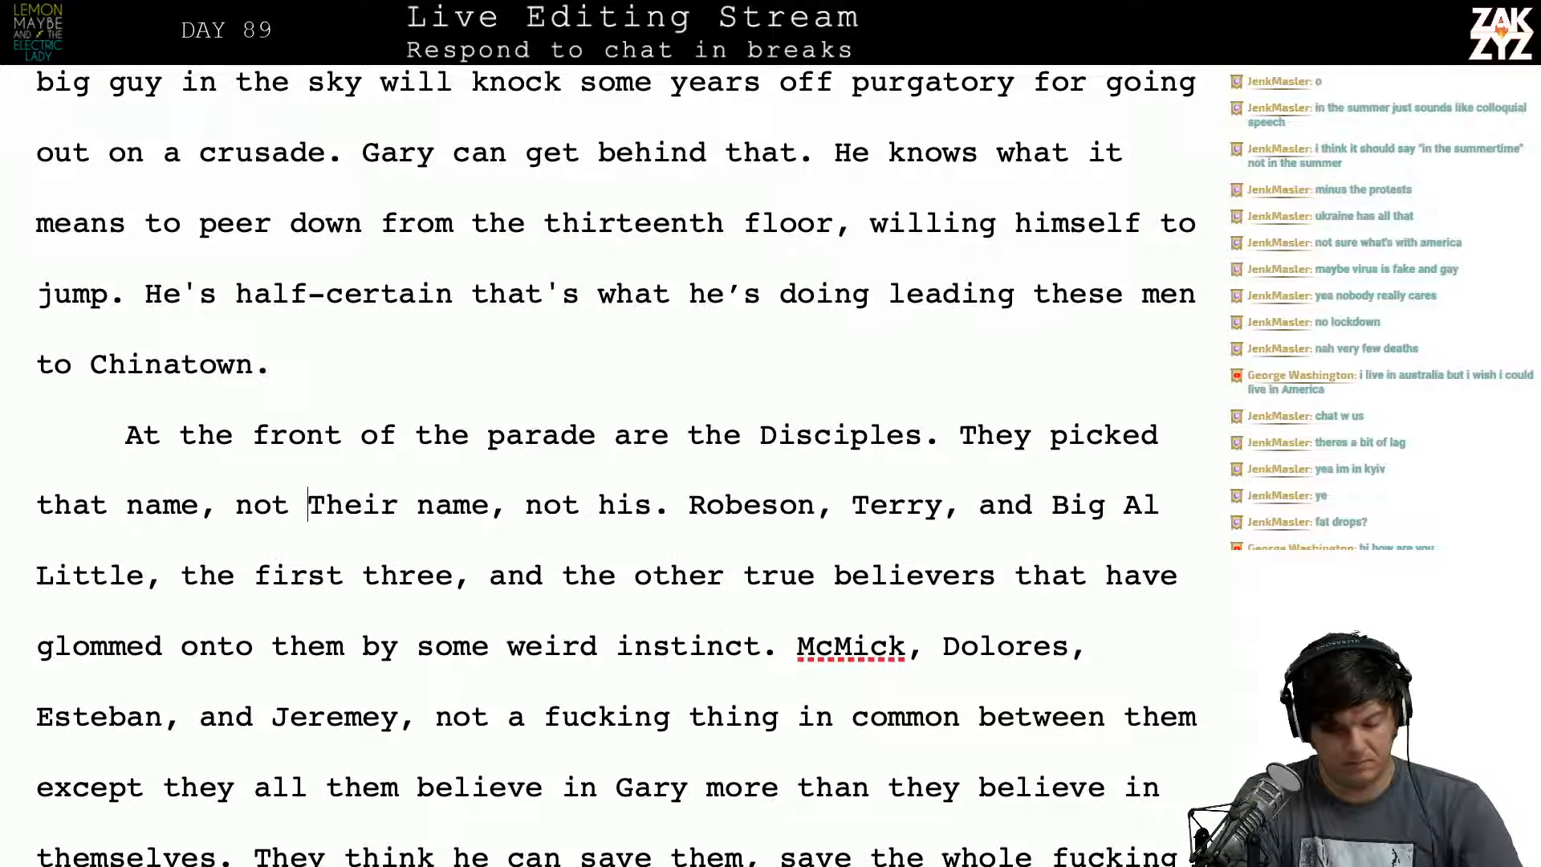
Step: Delete the redundant sentence "Their name, not his." before the list of Disciples
{"action": "key", "text": "shift+Right"}
{"action": "key", "text": "shift+Right"}
{"action": "key", "text": "shift+Right"}
{"action": "key", "text": "shift+Right"}
{"action": "key", "text": "shift+Right"}
{"action": "key", "text": "shift+Right"}
{"action": "key", "text": "shift+Right"}
{"action": "key", "text": "shift+Right"}
{"action": "key", "text": "shift+Right"}
{"action": "key", "text": "shift+Right"}
{"action": "key", "text": "shift+Right"}
{"action": "key", "text": "shift+Right"}
{"action": "key", "text": "shift+Right"}
{"action": "key", "text": "shift+Right"}
{"action": "key", "text": "shift+Right"}
{"action": "key", "text": "shift+Right"}
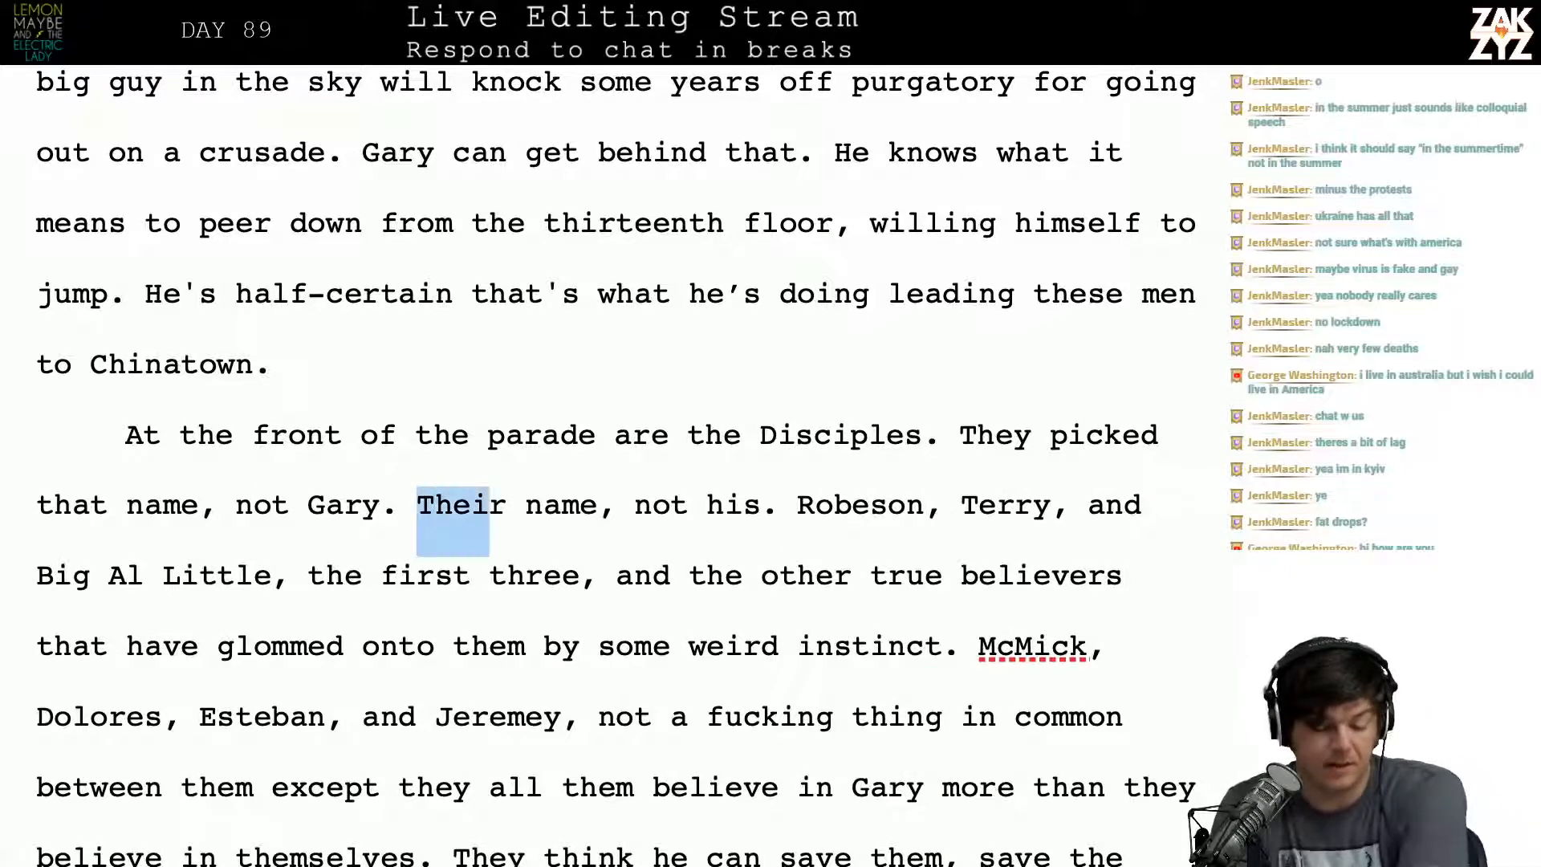
{"action": "key", "text": "shift+Right"}
{"action": "key", "text": "shift+Right"}
{"action": "key", "text": "shift+Right"}
{"action": "key", "text": "shift+Right"}
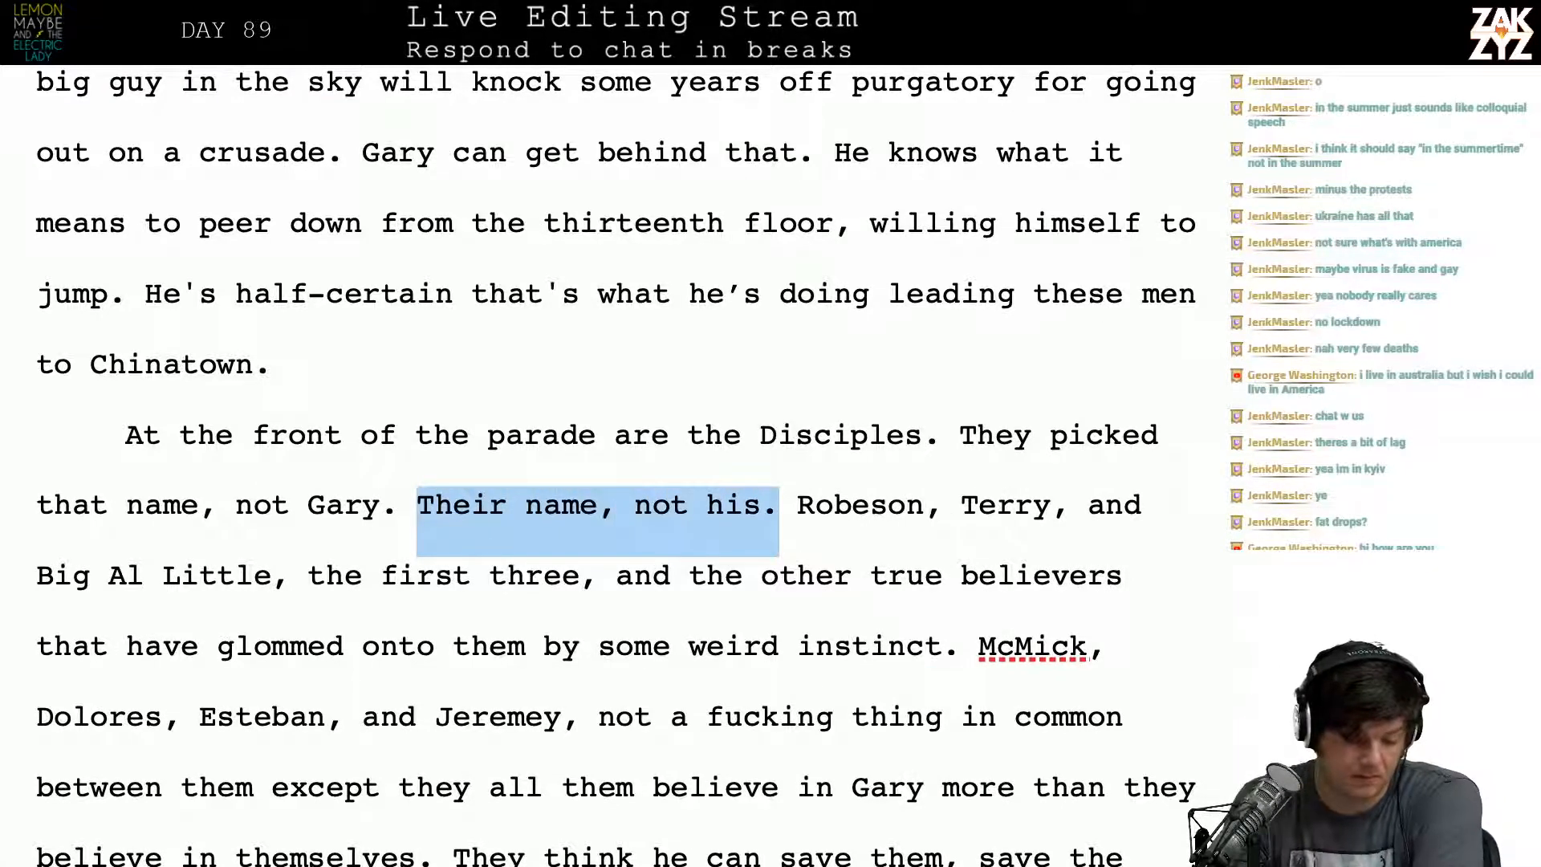
{"action": "key", "text": "BackSpace"}
Step: Replace ", not Gary" after "They picked that name" with ", Gary thinks it's creepy"
{"action": "key", "text": "Left"}
{"action": "key", "text": "Left"}
{"action": "key", "text": "BackSpace"}
{"action": "key", "text": "BackSpace"}
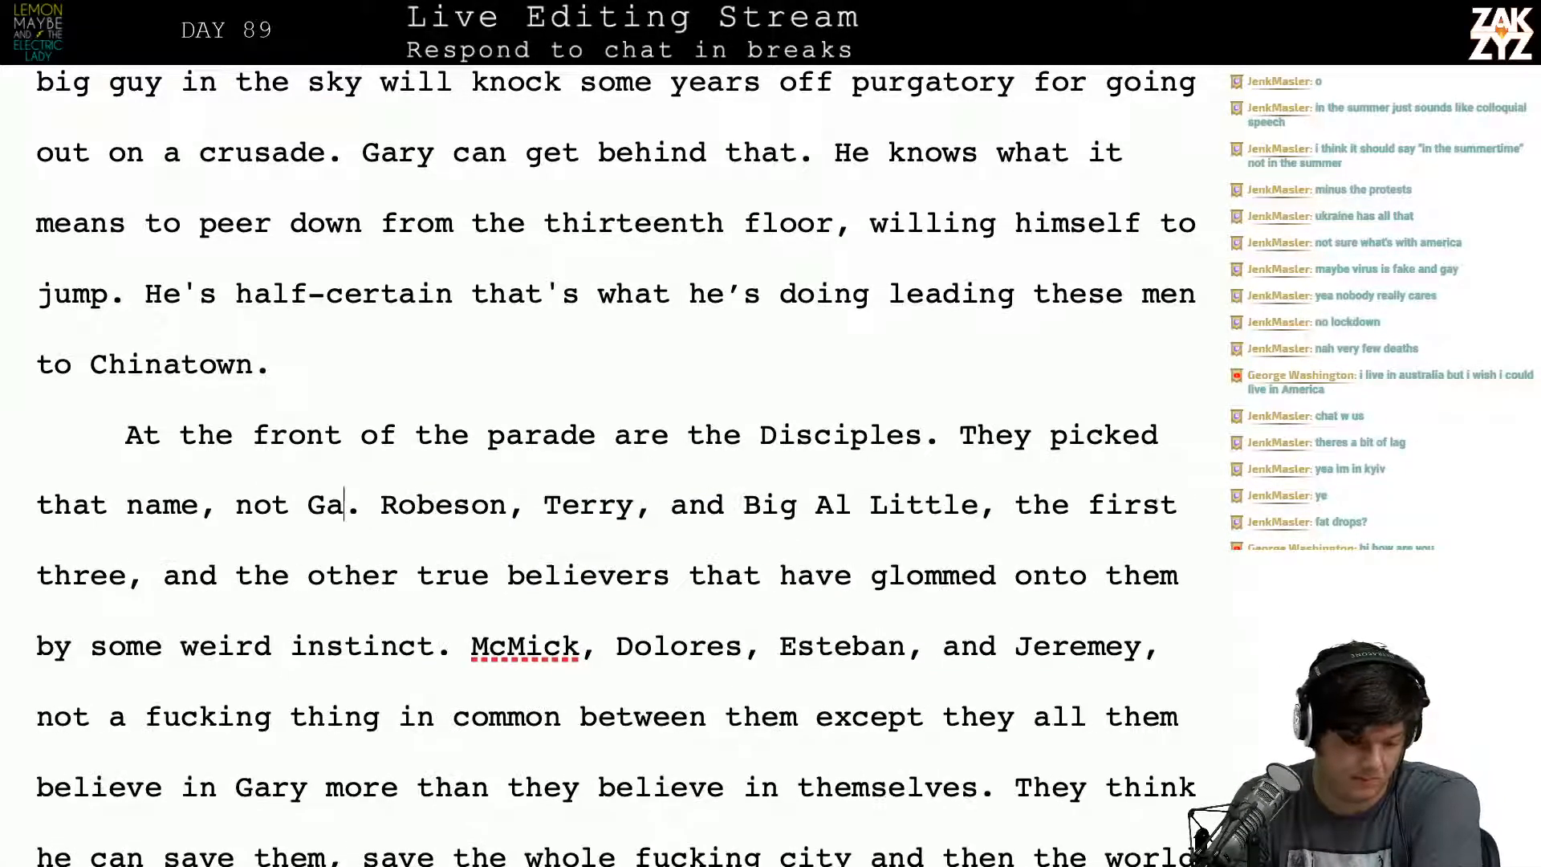
{"action": "key", "text": "BackSpace"}
{"action": "key", "text": "BackSpace"}
{"action": "key", "text": "BackSpace"}
{"action": "key", "text": "BackSpace"}
{"action": "key", "text": "BackSpace"}
{"action": "key", "text": "BackSpace"}
{"action": "key", "text": "BackSpace"}
{"action": "key", "text": "BackSpace"}
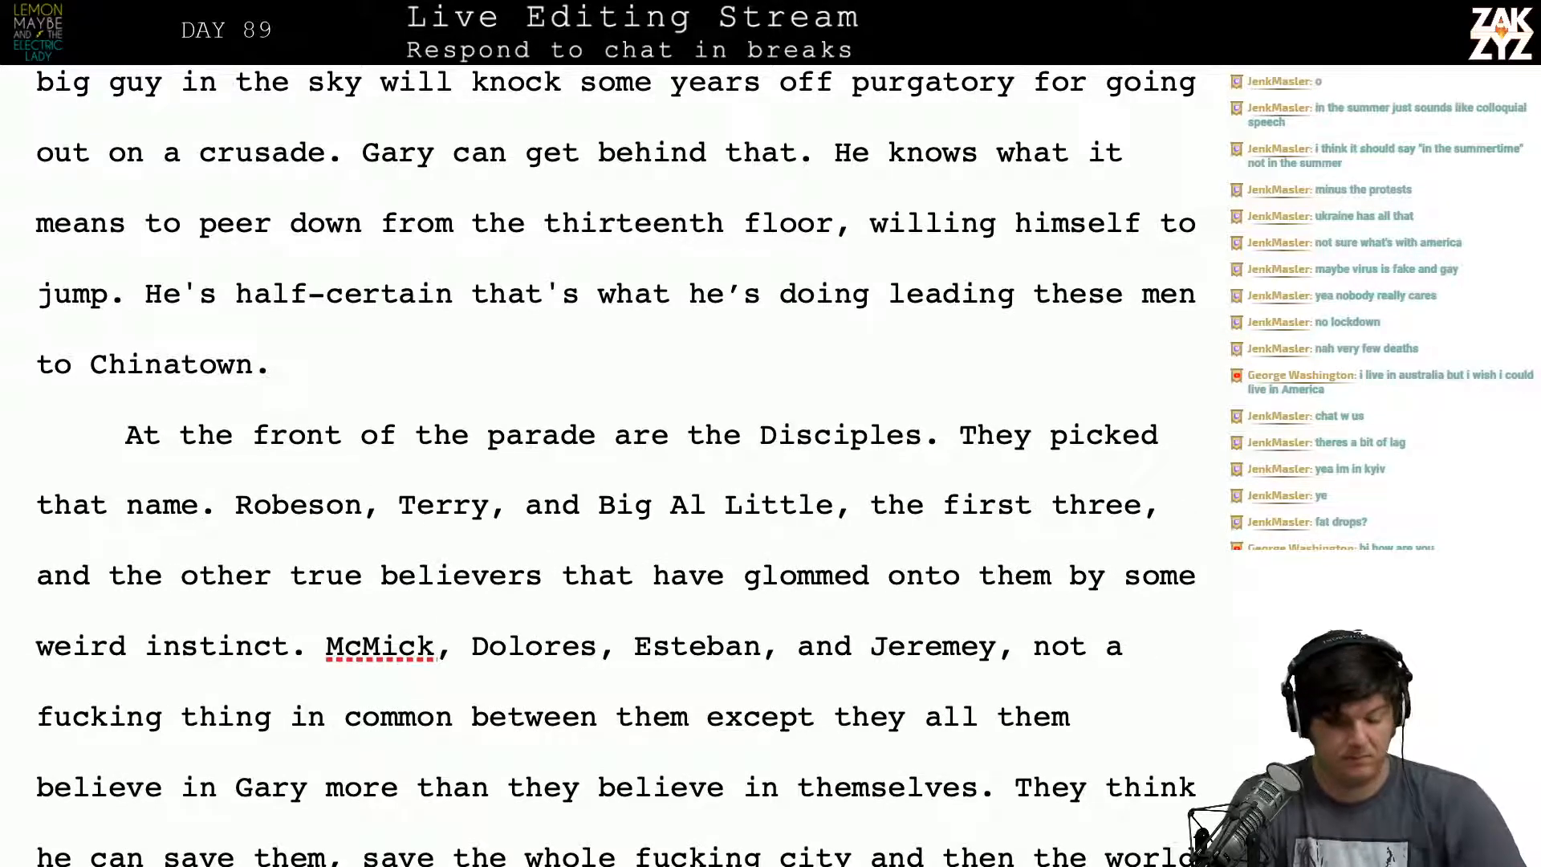
{"action": "type", "text": ", Gary thin"}
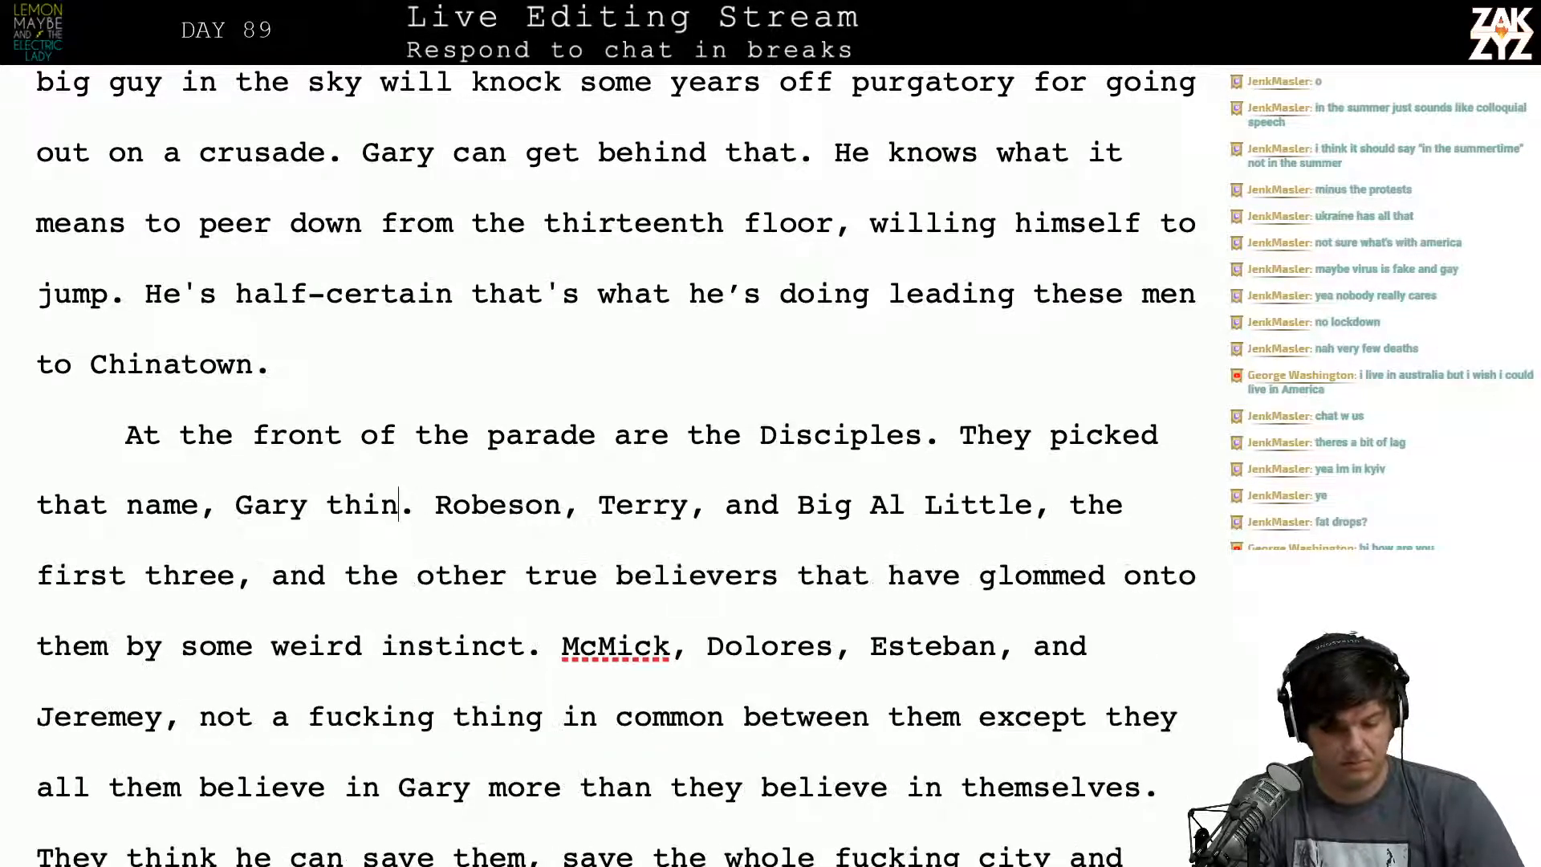
{"action": "type", "text": "ks it's creepy"}
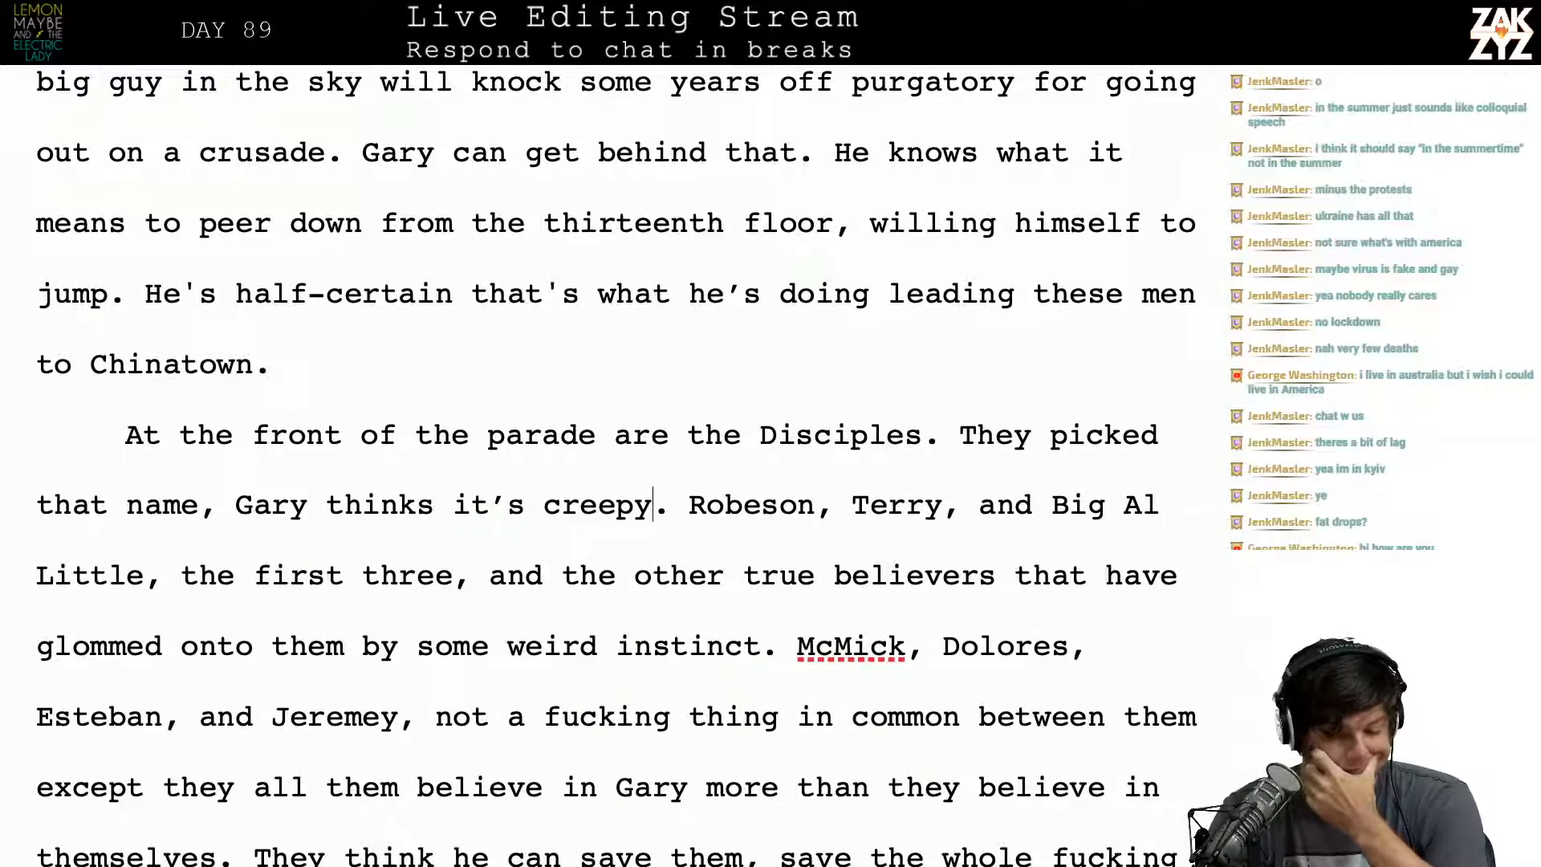
Step: Replace the comma after "Big Al Little" with "are at the front. The first three men who joined him."
{"action": "scroll", "coordinate": [615, 466], "scroll_direction": "down", "scroll_amount": 3}
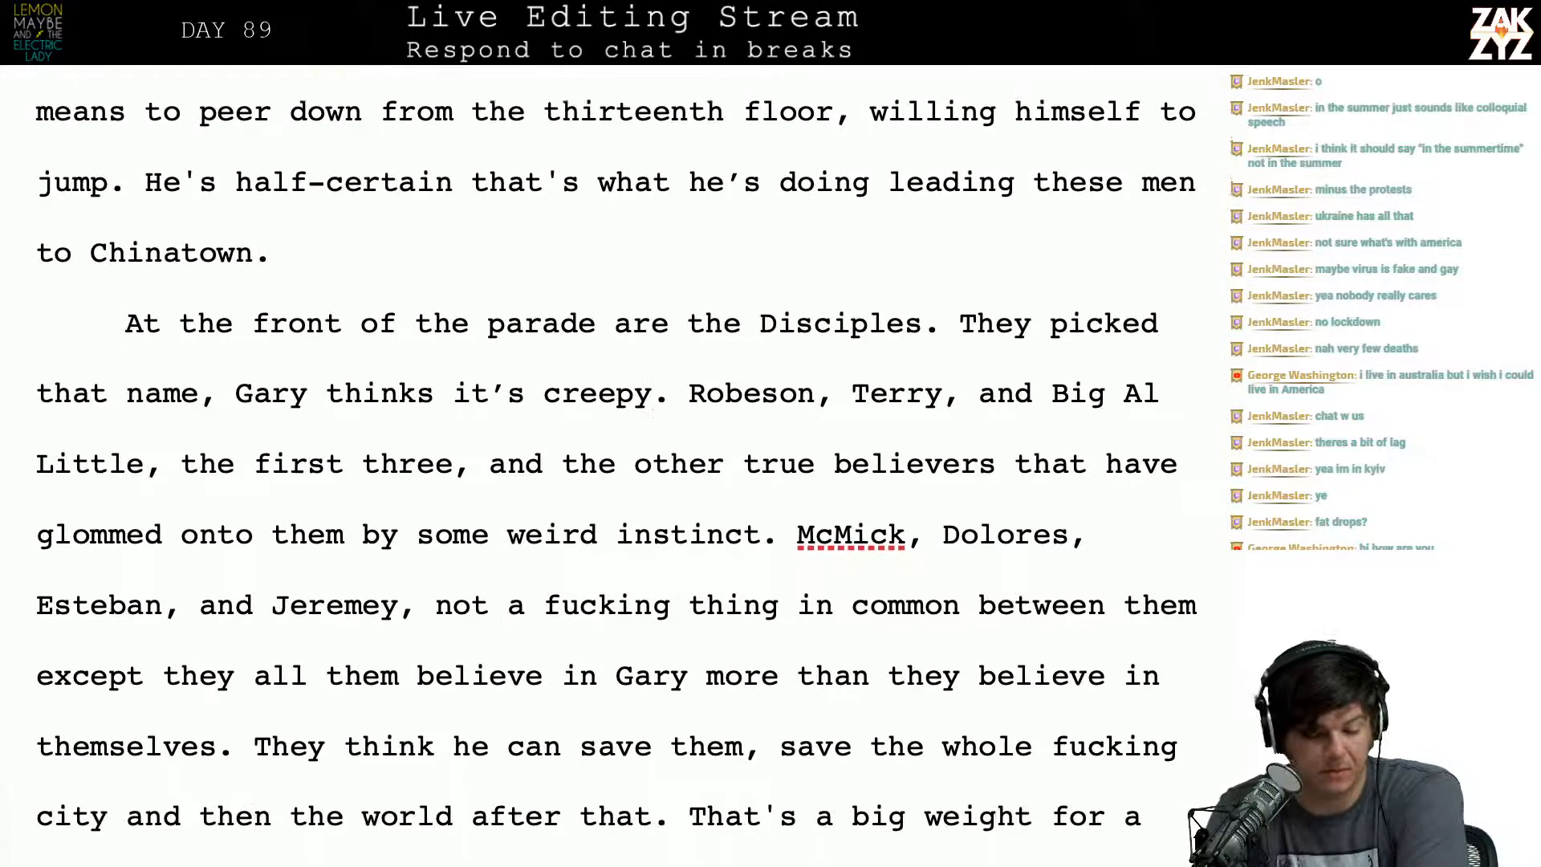
{"action": "scroll", "coordinate": [615, 470], "scroll_direction": "down", "scroll_amount": 1}
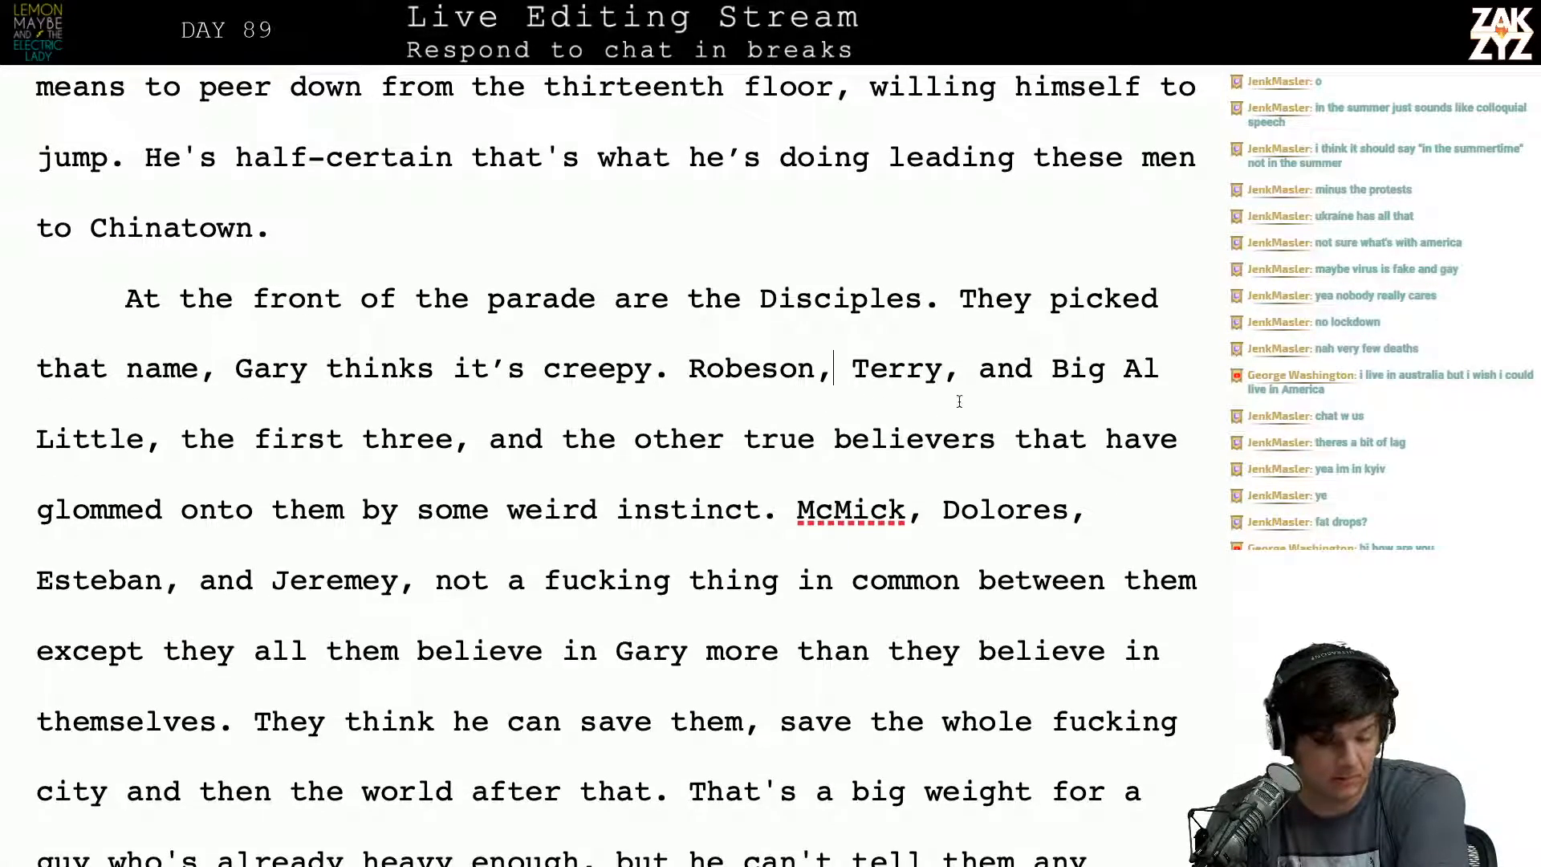
{"action": "left_click", "coordinate": [164, 439]}
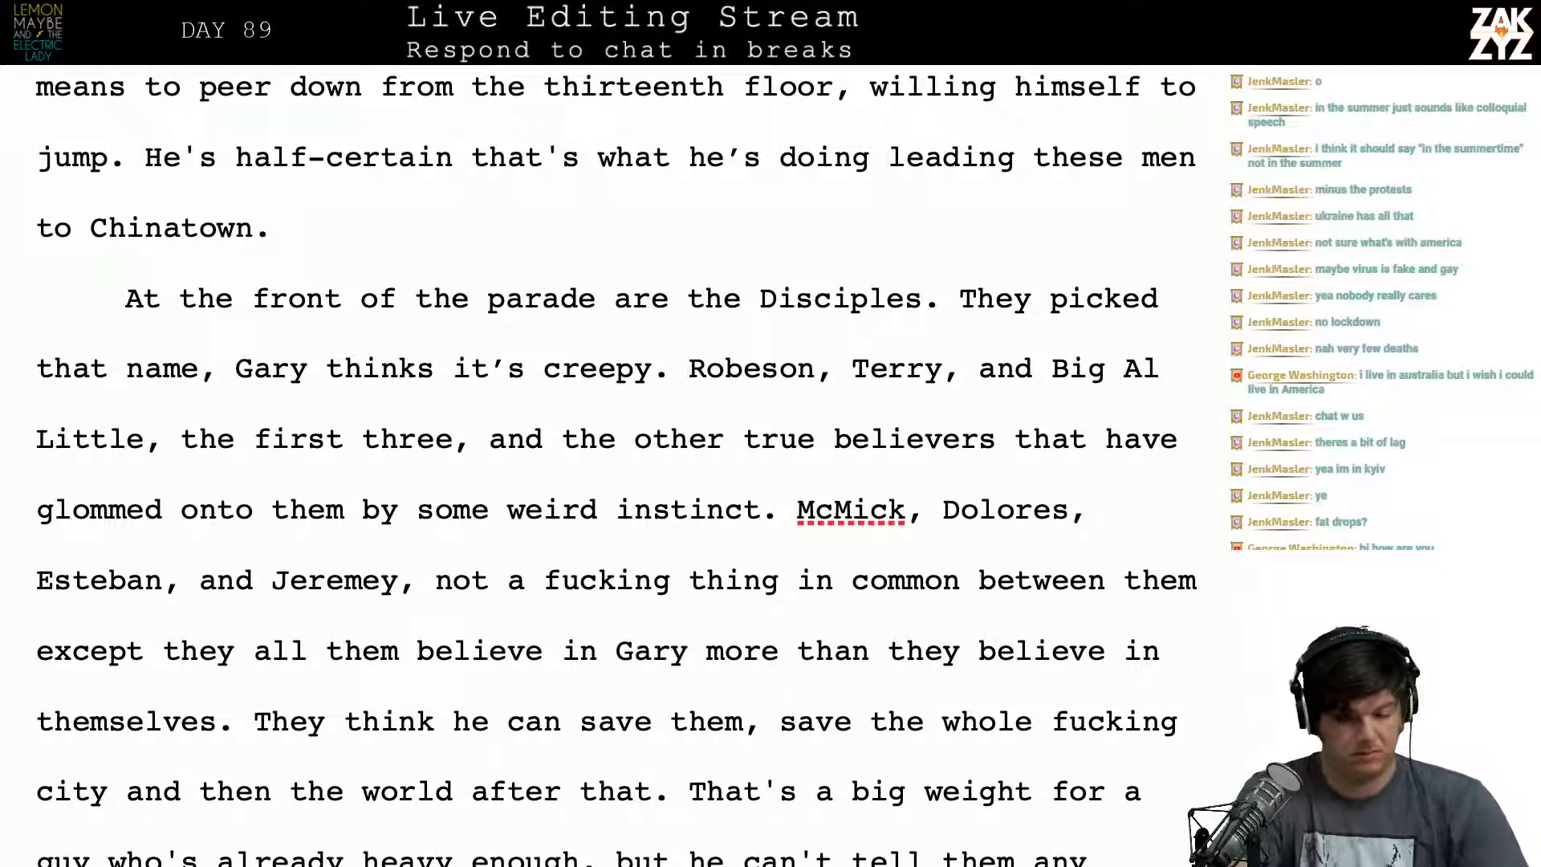
{"action": "key", "text": "BackSpace"}
{"action": "type", "text": "are at "}
{"action": "type", "text": "the front. The"}
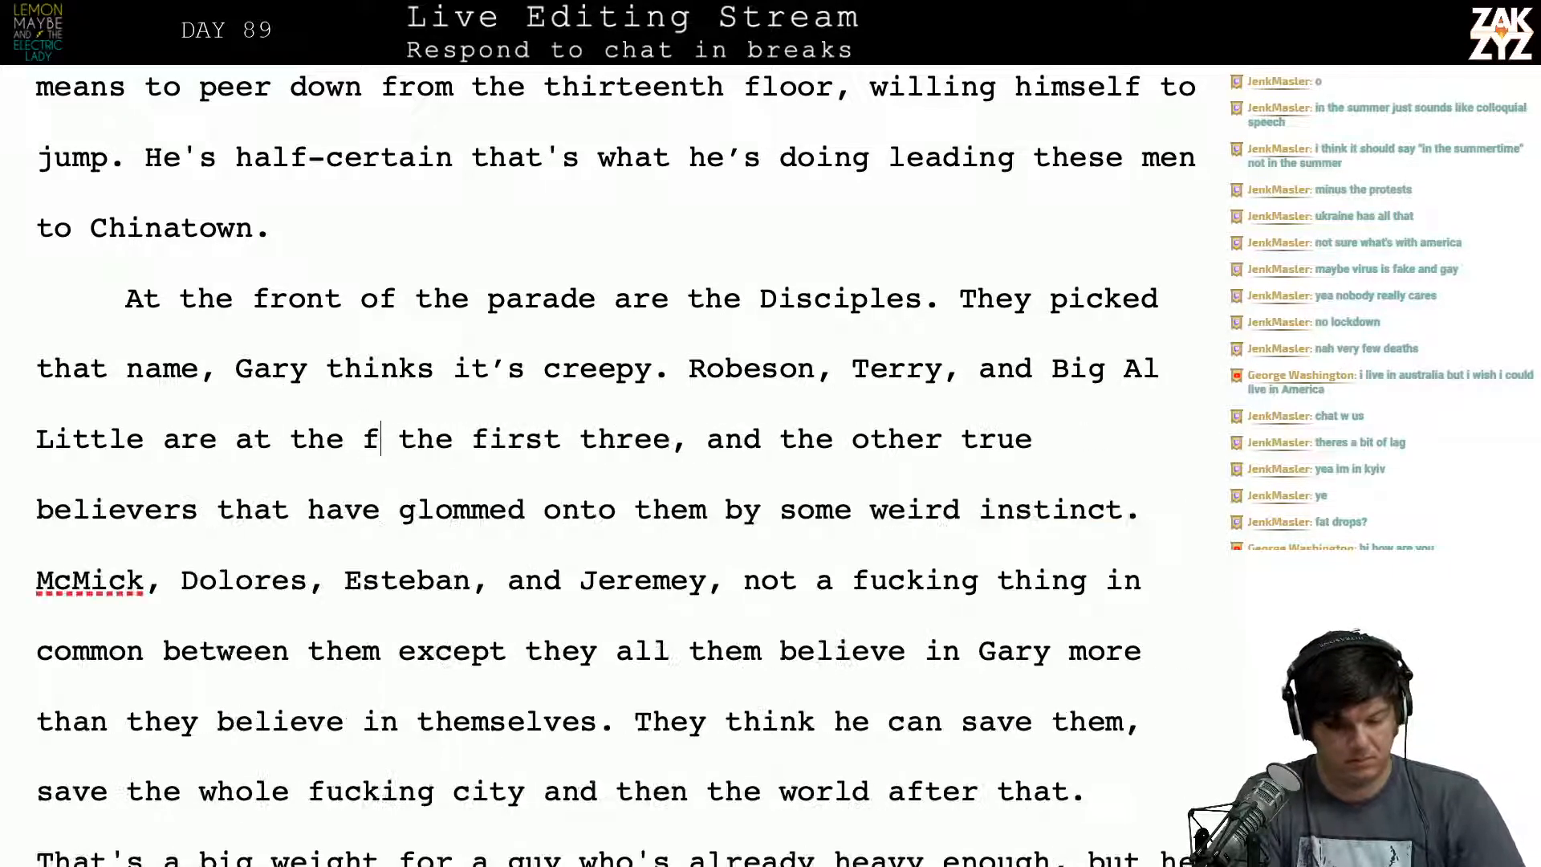
{"action": "type", "text": " first "}
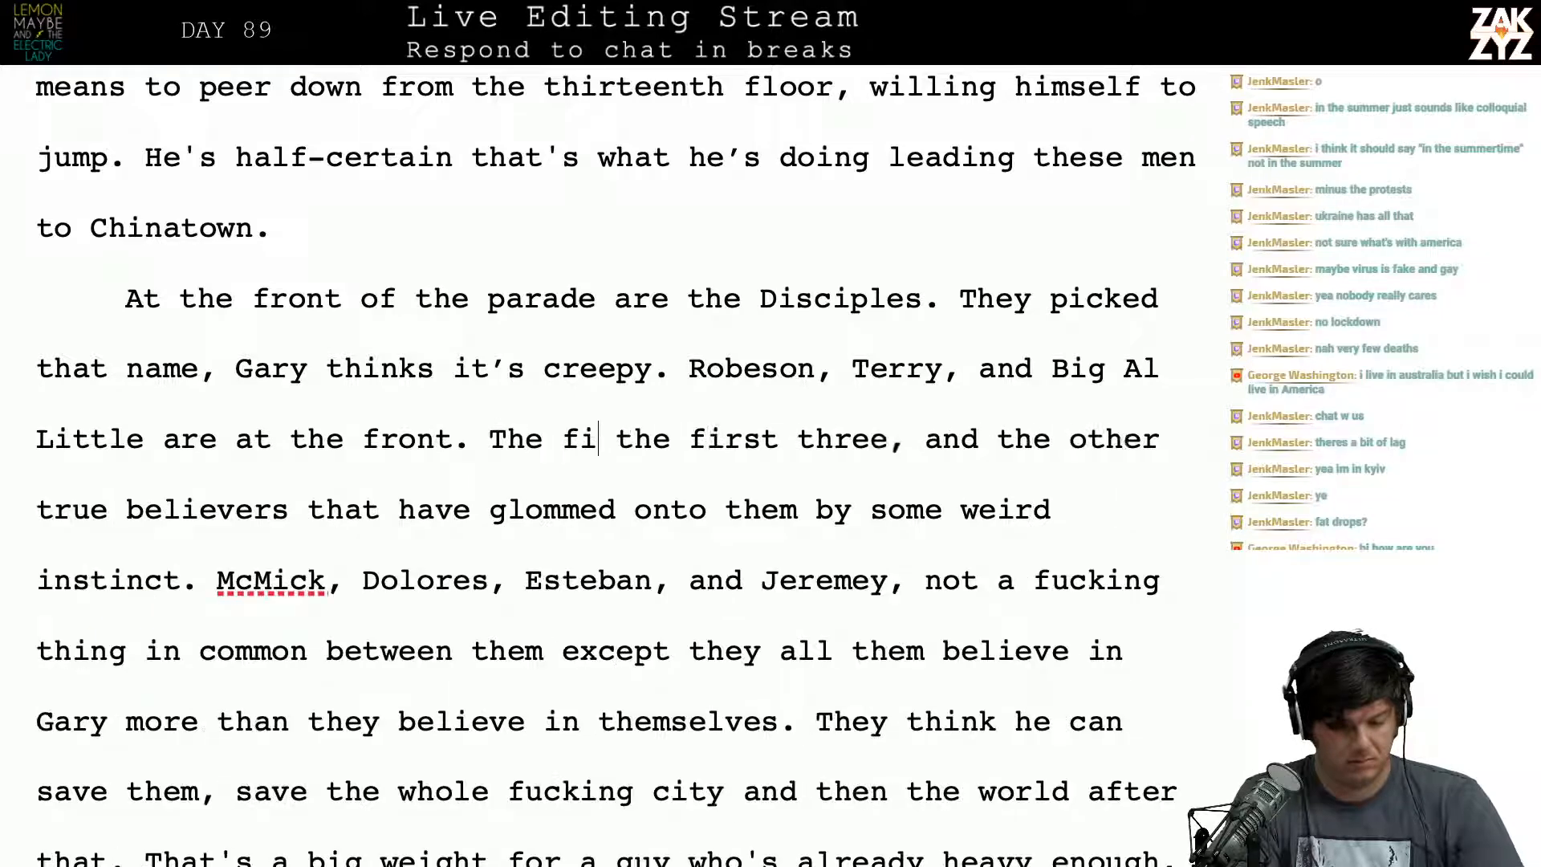
{"action": "type", "text": "three men wh"}
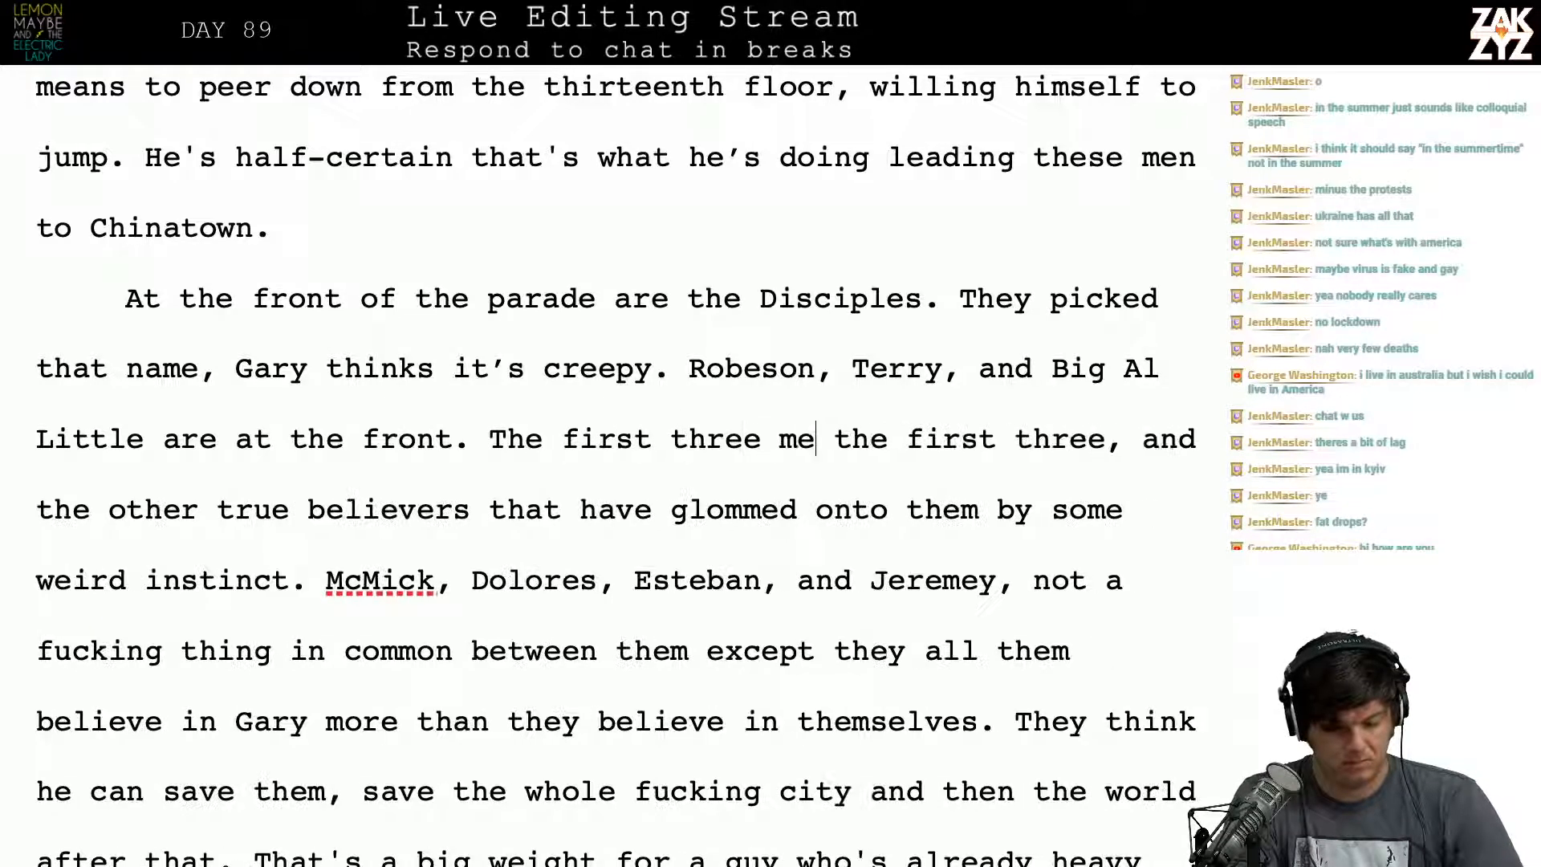
{"action": "type", "text": "o joined him."}
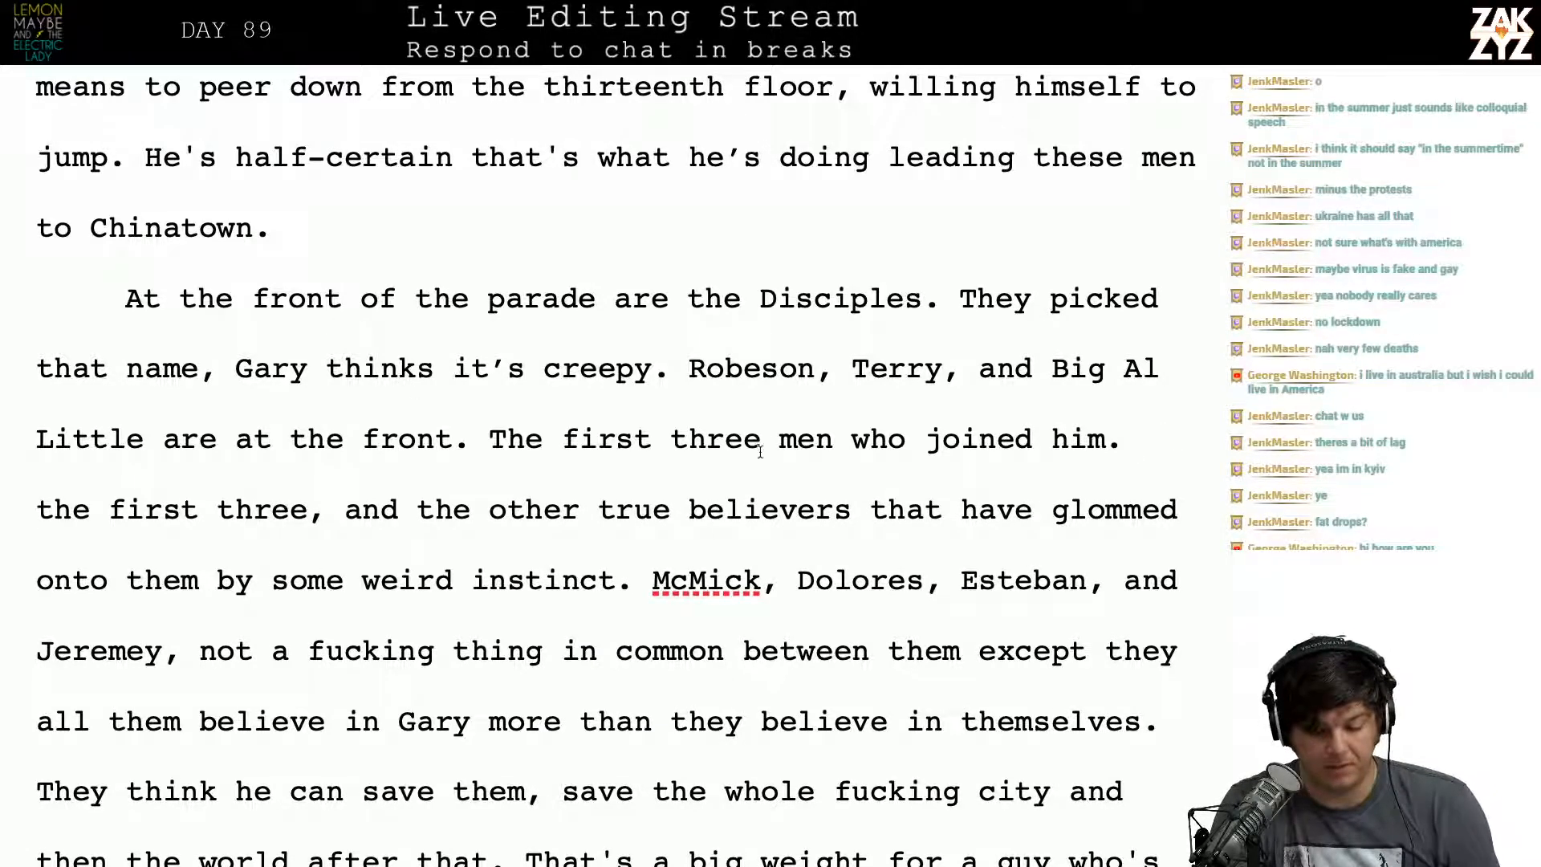
Step: Attach the comment "Final, go back to Al scene and rename as big al little" to the name "Big Al Little"
{"action": "left_click_drag", "start_coordinate": [1046, 367], "coordinate": [145, 437]}
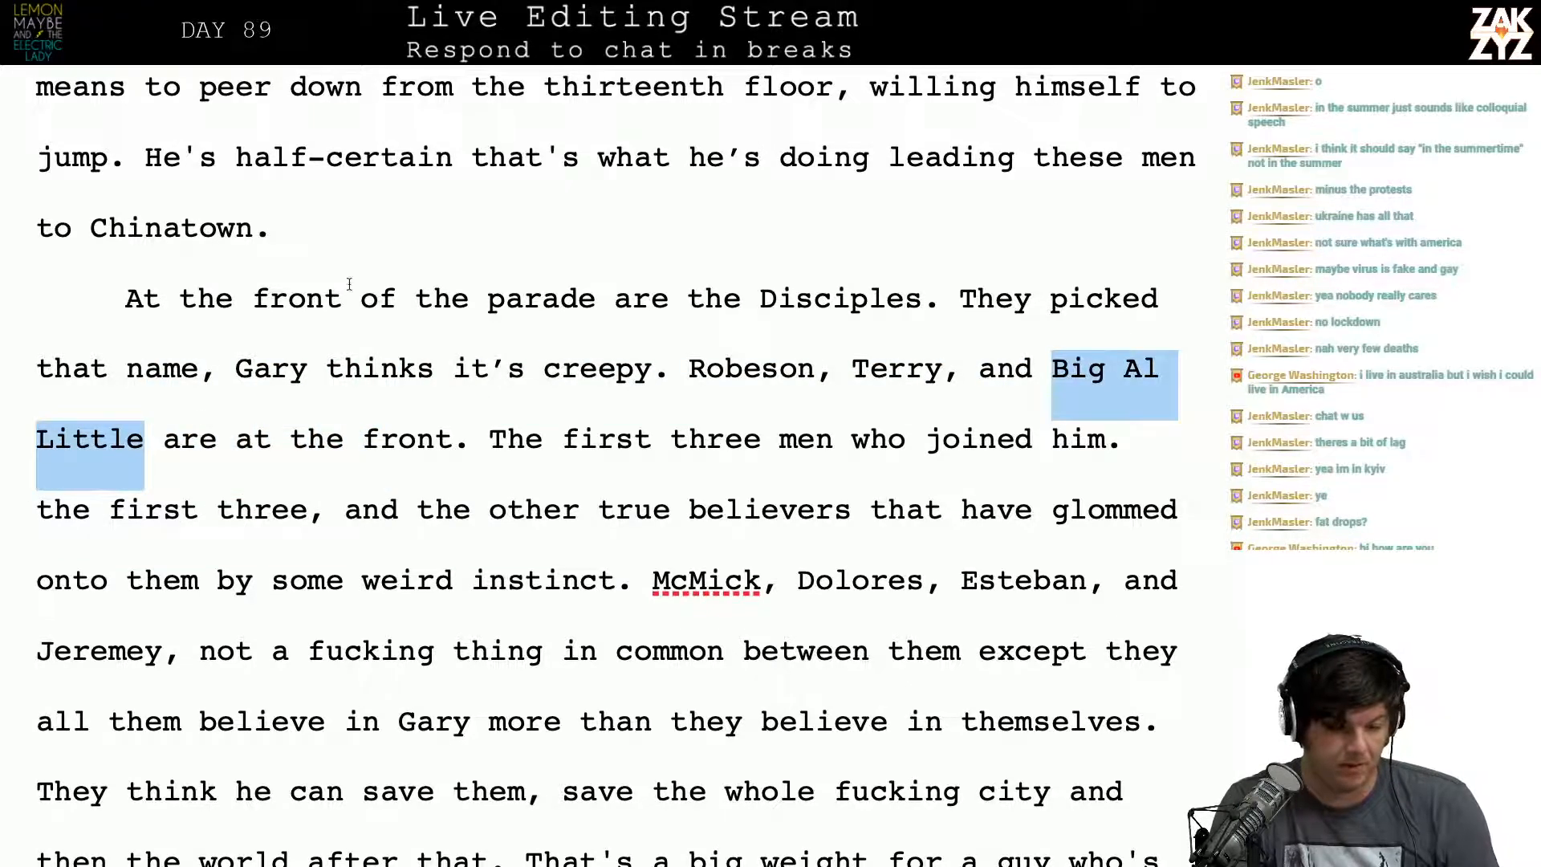
{"action": "key", "text": "super+shift+k"}
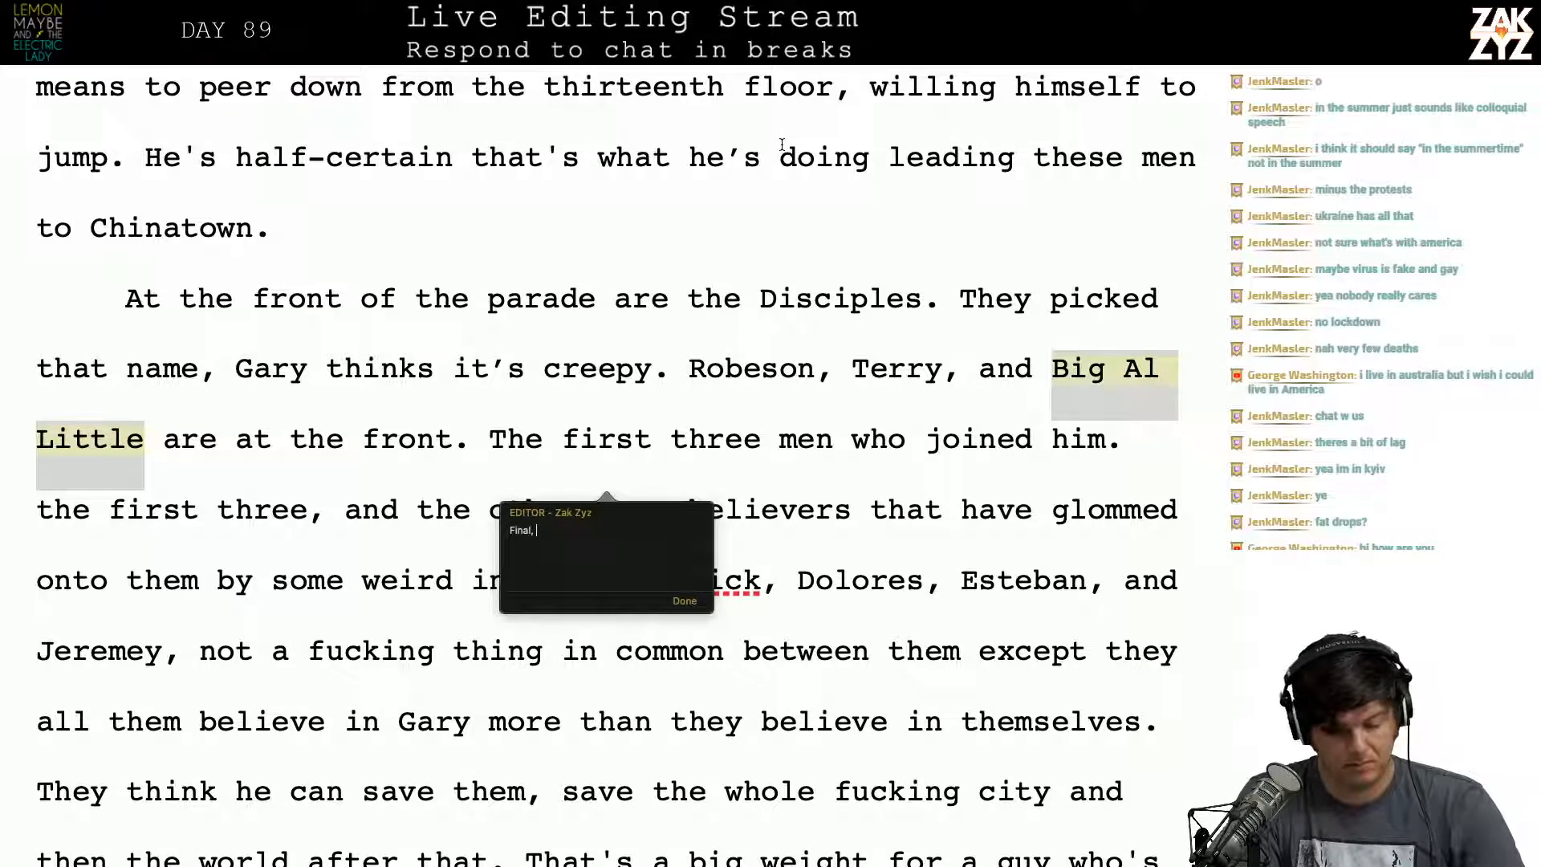
{"action": "type", "text": "ack to"}
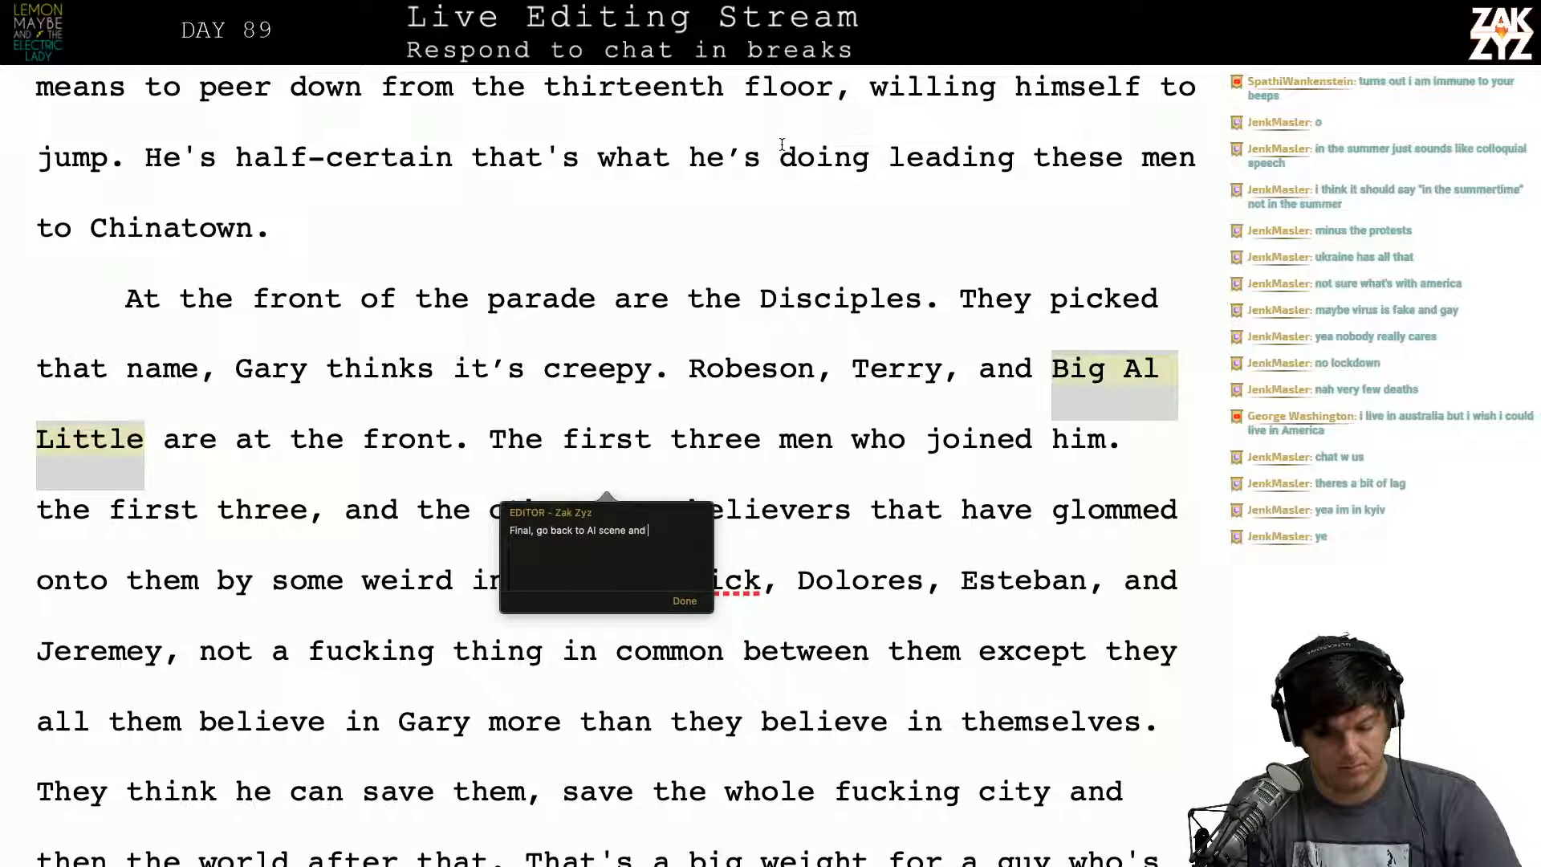
{"action": "type", "text": "Al scene and rename as big al little"}
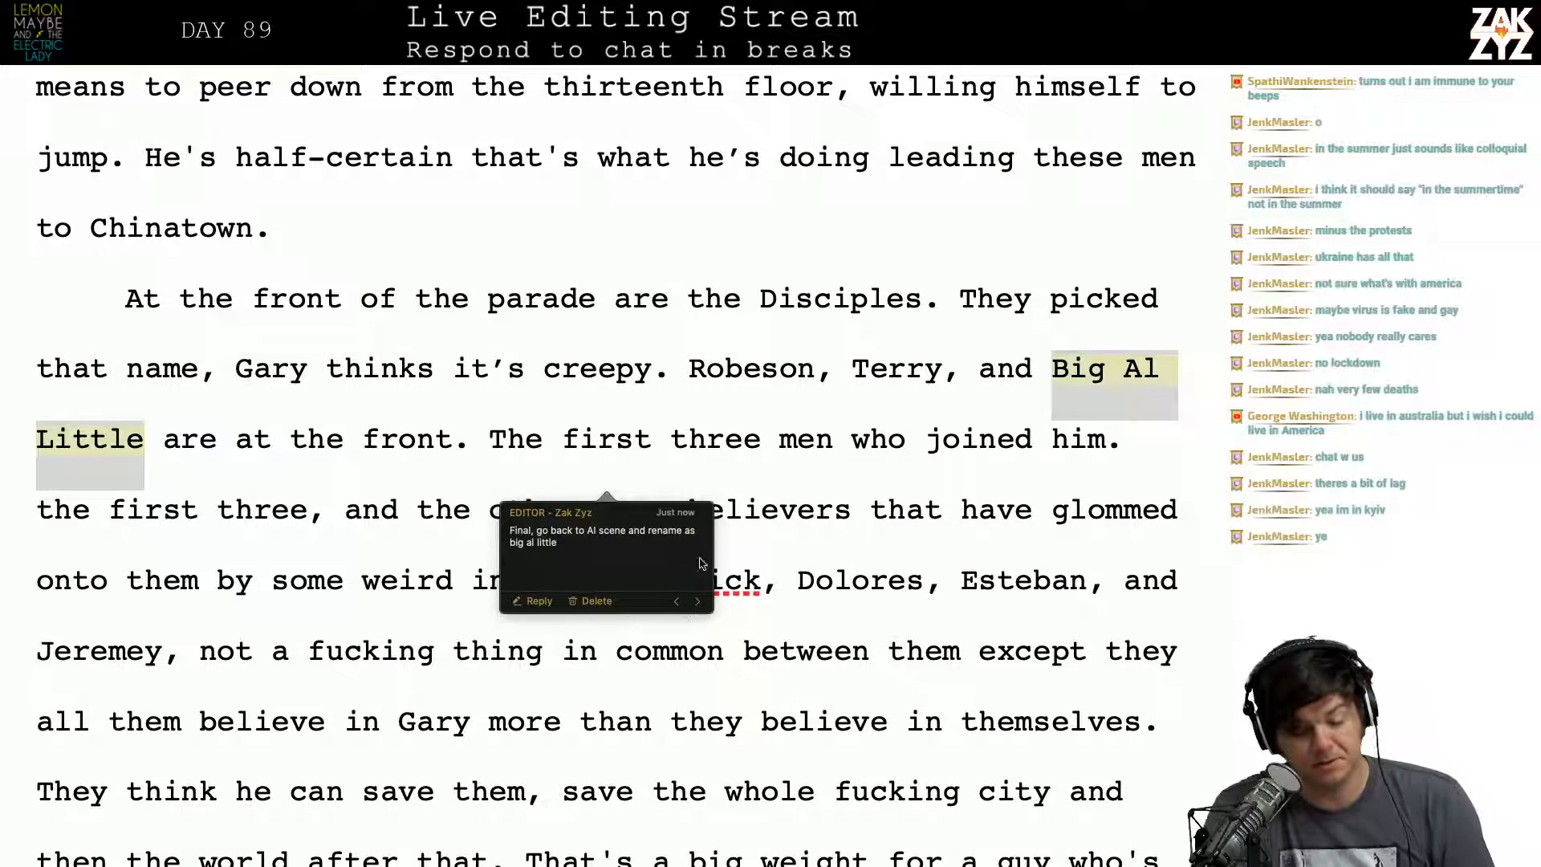
{"action": "left_click", "coordinate": [684, 602]}
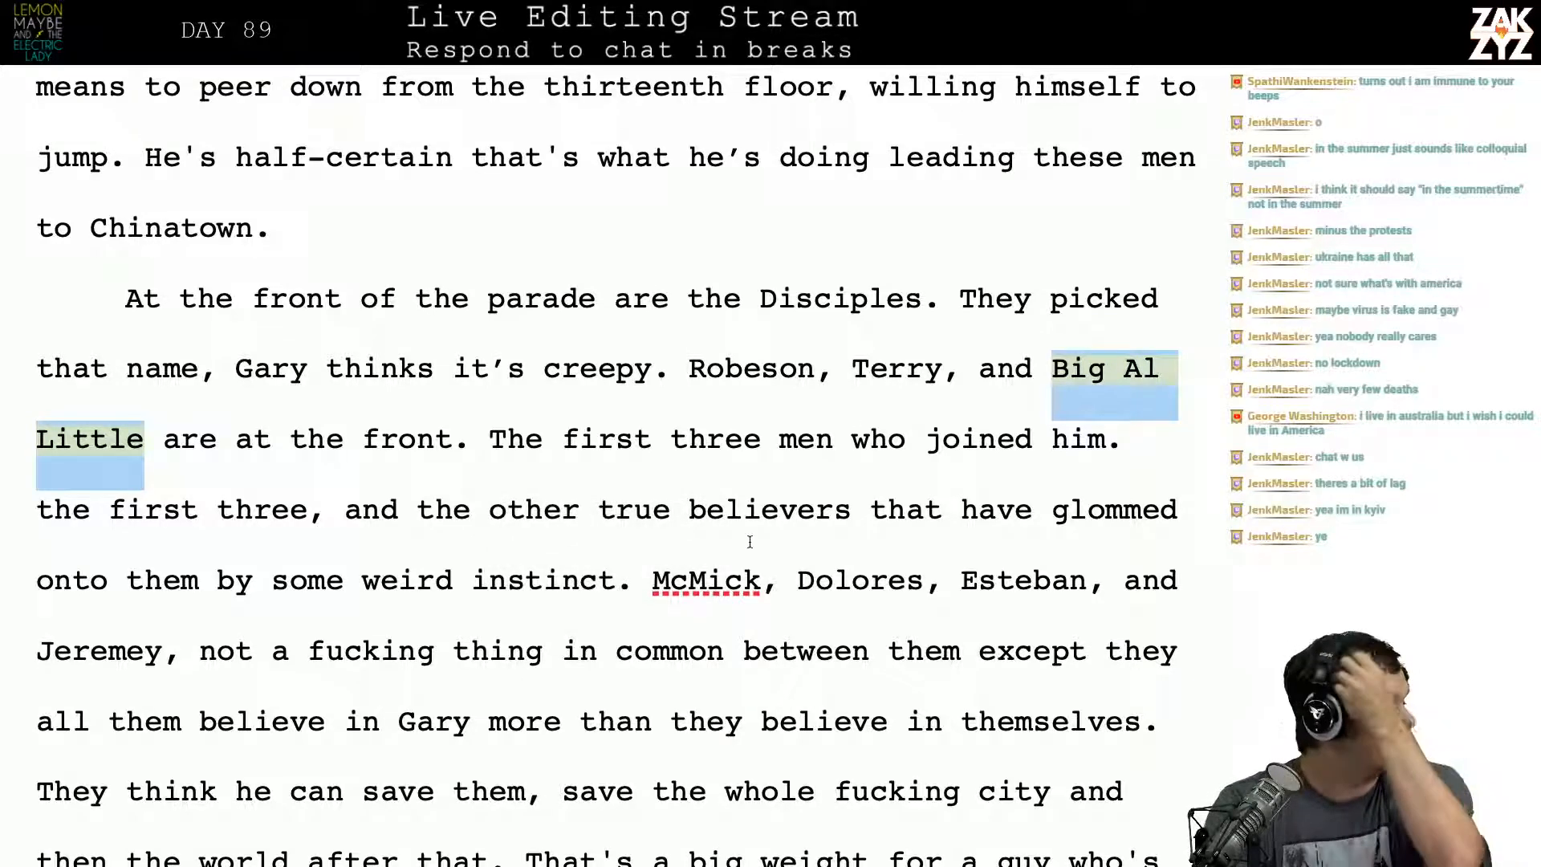
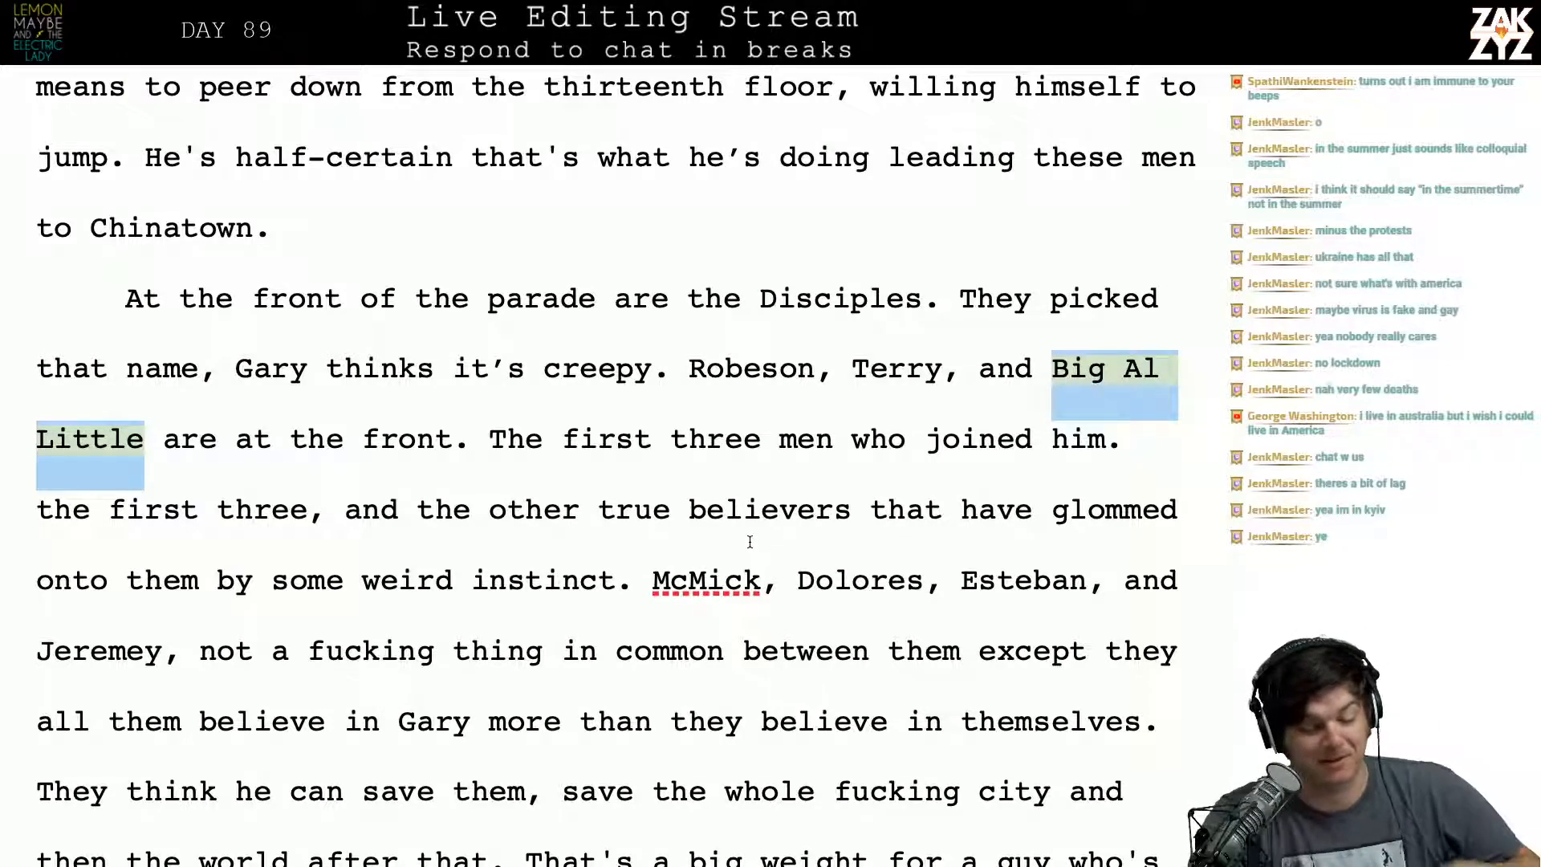
Step: Split the Disciples paragraph after "are at the front.", leaving a blank line before "The first three men who joined him."
{"action": "scroll", "coordinate": [750, 542], "scroll_direction": "down", "scroll_amount": 2}
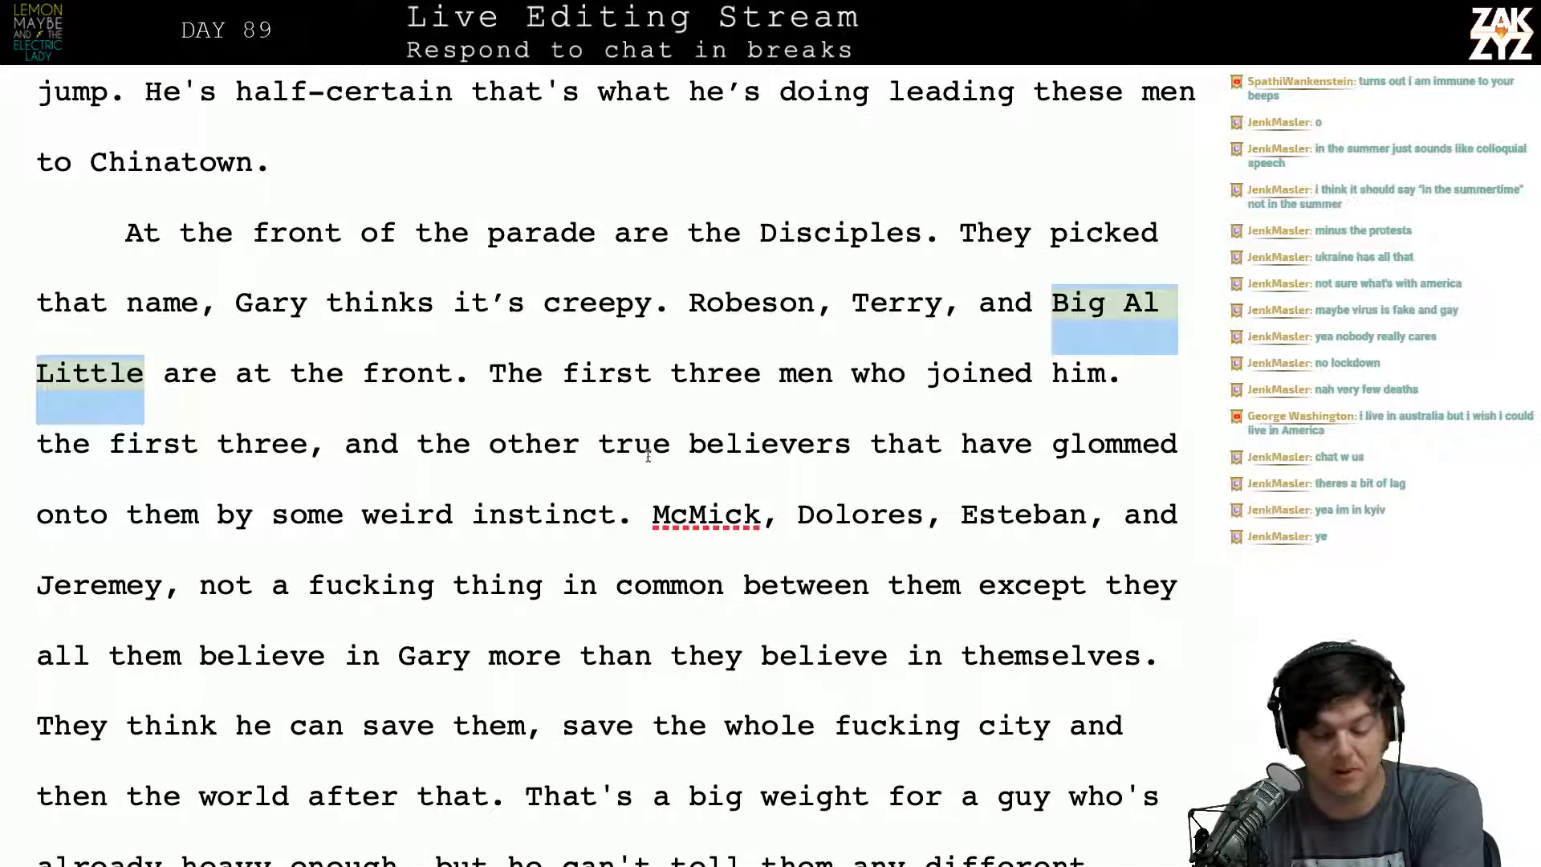
{"action": "left_click", "coordinate": [638, 445]}
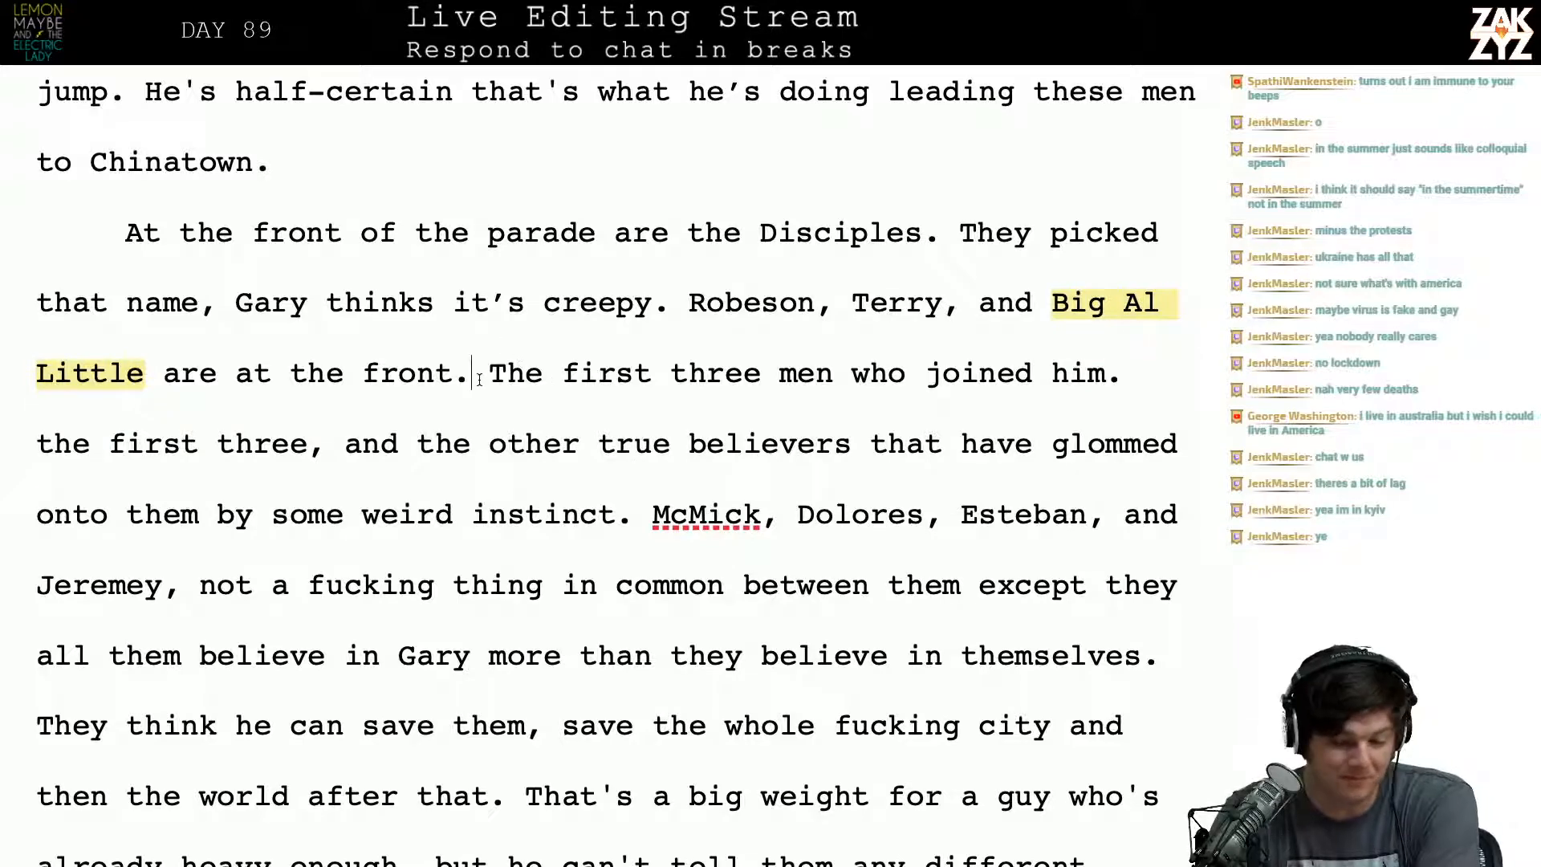
{"action": "scroll", "coordinate": [562, 409], "scroll_direction": "down", "scroll_amount": 2}
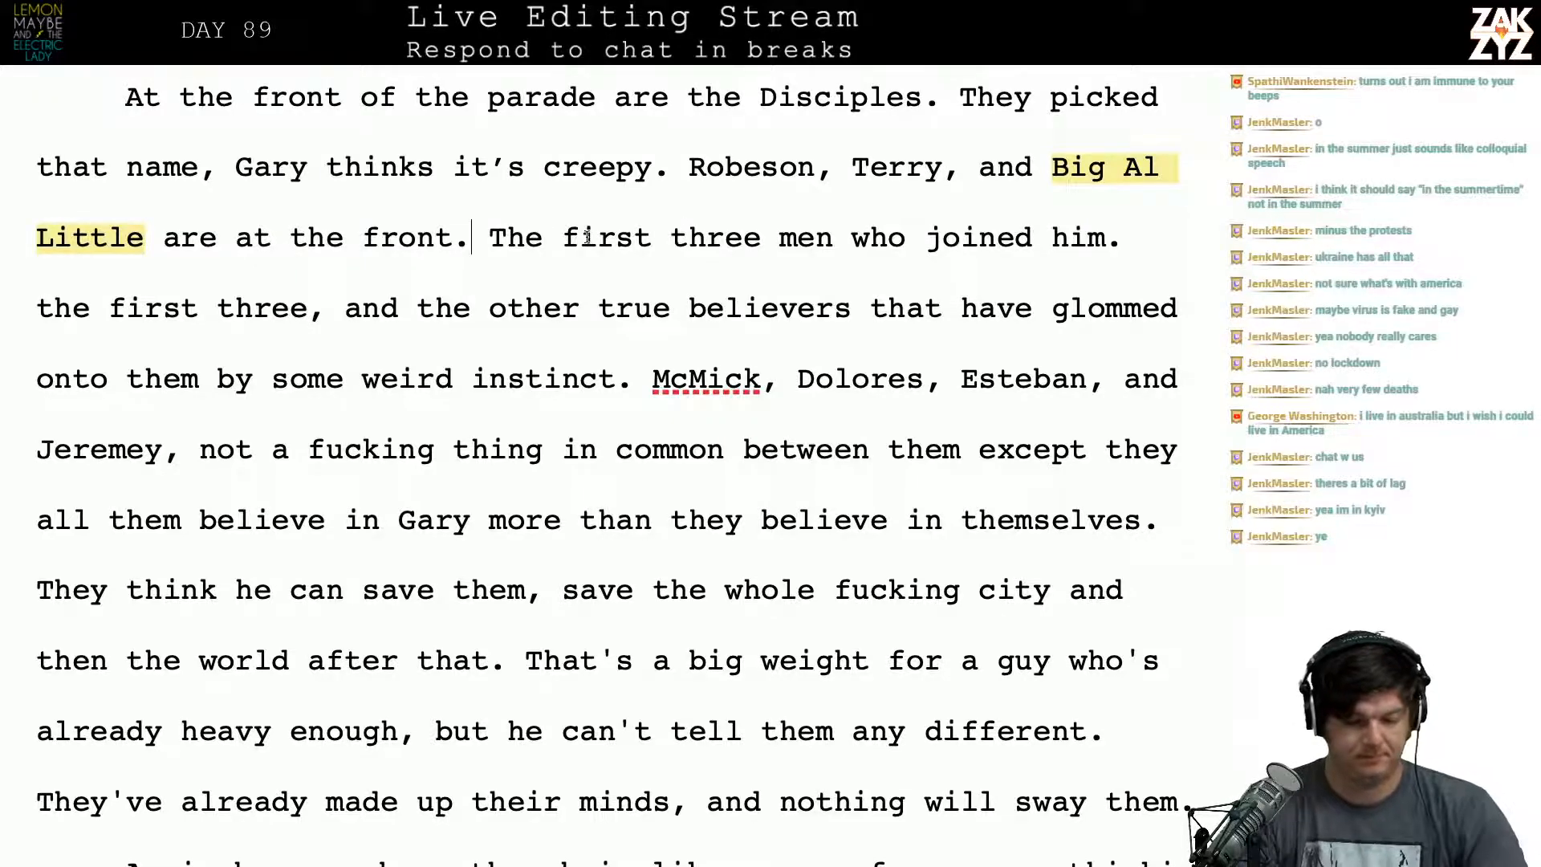
{"action": "key", "text": "Left"}
{"action": "key", "text": "Return"}
{"action": "key", "text": "Return"}
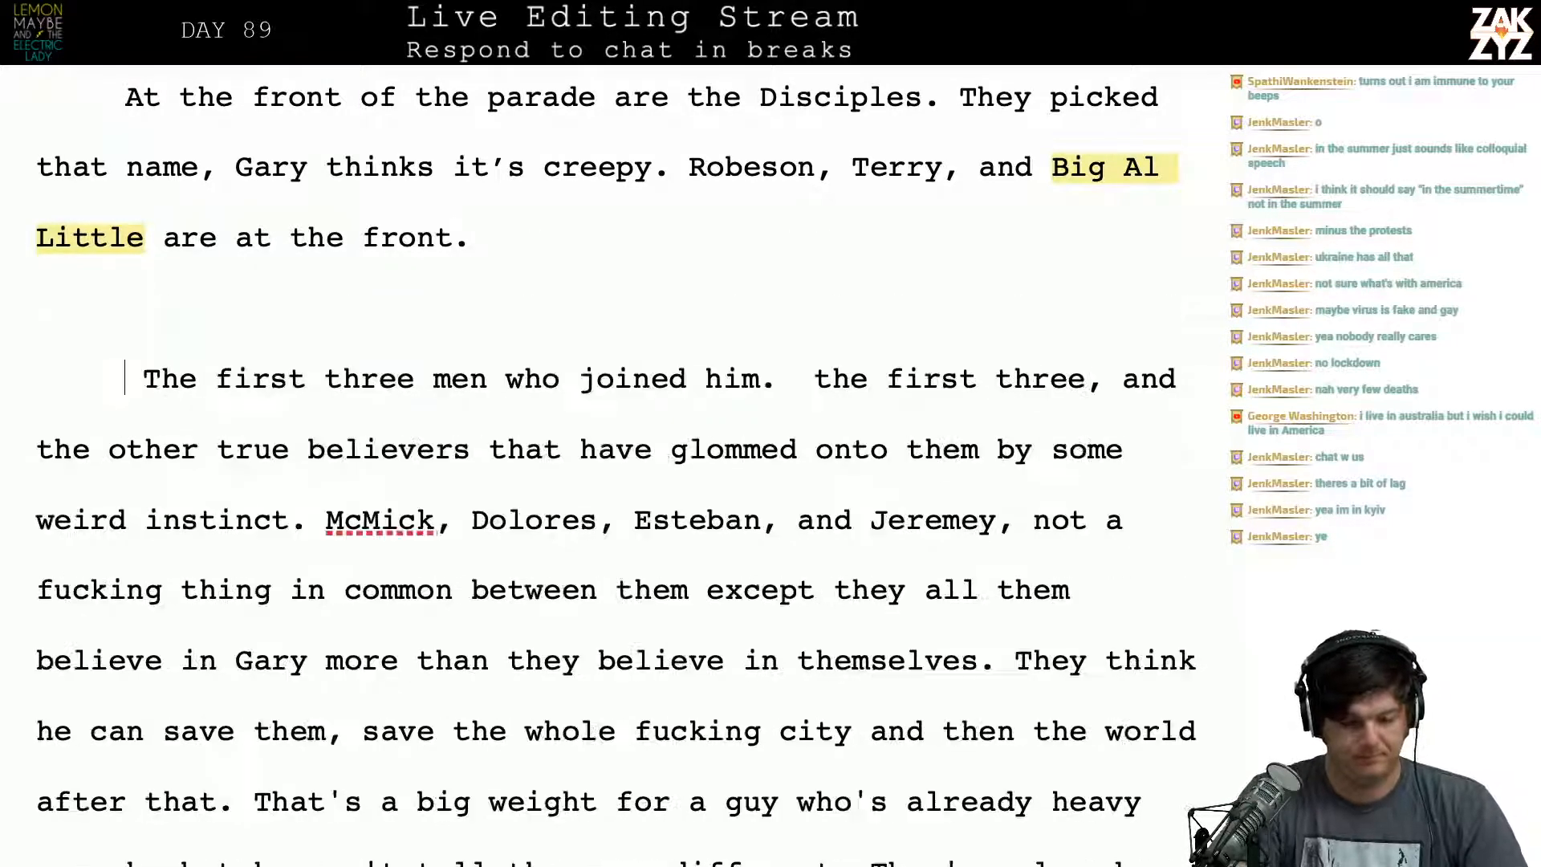
Step: Insert "The first three men who joined him are at the front," before "Robeson, Terry, and Big Al Little"
{"action": "left_click", "coordinate": [722, 169]}
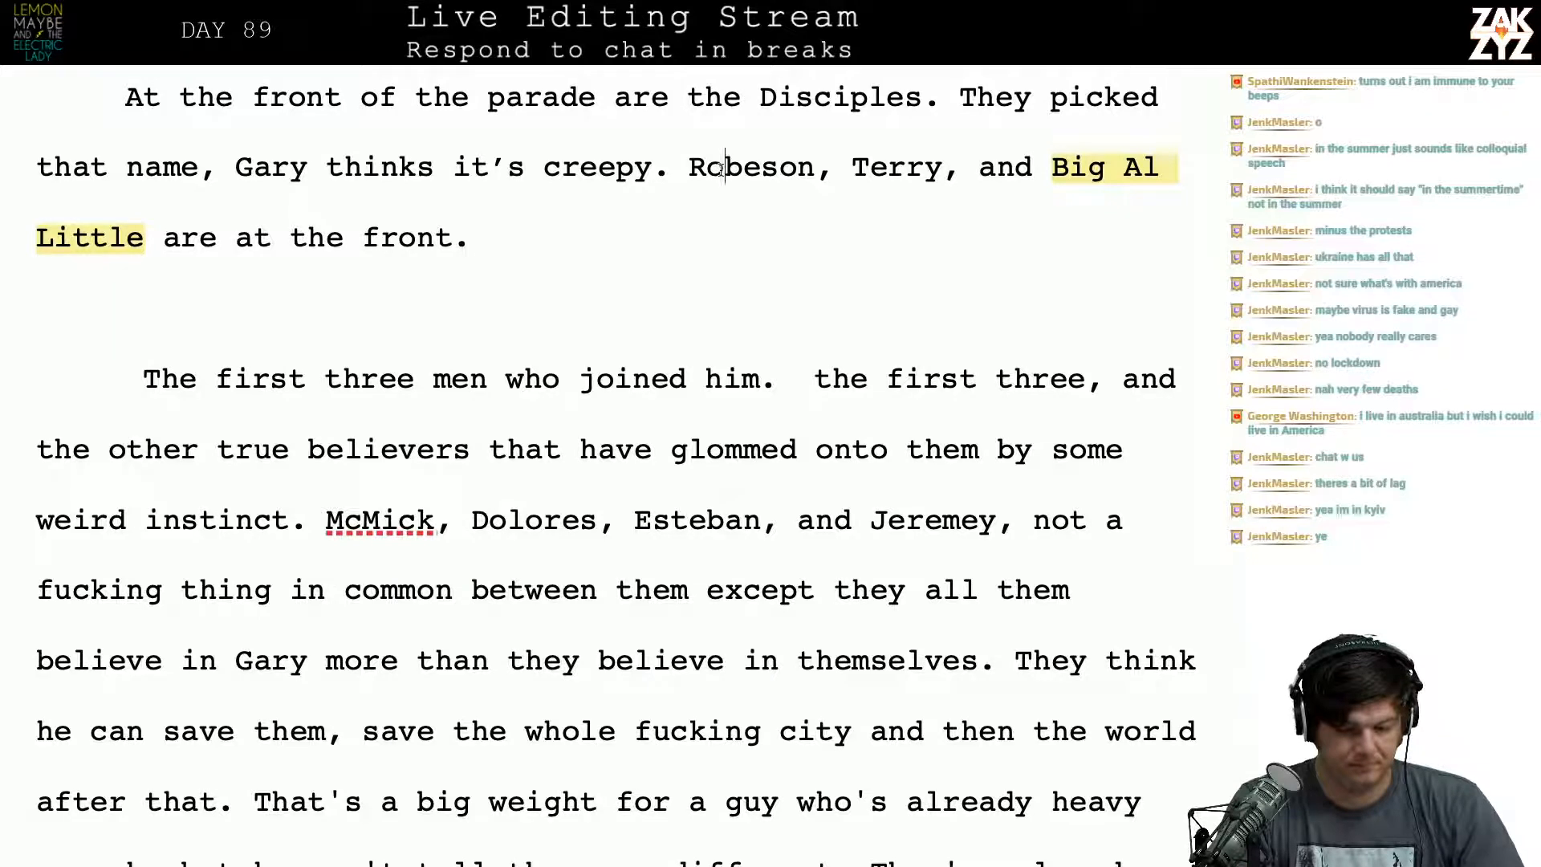
{"action": "type", "text": "The first three me"}
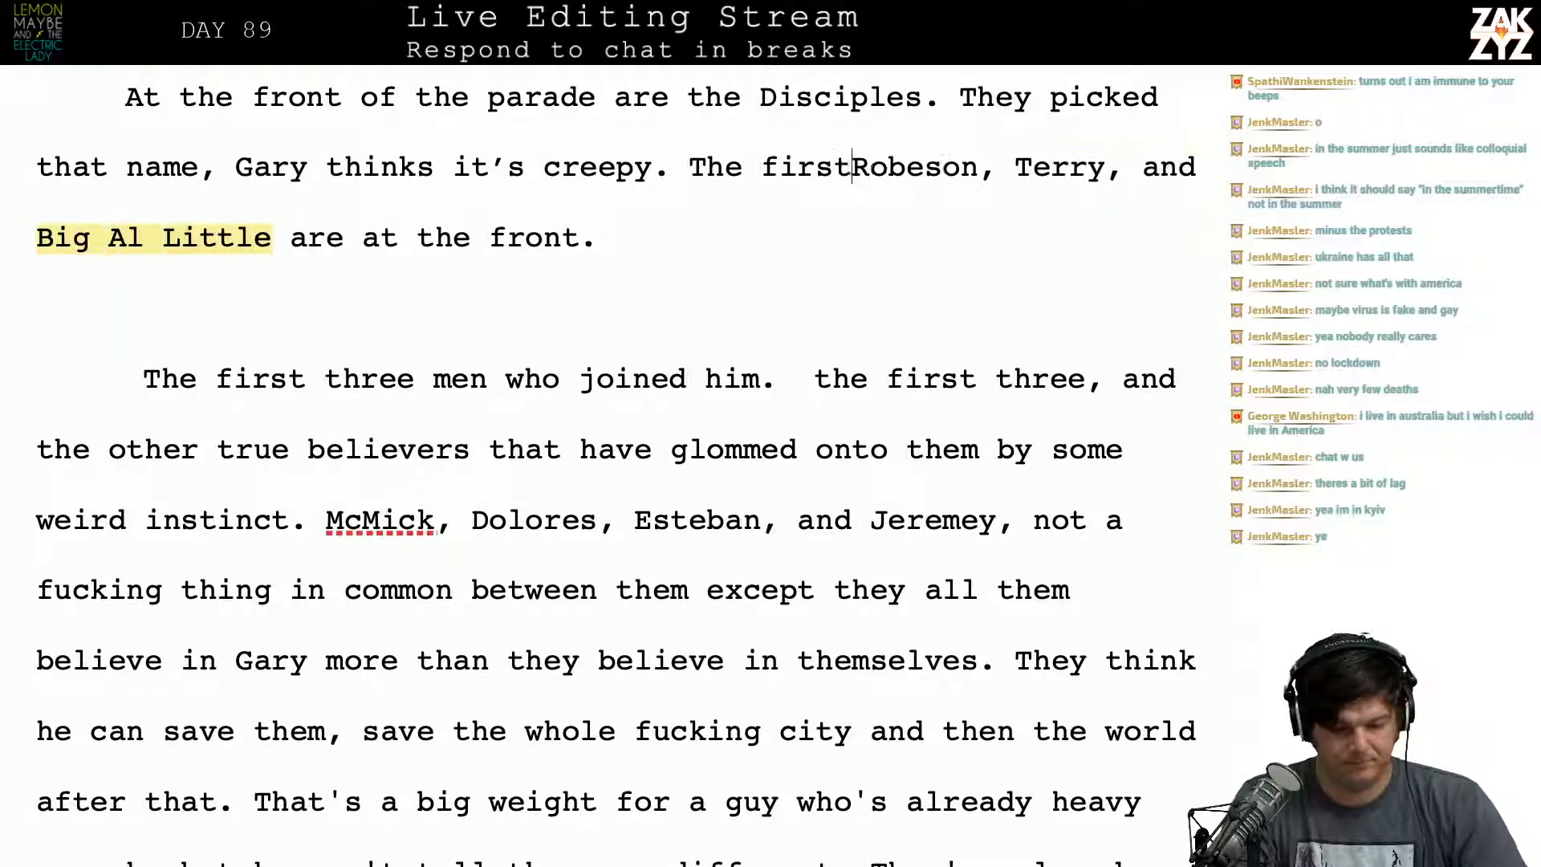
{"action": "type", "text": "n who joined "}
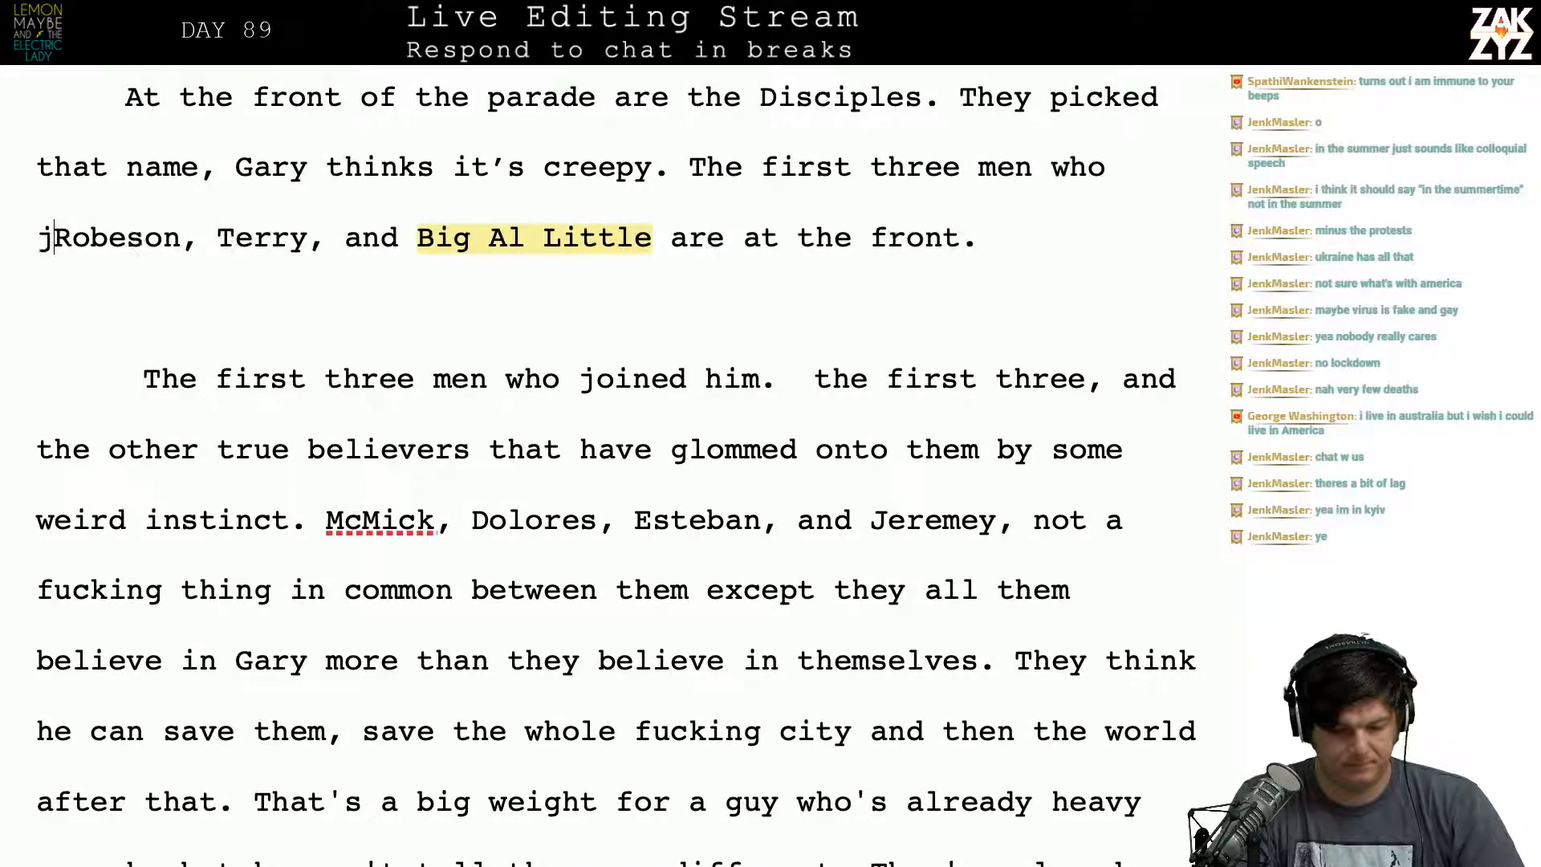
{"action": "type", "text": "himRobeson,"}
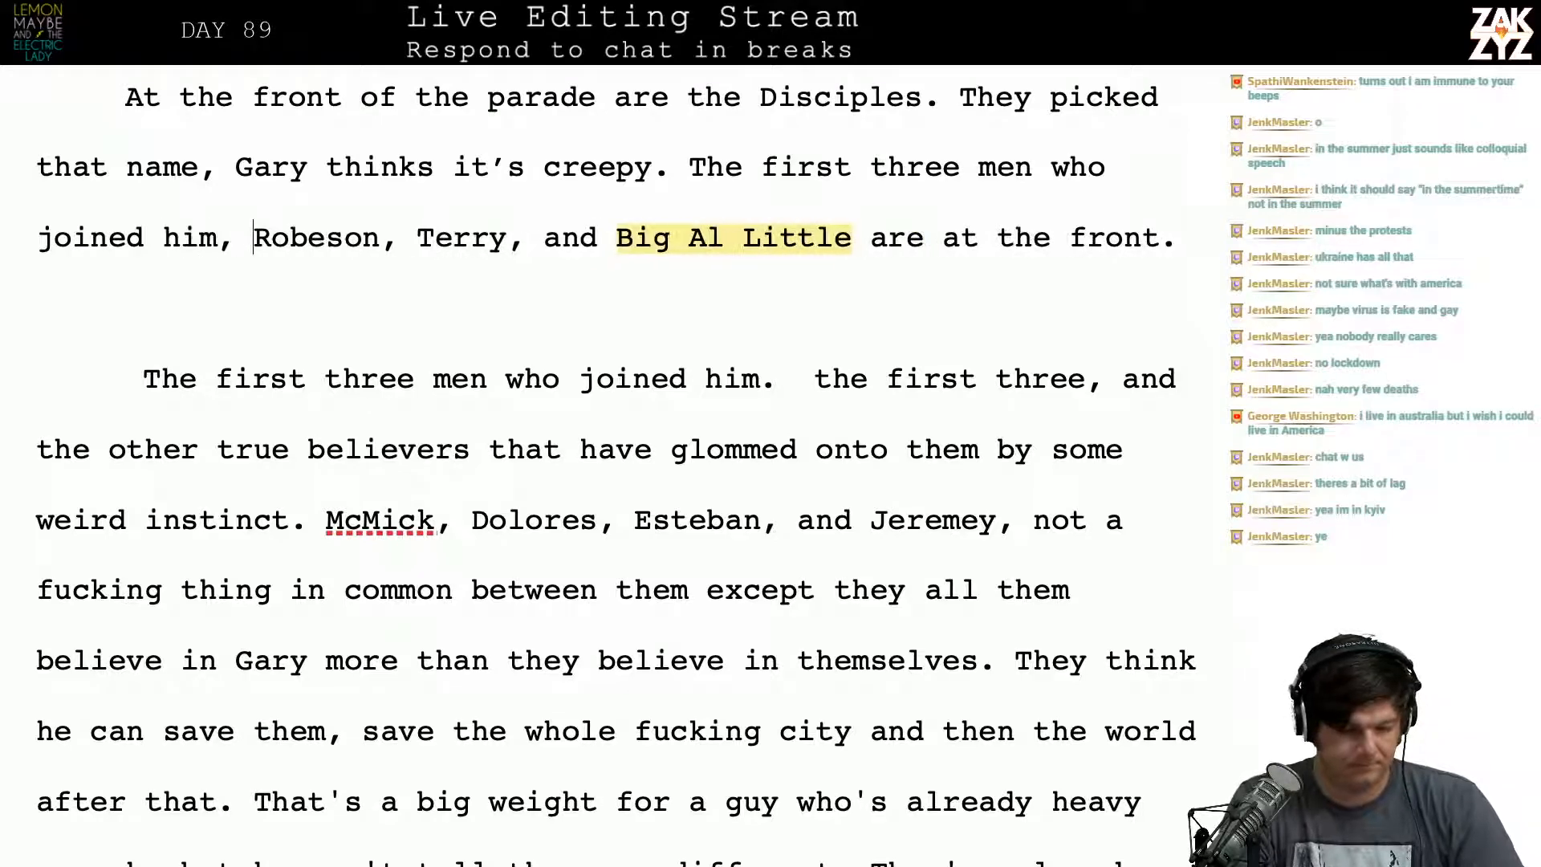
{"action": "key", "text": "BackSpace"}
{"action": "key", "text": "BackSpace"}
{"action": "type", "text": "are at the forn"}
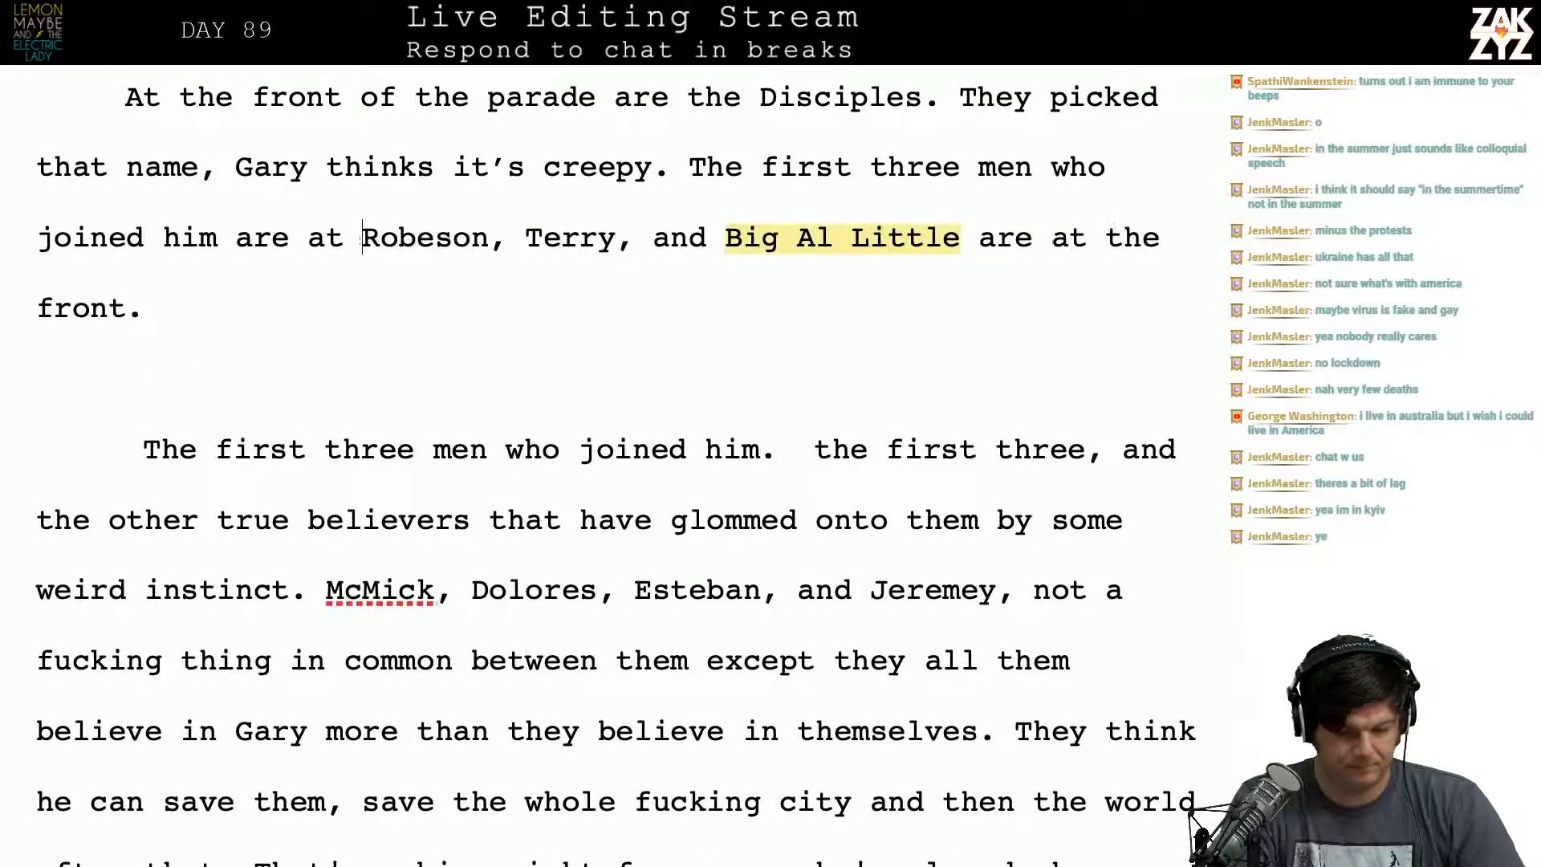
{"action": "key", "text": "BackSpace"}
{"action": "key", "text": "BackSpace"}
{"action": "type", "text": "ront,"}
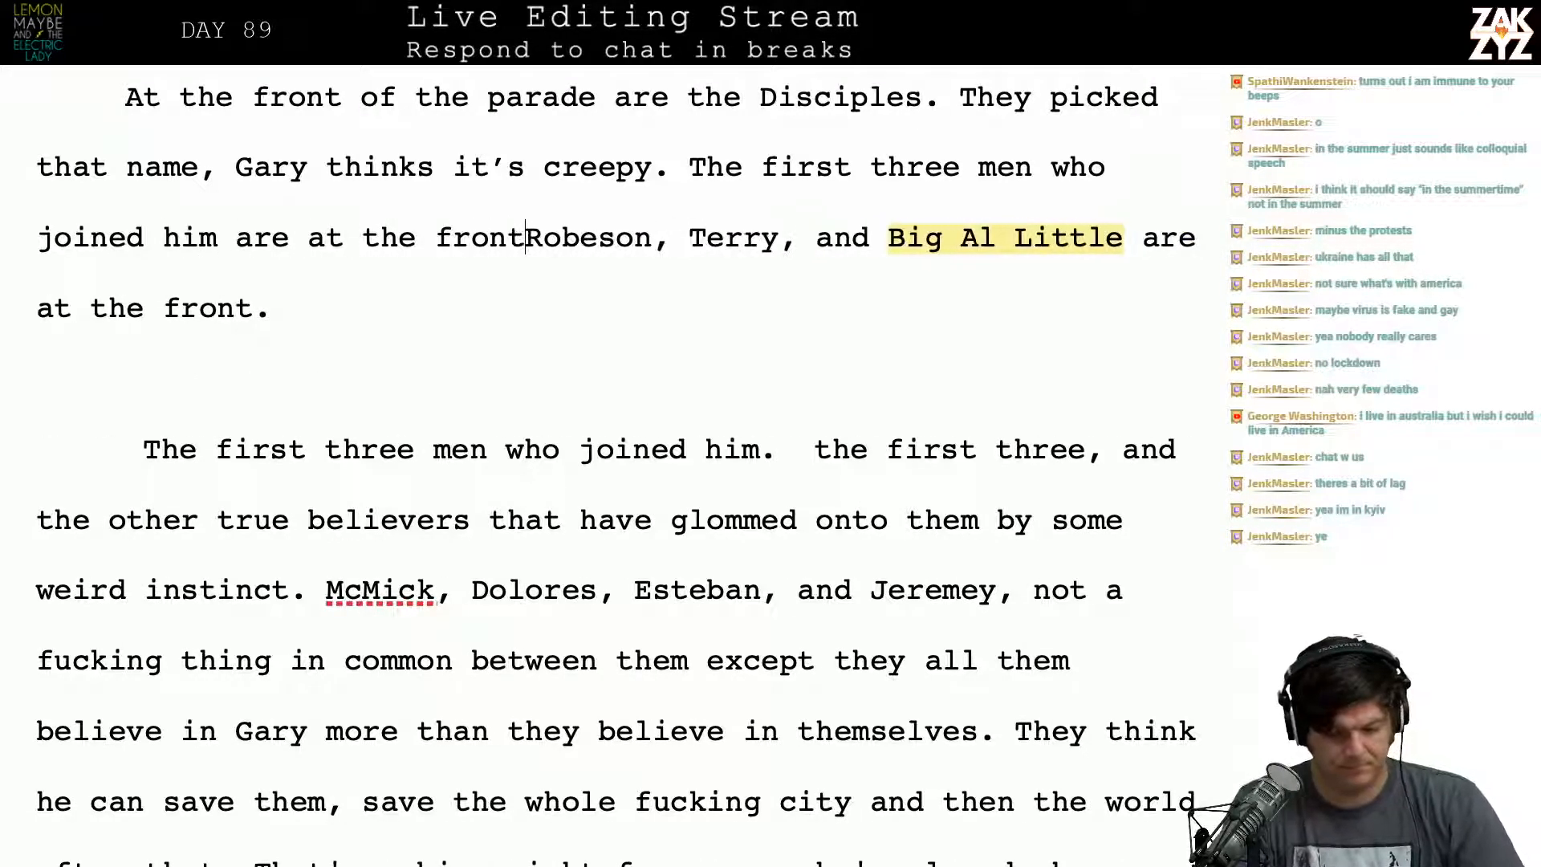
Step: Delete the repeated "are at the front" following "Big Al Little", so the sentence ends with that name
{"action": "key", "text": "Up"}
{"action": "key", "text": "Down"}
{"action": "key", "text": "Left"}
{"action": "key", "text": "Down"}
{"action": "key", "text": "Left"}
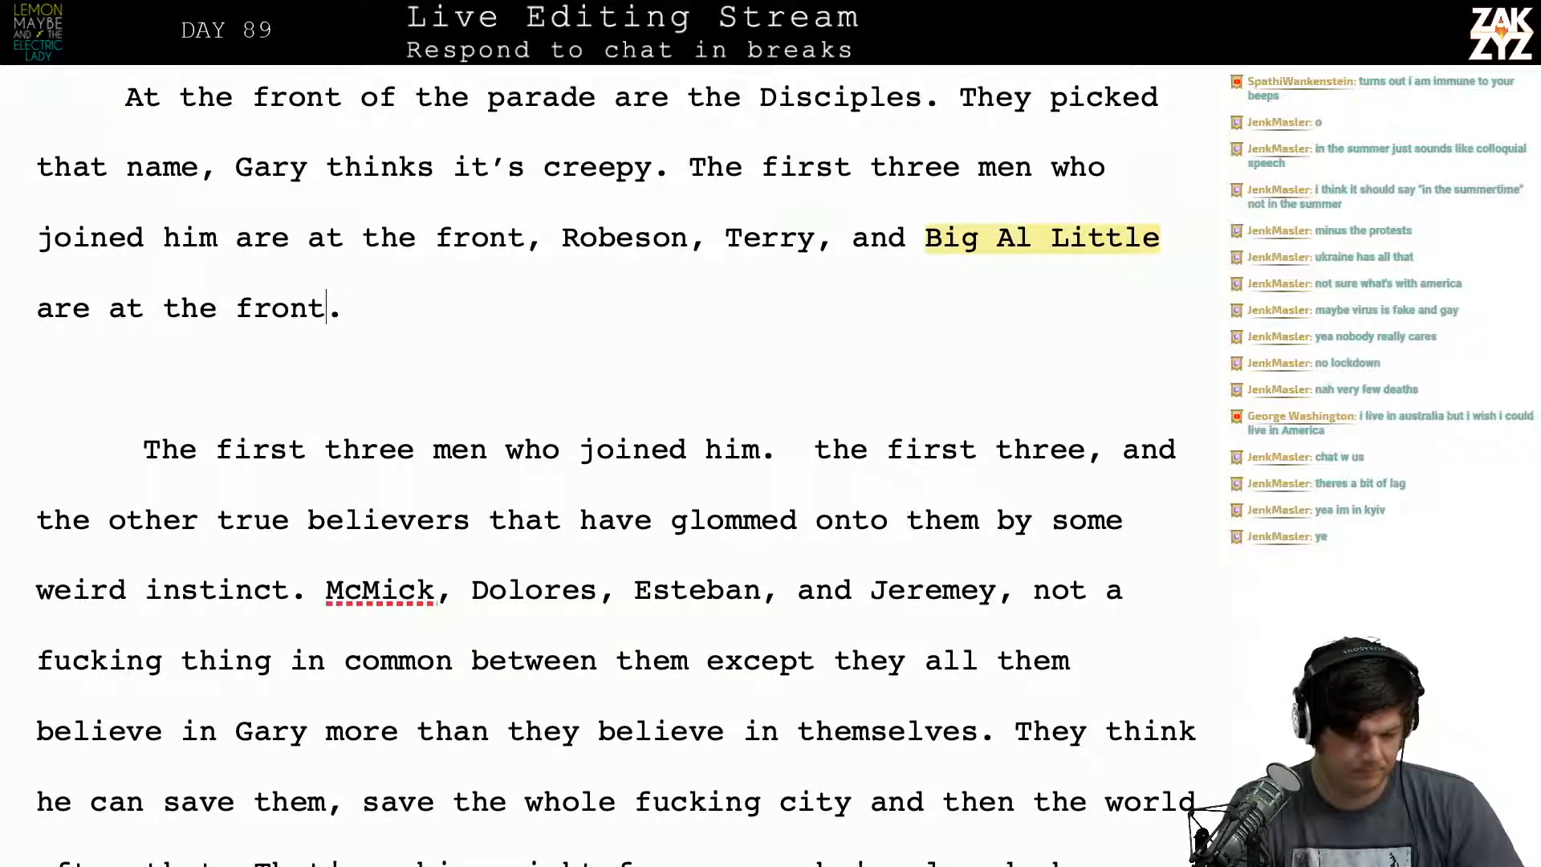
{"action": "key", "text": "BackSpace"}
{"action": "key", "text": "BackSpace"}
{"action": "key", "text": "BackSpace"}
{"action": "key", "text": "BackSpace"}
{"action": "key", "text": "BackSpace"}
{"action": "key", "text": "BackSpace"}
{"action": "key", "text": "BackSpace"}
{"action": "key", "text": "BackSpace"}
{"action": "key", "text": "BackSpace"}
{"action": "key", "text": "BackSpace"}
{"action": "key", "text": "BackSpace"}
{"action": "key", "text": "BackSpace"}
{"action": "key", "text": "BackSpace"}
{"action": "key", "text": "BackSpace"}
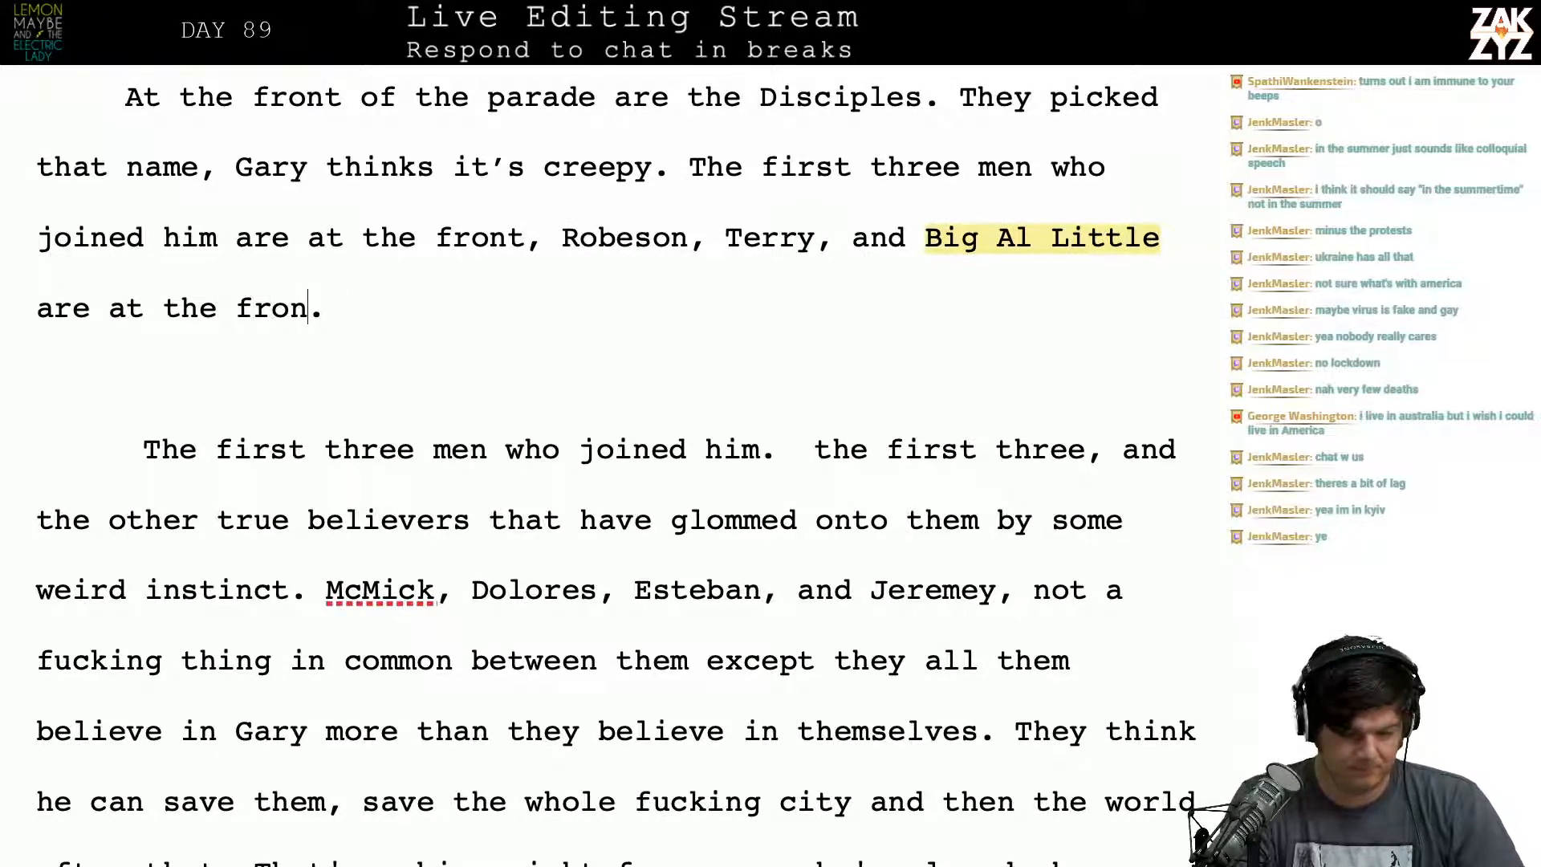
{"action": "key", "text": "BackSpace"}
{"action": "key", "text": "BackSpace"}
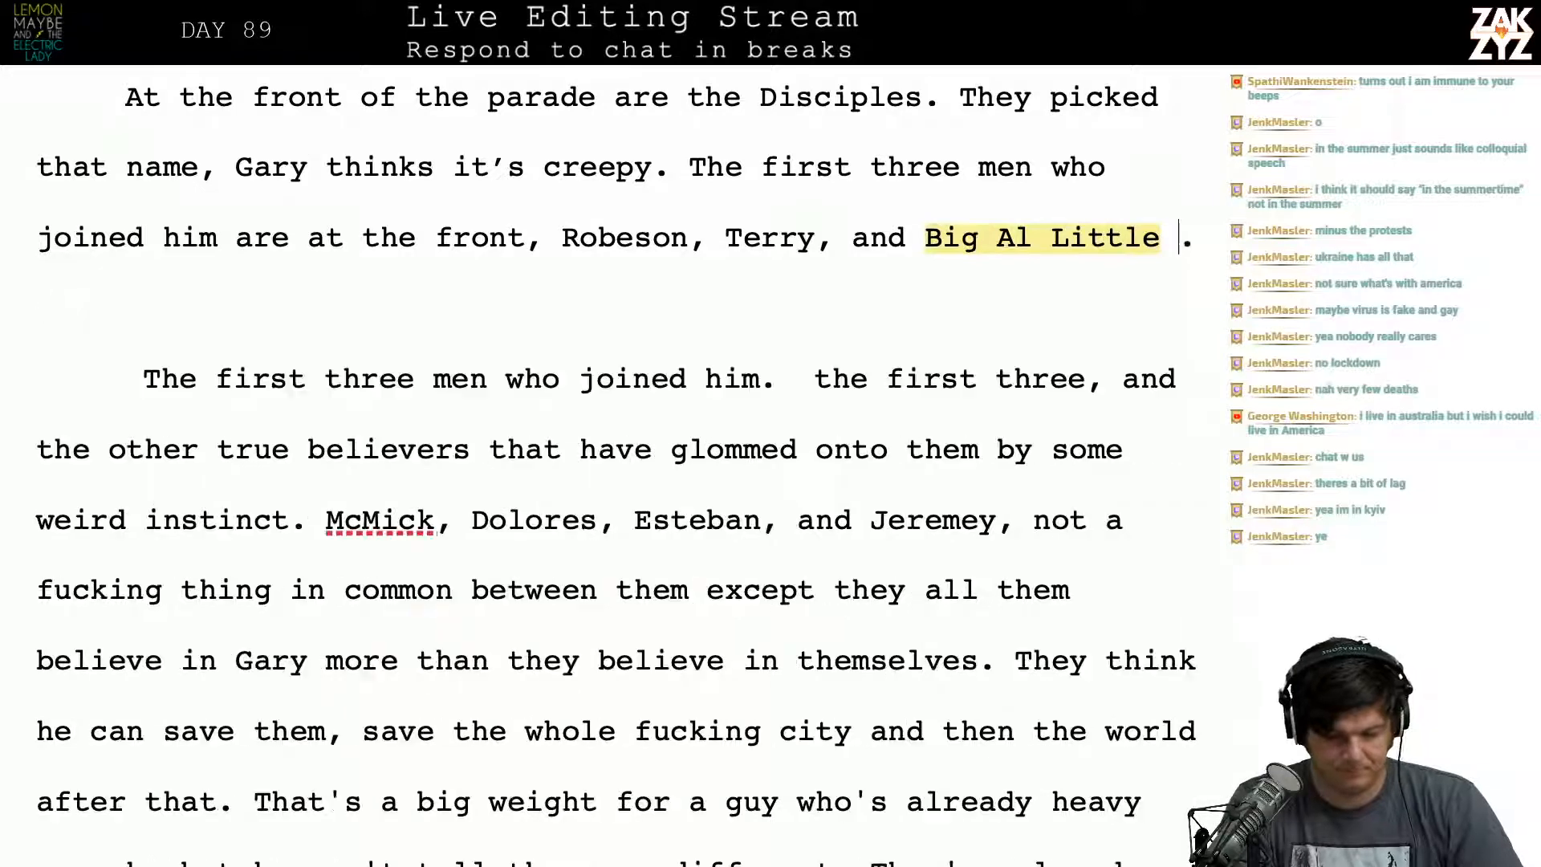
{"action": "key", "text": "BackSpace"}
{"action": "key", "text": "End"}
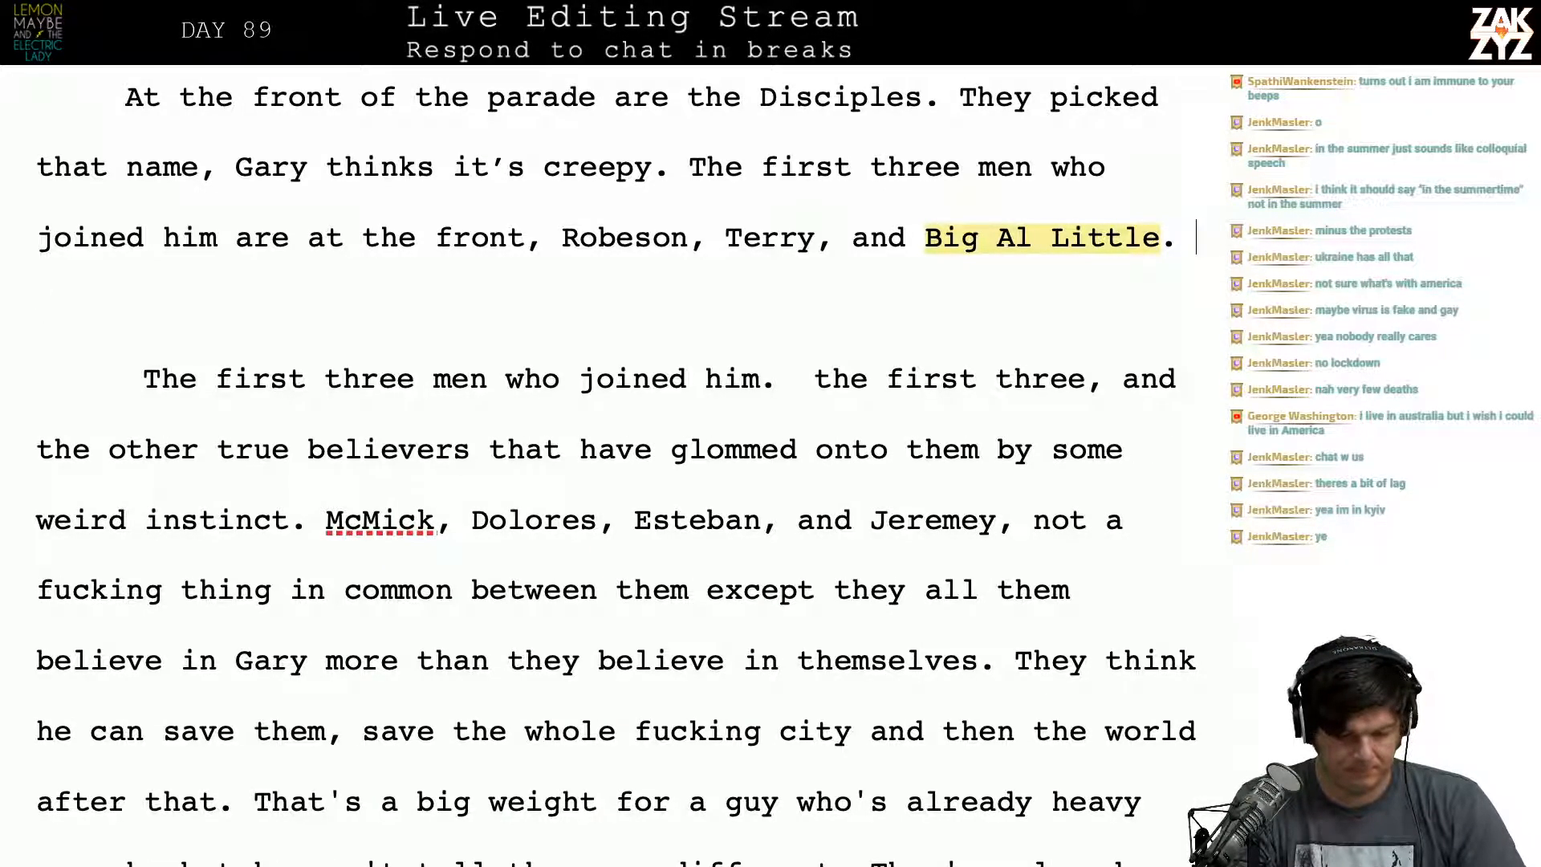
{"action": "type", "text": "A few "}
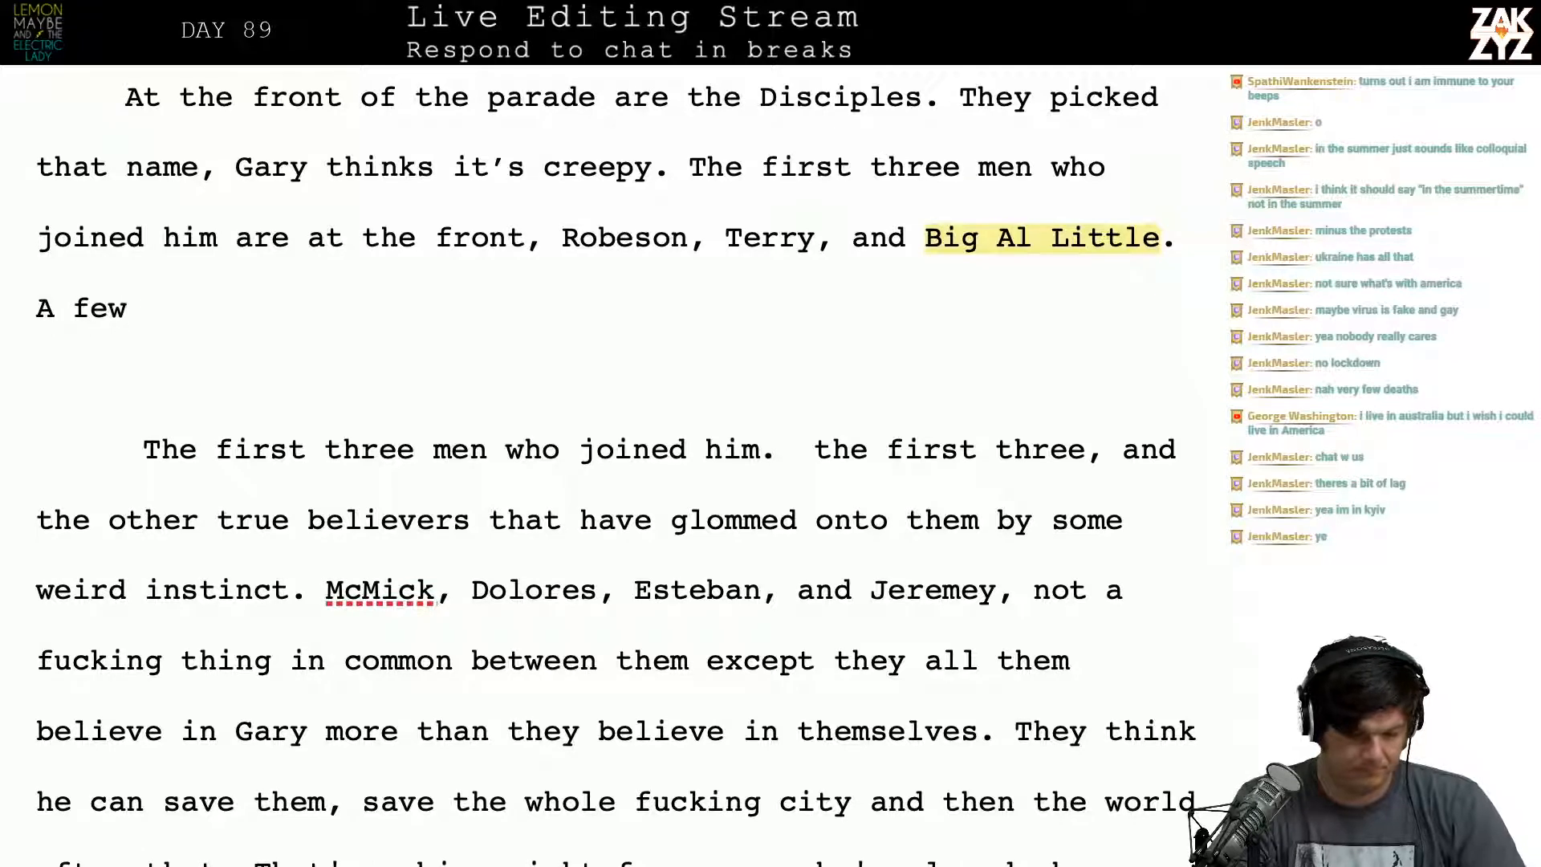
{"action": "type", "text": "more have "}
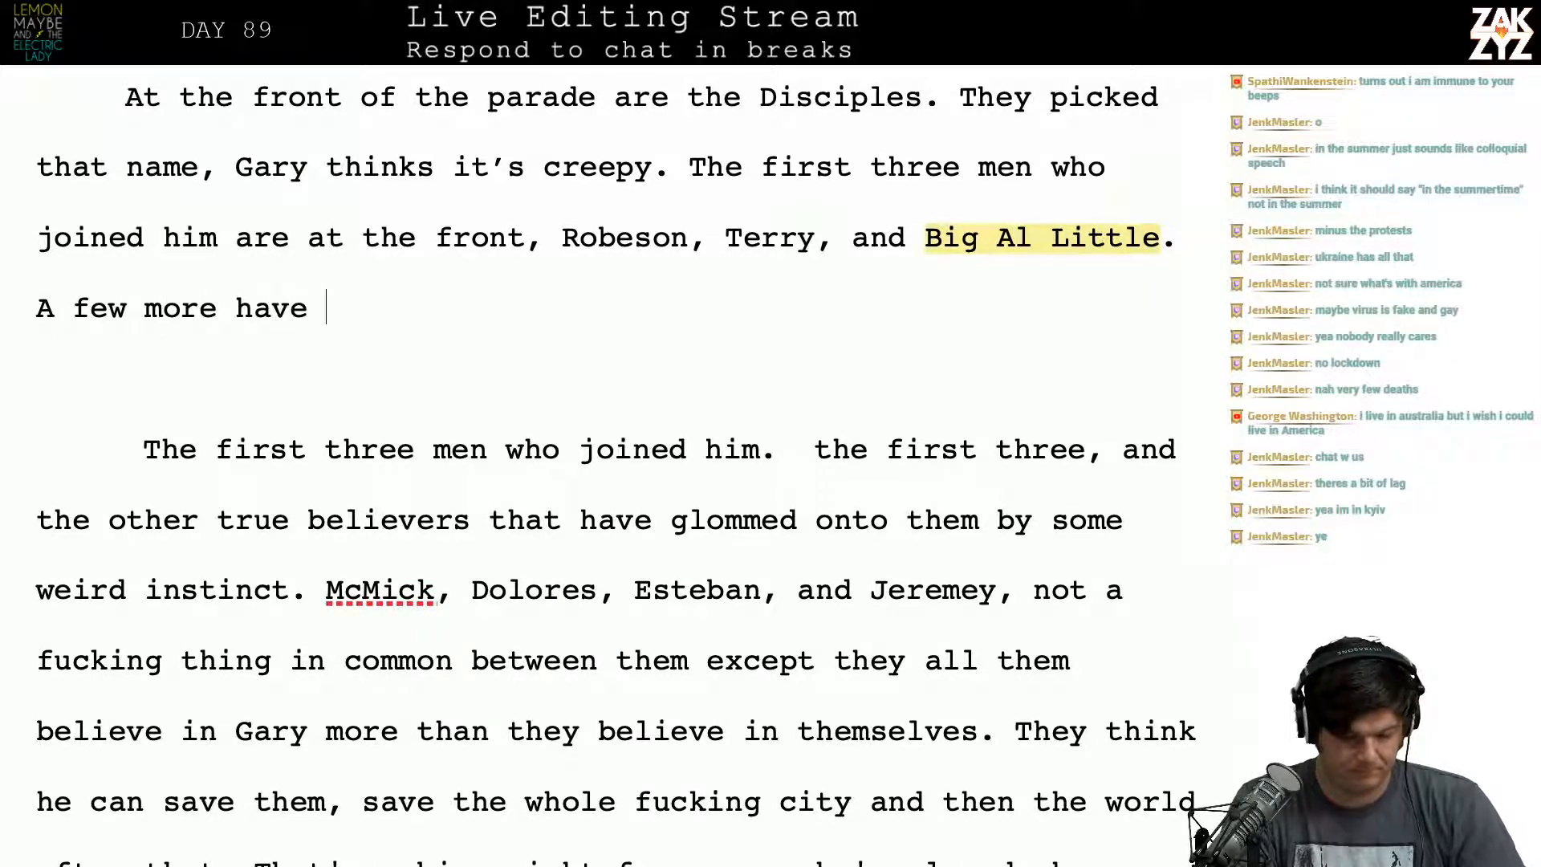
{"action": "type", "text": "glommed onto"}
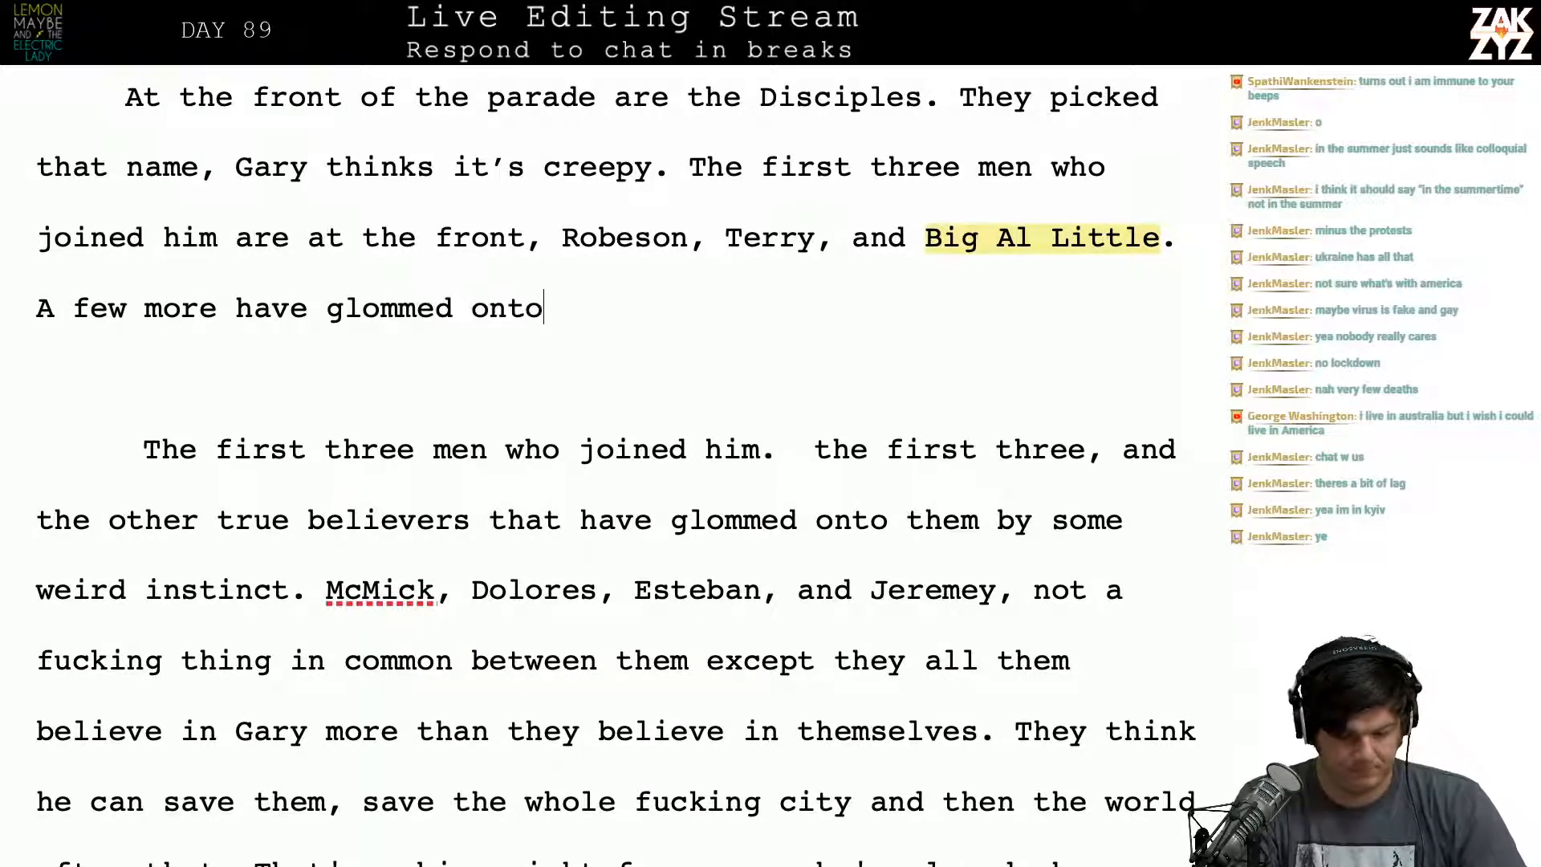
{"action": "type", "text": " them"}
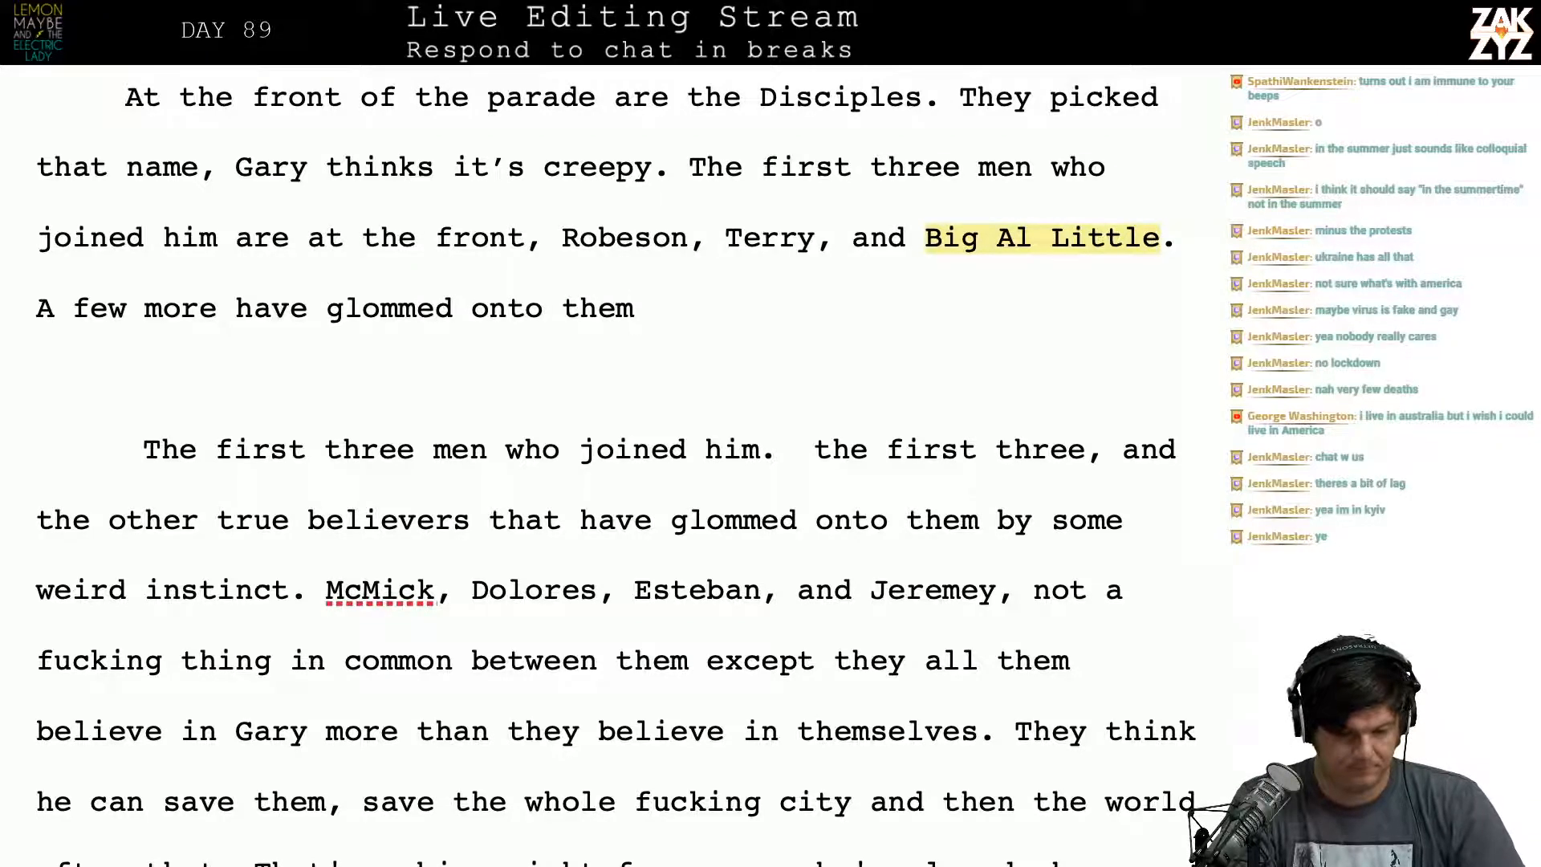
{"action": "key", "text": "BackSpace"}
{"action": "key", "text": "BackSpace"}
{"action": "key", "text": "BackSpace"}
{"action": "key", "text": "BackSpace"}
{"action": "key", "text": "BackSpace"}
{"action": "key", "text": "BackSpace"}
{"action": "key", "text": "BackSpace"}
{"action": "key", "text": "BackSpace"}
{"action": "key", "text": "BackSpace"}
{"action": "key", "text": "BackSpace"}
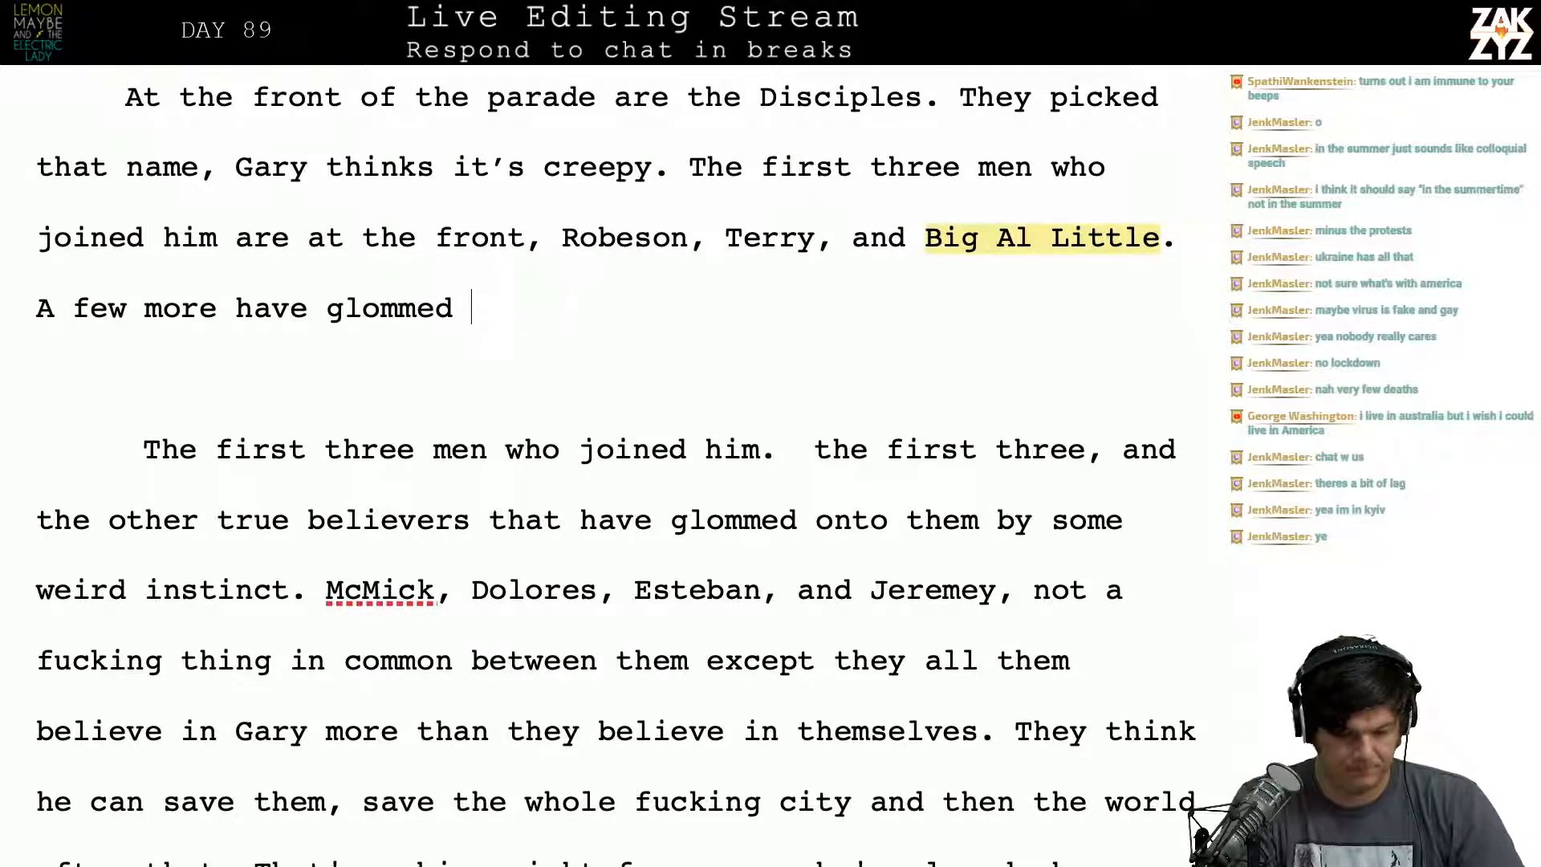
{"action": "key", "text": "BackSpace"}
{"action": "key", "text": "BackSpace"}
{"action": "key", "text": "BackSpace"}
{"action": "key", "text": "BackSpace"}
{"action": "key", "text": "BackSpace"}
{"action": "key", "text": "BackSpace"}
{"action": "key", "text": "BackSpace"}
{"action": "key", "text": "BackSpace"}
{"action": "key", "text": "BackSpace"}
{"action": "key", "text": "BackSpace"}
{"action": "key", "text": "BackSpace"}
{"action": "key", "text": "BackSpace"}
{"action": "key", "text": "BackSpace"}
{"action": "key", "text": "BackSpace"}
{"action": "key", "text": "BackSpace"}
{"action": "key", "text": "BackSpace"}
{"action": "key", "text": "BackSpace"}
{"action": "key", "text": "BackSpace"}
{"action": "key", "text": "BackSpace"}
{"action": "key", "text": "BackSpace"}
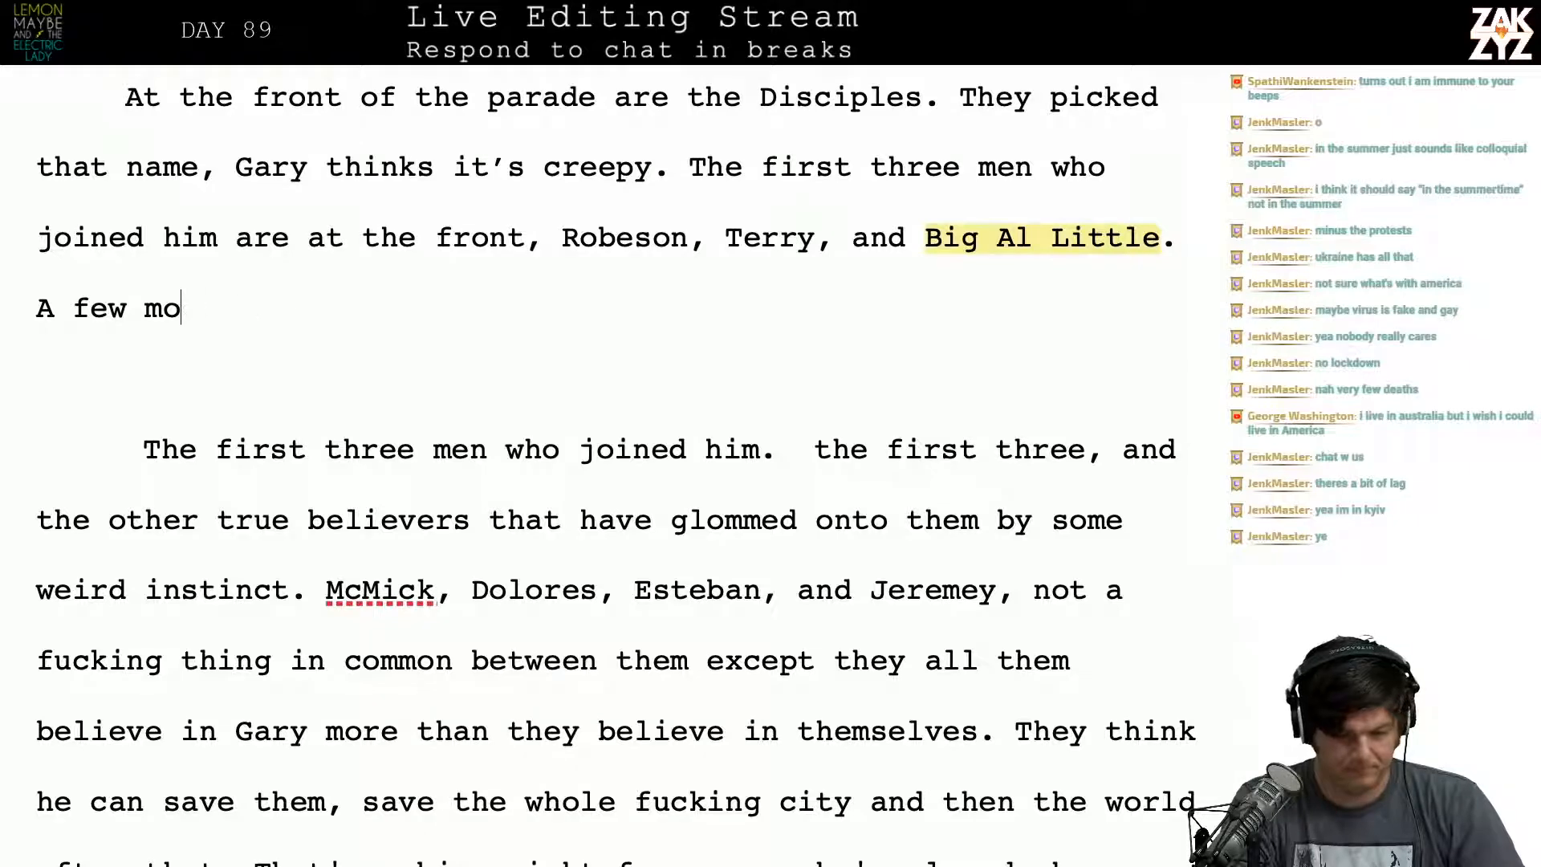
{"action": "key", "text": "BackSpace"}
{"action": "key", "text": "BackSpace"}
{"action": "key", "text": "BackSpace"}
{"action": "key", "text": "Return"}
{"action": "type", "text": "O"}
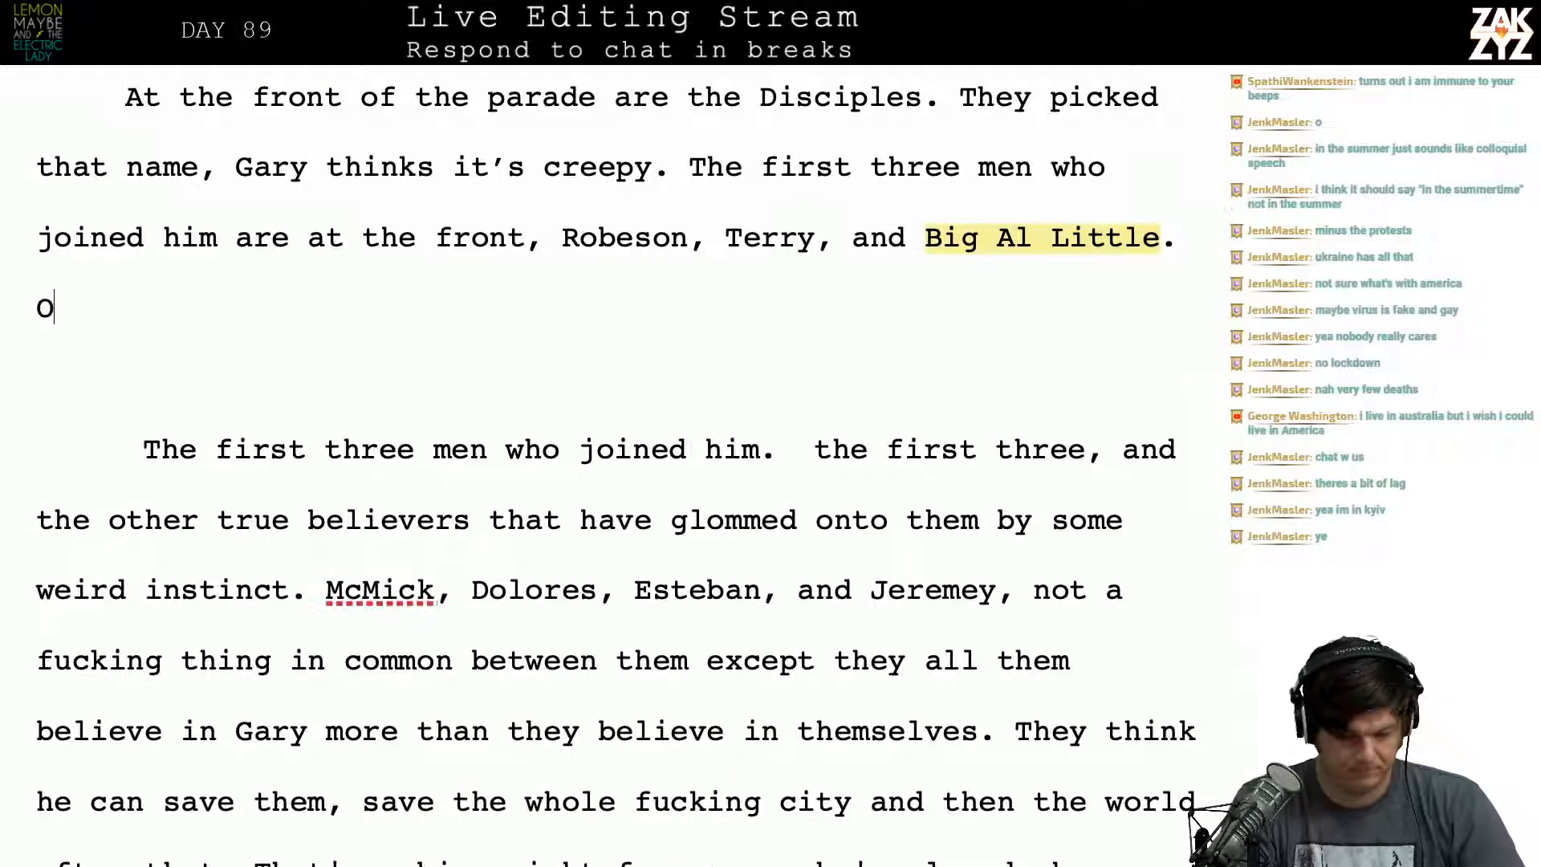
{"action": "type", "text": "thers who have "}
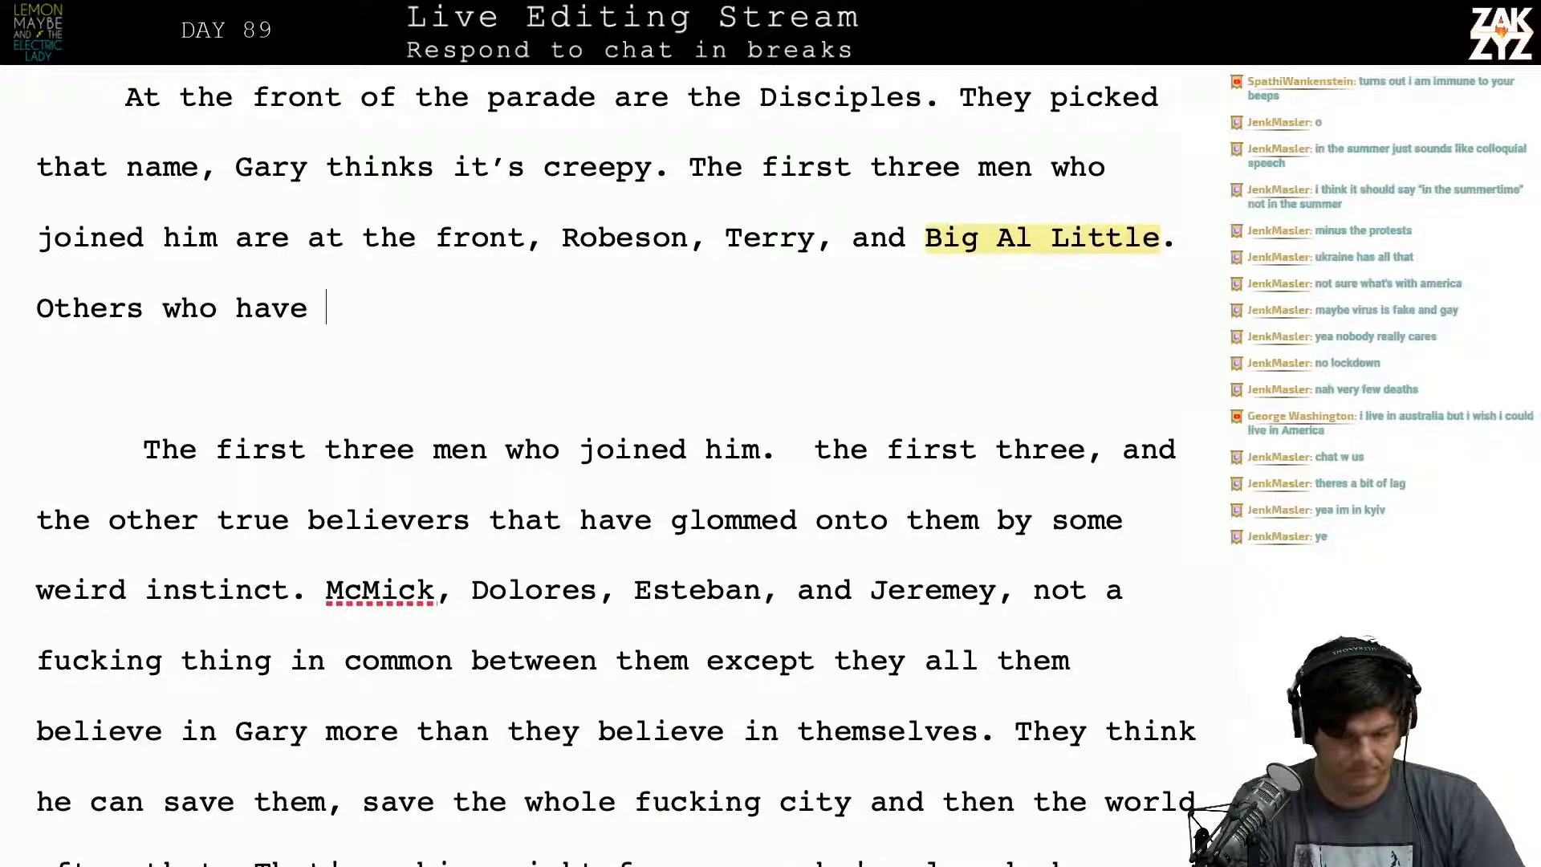
{"action": "type", "text": "glommed on,"}
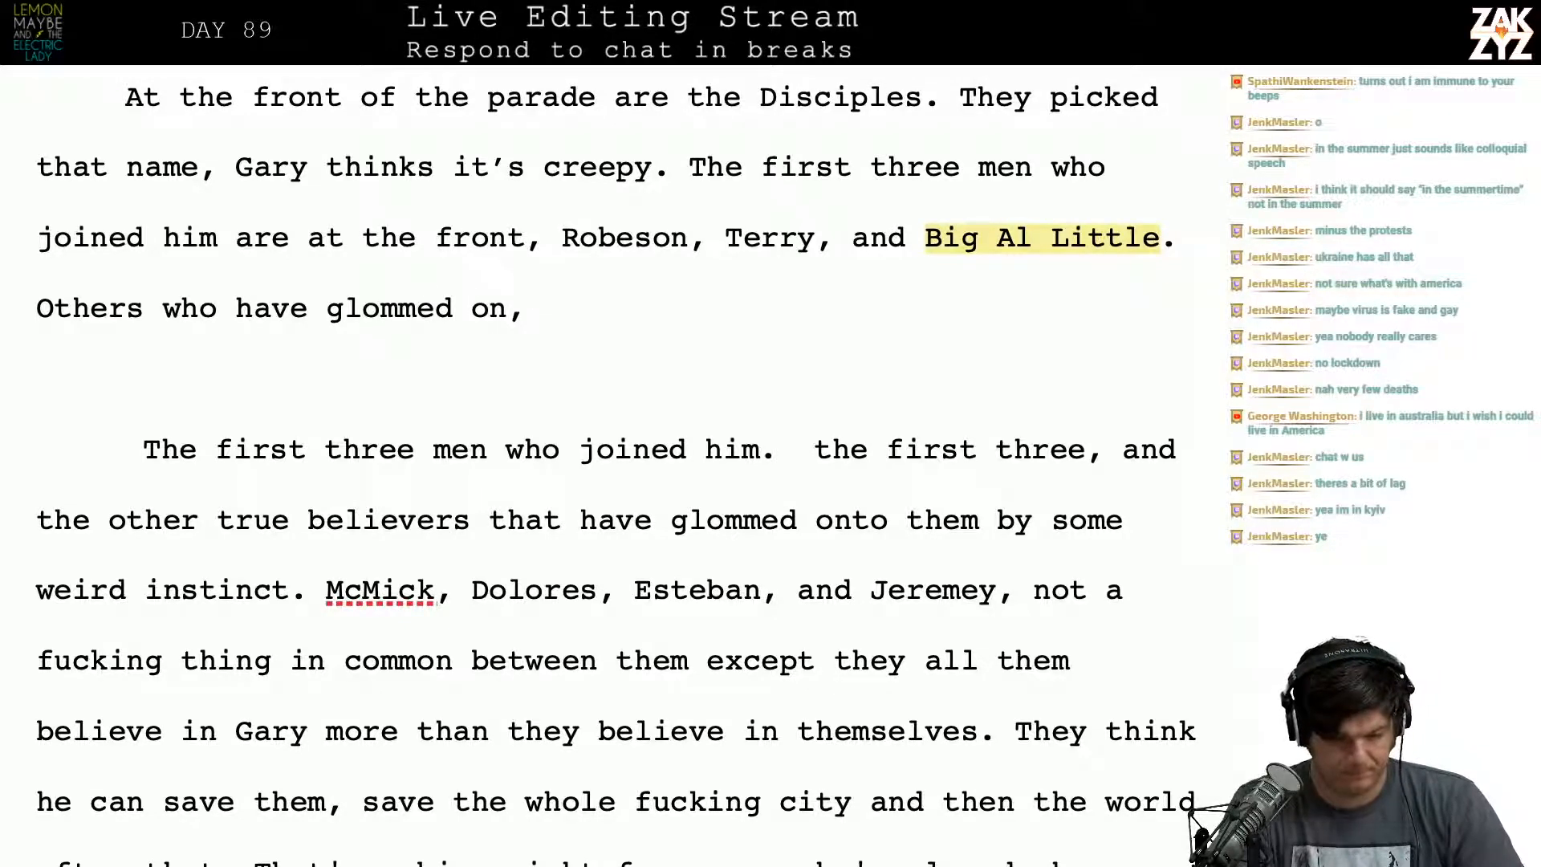
{"action": "key", "text": "BackSpace"}
{"action": "key", "text": "BackSpace"}
{"action": "key", "text": "BackSpace"}
{"action": "key", "text": "BackSpace"}
{"action": "key", "text": "BackSpace"}
{"action": "key", "text": "BackSpace"}
{"action": "key", "text": "BackSpace"}
{"action": "key", "text": "BackSpace"}
{"action": "key", "text": "BackSpace"}
{"action": "key", "text": "BackSpace"}
{"action": "key", "text": "BackSpace"}
{"action": "key", "text": "BackSpace"}
{"action": "key", "text": "BackSpace"}
{"action": "key", "text": "BackSpace"}
{"action": "key", "text": "BackSpace"}
{"action": "key", "text": "BackSpace"}
{"action": "key", "text": "BackSpace"}
{"action": "key", "text": "BackSpace"}
{"action": "key", "text": "BackSpace"}
{"action": "key", "text": "BackSpace"}
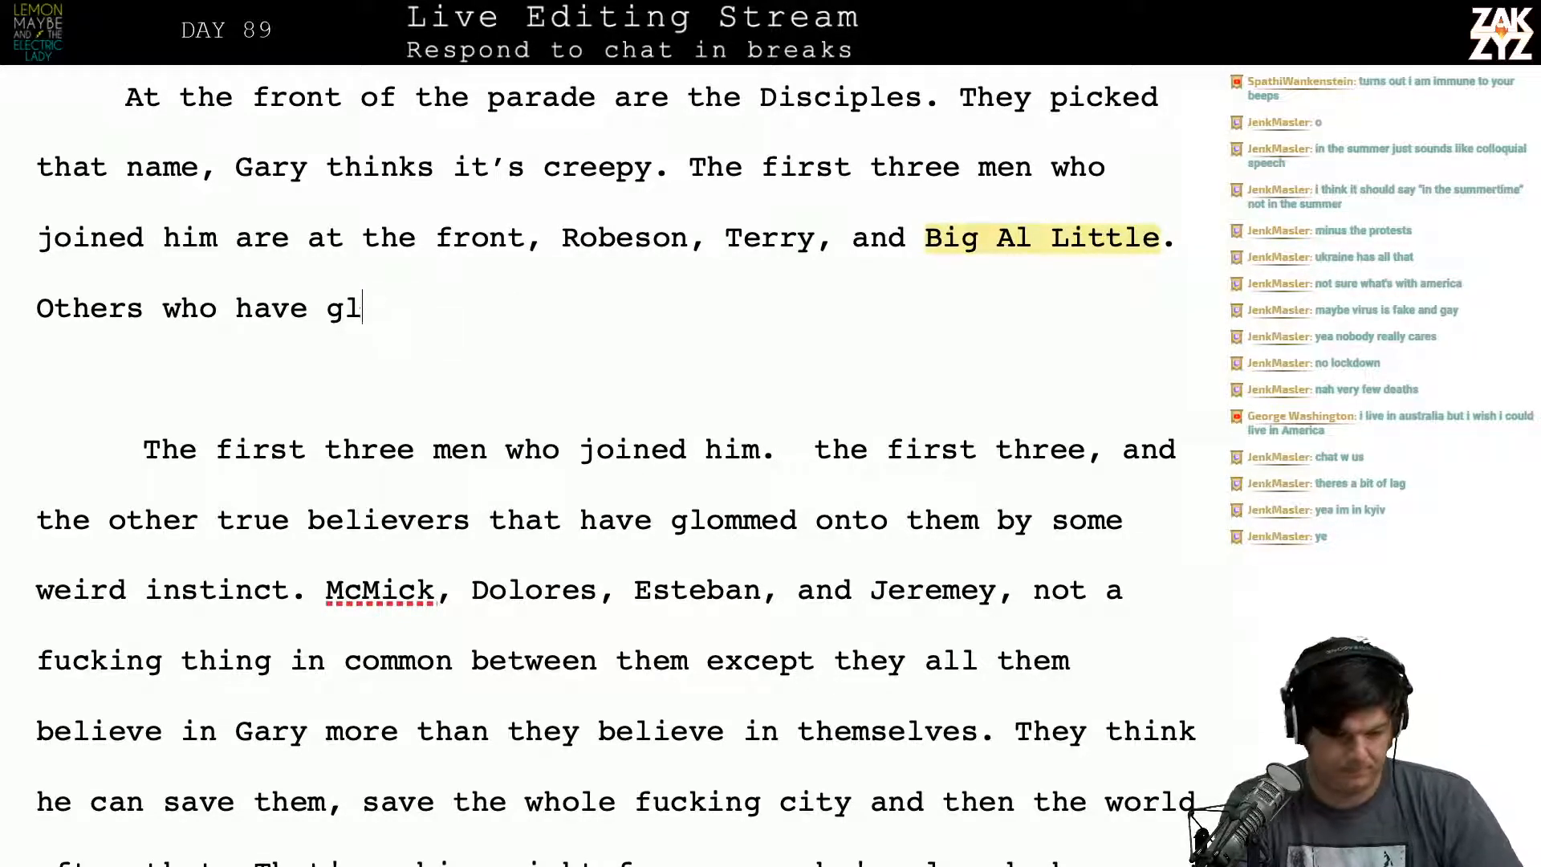
{"action": "key", "text": "BackSpace"}
{"action": "key", "text": "BackSpace"}
{"action": "key", "text": "BackSpace"}
{"action": "key", "text": "BackSpace"}
{"action": "key", "text": "BackSpace"}
{"action": "key", "text": "BackSpace"}
{"action": "key", "text": "BackSpace"}
{"action": "key", "text": "BackSpace"}
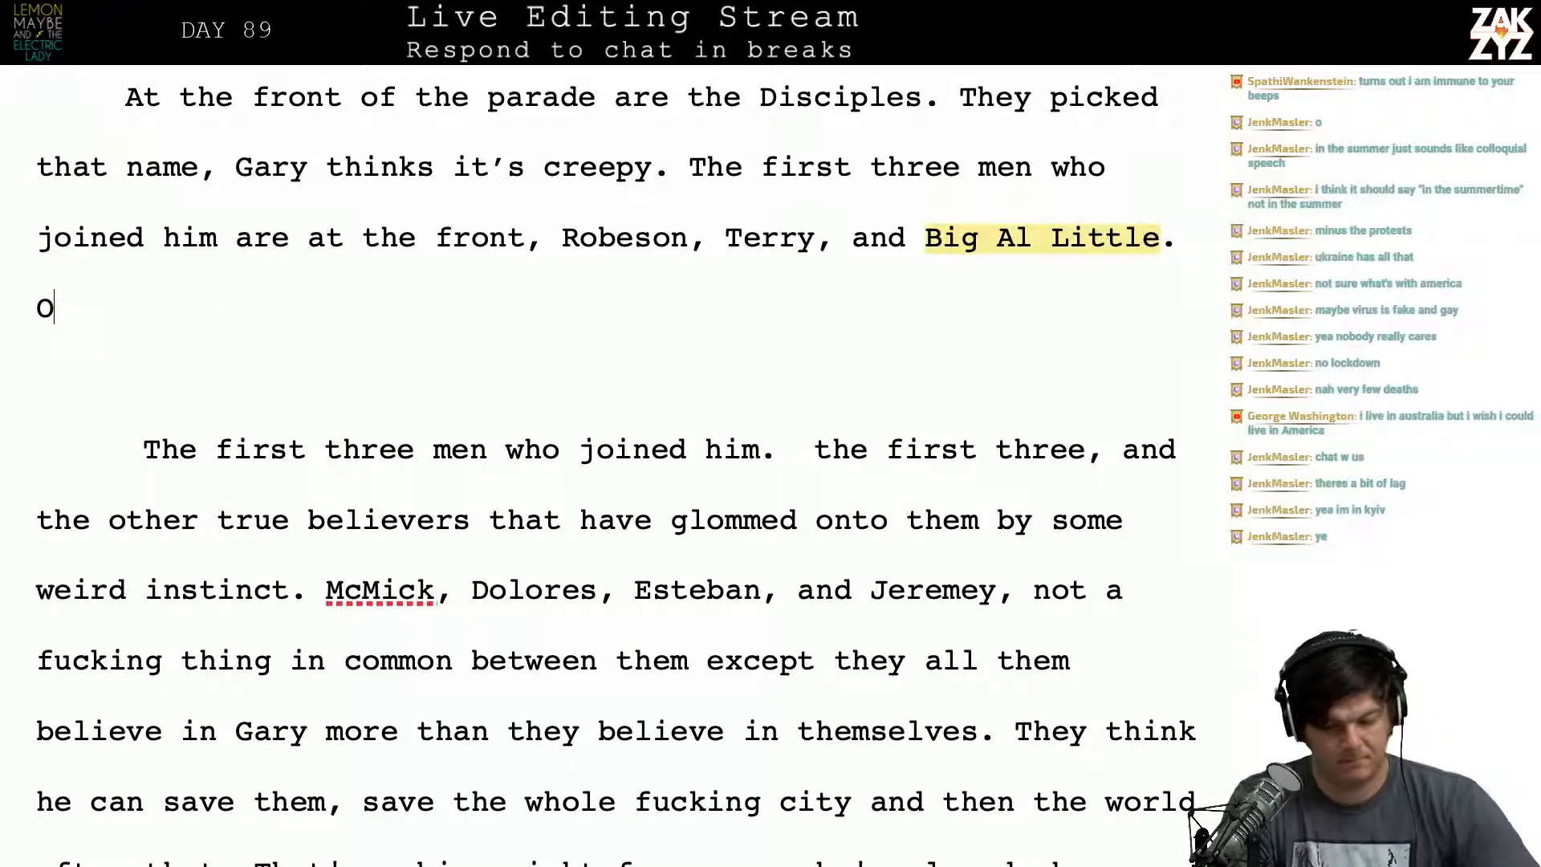
{"action": "key", "text": "Return"}
{"action": "type", "text": "There are"}
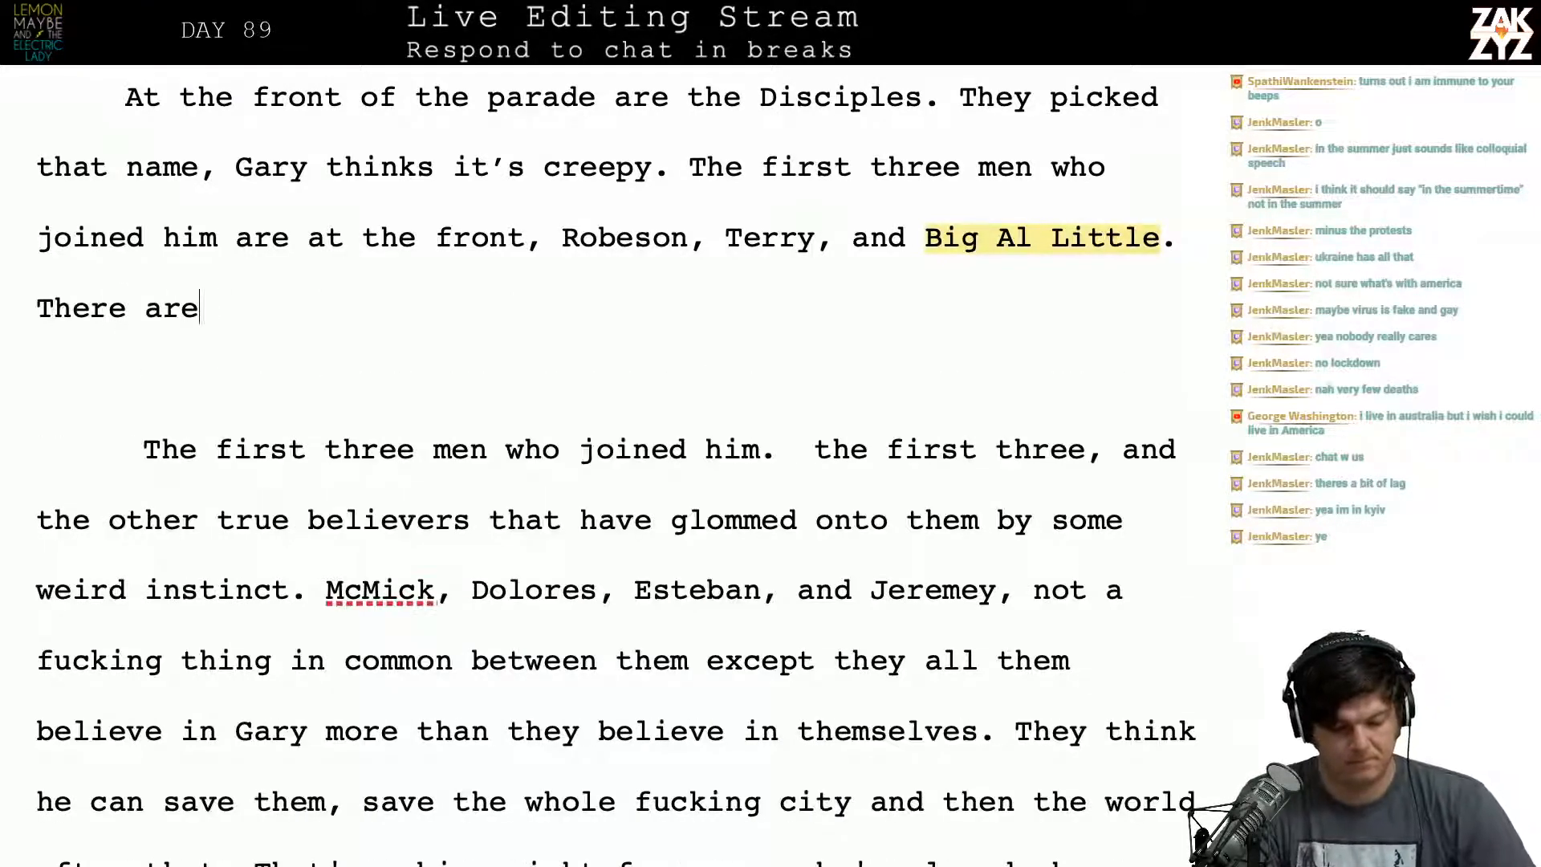
{"action": "type", "text": " others from"}
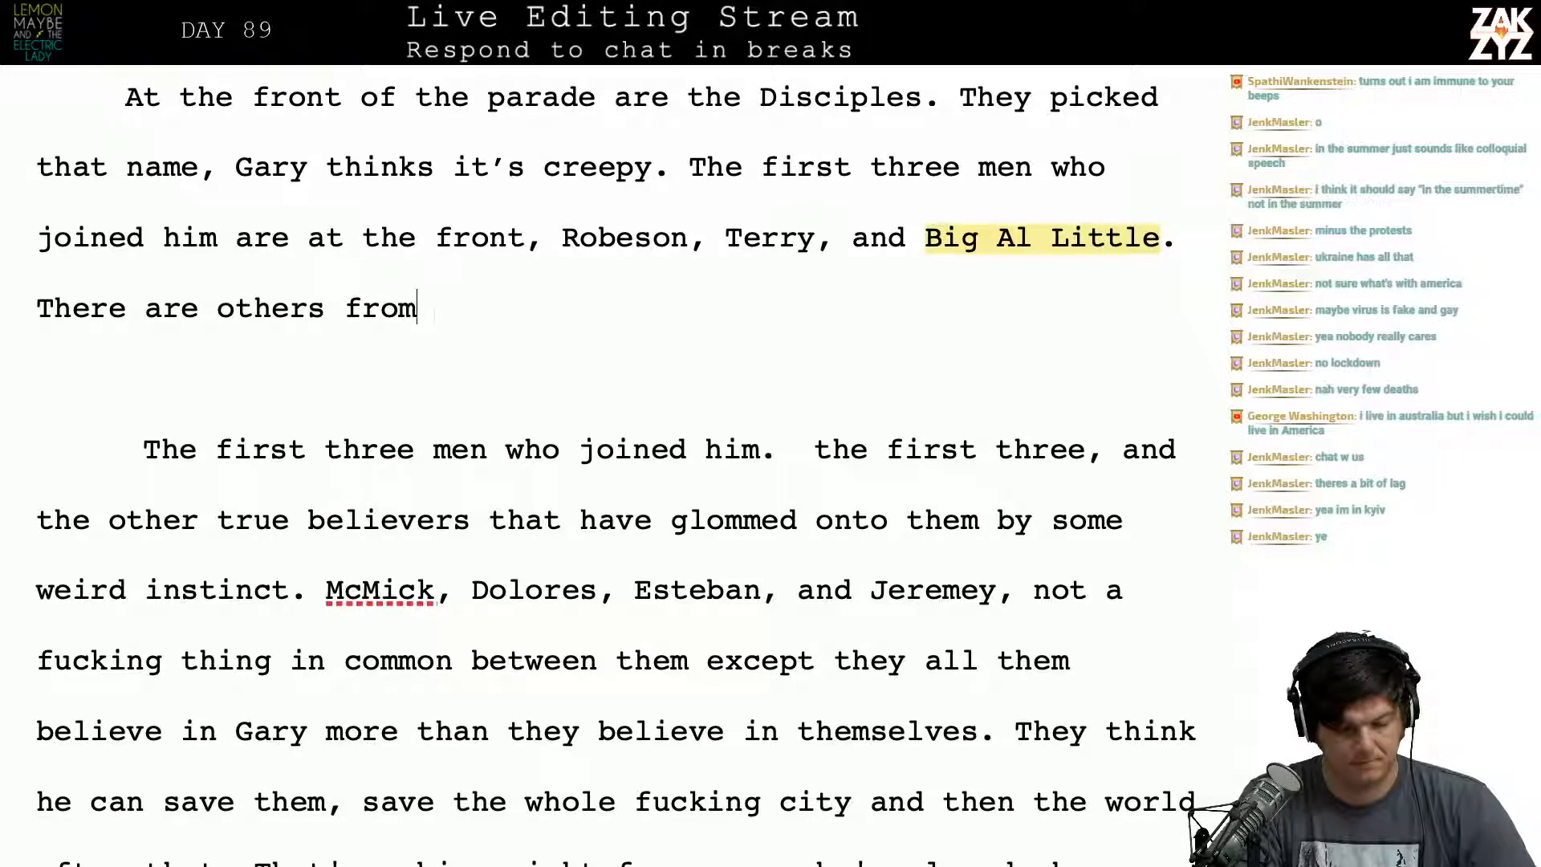
{"action": "key", "text": "BackSpace"}
{"action": "key", "text": "BackSpace"}
{"action": "key", "text": "BackSpace"}
{"action": "key", "text": "BackSpace"}
{"action": "key", "text": "BackSpace"}
{"action": "type", "text": "f"}
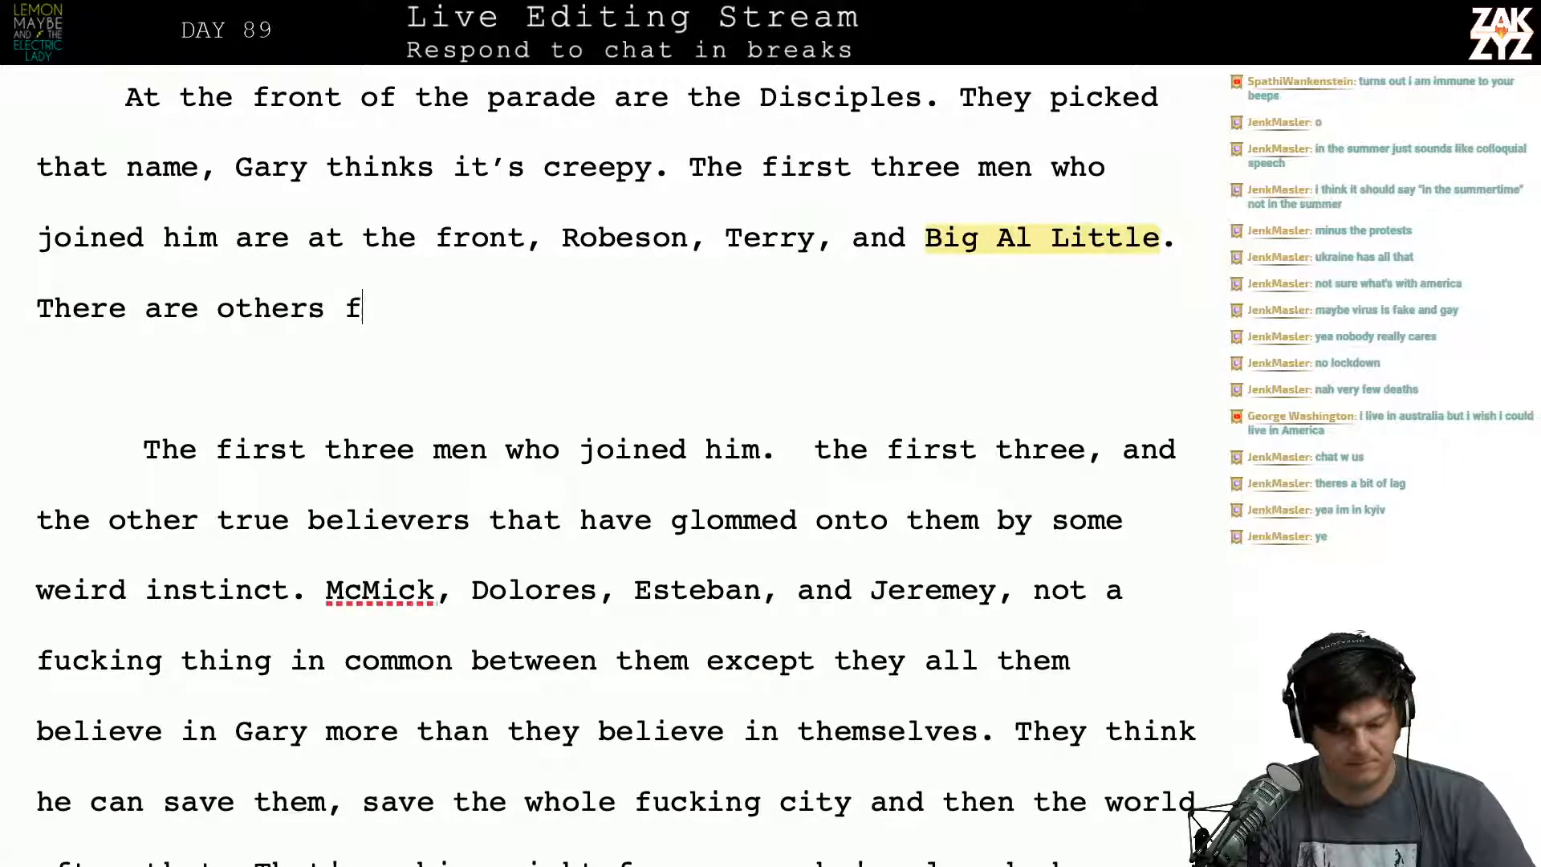
{"action": "type", "text": "rom the LAst supper,"}
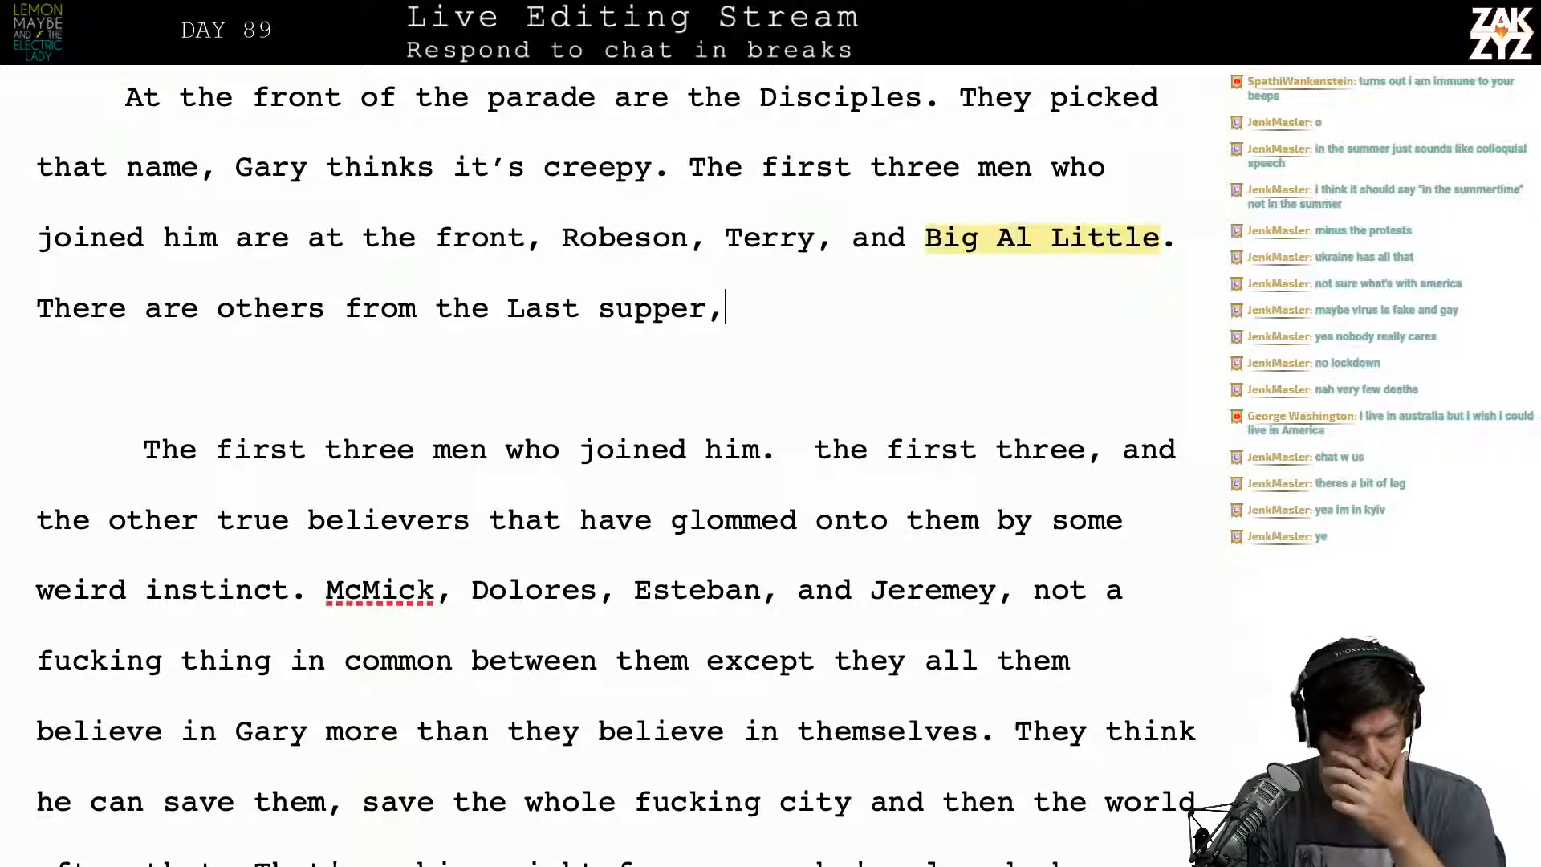
{"action": "key", "text": "BackSpace"}
{"action": "key", "text": "BackSpace"}
{"action": "key", "text": "BackSpace"}
{"action": "key", "text": "BackSpace"}
{"action": "key", "text": "BackSpace"}
{"action": "key", "text": "BackSpace"}
{"action": "key", "text": "BackSpace"}
{"action": "key", "text": "BackSpace"}
{"action": "key", "text": "BackSpace"}
{"action": "key", "text": "BackSpace"}
{"action": "key", "text": "BackSpace"}
{"action": "key", "text": "BackSpace"}
{"action": "key", "text": "BackSpace"}
{"action": "key", "text": "BackSpace"}
{"action": "key", "text": "BackSpace"}
{"action": "key", "text": "BackSpace"}
{"action": "key", "text": "BackSpace"}
{"action": "key", "text": "BackSpace"}
{"action": "key", "text": "BackSpace"}
{"action": "key", "text": "BackSpace"}
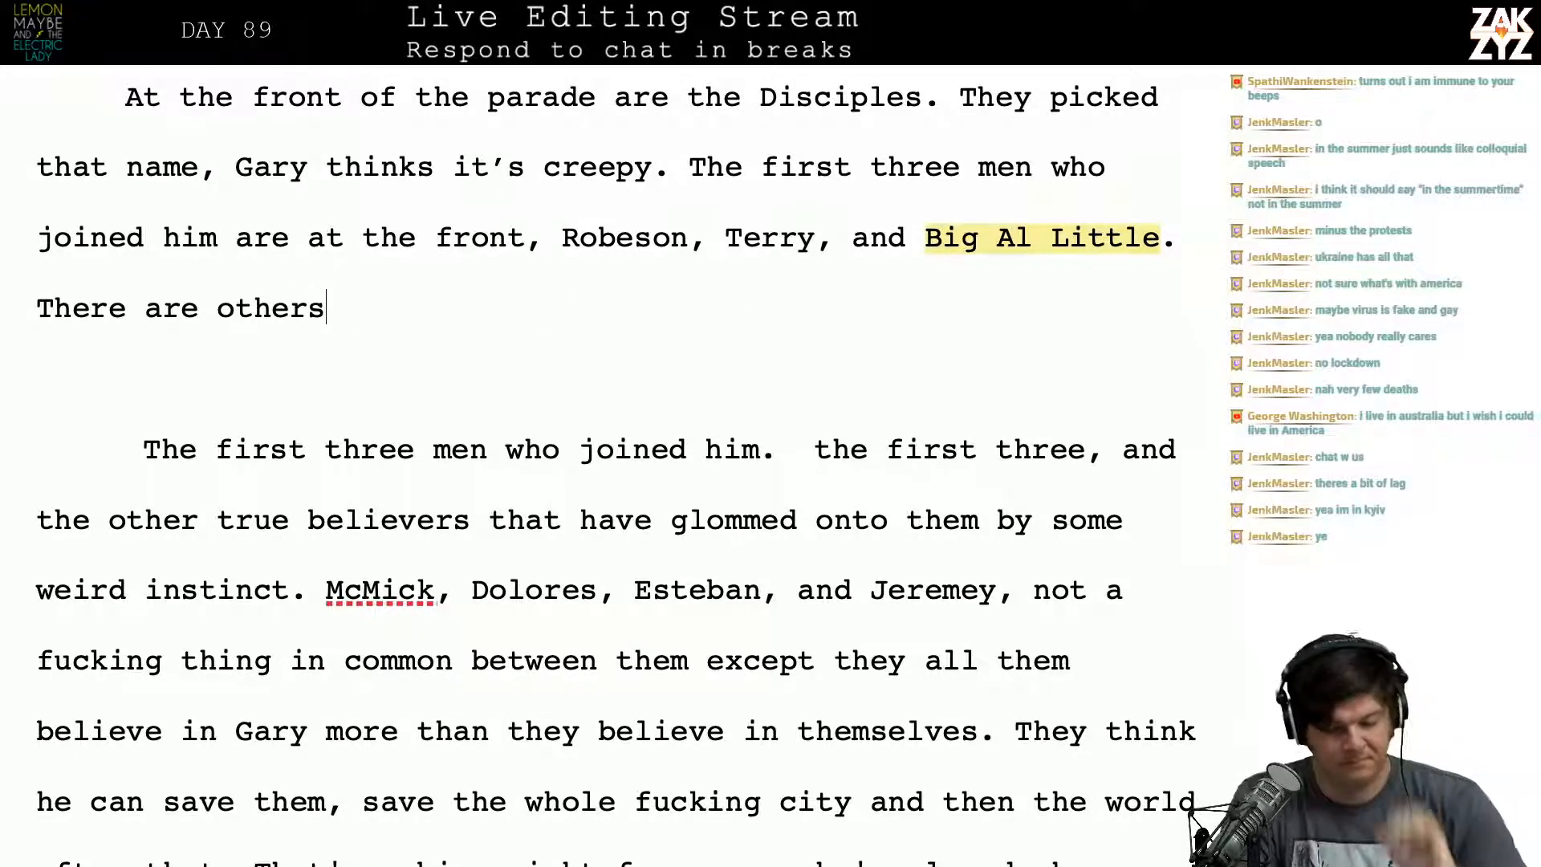
{"action": "key", "text": "BackSpace"}
{"action": "key", "text": "BackSpace"}
{"action": "key", "text": "BackSpace"}
{"action": "key", "text": "BackSpace"}
{"action": "key", "text": "BackSpace"}
{"action": "key", "text": "BackSpace"}
{"action": "key", "text": "BackSpace"}
{"action": "key", "text": "BackSpace"}
{"action": "key", "text": "BackSpace"}
{"action": "key", "text": "BackSpace"}
{"action": "key", "text": "BackSpace"}
{"action": "key", "text": "BackSpace"}
{"action": "key", "text": "BackSpace"}
{"action": "key", "text": "BackSpace"}
{"action": "key", "text": "BackSpace"}
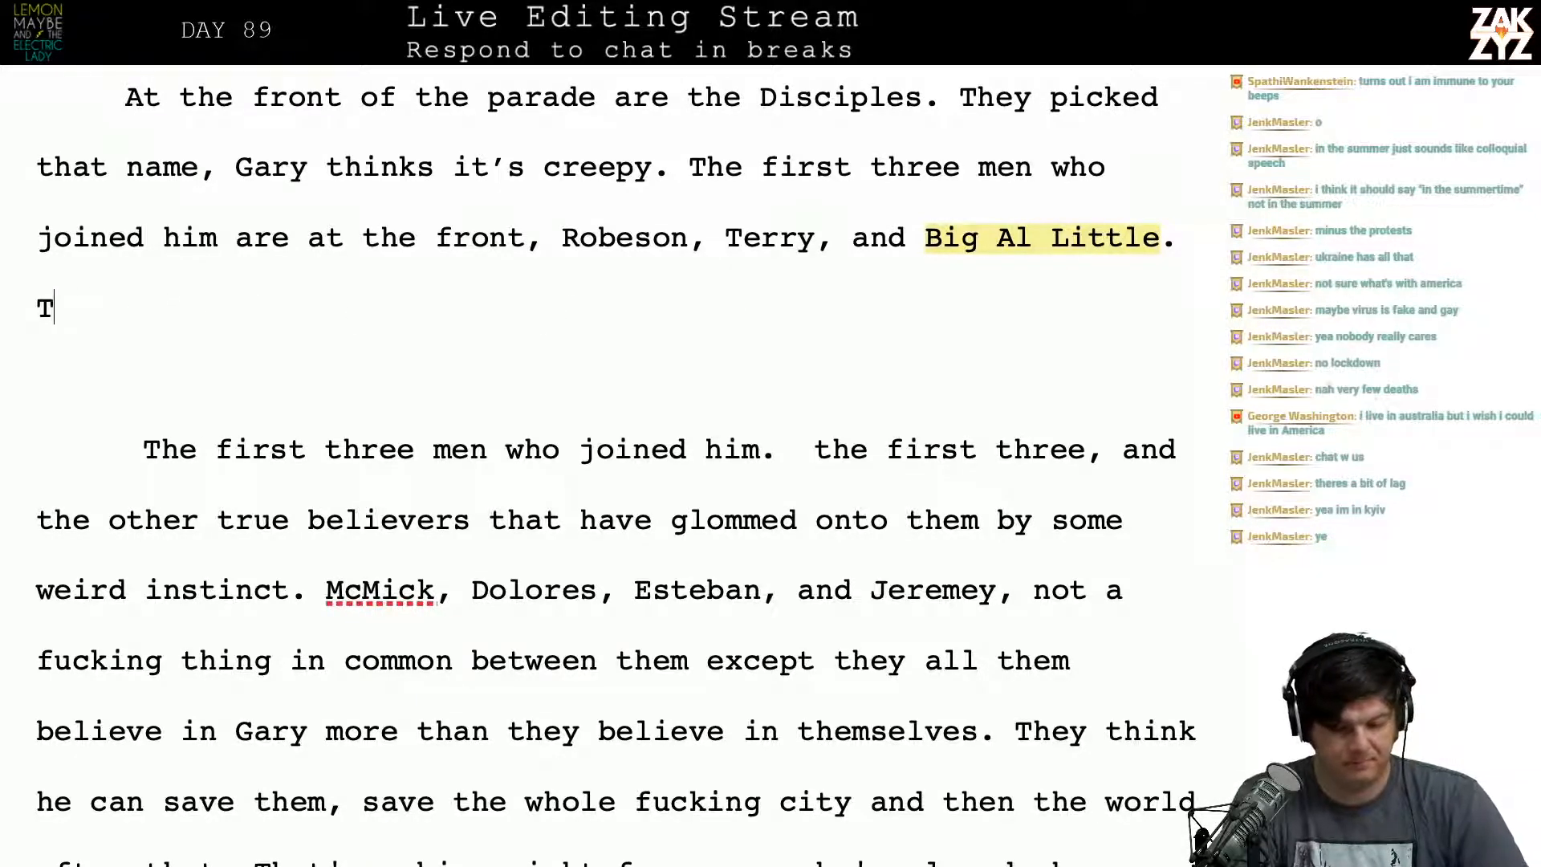
{"action": "key", "text": "BackSpace"}
{"action": "key", "text": "BackSpace"}
{"action": "key", "text": "Return"}
{"action": "type", "text": "A host of "}
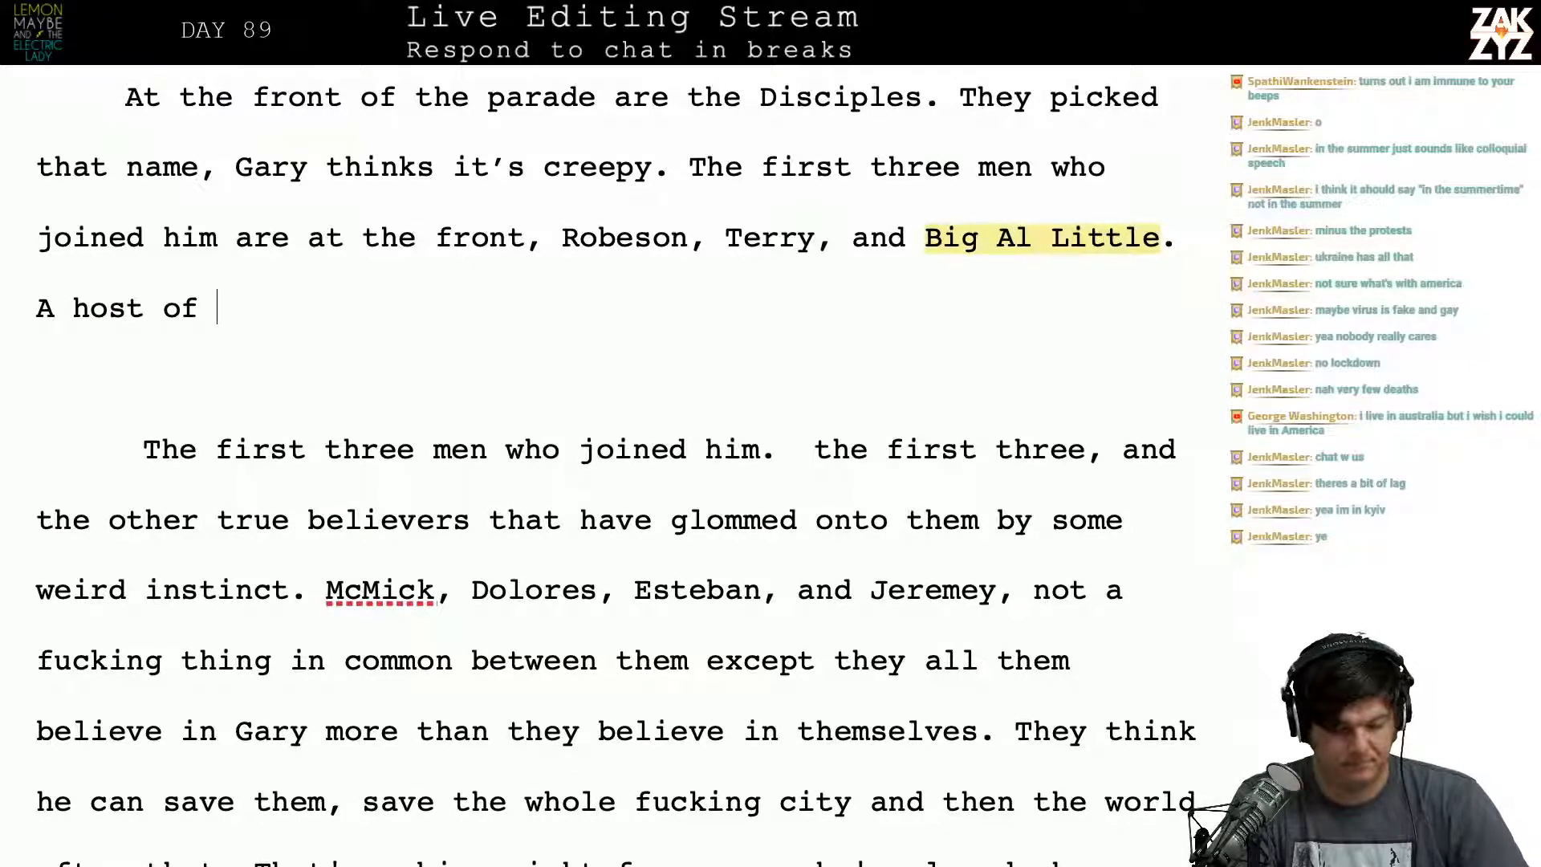
{"action": "type", "text": "others who"}
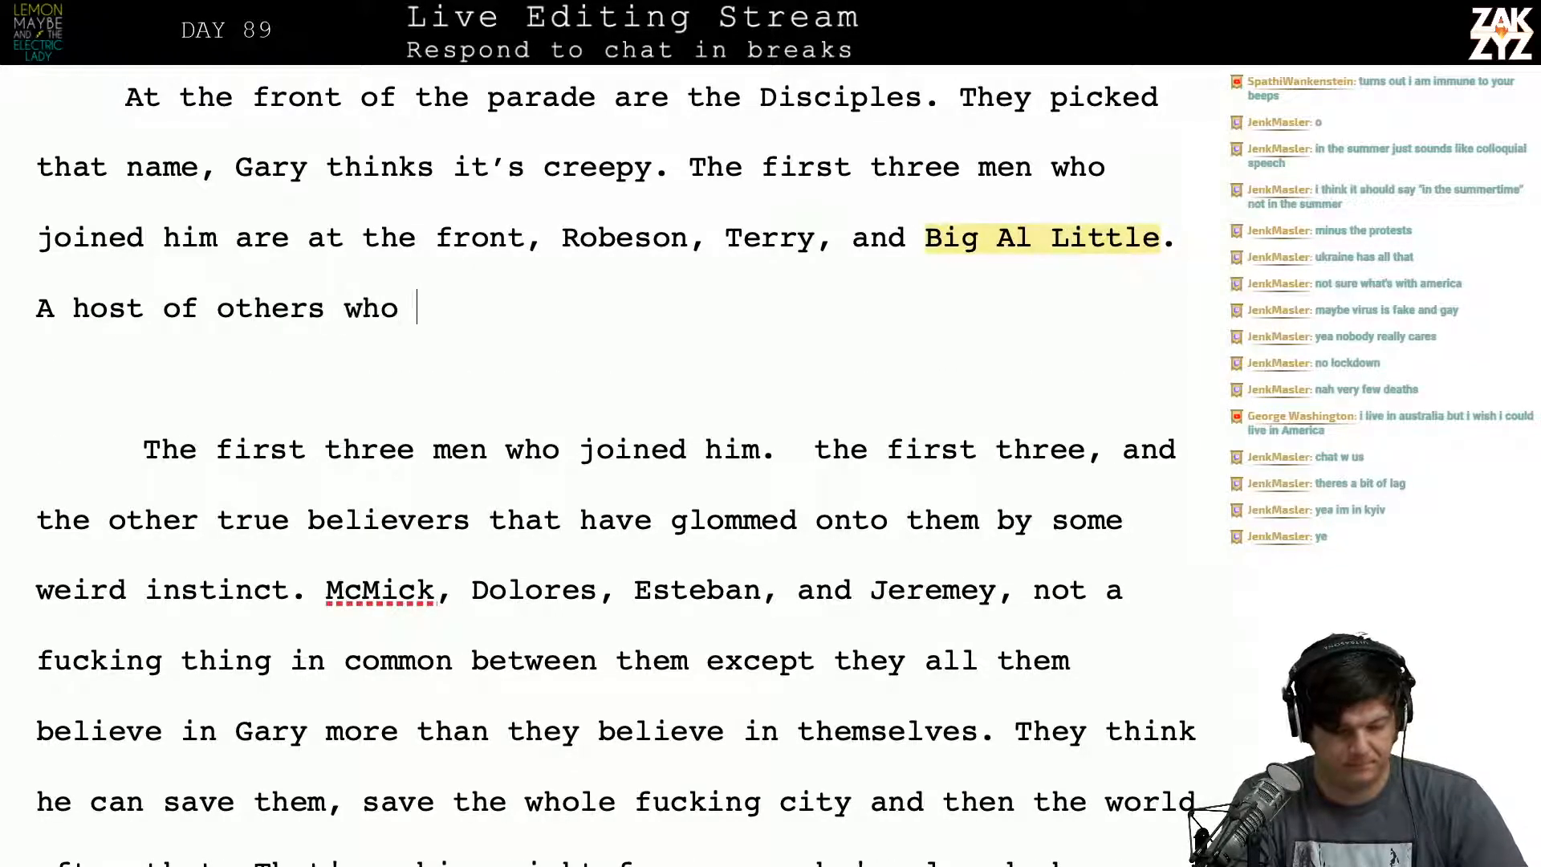
{"action": "key", "text": "BackSpace"}
{"action": "key", "text": "BackSpace"}
{"action": "key", "text": "BackSpace"}
{"action": "key", "text": "BackSpace"}
{"action": "type", "text": "have glo"}
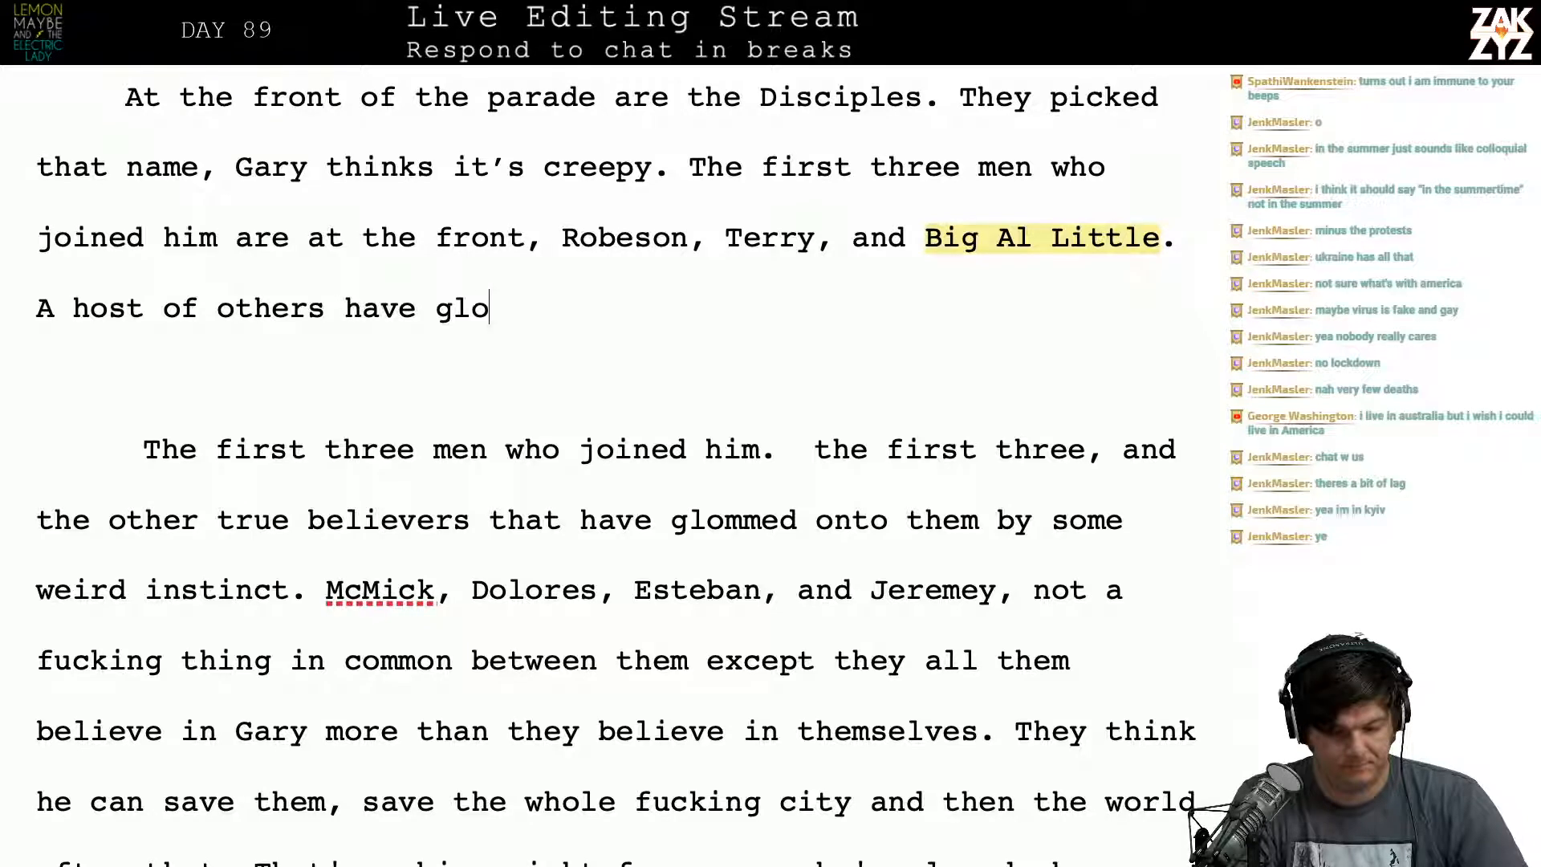
{"action": "type", "text": "mmed on,"}
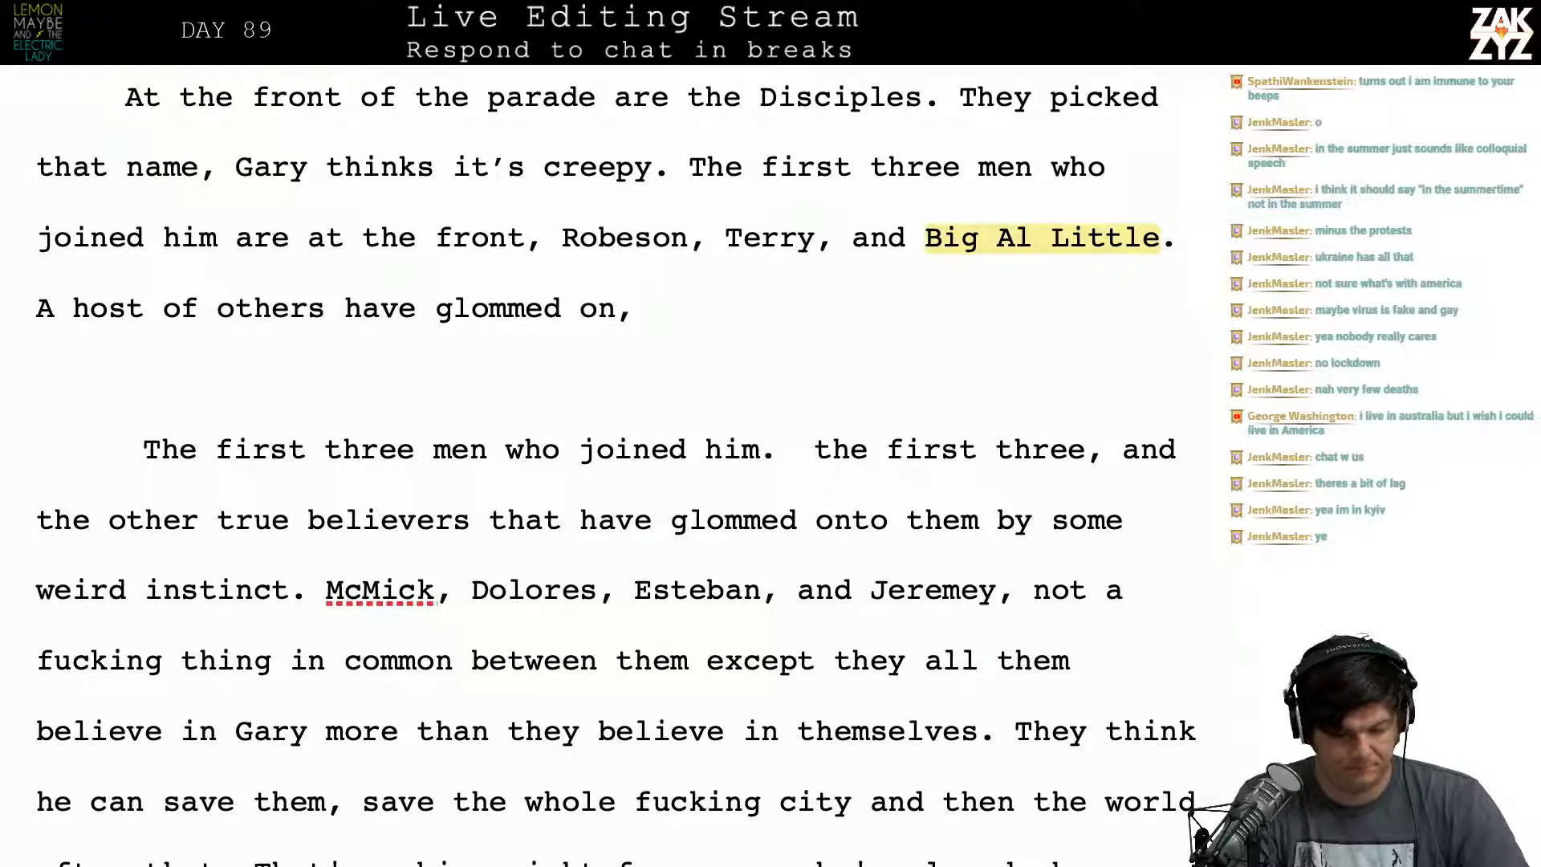
{"action": "key", "text": "BackSpace"}
{"action": "key", "text": "BackSpace"}
{"action": "key", "text": "BackSpace"}
{"action": "key", "text": "BackSpace"}
{"action": "key", "text": "BackSpace"}
{"action": "key", "text": "BackSpace"}
{"action": "key", "text": "BackSpace"}
{"action": "key", "text": "BackSpace"}
{"action": "key", "text": "BackSpace"}
{"action": "key", "text": "BackSpace"}
{"action": "key", "text": "BackSpace"}
{"action": "key", "text": "BackSpace"}
{"action": "key", "text": "BackSpace"}
{"action": "key", "text": "BackSpace"}
{"action": "key", "text": "BackSpace"}
{"action": "key", "text": "BackSpace"}
{"action": "key", "text": "BackSpace"}
{"action": "key", "text": "BackSpace"}
{"action": "key", "text": "BackSpace"}
{"action": "key", "text": "BackSpace"}
{"action": "key", "text": "BackSpace"}
{"action": "key", "text": "BackSpace"}
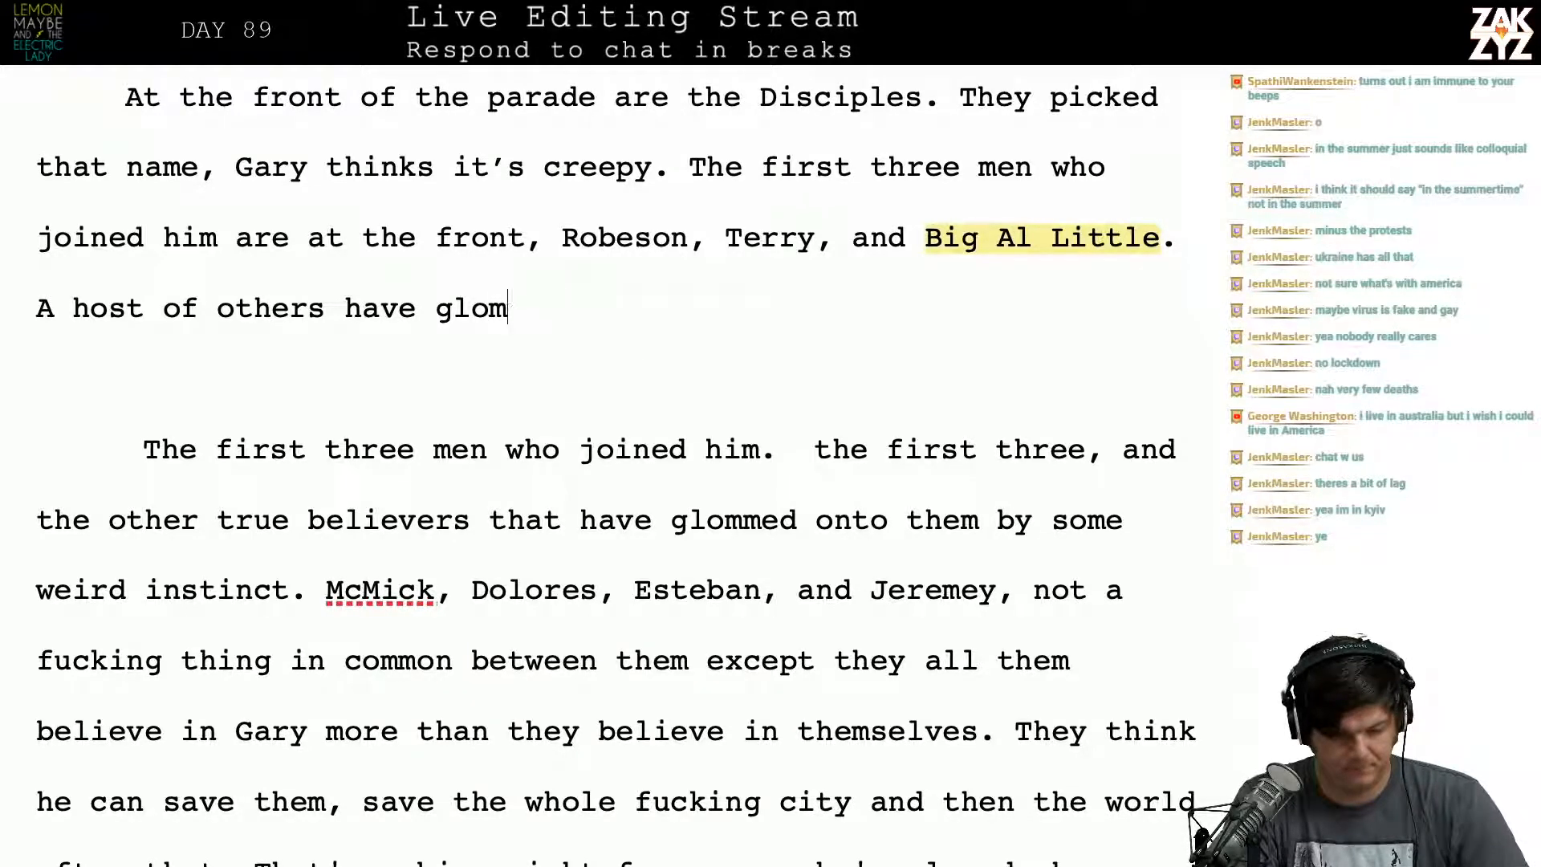
{"action": "key", "text": "BackSpace"}
{"action": "key", "text": "BackSpace"}
{"action": "key", "text": "BackSpace"}
{"action": "key", "text": "BackSpace"}
{"action": "key", "text": "BackSpace"}
{"action": "key", "text": "BackSpace"}
{"action": "key", "text": "BackSpace"}
{"action": "key", "text": "BackSpace"}
{"action": "key", "text": "BackSpace"}
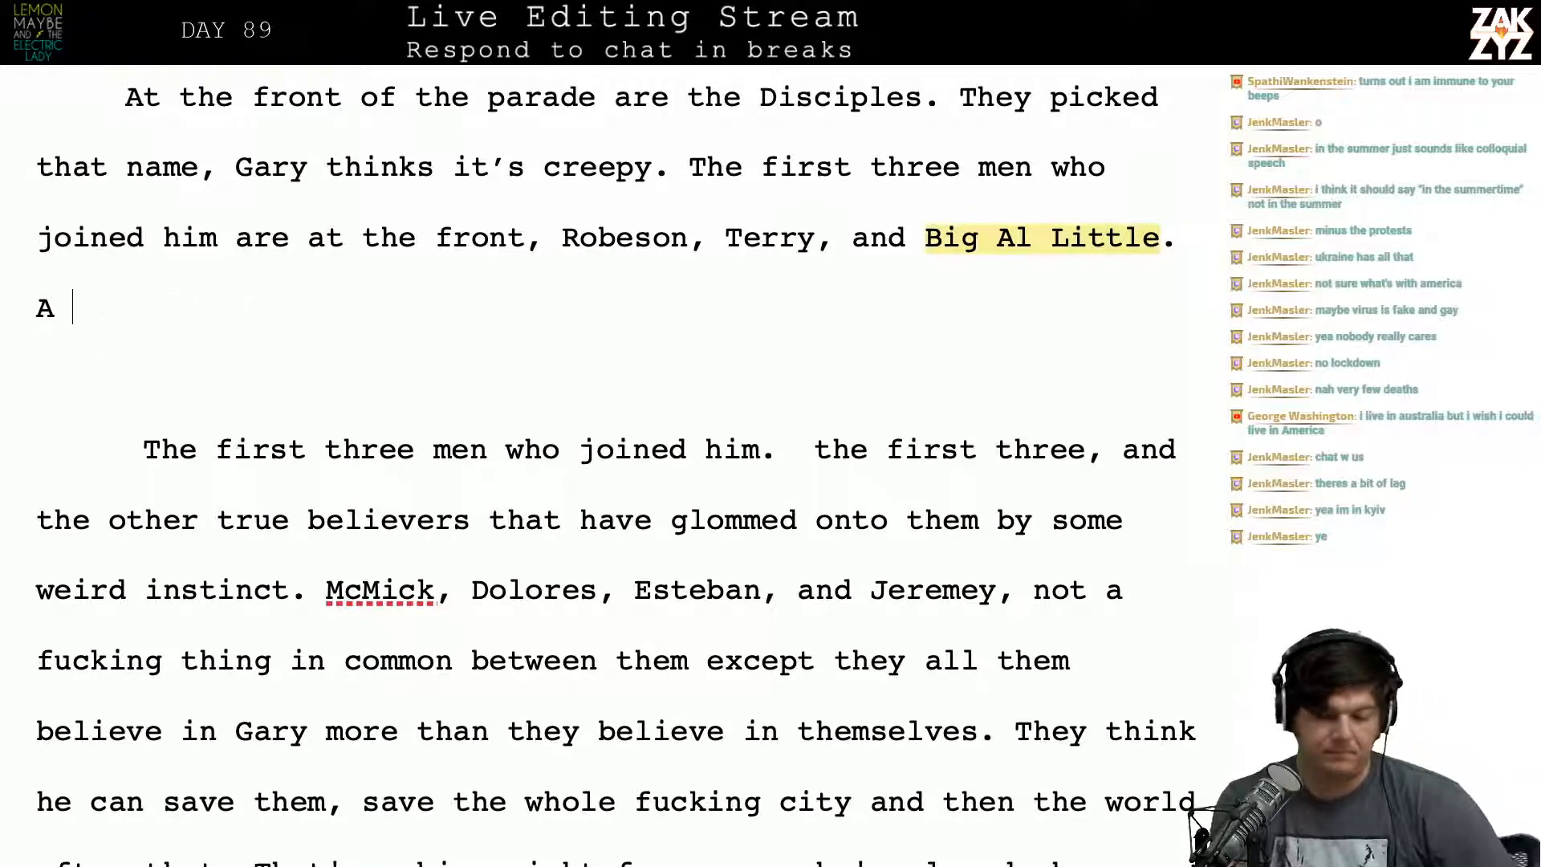
{"action": "type", "text": "M"}
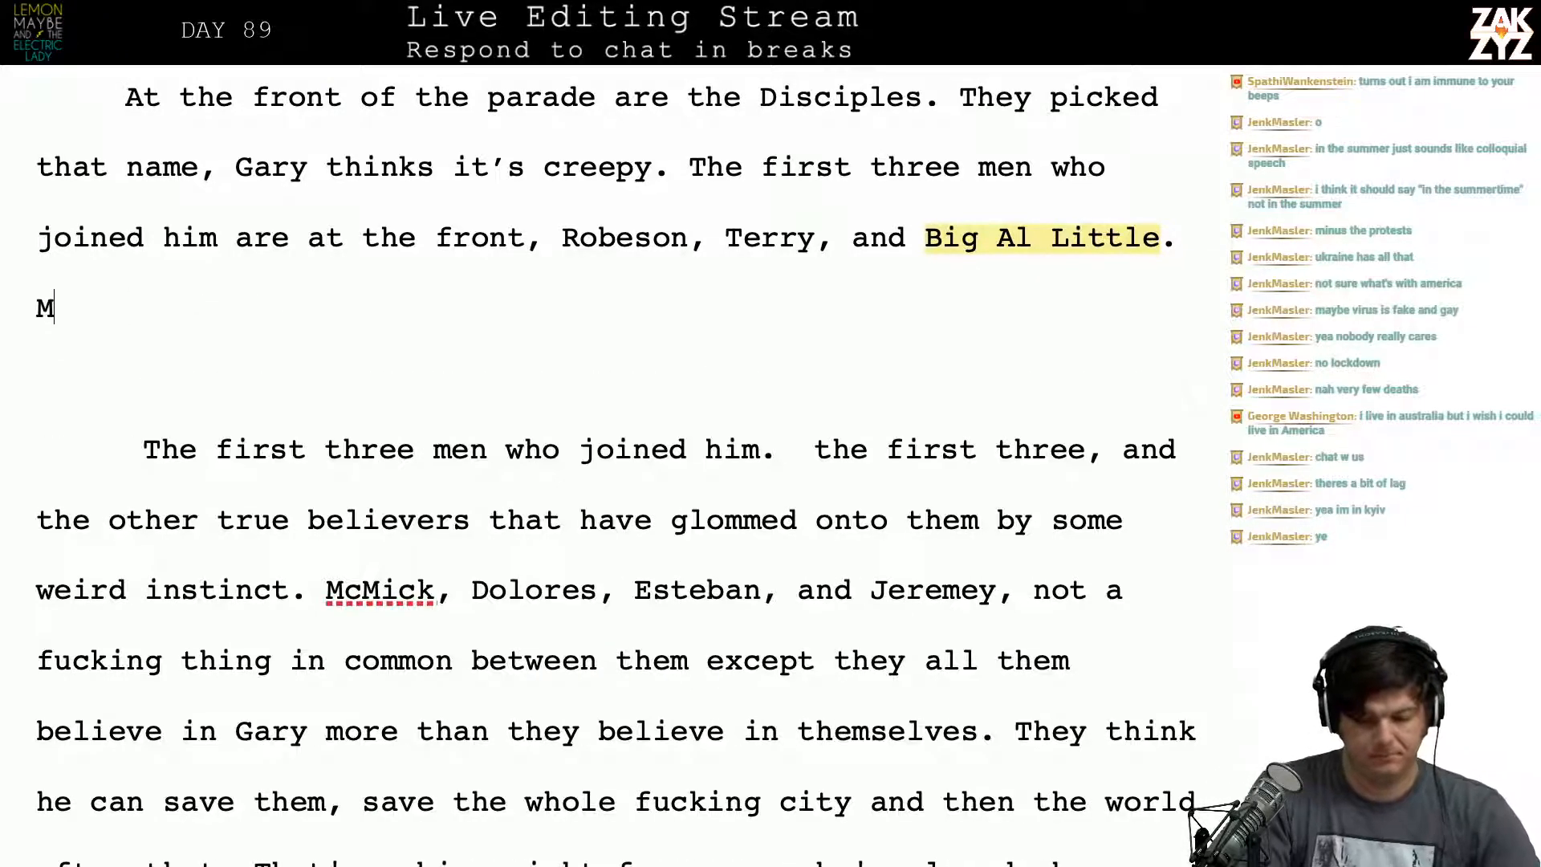
{"action": "key", "text": "BackSpace"}
Step: Start a new sentence following "Big Al Little." with "Others who have glommed on by some weird instinct,"
{"action": "type", "text": "Others who ha"}
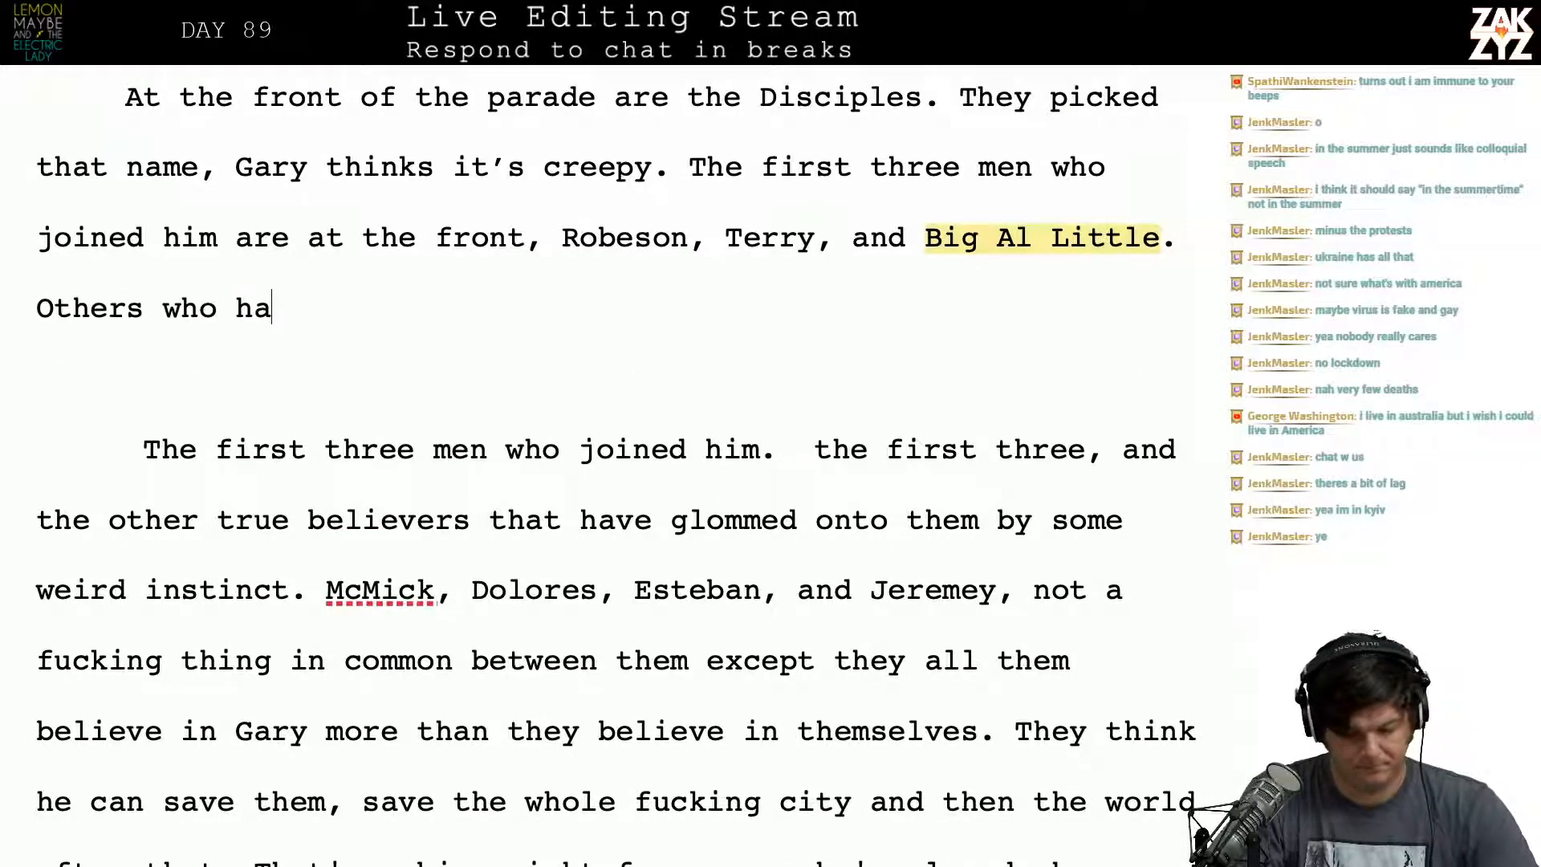
{"action": "type", "text": "ve glommed "}
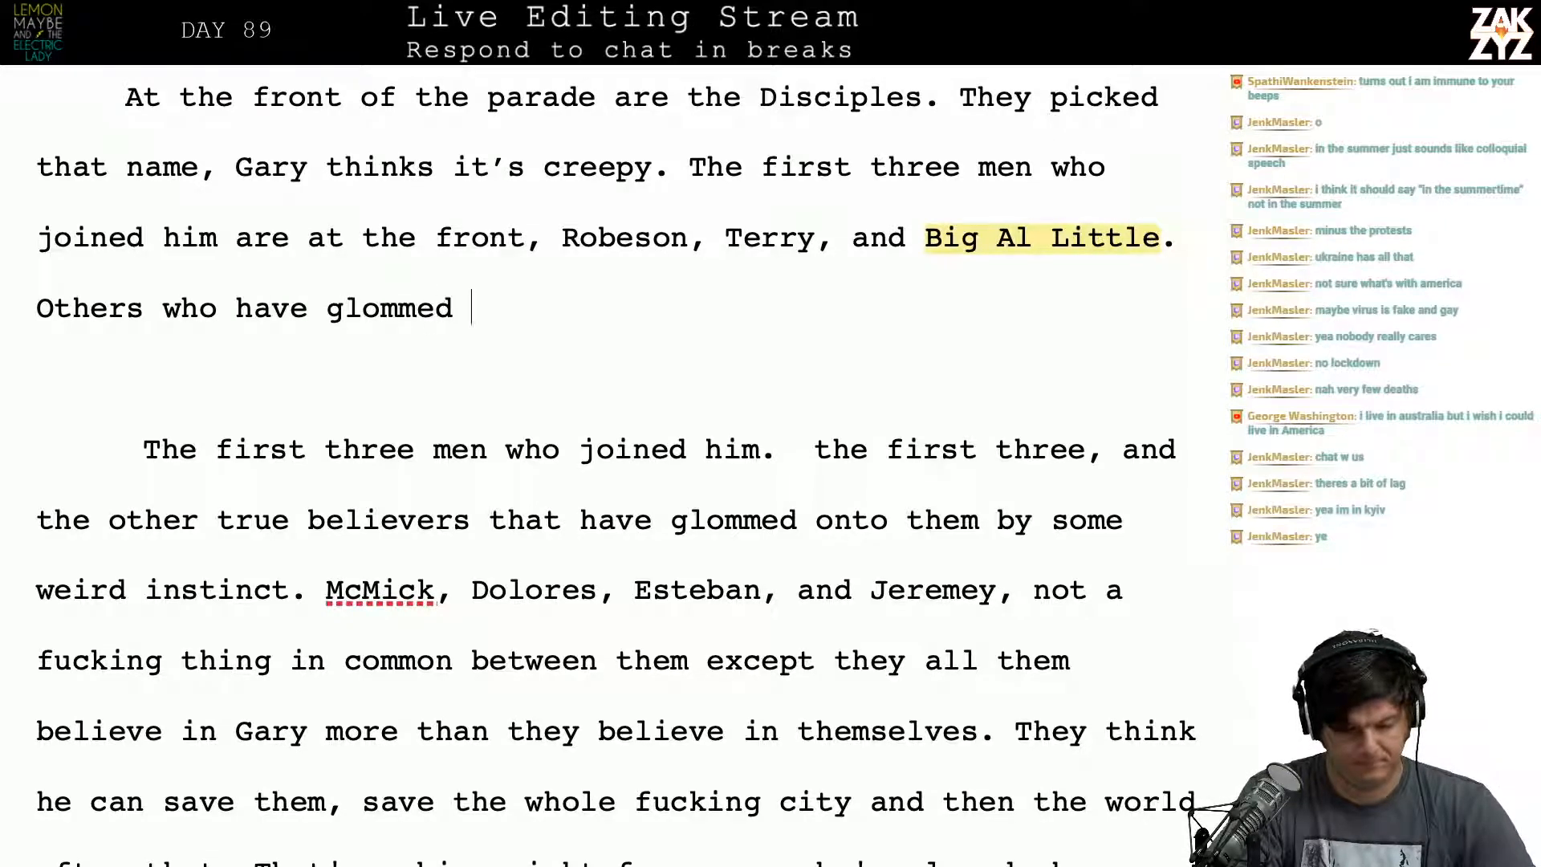
{"action": "type", "text": "on by some weird instic"}
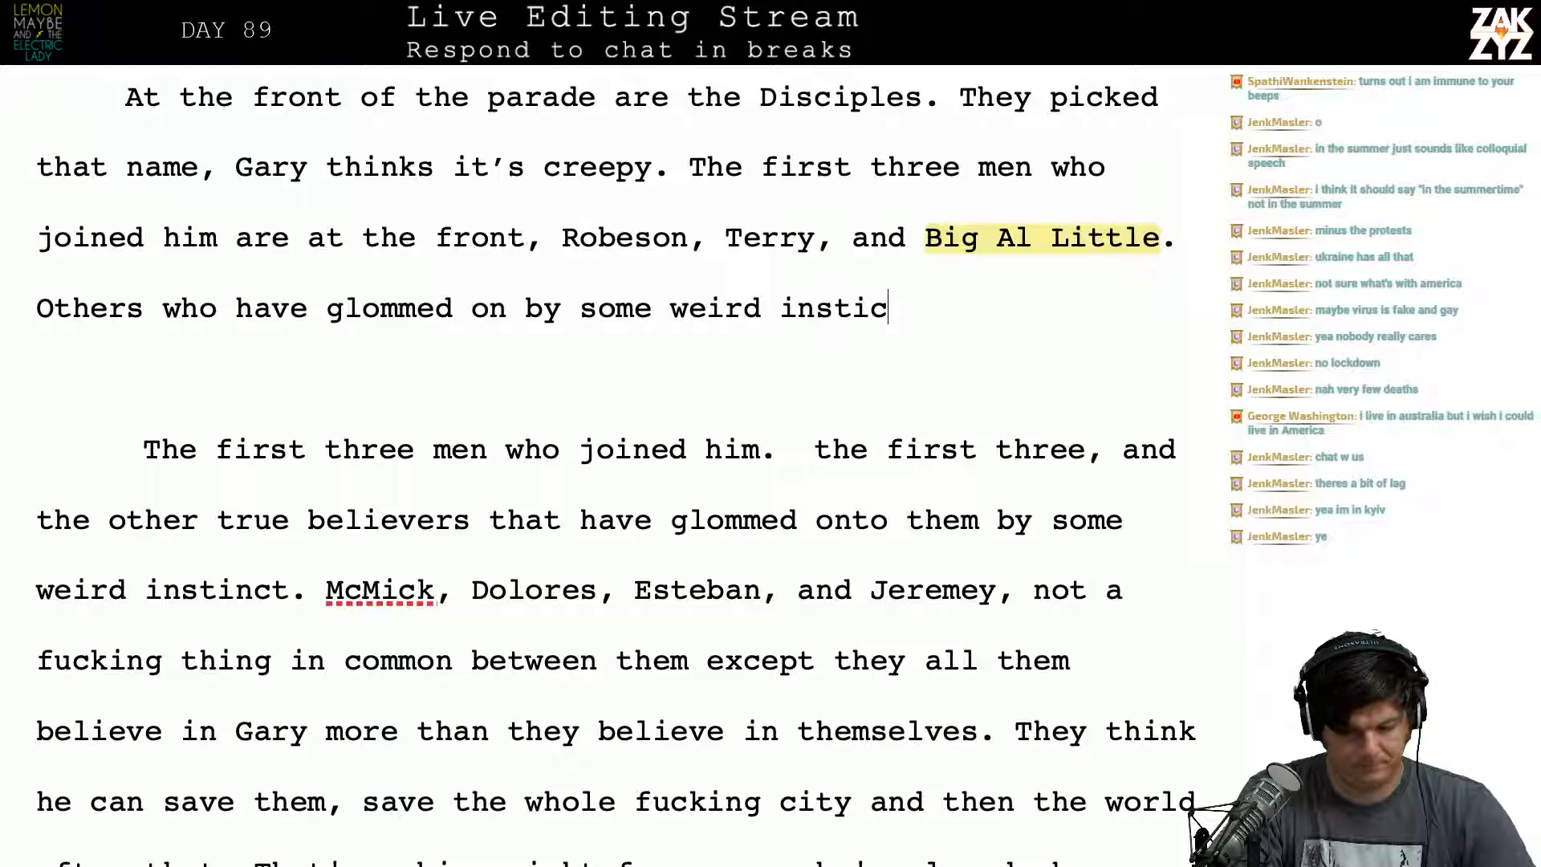
{"action": "key", "text": "BackSpace"}
{"action": "type", "text": "nct, "}
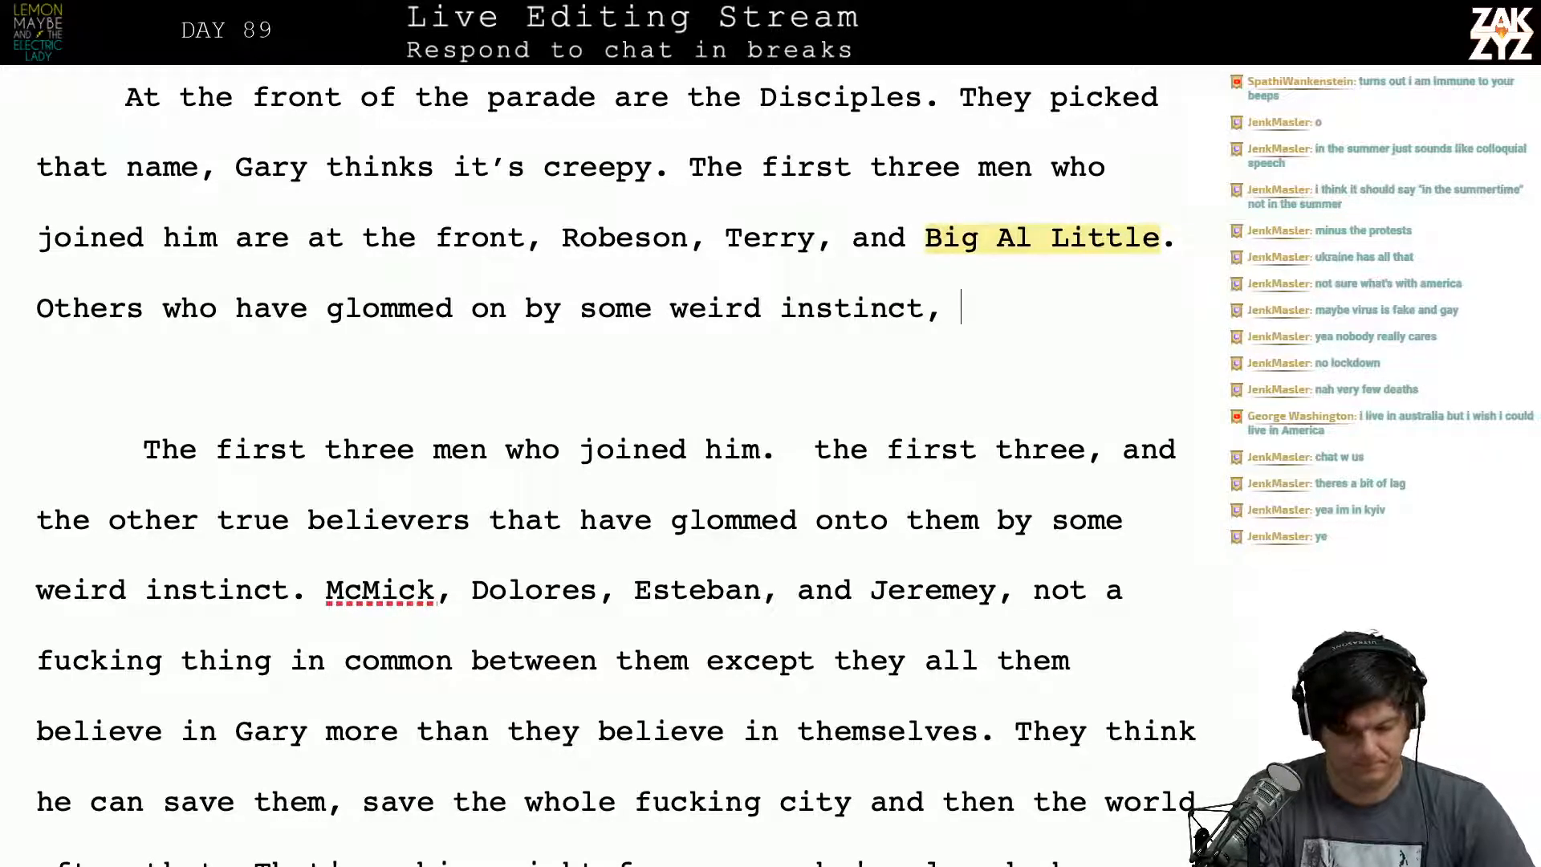
{"action": "type", "text": "the onlyth"}
{"action": "key", "text": "BackSpace"}
{"action": "key", "text": "BackSpace"}
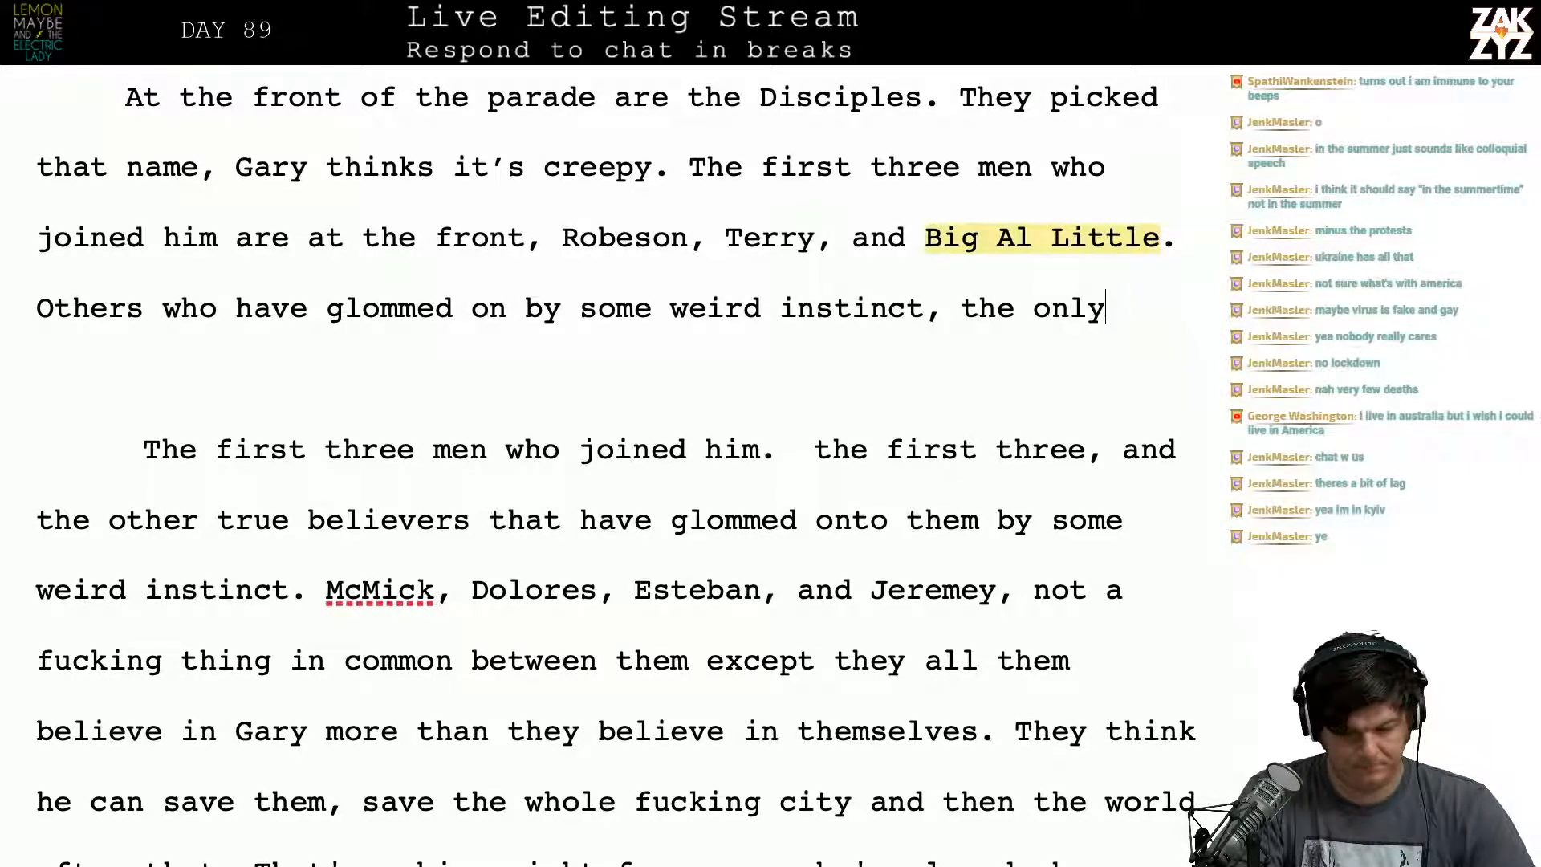
{"action": "key", "text": "BackSpace"}
{"action": "key", "text": "BackSpace"}
{"action": "key", "text": "BackSpace"}
{"action": "key", "text": "BackSpace"}
{"action": "key", "text": "BackSpace"}
{"action": "key", "text": "BackSpace"}
{"action": "key", "text": "BackSpace"}
{"action": "key", "text": "BackSpace"}
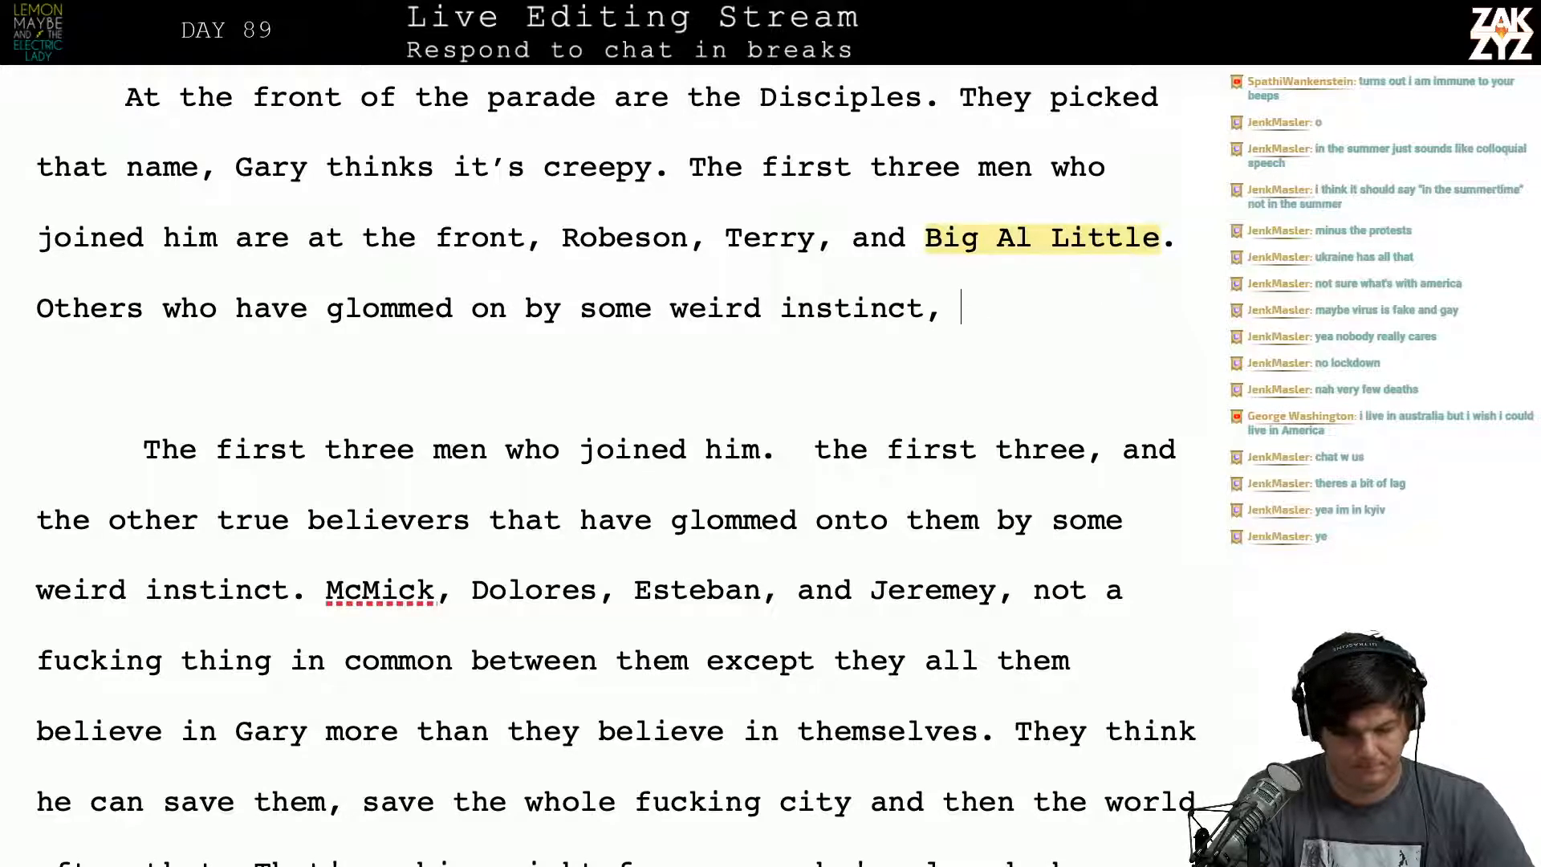
{"action": "key", "text": "BackSpace"}
{"action": "type", "text": "they all b"}
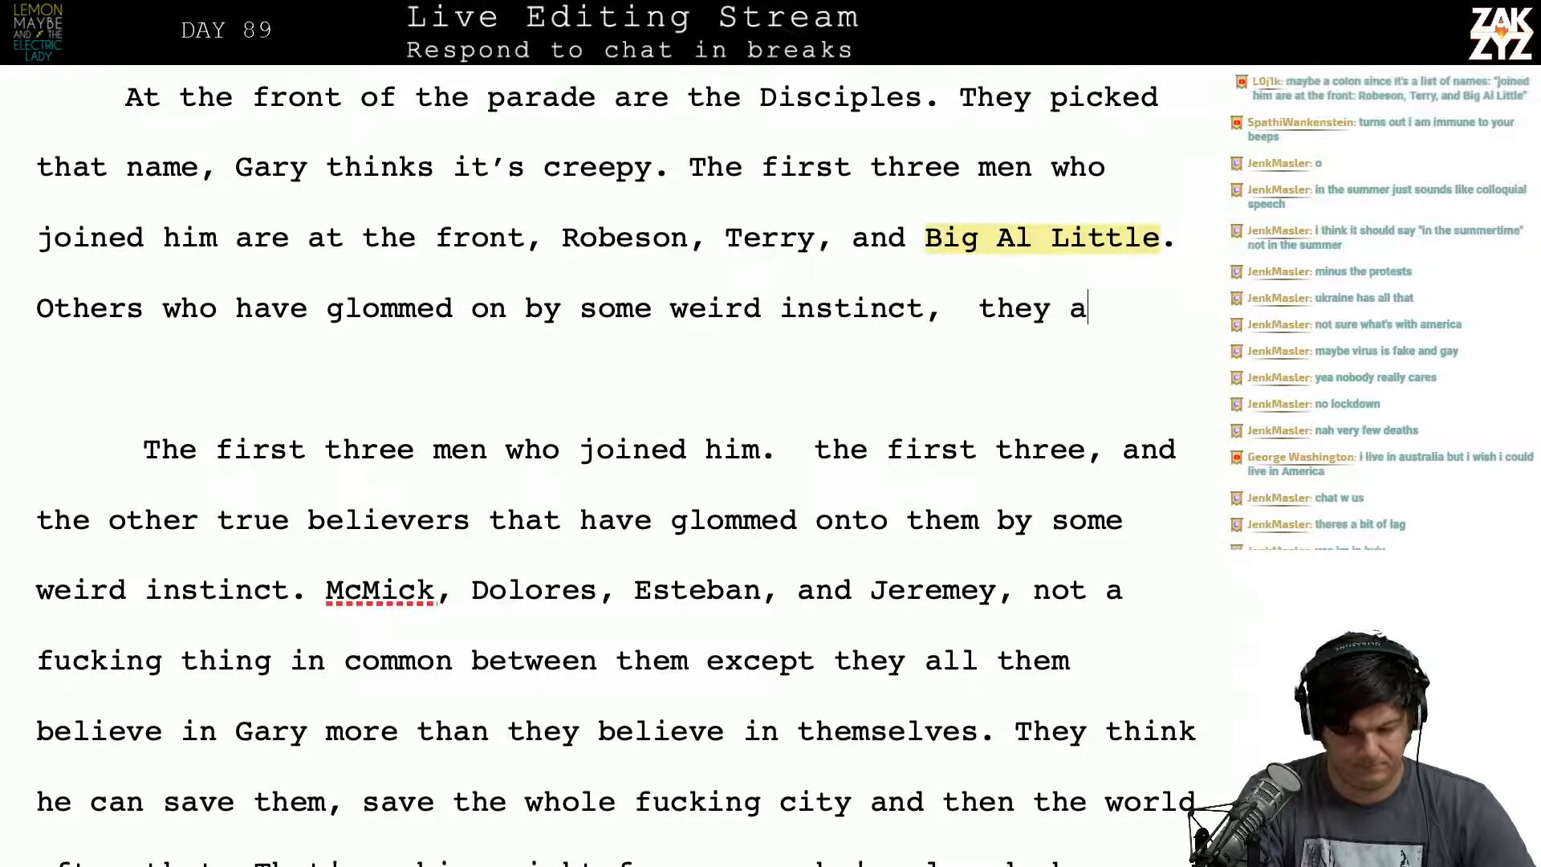
{"action": "key", "text": "BackSpace"}
{"action": "key", "text": "BackSpace"}
{"action": "key", "text": "BackSpace"}
{"action": "key", "text": "BackSpace"}
{"action": "key", "text": "BackSpace"}
{"action": "key", "text": "BackSpace"}
{"action": "key", "text": "BackSpace"}
{"action": "key", "text": "BackSpace"}
{"action": "key", "text": "BackSpace"}
{"action": "key", "text": "BackSpace"}
{"action": "key", "text": "BackSpace"}
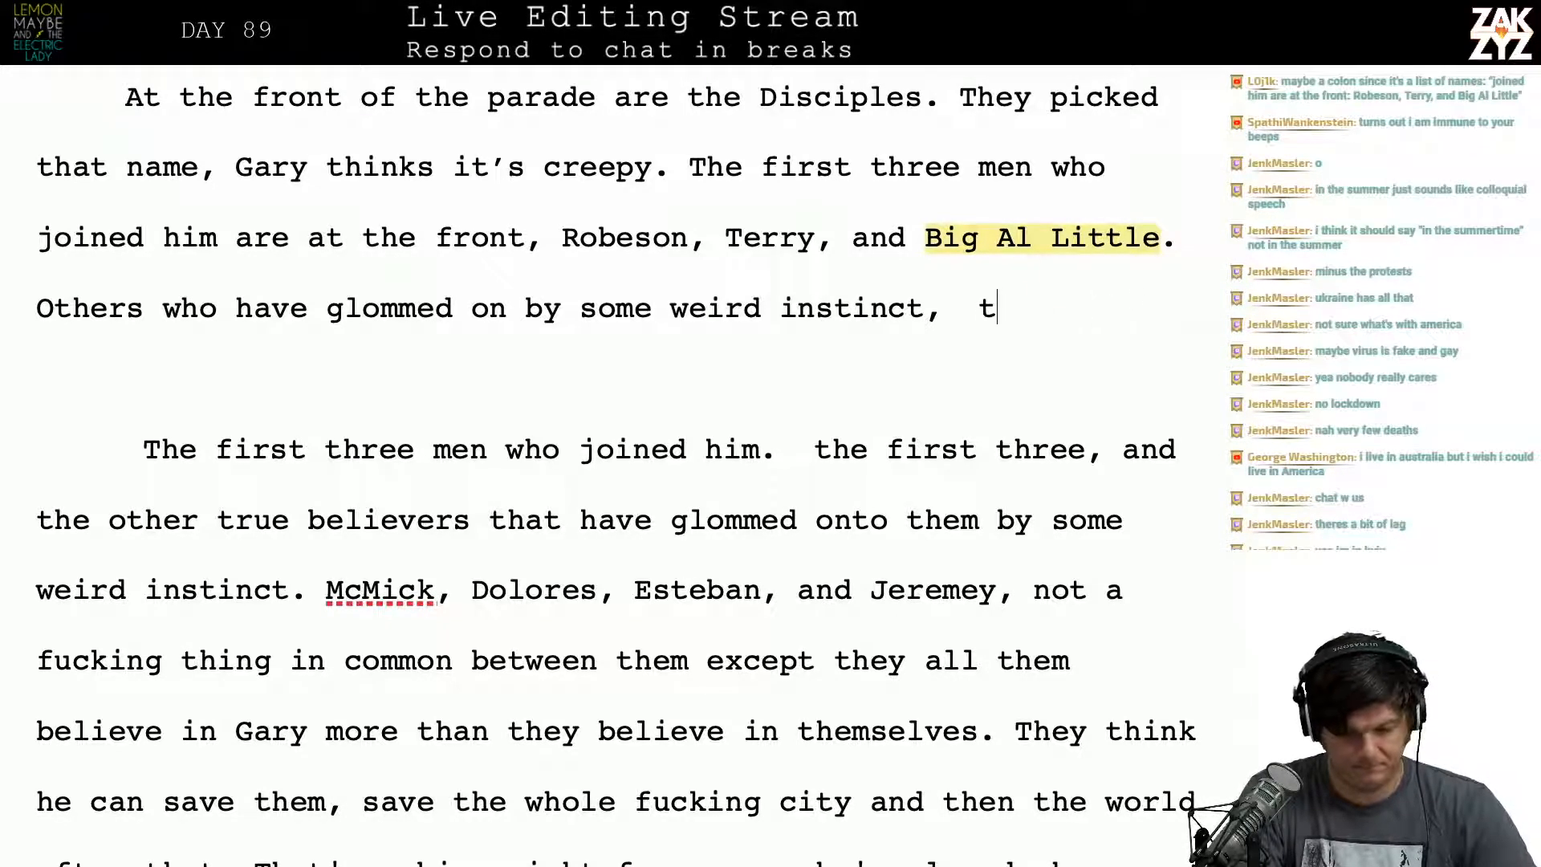
Step: Continue the sentence following "weird instinct," with "all the ones who believe in"
{"action": "type", "text": "all the ones "}
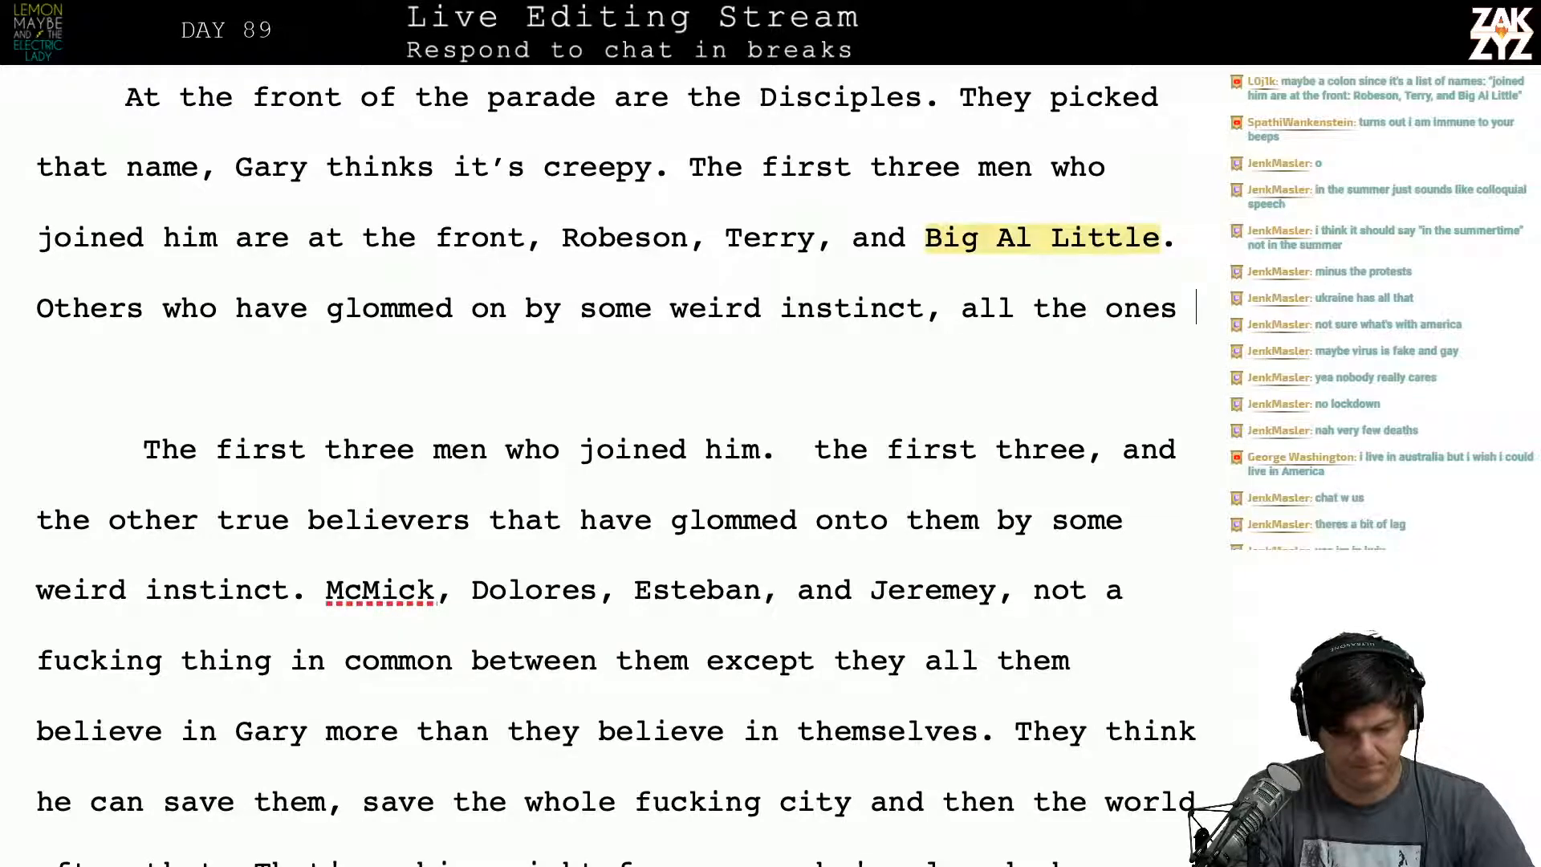
{"action": "type", "text": "who believe in"}
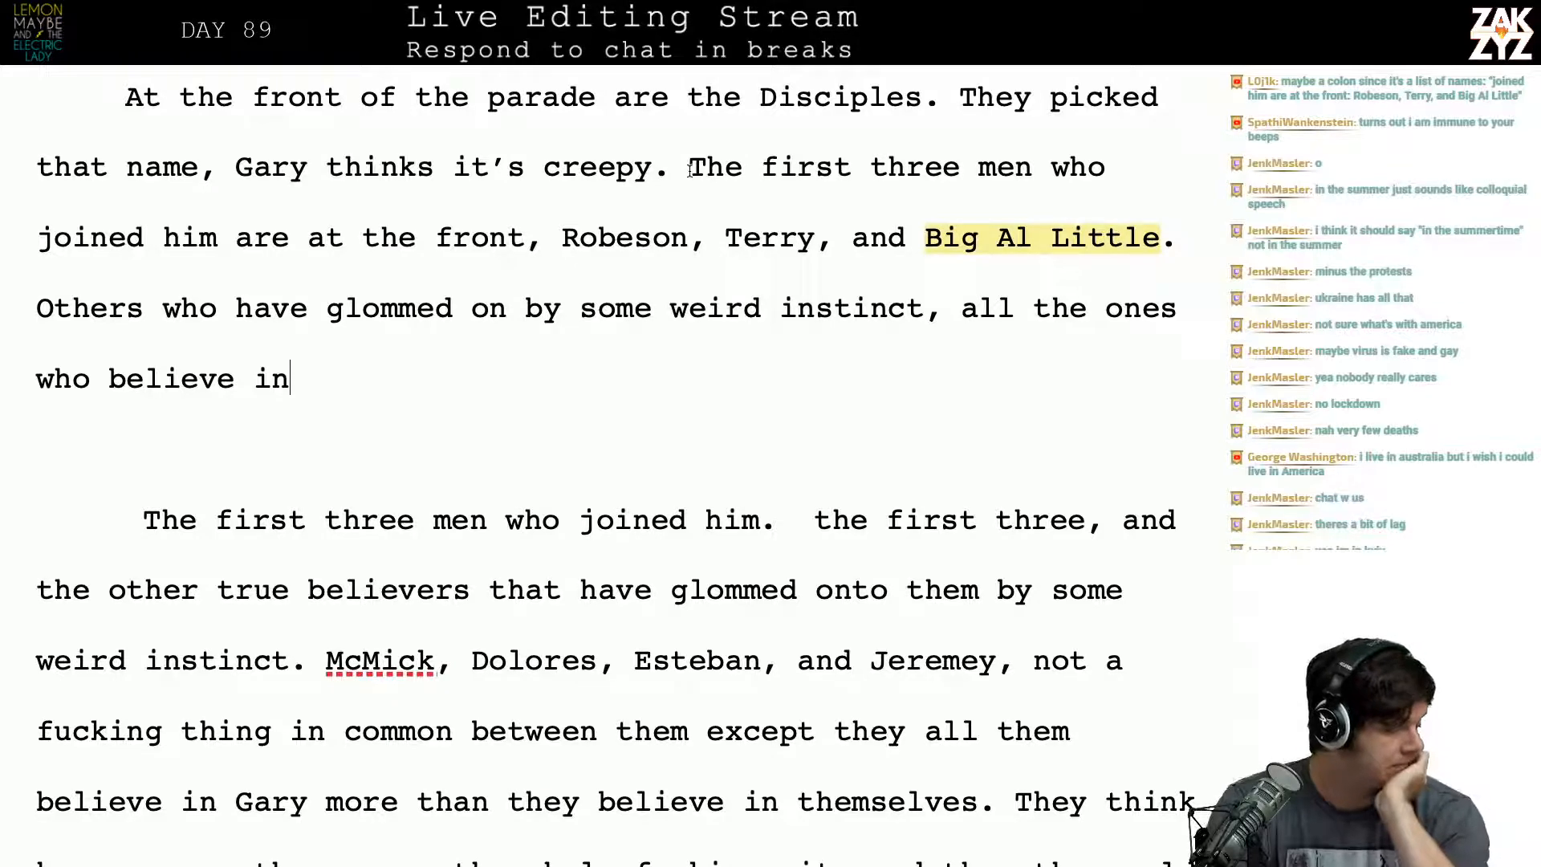
Step: Replace the comma between "at the front" and "Robeson" with a colon
{"action": "scroll", "coordinate": [690, 170], "scroll_direction": "up", "scroll_amount": 1}
{"action": "scroll", "coordinate": [689, 170], "scroll_direction": "down", "scroll_amount": 2}
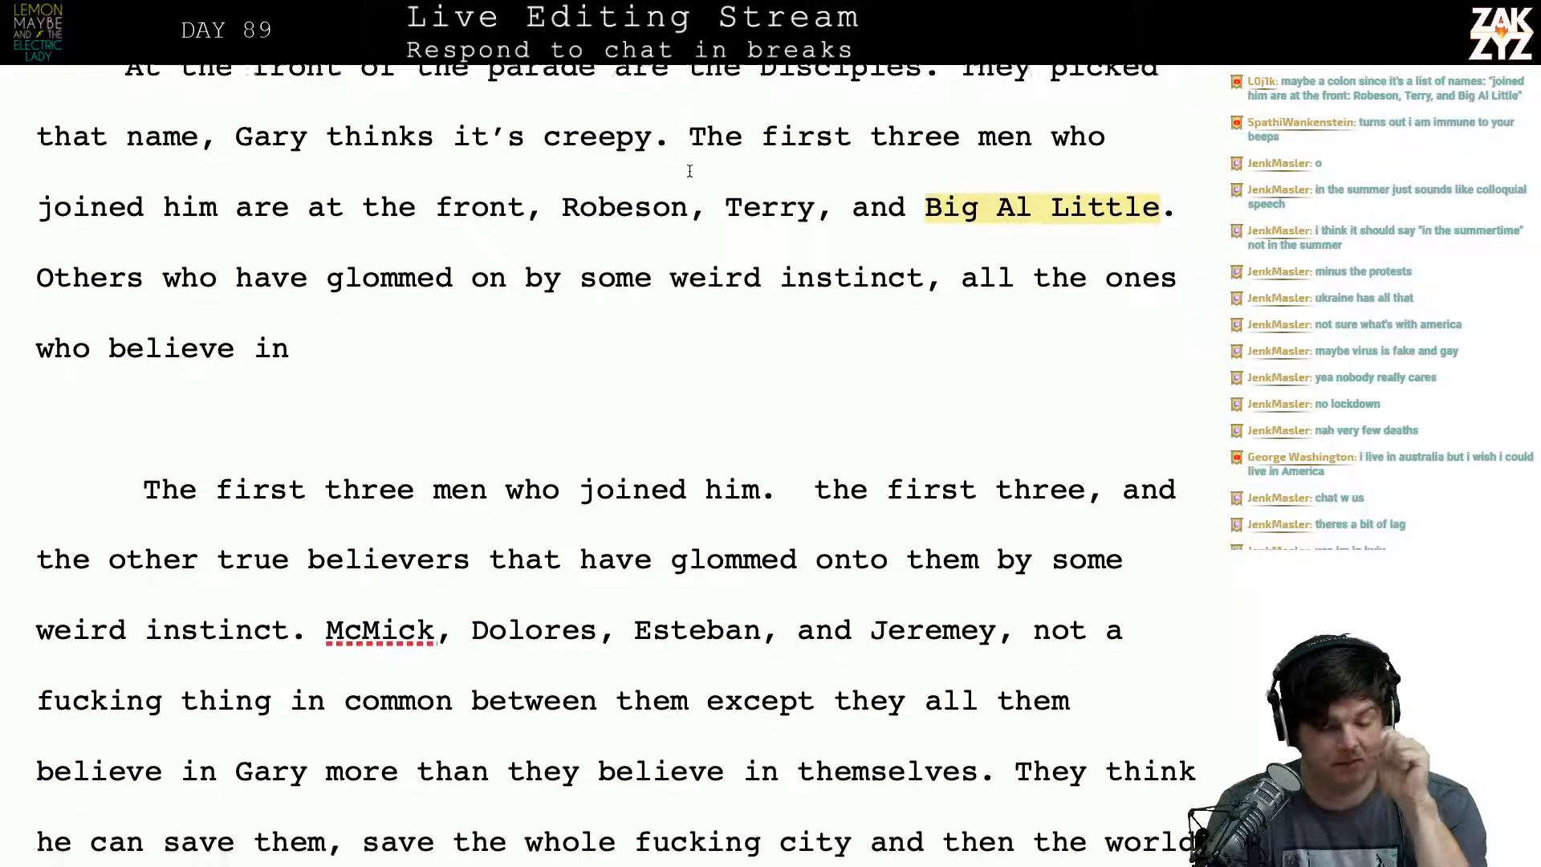
{"action": "scroll", "coordinate": [690, 171], "scroll_direction": "up", "scroll_amount": 1}
{"action": "scroll", "coordinate": [690, 170], "scroll_direction": "up", "scroll_amount": 1}
{"action": "left_click", "coordinate": [560, 224]}
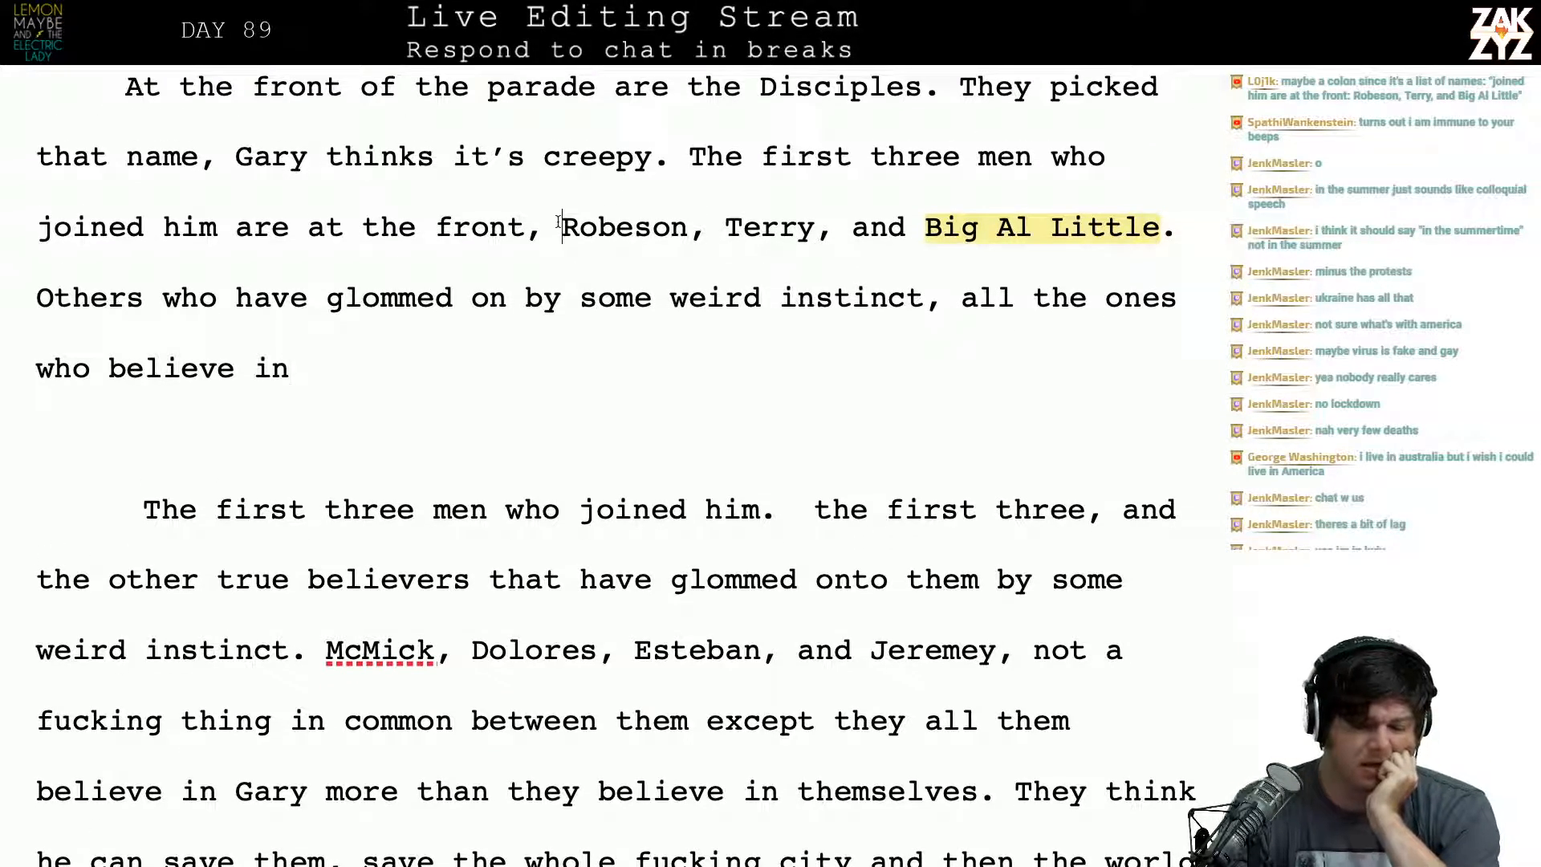
{"action": "key", "text": "BackSpace"}
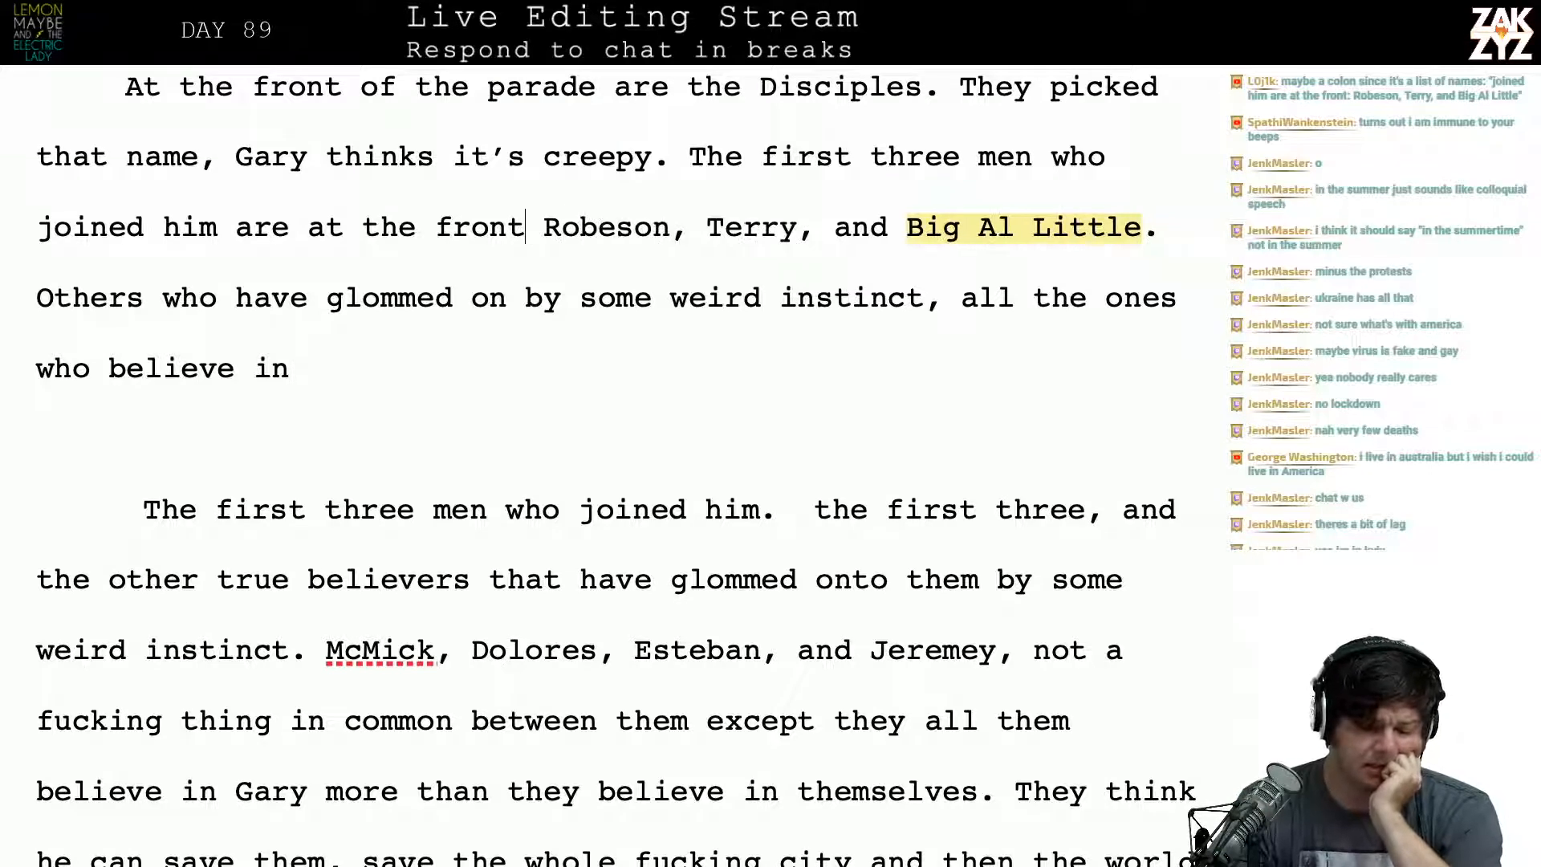
{"action": "type", "text": ":"}
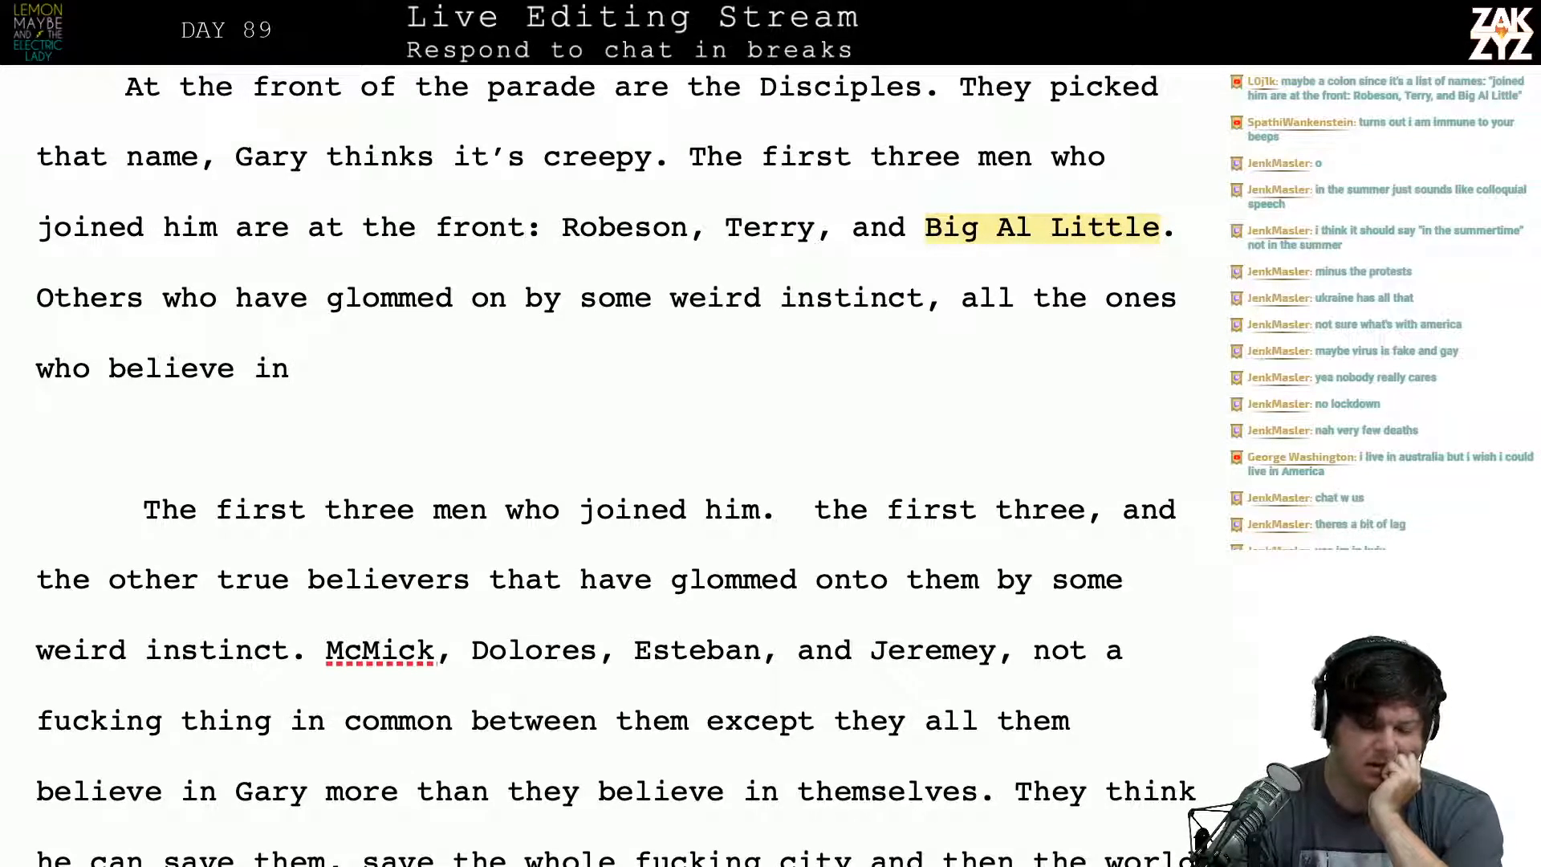
Step: Try an em dash without a trailing space between "at the front" and "Robeson" instead of the colon
{"action": "key", "text": "BackSpace"}
{"action": "type", "text": "—"}
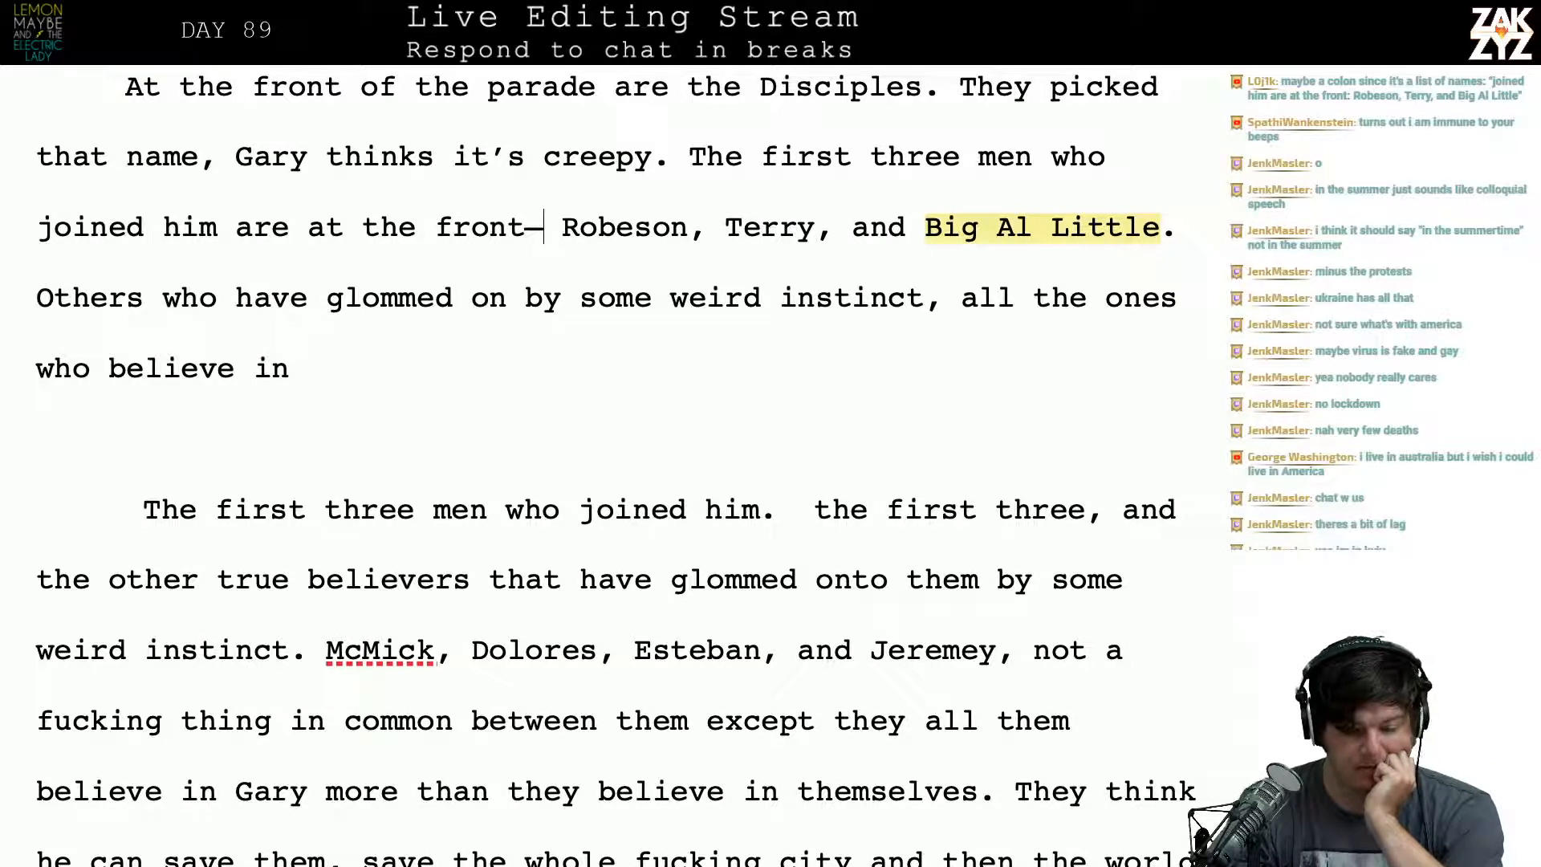
{"action": "key", "text": "Right"}
{"action": "key", "text": "BackSpace"}
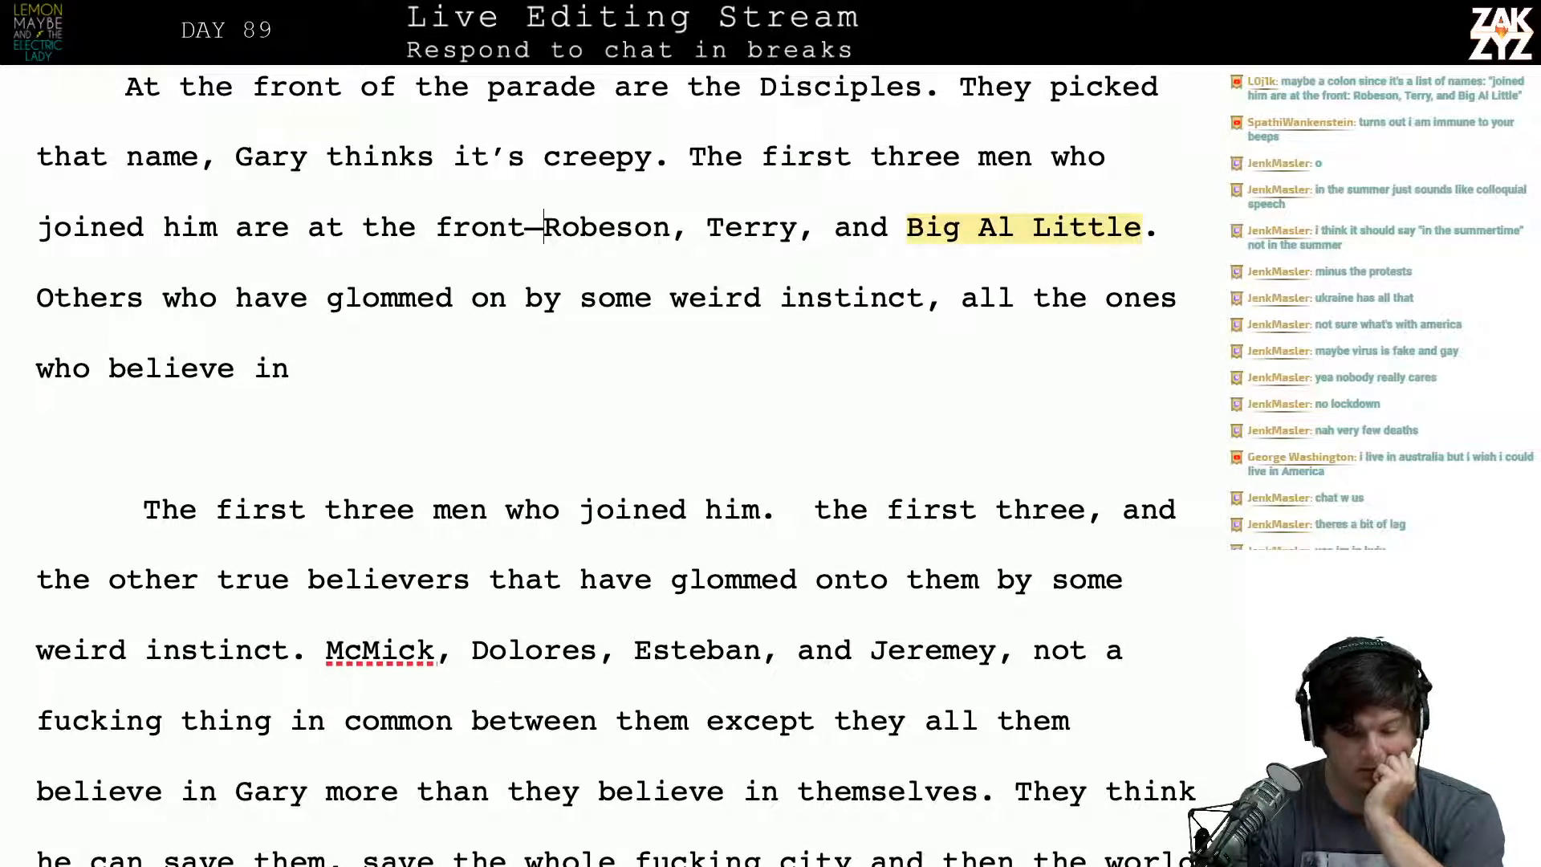
Step: Try a semicolon between "at the front" and "Robeson" in place of the dash
{"action": "key", "text": "BackSpace"}
{"action": "type", "text": ";"}
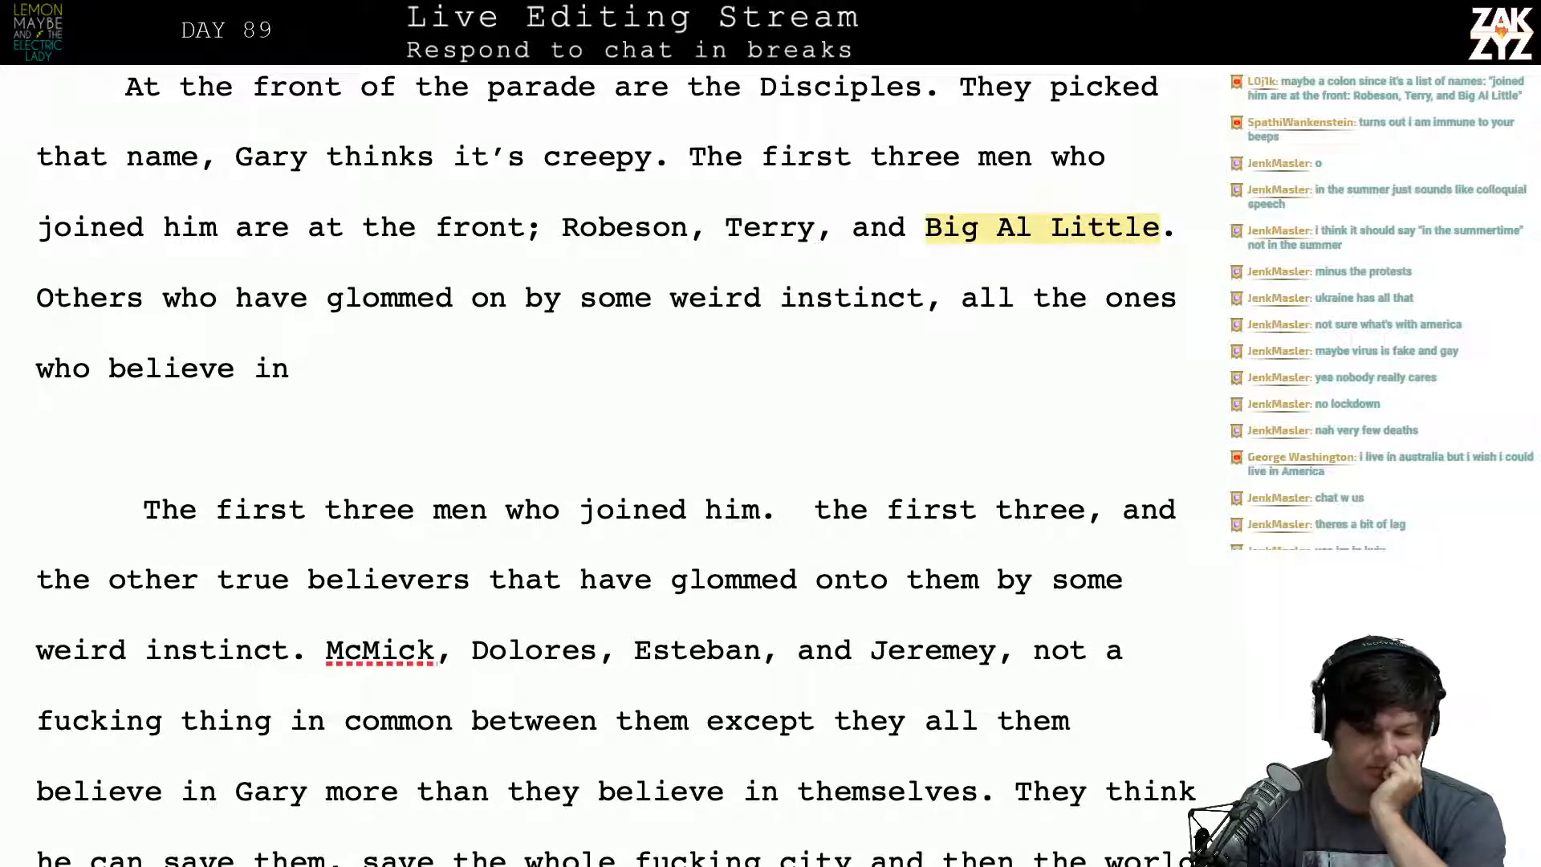
{"action": "key", "text": "BackSpace"}
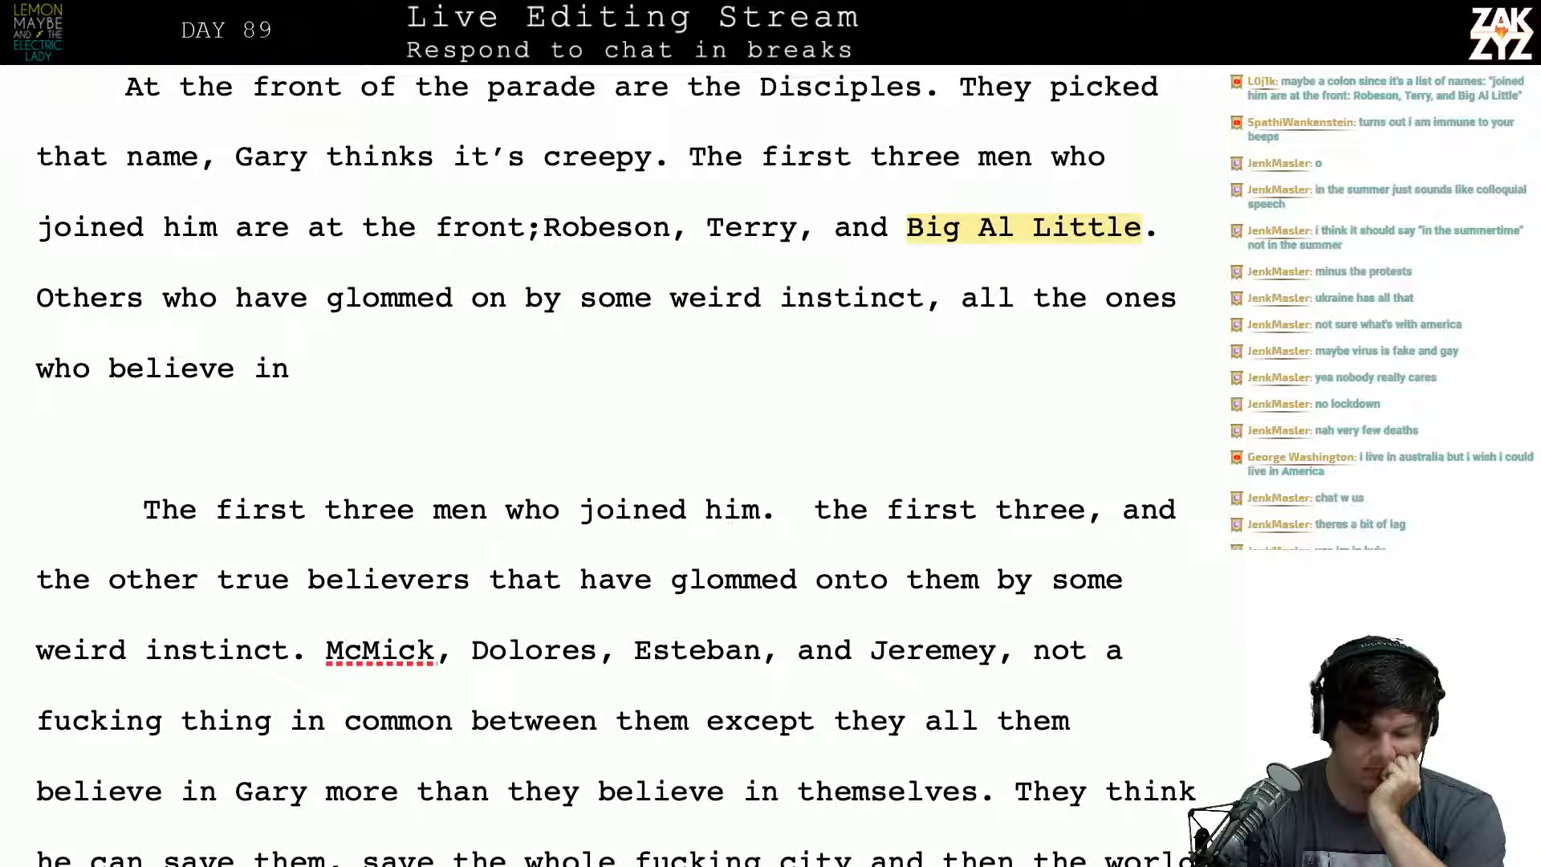
{"action": "key", "text": "BackSpace"}
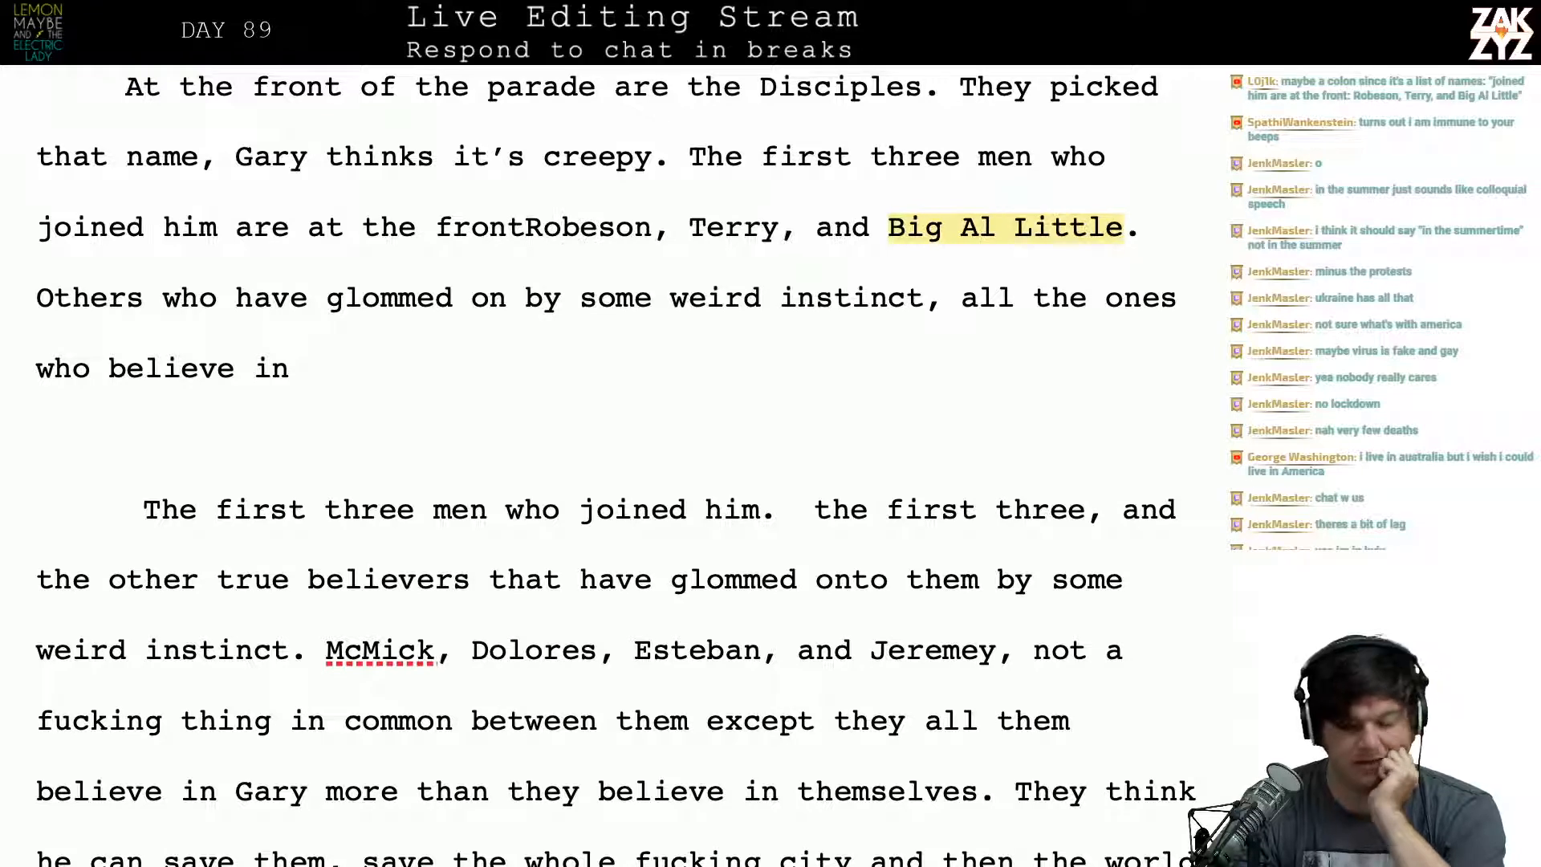
{"action": "type", "text": ";"}
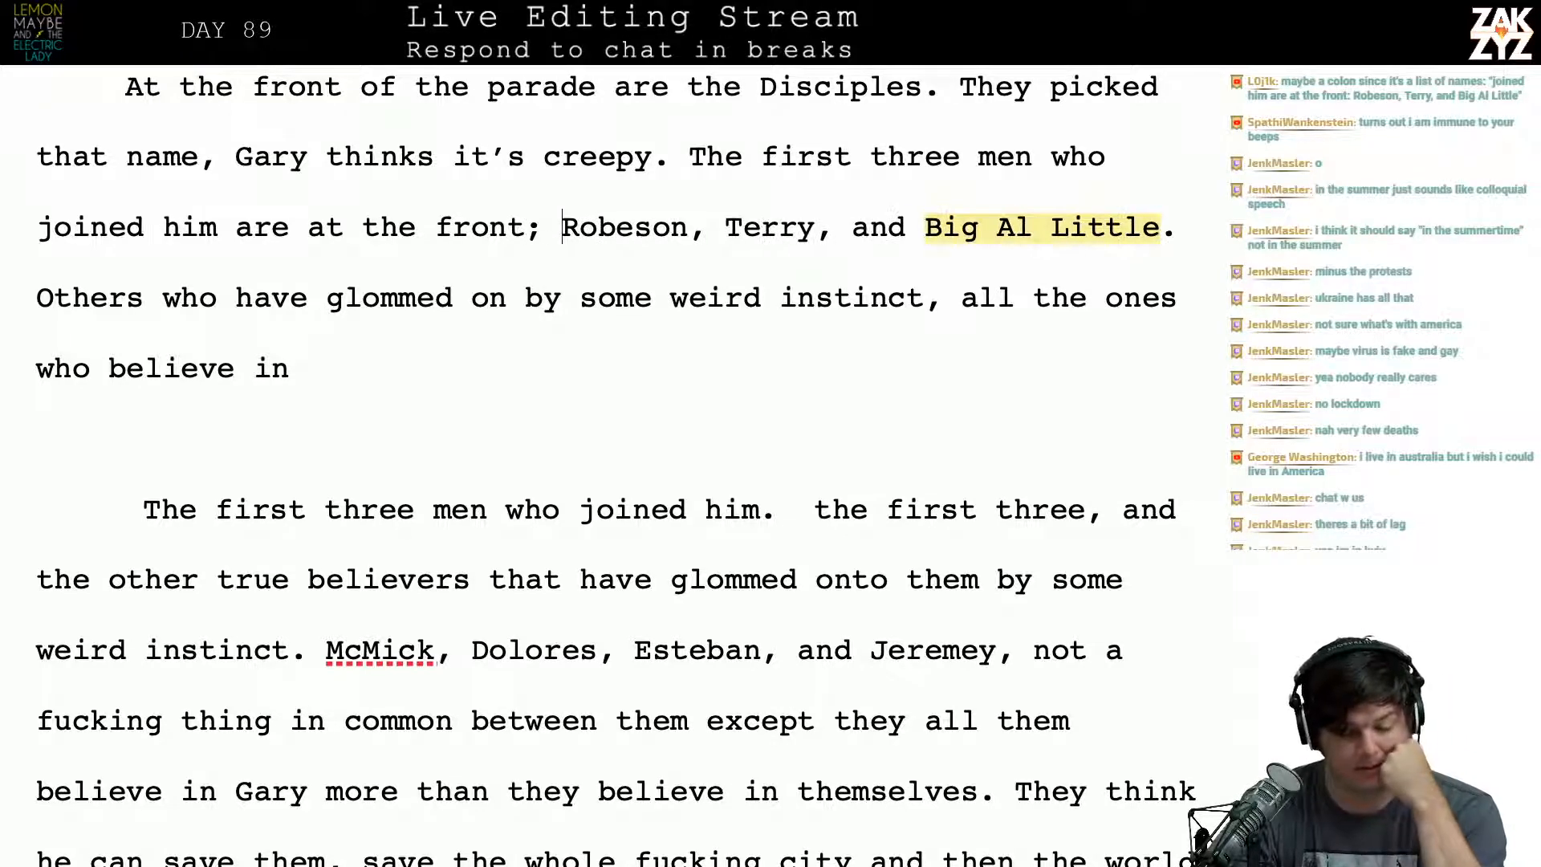
Step: Replace the semicolon following "joined him are at the front" with a colon
{"action": "key", "text": "Down"}
{"action": "key", "text": "Left"}
{"action": "key", "text": "Left"}
{"action": "key", "text": "Left"}
{"action": "key", "text": "Left"}
{"action": "key", "text": "Left"}
{"action": "key", "text": "Left"}
{"action": "key", "text": "Left"}
{"action": "key", "text": "Left"}
{"action": "key", "text": "Left"}
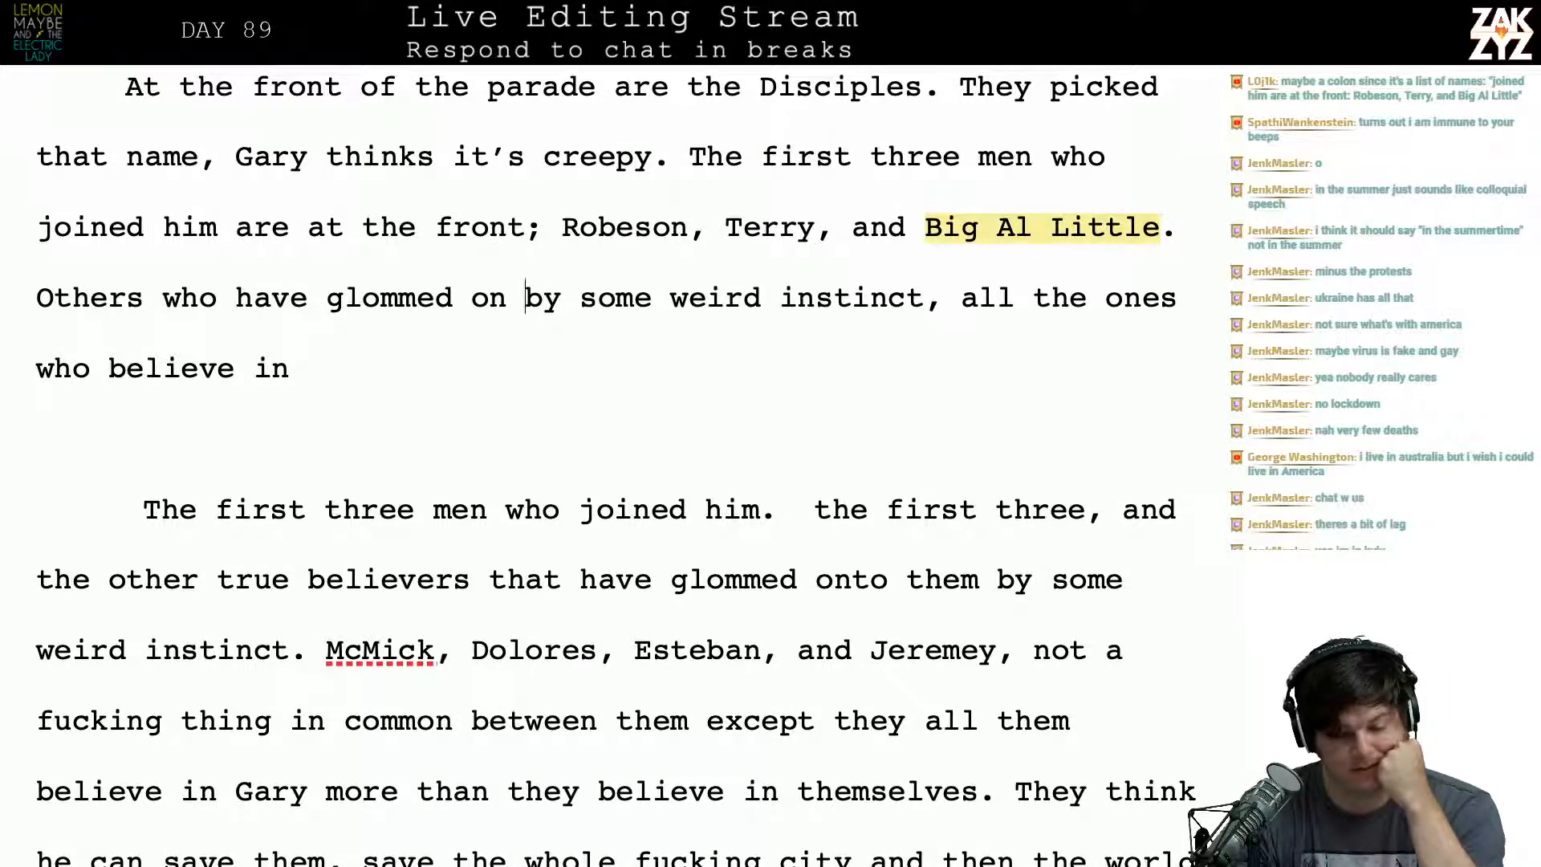
{"action": "key", "text": "Left"}
{"action": "key", "text": "Left"}
{"action": "key", "text": "Left"}
{"action": "key", "text": "Left"}
{"action": "key", "text": "Left"}
{"action": "key", "text": "Up"}
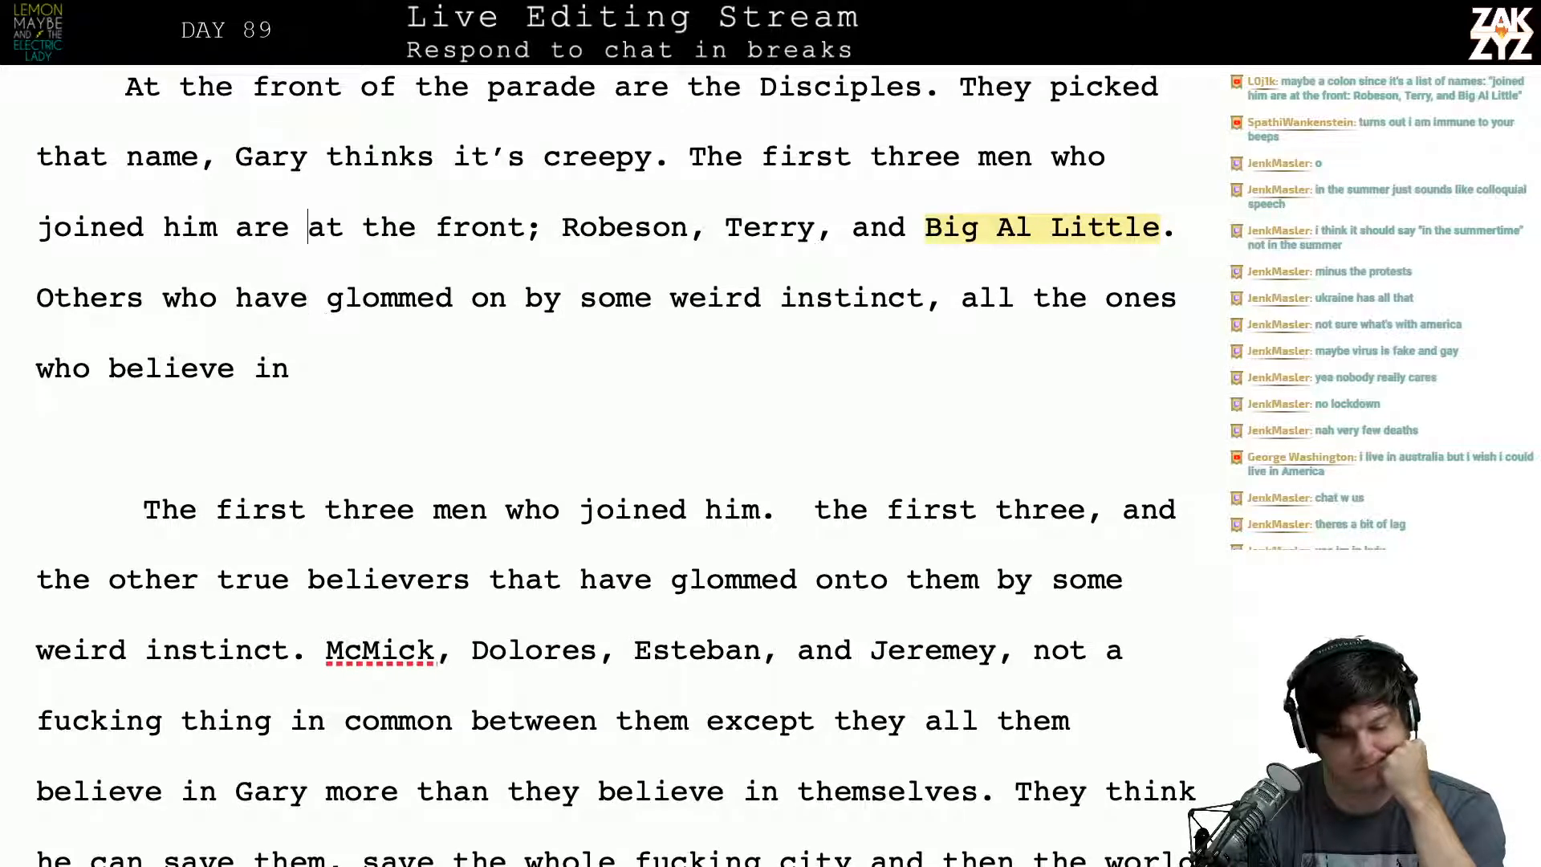
{"action": "key", "text": "Right"}
{"action": "key", "text": "Right"}
{"action": "key", "text": "Right"}
{"action": "key", "text": "Right"}
{"action": "key", "text": "Right"}
{"action": "key", "text": "Right"}
{"action": "key", "text": "Right"}
{"action": "key", "text": "Right"}
{"action": "key", "text": "Right"}
{"action": "key", "text": "Right"}
{"action": "key", "text": "Right"}
{"action": "key", "text": "Right"}
{"action": "key", "text": "Right"}
{"action": "key", "text": "Right"}
{"action": "key", "text": "Left"}
{"action": "key", "text": "Left"}
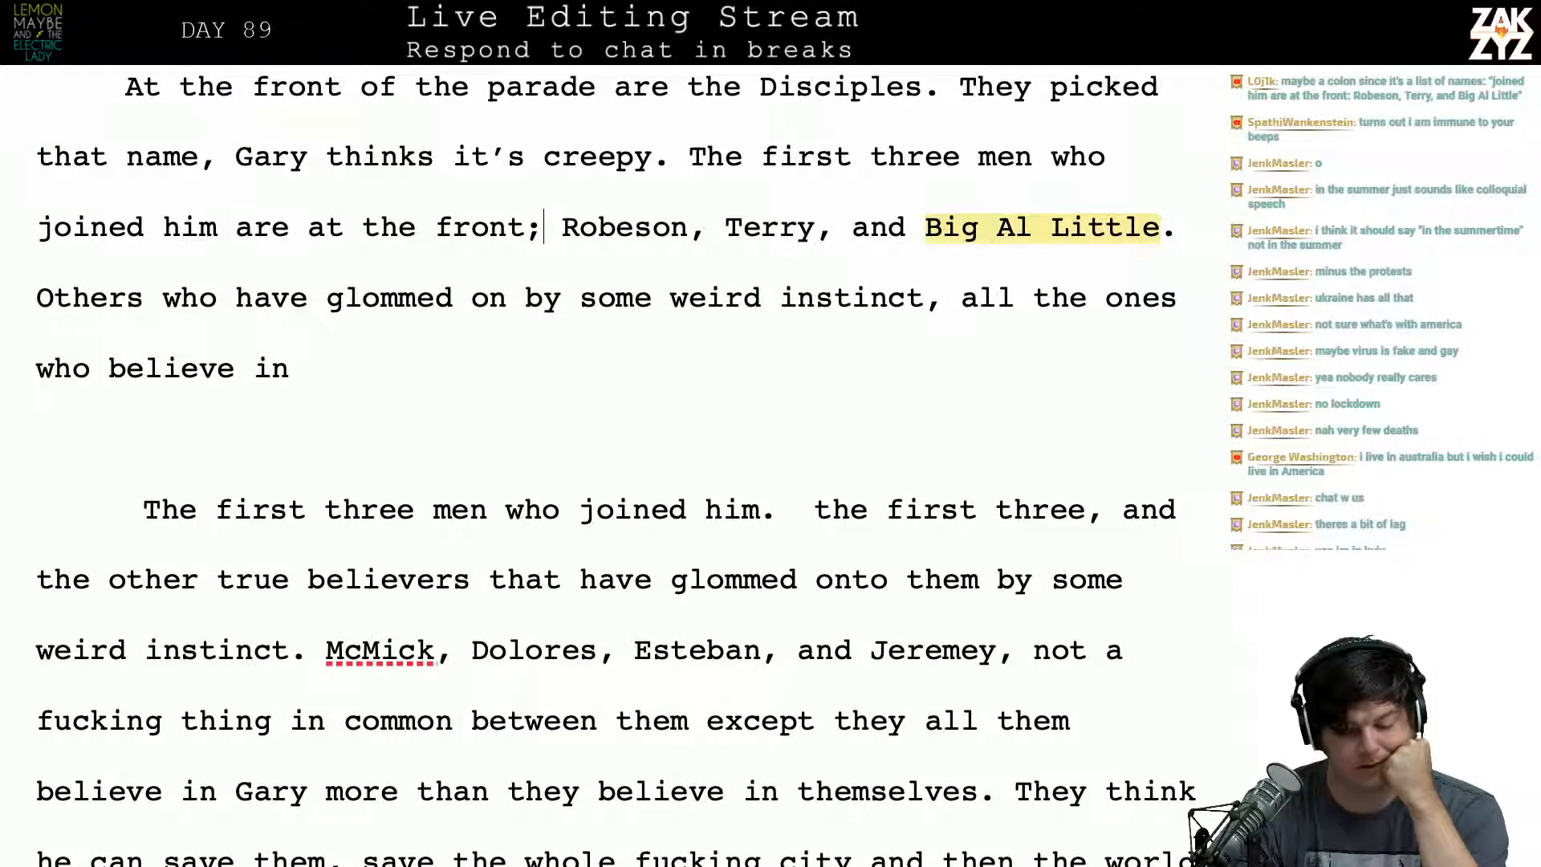
{"action": "key", "text": "Right"}
{"action": "key", "text": "BackSpace"}
{"action": "type", "text": ":"}
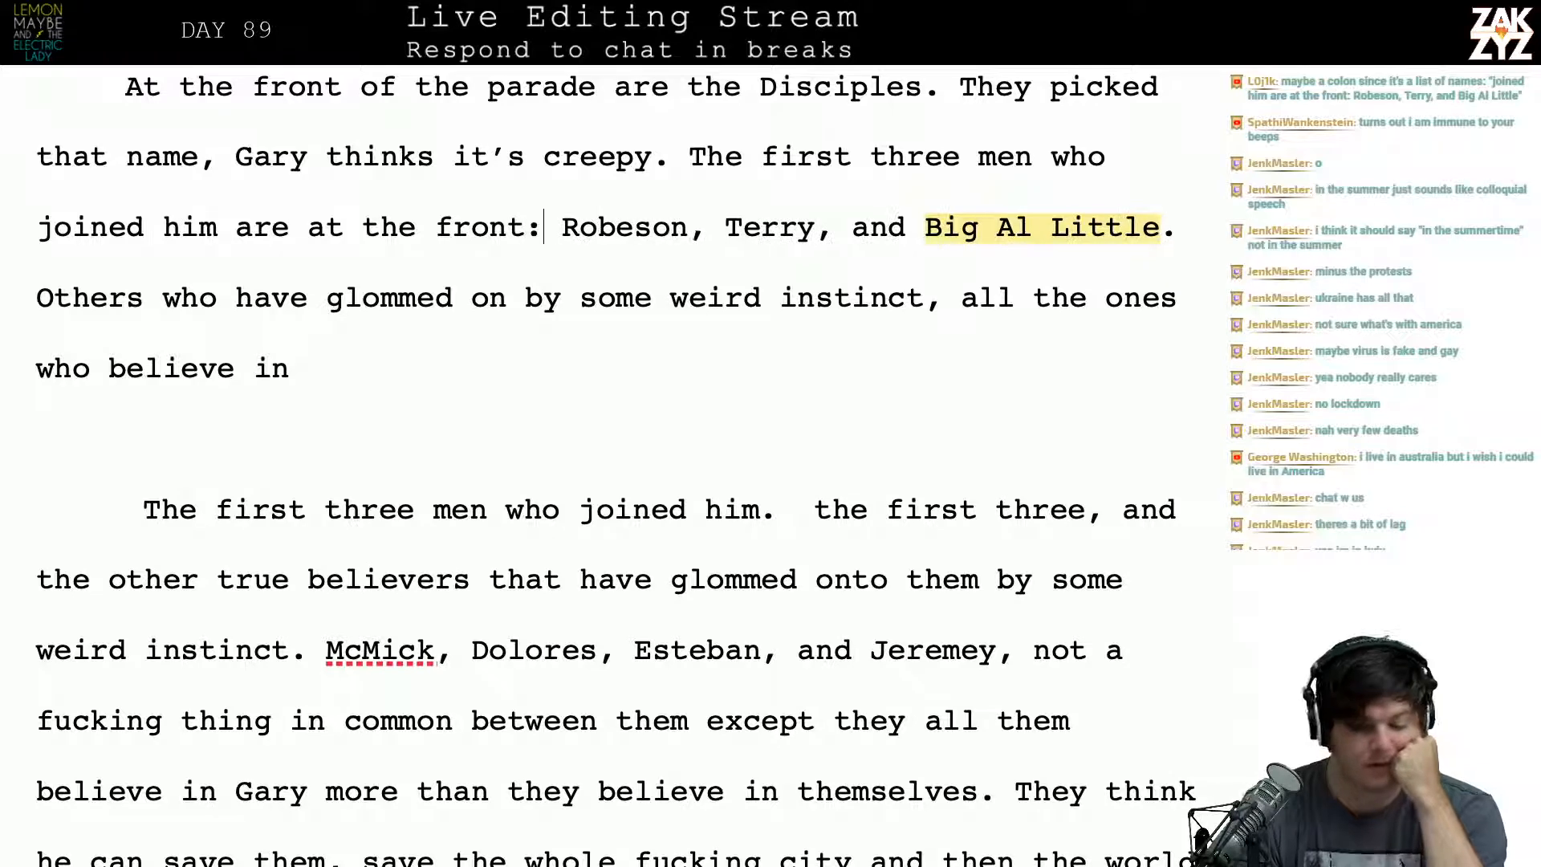
Step: Try opening the sentence that follows "Big Al Little." with "There are", then cut it back to "There"
{"action": "scroll", "coordinate": [614, 470], "scroll_direction": "up", "scroll_amount": 1}
{"action": "key", "text": "Down"}
{"action": "key", "text": "Down"}
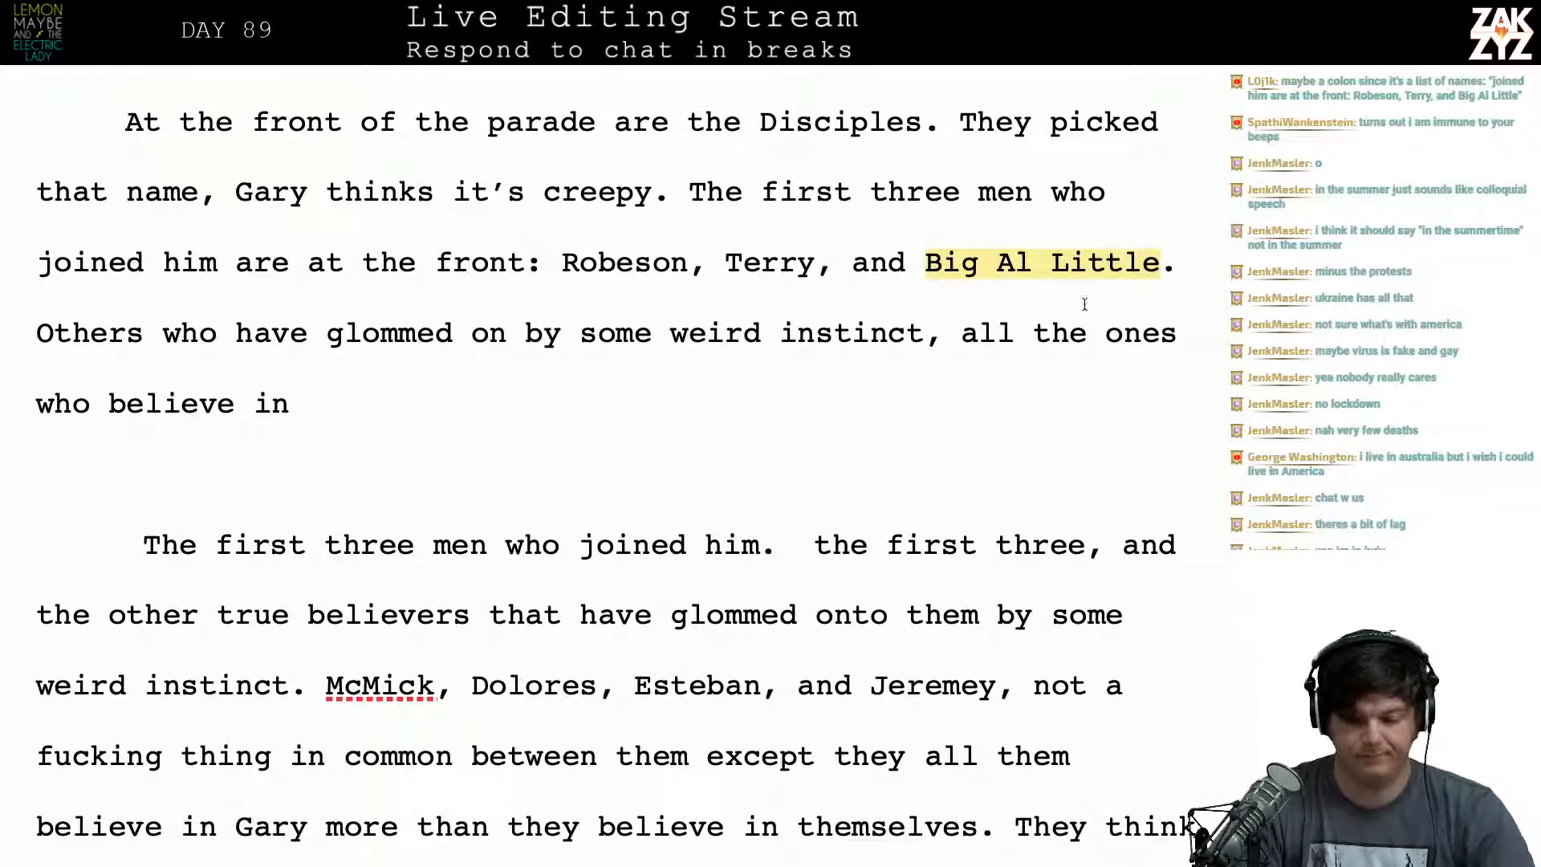
{"action": "left_click", "coordinate": [1194, 310]}
{"action": "type", "text": "The"}
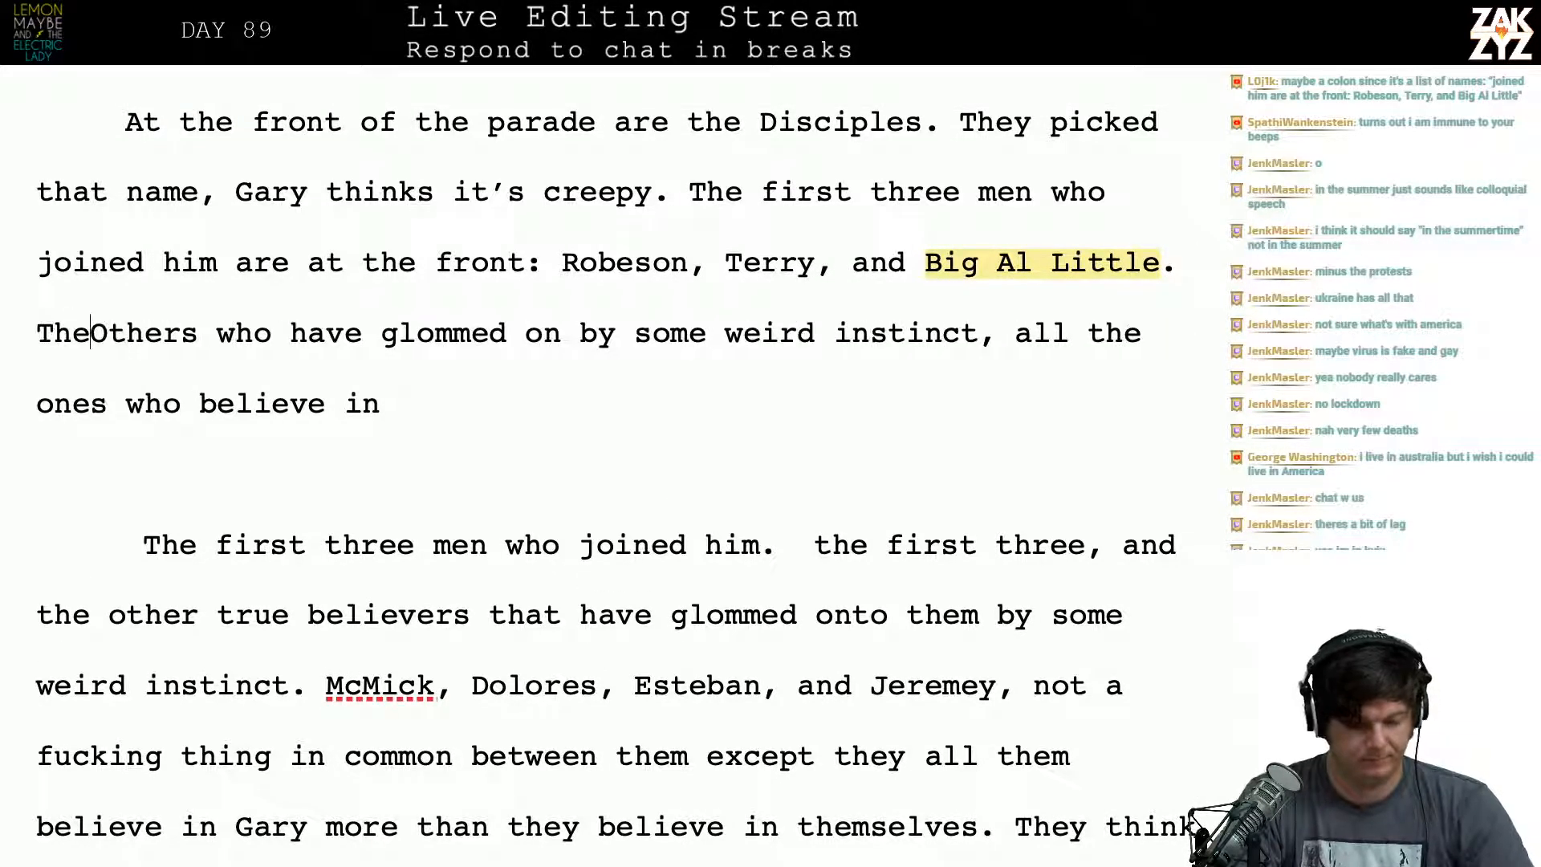
{"action": "type", "text": "re are"}
{"action": "key", "text": "BackSpace"}
{"action": "key", "text": "BackSpace"}
{"action": "key", "text": "BackSpace"}
{"action": "key", "text": "BackSpace"}
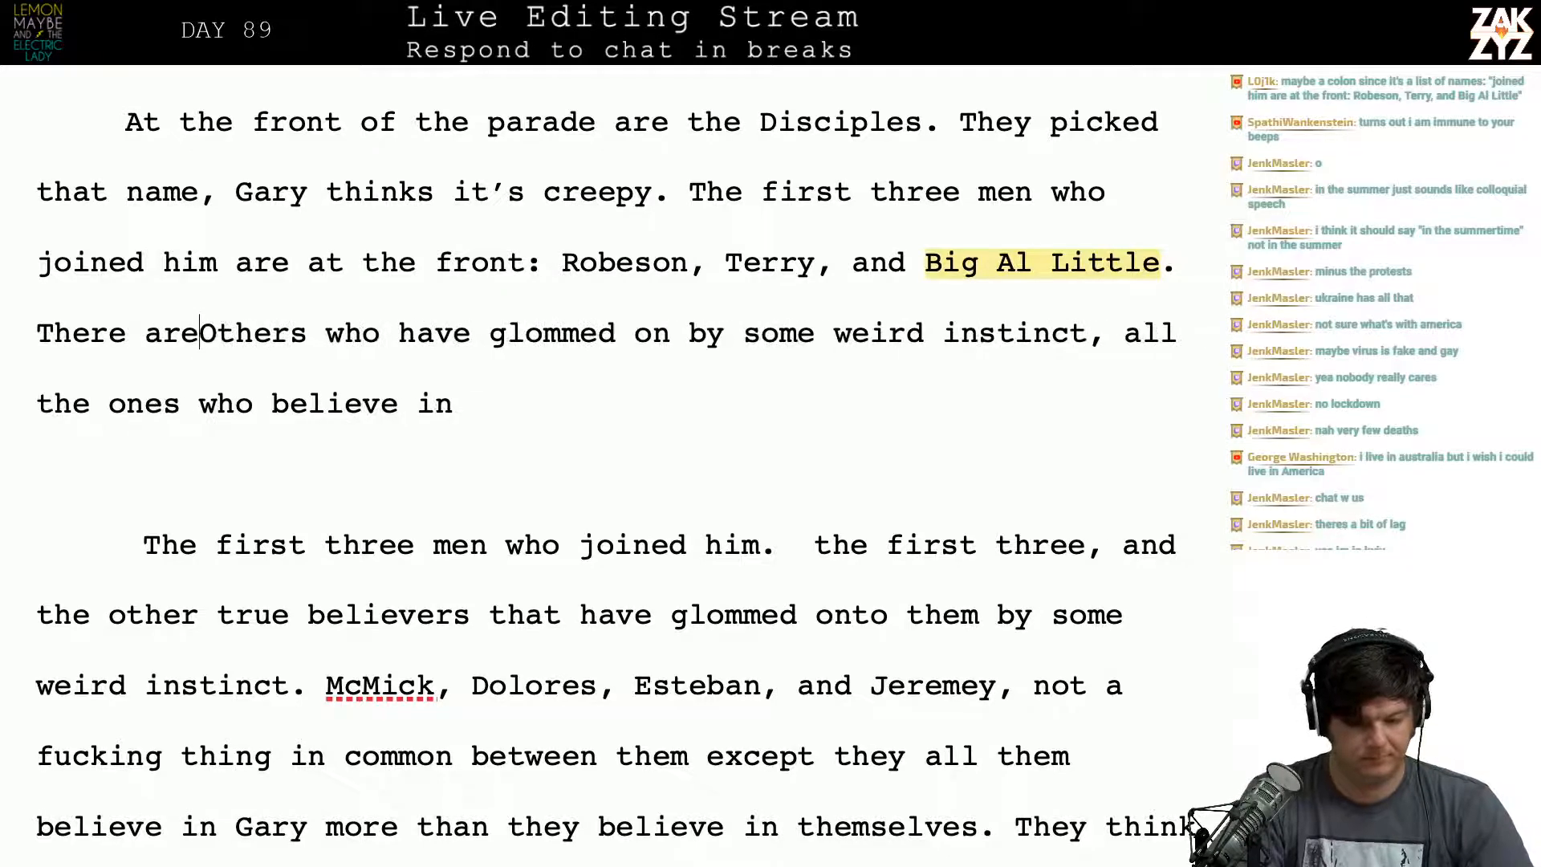
Step: Delete everything between "Big Al Little." and "McMick", including the unfinished sentence and the old draft lines ending in "weird instinct."
{"action": "key", "text": "shift+Down"}
{"action": "key", "text": "shift+Down"}
{"action": "key", "text": "shift+Down"}
{"action": "key", "text": "shift+Down"}
{"action": "key", "text": "shift+Down"}
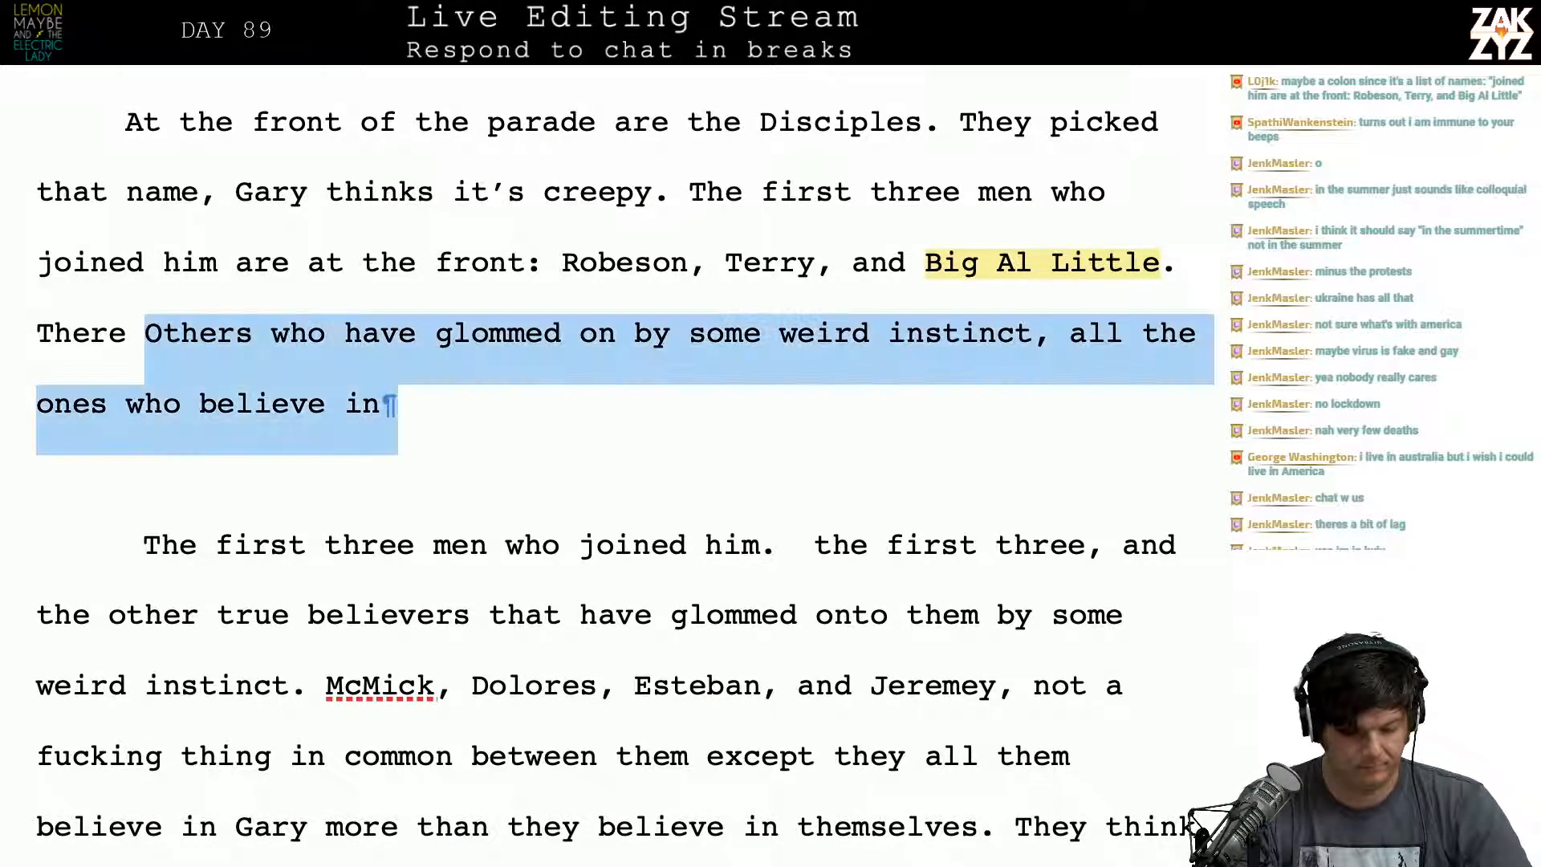
{"action": "key", "text": "shift+Right"}
{"action": "key", "text": "shift+Right"}
{"action": "key", "text": "shift+Right"}
{"action": "key", "text": "shift+Right"}
{"action": "key", "text": "shift+Right"}
{"action": "key", "text": "shift+Right"}
{"action": "key", "text": "shift+Right"}
{"action": "key", "text": "shift+Right"}
{"action": "key", "text": "shift+Right"}
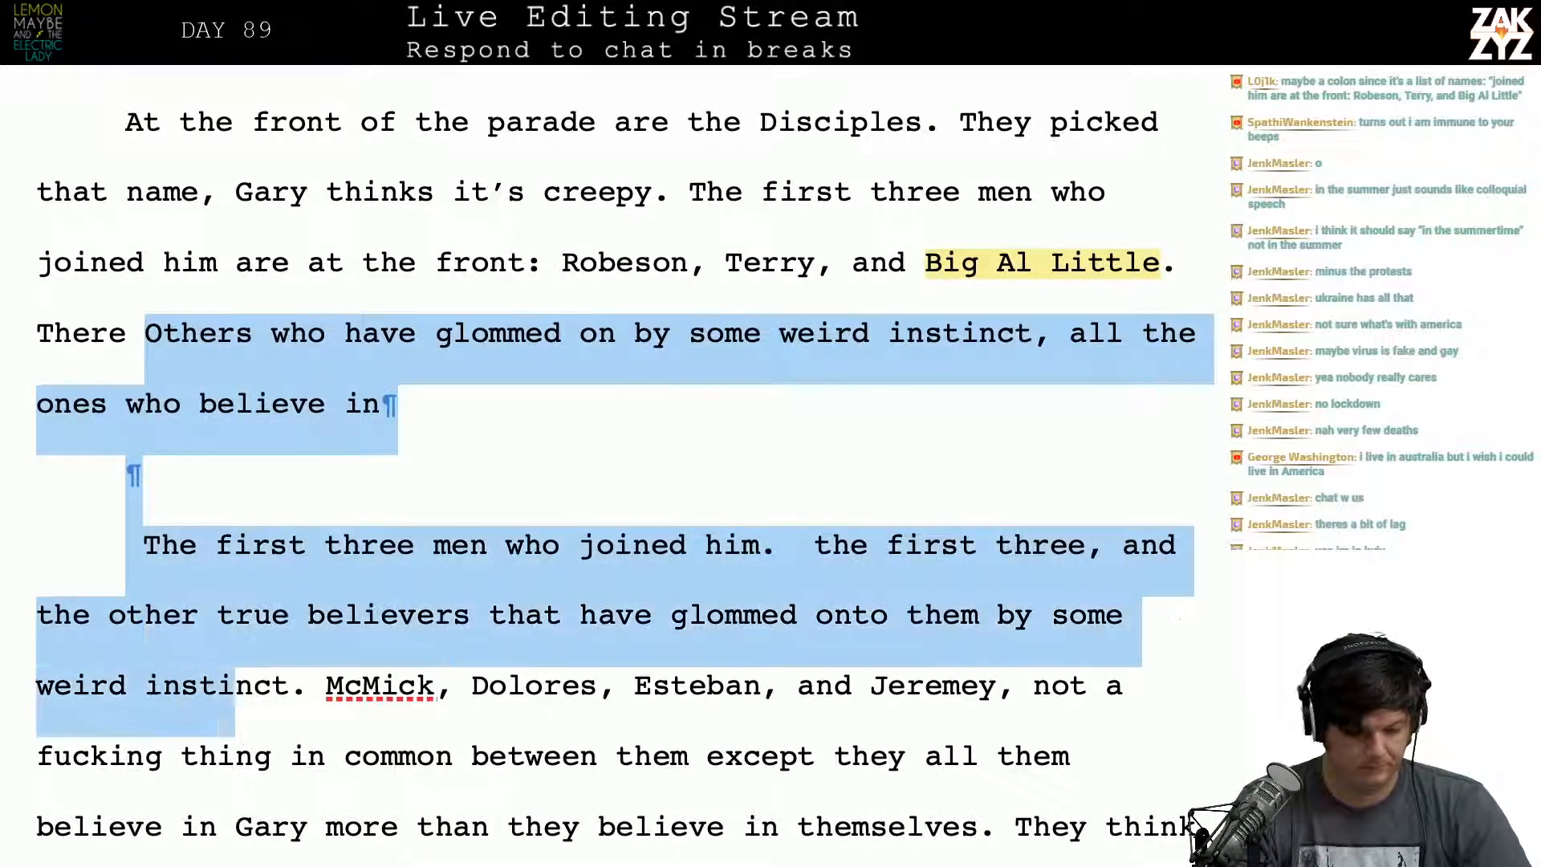
{"action": "key", "text": "BackSpace"}
{"action": "key", "text": "BackSpace"}
{"action": "key", "text": "BackSpace"}
{"action": "key", "text": "BackSpace"}
{"action": "key", "text": "BackSpace"}
{"action": "key", "text": "BackSpace"}
{"action": "key", "text": "BackSpace"}
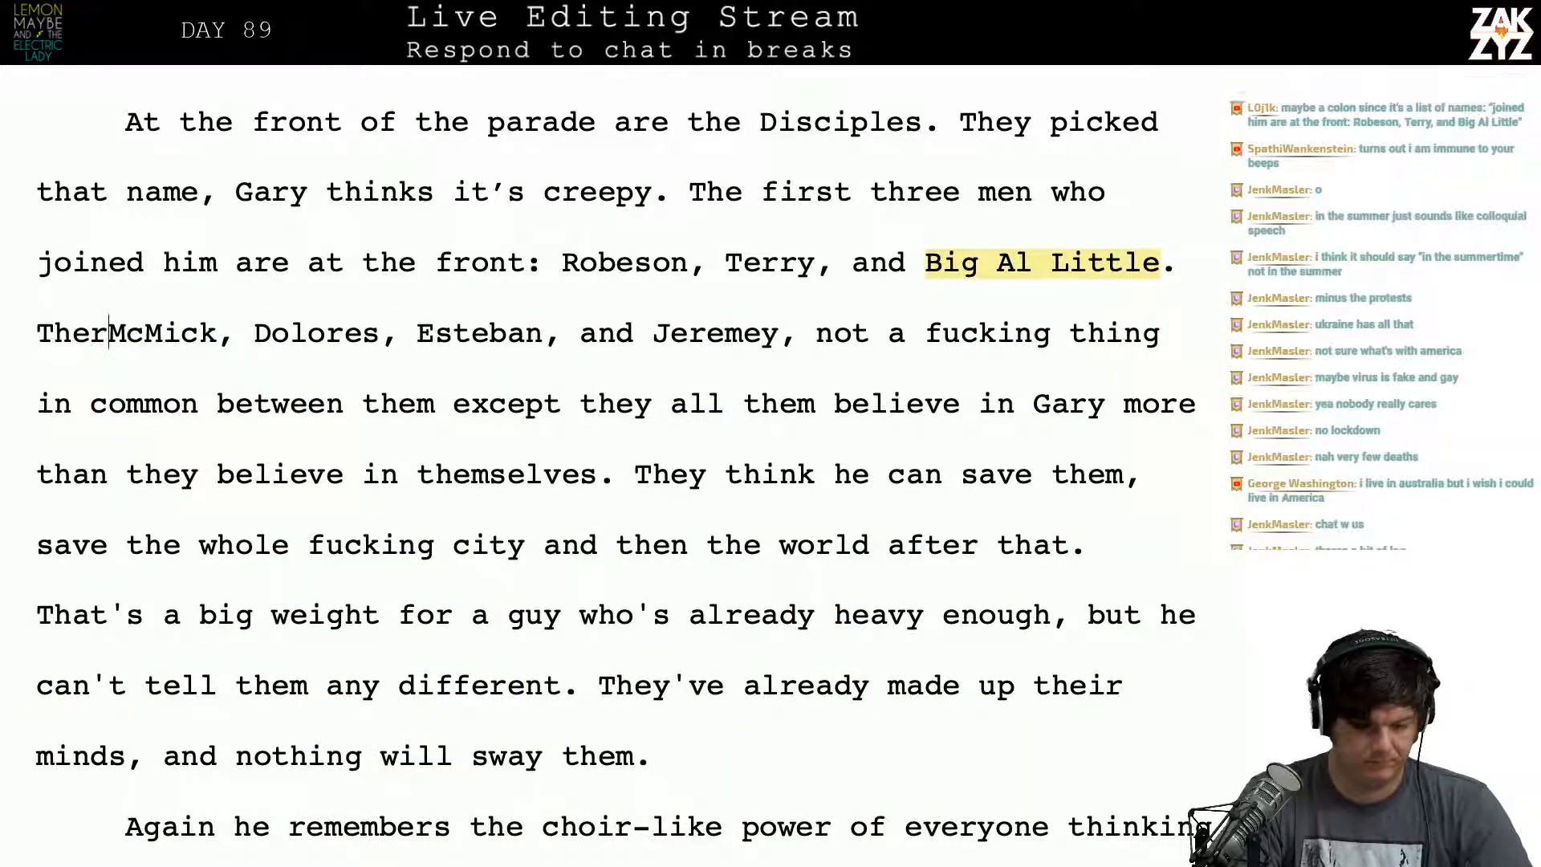
Step: Start a new sentence following "Big Al Little." with "Others have glommed onto the"
{"action": "type", "text": "Others have glom"}
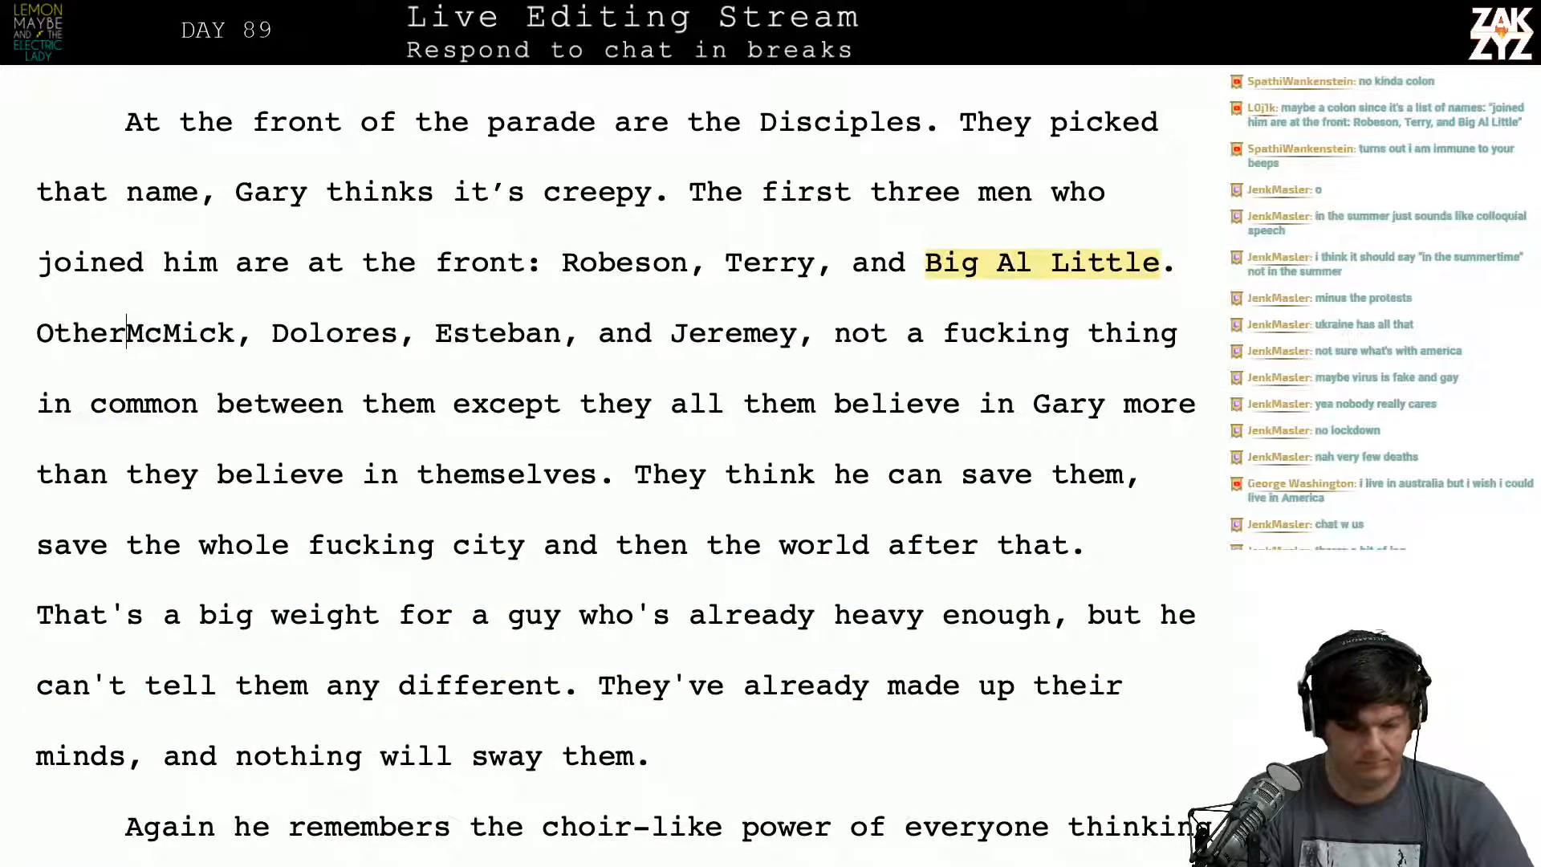
{"action": "type", "text": "med onto th"}
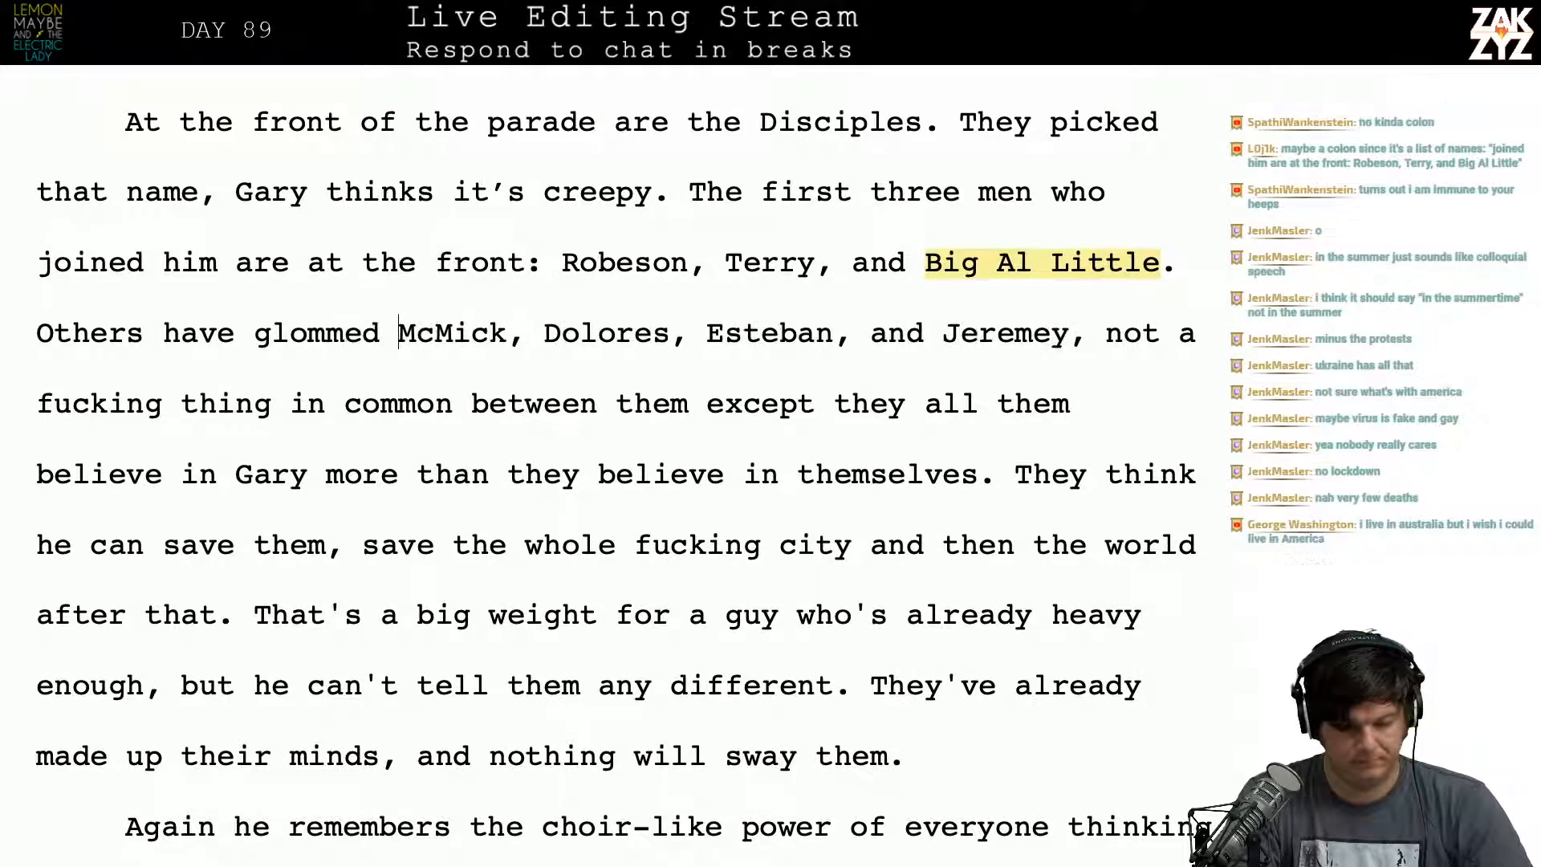
{"action": "type", "text": "e"}
Step: Move the text starting with "McMick, Dolores, Esteban" into its own paragraph with an empty paragraph above it
{"action": "key", "text": "Return"}
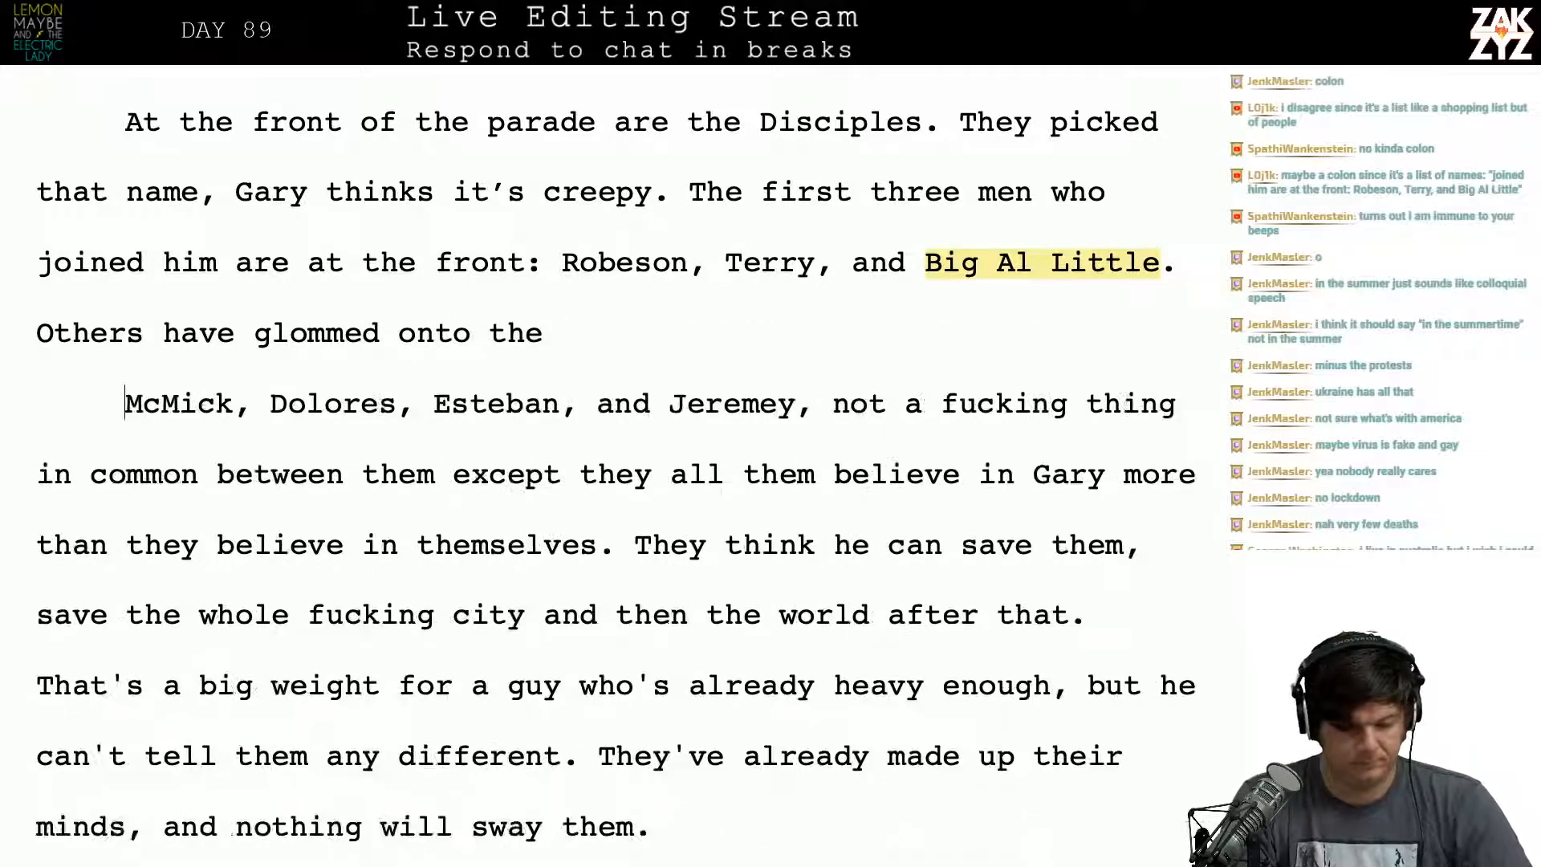
{"action": "key", "text": "Return"}
{"action": "key", "text": "Up"}
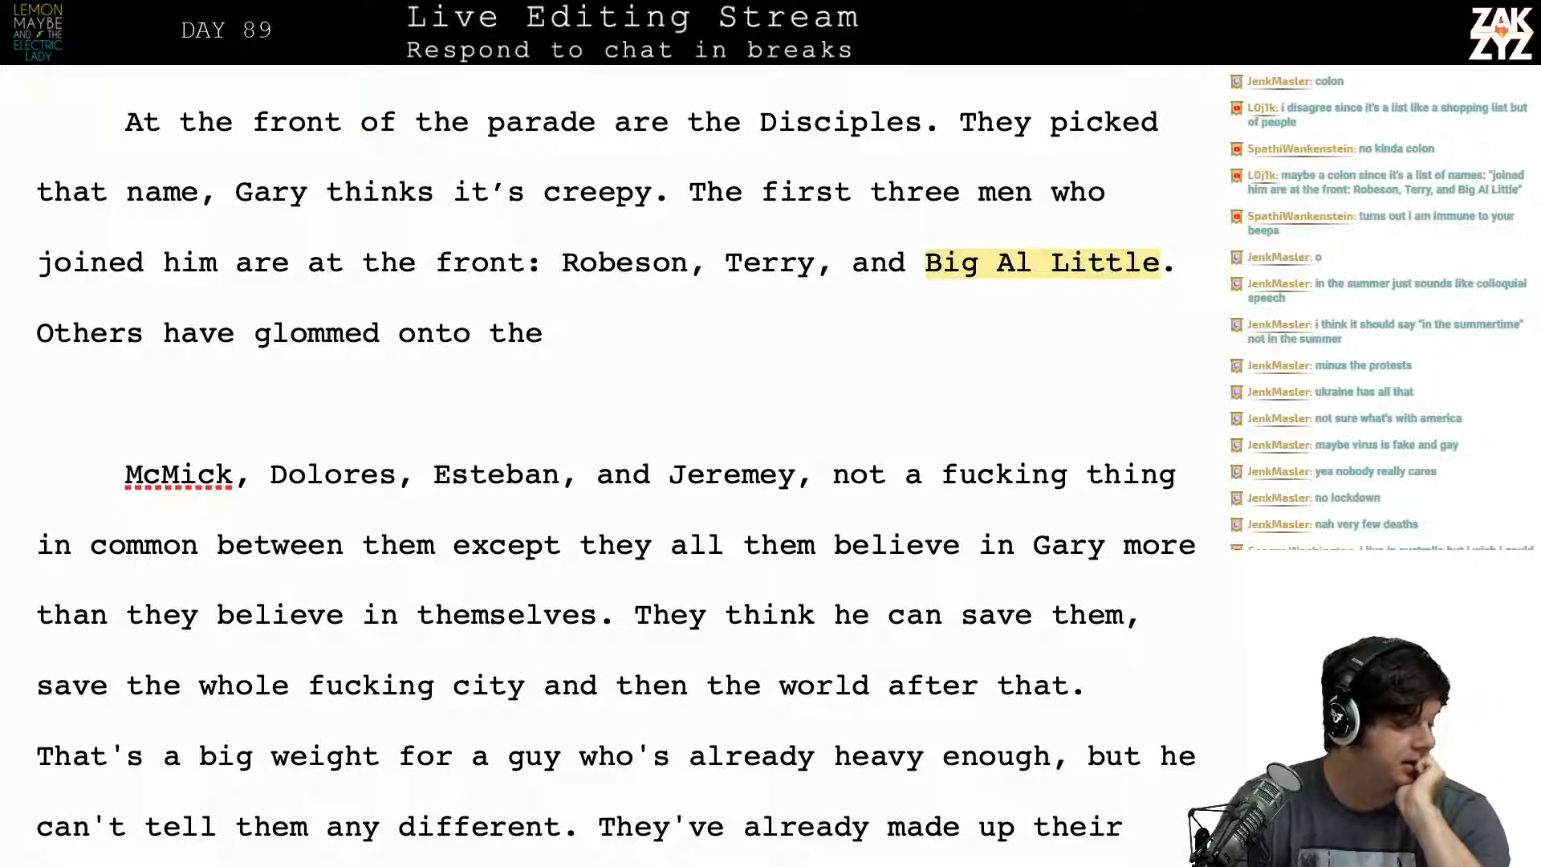
Step: Replace the unfinished sentence "Others have glommed onto the" with "The others are"
{"action": "scroll", "coordinate": [616, 466], "scroll_direction": "down", "scroll_amount": 1}
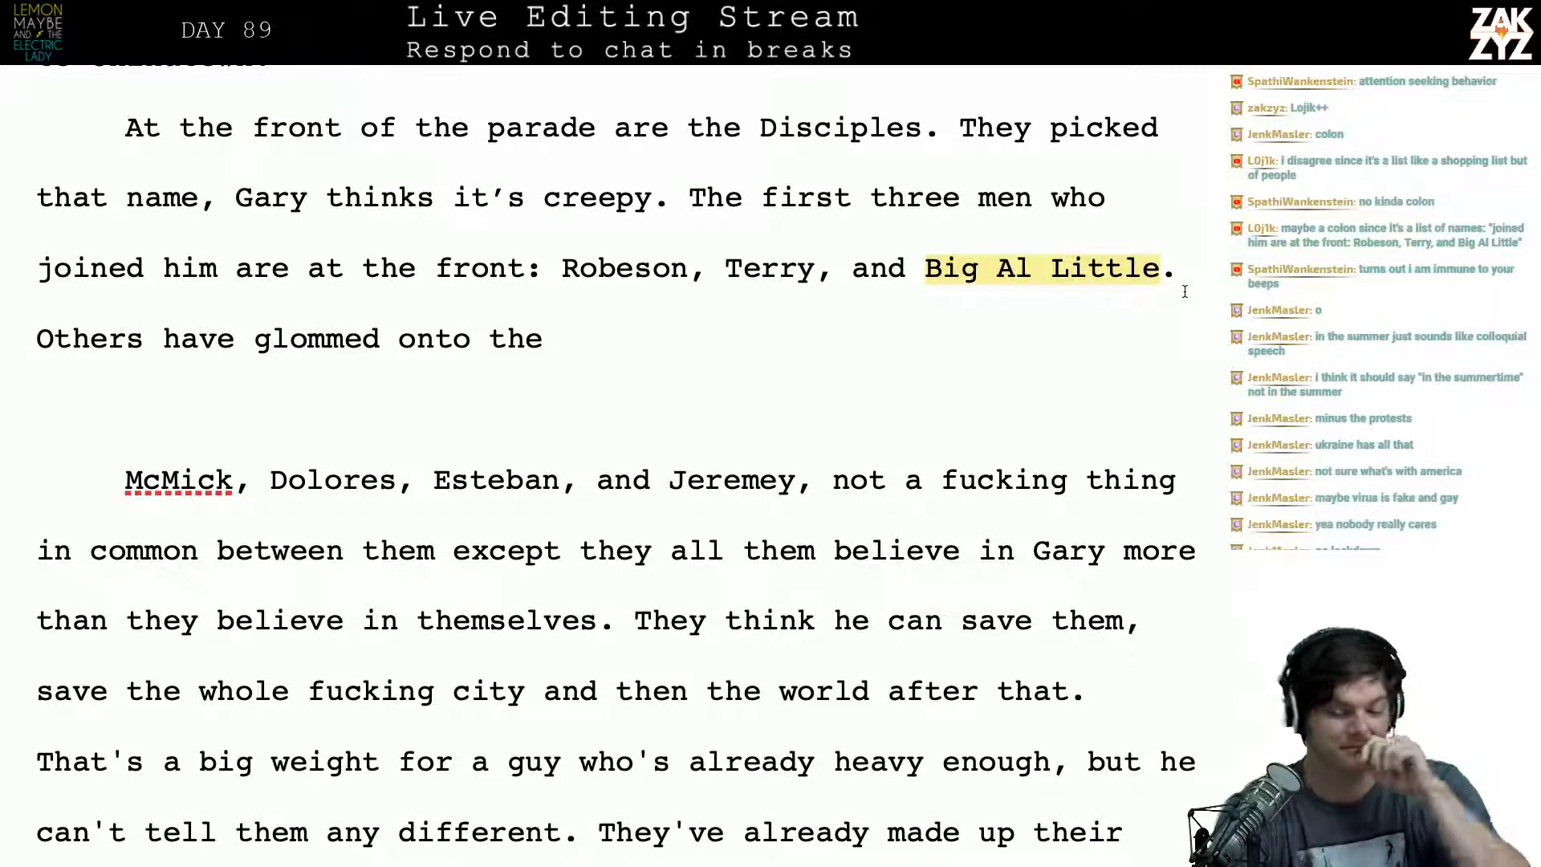
{"action": "scroll", "coordinate": [1185, 290], "scroll_direction": "up", "scroll_amount": 3}
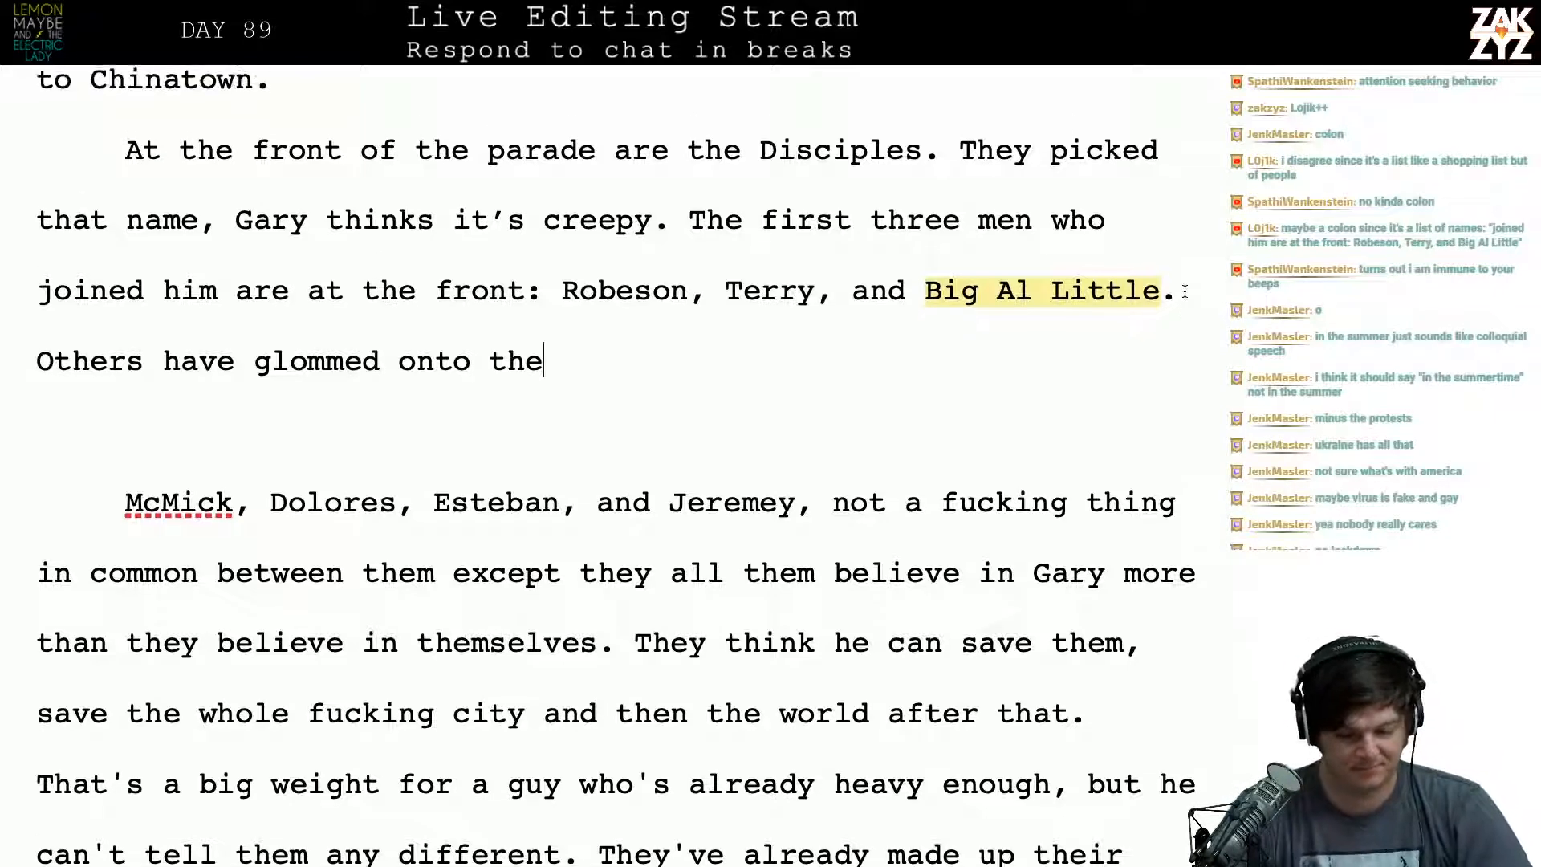
{"action": "scroll", "coordinate": [1184, 290], "scroll_direction": "down", "scroll_amount": 3}
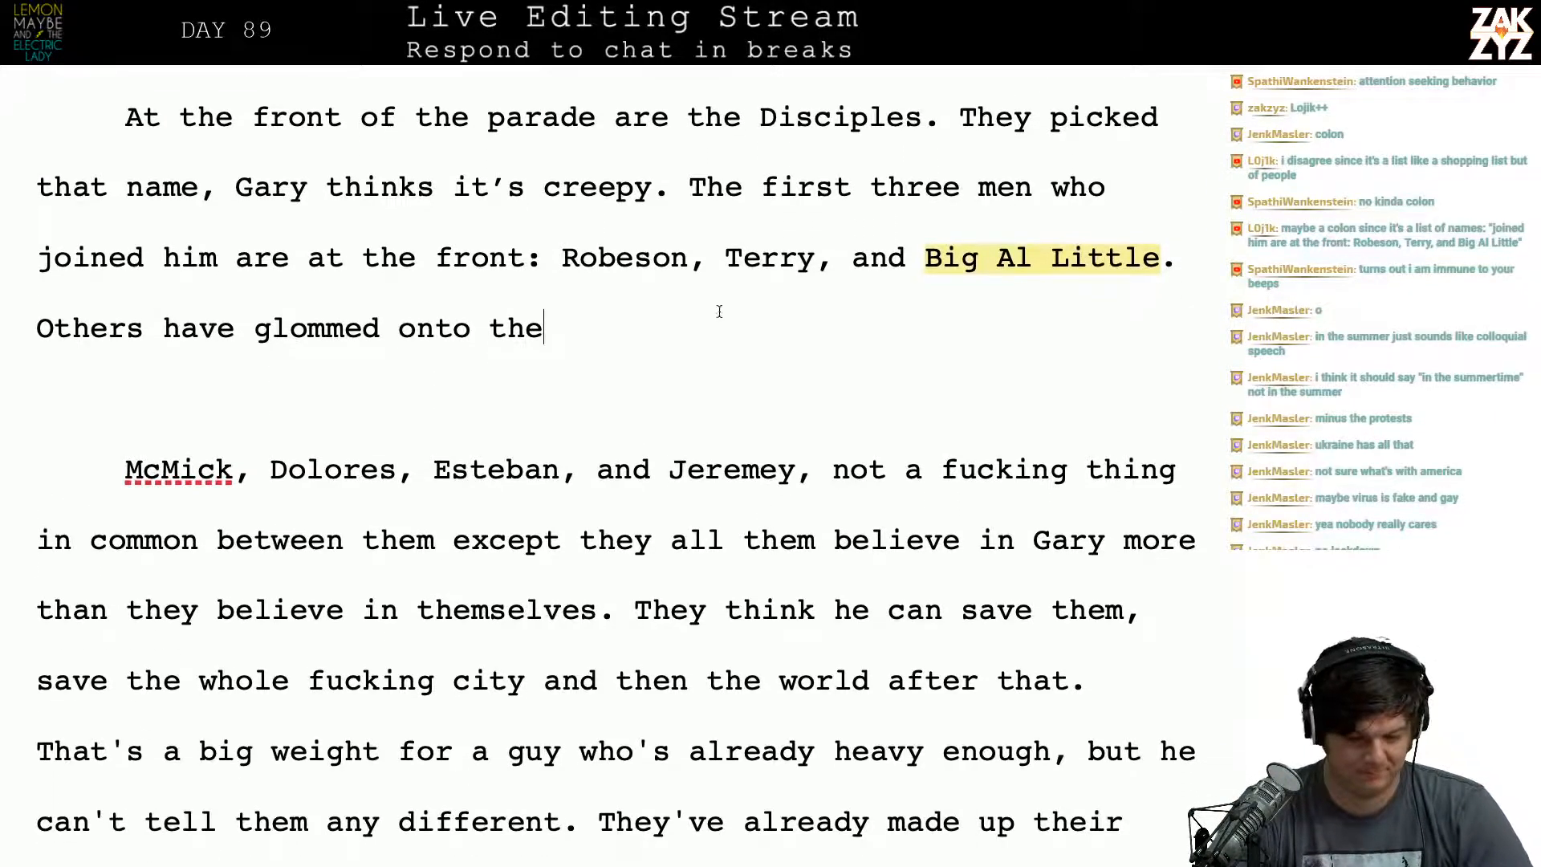
{"action": "triple_click", "coordinate": [616, 361]}
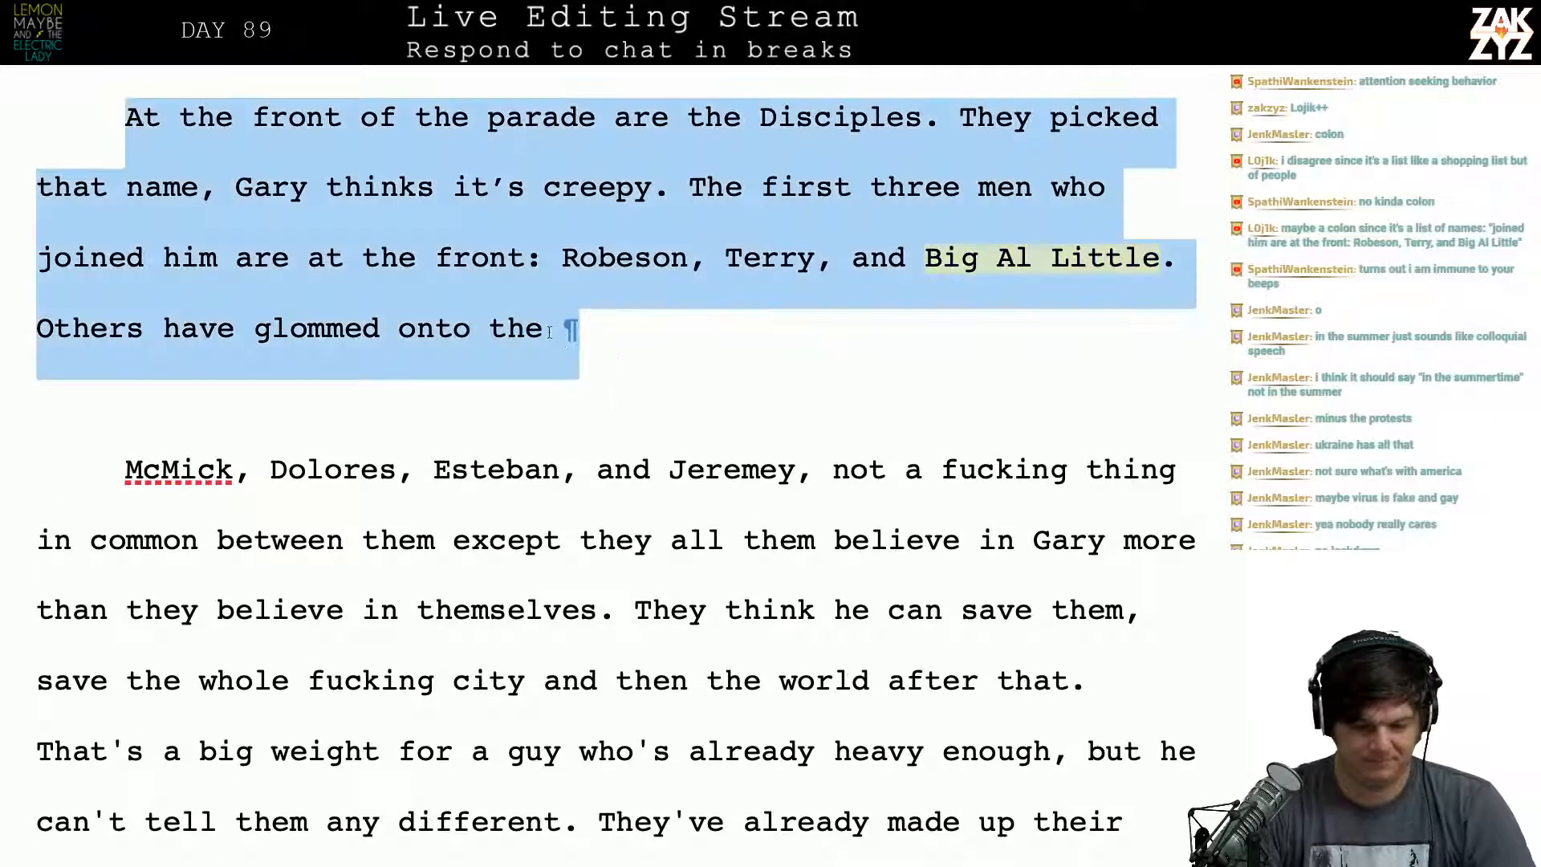
{"action": "left_click", "coordinate": [856, 339]}
{"action": "key", "text": "BackSpace"}
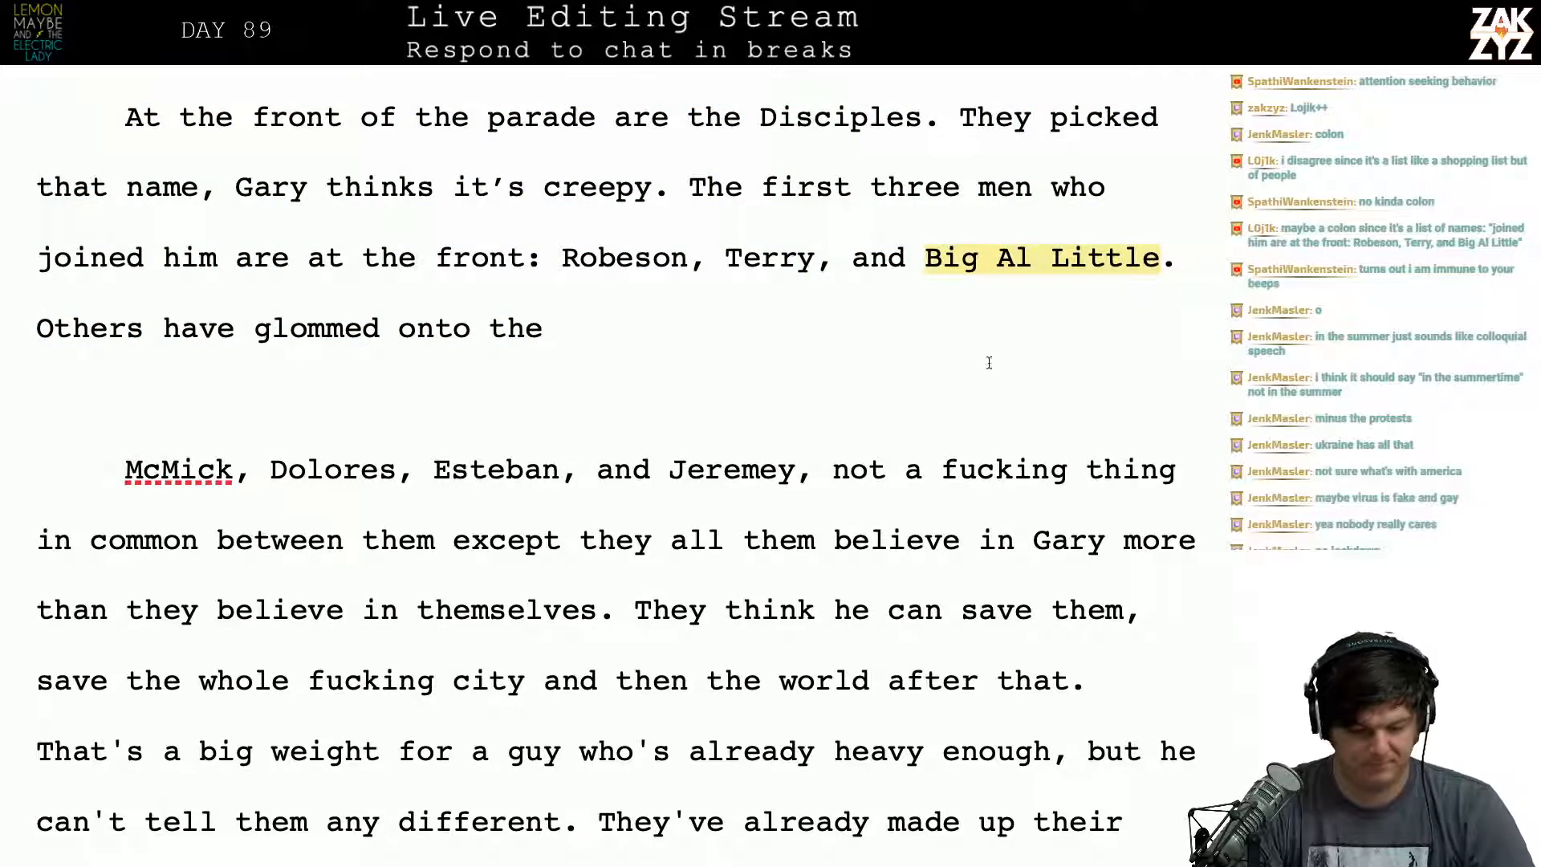
{"action": "left_click_drag", "start_coordinate": [568, 352], "coordinate": [35, 356]}
{"action": "type", "text": "The others are"}
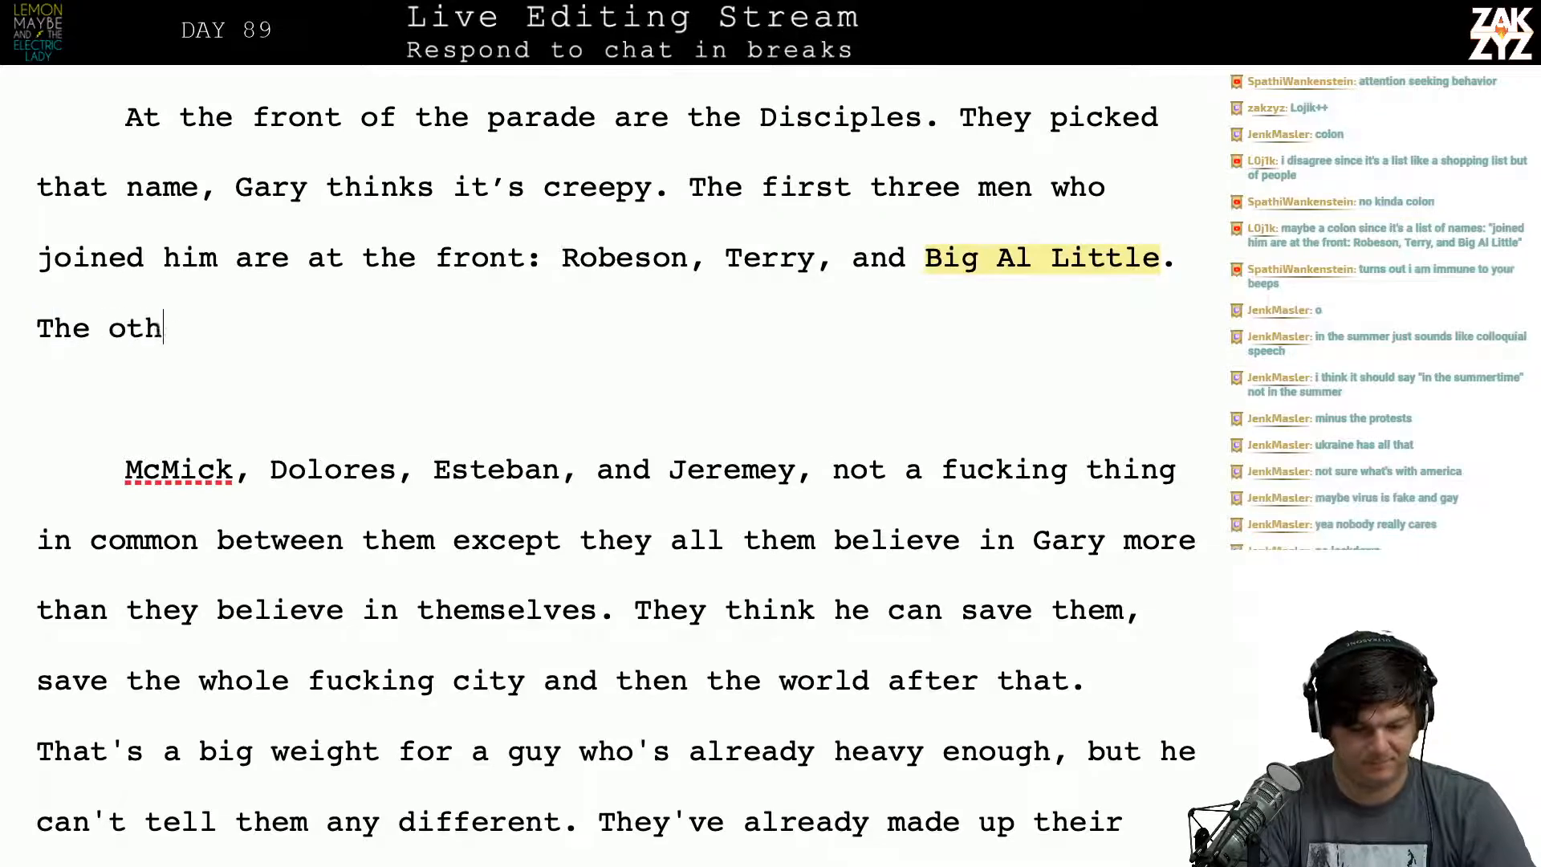
Step: Replace "The others are" with "Others have joined the ranks," following "Big Al Little."
{"action": "key", "text": "BackSpace"}
{"action": "key", "text": "BackSpace"}
{"action": "key", "text": "BackSpace"}
{"action": "key", "text": "BackSpace"}
{"action": "key", "text": "BackSpace"}
{"action": "key", "text": "BackSpace"}
{"action": "key", "text": "BackSpace"}
{"action": "key", "text": "BackSpace"}
{"action": "key", "text": "BackSpace"}
{"action": "key", "text": "BackSpace"}
{"action": "key", "text": "BackSpace"}
{"action": "key", "text": "BackSpace"}
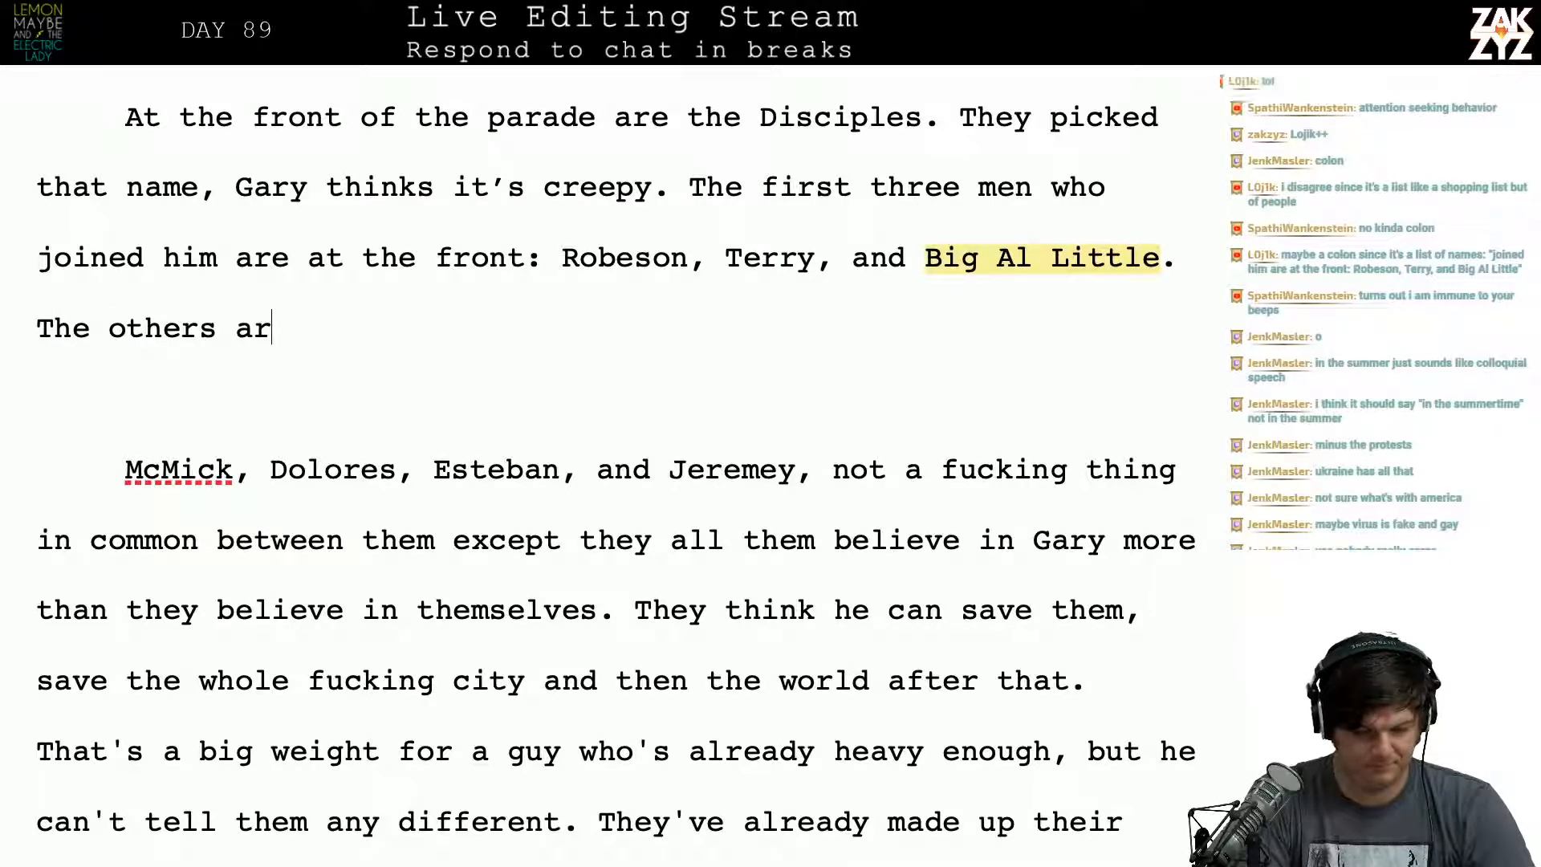
{"action": "key", "text": "BackSpace"}
{"action": "key", "text": "BackSpace"}
{"action": "key", "text": "BackSpace"}
{"action": "key", "text": "BackSpace"}
{"action": "key", "text": "Return"}
{"action": "type", "text": "Oth"}
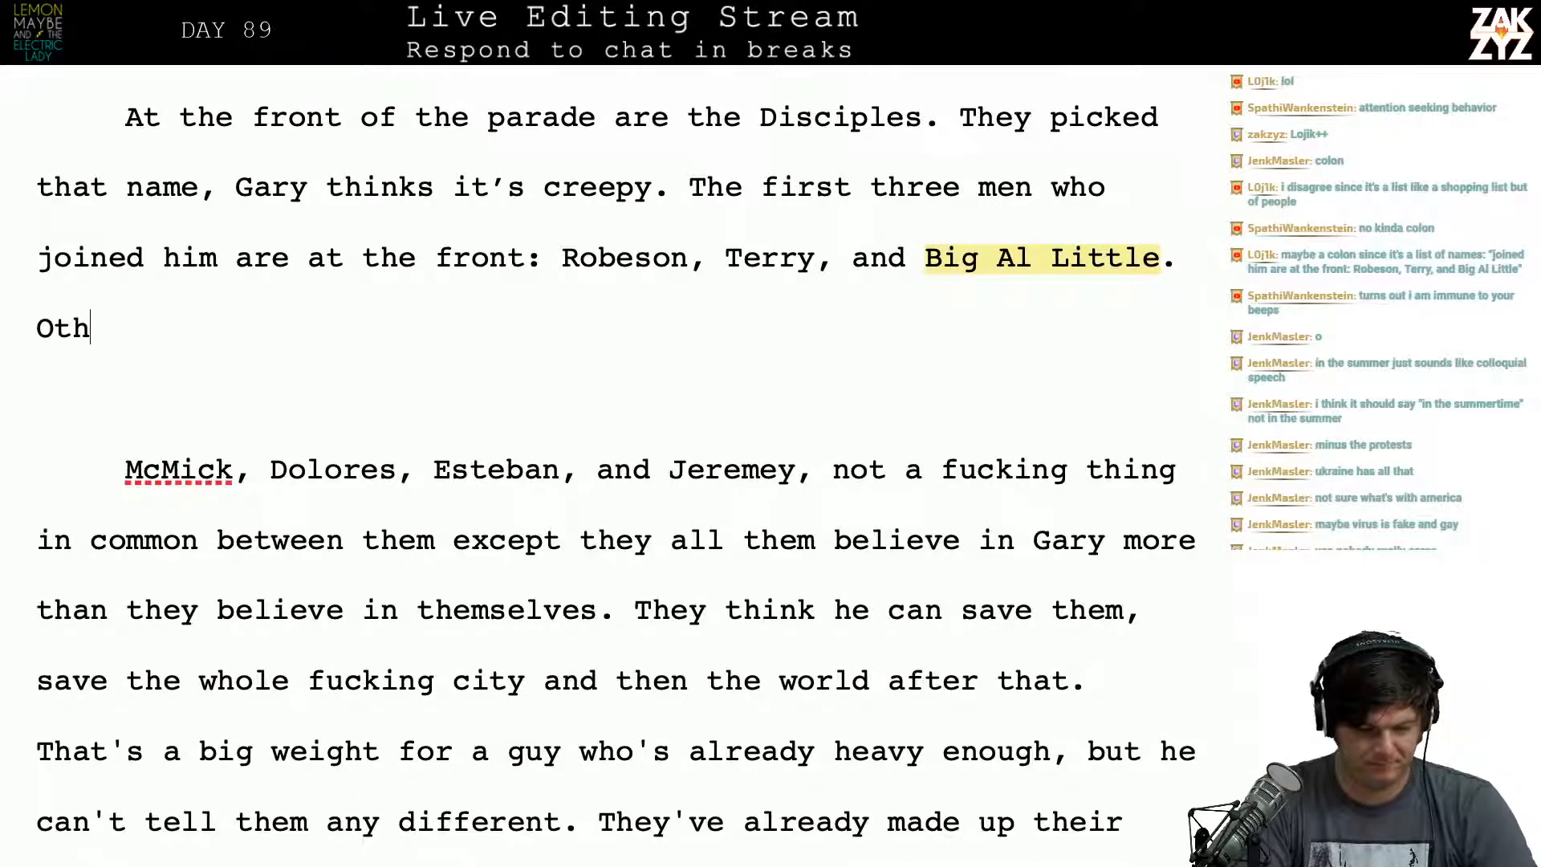
{"action": "type", "text": "ers have"}
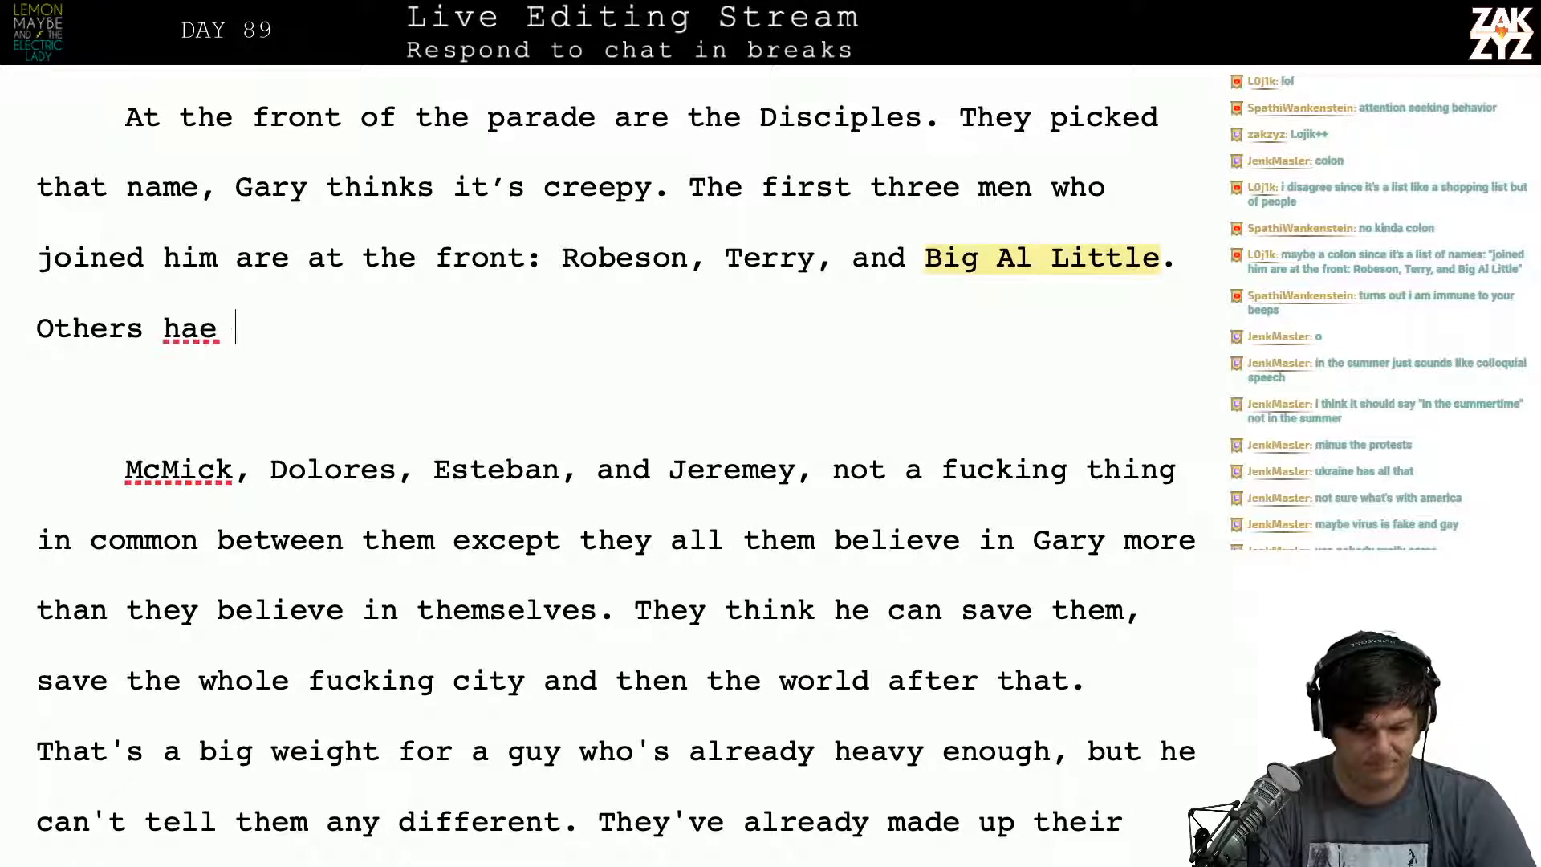
{"action": "key", "text": "BackSpace"}
{"action": "type", "text": "ve joined the ranks,"}
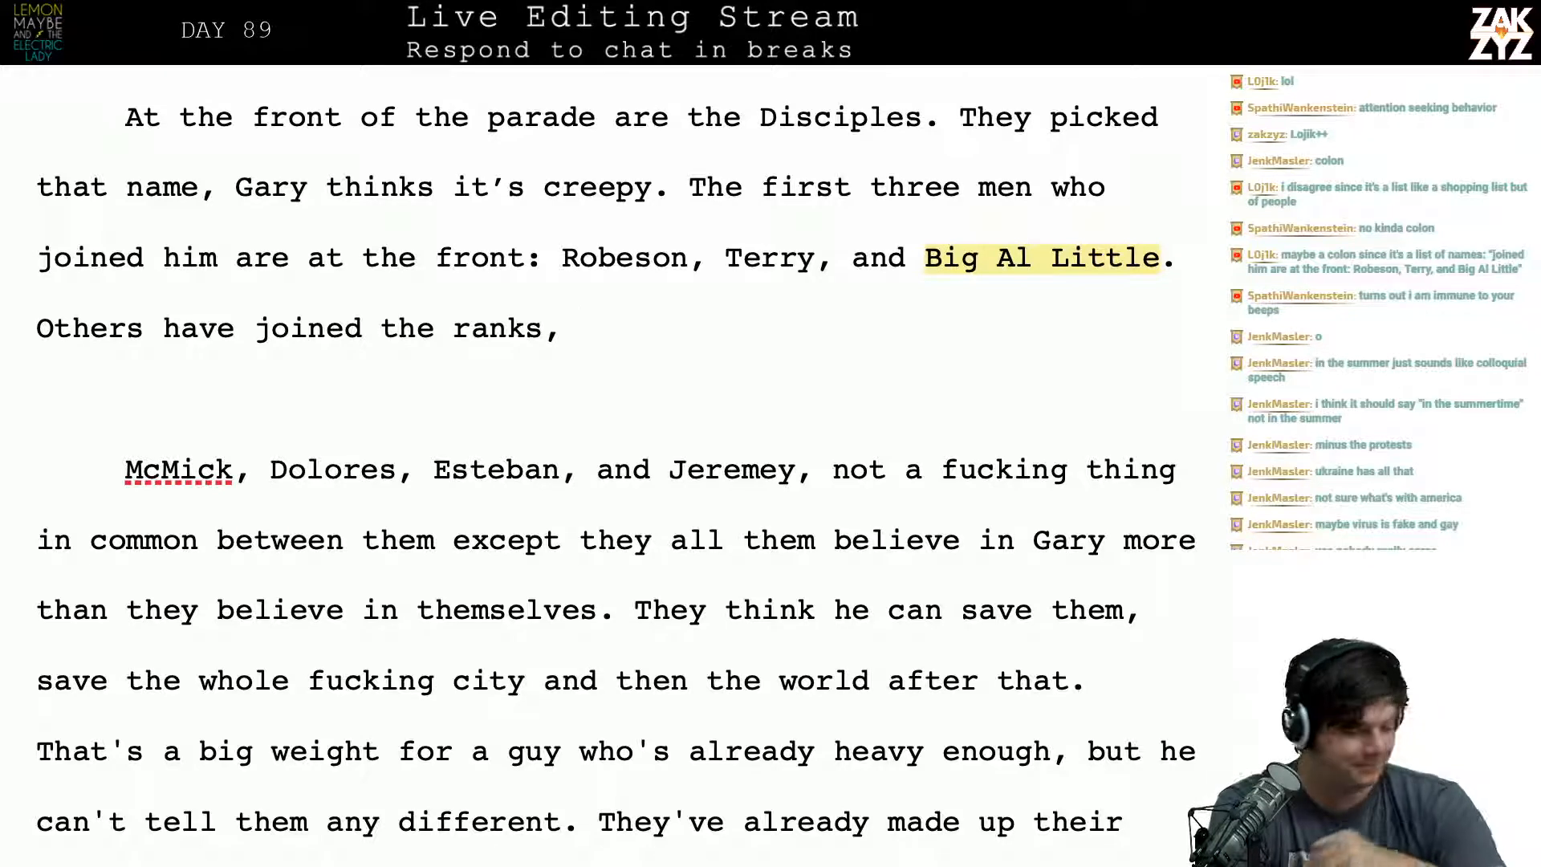
Step: Delete the unfinished sentence "Others have joined the ranks," following "Big Al Little."
{"action": "key", "text": "BackSpace"}
{"action": "key", "text": "BackSpace"}
{"action": "key", "text": "BackSpace"}
{"action": "key", "text": "BackSpace"}
{"action": "key", "text": "BackSpace"}
{"action": "key", "text": "BackSpace"}
{"action": "key", "text": "BackSpace"}
{"action": "key", "text": "BackSpace"}
{"action": "key", "text": "BackSpace"}
{"action": "key", "text": "BackSpace"}
{"action": "key", "text": "BackSpace"}
{"action": "key", "text": "BackSpace"}
{"action": "key", "text": "BackSpace"}
{"action": "key", "text": "BackSpace"}
{"action": "key", "text": "BackSpace"}
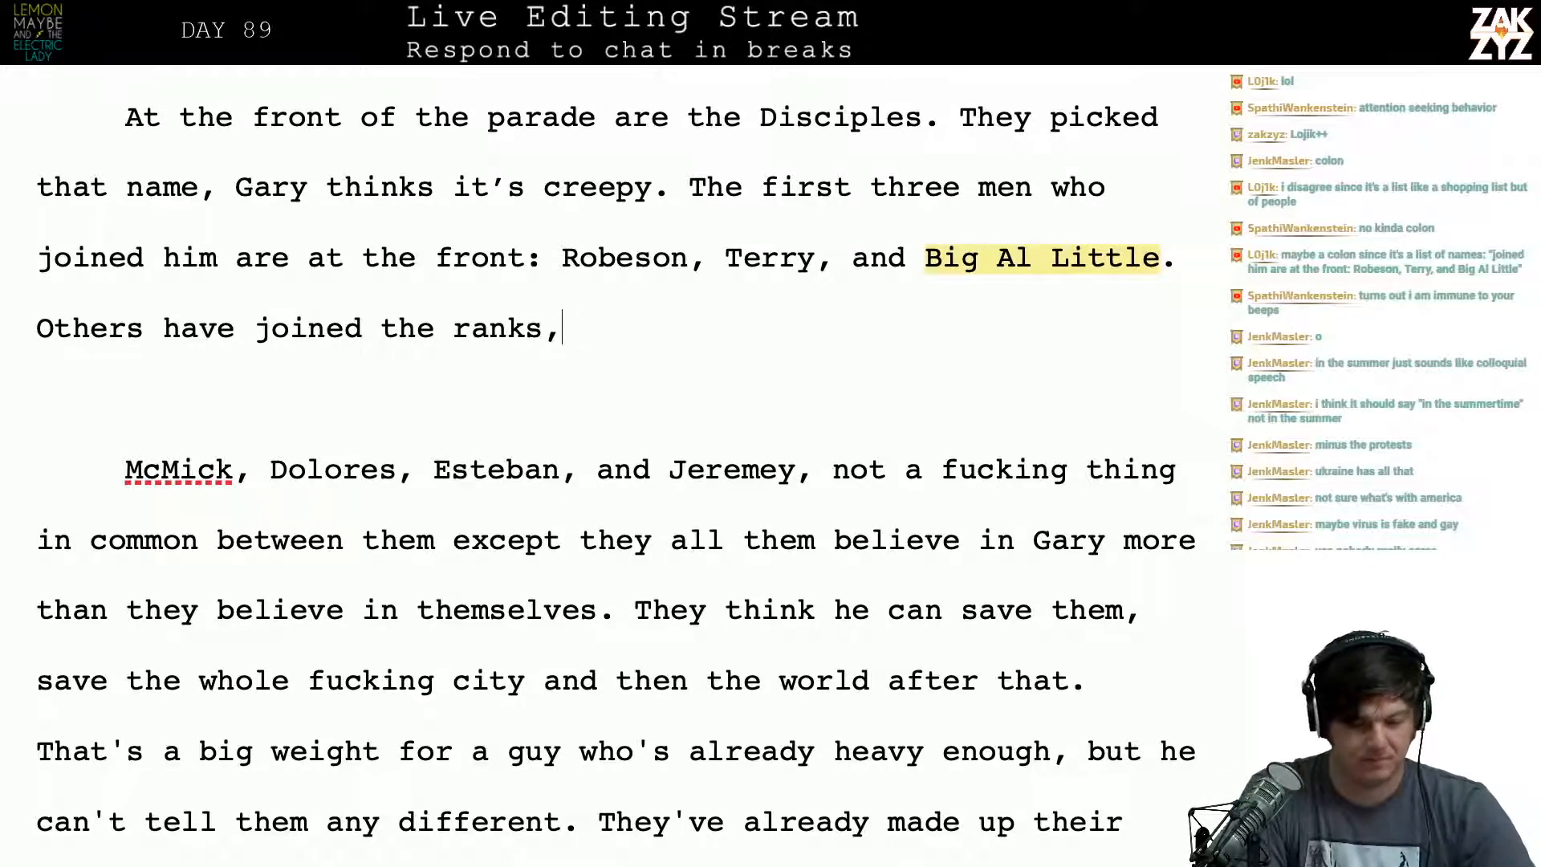
{"action": "key", "text": "BackSpace"}
{"action": "key", "text": "BackSpace"}
{"action": "key", "text": "BackSpace"}
{"action": "key", "text": "BackSpace"}
{"action": "key", "text": "BackSpace"}
{"action": "key", "text": "BackSpace"}
{"action": "key", "text": "BackSpace"}
{"action": "key", "text": "BackSpace"}
{"action": "key", "text": "BackSpace"}
{"action": "key", "text": "BackSpace"}
{"action": "key", "text": "BackSpace"}
{"action": "key", "text": "BackSpace"}
{"action": "key", "text": "BackSpace"}
{"action": "key", "text": "BackSpace"}
{"action": "key", "text": "BackSpace"}
{"action": "key", "text": "BackSpace"}
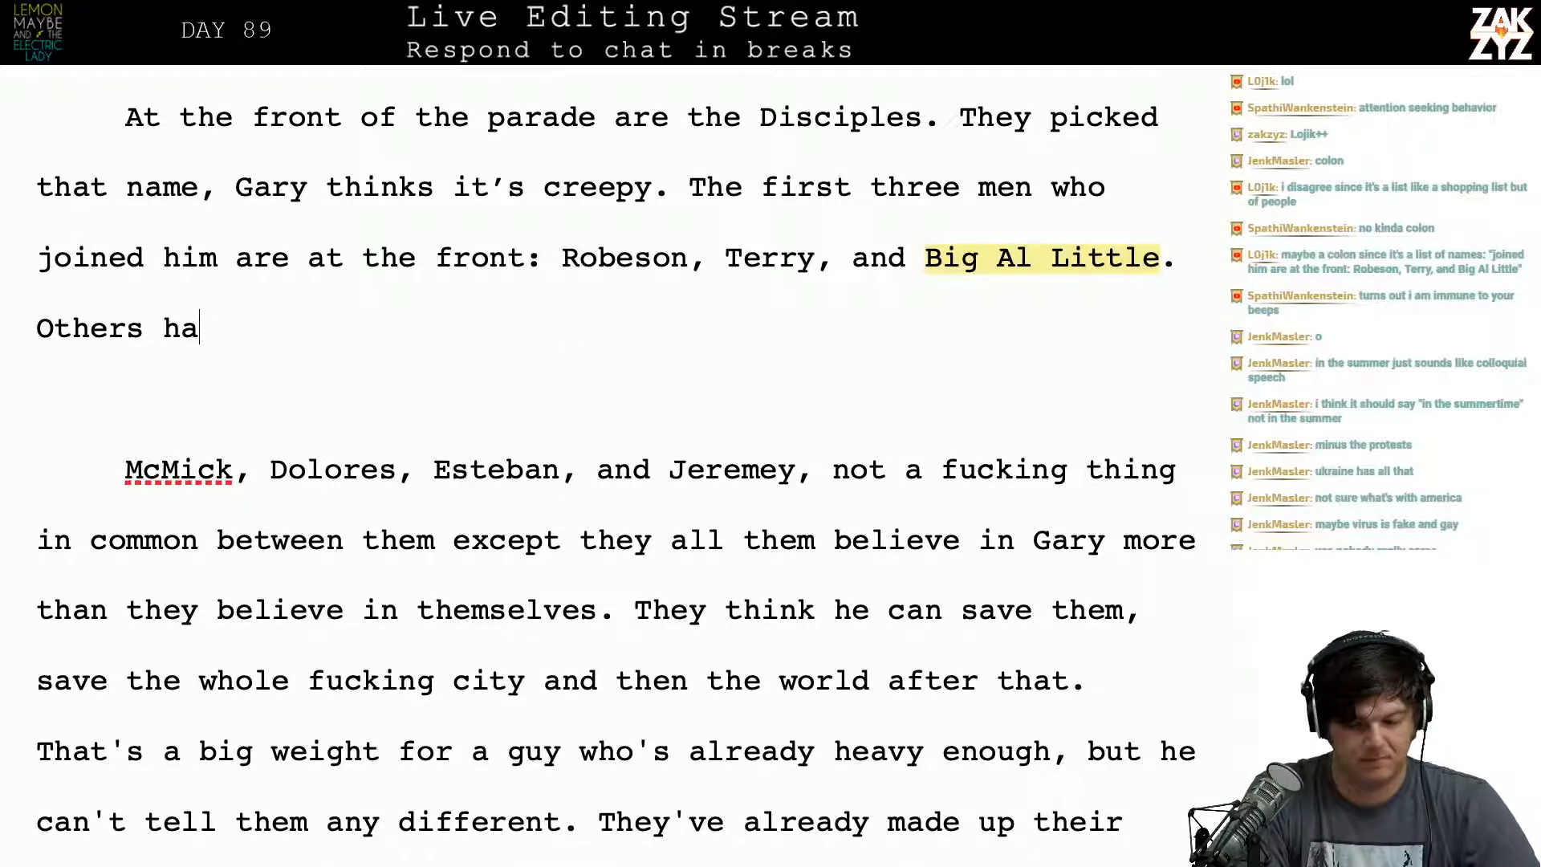
{"action": "key", "text": "Return"}
{"action": "type", "text": "More"}
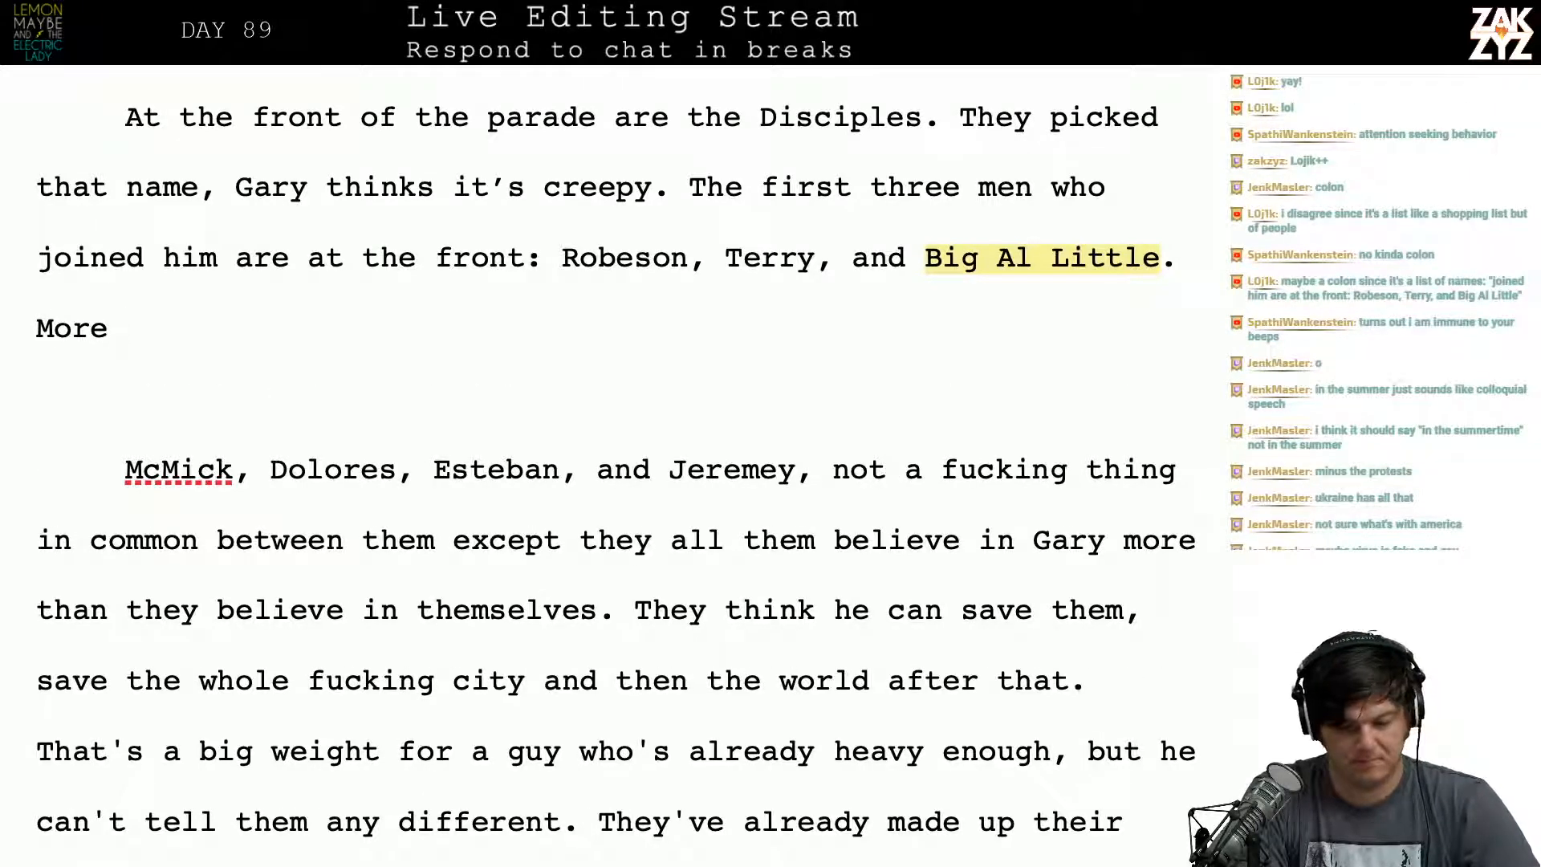
{"action": "key", "text": "BackSpace"}
{"action": "key", "text": "BackSpace"}
{"action": "key", "text": "BackSpace"}
{"action": "key", "text": "BackSpace"}
{"action": "key", "text": "BackSpace"}
{"action": "key", "text": "BackSpace"}
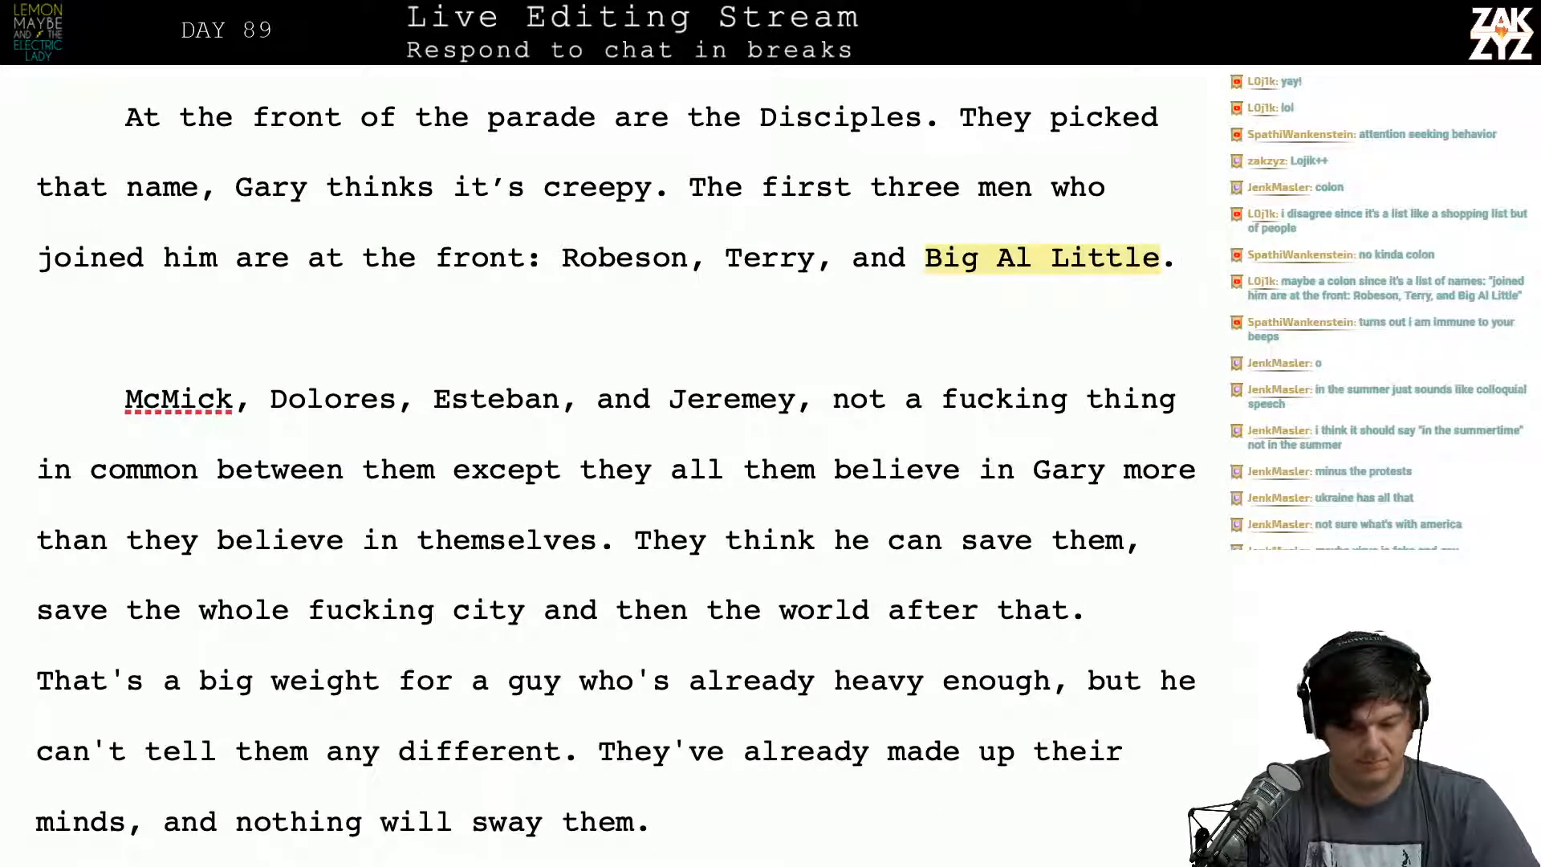
{"action": "key", "text": "Return"}
{"action": "type", "text": "T"}
{"action": "key", "text": "BackSpace"}
{"action": "key", "text": "BackSpace"}
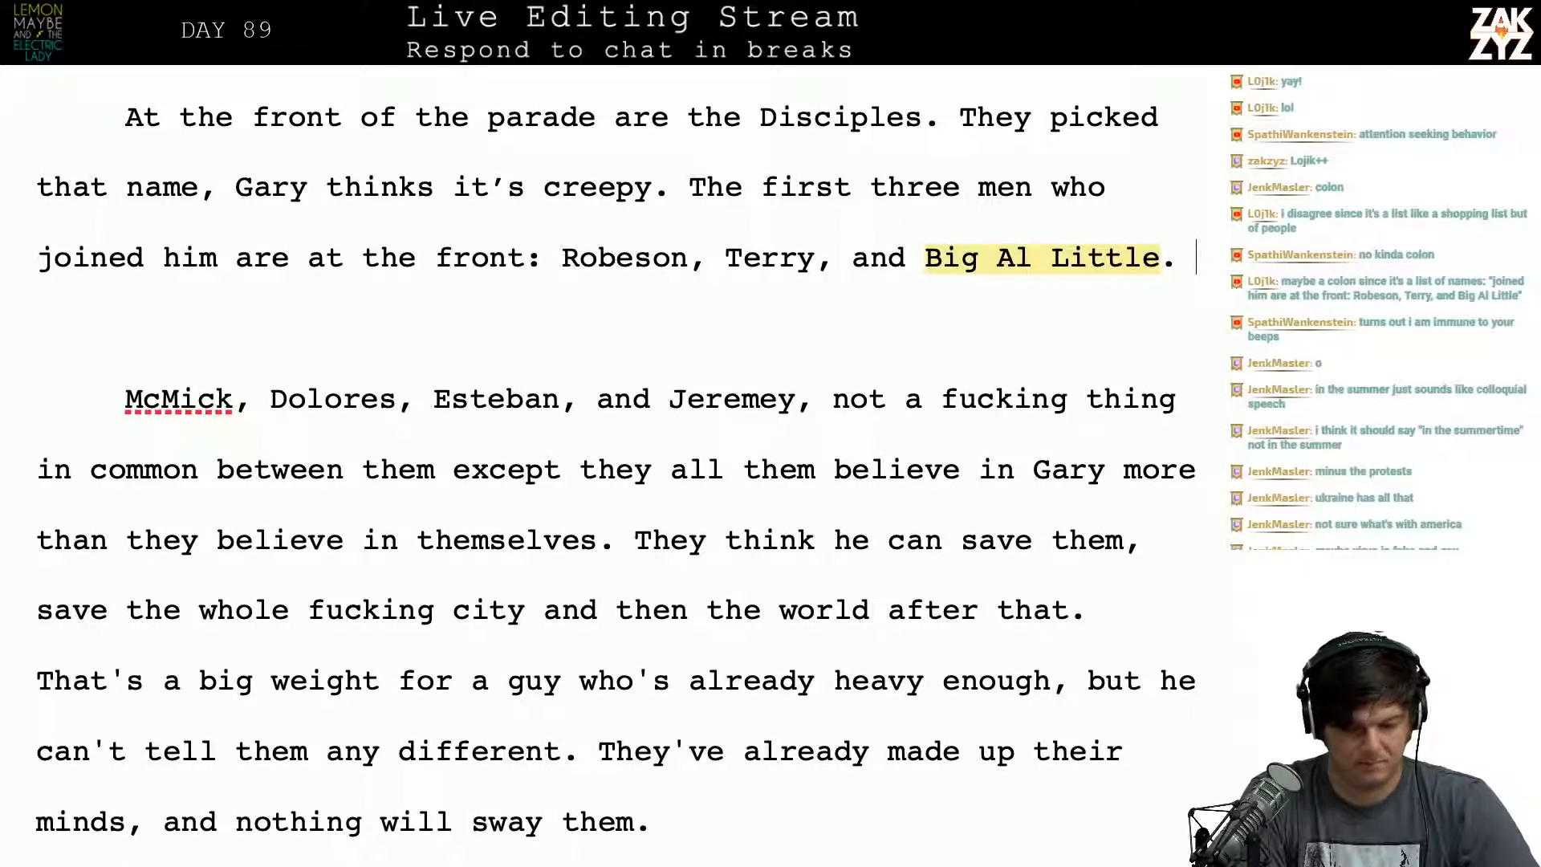
Step: Following "Big Al Little.", write "Others stand with them, all the ones who believe in Gary more than themselves."
{"action": "key", "text": "Return"}
{"action": "type", "text": "T"}
{"action": "key", "text": "BackSpace"}
{"action": "type", "text": "Other"}
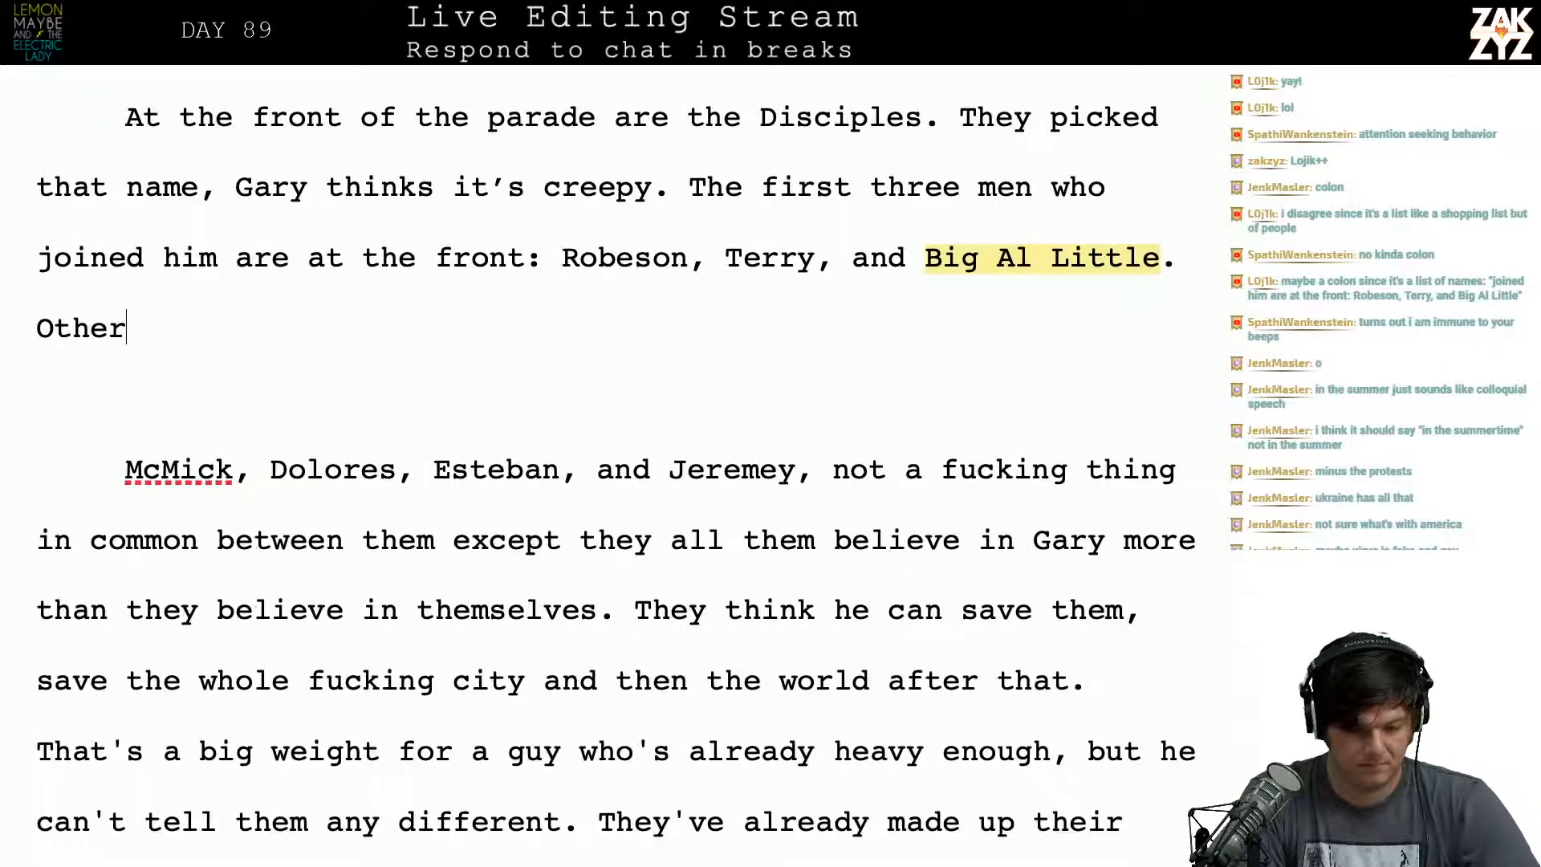
{"action": "type", "text": "s stand with them"}
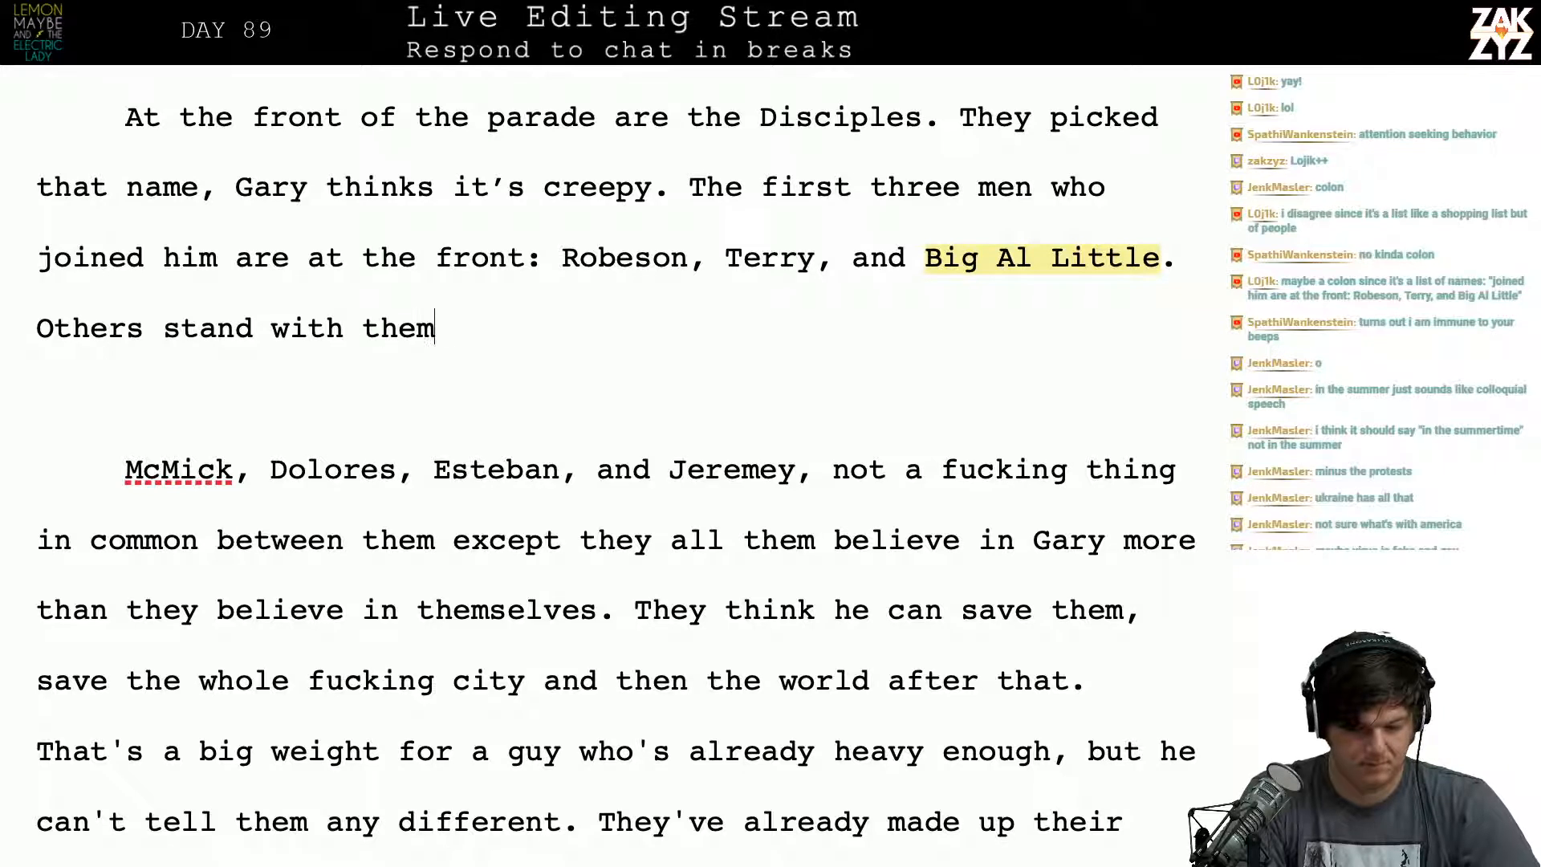
{"action": "type", "text": ", all the ones w"}
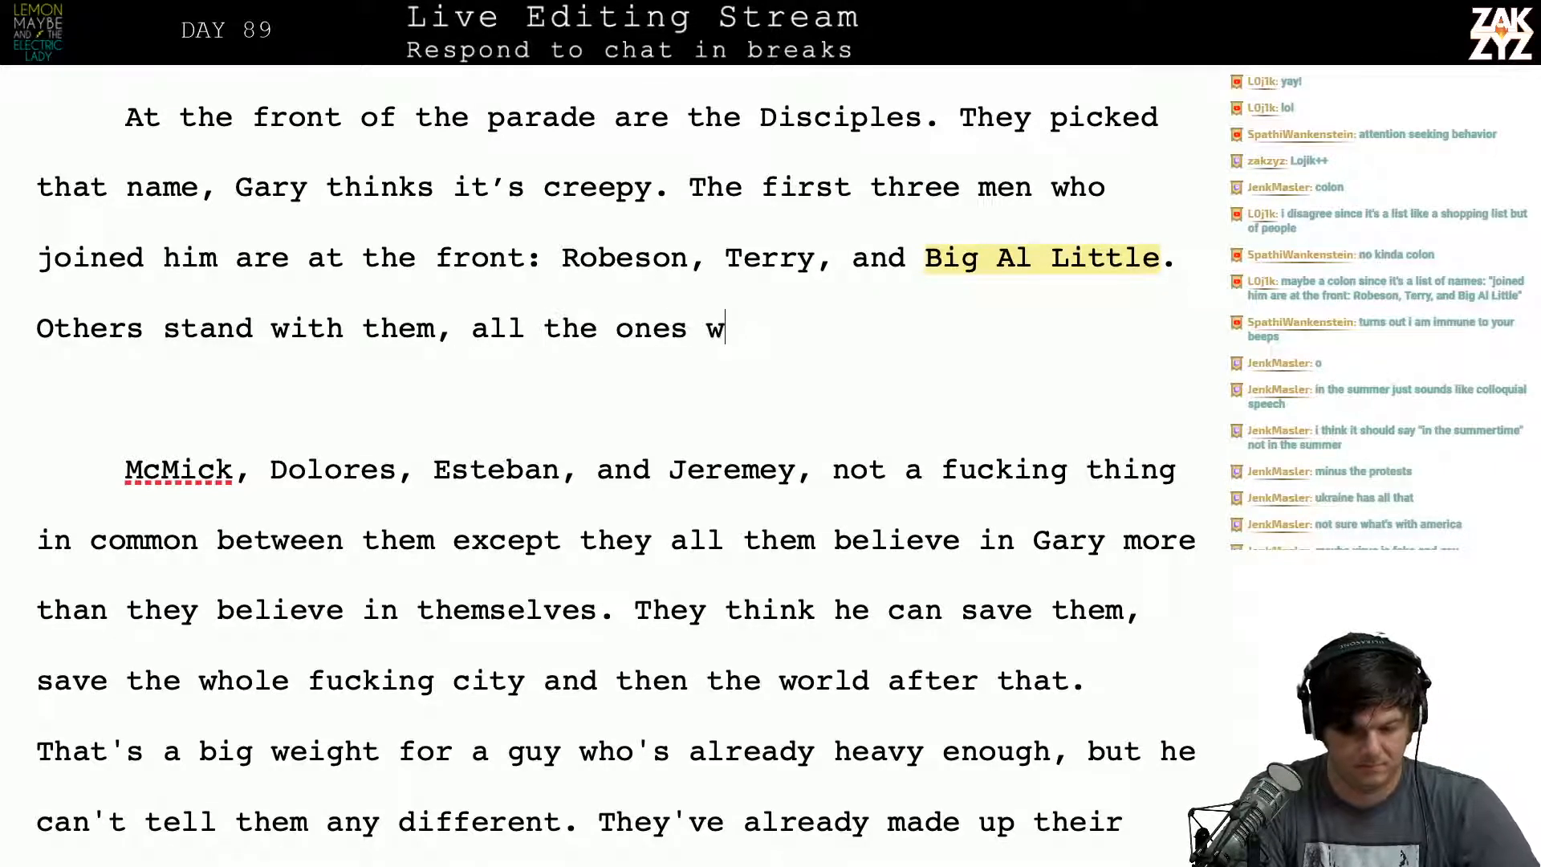
{"action": "type", "text": "ho believe in "}
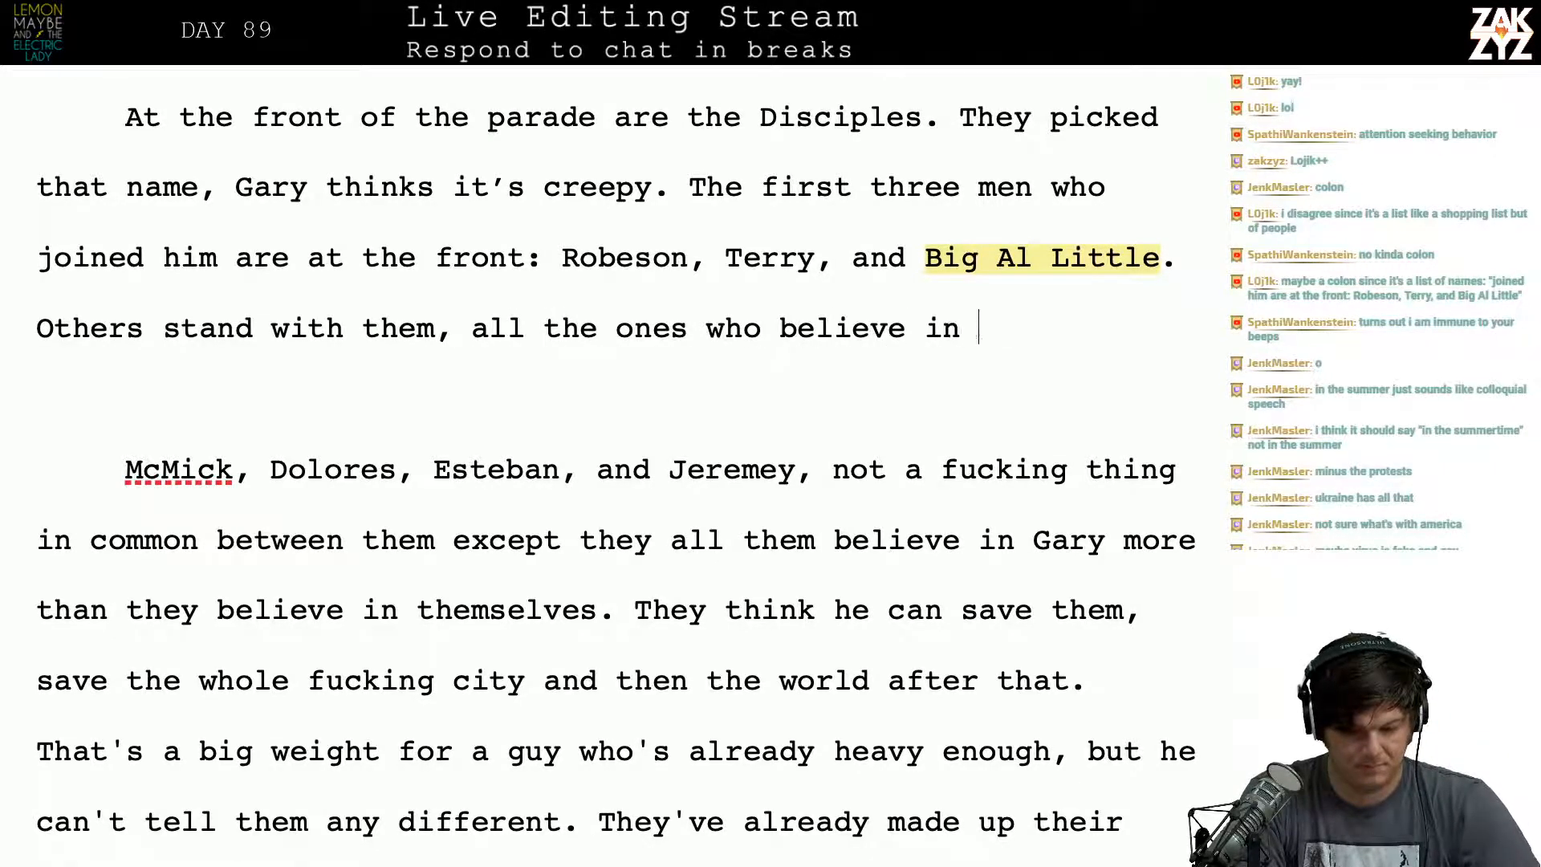
{"action": "type", "text": "Gary more than "}
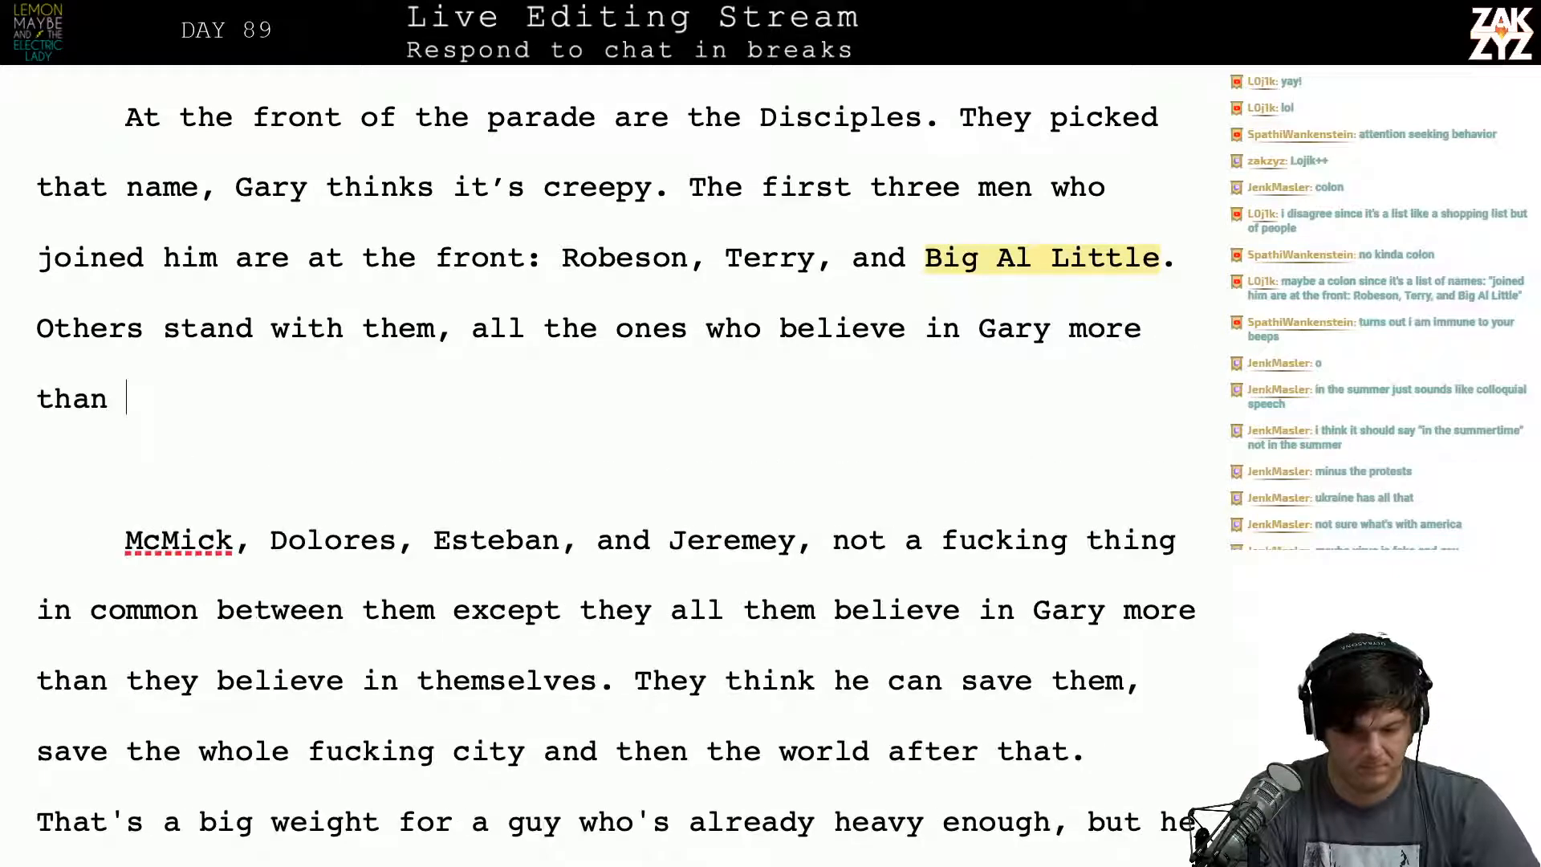
{"action": "type", "text": "themselves."}
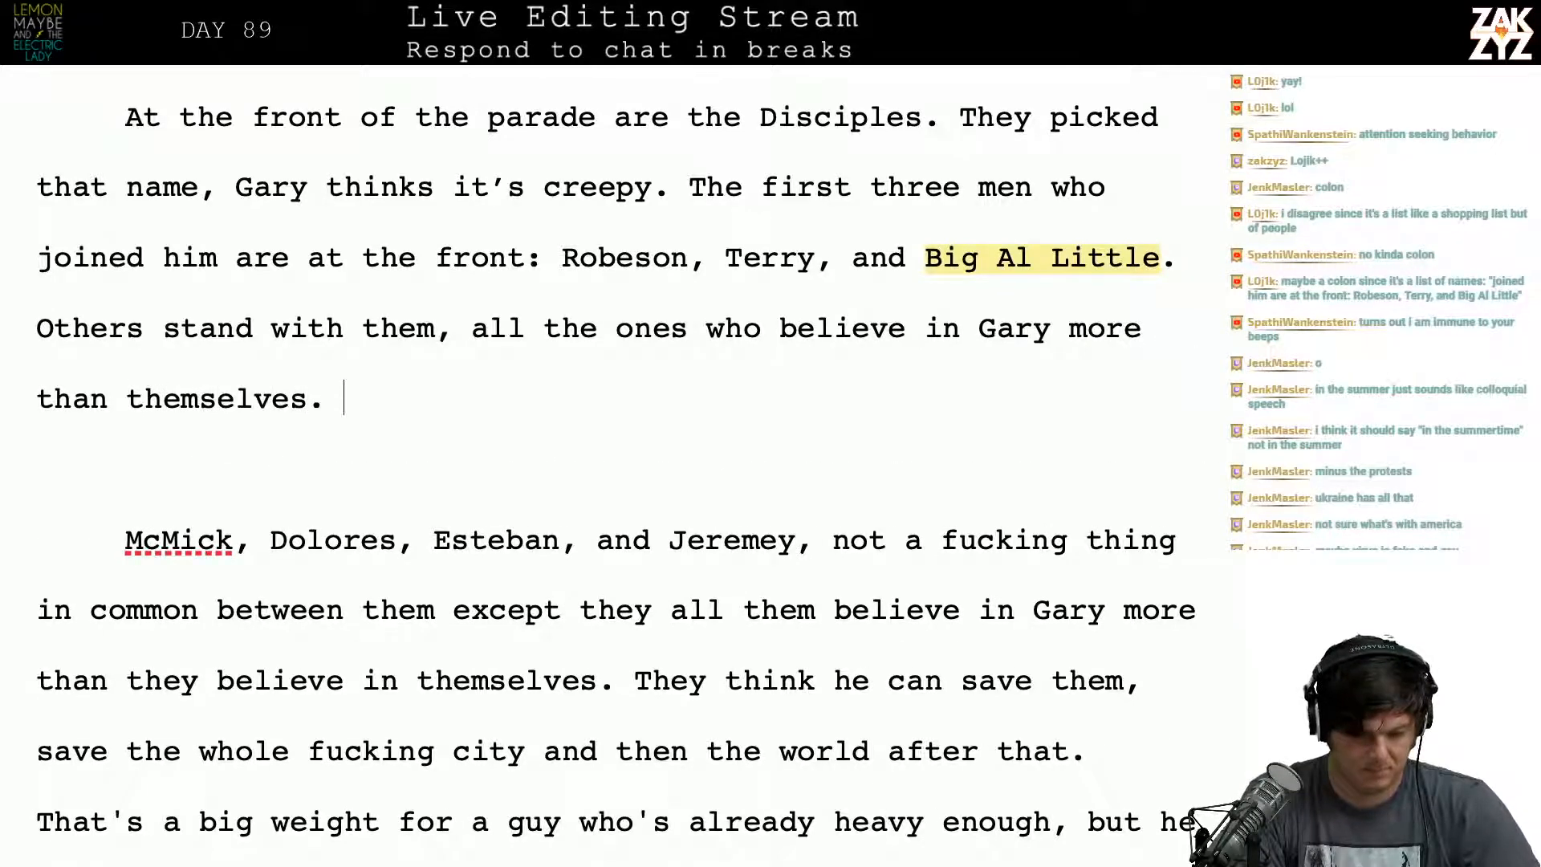
Step: Delete the sentence starting "Others stand with them" together with the empty paragraph above "McMick"
{"action": "key", "text": "Up"}
{"action": "key", "text": "Left"}
{"action": "key", "text": "Left"}
{"action": "key", "text": "Left"}
{"action": "key", "text": "Left"}
{"action": "key", "text": "Left"}
{"action": "key", "text": "BackSpace"}
{"action": "key", "text": "BackSpace"}
{"action": "key", "text": "BackSpace"}
{"action": "key", "text": "BackSpace"}
{"action": "key", "text": "BackSpace"}
{"action": "key", "text": "BackSpace"}
{"action": "key", "text": "BackSpace"}
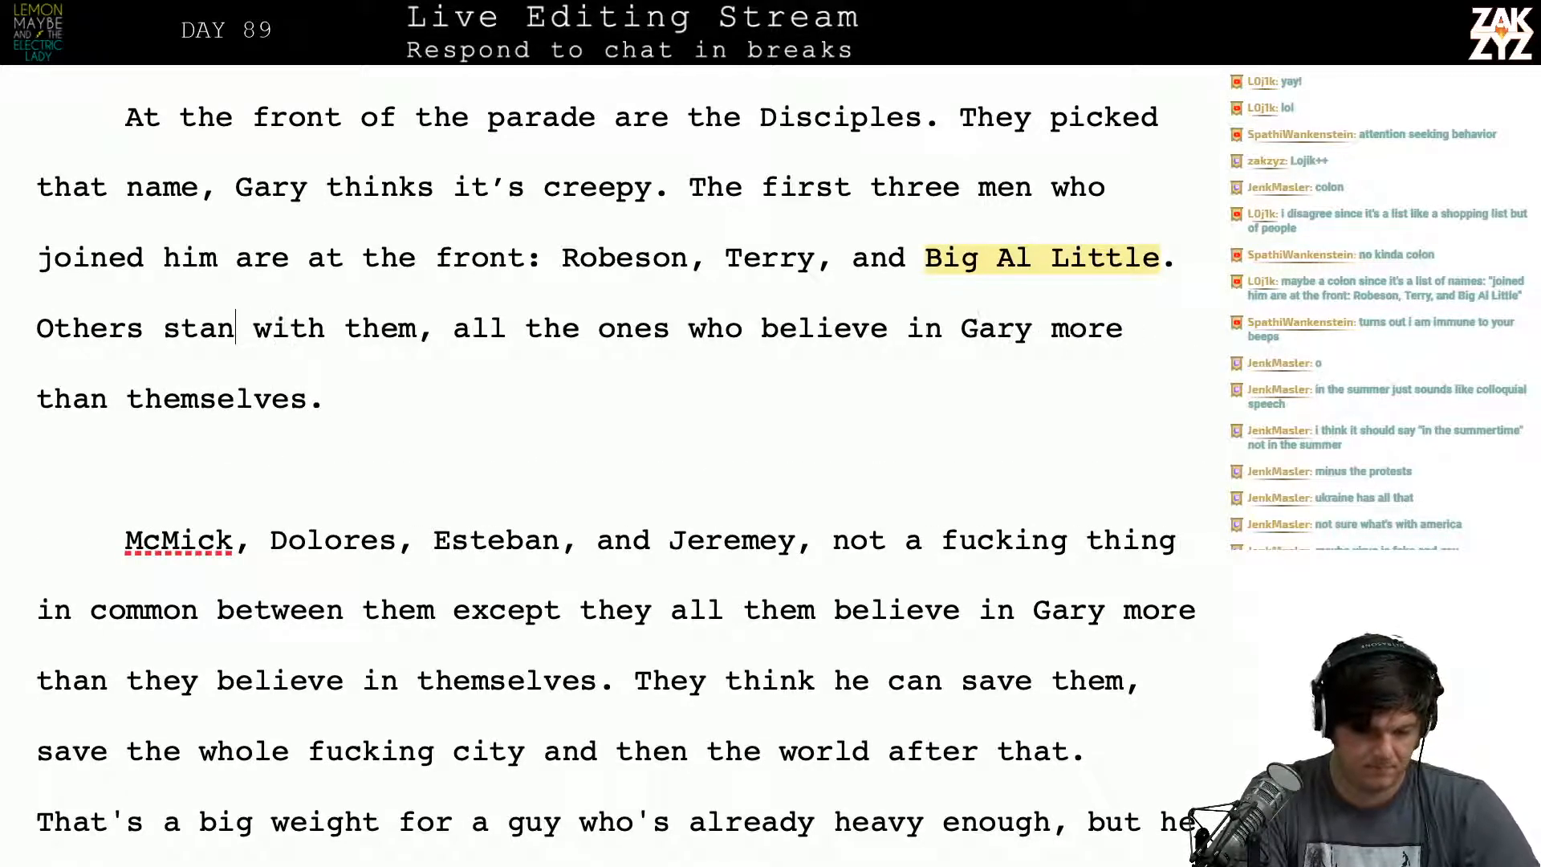
{"action": "key", "text": "Left"}
{"action": "key", "text": "Left"}
{"action": "key", "text": "Left"}
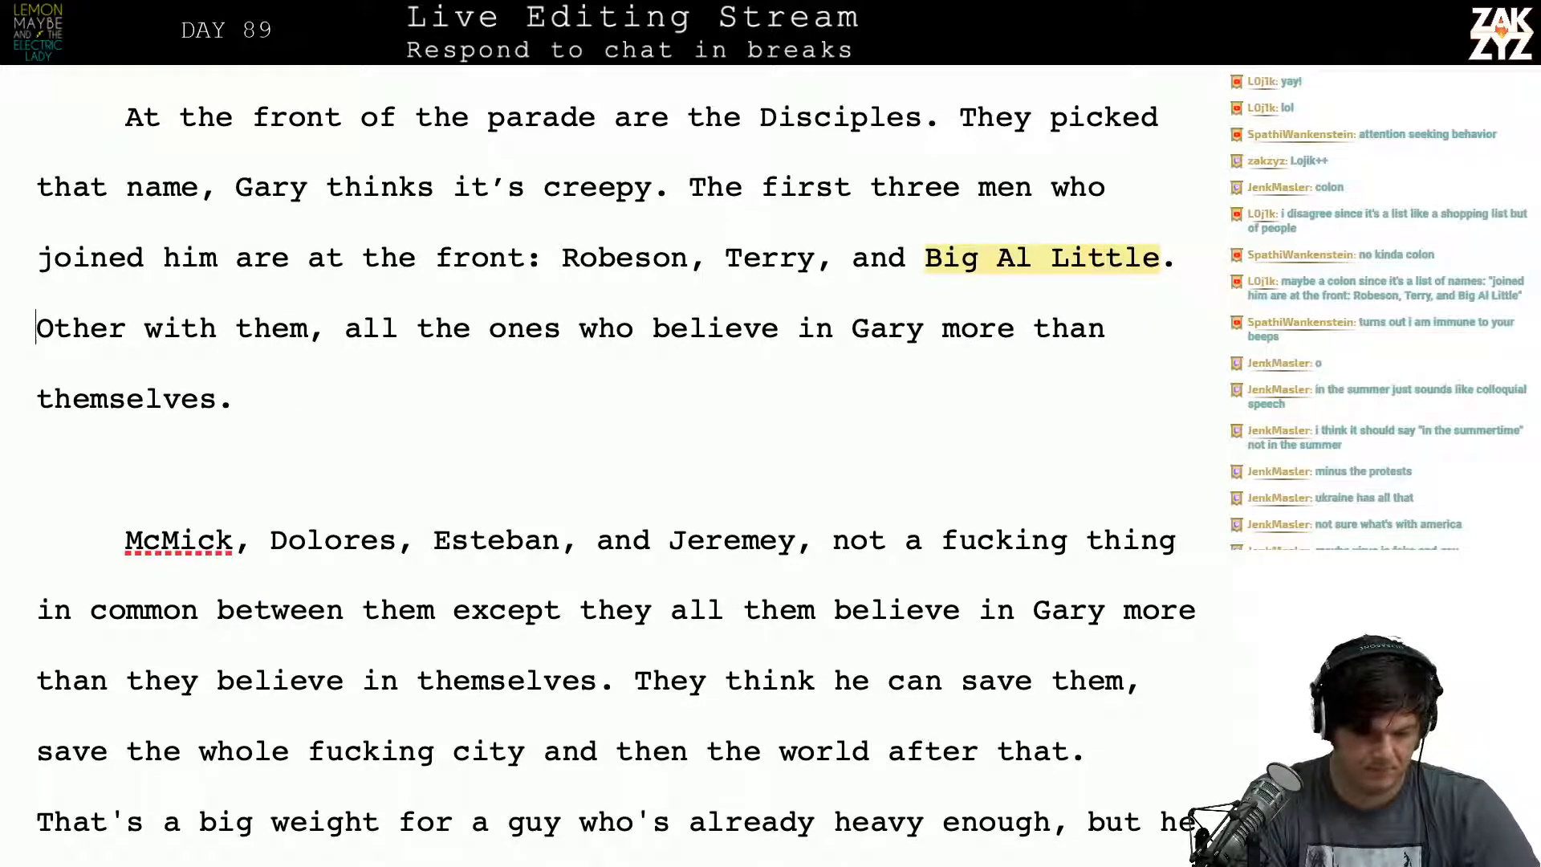
{"action": "key", "text": "shift+Down"}
{"action": "key", "text": "shift+Down"}
{"action": "key", "text": "BackSpace"}
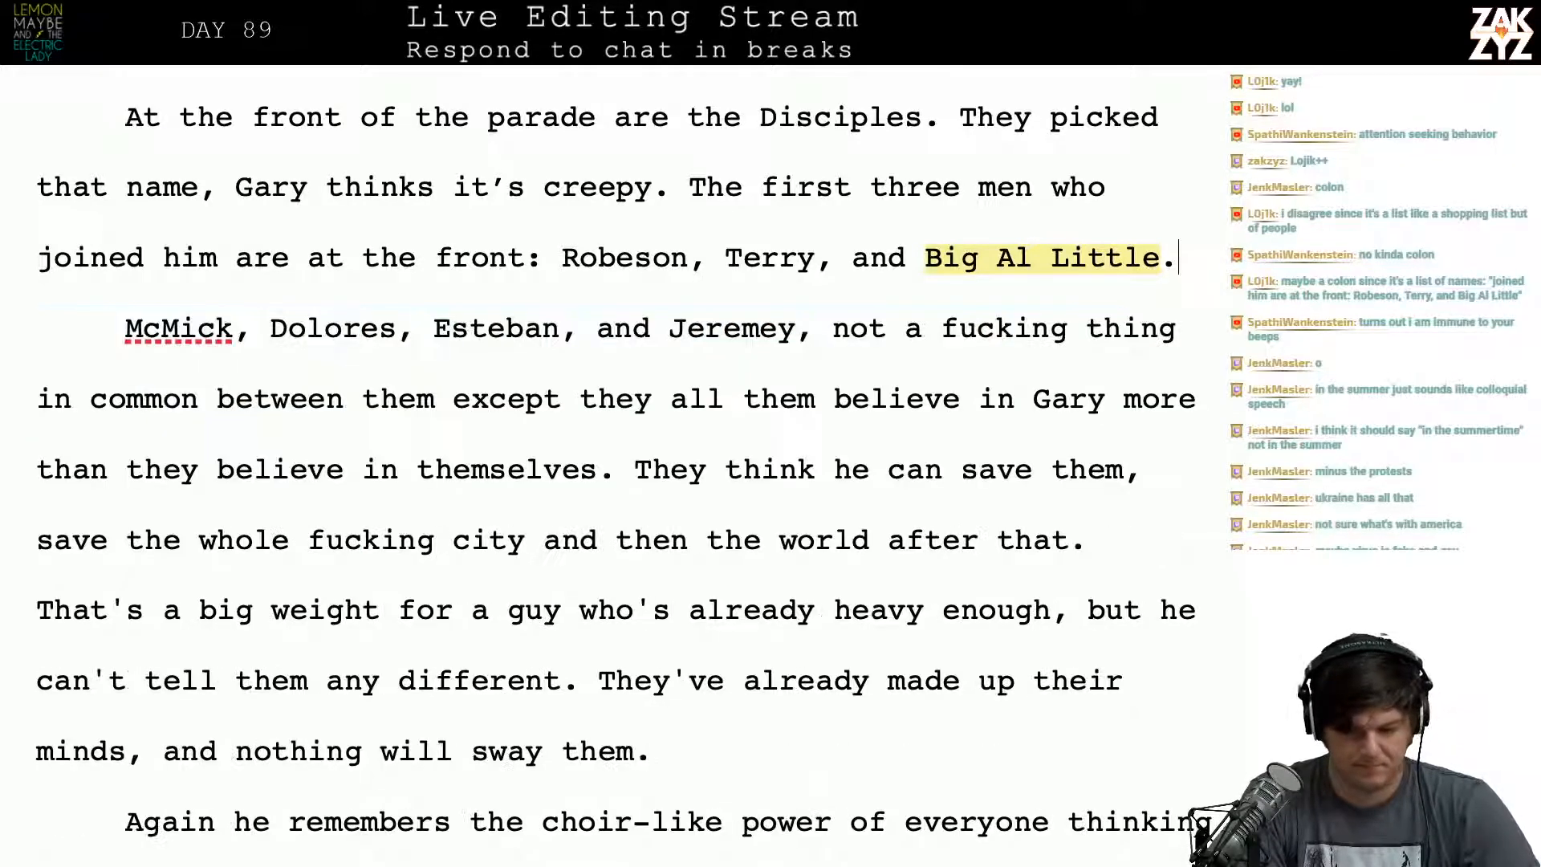
{"action": "key", "text": "Left"}
{"action": "type", "text": "The"}
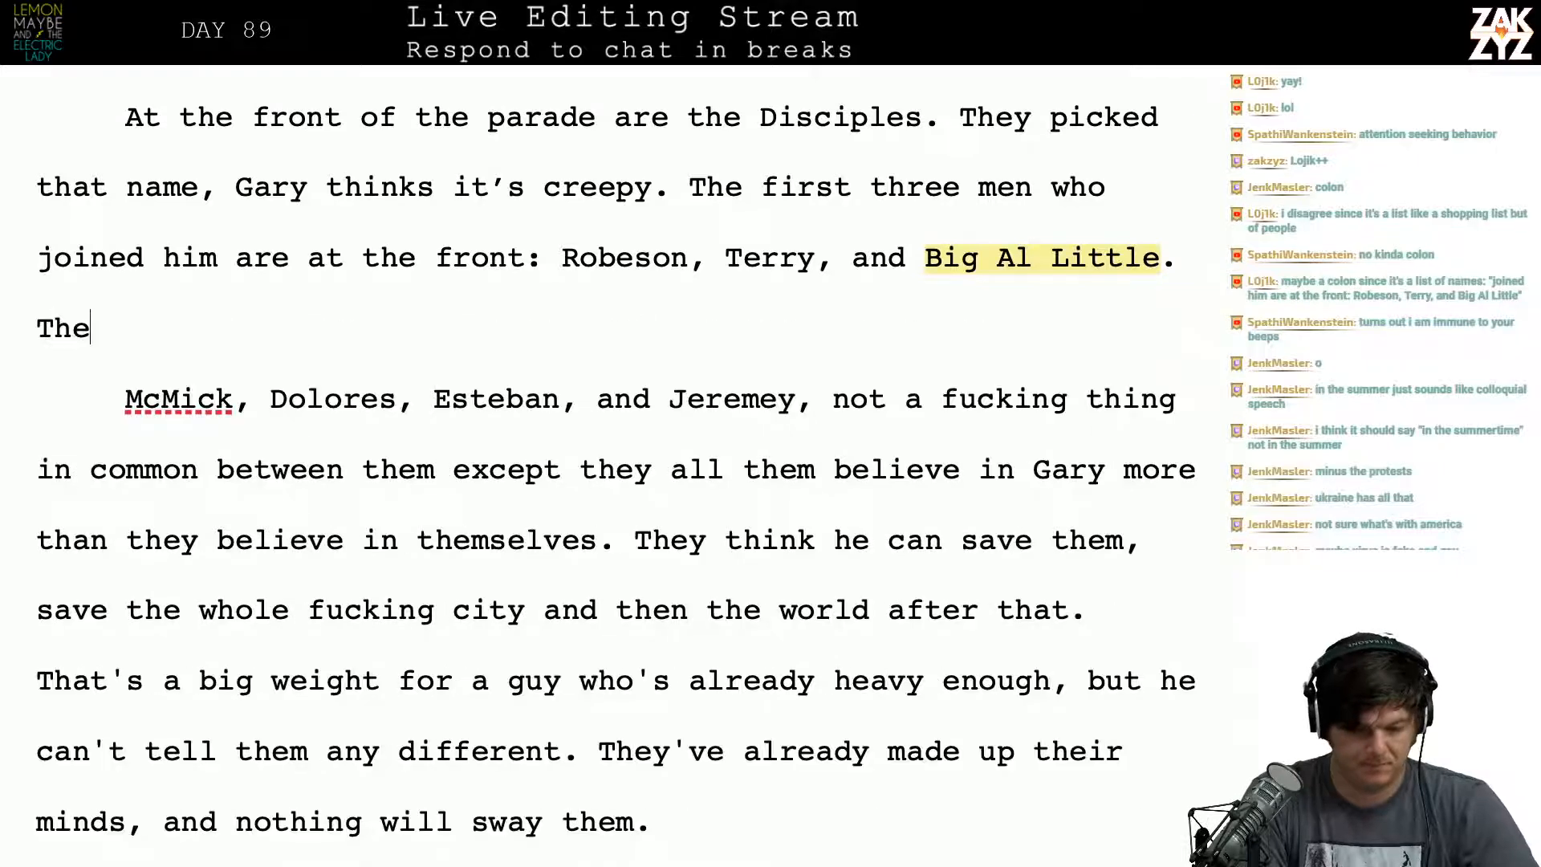
{"action": "type", "text": "y've"}
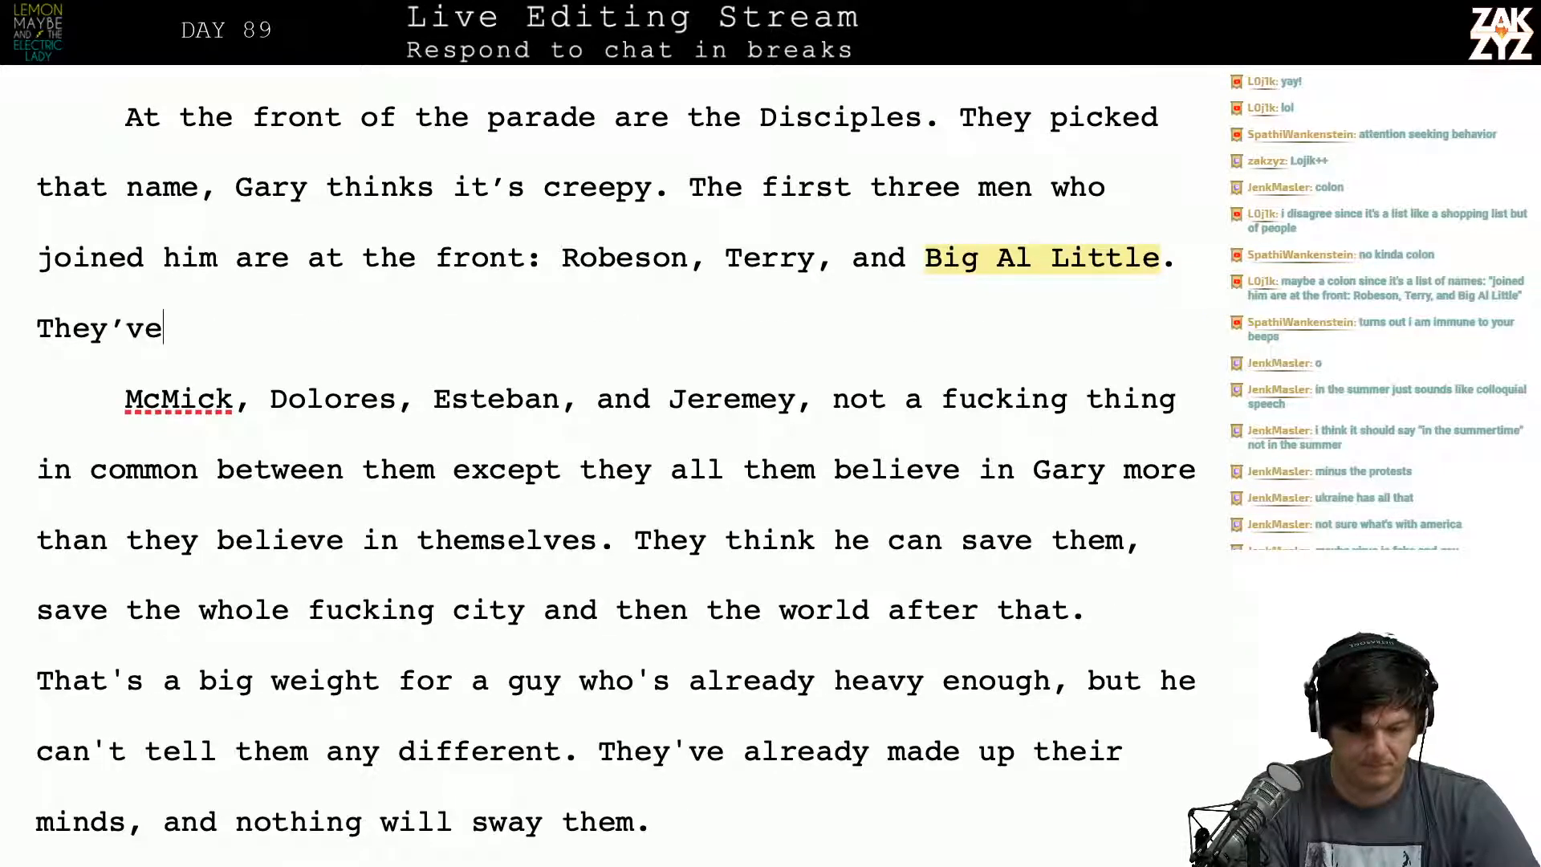
{"action": "key", "text": "BackSpace"}
{"action": "key", "text": "BackSpace"}
{"action": "key", "text": "BackSpace"}
{"action": "key", "text": "BackSpace"}
{"action": "key", "text": "BackSpace"}
{"action": "key", "text": "BackSpace"}
{"action": "key", "text": "BackSpace"}
{"action": "type", "text": "The"}
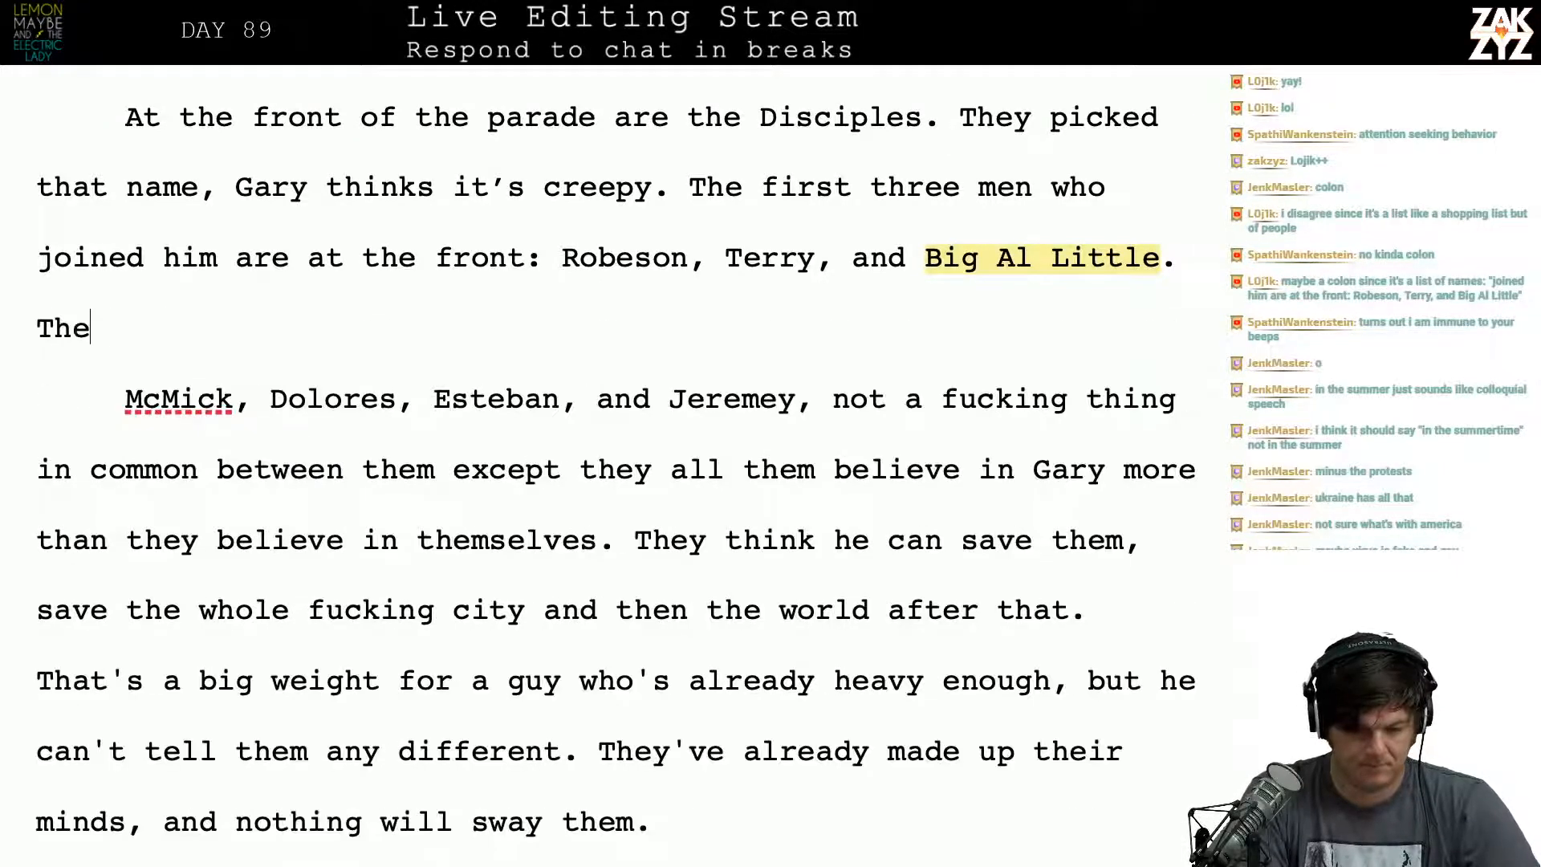
{"action": "key", "text": "BackSpace"}
{"action": "key", "text": "BackSpace"}
{"action": "key", "text": "BackSpace"}
Step: Start a new sentence following "Big Al Little." with "Somehow all the most"
{"action": "type", "text": "Somehow "}
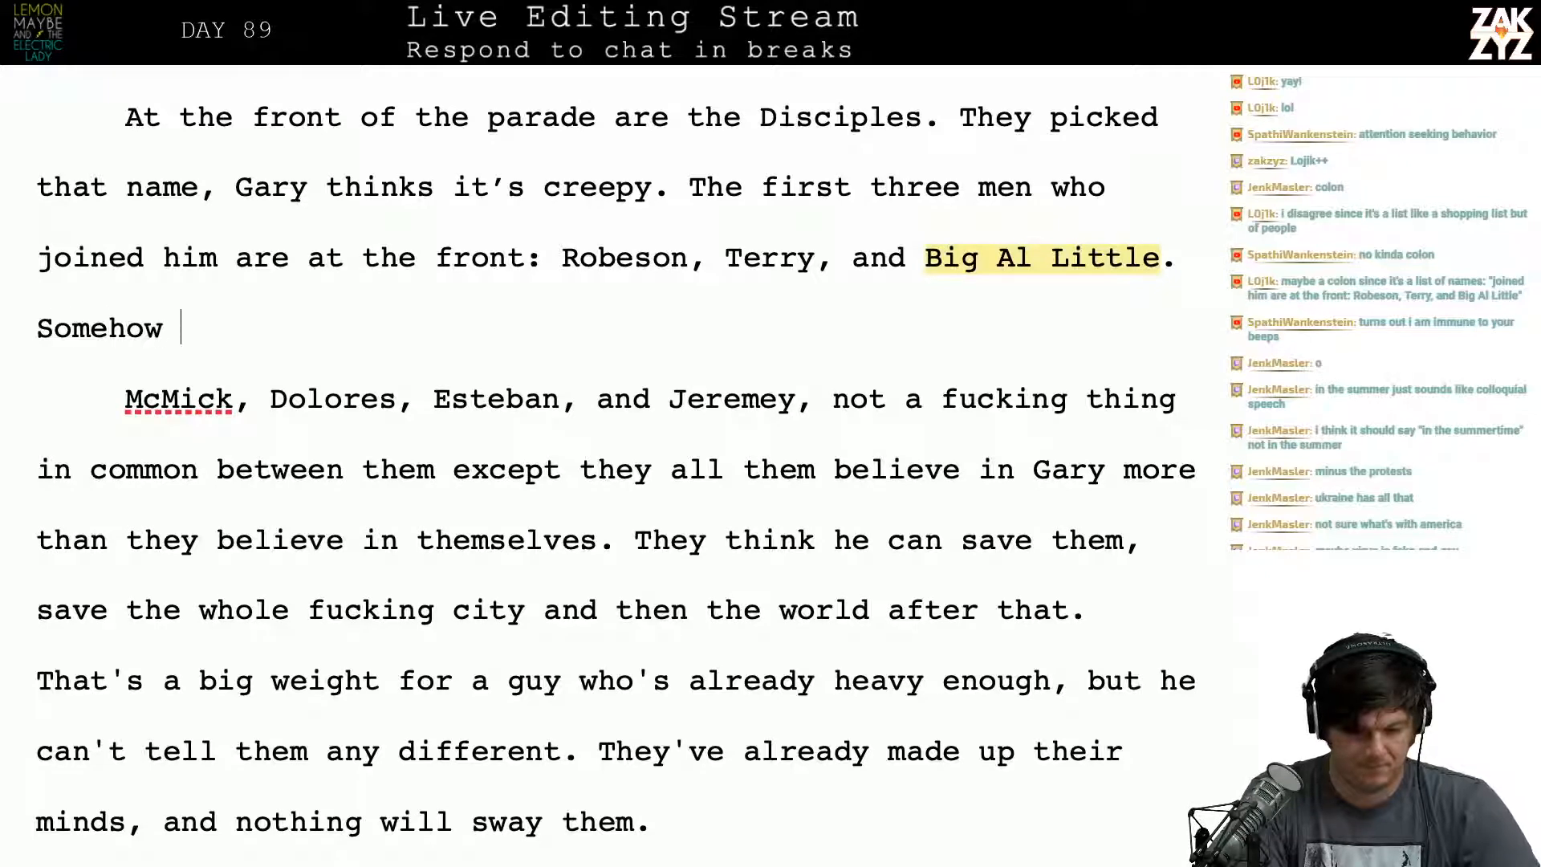
{"action": "type", "text": "they've sele"}
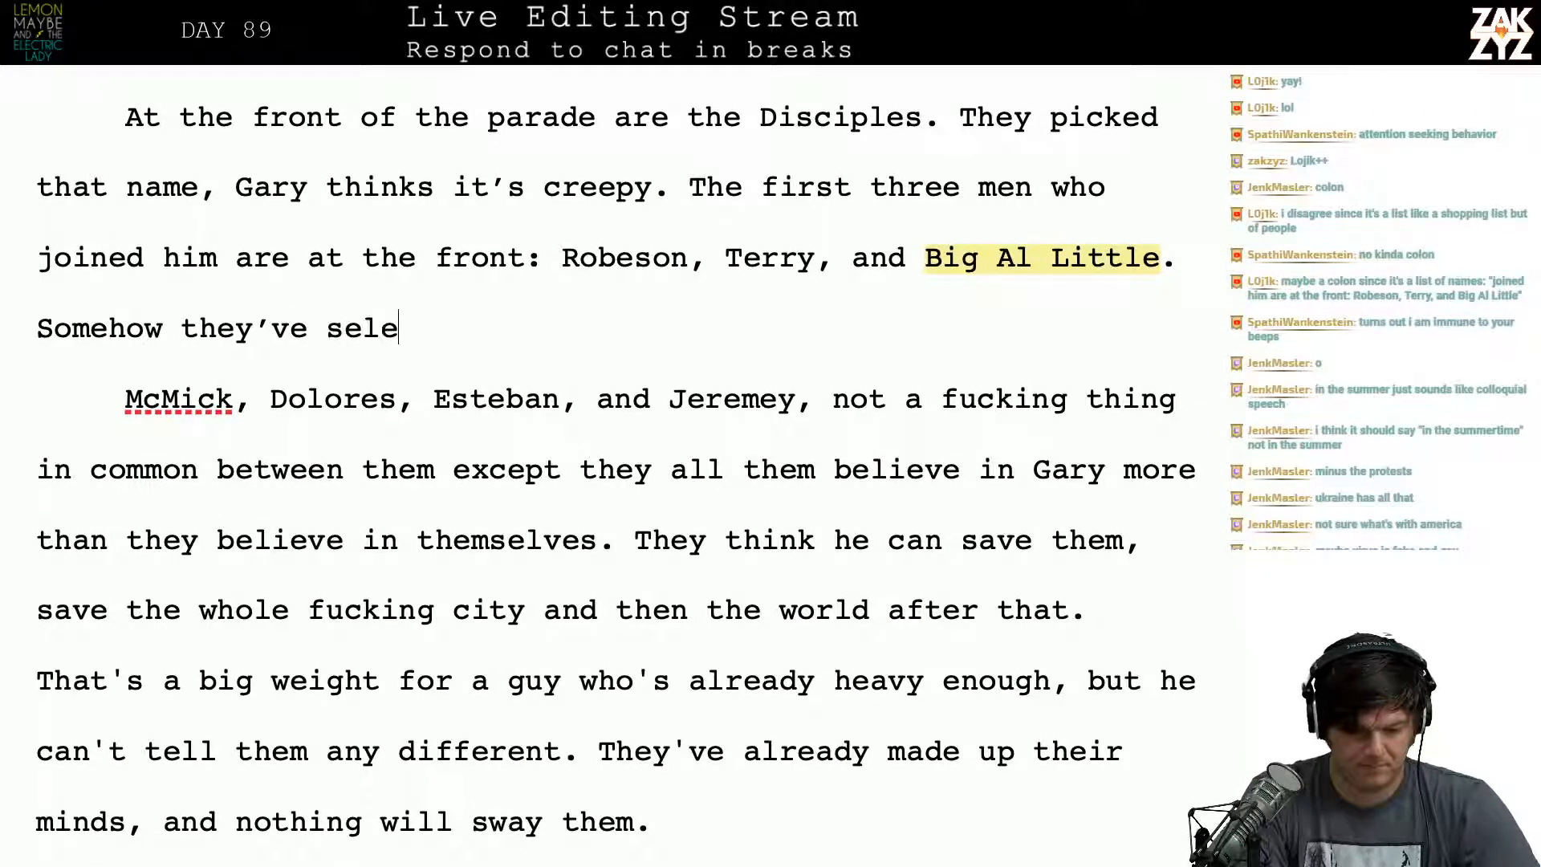
{"action": "key", "text": "BackSpace"}
{"action": "key", "text": "BackSpace"}
{"action": "key", "text": "BackSpace"}
{"action": "key", "text": "BackSpace"}
{"action": "key", "text": "BackSpace"}
{"action": "key", "text": "BackSpace"}
{"action": "key", "text": "BackSpace"}
{"action": "key", "text": "BackSpace"}
{"action": "key", "text": "BackSpace"}
{"action": "key", "text": "BackSpace"}
{"action": "key", "text": "BackSpace"}
{"action": "key", "text": "BackSpace"}
{"action": "type", "text": "all the most"}
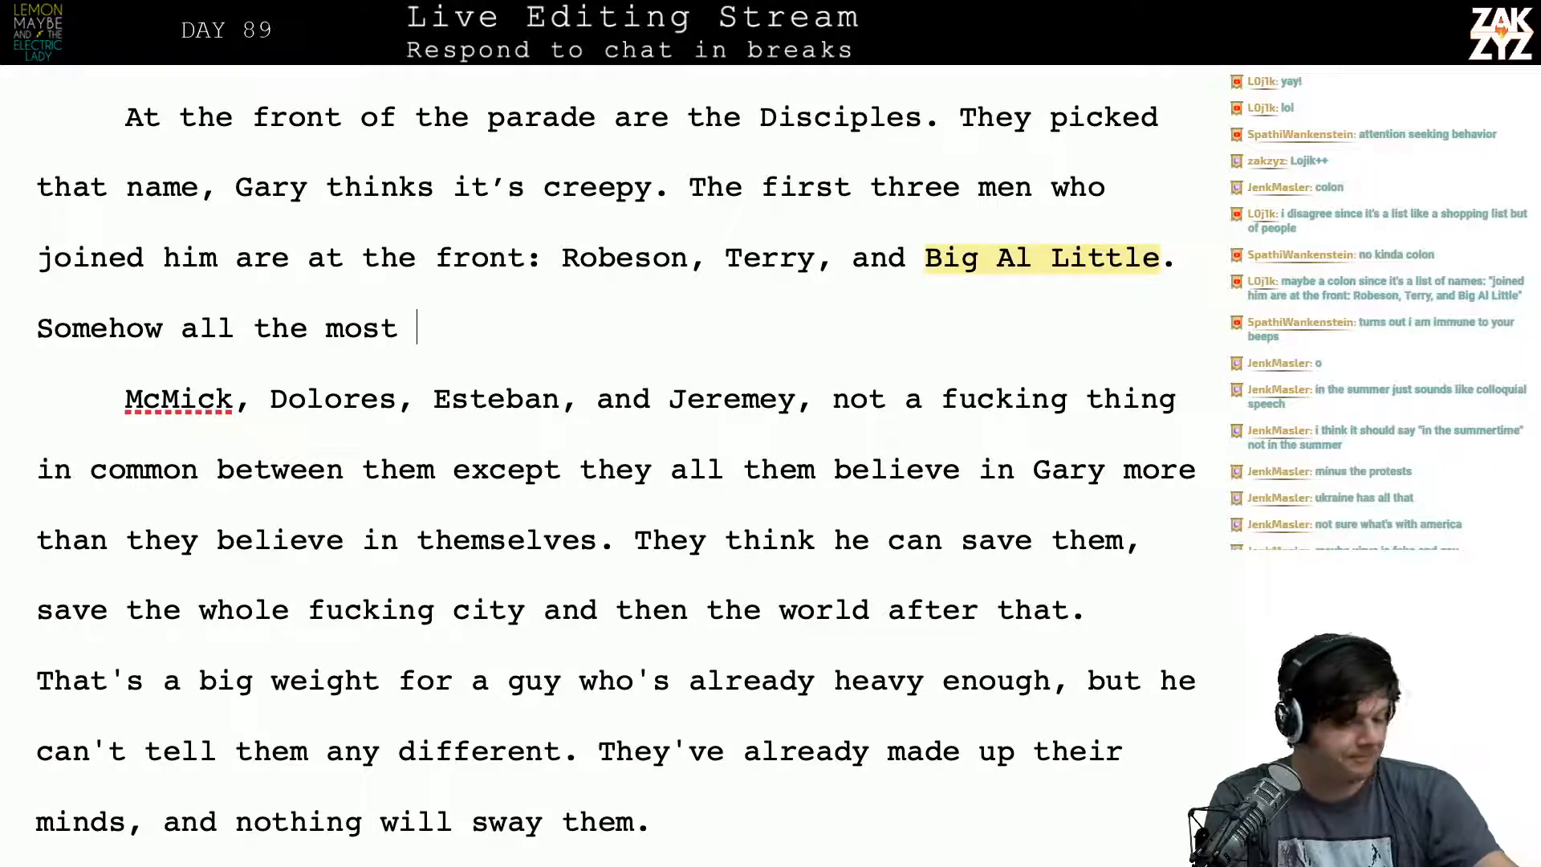
Step: Replace "the most" with "fanatics have glommed onto that bunch" in the sentence starting "Somehow all"
{"action": "key", "text": "BackSpace"}
{"action": "key", "text": "BackSpace"}
{"action": "key", "text": "BackSpace"}
{"action": "key", "text": "BackSpace"}
{"action": "key", "text": "BackSpace"}
{"action": "key", "text": "BackSpace"}
{"action": "key", "text": "BackSpace"}
{"action": "key", "text": "BackSpace"}
{"action": "key", "text": "BackSpace"}
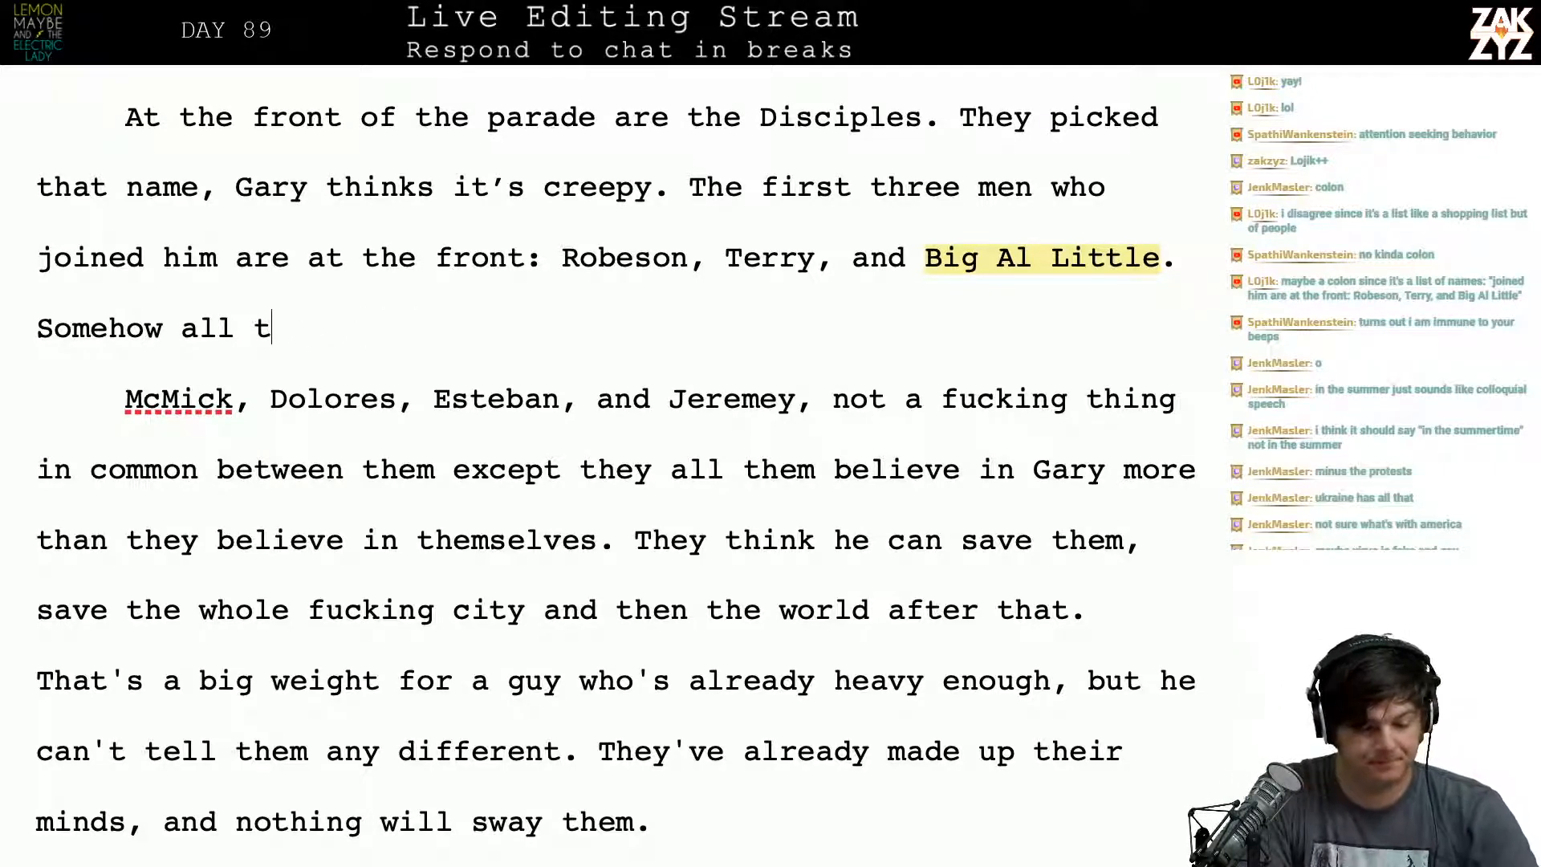
{"action": "type", "text": "fanatics ha"}
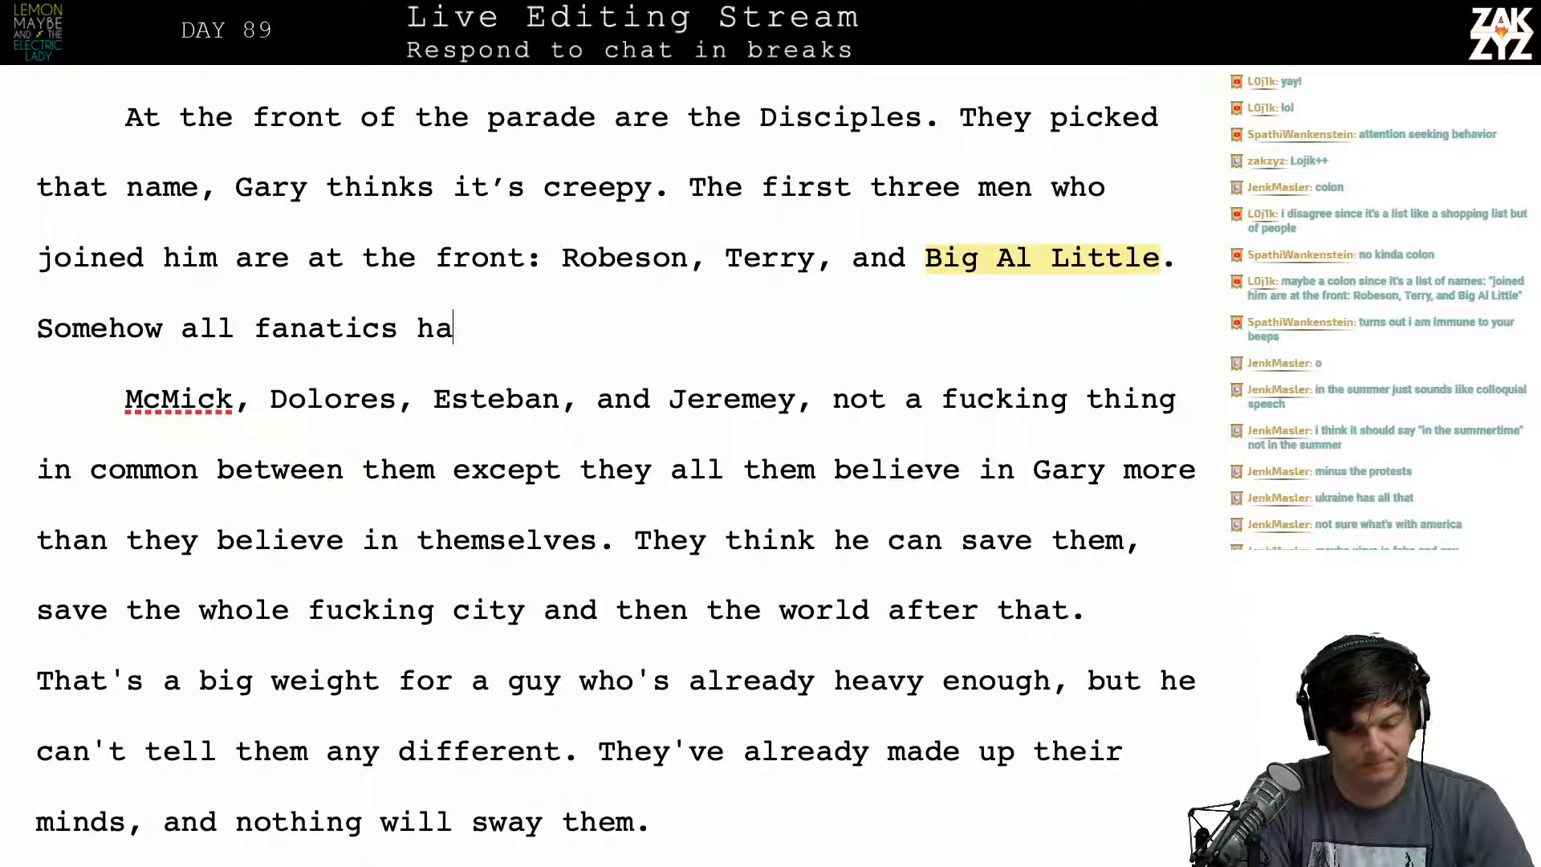
{"action": "type", "text": "ve glommed on"}
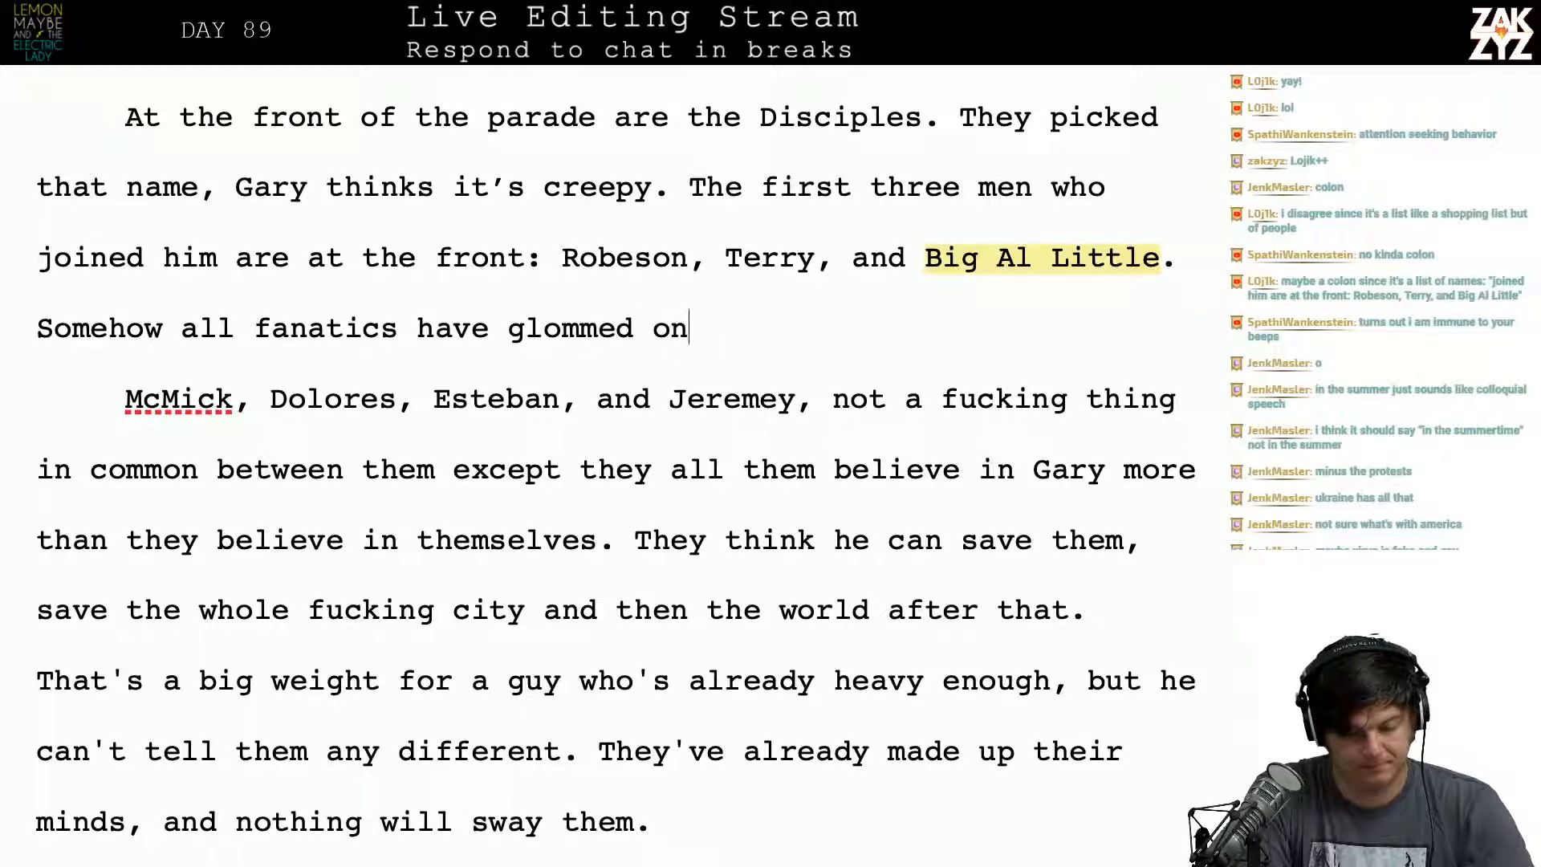
{"action": "type", "text": "to that bm"}
{"action": "key", "text": "BackSpace"}
{"action": "key", "text": "BackSpace"}
{"action": "key", "text": "BackSpace"}
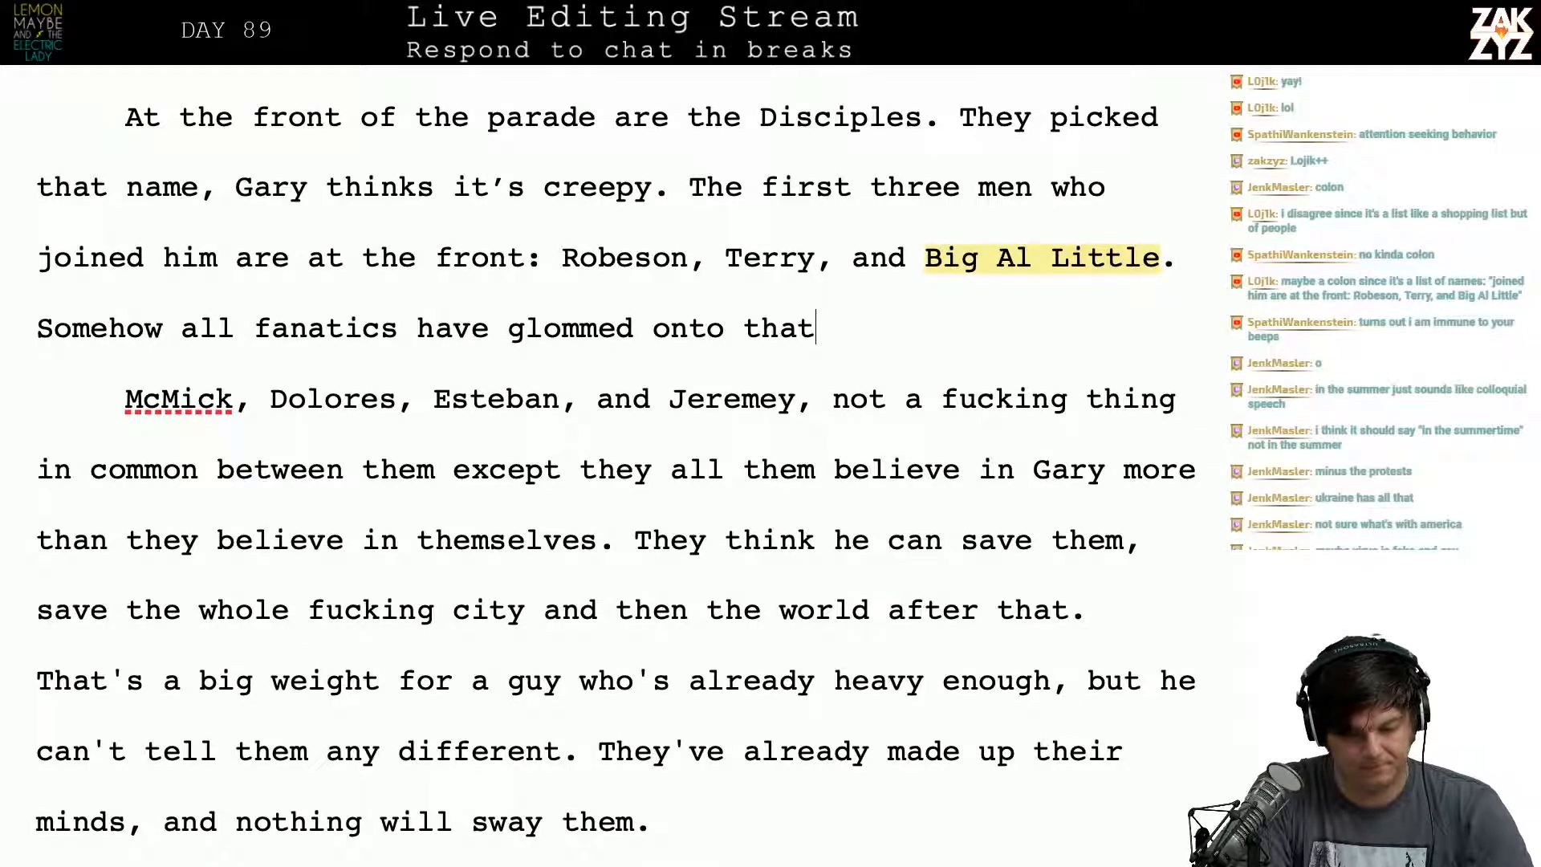
{"action": "key", "text": "BackSpace"}
{"action": "key", "text": "BackSpace"}
{"action": "key", "text": "BackSpace"}
{"action": "key", "text": "BackSpace"}
{"action": "type", "text": "th"}
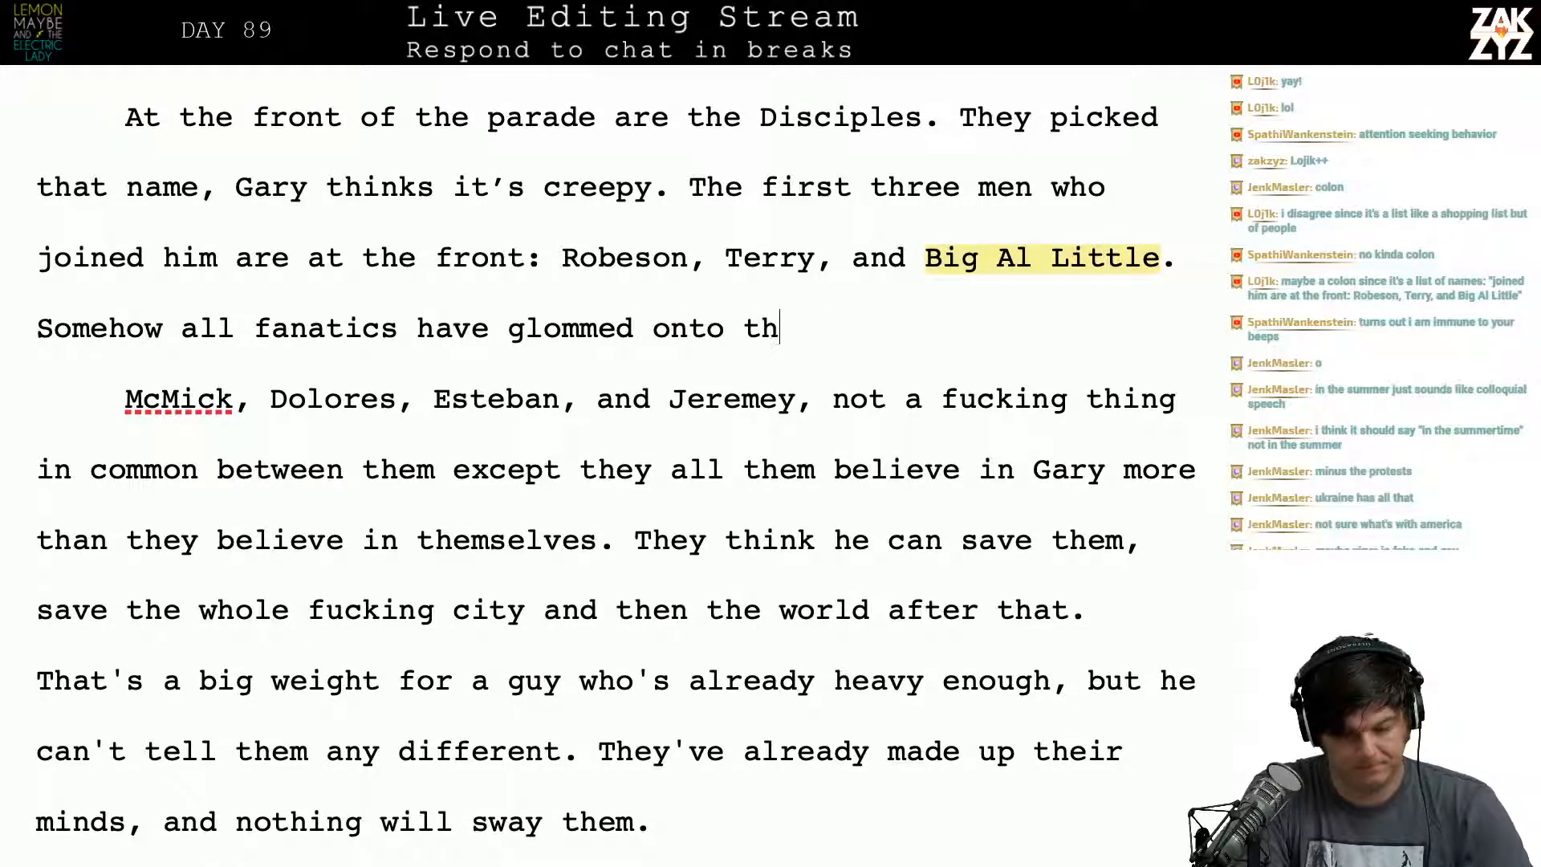
{"action": "type", "text": "at bunch"}
Step: Delete "have glommed onto that bunch", cutting the sentence back to "Somehow all fanatics"
{"action": "key", "text": "BackSpace"}
{"action": "key", "text": "BackSpace"}
{"action": "key", "text": "BackSpace"}
{"action": "key", "text": "BackSpace"}
{"action": "key", "text": "BackSpace"}
{"action": "key", "text": "BackSpace"}
{"action": "key", "text": "BackSpace"}
{"action": "key", "text": "BackSpace"}
{"action": "key", "text": "BackSpace"}
{"action": "key", "text": "BackSpace"}
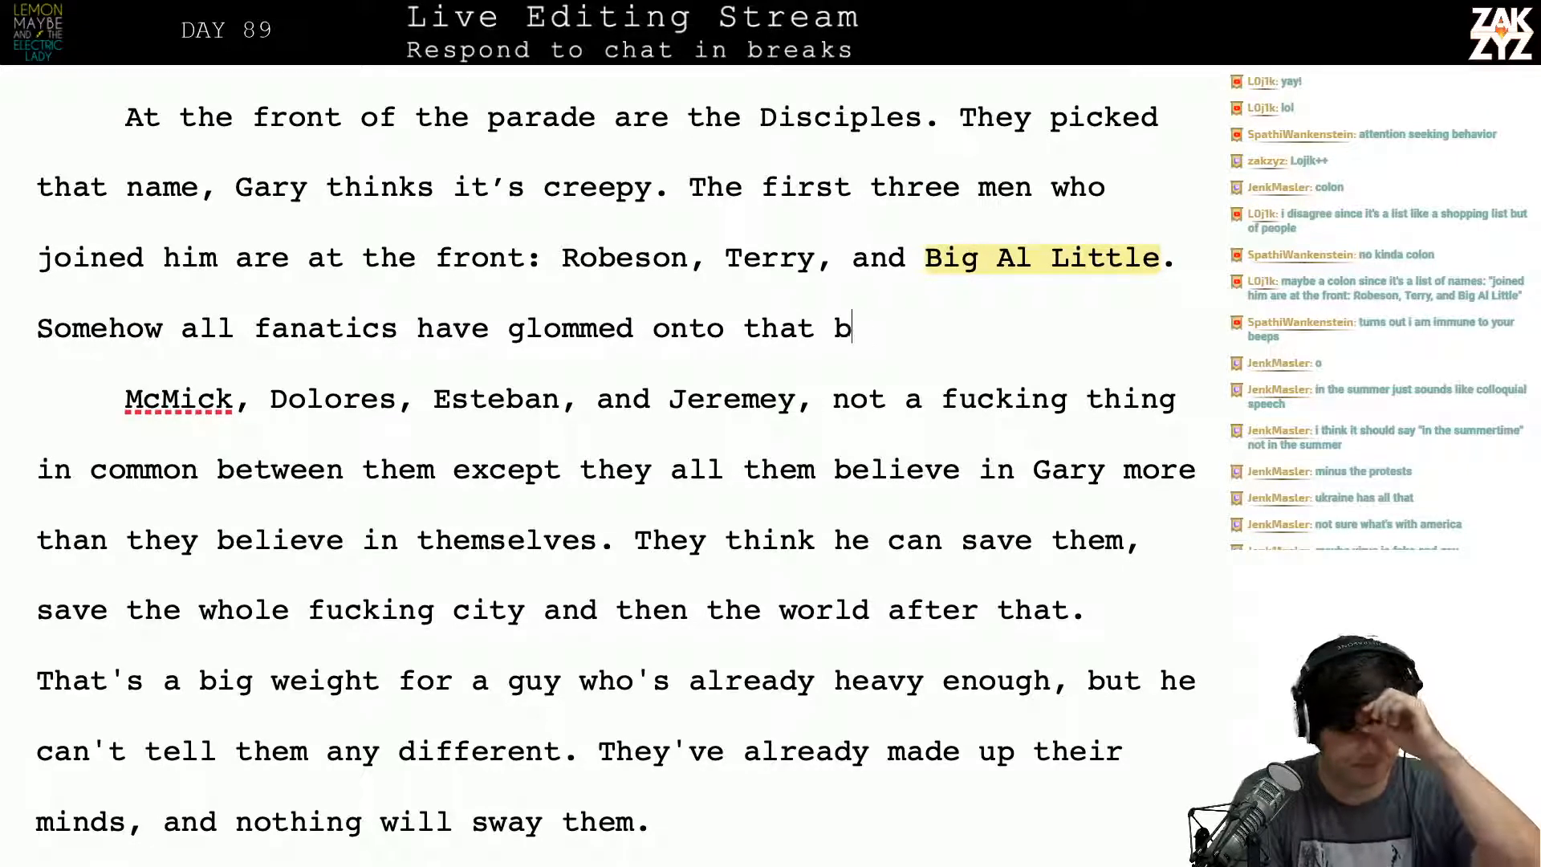
{"action": "key", "text": "BackSpace"}
{"action": "key", "text": "BackSpace"}
{"action": "key", "text": "BackSpace"}
{"action": "key", "text": "BackSpace"}
{"action": "key", "text": "BackSpace"}
{"action": "key", "text": "BackSpace"}
{"action": "key", "text": "BackSpace"}
{"action": "key", "text": "BackSpace"}
{"action": "key", "text": "BackSpace"}
{"action": "key", "text": "BackSpace"}
{"action": "key", "text": "BackSpace"}
{"action": "key", "text": "BackSpace"}
{"action": "key", "text": "BackSpace"}
{"action": "key", "text": "BackSpace"}
{"action": "key", "text": "BackSpace"}
{"action": "key", "text": "BackSpace"}
{"action": "key", "text": "BackSpace"}
{"action": "key", "text": "BackSpace"}
{"action": "key", "text": "BackSpace"}
{"action": "key", "text": "BackSpace"}
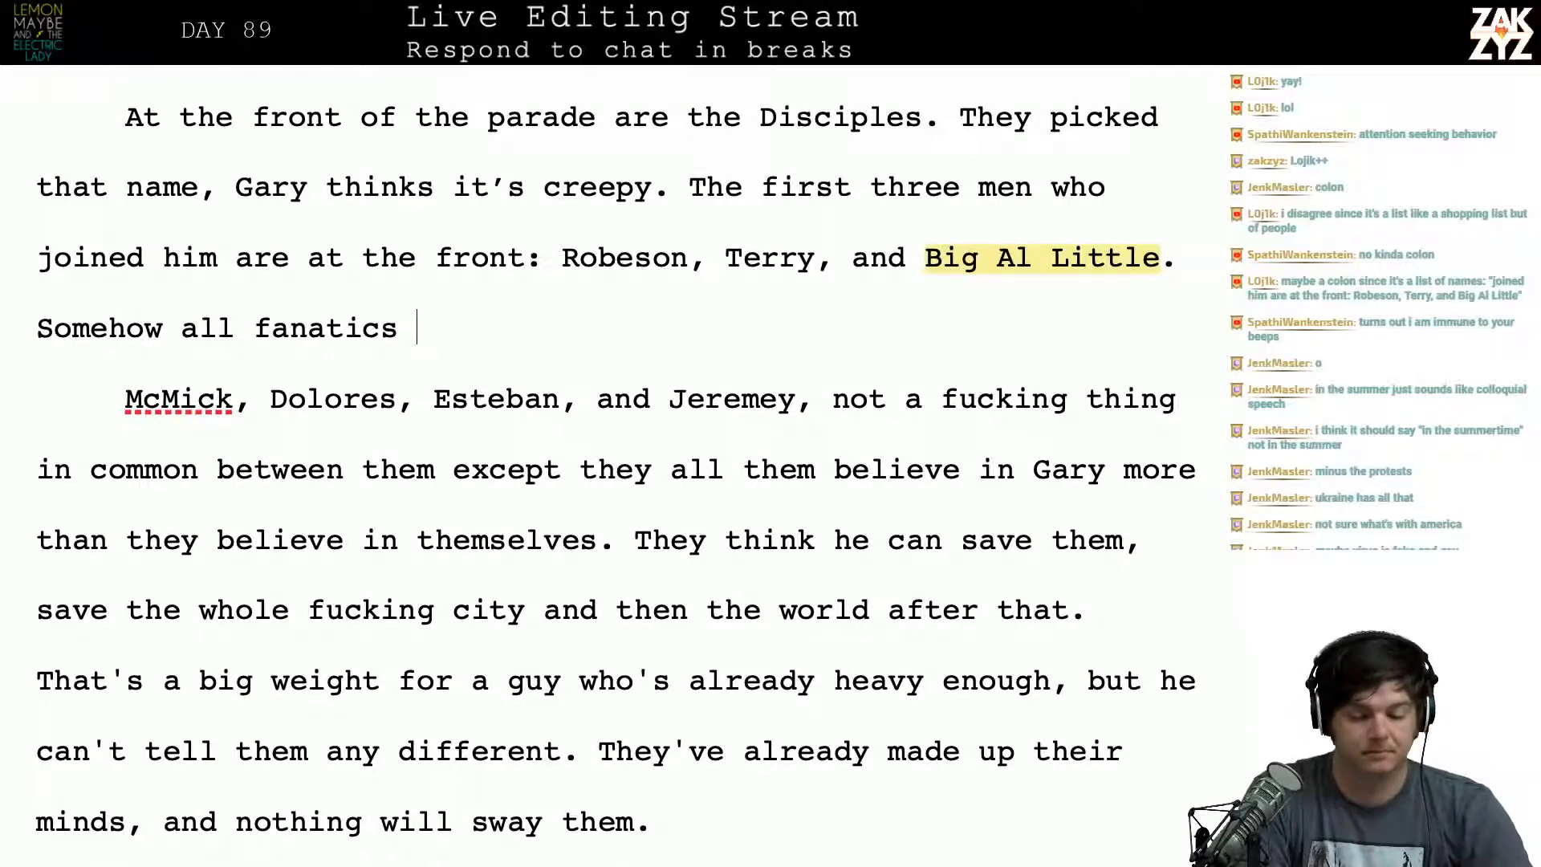
Step: Delete "Somehow all fanatics" following "Big Al Little."
{"action": "key", "text": "BackSpace"}
{"action": "key", "text": "BackSpace"}
{"action": "key", "text": "BackSpace"}
{"action": "key", "text": "BackSpace"}
{"action": "key", "text": "BackSpace"}
{"action": "key", "text": "BackSpace"}
{"action": "key", "text": "BackSpace"}
{"action": "key", "text": "BackSpace"}
{"action": "key", "text": "BackSpace"}
{"action": "key", "text": "BackSpace"}
{"action": "key", "text": "BackSpace"}
{"action": "key", "text": "BackSpace"}
{"action": "key", "text": "BackSpace"}
{"action": "key", "text": "BackSpace"}
{"action": "key", "text": "BackSpace"}
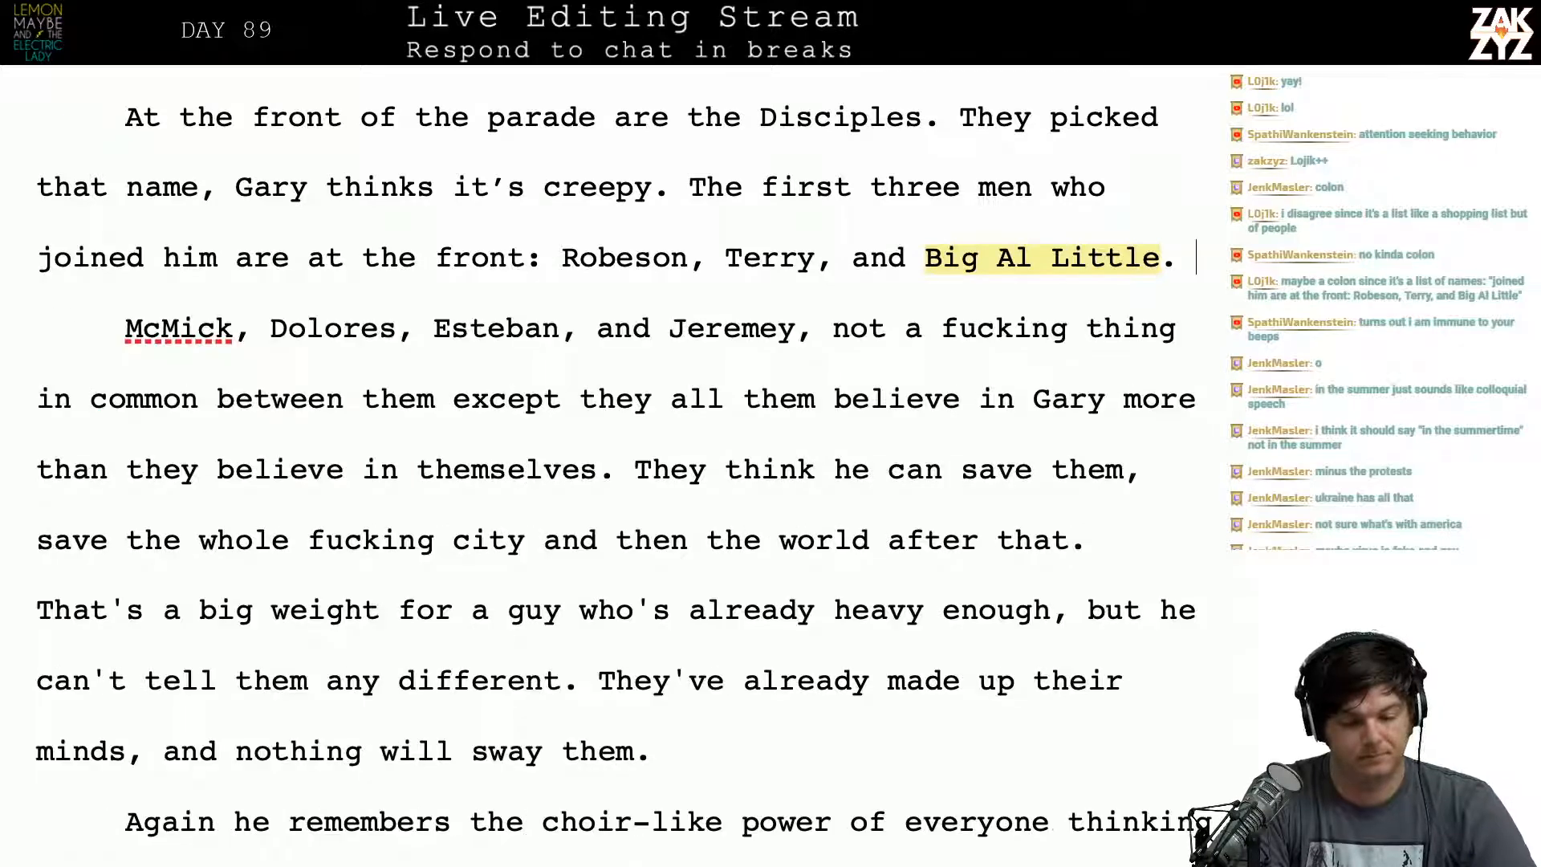
Step: Start a new sentence following "Big Al Little." with "All the most Zealous ones"
{"action": "key", "text": "Return"}
{"action": "type", "text": "All the most "}
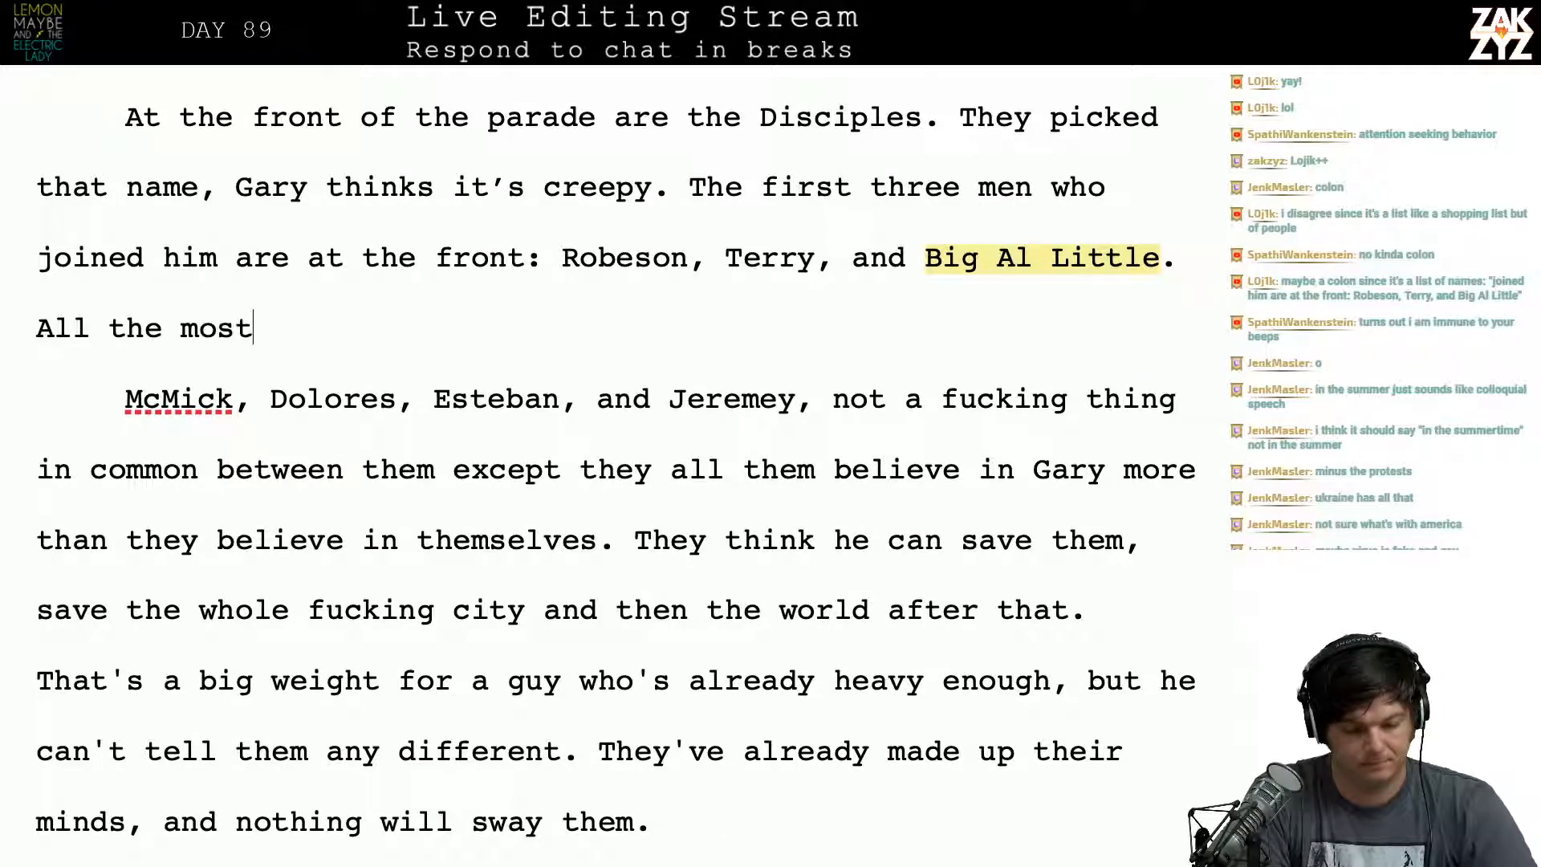
{"action": "type", "text": "Zealosu"}
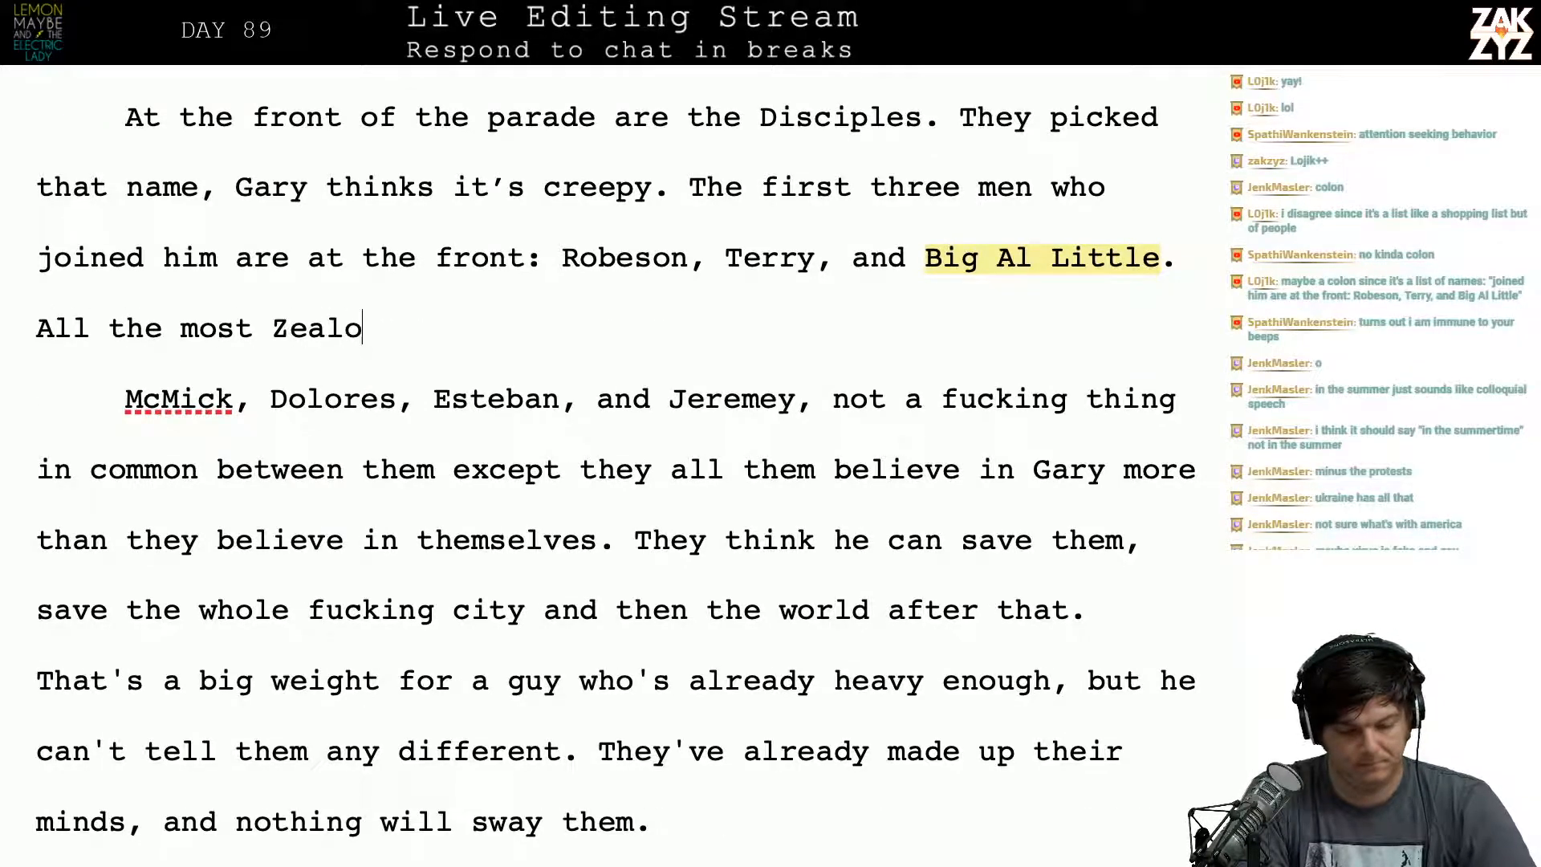
{"action": "key", "text": "BackSpace"}
{"action": "key", "text": "BackSpace"}
{"action": "type", "text": "us ones hav"}
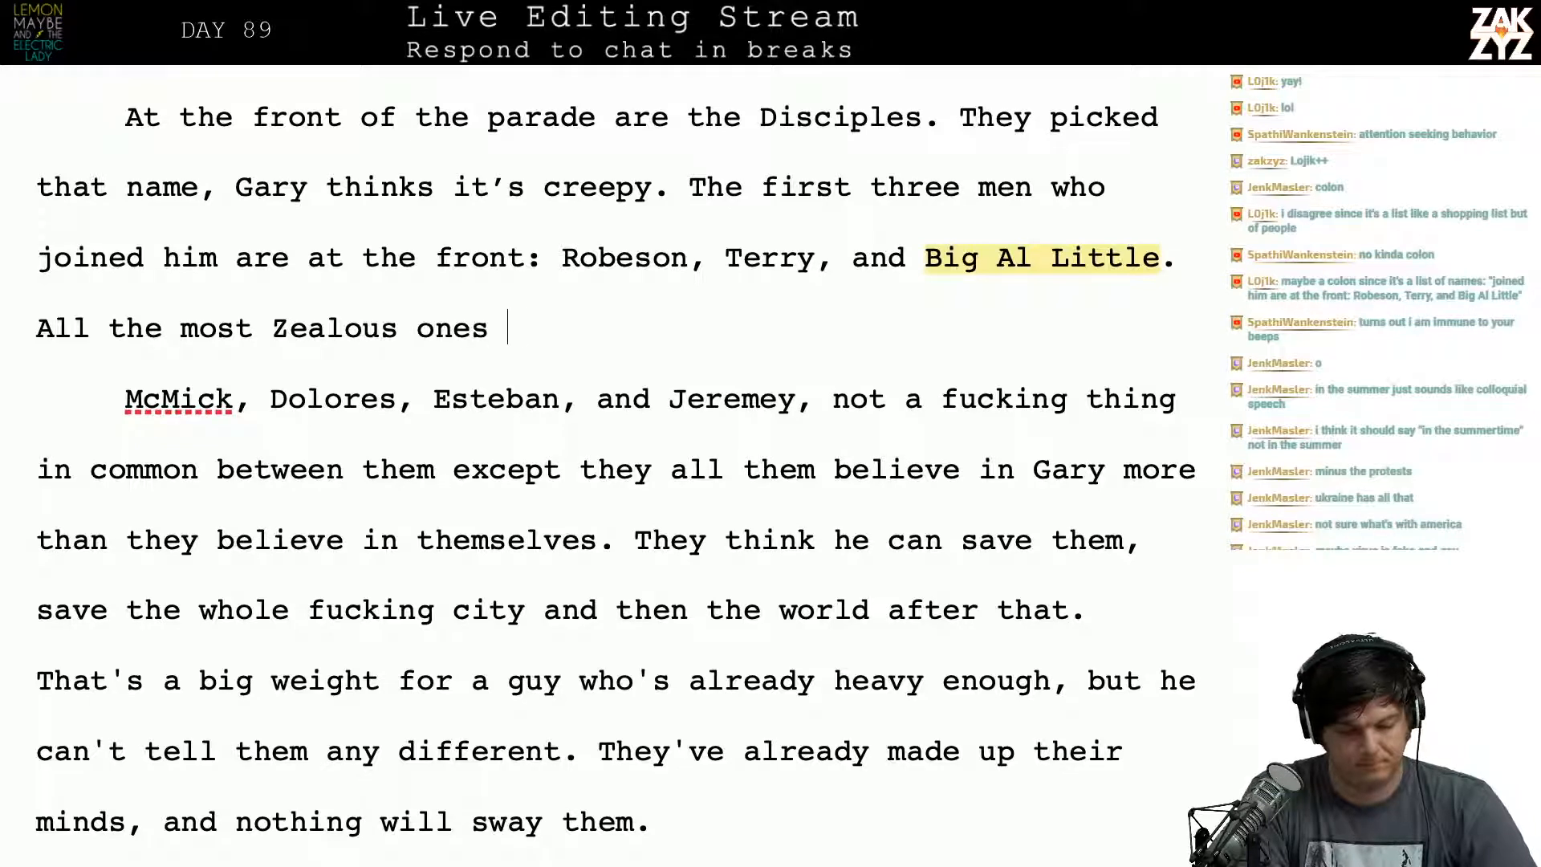
Step: Delete the sentence opening "All the most Zealous ones"
{"action": "key", "text": "BackSpace"}
{"action": "key", "text": "BackSpace"}
{"action": "key", "text": "BackSpace"}
{"action": "key", "text": "BackSpace"}
{"action": "key", "text": "BackSpace"}
{"action": "key", "text": "BackSpace"}
{"action": "key", "text": "BackSpace"}
{"action": "key", "text": "BackSpace"}
{"action": "key", "text": "BackSpace"}
{"action": "key", "text": "BackSpace"}
{"action": "key", "text": "BackSpace"}
{"action": "key", "text": "BackSpace"}
{"action": "key", "text": "BackSpace"}
{"action": "key", "text": "BackSpace"}
{"action": "key", "text": "BackSpace"}
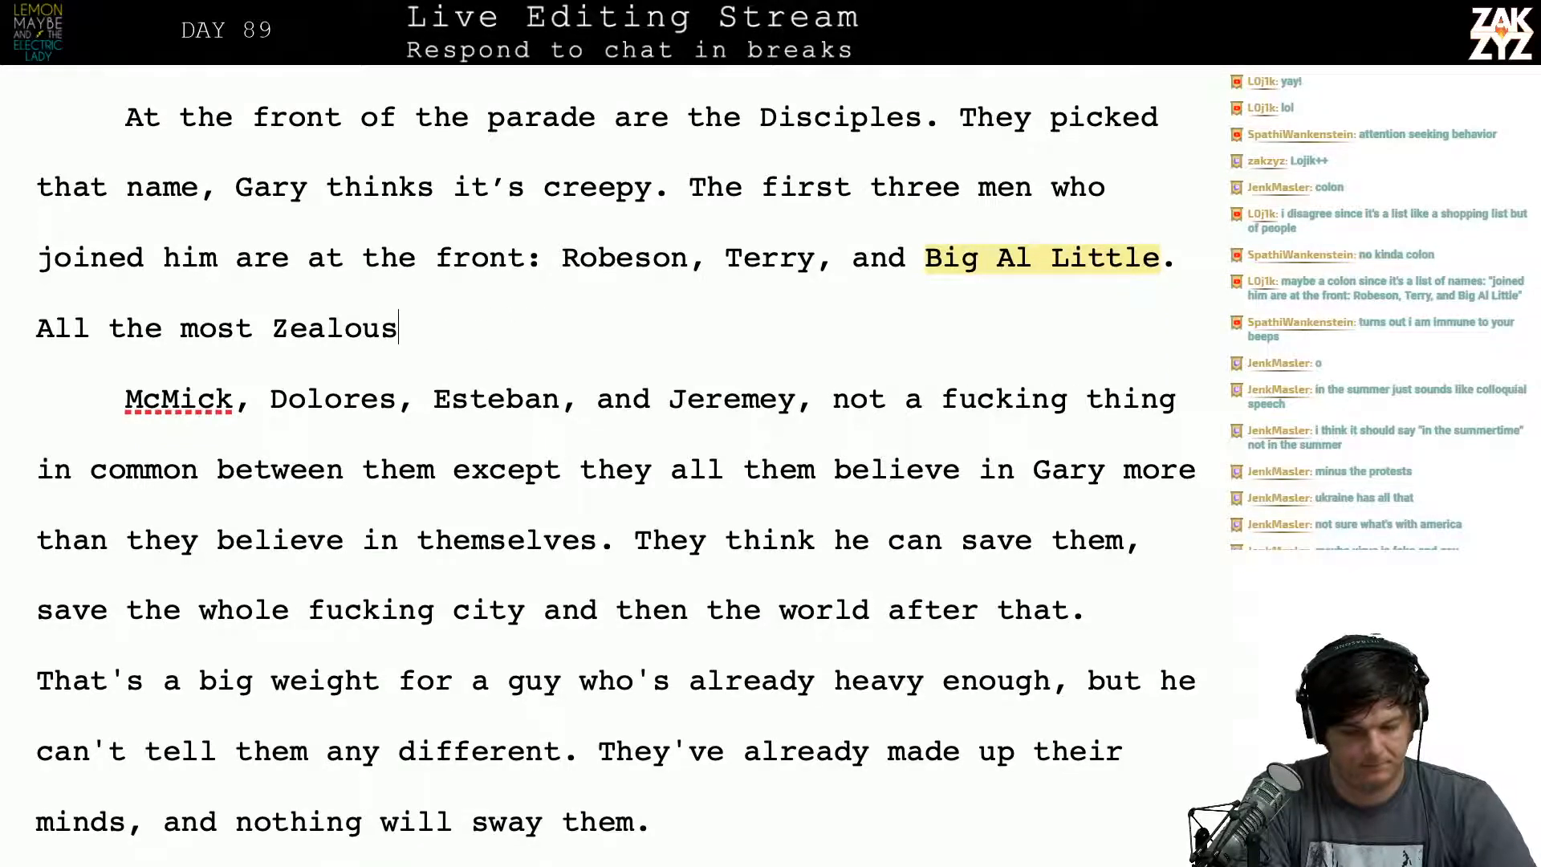
{"action": "key", "text": "BackSpace"}
{"action": "key", "text": "BackSpace"}
{"action": "key", "text": "BackSpace"}
{"action": "key", "text": "BackSpace"}
{"action": "key", "text": "BackSpace"}
{"action": "key", "text": "BackSpace"}
{"action": "key", "text": "BackSpace"}
{"action": "key", "text": "BackSpace"}
{"action": "key", "text": "BackSpace"}
{"action": "key", "text": "BackSpace"}
{"action": "key", "text": "BackSpace"}
{"action": "key", "text": "BackSpace"}
{"action": "key", "text": "BackSpace"}
{"action": "key", "text": "BackSpace"}
{"action": "key", "text": "BackSpace"}
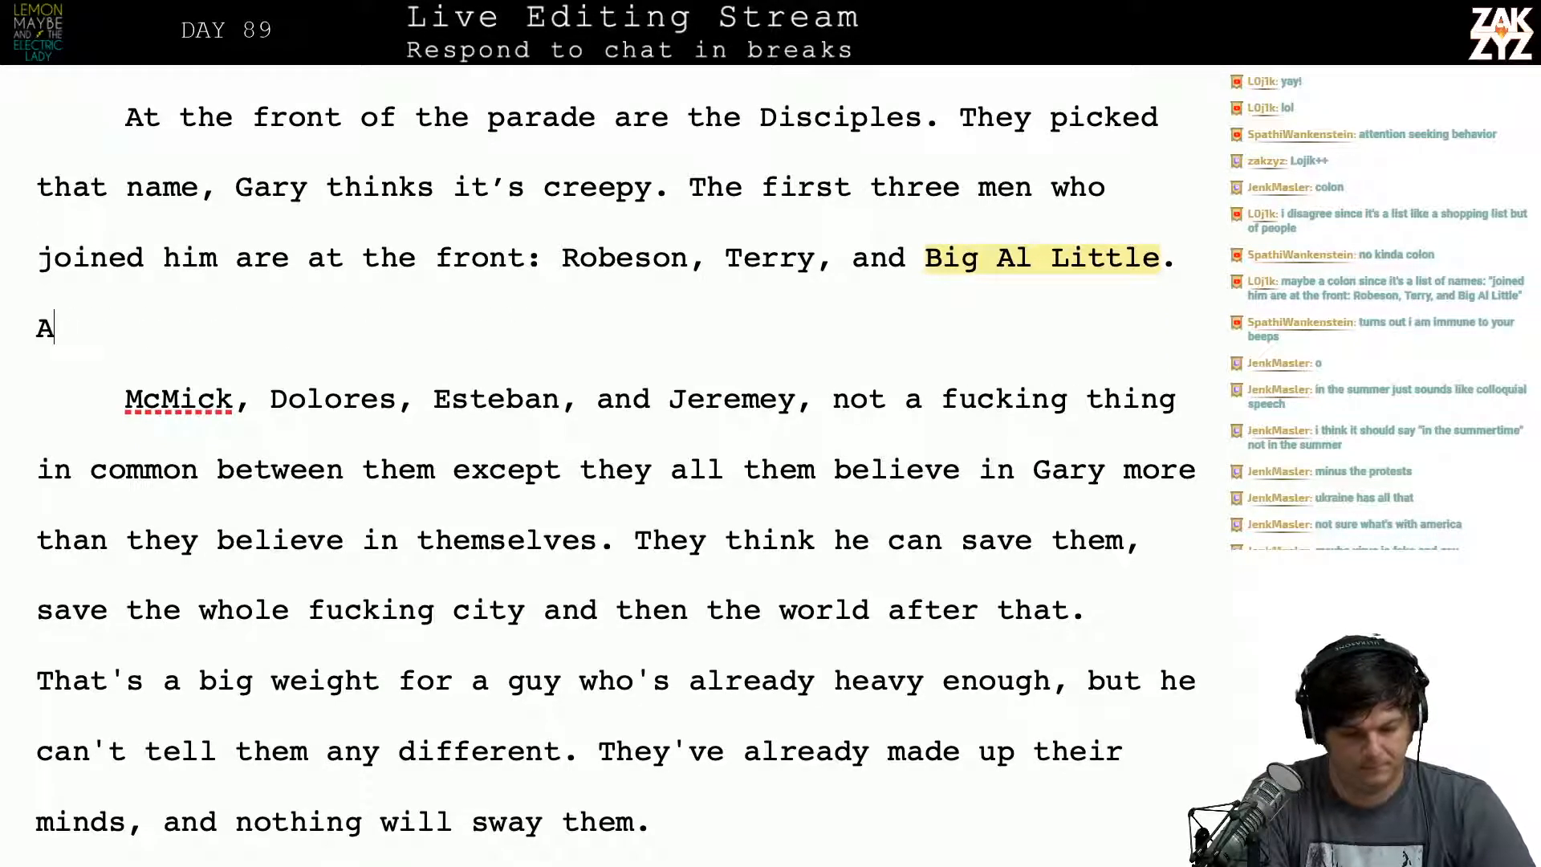
Step: Draft "The zealous ones, the ones who believe in Gary more than" as the sentence following "Big Al Little."
{"action": "key", "text": "Return"}
{"action": "type", "text": "The z"}
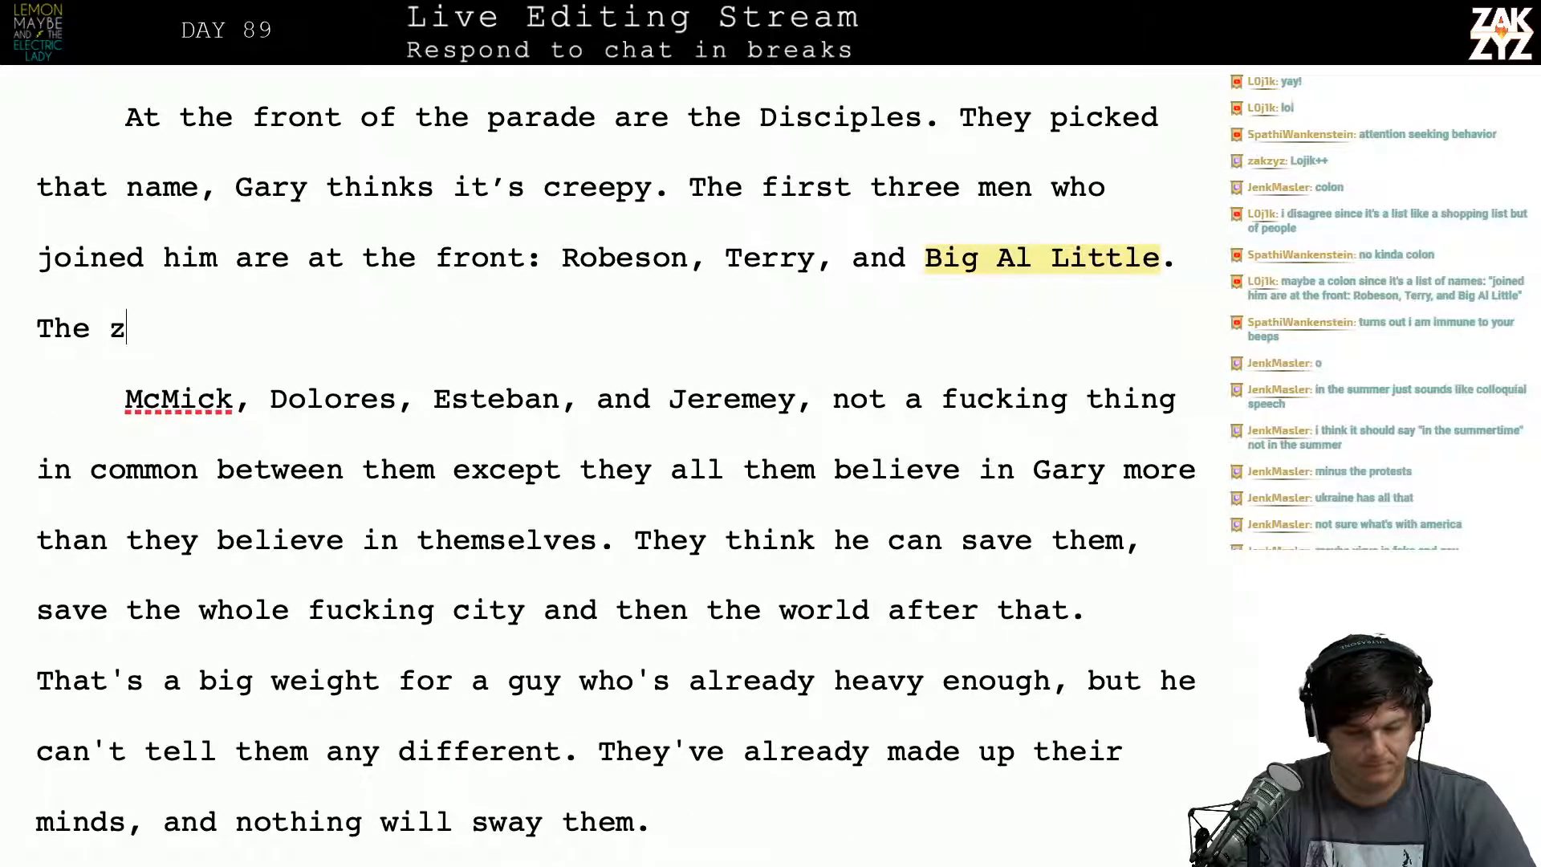
{"action": "type", "text": "ealous ones "}
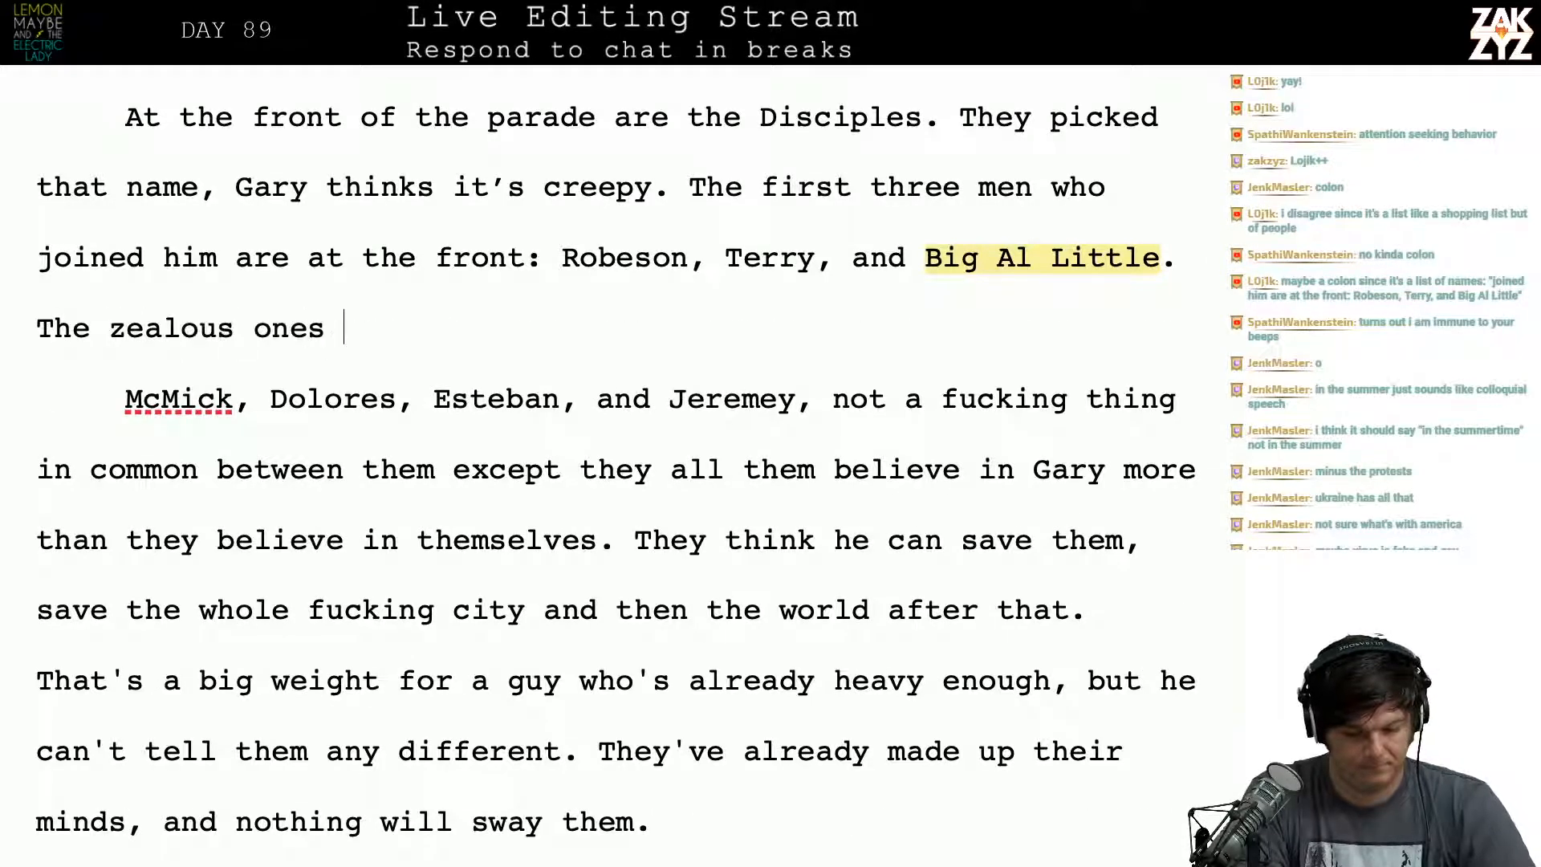
{"action": "type", "text": "haa"}
{"action": "type", "text": "g"}
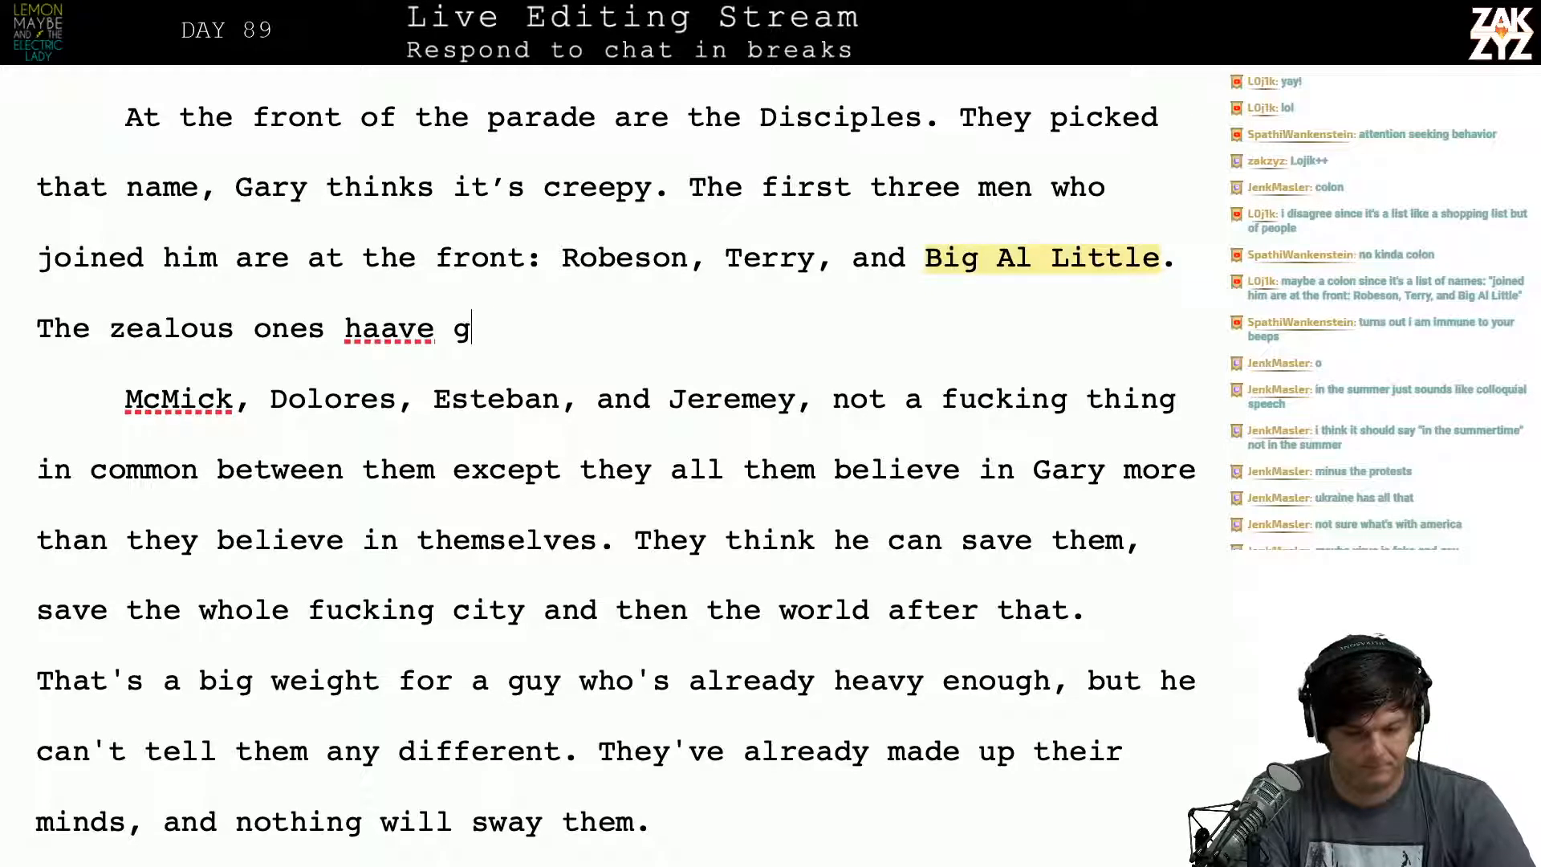
{"action": "key", "text": "BackSpace"}
{"action": "key", "text": "BackSpace"}
{"action": "key", "text": "BackSpace"}
{"action": "key", "text": "BackSpace"}
{"action": "key", "text": "BackSpace"}
{"action": "key", "text": "BackSpace"}
{"action": "key", "text": "BackSpace"}
{"action": "key", "text": "BackSpace"}
{"action": "type", "text": ", "}
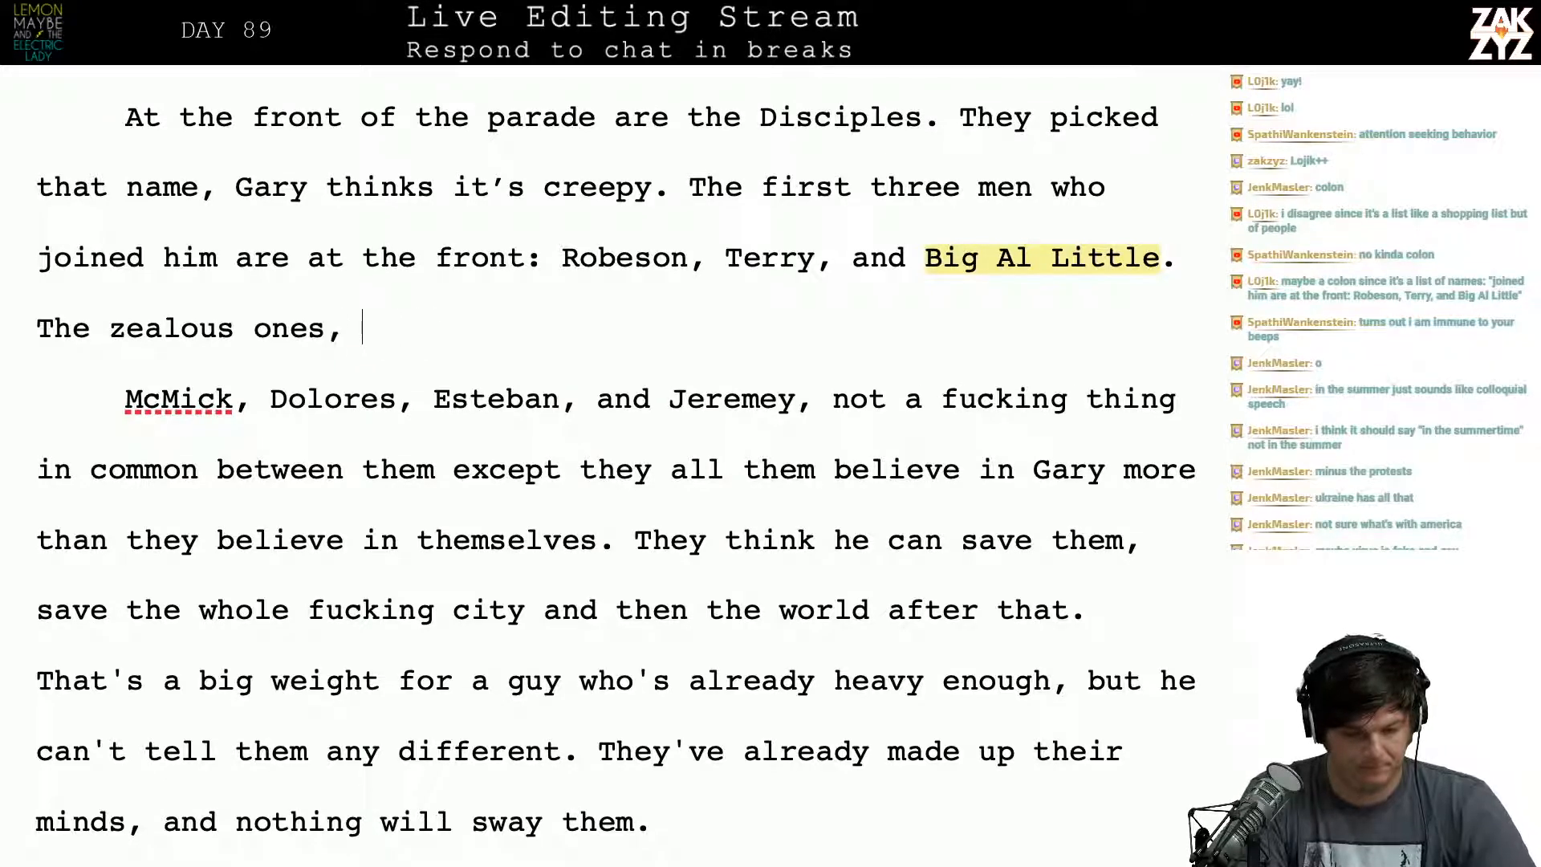
{"action": "type", "text": "the "}
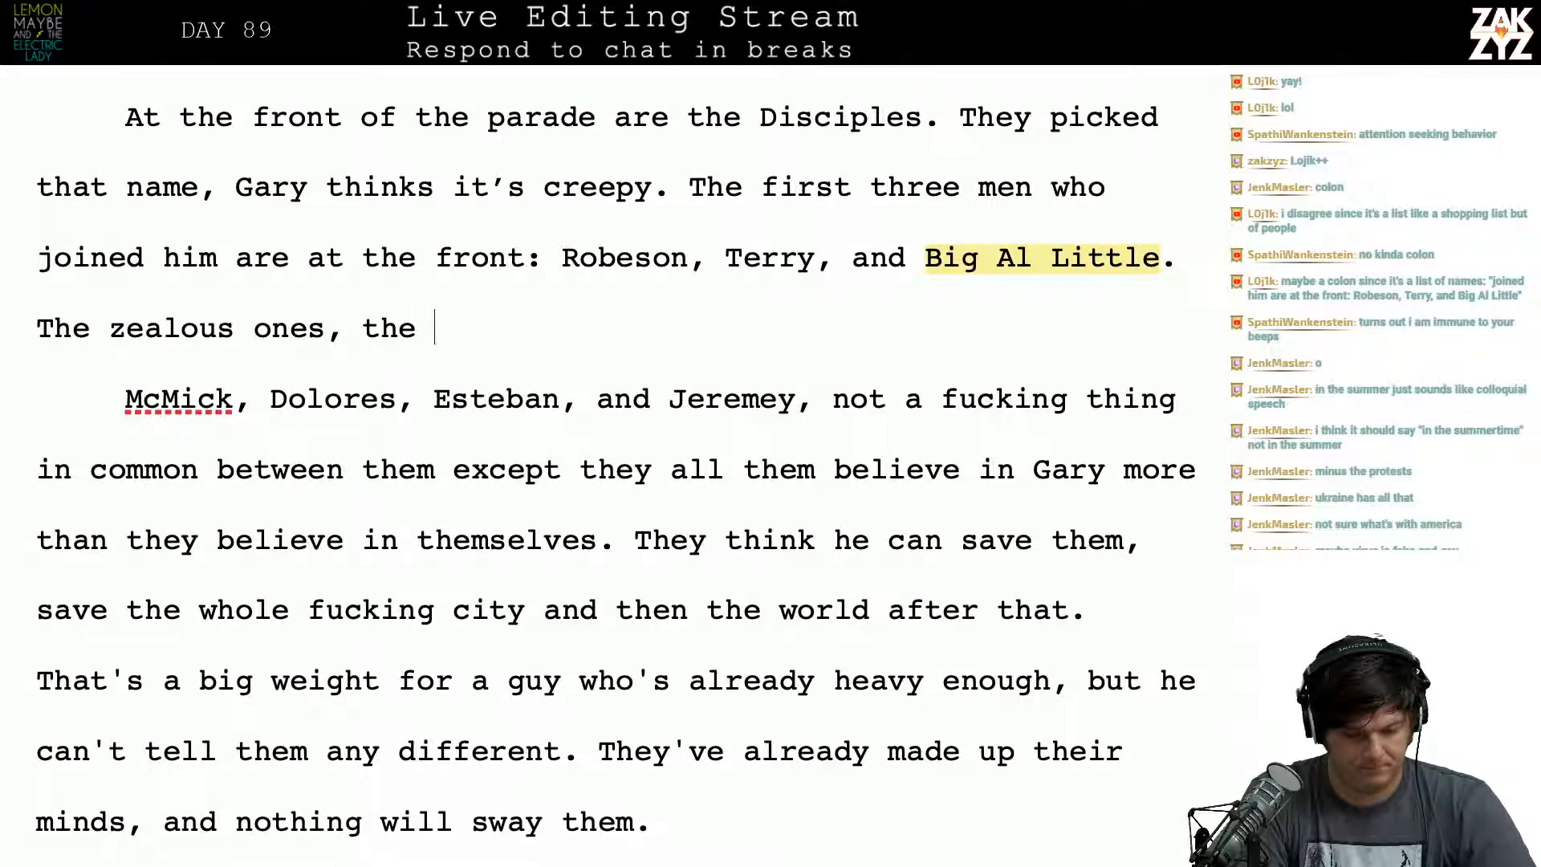
{"action": "type", "text": "ones who believ"}
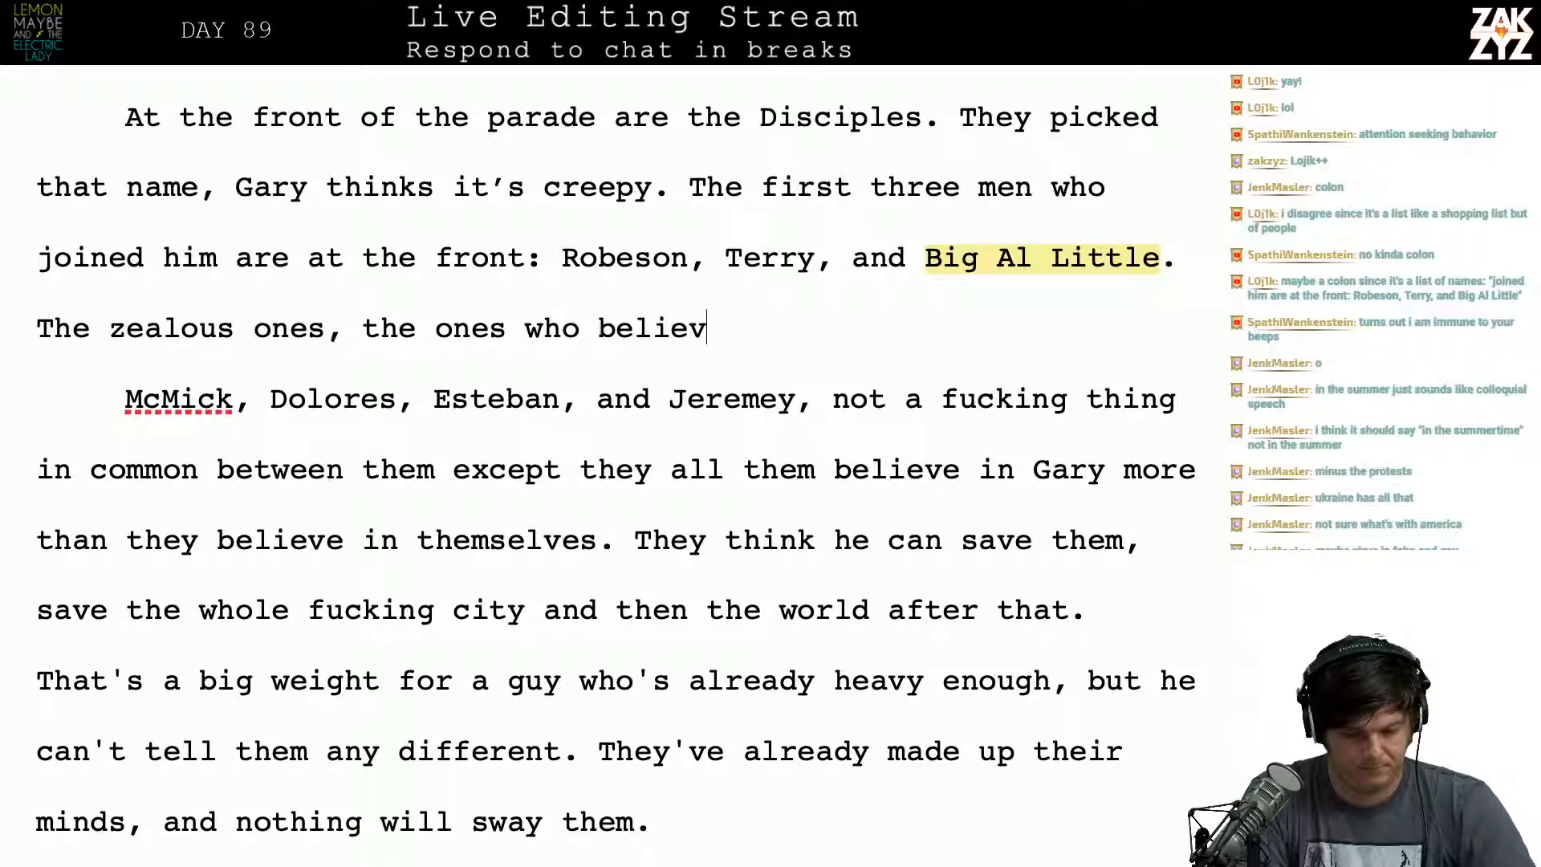
{"action": "type", "text": "e in Gary more than"}
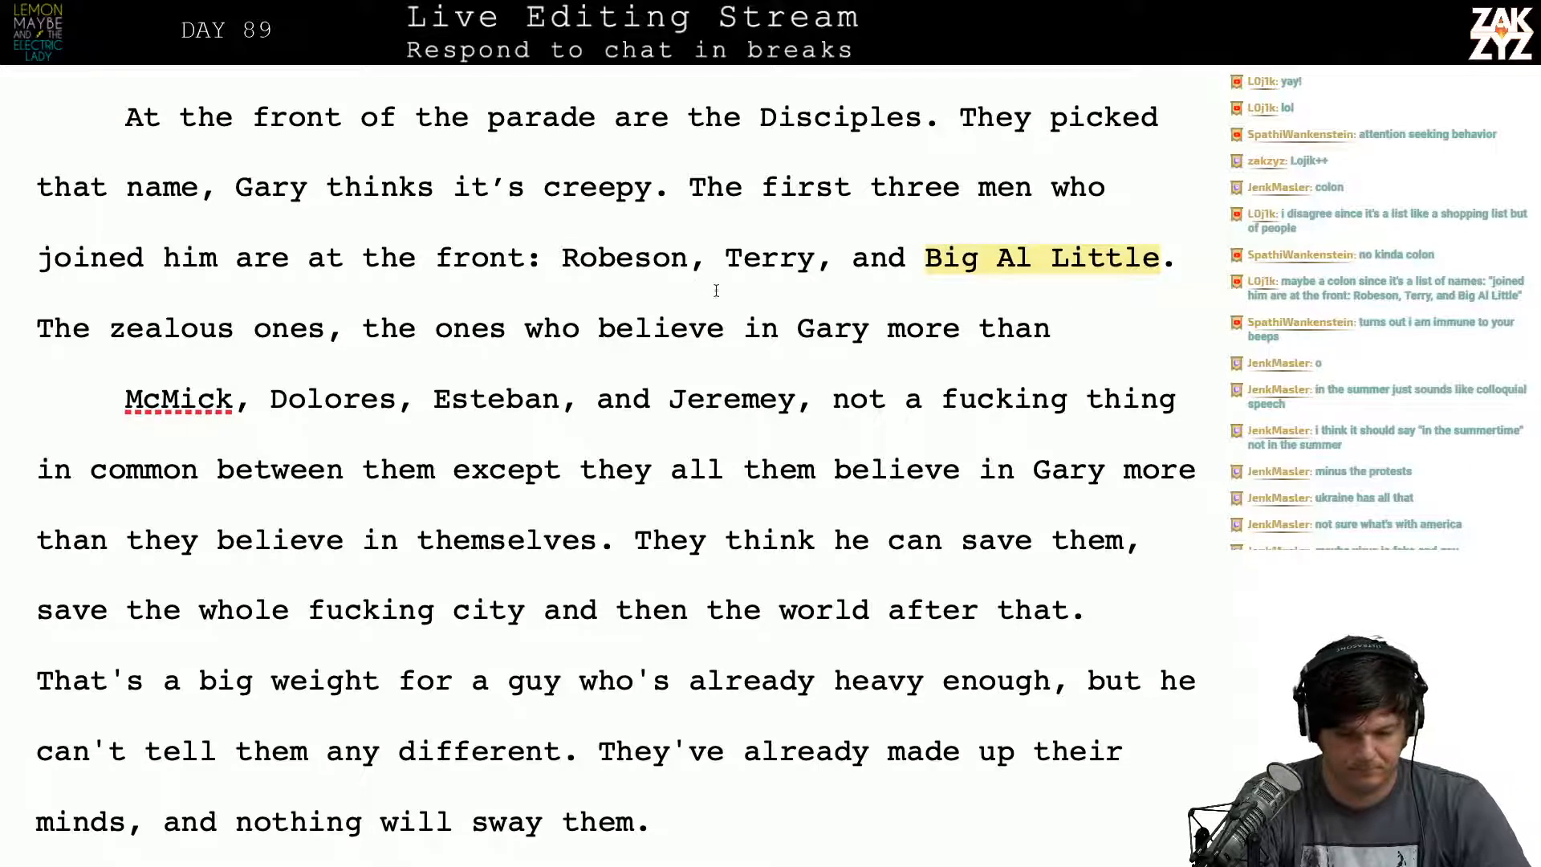
Step: Insert "Others march close behind, the zealous ones, the" following "Big Al Little." and push the drafted "The zealous ones" text into its own paragraph
{"action": "left_click", "coordinate": [1200, 280]}
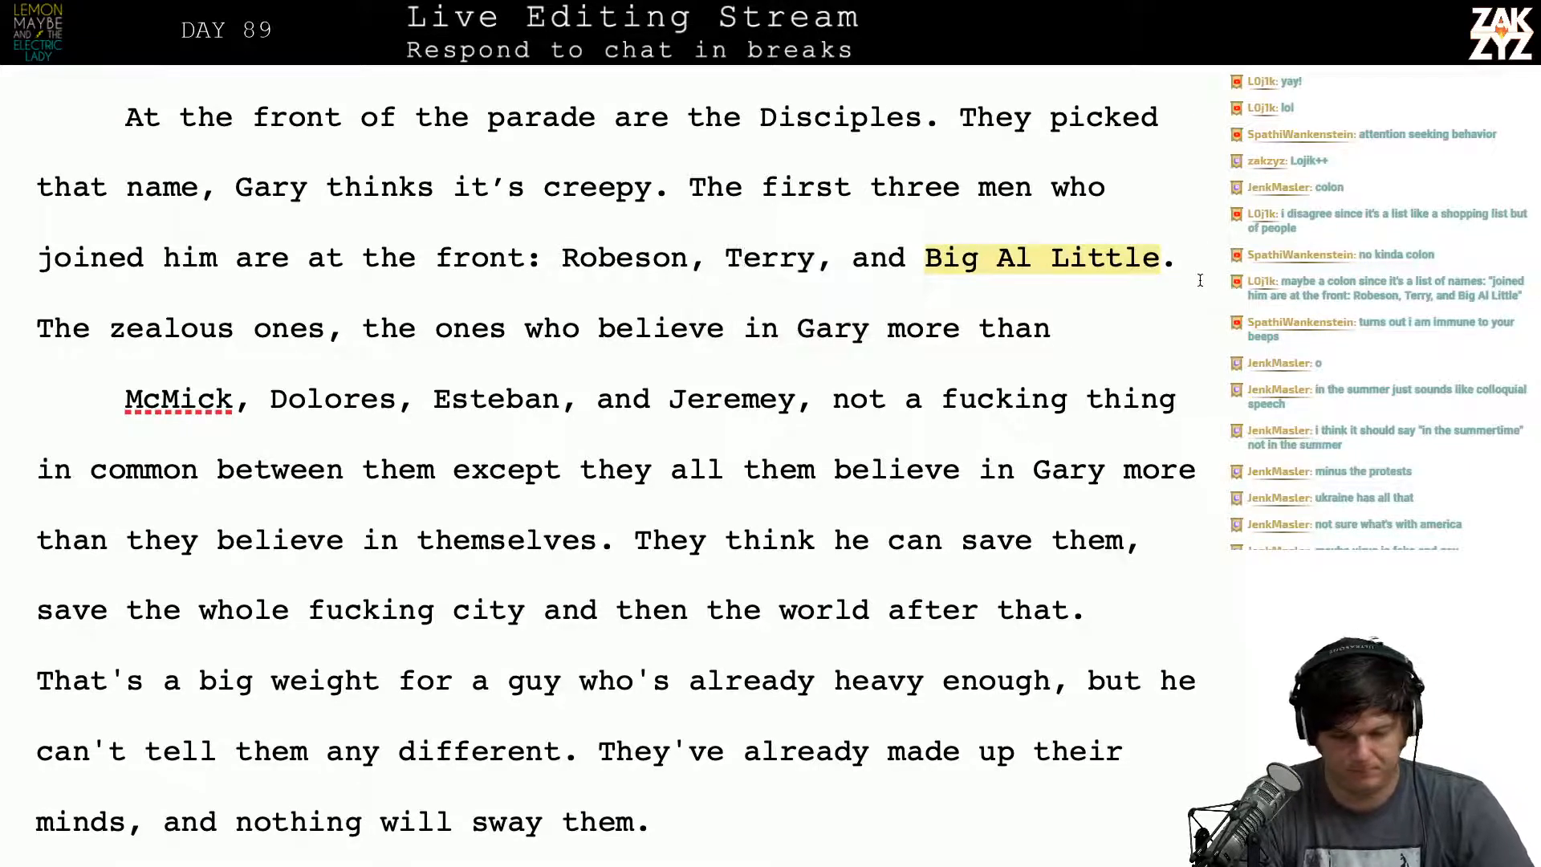
{"action": "type", "text": "Others marc"}
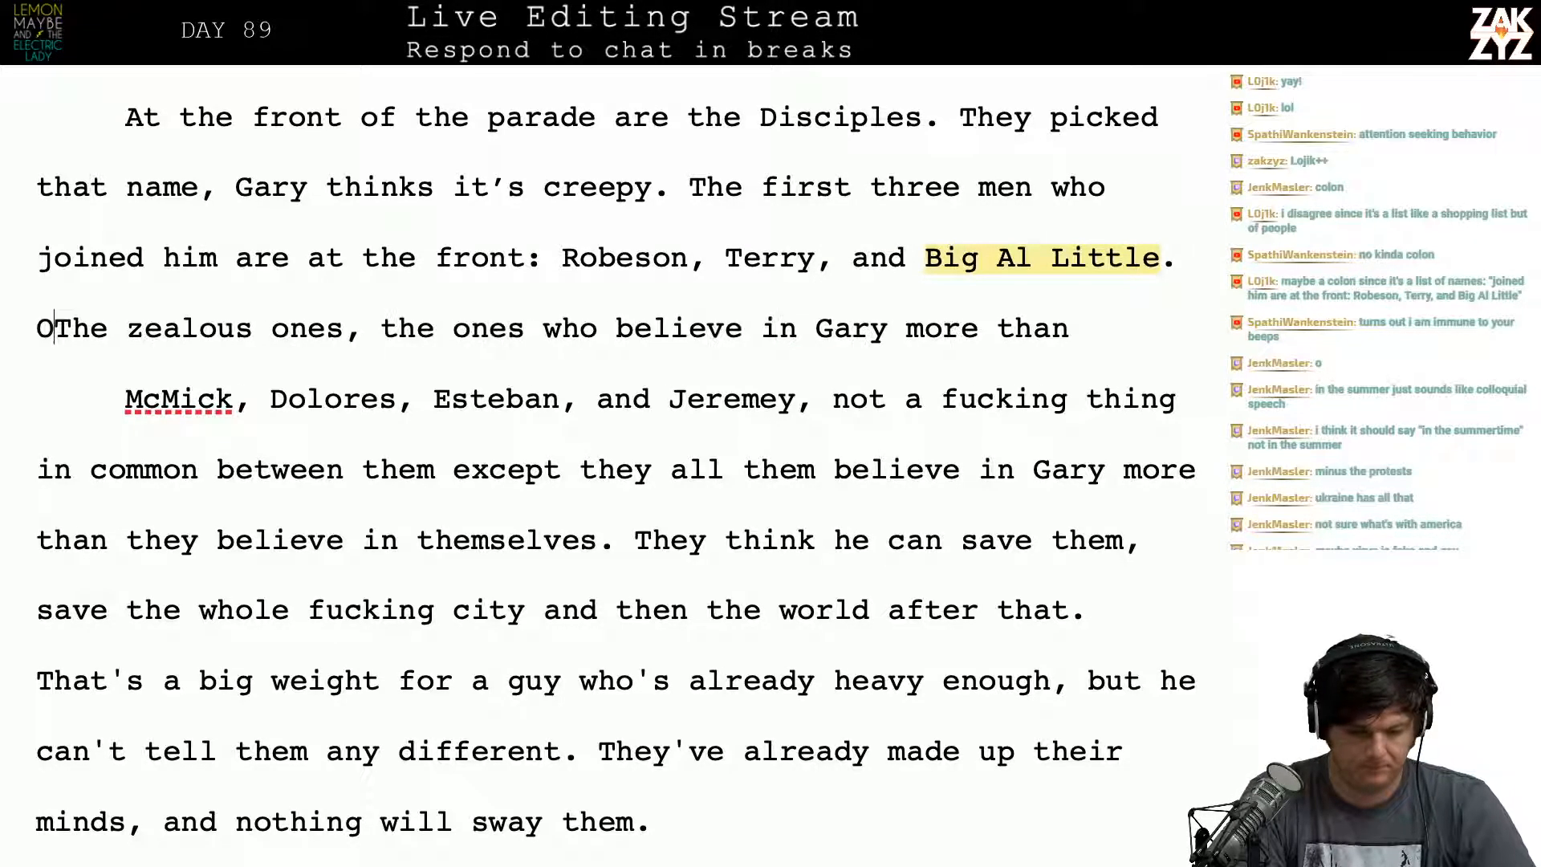
{"action": "type", "text": "h"}
{"action": "key", "text": "Return"}
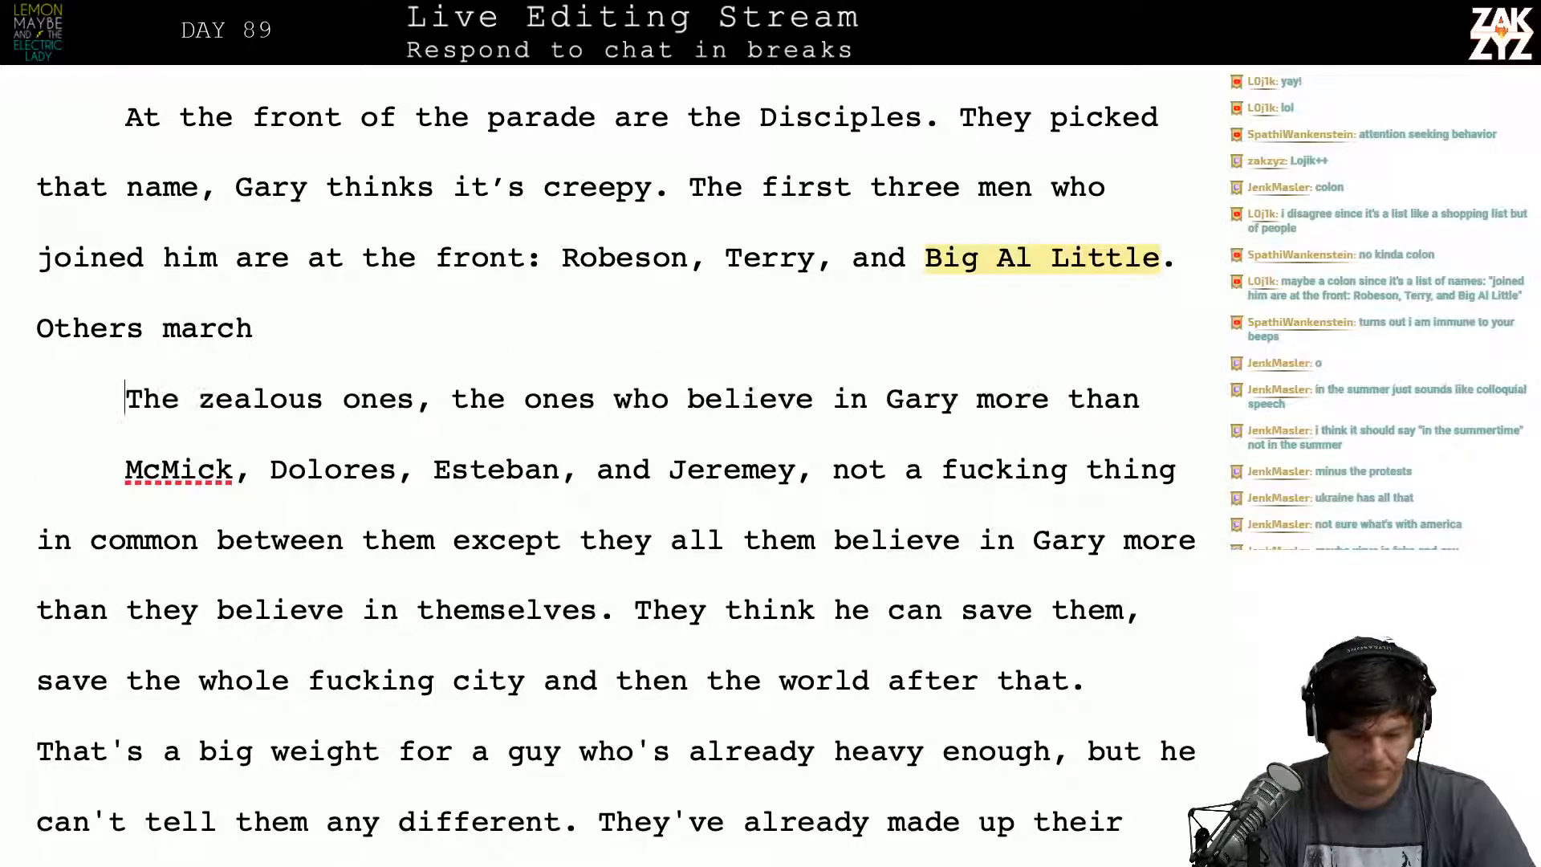
{"action": "key", "text": "Left"}
{"action": "type", "text": "close be"}
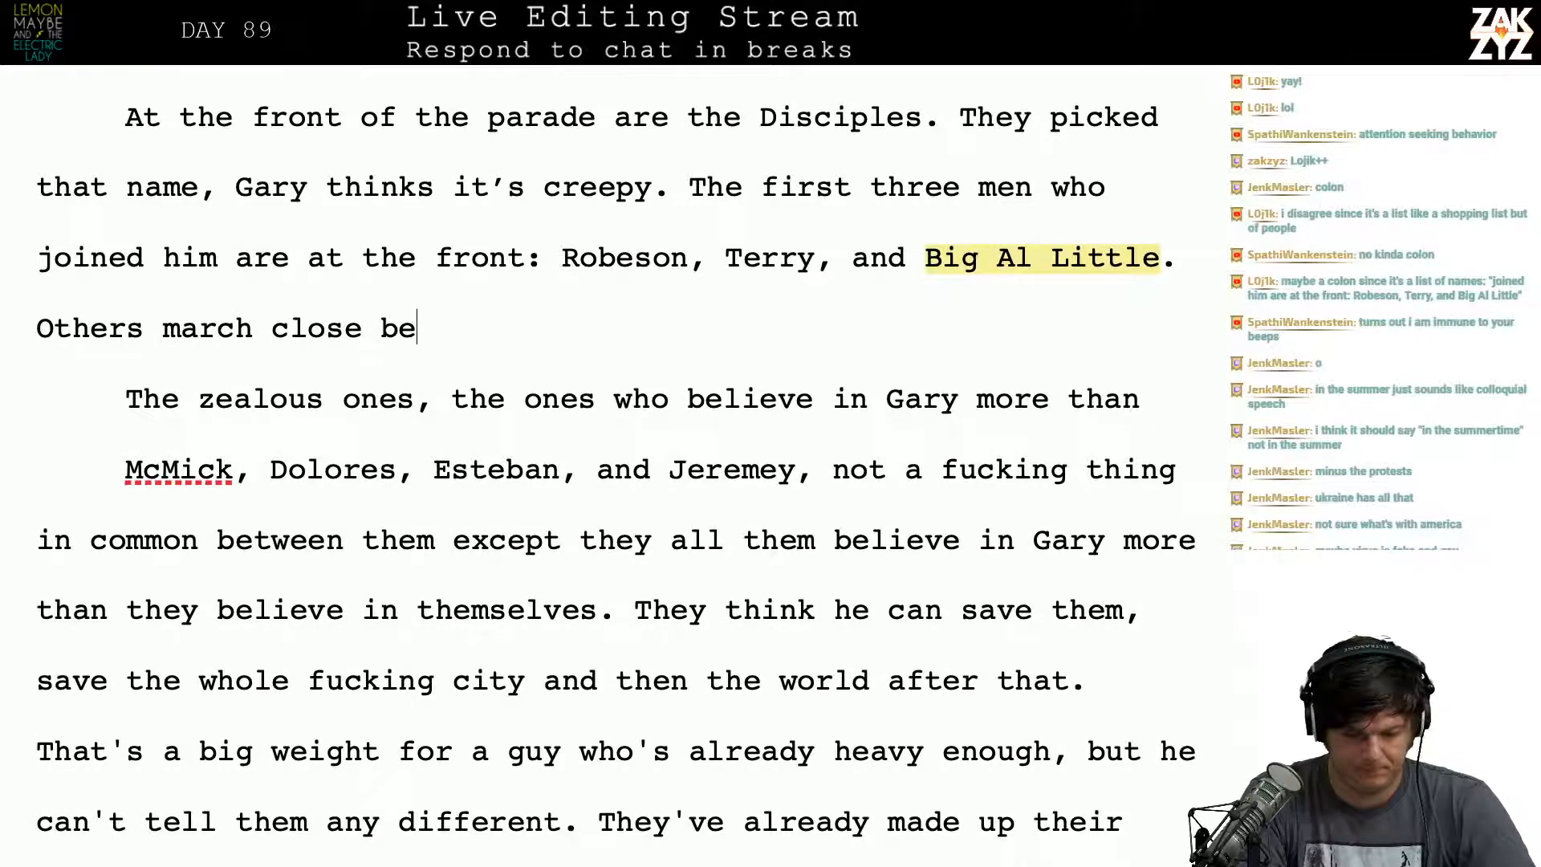
{"action": "type", "text": "hind, the ze"}
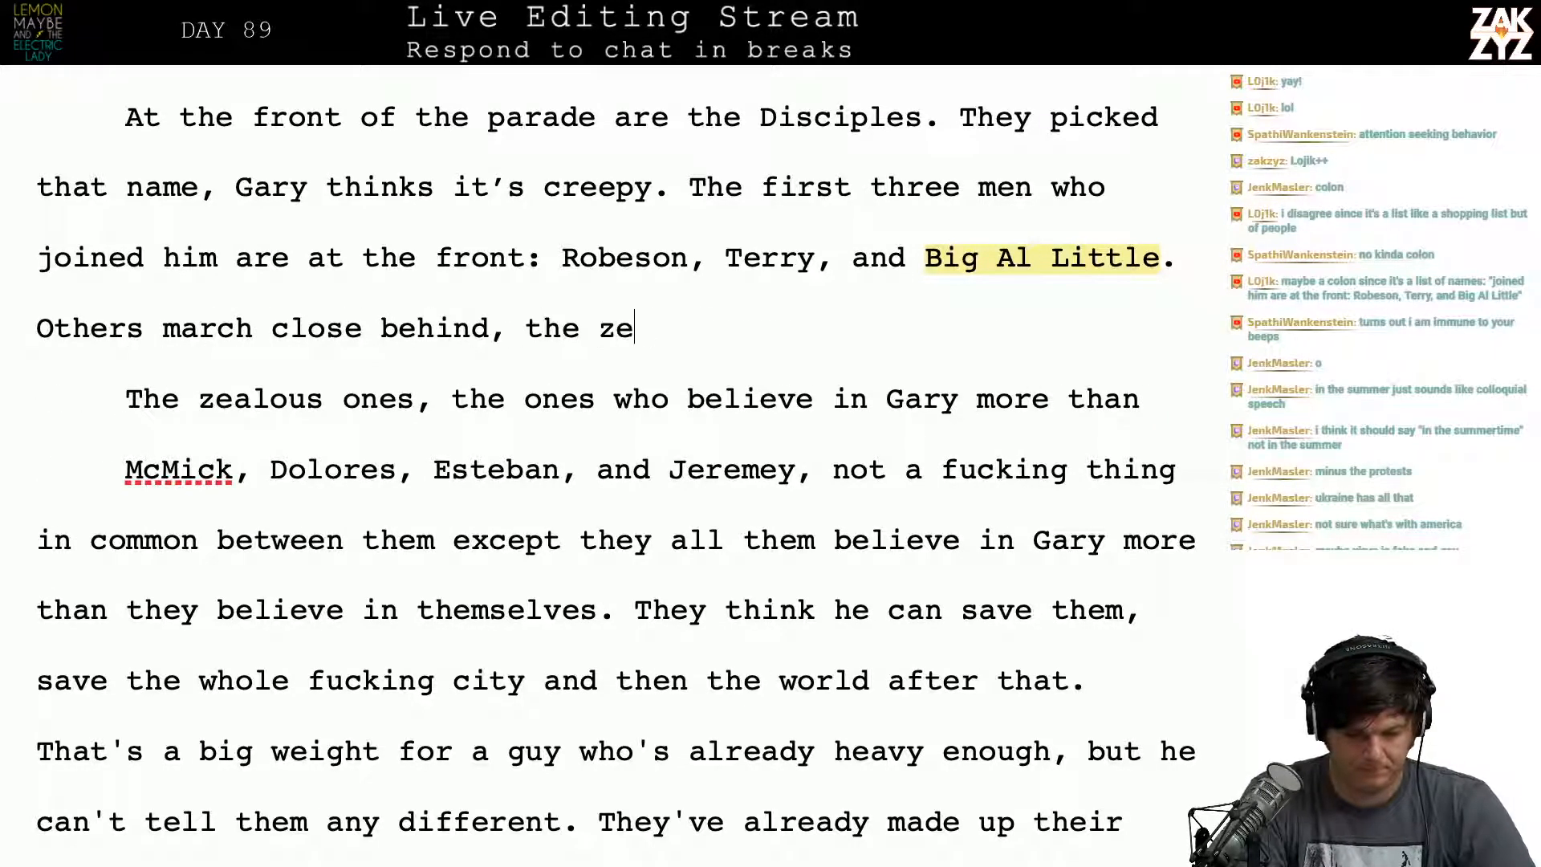
{"action": "type", "text": "alous ones, the"}
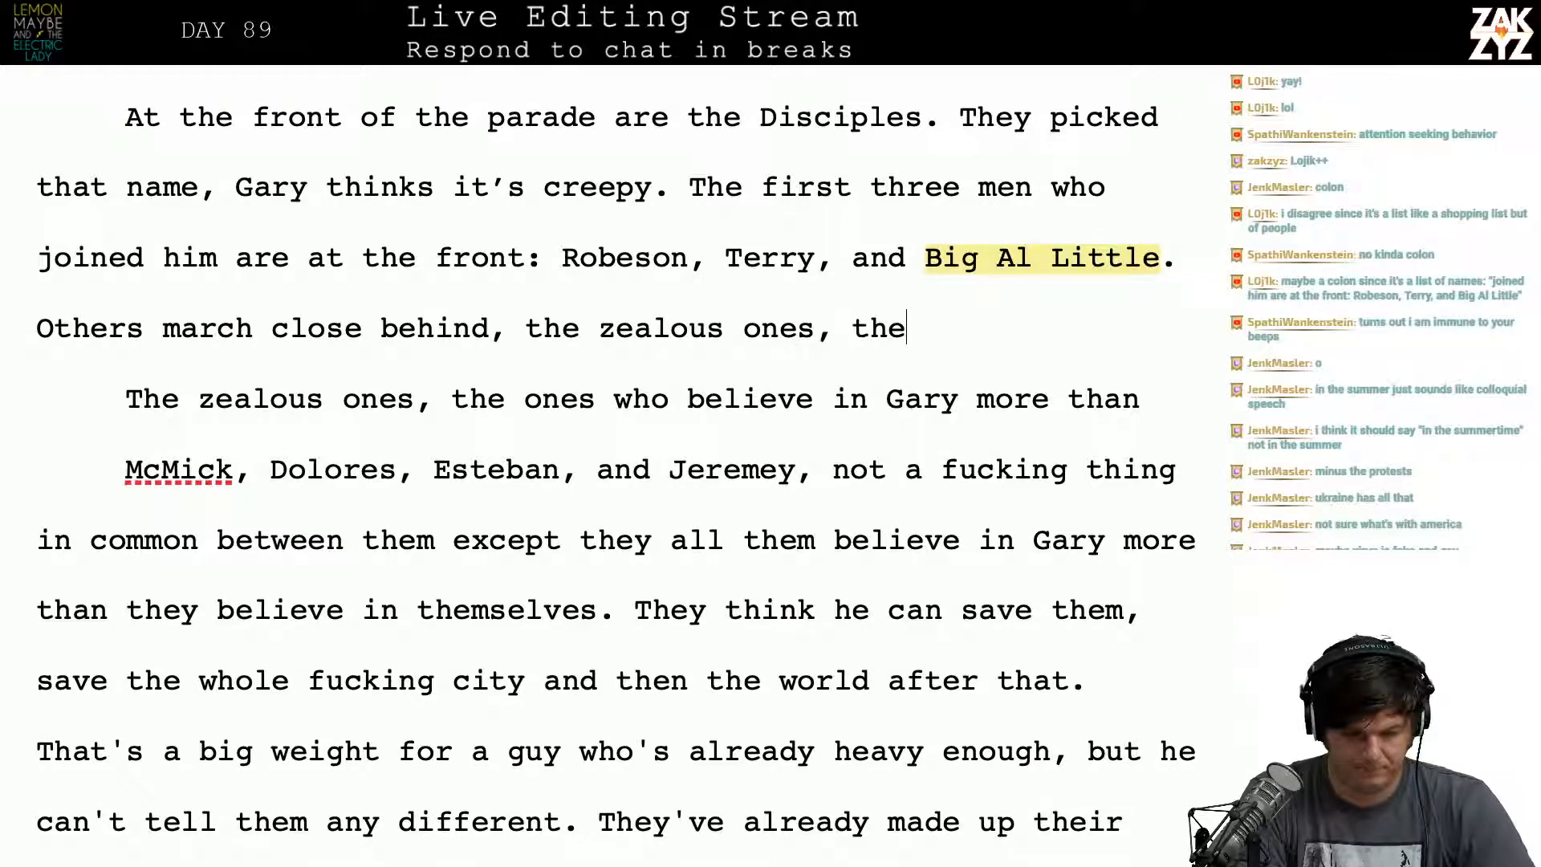
Step: Add blank paragraphs above the old draft and finish the "Others march" sentence with "ones who believe in Gary more than themselves."
{"action": "key", "text": "Return"}
{"action": "key", "text": "Return"}
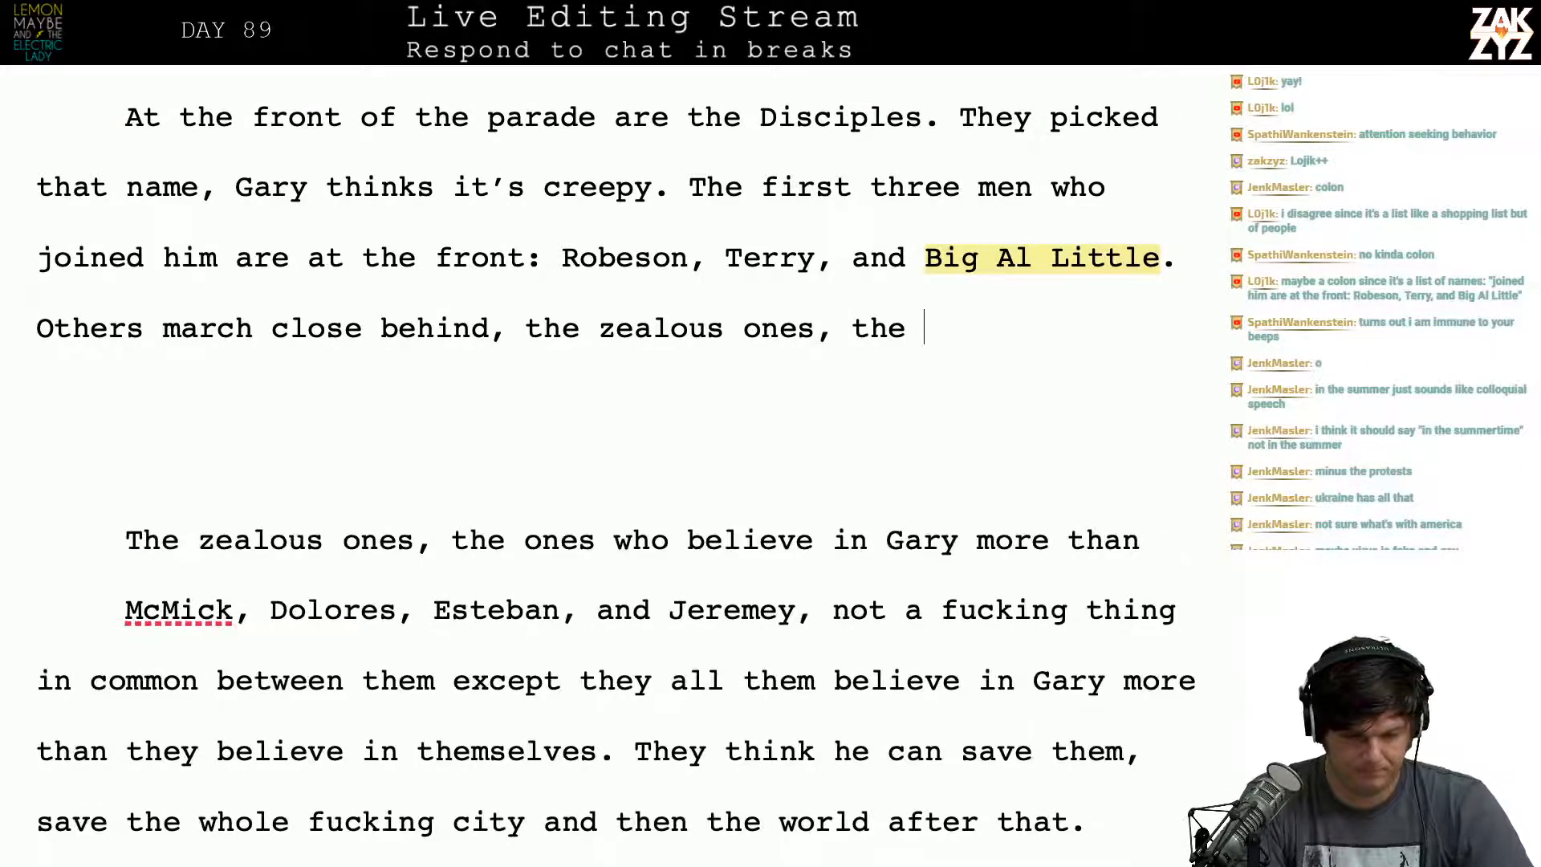
{"action": "type", "text": "on"}
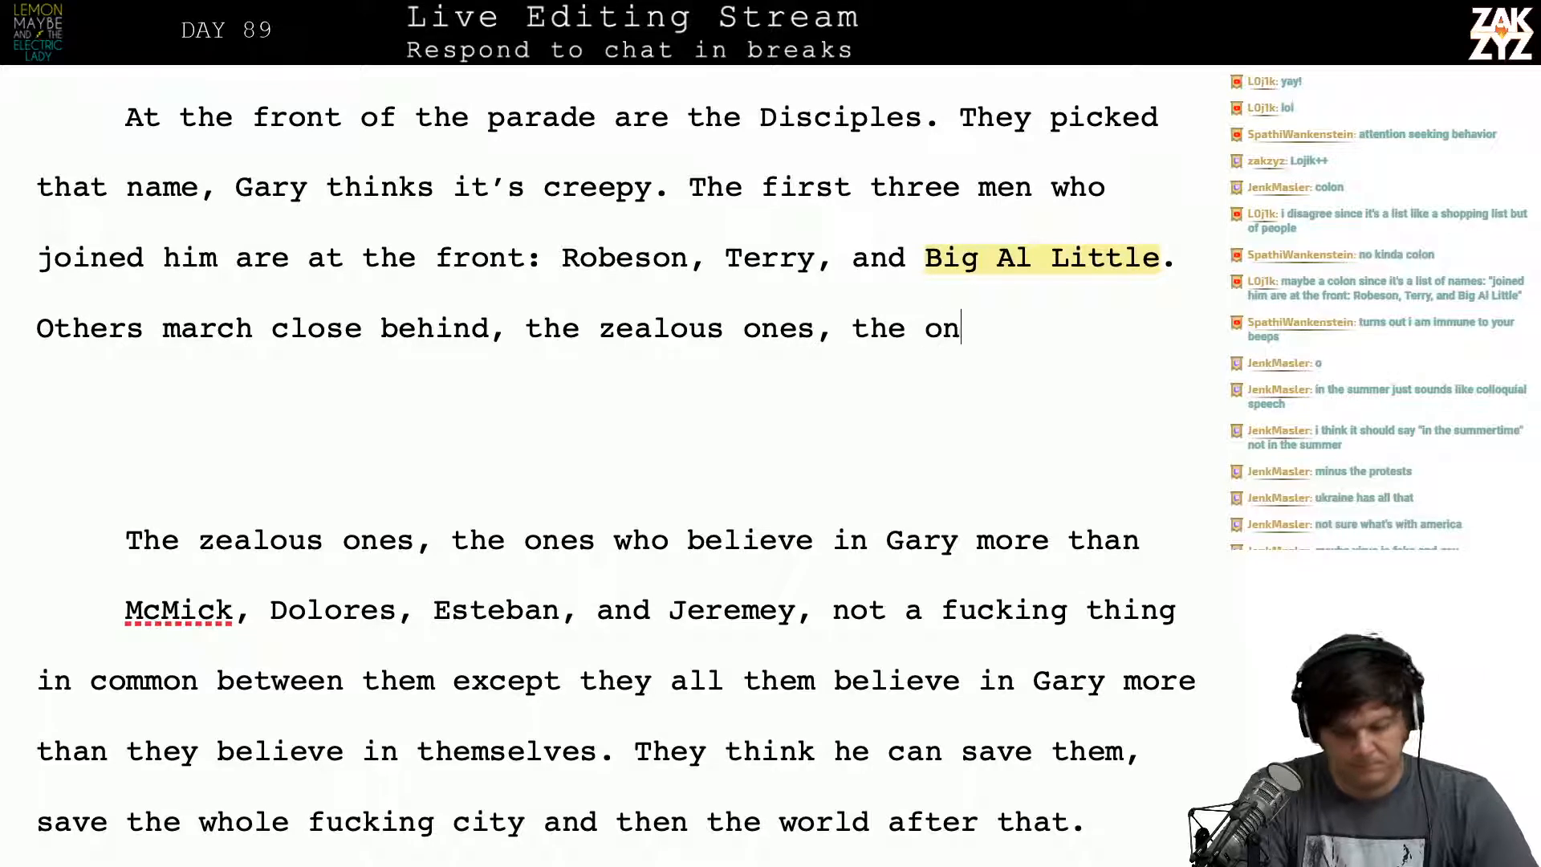
{"action": "type", "text": "es who believe in"}
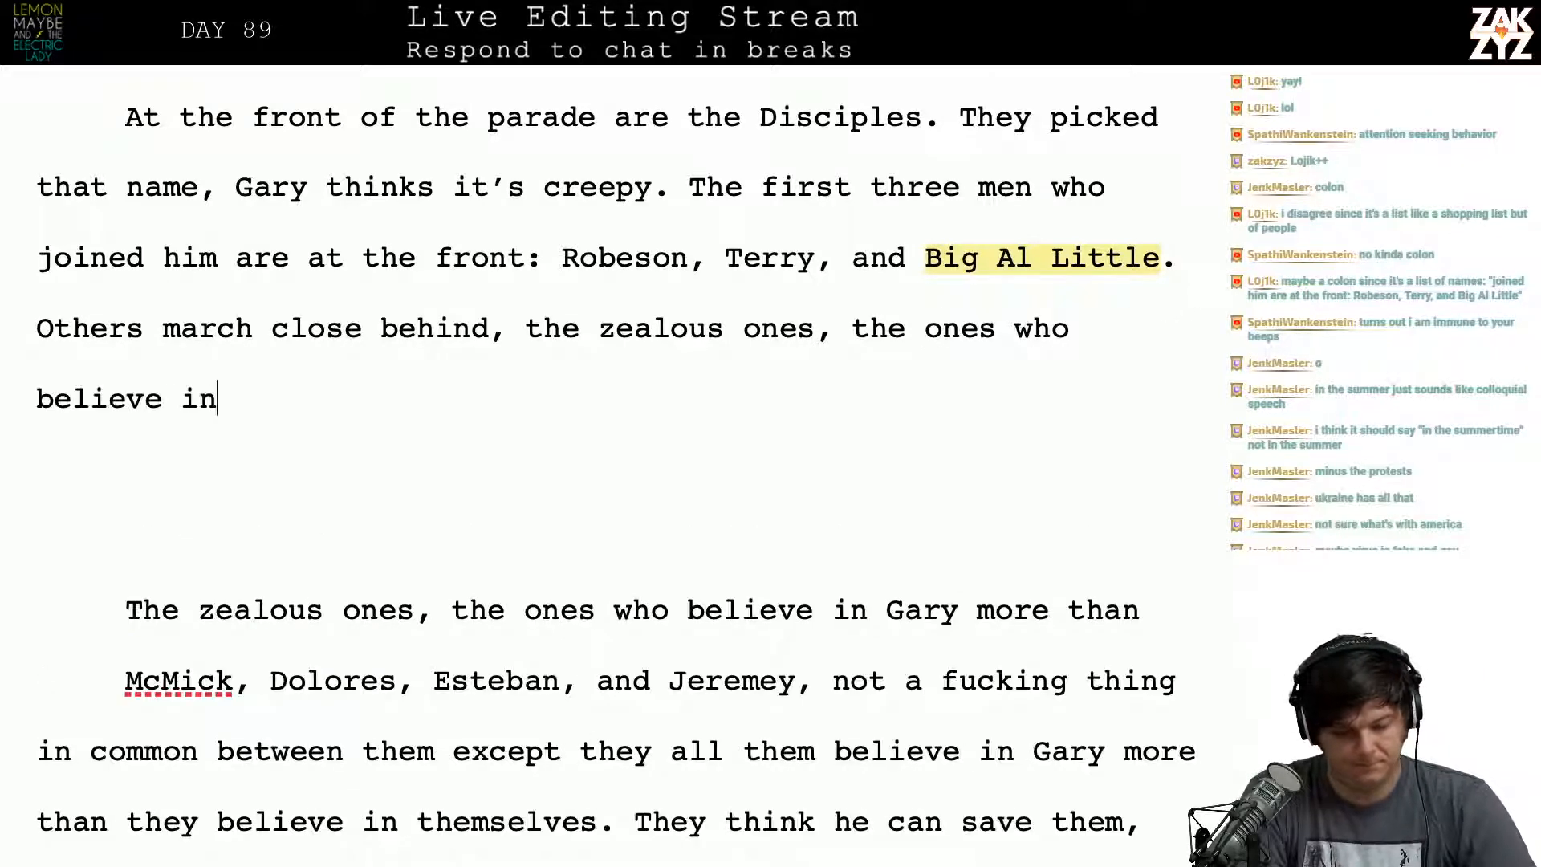
{"action": "type", "text": " Gary more tha"}
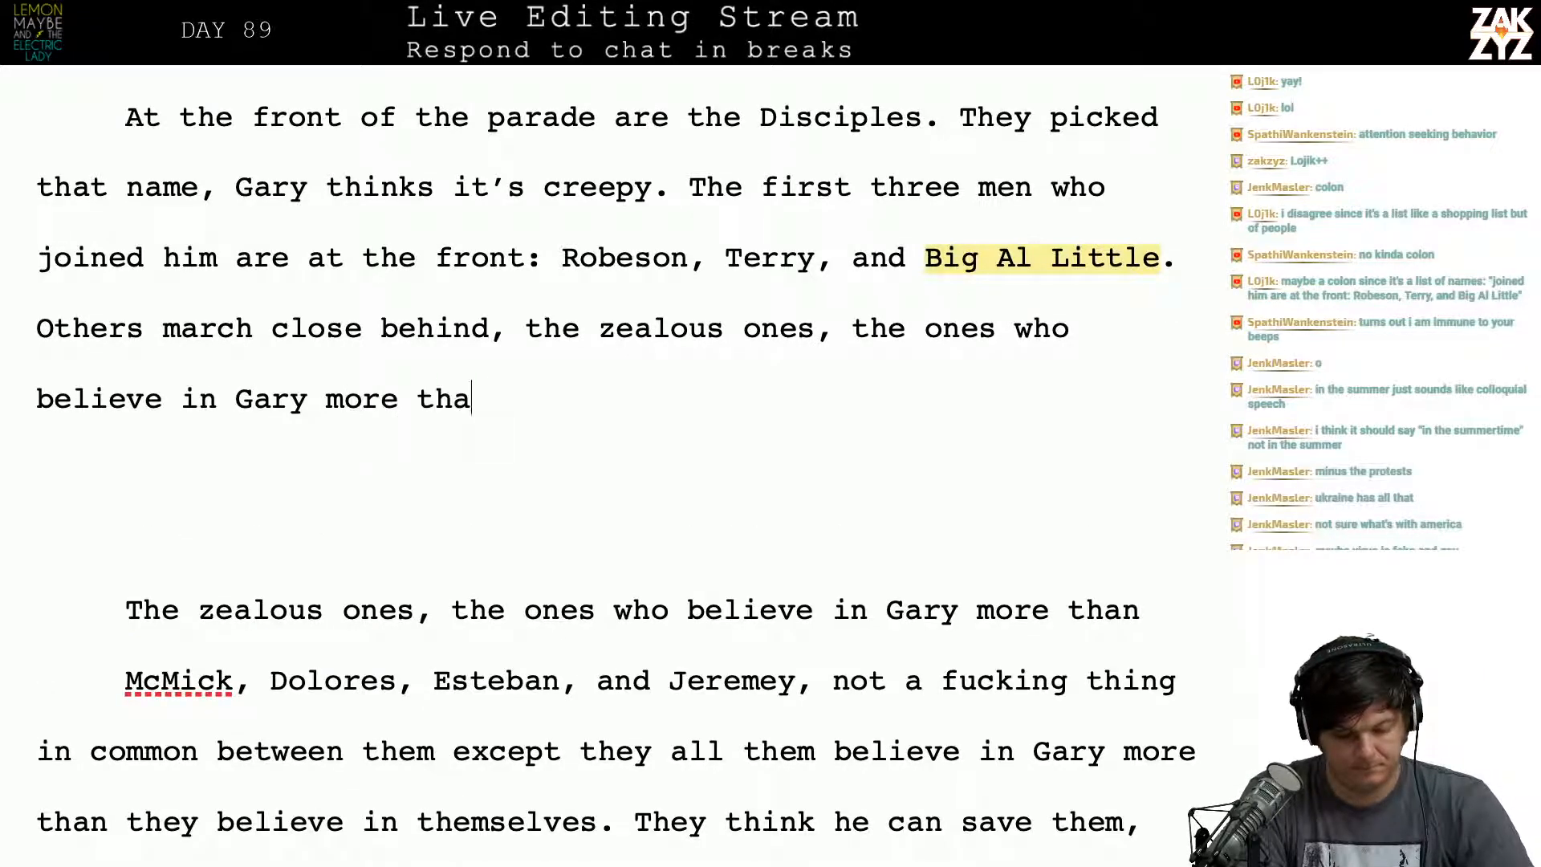
{"action": "type", "text": "n themselves."}
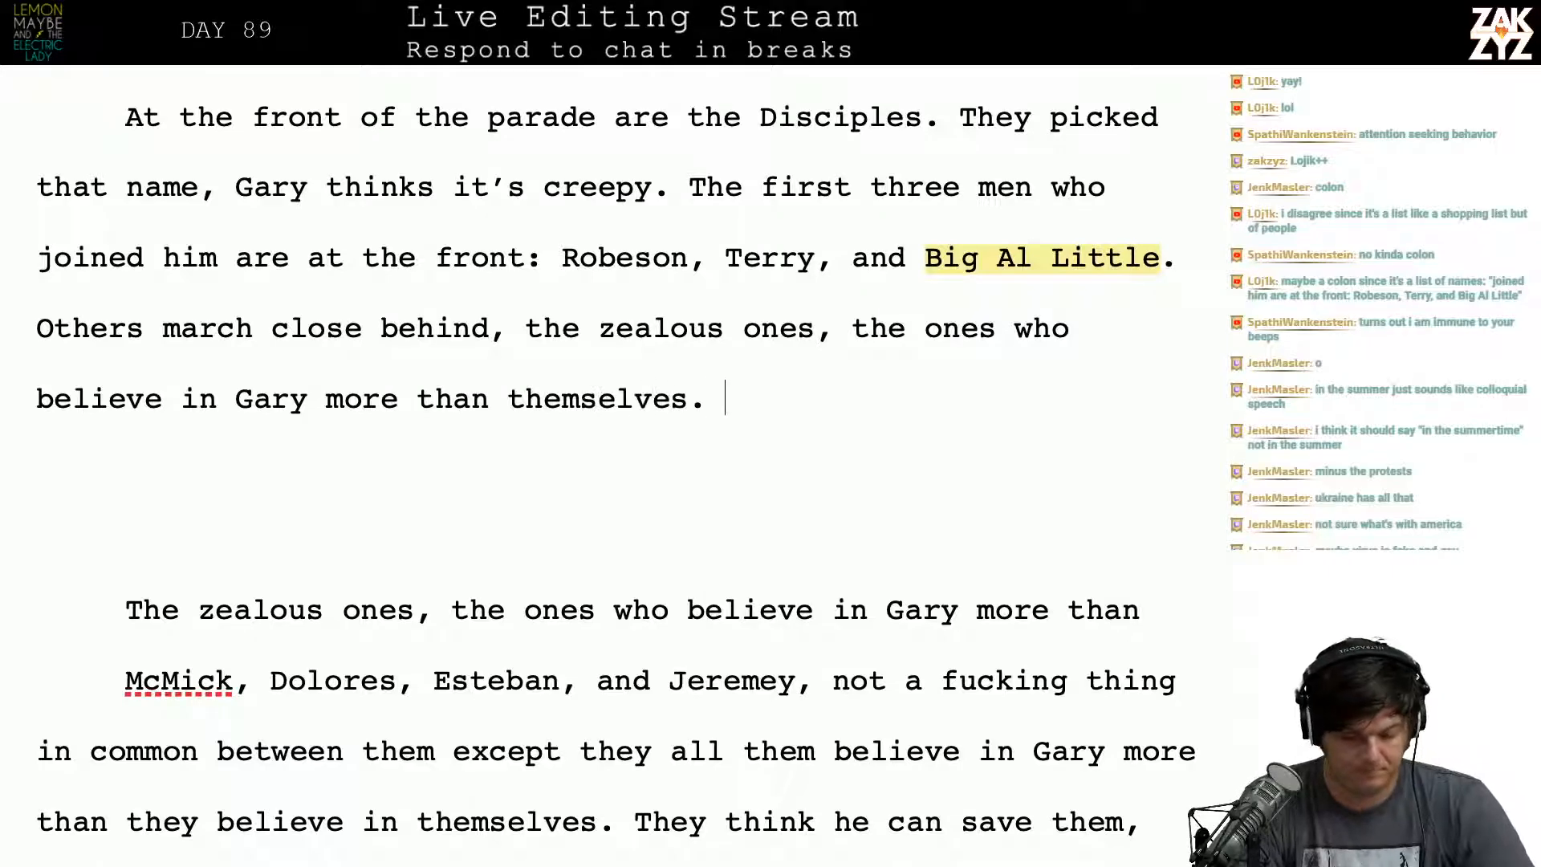
Step: Delete the blank paragraphs, the leftover "The zealous ones" draft and the "McMick" sentence, joining "They think he can save" to the paragraph
{"action": "key", "text": "shift+Down"}
{"action": "key", "text": "shift+Down"}
{"action": "key", "text": "shift+Down"}
{"action": "key", "text": "shift+Down"}
{"action": "key", "text": "shift+Down"}
{"action": "key", "text": "shift+Down"}
{"action": "key", "text": "shift+Down"}
{"action": "key", "text": "shift+Up"}
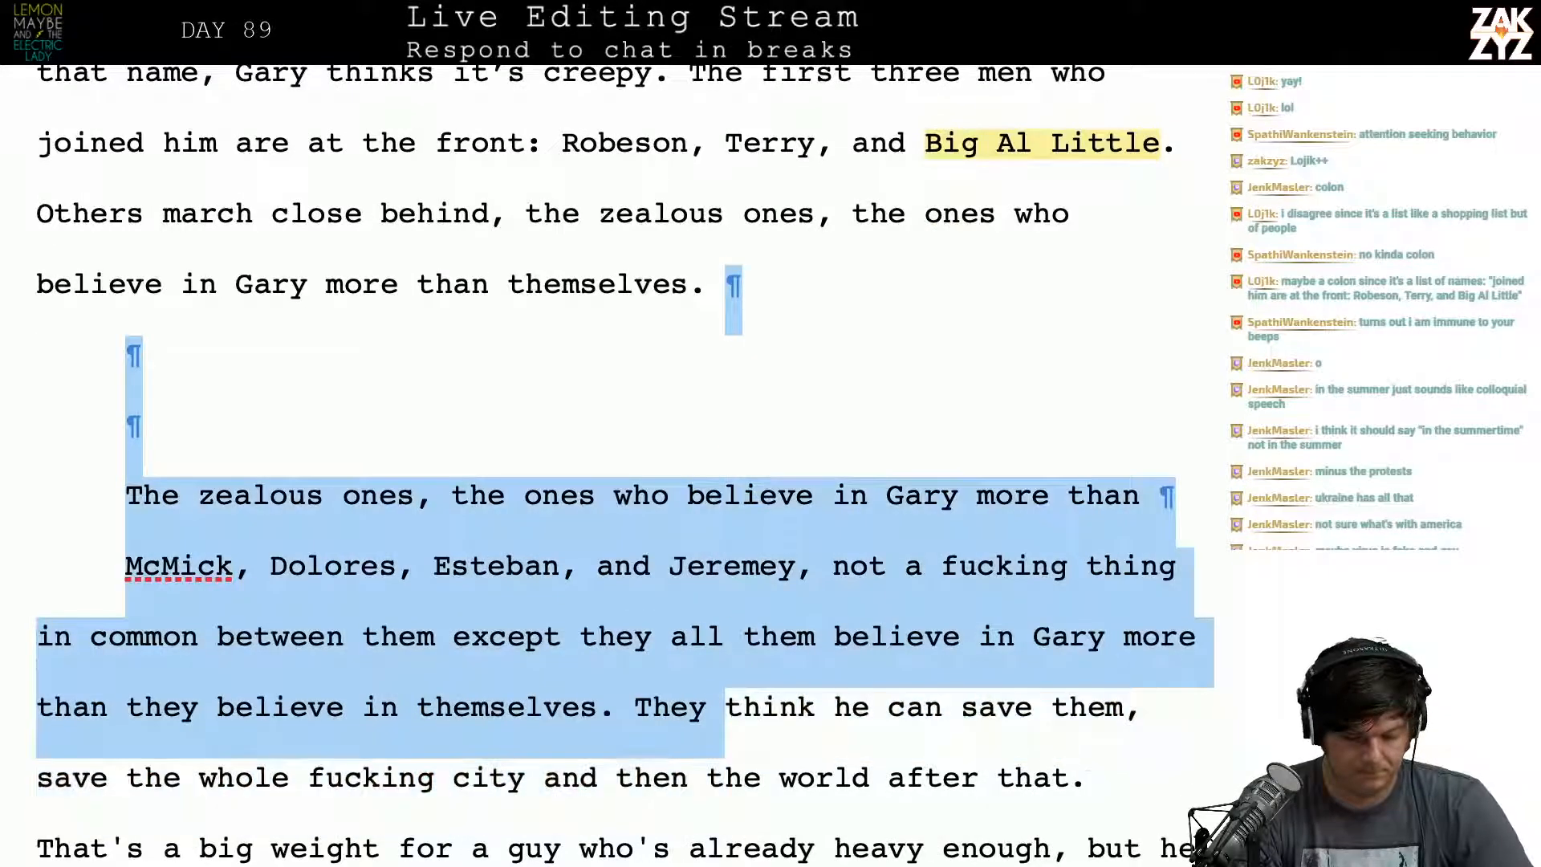
{"action": "key", "text": "shift+Left"}
{"action": "key", "text": "shift+Left"}
{"action": "key", "text": "shift+Left"}
{"action": "key", "text": "shift+Left"}
{"action": "key", "text": "shift+Left"}
{"action": "key", "text": "shift+Left"}
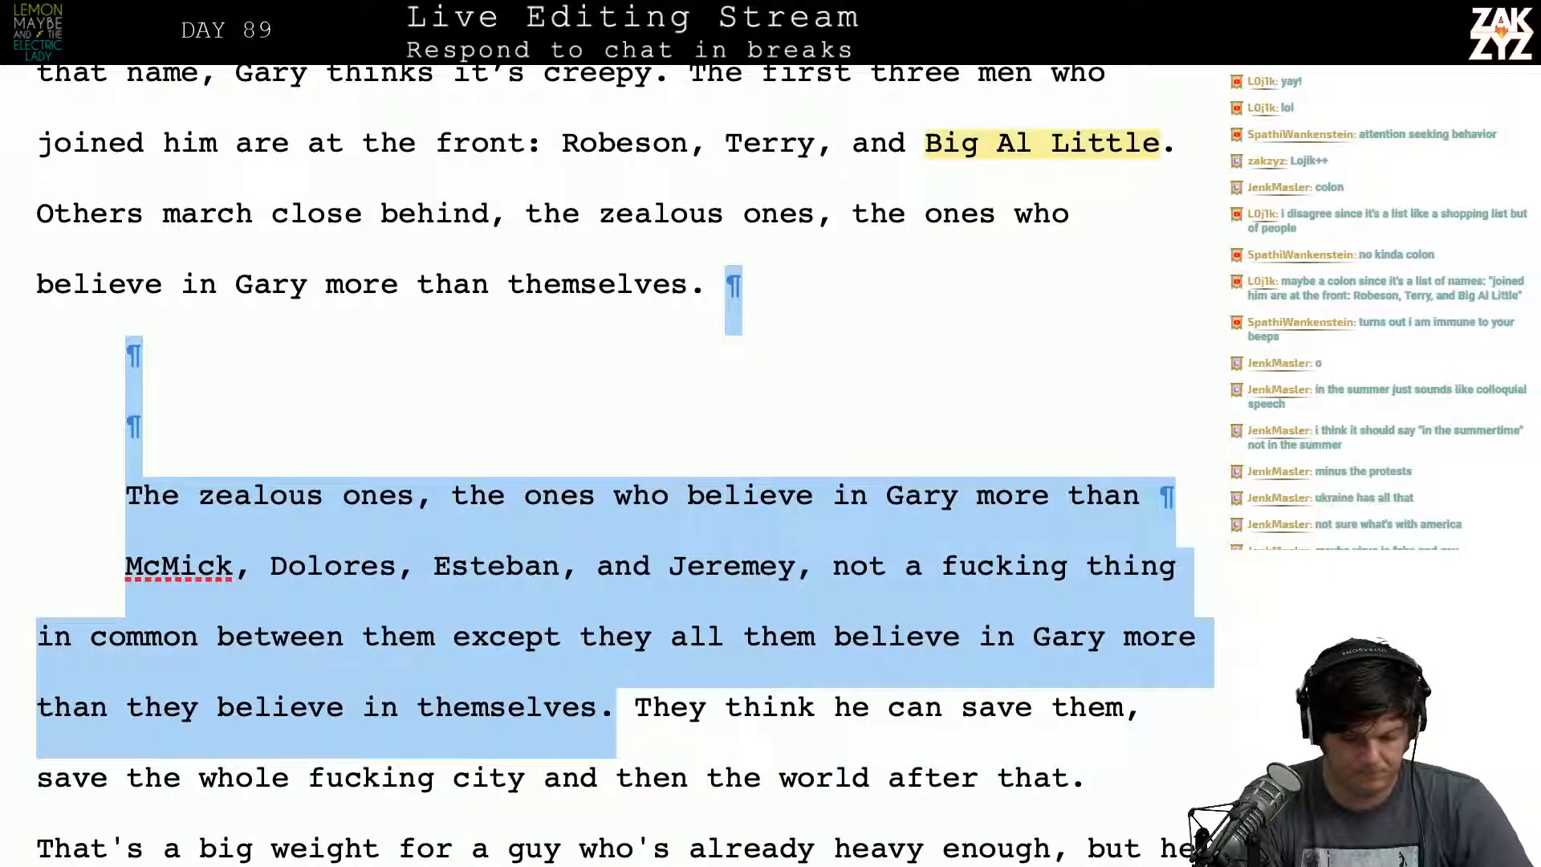
{"action": "key", "text": "shift+Right"}
{"action": "key", "text": "Delete"}
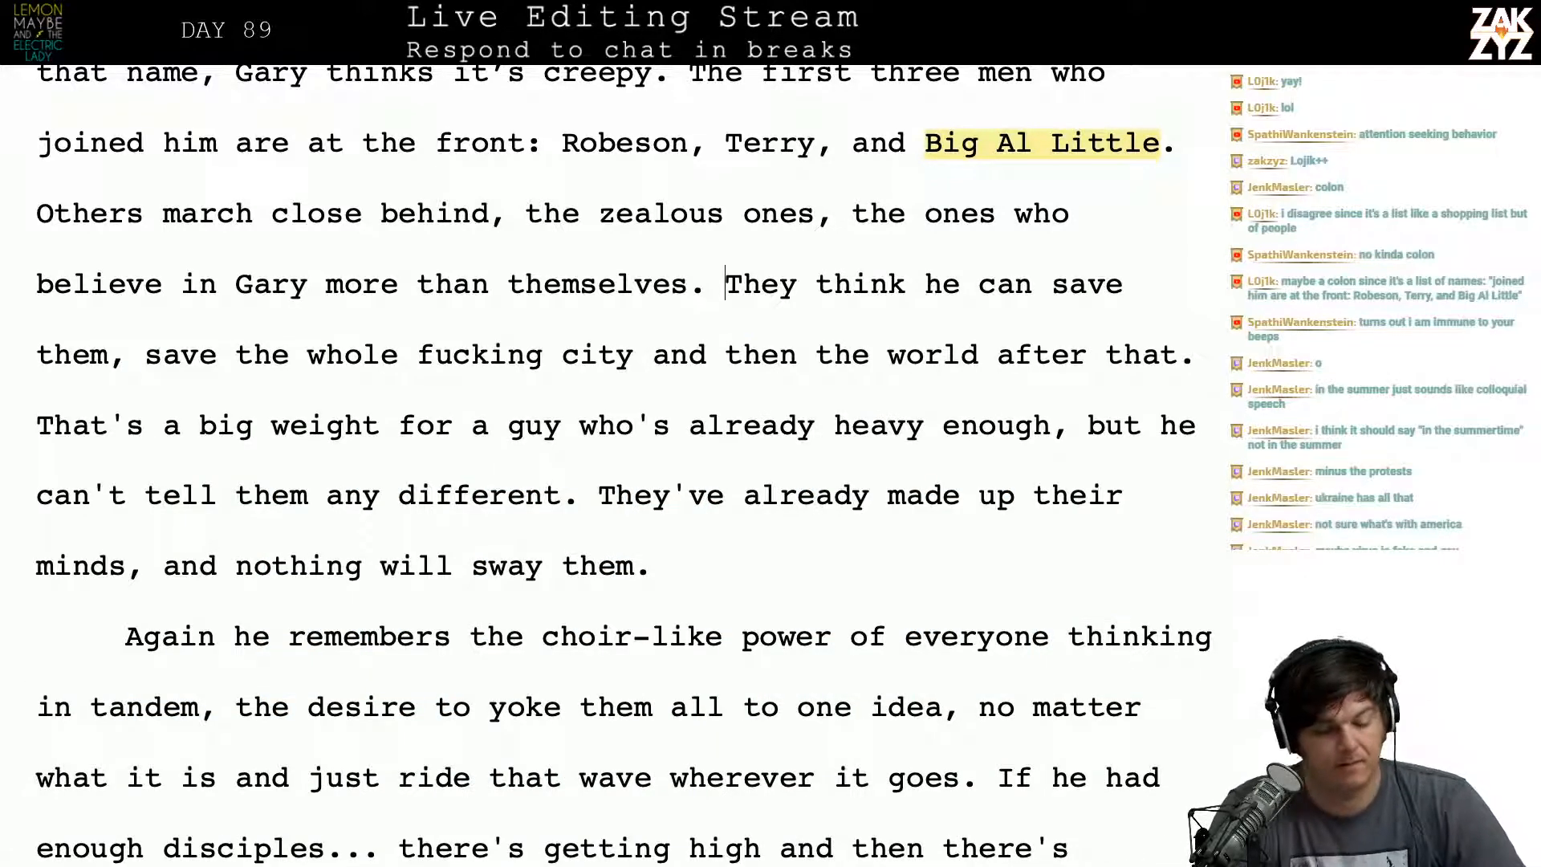
Step: Continue "save the whole fucking city" with ", then the entire world after." and break the old ending off into its own paragraph
{"action": "scroll", "coordinate": [610, 465], "scroll_direction": "down", "scroll_amount": 1}
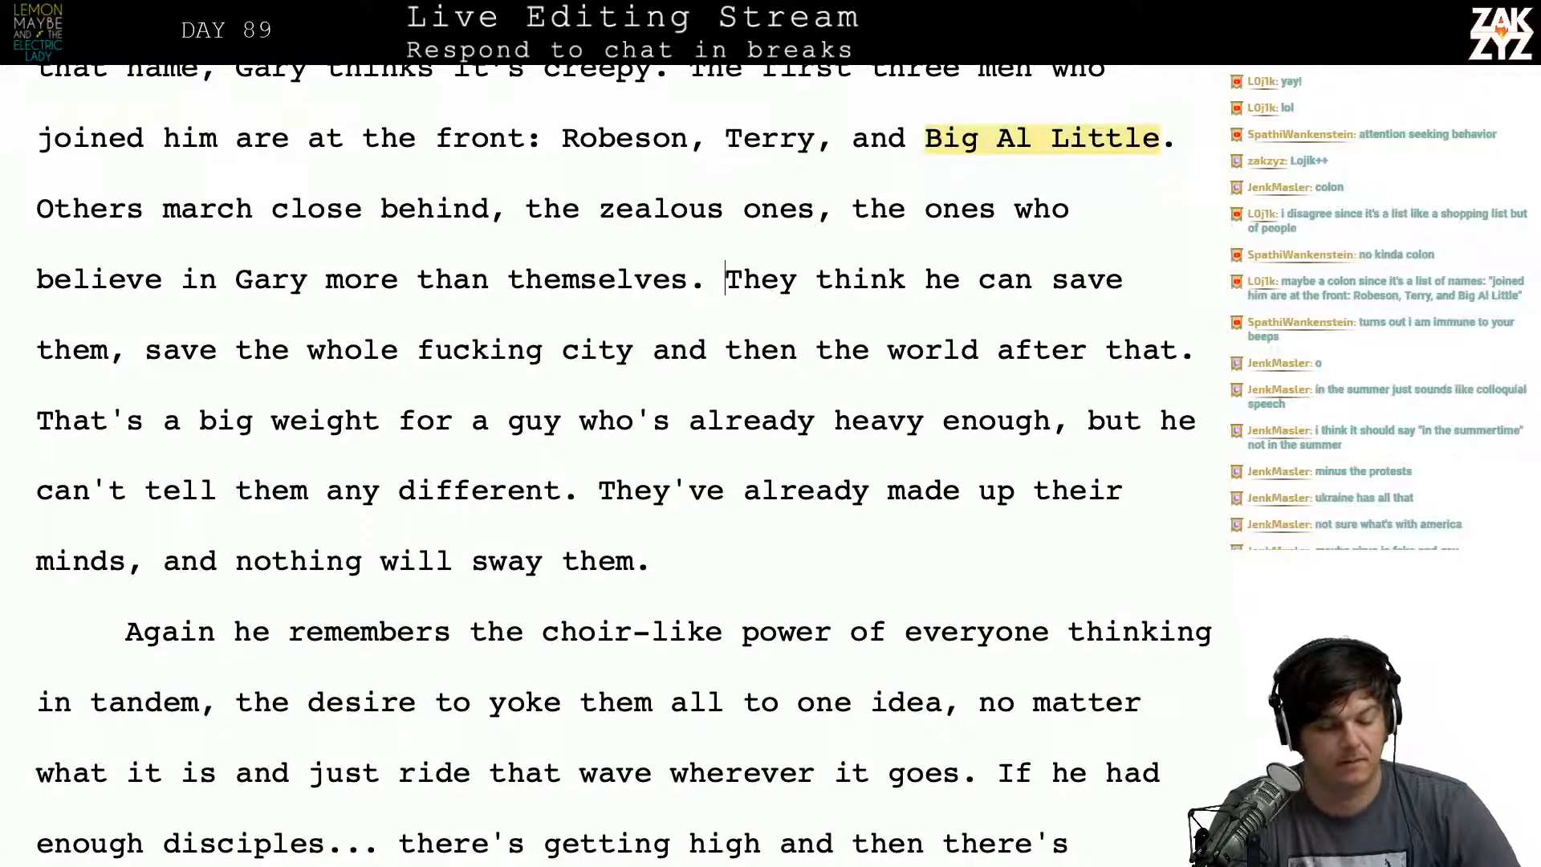
{"action": "left_click", "coordinate": [663, 351]}
{"action": "key", "text": "Left"}
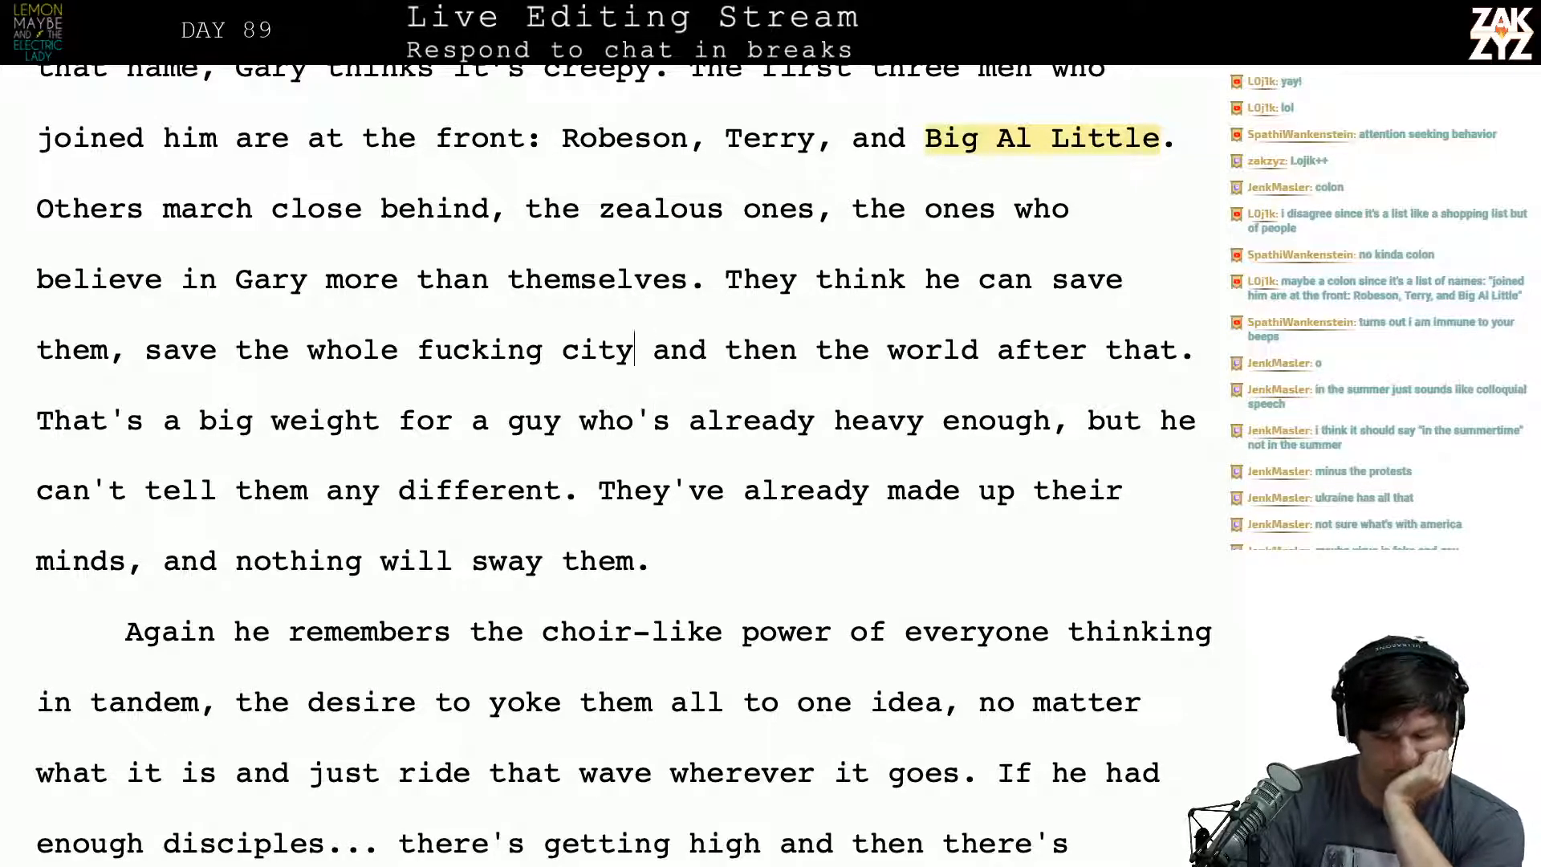
{"action": "type", "text": ", then "}
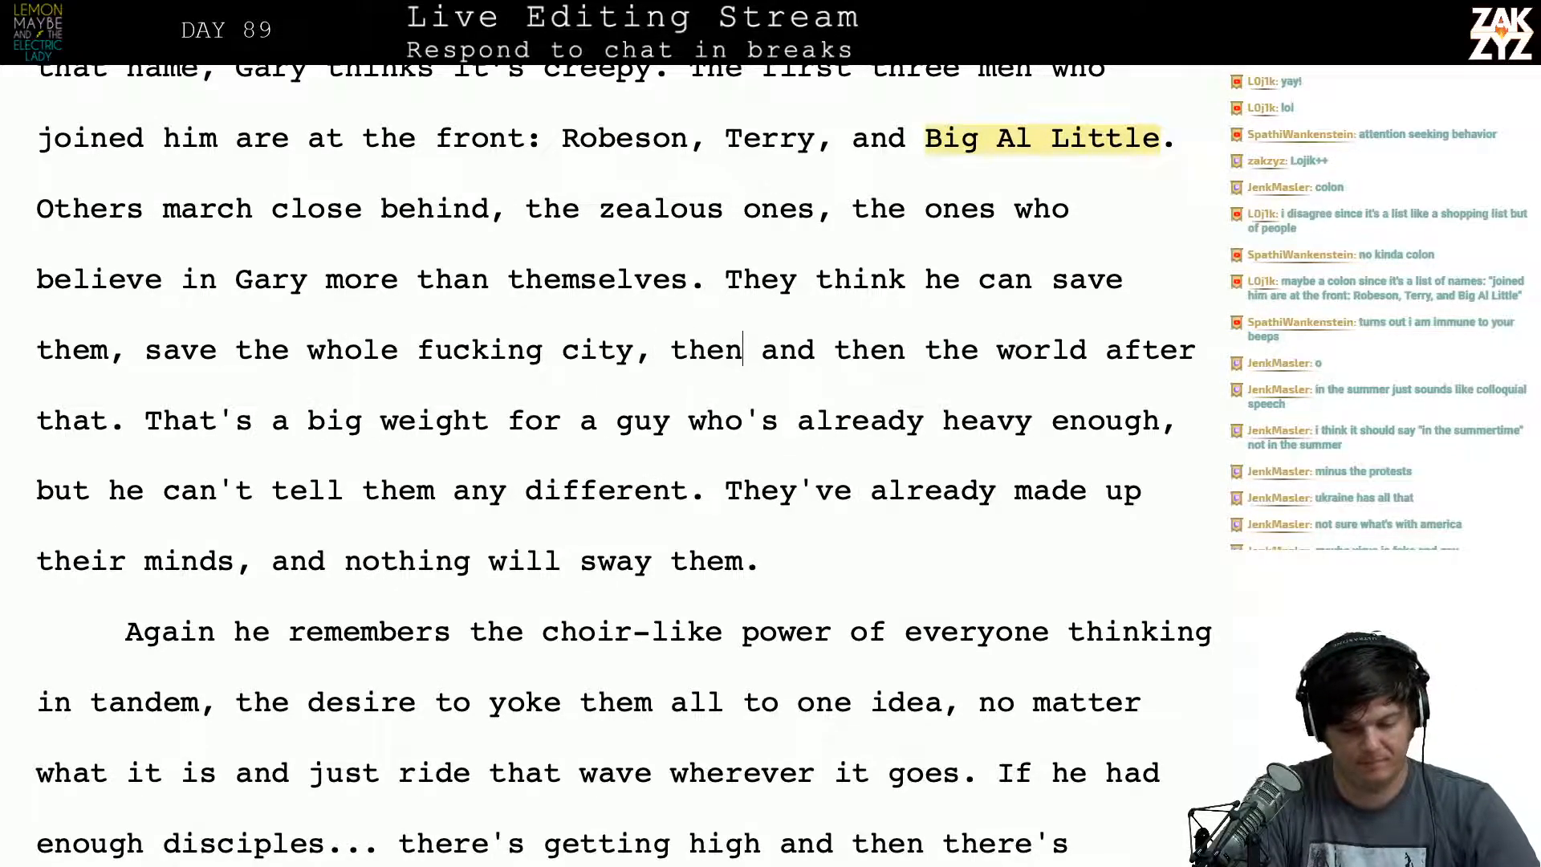
{"action": "type", "text": "the"}
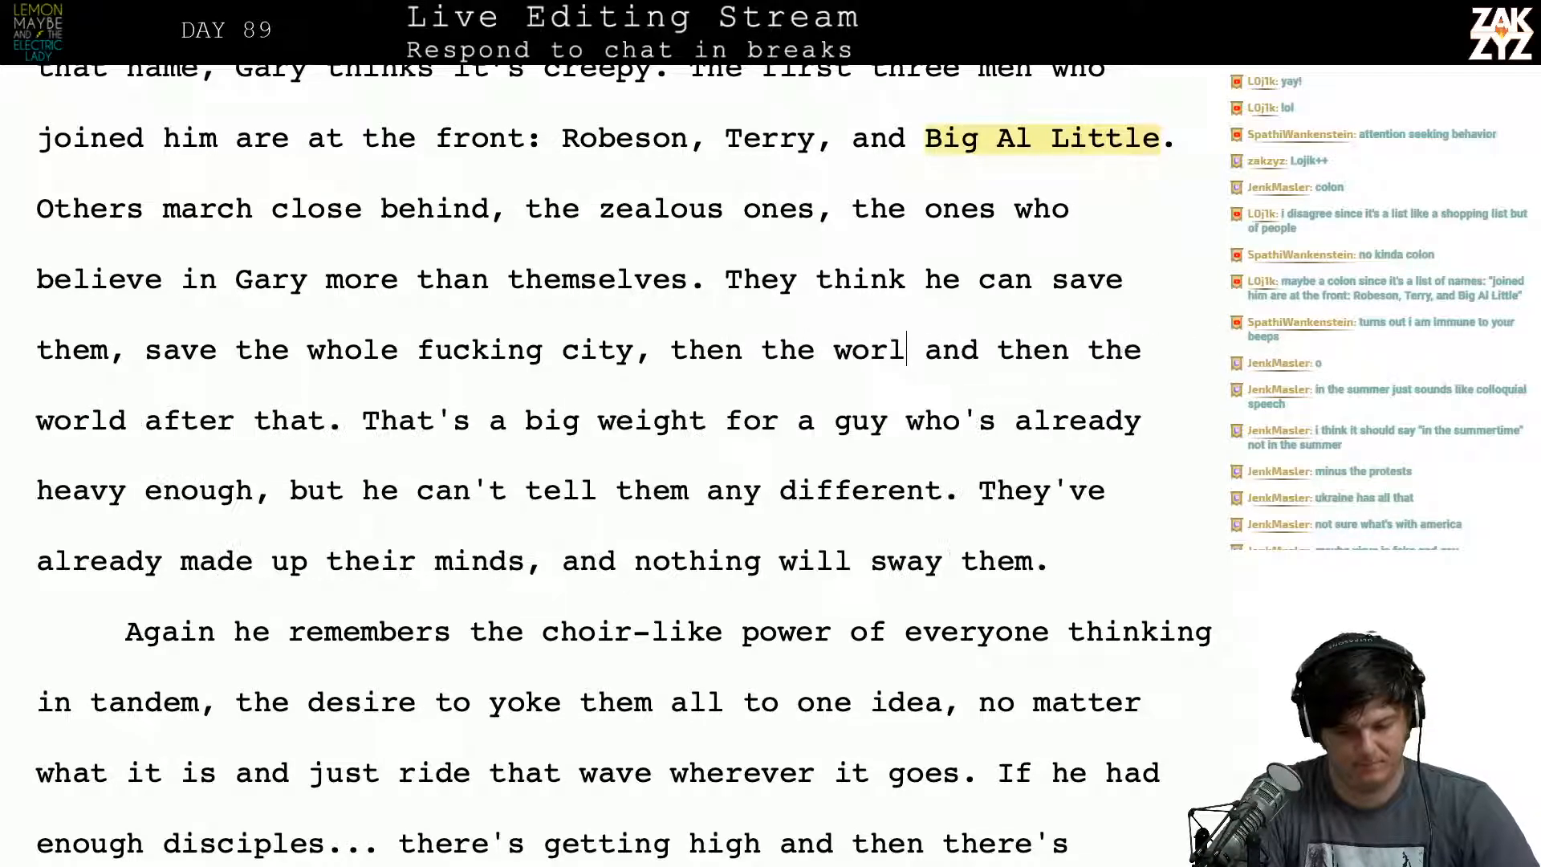
{"action": "type", "text": " world after."}
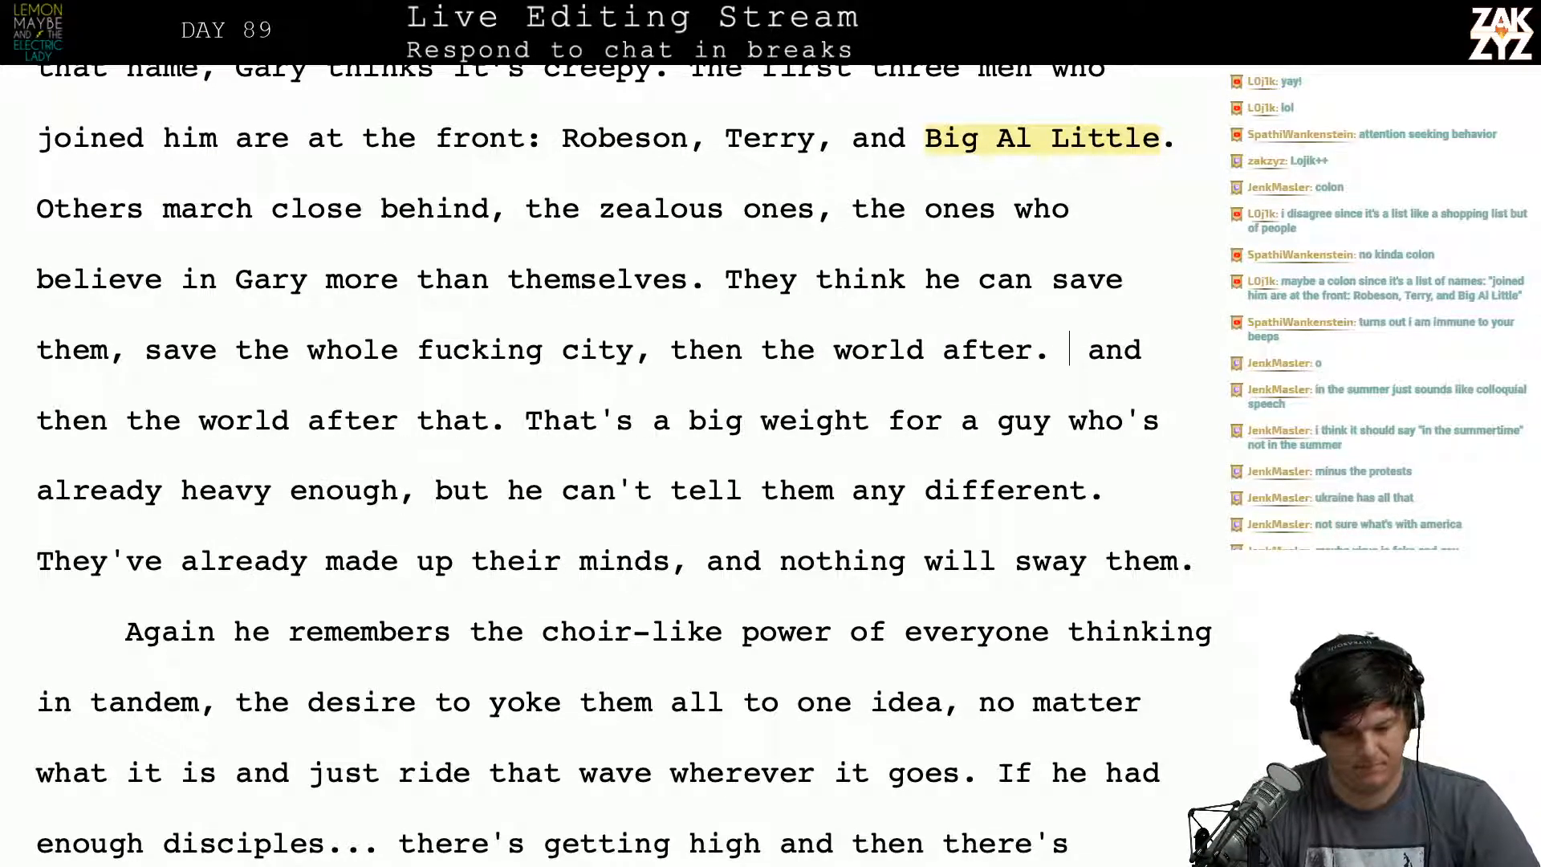
{"action": "key", "text": "Return"}
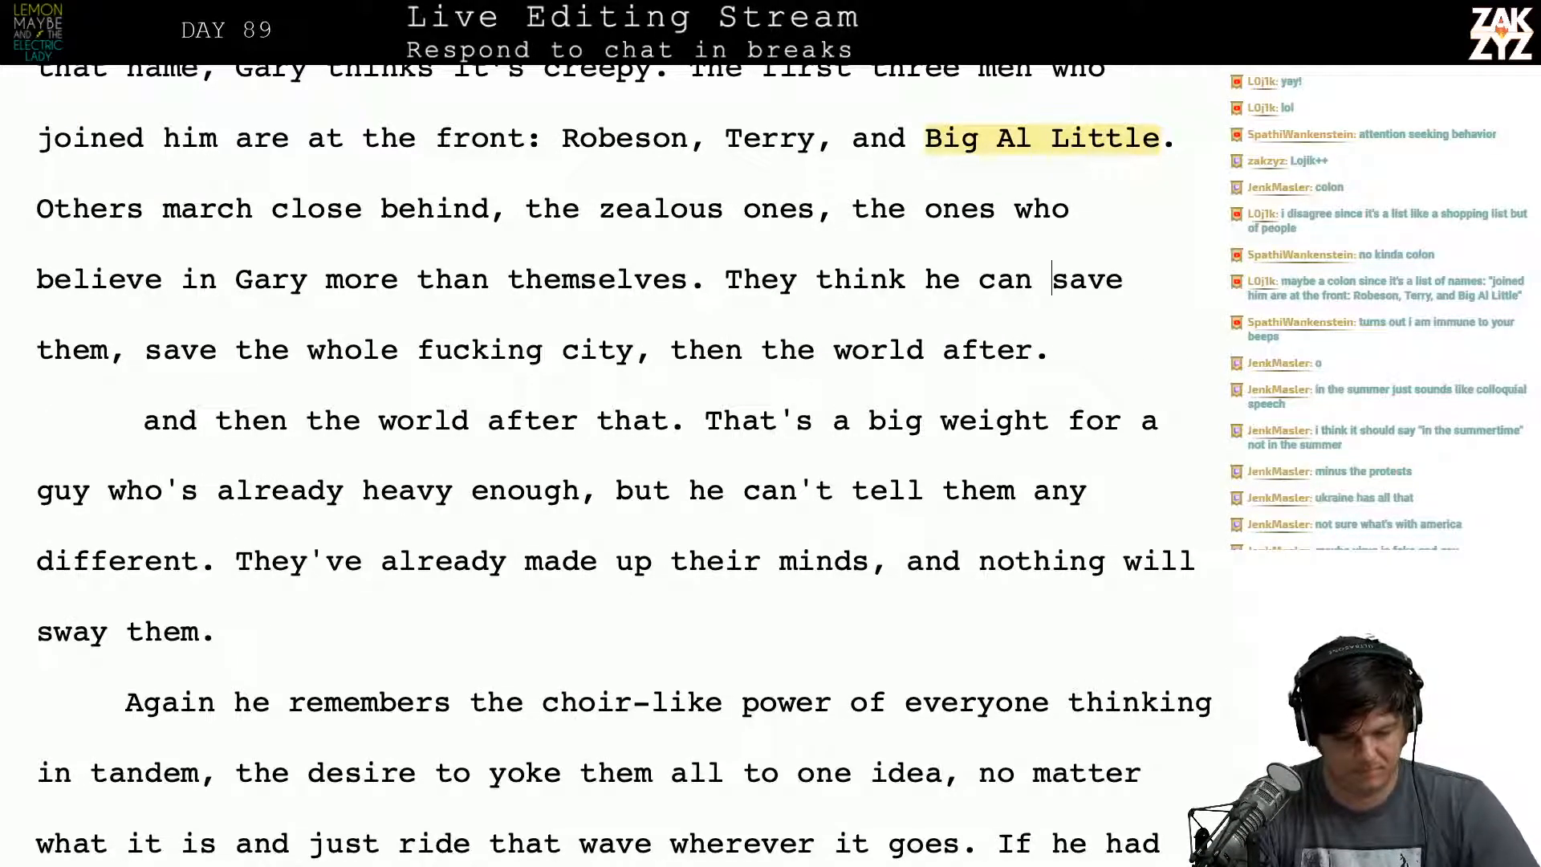
{"action": "type", "text": "entire"}
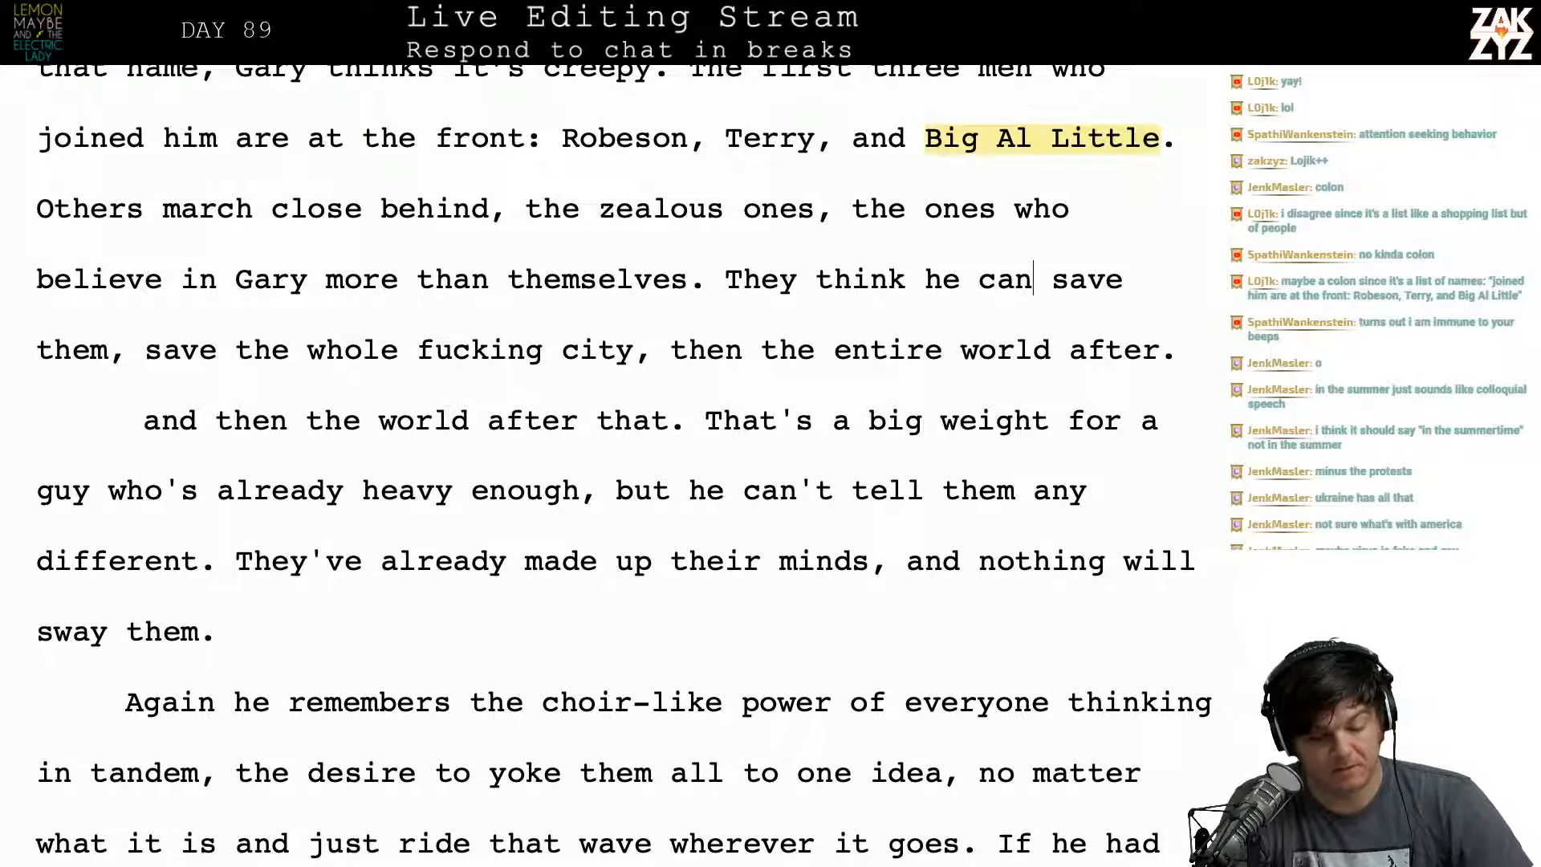
Step: Delete the leftover "and then the world after that." and join "That's a big weight" to the end of the paragraph above
{"action": "key", "text": "Right"}
{"action": "key", "text": "Right"}
{"action": "key", "text": "Right"}
{"action": "key", "text": "Right"}
{"action": "key", "text": "Right"}
{"action": "key", "text": "Right"}
{"action": "key", "text": "Right"}
{"action": "key", "text": "Right"}
{"action": "key", "text": "Right"}
{"action": "key", "text": "Right"}
{"action": "key", "text": "Right"}
{"action": "key", "text": "Right"}
{"action": "key", "text": "Right"}
{"action": "key", "text": "Right"}
{"action": "key", "text": "Right"}
{"action": "key", "text": "Right"}
{"action": "key", "text": "Right"}
{"action": "key", "text": "Right"}
{"action": "key", "text": "Right"}
{"action": "key", "text": "Right"}
{"action": "key", "text": "Right"}
{"action": "key", "text": "Right"}
{"action": "key", "text": "Right"}
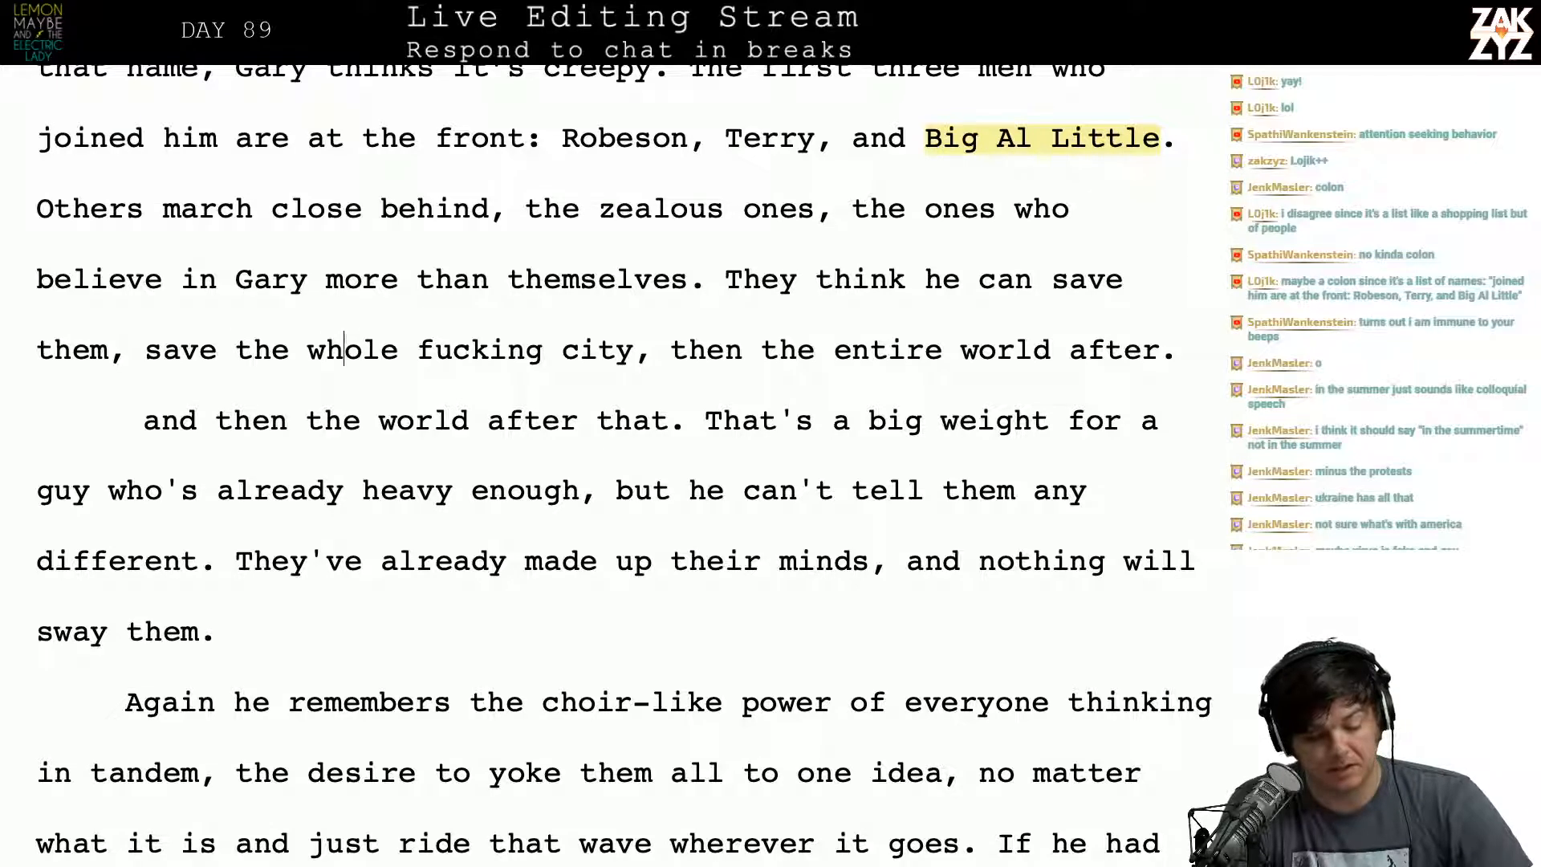
{"action": "key", "text": "Down"}
{"action": "key", "text": "Left"}
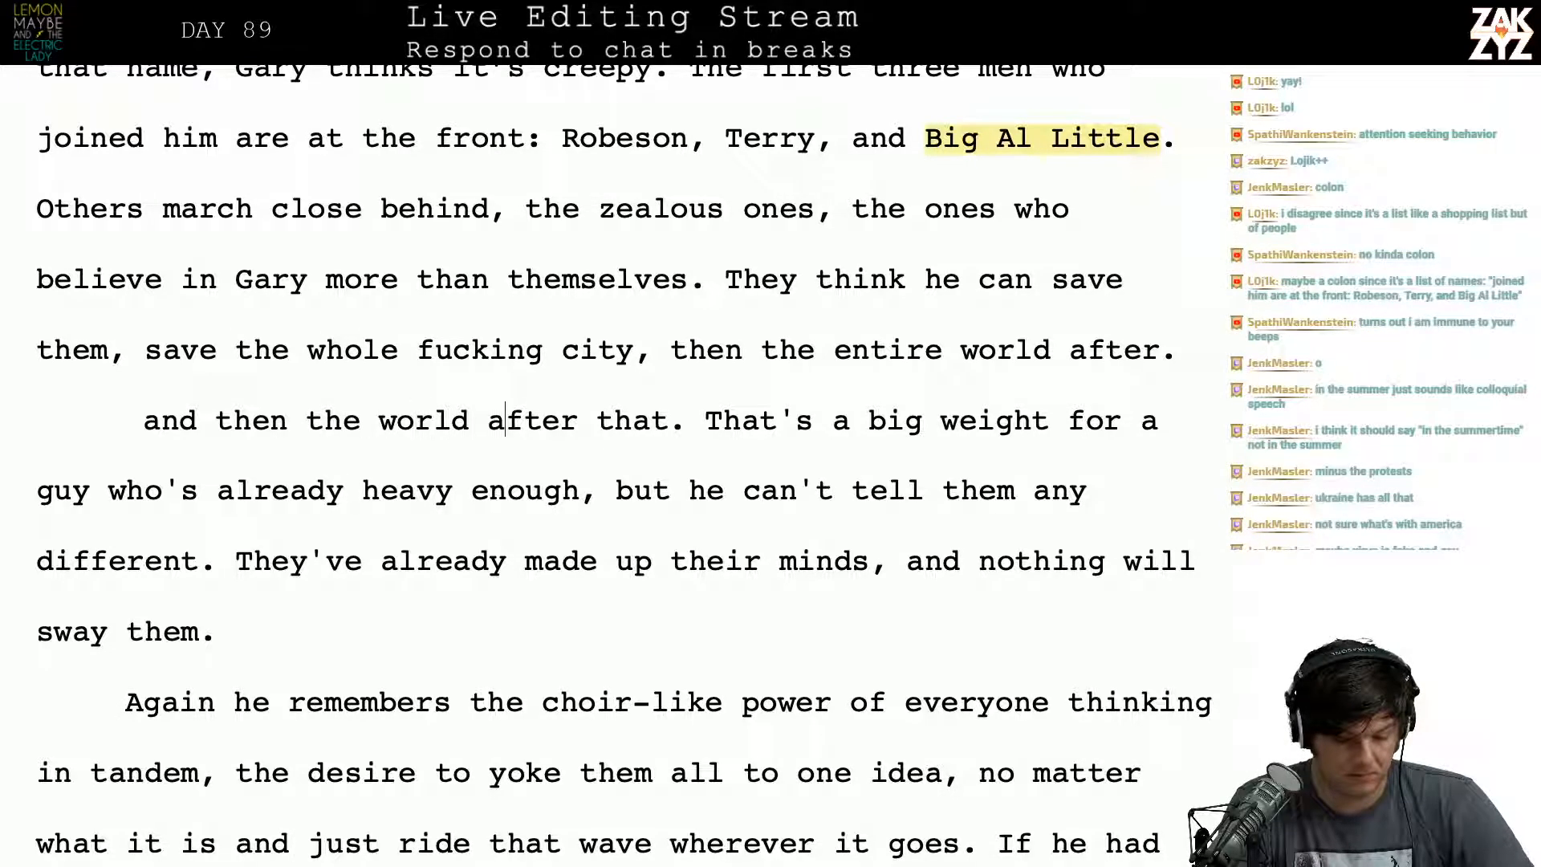
{"action": "key", "text": "shift+Left"}
{"action": "key", "text": "shift+Left"}
{"action": "key", "text": "shift+Left"}
{"action": "key", "text": "shift+Left"}
{"action": "key", "text": "shift+Left"}
{"action": "key", "text": "shift+Left"}
{"action": "key", "text": "shift+Left"}
{"action": "key", "text": "shift+Left"}
{"action": "key", "text": "shift+Left"}
{"action": "key", "text": "shift+Left"}
{"action": "key", "text": "shift+Left"}
{"action": "key", "text": "shift+Left"}
{"action": "key", "text": "shift+Left"}
{"action": "key", "text": "shift+Left"}
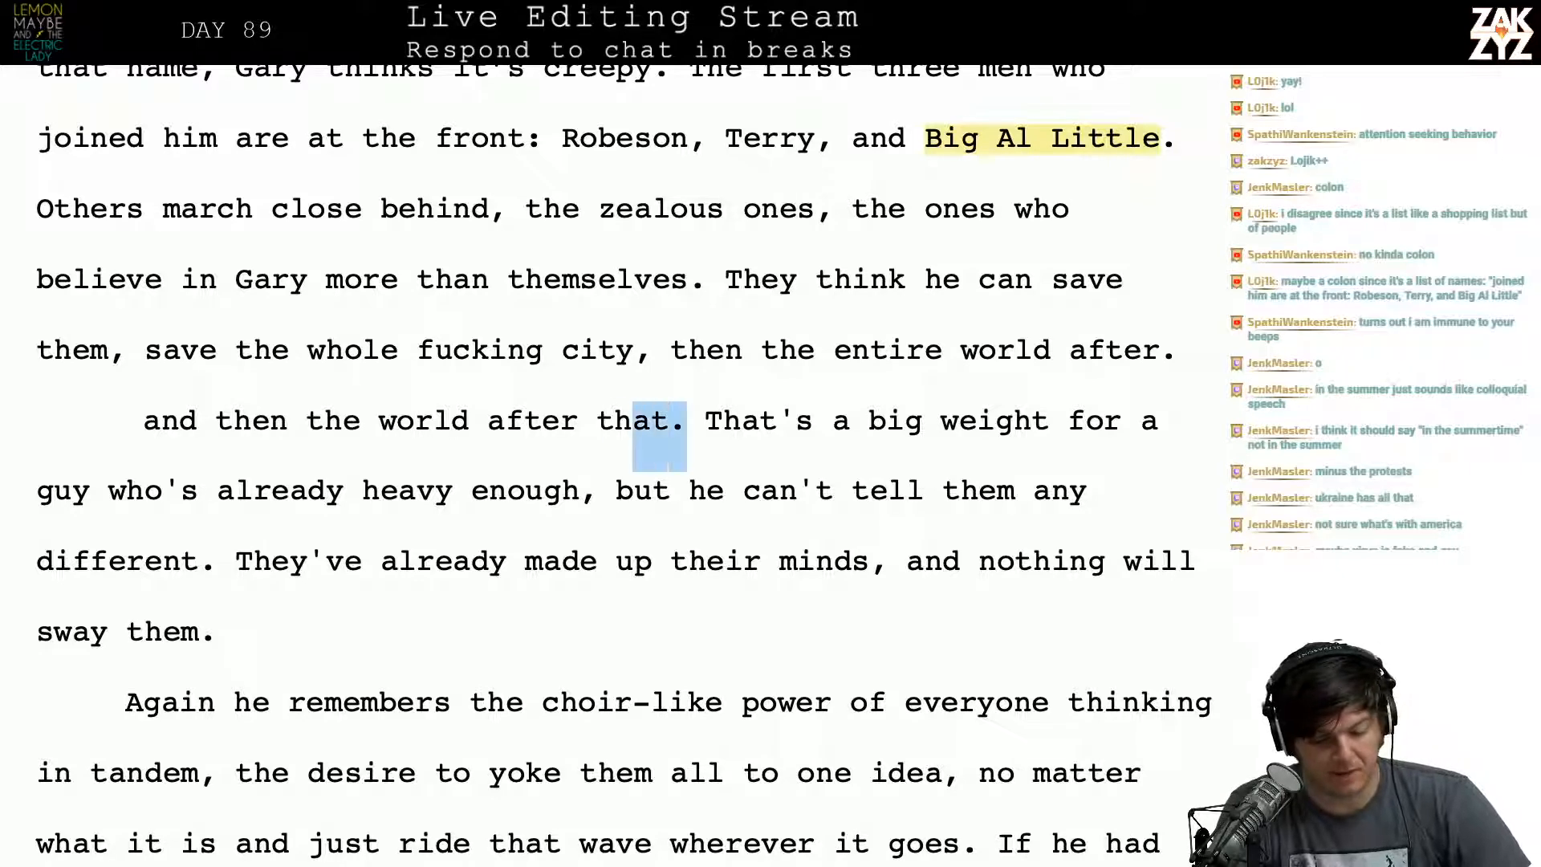
{"action": "key", "text": "shift+Left"}
{"action": "key", "text": "shift+Left"}
{"action": "key", "text": "shift+Left"}
{"action": "key", "text": "shift+Left"}
{"action": "key", "text": "shift+Left"}
{"action": "key", "text": "shift+Left"}
{"action": "key", "text": "shift+Left"}
{"action": "key", "text": "shift+Left"}
{"action": "key", "text": "shift+Left"}
{"action": "key", "text": "shift+Left"}
{"action": "key", "text": "shift+Left"}
{"action": "key", "text": "shift+Left"}
{"action": "key", "text": "shift+Left"}
{"action": "key", "text": "shift+Left"}
{"action": "key", "text": "shift+Left"}
{"action": "key", "text": "shift+Left"}
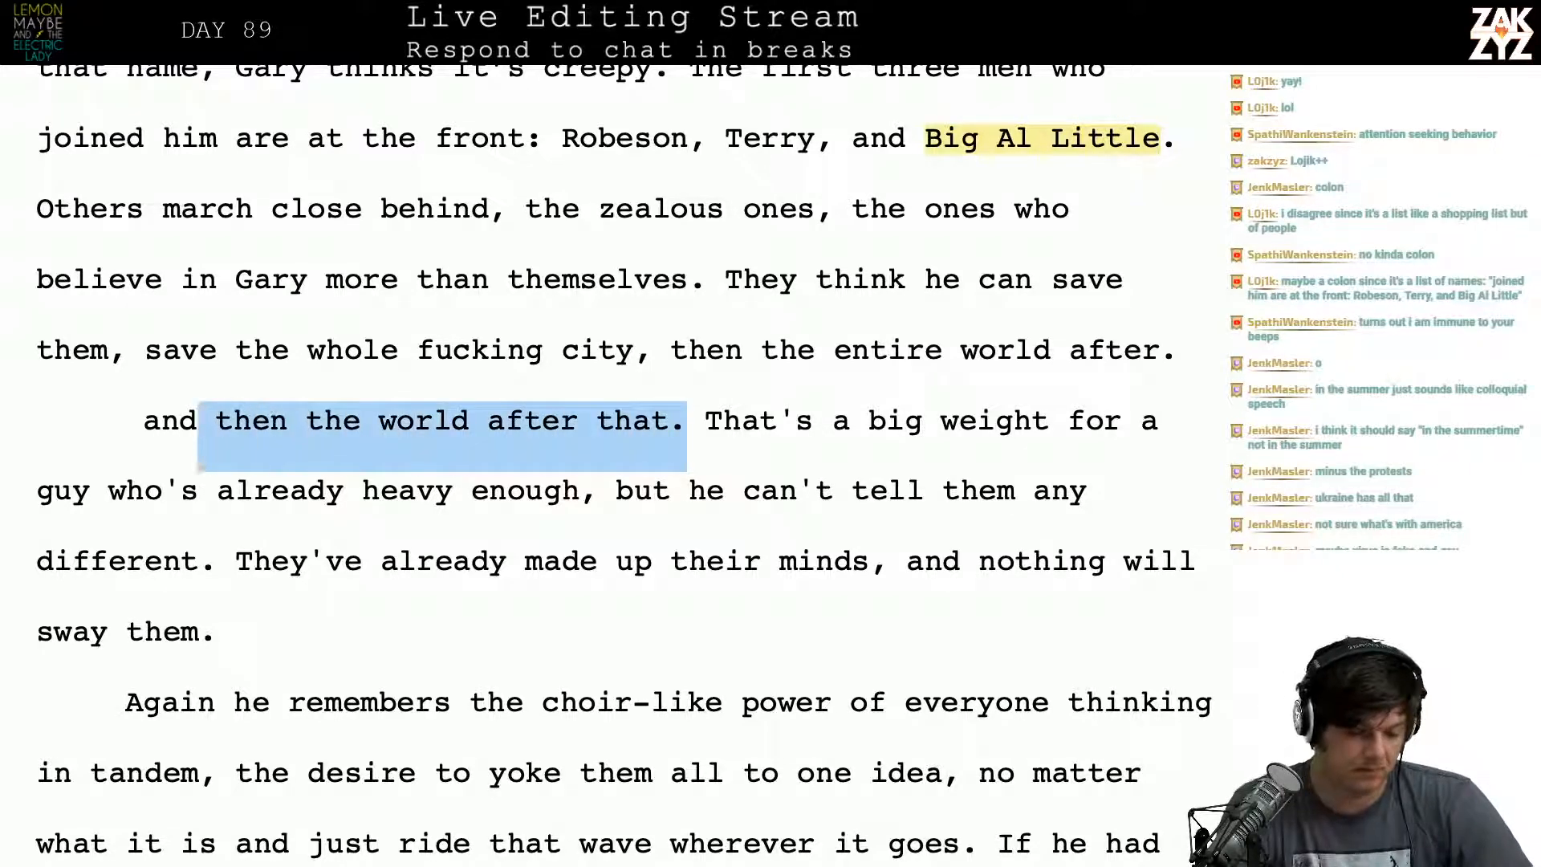
{"action": "key", "text": "BackSpace"}
{"action": "key", "text": "Right"}
{"action": "key", "text": "Delete"}
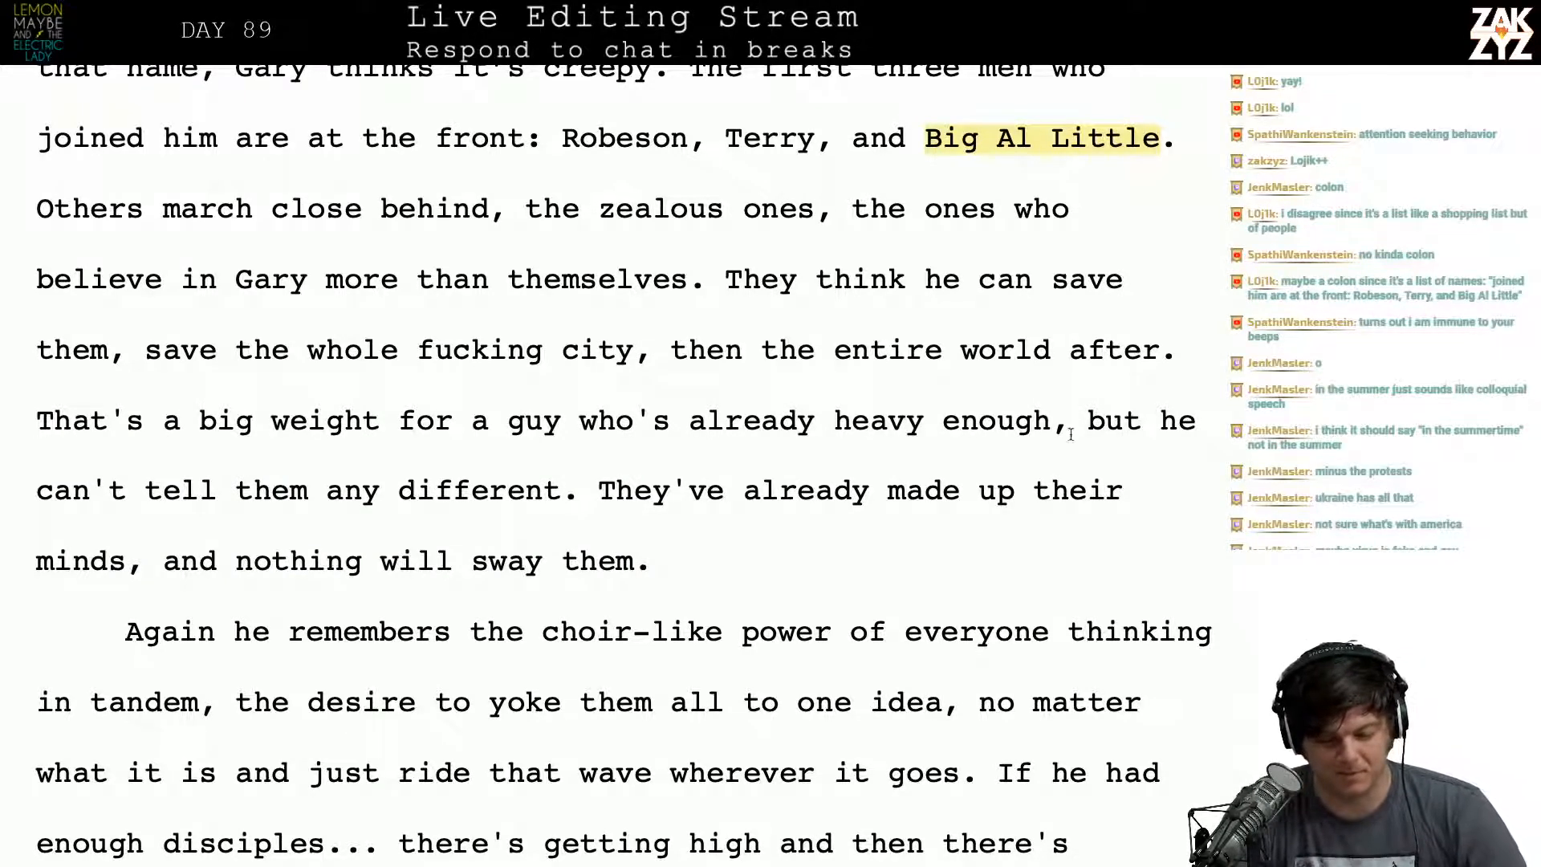
Step: Replace "That's a big weight for a guy who's already heavy enough" with "It's a heavy weight to carry"
{"action": "left_click_drag", "start_coordinate": [1057, 420], "coordinate": [36, 438]}
{"action": "type", "text": "It"}
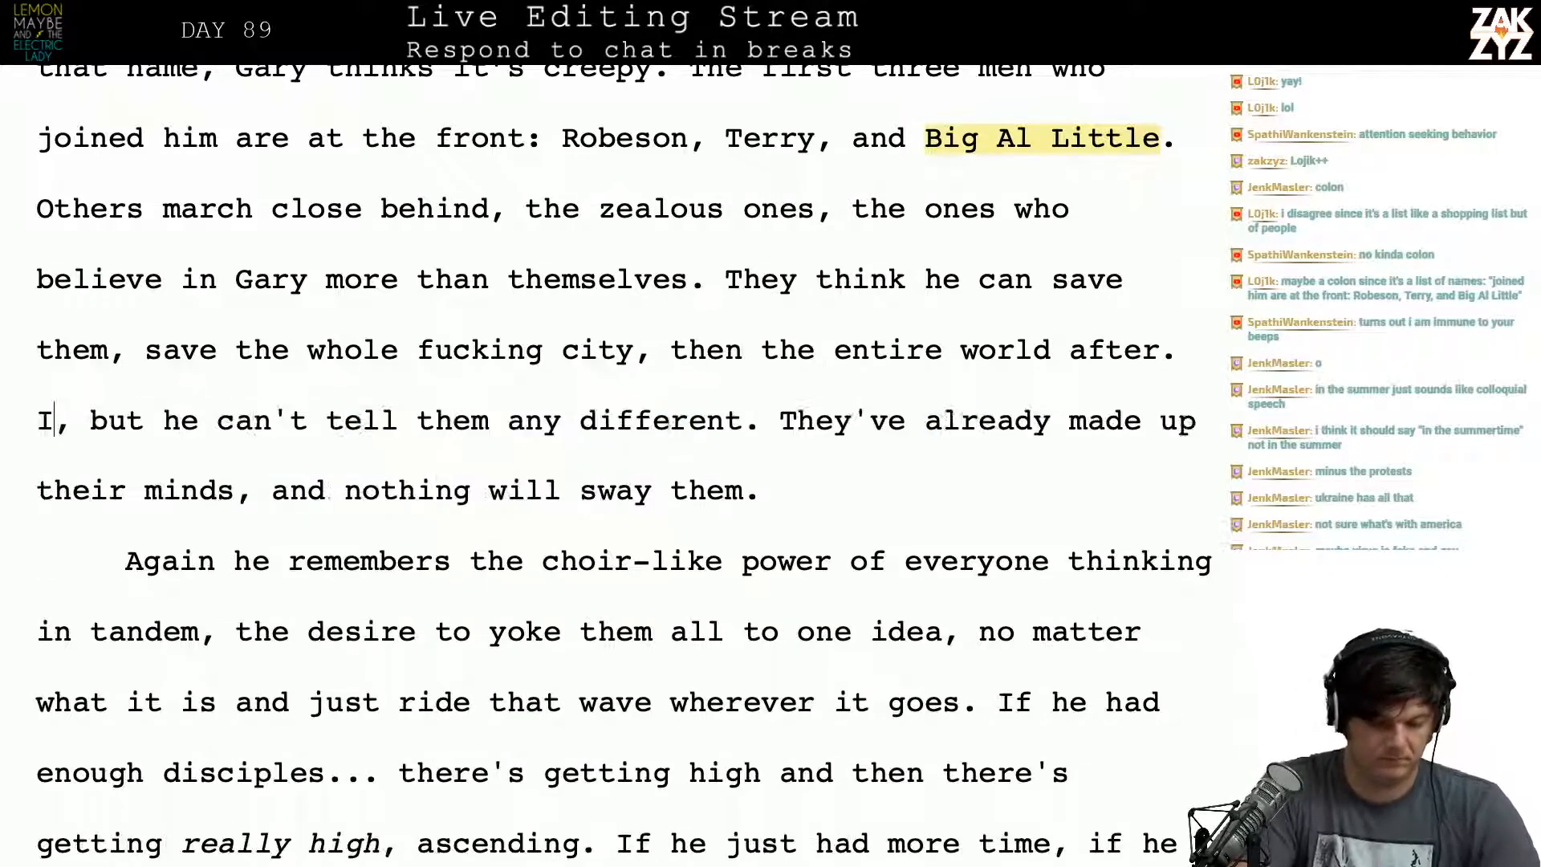
{"action": "type", "text": "'s a heavy "}
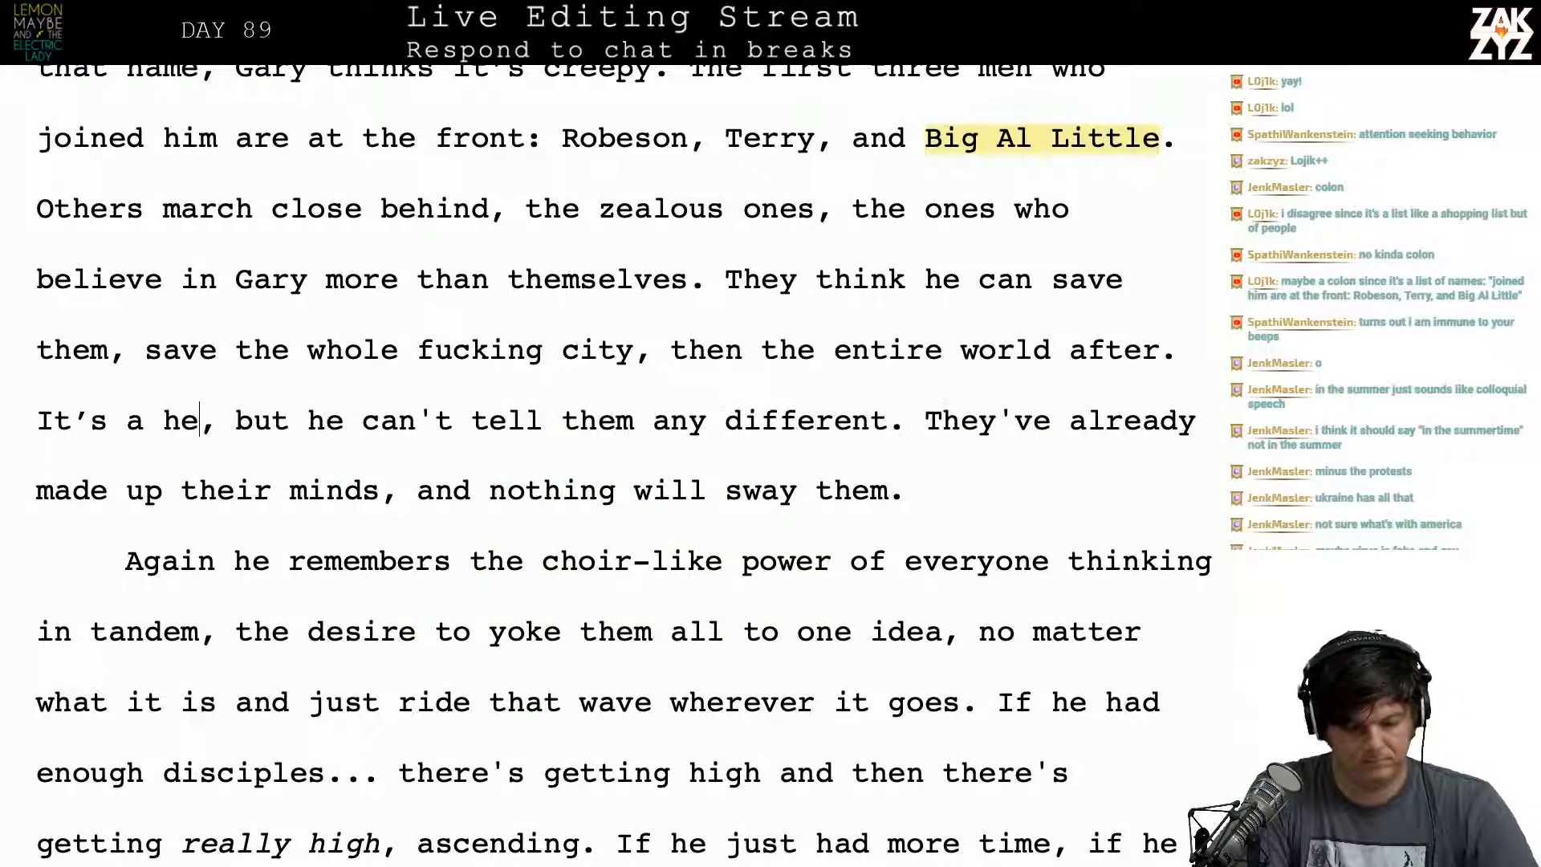
{"action": "type", "text": "weight"}
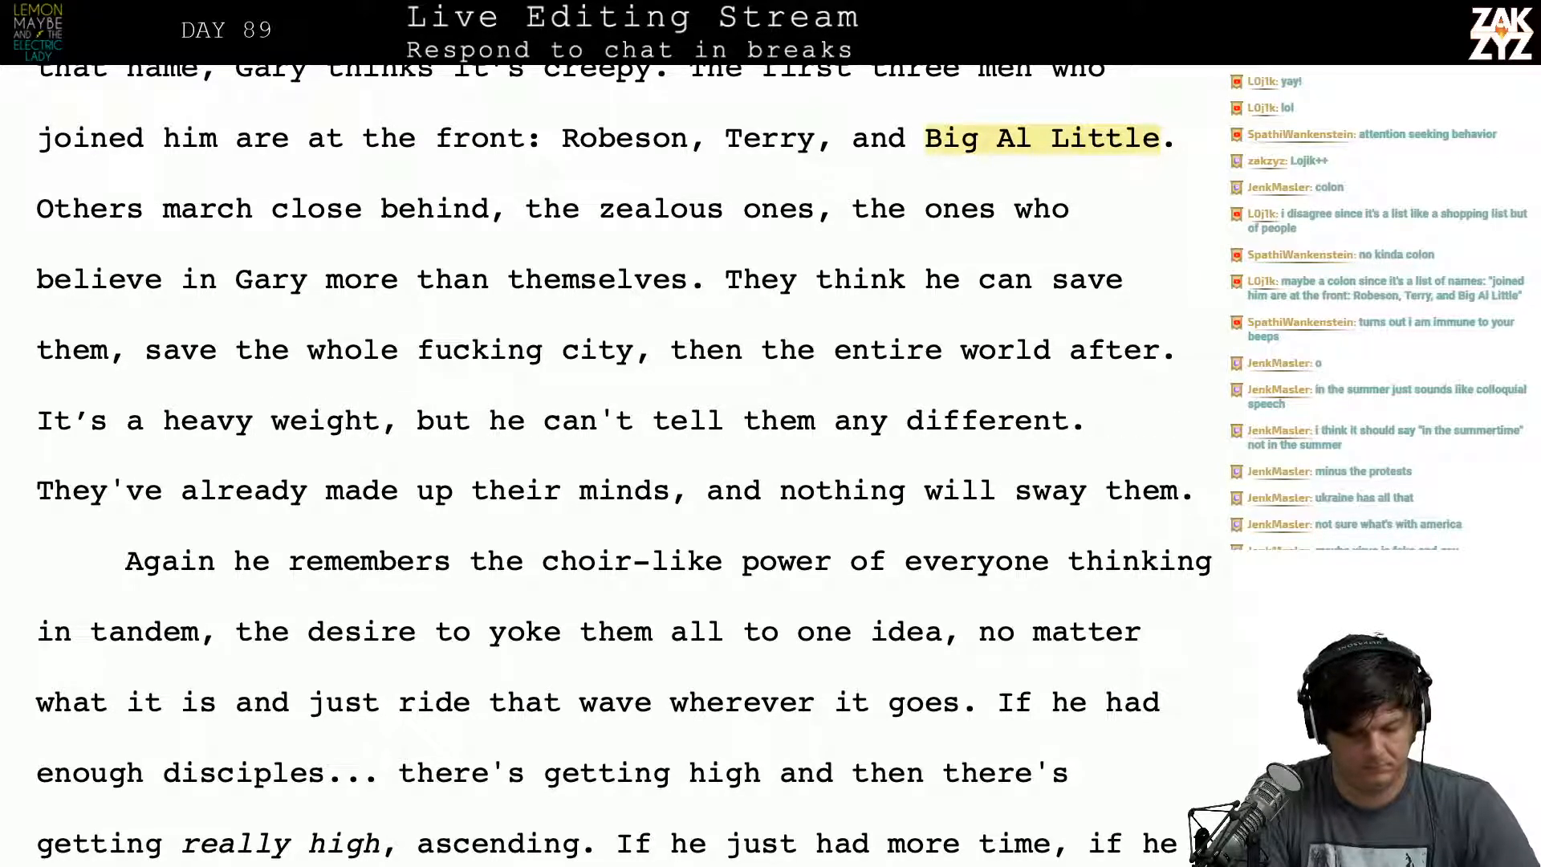
{"action": "type", "text": " to carry"}
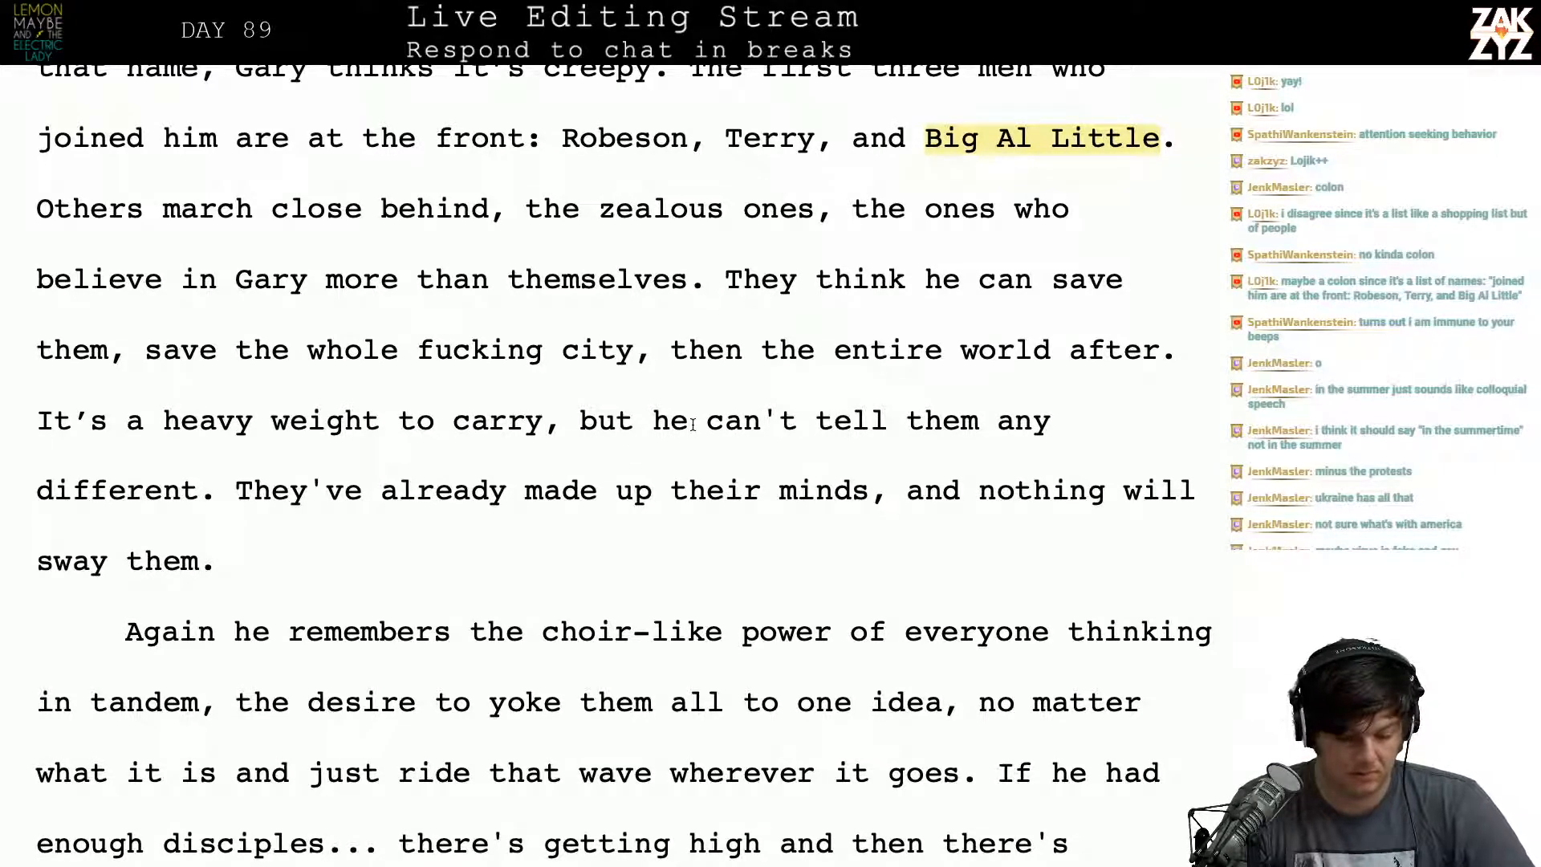
Step: Replace "he" following "to carry, but" with "Gary can't convince them otherwise."
{"action": "key", "text": "BackSpace"}
{"action": "key", "text": "BackSpace"}
{"action": "type", "text": "Big"}
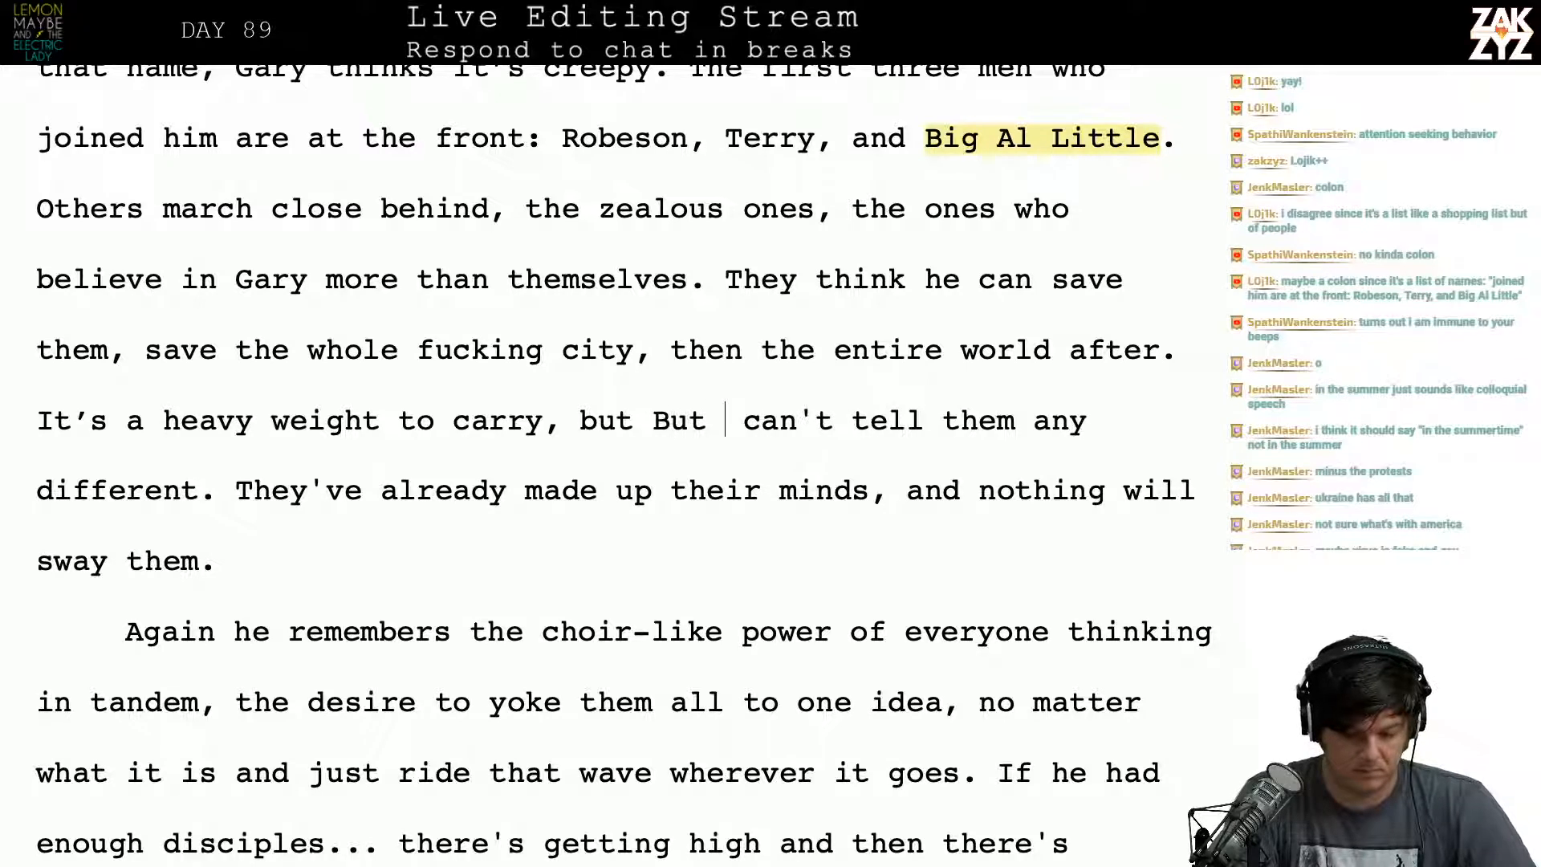
{"action": "key", "text": "BackSpace"}
{"action": "key", "text": "BackSpace"}
{"action": "key", "text": "BackSpace"}
{"action": "type", "text": "but Gar"}
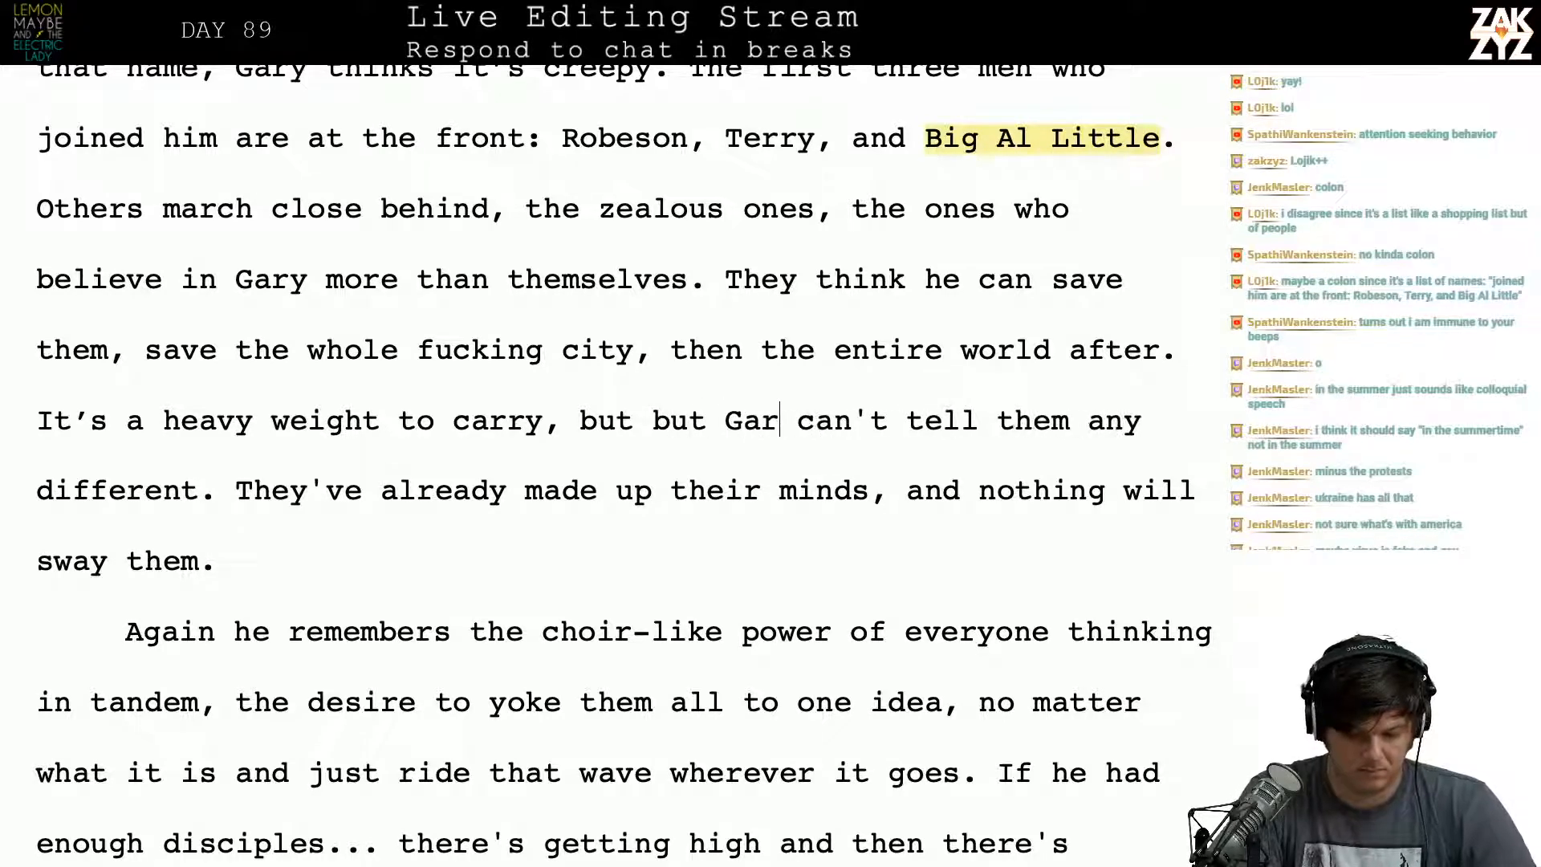
{"action": "key", "text": "BackSpace"}
{"action": "key", "text": "BackSpace"}
{"action": "key", "text": "BackSpace"}
{"action": "key", "text": "BackSpace"}
{"action": "key", "text": "BackSpace"}
{"action": "key", "text": "BackSpace"}
{"action": "key", "text": "BackSpace"}
{"action": "type", "text": "Gary can't"}
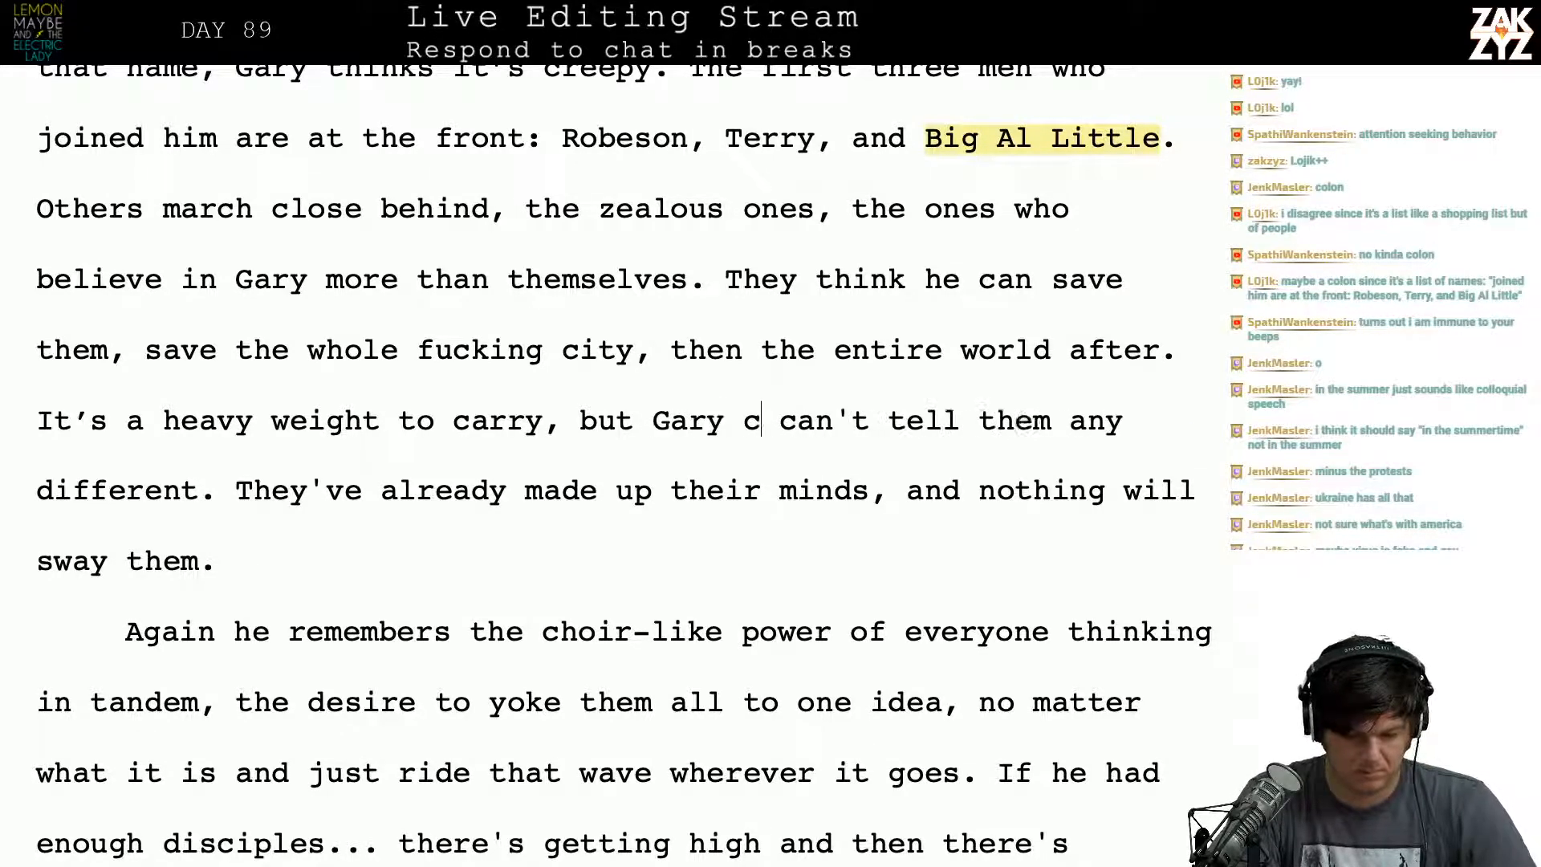
{"action": "type", "text": " convince them"}
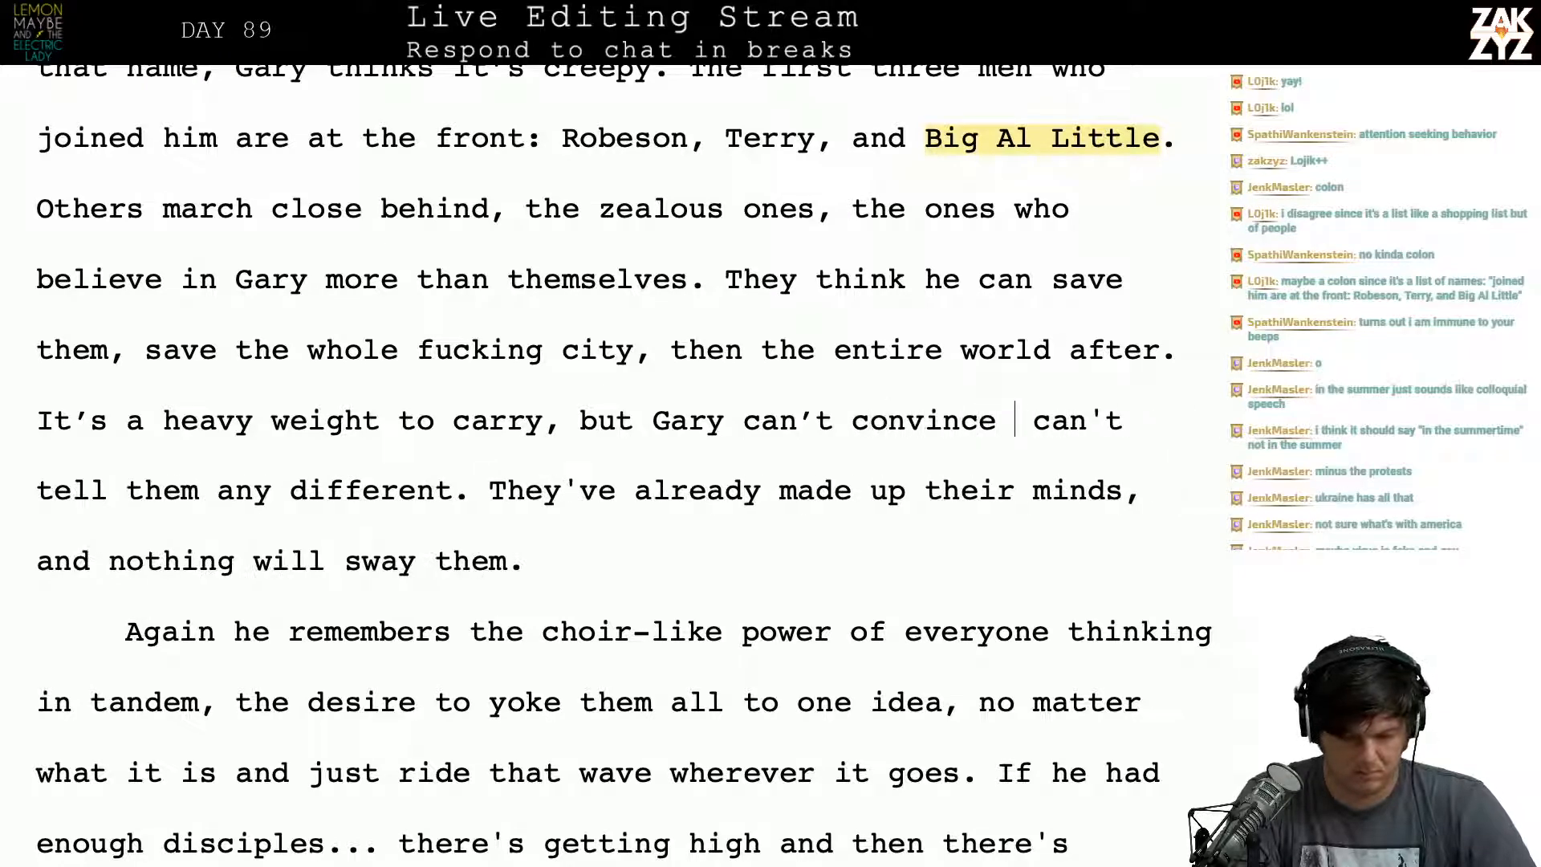
{"action": "type", "text": " otherwise."}
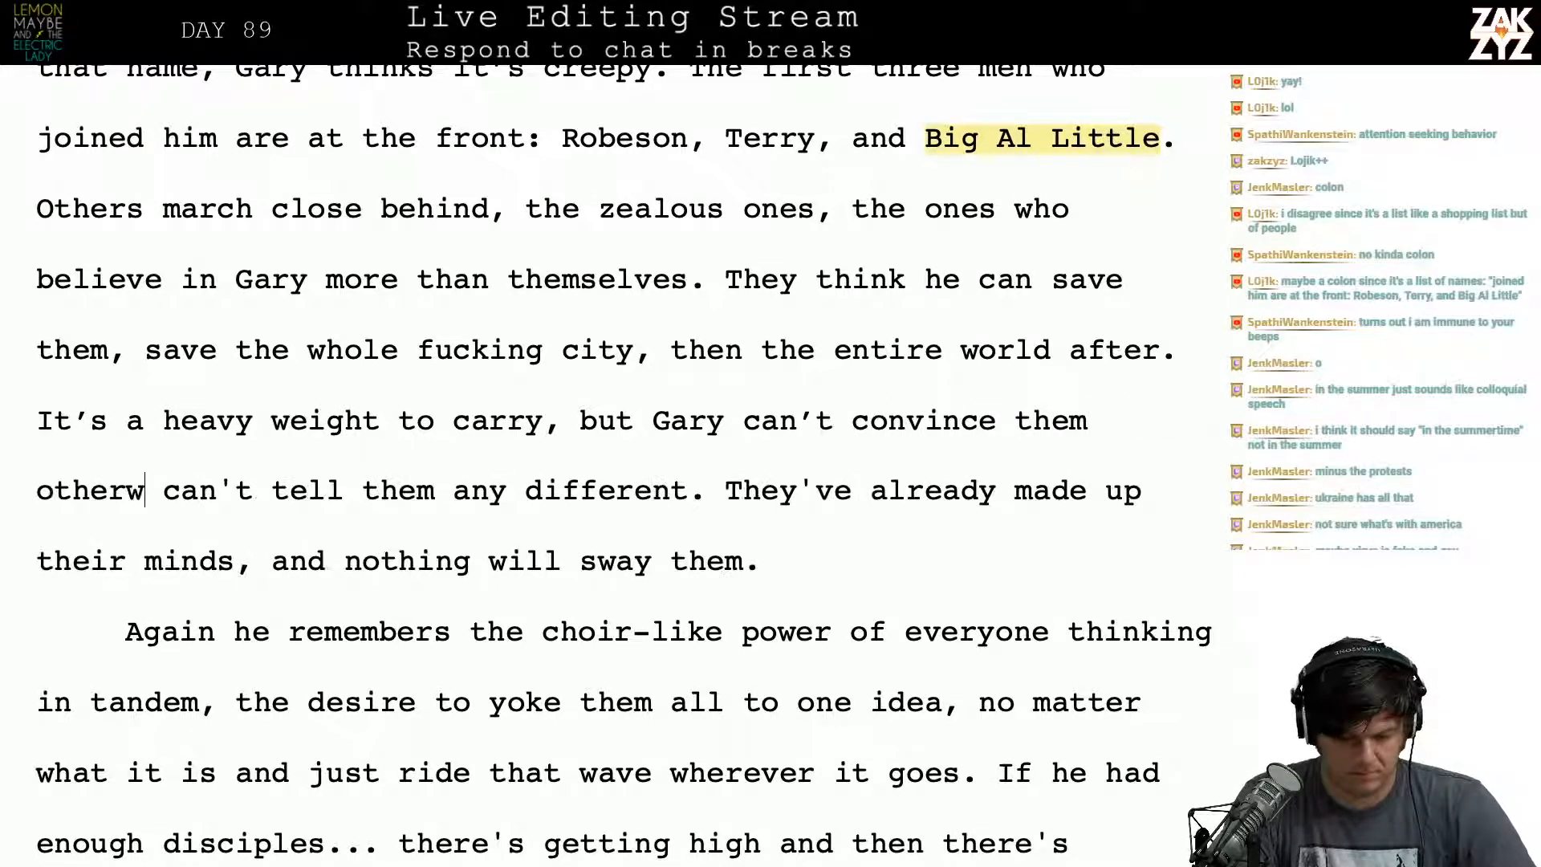
Step: Delete the leftover "can't tell them any different." and remove the comma following "made up their minds"
{"action": "key", "text": "shift+Right"}
{"action": "key", "text": "shift+Right"}
{"action": "key", "text": "shift+Right"}
{"action": "key", "text": "shift+Right"}
{"action": "key", "text": "shift+Right"}
{"action": "key", "text": "shift+Right"}
{"action": "key", "text": "shift+Right"}
{"action": "key", "text": "shift+Right"}
{"action": "key", "text": "shift+Right"}
{"action": "key", "text": "shift+Right"}
{"action": "key", "text": "shift+Right"}
{"action": "key", "text": "shift+Right"}
{"action": "key", "text": "shift+Right"}
{"action": "key", "text": "shift+Right"}
{"action": "key", "text": "shift+Right"}
{"action": "key", "text": "shift+Right"}
{"action": "key", "text": "shift+Right"}
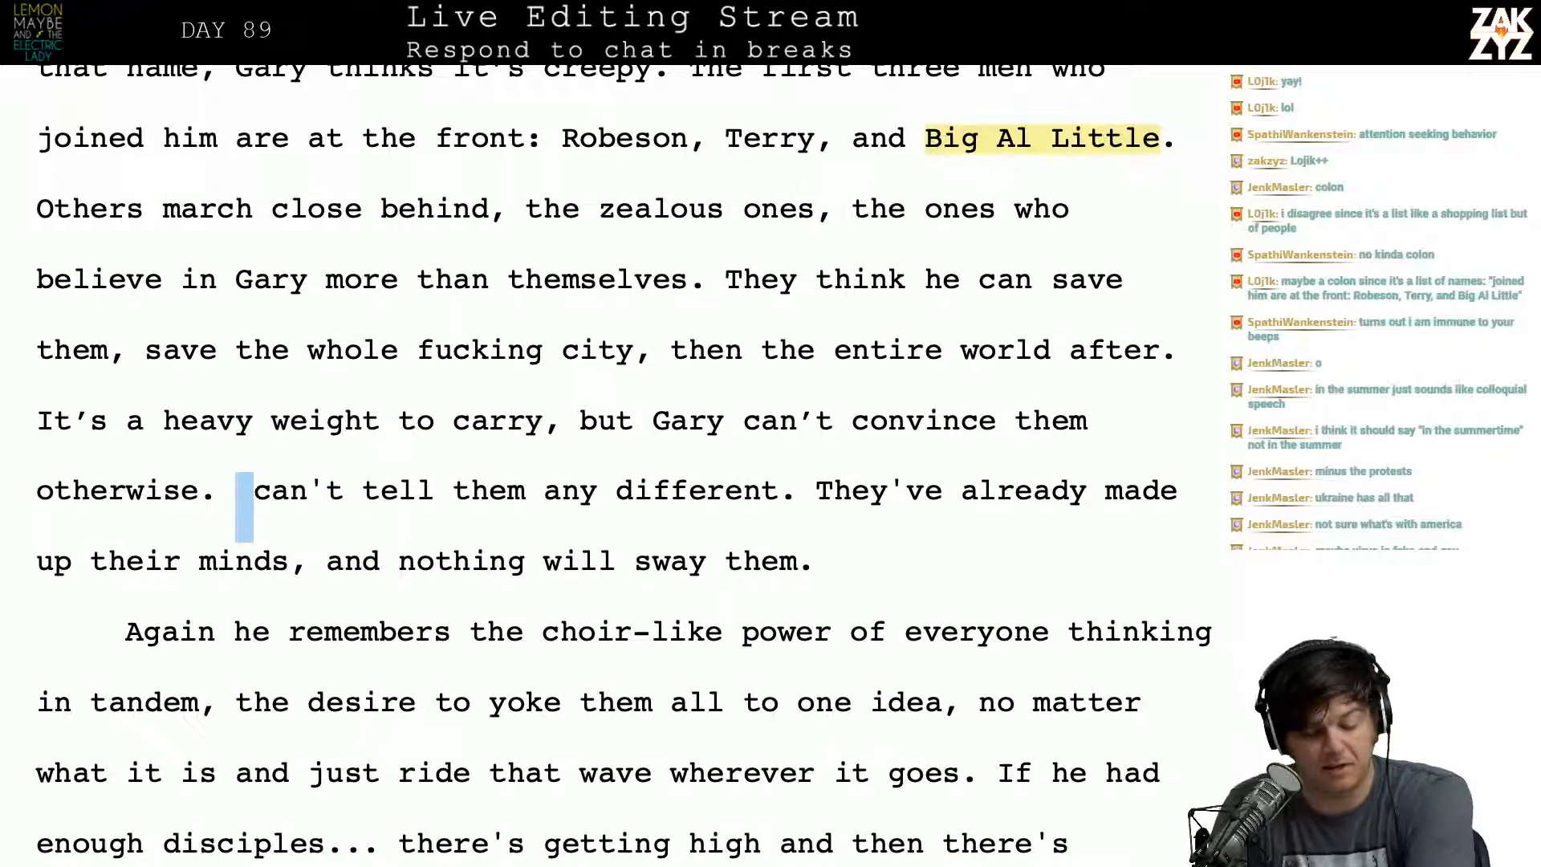
{"action": "key", "text": "shift+Right"}
{"action": "key", "text": "shift+Right"}
{"action": "key", "text": "shift+Right"}
{"action": "key", "text": "shift+Right"}
{"action": "key", "text": "shift+Right"}
{"action": "key", "text": "shift+Right"}
{"action": "key", "text": "shift+Right"}
{"action": "key", "text": "shift+Right"}
{"action": "key", "text": "shift+Right"}
{"action": "key", "text": "shift+Right"}
{"action": "key", "text": "shift+Right"}
{"action": "key", "text": "shift+Right"}
{"action": "key", "text": "shift+Right"}
{"action": "key", "text": "shift+Right"}
{"action": "key", "text": "shift+Right"}
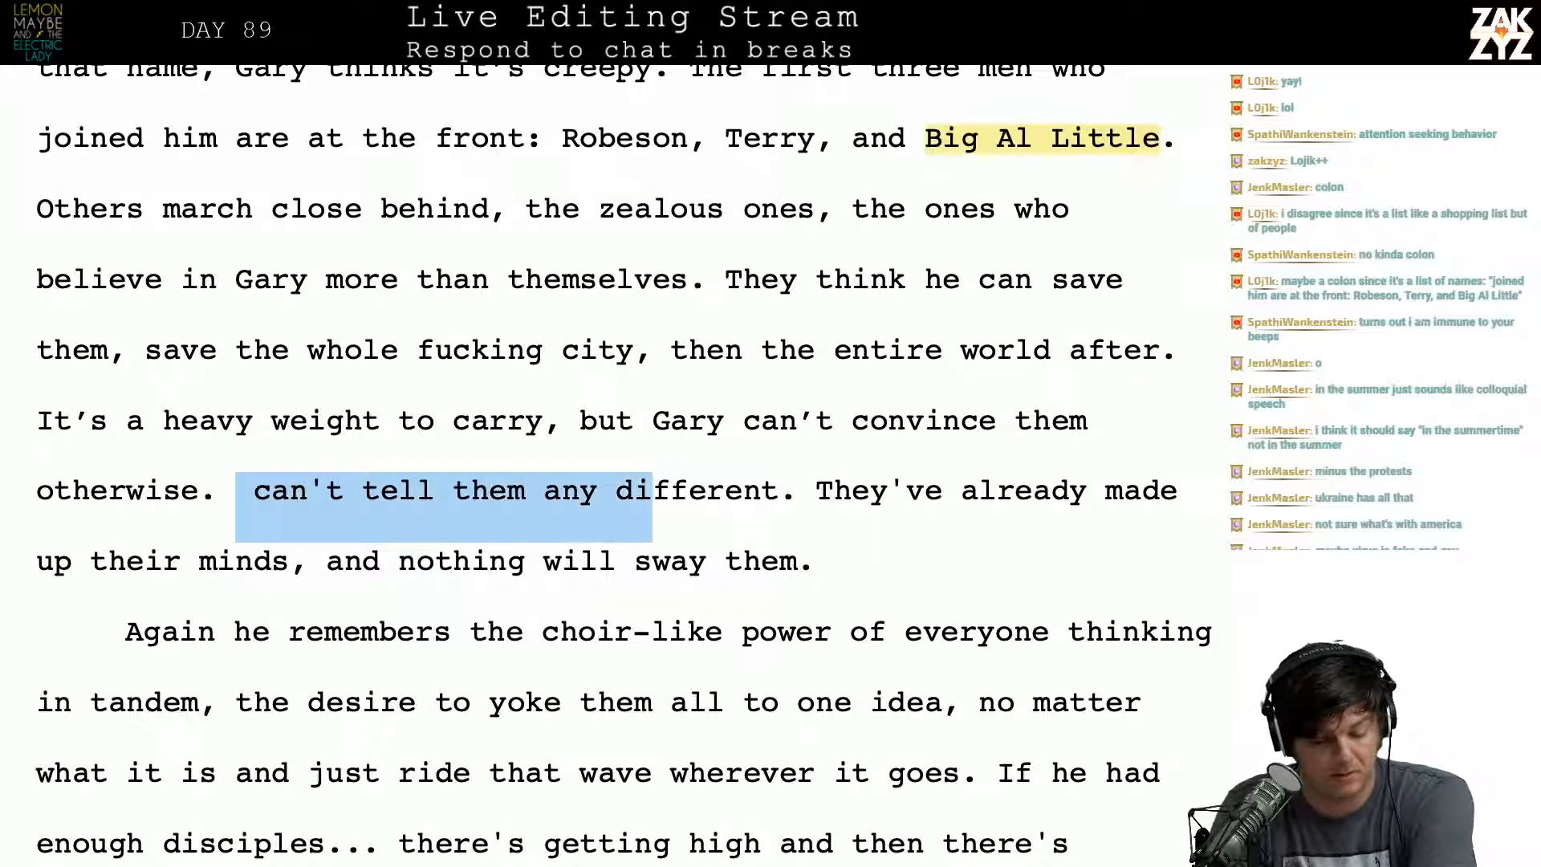
{"action": "key", "text": "BackSpace"}
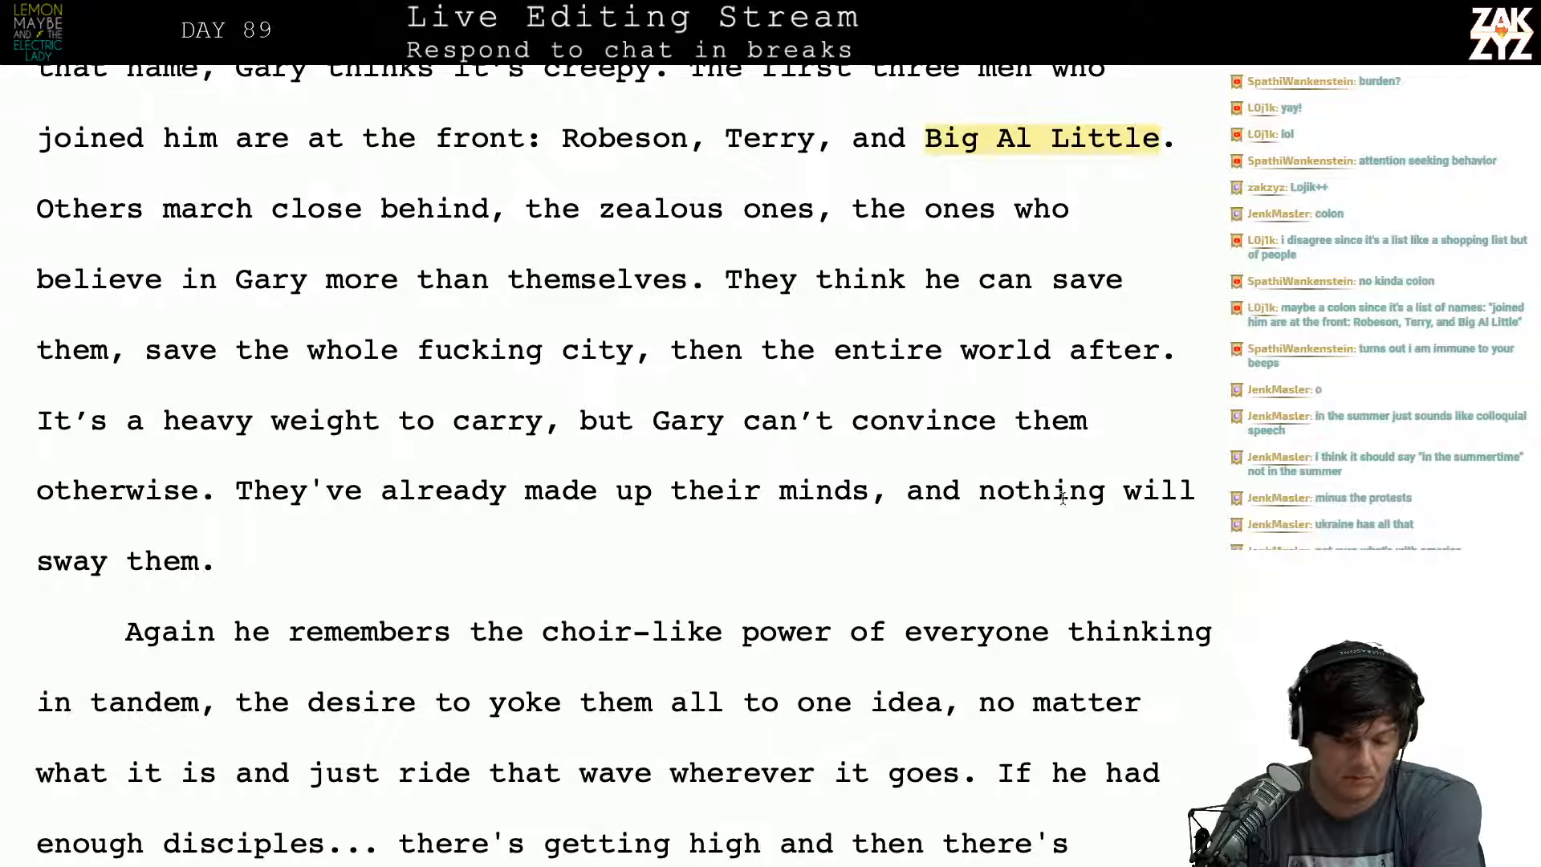
{"action": "left_click", "coordinate": [889, 493]}
{"action": "key", "text": "BackSpace"}
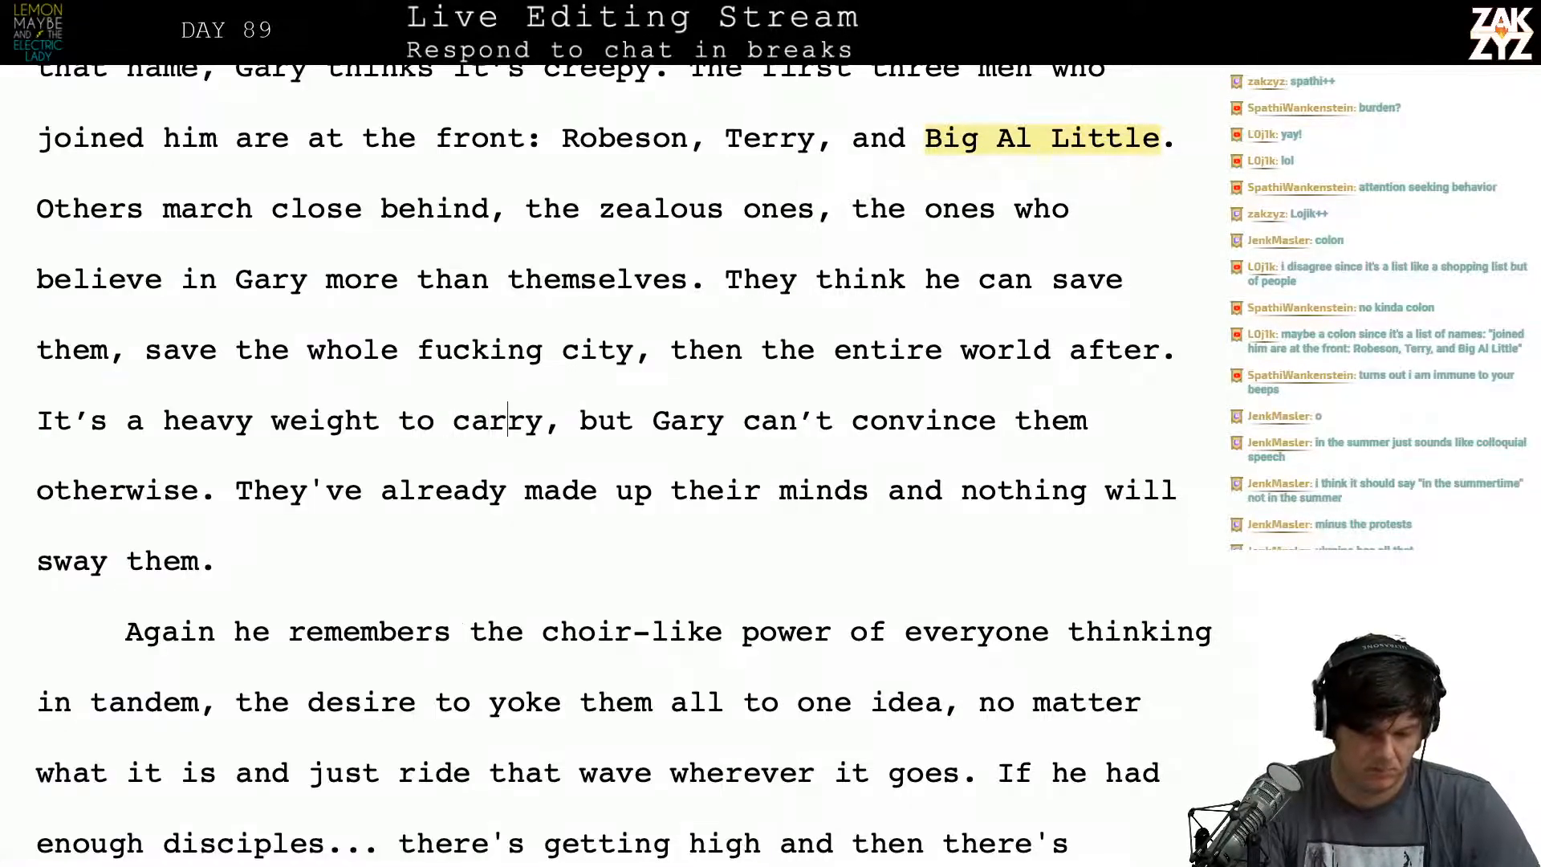
Step: Replace "heavy weight to carry" with "burden" in the sentence about Gary being unable to convince them
{"action": "key", "text": "BackSpace"}
{"action": "key", "text": "BackSpace"}
{"action": "key", "text": "BackSpace"}
{"action": "key", "text": "BackSpace"}
{"action": "key", "text": "BackSpace"}
{"action": "key", "text": "BackSpace"}
{"action": "key", "text": "BackSpace"}
{"action": "key", "text": "BackSpace"}
{"action": "key", "text": "BackSpace"}
{"action": "key", "text": "BackSpace"}
{"action": "key", "text": "BackSpace"}
{"action": "key", "text": "BackSpace"}
{"action": "key", "text": "BackSpace"}
{"action": "key", "text": "BackSpace"}
{"action": "key", "text": "BackSpace"}
{"action": "key", "text": "BackSpace"}
{"action": "key", "text": "BackSpace"}
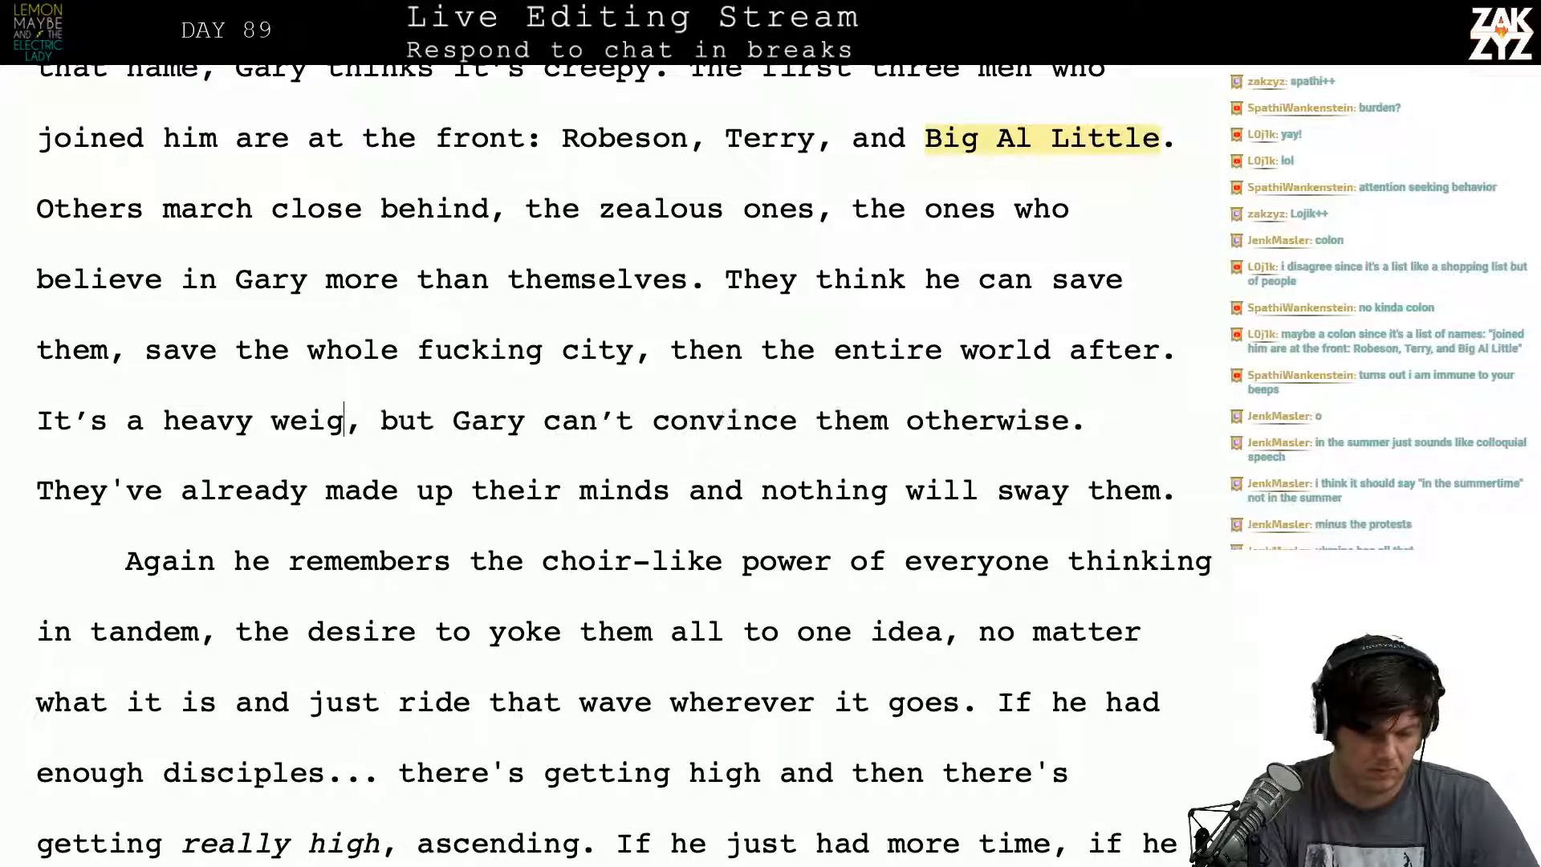
{"action": "key", "text": "BackSpace"}
{"action": "key", "text": "BackSpace"}
{"action": "key", "text": "BackSpace"}
{"action": "key", "text": "BackSpace"}
{"action": "type", "text": "burde"}
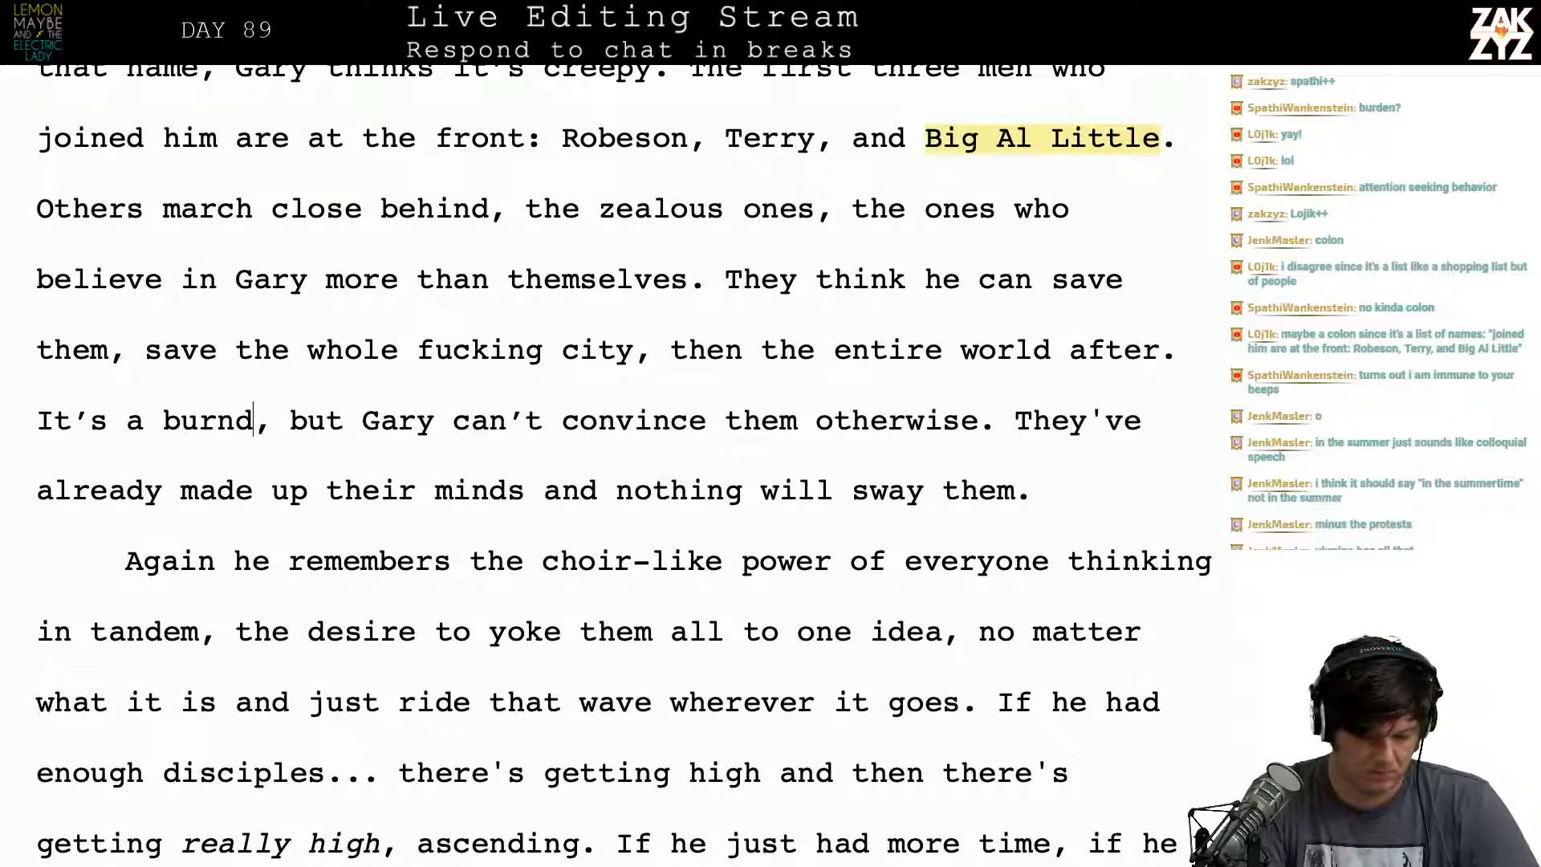
{"action": "type", "text": "n"}
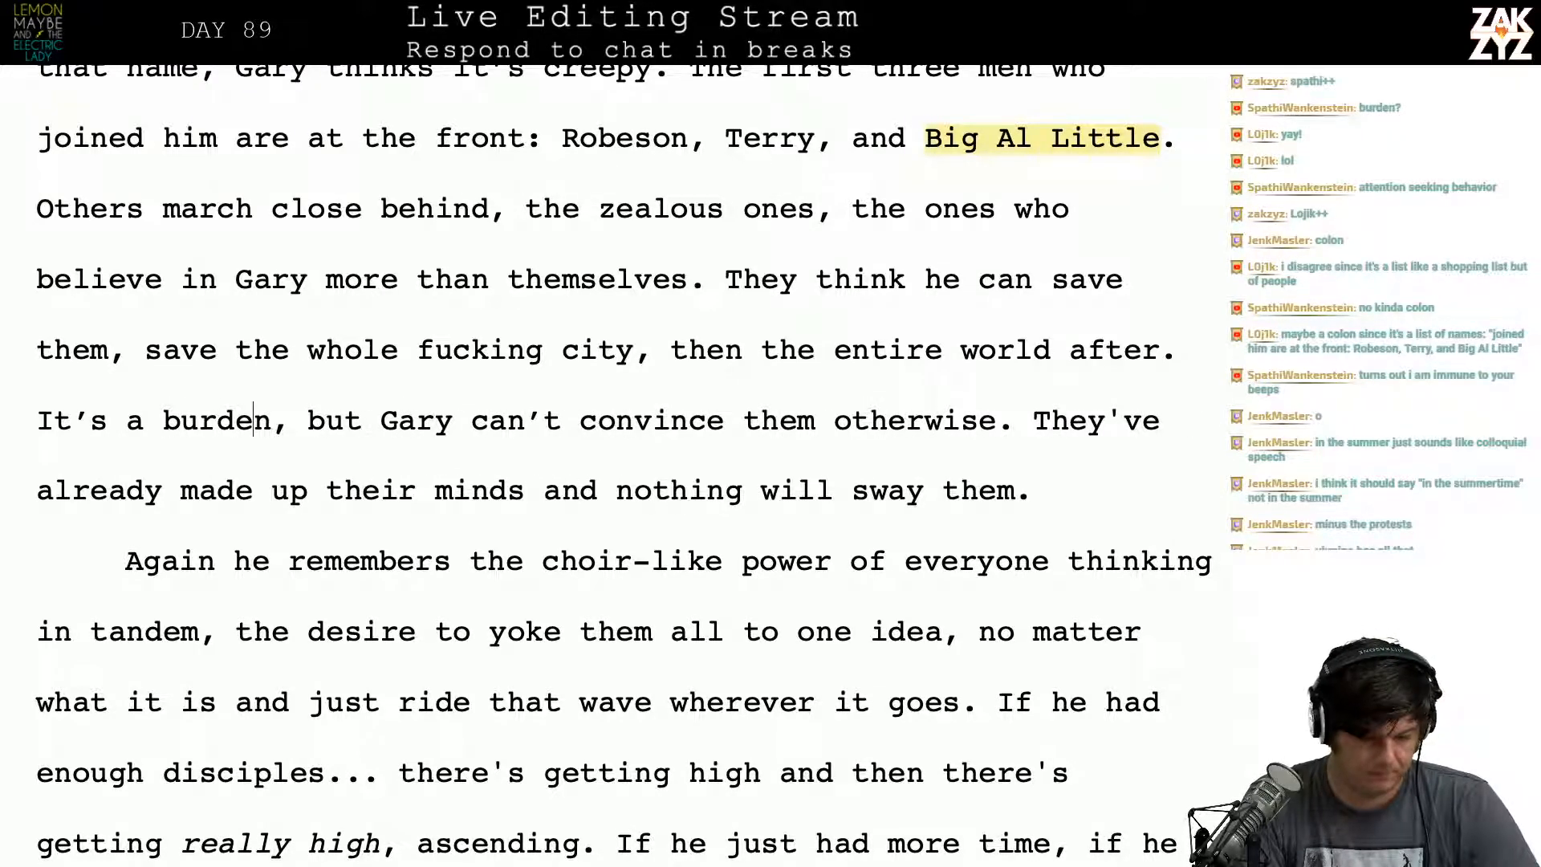
Step: Replace the sentence opening "It's a burden" with "Their expectation is a burden", keeping the comma before "but Gary"
{"action": "key", "text": "Left"}
{"action": "key", "text": "Left"}
{"action": "key", "text": "Left"}
{"action": "key", "text": "Left"}
{"action": "type", "text": "Their ex"}
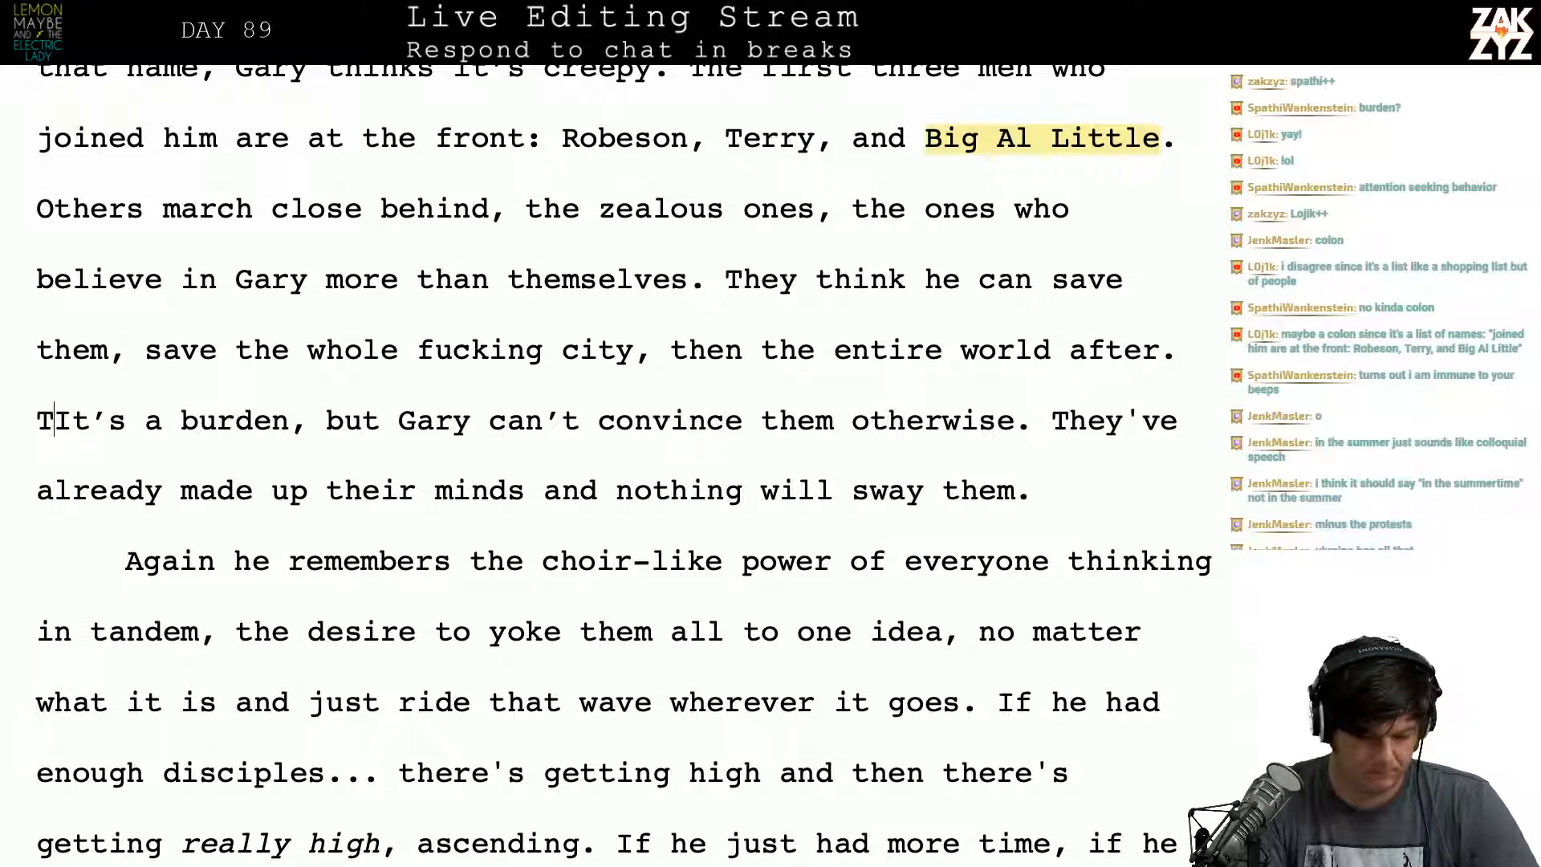
{"action": "type", "text": "pectation is a b"}
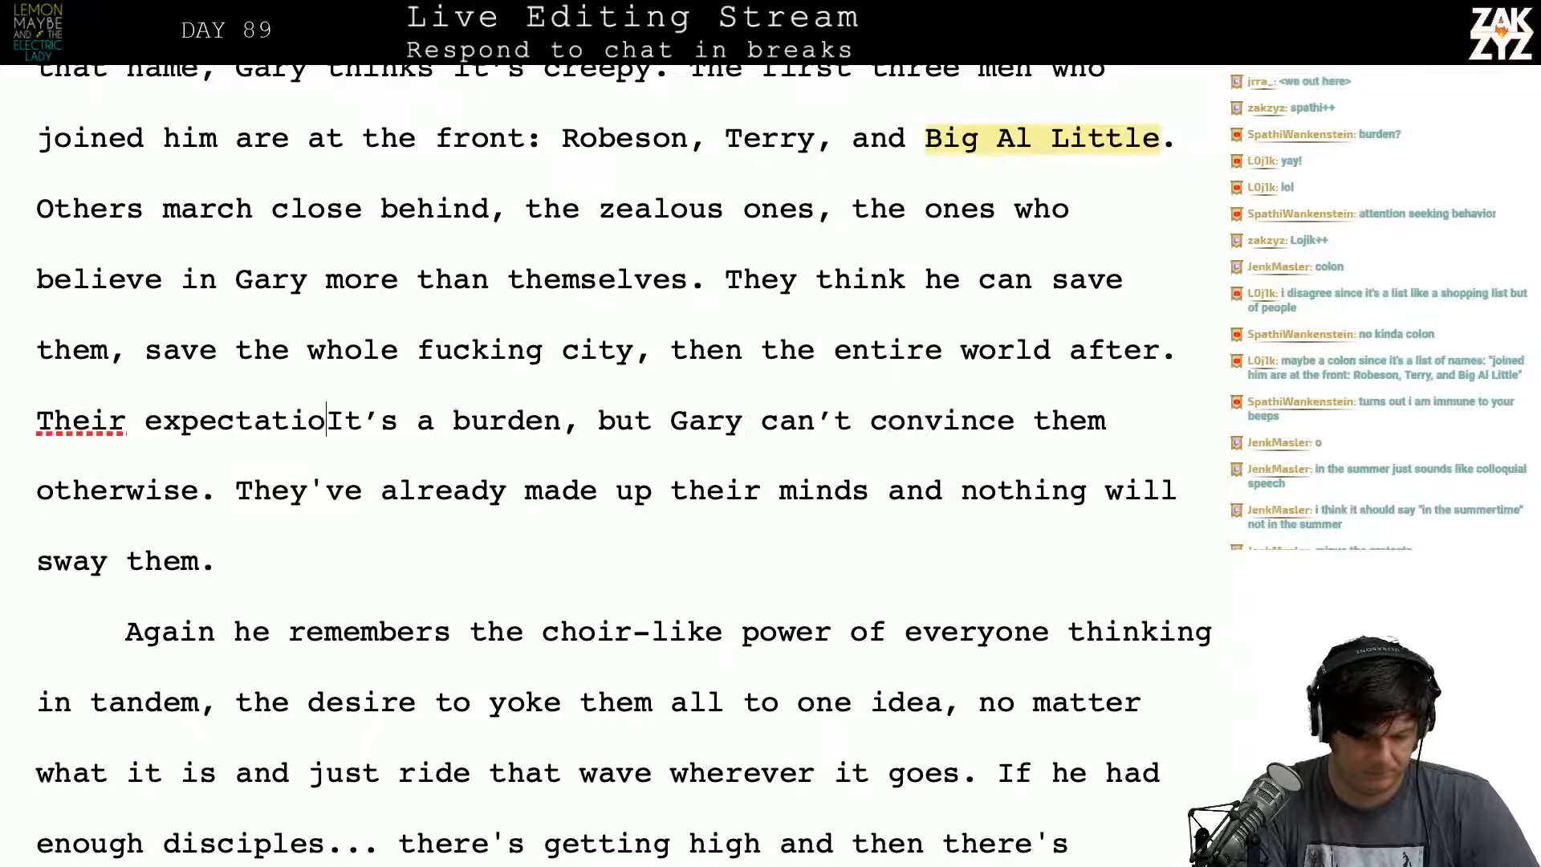
{"action": "type", "text": "urden"}
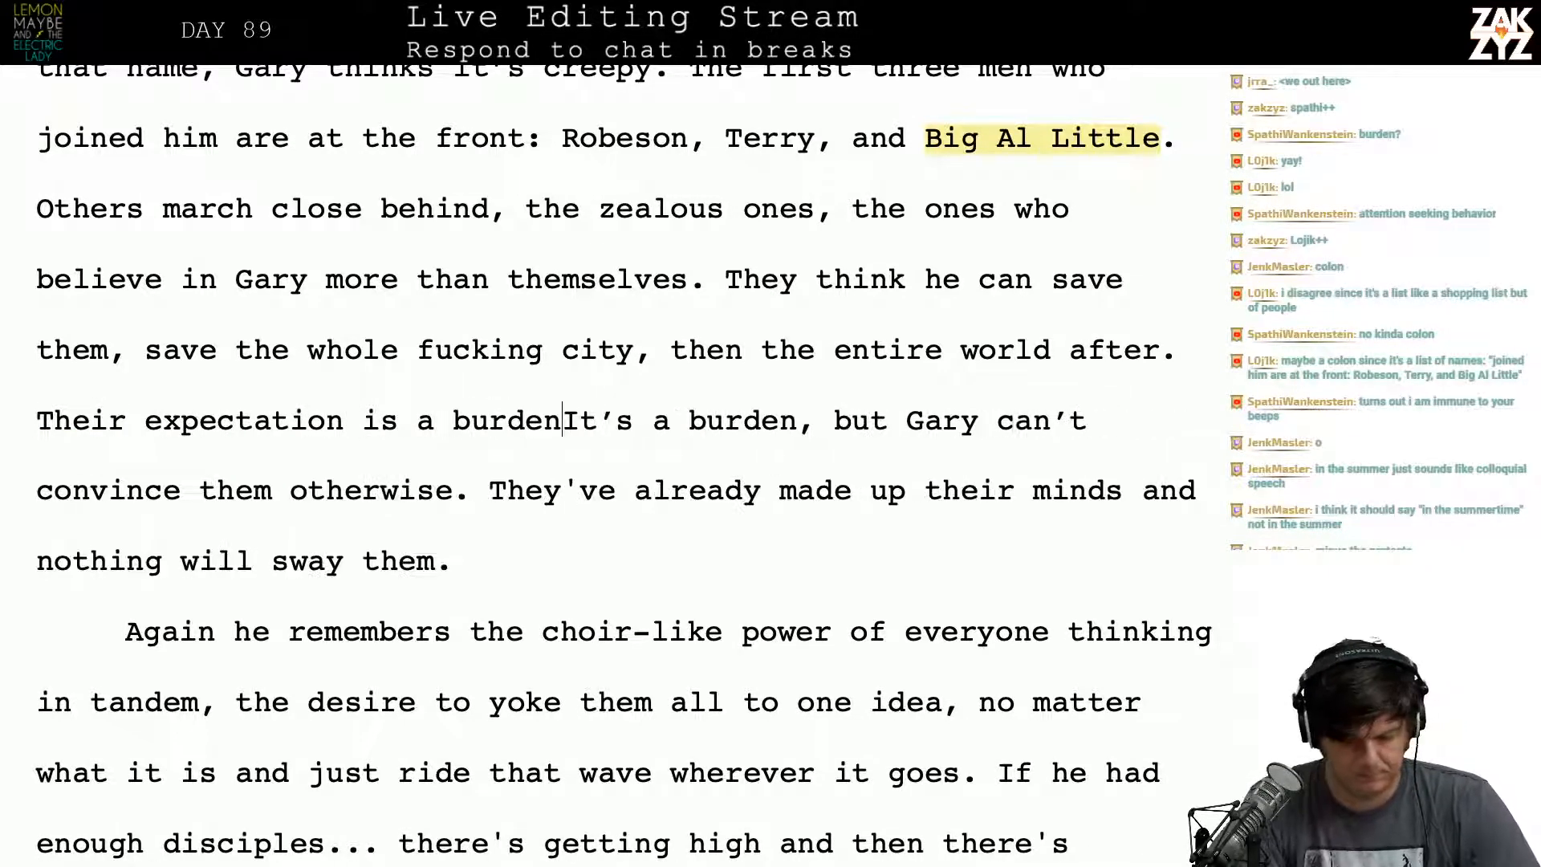
{"action": "key", "text": "shift+Right"}
{"action": "key", "text": "shift+Right"}
{"action": "key", "text": "shift+Right"}
{"action": "key", "text": "shift+Right"}
{"action": "key", "text": "shift+Right"}
{"action": "key", "text": "shift+Right"}
{"action": "key", "text": "shift+Right"}
{"action": "key", "text": "shift+Right"}
{"action": "key", "text": "shift+Right"}
{"action": "key", "text": "shift+Right"}
{"action": "key", "text": "shift+Right"}
{"action": "key", "text": "shift+Right"}
{"action": "key", "text": "shift+Right"}
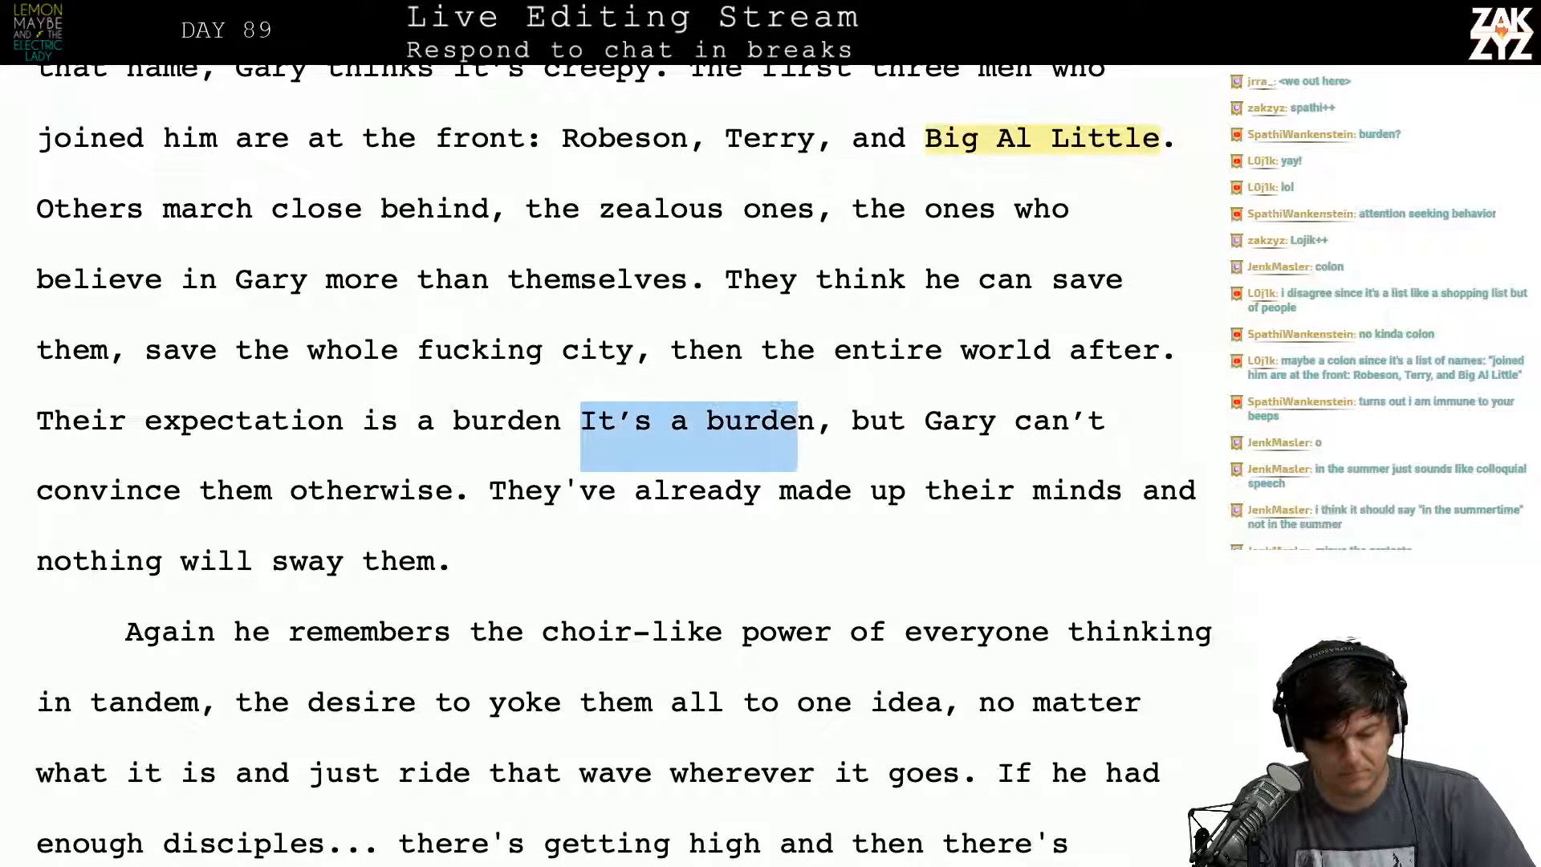
{"action": "key", "text": "BackSpace"}
{"action": "key", "text": "BackSpace"}
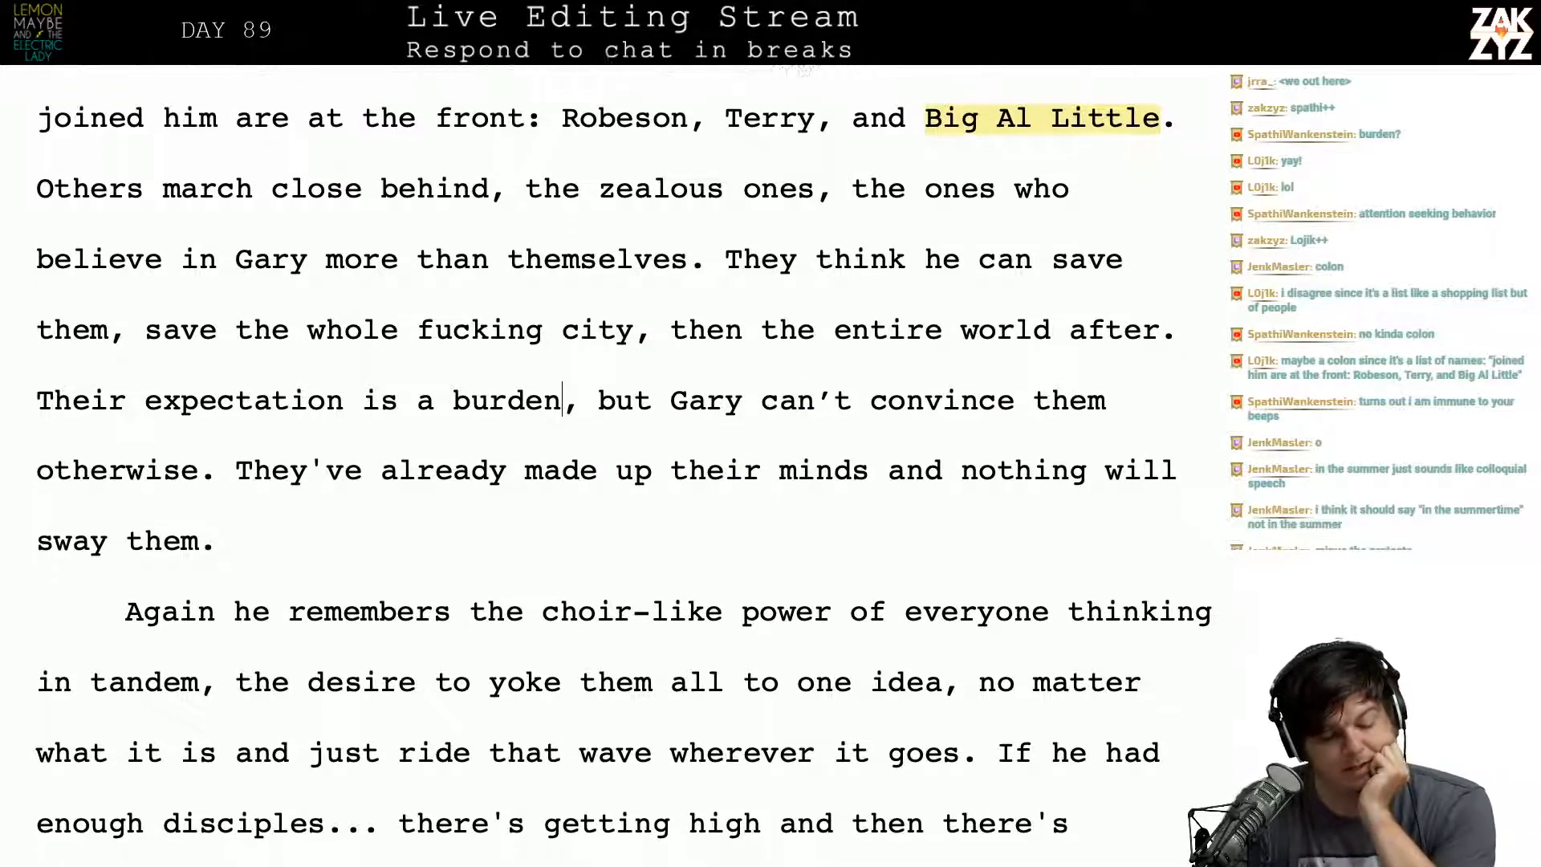
Step: Insert a new empty paragraph between "sway them." and the one beginning "Again he remembers"
{"action": "scroll", "coordinate": [610, 466], "scroll_direction": "down", "scroll_amount": 1}
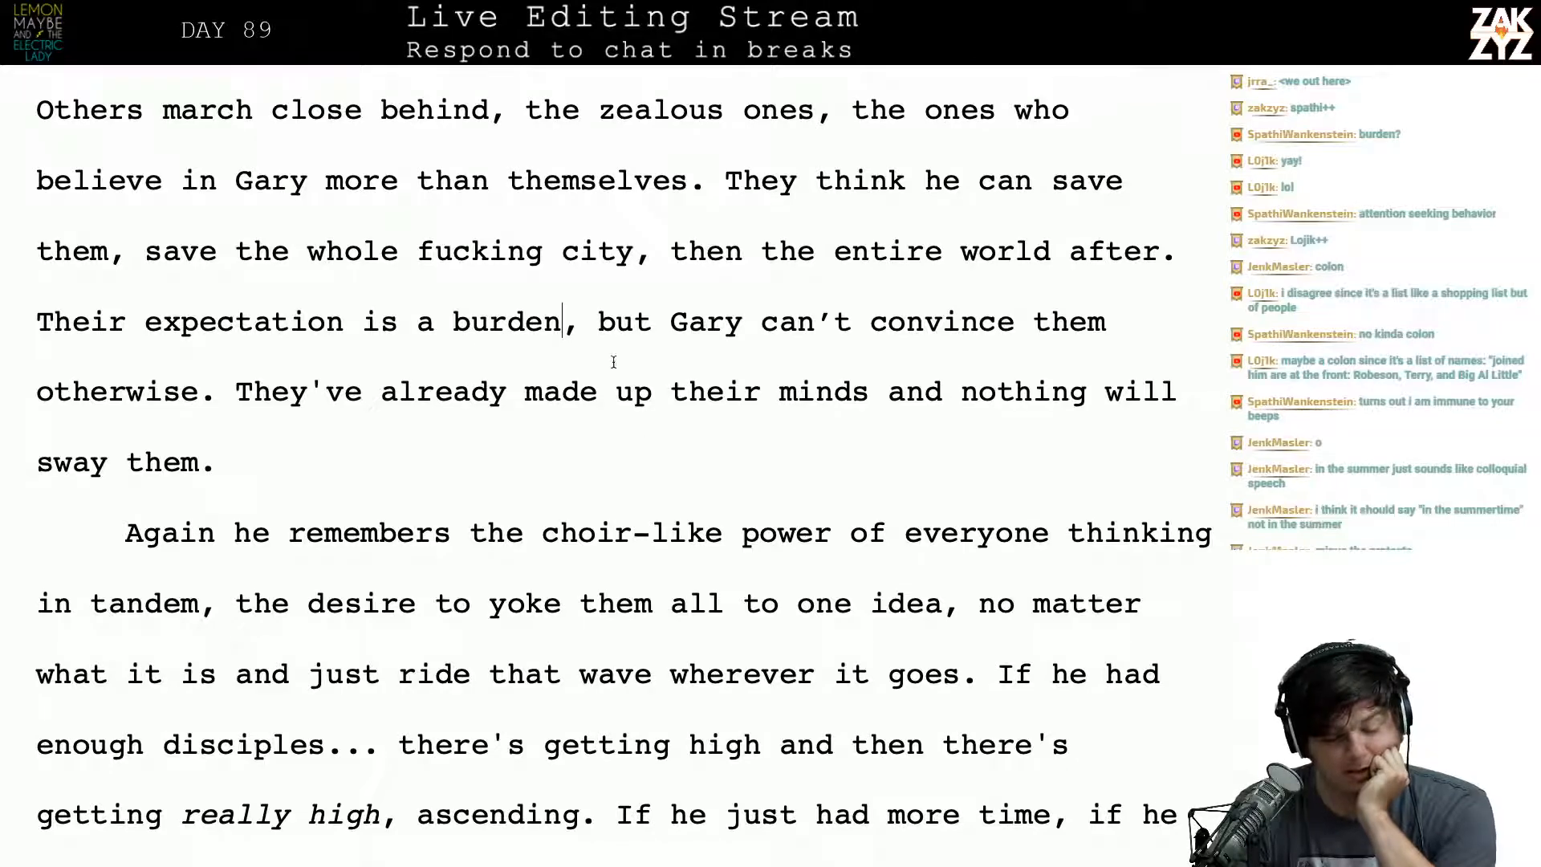
{"action": "scroll", "coordinate": [622, 347], "scroll_direction": "down", "scroll_amount": 1}
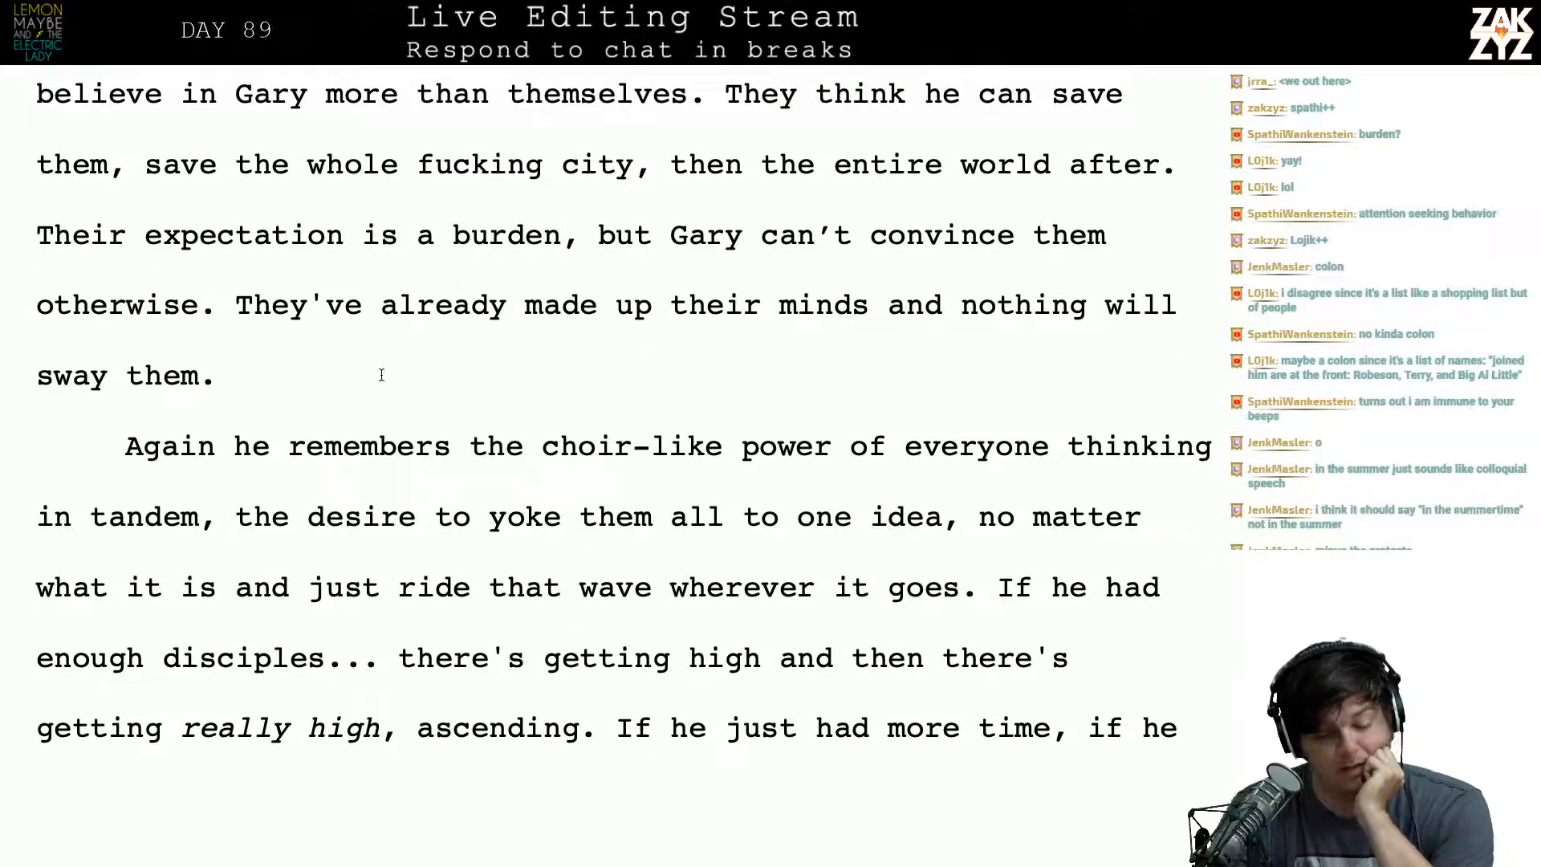
{"action": "scroll", "coordinate": [382, 375], "scroll_direction": "down", "scroll_amount": 1}
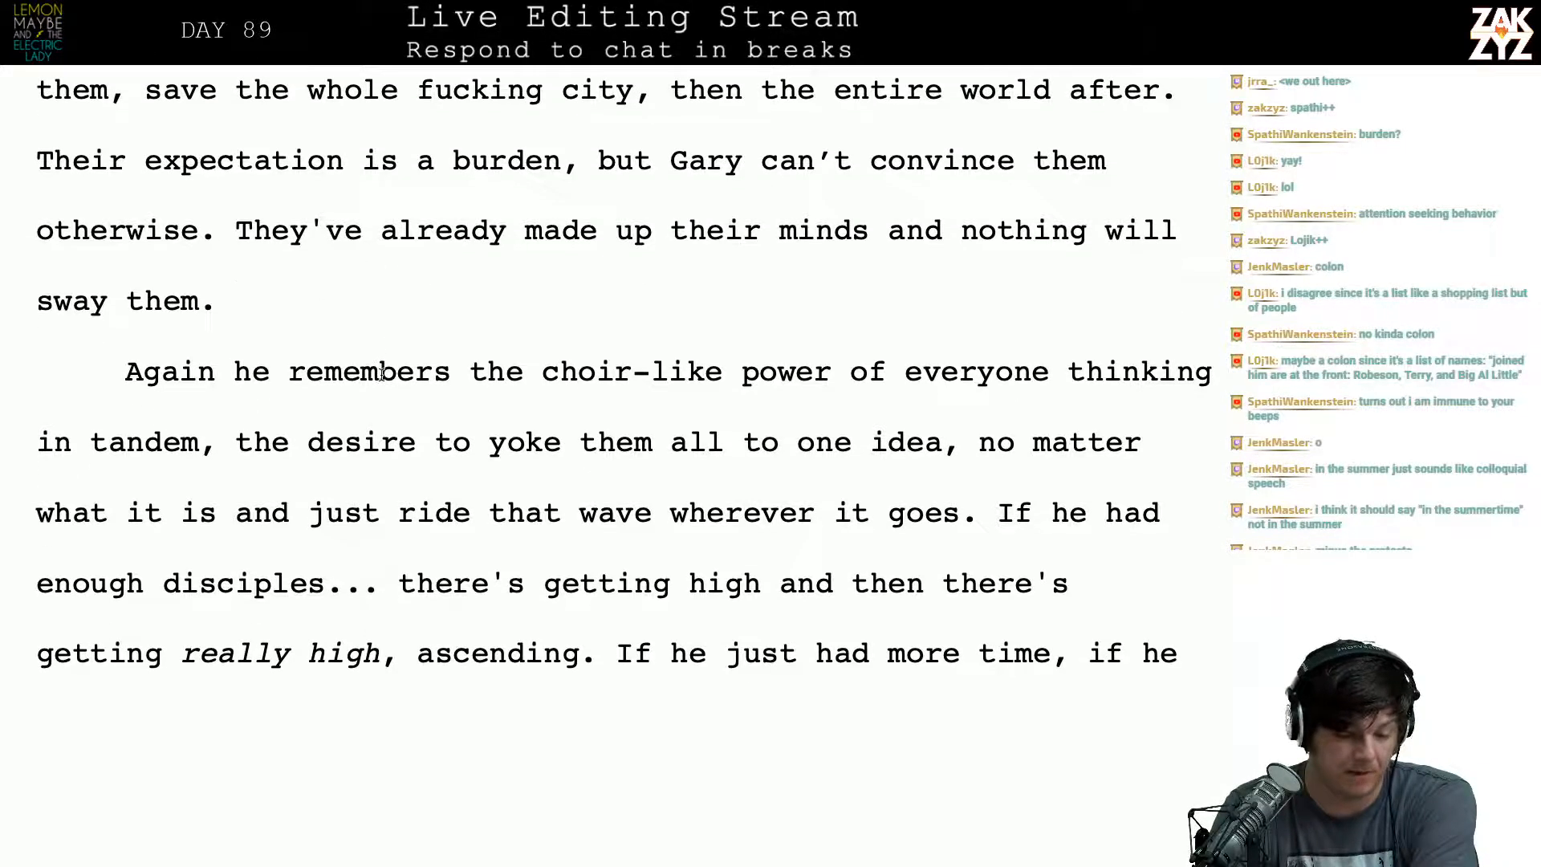
{"action": "scroll", "coordinate": [381, 375], "scroll_direction": "down", "scroll_amount": 2}
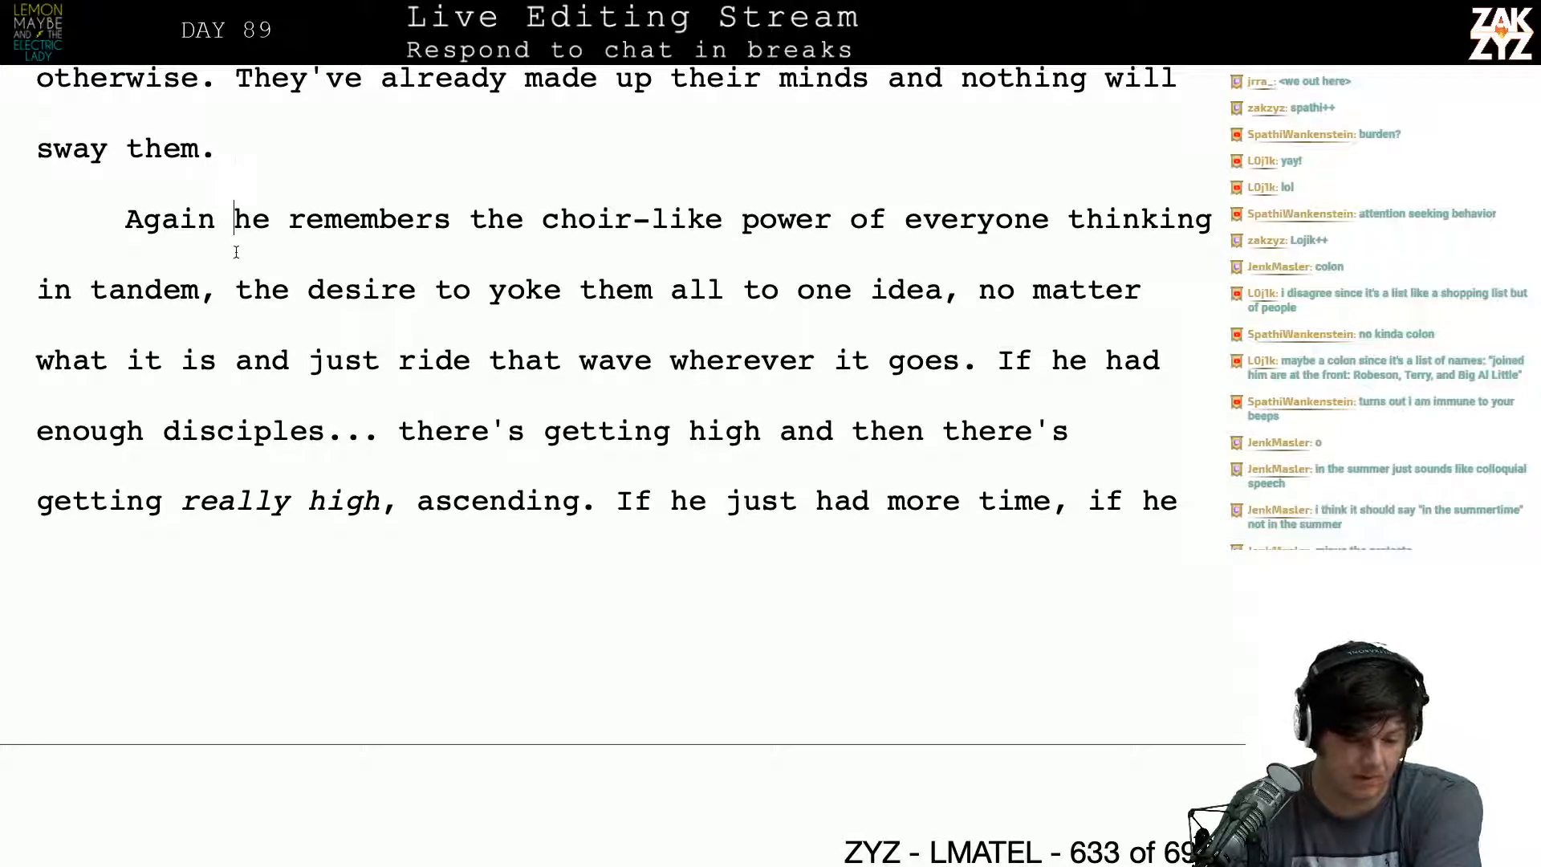
{"action": "key", "text": "Left"}
{"action": "key", "text": "Left"}
{"action": "key", "text": "Left"}
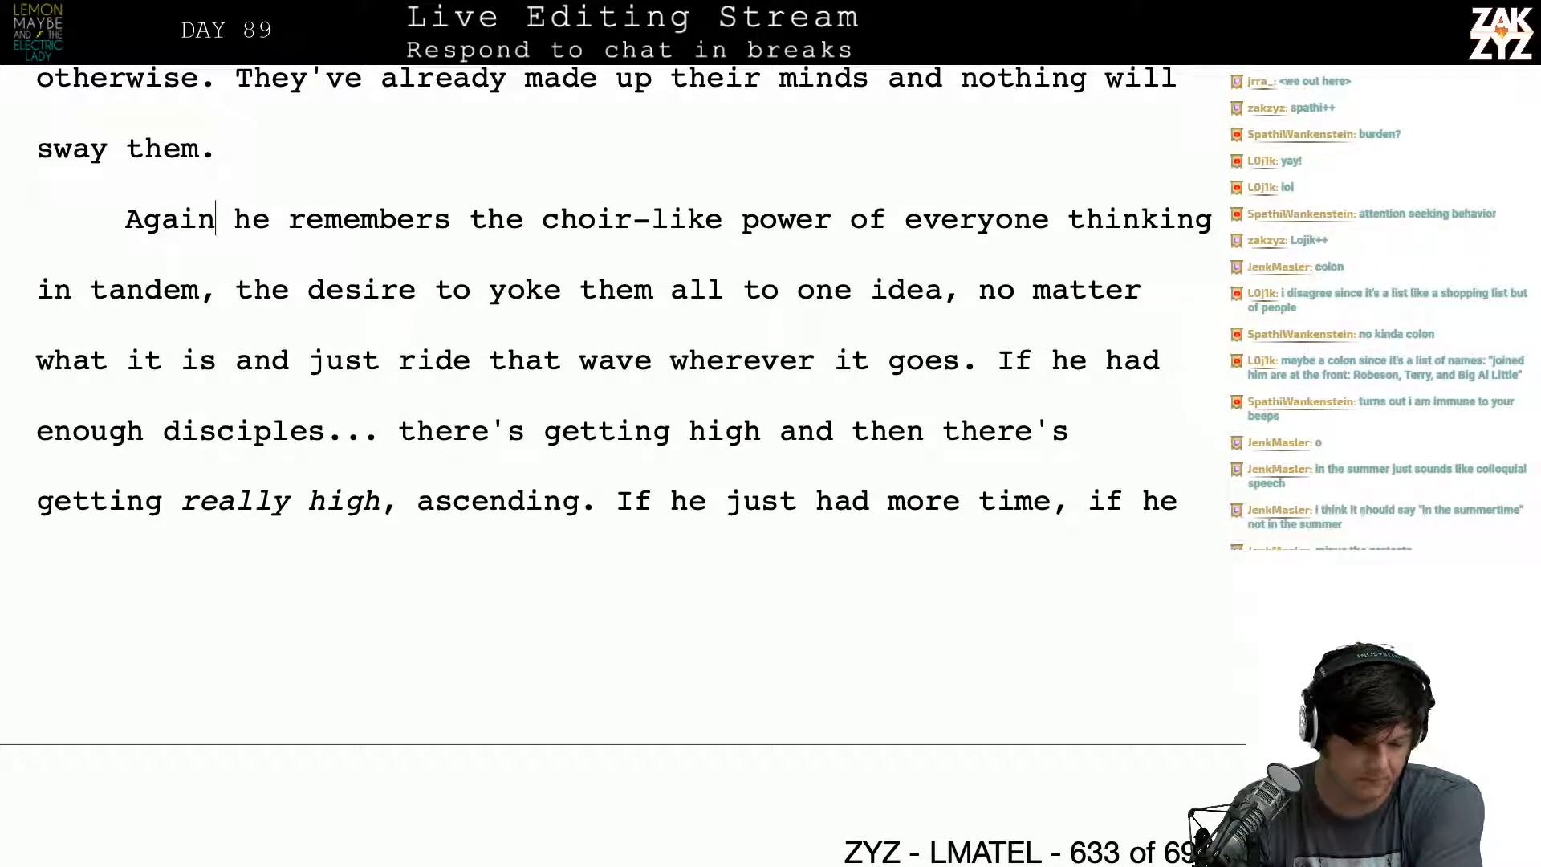
{"action": "key", "text": "Right"}
{"action": "key", "text": "Left"}
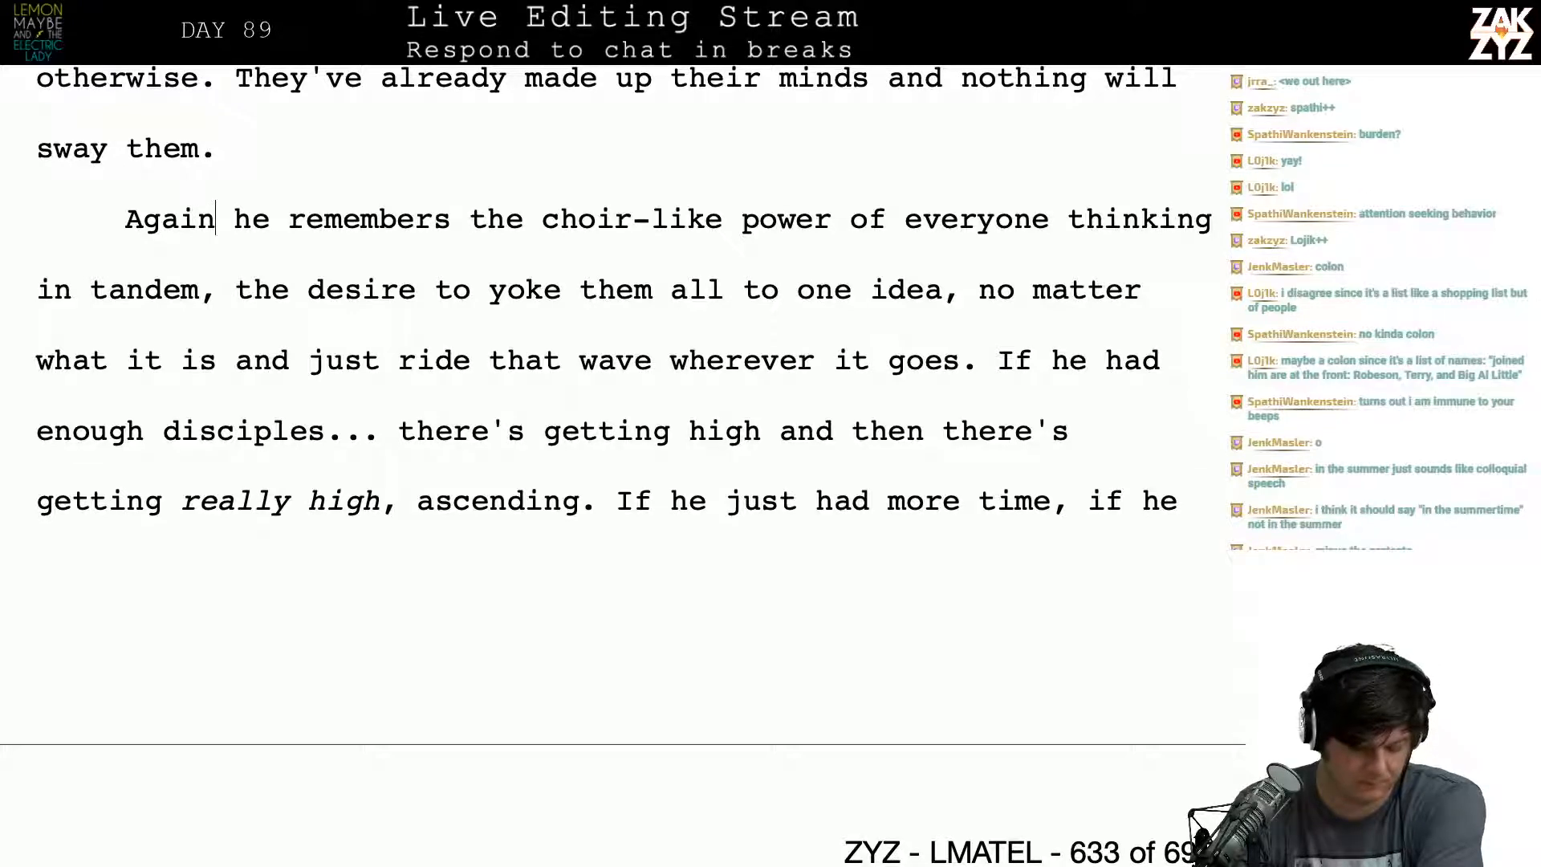
{"action": "key", "text": "Right"}
{"action": "key", "text": "Right"}
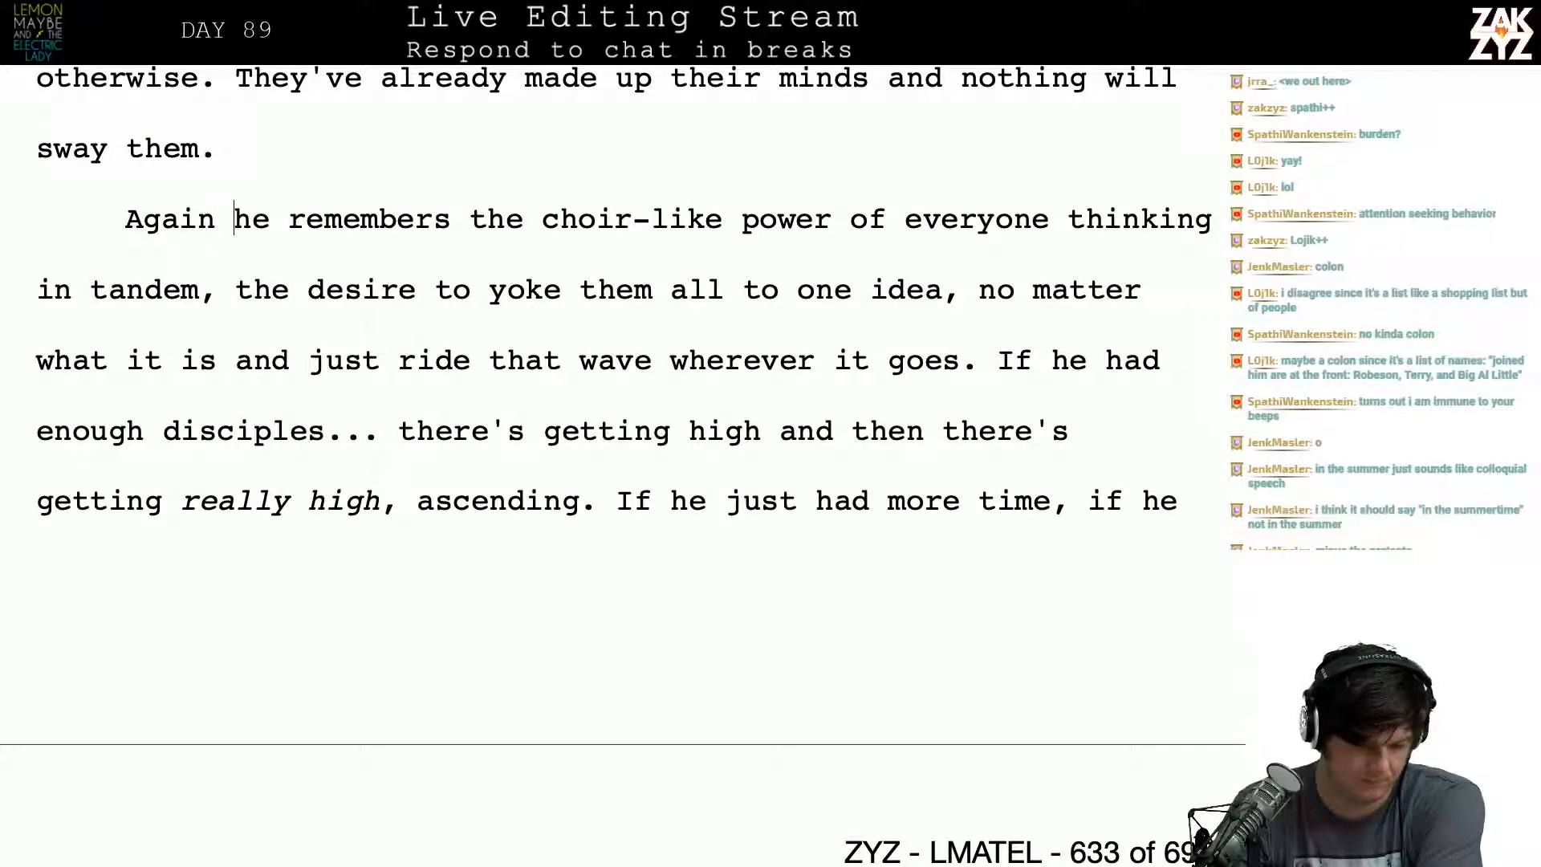
{"action": "key", "text": "Left"}
{"action": "key", "text": "Left"}
{"action": "key", "text": "Left"}
{"action": "key", "text": "Left"}
{"action": "key", "text": "Left"}
{"action": "key", "text": "Left"}
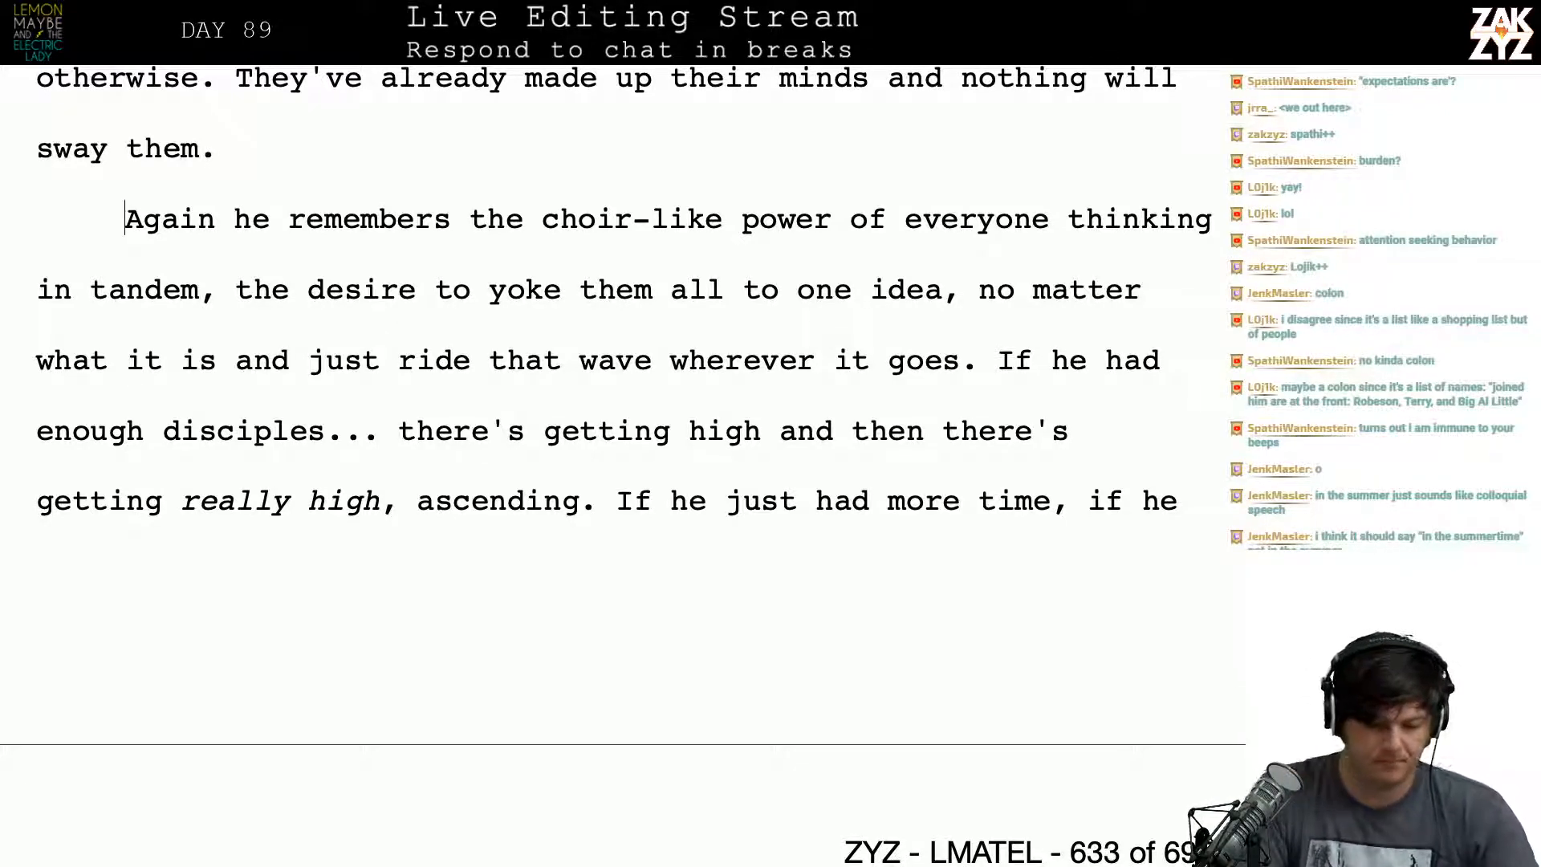
{"action": "key", "text": "Up"}
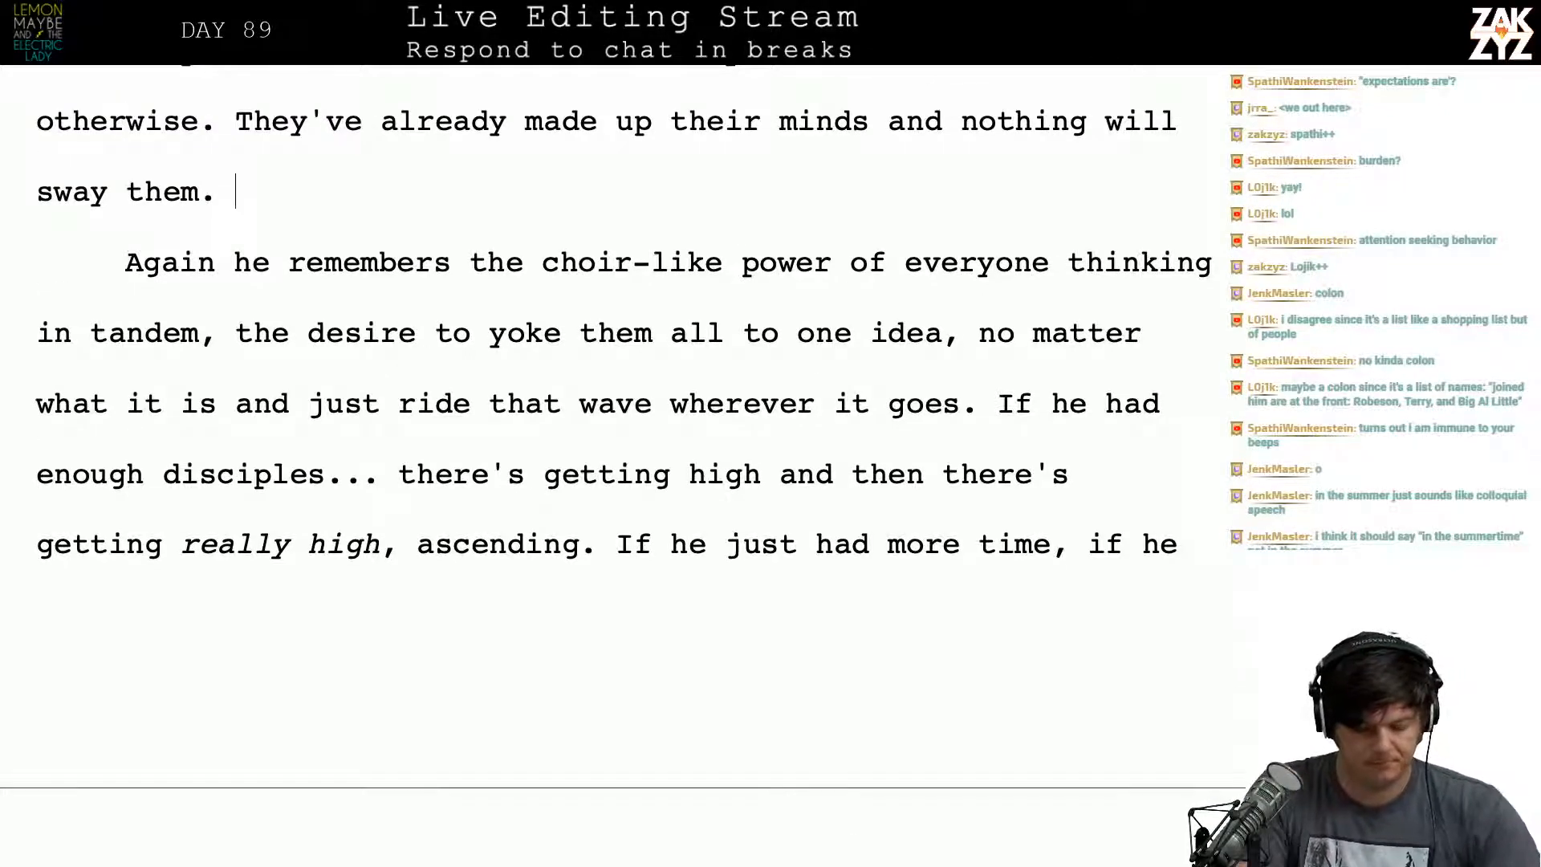
{"action": "key", "text": "Return"}
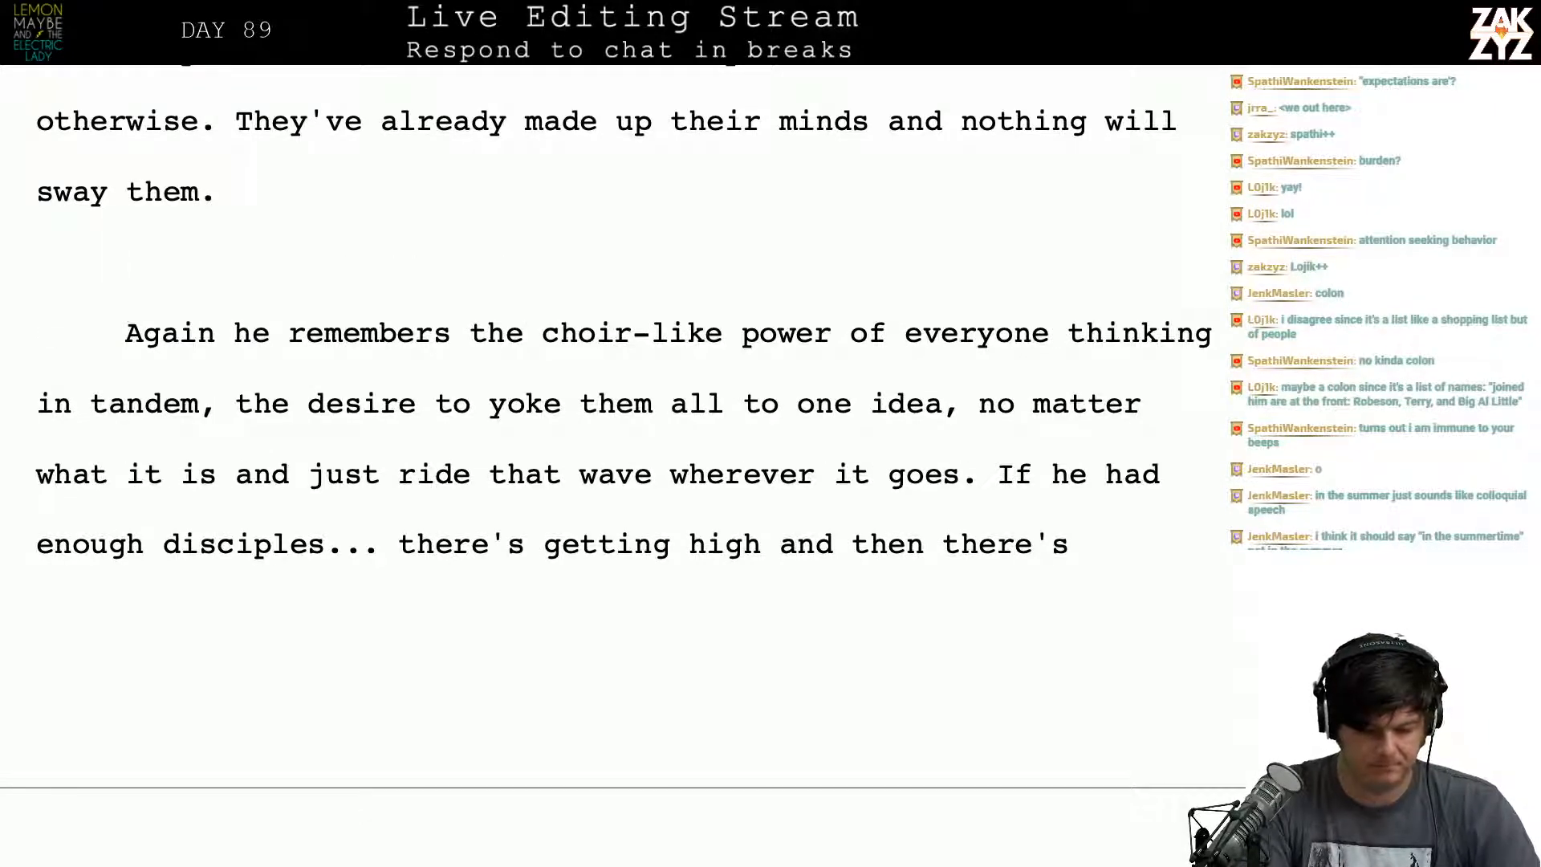
{"action": "type", "text": "As he looks"}
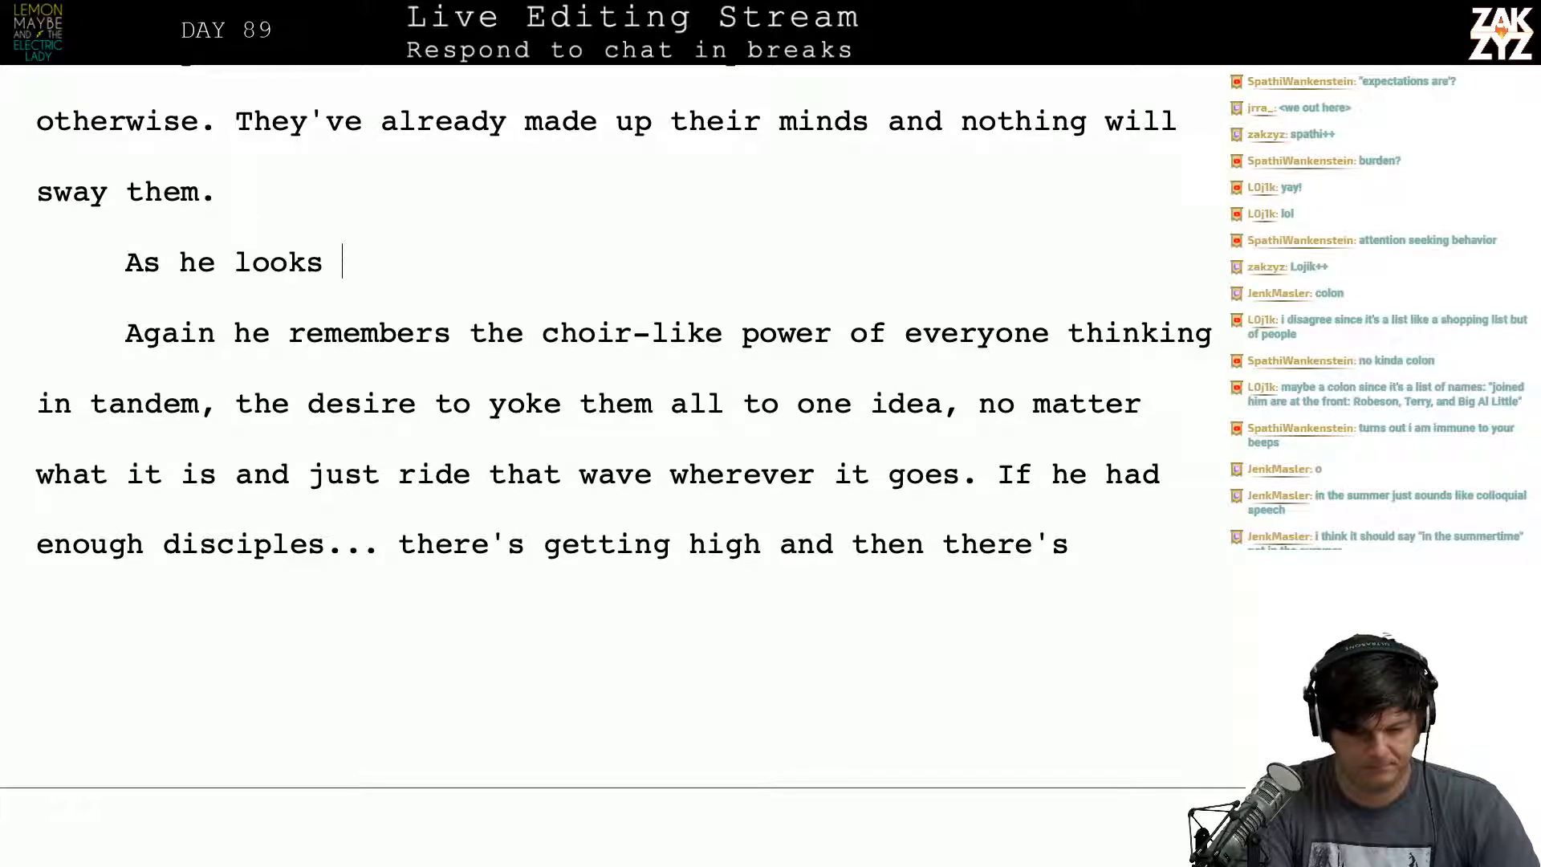
{"action": "key", "text": "BackSpace"}
{"action": "key", "text": "BackSpace"}
{"action": "key", "text": "BackSpace"}
{"action": "key", "text": "BackSpace"}
{"action": "key", "text": "BackSpace"}
{"action": "key", "text": "BackSpace"}
{"action": "key", "text": "BackSpace"}
{"action": "key", "text": "BackSpace"}
{"action": "key", "text": "BackSpace"}
{"action": "key", "text": "BackSpace"}
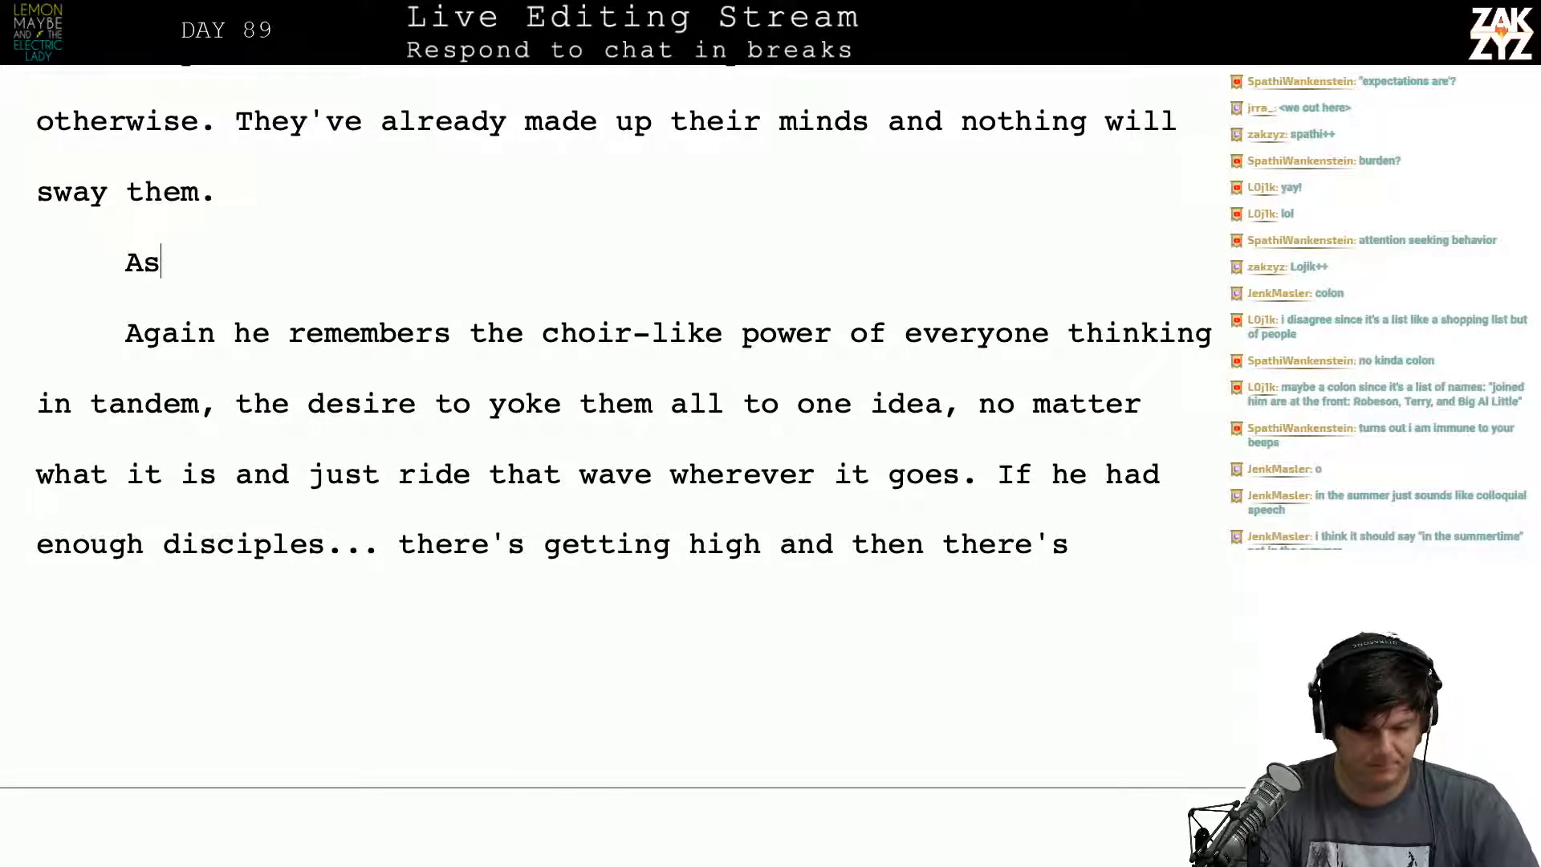
{"action": "type", "text": "he"}
{"action": "key", "text": "BackSpace"}
{"action": "key", "text": "BackSpace"}
{"action": "key", "text": "BackSpace"}
{"action": "key", "text": "BackSpace"}
{"action": "key", "text": "BackSpace"}
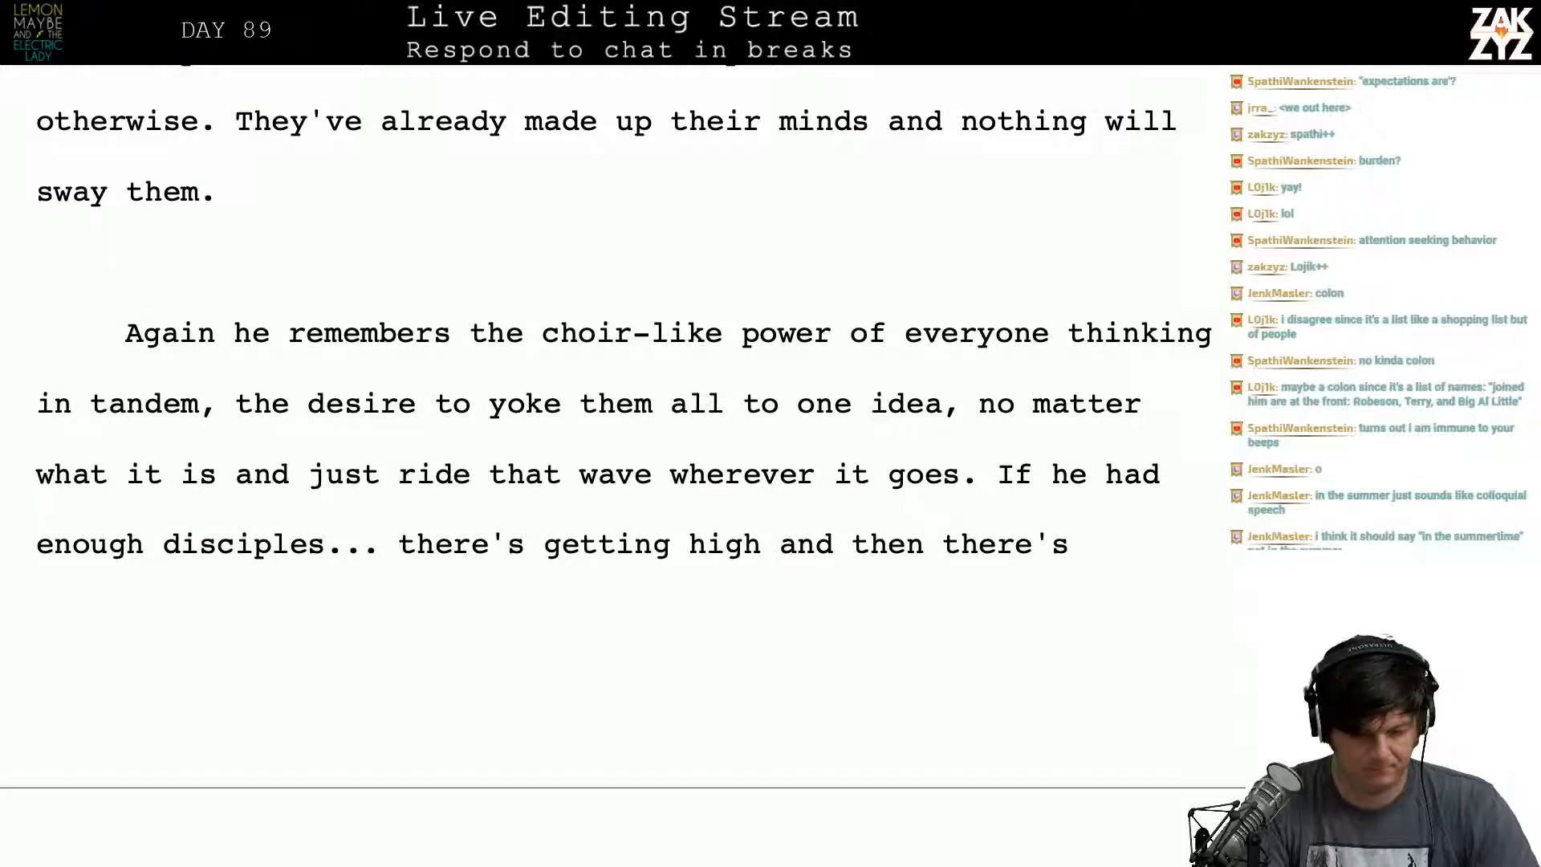
Step: Open the new paragraph with "As Gary", discarding the trial continuation "looks at them,"
{"action": "type", "text": "As Gar"}
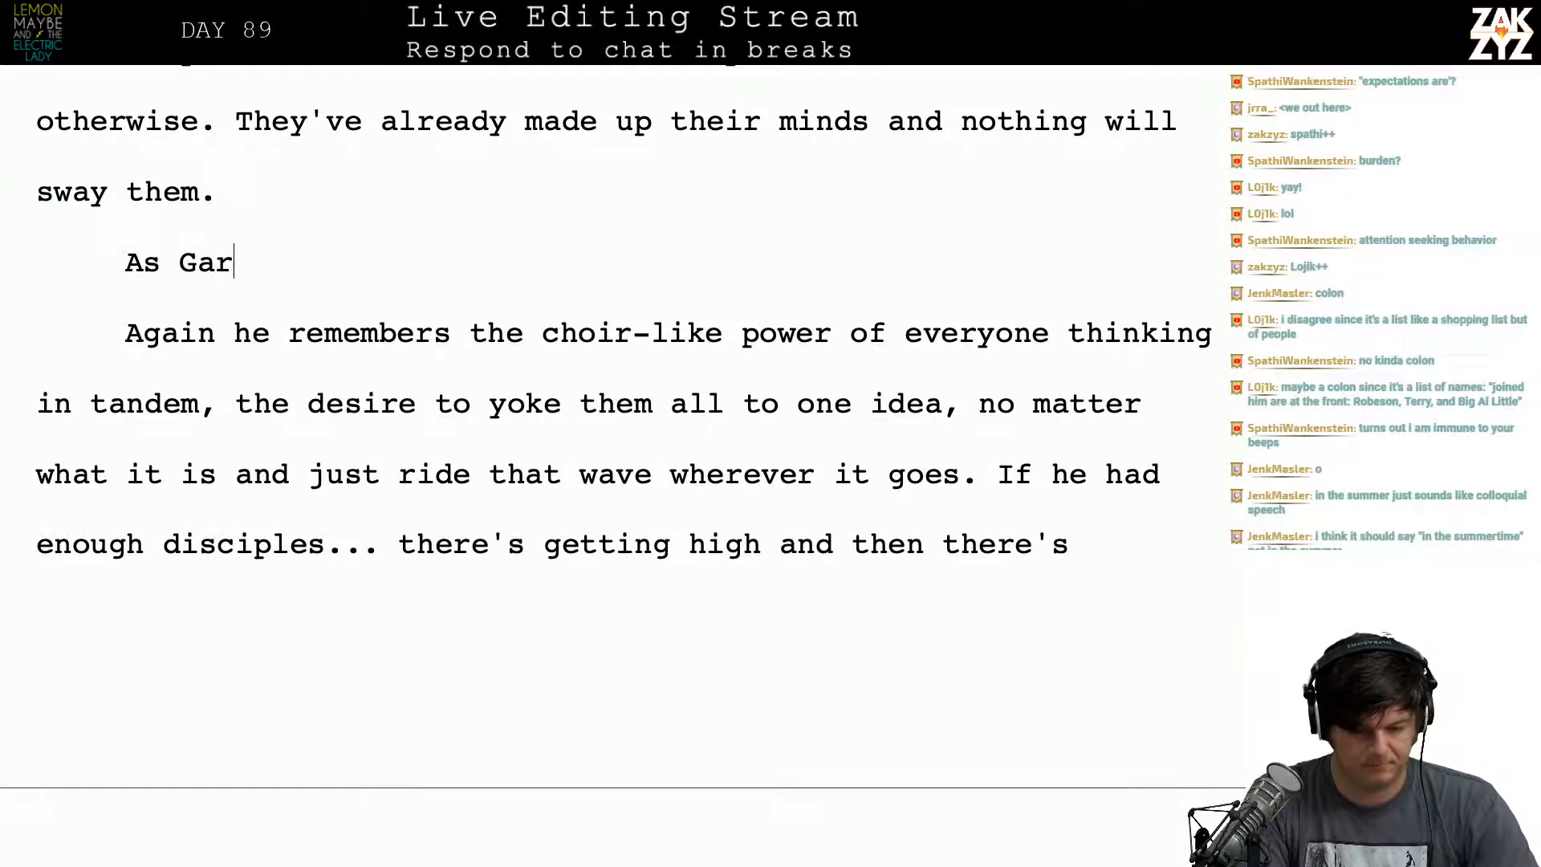
{"action": "type", "text": "y looks at them,"}
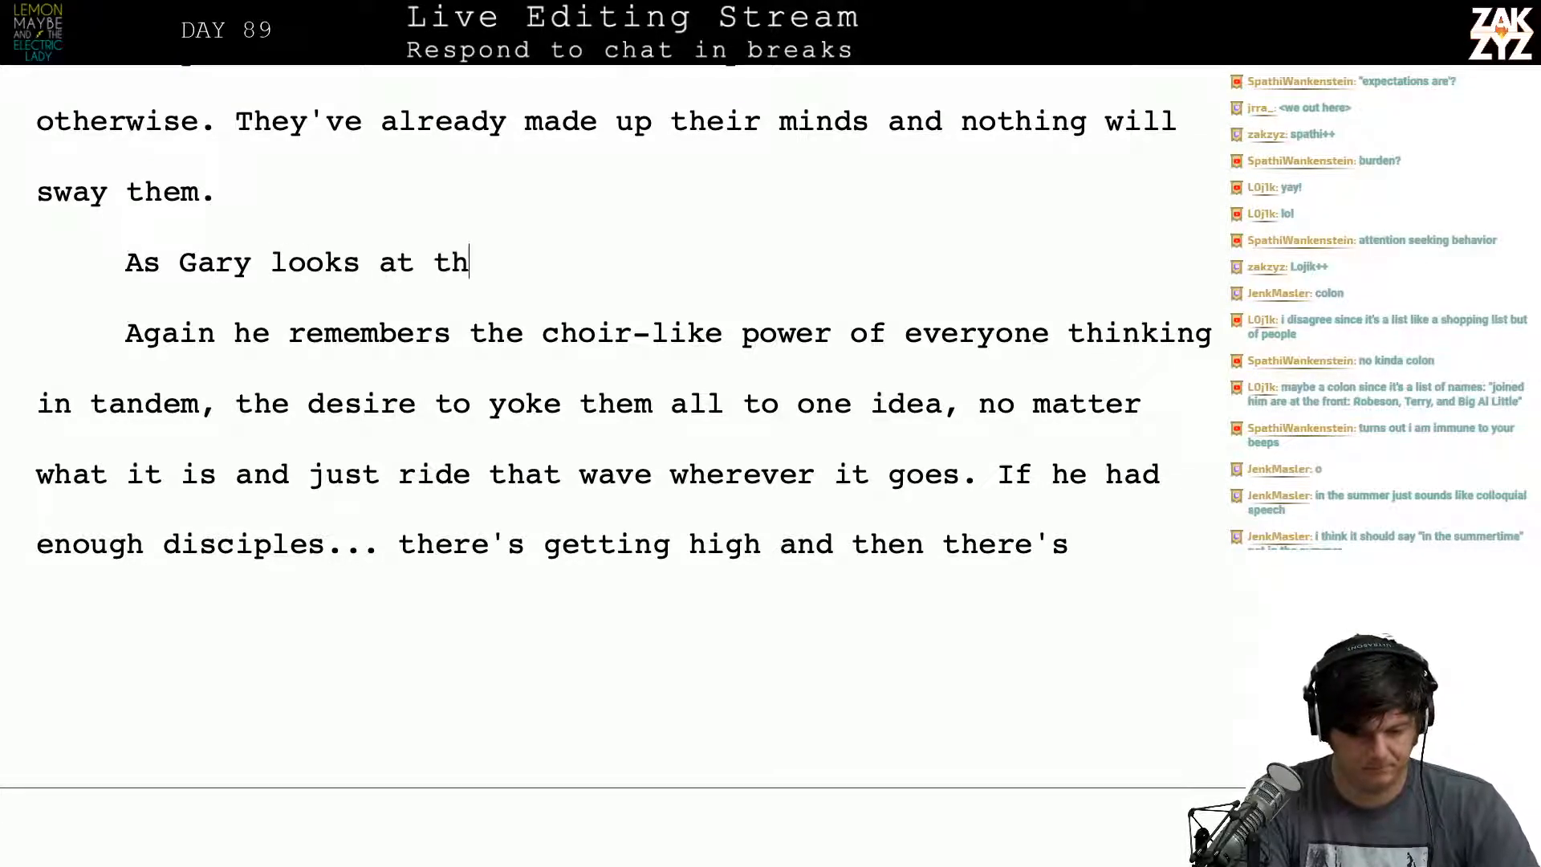
{"action": "key", "text": "BackSpace"}
{"action": "key", "text": "BackSpace"}
{"action": "key", "text": "BackSpace"}
{"action": "key", "text": "BackSpace"}
{"action": "key", "text": "BackSpace"}
{"action": "key", "text": "BackSpace"}
{"action": "key", "text": "BackSpace"}
{"action": "key", "text": "BackSpace"}
{"action": "key", "text": "BackSpace"}
{"action": "key", "text": "BackSpace"}
{"action": "key", "text": "BackSpace"}
{"action": "key", "text": "BackSpace"}
{"action": "key", "text": "BackSpace"}
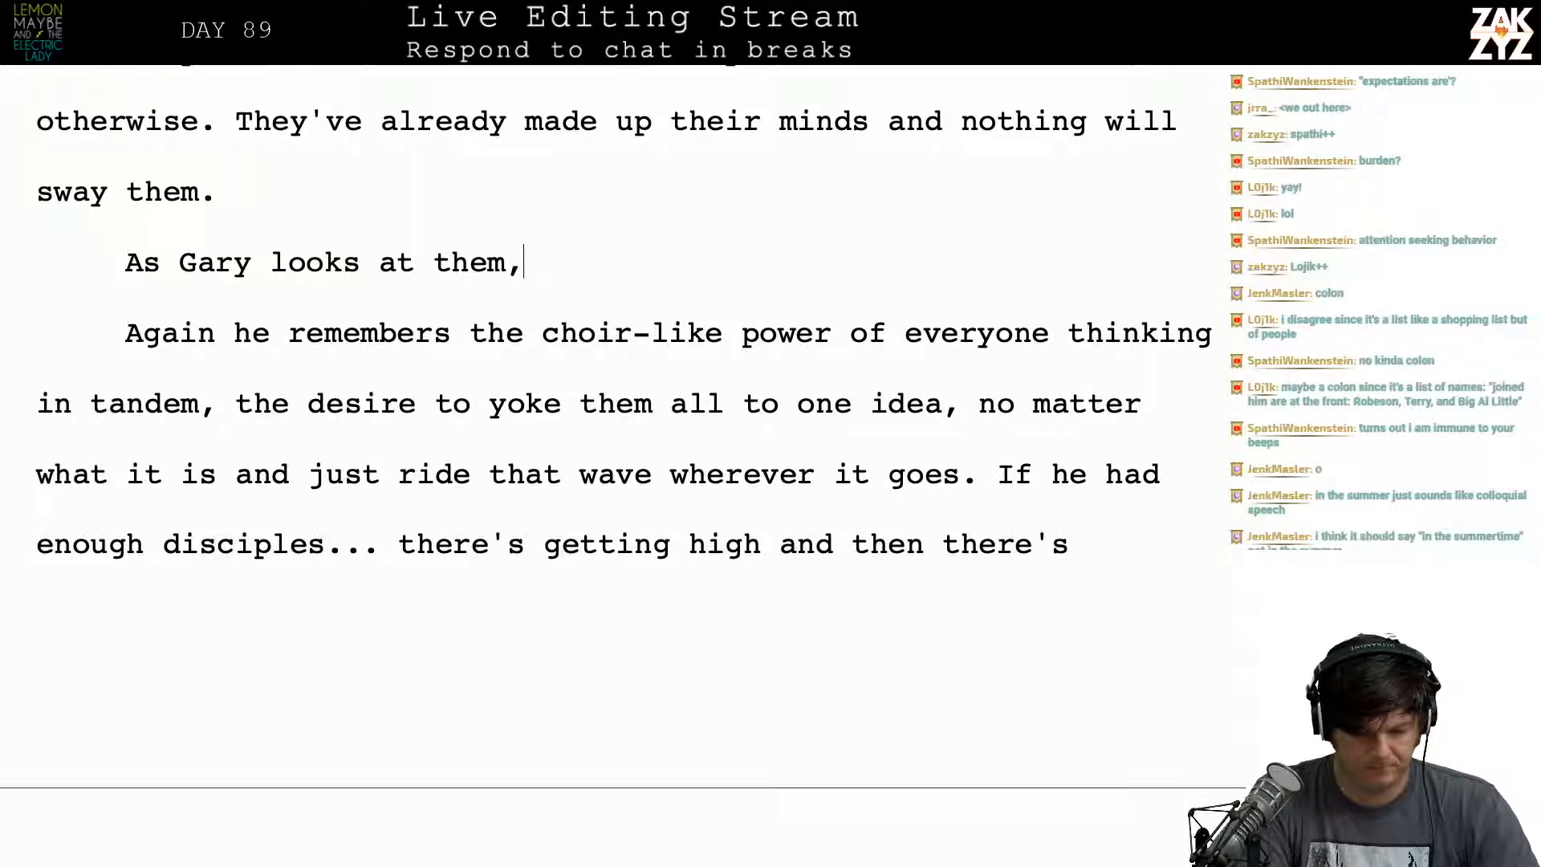
{"action": "key", "text": "BackSpace"}
{"action": "key", "text": "BackSpace"}
{"action": "type", "text": "think"}
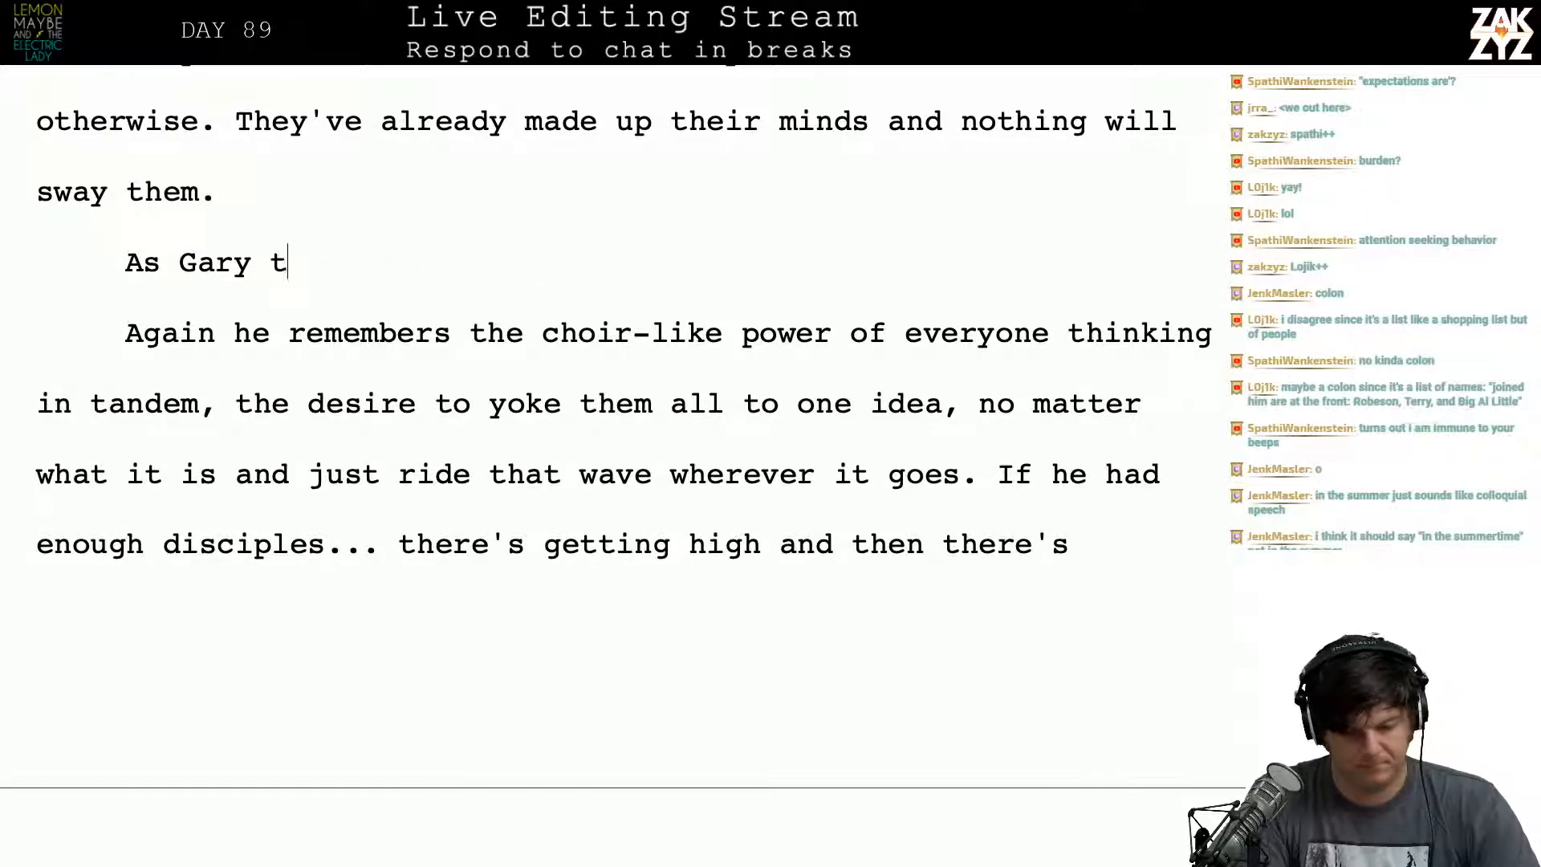
{"action": "key", "text": "BackSpace"}
{"action": "key", "text": "BackSpace"}
{"action": "key", "text": "BackSpace"}
{"action": "key", "text": "BackSpace"}
{"action": "key", "text": "BackSpace"}
Step: Continue the sentence following "As Gary" with "drifts through their thoughts, he remembers the"
{"action": "type", "text": "drif"}
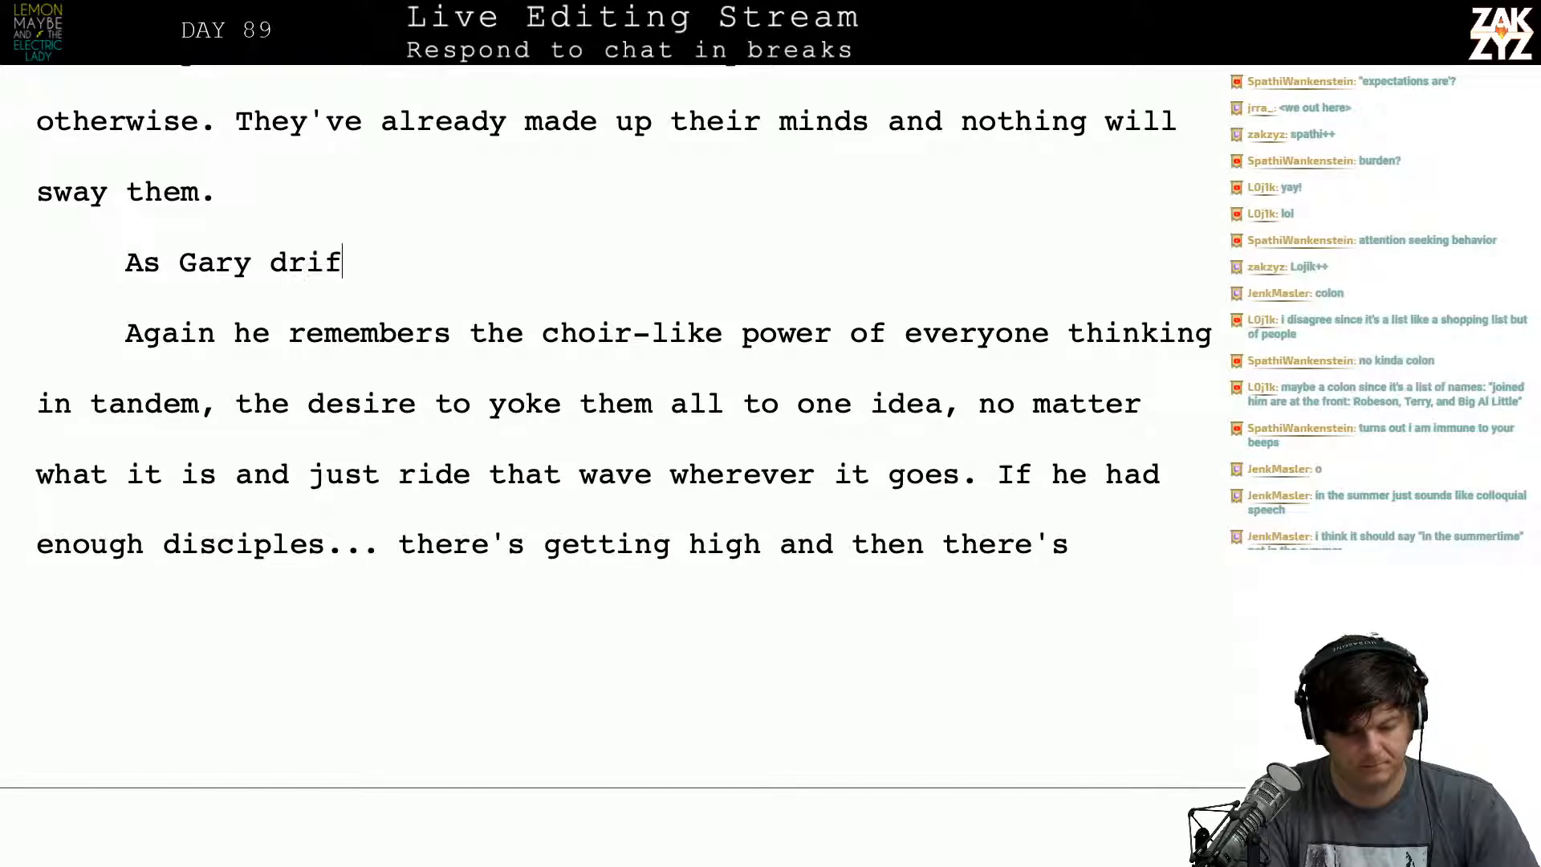
{"action": "type", "text": "ts through thei"}
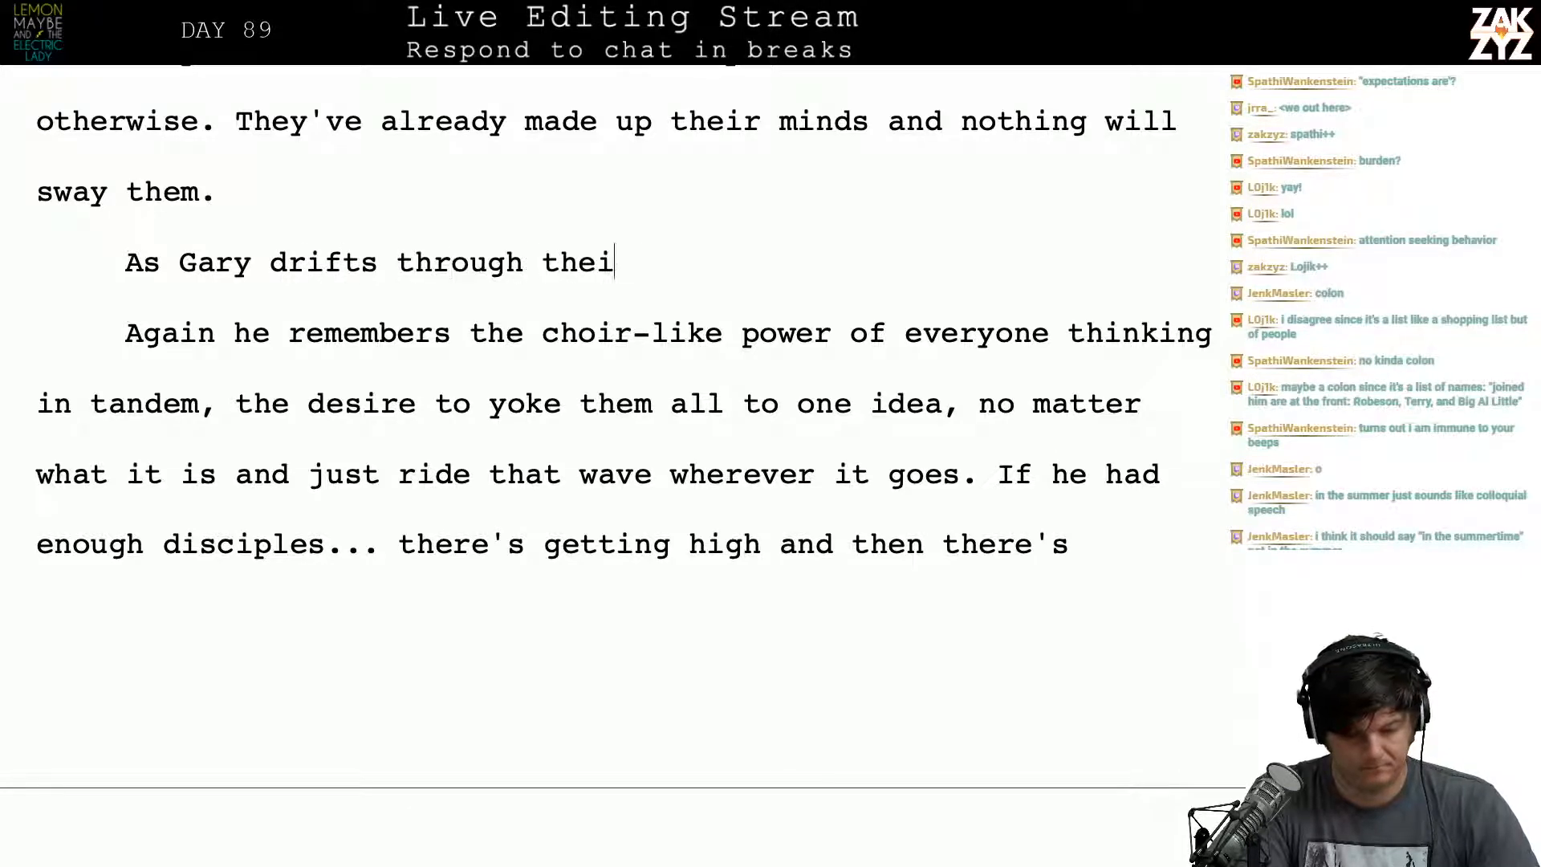
{"action": "type", "text": "r thoughts, he"}
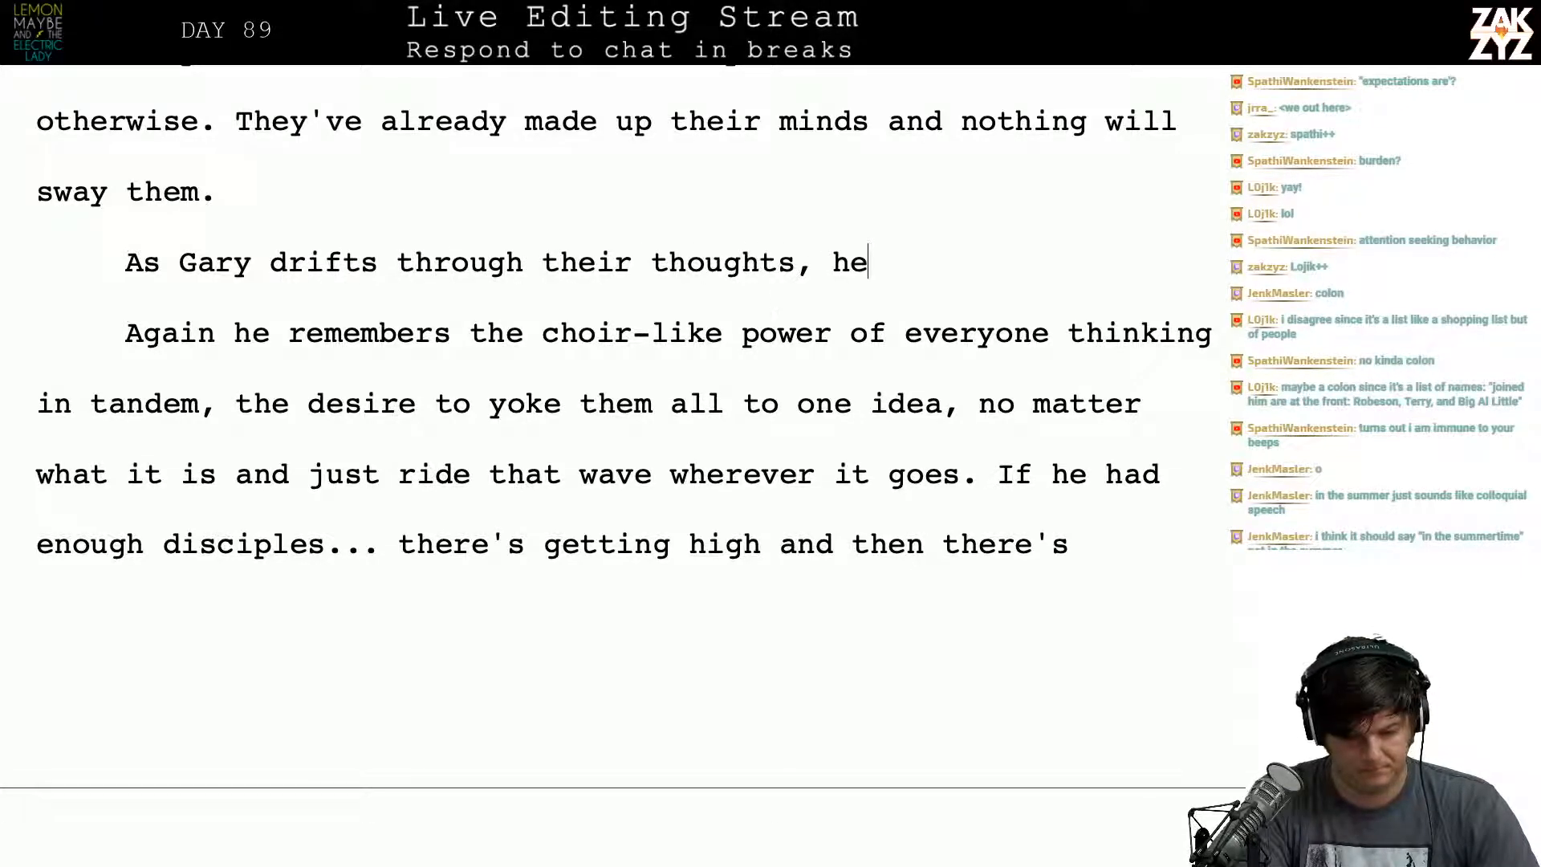
{"action": "type", "text": "'"}
{"action": "key", "text": "BackSpace"}
{"action": "type", "text": "remembers the"}
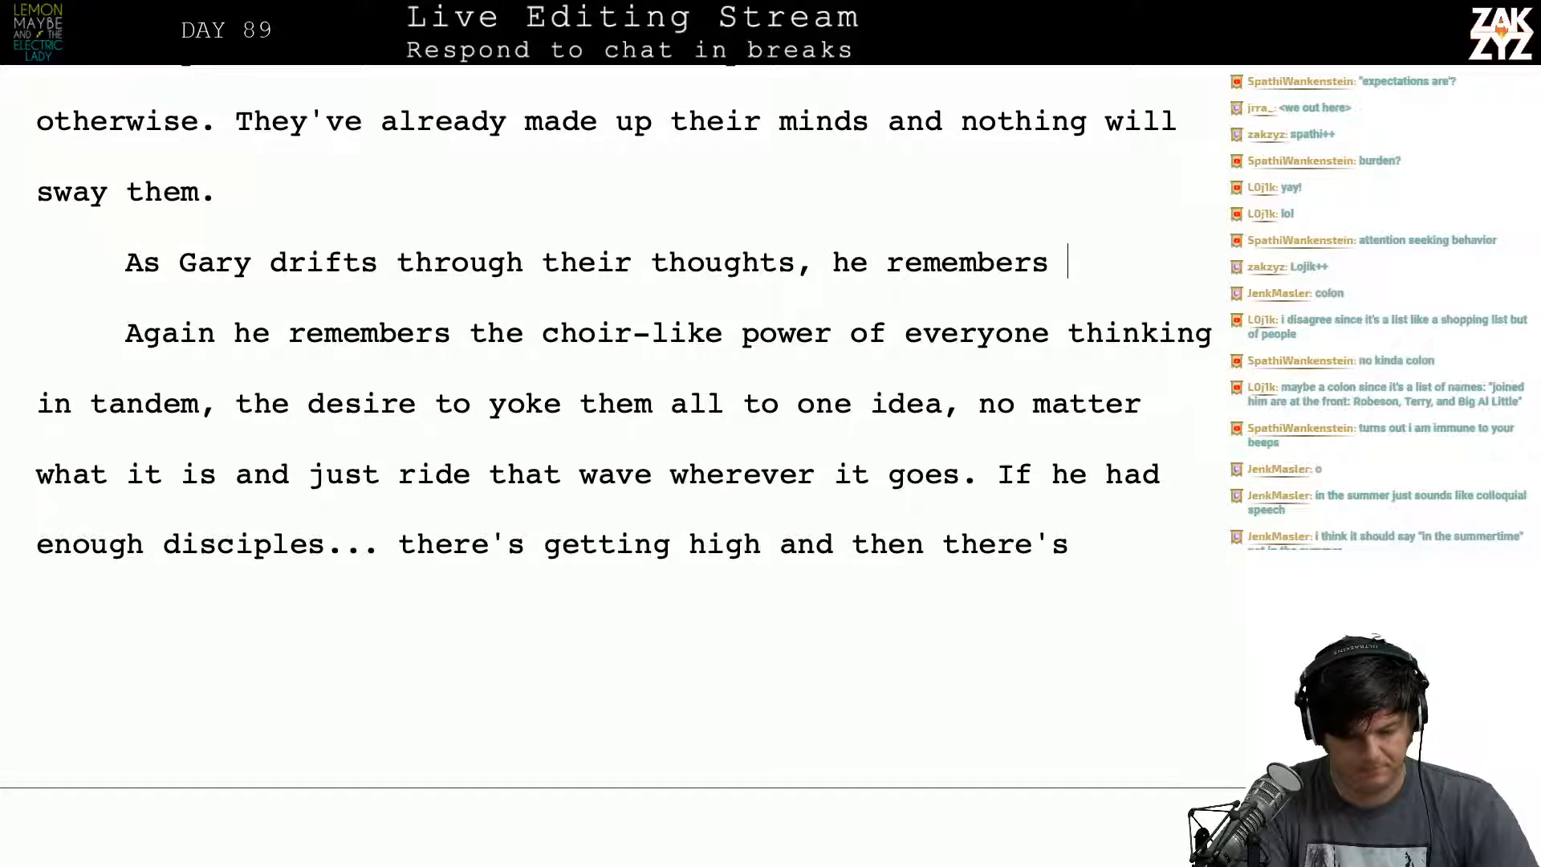
{"action": "type", "text": "cho"}
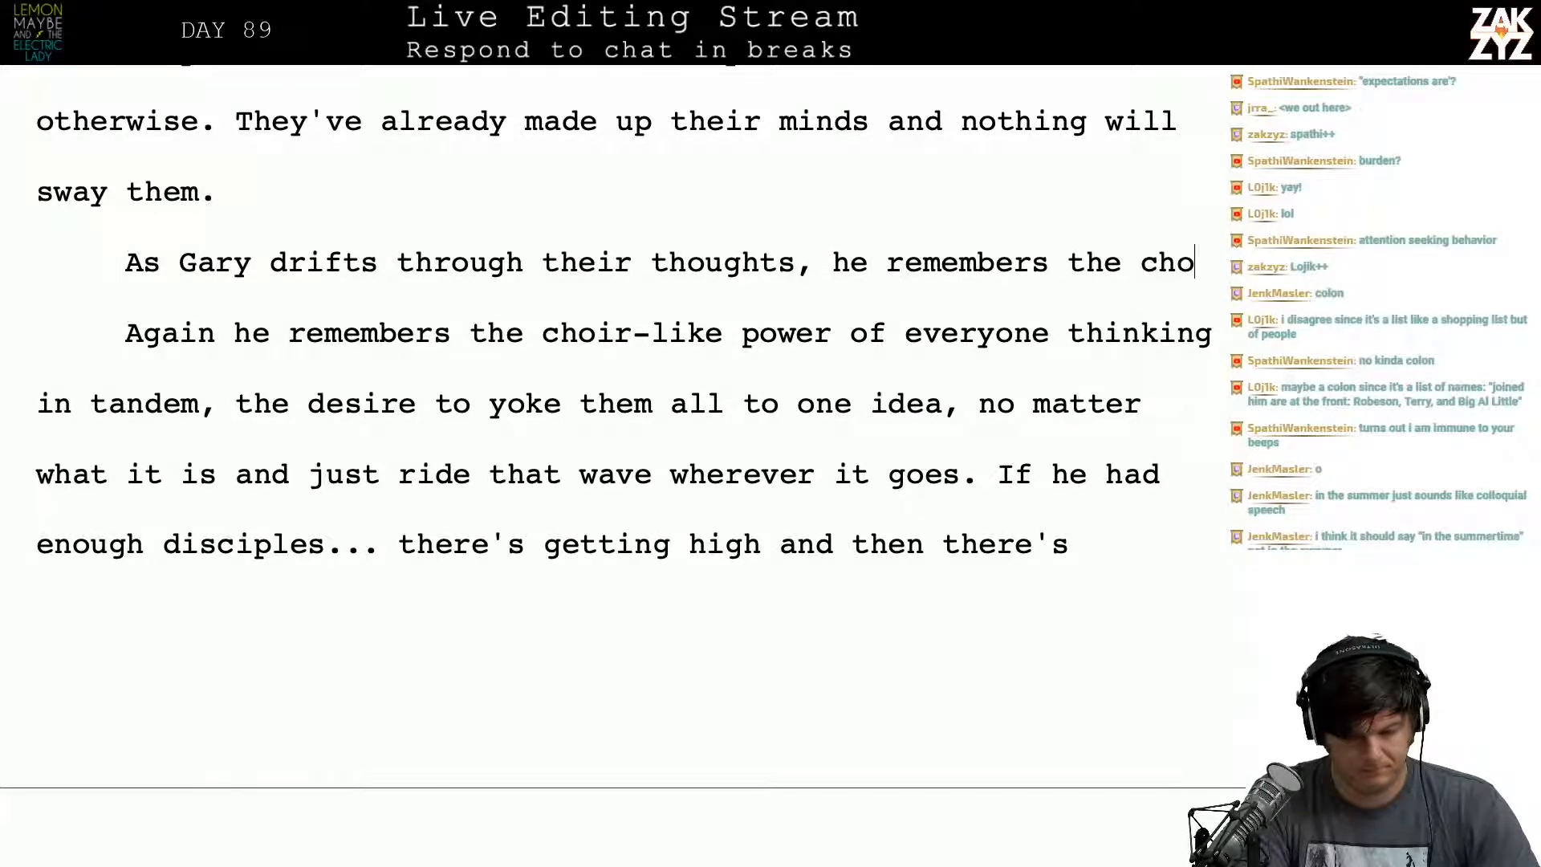
{"action": "type", "text": "ir-like power"}
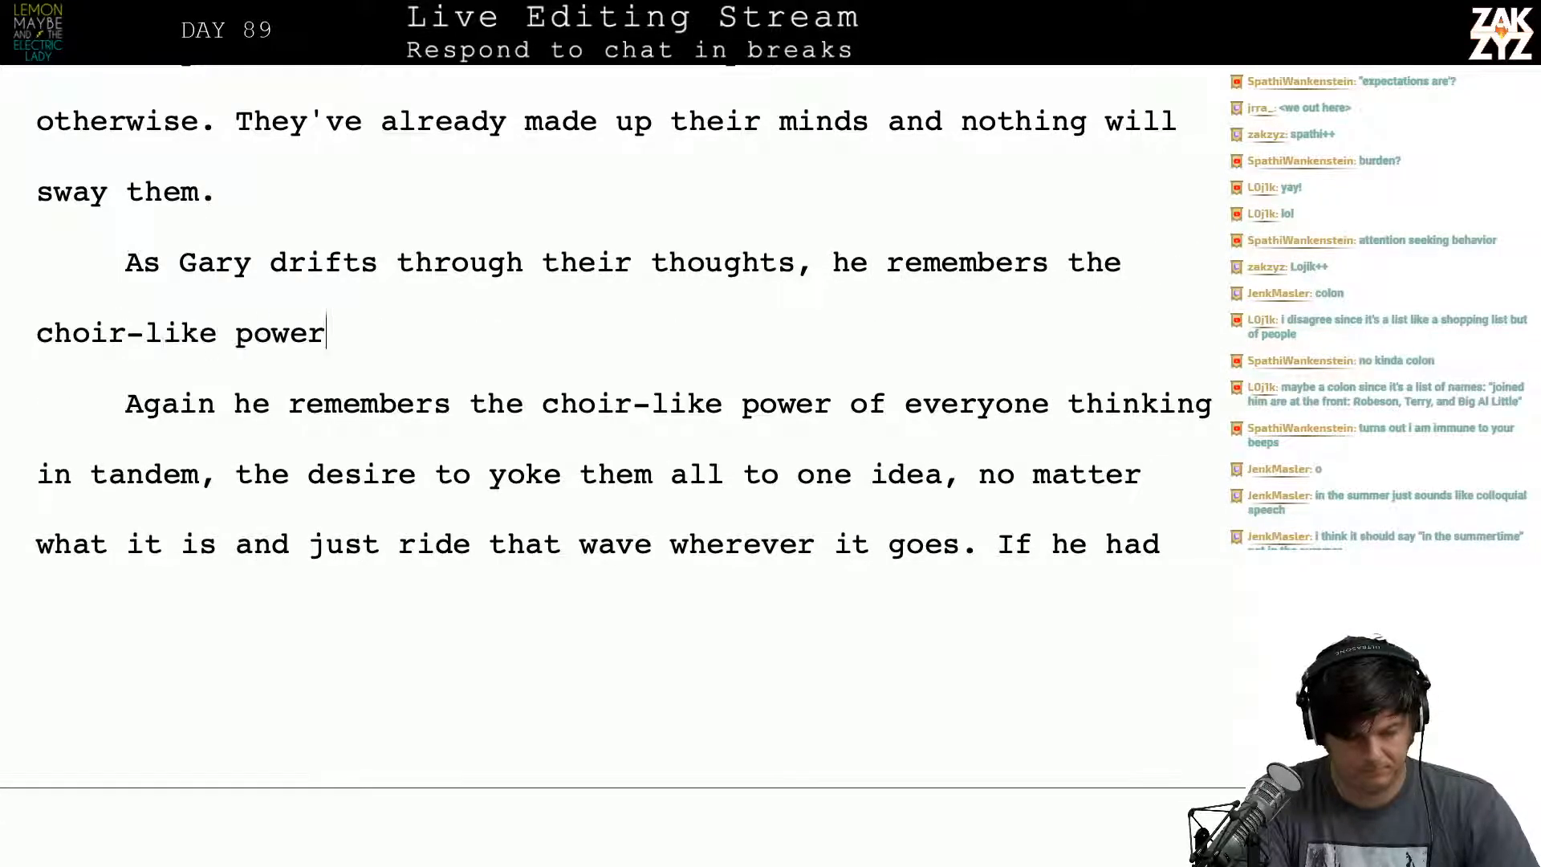
{"action": "key", "text": "BackSpace"}
{"action": "key", "text": "BackSpace"}
{"action": "key", "text": "BackSpace"}
{"action": "key", "text": "BackSpace"}
{"action": "key", "text": "BackSpace"}
{"action": "key", "text": "BackSpace"}
{"action": "key", "text": "BackSpace"}
{"action": "key", "text": "BackSpace"}
{"action": "key", "text": "BackSpace"}
{"action": "key", "text": "BackSpace"}
{"action": "key", "text": "BackSpace"}
{"action": "key", "text": "BackSpace"}
{"action": "key", "text": "BackSpace"}
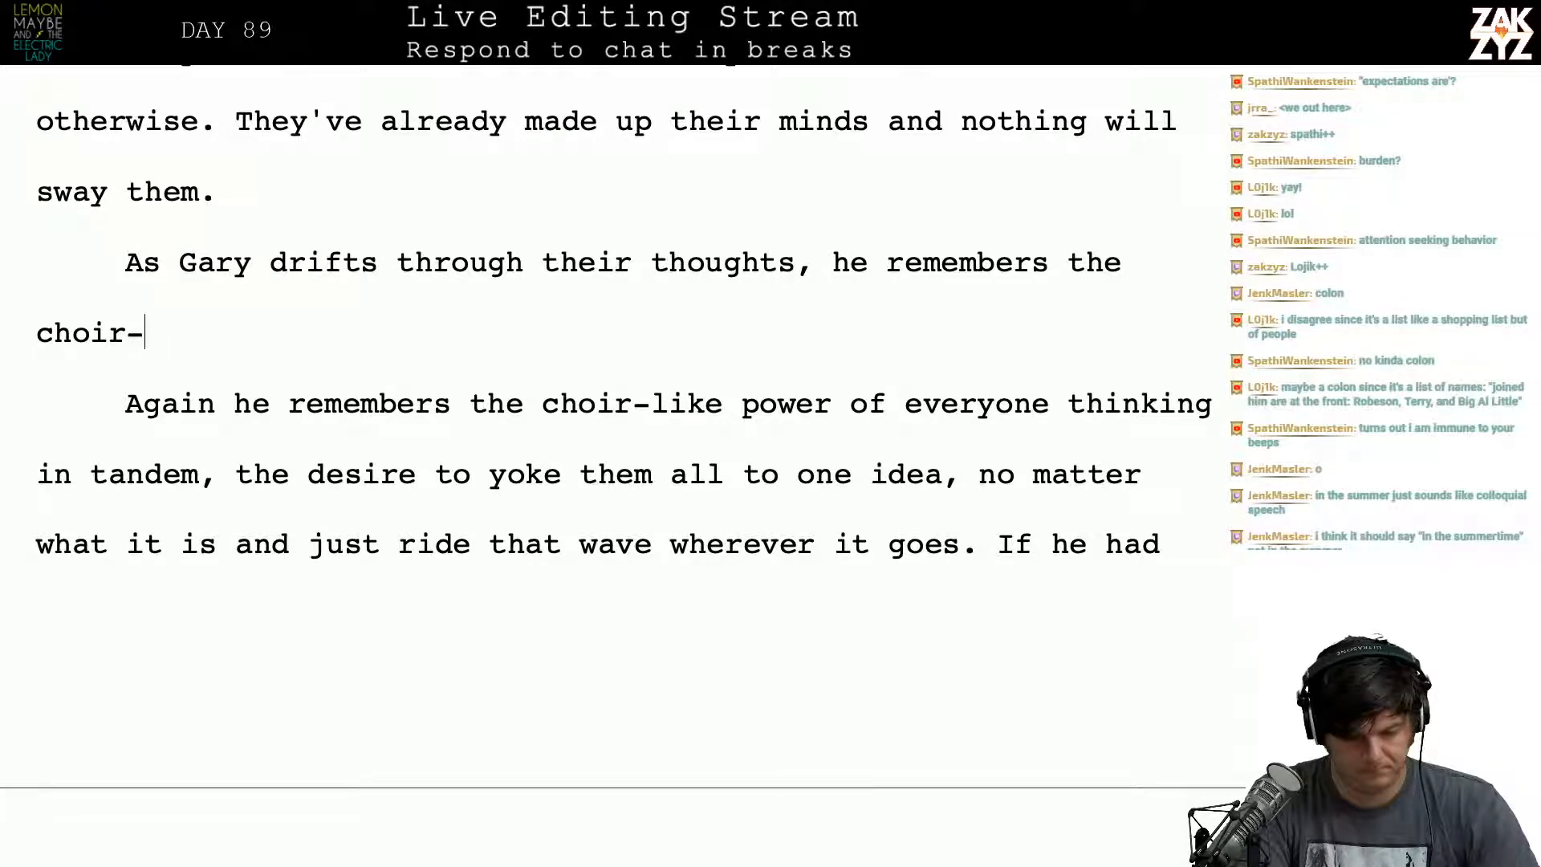
{"action": "key", "text": "BackSpace"}
{"action": "key", "text": "BackSpace"}
{"action": "key", "text": "BackSpace"}
{"action": "key", "text": "BackSpace"}
{"action": "key", "text": "BackSpace"}
Step: Extend the sentence following "he remembers the" with "moment when they were all thinking in tandem,"
{"action": "type", "text": "e mom"}
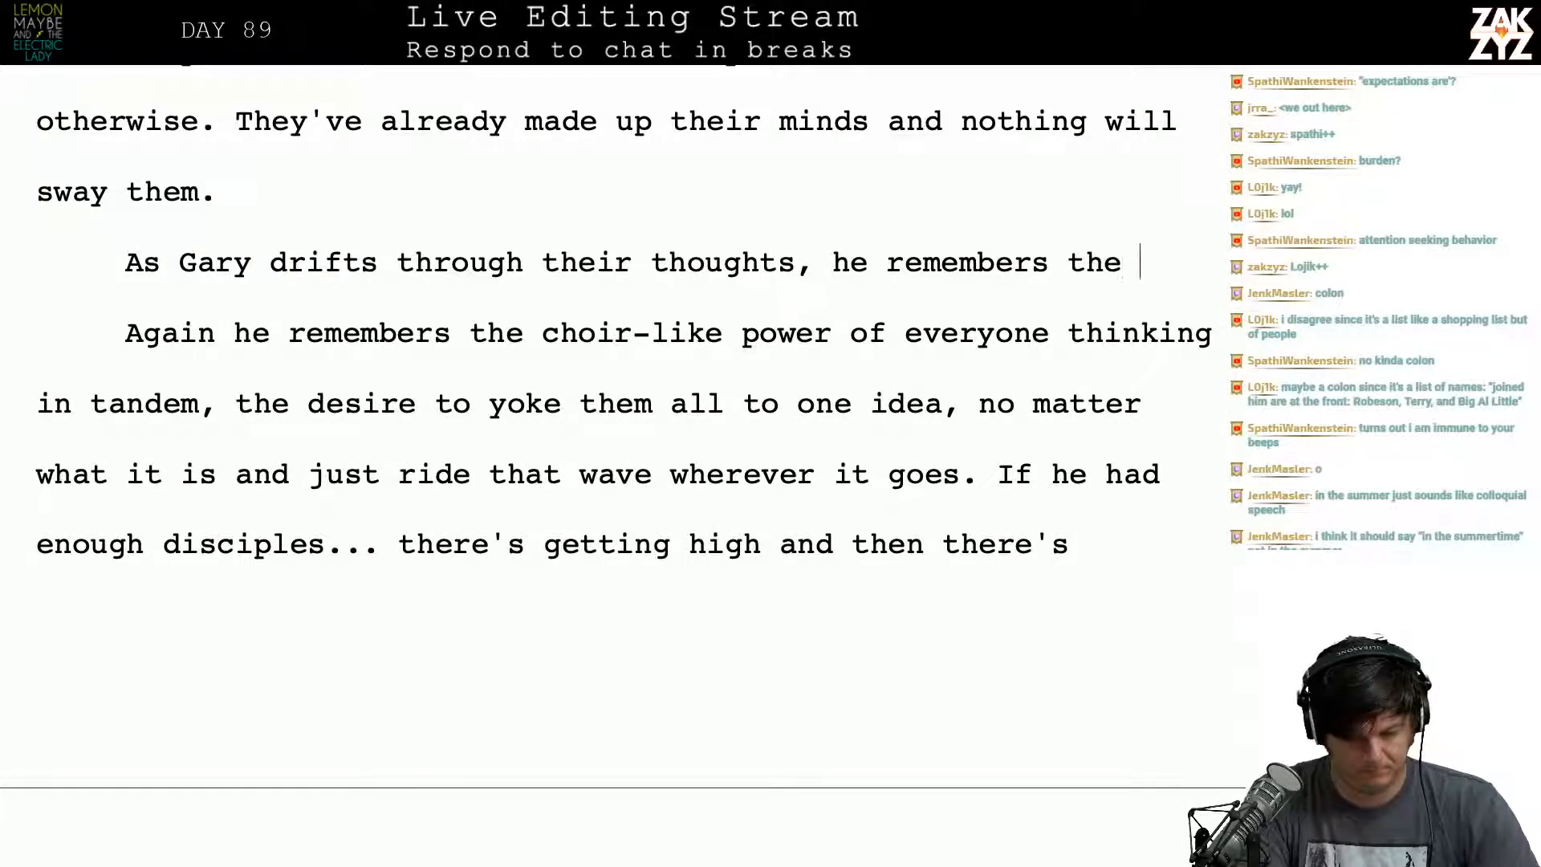
{"action": "type", "text": "ent when they wre"}
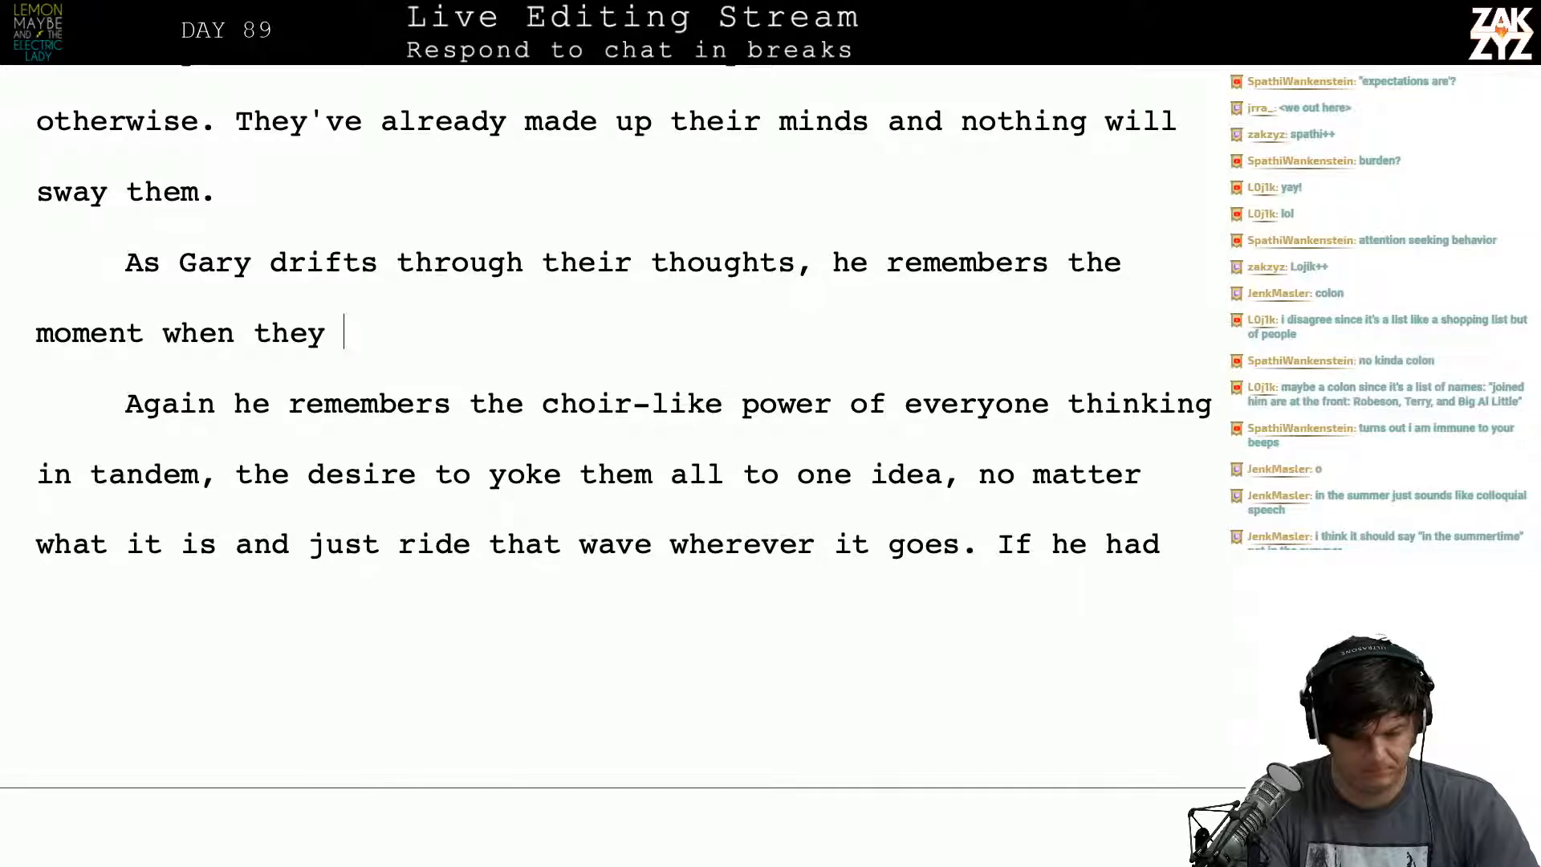
{"action": "key", "text": "BackSpace"}
{"action": "key", "text": "BackSpace"}
{"action": "type", "text": "ere al"}
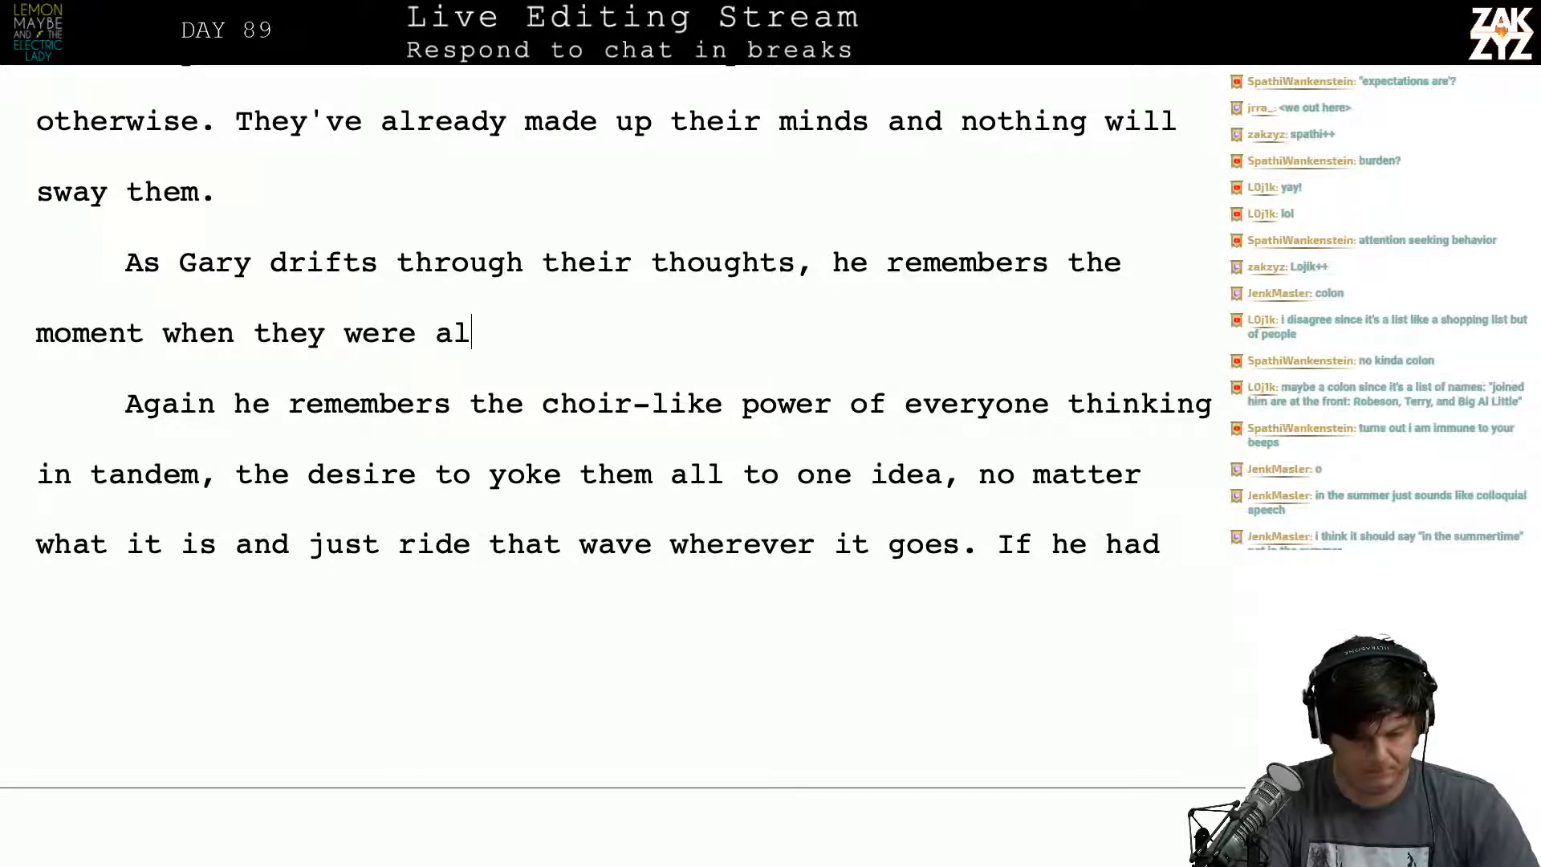
{"action": "type", "text": "l thinking in t"}
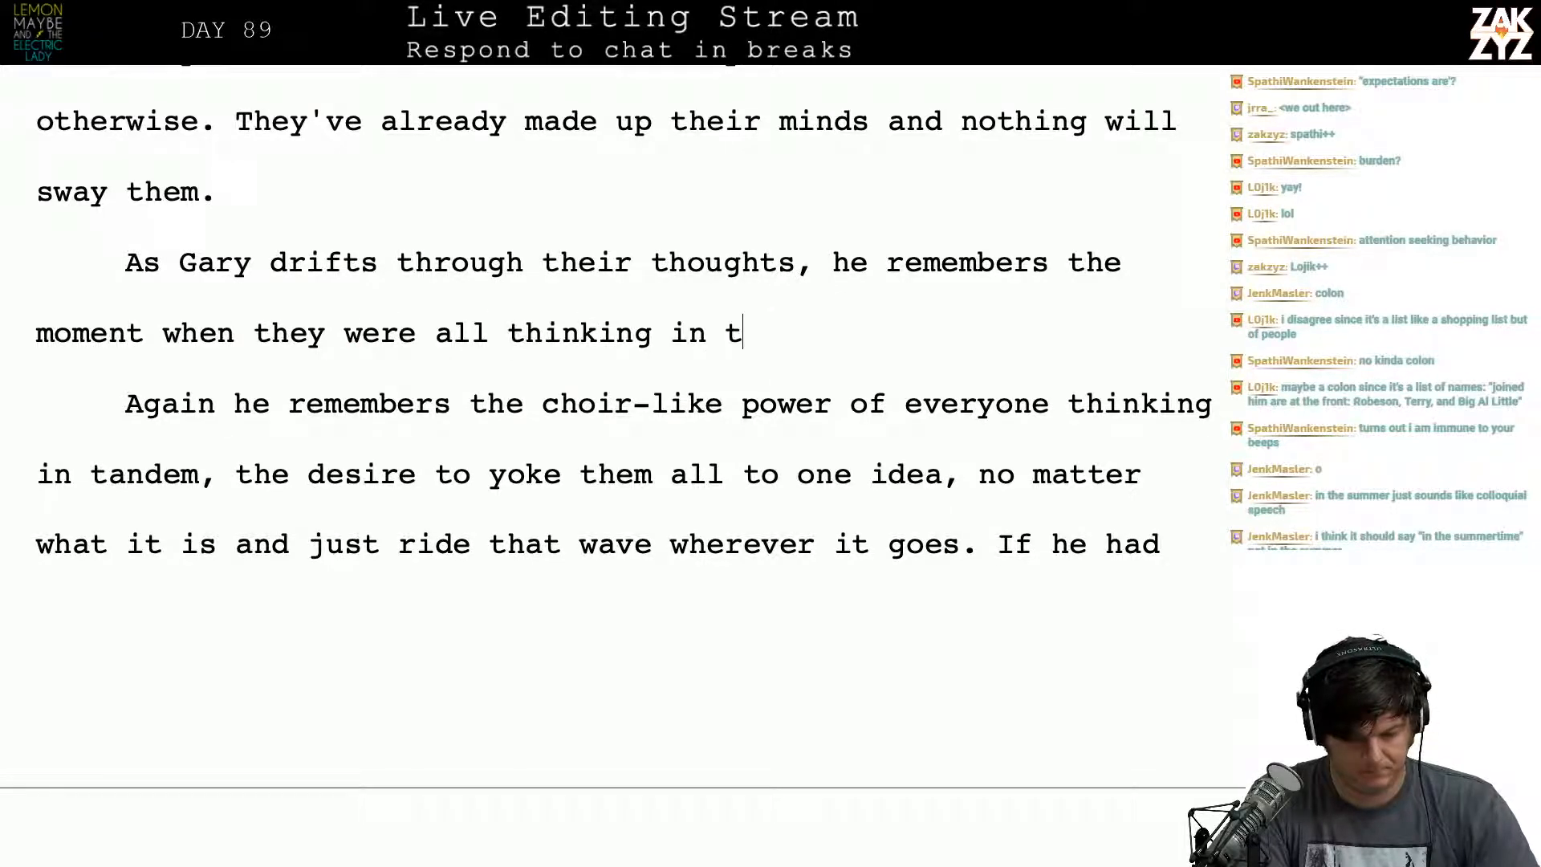
{"action": "type", "text": "andem, that c"}
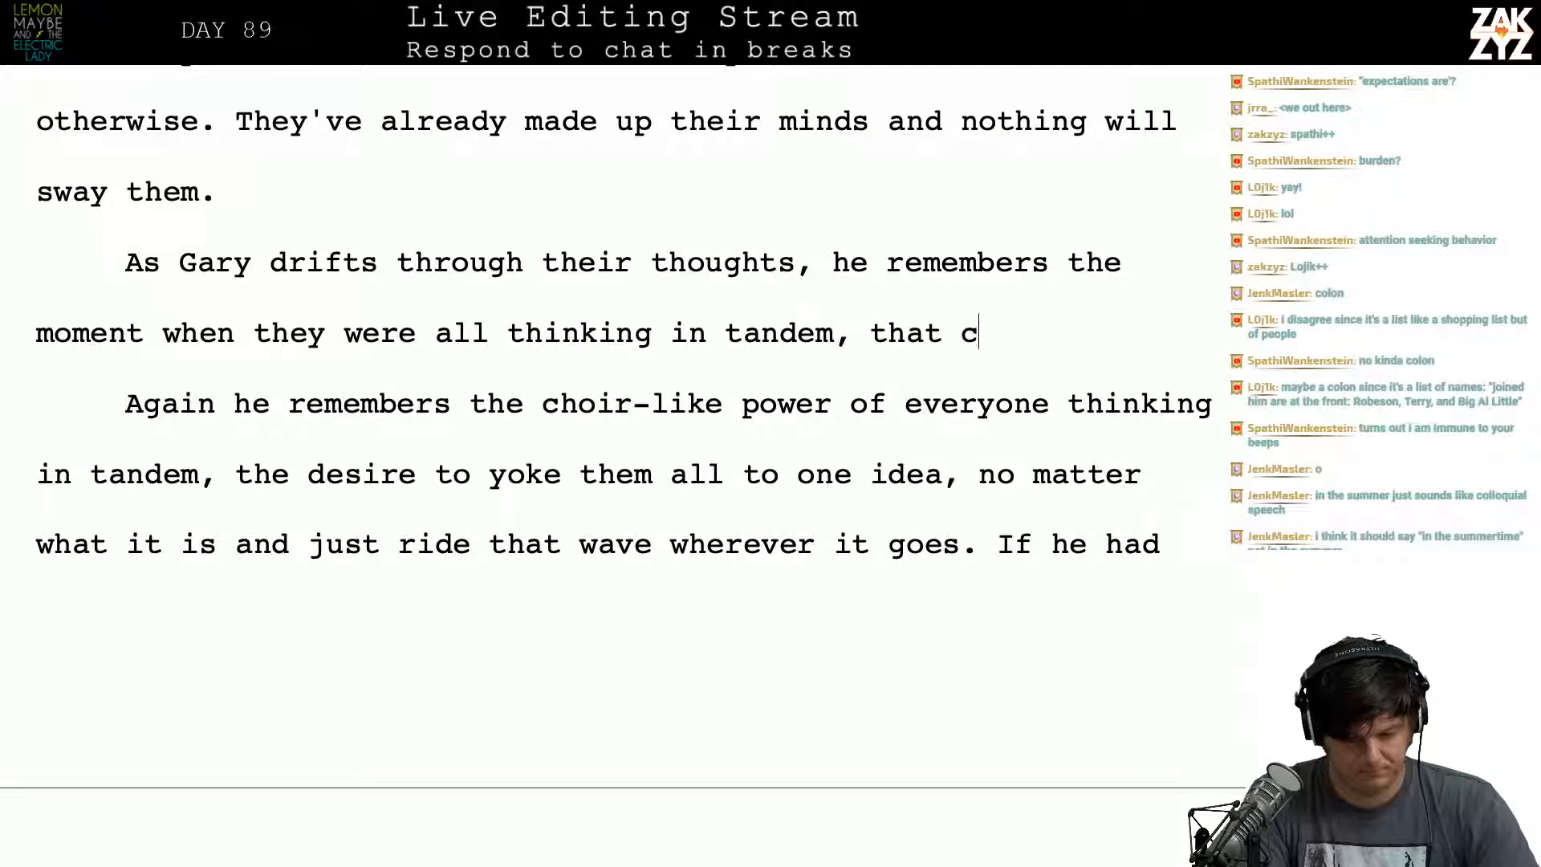
{"action": "type", "text": "hoir"}
{"action": "key", "text": "BackSpace"}
{"action": "type", "text": "-lke"}
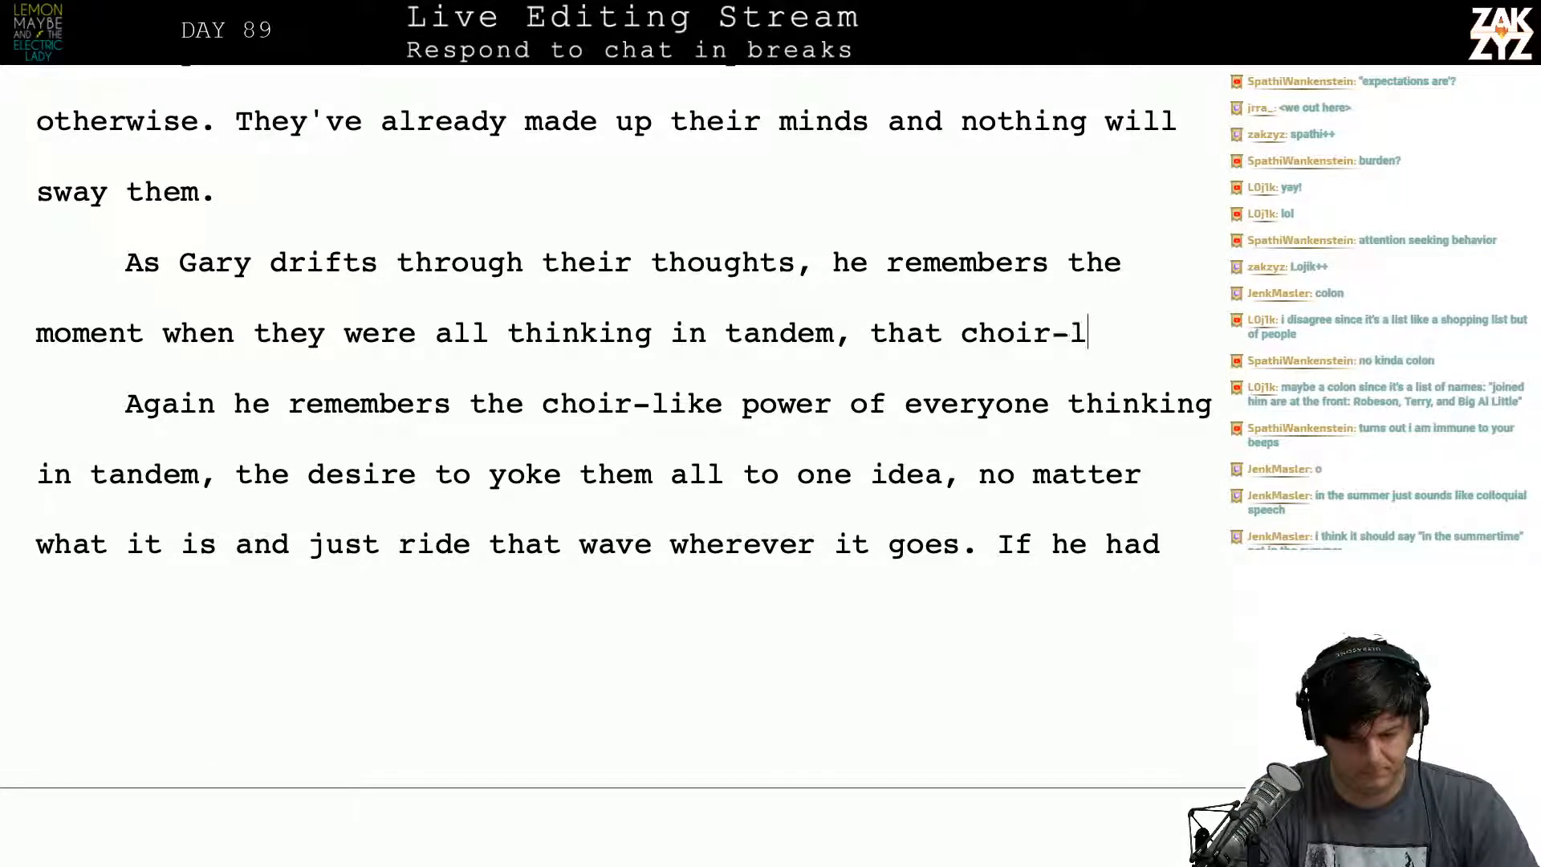
{"action": "key", "text": "BackSpace"}
{"action": "key", "text": "BackSpace"}
{"action": "type", "text": "ike powe"}
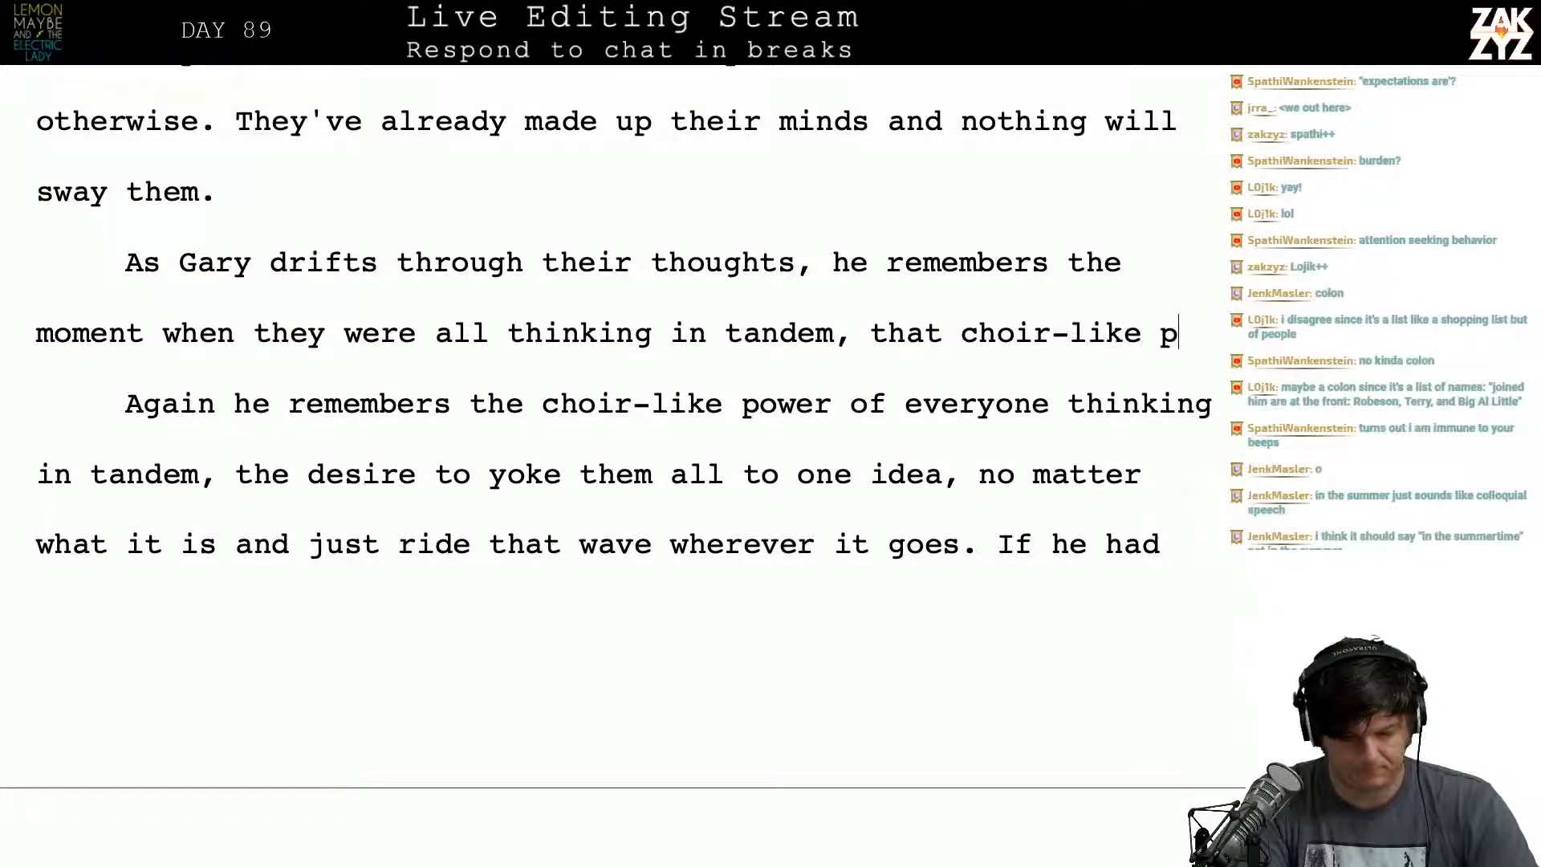
{"action": "key", "text": "BackSpace"}
{"action": "key", "text": "BackSpace"}
{"action": "key", "text": "BackSpace"}
{"action": "key", "text": "BackSpace"}
{"action": "key", "text": "BackSpace"}
{"action": "key", "text": "BackSpace"}
{"action": "key", "text": "BackSpace"}
{"action": "key", "text": "BackSpace"}
{"action": "key", "text": "BackSpace"}
{"action": "key", "text": "BackSpace"}
{"action": "key", "text": "BackSpace"}
{"action": "key", "text": "BackSpace"}
{"action": "key", "text": "BackSpace"}
{"action": "key", "text": "BackSpace"}
{"action": "key", "text": "BackSpace"}
{"action": "key", "text": "BackSpace"}
{"action": "key", "text": "BackSpace"}
{"action": "key", "text": "BackSpace"}
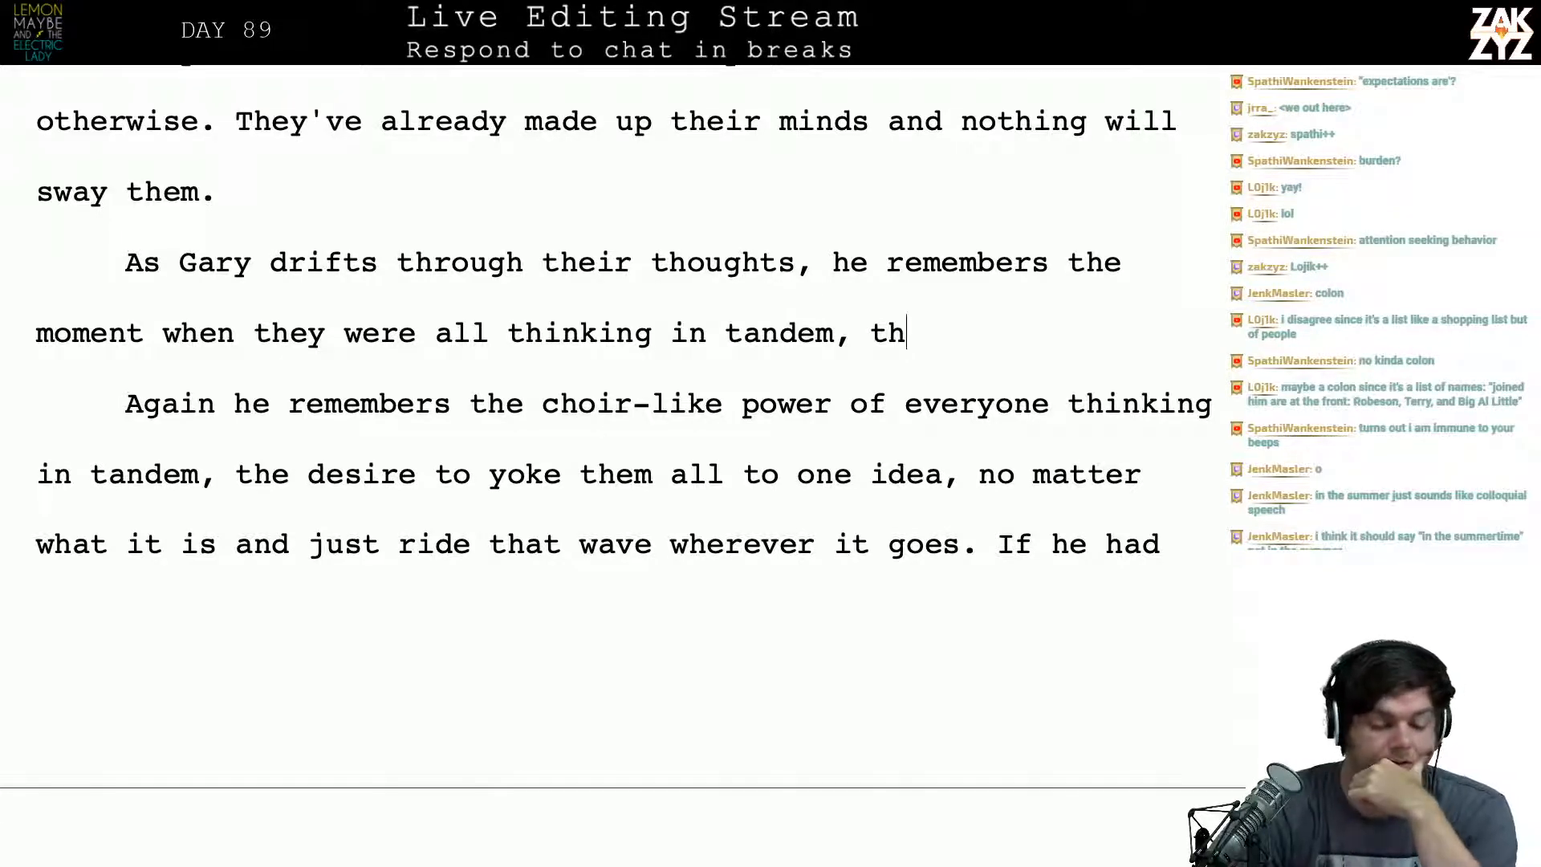
Step: Change "Their expectation is a burden" to "Their expectations are a burden"
{"action": "scroll", "coordinate": [607, 453], "scroll_direction": "up", "scroll_amount": 2}
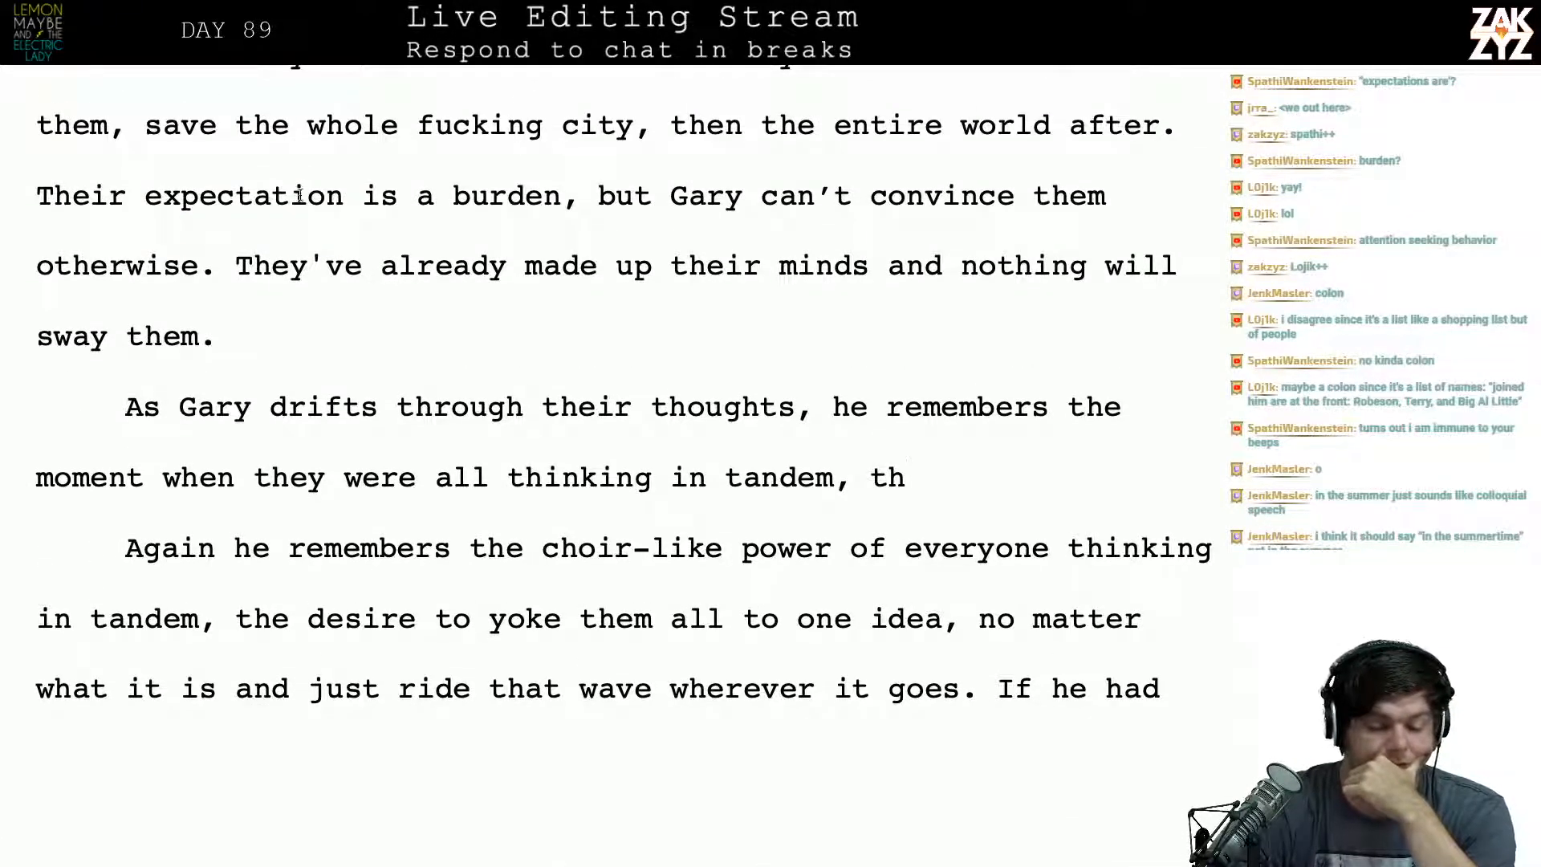
{"action": "left_click", "coordinate": [386, 202]}
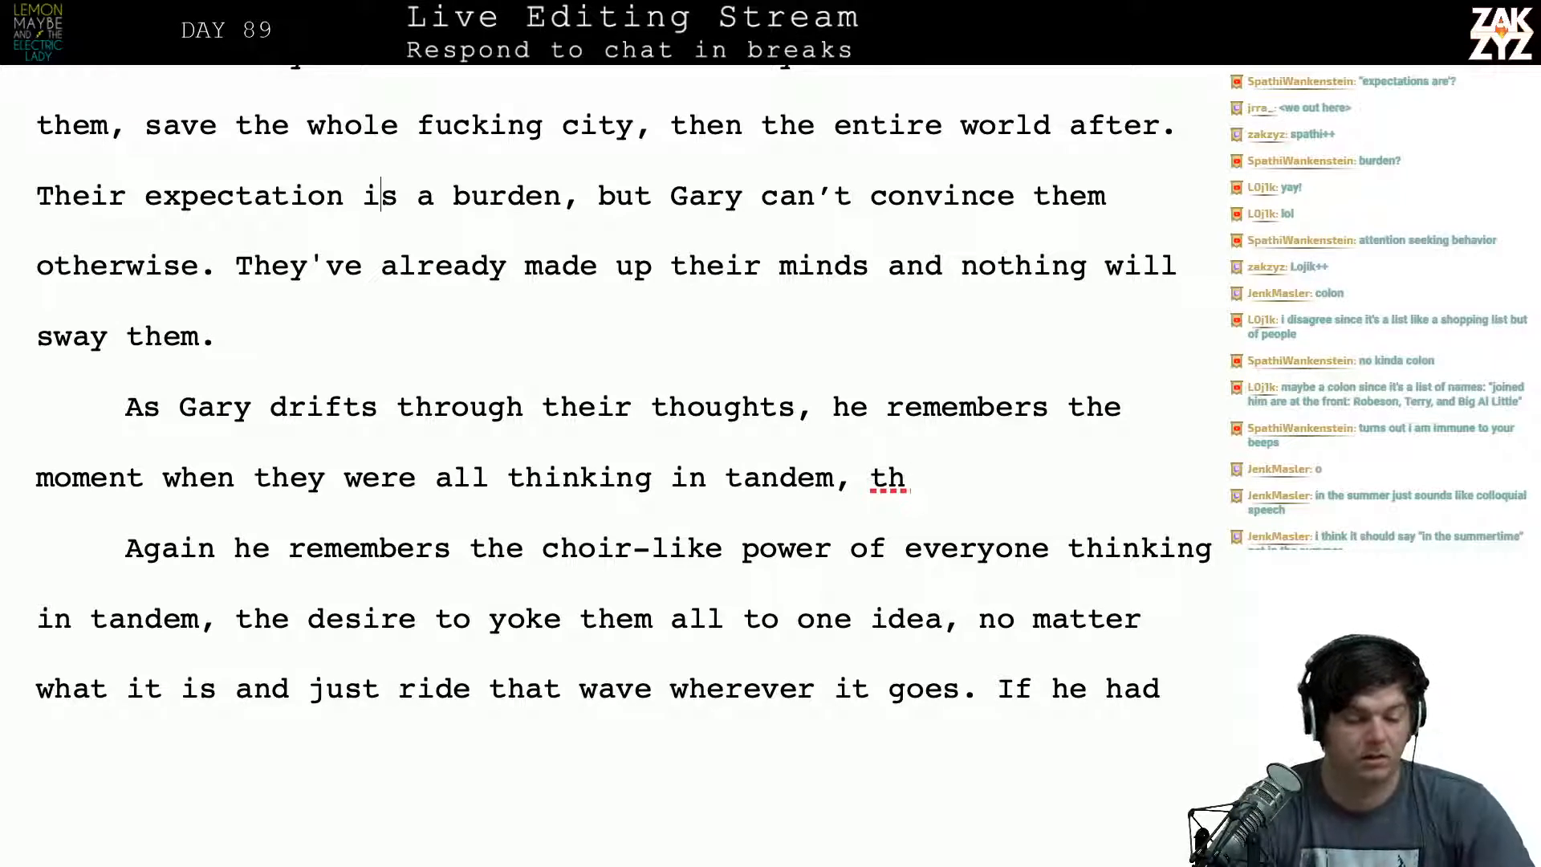
{"action": "type", "text": "s"}
{"action": "key", "text": "BackSpace"}
{"action": "key", "text": "BackSpace"}
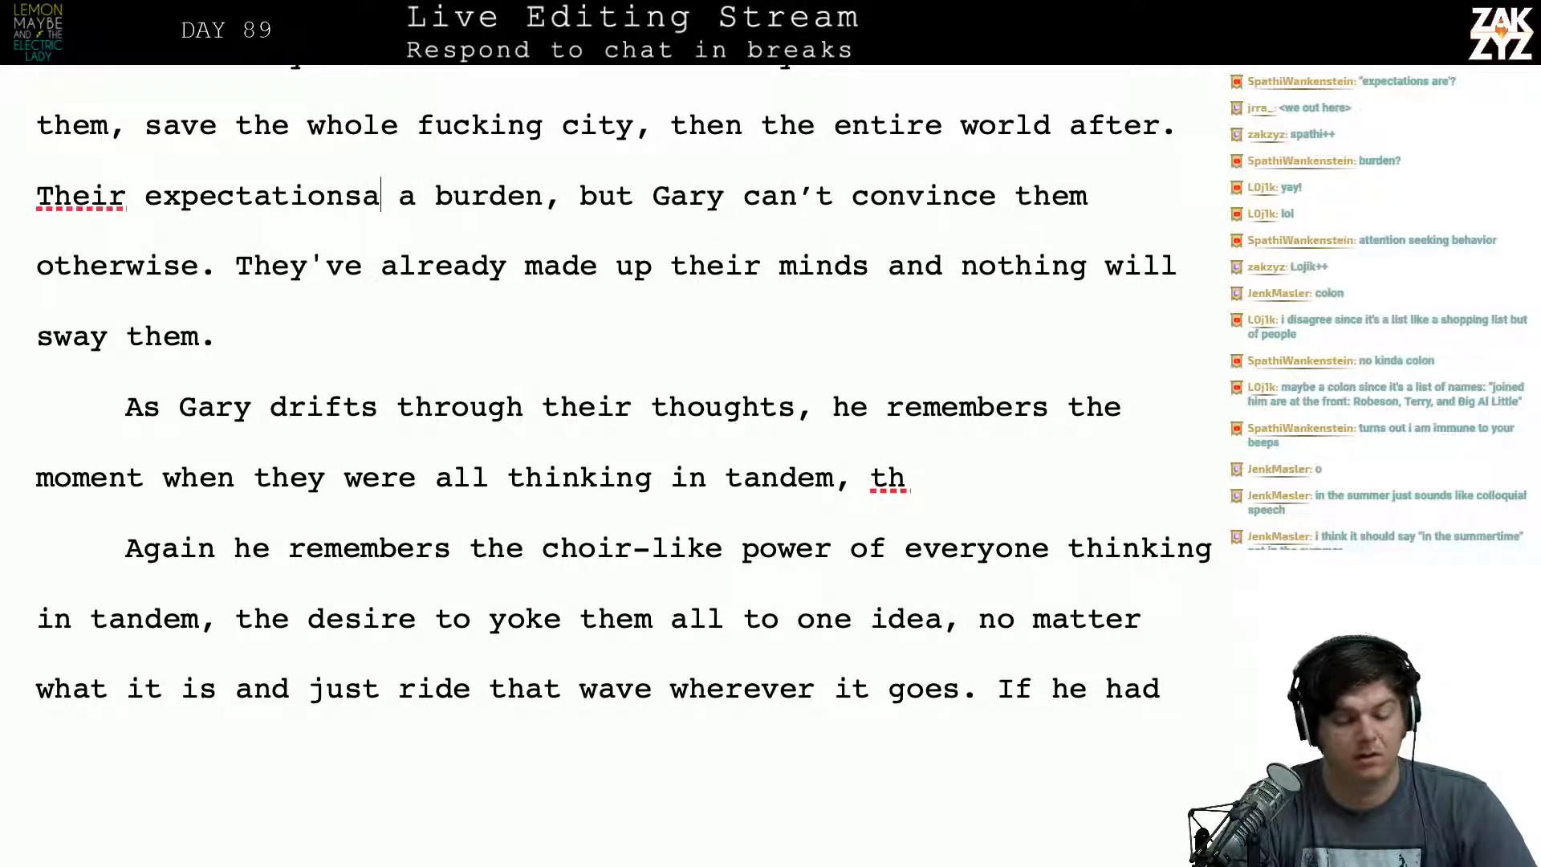
{"action": "type", "text": "are"}
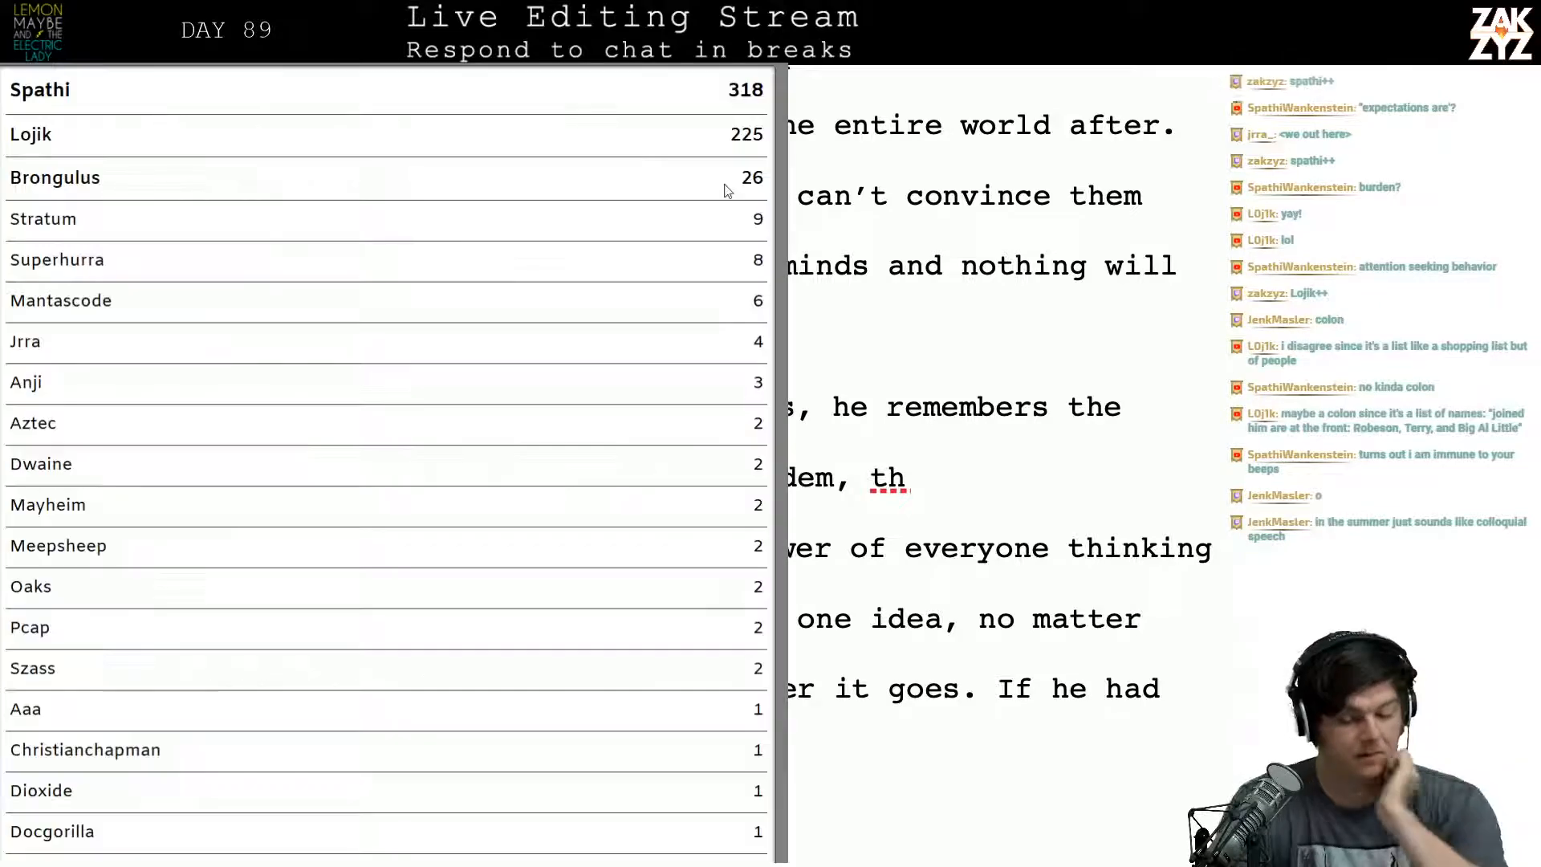
Step: Insert an empty paragraph between "sway them." and the one beginning "As Gary drifts"
{"action": "scroll", "coordinate": [728, 190], "scroll_direction": "down", "scroll_amount": 2}
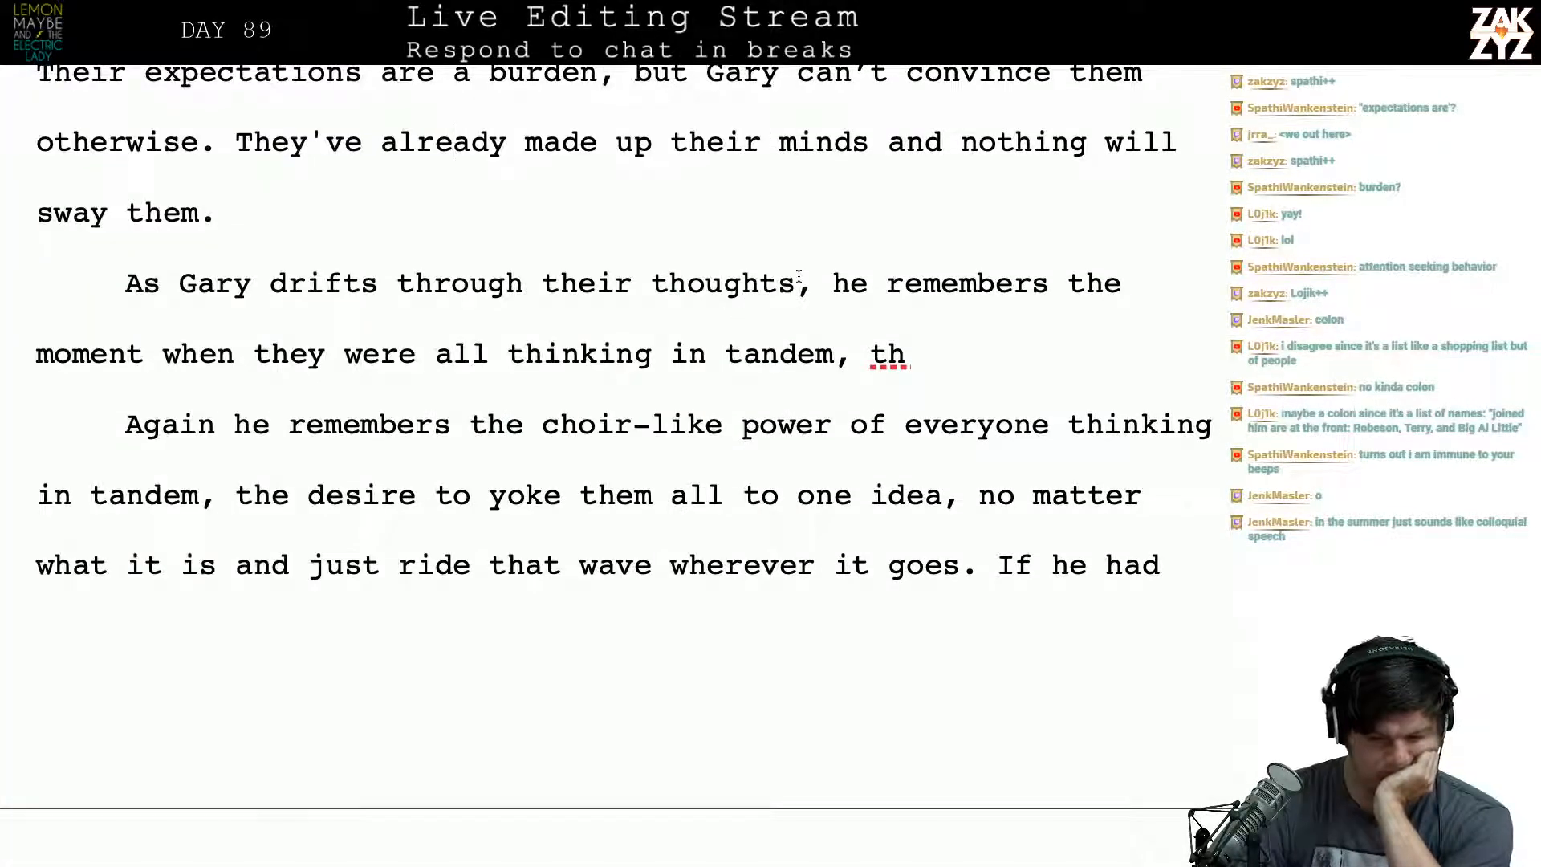
{"action": "left_click", "coordinate": [760, 211]}
{"action": "key", "text": "Return"}
{"action": "key", "text": "Up"}
{"action": "key", "text": "Up"}
{"action": "key", "text": "Up"}
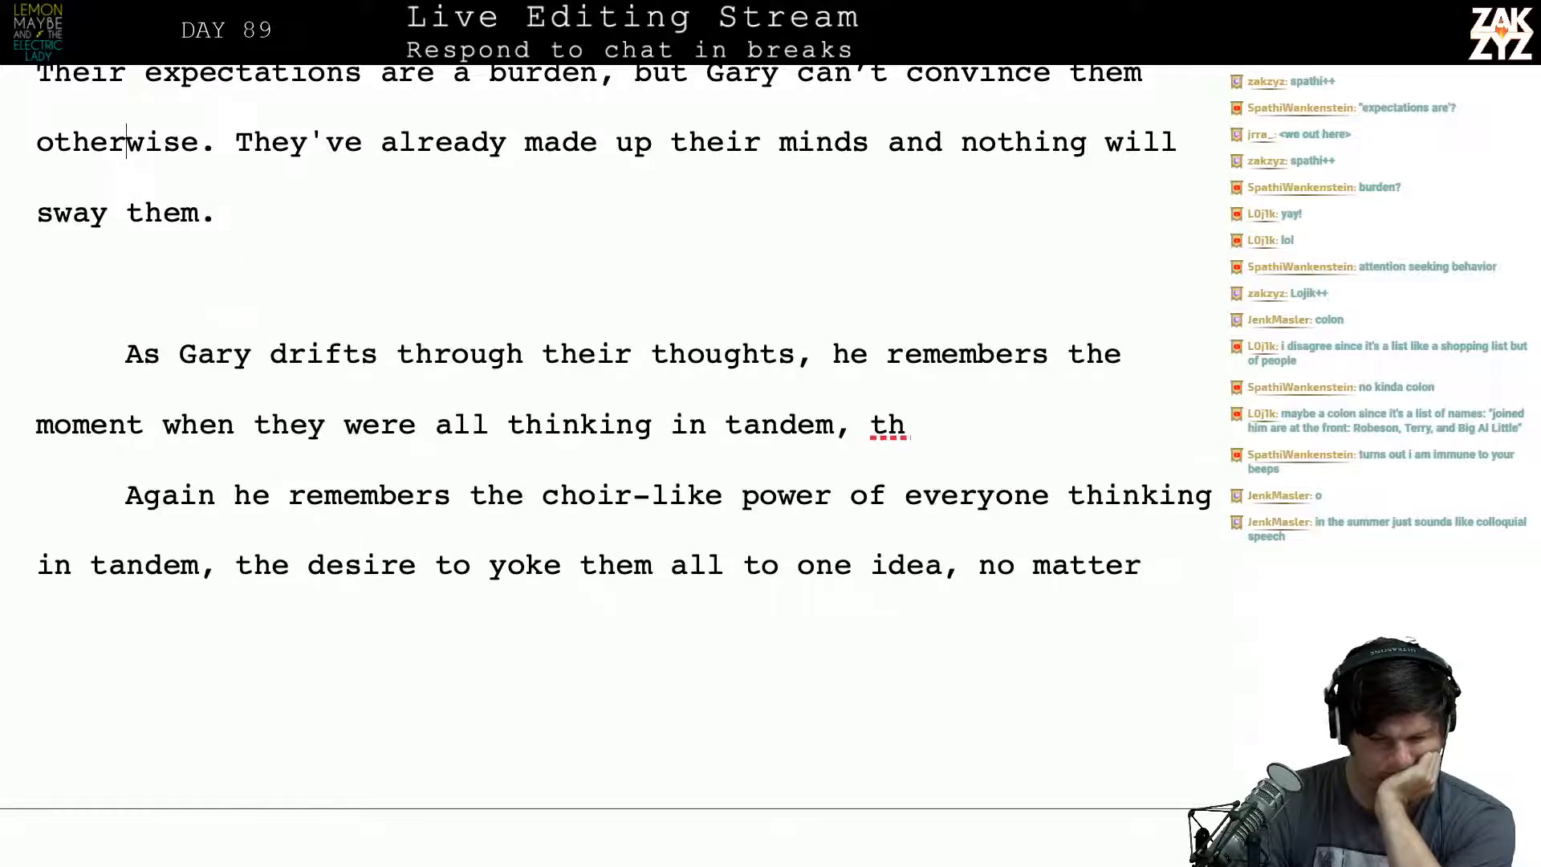
{"action": "key", "text": "Down"}
{"action": "key", "text": "Down"}
{"action": "key", "text": "Down"}
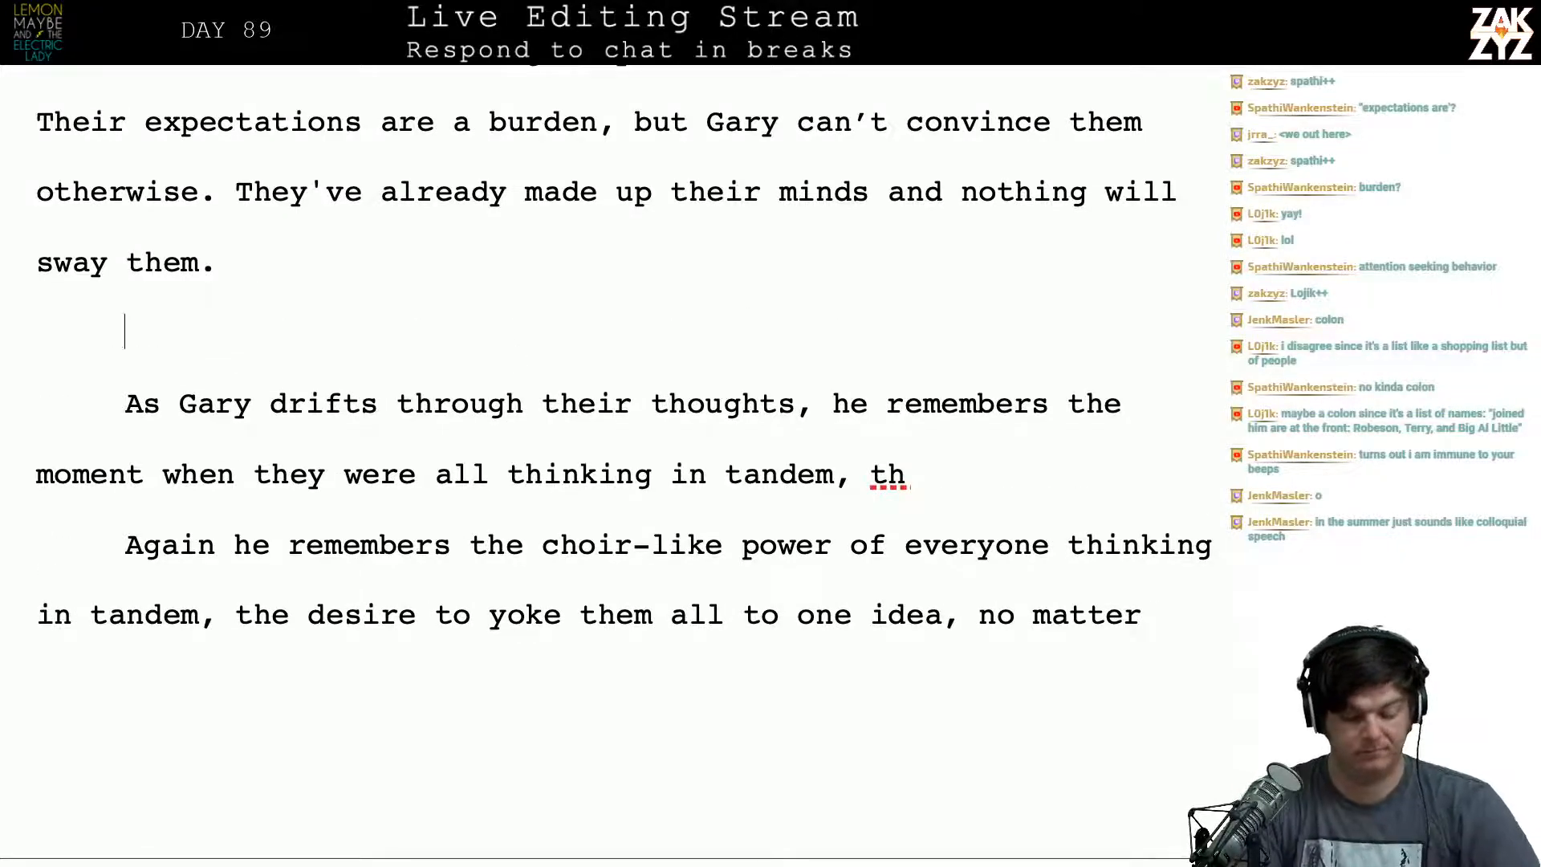
Step: Write in the empty paragraph "Gary can remember the moment when all their minds were linked into that choir, the power he felt."
{"action": "type", "text": "Gary c"}
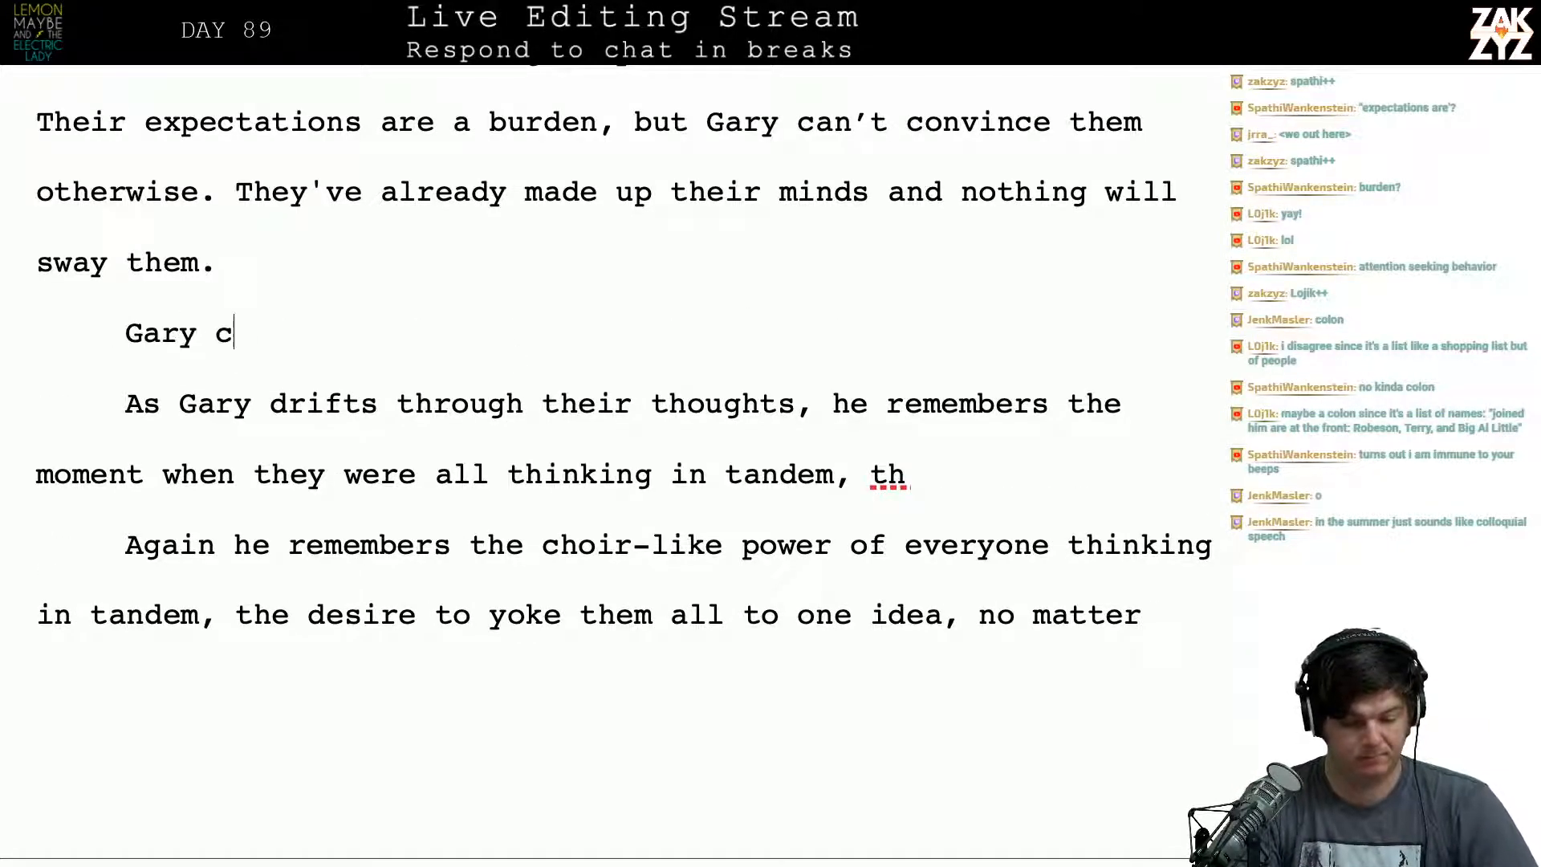
{"action": "type", "text": "an remember the mome"}
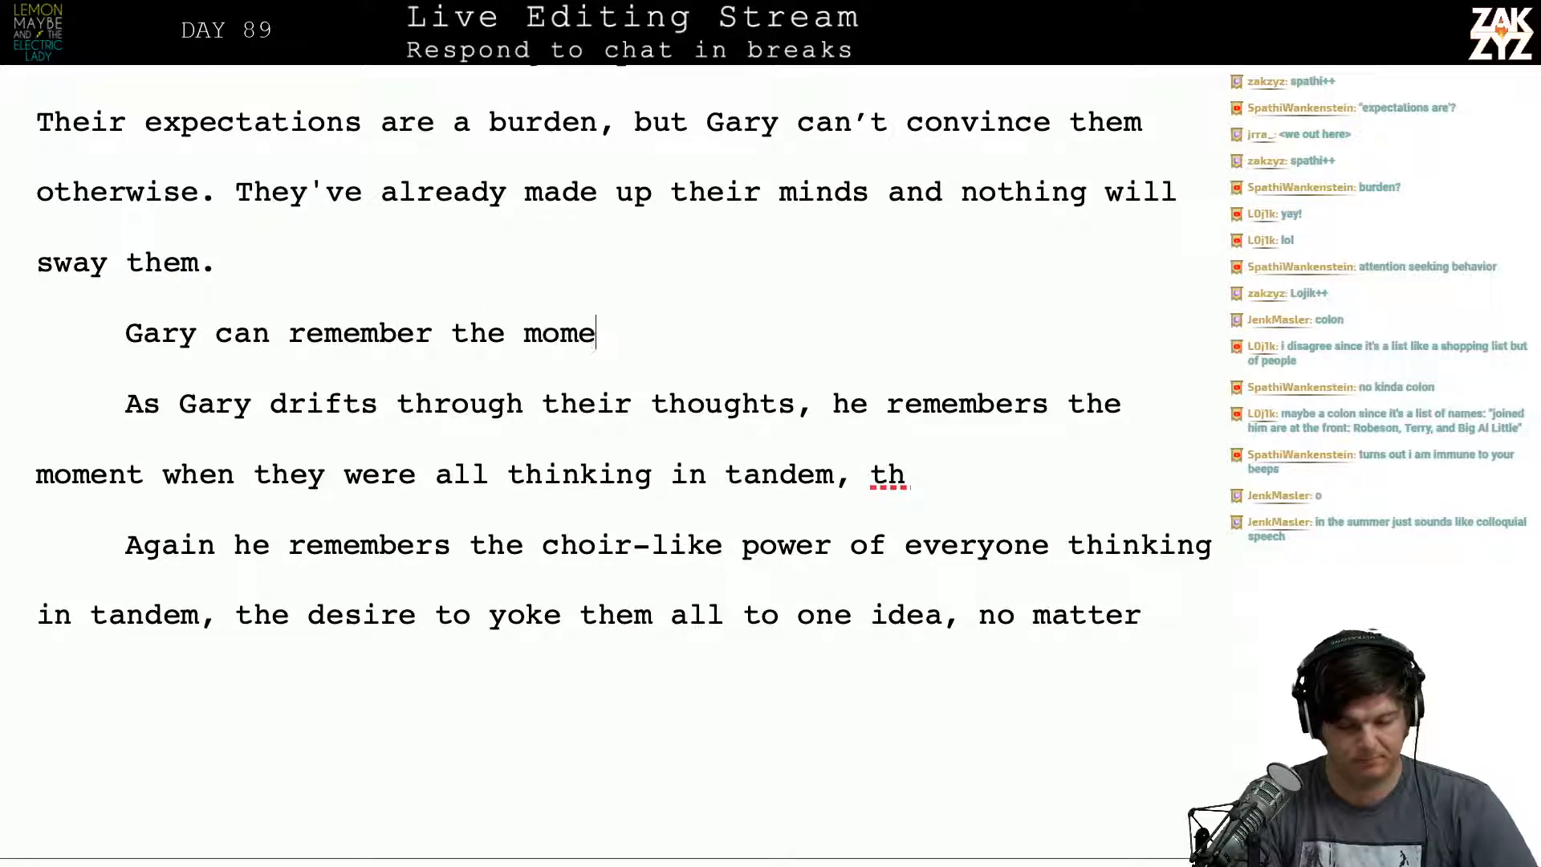
{"action": "type", "text": "nt when all their "}
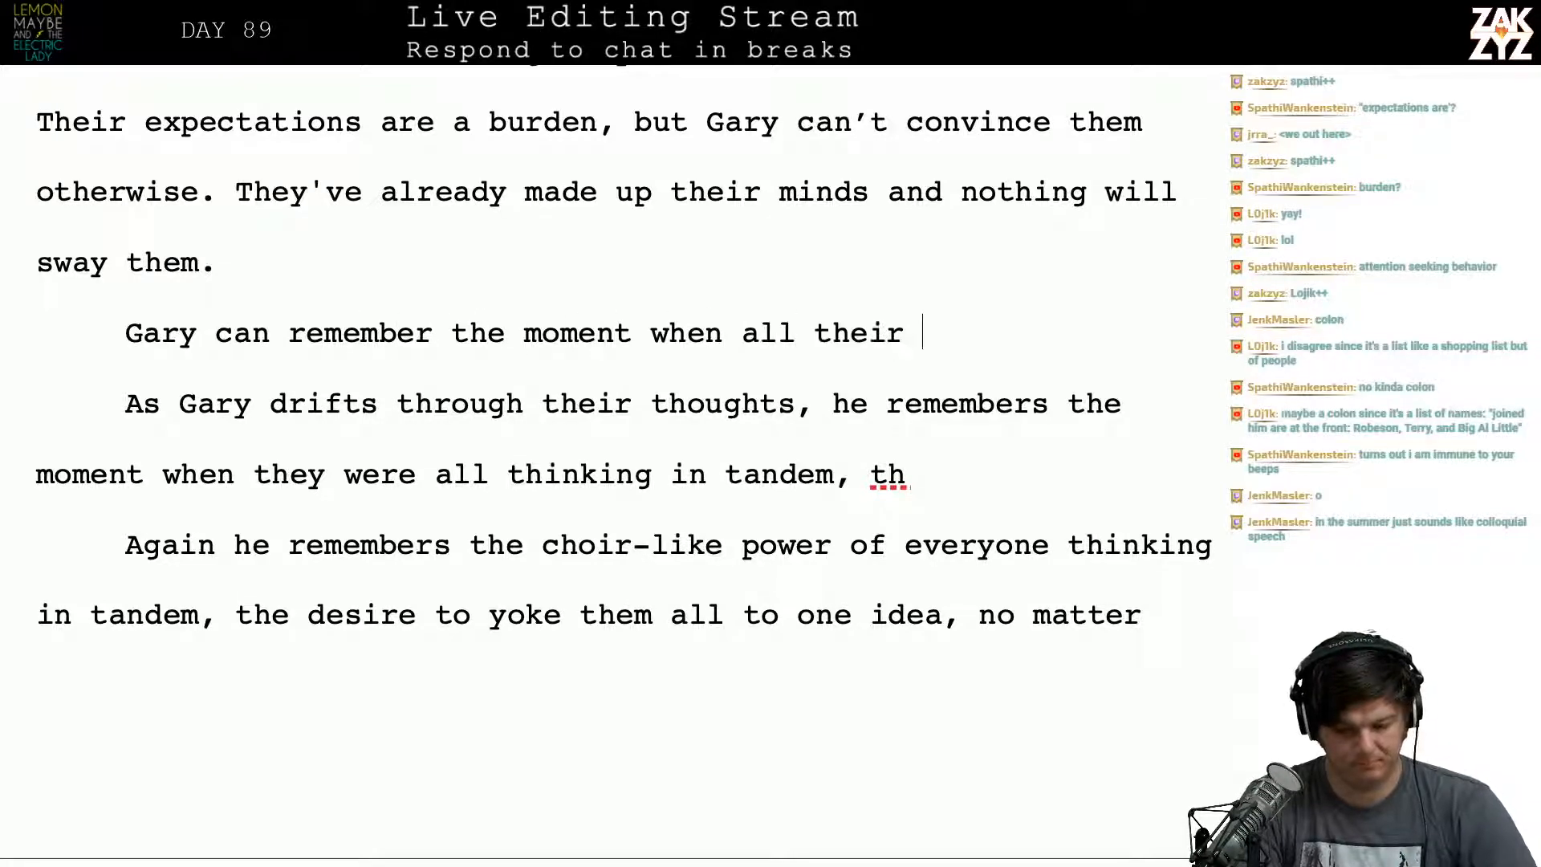
{"action": "type", "text": "minds were l"}
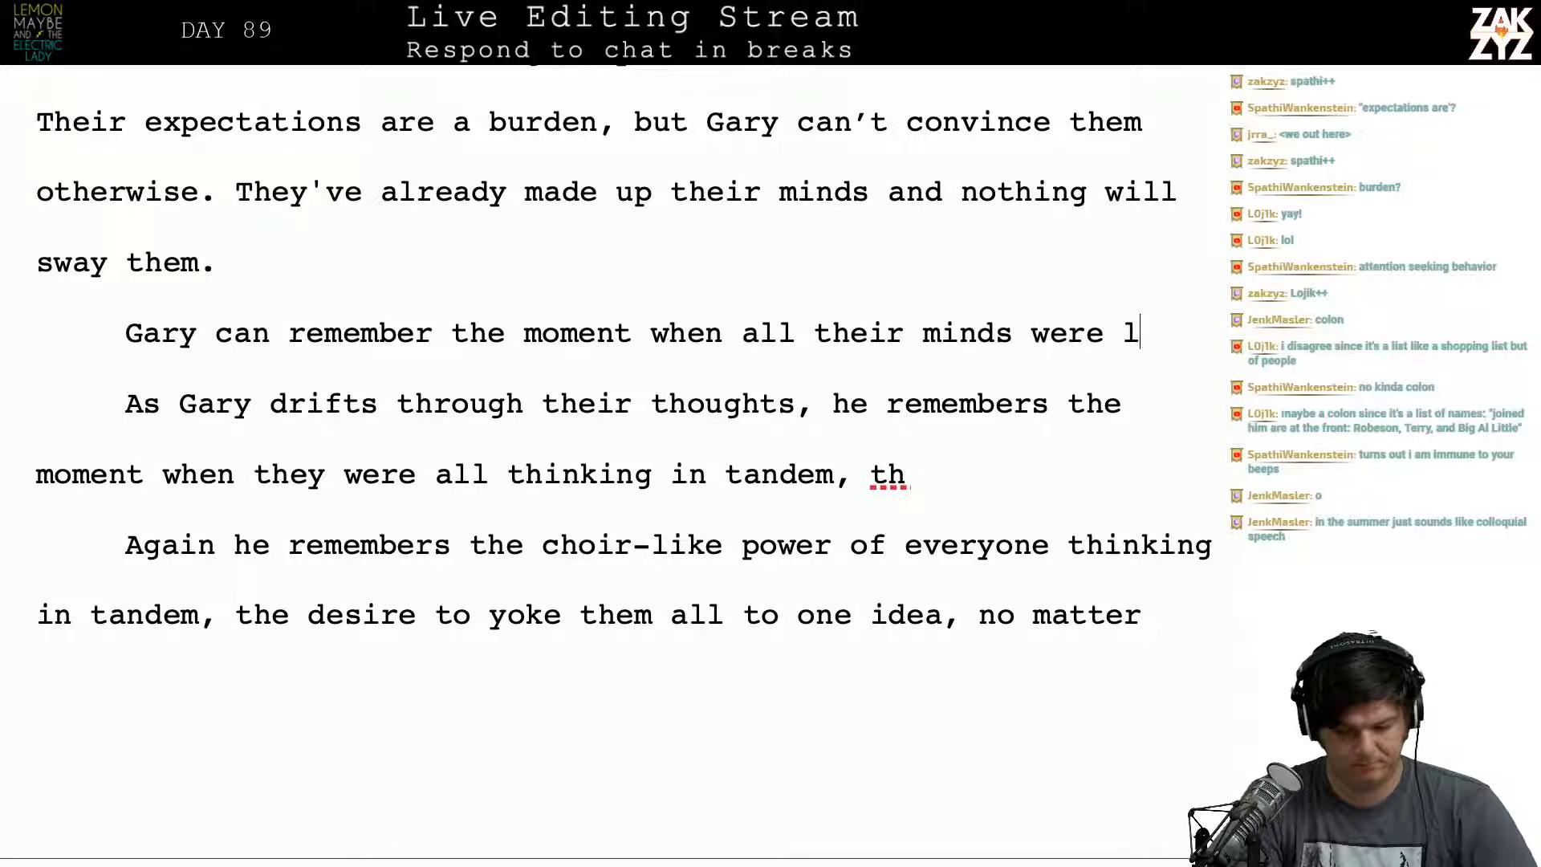
{"action": "type", "text": "inked in"}
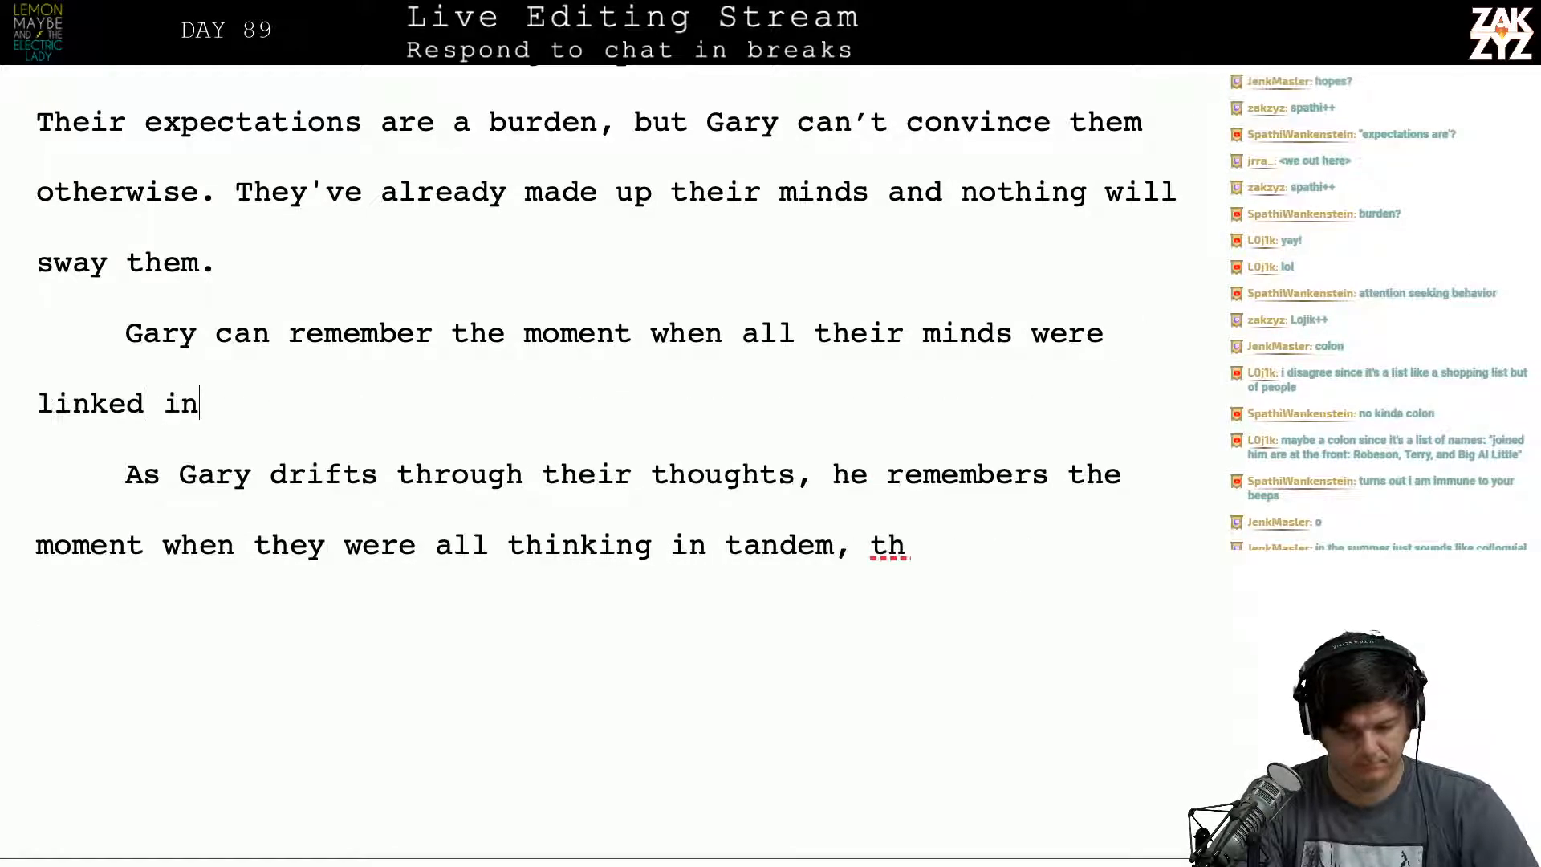
{"action": "type", "text": "to that chori"}
{"action": "key", "text": "BackSpace"}
{"action": "key", "text": "BackSpace"}
{"action": "type", "text": "i"}
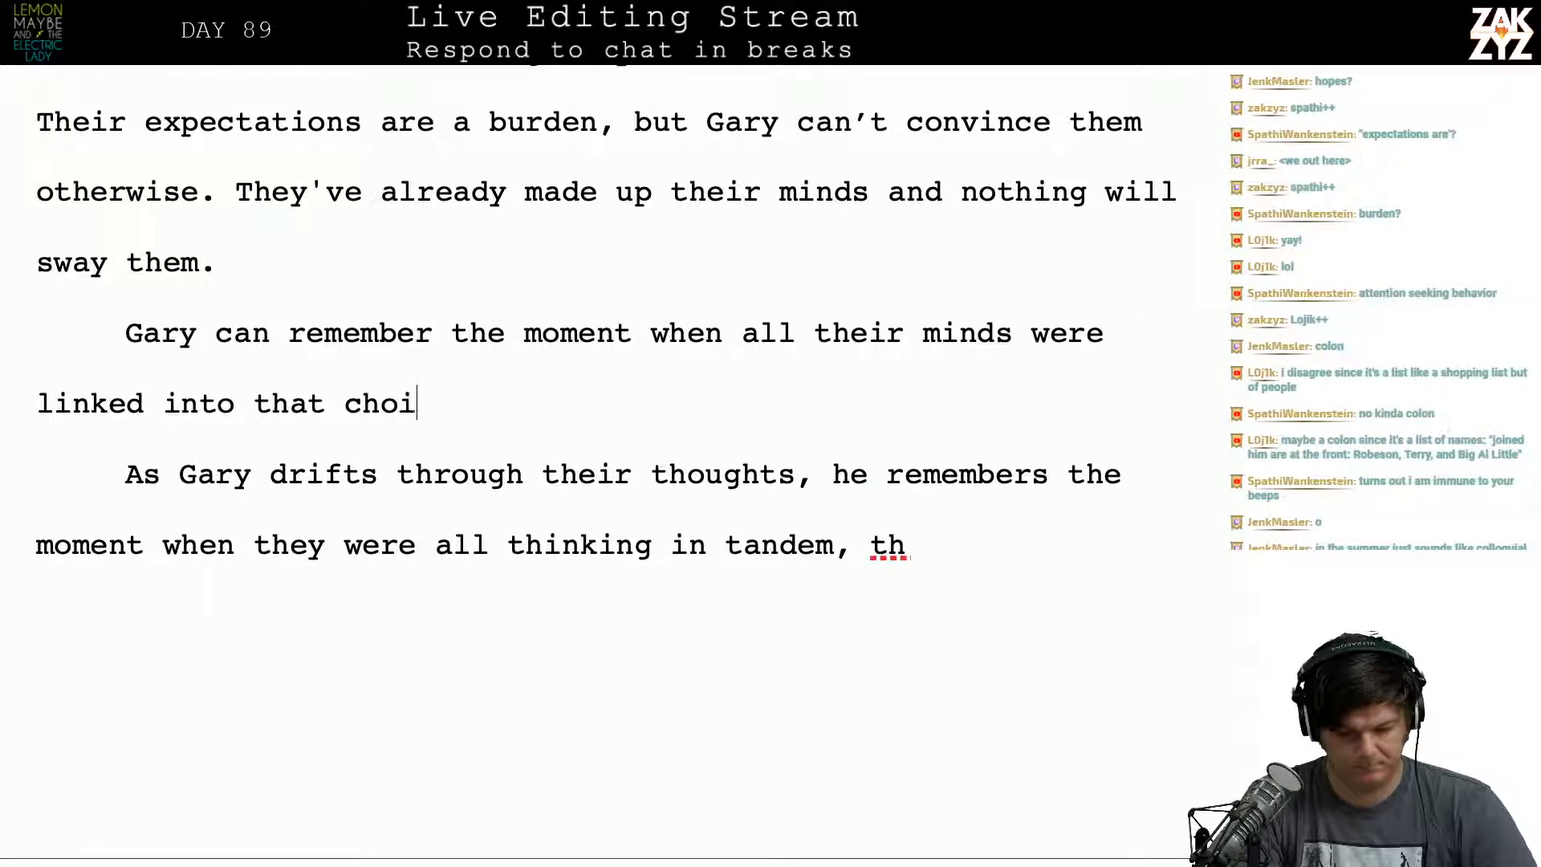
{"action": "type", "text": "r, the "}
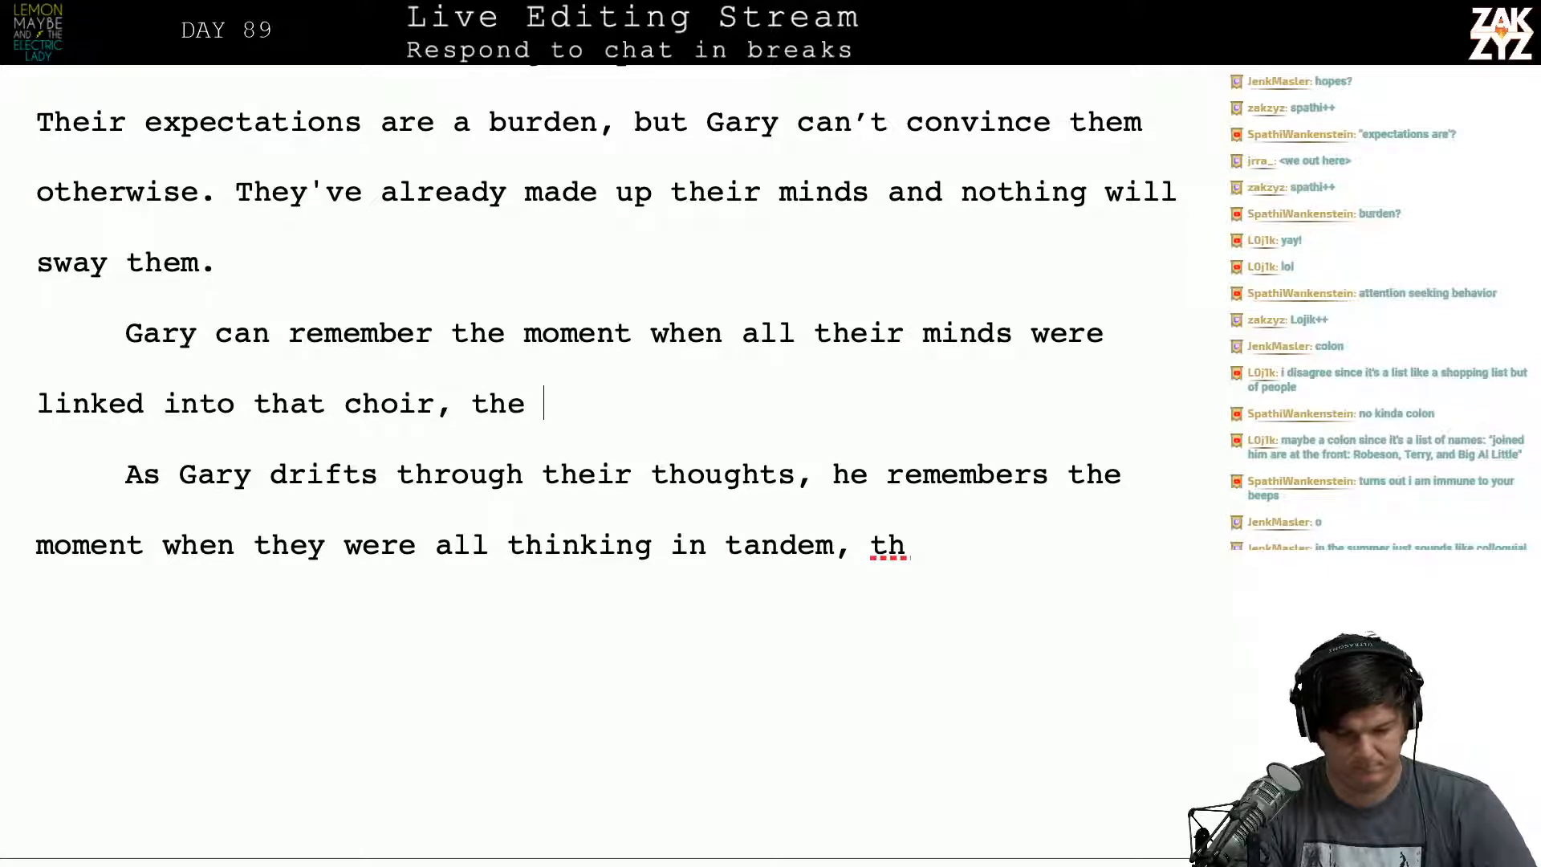
{"action": "type", "text": "power he felt."}
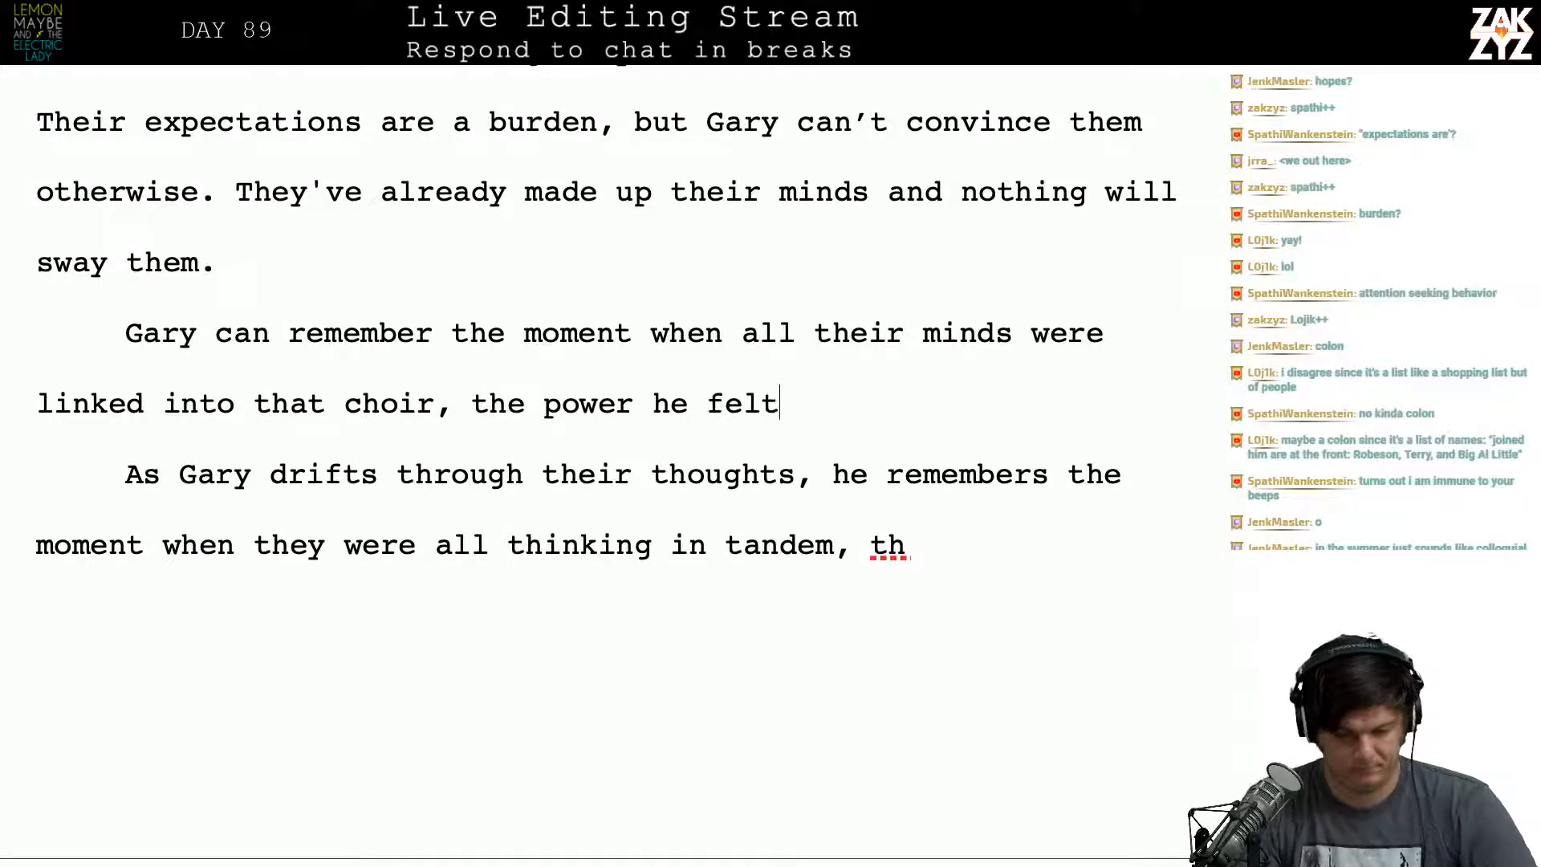
Step: Review the existing passage from "Again he remembers the choir-like power" to the paragraph beginning "Hearing everyone else thinking"
{"action": "key", "text": "shift+Down"}
{"action": "key", "text": "shift+Down"}
{"action": "key", "text": "shift+Down"}
{"action": "key", "text": "Down"}
{"action": "key", "text": "Down"}
{"action": "key", "text": "Down"}
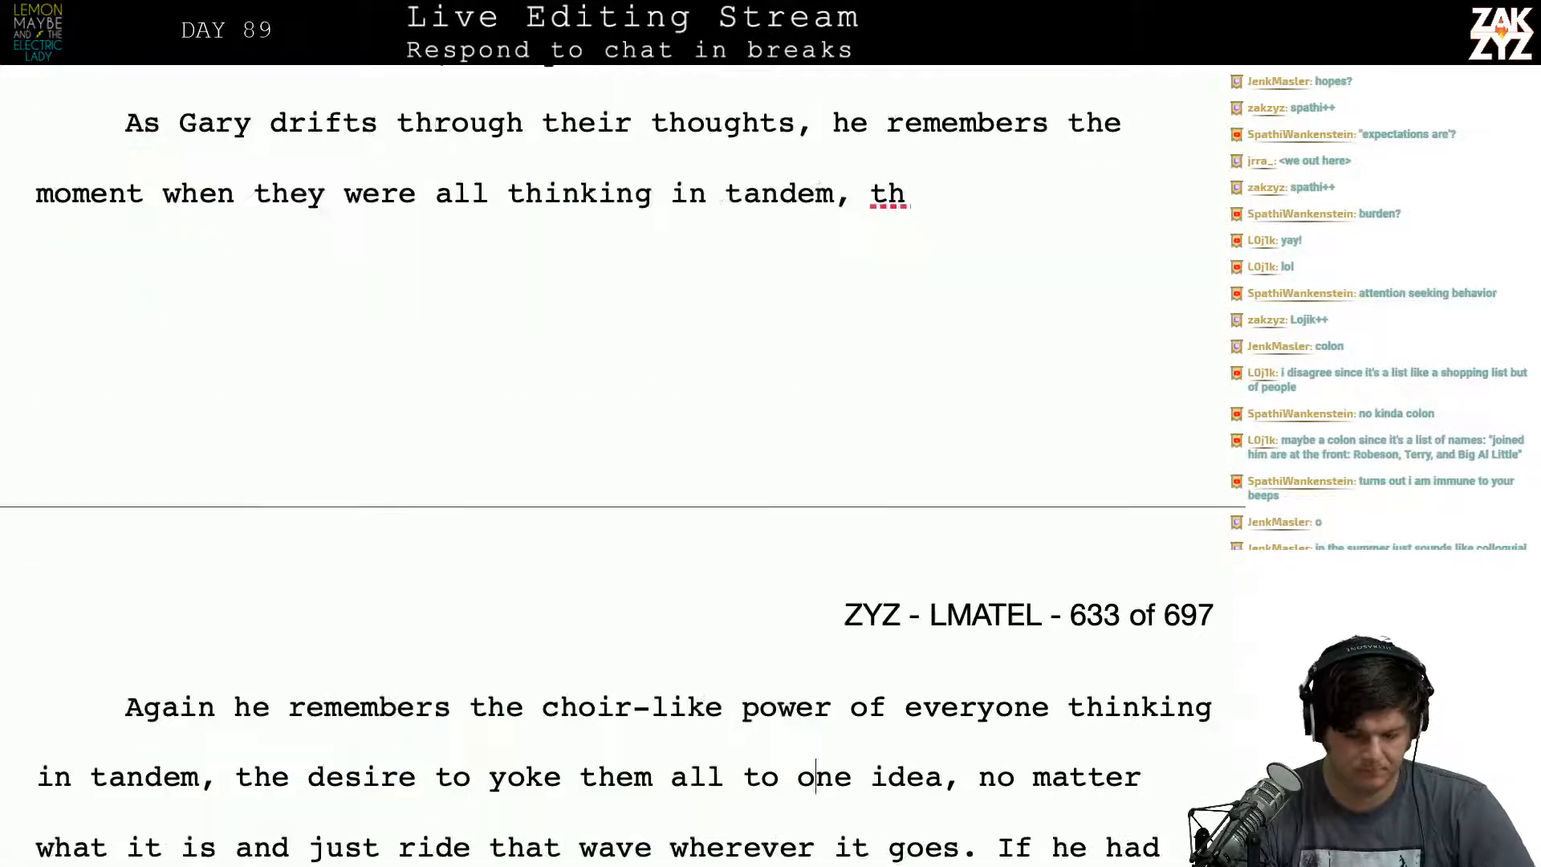
{"action": "key", "text": "Down"}
{"action": "key", "text": "Down"}
{"action": "key", "text": "Down"}
{"action": "key", "text": "Down"}
{"action": "key", "text": "Down"}
{"action": "key", "text": "Down"}
{"action": "key", "text": "Down"}
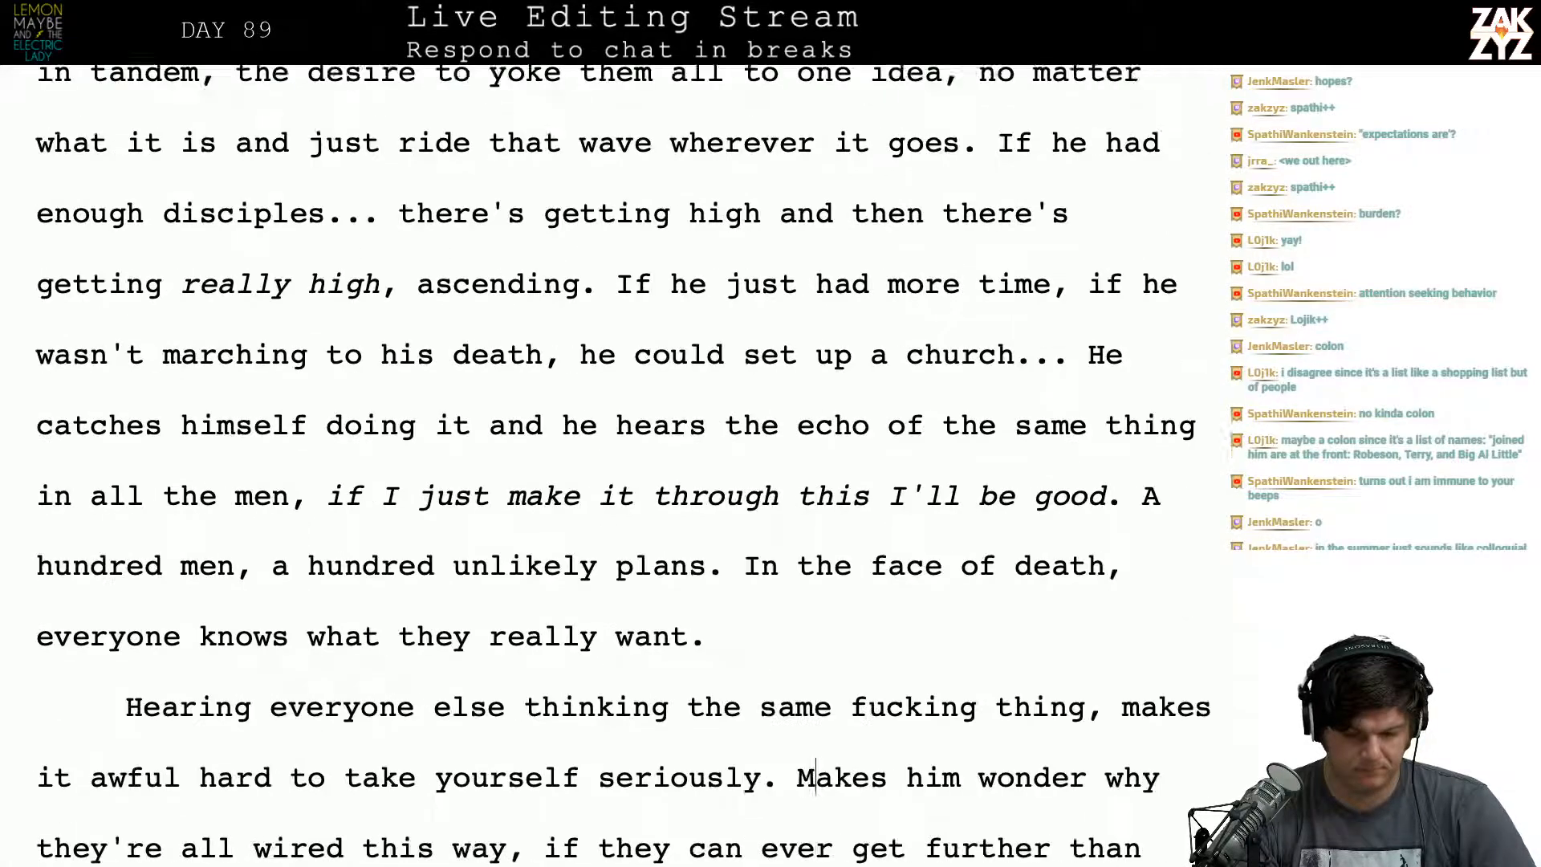
{"action": "key", "text": "Up"}
{"action": "key", "text": "Up"}
{"action": "key", "text": "Up"}
{"action": "key", "text": "Up"}
{"action": "key", "text": "Up"}
{"action": "key", "text": "Up"}
{"action": "key", "text": "Up"}
{"action": "key", "text": "Up"}
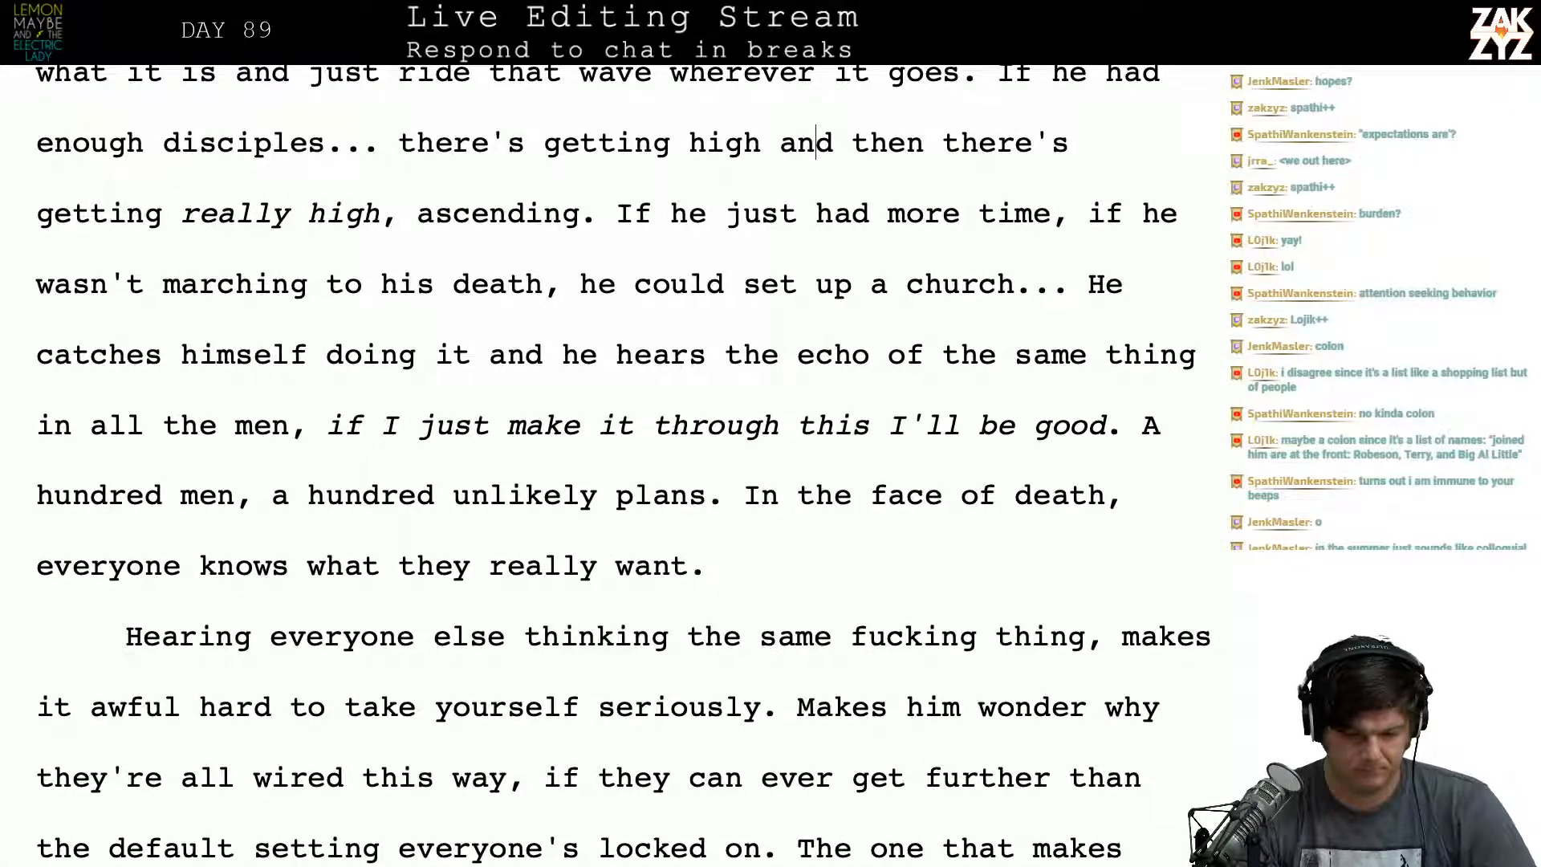
{"action": "key", "text": "Up"}
{"action": "key", "text": "Up"}
{"action": "key", "text": "Up"}
{"action": "key", "text": "Up"}
{"action": "key", "text": "Up"}
{"action": "key", "text": "Up"}
{"action": "key", "text": "Up"}
{"action": "key", "text": "Up"}
{"action": "key", "text": "Up"}
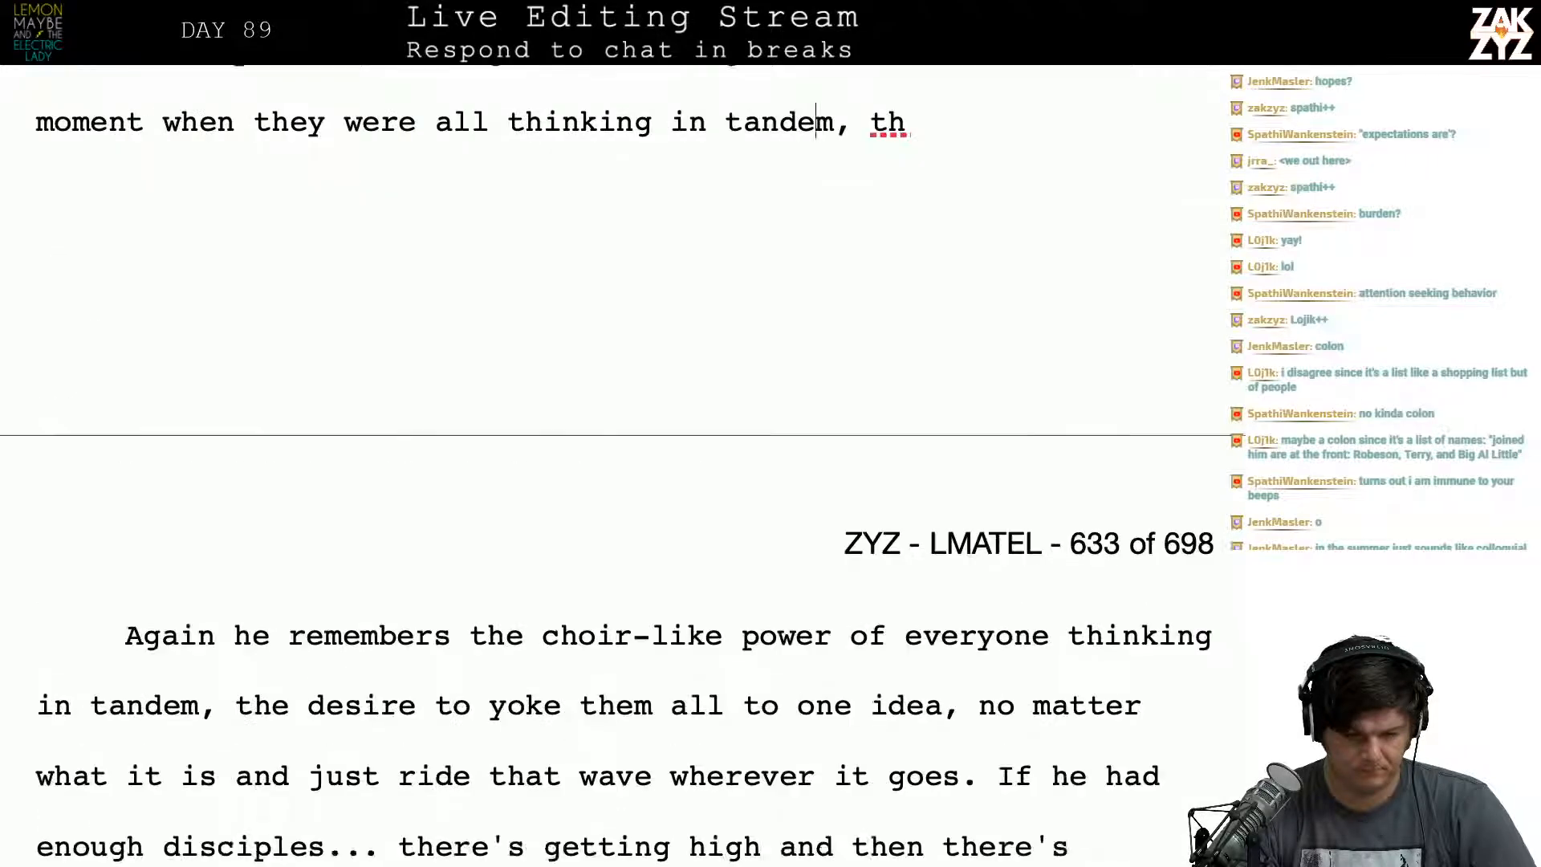
Step: Insert an empty paragraph between "sway them." and the one beginning "Gary can remember"
{"action": "key", "text": "Up"}
{"action": "key", "text": "Up"}
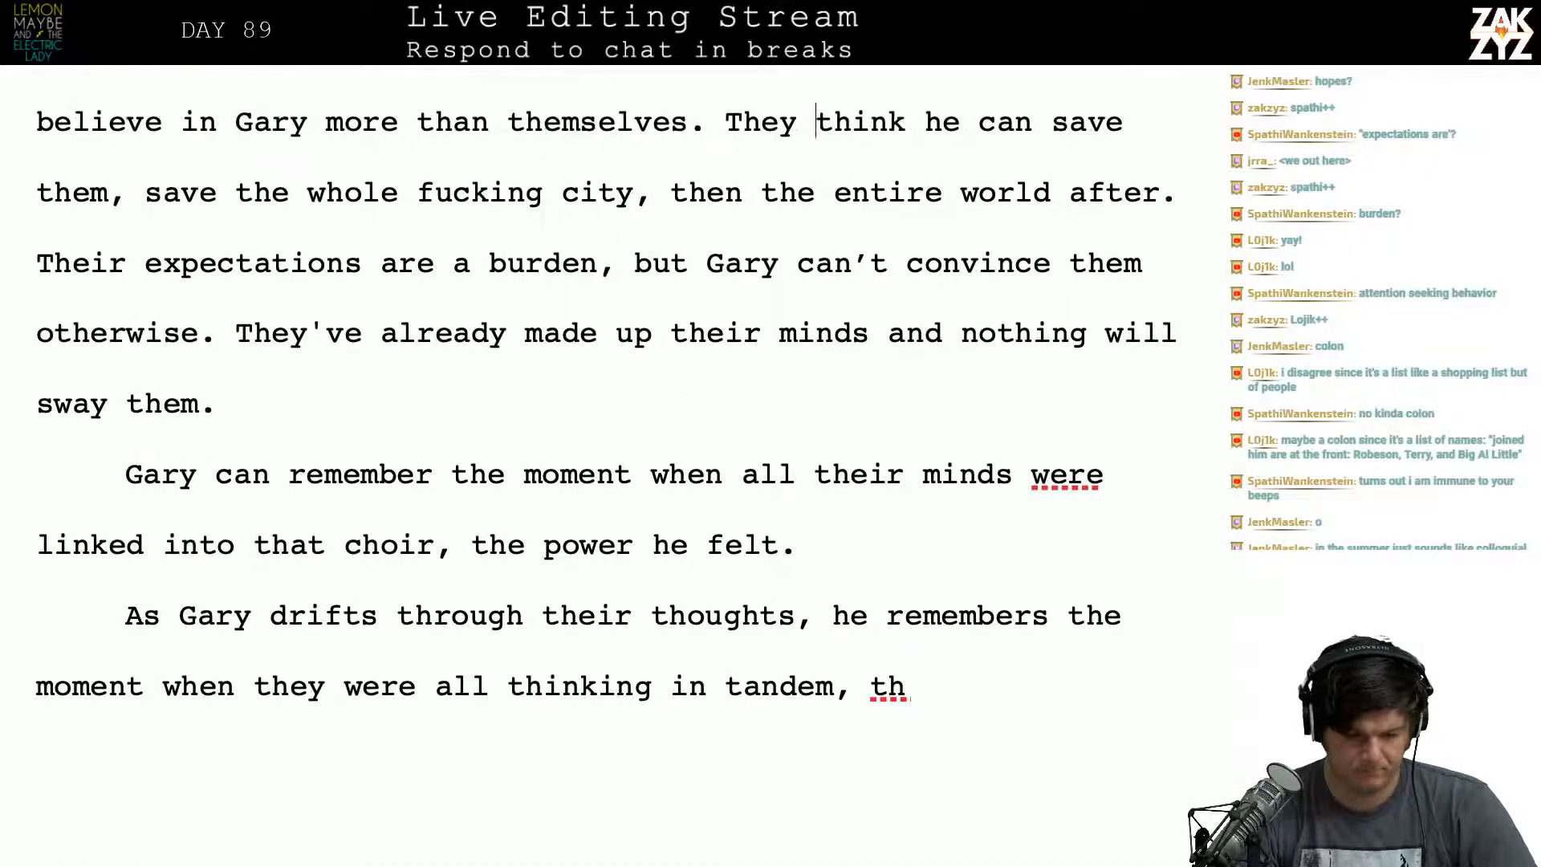
{"action": "key", "text": "Down"}
{"action": "key", "text": "Right"}
{"action": "key", "text": "Return"}
{"action": "key", "text": "Up"}
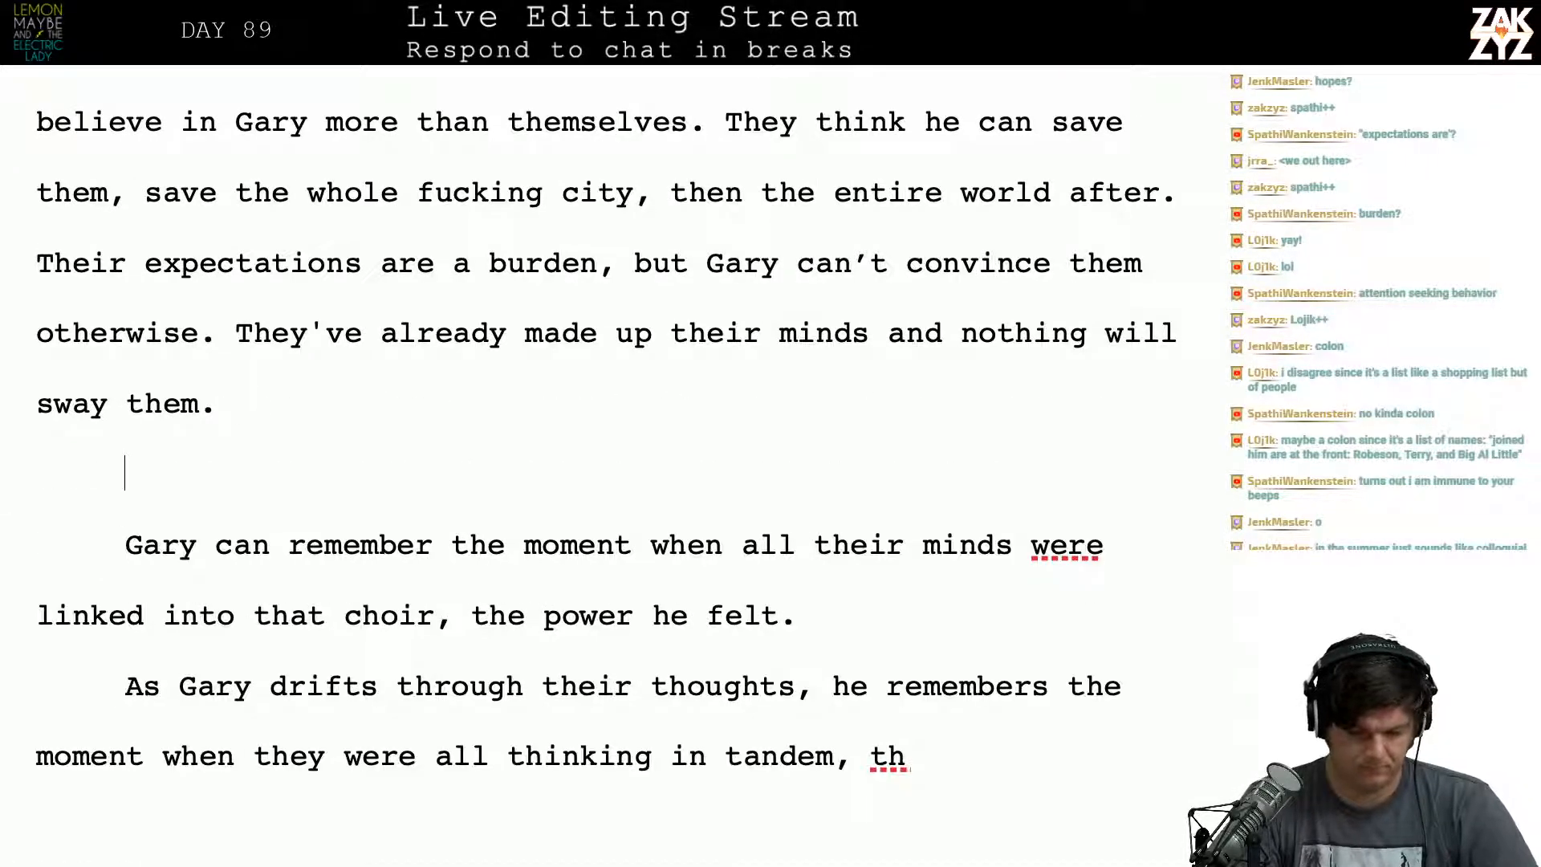
{"action": "type", "text": "Maybe he "}
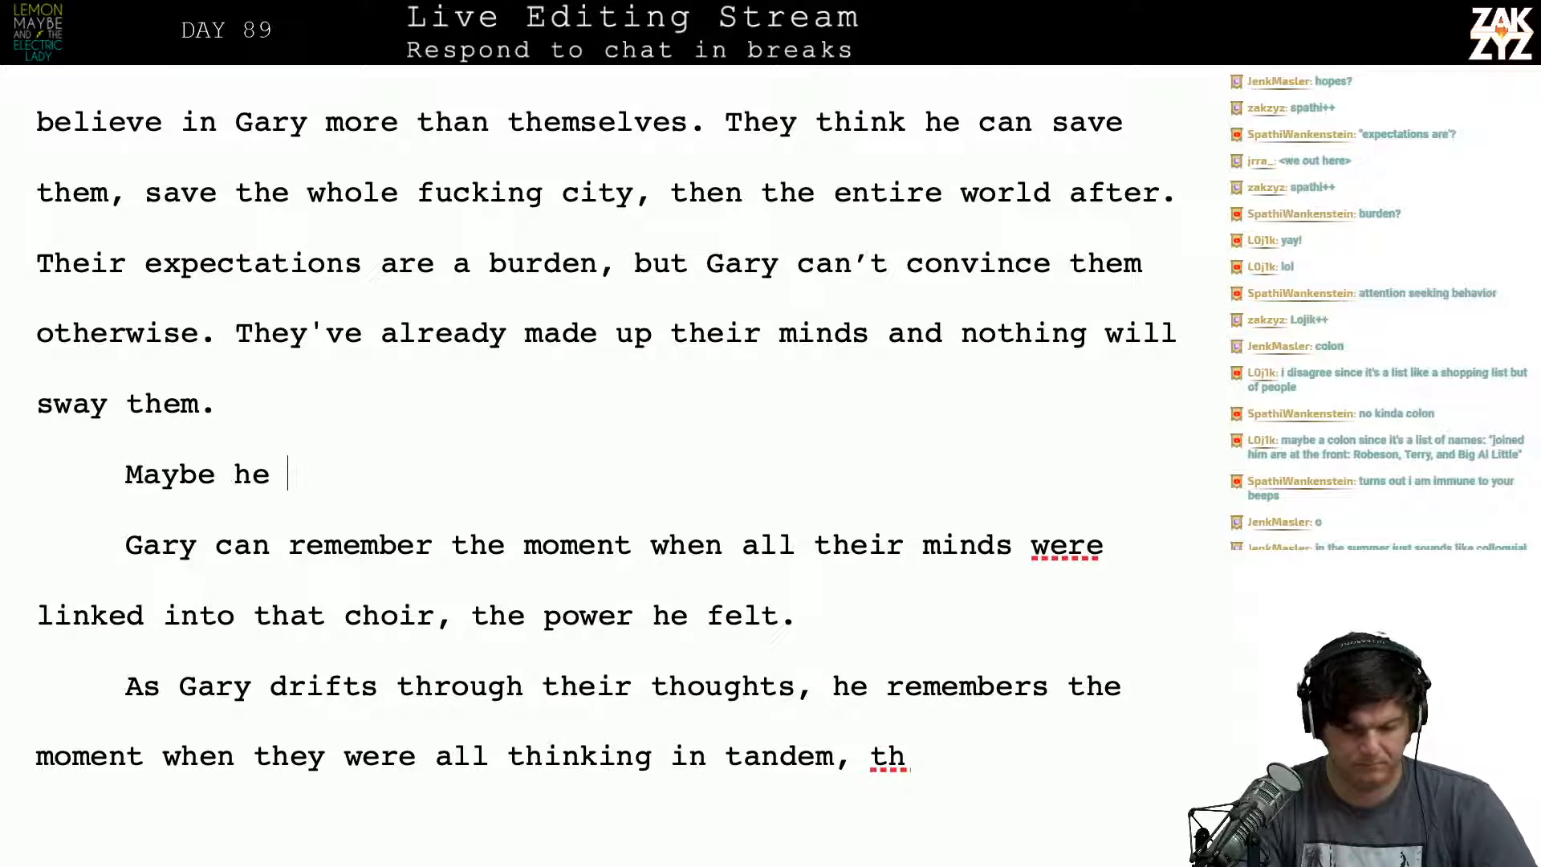
{"action": "type", "text": "should jsus"}
{"action": "key", "text": "BackSpace"}
{"action": "key", "text": "BackSpace"}
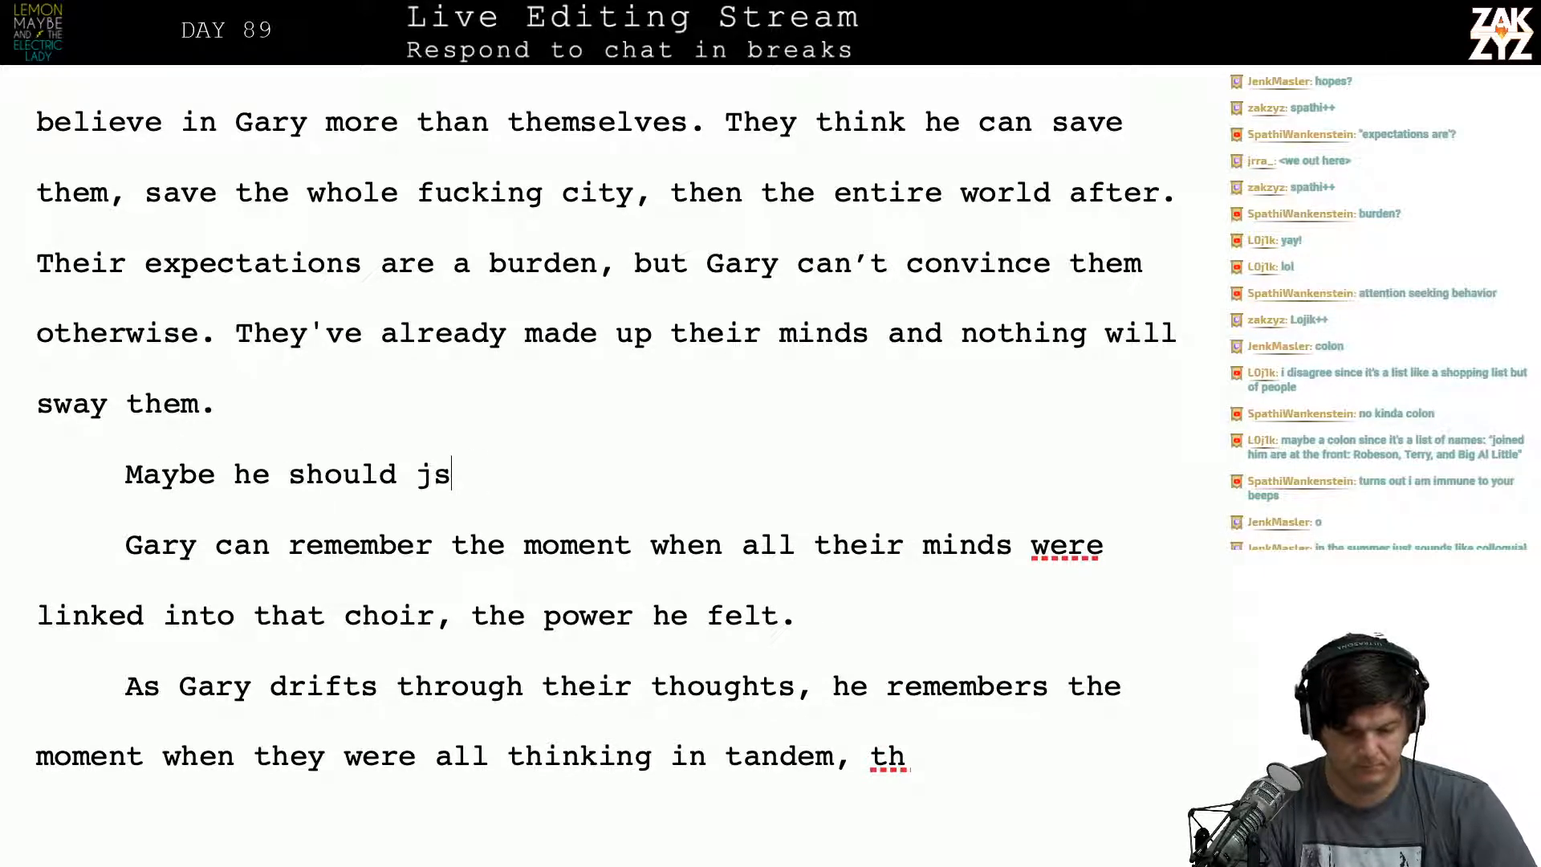
{"action": "key", "text": "BackSpace"}
{"action": "type", "text": "ust"}
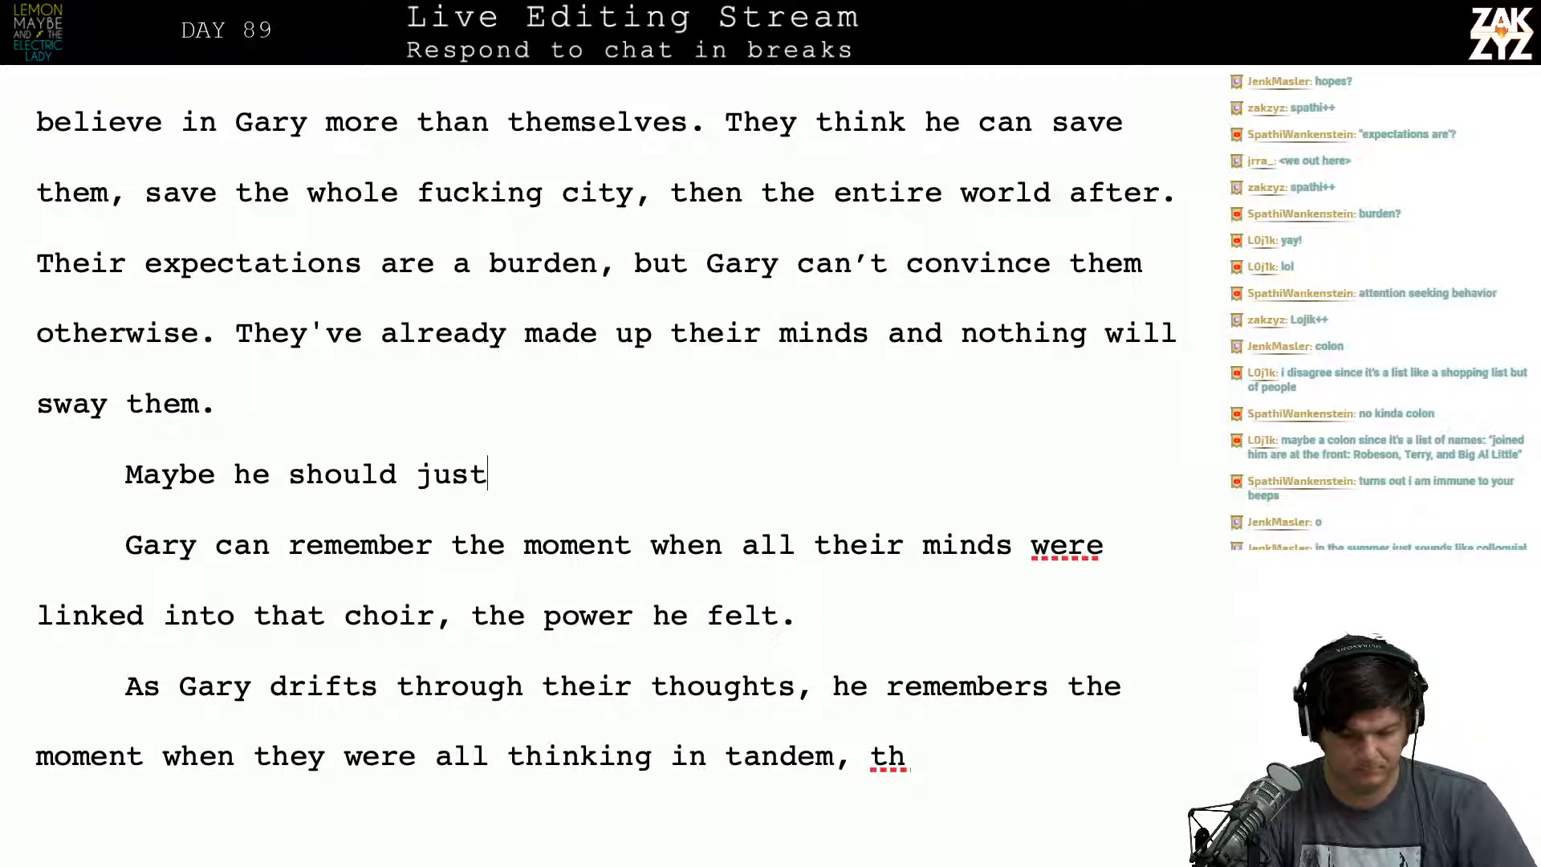
{"action": "key", "text": "BackSpace"}
{"action": "key", "text": "BackSpace"}
{"action": "key", "text": "BackSpace"}
{"action": "key", "text": "BackSpace"}
{"action": "key", "text": "BackSpace"}
{"action": "key", "text": "BackSpace"}
{"action": "key", "text": "BackSpace"}
{"action": "key", "text": "BackSpace"}
{"action": "key", "text": "BackSpace"}
{"action": "key", "text": "BackSpace"}
{"action": "key", "text": "BackSpace"}
{"action": "key", "text": "BackSpace"}
{"action": "key", "text": "BackSpace"}
{"action": "key", "text": "BackSpace"}
{"action": "key", "text": "BackSpace"}
{"action": "key", "text": "BackSpace"}
{"action": "key", "text": "BackSpace"}
{"action": "key", "text": "BackSpace"}
{"action": "key", "text": "BackSpace"}
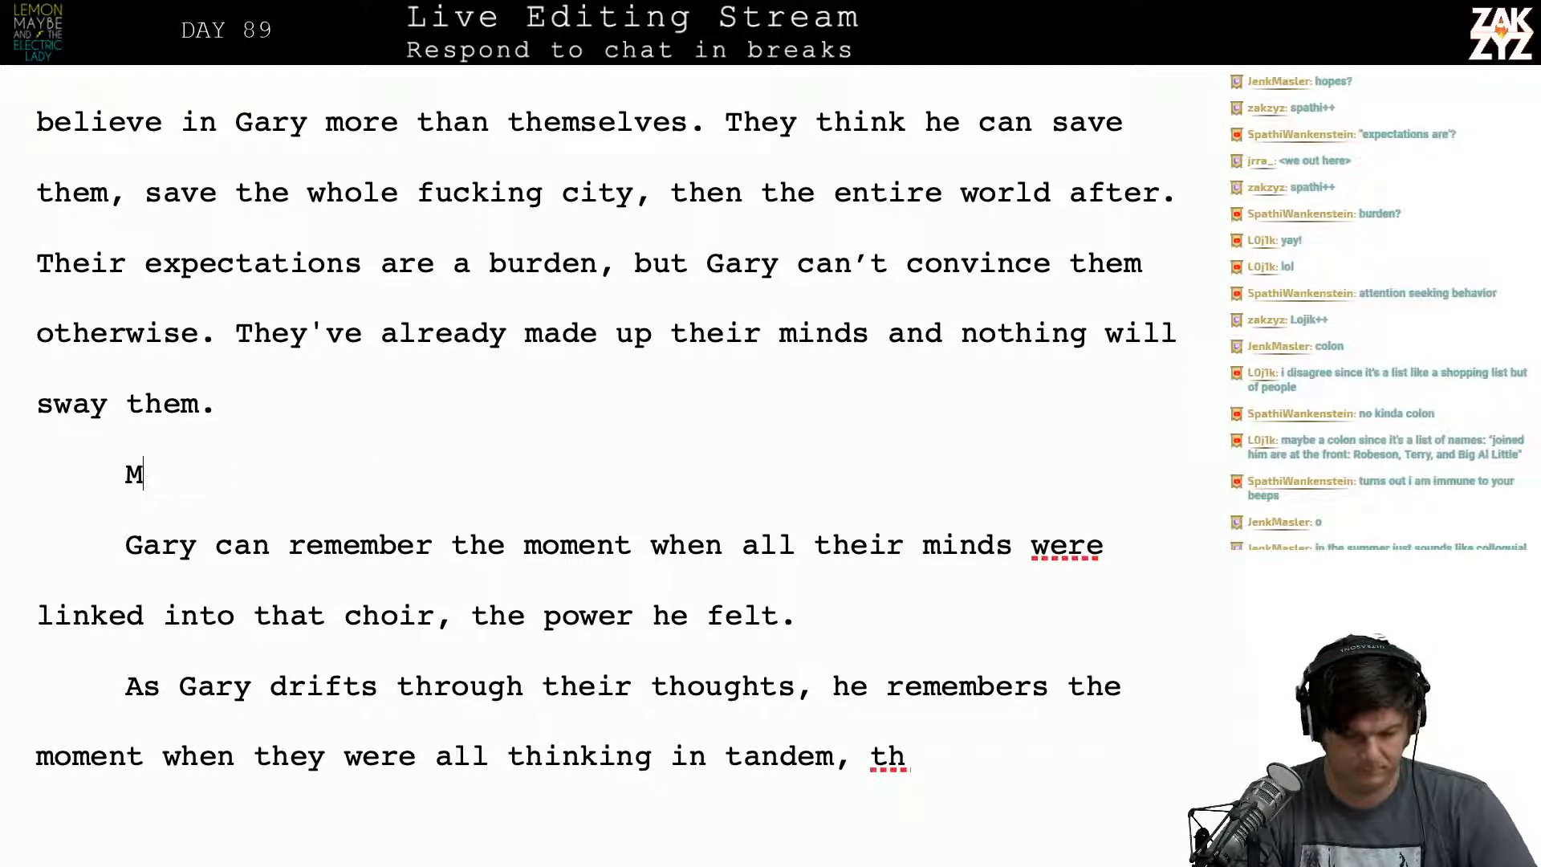
{"action": "key", "text": "BackSpace"}
Step: Open the empty paragraph with "Gary wonders if he ought to just surrender to the inevitable"
{"action": "type", "text": "Gary wonders "}
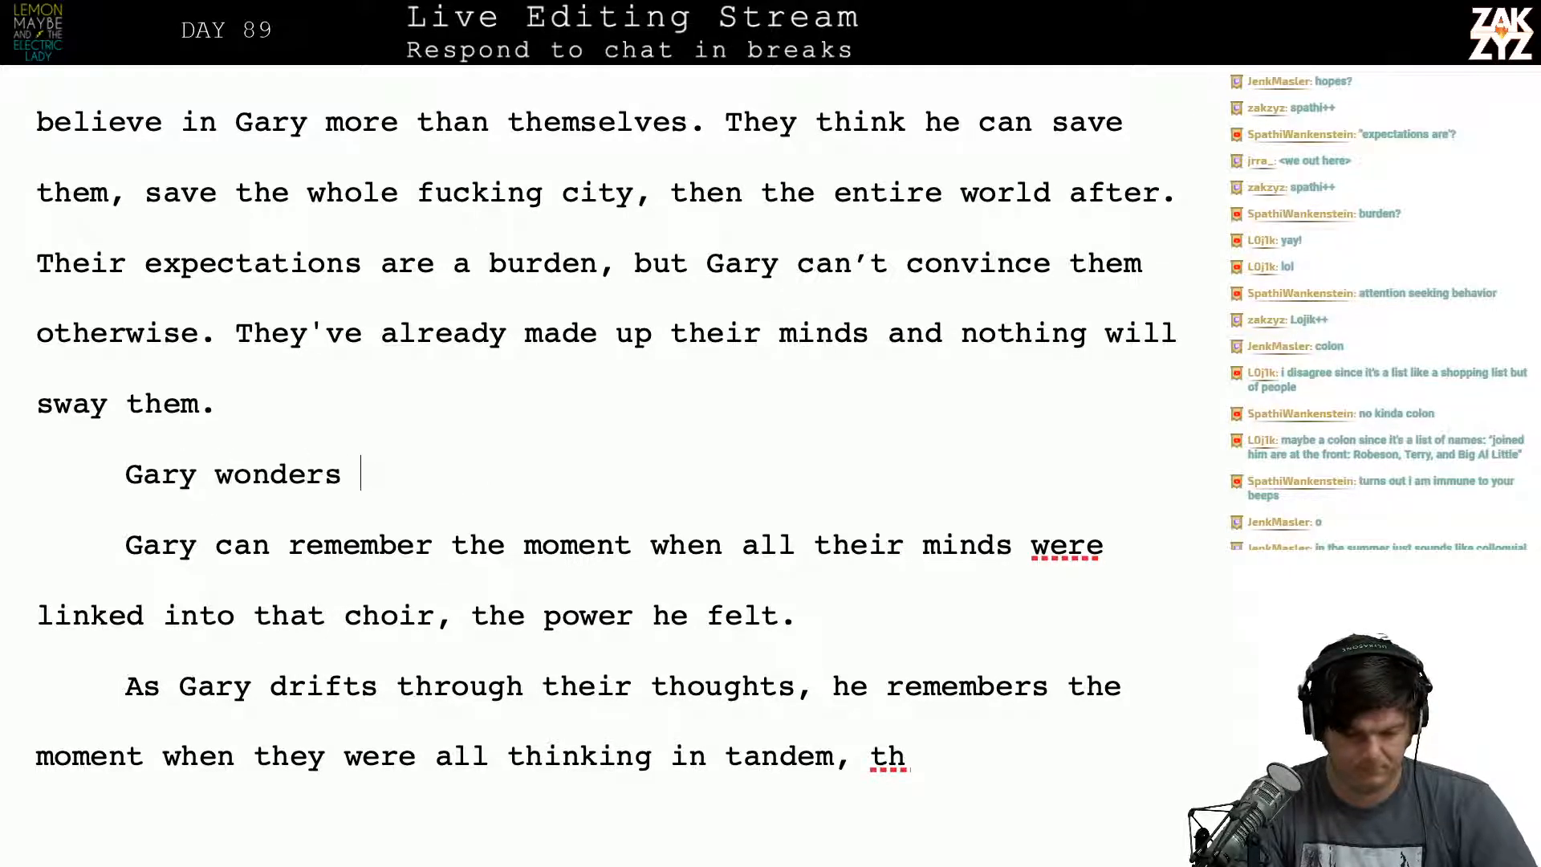
{"action": "type", "text": "if he ought to just"}
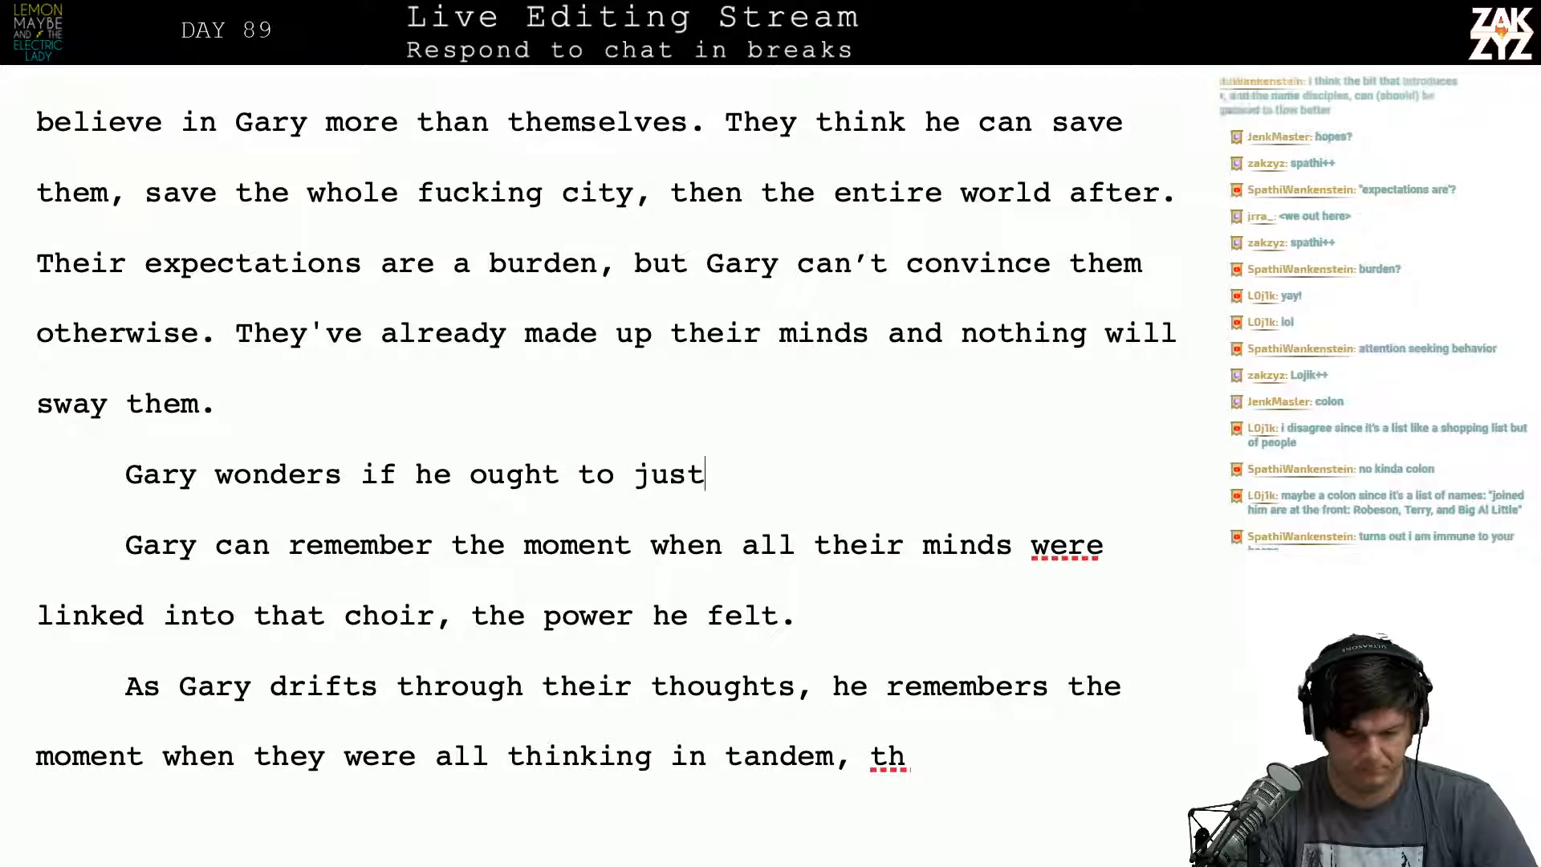
{"action": "type", "text": " go"}
{"action": "key", "text": "BackSpace"}
{"action": "key", "text": "BackSpace"}
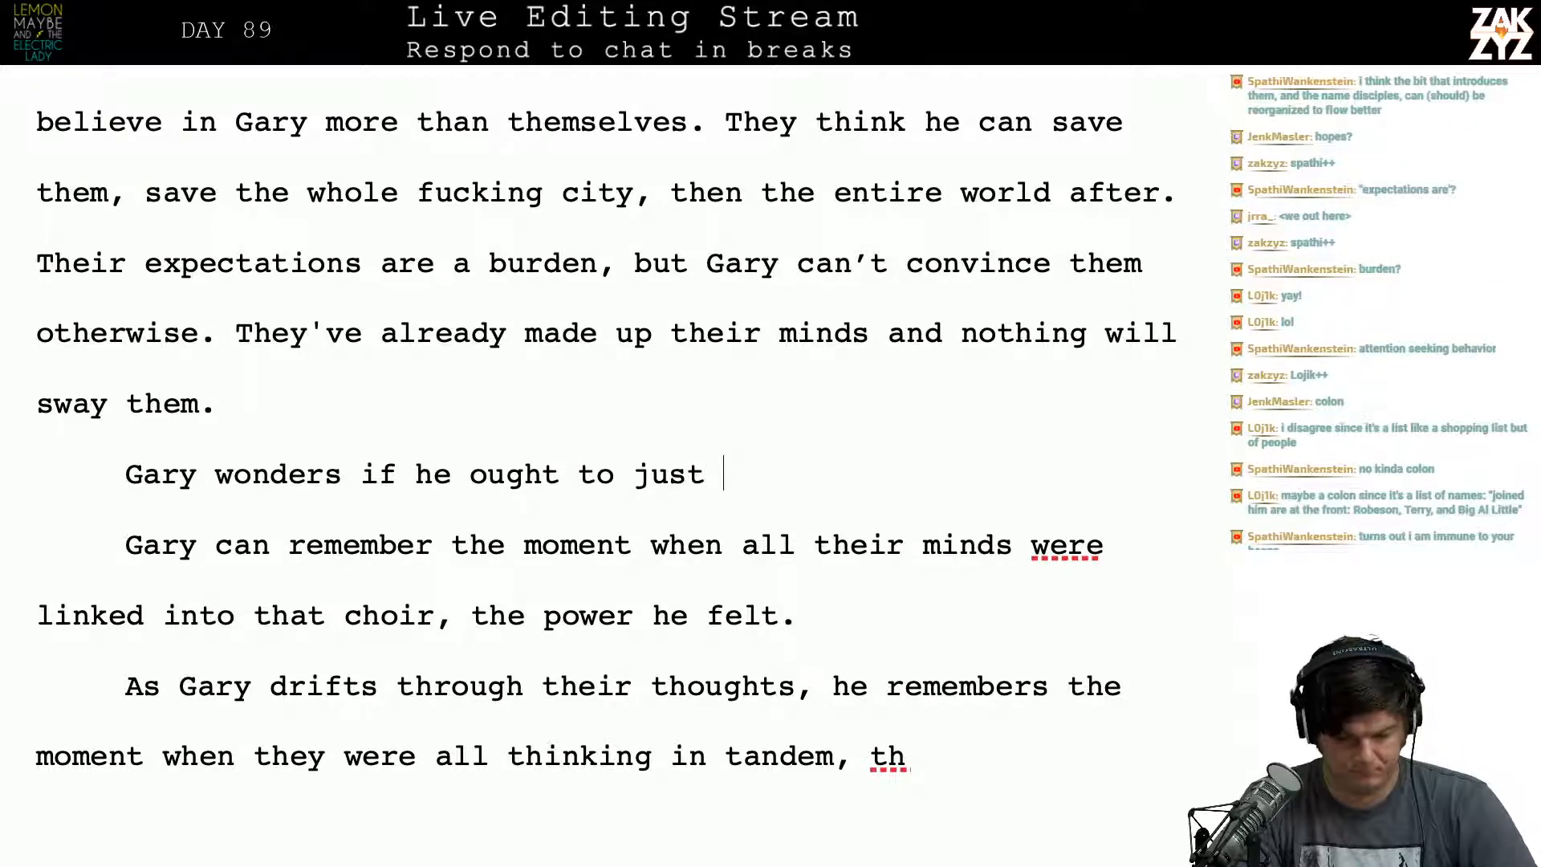
{"action": "type", "text": "surrender to the in"}
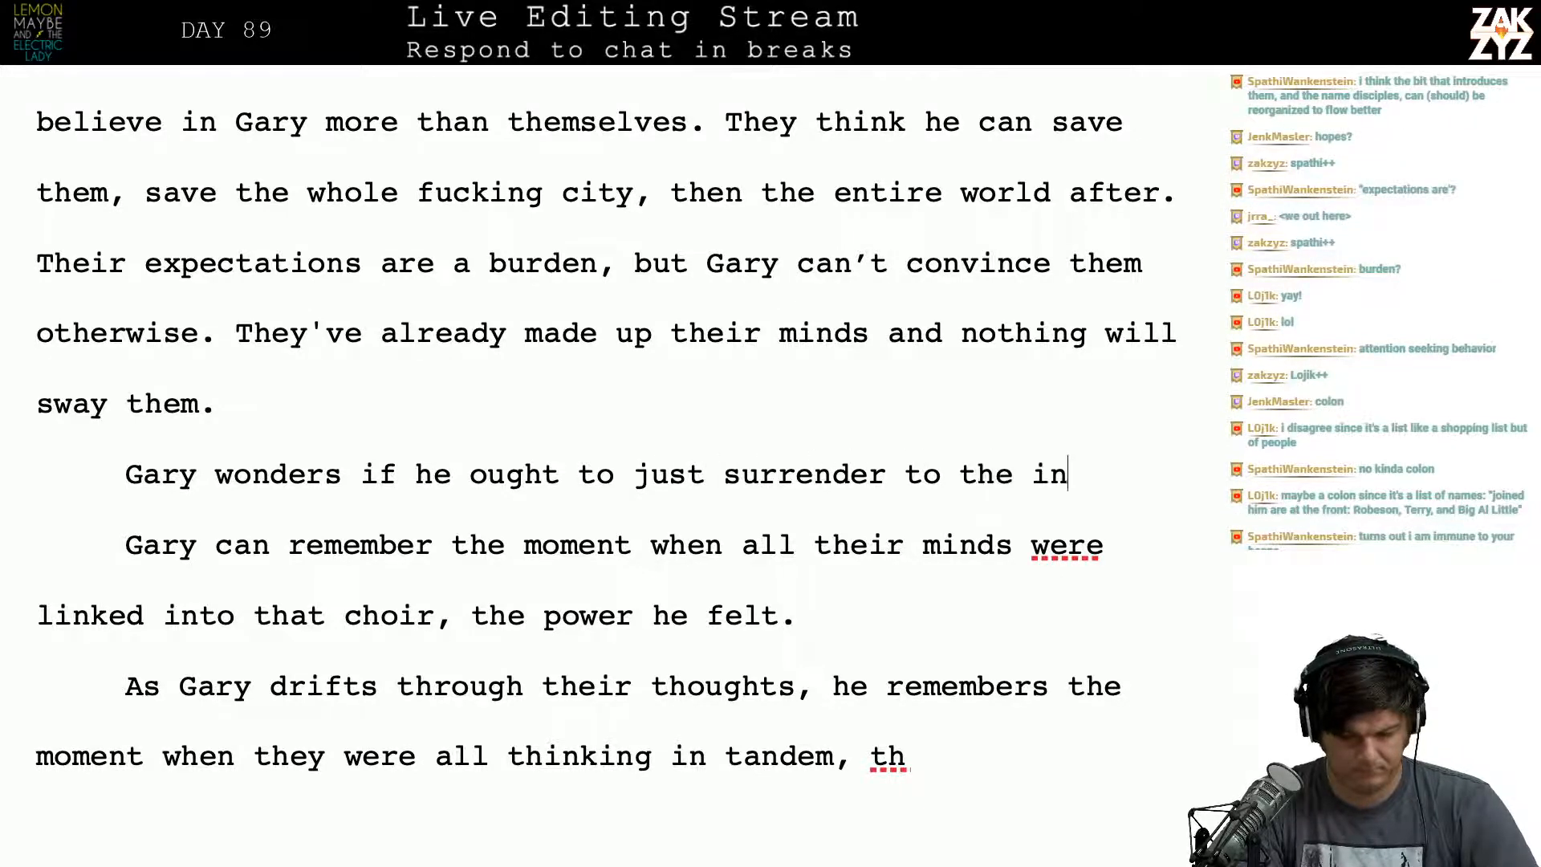
{"action": "type", "text": "evitabl"}
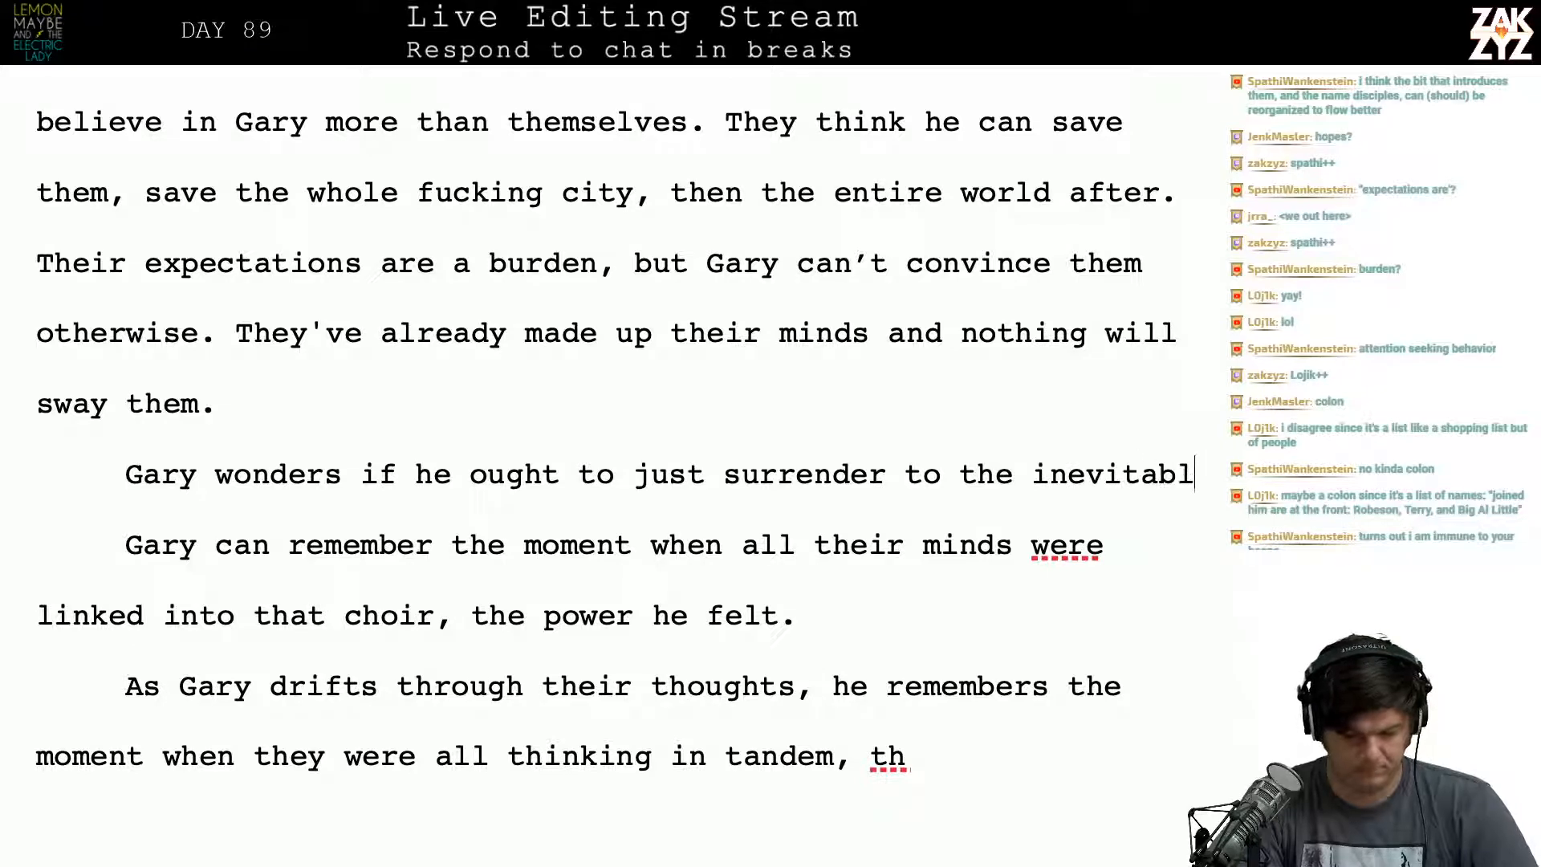
Step: Finish the sentence with "inevitable." and continue with "He remembers the moment when they were all thinking in tandem, the"
{"action": "type", "text": "e. He remem"}
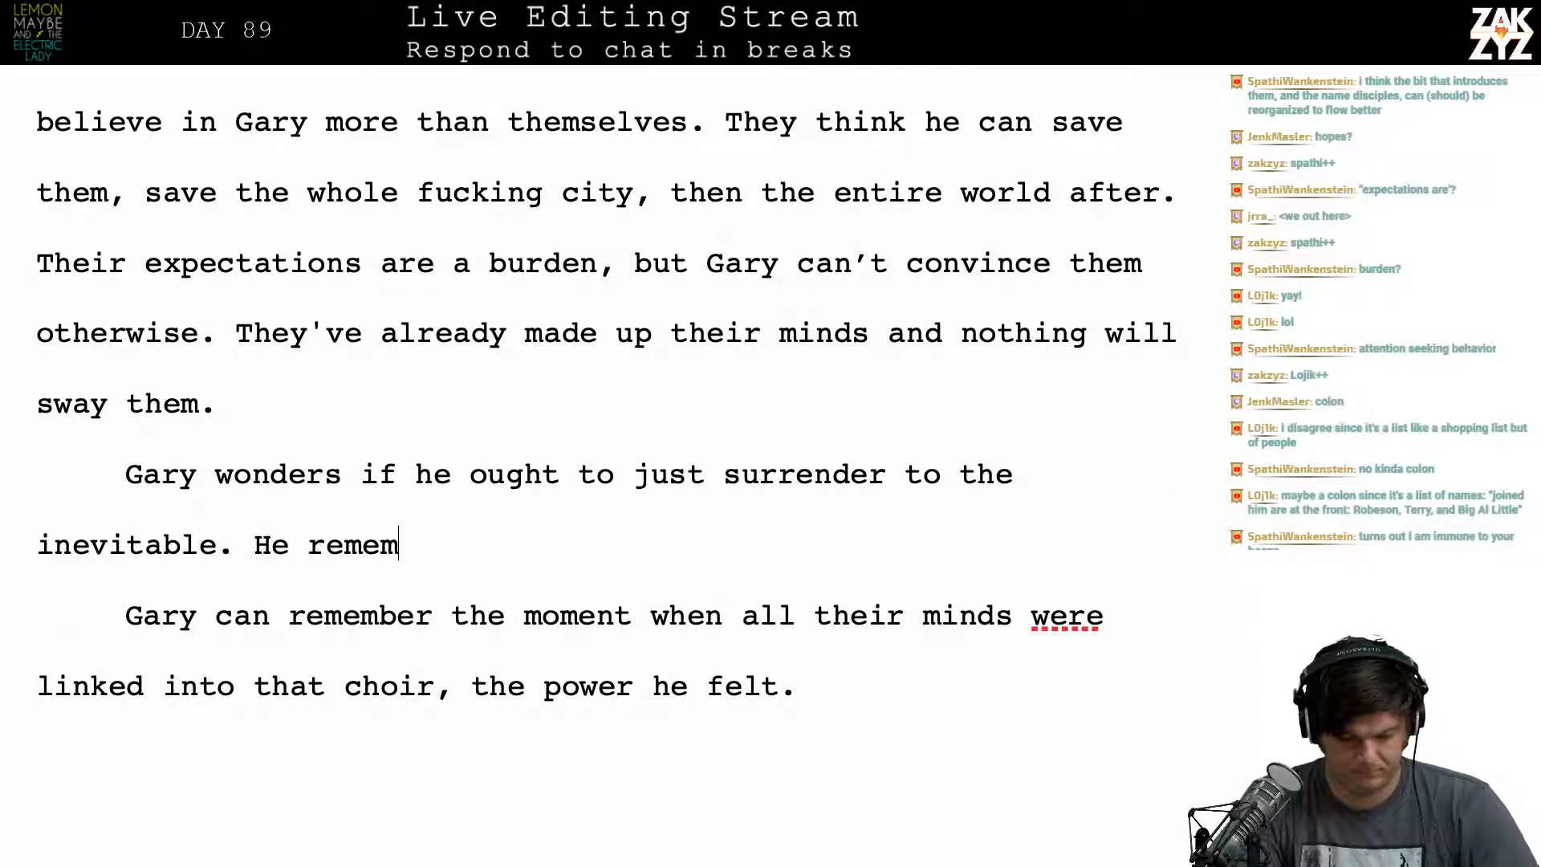
{"action": "type", "text": "bers the moment when"}
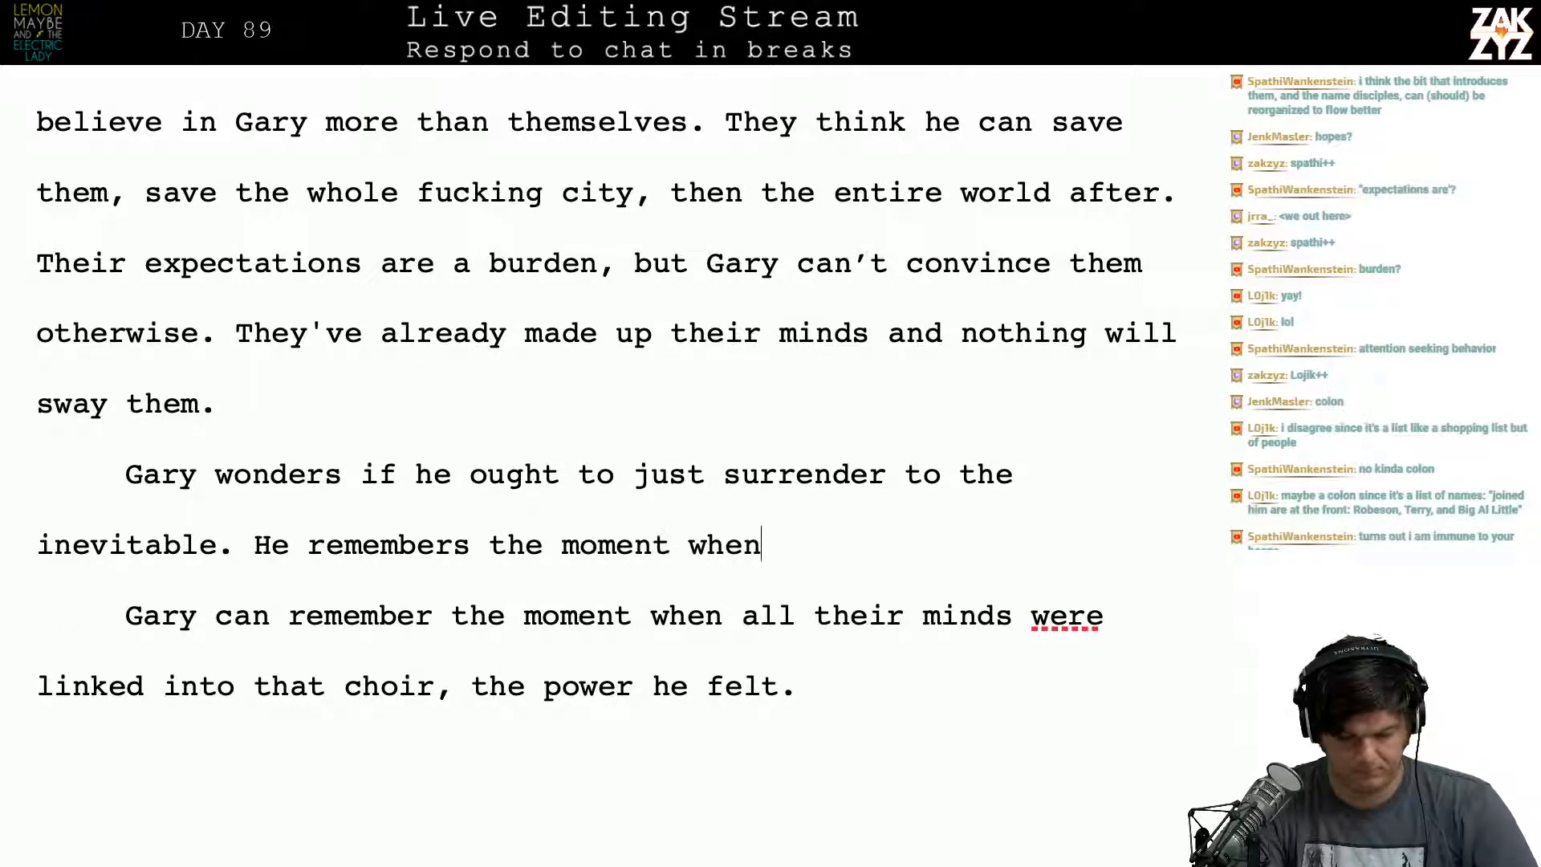
{"action": "type", "text": " they we"}
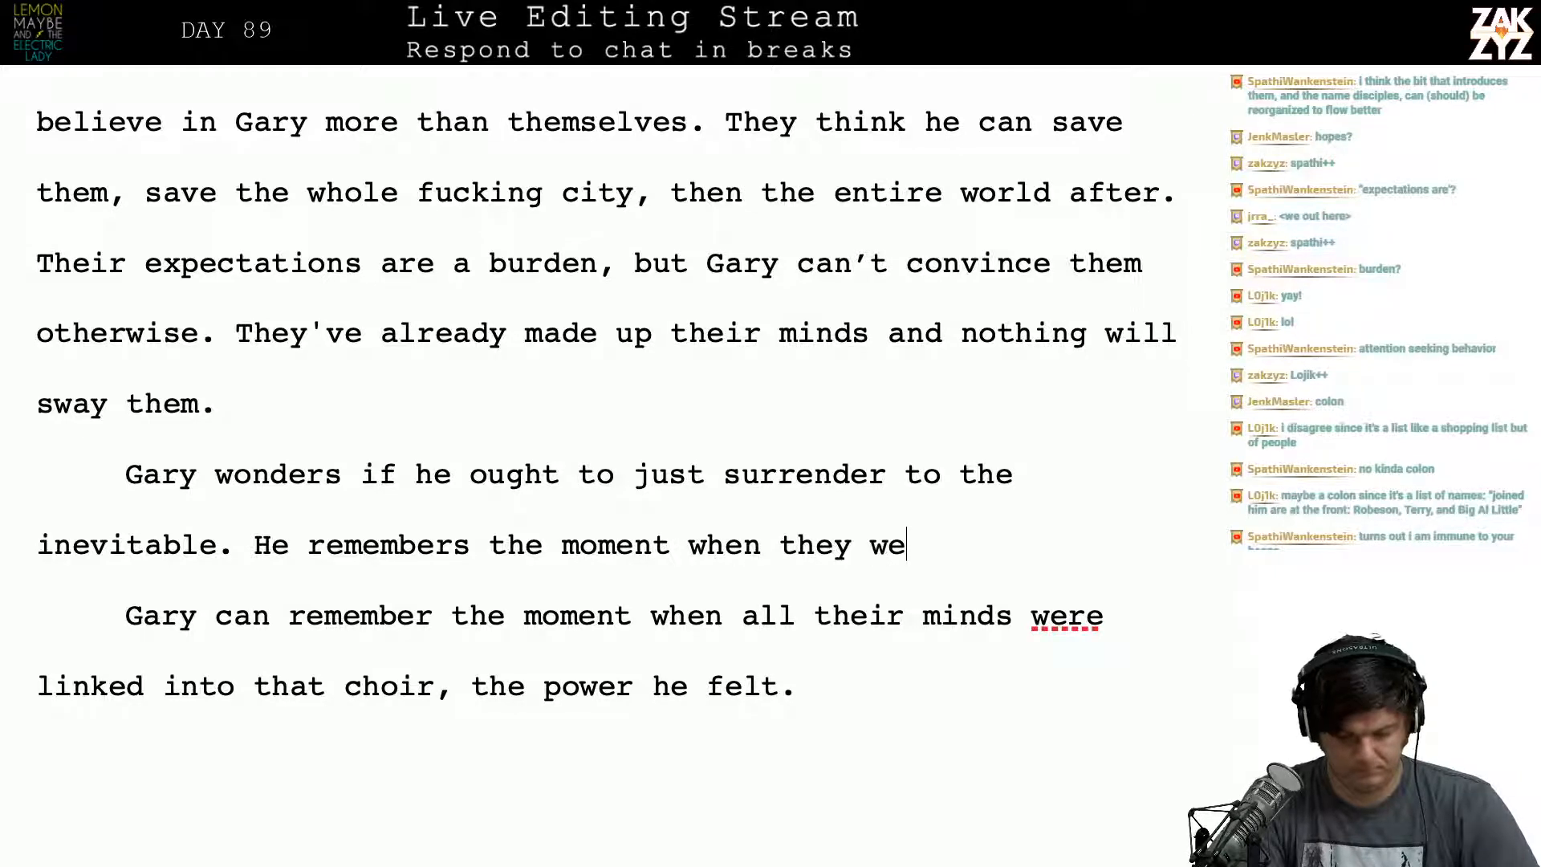
{"action": "type", "text": "re all thinking in"}
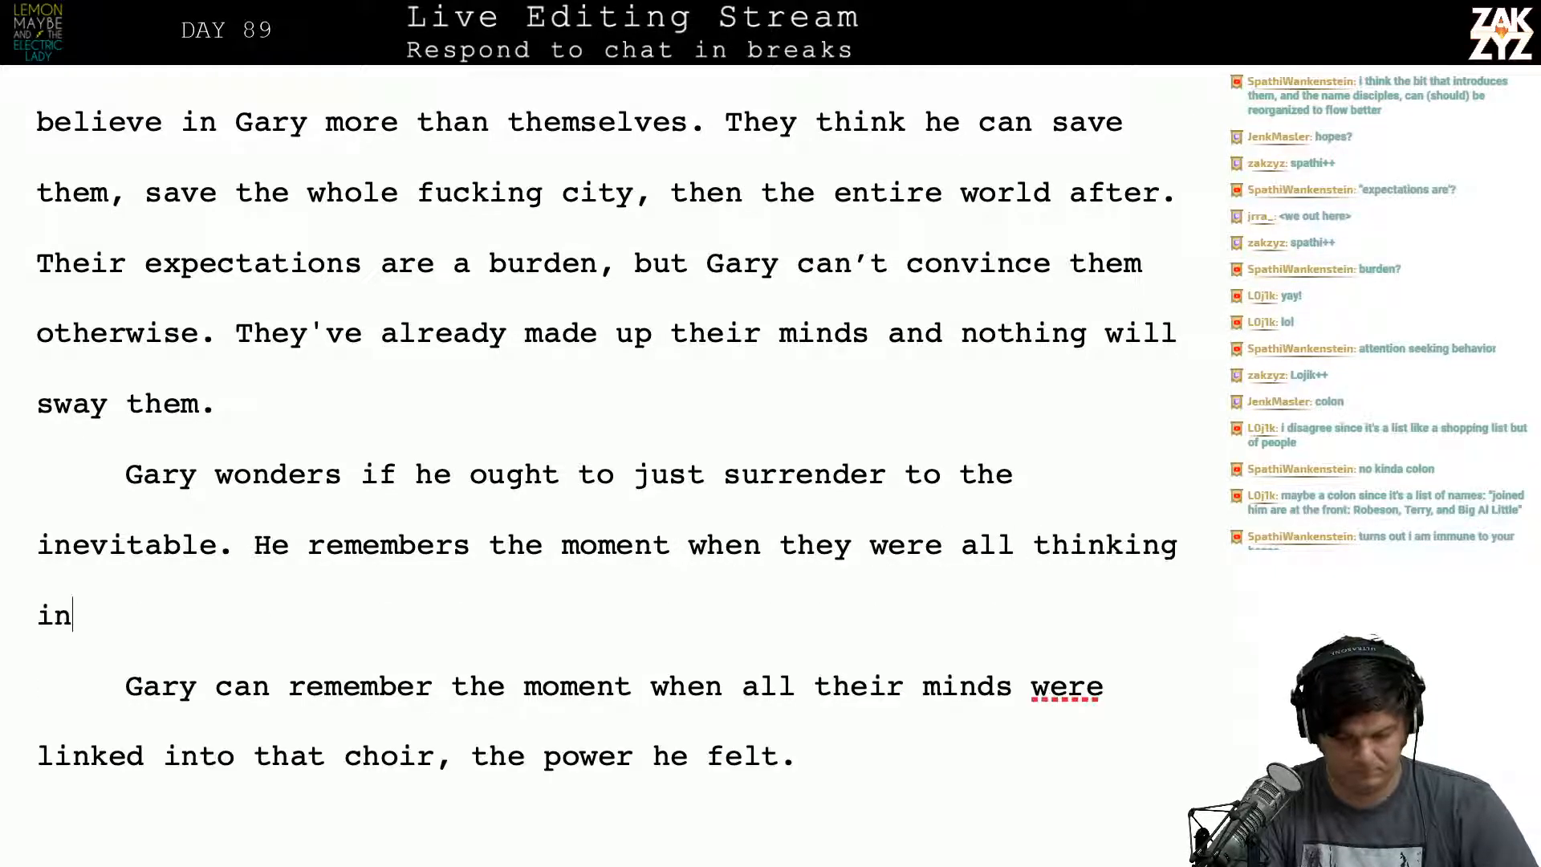
{"action": "type", "text": " tandem, the a"}
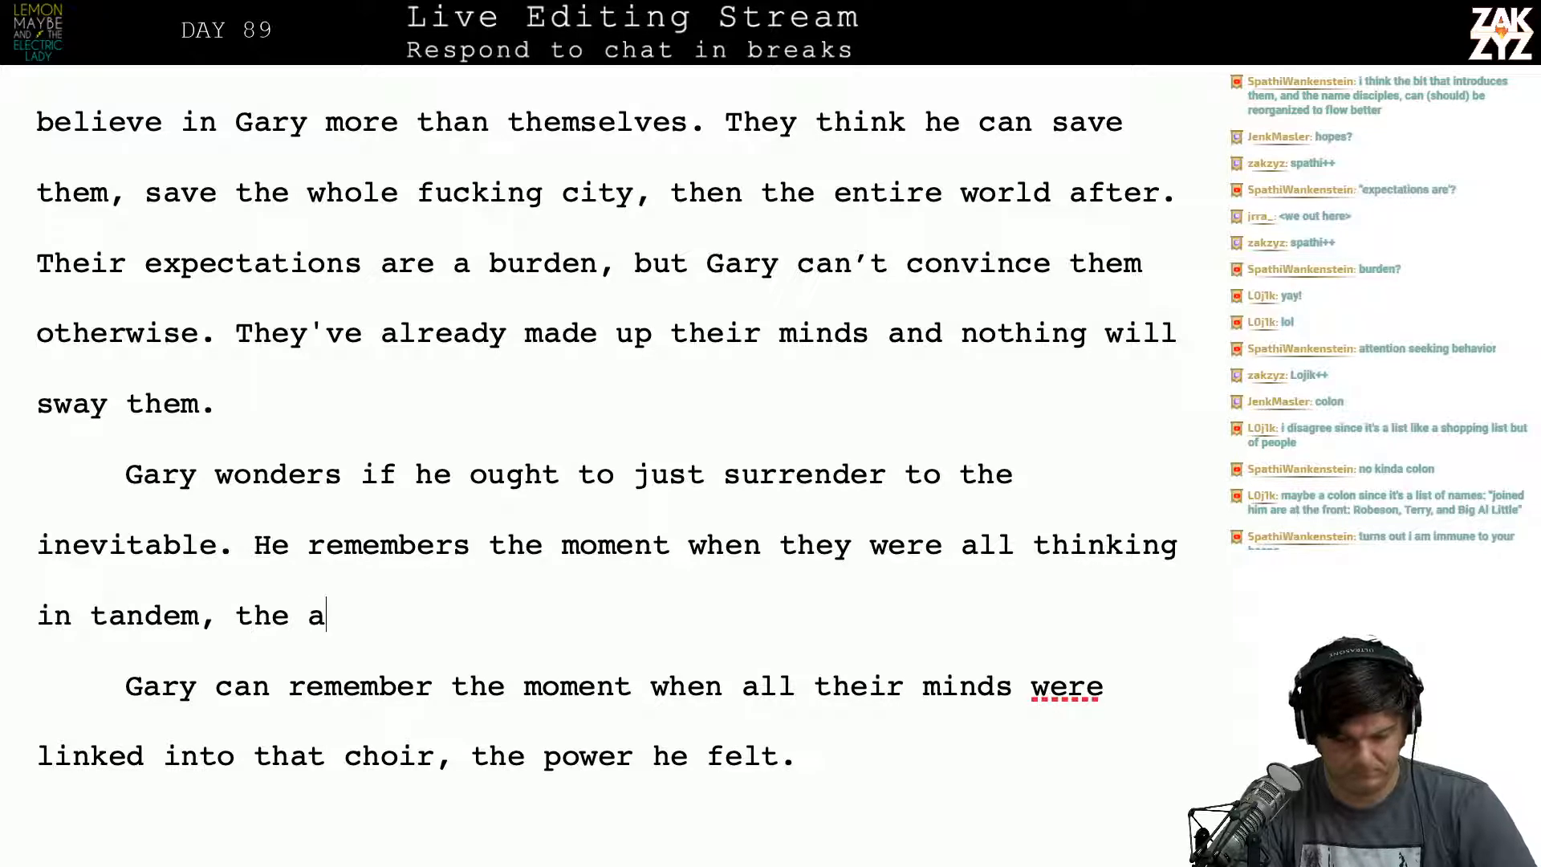
Step: Complete the sentence after "in tandem, the" with "rush of being at the center of the choir of minds."
{"action": "key", "text": "BackSpace"}
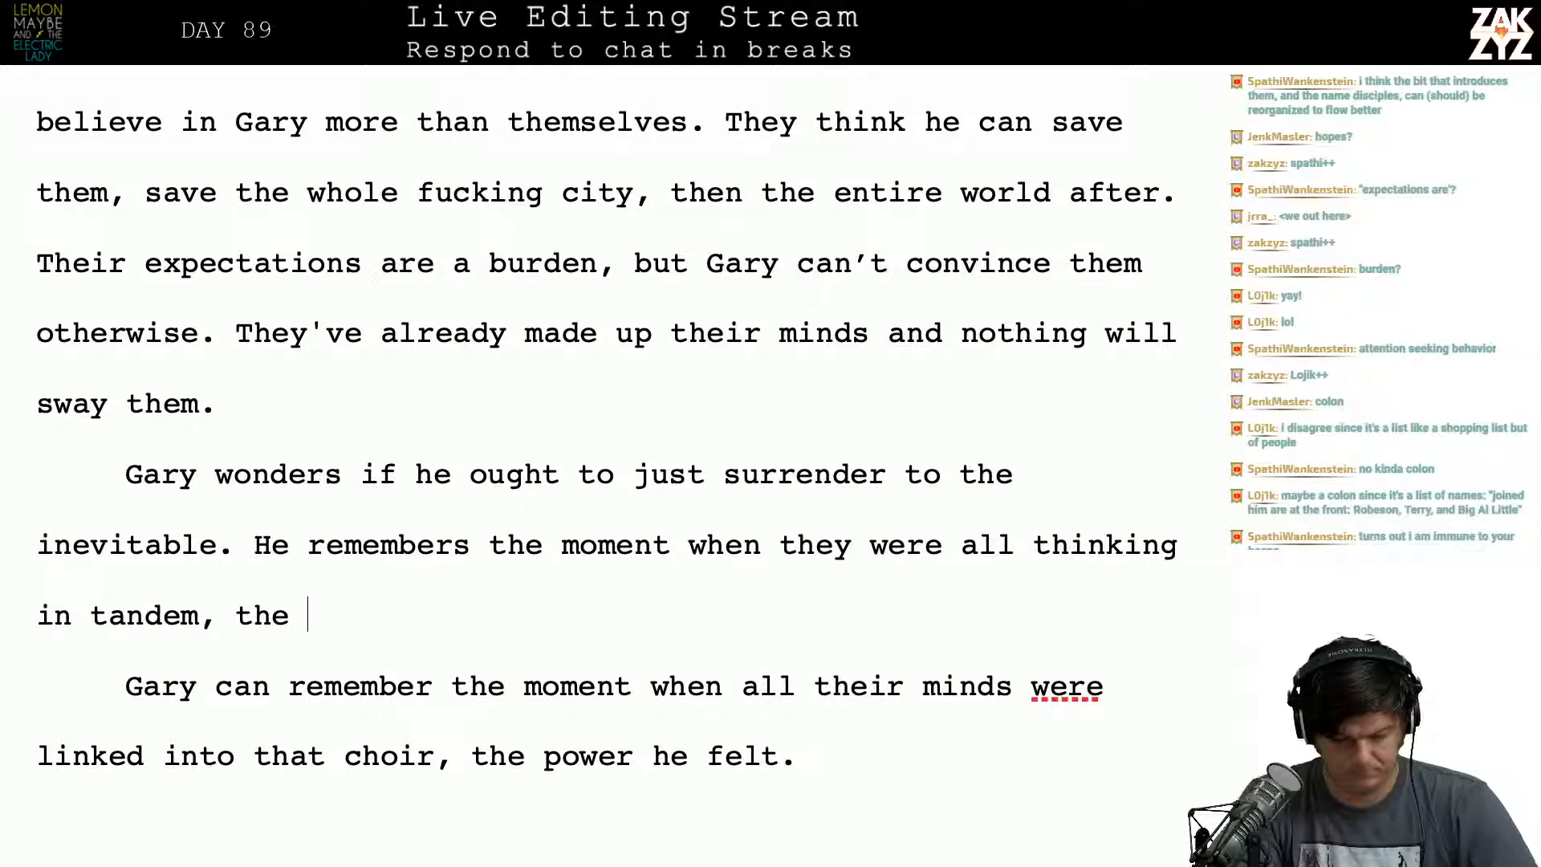
{"action": "type", "text": "rush of t"}
{"action": "key", "text": "BackSpace"}
{"action": "type", "text": "b"}
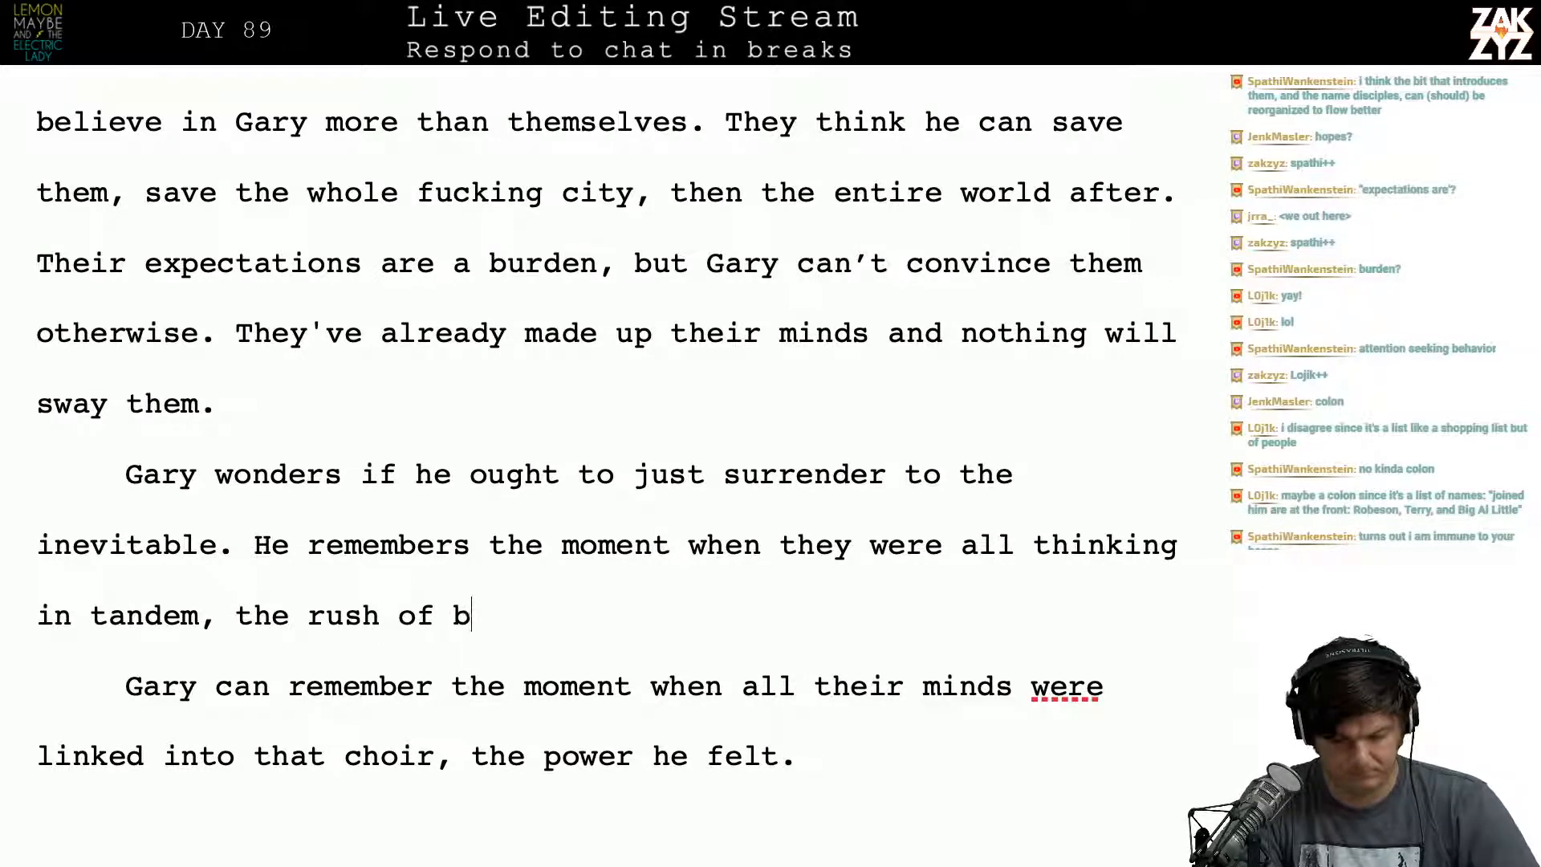
{"action": "type", "text": "eing at the cent"}
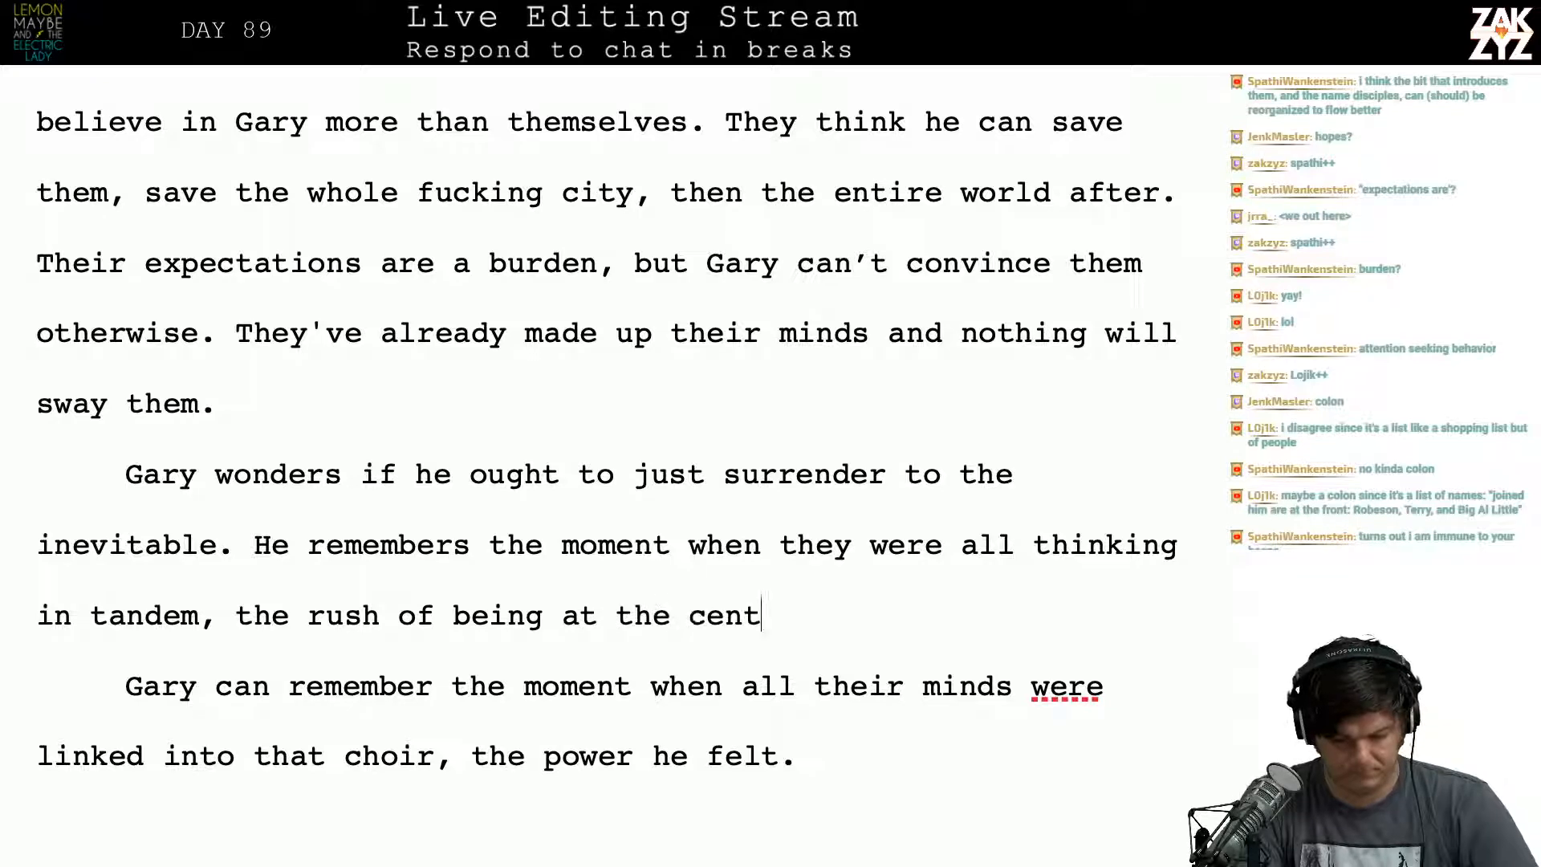
{"action": "type", "text": "er of the ch"}
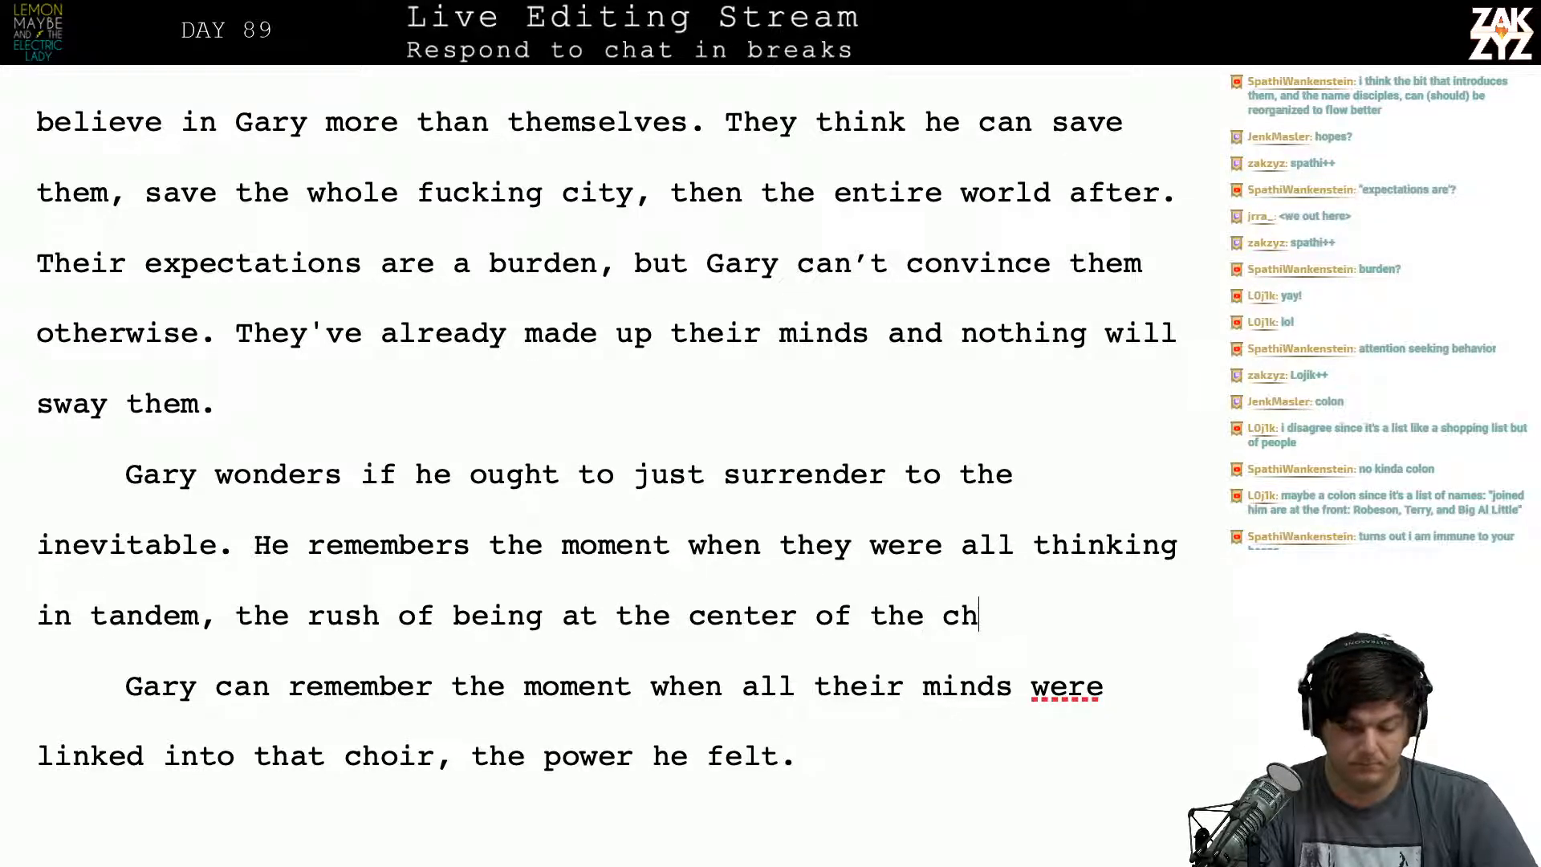
{"action": "type", "text": "oir of midns."}
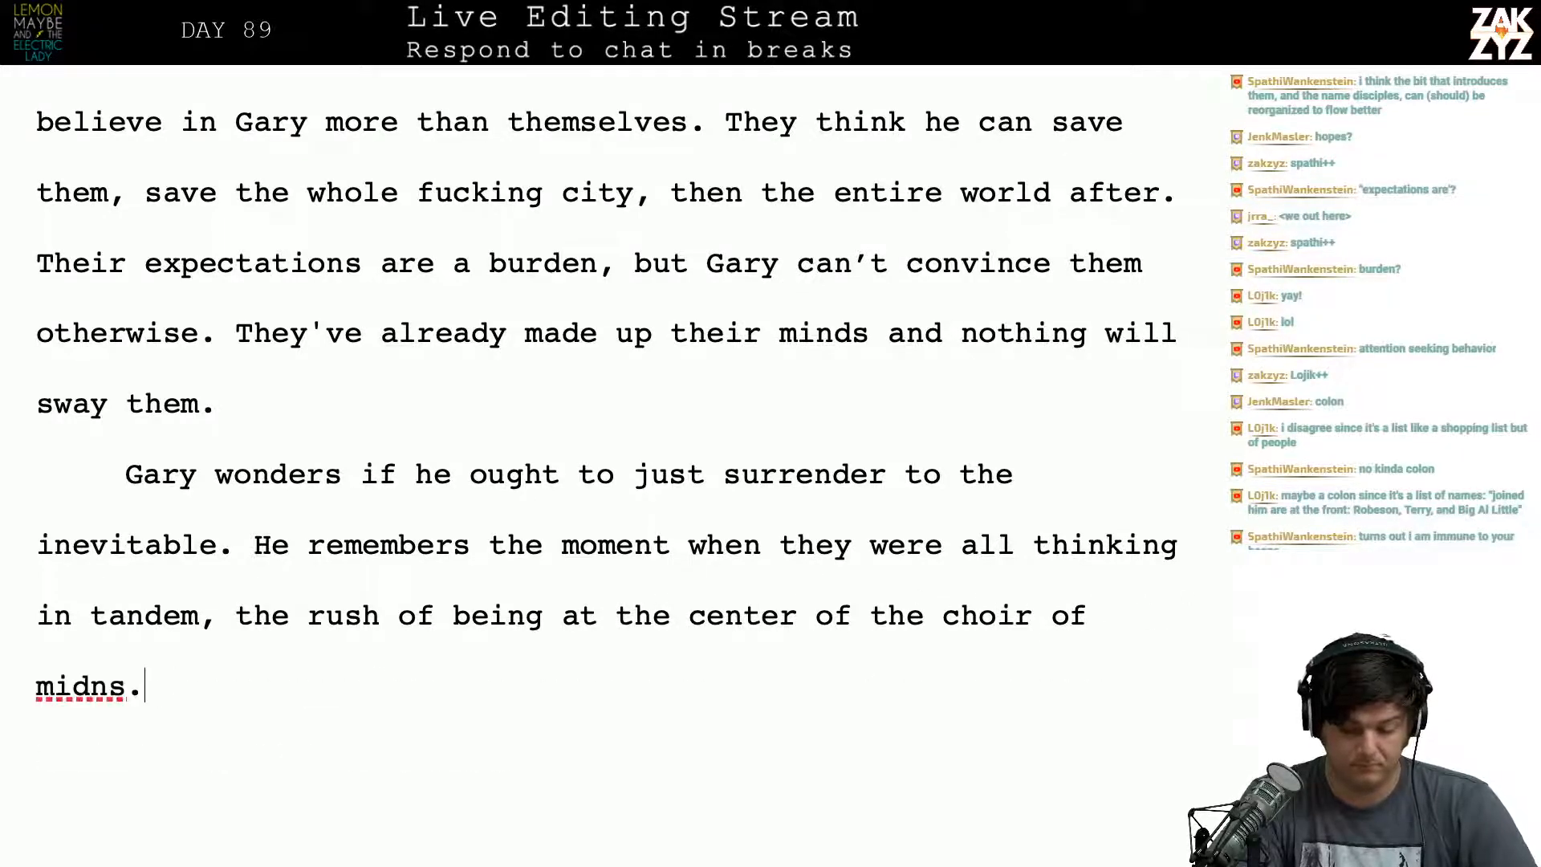
{"action": "key", "text": "BackSpace"}
{"action": "key", "text": "BackSpace"}
{"action": "key", "text": "BackSpace"}
{"action": "key", "text": "BackSpace"}
{"action": "type", "text": "nds."}
Step: Replace the old drafts from "Gary can remember the moment" through "the desire to" with "Part of him wants to", joining "yoke them all" to the new paragraph
{"action": "key", "text": "shift+Down"}
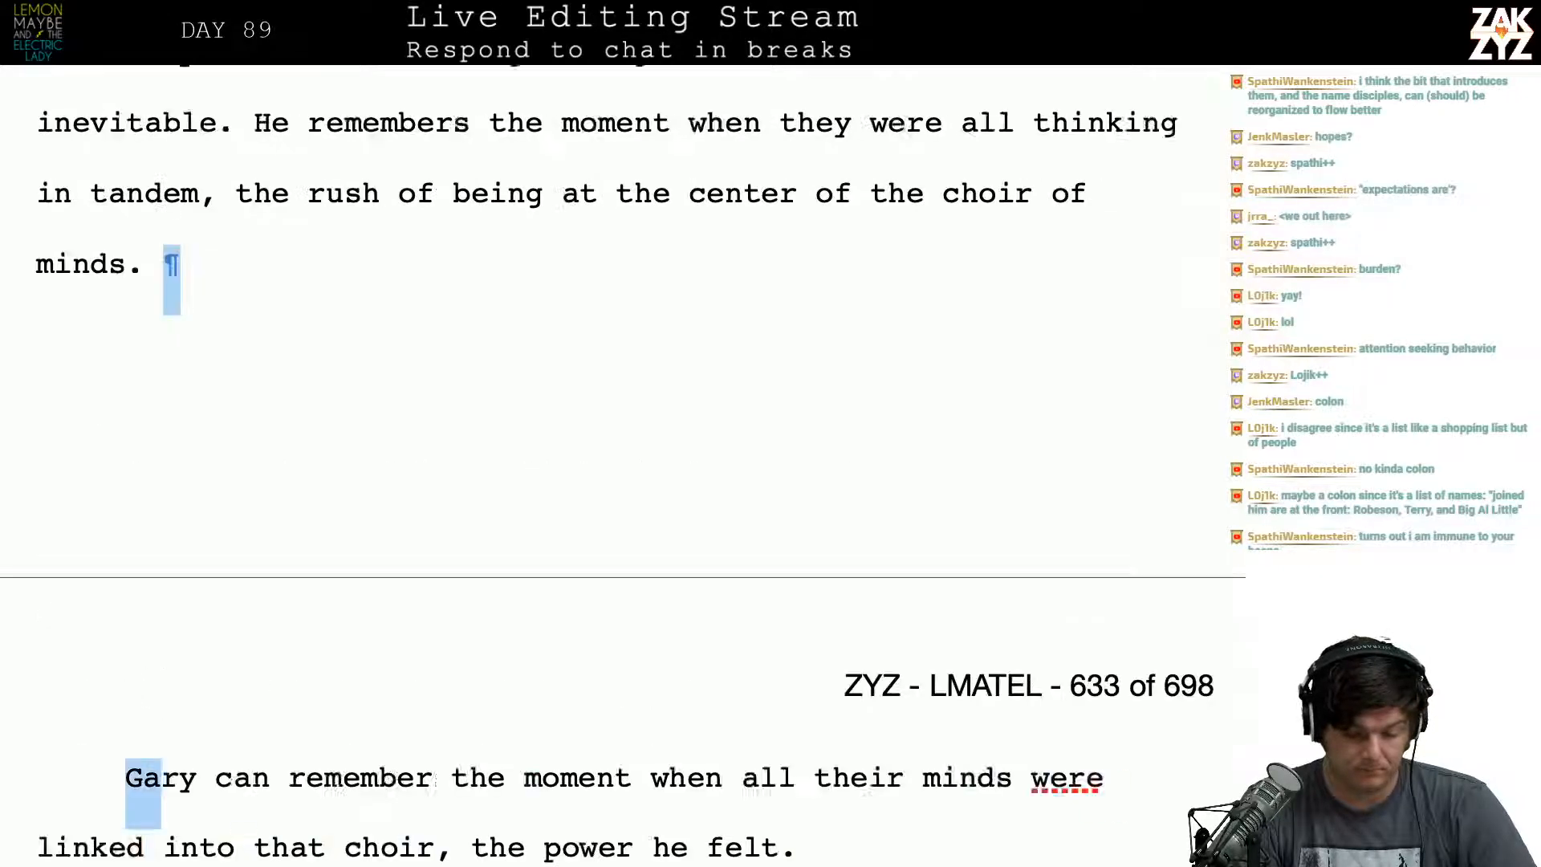
{"action": "key", "text": "shift+Down"}
{"action": "key", "text": "shift+Down"}
{"action": "key", "text": "shift+Down"}
{"action": "key", "text": "shift+Down"}
{"action": "key", "text": "shift+Down"}
{"action": "key", "text": "shift+Down"}
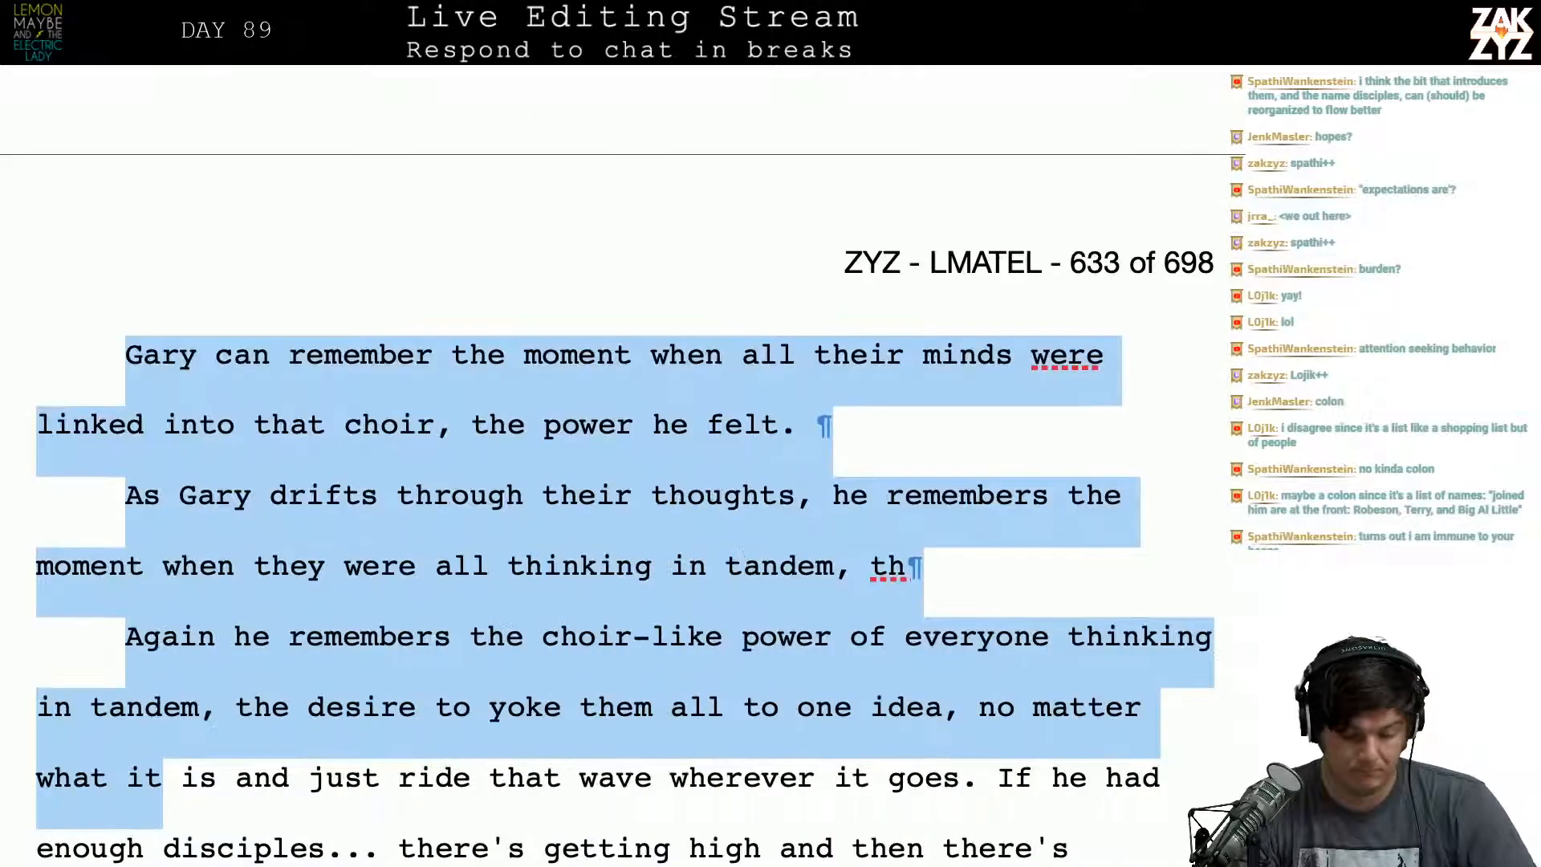
{"action": "key", "text": "shift+Up"}
{"action": "key", "text": "shift+Right"}
{"action": "key", "text": "shift+Right"}
{"action": "key", "text": "shift+Right"}
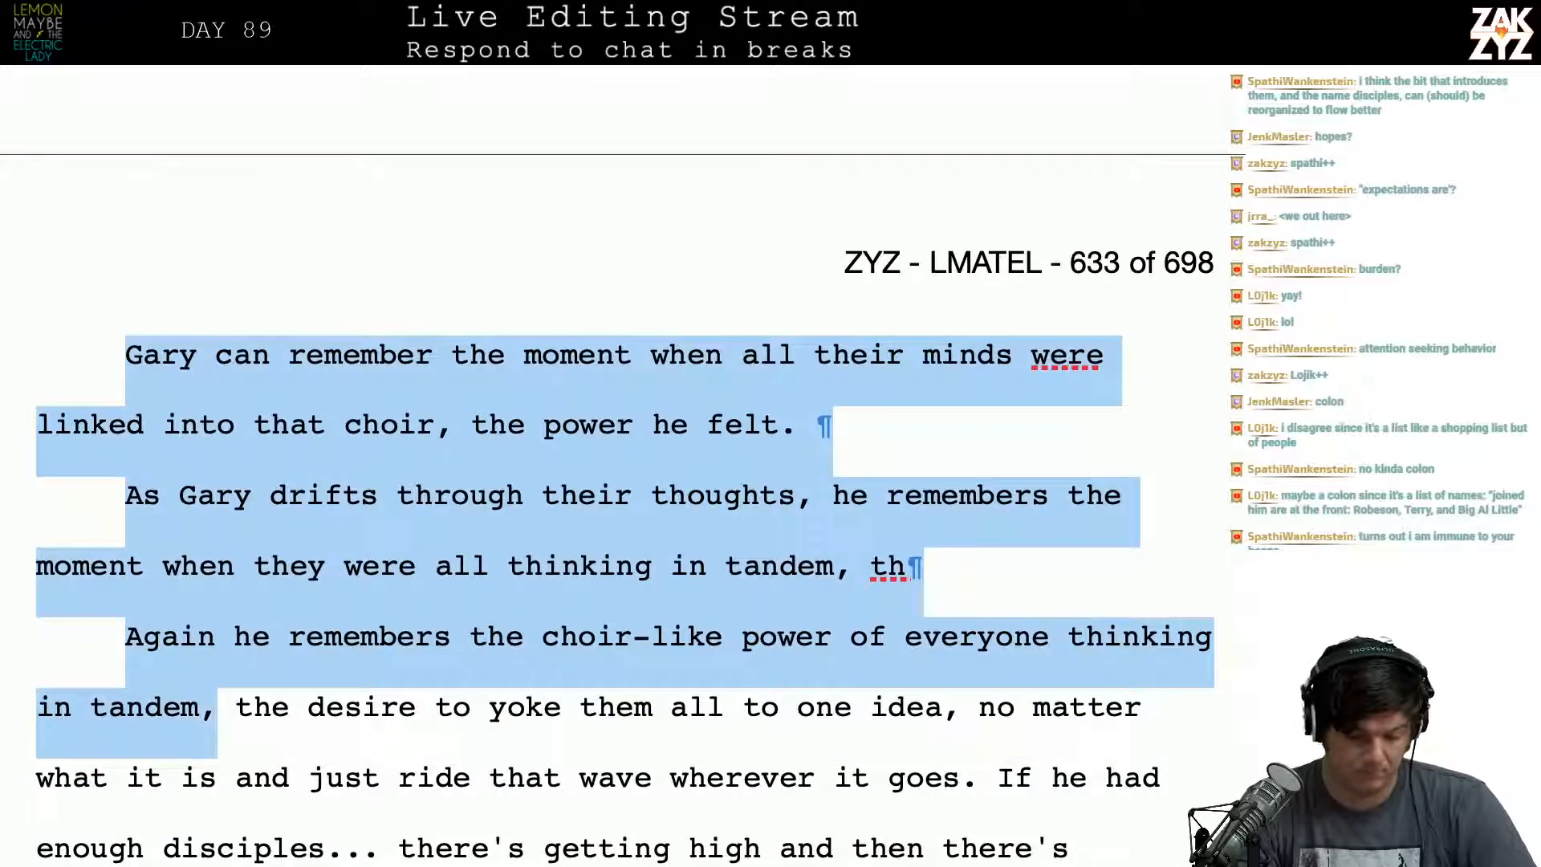
{"action": "key", "text": "shift+Right"}
{"action": "key", "text": "shift+Right"}
{"action": "key", "text": "shift+Right"}
{"action": "key", "text": "shift+Right"}
{"action": "key", "text": "shift+Right"}
{"action": "key", "text": "shift+Right"}
{"action": "key", "text": "shift+Right"}
{"action": "key", "text": "shift+Right"}
{"action": "key", "text": "shift+Right"}
{"action": "key", "text": "shift+Right"}
{"action": "key", "text": "shift+Right"}
{"action": "key", "text": "shift+Right"}
{"action": "key", "text": "shift+Right"}
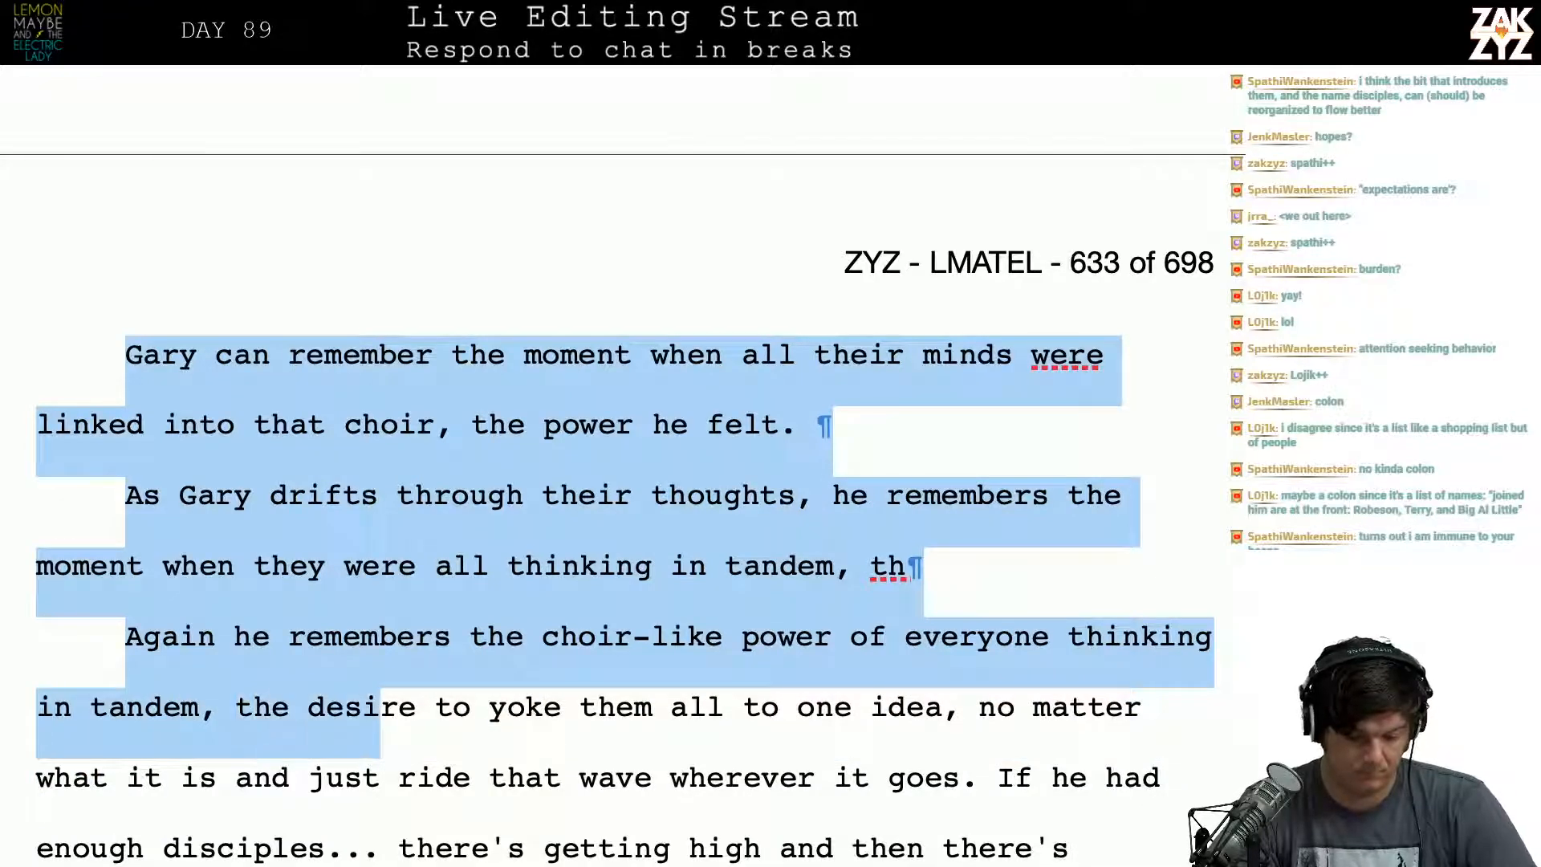
{"action": "key", "text": "shift+Right"}
{"action": "key", "text": "shift+Right"}
{"action": "key", "text": "Delete"}
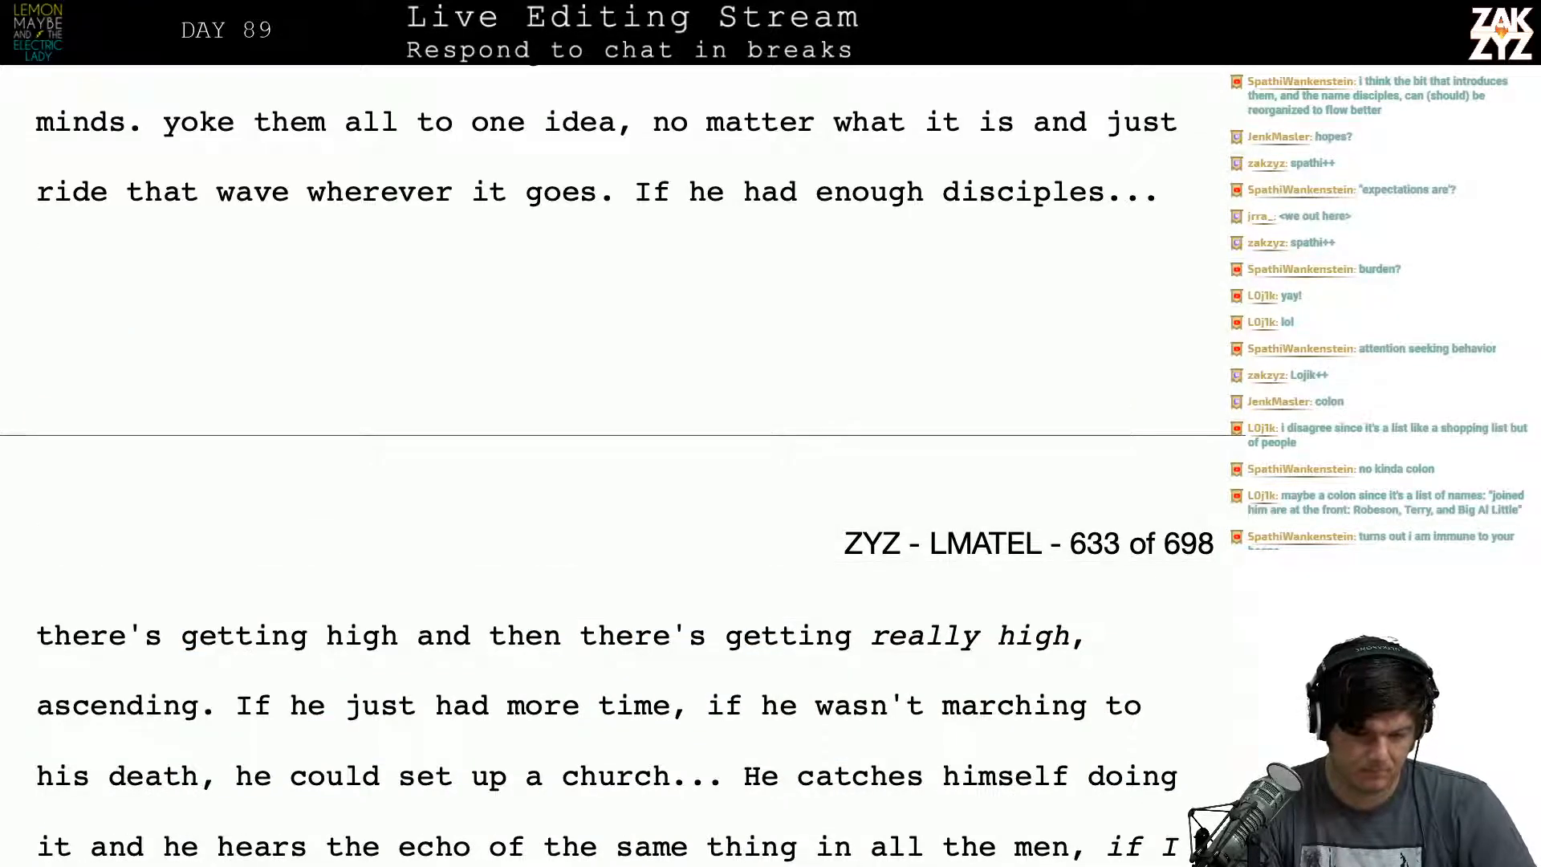
{"action": "type", "text": "Part of him wan"}
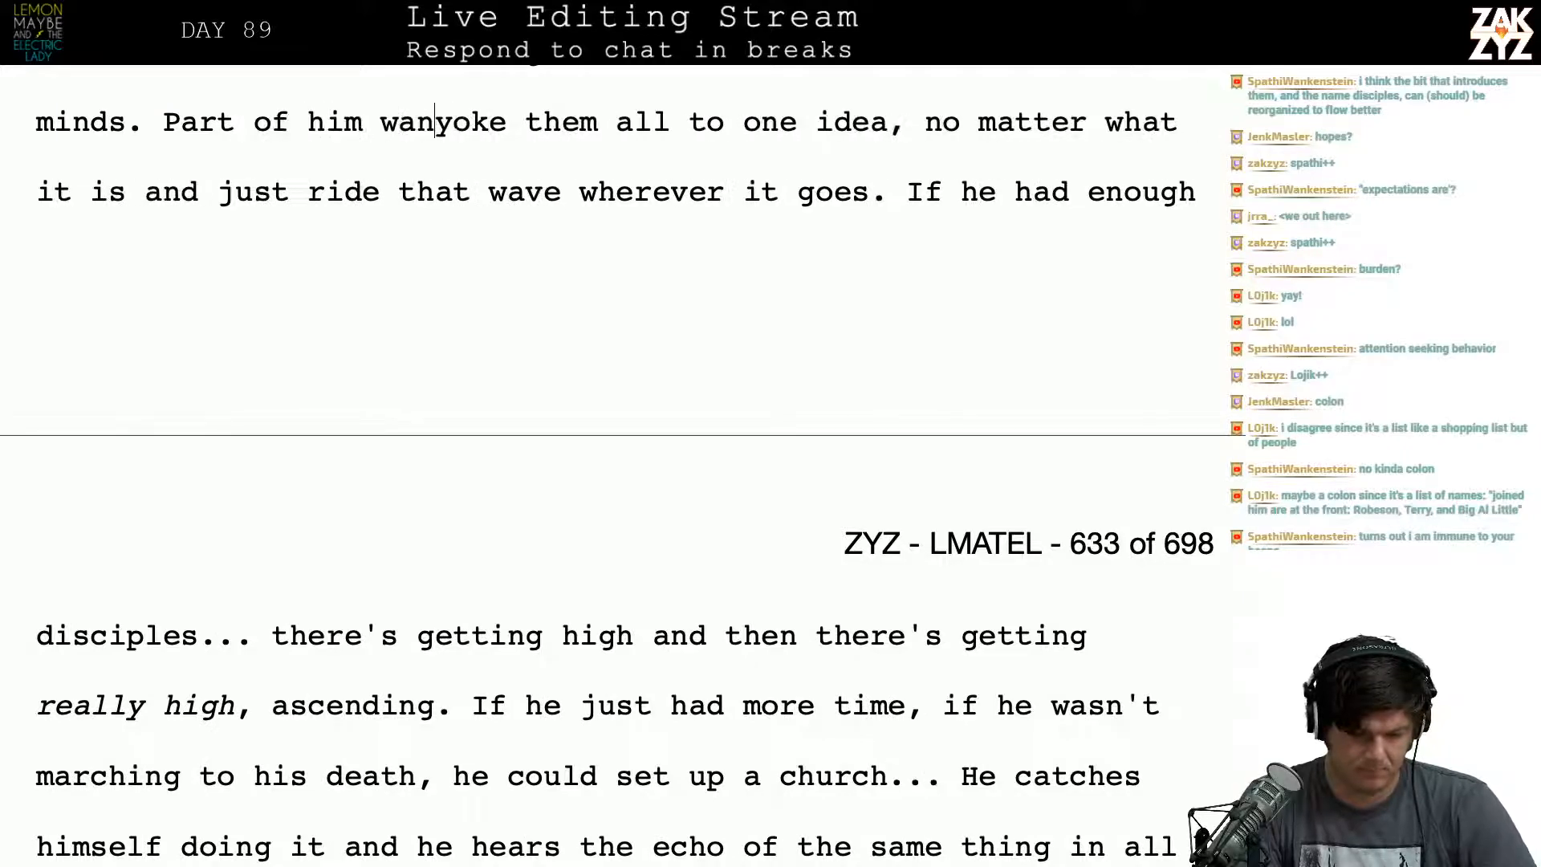
{"action": "type", "text": "ts to"}
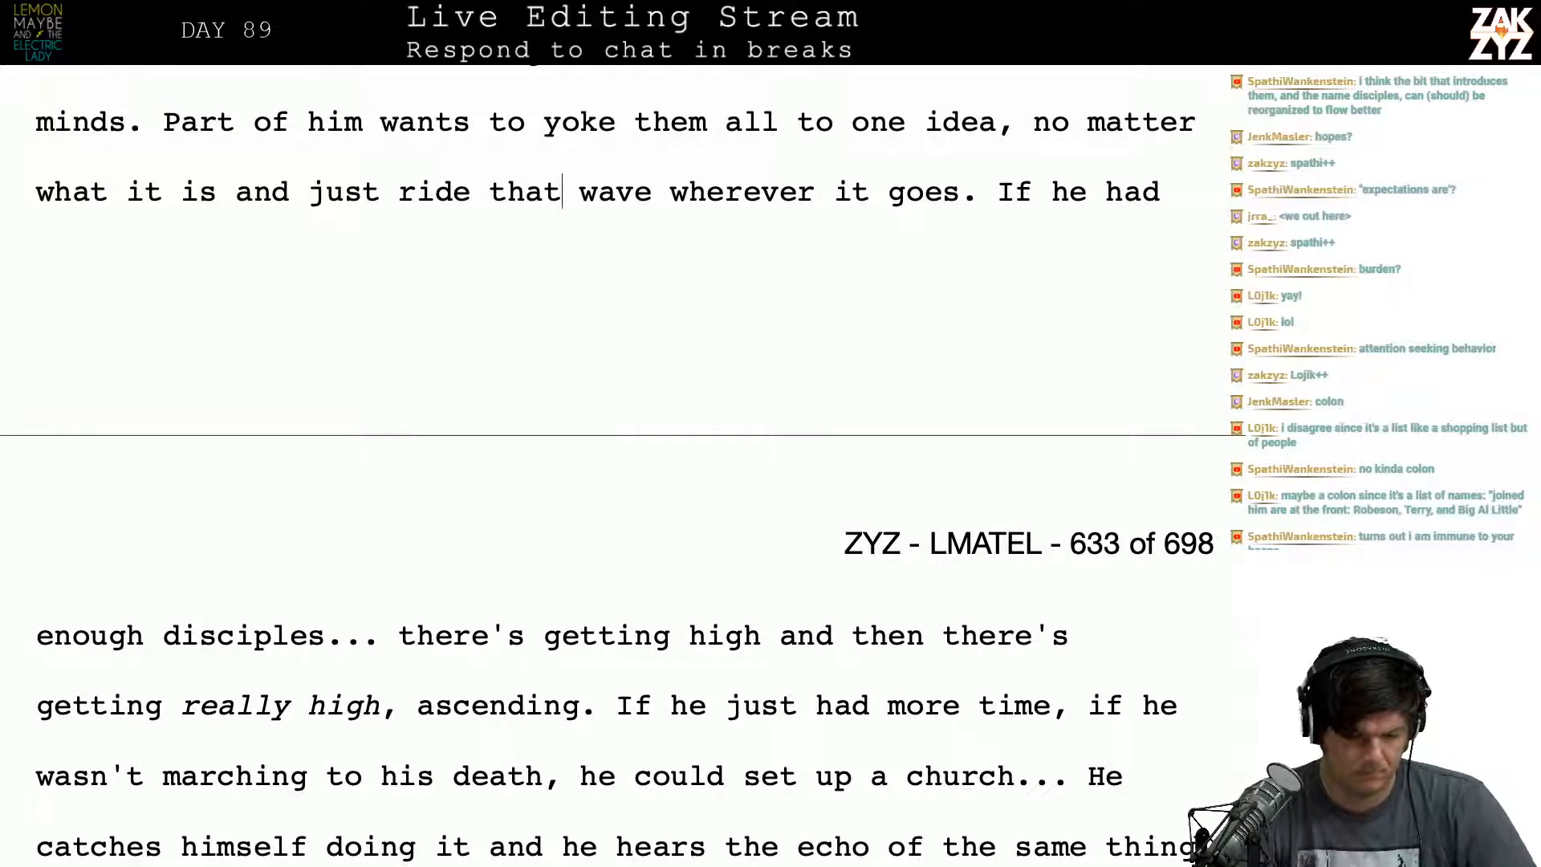
Step: Insert a comma after "no matter what it is" in the sentence about yoking them all to one idea
{"action": "key", "text": "Up"}
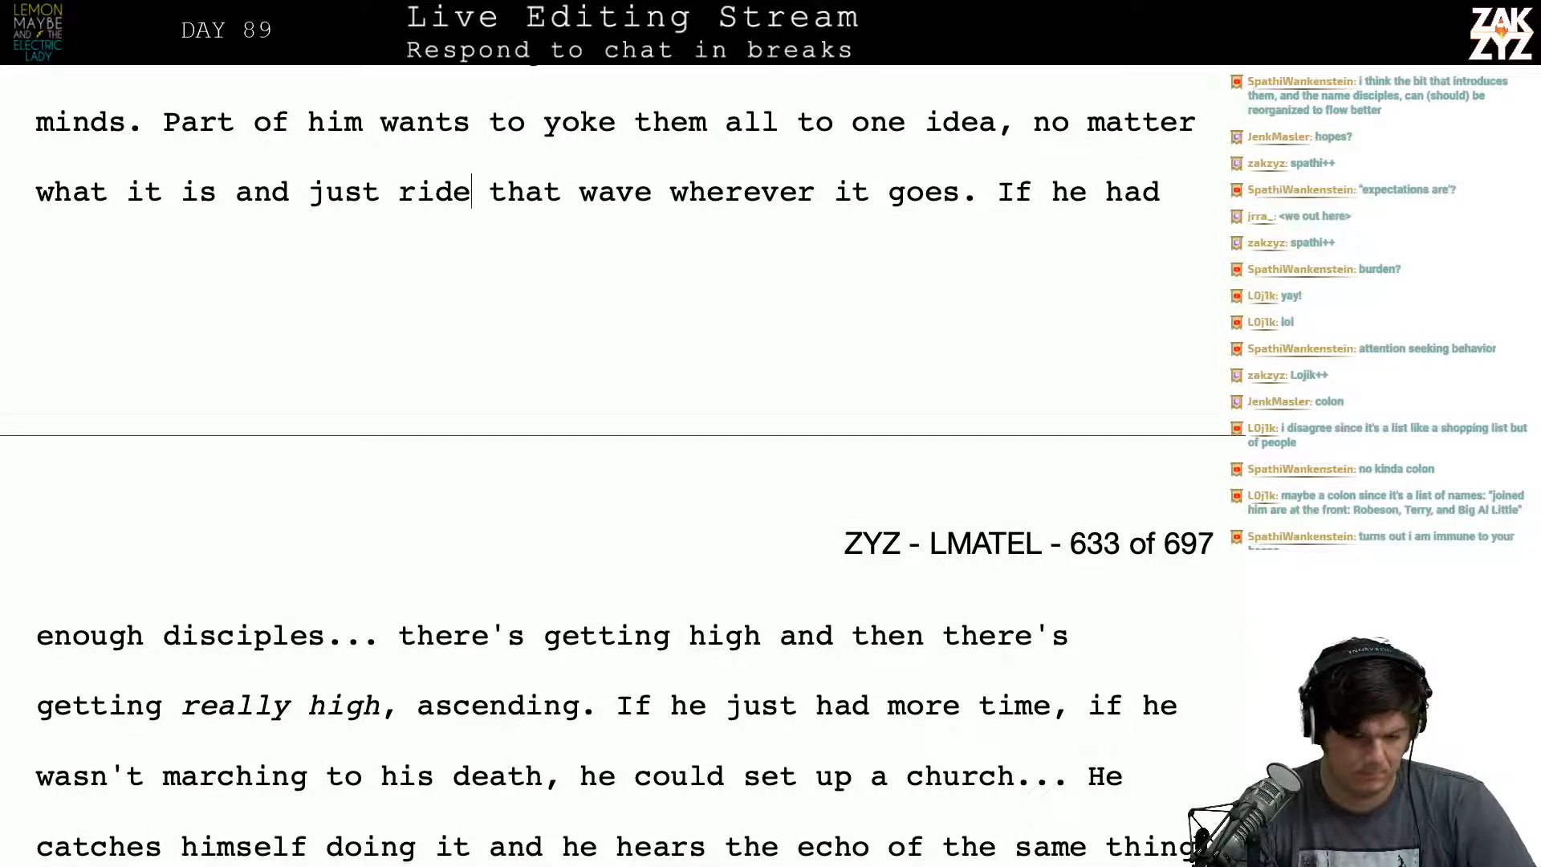
{"action": "key", "text": "Left"}
{"action": "key", "text": "Left"}
{"action": "key", "text": "Left"}
{"action": "key", "text": "Left"}
{"action": "key", "text": "Left"}
{"action": "key", "text": "Left"}
{"action": "key", "text": "Left"}
{"action": "key", "text": "Left"}
{"action": "key", "text": "Left"}
{"action": "key", "text": "Left"}
{"action": "key", "text": "Left"}
{"action": "type", "text": ","}
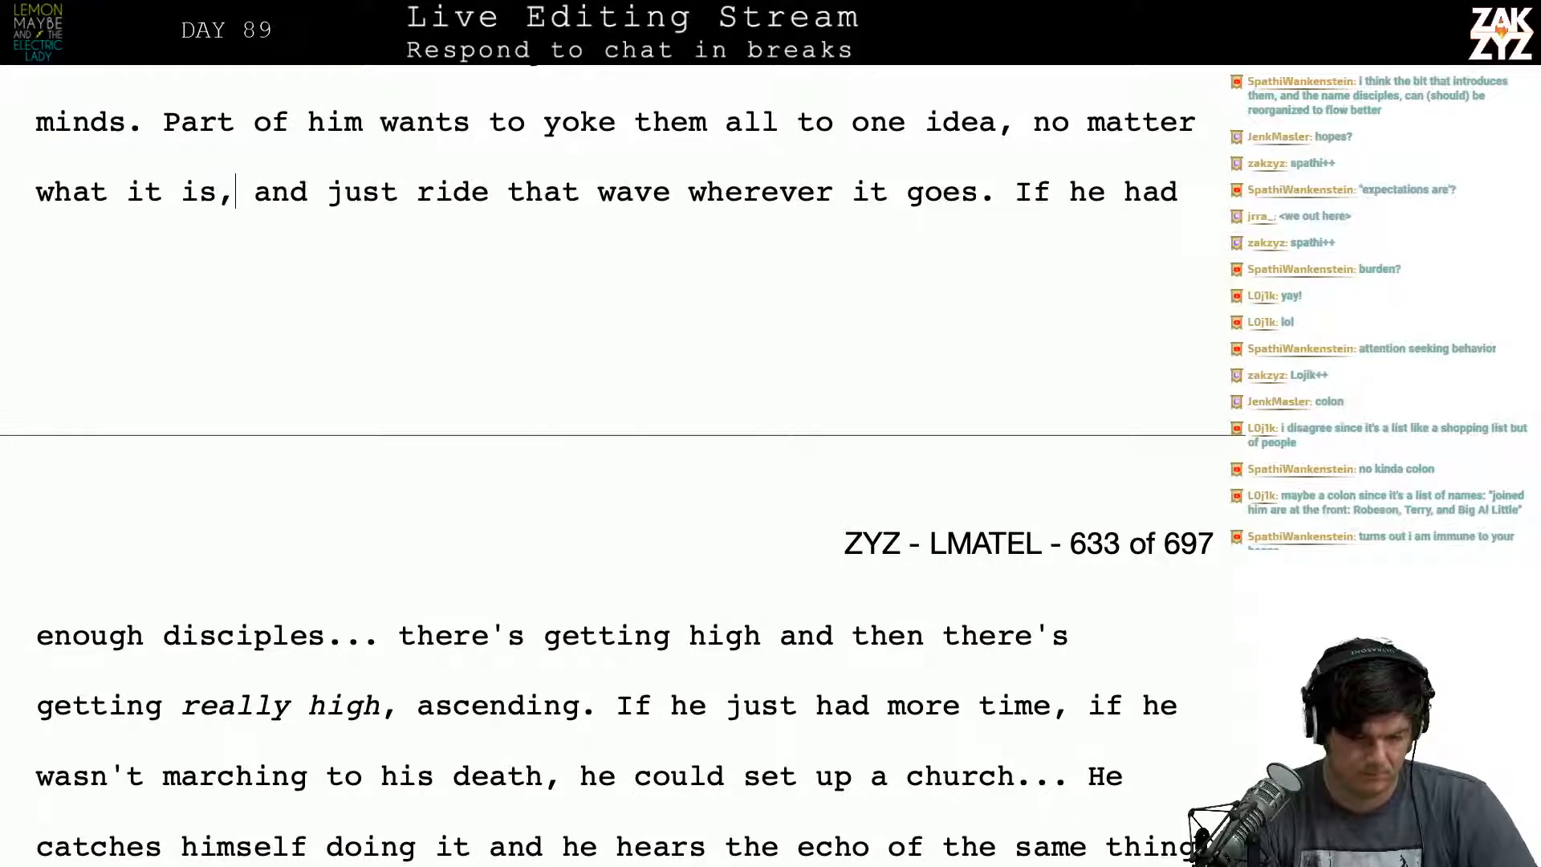
{"action": "key", "text": "Right"}
{"action": "key", "text": "Right"}
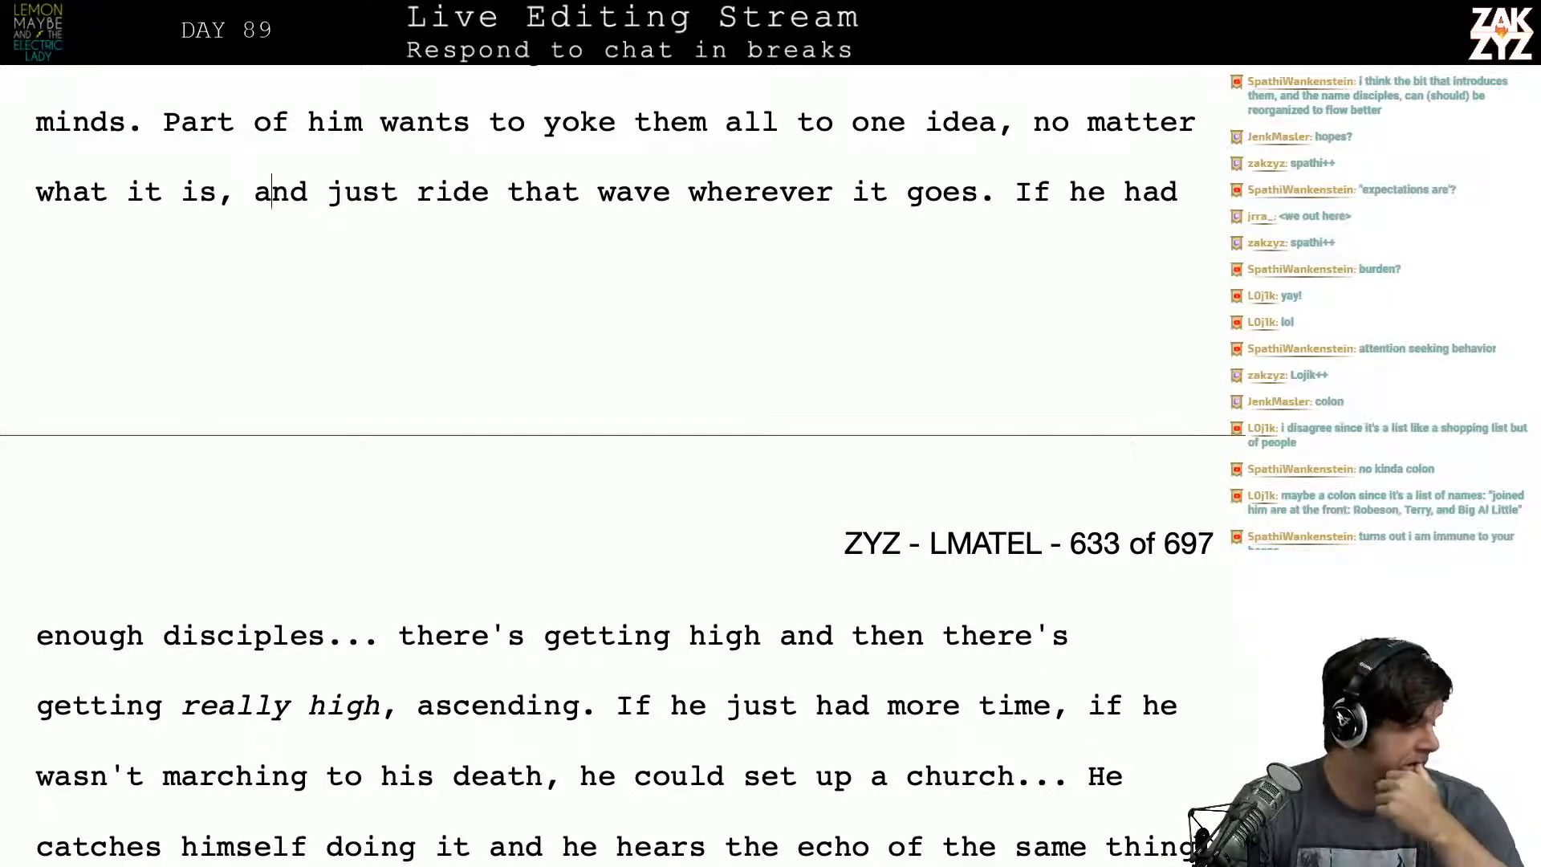
Step: Reread the preceding paragraphs, from "Some of his troops have already lost the battle" through the one about the Disciples
{"action": "scroll", "coordinate": [610, 433], "scroll_direction": "up", "scroll_amount": 10}
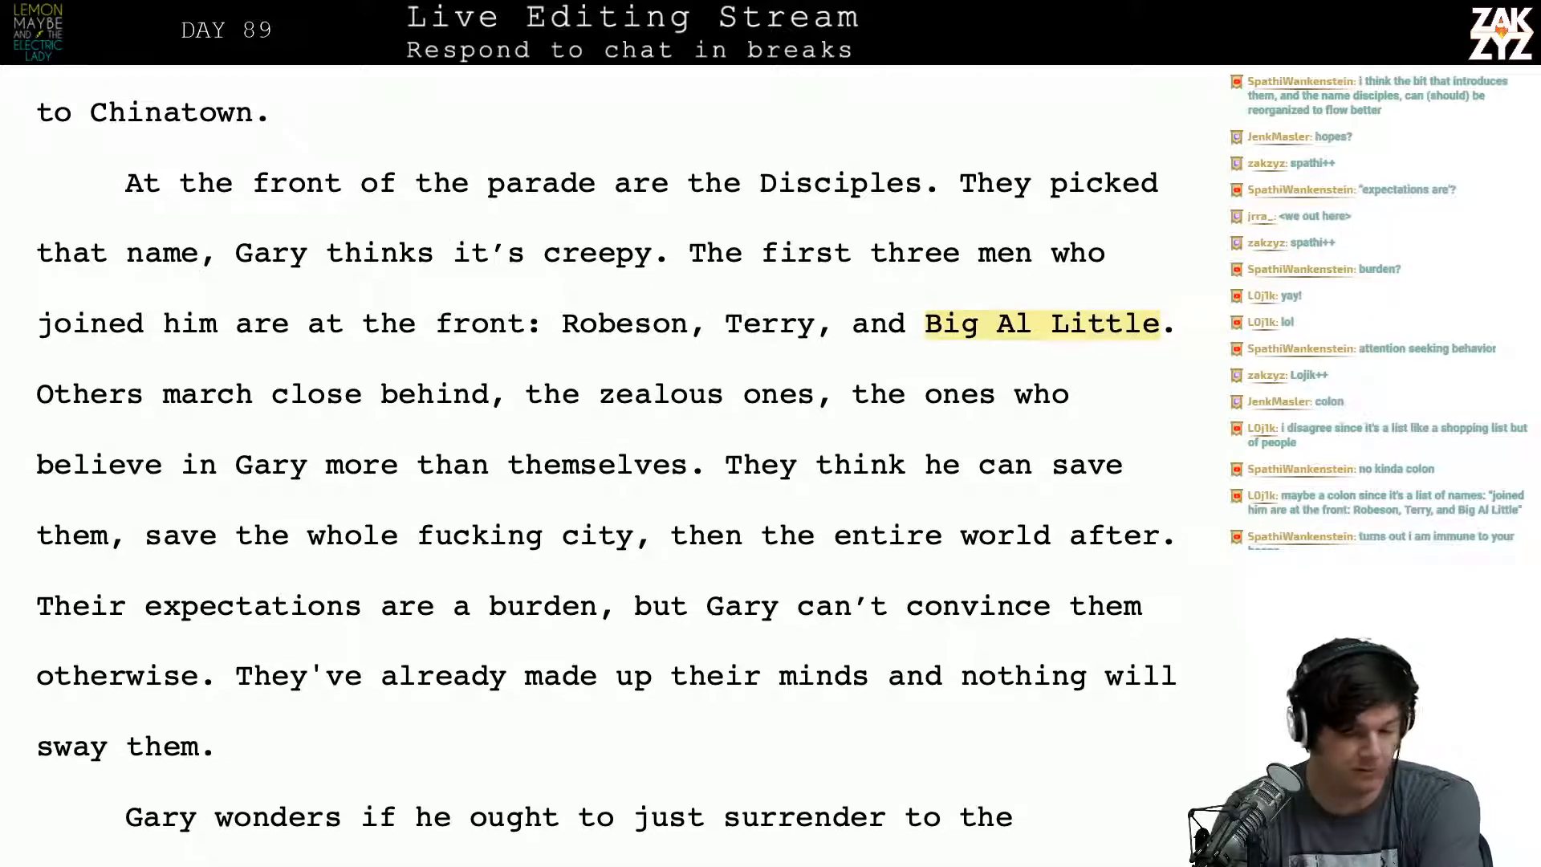
{"action": "scroll", "coordinate": [610, 466], "scroll_direction": "down", "scroll_amount": 1}
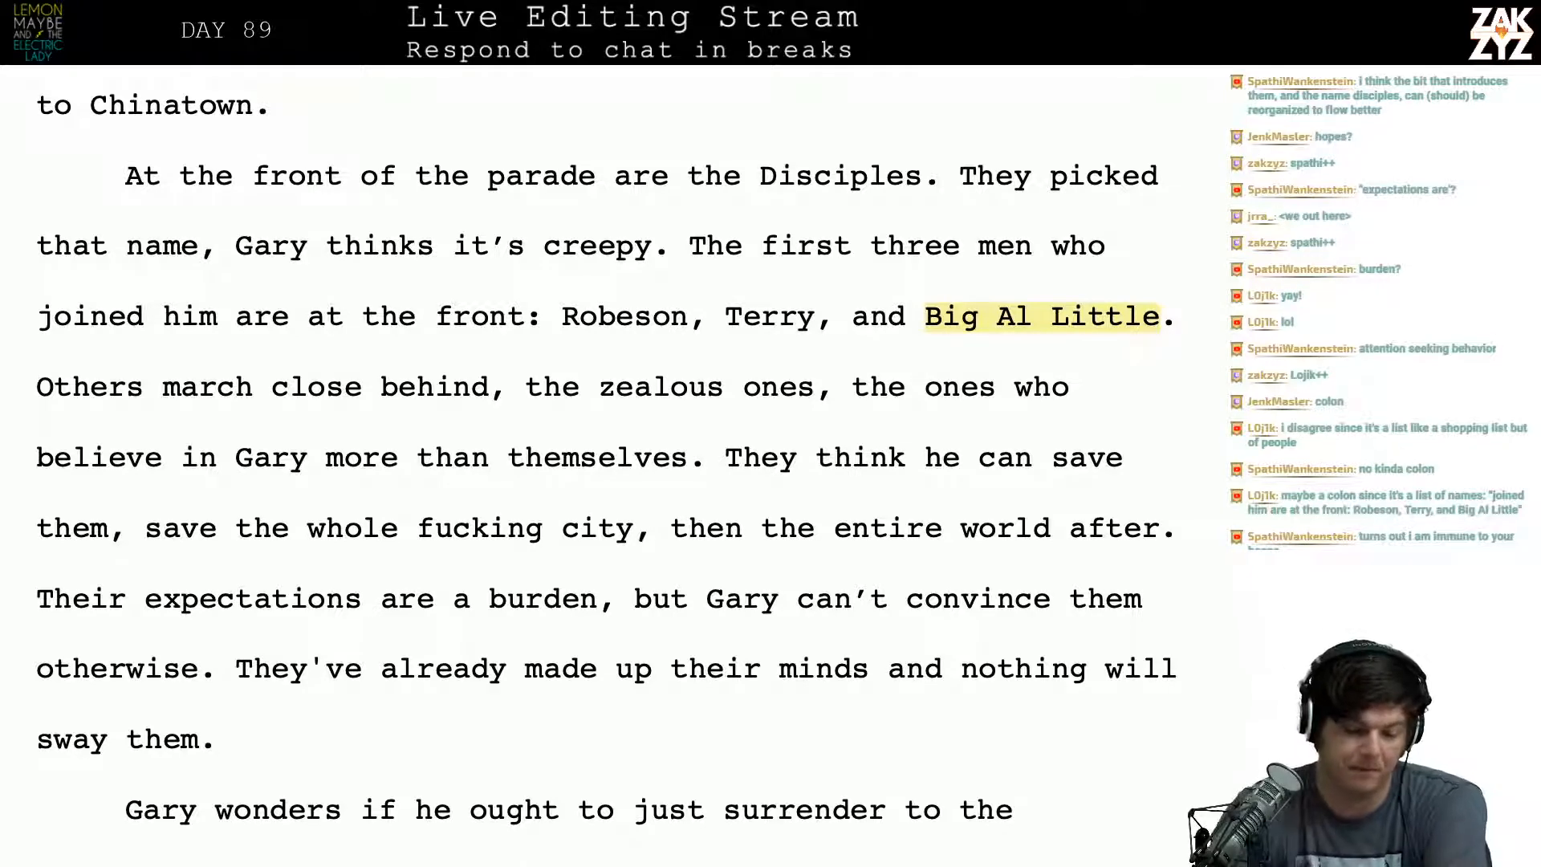
{"action": "scroll", "coordinate": [606, 474], "scroll_direction": "down", "scroll_amount": 1}
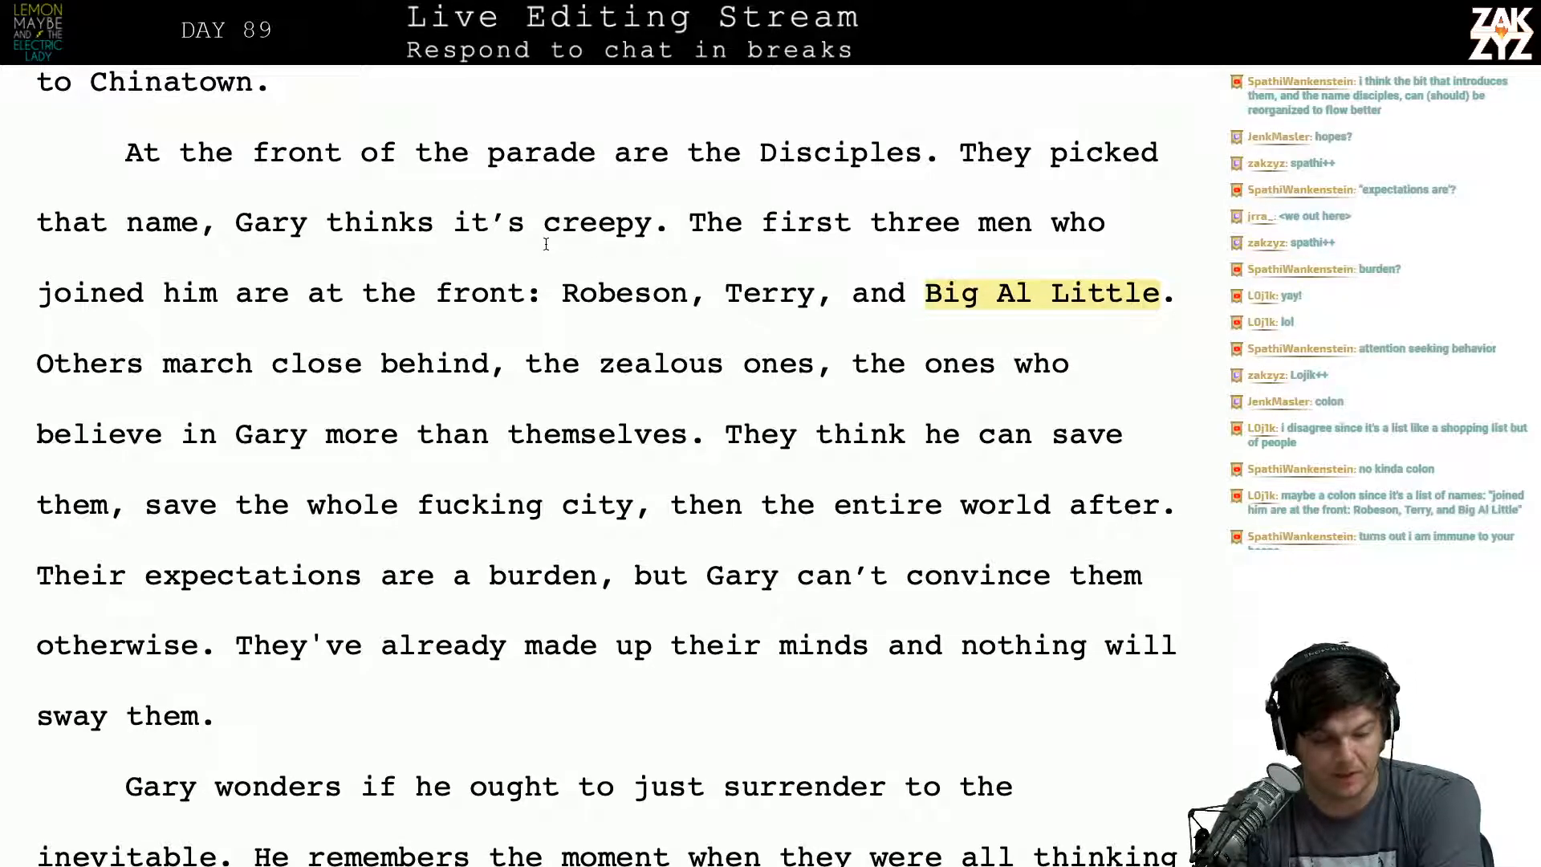
{"action": "scroll", "coordinate": [546, 243], "scroll_direction": "up", "scroll_amount": 5}
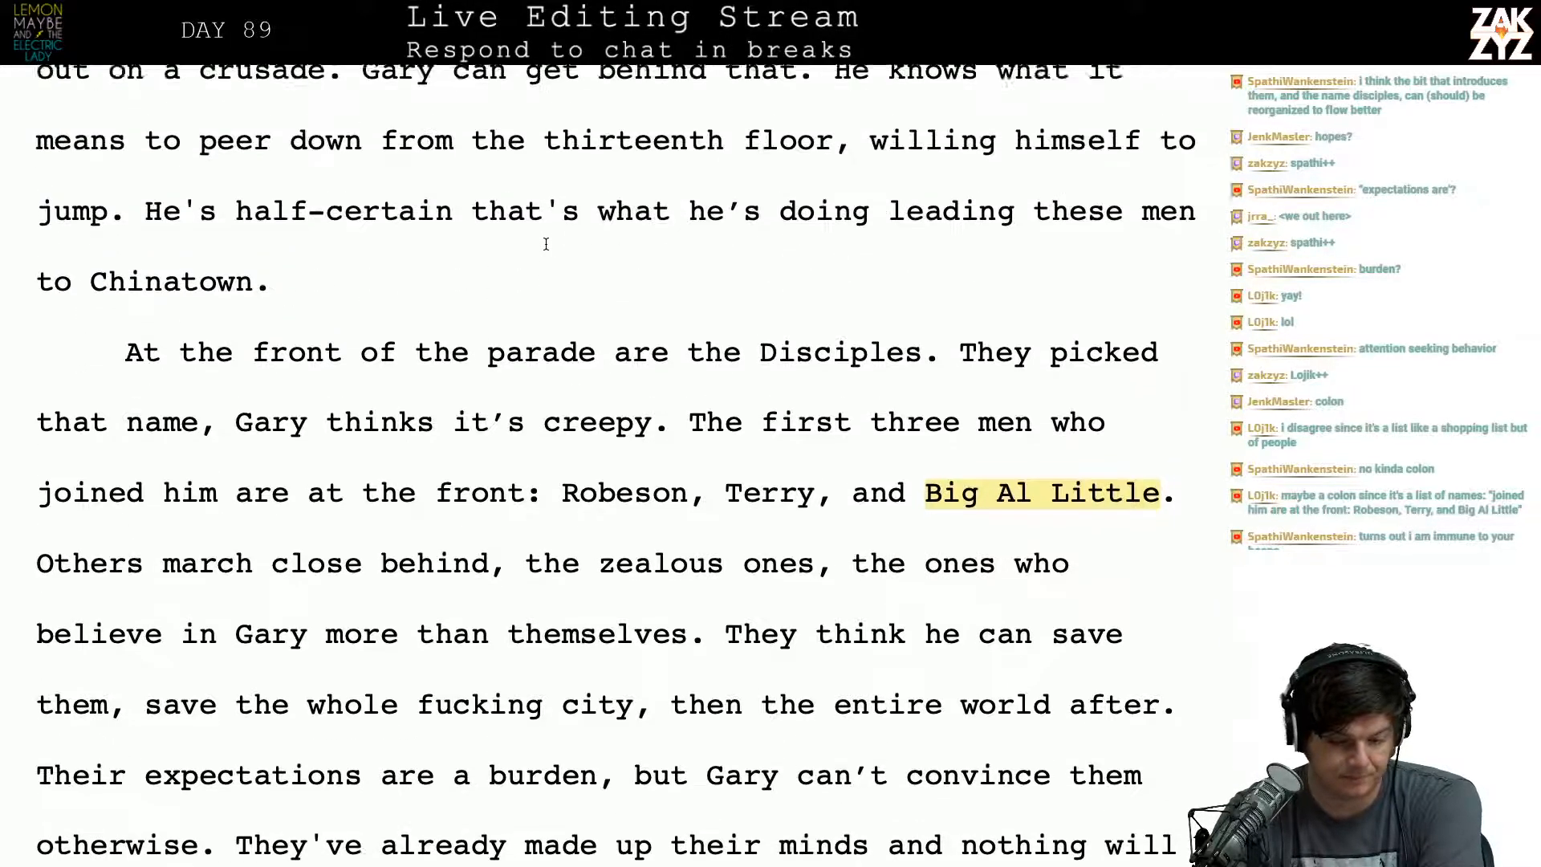
{"action": "scroll", "coordinate": [545, 243], "scroll_direction": "down", "scroll_amount": 4}
{"action": "scroll", "coordinate": [536, 239], "scroll_direction": "up", "scroll_amount": 3}
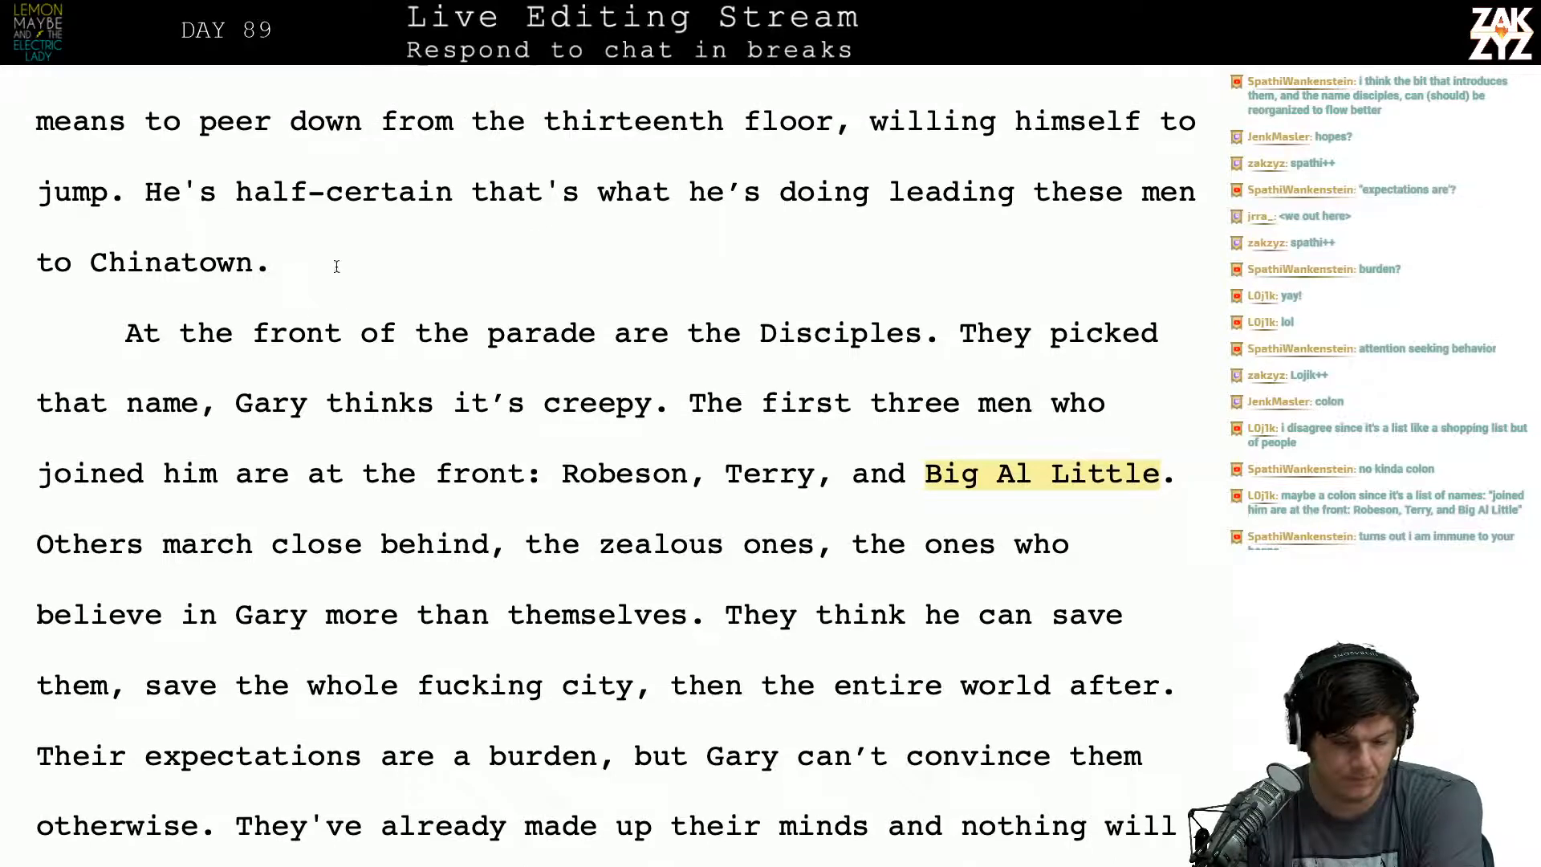
{"action": "key", "text": "Up"}
{"action": "key", "text": "Up"}
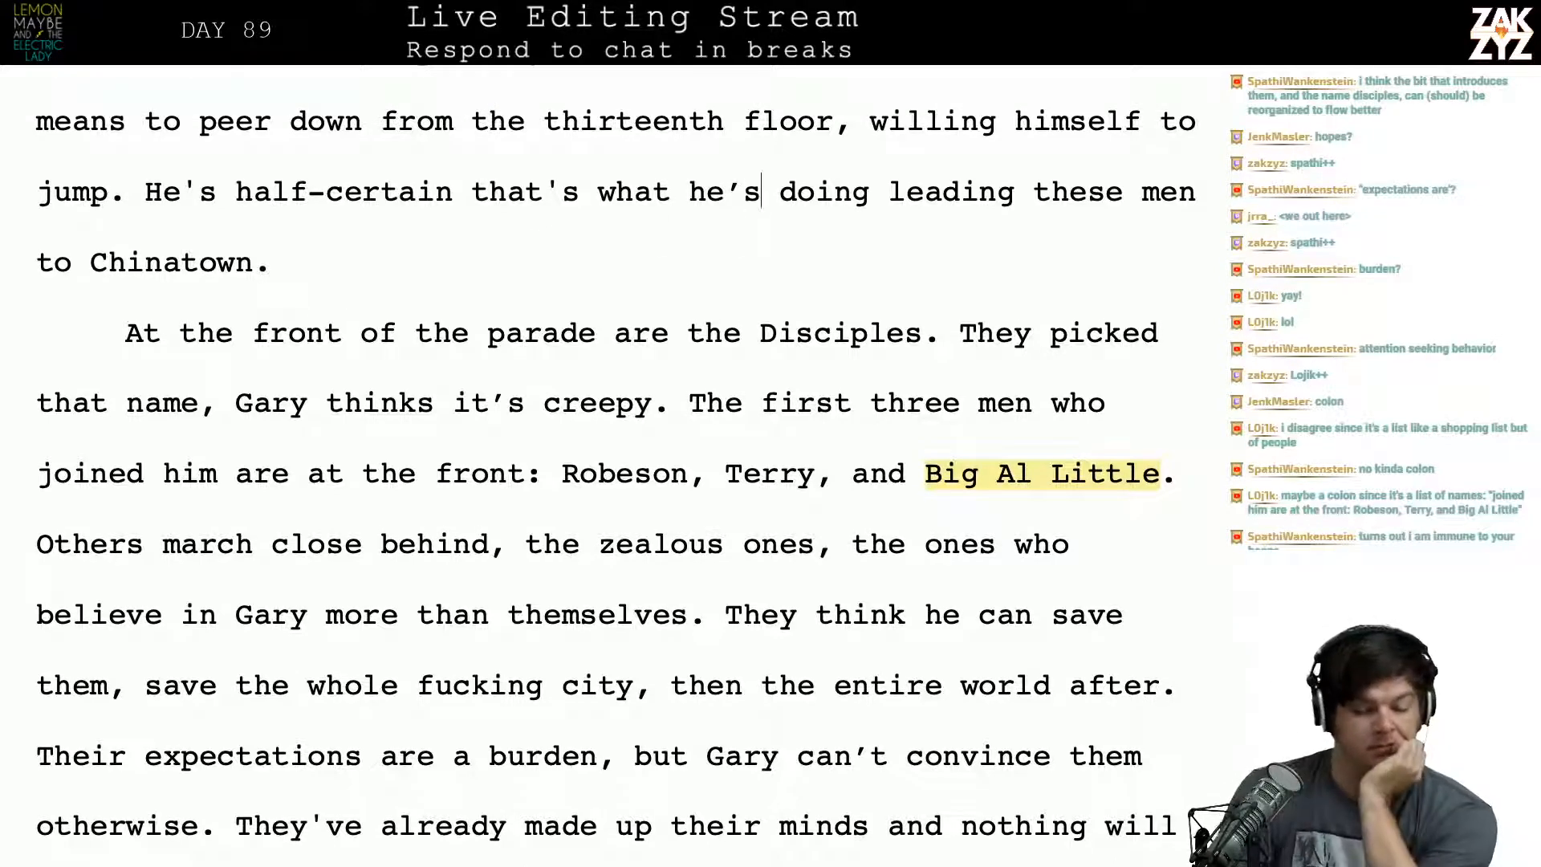
{"action": "key", "text": "Up"}
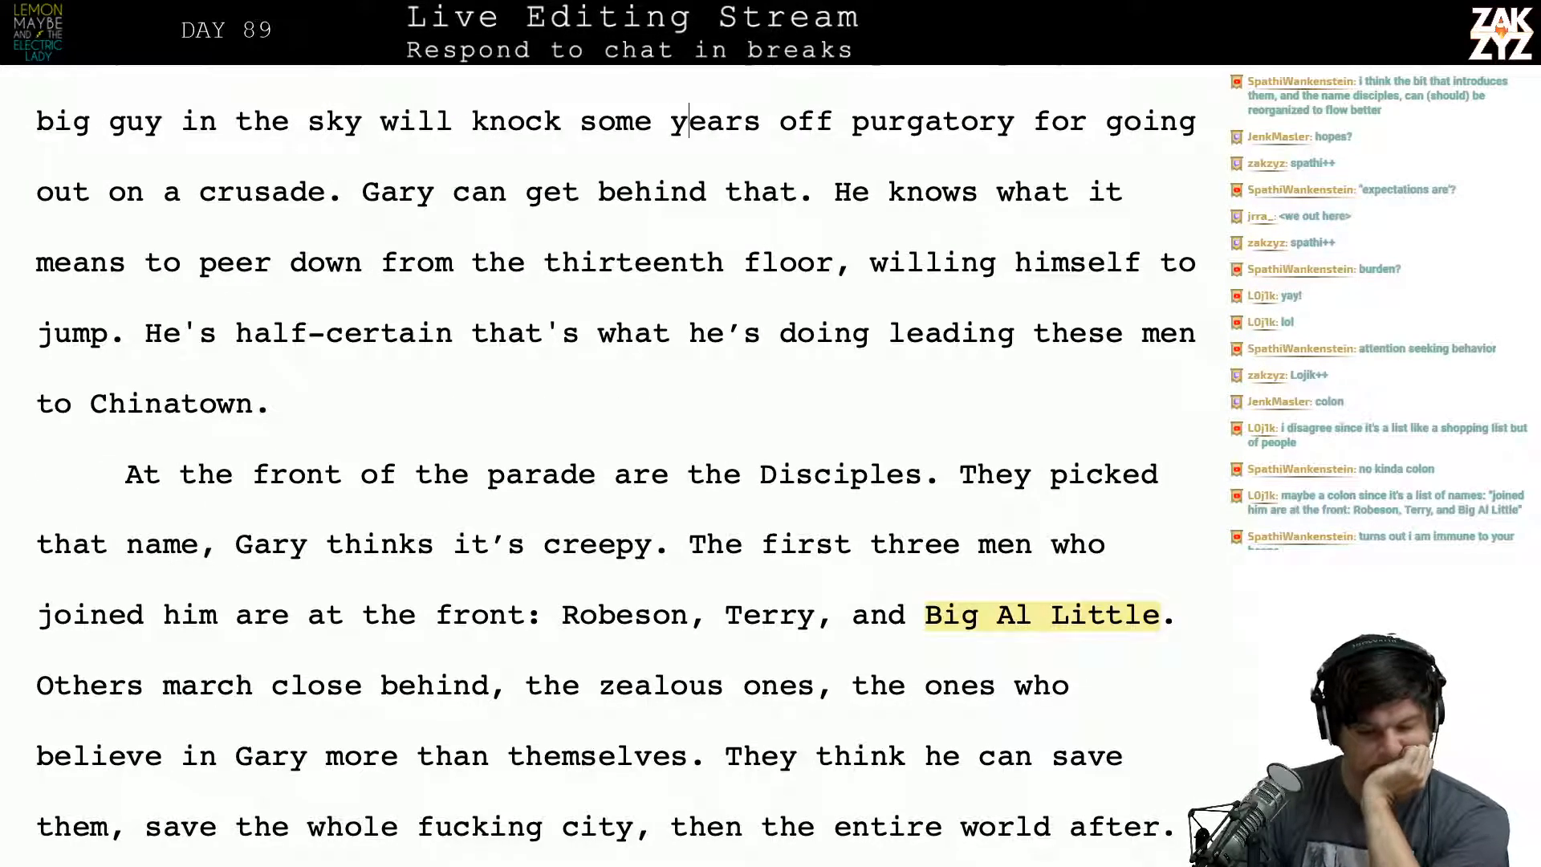
{"action": "scroll", "coordinate": [616, 460], "scroll_direction": "up", "scroll_amount": 1}
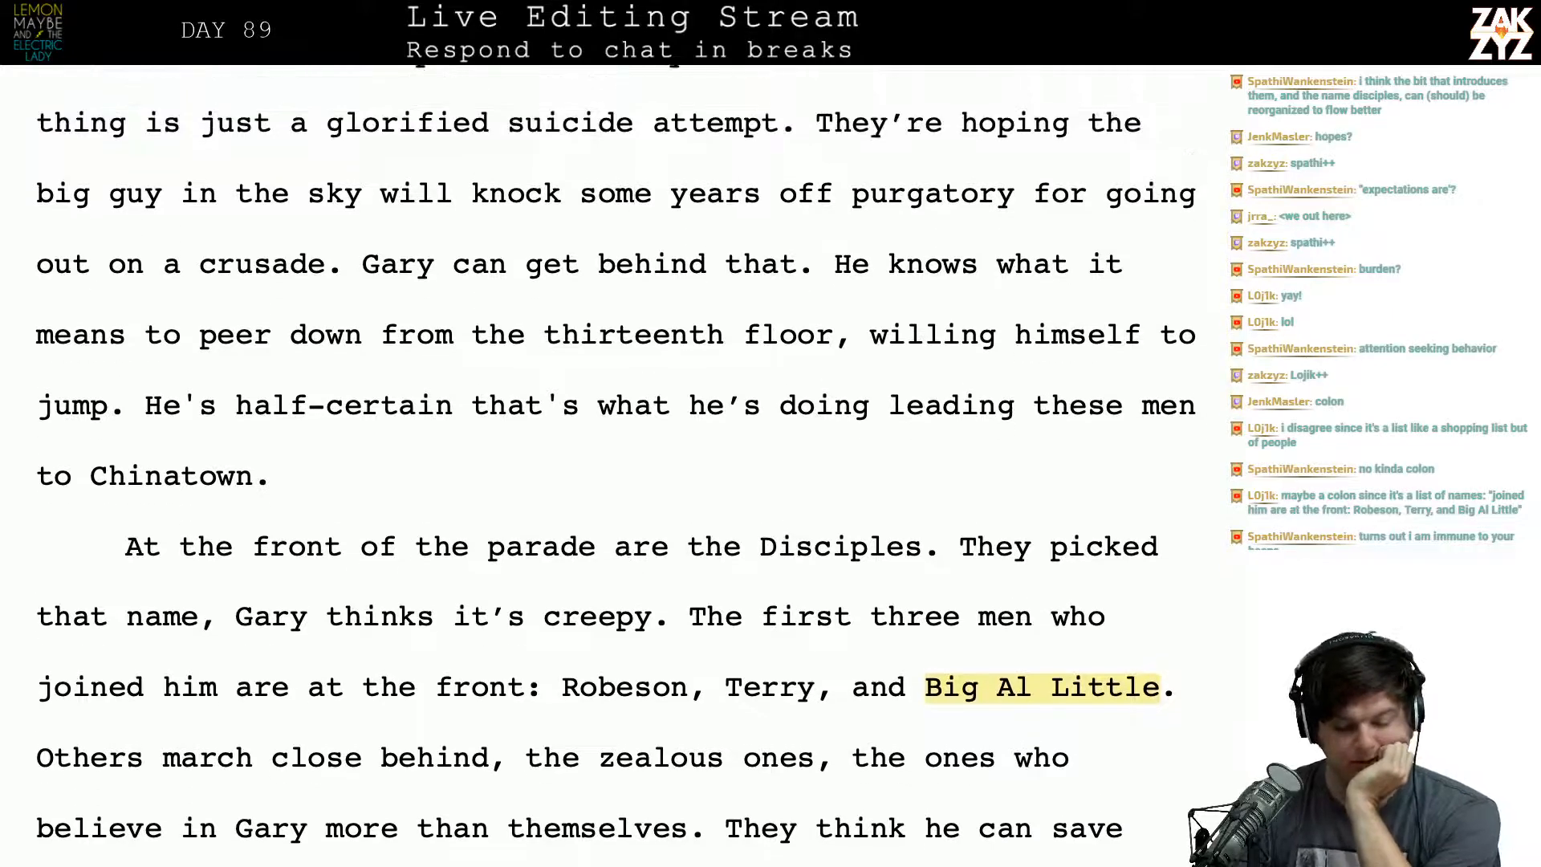
{"action": "scroll", "coordinate": [616, 460], "scroll_direction": "down", "scroll_amount": 1}
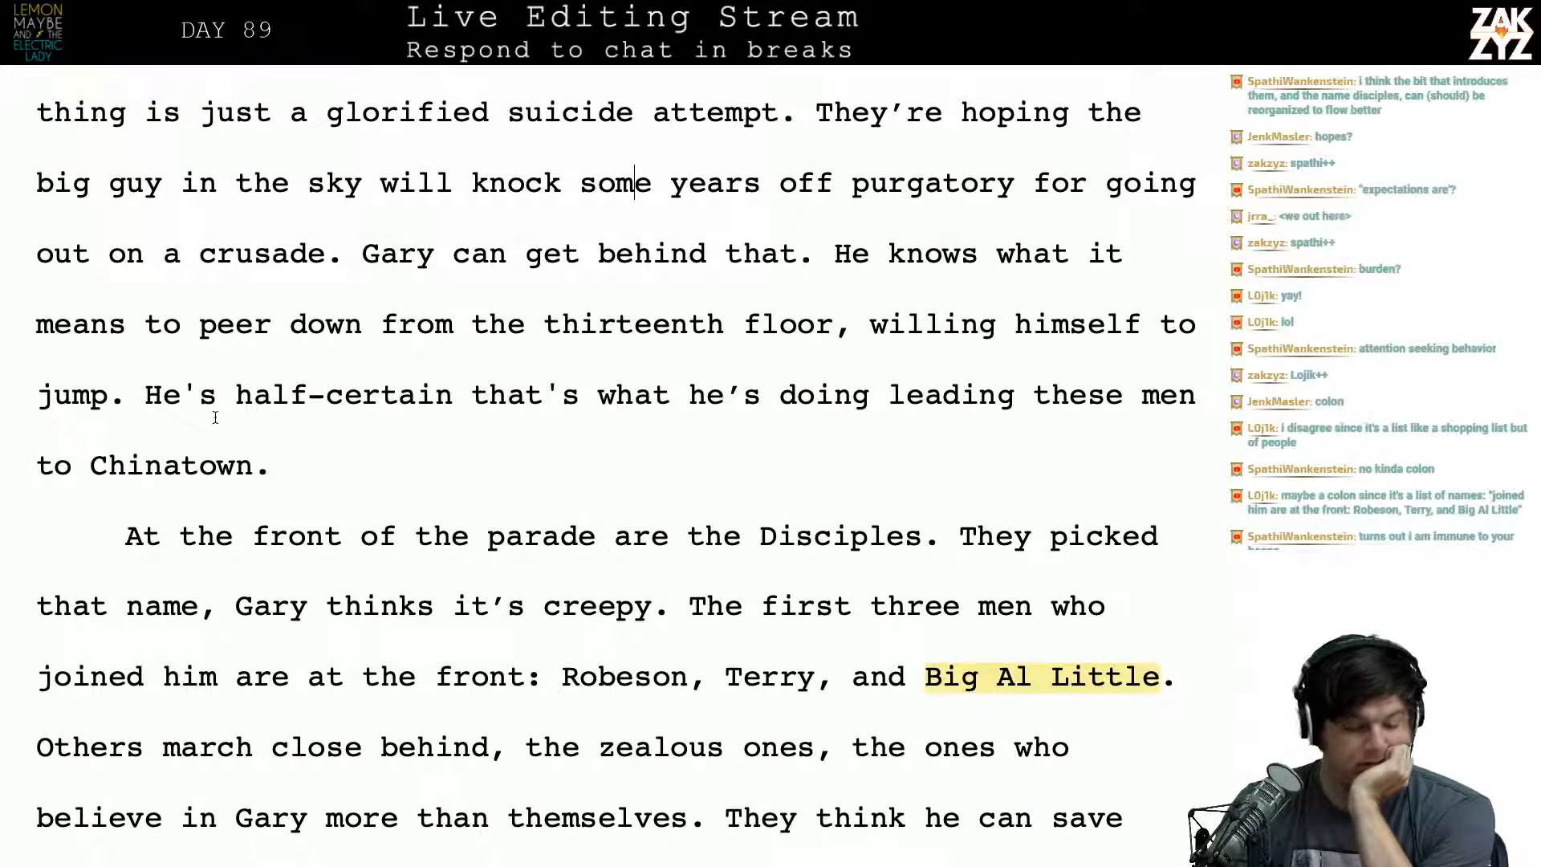
{"action": "left_click", "coordinate": [143, 394]}
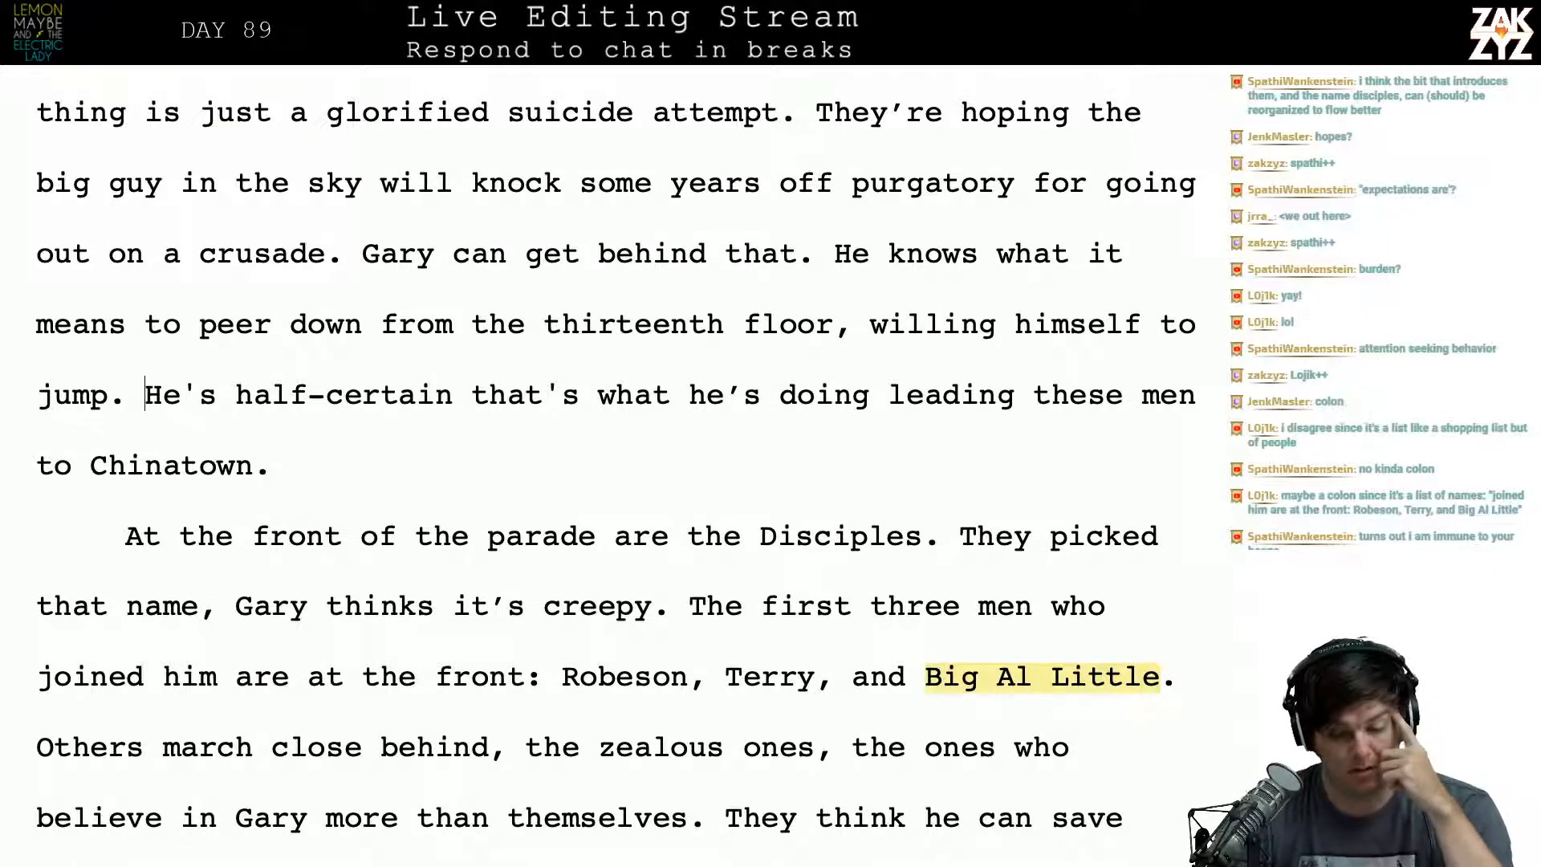
{"action": "scroll", "coordinate": [616, 471], "scroll_direction": "down", "scroll_amount": 1}
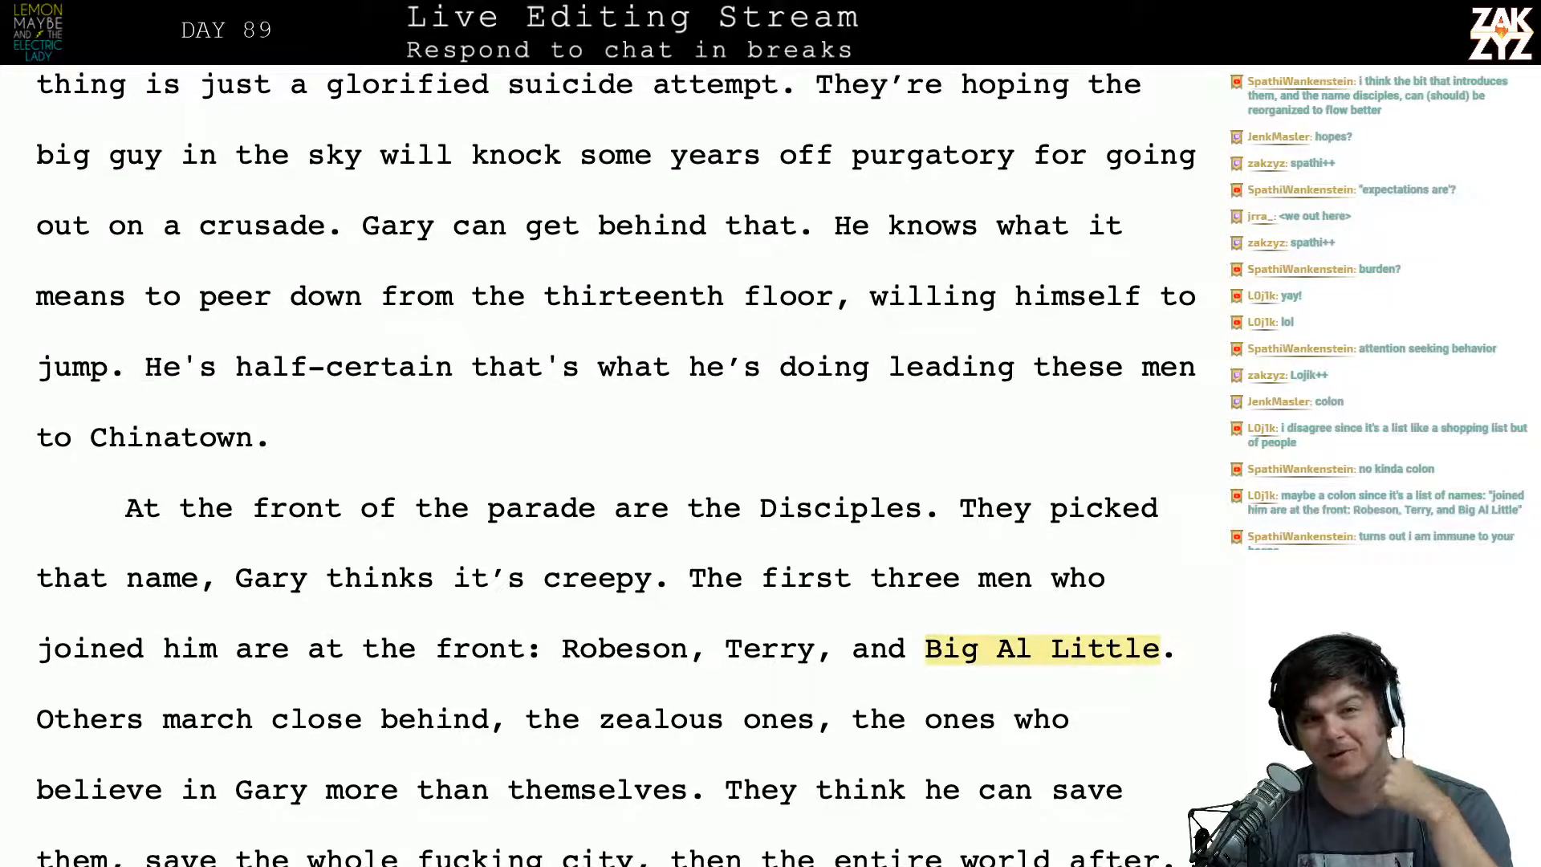
{"action": "scroll", "coordinate": [615, 465], "scroll_direction": "up", "scroll_amount": 5}
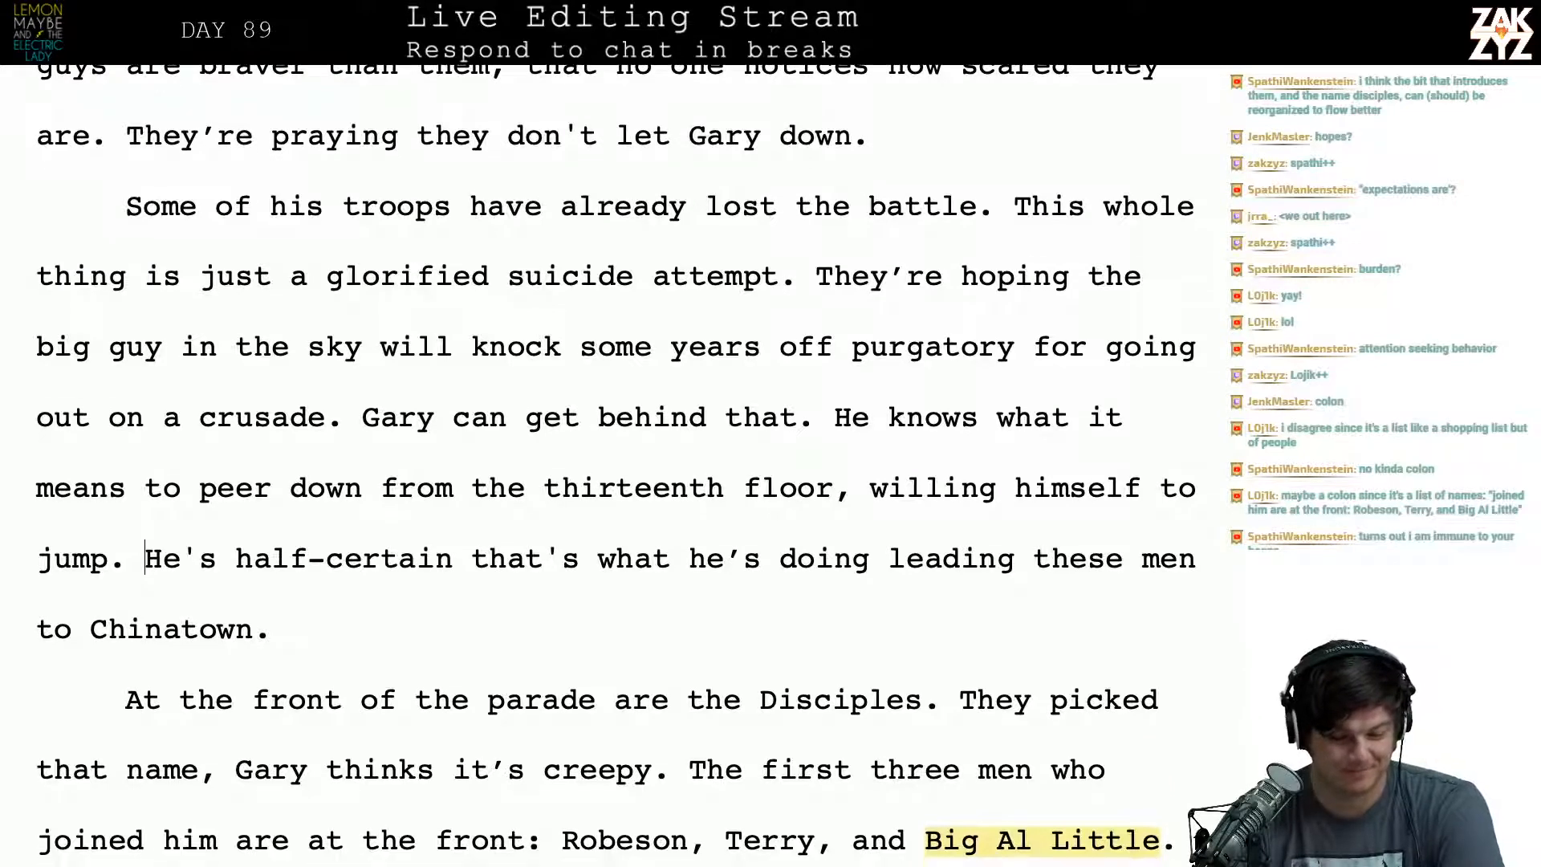
{"action": "scroll", "coordinate": [617, 465], "scroll_direction": "down", "scroll_amount": 2}
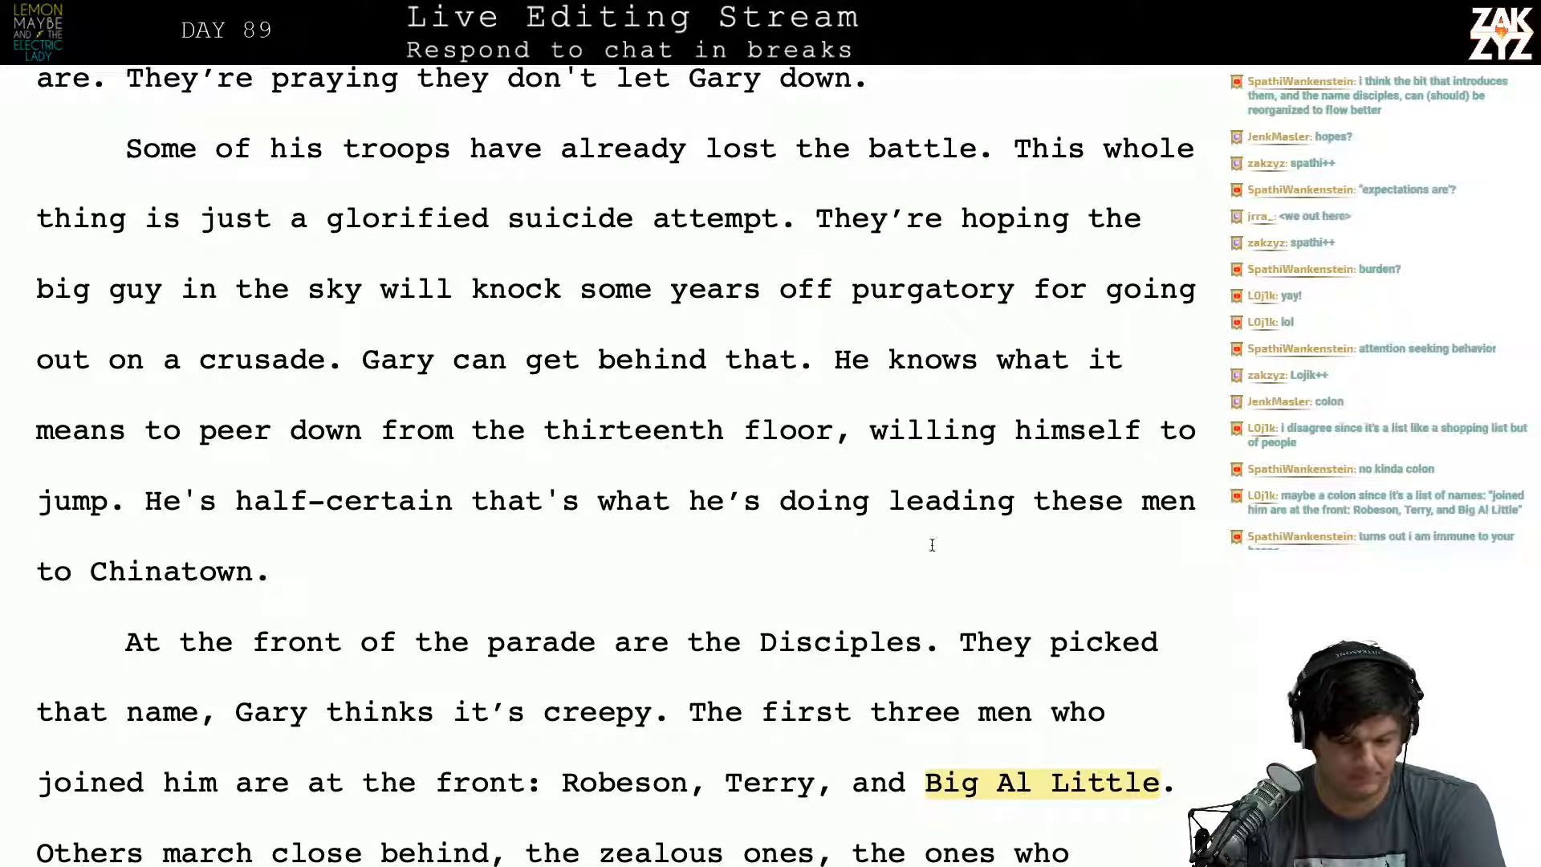
Step: End the troops paragraph at "thirteenth floor." by deleting everything from "willing himself to jump" through "to Chinatown."
{"action": "left_click", "coordinate": [831, 441]}
{"action": "type", "text": "."}
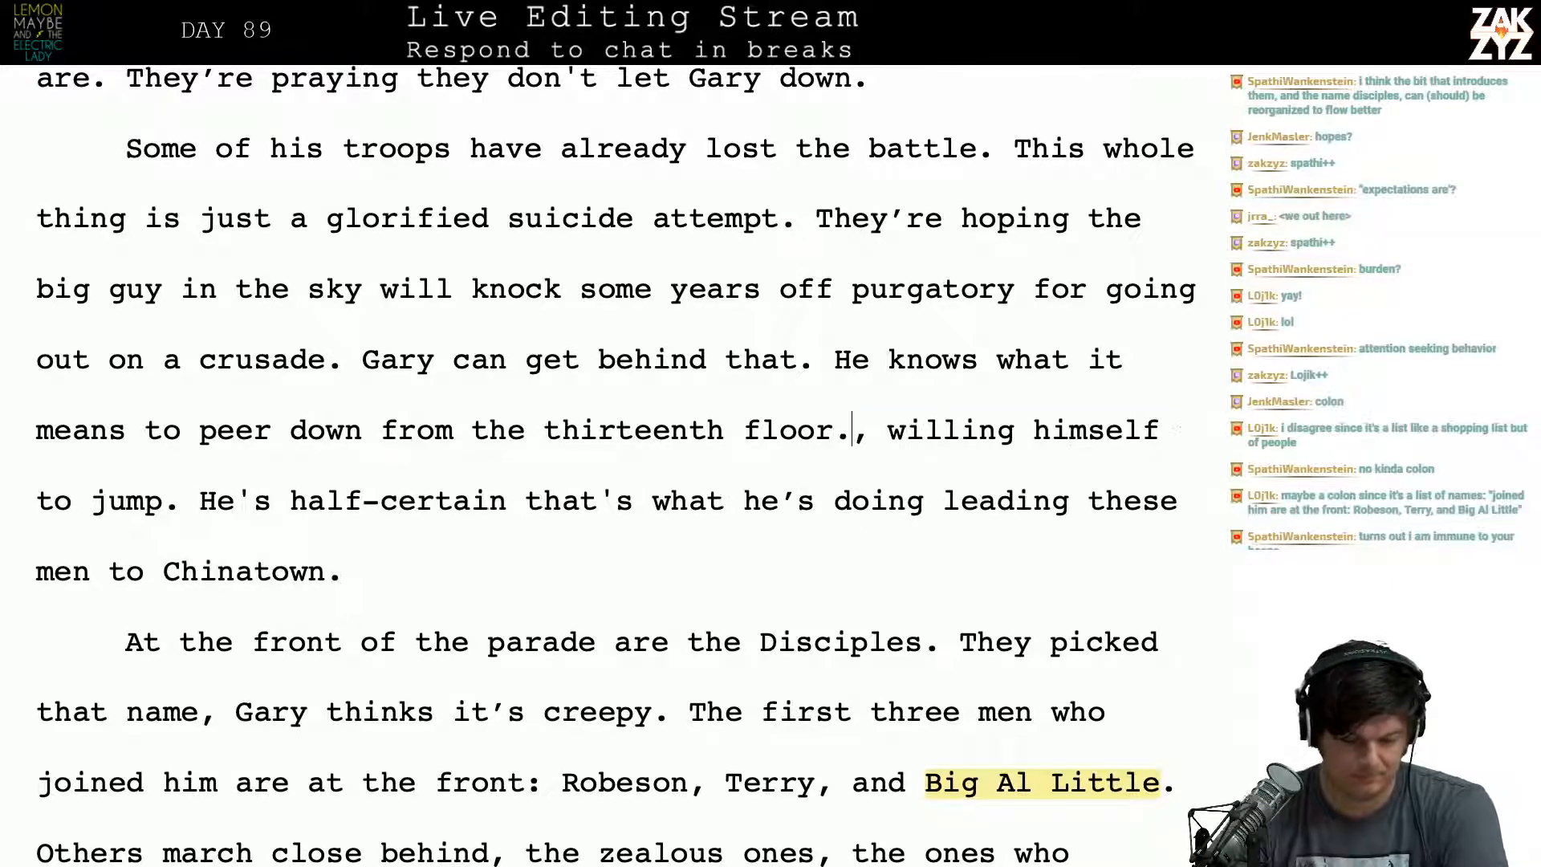
{"action": "key", "text": "ctrl+shift+Down"}
{"action": "key", "text": "Delete"}
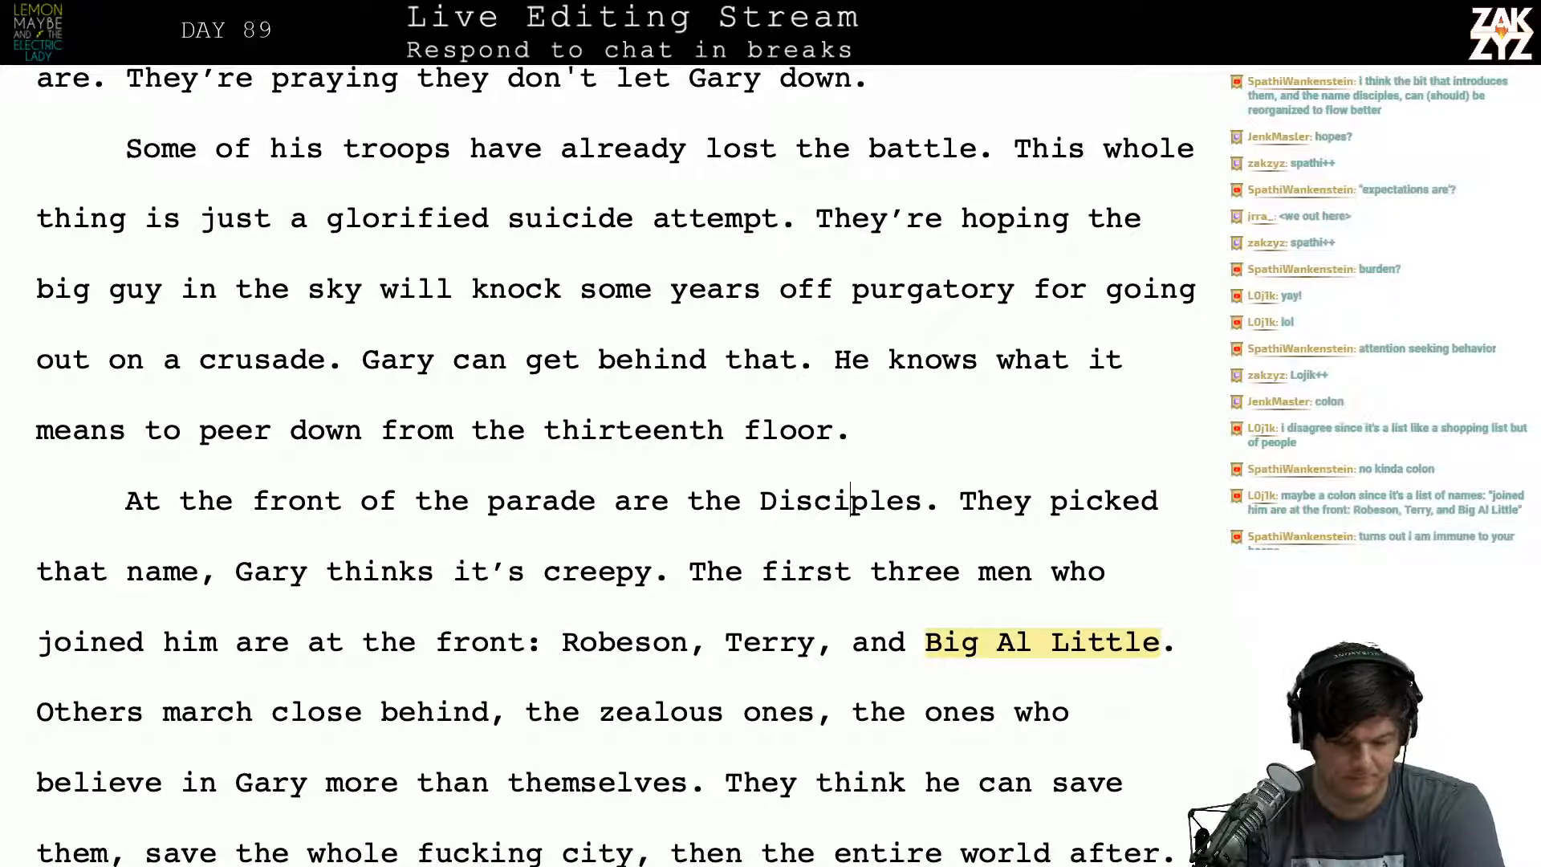
Step: Add the sentence "That's their name for themselves, Gary finds it creepy." after "At the front of the parade are the Disciples."
{"action": "scroll", "coordinate": [919, 489], "scroll_direction": "down", "scroll_amount": 1}
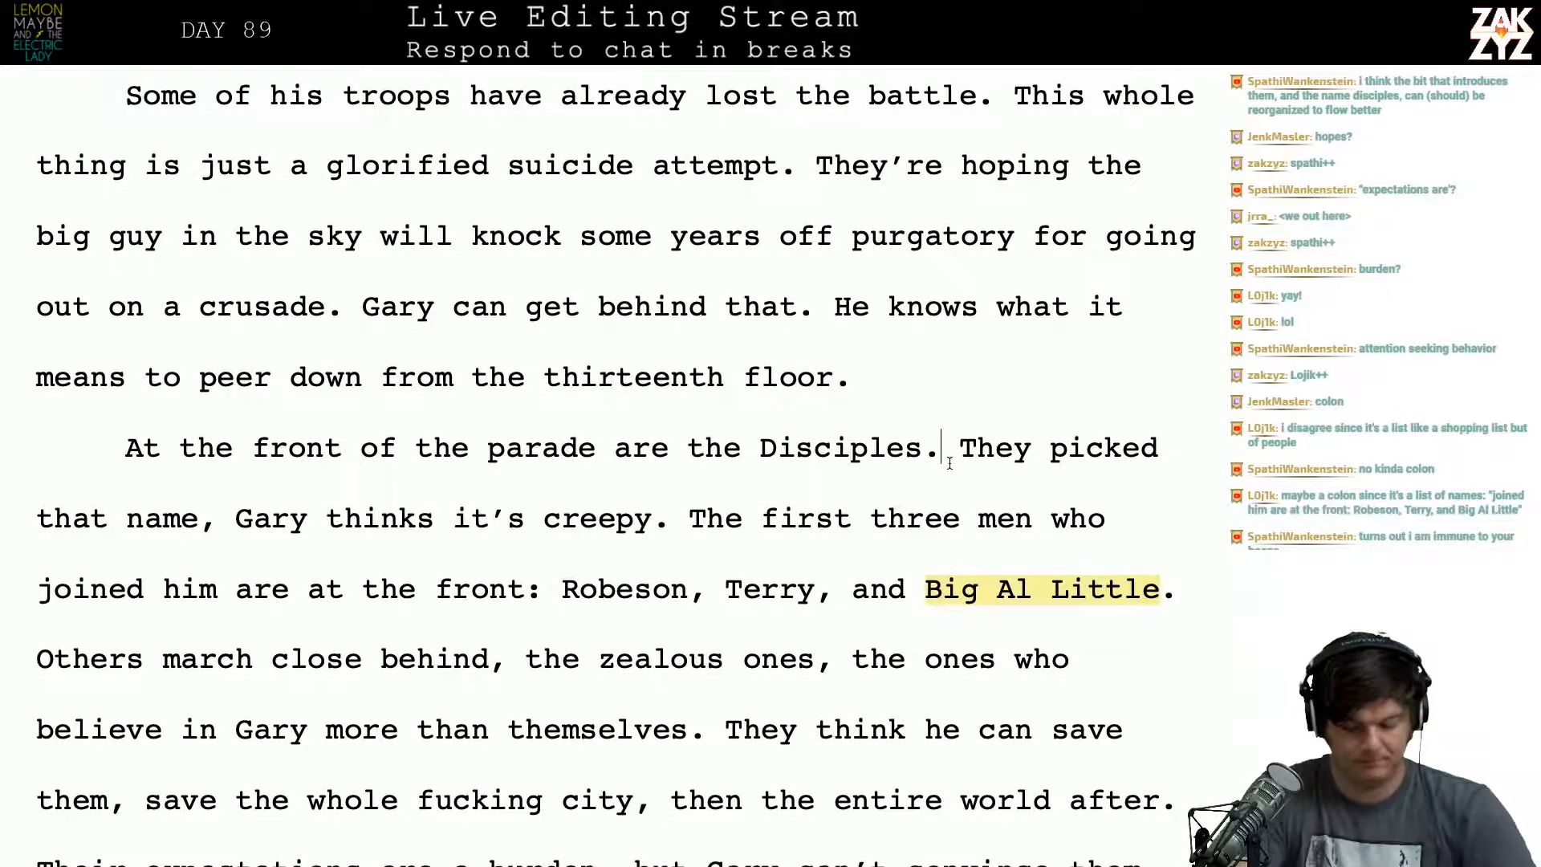
{"action": "type", "text": "That's thei"}
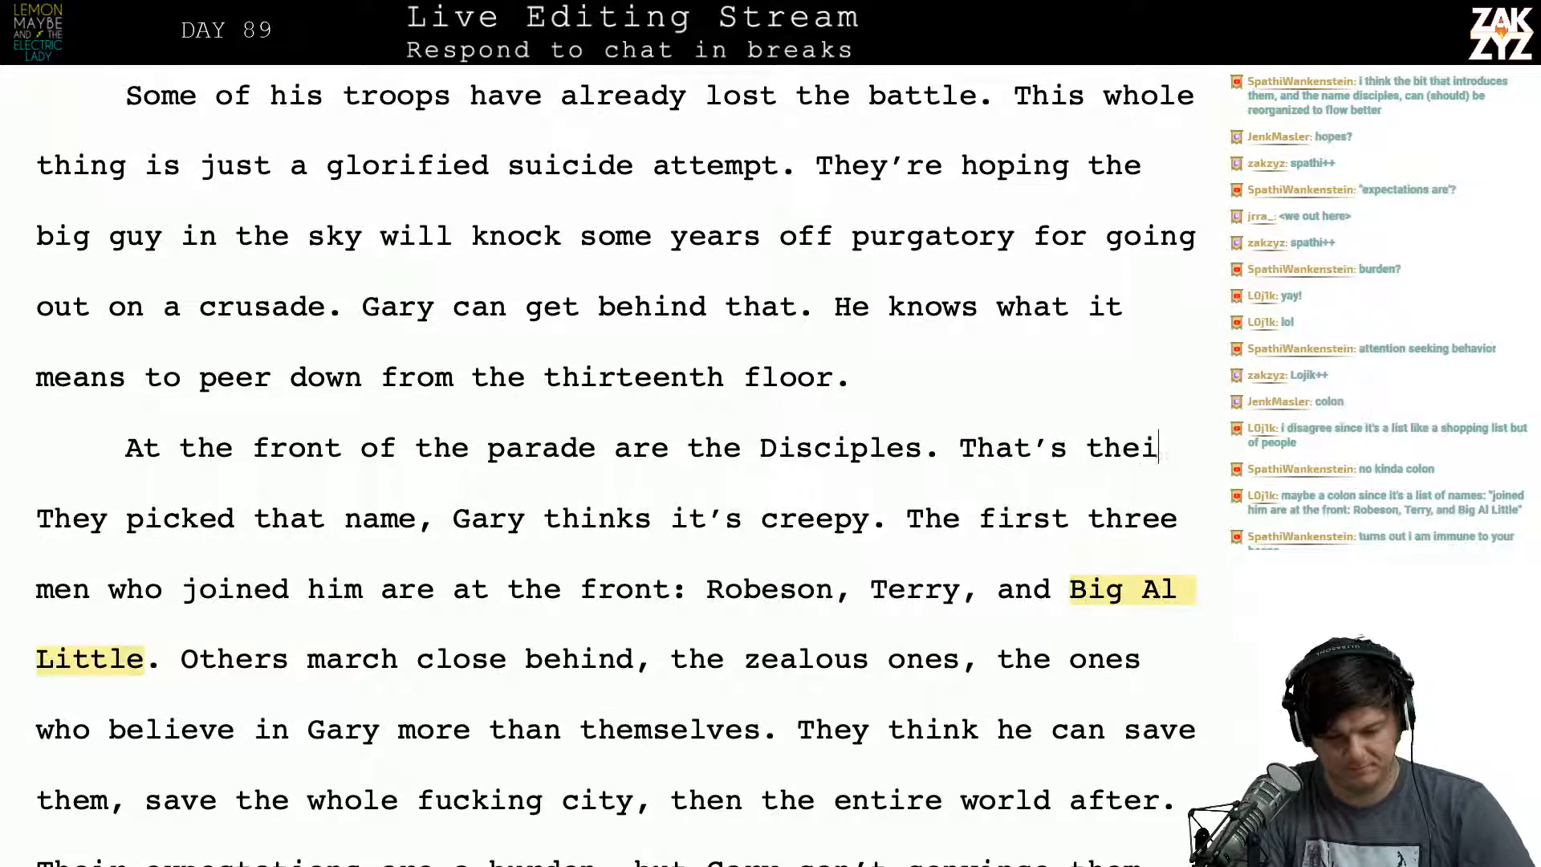
{"action": "type", "text": "r name for rh"}
{"action": "key", "text": "BackSpace"}
{"action": "key", "text": "BackSpace"}
{"action": "type", "text": "t "}
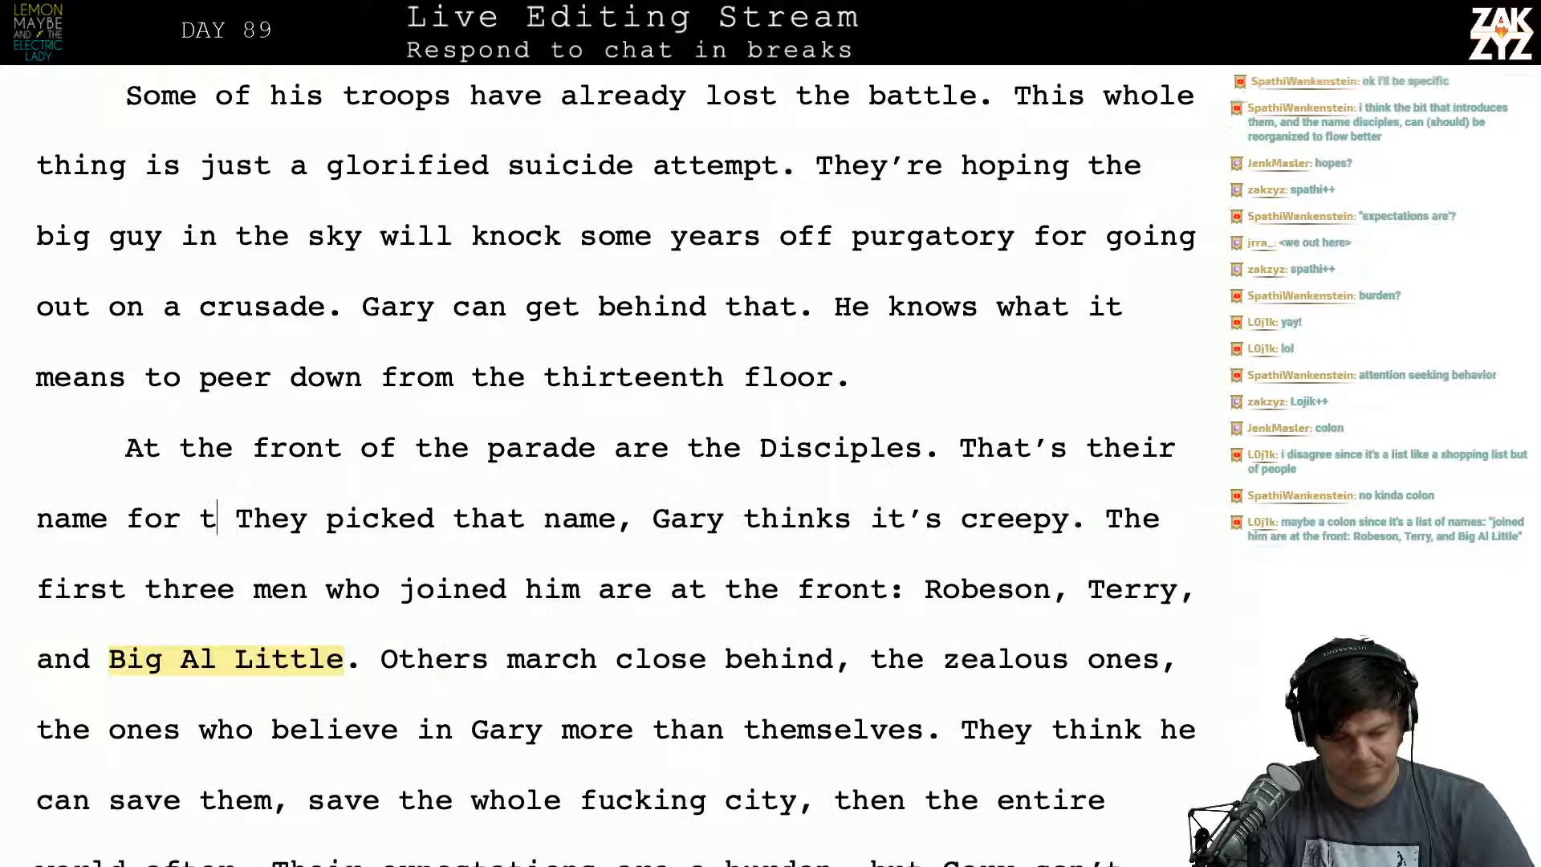
{"action": "type", "text": "hemselves, Ga"}
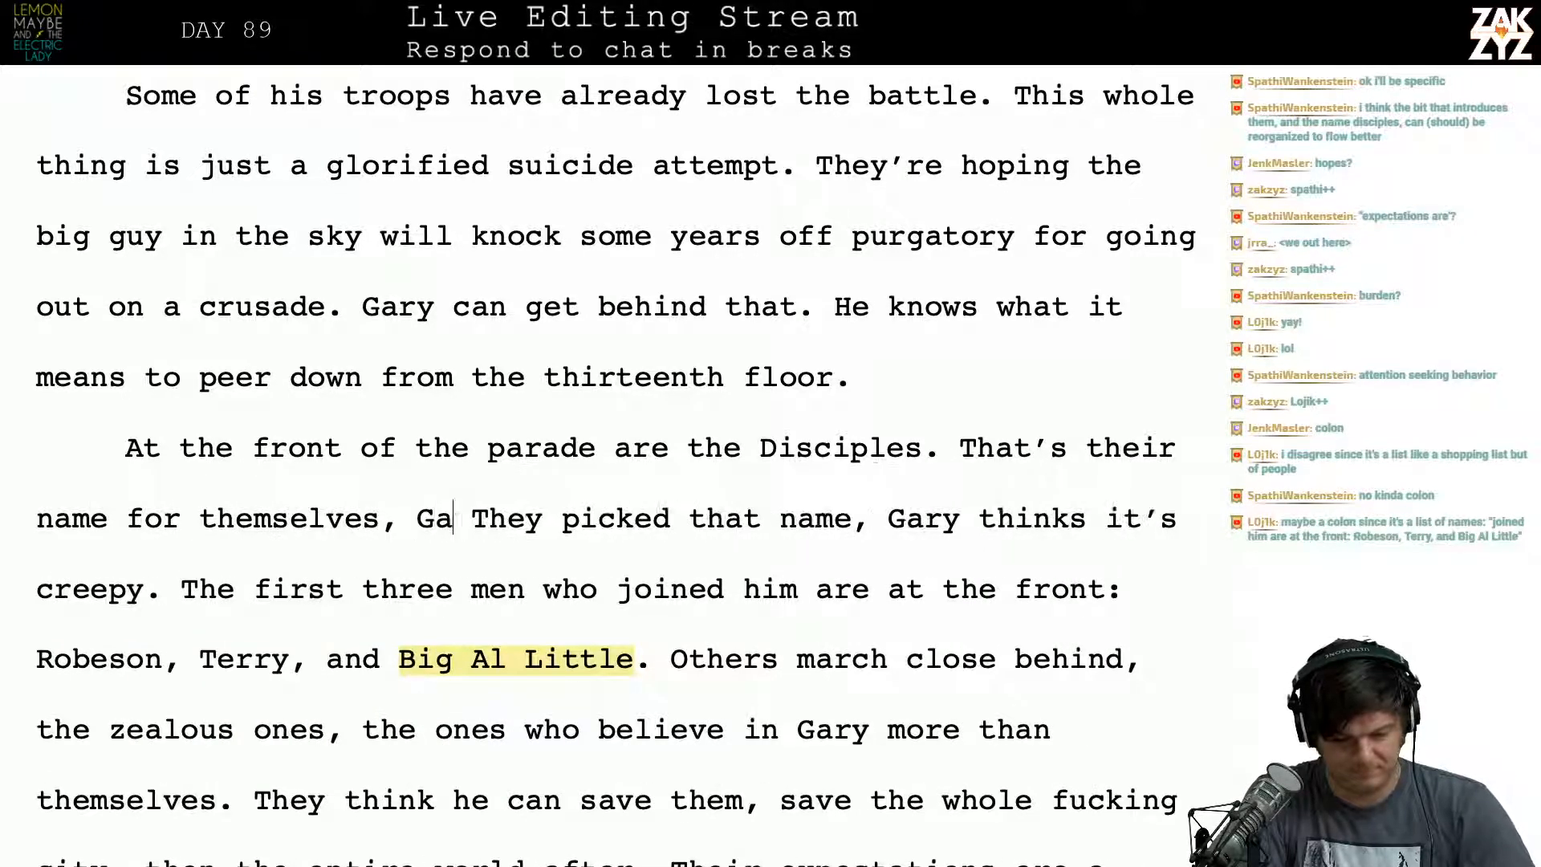
{"action": "type", "text": "ry finds it c"}
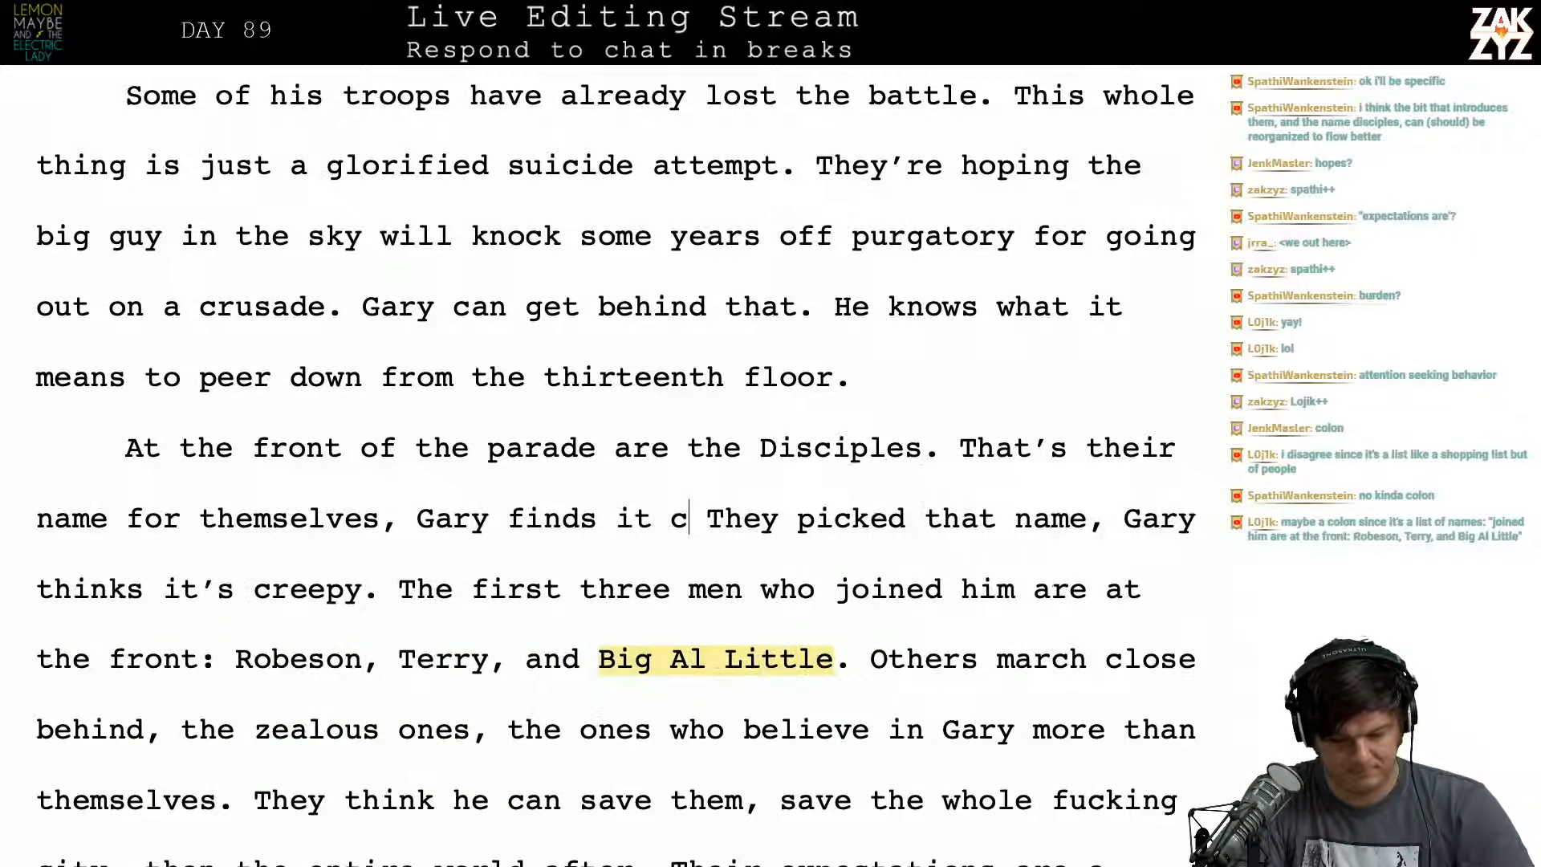
{"action": "type", "text": "reepy."}
Step: Delete the old sentence "They picked that name, Gary thinks it's creepy." before "The first three men"
{"action": "key", "text": "shift+Down"}
{"action": "key", "text": "shift+Left"}
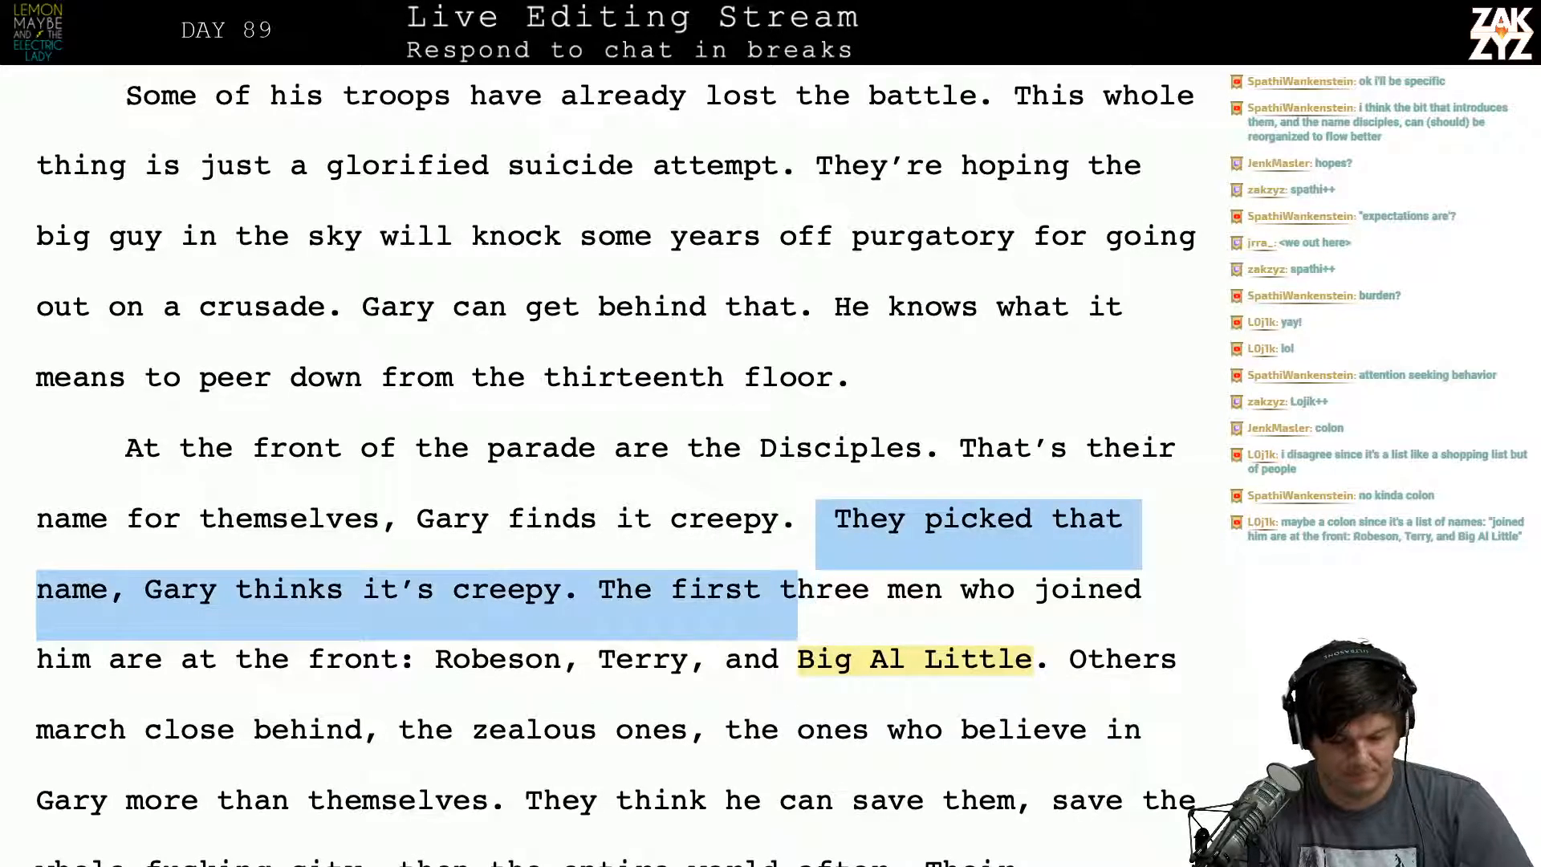
{"action": "key", "text": "shift+Left"}
{"action": "key", "text": "shift+Left"}
{"action": "key", "text": "shift+Left"}
{"action": "key", "text": "shift+Left"}
{"action": "key", "text": "shift+Left"}
{"action": "key", "text": "shift+Left"}
{"action": "key", "text": "shift+Left"}
{"action": "key", "text": "shift+Left"}
{"action": "key", "text": "shift+Left"}
{"action": "key", "text": "shift+Left"}
{"action": "key", "text": "shift+Left"}
{"action": "key", "text": "BackSpace"}
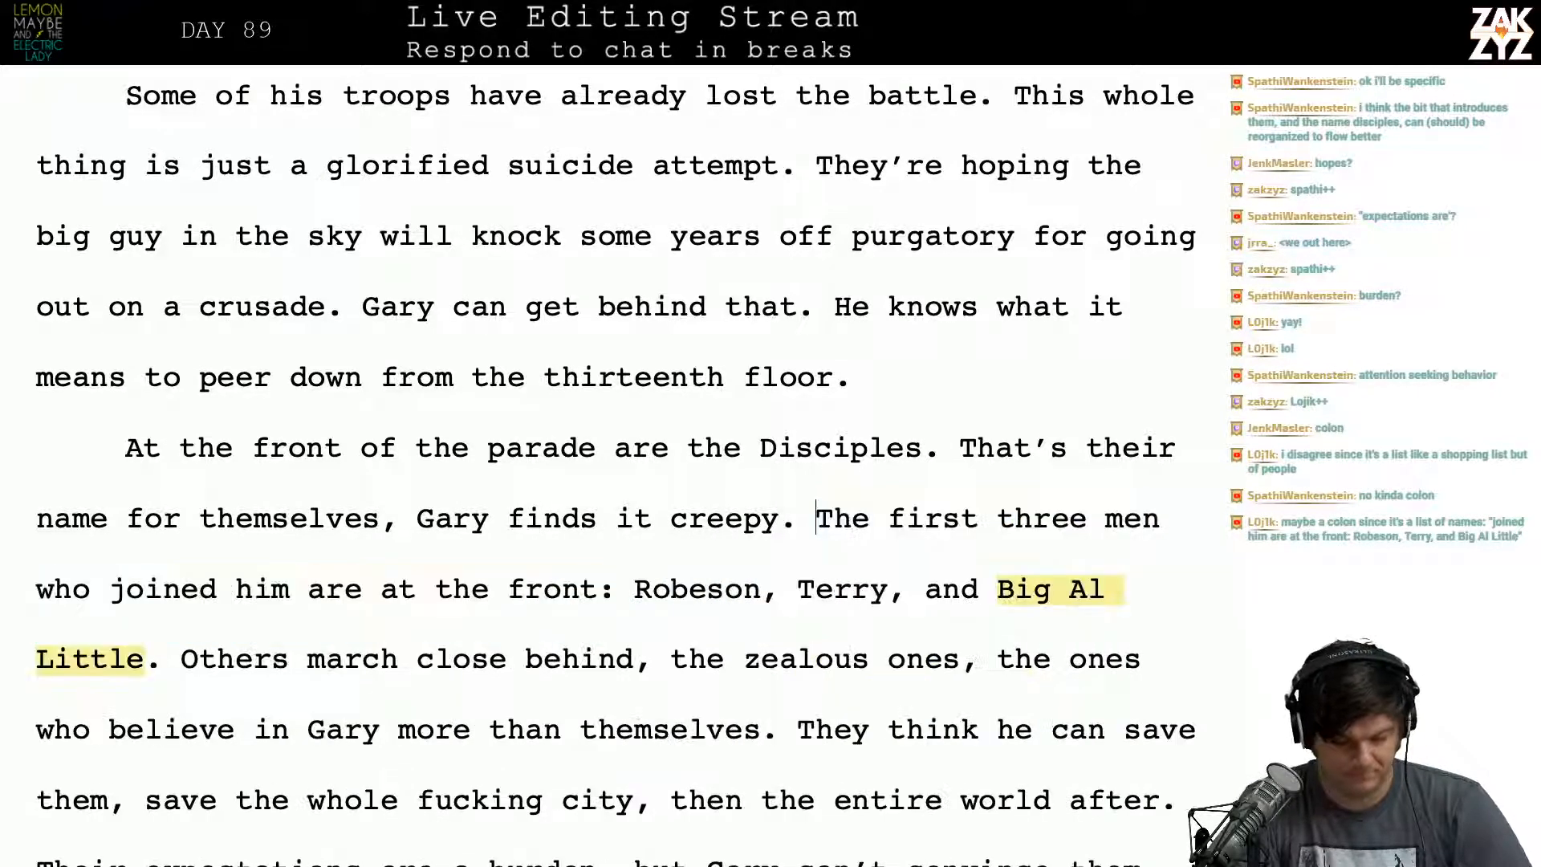
Step: Reread the rest of the Disciples paragraph, through the sentences about Gary's followers and their expectations
{"action": "key", "text": "Down"}
{"action": "key", "text": "Down"}
{"action": "key", "text": "Left"}
{"action": "key", "text": "Down"}
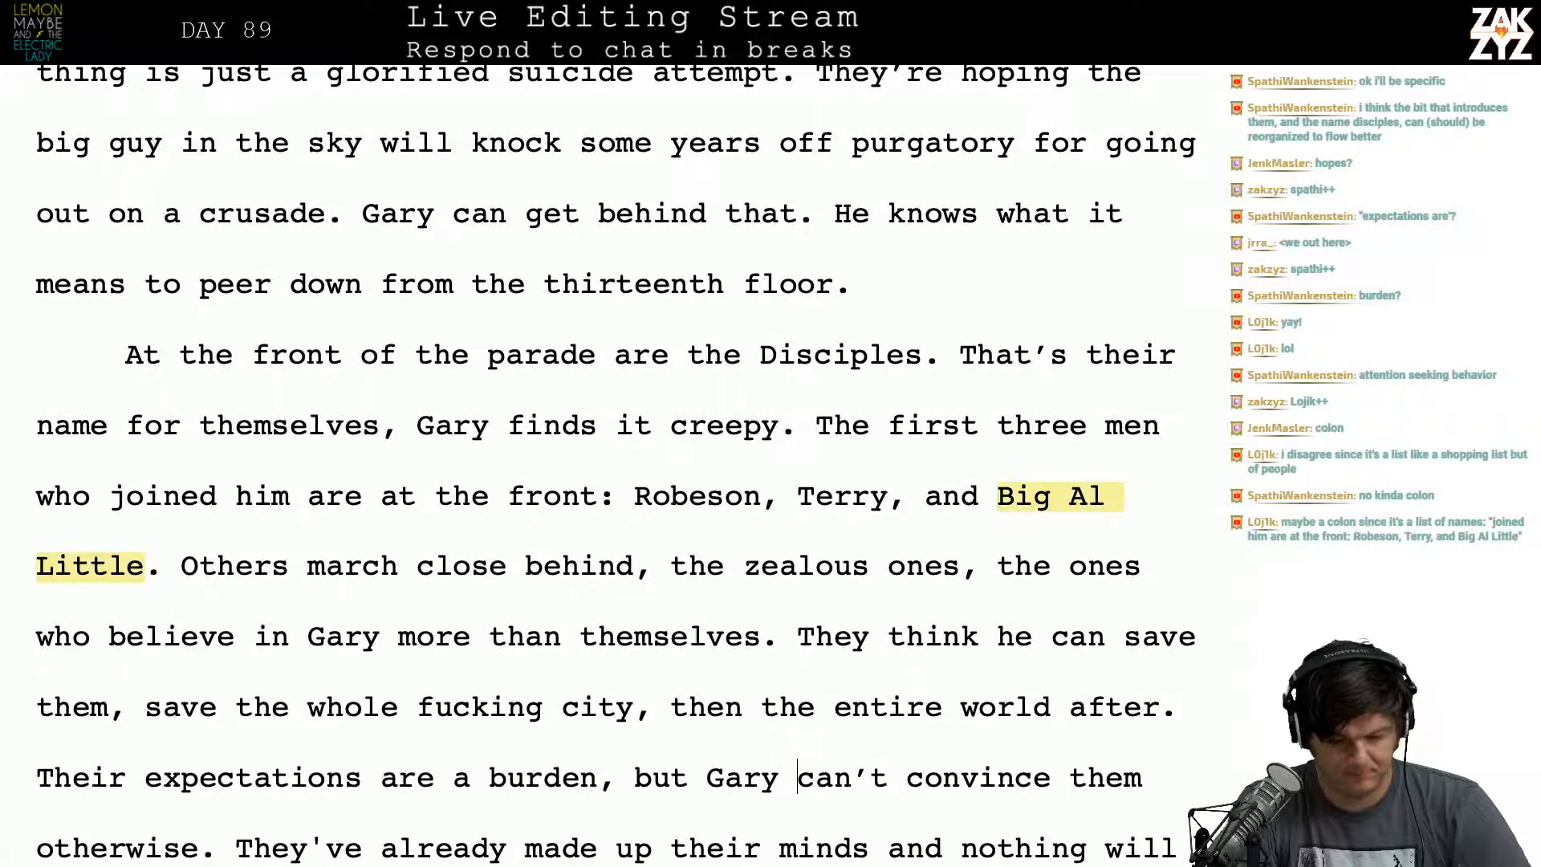
{"action": "key", "text": "Left"}
{"action": "key", "text": "Left"}
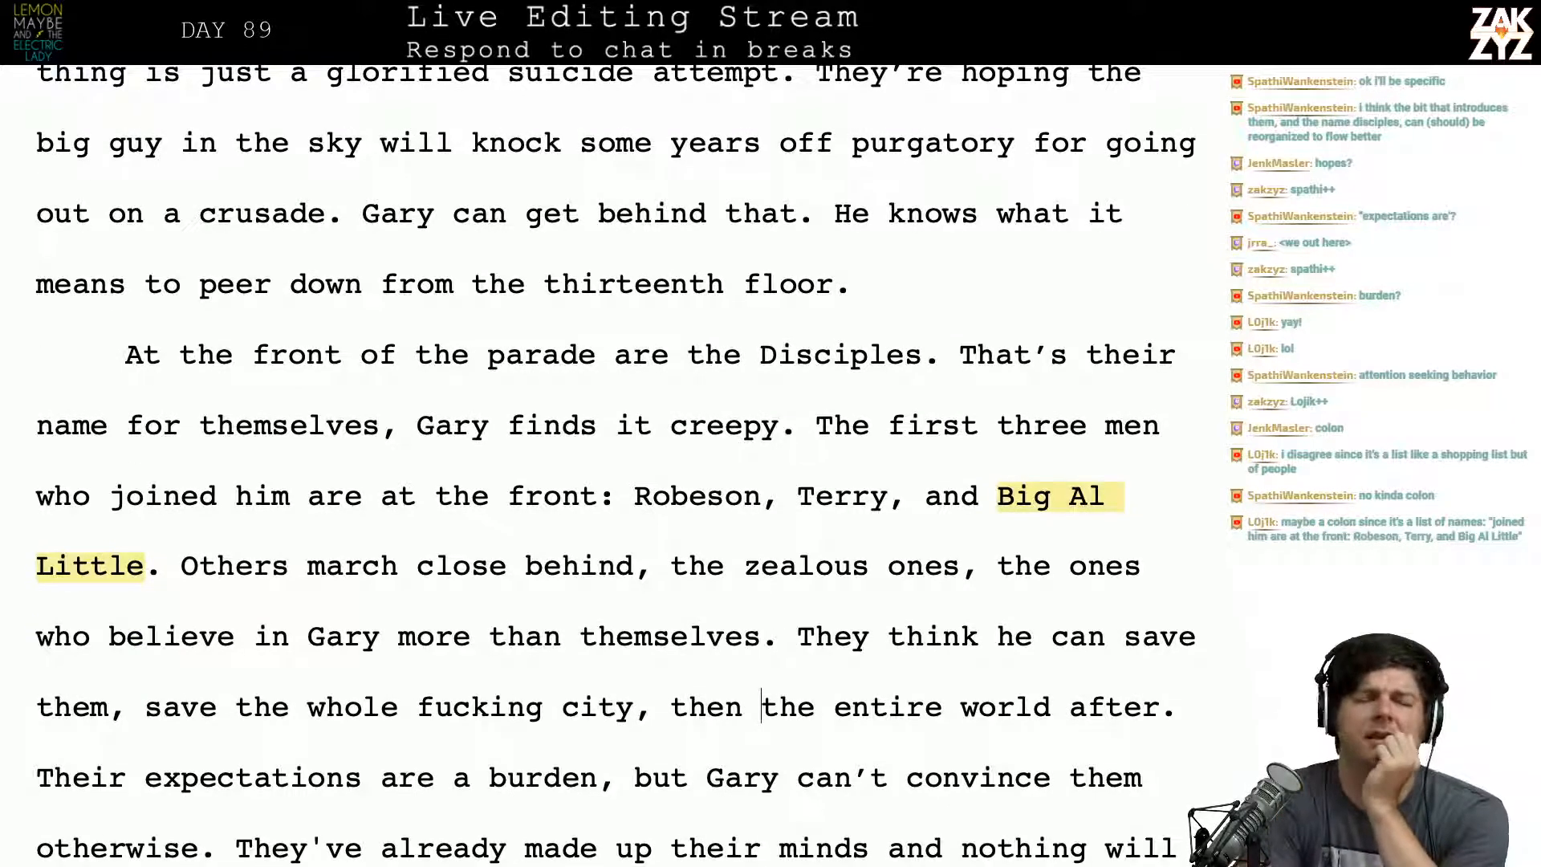
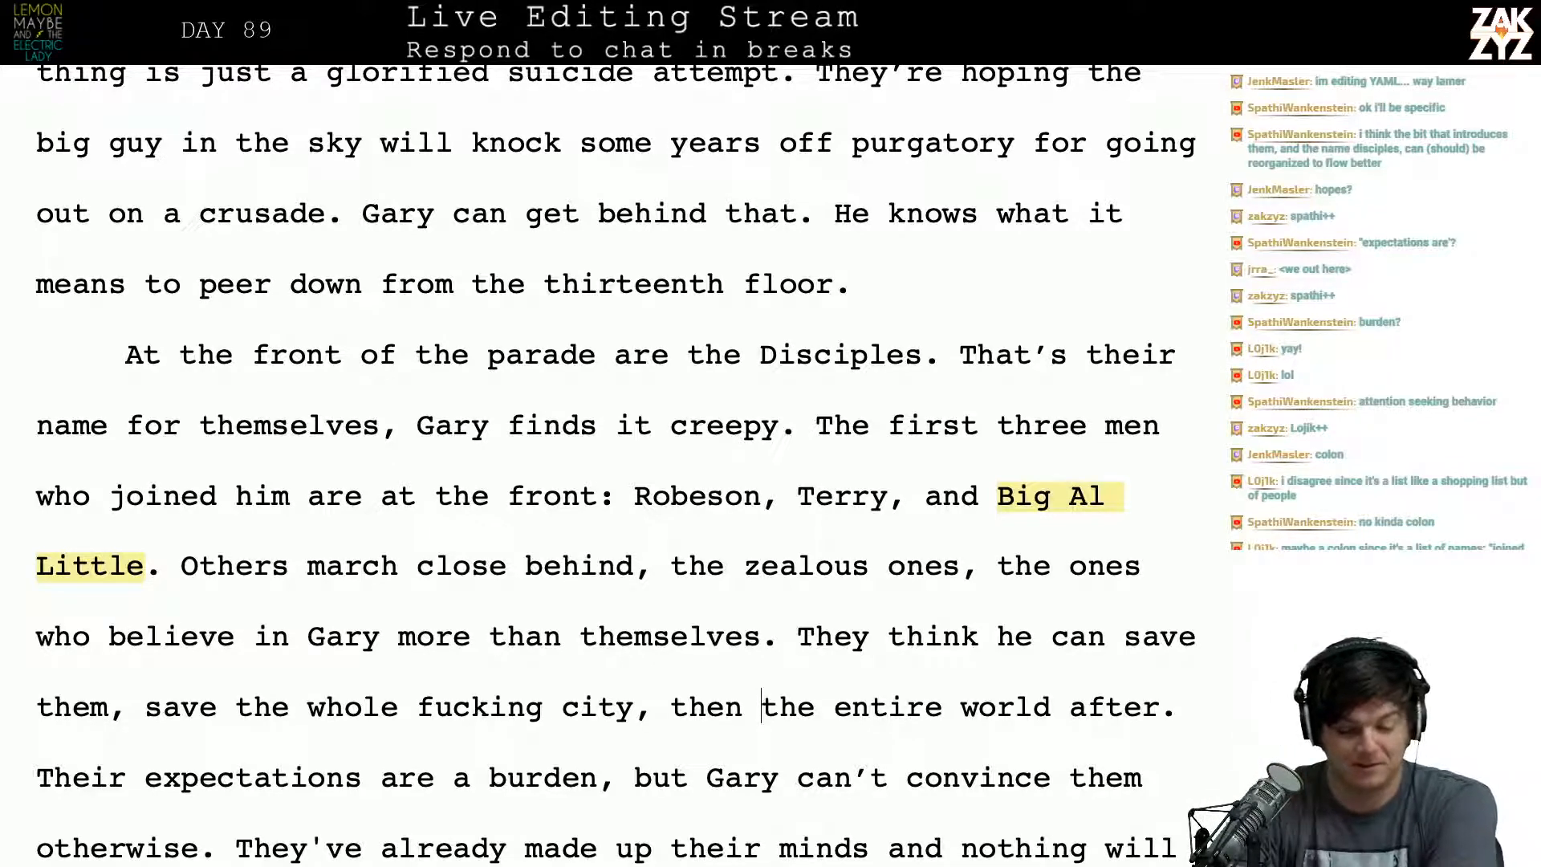
{"action": "scroll", "coordinate": [923, 373], "scroll_direction": "down", "scroll_amount": 1}
{"action": "scroll", "coordinate": [923, 373], "scroll_direction": "down", "scroll_amount": 1}
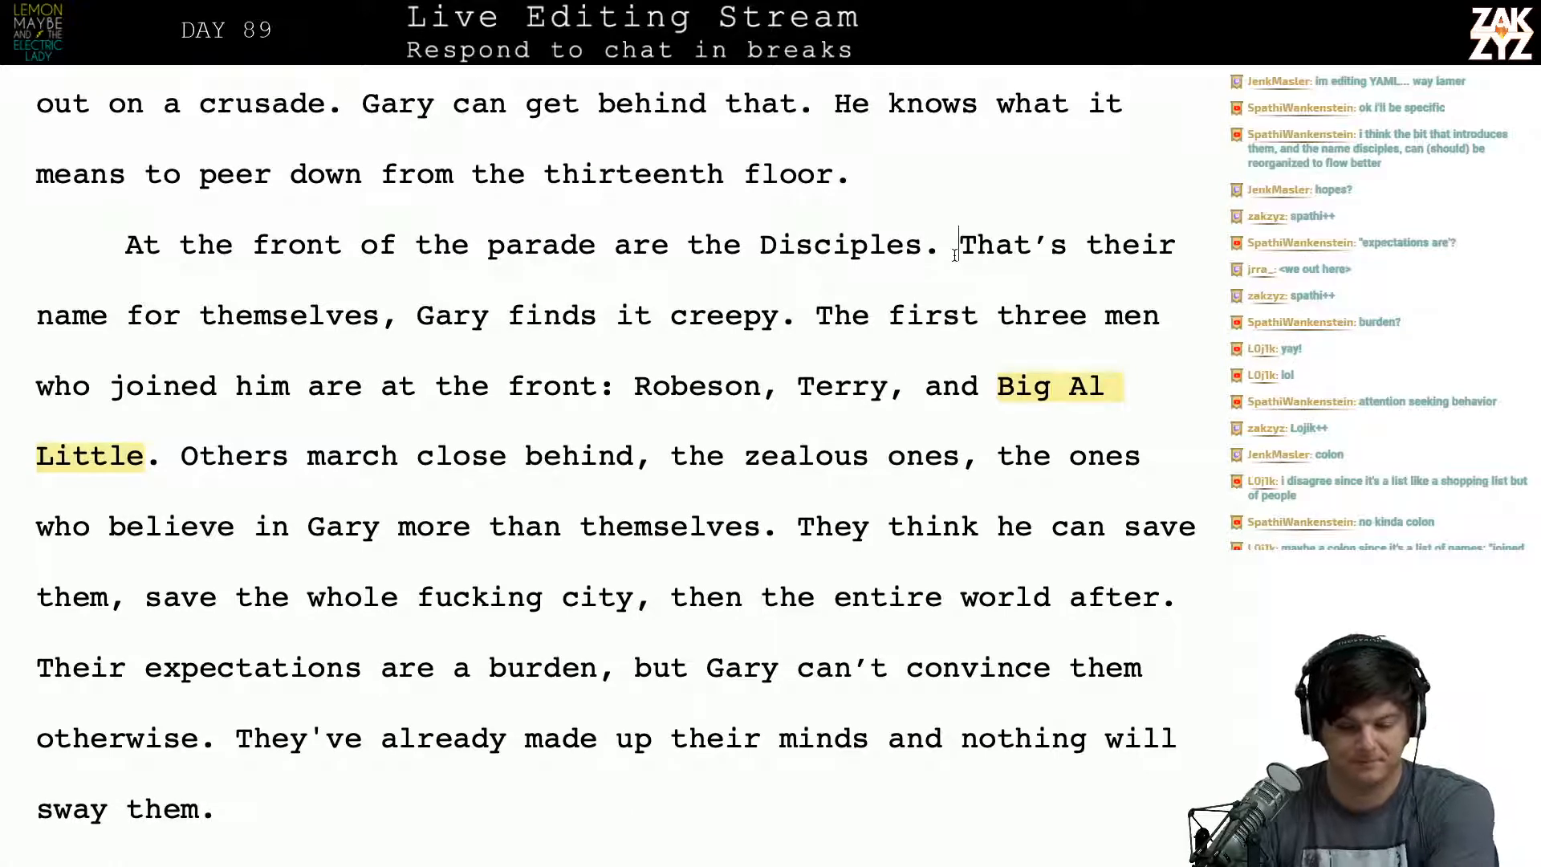
Step: Insert "what they call themselves," after "That's" in the sentence about the Disciples' name
{"action": "left_click", "coordinate": [1067, 243]}
{"action": "type", "text": "wha"}
{"action": "key", "text": "BackSpace"}
{"action": "key", "text": "BackSpace"}
{"action": "key", "text": "BackSpace"}
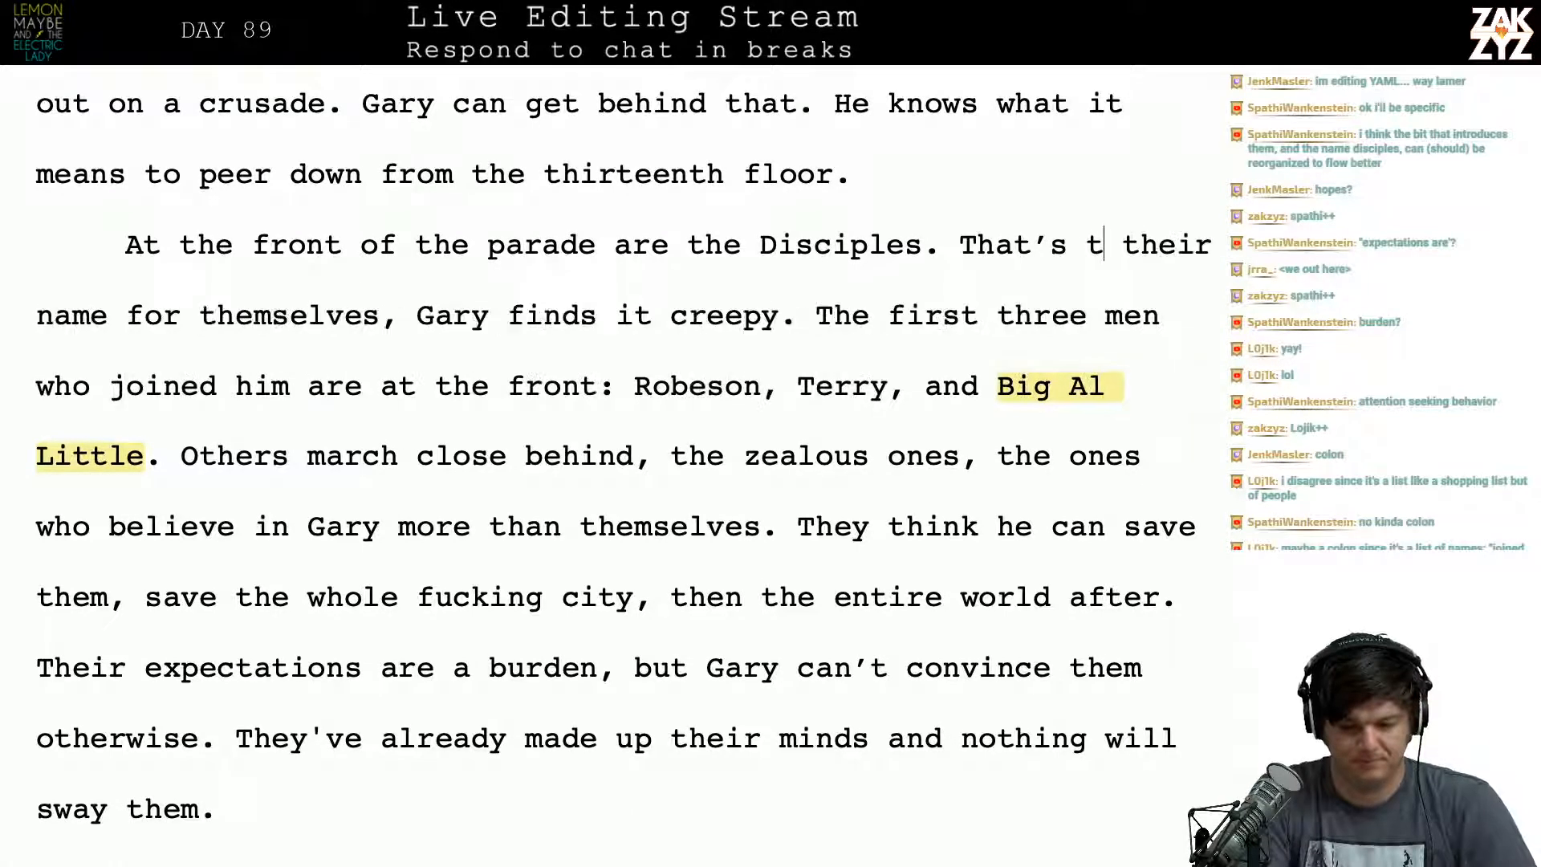
{"action": "type", "text": "wat"}
{"action": "key", "text": "BackSpace"}
{"action": "key", "text": "BackSpace"}
{"action": "key", "text": "BackSpace"}
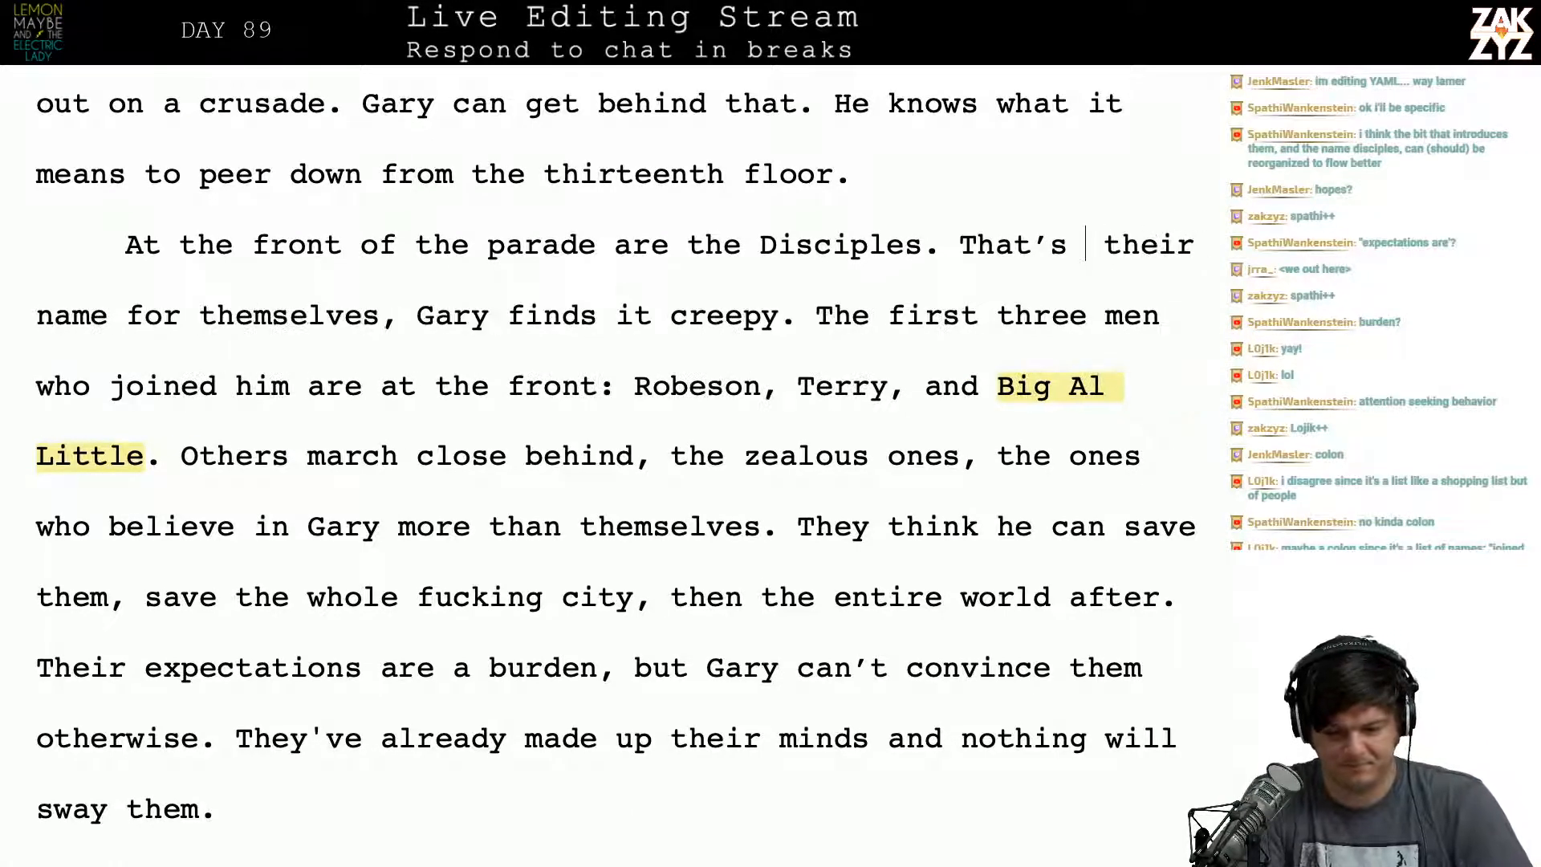
{"action": "type", "text": "what they call"}
{"action": "key", "text": "BackSpace"}
{"action": "key", "text": "BackSpace"}
{"action": "key", "text": "BackSpace"}
{"action": "key", "text": "BackSpace"}
{"action": "key", "text": "BackSpace"}
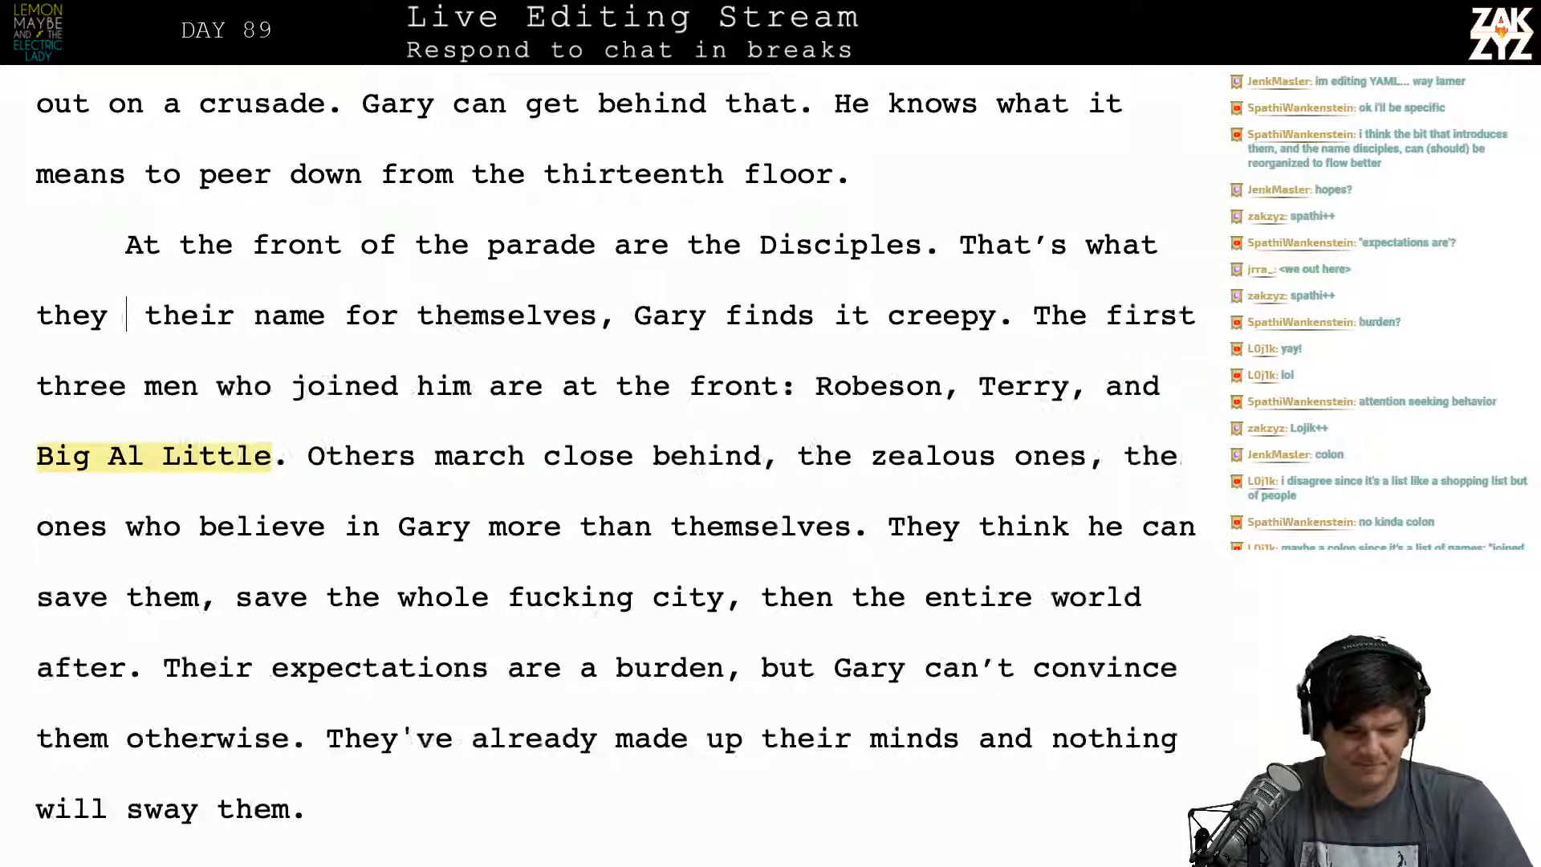
{"action": "type", "text": "call them"}
{"action": "type", "text": "selves, G"}
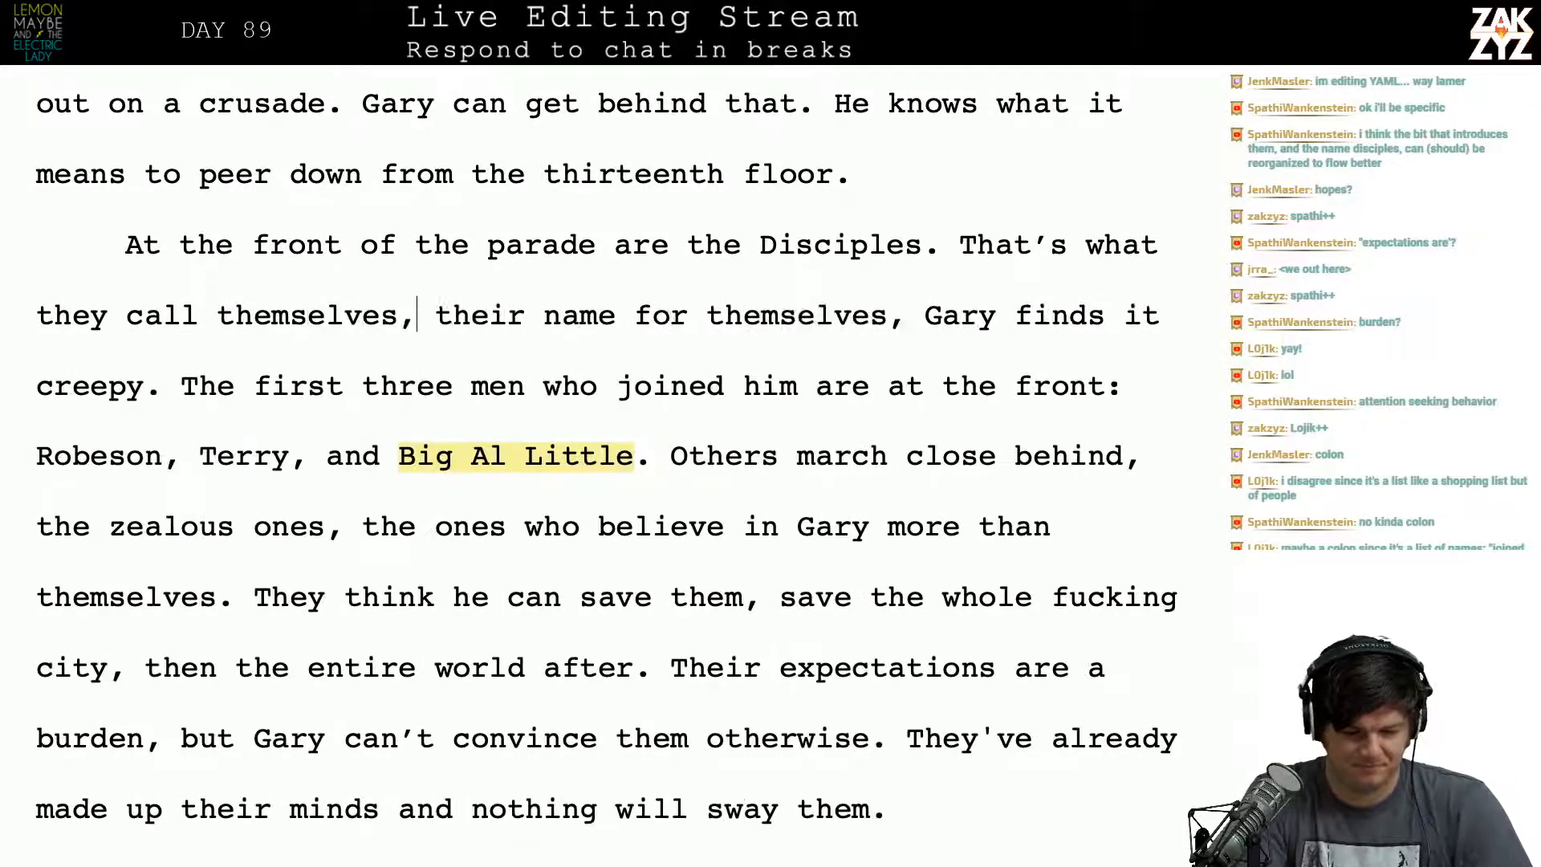
Step: Finish the reworded sentence about the Disciples' name with "Gary finds it creepy."
{"action": "key", "text": "BackSpace"}
{"action": "type", "text": "it"}
{"action": "key", "text": "BackSpace"}
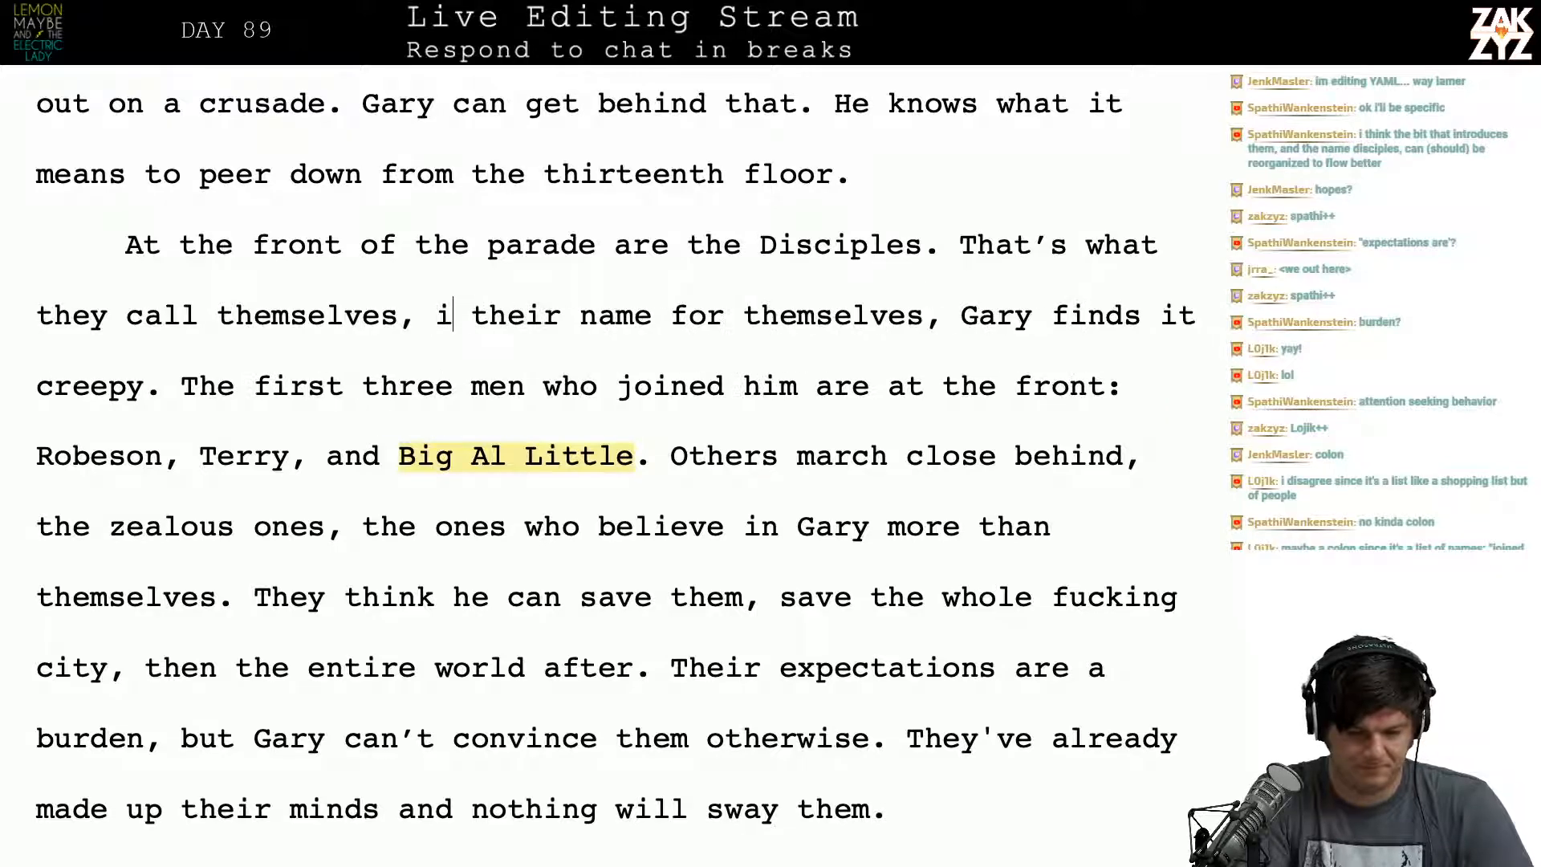
{"action": "key", "text": "BackSpace"}
{"action": "type", "text": "GAr"}
{"action": "key", "text": "BackSpace"}
{"action": "key", "text": "BackSpace"}
{"action": "type", "text": "a"}
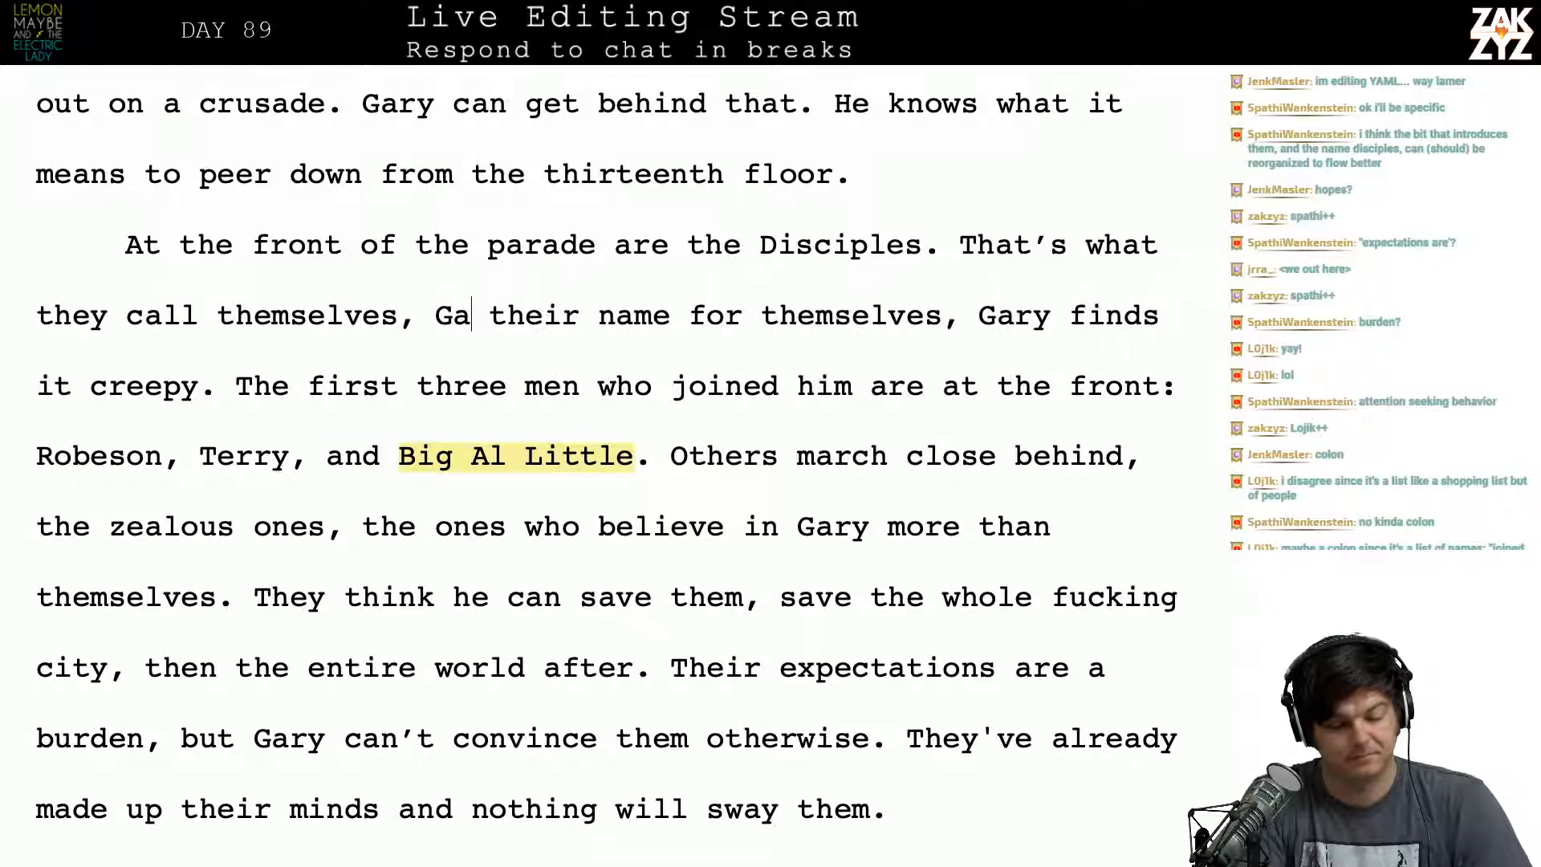
{"action": "type", "text": "ry "}
{"action": "type", "text": "finds it cre"}
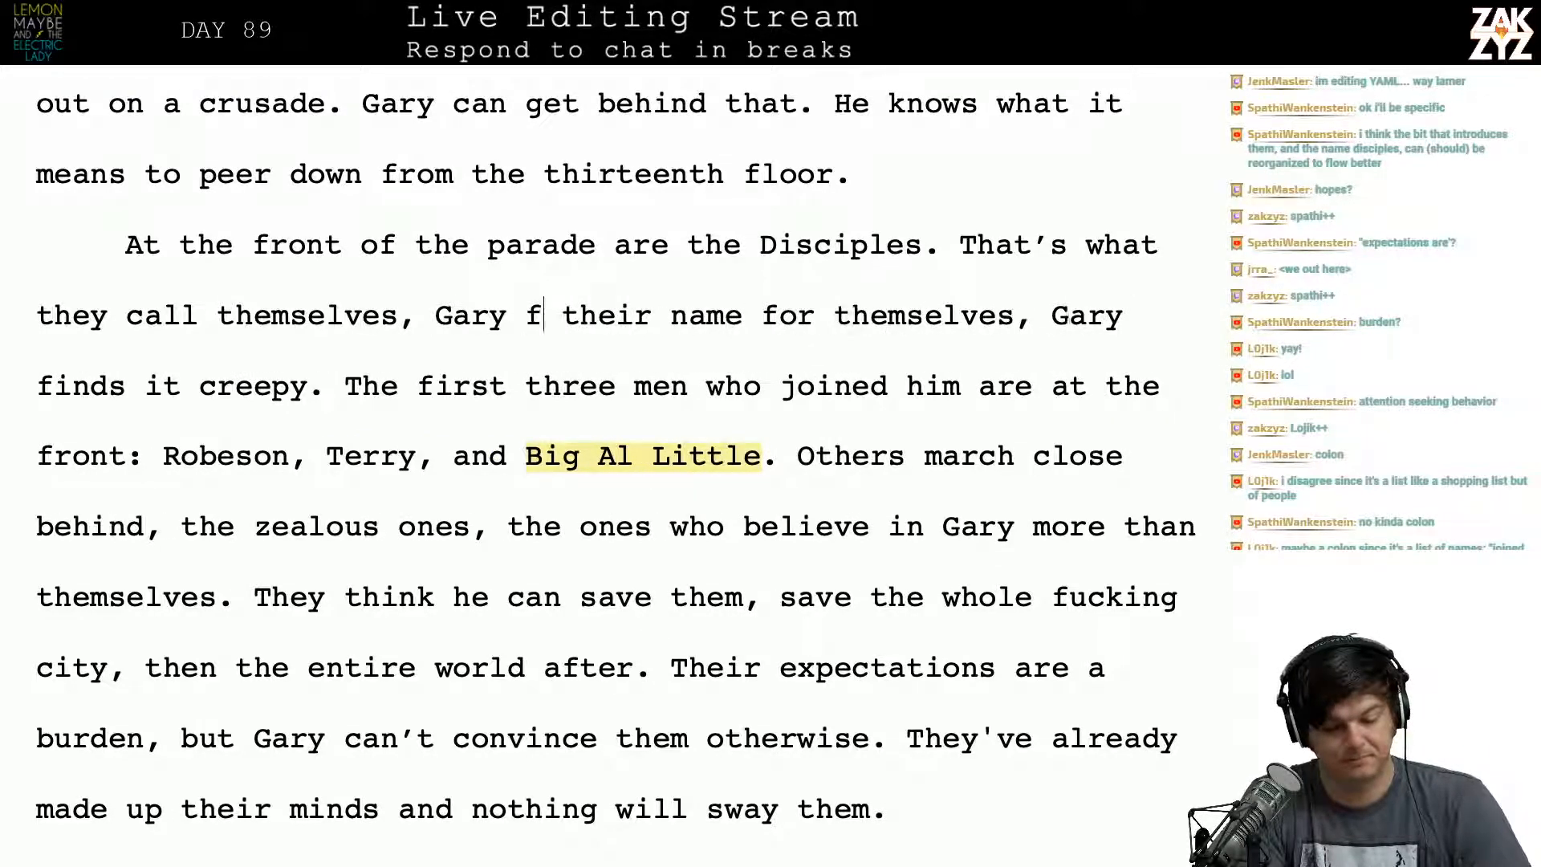
{"action": "type", "text": "epy."}
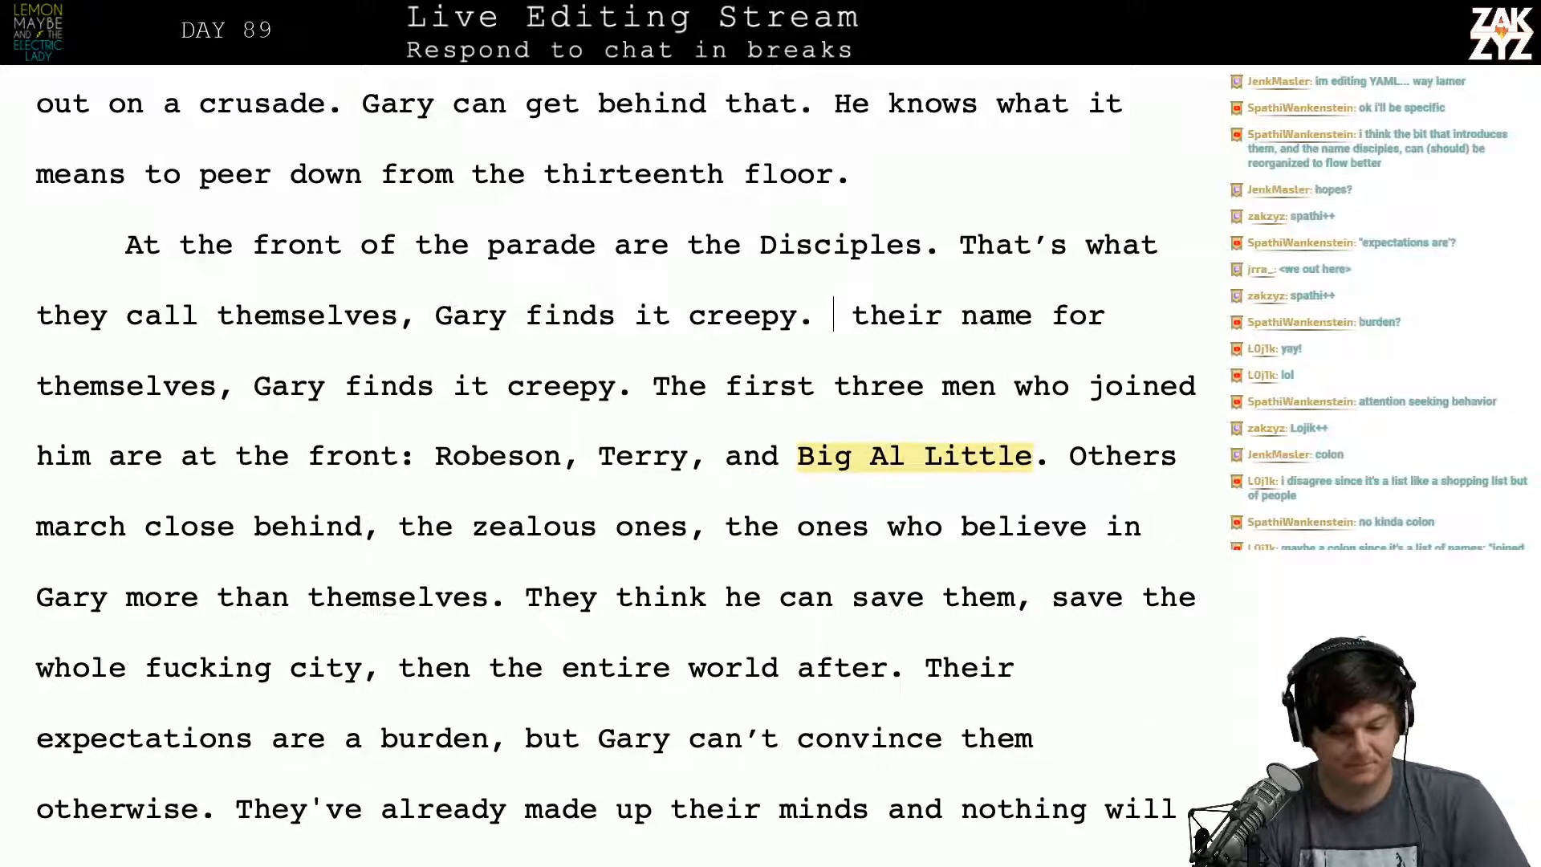
Step: Replace the leftover "their name for themselves, Gary finds it creepy." with blank paragraphs separating off "The first three men"
{"action": "key", "text": "shift+Down"}
{"action": "key", "text": "shift+Left"}
{"action": "key", "text": "shift+Left"}
{"action": "key", "text": "shift+Left"}
{"action": "key", "text": "shift+Left"}
{"action": "key", "text": "shift+Left"}
{"action": "key", "text": "shift+Left"}
{"action": "key", "text": "shift+Left"}
{"action": "key", "text": "shift+Left"}
{"action": "key", "text": "shift+Left"}
{"action": "key", "text": "shift+Left"}
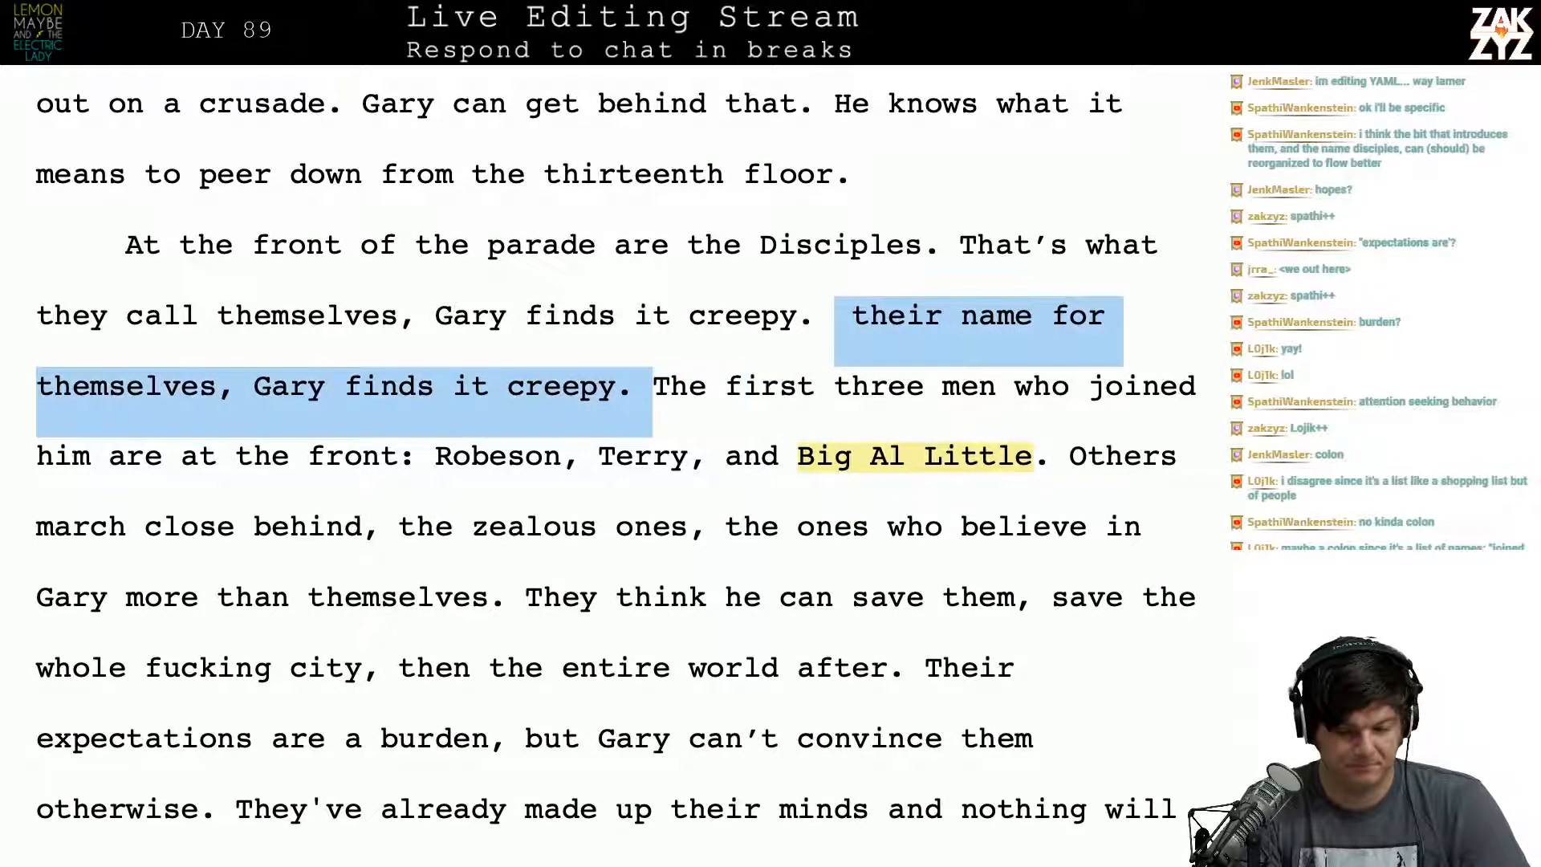
{"action": "key", "text": "Return"}
{"action": "key", "text": "Return"}
{"action": "key", "text": "Return"}
{"action": "key", "text": "Up"}
{"action": "key", "text": "Up"}
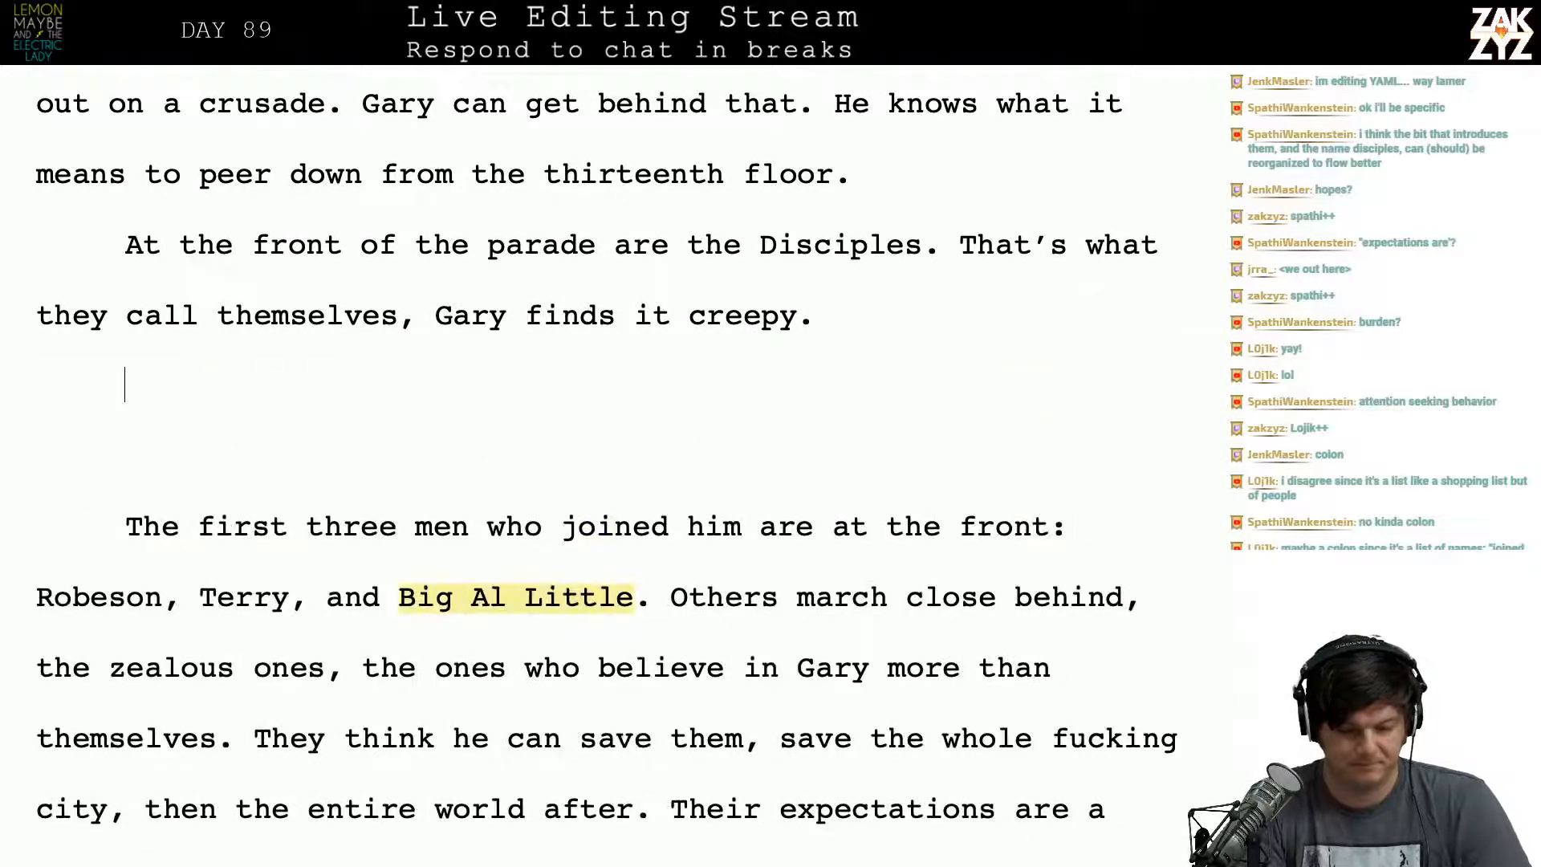
Step: Continue the Disciples paragraph after "creepy." with "They're lead by the first three,"
{"action": "key", "text": "Left"}
{"action": "type", "text": "They're lead "}
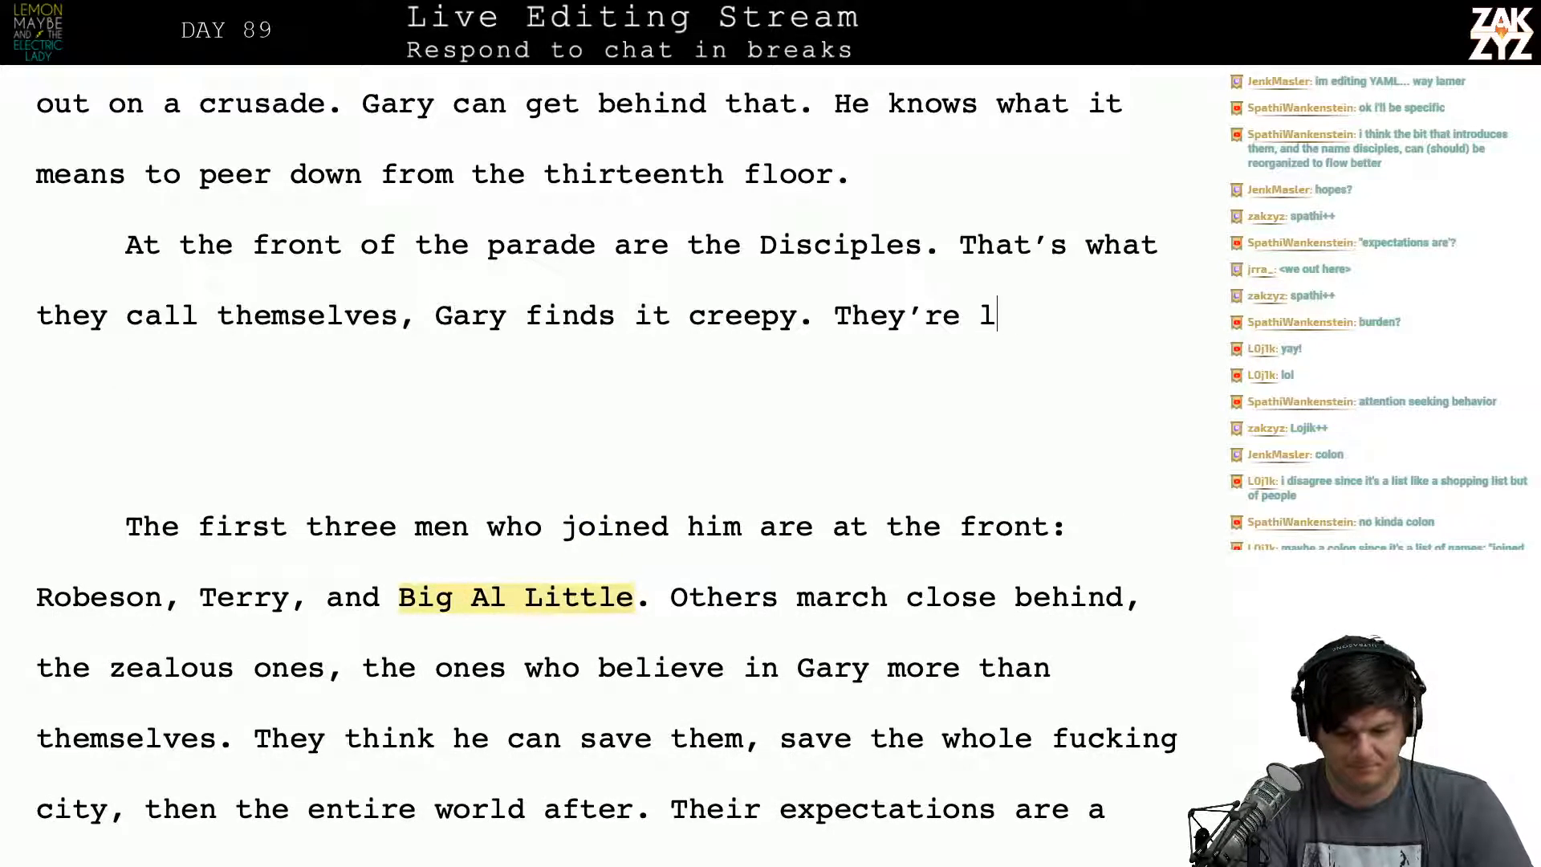
{"action": "type", "text": "by the first "}
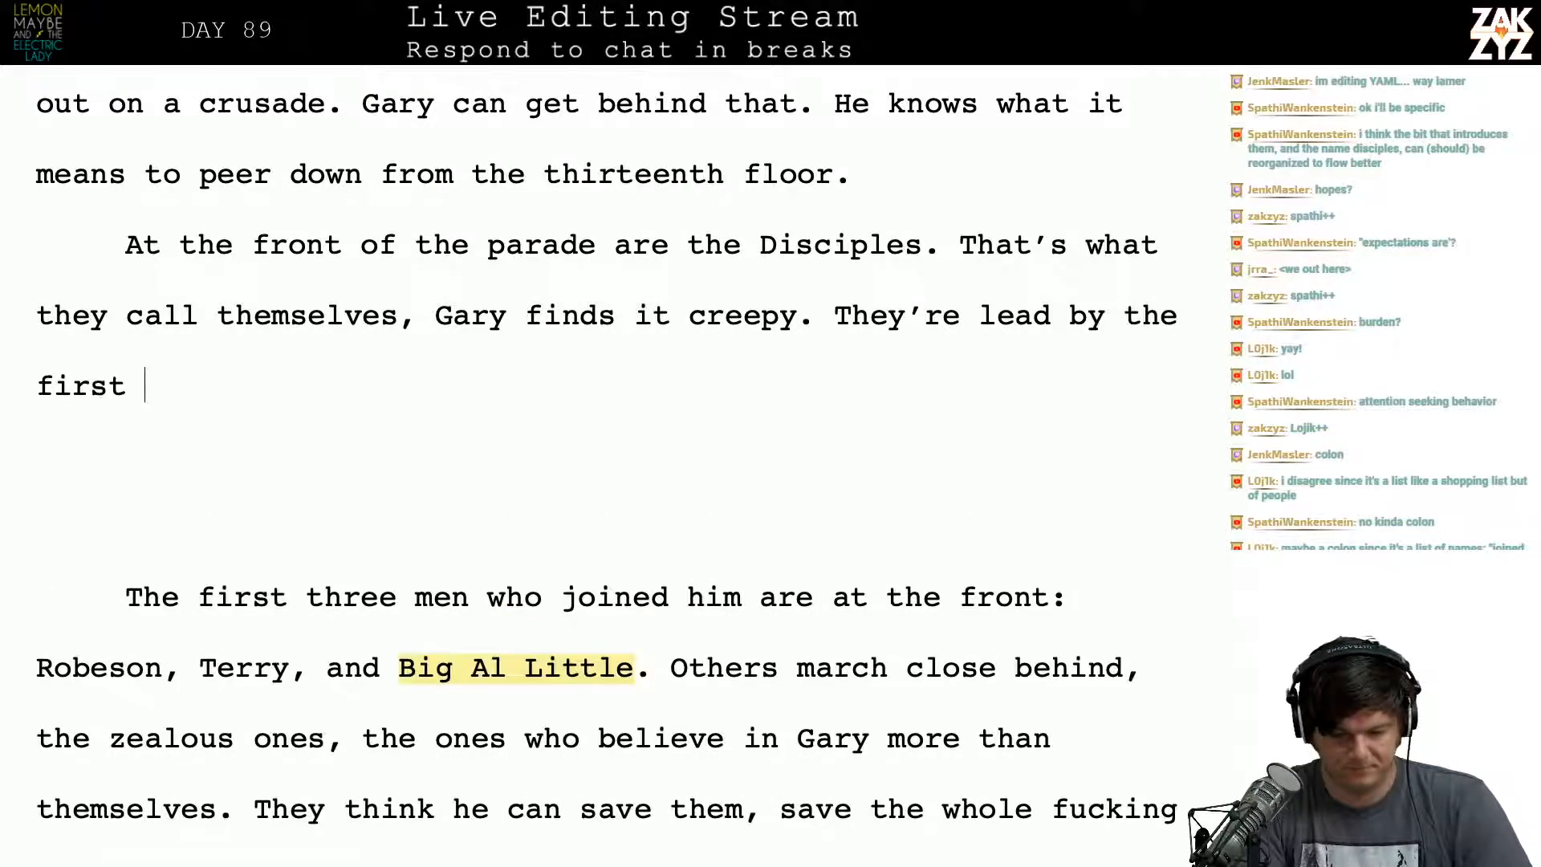
{"action": "type", "text": "three,"}
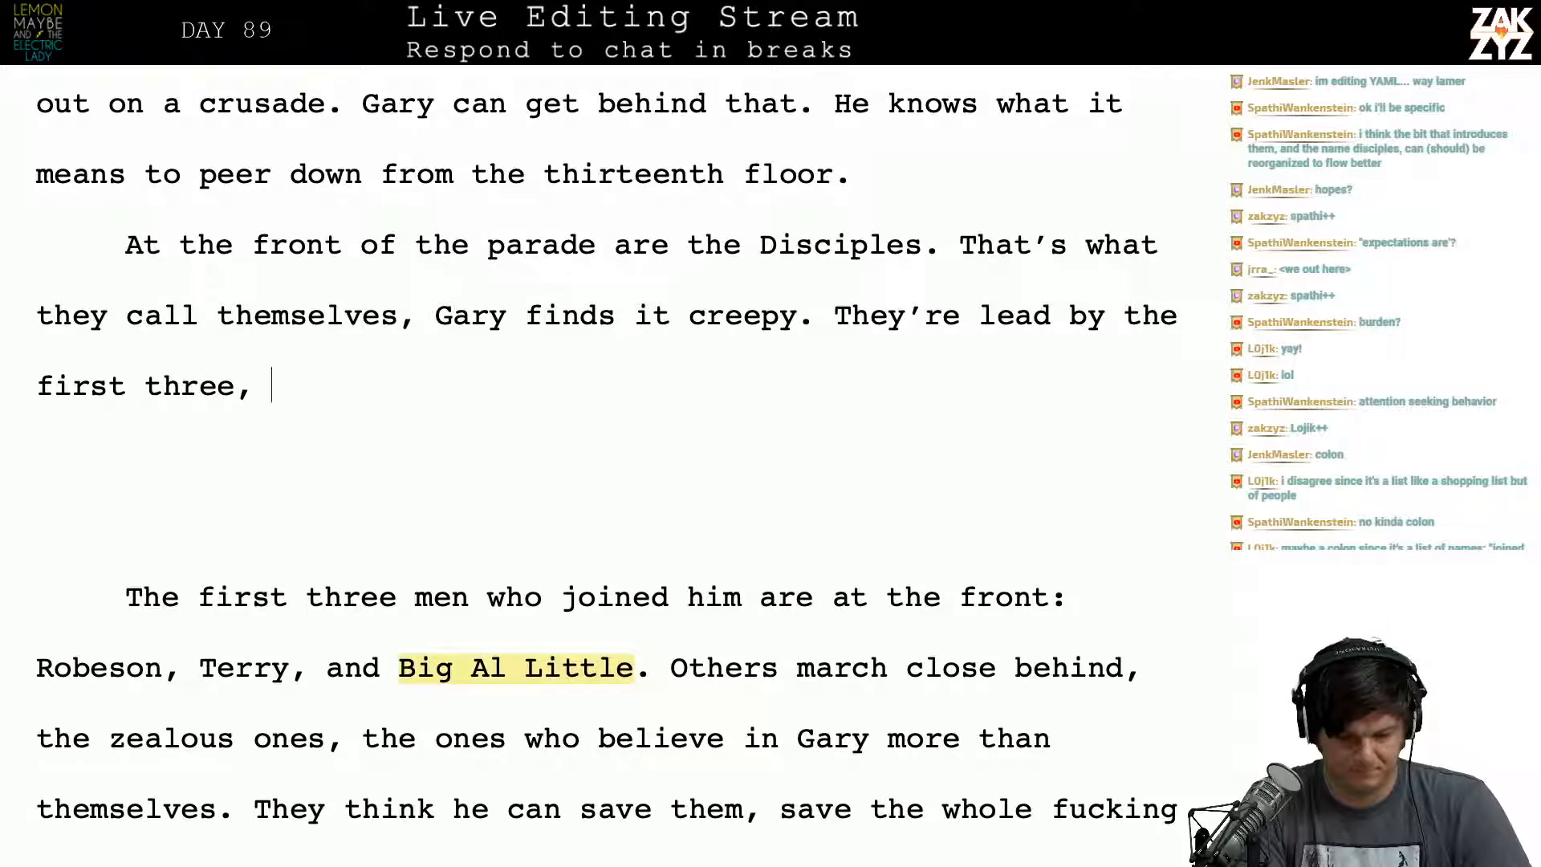
Step: Delete everything from the comma after "first three" through "at the front" so a colon introduces Robeson, Terry, and Big Al Little
{"action": "key", "text": "shift+Down"}
{"action": "key", "text": "shift+Down"}
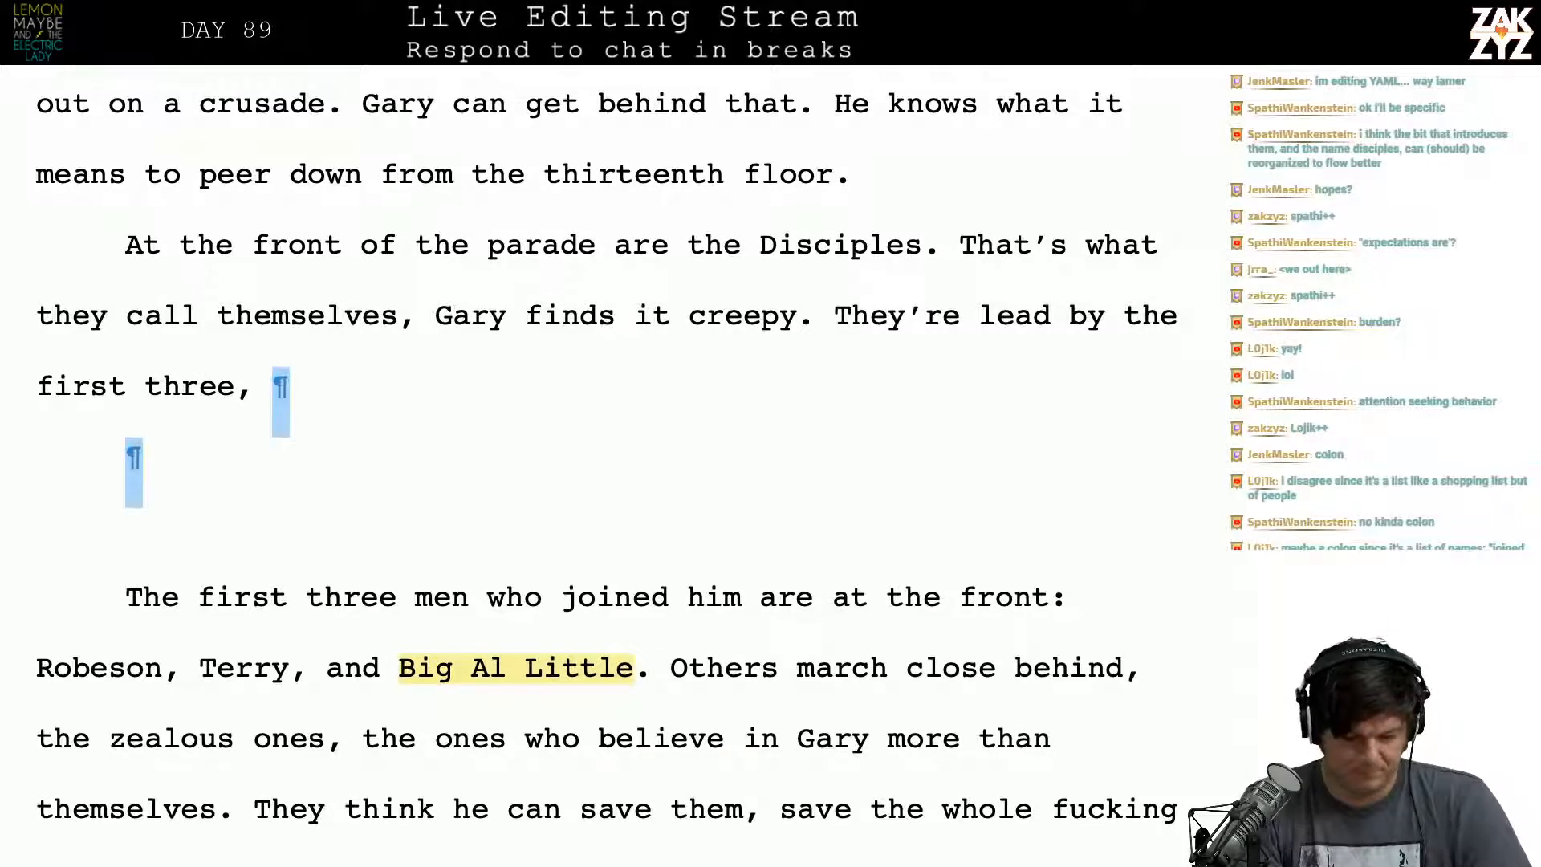
{"action": "key", "text": "shift+Down"}
{"action": "key", "text": "shift+Down"}
{"action": "key", "text": "shift+Up"}
{"action": "key", "text": "shift+Right"}
{"action": "key", "text": "shift+Right"}
{"action": "key", "text": "shift+Right"}
{"action": "key", "text": "shift+Right"}
{"action": "key", "text": "shift+Right"}
{"action": "key", "text": "shift+Right"}
{"action": "key", "text": "shift+Right"}
{"action": "key", "text": "shift+Right"}
{"action": "key", "text": "shift+Right"}
{"action": "key", "text": "shift+Right"}
{"action": "key", "text": "shift+Right"}
{"action": "key", "text": "shift+Right"}
{"action": "key", "text": "shift+Right"}
{"action": "key", "text": "shift+Right"}
{"action": "key", "text": "shift+Right"}
{"action": "key", "text": "shift+Right"}
{"action": "key", "text": "shift+Right"}
{"action": "key", "text": "shift+Right"}
{"action": "key", "text": "shift+Right"}
{"action": "key", "text": "shift+Right"}
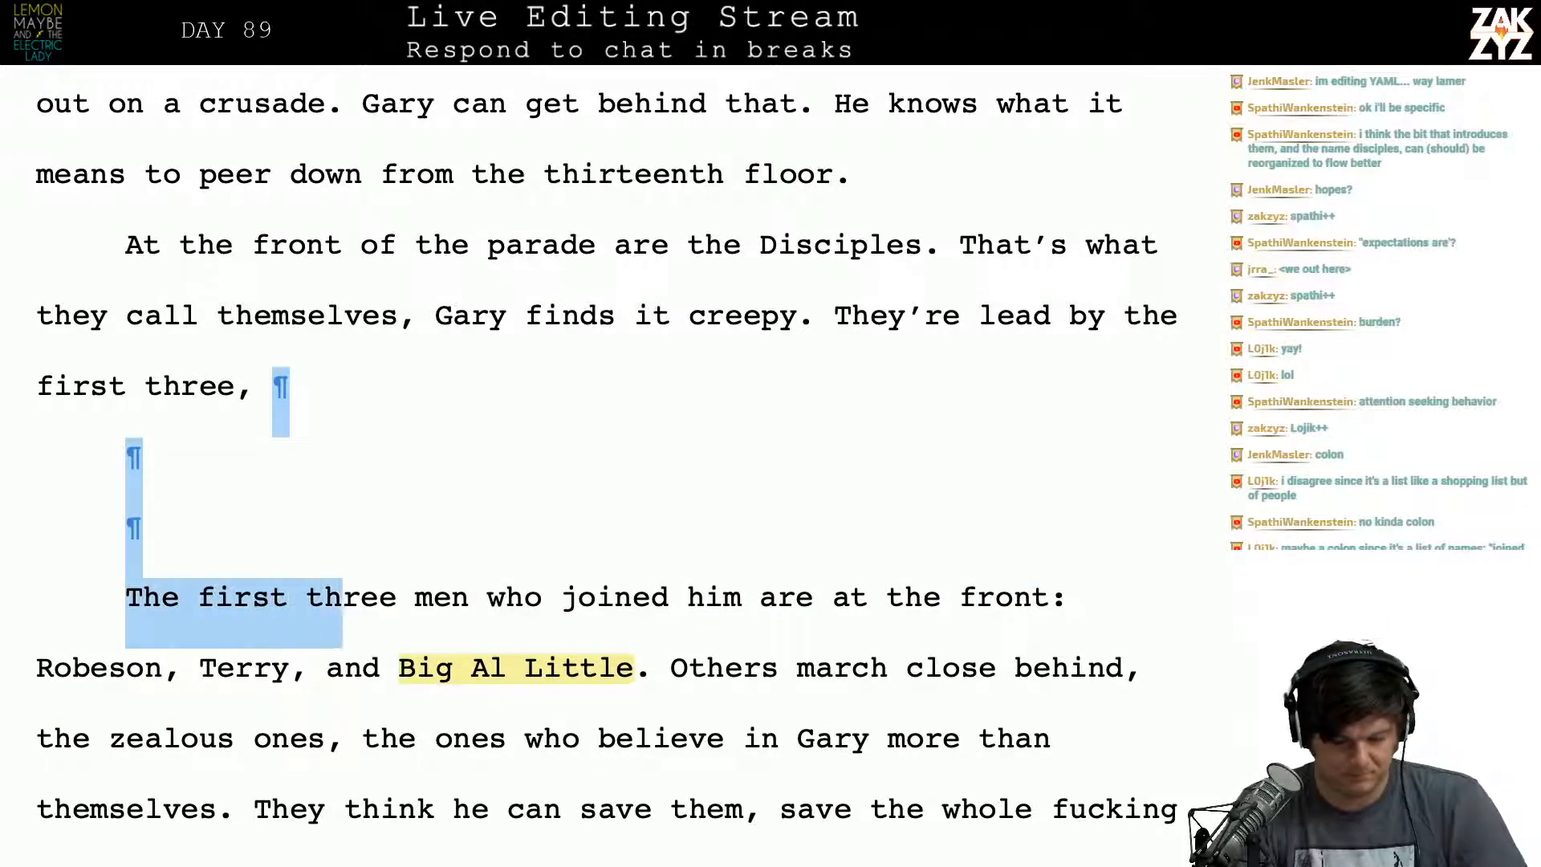
{"action": "key", "text": "shift+Right"}
{"action": "key", "text": "shift+Right"}
{"action": "key", "text": "shift+Right"}
{"action": "key", "text": "shift+Right"}
{"action": "key", "text": "shift+Right"}
{"action": "key", "text": "shift+Right"}
{"action": "key", "text": "shift+Right"}
{"action": "key", "text": "shift+Right"}
{"action": "key", "text": "shift+Right"}
{"action": "key", "text": "shift+Right"}
{"action": "key", "text": "shift+Right"}
{"action": "key", "text": "shift+Right"}
{"action": "key", "text": "shift+Right"}
{"action": "key", "text": "shift+Right"}
{"action": "key", "text": "shift+Right"}
{"action": "key", "text": "shift+Right"}
{"action": "key", "text": "shift+Right"}
{"action": "key", "text": "shift+Right"}
{"action": "key", "text": "shift+Right"}
{"action": "key", "text": "shift+Right"}
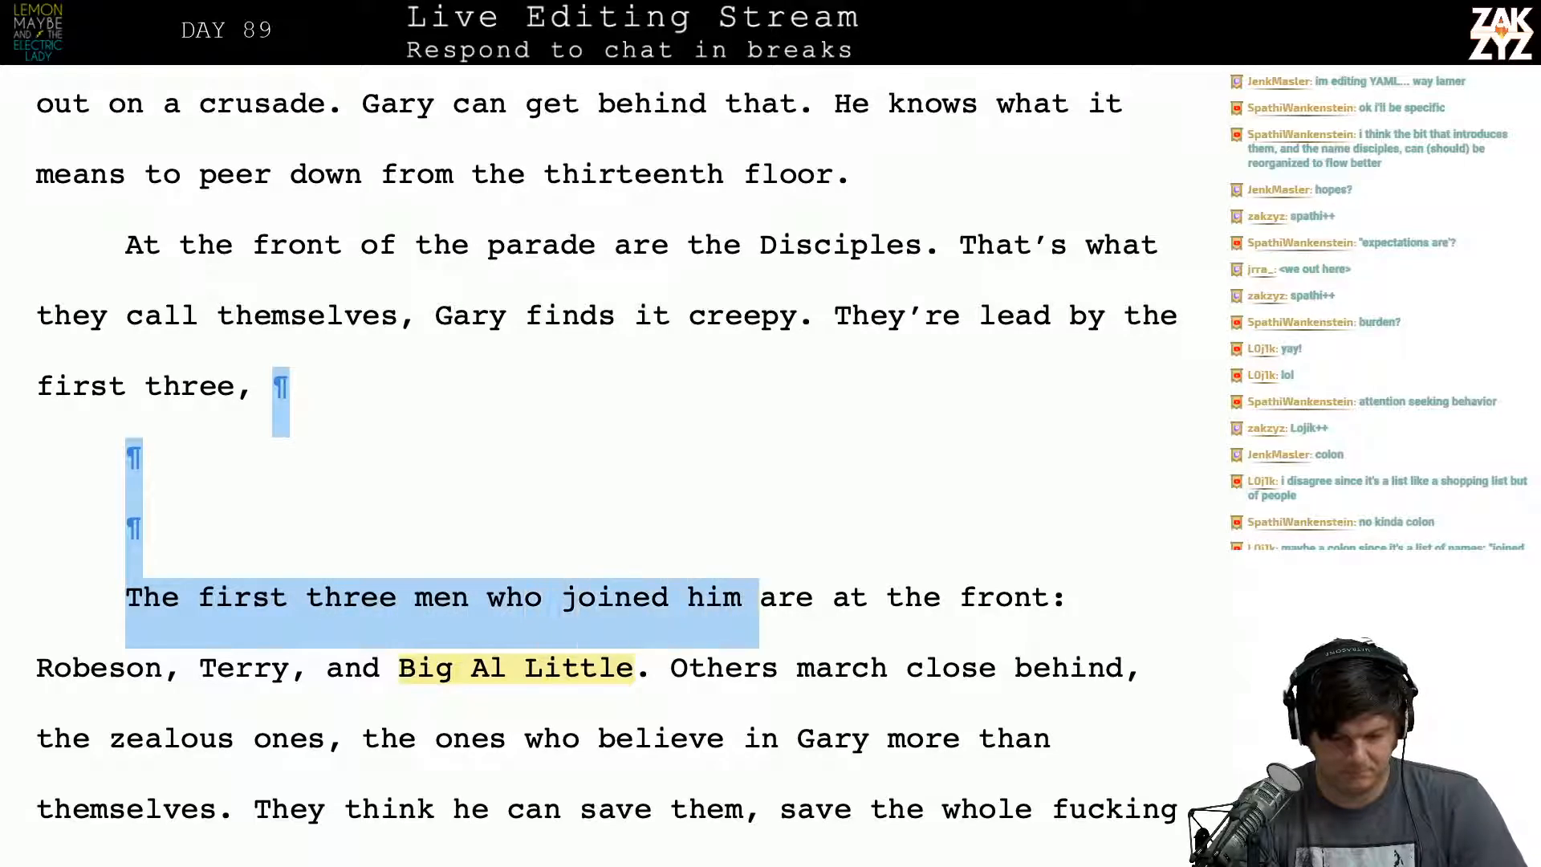
{"action": "key", "text": "BackSpace"}
{"action": "key", "text": "BackSpace"}
{"action": "key", "text": "BackSpace"}
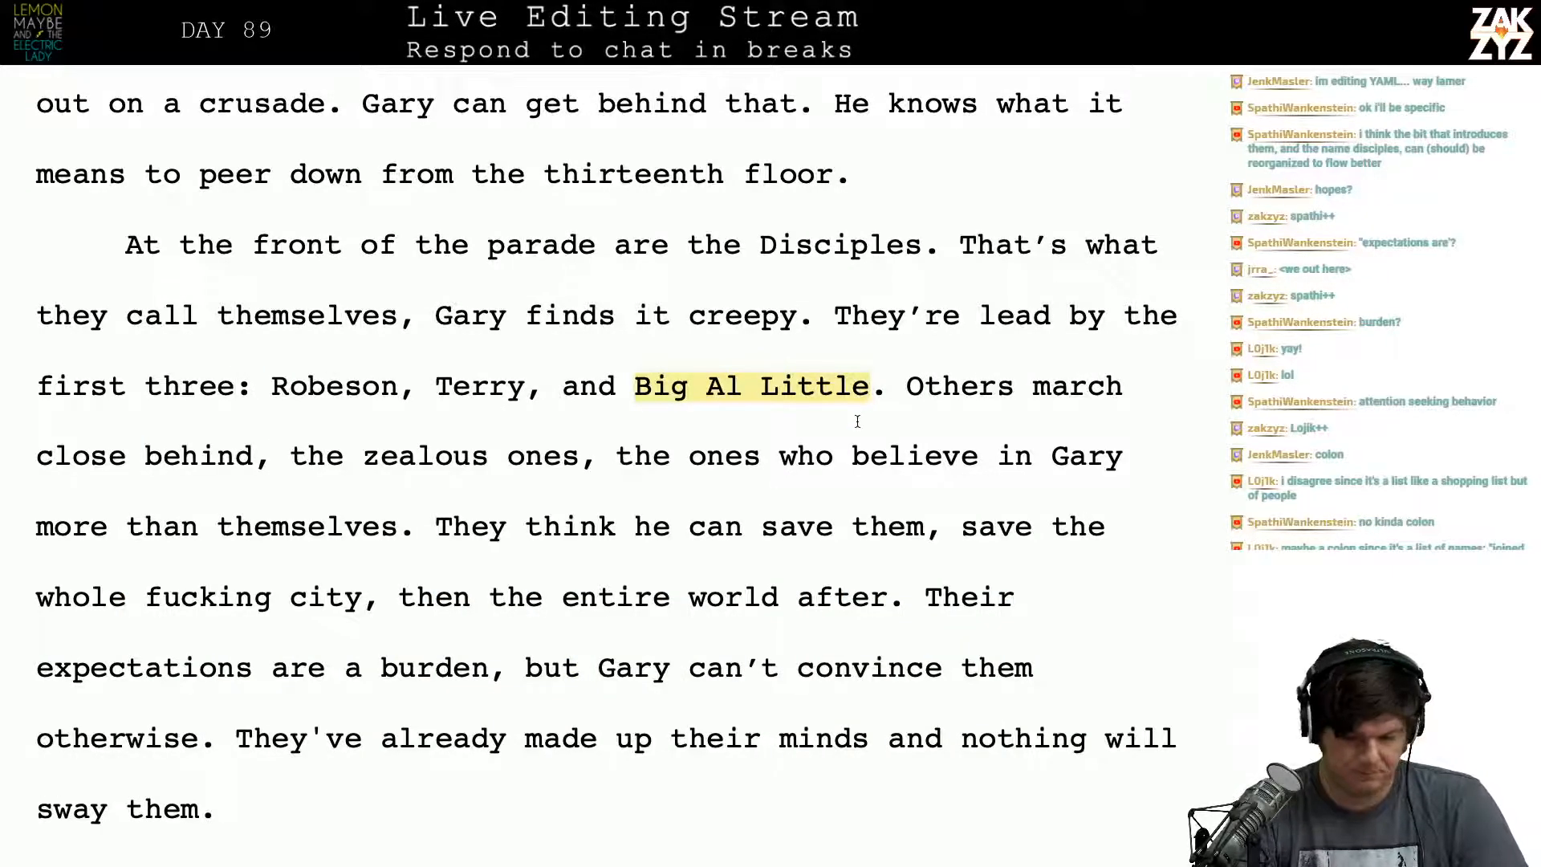
Step: Split the paragraph before "Others march close behind", leaving a blank paragraph after "Big Al Little."
{"action": "left_click", "coordinate": [905, 385]}
{"action": "key", "text": "Return"}
{"action": "key", "text": "Return"}
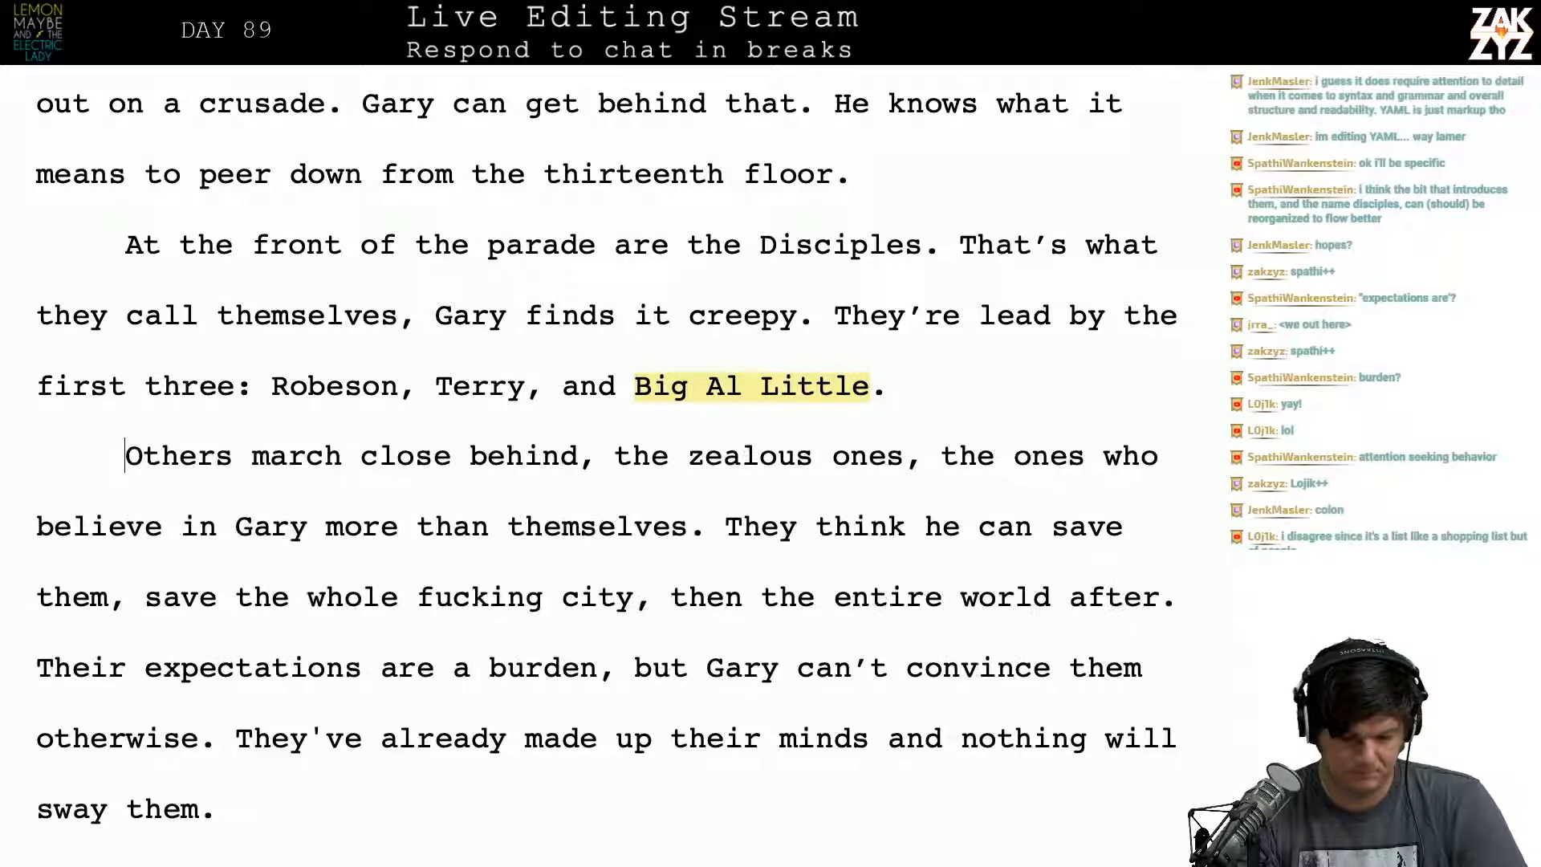
{"action": "key", "text": "Left"}
{"action": "key", "text": "Left"}
{"action": "key", "text": "Right"}
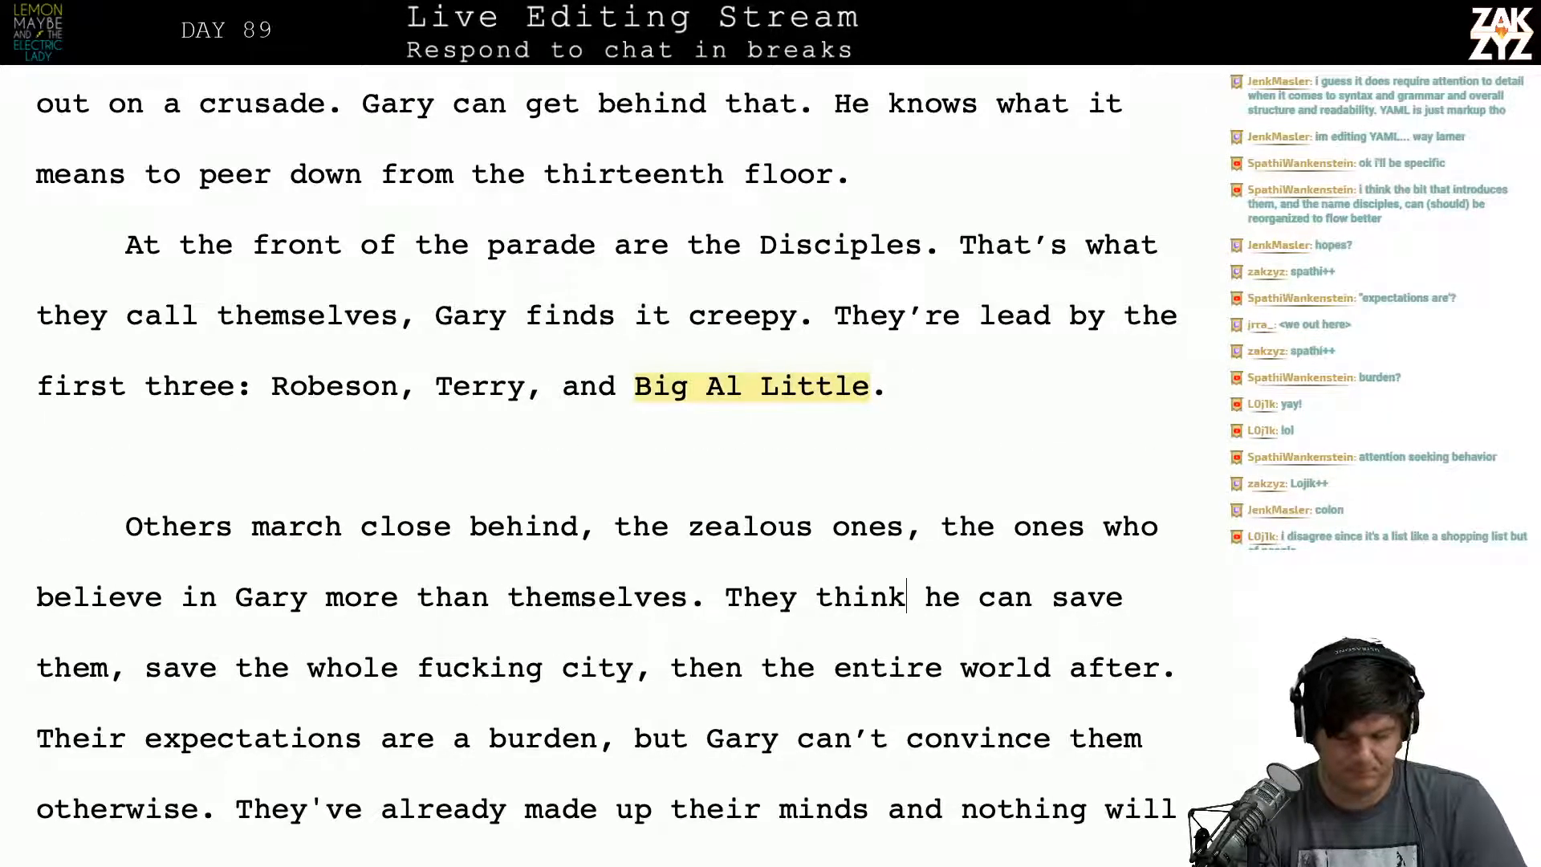
{"action": "scroll", "coordinate": [906, 666], "scroll_direction": "down", "scroll_amount": 3}
{"action": "scroll", "coordinate": [906, 777], "scroll_direction": "down", "scroll_amount": 10}
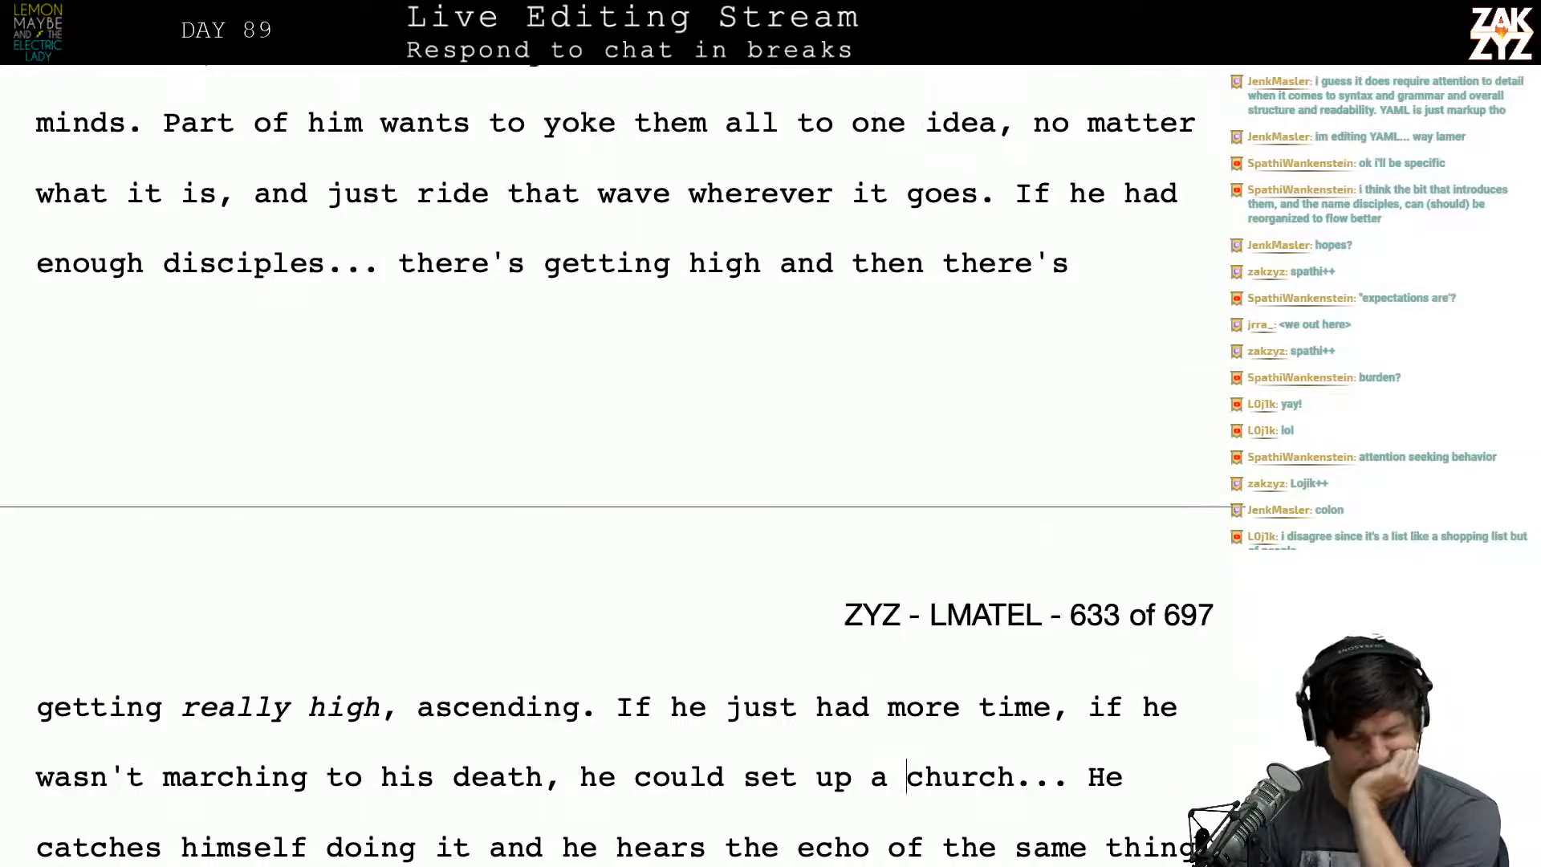
{"action": "scroll", "coordinate": [906, 192], "scroll_direction": "up", "scroll_amount": 12}
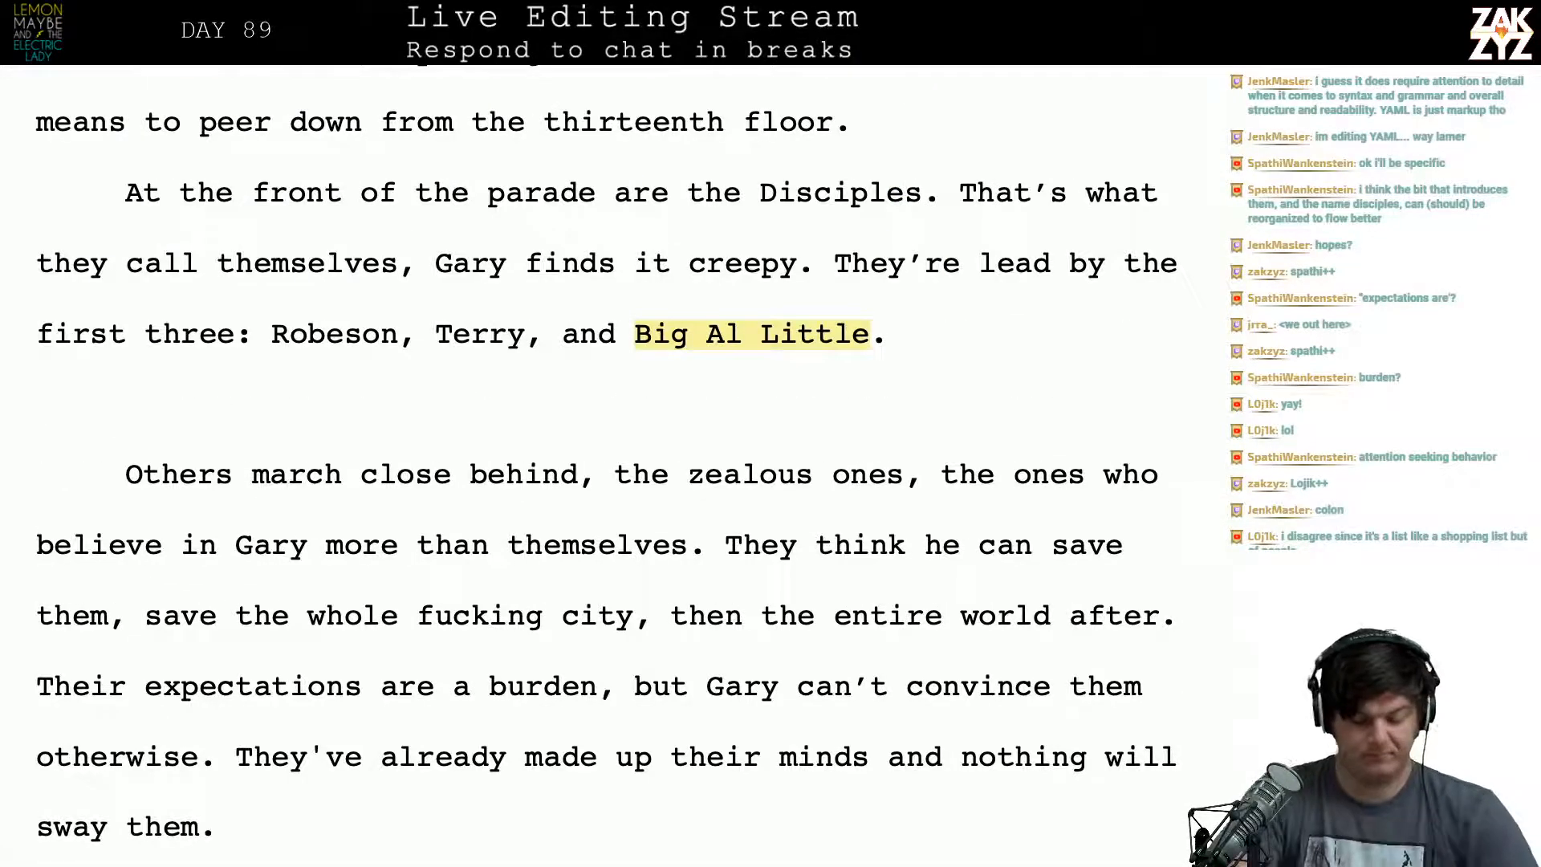
{"action": "left_click", "coordinate": [906, 333]}
{"action": "type", "text": "More "}
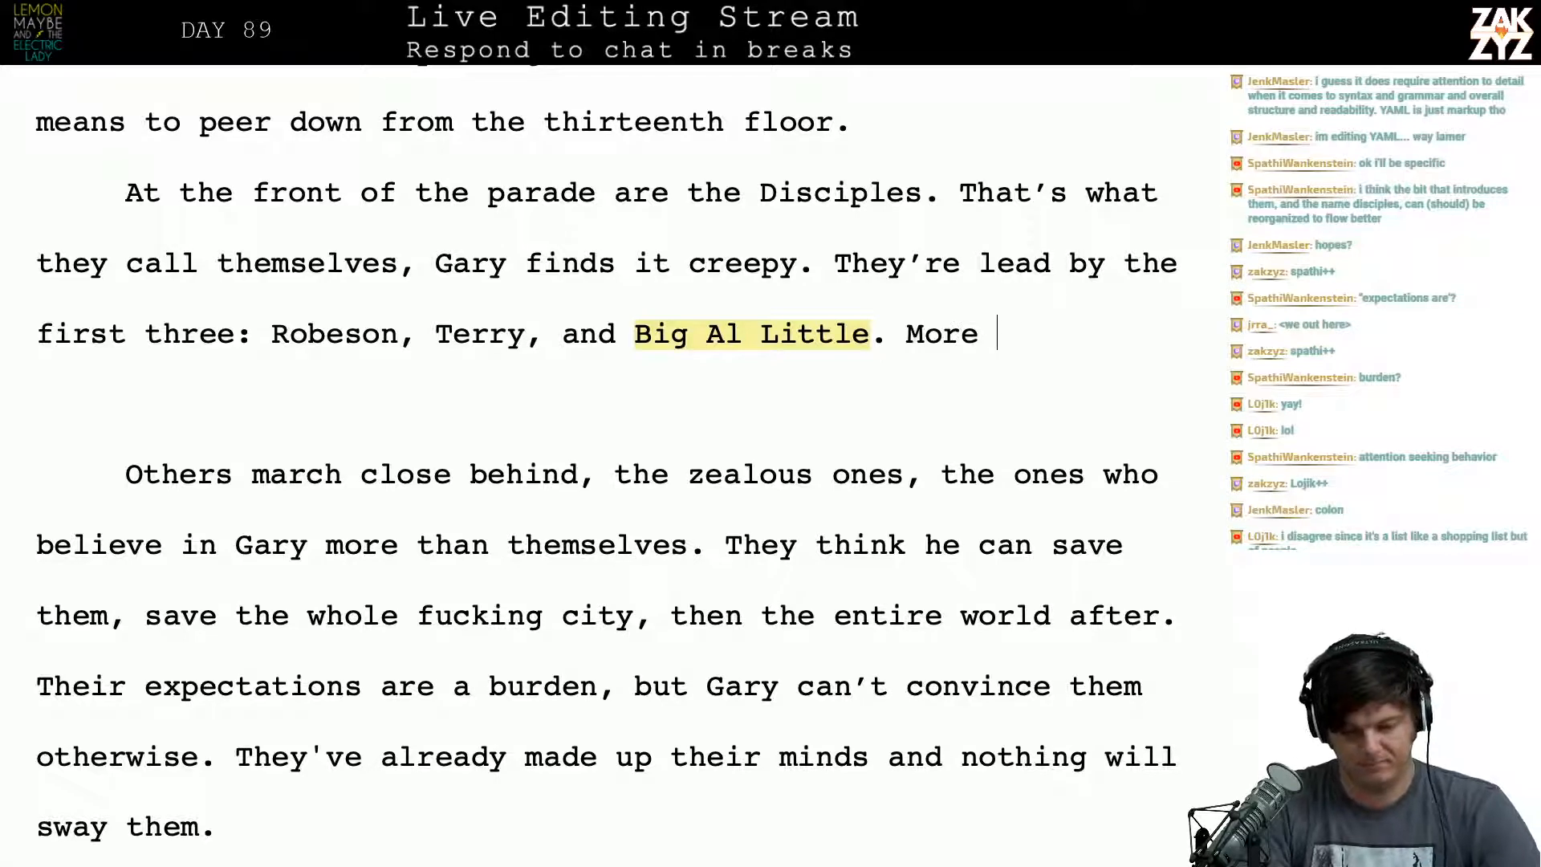
{"action": "type", "text": "men he's "}
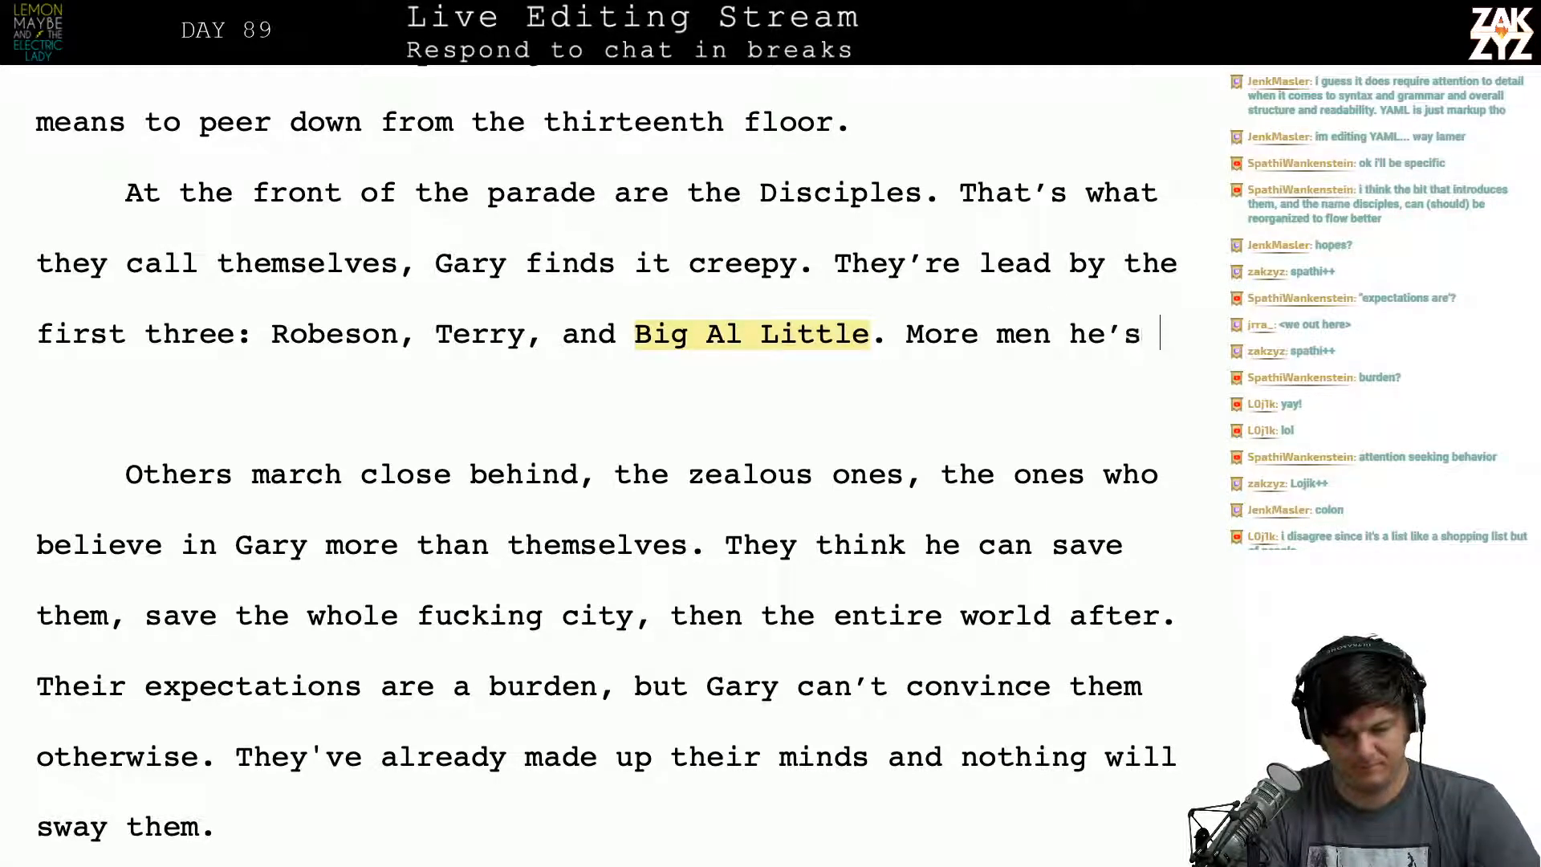
{"action": "type", "text": "only met "}
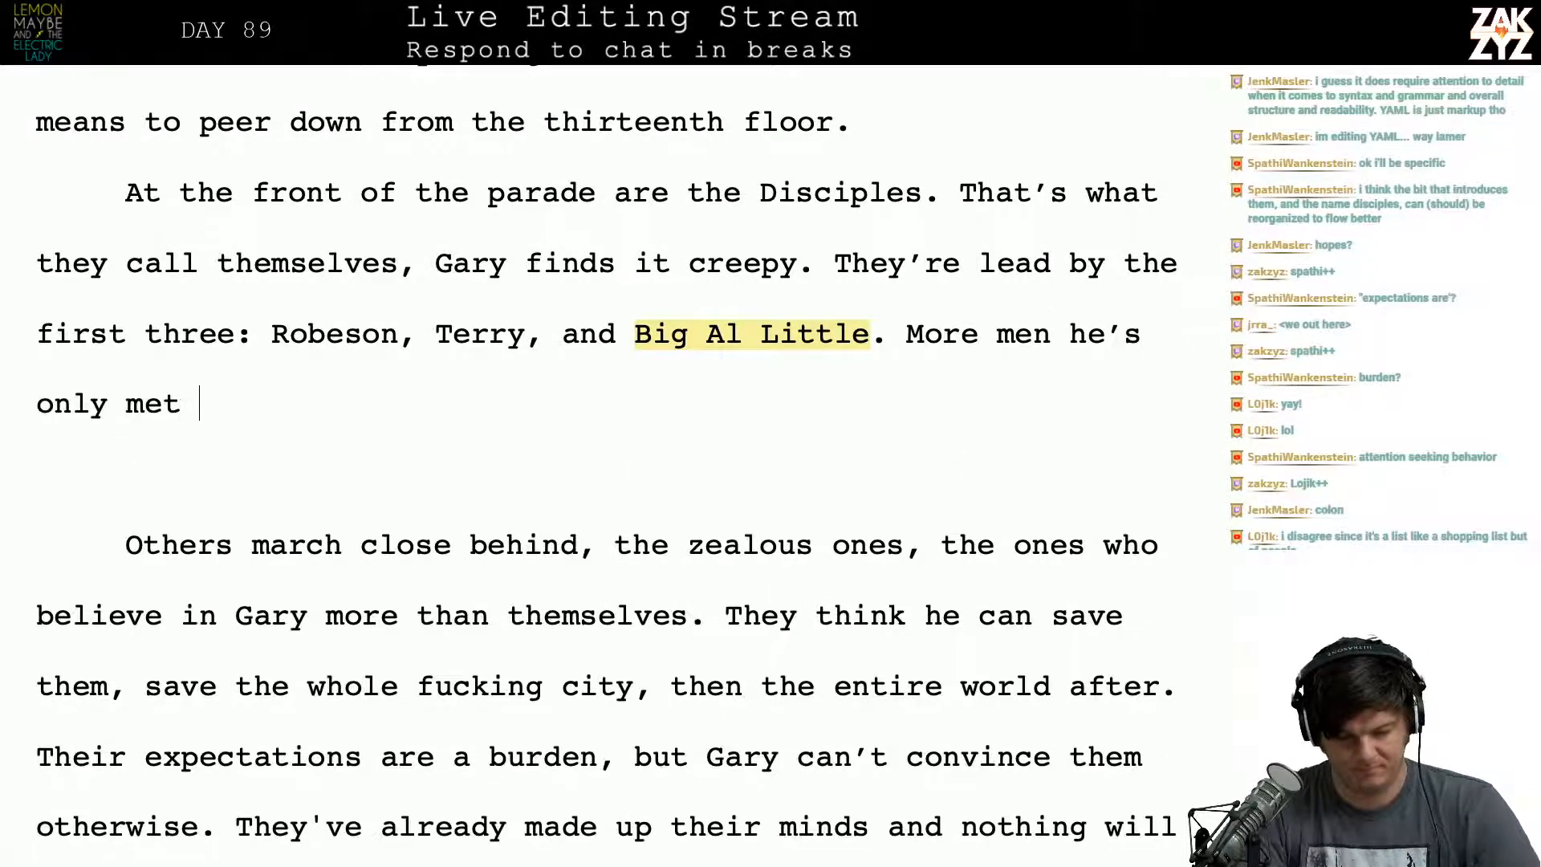
{"action": "type", "text": "this week"}
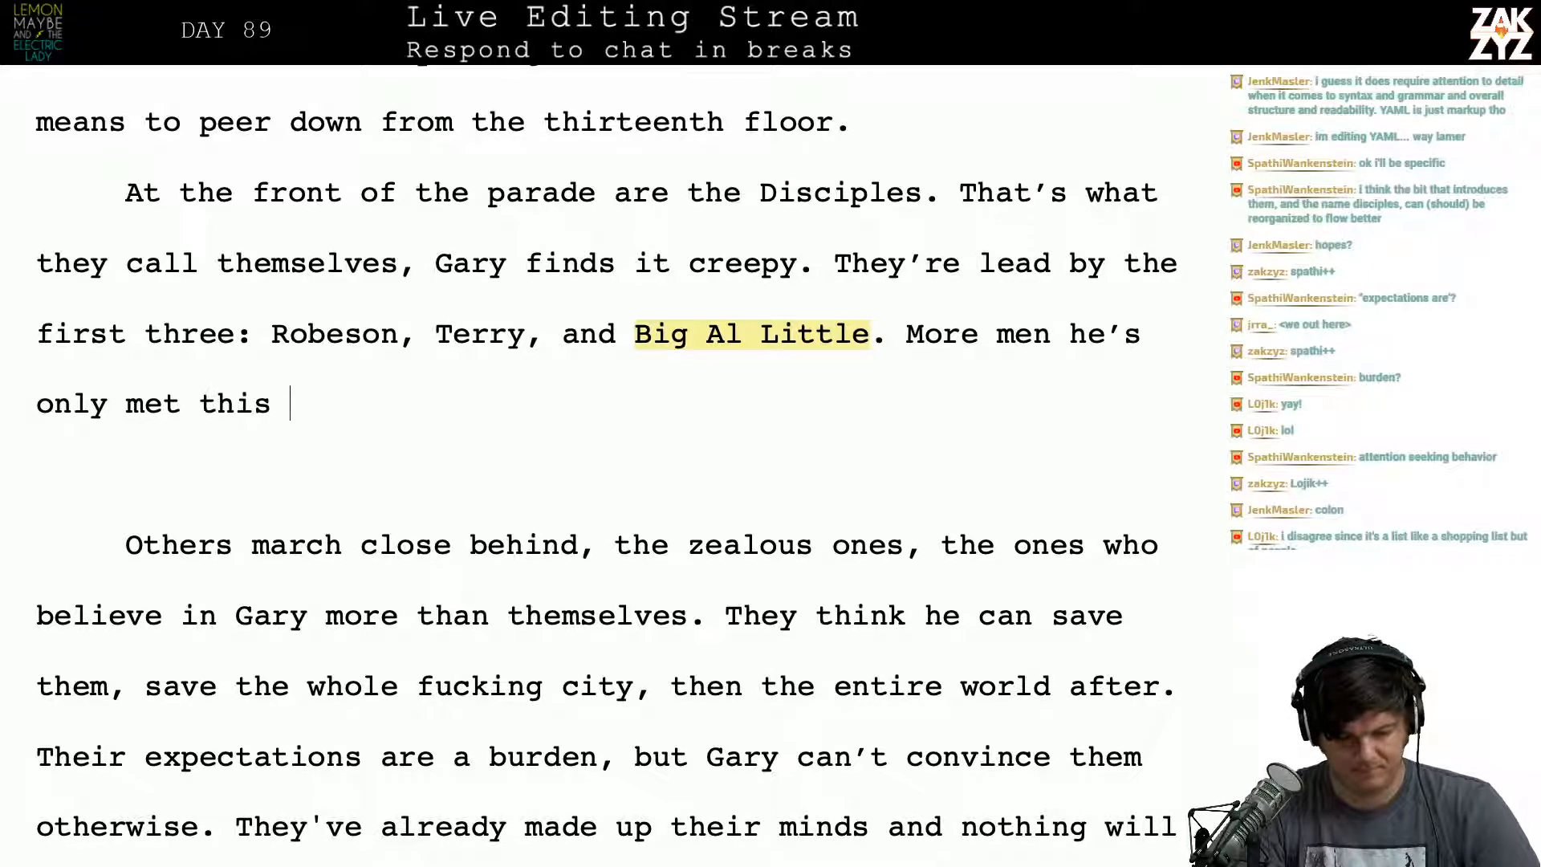
{"action": "key", "text": "BackSpace"}
{"action": "key", "text": "BackSpace"}
{"action": "key", "text": "BackSpace"}
{"action": "key", "text": "BackSpace"}
{"action": "key", "text": "BackSpace"}
{"action": "key", "text": "BackSpace"}
{"action": "key", "text": "BackSpace"}
{"action": "key", "text": "BackSpace"}
{"action": "key", "text": "BackSpace"}
{"action": "key", "text": "BackSpace"}
{"action": "key", "text": "BackSpace"}
{"action": "key", "text": "BackSpace"}
{"action": "key", "text": "BackSpace"}
{"action": "key", "text": "BackSpace"}
{"action": "key", "text": "BackSpace"}
{"action": "key", "text": "BackSpace"}
{"action": "key", "text": "BackSpace"}
{"action": "key", "text": "BackSpace"}
{"action": "key", "text": "BackSpace"}
{"action": "key", "text": "BackSpace"}
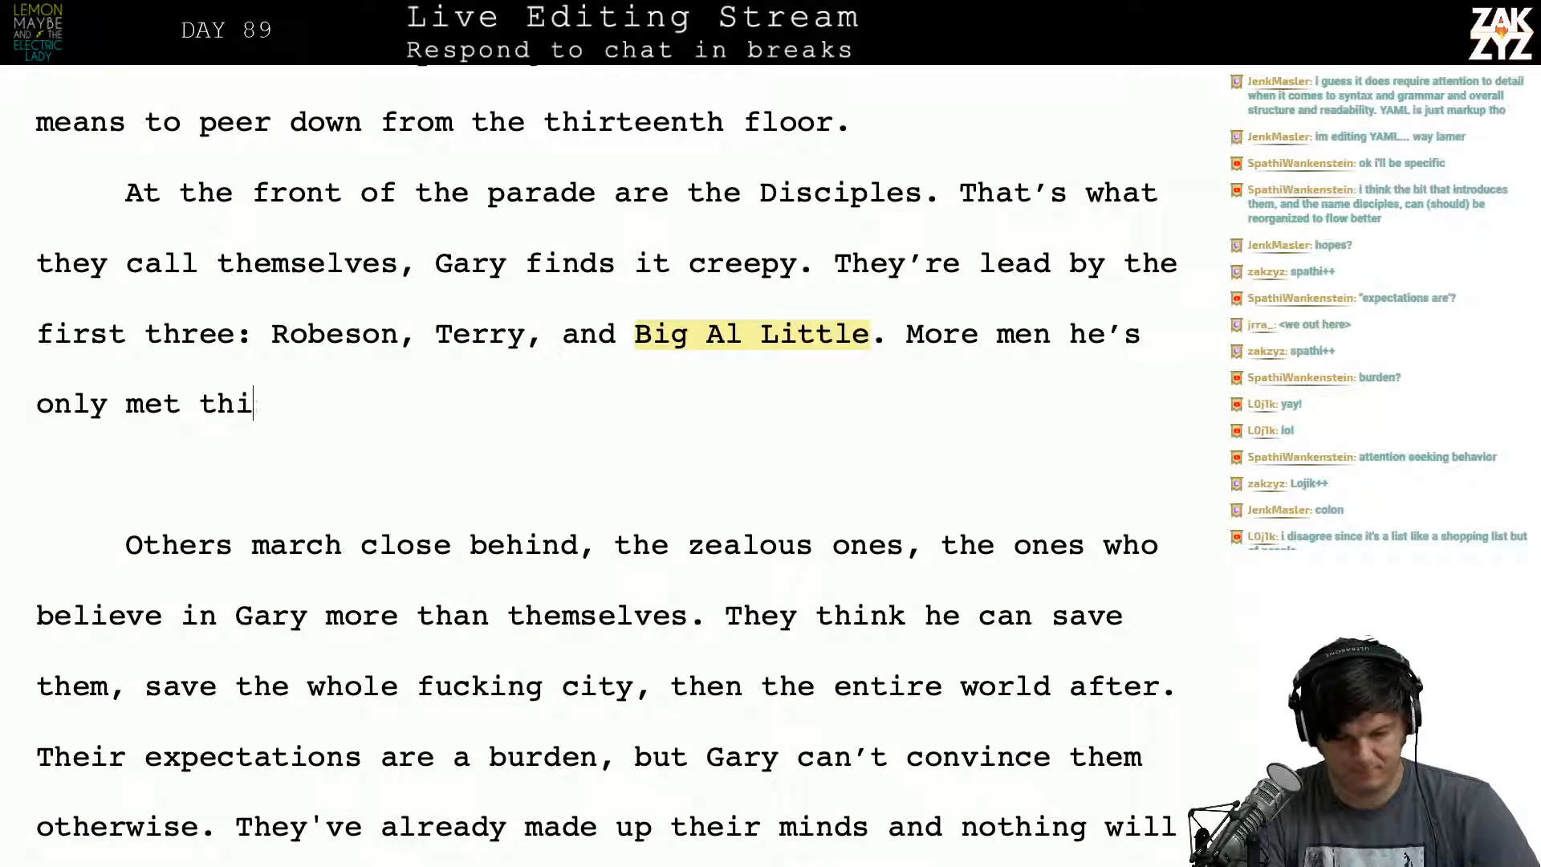
{"action": "key", "text": "BackSpace"}
{"action": "key", "text": "BackSpace"}
{"action": "key", "text": "BackSpace"}
{"action": "key", "text": "BackSpace"}
{"action": "key", "text": "BackSpace"}
{"action": "key", "text": "BackSpace"}
{"action": "key", "text": "BackSpace"}
{"action": "key", "text": "BackSpace"}
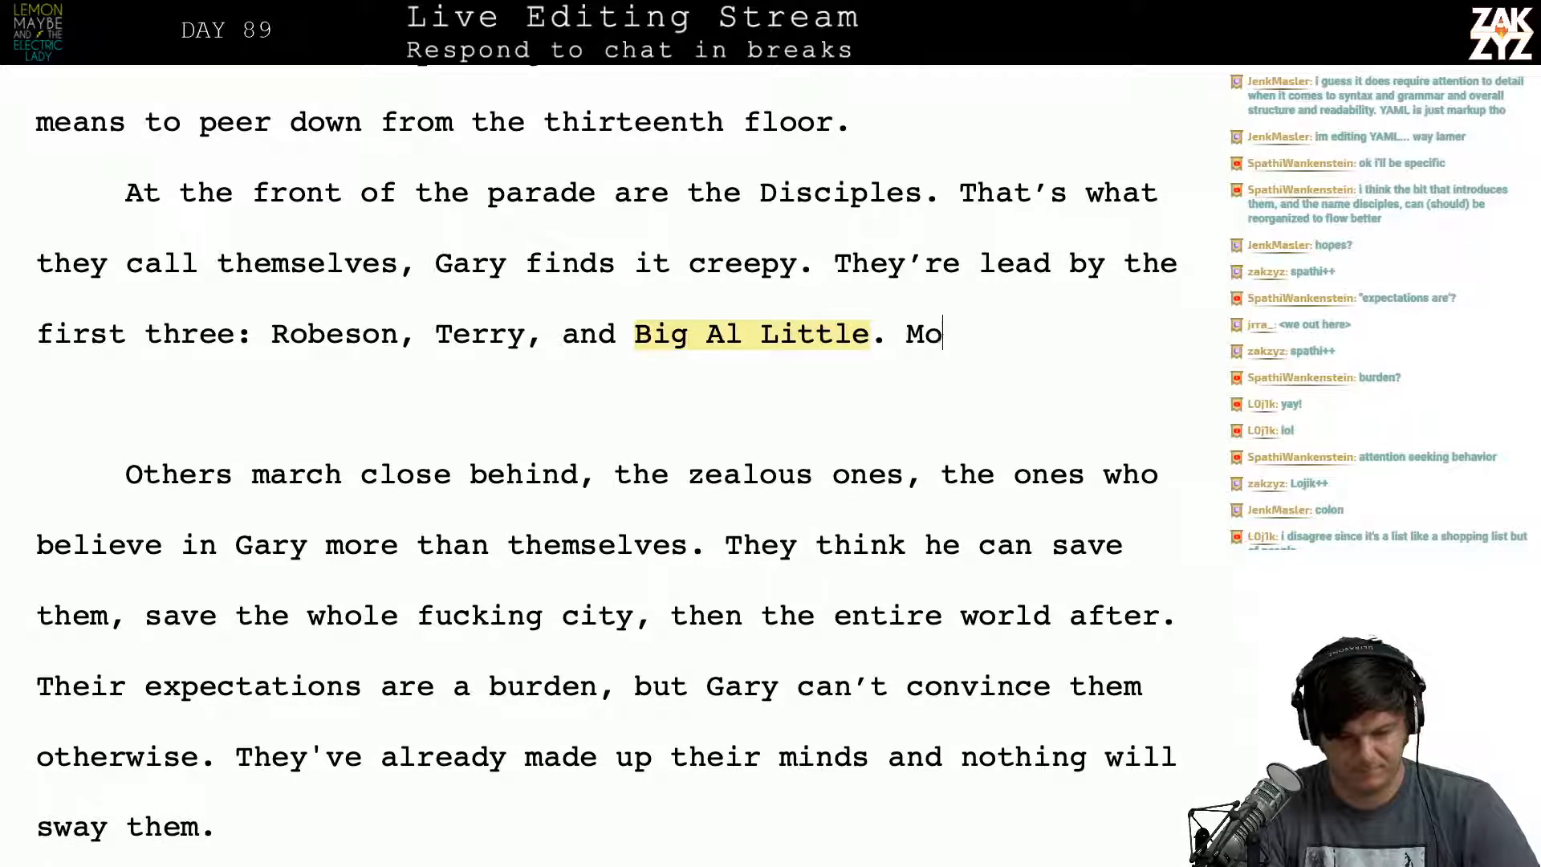
{"action": "type", "text": "P"}
{"action": "key", "text": "BackSpace"}
Step: Begin a new sentence after "Big Al Little." with "Others have risen in the"
{"action": "type", "text": "Others he'"}
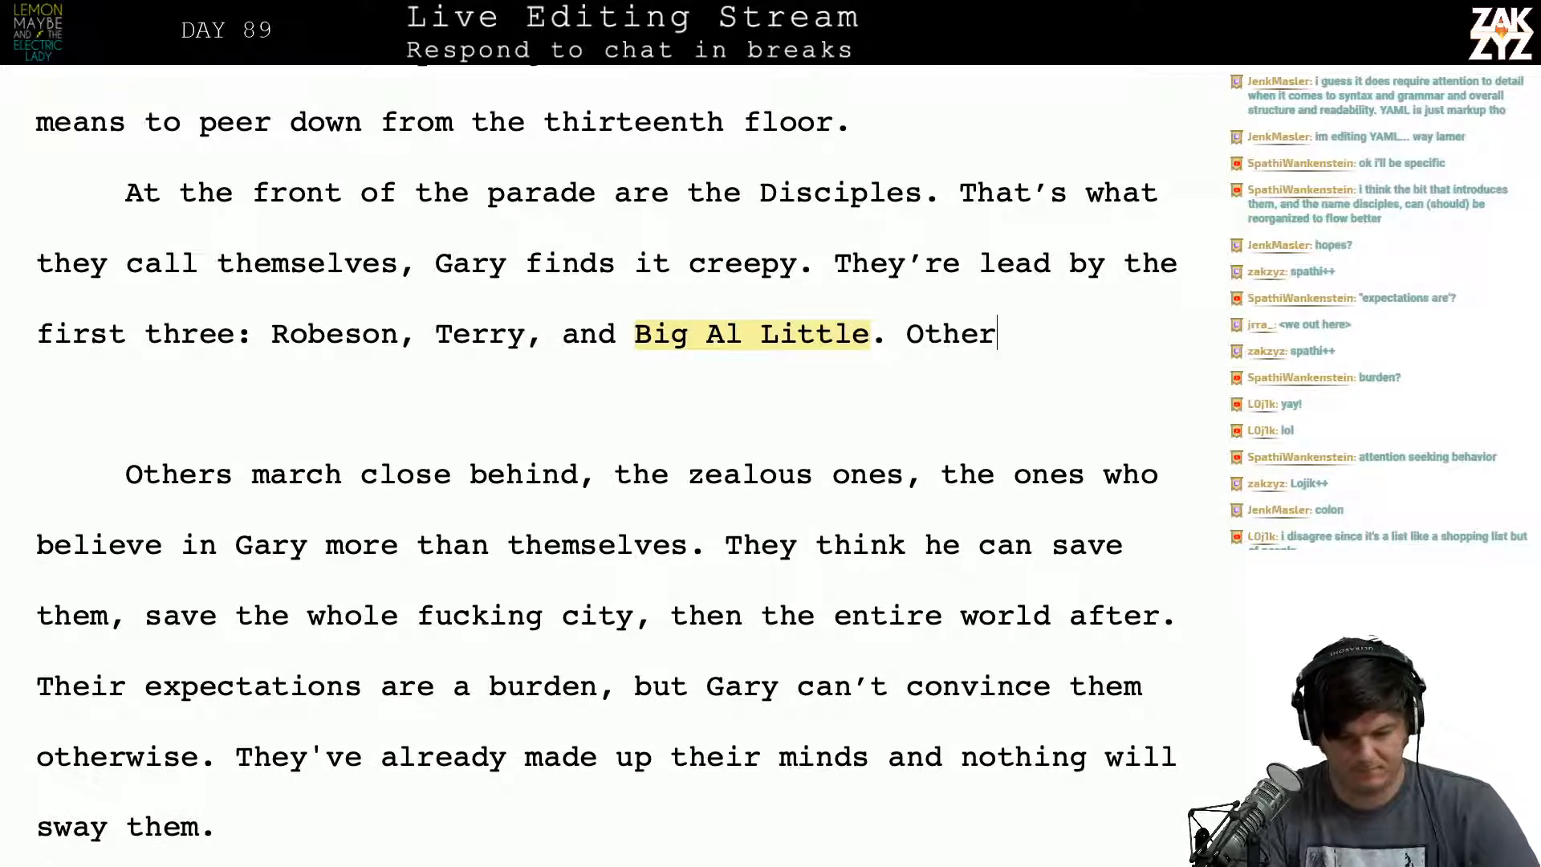
{"action": "key", "text": "BackSpace"}
{"action": "key", "text": "BackSpace"}
{"action": "key", "text": "BackSpace"}
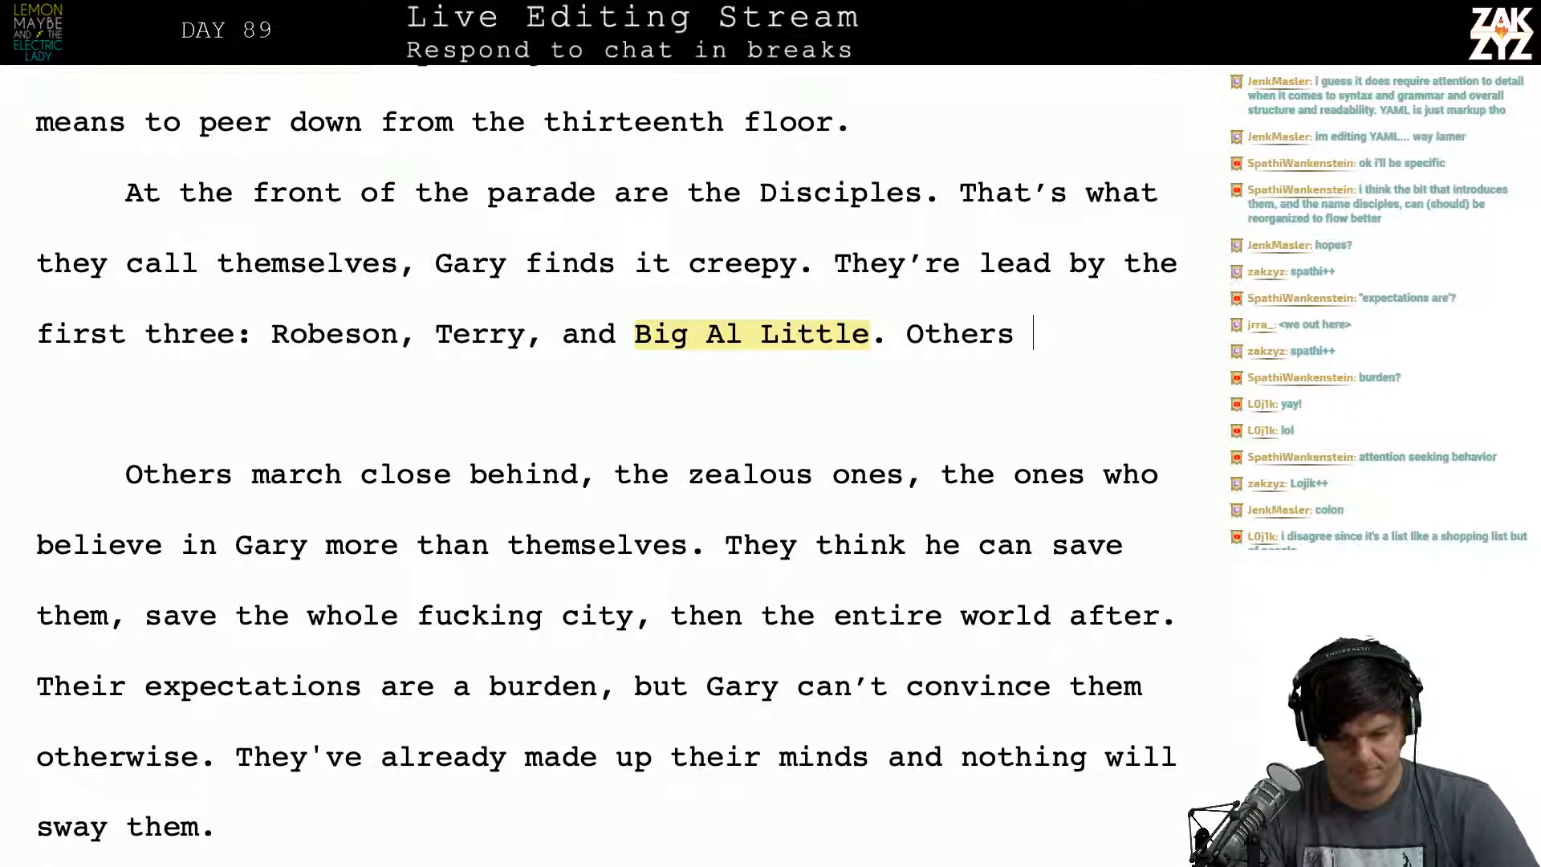
{"action": "type", "text": "have risen in the ransk"}
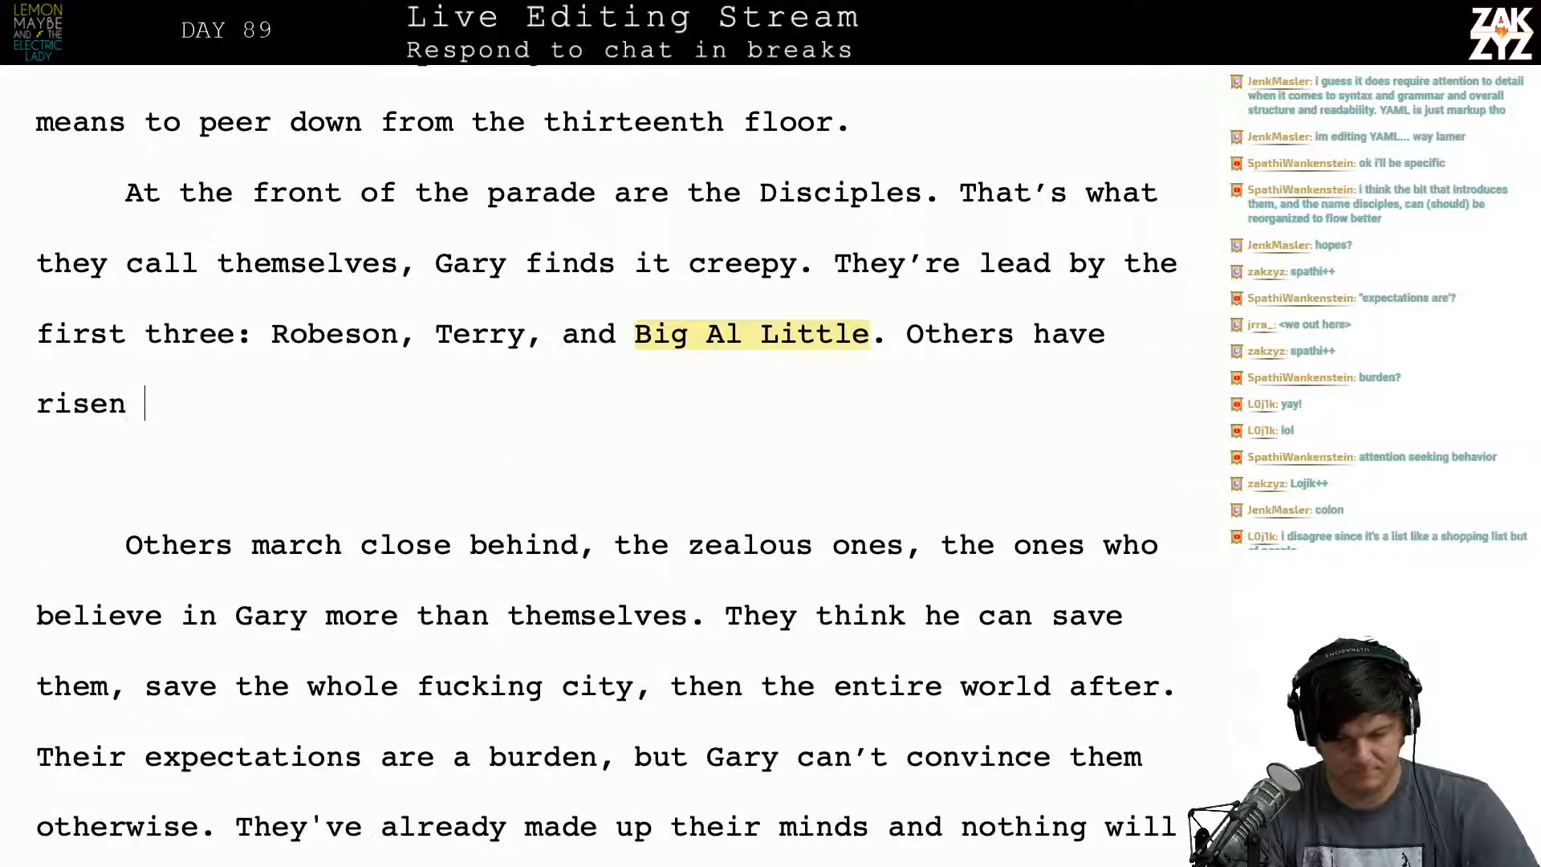
{"action": "key", "text": "BackSpace"}
{"action": "key", "text": "BackSpace"}
{"action": "key", "text": "BackSpace"}
{"action": "key", "text": "BackSpace"}
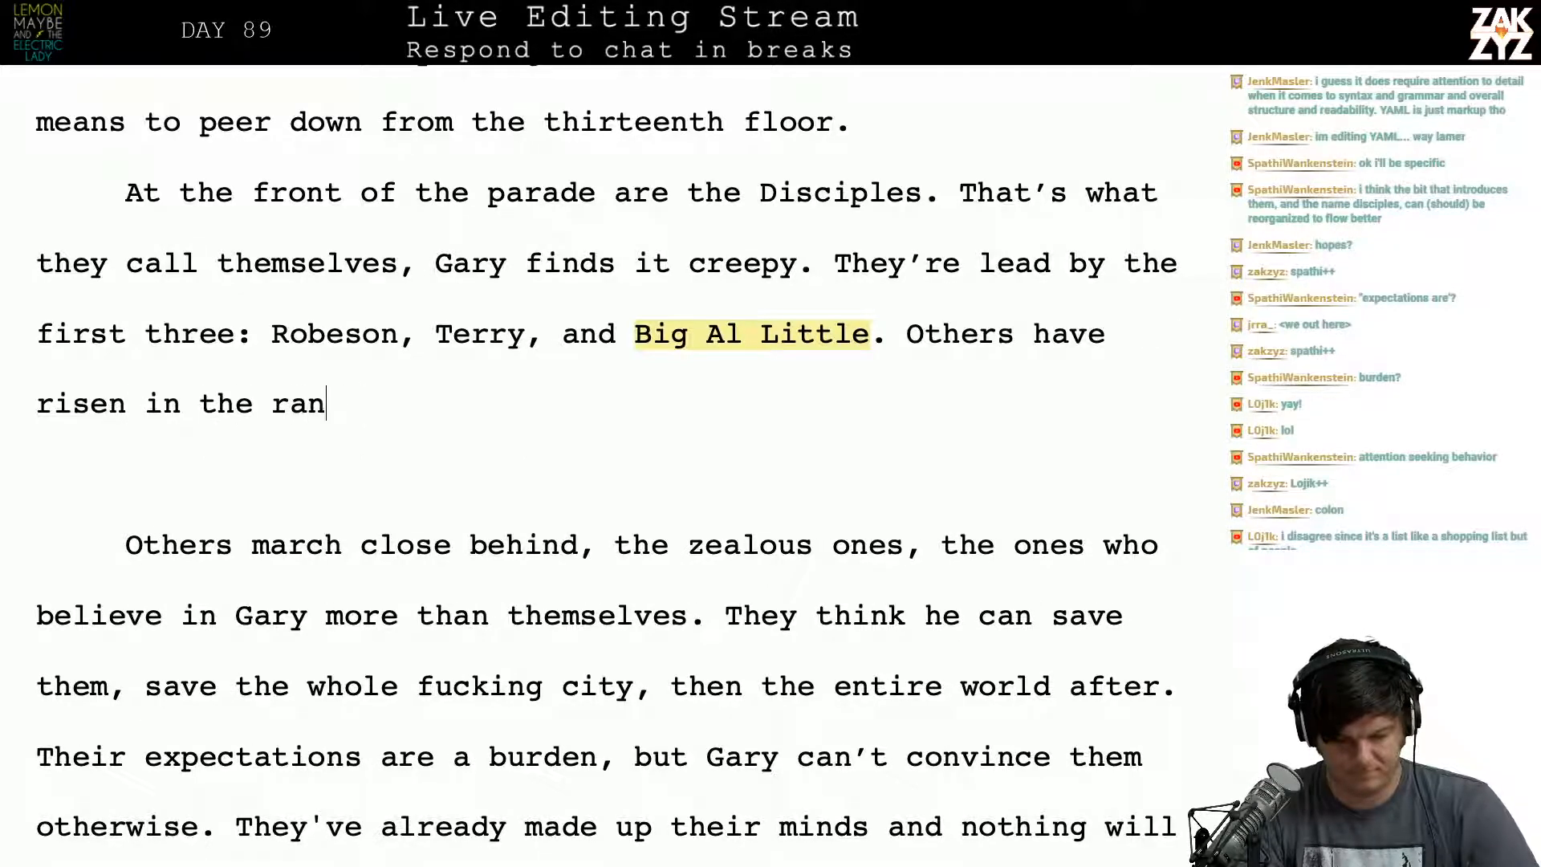
Step: Continue the "Others have risen in the" sentence with "ranks to join the elect,"
{"action": "type", "text": "anks to join them,"}
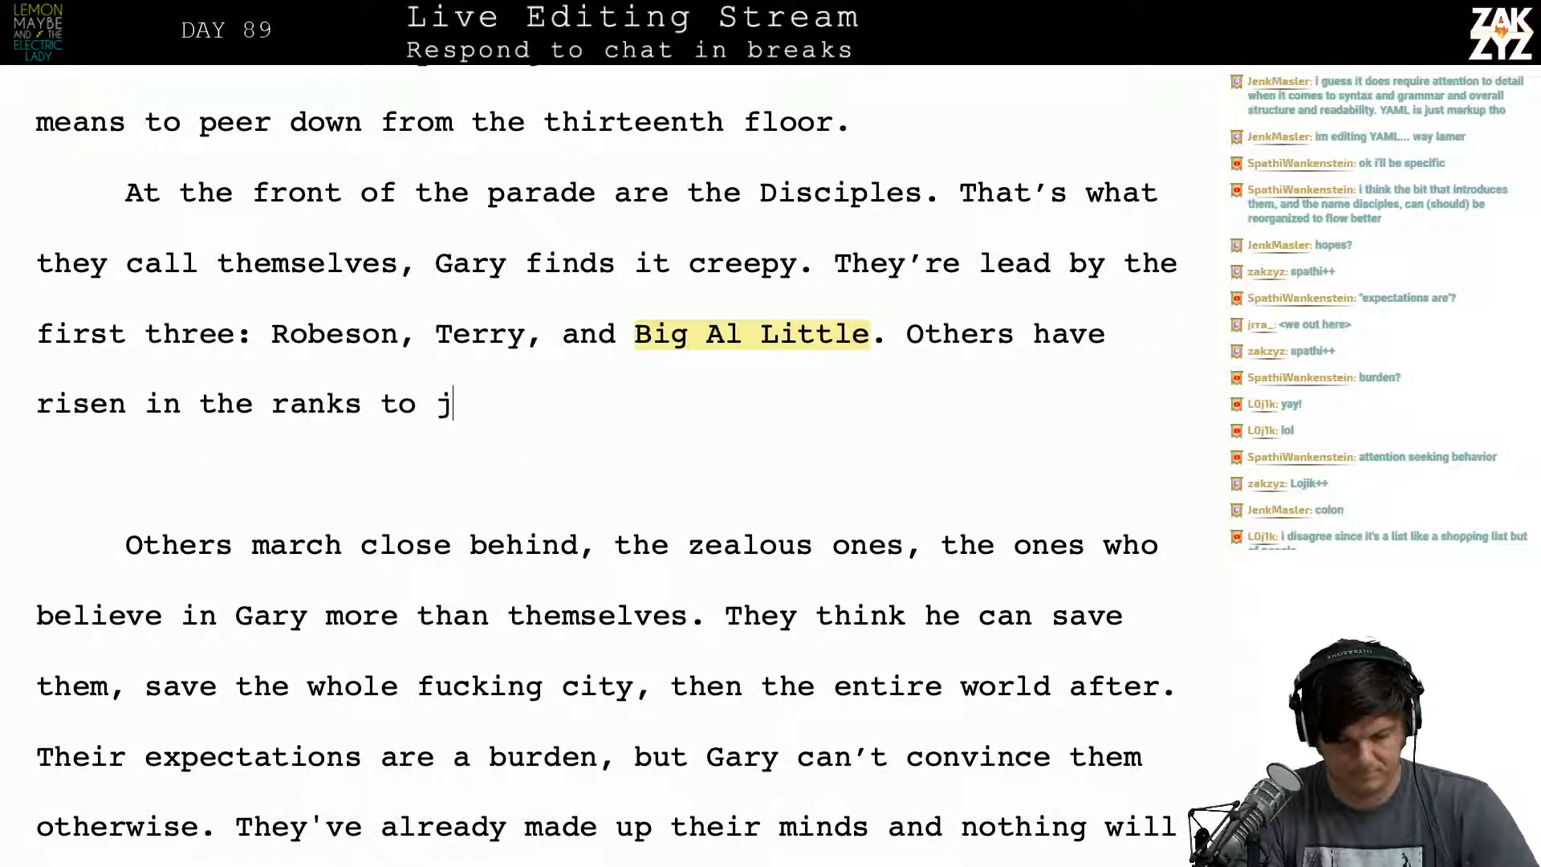
{"action": "key", "text": "BackSpace"}
{"action": "key", "text": "BackSpace"}
{"action": "key", "text": "BackSpace"}
{"action": "key", "text": "BackSpace"}
{"action": "key", "text": "BackSpace"}
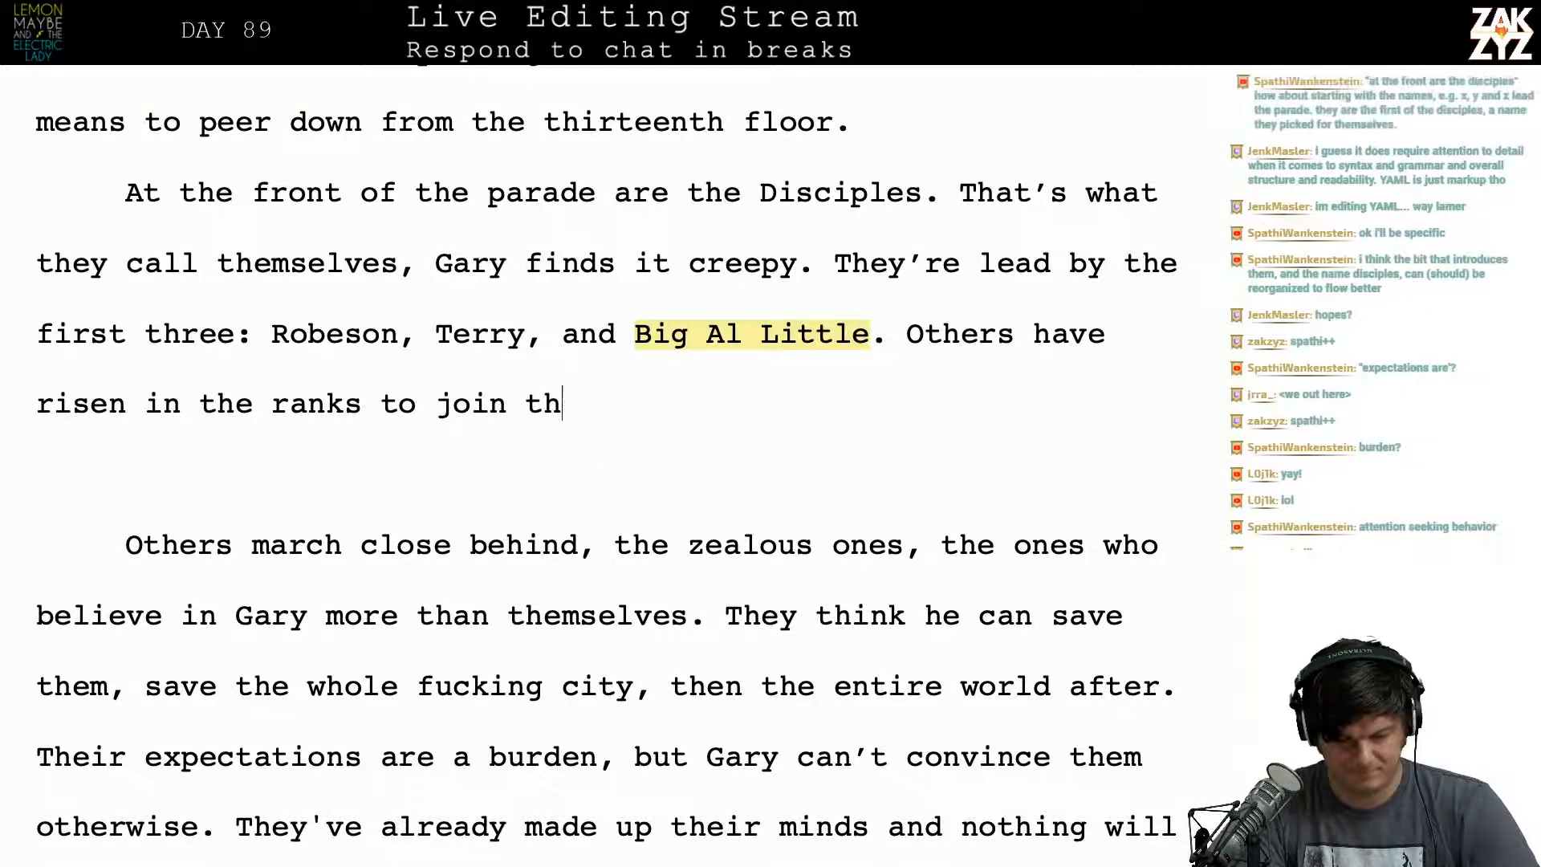
{"action": "type", "text": "e el"}
{"action": "key", "text": "BackSpace"}
{"action": "key", "text": "BackSpace"}
{"action": "key", "text": "BackSpace"}
{"action": "key", "text": "BackSpace"}
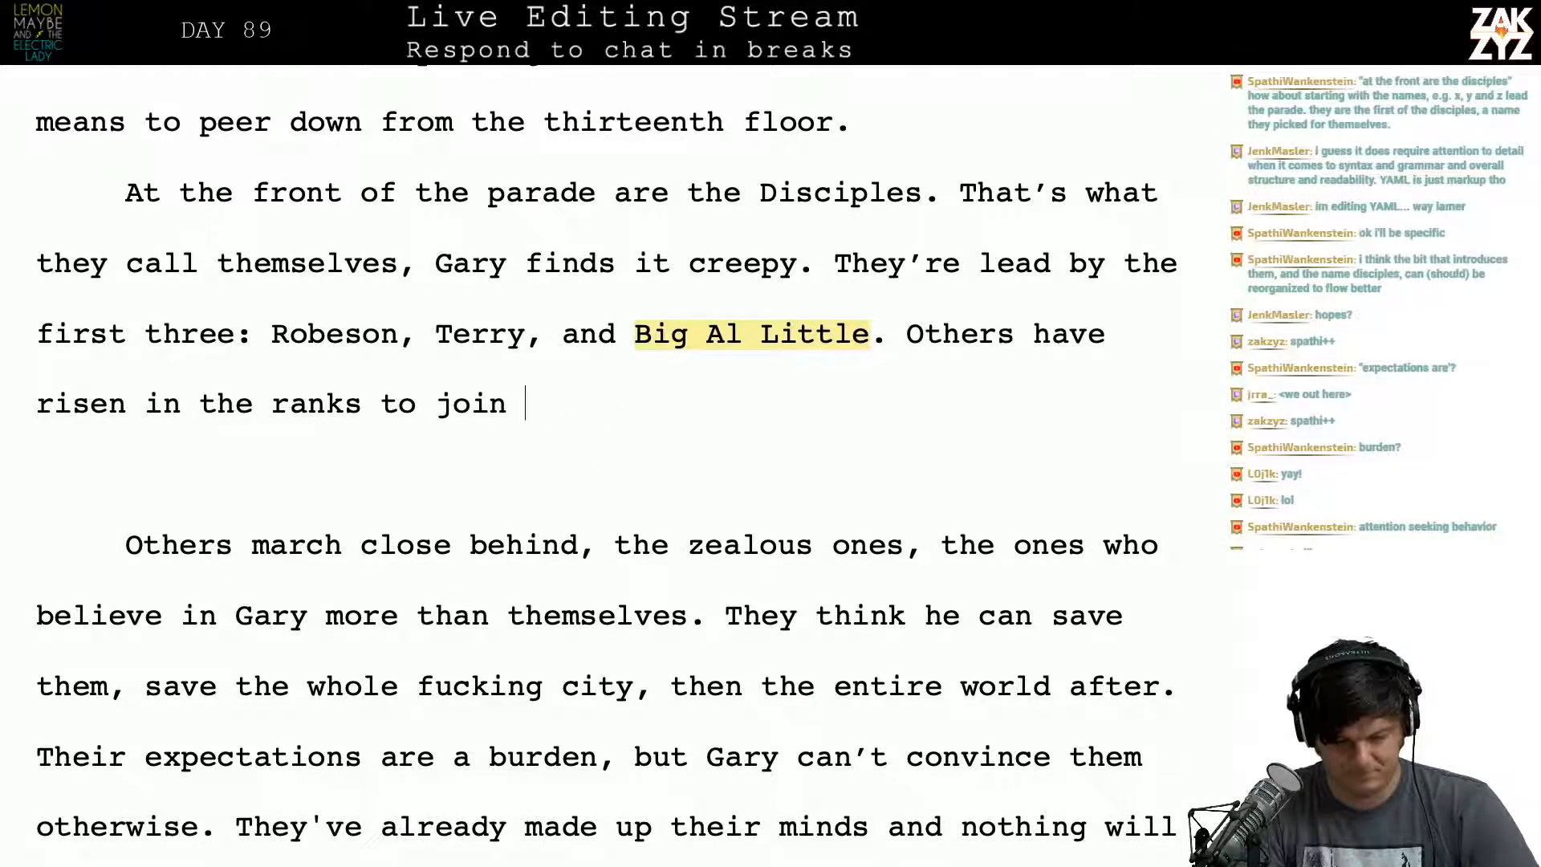
{"action": "type", "text": "the elc"}
{"action": "key", "text": "BackSpace"}
{"action": "type", "text": "ect, "}
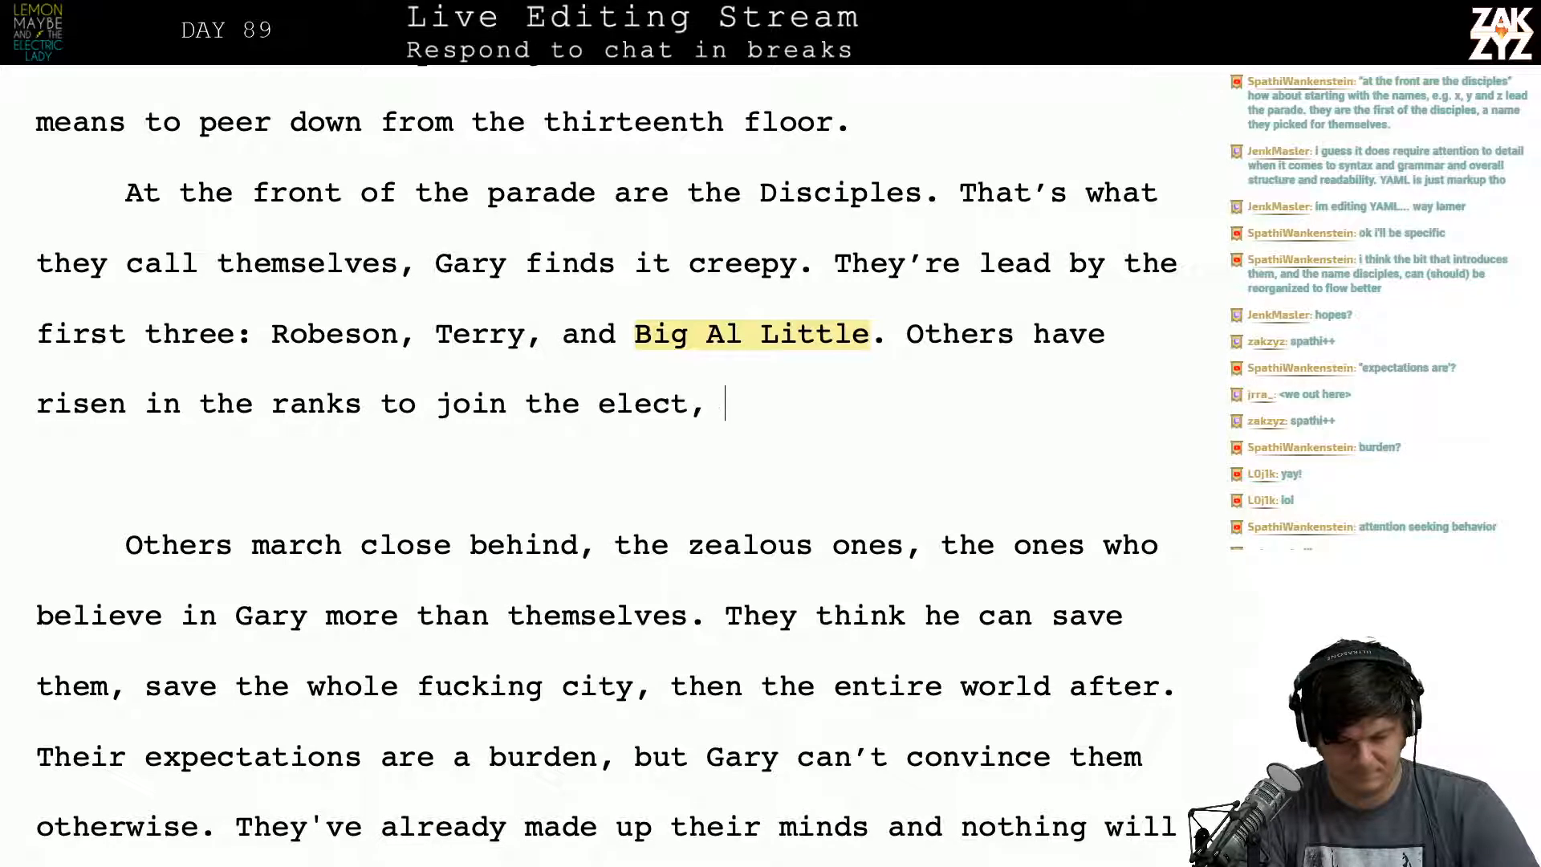
Step: Finish the sentence after "join the elect," with the names "McMick, Delores, Esteban."
{"action": "type", "text": "McMi"}
{"action": "key", "text": "BackSpace"}
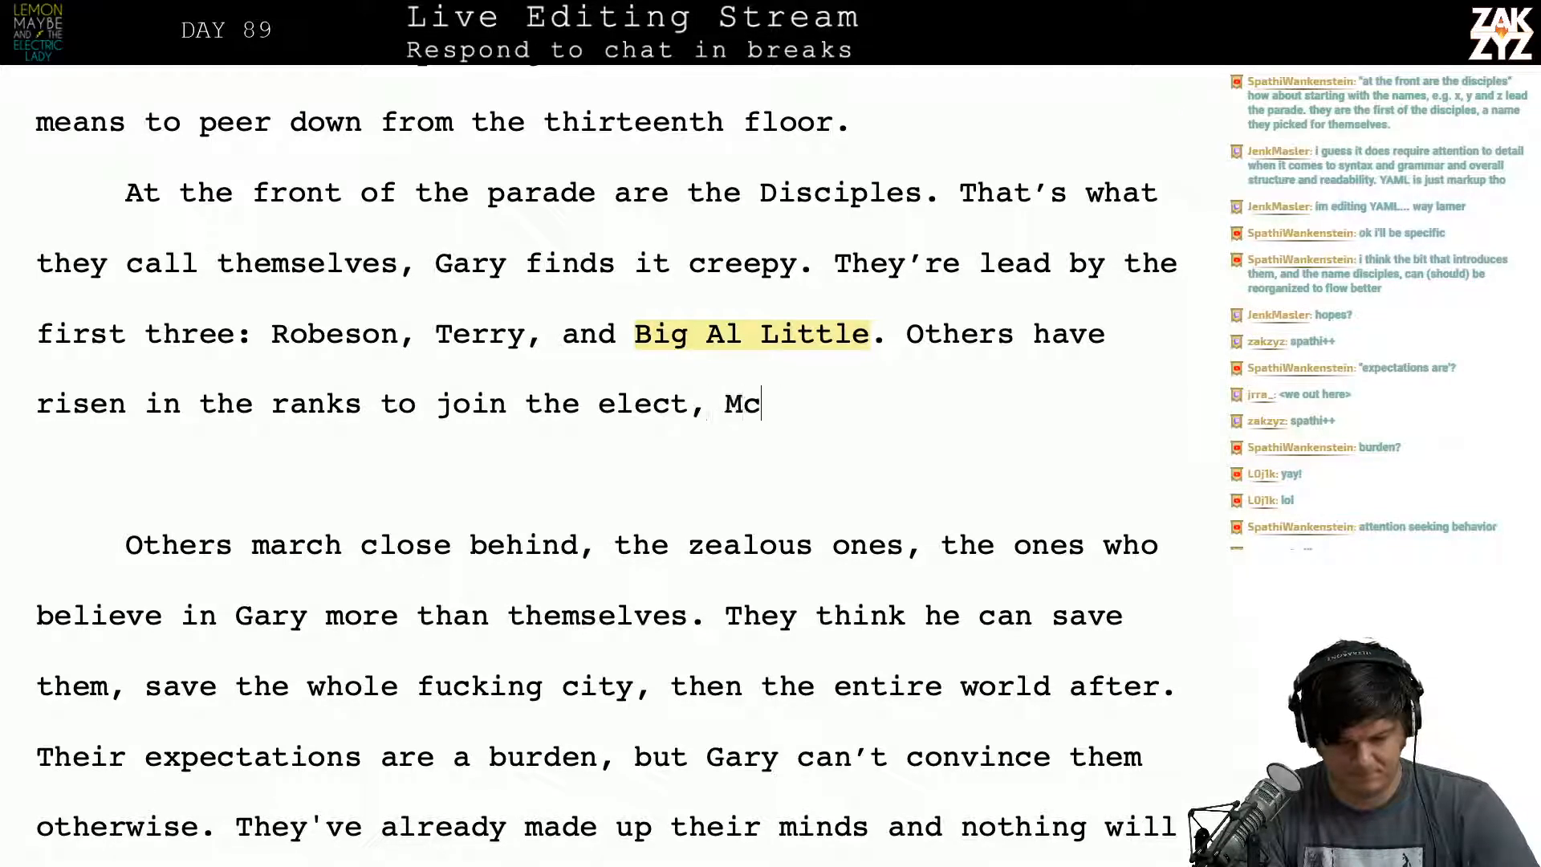
{"action": "type", "text": "Mick, "}
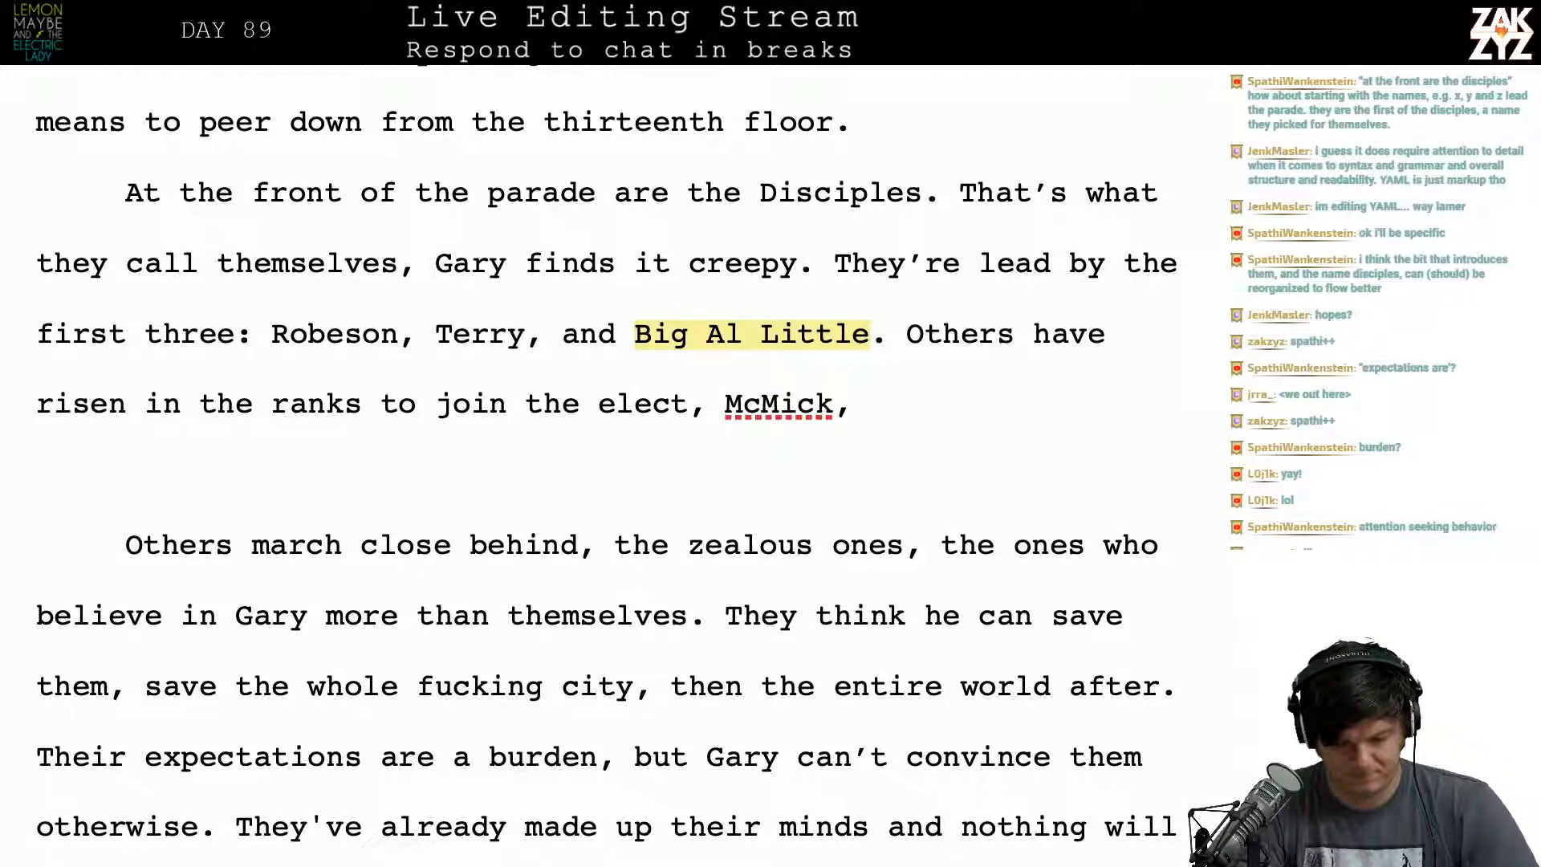
{"action": "type", "text": "Delores, Esteb"}
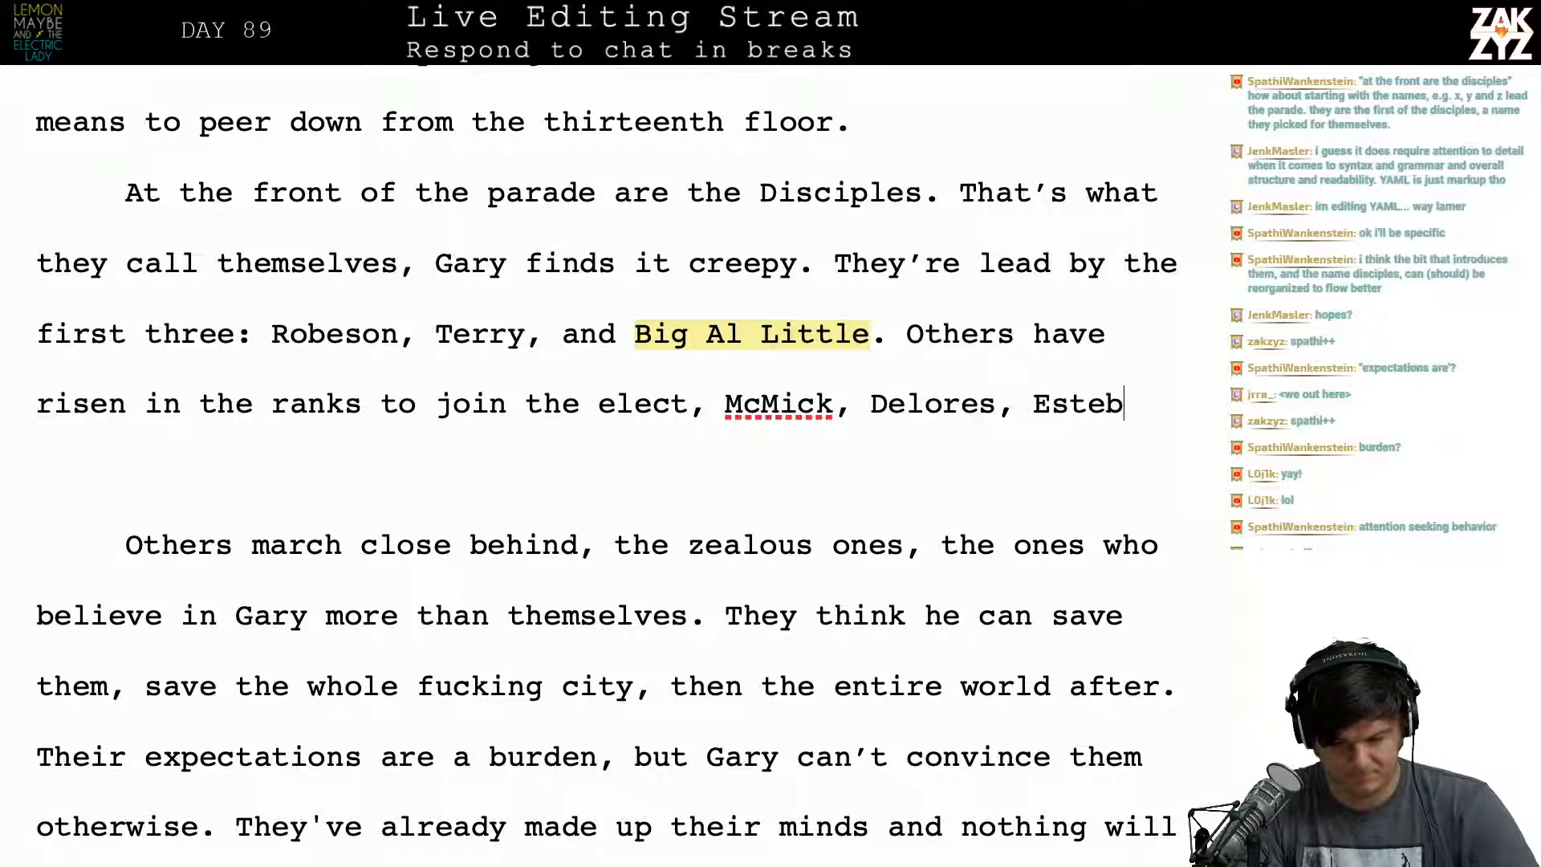
{"action": "type", "text": "an."}
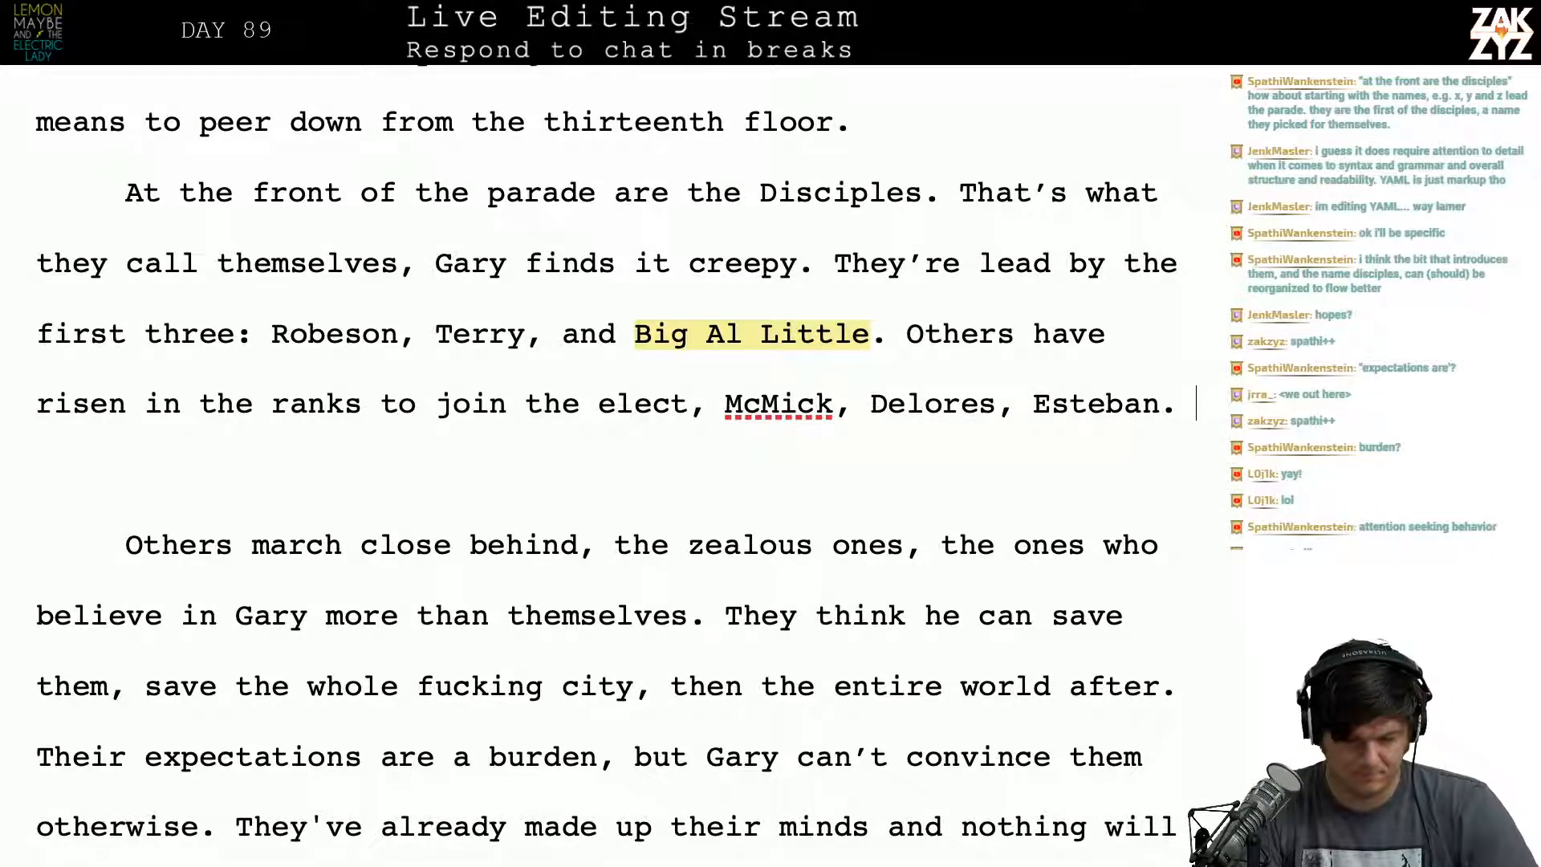
Step: Split the sentence beginning "Others have risen" into its own paragraph with a blank line above, and return to the end of the preceding text
{"action": "key", "text": "Up"}
{"action": "key", "text": "Left"}
{"action": "key", "text": "Left"}
{"action": "key", "text": "Left"}
{"action": "key", "text": "Left"}
{"action": "key", "text": "Left"}
{"action": "key", "text": "Left"}
{"action": "key", "text": "Left"}
{"action": "key", "text": "Left"}
{"action": "key", "text": "Left"}
{"action": "key", "text": "Left"}
{"action": "key", "text": "Left"}
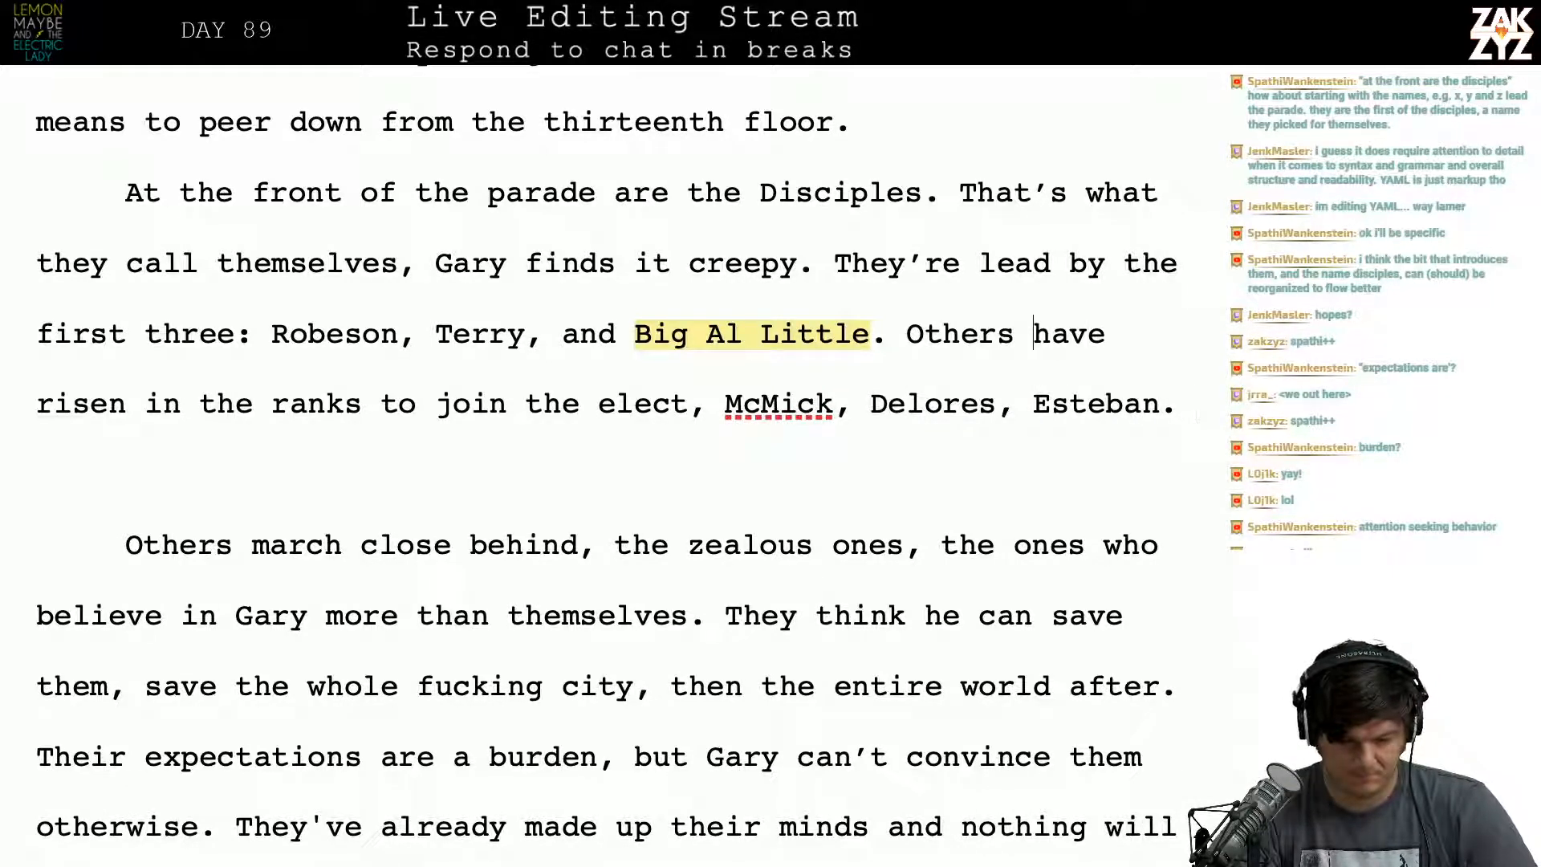
{"action": "key", "text": "Return"}
{"action": "key", "text": "Return"}
{"action": "key", "text": "Left"}
{"action": "key", "text": "Left"}
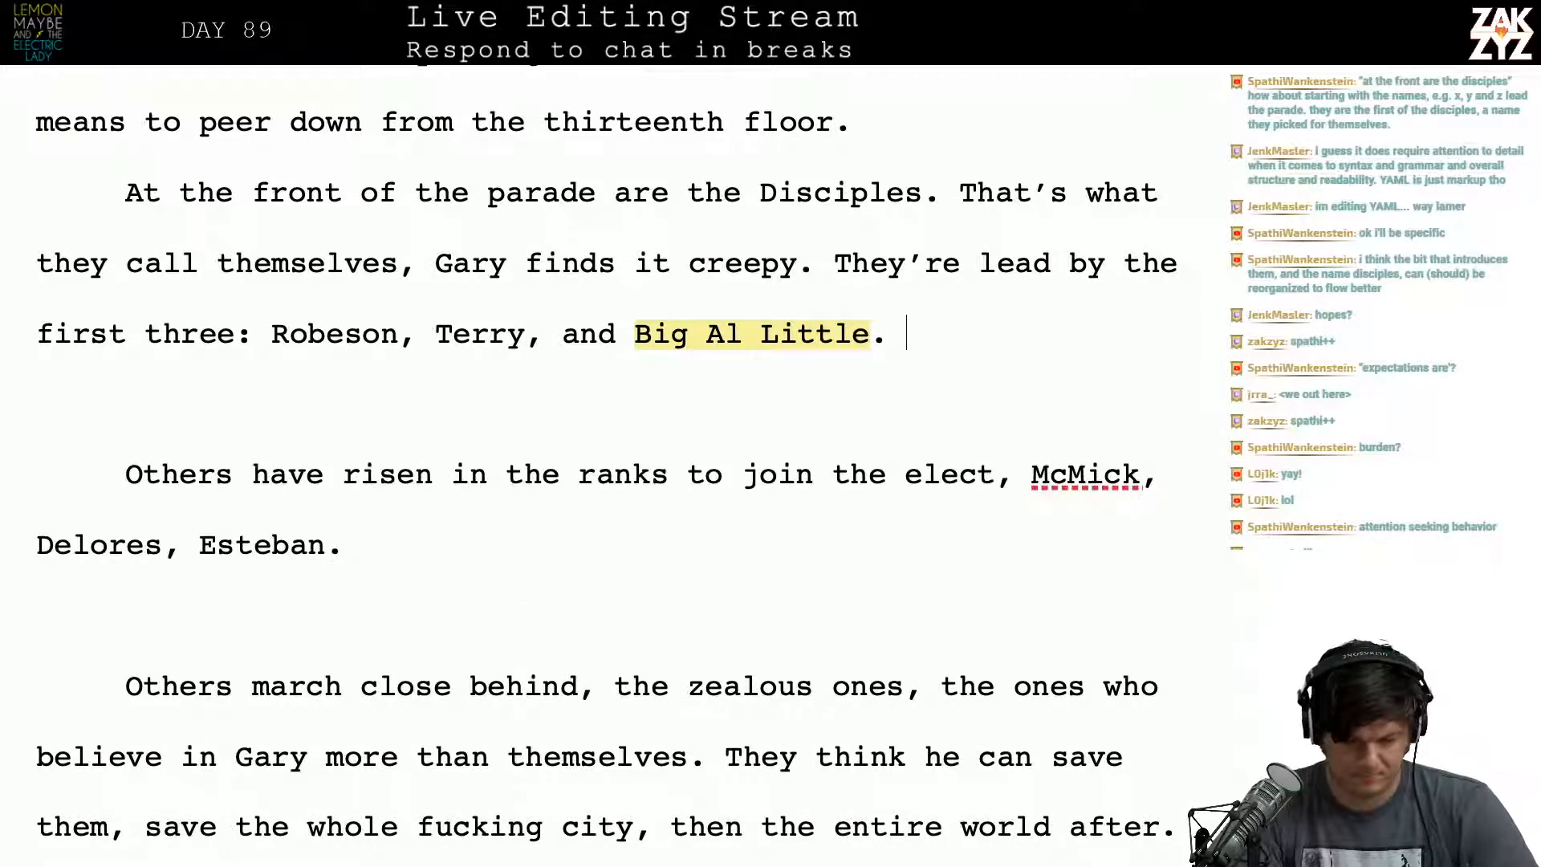
{"action": "type", "text": "All the m"}
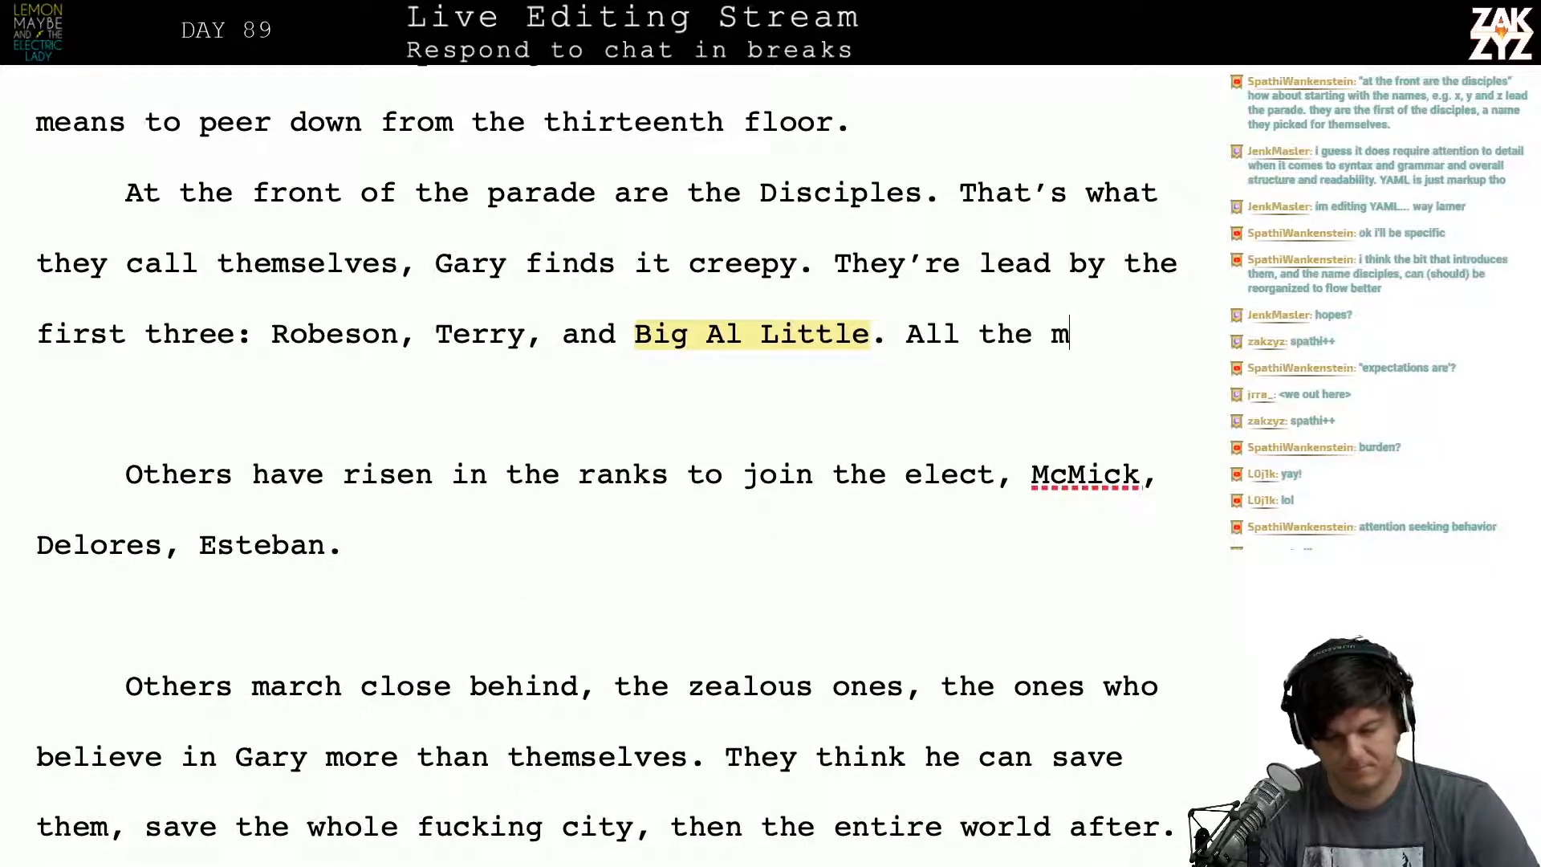
{"action": "type", "text": "ost Zealo"}
{"action": "key", "text": "BackSpace"}
{"action": "key", "text": "BackSpace"}
{"action": "key", "text": "BackSpace"}
{"action": "key", "text": "BackSpace"}
{"action": "key", "text": "BackSpace"}
{"action": "key", "text": "BackSpace"}
{"action": "key", "text": "BackSpace"}
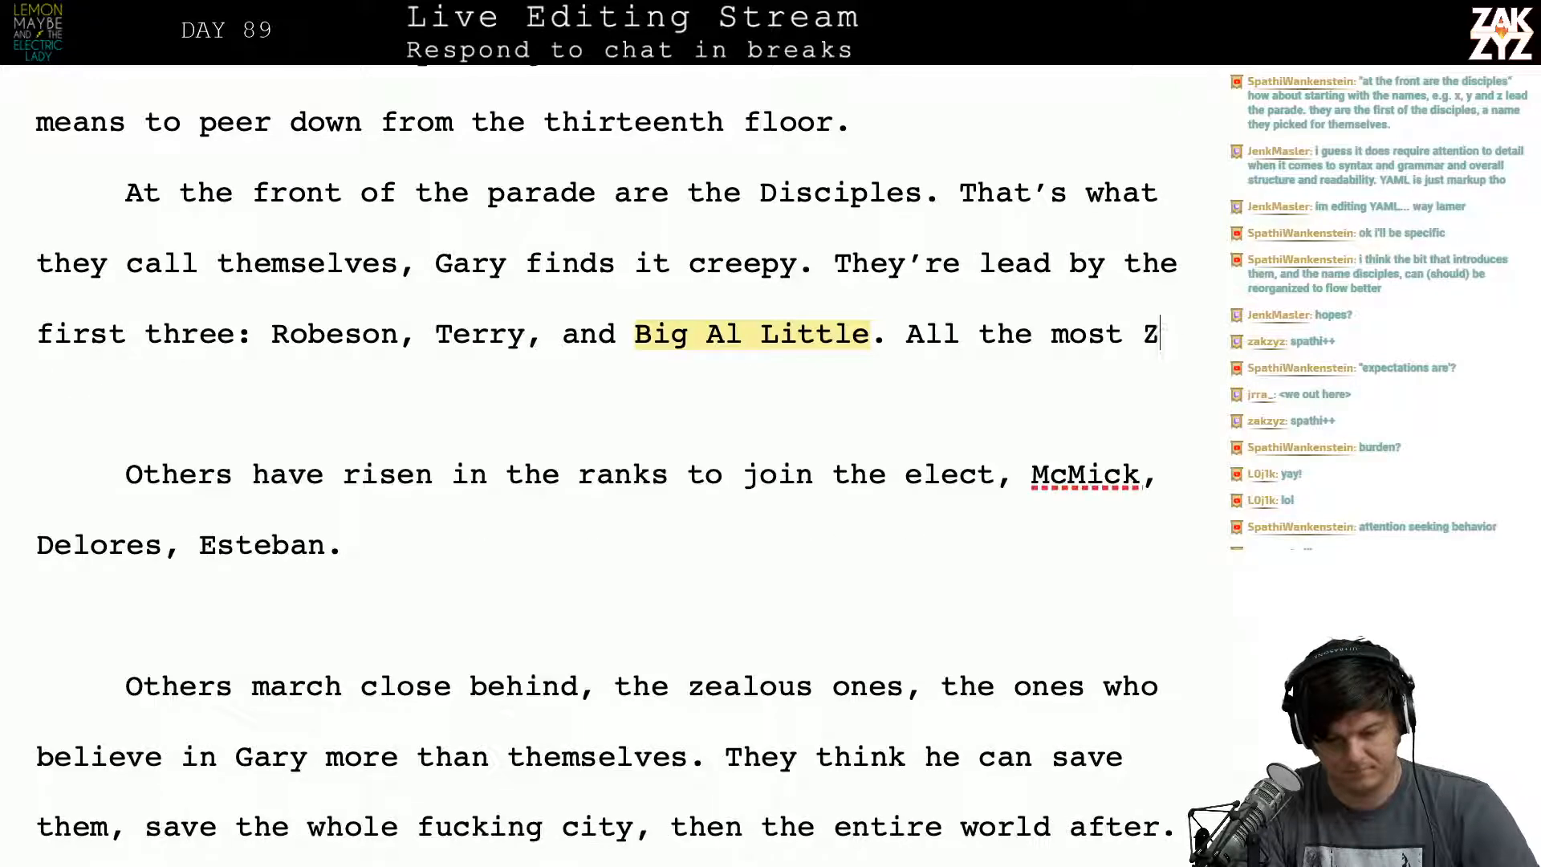
{"action": "key", "text": "BackSpace"}
{"action": "key", "text": "BackSpace"}
{"action": "key", "text": "BackSpace"}
{"action": "key", "text": "BackSpace"}
{"action": "key", "text": "BackSpace"}
{"action": "key", "text": "BackSpace"}
{"action": "key", "text": "BackSpace"}
{"action": "key", "text": "BackSpace"}
{"action": "key", "text": "BackSpace"}
{"action": "key", "text": "BackSpace"}
{"action": "key", "text": "BackSpace"}
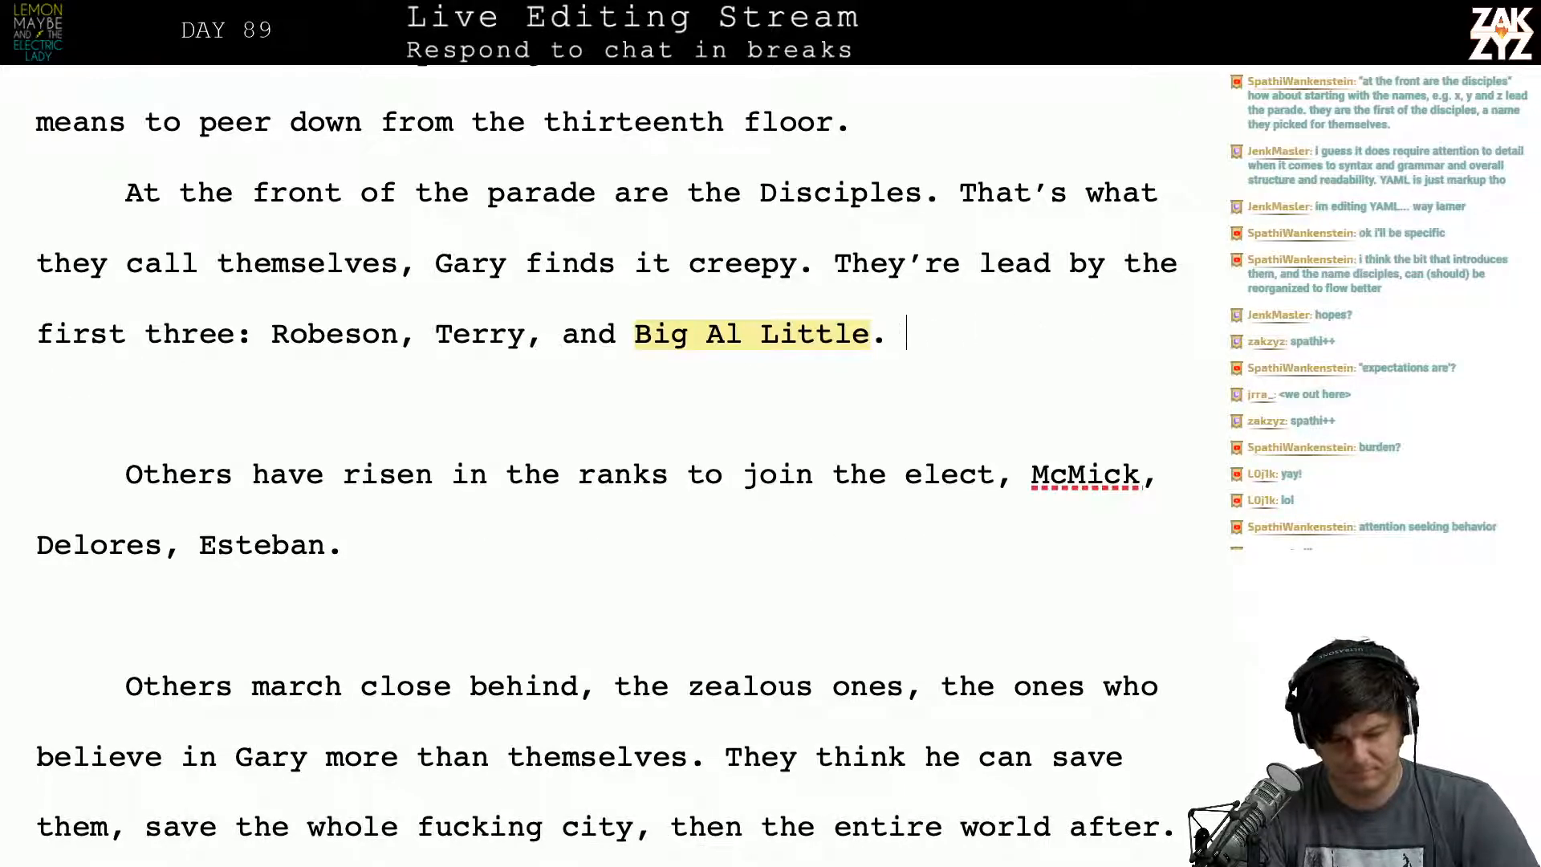
{"action": "type", "text": "The true bel"}
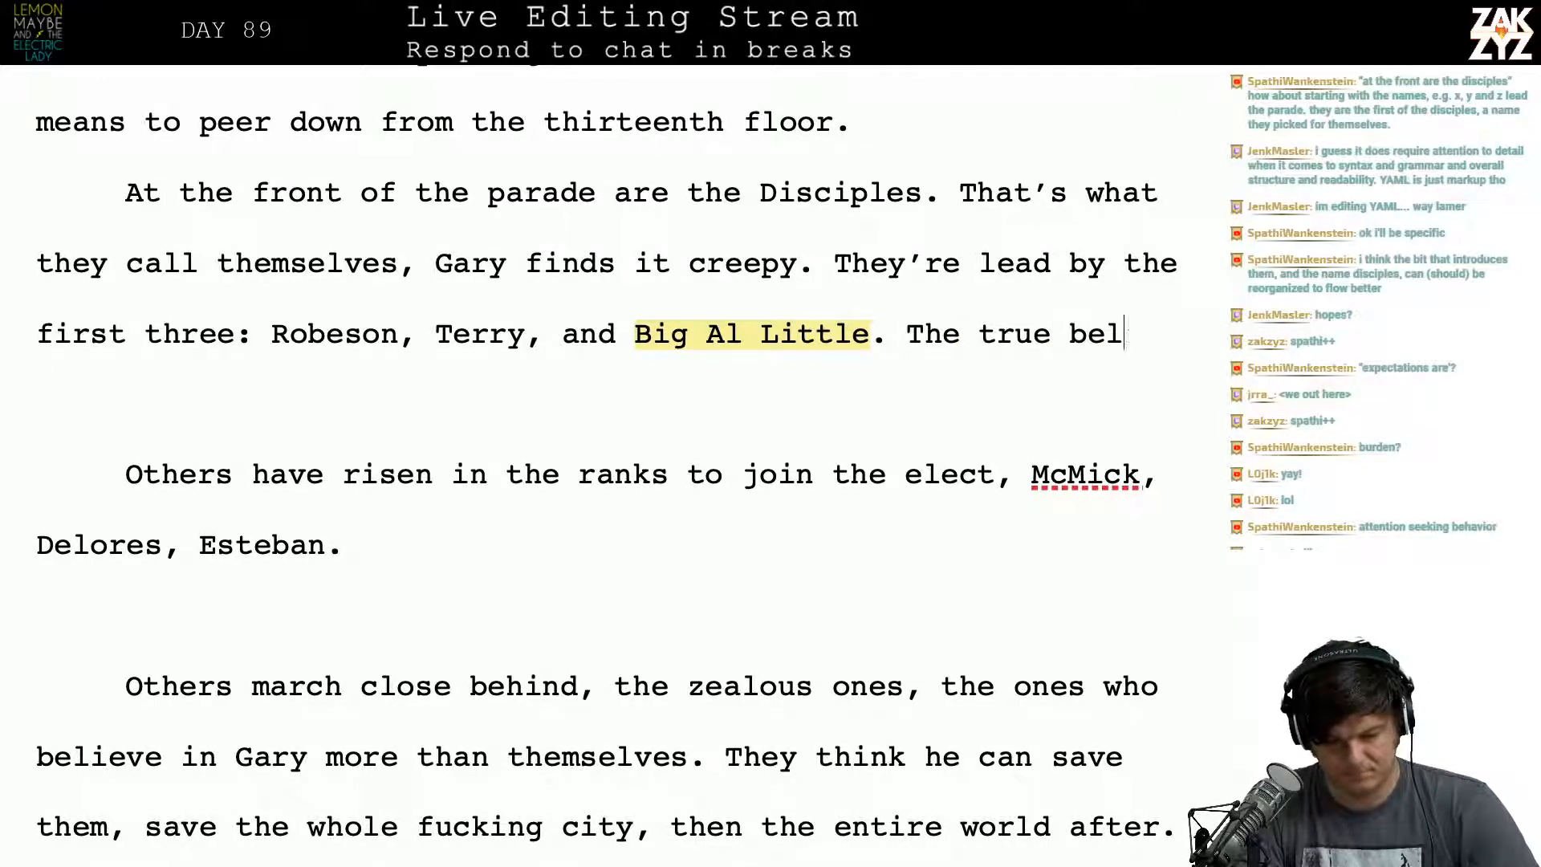
{"action": "type", "text": "ievers"}
{"action": "key", "text": "BackSpace"}
{"action": "key", "text": "BackSpace"}
{"action": "key", "text": "BackSpace"}
{"action": "key", "text": "BackSpace"}
{"action": "key", "text": "BackSpace"}
{"action": "key", "text": "BackSpace"}
{"action": "key", "text": "BackSpace"}
{"action": "key", "text": "BackSpace"}
{"action": "key", "text": "BackSpace"}
{"action": "key", "text": "BackSpace"}
{"action": "key", "text": "BackSpace"}
{"action": "key", "text": "BackSpace"}
{"action": "key", "text": "BackSpace"}
{"action": "key", "text": "BackSpace"}
{"action": "key", "text": "BackSpace"}
{"action": "key", "text": "BackSpace"}
{"action": "key", "text": "BackSpace"}
{"action": "key", "text": "BackSpace"}
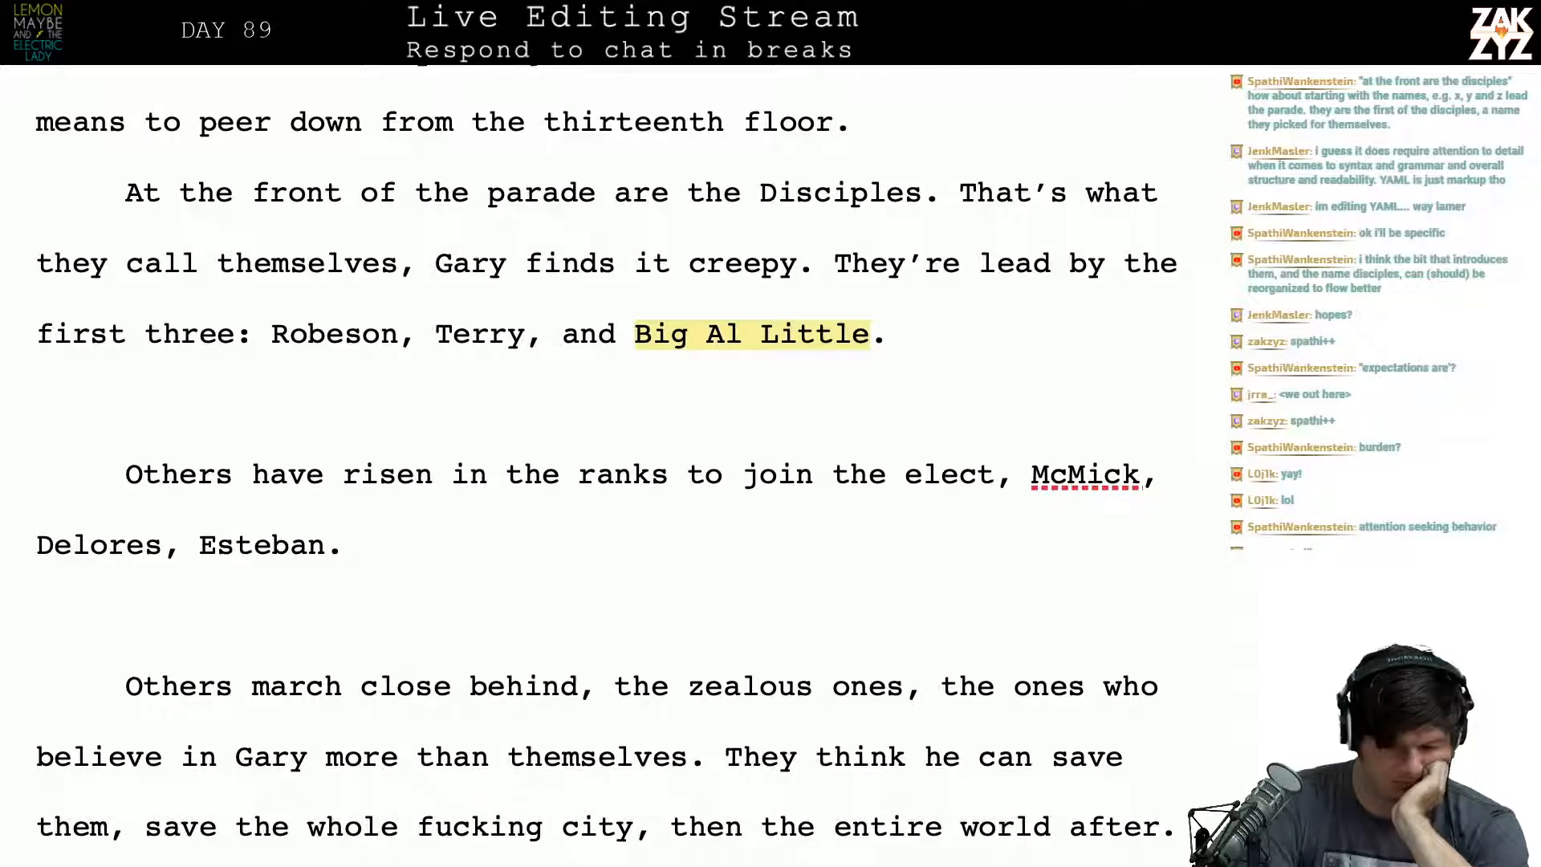
Step: Try separating the sentence beginning "They’re lead by the first three" into its own paragraph with a blank line above
{"action": "left_click", "coordinate": [851, 294]}
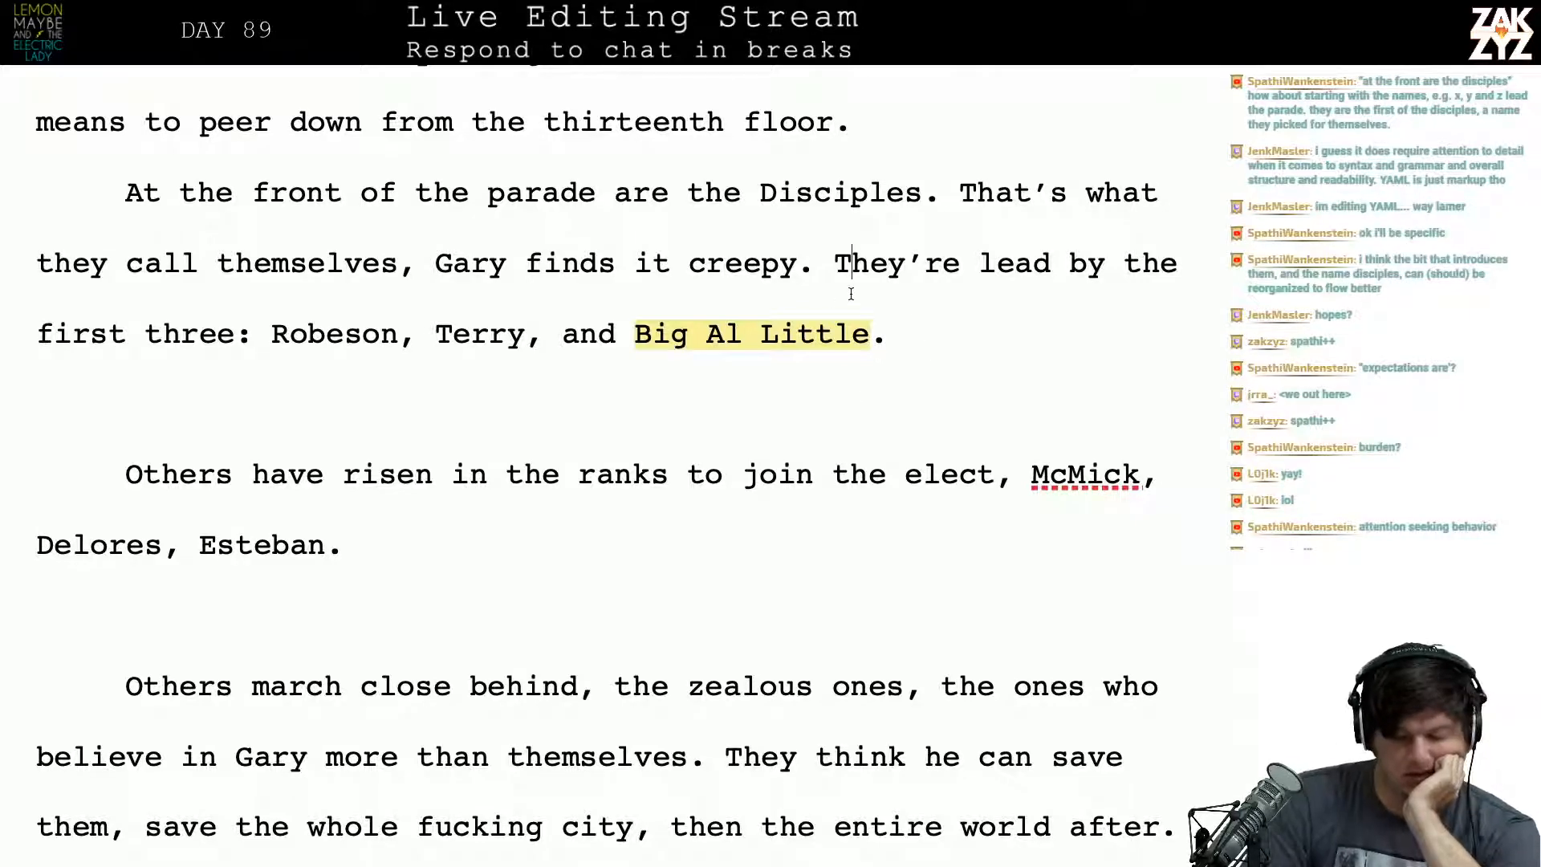
{"action": "key", "text": "Return"}
{"action": "key", "text": "Return"}
{"action": "key", "text": "Up"}
{"action": "key", "text": "Up"}
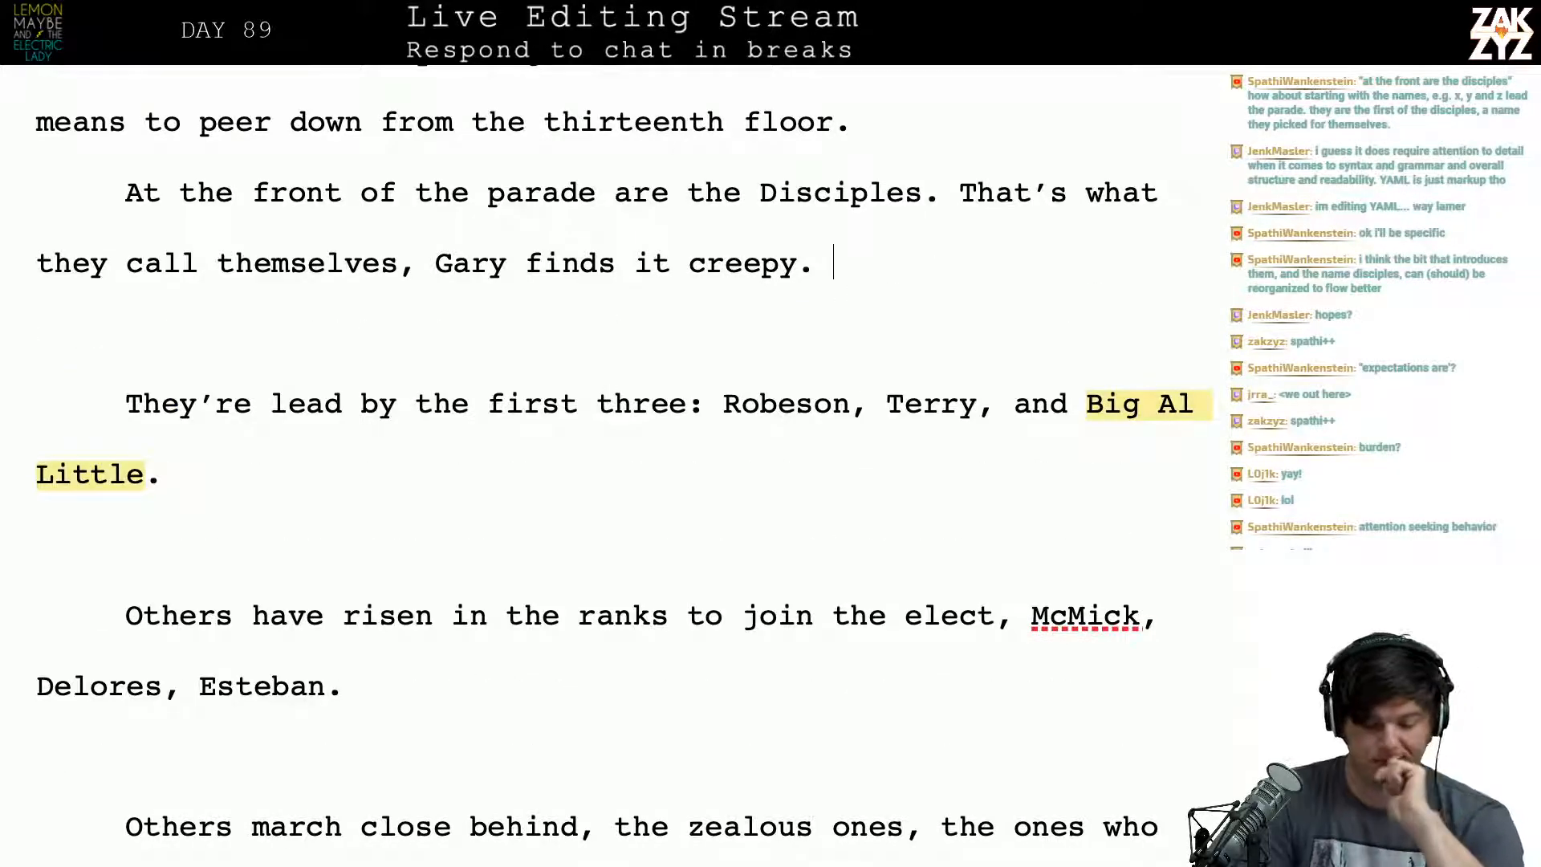
{"action": "key", "text": "Down"}
{"action": "key", "text": "Down"}
{"action": "key", "text": "Down"}
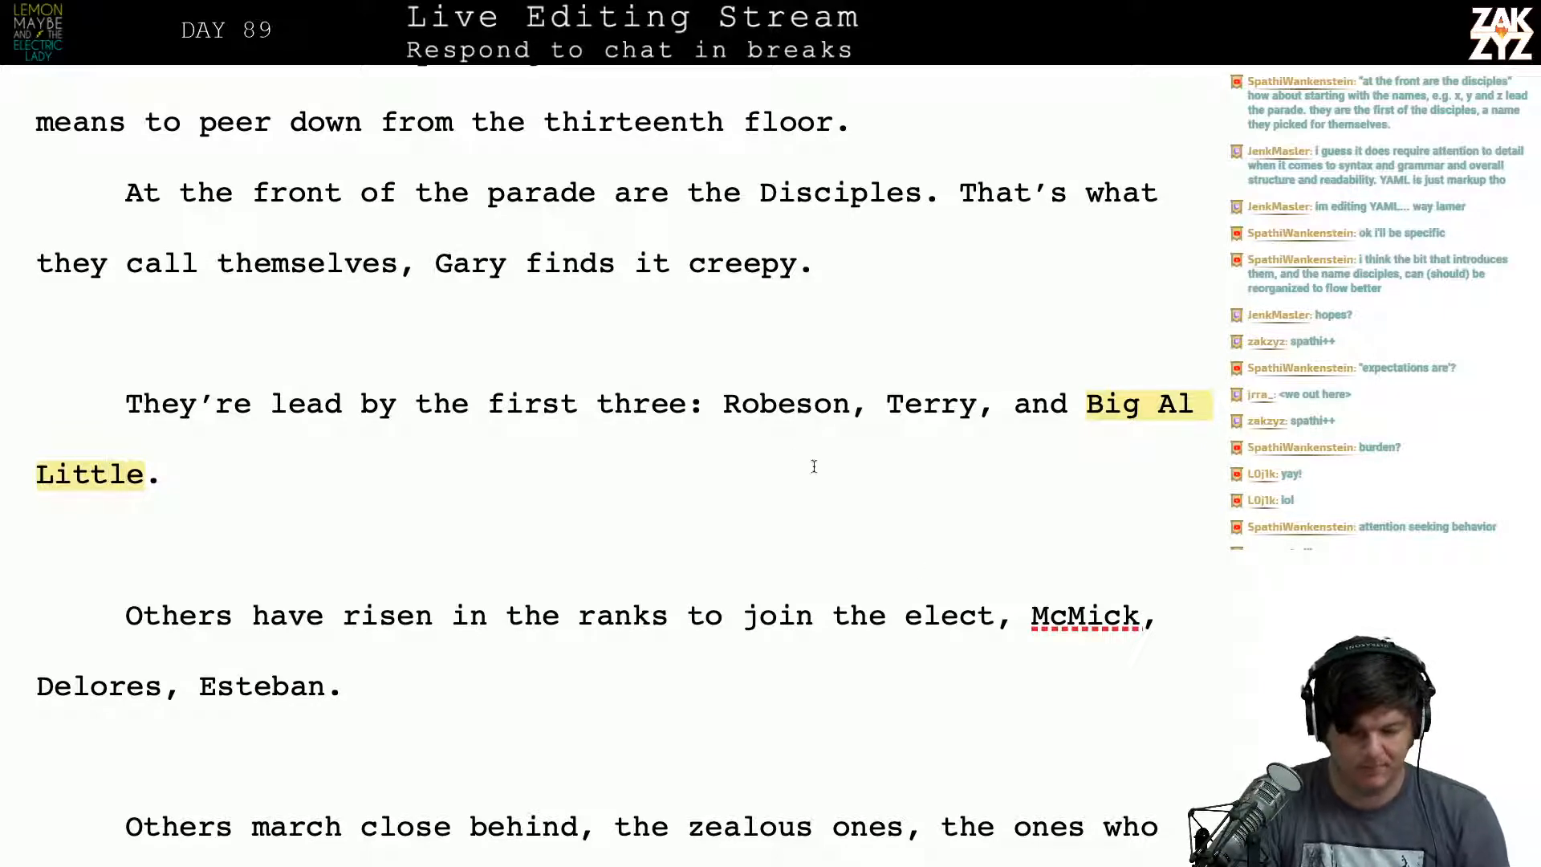
Step: Delete "They’re lead by the first three:" and join the remaining list of names to the paragraph after "creepy."
{"action": "left_click_drag", "start_coordinate": [703, 403], "coordinate": [125, 401]}
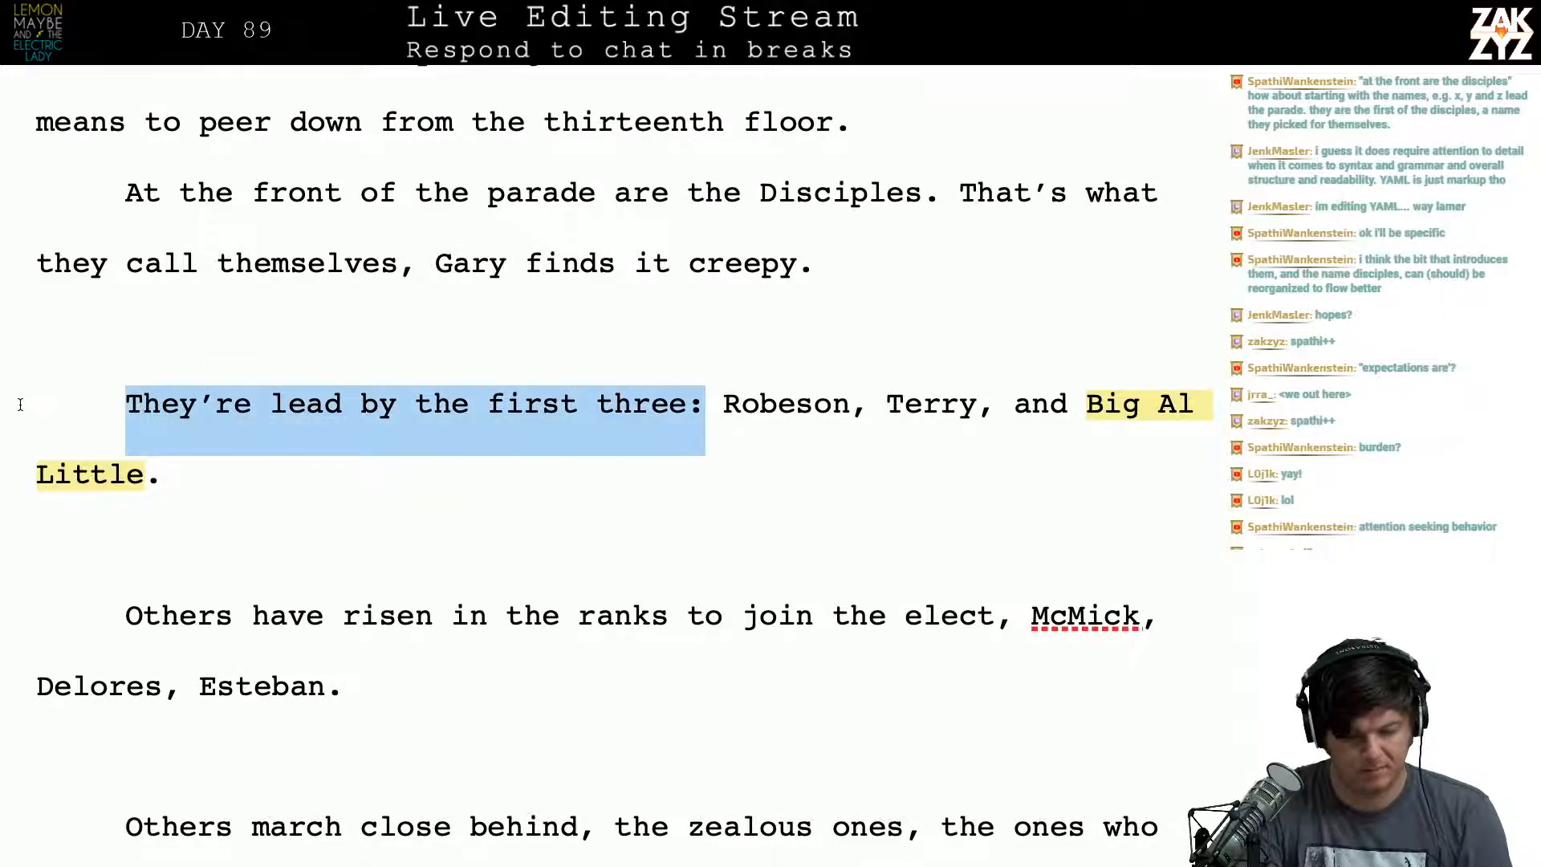
{"action": "key", "text": "BackSpace"}
{"action": "key", "text": "BackSpace"}
{"action": "key", "text": "BackSpace"}
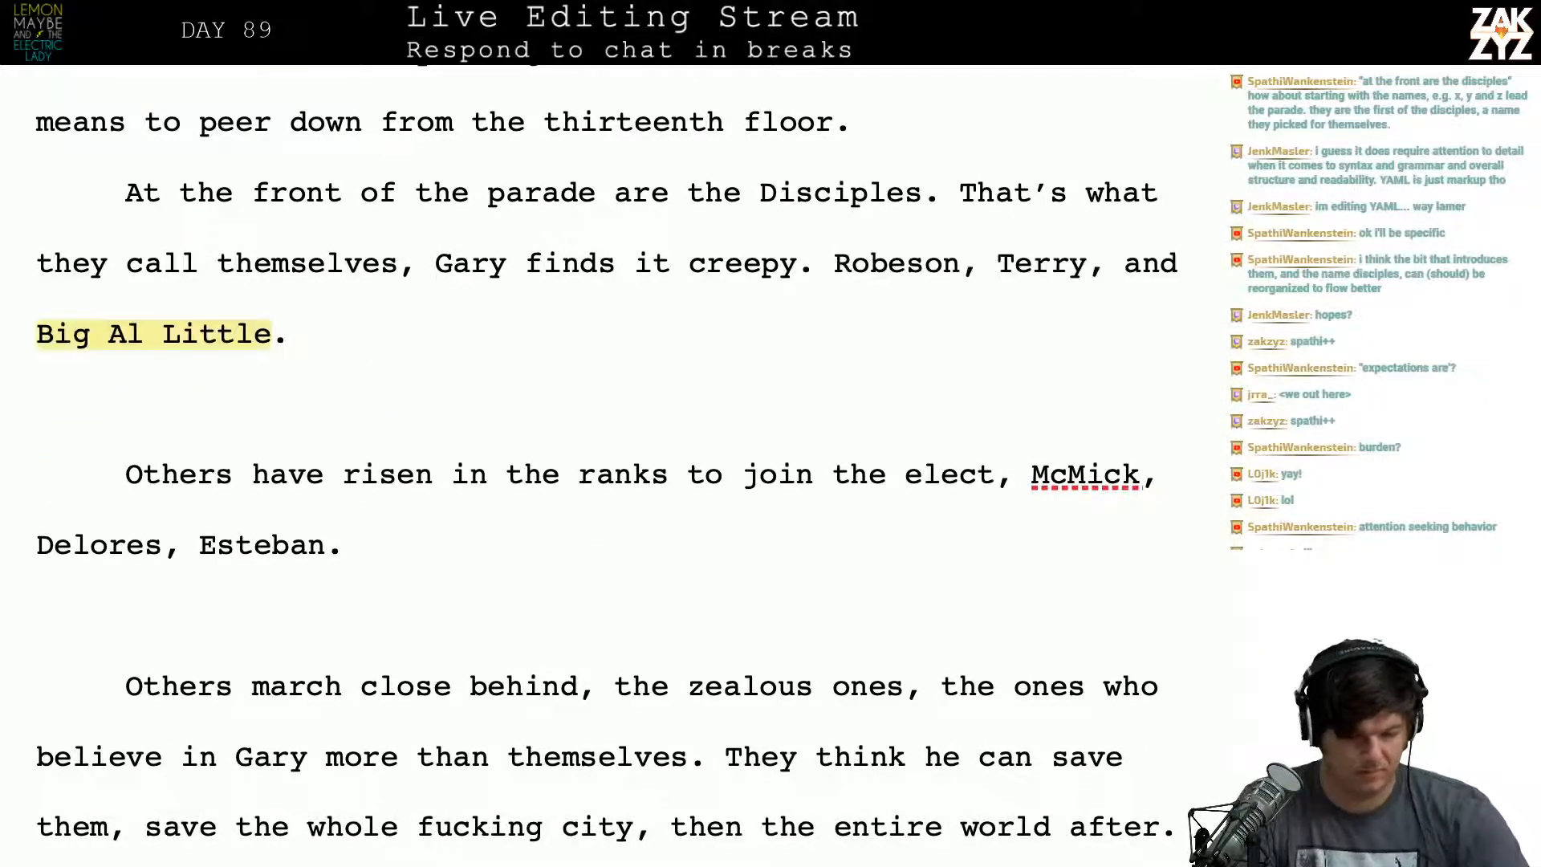
Step: Replace the period after "Big Al Little" with "lead the parade."
{"action": "key", "text": "BackSpace"}
{"action": "key", "text": "BackSpace"}
{"action": "type", "text": ","}
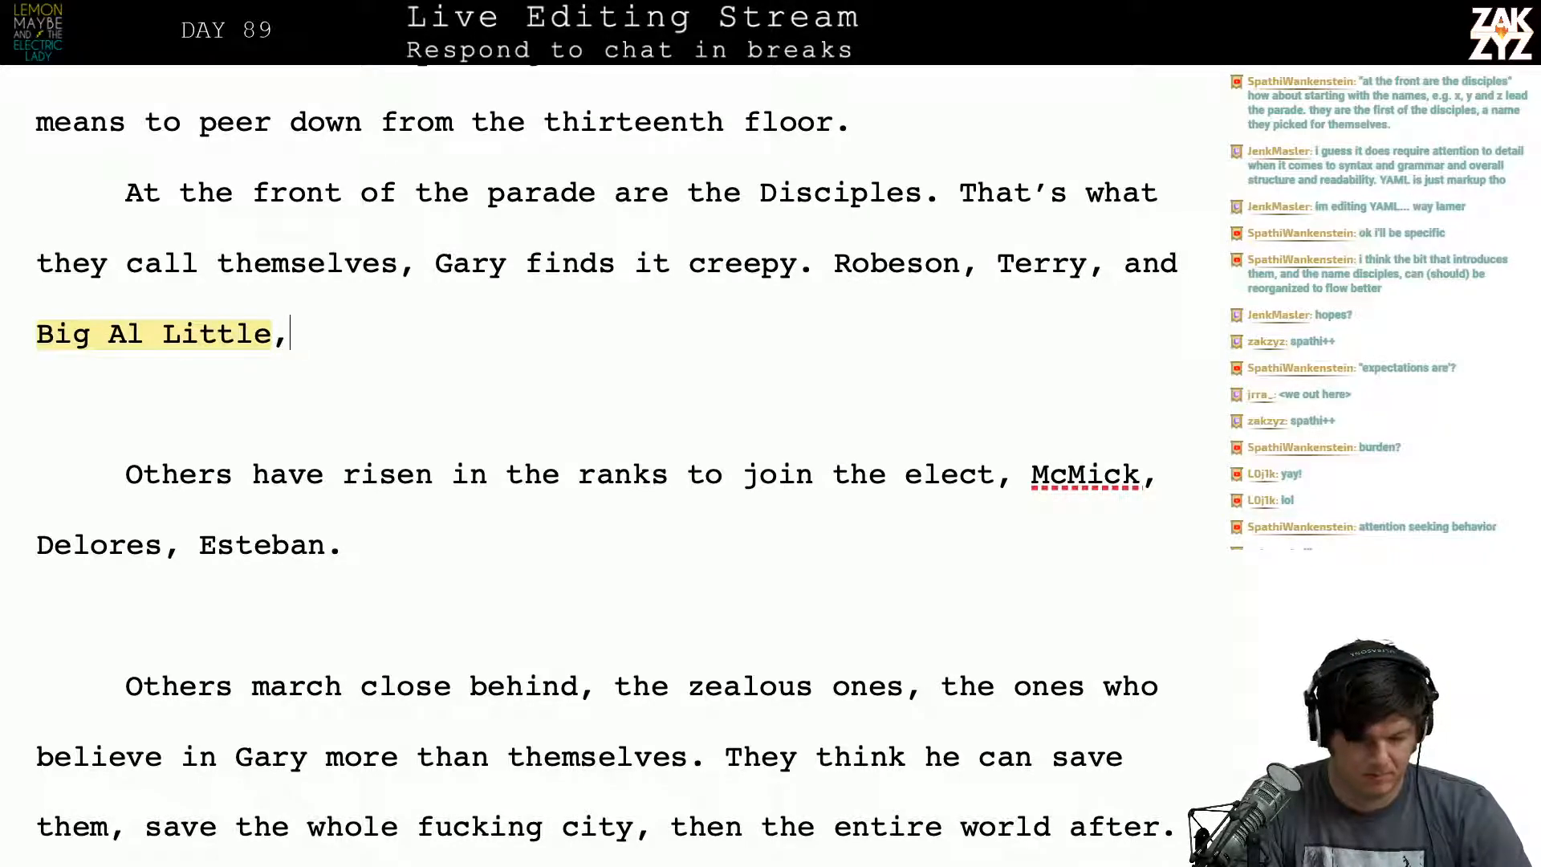
{"action": "key", "text": "BackSpace"}
{"action": "type", "text": " lead t"}
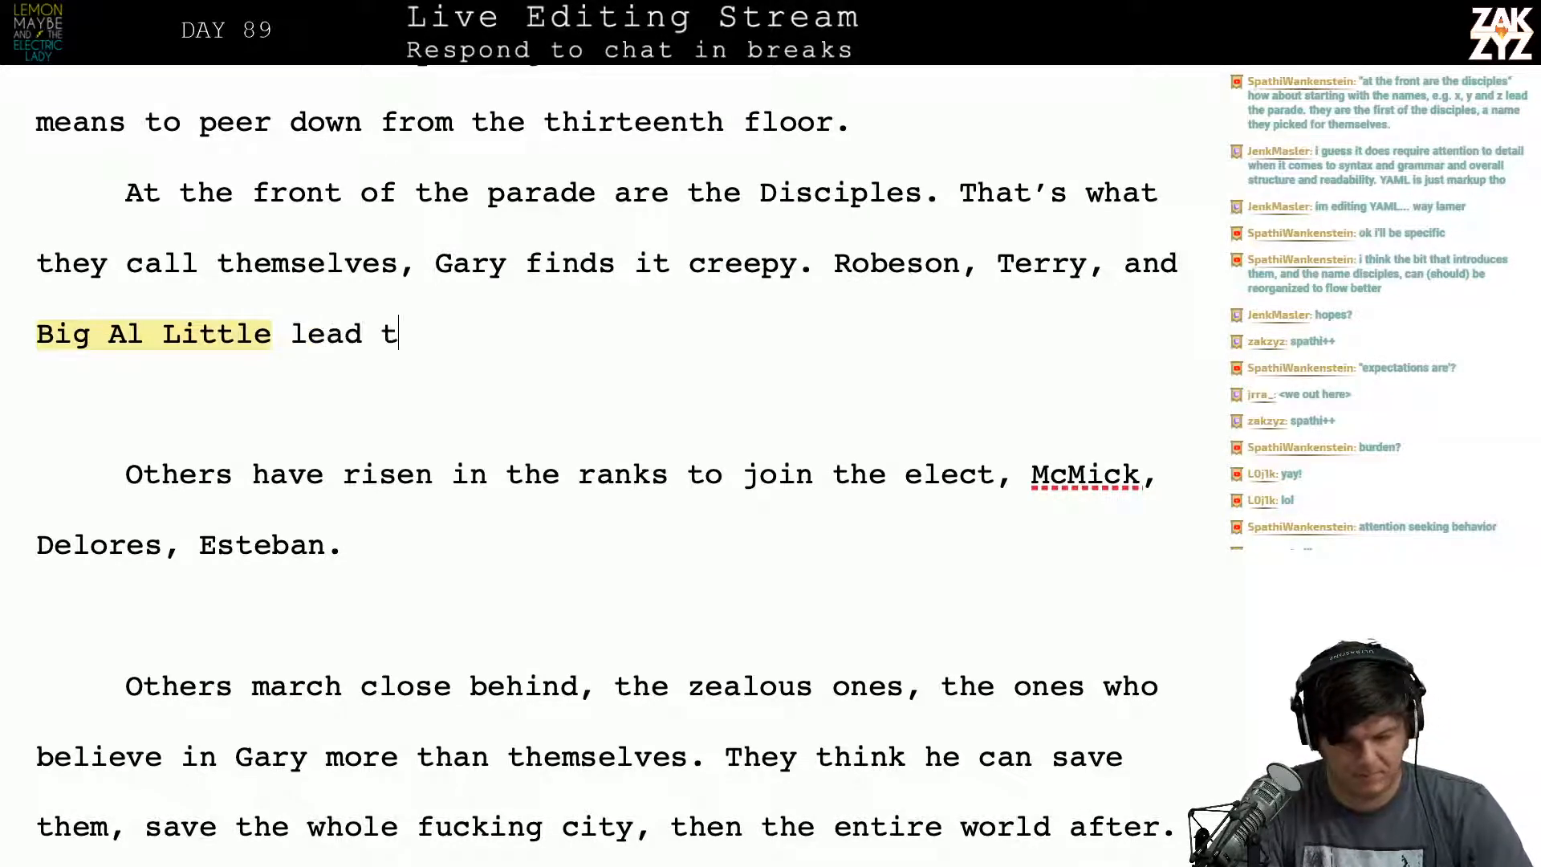
{"action": "type", "text": "he parade."}
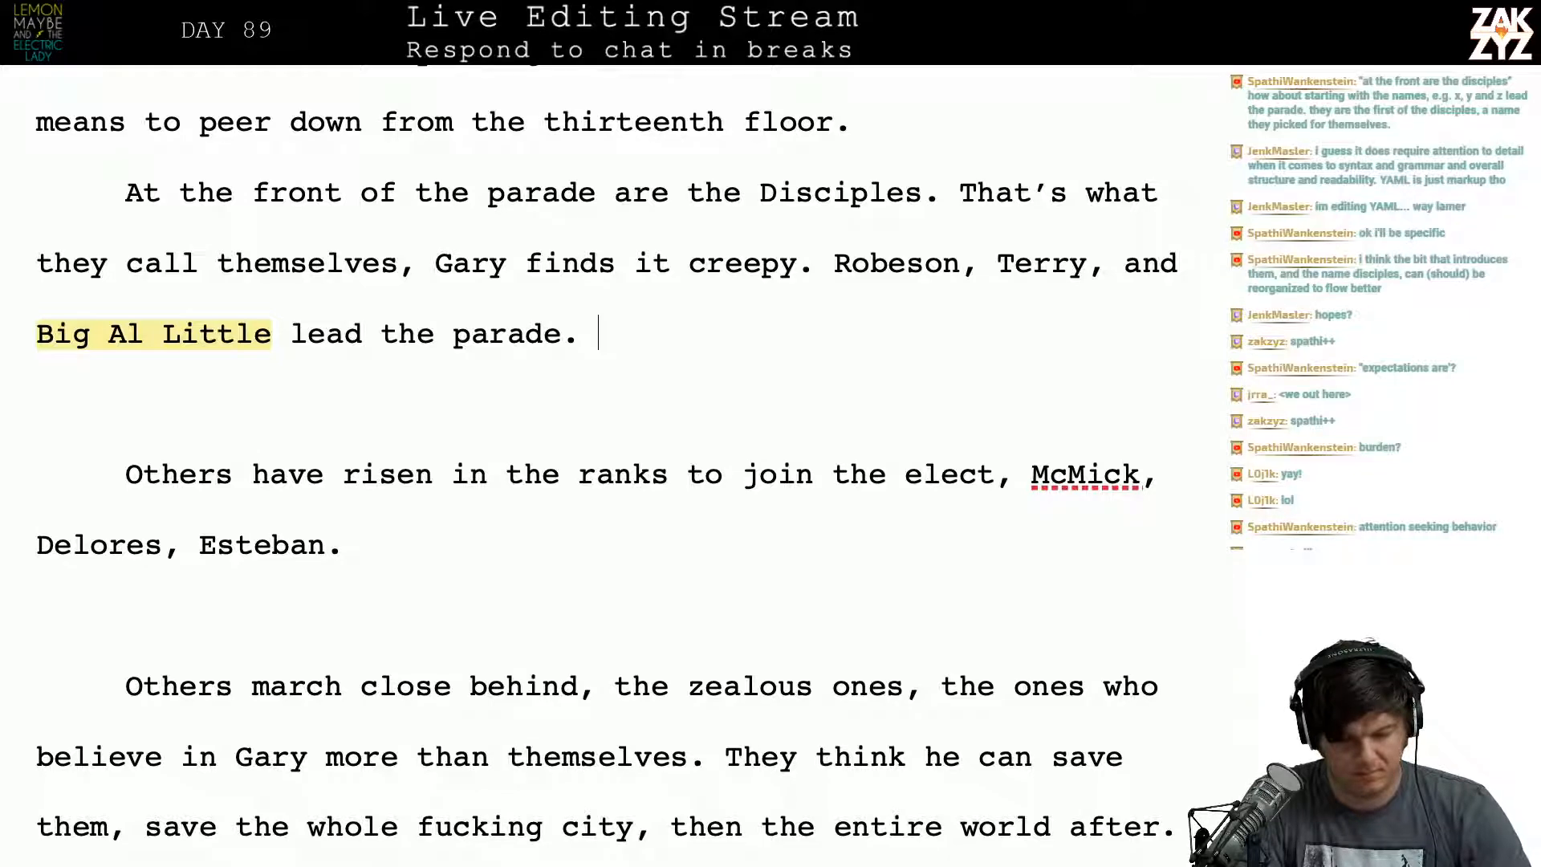
Step: Begin a new sentence after "lead the parade." with "They were the first three"
{"action": "key", "text": "Left"}
{"action": "key", "text": "Left"}
{"action": "key", "text": "Right"}
{"action": "key", "text": "Right"}
{"action": "type", "text": "Th"}
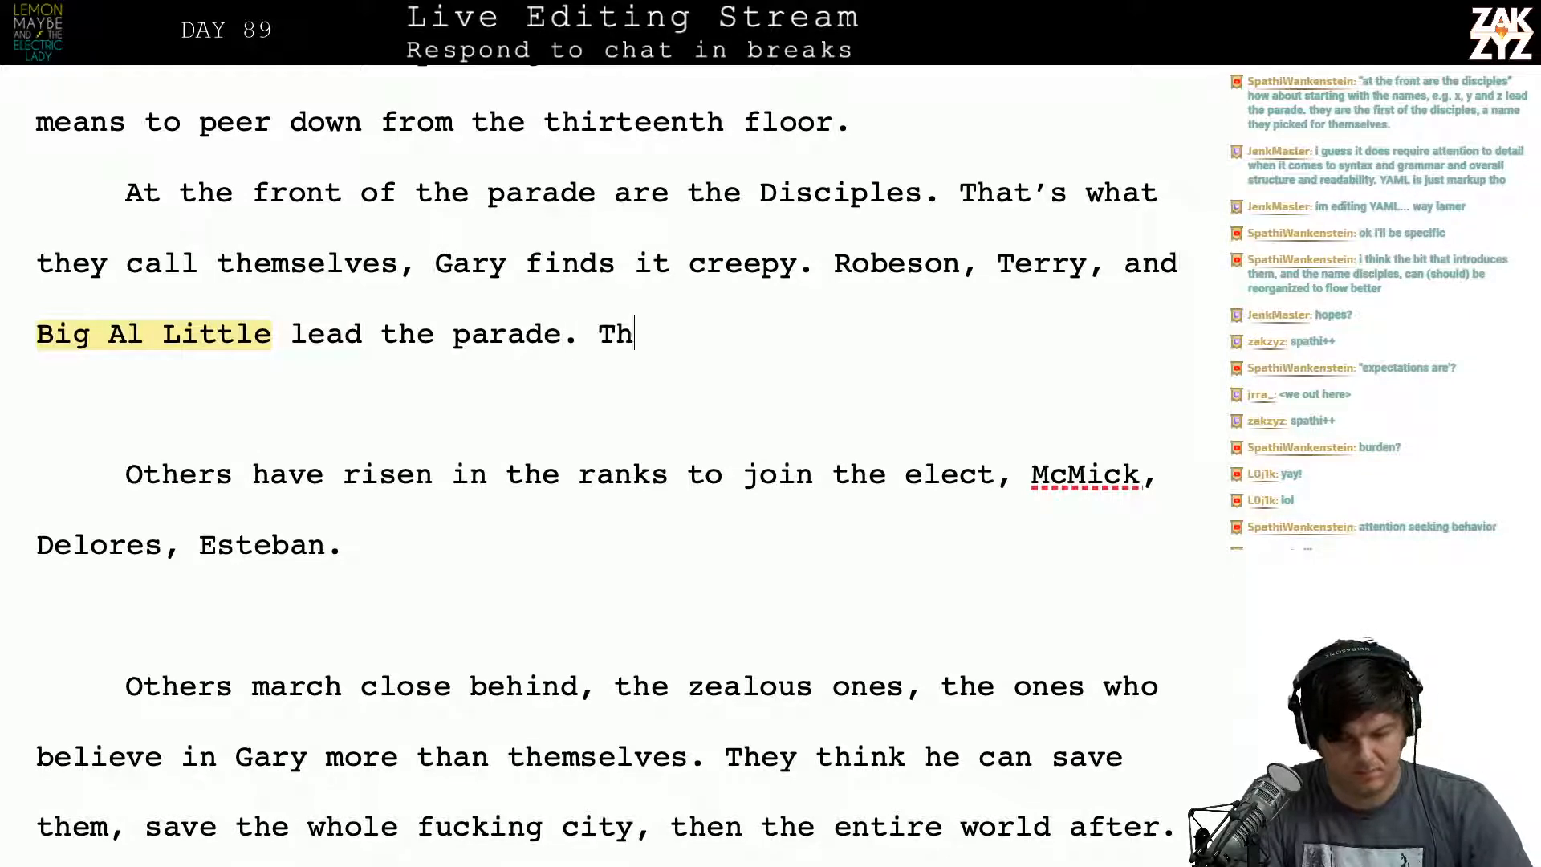
{"action": "type", "text": "ey wer et"}
{"action": "key", "text": "BackSpace"}
{"action": "key", "text": "BackSpace"}
{"action": "key", "text": "BackSpace"}
{"action": "type", "text": "e"}
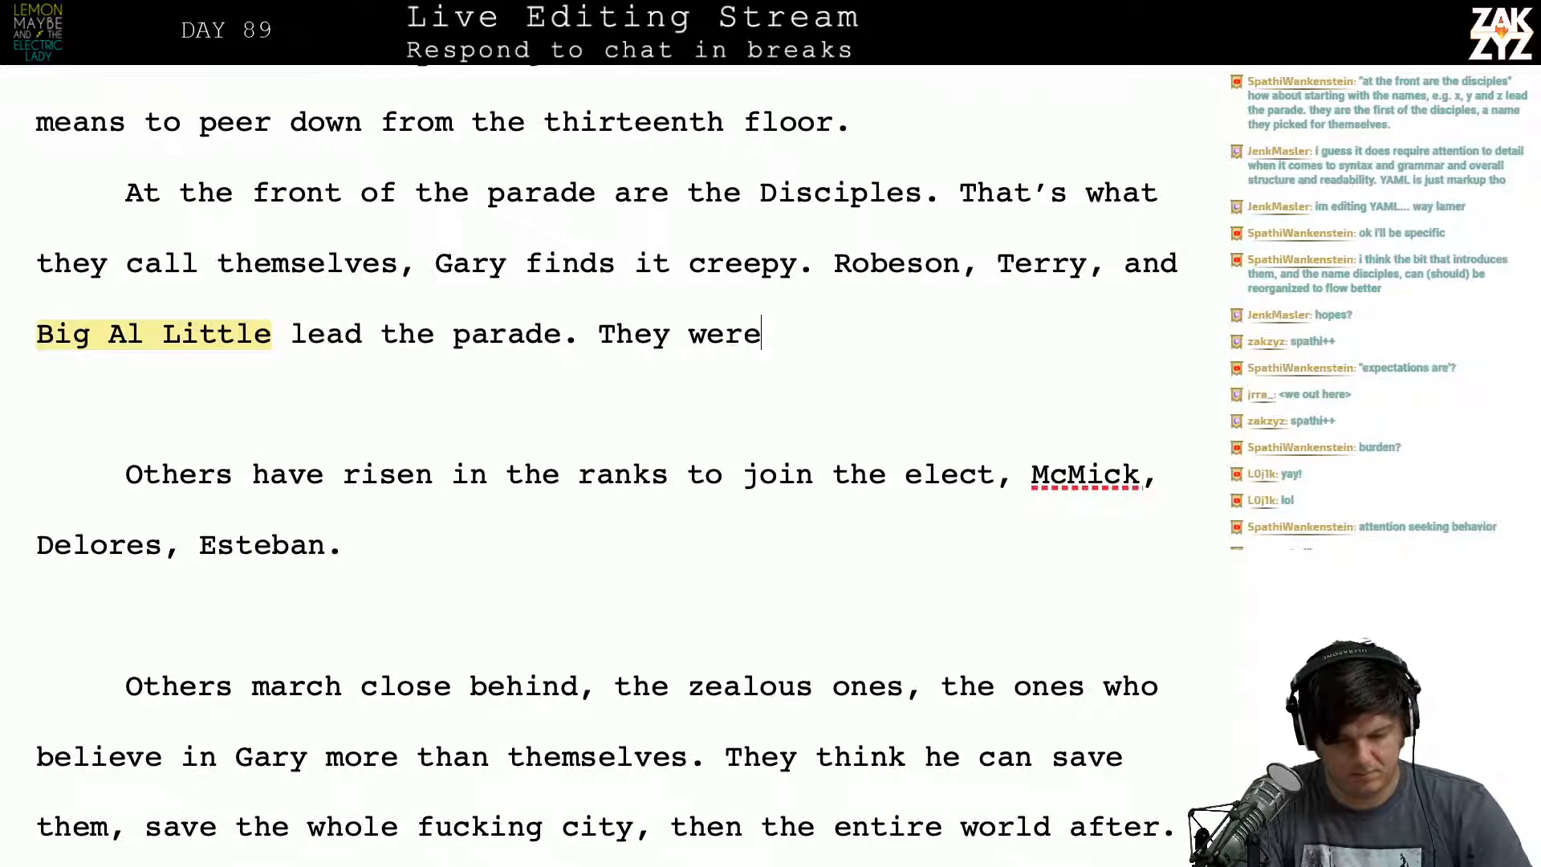
{"action": "type", "text": " the firs tth"}
{"action": "key", "text": "BackSpace"}
{"action": "key", "text": "BackSpace"}
{"action": "key", "text": "BackSpace"}
{"action": "key", "text": "BackSpace"}
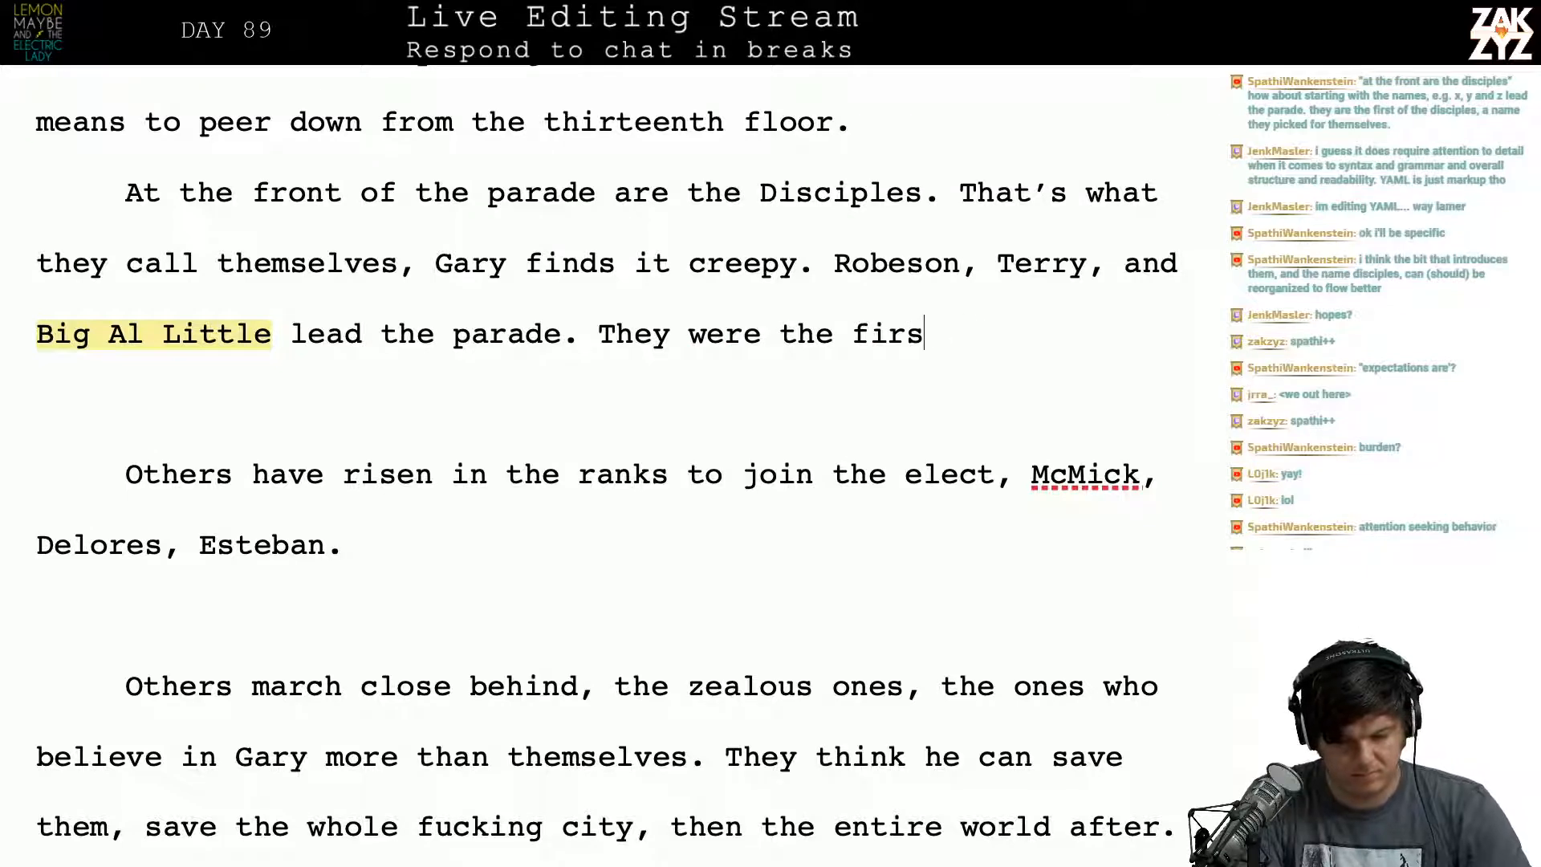
{"action": "type", "text": "t T"}
{"action": "type", "text": "hre"}
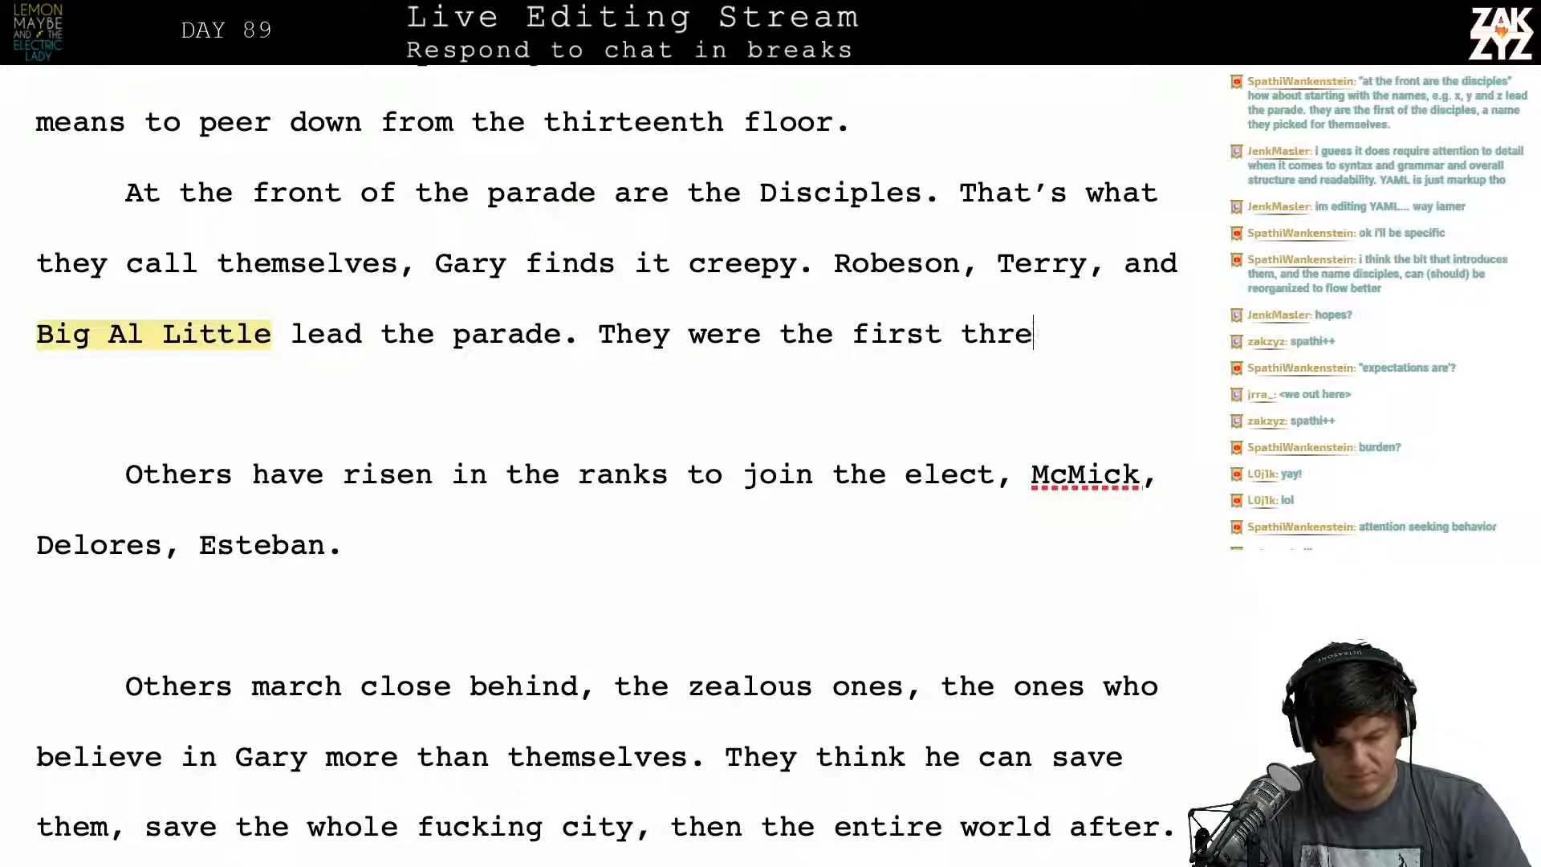
Step: Continue the sentence with ", they all believe in Gary more than they believe in themselves"
{"action": "type", "text": "e, they all b"}
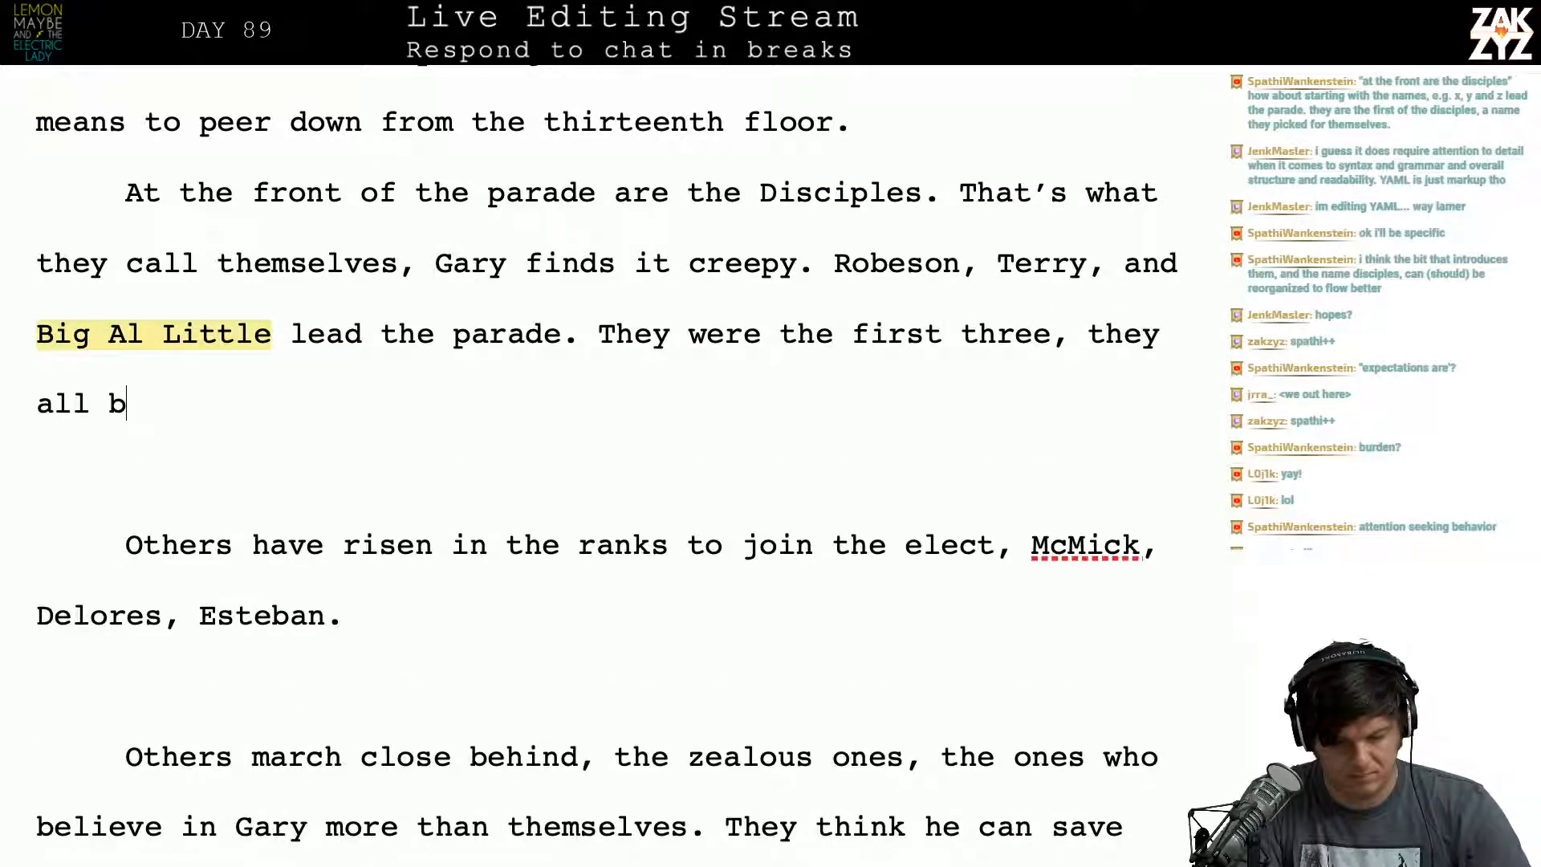
{"action": "type", "text": "elieve in GAry "}
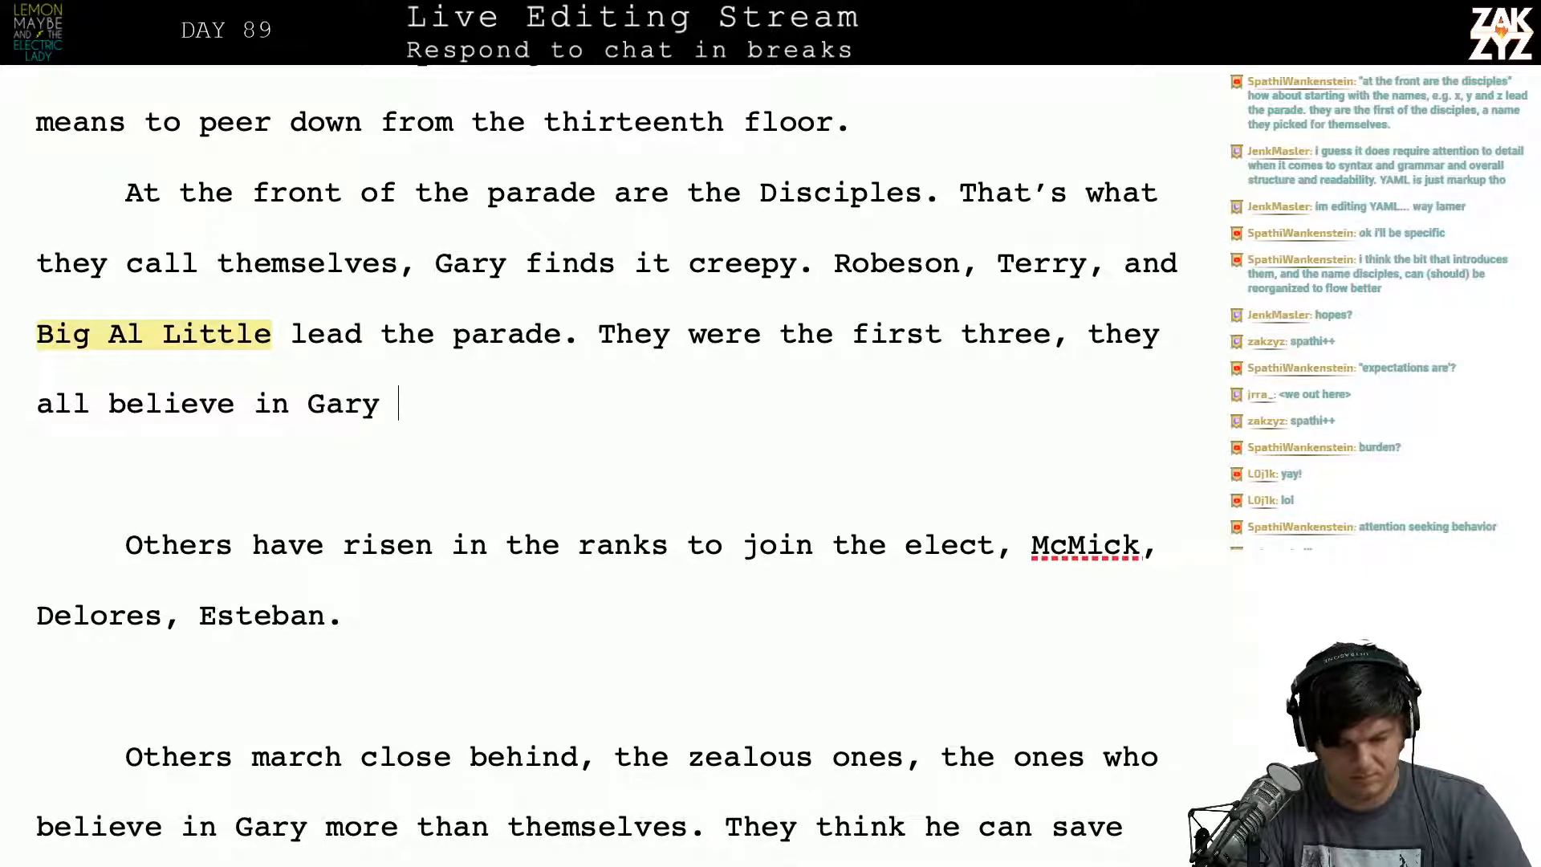
{"action": "type", "text": "more than they bel"}
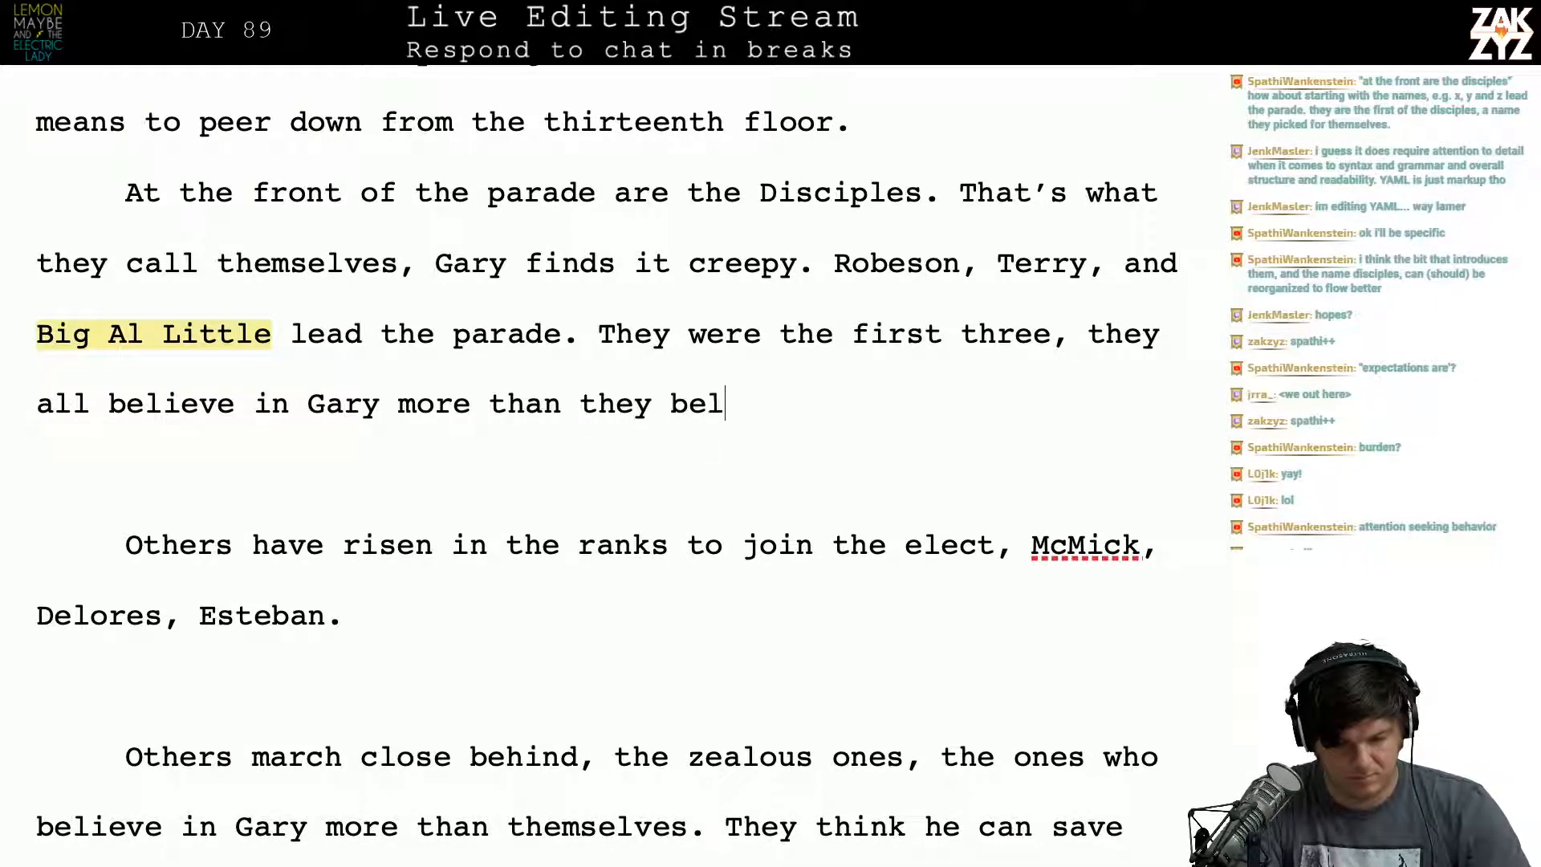
{"action": "type", "text": "ieve in themsel"}
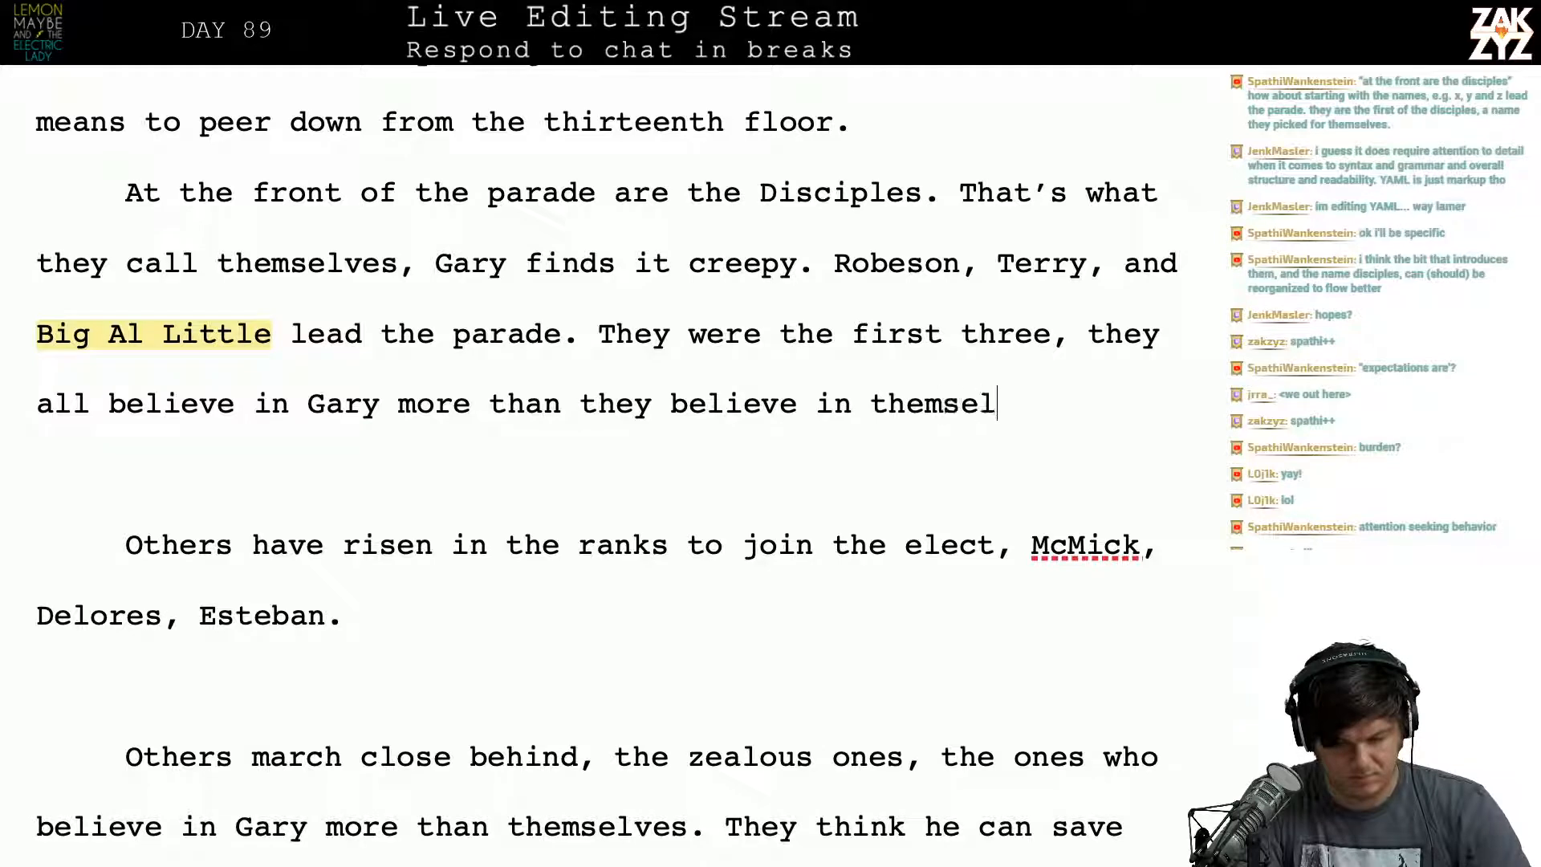
Step: End the sentence about believing in Gary and add "Other especially zealous followers have joined them,"
{"action": "type", "text": "ves. Other especial"}
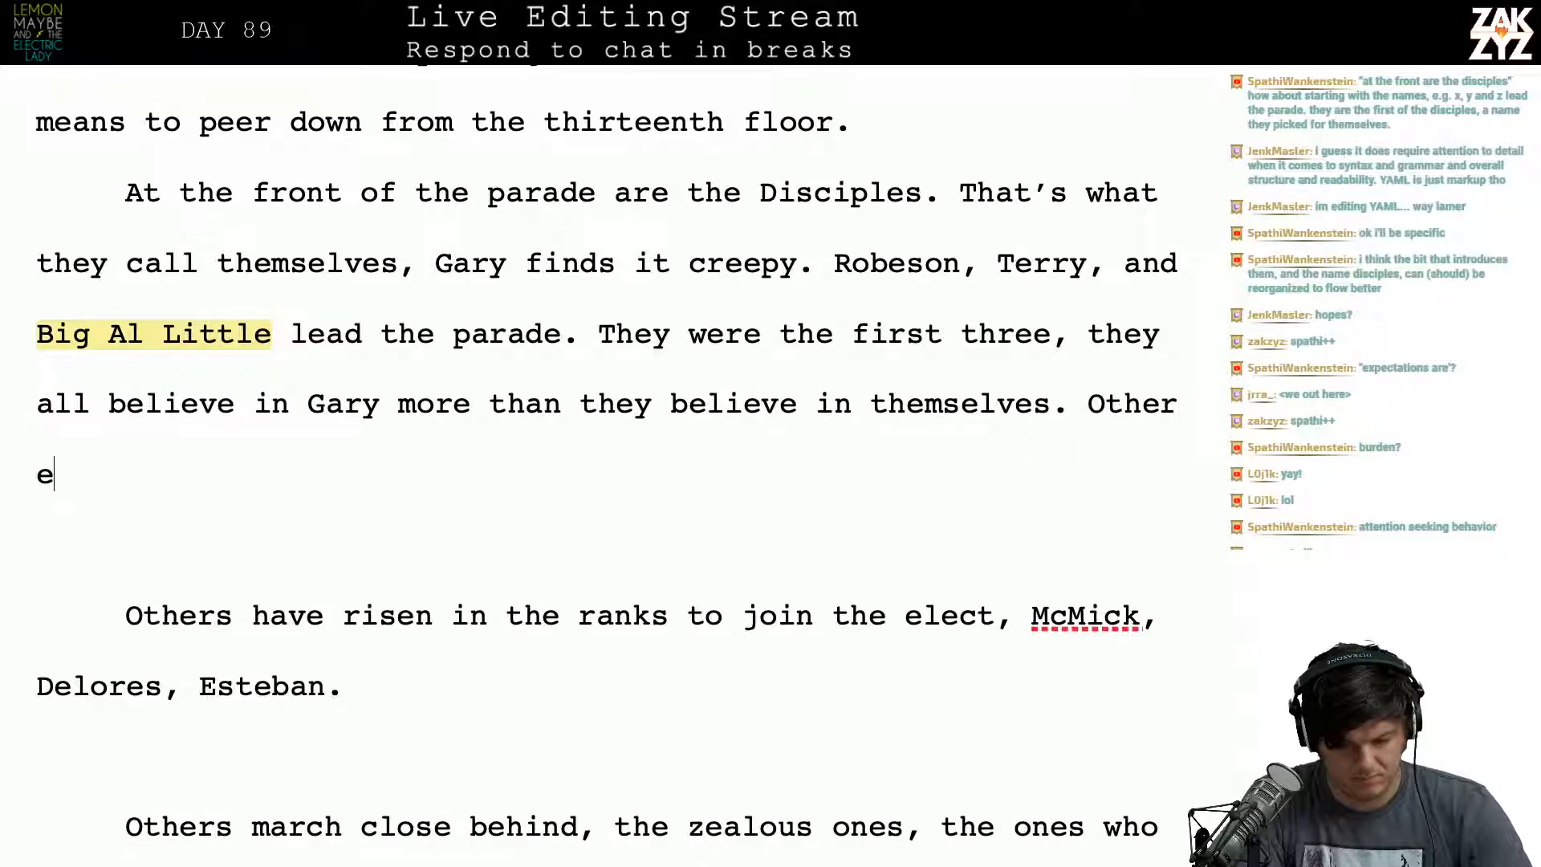
{"action": "type", "text": "ly "}
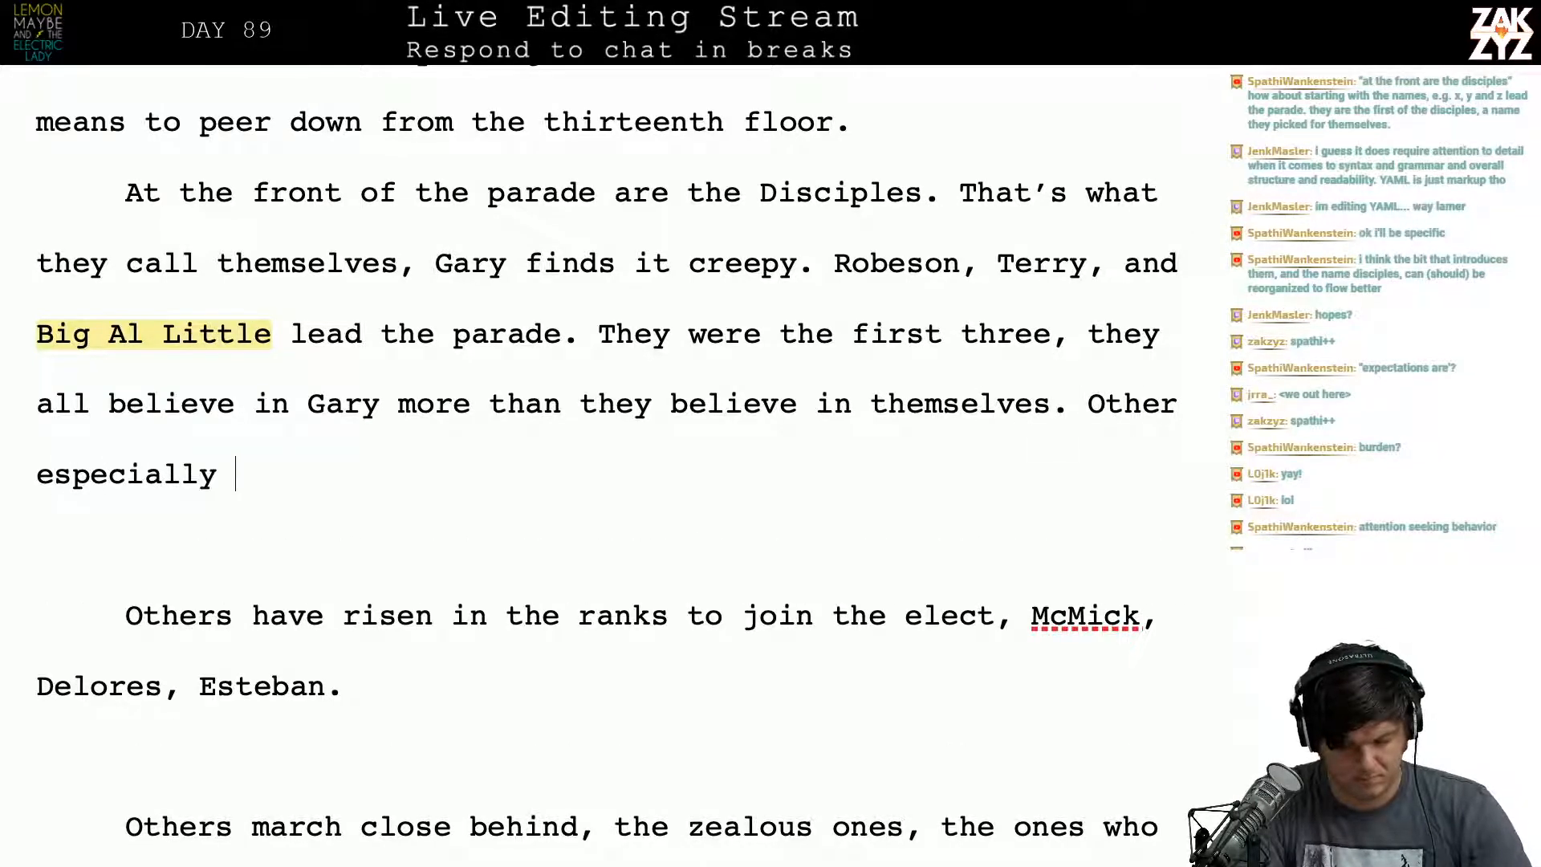
{"action": "type", "text": "zealous "}
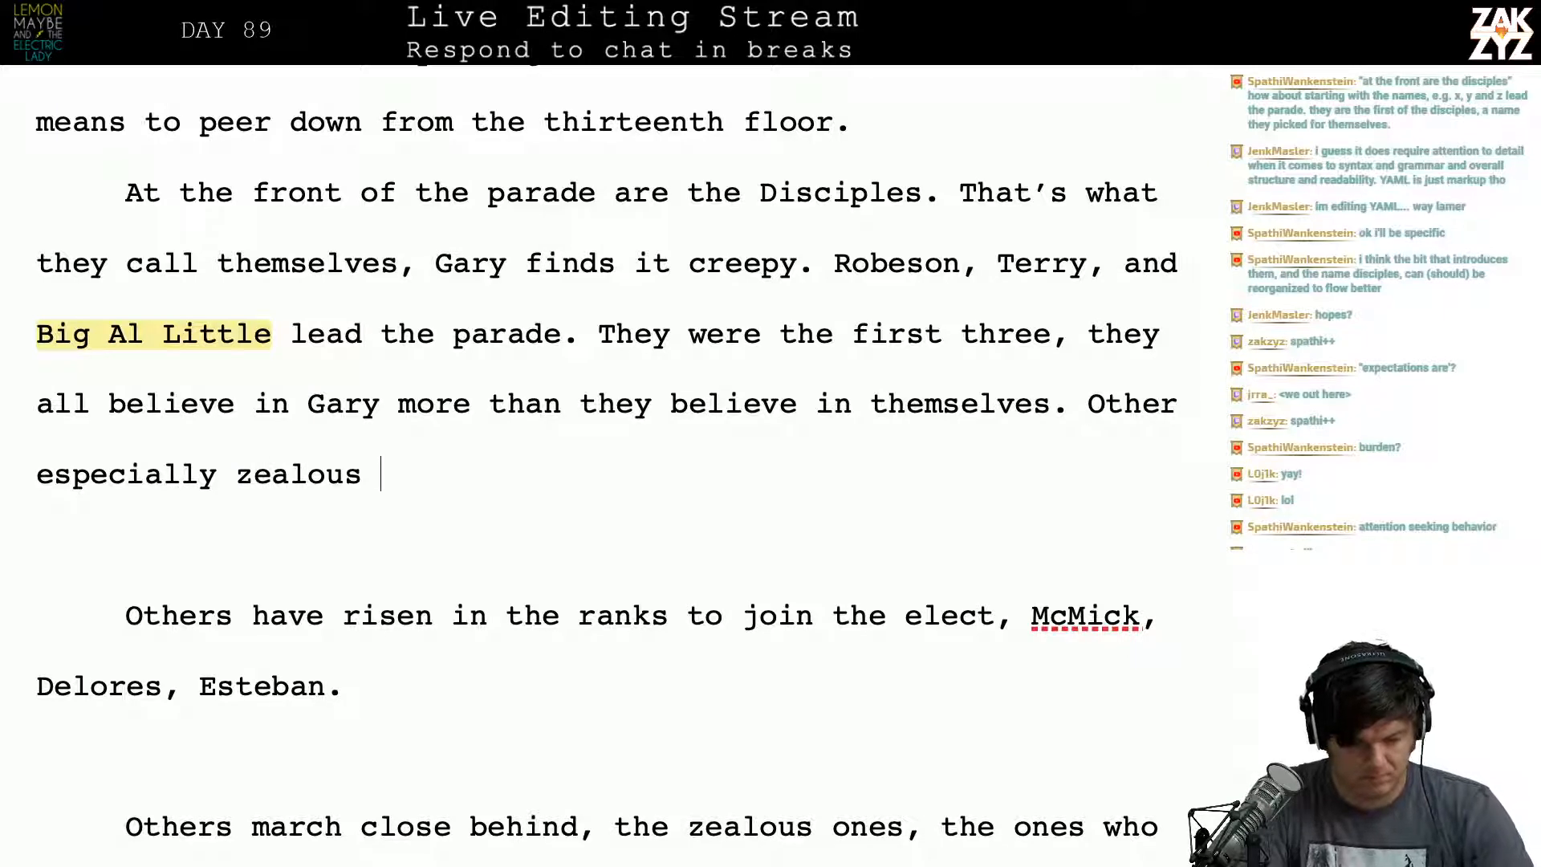
{"action": "type", "text": "followers have"}
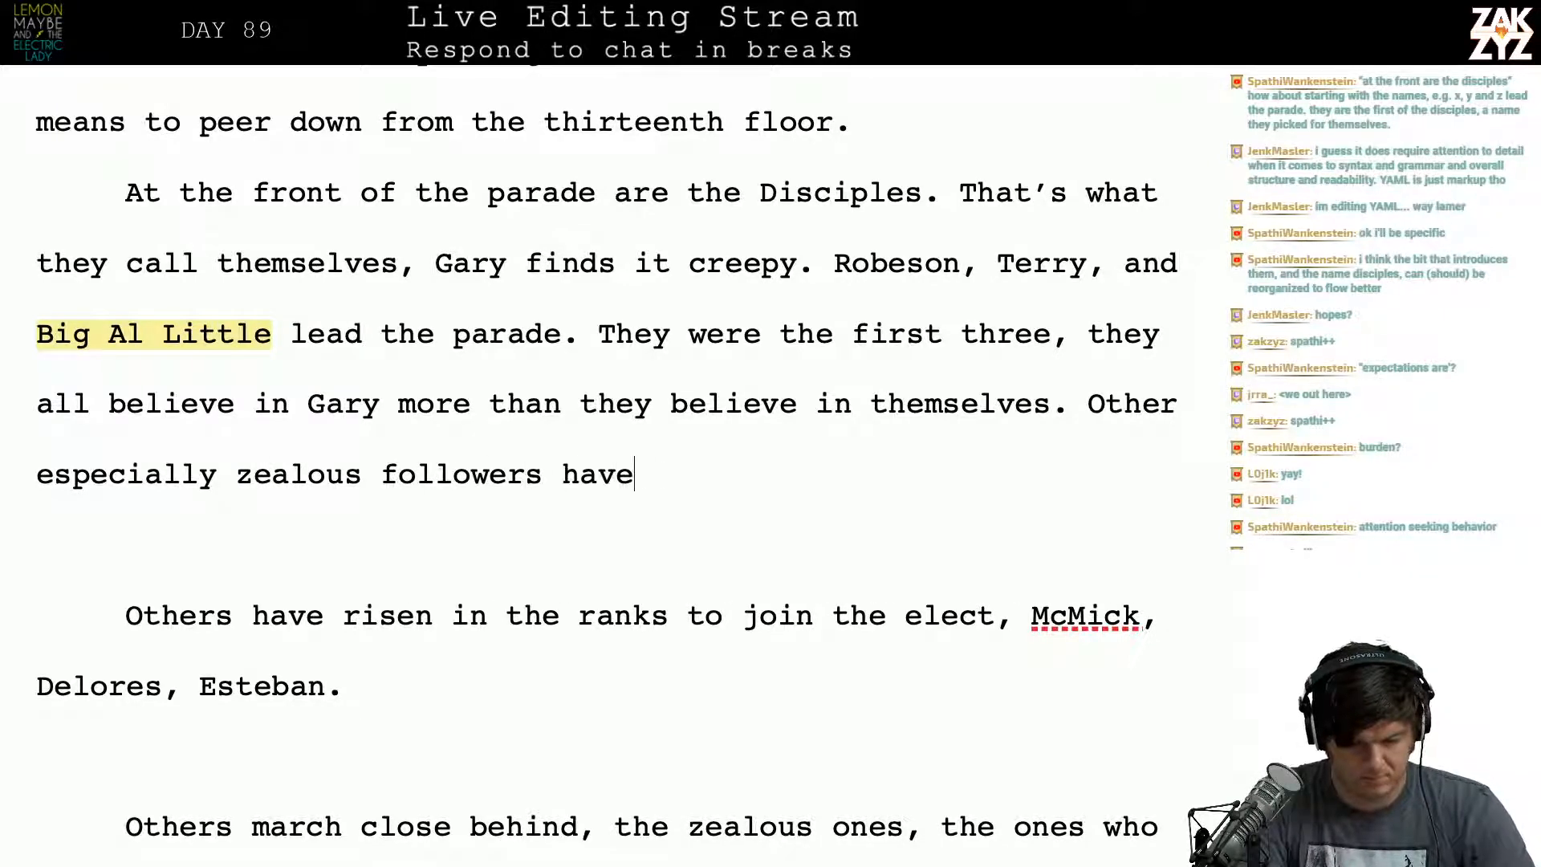
{"action": "type", "text": " joined them, "}
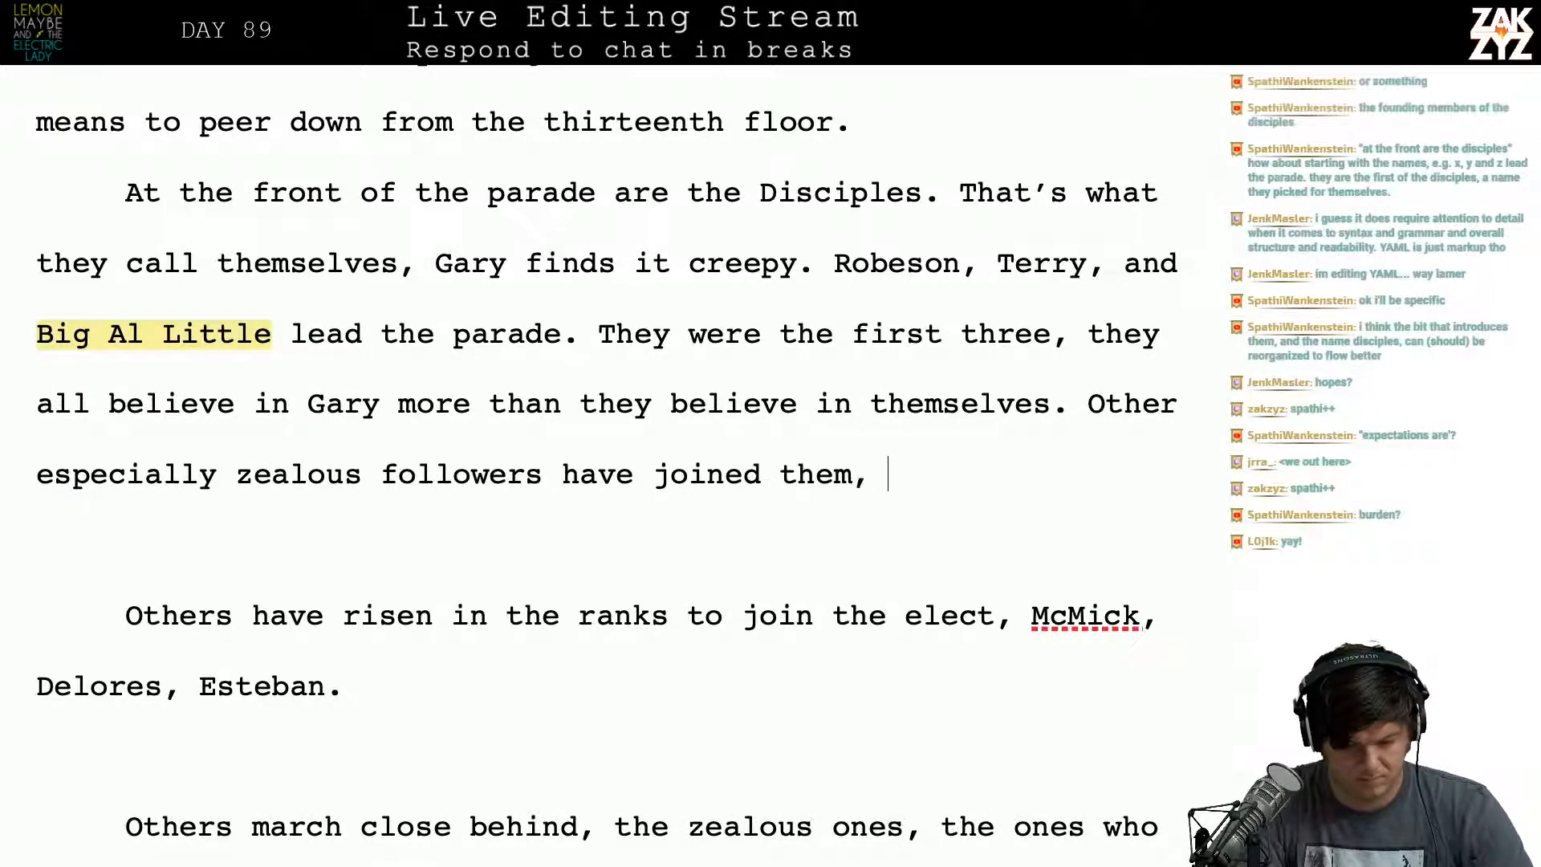
Step: Add the names "McMick, Delores, Esteban," after "Other especially zealous followers have joined them,"
{"action": "type", "text": "Mc"}
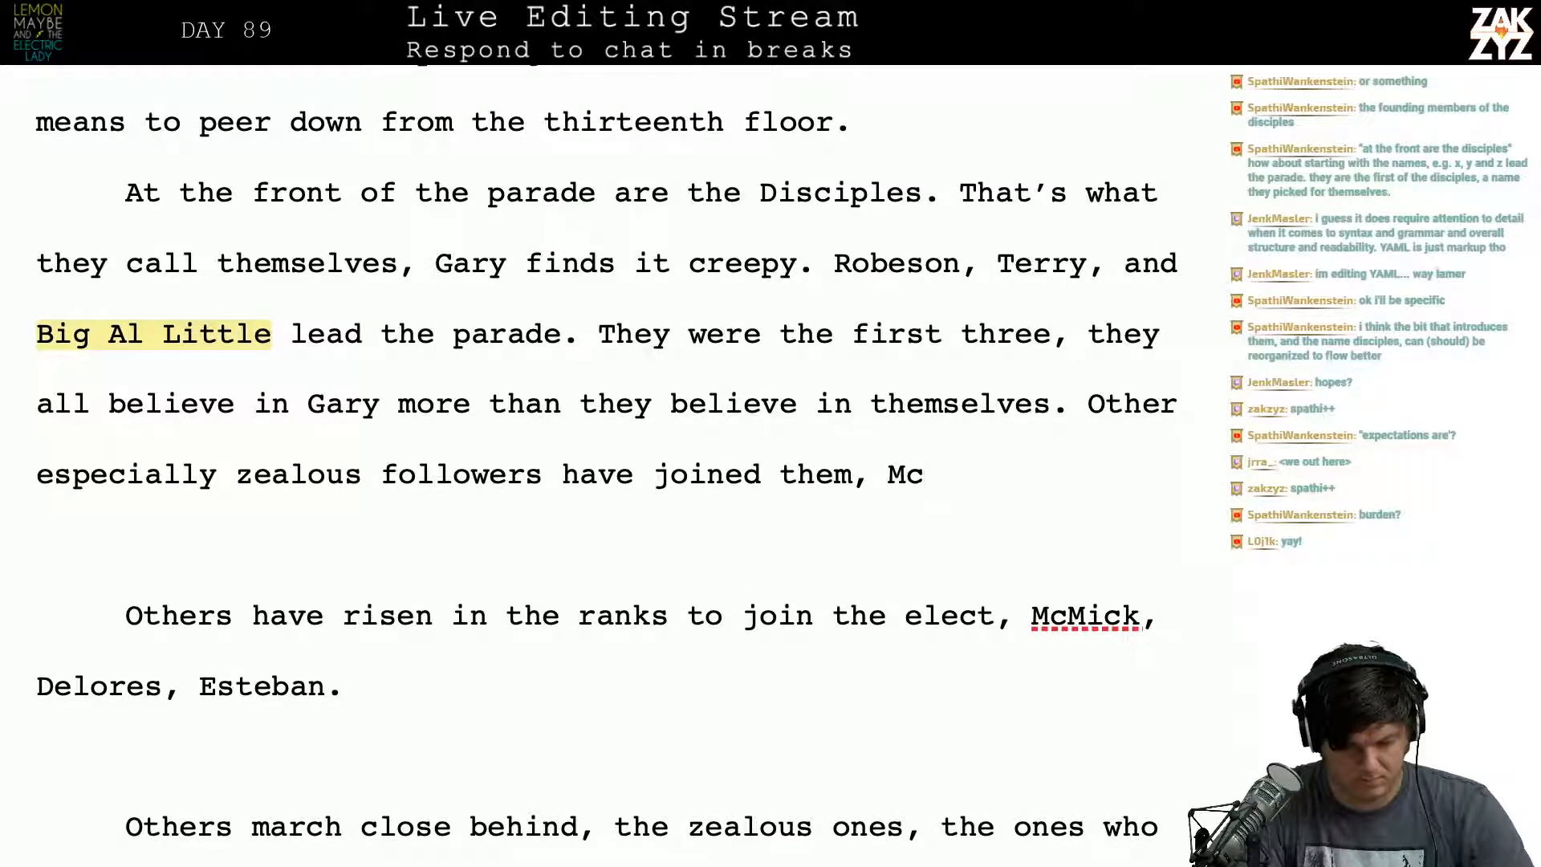
{"action": "type", "text": "Mci"}
{"action": "key", "text": "BackSpace"}
{"action": "key", "text": "BackSpace"}
{"action": "type", "text": "ick,"}
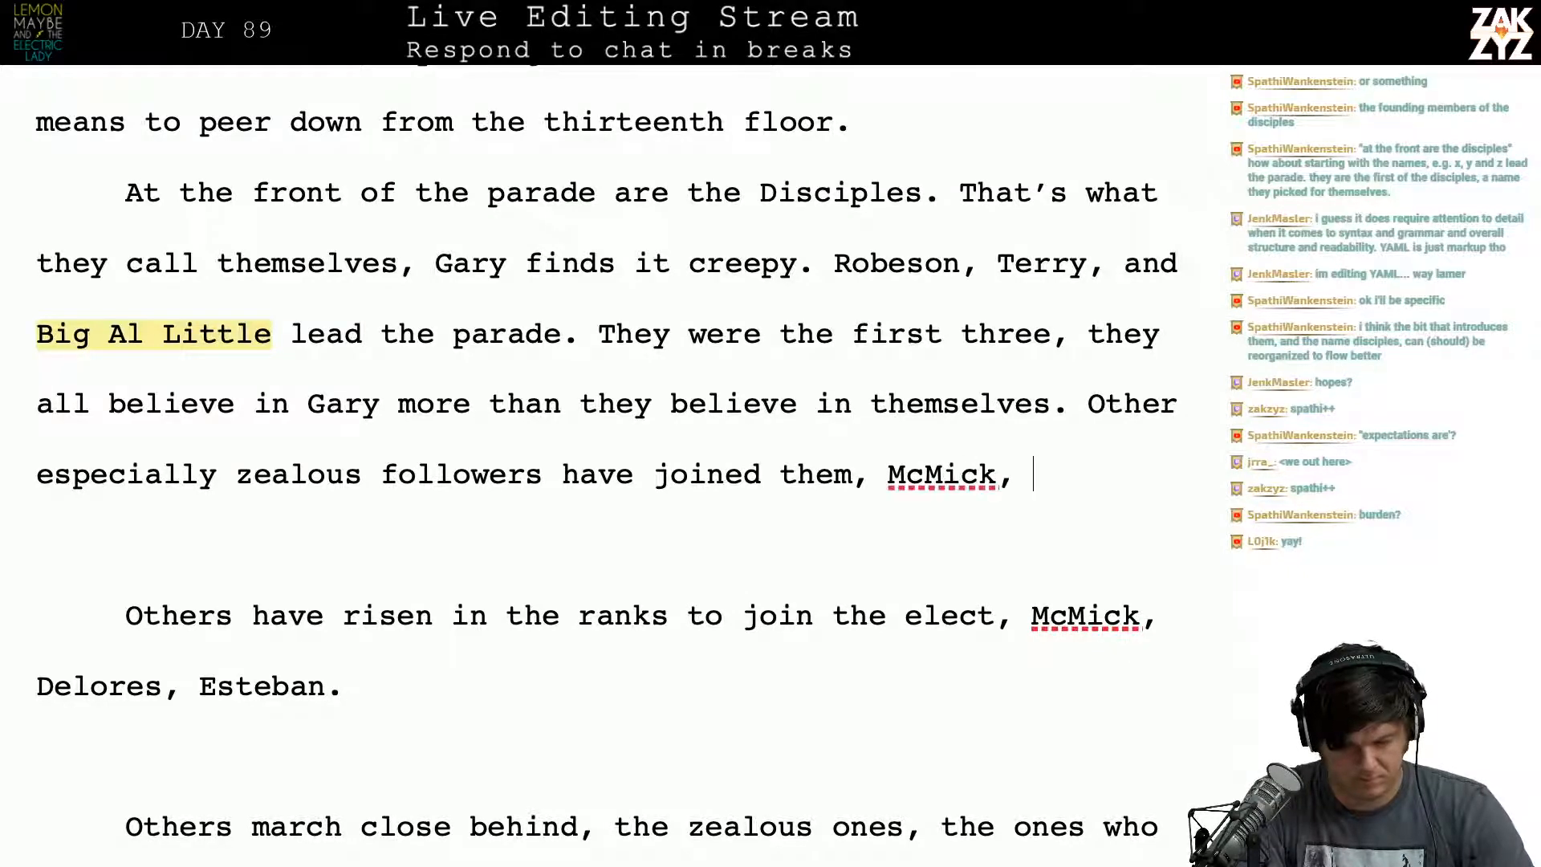
{"action": "key", "text": "BackSpace"}
{"action": "key", "text": "BackSpace"}
{"action": "key", "text": "BackSpace"}
{"action": "type", "text": "ck, Delores"}
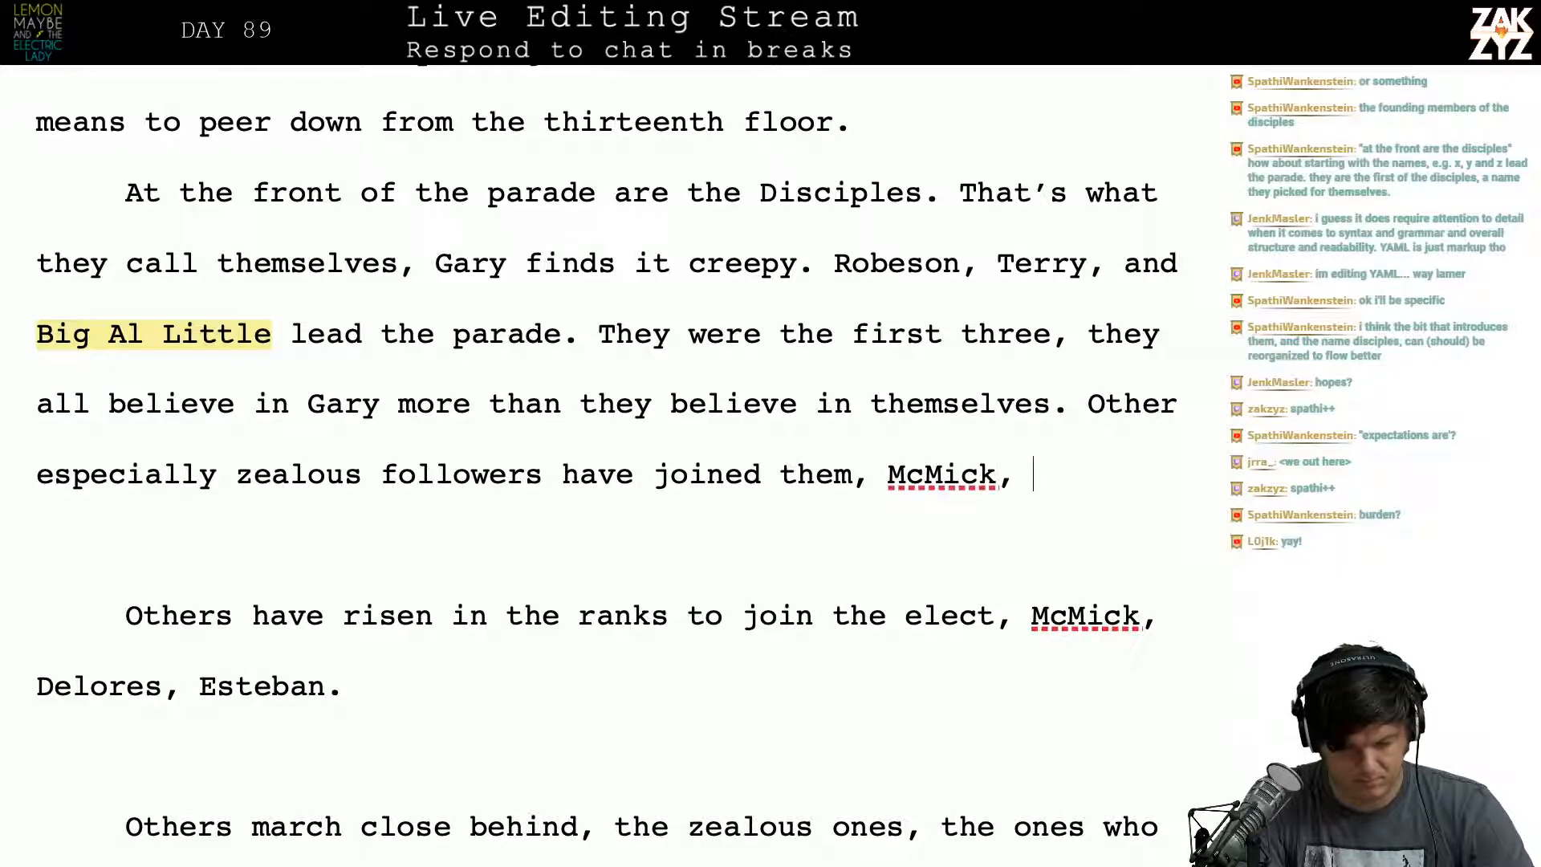
{"action": "type", "text": ", Esteban,"}
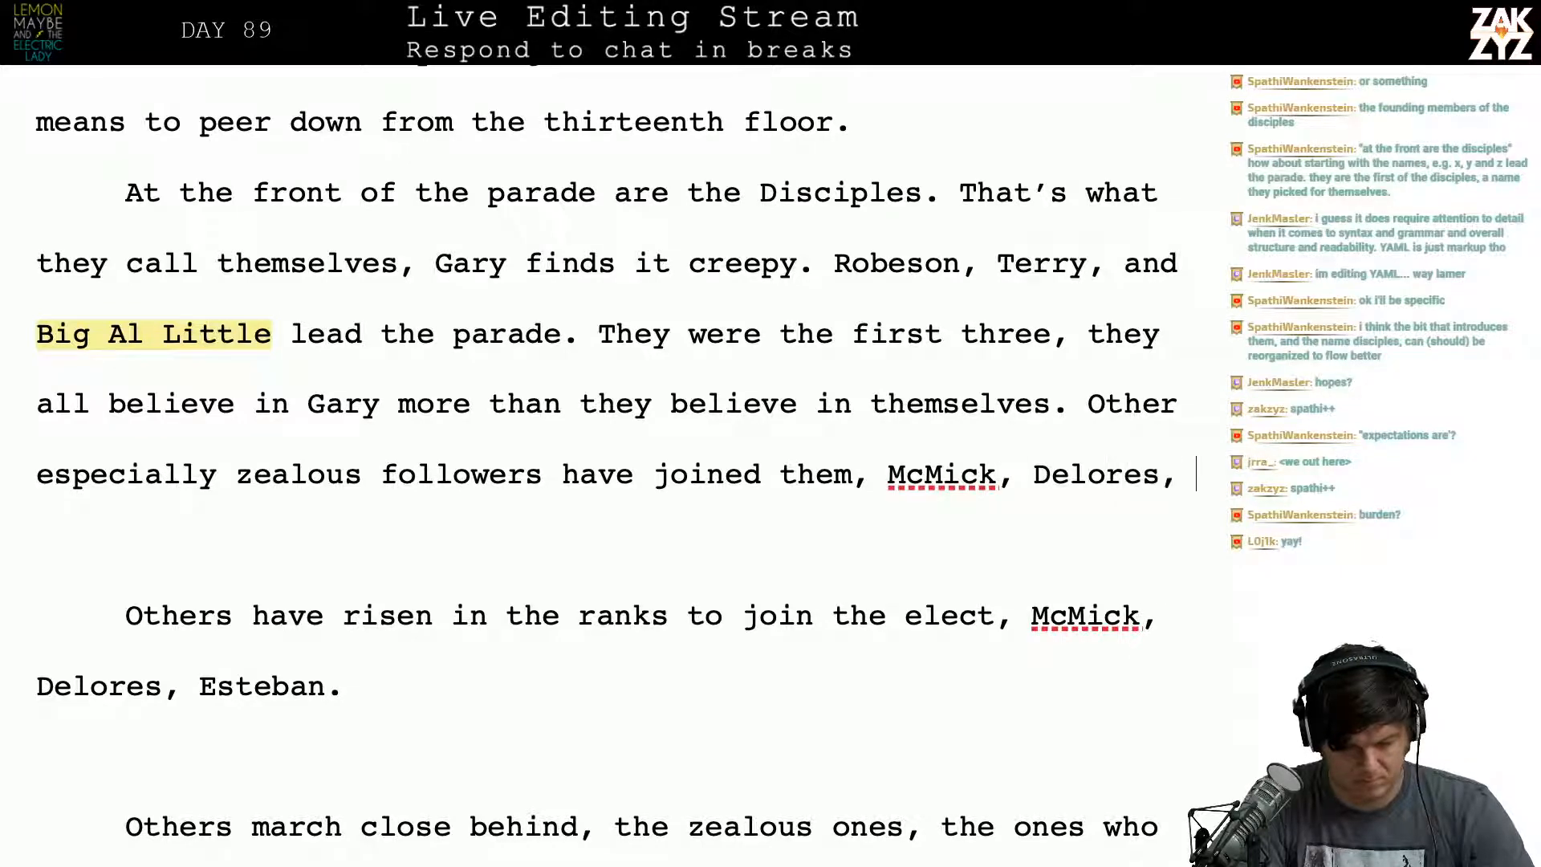
Step: Finish the sentence about the zealous followers with "people Gary just met this week but feels like he's known all his life."
{"action": "type", "text": " pe"}
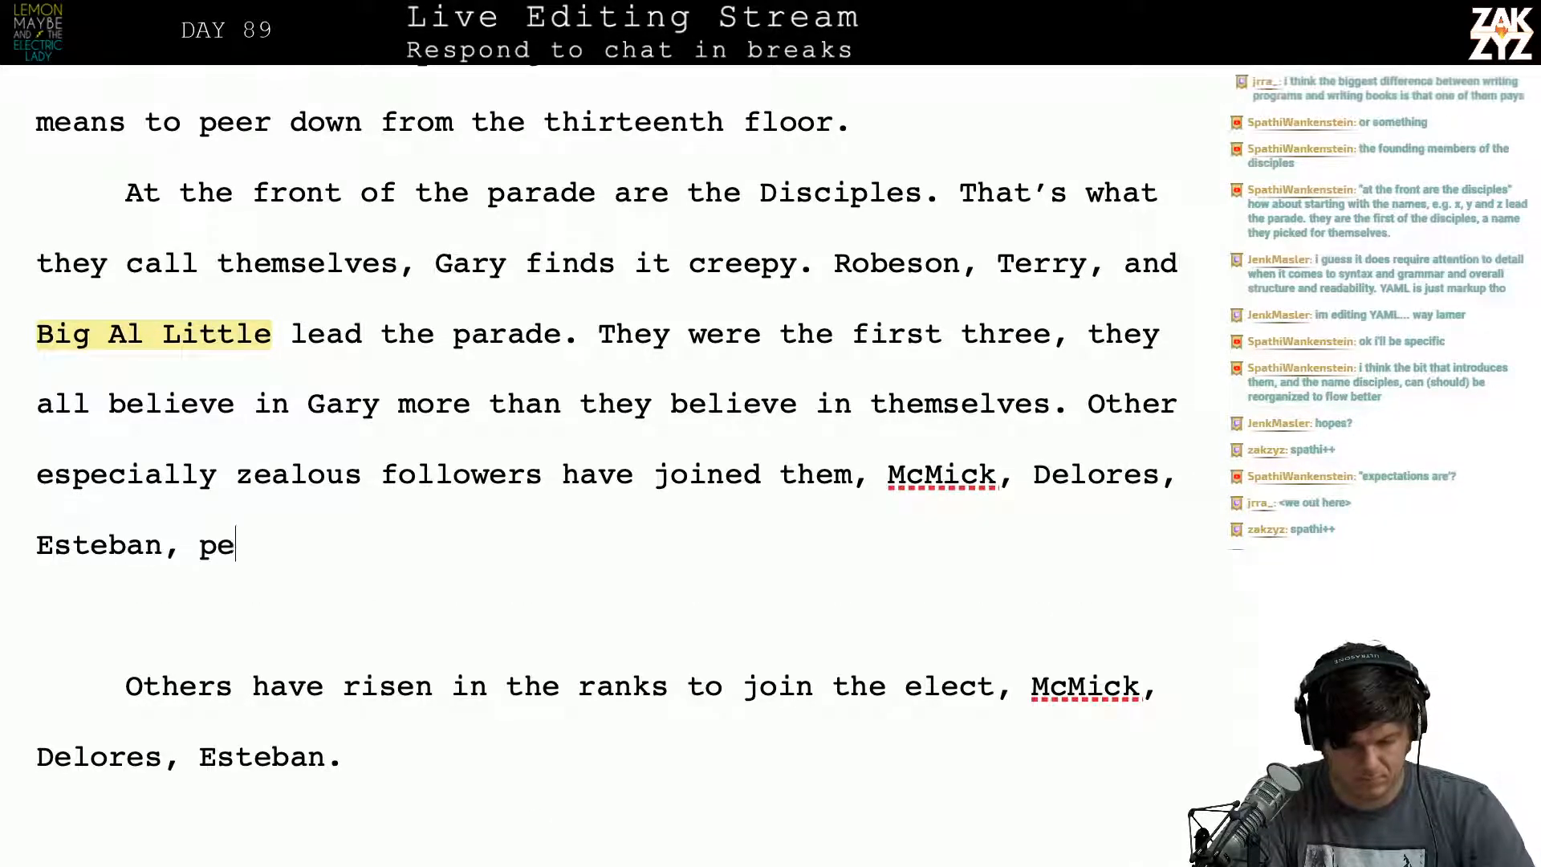
{"action": "type", "text": "ople Gary "}
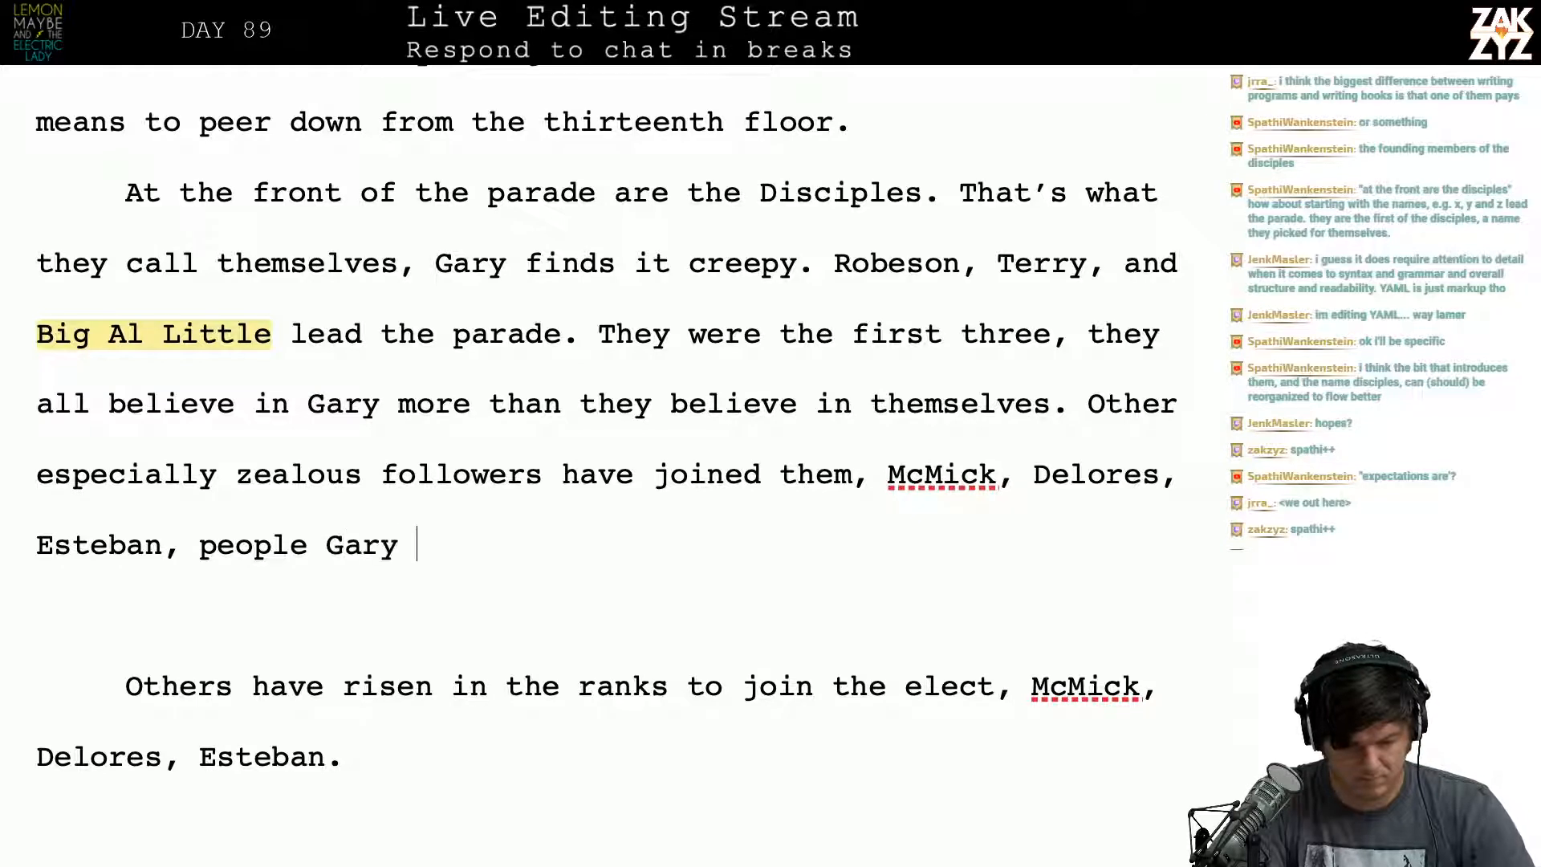
{"action": "type", "text": "had"}
{"action": "key", "text": "BackSpace"}
{"action": "key", "text": "BackSpace"}
{"action": "key", "text": "BackSpace"}
{"action": "key", "text": "BackSpace"}
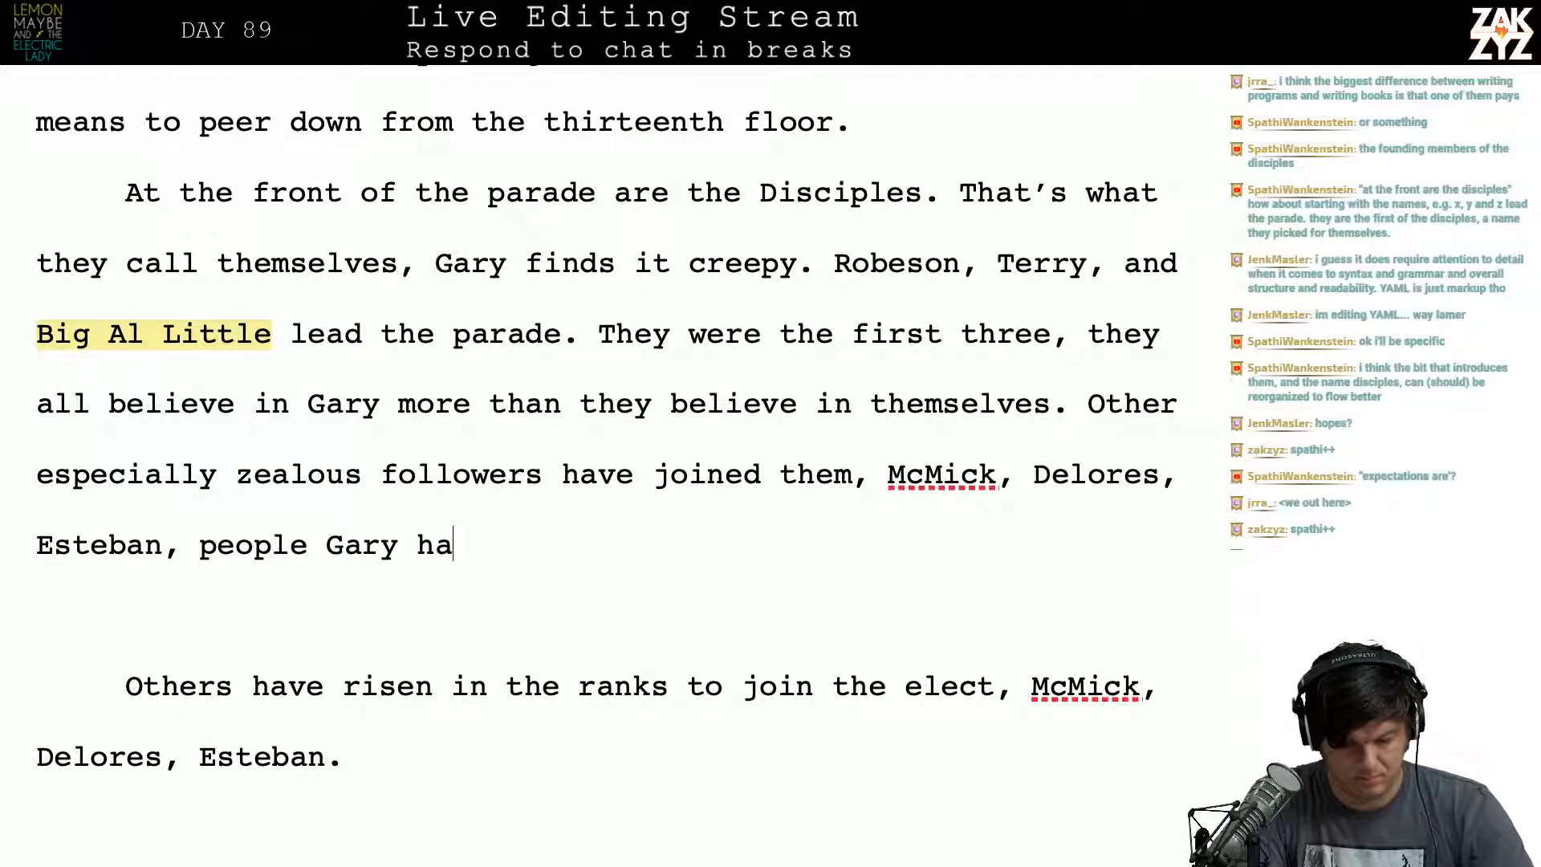
{"action": "type", "text": "just met th"}
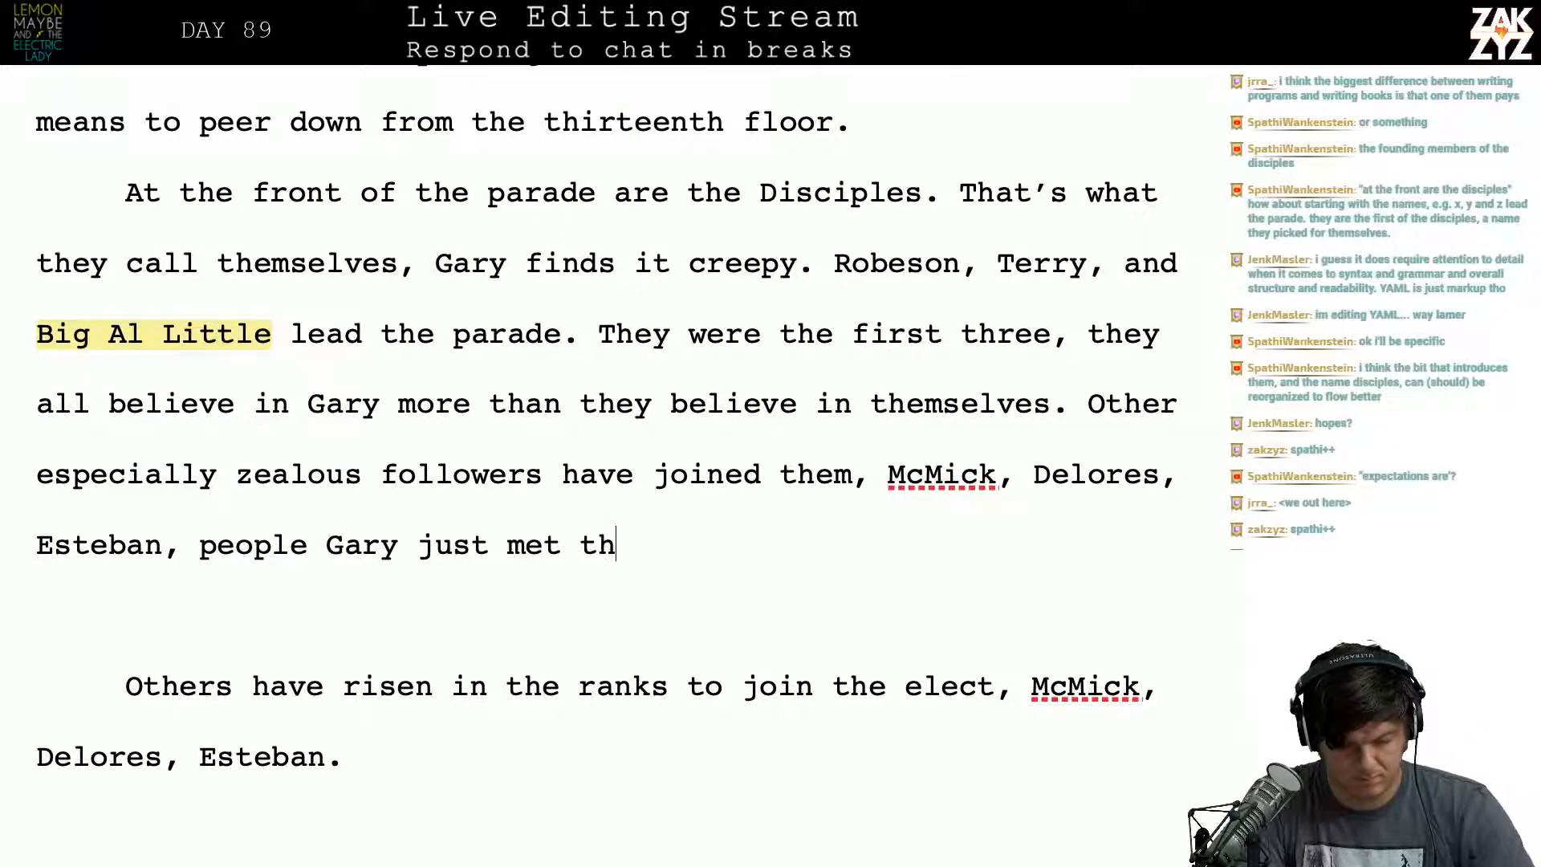
{"action": "type", "text": "is week but feel"}
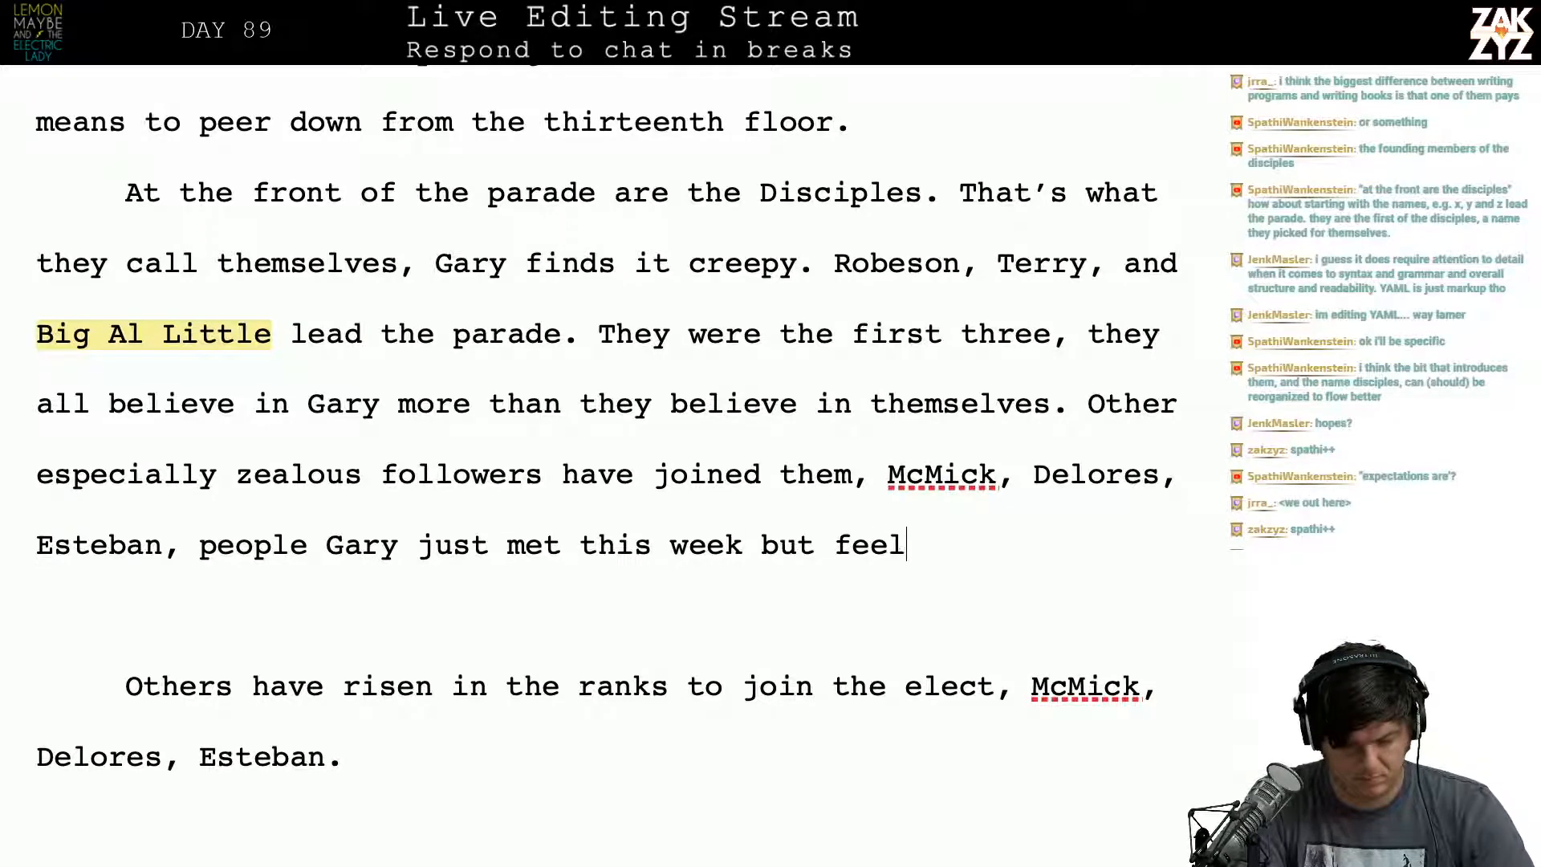
{"action": "type", "text": "s like he's known"}
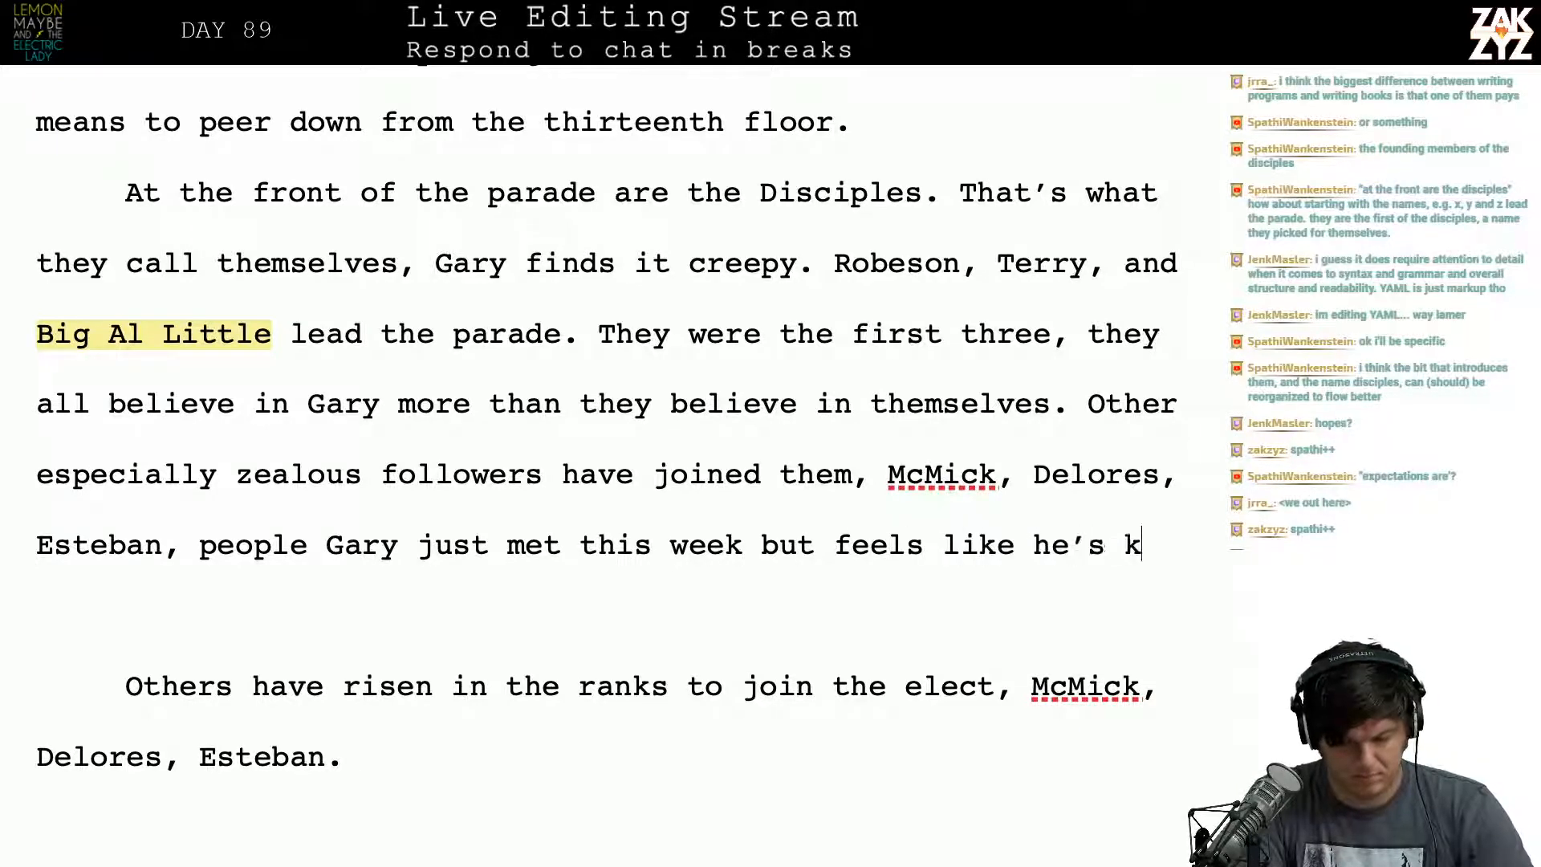
{"action": "type", "text": " all his life."}
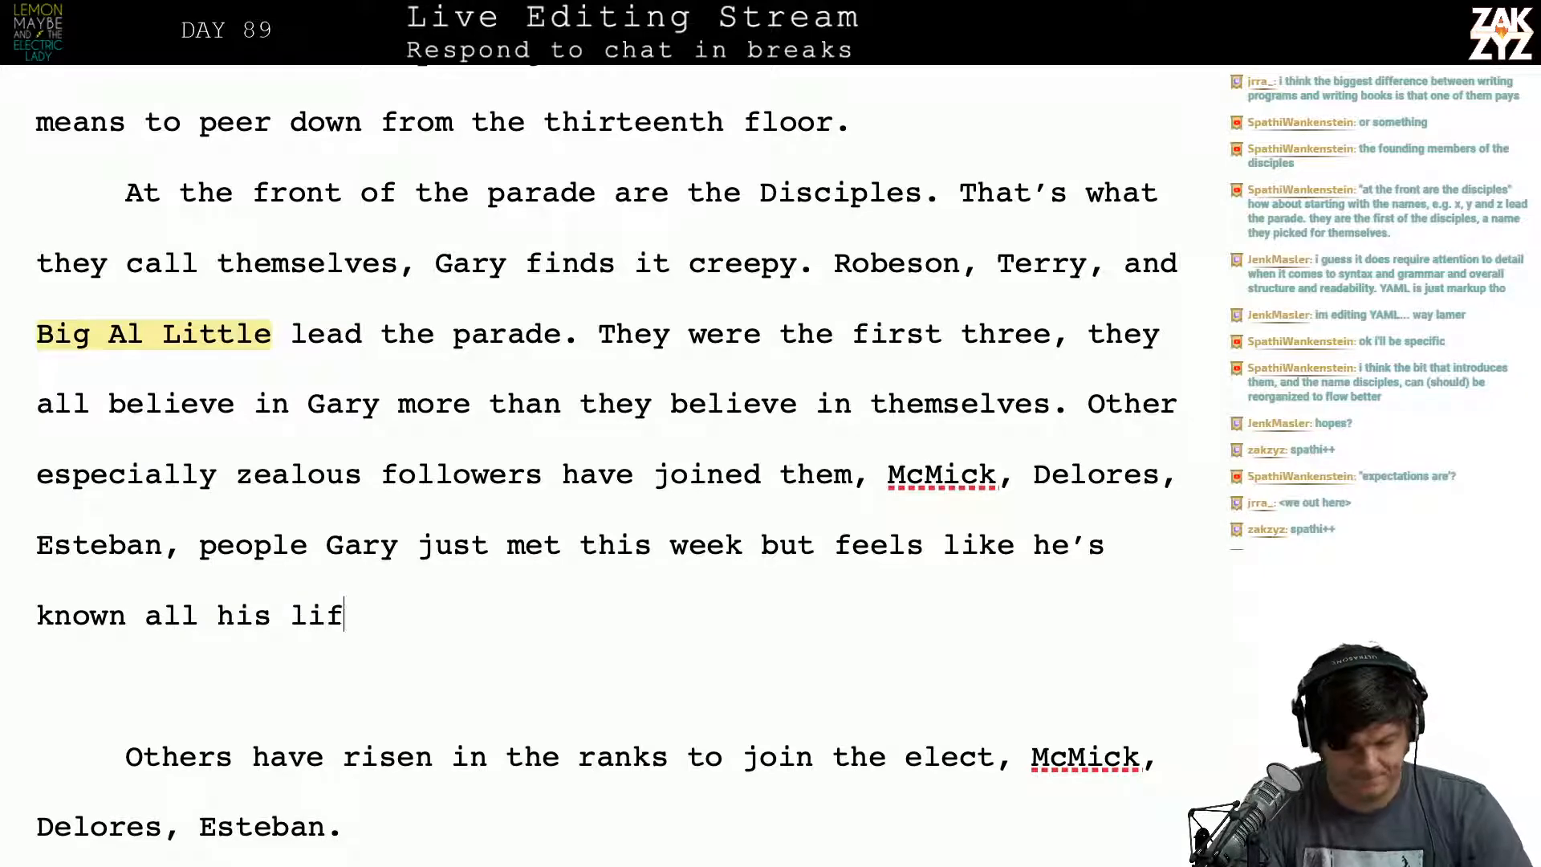
{"action": "key", "text": "shift+Down"}
{"action": "key", "text": "shift+Down"}
{"action": "key", "text": "shift+Down"}
{"action": "key", "text": "shift+Down"}
{"action": "key", "text": "shift+Down"}
{"action": "key", "text": "shift+Down"}
{"action": "key", "text": "shift+Down"}
{"action": "key", "text": "shift+Down"}
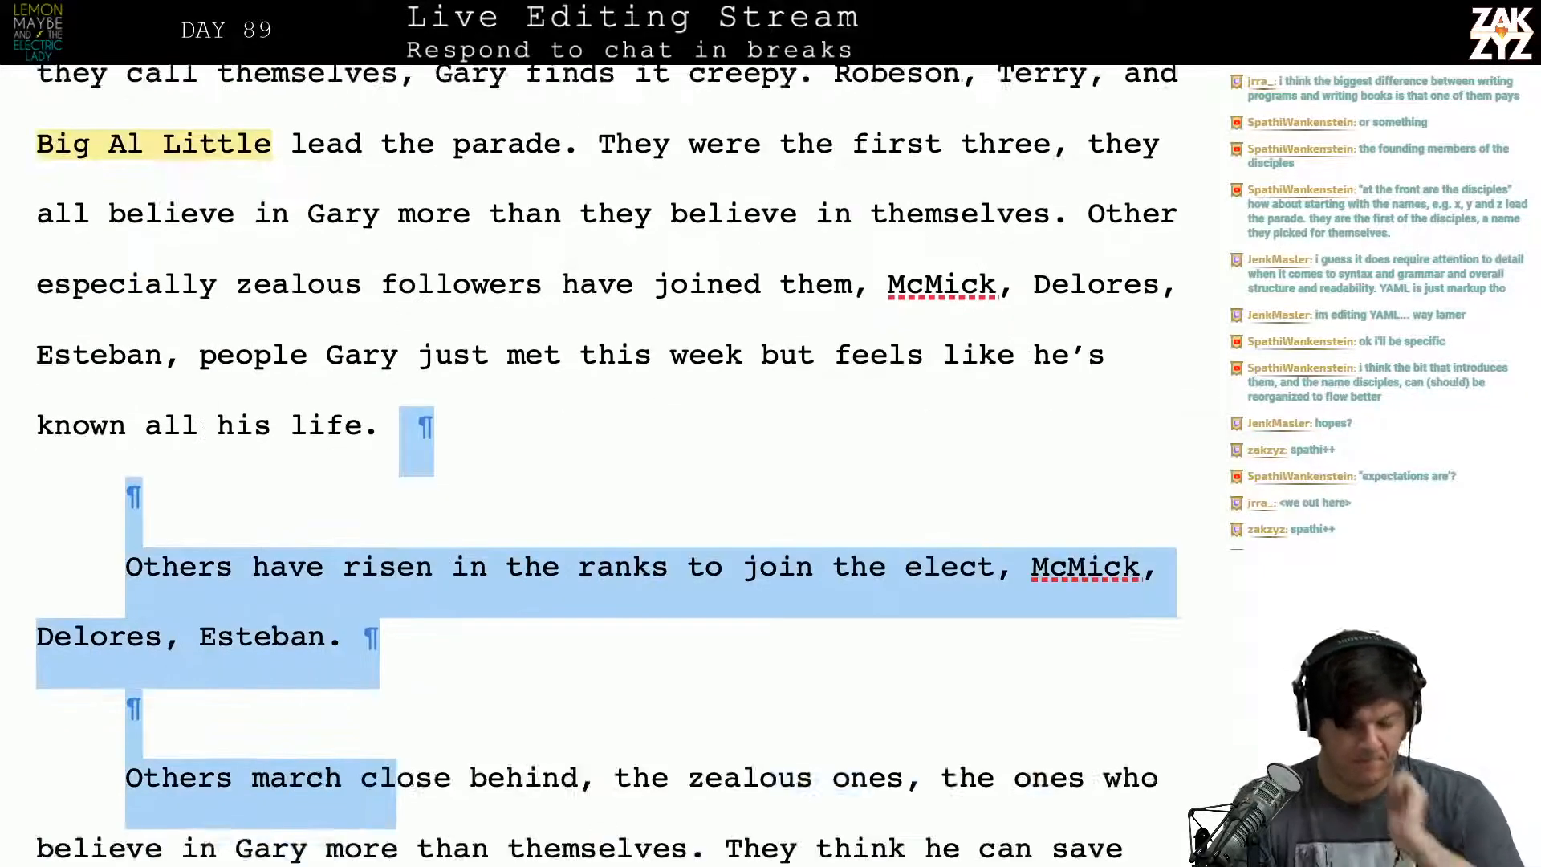
{"action": "key", "text": "shift+Up"}
{"action": "key", "text": "shift+Up"}
{"action": "key", "text": "shift+Up"}
{"action": "key", "text": "shift+Up"}
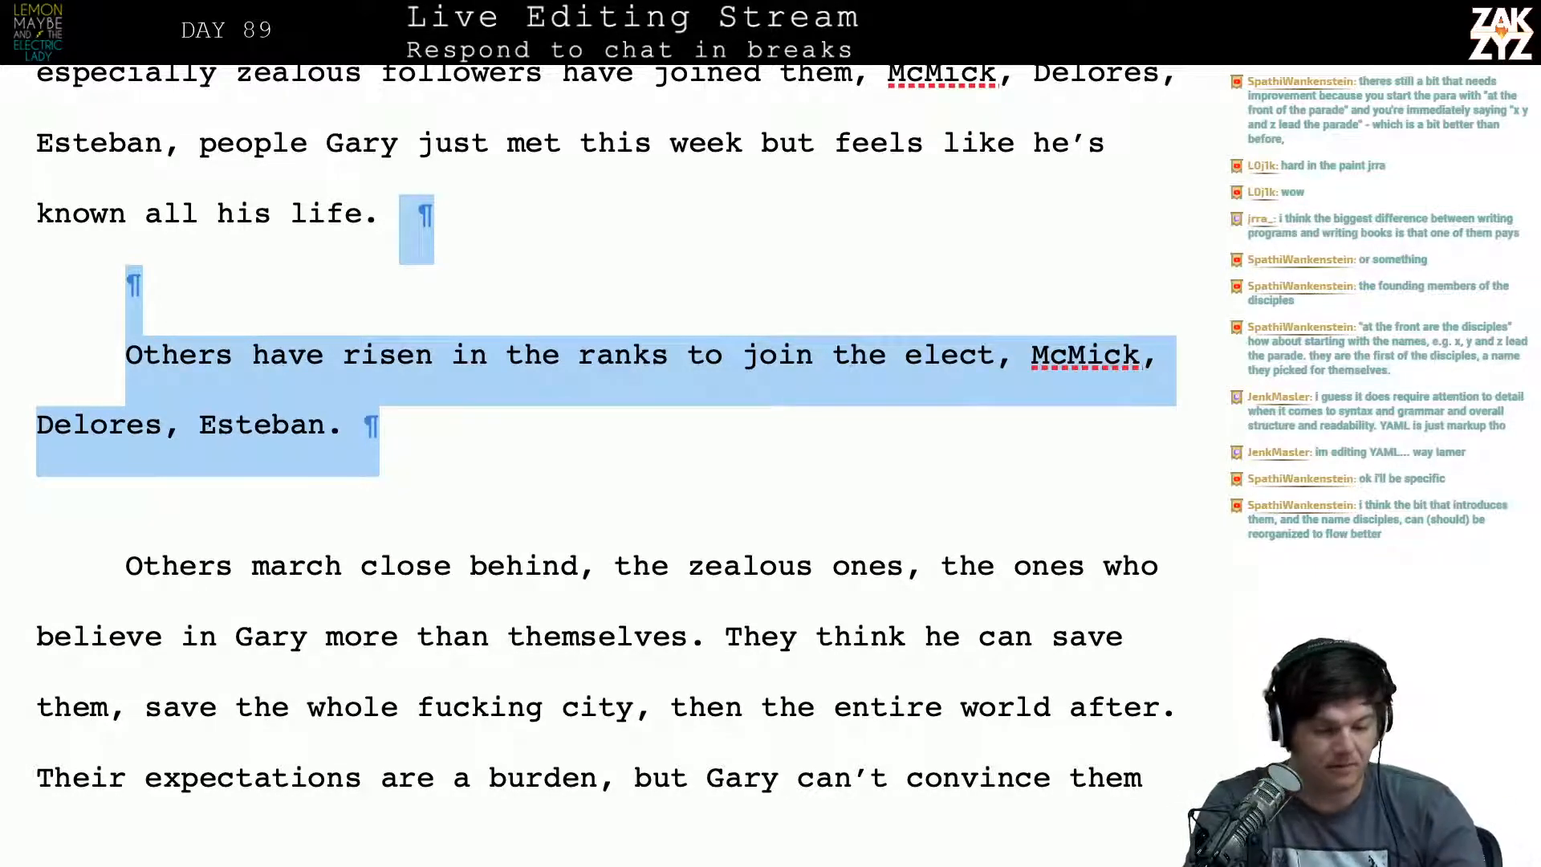
Step: Insert the sentence "Gary continues to inspect his troops." before "At the front of the parade"
{"action": "scroll", "coordinate": [606, 466], "scroll_direction": "up", "scroll_amount": 3}
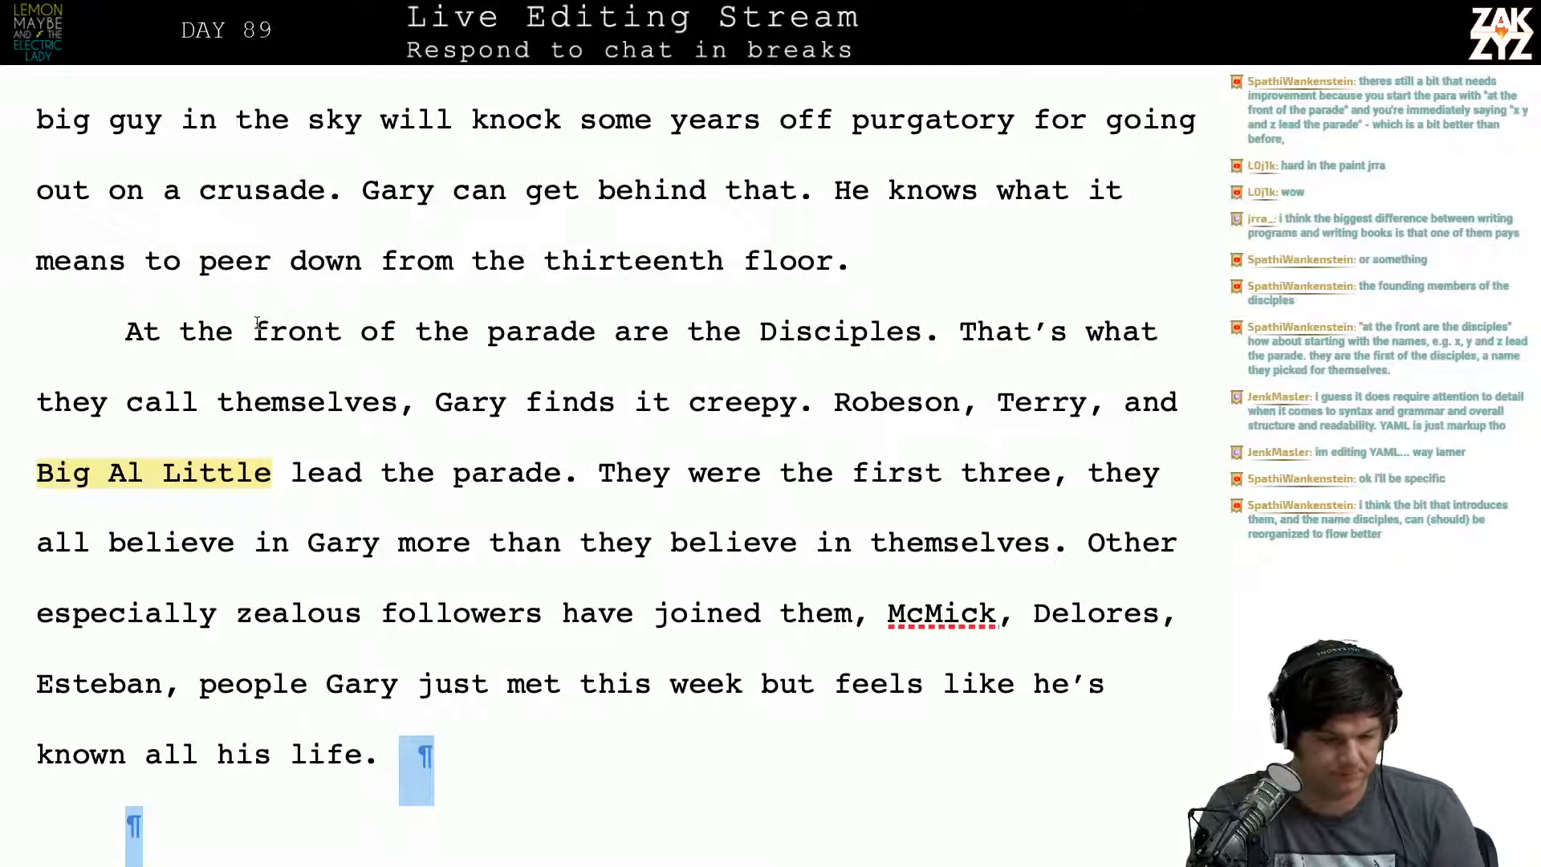
{"action": "left_click", "coordinate": [116, 329]}
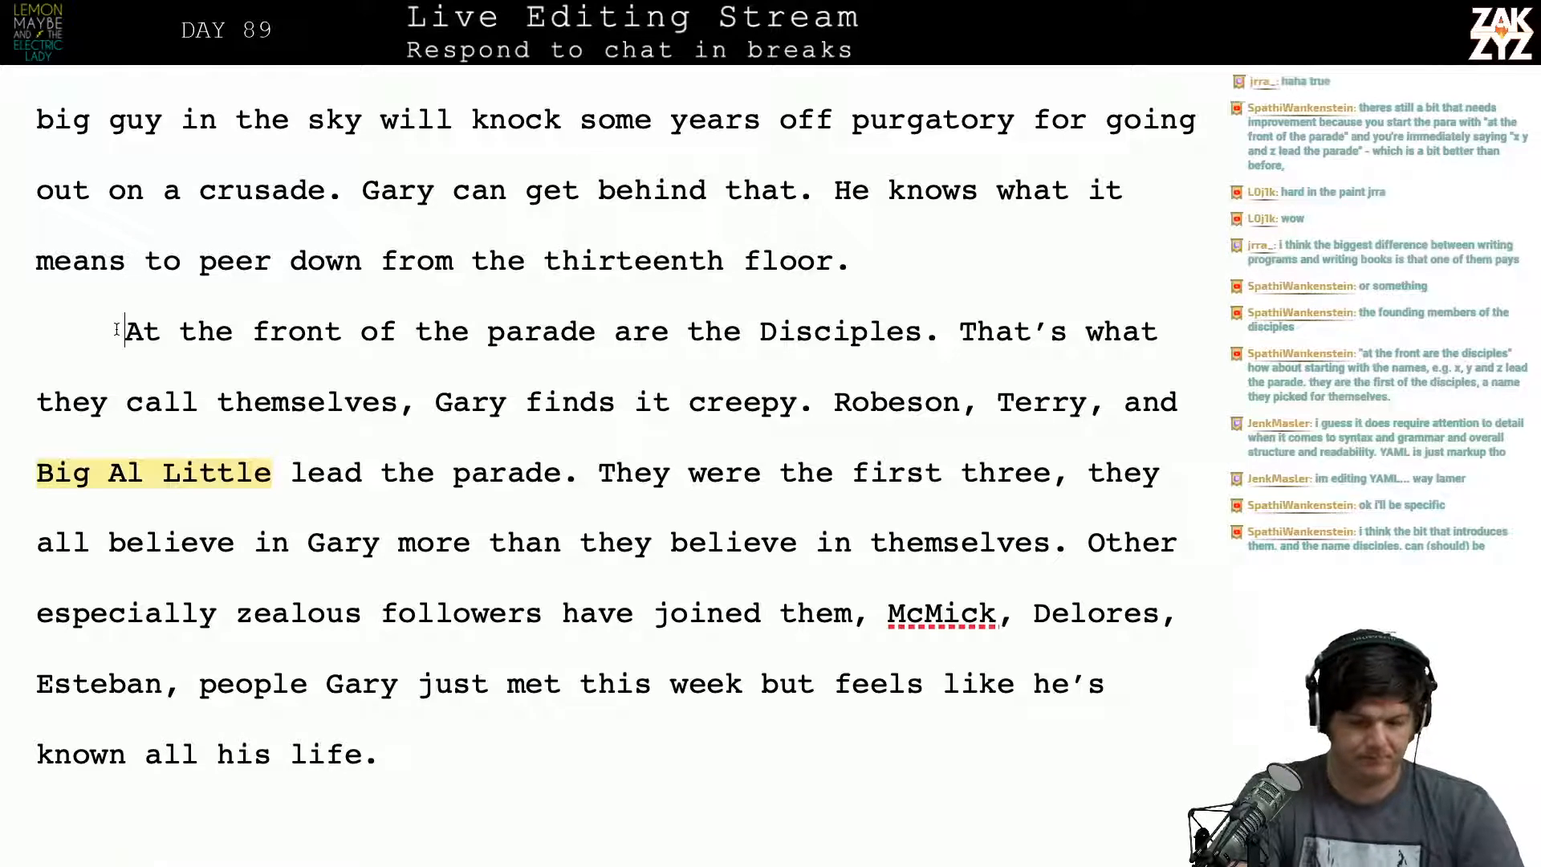
{"action": "type", "text": "H"}
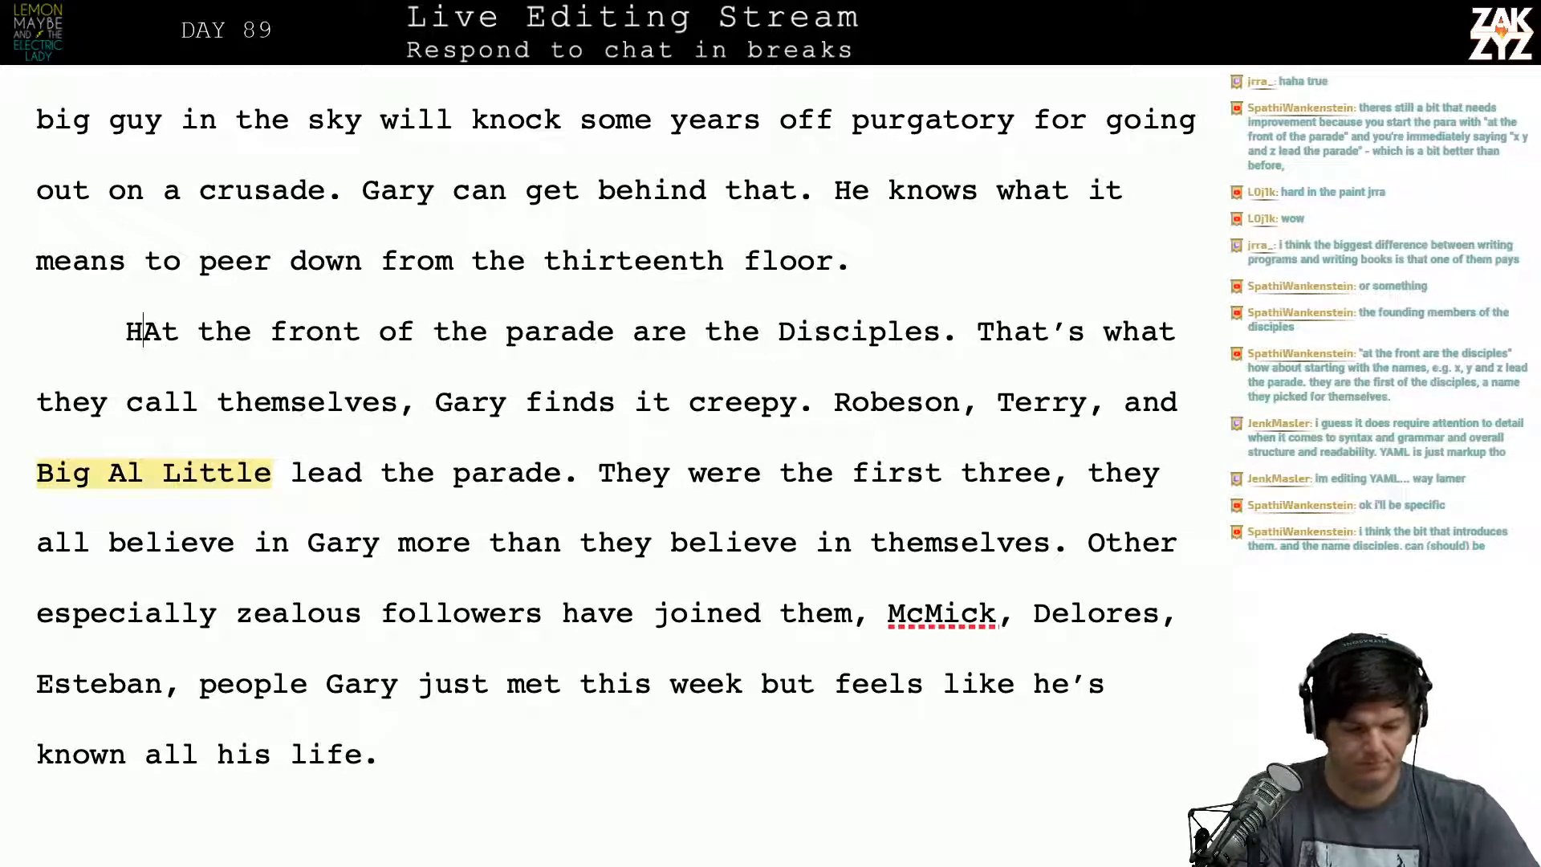
{"action": "key", "text": "BackSpace"}
{"action": "type", "text": "Gary "}
{"action": "type", "text": "continues to insp"}
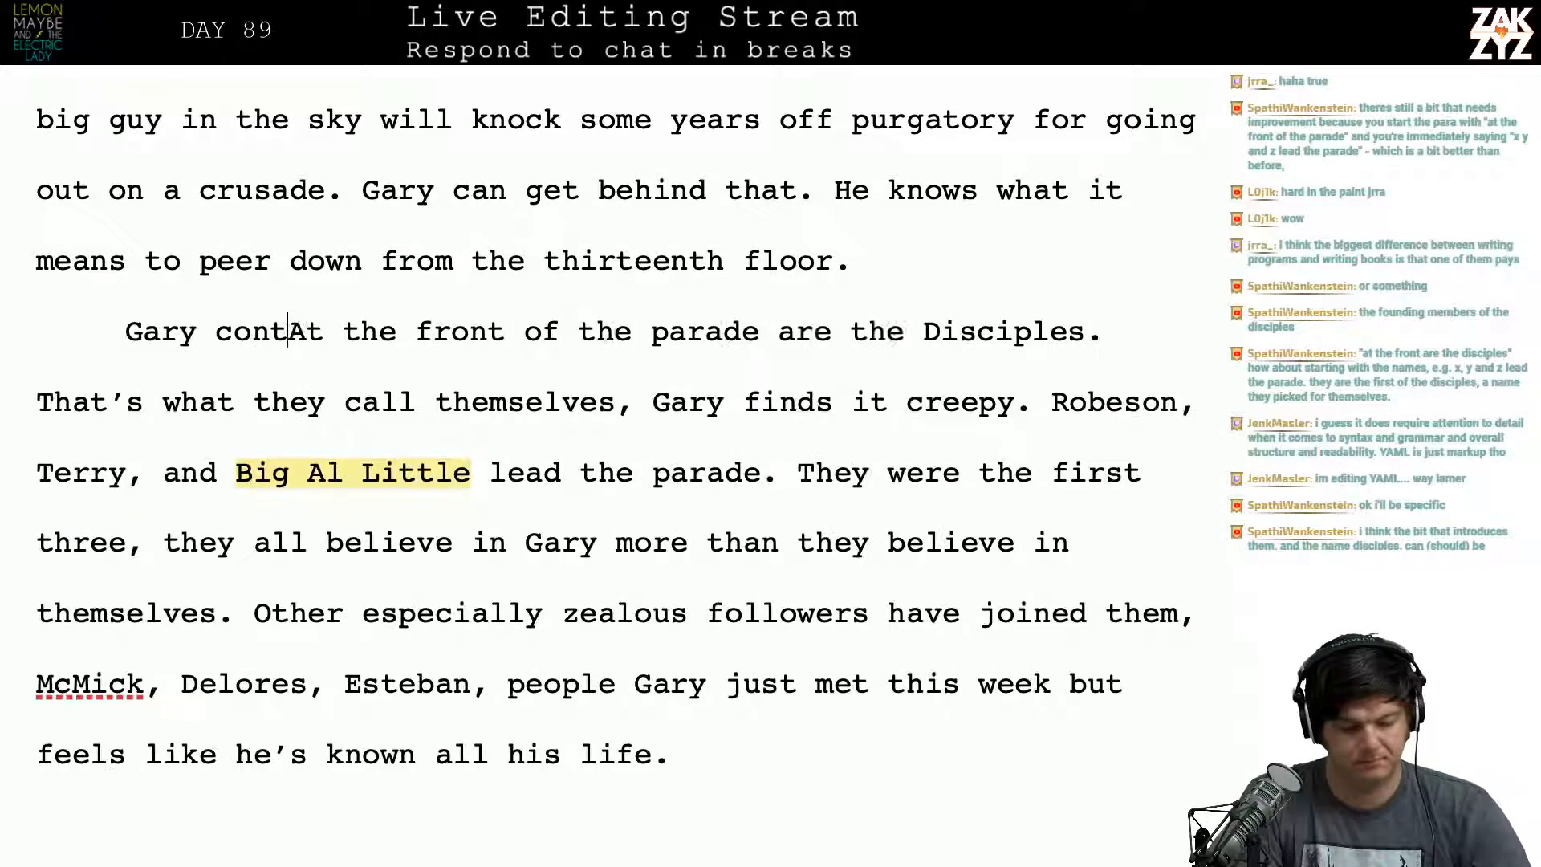
{"action": "type", "text": "e"}
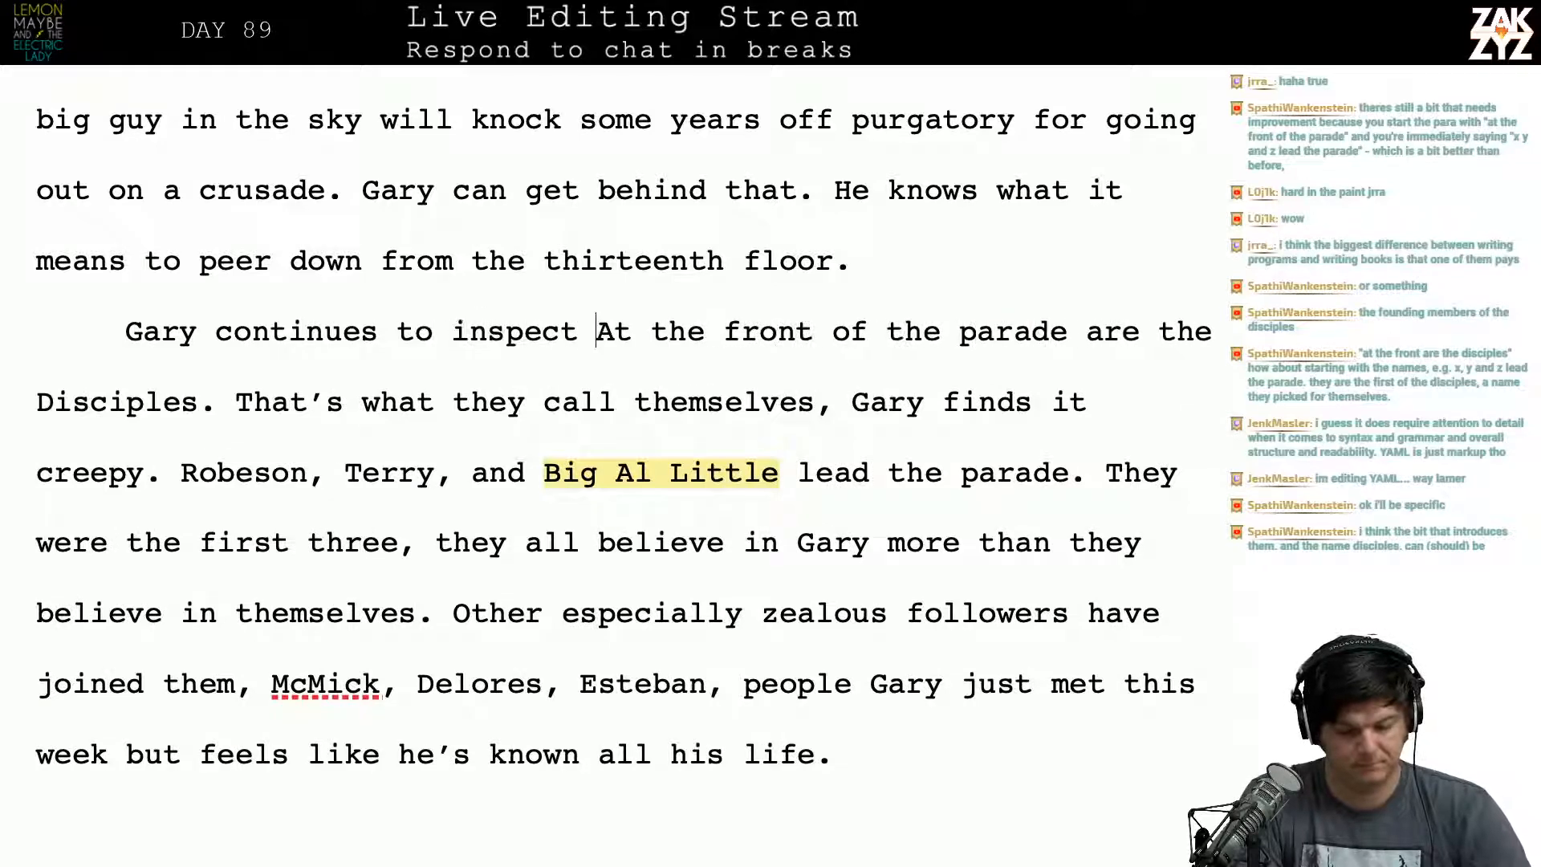
{"action": "type", "text": "ct his troops."}
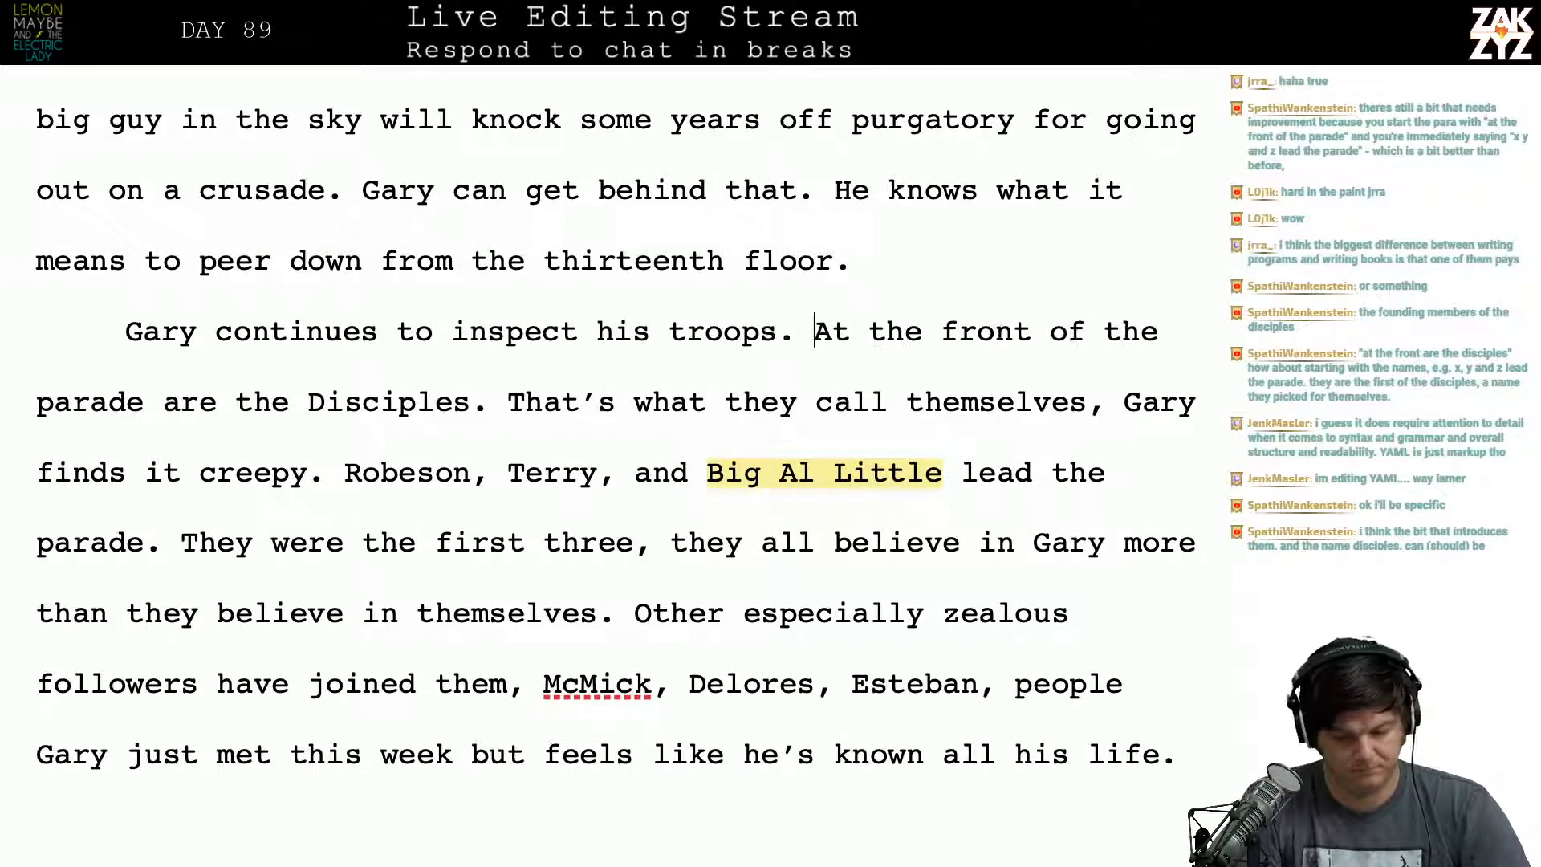
{"action": "key", "text": "Right"}
{"action": "key", "text": "Right"}
{"action": "key", "text": "Right"}
{"action": "key", "text": "Right"}
{"action": "key", "text": "Right"}
{"action": "key", "text": "Right"}
{"action": "key", "text": "Right"}
{"action": "key", "text": "Right"}
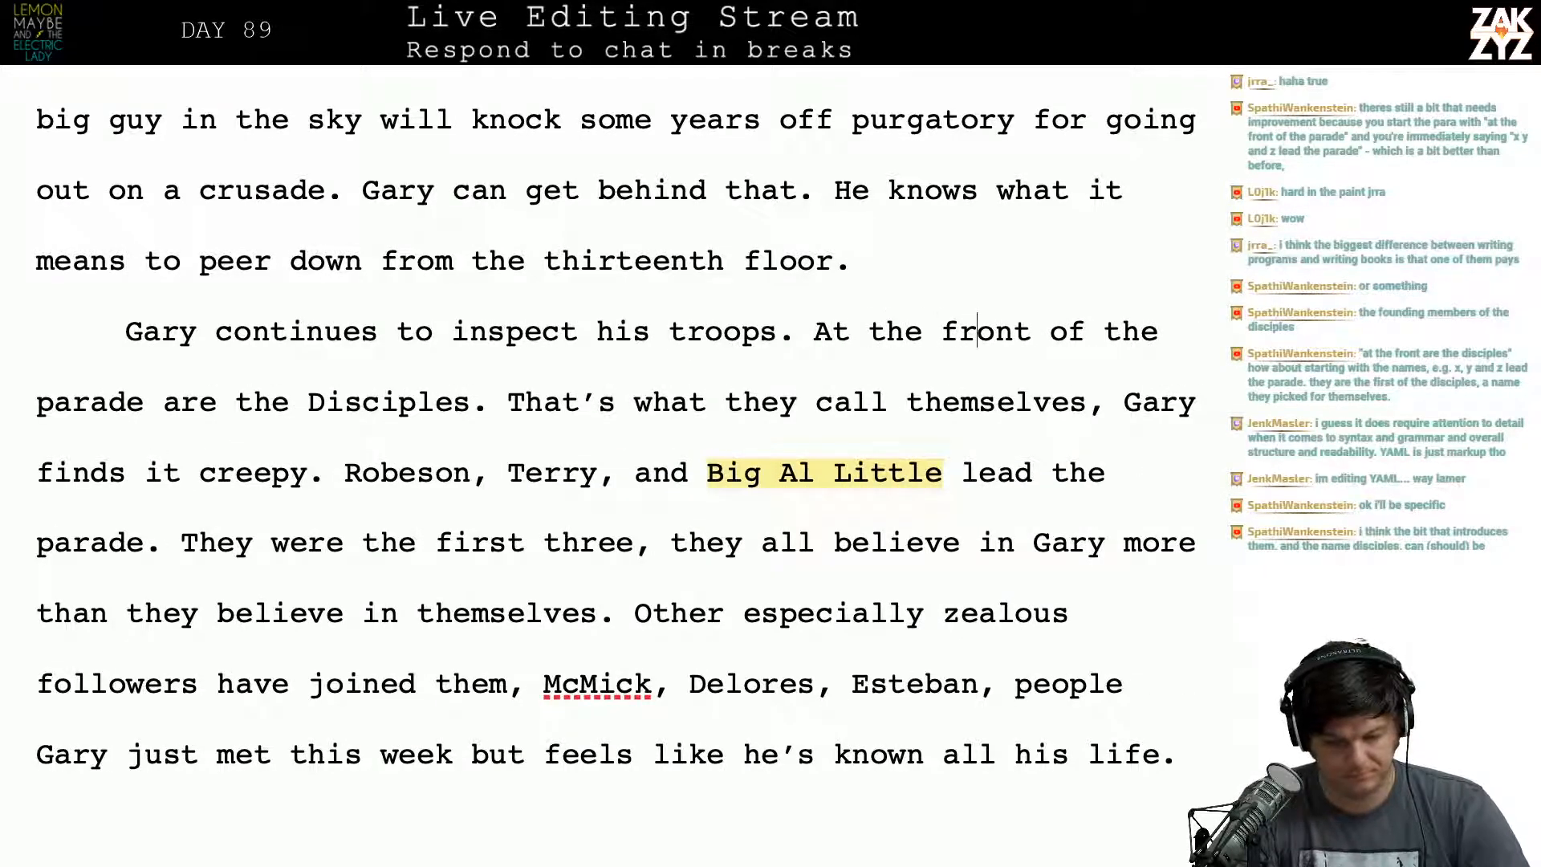
{"action": "key", "text": "Left"}
{"action": "key", "text": "Left"}
{"action": "key", "text": "Left"}
{"action": "key", "text": "Left"}
{"action": "key", "text": "shift+Right"}
{"action": "key", "text": "shift+Right"}
{"action": "key", "text": "shift+Right"}
{"action": "key", "text": "shift+Right"}
{"action": "key", "text": "shift+Right"}
{"action": "key", "text": "shift+Right"}
{"action": "key", "text": "shift+Right"}
{"action": "key", "text": "shift+Right"}
{"action": "key", "text": "shift+Right"}
{"action": "key", "text": "shift+Right"}
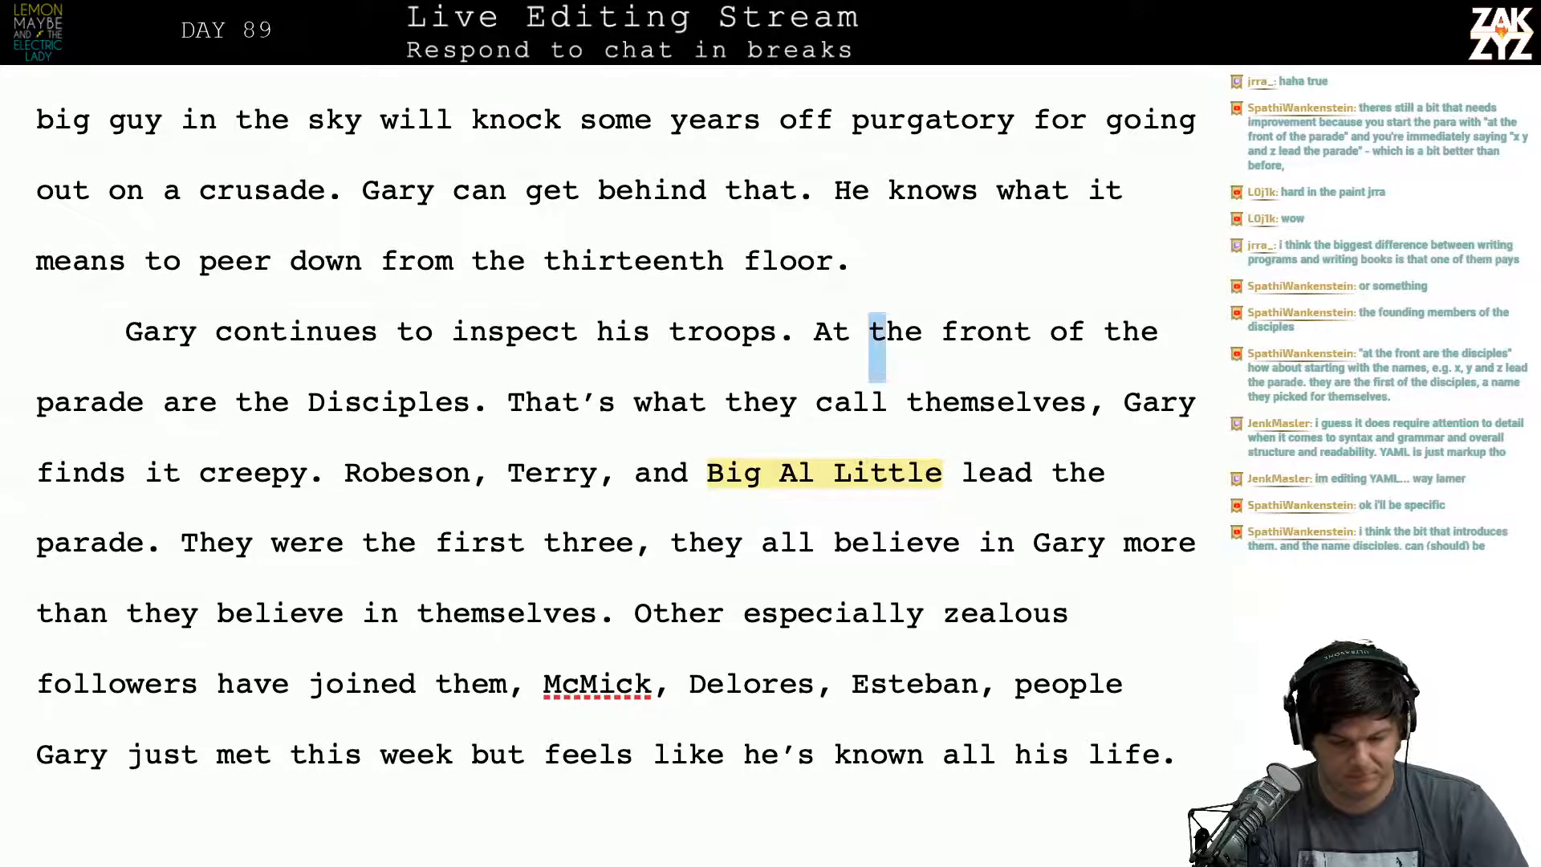
{"action": "key", "text": "shift+Right"}
{"action": "key", "text": "shift+Right"}
{"action": "key", "text": "shift+Right"}
{"action": "key", "text": "shift+Right"}
{"action": "key", "text": "shift+Right"}
{"action": "key", "text": "shift+Right"}
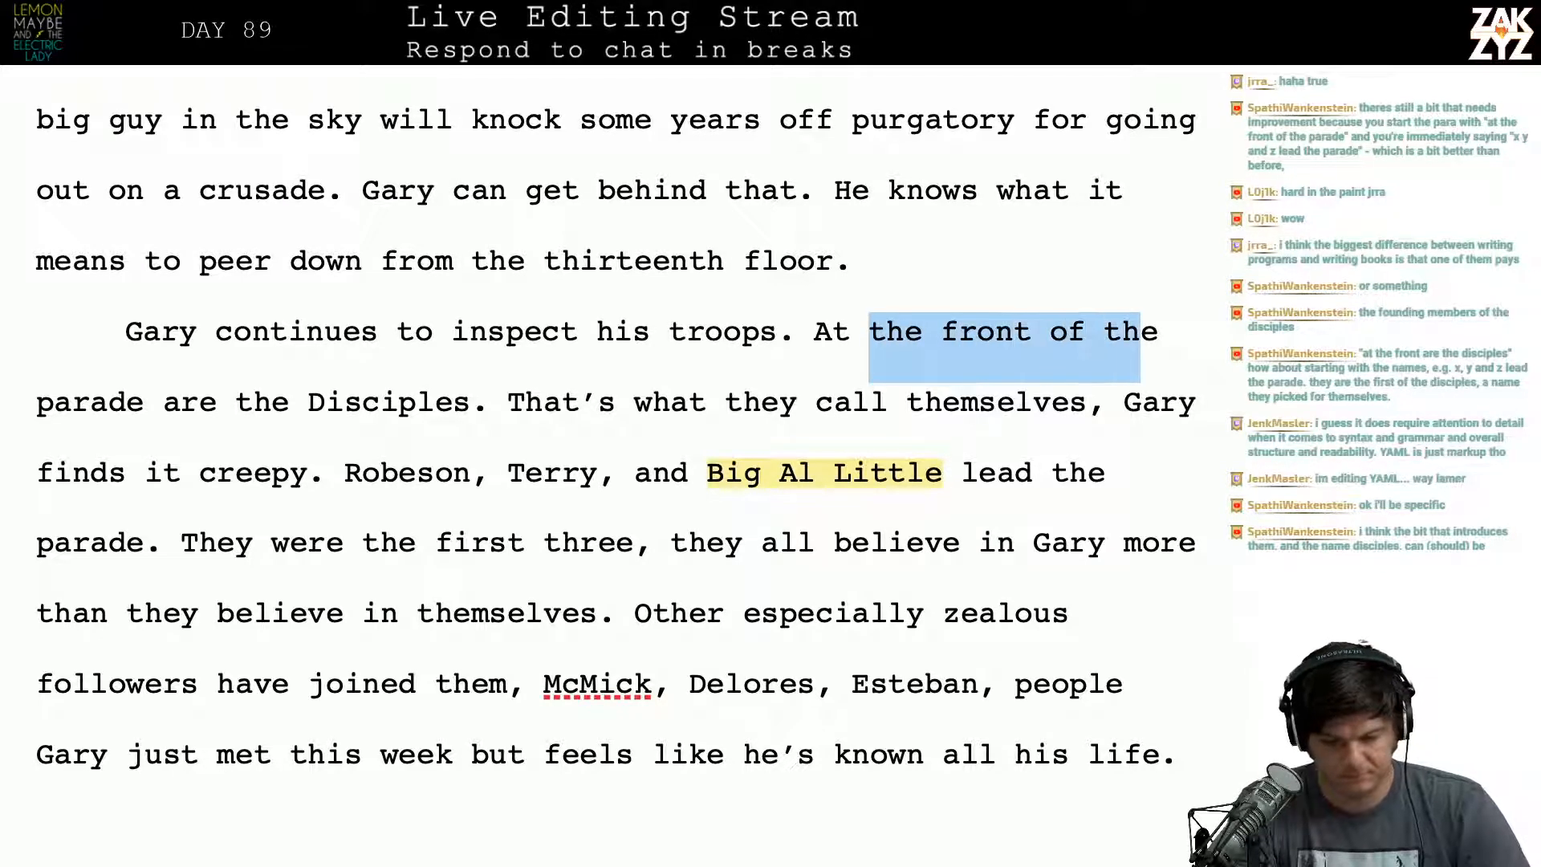
{"action": "key", "text": "shift+Left"}
{"action": "key", "text": "shift+Left"}
{"action": "key", "text": "shift+Right"}
{"action": "key", "text": "shift+Right"}
{"action": "key", "text": "shift+Right"}
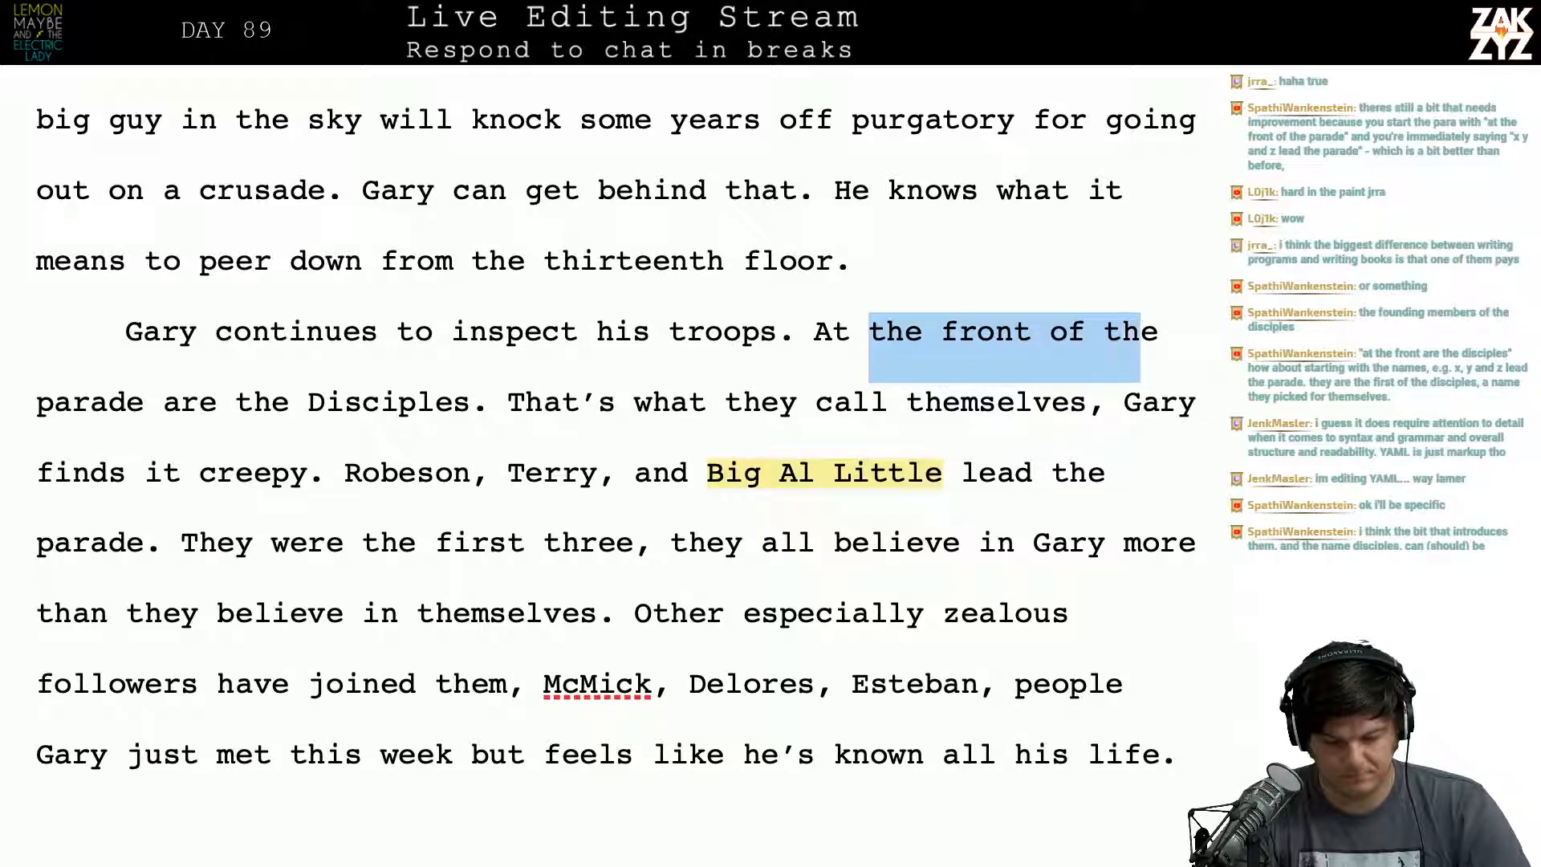
Step: Replace "At the" before "front of the parade" with "Following close behind the"
{"action": "key", "text": "Left"}
{"action": "key", "text": "Right"}
{"action": "key", "text": "Right"}
{"action": "key", "text": "Right"}
{"action": "key", "text": "Right"}
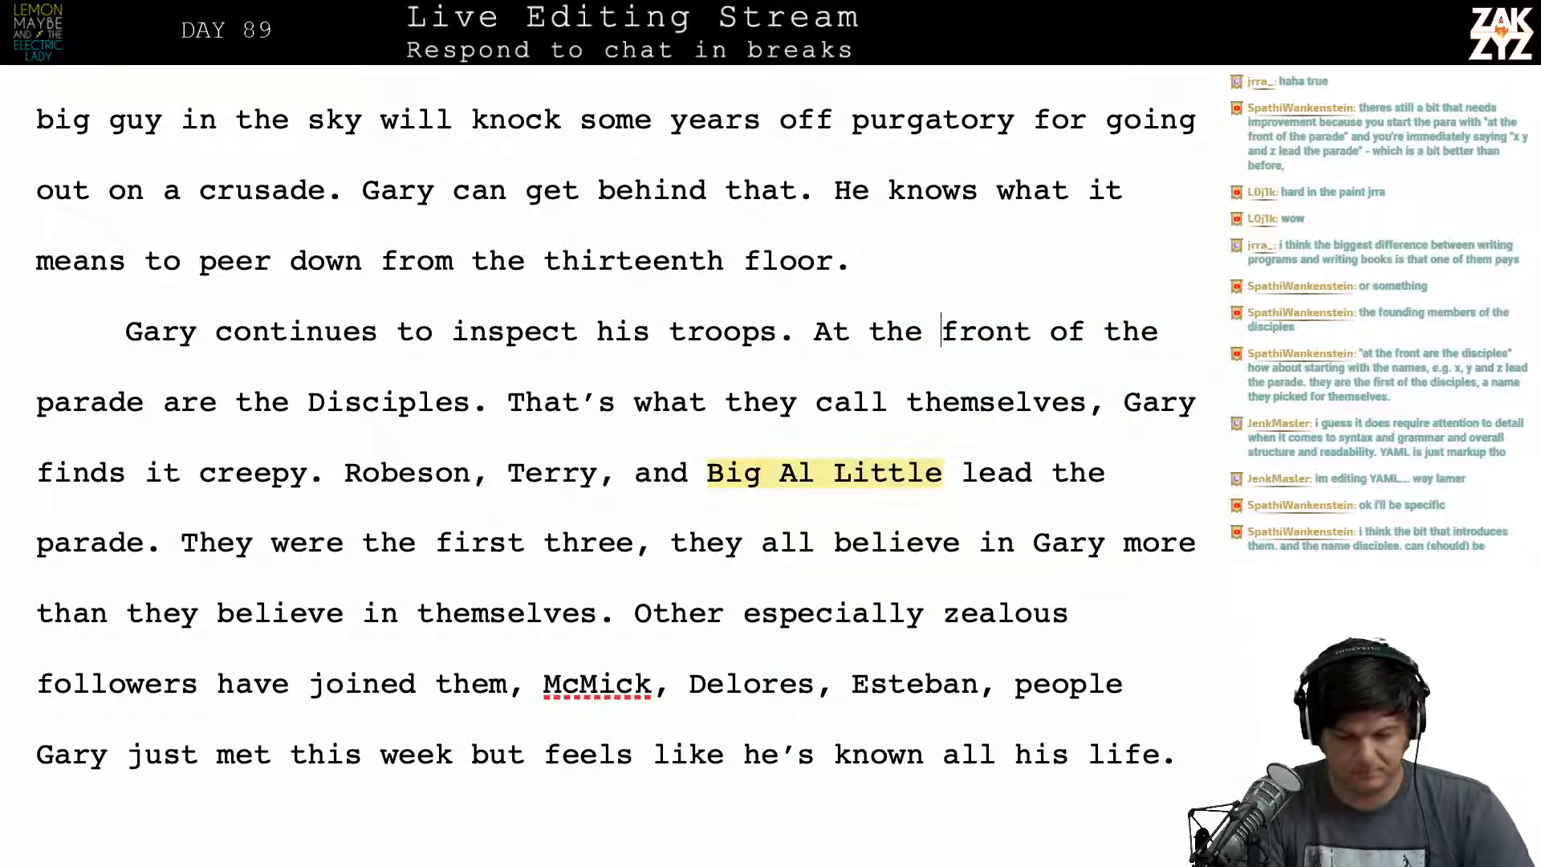
{"action": "type", "text": "c"}
{"action": "key", "text": "BackSpace"}
{"action": "key", "text": "BackSpace"}
{"action": "key", "text": "BackSpace"}
{"action": "key", "text": "BackSpace"}
{"action": "key", "text": "BackSpace"}
{"action": "key", "text": "BackSpace"}
{"action": "key", "text": "BackSpace"}
{"action": "key", "text": "BackSpace"}
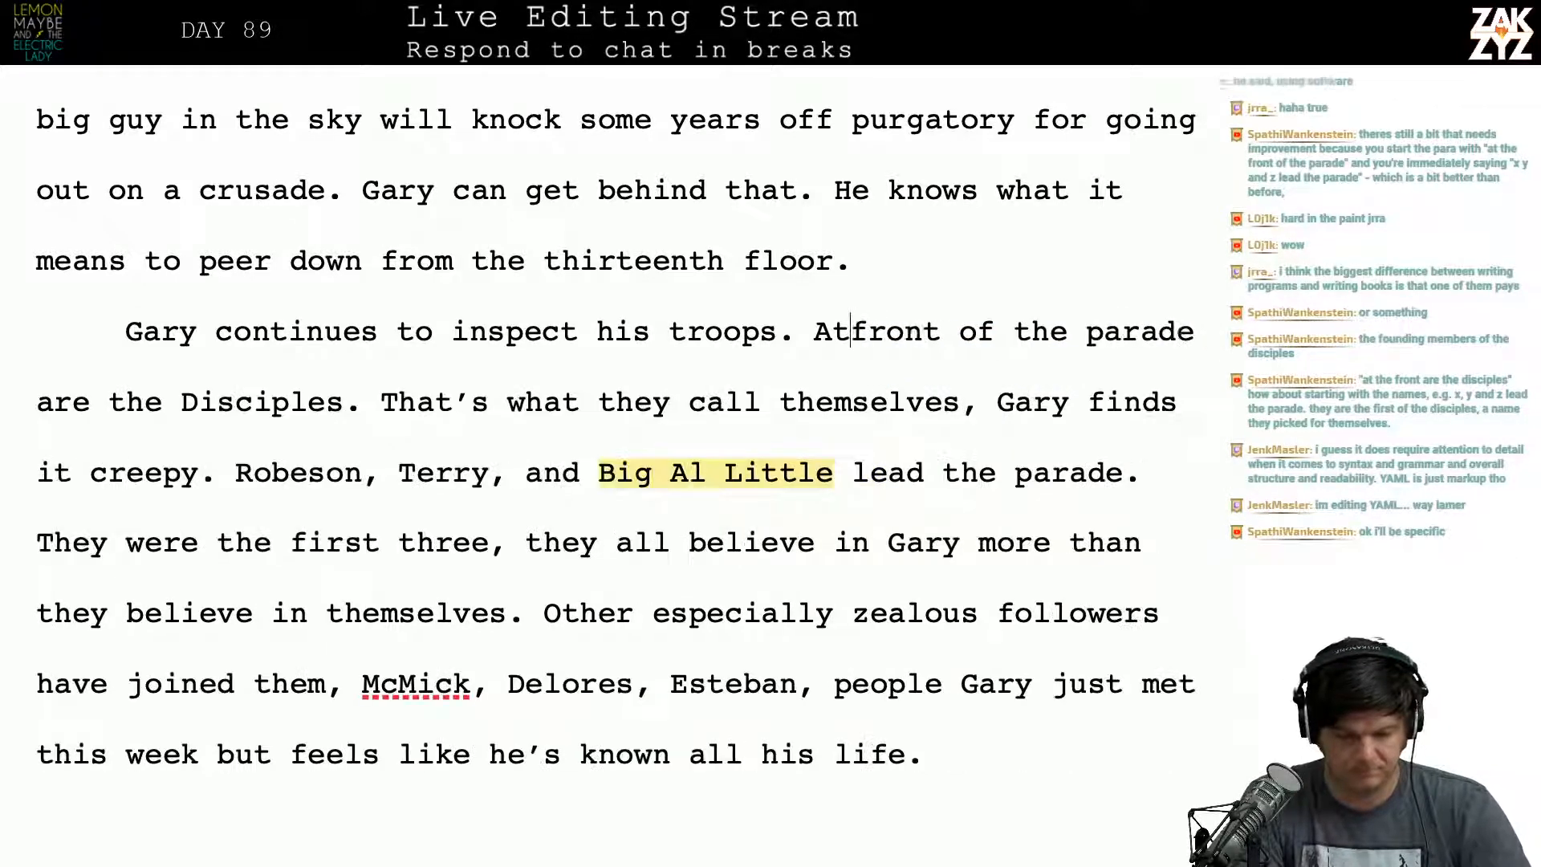
{"action": "type", "text": "Righ"}
{"action": "key", "text": "BackSpace"}
{"action": "key", "text": "BackSpace"}
{"action": "key", "text": "BackSpace"}
{"action": "key", "text": "BackSpace"}
{"action": "type", "text": "Follow"}
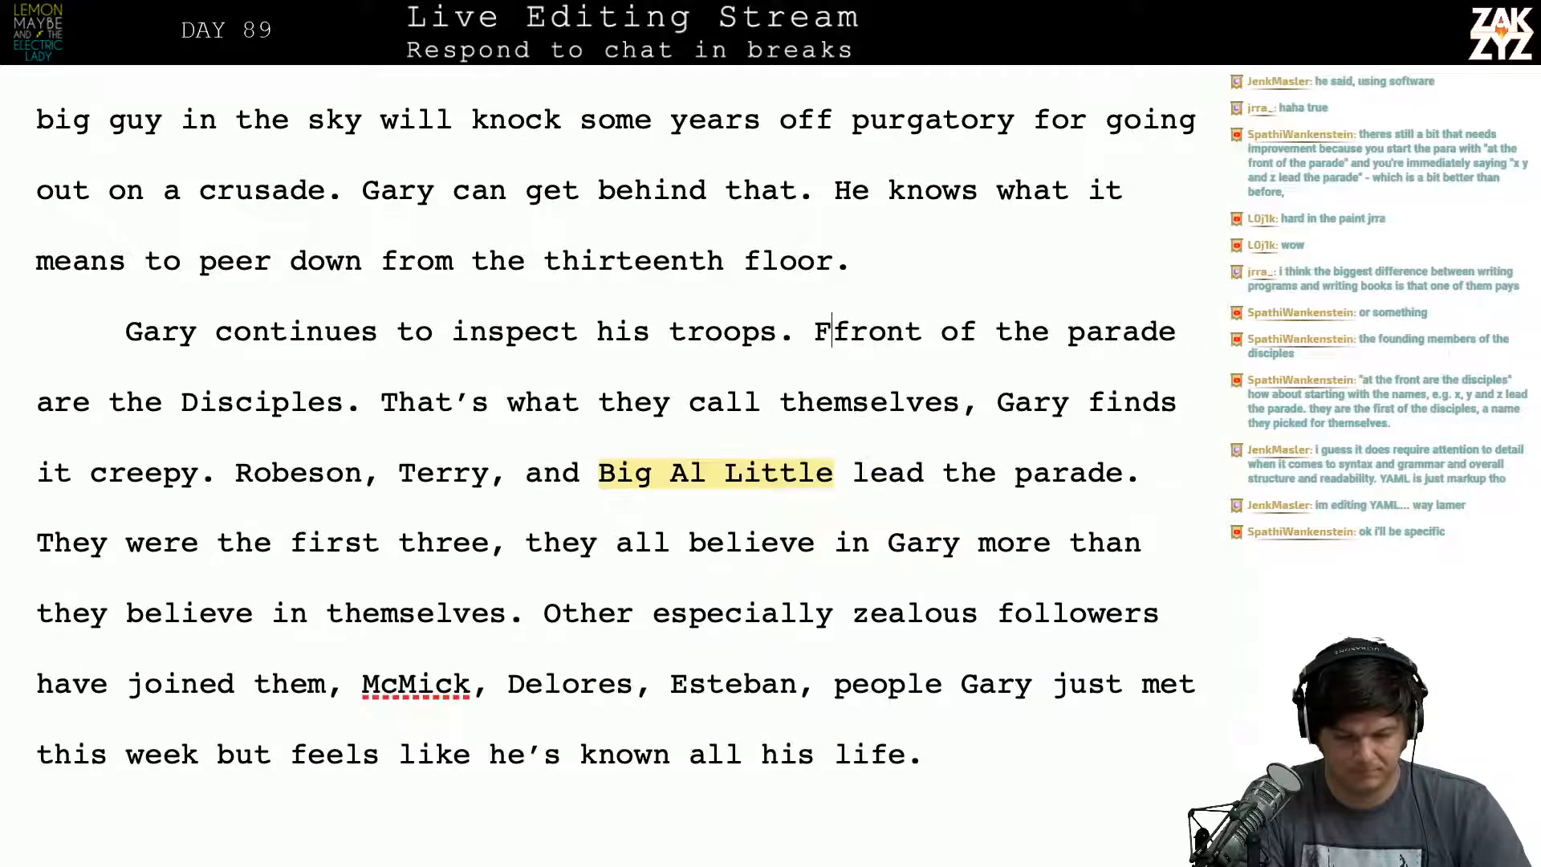
{"action": "type", "text": "ing close behind t"}
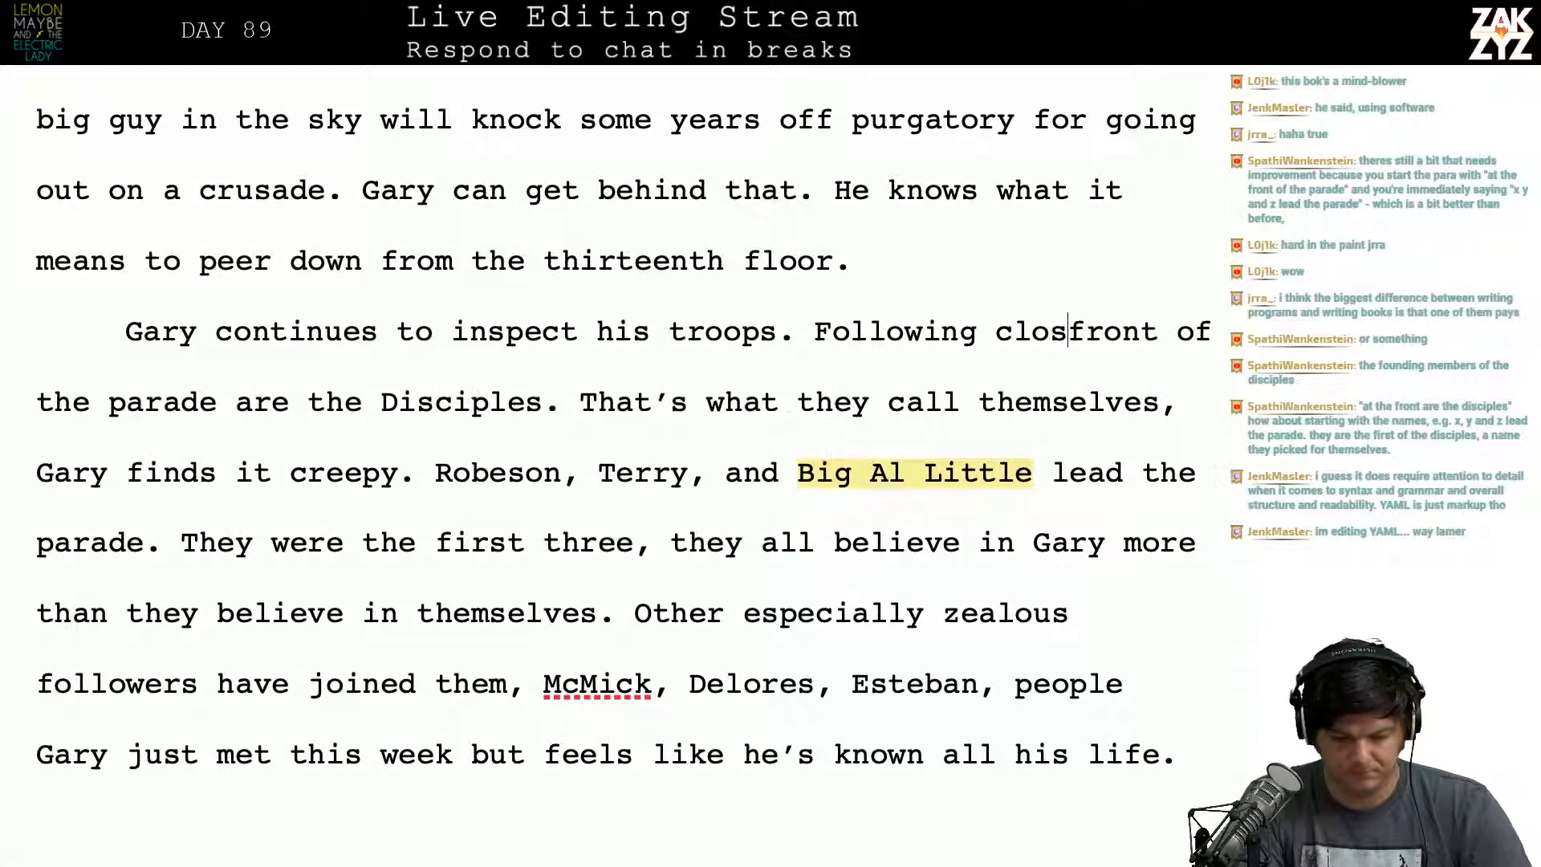
{"action": "type", "text": "he"}
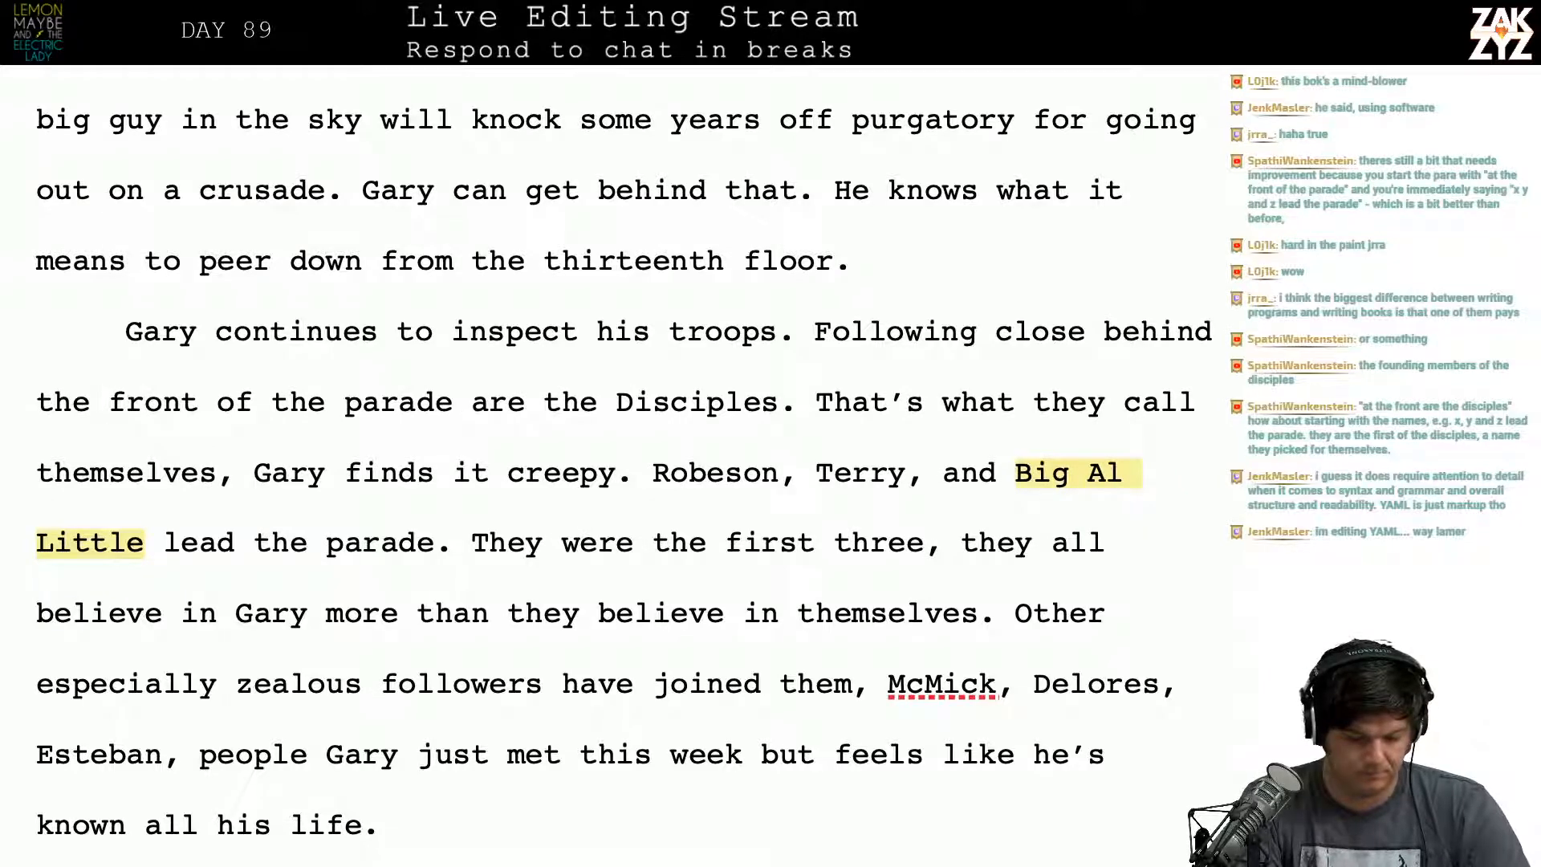
Step: Break the paragraph before "front of the parade" and continue "Following close behind the" with "cruiser"
{"action": "key", "text": "Return"}
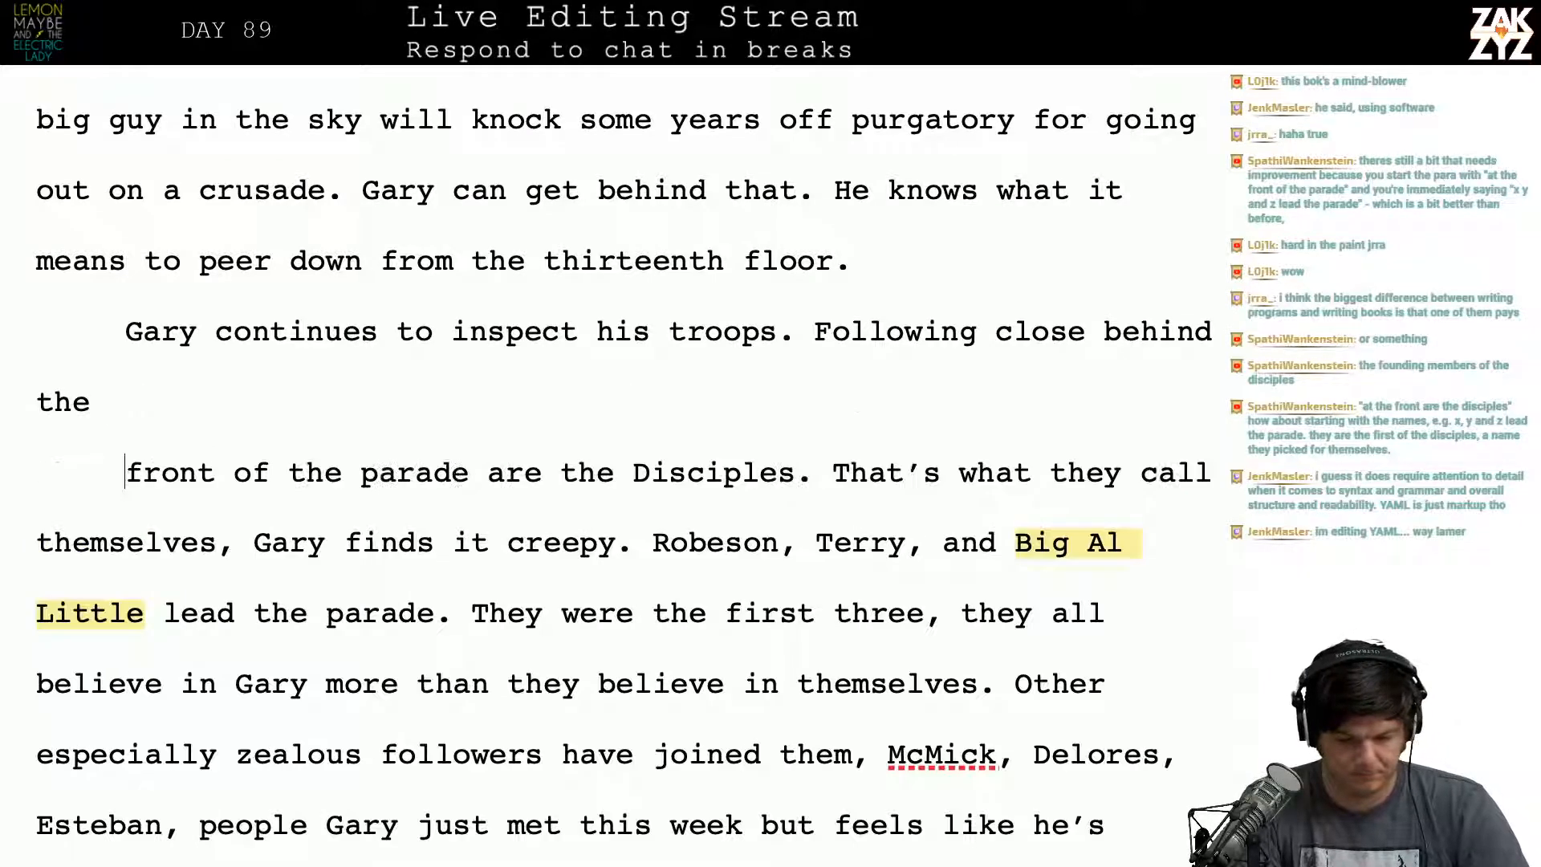
{"action": "key", "text": "Left"}
{"action": "type", "text": "Cri"}
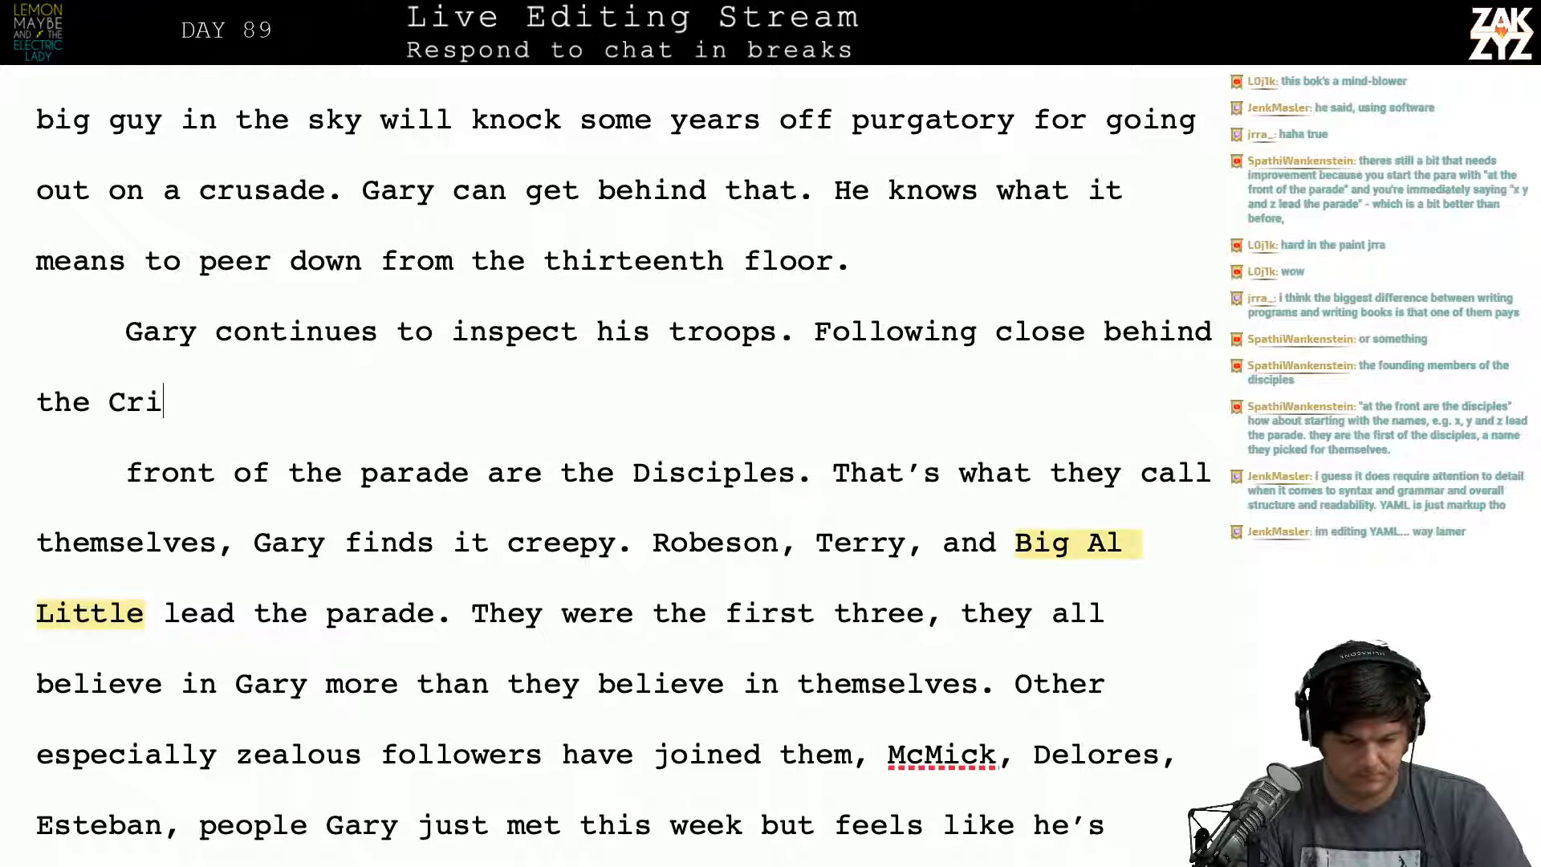
{"action": "key", "text": "BackSpace"}
{"action": "type", "text": "u"}
{"action": "key", "text": "BackSpace"}
{"action": "key", "text": "BackSpace"}
{"action": "type", "text": "c"}
{"action": "key", "text": "BackSpace"}
{"action": "key", "text": "BackSpace"}
{"action": "type", "text": "c"}
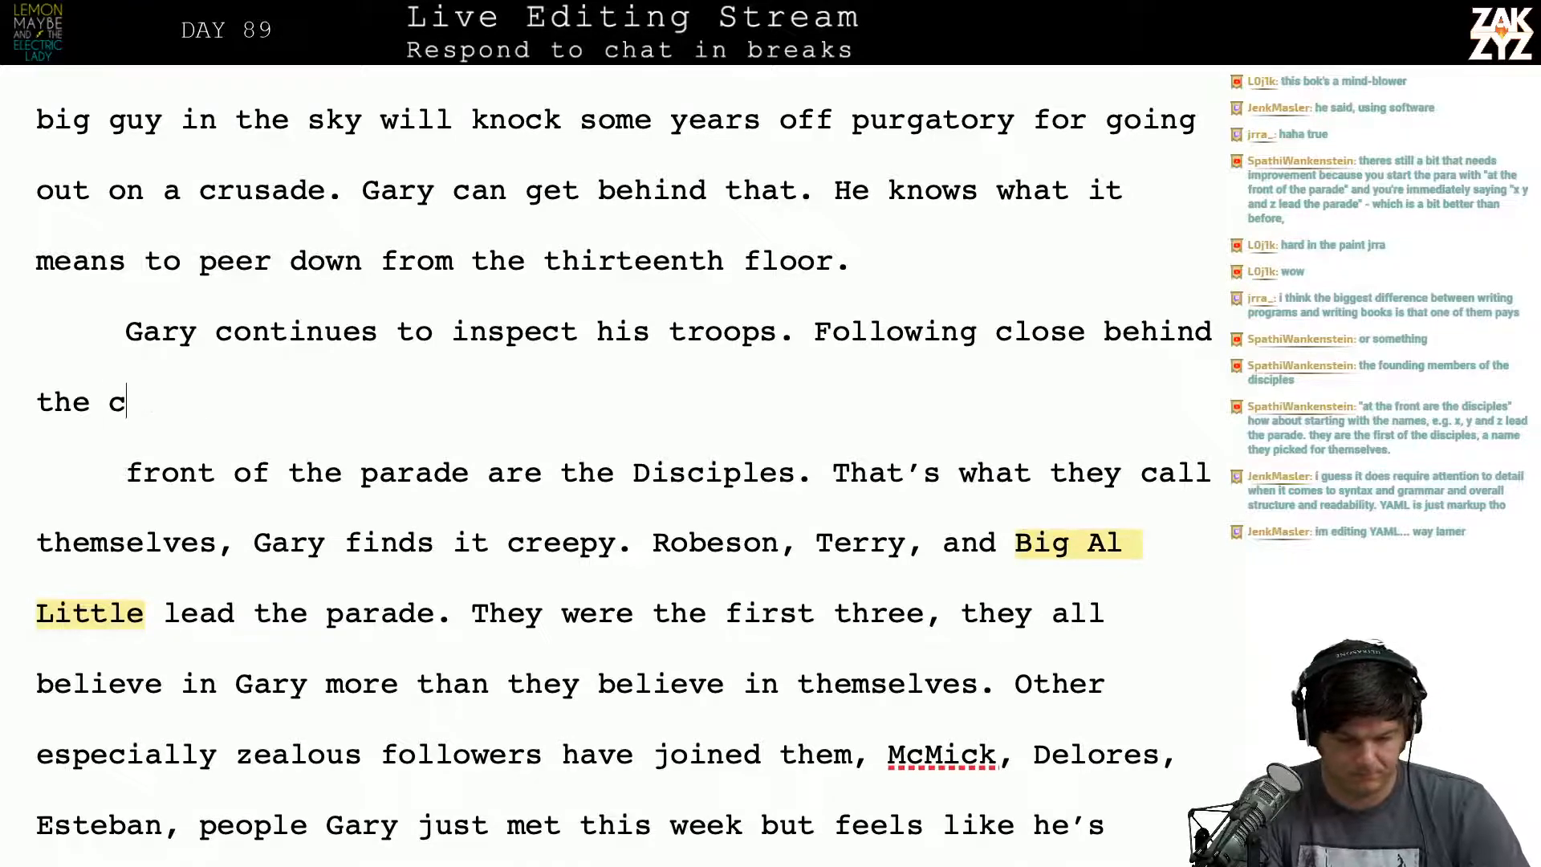
{"action": "type", "text": "rus"}
{"action": "key", "text": "BackSpace"}
{"action": "key", "text": "BackSpace"}
{"action": "type", "text": "uiser "}
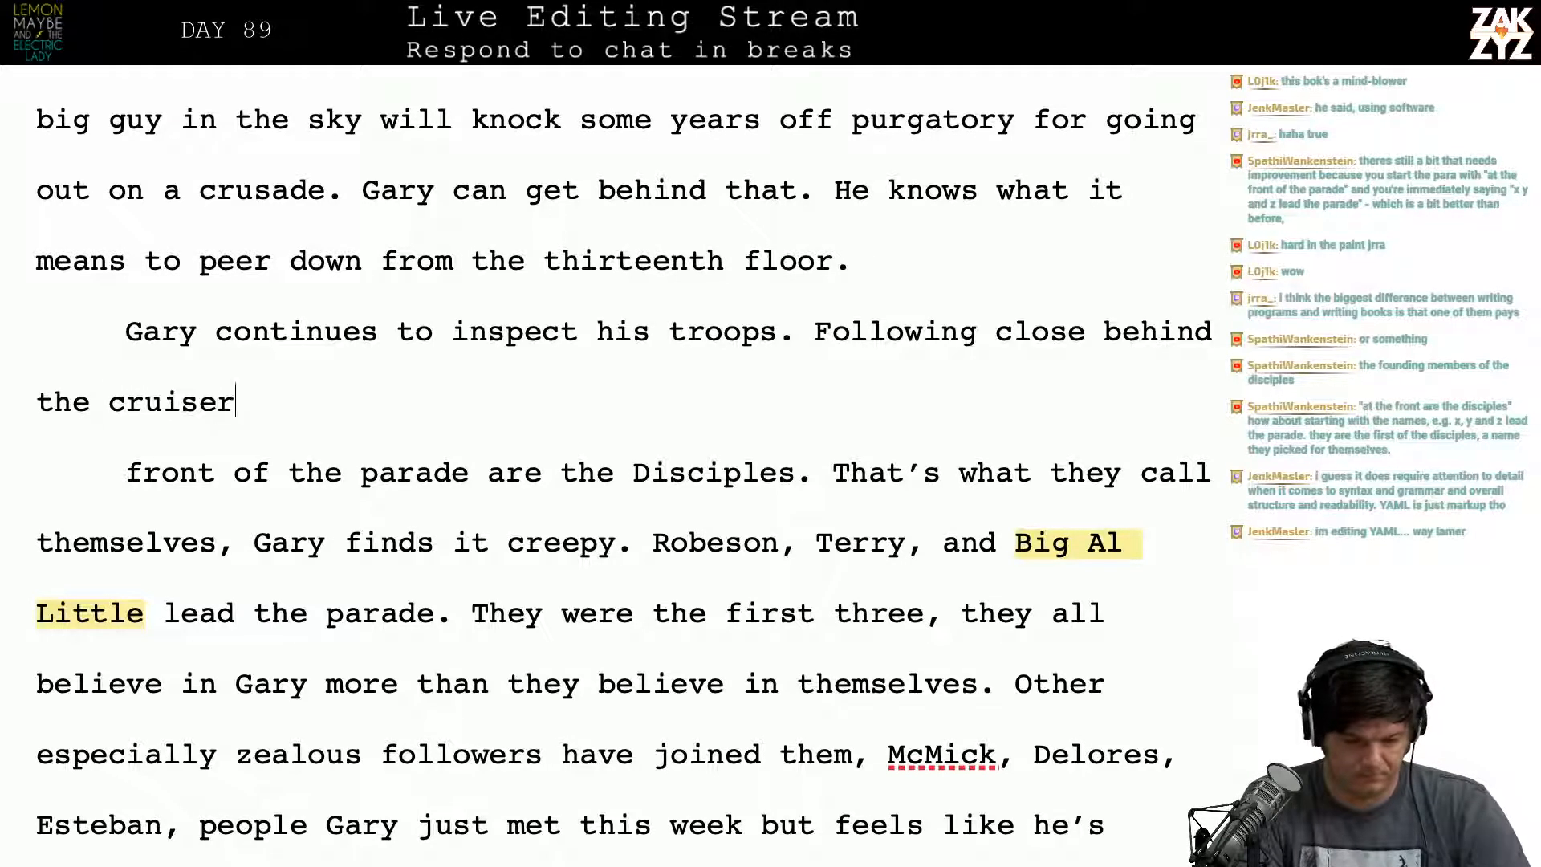
Step: Continue the sentence after "the cruiser" with "are the Disciples. They picked that name, not Gary. It creeps him out."
{"action": "type", "text": "are"}
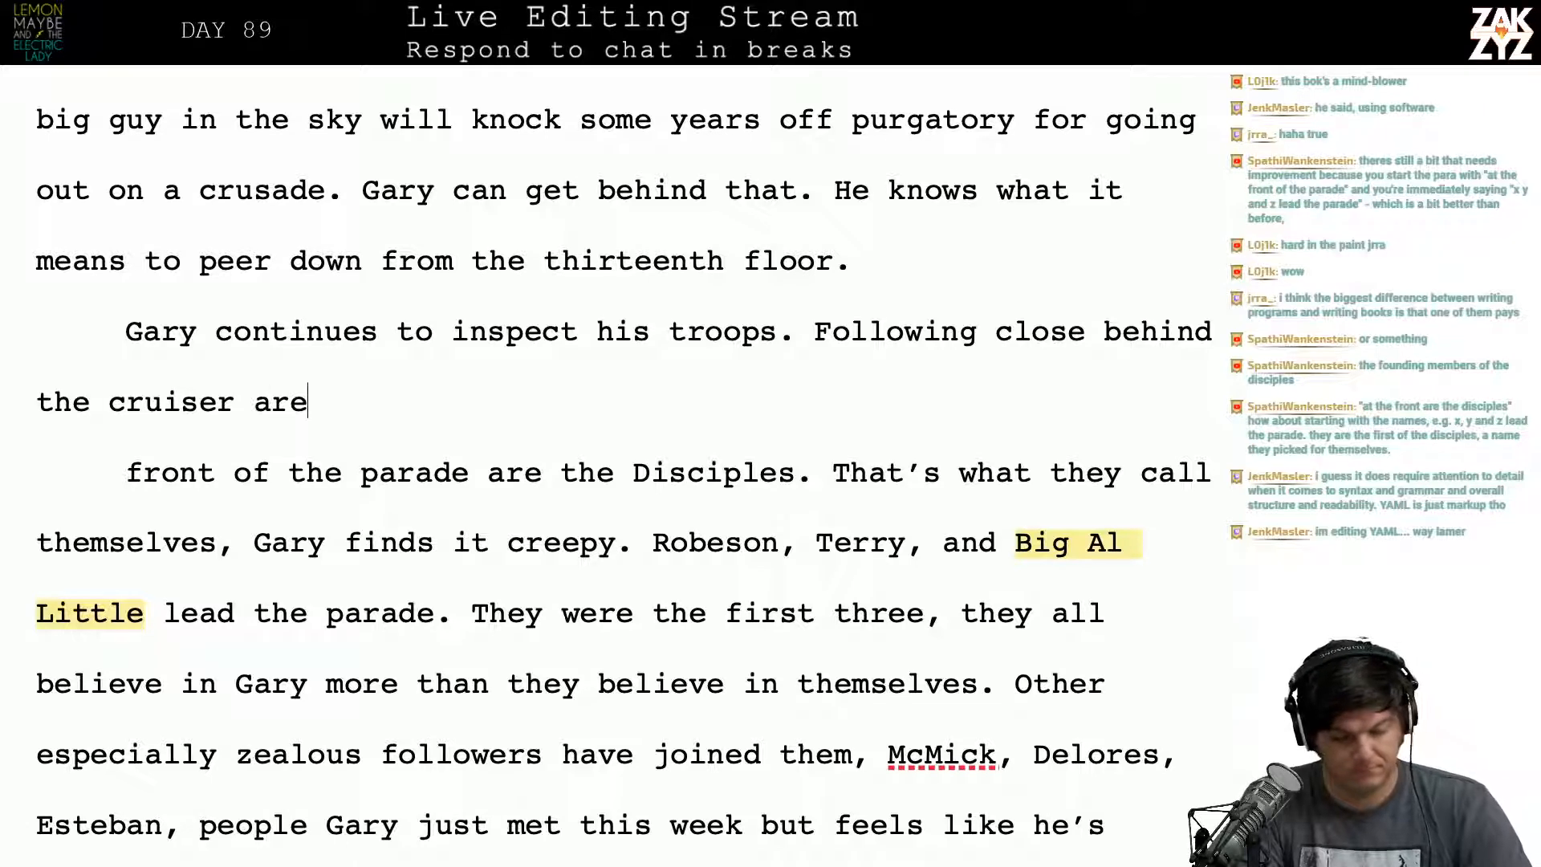
{"action": "type", "text": " the Discip"}
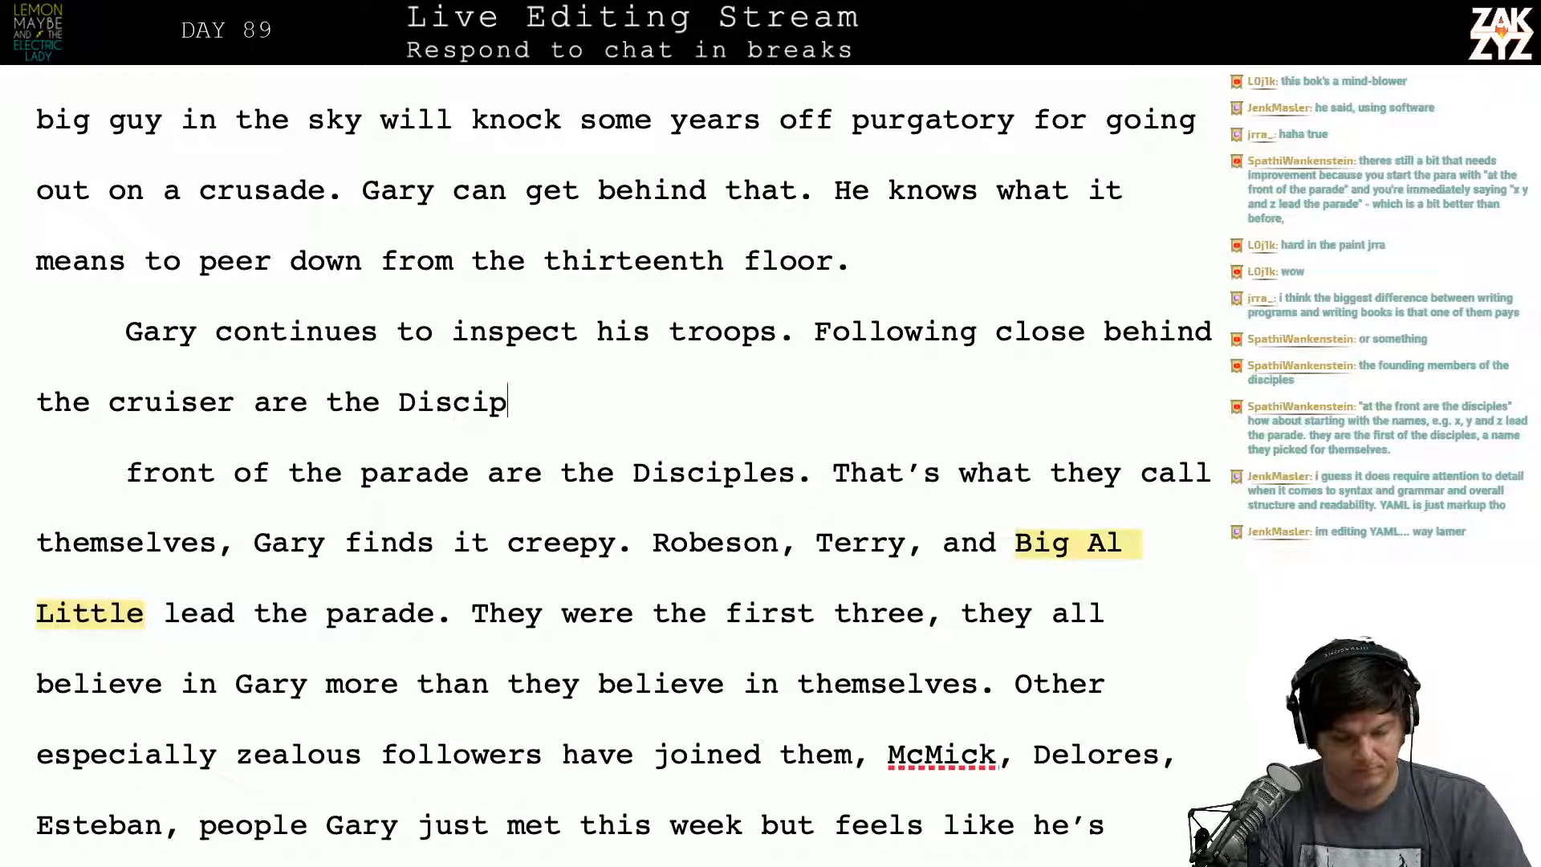
{"action": "type", "text": "les. They pick"}
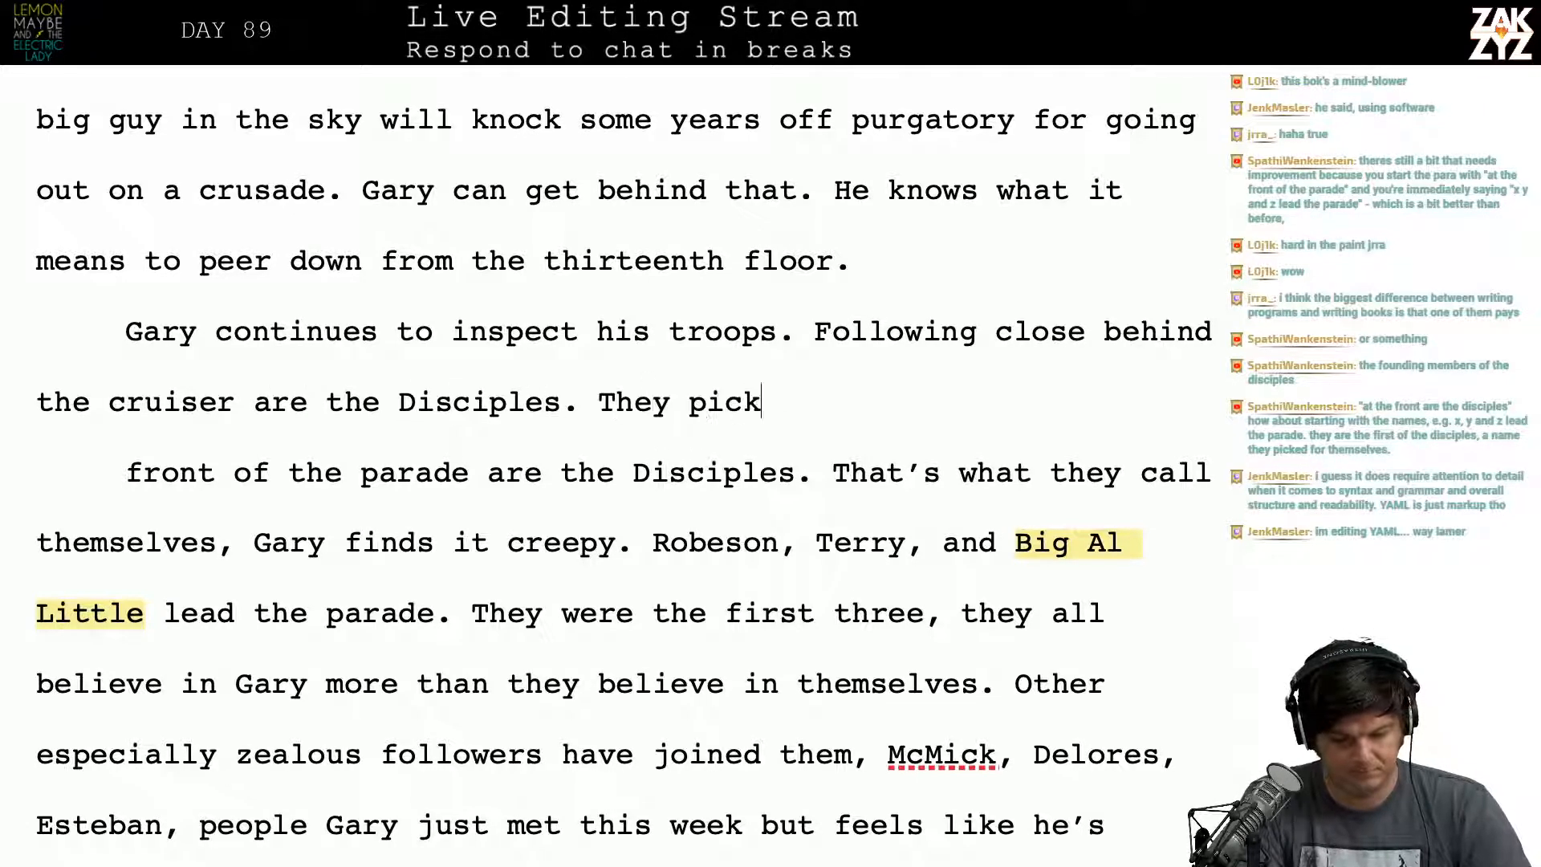
{"action": "type", "text": "ed that name, "}
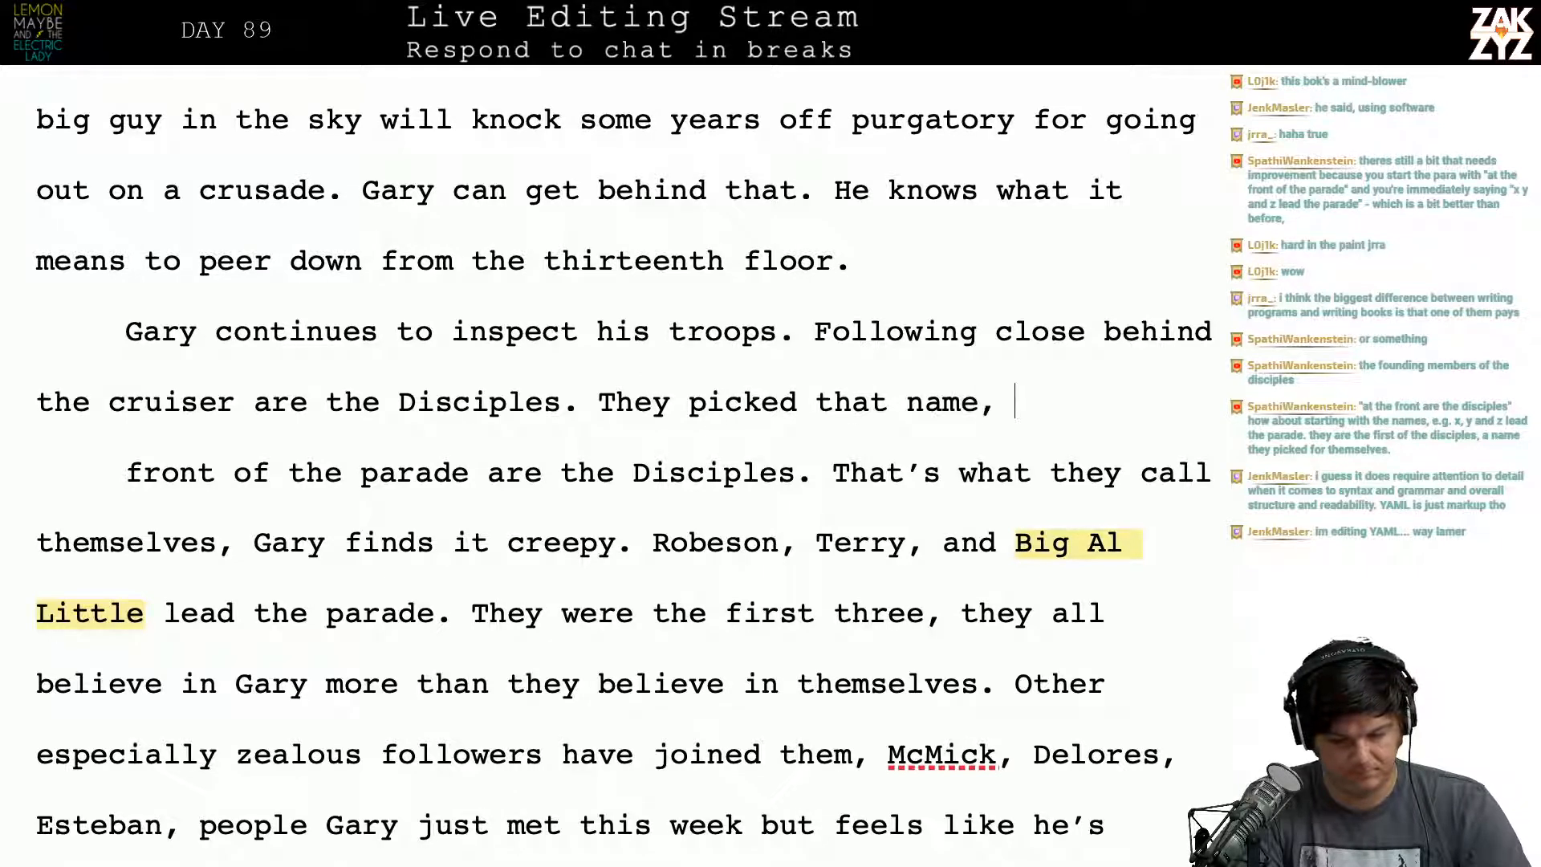
{"action": "type", "text": "notg"}
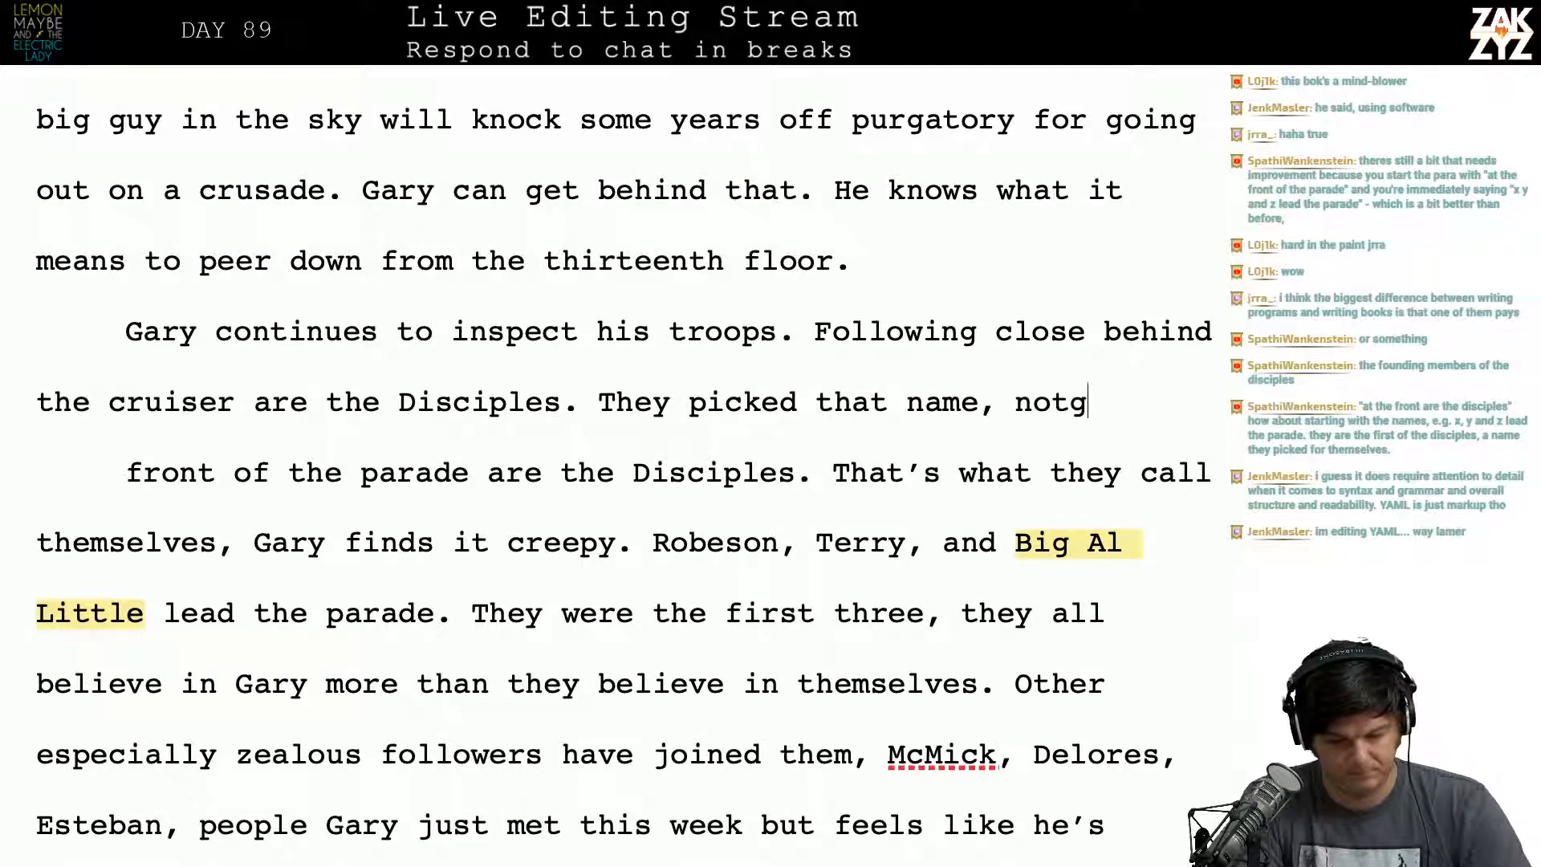
{"action": "key", "text": "BackSpace"}
{"action": "type", "text": "Gary."}
{"action": "key", "text": "Return"}
{"action": "type", "text": "I"}
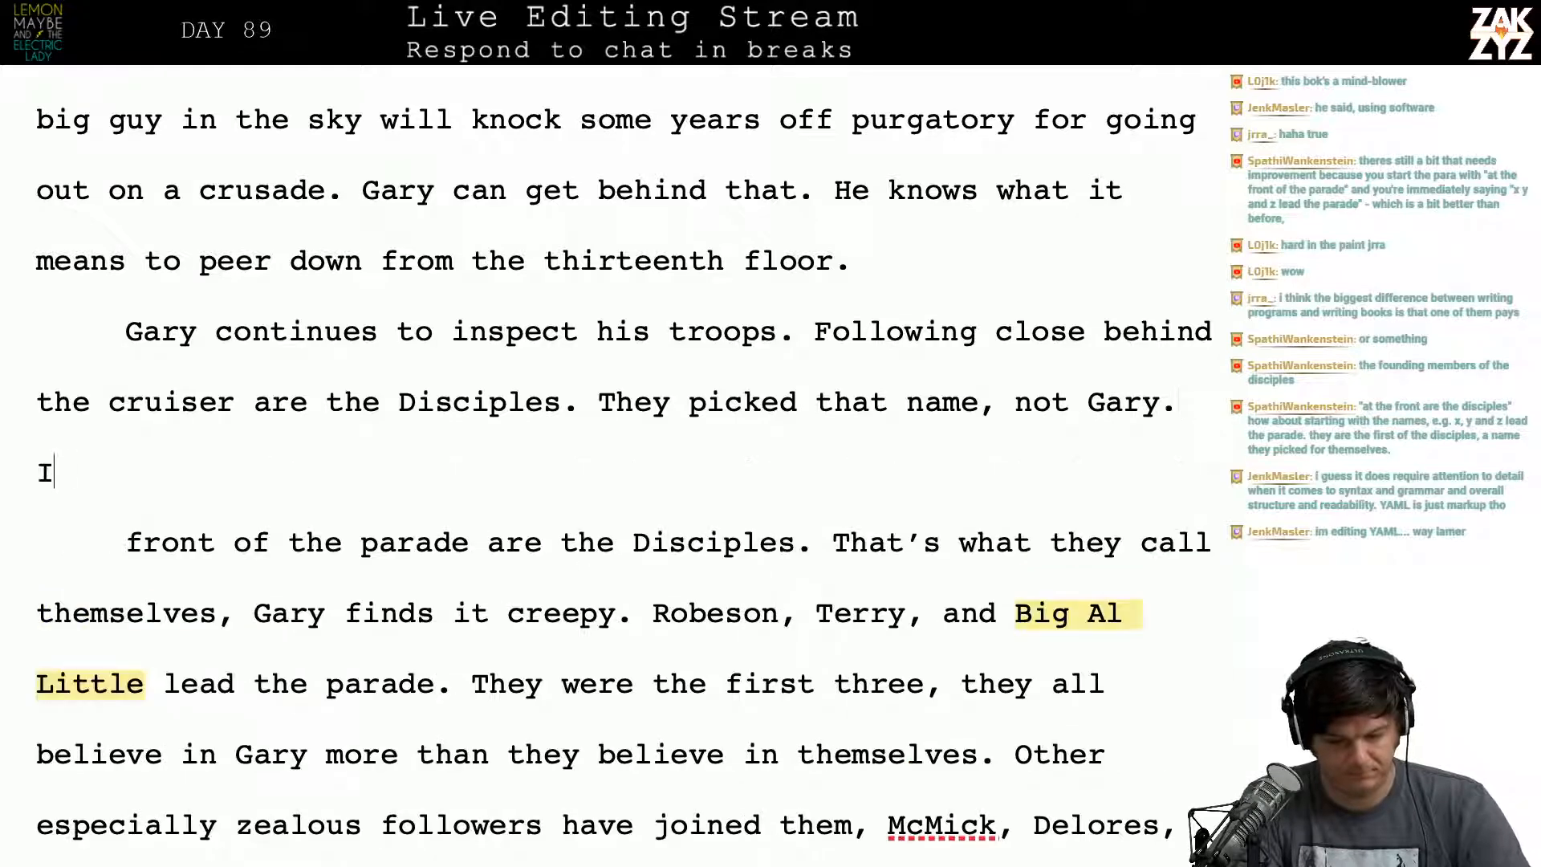
{"action": "type", "text": "t creeps him out."}
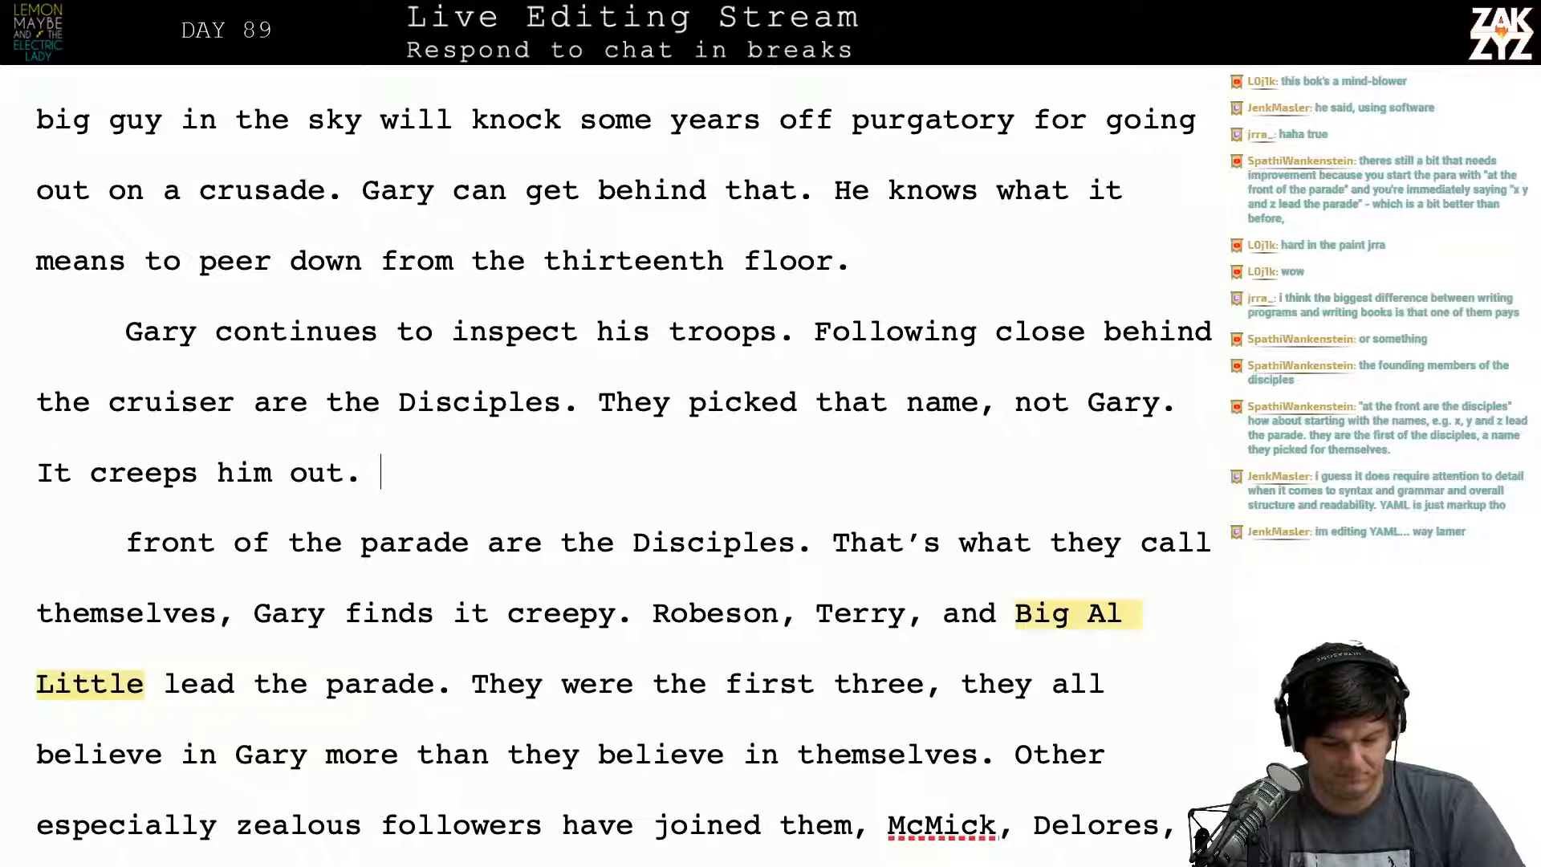
Step: Add the sentence "Robeson, Terry, and Big Al Little were the first, but more have glomed on." after "It creeps him out."
{"action": "key", "text": "shift+Down"}
{"action": "key", "text": "shift+Up"}
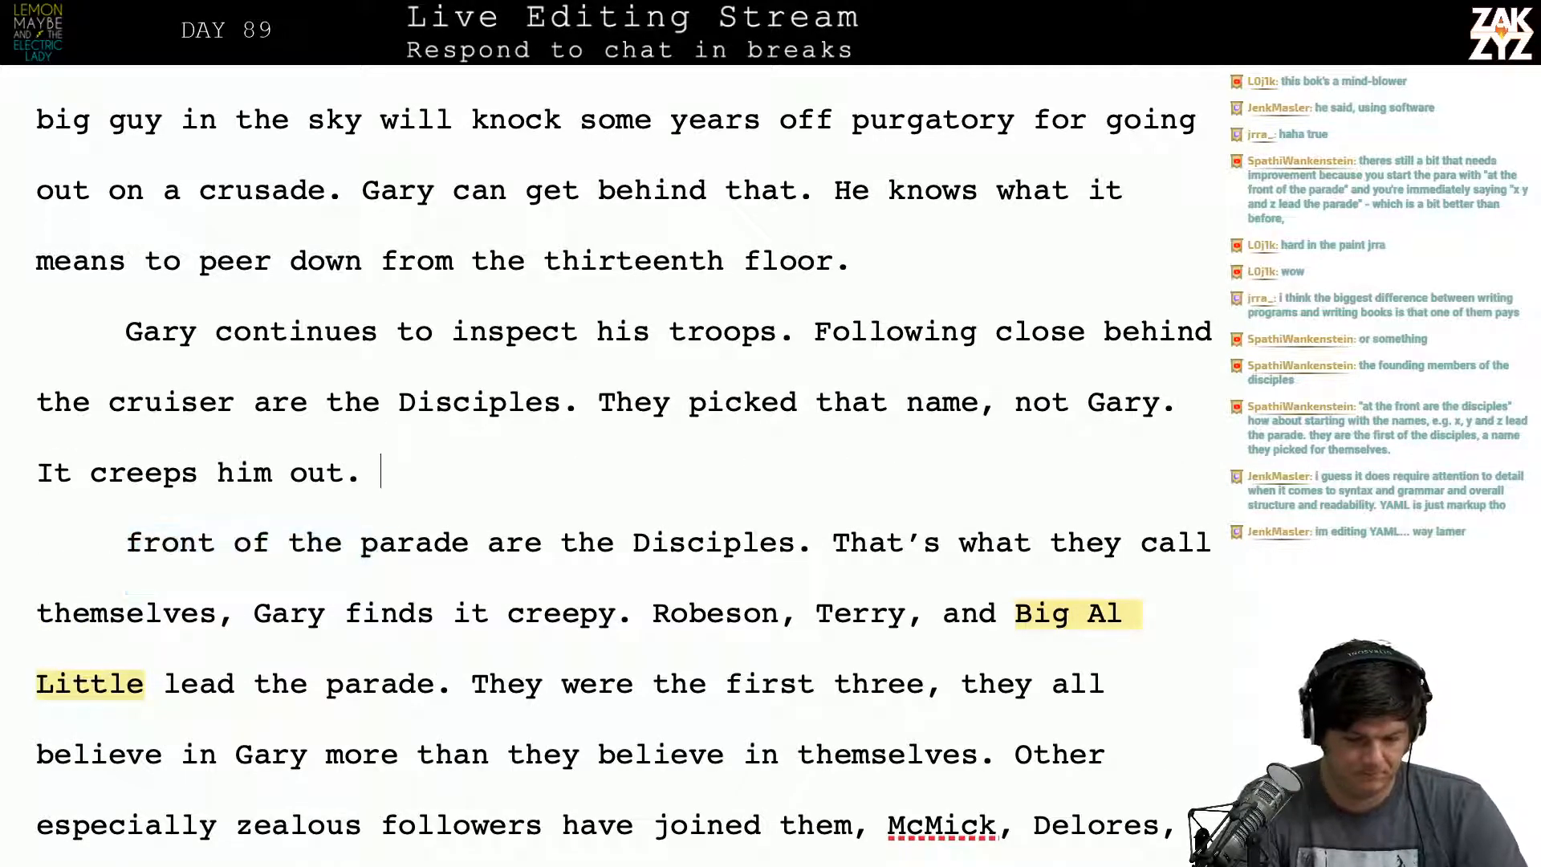
{"action": "type", "text": "Robeson"}
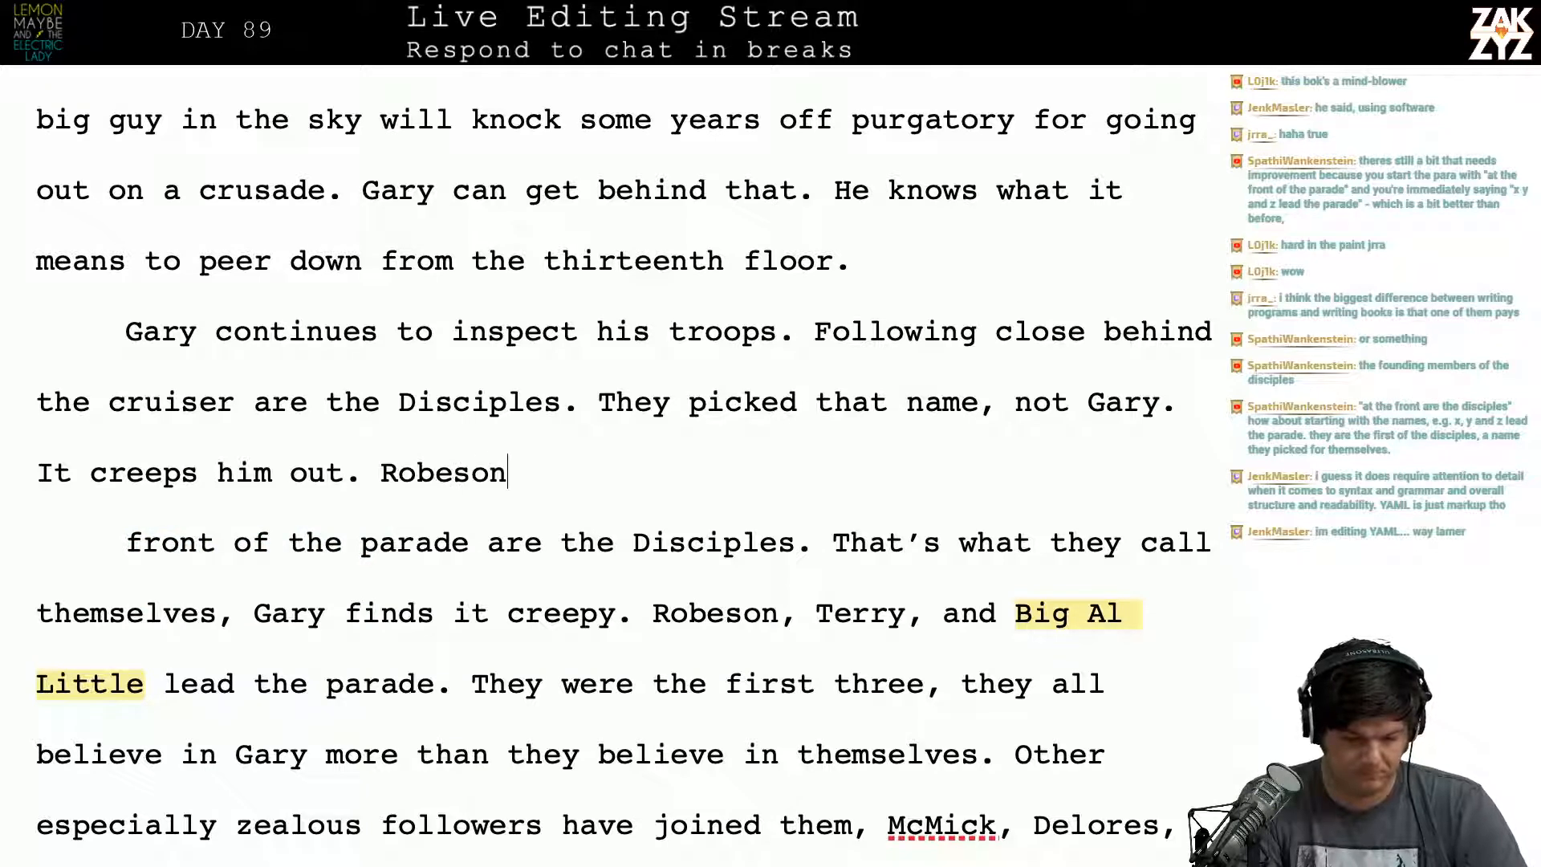
{"action": "type", "text": ", Ter"}
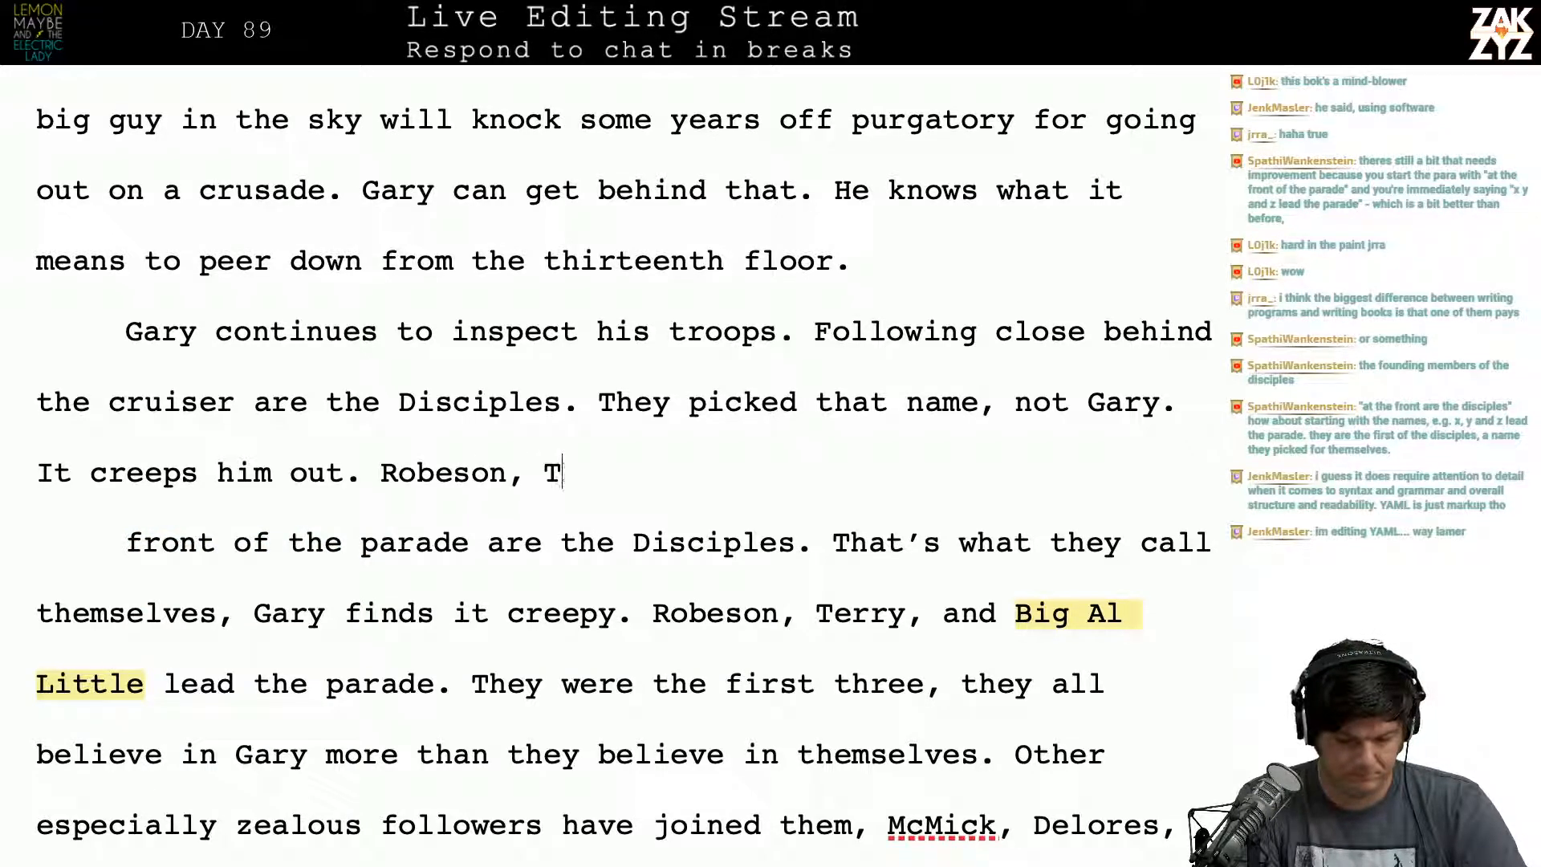
{"action": "key", "text": "BackSpace"}
{"action": "type", "text": "erry, "}
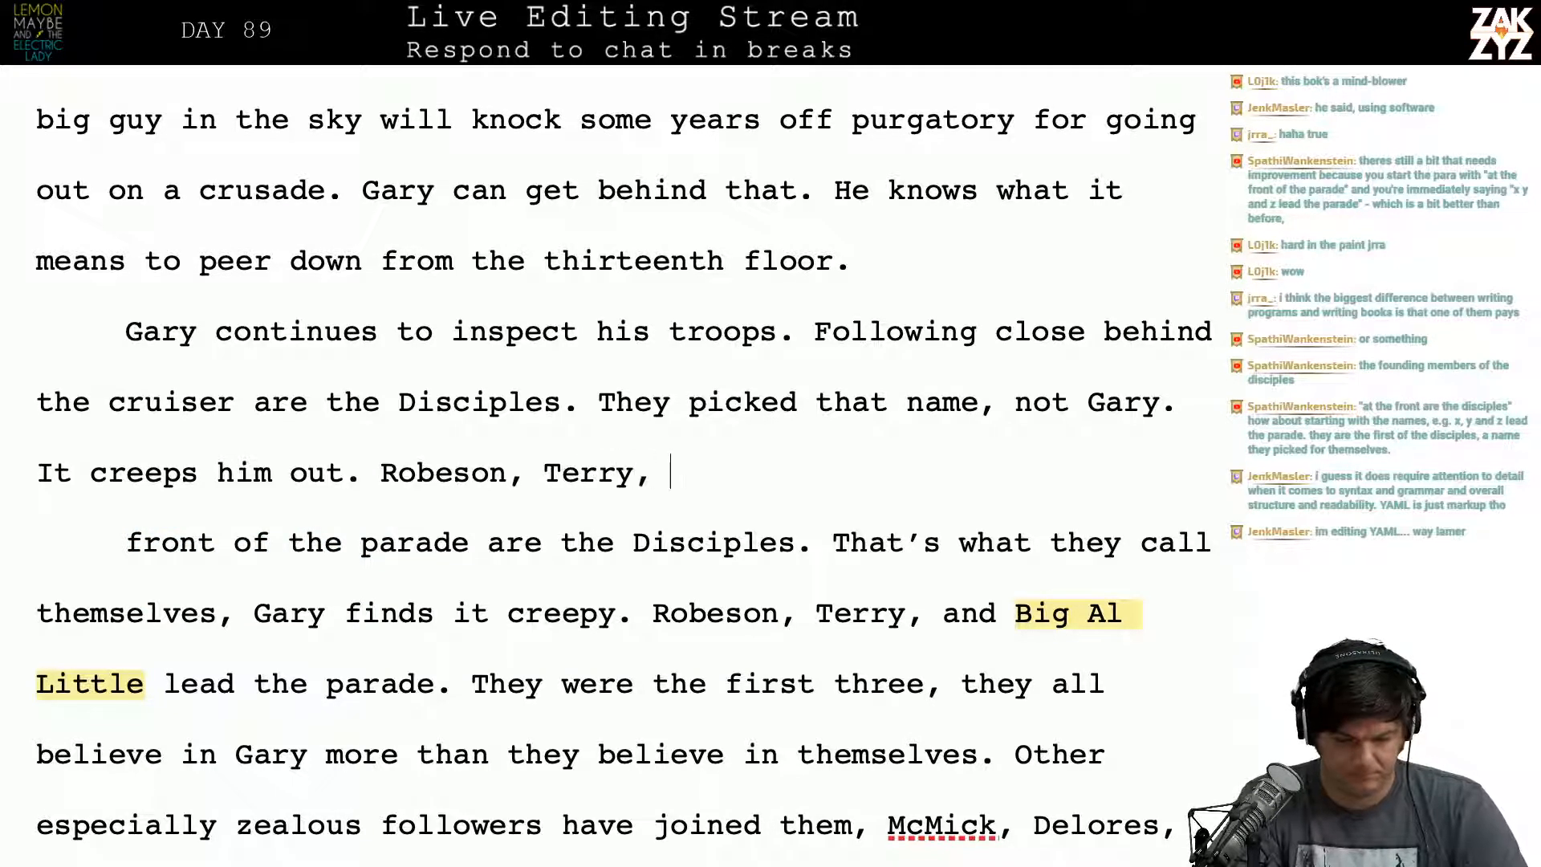
{"action": "type", "text": "and Big A"}
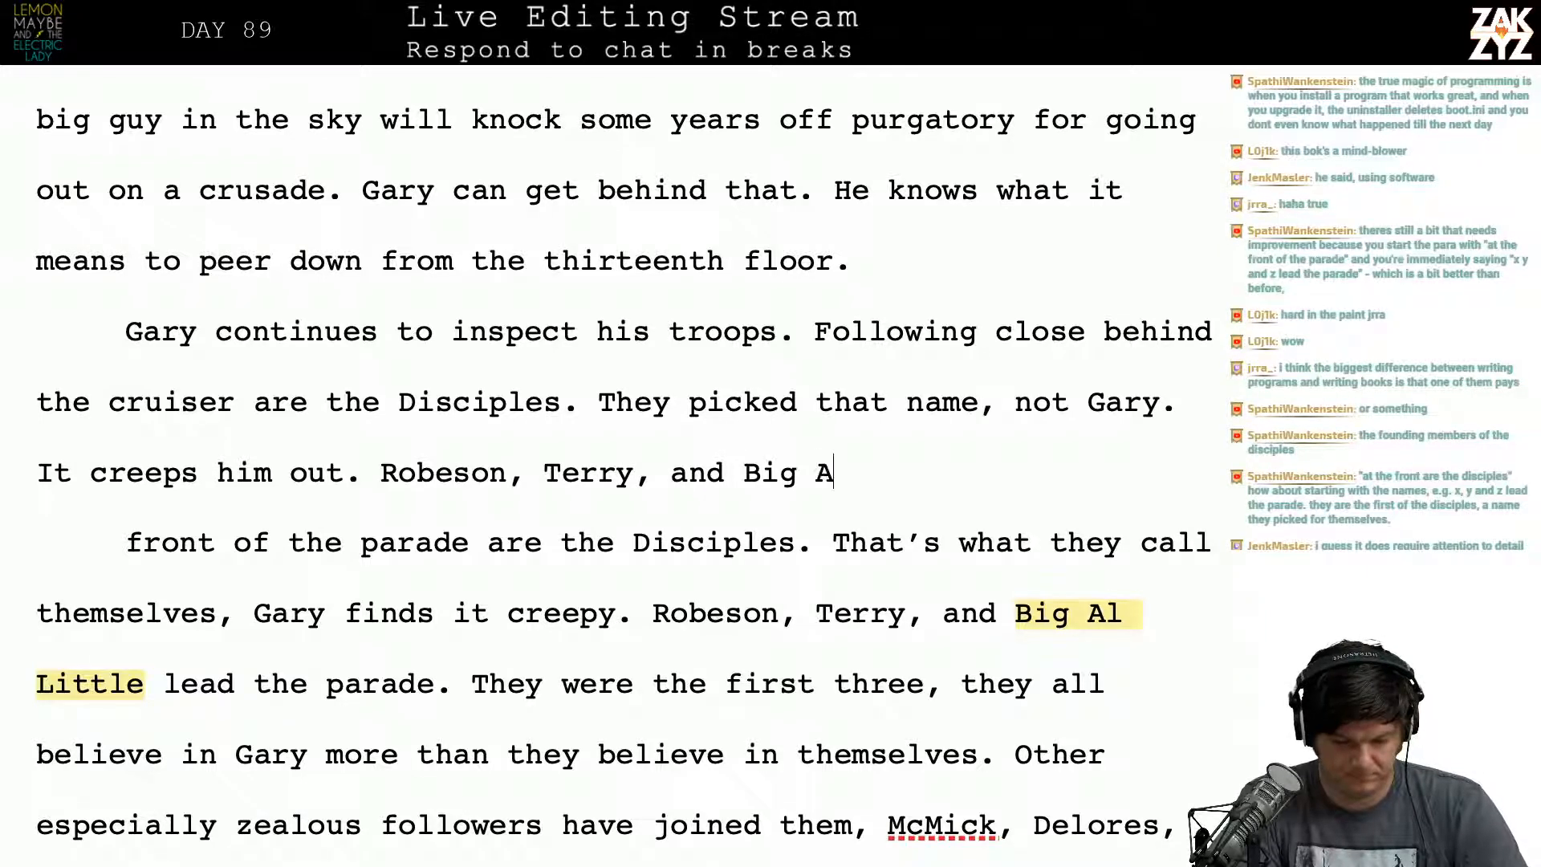
{"action": "type", "text": "l Little "}
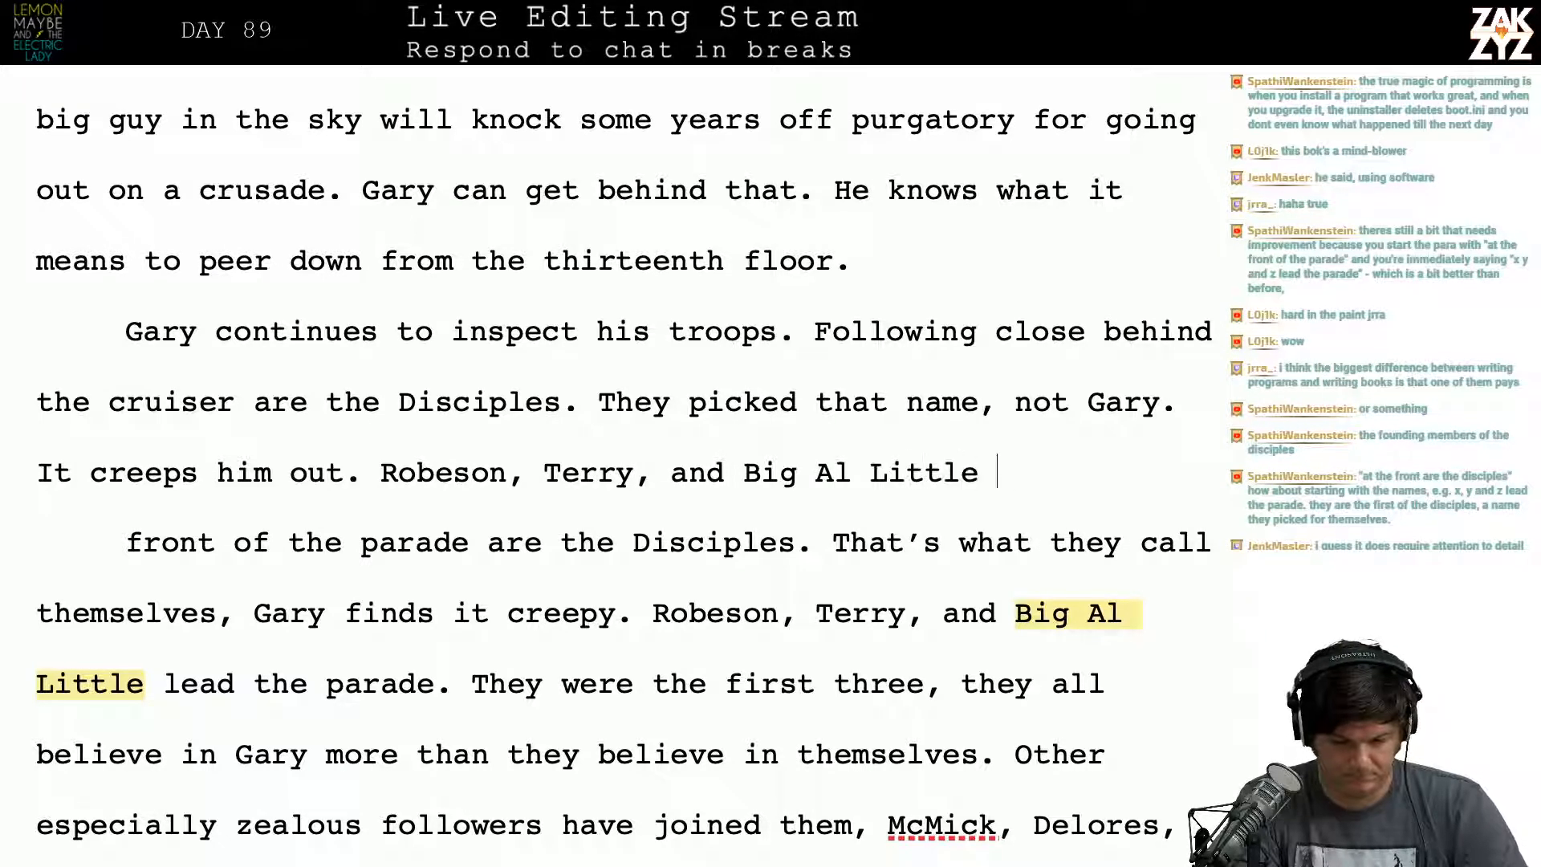
{"action": "type", "text": "were the first, "}
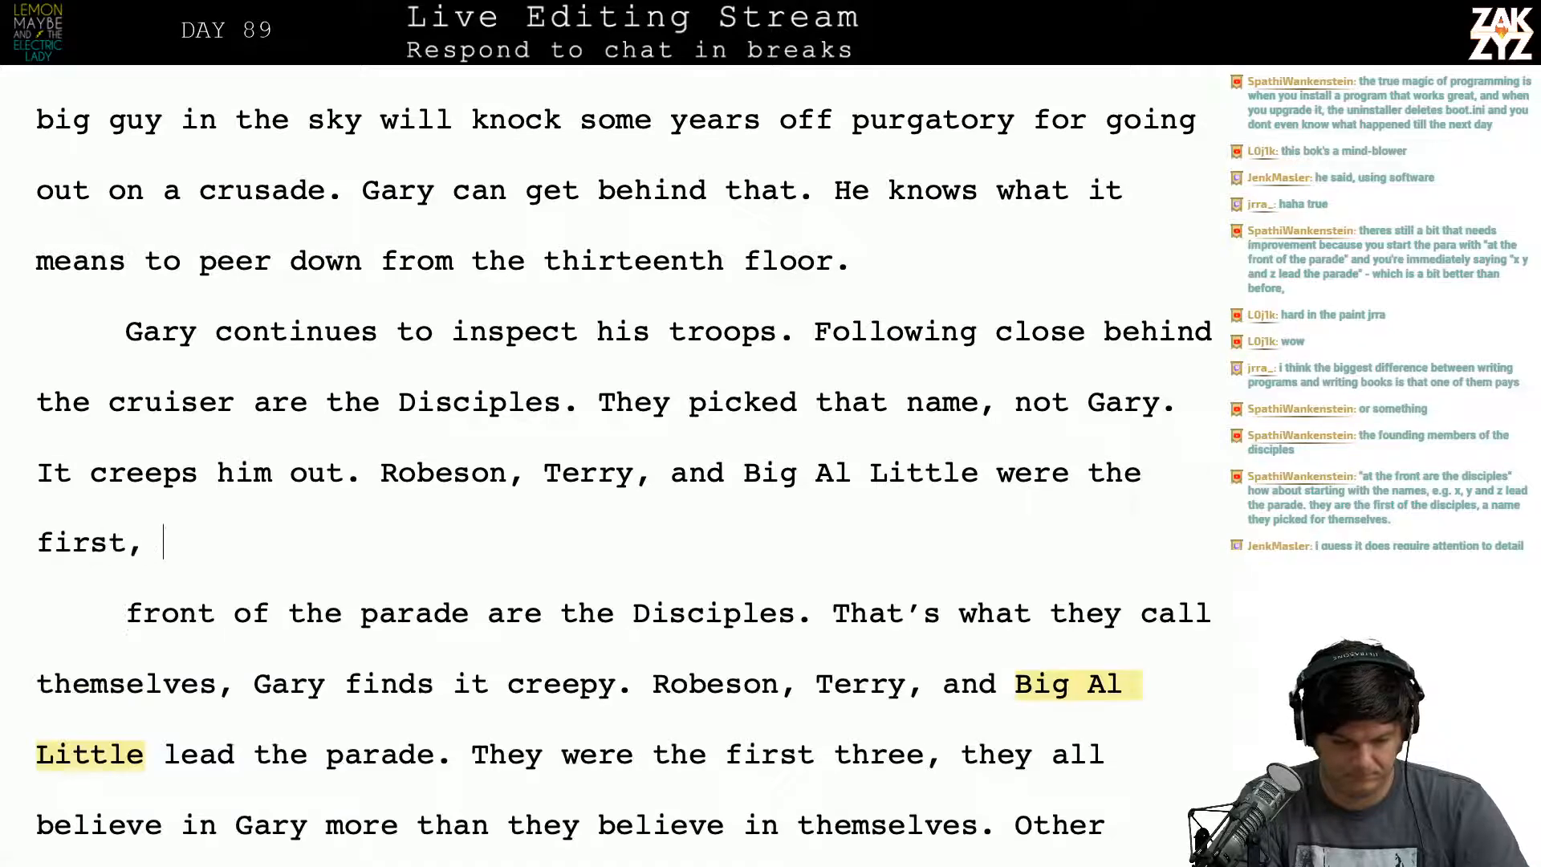
{"action": "type", "text": "but more ha"}
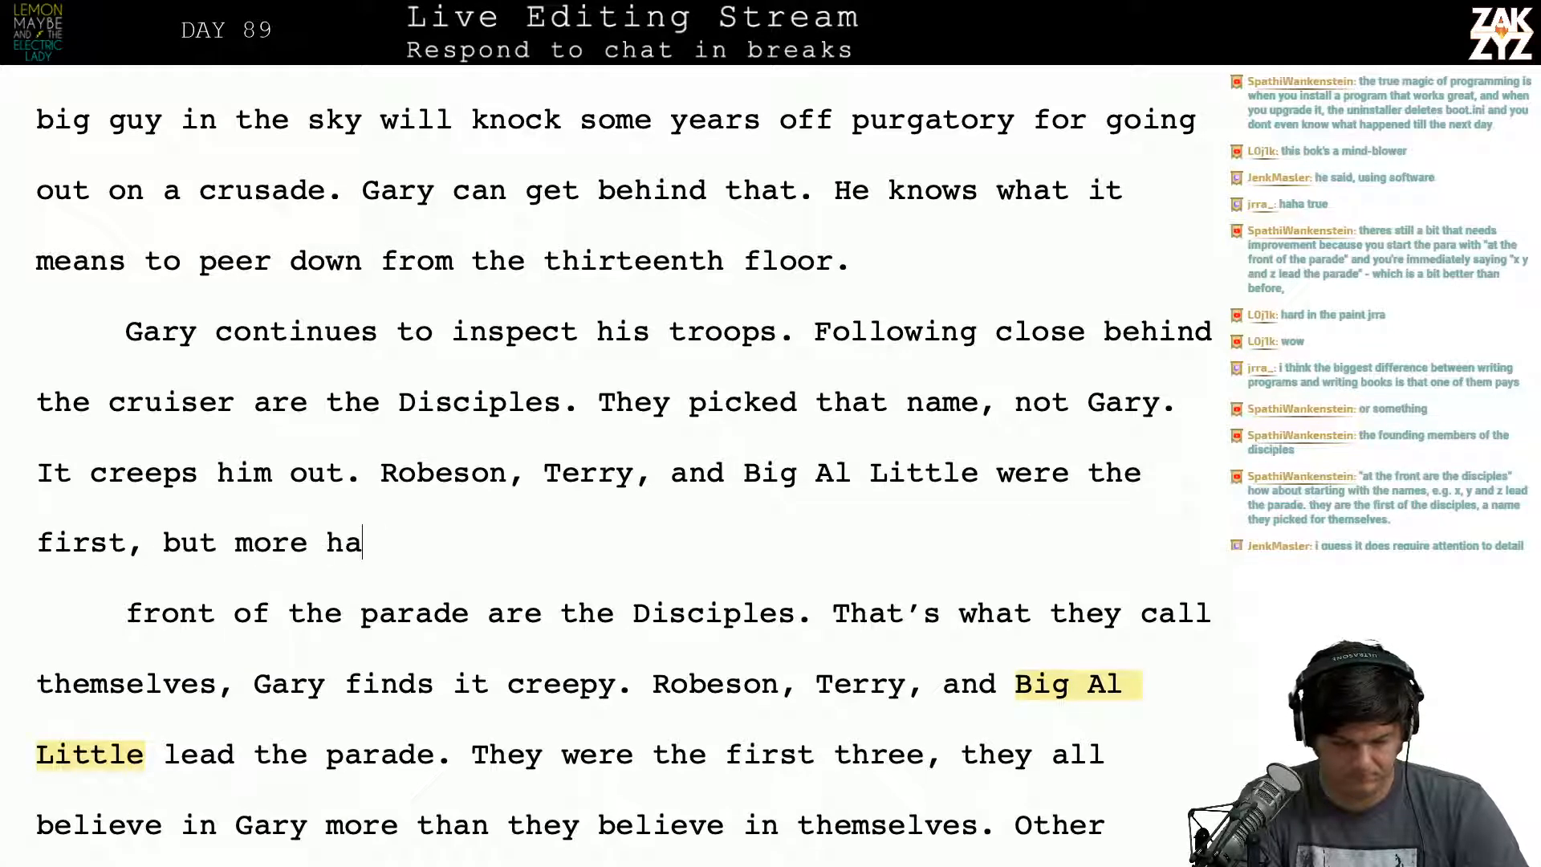
{"action": "type", "text": "ve glomed "}
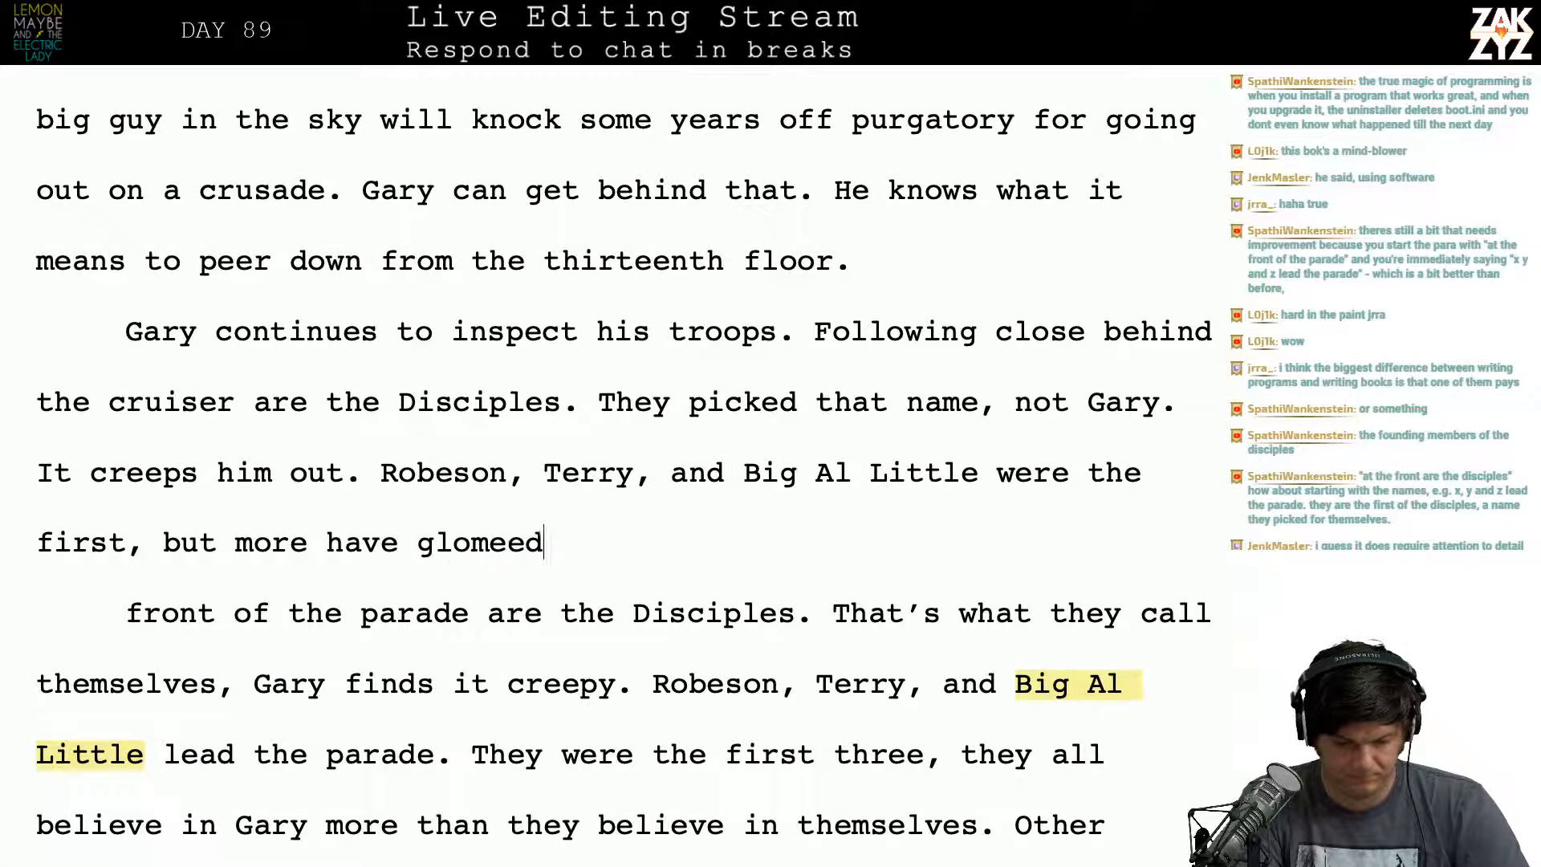
{"action": "type", "text": "on."}
{"action": "key", "text": "Return"}
Step: Delete the old text from "front of the parade" through "have joined them," and join "McMick, Delores, Esteban" to the new paragraph
{"action": "key", "text": "shift+Down"}
{"action": "key", "text": "shift+Down"}
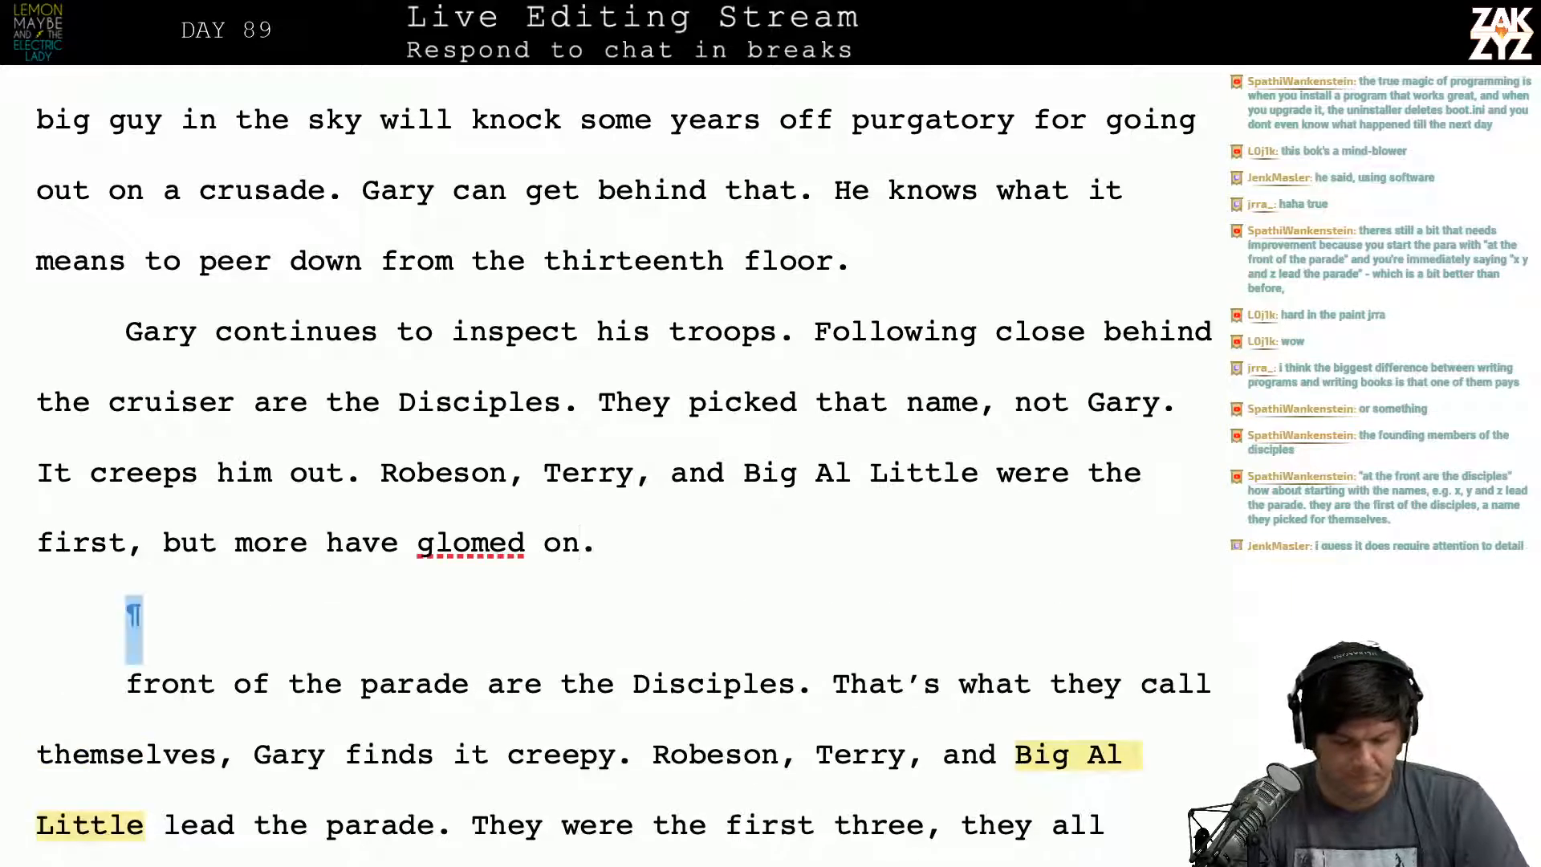
{"action": "key", "text": "shift+Down"}
{"action": "key", "text": "shift+Down"}
{"action": "key", "text": "shift+Down"}
{"action": "key", "text": "shift+Up"}
{"action": "key", "text": "shift+Down"}
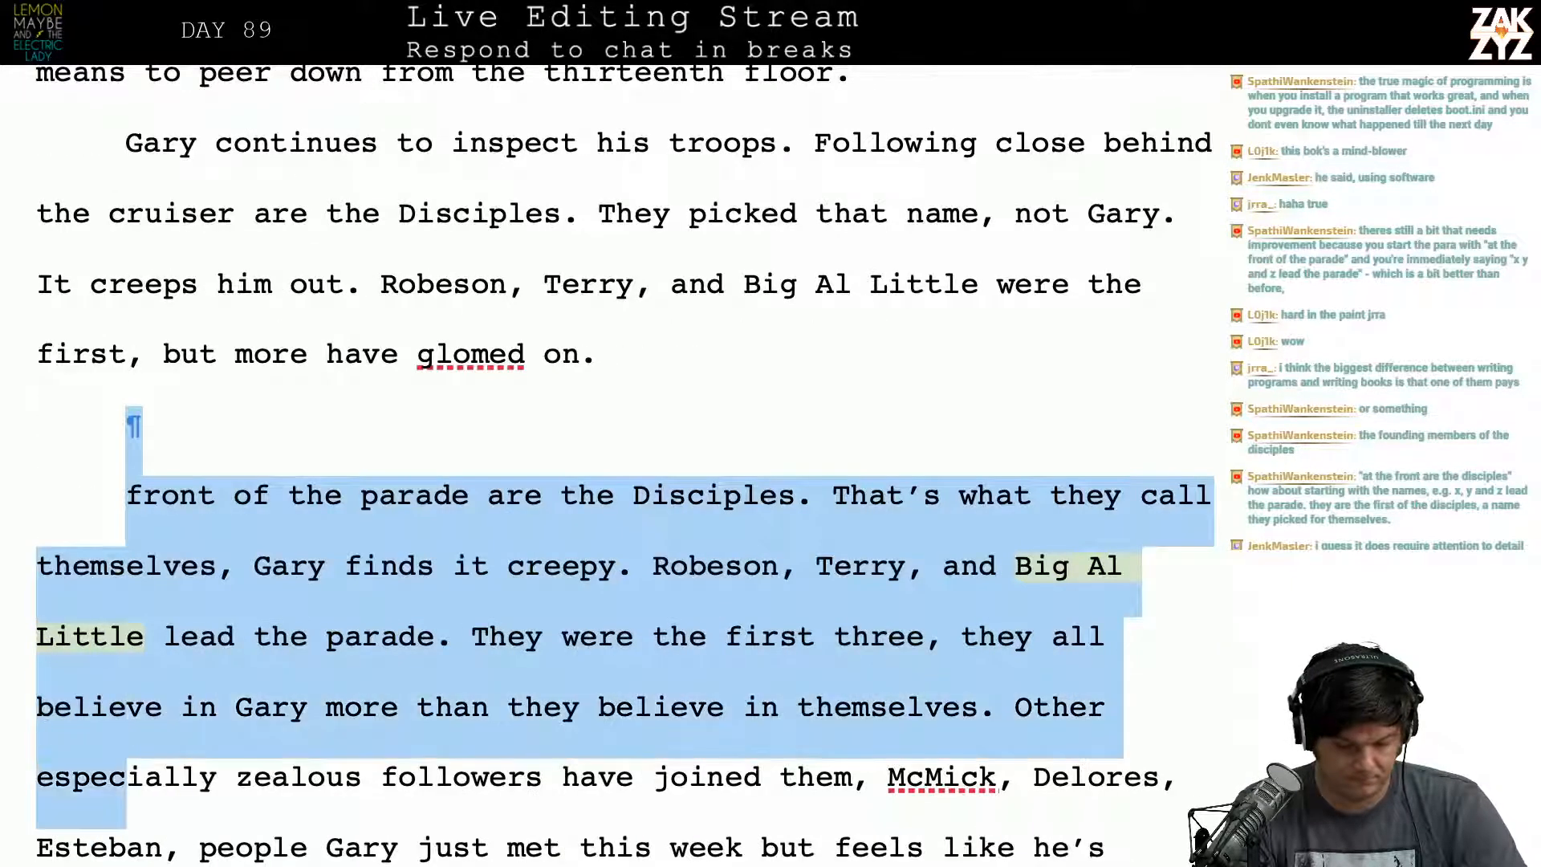
{"action": "key", "text": "shift+Left"}
{"action": "key", "text": "shift+Down"}
{"action": "key", "text": "shift+Up"}
{"action": "key", "text": "shift+Right"}
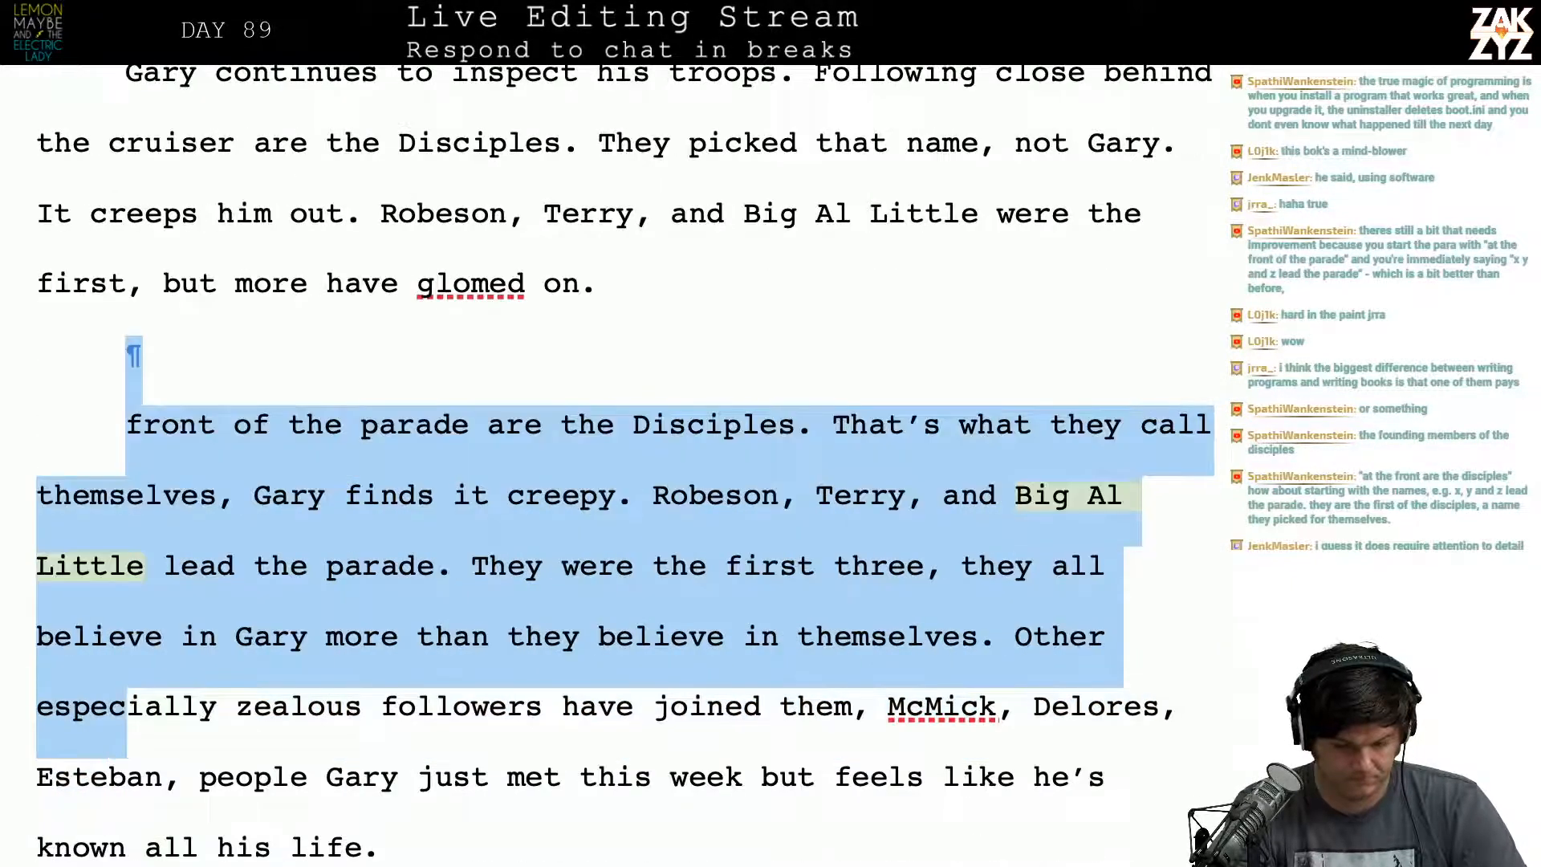
{"action": "key", "text": "shift+Right"}
{"action": "key", "text": "shift+Right"}
{"action": "key", "text": "shift+Right"}
{"action": "key", "text": "shift+Right"}
{"action": "key", "text": "shift+Right"}
{"action": "key", "text": "shift+Right"}
{"action": "key", "text": "shift+Right"}
{"action": "key", "text": "shift+Right"}
{"action": "key", "text": "shift+Right"}
{"action": "key", "text": "shift+Right"}
{"action": "key", "text": "shift+Right"}
{"action": "key", "text": "shift+Right"}
{"action": "key", "text": "shift+Right"}
{"action": "key", "text": "shift+Right"}
{"action": "key", "text": "shift+Right"}
{"action": "key", "text": "shift+Right"}
{"action": "key", "text": "shift+Right"}
{"action": "key", "text": "shift+Right"}
{"action": "key", "text": "shift+Right"}
{"action": "key", "text": "shift+Right"}
{"action": "key", "text": "shift+Right"}
{"action": "key", "text": "shift+Right"}
{"action": "key", "text": "shift+Right"}
{"action": "key", "text": "shift+Right"}
{"action": "key", "text": "shift+Right"}
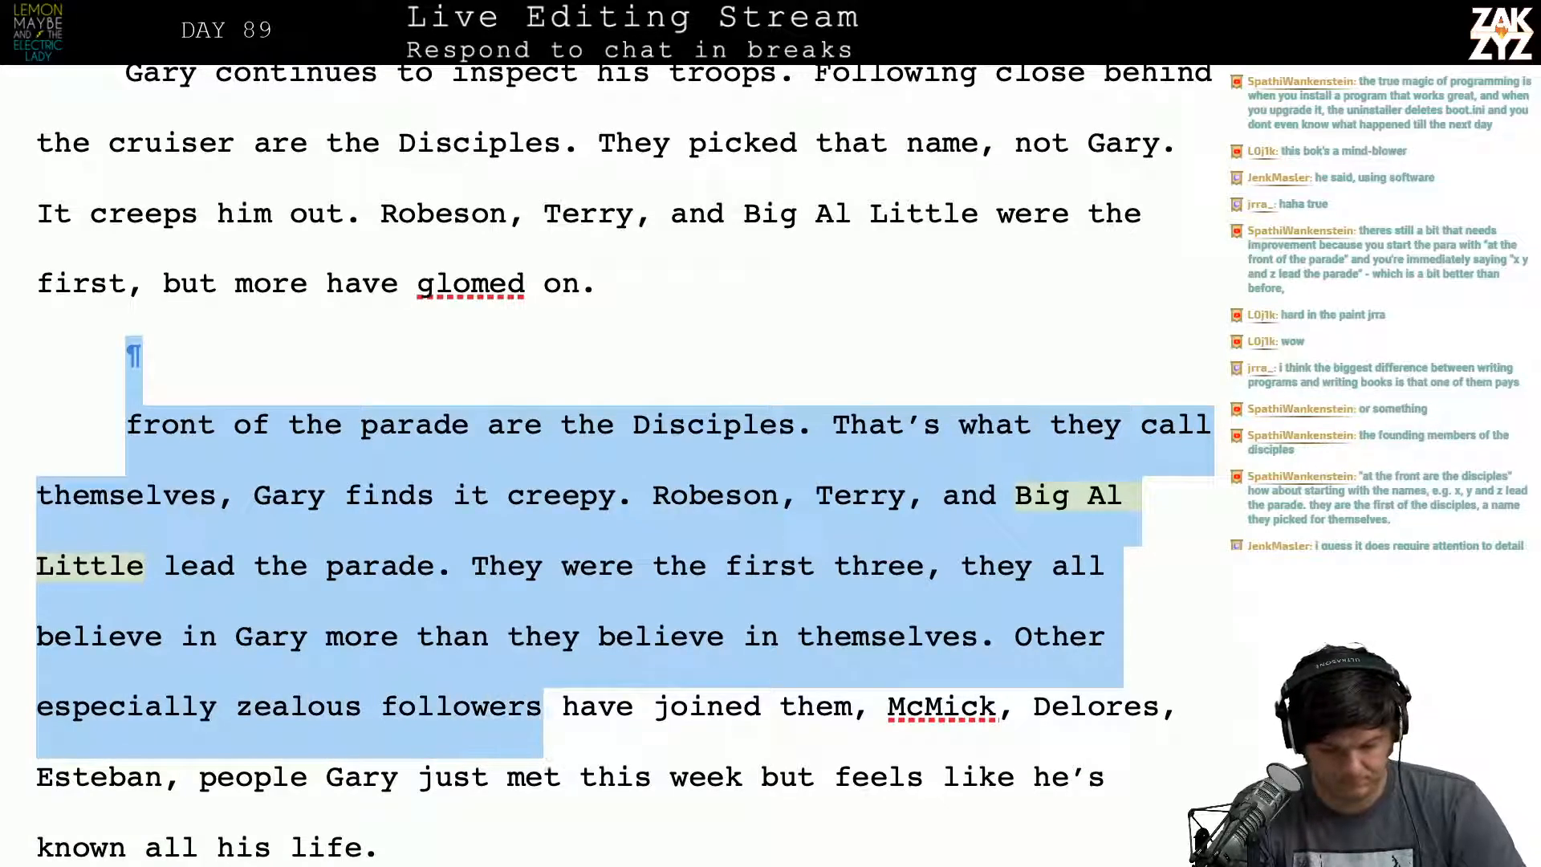
{"action": "key", "text": "shift+Right"}
{"action": "key", "text": "shift+Right"}
{"action": "key", "text": "shift+Right"}
{"action": "key", "text": "shift+Right"}
{"action": "key", "text": "shift+Right"}
{"action": "key", "text": "shift+Right"}
{"action": "key", "text": "shift+Right"}
{"action": "key", "text": "shift+Right"}
{"action": "key", "text": "shift+Right"}
{"action": "key", "text": "shift+Right"}
{"action": "key", "text": "shift+Right"}
{"action": "key", "text": "shift+Right"}
{"action": "key", "text": "shift+Right"}
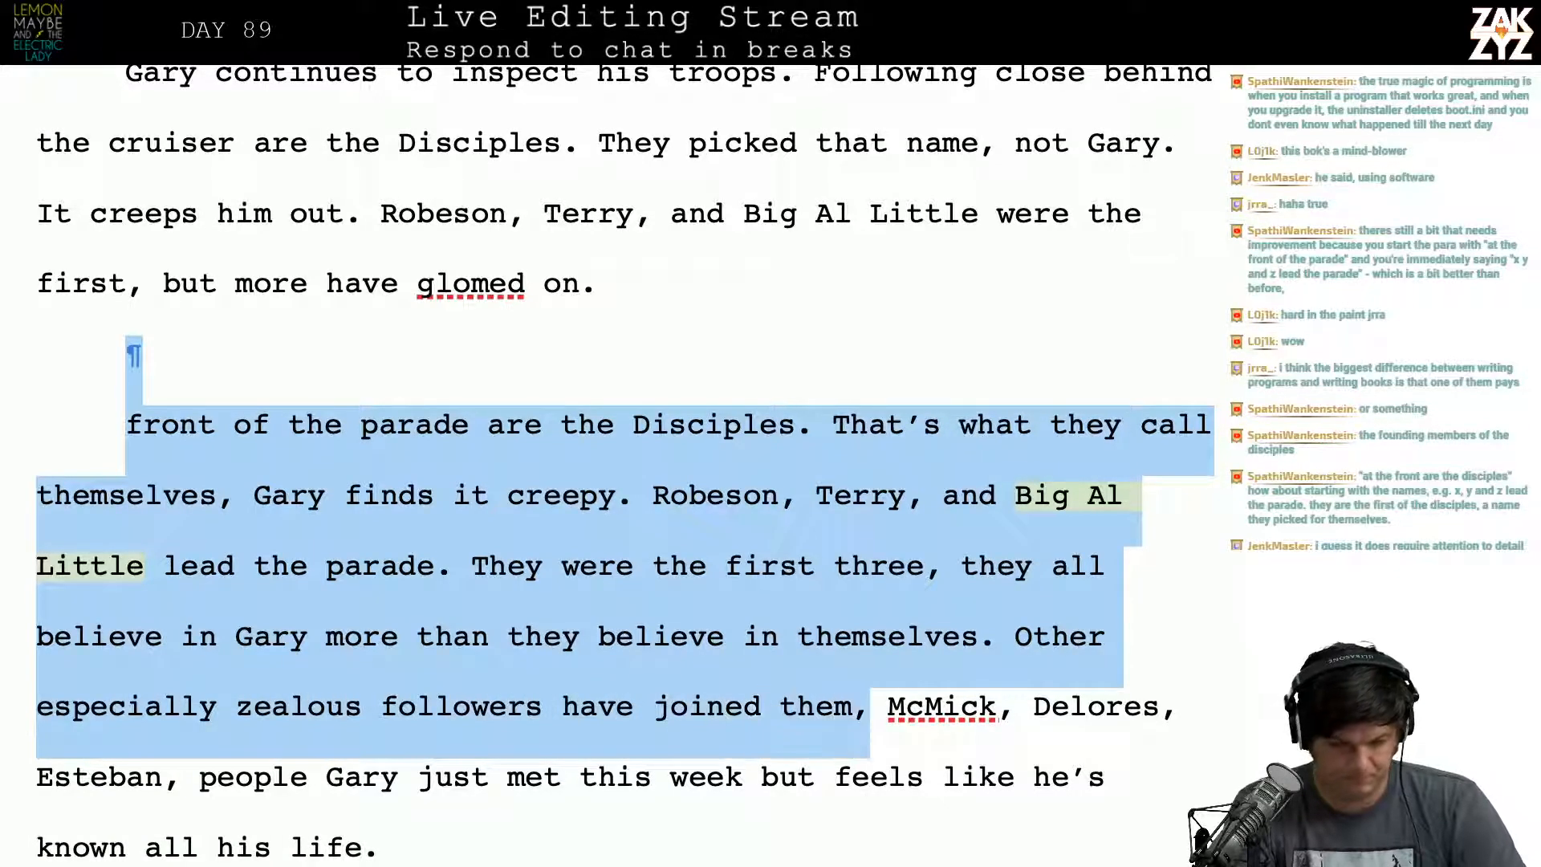
{"action": "key", "text": "Delete"}
{"action": "key", "text": "BackSpace"}
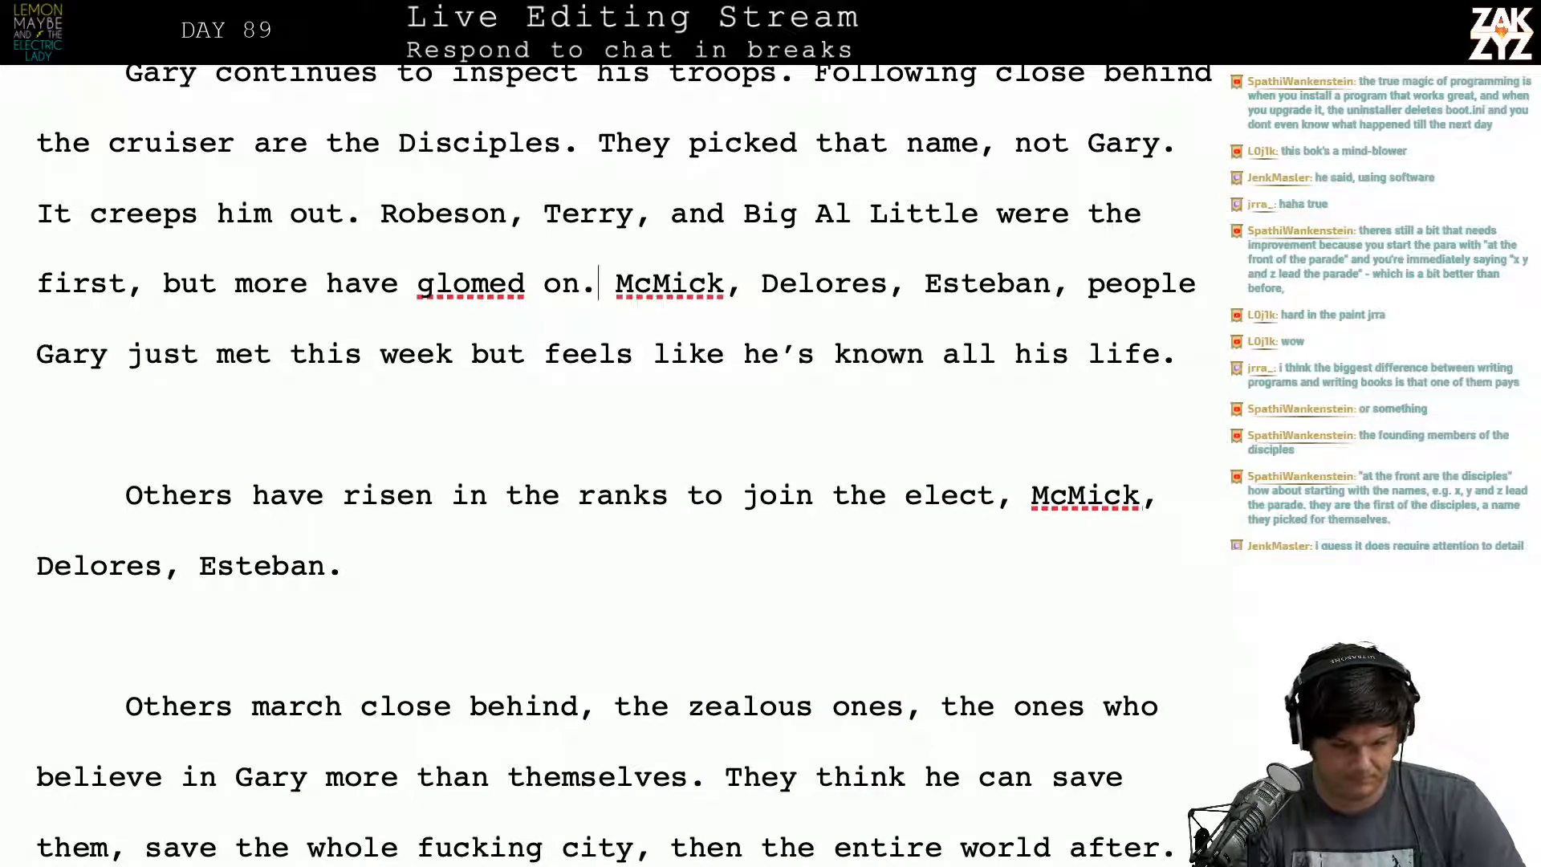
Step: Correct the spelling of "glomed" to "glommed" in the sentence about the first Disciples
{"action": "key", "text": "Left"}
{"action": "key", "text": "Left"}
{"action": "key", "text": "Left"}
{"action": "key", "text": "Left"}
{"action": "key", "text": "Left"}
{"action": "key", "text": "Left"}
{"action": "key", "text": "Left"}
{"action": "type", "text": "m"}
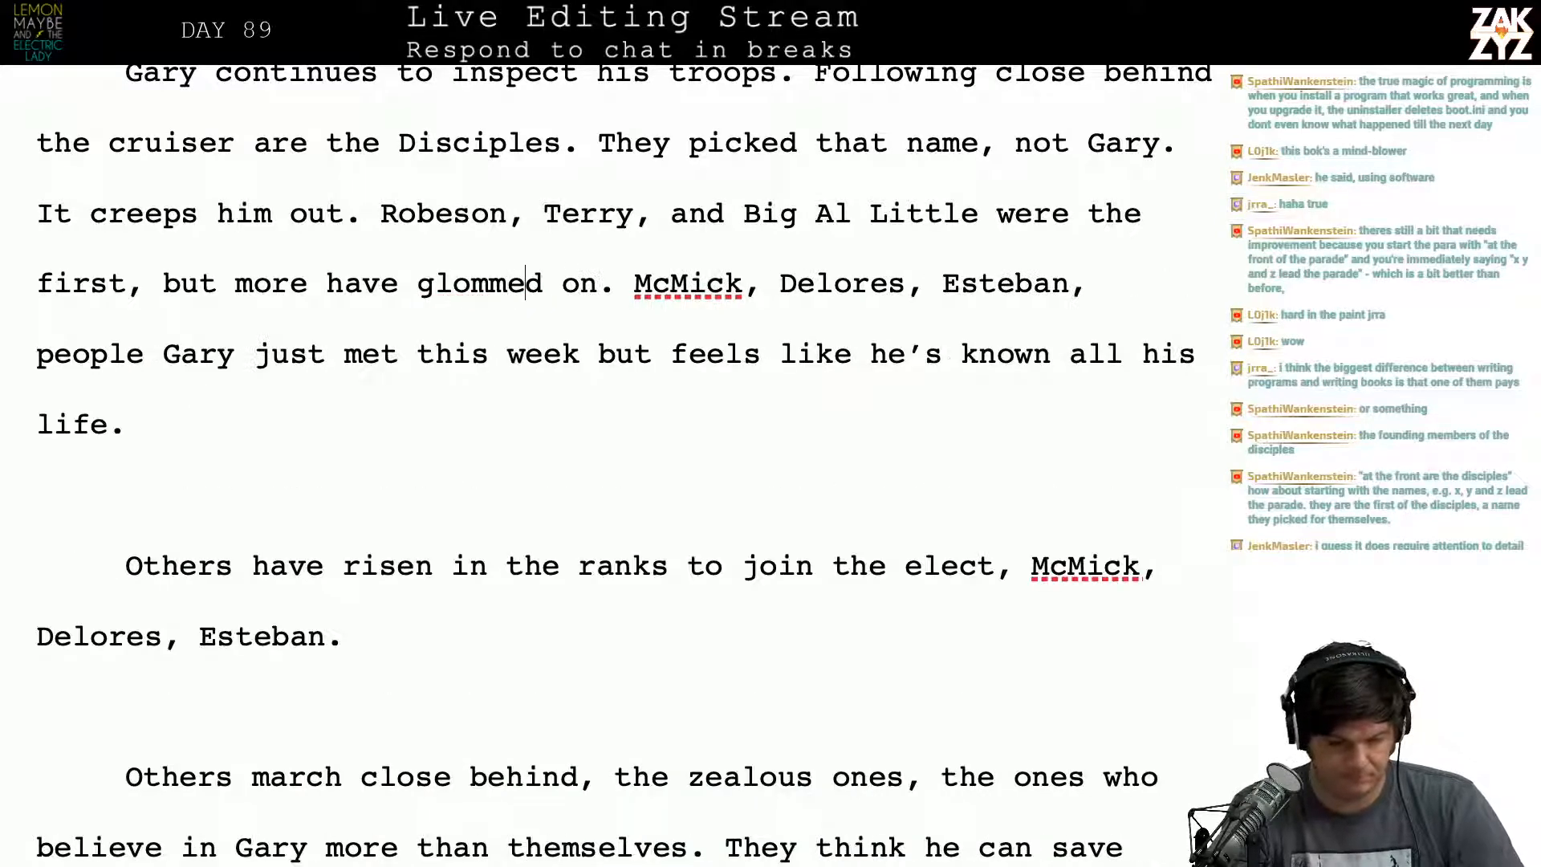
{"action": "key", "text": "Right"}
{"action": "key", "text": "Right"}
{"action": "key", "text": "Right"}
{"action": "key", "text": "Right"}
{"action": "key", "text": "Left"}
{"action": "key", "text": "Left"}
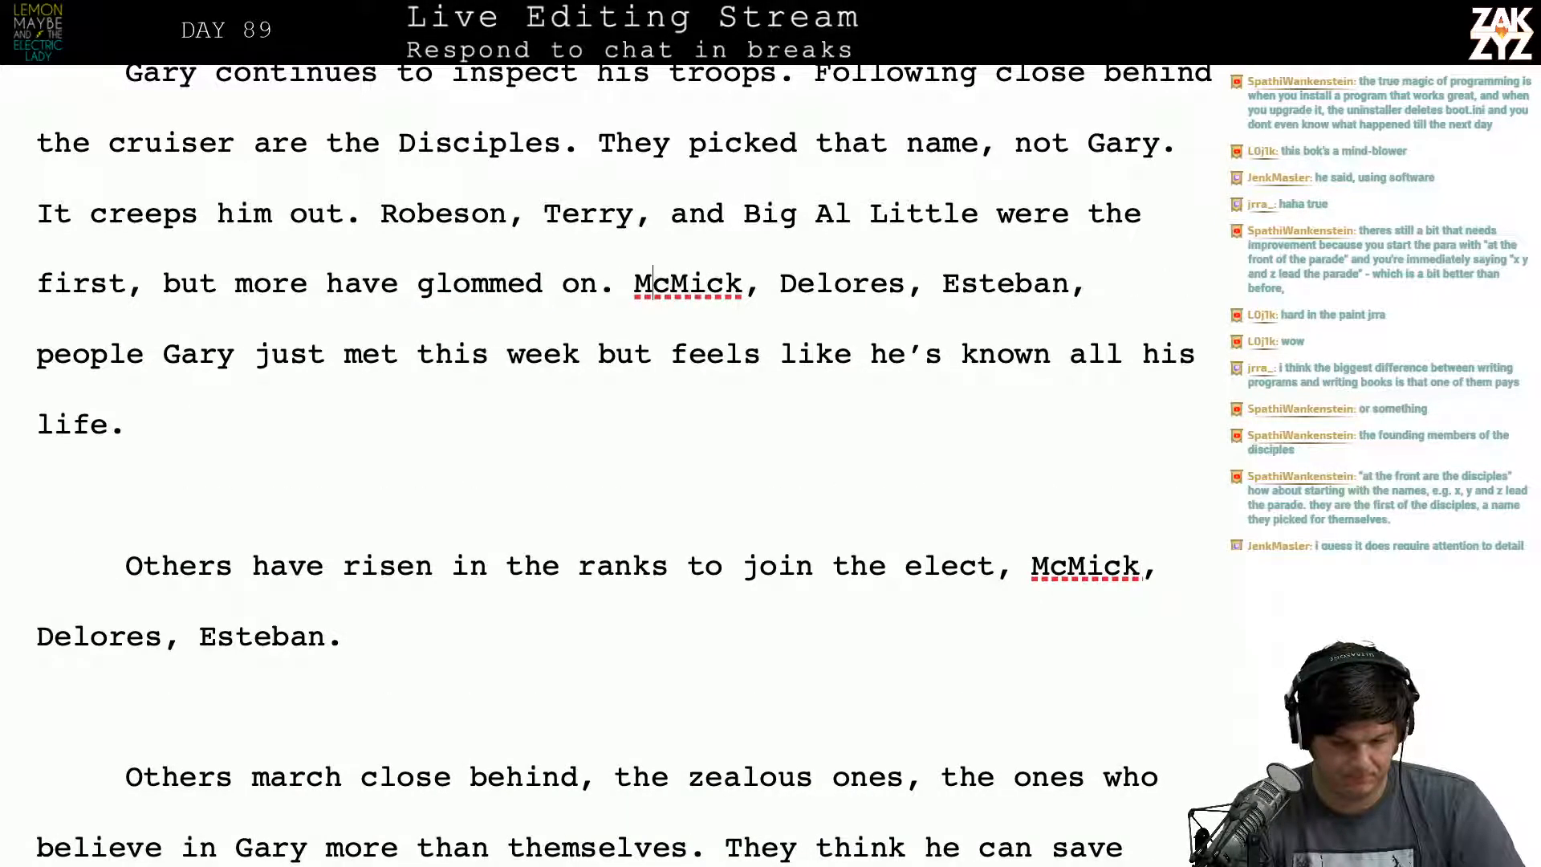
{"action": "key", "text": "Right"}
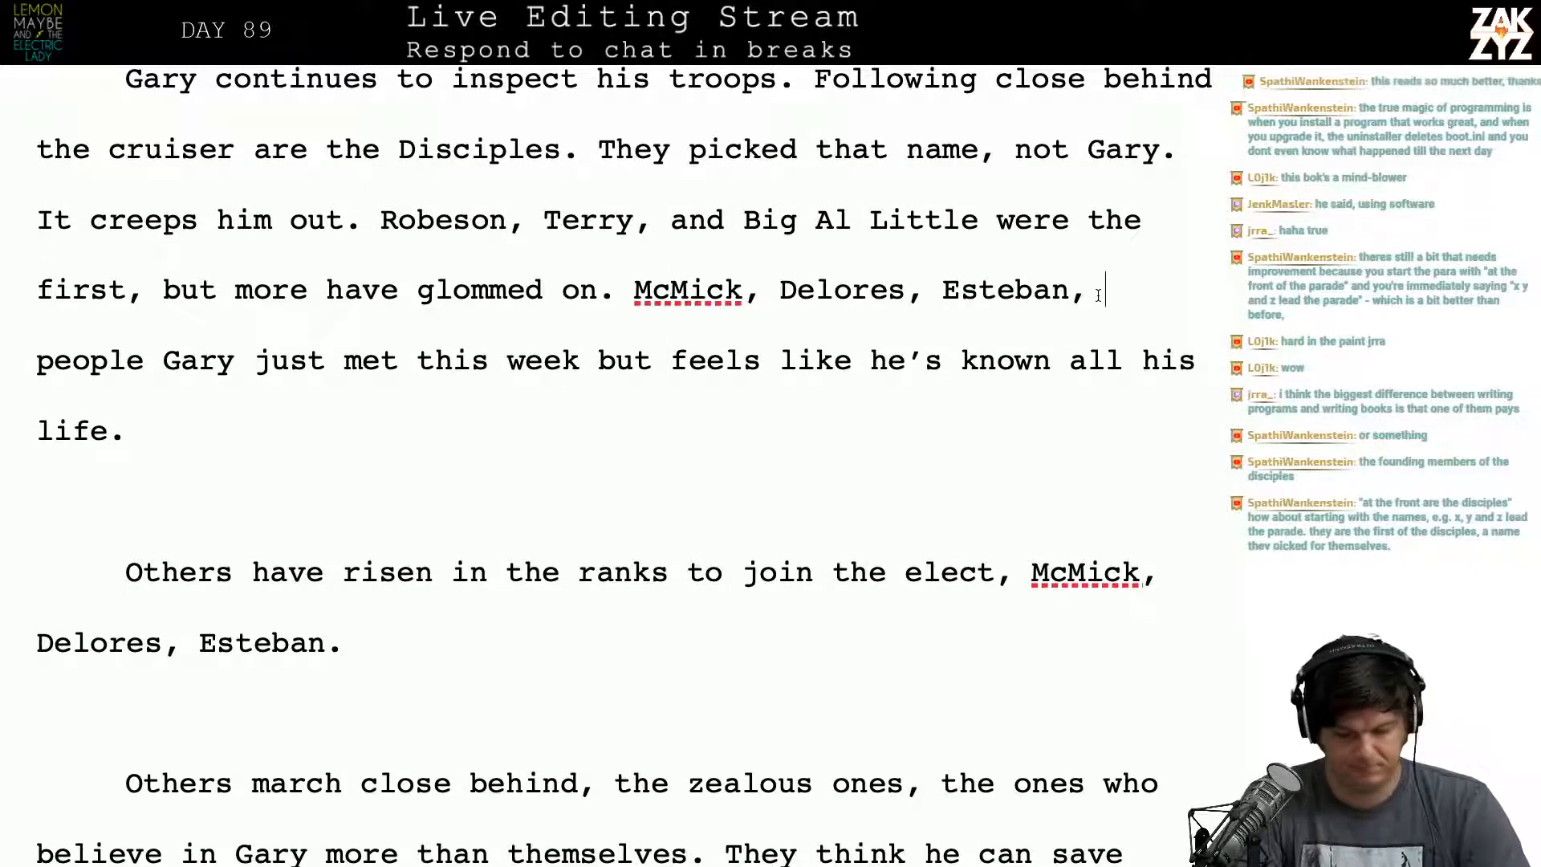
{"action": "key", "text": "Home"}
{"action": "type", "text": "Gar"}
{"action": "key", "text": "BackSpace"}
{"action": "key", "text": "BackSpace"}
{"action": "key", "text": "BackSpace"}
{"action": "key", "text": "BackSpace"}
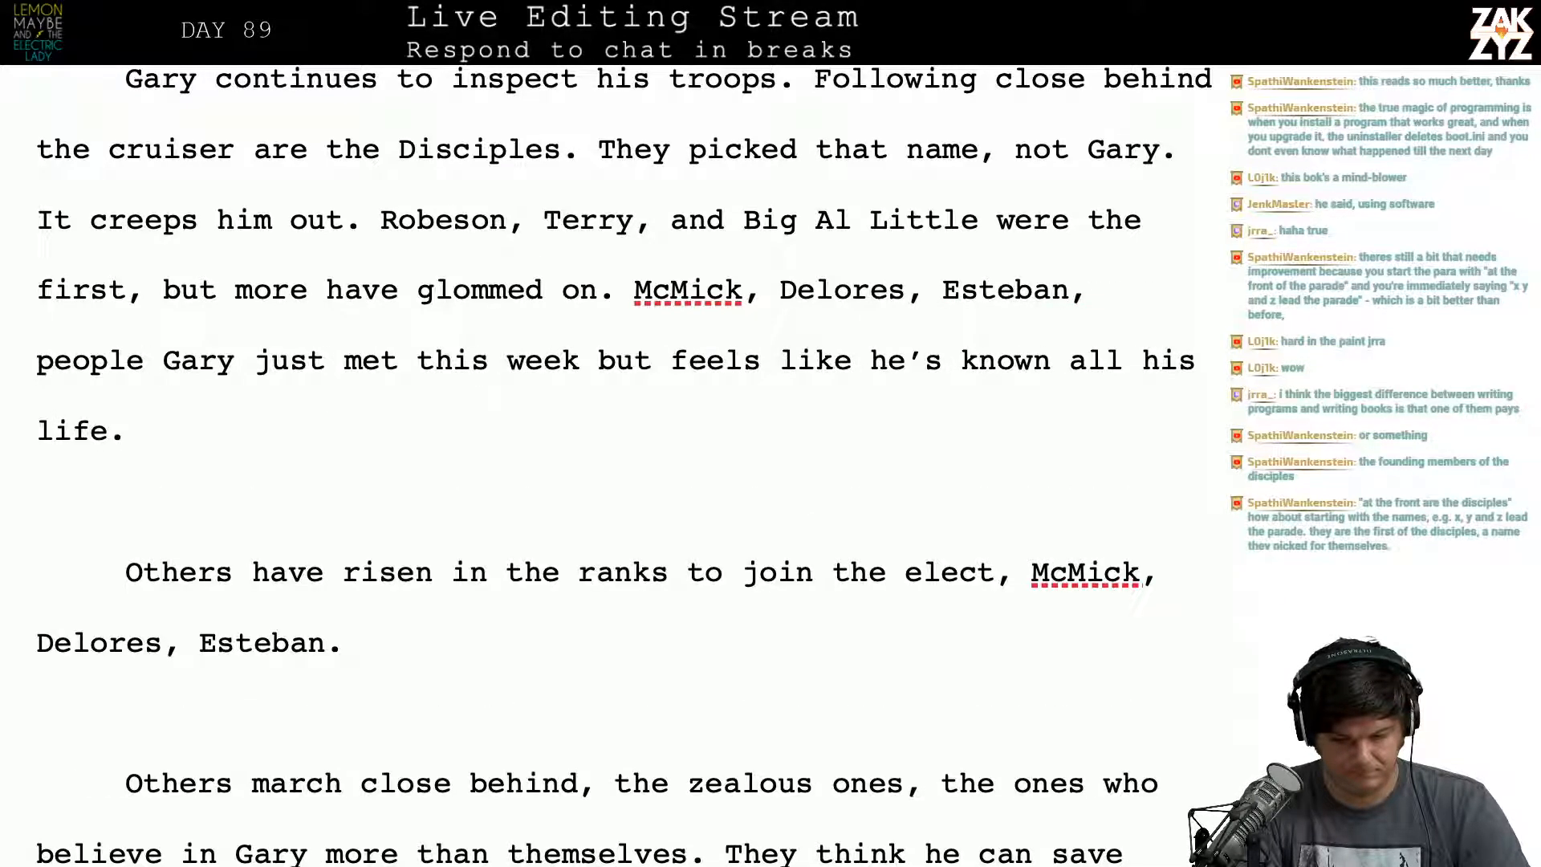
{"action": "key", "text": "BackSpace"}
{"action": "key", "text": "BackSpace"}
{"action": "type", "text": ","}
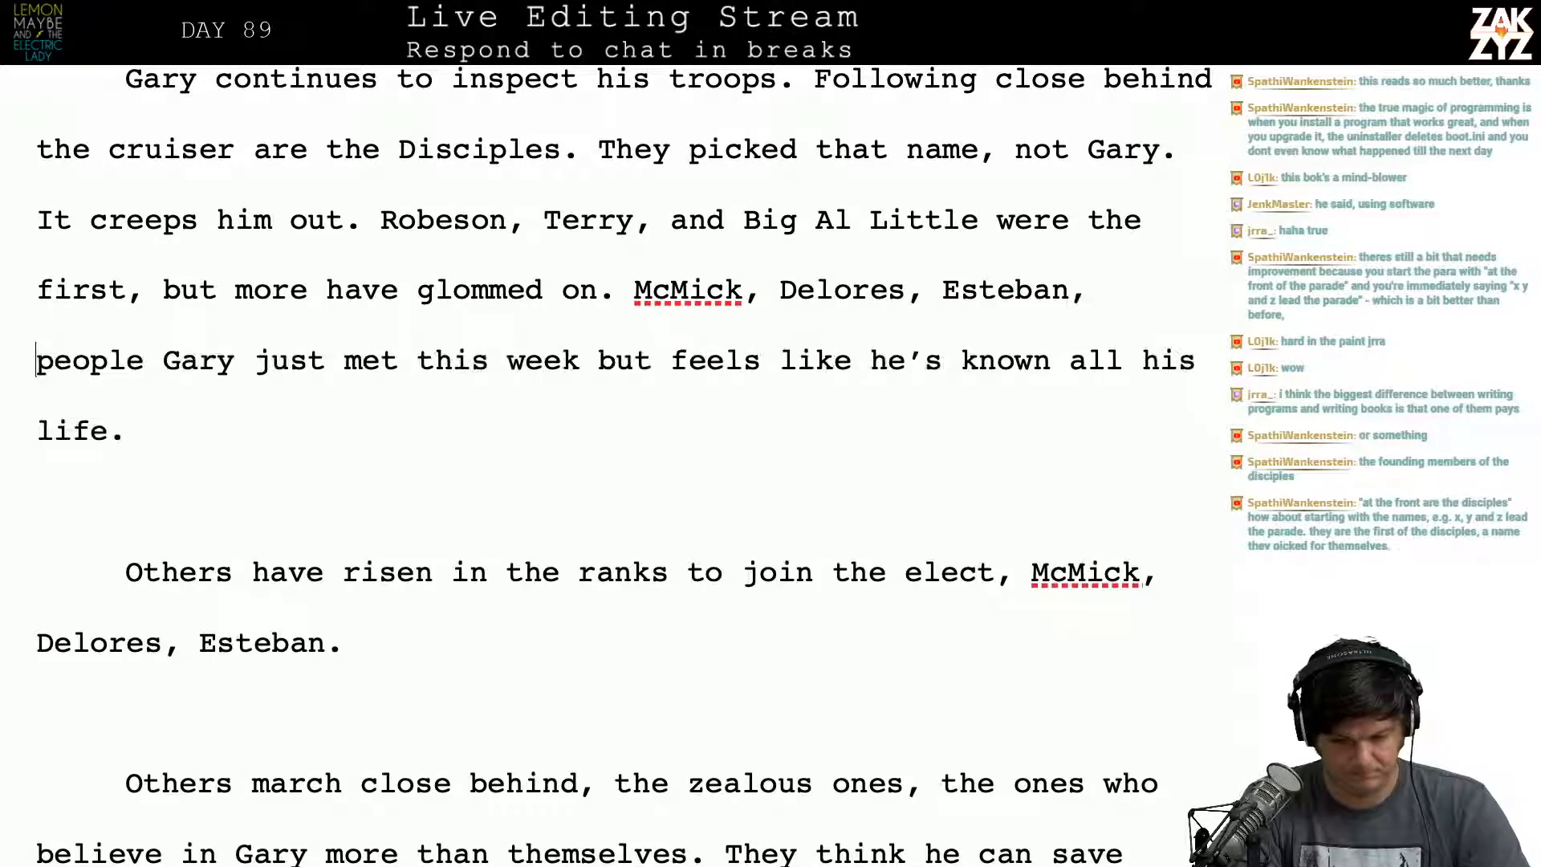
{"action": "type", "text": "all"}
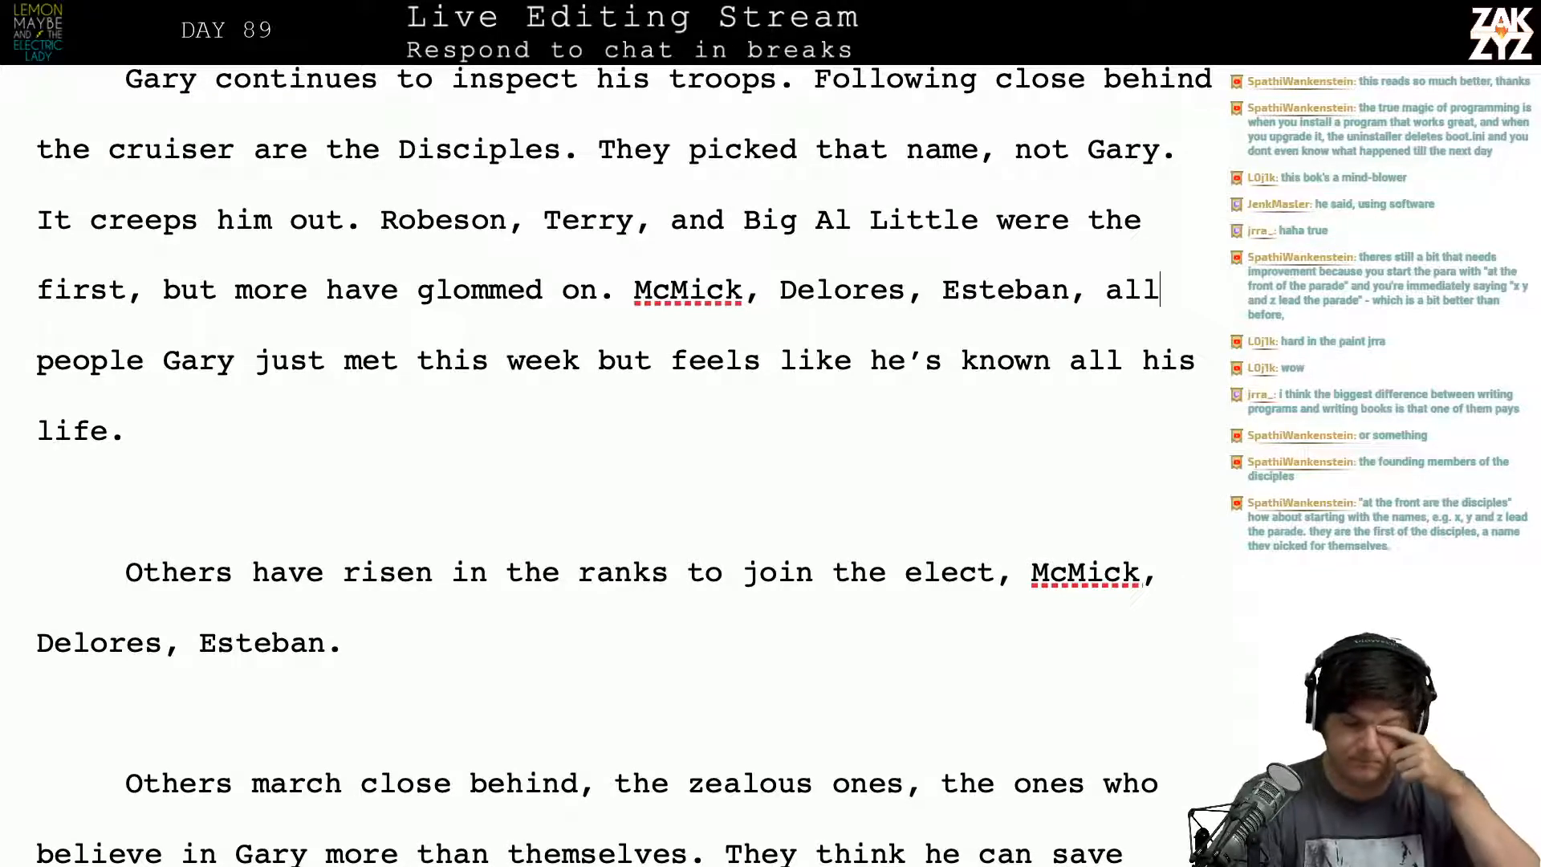
{"action": "key", "text": "BackSpace"}
{"action": "key", "text": "BackSpace"}
{"action": "key", "text": "BackSpace"}
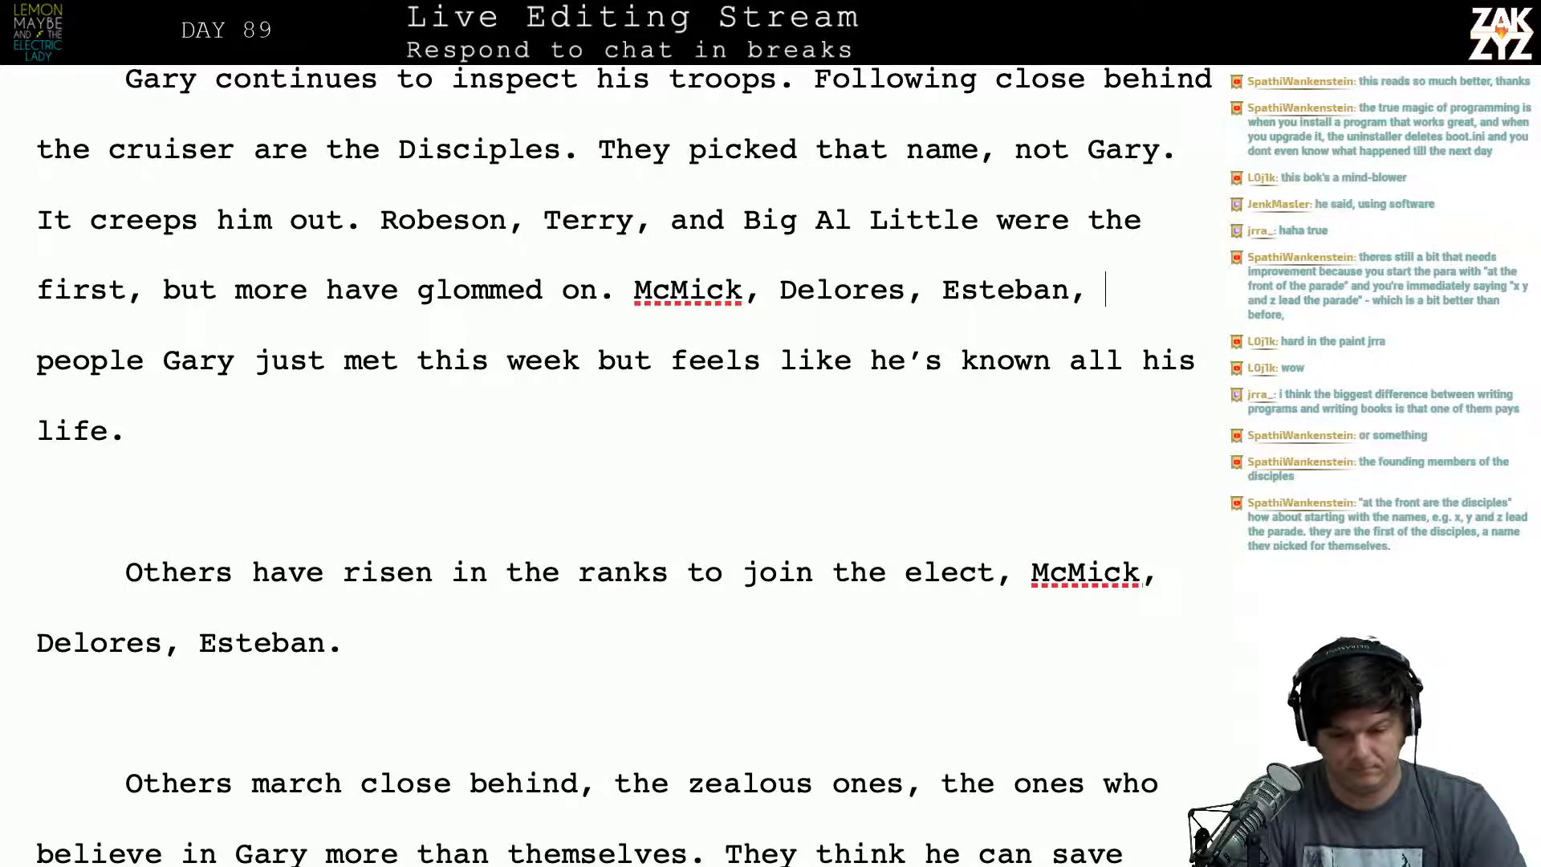
Step: Continue the sentence after "McMick, Delores, Esteban," with "guys Gary hasn't even known a week but he's"
{"action": "type", "text": "guys Gary hasn't"}
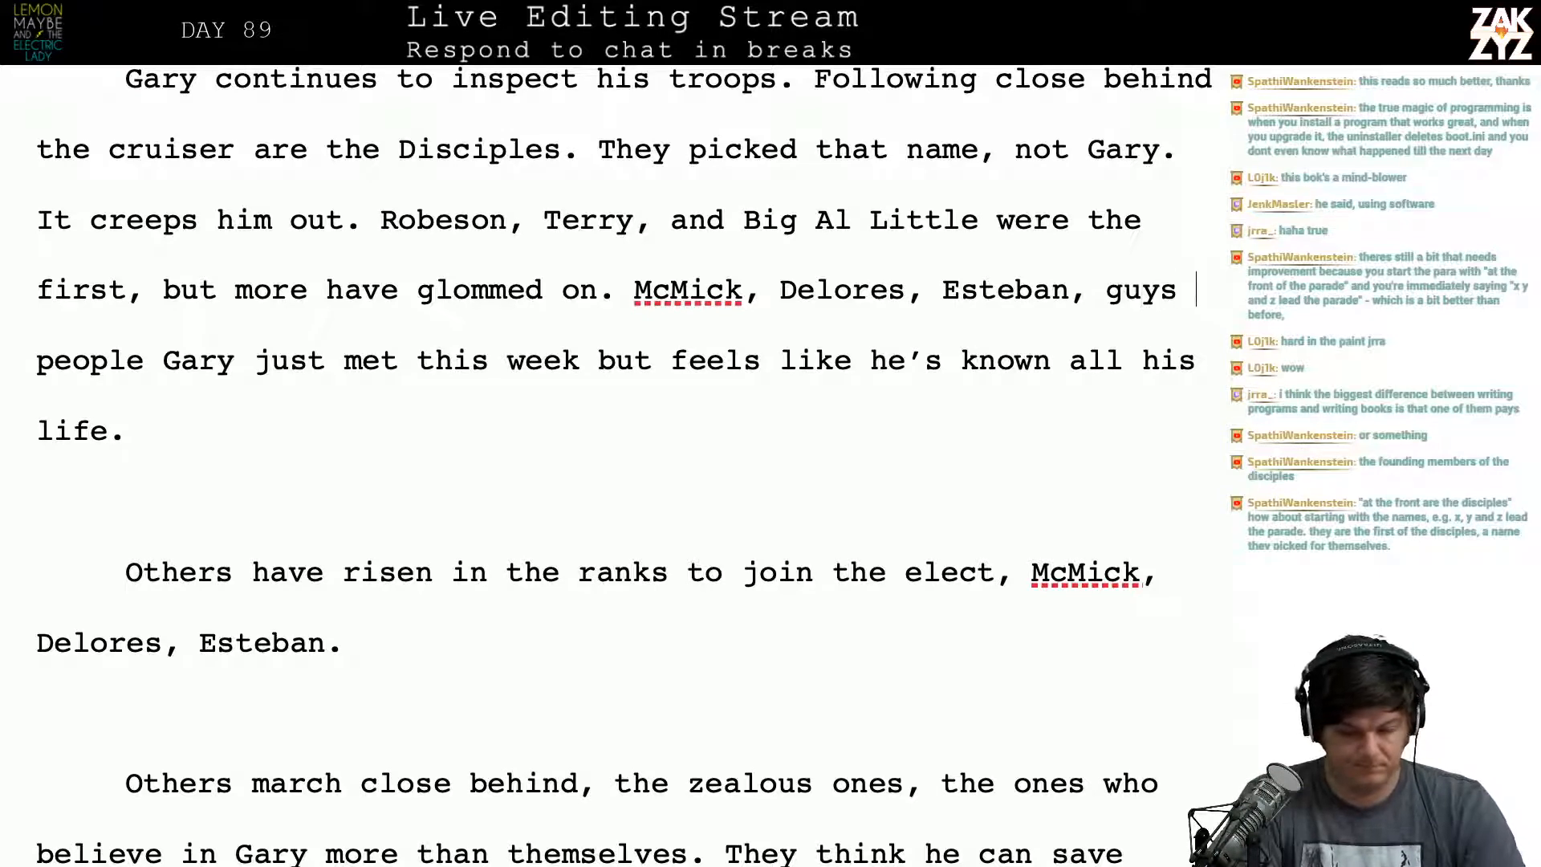
{"action": "type", "text": " e"}
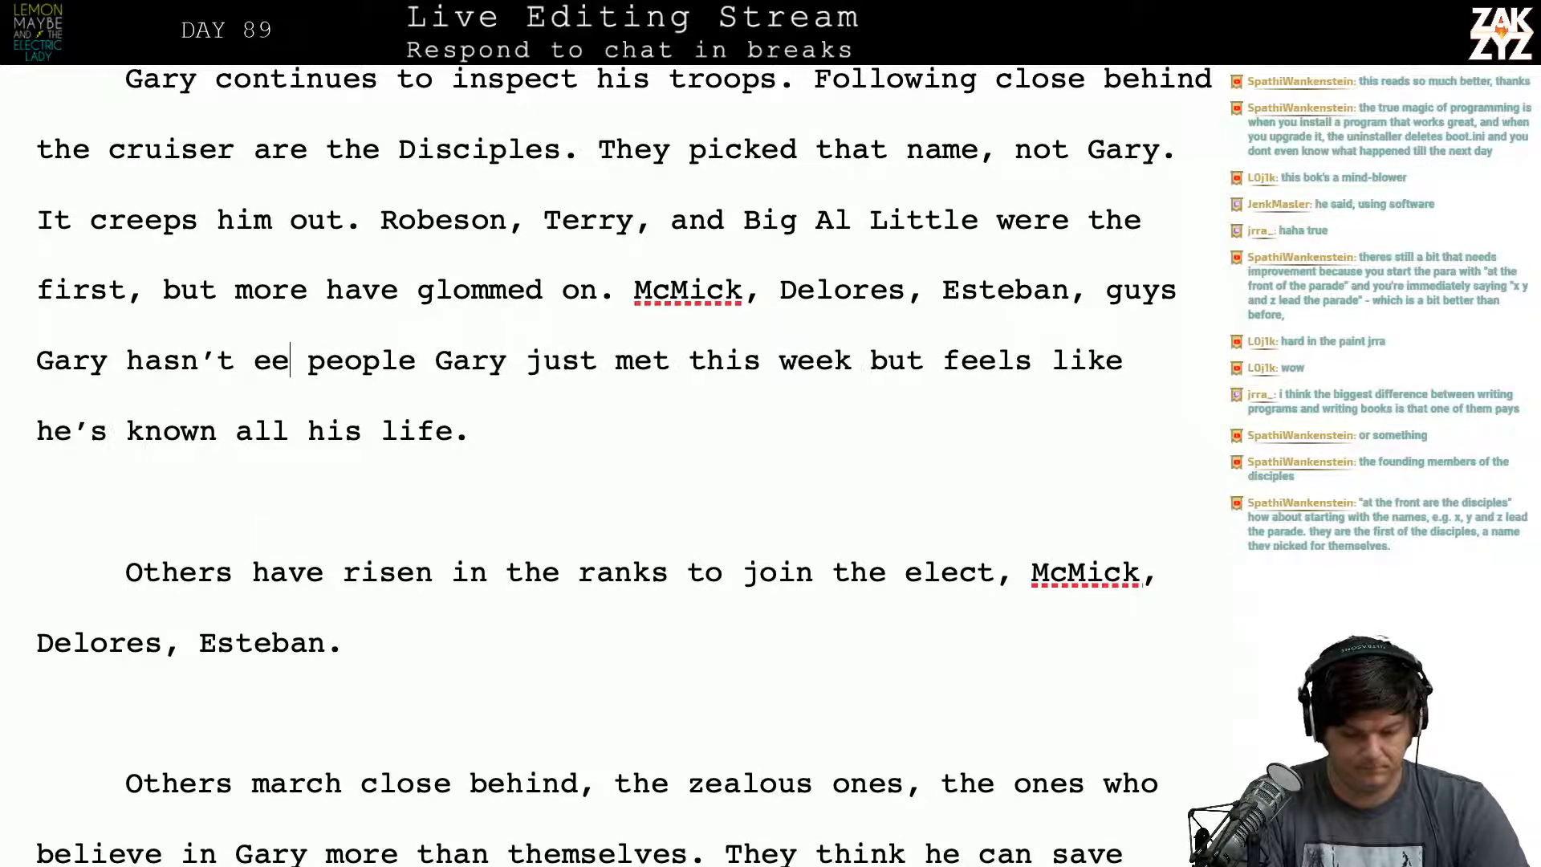
{"action": "type", "text": "ven known a week but h"}
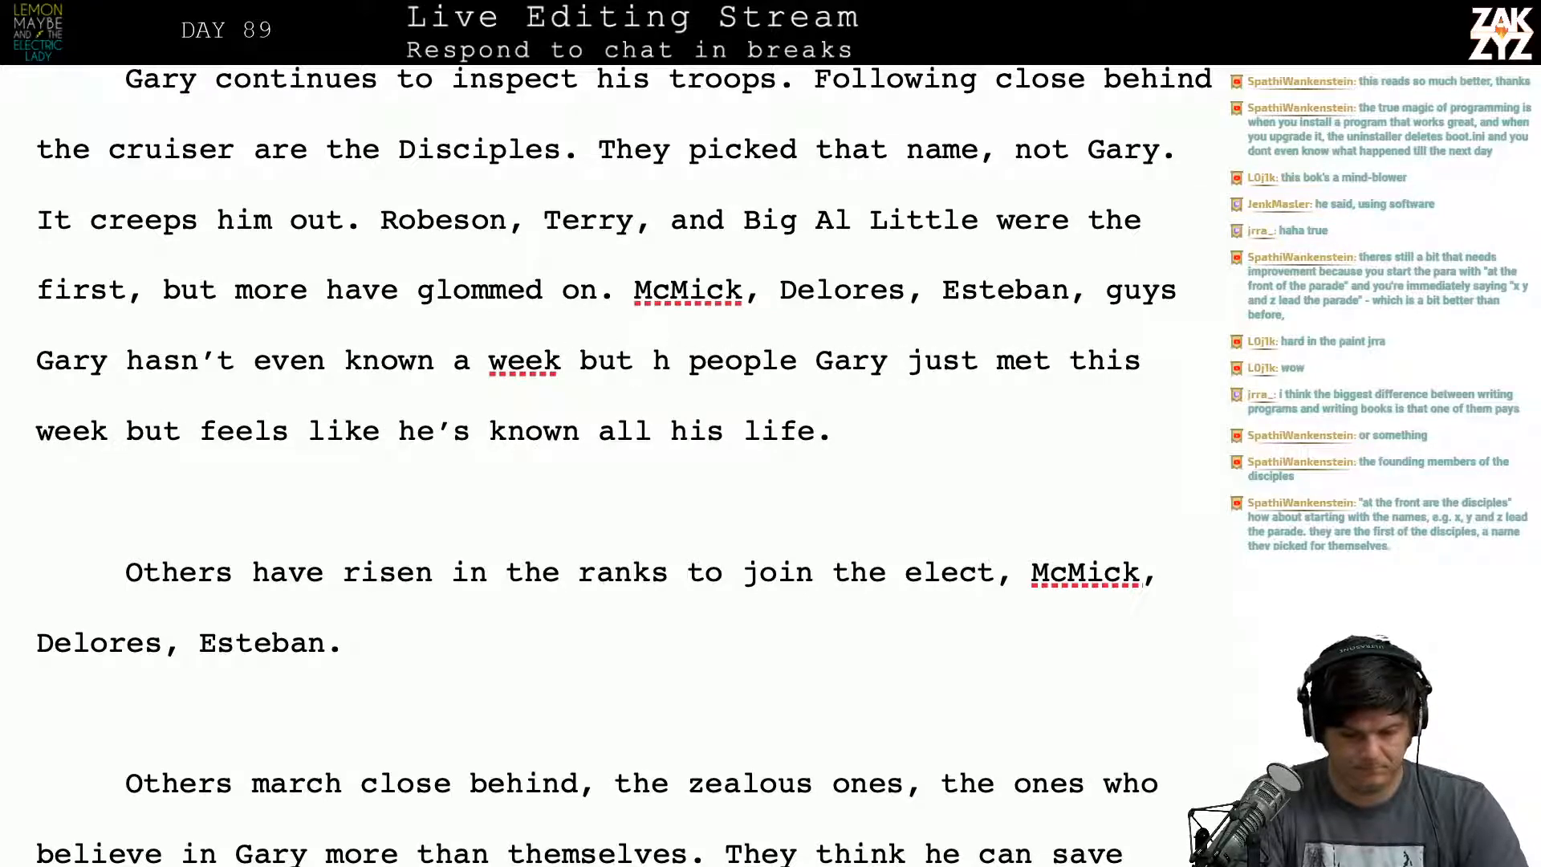
{"action": "type", "text": "e's ben"}
{"action": "key", "text": "BackSpace"}
{"action": "key", "text": "BackSpace"}
{"action": "key", "text": "BackSpace"}
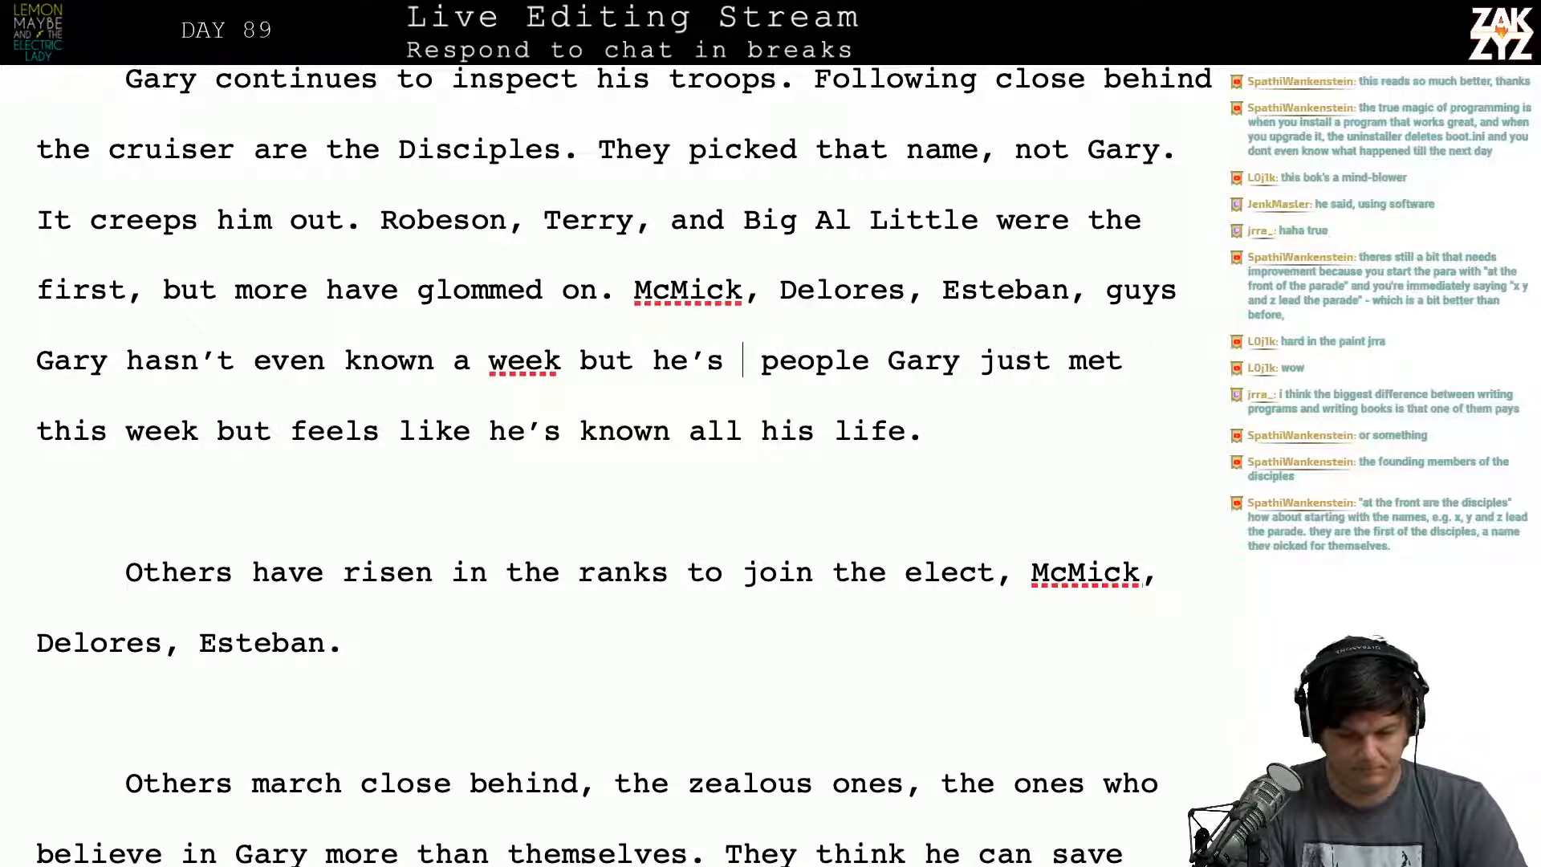
Step: Finish the sentence with "so deep in their heads it feels like he's known them all his life." and push the leftover text into a separate paragraph
{"action": "type", "text": "so deep in thei"}
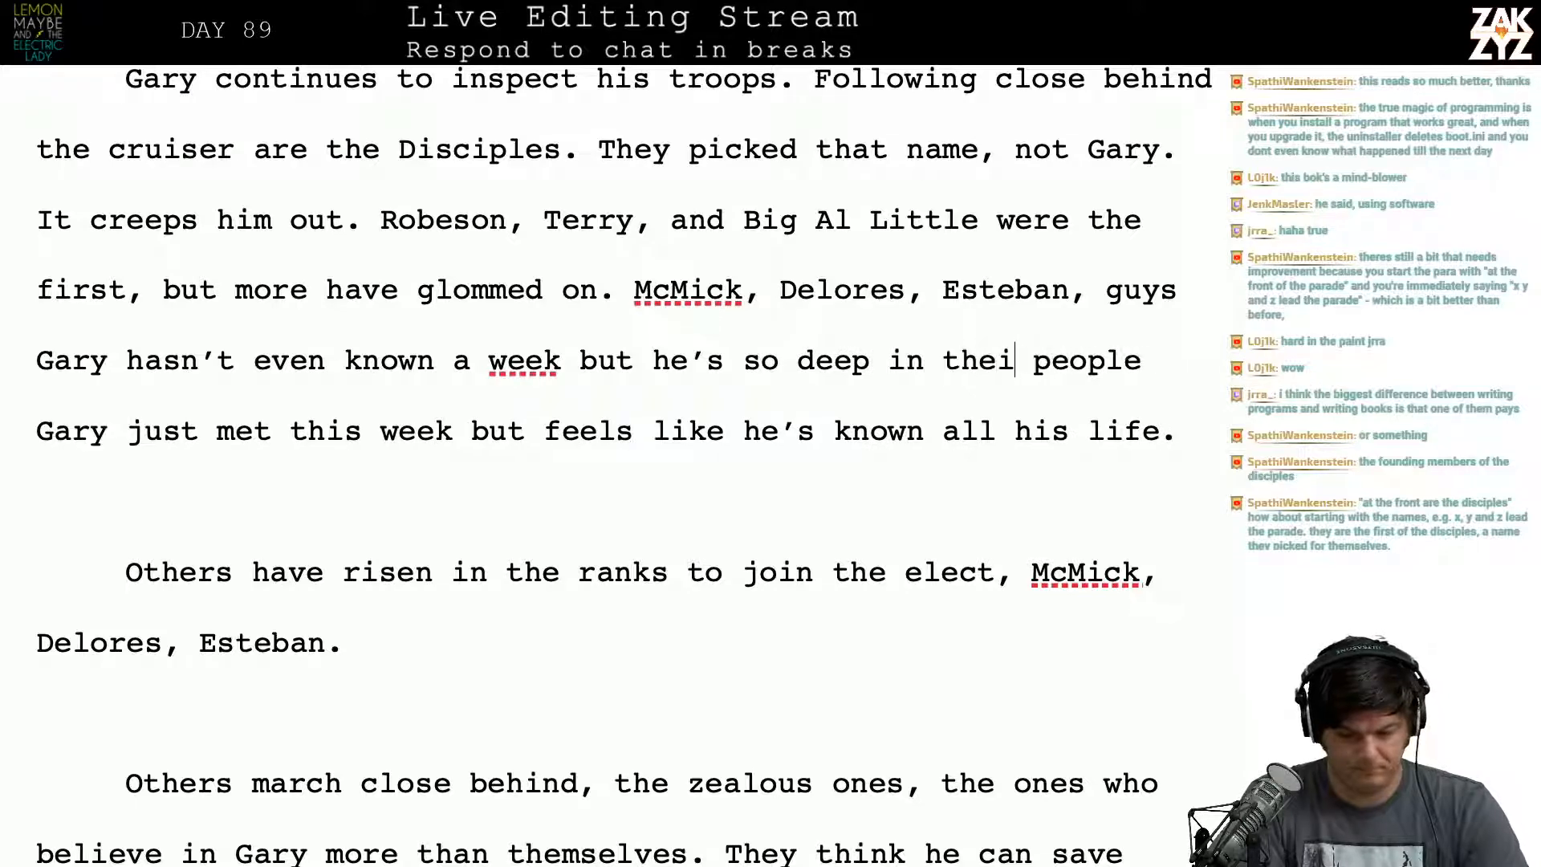
{"action": "type", "text": "r heads it feels"}
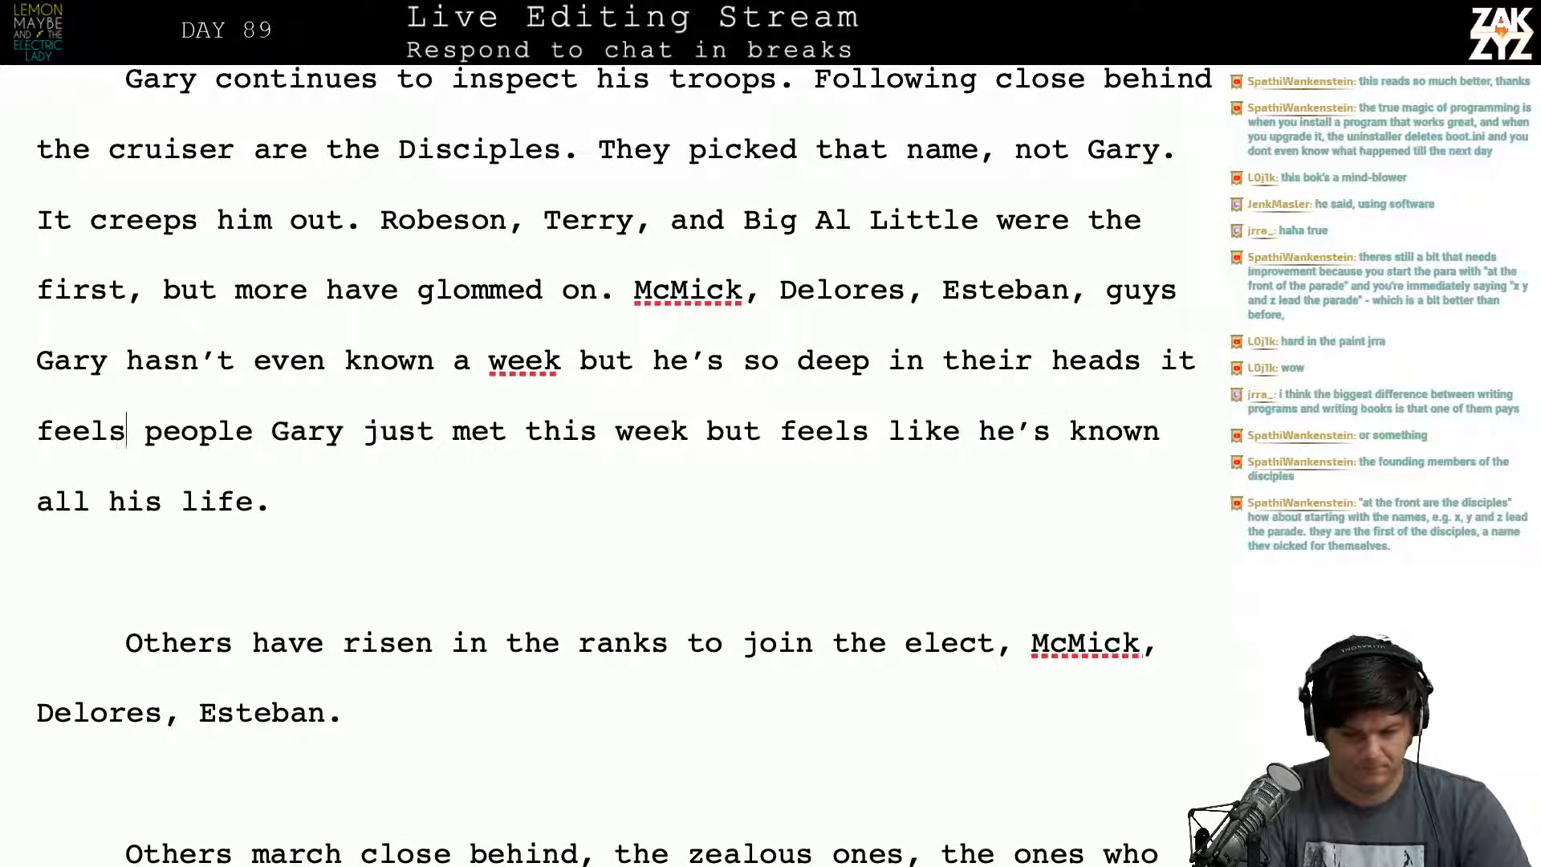
{"action": "type", "text": " like he's known"}
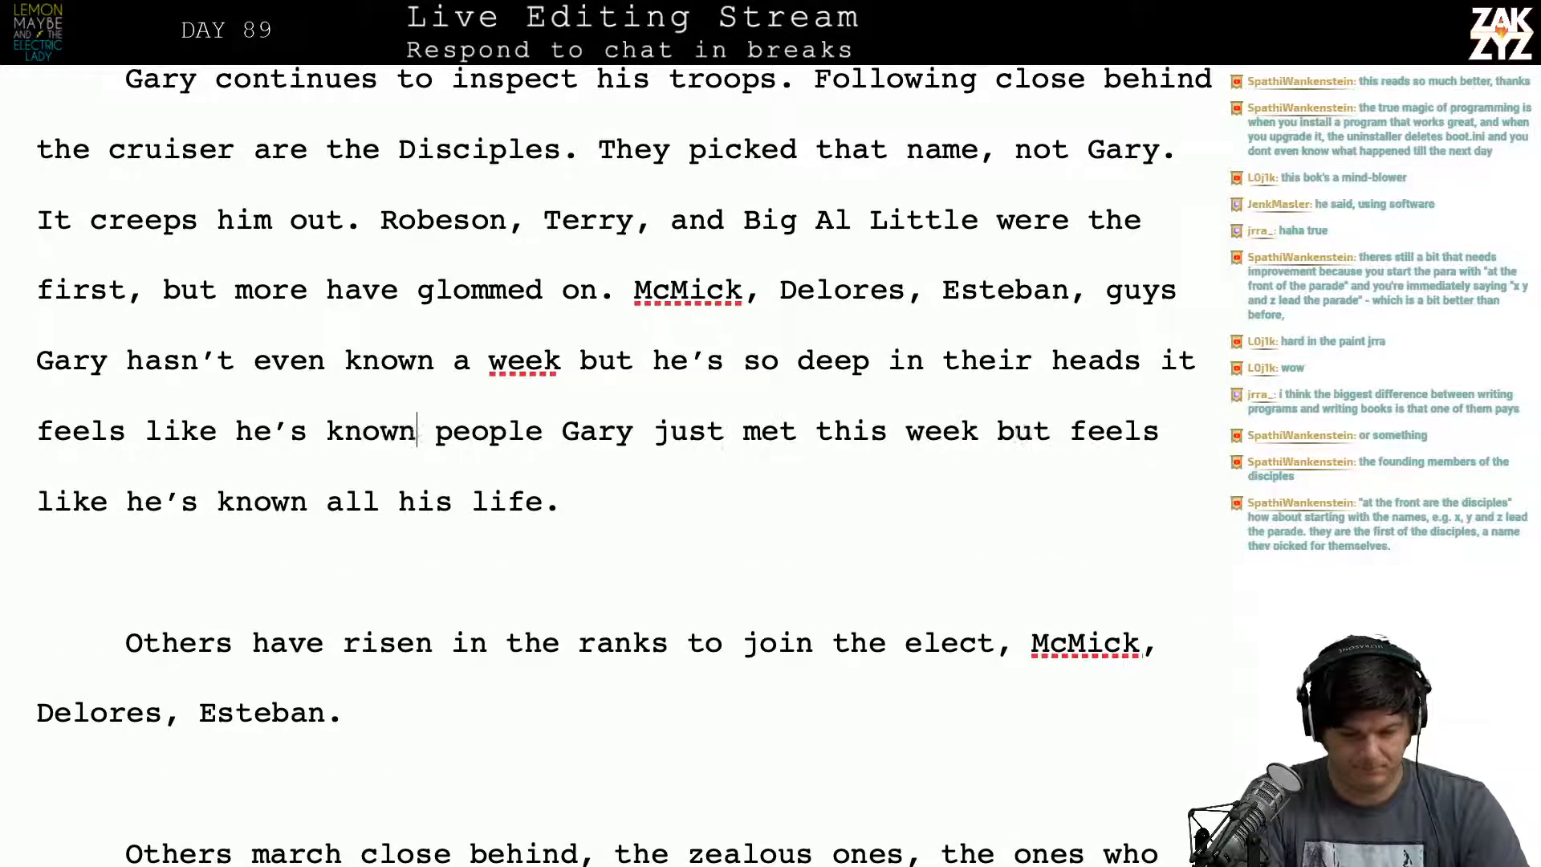
{"action": "type", "text": " them all his lif"}
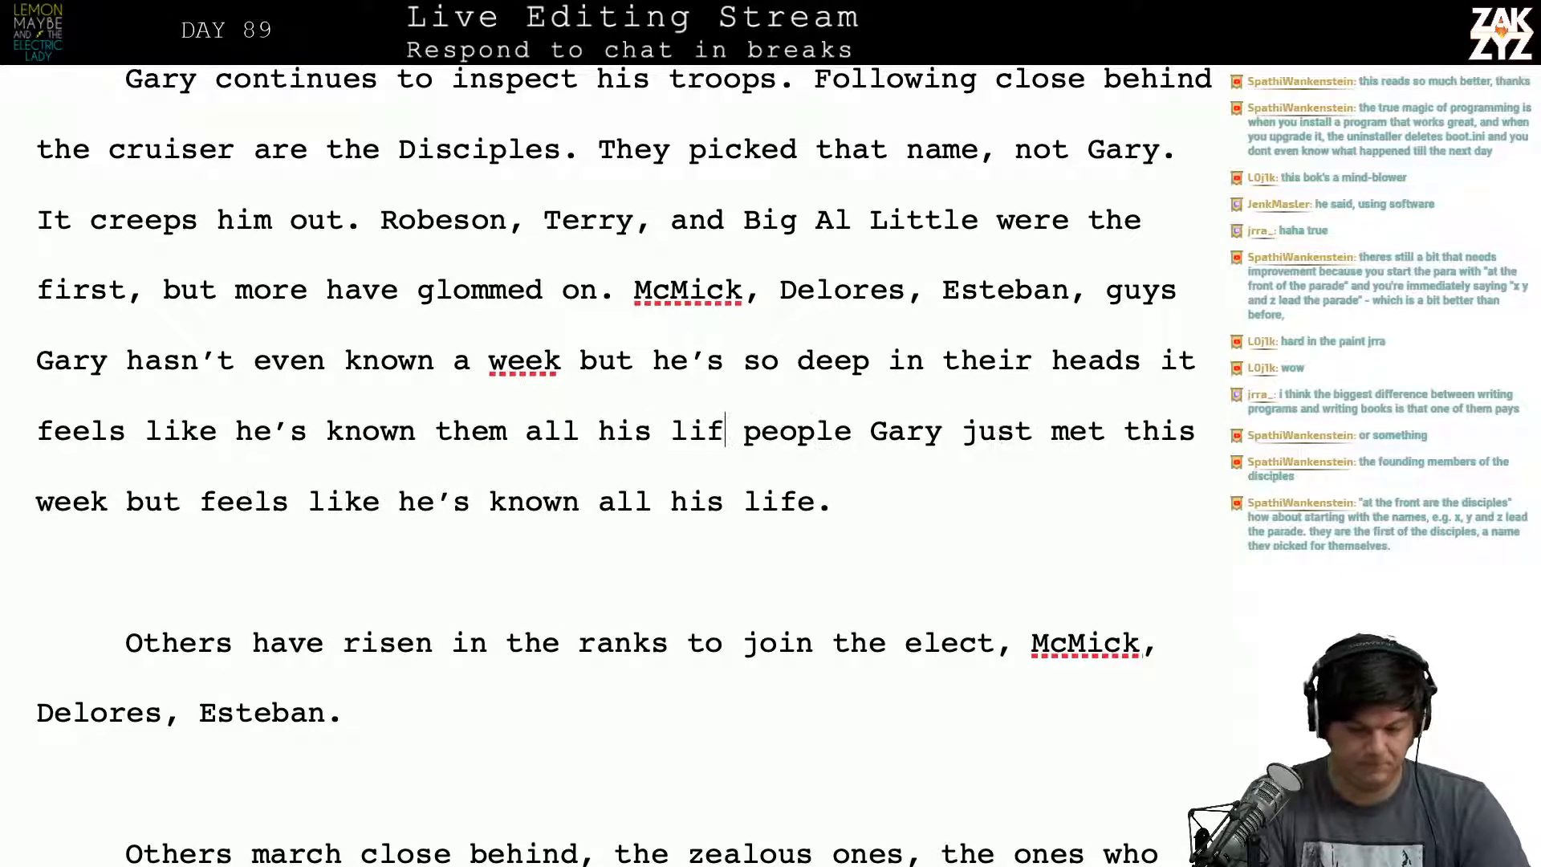
{"action": "type", "text": "e."}
{"action": "key", "text": "Return"}
{"action": "key", "text": "Return"}
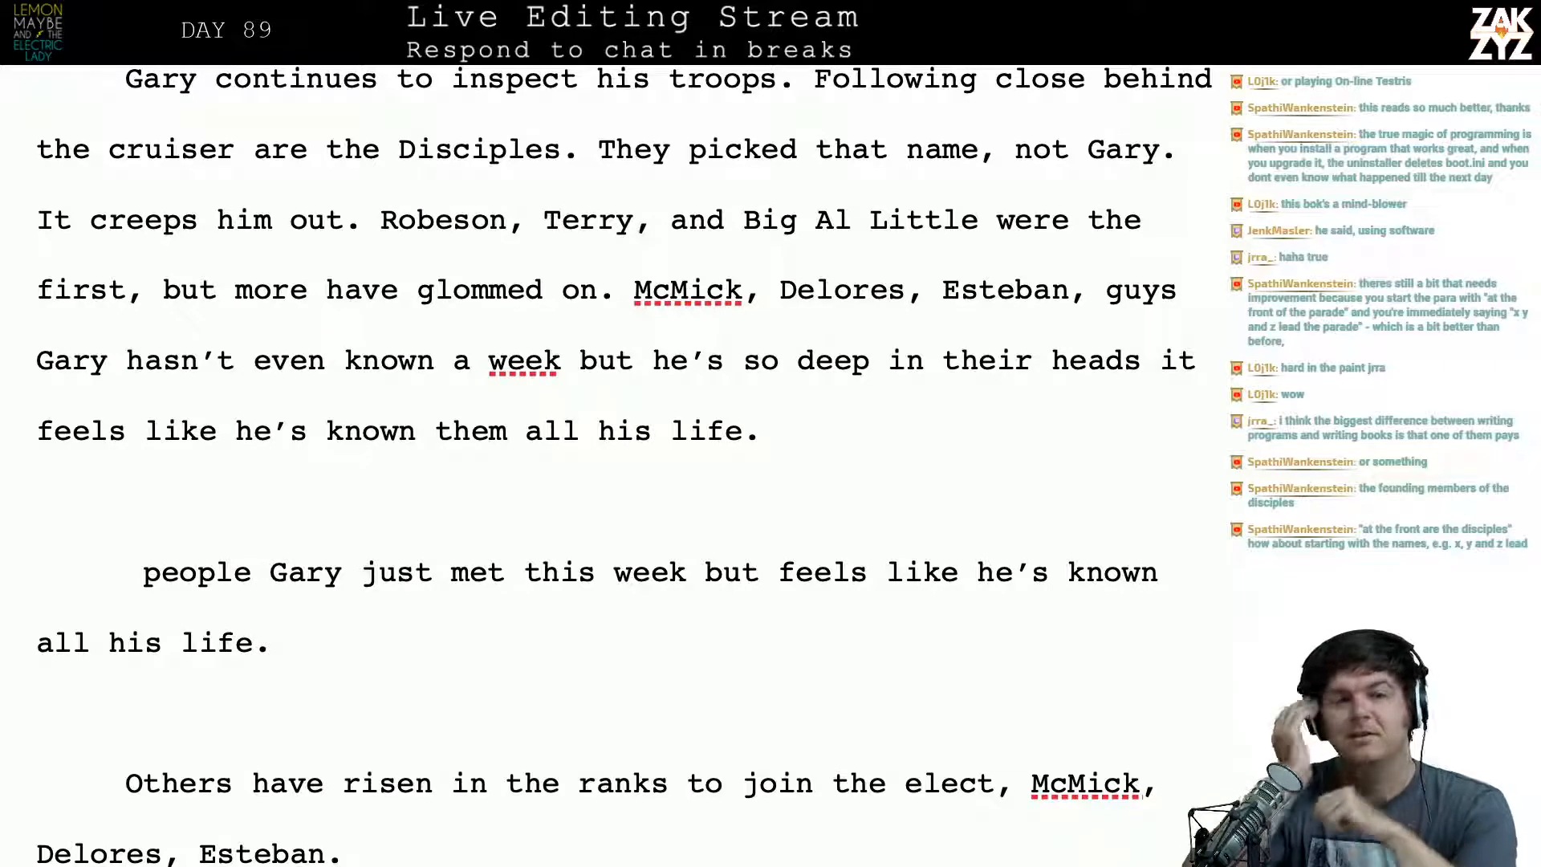
Step: Reread the revised Disciples paragraph and compare it with the leftover old text below it
{"action": "scroll", "coordinate": [624, 465], "scroll_direction": "down", "scroll_amount": 1}
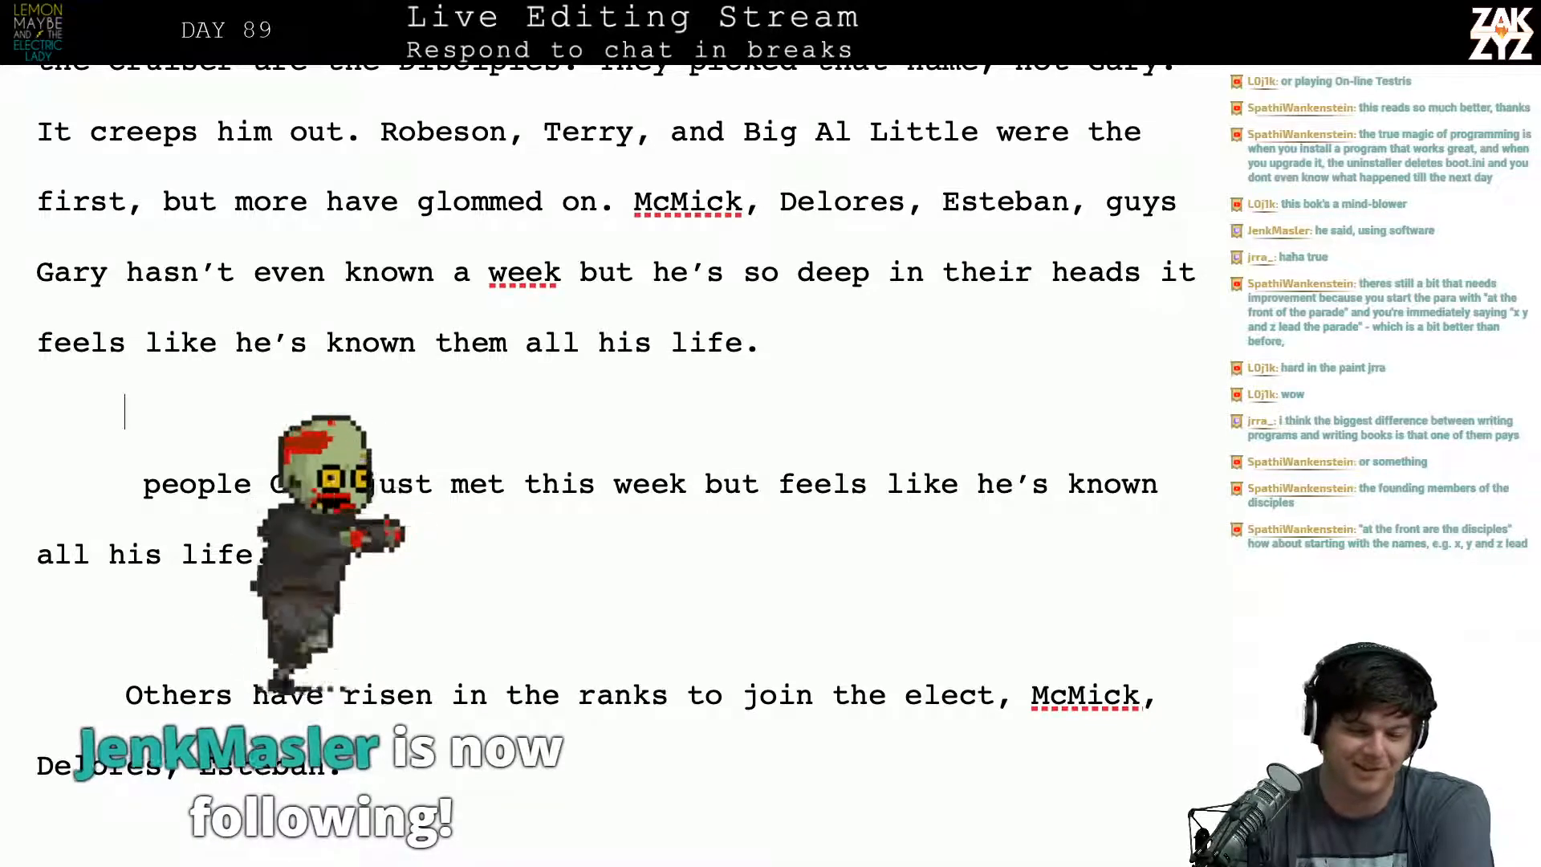
{"action": "scroll", "coordinate": [616, 433], "scroll_direction": "up", "scroll_amount": 1}
{"action": "scroll", "coordinate": [616, 434], "scroll_direction": "up", "scroll_amount": 3}
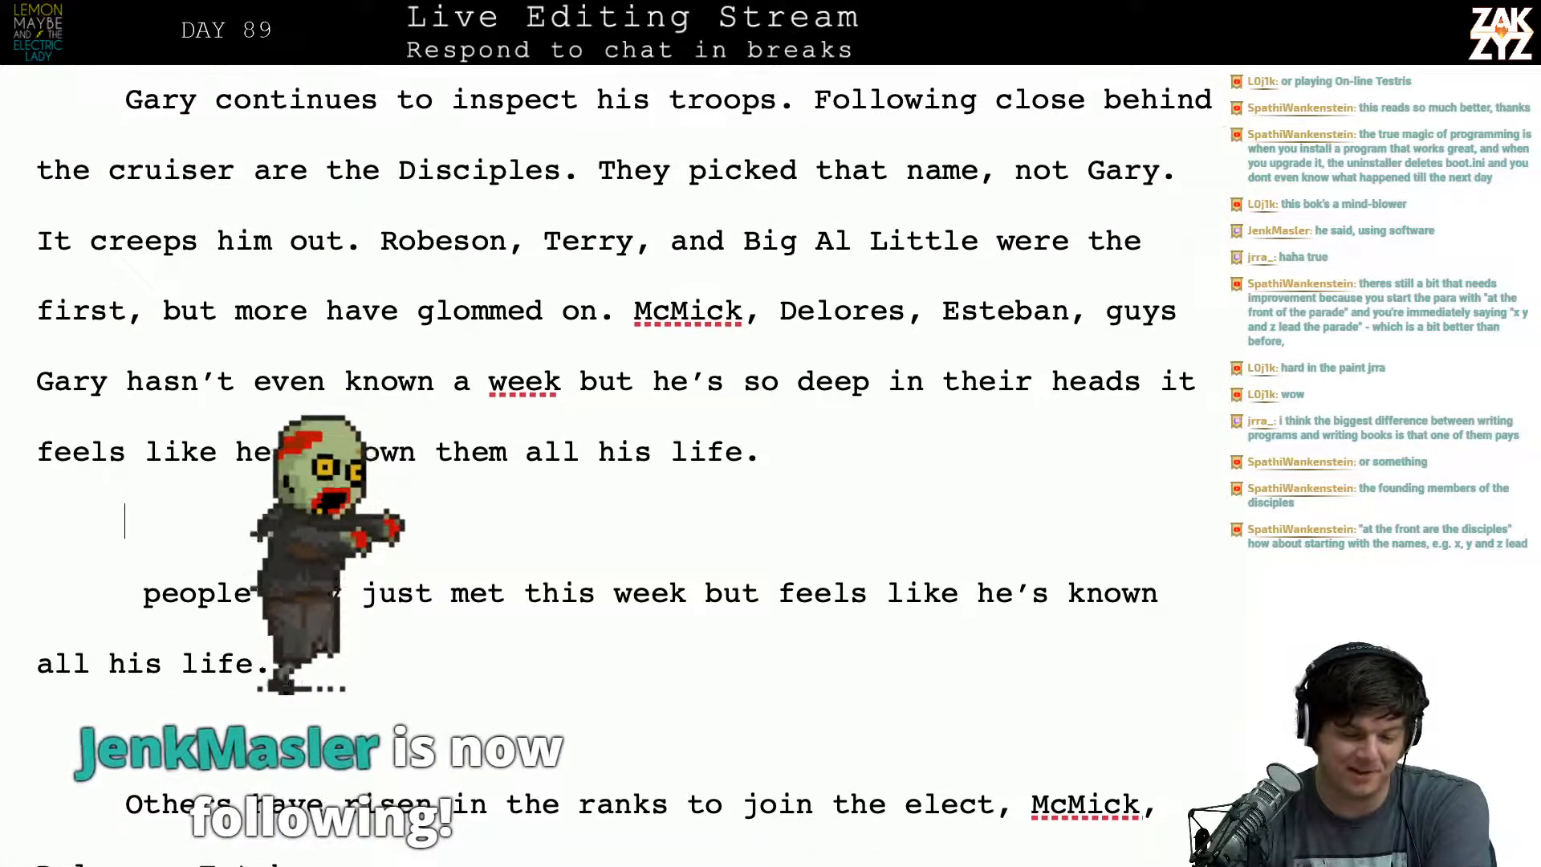
{"action": "scroll", "coordinate": [624, 466], "scroll_direction": "down", "scroll_amount": 1}
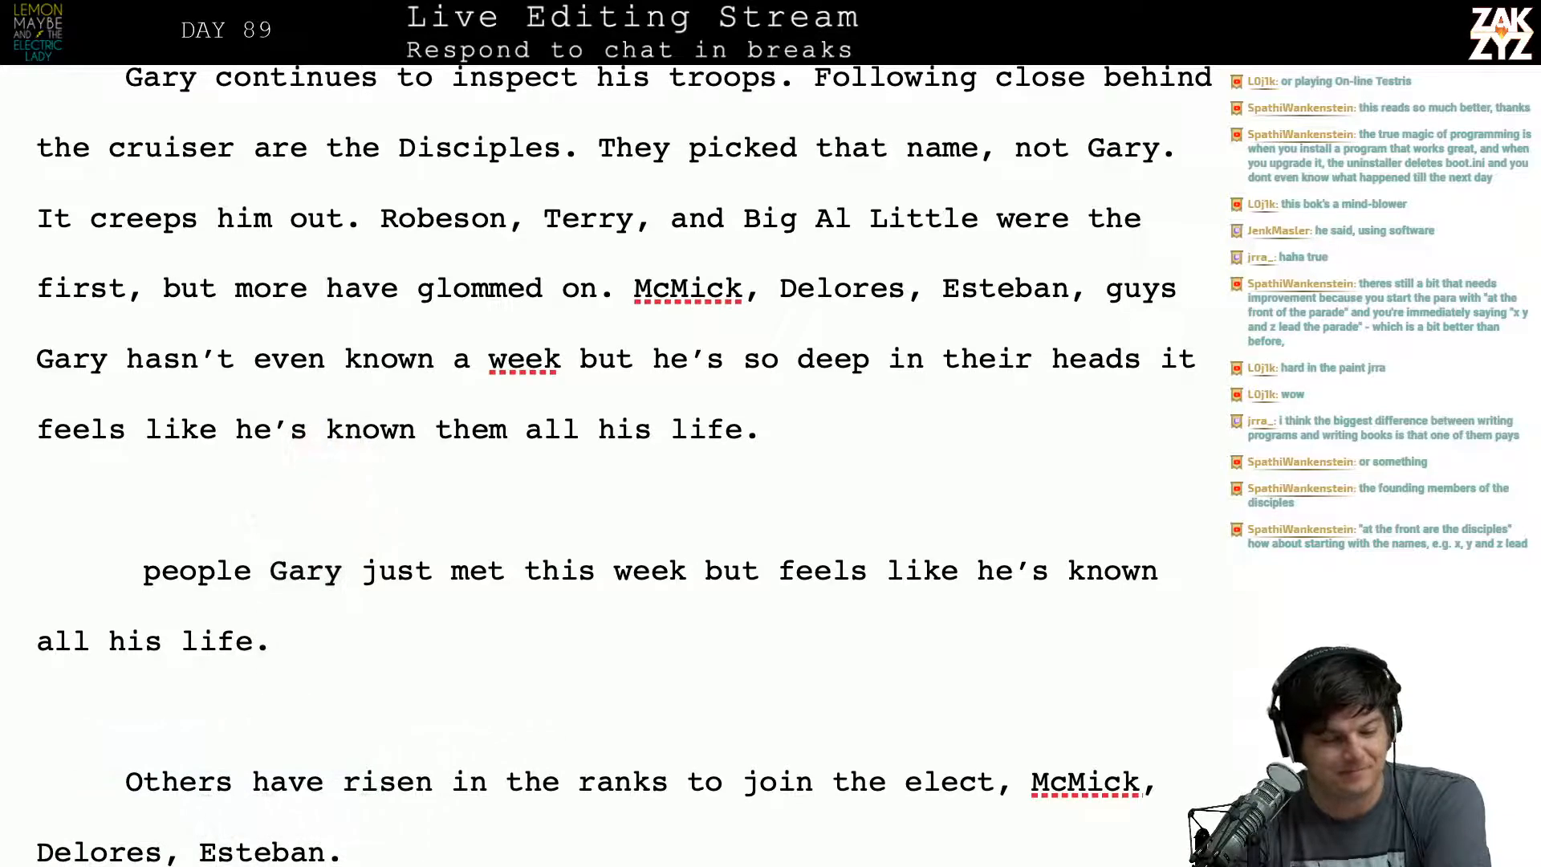
{"action": "scroll", "coordinate": [617, 433], "scroll_direction": "up", "scroll_amount": 4}
{"action": "scroll", "coordinate": [617, 433], "scroll_direction": "down", "scroll_amount": 3}
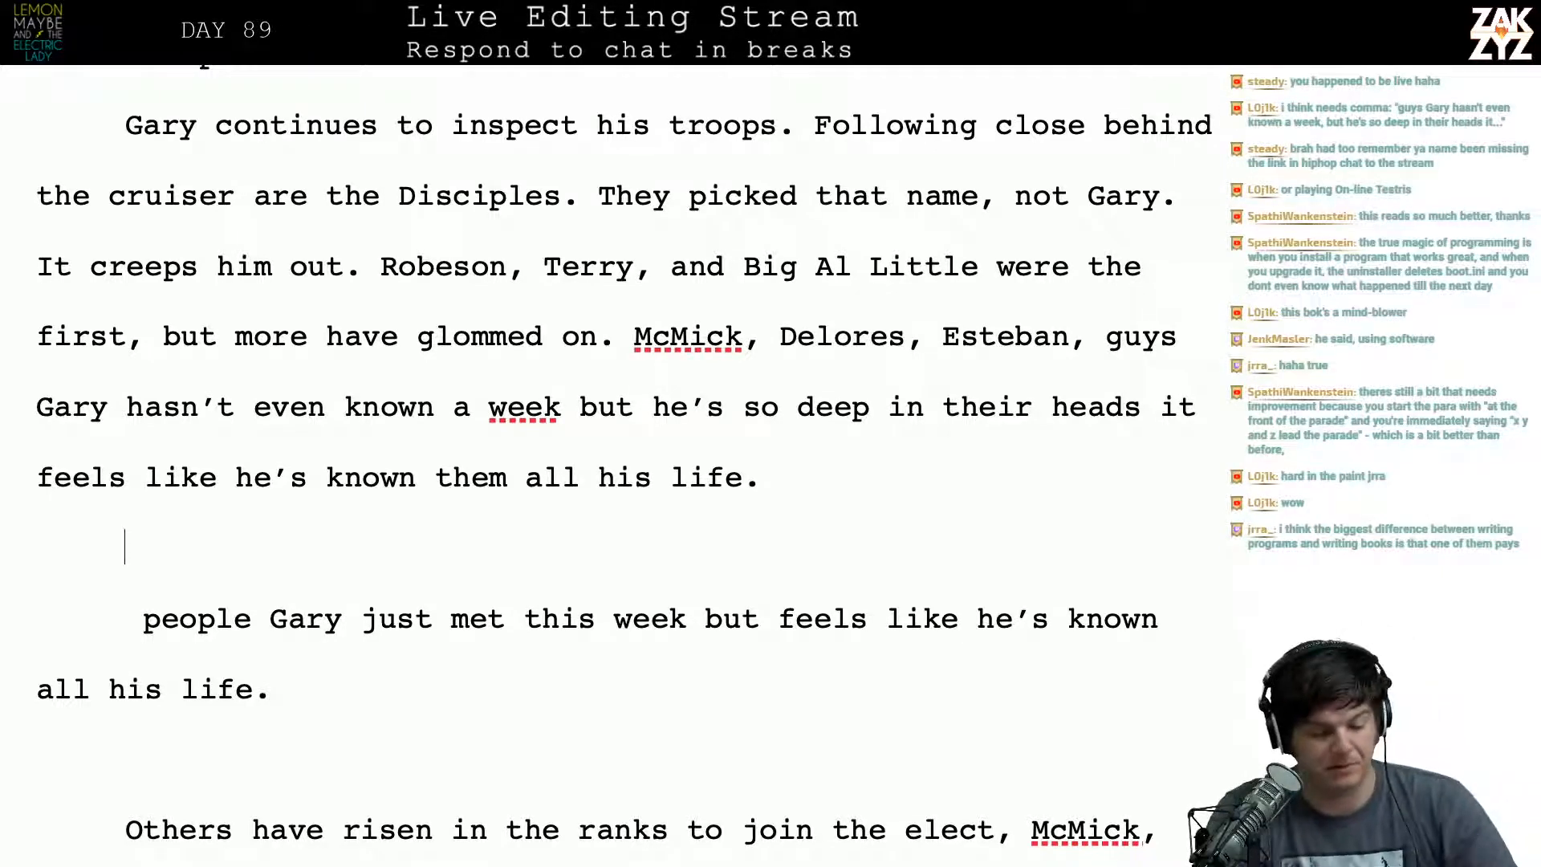
{"action": "scroll", "coordinate": [624, 468], "scroll_direction": "down", "scroll_amount": 1}
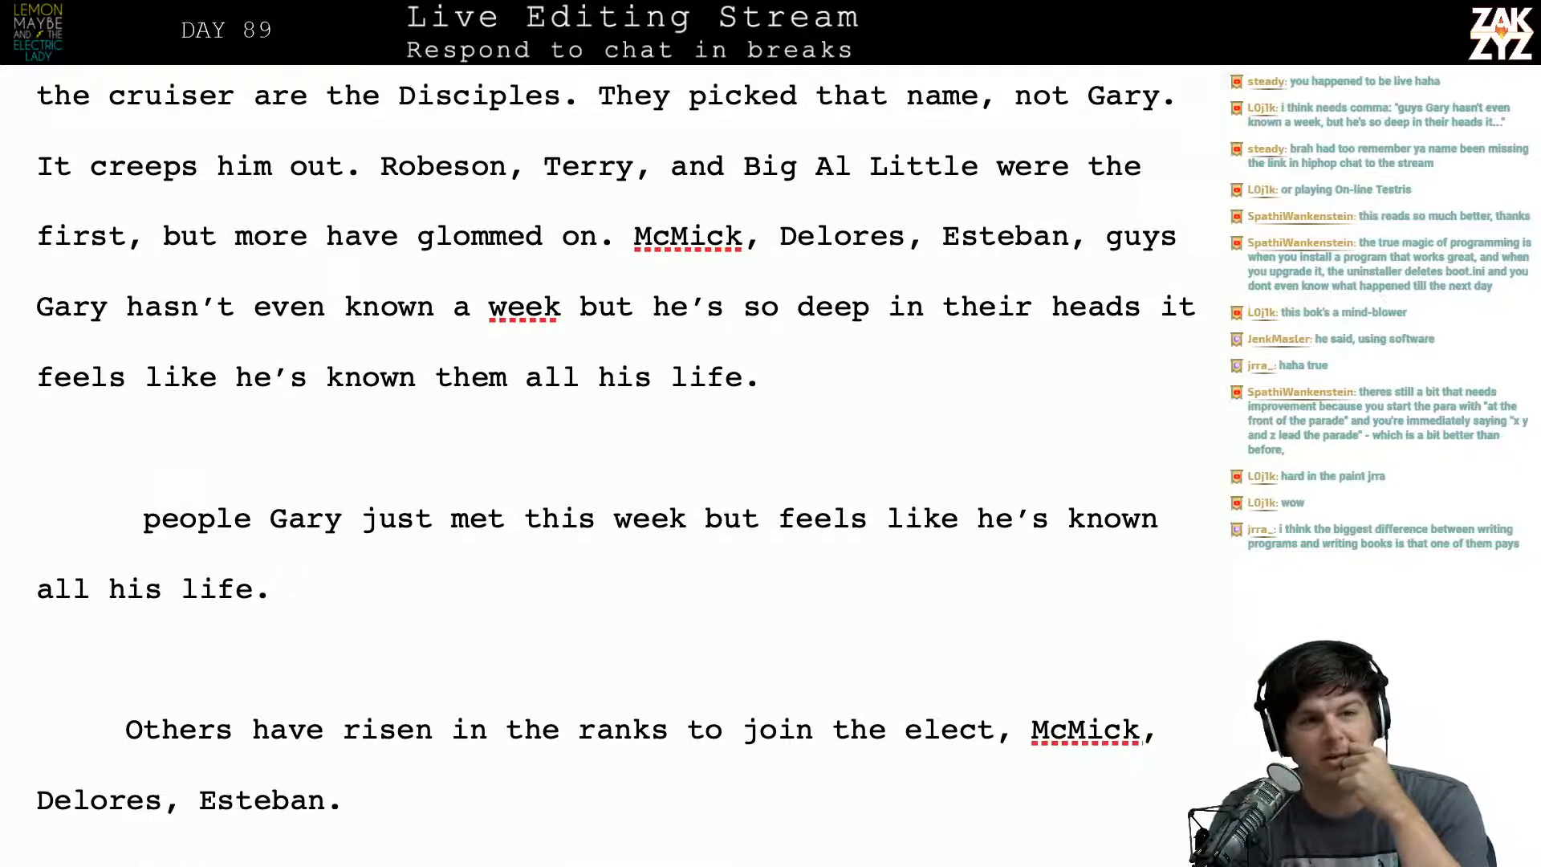
{"action": "scroll", "coordinate": [616, 438], "scroll_direction": "down", "scroll_amount": 1}
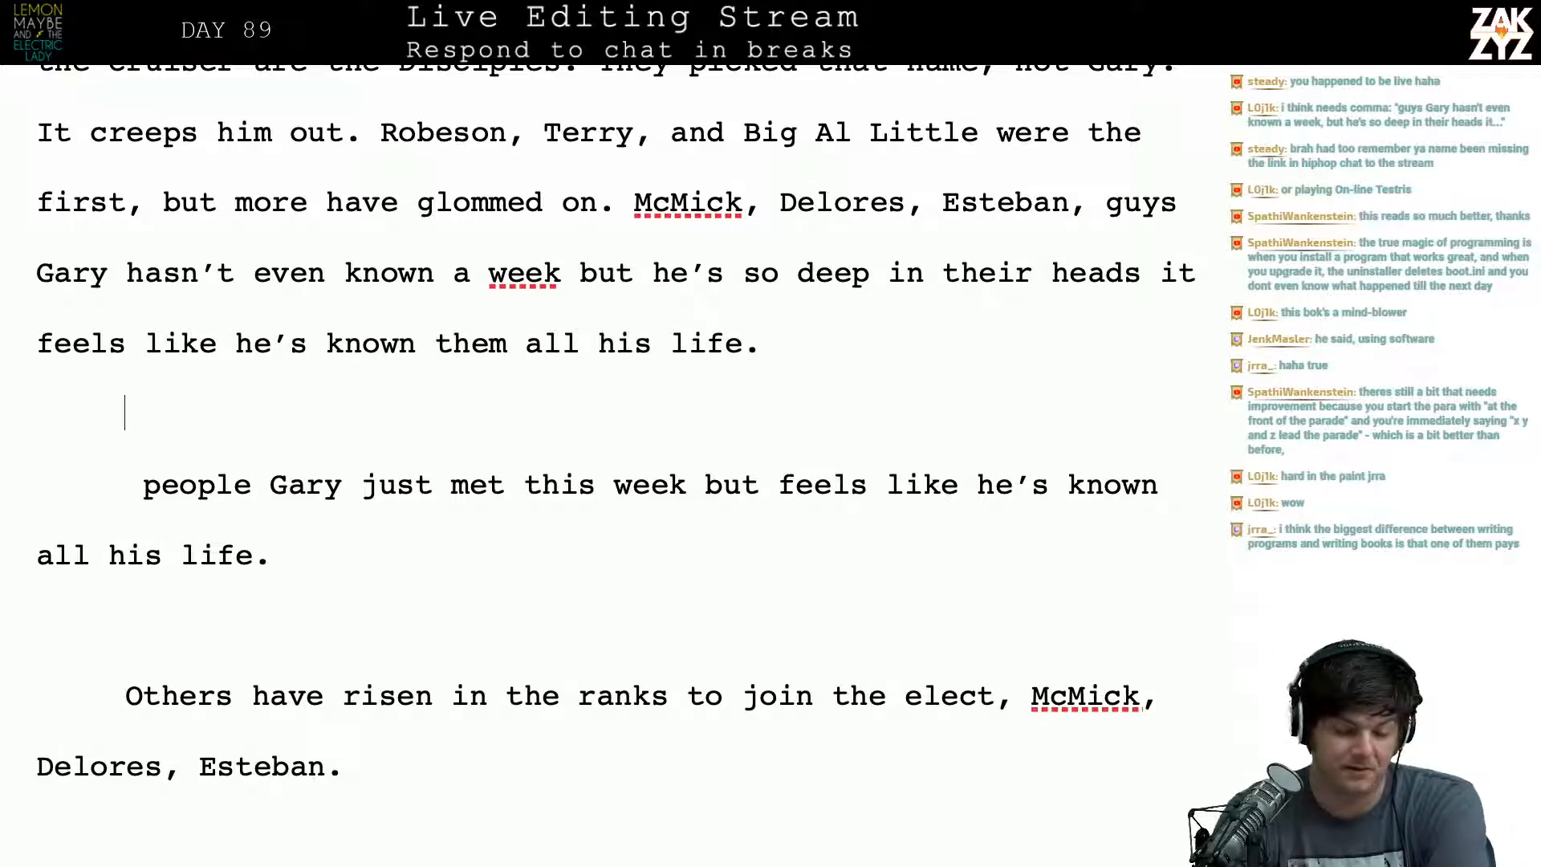
{"action": "scroll", "coordinate": [616, 423], "scroll_direction": "down", "scroll_amount": 2}
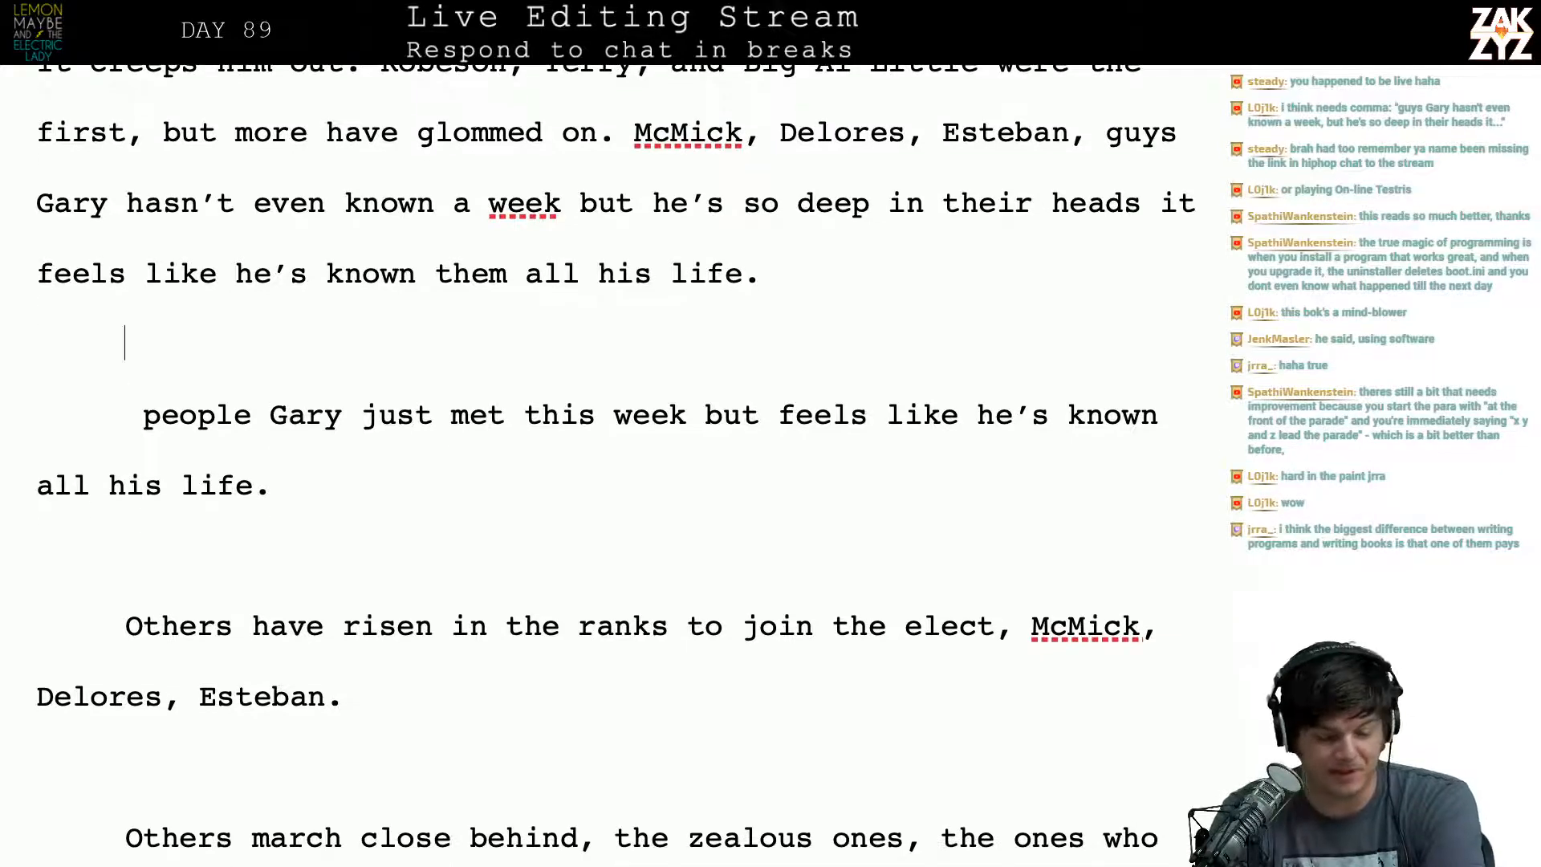
{"action": "scroll", "coordinate": [616, 465], "scroll_direction": "up", "scroll_amount": 3}
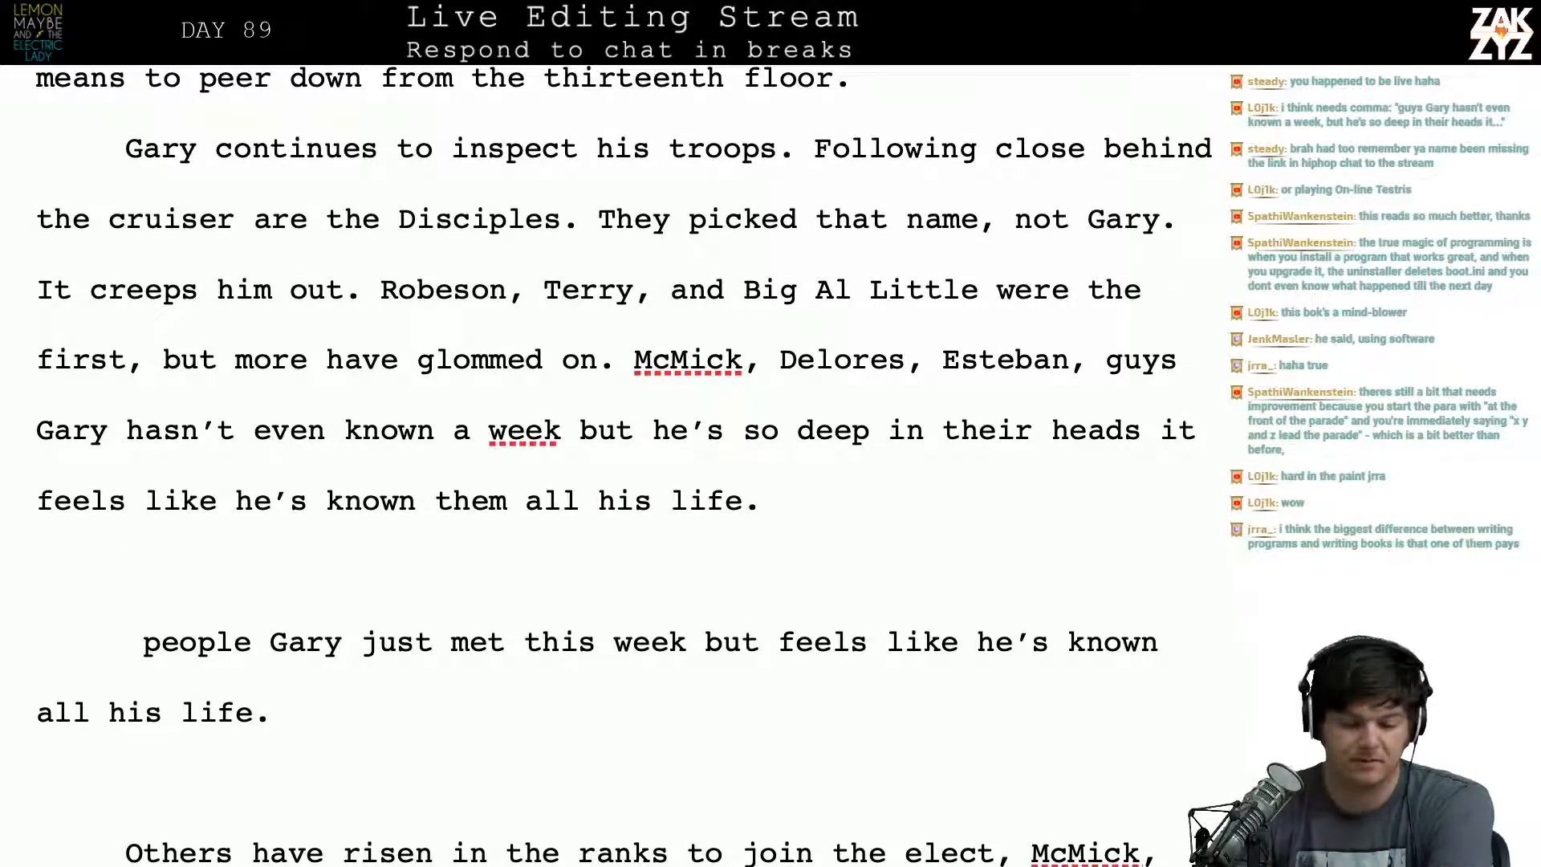
{"action": "scroll", "coordinate": [1158, 227], "scroll_direction": "down", "scroll_amount": 1}
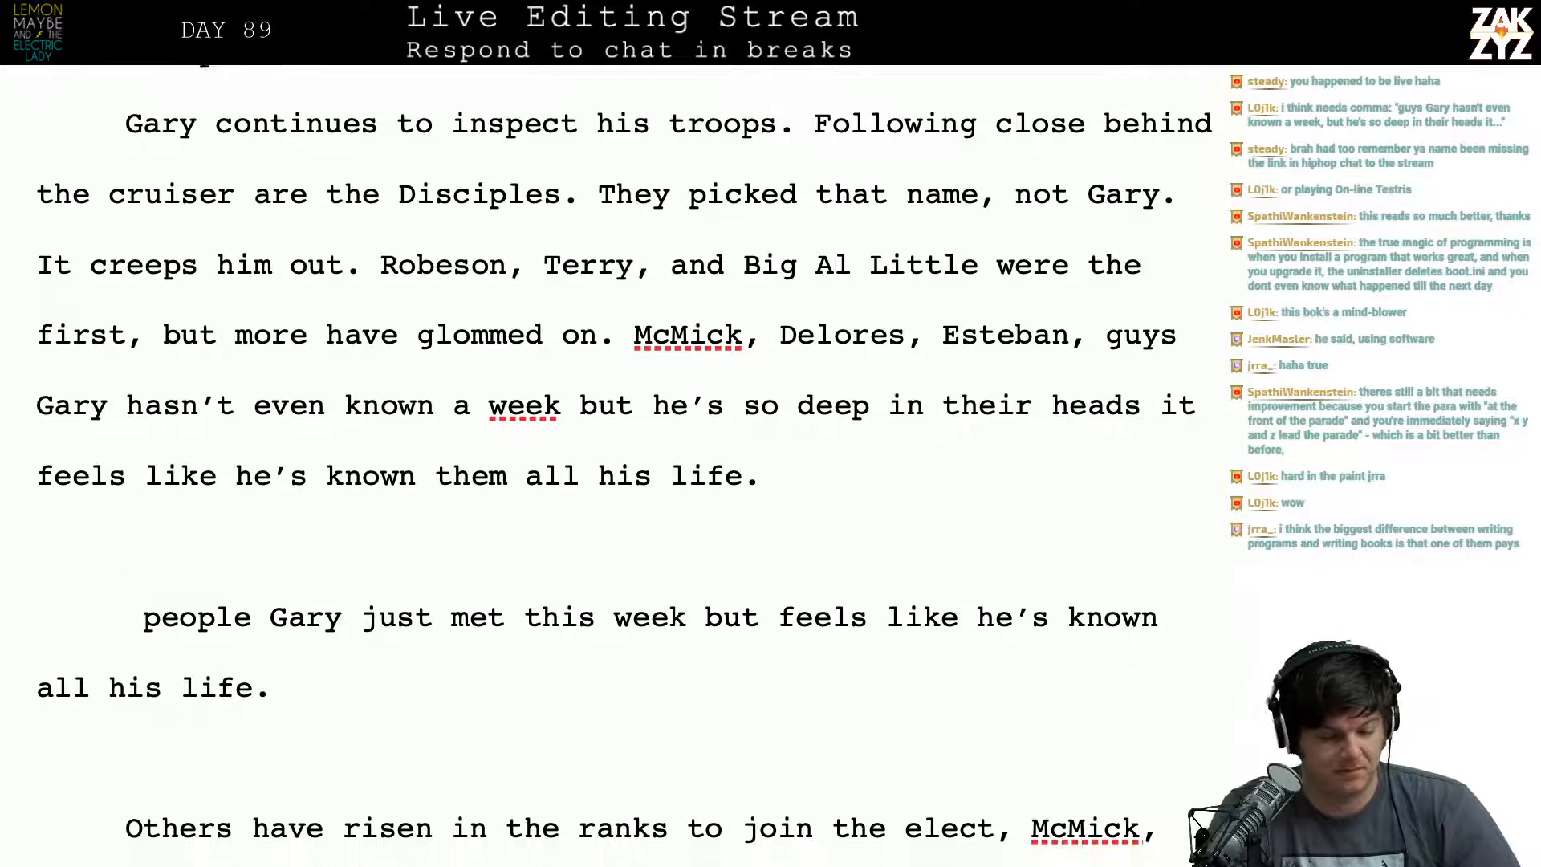
Step: Insert an extra blank line between the revised Disciples paragraph and the leftover "people Gary just met" text
{"action": "key", "text": "Left"}
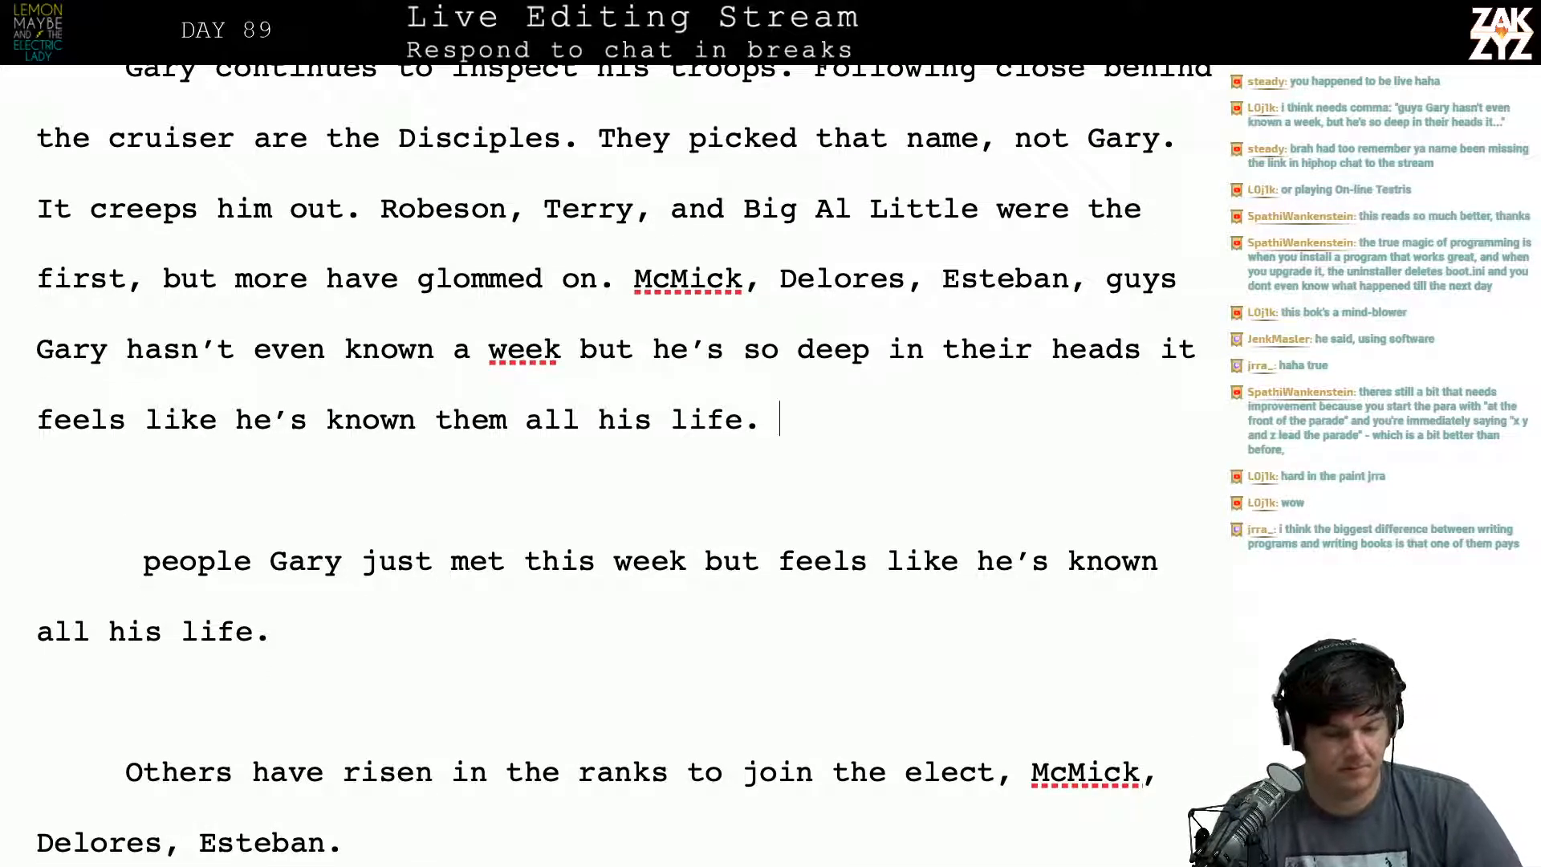
{"action": "key", "text": "Right"}
{"action": "key", "text": "Left"}
{"action": "key", "text": "Up"}
{"action": "key", "text": "Up"}
{"action": "key", "text": "Up"}
{"action": "key", "text": "Up"}
{"action": "key", "text": "Up"}
{"action": "key", "text": "Down"}
{"action": "key", "text": "Down"}
{"action": "key", "text": "Down"}
{"action": "key", "text": "Down"}
{"action": "key", "text": "Down"}
{"action": "key", "text": "Down"}
{"action": "key", "text": "Down"}
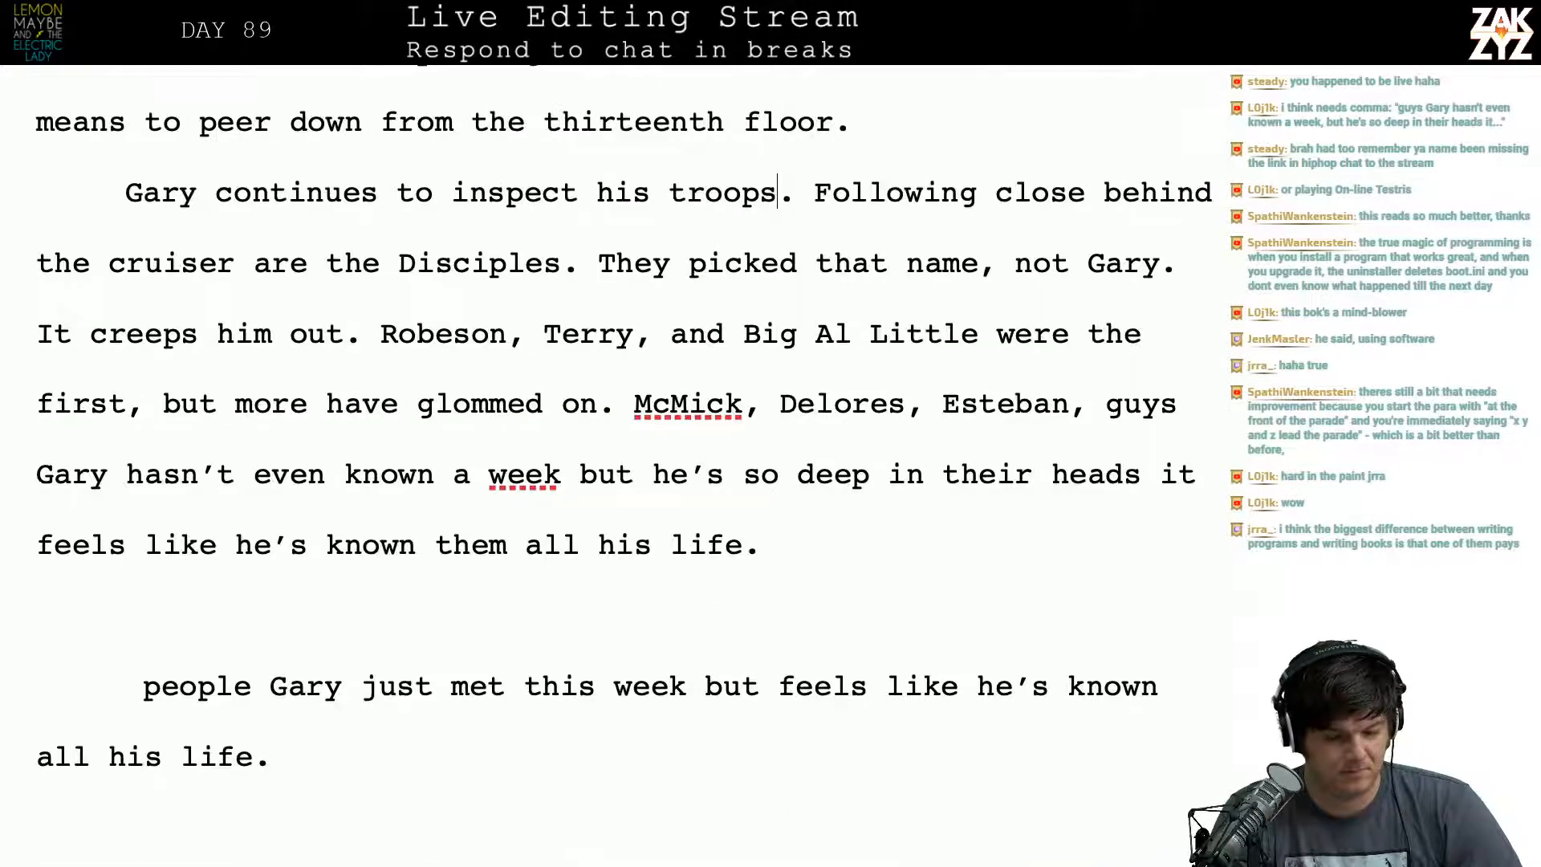
{"action": "key", "text": "Return"}
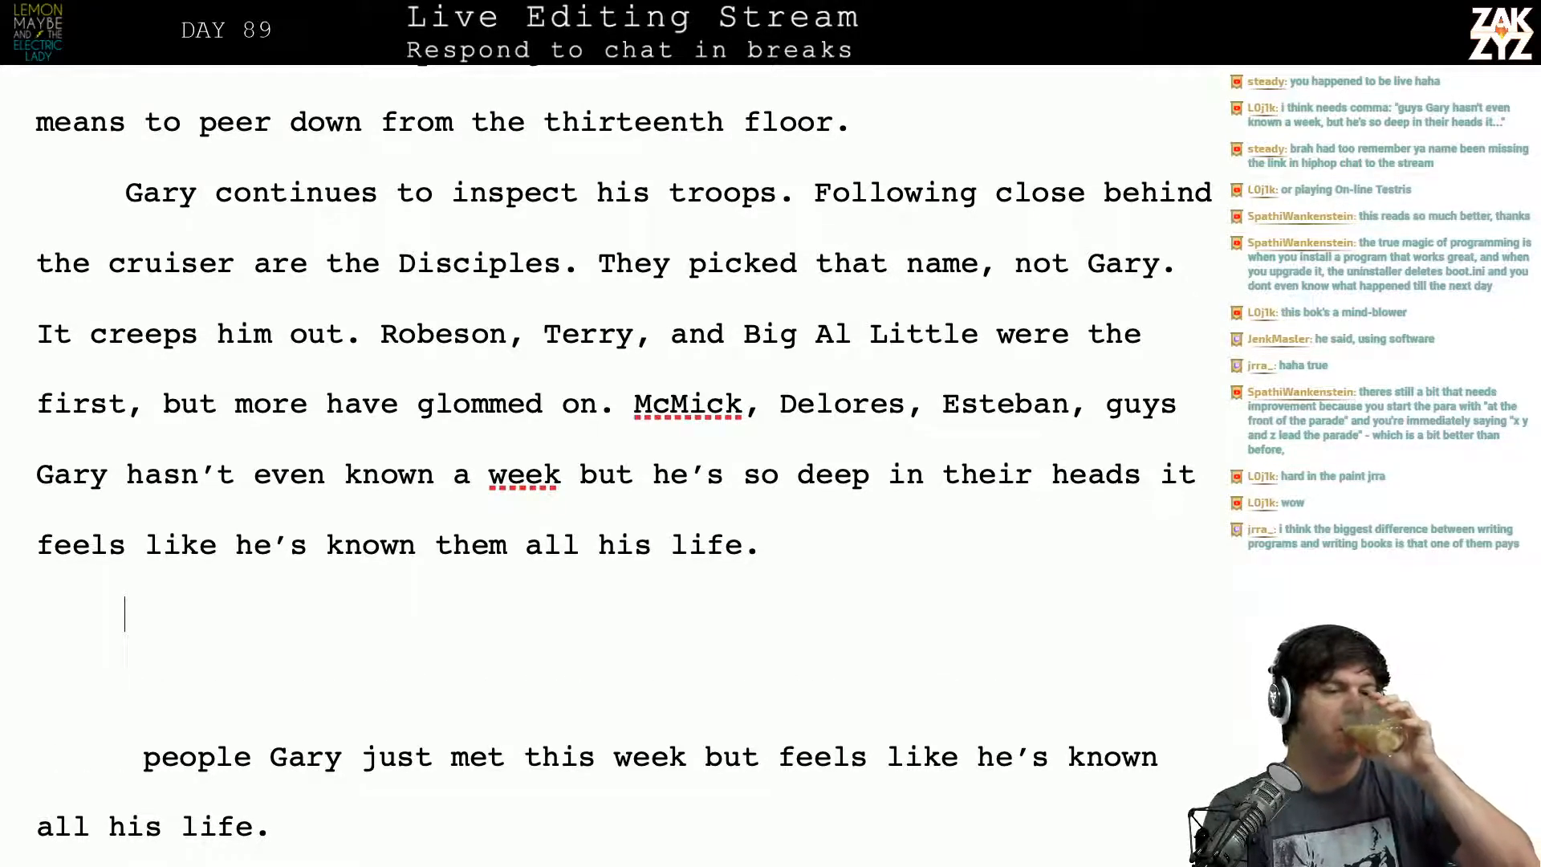
Step: Try opening a new sentence after "all his life." with "The more productive" and delete it
{"action": "key", "text": "Left"}
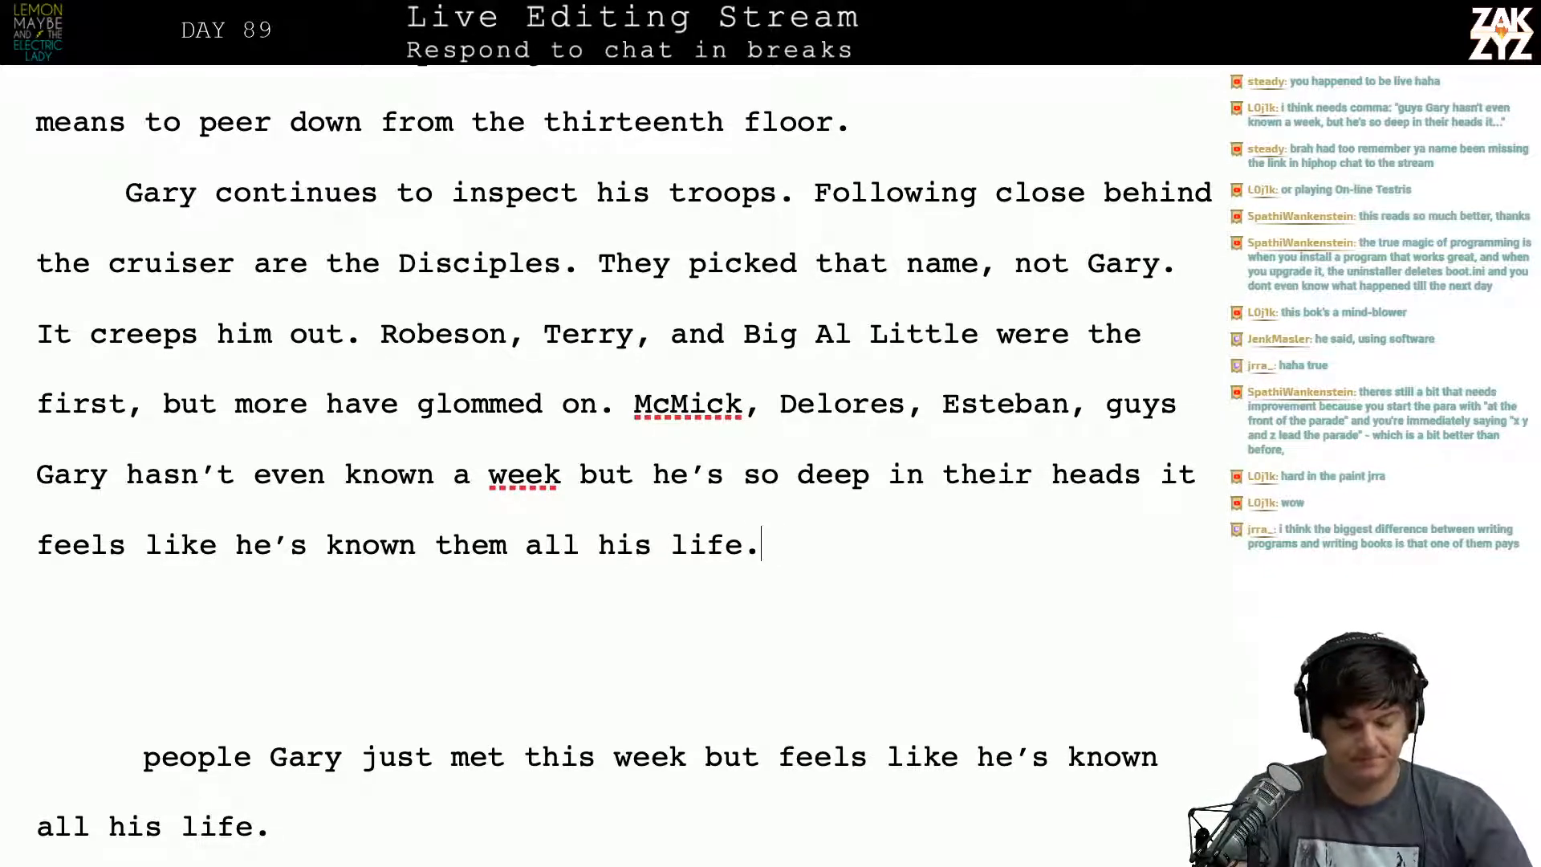
{"action": "key", "text": "Right"}
{"action": "type", "text": "The"}
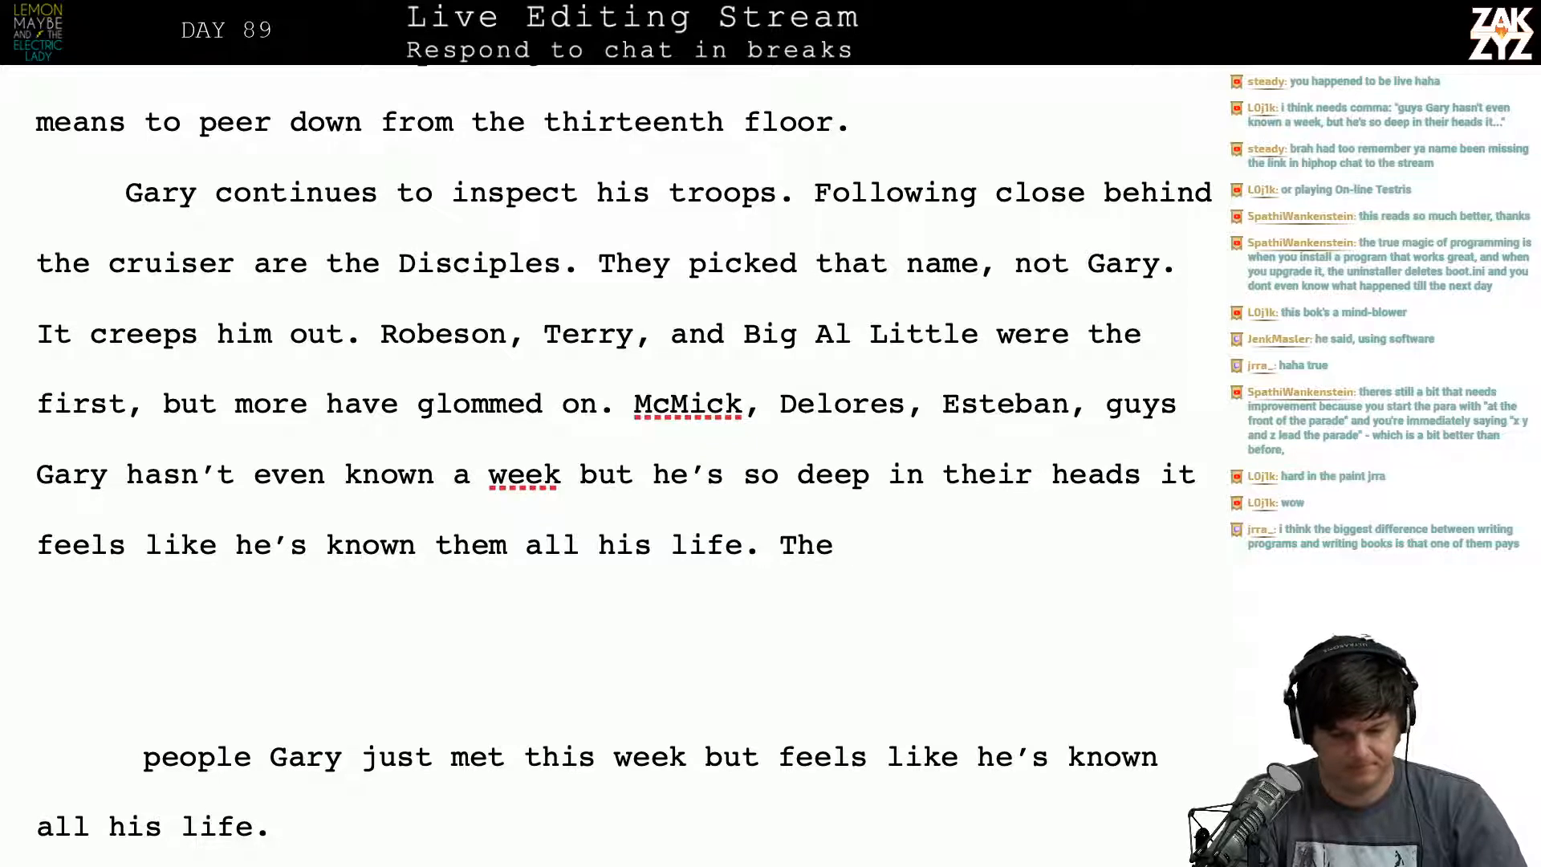
{"action": "key", "text": "BackSpace"}
{"action": "key", "text": "BackSpace"}
{"action": "key", "text": "BackSpace"}
{"action": "key", "text": "BackSpace"}
{"action": "type", "text": "The more "}
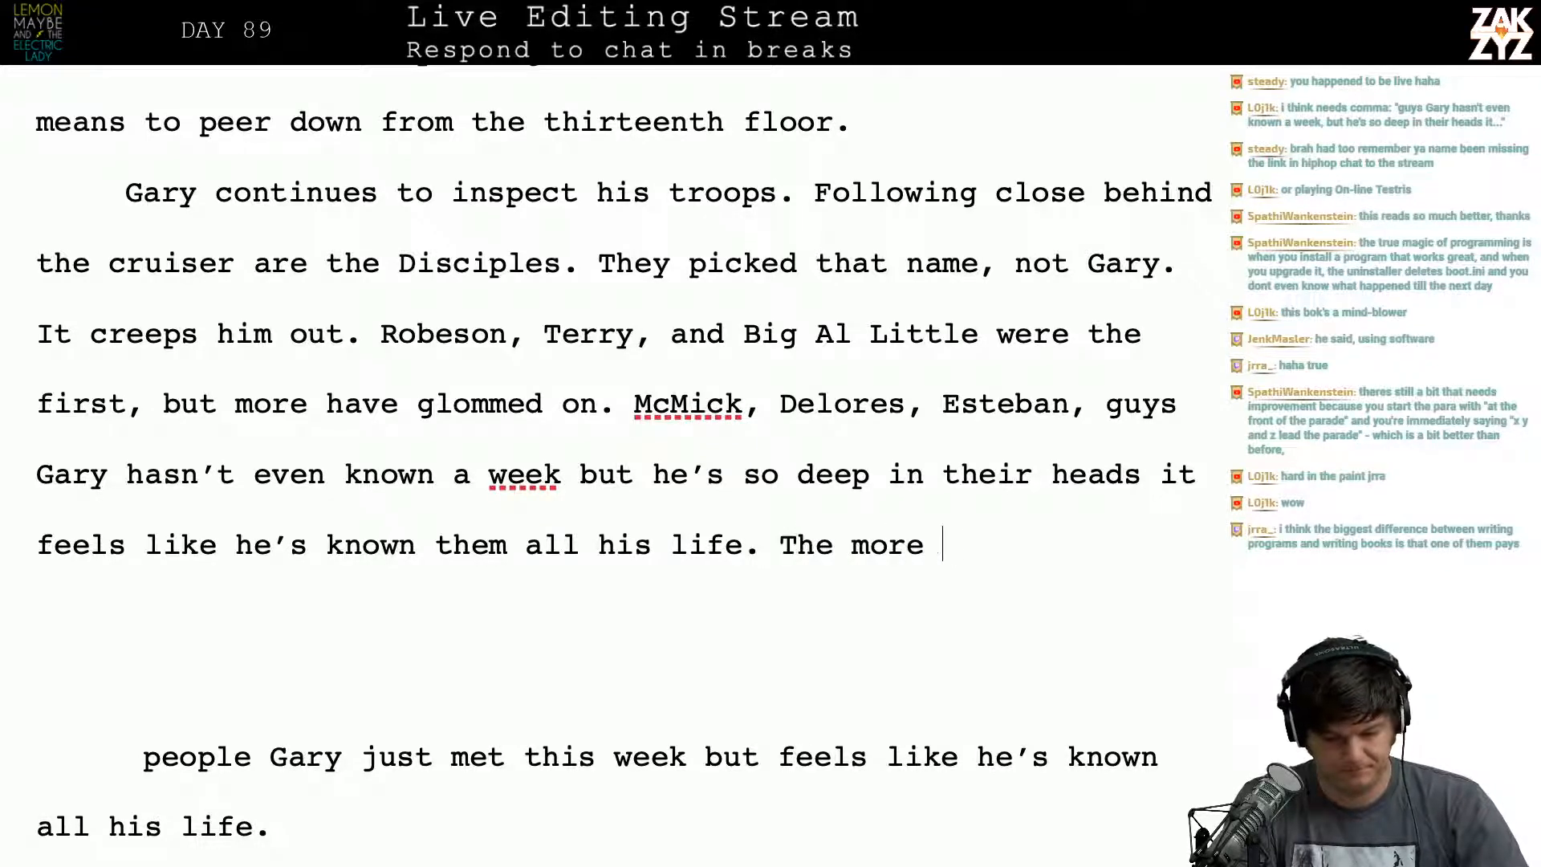
{"action": "type", "text": "productive"}
{"action": "key", "text": "BackSpace"}
{"action": "key", "text": "BackSpace"}
{"action": "key", "text": "BackSpace"}
{"action": "key", "text": "BackSpace"}
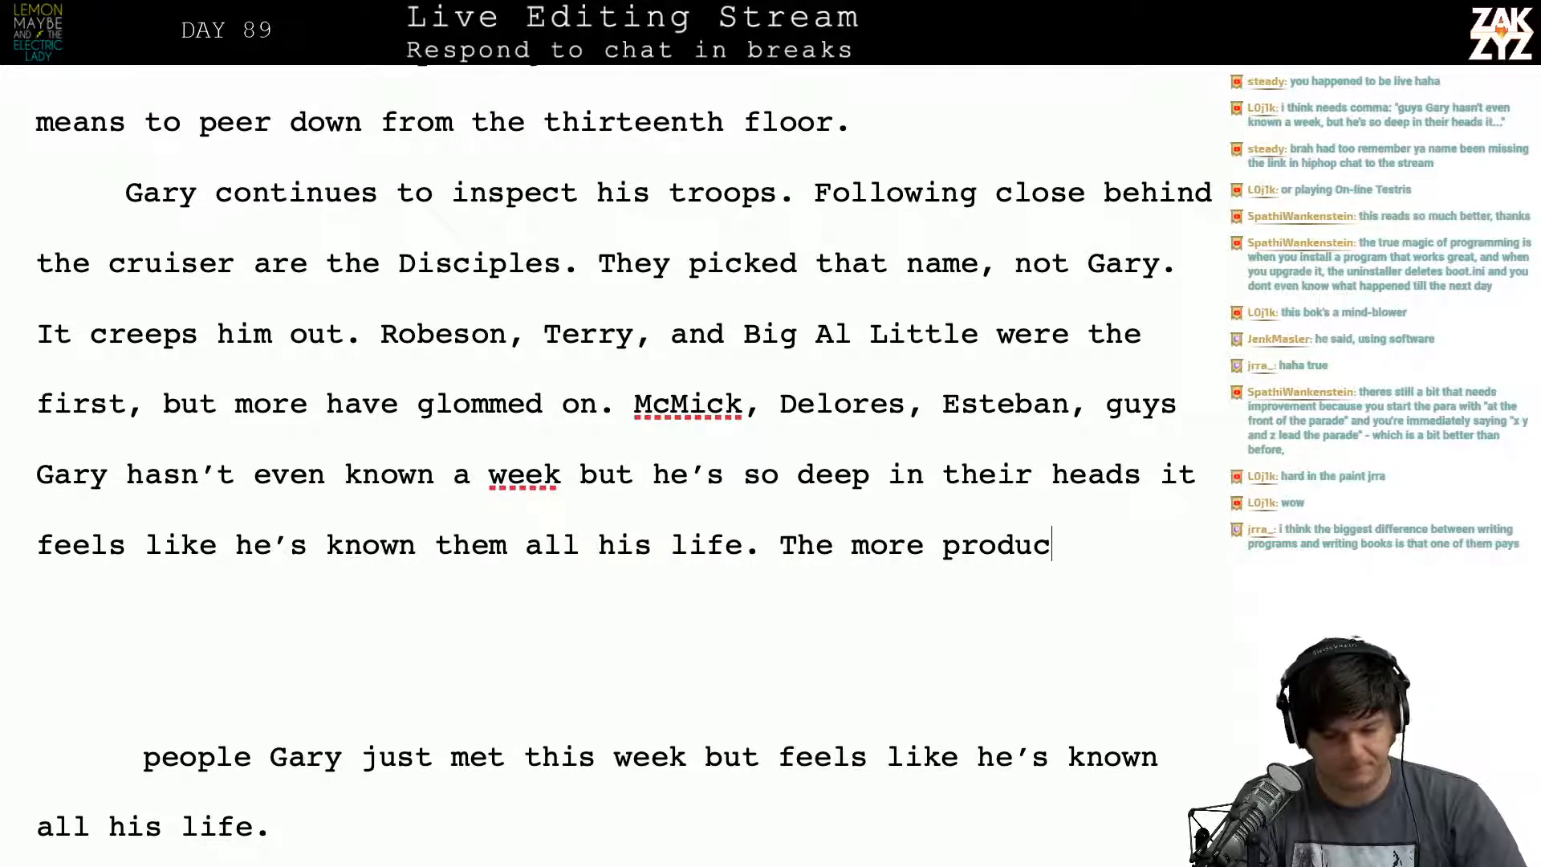
{"action": "key", "text": "BackSpace"}
{"action": "key", "text": "BackSpace"}
{"action": "key", "text": "BackSpace"}
{"action": "key", "text": "BackSpace"}
{"action": "key", "text": "BackSpace"}
{"action": "key", "text": "BackSpace"}
{"action": "key", "text": "BackSpace"}
{"action": "key", "text": "BackSpace"}
{"action": "key", "text": "BackSpace"}
{"action": "key", "text": "BackSpace"}
{"action": "key", "text": "BackSpace"}
{"action": "key", "text": "BackSpace"}
{"action": "key", "text": "BackSpace"}
{"action": "key", "text": "BackSpace"}
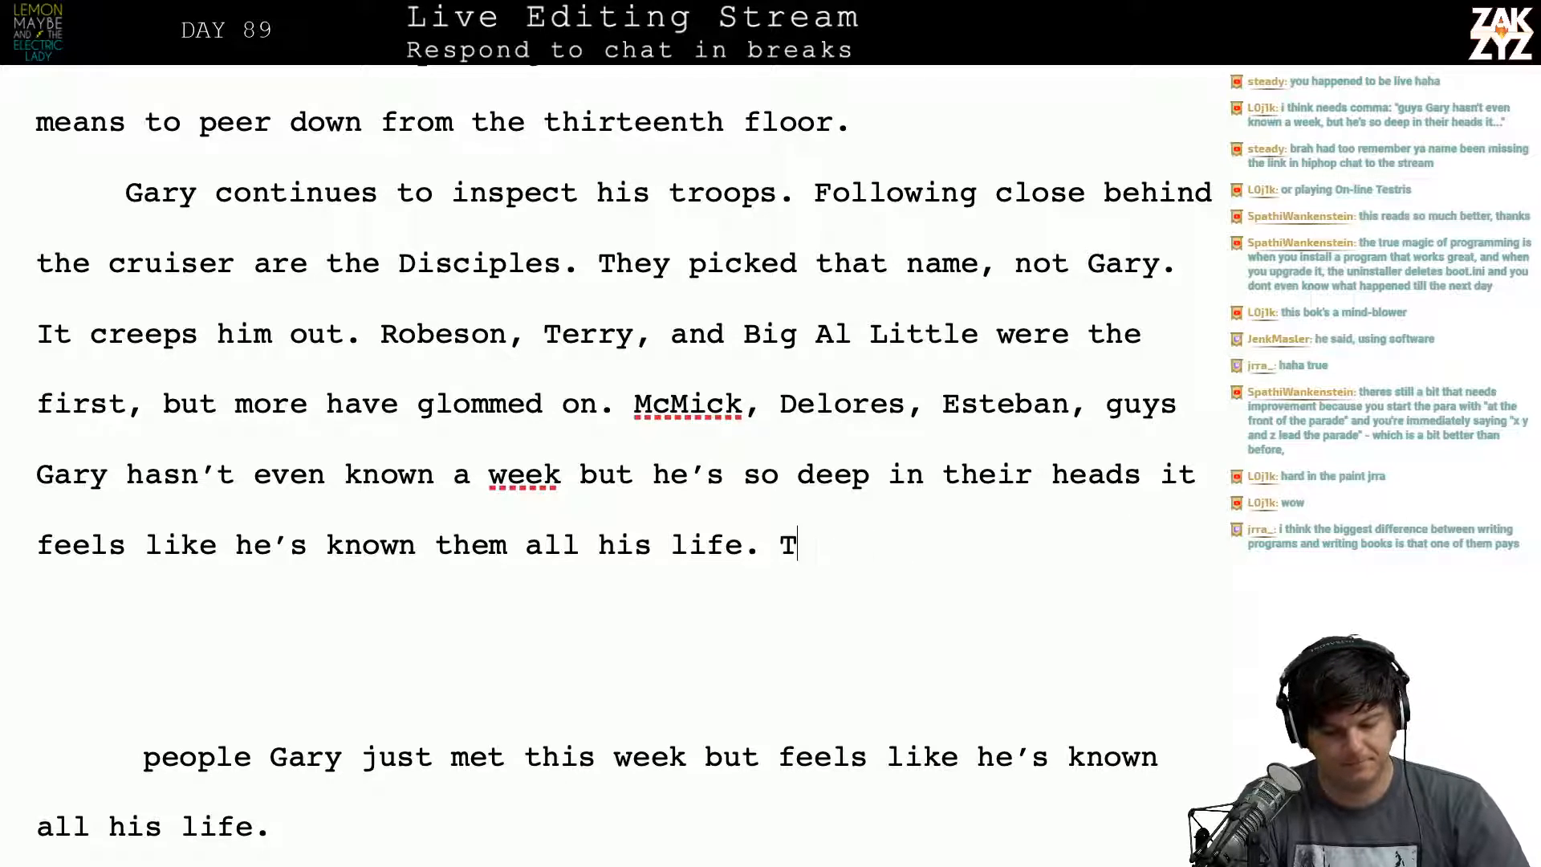
{"action": "key", "text": "BackSpace"}
Step: Try the opening "Next come the guys who have it mostly" after "all his life." and cut it back to "Next come the"
{"action": "type", "text": "Next come his"}
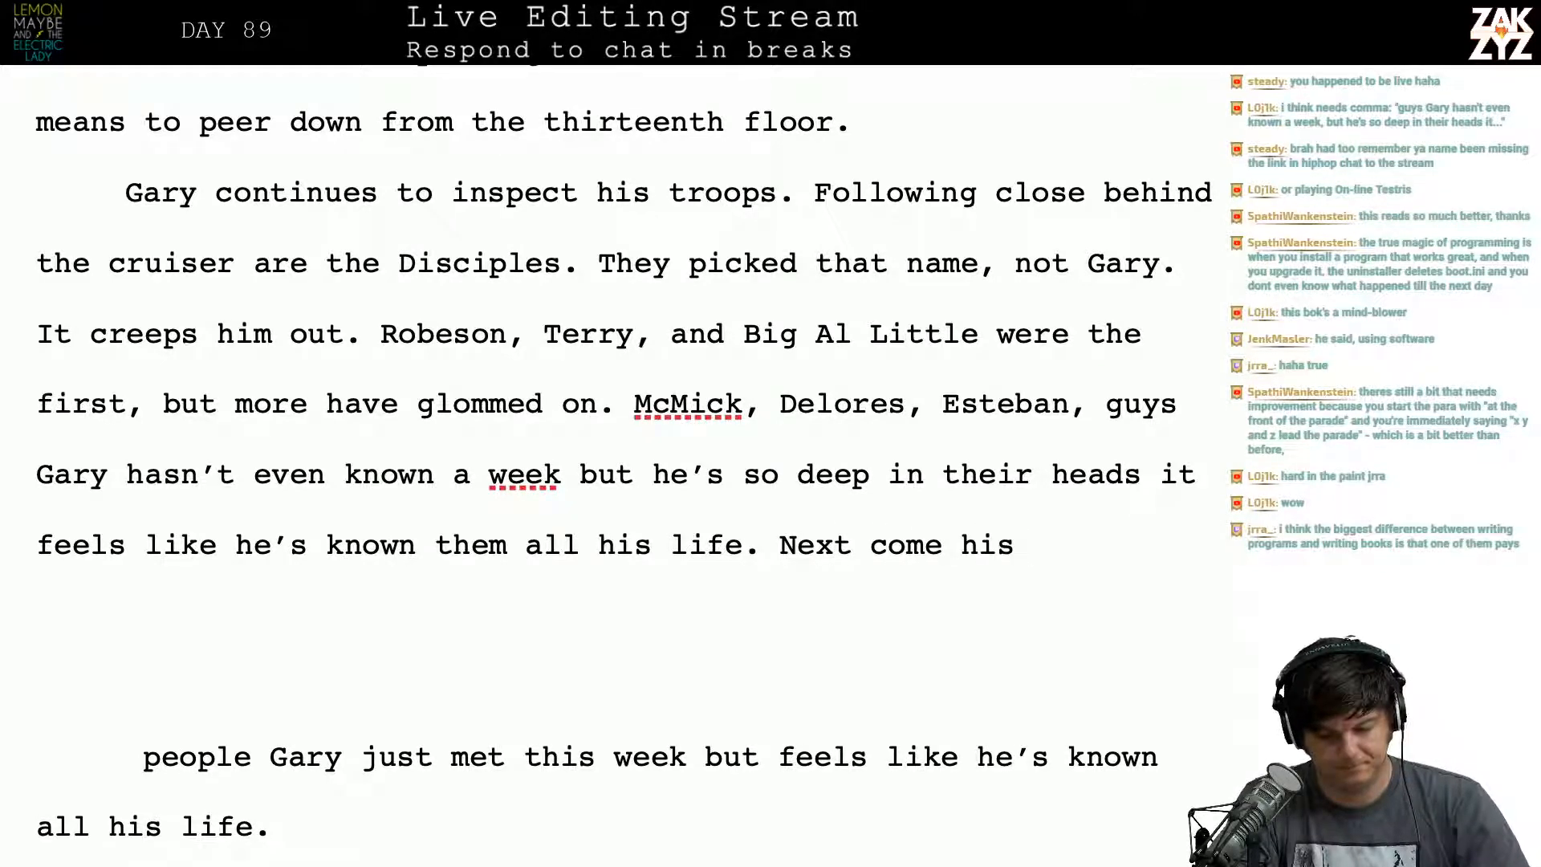
{"action": "key", "text": "BackSpace"}
{"action": "key", "text": "BackSpace"}
{"action": "key", "text": "BackSpace"}
{"action": "type", "text": "t"}
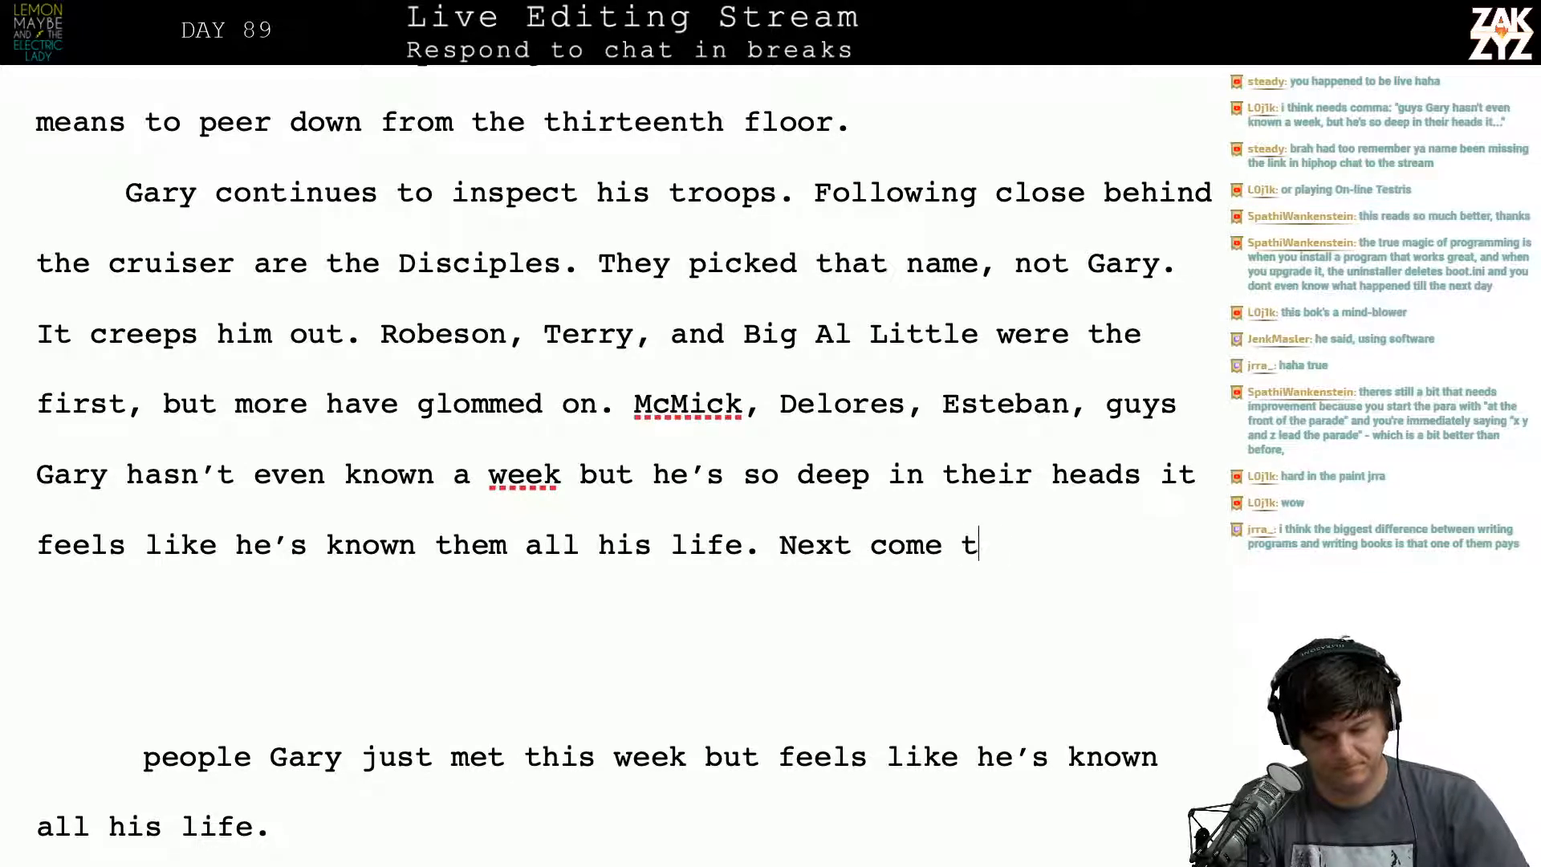
{"action": "type", "text": "he guys who hav"}
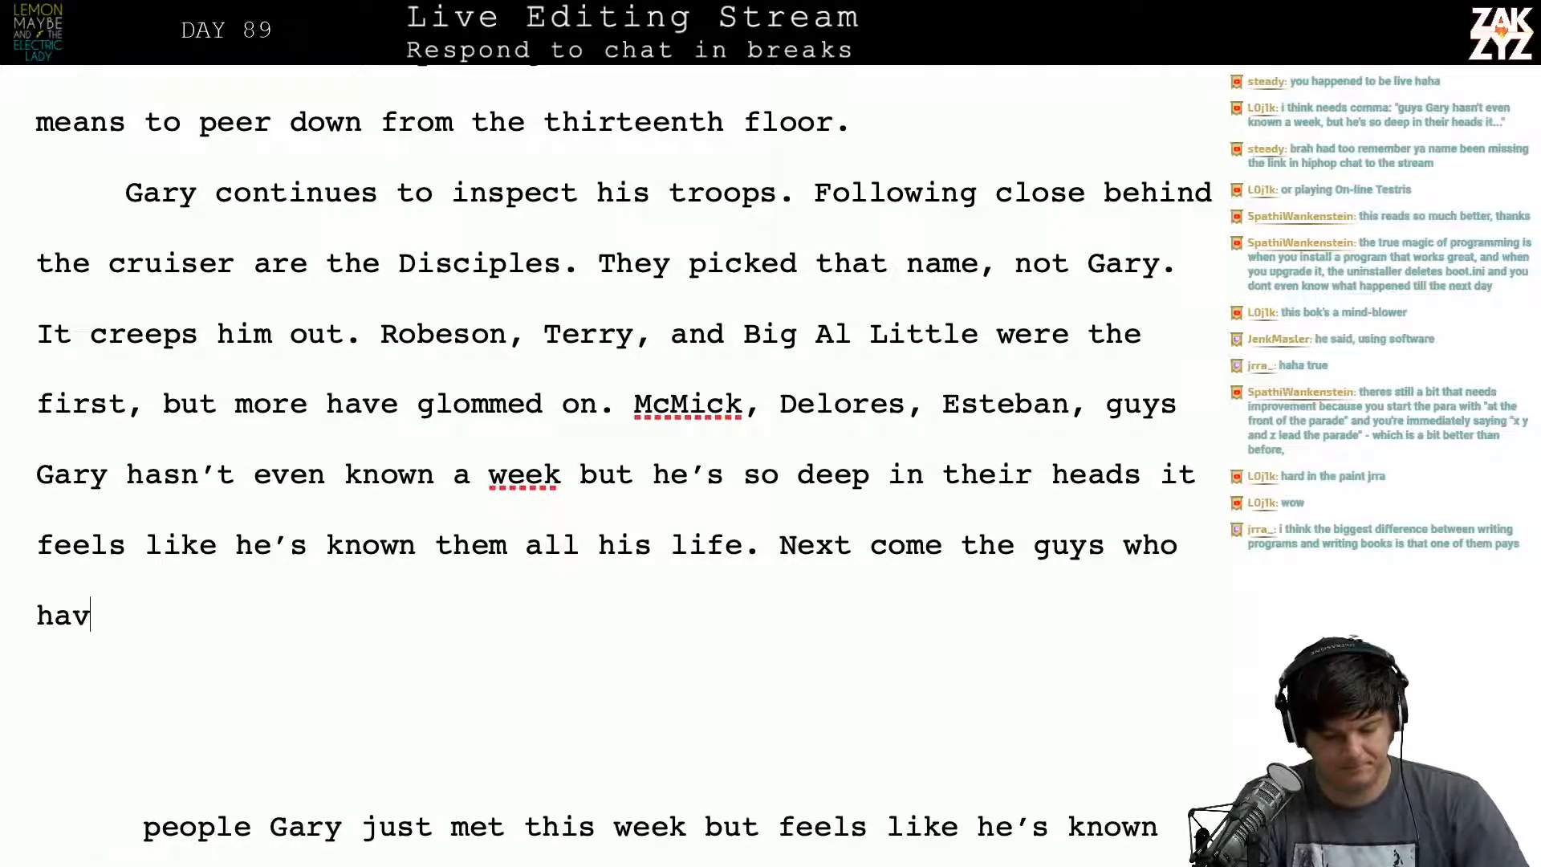
{"action": "type", "text": "e it mostly,"}
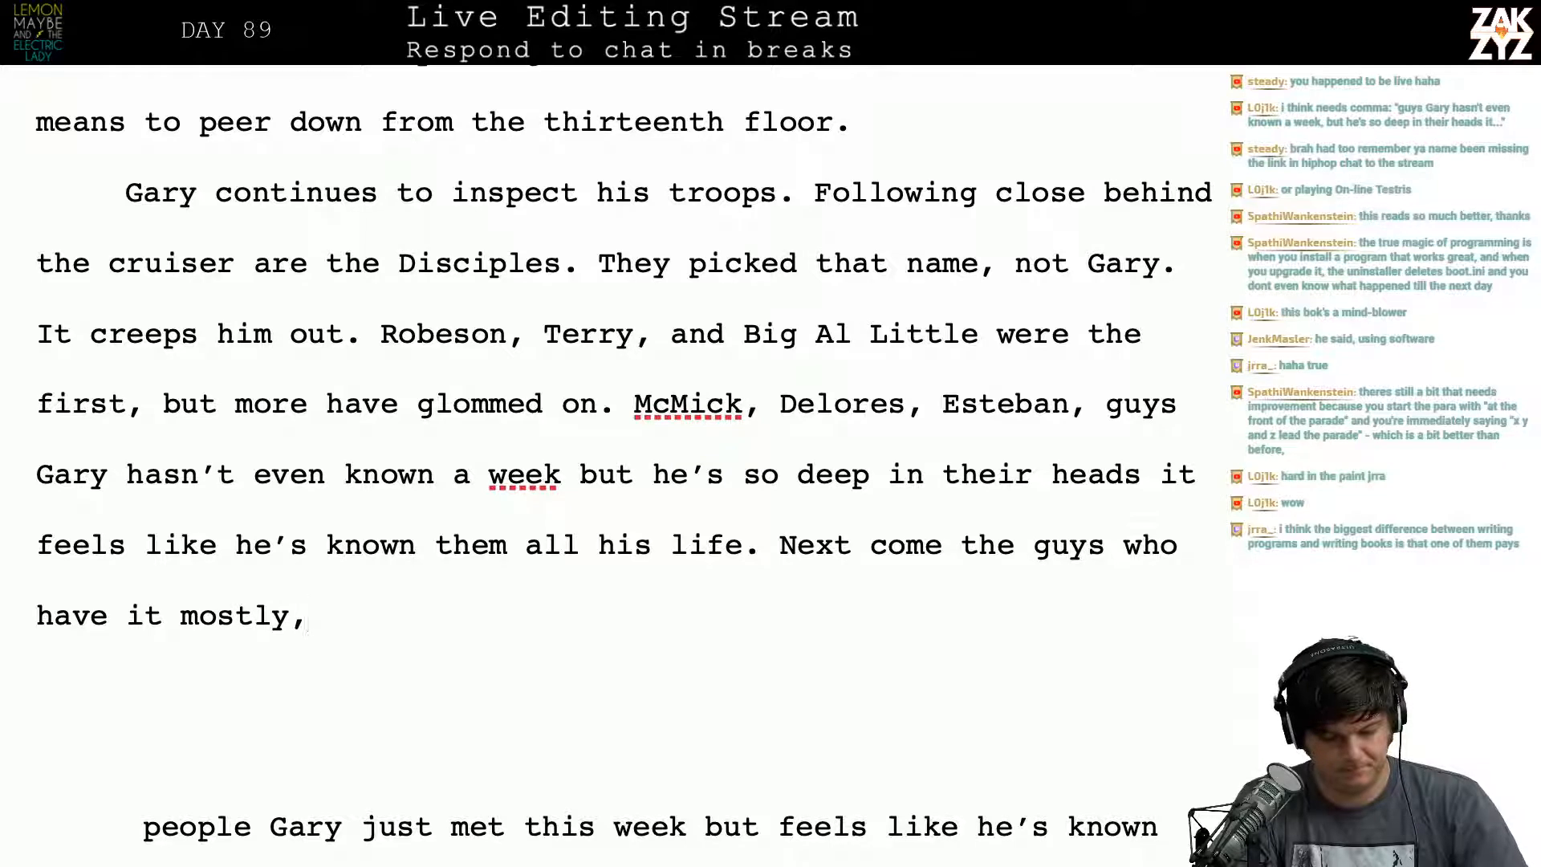
{"action": "key", "text": "BackSpace"}
{"action": "type", "text": "togeh"}
{"action": "key", "text": "BackSpace"}
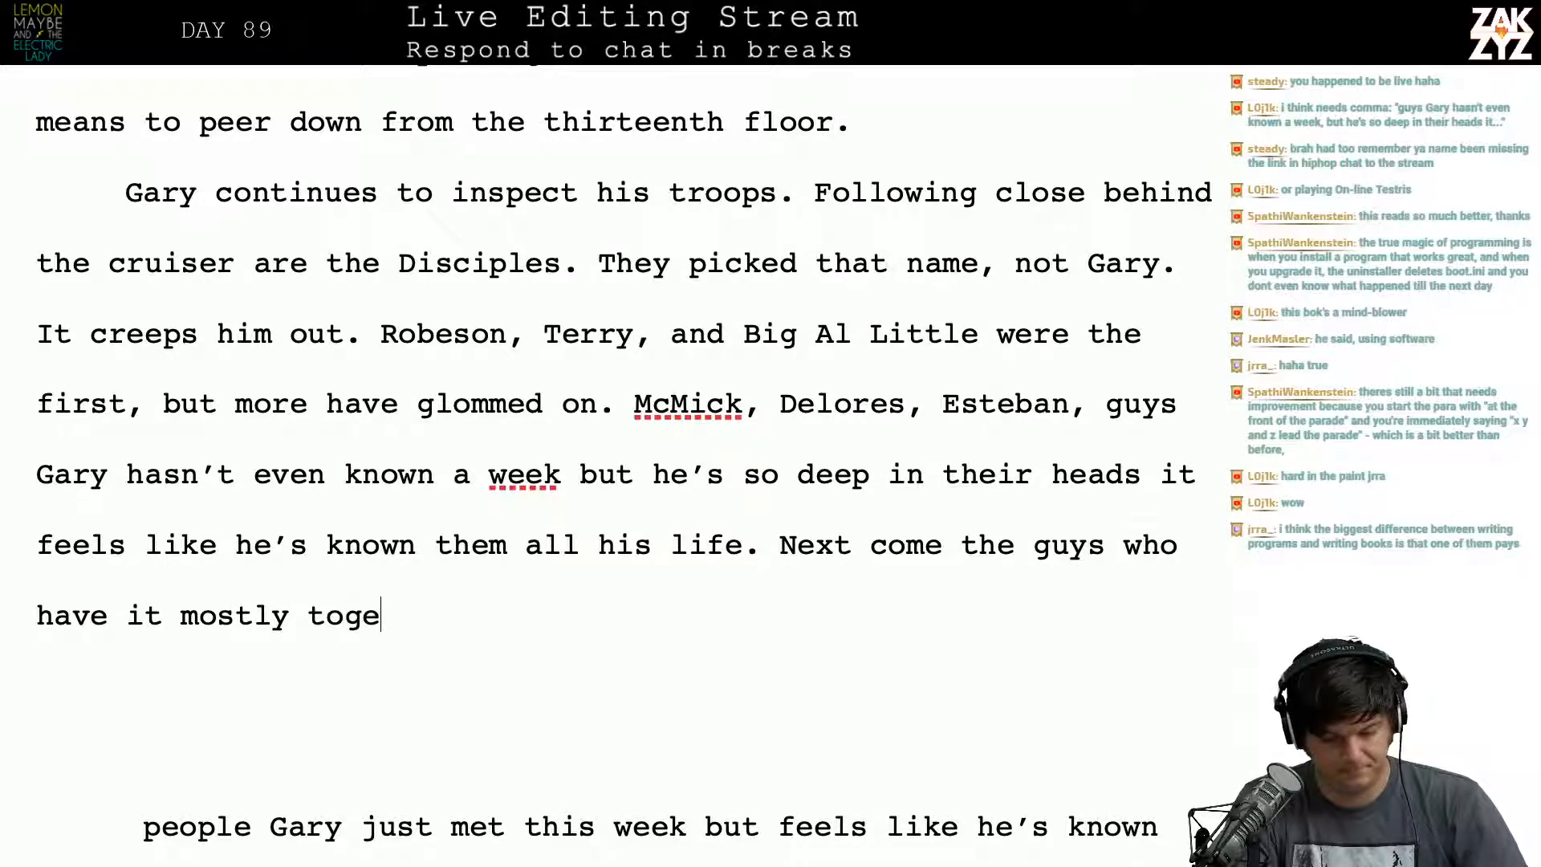
{"action": "key", "text": "BackSpace"}
{"action": "key", "text": "BackSpace"}
{"action": "key", "text": "BackSpace"}
{"action": "key", "text": "BackSpace"}
{"action": "key", "text": "BackSpace"}
{"action": "key", "text": "BackSpace"}
{"action": "key", "text": "BackSpace"}
{"action": "key", "text": "BackSpace"}
{"action": "key", "text": "BackSpace"}
{"action": "key", "text": "BackSpace"}
{"action": "key", "text": "BackSpace"}
{"action": "key", "text": "BackSpace"}
{"action": "key", "text": "BackSpace"}
{"action": "key", "text": "BackSpace"}
{"action": "key", "text": "BackSpace"}
{"action": "key", "text": "BackSpace"}
{"action": "key", "text": "BackSpace"}
{"action": "key", "text": "BackSpace"}
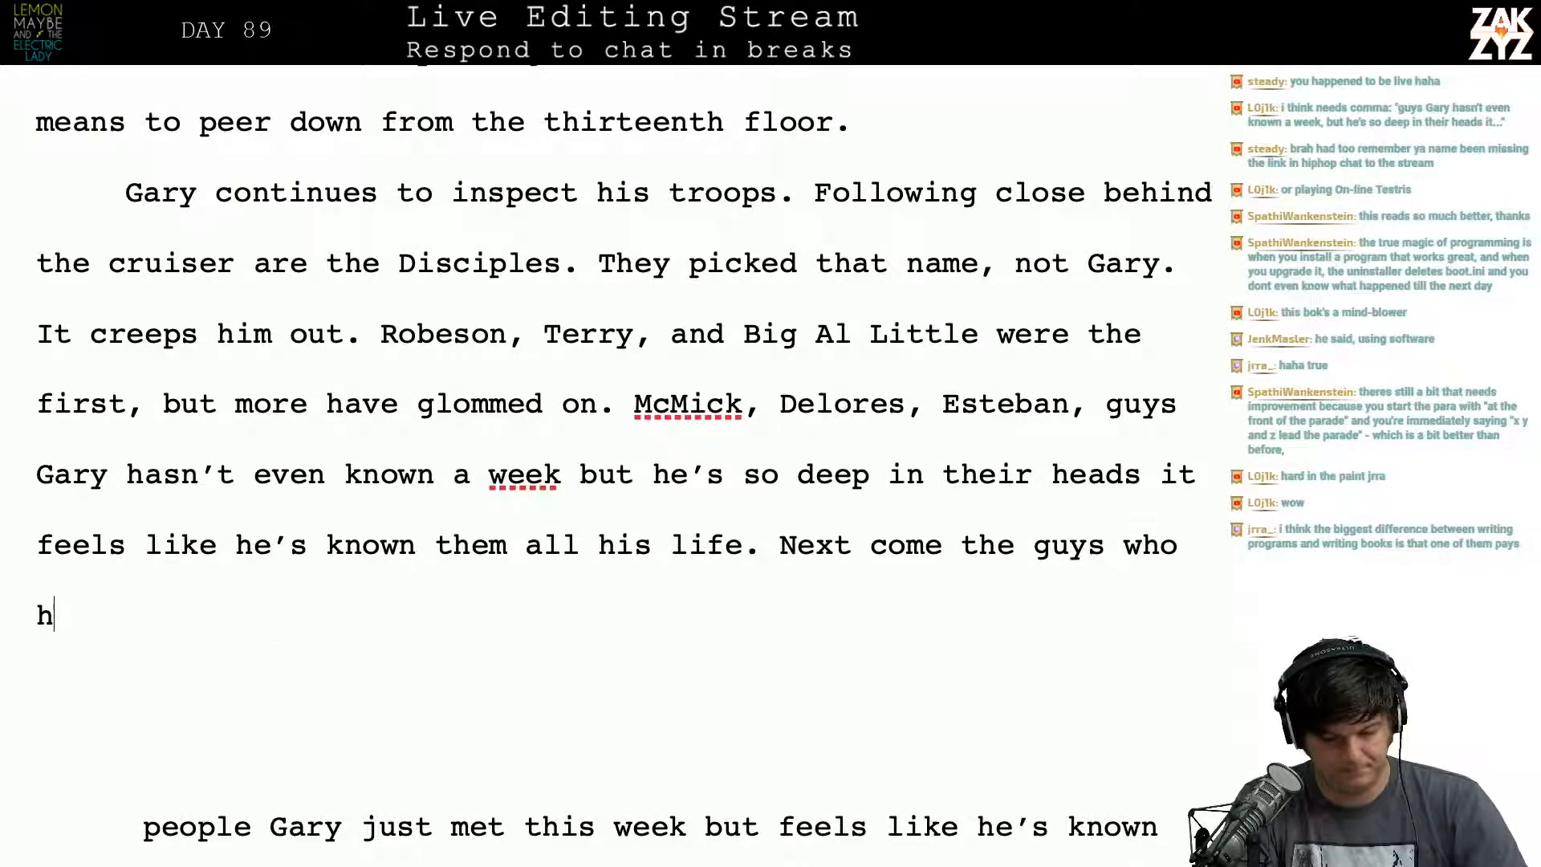
{"action": "key", "text": "BackSpace"}
{"action": "key", "text": "BackSpace"}
{"action": "key", "text": "BackSpace"}
{"action": "key", "text": "BackSpace"}
{"action": "key", "text": "BackSpace"}
{"action": "key", "text": "BackSpace"}
{"action": "key", "text": "BackSpace"}
{"action": "key", "text": "BackSpace"}
{"action": "key", "text": "BackSpace"}
{"action": "key", "text": "BackSpace"}
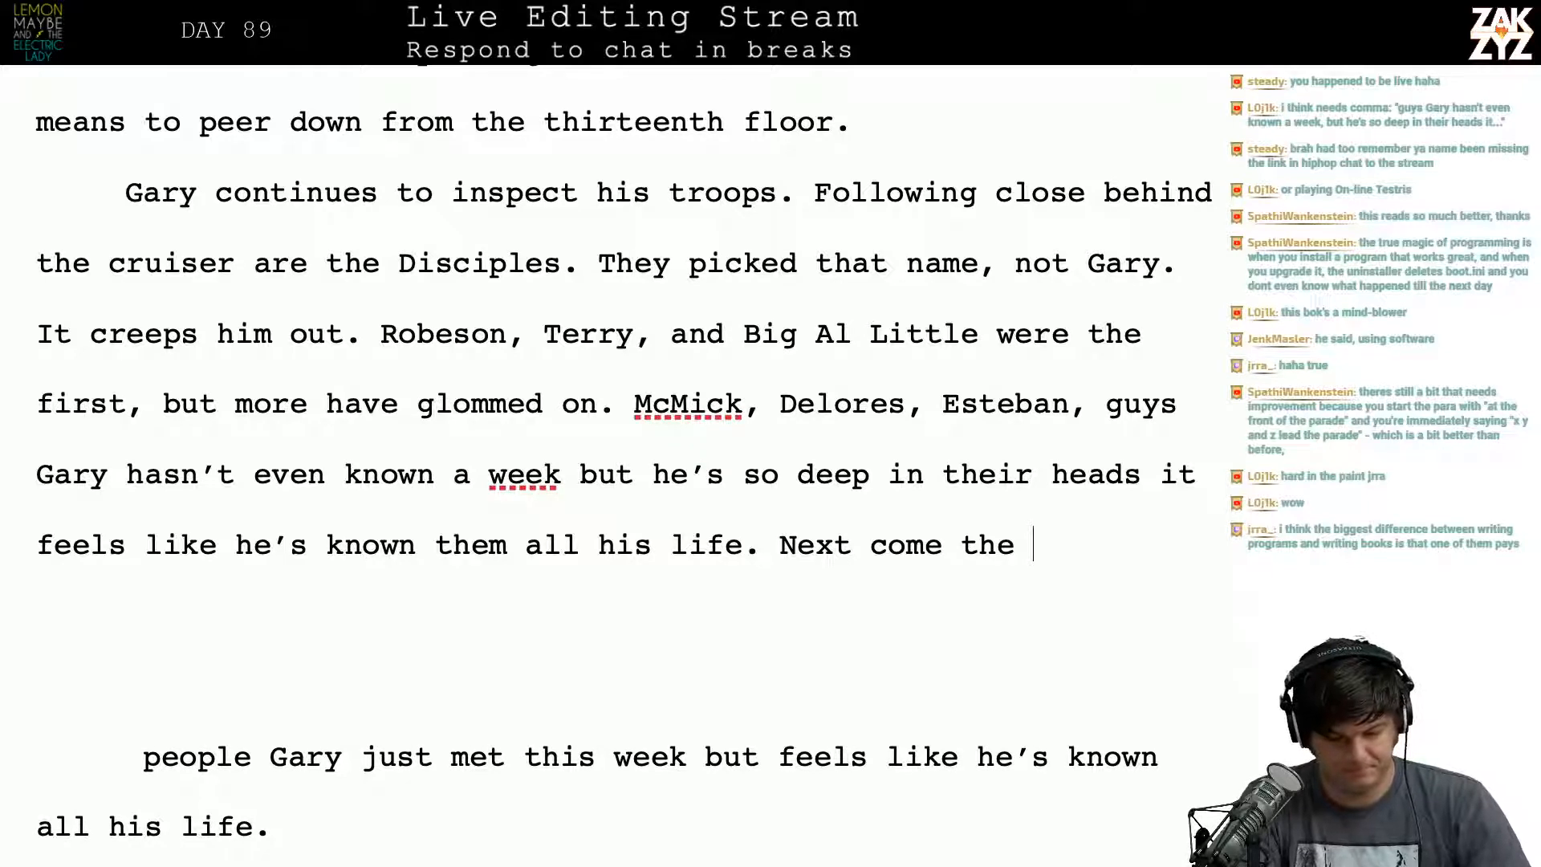
Step: Try continuing the "Next come the" opening with "shock" and delete that whole opening after "all his life."
{"action": "type", "text": "shock r"}
{"action": "key", "text": "BackSpace"}
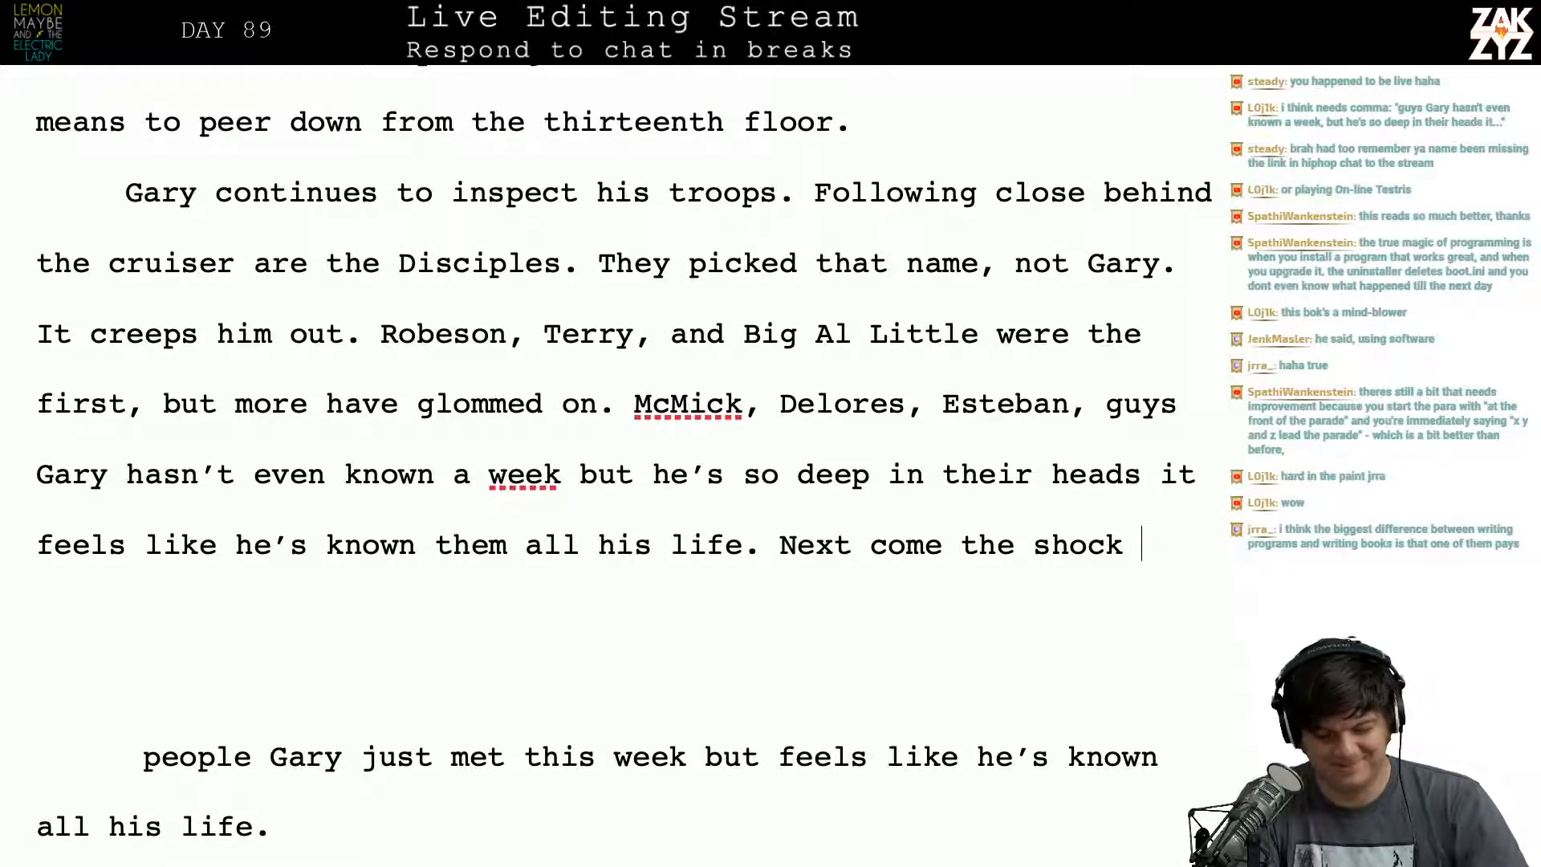
{"action": "key", "text": "BackSpace"}
{"action": "key", "text": "BackSpace"}
{"action": "key", "text": "BackSpace"}
{"action": "key", "text": "BackSpace"}
{"action": "key", "text": "BackSpace"}
{"action": "key", "text": "BackSpace"}
{"action": "key", "text": "BackSpace"}
{"action": "key", "text": "BackSpace"}
{"action": "key", "text": "BackSpace"}
{"action": "key", "text": "BackSpace"}
{"action": "key", "text": "BackSpace"}
{"action": "key", "text": "BackSpace"}
{"action": "key", "text": "BackSpace"}
{"action": "key", "text": "BackSpace"}
{"action": "key", "text": "BackSpace"}
{"action": "key", "text": "BackSpace"}
{"action": "key", "text": "BackSpace"}
{"action": "key", "text": "BackSpace"}
{"action": "key", "text": "BackSpace"}
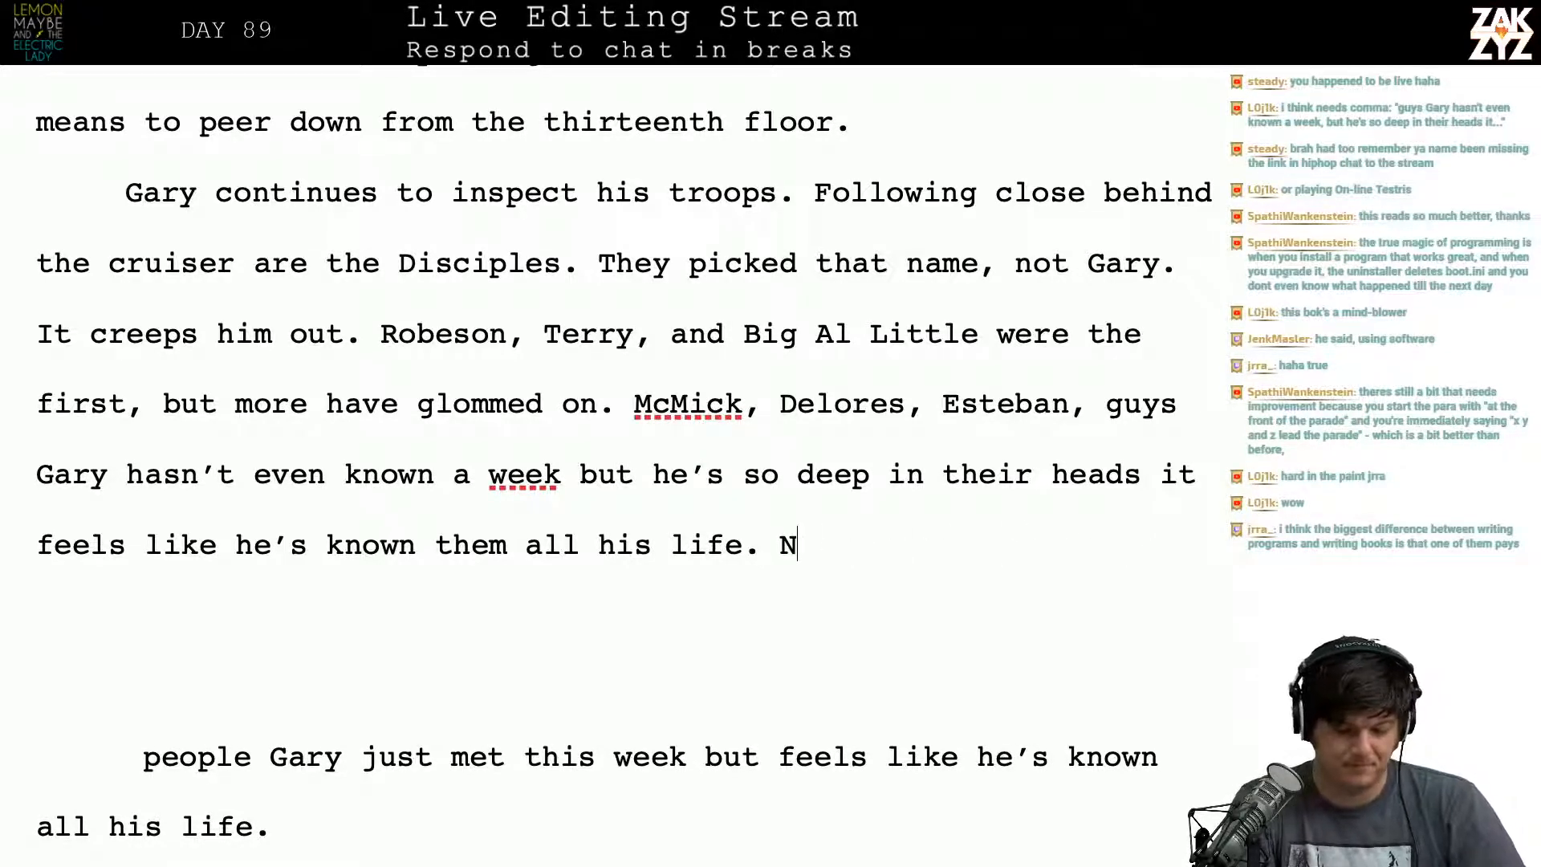
{"action": "key", "text": "BackSpace"}
Step: Start a new sentence after "all his life." with "Marching behind them are all the veterans"
{"action": "type", "text": "Marching b"}
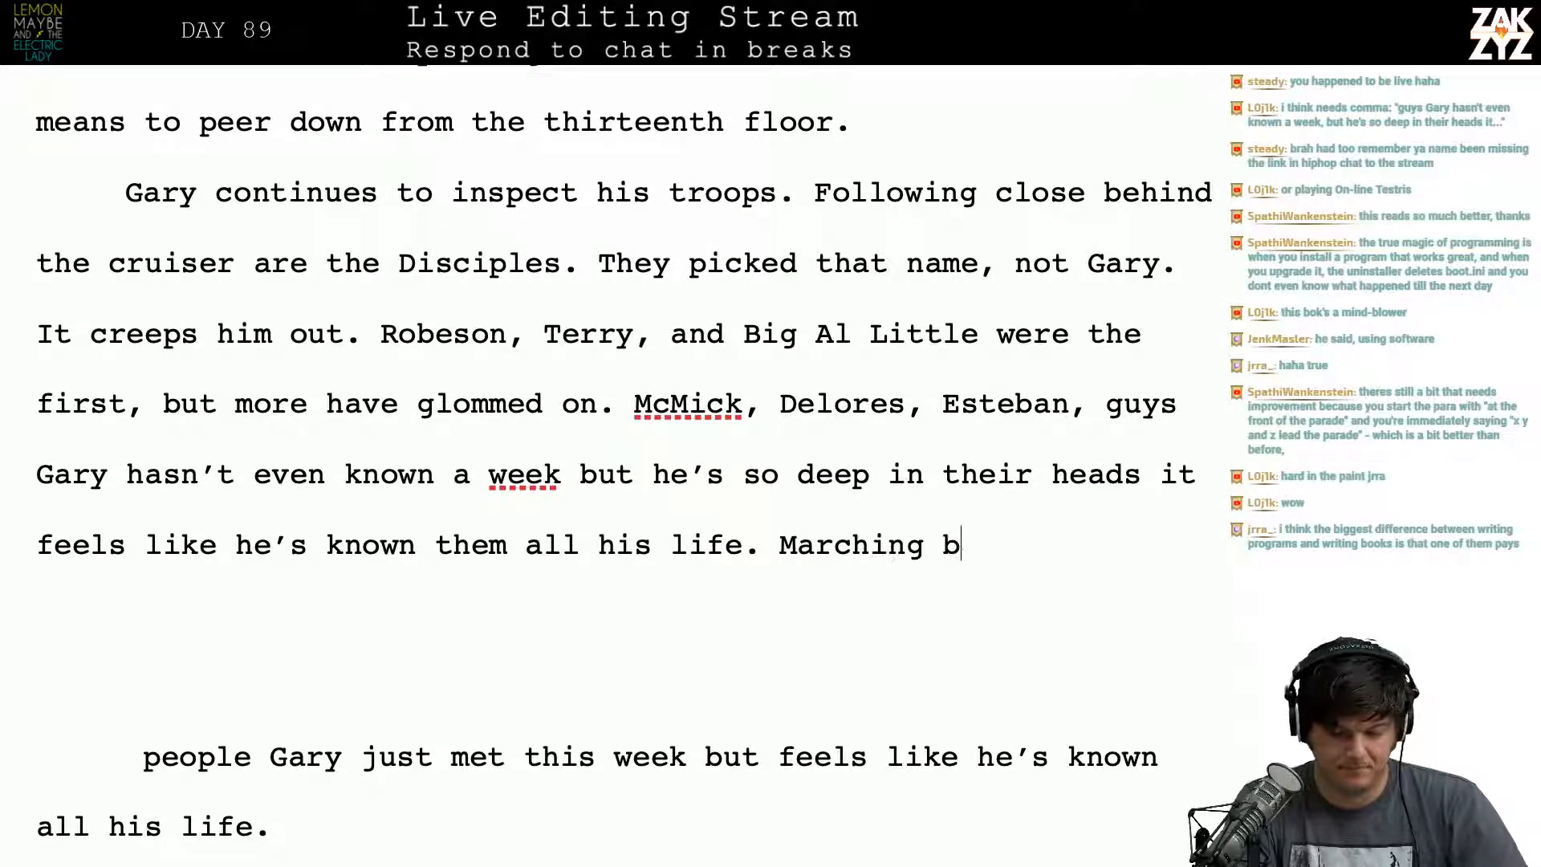
{"action": "type", "text": "ehind them are all "}
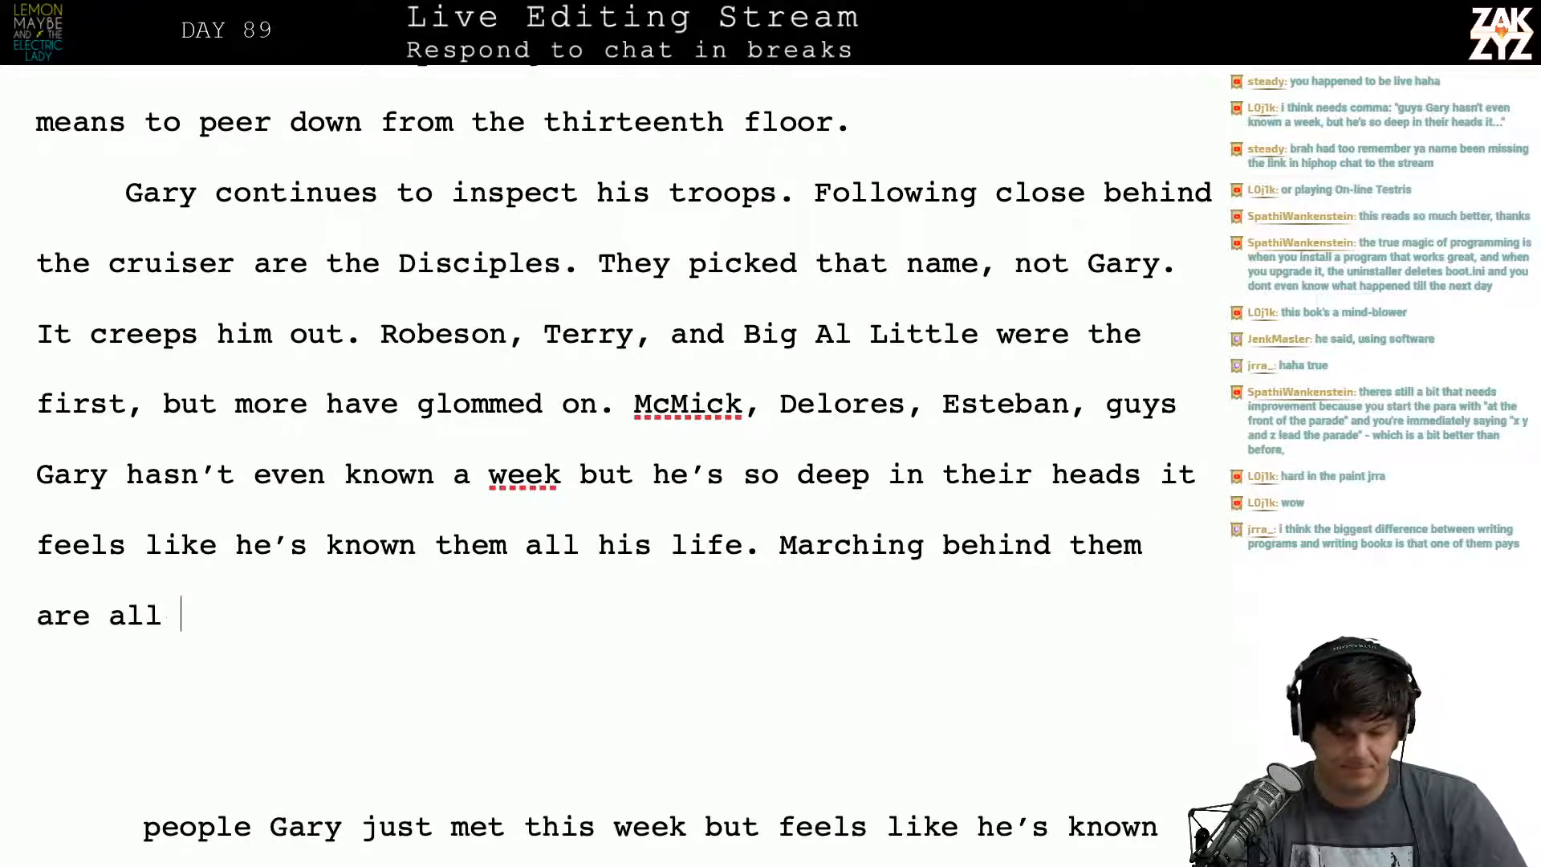
{"action": "type", "text": "the veterans, "}
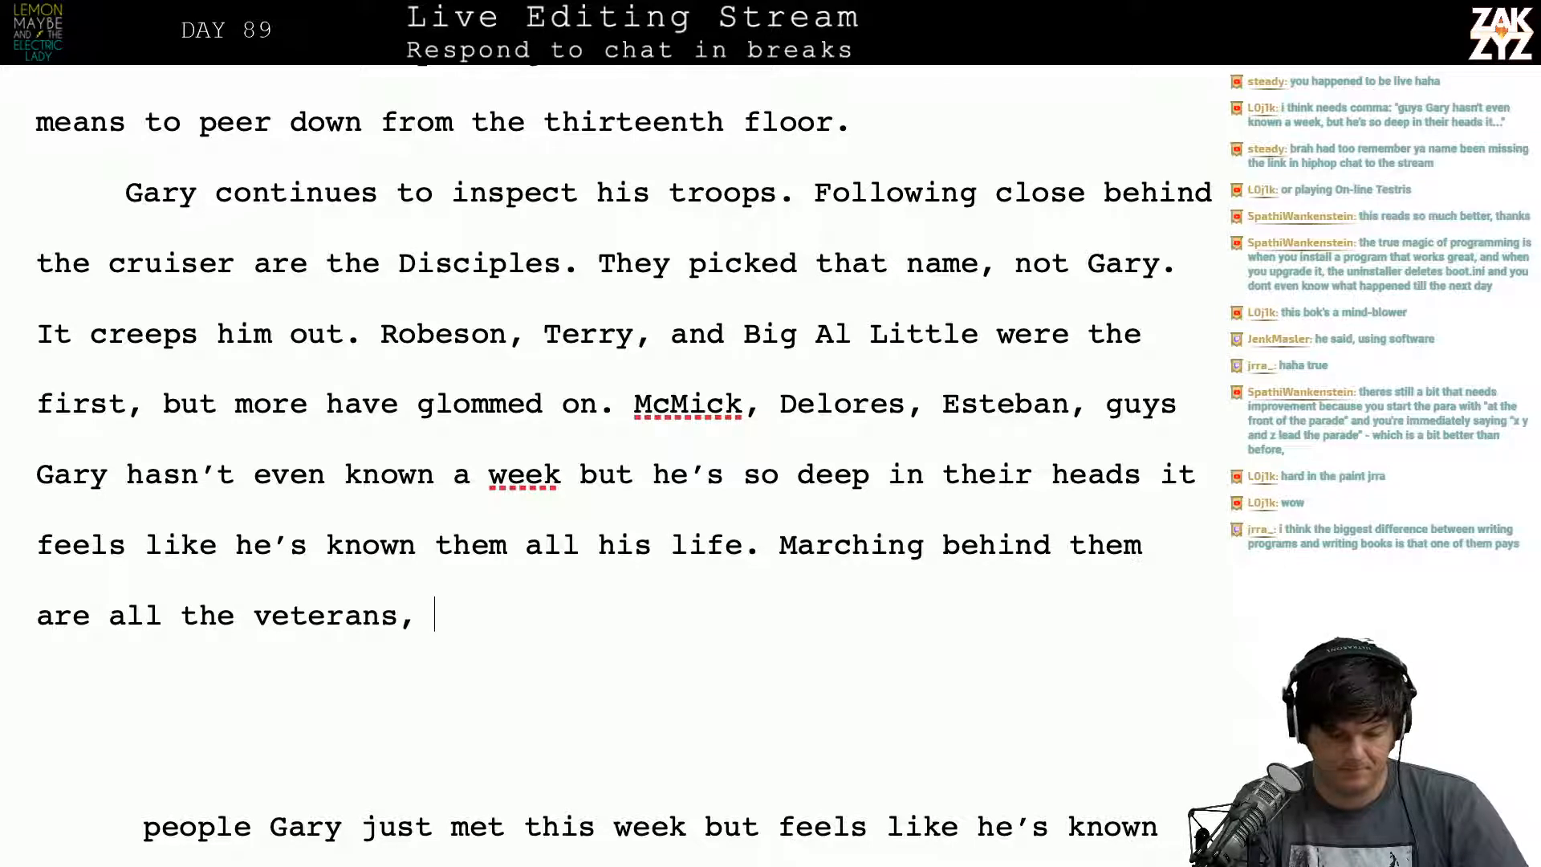
{"action": "type", "text": "the guys wh"}
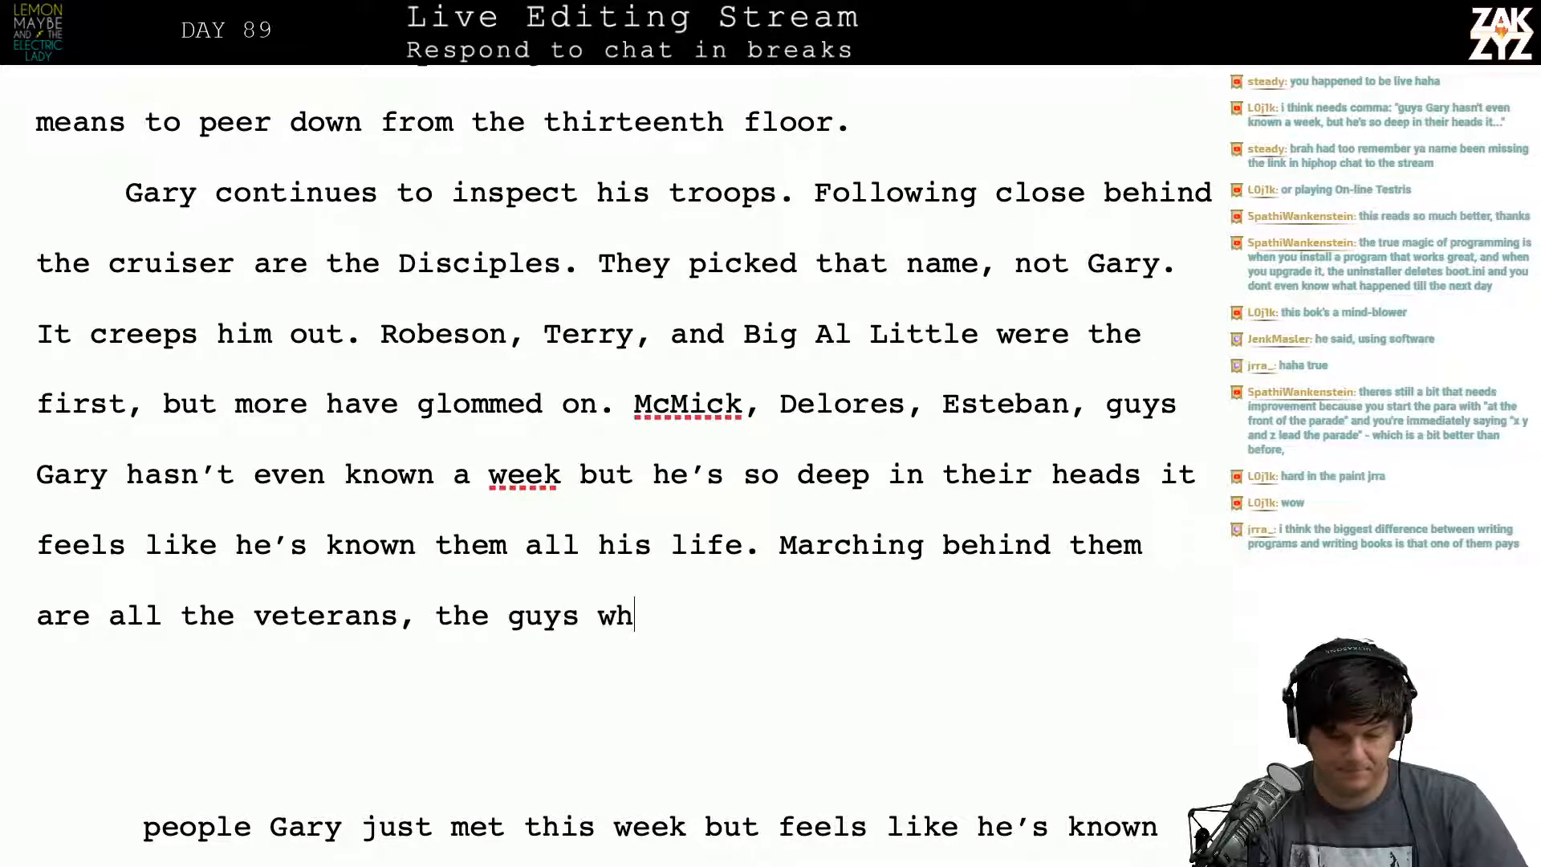
{"action": "key", "text": "BackSpace"}
{"action": "key", "text": "BackSpace"}
{"action": "key", "text": "BackSpace"}
{"action": "key", "text": "BackSpace"}
{"action": "key", "text": "BackSpace"}
{"action": "key", "text": "BackSpace"}
{"action": "key", "text": "BackSpace"}
{"action": "key", "text": "BackSpace"}
{"action": "key", "text": "BackSpace"}
{"action": "key", "text": "BackSpace"}
{"action": "key", "text": "BackSpace"}
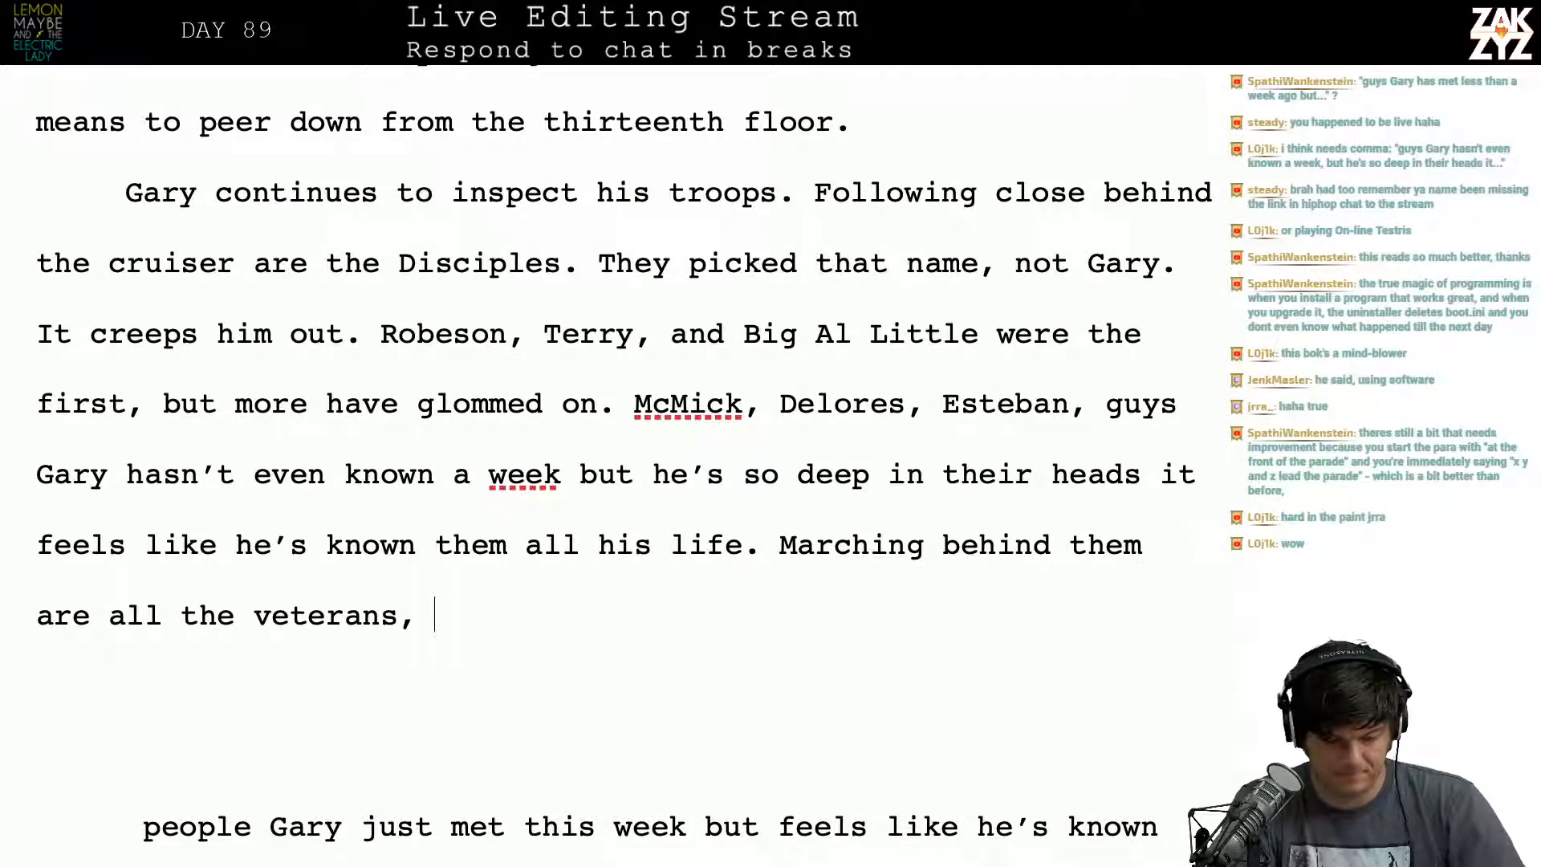
{"action": "key", "text": "BackSpace"}
Step: Finish the veterans sentence with "and the guys who mostly have it together, except for maybe one or two screws loose."
{"action": "type", "text": "and the guy"}
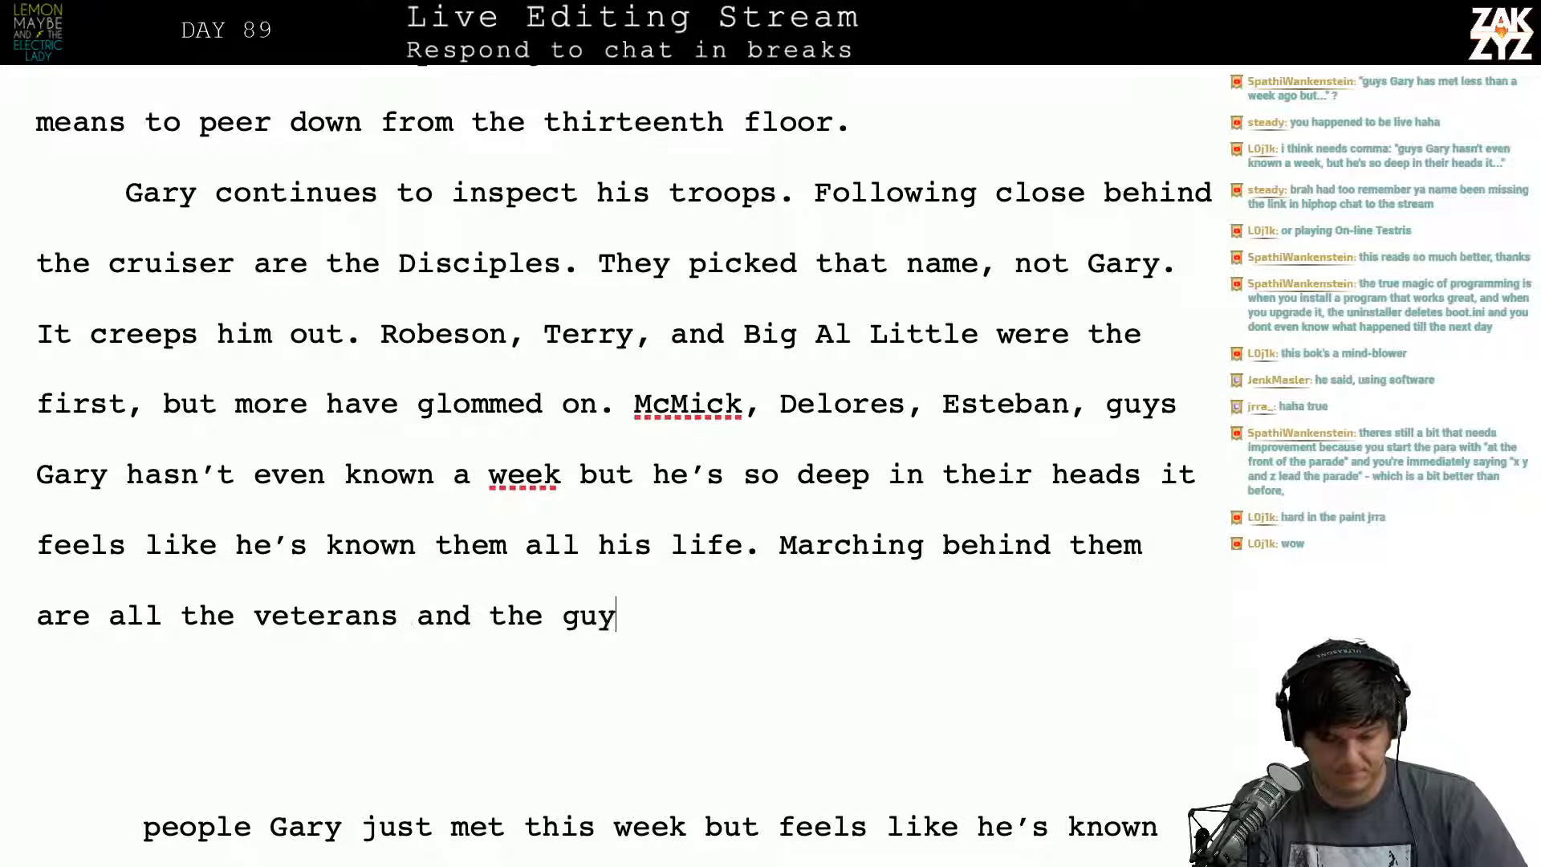
{"action": "type", "text": "s who mostly ha"}
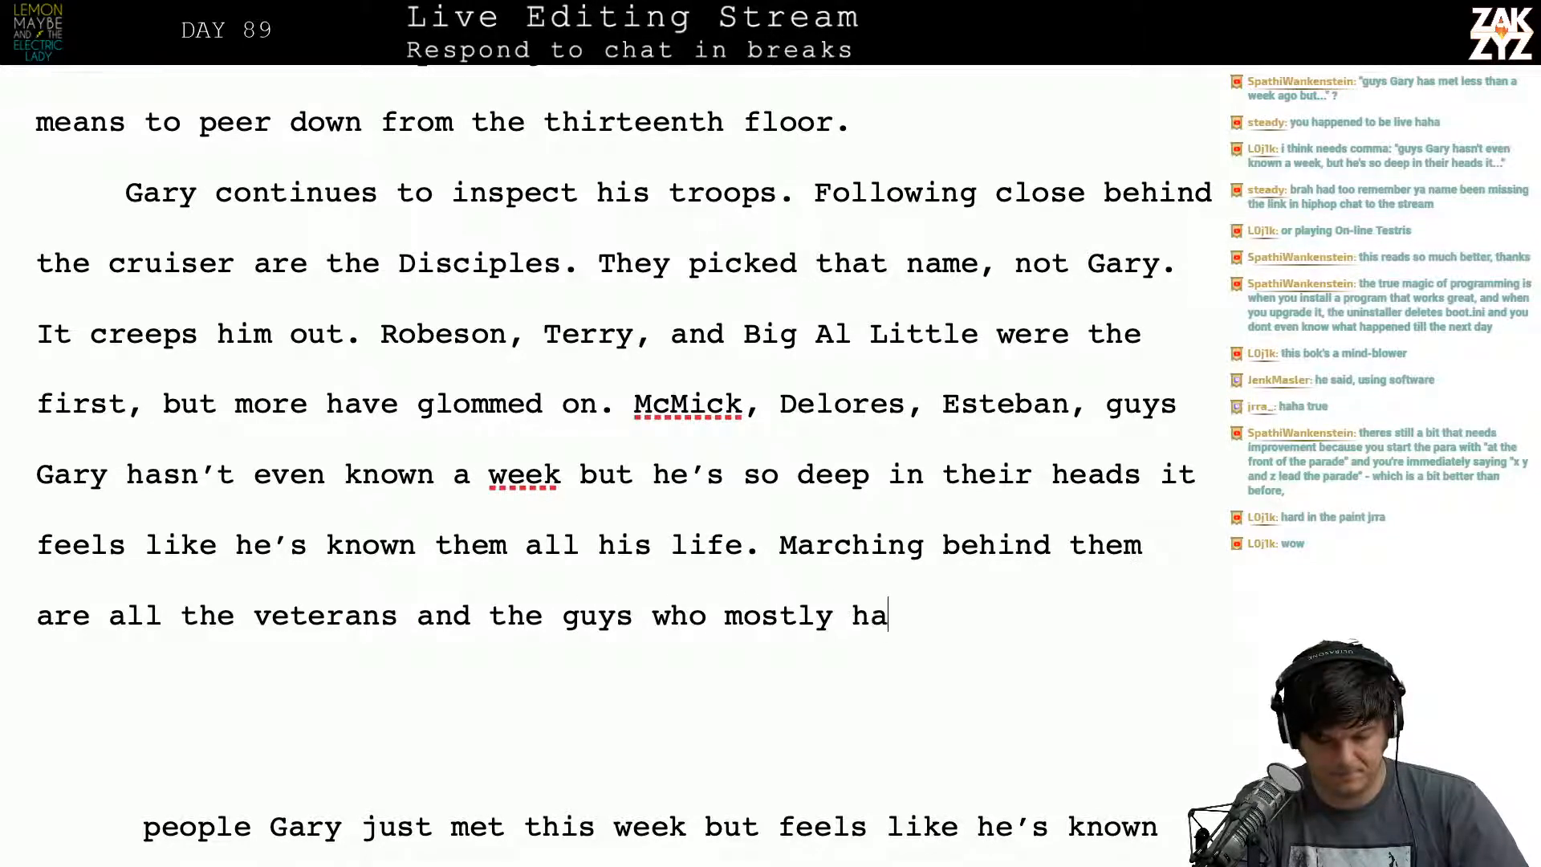
{"action": "type", "text": "ve it together, "}
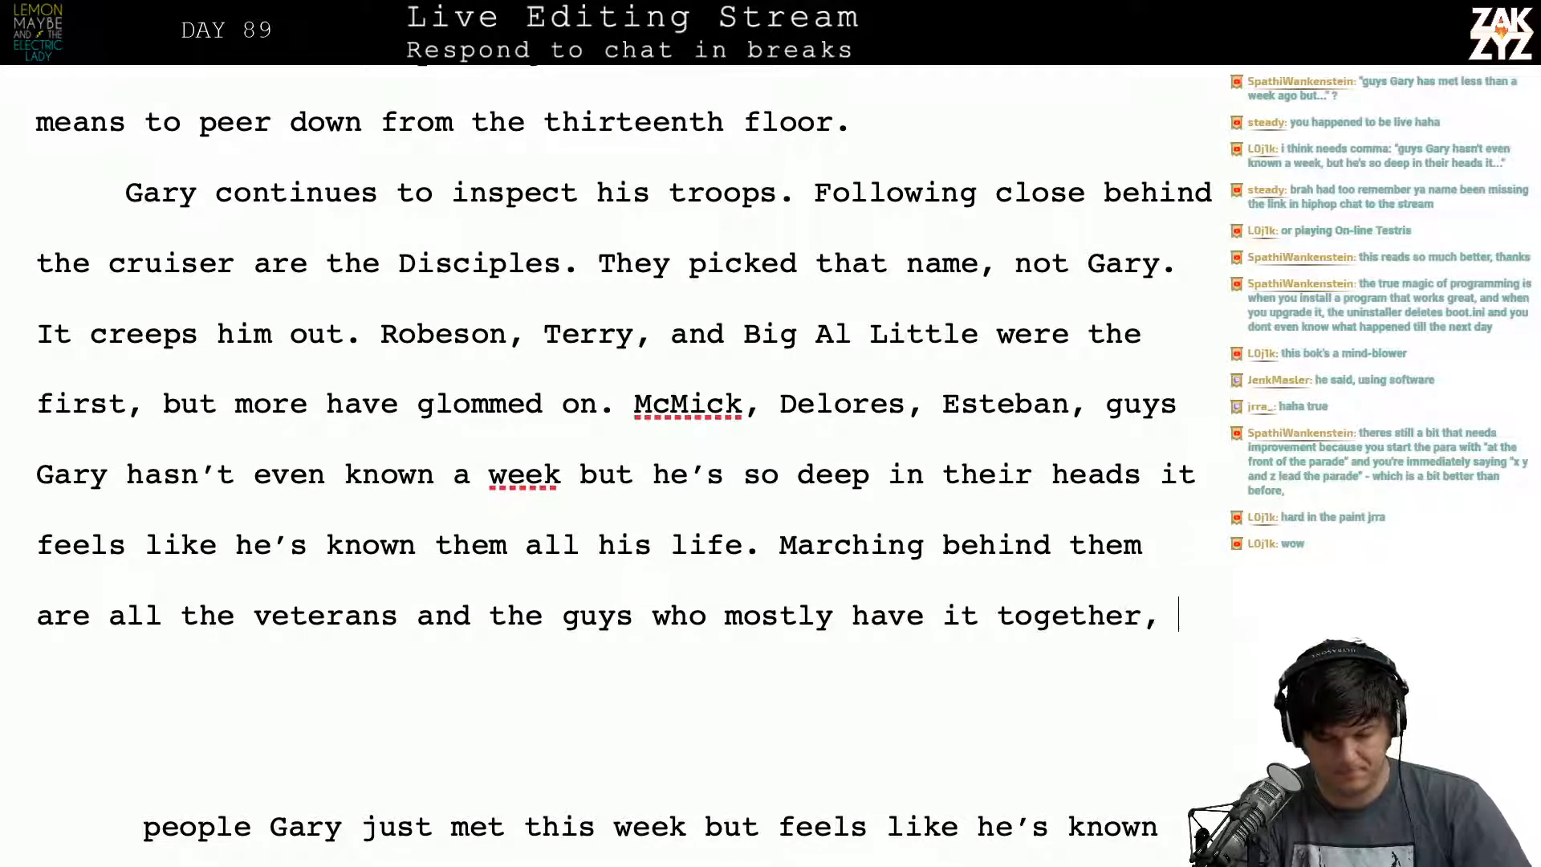
{"action": "type", "text": "except for may"}
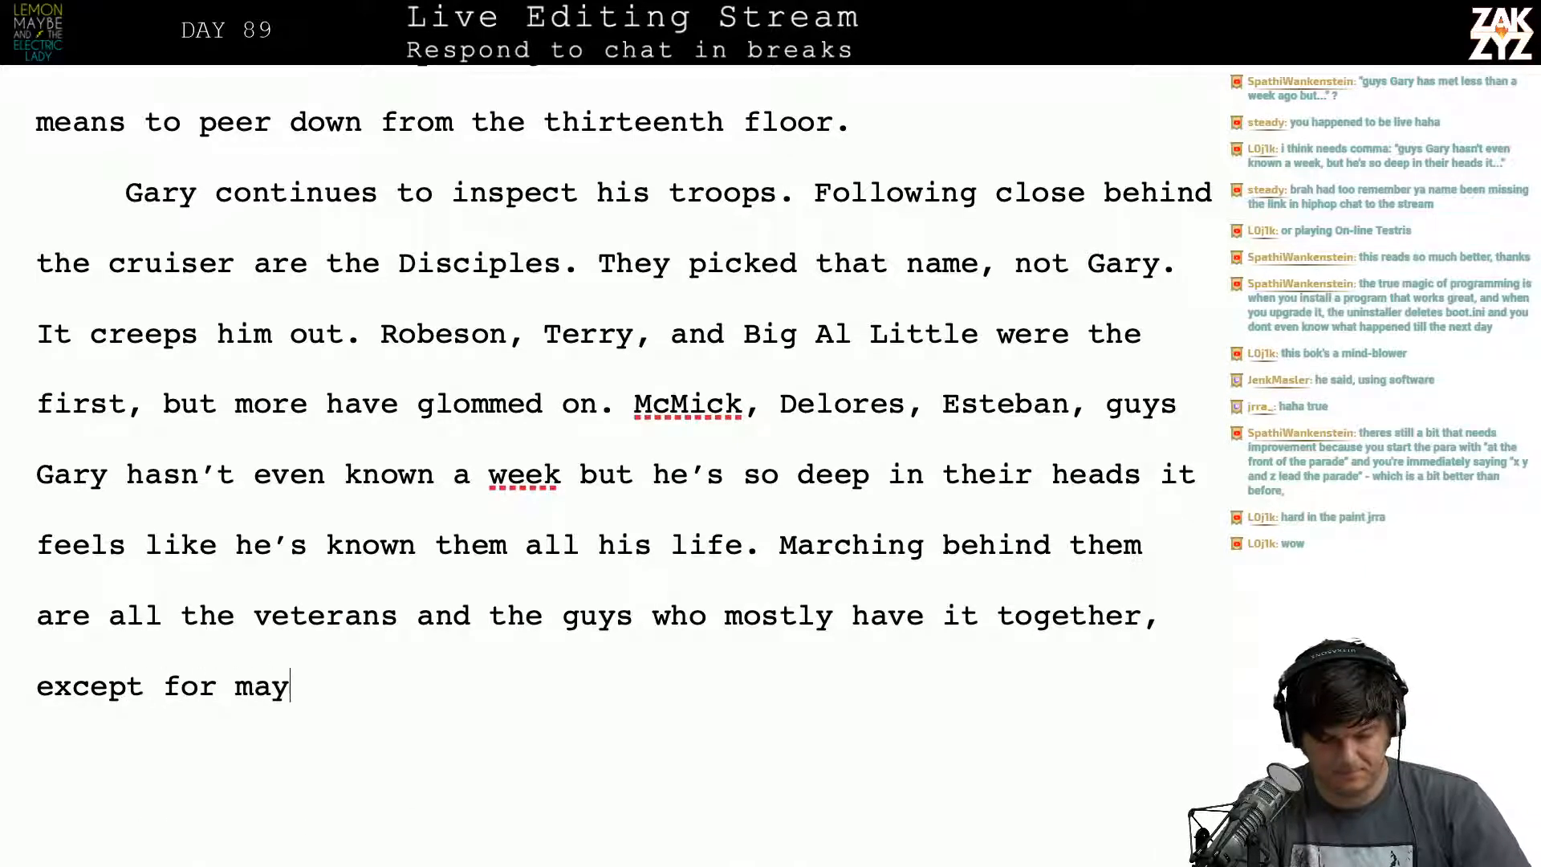
{"action": "type", "text": "be one or two"}
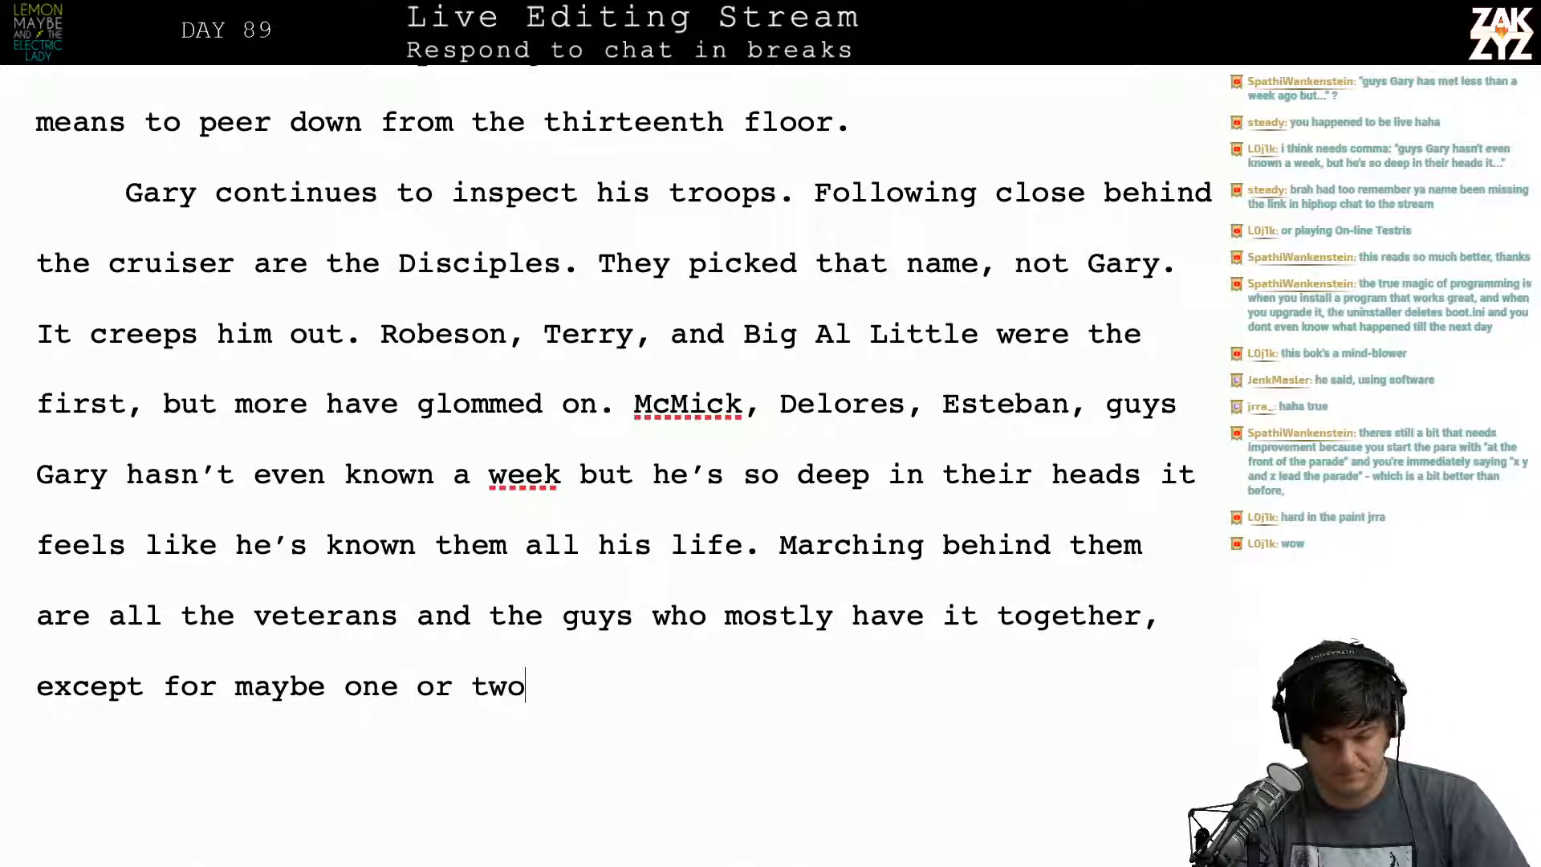
{"action": "type", "text": " screws "}
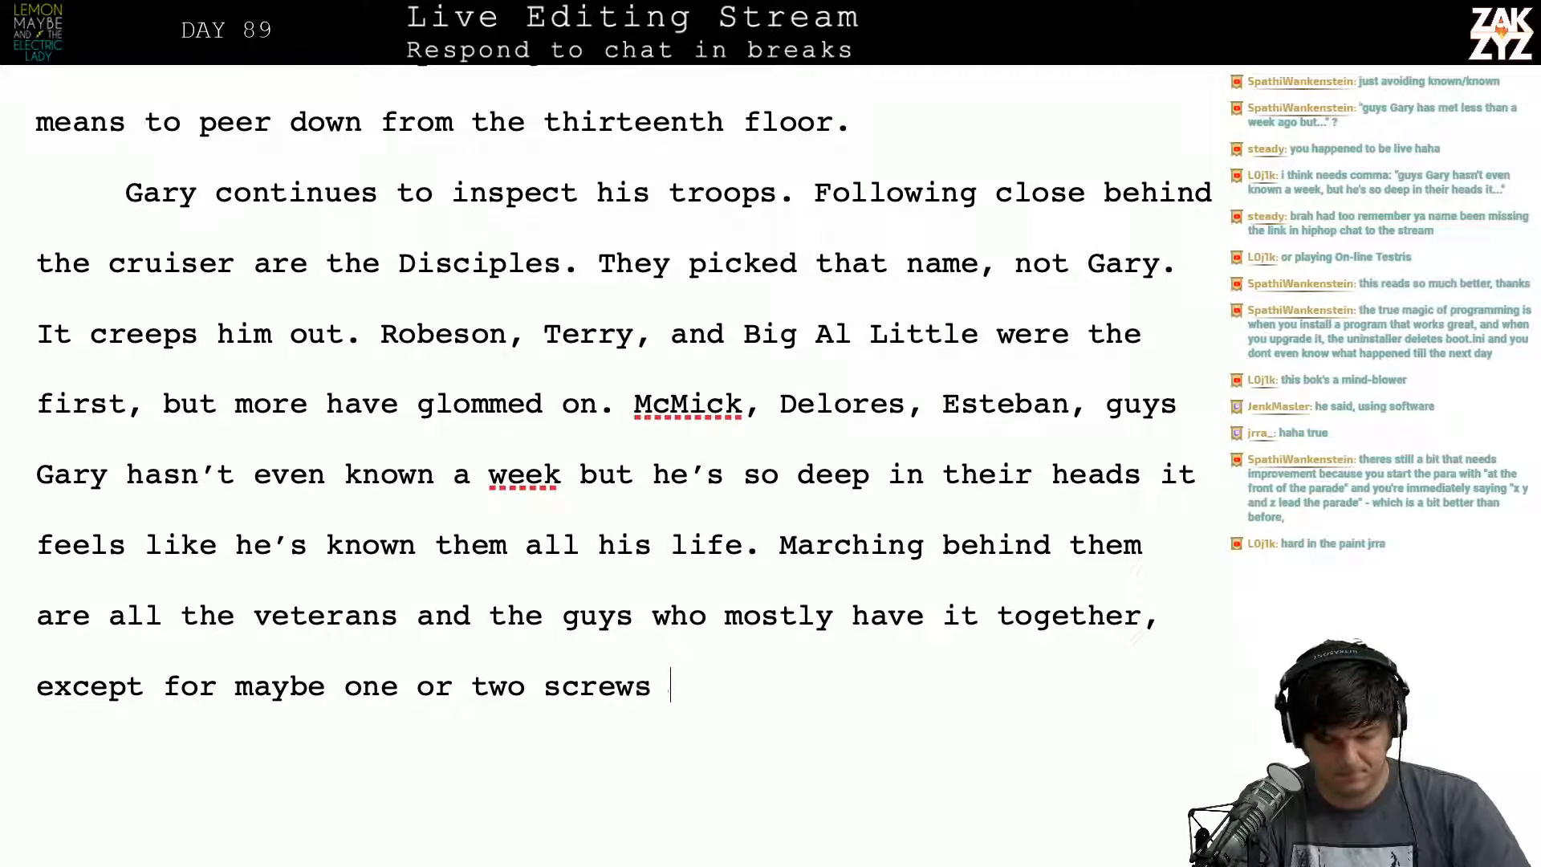
{"action": "type", "text": "loose."}
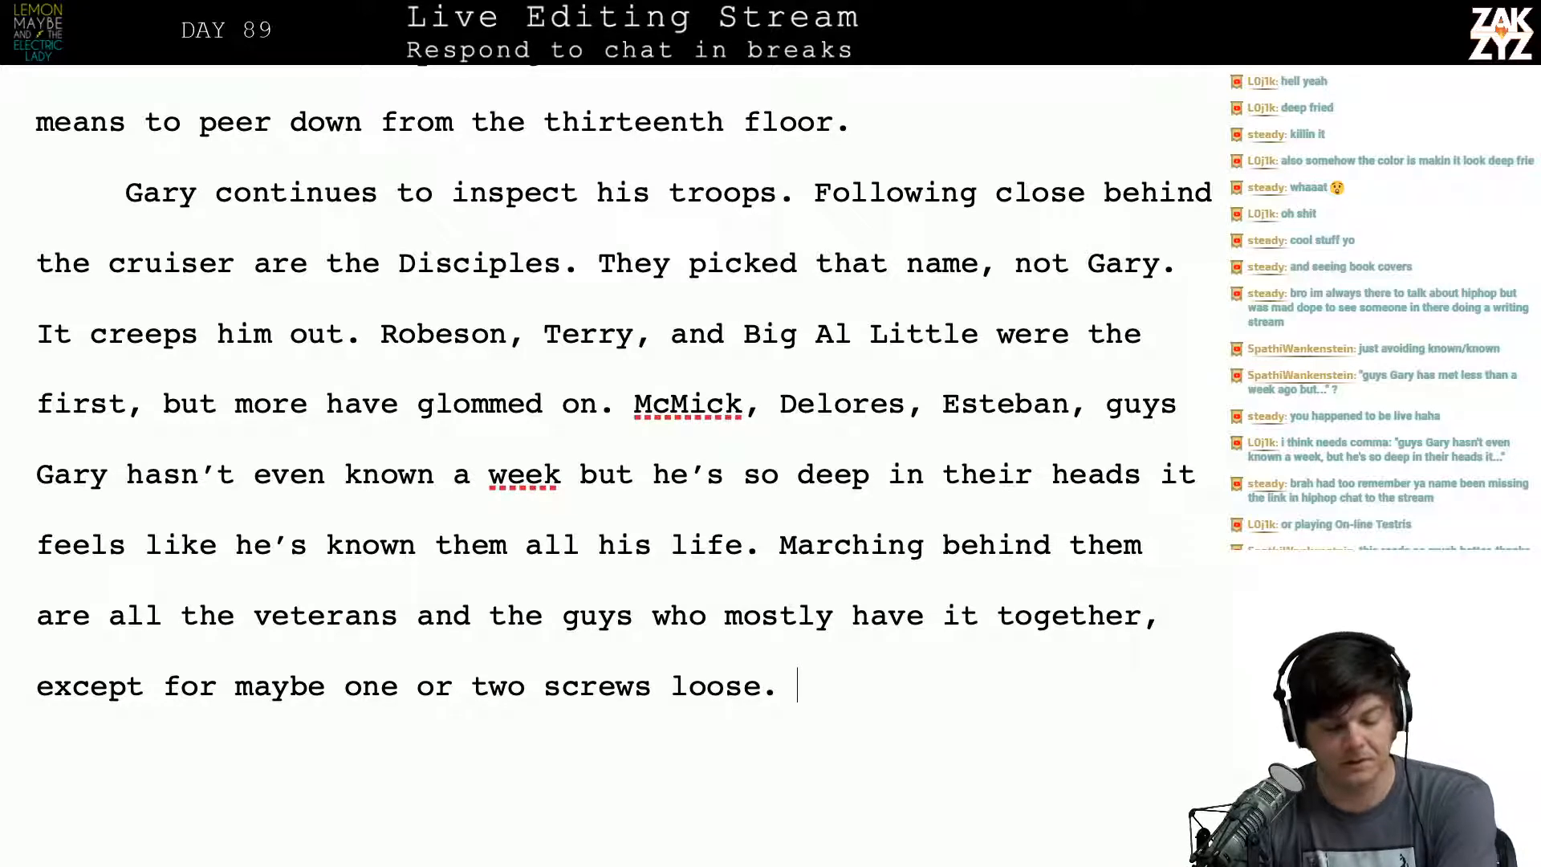
Step: Reread the Disciples paragraph with its new marching sentence and check the leftover old text below it
{"action": "scroll", "coordinate": [1171, 218], "scroll_direction": "down", "scroll_amount": 2}
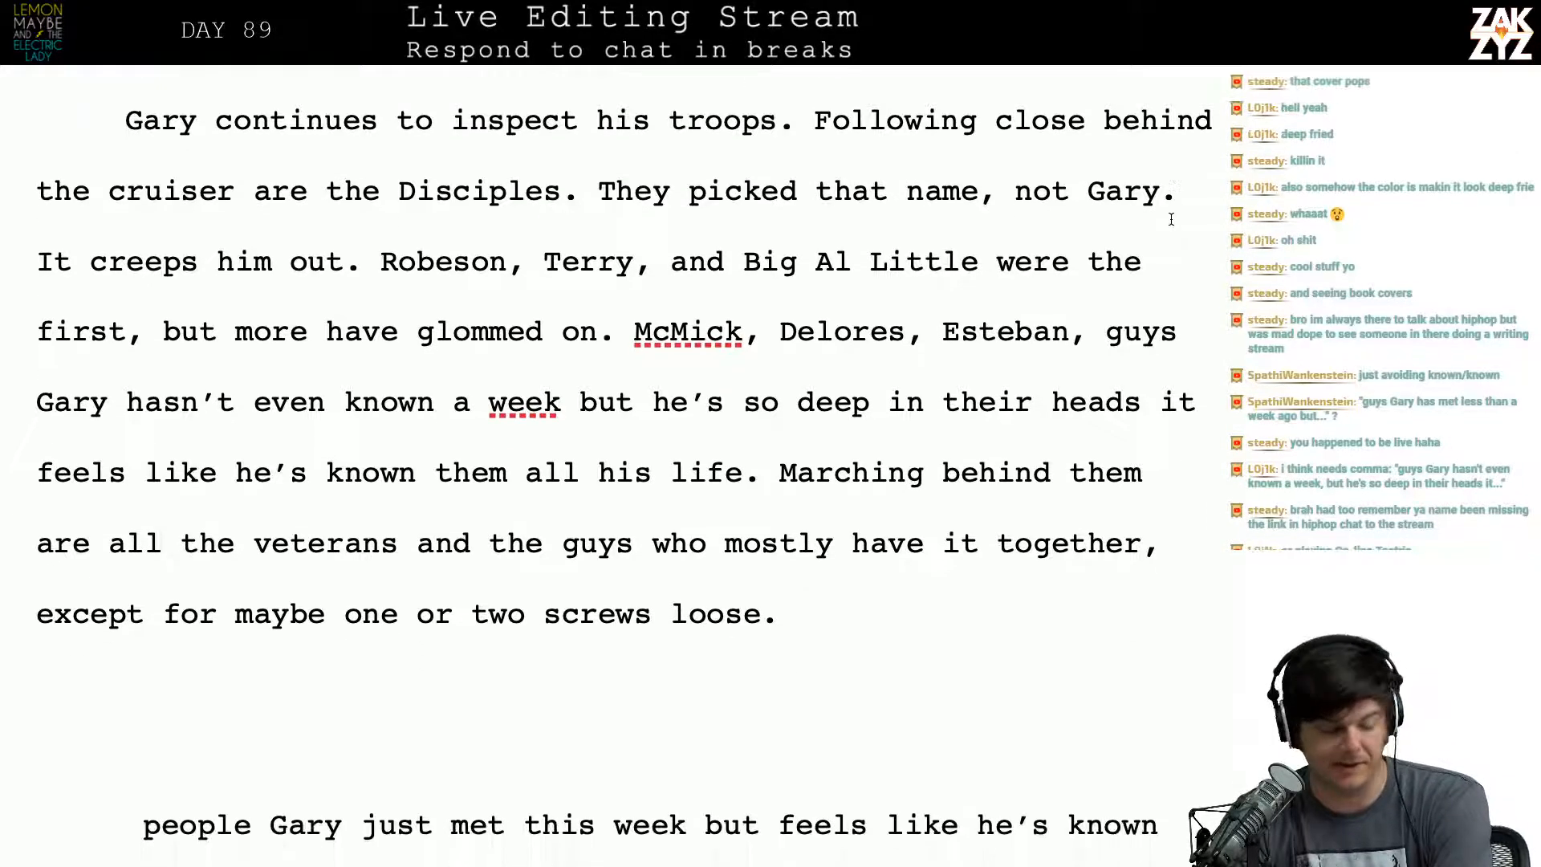
{"action": "scroll", "coordinate": [1171, 218], "scroll_direction": "down", "scroll_amount": 1}
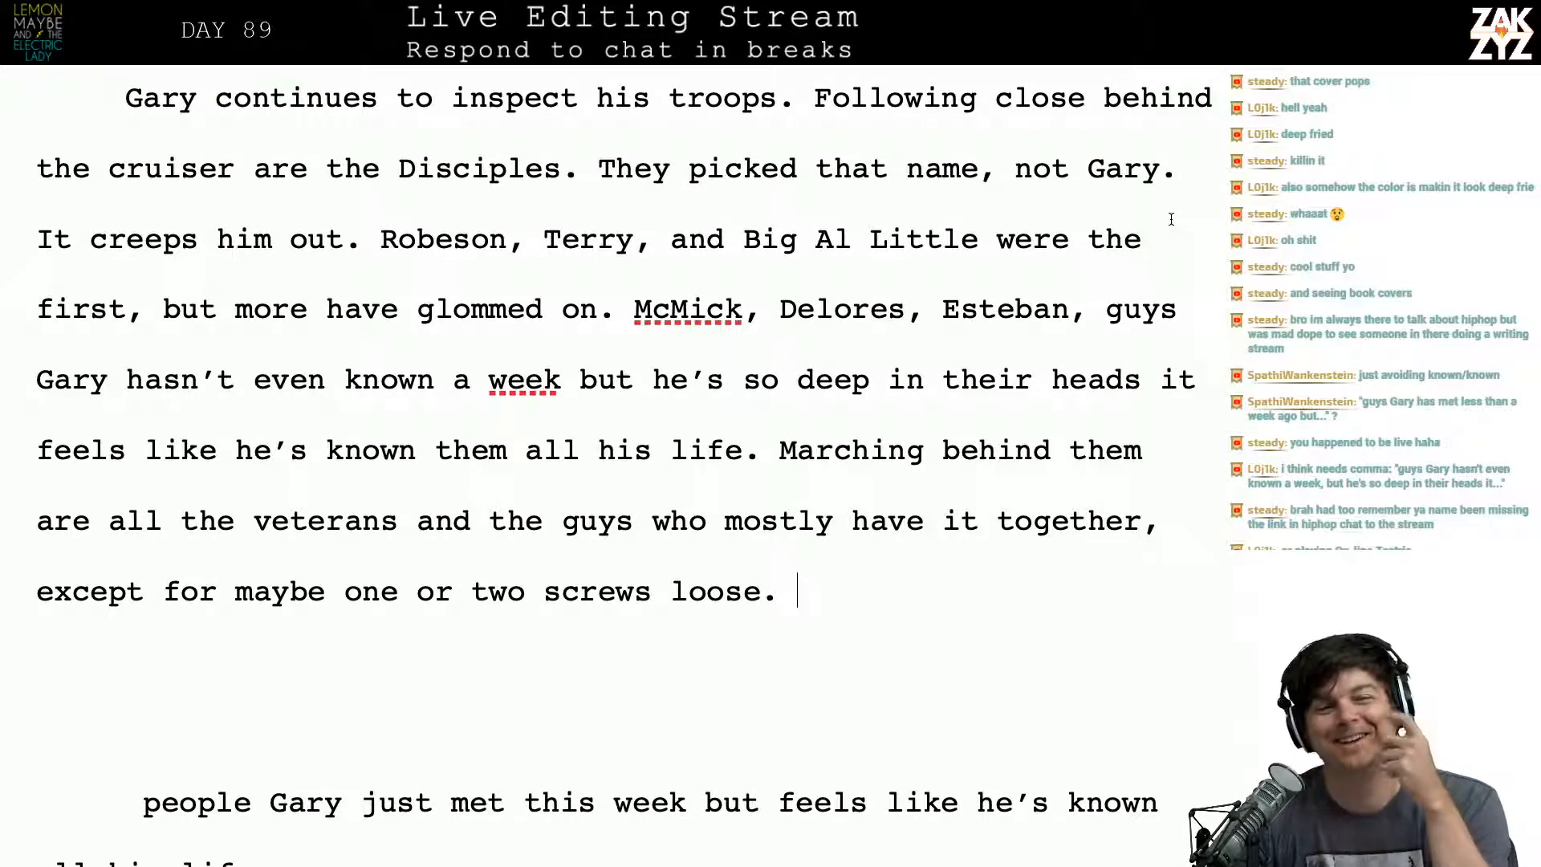
{"action": "scroll", "coordinate": [1171, 219], "scroll_direction": "down", "scroll_amount": 3}
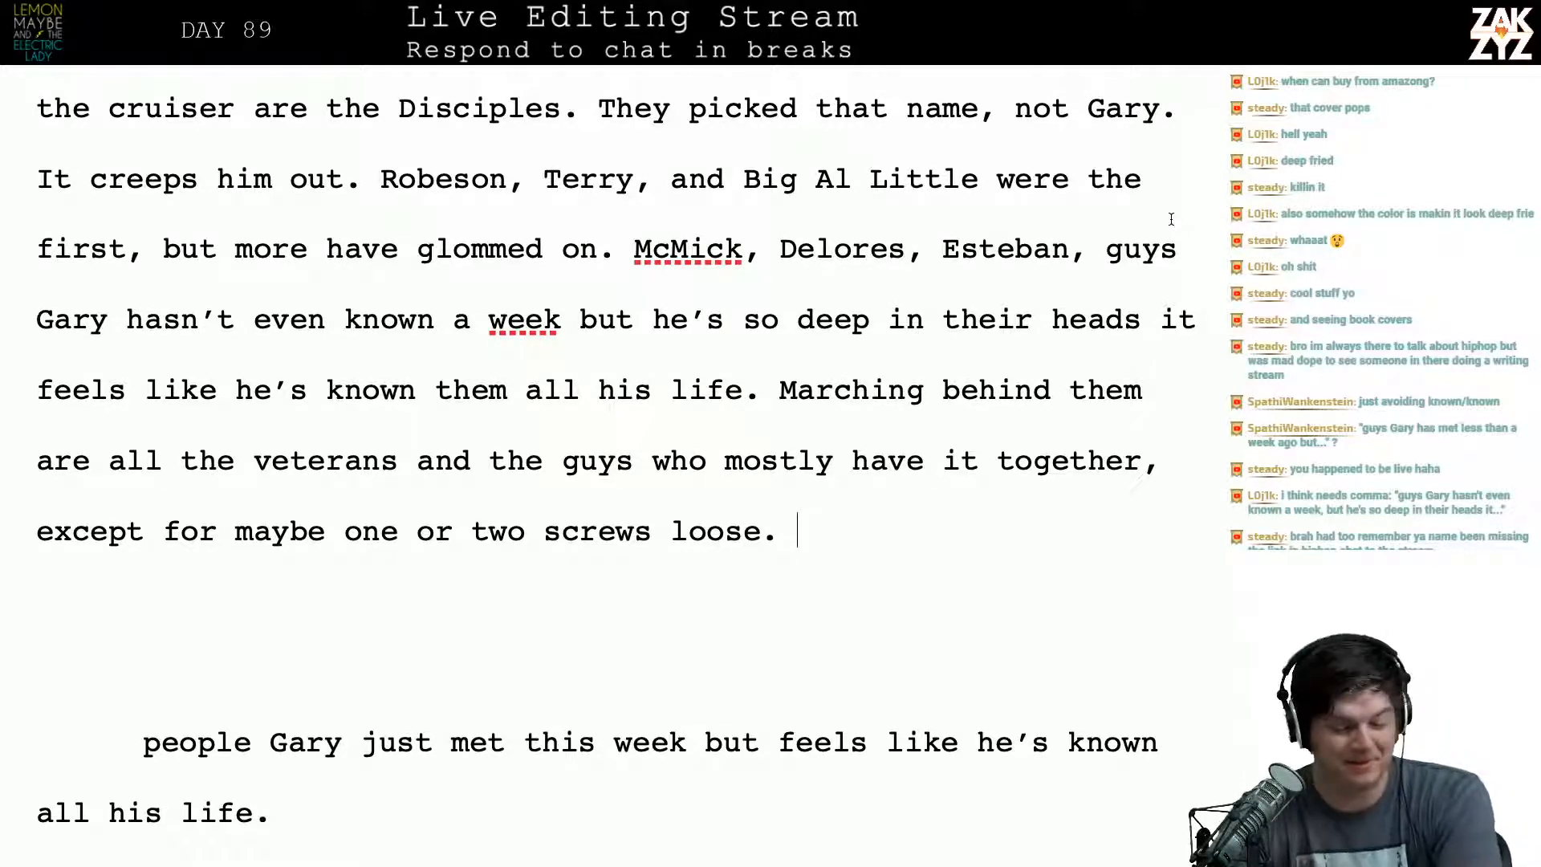
{"action": "scroll", "coordinate": [1171, 220], "scroll_direction": "down", "scroll_amount": 1}
{"action": "scroll", "coordinate": [1171, 219], "scroll_direction": "down", "scroll_amount": 3}
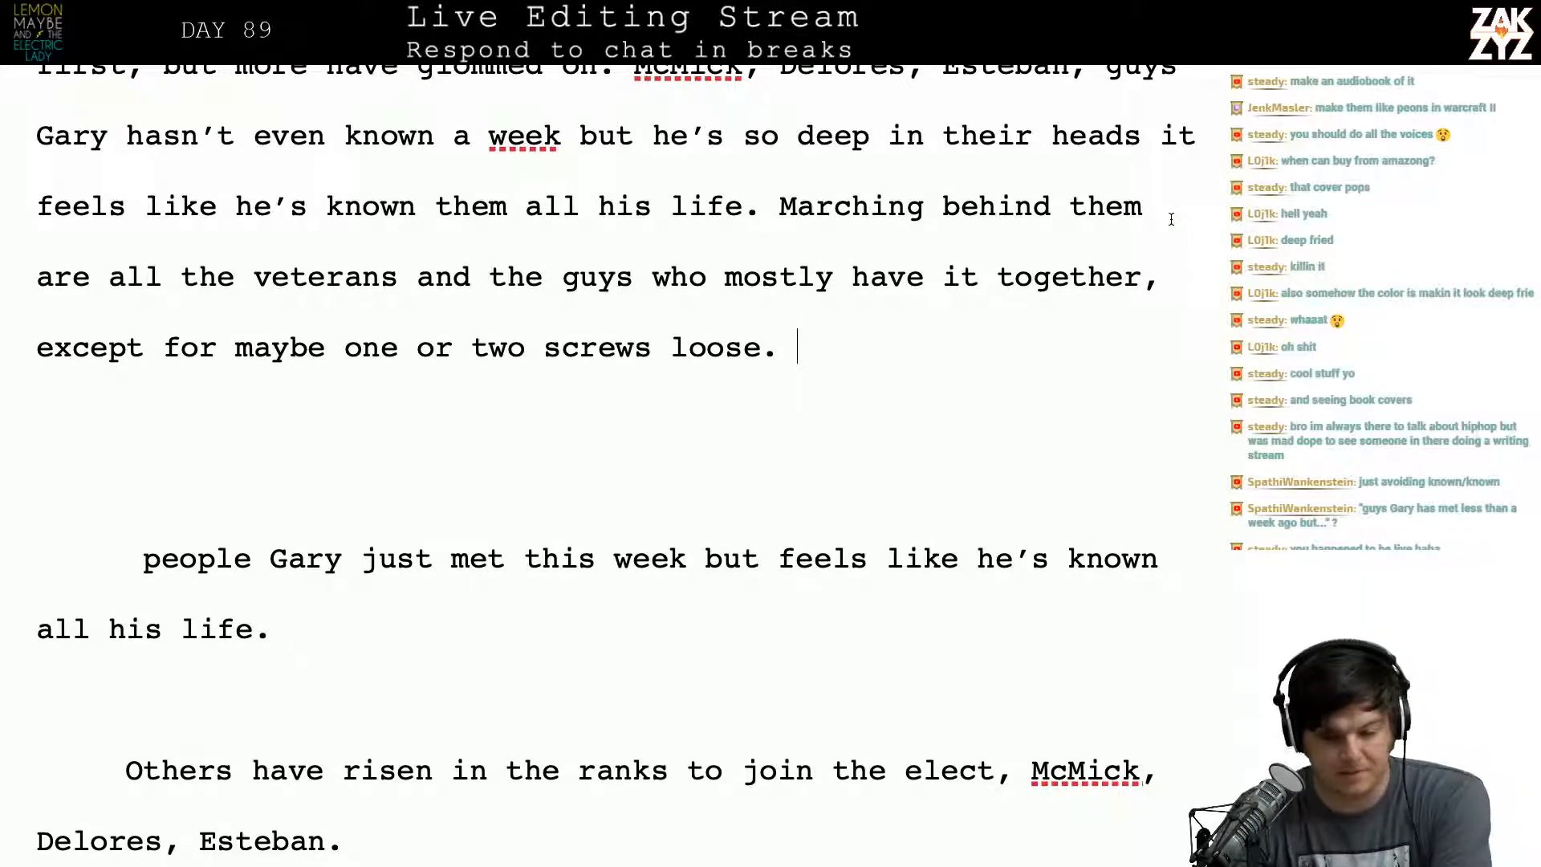
{"action": "scroll", "coordinate": [1171, 219], "scroll_direction": "down", "scroll_amount": 1}
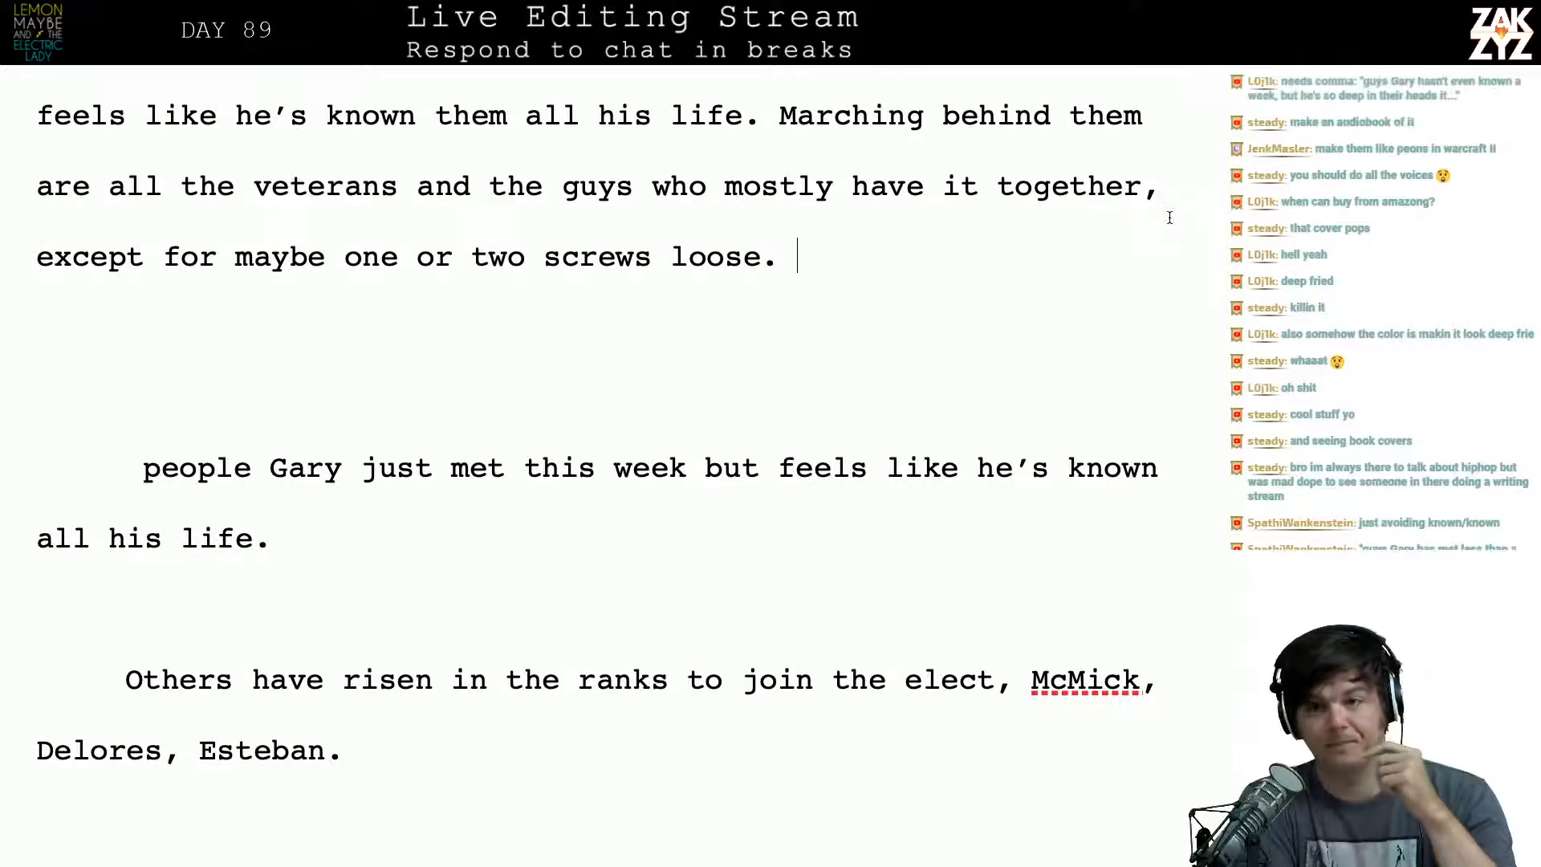
{"action": "scroll", "coordinate": [1169, 218], "scroll_direction": "down", "scroll_amount": 1}
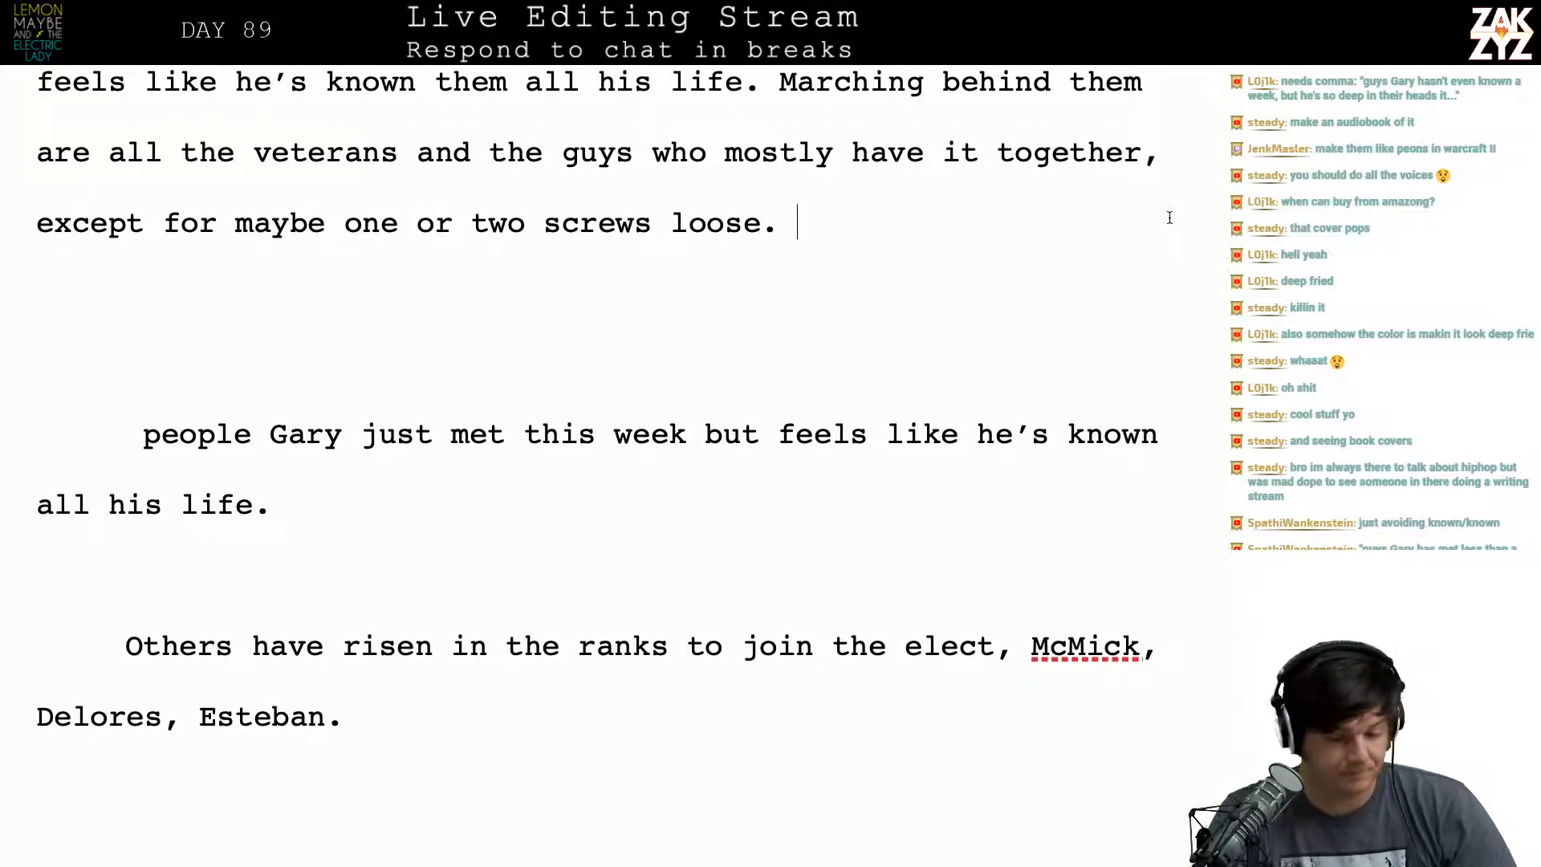
{"action": "scroll", "coordinate": [1170, 218], "scroll_direction": "up", "scroll_amount": 3}
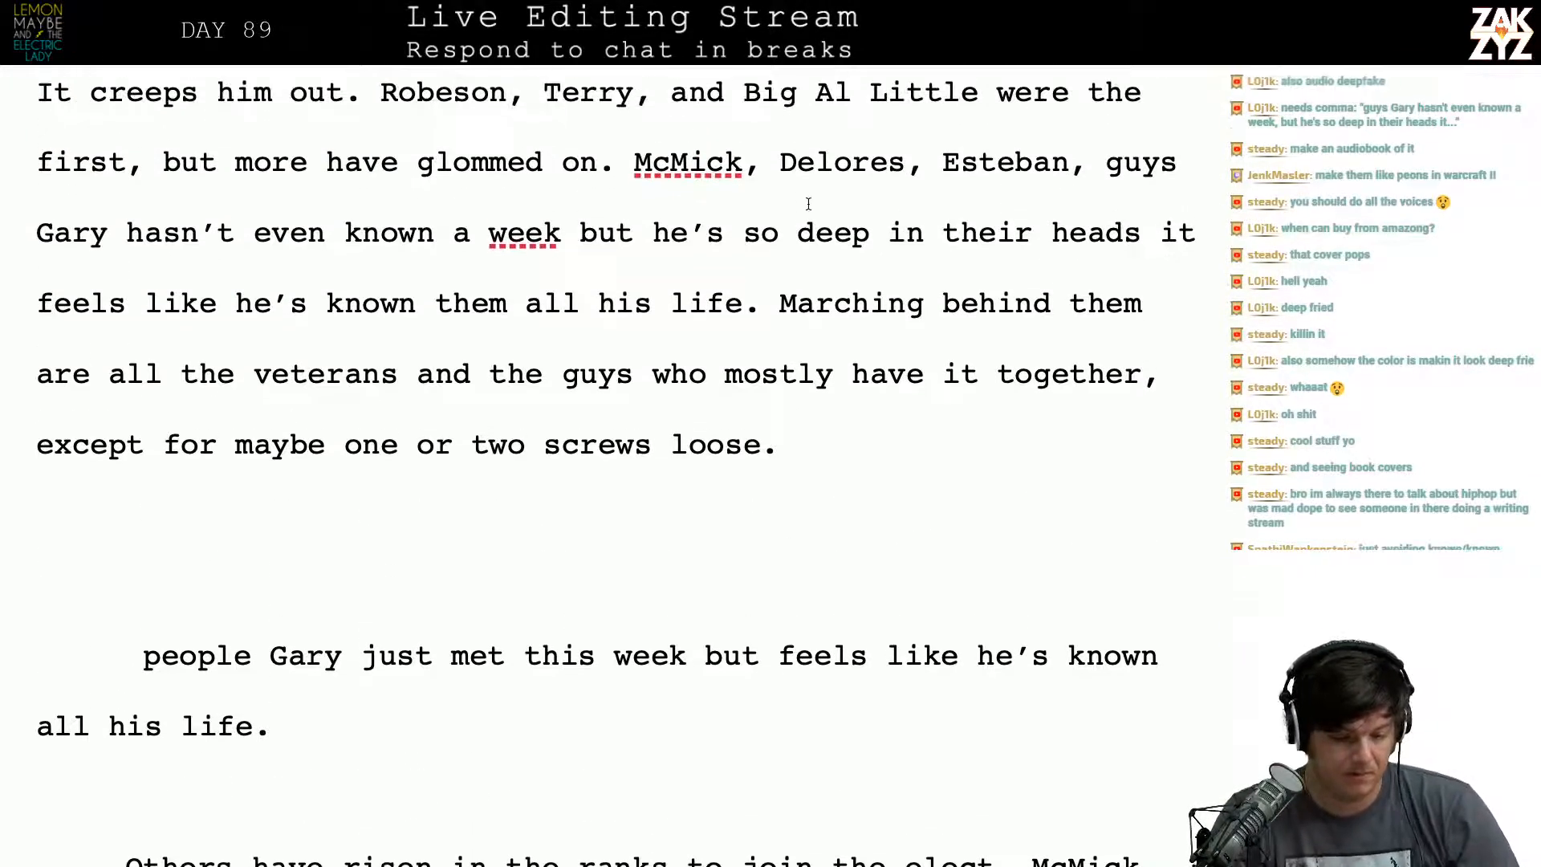
{"action": "scroll", "coordinate": [410, 236], "scroll_direction": "up", "scroll_amount": 1}
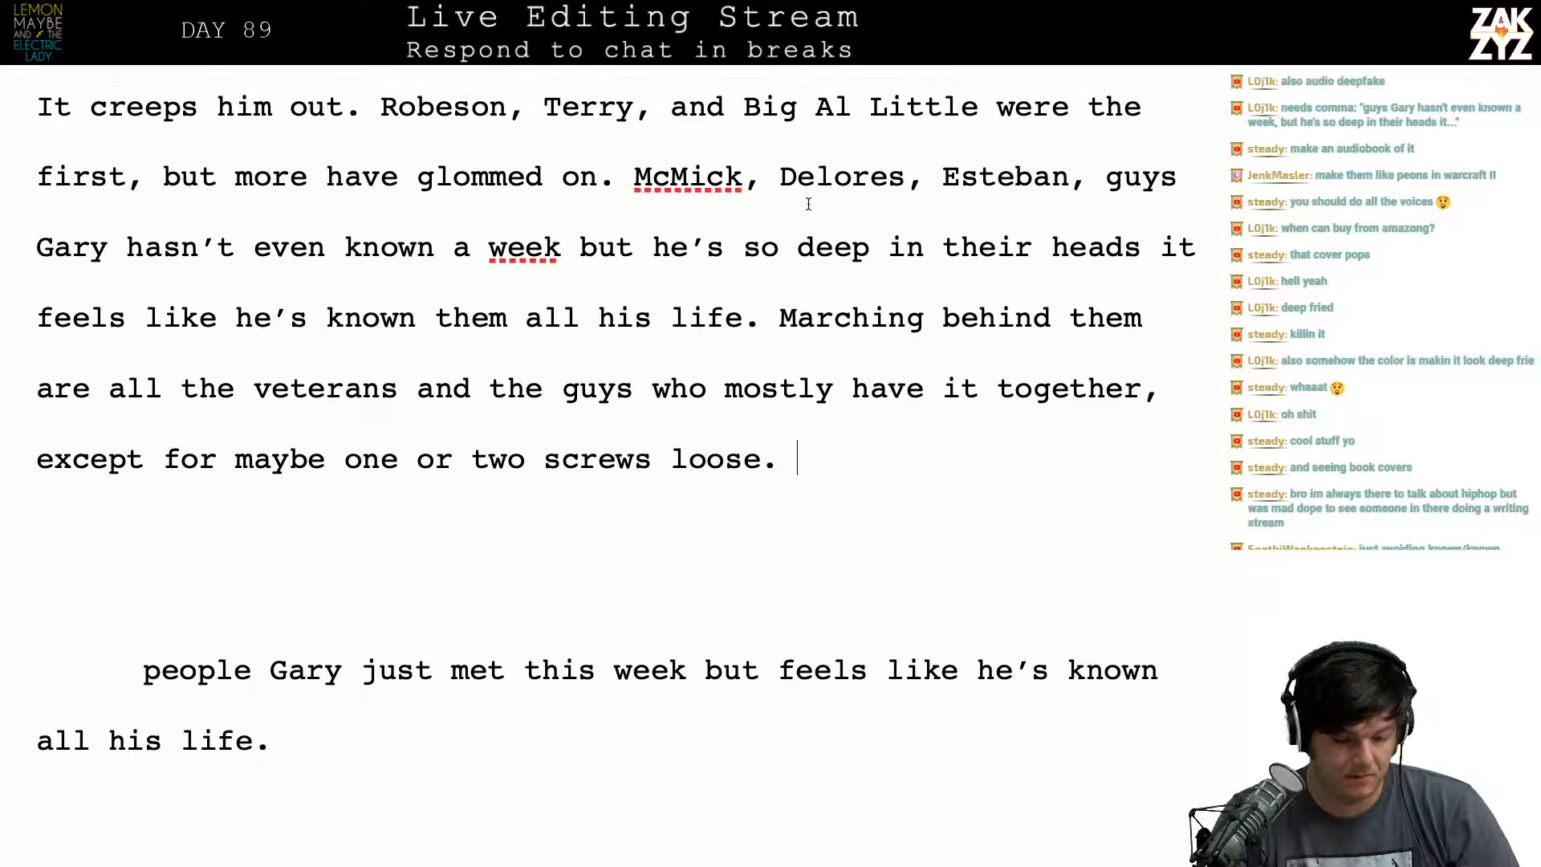
Step: Insert a comma after "guys Gary hasn't even known a week", before "but he's so deep in their heads"
{"action": "left_click", "coordinate": [562, 247]}
{"action": "type", "text": ","}
{"action": "key", "text": "BackSpace"}
{"action": "type", "text": "."}
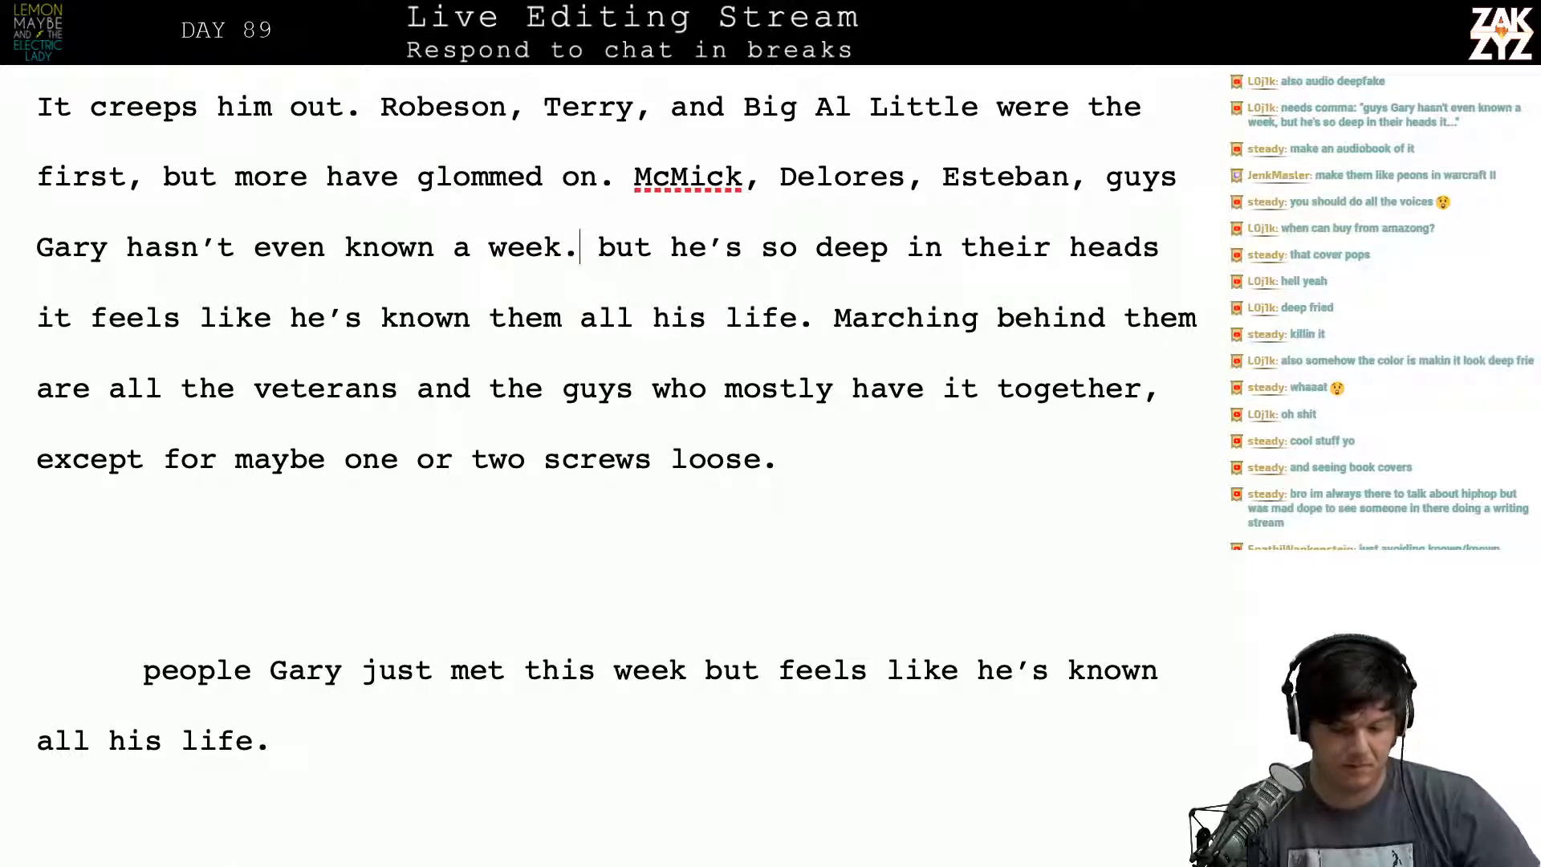
{"action": "key", "text": "BackSpace"}
{"action": "key", "text": "BackSpace"}
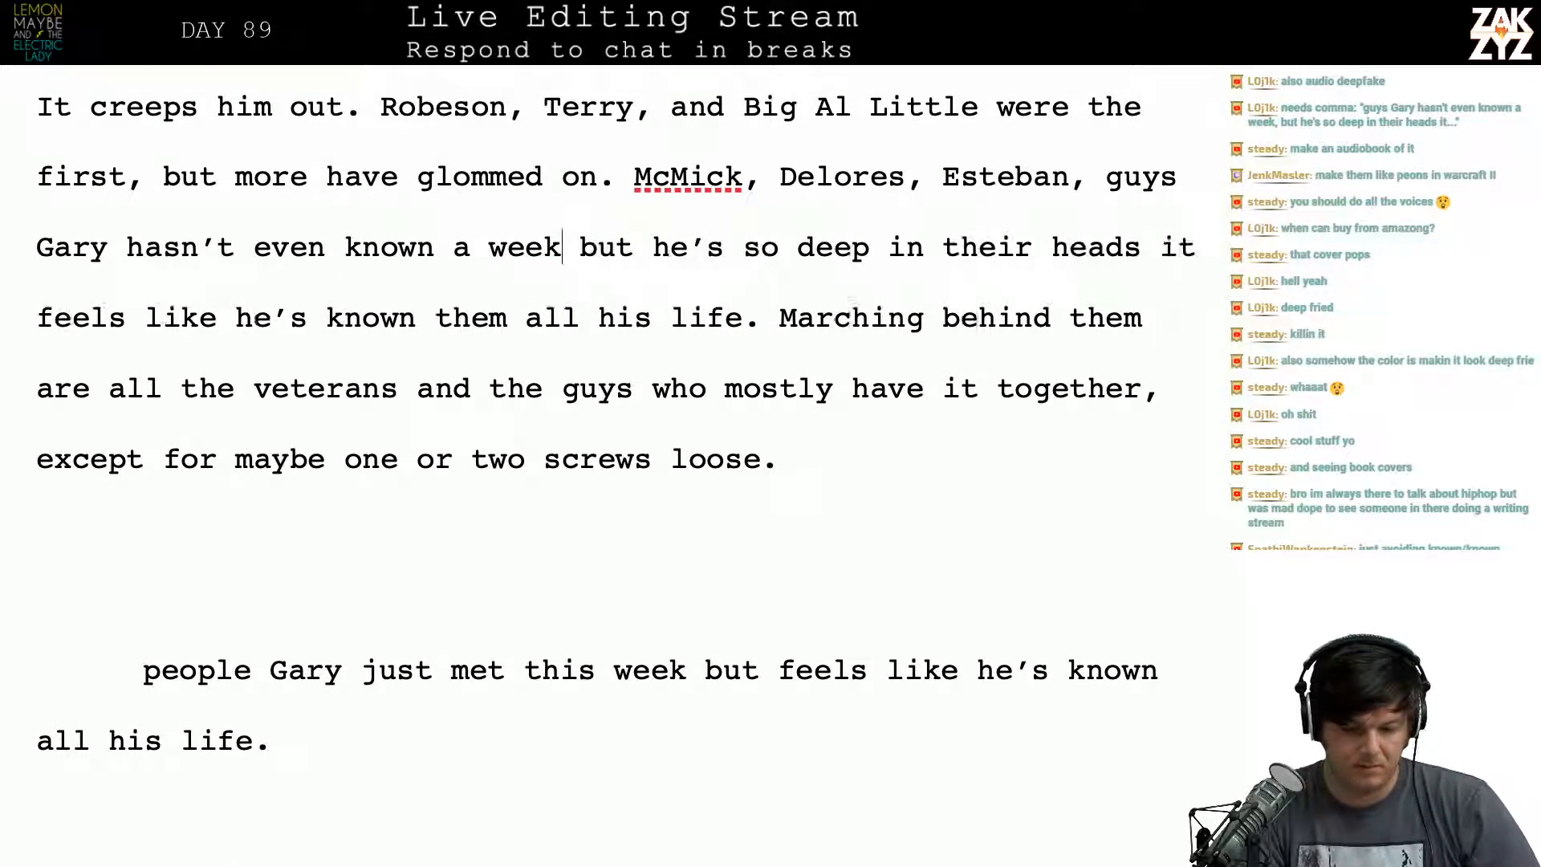
{"action": "type", "text": ","}
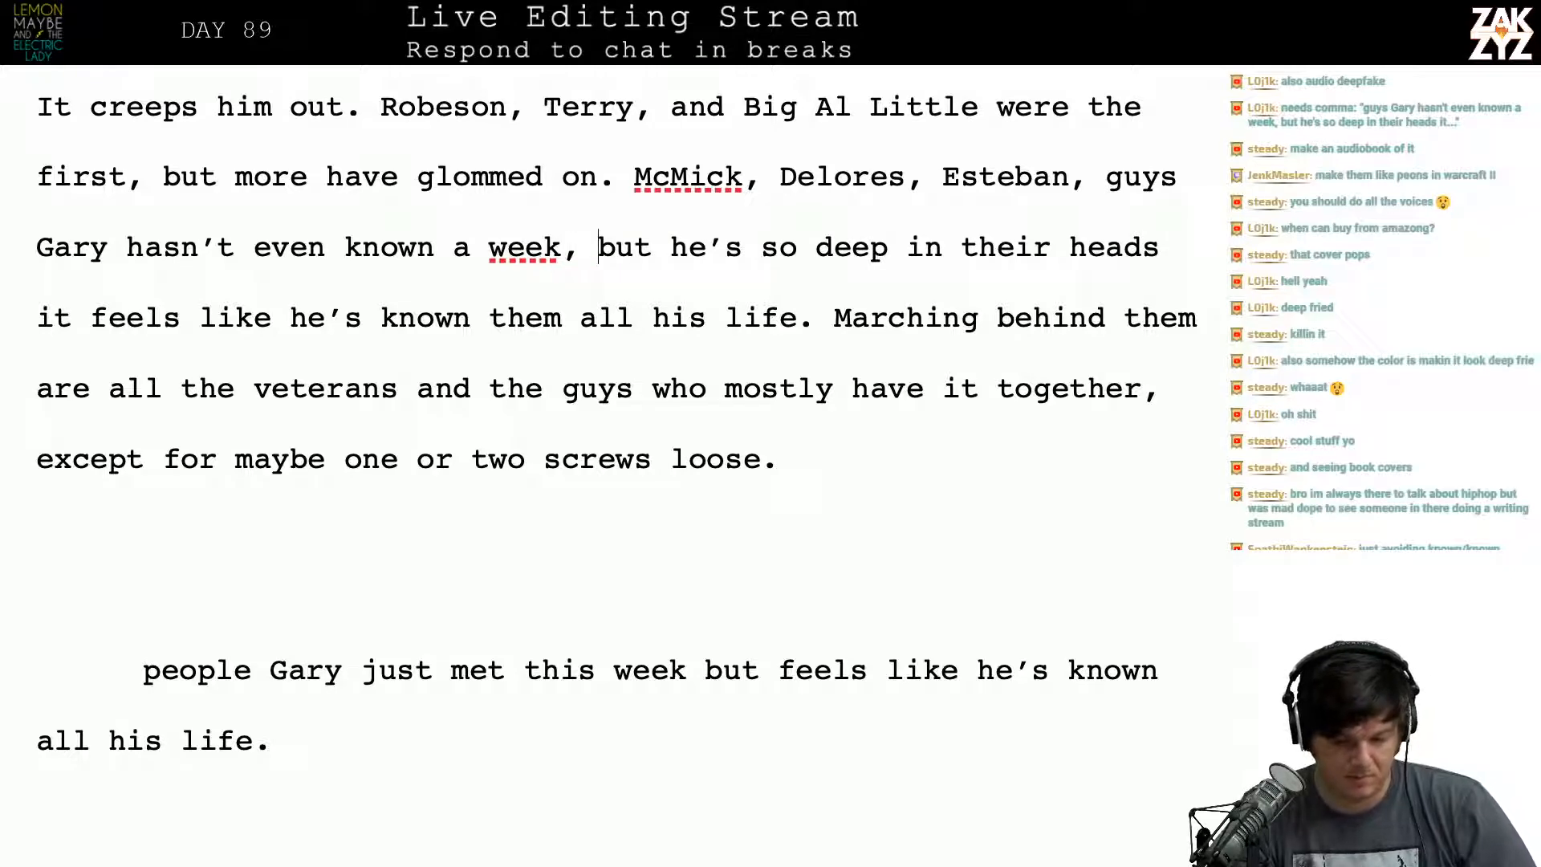
{"action": "left_click", "coordinate": [562, 247]}
{"action": "left_click", "coordinate": [580, 248]}
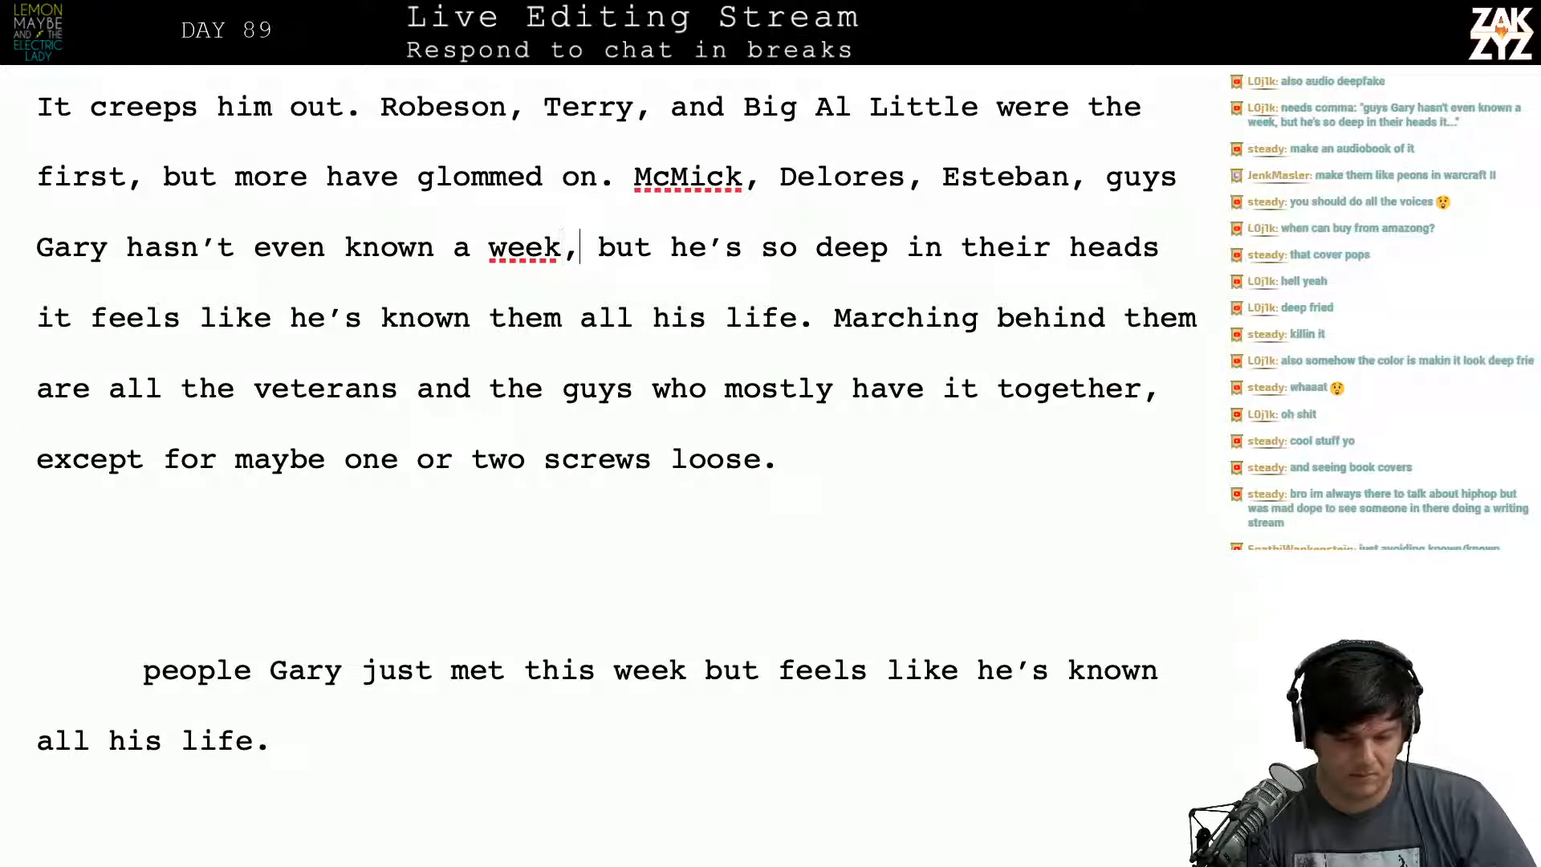
Step: Break the paragraph after "Esteban," so "guys Gary hasn't even known a week" starts on its own line
{"action": "key", "text": "Up"}
{"action": "key", "text": "Right"}
{"action": "key", "text": "Right"}
{"action": "key", "text": "Right"}
{"action": "key", "text": "Right"}
{"action": "key", "text": "Right"}
{"action": "key", "text": "Right"}
{"action": "key", "text": "Right"}
{"action": "key", "text": "Right"}
{"action": "key", "text": "Right"}
{"action": "key", "text": "Right"}
{"action": "key", "text": "Right"}
{"action": "key", "text": "Right"}
{"action": "key", "text": "Right"}
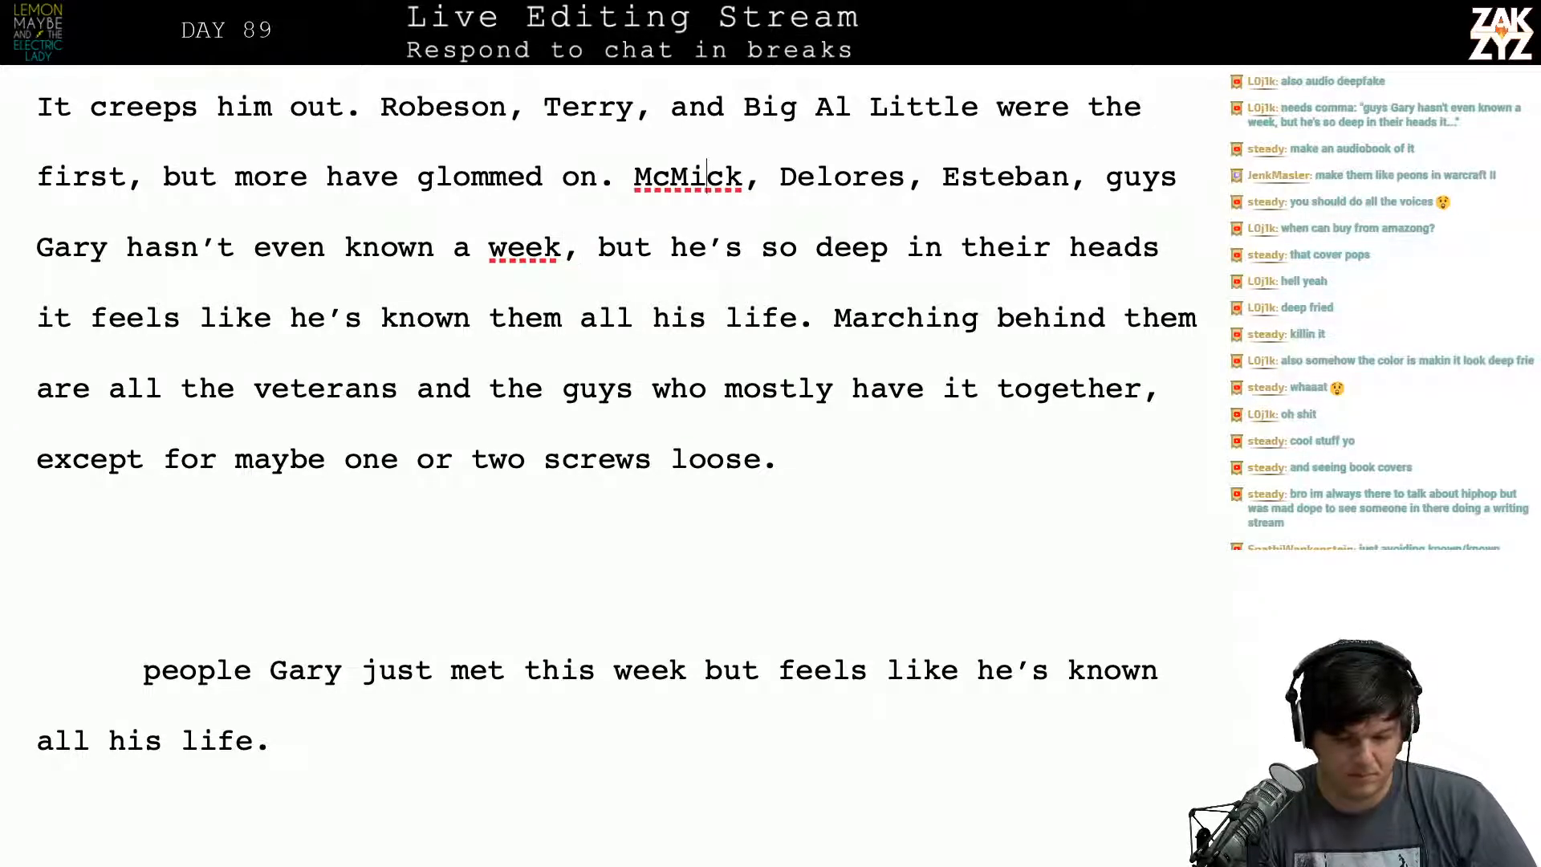
{"action": "key", "text": "Right"}
{"action": "key", "text": "Right"}
{"action": "key", "text": "Right"}
{"action": "key", "text": "Right"}
{"action": "key", "text": "Right"}
{"action": "key", "text": "Right"}
{"action": "key", "text": "Right"}
{"action": "key", "text": "Right"}
{"action": "key", "text": "Right"}
{"action": "key", "text": "Right"}
{"action": "key", "text": "Right"}
{"action": "key", "text": "Right"}
{"action": "key", "text": "Right"}
{"action": "key", "text": "Right"}
{"action": "key", "text": "Right"}
{"action": "key", "text": "Right"}
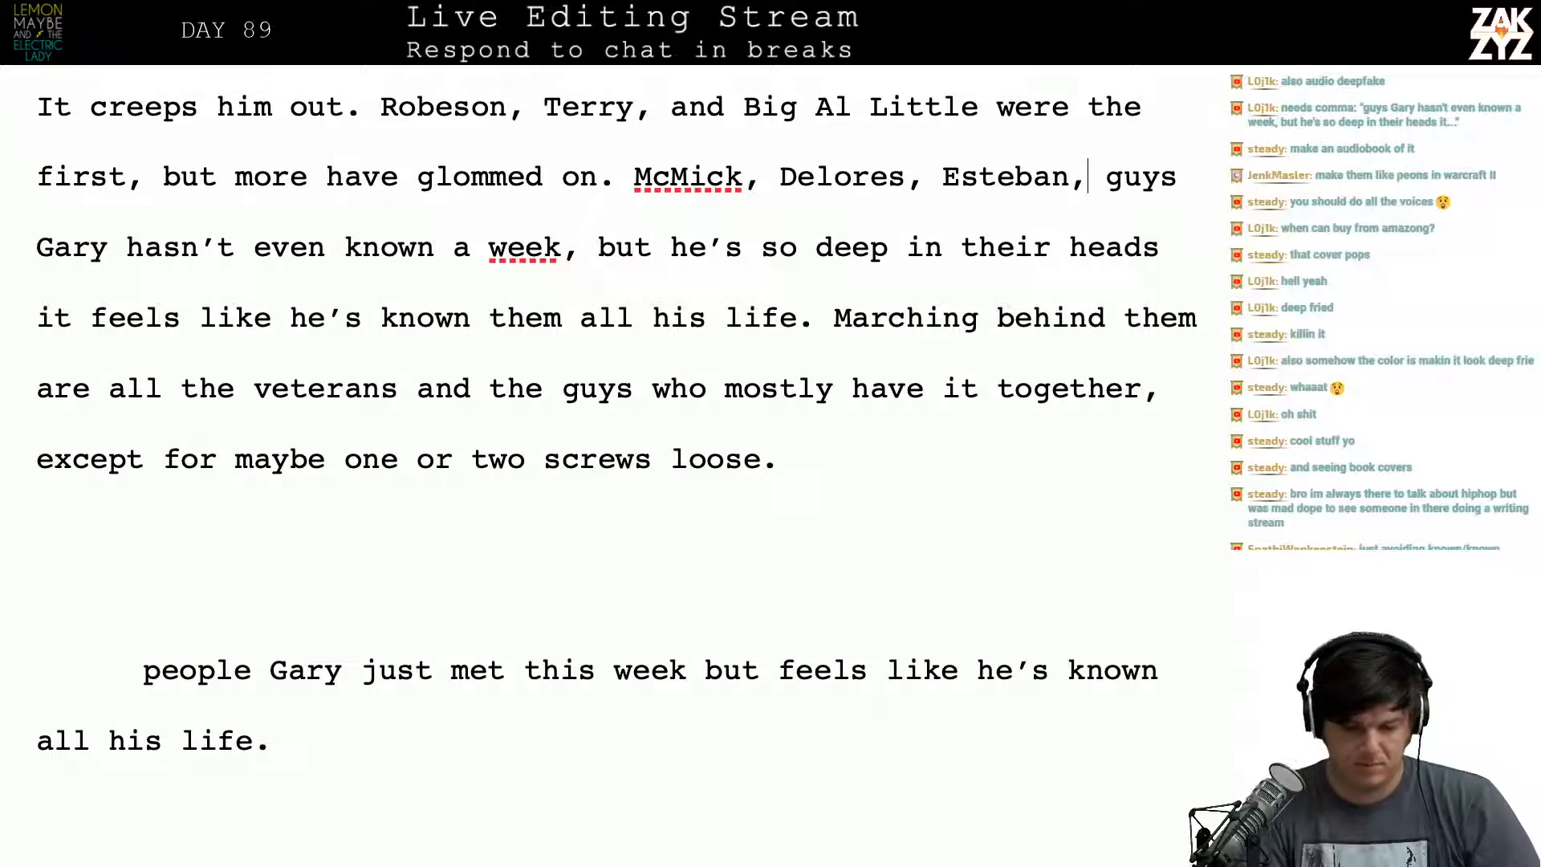
{"action": "key", "text": "Return"}
{"action": "key", "text": "Left"}
Step: Try extending the name list after "Esteban," with "and so many More." and cut it back to "and"
{"action": "type", "text": "and so m"}
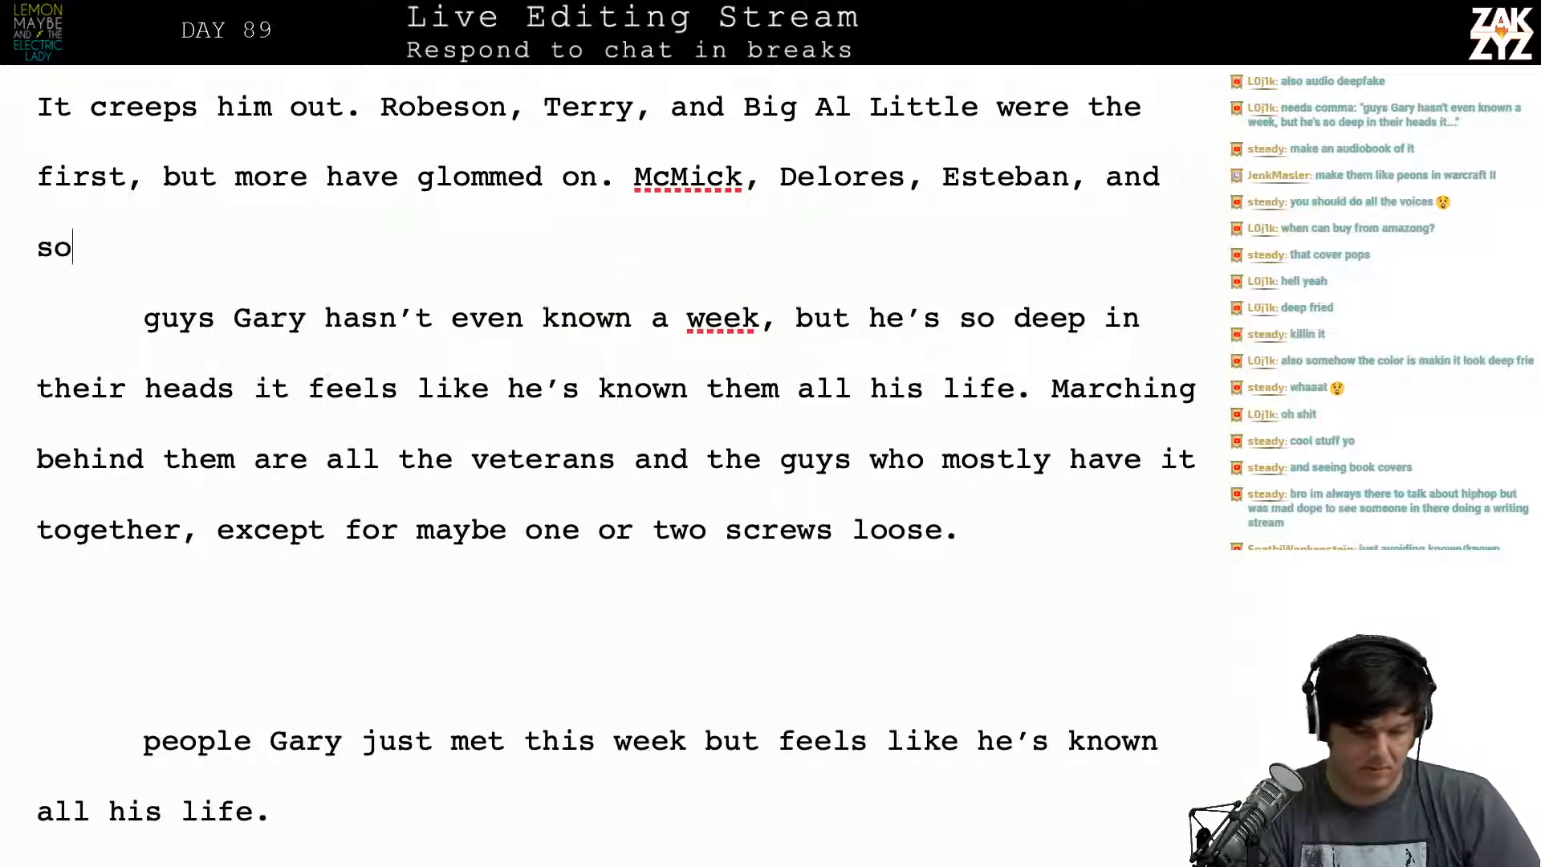
{"action": "type", "text": "any More."}
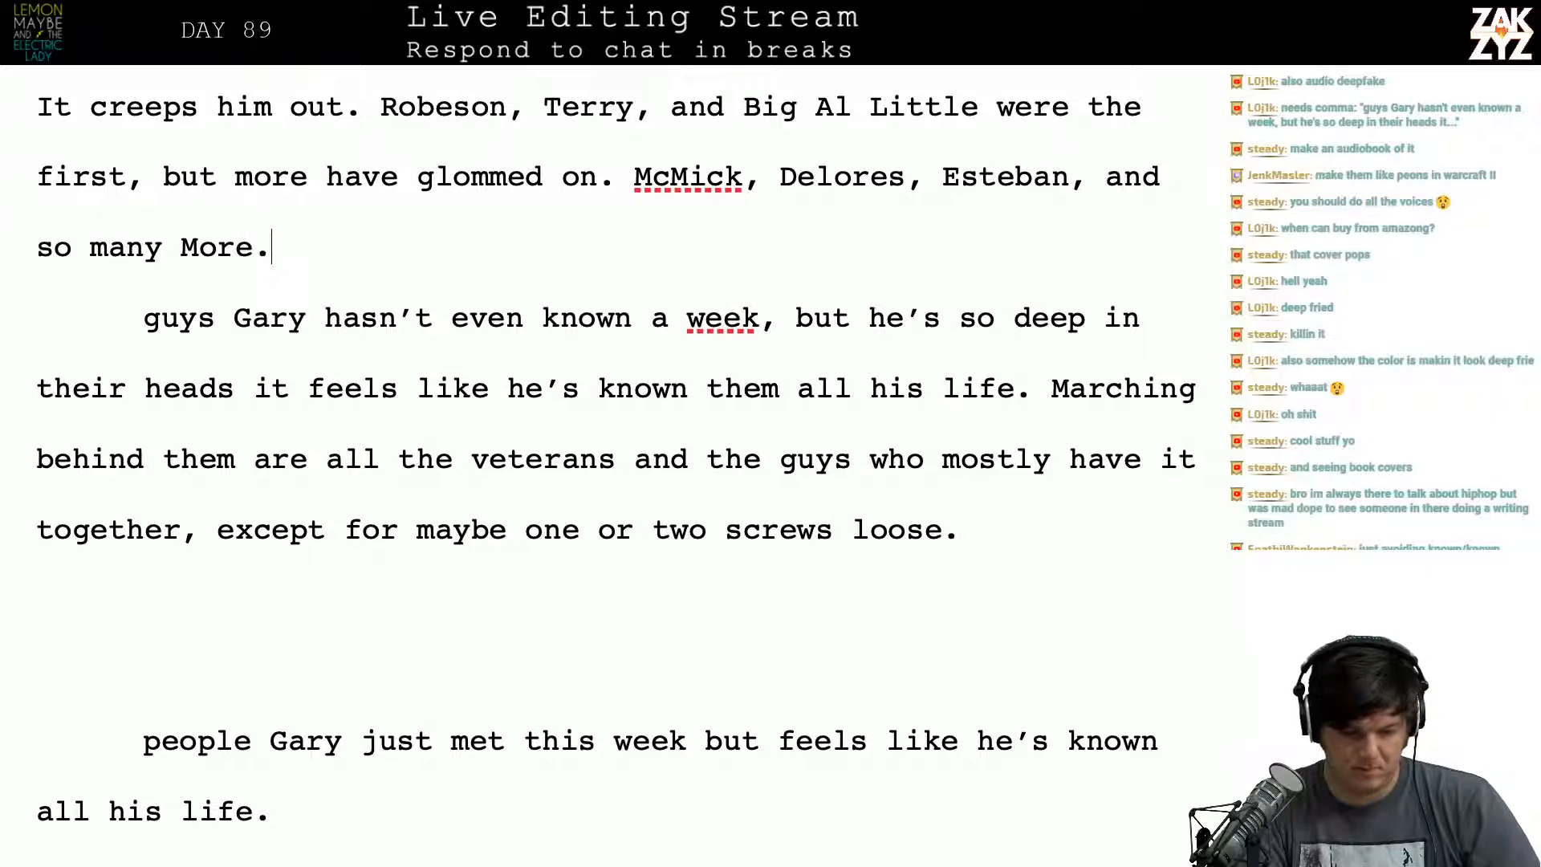
{"action": "key", "text": "BackSpace"}
{"action": "key", "text": "BackSpace"}
{"action": "key", "text": "BackSpace"}
{"action": "key", "text": "BackSpace"}
{"action": "key", "text": "BackSpace"}
{"action": "key", "text": "BackSpace"}
{"action": "key", "text": "BackSpace"}
{"action": "key", "text": "BackSpace"}
{"action": "key", "text": "BackSpace"}
{"action": "key", "text": "BackSpace"}
{"action": "key", "text": "BackSpace"}
{"action": "key", "text": "BackSpace"}
{"action": "key", "text": "BackSpace"}
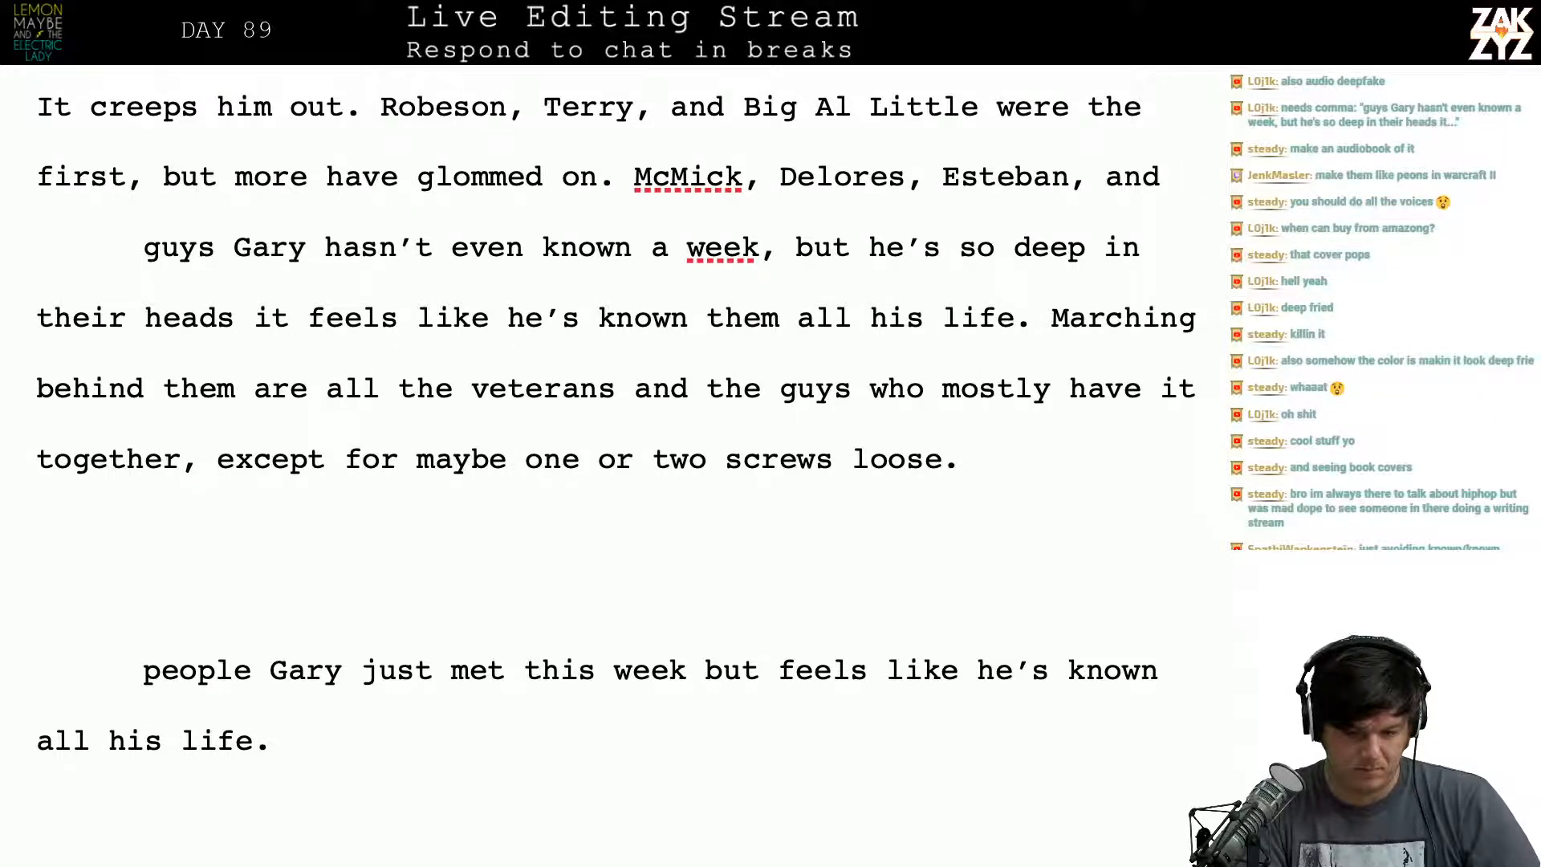
Step: Continue the name list after "Esteban, and" with "a bunch of others. Gary hasn't even known them a week, but he's so"
{"action": "type", "text": "a bunch of "}
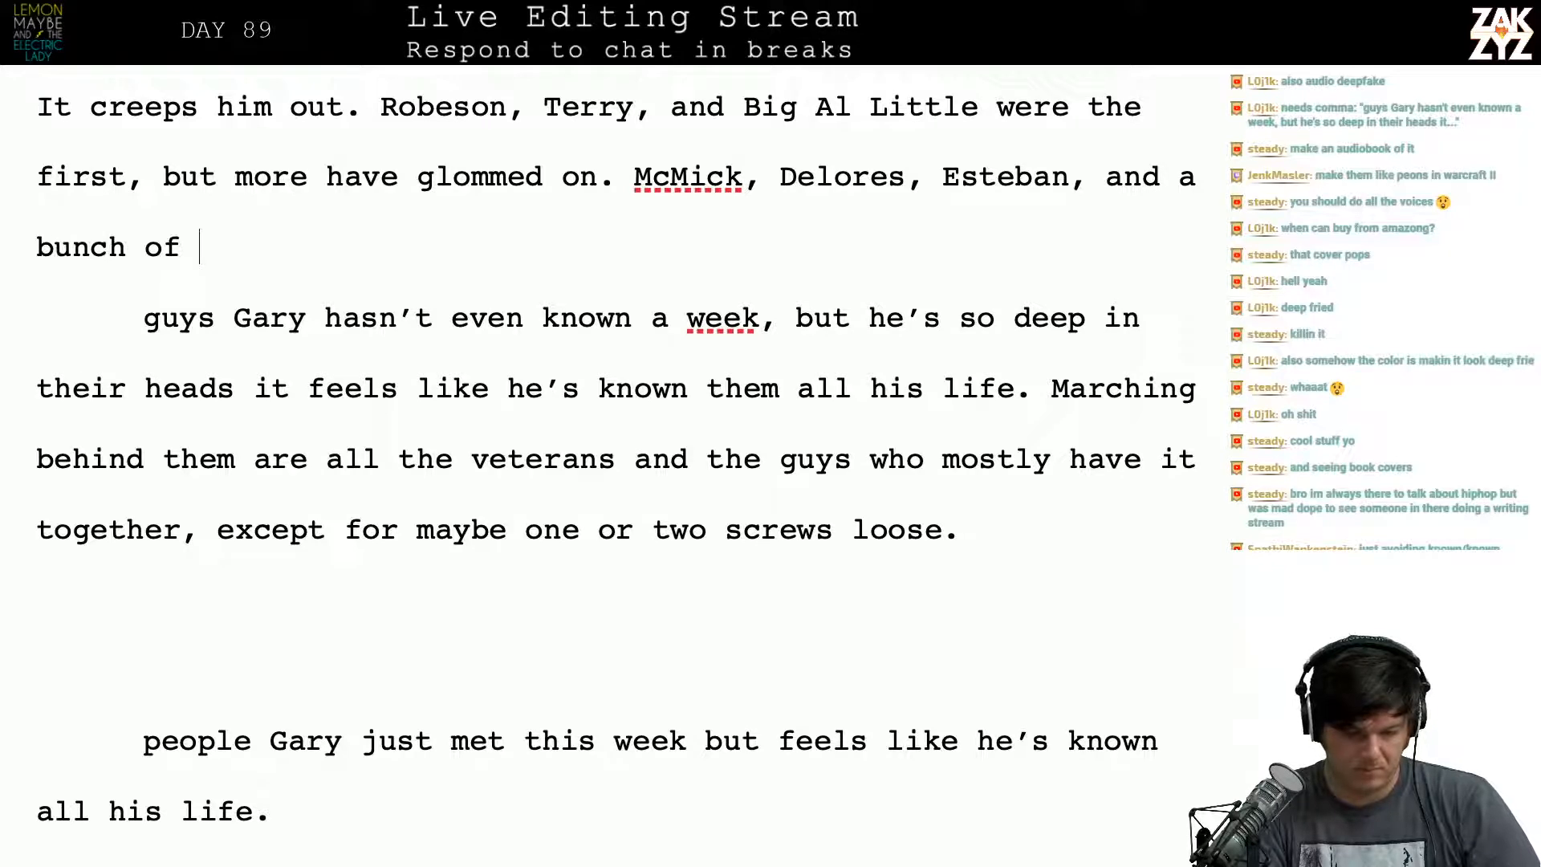
{"action": "type", "text": "othere"}
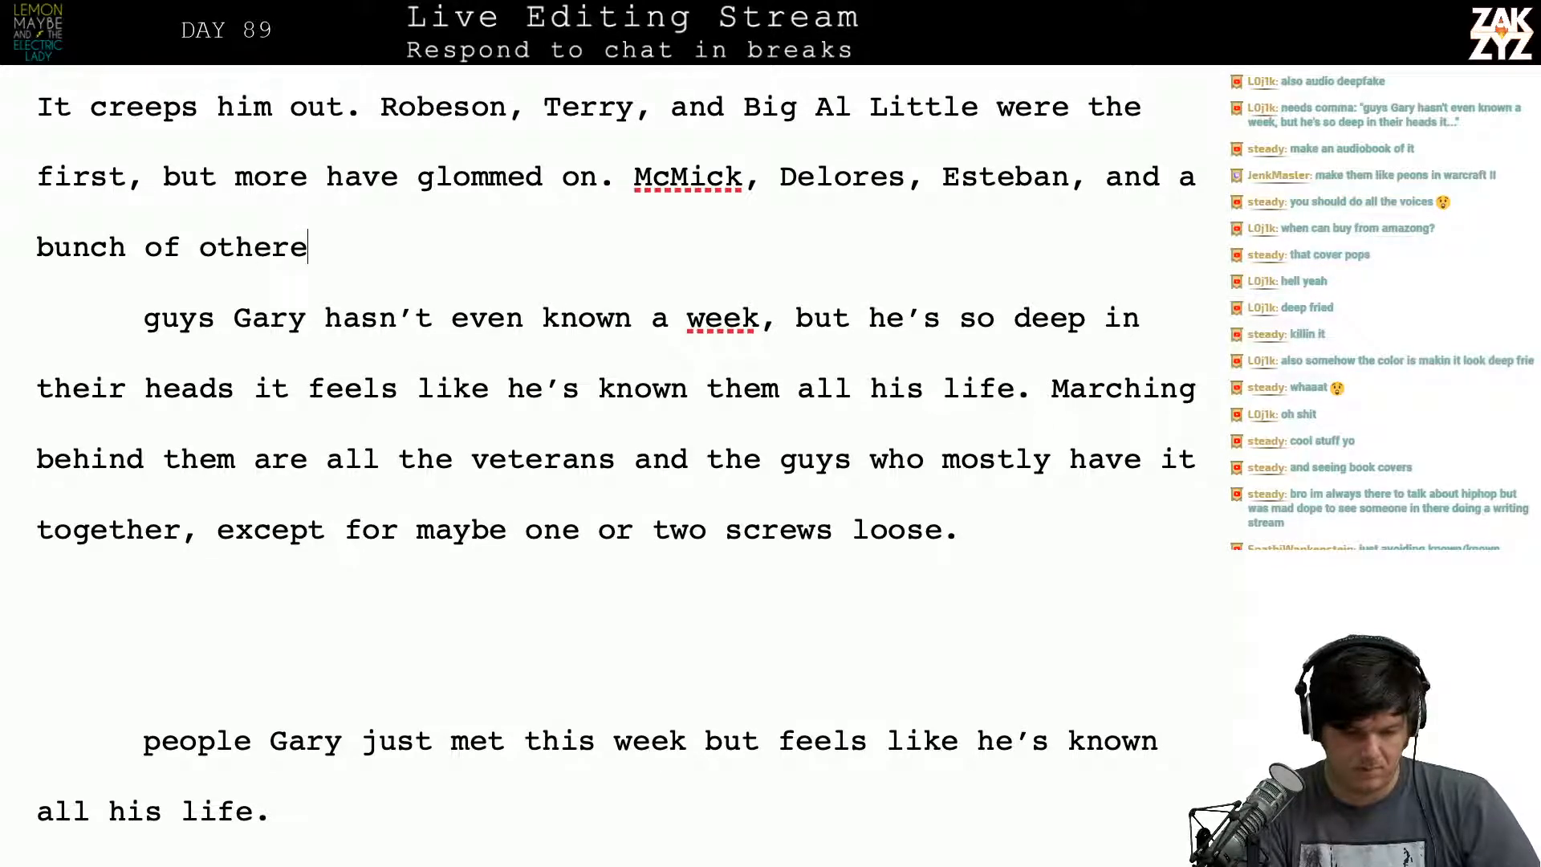
{"action": "key", "text": "BackSpace"}
{"action": "type", "text": "s. Gary hasn'"}
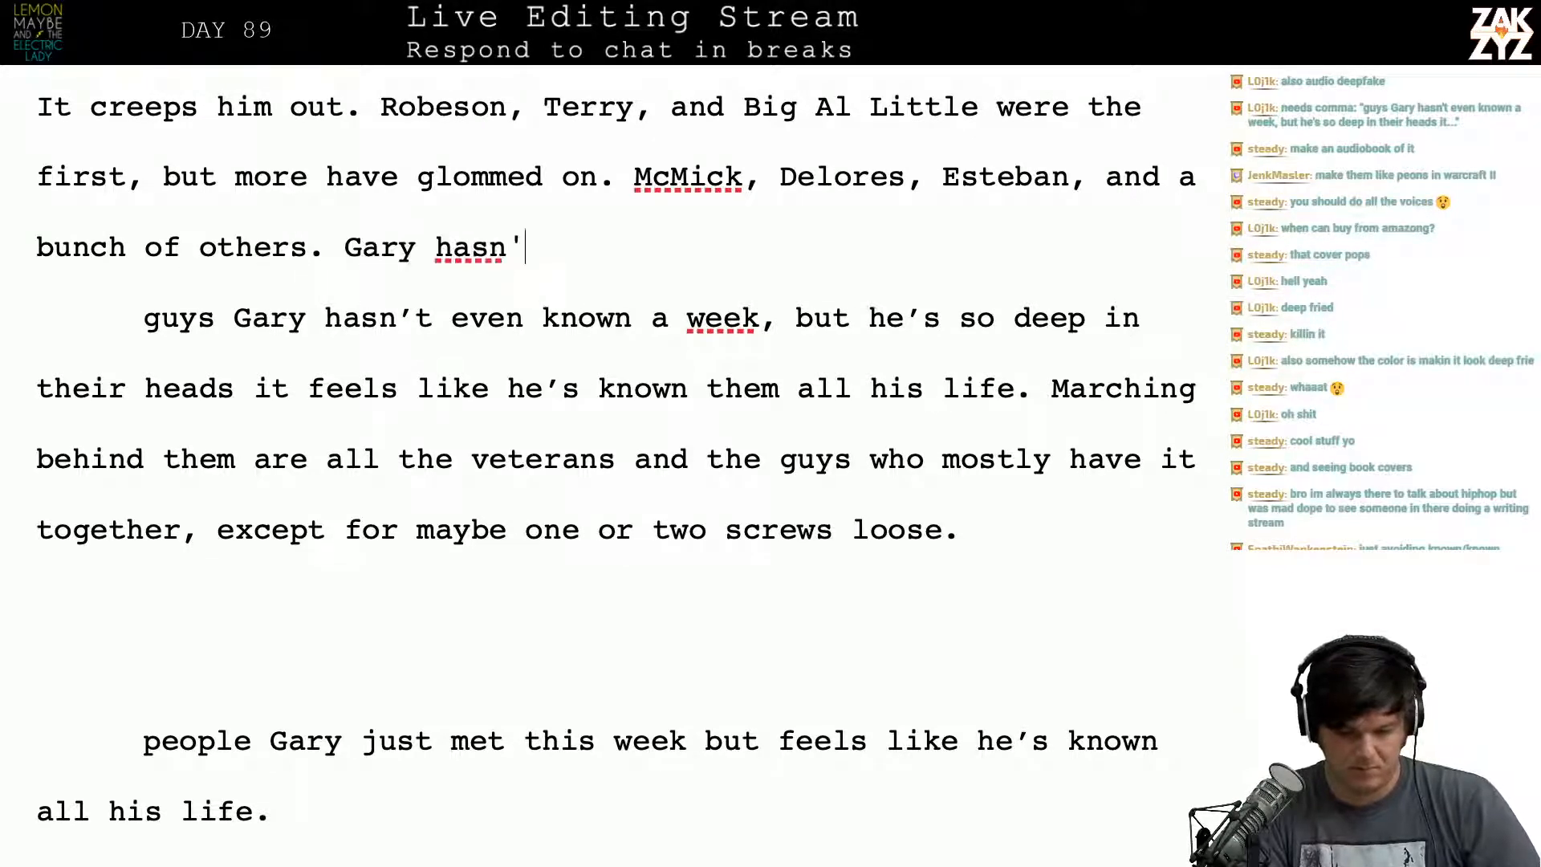
{"action": "type", "text": "t even known them "}
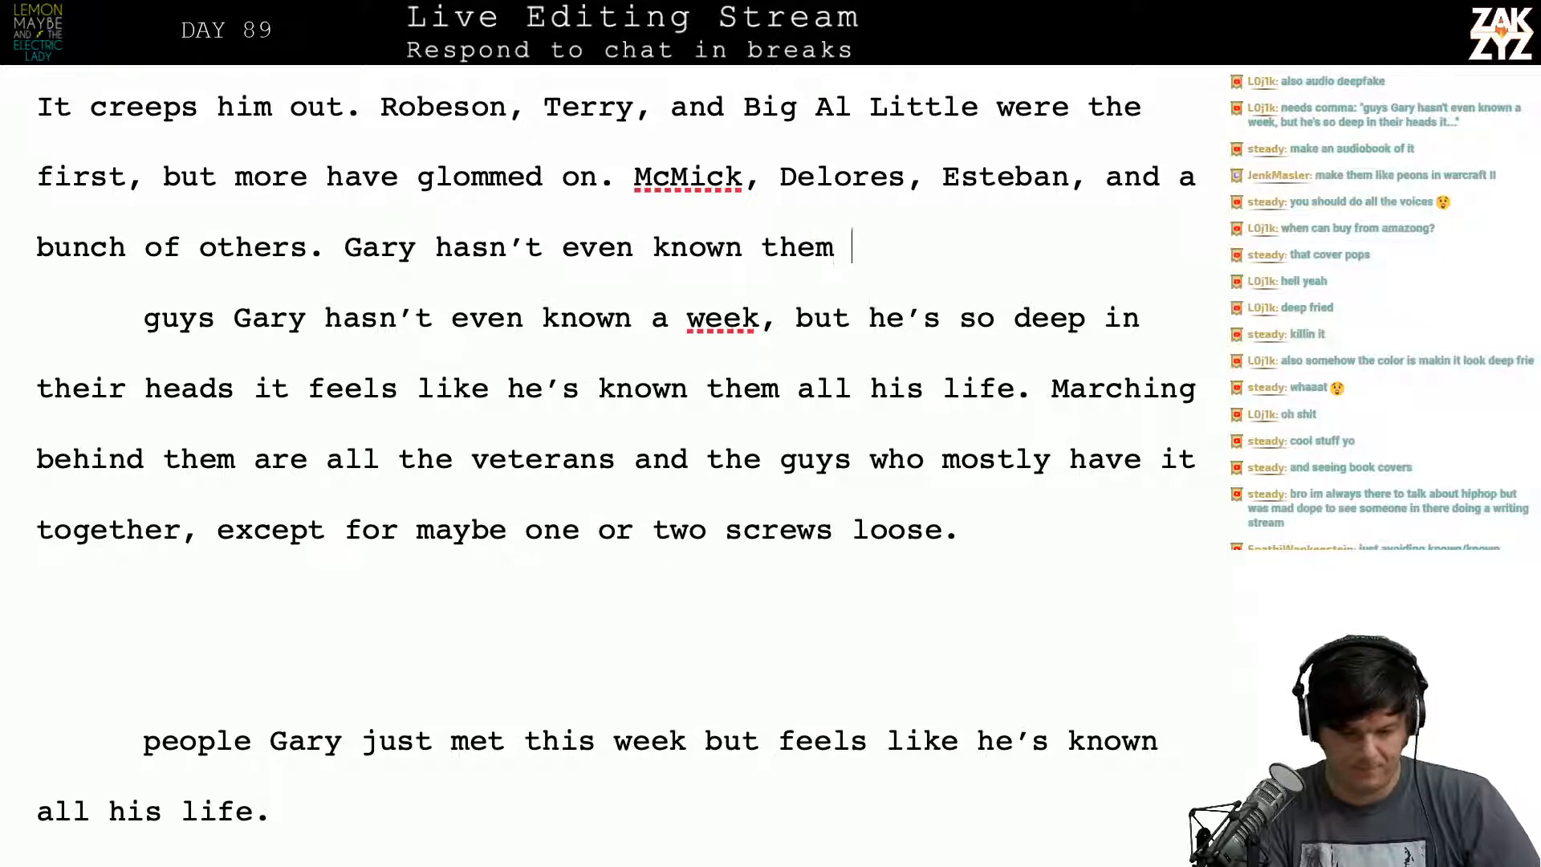
{"action": "type", "text": "a week, but h"}
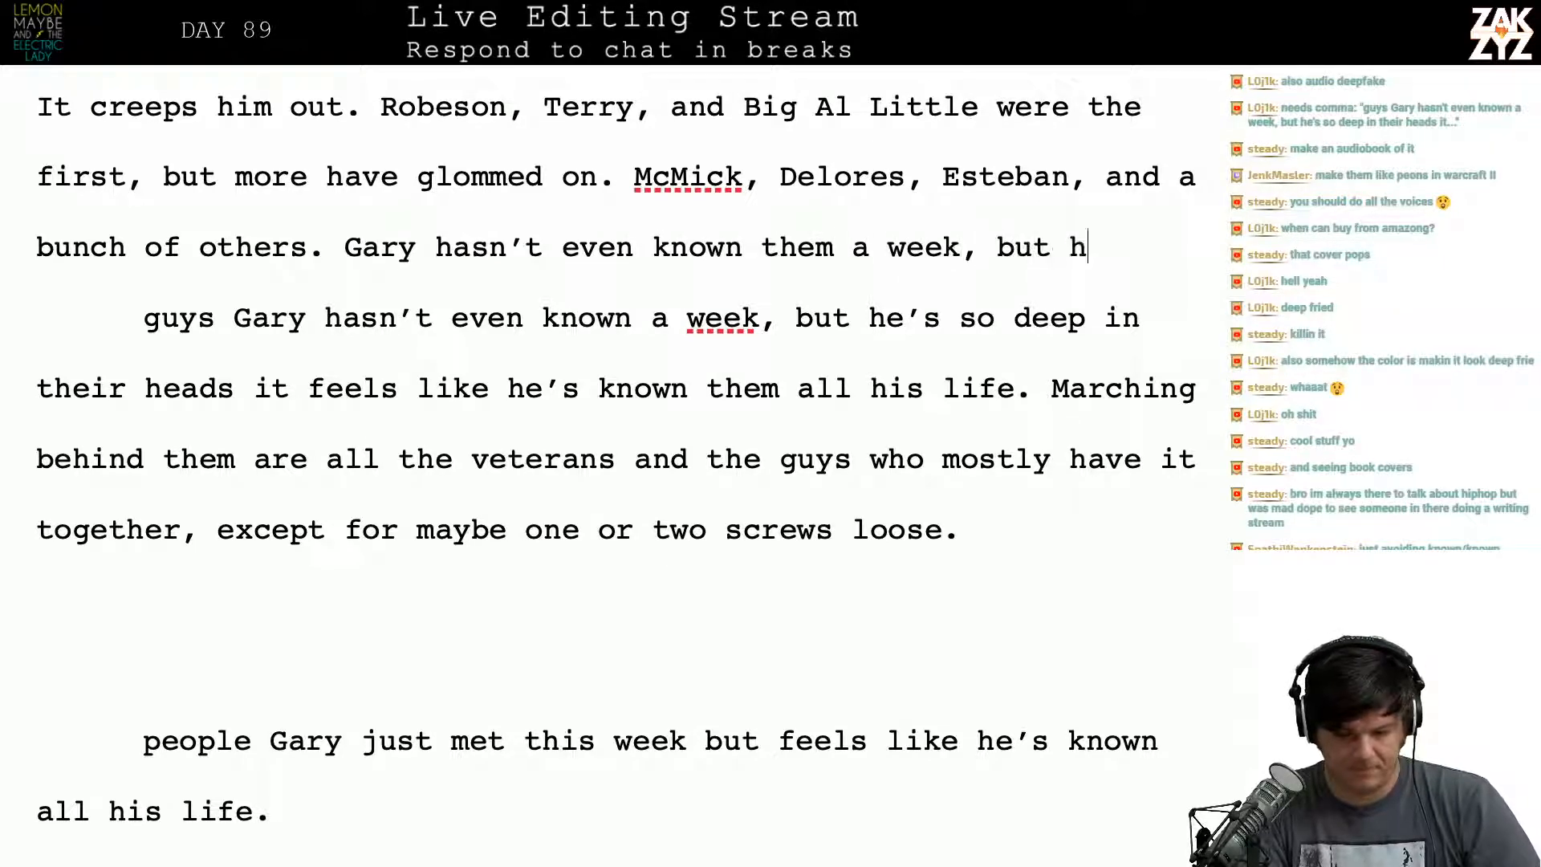
{"action": "type", "text": "e's sod"}
{"action": "key", "text": "BackSpace"}
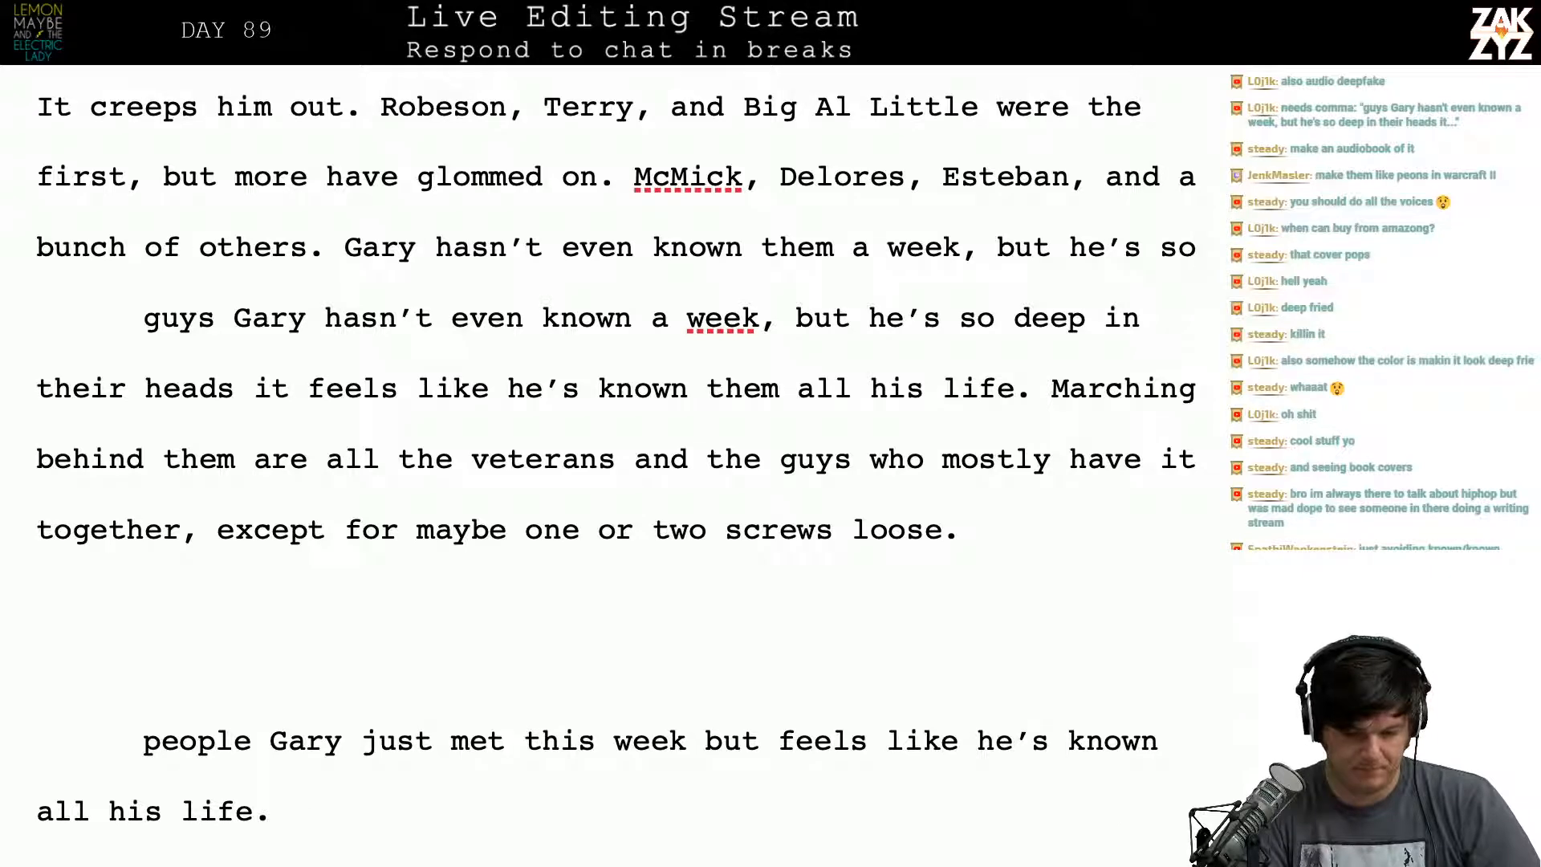
Step: Delete the old line "guys Gary hasn't even known a week, but he's so deep in" and insert a comma after "their heads"
{"action": "key", "text": "shift+Down"}
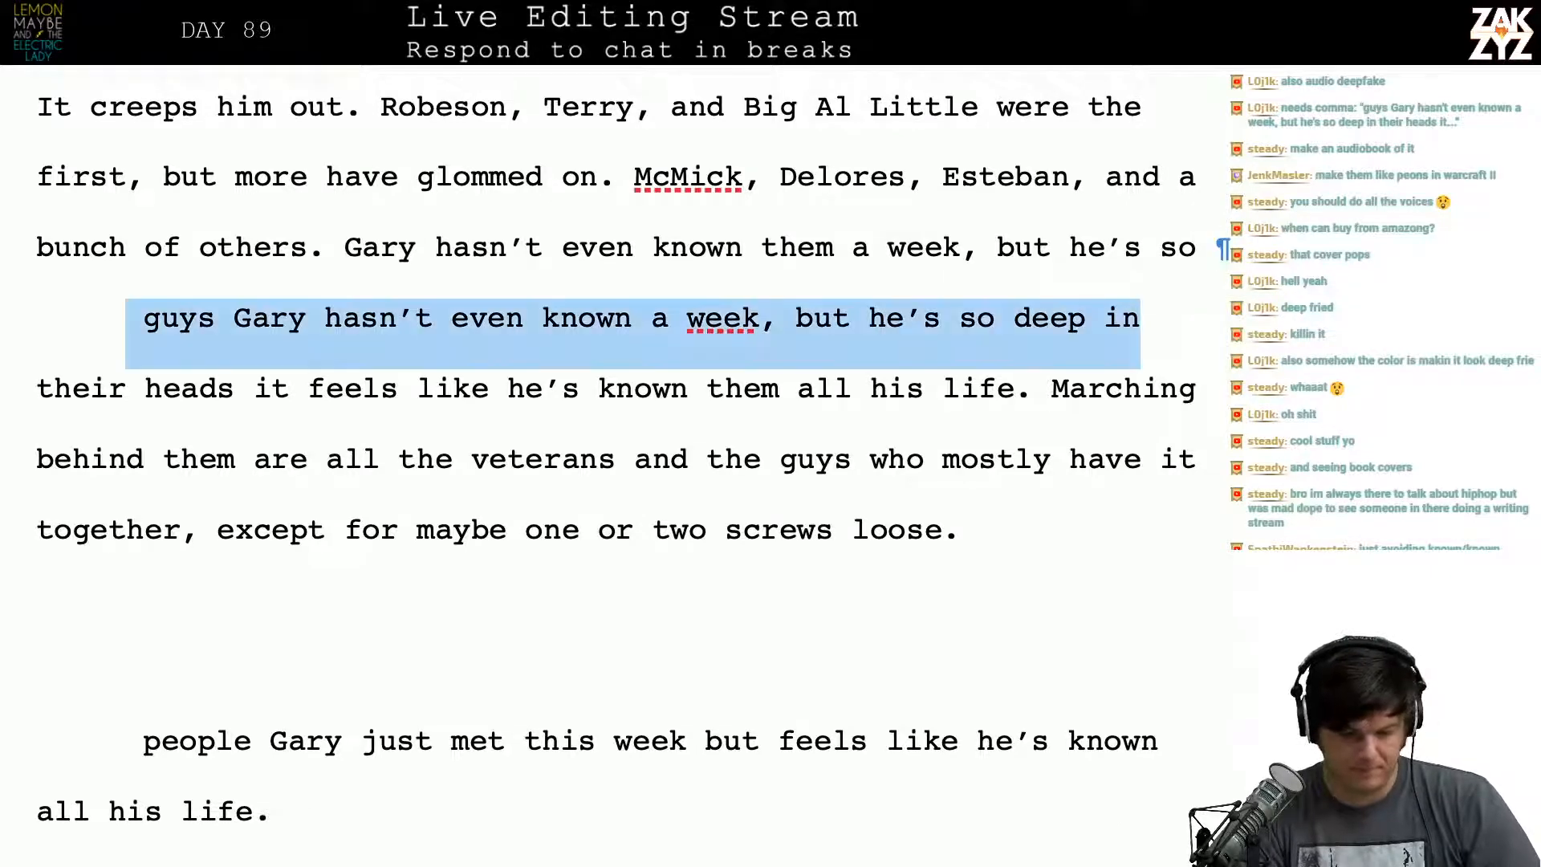
{"action": "key", "text": "BackSpace"}
{"action": "key", "text": "Right"}
{"action": "key", "text": "Right"}
{"action": "key", "text": "Right"}
{"action": "key", "text": "Right"}
{"action": "key", "text": "Right"}
{"action": "key", "text": "Right"}
{"action": "key", "text": "Right"}
{"action": "key", "text": "Right"}
{"action": "key", "text": "Right"}
{"action": "key", "text": "Right"}
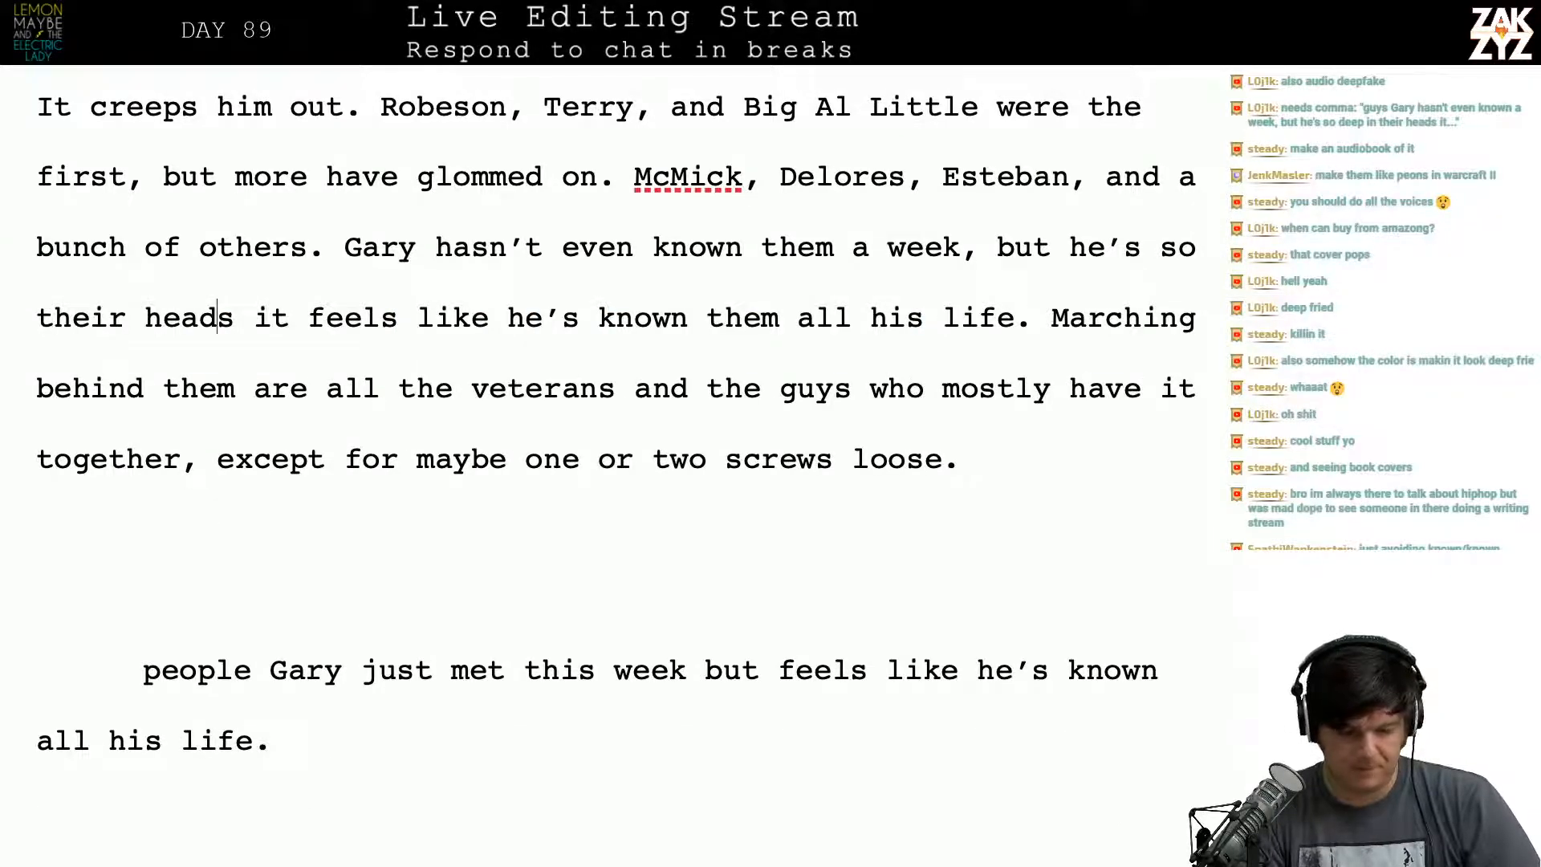
{"action": "type", "text": ","}
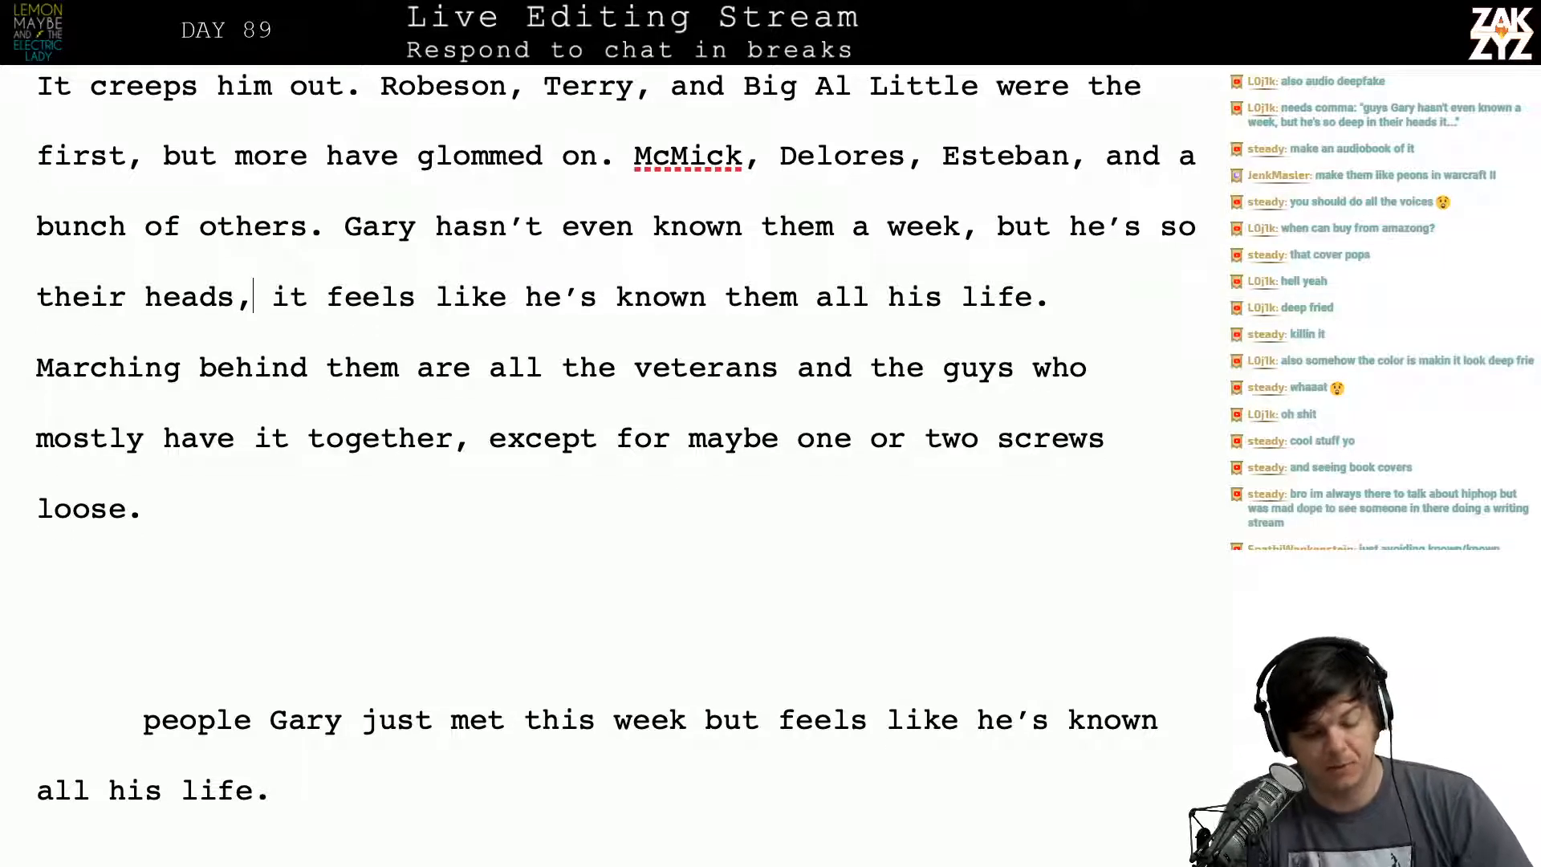
Step: Reread the revised Disciples paragraph and the leftover old lines below it
{"action": "scroll", "coordinate": [615, 447], "scroll_direction": "down", "scroll_amount": 1}
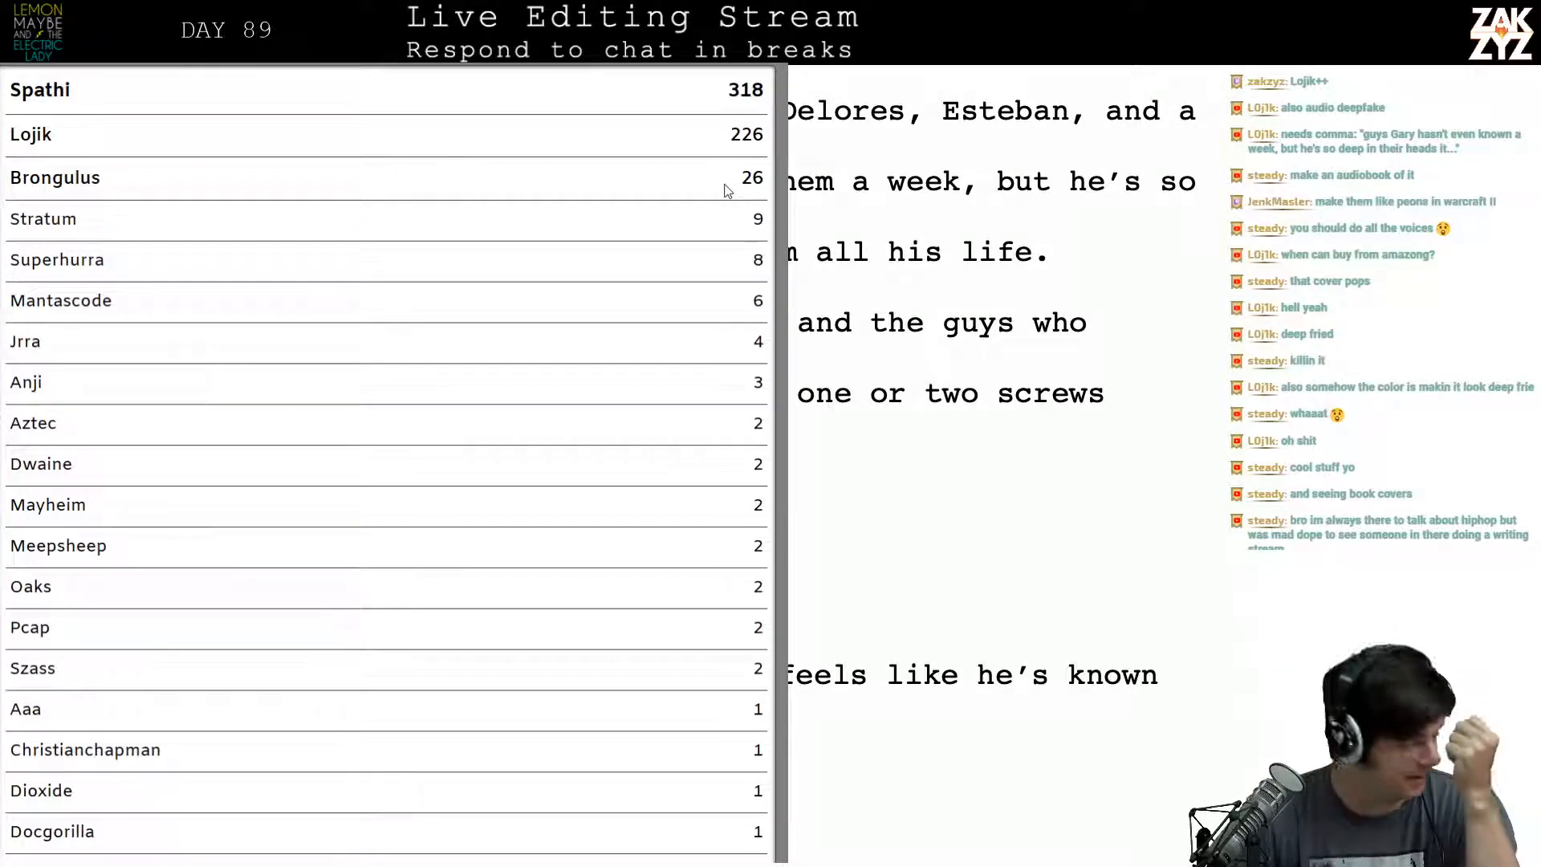
{"action": "scroll", "coordinate": [418, 438], "scroll_direction": "down", "scroll_amount": 1}
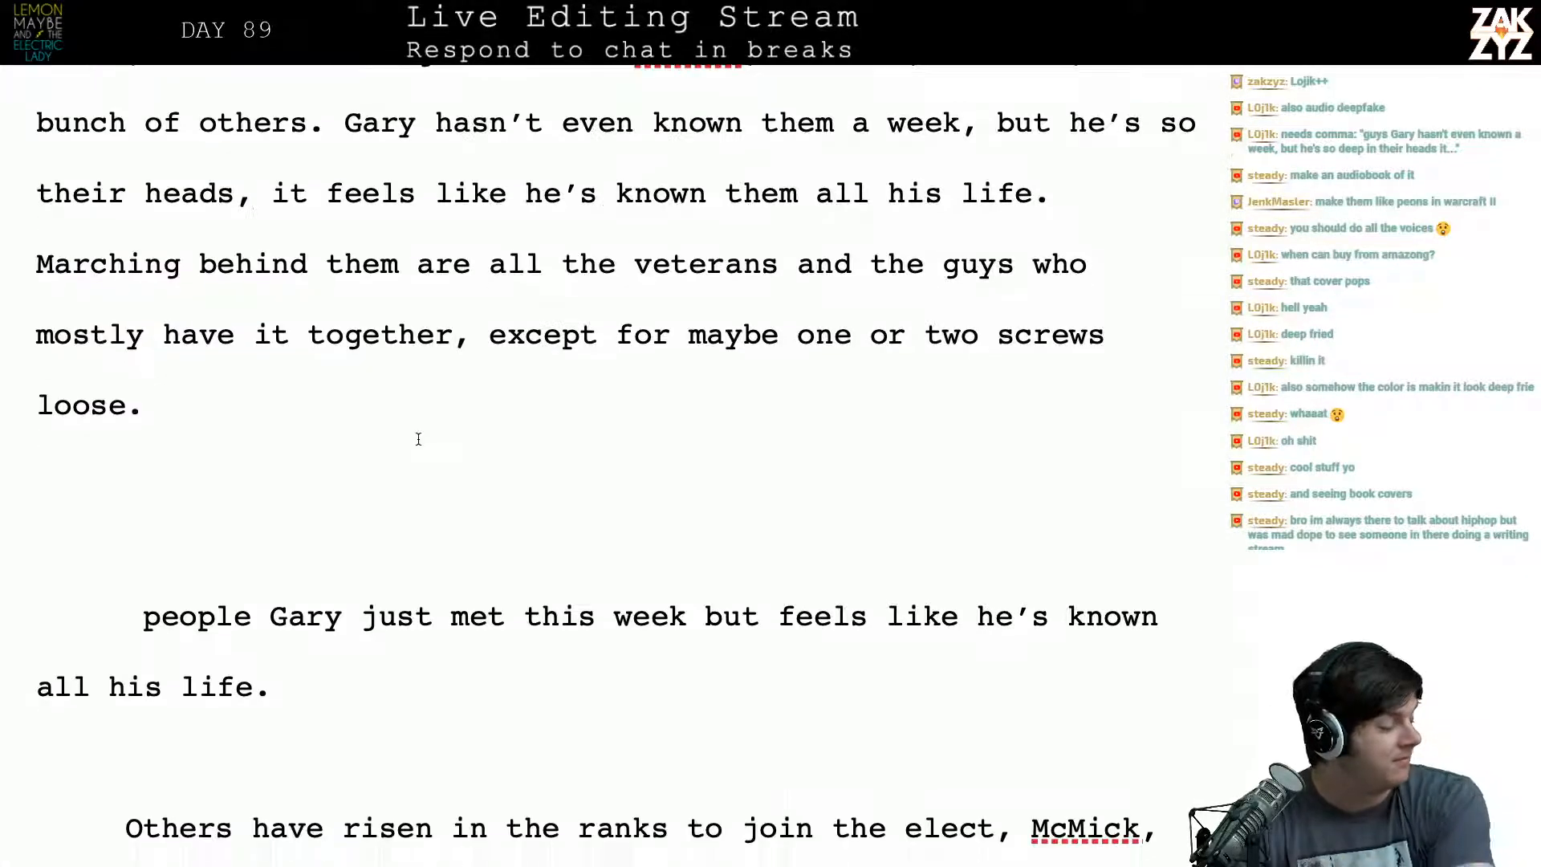
{"action": "scroll", "coordinate": [418, 438], "scroll_direction": "down", "scroll_amount": 1}
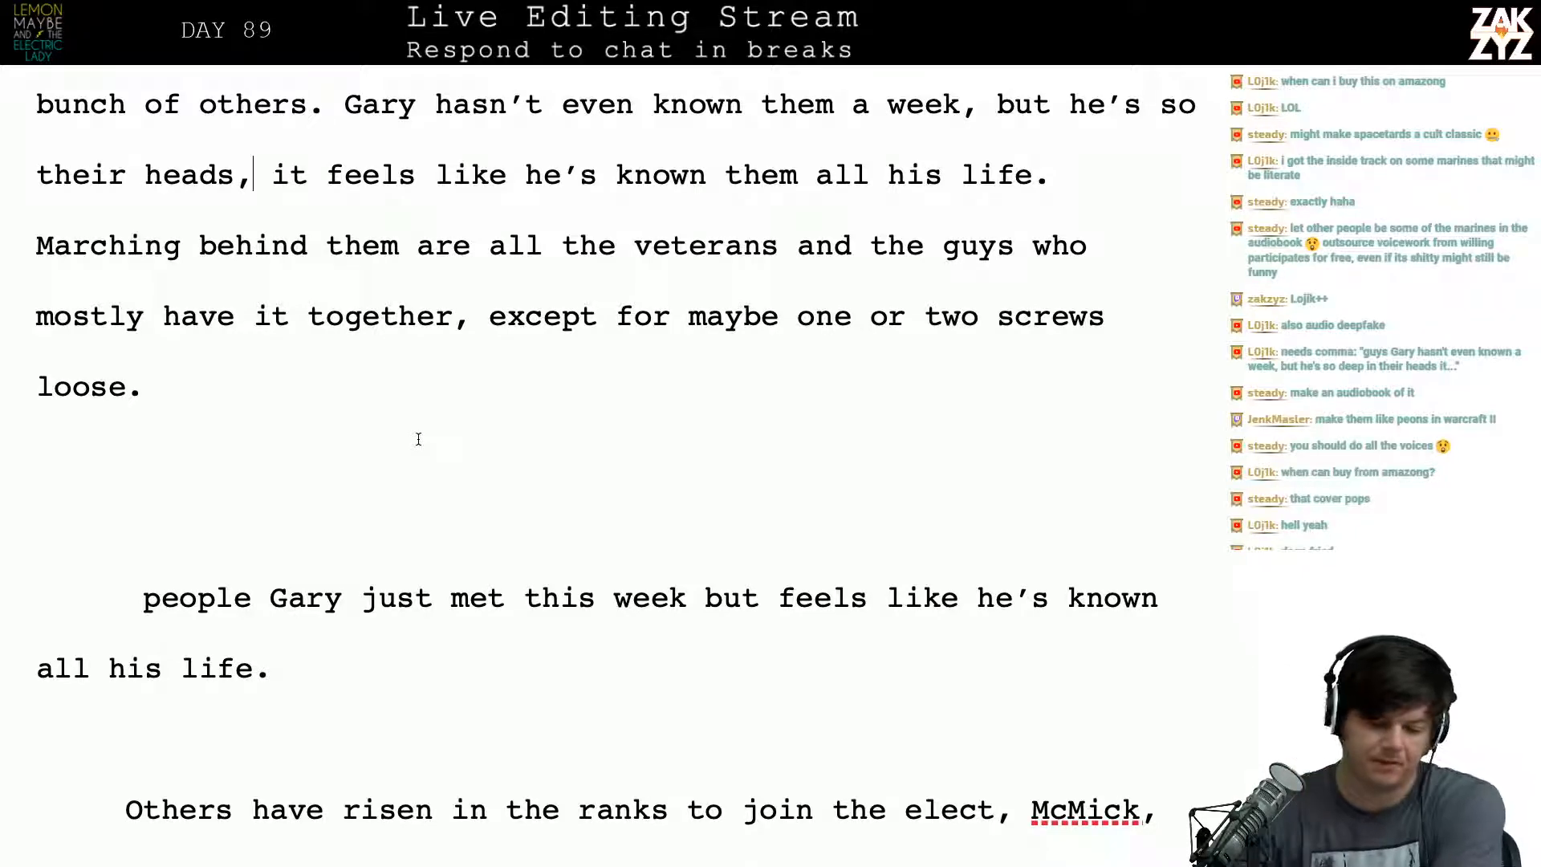
{"action": "scroll", "coordinate": [418, 438], "scroll_direction": "down", "scroll_amount": 2}
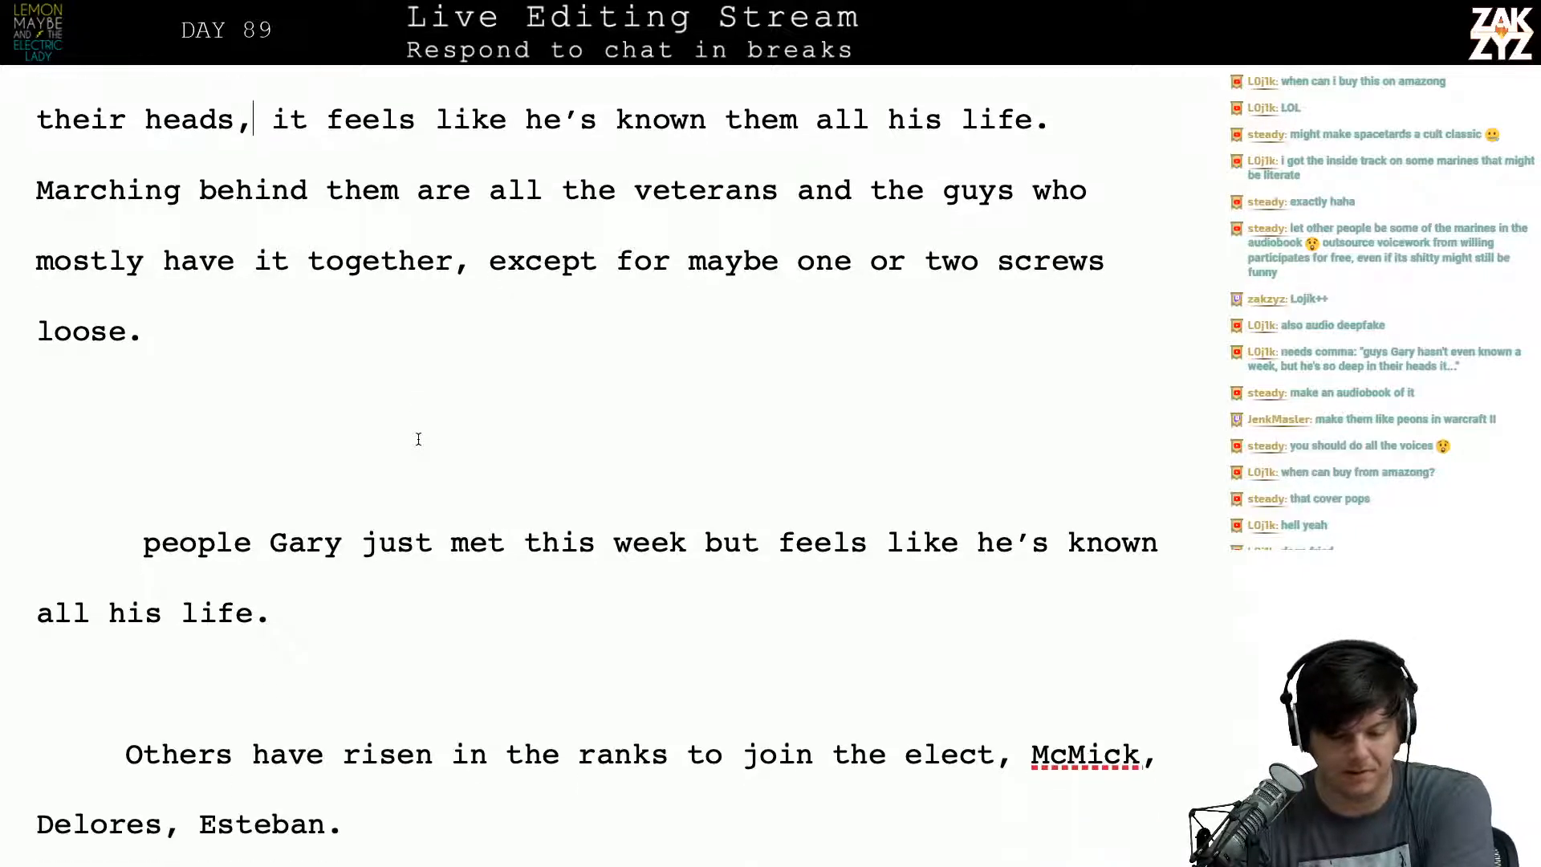
{"action": "scroll", "coordinate": [419, 438], "scroll_direction": "down", "scroll_amount": 3}
{"action": "scroll", "coordinate": [418, 438], "scroll_direction": "up", "scroll_amount": 6}
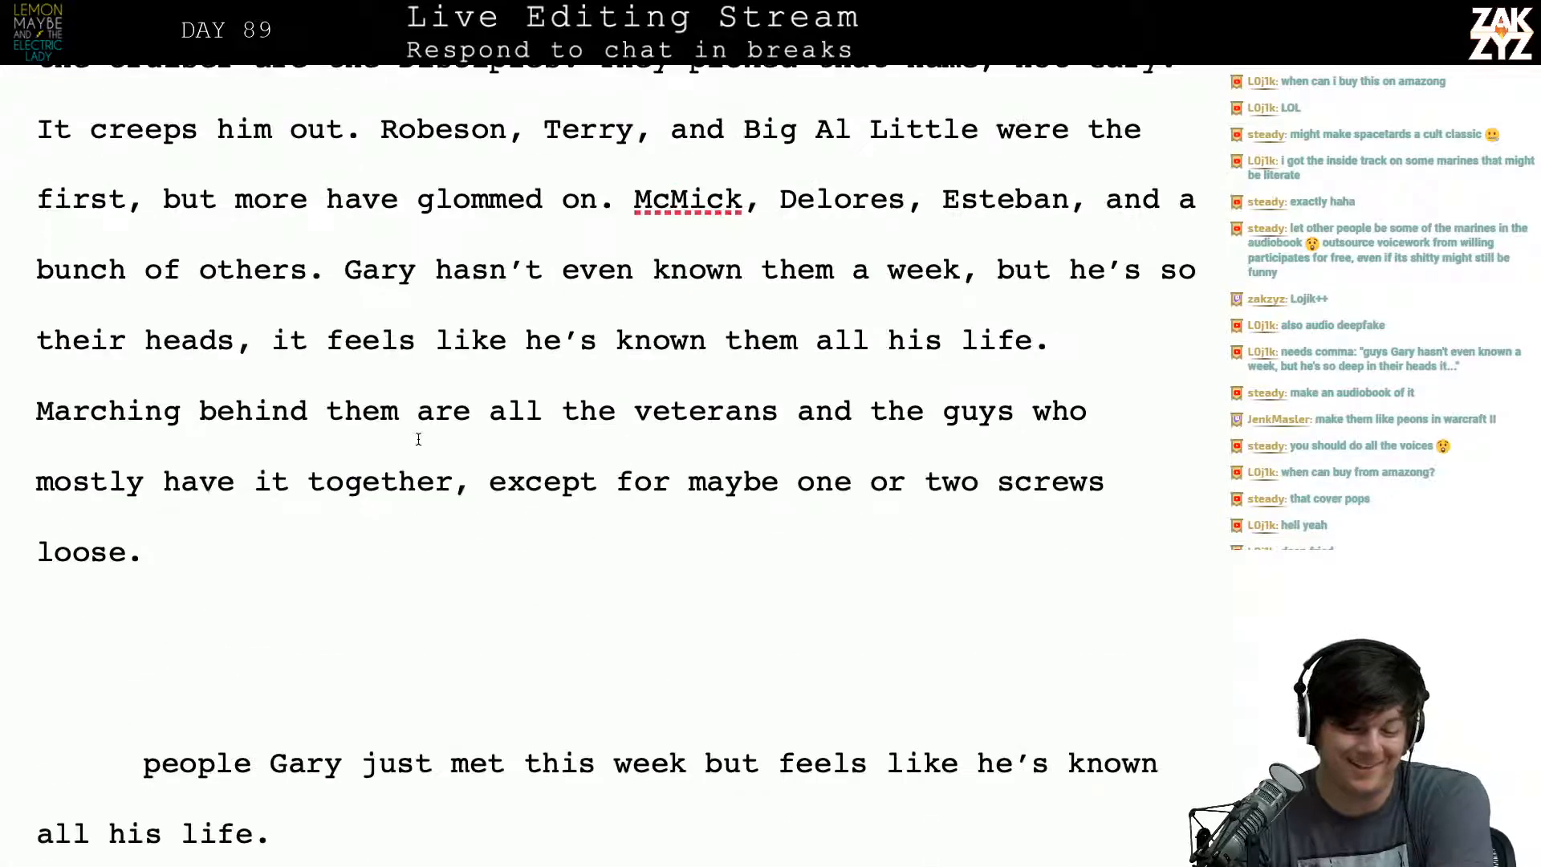
{"action": "scroll", "coordinate": [418, 438], "scroll_direction": "down", "scroll_amount": 1}
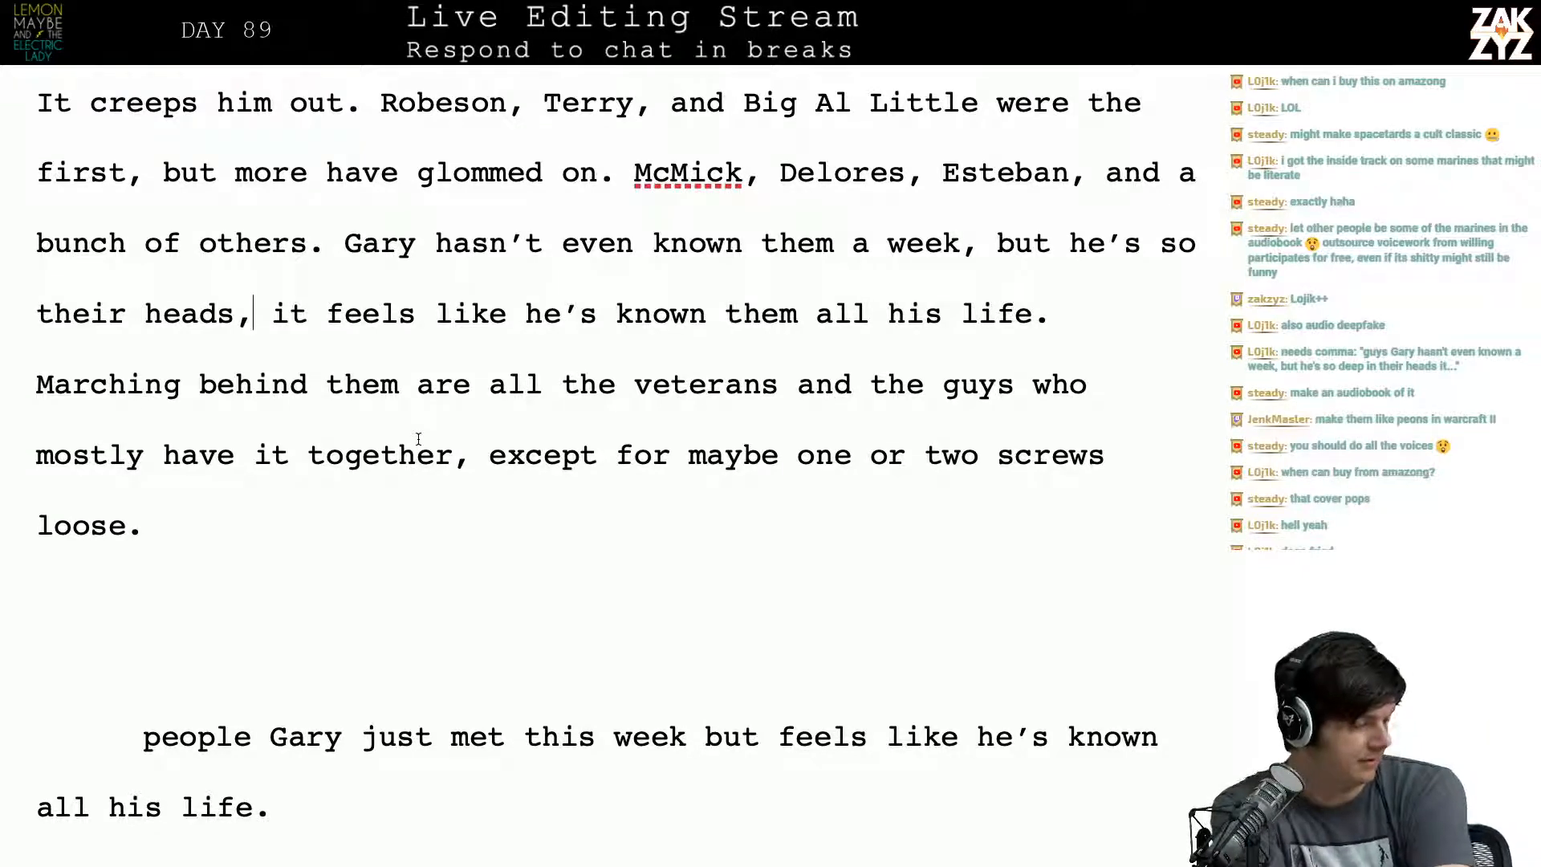
{"action": "scroll", "coordinate": [418, 438], "scroll_direction": "down", "scroll_amount": 2}
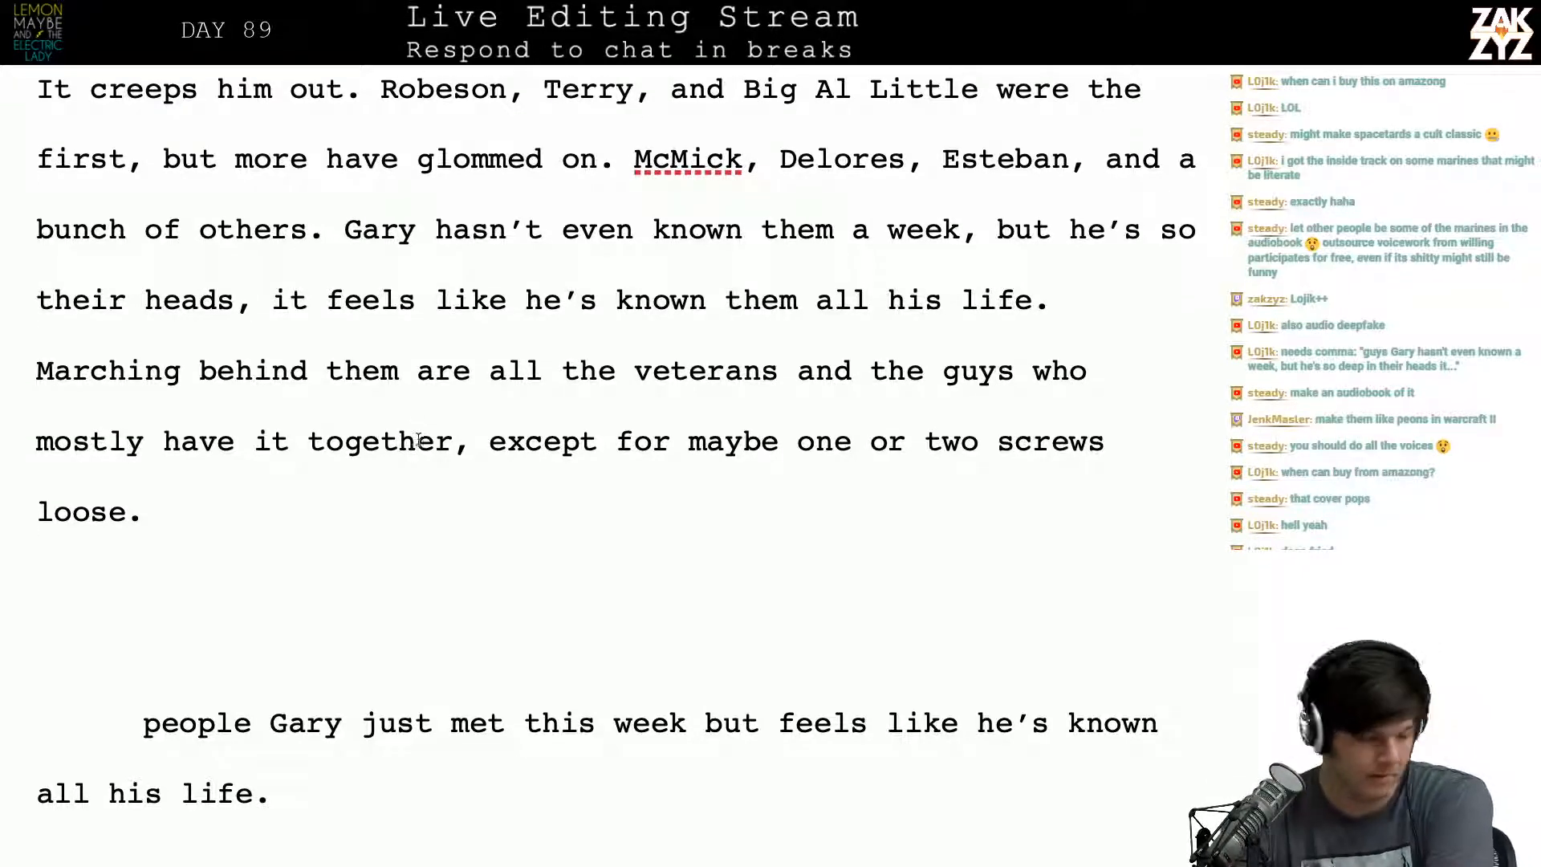
Step: Start a separate paragraph above "Gary continues to inspect his troops" with the words "Gary shakes his head to"
{"action": "scroll", "coordinate": [418, 438], "scroll_direction": "up", "scroll_amount": 6}
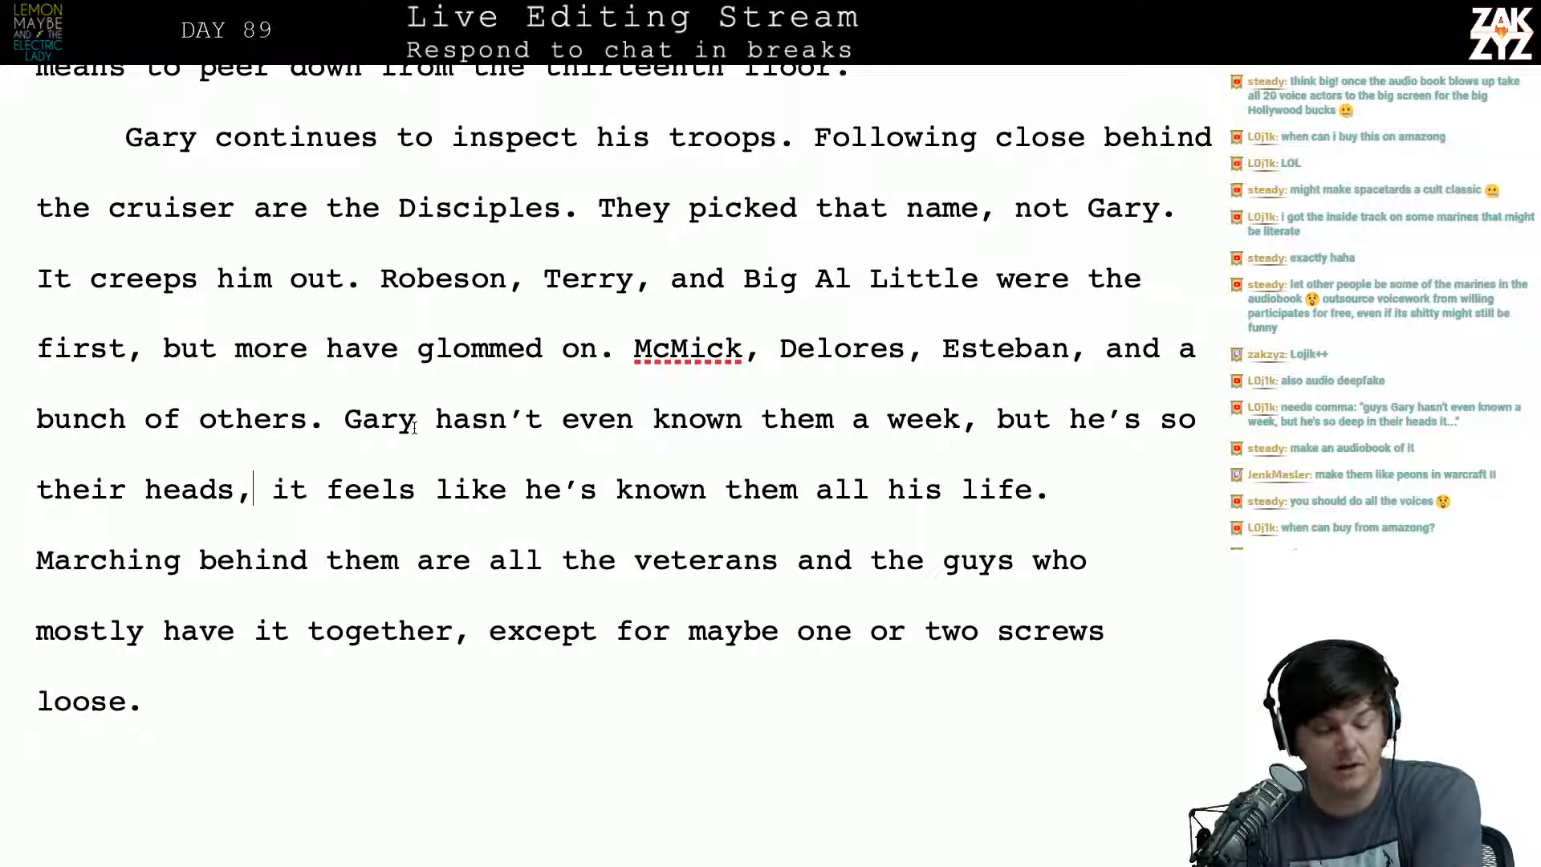
{"action": "scroll", "coordinate": [412, 429], "scroll_direction": "up", "scroll_amount": 3}
{"action": "scroll", "coordinate": [412, 428], "scroll_direction": "up", "scroll_amount": 2}
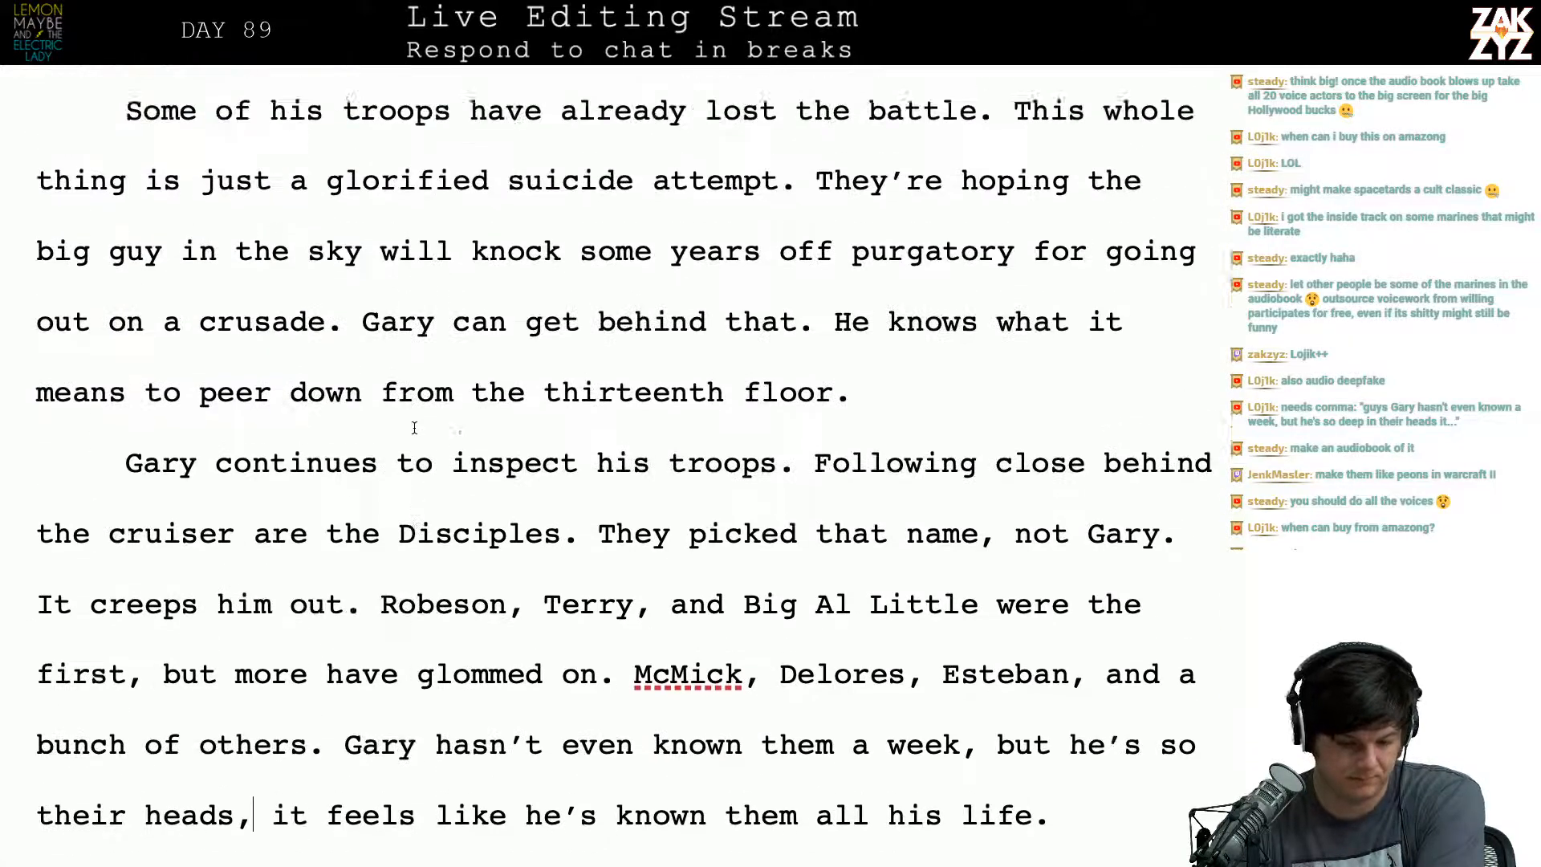
{"action": "scroll", "coordinate": [89, 398], "scroll_direction": "down", "scroll_amount": 2}
{"action": "left_click", "coordinate": [123, 398]}
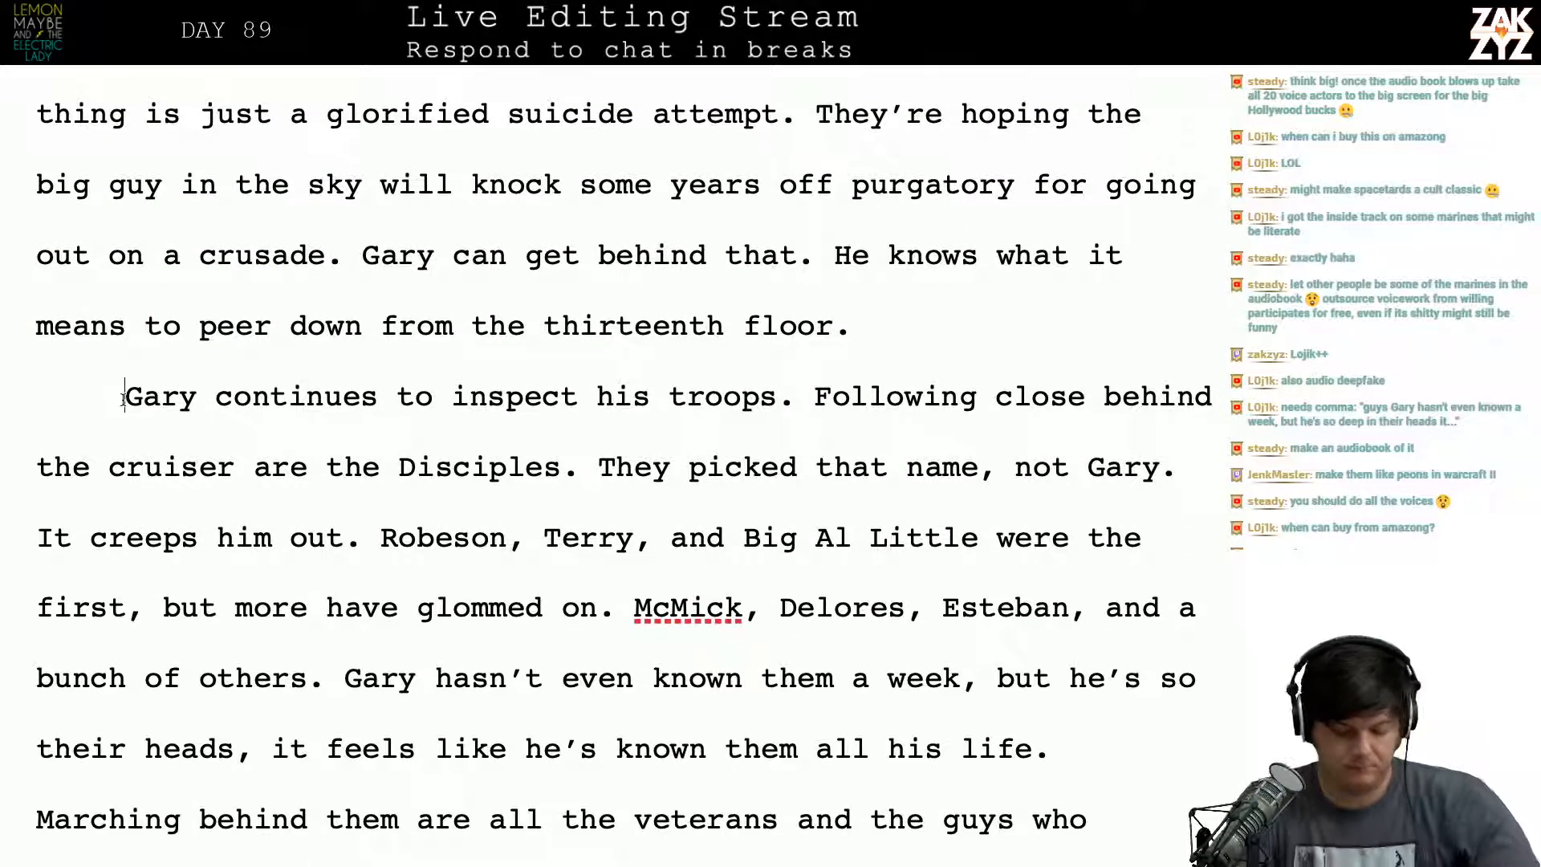
{"action": "type", "text": "Gary shakes h"}
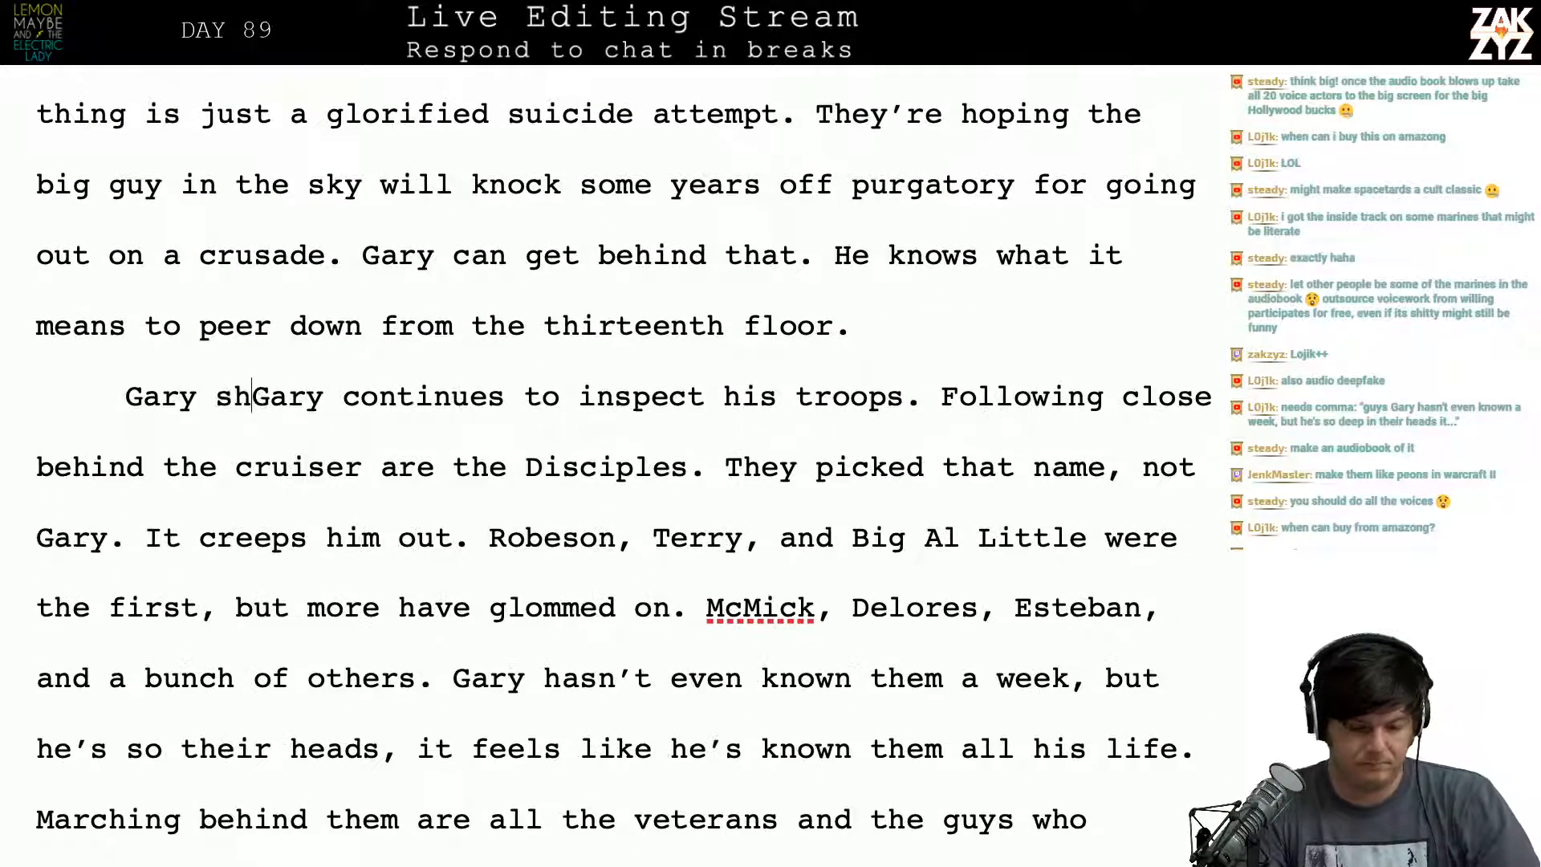
{"action": "type", "text": "is head "}
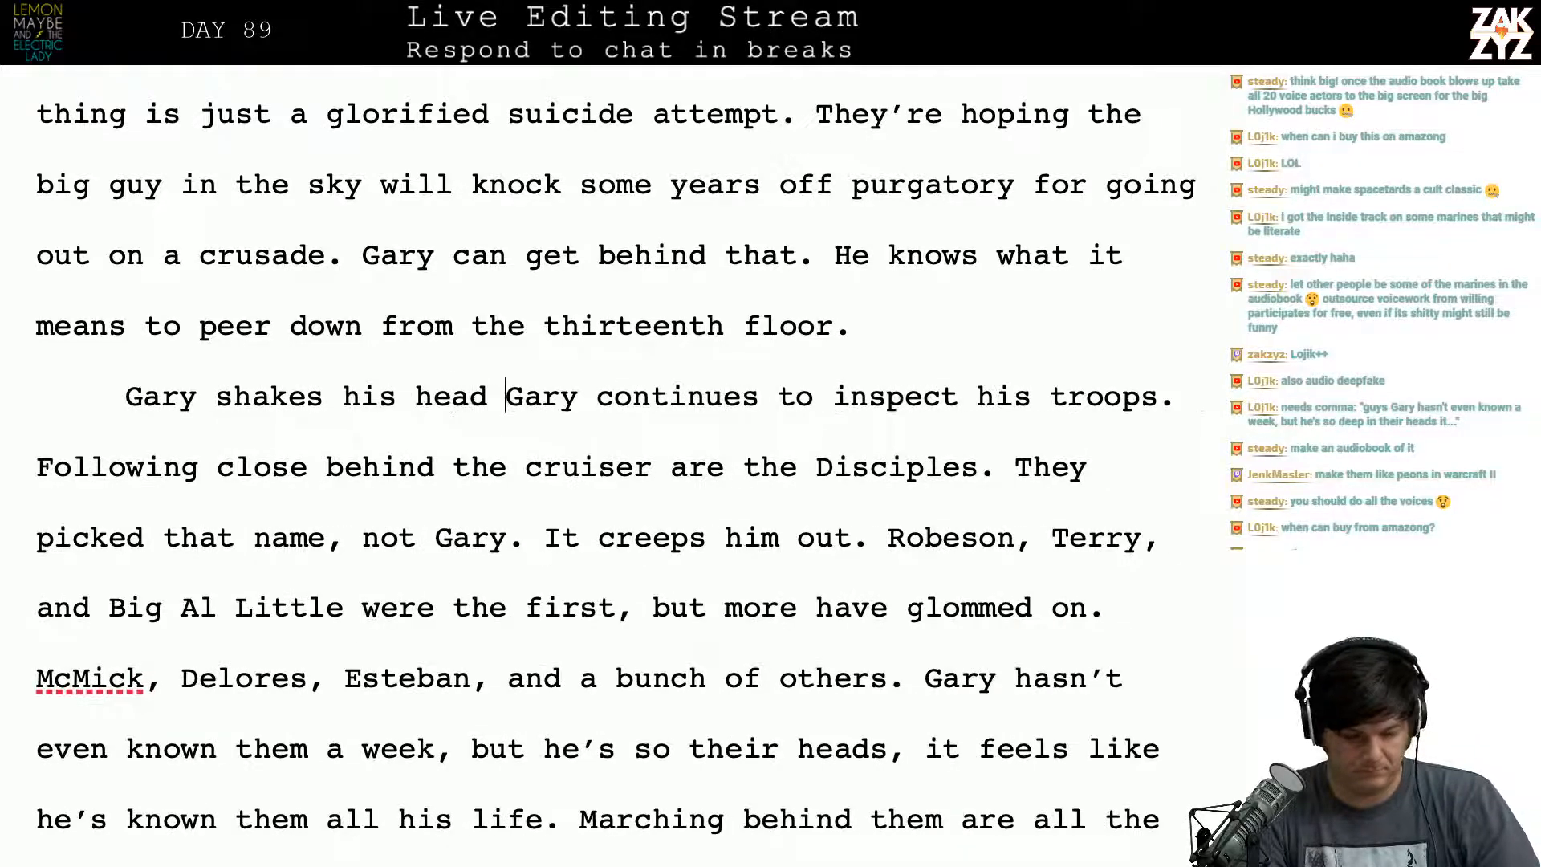
{"action": "type", "text": "to"}
{"action": "key", "text": "Return"}
{"action": "key", "text": "Return"}
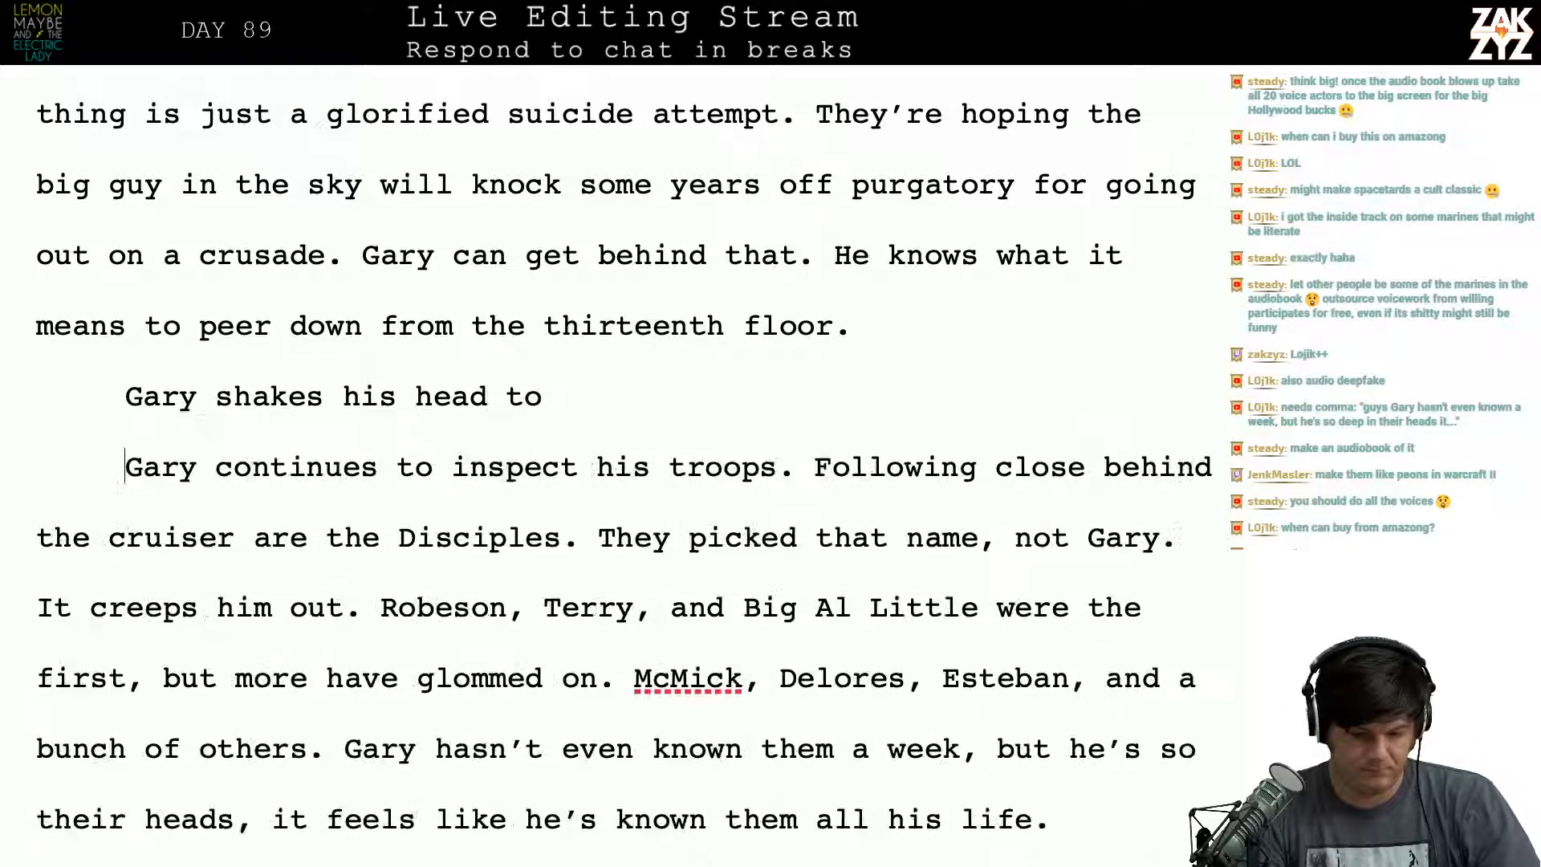
Step: Replace "shakes his head to" in the new paragraph with "tries to shake the death-thoughts out of"
{"action": "key", "text": "Left"}
{"action": "key", "text": "Left"}
{"action": "key", "text": "BackSpace"}
{"action": "key", "text": "BackSpace"}
{"action": "key", "text": "BackSpace"}
{"action": "key", "text": "BackSpace"}
{"action": "key", "text": "BackSpace"}
{"action": "key", "text": "BackSpace"}
{"action": "key", "text": "BackSpace"}
{"action": "key", "text": "BackSpace"}
{"action": "key", "text": "BackSpace"}
{"action": "key", "text": "BackSpace"}
{"action": "key", "text": "BackSpace"}
{"action": "key", "text": "BackSpace"}
{"action": "key", "text": "BackSpace"}
{"action": "key", "text": "BackSpace"}
{"action": "key", "text": "BackSpace"}
{"action": "key", "text": "BackSpace"}
{"action": "key", "text": "BackSpace"}
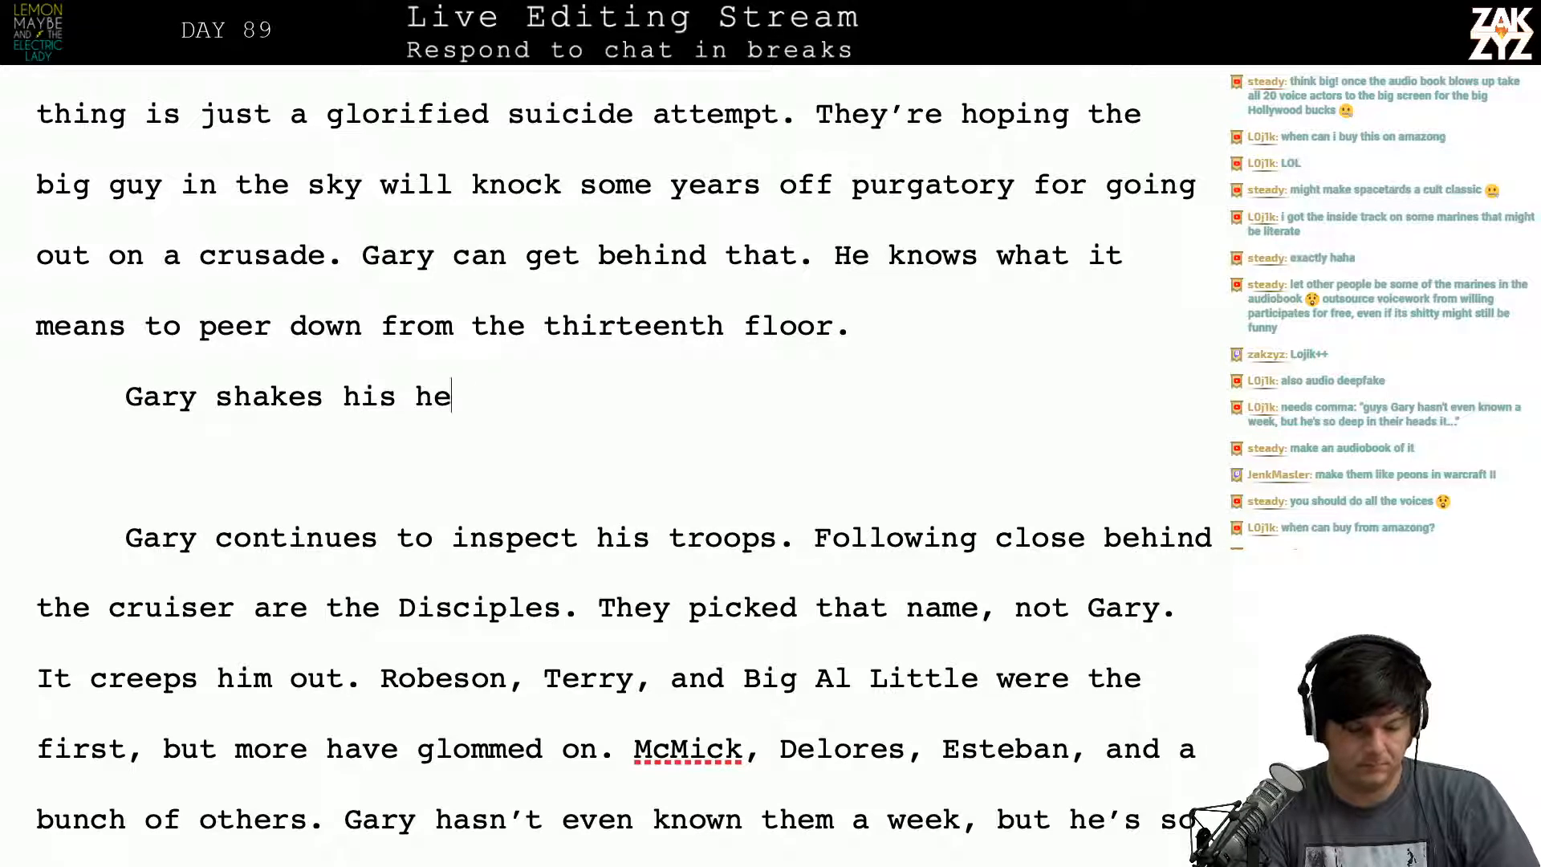
{"action": "key", "text": "BackSpace"}
{"action": "key", "text": "BackSpace"}
{"action": "type", "text": "tries to t"}
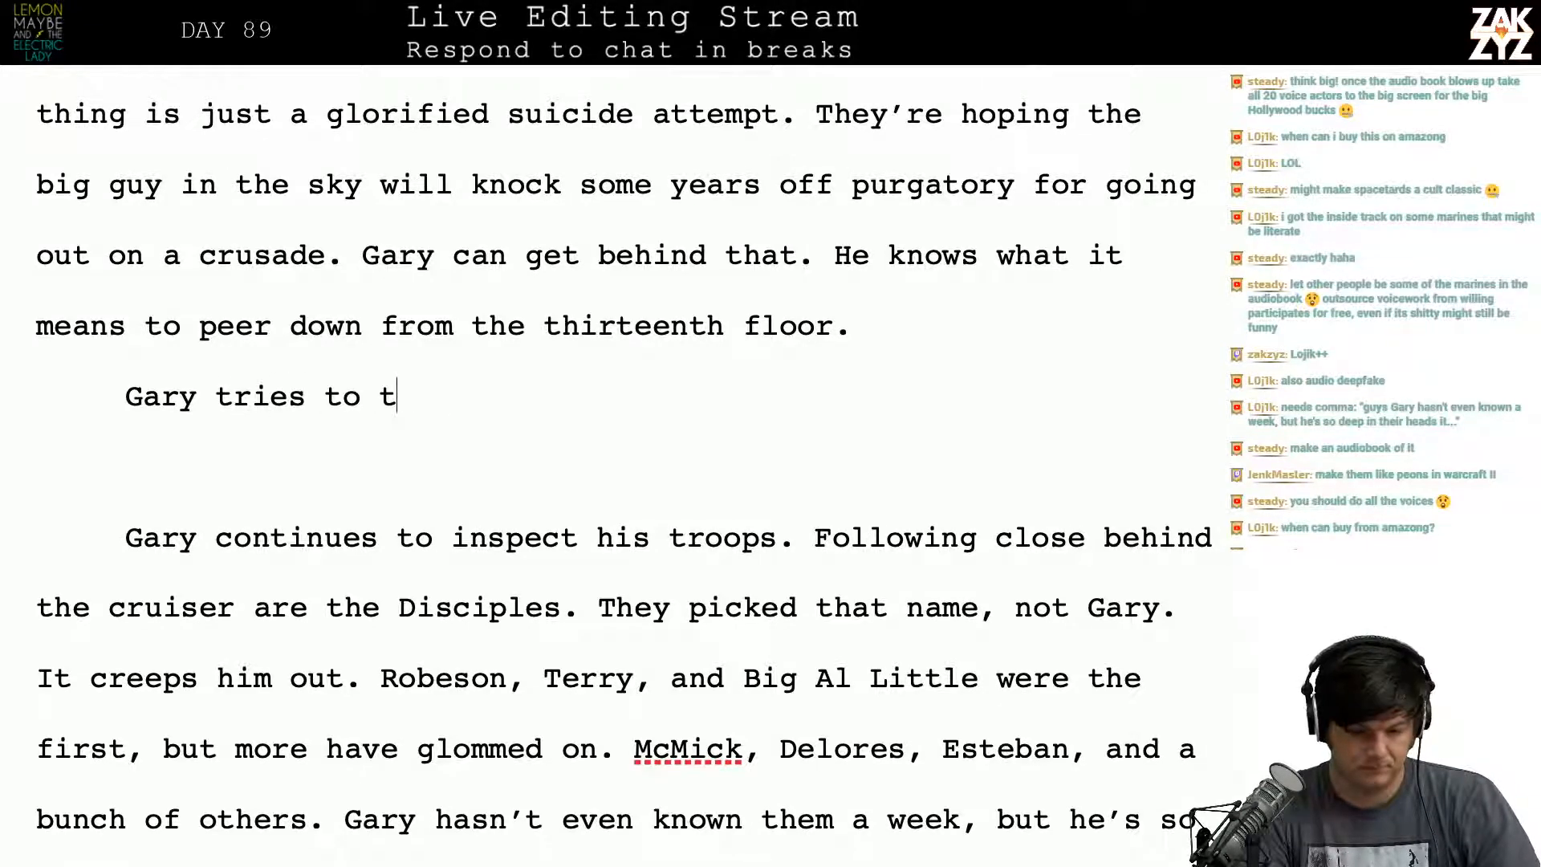
{"action": "key", "text": "BackSpace"}
{"action": "type", "text": "shake th"}
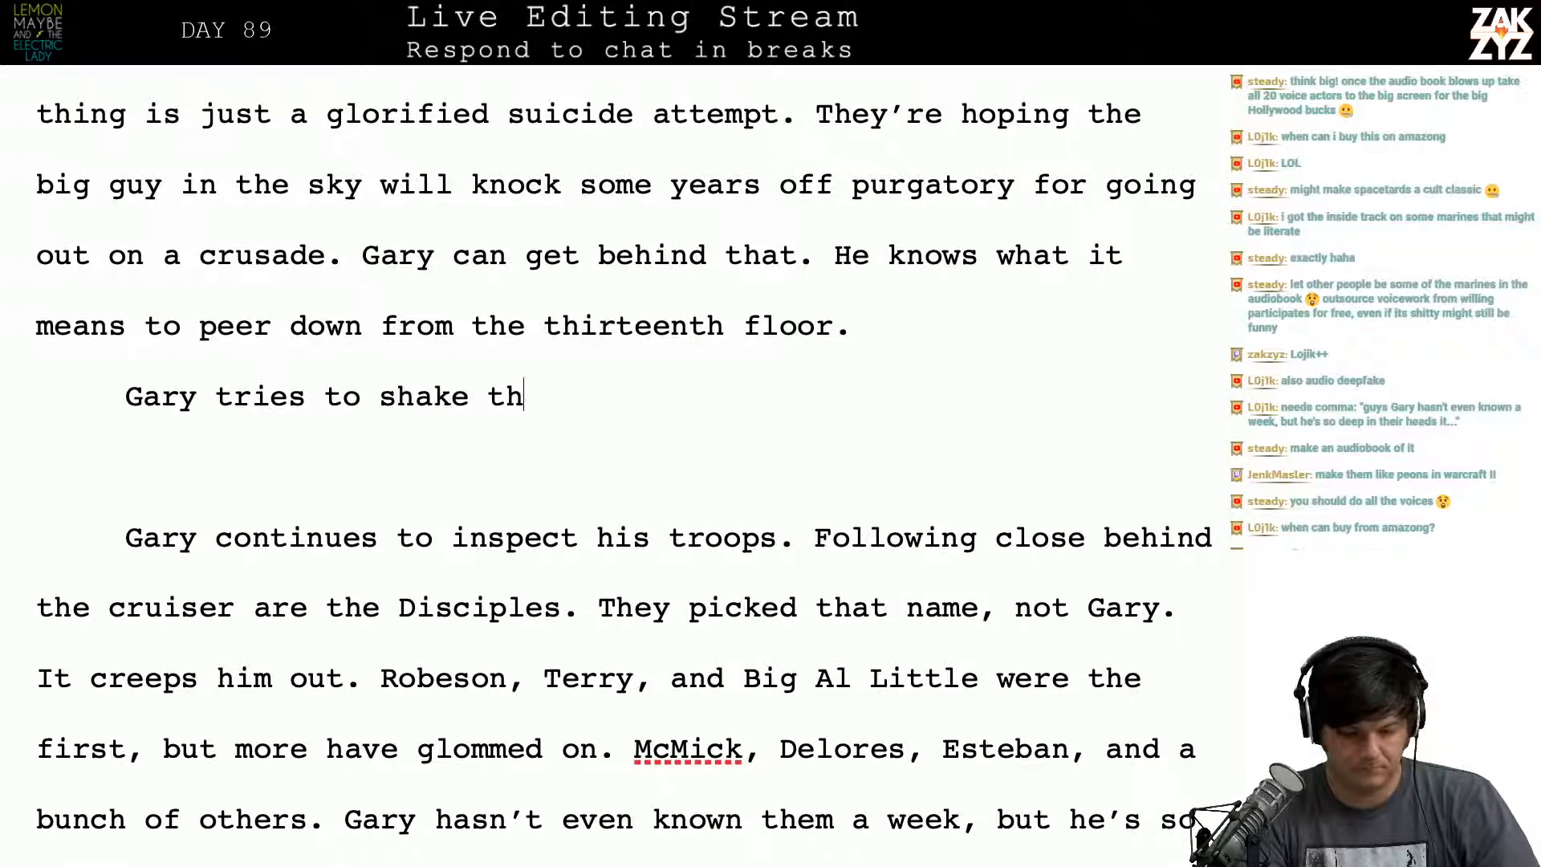
{"action": "type", "text": "e death-"}
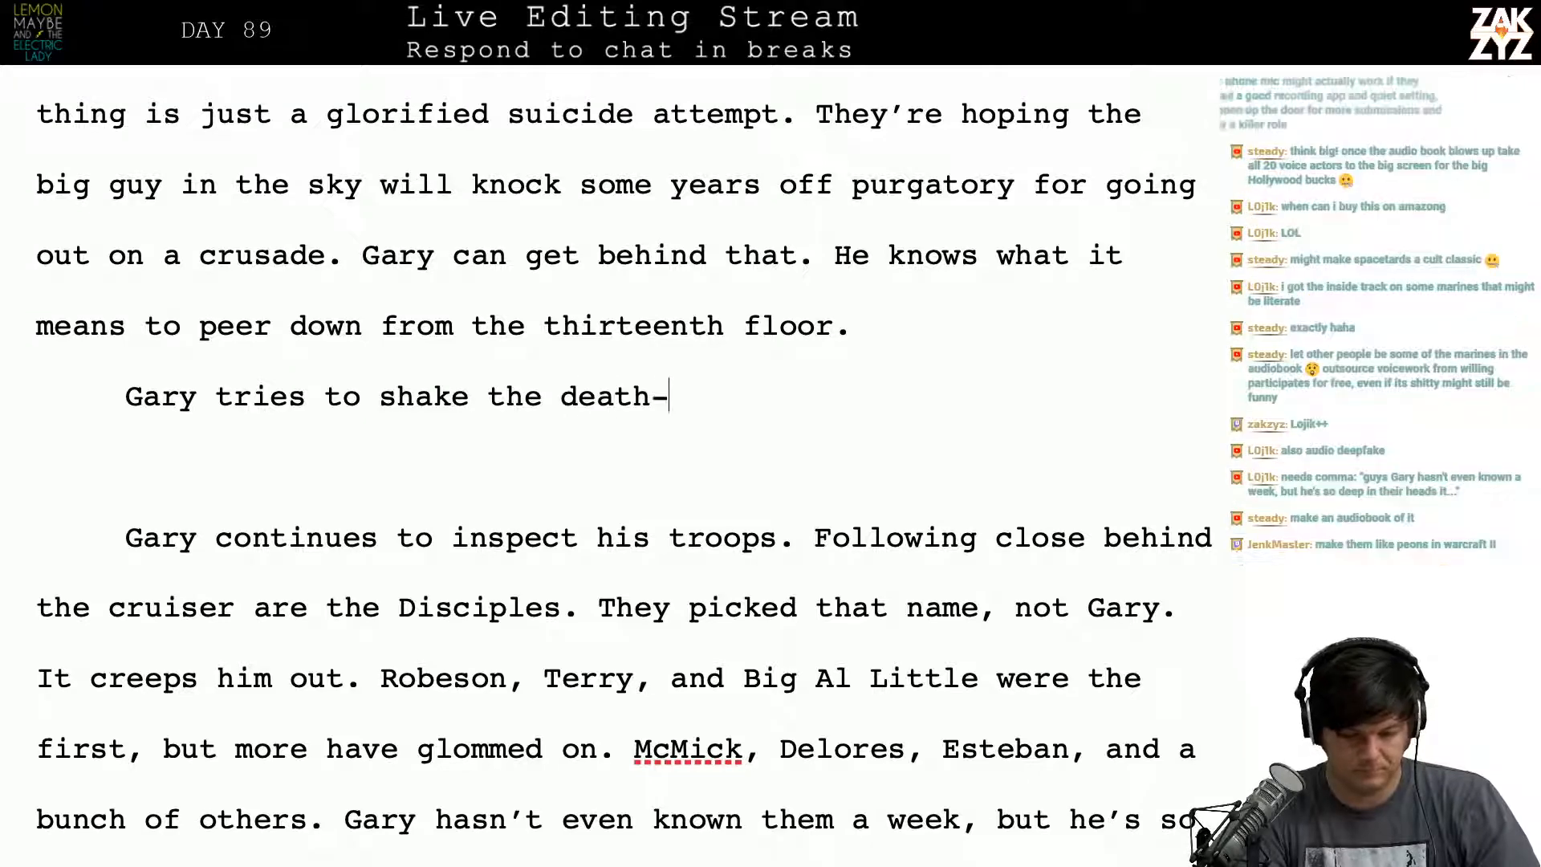
{"action": "type", "text": "thoughts out of "}
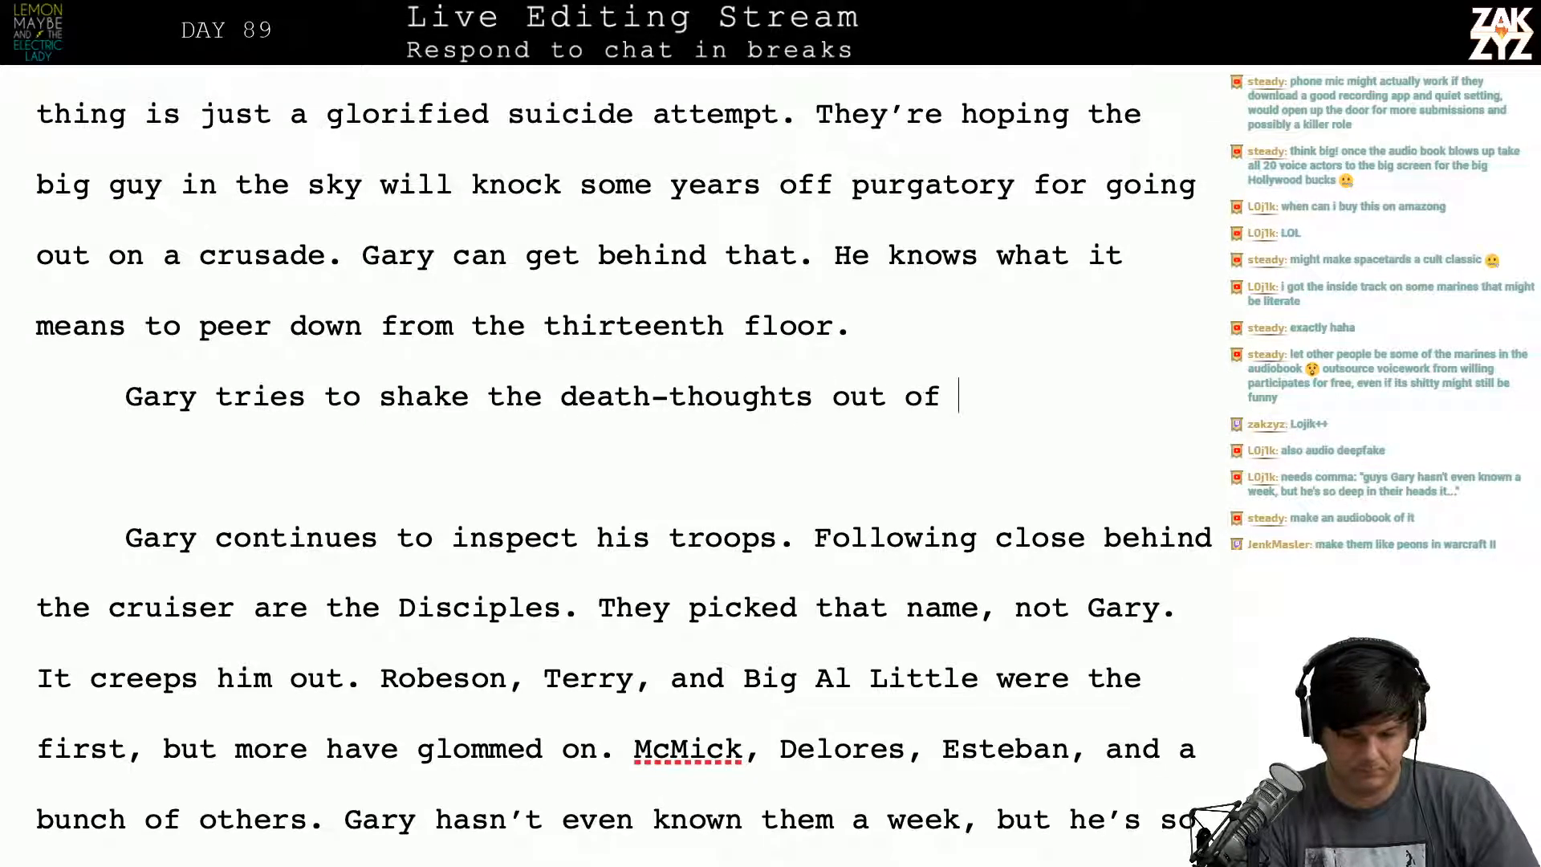
Step: Complete the death-thoughts sentence with "his head and peers down the lines of troops."
{"action": "type", "text": "his head and peers "}
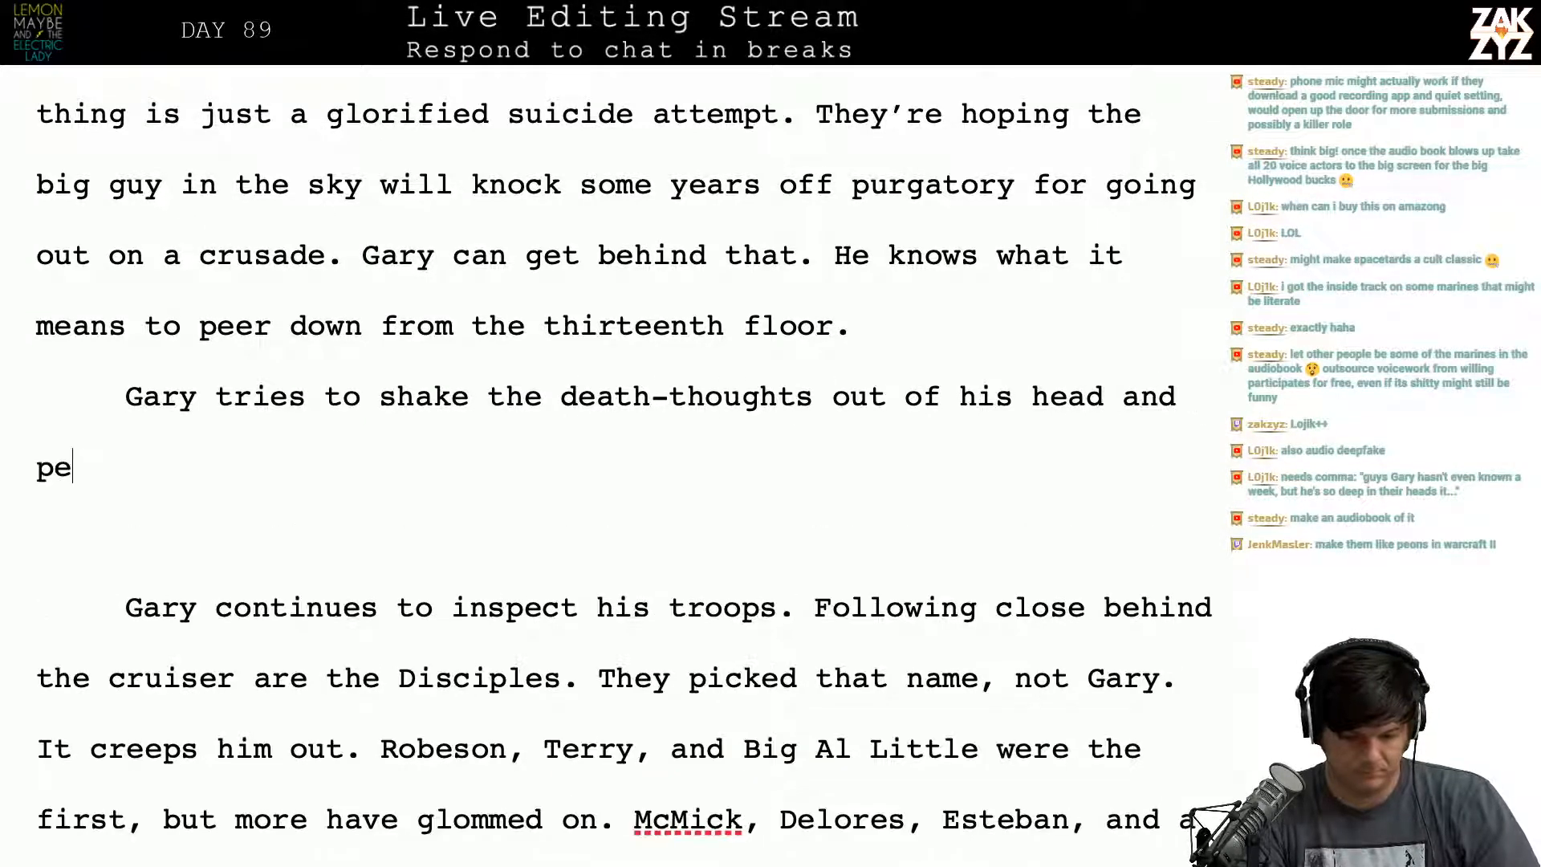
{"action": "type", "text": "dow"}
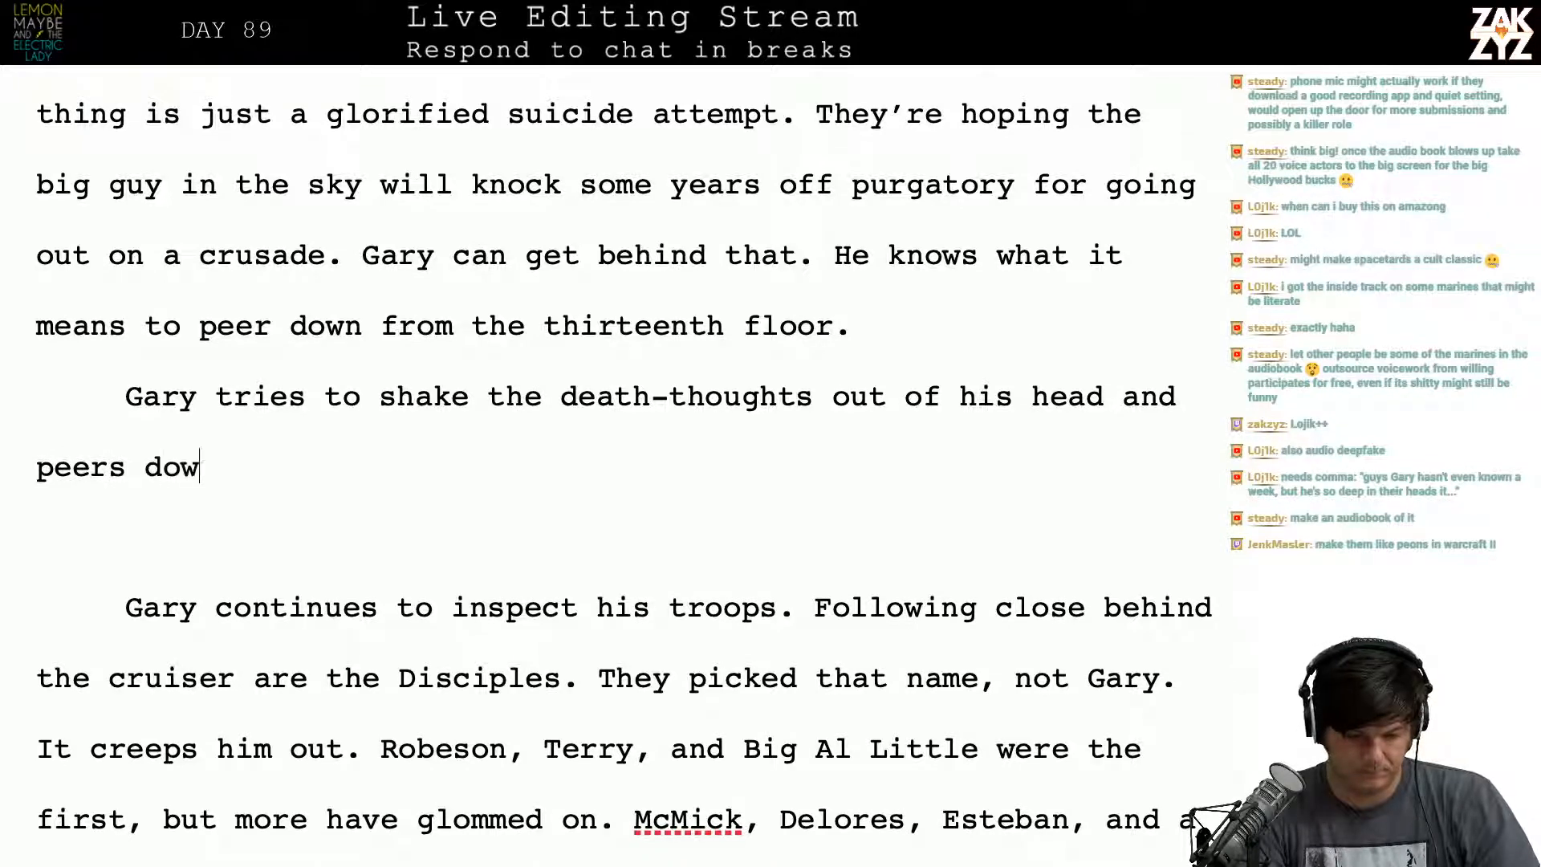
{"action": "type", "text": "n the lind"}
{"action": "key", "text": "BackSpace"}
{"action": "type", "text": "es "}
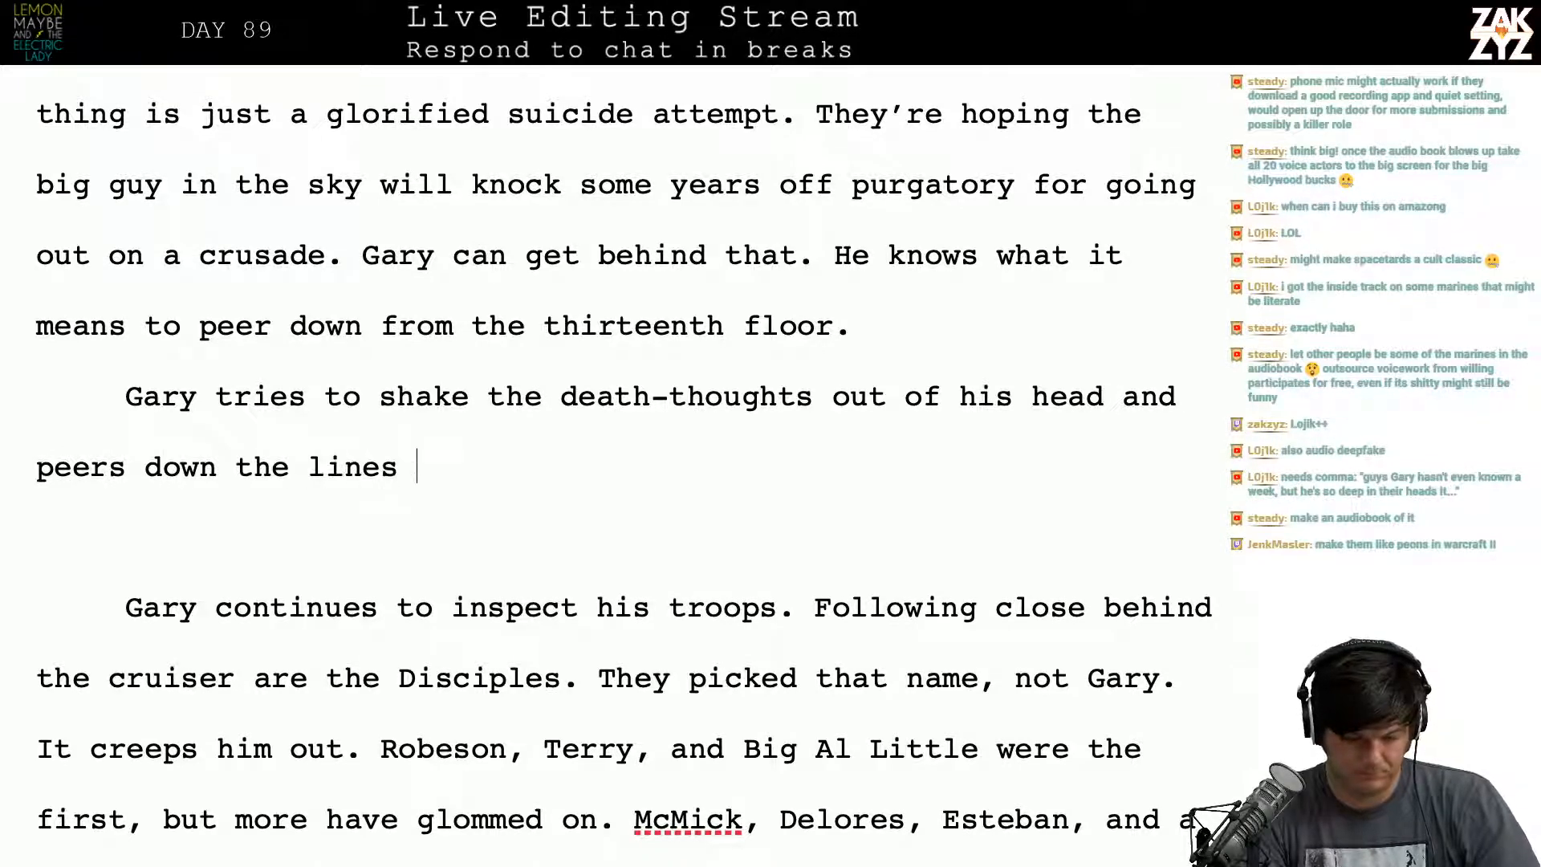
{"action": "type", "text": "of troops."}
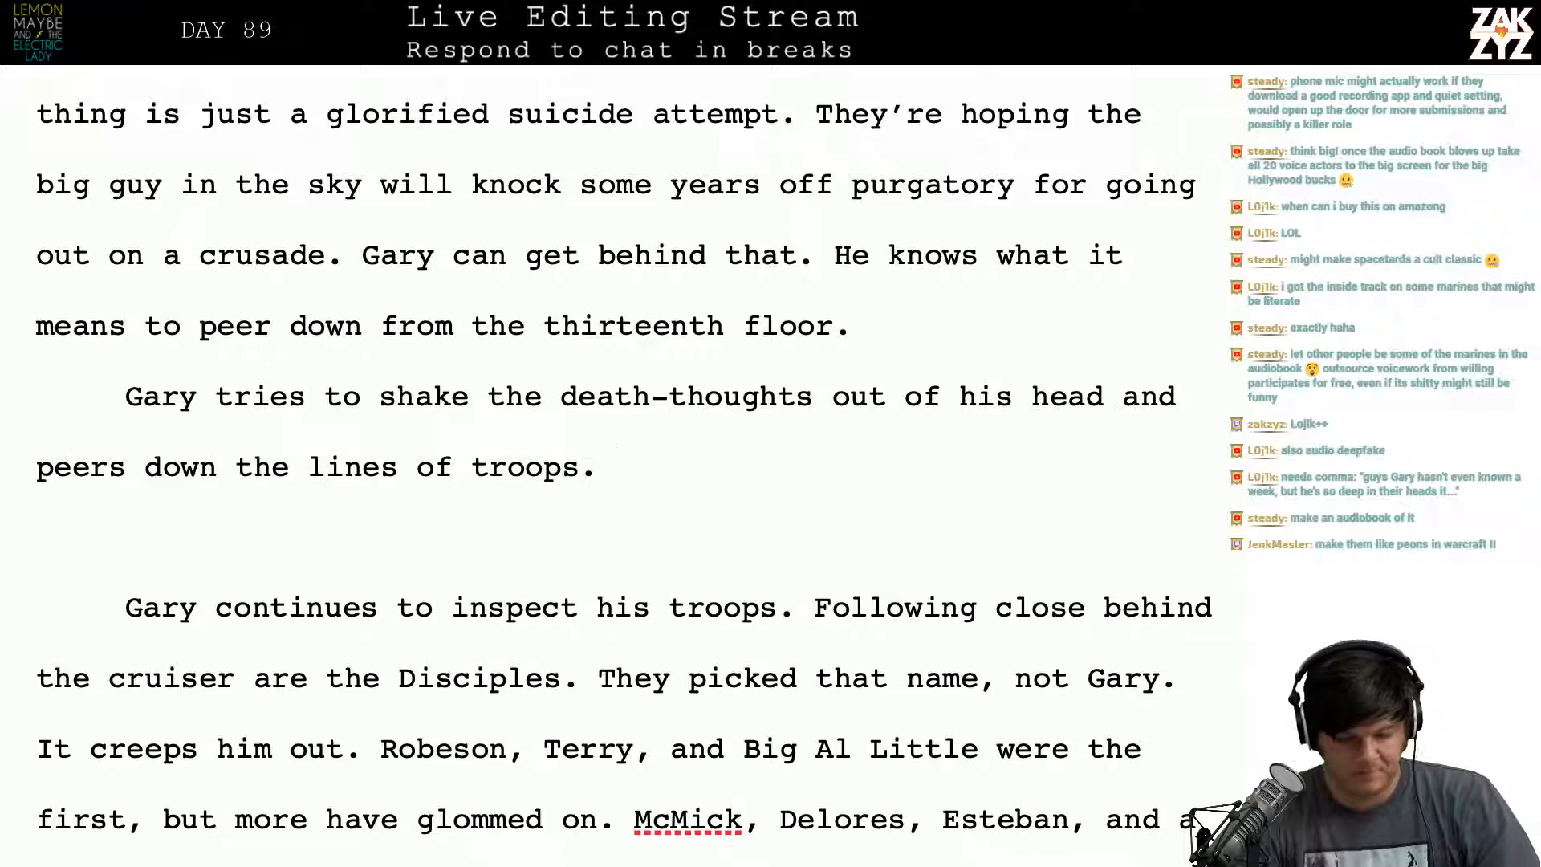
Step: Replace "and peers down the lines of troops." in the death-thoughts sentence with ", he peers down the lines of", removing the blank line below
{"action": "key", "text": "shift+Right"}
{"action": "key", "text": "Up"}
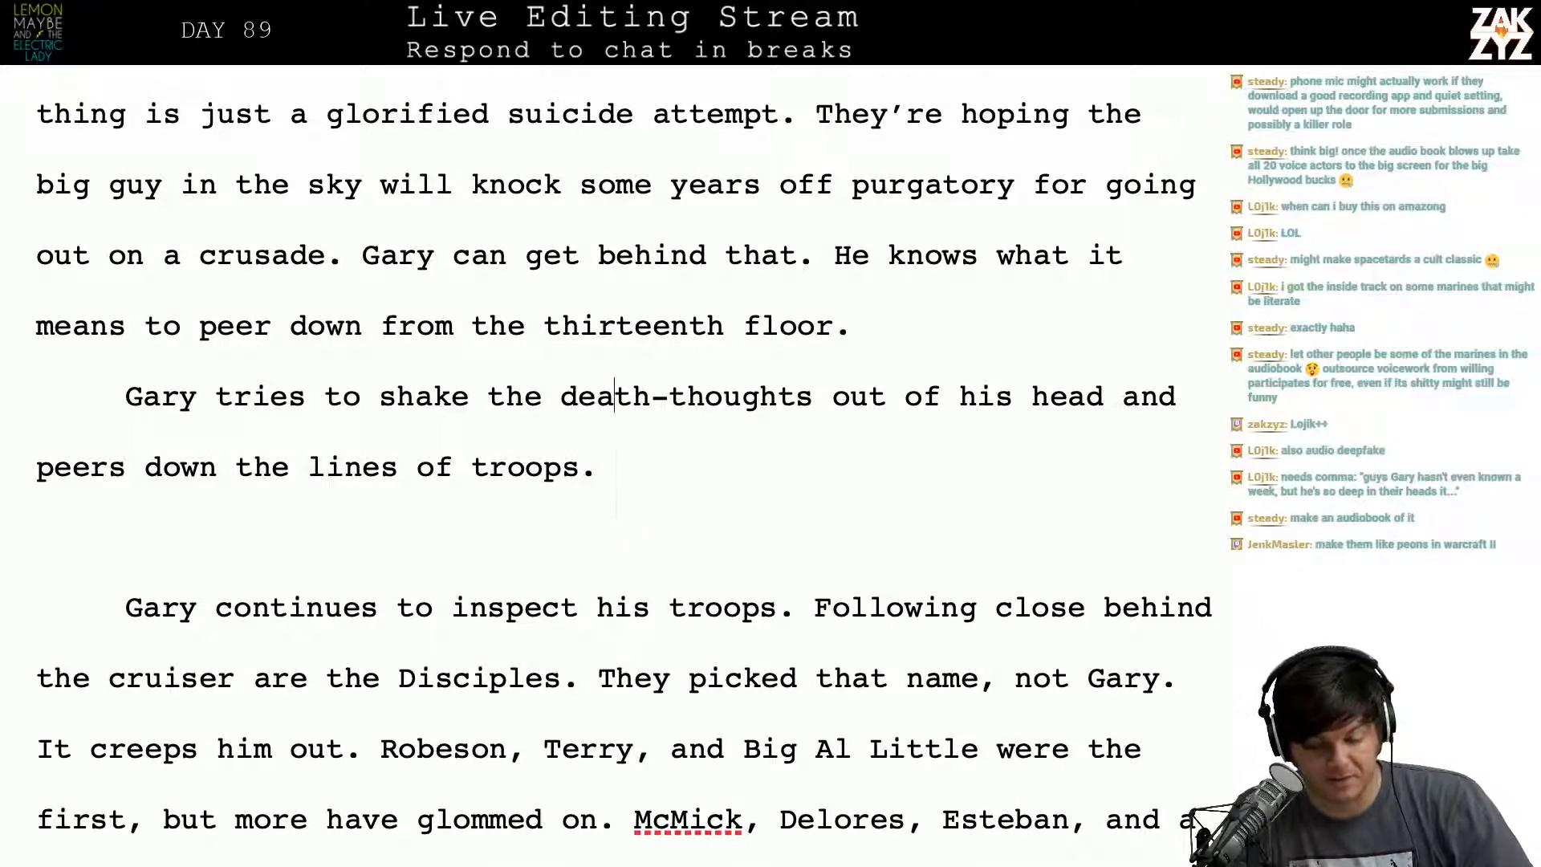
{"action": "key", "text": "Right"}
{"action": "key", "text": "Right"}
{"action": "key", "text": "Right"}
{"action": "key", "text": "Right"}
{"action": "key", "text": "Right"}
{"action": "key", "text": "Right"}
{"action": "key", "text": "Right"}
{"action": "key", "text": "Right"}
{"action": "key", "text": "Right"}
{"action": "key", "text": "Right"}
{"action": "key", "text": "Right"}
{"action": "key", "text": "Right"}
{"action": "key", "text": "Right"}
{"action": "key", "text": "Right"}
{"action": "key", "text": "Right"}
{"action": "key", "text": "Right"}
{"action": "key", "text": "Right"}
{"action": "key", "text": "Right"}
{"action": "key", "text": "Right"}
{"action": "key", "text": "Right"}
{"action": "key", "text": "Right"}
{"action": "key", "text": "Right"}
{"action": "key", "text": "Right"}
{"action": "key", "text": "Right"}
{"action": "key", "text": "Right"}
{"action": "key", "text": "Right"}
{"action": "key", "text": "Right"}
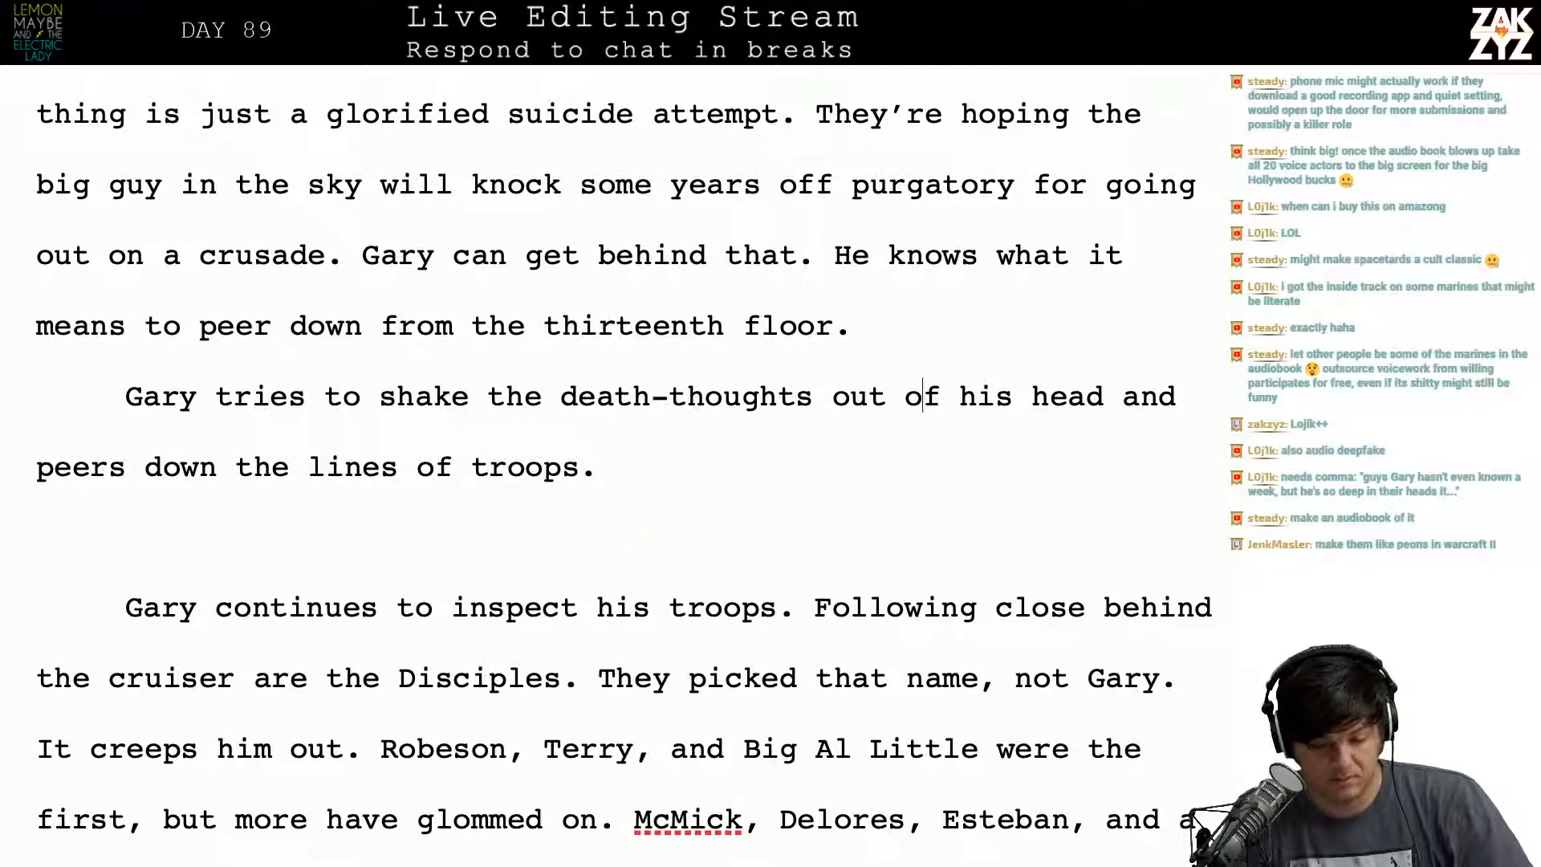
{"action": "type", "text": ", he peers"}
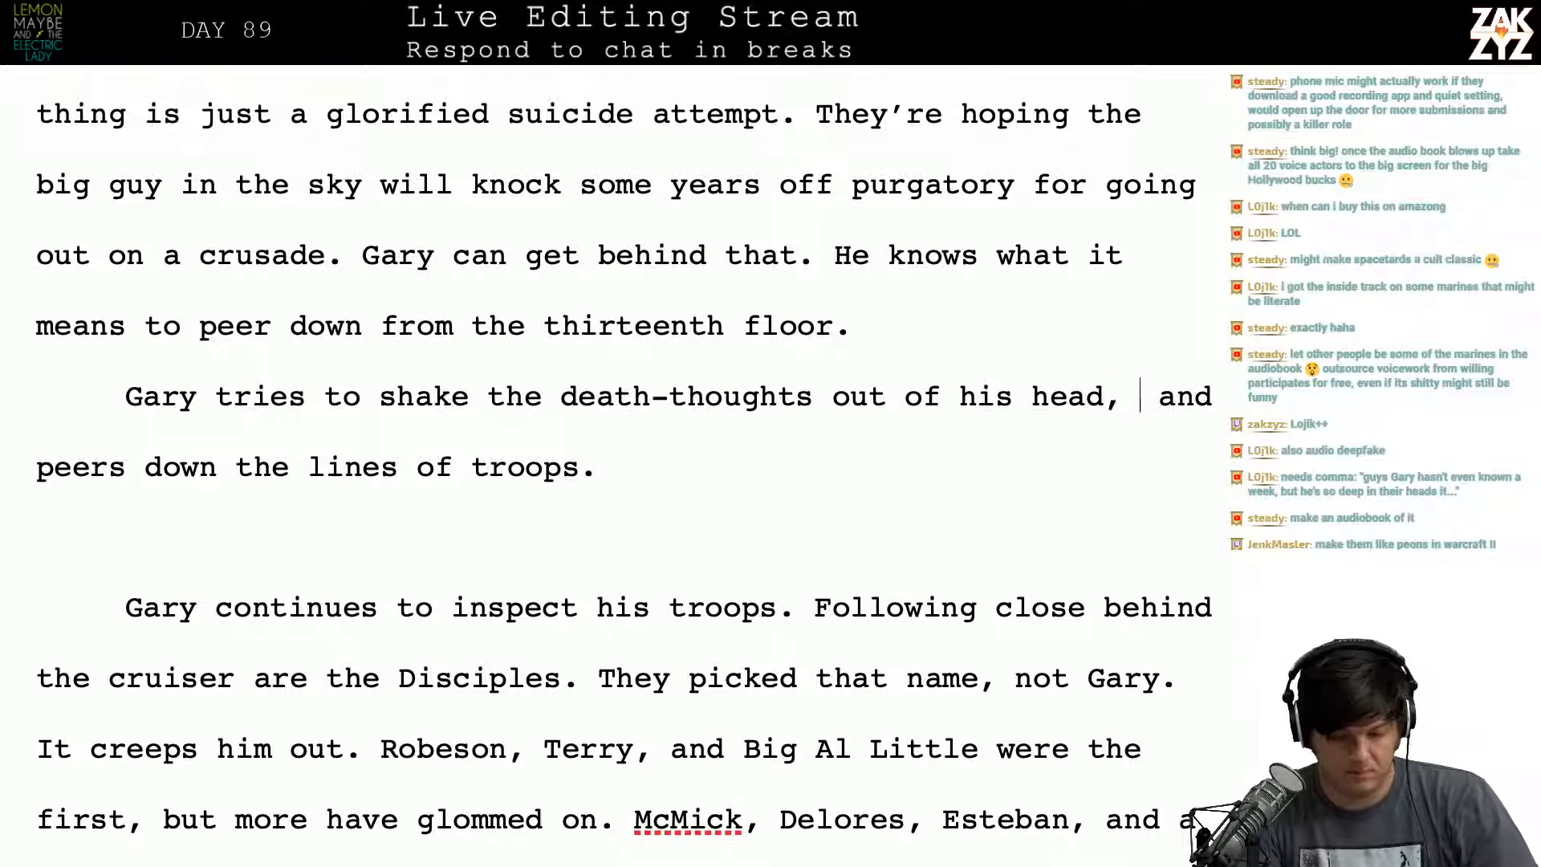
{"action": "type", "text": " down the lines "}
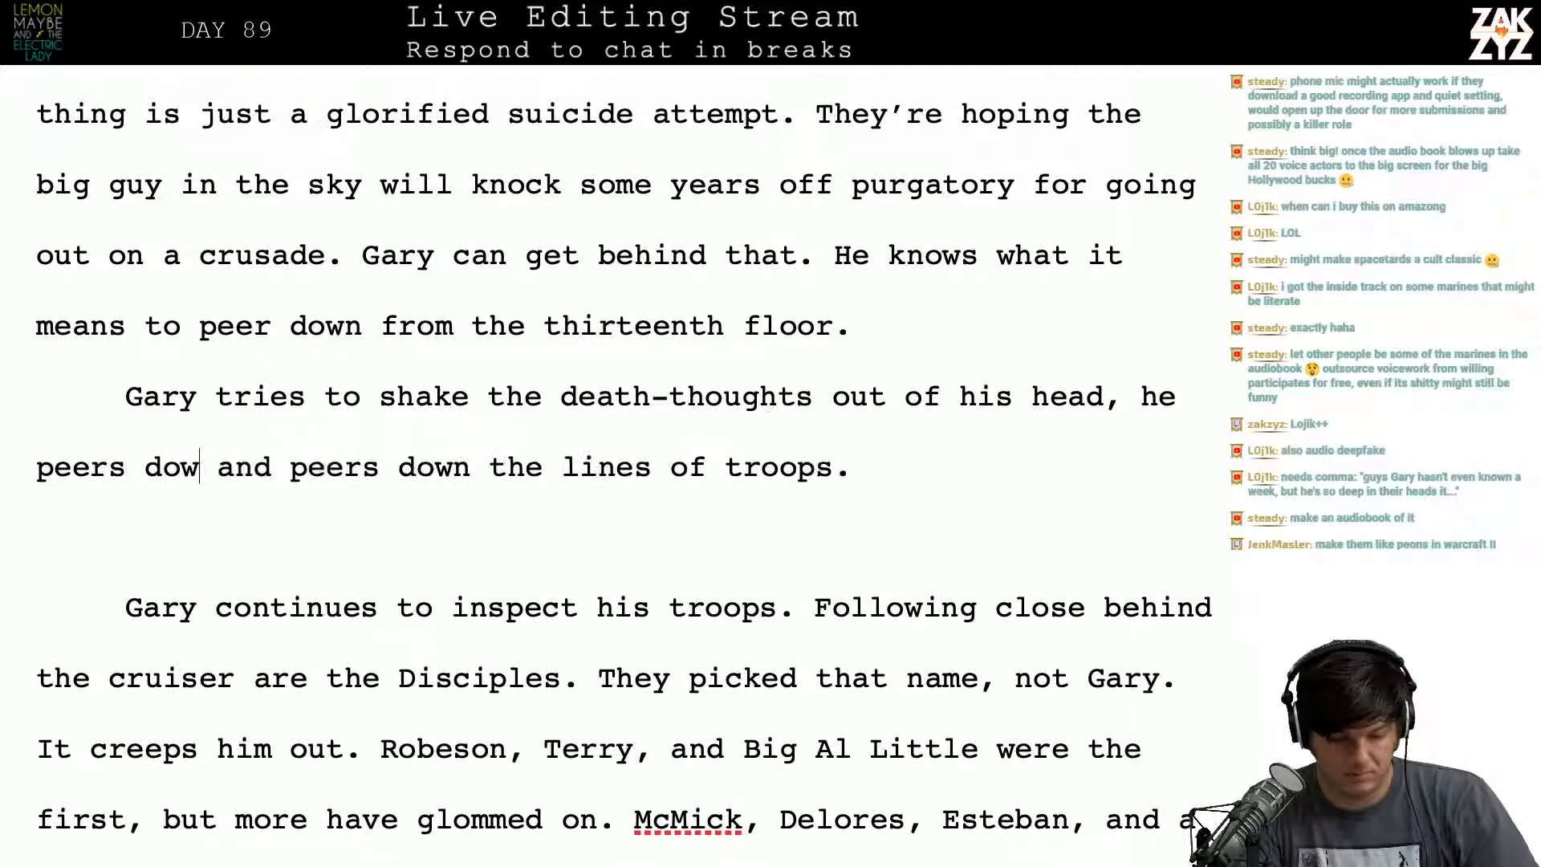
{"action": "type", "text": "of"}
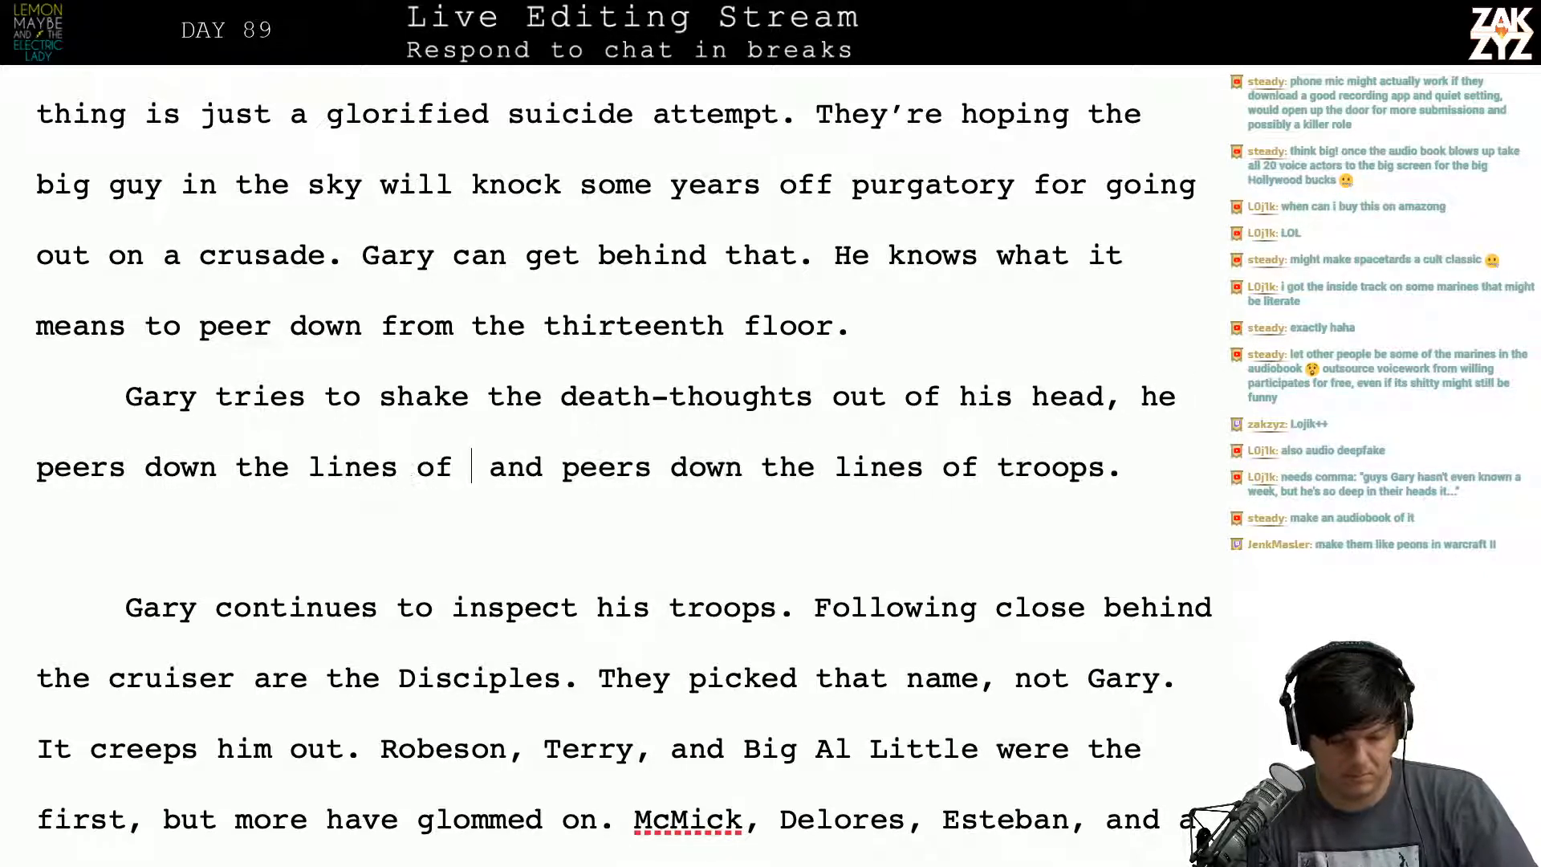
{"action": "key", "text": "shift+Down"}
{"action": "key", "text": "Delete"}
{"action": "type", "text": "m"}
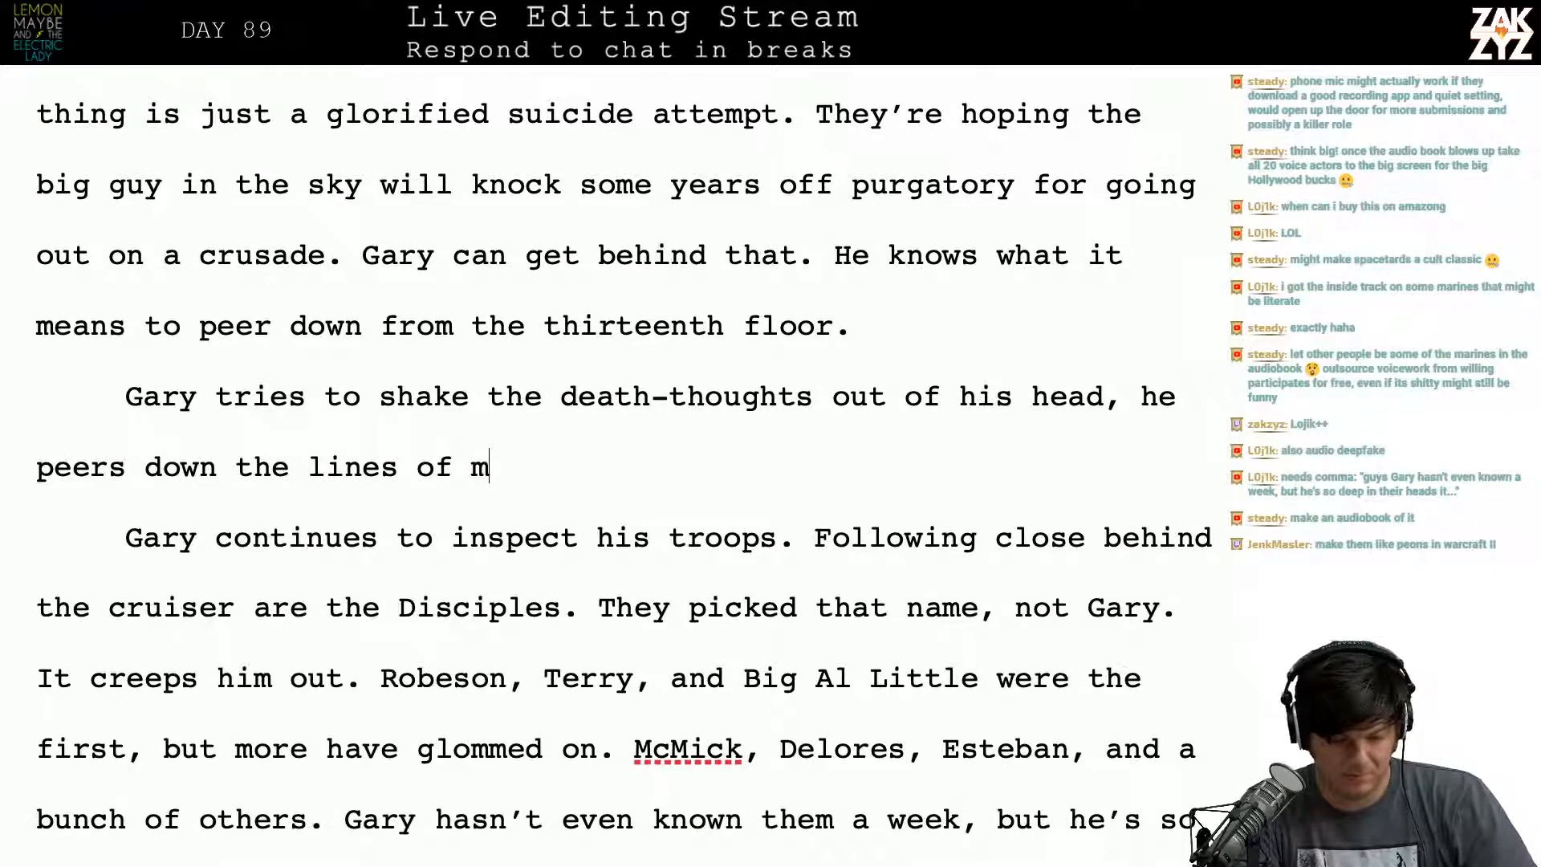
Step: Replace "peers down the lines of" after "he" with "looks over the formation of bums."
{"action": "key", "text": "BackSpace"}
{"action": "key", "text": "BackSpace"}
{"action": "key", "text": "BackSpace"}
{"action": "key", "text": "BackSpace"}
{"action": "key", "text": "BackSpace"}
{"action": "key", "text": "BackSpace"}
{"action": "key", "text": "BackSpace"}
{"action": "key", "text": "BackSpace"}
{"action": "key", "text": "BackSpace"}
{"action": "key", "text": "BackSpace"}
{"action": "key", "text": "BackSpace"}
{"action": "key", "text": "BackSpace"}
{"action": "key", "text": "BackSpace"}
{"action": "key", "text": "BackSpace"}
{"action": "key", "text": "BackSpace"}
{"action": "key", "text": "BackSpace"}
{"action": "key", "text": "BackSpace"}
{"action": "key", "text": "BackSpace"}
{"action": "key", "text": "BackSpace"}
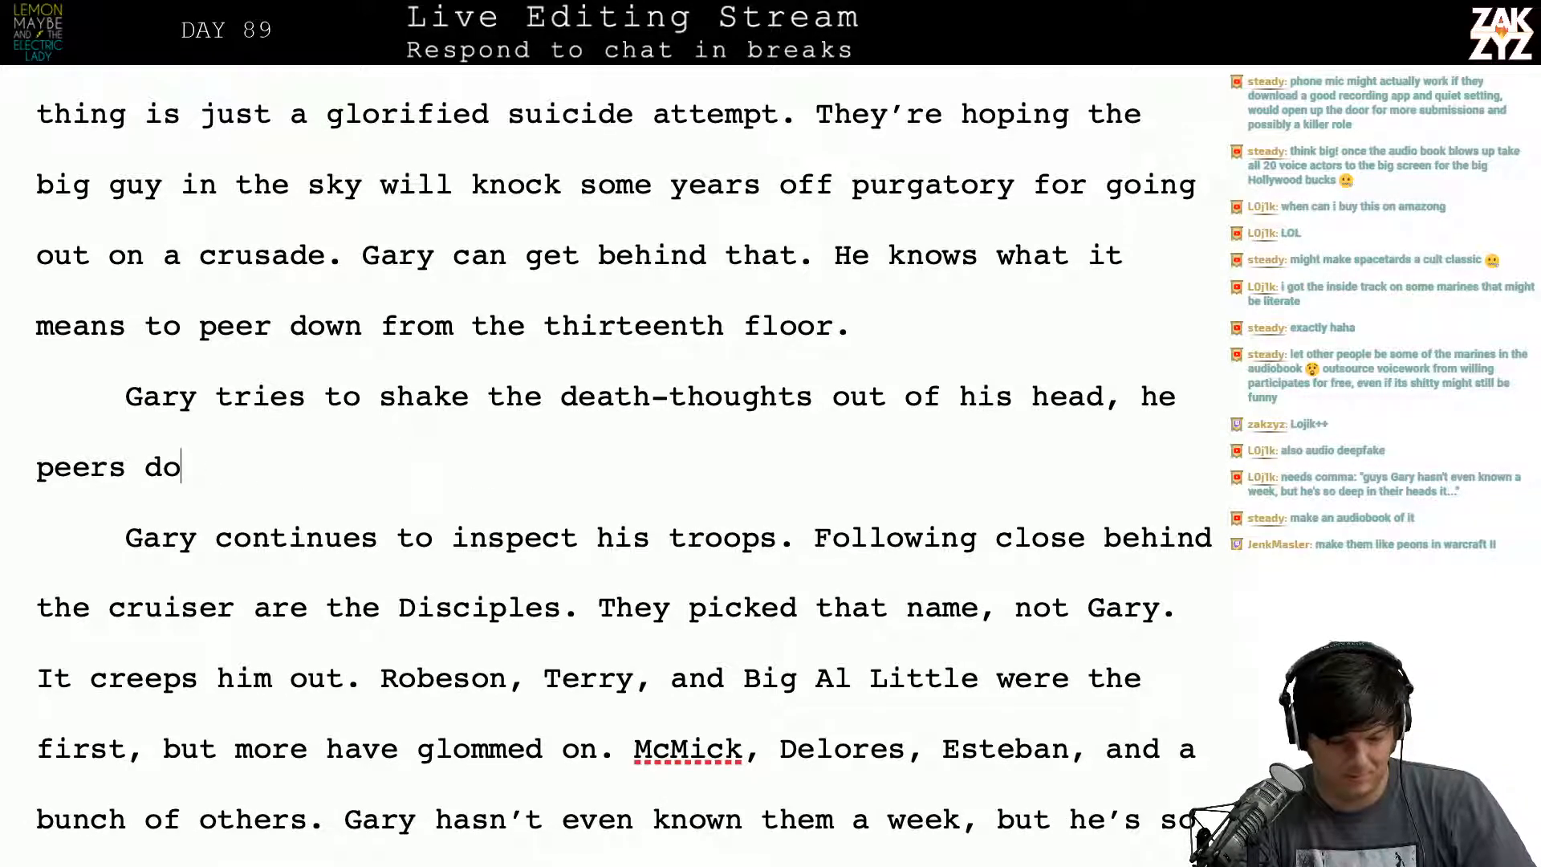
{"action": "type", "text": "a"}
{"action": "key", "text": "BackSpace"}
{"action": "key", "text": "BackSpace"}
{"action": "key", "text": "BackSpace"}
{"action": "key", "text": "BackSpace"}
{"action": "key", "text": "BackSpace"}
{"action": "key", "text": "BackSpace"}
{"action": "key", "text": "BackSpace"}
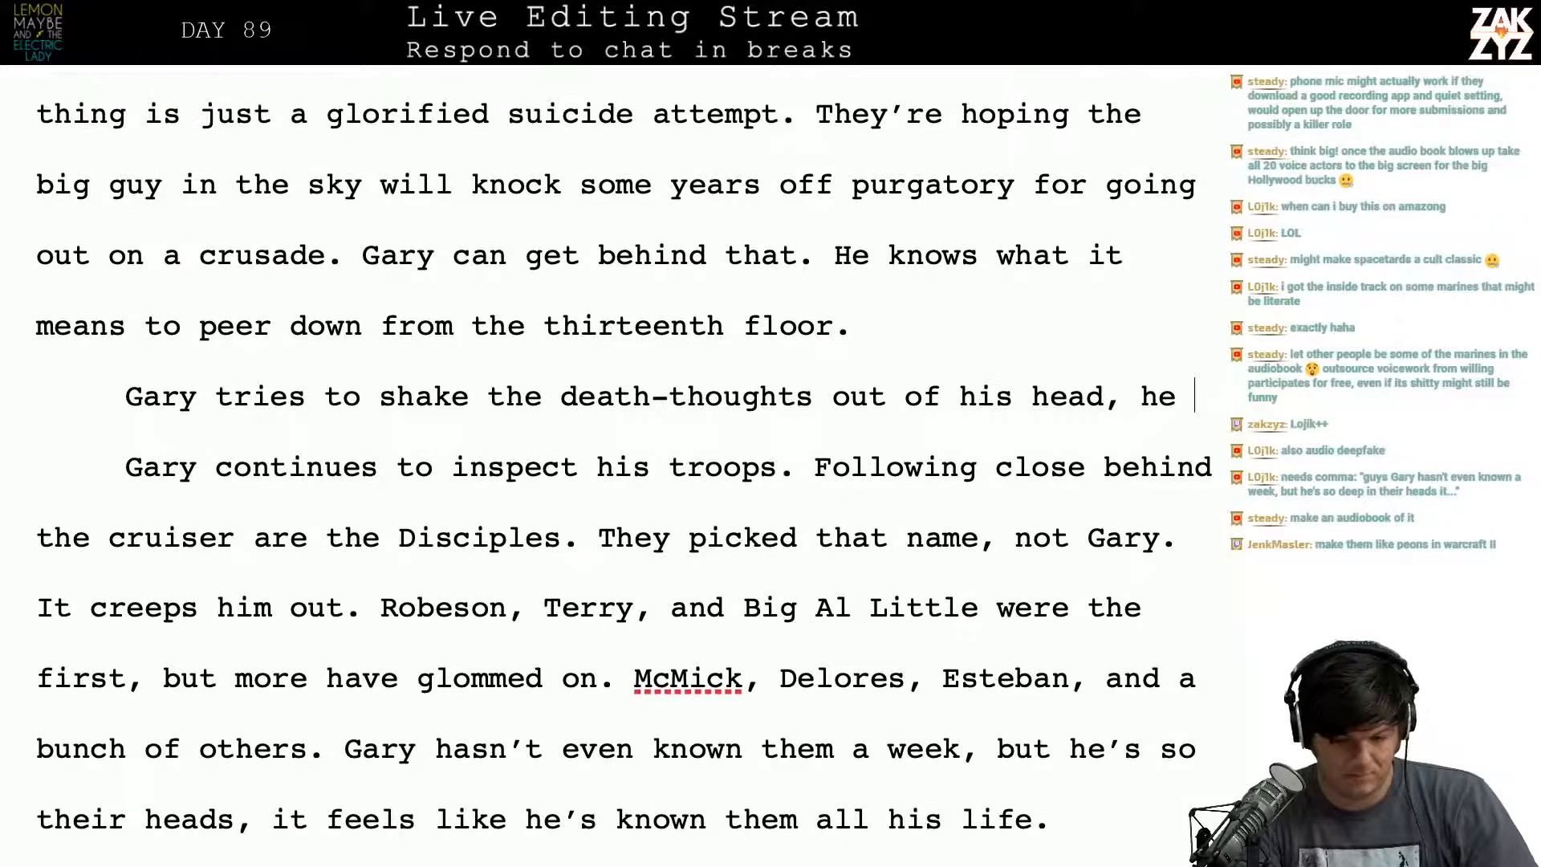
{"action": "type", "text": "looks of"}
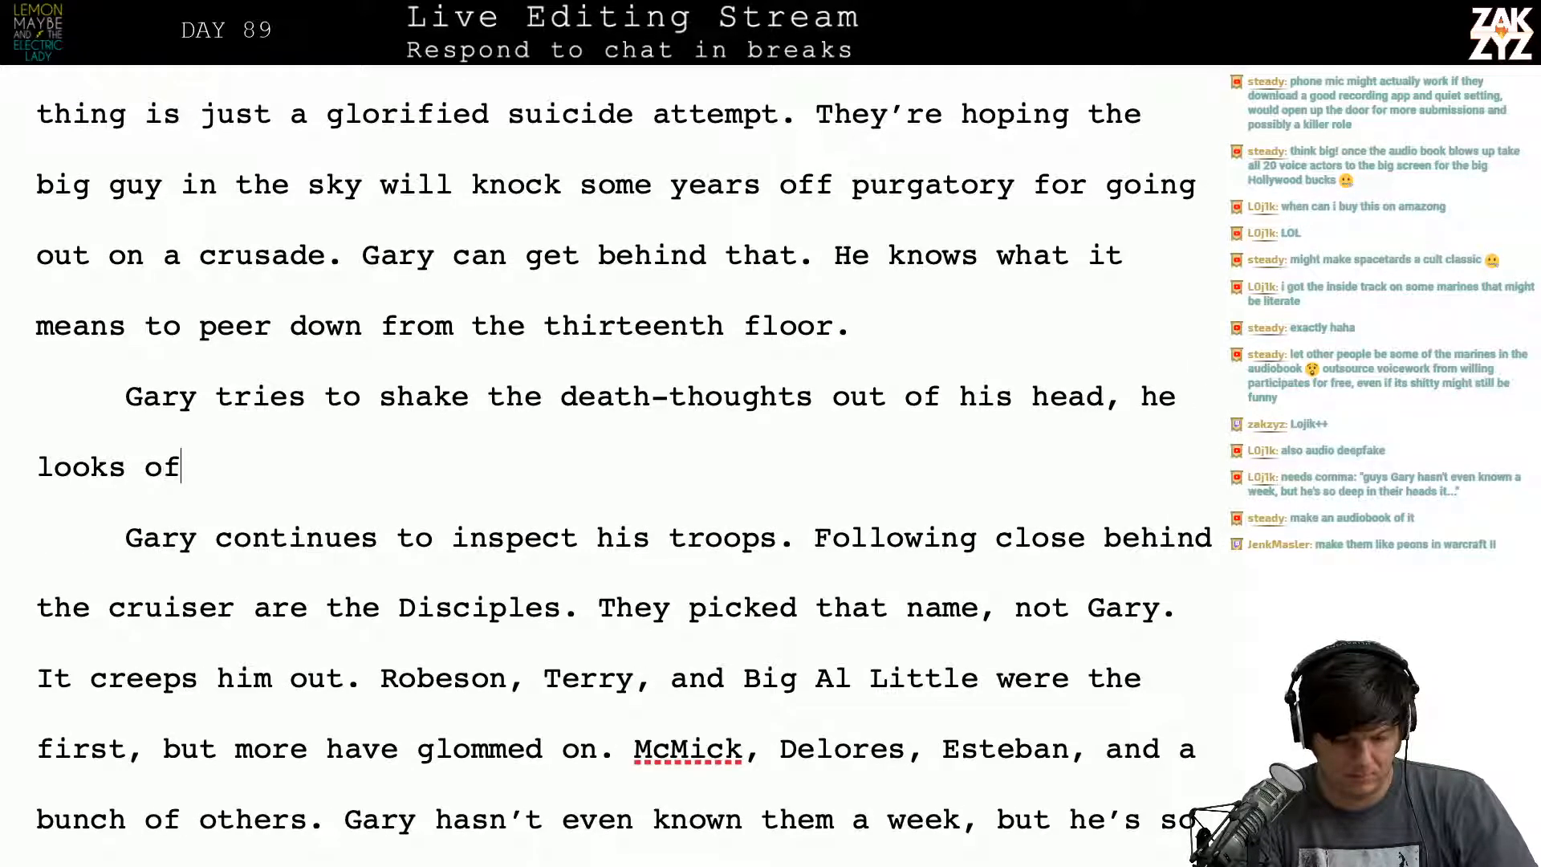
{"action": "key", "text": "BackSpace"}
{"action": "type", "text": "ver the "}
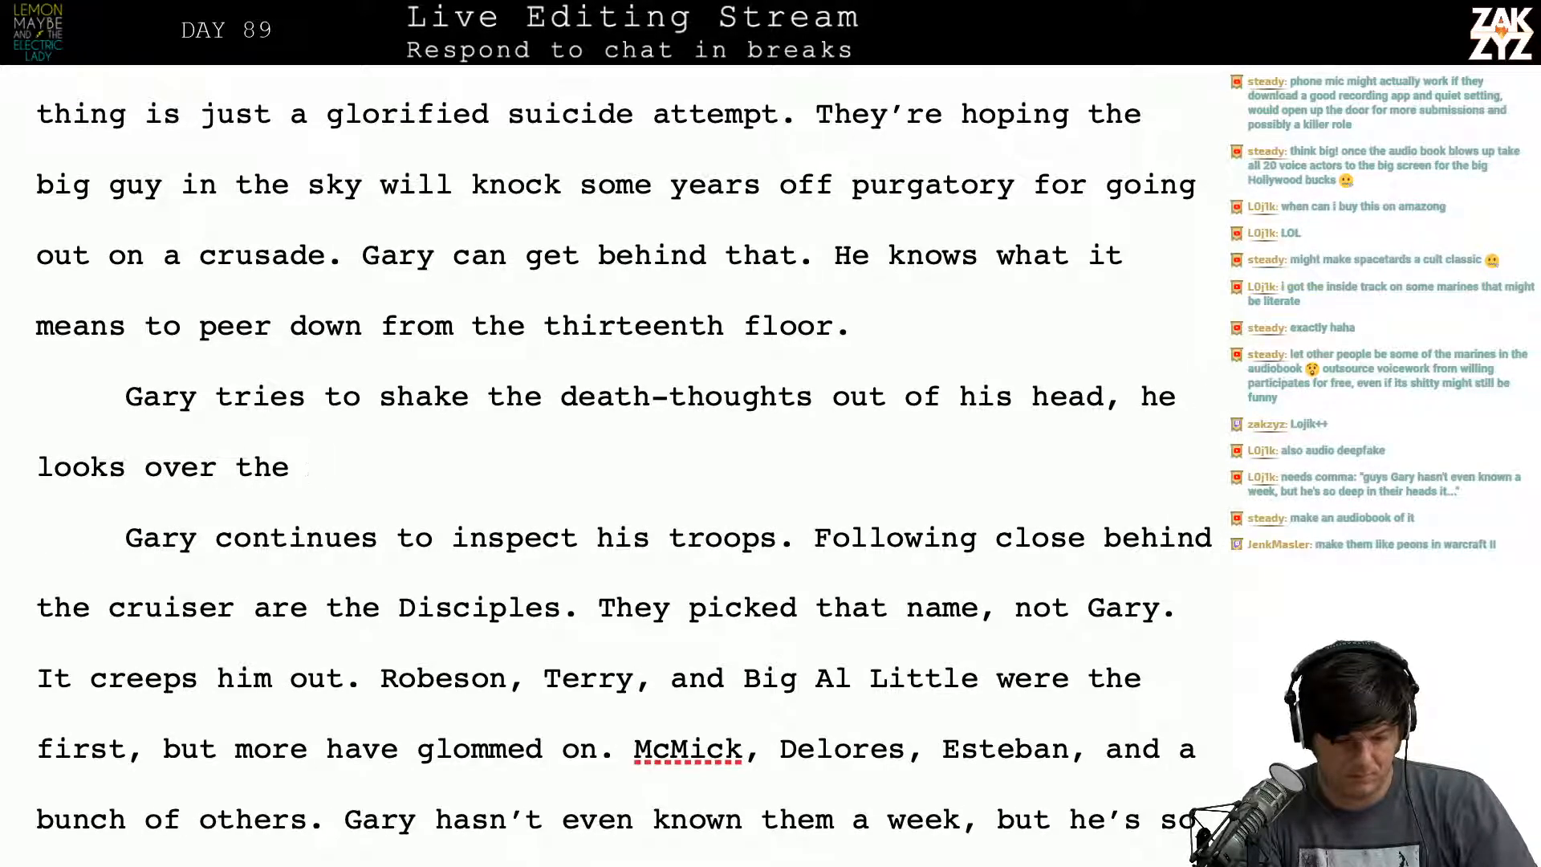
{"action": "type", "text": "mar"}
{"action": "key", "text": "BackSpace"}
{"action": "key", "text": "BackSpace"}
{"action": "key", "text": "BackSpace"}
{"action": "key", "text": "BackSpace"}
{"action": "type", "text": "f"}
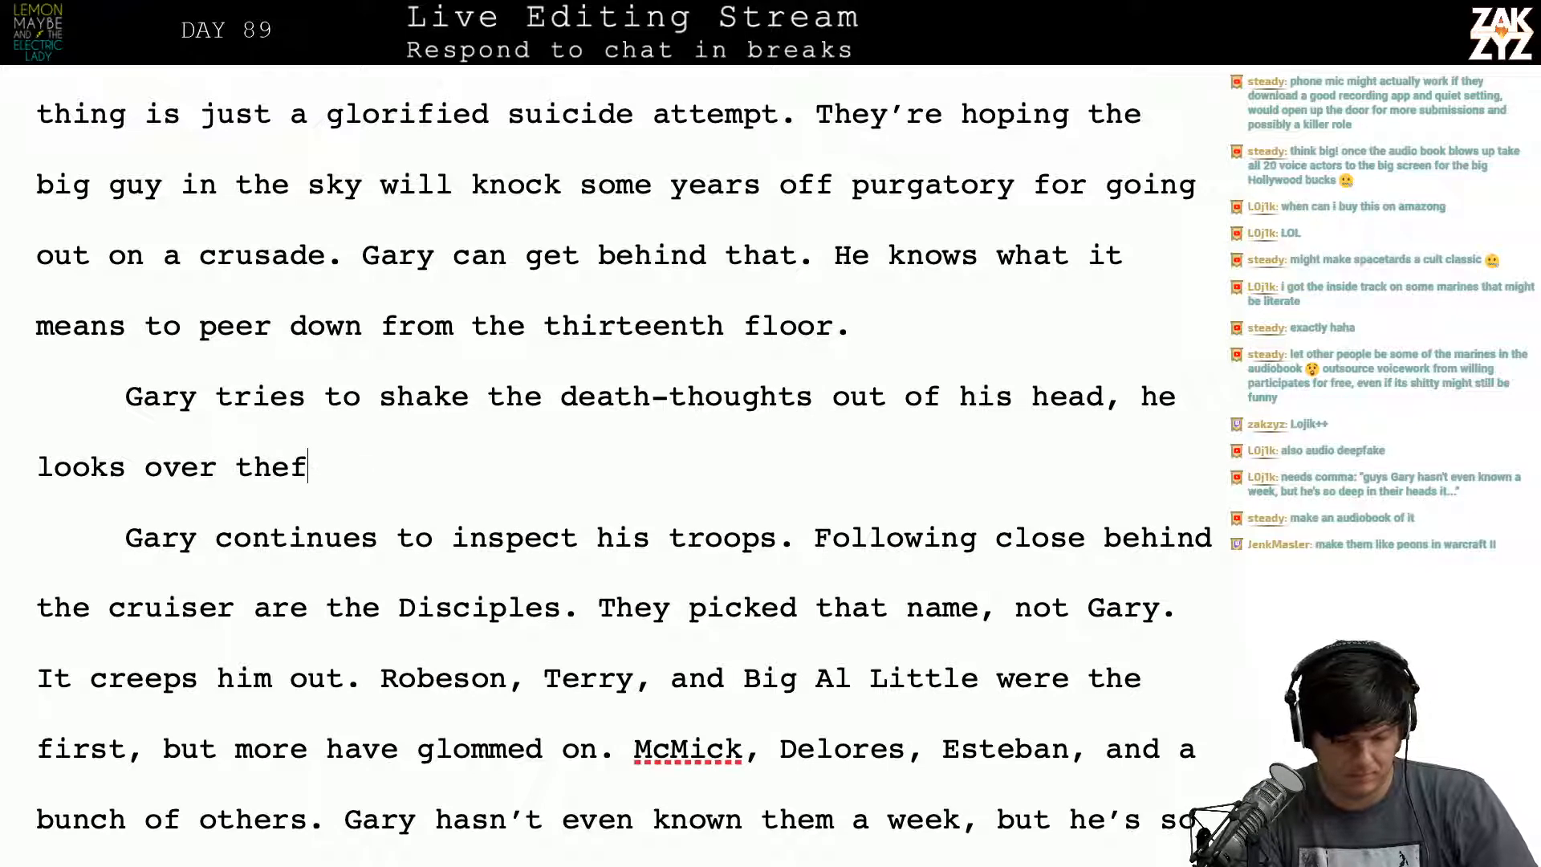
{"action": "key", "text": "BackSpace"}
{"action": "type", "text": "formation o"}
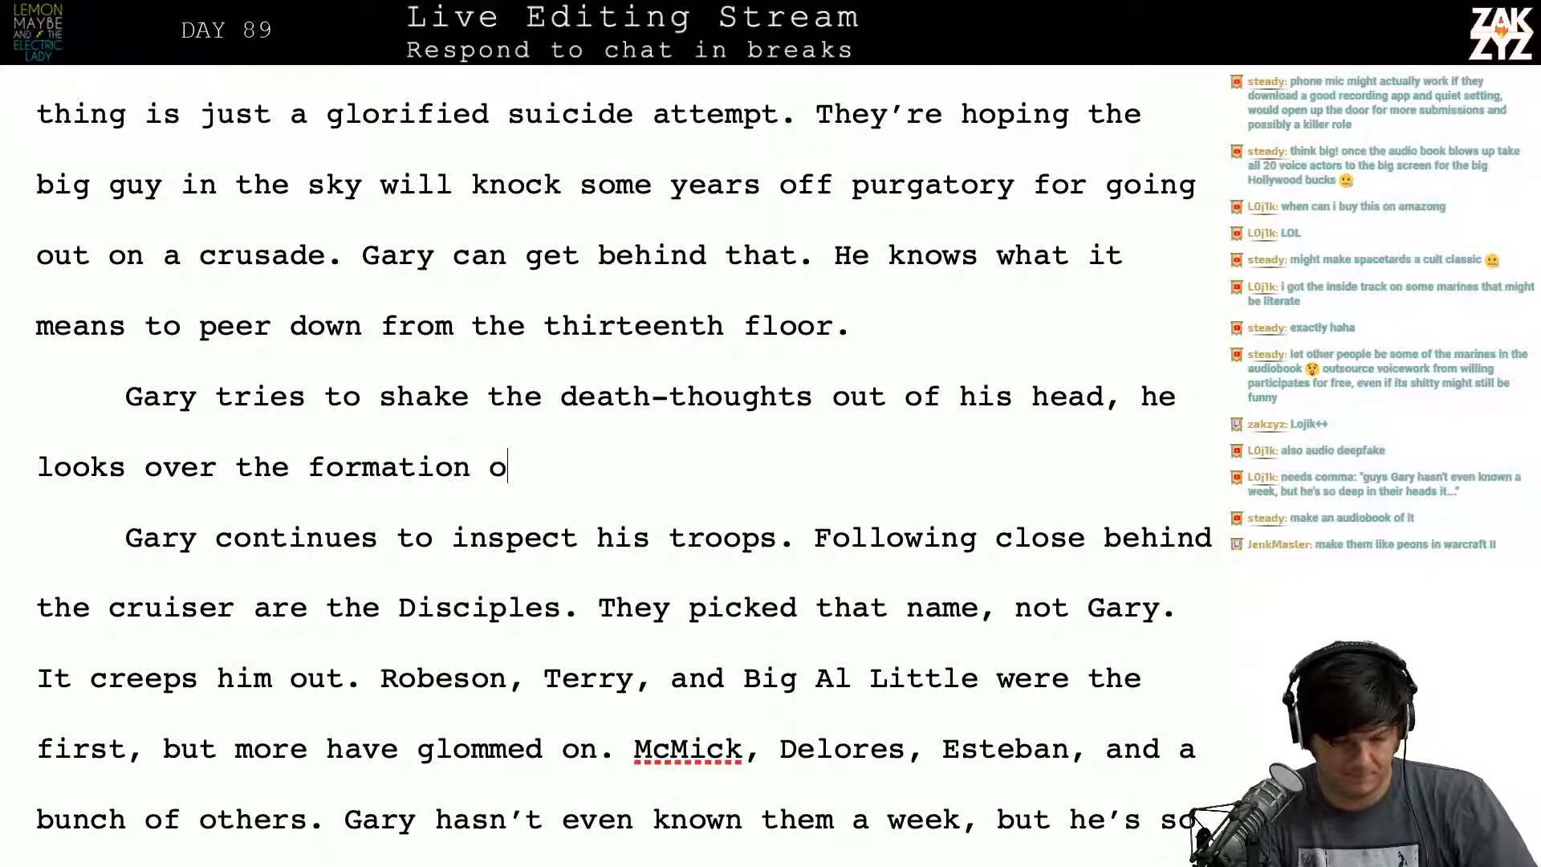
{"action": "type", "text": "f bums."}
{"action": "key", "text": "shift+Down"}
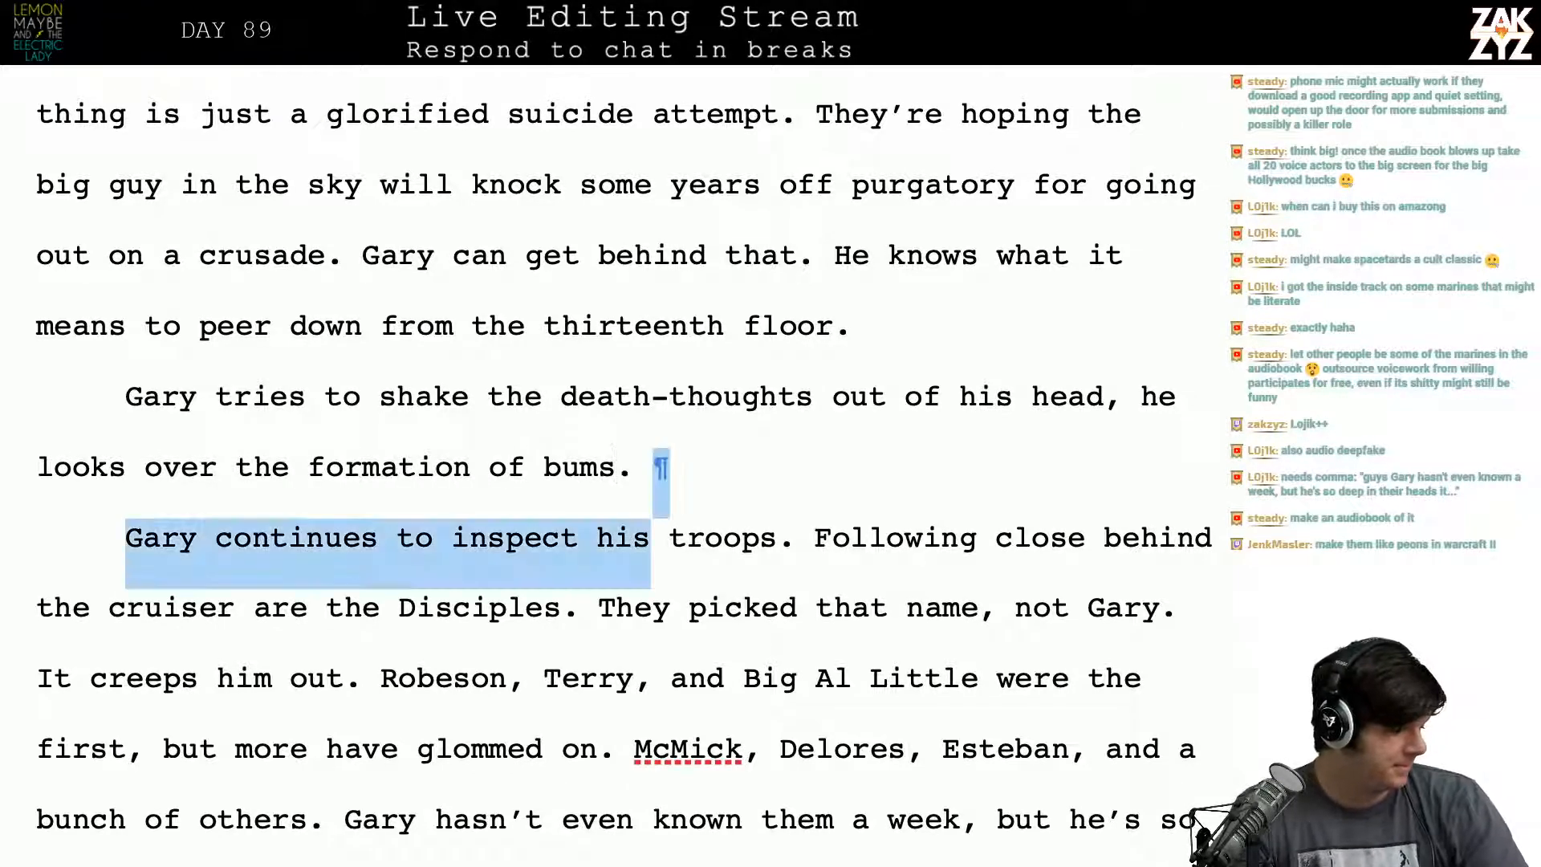
{"action": "key", "text": "shift+Up"}
{"action": "key", "text": "shift+Down"}
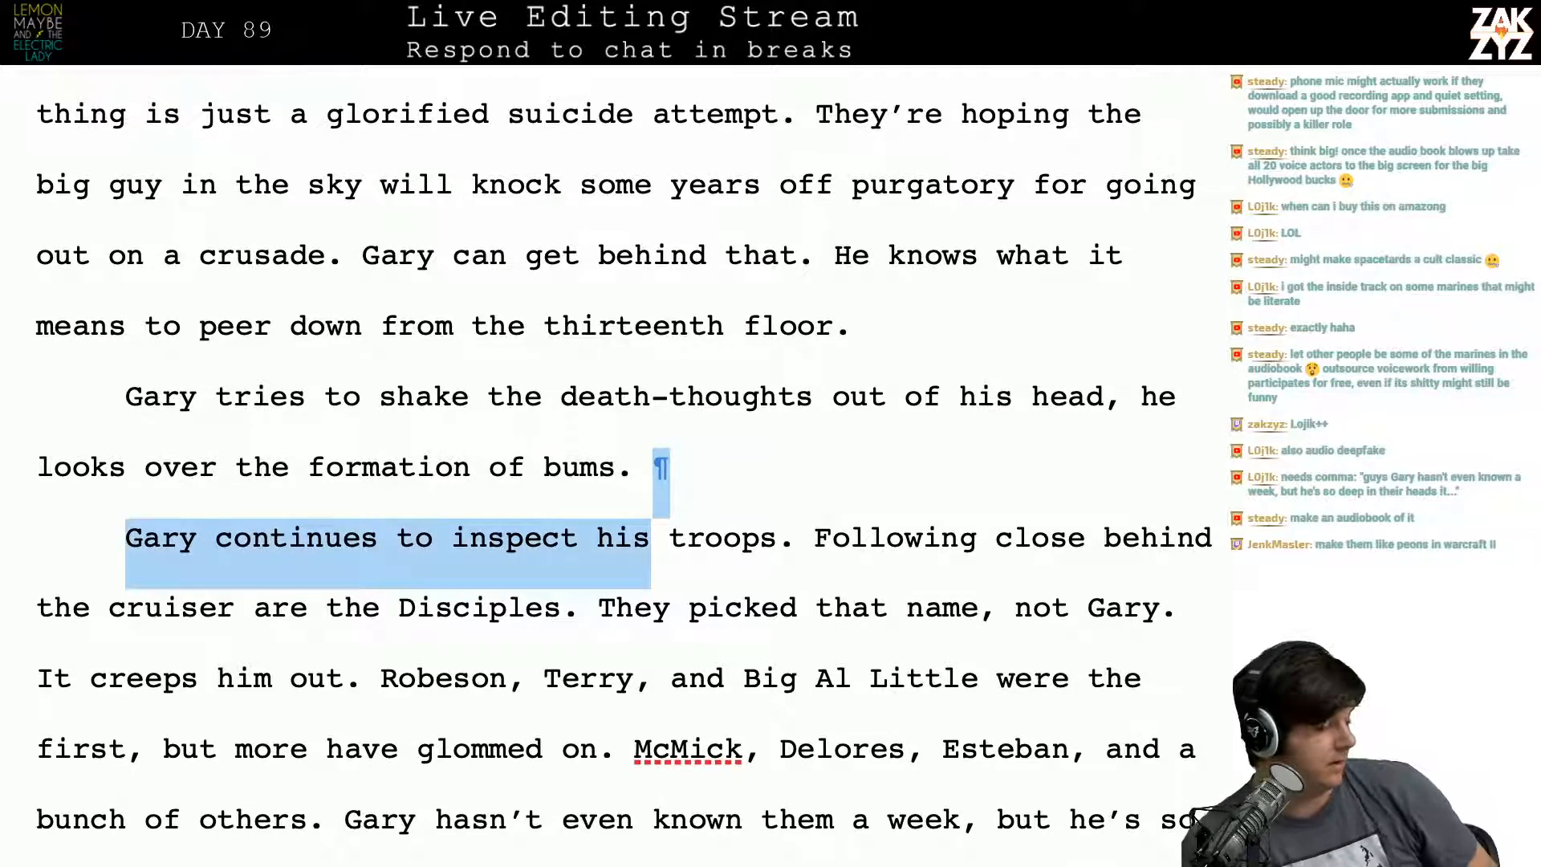
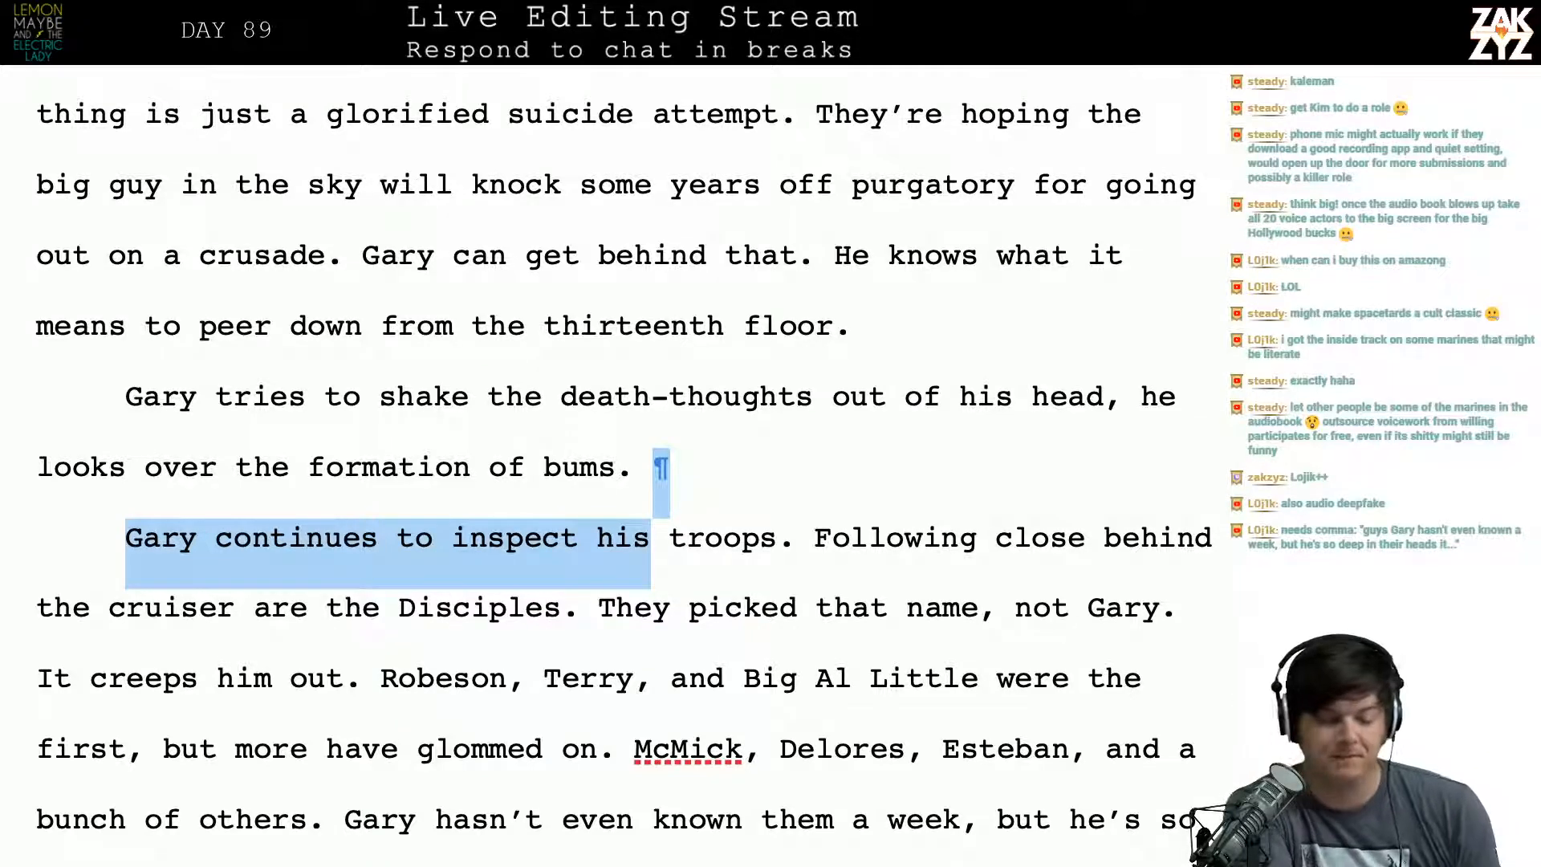
{"action": "scroll", "coordinate": [270, 546], "scroll_direction": "down", "scroll_amount": 1}
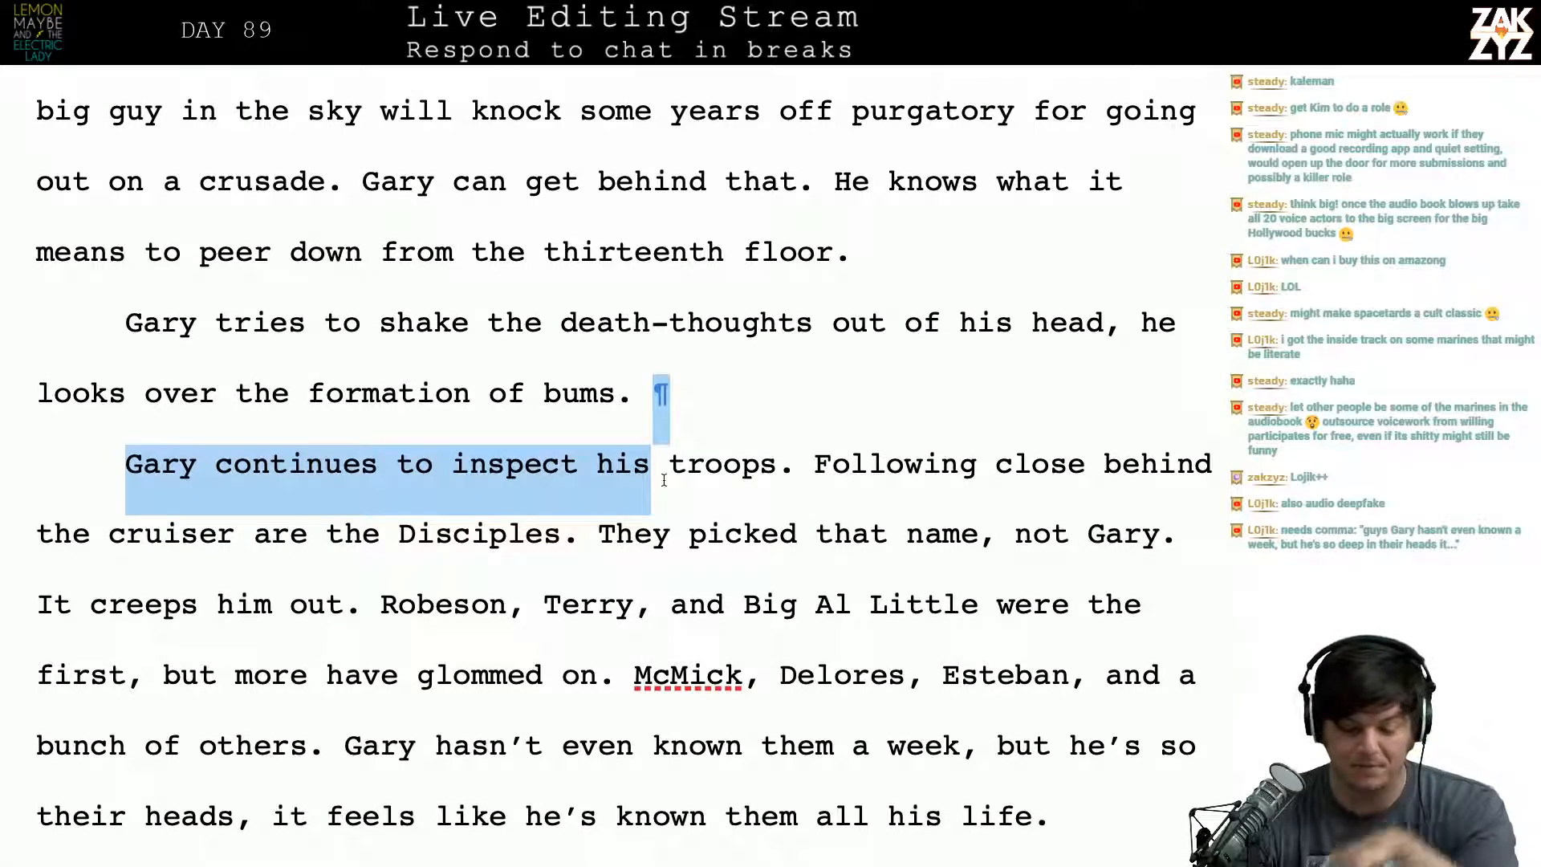
{"action": "key", "text": "Left"}
{"action": "key", "text": "Left"}
{"action": "key", "text": "Down"}
{"action": "key", "text": "Down"}
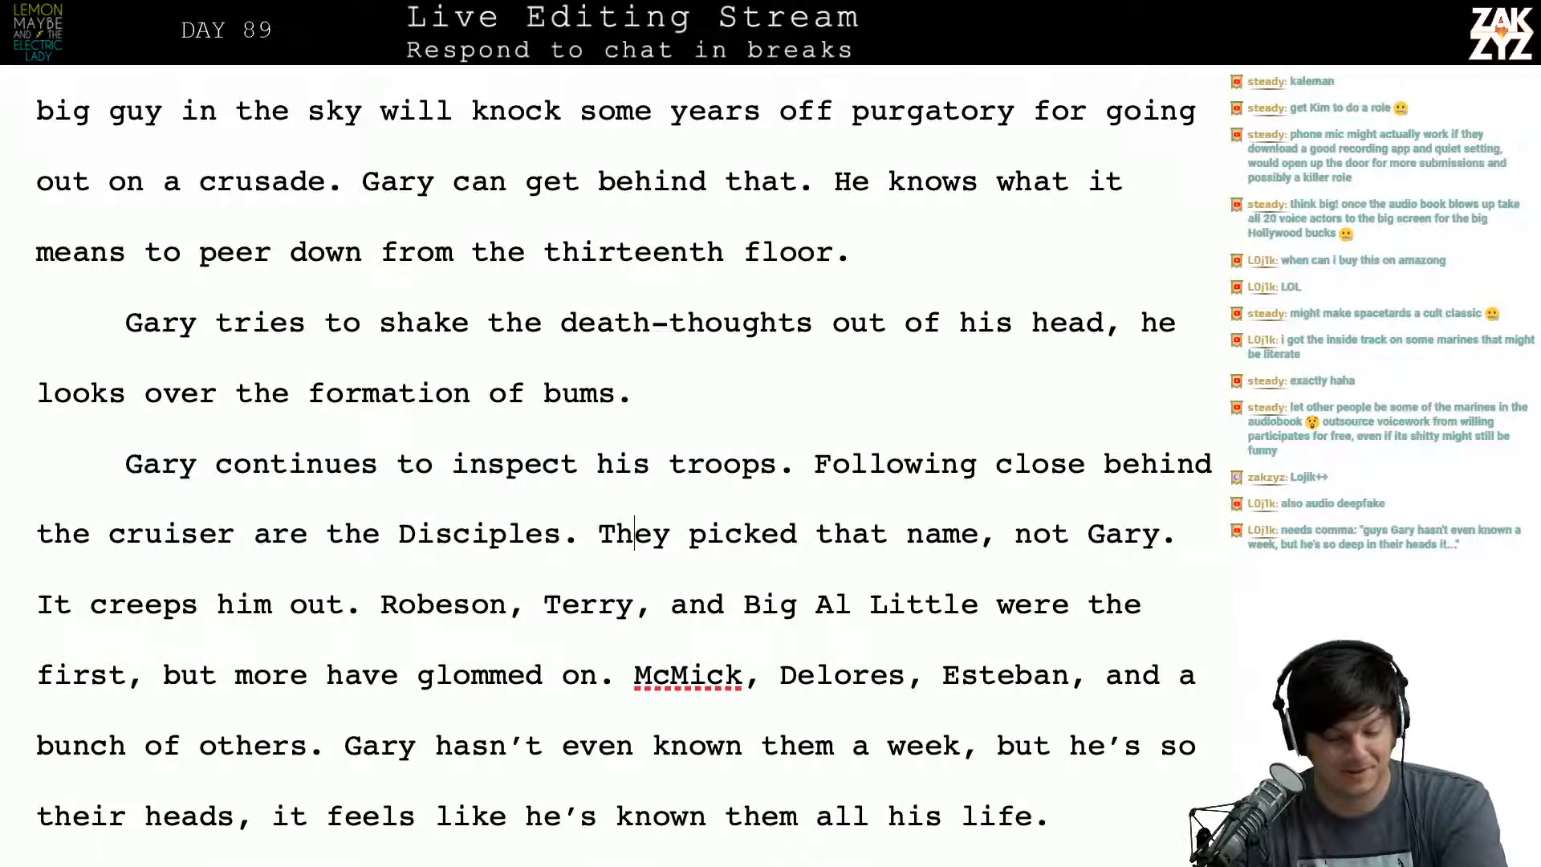
{"action": "key", "text": "Up"}
{"action": "key", "text": "Right"}
{"action": "key", "text": "Up"}
{"action": "key", "text": "Up"}
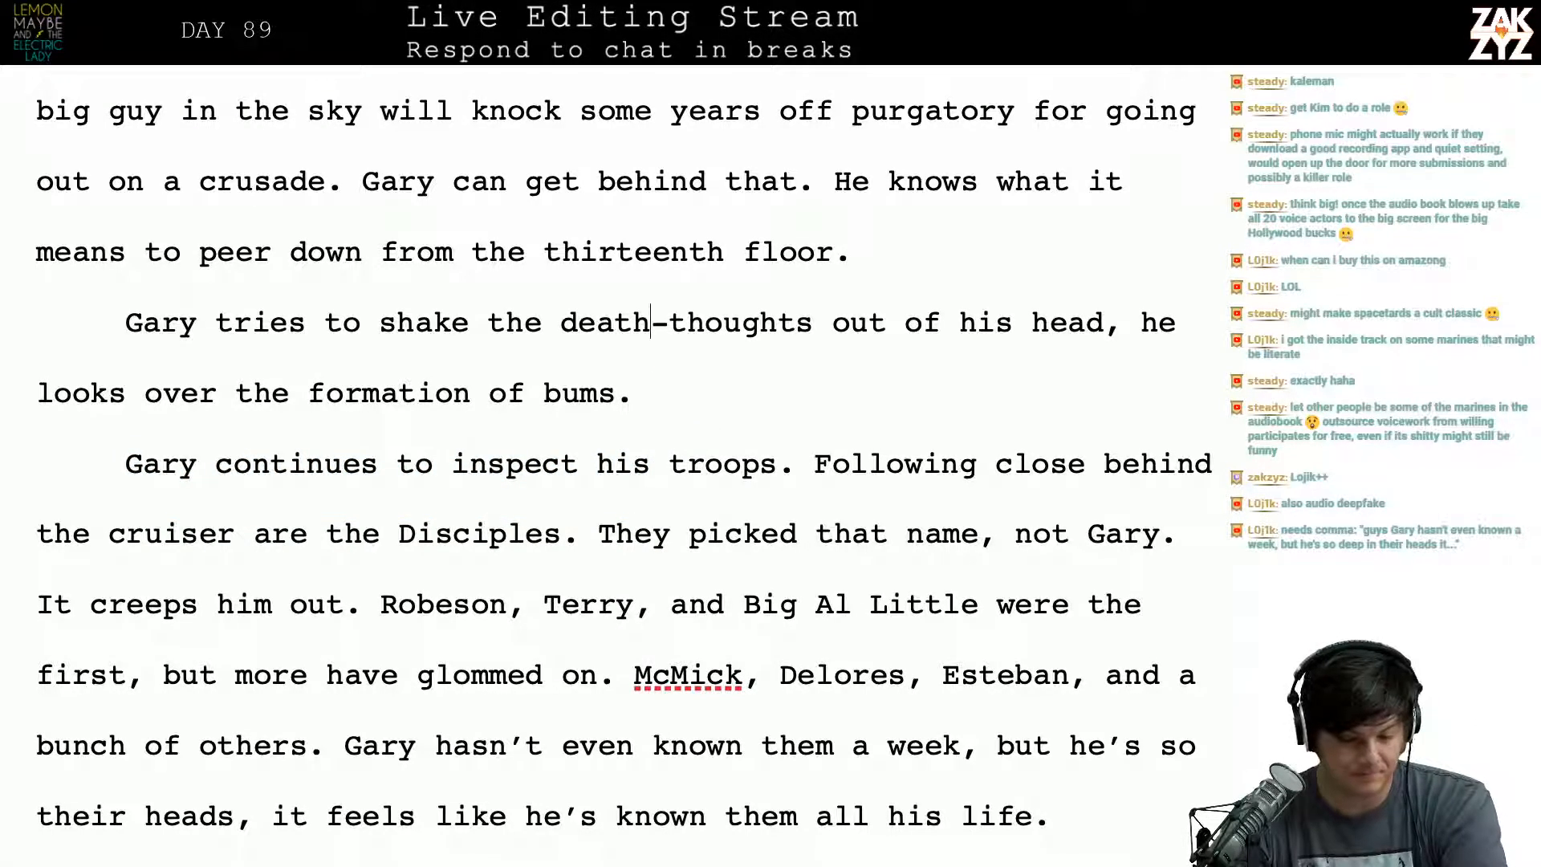
{"action": "scroll", "coordinate": [920, 350], "scroll_direction": "up", "scroll_amount": 1}
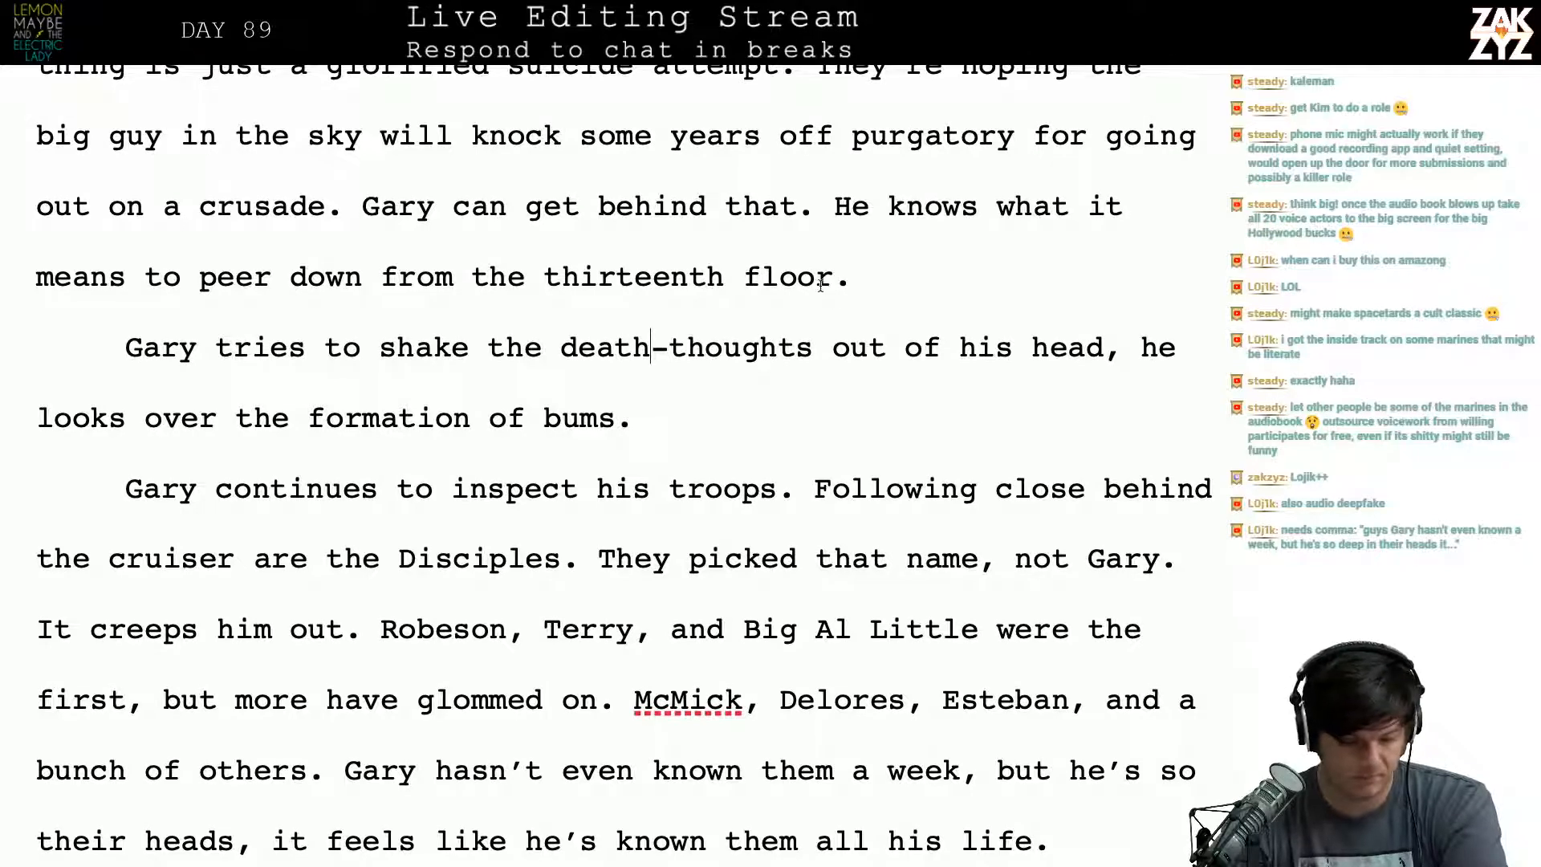
Step: Insert "Trying to shake the death-thoughts, Gary looks over the formation of bums." before the existing death-thoughts sentence
{"action": "left_click", "coordinate": [118, 361]}
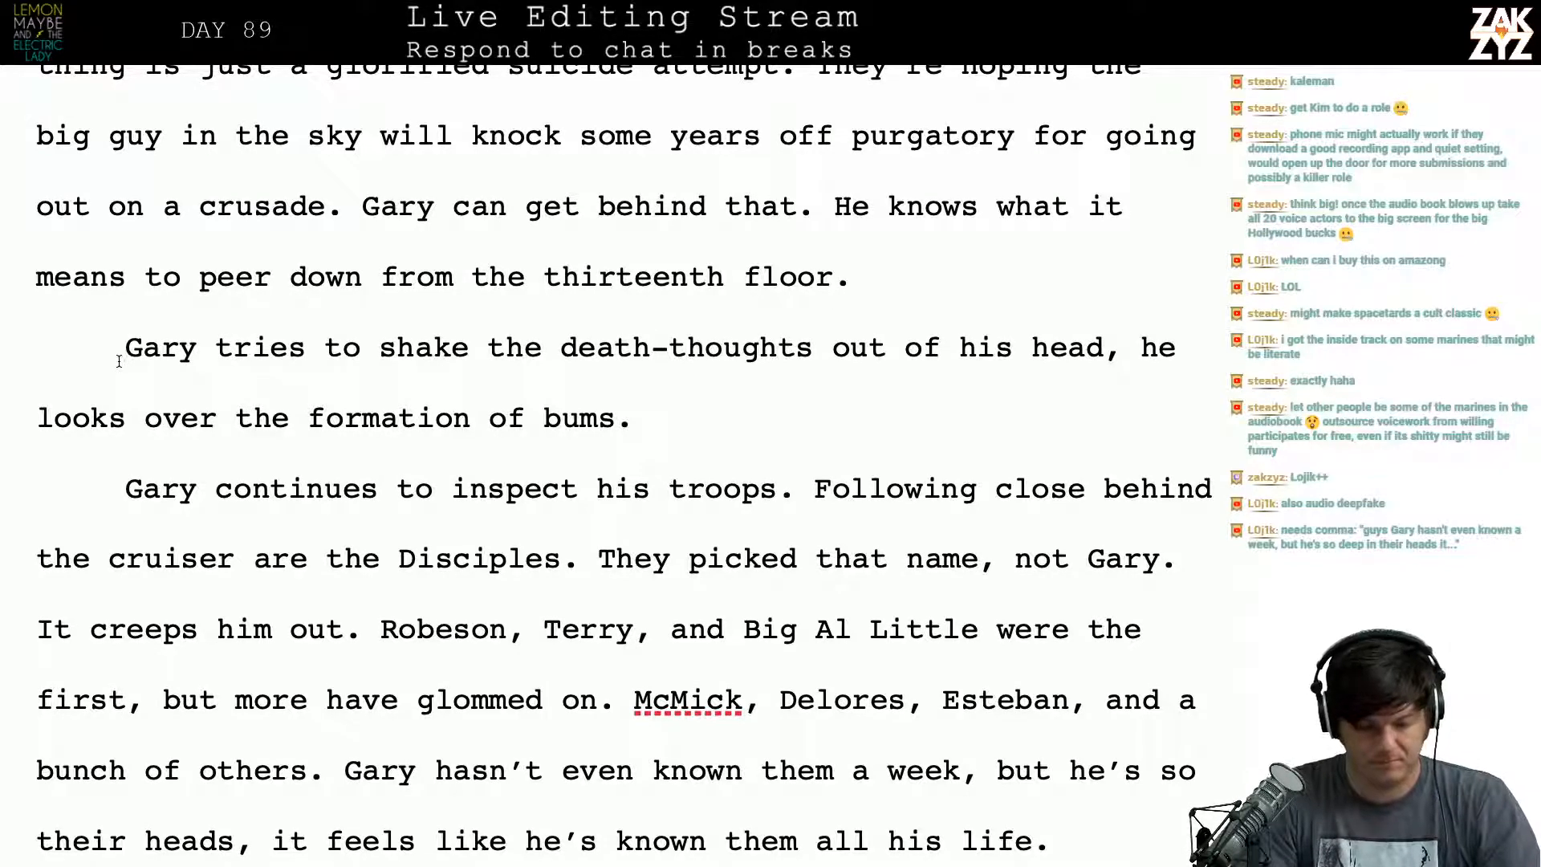
{"action": "type", "text": "Trying to "}
{"action": "type", "text": "shake the deGary t"}
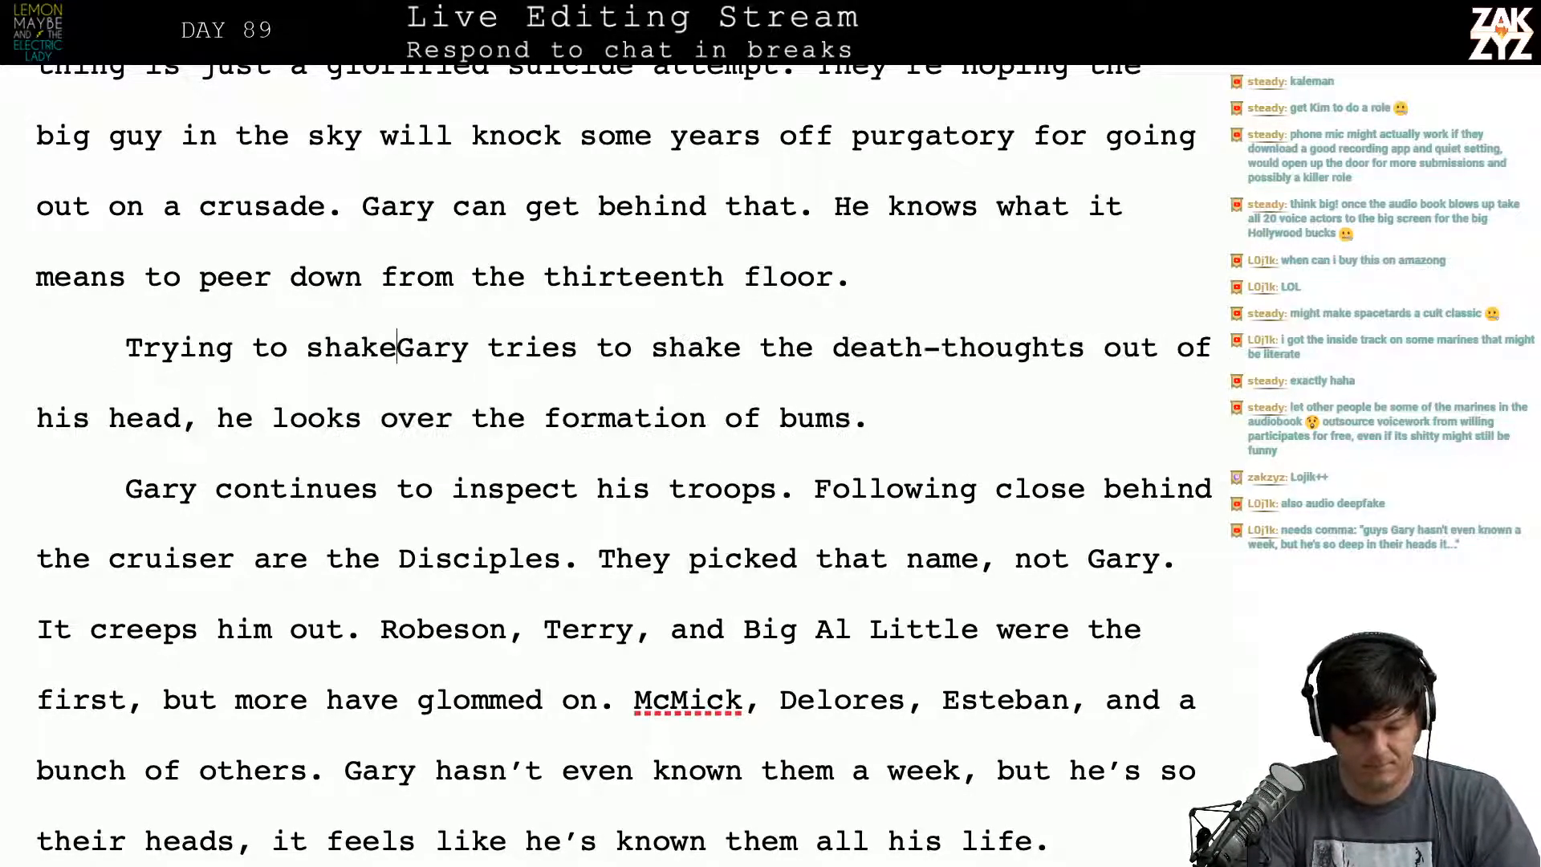
{"action": "key", "text": "BackSpace"}
{"action": "key", "text": "BackSpace"}
{"action": "type", "text": "the de"}
{"action": "type", "text": "ath-"}
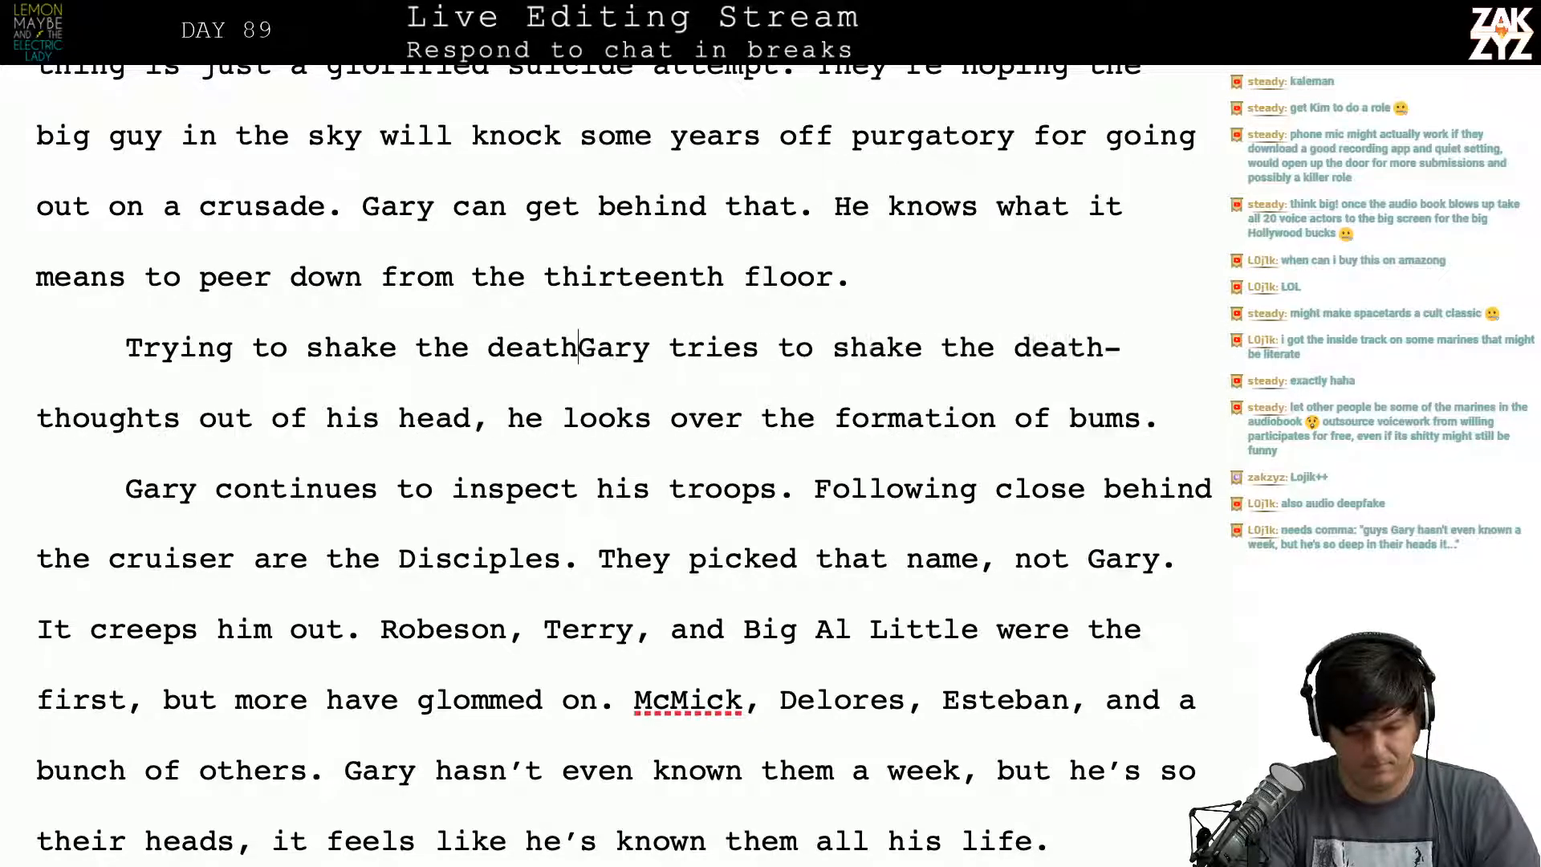
{"action": "type", "text": "thoughts from"}
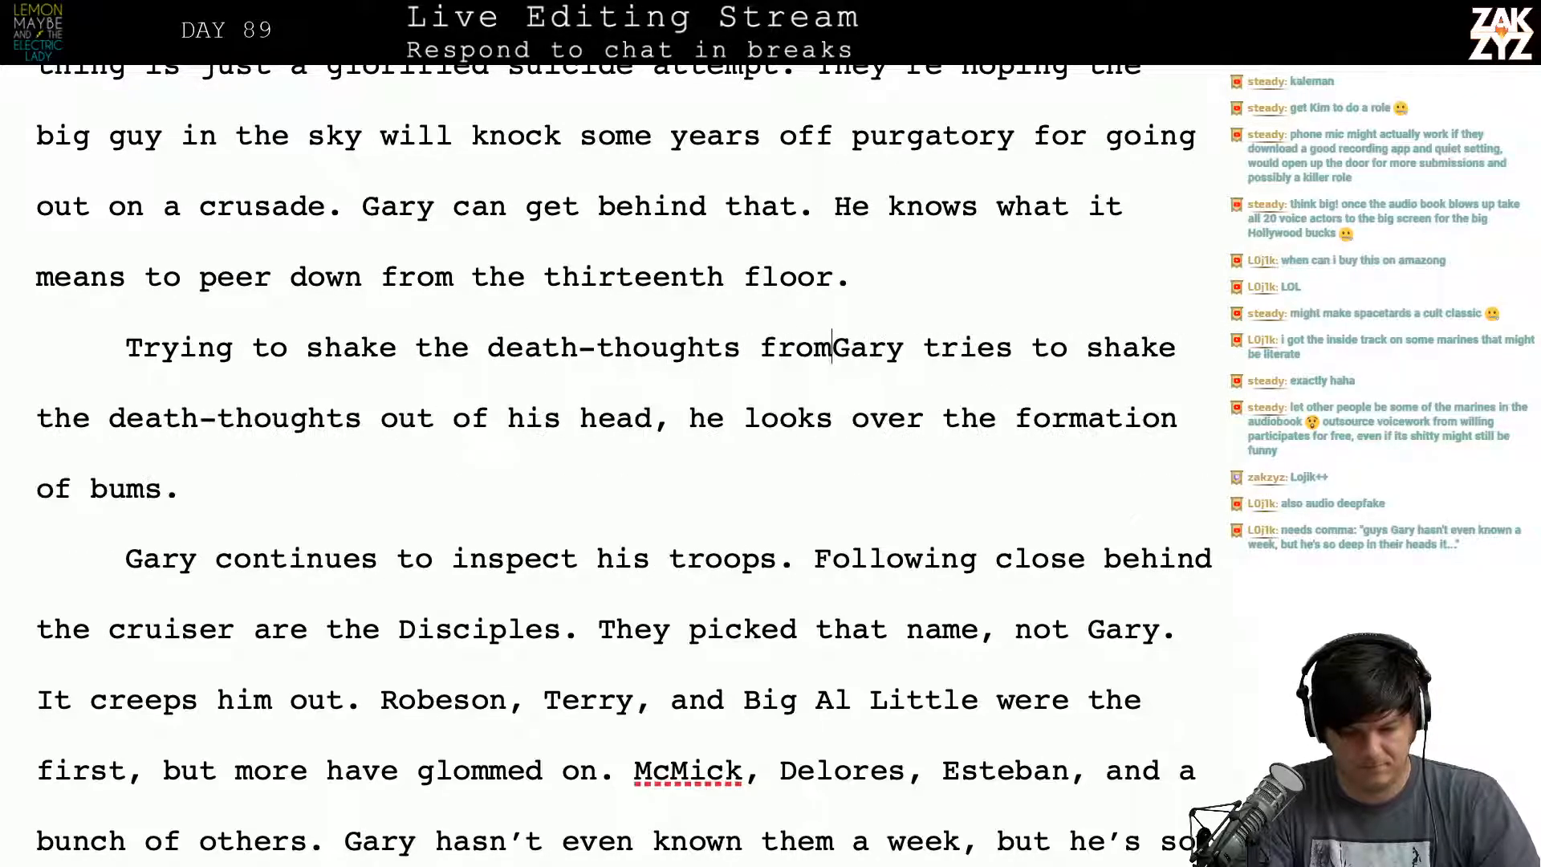
{"action": "key", "text": "BackSpace"}
{"action": "key", "text": "BackSpace"}
{"action": "key", "text": "BackSpace"}
{"action": "key", "text": "BackSpace"}
{"action": "key", "text": "BackSpace"}
{"action": "type", "text": ", Gary looks ov"}
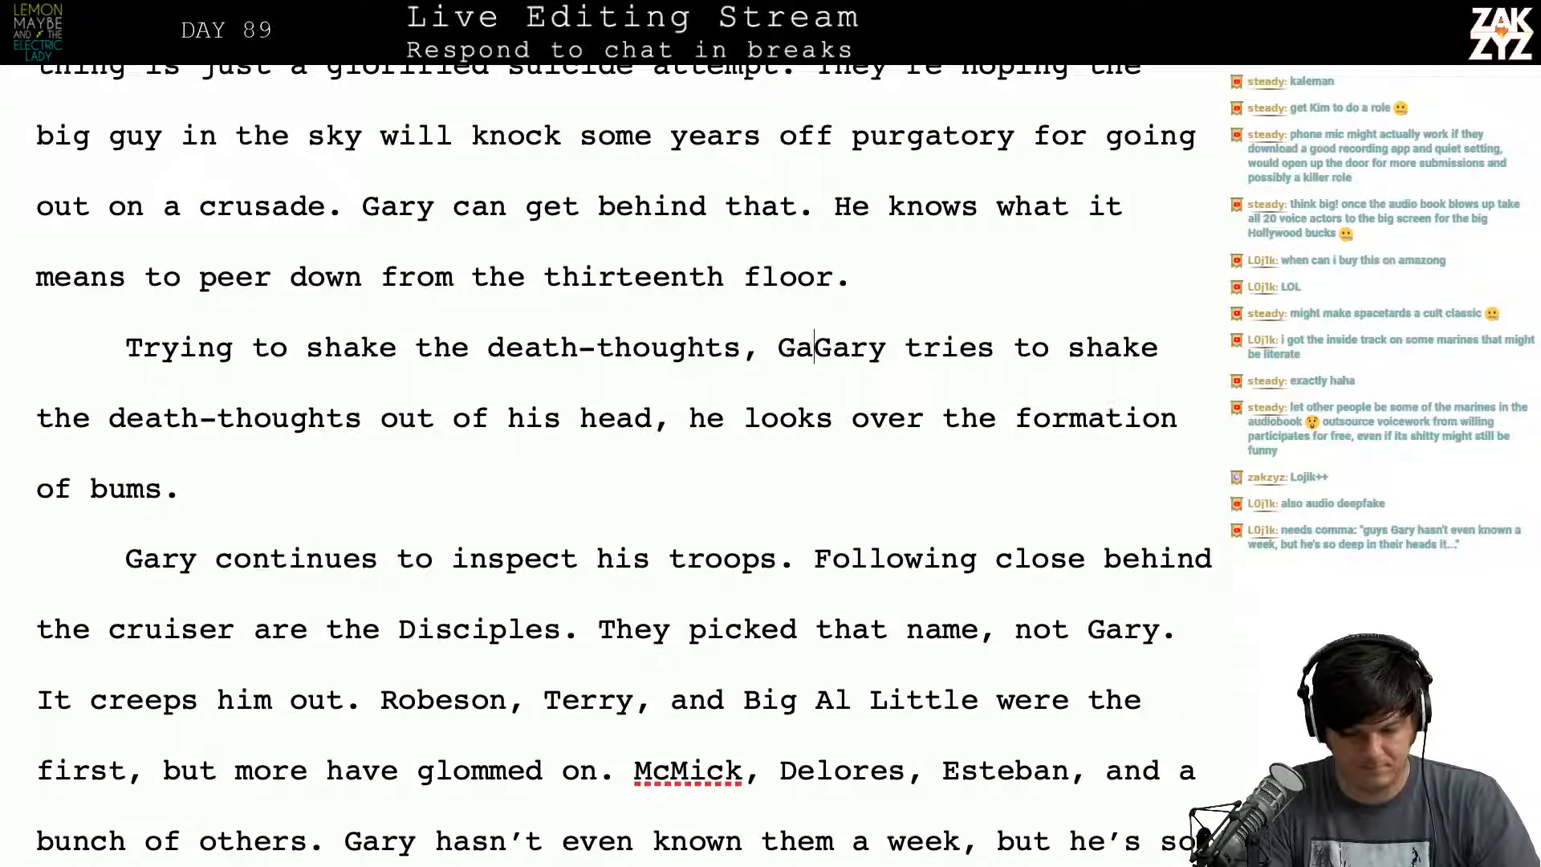
{"action": "type", "text": "er the formatio"}
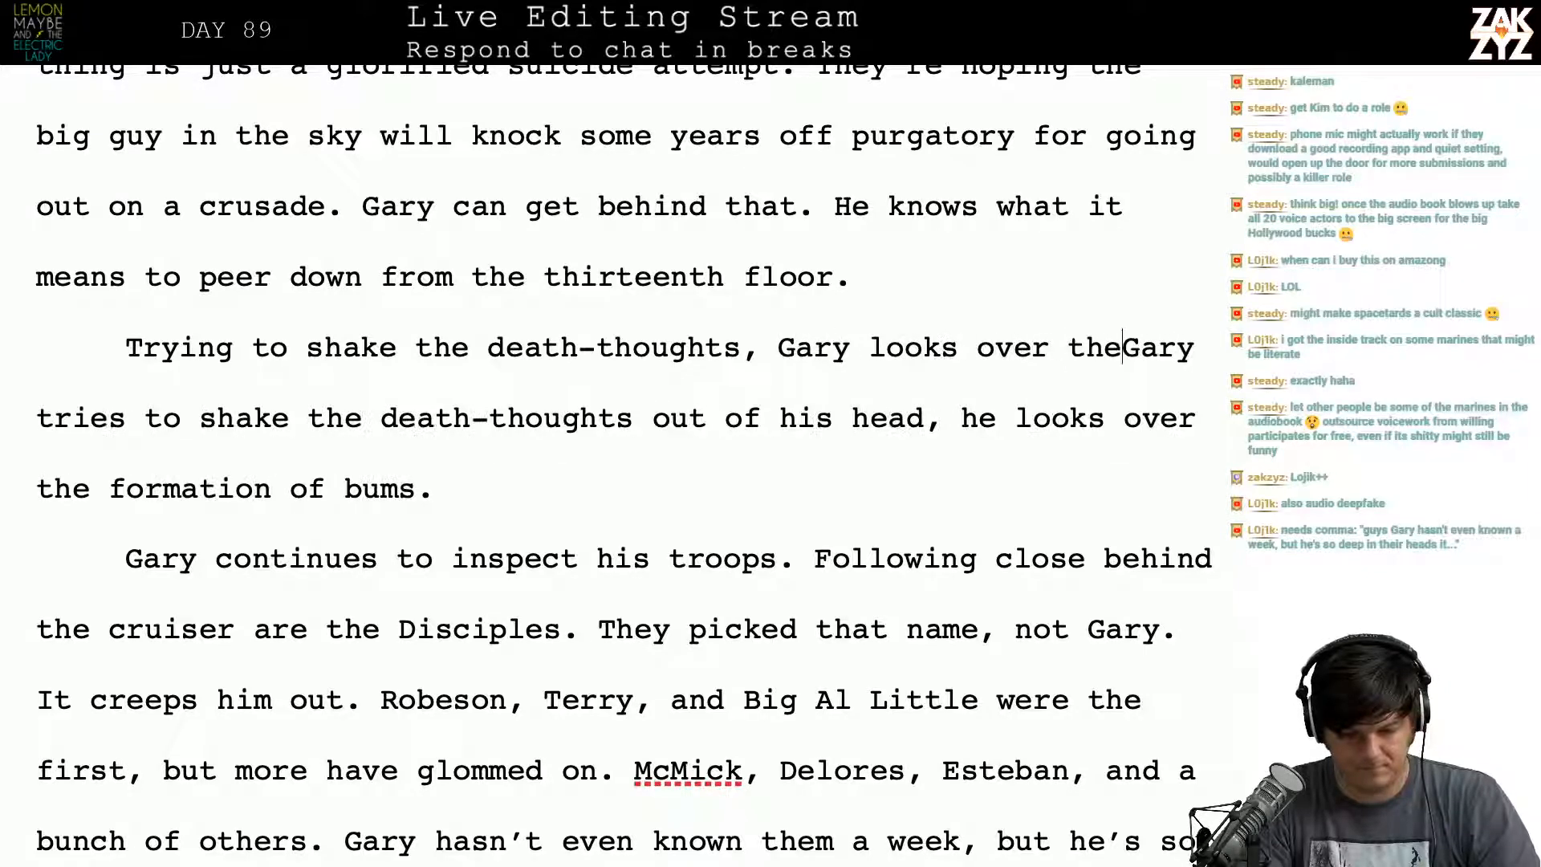
{"action": "type", "text": "n of bums. Gary tries"}
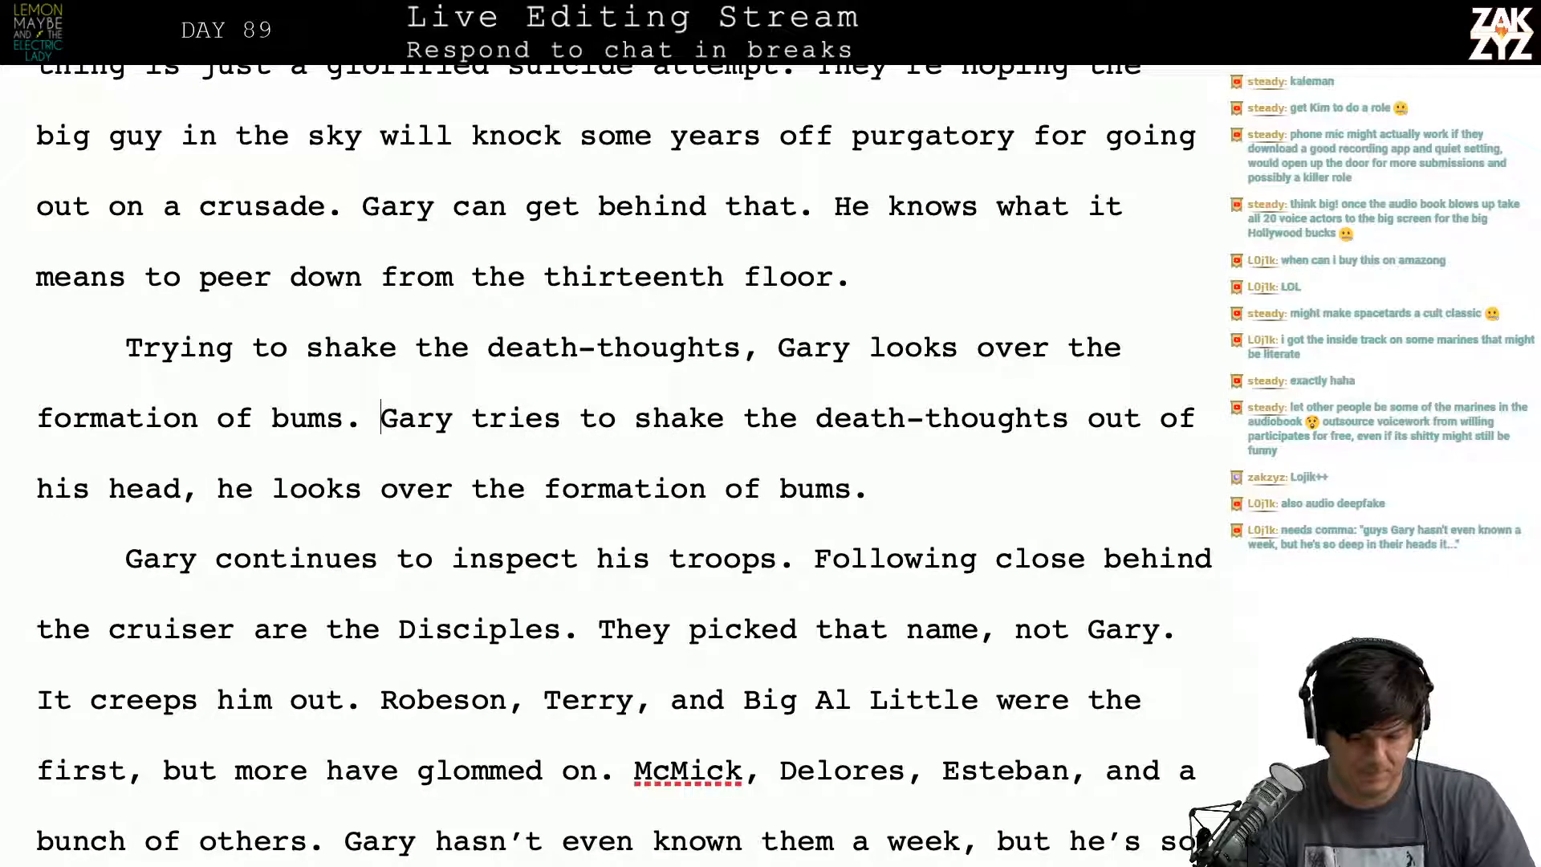
Step: Delete the old "Gary tries to shake" sentence and "Gary continues to inspect his troops.", joining "Following close behind" to the new opening
{"action": "key", "text": "shift+Down"}
{"action": "key", "text": "shift+Right"}
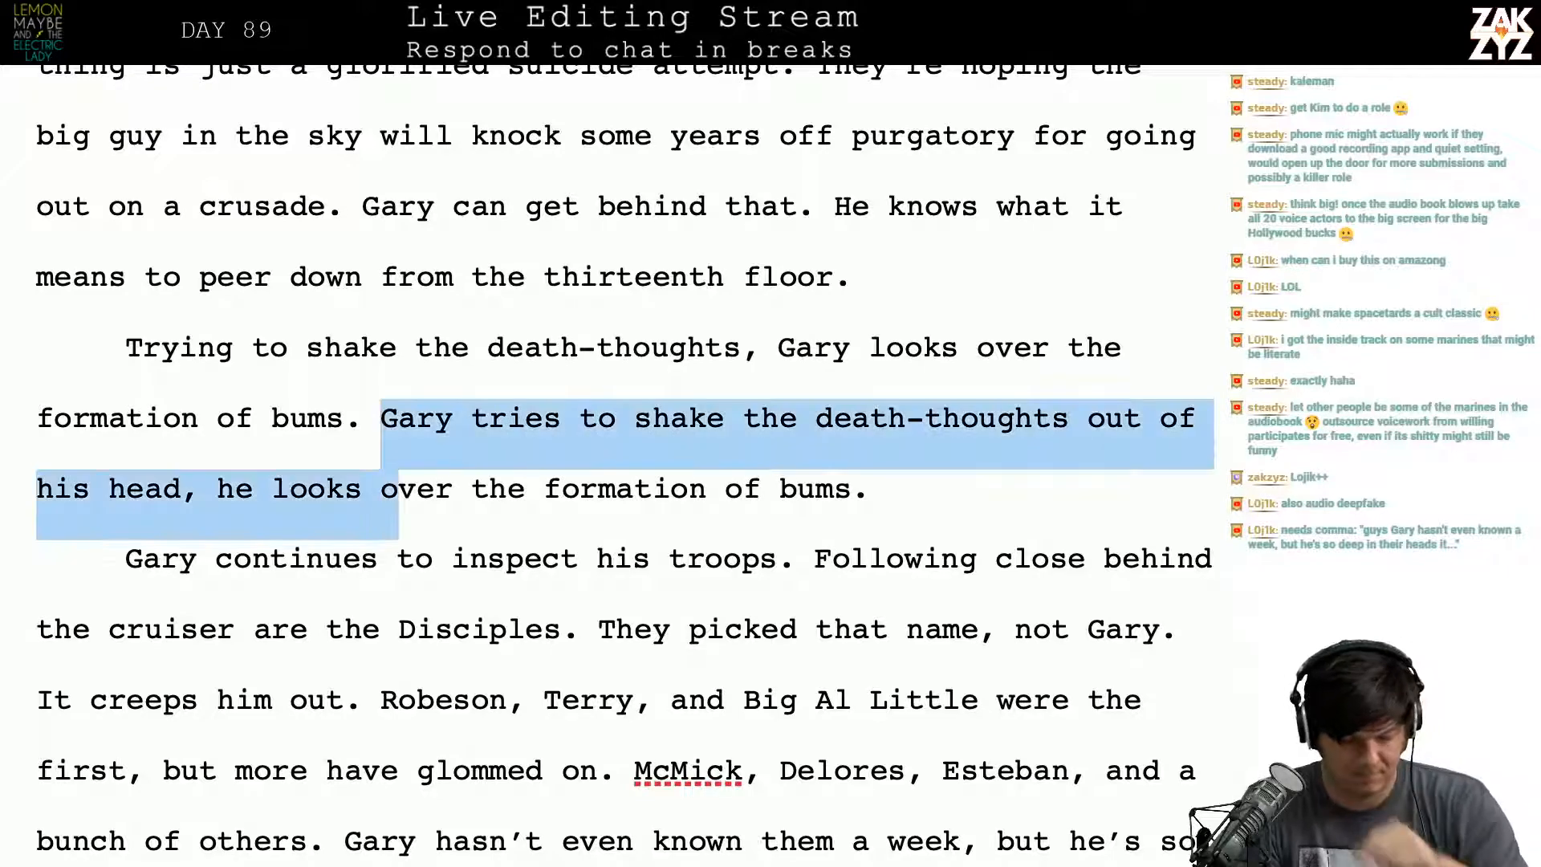
{"action": "key", "text": "shift+Down"}
{"action": "key", "text": "shift+Right"}
{"action": "key", "text": "shift+Right"}
{"action": "key", "text": "shift+Right"}
{"action": "key", "text": "shift+Right"}
{"action": "key", "text": "shift+Right"}
{"action": "key", "text": "shift+Right"}
{"action": "key", "text": "shift+Right"}
{"action": "key", "text": "shift+Right"}
{"action": "key", "text": "shift+Right"}
{"action": "key", "text": "shift+Right"}
{"action": "key", "text": "shift+Right"}
{"action": "key", "text": "shift+Right"}
{"action": "key", "text": "shift+Right"}
{"action": "key", "text": "shift+Right"}
{"action": "key", "text": "shift+Right"}
{"action": "key", "text": "shift+Right"}
{"action": "key", "text": "shift+Right"}
{"action": "key", "text": "shift+Right"}
{"action": "key", "text": "shift+Right"}
{"action": "key", "text": "shift+Right"}
{"action": "key", "text": "shift+Right"}
{"action": "key", "text": "shift+Right"}
{"action": "key", "text": "shift+Right"}
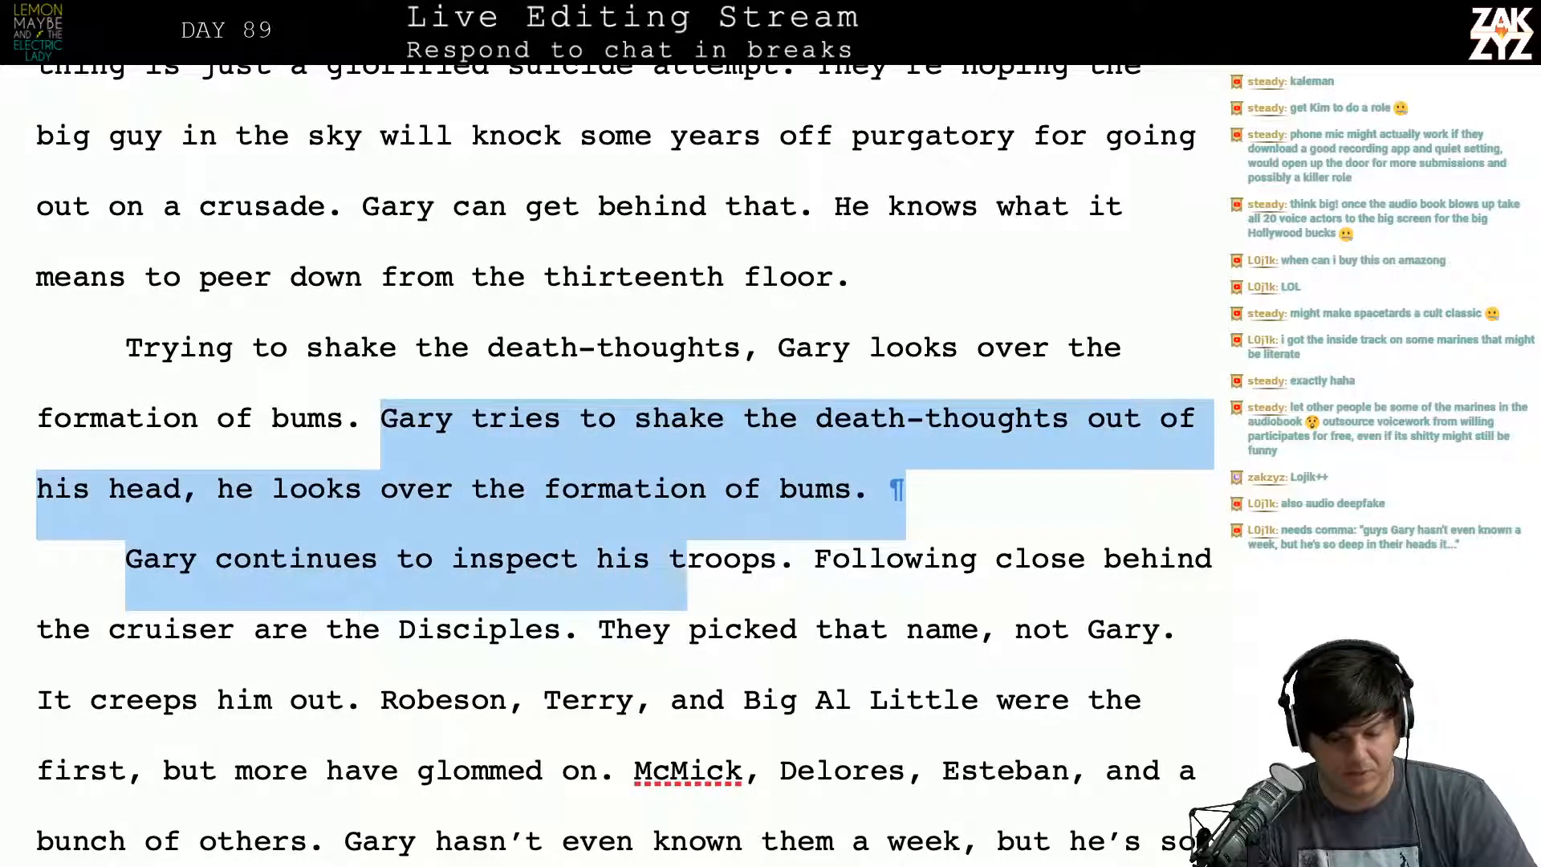
{"action": "key", "text": "BackSpace"}
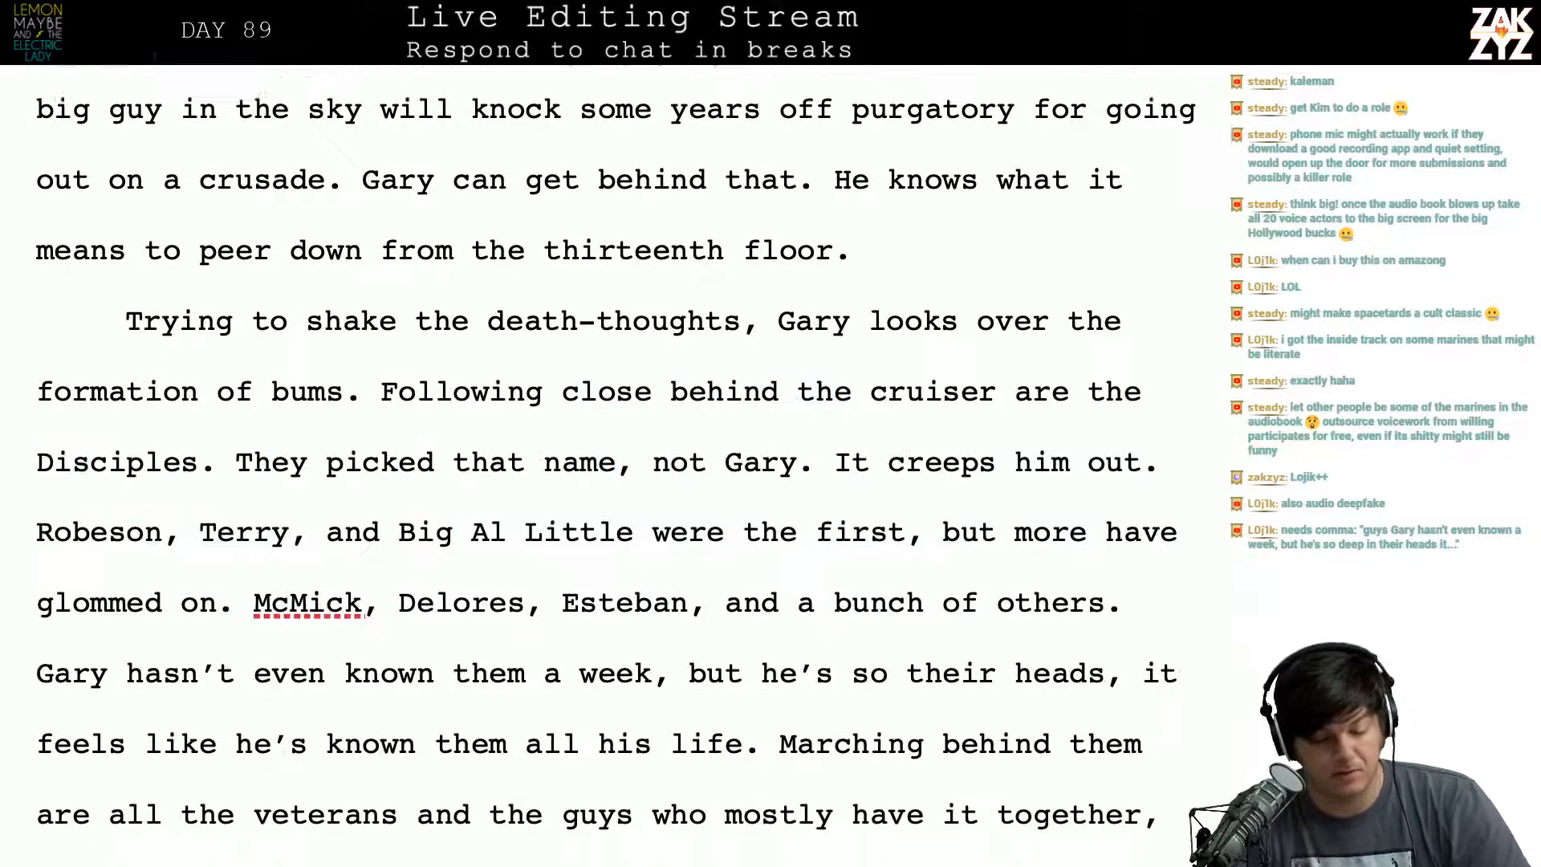
Step: Split the paragraph before "looks over the formation of bums", leaving the insertion point after "death-thoughts, Gary"
{"action": "scroll", "coordinate": [139, 286], "scroll_direction": "down", "scroll_amount": 1}
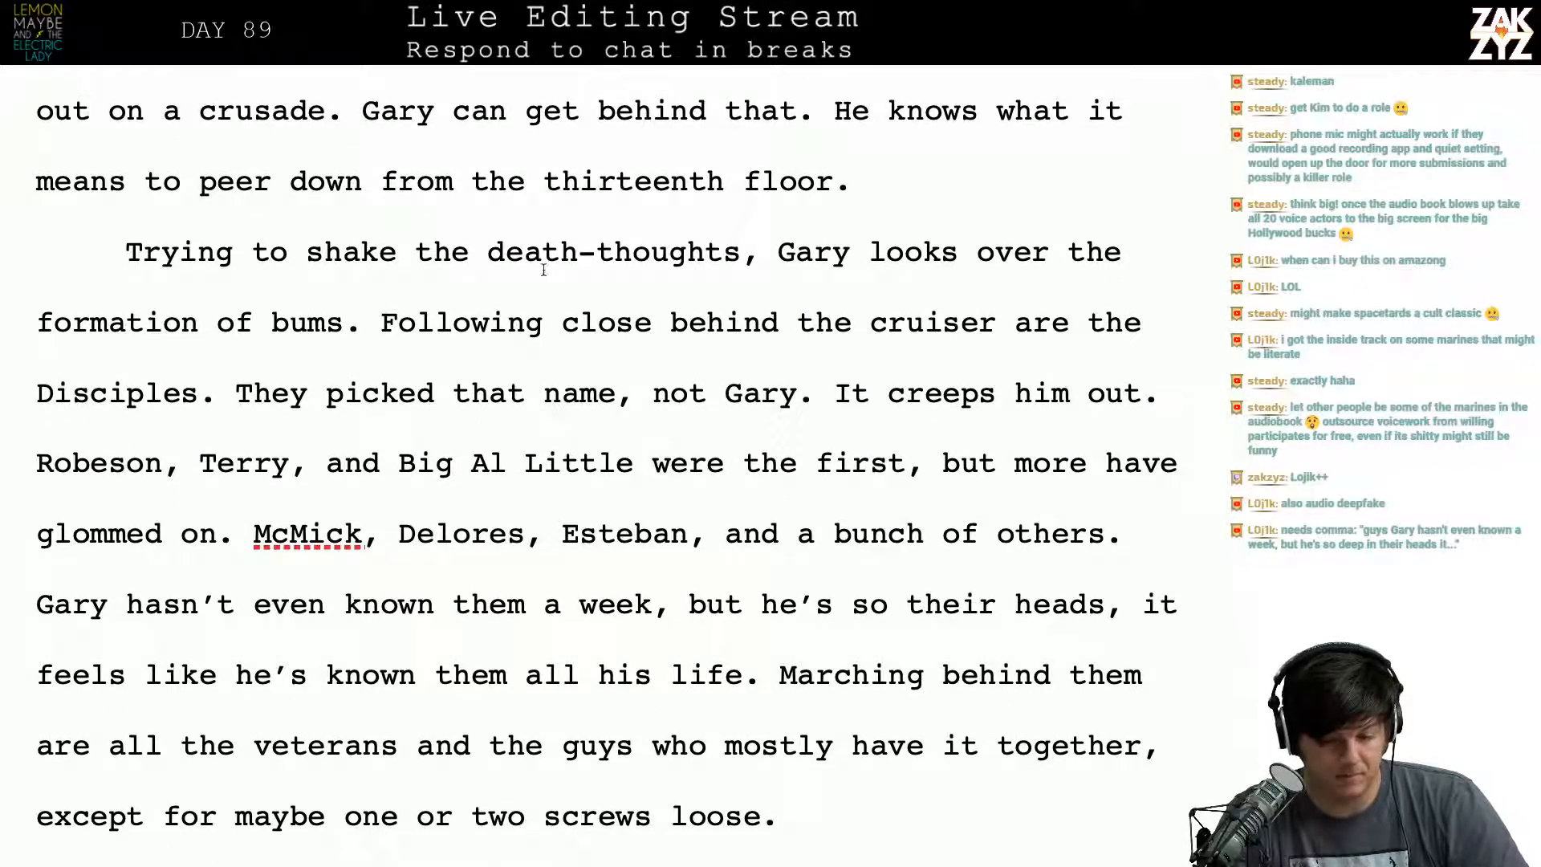
{"action": "left_click", "coordinate": [1024, 278]}
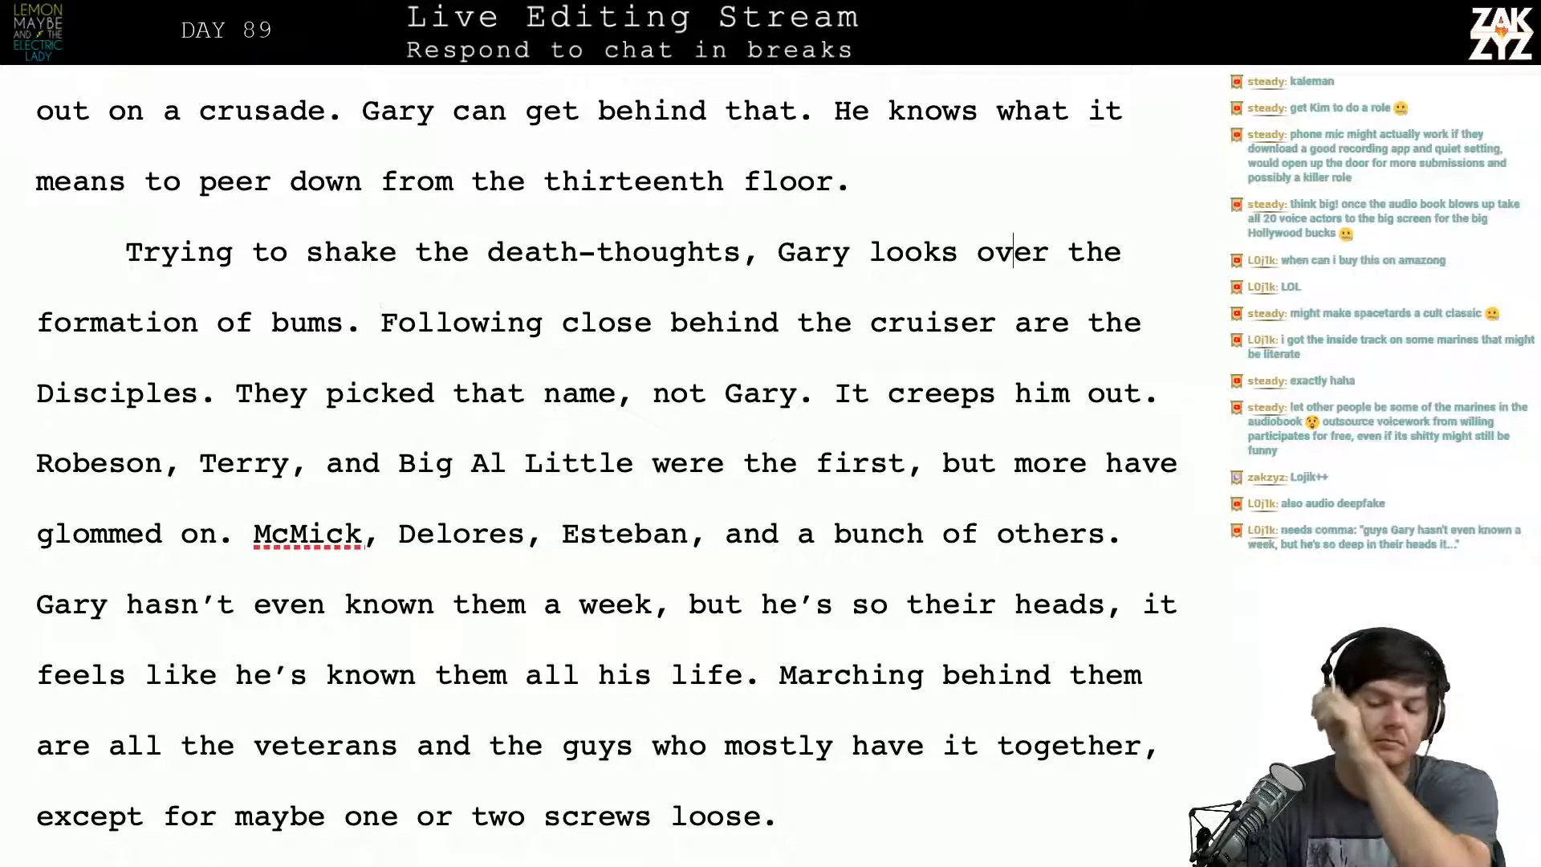
{"action": "key", "text": "Left"}
{"action": "key", "text": "Left"}
{"action": "key", "text": "Left"}
{"action": "key", "text": "Left"}
{"action": "key", "text": "Left"}
{"action": "key", "text": "Left"}
{"action": "key", "text": "Left"}
{"action": "key", "text": "Left"}
{"action": "key", "text": "Return"}
{"action": "key", "text": "Left"}
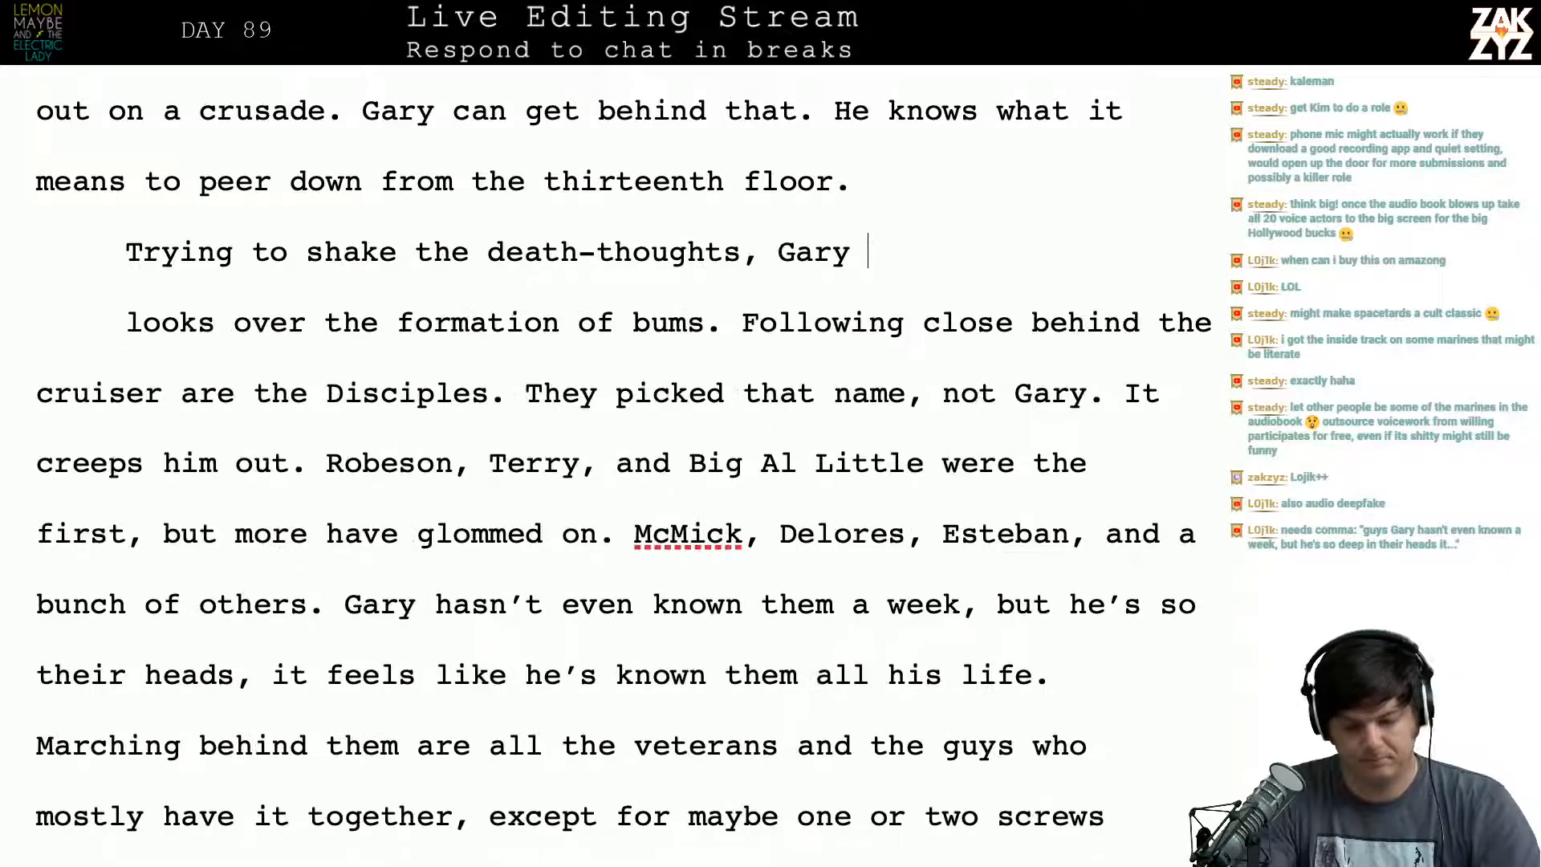
Step: Complete the sentence after "death-thoughts, Gary" with "looks over the marching formation of bums."
{"action": "type", "text": "co"}
{"action": "key", "text": "BackSpace"}
{"action": "key", "text": "BackSpace"}
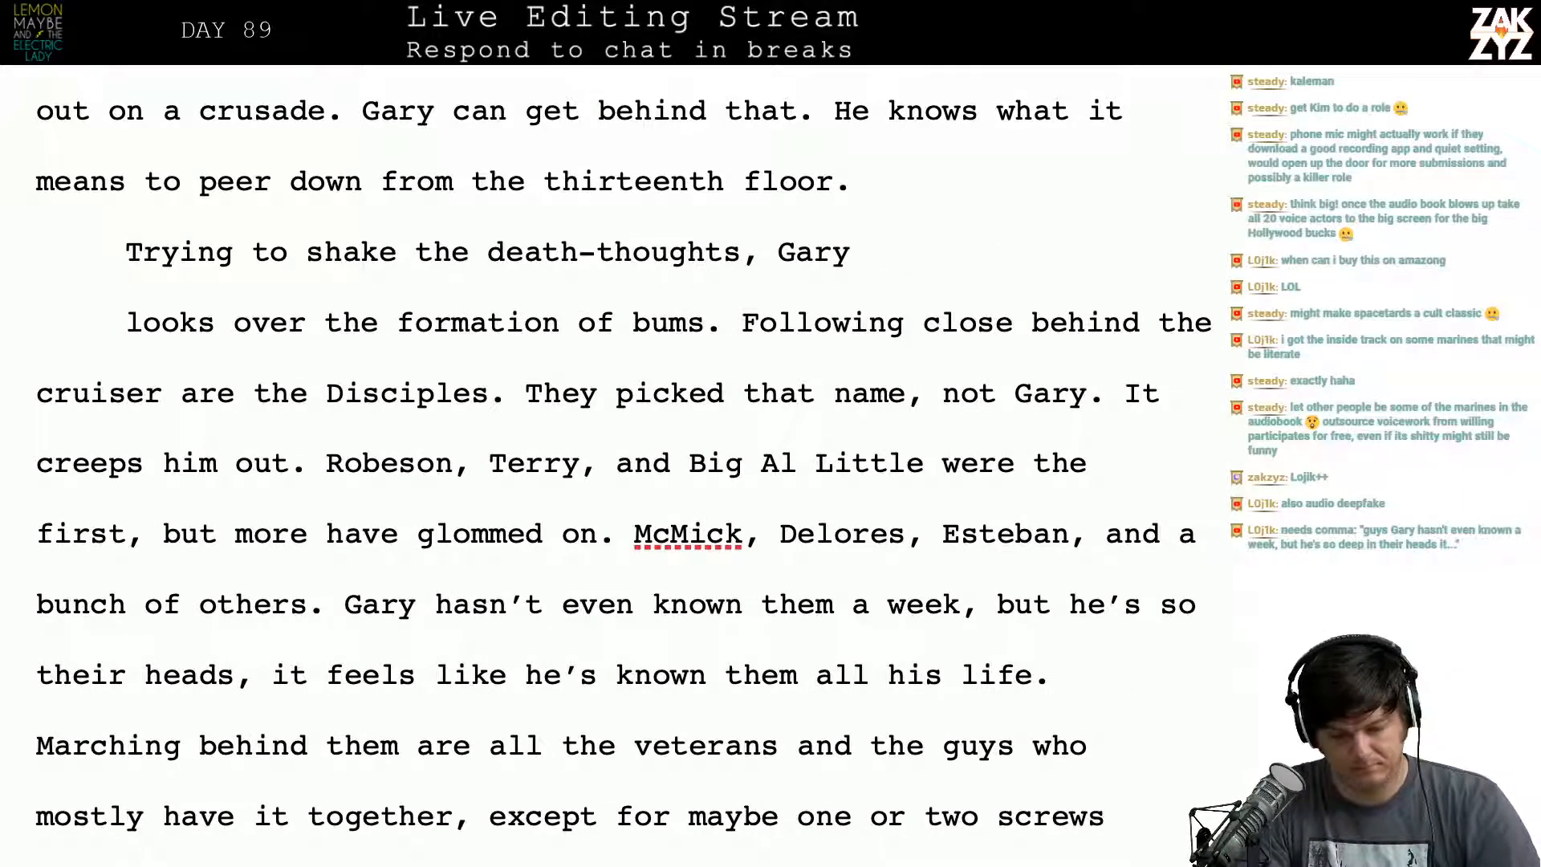
{"action": "type", "text": "looks over the"}
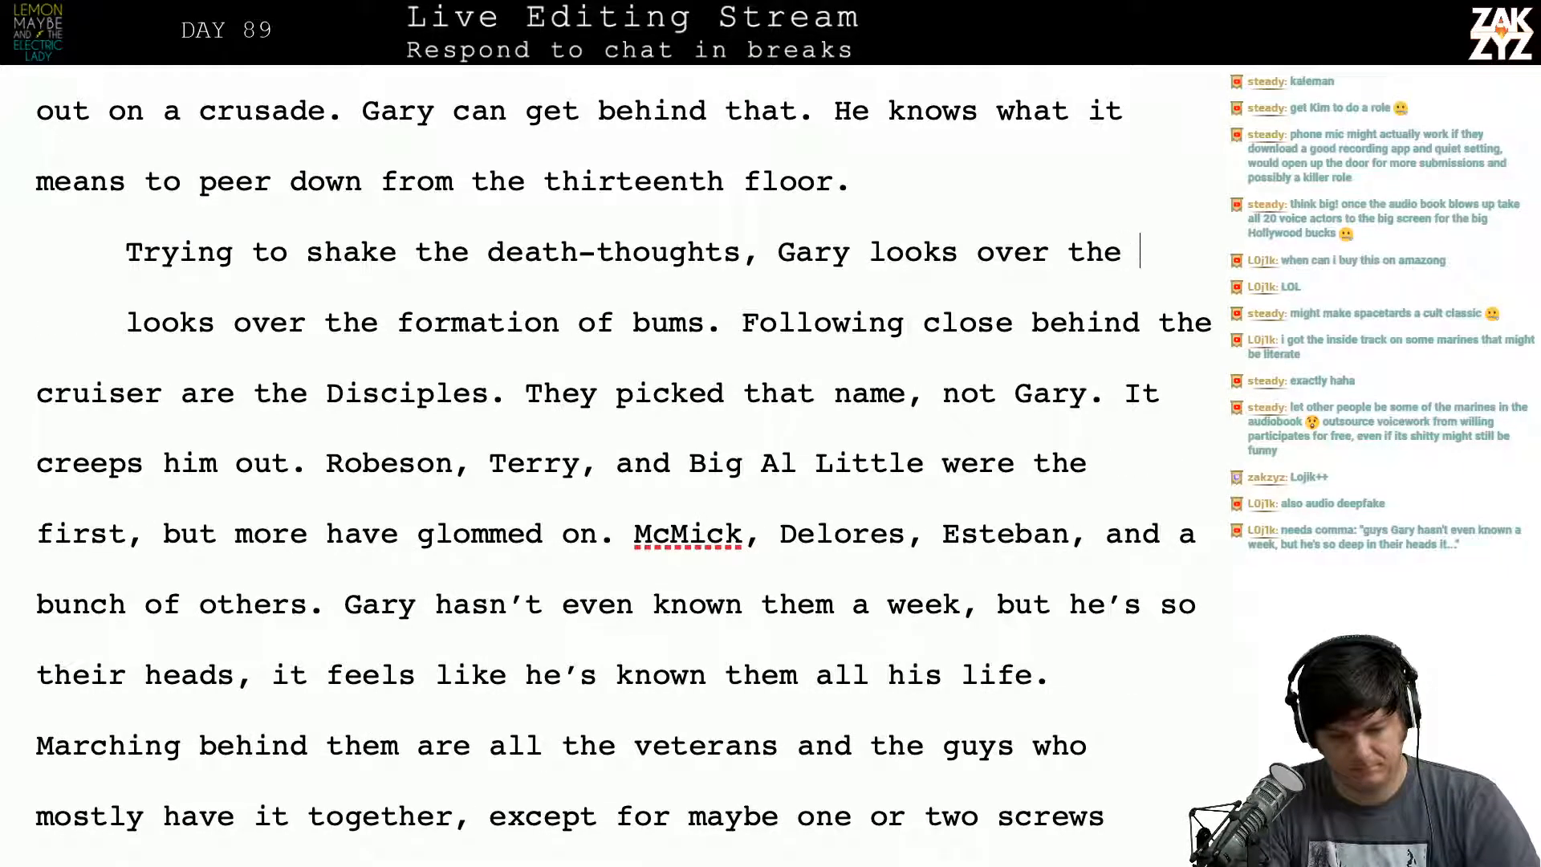
{"action": "key", "text": "BackSpace"}
{"action": "type", "text": "f"}
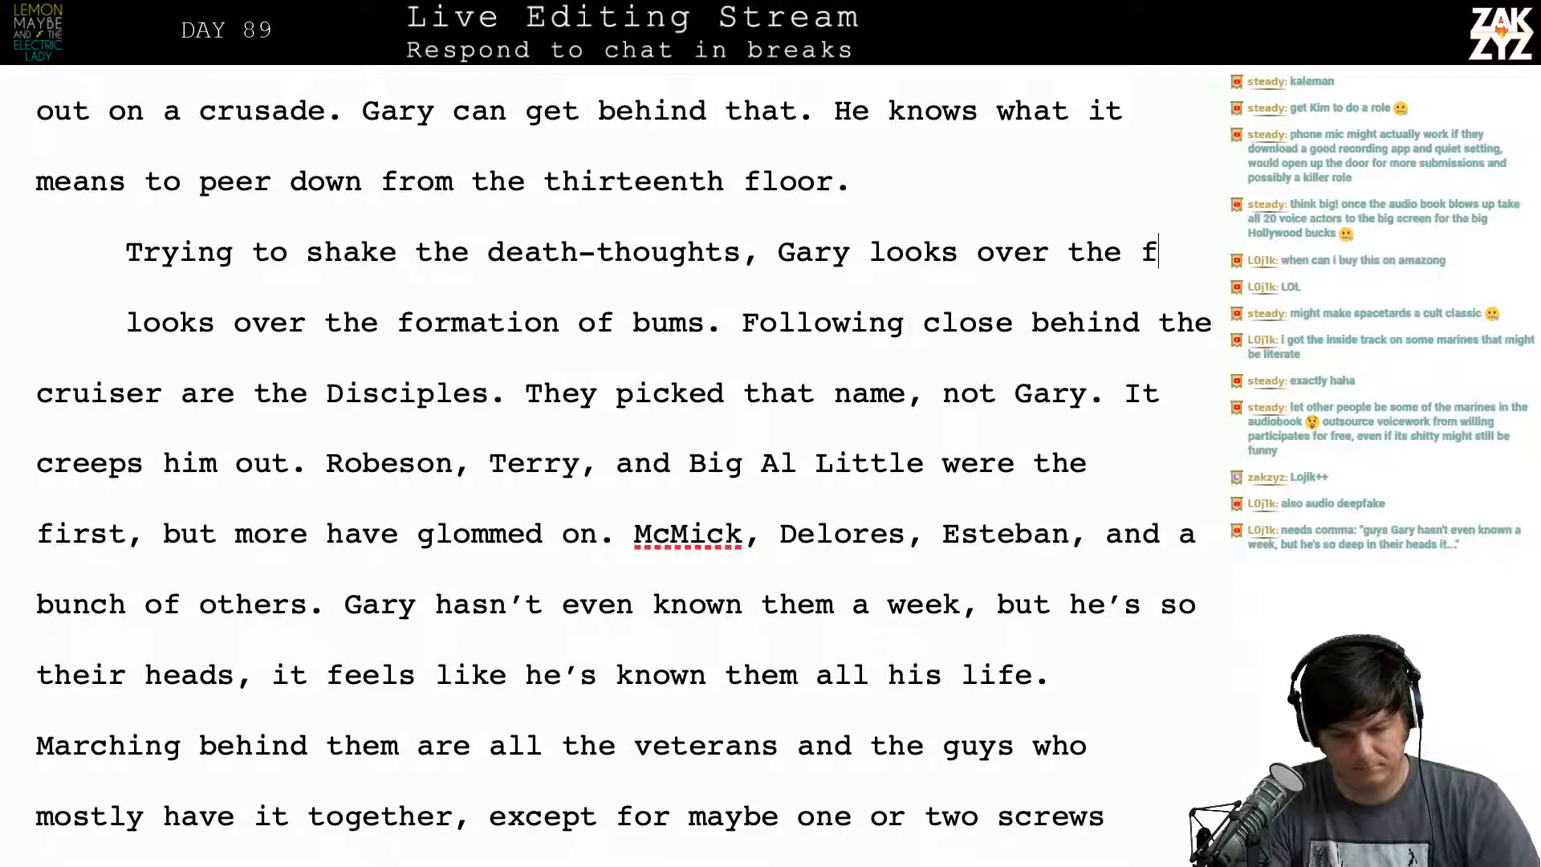
{"action": "key", "text": "BackSpace"}
{"action": "type", "text": "marching format"}
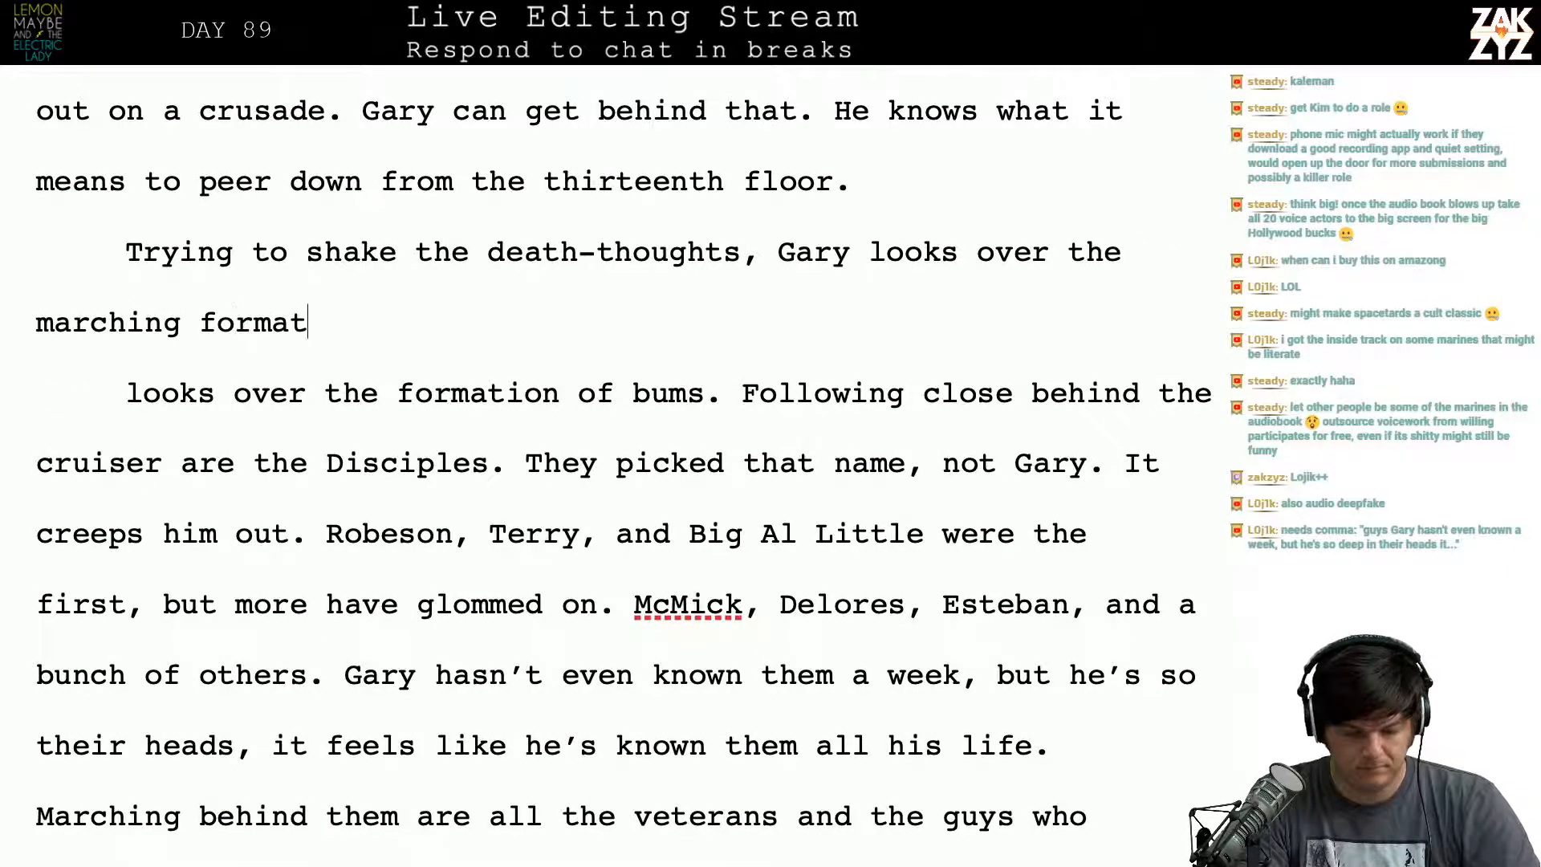
{"action": "type", "text": "ion fo"}
{"action": "key", "text": "BackSpace"}
{"action": "key", "text": "BackSpace"}
{"action": "type", "text": "of"}
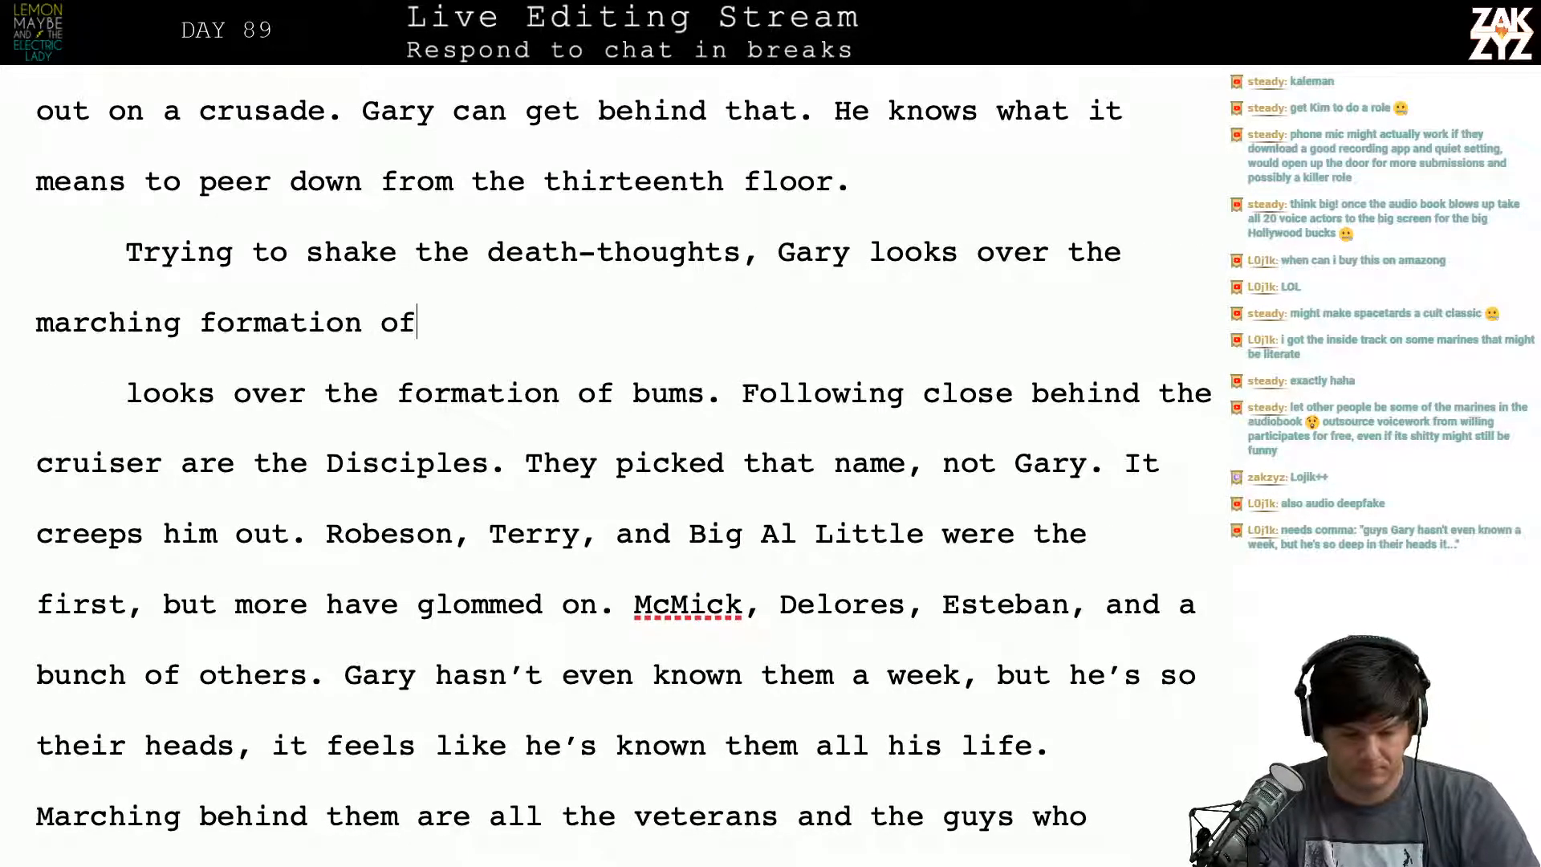
{"action": "type", "text": " bums."}
Step: Delete the leftover "looks over the formation of bums." and its paragraph break, joining "Following close behind" to the new sentence
{"action": "key", "text": "shift+Down"}
{"action": "key", "text": "shift+Right"}
{"action": "key", "text": "shift+Right"}
{"action": "key", "text": "shift+Right"}
{"action": "key", "text": "shift+Right"}
{"action": "key", "text": "shift+Right"}
{"action": "key", "text": "shift+Right"}
{"action": "key", "text": "shift+Right"}
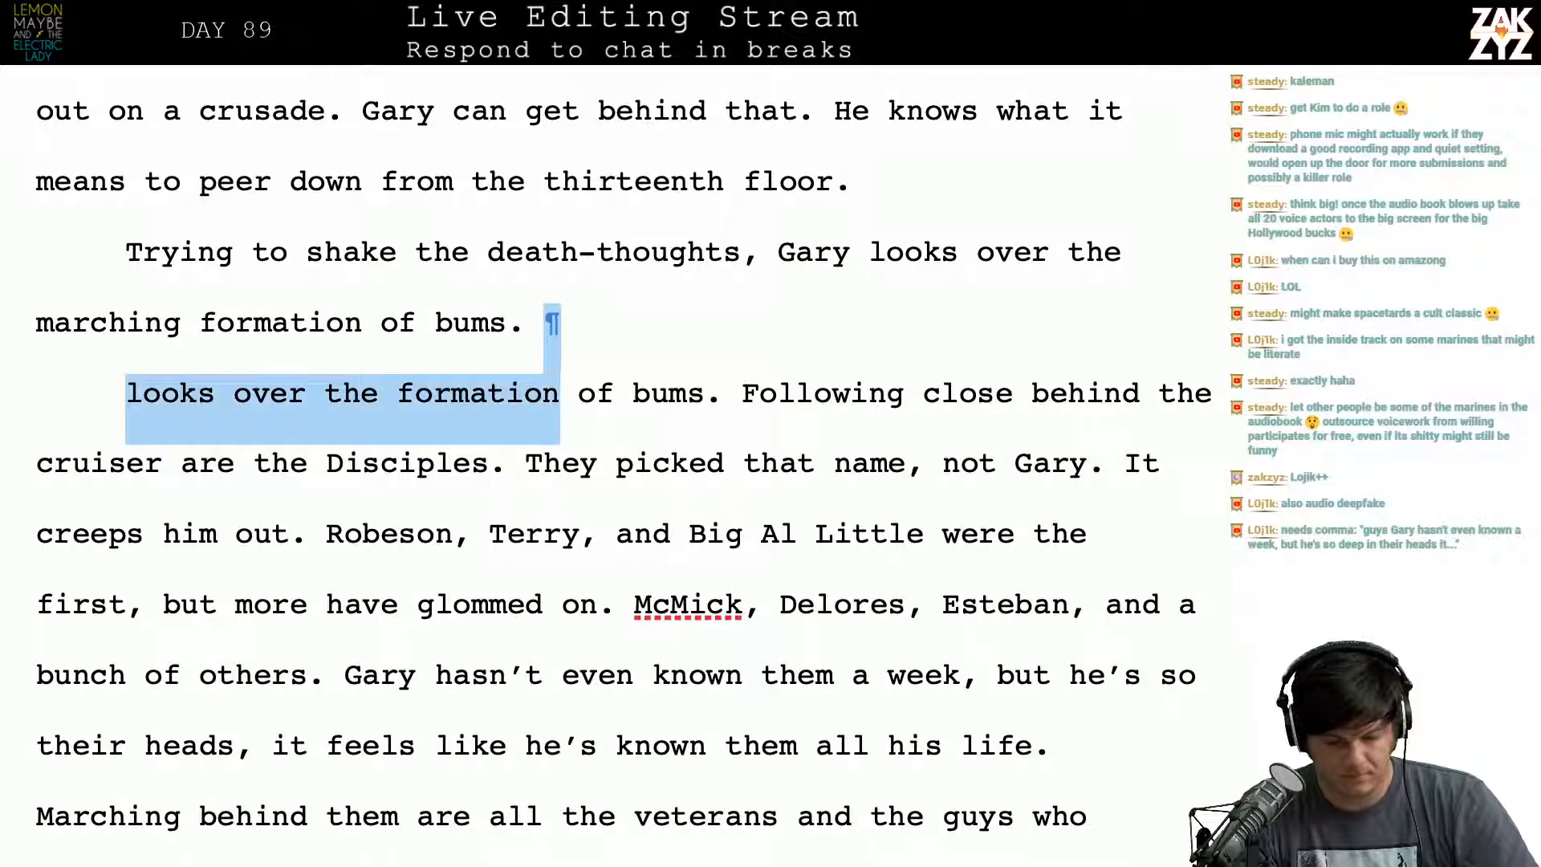
{"action": "key", "text": "shift+Right"}
{"action": "key", "text": "shift+Right"}
{"action": "key", "text": "shift+Right"}
{"action": "key", "text": "shift+Right"}
{"action": "key", "text": "shift+Right"}
{"action": "key", "text": "shift+Left"}
{"action": "key", "text": "shift+Left"}
{"action": "key", "text": "BackSpace"}
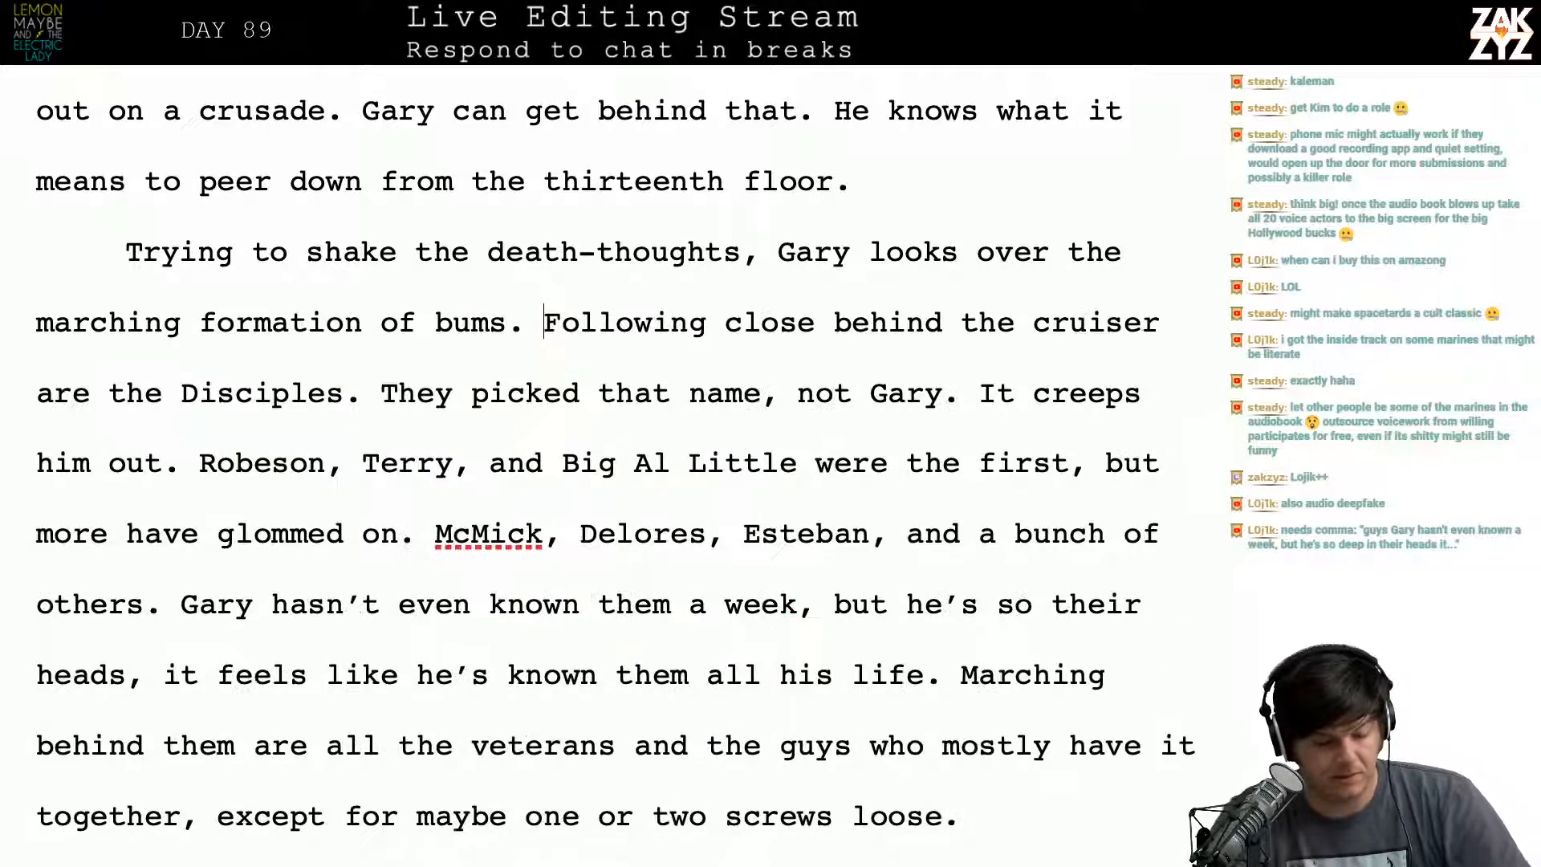
Step: Capitalize "the" before "Disciples" so the group's name reads "The Disciples"
{"action": "left_click", "coordinate": [141, 393]}
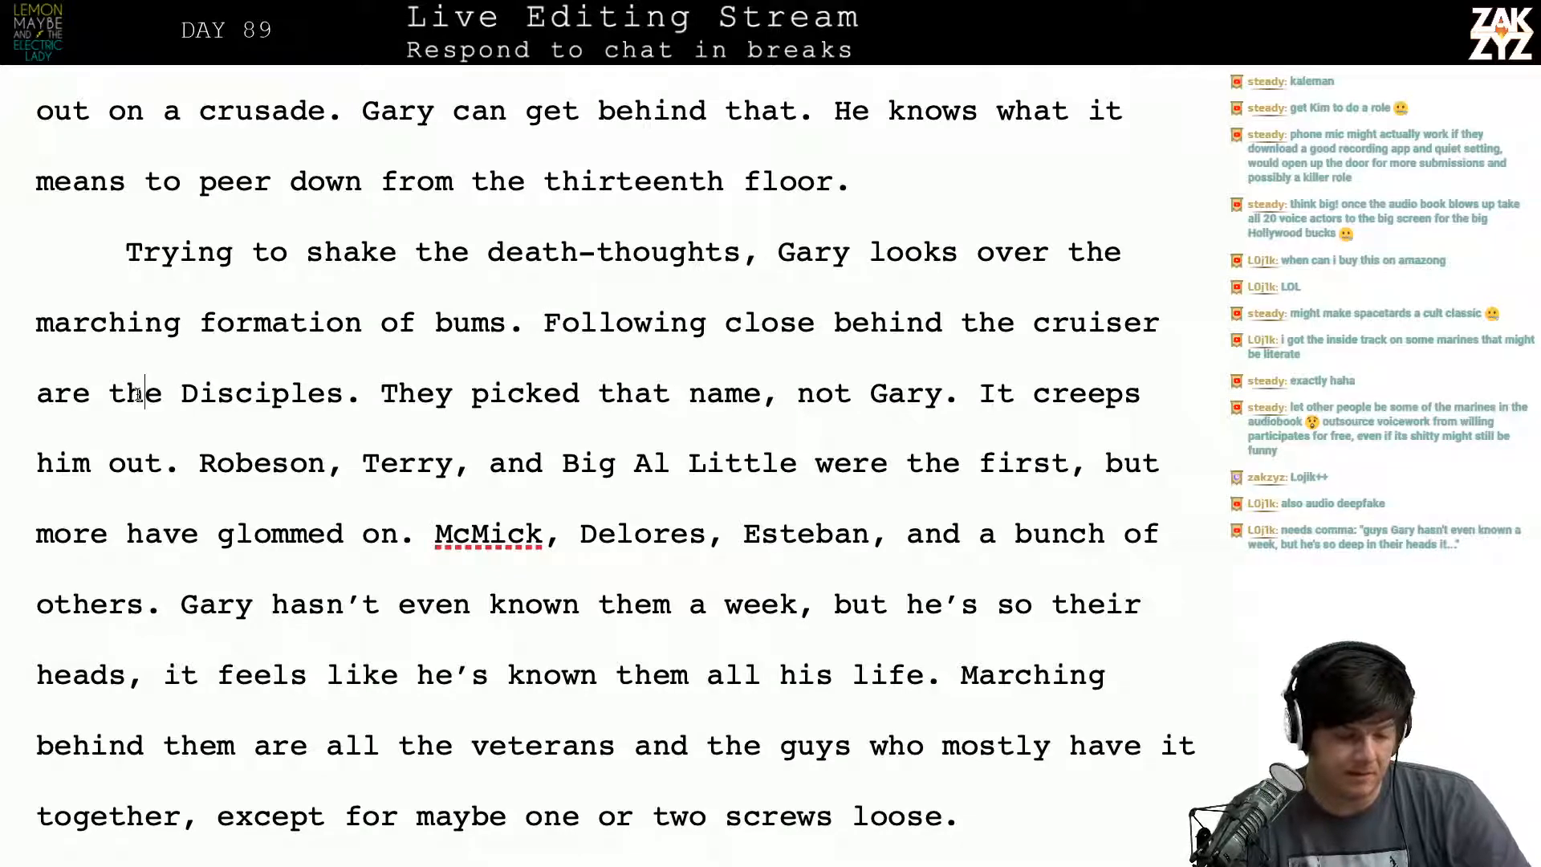
{"action": "key", "text": "Left"}
{"action": "key", "text": "Left"}
{"action": "key", "text": "shift+Right"}
{"action": "type", "text": "T"}
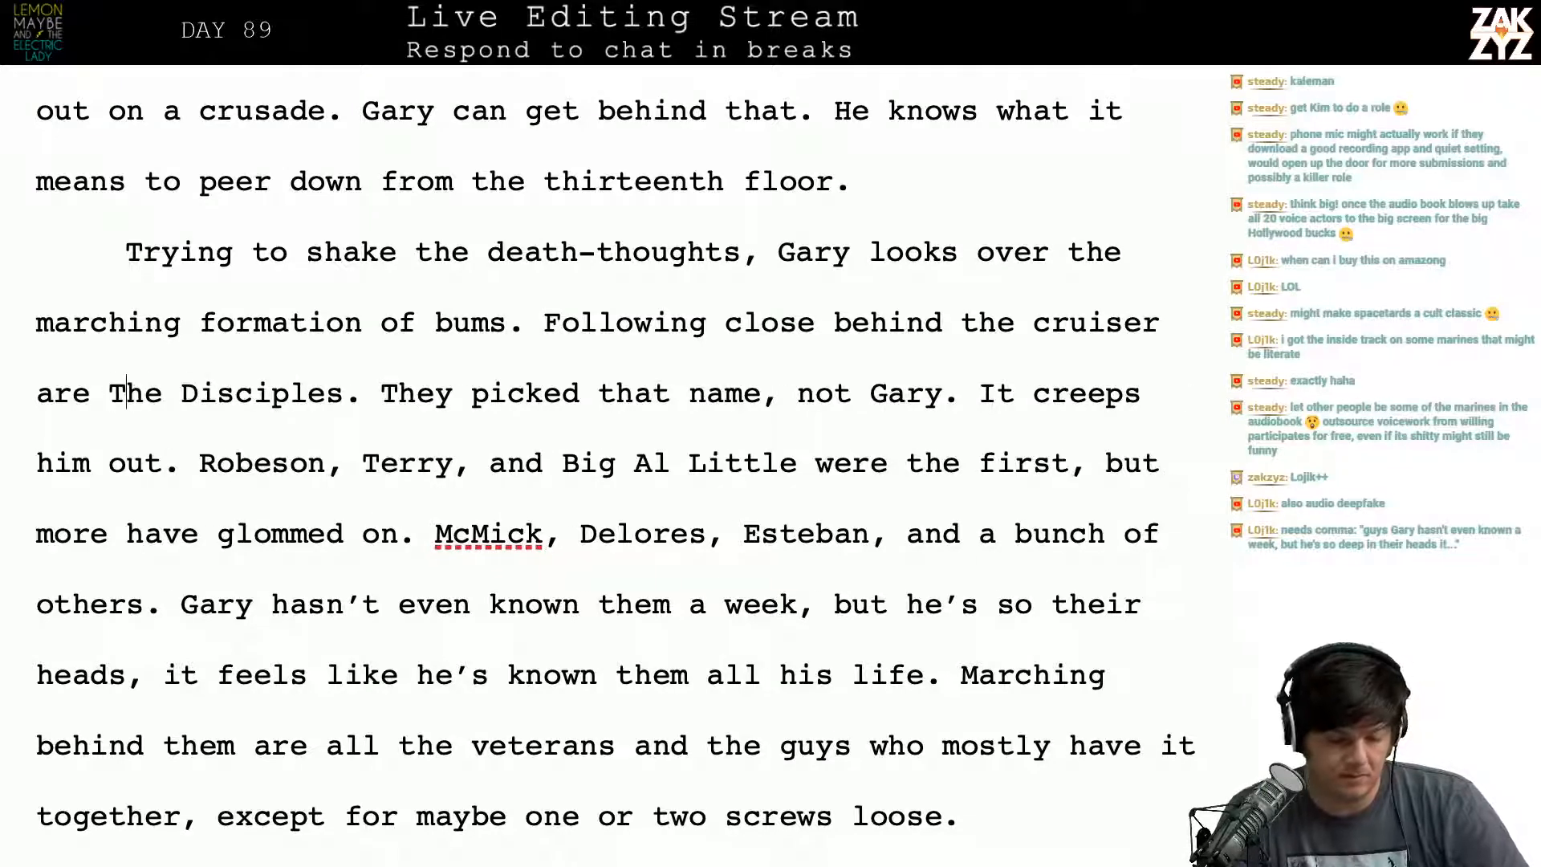
{"action": "key", "text": "Right"}
{"action": "key", "text": "Right"}
{"action": "key", "text": "Down"}
{"action": "key", "text": "Left"}
{"action": "key", "text": "Left"}
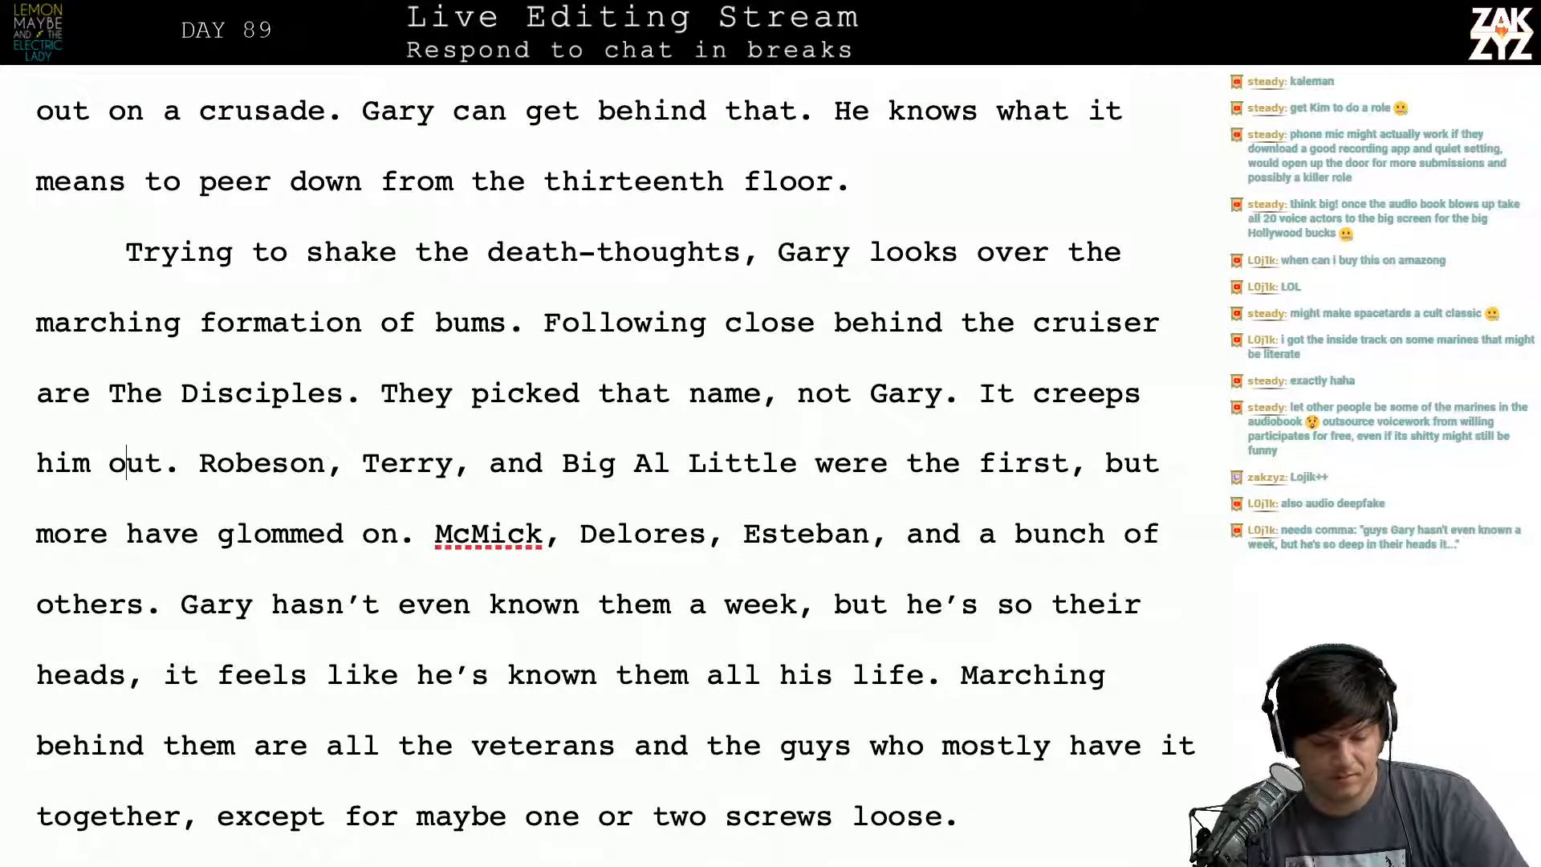
{"action": "key", "text": "Right"}
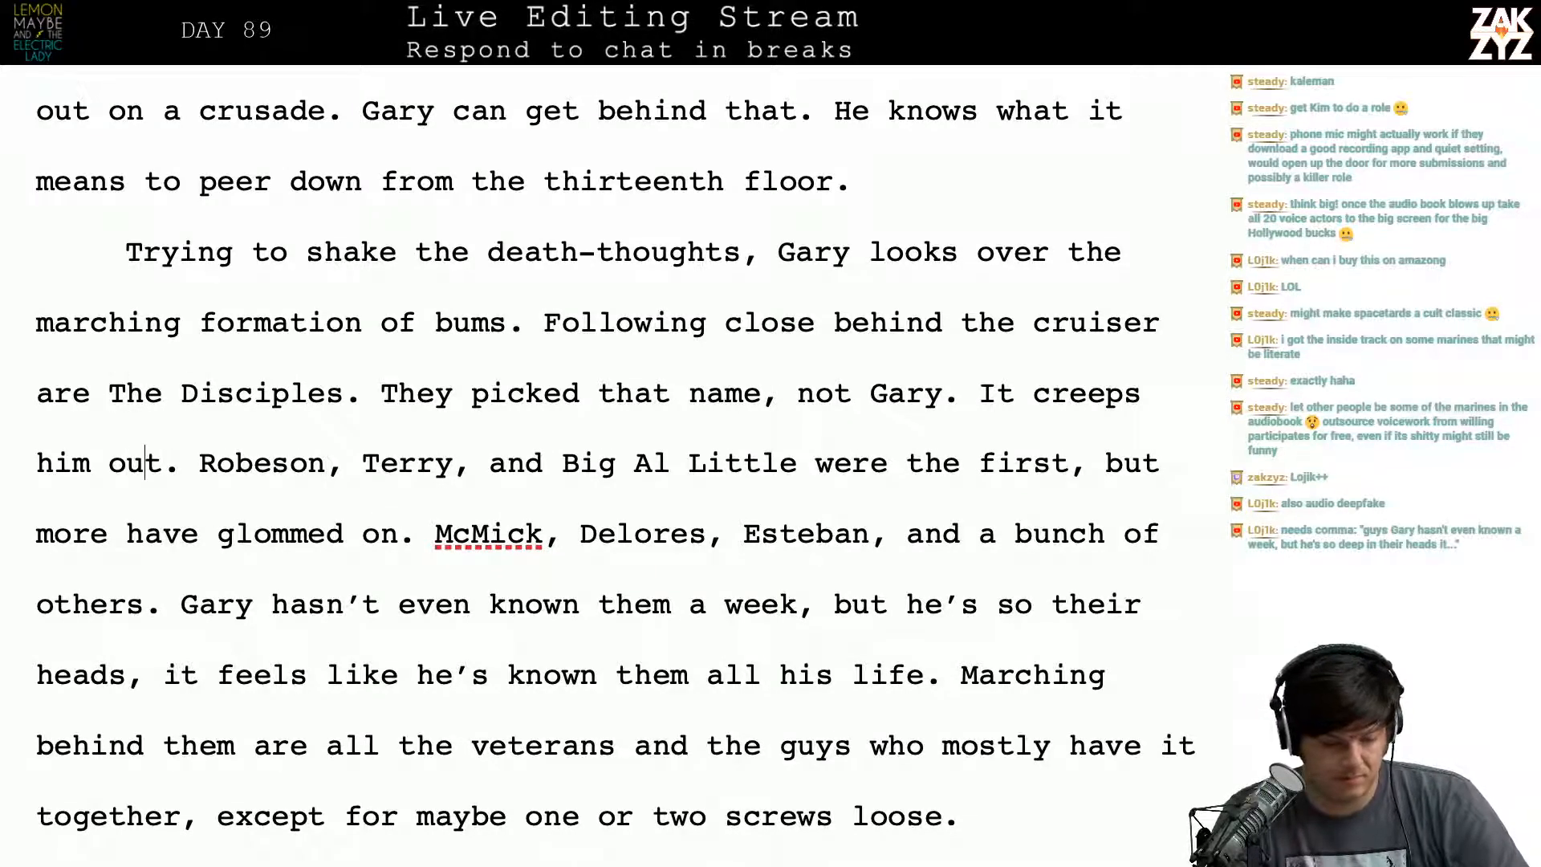
{"action": "left_click", "coordinate": [376, 393]}
{"action": "key", "text": "Return"}
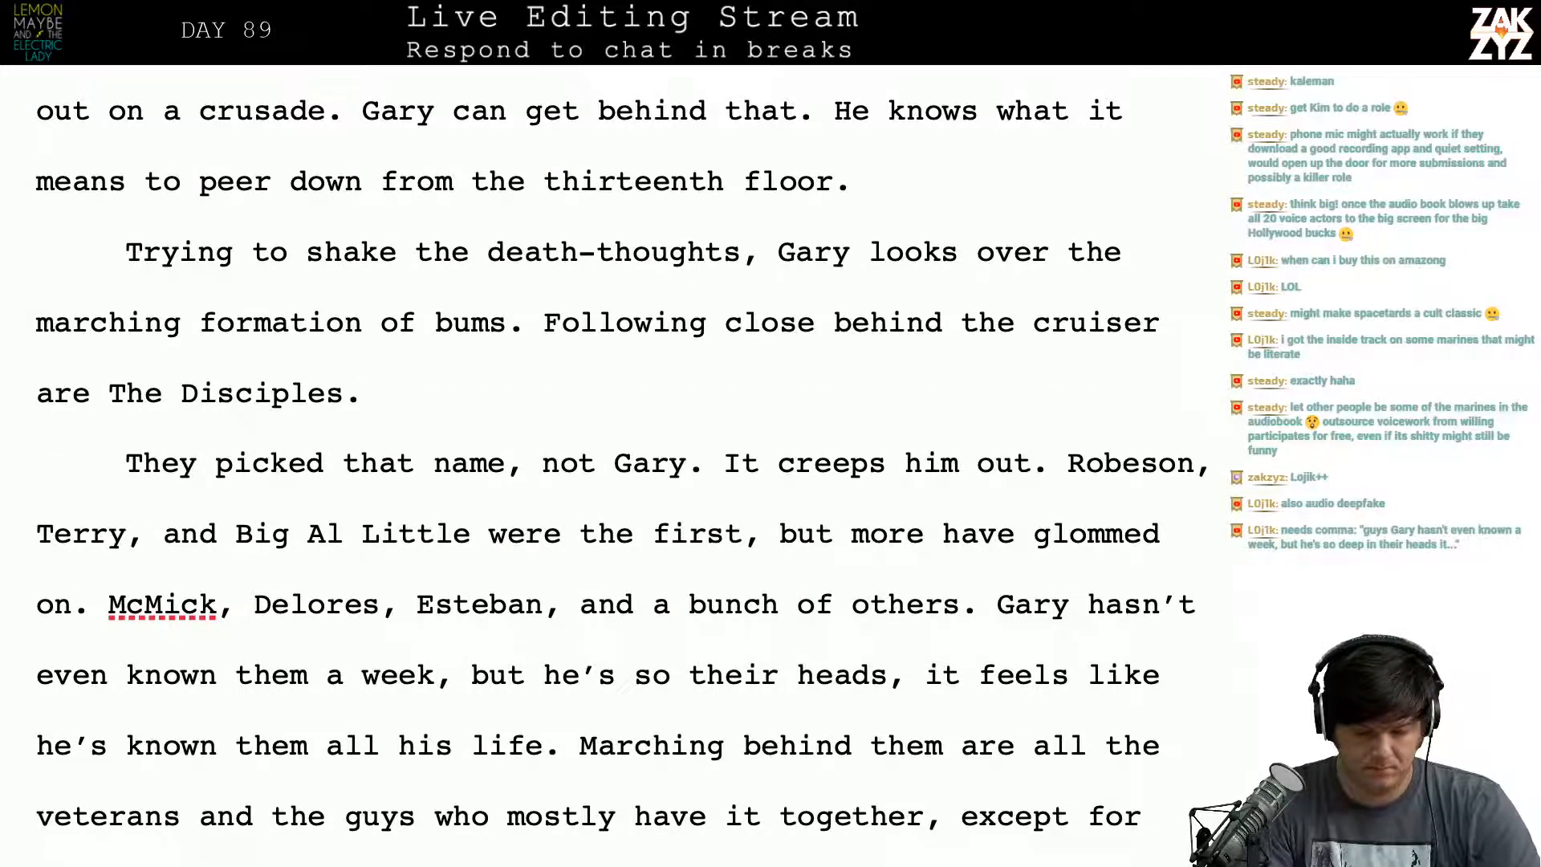
{"action": "type", "text": "T"}
{"action": "key", "text": "BackSpace"}
{"action": "left_click", "coordinate": [126, 463]}
{"action": "key", "text": "BackSpace"}
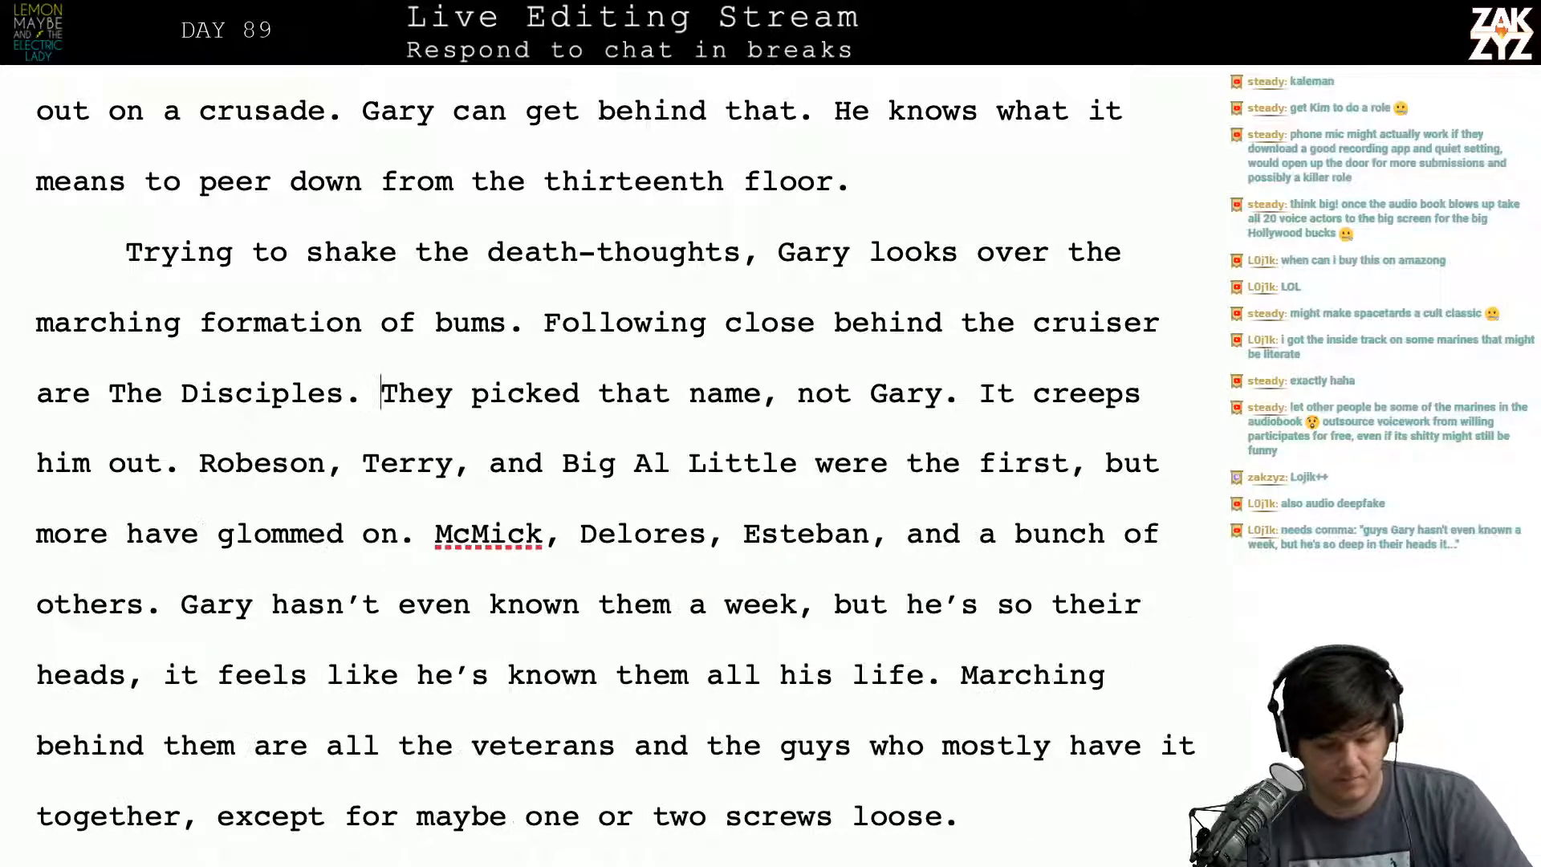
Step: Read through the sentences listing the Disciples' members, up to "and a bunch of others", checking the wording
{"action": "scroll", "coordinate": [614, 460], "scroll_direction": "down", "scroll_amount": 3}
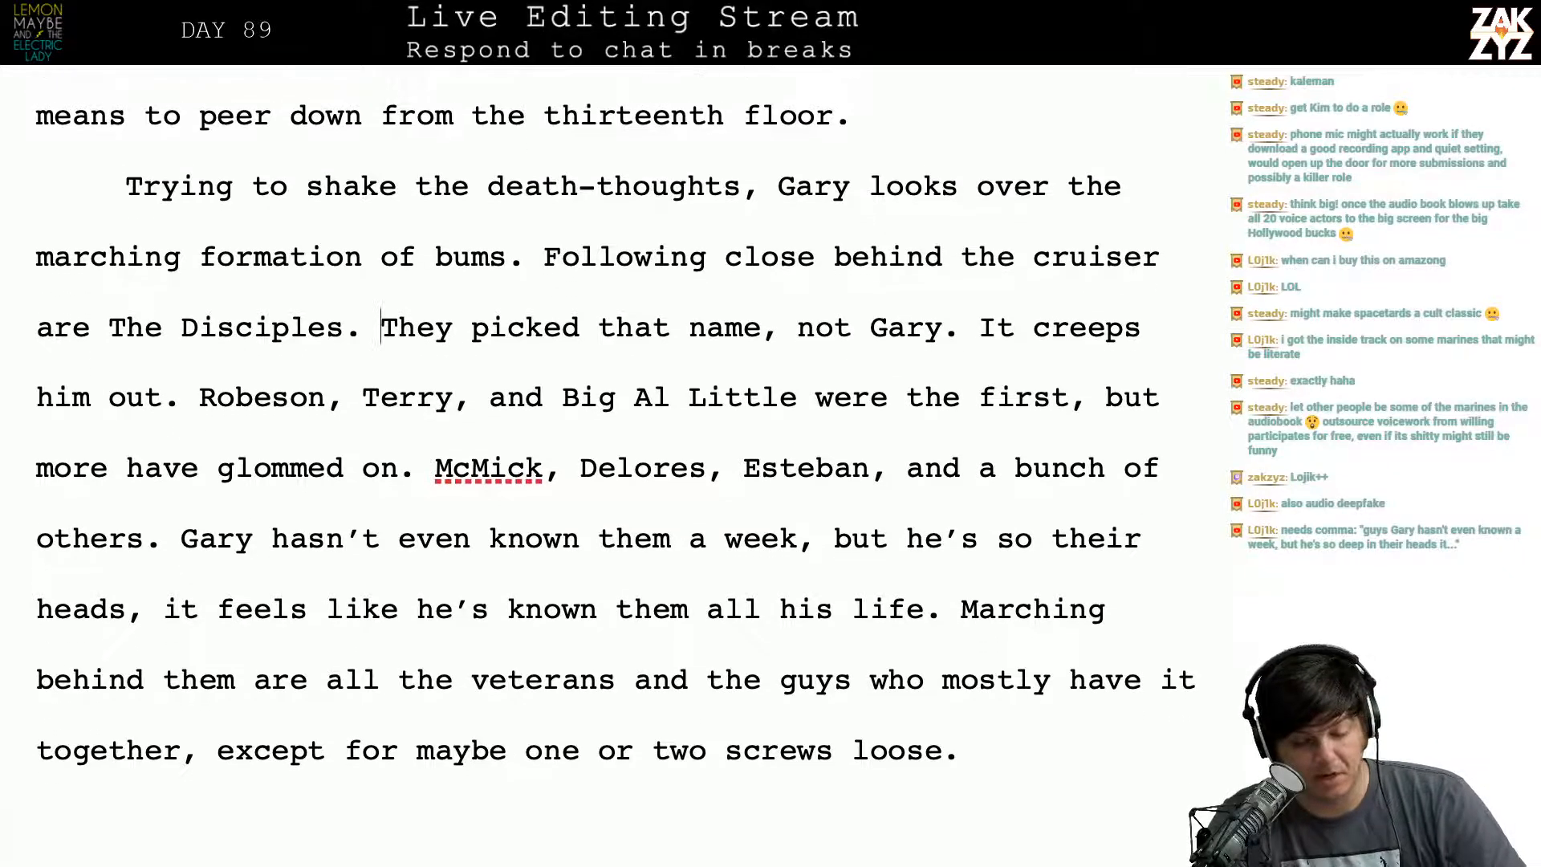
{"action": "left_click", "coordinate": [290, 351]}
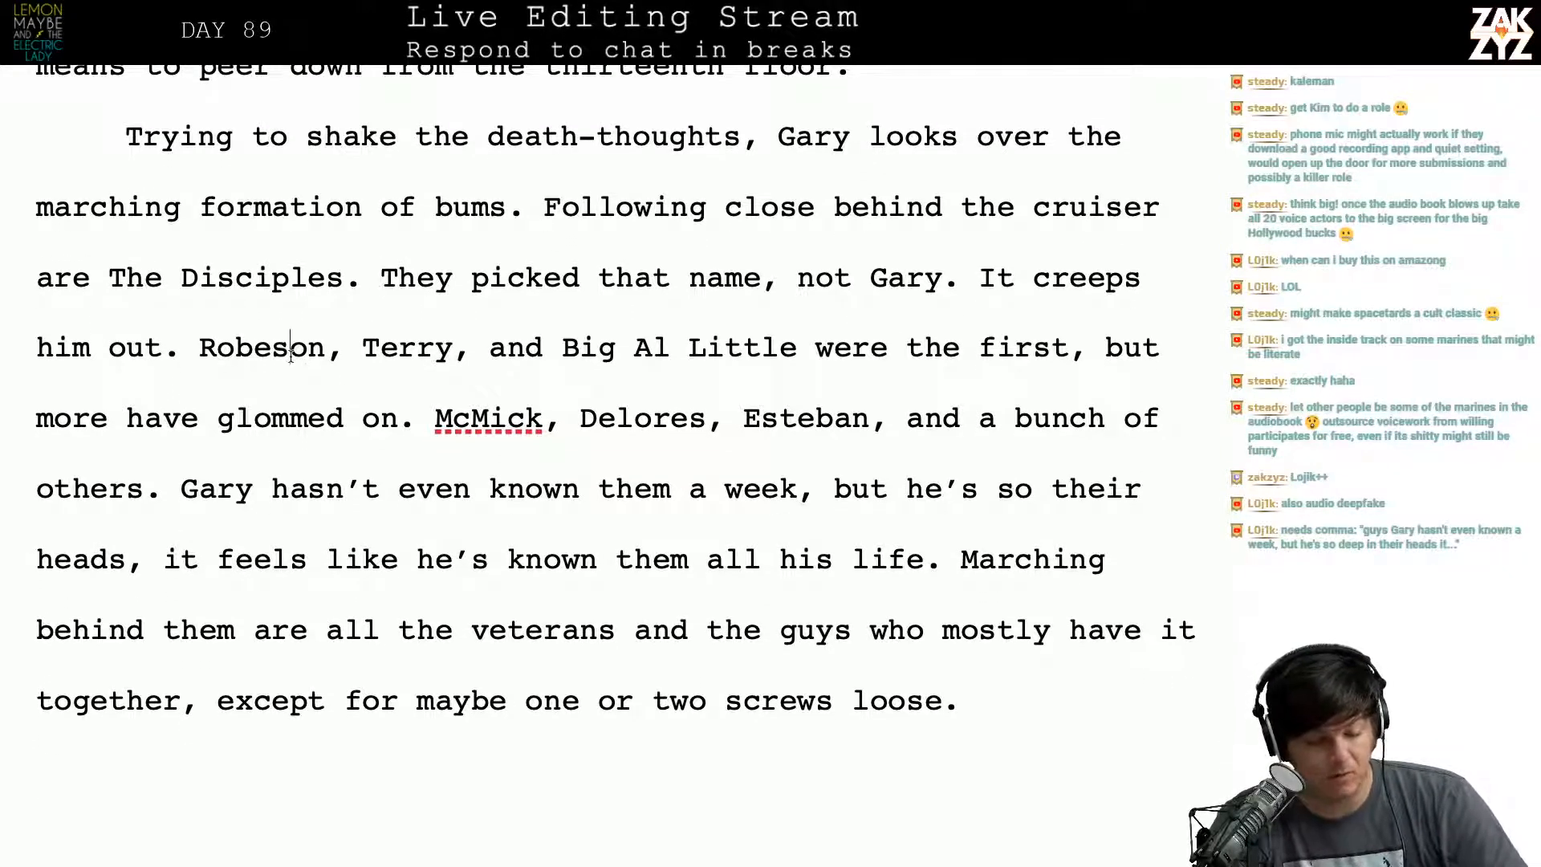
{"action": "key", "text": "Right"}
{"action": "key", "text": "Right"}
{"action": "key", "text": "Right"}
{"action": "key", "text": "Right"}
{"action": "key", "text": "Right"}
{"action": "key", "text": "Right"}
{"action": "key", "text": "Right"}
{"action": "key", "text": "Right"}
{"action": "key", "text": "Right"}
{"action": "key", "text": "Right"}
{"action": "key", "text": "Right"}
{"action": "key", "text": "Right"}
{"action": "key", "text": "Right"}
{"action": "key", "text": "Right"}
{"action": "key", "text": "Right"}
{"action": "key", "text": "Right"}
{"action": "key", "text": "Right"}
{"action": "key", "text": "Right"}
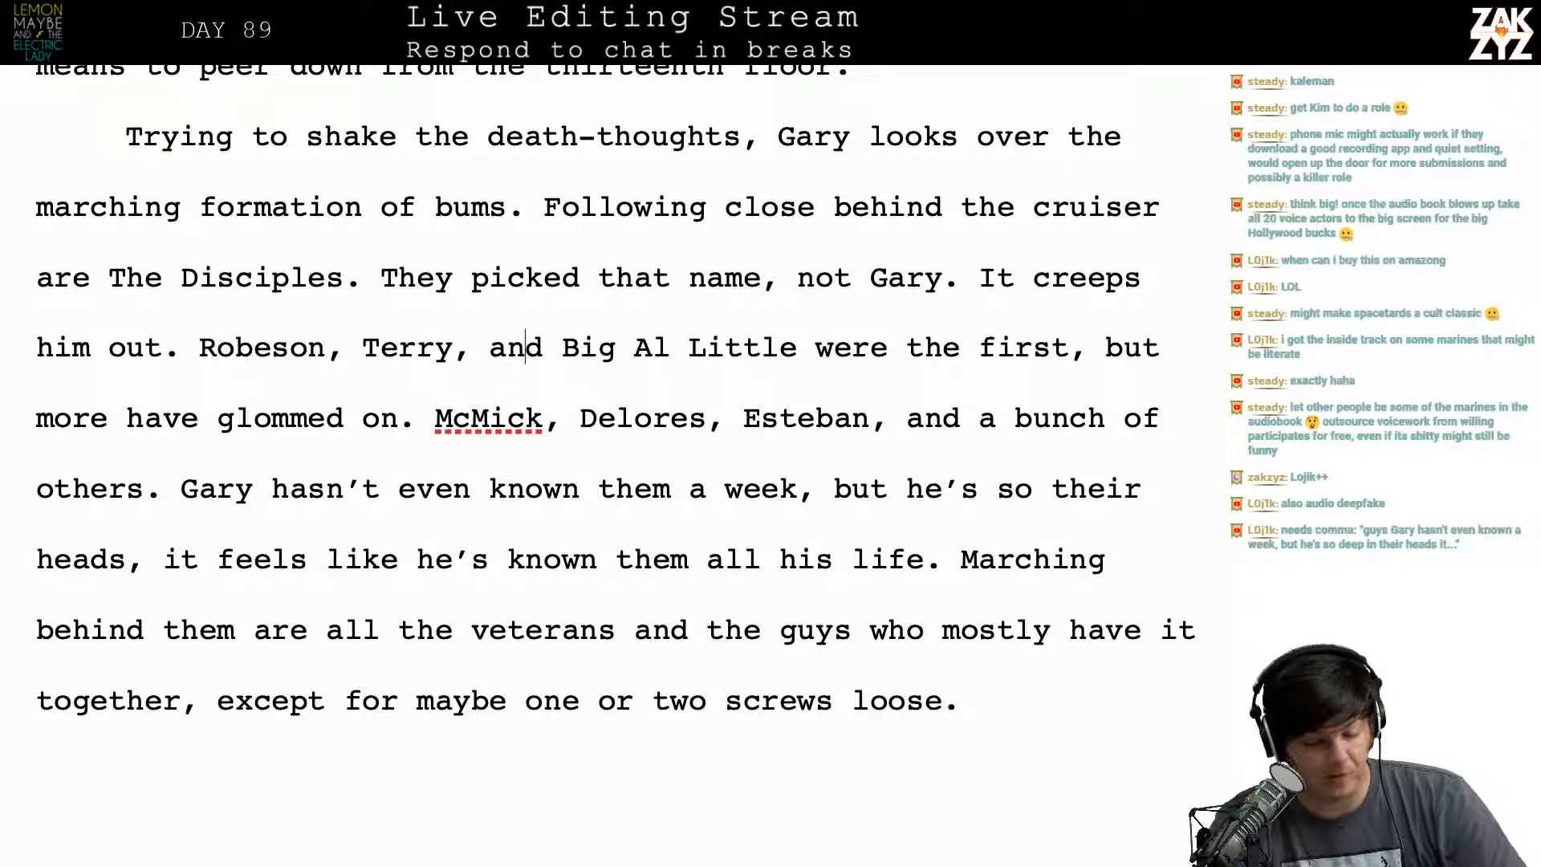
{"action": "key", "text": "Right"}
{"action": "key", "text": "Right"}
{"action": "key", "text": "Right"}
{"action": "key", "text": "Down"}
{"action": "key", "text": "Left"}
{"action": "key", "text": "Left"}
{"action": "key", "text": "Left"}
{"action": "key", "text": "Left"}
{"action": "key", "text": "Left"}
{"action": "key", "text": "Left"}
{"action": "key", "text": "Left"}
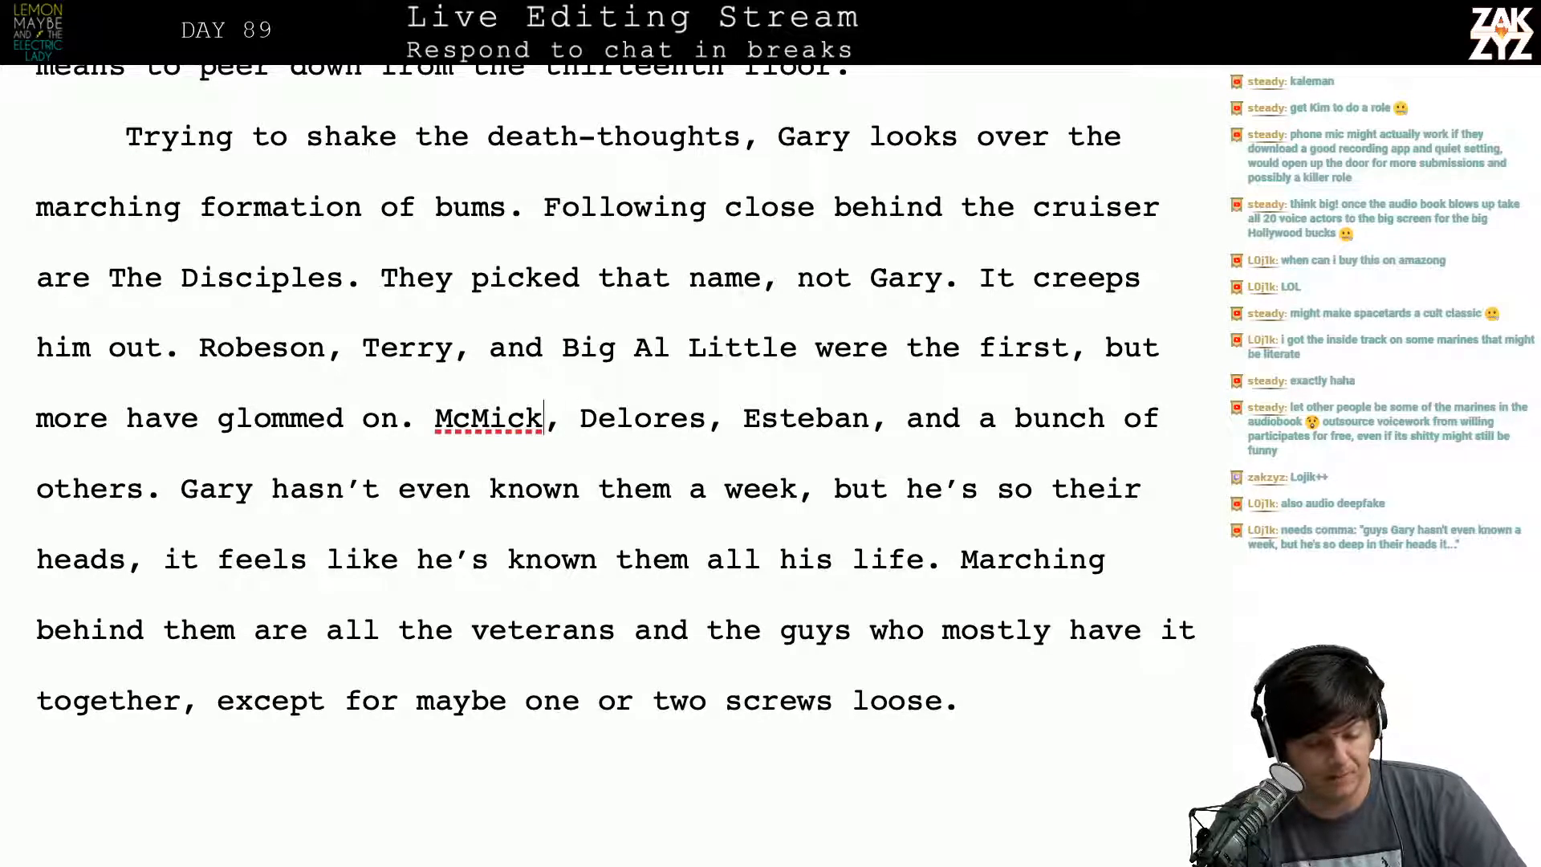
{"action": "key", "text": "Right"}
{"action": "key", "text": "Right"}
{"action": "key", "text": "Right"}
{"action": "key", "text": "Right"}
{"action": "key", "text": "Right"}
{"action": "key", "text": "Right"}
{"action": "key", "text": "Right"}
{"action": "key", "text": "Right"}
{"action": "key", "text": "Right"}
{"action": "key", "text": "Right"}
{"action": "key", "text": "Right"}
{"action": "key", "text": "Right"}
{"action": "key", "text": "Right"}
{"action": "key", "text": "Right"}
{"action": "key", "text": "Right"}
{"action": "key", "text": "Right"}
{"action": "key", "text": "Right"}
{"action": "key", "text": "Right"}
{"action": "key", "text": "Right"}
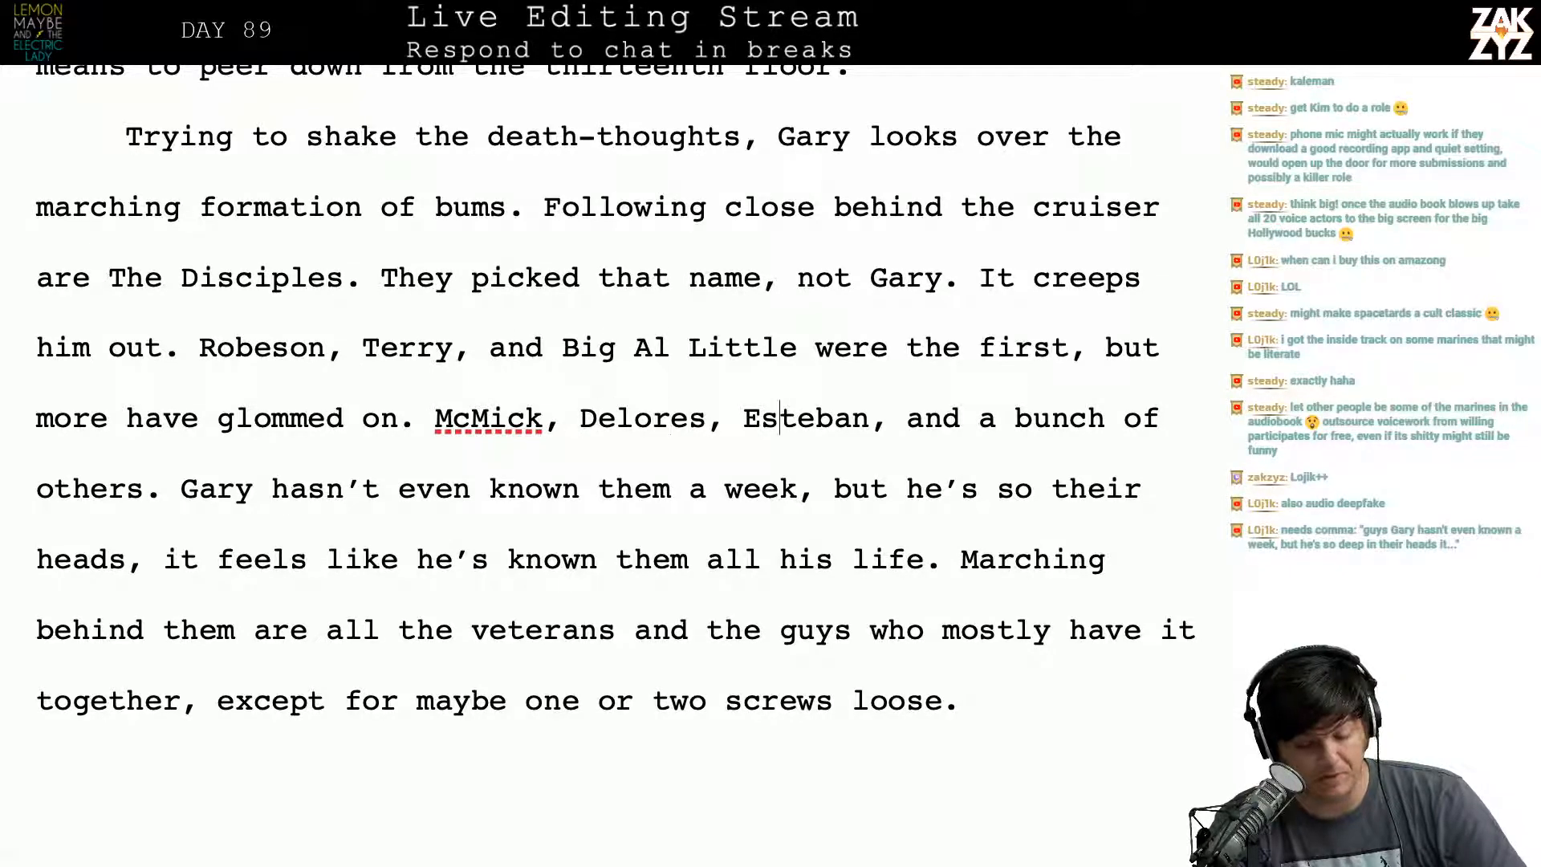
{"action": "key", "text": "Right"}
{"action": "key", "text": "Right"}
{"action": "key", "text": "Right"}
{"action": "key", "text": "Right"}
{"action": "key", "text": "Right"}
{"action": "key", "text": "Right"}
{"action": "key", "text": "Right"}
{"action": "key", "text": "Right"}
{"action": "key", "text": "Right"}
{"action": "key", "text": "Right"}
{"action": "key", "text": "Right"}
{"action": "key", "text": "Right"}
{"action": "key", "text": "Right"}
{"action": "key", "text": "Right"}
{"action": "key", "text": "Right"}
{"action": "key", "text": "Right"}
{"action": "key", "text": "Right"}
{"action": "key", "text": "Right"}
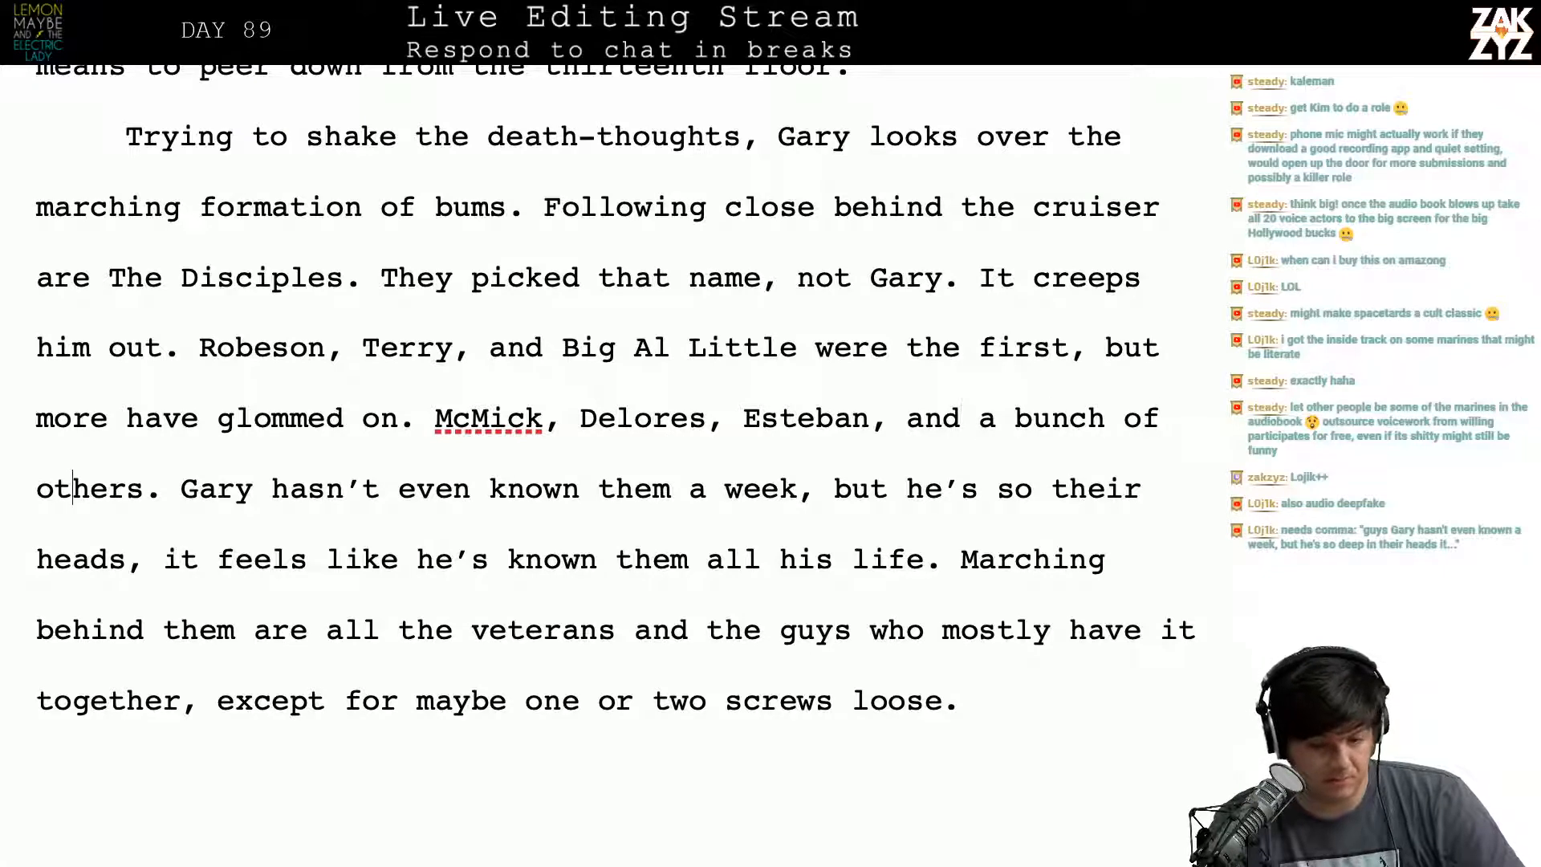
Step: Insert "whole" before "bunch of others" in the list of newer Disciples
{"action": "key", "text": "Left"}
{"action": "key", "text": "Left"}
{"action": "key", "text": "Left"}
{"action": "key", "text": "Left"}
{"action": "key", "text": "Left"}
{"action": "key", "text": "Left"}
{"action": "key", "text": "Left"}
{"action": "key", "text": "Left"}
{"action": "key", "text": "Left"}
{"action": "key", "text": "Left"}
{"action": "key", "text": "Left"}
{"action": "key", "text": "Left"}
{"action": "key", "text": "Left"}
{"action": "key", "text": "Left"}
{"action": "key", "text": "Left"}
{"action": "key", "text": "Left"}
{"action": "key", "text": "Left"}
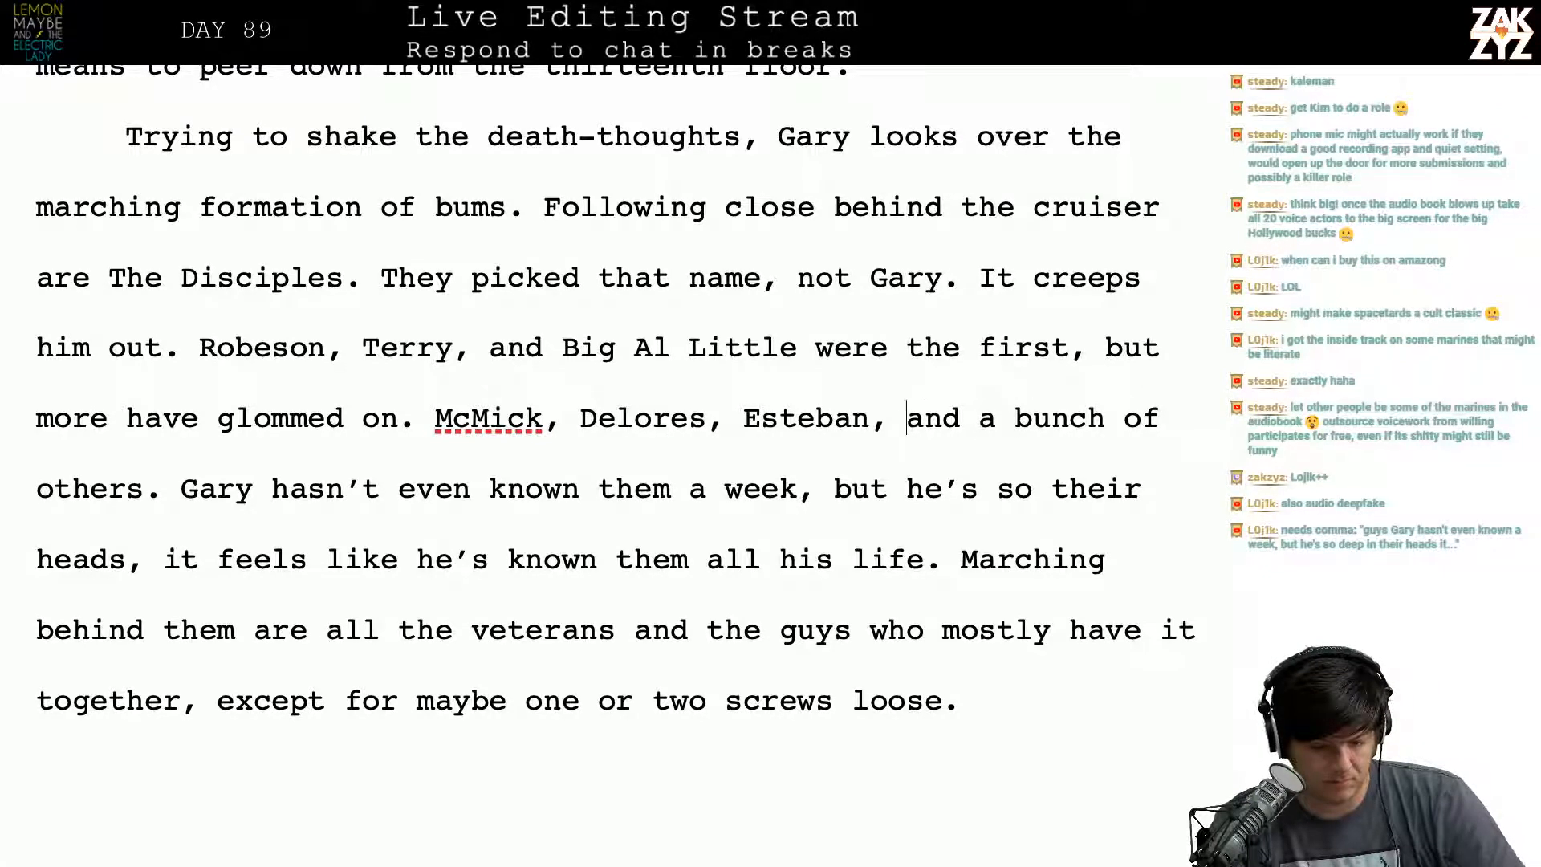
{"action": "key", "text": "shift+Right"}
{"action": "key", "text": "shift+Right"}
{"action": "key", "text": "shift+Right"}
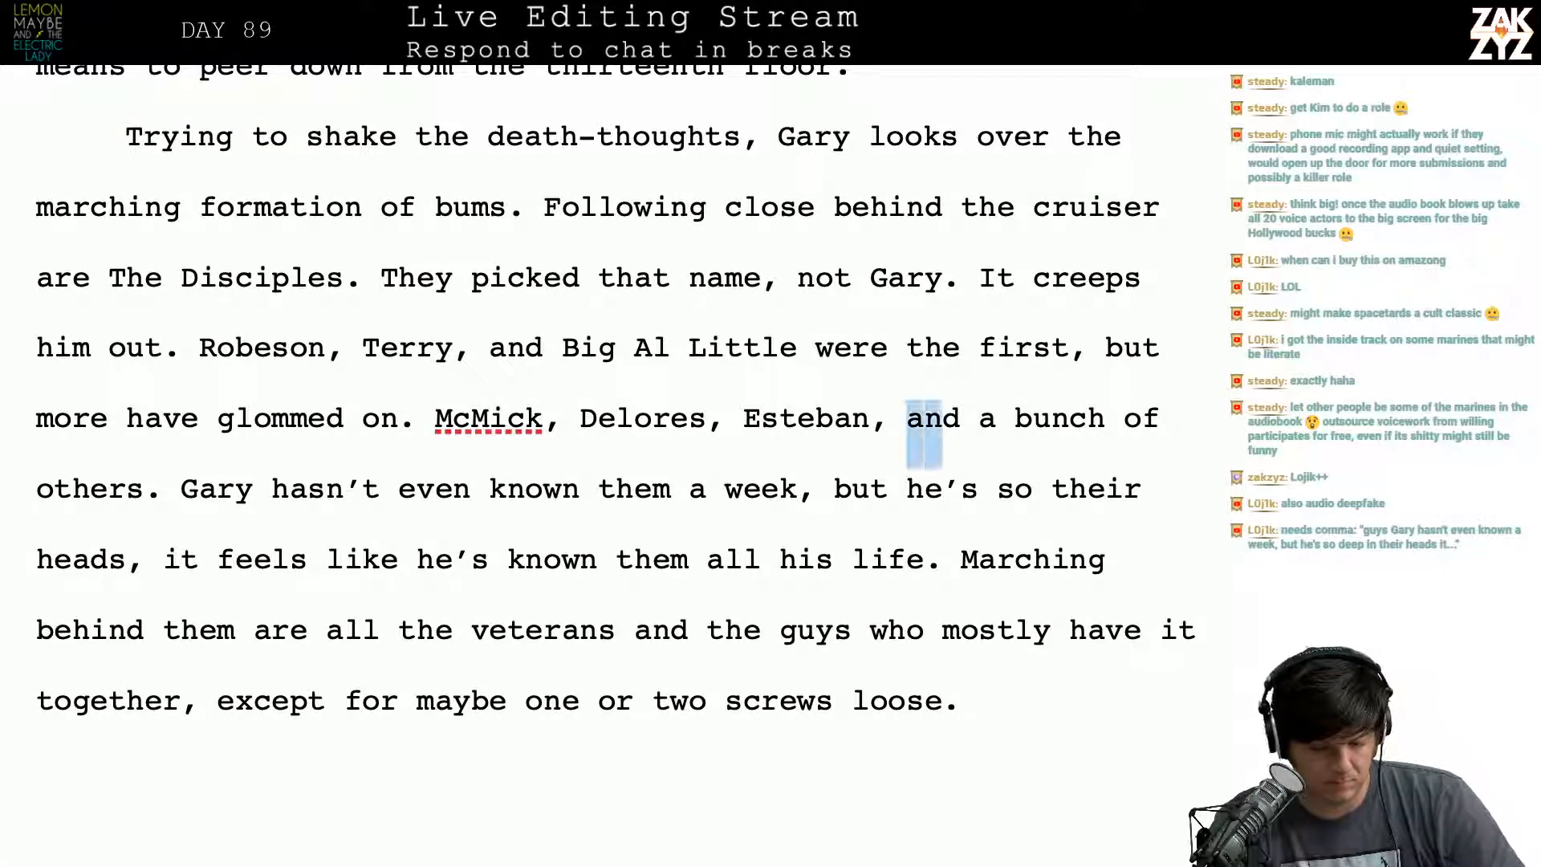
{"action": "key", "text": "Right"}
{"action": "key", "text": "Right"}
{"action": "key", "text": "Right"}
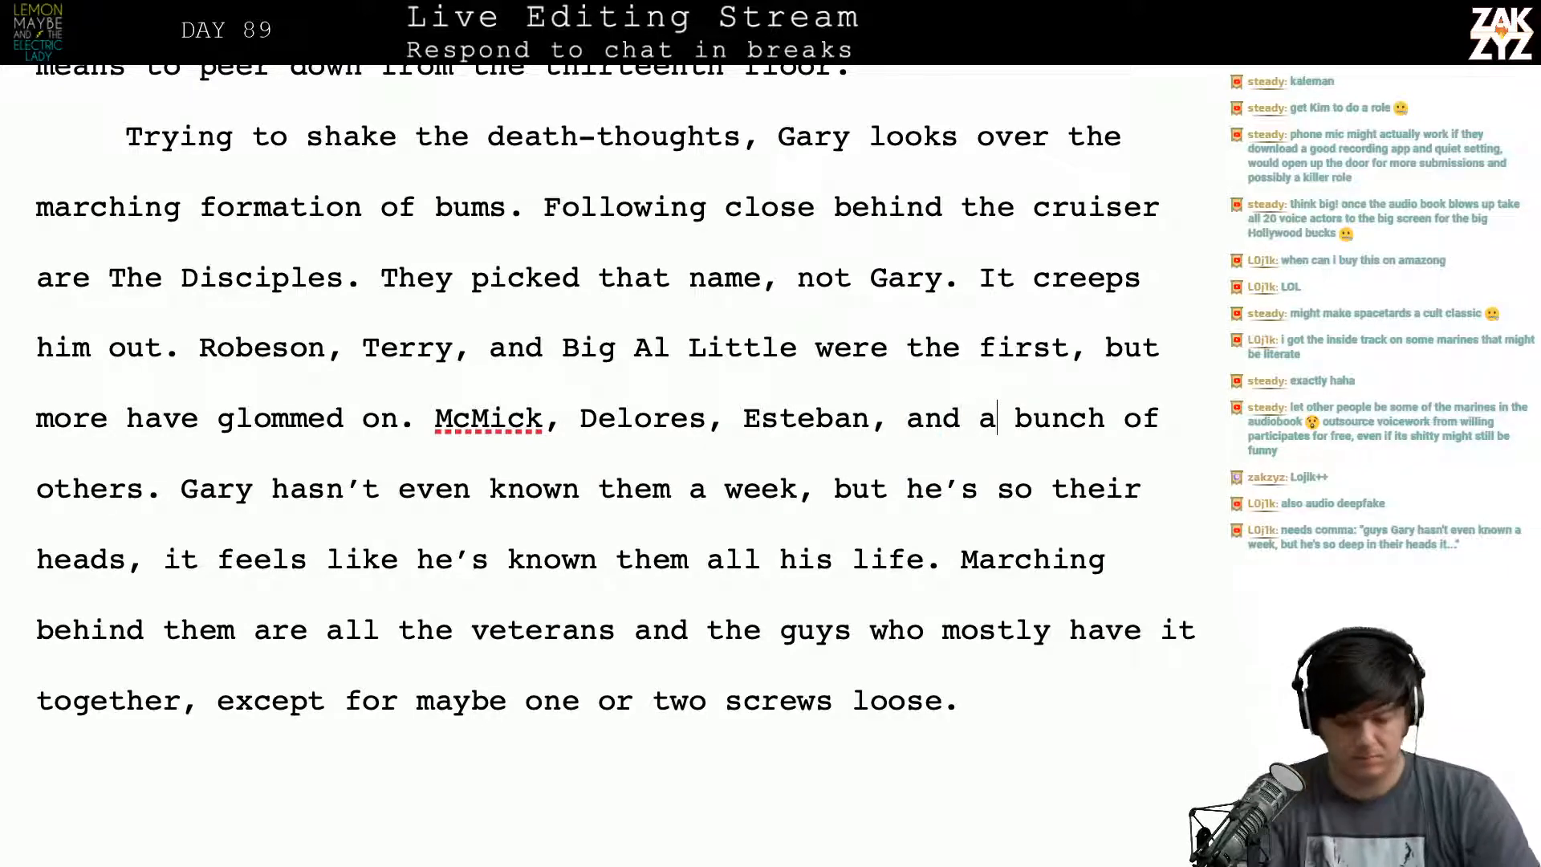
{"action": "type", "text": "whole"}
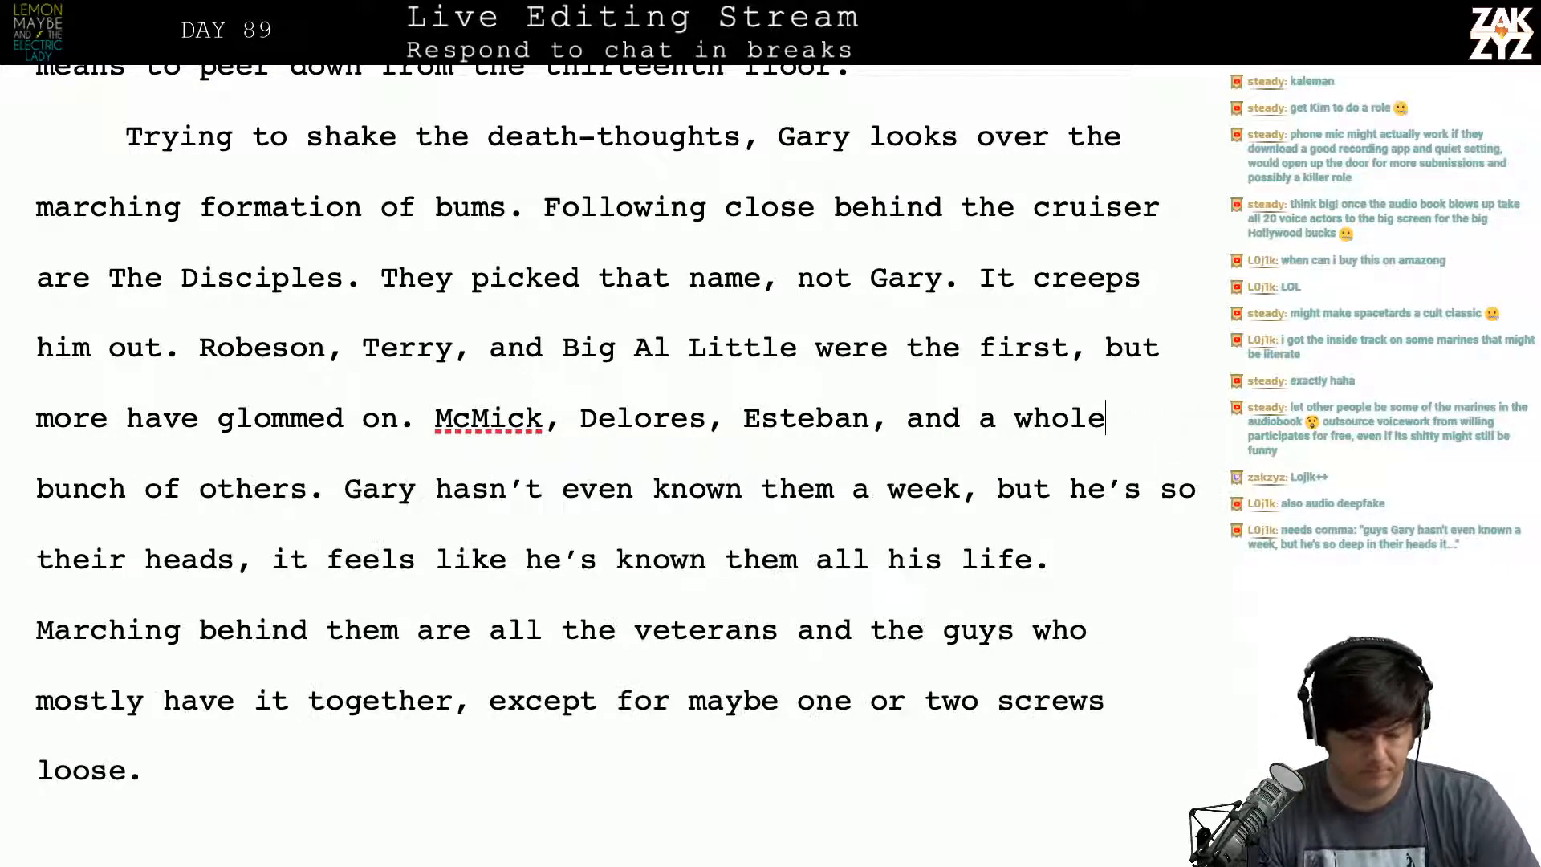
Step: Read through the sentence starting "Gary hasn't even known them a week", checking the wording around "he's so their heads"
{"action": "key", "text": "Left"}
{"action": "key", "text": "Up"}
{"action": "key", "text": "Right"}
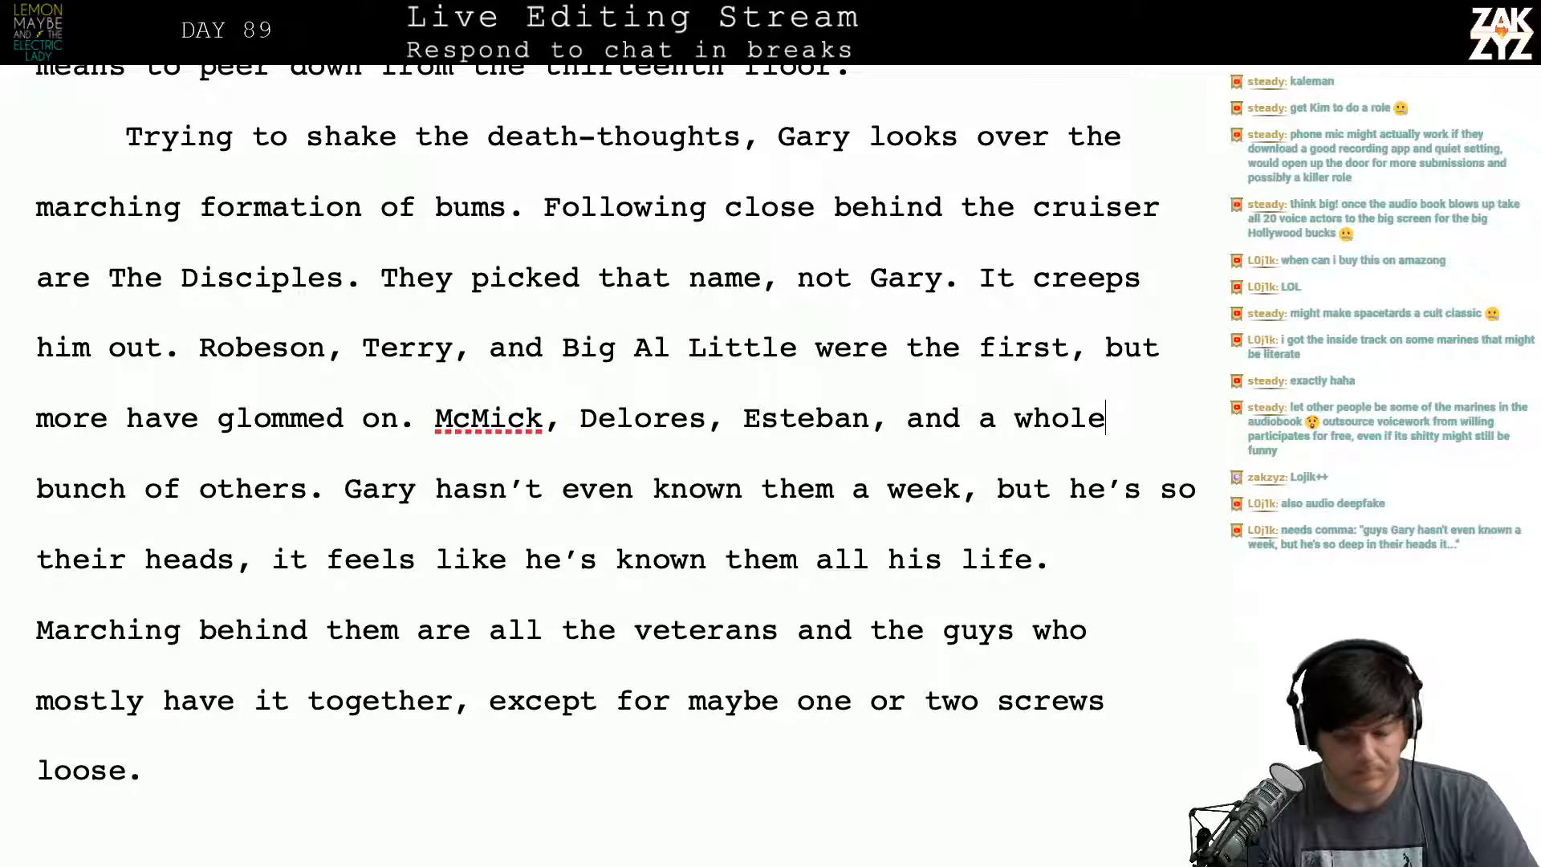
{"action": "key", "text": "Right"}
{"action": "key", "text": "Right"}
{"action": "key", "text": "Right"}
{"action": "key", "text": "Right"}
{"action": "key", "text": "Right"}
{"action": "key", "text": "Left"}
{"action": "key", "text": "Home"}
{"action": "left_click", "coordinate": [1086, 488]}
{"action": "key", "text": "Right"}
{"action": "key", "text": "Right"}
{"action": "key", "text": "Right"}
{"action": "key", "text": "Right"}
{"action": "key", "text": "Right"}
{"action": "key", "text": "Right"}
{"action": "key", "text": "Right"}
{"action": "key", "text": "Right"}
{"action": "key", "text": "Right"}
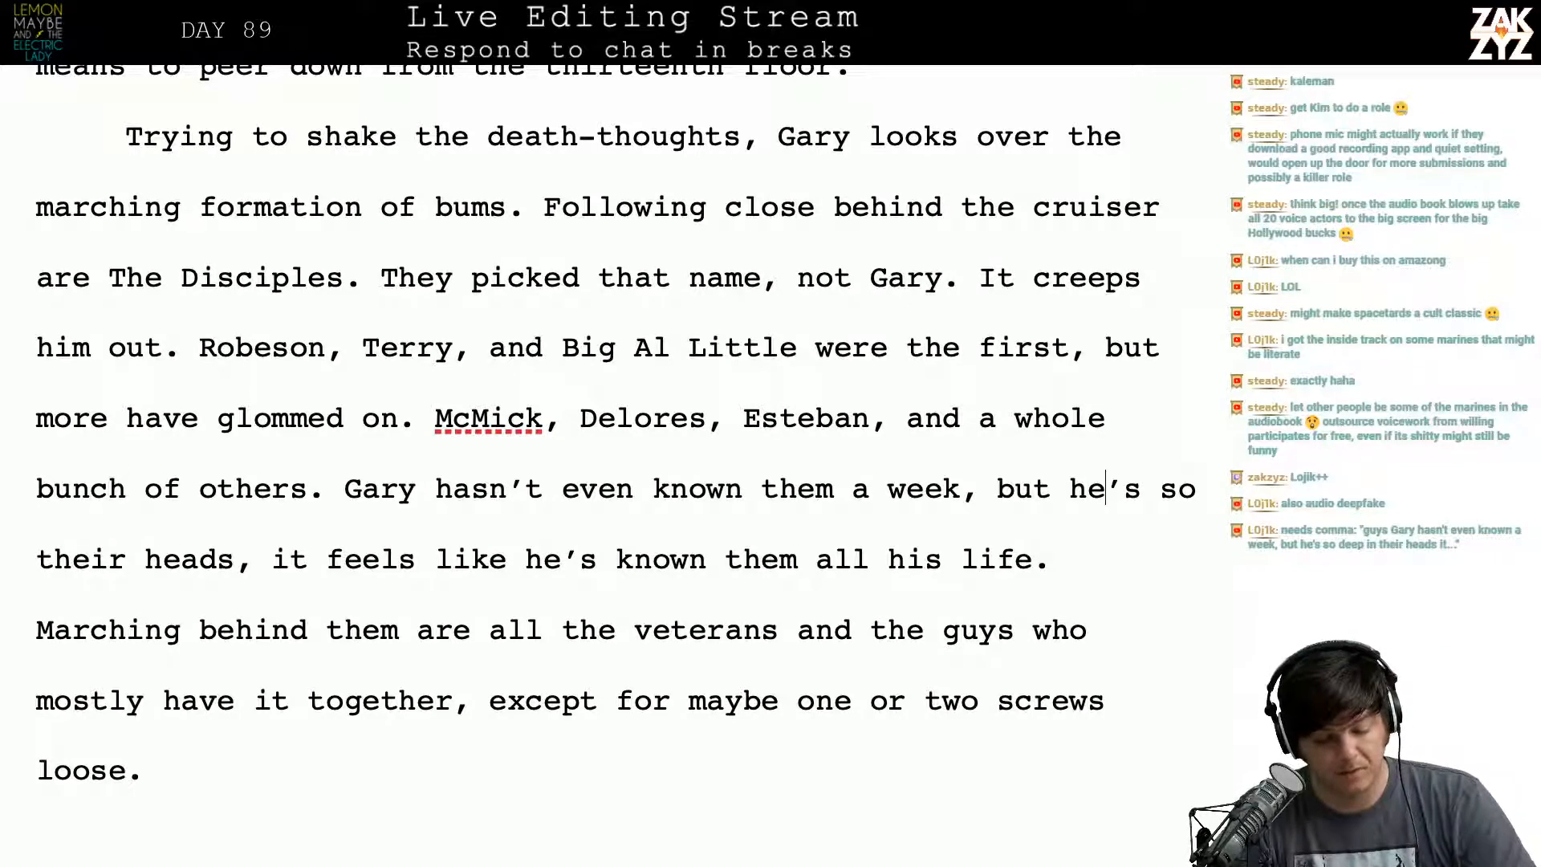
{"action": "key", "text": "Right"}
{"action": "key", "text": "Right"}
{"action": "key", "text": "Right"}
{"action": "key", "text": "Right"}
{"action": "key", "text": "Right"}
{"action": "key", "text": "Right"}
{"action": "key", "text": "Right"}
{"action": "key", "text": "Right"}
{"action": "key", "text": "Right"}
{"action": "key", "text": "Right"}
{"action": "key", "text": "Right"}
{"action": "key", "text": "Right"}
{"action": "key", "text": "Right"}
{"action": "key", "text": "Right"}
{"action": "key", "text": "Right"}
{"action": "key", "text": "Right"}
{"action": "key", "text": "Right"}
{"action": "key", "text": "Right"}
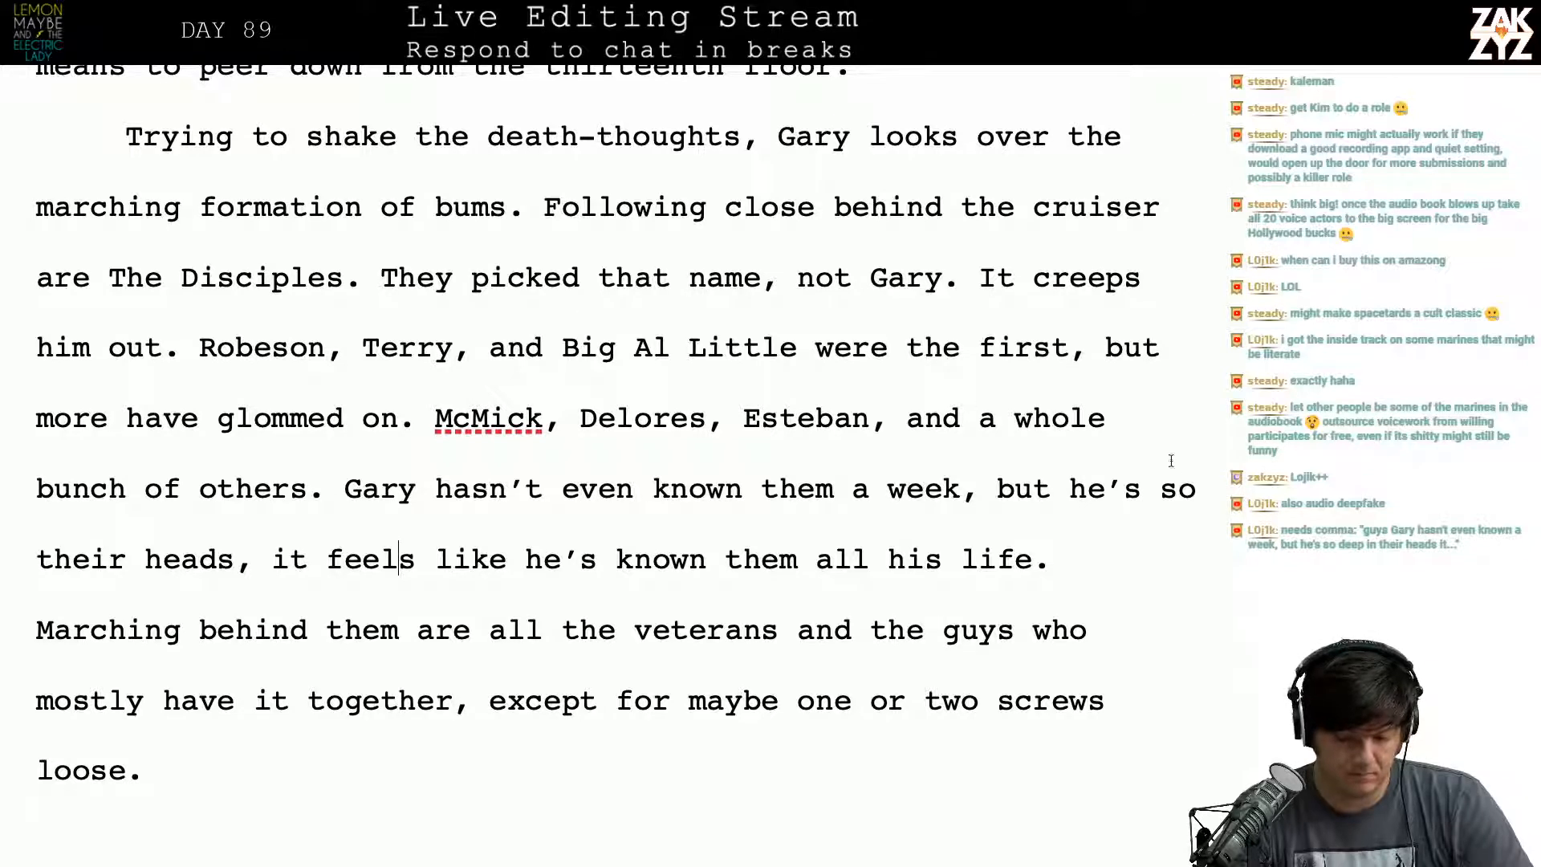
Step: Insert "deep inside" before "their heads" in the sentence about Gary knowing the Disciples
{"action": "left_click", "coordinate": [1214, 495]}
{"action": "type", "text": "deep inside"}
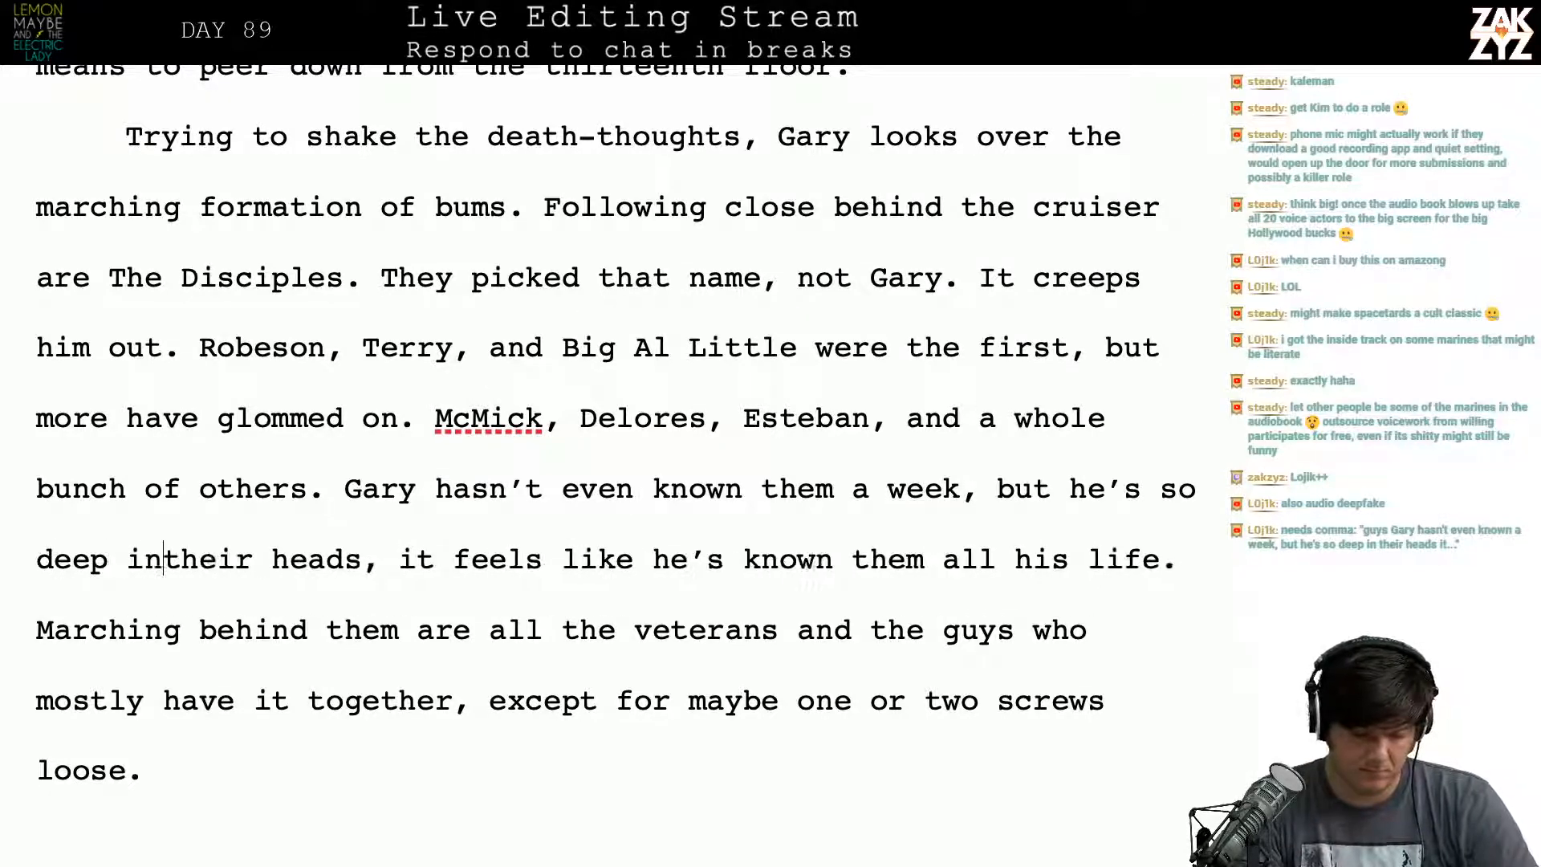
{"action": "key", "text": "Right"}
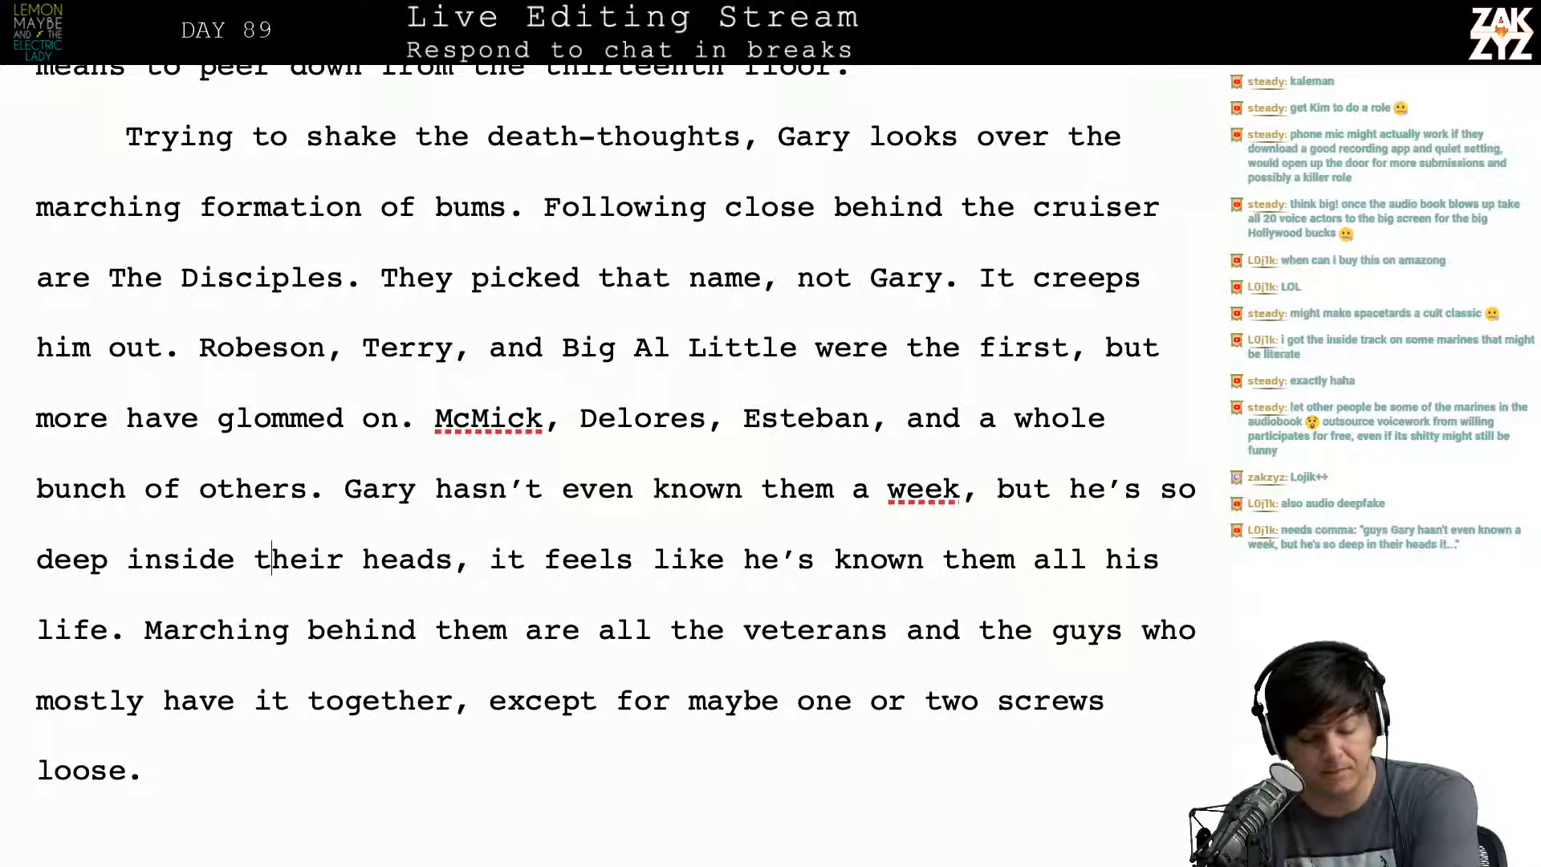
Step: Review the start of the sentence "Marching behind them are all the veterans" at the end of the Disciples paragraph
{"action": "key", "text": "Down"}
{"action": "key", "text": "Left"}
{"action": "key", "text": "Left"}
{"action": "key", "text": "Left"}
{"action": "key", "text": "Left"}
{"action": "key", "text": "Left"}
{"action": "key", "text": "Left"}
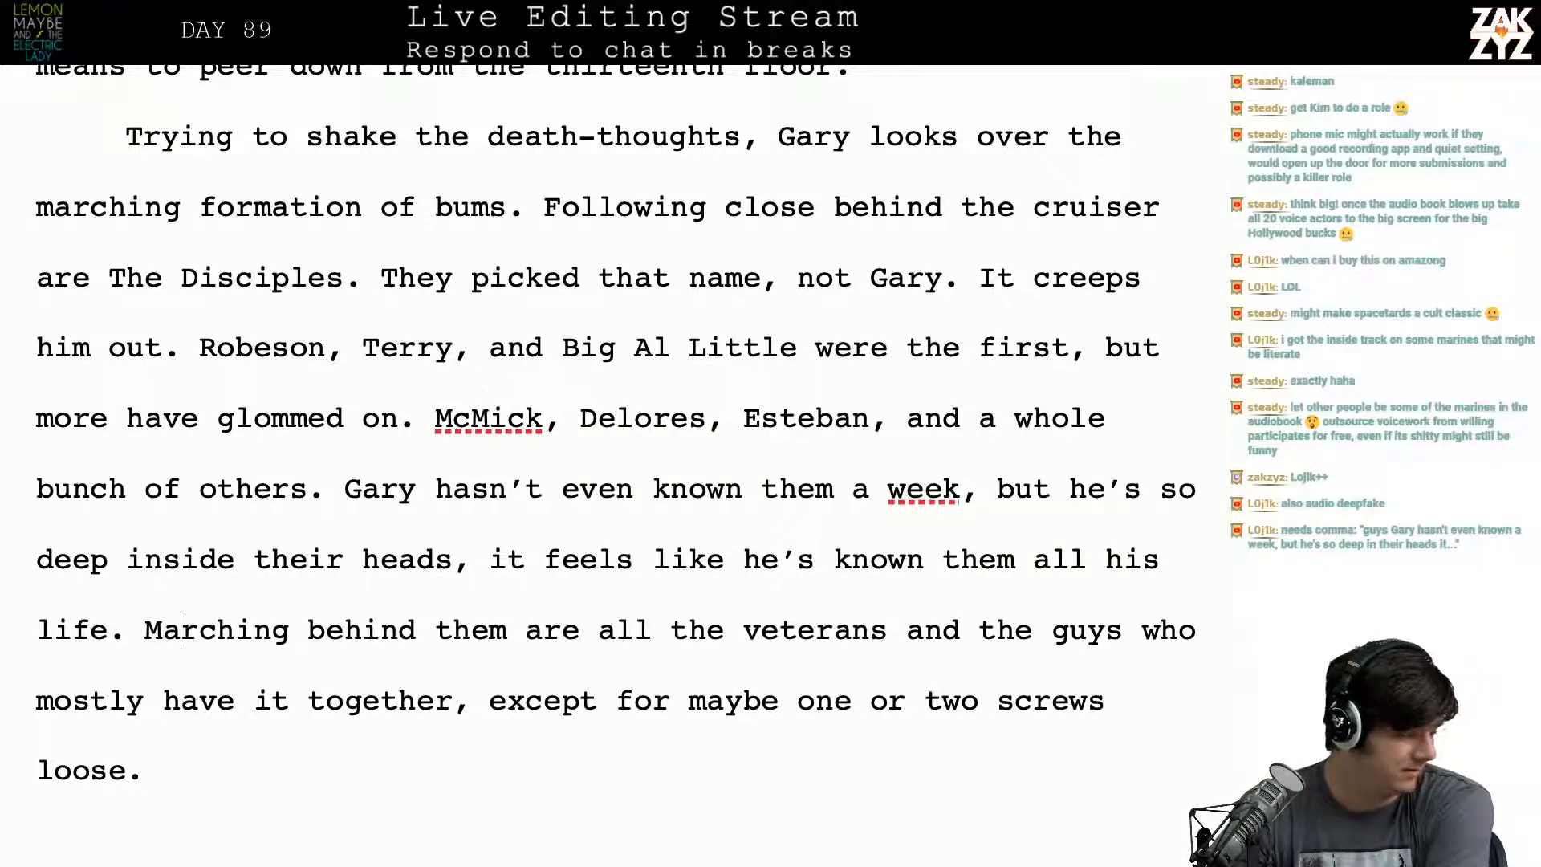
{"action": "key", "text": "Right"}
{"action": "key", "text": "Right"}
{"action": "key", "text": "Right"}
{"action": "key", "text": "Right"}
{"action": "key", "text": "Right"}
{"action": "key", "text": "Right"}
{"action": "key", "text": "Right"}
{"action": "key", "text": "Left"}
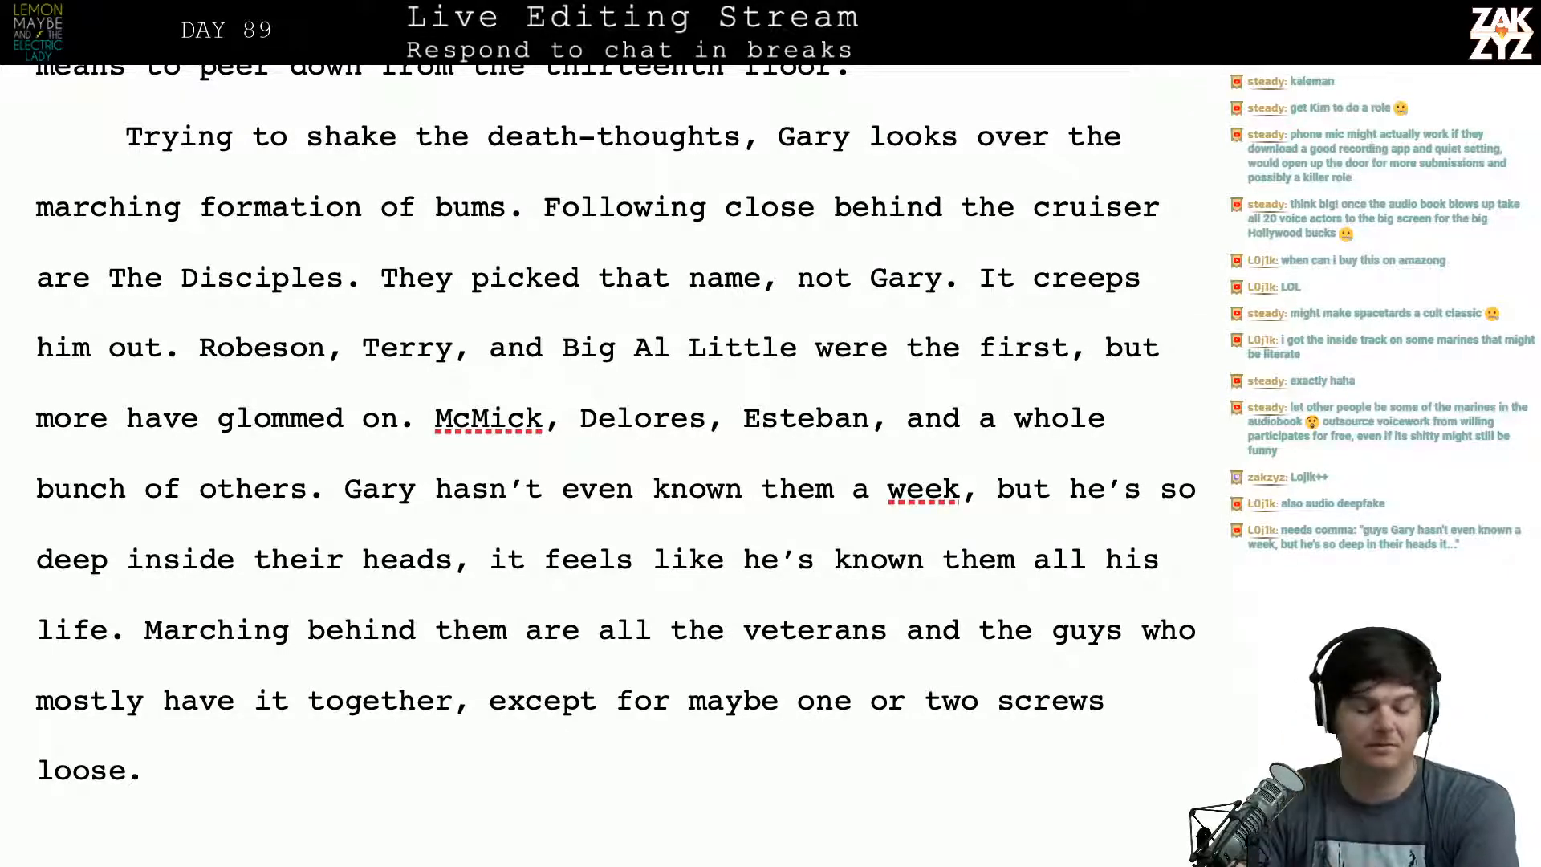
Step: Split "Marching behind them are all the veterans" into its own paragraph, leaving an empty paragraph above it for a rewrite
{"action": "scroll", "coordinate": [614, 422], "scroll_direction": "down", "scroll_amount": 3}
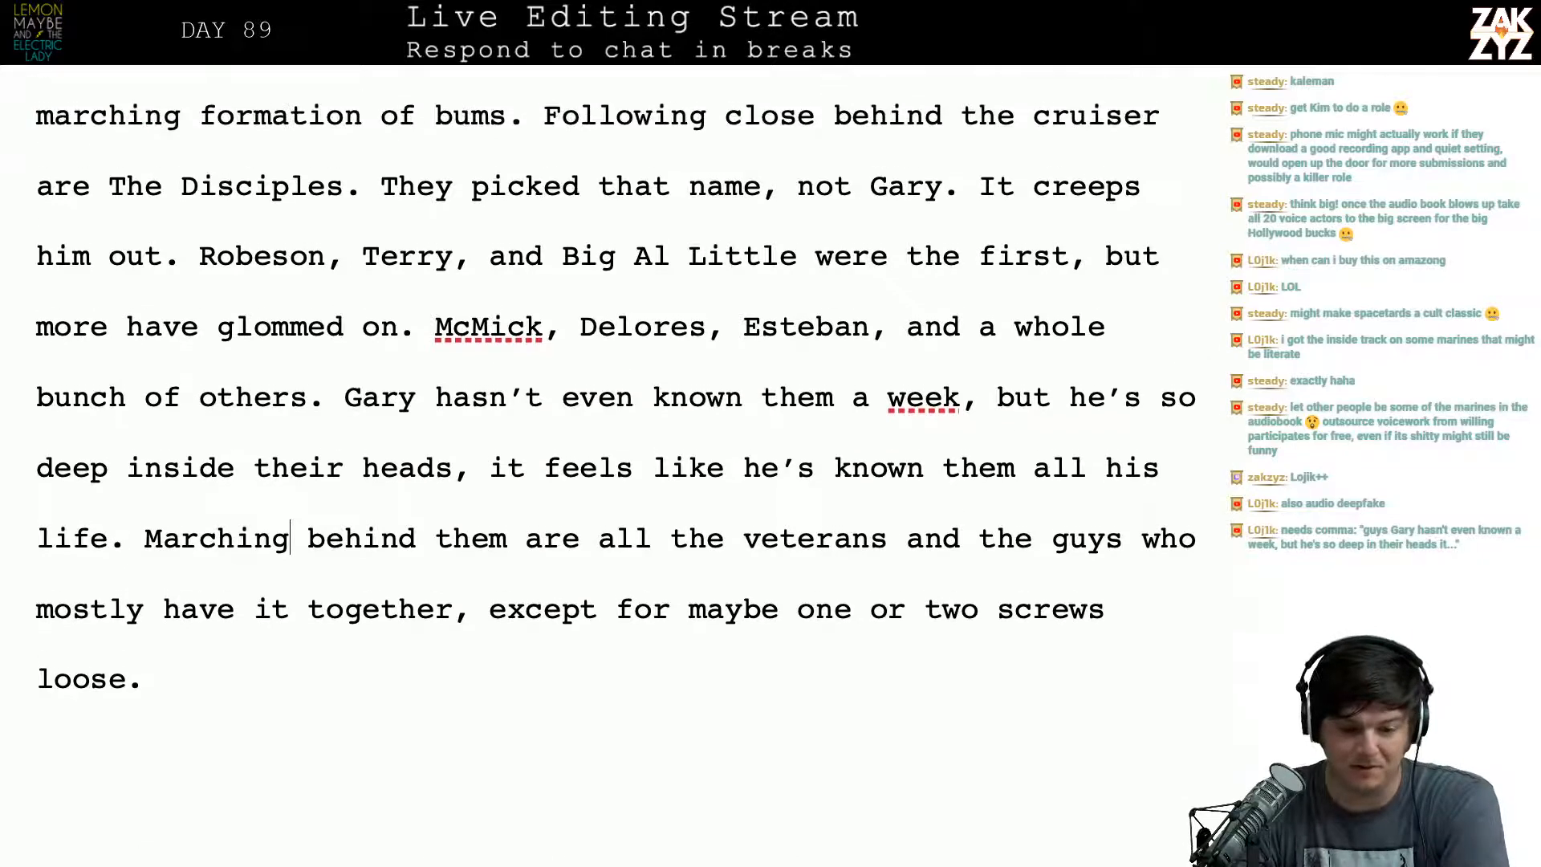
{"action": "scroll", "coordinate": [615, 423], "scroll_direction": "down", "scroll_amount": 1}
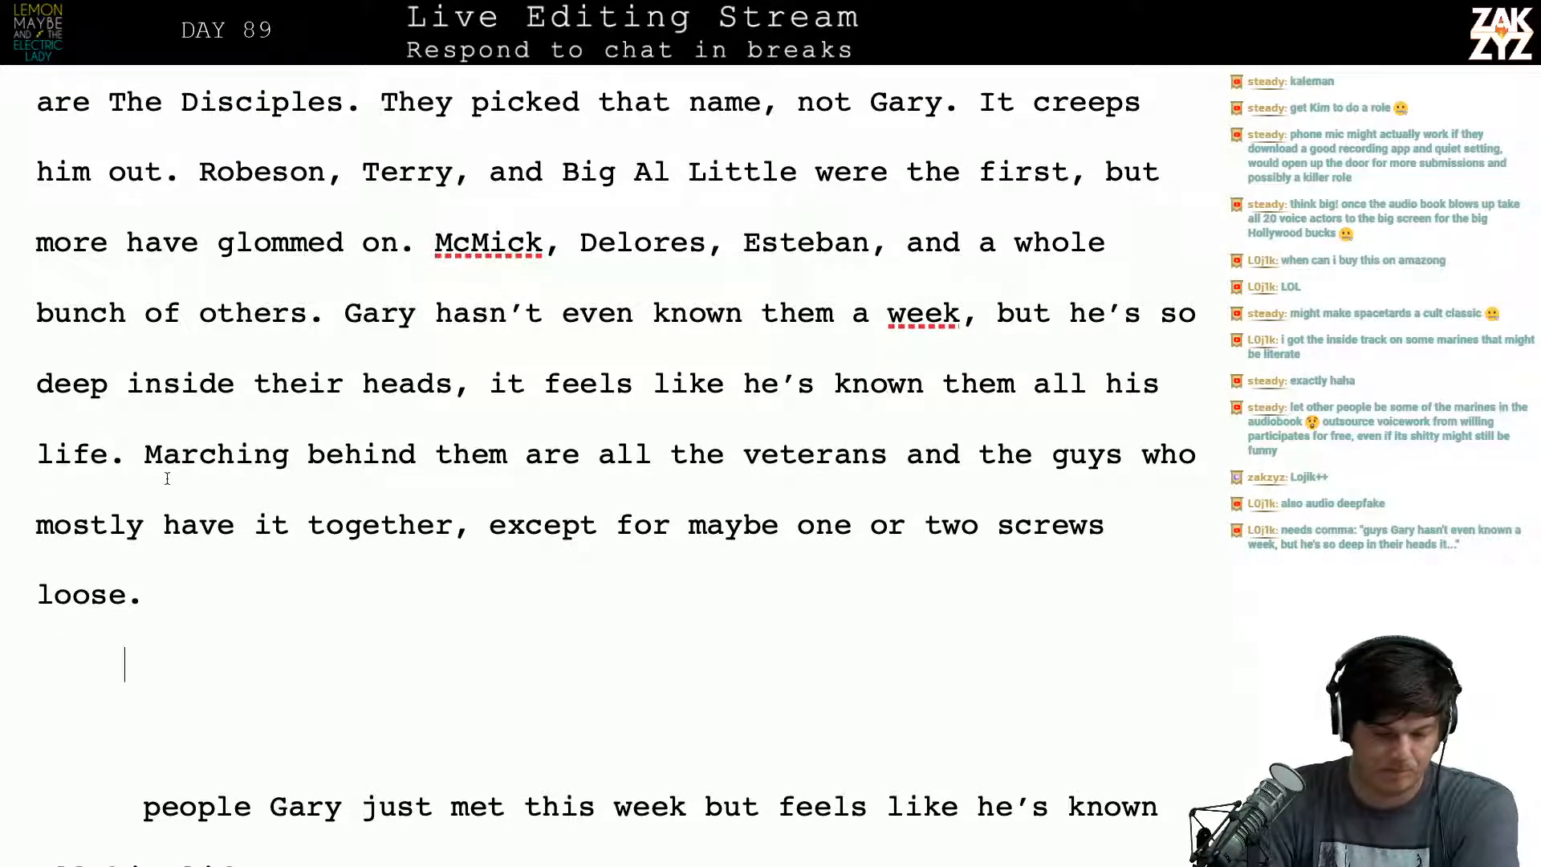
{"action": "left_click", "coordinate": [133, 465]}
{"action": "key", "text": "Return"}
{"action": "key", "text": "Return"}
{"action": "key", "text": "Up"}
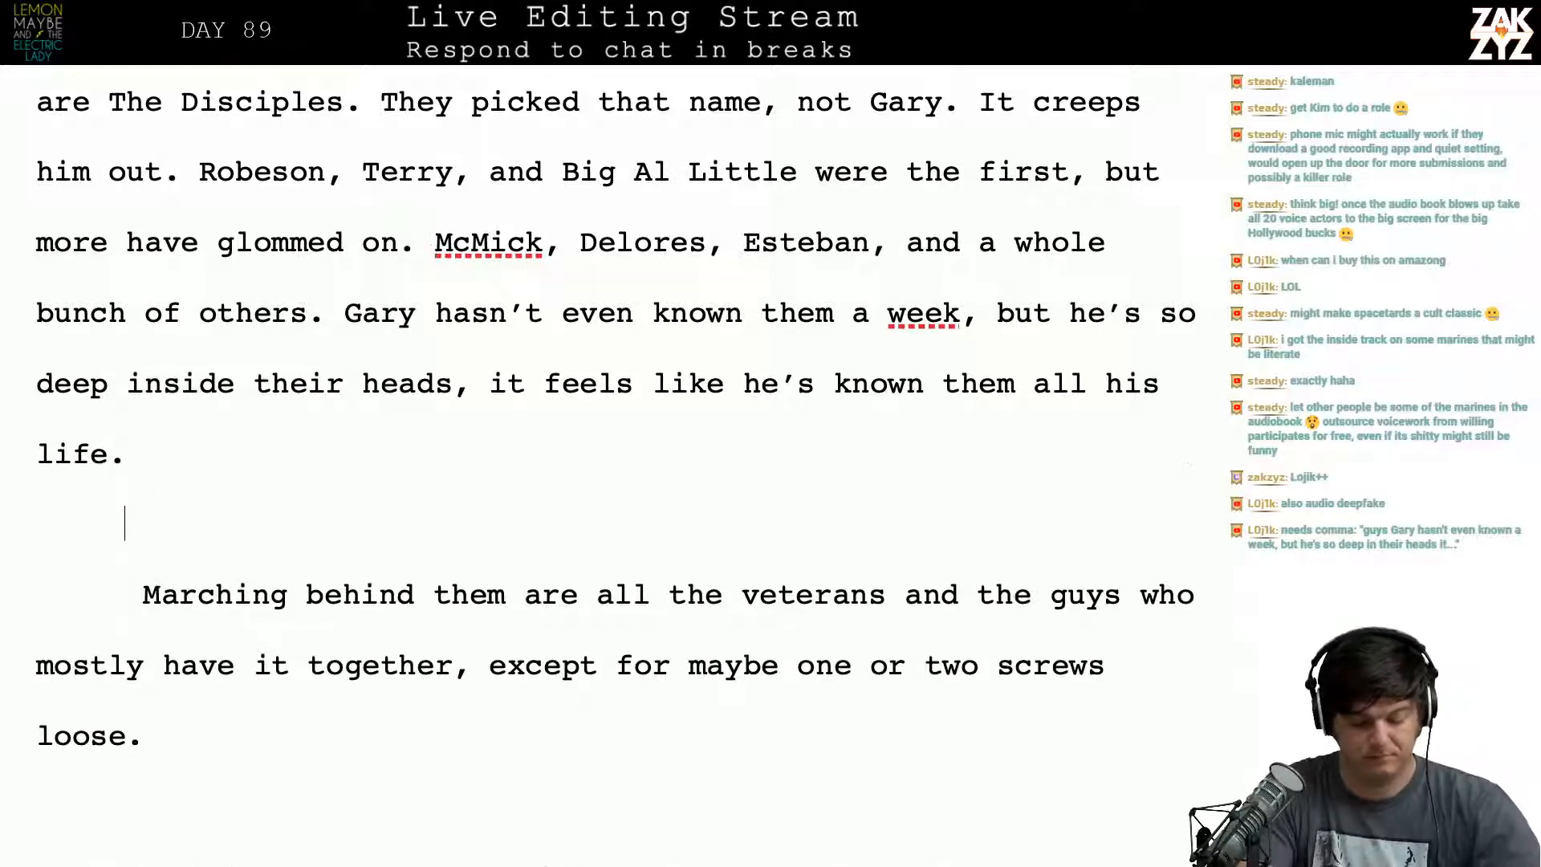
Step: Draft "Behind them, all the veterans and guys who mostly together" in the empty paragraph
{"action": "type", "text": "Be"}
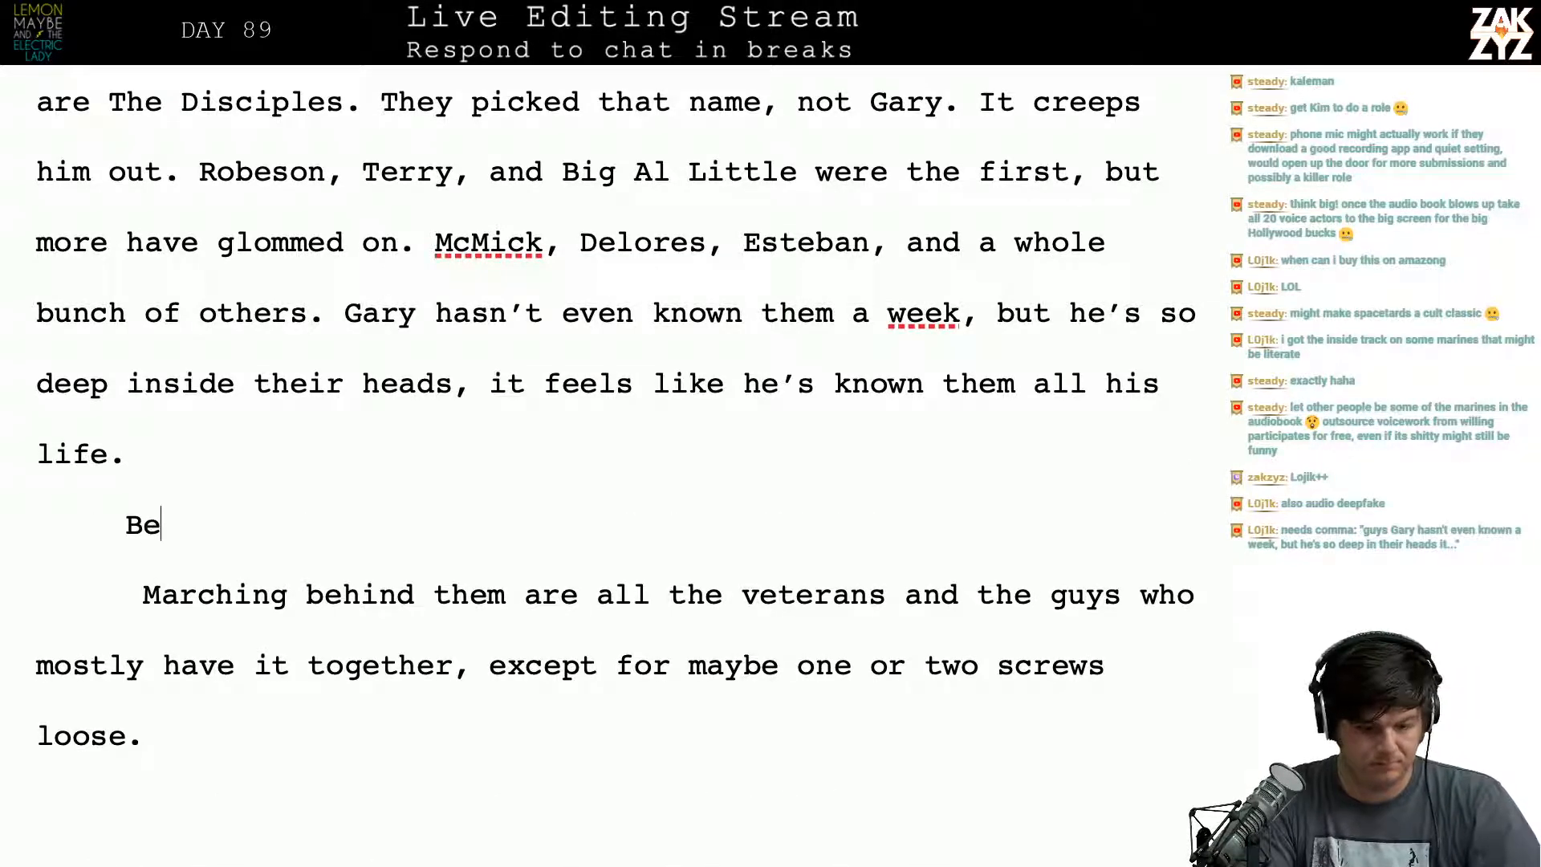
{"action": "type", "text": "hind th"}
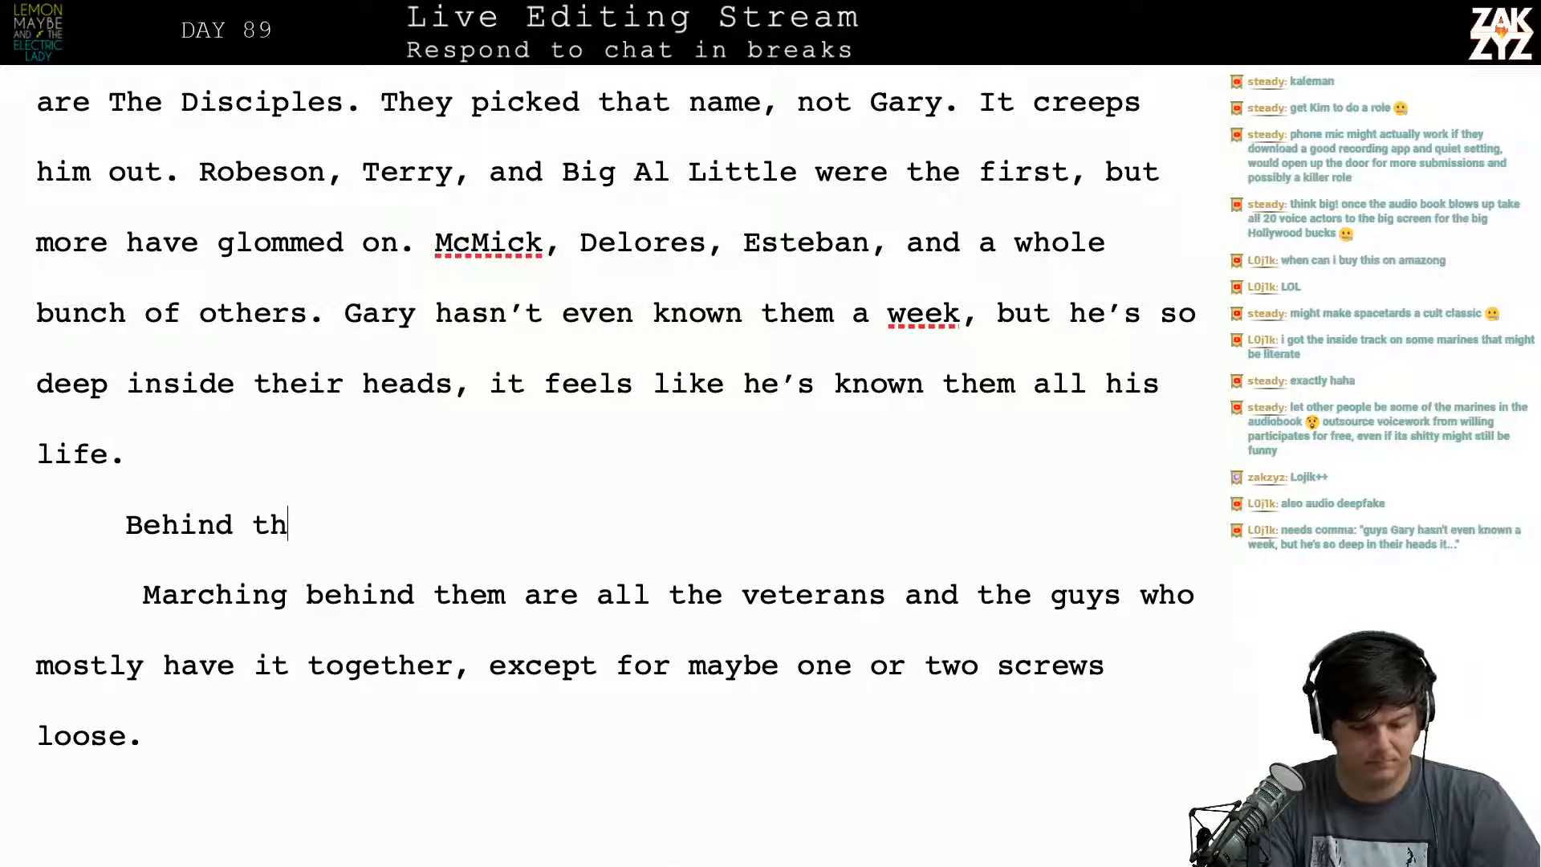
{"action": "key", "text": "BackSpace"}
{"action": "key", "text": "BackSpace"}
{"action": "key", "text": "BackSpace"}
{"action": "key", "text": "BackSpace"}
{"action": "key", "text": "BackSpace"}
{"action": "key", "text": "BackSpace"}
{"action": "key", "text": "BackSpace"}
{"action": "key", "text": "BackSpace"}
{"action": "key", "text": "BackSpace"}
{"action": "type", "text": "Be"}
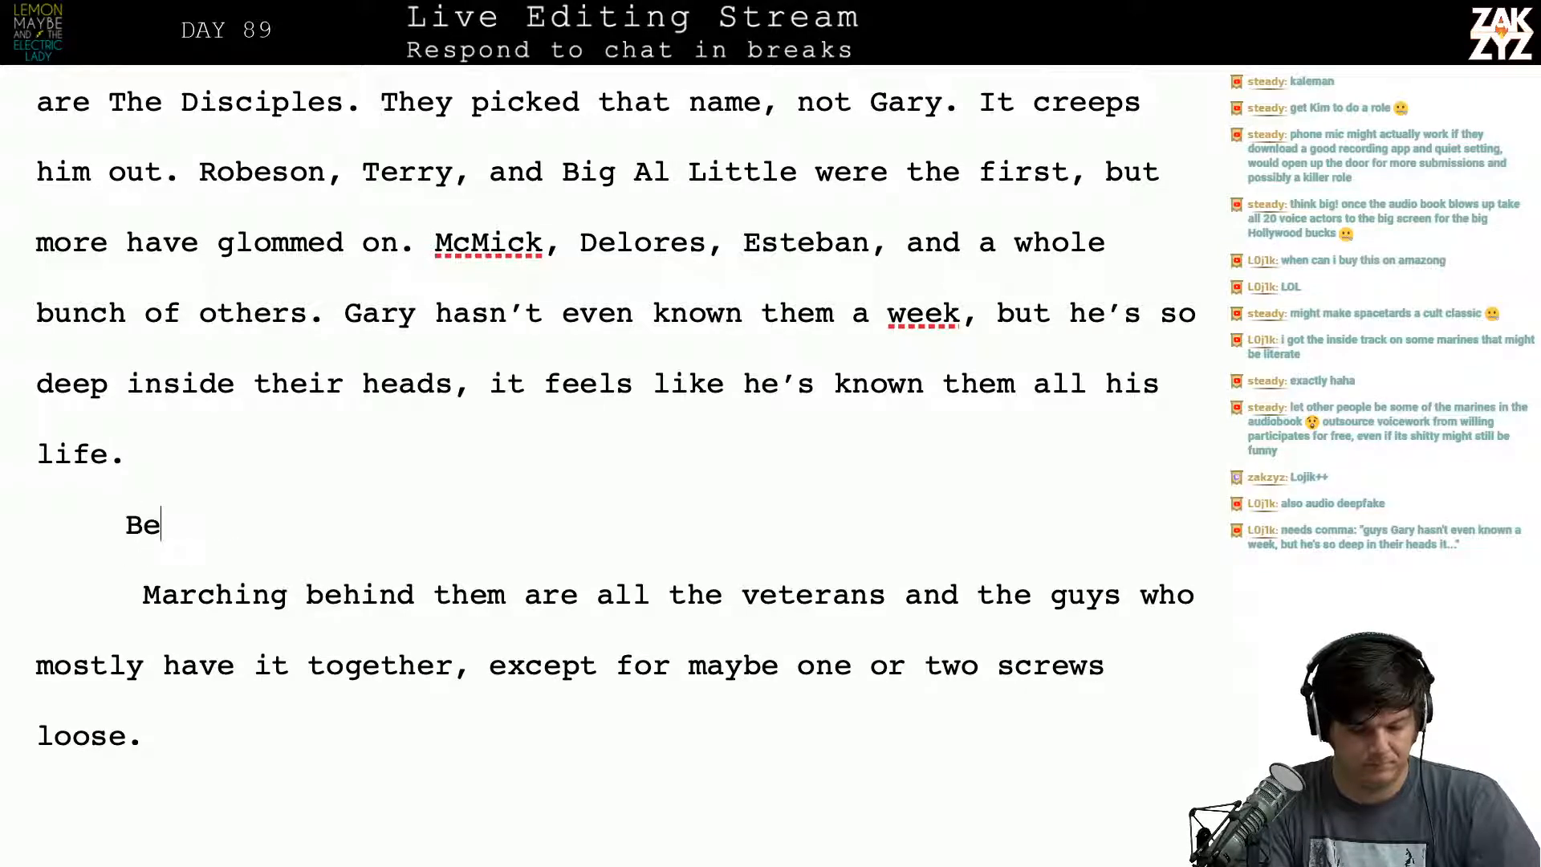
{"action": "type", "text": "hind them, "}
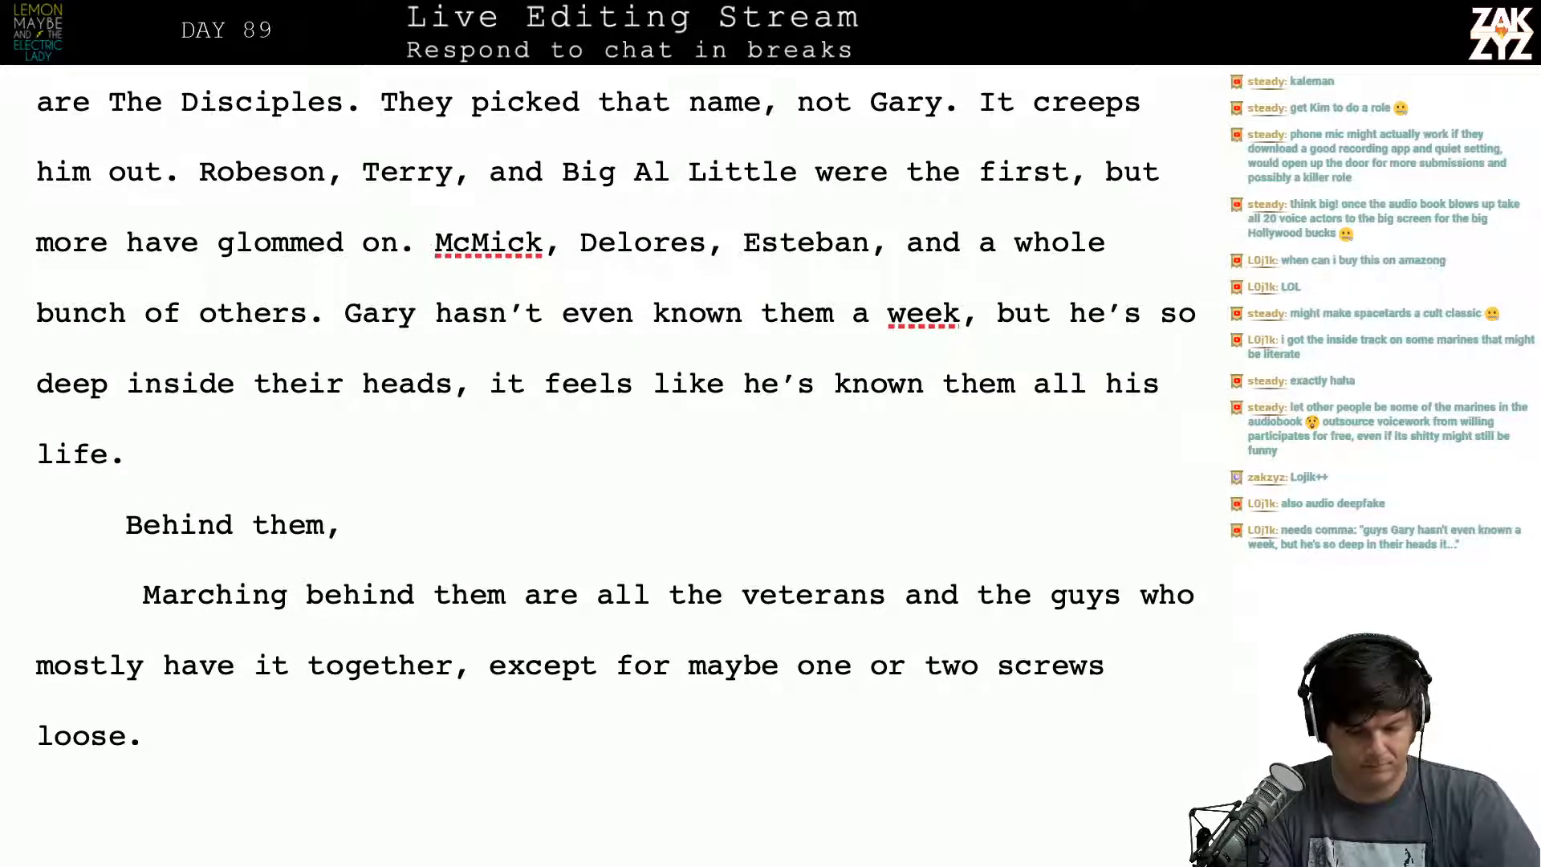
{"action": "type", "text": "all the vetere"}
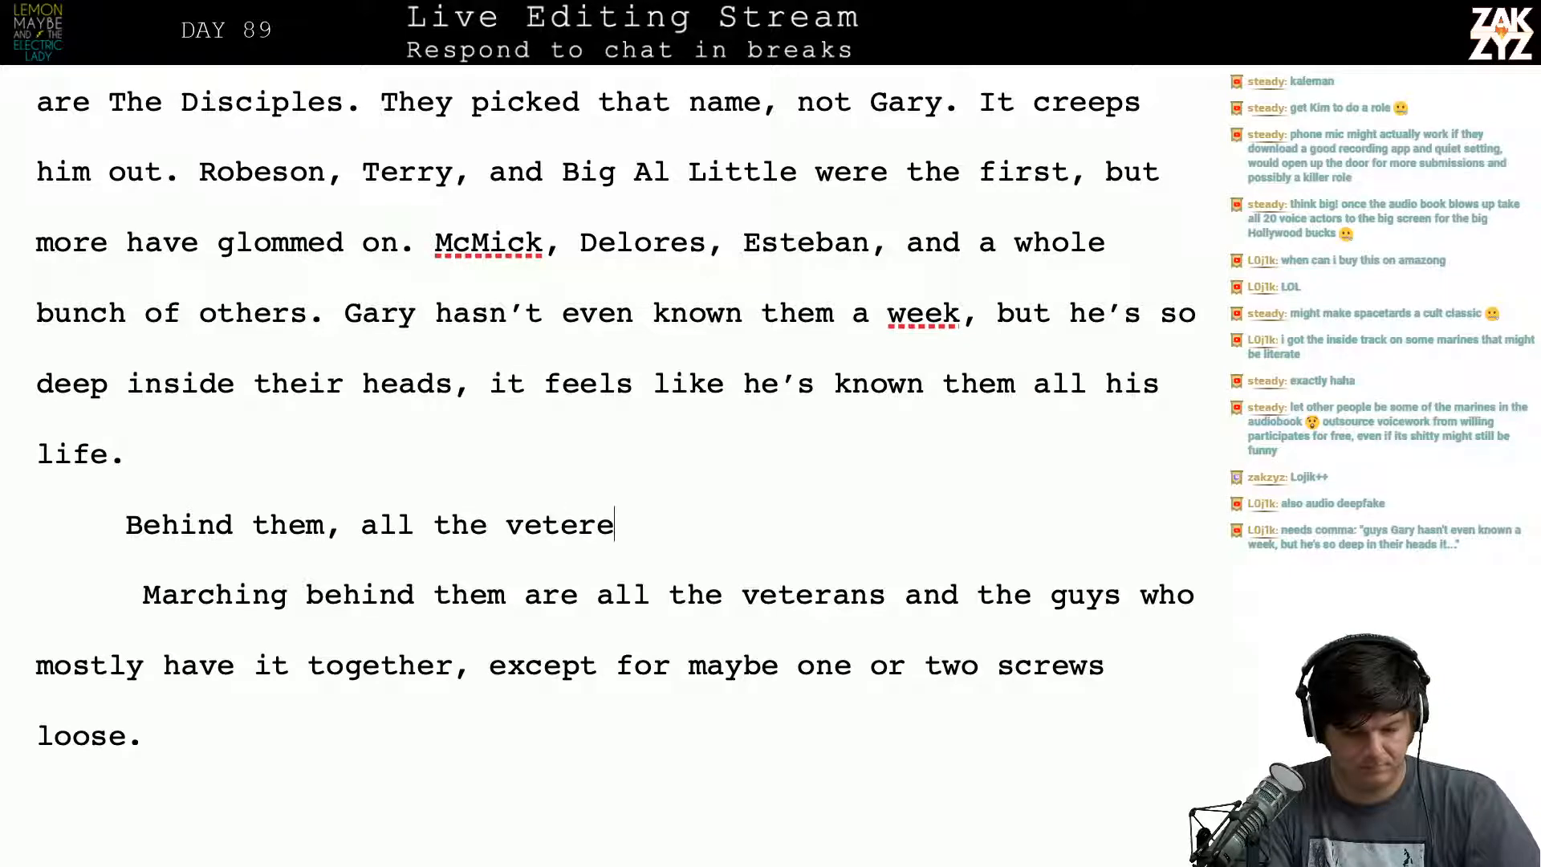
{"action": "type", "text": "an"}
{"action": "key", "text": "BackSpace"}
{"action": "key", "text": "BackSpace"}
{"action": "key", "text": "BackSpace"}
{"action": "type", "text": "an s"}
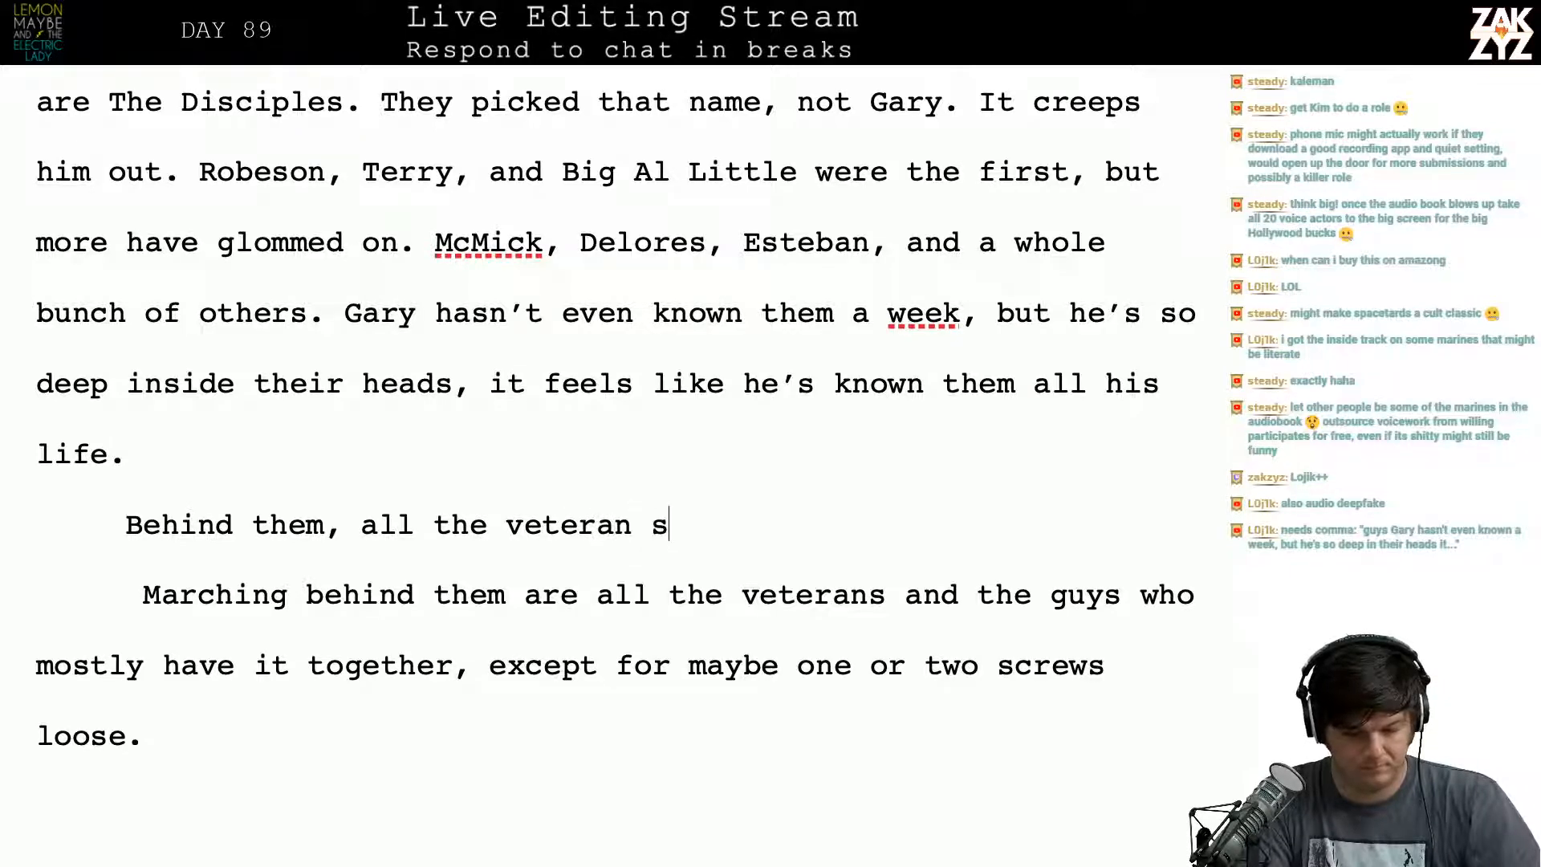
{"action": "key", "text": "BackSpace"}
{"action": "key", "text": "BackSpace"}
{"action": "type", "text": "s and guys who "}
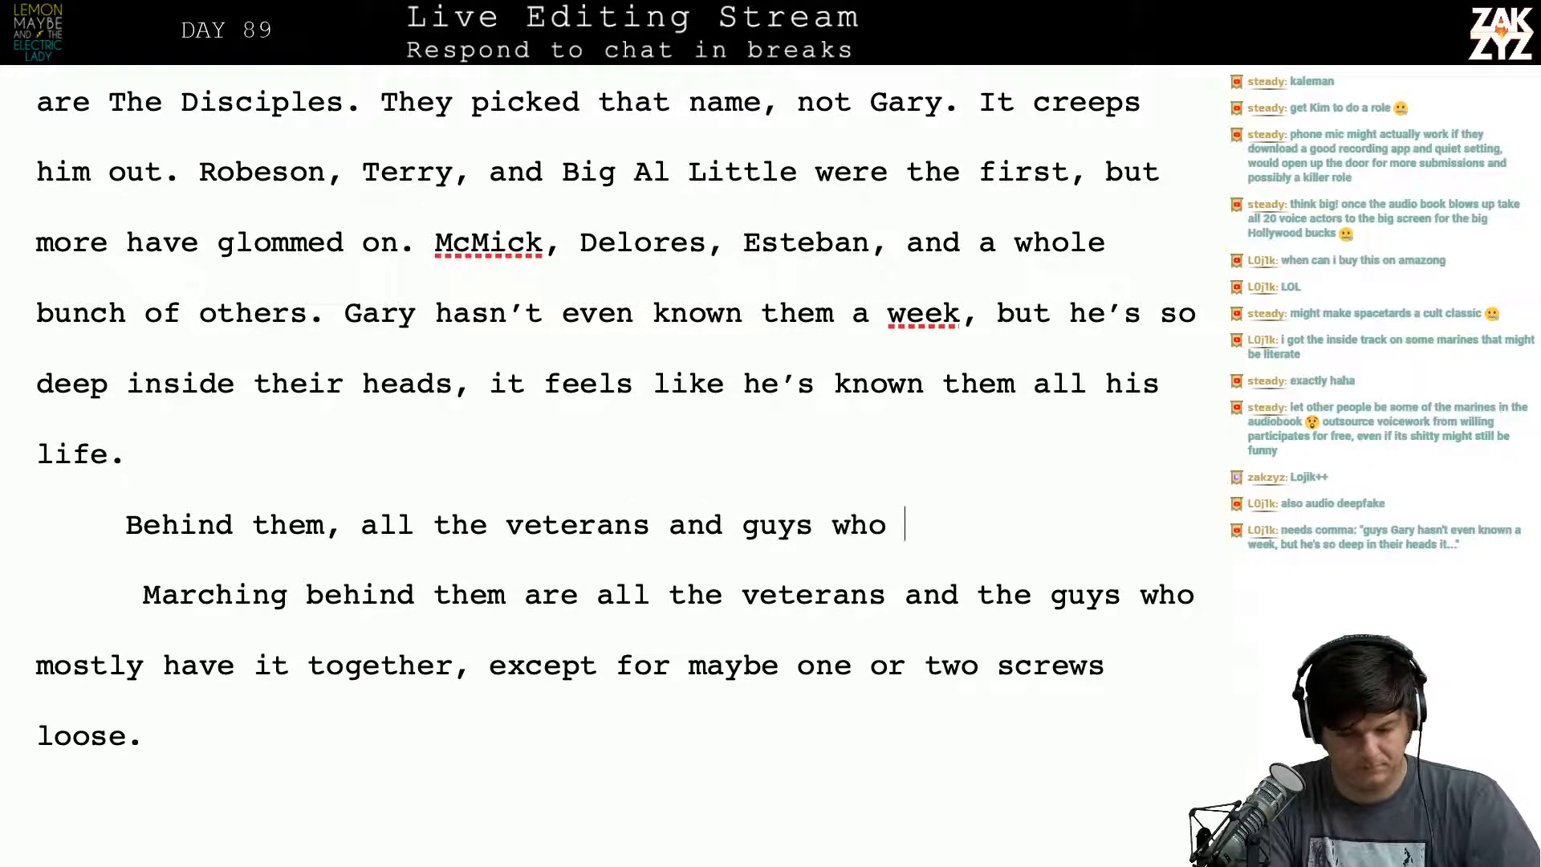
{"action": "type", "text": "mostly together"}
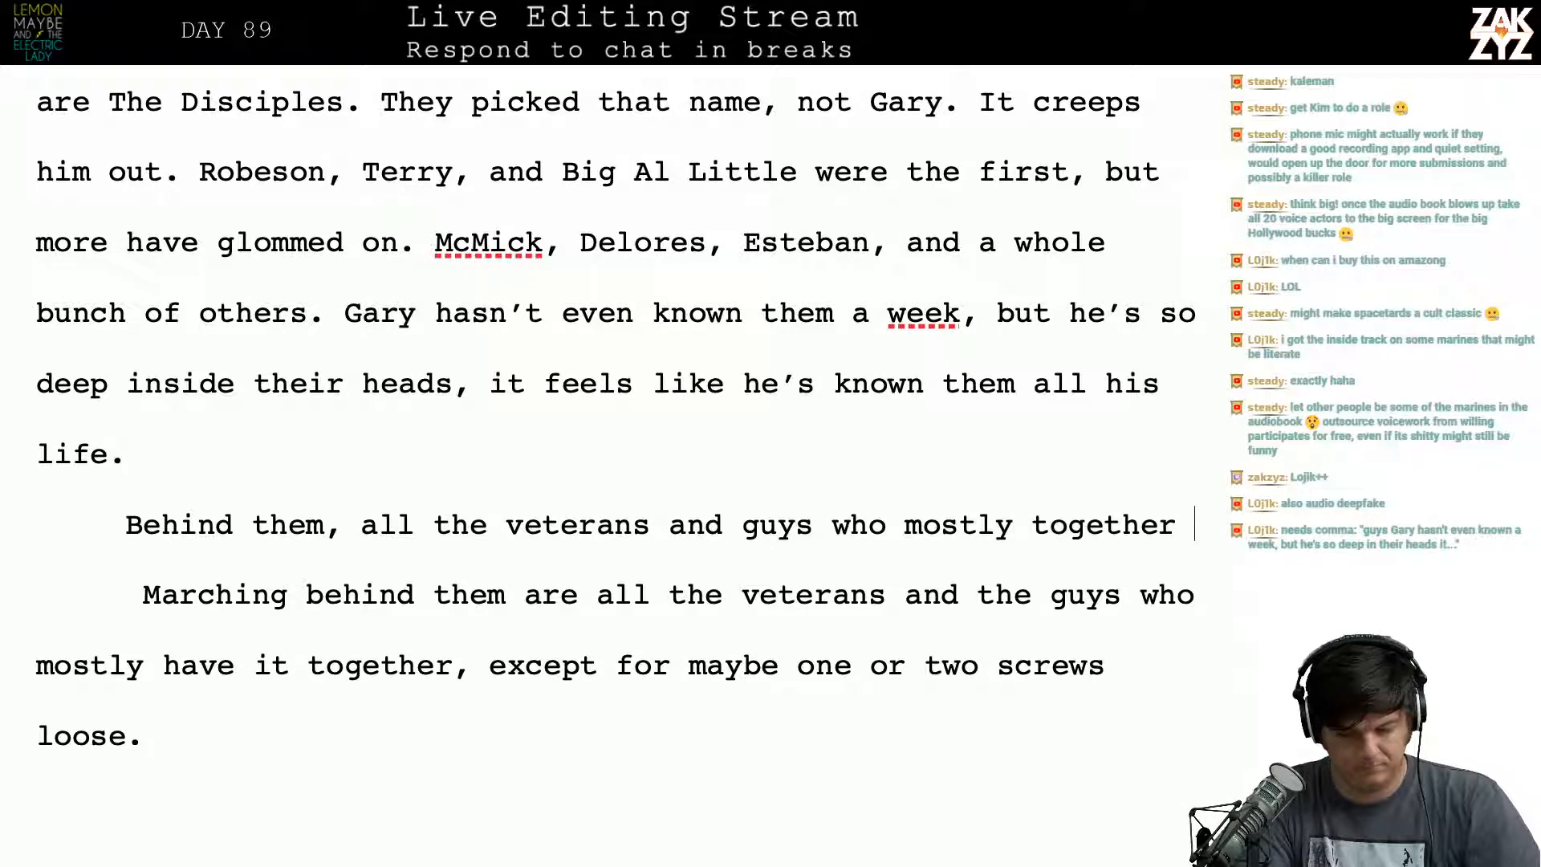
Step: Replace "and guys who mostly together" with "are marching together." in the new sentence about the veterans
{"action": "key", "text": "BackSpace"}
{"action": "key", "text": "BackSpace"}
{"action": "key", "text": "BackSpace"}
{"action": "key", "text": "BackSpace"}
{"action": "key", "text": "BackSpace"}
{"action": "key", "text": "BackSpace"}
{"action": "key", "text": "BackSpace"}
{"action": "key", "text": "BackSpace"}
{"action": "key", "text": "BackSpace"}
{"action": "key", "text": "BackSpace"}
{"action": "key", "text": "BackSpace"}
{"action": "key", "text": "BackSpace"}
{"action": "key", "text": "BackSpace"}
{"action": "key", "text": "BackSpace"}
{"action": "key", "text": "BackSpace"}
{"action": "key", "text": "BackSpace"}
{"action": "key", "text": "BackSpace"}
{"action": "key", "text": "BackSpace"}
{"action": "key", "text": "BackSpace"}
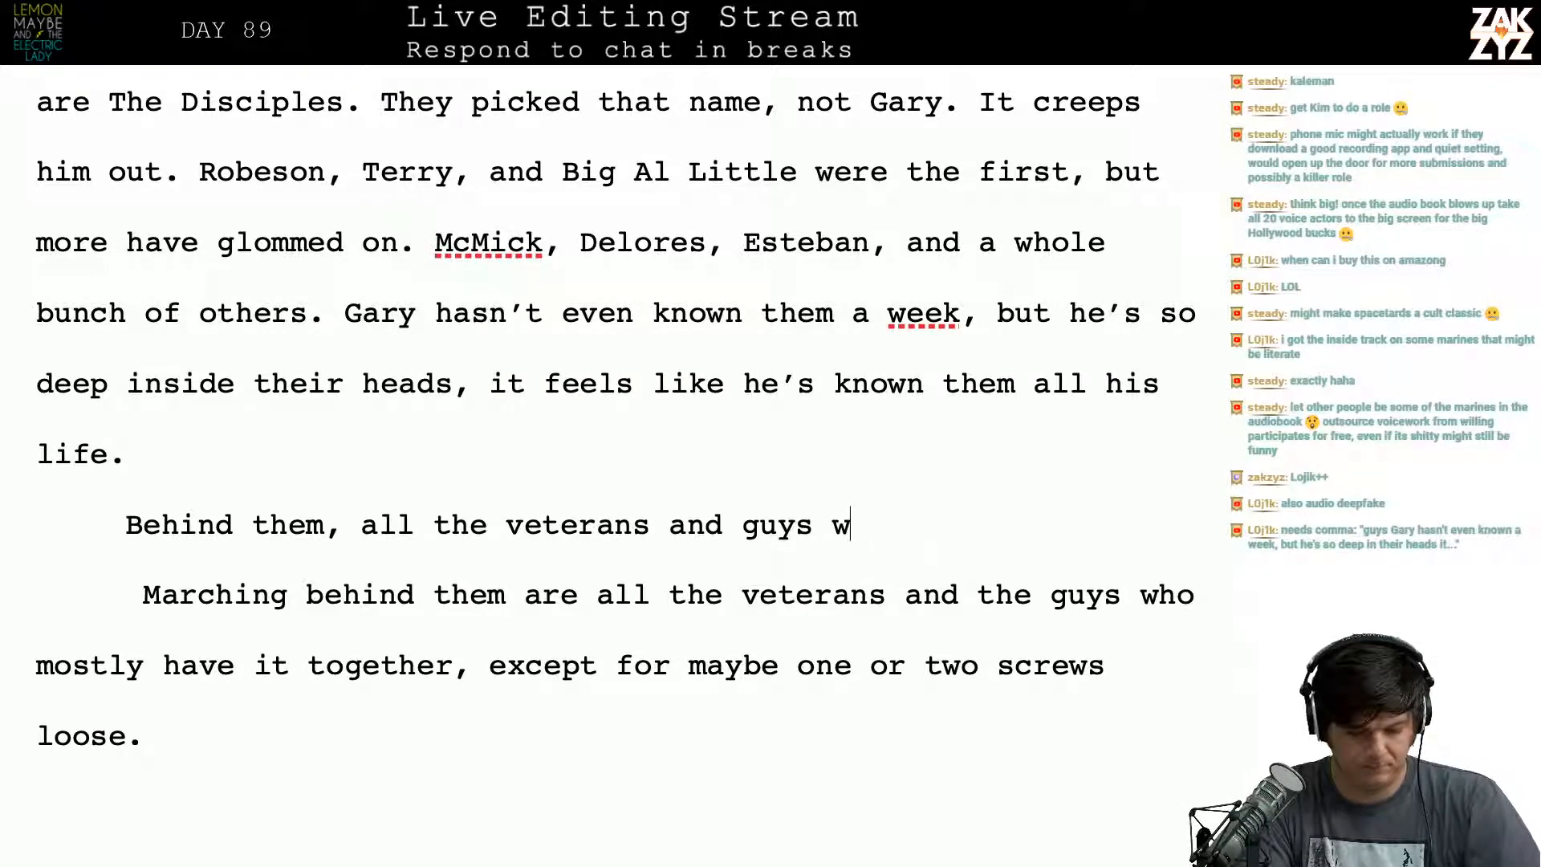
{"action": "key", "text": "BackSpace"}
{"action": "key", "text": "BackSpace"}
{"action": "key", "text": "BackSpace"}
{"action": "key", "text": "BackSpace"}
{"action": "key", "text": "BackSpace"}
{"action": "key", "text": "BackSpace"}
{"action": "key", "text": "BackSpace"}
{"action": "key", "text": "BackSpace"}
{"action": "key", "text": "BackSpace"}
{"action": "key", "text": "BackSpace"}
{"action": "type", "text": "are in"}
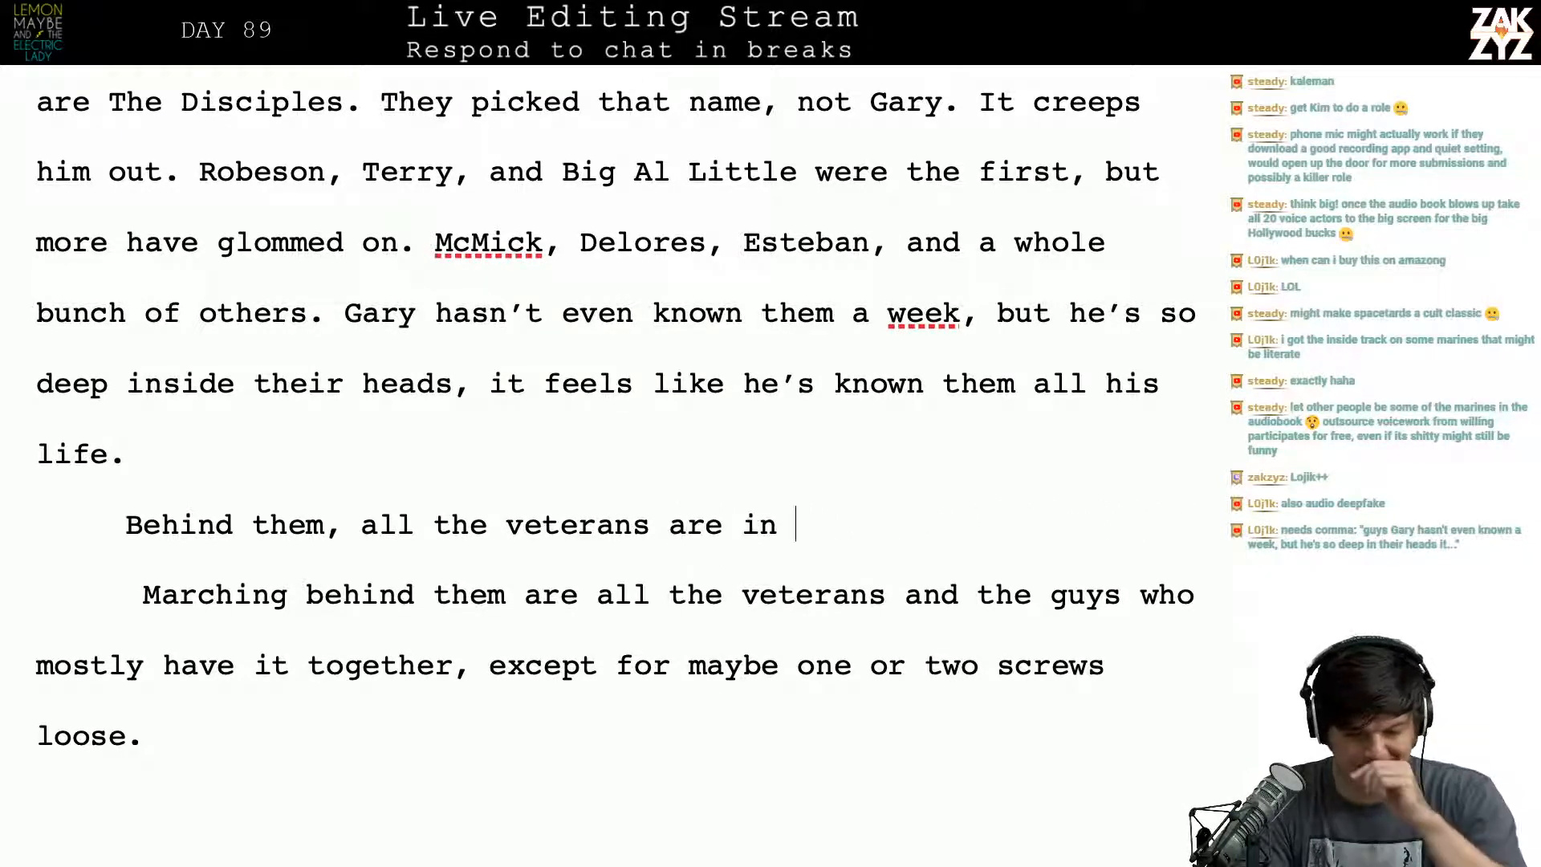
{"action": "key", "text": "BackSpace"}
{"action": "key", "text": "BackSpace"}
{"action": "key", "text": "BackSpace"}
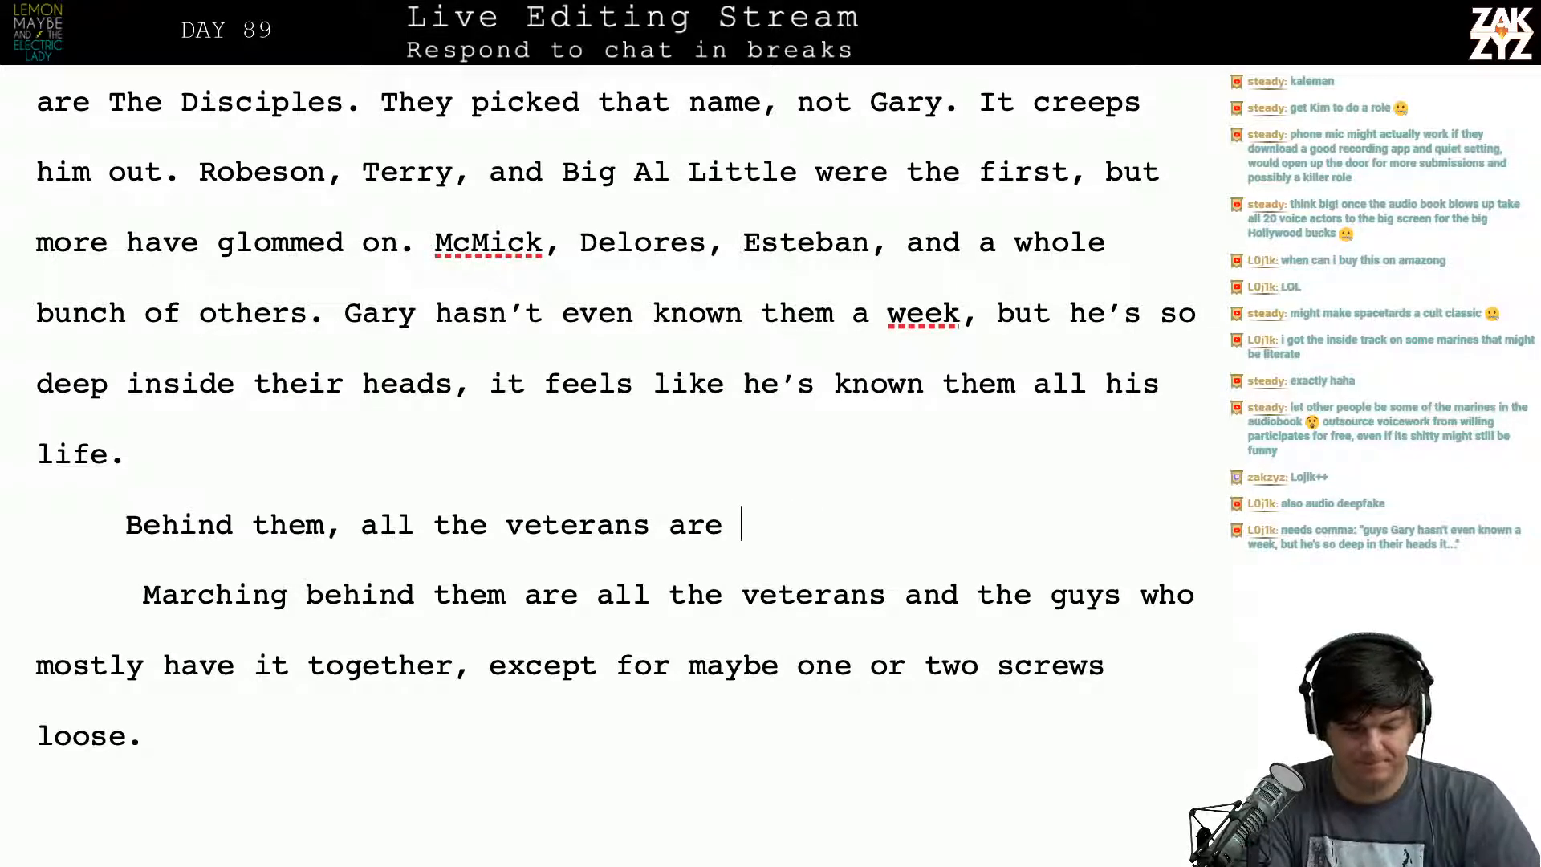
{"action": "type", "text": "marching together."}
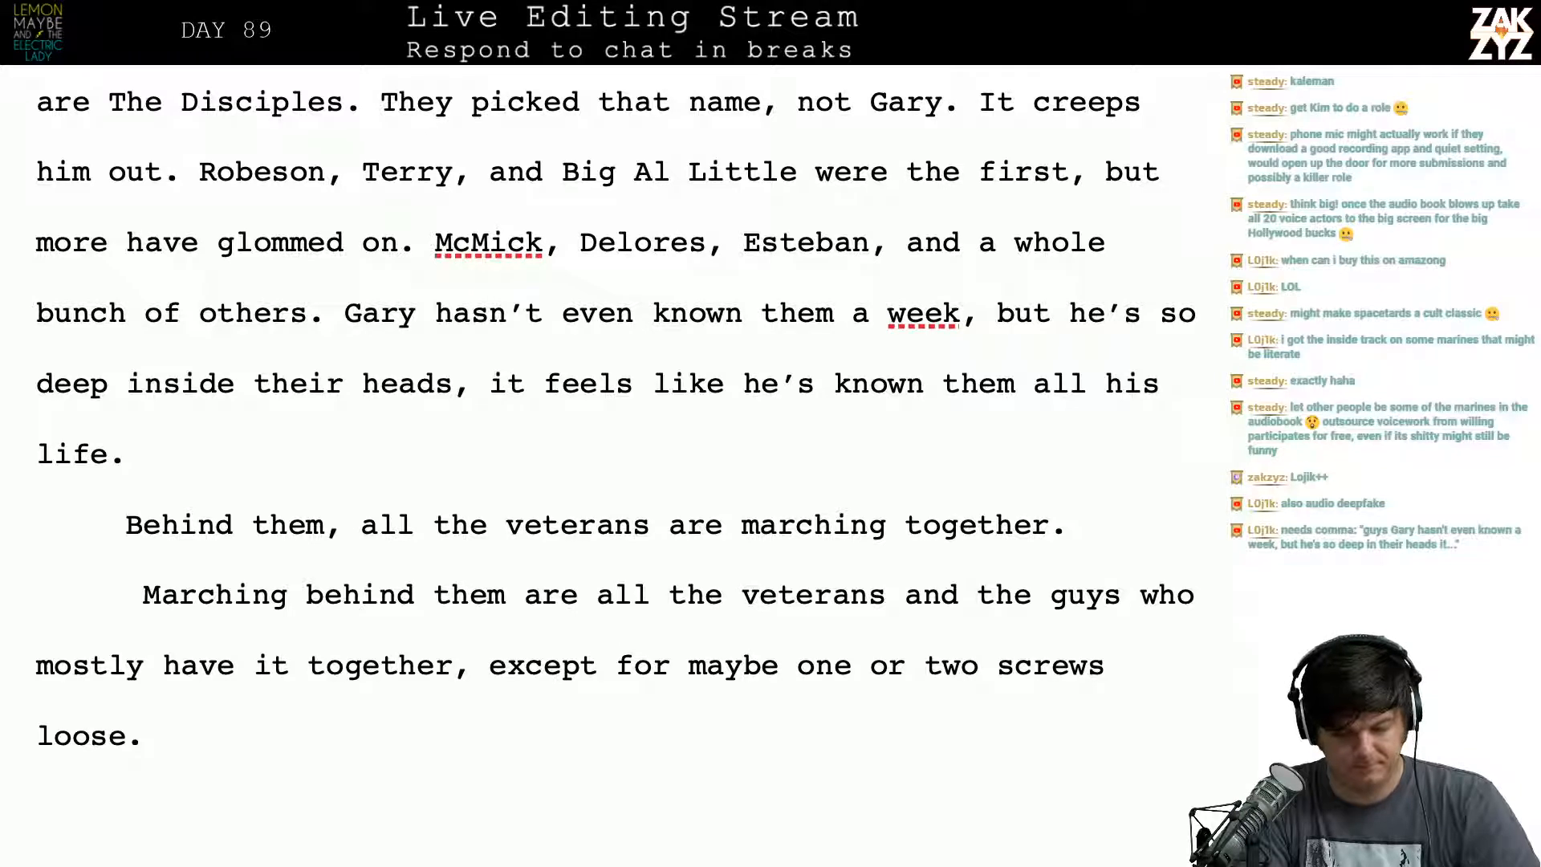
Step: Try a comma after "marching together", restore the period, and start another sentence with "T"
{"action": "key", "text": "BackSpace"}
{"action": "key", "text": "BackSpace"}
{"action": "type", "text": ","}
{"action": "key", "text": "BackSpace"}
{"action": "key", "text": "BackSpace"}
{"action": "type", "text": "."}
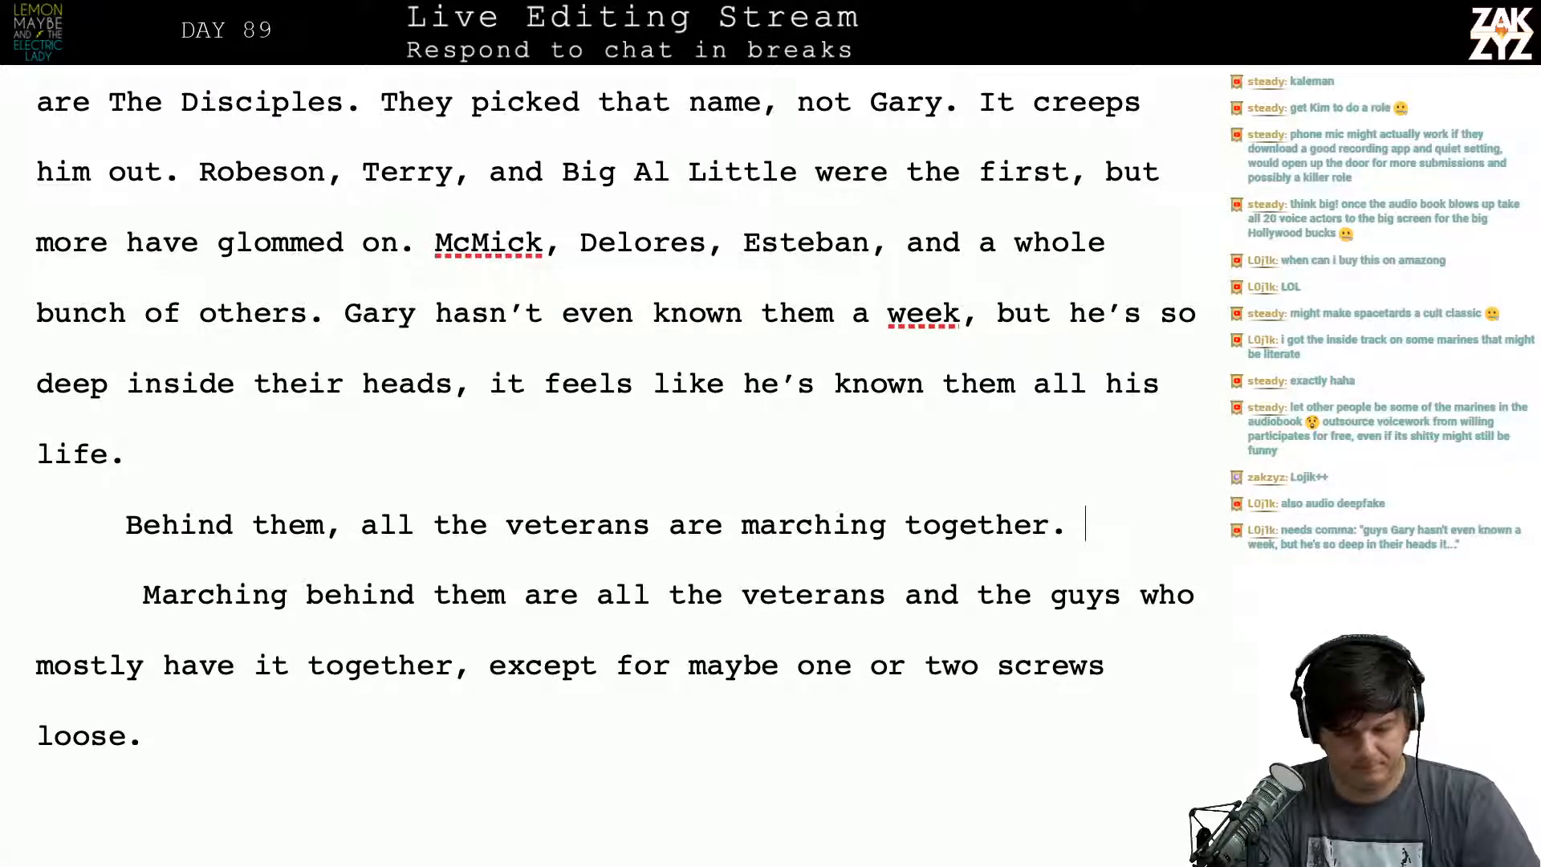
{"action": "key", "text": "BackSpace"}
{"action": "key", "text": "BackSpace"}
{"action": "type", "text": ","}
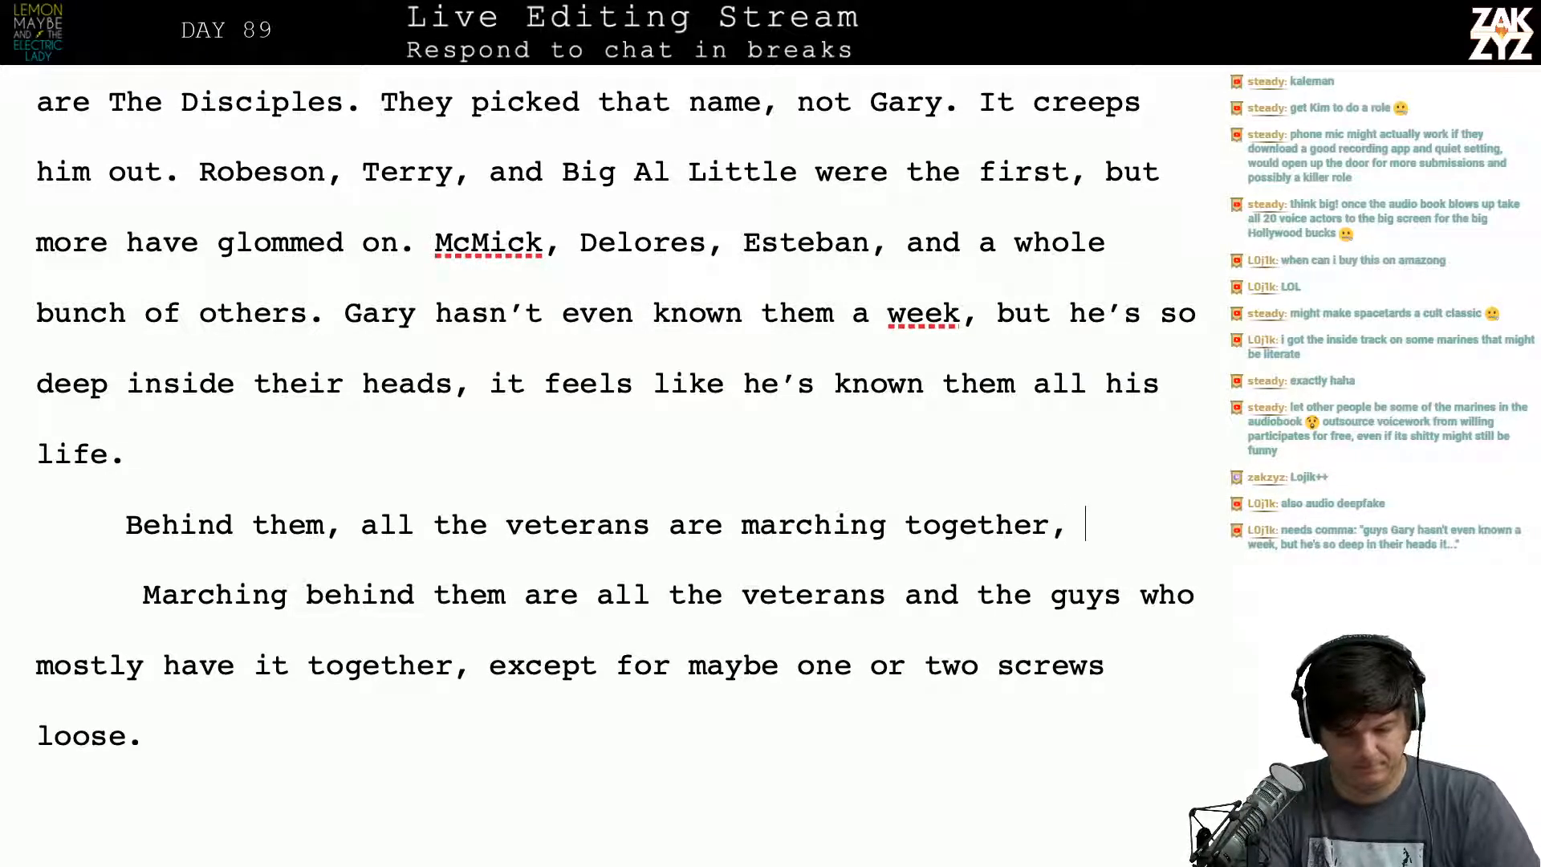
{"action": "key", "text": "BackSpace"}
{"action": "key", "text": "BackSpace"}
{"action": "type", "text": ". "}
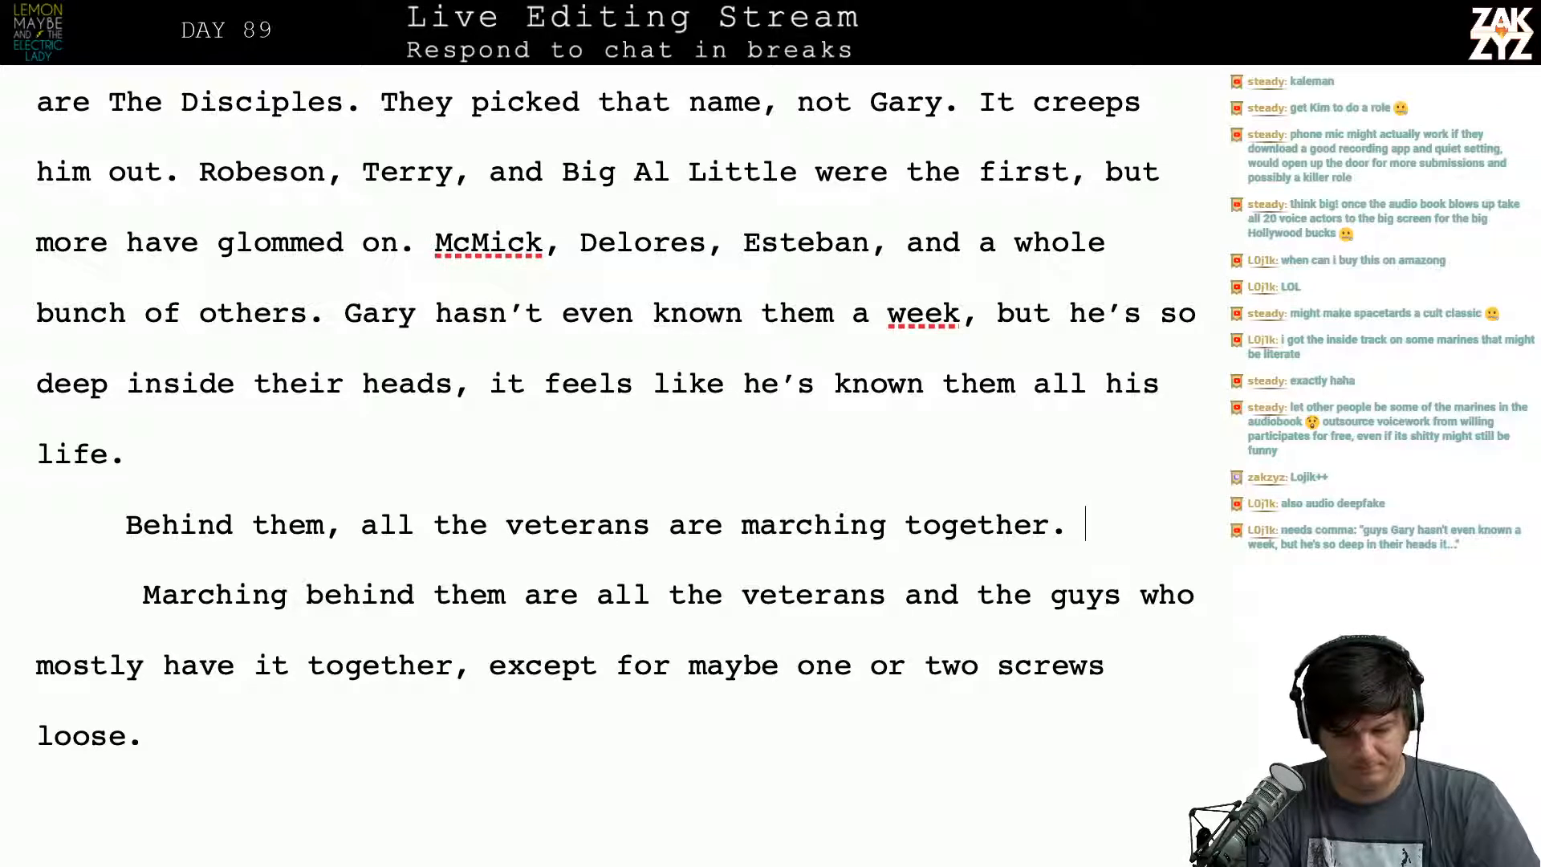
{"action": "type", "text": "T"}
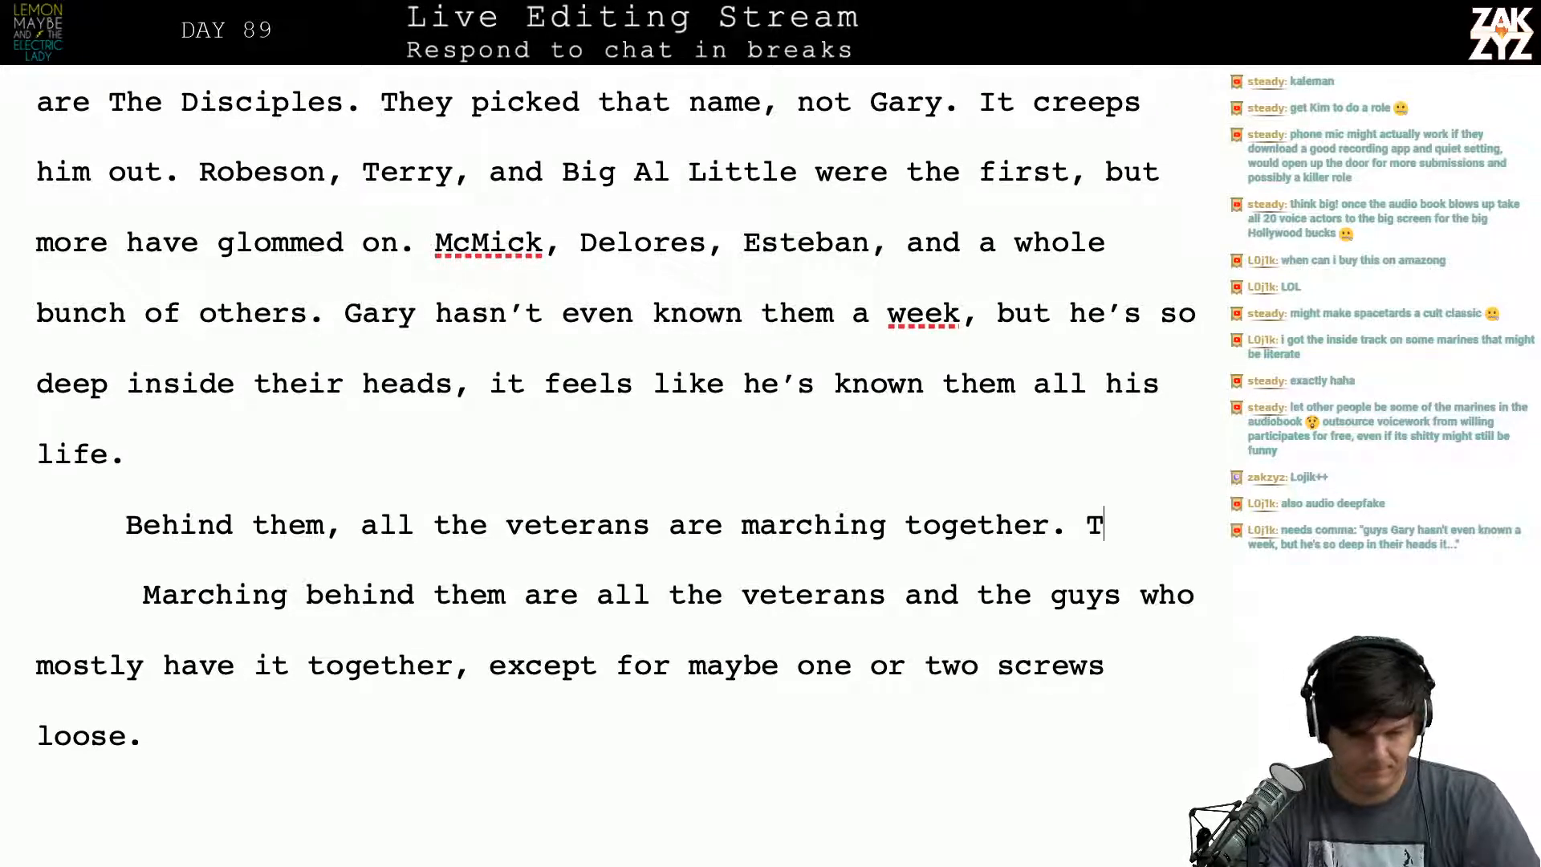
Step: Add "Behind them are the veterans," after "life." at the end of the Disciples paragraph
{"action": "key", "text": "Up"}
{"action": "key", "text": "Up"}
{"action": "key", "text": "Up"}
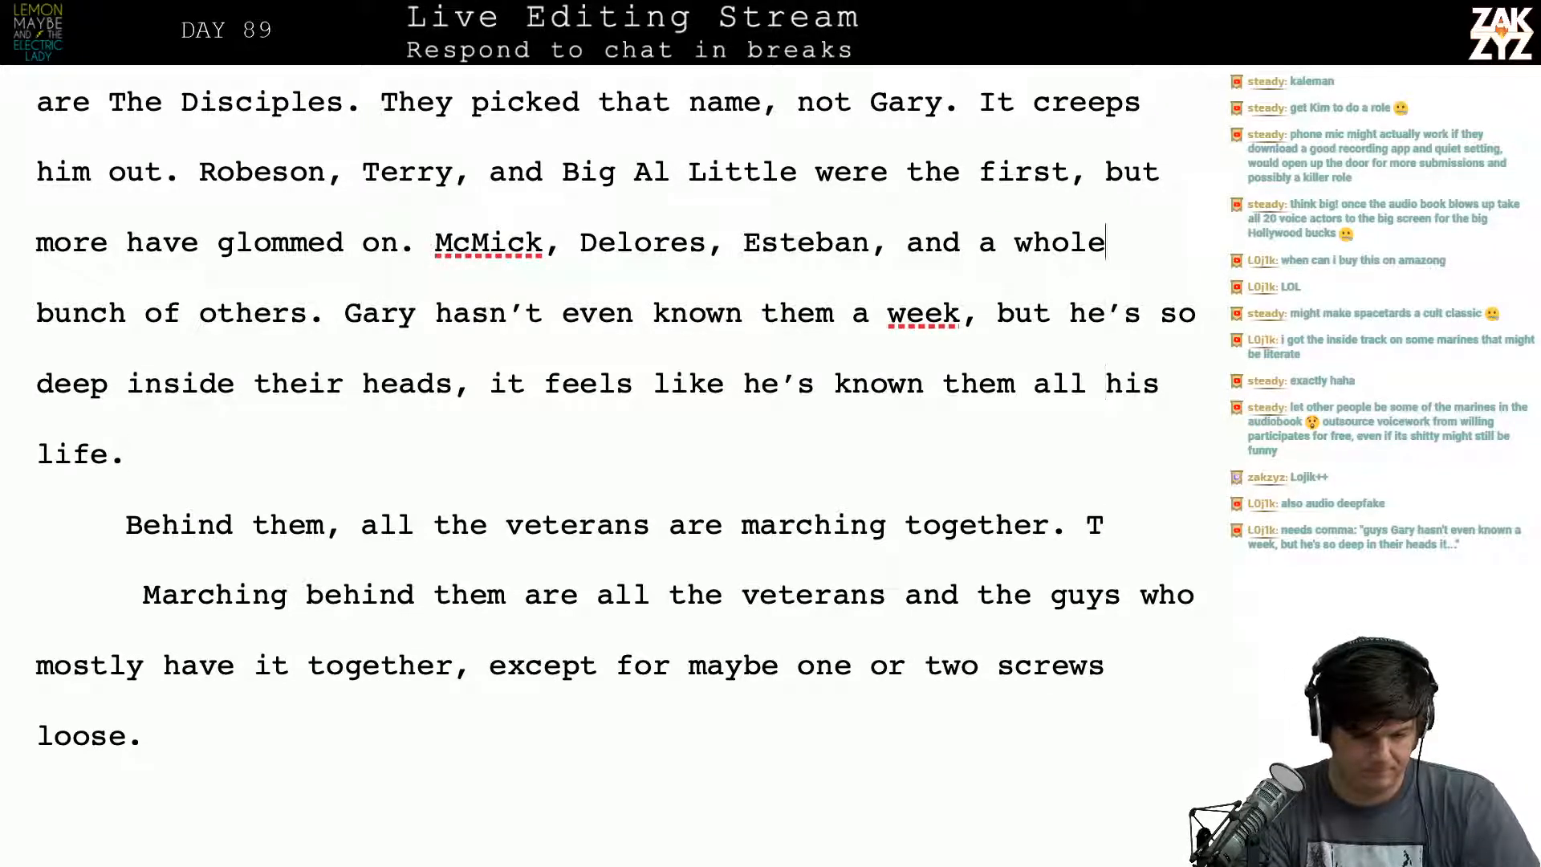
{"action": "key", "text": "Down"}
{"action": "key", "text": "Down"}
{"action": "key", "text": "Down"}
{"action": "type", "text": "Beh"}
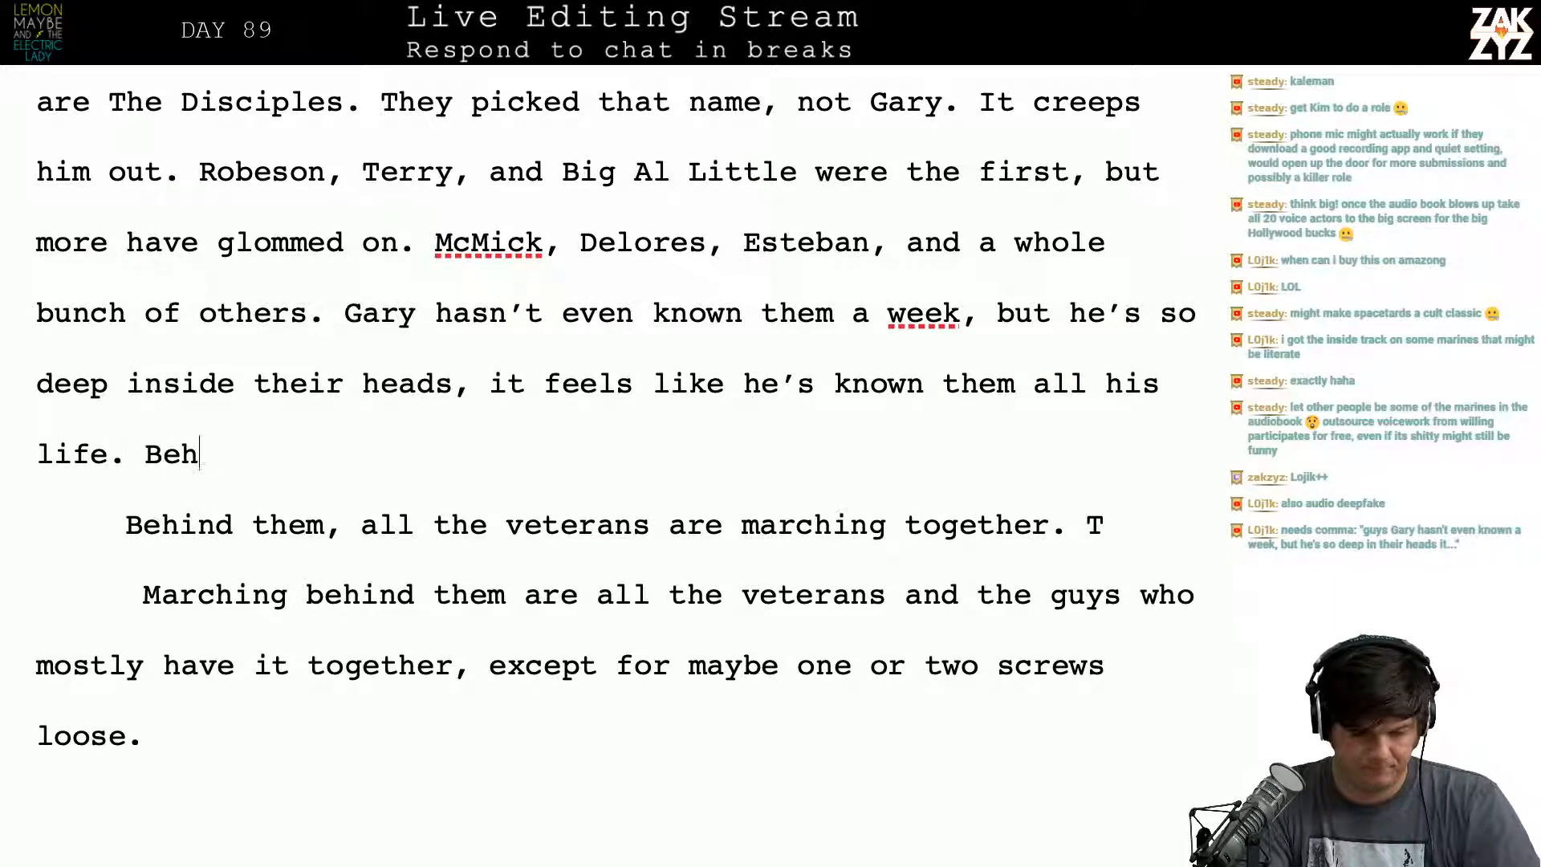
{"action": "type", "text": "ind them are the "}
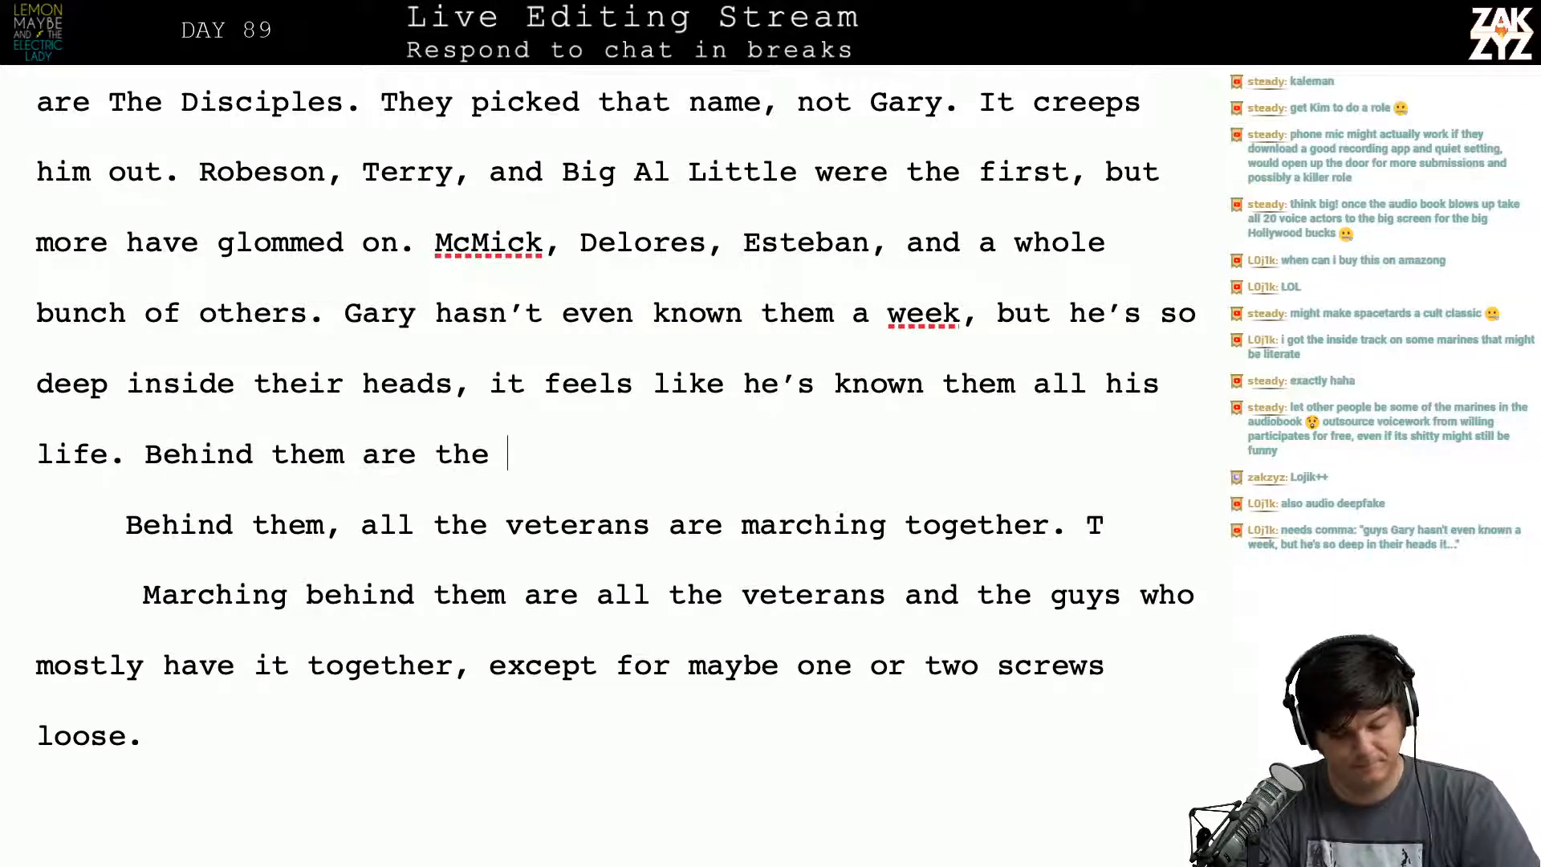
{"action": "type", "text": "Veter"}
{"action": "key", "text": "BackSpace"}
{"action": "key", "text": "BackSpace"}
{"action": "key", "text": "BackSpace"}
{"action": "key", "text": "BackSpace"}
{"action": "key", "text": "BackSpace"}
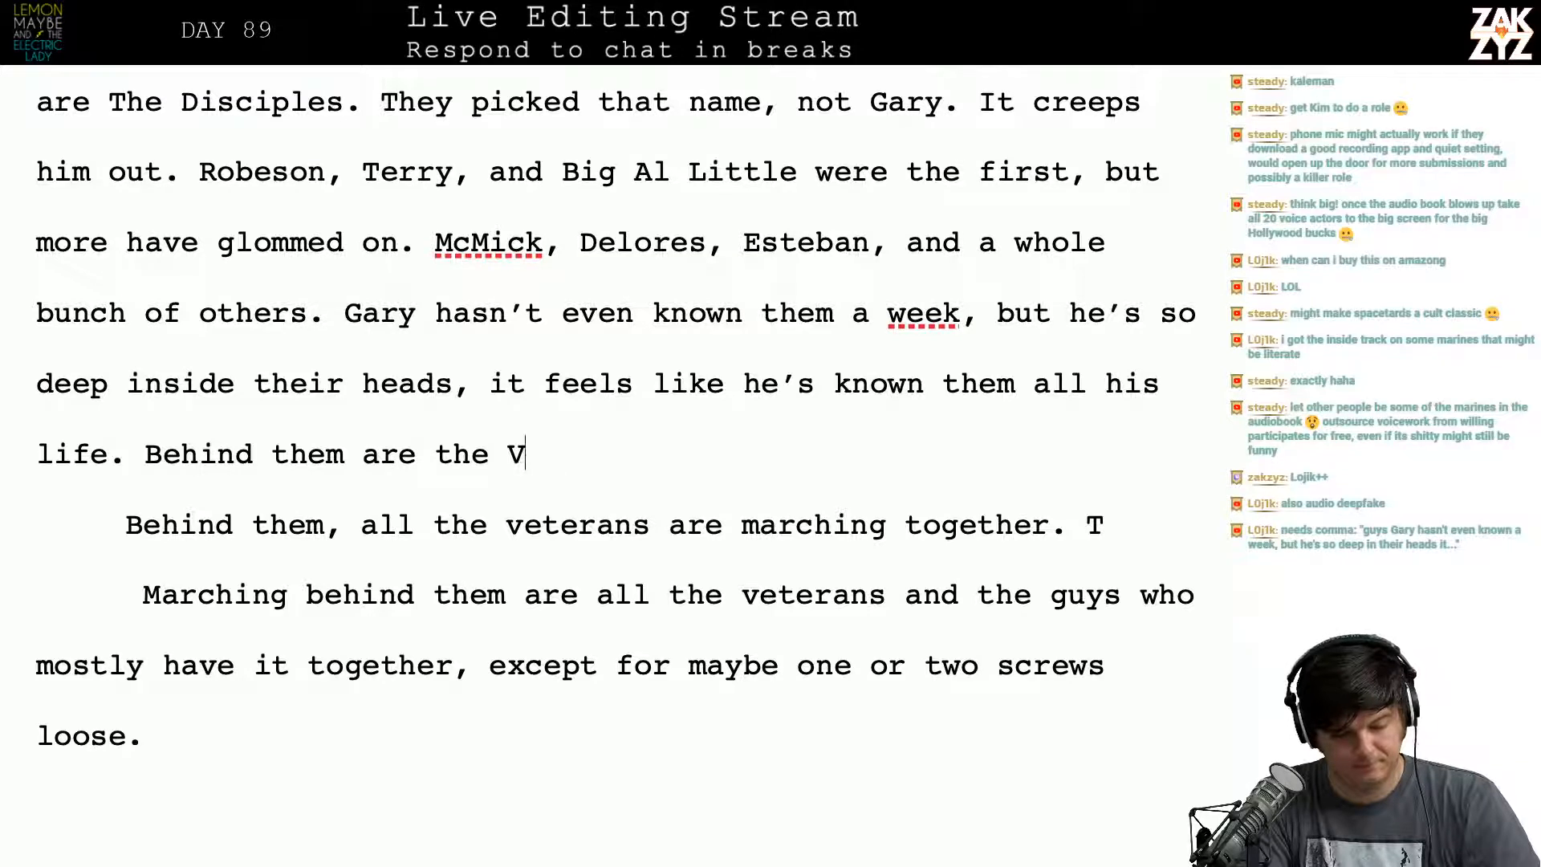
{"action": "type", "text": "veterean"}
{"action": "key", "text": "BackSpace"}
{"action": "key", "text": "BackSpace"}
{"action": "key", "text": "BackSpace"}
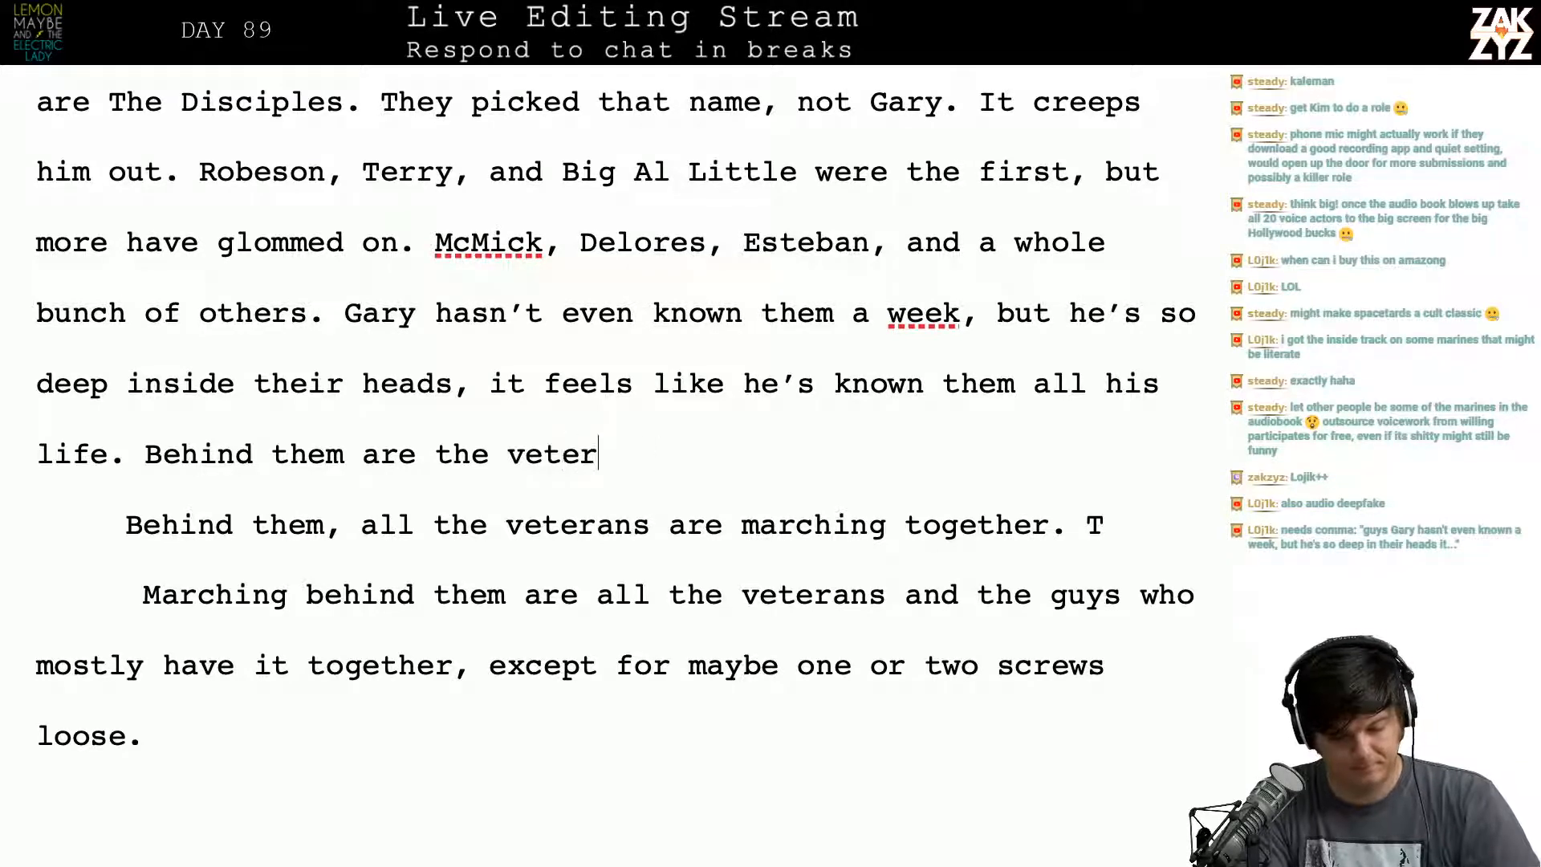
{"action": "type", "text": "ans, "}
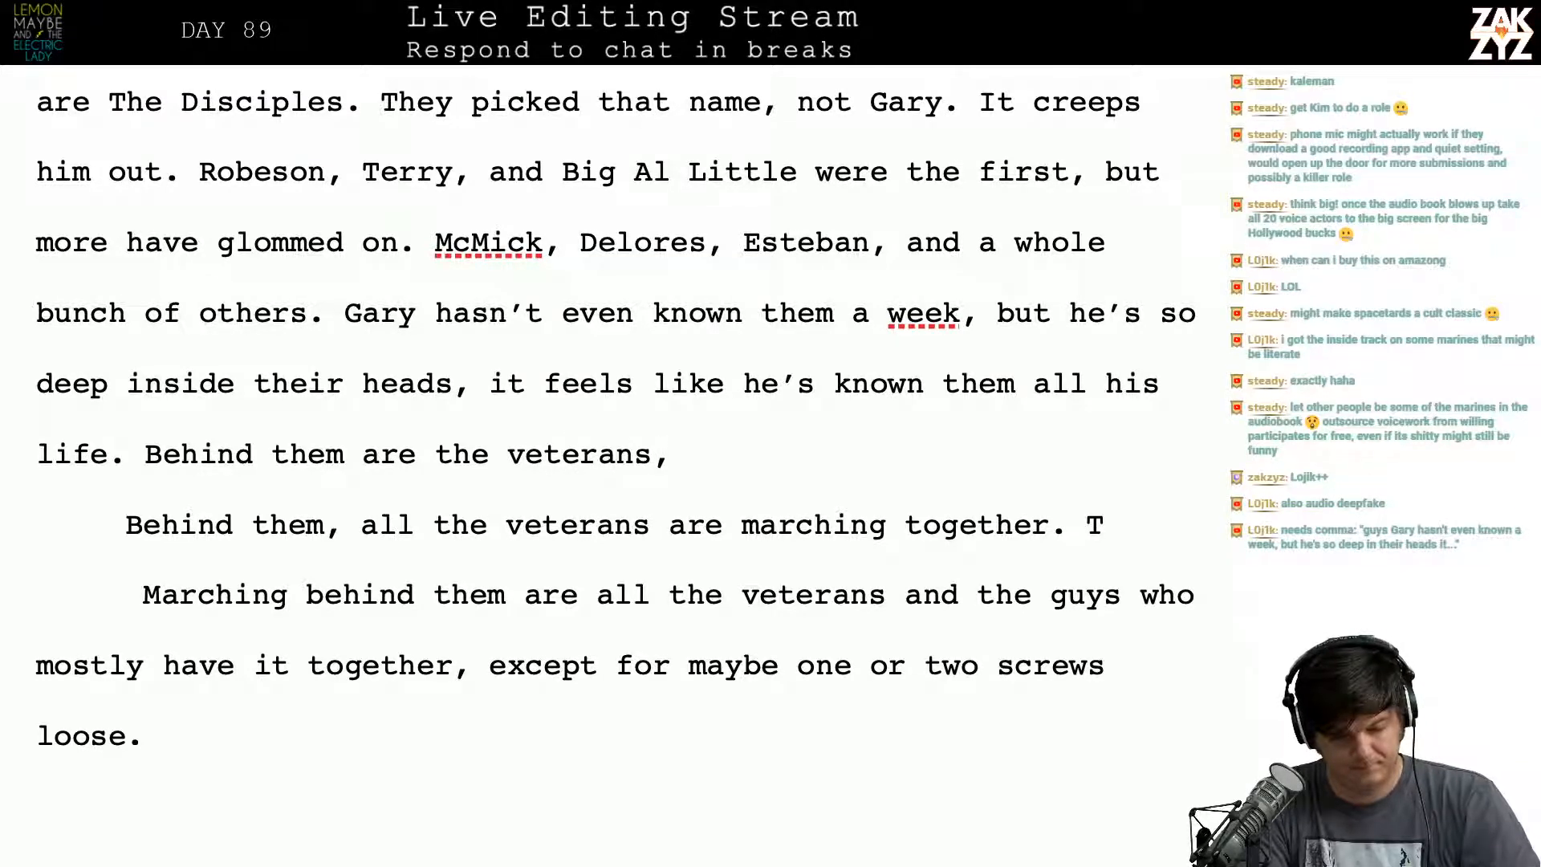
Step: Continue the new veterans sentence with "and they guys who mostly have it together,"
{"action": "type", "text": "and they guys who"}
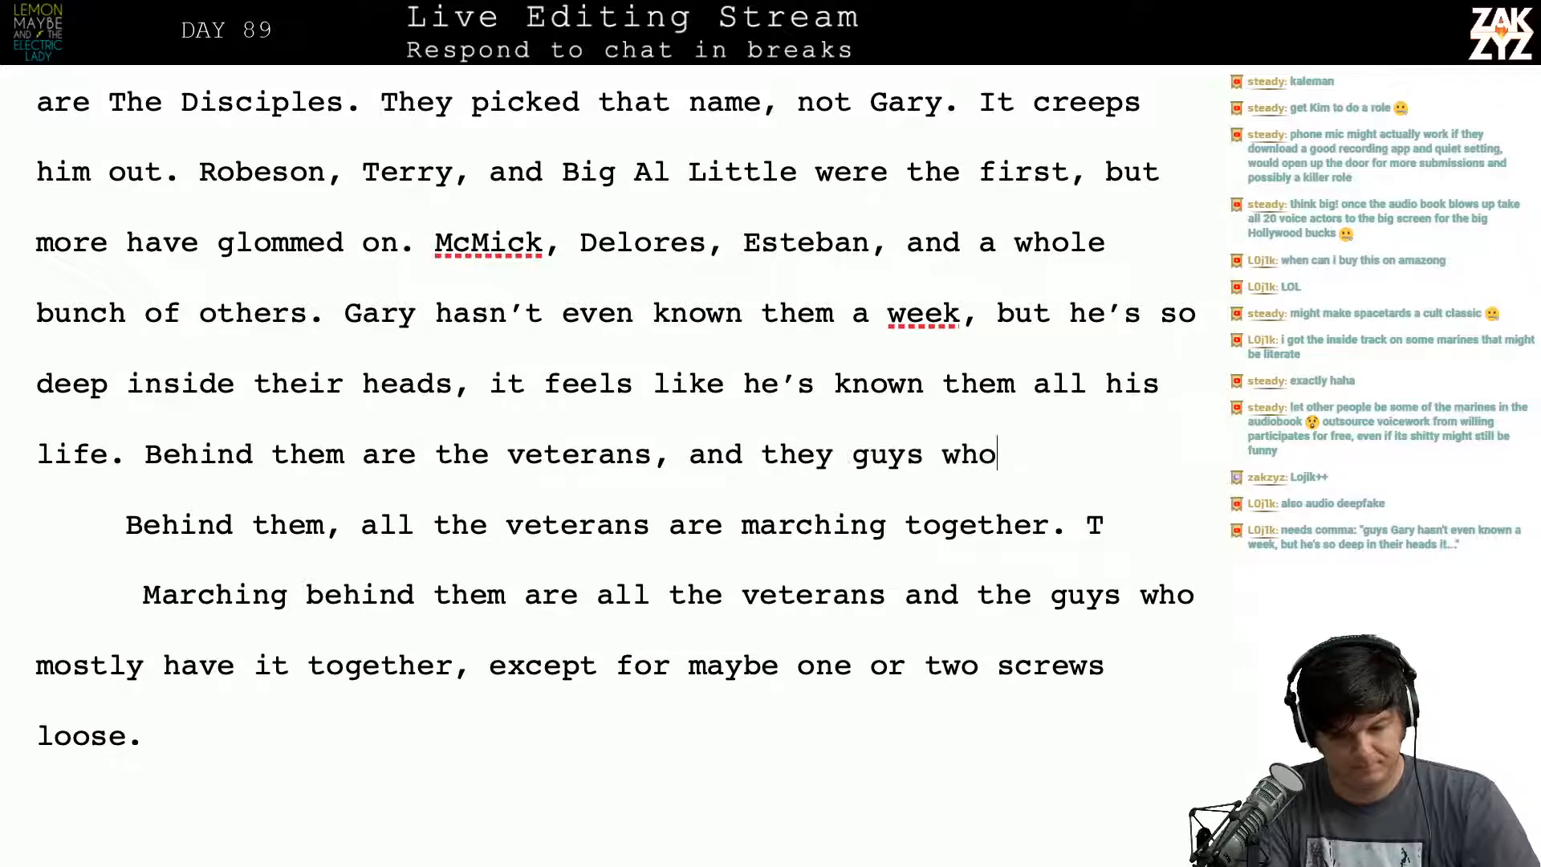
{"action": "type", "text": " mostly have it"}
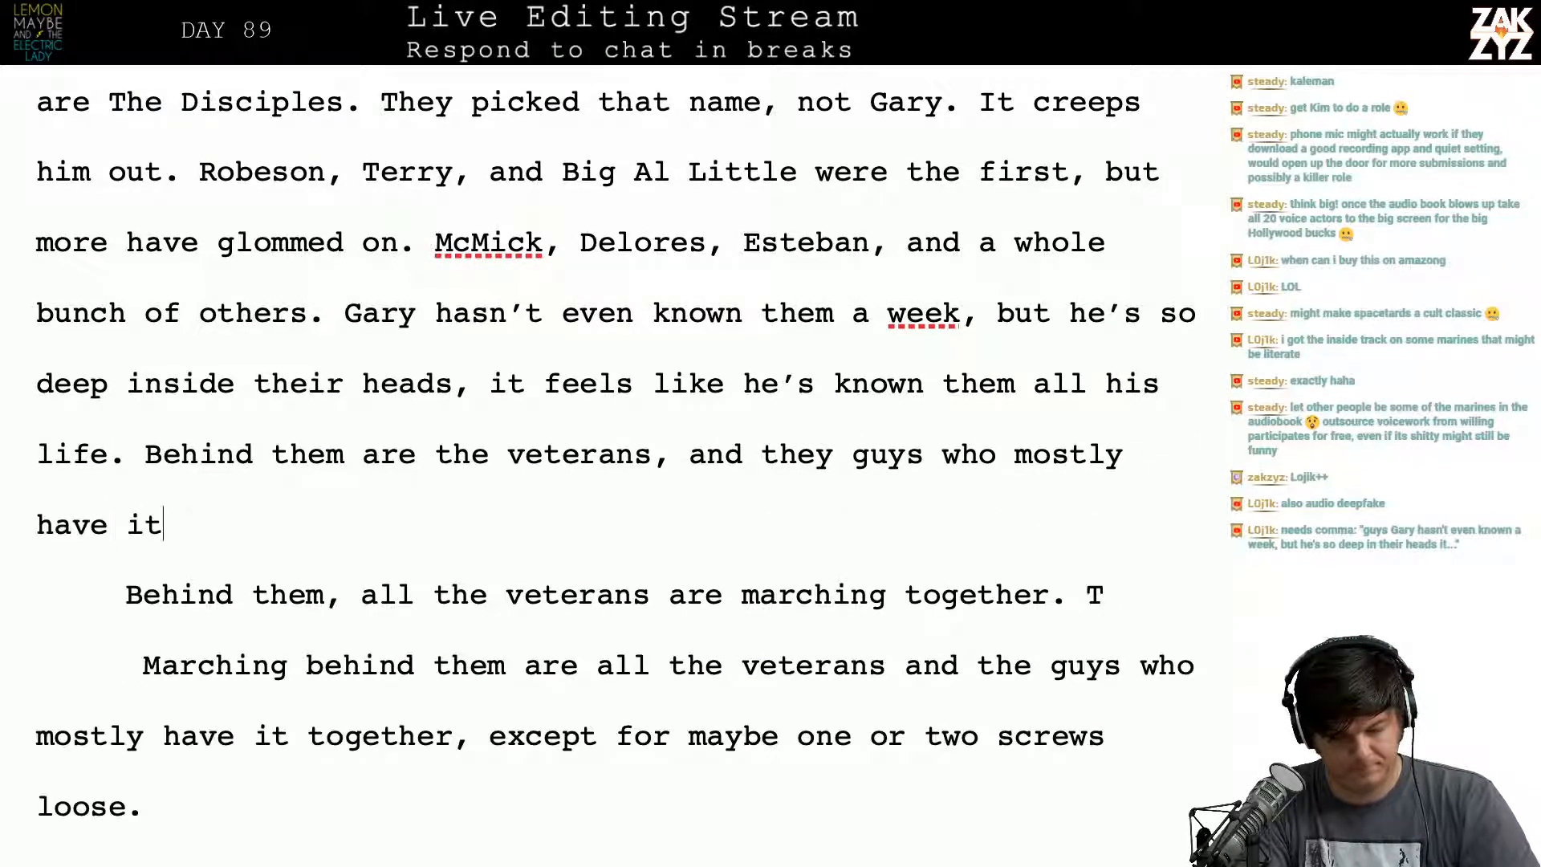
{"action": "type", "text": " together,"}
{"action": "key", "text": "BackSpace"}
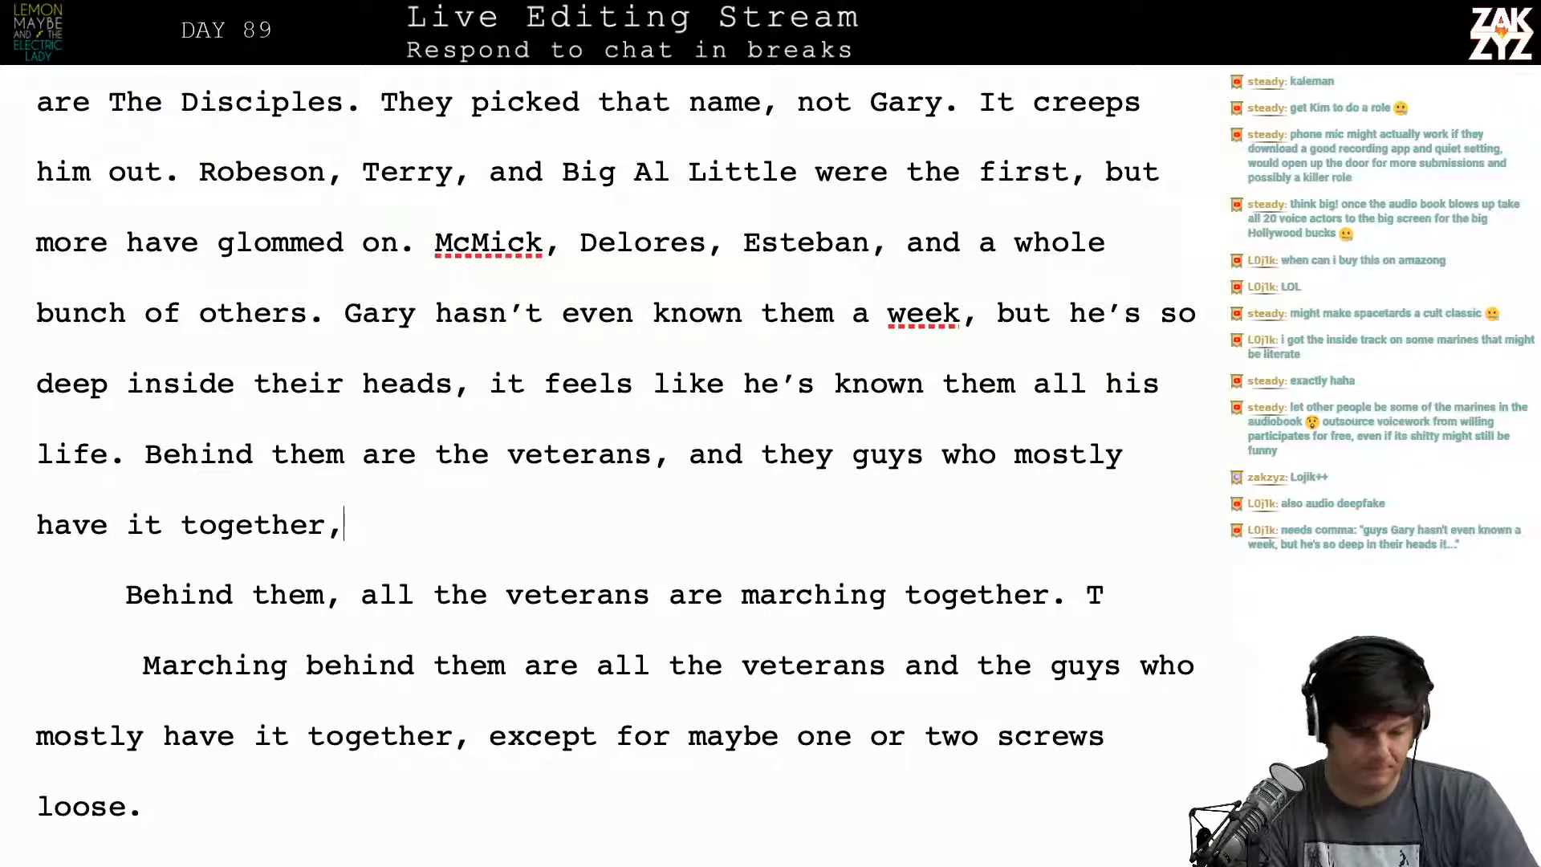
Step: Split "Behind them are the veterans" into its own paragraph with an empty paragraph above it, and return to the end of "life."
{"action": "key", "text": "Up"}
{"action": "key", "text": "Left"}
{"action": "key", "text": "Left"}
{"action": "key", "text": "Left"}
{"action": "key", "text": "Left"}
{"action": "key", "text": "Left"}
{"action": "key", "text": "Left"}
{"action": "key", "text": "Left"}
{"action": "key", "text": "Left"}
{"action": "key", "text": "Left"}
{"action": "key", "text": "Left"}
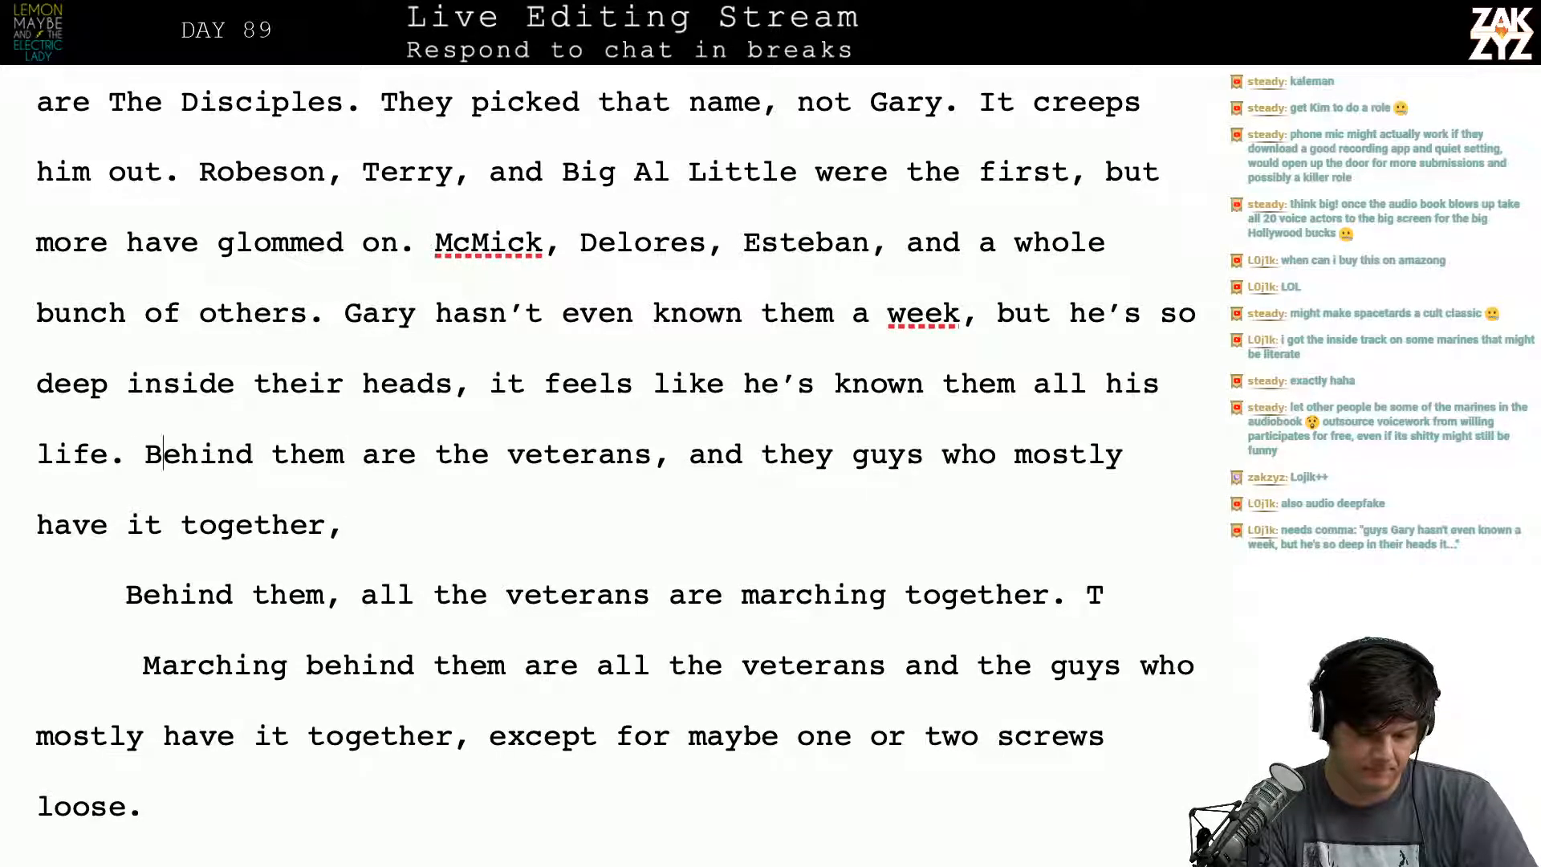
{"action": "key", "text": "Left"}
{"action": "key", "text": "Return"}
{"action": "key", "text": "Return"}
{"action": "key", "text": "Left"}
{"action": "key", "text": "Left"}
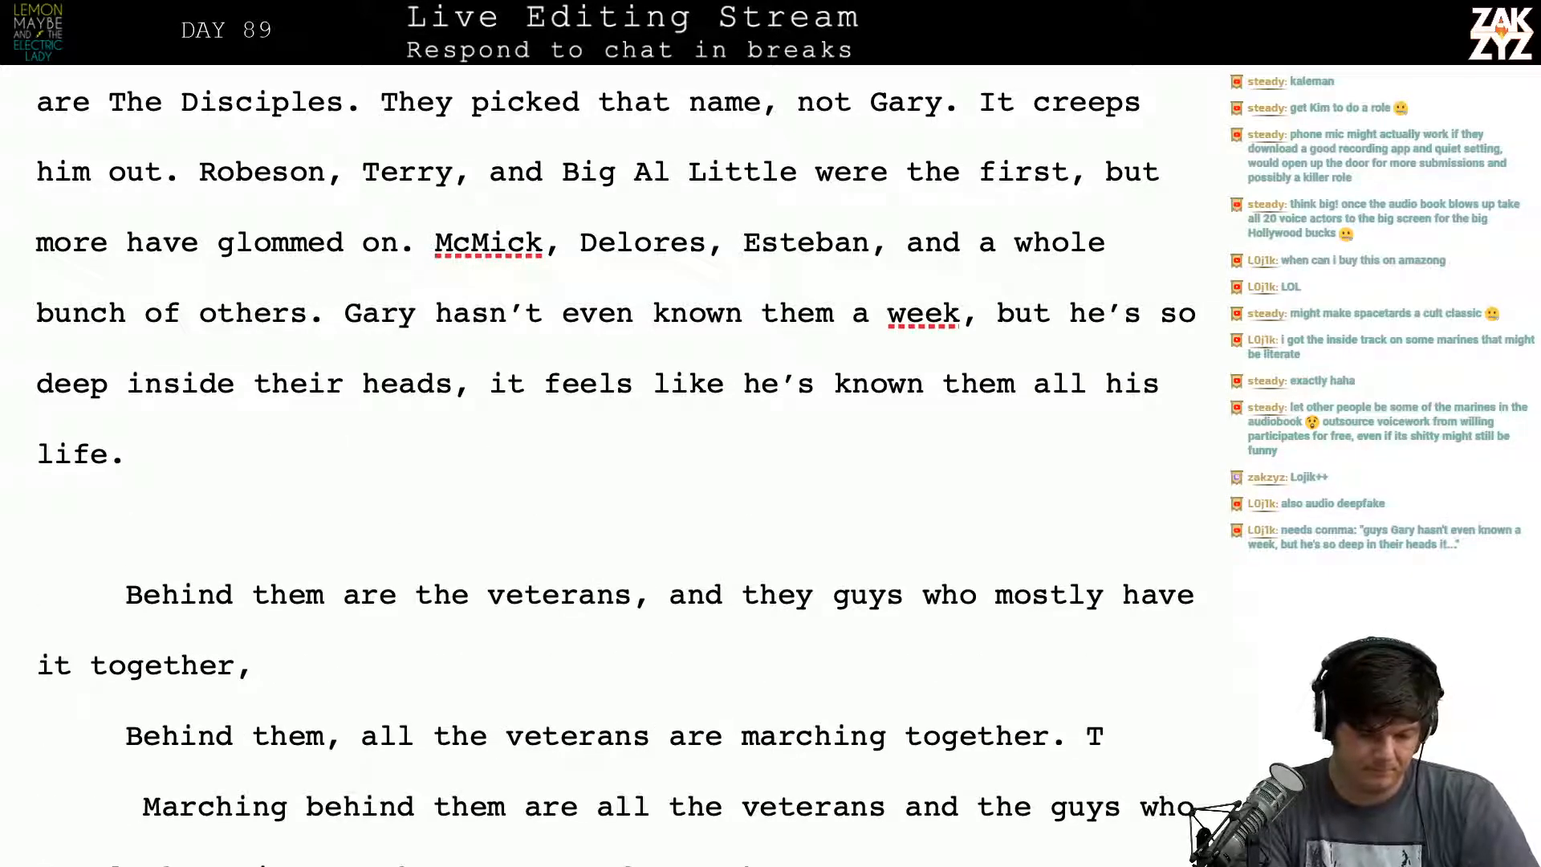
Step: Write "All the veterans are marching together behind the Disciples," after "life." and lowercase "The" in the paragraph's earlier "The Disciples"
{"action": "type", "text": "All the "}
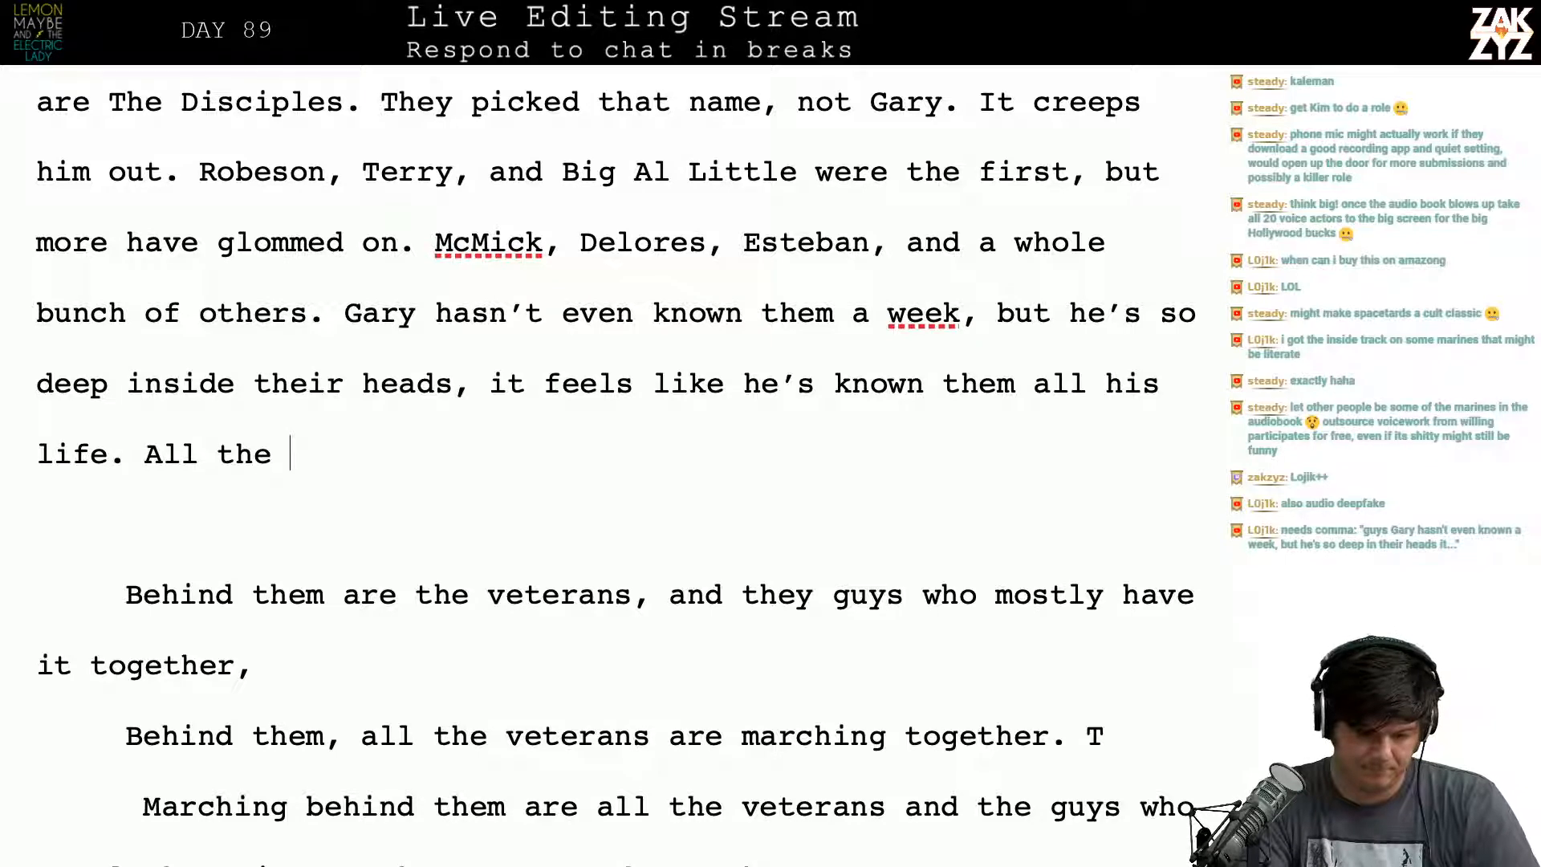
{"action": "type", "text": "veterans are "}
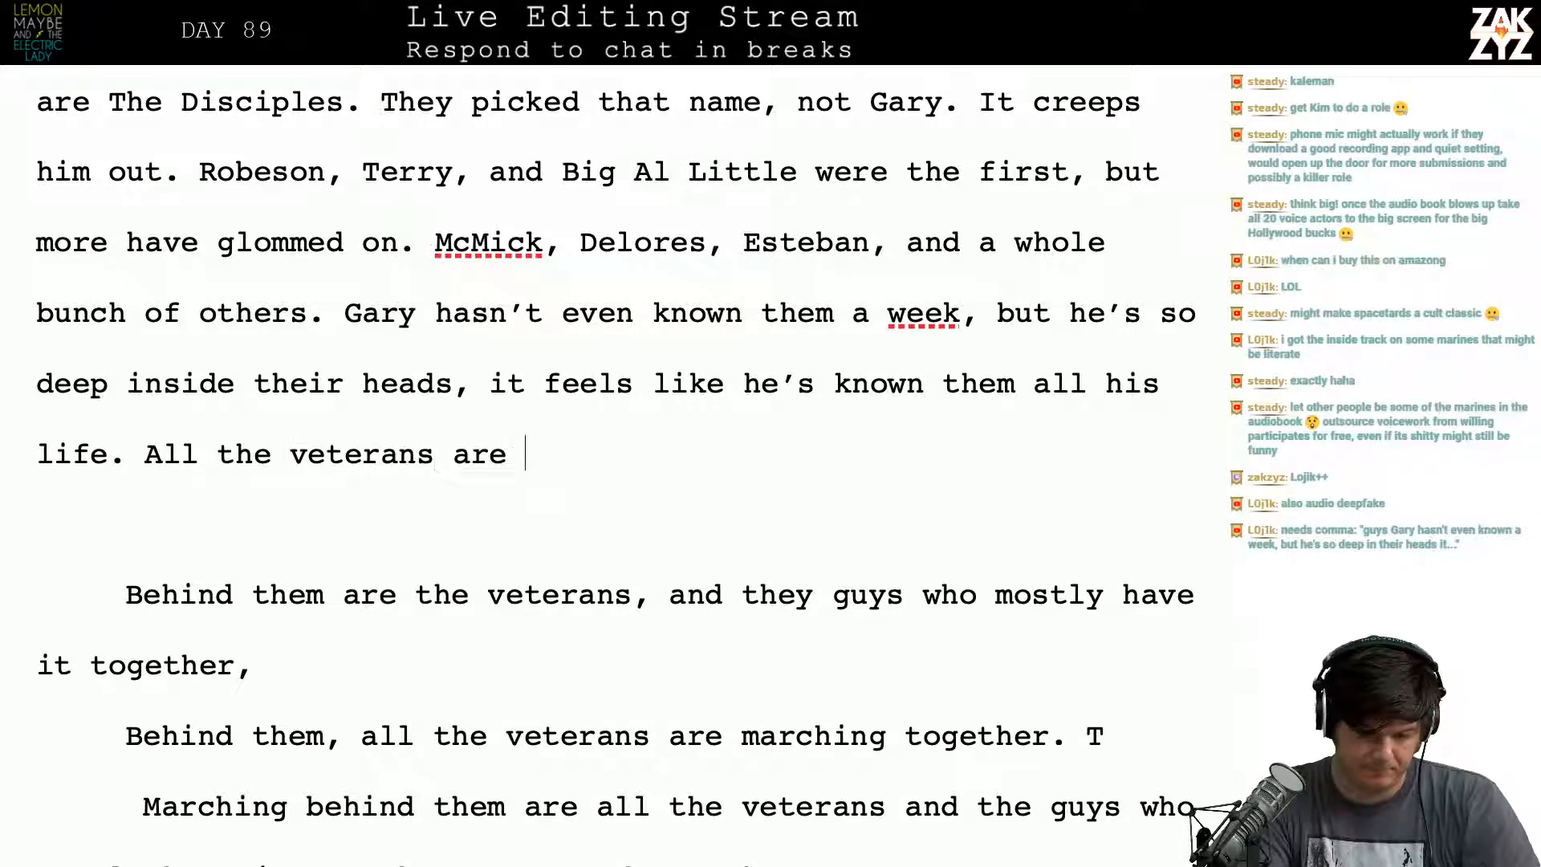
{"action": "type", "text": "marching together b"}
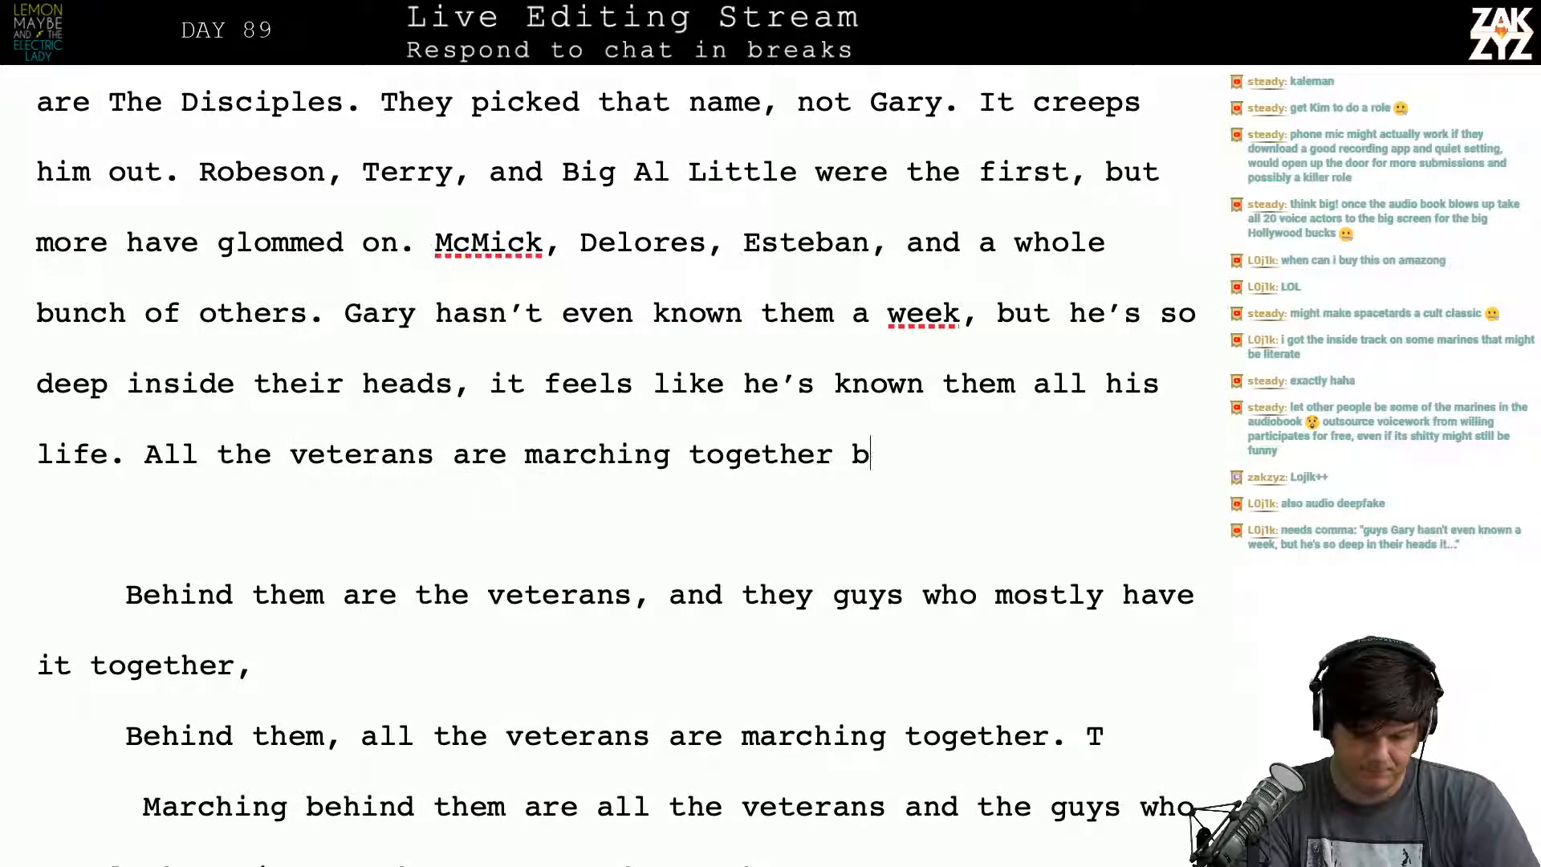
{"action": "type", "text": "ehind the Discl"}
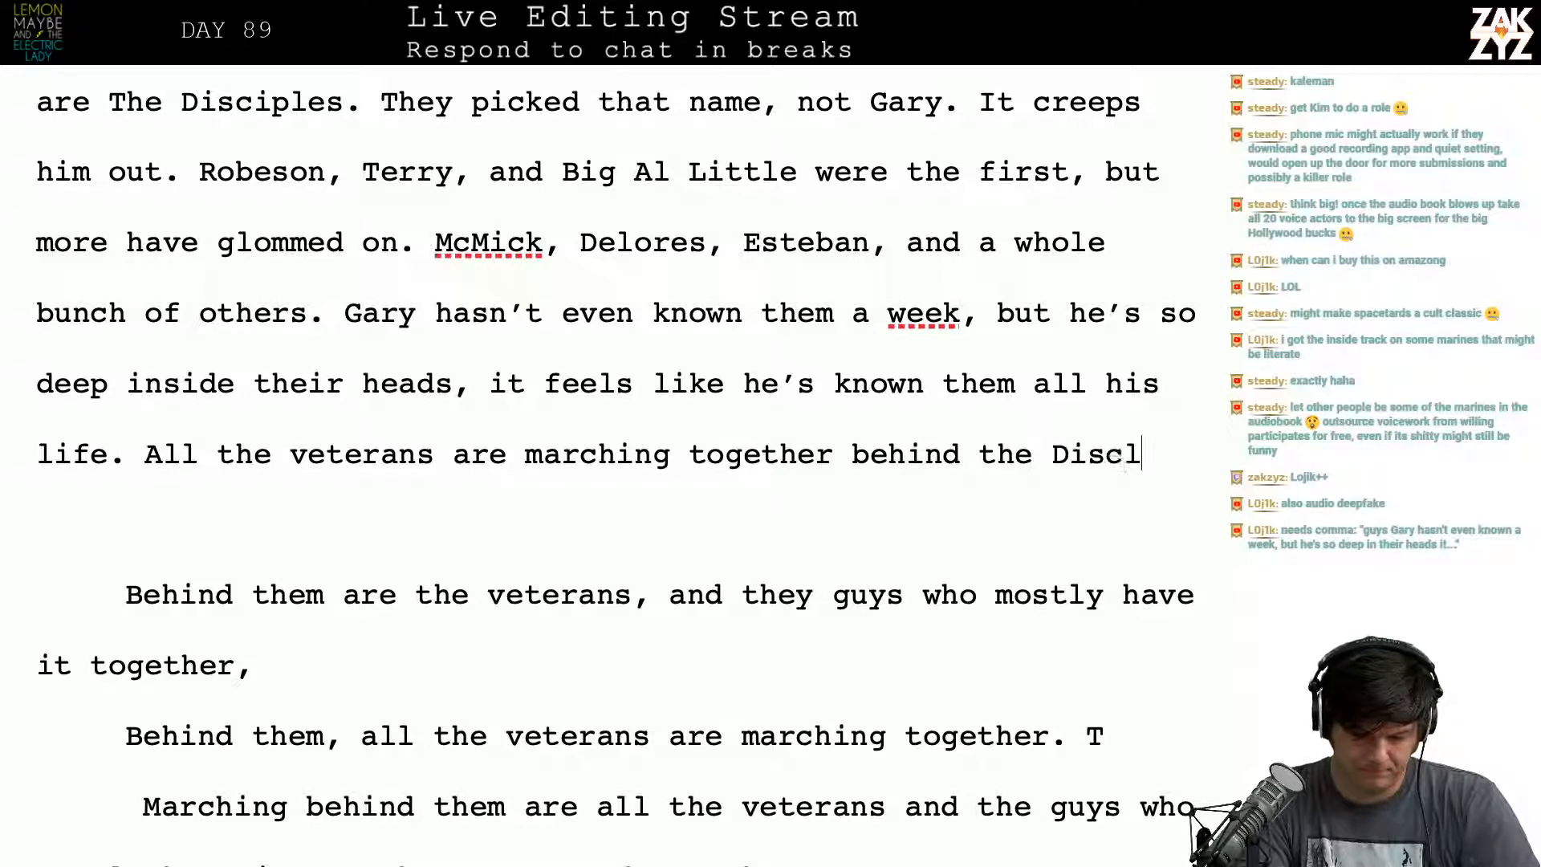
{"action": "key", "text": "BackSpace"}
{"action": "key", "text": "BackSpace"}
{"action": "key", "text": "BackSpace"}
{"action": "key", "text": "BackSpace"}
{"action": "key", "text": "BackSpace"}
{"action": "key", "text": "BackSpace"}
{"action": "key", "text": "BackSpace"}
{"action": "key", "text": "BackSpace"}
{"action": "key", "text": "BackSpace"}
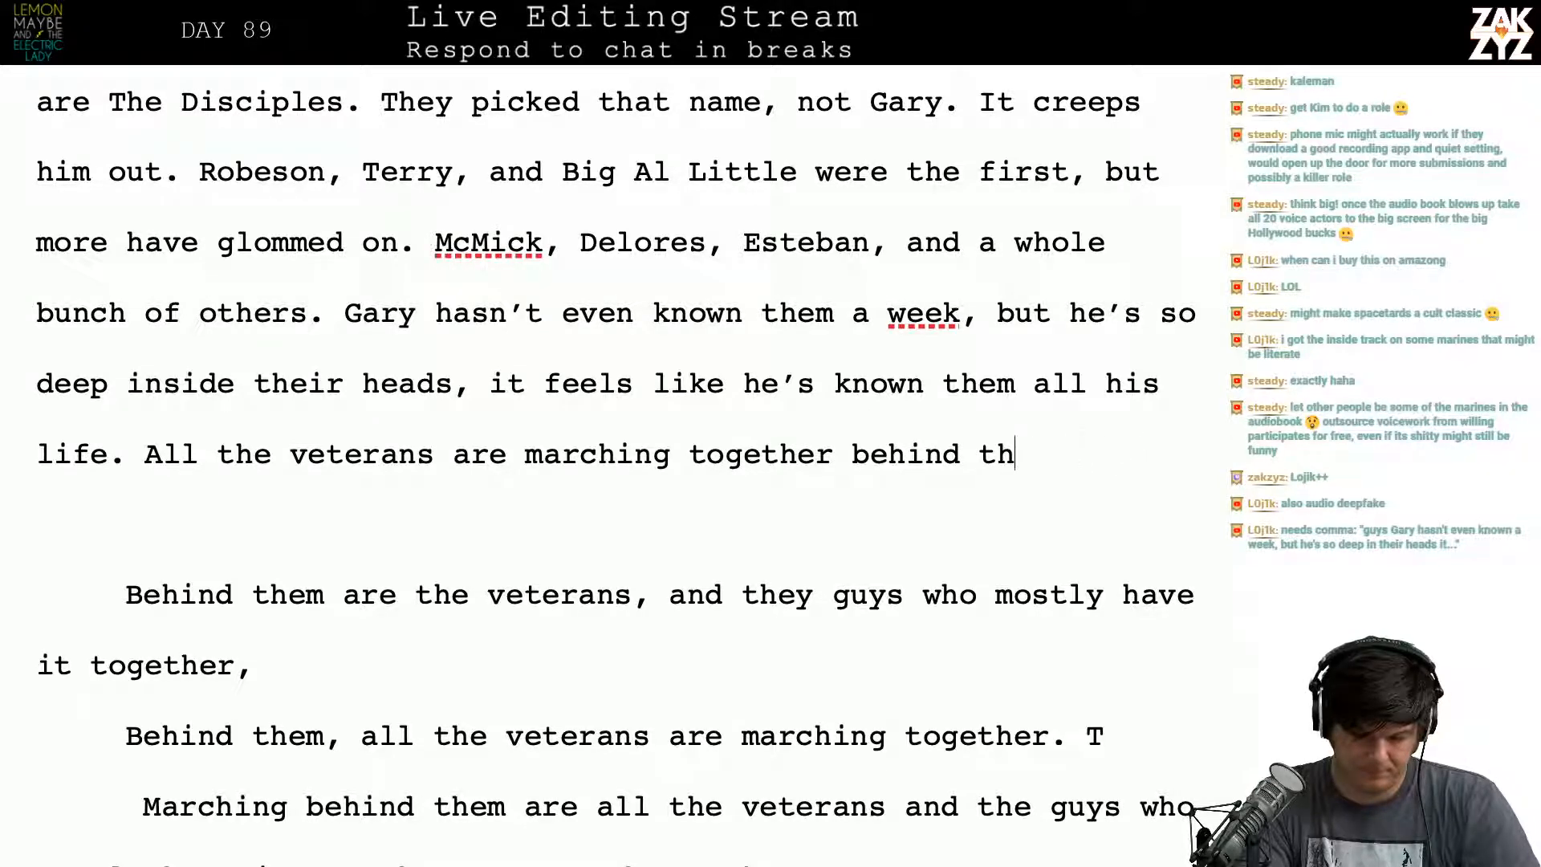
{"action": "type", "text": "the Dsi"}
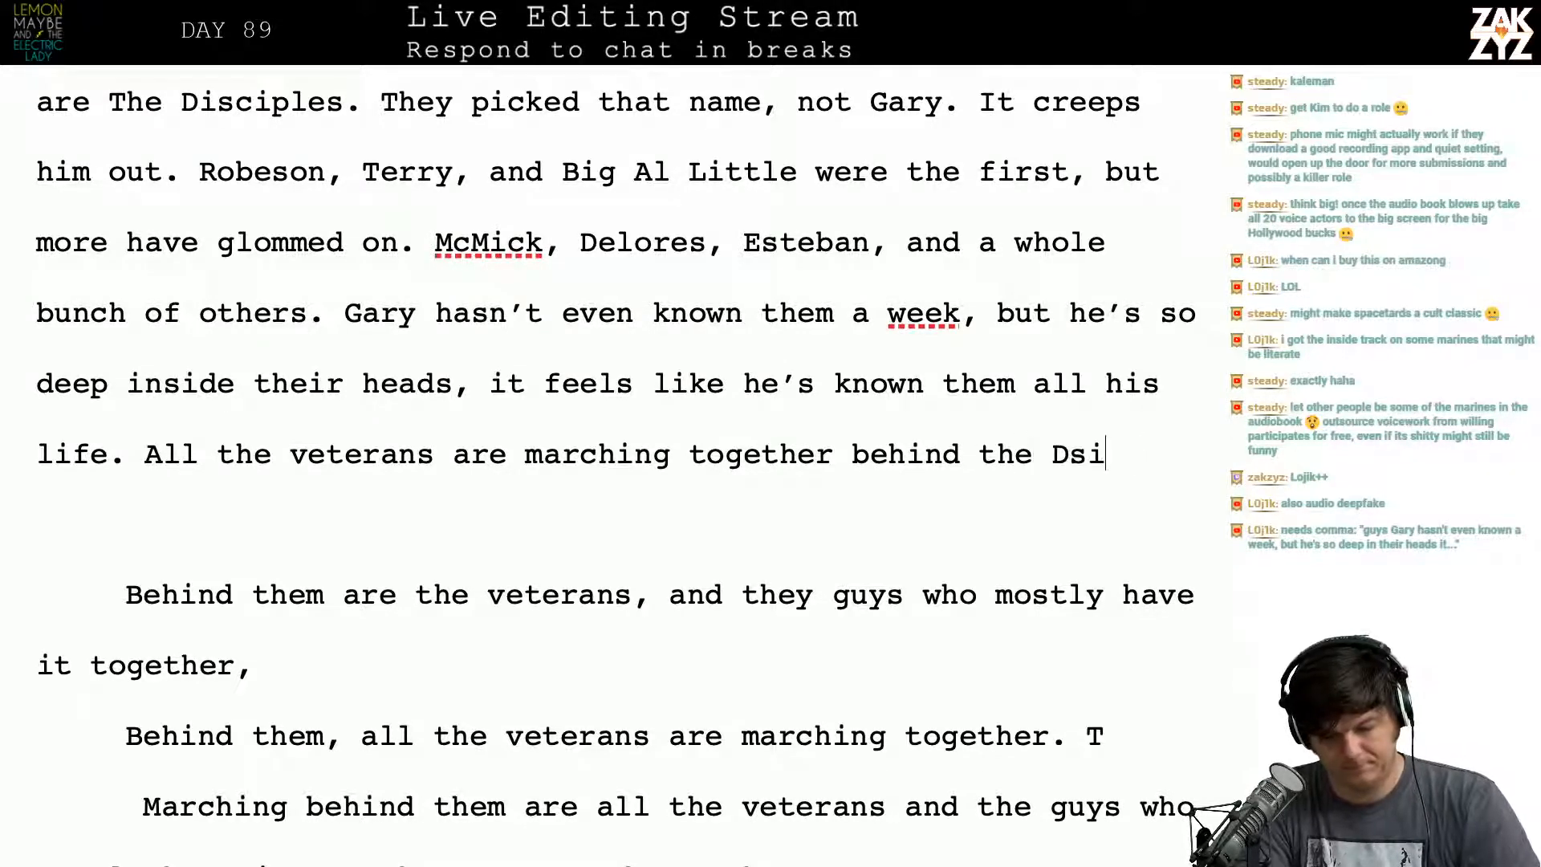
{"action": "key", "text": "BackSpace"}
{"action": "key", "text": "BackSpace"}
{"action": "type", "text": "isciples,"}
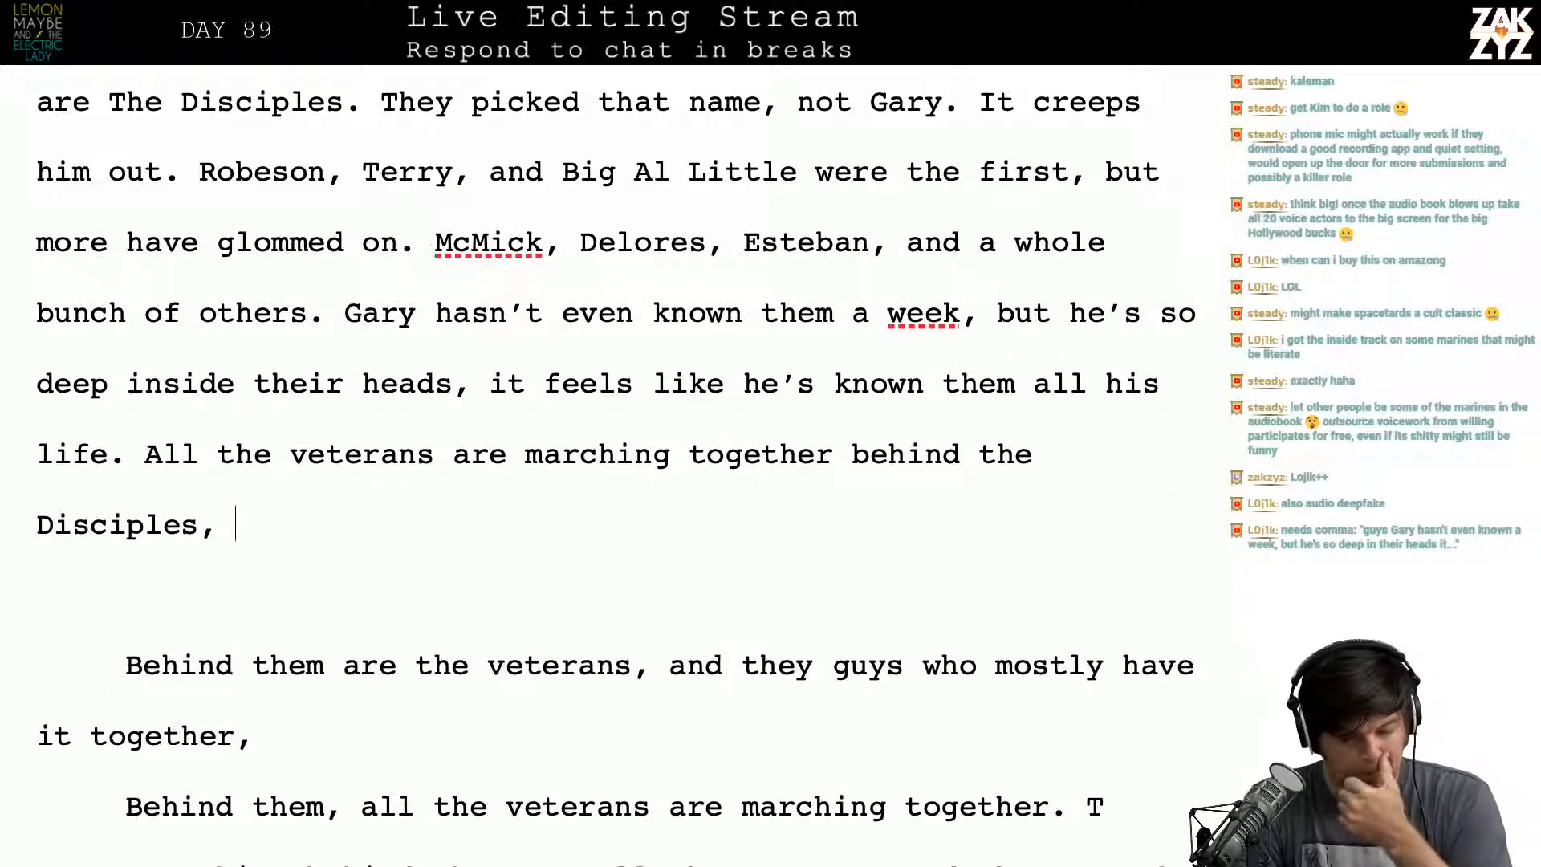
{"action": "scroll", "coordinate": [615, 466], "scroll_direction": "up", "scroll_amount": 3}
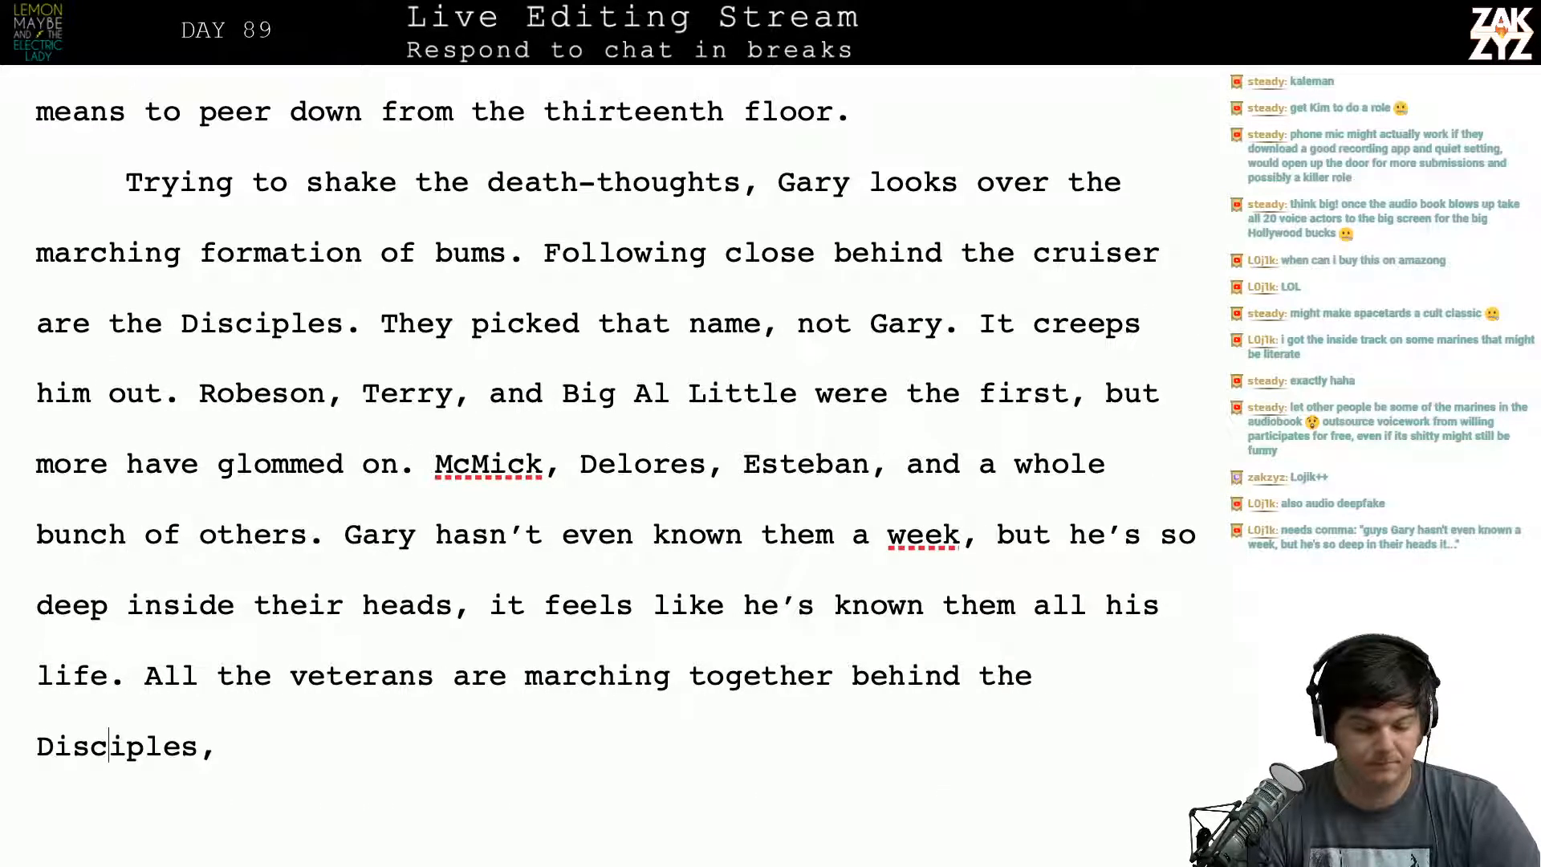
Step: Try continuing the veterans sentence with "they're" and with "their", and remove both
{"action": "type", "text": "they"}
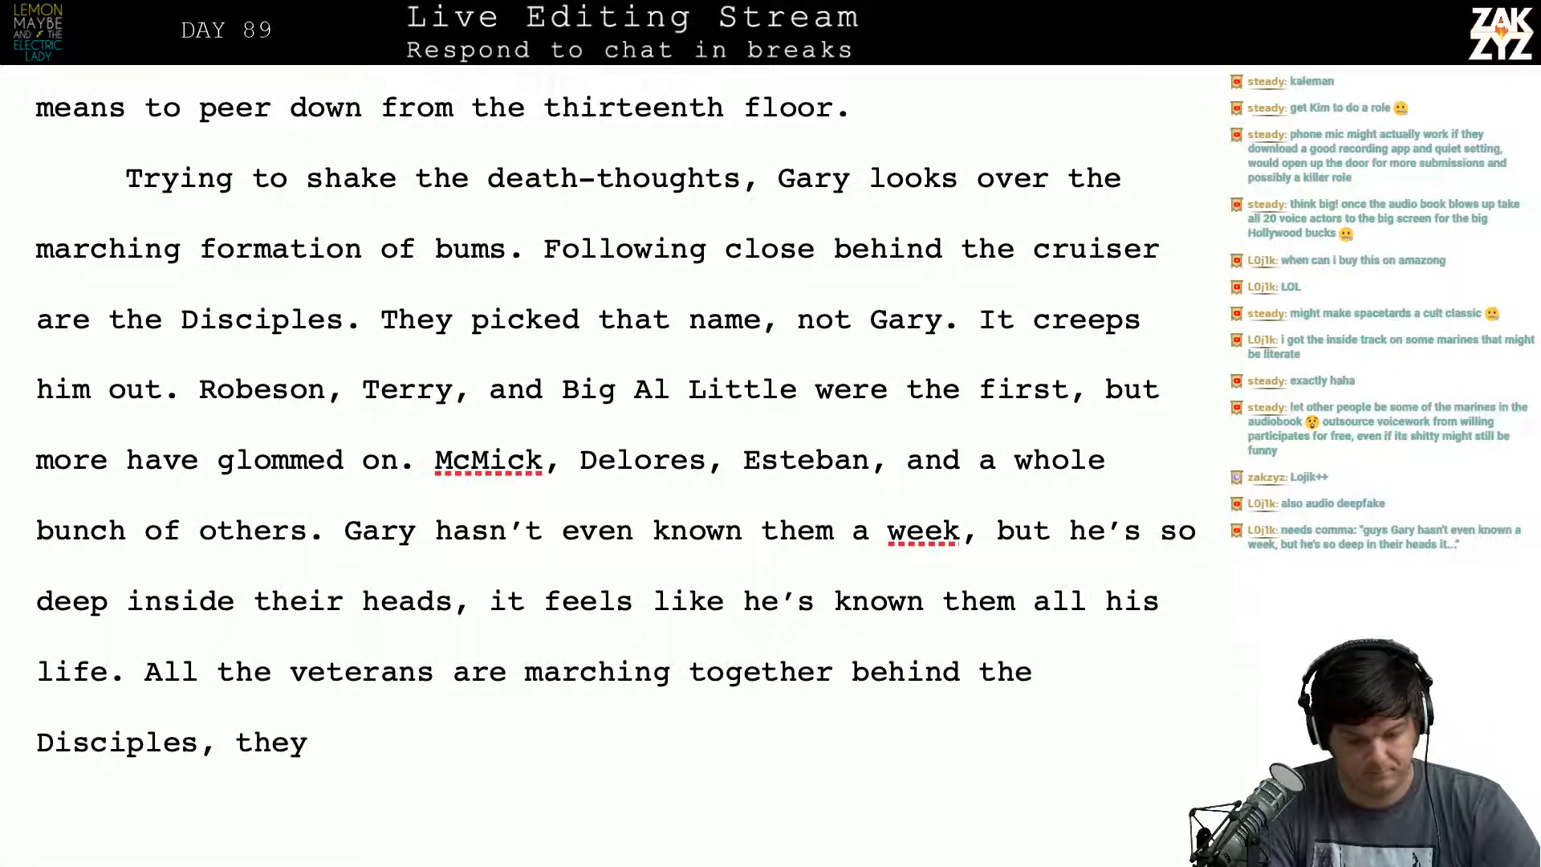
{"action": "type", "text": "'re"}
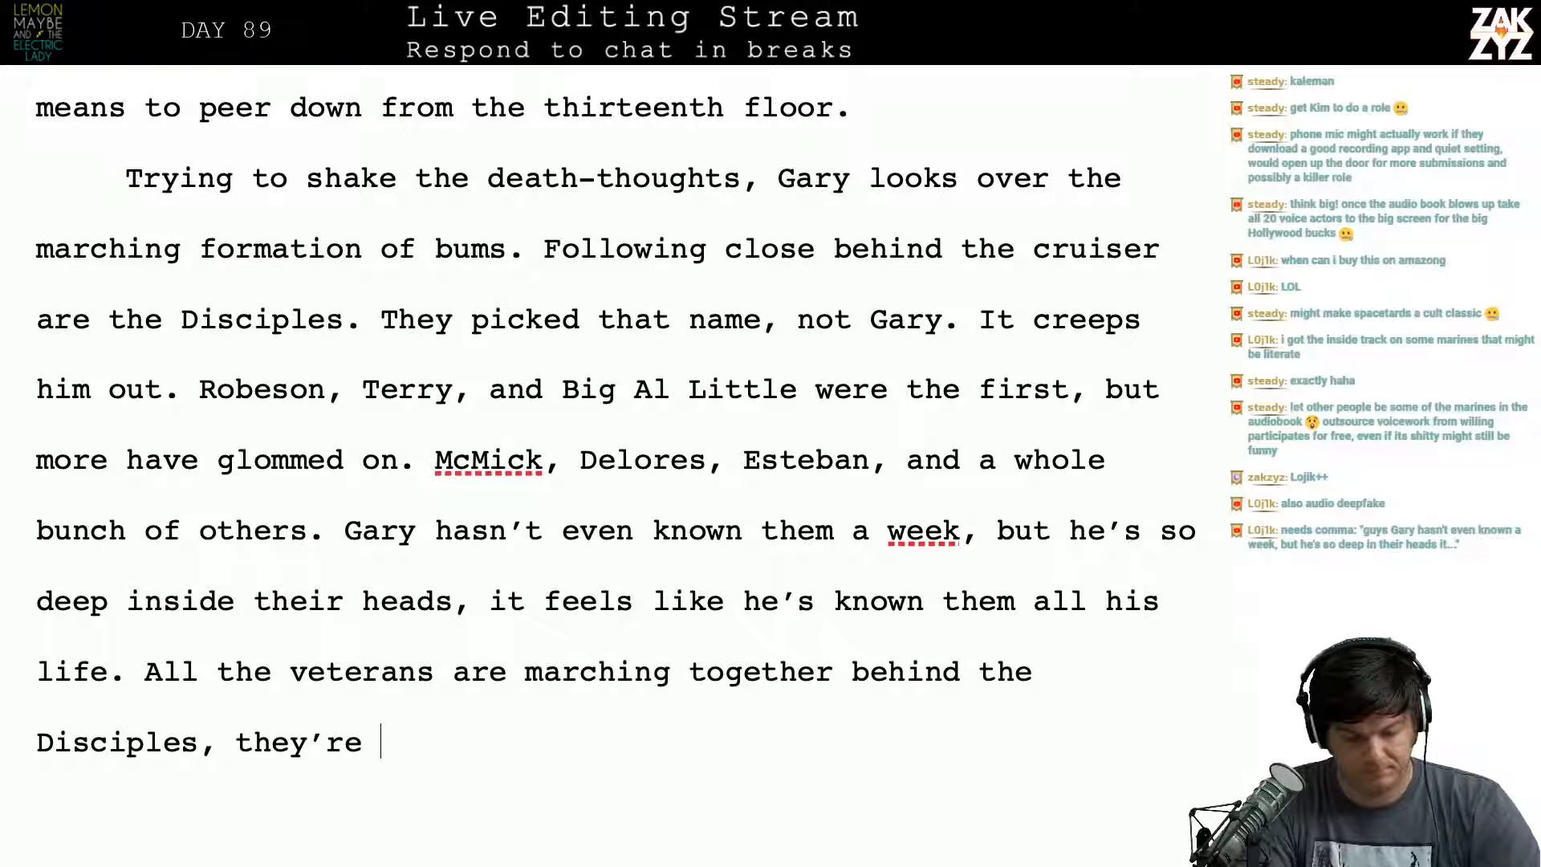
{"action": "key", "text": "BackSpace"}
{"action": "key", "text": "BackSpace"}
{"action": "key", "text": "BackSpace"}
{"action": "key", "text": "BackSpace"}
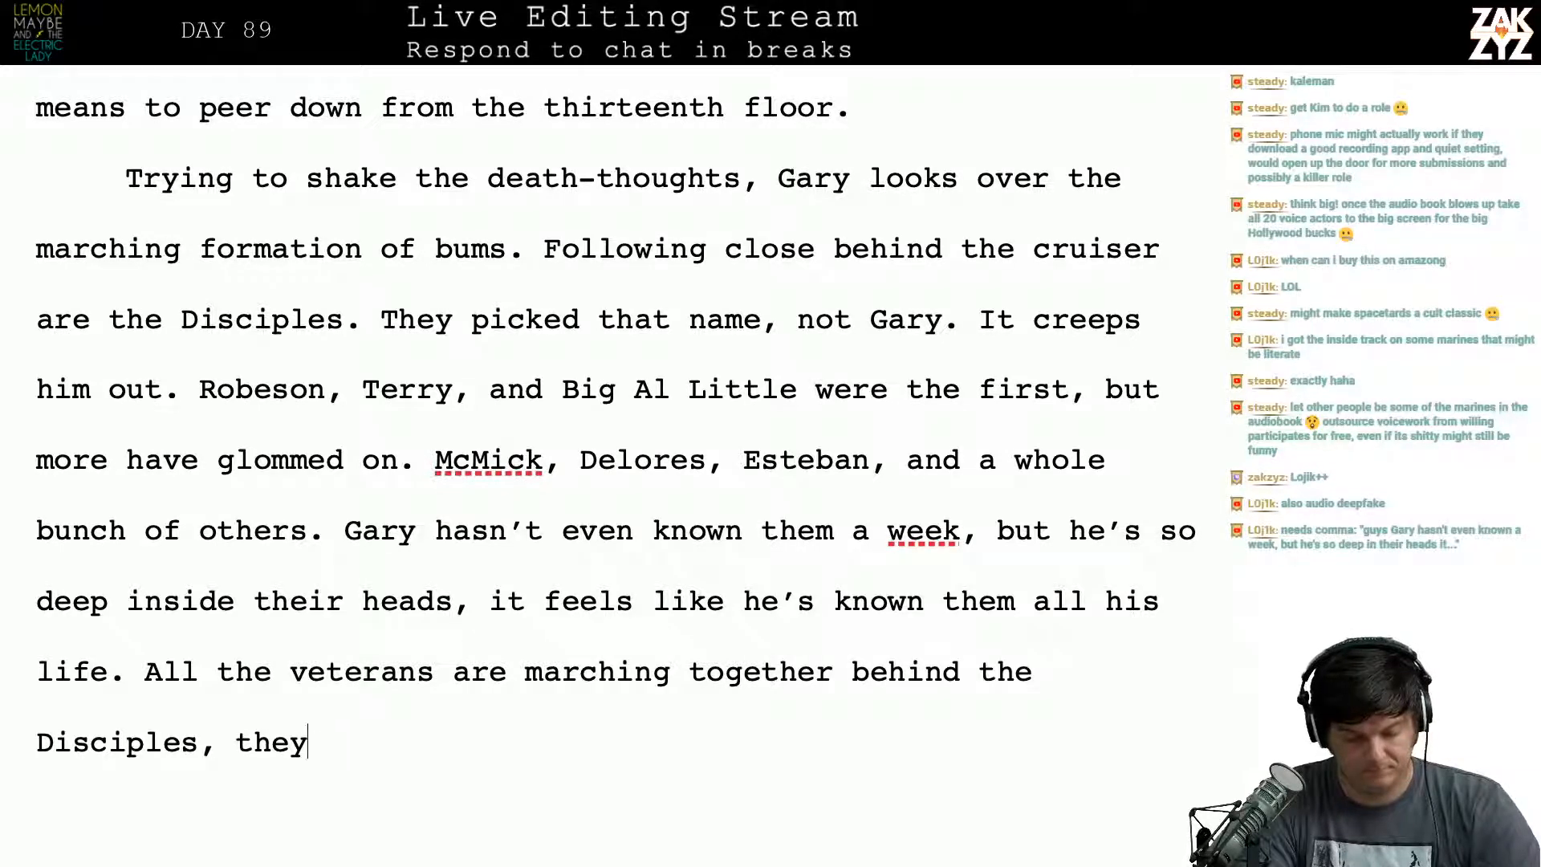
{"action": "key", "text": "BackSpace"}
{"action": "key", "text": "BackSpace"}
{"action": "key", "text": "BackSpace"}
{"action": "type", "text": "their"}
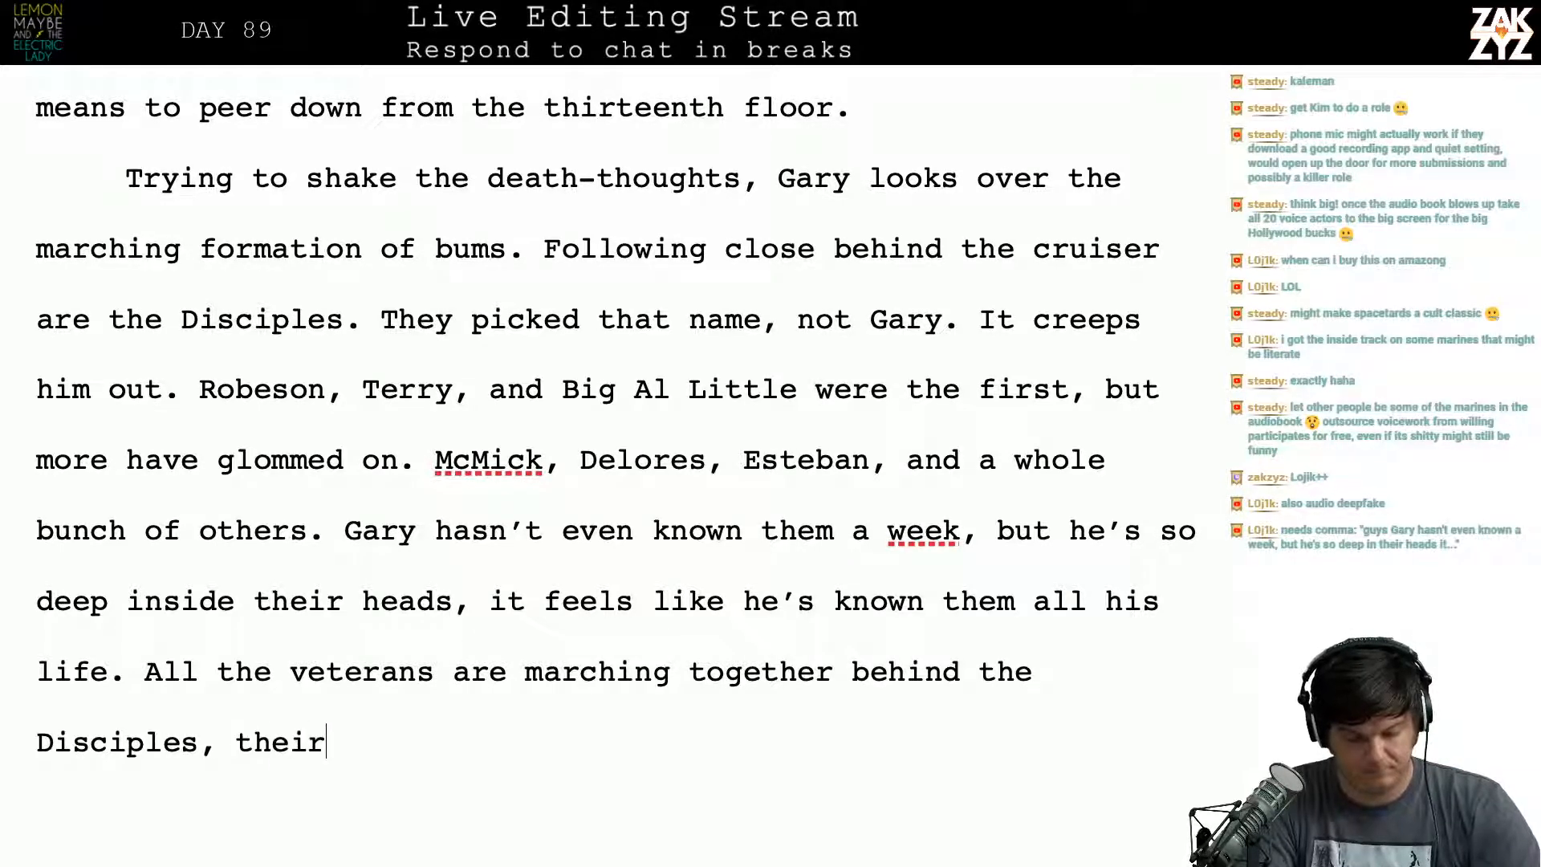
{"action": "key", "text": "BackSpace"}
{"action": "key", "text": "BackSpace"}
{"action": "key", "text": "BackSpace"}
{"action": "key", "text": "BackSpace"}
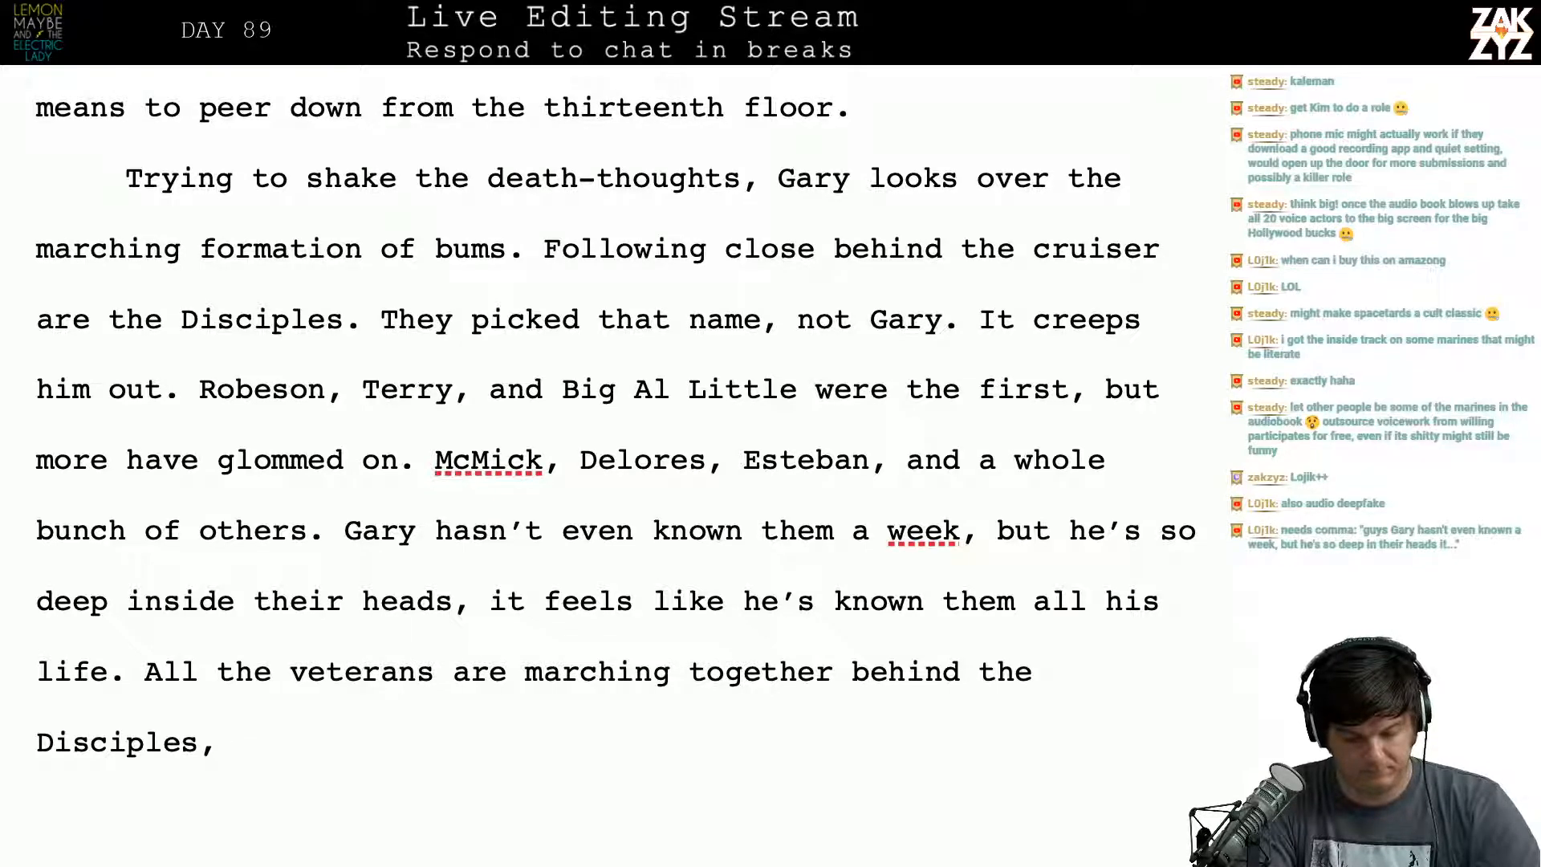
Step: Try "looking" and "their minds are" as continuations after "behind the Disciples," and delete them
{"action": "type", "text": "looking"}
{"action": "key", "text": "BackSpace"}
{"action": "key", "text": "BackSpace"}
{"action": "key", "text": "BackSpace"}
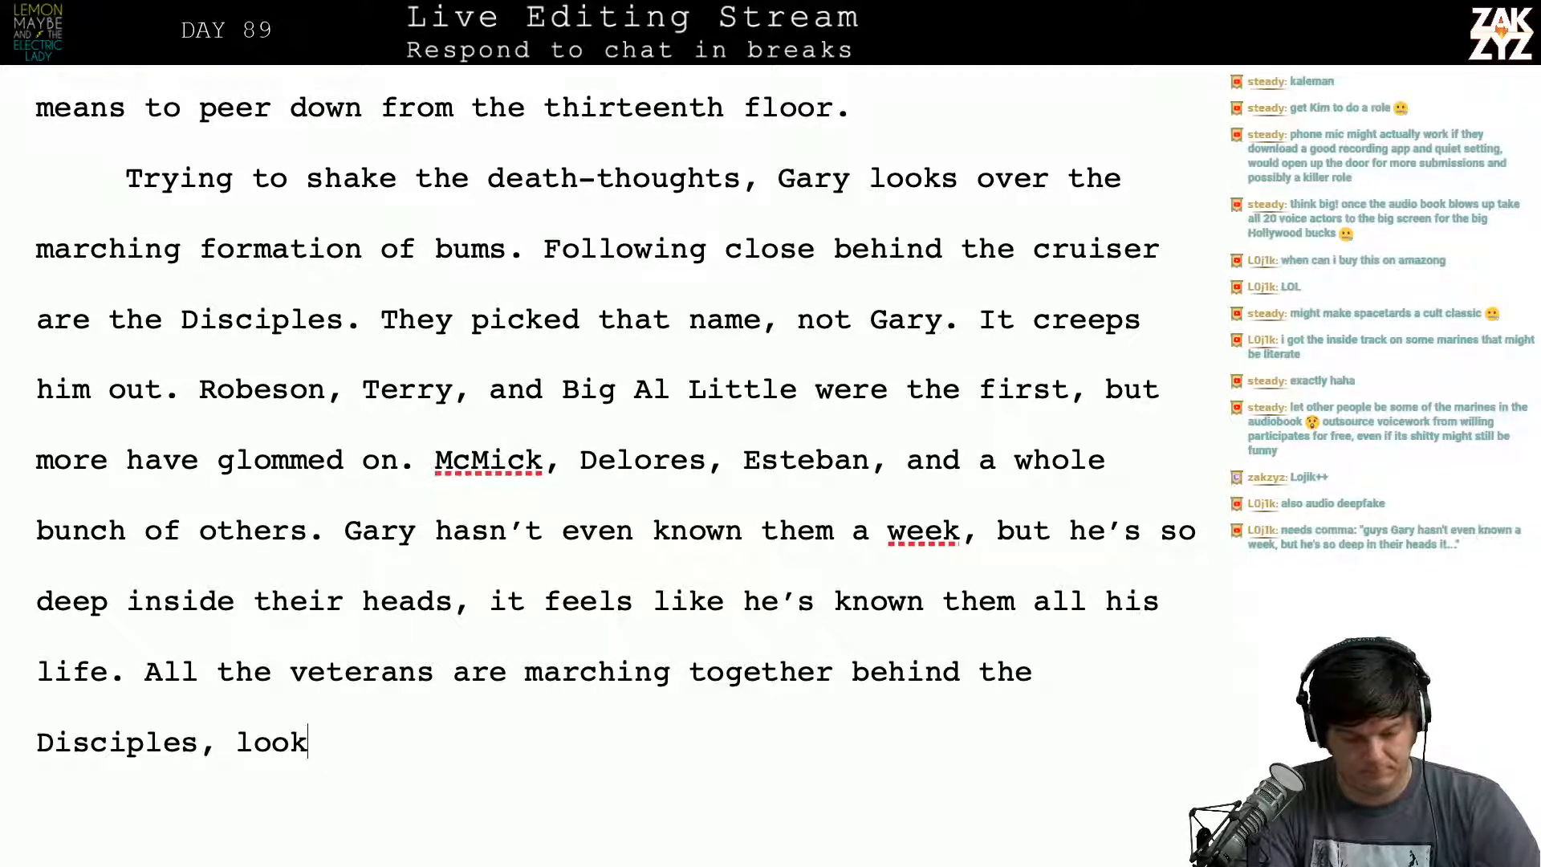
{"action": "key", "text": "BackSpace"}
{"action": "key", "text": "BackSpace"}
{"action": "key", "text": "BackSpace"}
{"action": "type", "text": "they"}
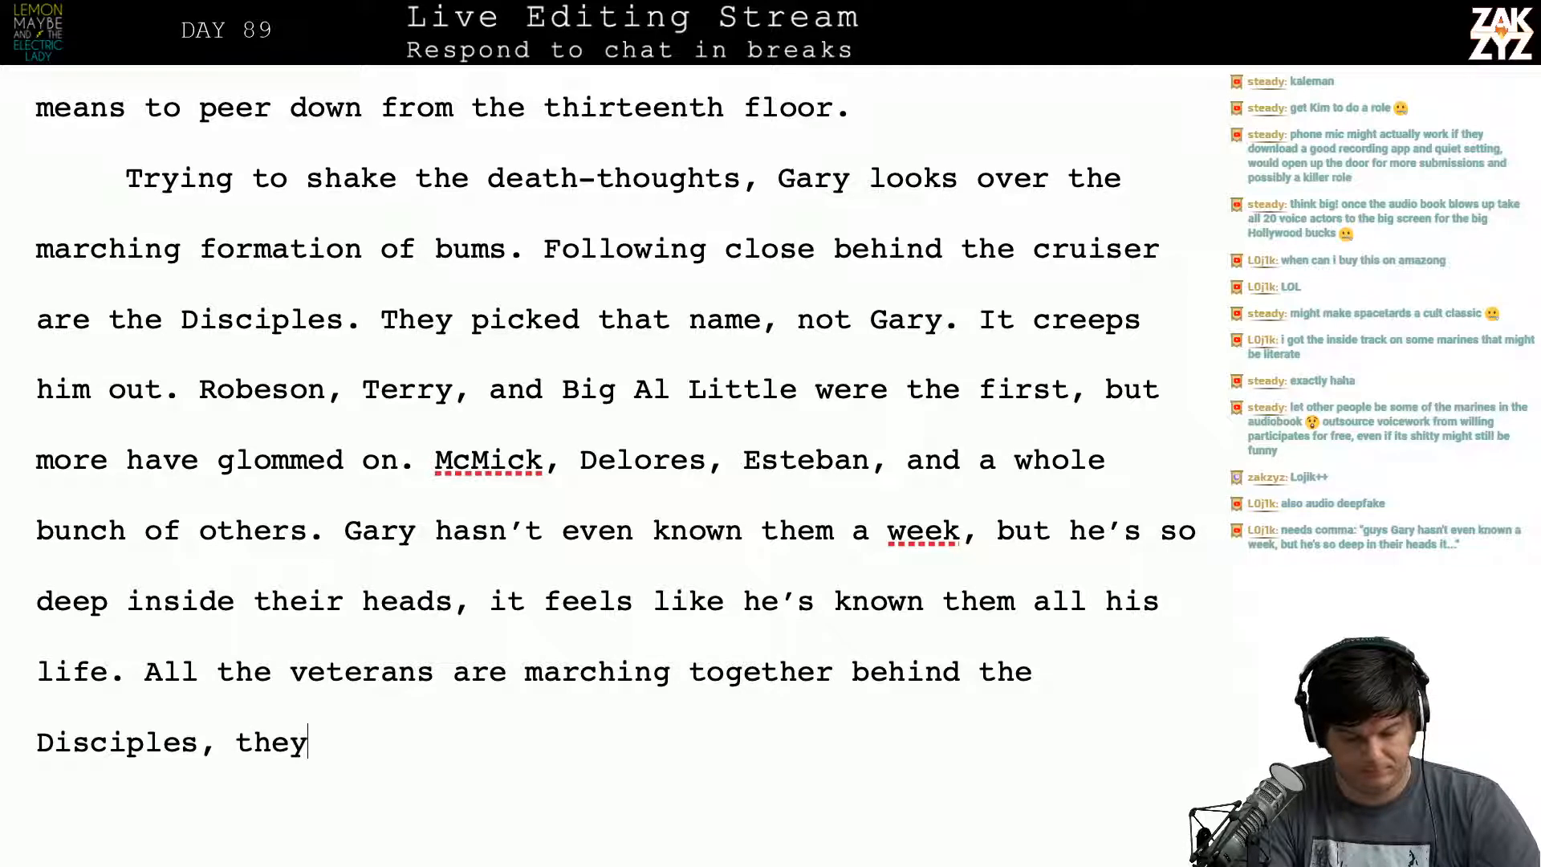
{"action": "key", "text": "BackSpace"}
{"action": "type", "text": "ir minds are"}
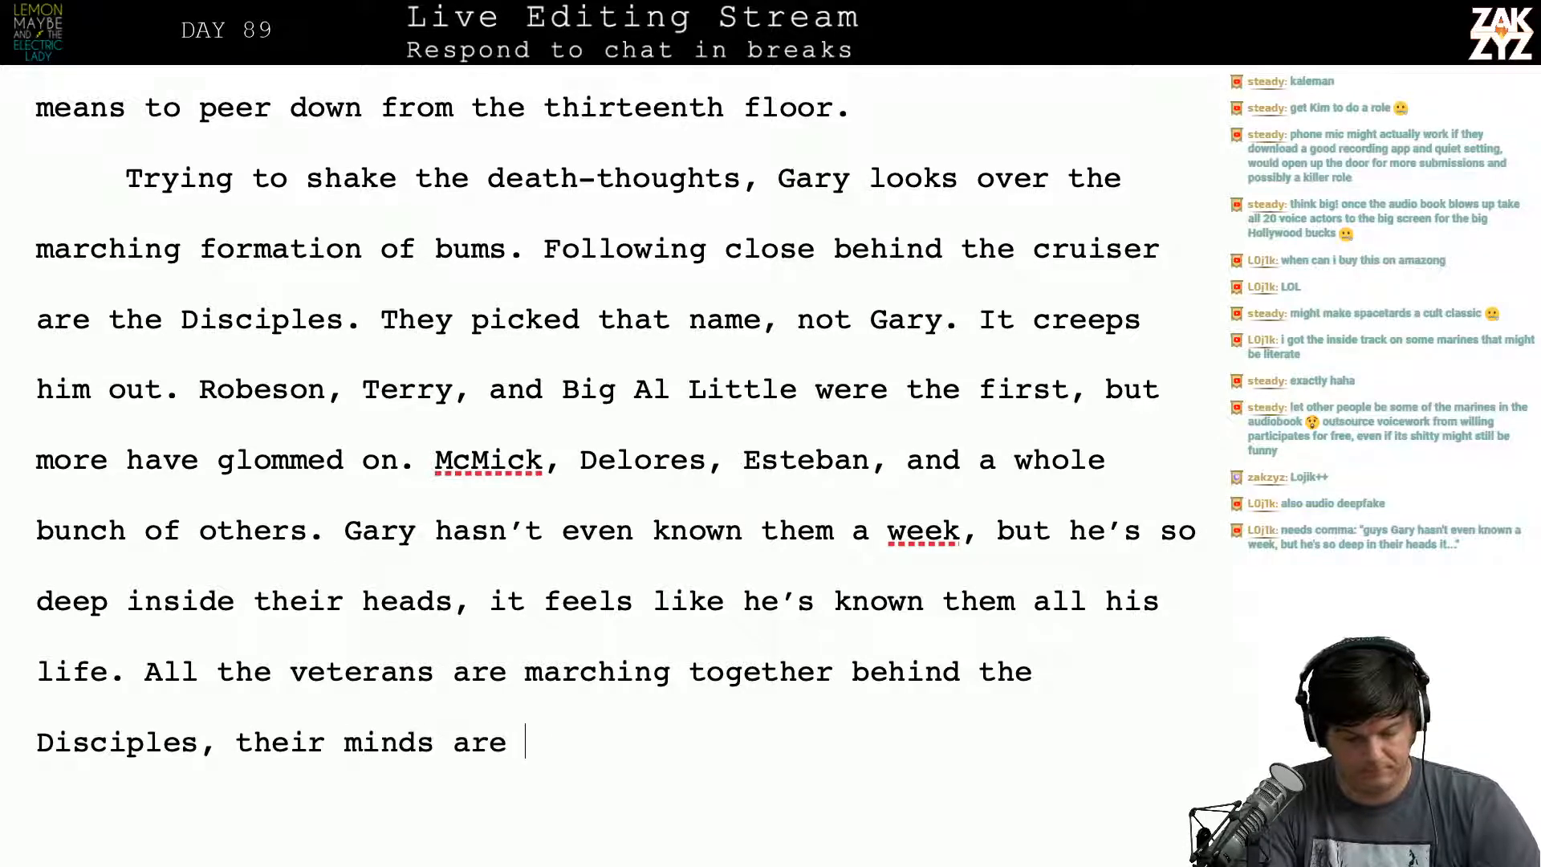
{"action": "key", "text": "BackSpace"}
{"action": "key", "text": "BackSpace"}
{"action": "key", "text": "BackSpace"}
{"action": "key", "text": "BackSpace"}
{"action": "key", "text": "BackSpace"}
{"action": "key", "text": "BackSpace"}
{"action": "key", "text": "BackSpace"}
{"action": "key", "text": "BackSpace"}
{"action": "key", "text": "BackSpace"}
{"action": "key", "text": "BackSpace"}
{"action": "key", "text": "BackSpace"}
{"action": "key", "text": "BackSpace"}
{"action": "key", "text": "BackSpace"}
{"action": "key", "text": "BackSpace"}
{"action": "key", "text": "BackSpace"}
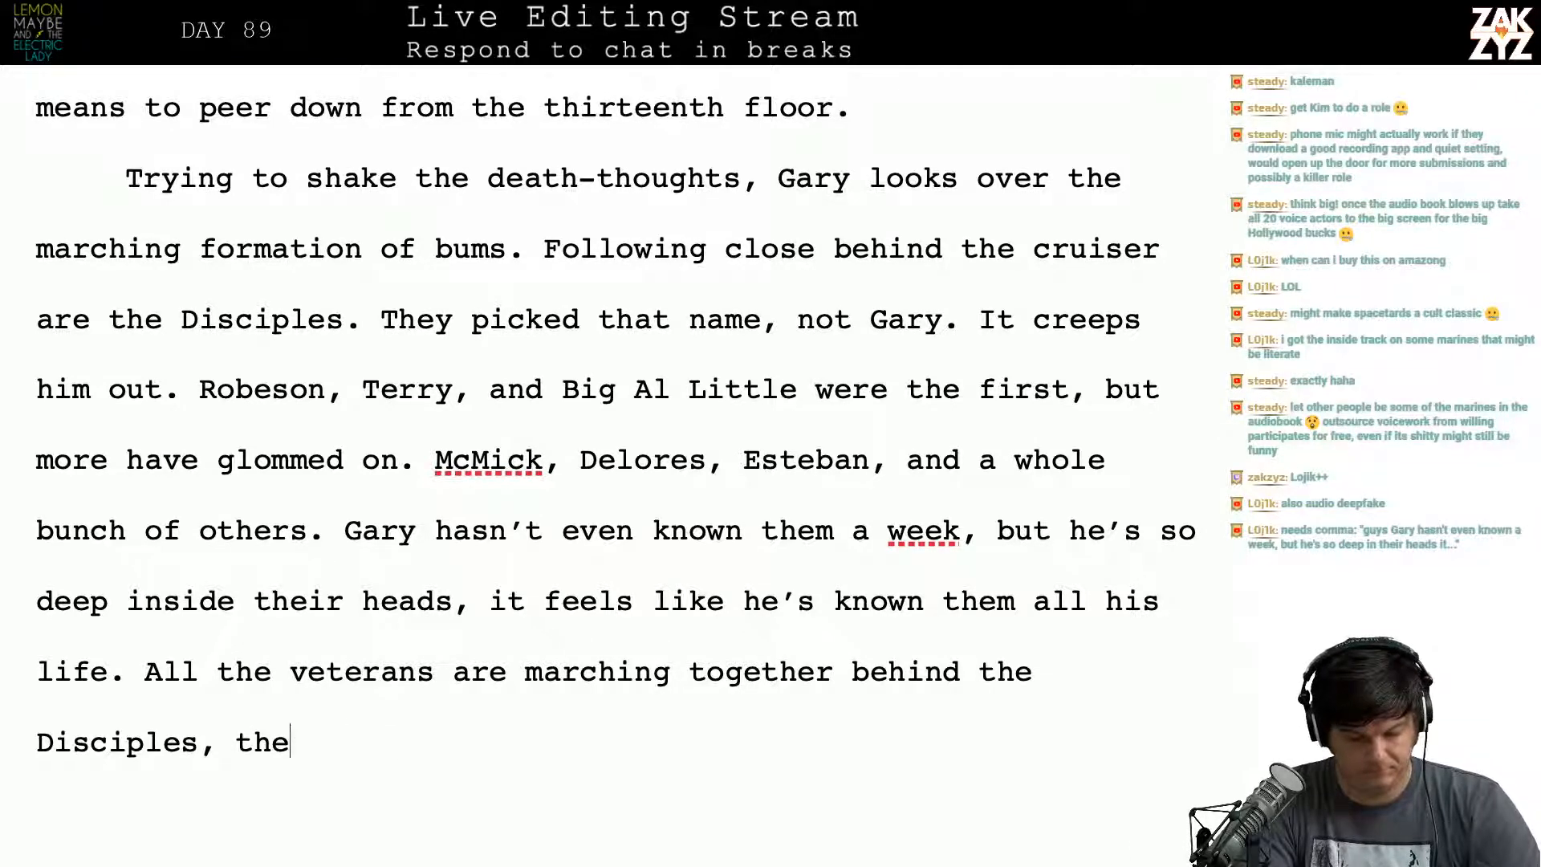
Step: Try "it's a dangerous" after "behind the Disciples," and delete it
{"action": "type", "text": "it's a dangerous"}
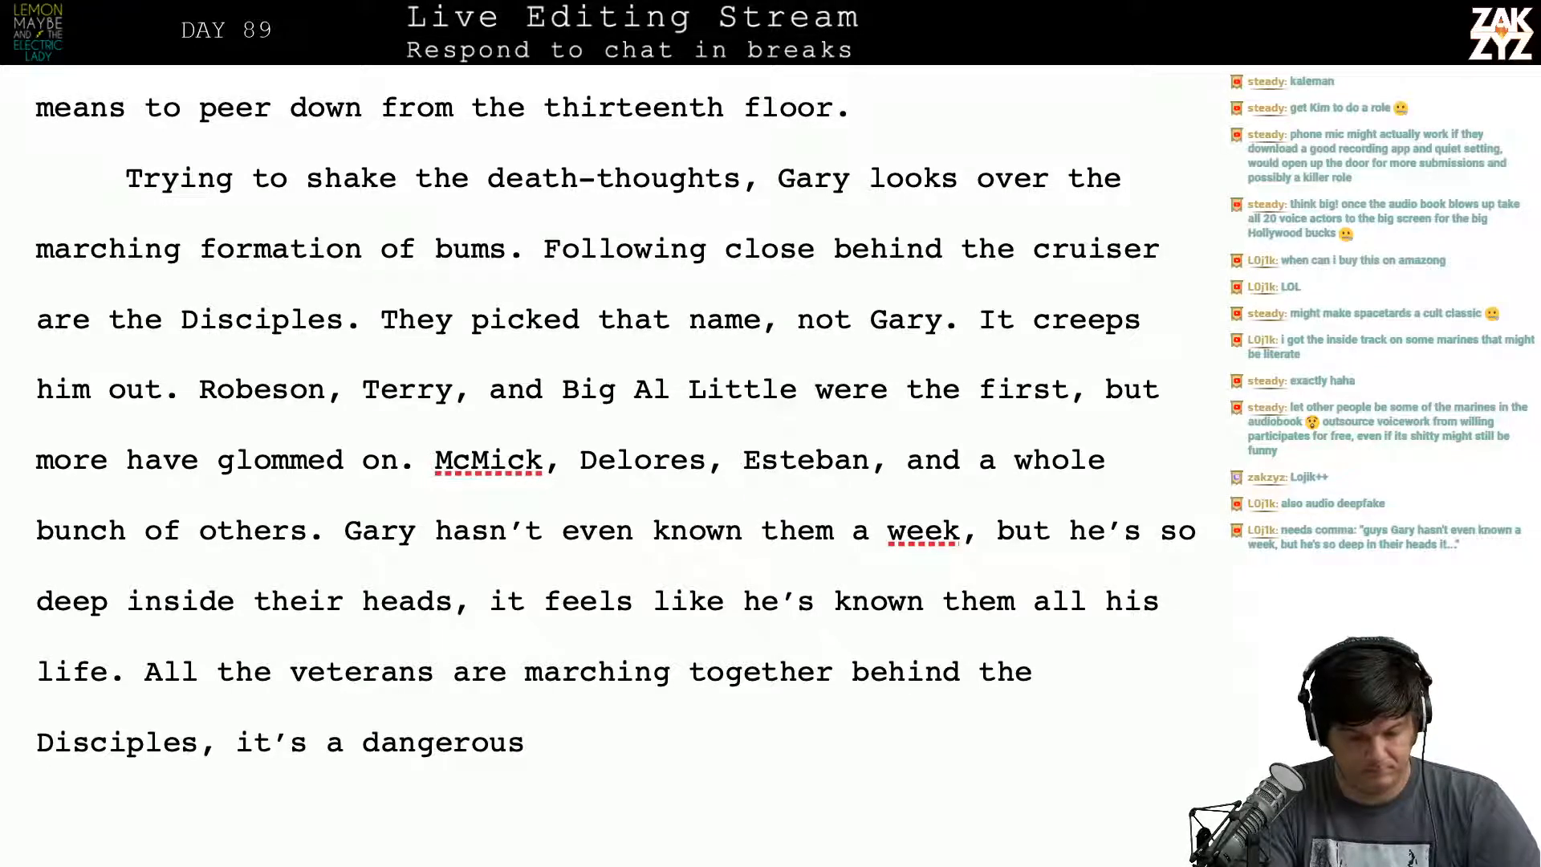
{"action": "key", "text": "BackSpace"}
{"action": "key", "text": "BackSpace"}
{"action": "key", "text": "BackSpace"}
{"action": "key", "text": "BackSpace"}
{"action": "key", "text": "BackSpace"}
{"action": "key", "text": "BackSpace"}
{"action": "key", "text": "BackSpace"}
{"action": "key", "text": "BackSpace"}
{"action": "key", "text": "BackSpace"}
{"action": "key", "text": "BackSpace"}
{"action": "key", "text": "BackSpace"}
{"action": "key", "text": "BackSpace"}
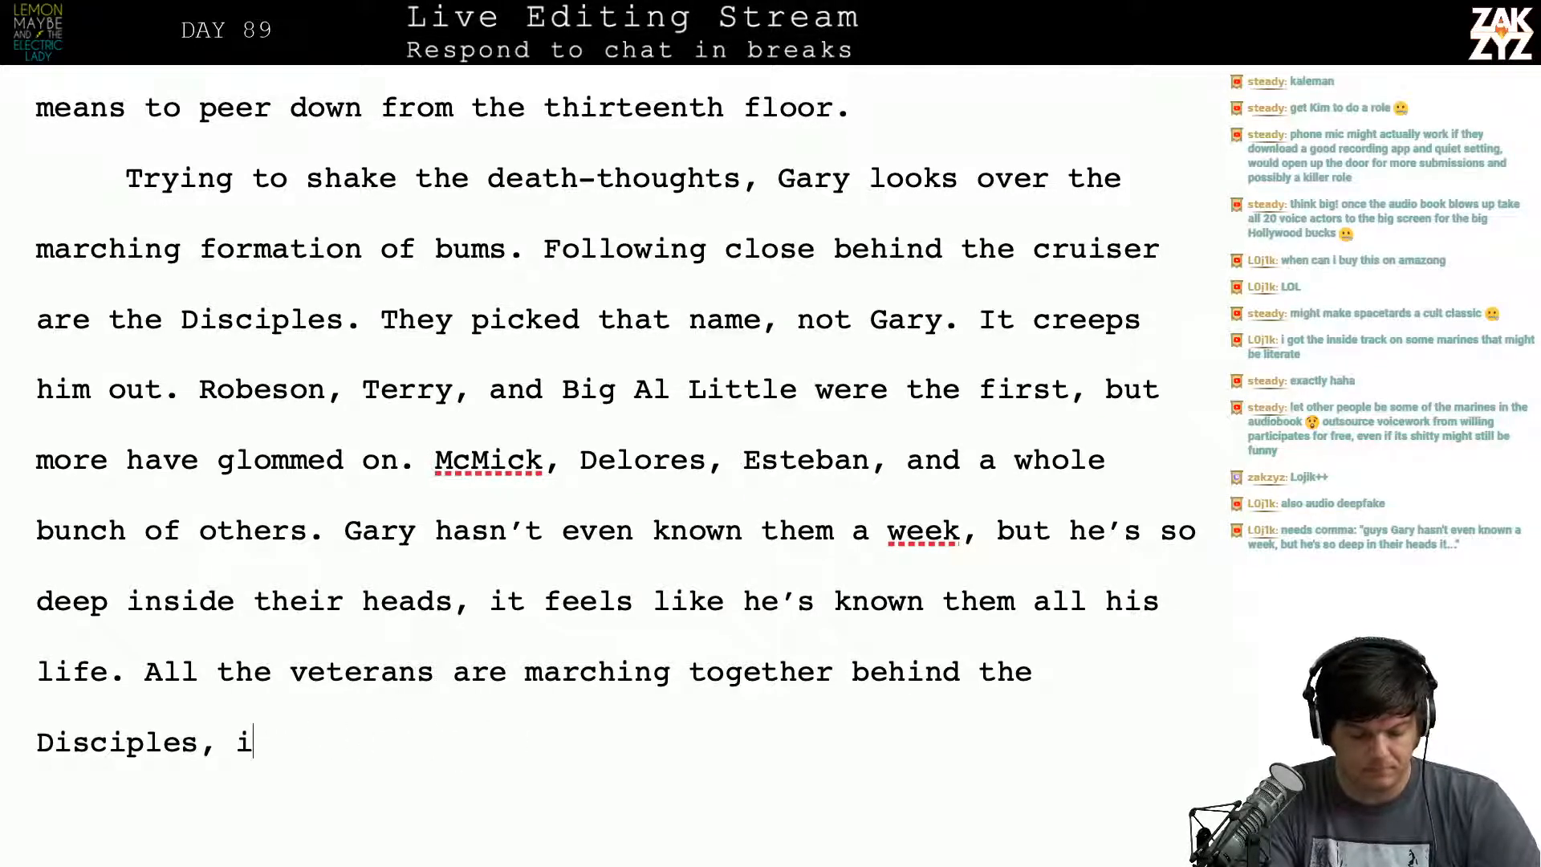
{"action": "key", "text": "BackSpace"}
Step: Continue the veterans sentence after "behind the Disciples," with "their minds are full of remembered pain and danger"
{"action": "type", "text": "their minds are "}
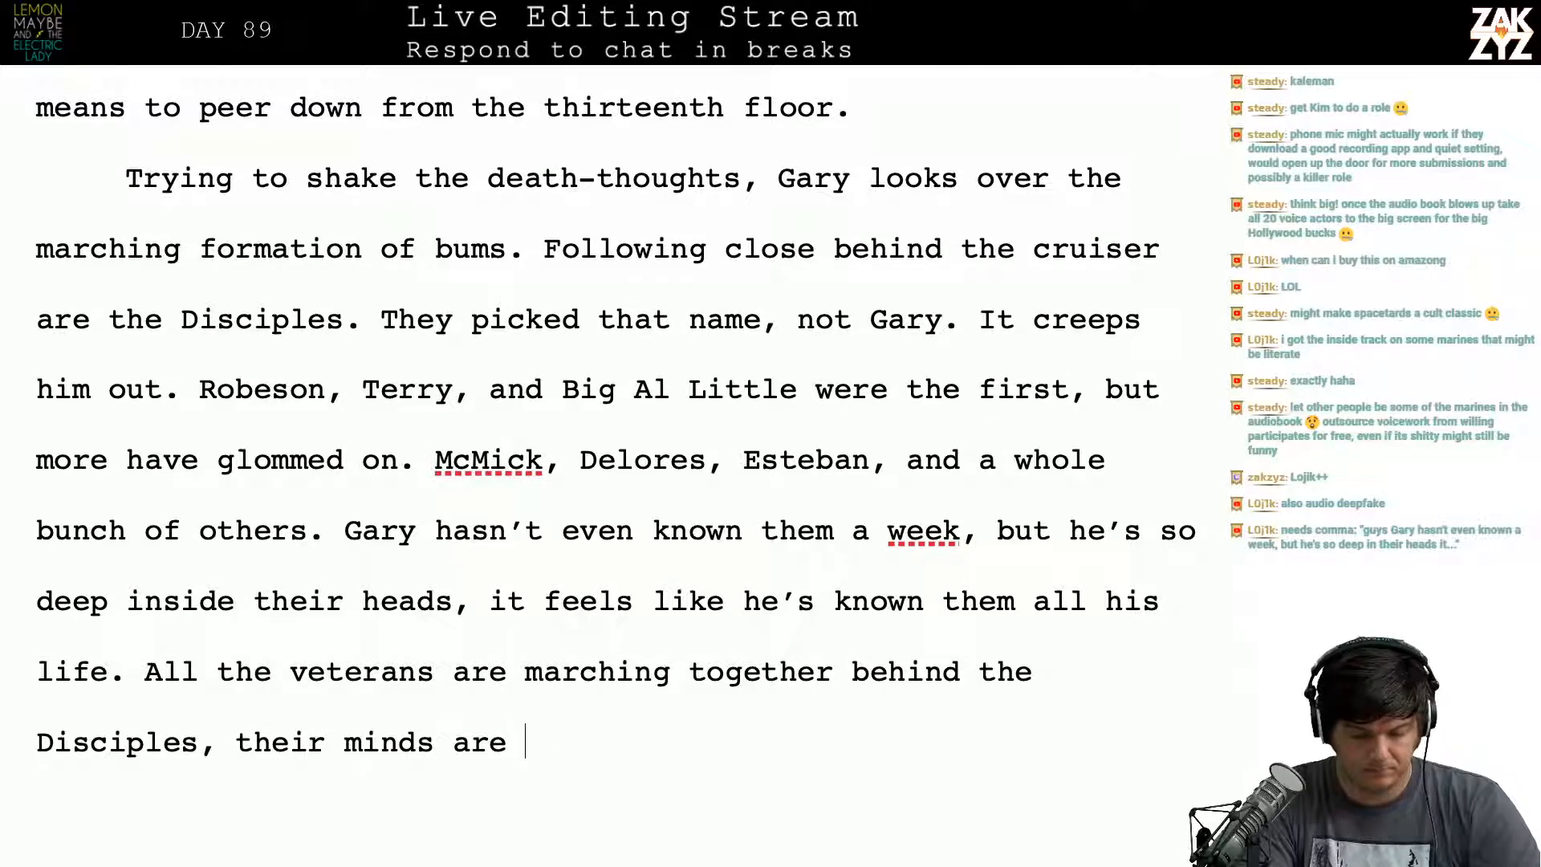
{"action": "type", "text": "full of reme"}
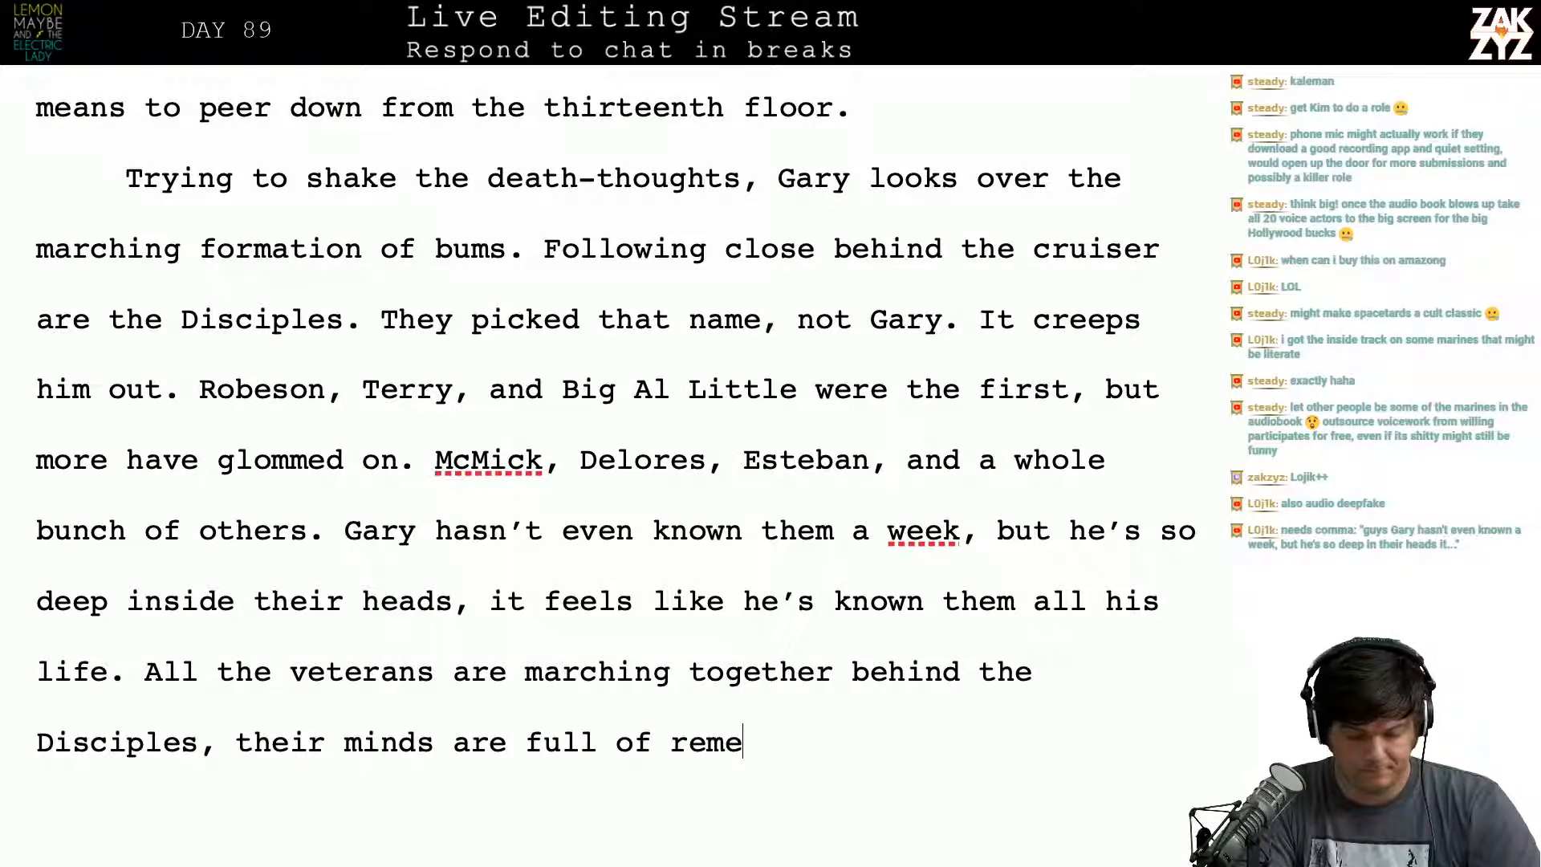
{"action": "type", "text": "mbered pain a"}
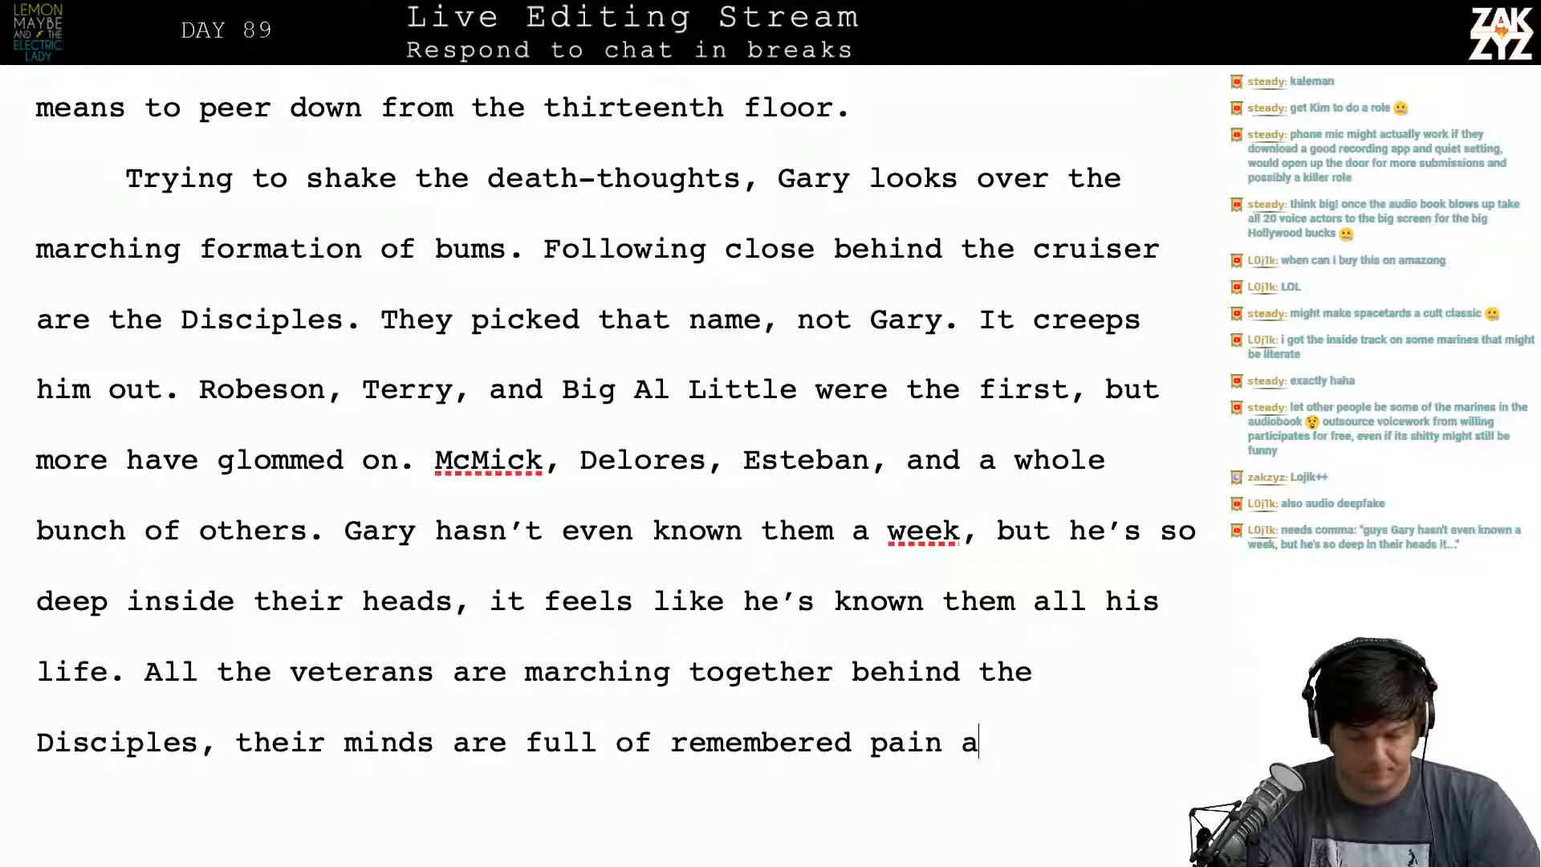
{"action": "type", "text": "nd danger"}
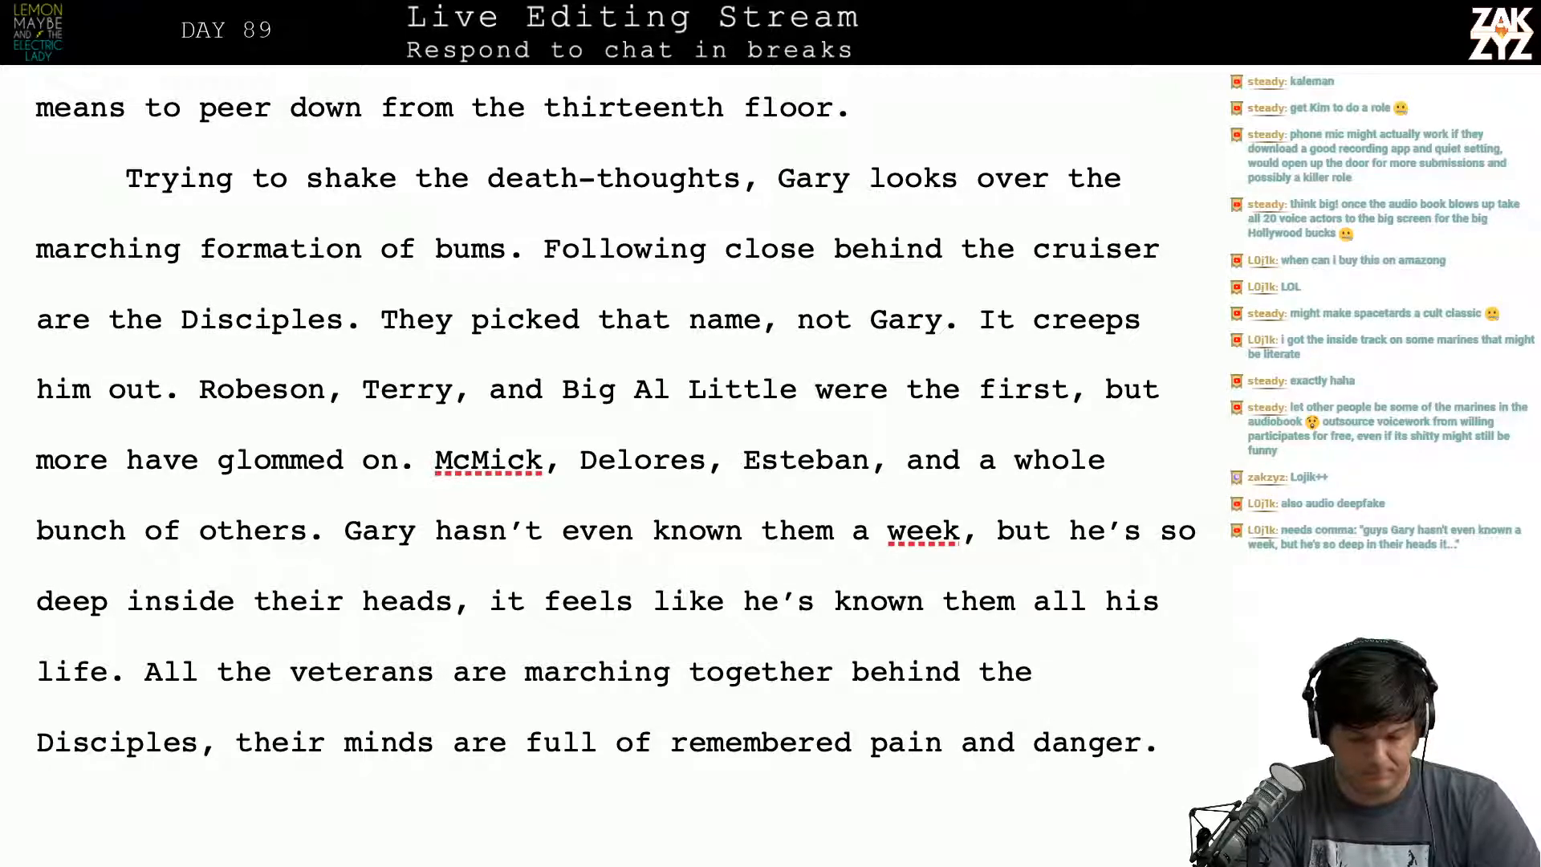
Step: End the sentence and begin another with "At the rear and on the fringes are the crazies, the ones too wild to join"
{"action": "type", "text": ". At the rear and"}
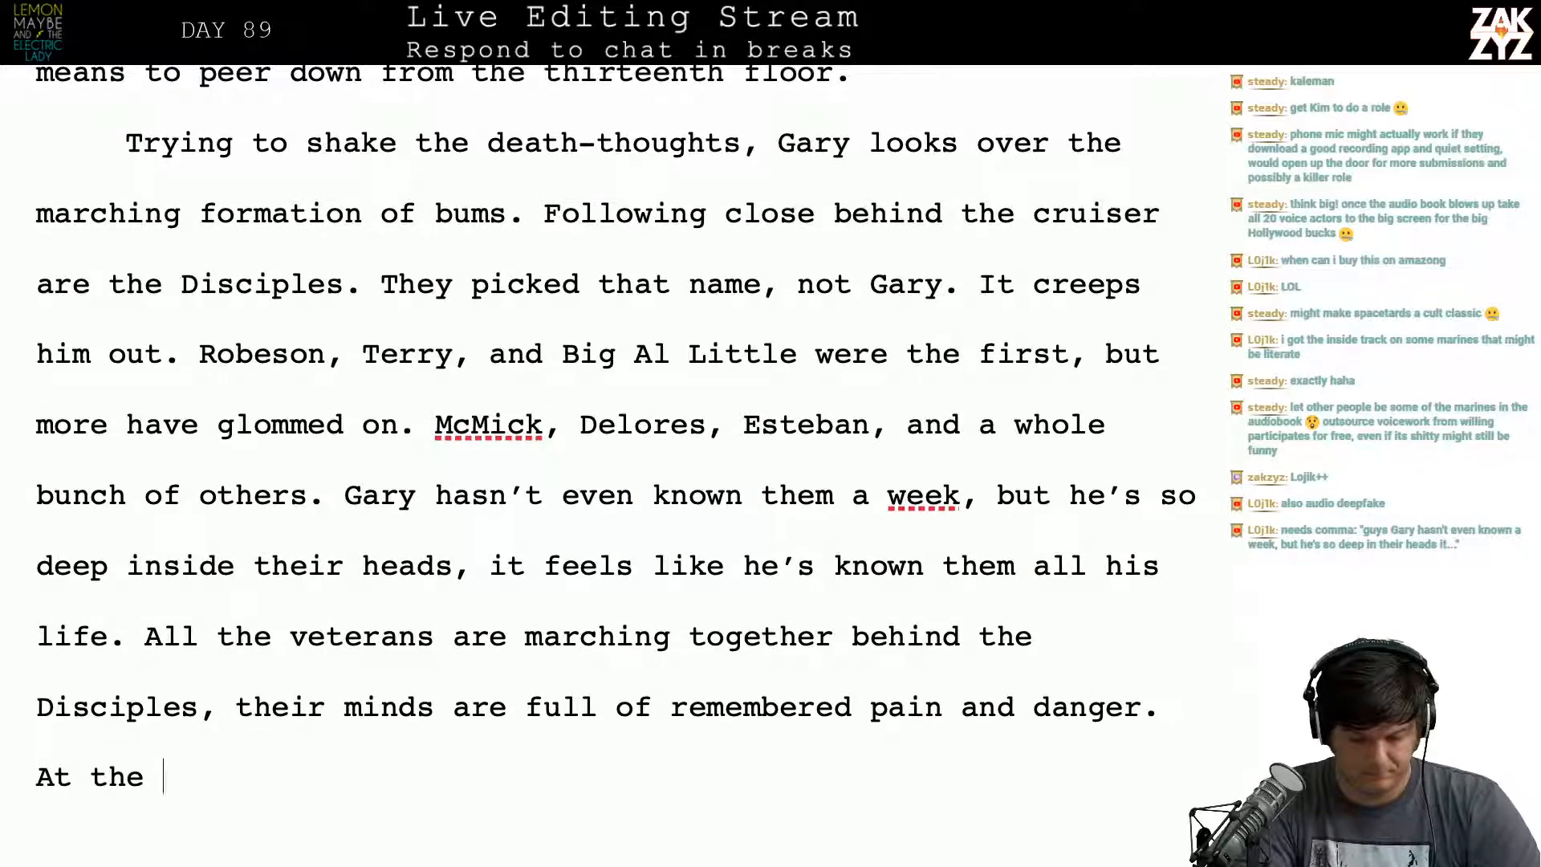
{"action": "type", "text": " on the "}
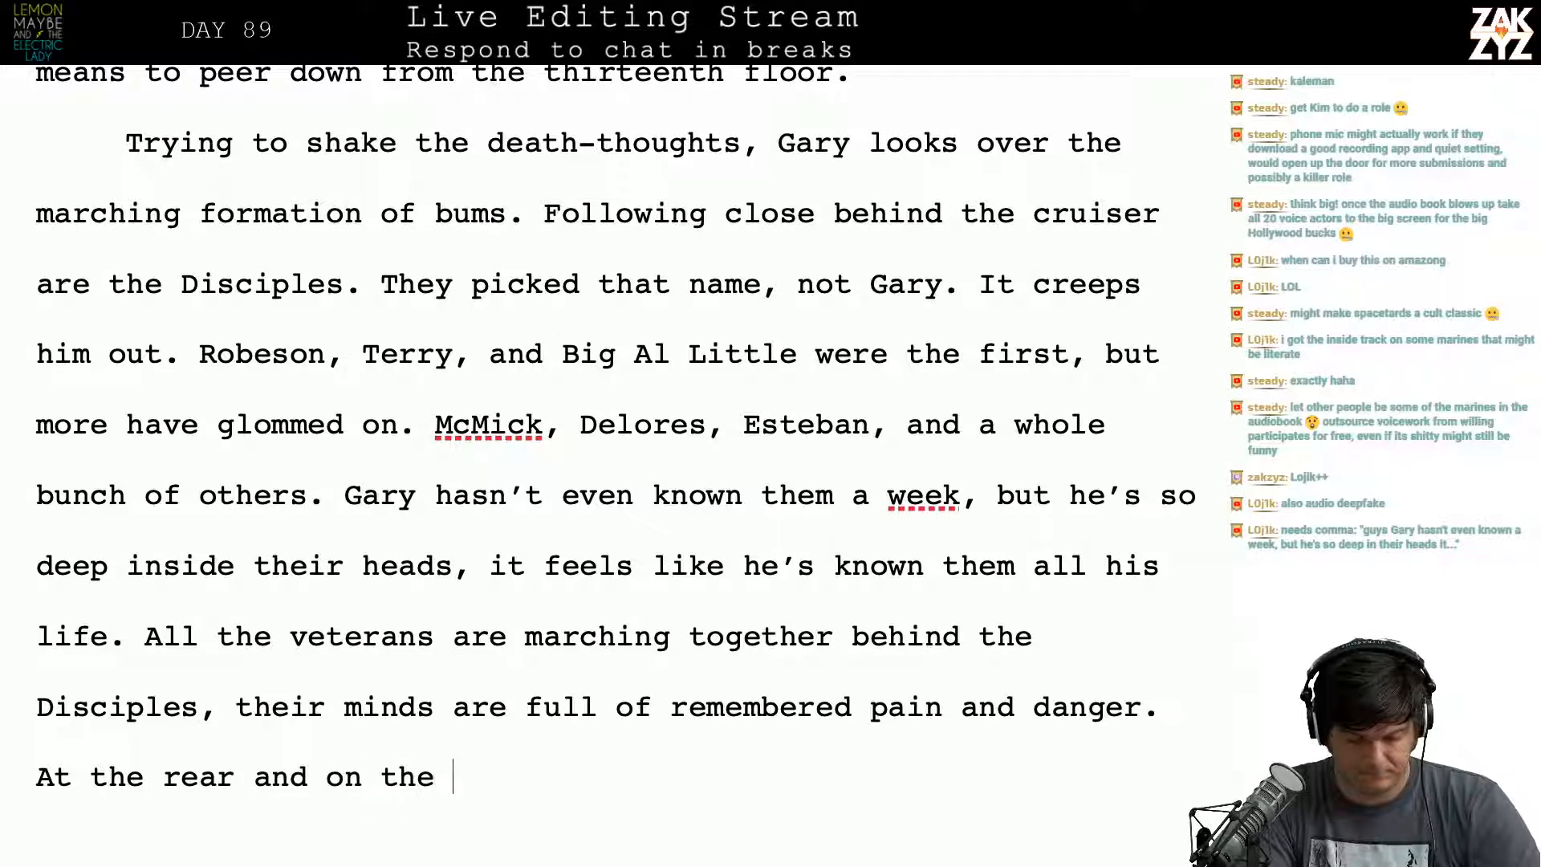
{"action": "type", "text": "fringes are the c"}
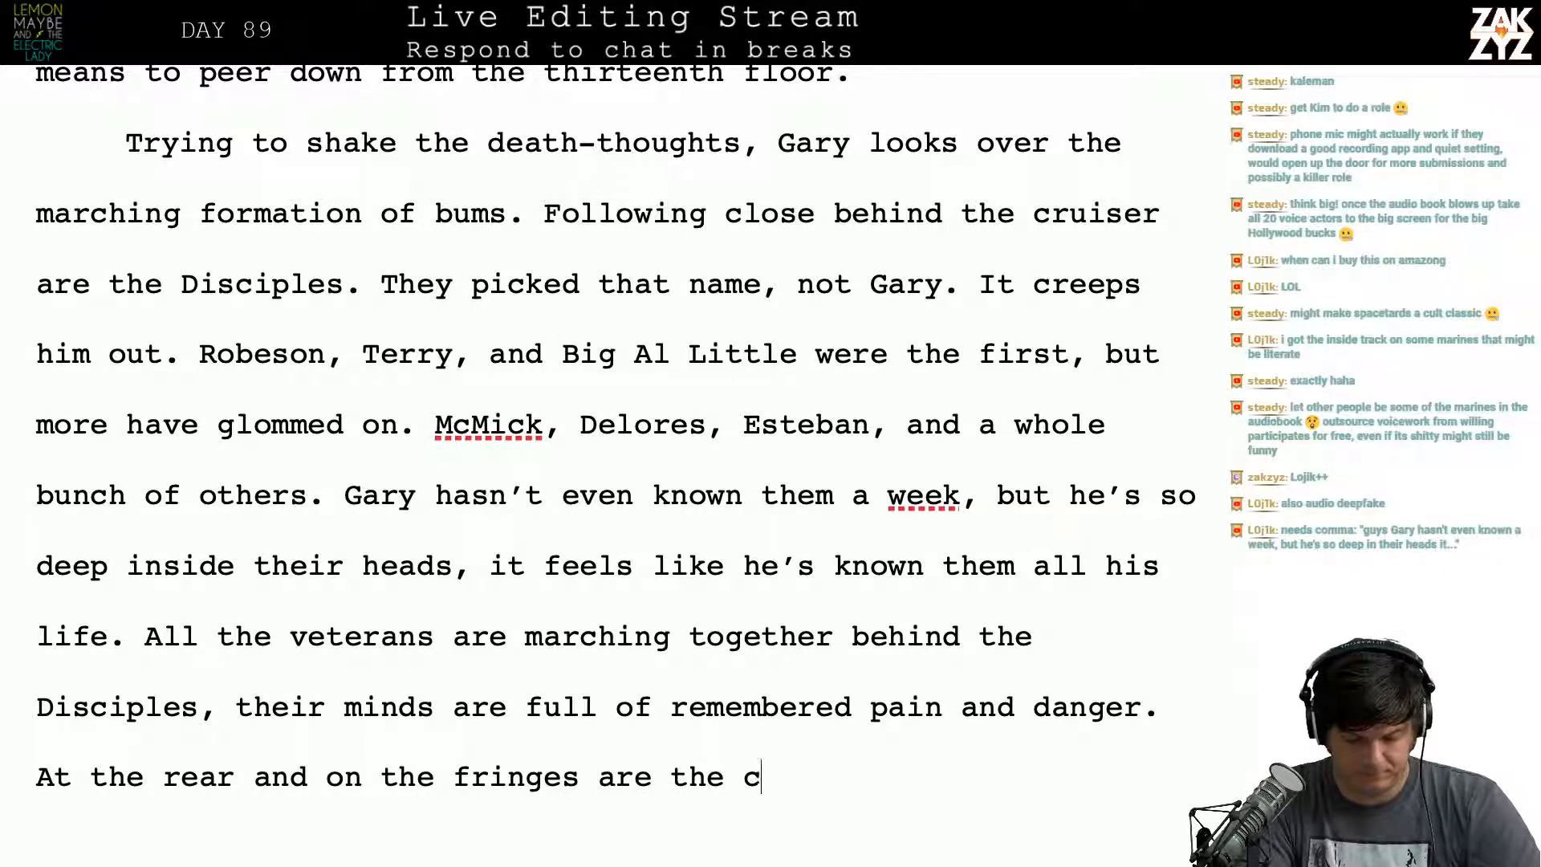
{"action": "type", "text": "razies, the ones"}
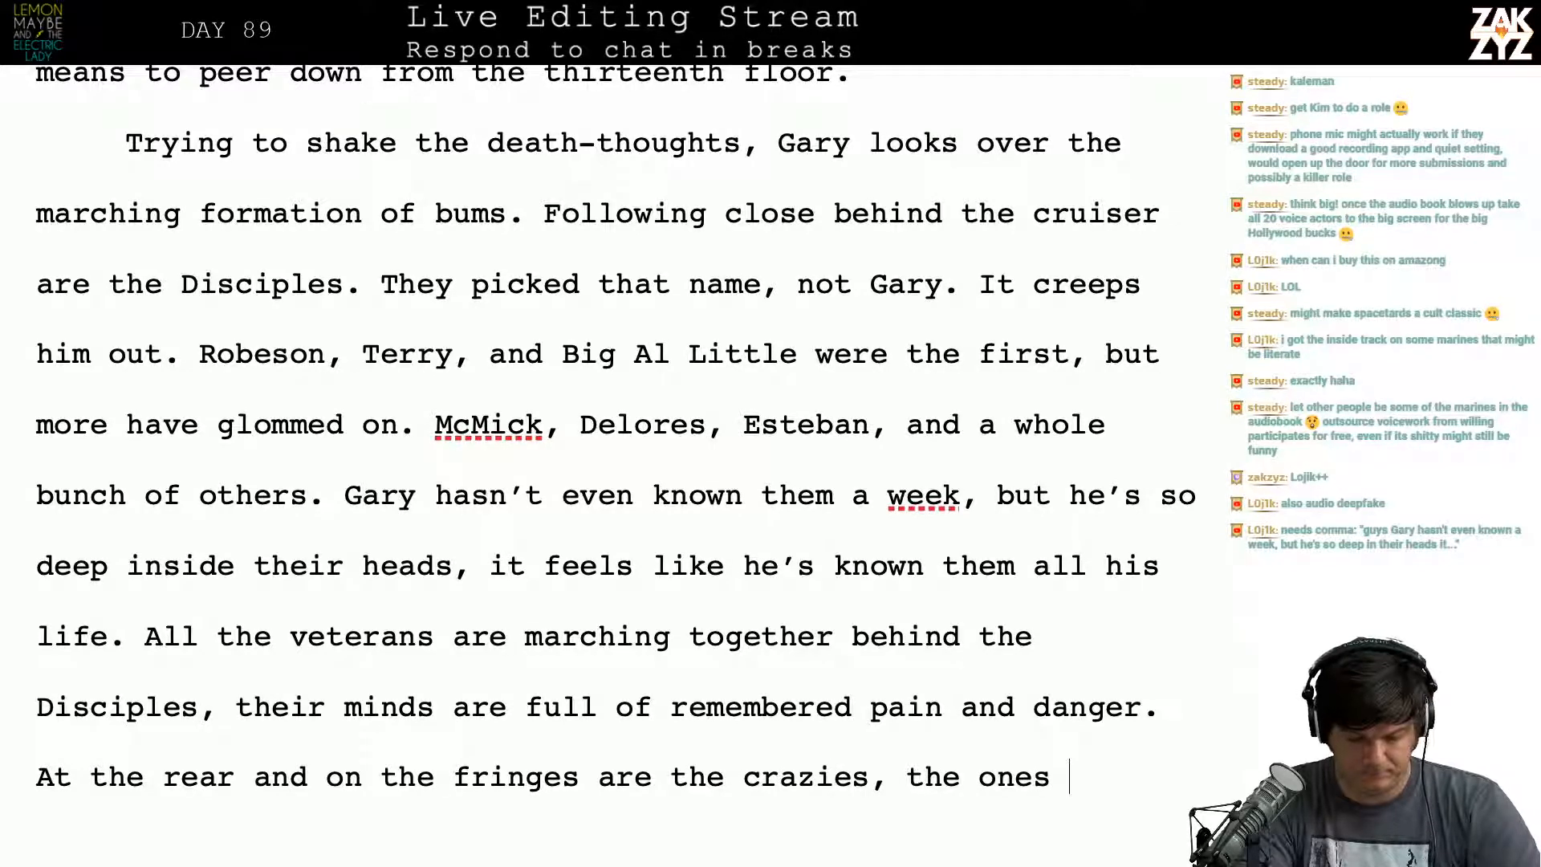
{"action": "type", "text": " too wild to "}
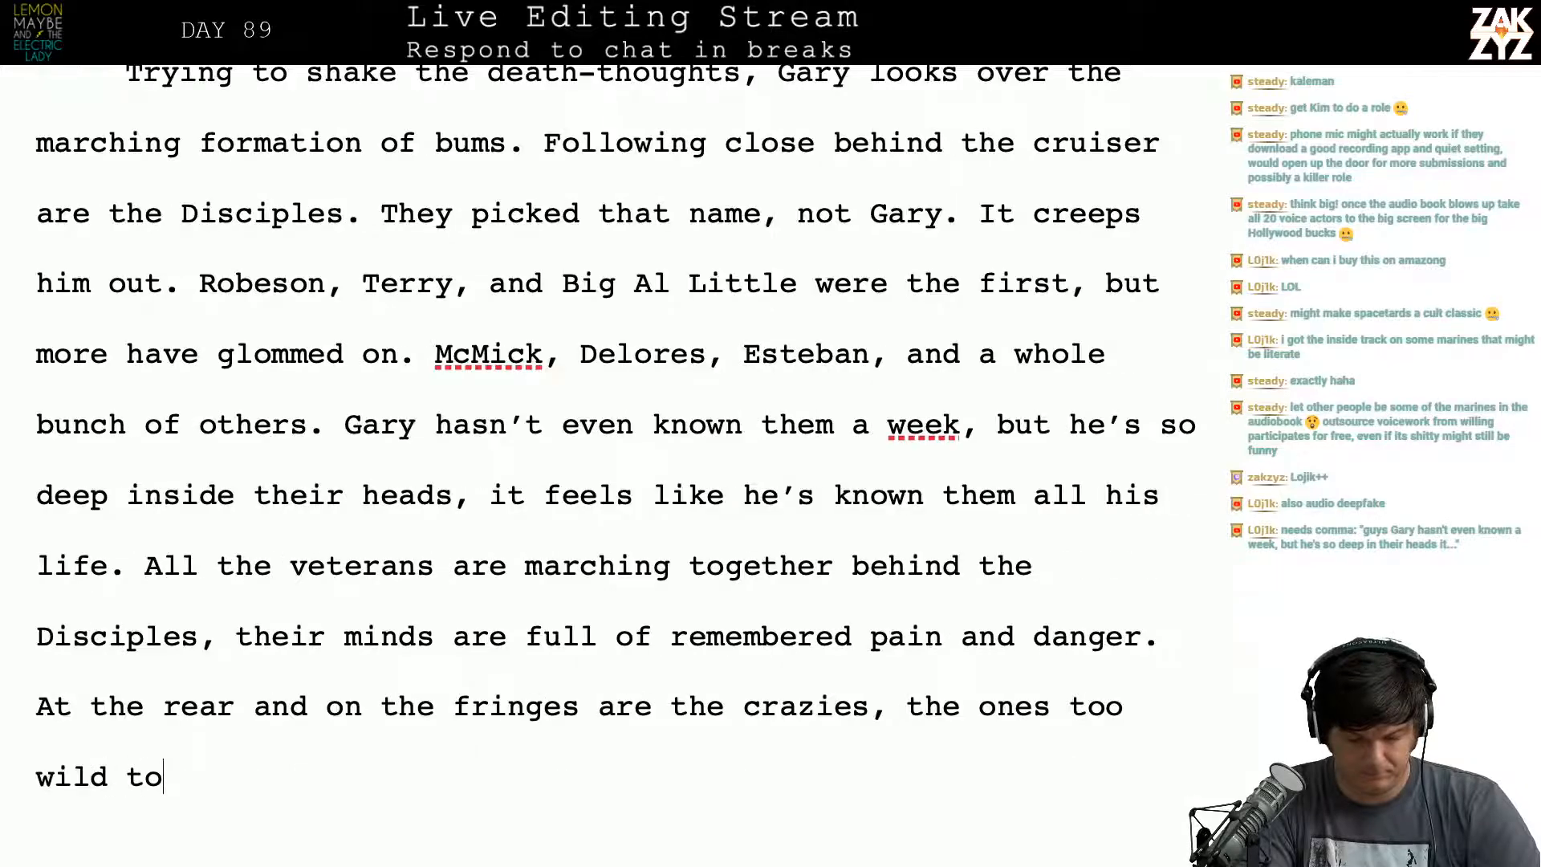
{"action": "type", "text": "march"}
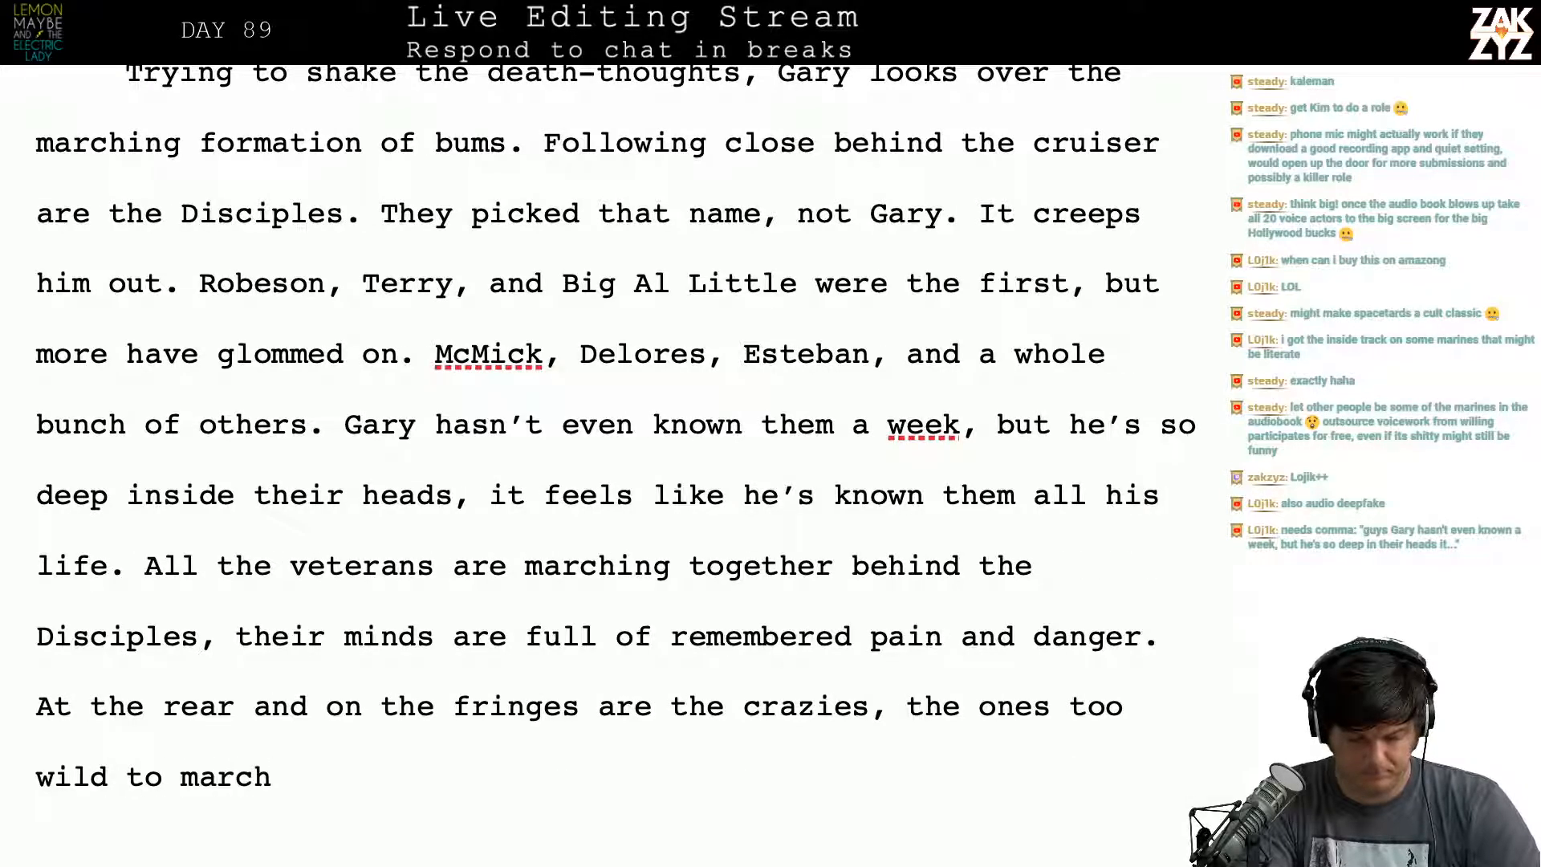
{"action": "key", "text": "BackSpace"}
{"action": "key", "text": "BackSpace"}
{"action": "key", "text": "BackSpace"}
{"action": "key", "text": "BackSpace"}
{"action": "key", "text": "BackSpace"}
{"action": "type", "text": "j"}
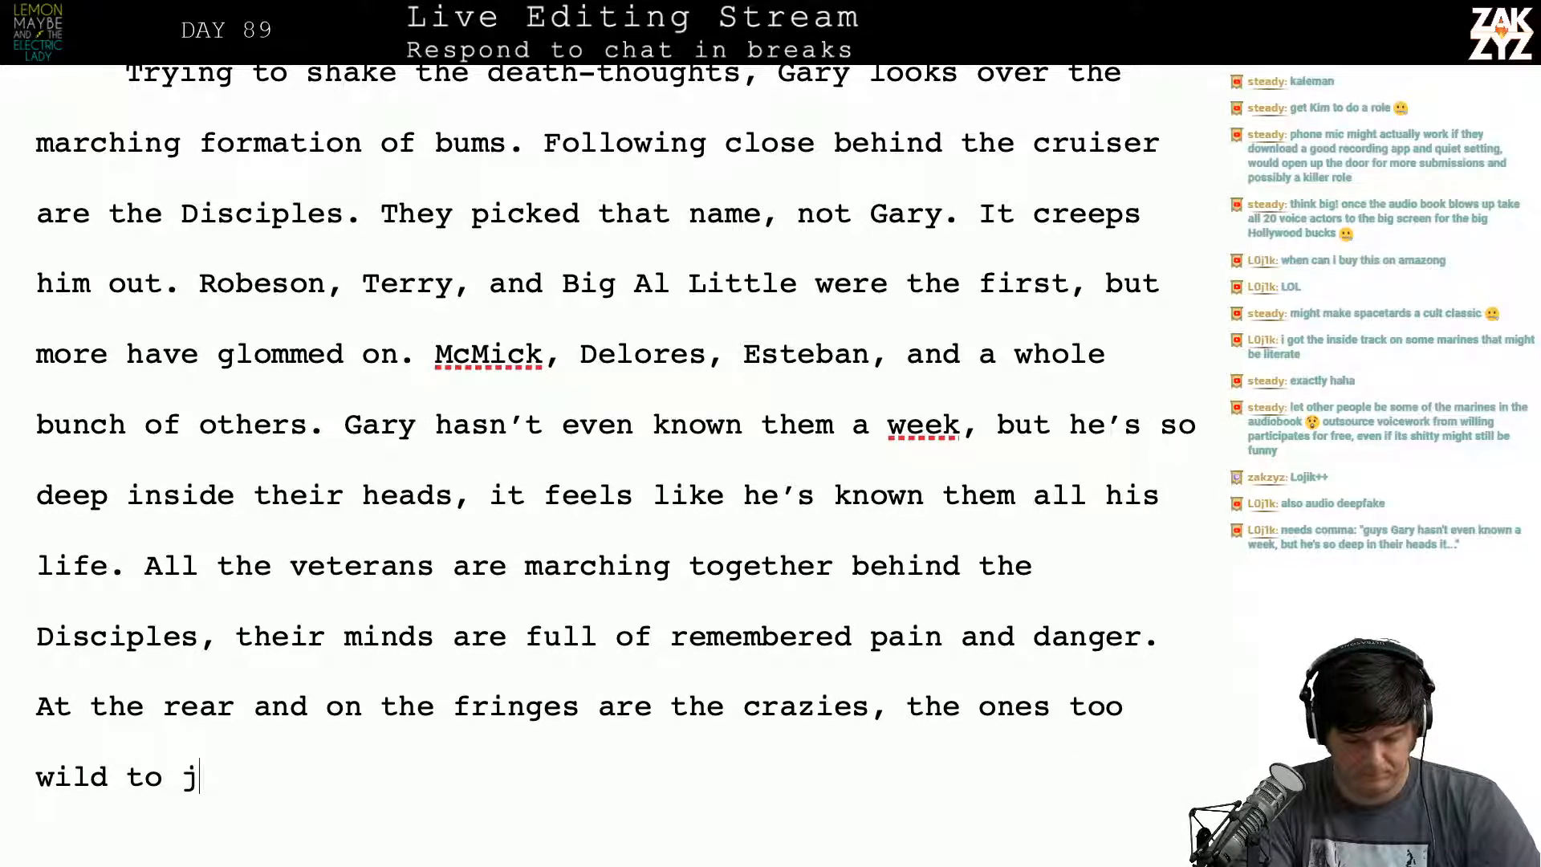
{"action": "type", "text": "oint th"}
{"action": "key", "text": "BackSpace"}
{"action": "key", "text": "BackSpace"}
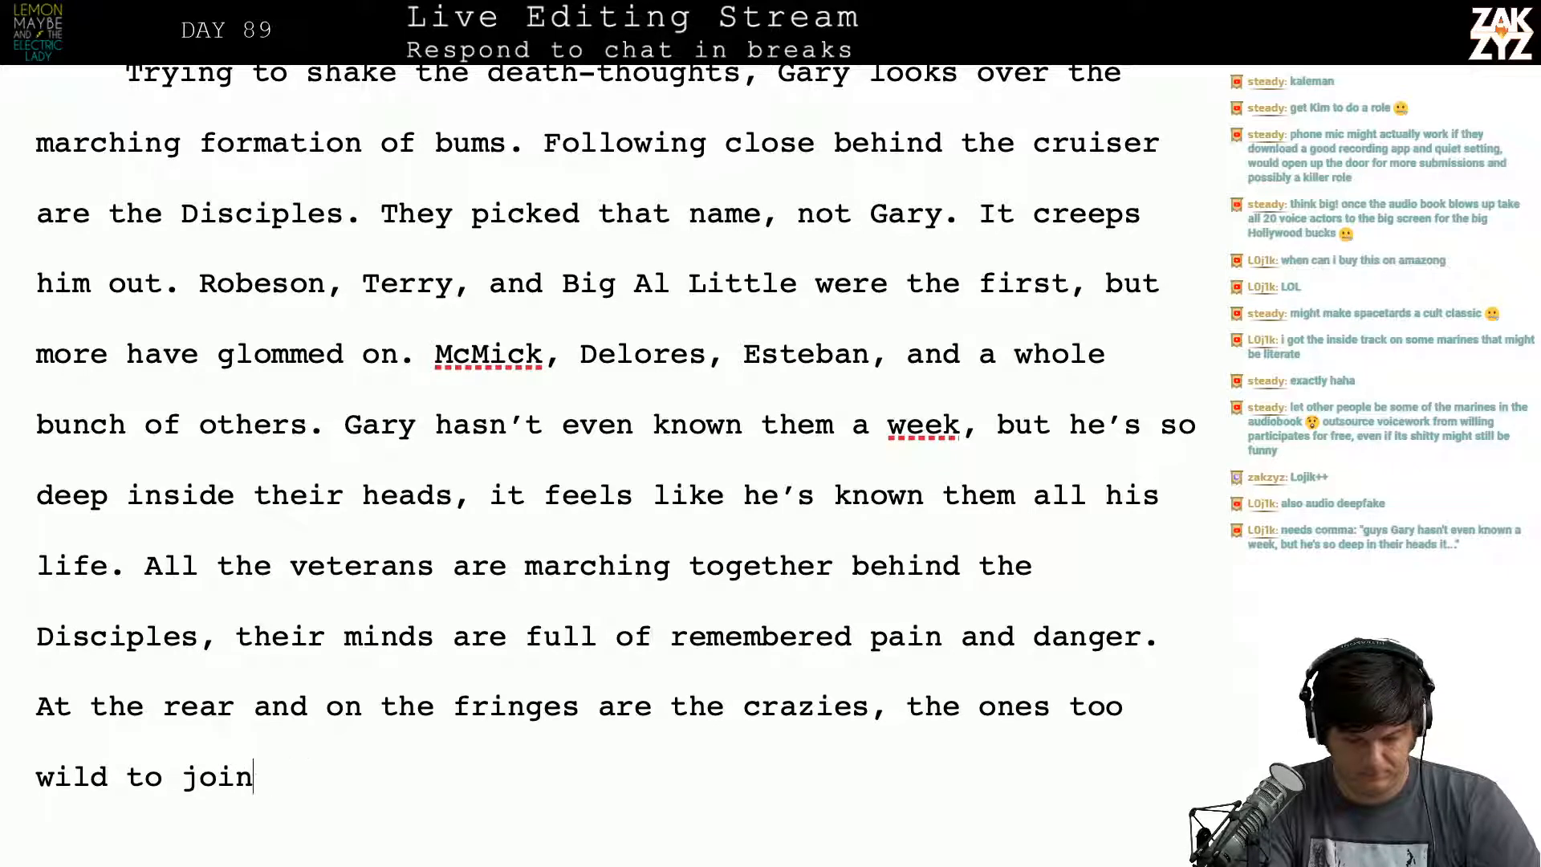
Step: Finish the crazies sentence with "the formation and too loopy to stay focused for long." and add "What an army."
{"action": "type", "text": "the formation a"}
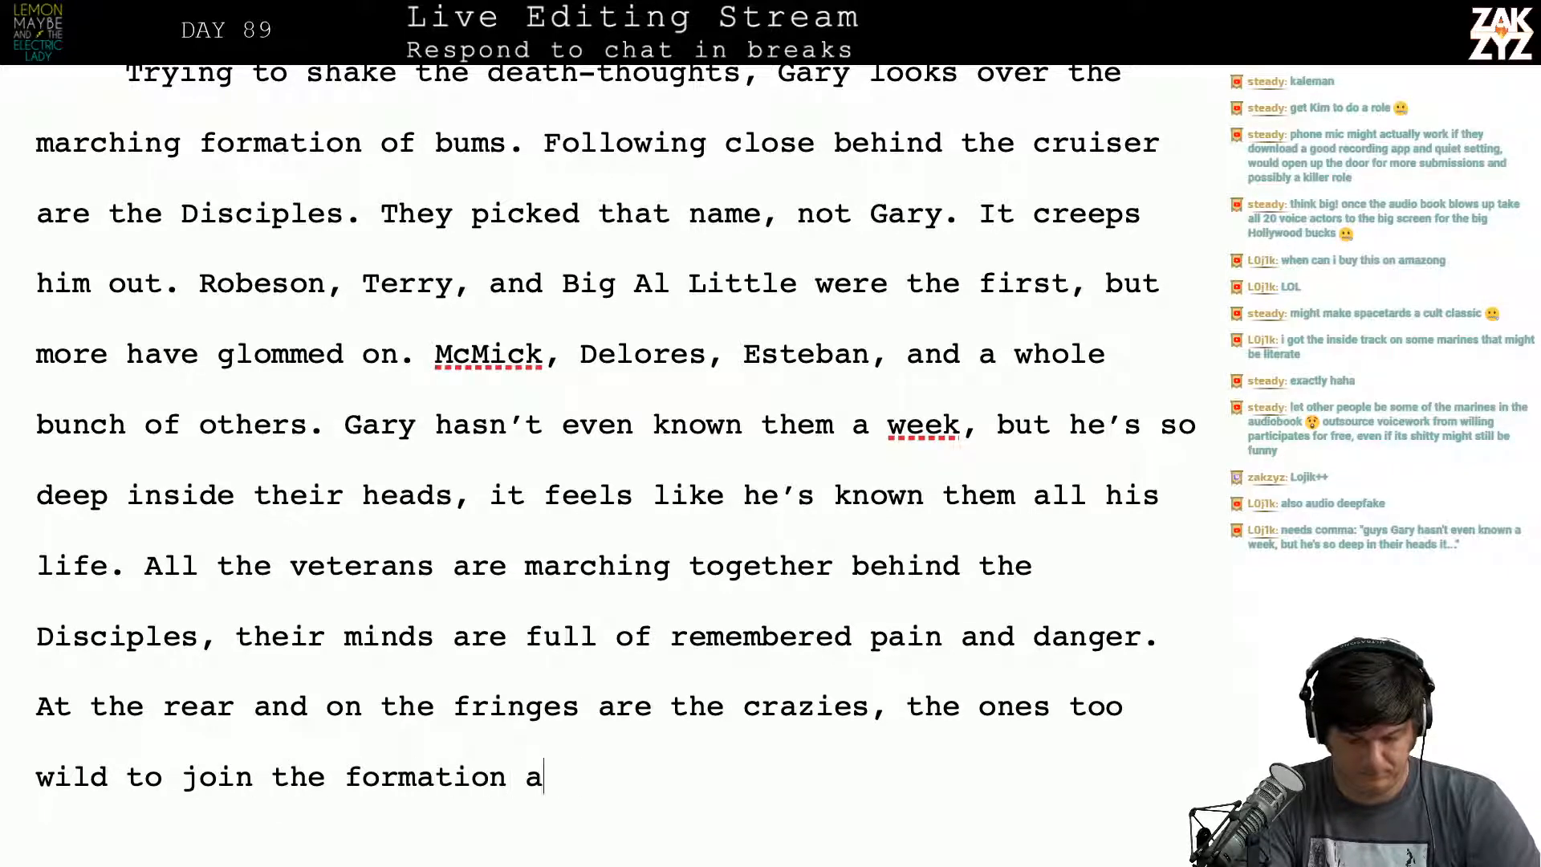
{"action": "type", "text": "nd too"}
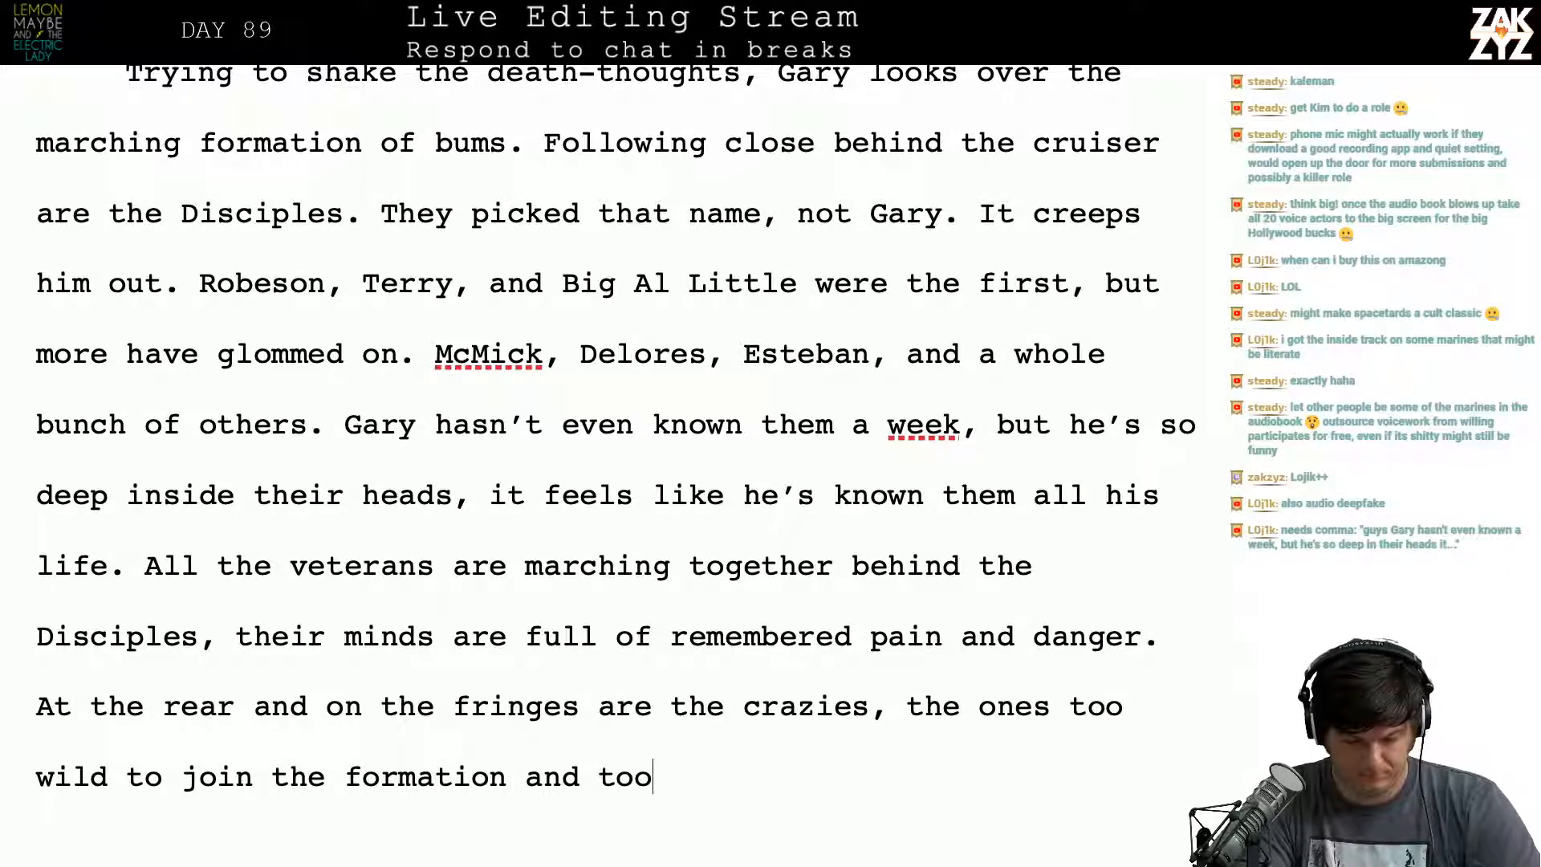
{"action": "type", "text": " lo"}
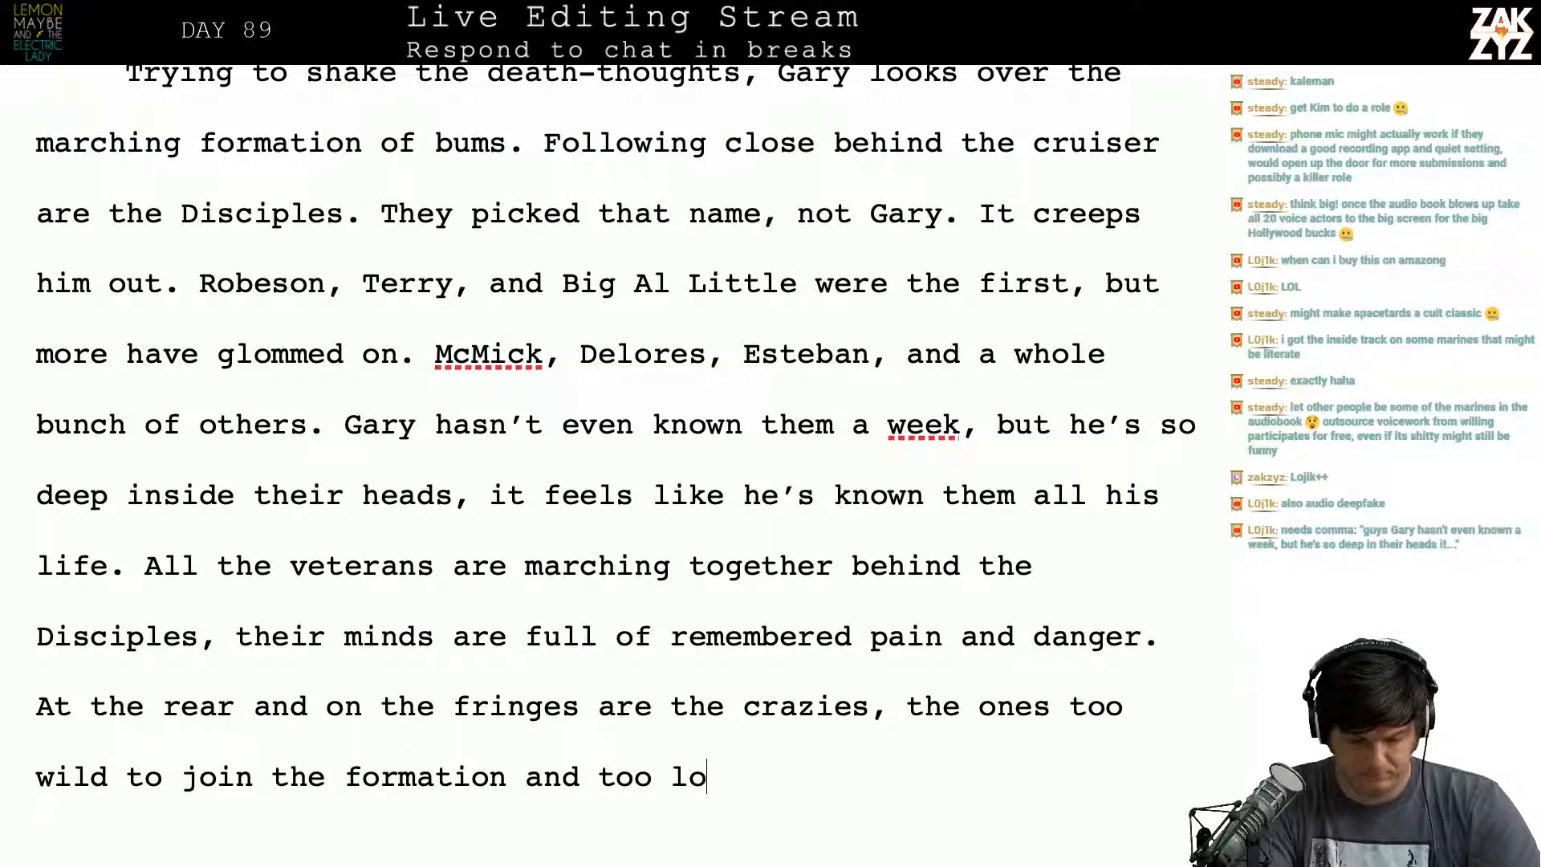
{"action": "type", "text": "opy to stay foc"}
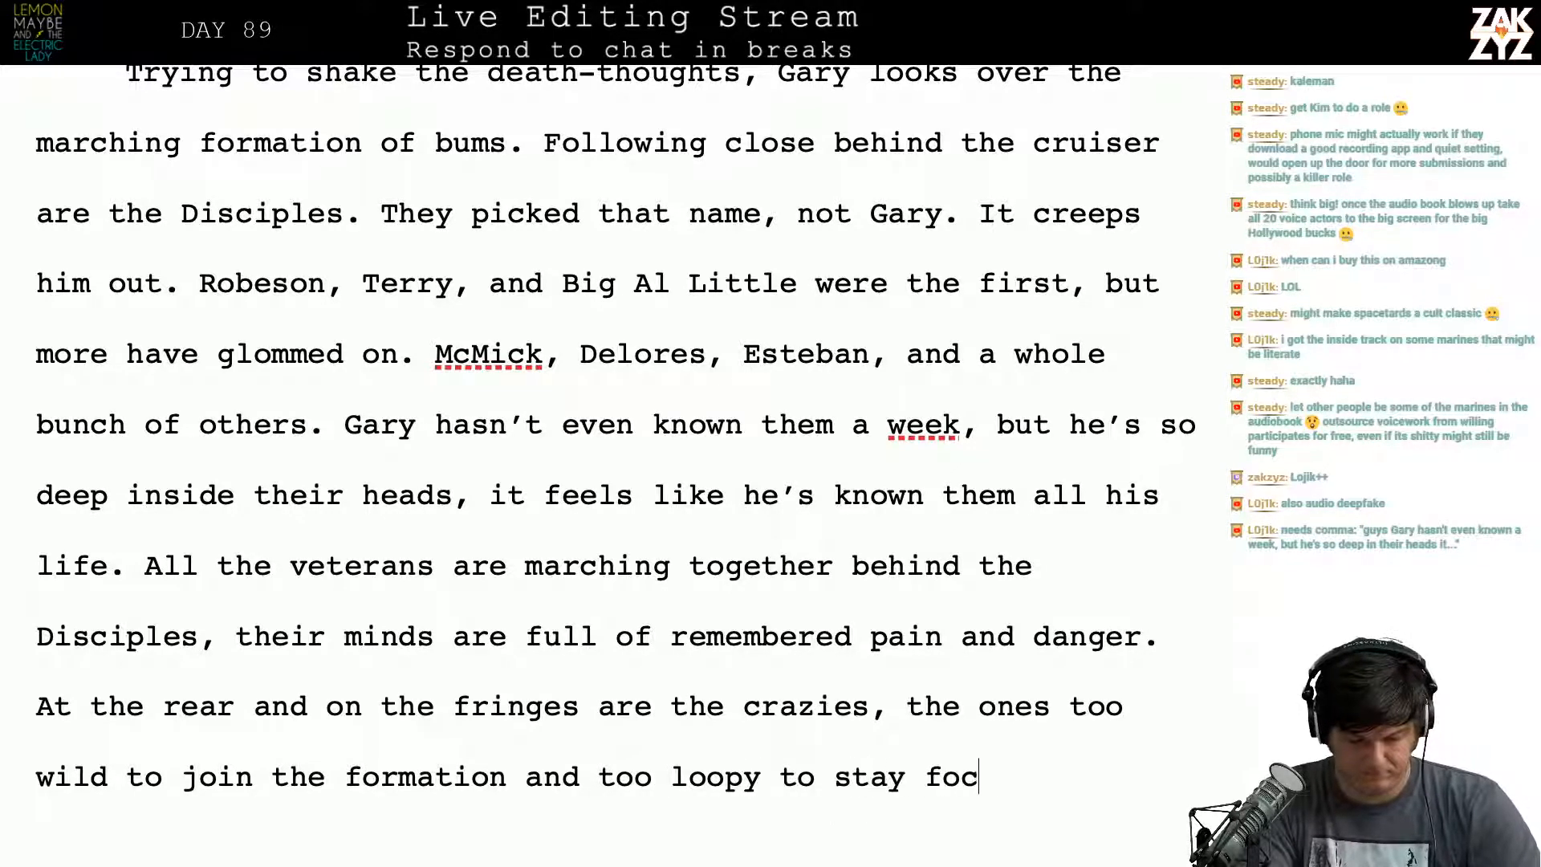
{"action": "type", "text": "used for long"}
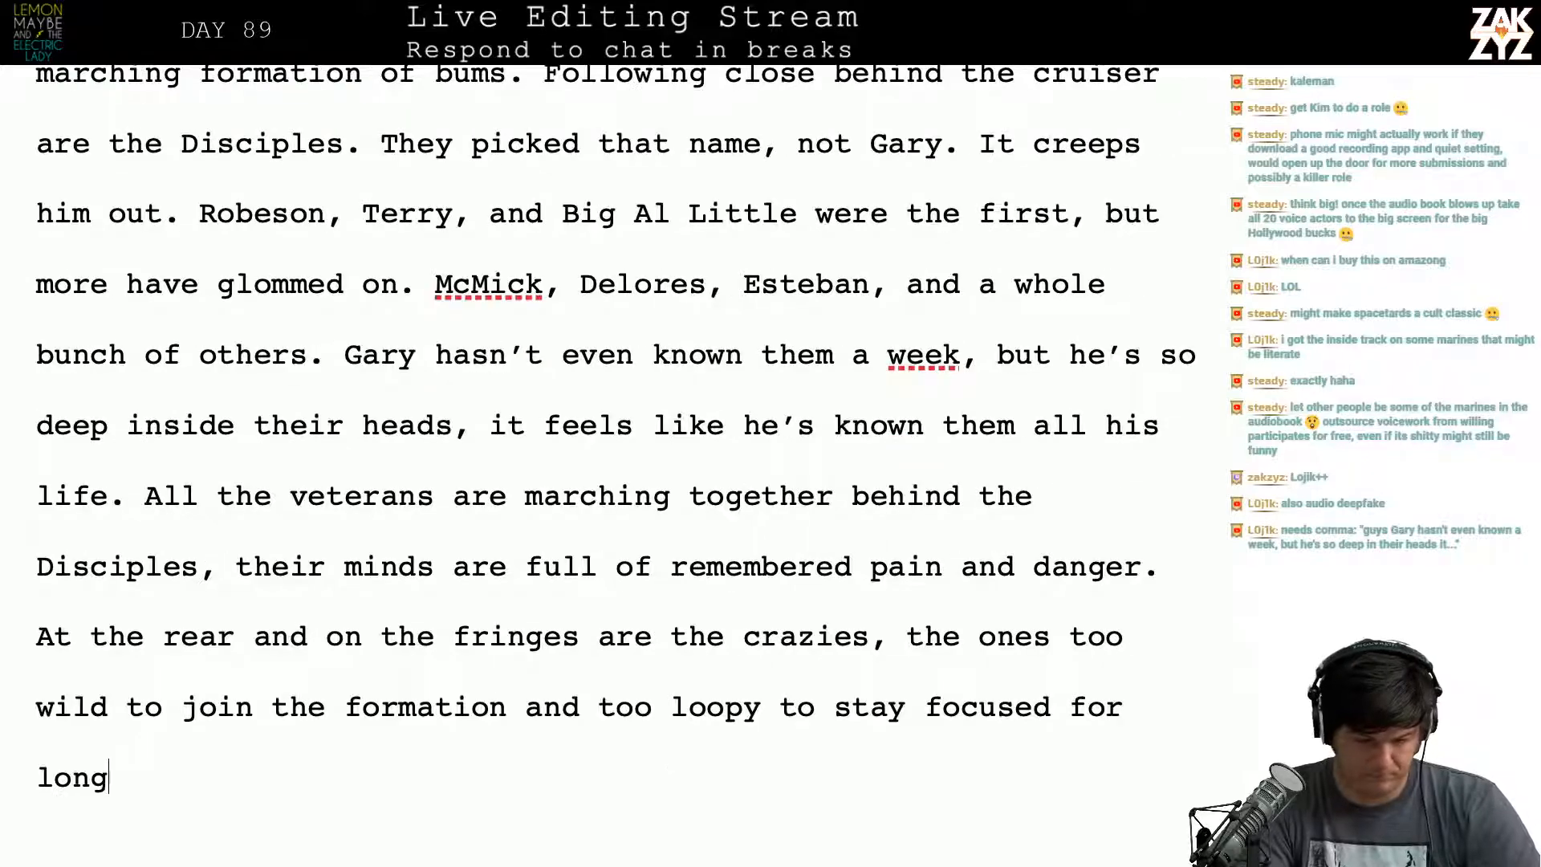
{"action": "type", "text": ". What an army."}
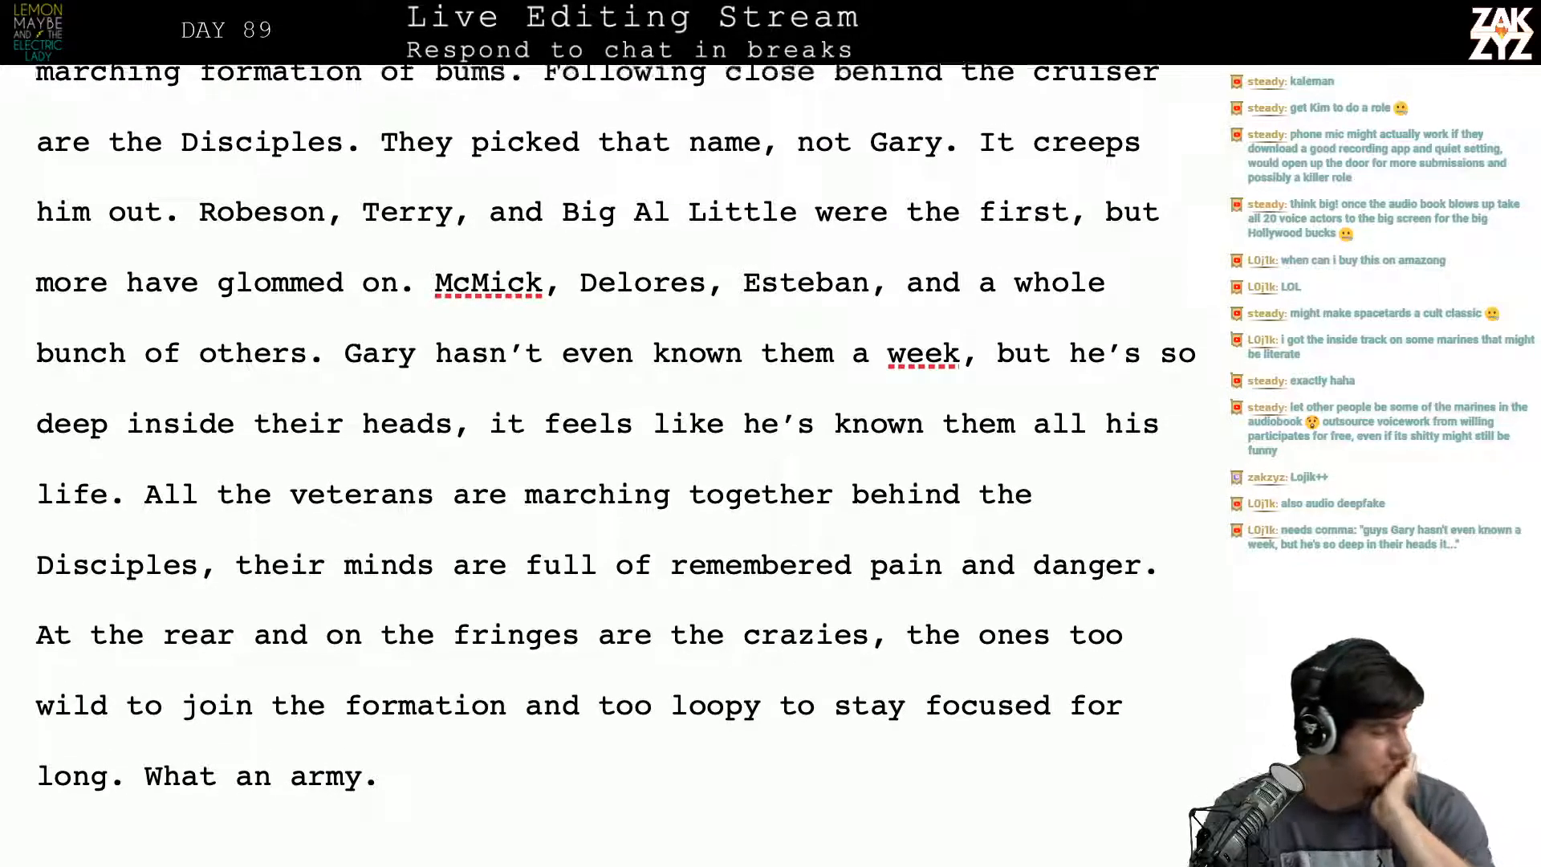
Step: Split the paragraph before "their minds are full" and place the cursor after "Disciples," for an alternative ending
{"action": "scroll", "coordinate": [633, 463], "scroll_direction": "down", "scroll_amount": 2}
{"action": "scroll", "coordinate": [633, 463], "scroll_direction": "up", "scroll_amount": 1}
{"action": "scroll", "coordinate": [615, 465], "scroll_direction": "up", "scroll_amount": 2}
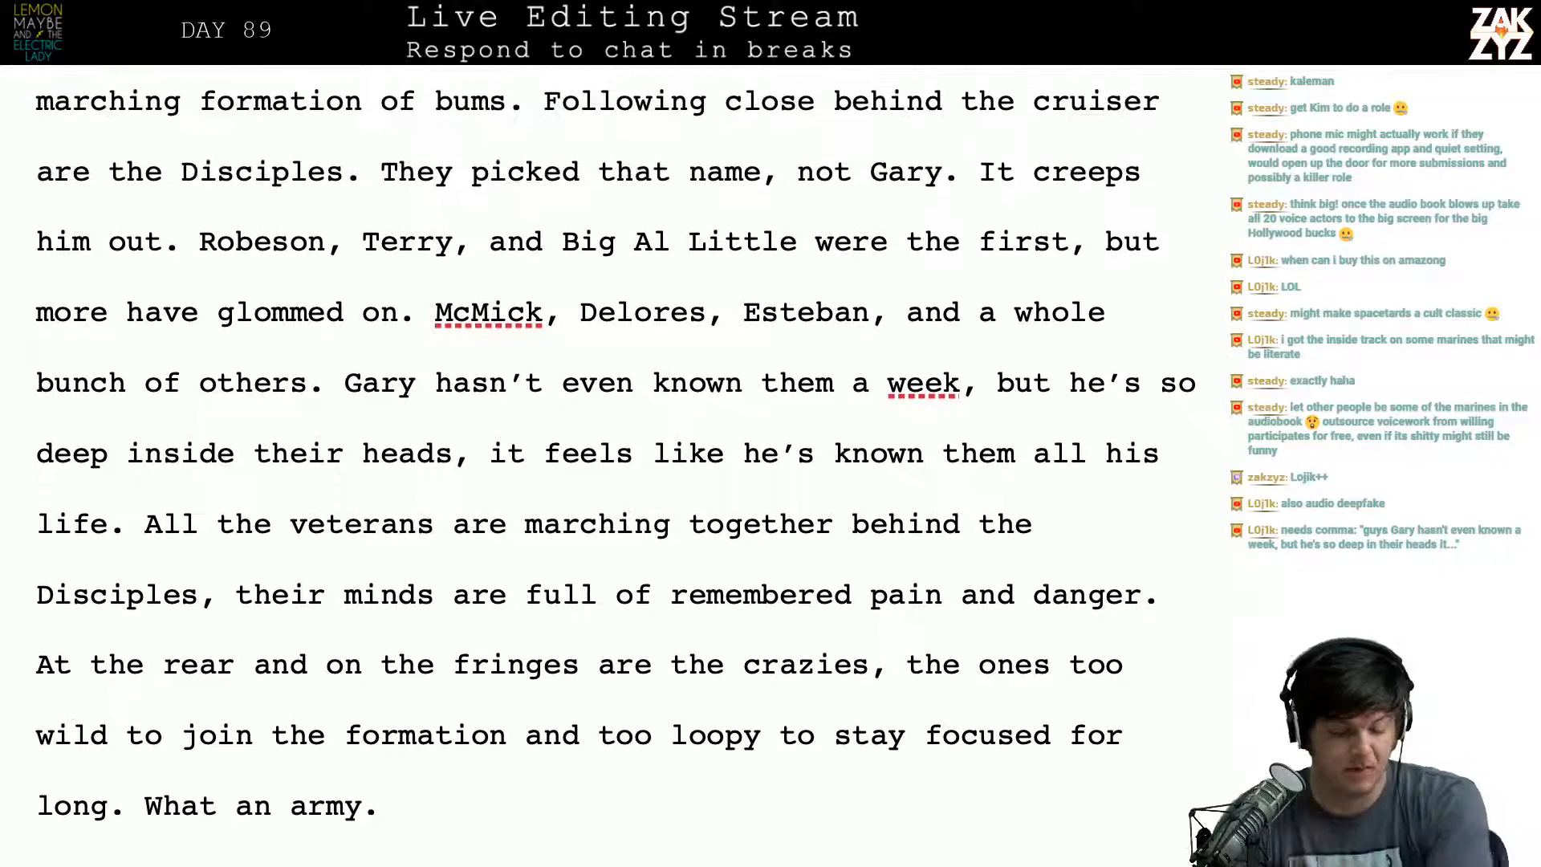
{"action": "scroll", "coordinate": [614, 465], "scroll_direction": "down", "scroll_amount": 1}
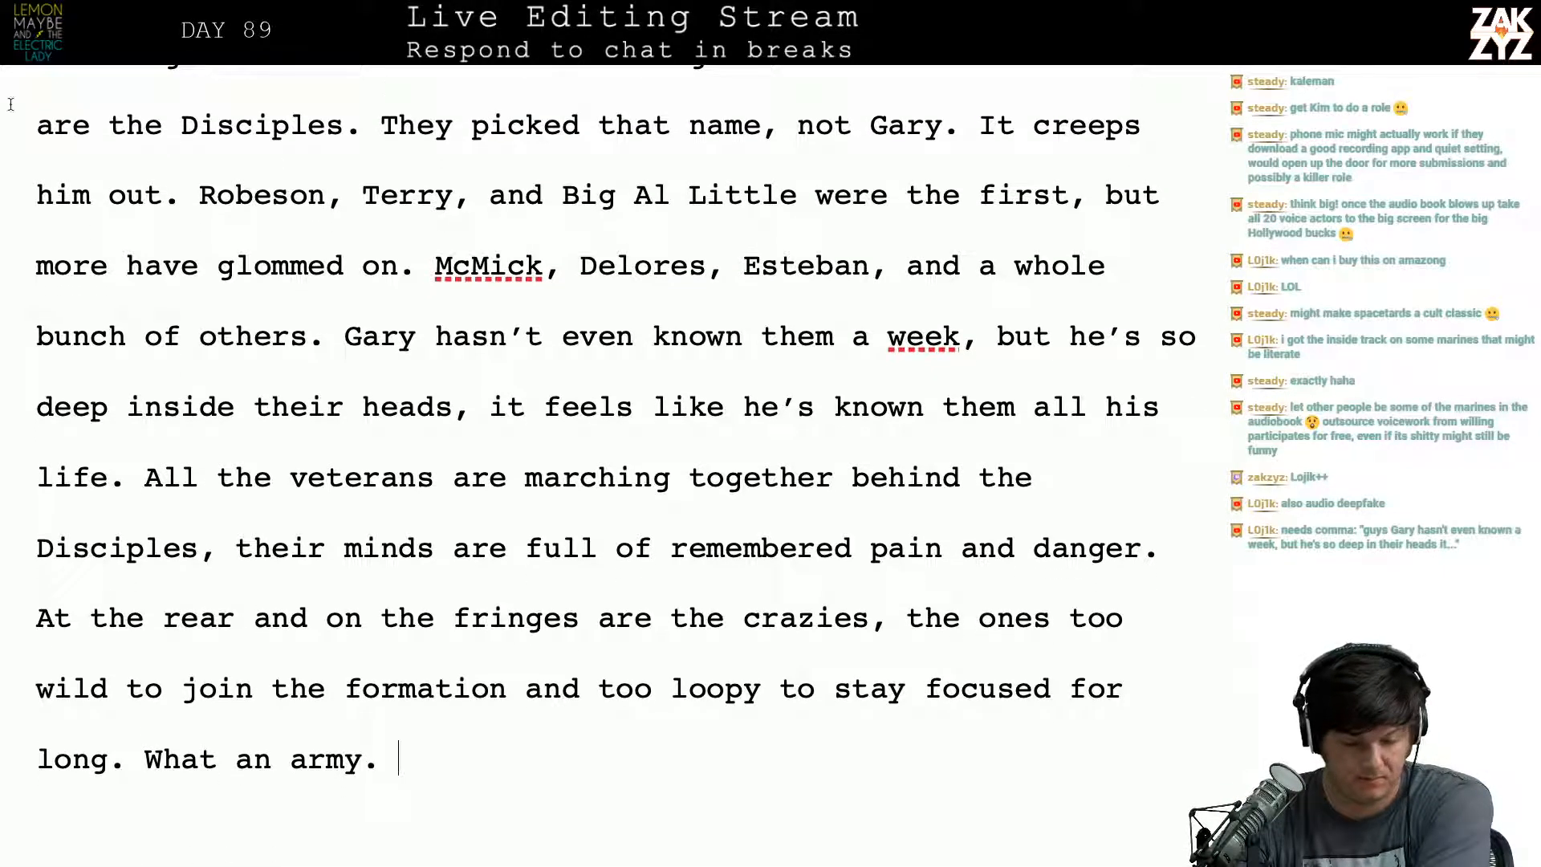
{"action": "scroll", "coordinate": [285, 332], "scroll_direction": "down", "scroll_amount": 2}
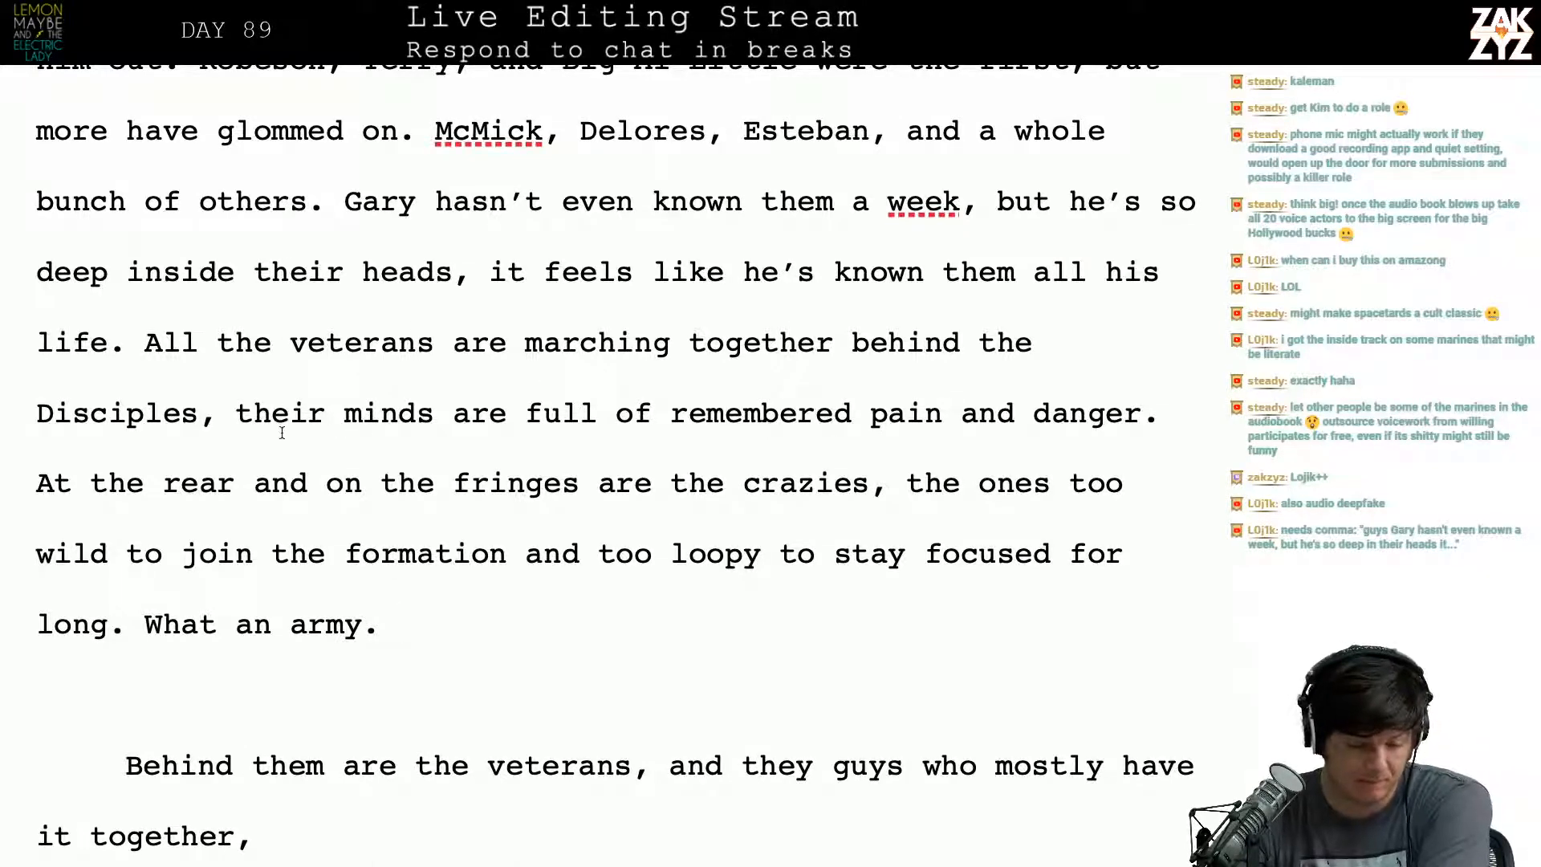
{"action": "left_click", "coordinate": [237, 417]}
{"action": "key", "text": "Return"}
{"action": "key", "text": "Left"}
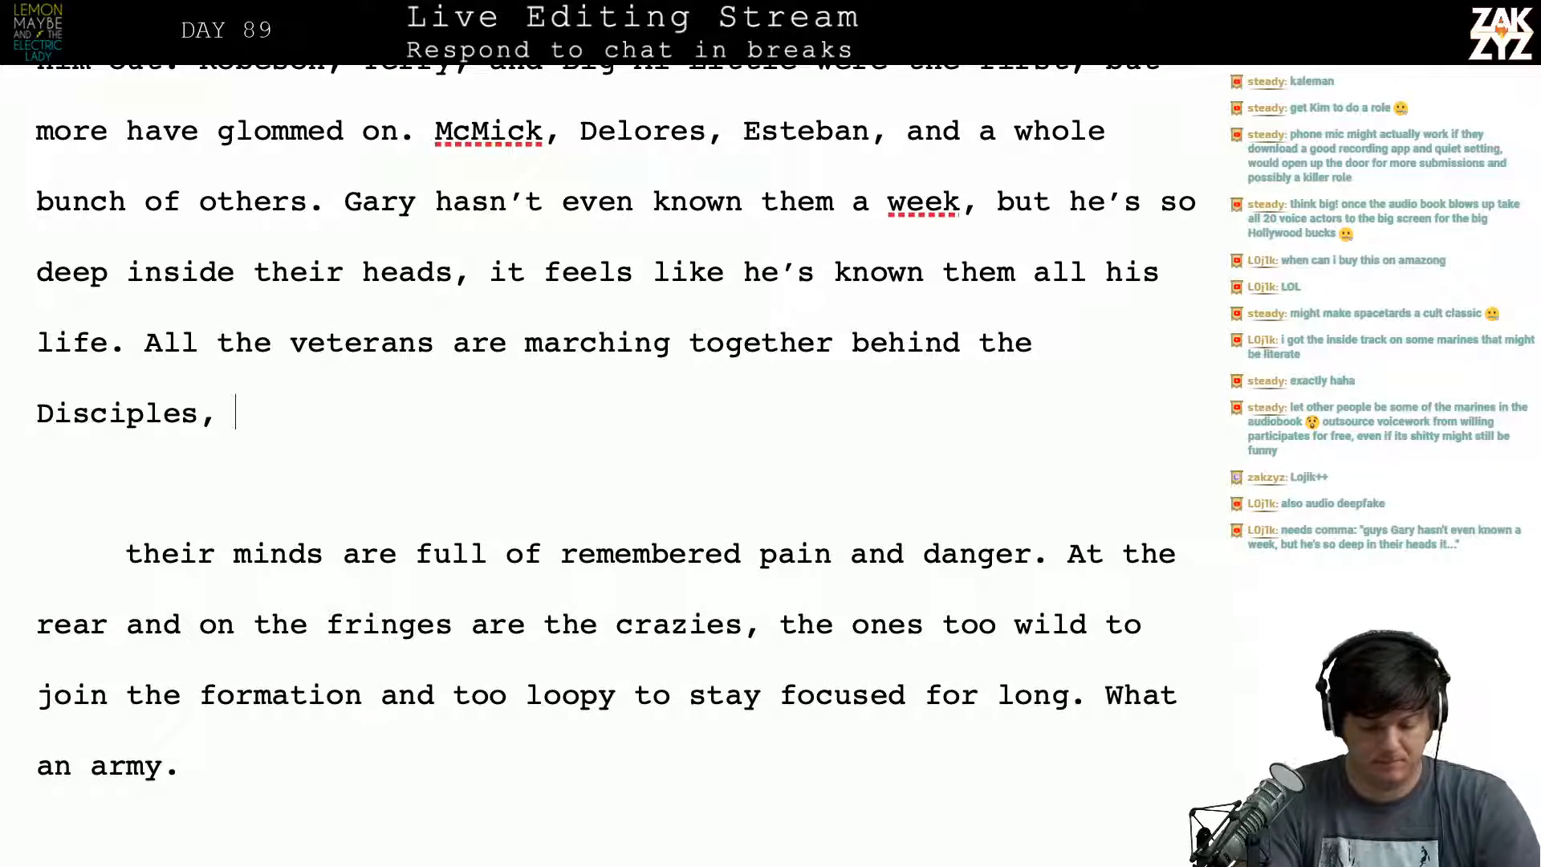
Step: Try "steeling themselves against" as the continuation after "behind the Disciples," and delete it
{"action": "type", "text": "set"}
{"action": "key", "text": "BackSpace"}
{"action": "key", "text": "BackSpace"}
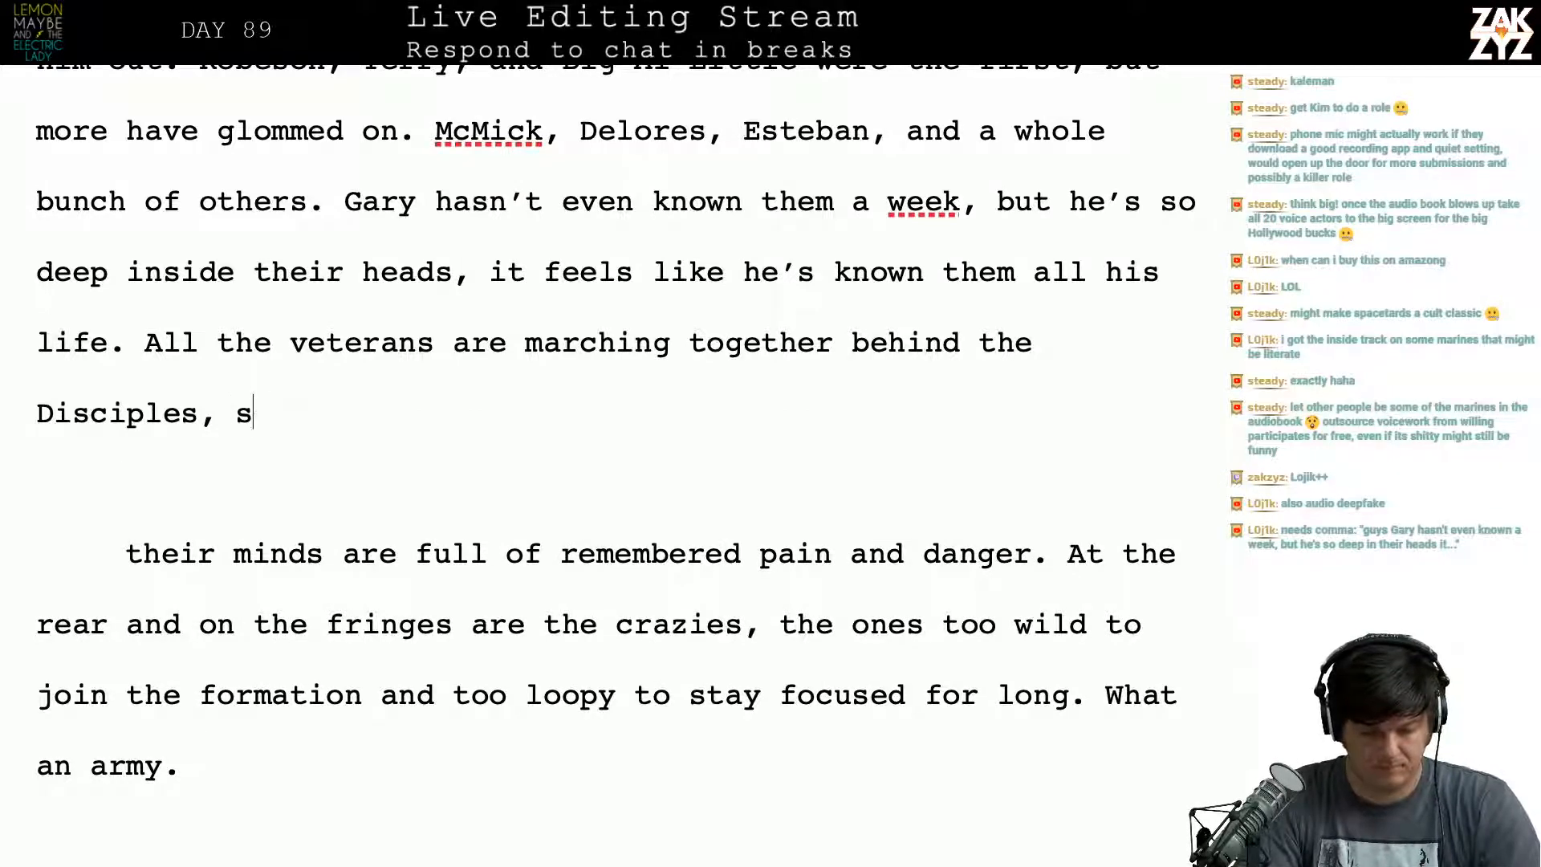
{"action": "type", "text": "teeling the"}
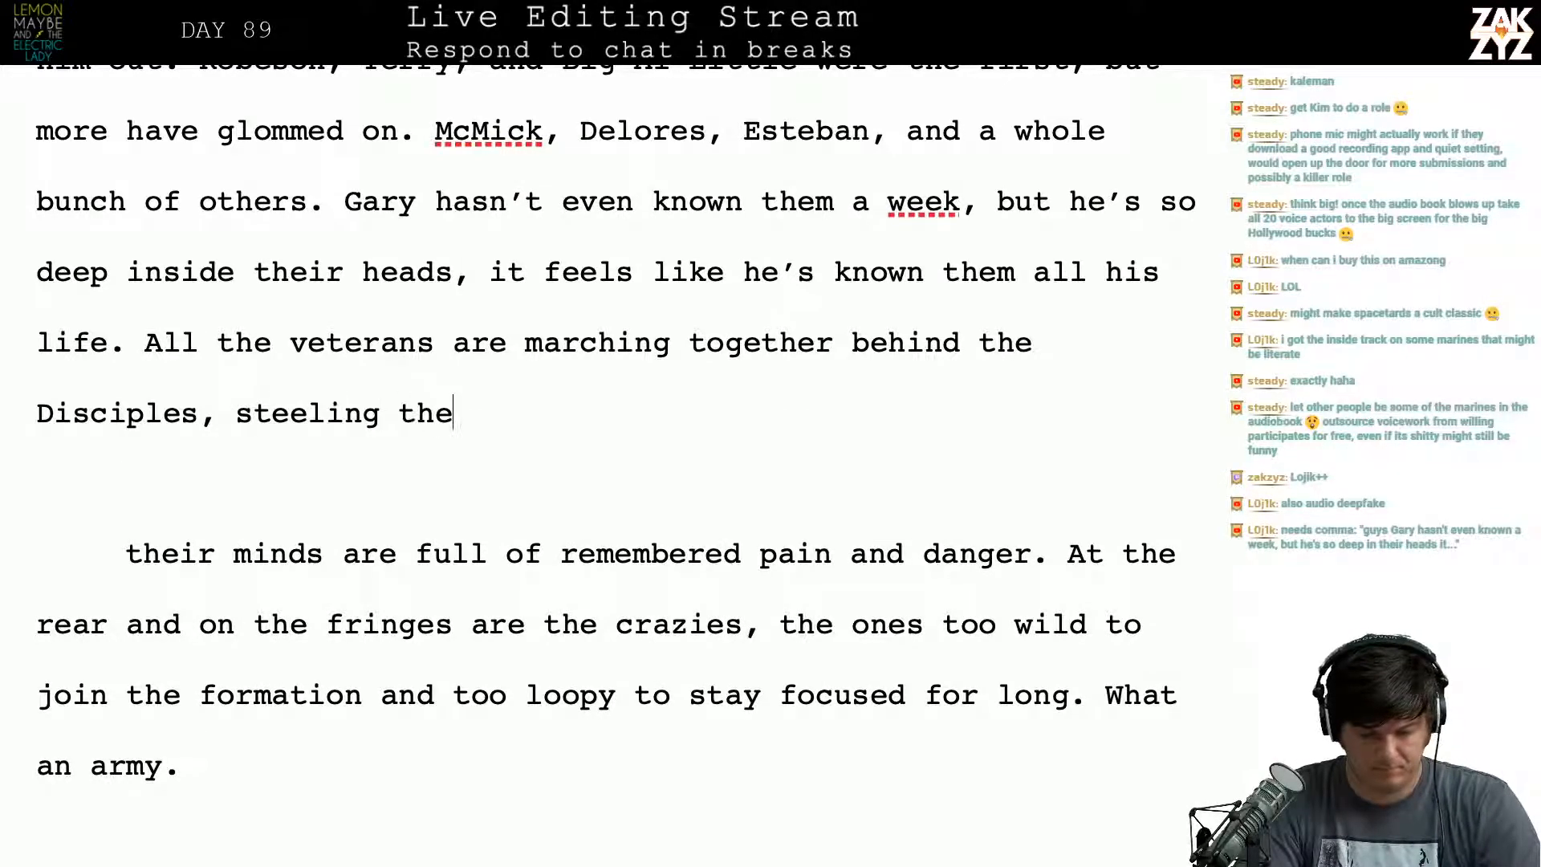
{"action": "type", "text": "mselves against a"}
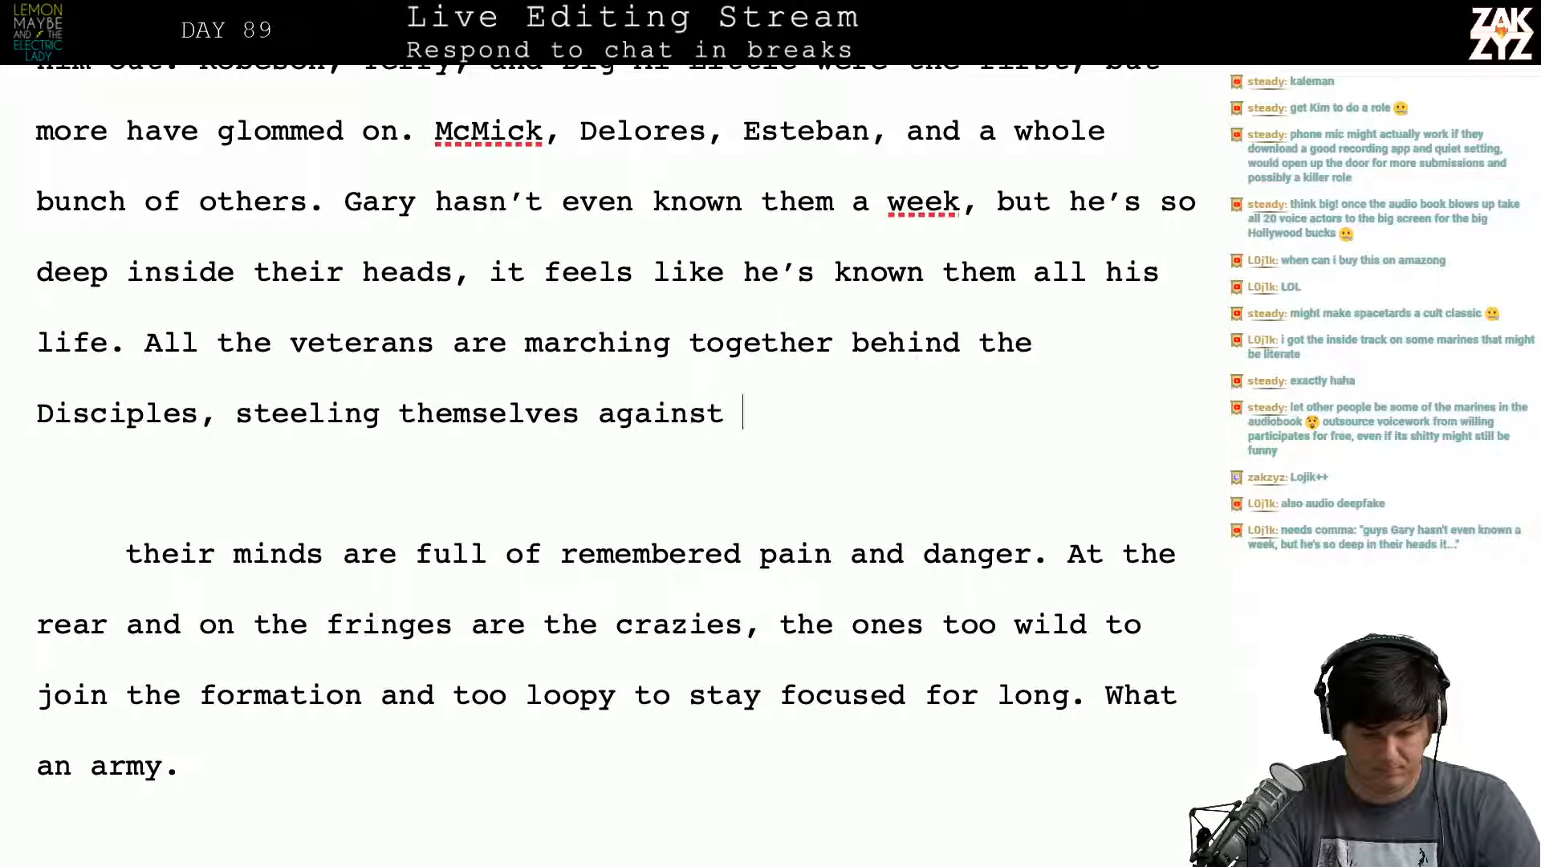
{"action": "key", "text": "BackSpace"}
{"action": "key", "text": "BackSpace"}
{"action": "key", "text": "BackSpace"}
{"action": "key", "text": "BackSpace"}
{"action": "key", "text": "BackSpace"}
{"action": "key", "text": "BackSpace"}
{"action": "key", "text": "BackSpace"}
{"action": "key", "text": "BackSpace"}
{"action": "key", "text": "BackSpace"}
{"action": "key", "text": "BackSpace"}
{"action": "key", "text": "BackSpace"}
{"action": "key", "text": "BackSpace"}
{"action": "key", "text": "BackSpace"}
{"action": "key", "text": "BackSpace"}
{"action": "key", "text": "BackSpace"}
{"action": "key", "text": "BackSpace"}
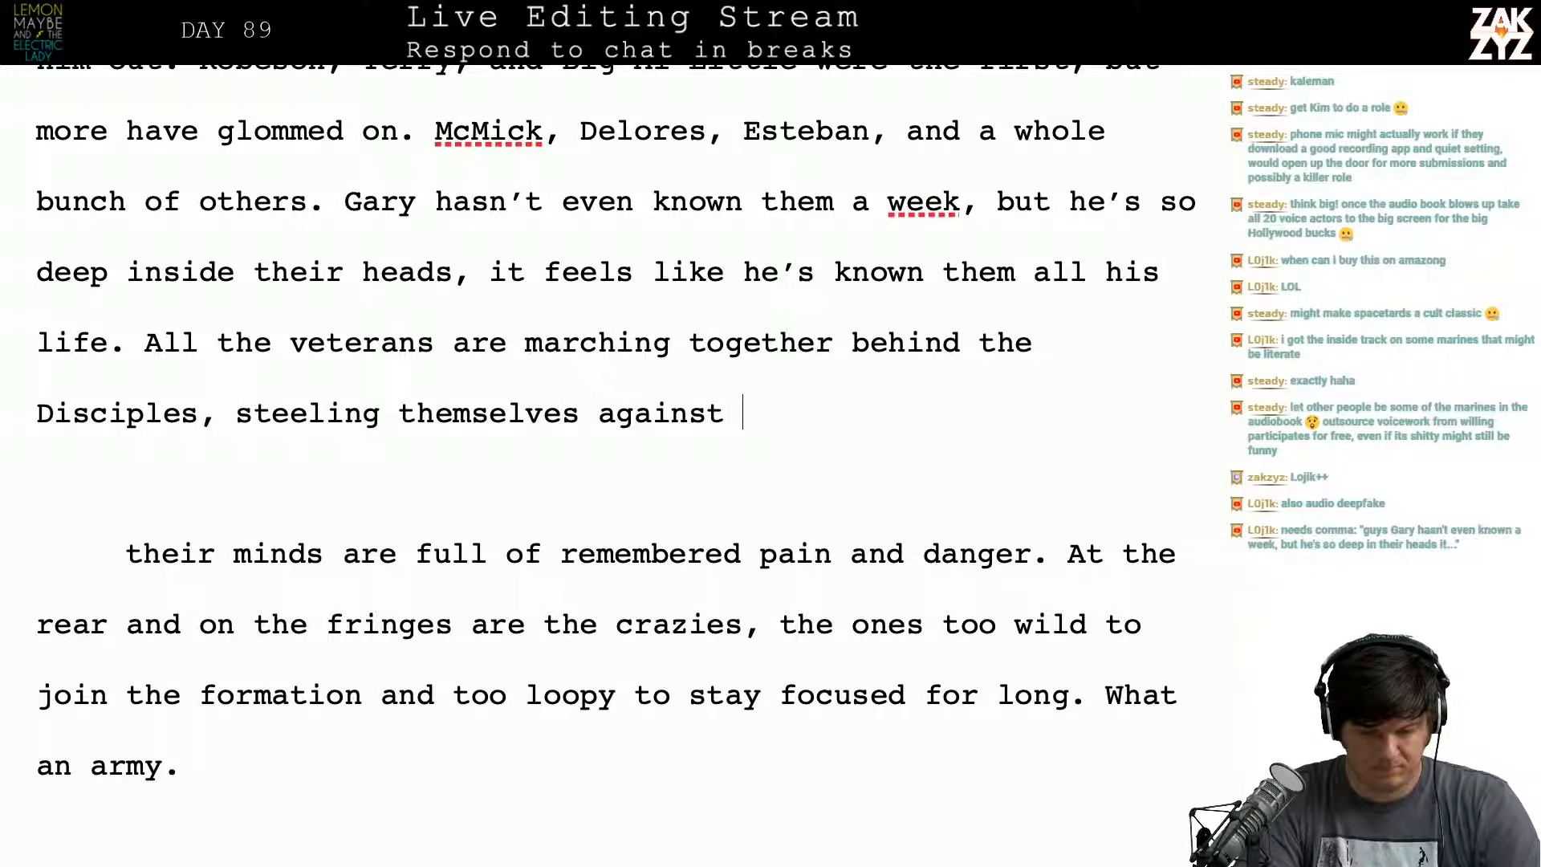
{"action": "key", "text": "BackSpace"}
{"action": "key", "text": "BackSpace"}
{"action": "key", "text": "BackSpace"}
{"action": "key", "text": "BackSpace"}
{"action": "key", "text": "BackSpace"}
{"action": "key", "text": "BackSpace"}
{"action": "key", "text": "BackSpace"}
{"action": "key", "text": "BackSpace"}
{"action": "key", "text": "BackSpace"}
{"action": "key", "text": "BackSpace"}
{"action": "key", "text": "BackSpace"}
{"action": "key", "text": "BackSpace"}
{"action": "key", "text": "BackSpace"}
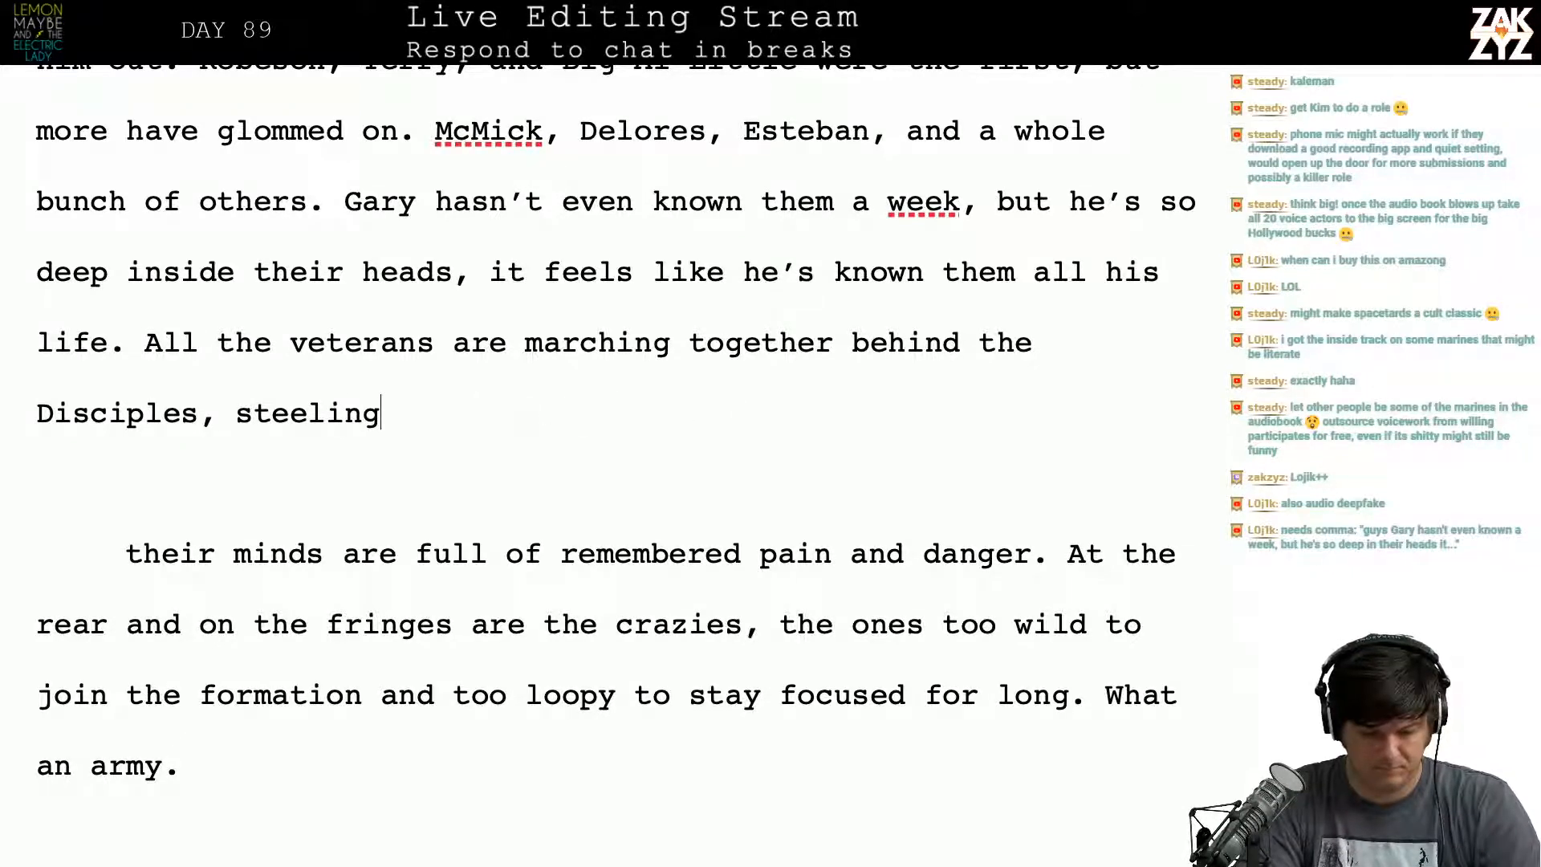
Step: Complete the veterans sentence after "Disciples," with "they know what they're getting into and they're rightfully afraid."
{"action": "type", "text": "they know"}
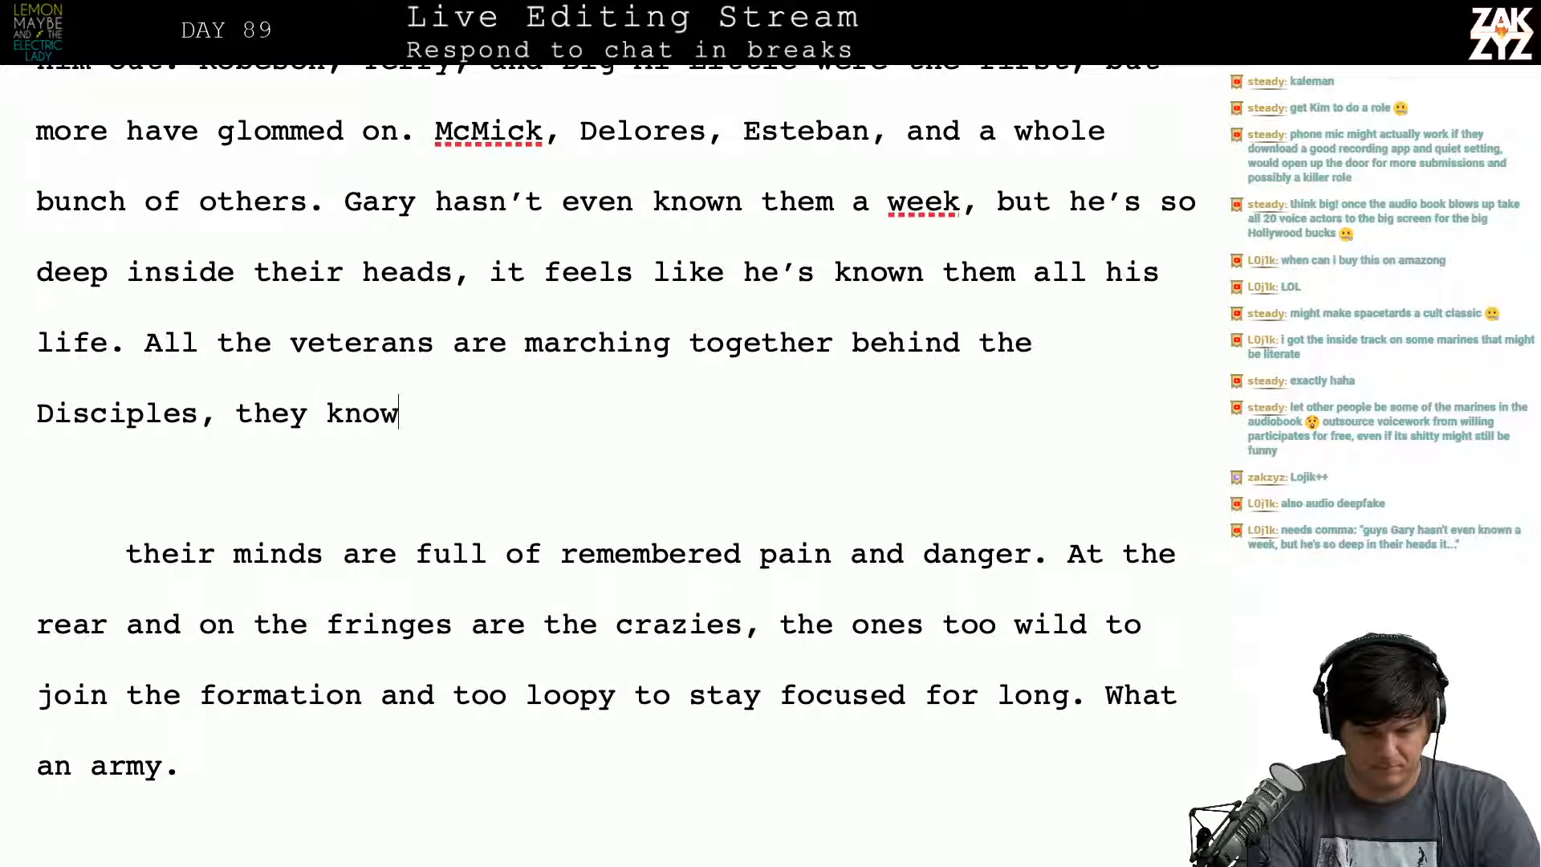
{"action": "type", "text": " what they're gettin"}
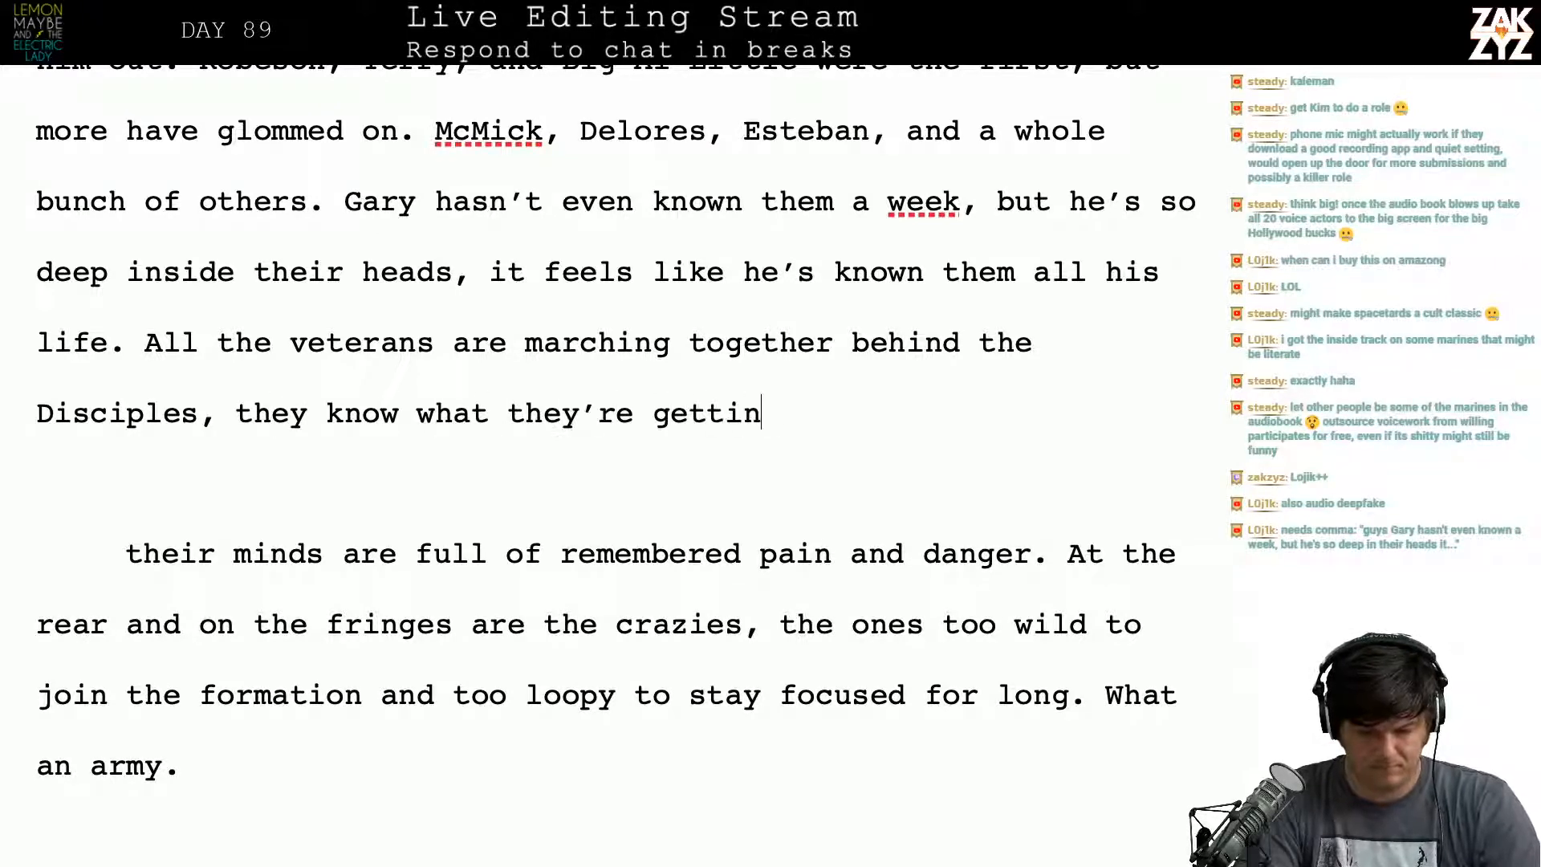
{"action": "type", "text": "g into and they're "}
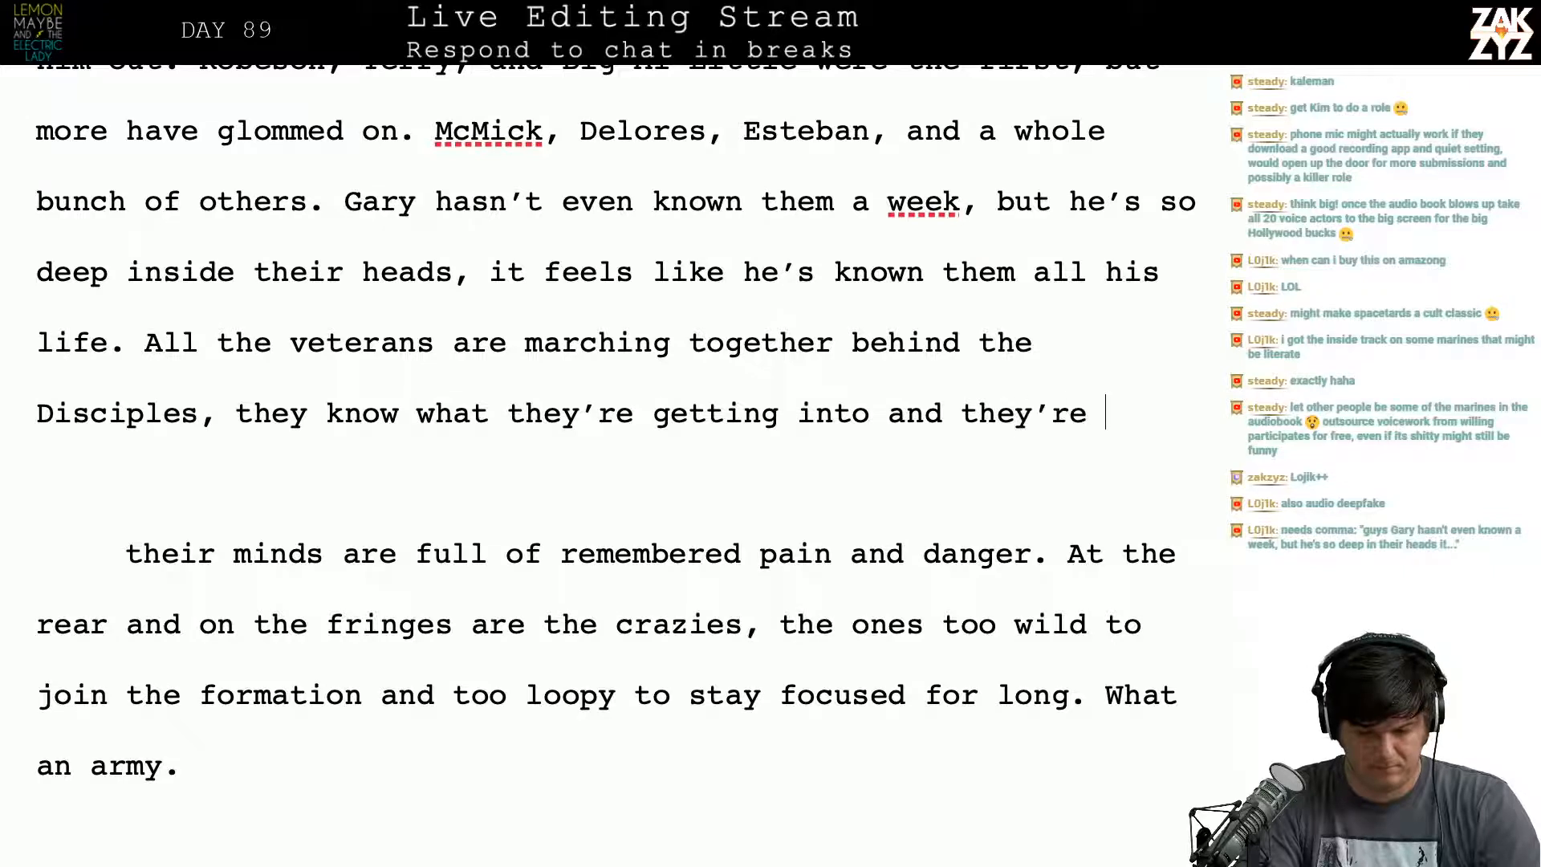
{"action": "type", "text": "r"}
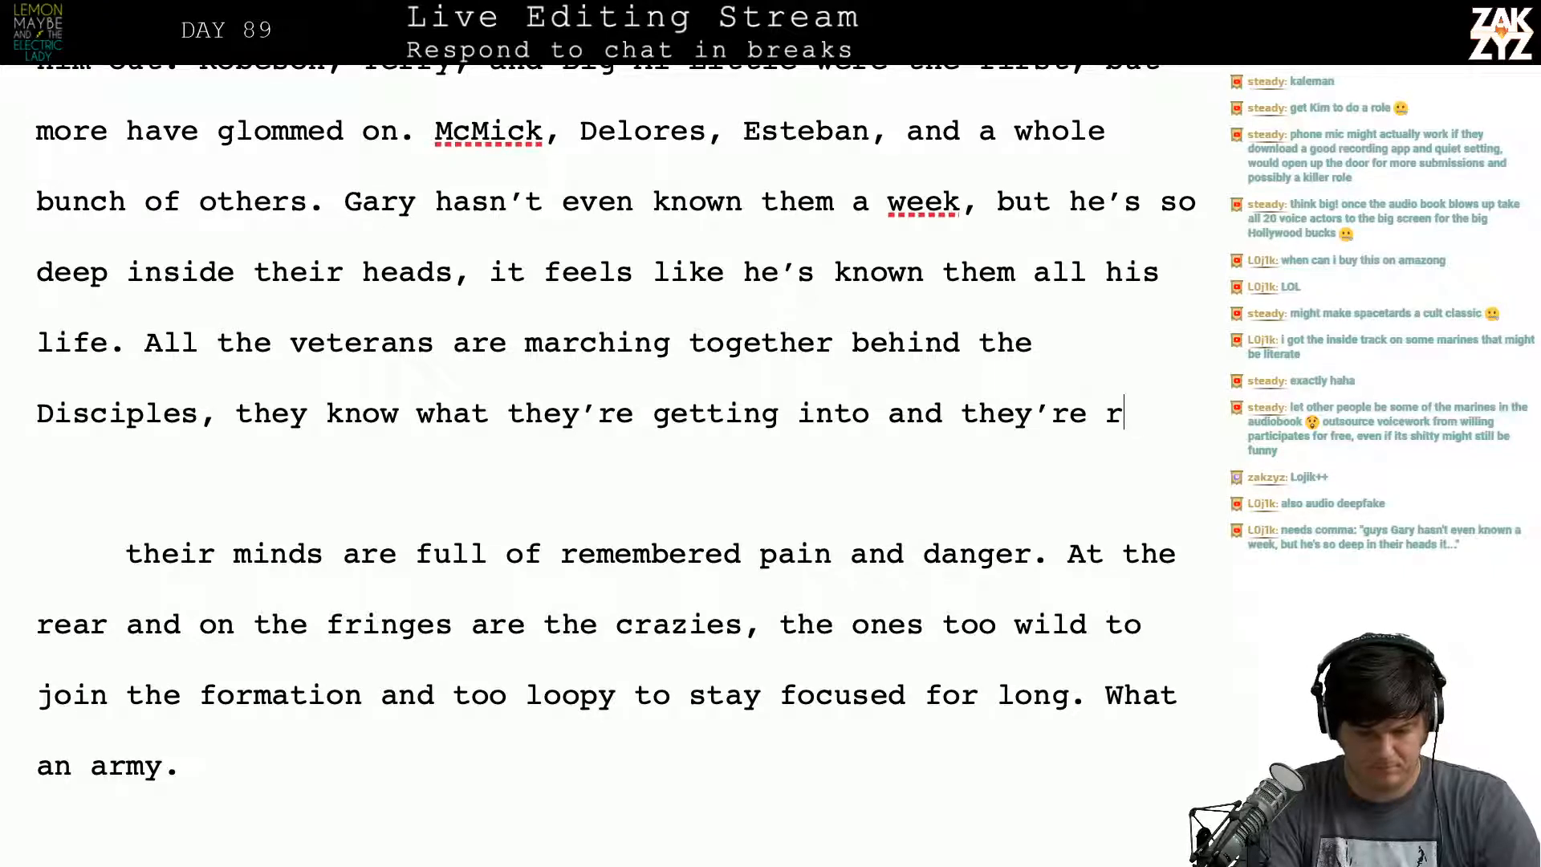
{"action": "type", "text": "ightfully afraid"}
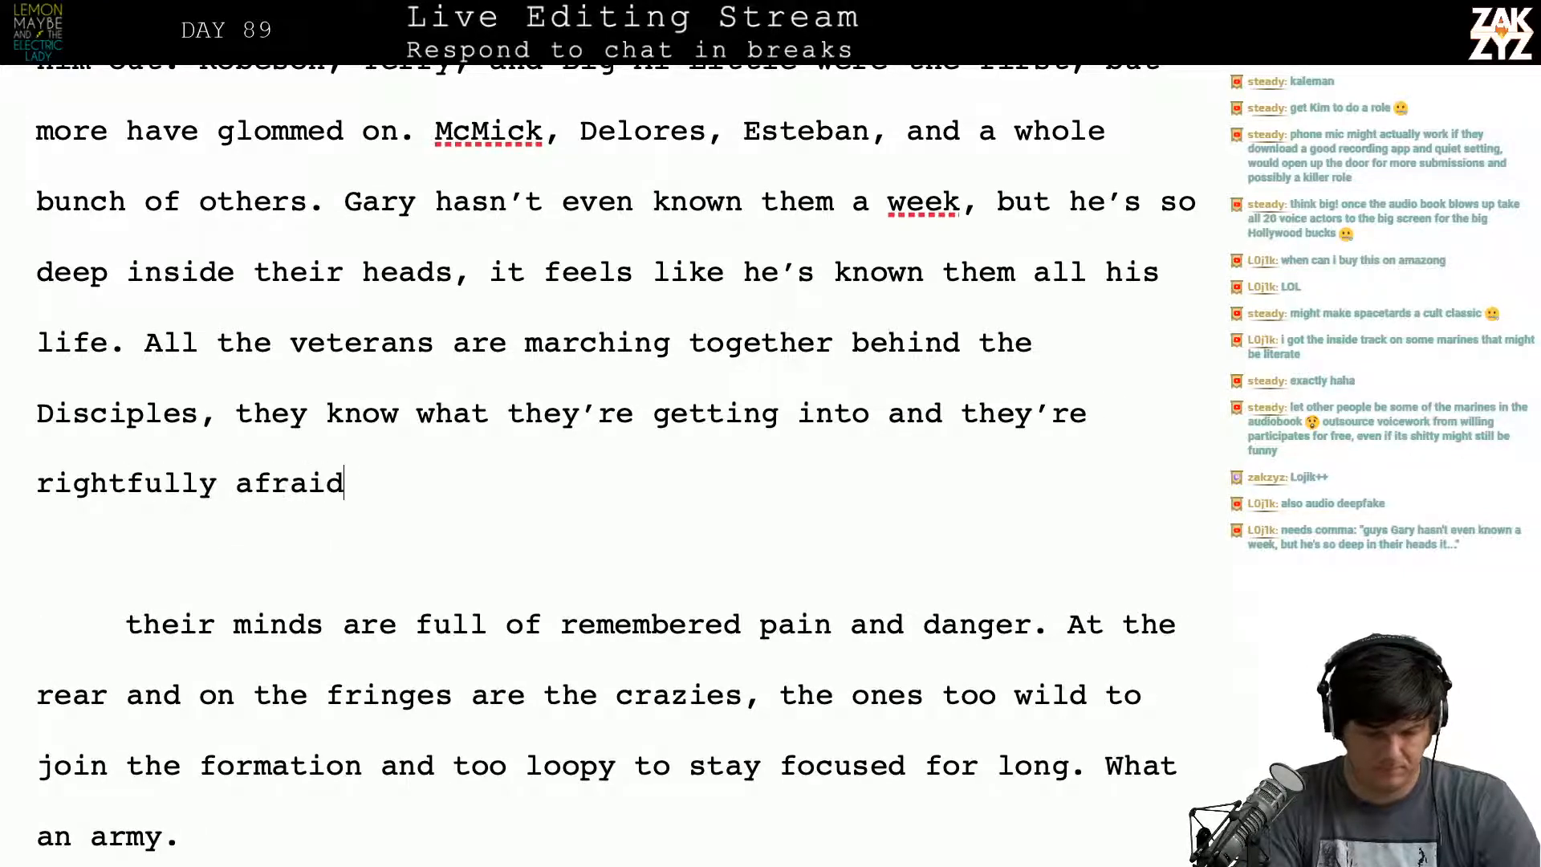
{"action": "type", "text": ". Behind"}
{"action": "key", "text": "BackSpace"}
{"action": "key", "text": "BackSpace"}
{"action": "key", "text": "BackSpace"}
{"action": "key", "text": "BackSpace"}
{"action": "key", "text": "BackSpace"}
{"action": "key", "text": "BackSpace"}
{"action": "key", "text": "BackSpace"}
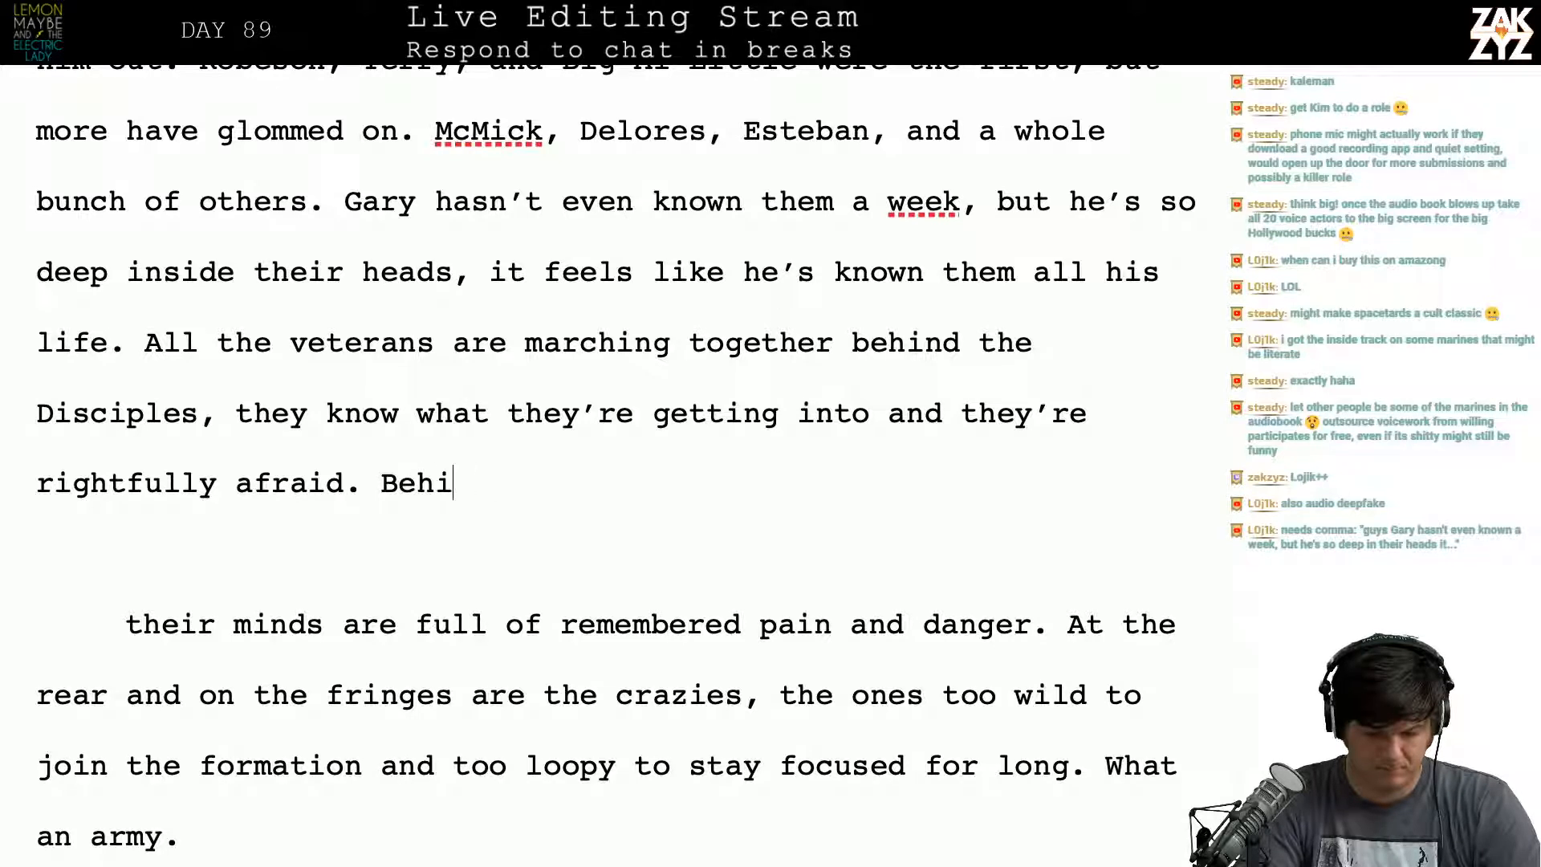
Step: Delete the old "their minds are full of remembered pain and danger." clause and the paragraph break before it, joining "At the rear" after "afraid."
{"action": "left_click_drag", "start_coordinate": [381, 482], "coordinate": [1043, 625]}
{"action": "key", "text": "BackSpace"}
{"action": "scroll", "coordinate": [243, 416], "scroll_direction": "down", "scroll_amount": 1}
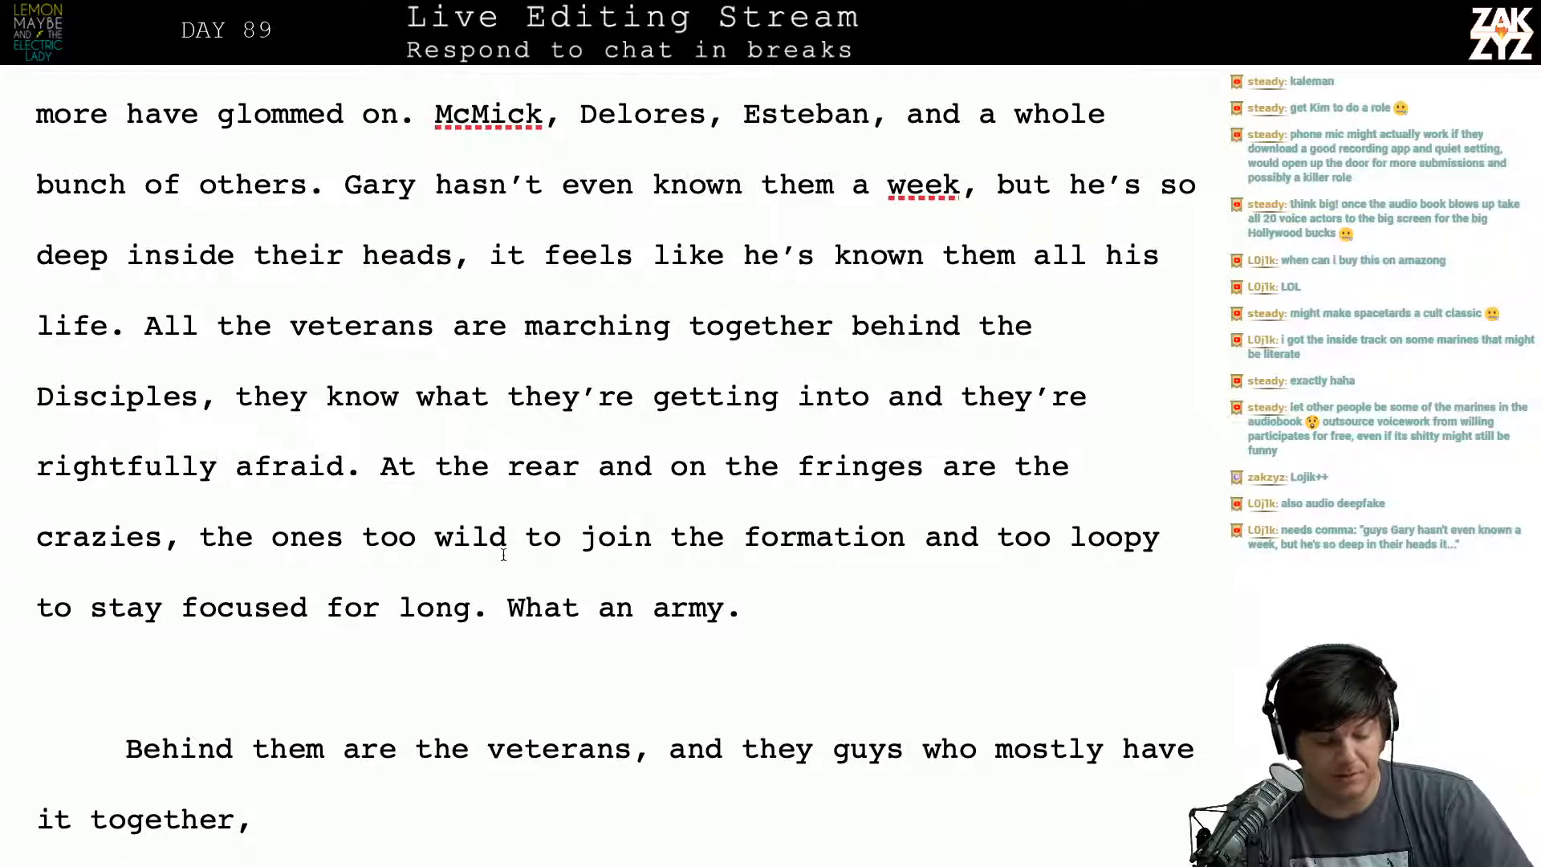
{"action": "scroll", "coordinate": [407, 575], "scroll_direction": "down", "scroll_amount": 10}
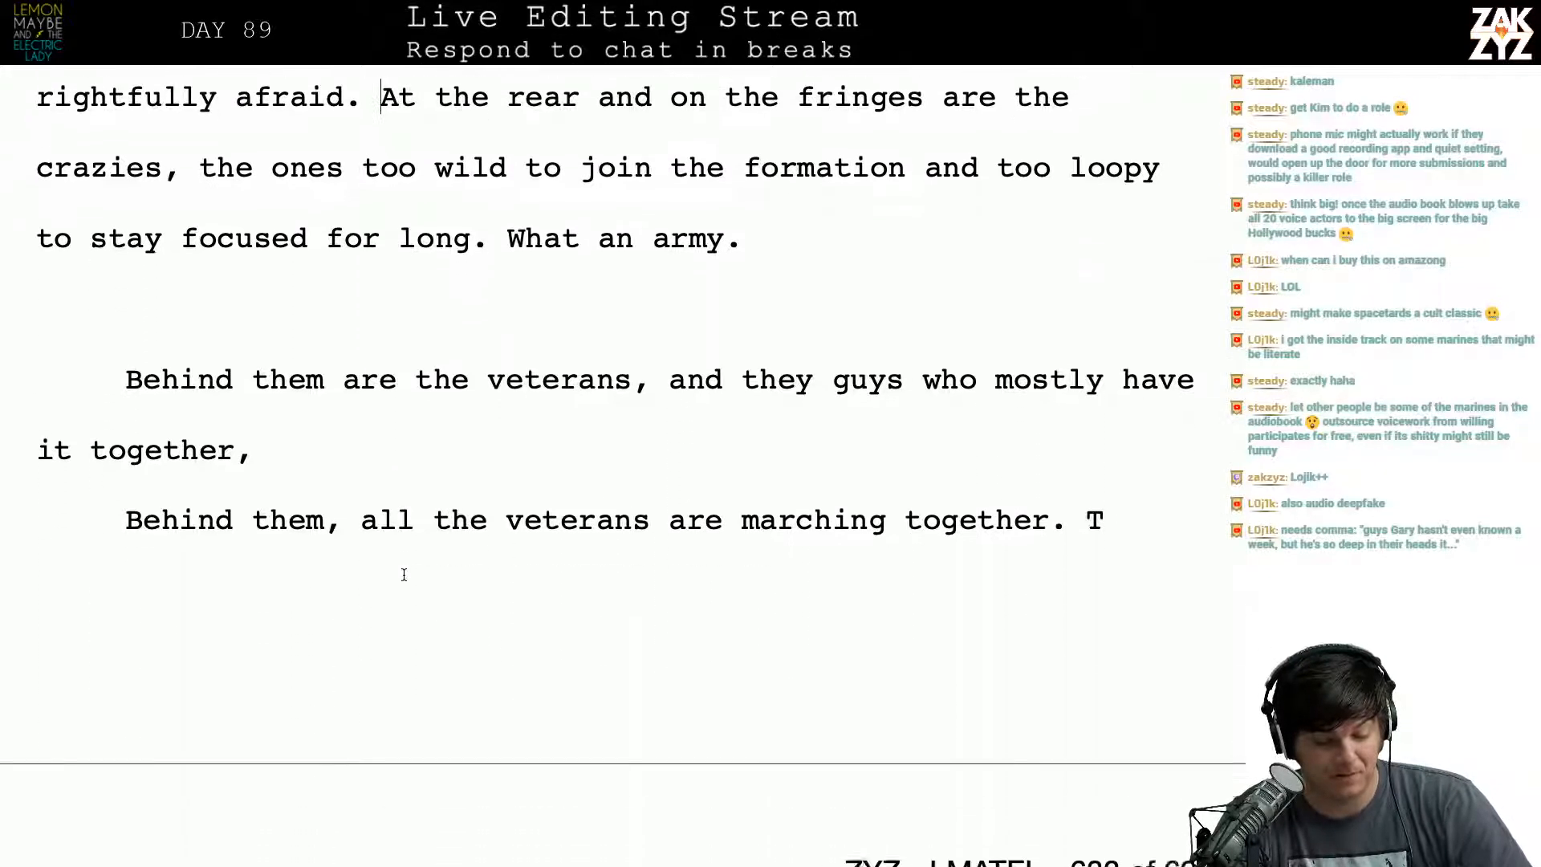
Step: Split the paragraph after "known them all his life." so "All the veterans are marching" starts a new one below a blank line
{"action": "scroll", "coordinate": [399, 585], "scroll_direction": "down", "scroll_amount": 15}
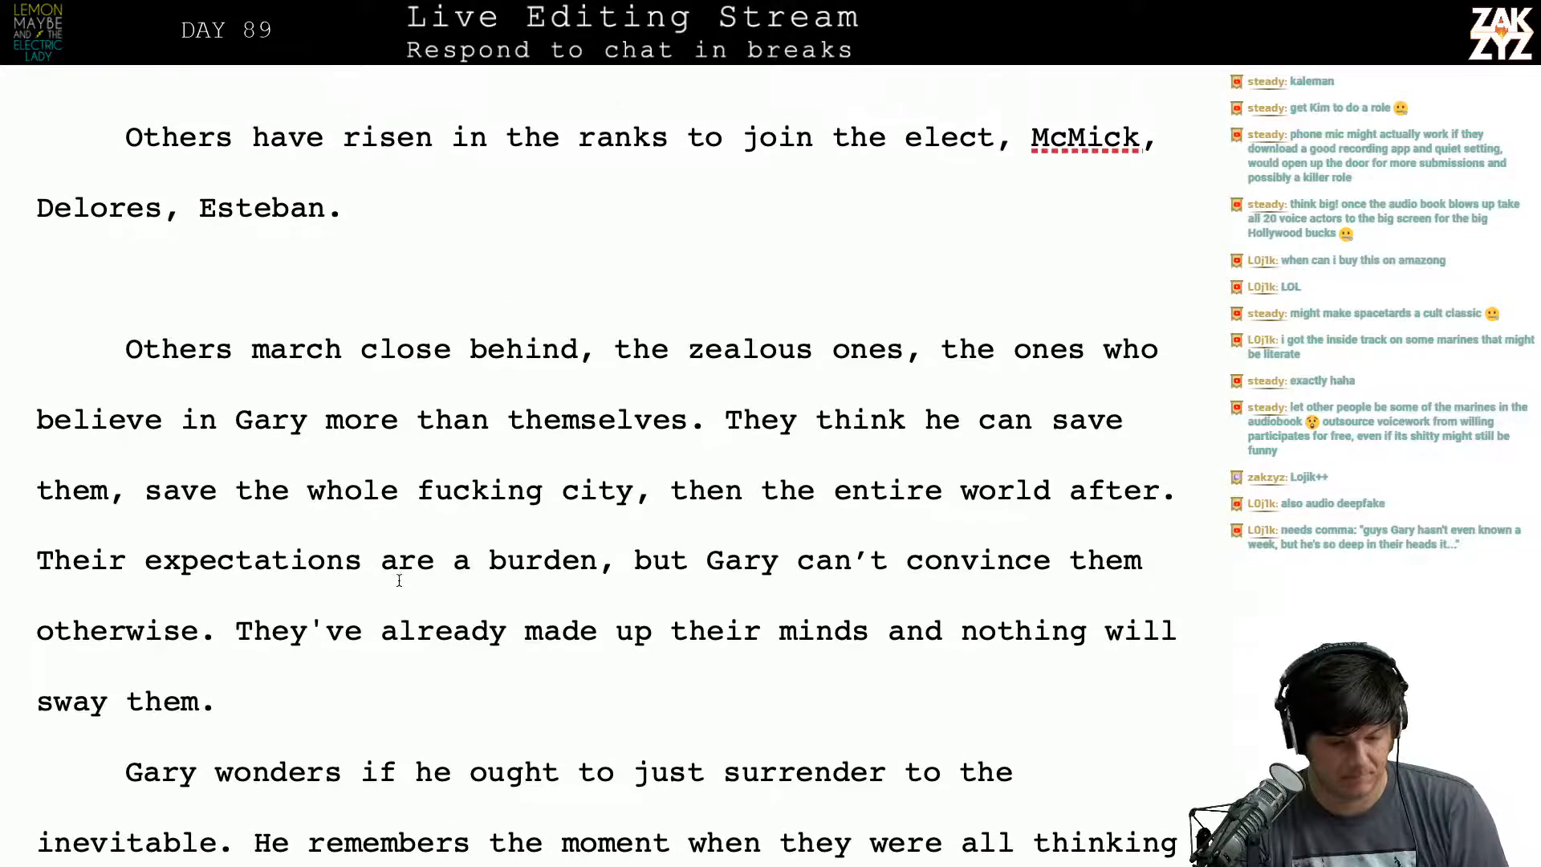
{"action": "scroll", "coordinate": [399, 579], "scroll_direction": "up", "scroll_amount": 10}
{"action": "scroll", "coordinate": [399, 579], "scroll_direction": "up", "scroll_amount": 10}
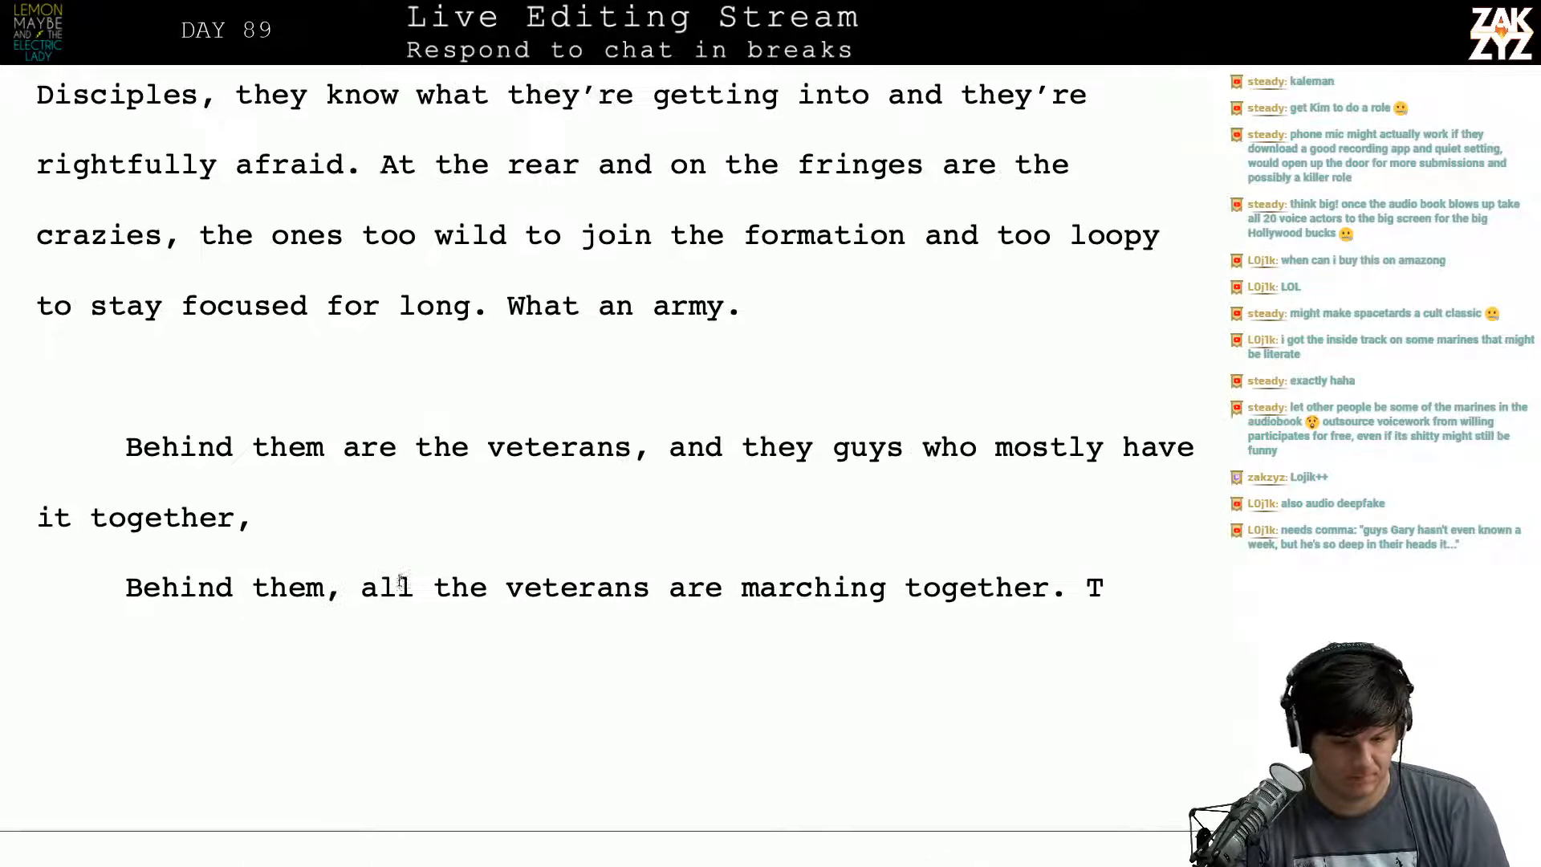
{"action": "scroll", "coordinate": [399, 580], "scroll_direction": "down", "scroll_amount": 4}
{"action": "scroll", "coordinate": [399, 579], "scroll_direction": "down", "scroll_amount": 4}
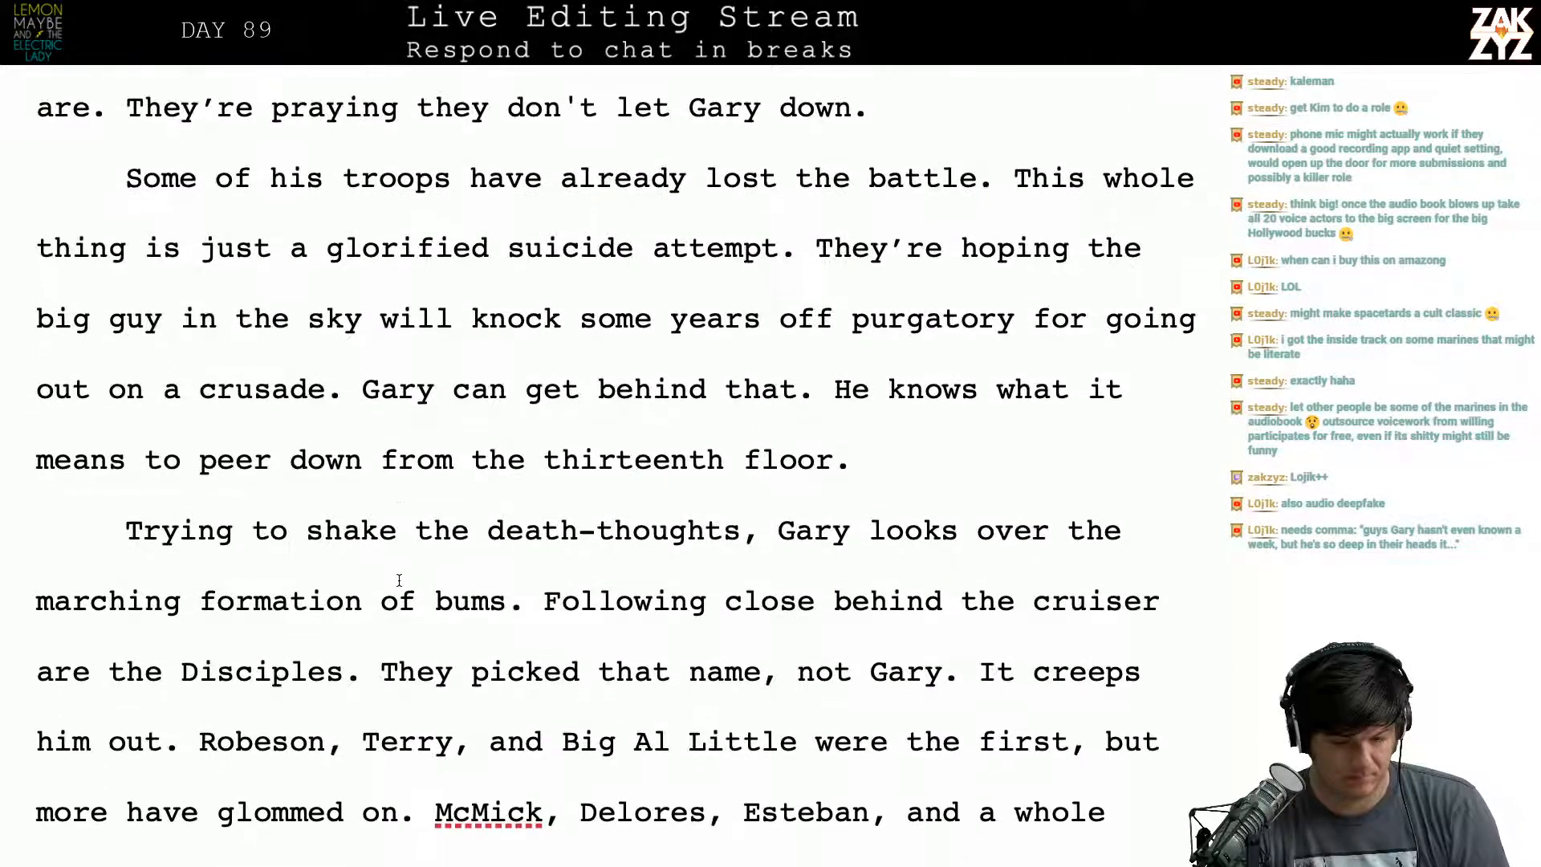
{"action": "scroll", "coordinate": [398, 579], "scroll_direction": "up", "scroll_amount": 2}
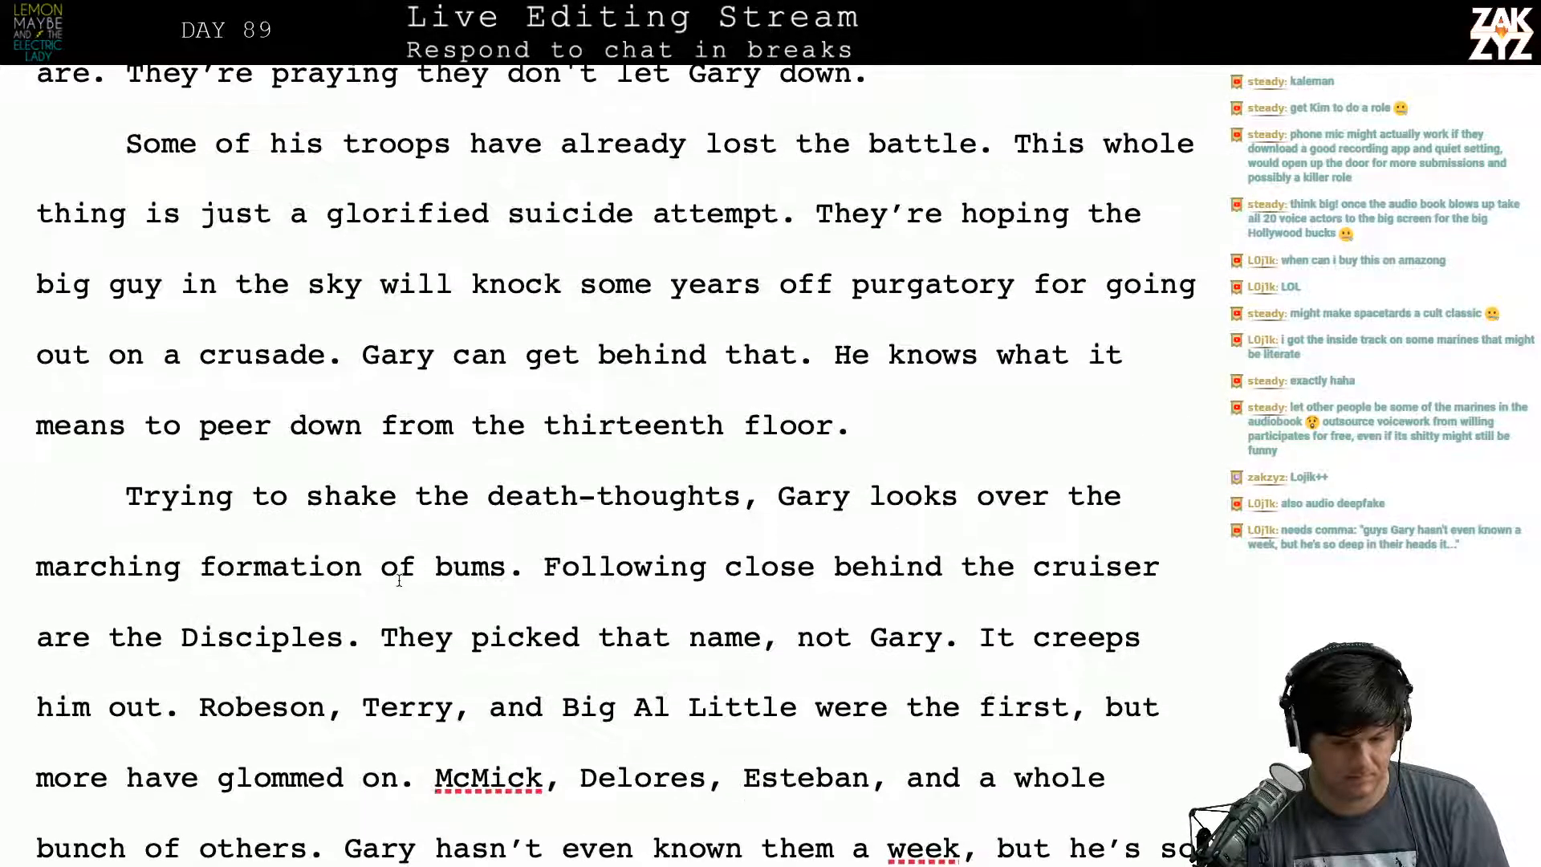
{"action": "scroll", "coordinate": [399, 580], "scroll_direction": "down", "scroll_amount": 5}
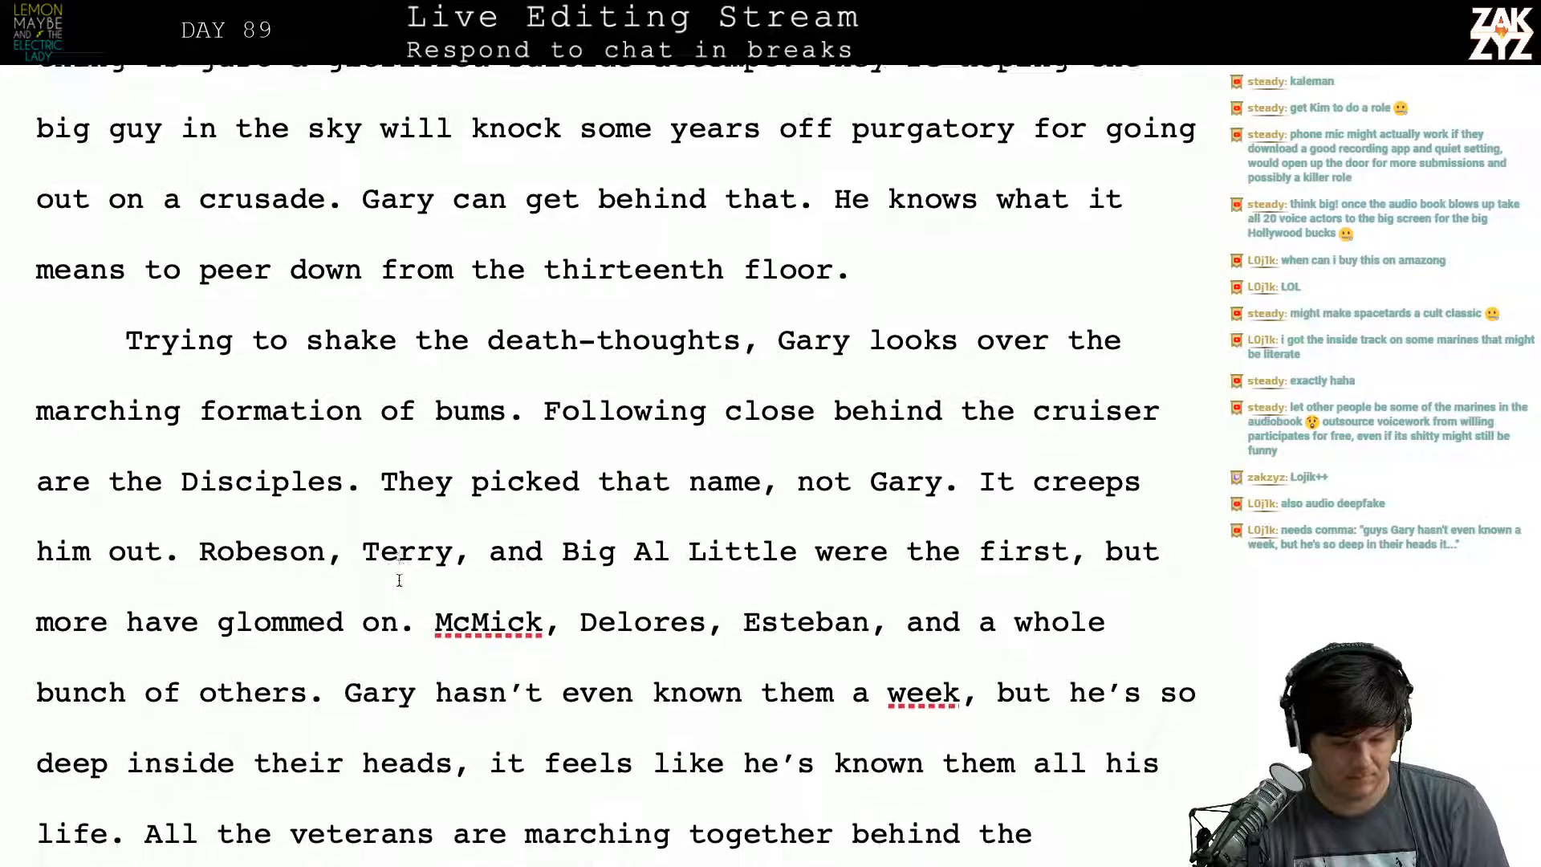
{"action": "scroll", "coordinate": [399, 580], "scroll_direction": "down", "scroll_amount": 2}
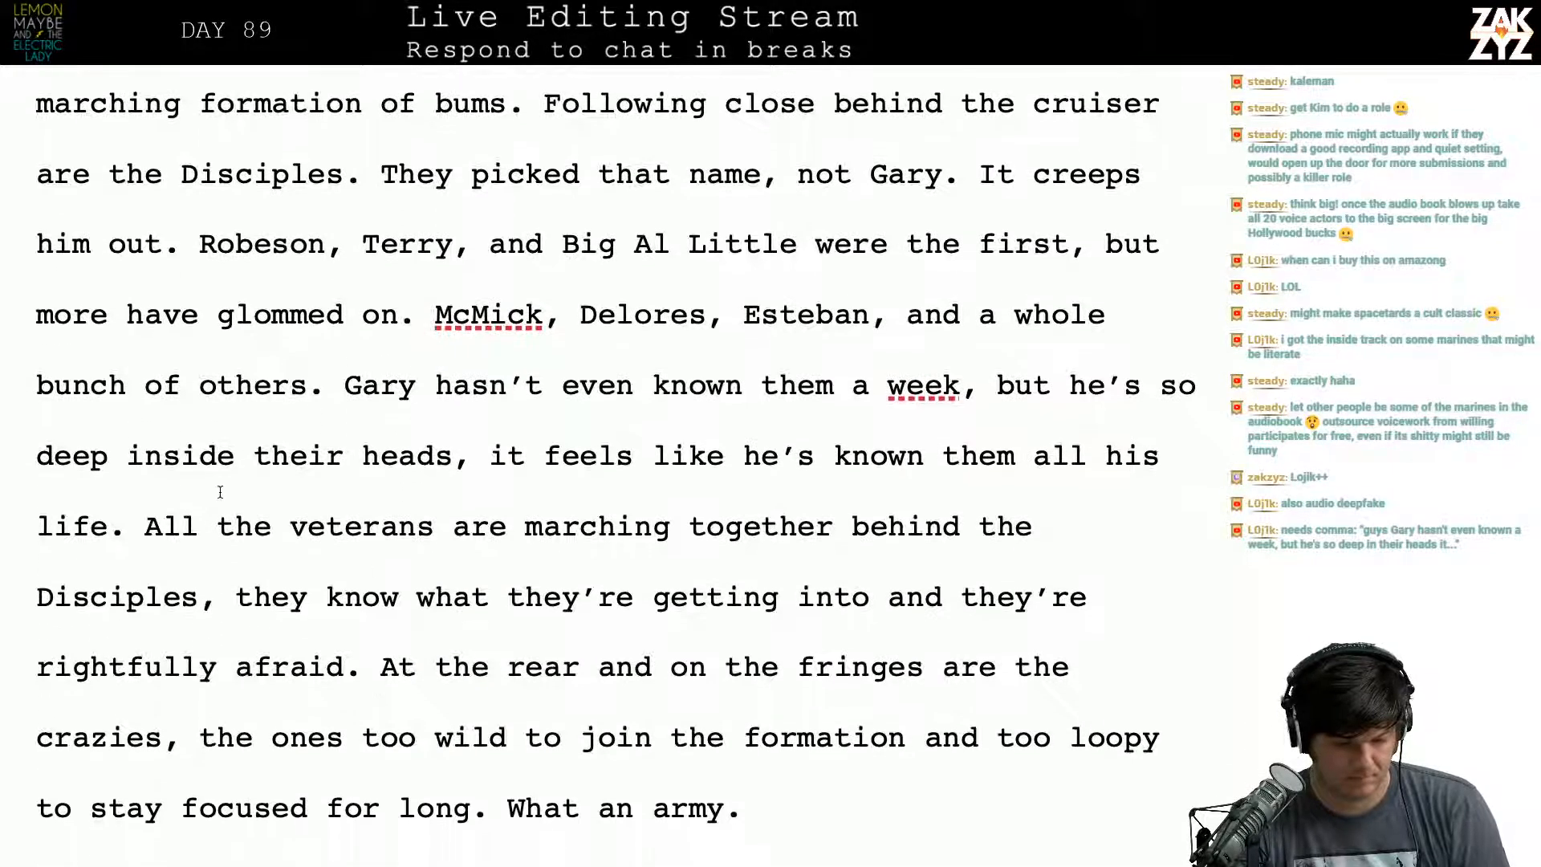
{"action": "left_click", "coordinate": [138, 529]}
{"action": "key", "text": "Return"}
{"action": "key", "text": "Return"}
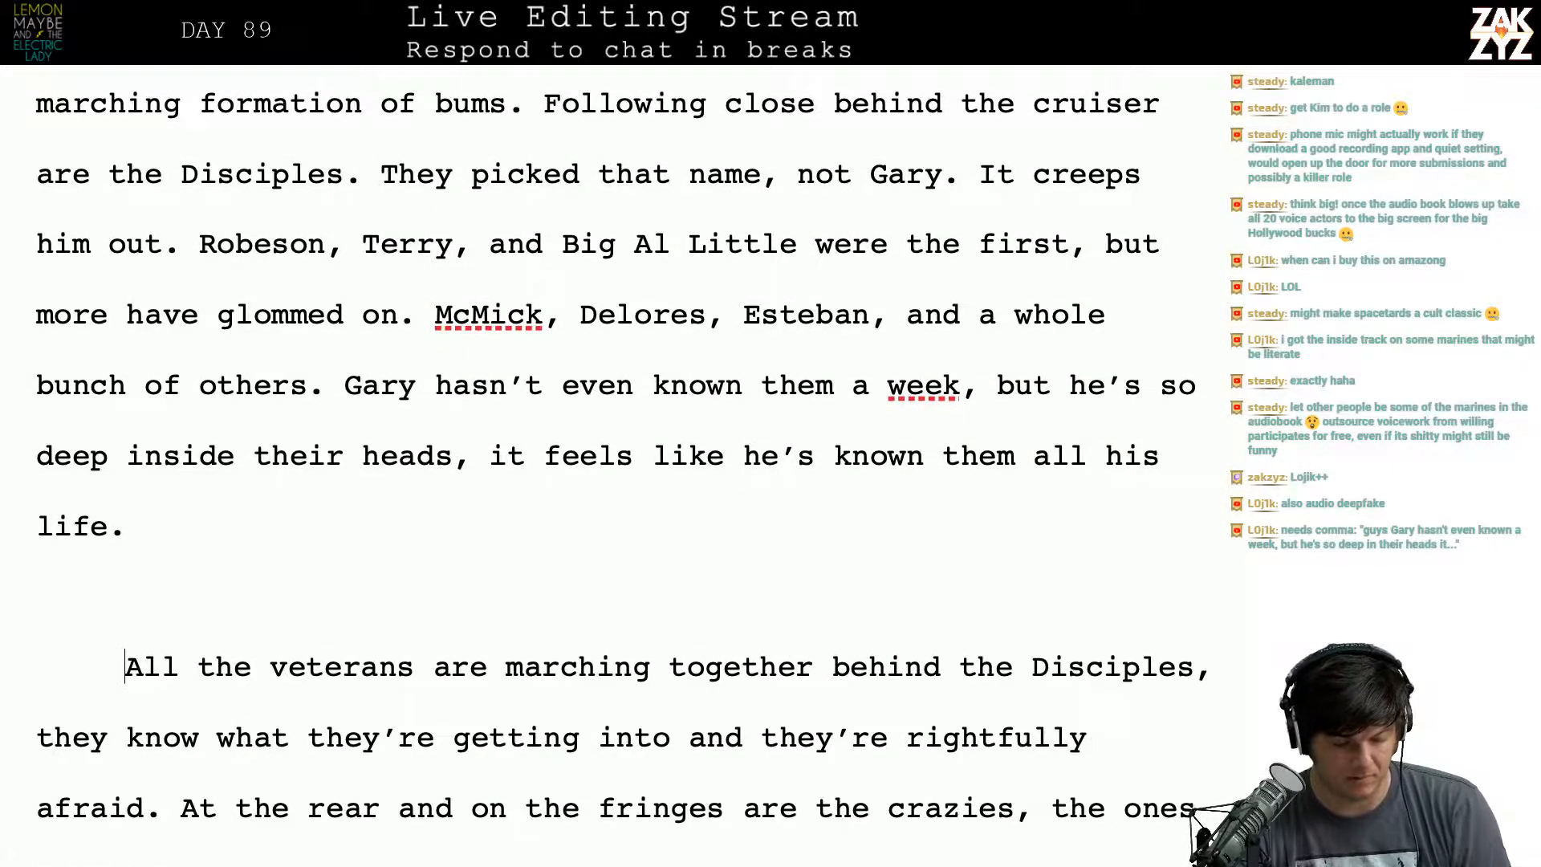
Step: Copy the passage from "They think he can save them" to "nothing will sway them." and remove it from the old "Others march close behind" paragraph
{"action": "scroll", "coordinate": [138, 530], "scroll_direction": "down", "scroll_amount": 10}
{"action": "scroll", "coordinate": [624, 479], "scroll_direction": "down", "scroll_amount": 12}
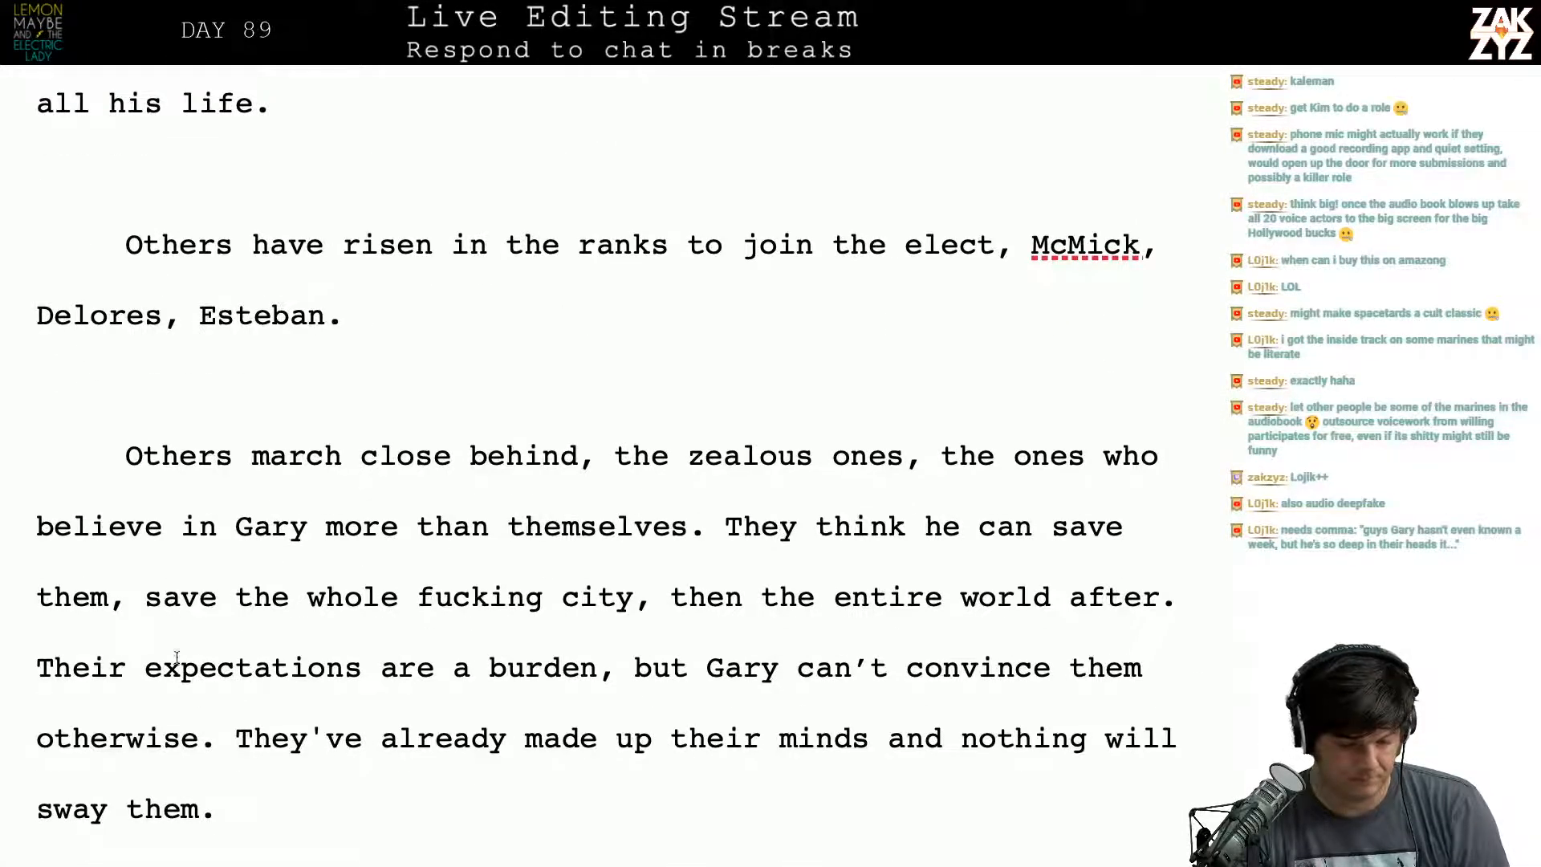
{"action": "left_click_drag", "start_coordinate": [273, 738], "coordinate": [816, 526]}
{"action": "left_click", "coordinate": [535, 738]}
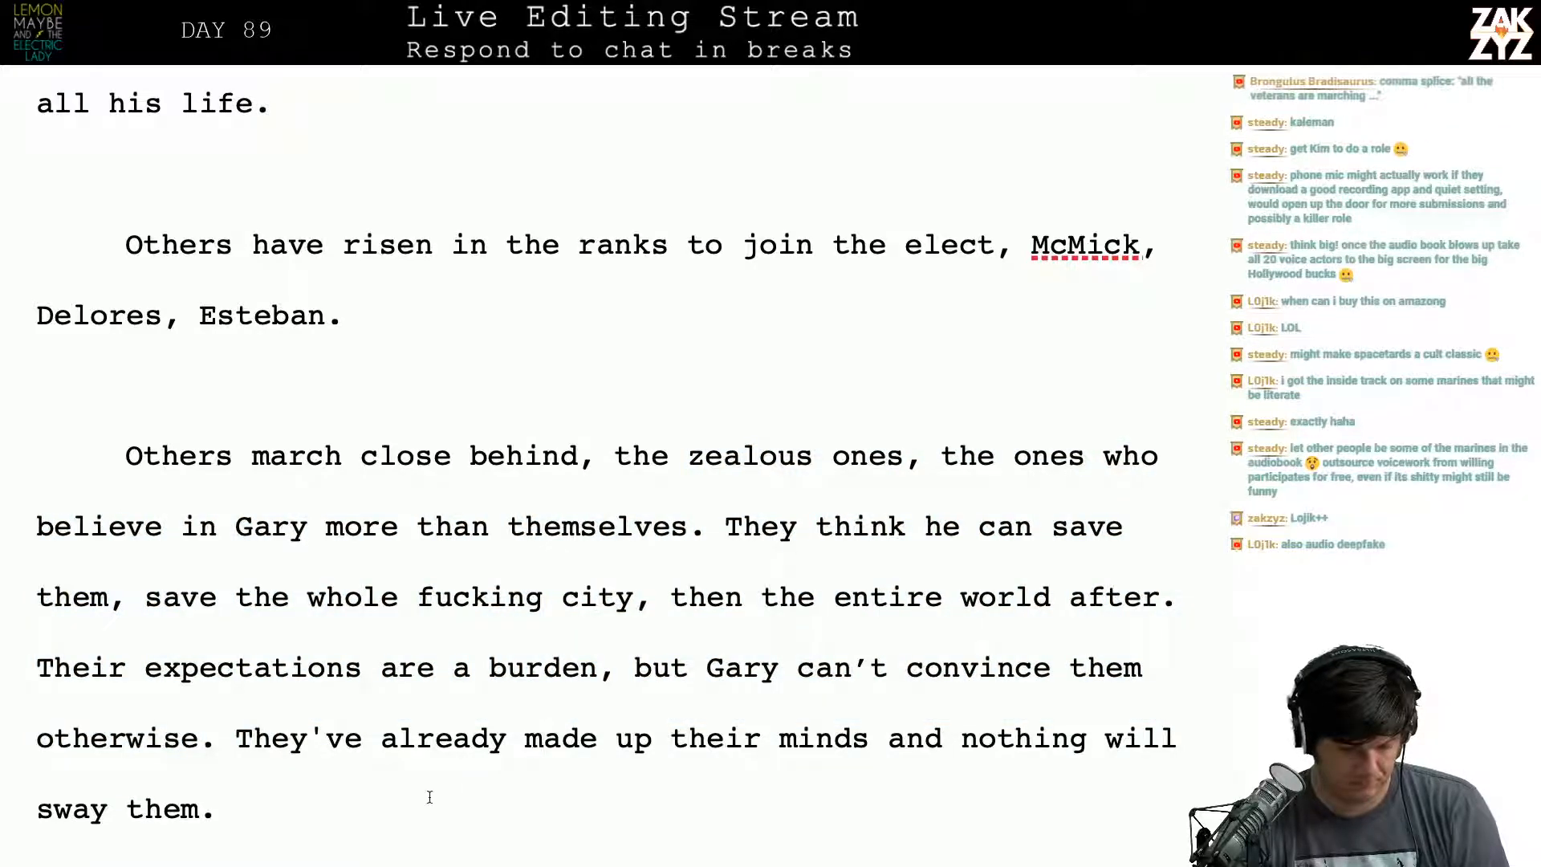
{"action": "left_click_drag", "start_coordinate": [393, 811], "coordinate": [732, 518]}
{"action": "key", "text": "ctrl+c"}
{"action": "key", "text": "BackSpace"}
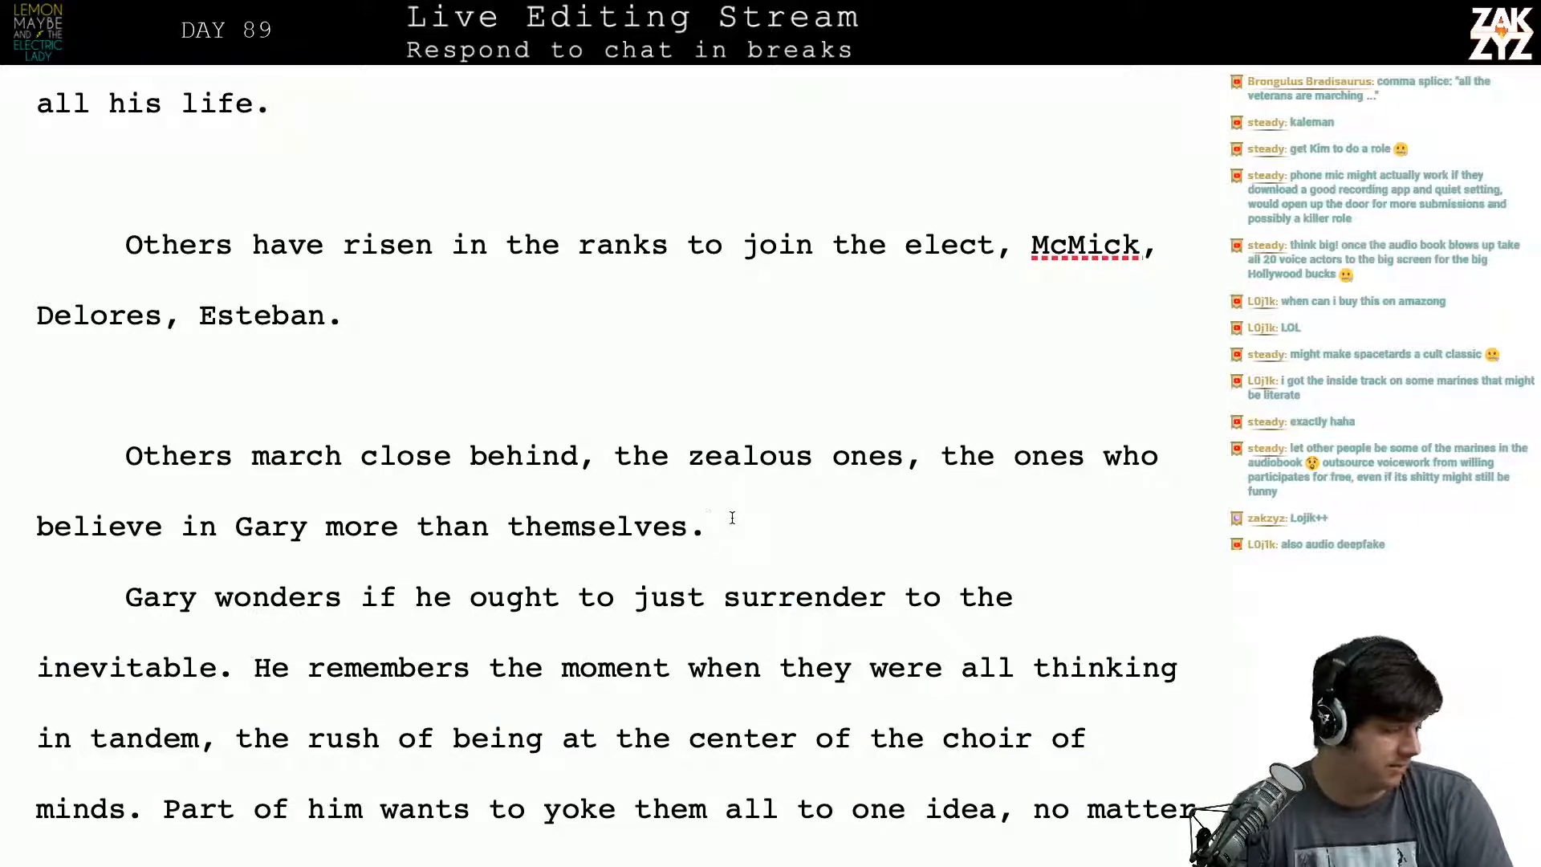
Step: Delete the leftover draft from the blank lines after "screws loose." through "believe in Gary more than themselves."
{"action": "key", "text": "shift+Up"}
{"action": "key", "text": "shift+Up"}
{"action": "key", "text": "shift+Up"}
{"action": "key", "text": "shift+Up"}
{"action": "key", "text": "shift+Up"}
{"action": "key", "text": "shift+Up"}
{"action": "key", "text": "shift+Up"}
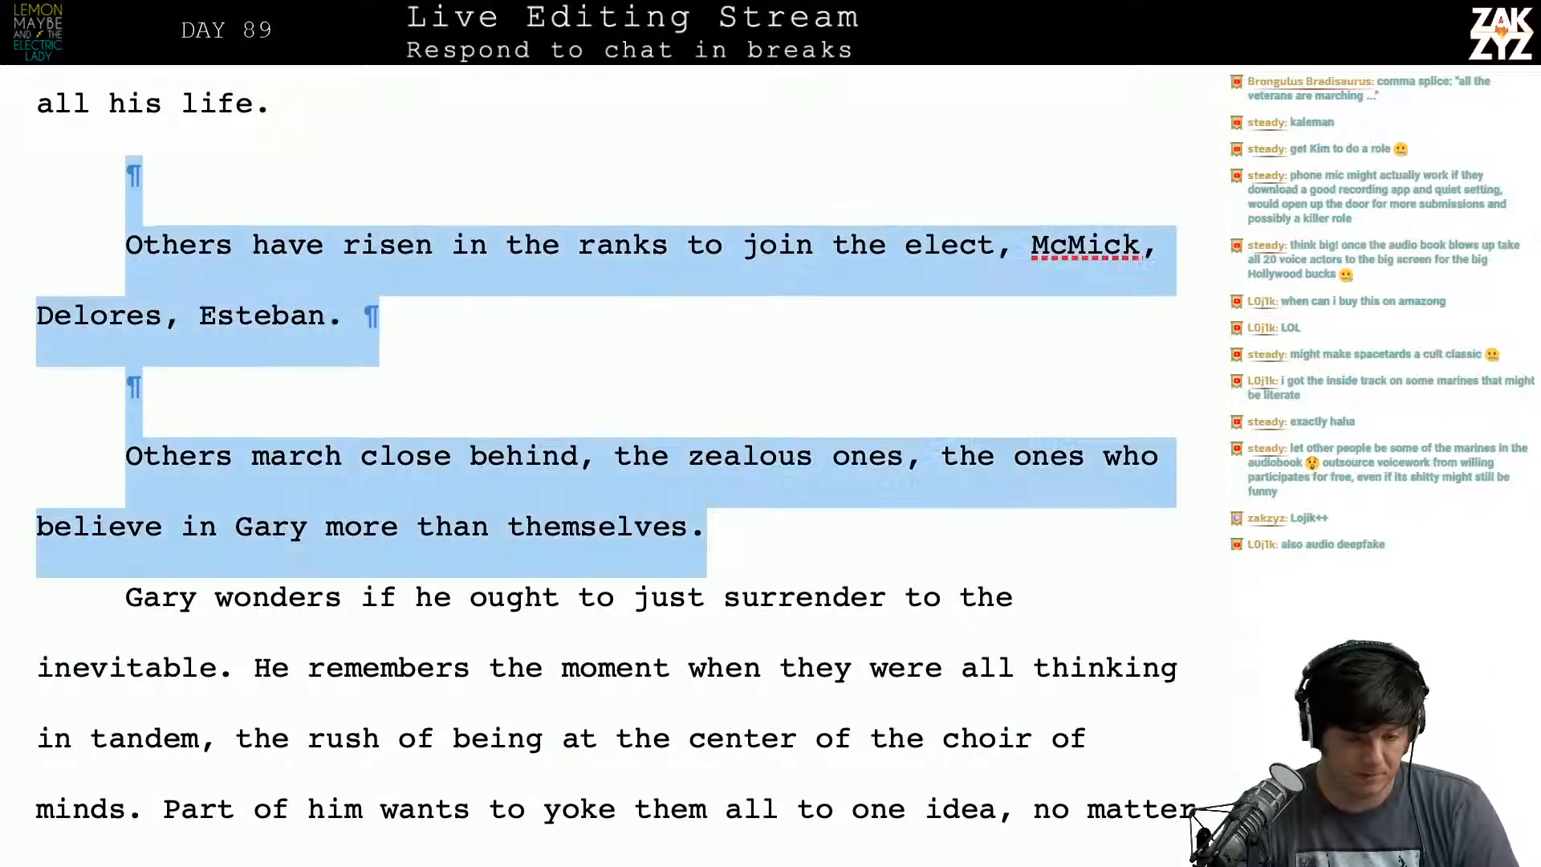
{"action": "key", "text": "shift+Up"}
{"action": "key", "text": "shift+Down"}
{"action": "key", "text": "shift+Down"}
{"action": "key", "text": "shift+Up"}
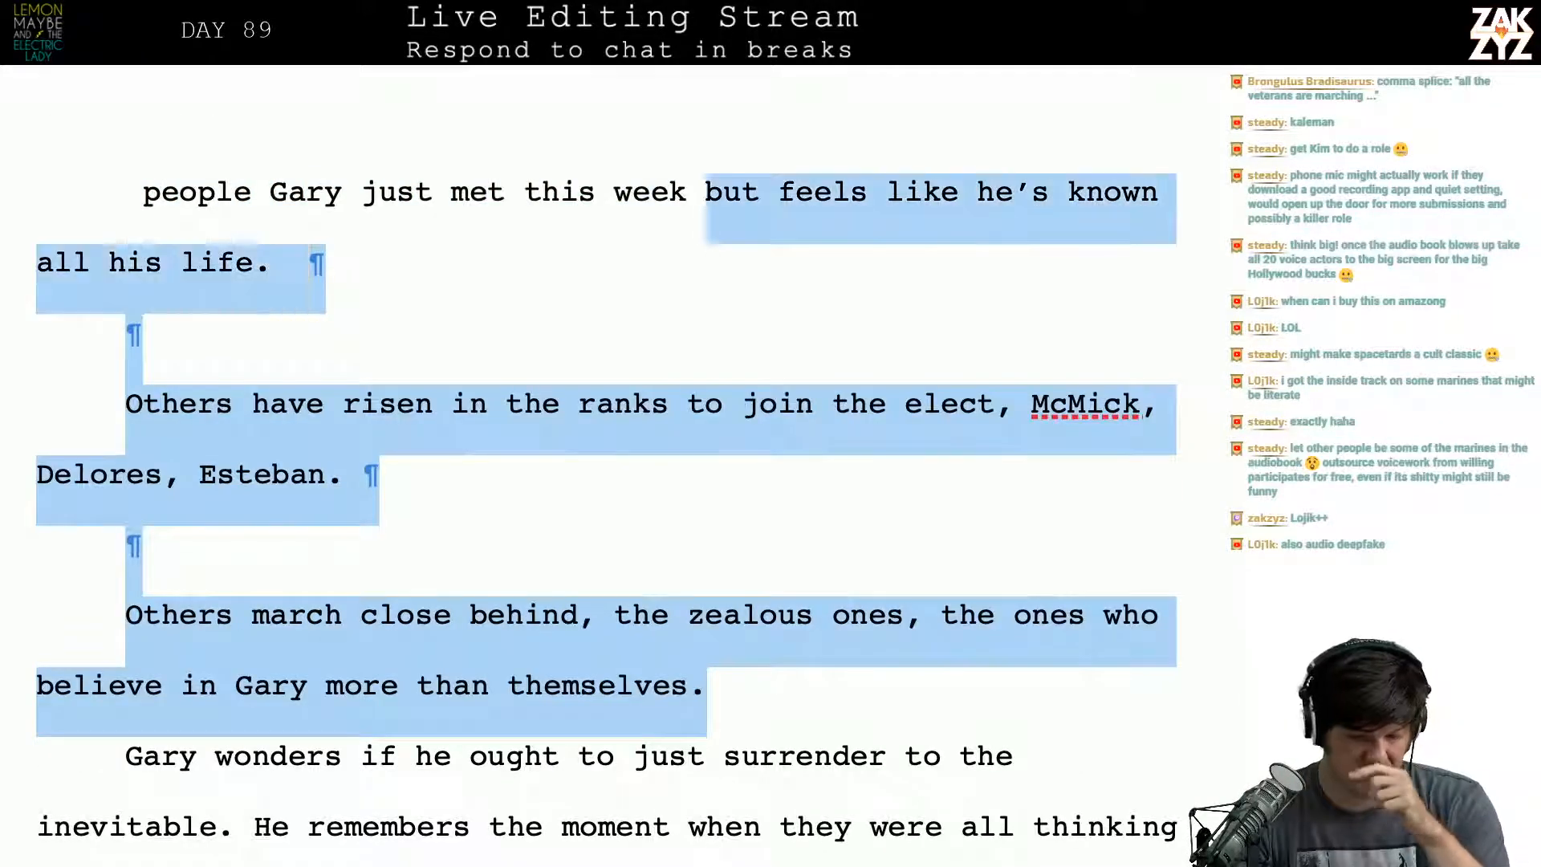
{"action": "key", "text": "shift+Up"}
{"action": "key", "text": "shift+Up"}
{"action": "key", "text": "shift+Up"}
{"action": "key", "text": "shift+Up"}
{"action": "key", "text": "shift+Down"}
{"action": "key", "text": "shift+Down"}
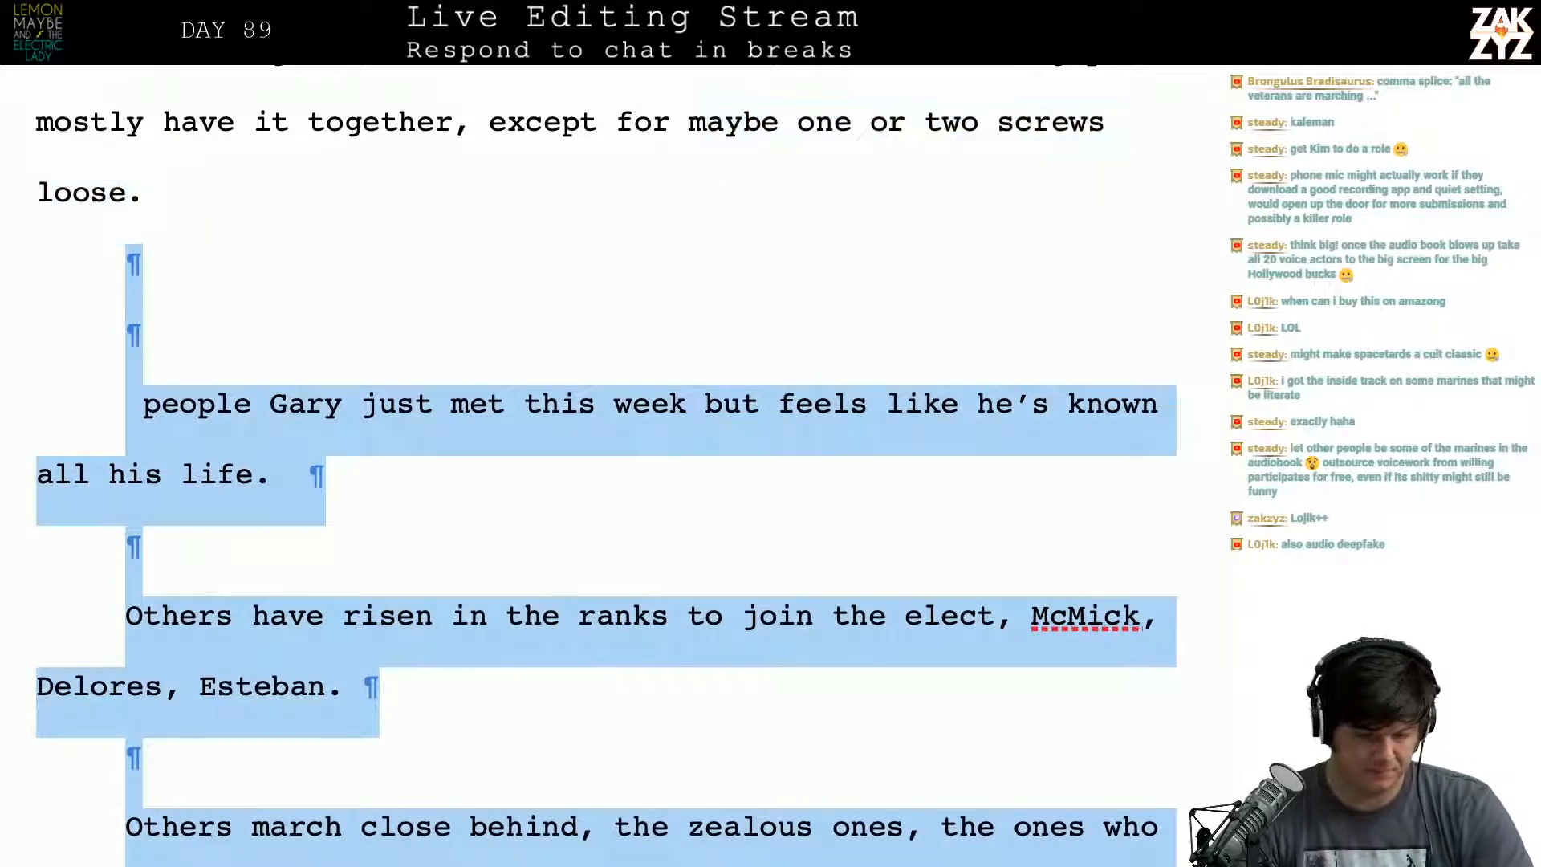
{"action": "key", "text": "BackSpace"}
Step: Delete the old veterans drafts from "Behind them are the veterans" through "one or two screws loose."
{"action": "key", "text": "Up"}
{"action": "key", "text": "Up"}
{"action": "key", "text": "Up"}
{"action": "key", "text": "Up"}
{"action": "key", "text": "Up"}
{"action": "key", "text": "Up"}
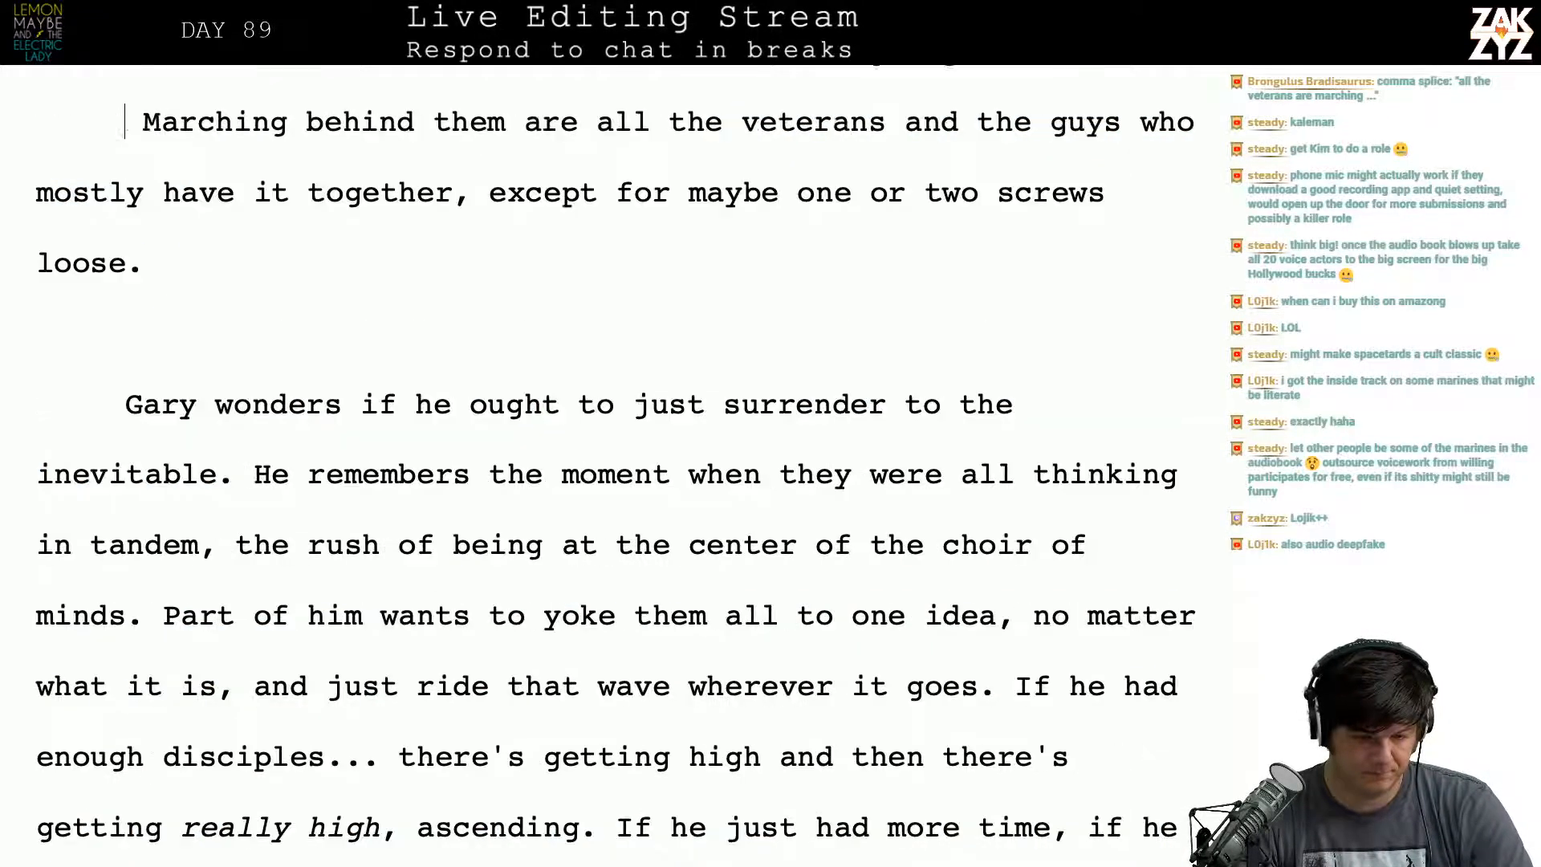
{"action": "key", "text": "Down"}
{"action": "key", "text": "Down"}
{"action": "key", "text": "Down"}
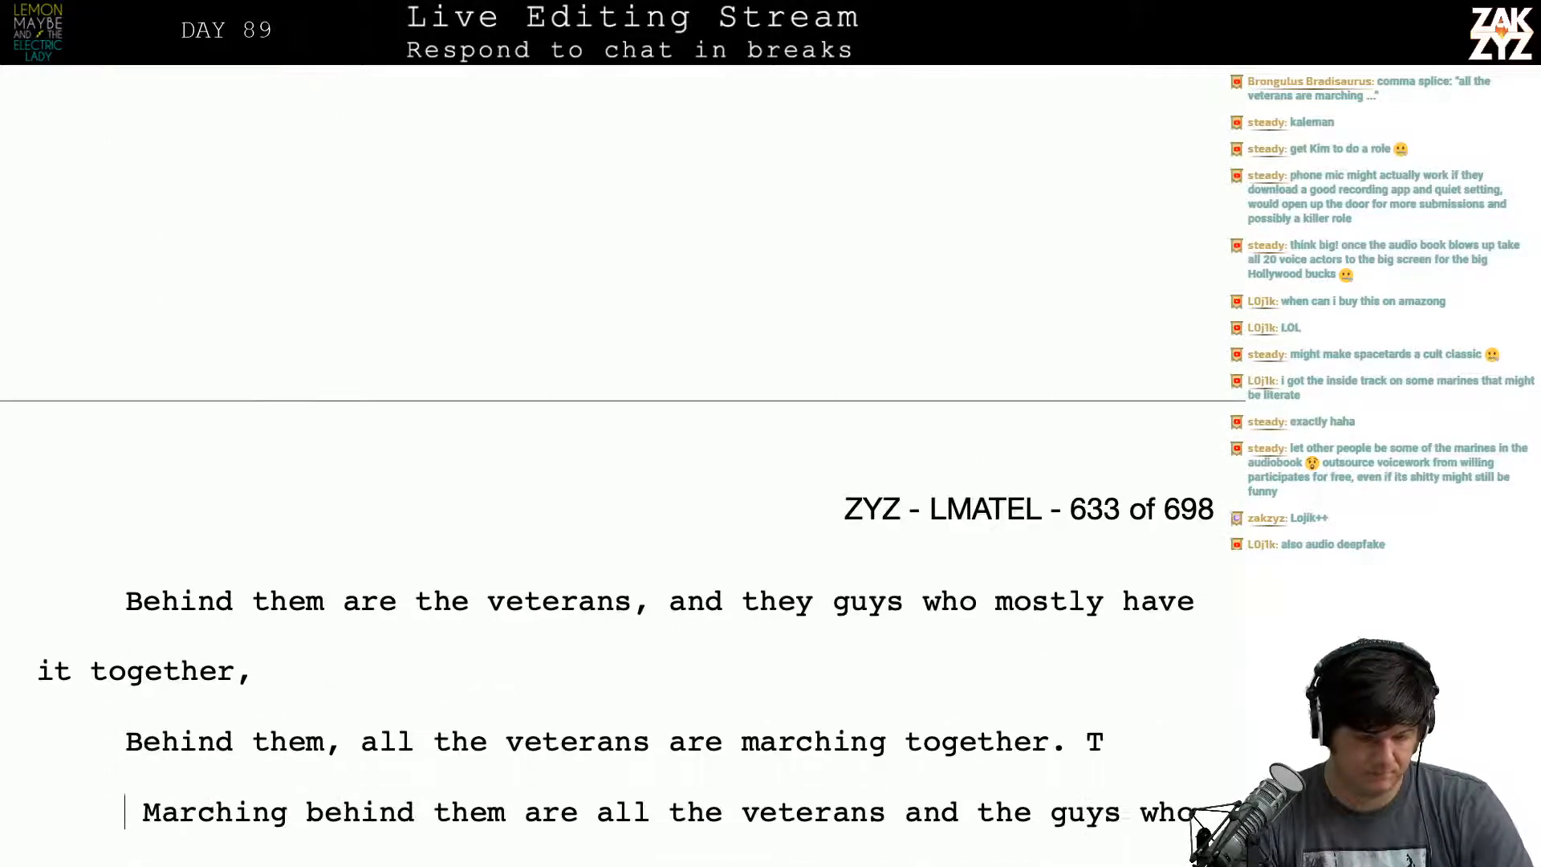
{"action": "key", "text": "Up"}
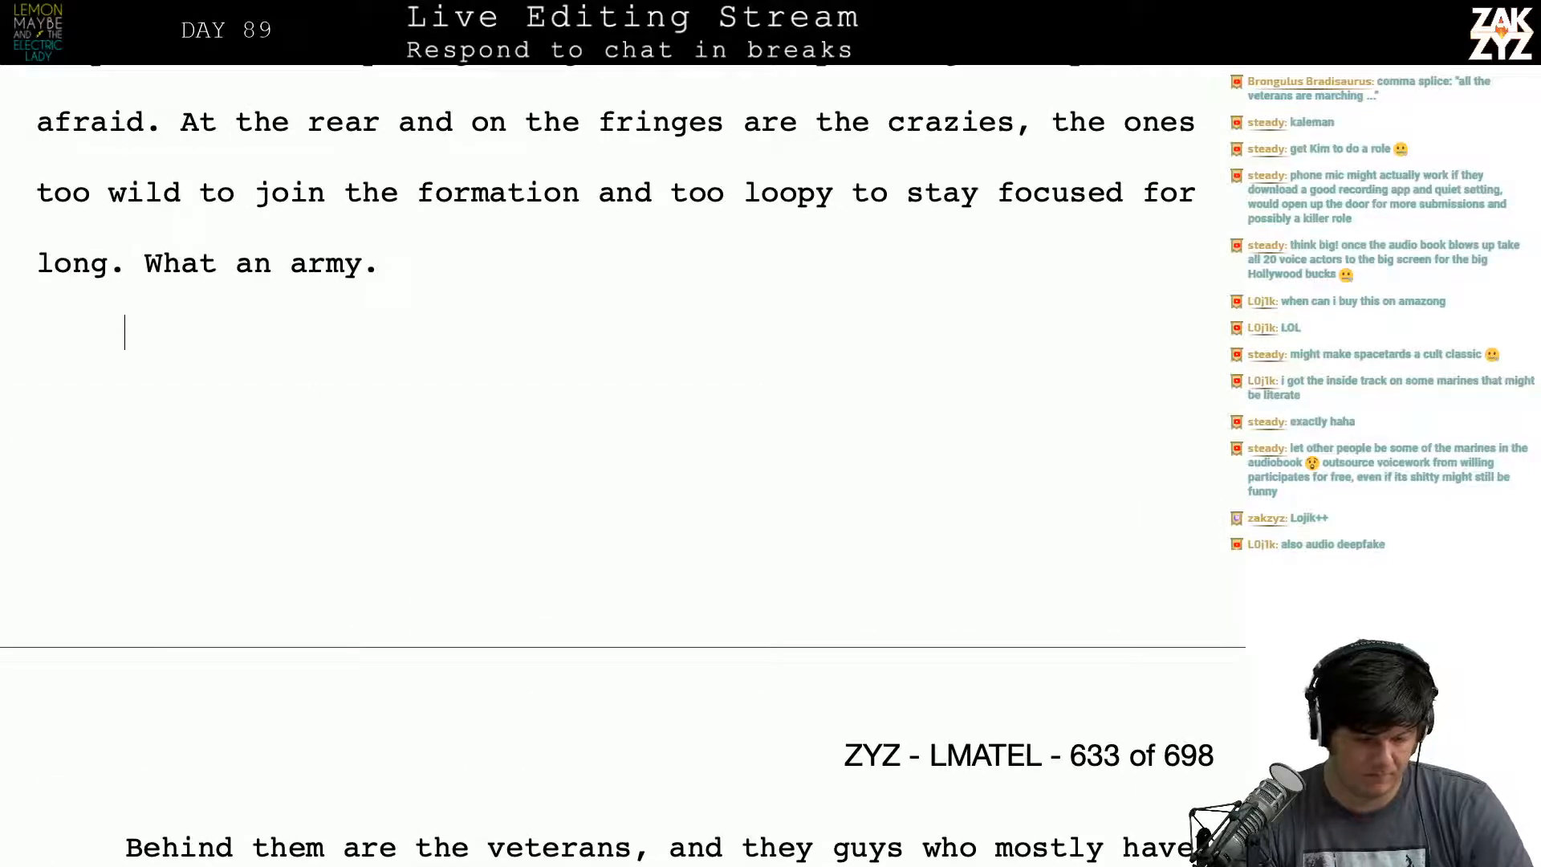
{"action": "key", "text": "shift+Down"}
{"action": "key", "text": "shift+Down"}
{"action": "key", "text": "shift+Down"}
{"action": "key", "text": "shift+Down"}
{"action": "key", "text": "shift+Down"}
{"action": "key", "text": "shift+Down"}
{"action": "key", "text": "shift+Down"}
{"action": "key", "text": "shift+Left"}
{"action": "key", "text": "shift+Left"}
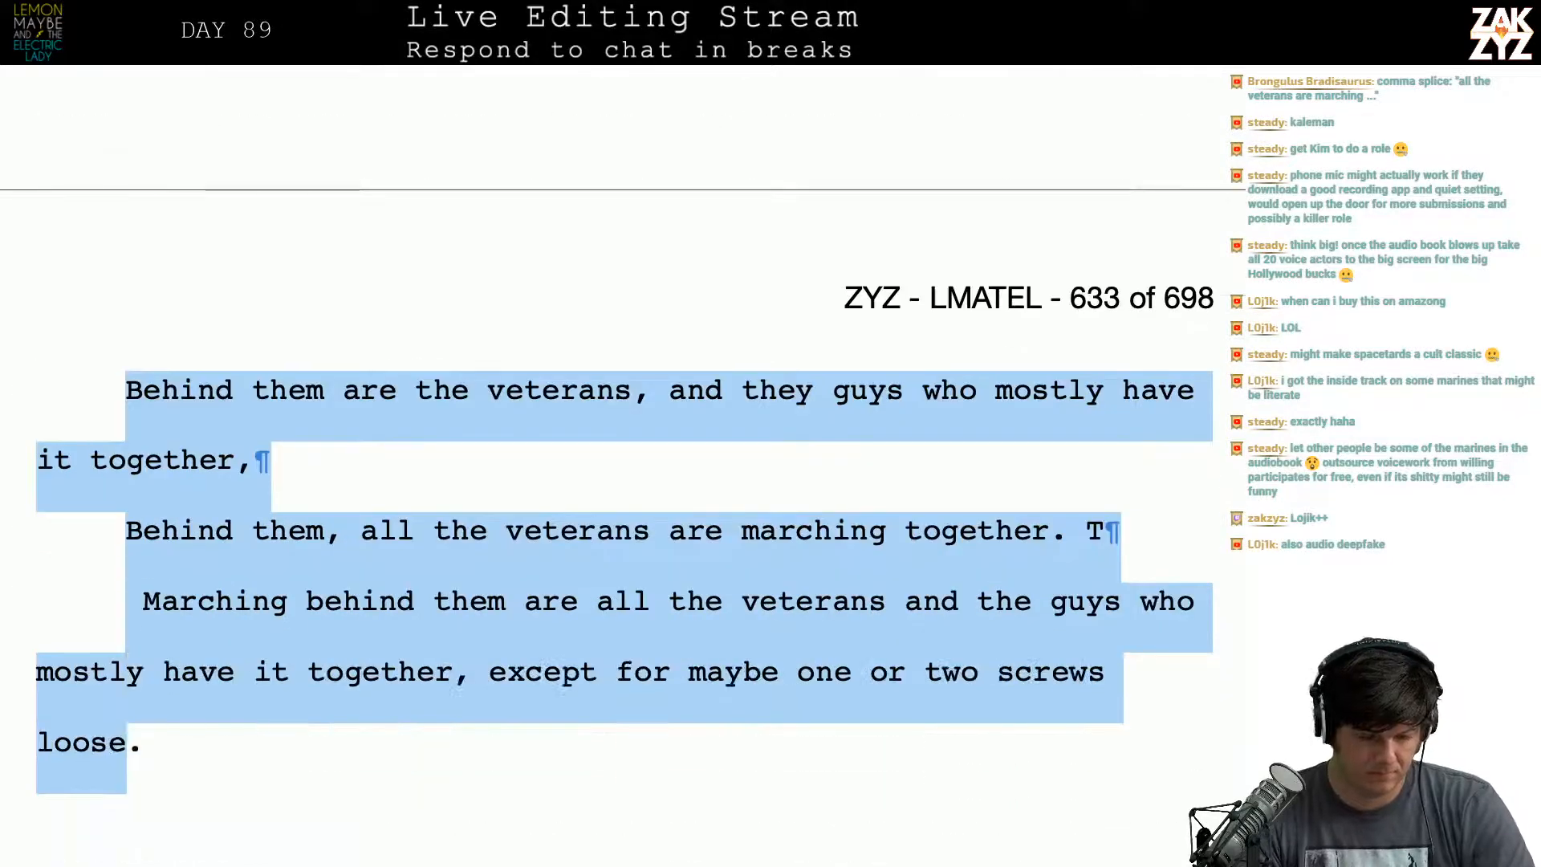
{"action": "key", "text": "BackSpace"}
{"action": "key", "text": "shift+Right"}
{"action": "key", "text": "BackSpace"}
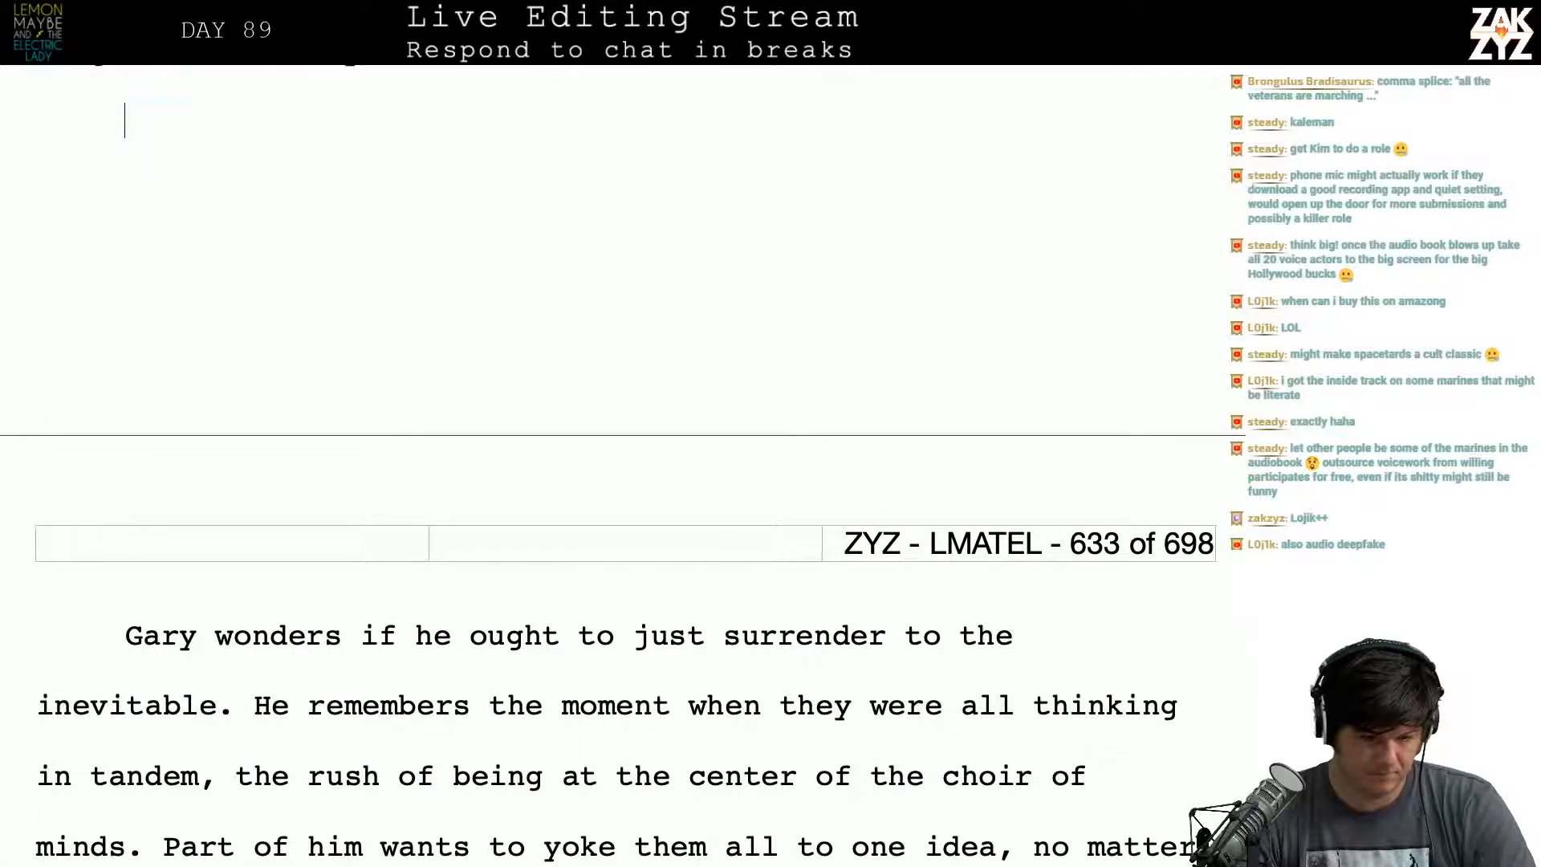
Step: Begin a new paragraph after "What an army." with "Gary's", trying and removing "Marching" as the following word
{"action": "key", "text": "Up"}
{"action": "type", "text": "GA"}
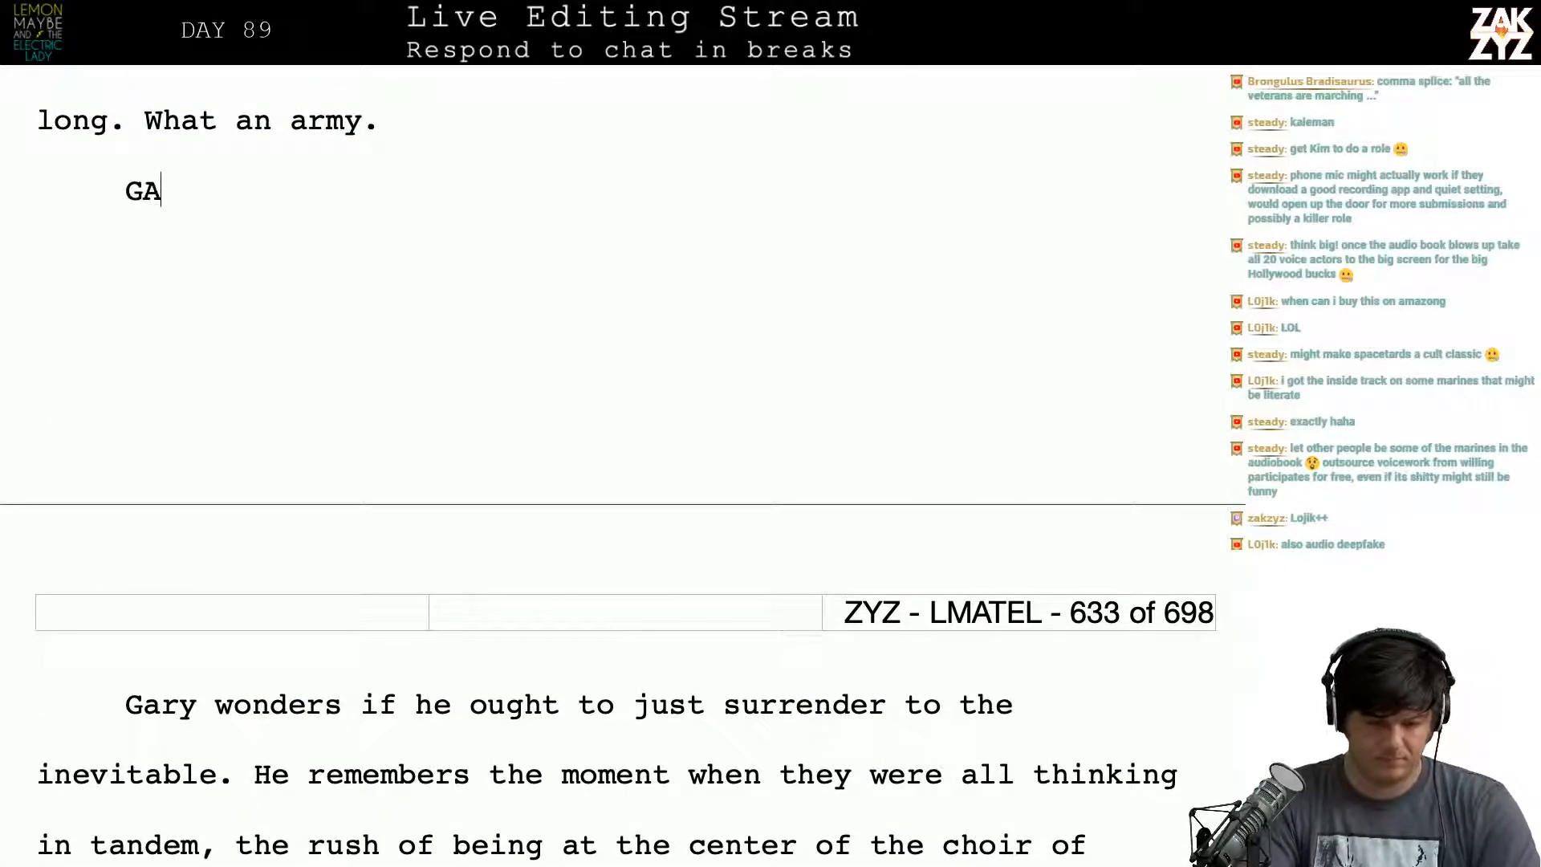
{"action": "key", "text": "BackSpace"}
{"action": "type", "text": "ary'"}
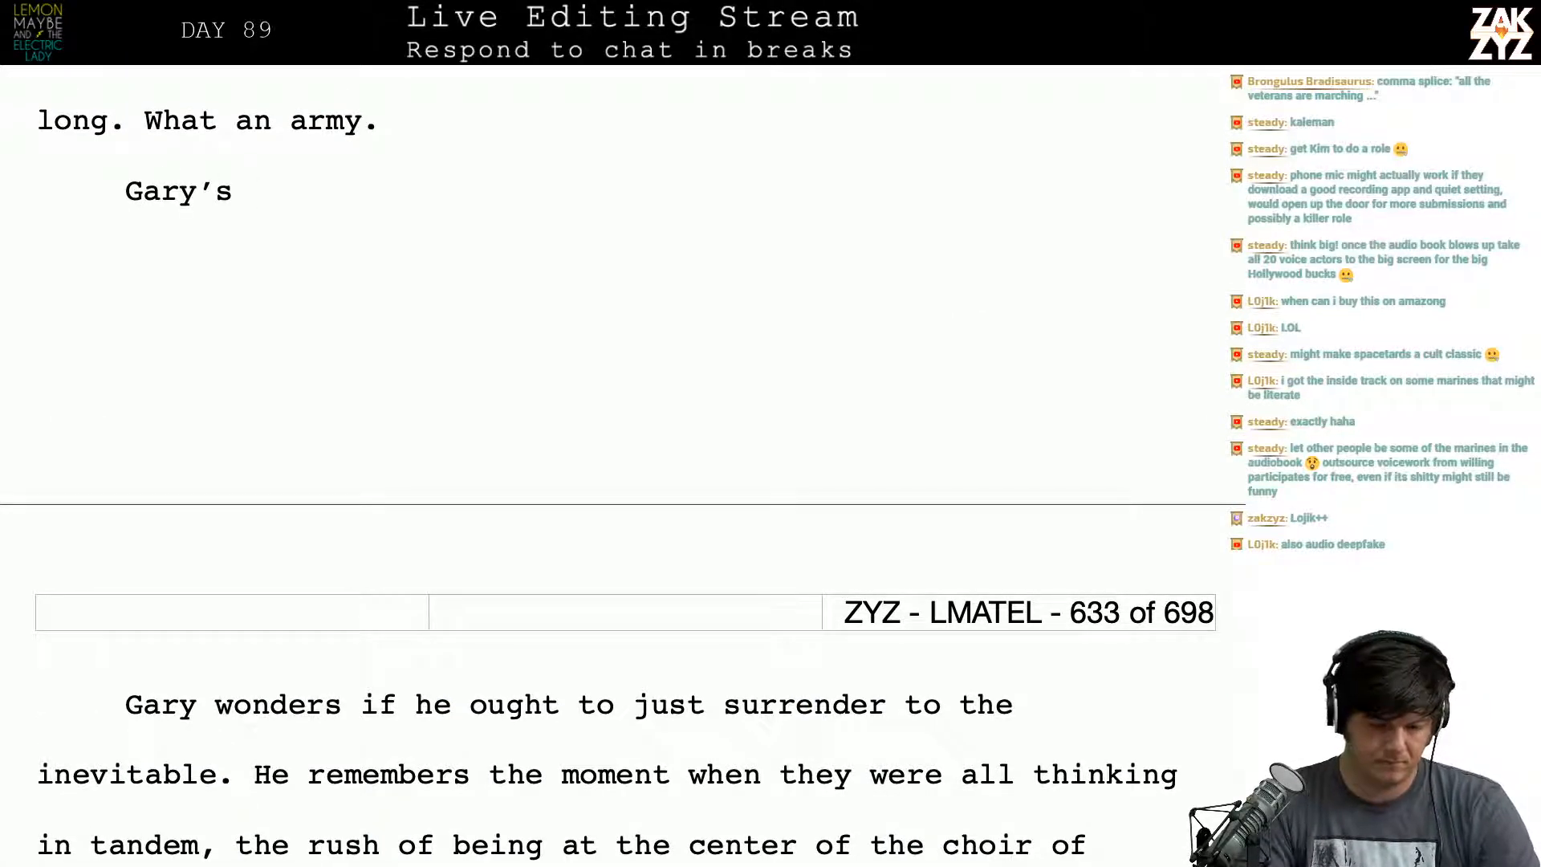
{"action": "type", "text": "s Marching"}
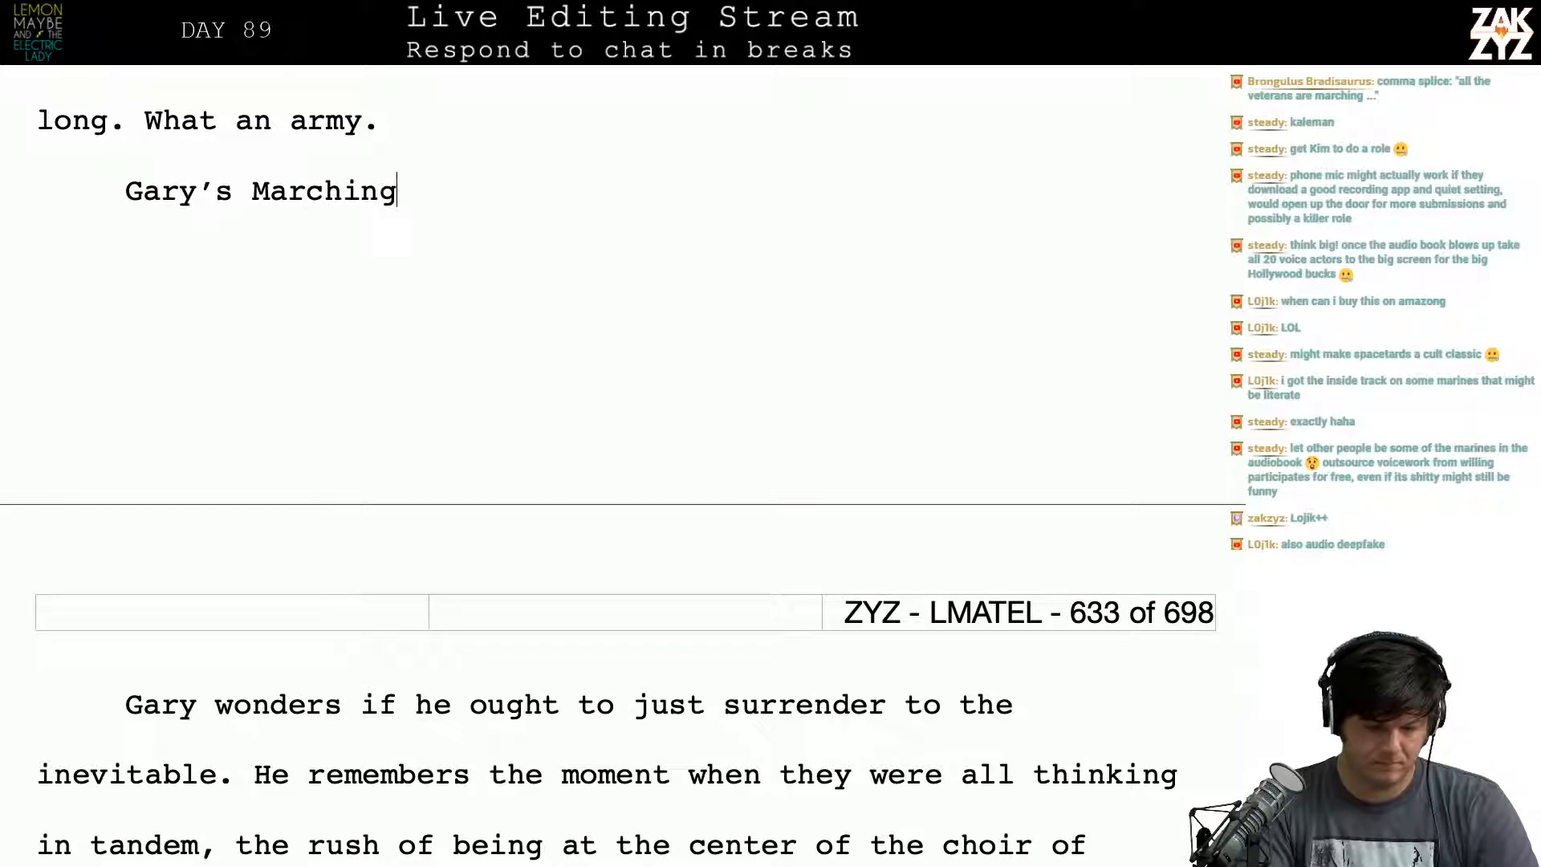
{"action": "key", "text": "BackSpace"}
{"action": "key", "text": "BackSpace"}
{"action": "key", "text": "BackSpace"}
{"action": "key", "text": "BackSpace"}
{"action": "key", "text": "BackSpace"}
{"action": "key", "text": "BackSpace"}
{"action": "key", "text": "BackSpace"}
{"action": "key", "text": "BackSpace"}
{"action": "type", "text": "M"}
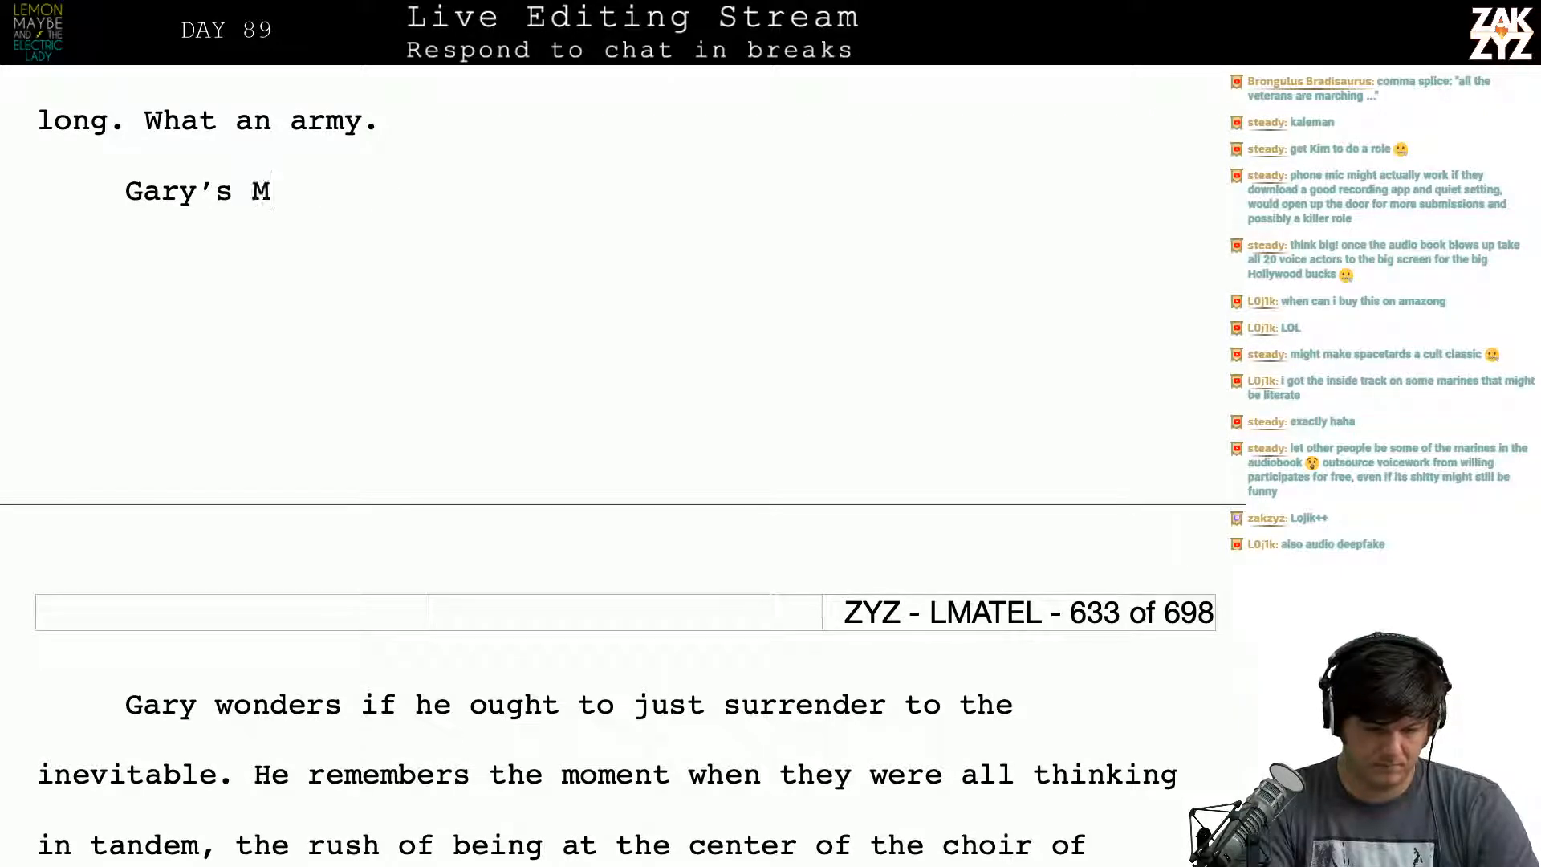
{"action": "key", "text": "BackSpace"}
{"action": "type", "text": "am"}
{"action": "key", "text": "BackSpace"}
{"action": "key", "text": "BackSpace"}
Step: Continue the new paragraph after "Gary's" with "hobbling along beside the Disciples."
{"action": "type", "text": "ho"}
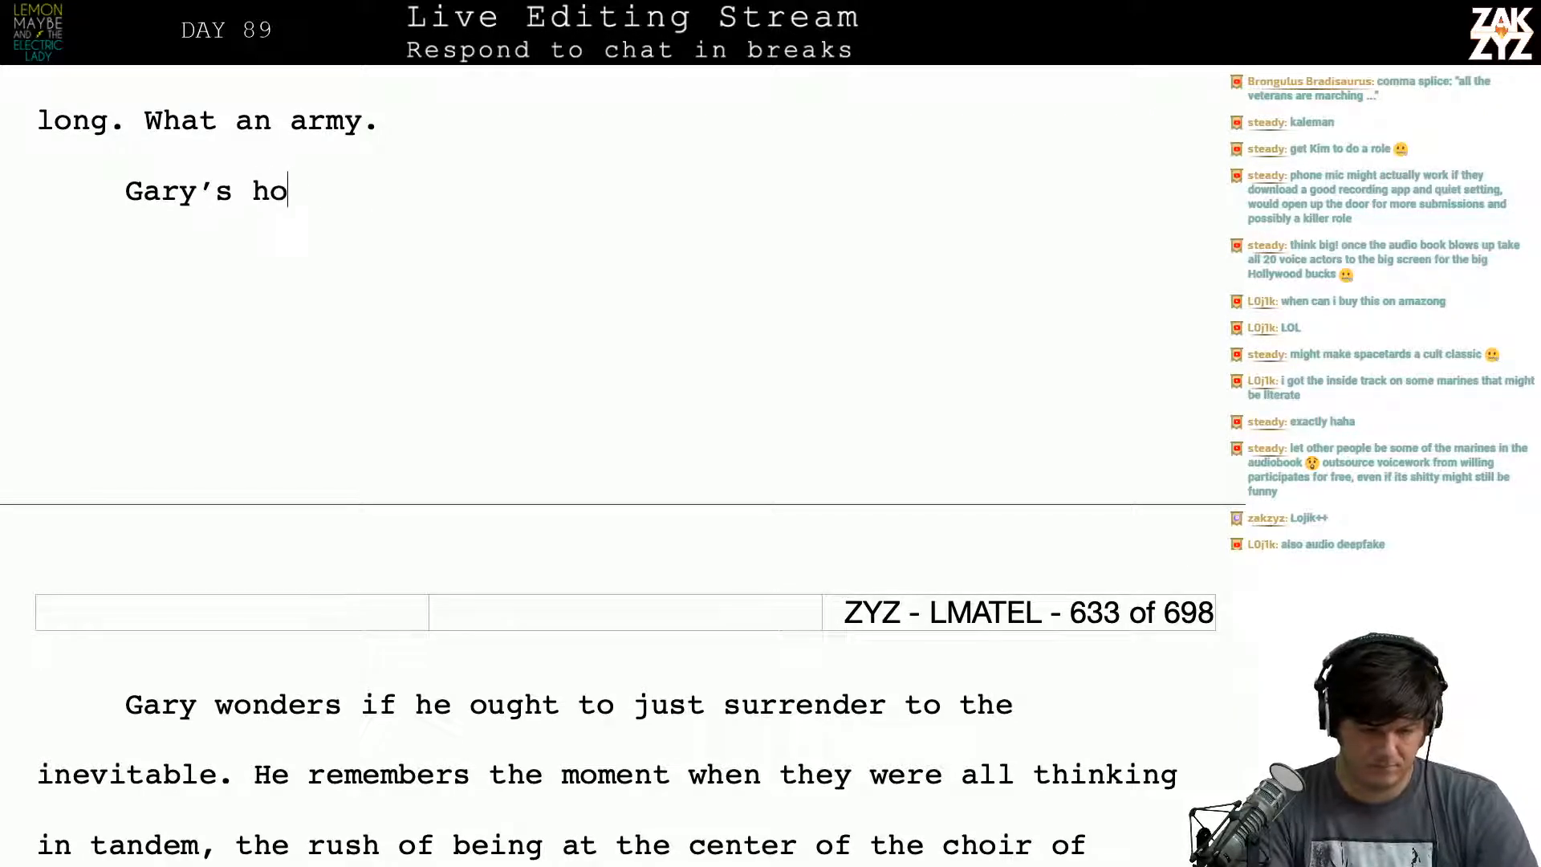
{"action": "type", "text": "bblign al"}
{"action": "key", "text": "BackSpace"}
{"action": "key", "text": "BackSpace"}
{"action": "key", "text": "BackSpace"}
{"action": "key", "text": "BackSpace"}
{"action": "key", "text": "BackSpace"}
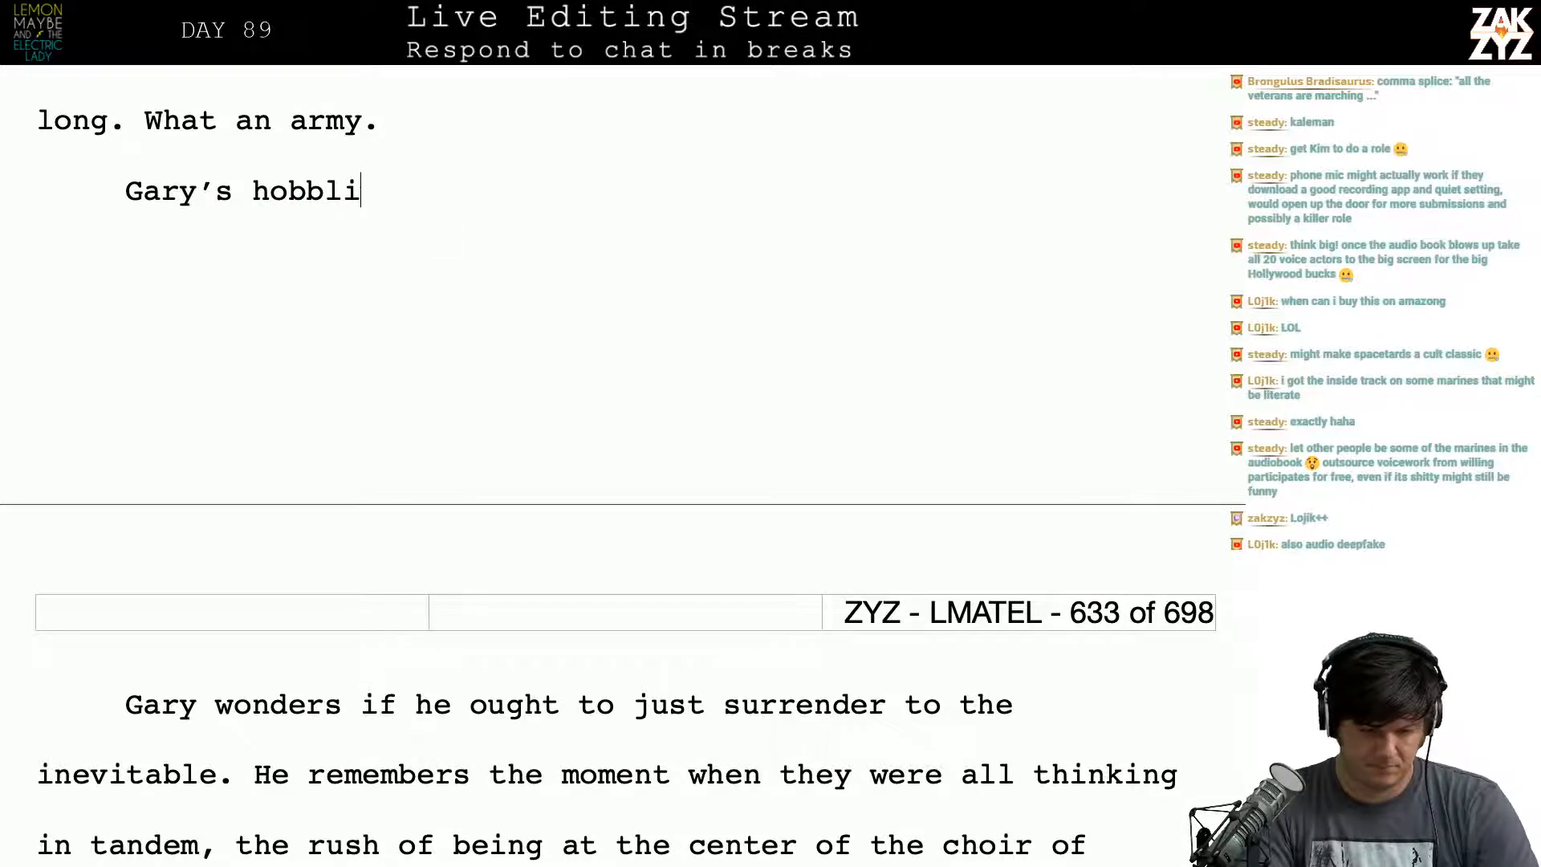
{"action": "type", "text": "ng along with"}
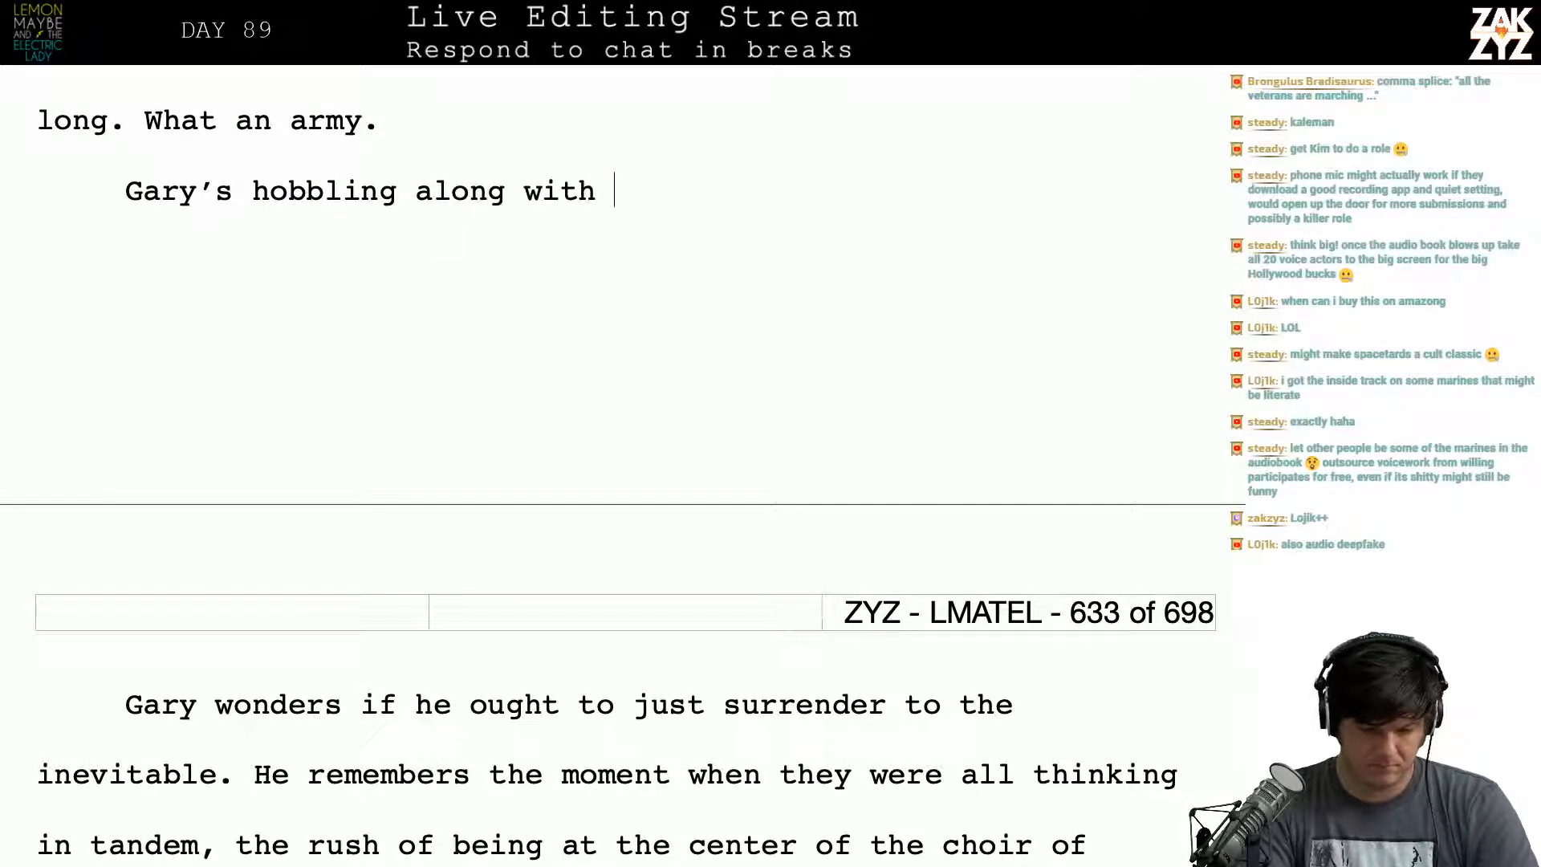
{"action": "key", "text": "BackSpace"}
{"action": "key", "text": "BackSpace"}
{"action": "key", "text": "BackSpace"}
{"action": "key", "text": "BackSpace"}
{"action": "type", "text": "besi"}
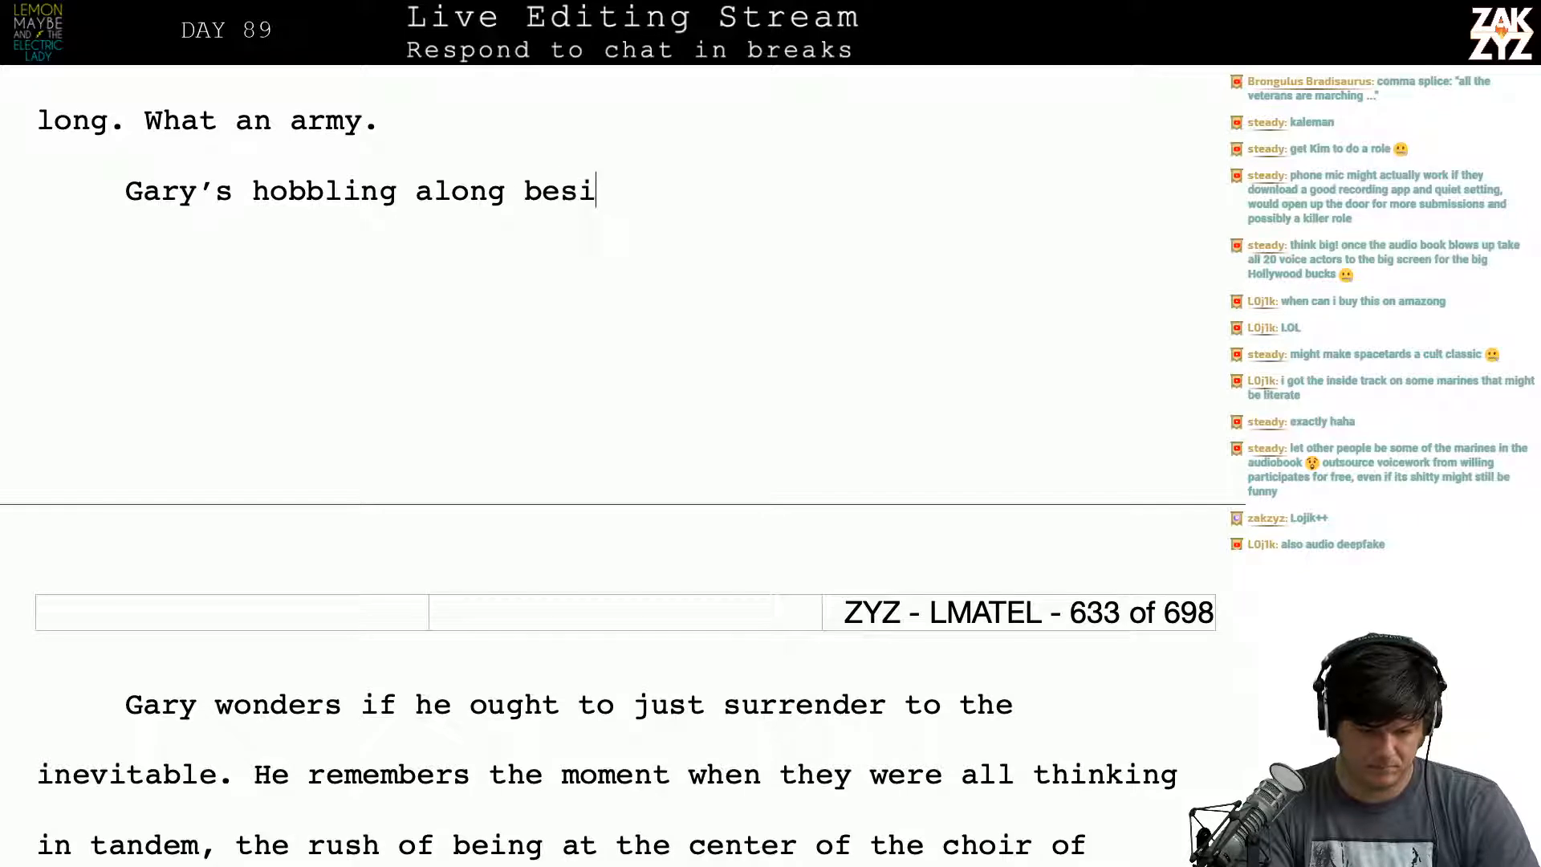
{"action": "type", "text": "de the Disciples."}
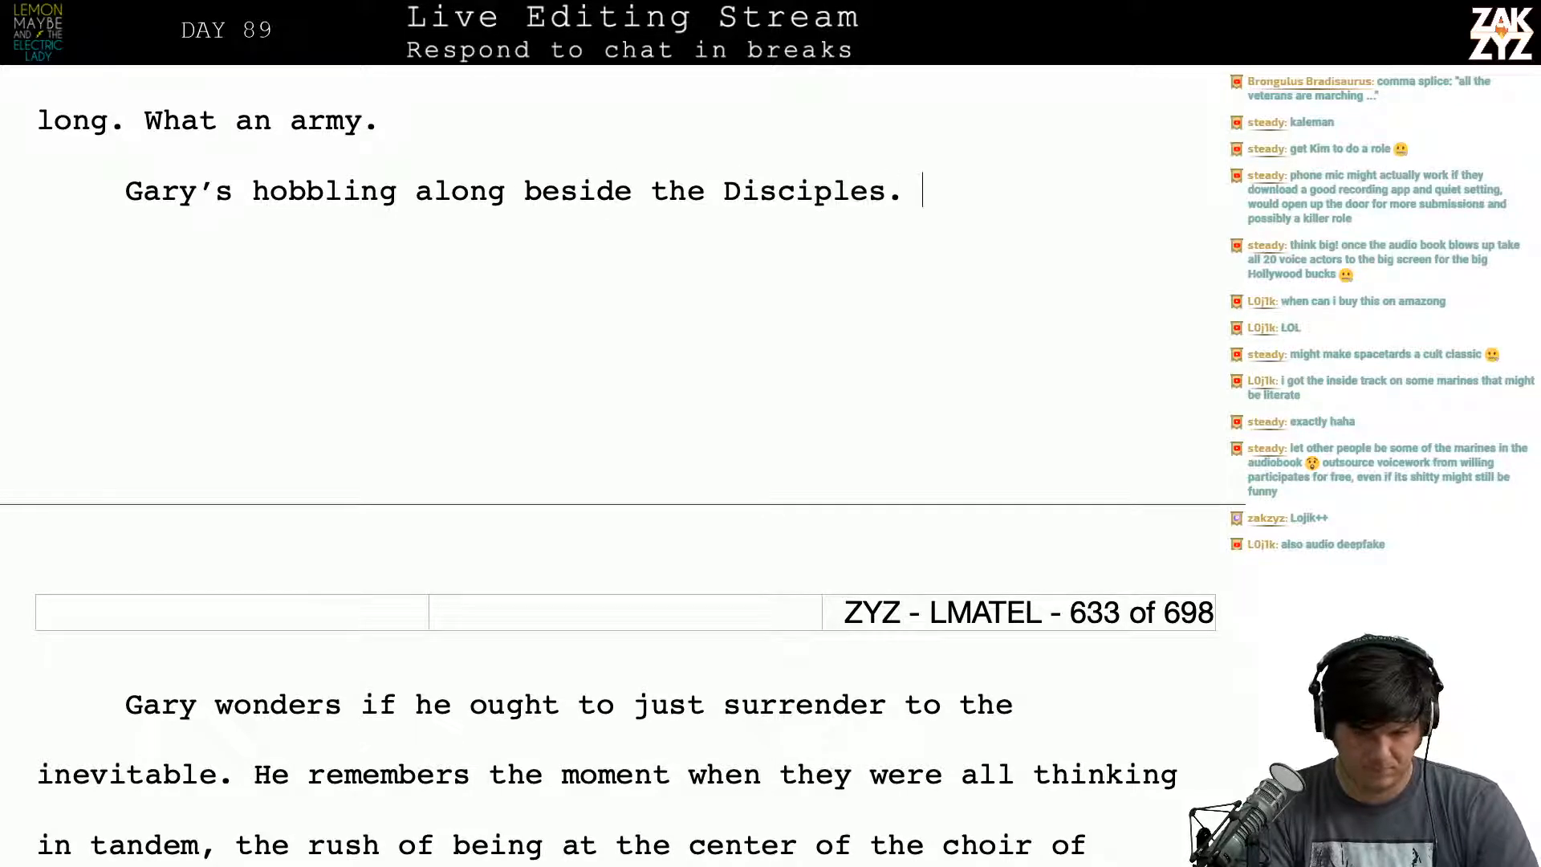
Step: Paste the copied "They think he can save them" passage after "beside the Disciples."
{"action": "key", "text": "ctrl+v"}
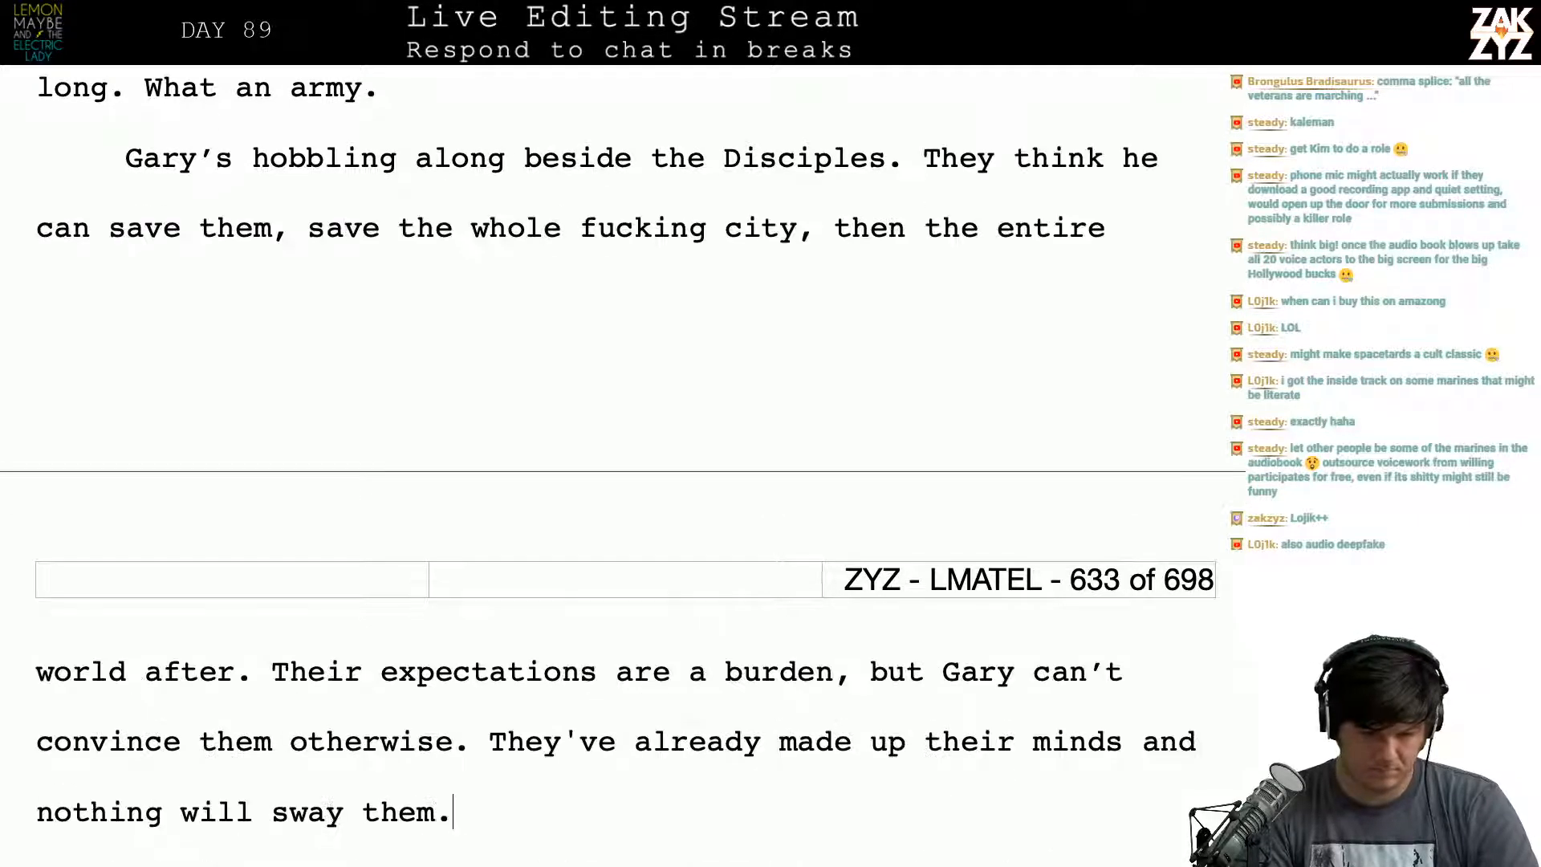
{"action": "key", "text": "ctrl+v"}
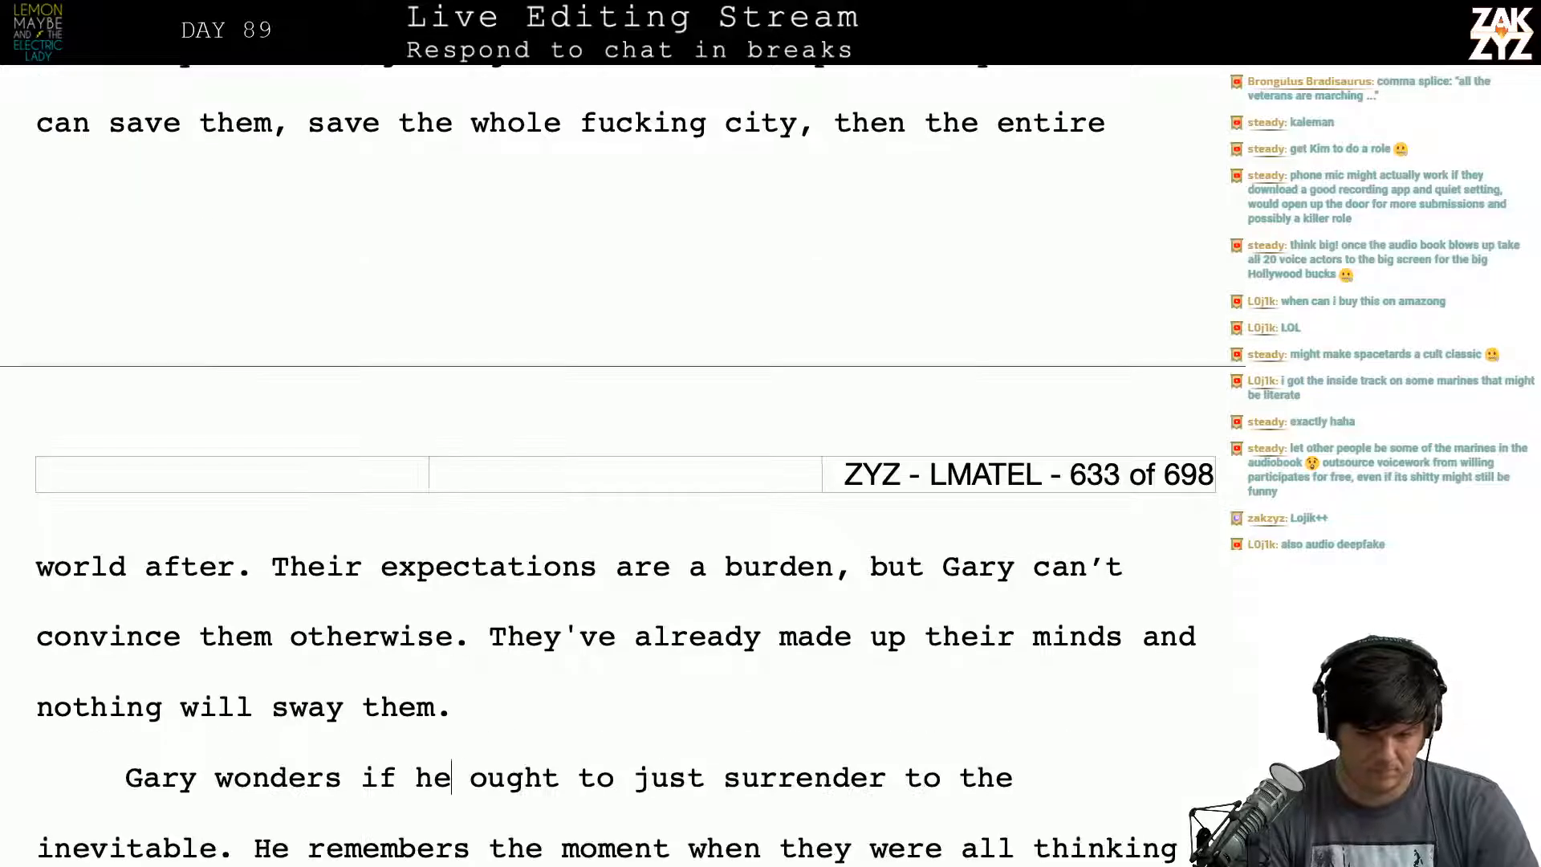
{"action": "scroll", "coordinate": [623, 465], "scroll_direction": "up", "scroll_amount": 3}
{"action": "scroll", "coordinate": [624, 465], "scroll_direction": "up", "scroll_amount": 2}
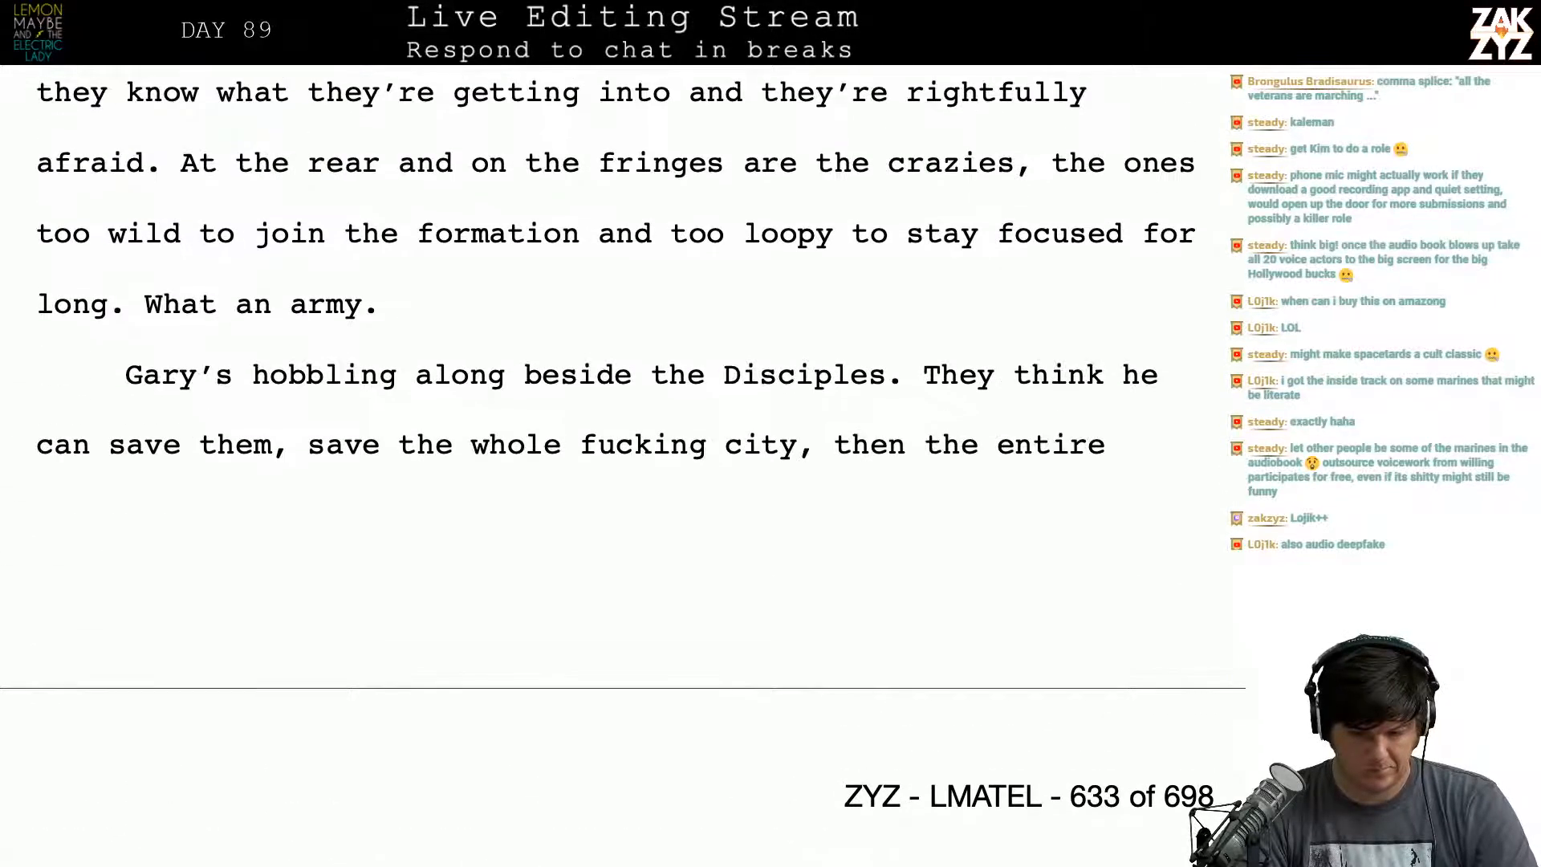
Step: Replace the period after "hobbling along beside the Disciples" with ", because they'll get antsy if"
{"action": "key", "text": "BackSpace"}
{"action": "type", "text": ", because th"}
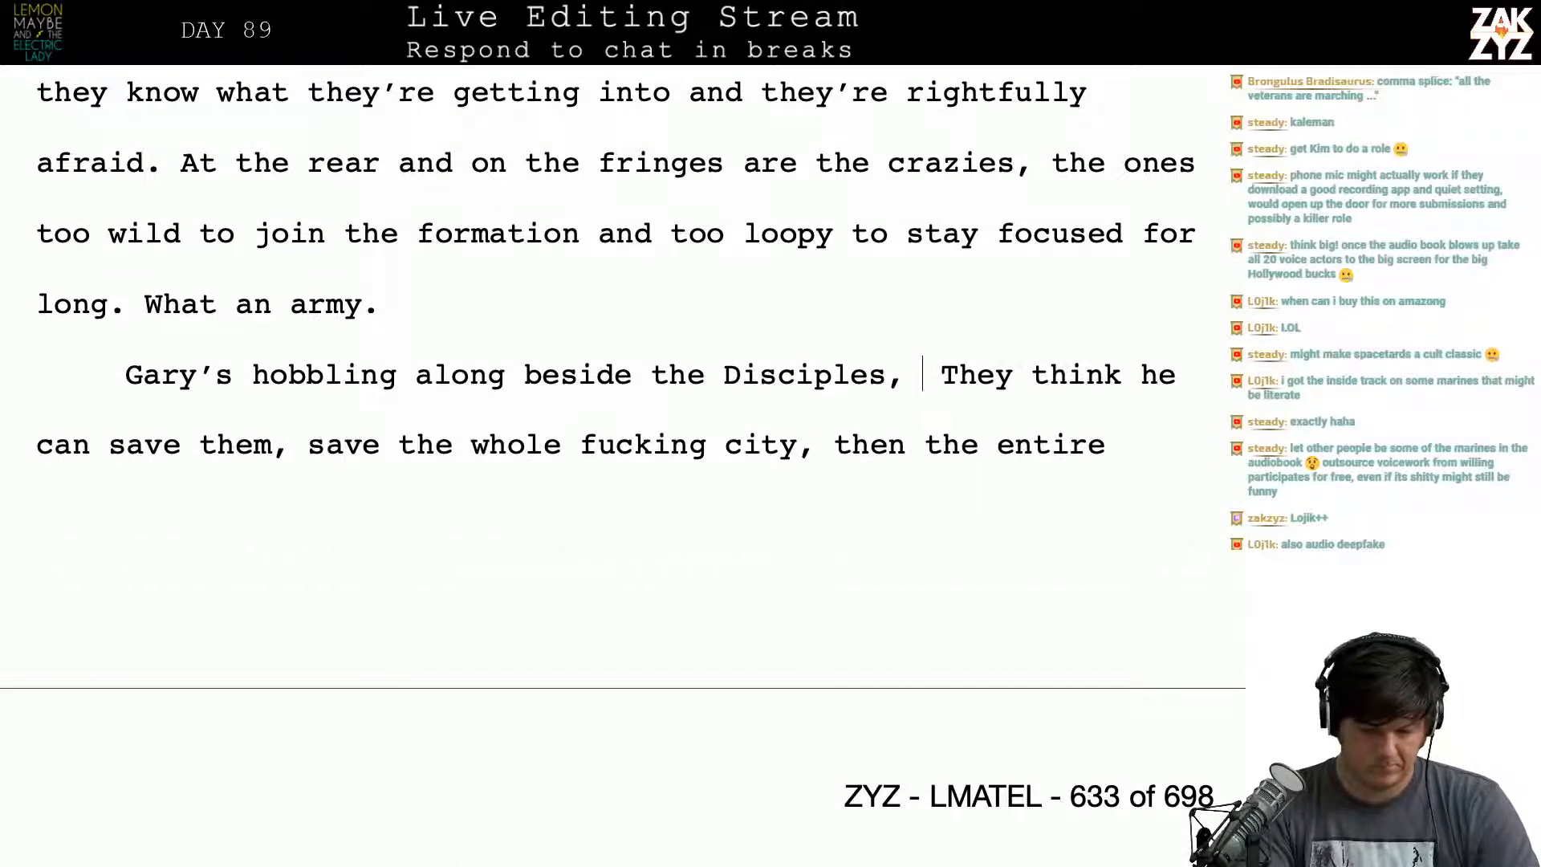
{"action": "type", "text": "ey"}
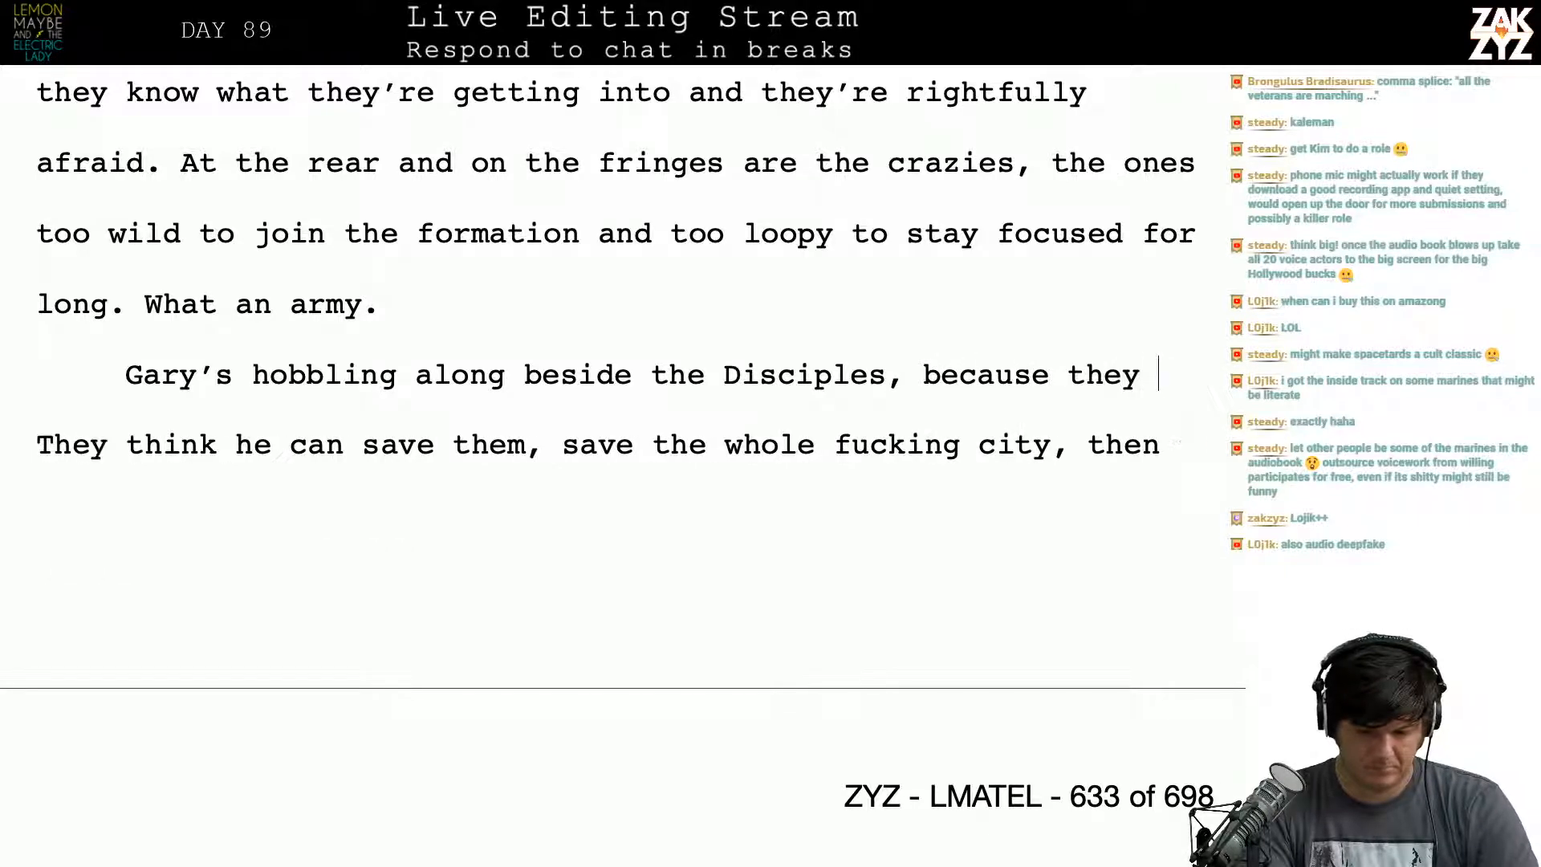
{"action": "key", "text": "BackSpace"}
{"action": "key", "text": "BackSpace"}
{"action": "key", "text": "BackSpace"}
{"action": "key", "text": "BackSpace"}
{"action": "key", "text": "BackSpace"}
{"action": "key", "text": "BackSpace"}
{"action": "key", "text": "BackSpace"}
{"action": "key", "text": "BackSpace"}
{"action": "key", "text": "BackSpace"}
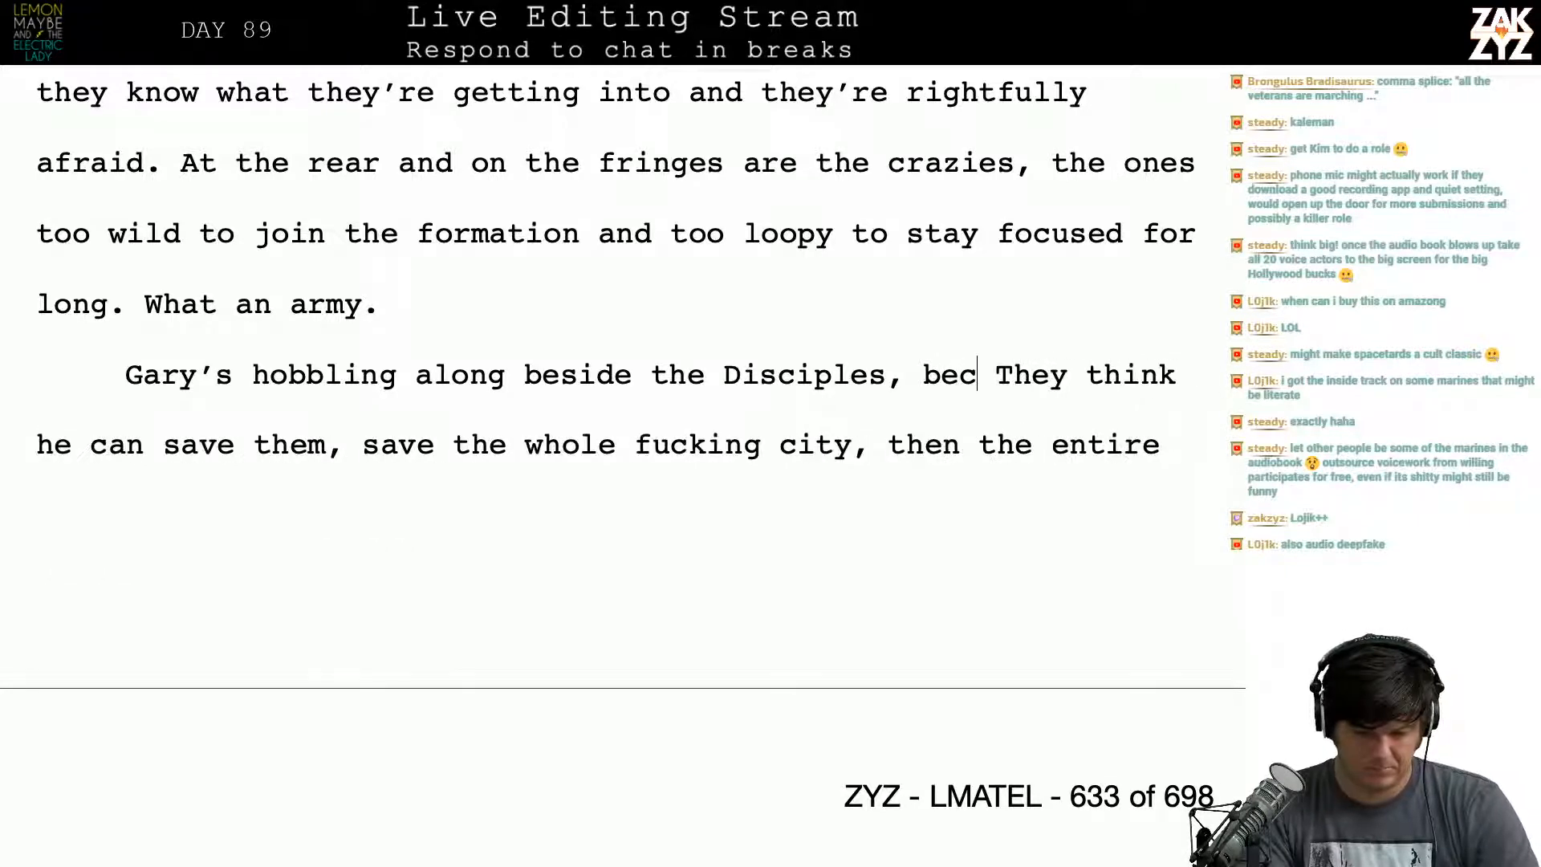
{"action": "type", "text": "u"}
{"action": "key", "text": "BackSpace"}
{"action": "type", "text": "ause "}
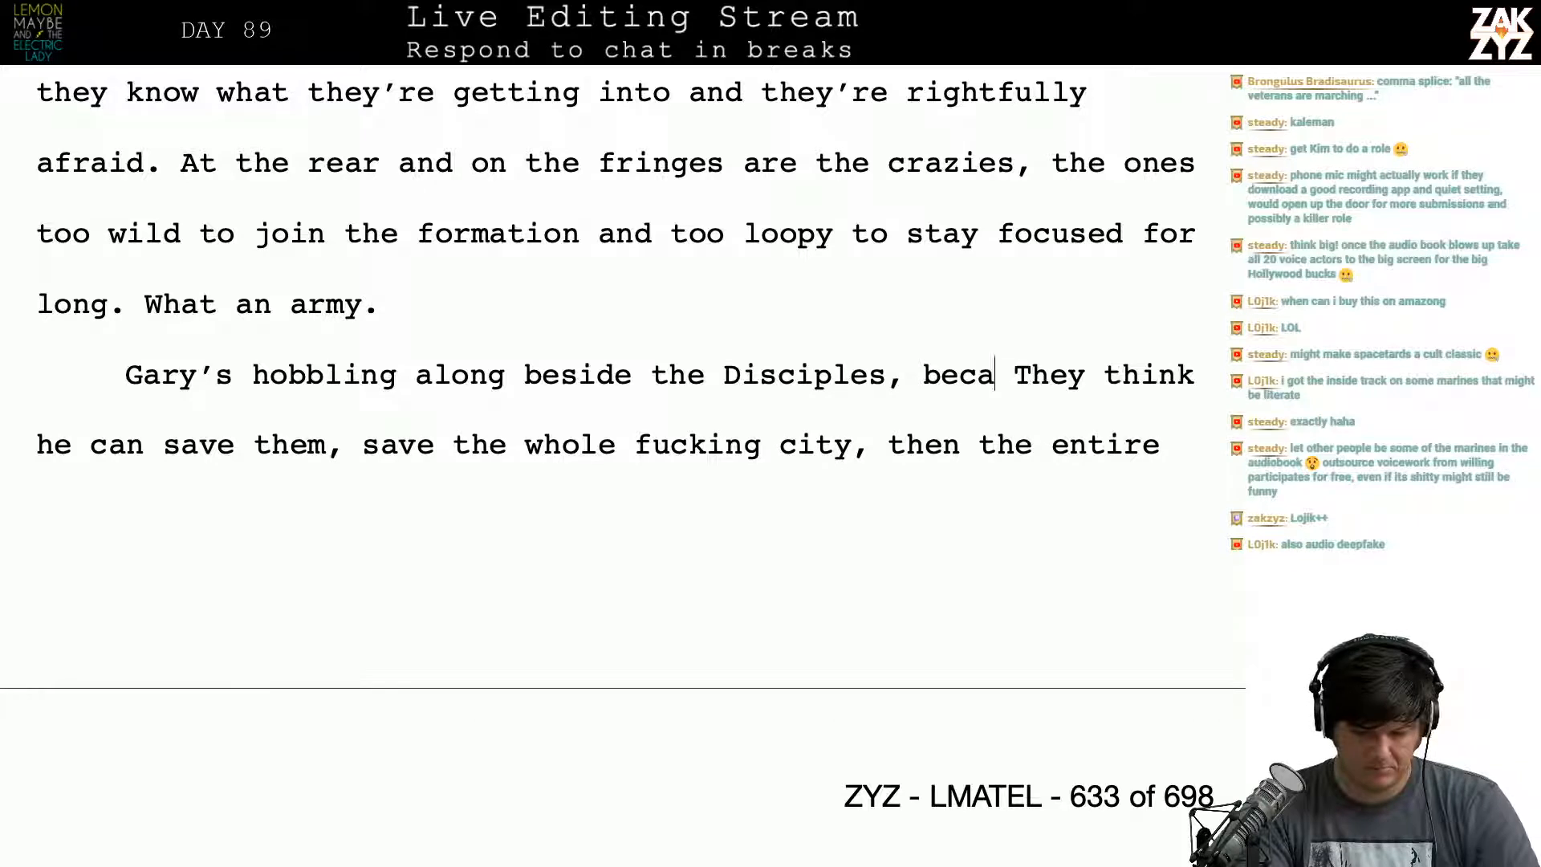
{"action": "type", "text": "they"}
{"action": "type", "text": "'"}
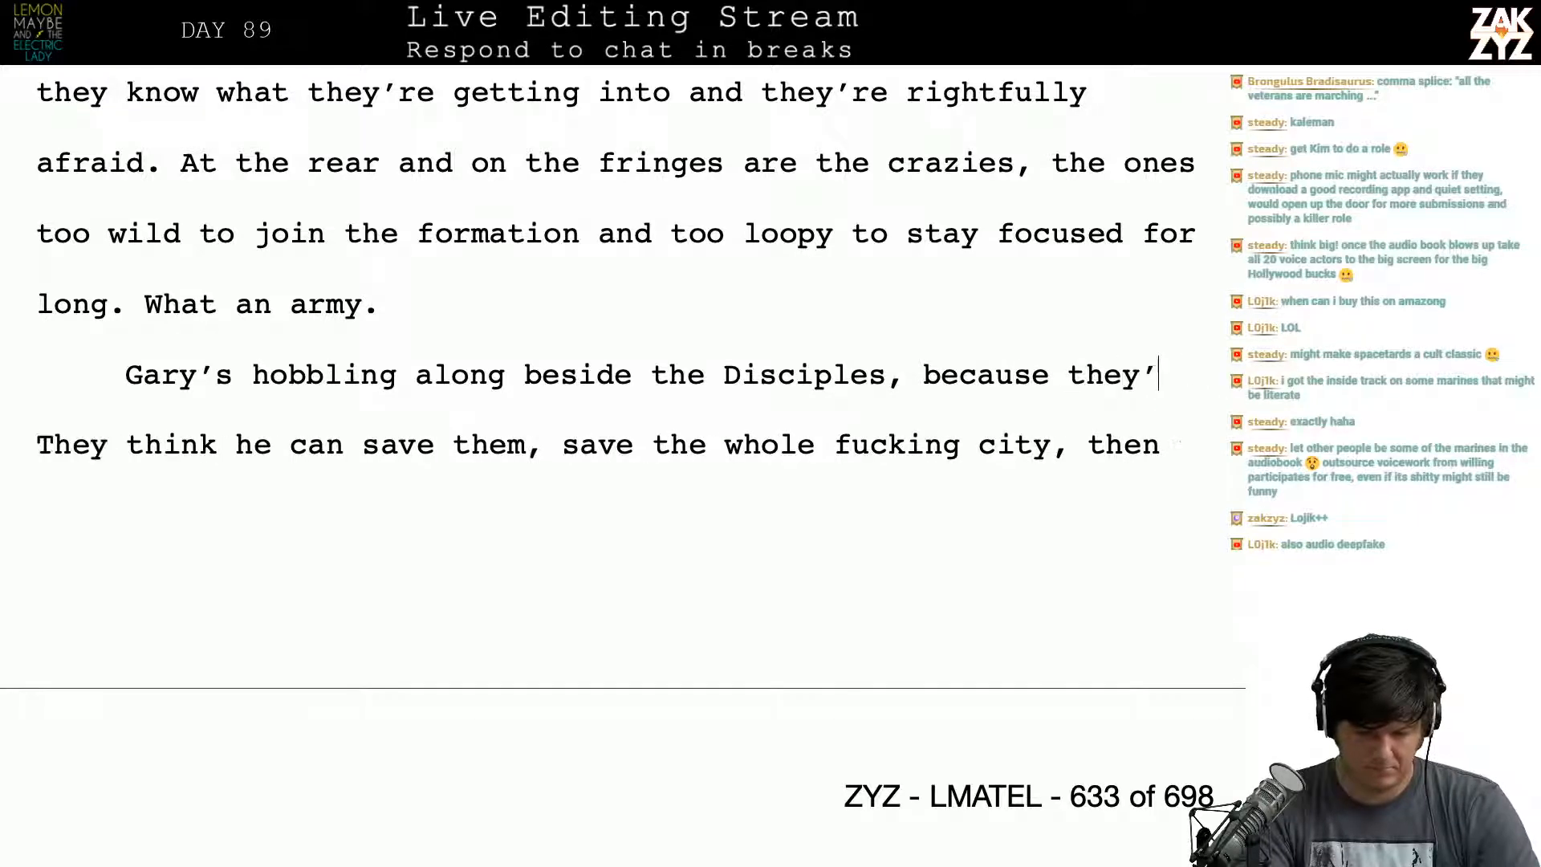
{"action": "type", "text": "ll "}
{"action": "type", "text": "get antsy if"}
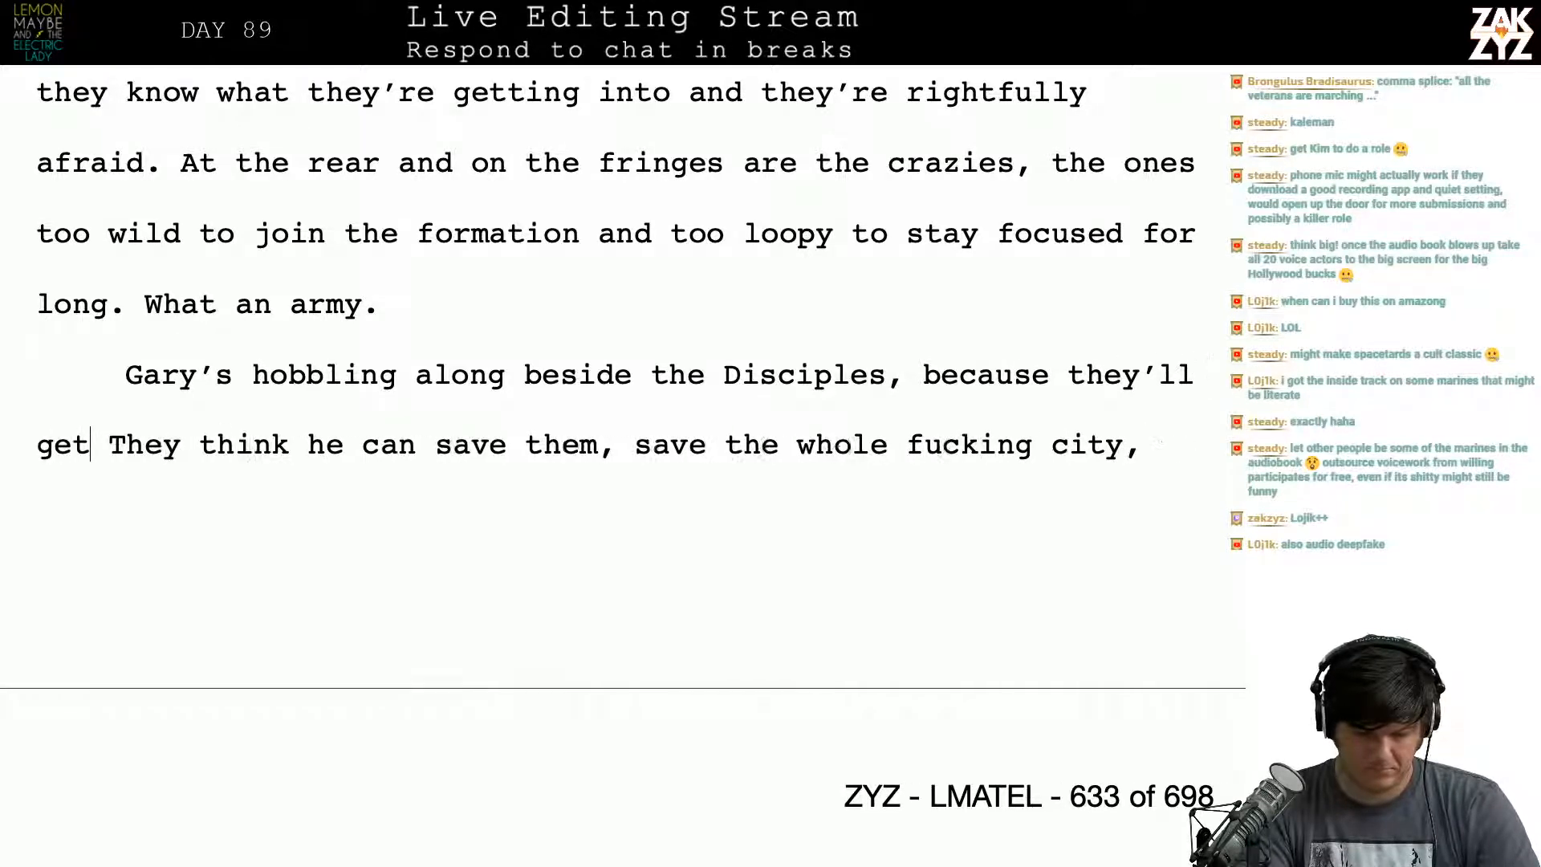
Step: Try ending the "get antsy if" clause with "he's too far." and "he's out of", removing each attempt
{"action": "type", "text": " he's too far."}
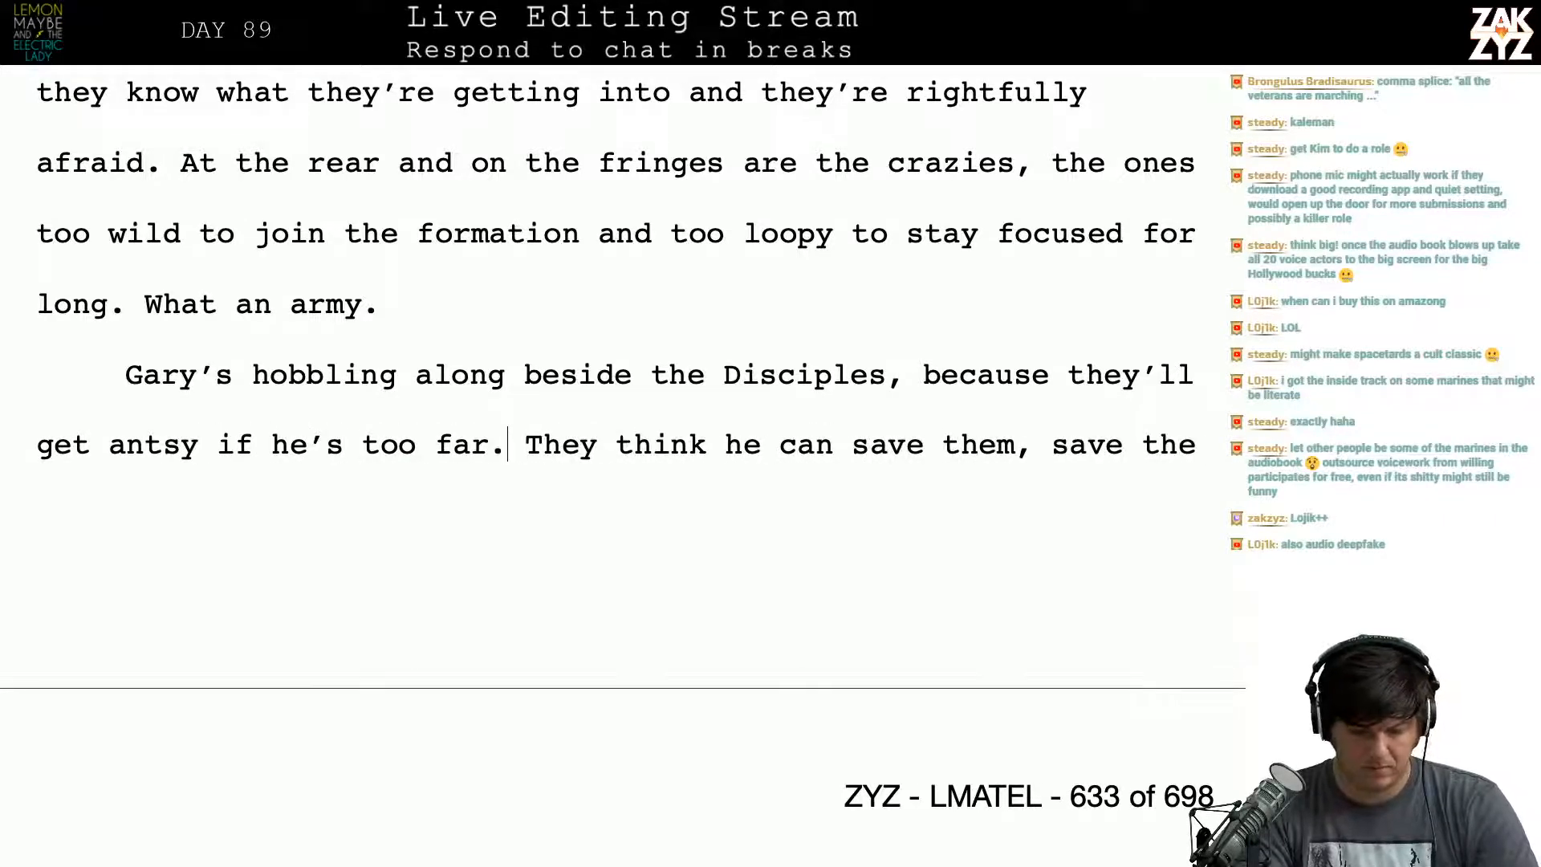
{"action": "key", "text": "BackSpace"}
{"action": "key", "text": "BackSpace"}
{"action": "key", "text": "BackSpace"}
{"action": "key", "text": "BackSpace"}
{"action": "key", "text": "BackSpace"}
{"action": "key", "text": "BackSpace"}
{"action": "key", "text": "BackSpace"}
{"action": "key", "text": "BackSpace"}
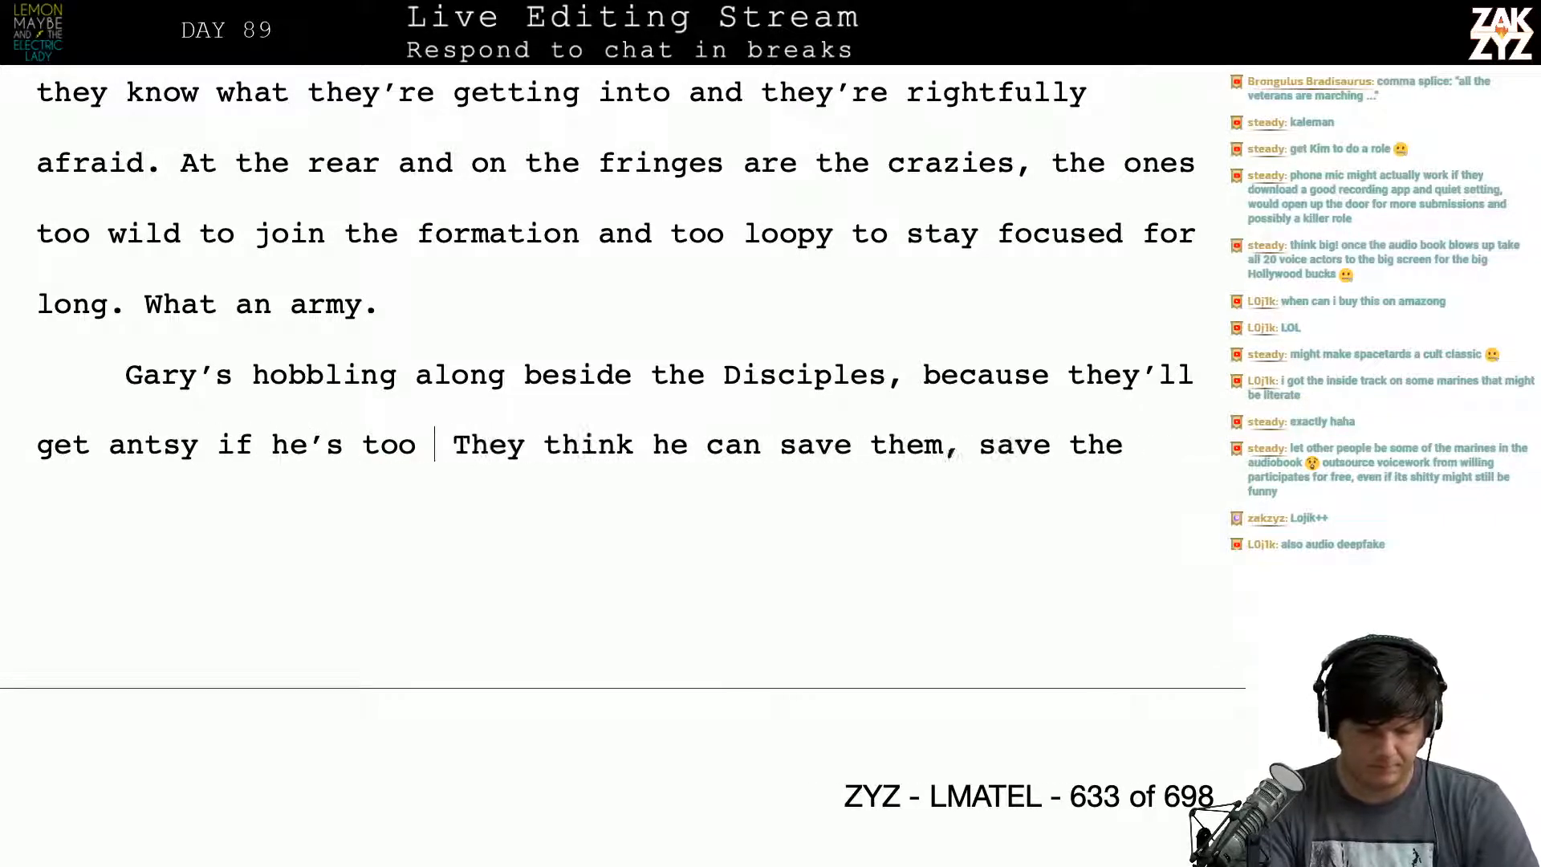
{"action": "type", "text": "out of sight"}
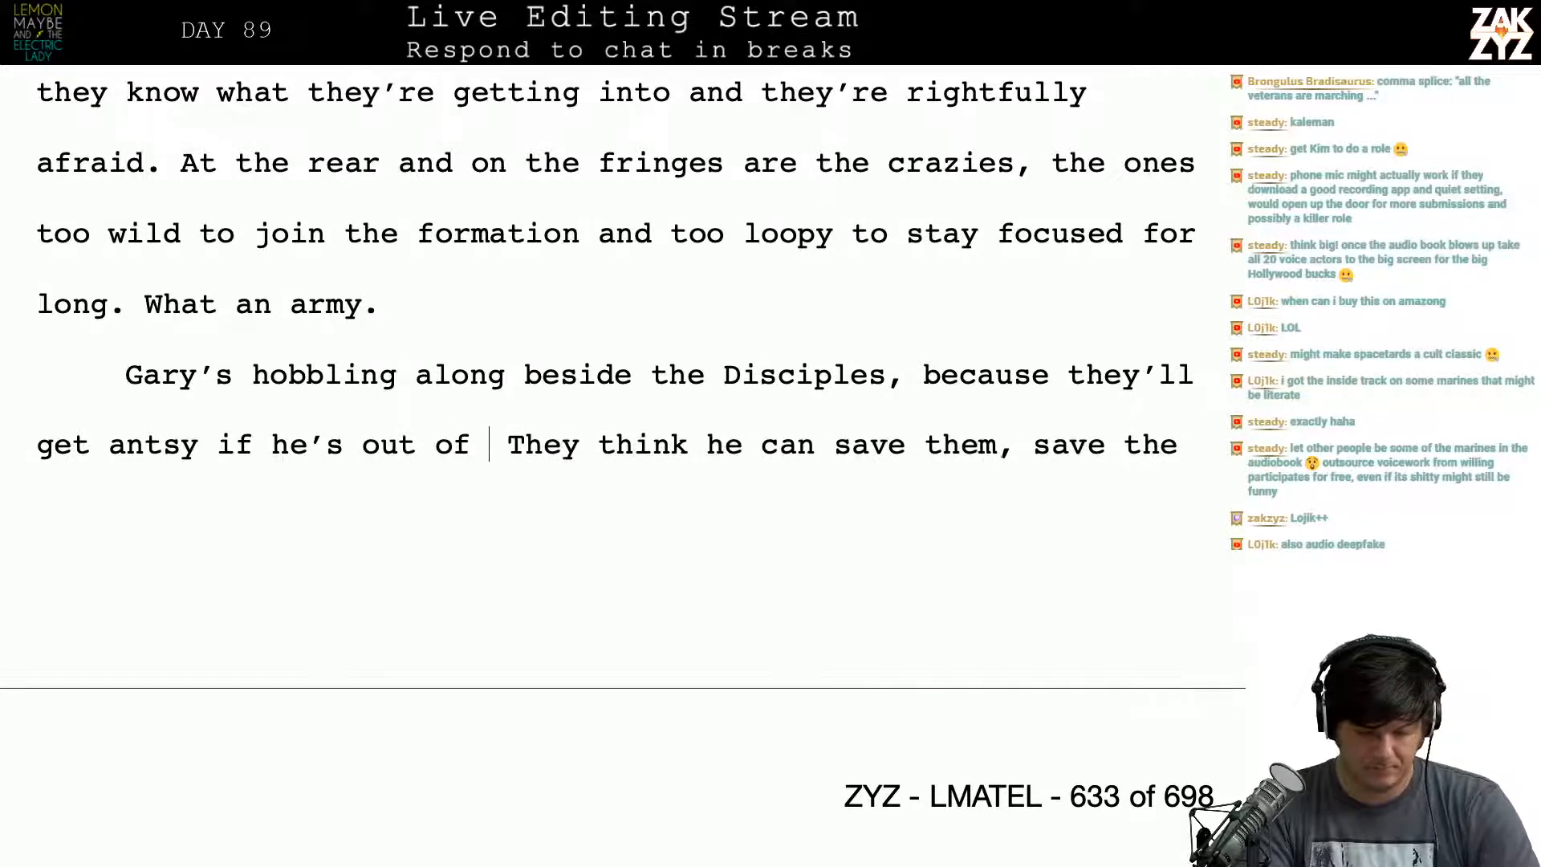
{"action": "key", "text": "BackSpace"}
{"action": "key", "text": "BackSpace"}
{"action": "key", "text": "BackSpace"}
{"action": "key", "text": "BackSpace"}
{"action": "key", "text": "BackSpace"}
{"action": "key", "text": "BackSpace"}
{"action": "key", "text": "BackSpace"}
{"action": "key", "text": "BackSpace"}
{"action": "key", "text": "BackSpace"}
{"action": "key", "text": "BackSpace"}
{"action": "key", "text": "BackSpace"}
{"action": "key", "text": "BackSpace"}
{"action": "key", "text": "BackSpace"}
{"action": "key", "text": "BackSpace"}
{"action": "key", "text": "BackSpace"}
{"action": "key", "text": "BackSpace"}
{"action": "key", "text": "BackSpace"}
{"action": "key", "text": "BackSpace"}
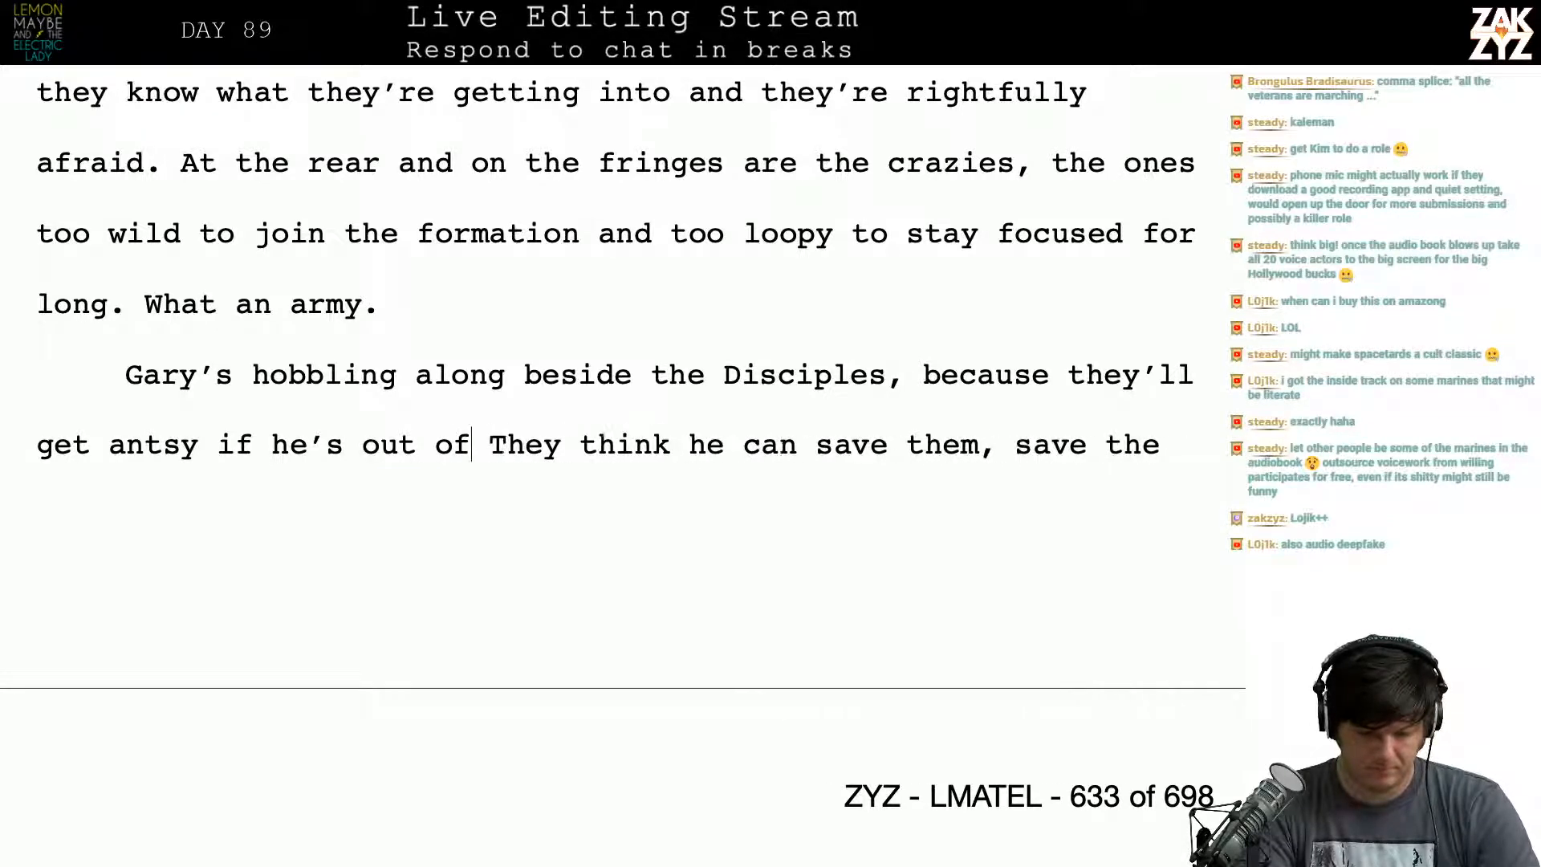
{"action": "type", "text": "the"}
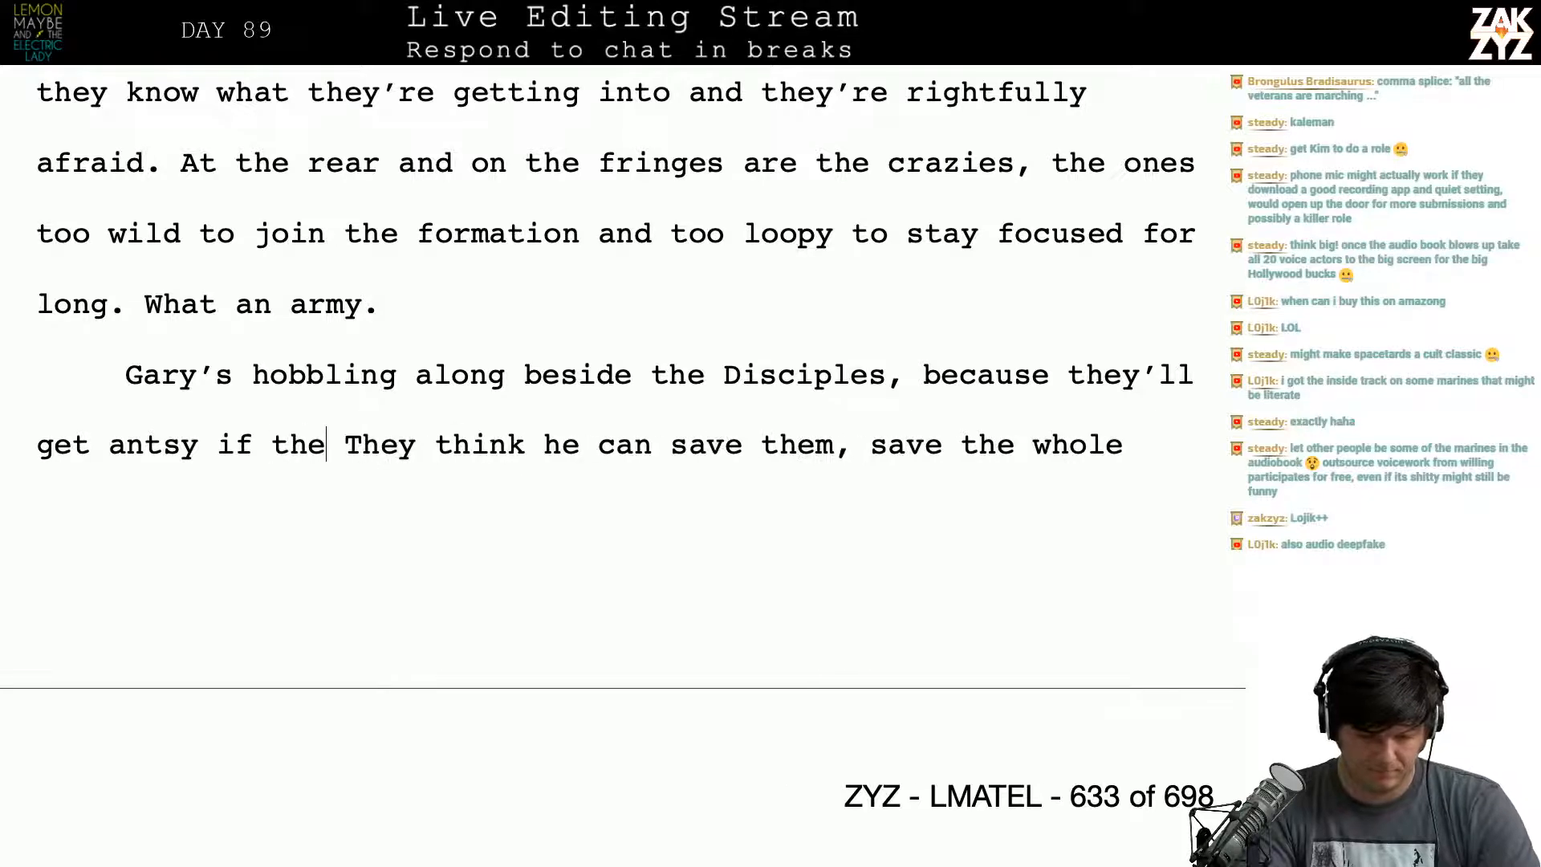
{"action": "key", "text": "BackSpace"}
{"action": "key", "text": "BackSpace"}
{"action": "key", "text": "BackSpace"}
Step: Finish the "get antsy if" clause with "he isn't in eyeshot."
{"action": "type", "text": "he is"}
{"action": "type", "text": "n't in eyesh"}
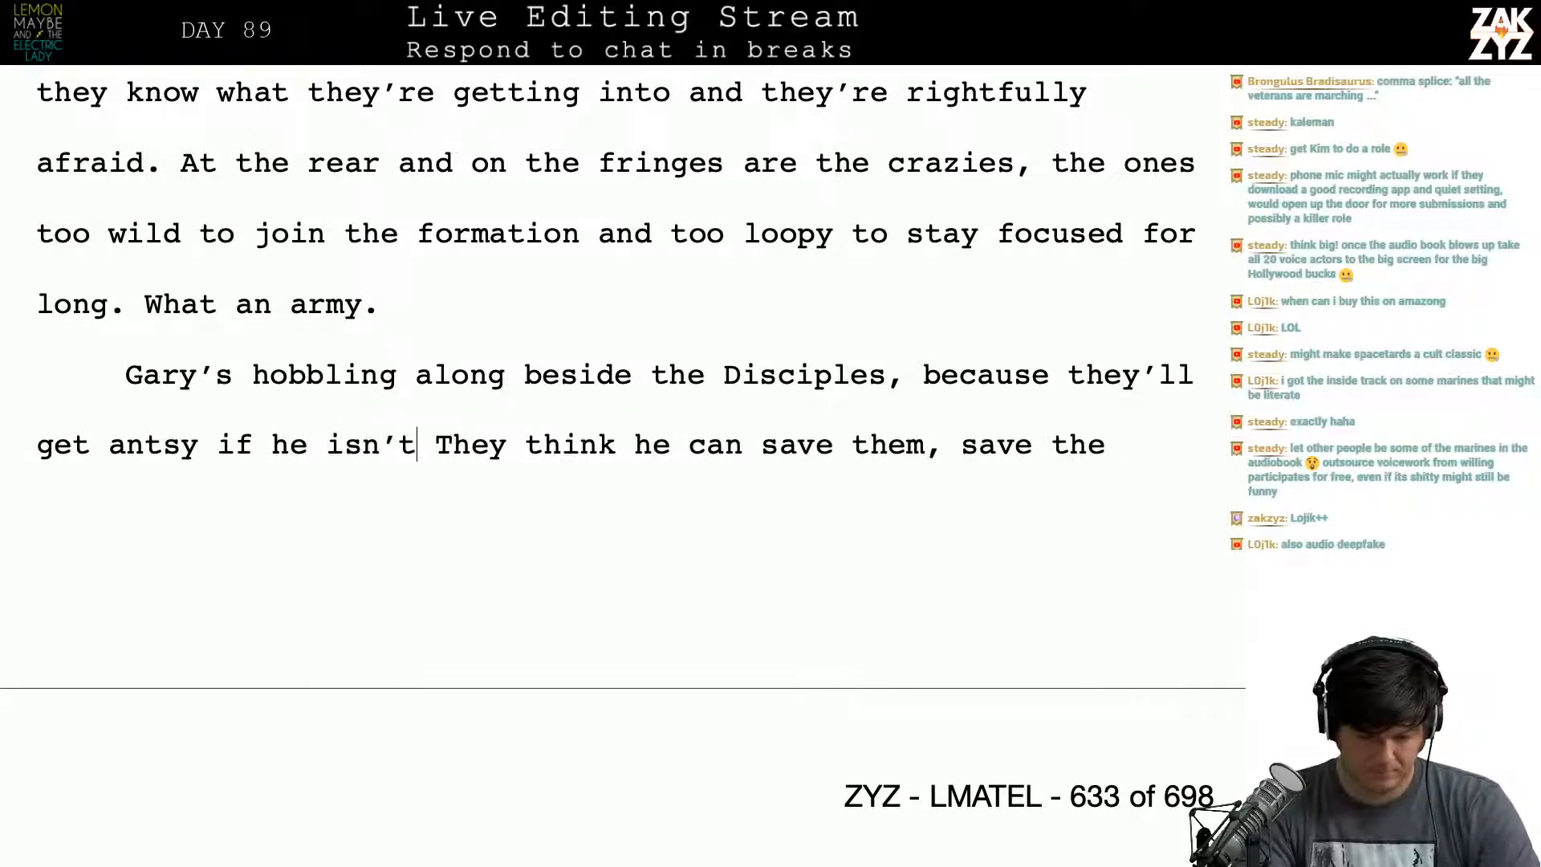
{"action": "type", "text": "ot."}
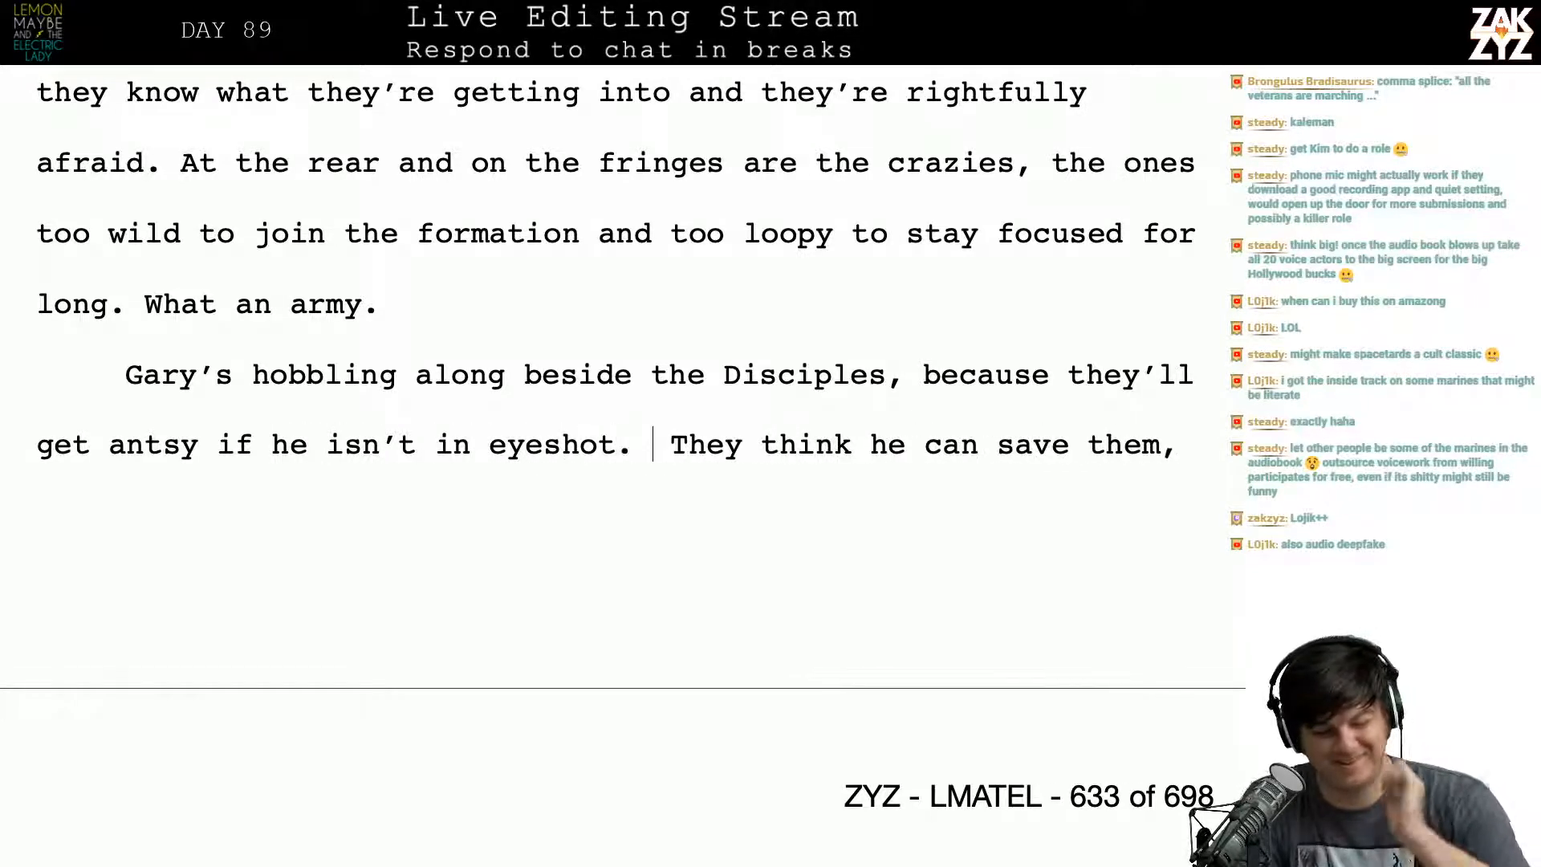
Step: Try changing "after" to "afterward" in "then the entire world after", and remove the added ending
{"action": "scroll", "coordinate": [616, 463], "scroll_direction": "down", "scroll_amount": 1}
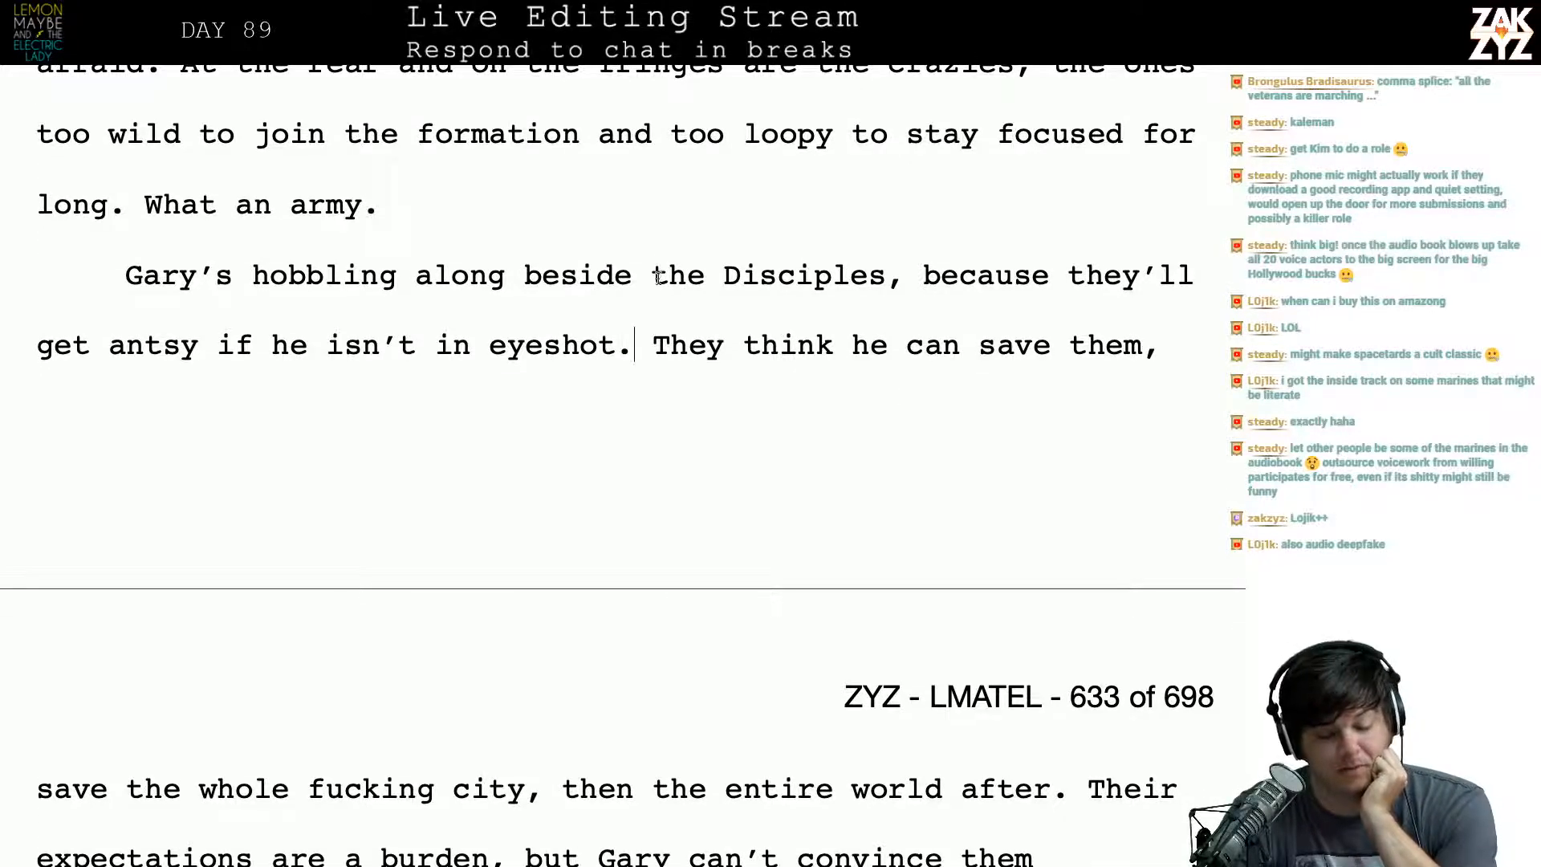
{"action": "scroll", "coordinate": [522, 327], "scroll_direction": "down", "scroll_amount": 2}
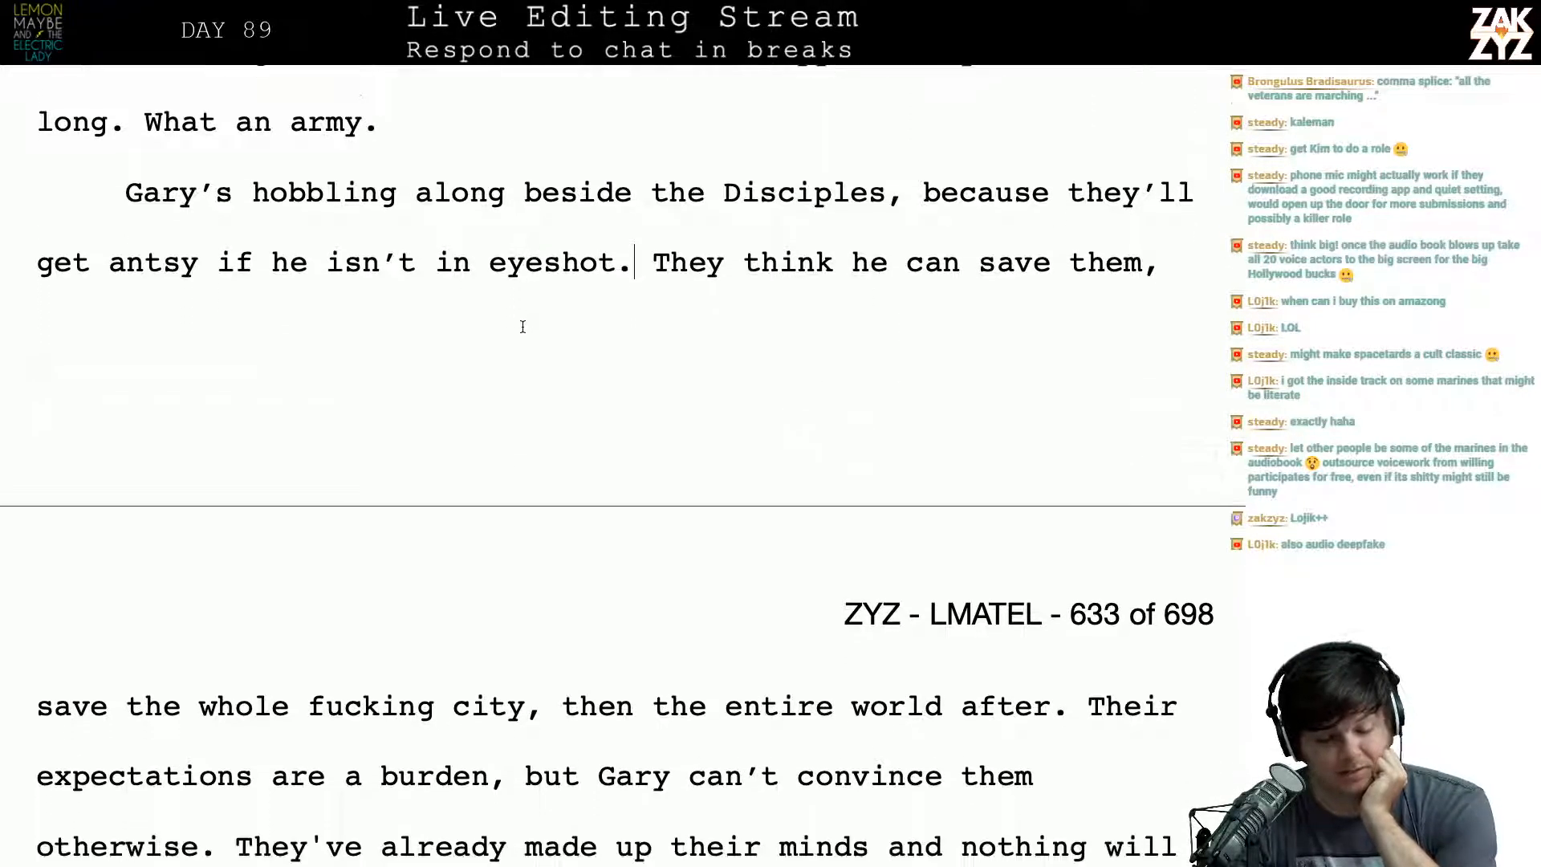
{"action": "scroll", "coordinate": [520, 328], "scroll_direction": "down", "scroll_amount": 2}
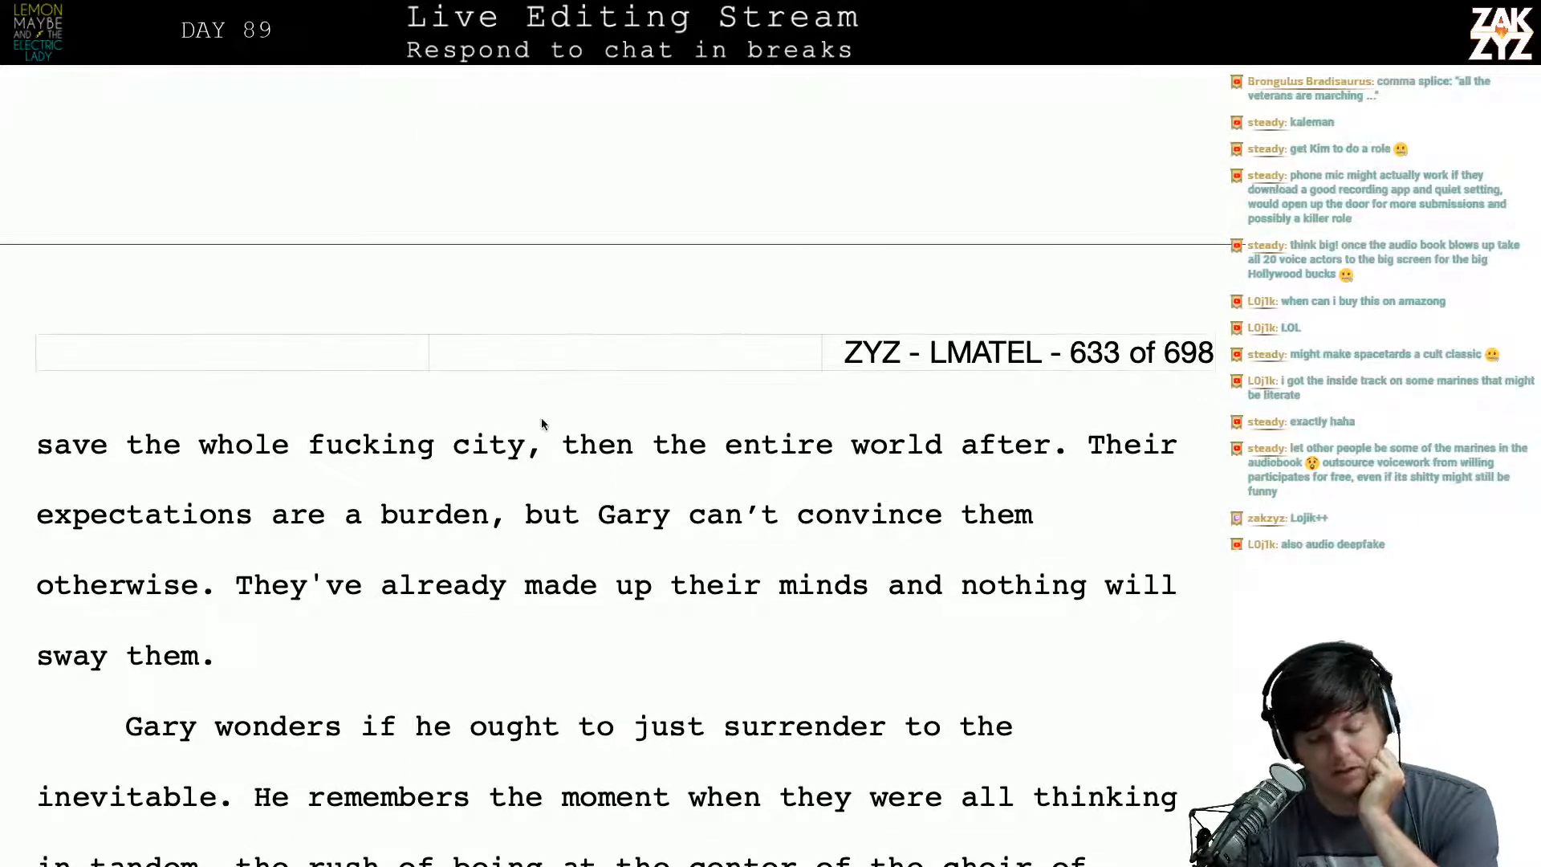
{"action": "scroll", "coordinate": [611, 470], "scroll_direction": "down", "scroll_amount": 1}
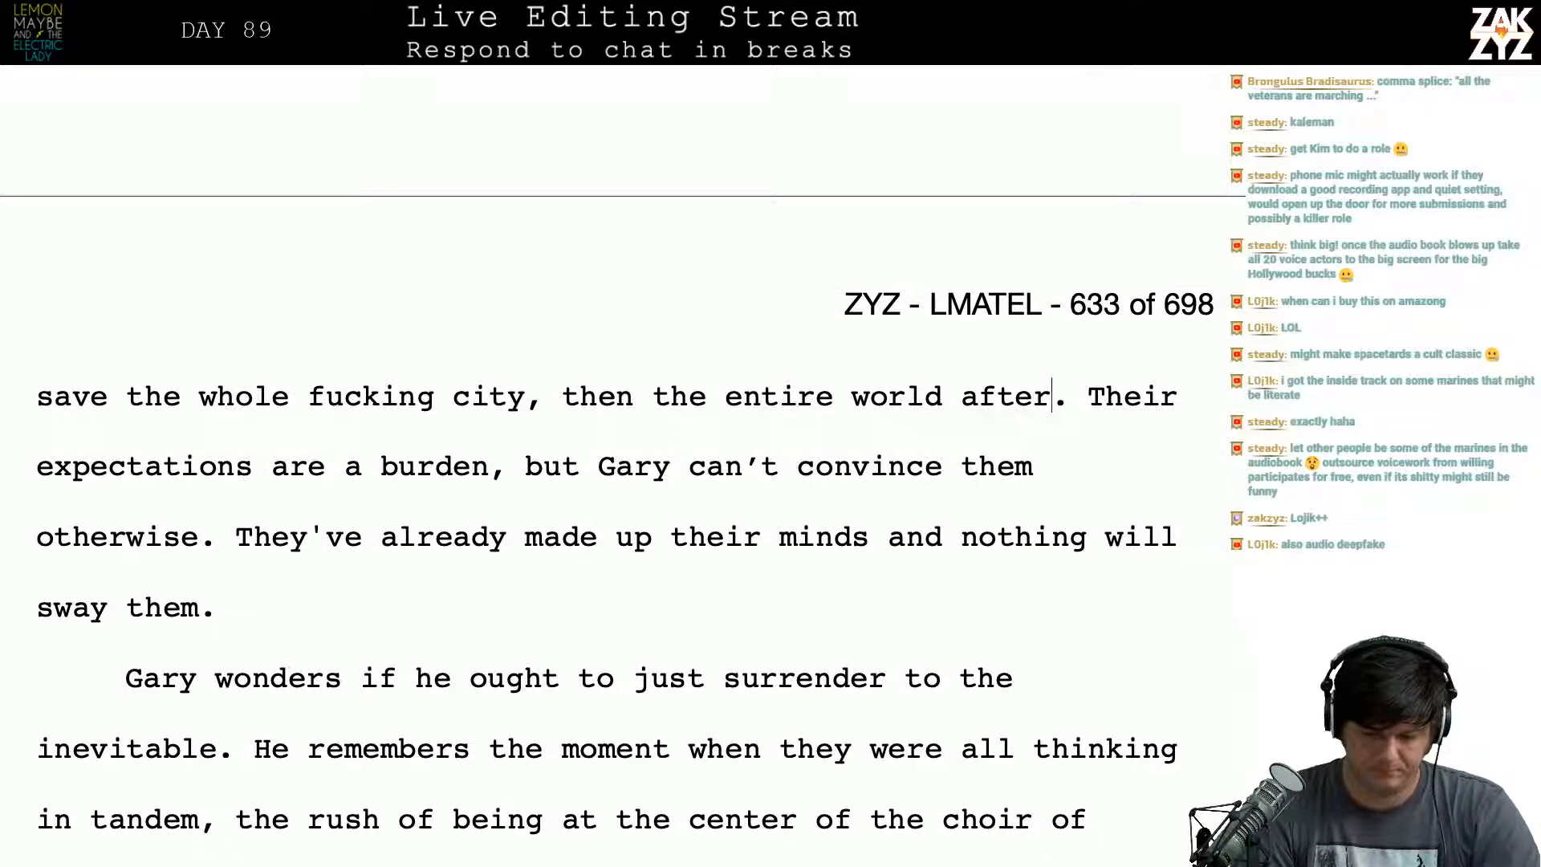
{"action": "type", "text": "ward"}
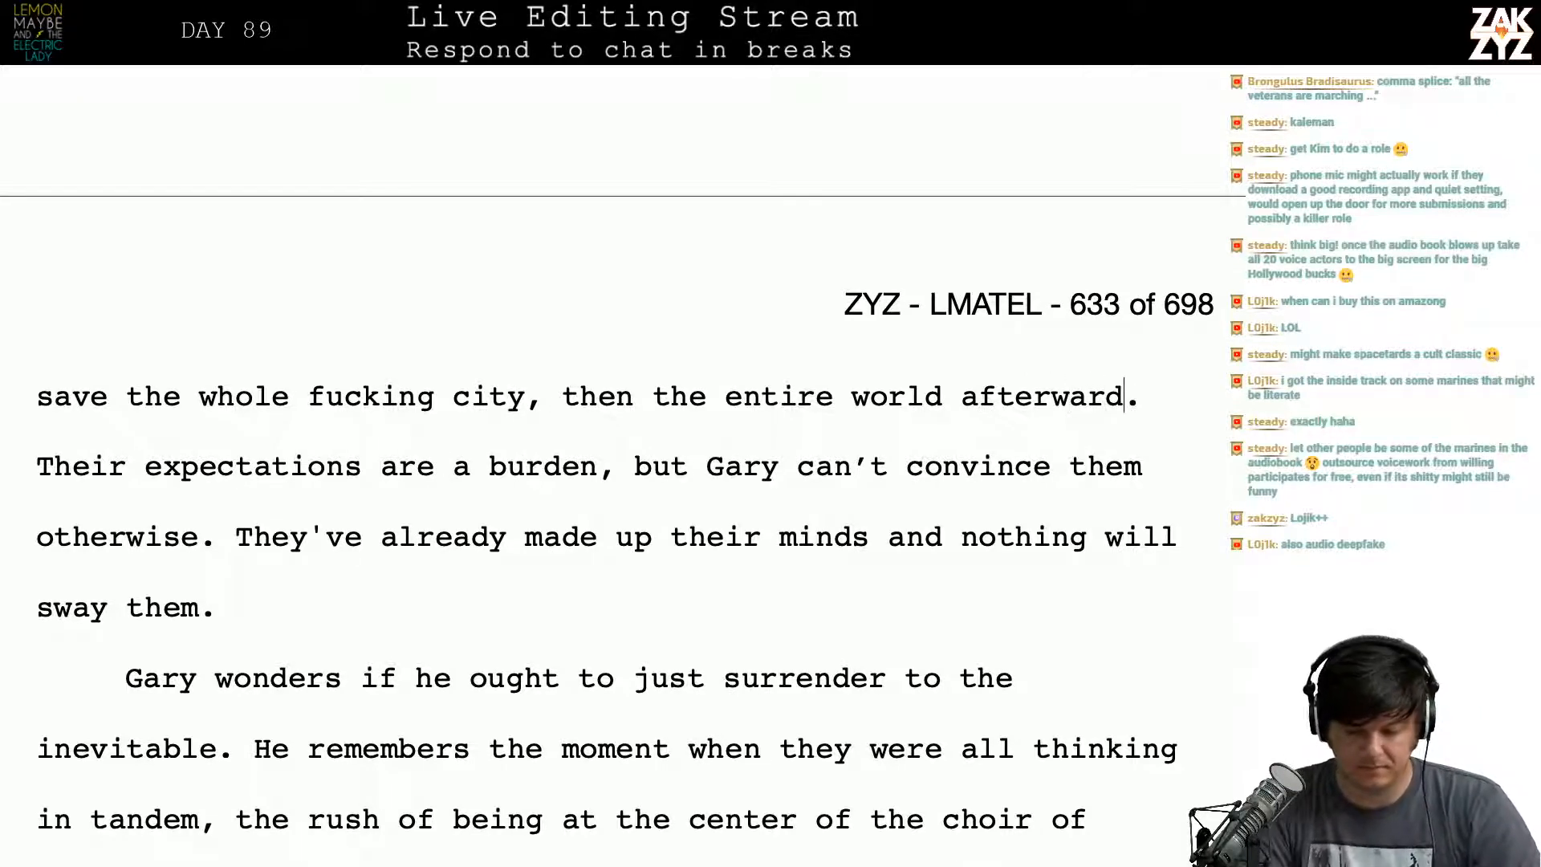
{"action": "key", "text": "BackSpace"}
{"action": "key", "text": "BackSpace"}
{"action": "key", "text": "BackSpace"}
{"action": "key", "text": "BackSpace"}
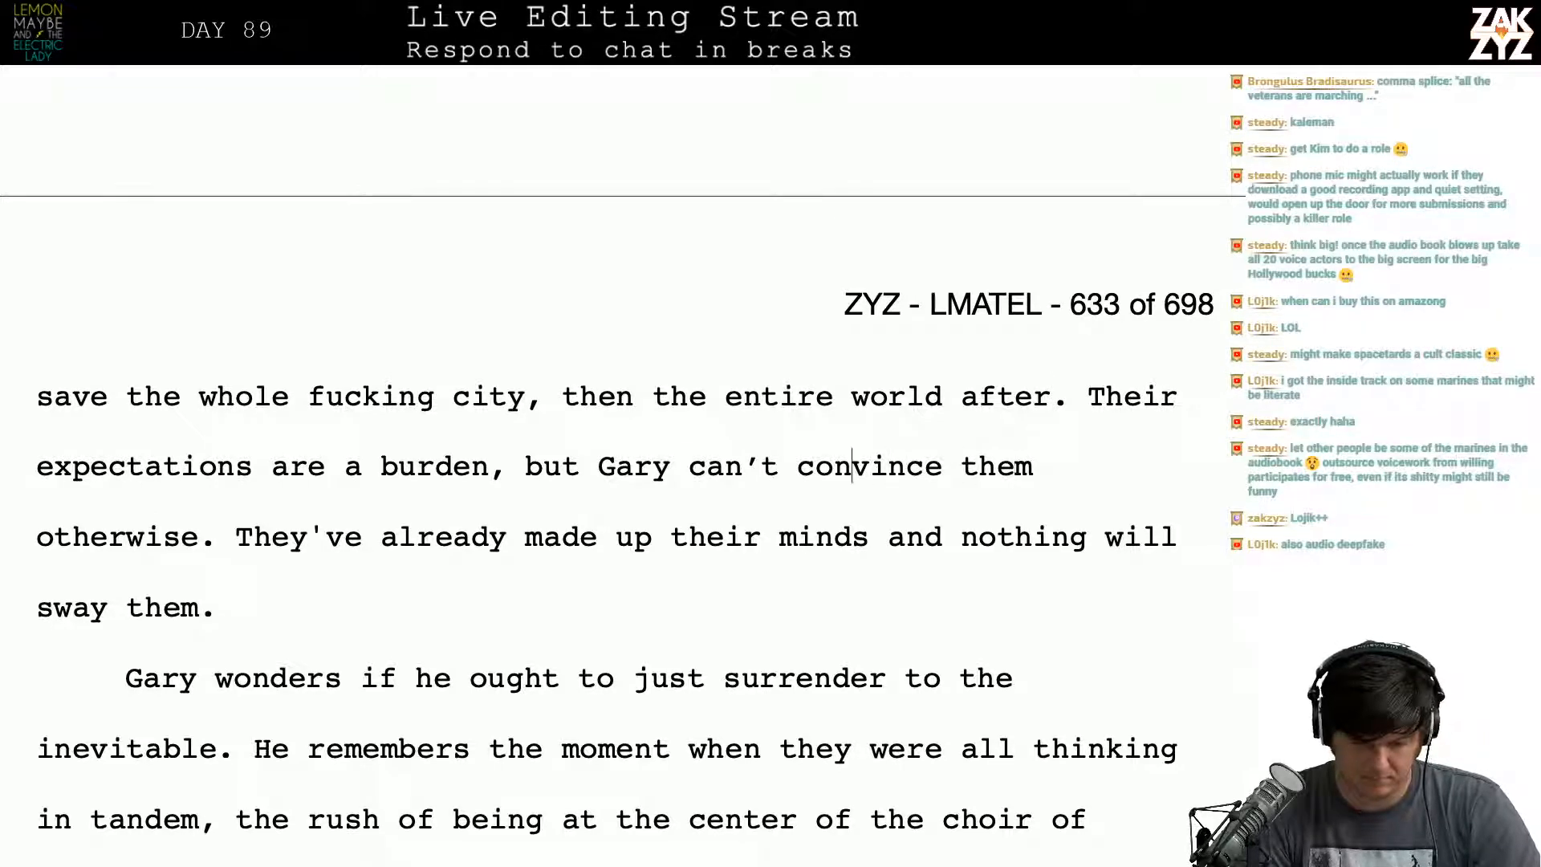
Step: Insert "why not go ahead and save the entire world after that." following "save the whole fucking city, then"
{"action": "type", "text": "why not go a"}
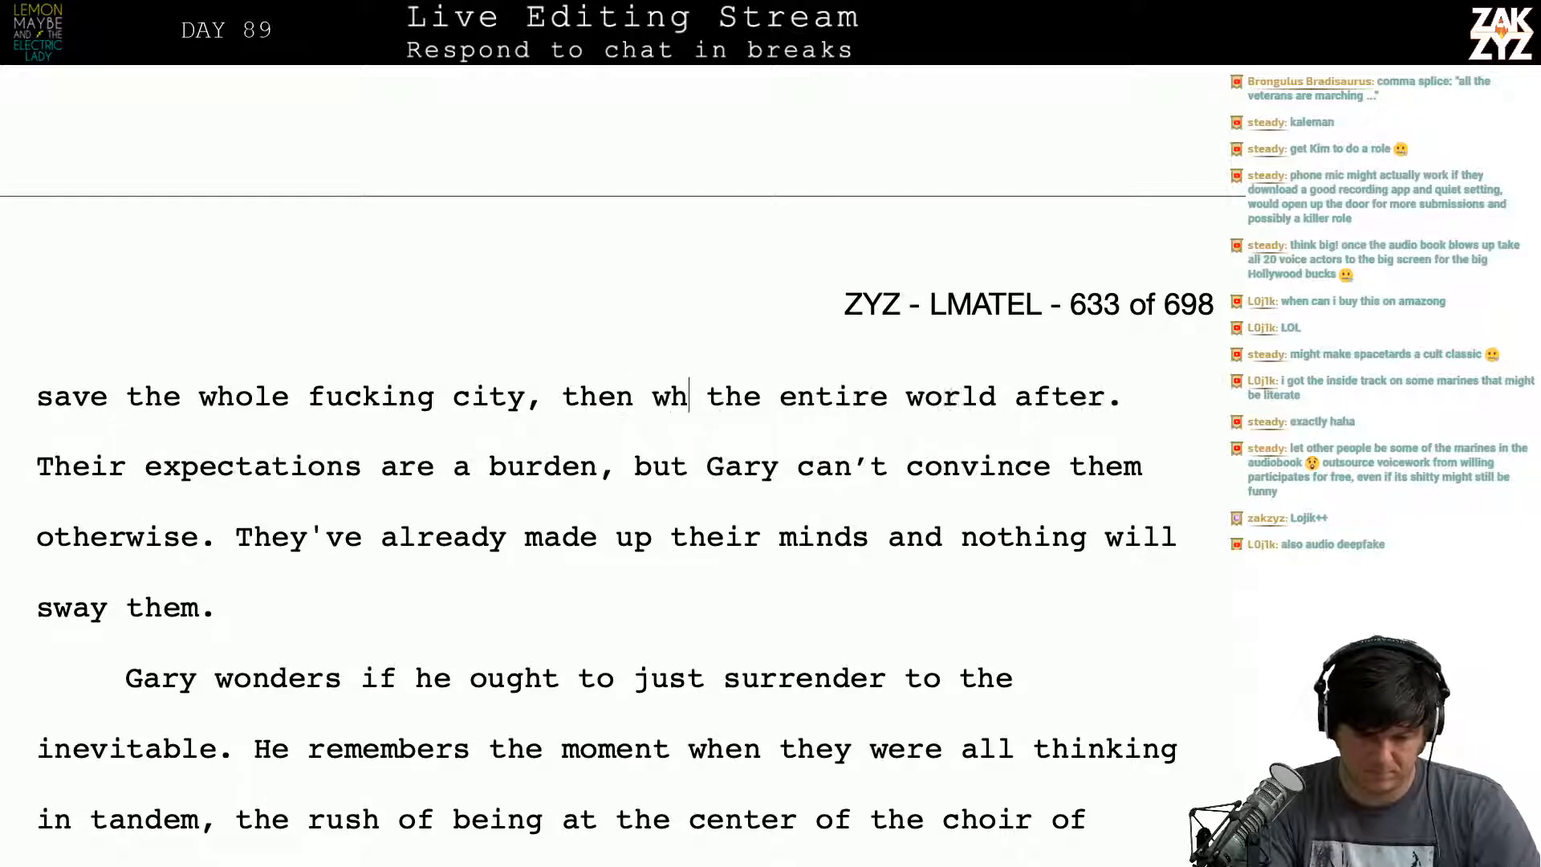
{"action": "type", "text": "head and save the"}
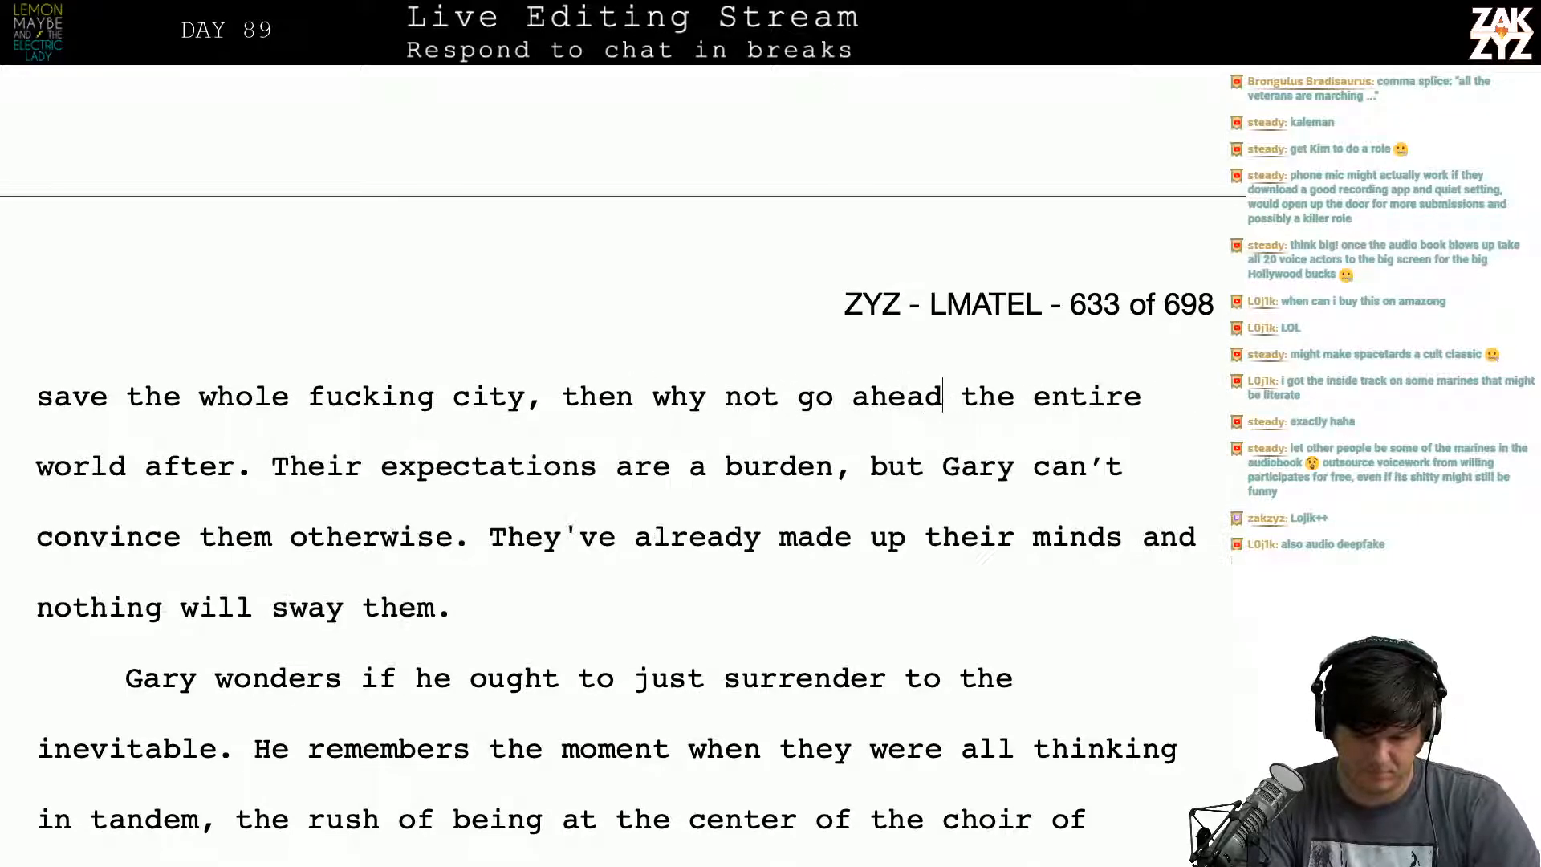
{"action": "type", "text": " entire world af"}
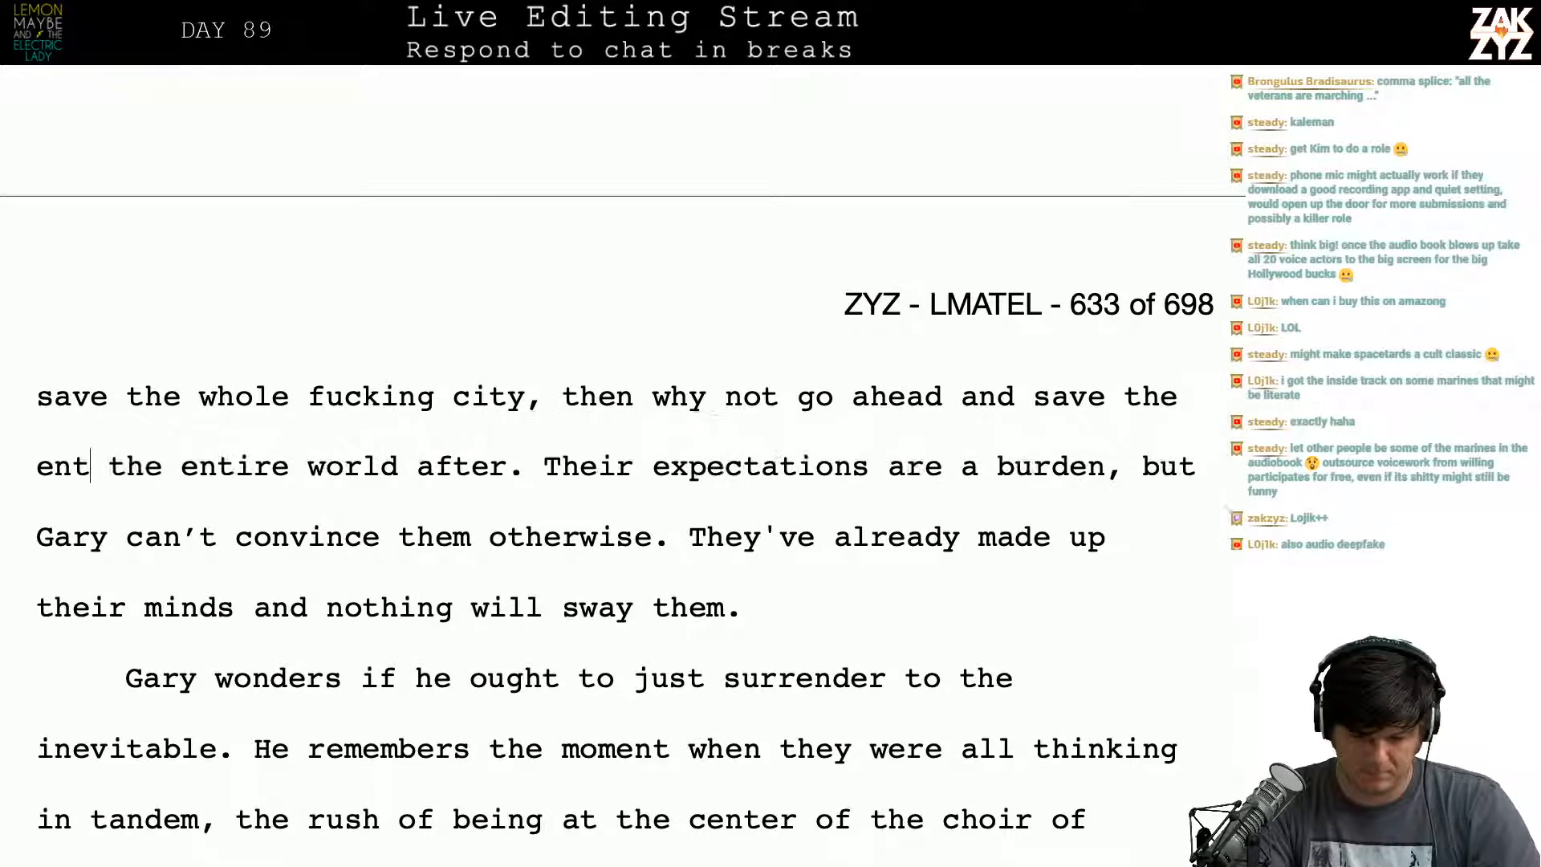
{"action": "type", "text": "ter that."}
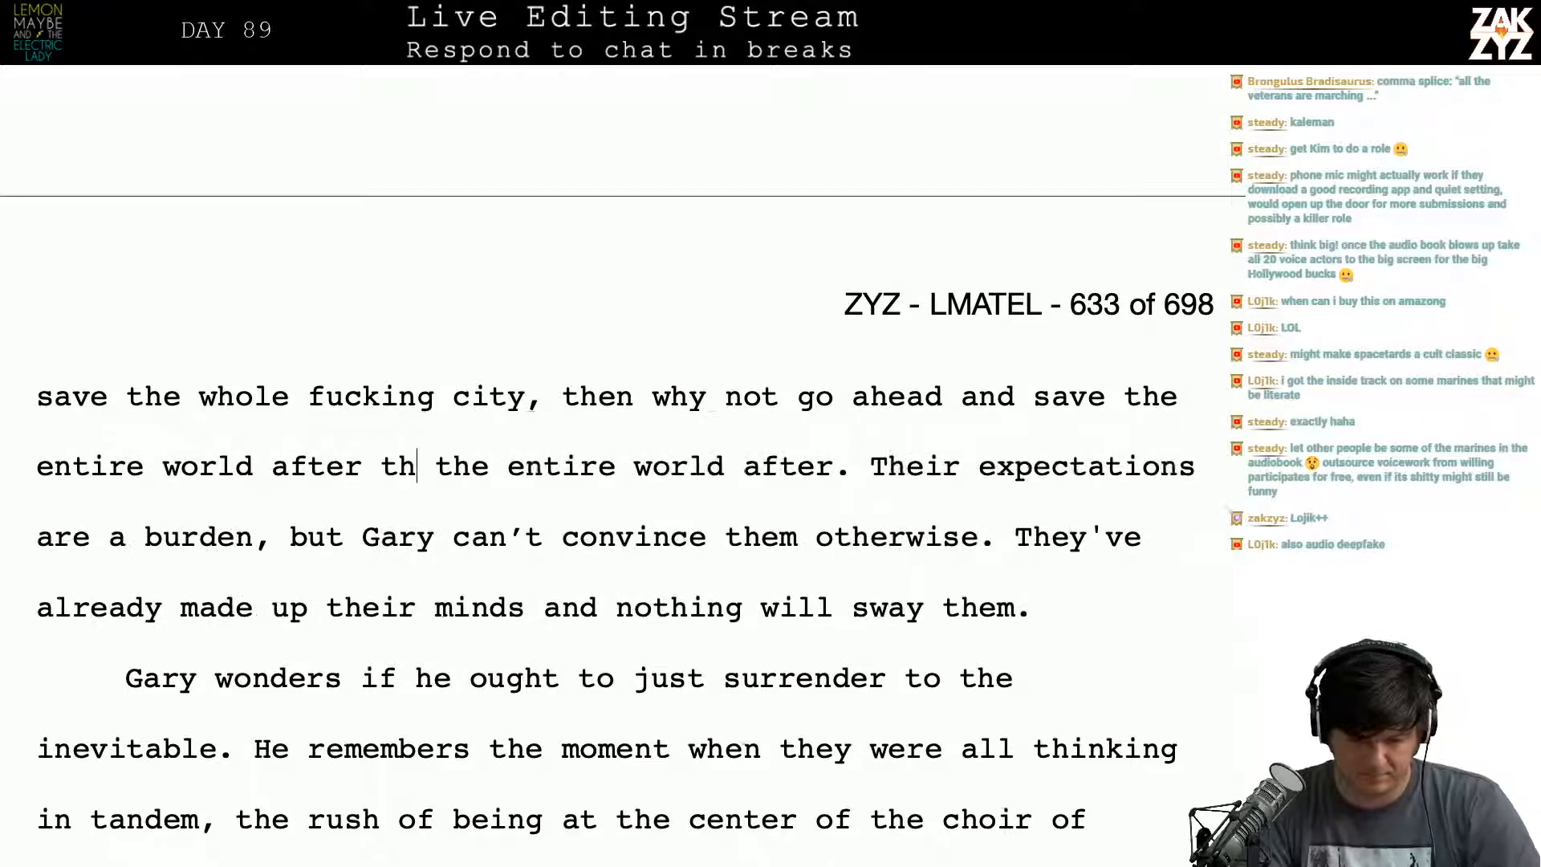
Step: Delete the leftover "the entire world after." so that "Their expectations" follows "after that."
{"action": "key", "text": "shift+Right"}
{"action": "key", "text": "shift+Right"}
{"action": "key", "text": "shift+Right"}
{"action": "key", "text": "shift+Right"}
{"action": "key", "text": "shift+Right"}
{"action": "key", "text": "shift+Right"}
{"action": "key", "text": "shift+Right"}
{"action": "key", "text": "shift+Right"}
{"action": "key", "text": "shift+Right"}
{"action": "key", "text": "shift+Right"}
{"action": "key", "text": "shift+Right"}
{"action": "key", "text": "shift+Right"}
{"action": "key", "text": "shift+Right"}
{"action": "key", "text": "shift+Right"}
{"action": "key", "text": "shift+Right"}
{"action": "key", "text": "shift+Right"}
{"action": "key", "text": "shift+Right"}
{"action": "key", "text": "shift+Right"}
{"action": "key", "text": "shift+Right"}
{"action": "key", "text": "shift+Right"}
{"action": "key", "text": "shift+Right"}
{"action": "key", "text": "shift+Right"}
{"action": "key", "text": "shift+Right"}
{"action": "key", "text": "shift+Right"}
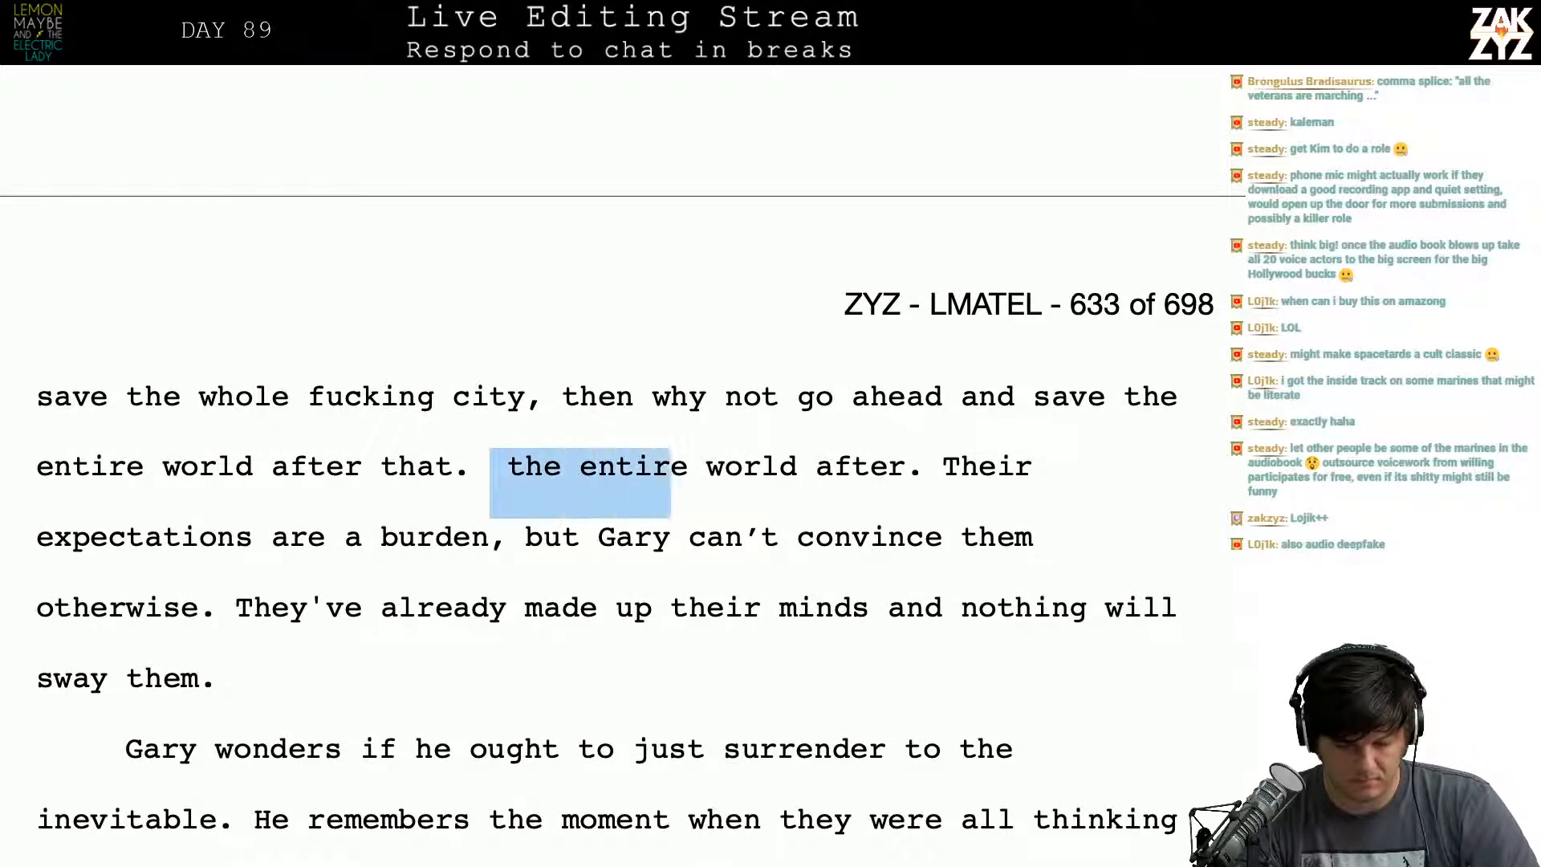
{"action": "key", "text": "BackSpace"}
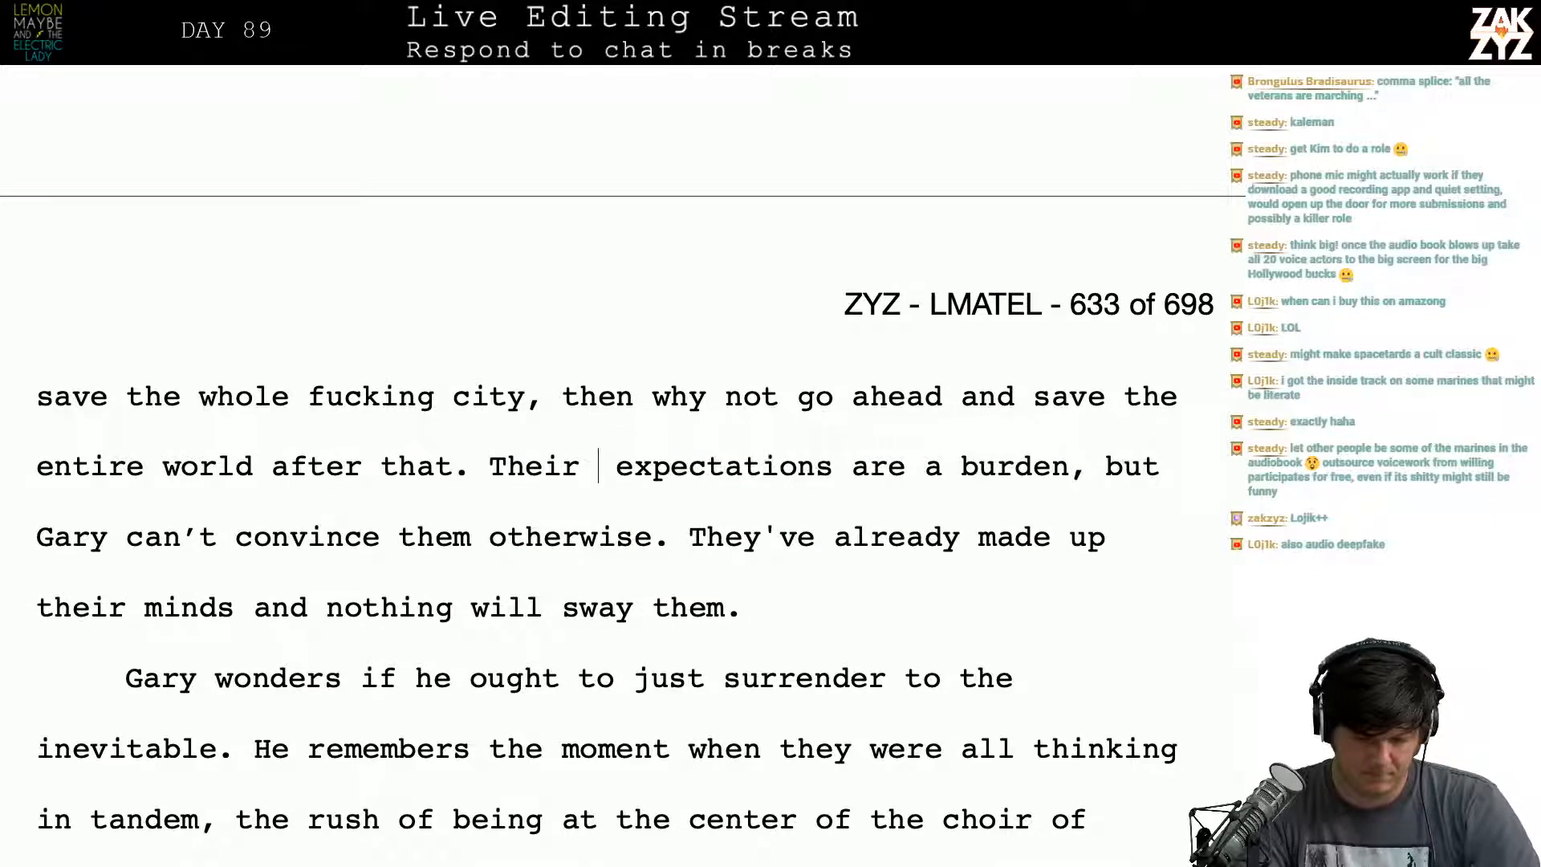
Step: Try "in" after "Their", removing it together with the extra space before "expectations"
{"action": "type", "text": "in"}
{"action": "key", "text": "BackSpace"}
{"action": "key", "text": "BackSpace"}
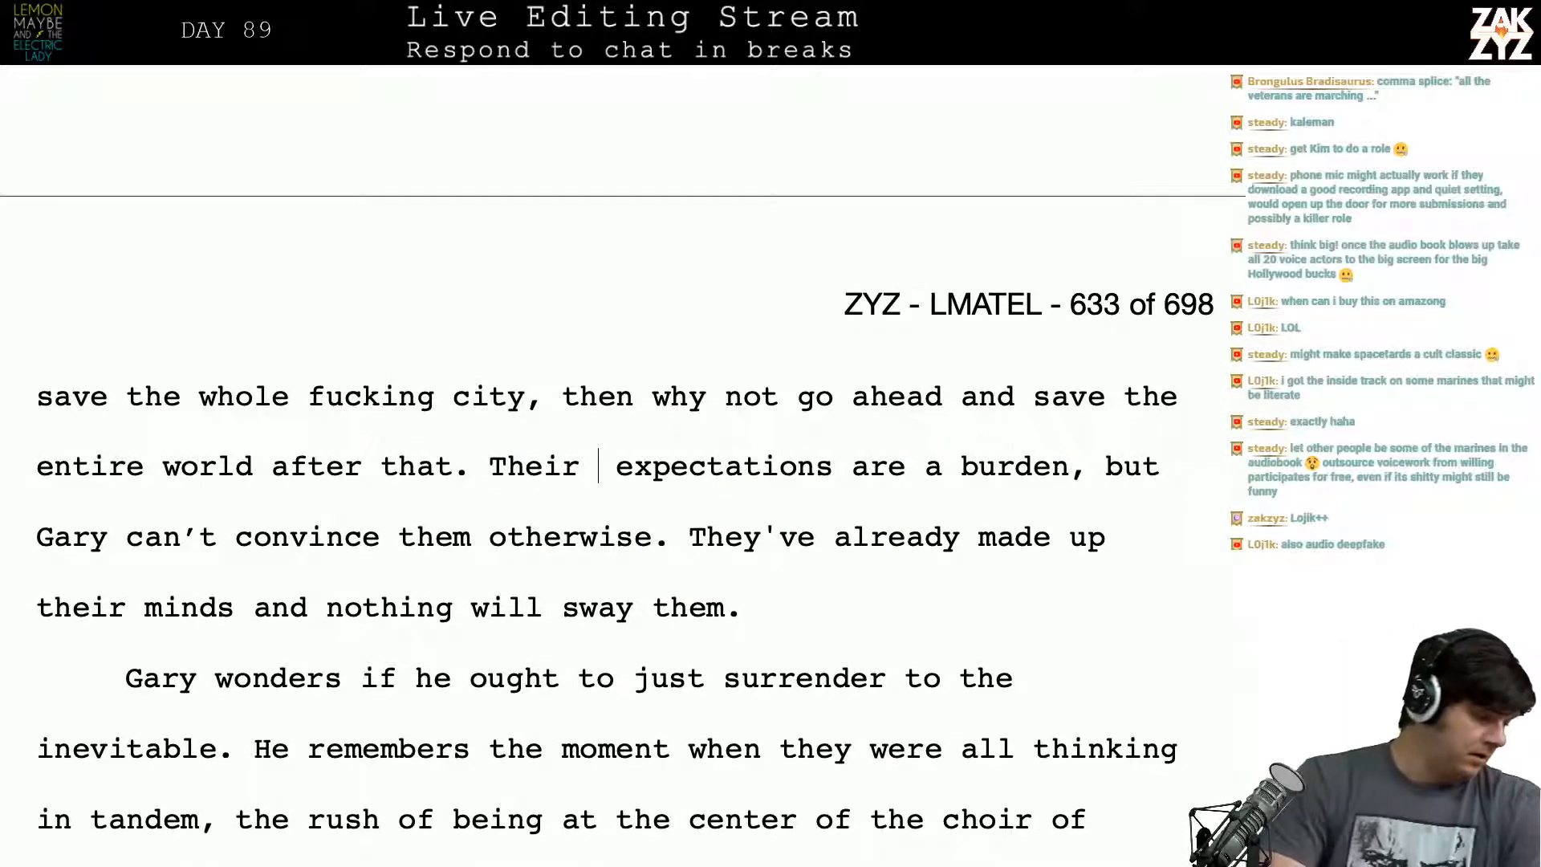
{"action": "key", "text": "BackSpace"}
{"action": "key", "text": "BackSpace"}
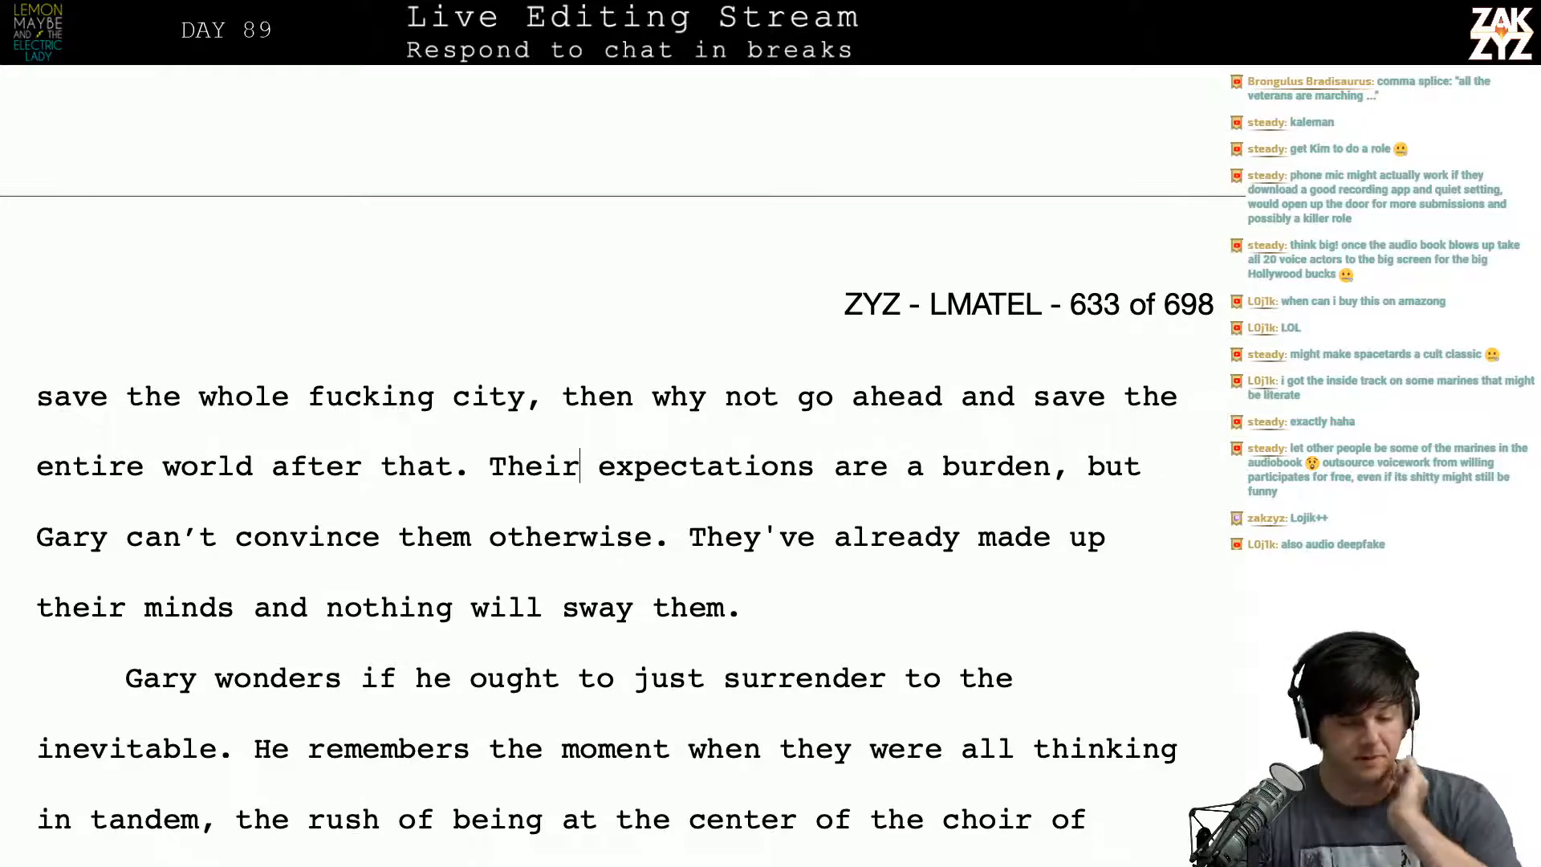
Step: Replace the comma after "marching together behind the Disciples" with a period
{"action": "scroll", "coordinate": [617, 433], "scroll_direction": "up", "scroll_amount": 8}
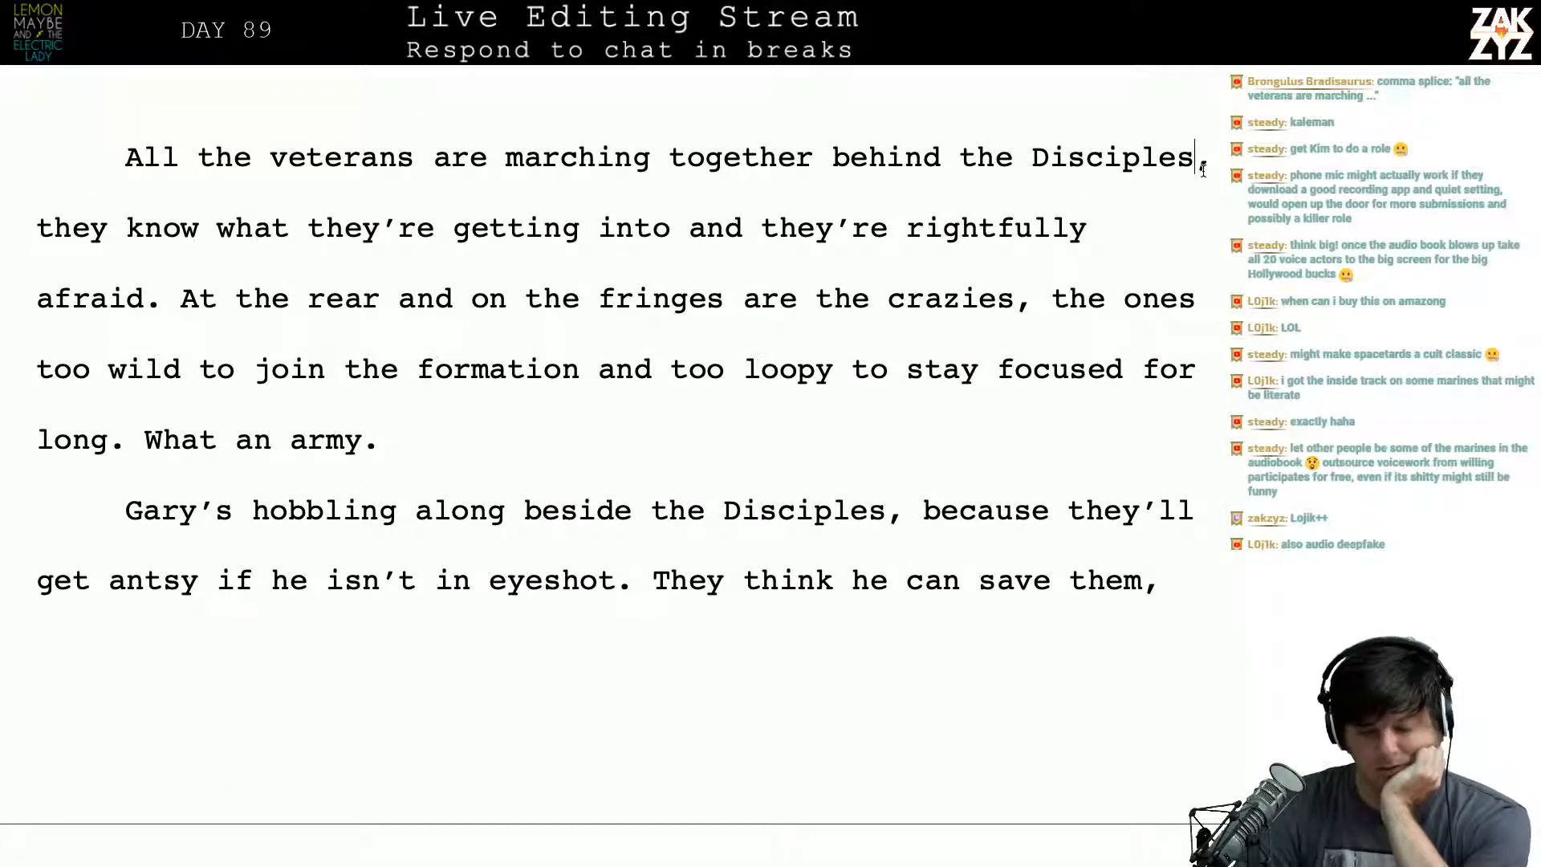
{"action": "type", "text": "/"}
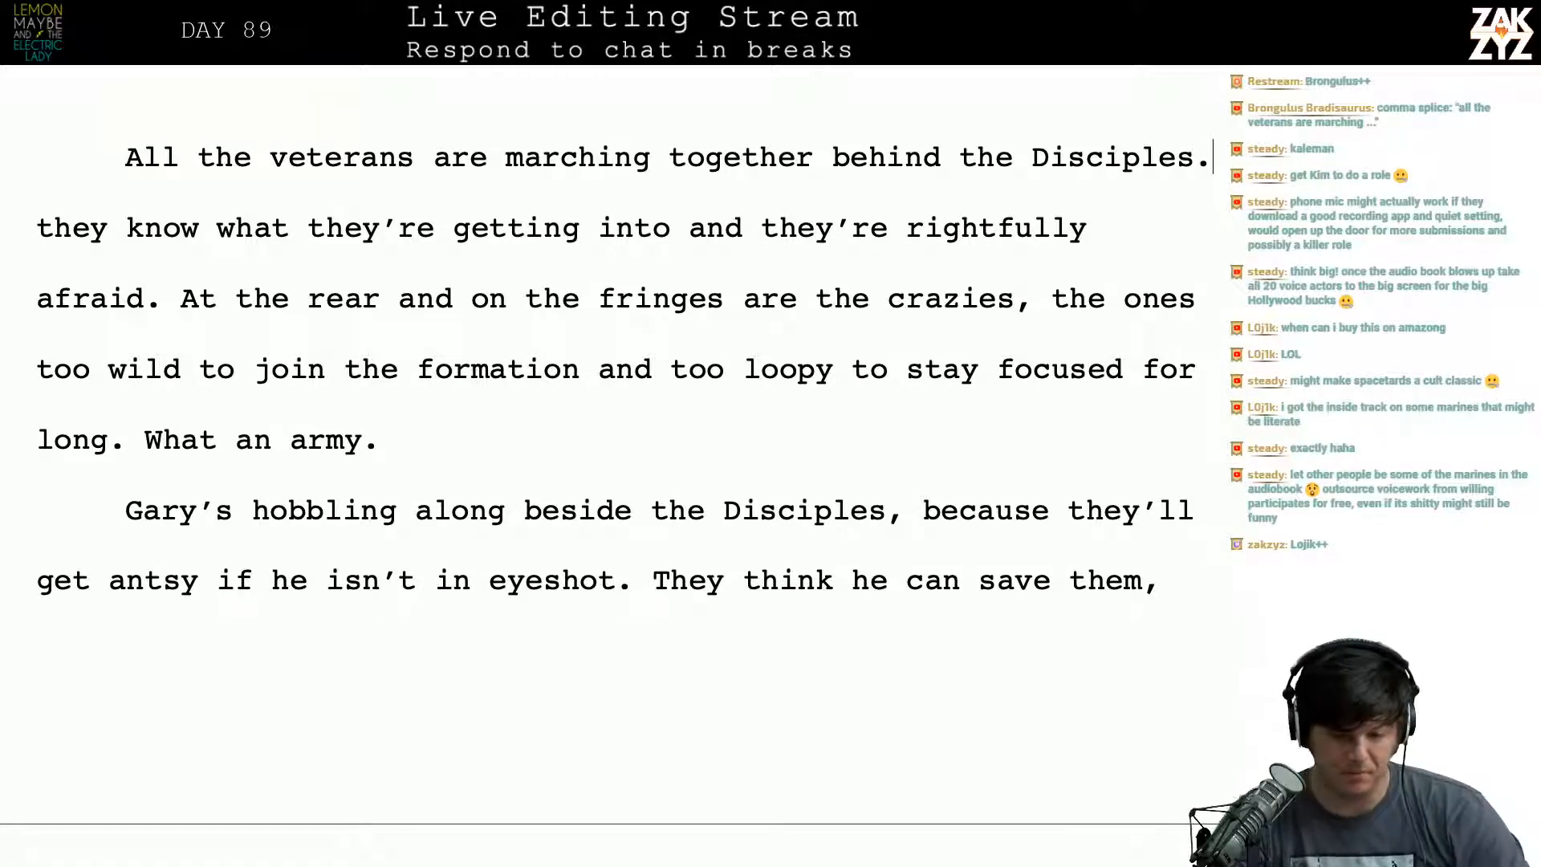
Step: Capitalize "they" as "They" at the start of the sentence following "behind the Disciples."
{"action": "scroll", "coordinate": [899, 137], "scroll_direction": "down", "scroll_amount": 2}
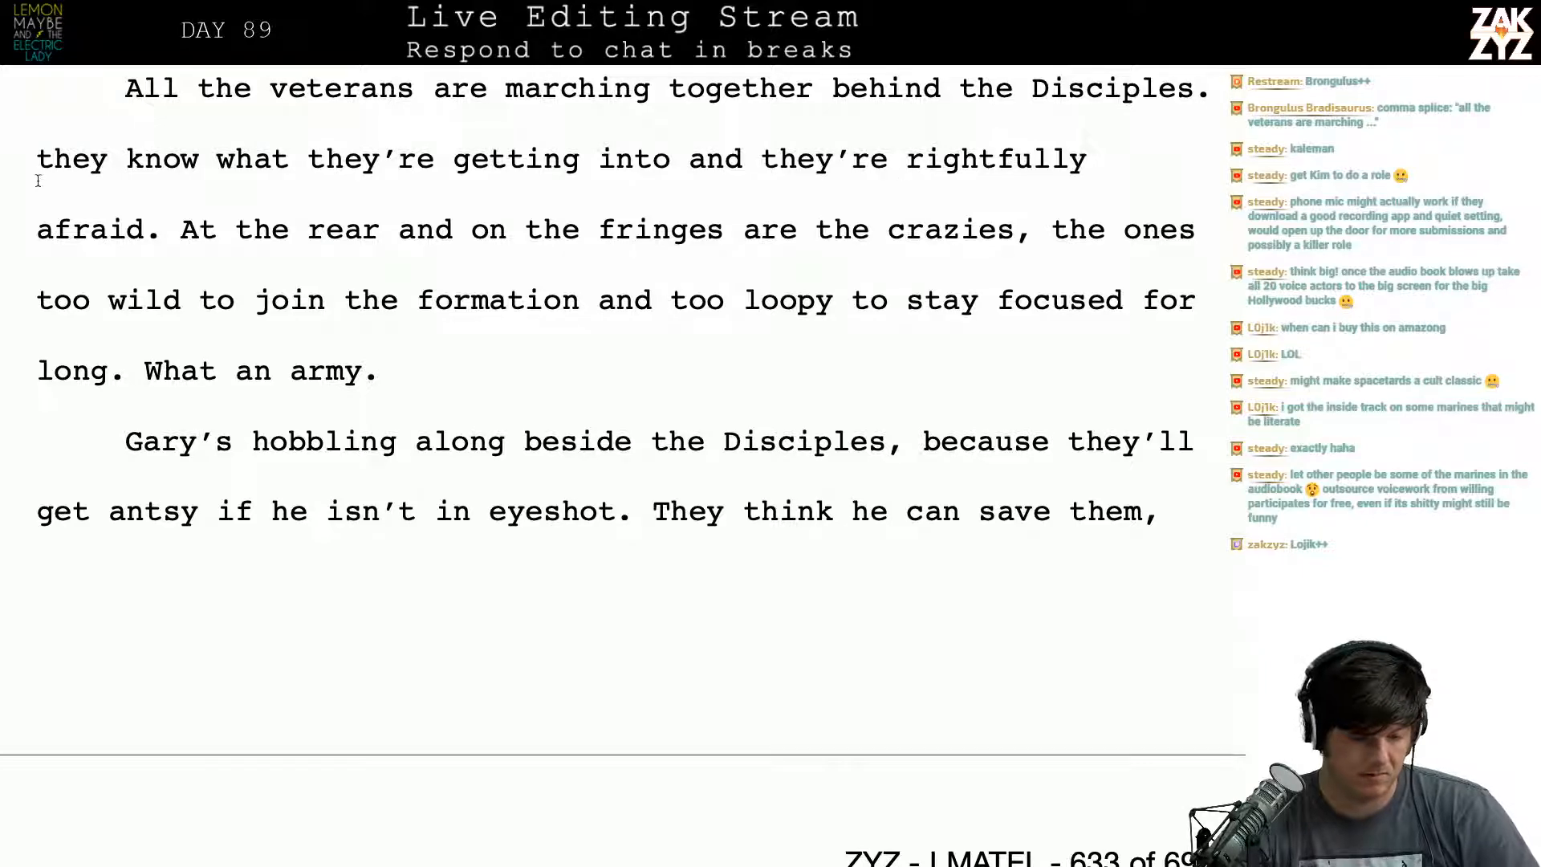
{"action": "key", "text": "BackSpace"}
{"action": "type", "text": "T"}
Step: Read on through the passage about Gary and the Disciples, onto the page with the paragraph starting "Gary wonders"
{"action": "key", "text": "Down"}
{"action": "key", "text": "Down"}
{"action": "key", "text": "Down"}
{"action": "key", "text": "Down"}
{"action": "key", "text": "Down"}
{"action": "key", "text": "Down"}
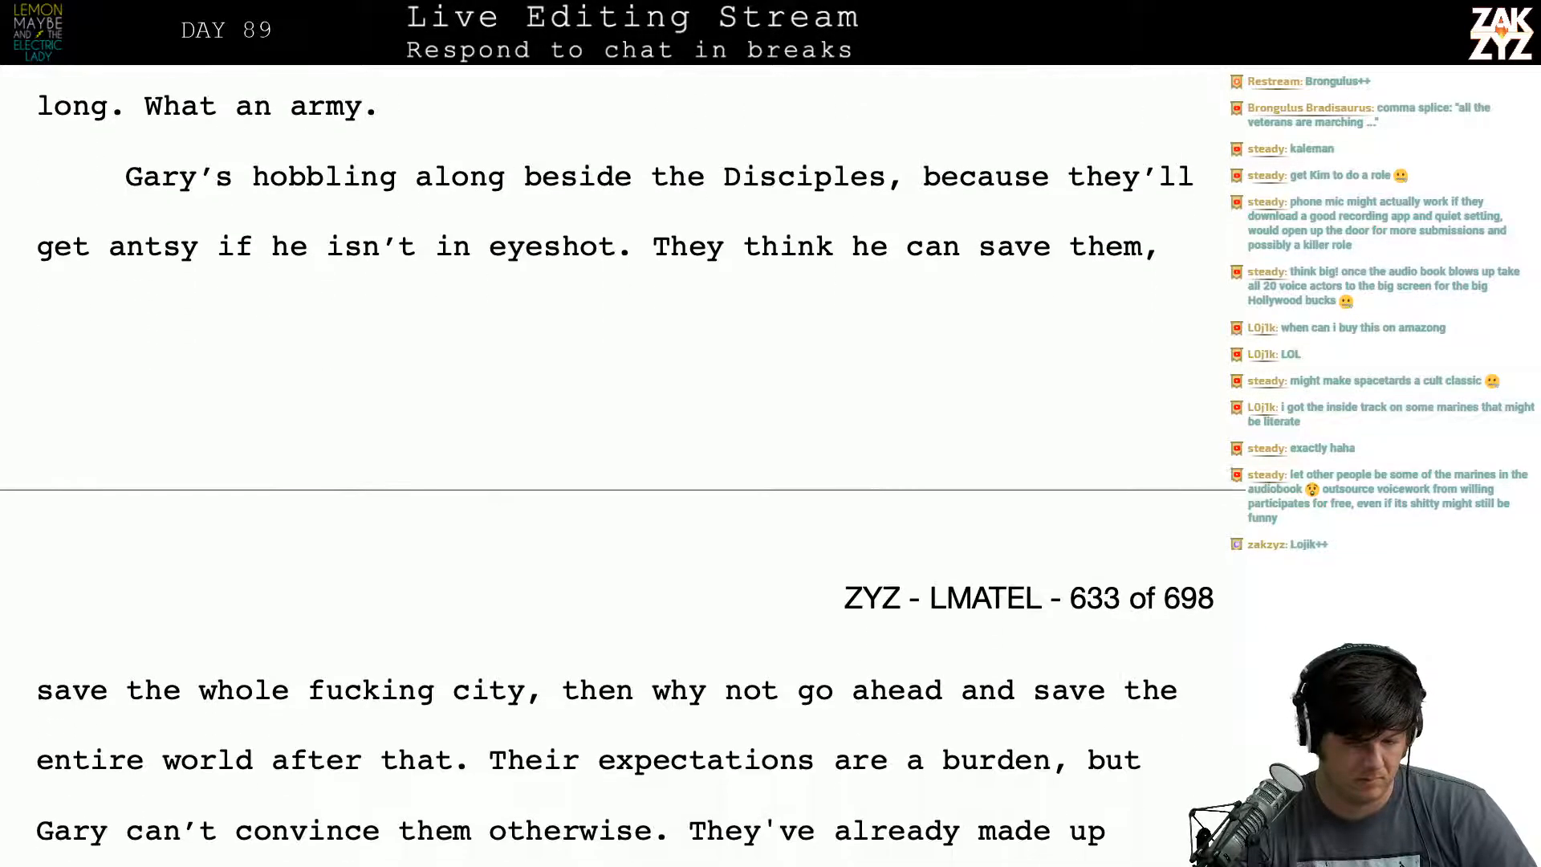
{"action": "scroll", "coordinate": [269, 342], "scroll_direction": "down", "scroll_amount": 1}
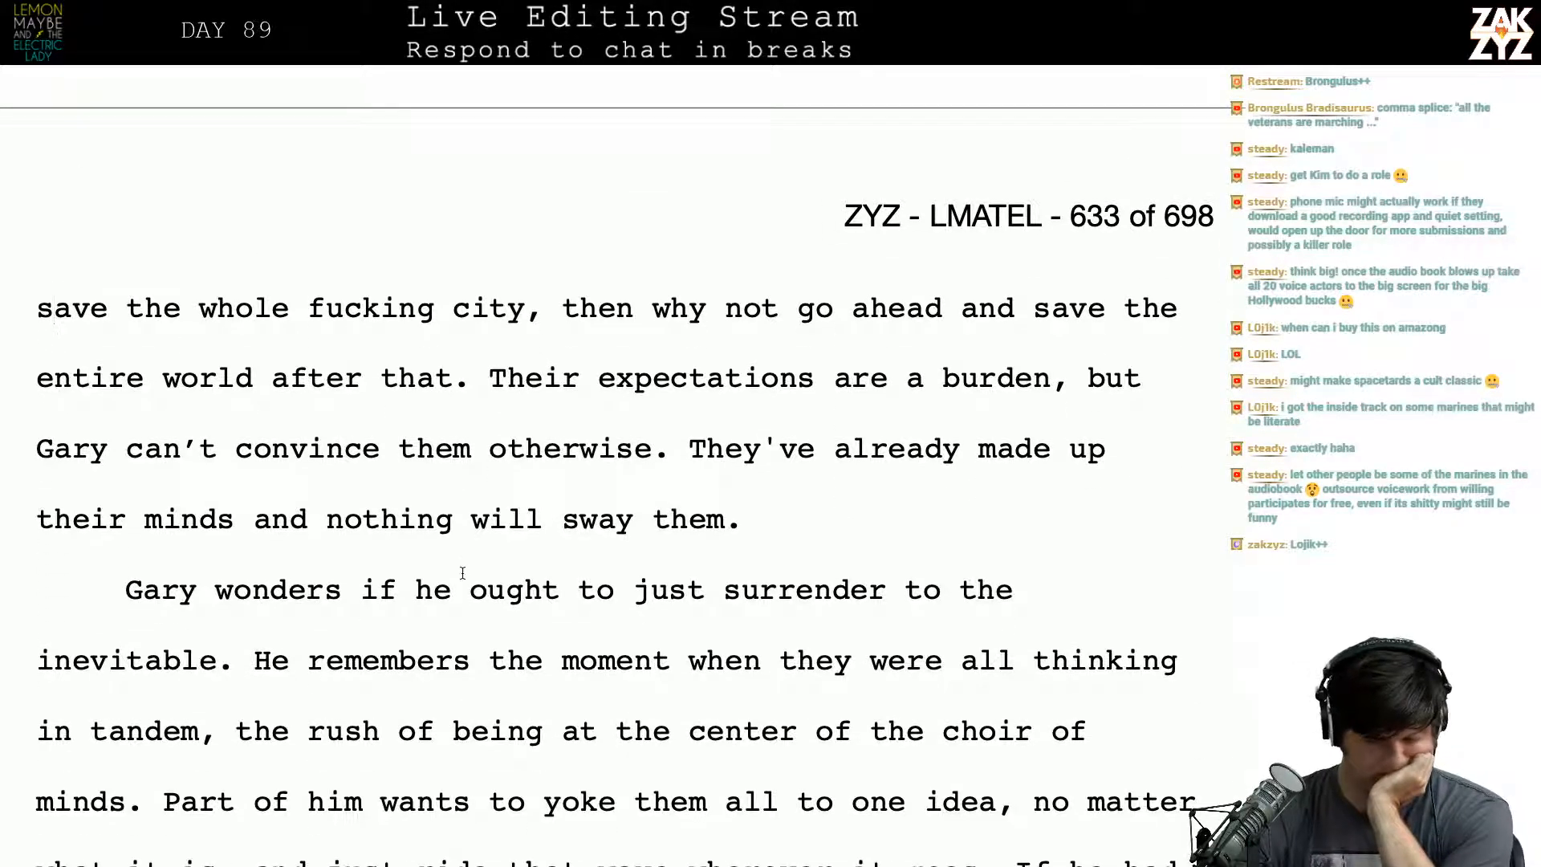
{"action": "scroll", "coordinate": [458, 573], "scroll_direction": "down", "scroll_amount": 1}
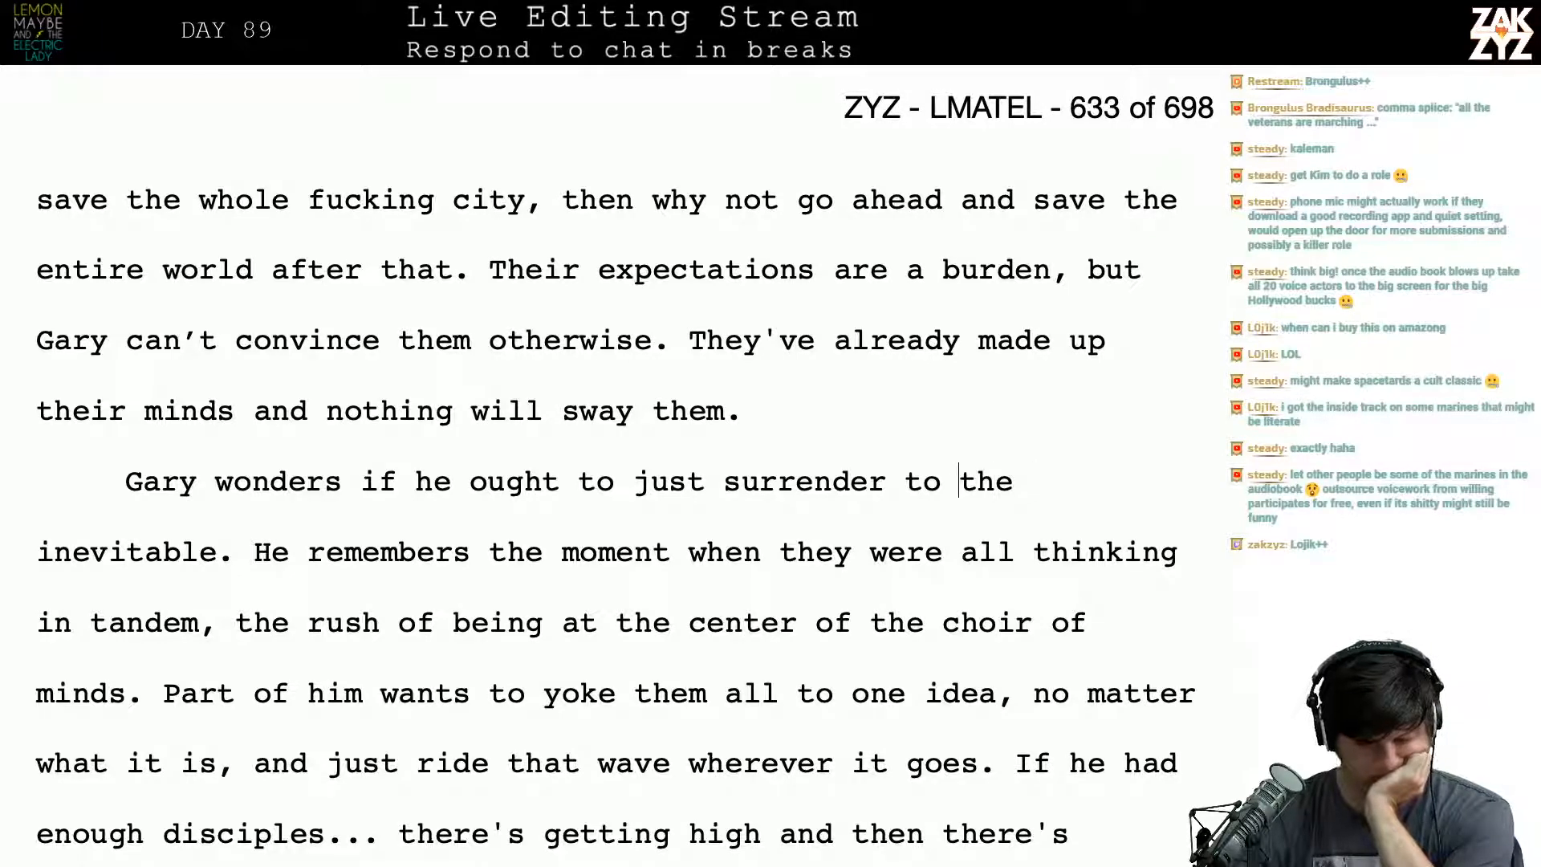
{"action": "type", "text": "the"}
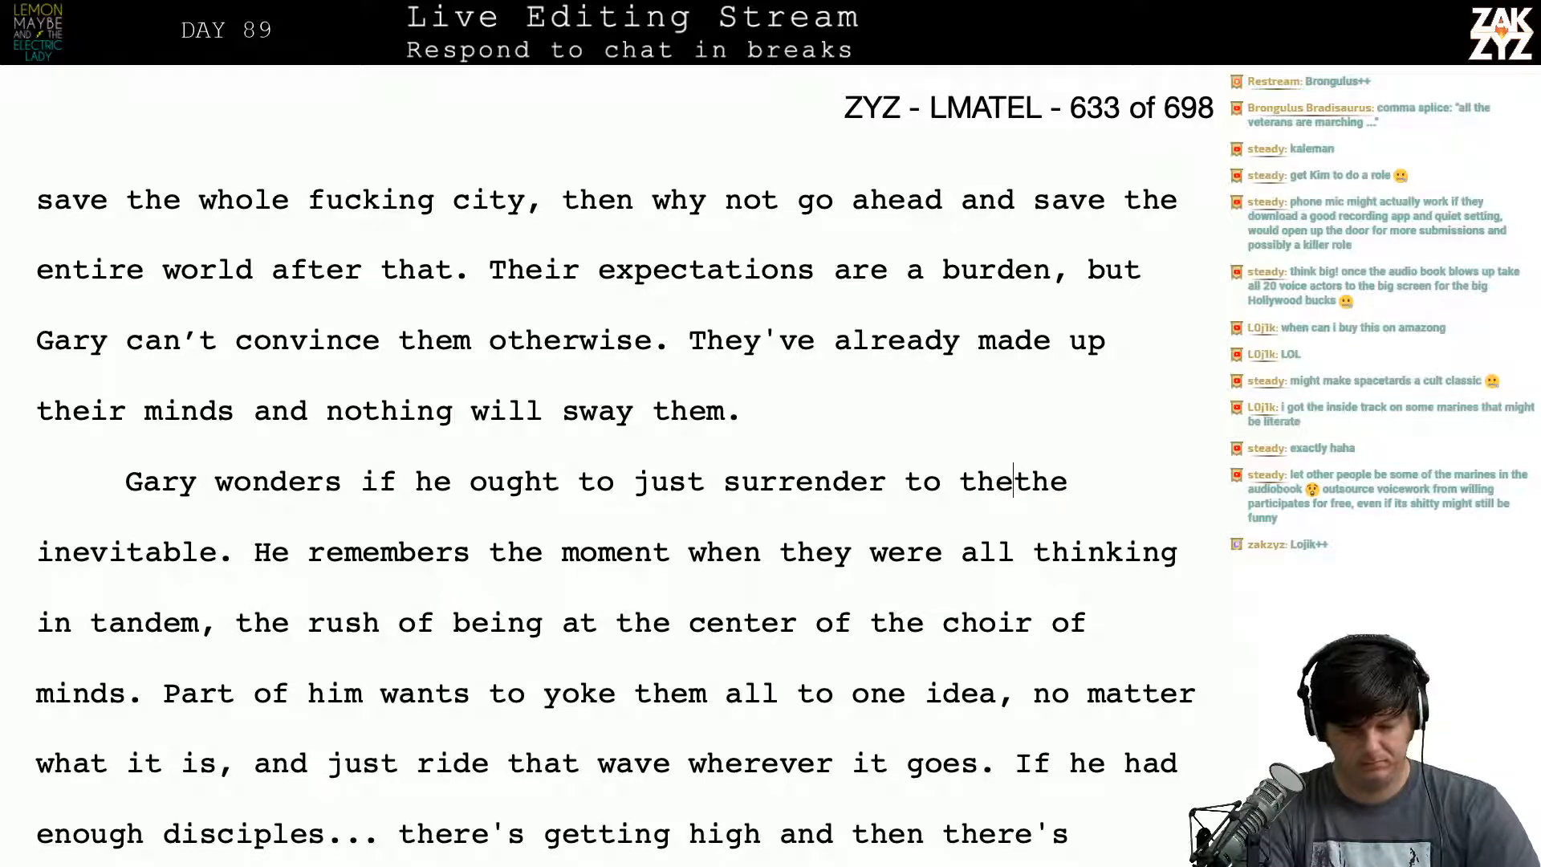
{"action": "type", "text": "ir e"}
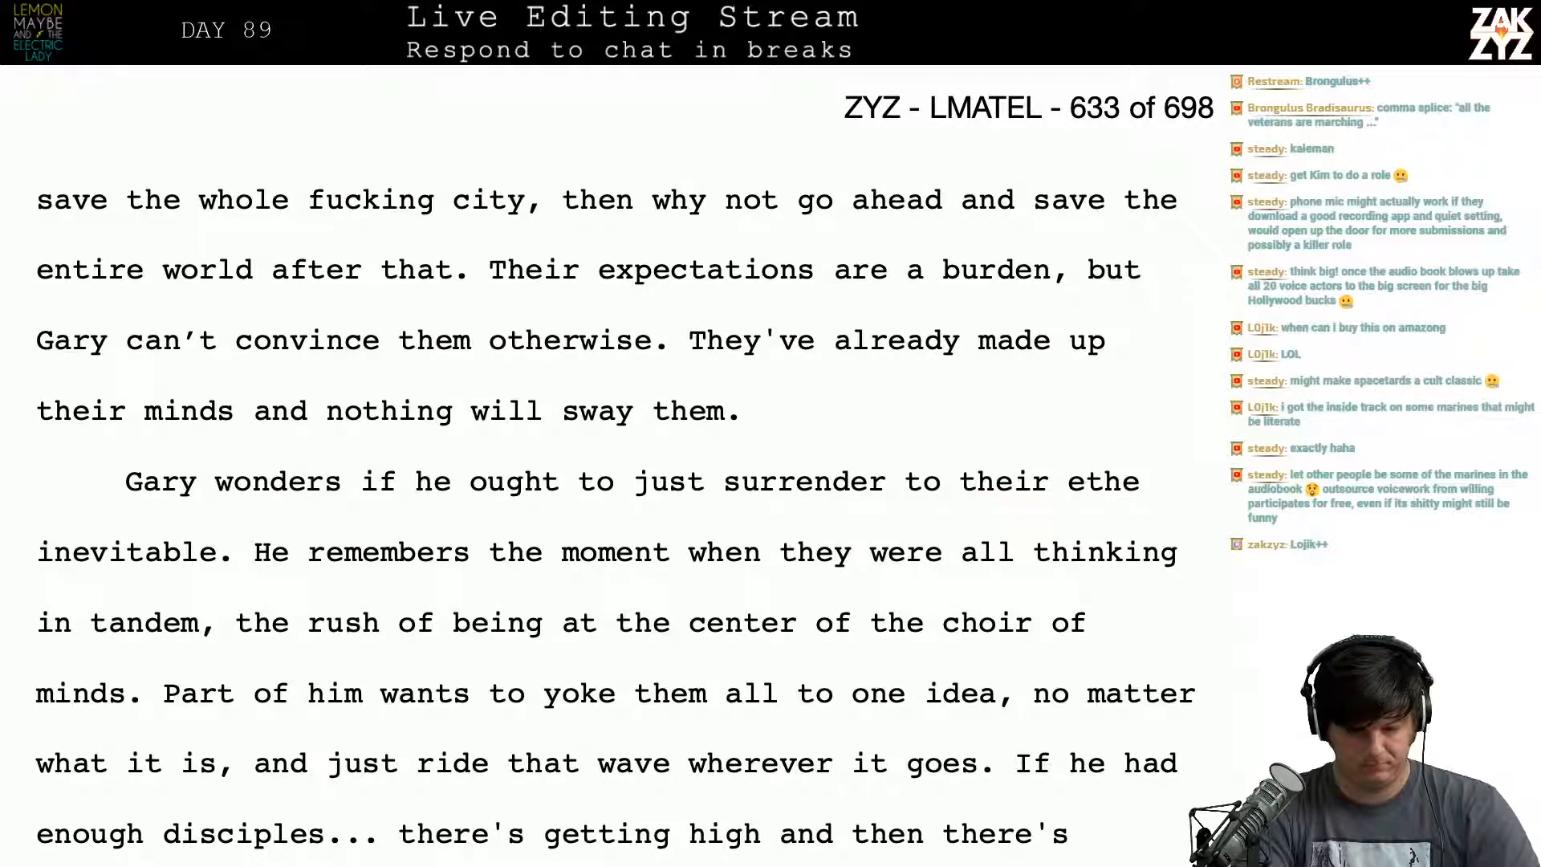
{"action": "key", "text": "BackSpace"}
{"action": "key", "text": "BackSpace"}
{"action": "key", "text": "BackSpace"}
{"action": "key", "text": "BackSpace"}
{"action": "key", "text": "BackSpace"}
{"action": "key", "text": "BackSpace"}
{"action": "key", "text": "BackSpace"}
{"action": "key", "text": "BackSpace"}
Step: Insert "the inevitable" after "surrender to" and break the old remainder of the sentence onto a new paragraph
{"action": "type", "text": "th"}
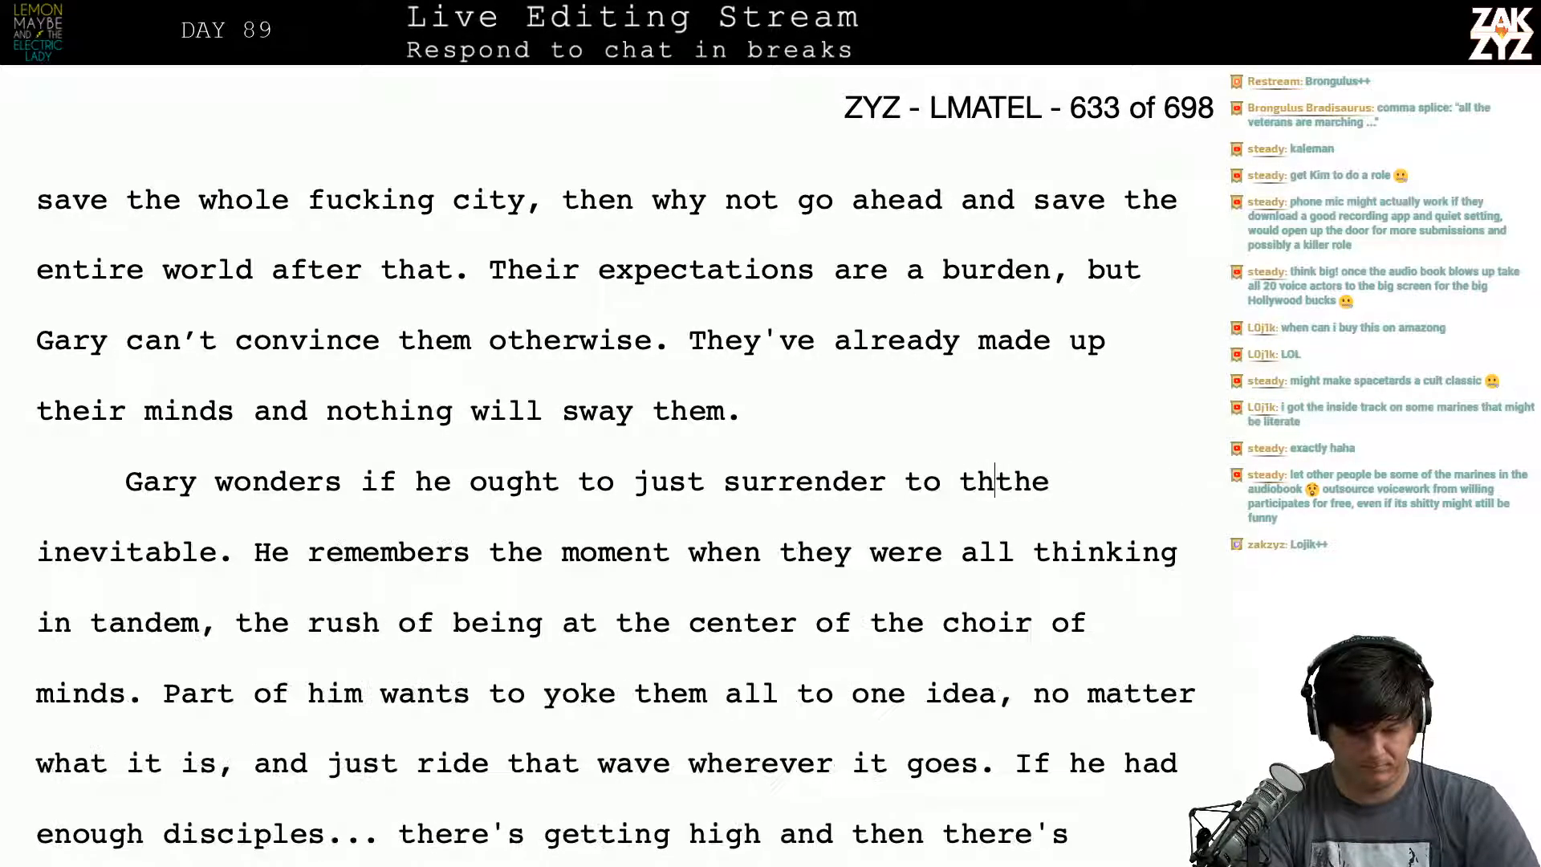
{"action": "type", "text": "e "}
{"action": "type", "text": "invthe ine"}
{"action": "key", "text": "BackSpace"}
{"action": "key", "text": "BackSpace"}
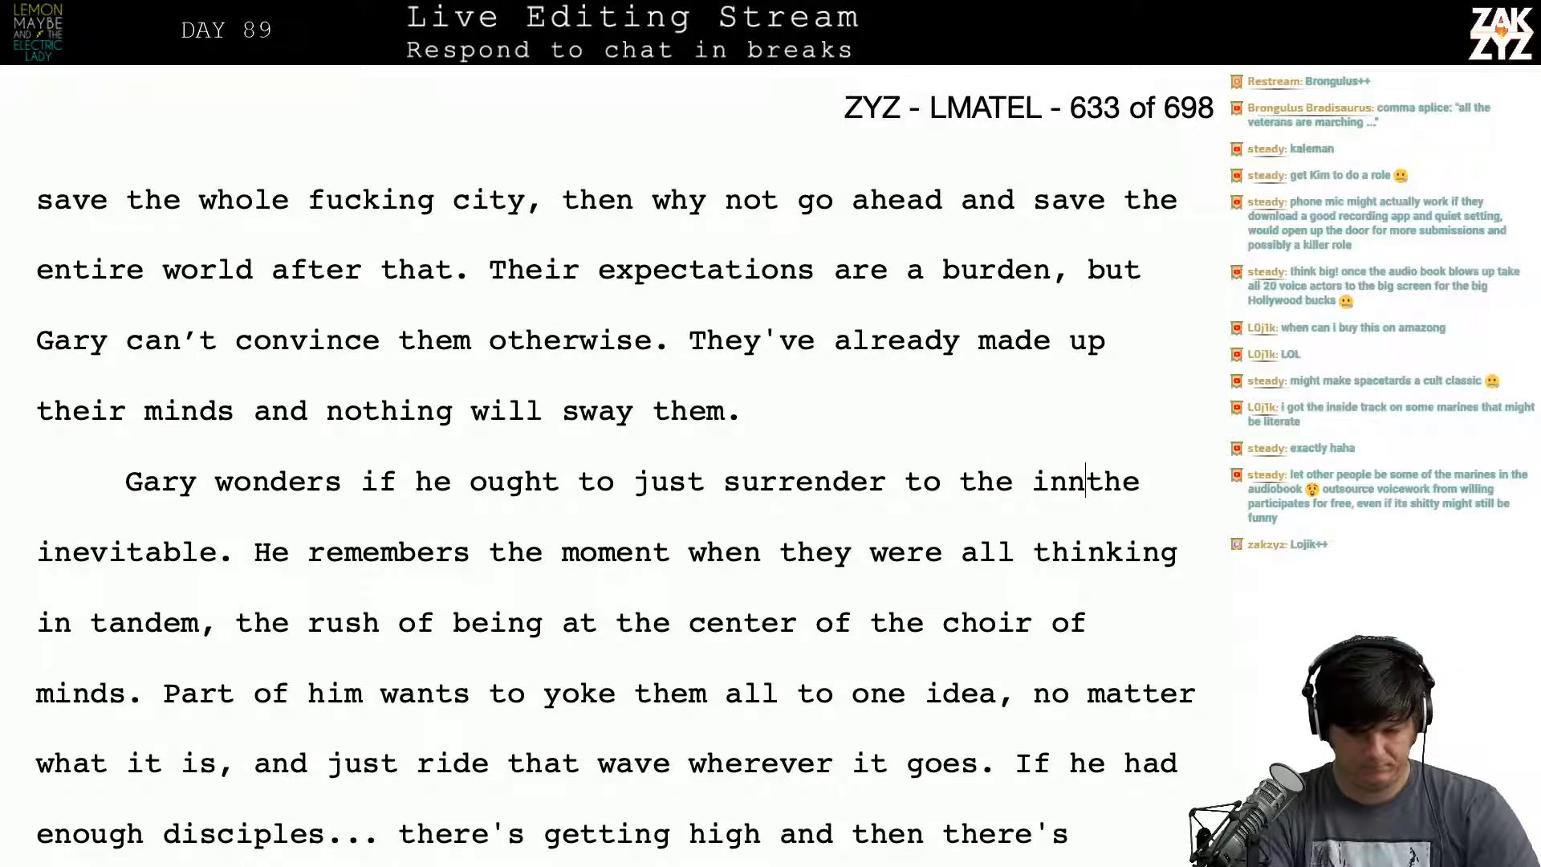
{"action": "type", "text": "ne"}
{"action": "key", "text": "BackSpace"}
{"action": "key", "text": "BackSpace"}
{"action": "type", "text": "v"}
{"action": "type", "text": "vitable"}
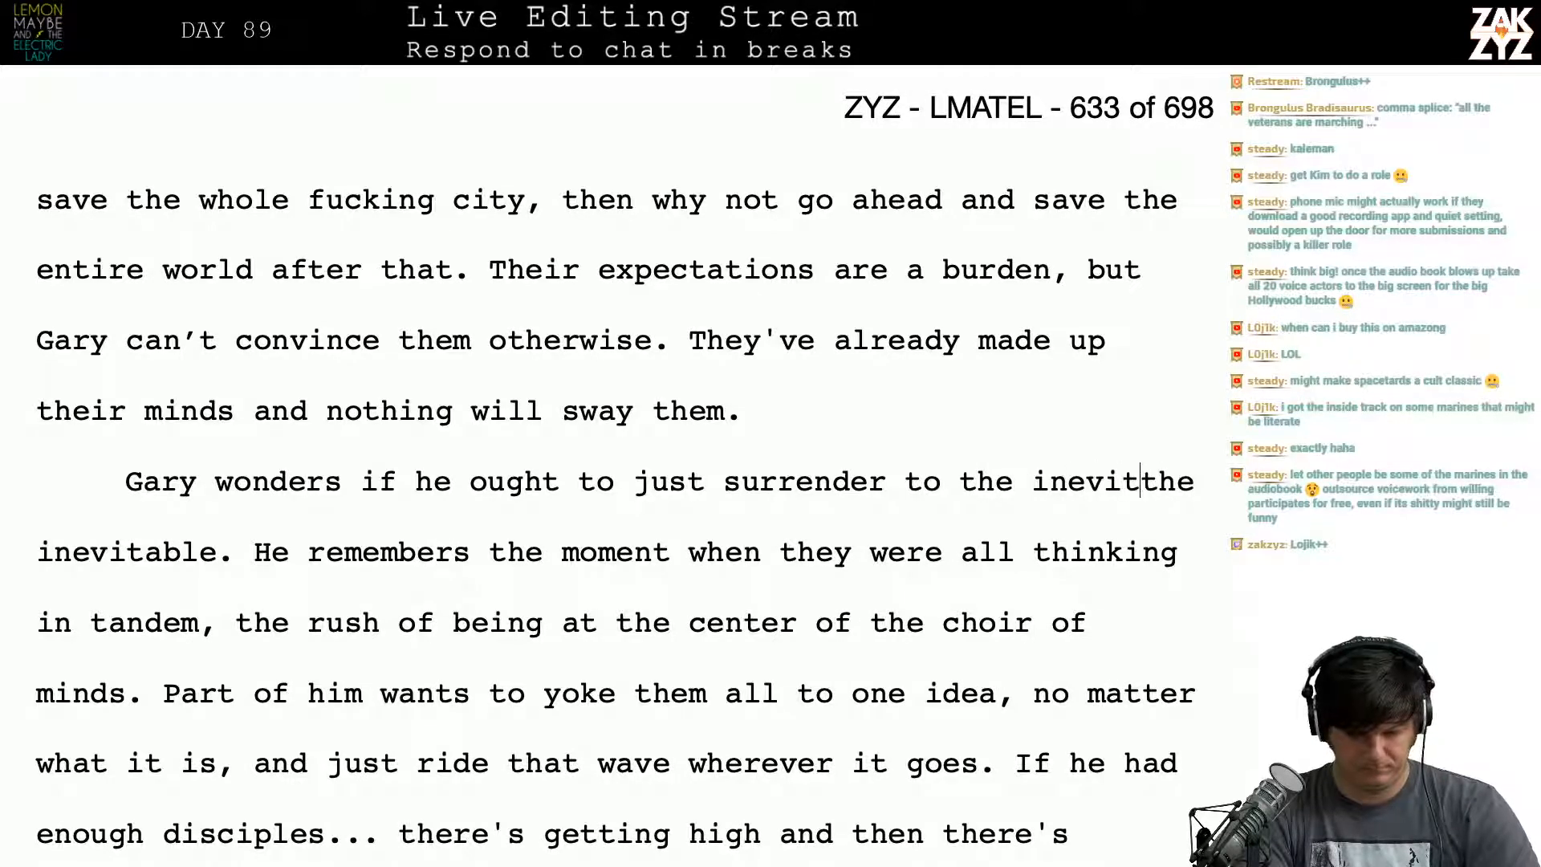
{"action": "key", "text": "Return"}
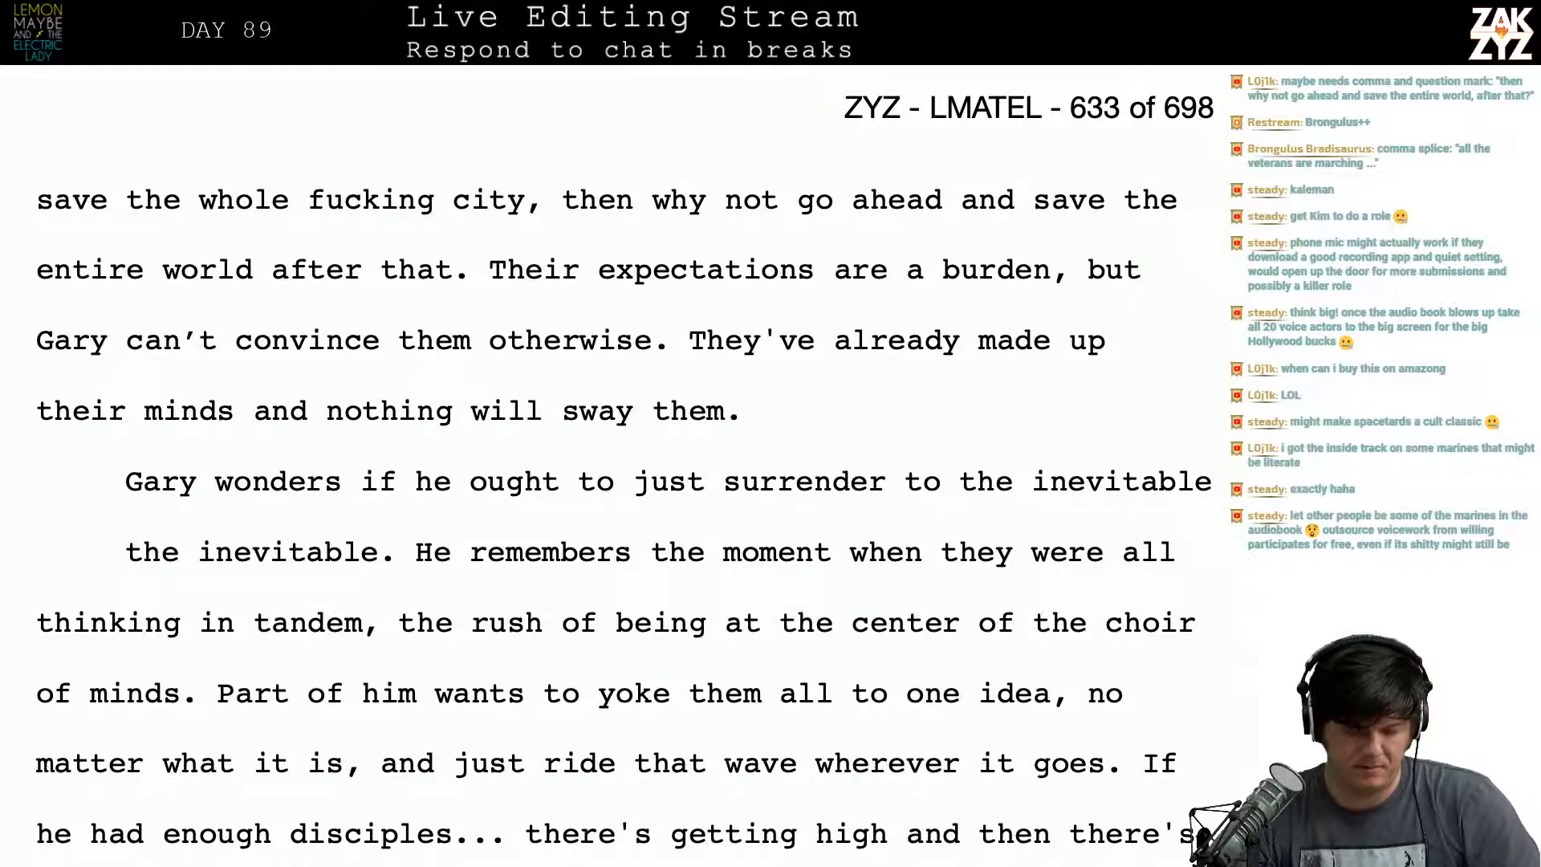
Step: Switch to the web browser and look up synonyms for "godhood" on Thesaurus.com
{"action": "key", "text": "ctrl+Left"}
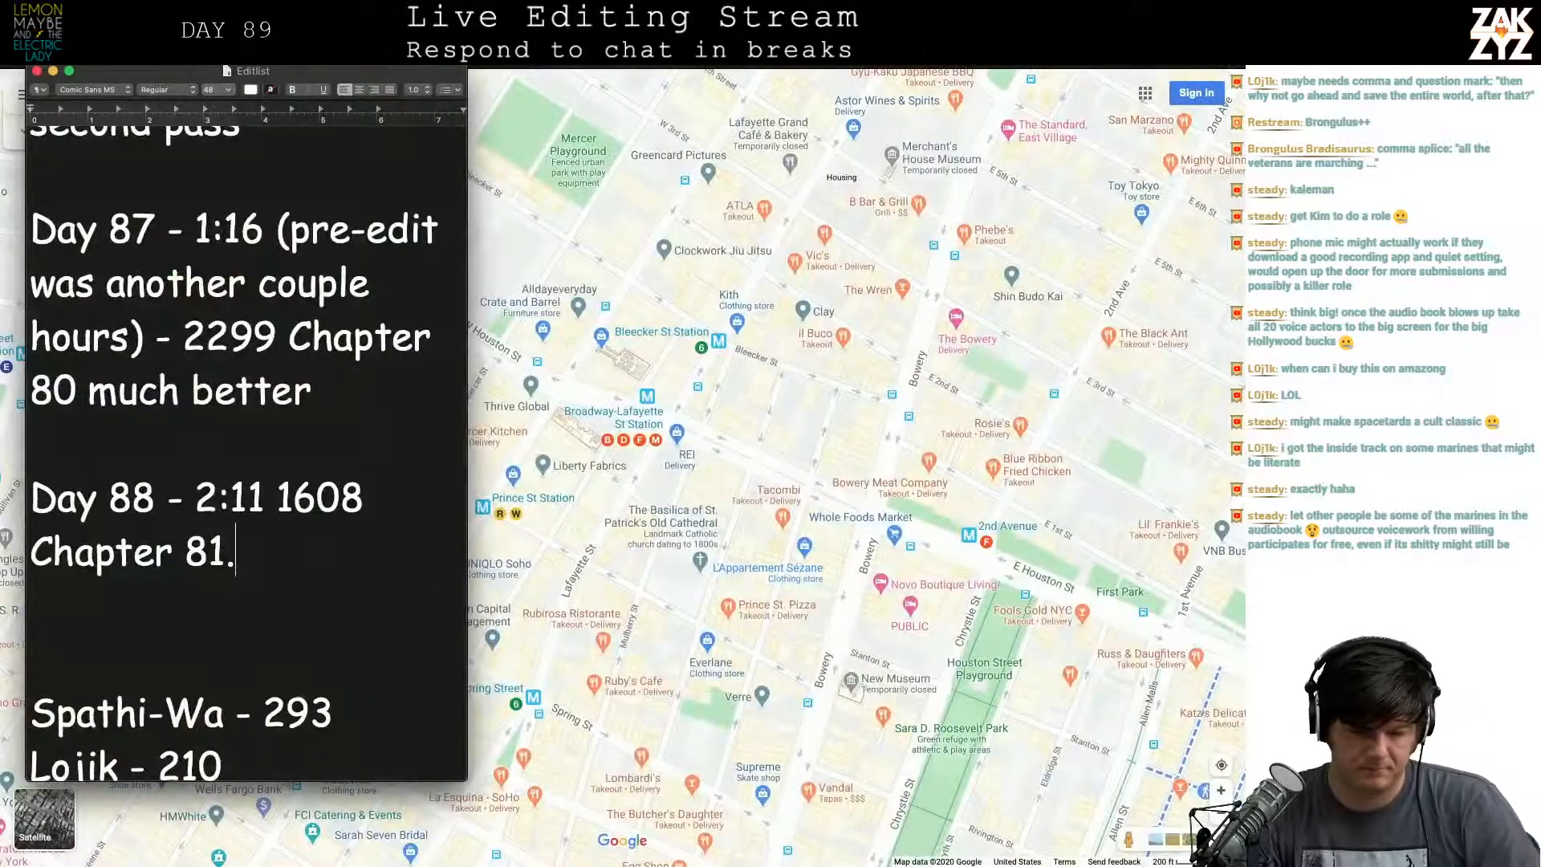
{"action": "key", "text": "super+Tab"}
{"action": "key", "text": "super+l"}
{"action": "type", "text": "thesaurus"}
{"action": "key", "text": "Return"}
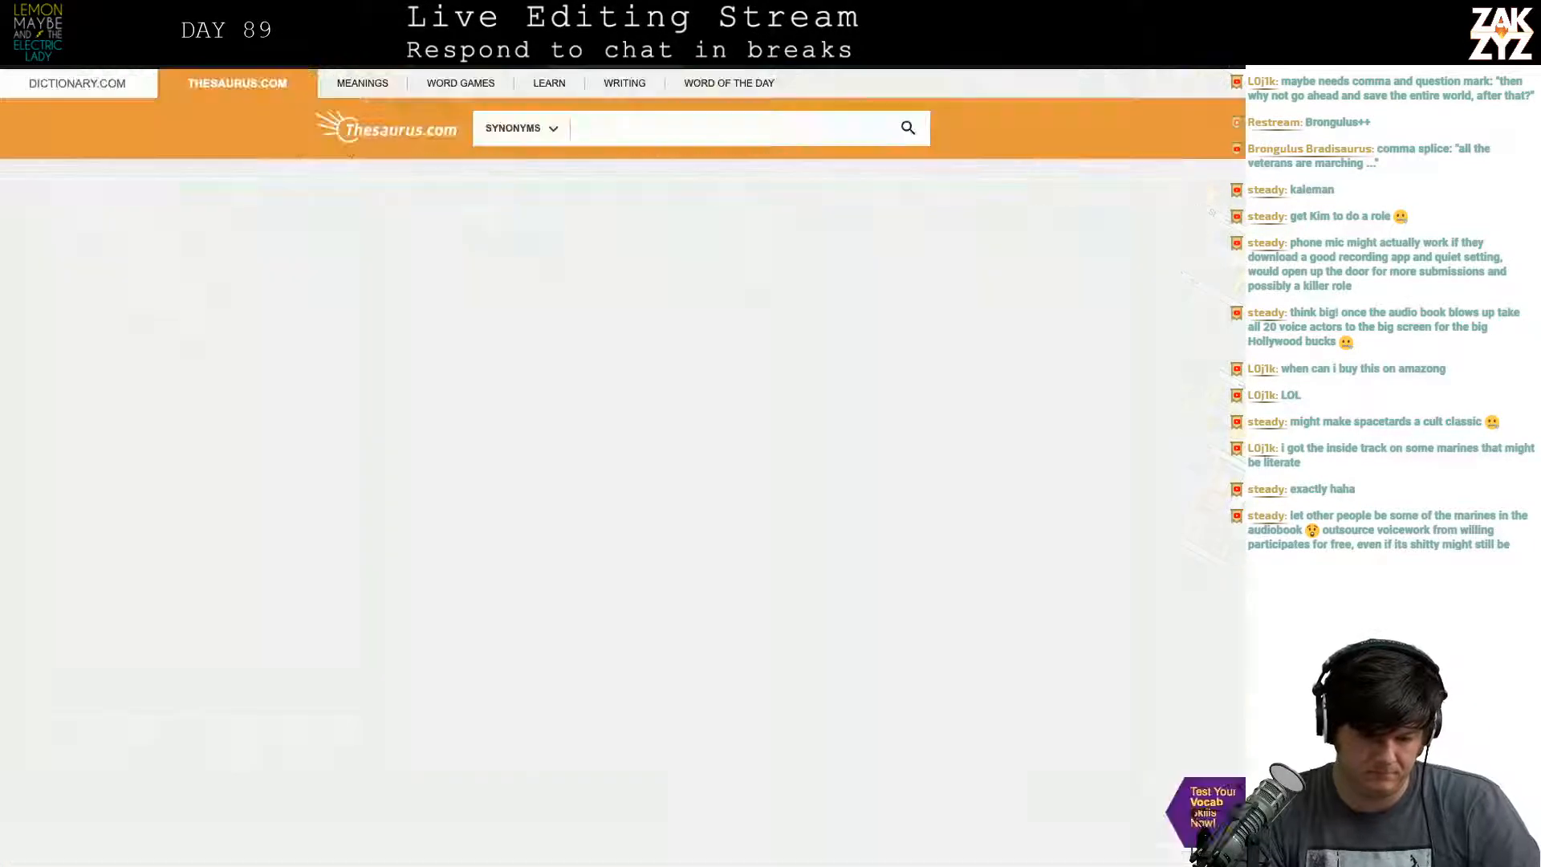
{"action": "type", "text": "gp"}
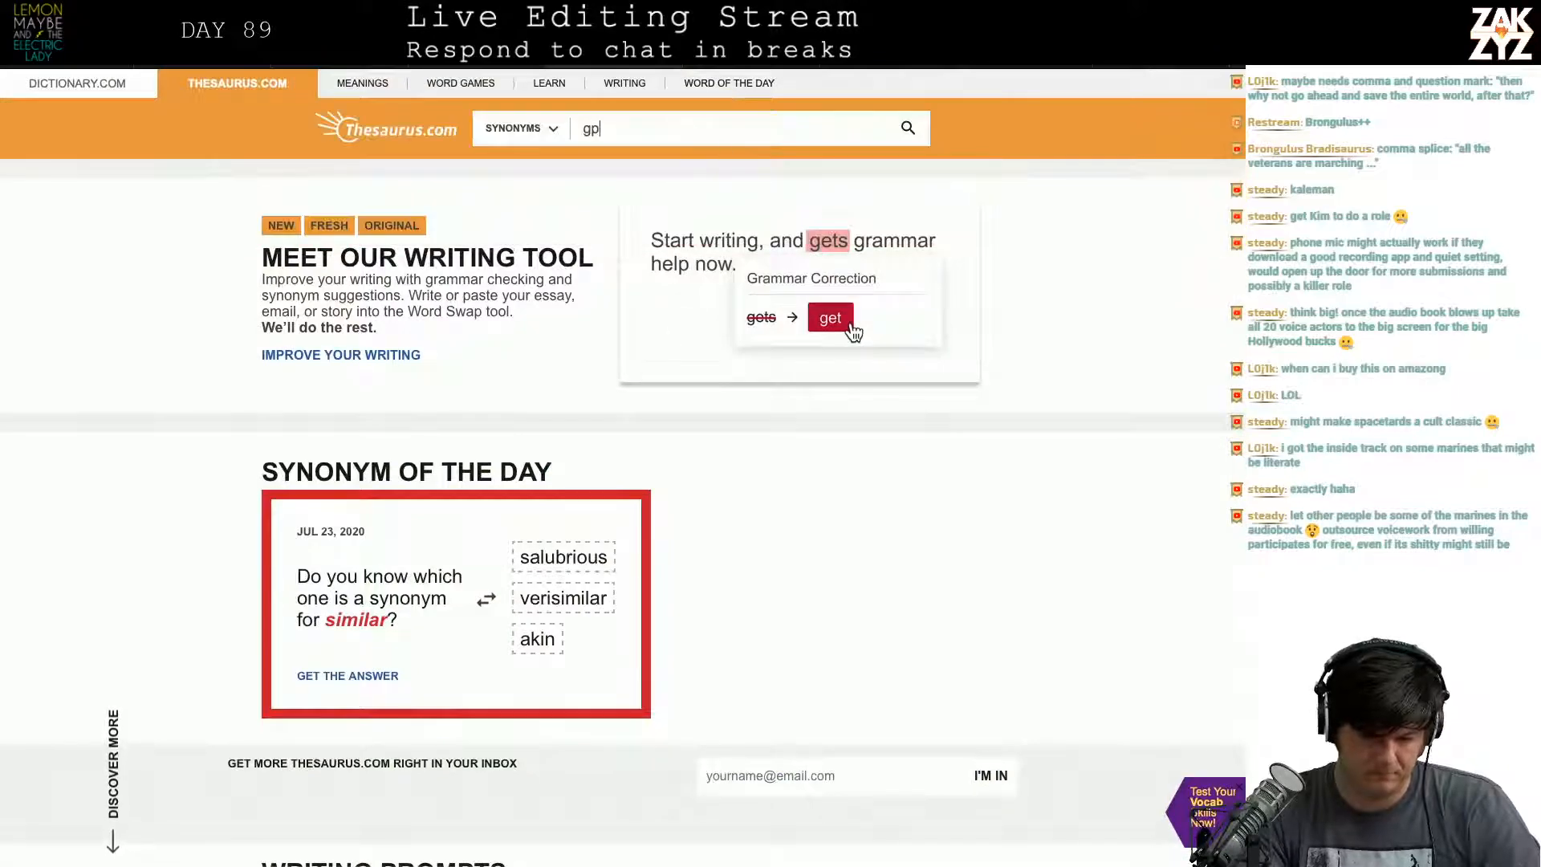
{"action": "key", "text": "BackSpace"}
{"action": "type", "text": "odhood"}
{"action": "key", "text": "Return"}
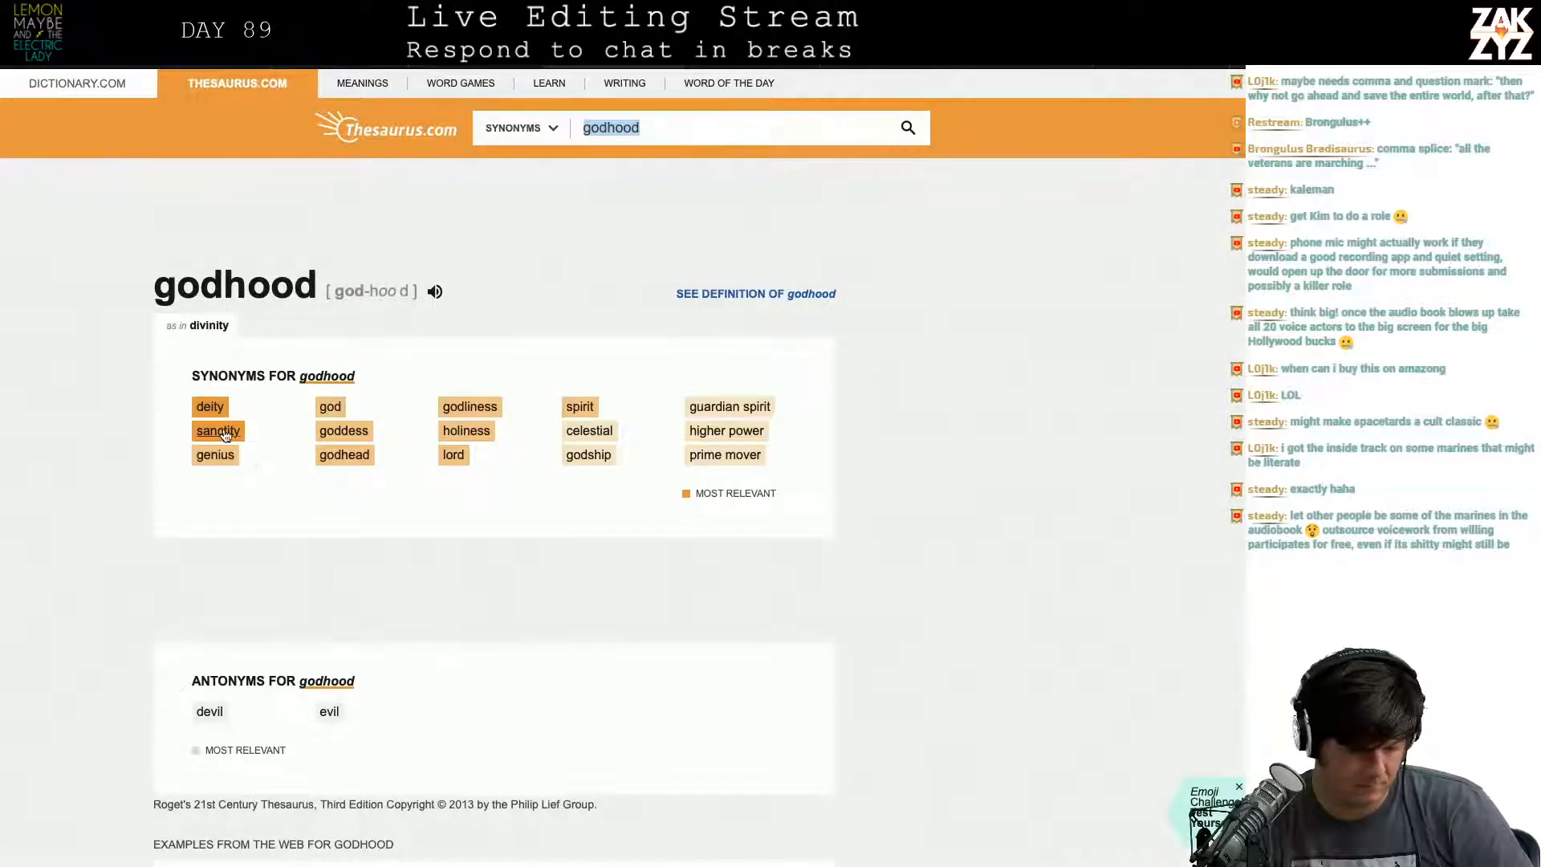
Step: Switch back to the manuscript and end the "Gary wonders" sentence with "deification."
{"action": "key", "text": "super+Tab"}
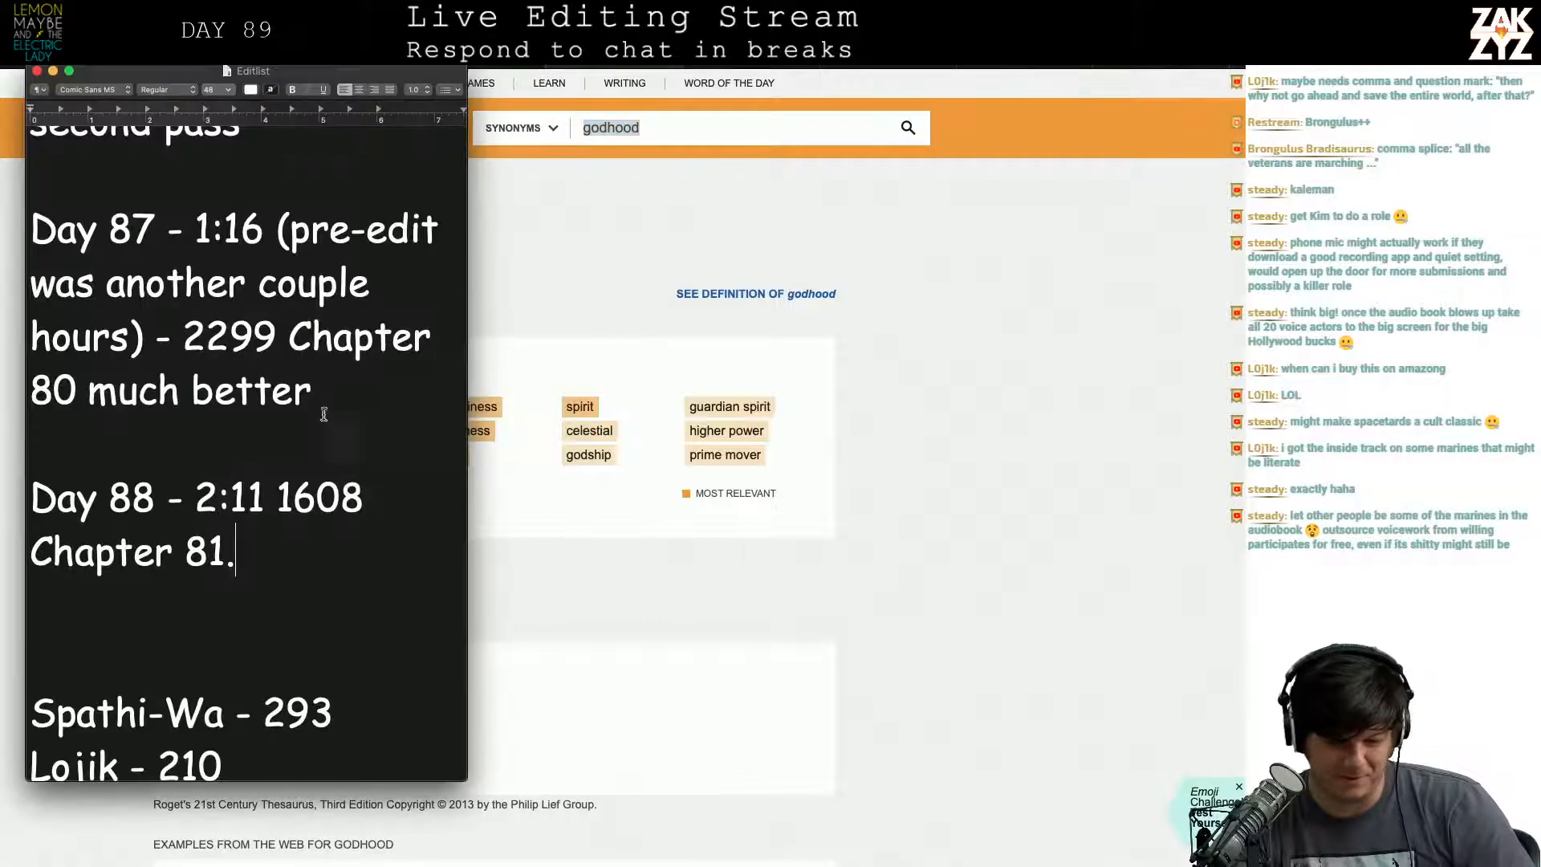
{"action": "key", "text": "super+Tab"}
{"action": "key", "text": "super+Tab"}
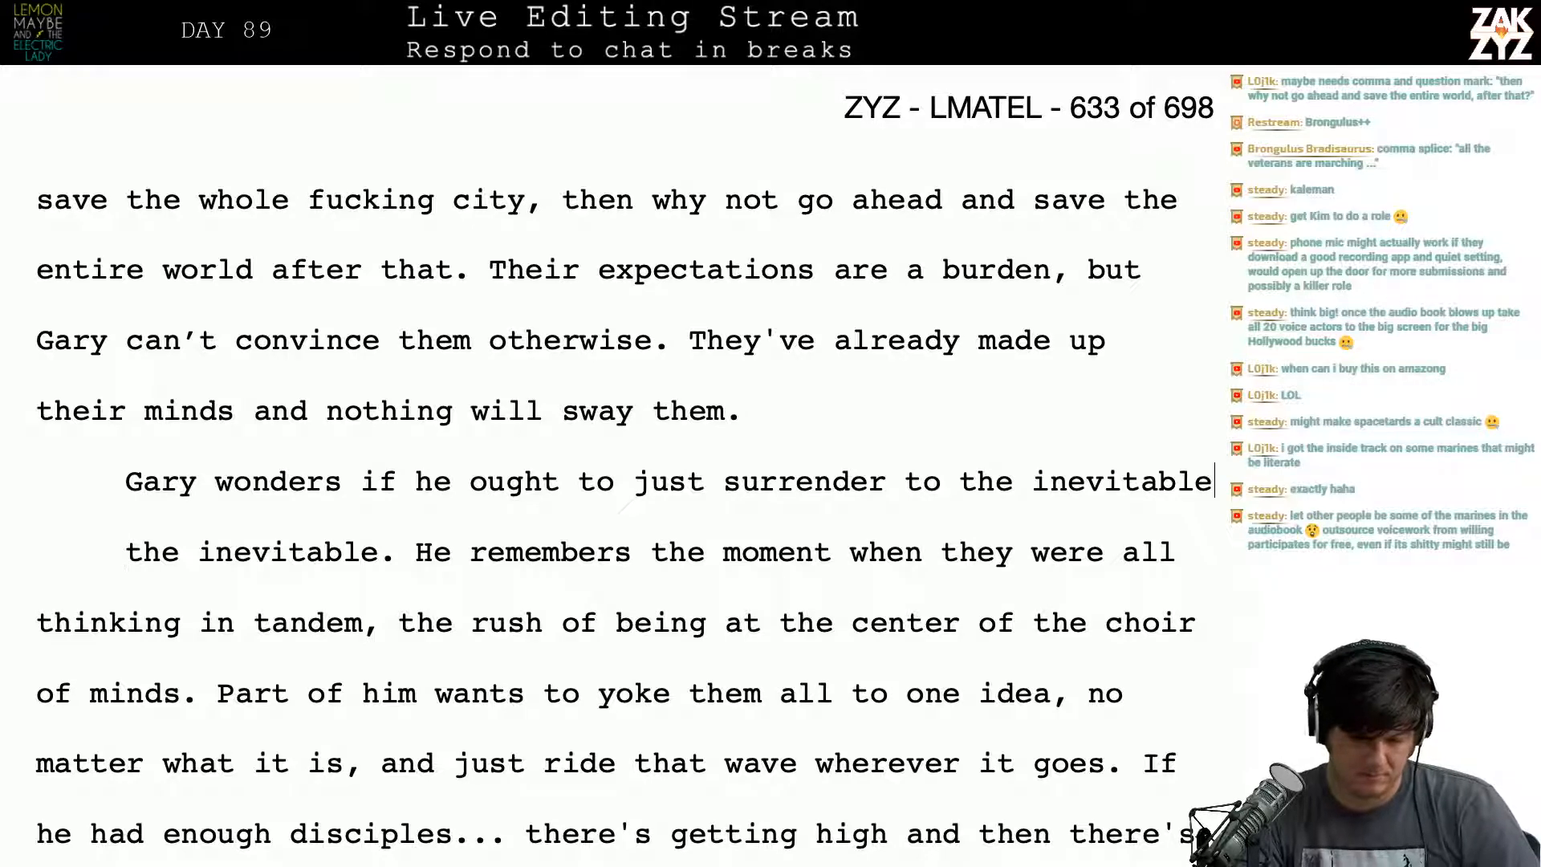
{"action": "type", "text": "d"}
{"action": "key", "text": "BackSpace"}
{"action": "type", "text": "deifi"}
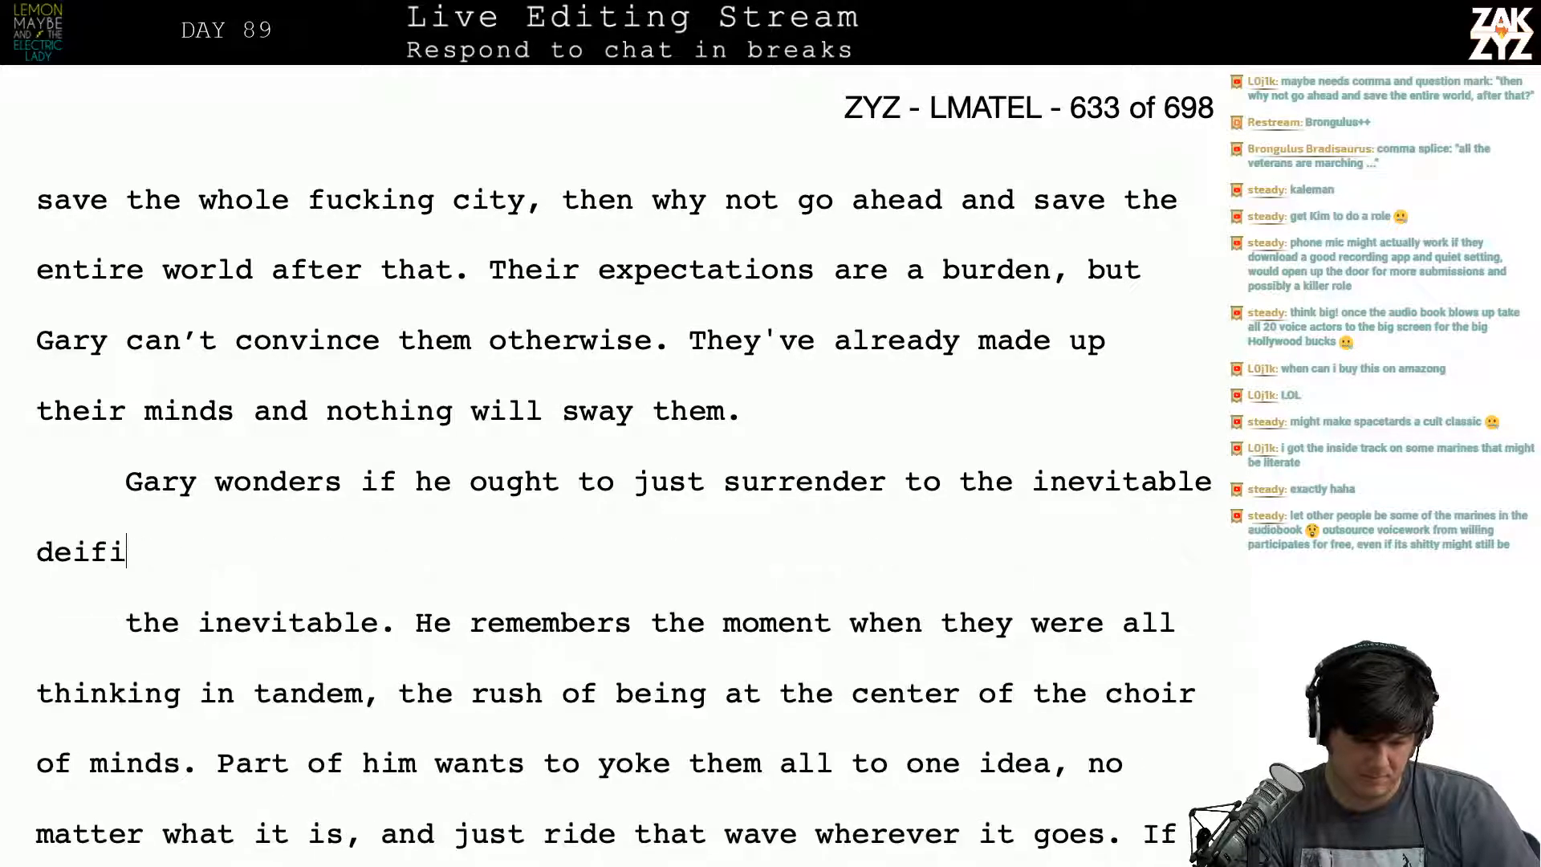
{"action": "type", "text": "cation."}
Step: Delete the paragraph break and the leftover "the inevitable." so "He remembers" directly follows "deification."
{"action": "key", "text": "shift+Down"}
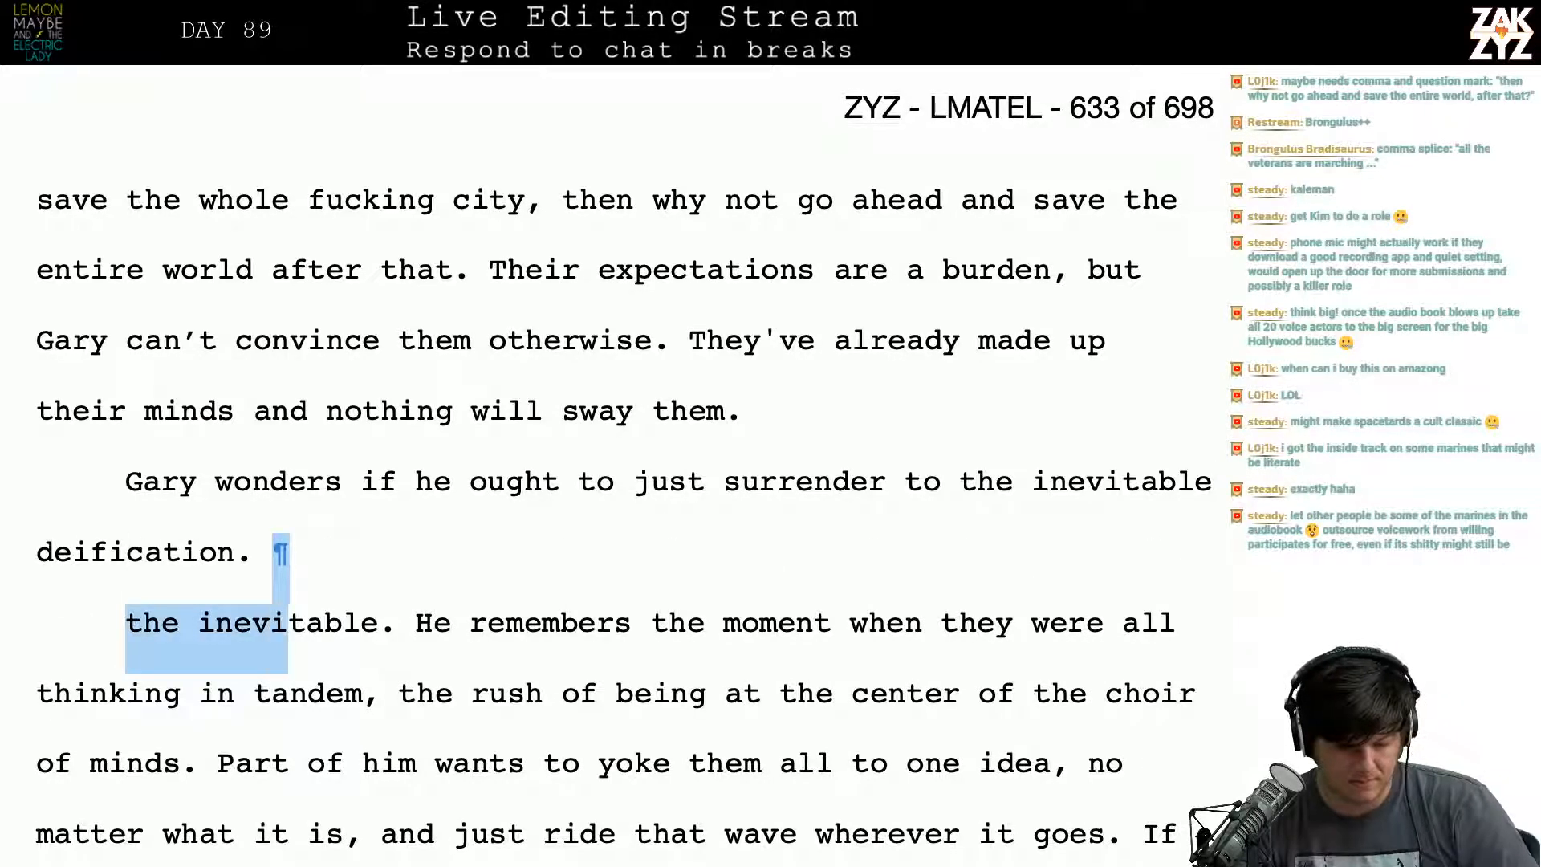
{"action": "key", "text": "shift+Right"}
{"action": "key", "text": "shift+Right"}
{"action": "key", "text": "shift+Right"}
{"action": "key", "text": "shift+Right"}
{"action": "key", "text": "shift+Right"}
{"action": "key", "text": "shift+Right"}
{"action": "key", "text": "shift+Right"}
{"action": "key", "text": "BackSpace"}
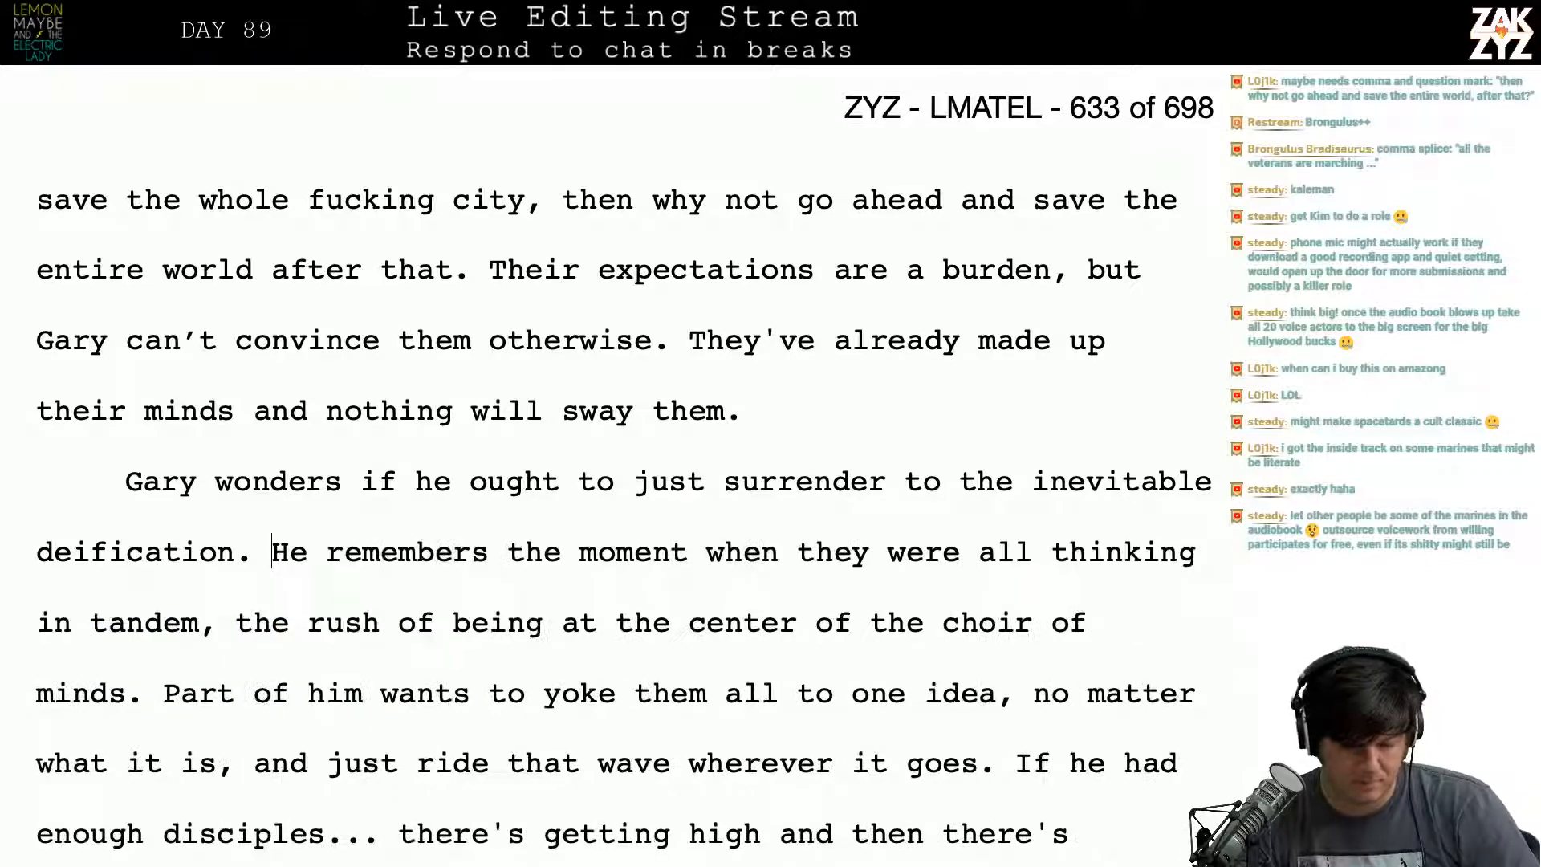
Step: Split the paragraph after "deification.", moving the text from "He remembers" down below an empty line
{"action": "scroll", "coordinate": [622, 480], "scroll_direction": "down", "scroll_amount": 1}
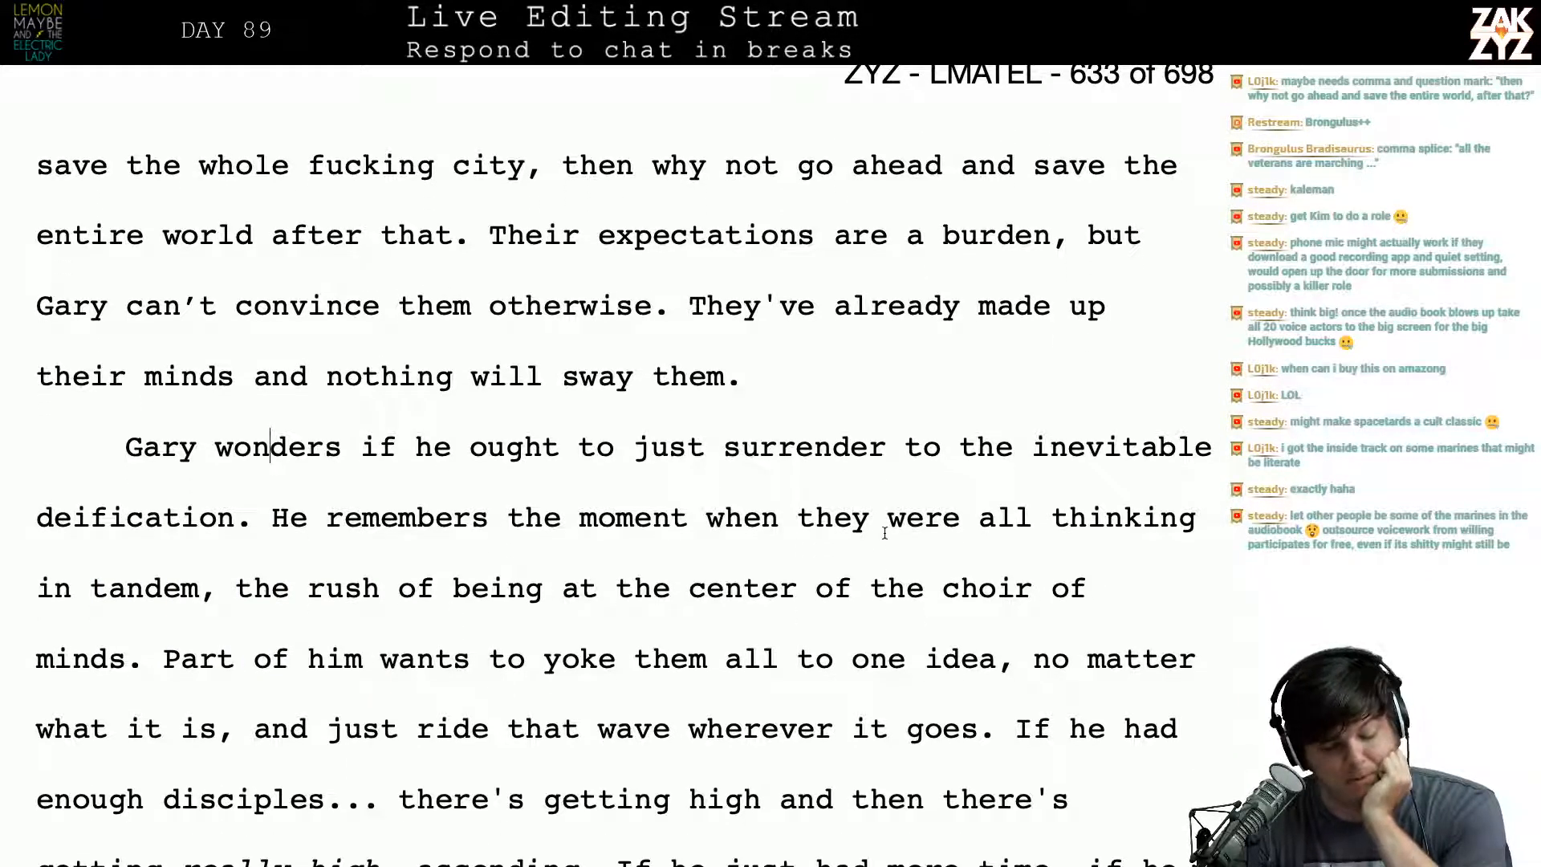
{"action": "scroll", "coordinate": [367, 562], "scroll_direction": "down", "scroll_amount": 4}
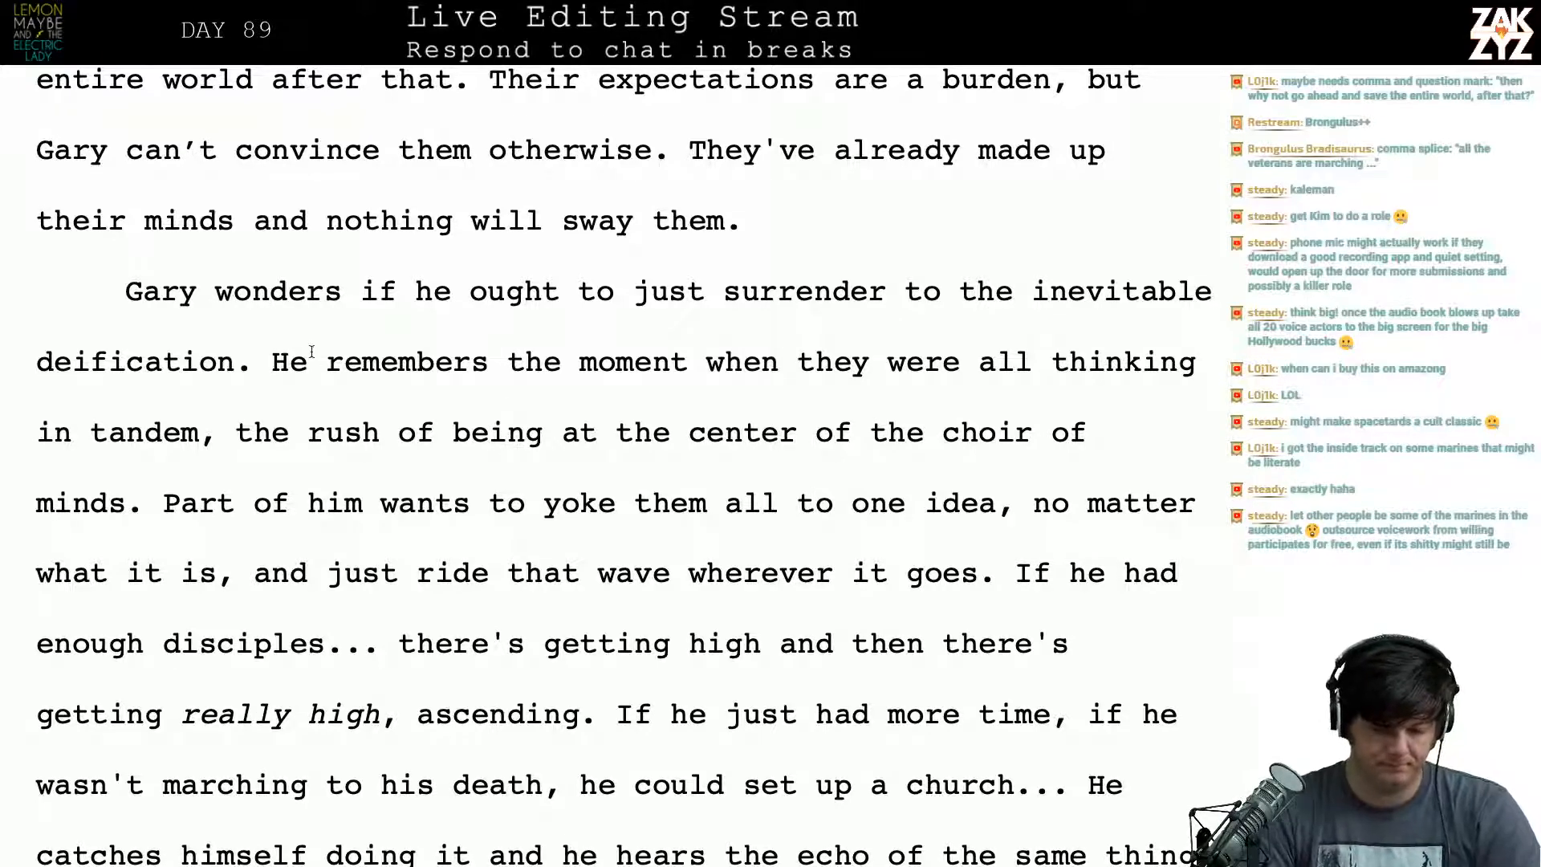
{"action": "key", "text": "Return"}
{"action": "key", "text": "Return"}
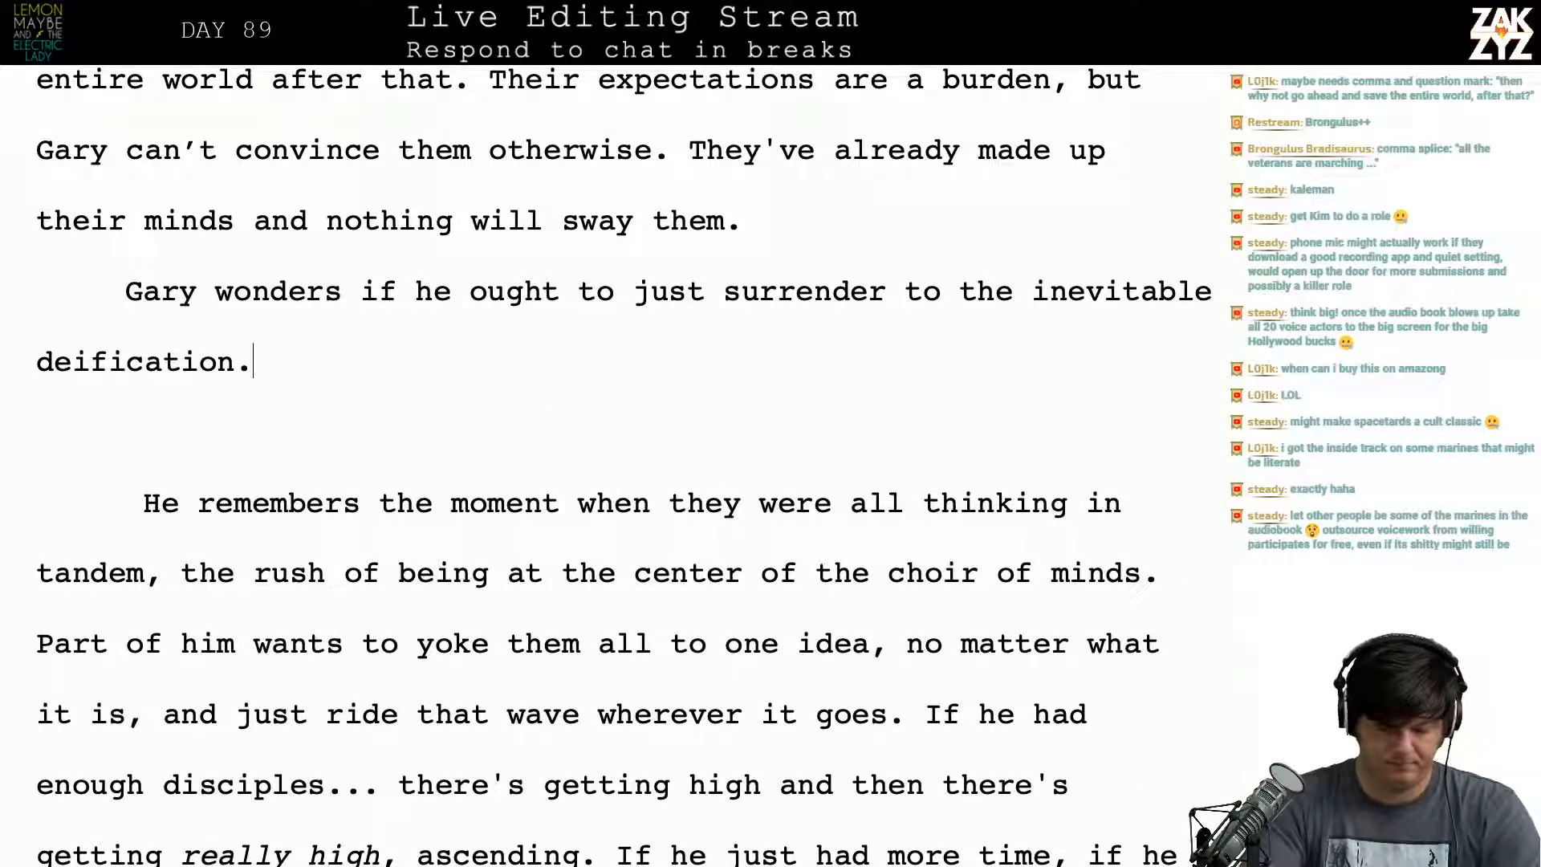
Step: Start a new sentence after "deification." with "That moment where everyone was thinking in unity,"
{"action": "type", "text": "That momentw"}
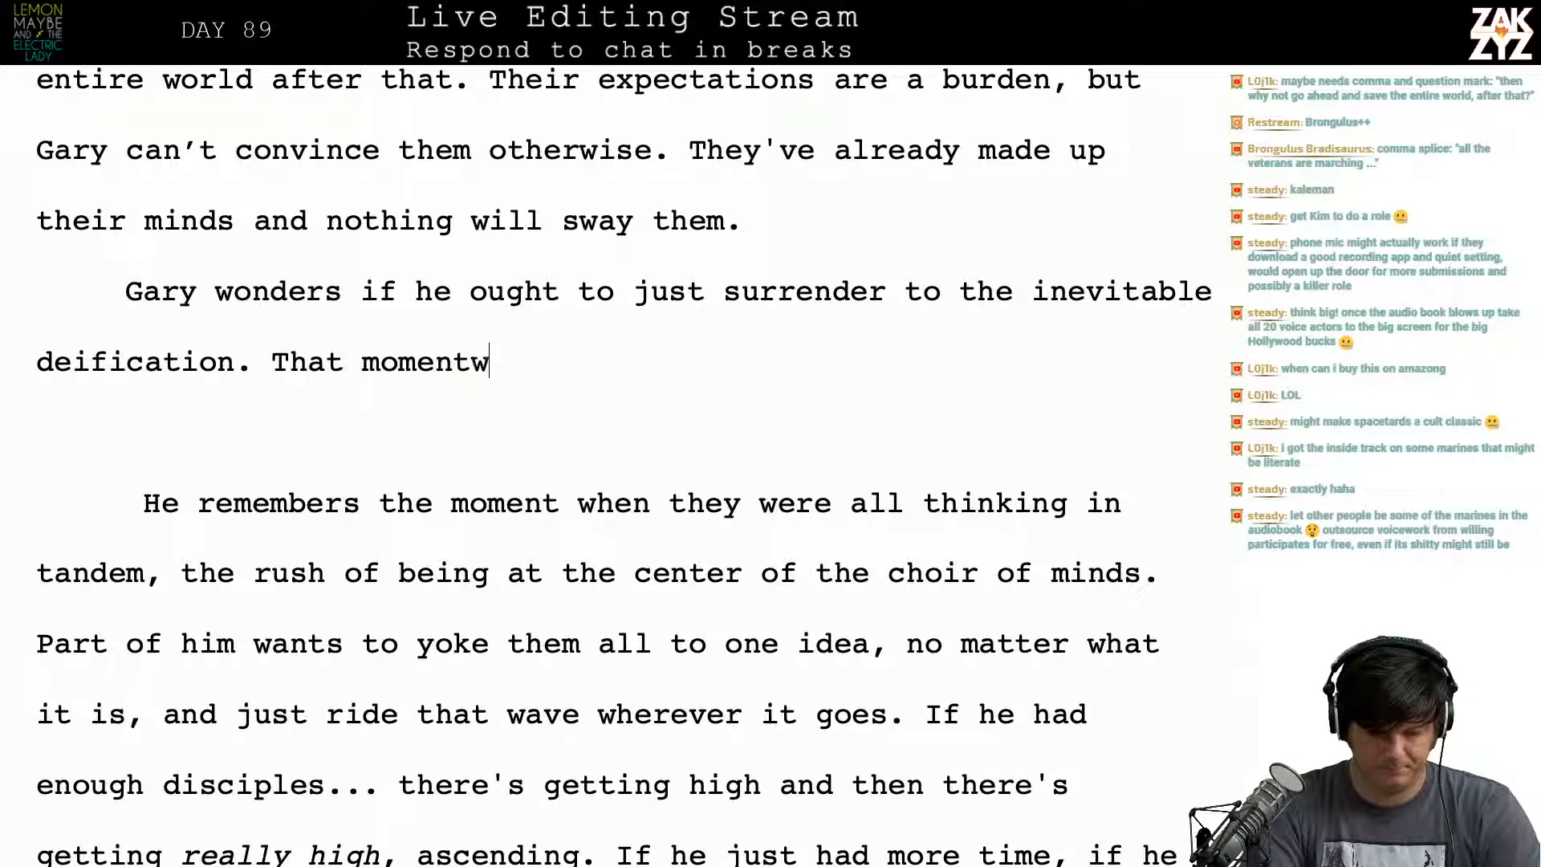
{"action": "key", "text": "BackSpace"}
{"action": "type", "text": "where everyo"}
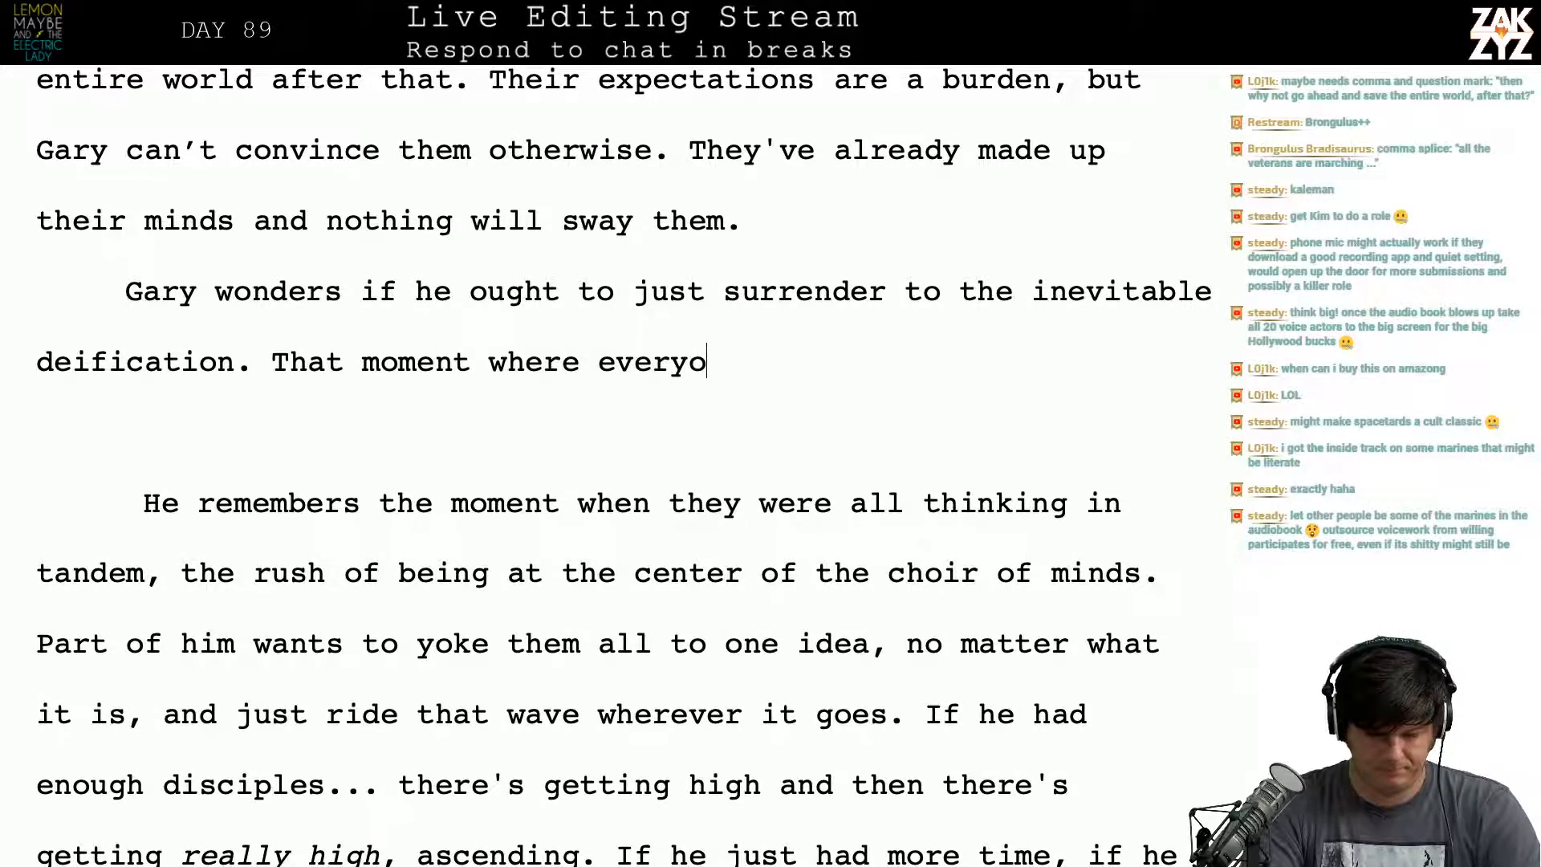
{"action": "type", "text": "ne was thinking"}
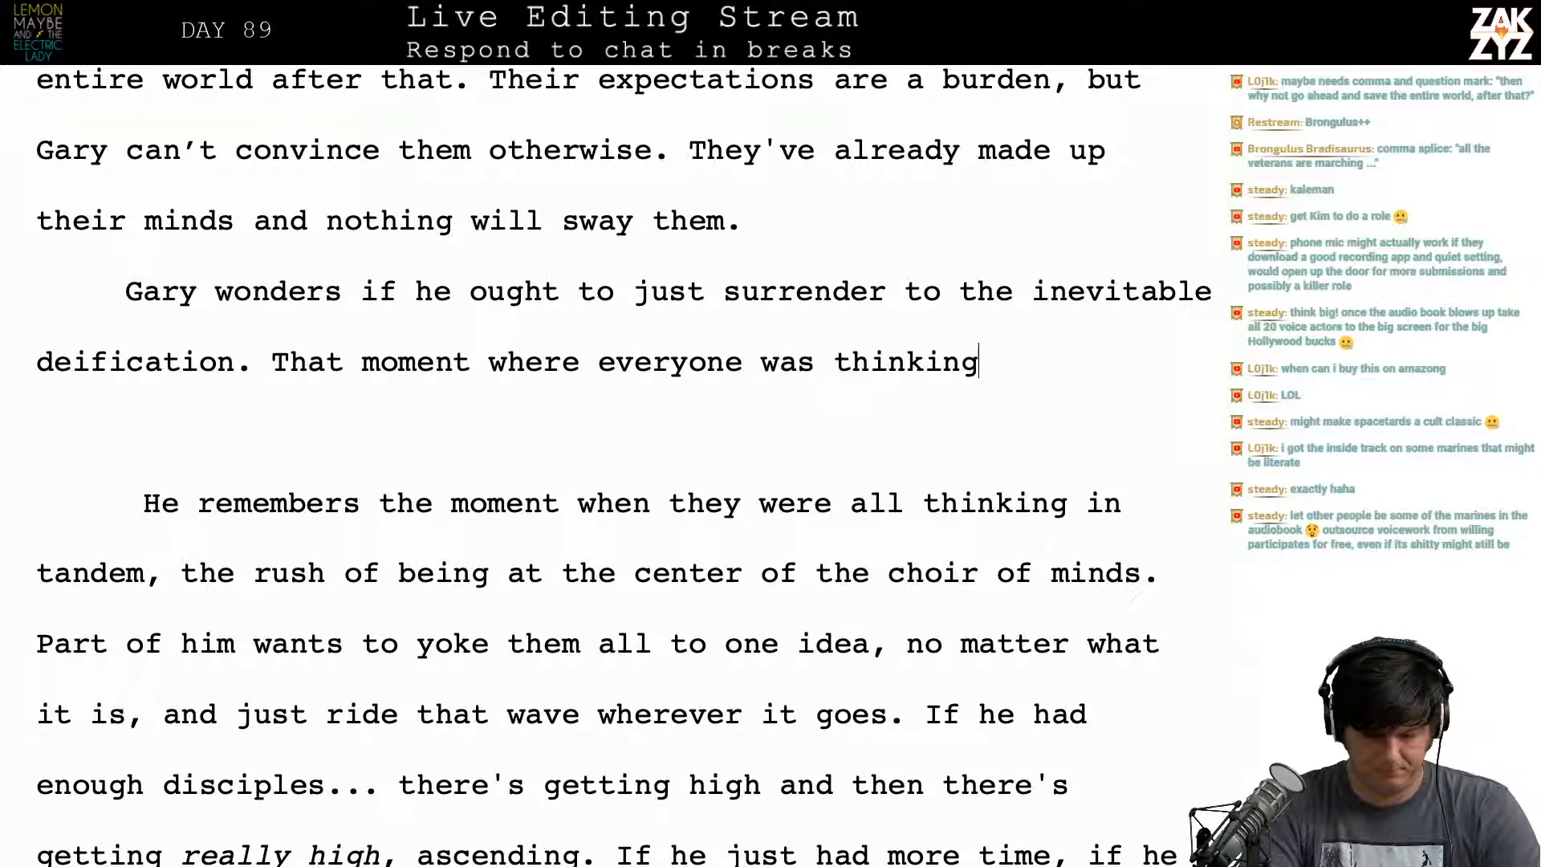
{"action": "type", "text": " in u"}
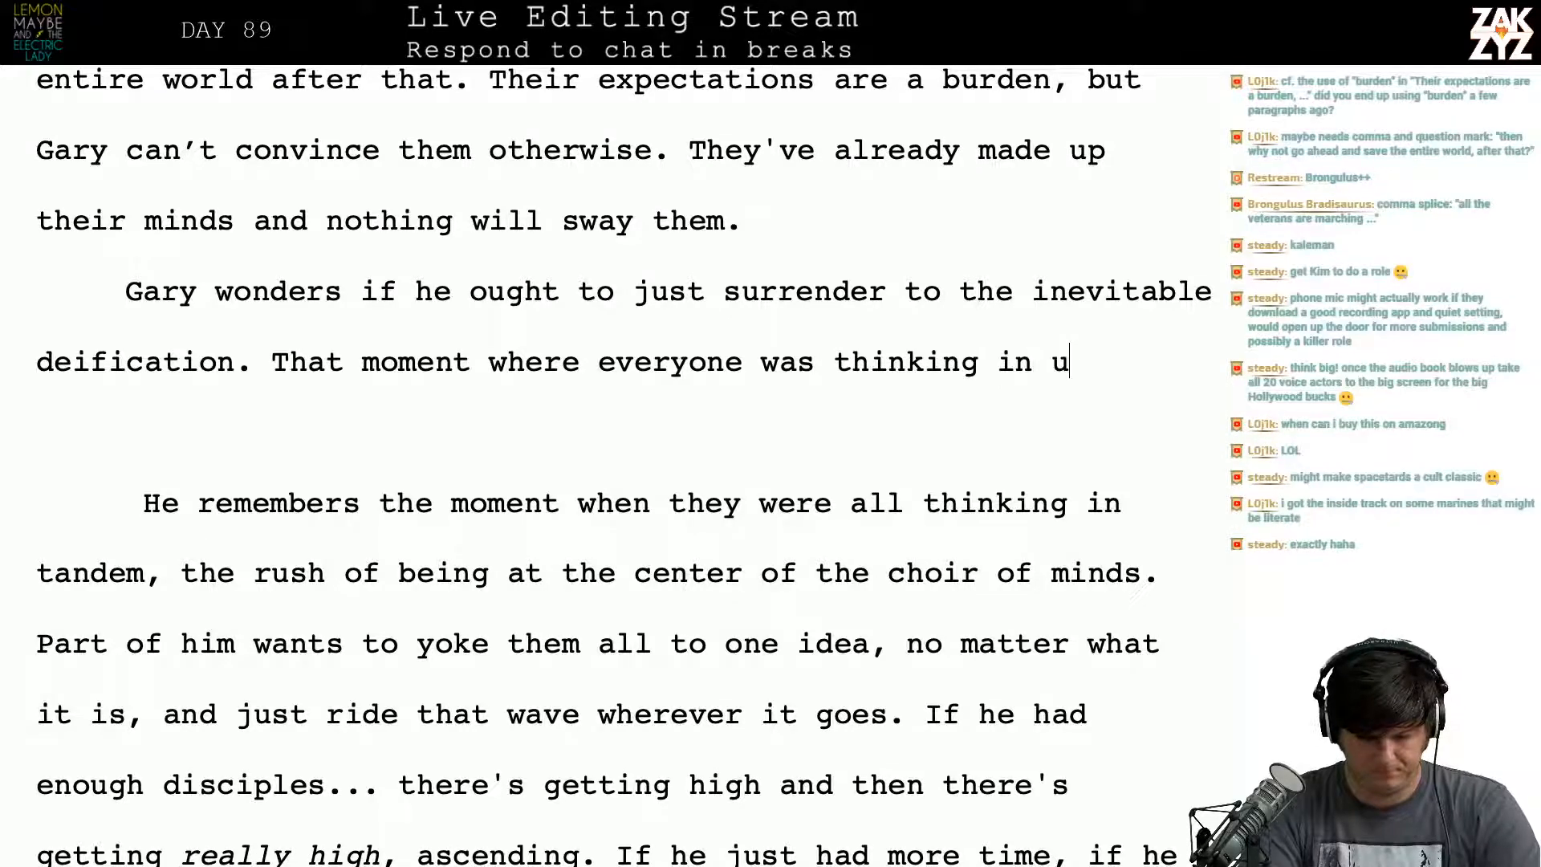
{"action": "type", "text": "nity,"}
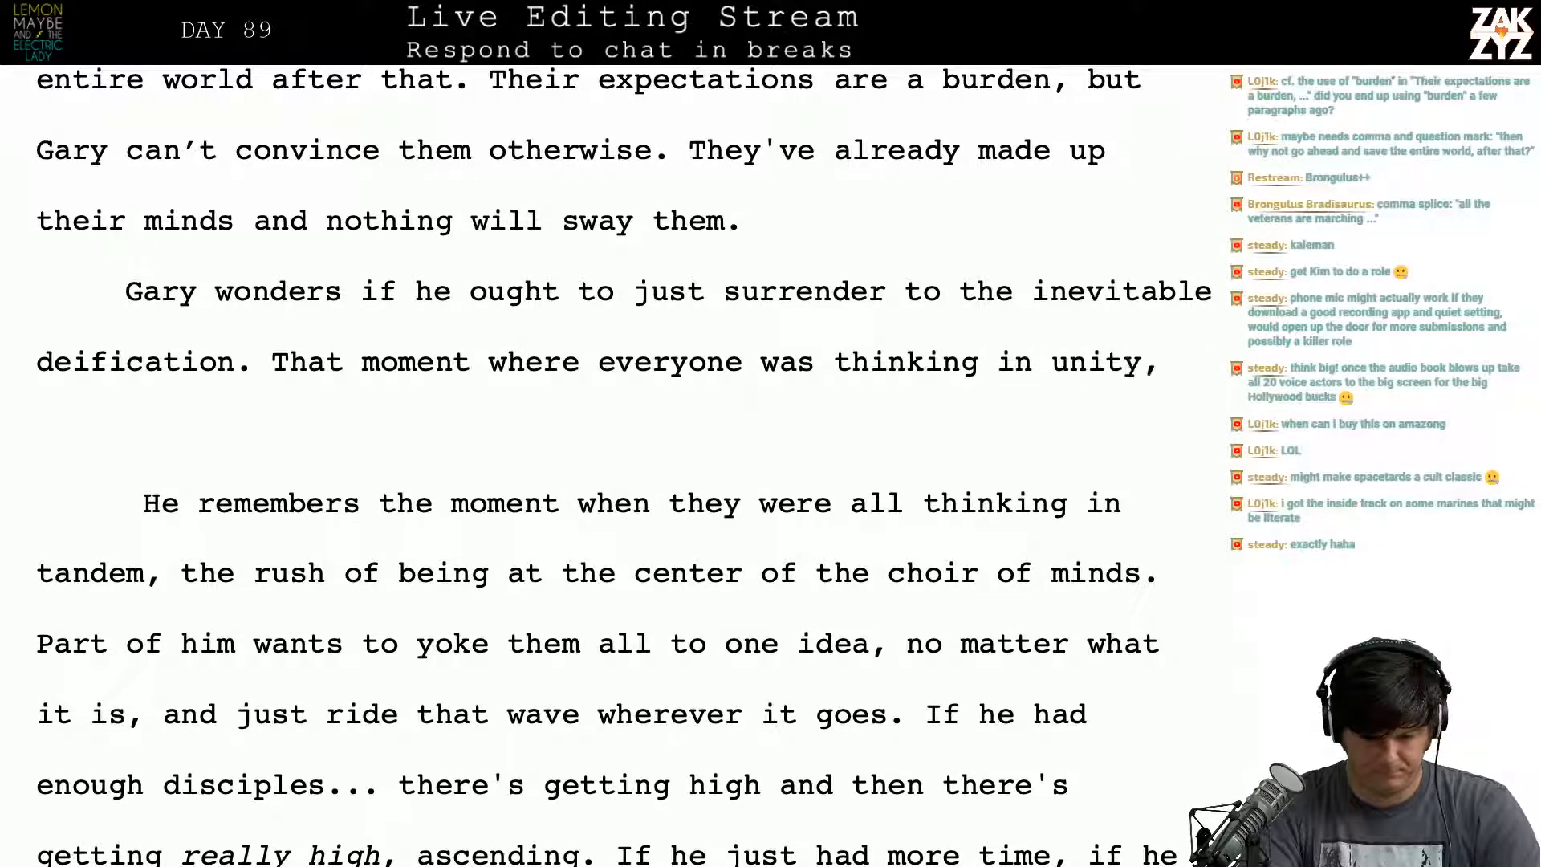
Step: Continue the new sentence with "the rush of being at the center of the choir of souls"
{"action": "type", "text": " the rush of being "}
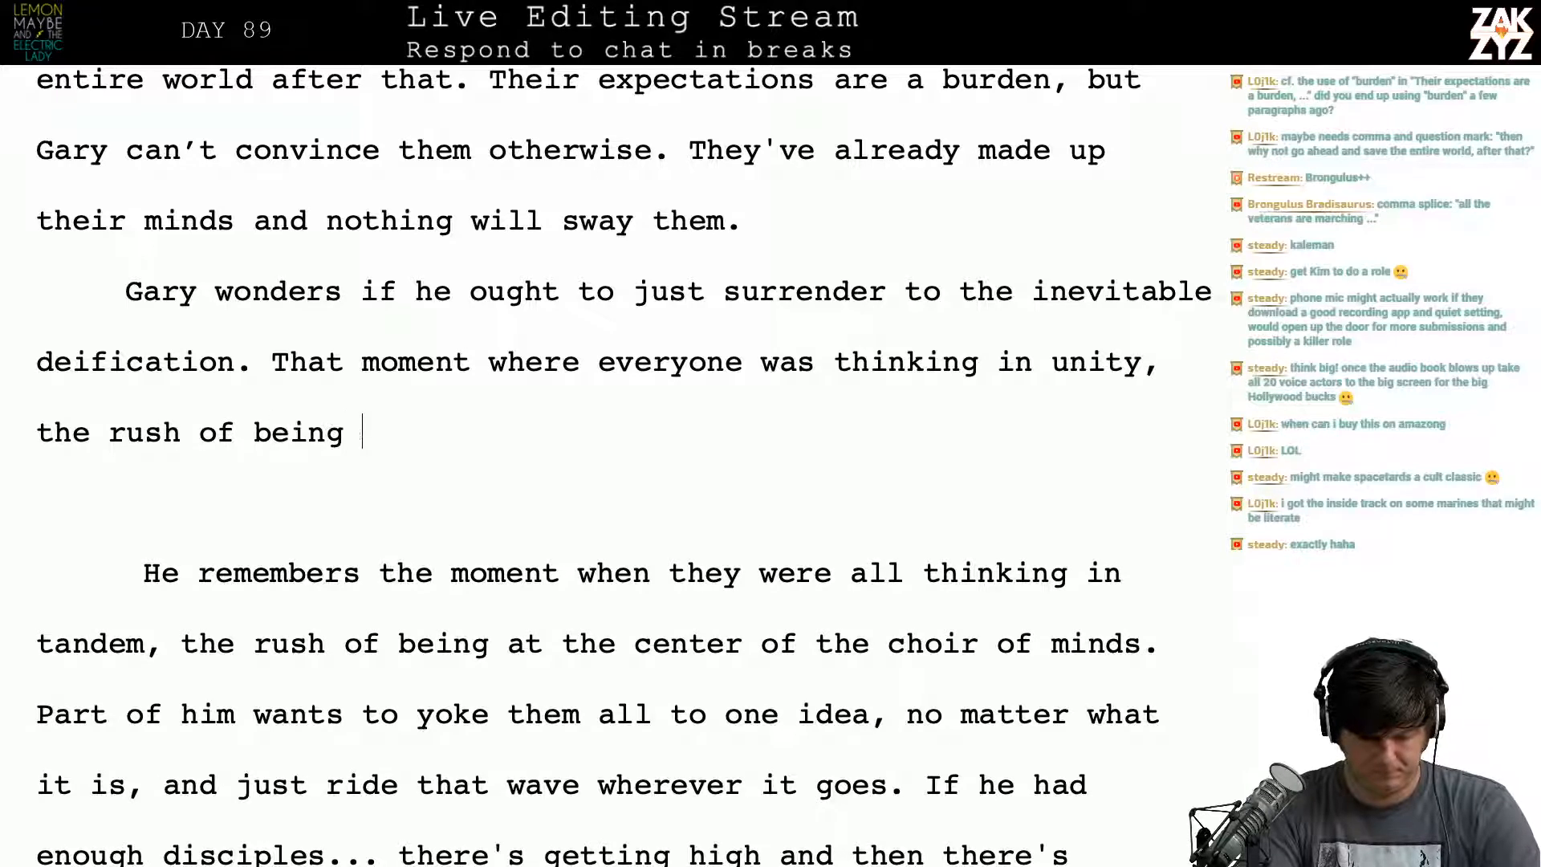
{"action": "type", "text": "at the"}
{"action": "key", "text": "BackSpace"}
{"action": "key", "text": "BackSpace"}
{"action": "key", "text": "BackSpace"}
{"action": "type", "text": "at the c"}
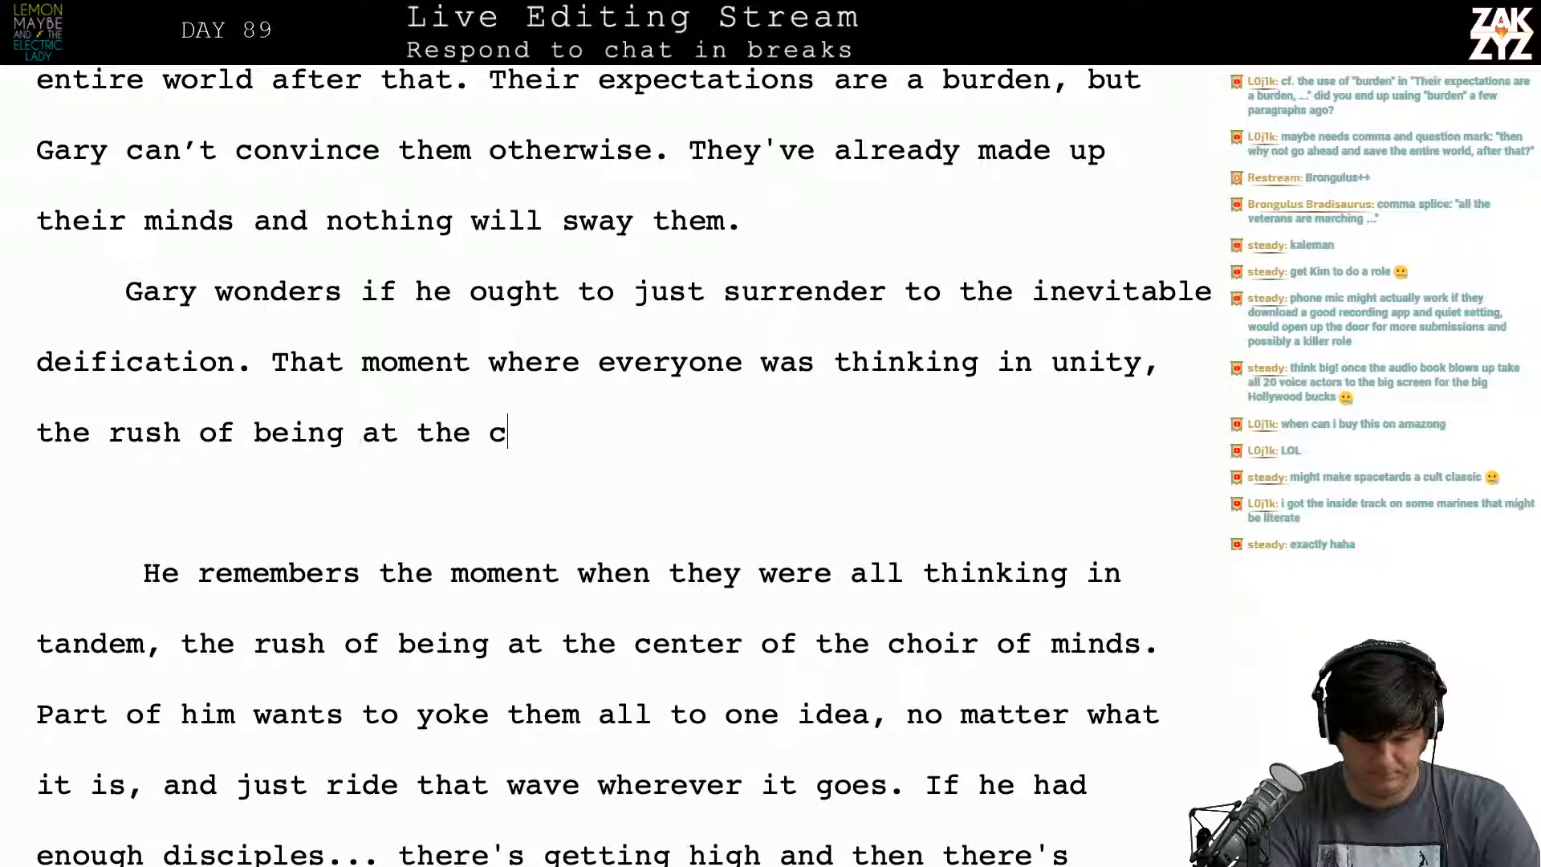
{"action": "type", "text": "enter of the choir"}
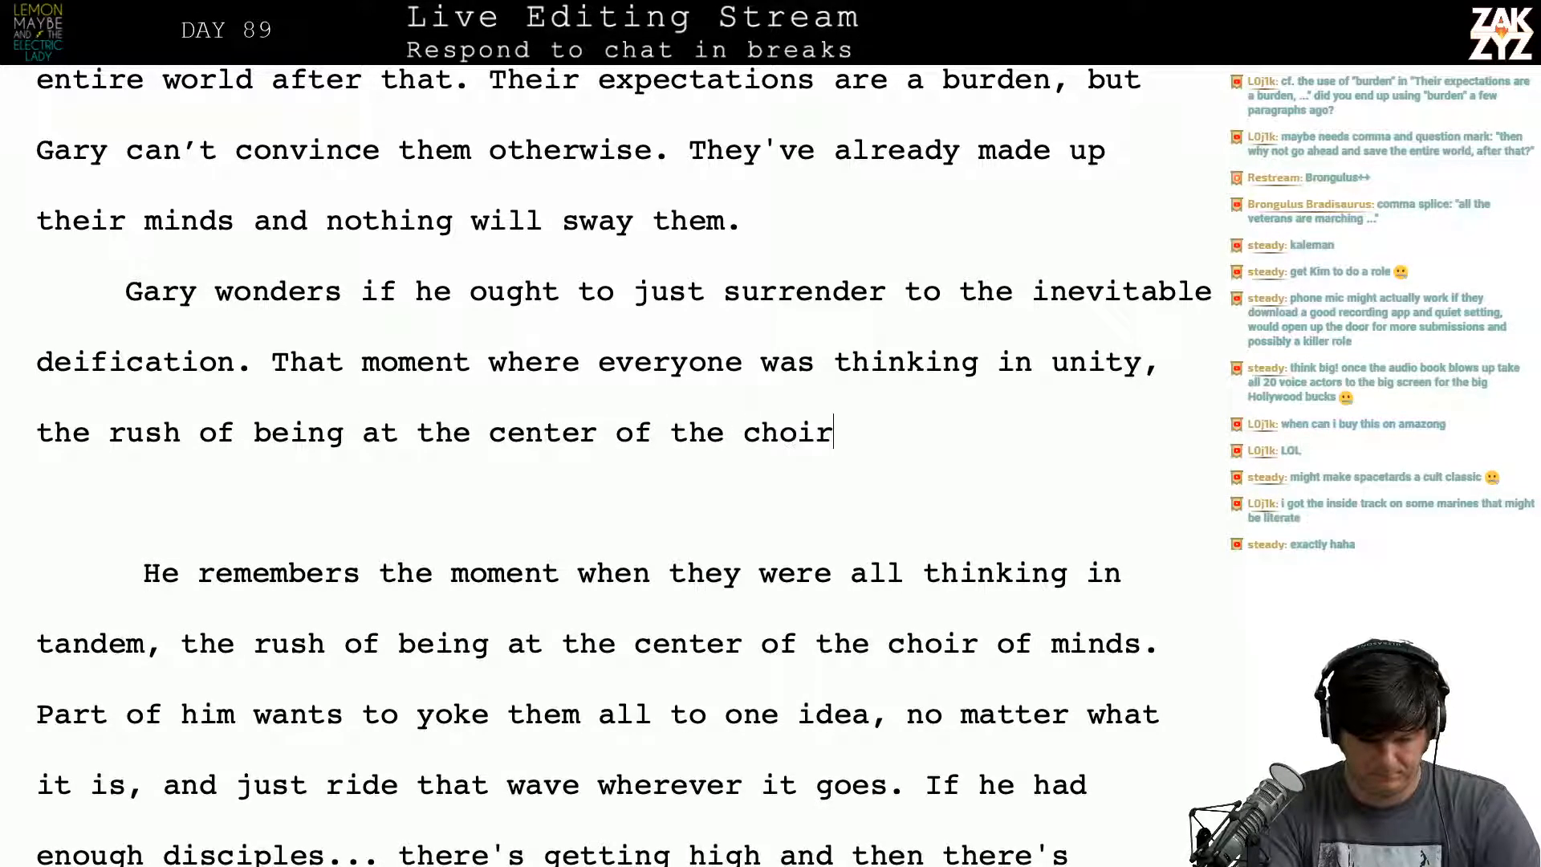
{"action": "type", "text": " of souls"}
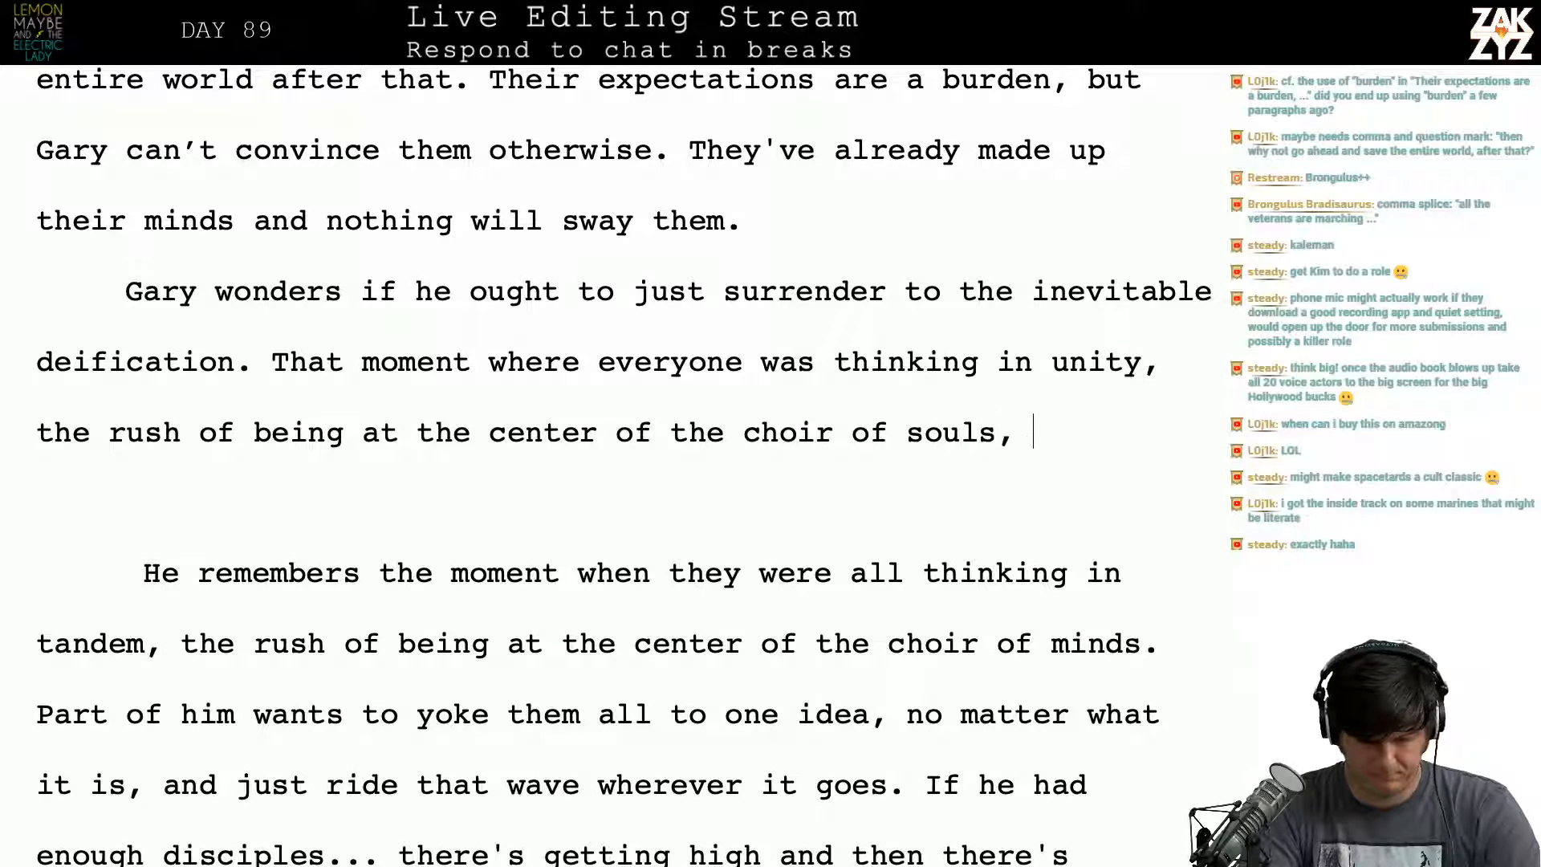
Step: Finish the sentence after "the choir of souls" with ", it was incredible."
{"action": "type", "text": ", it was "}
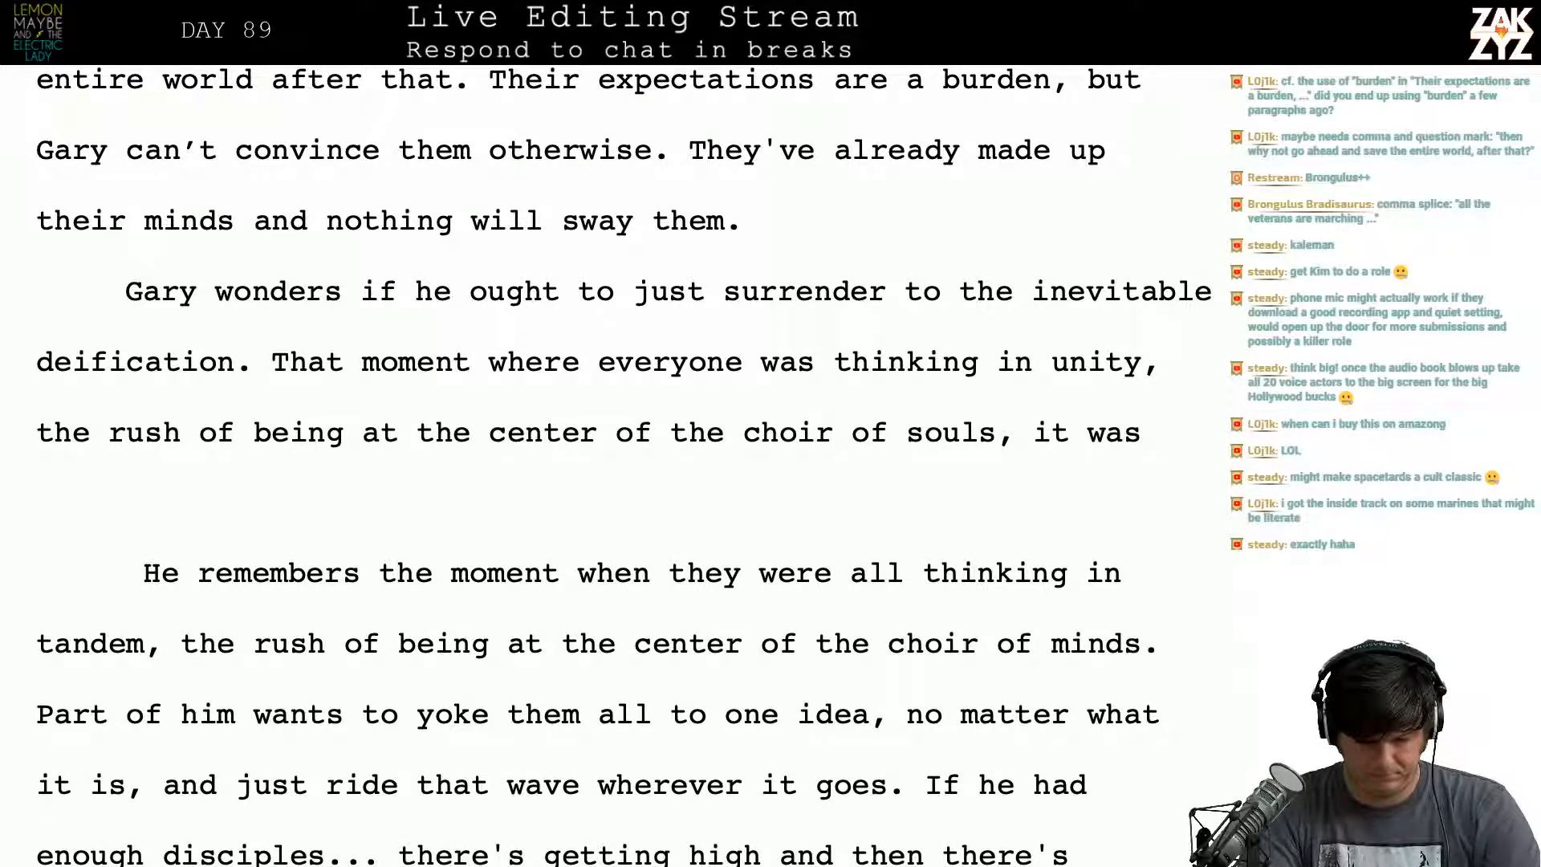
{"action": "type", "text": "e"}
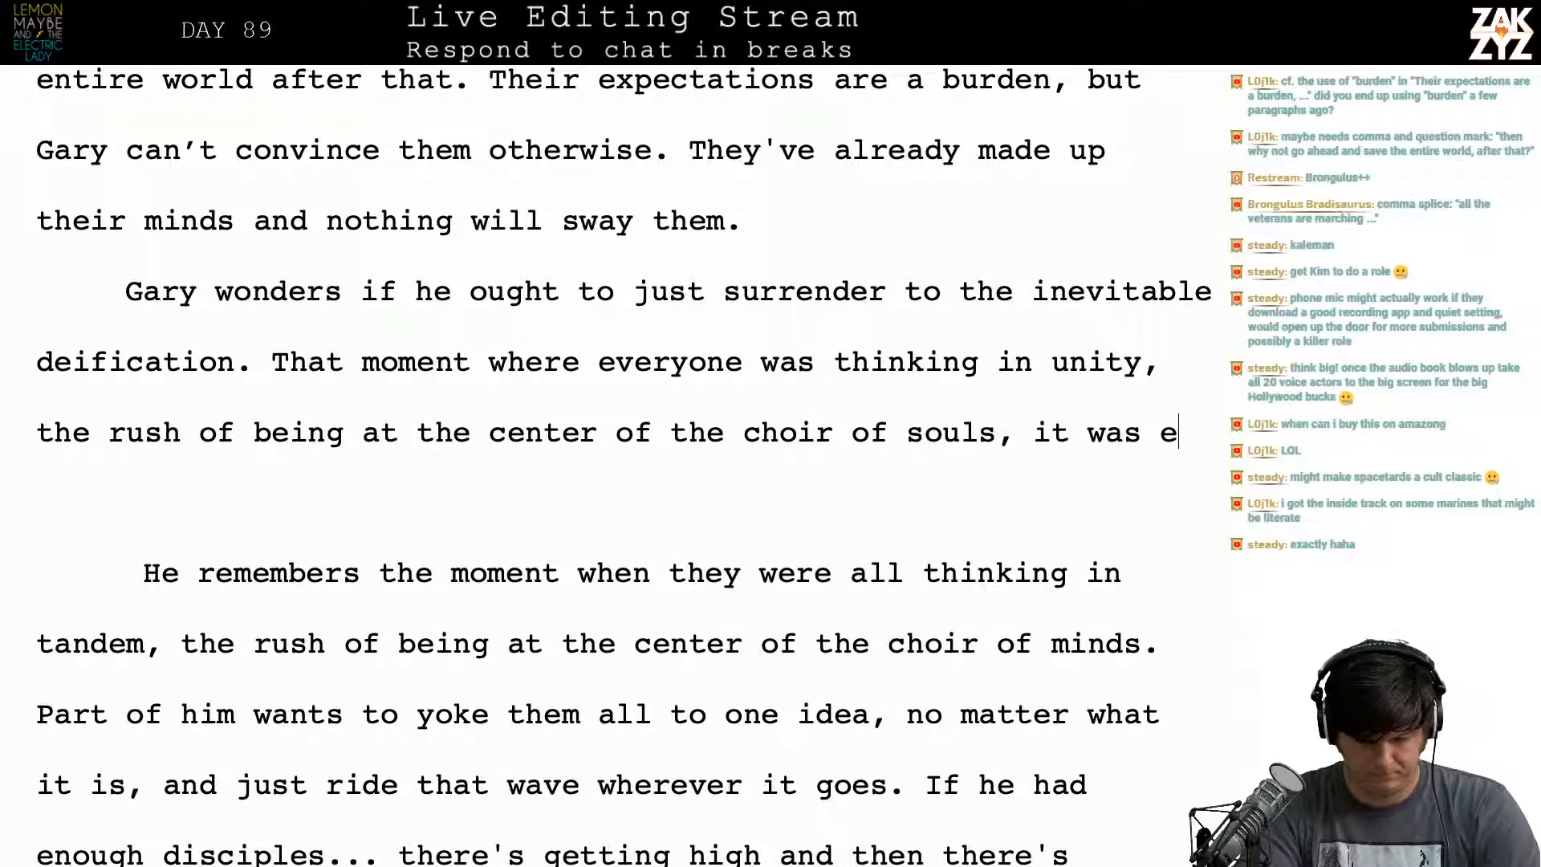
{"action": "key", "text": "BackSpace"}
{"action": "key", "text": "BackSpace"}
{"action": "key", "text": "BackSpace"}
{"action": "key", "text": "BackSpace"}
{"action": "key", "text": "BackSpace"}
{"action": "key", "text": "BackSpace"}
{"action": "key", "text": "BackSpace"}
{"action": "key", "text": "BackSpace"}
{"action": "type", "text": "i"}
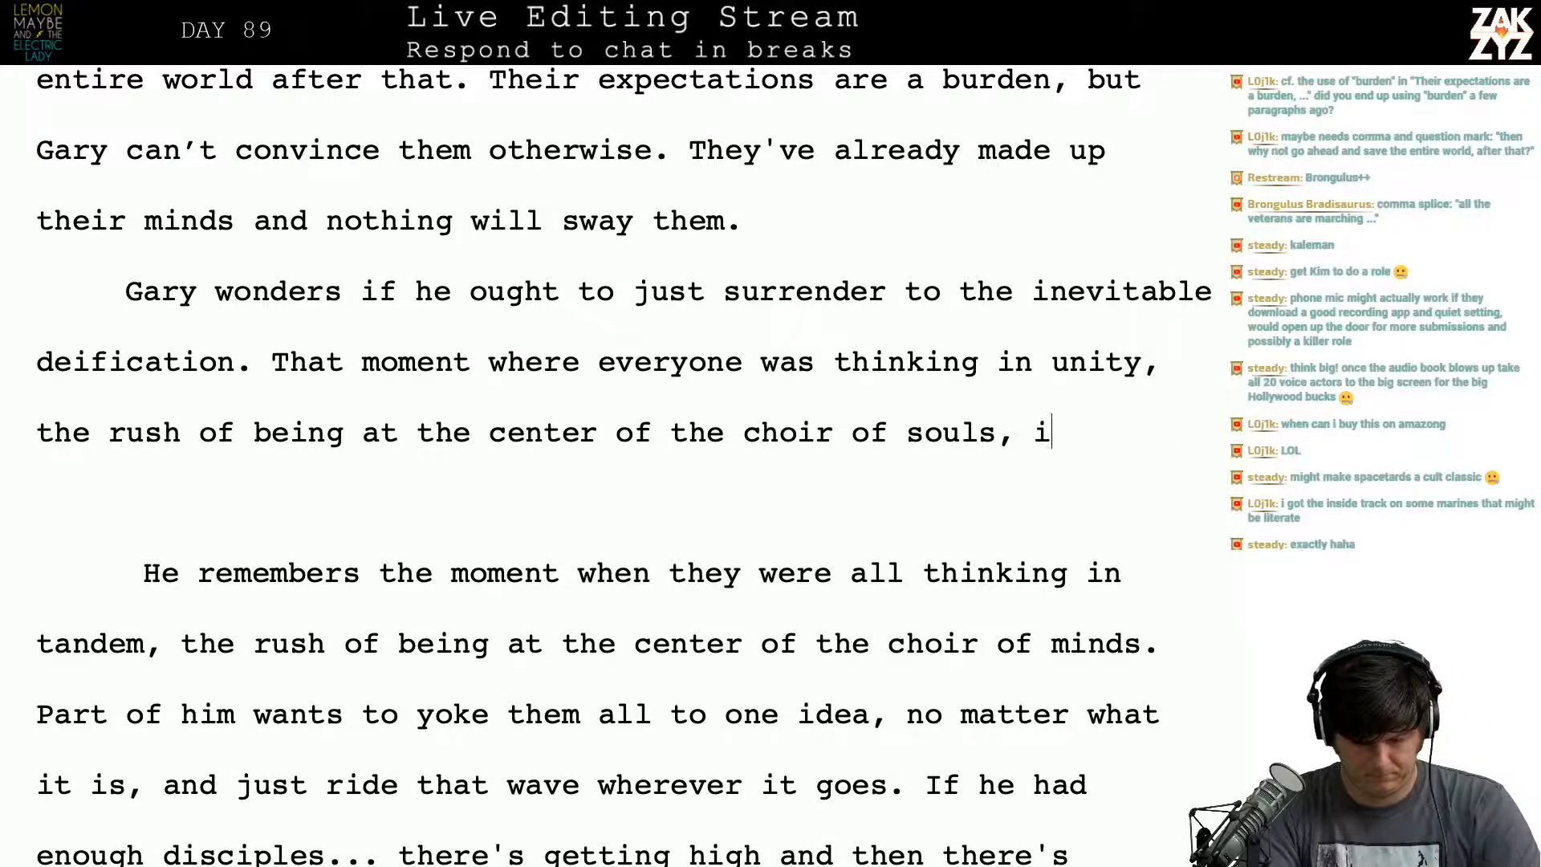
{"action": "type", "text": "t was incredib"}
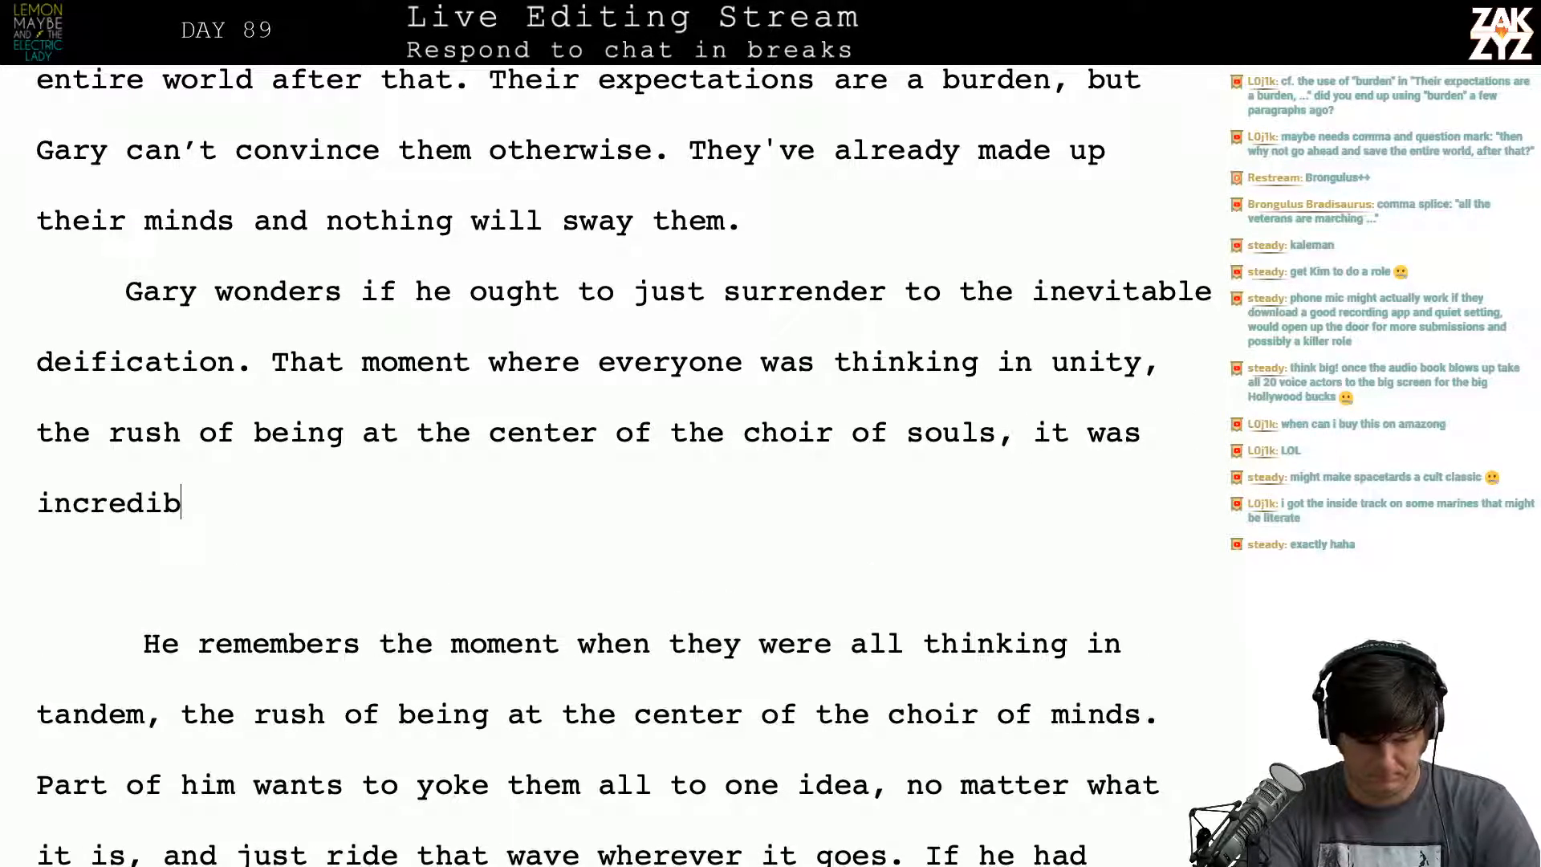
{"action": "type", "text": "le"}
Step: Delete the empty line and the old passage from "He remembers the moment" through "wherever it goes.", joining "If he had enough disciples" to the paragraph
{"action": "key", "text": "shift+Down"}
{"action": "key", "text": "shift+Down"}
{"action": "key", "text": "shift+Down"}
{"action": "key", "text": "shift+Down"}
{"action": "key", "text": "shift+Down"}
{"action": "key", "text": "shift+Down"}
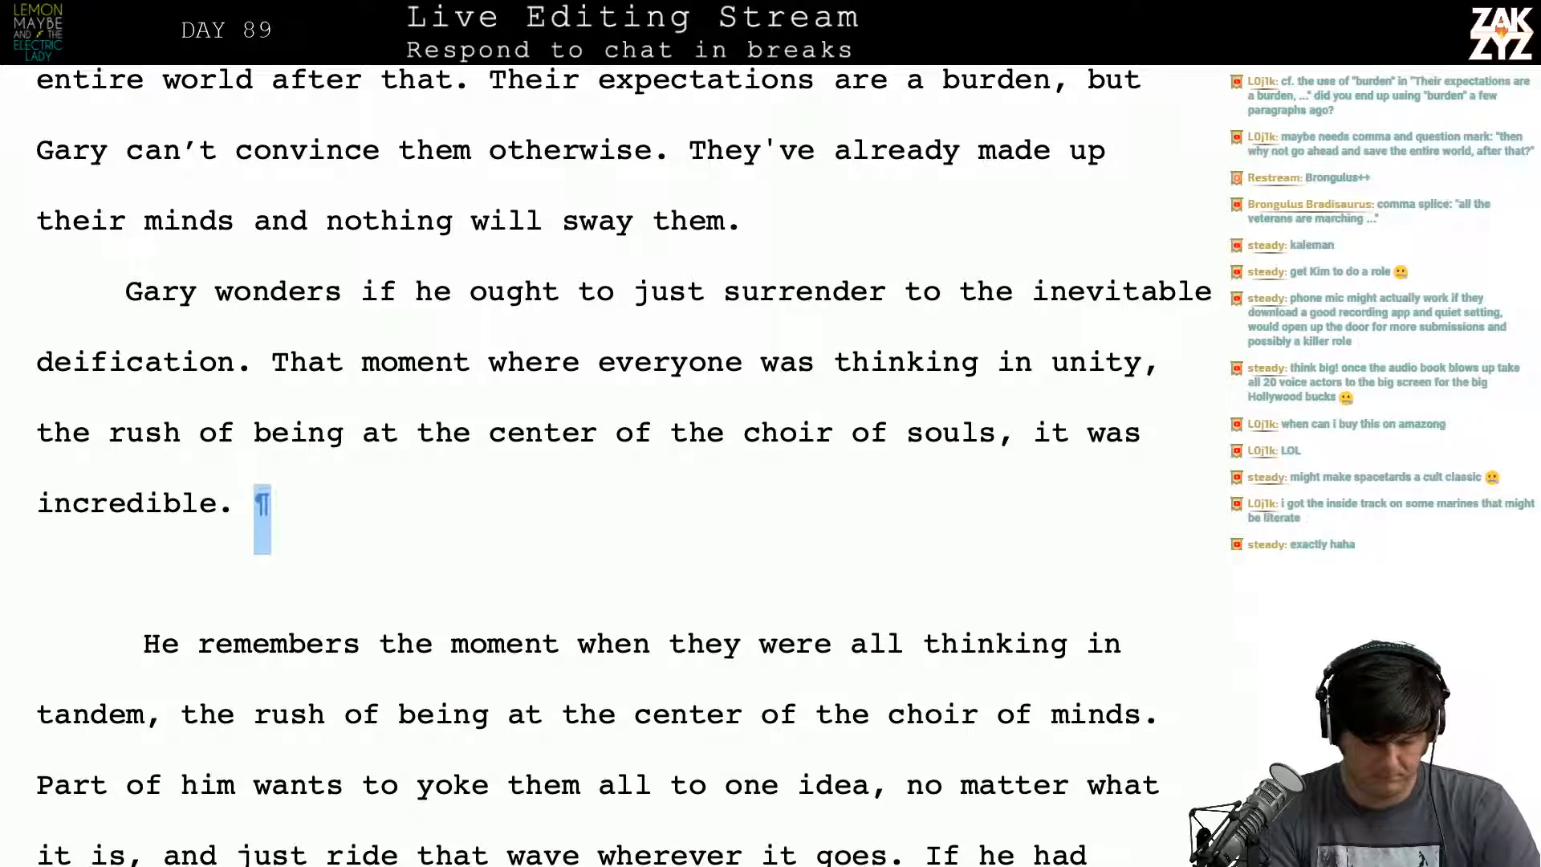
{"action": "key", "text": "shift+Up"}
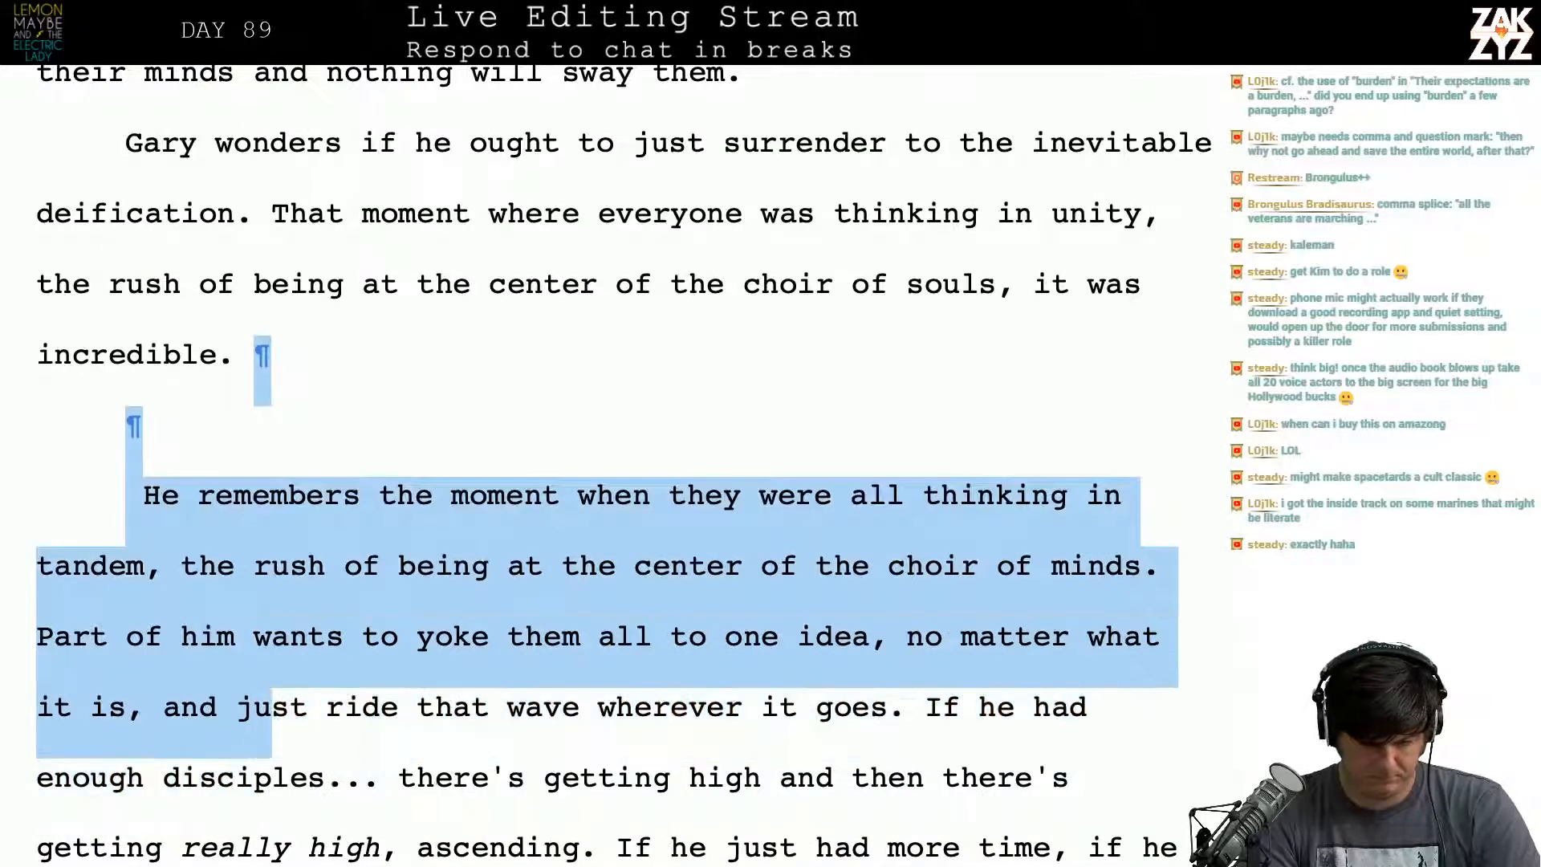
{"action": "key", "text": "shift+Right"}
{"action": "key", "text": "shift+Right"}
{"action": "key", "text": "shift+Right"}
{"action": "key", "text": "shift+Right"}
{"action": "key", "text": "shift+Right"}
{"action": "key", "text": "shift+Right"}
{"action": "key", "text": "shift+Right"}
{"action": "key", "text": "shift+Right"}
{"action": "key", "text": "shift+Right"}
{"action": "key", "text": "shift+Right"}
{"action": "key", "text": "shift+Right"}
{"action": "key", "text": "shift+Right"}
{"action": "key", "text": "shift+Right"}
{"action": "key", "text": "shift+Right"}
{"action": "key", "text": "shift+Right"}
{"action": "key", "text": "shift+Right"}
{"action": "key", "text": "shift+Right"}
{"action": "key", "text": "shift+Right"}
{"action": "key", "text": "shift+Right"}
{"action": "key", "text": "shift+Right"}
{"action": "key", "text": "shift+Right"}
{"action": "key", "text": "shift+Right"}
{"action": "key", "text": "shift+Right"}
{"action": "key", "text": "shift+Right"}
{"action": "key", "text": "shift+Right"}
{"action": "key", "text": "shift+Right"}
{"action": "key", "text": "shift+Right"}
{"action": "key", "text": "shift+Right"}
{"action": "key", "text": "shift+Right"}
{"action": "key", "text": "shift+Right"}
{"action": "key", "text": "shift+Right"}
{"action": "key", "text": "shift+Right"}
{"action": "key", "text": "shift+Right"}
{"action": "key", "text": "shift+Right"}
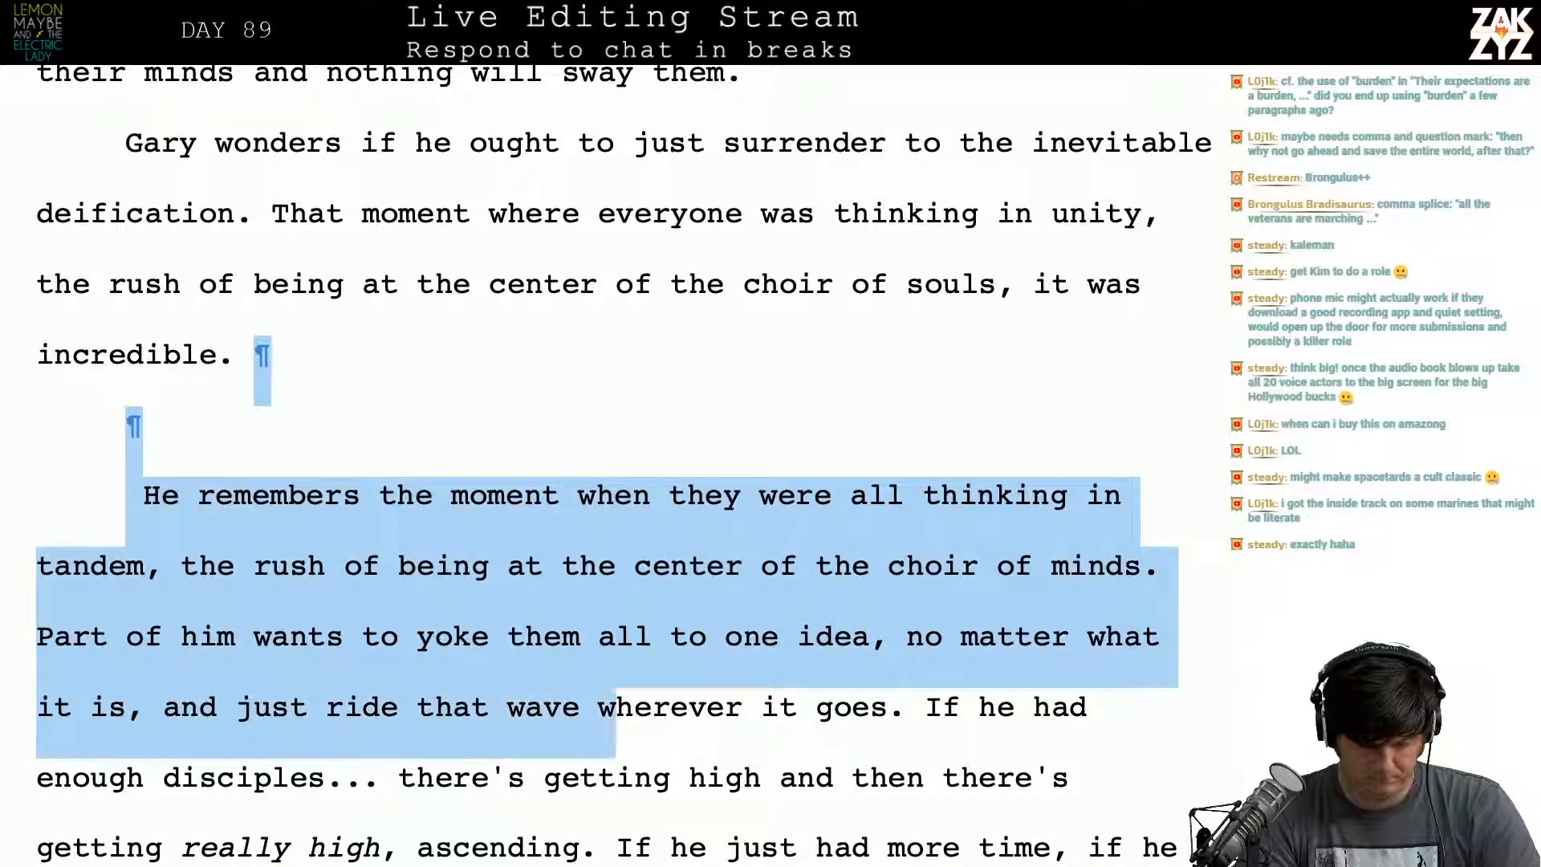
{"action": "key", "text": "shift+Right"}
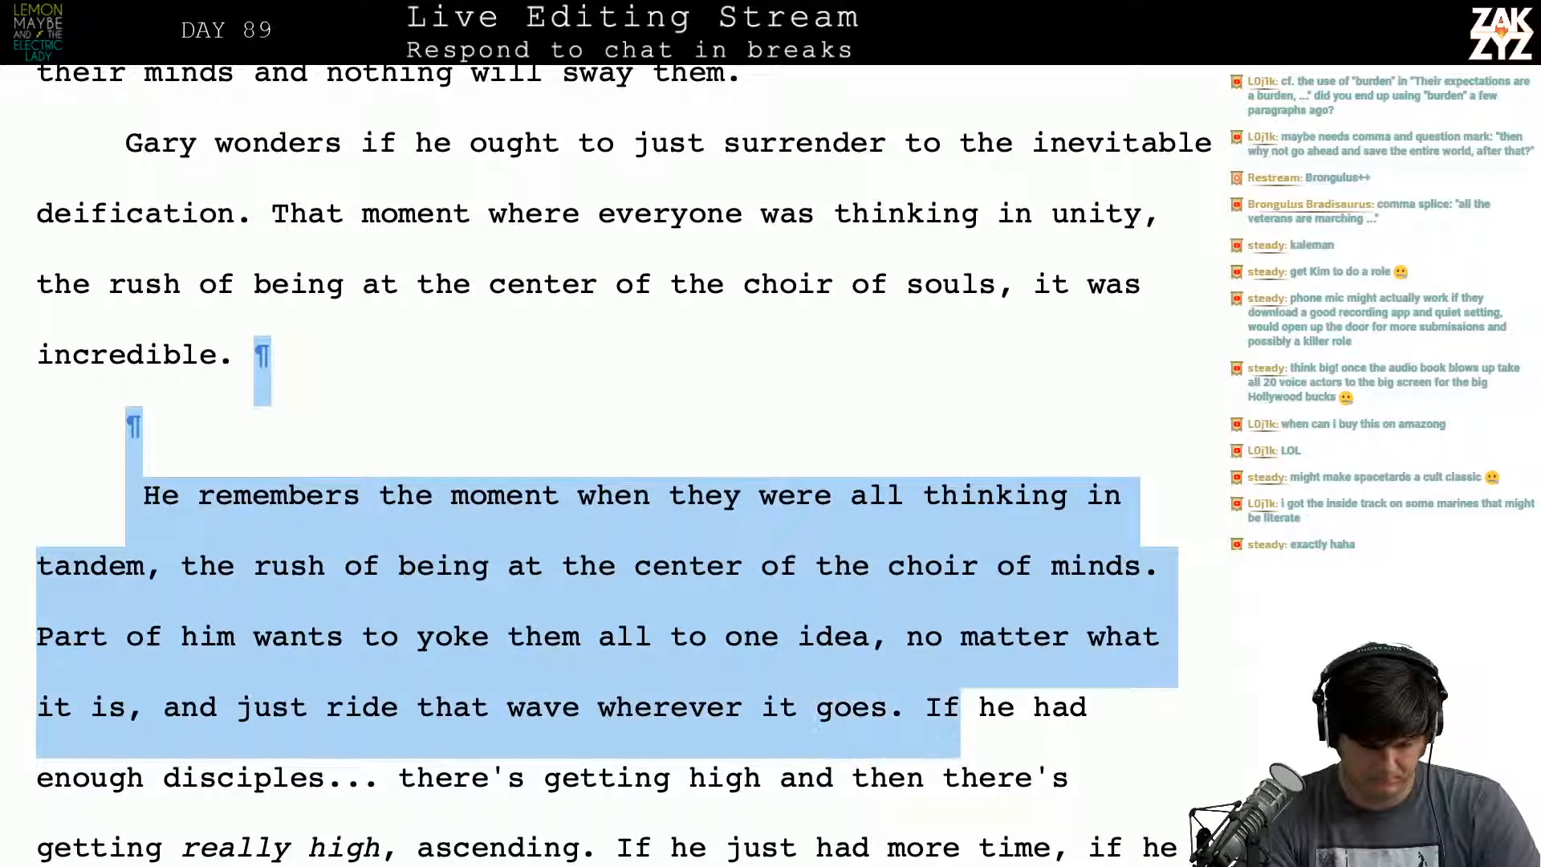
{"action": "key", "text": "shift+Left"}
{"action": "key", "text": "shift+Left"}
{"action": "key", "text": "shift+Left"}
{"action": "key", "text": "Delete"}
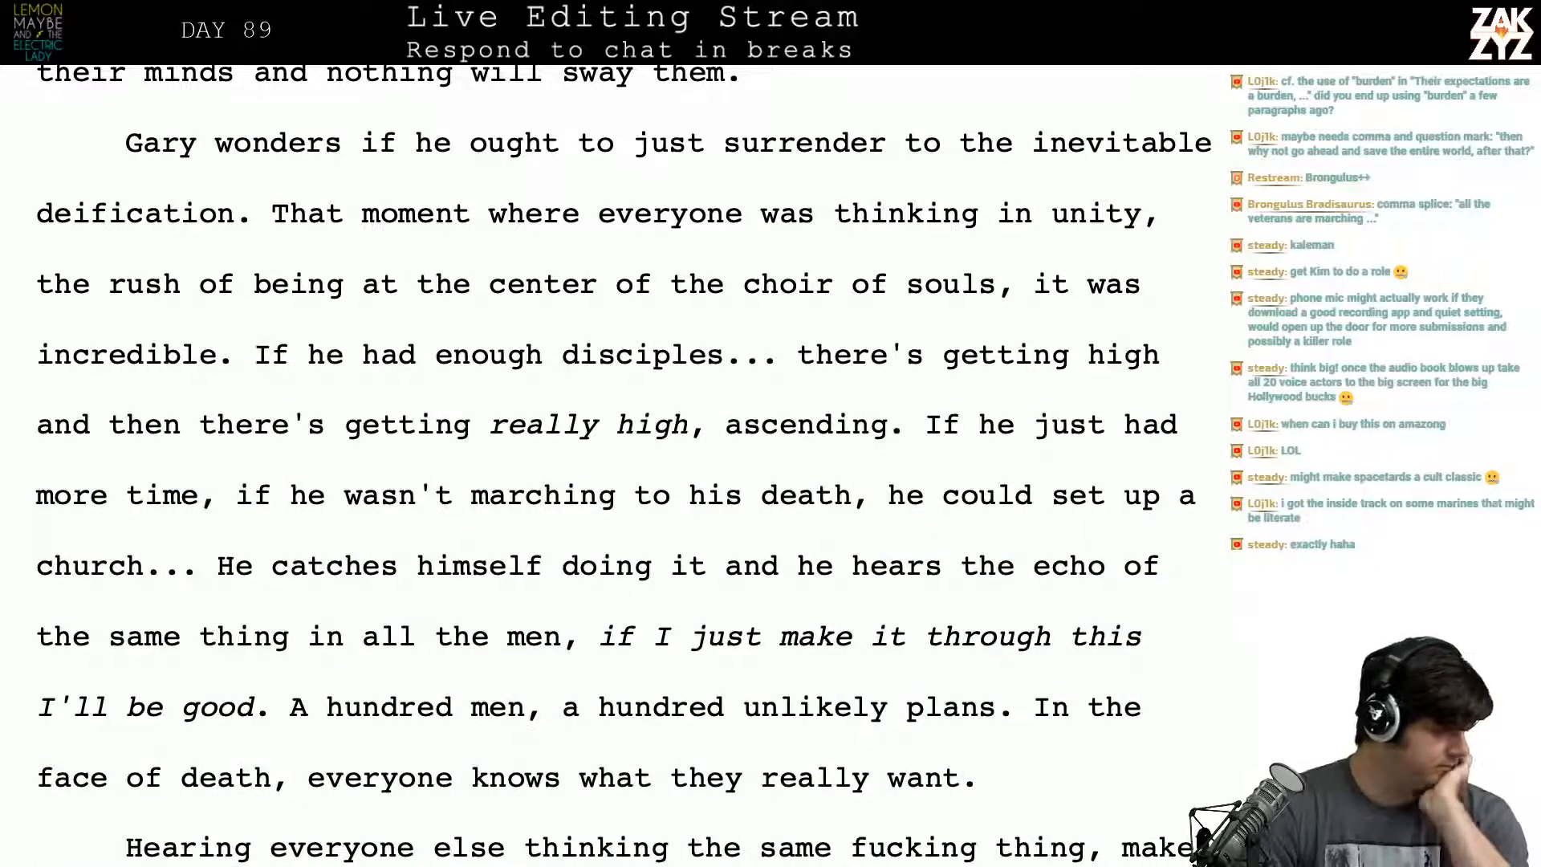
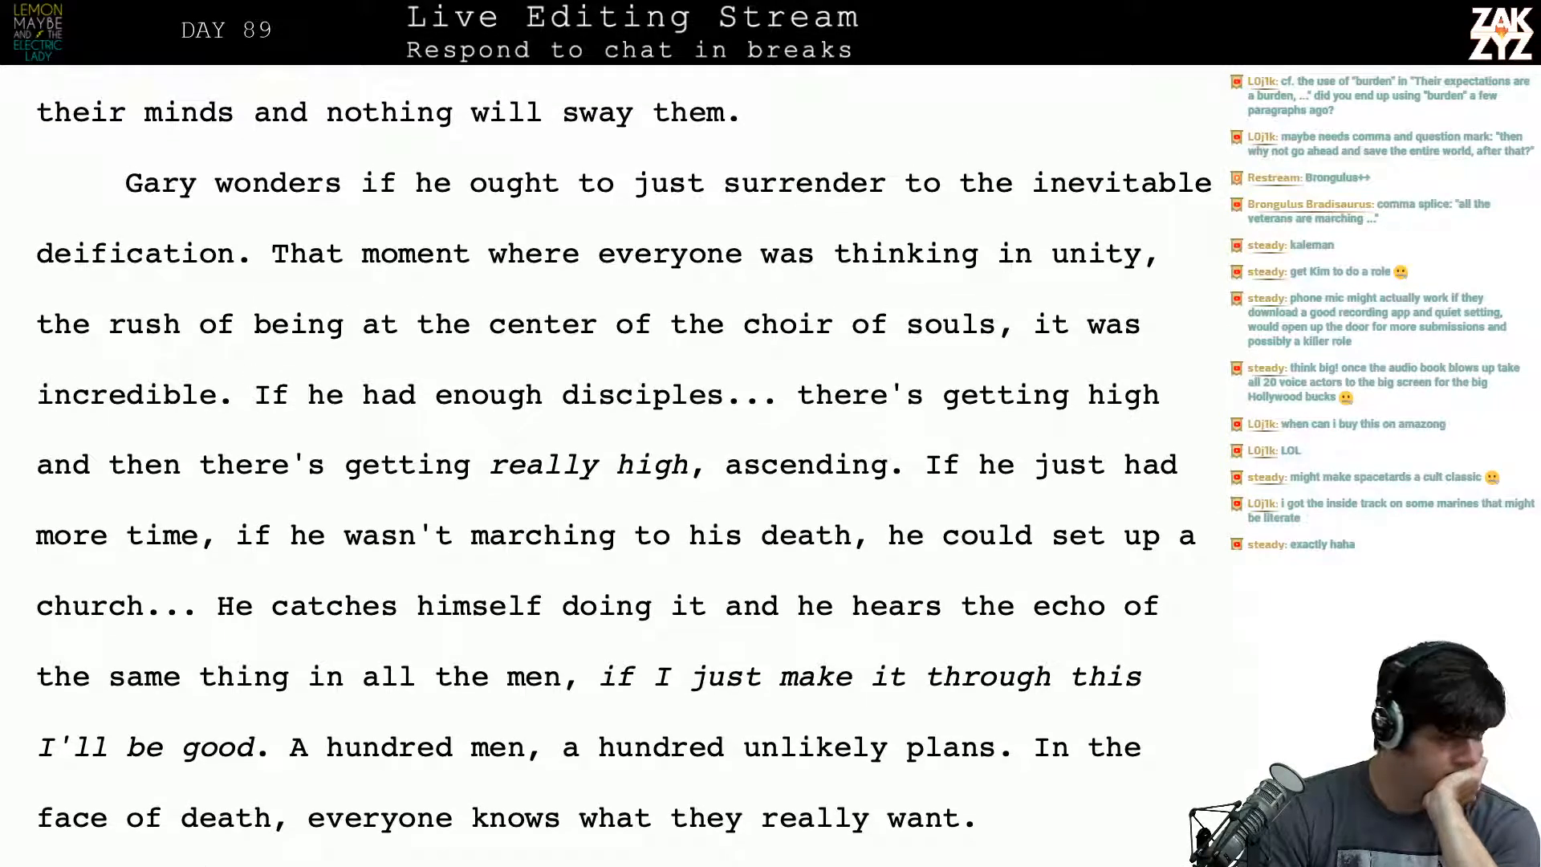
Step: Remove the empty line above the paragraph beginning "All the veterans are marching together"
{"action": "scroll", "coordinate": [610, 441], "scroll_direction": "up", "scroll_amount": 15}
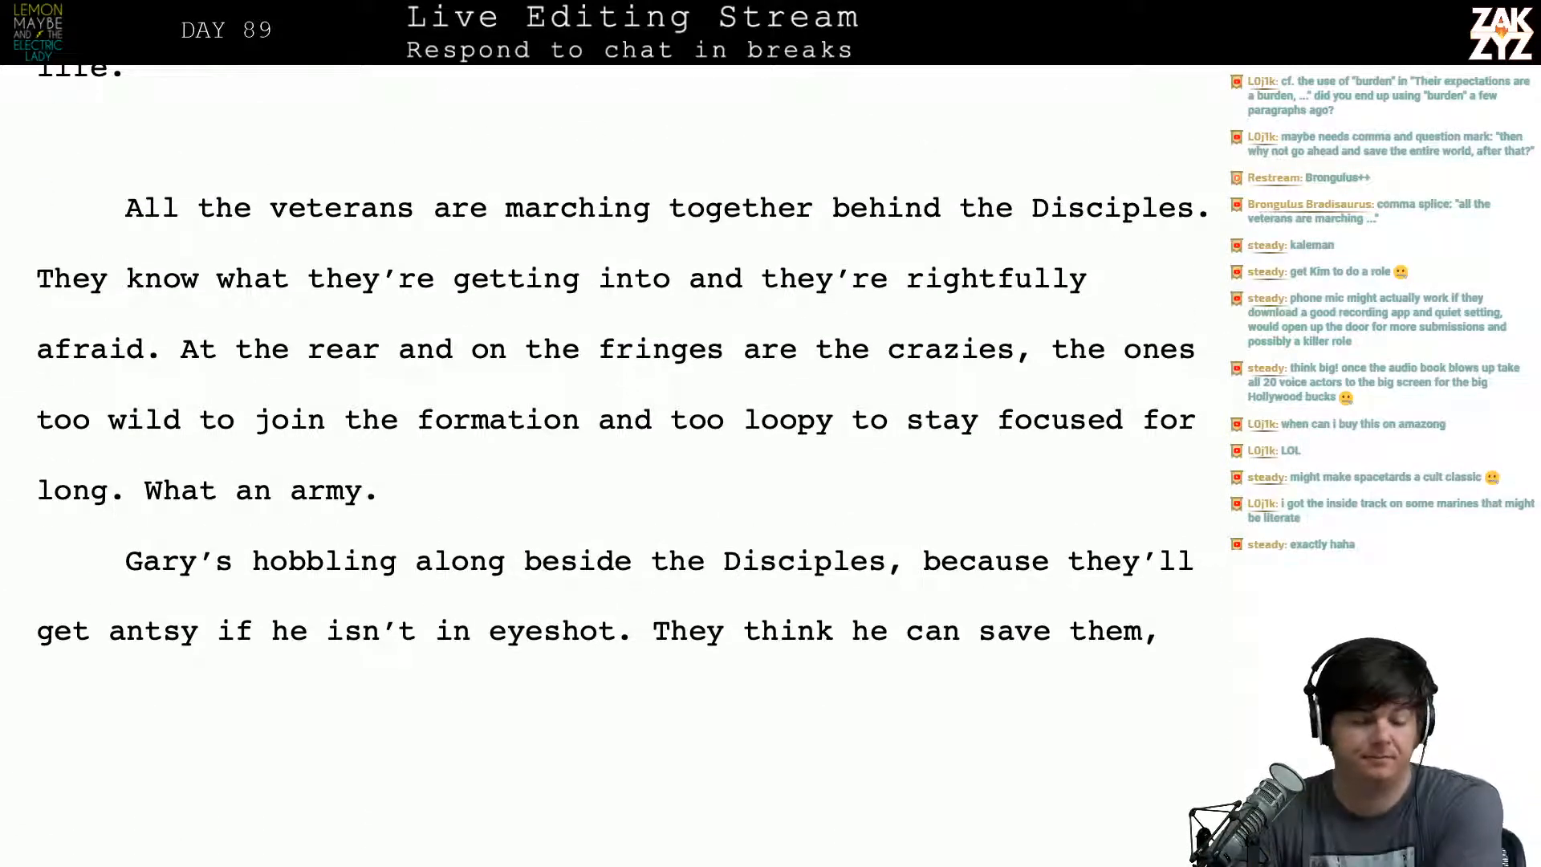
{"action": "scroll", "coordinate": [609, 441], "scroll_direction": "up", "scroll_amount": 5}
{"action": "scroll", "coordinate": [610, 441], "scroll_direction": "up", "scroll_amount": 1}
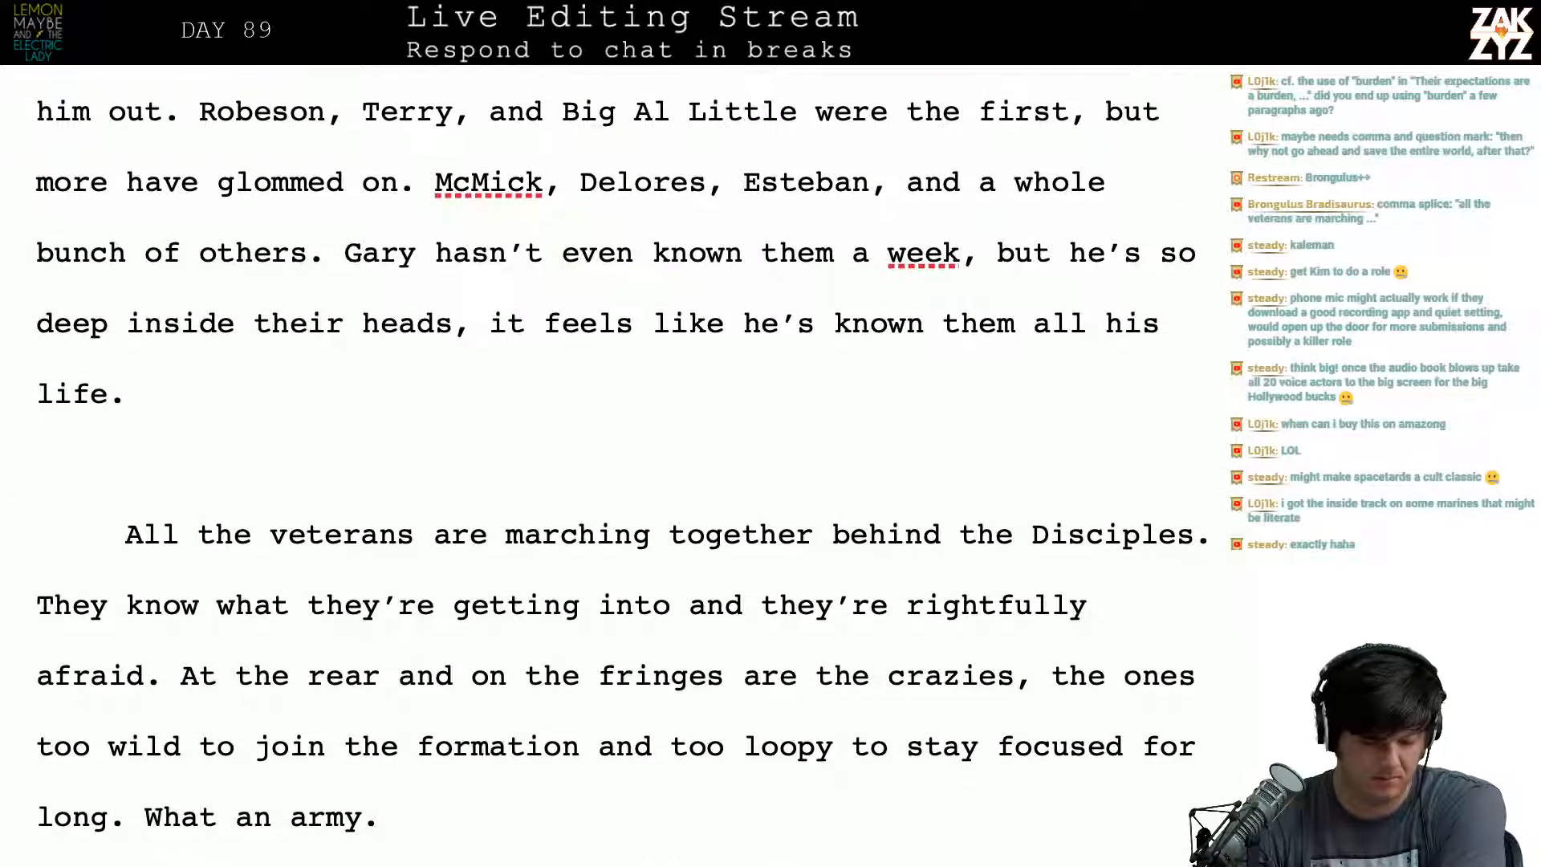
{"action": "key", "text": "BackSpace"}
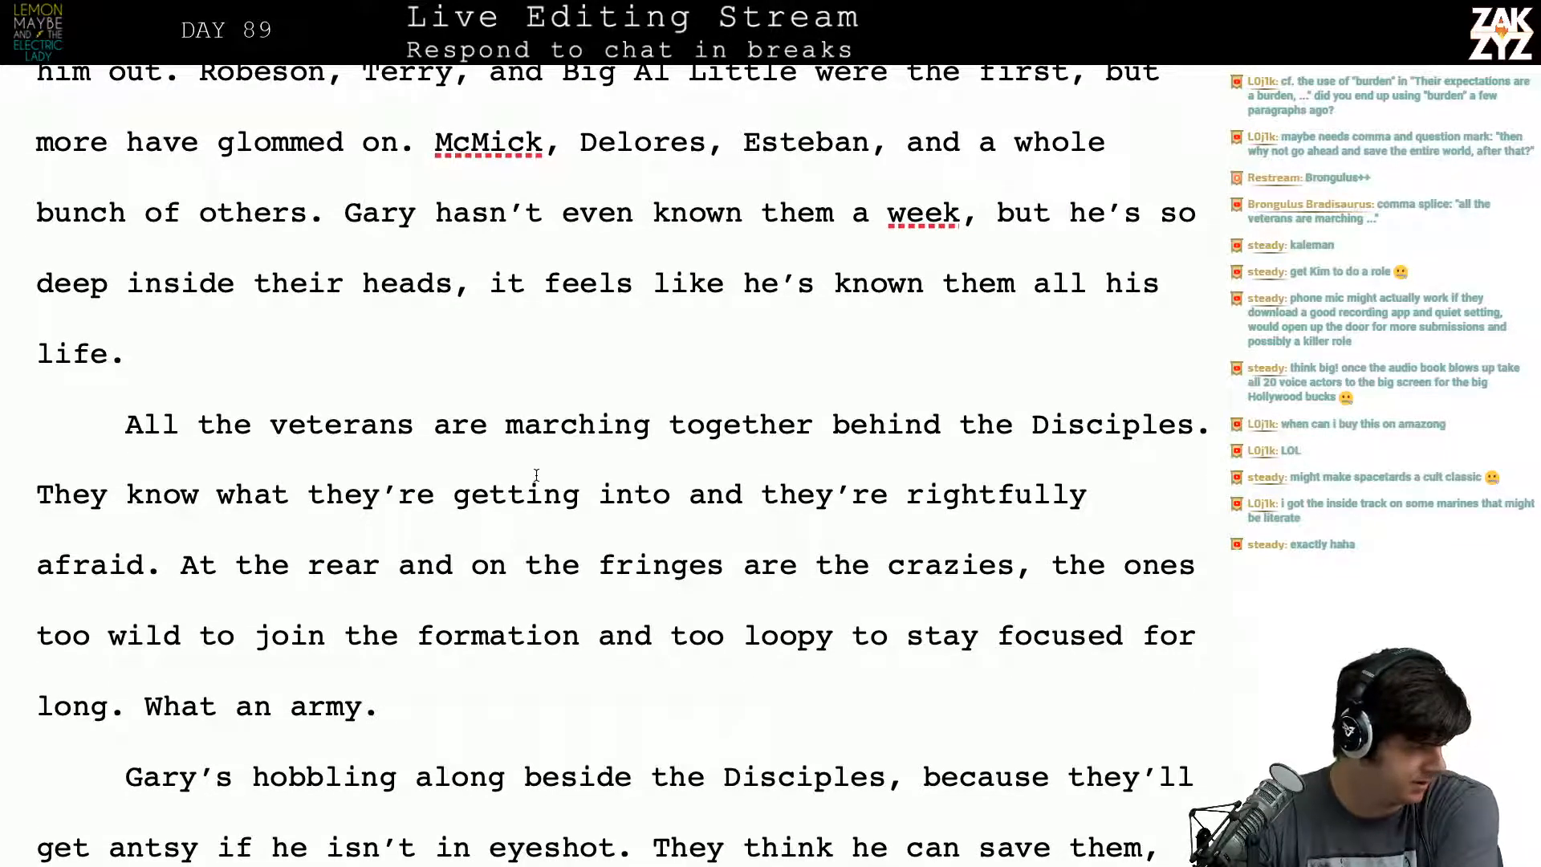
Step: Search the manuscript for "burden" and check each occurrence and its distance from "Their expectations are a burden"
{"action": "scroll", "coordinate": [536, 475], "scroll_direction": "down", "scroll_amount": 1}
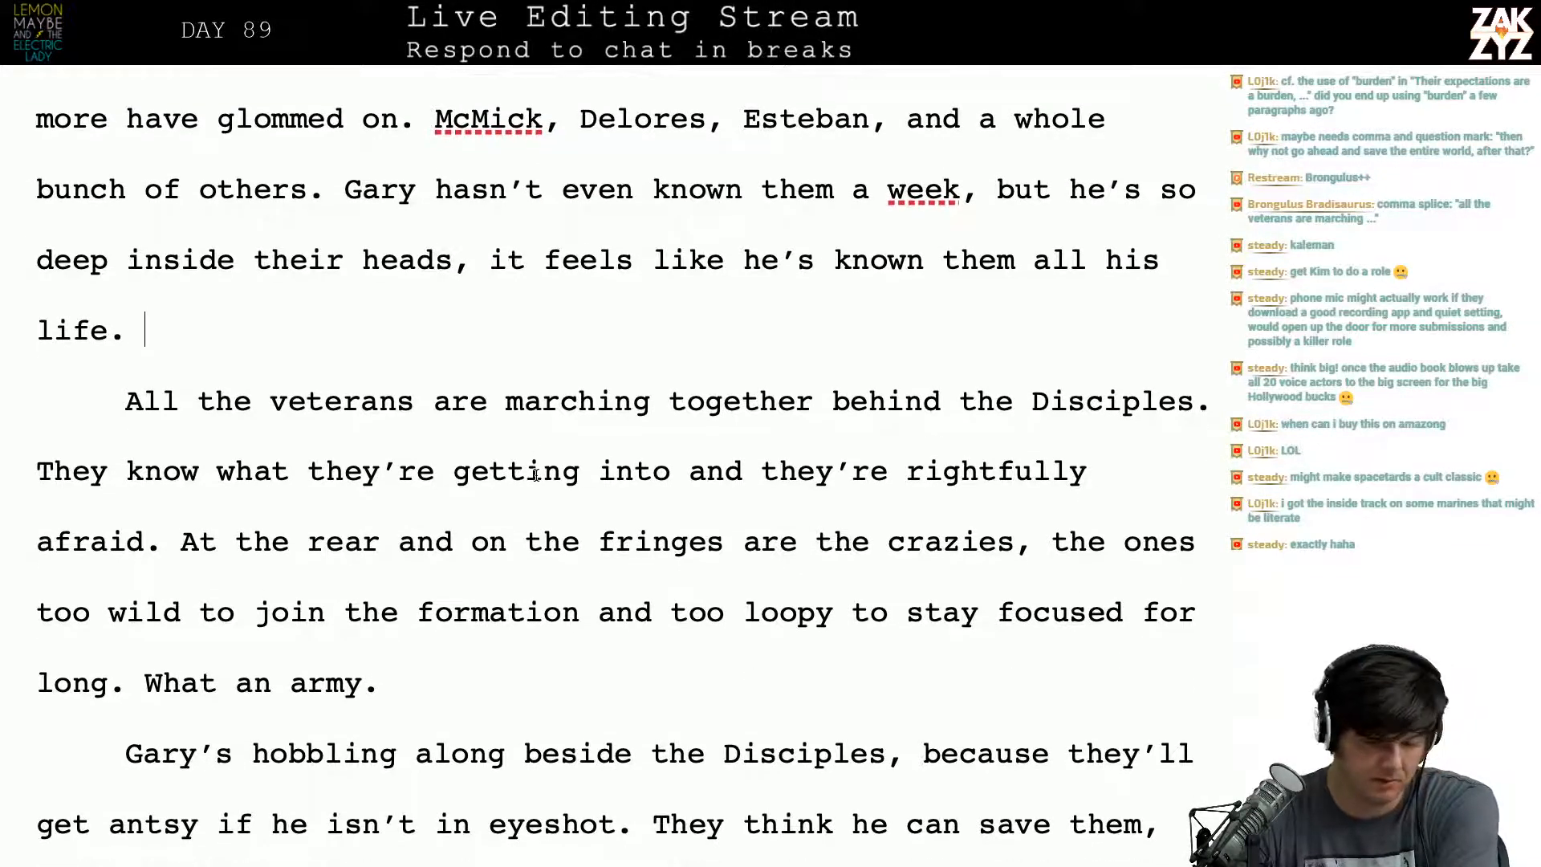
{"action": "scroll", "coordinate": [536, 475], "scroll_direction": "down", "scroll_amount": 20}
{"action": "scroll", "coordinate": [537, 475], "scroll_direction": "down", "scroll_amount": 10}
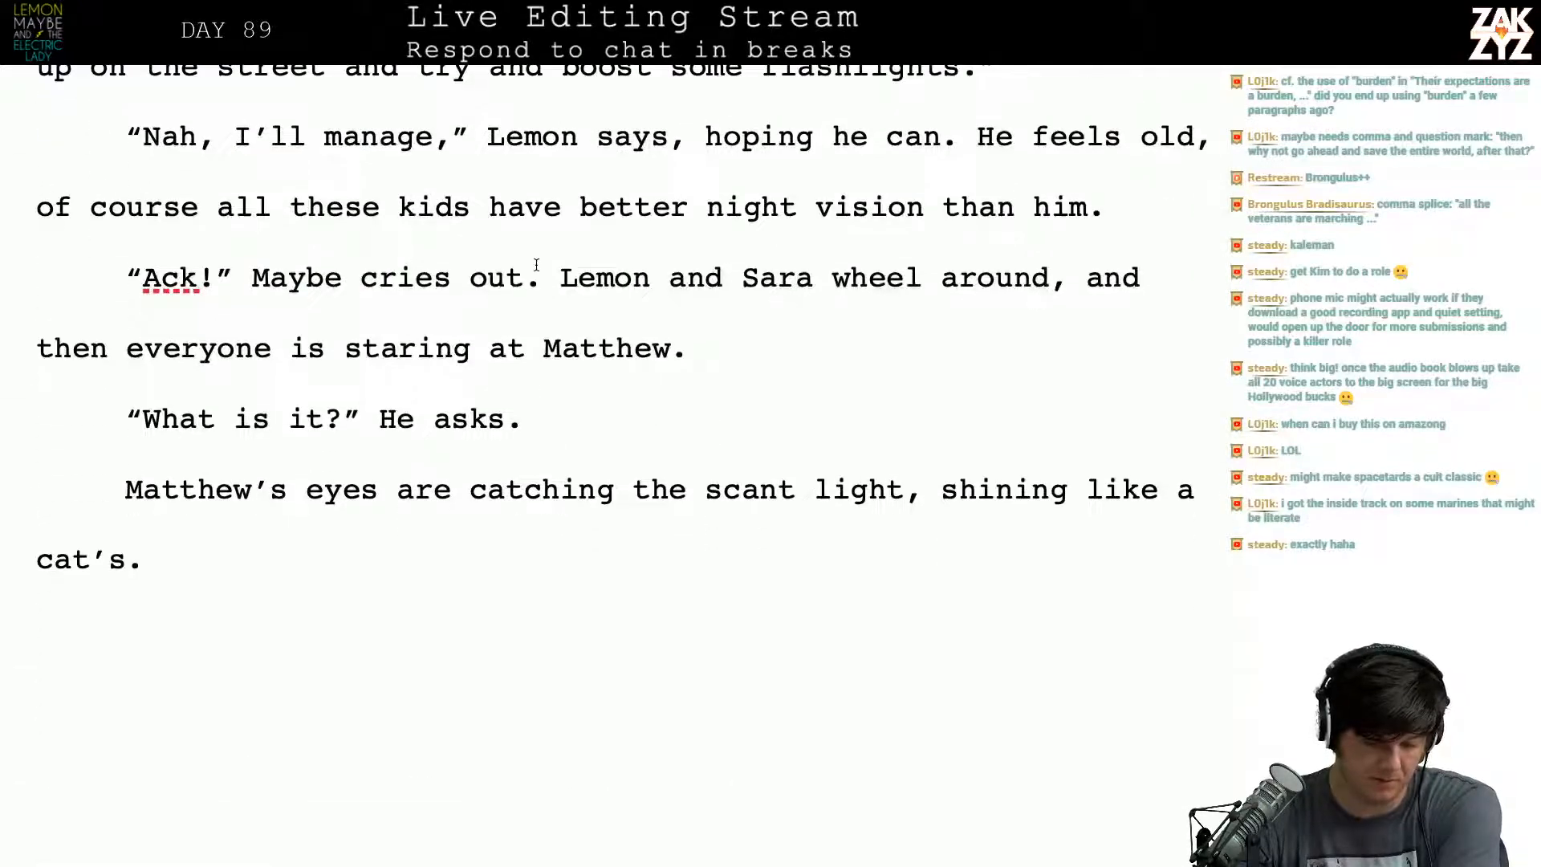
{"action": "key", "text": "super+f"}
{"action": "type", "text": "80"}
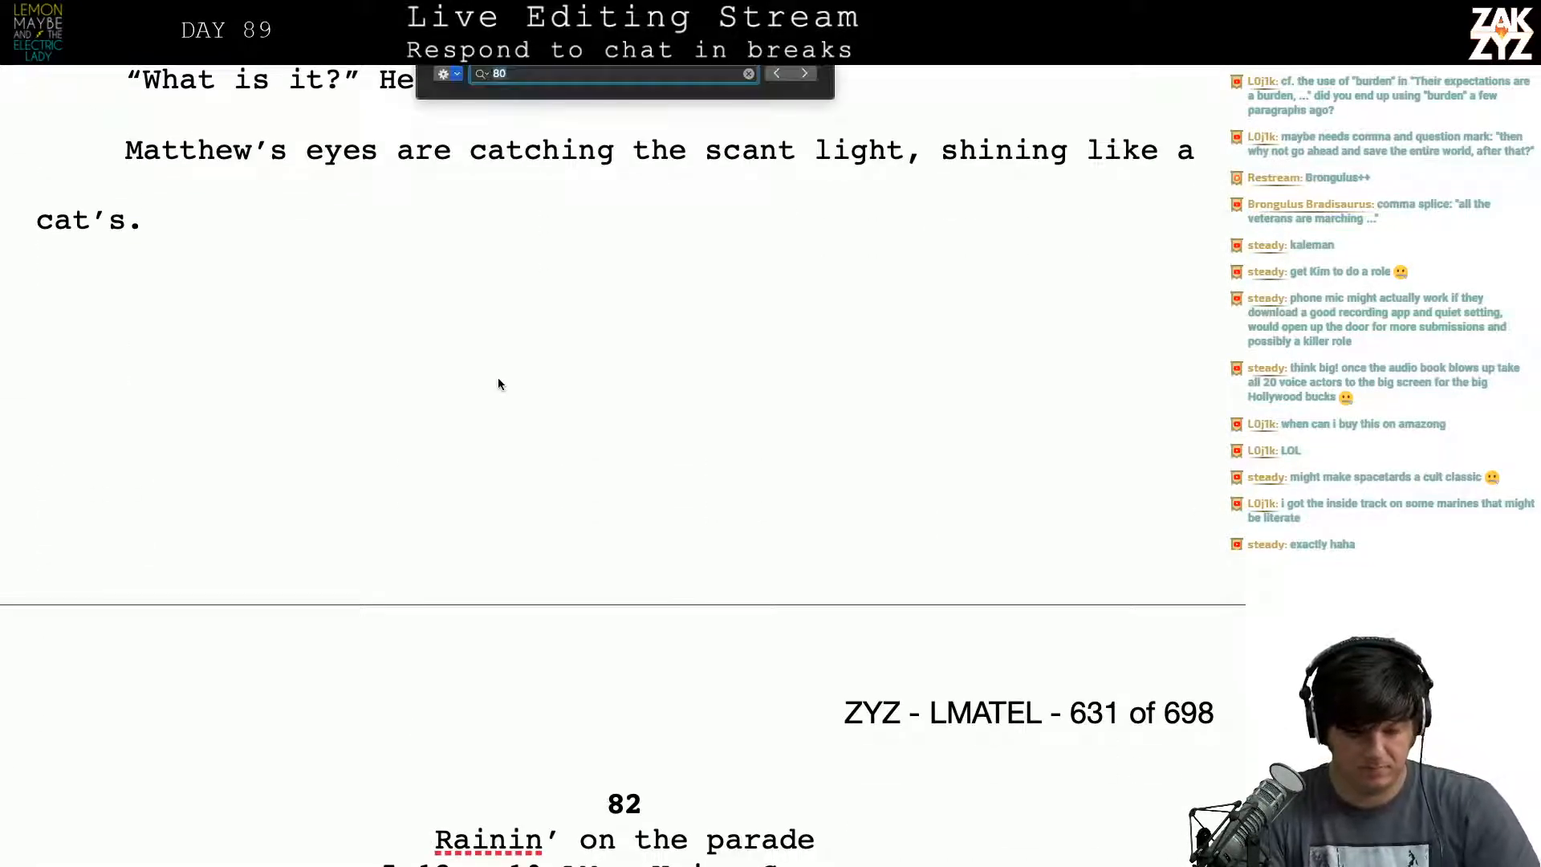
{"action": "key", "text": "Return"}
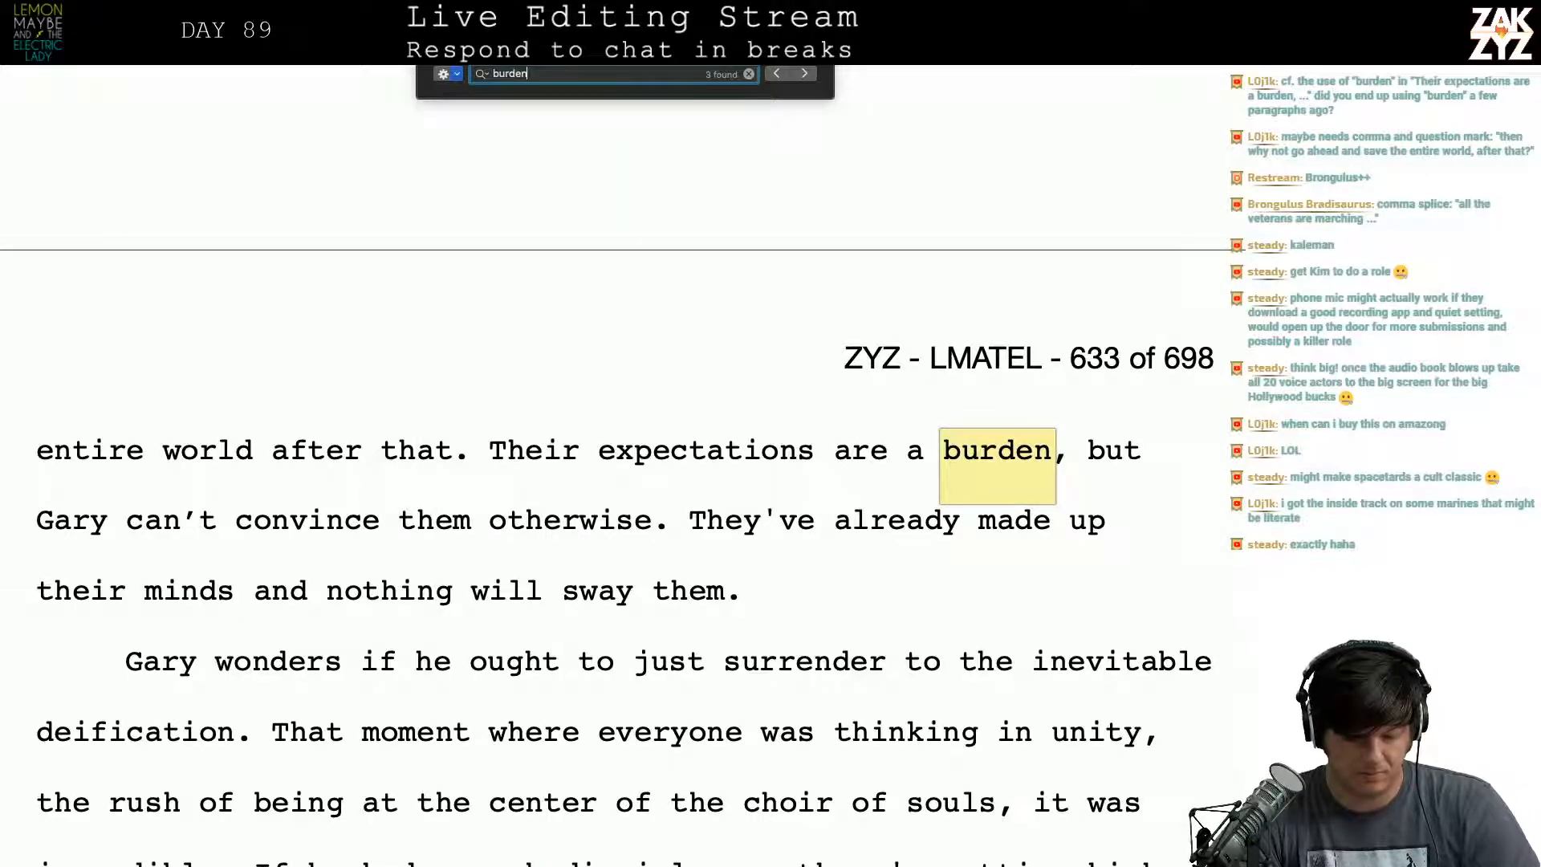
{"action": "key", "text": "Return"}
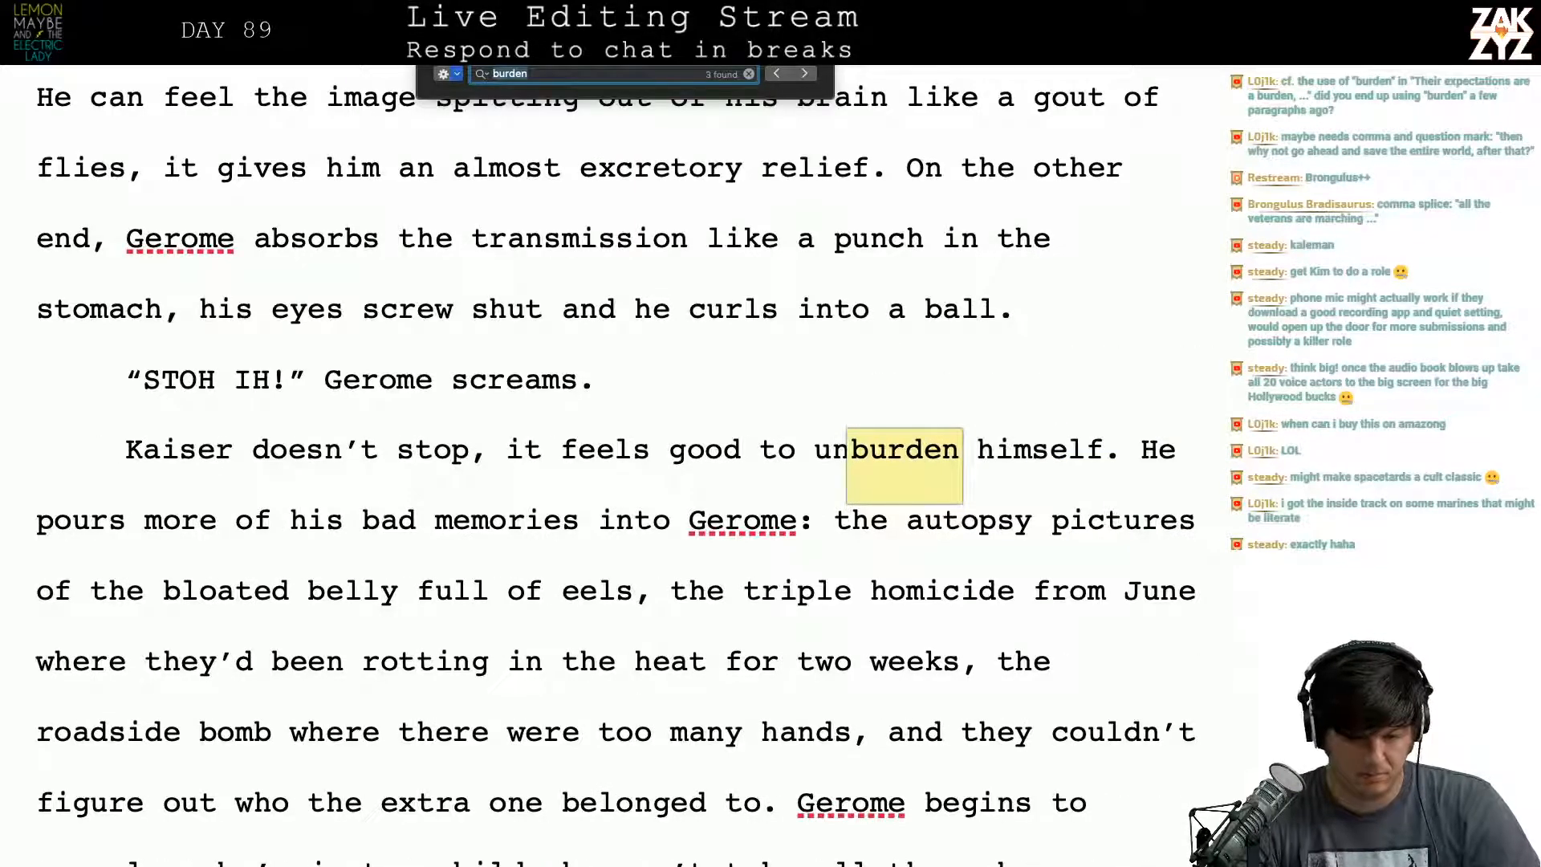
{"action": "left_click", "coordinate": [776, 74]}
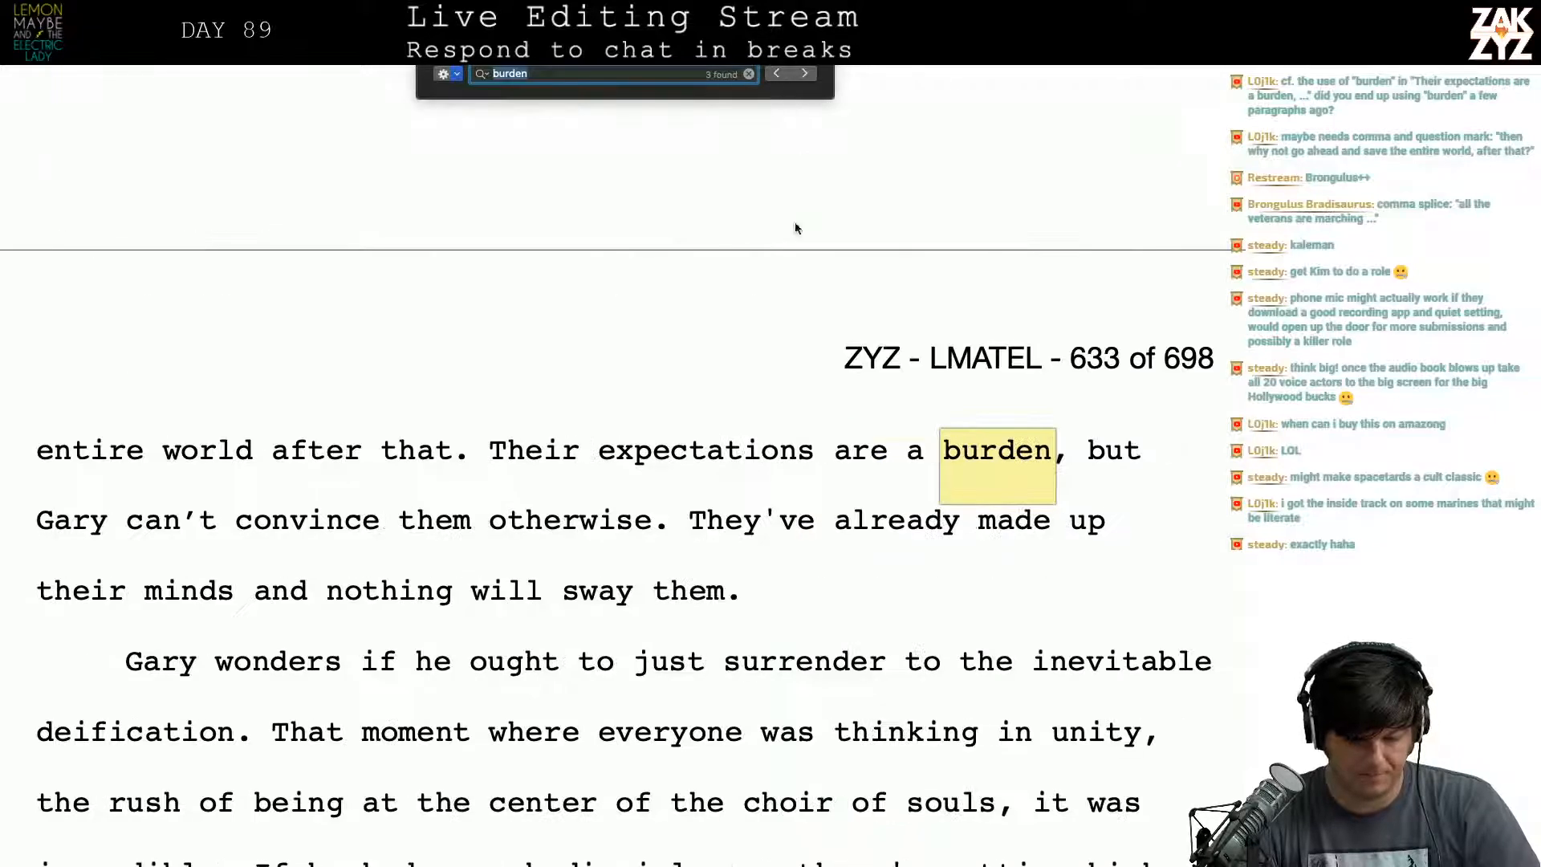
{"action": "scroll", "coordinate": [778, 514], "scroll_direction": "up", "scroll_amount": 6}
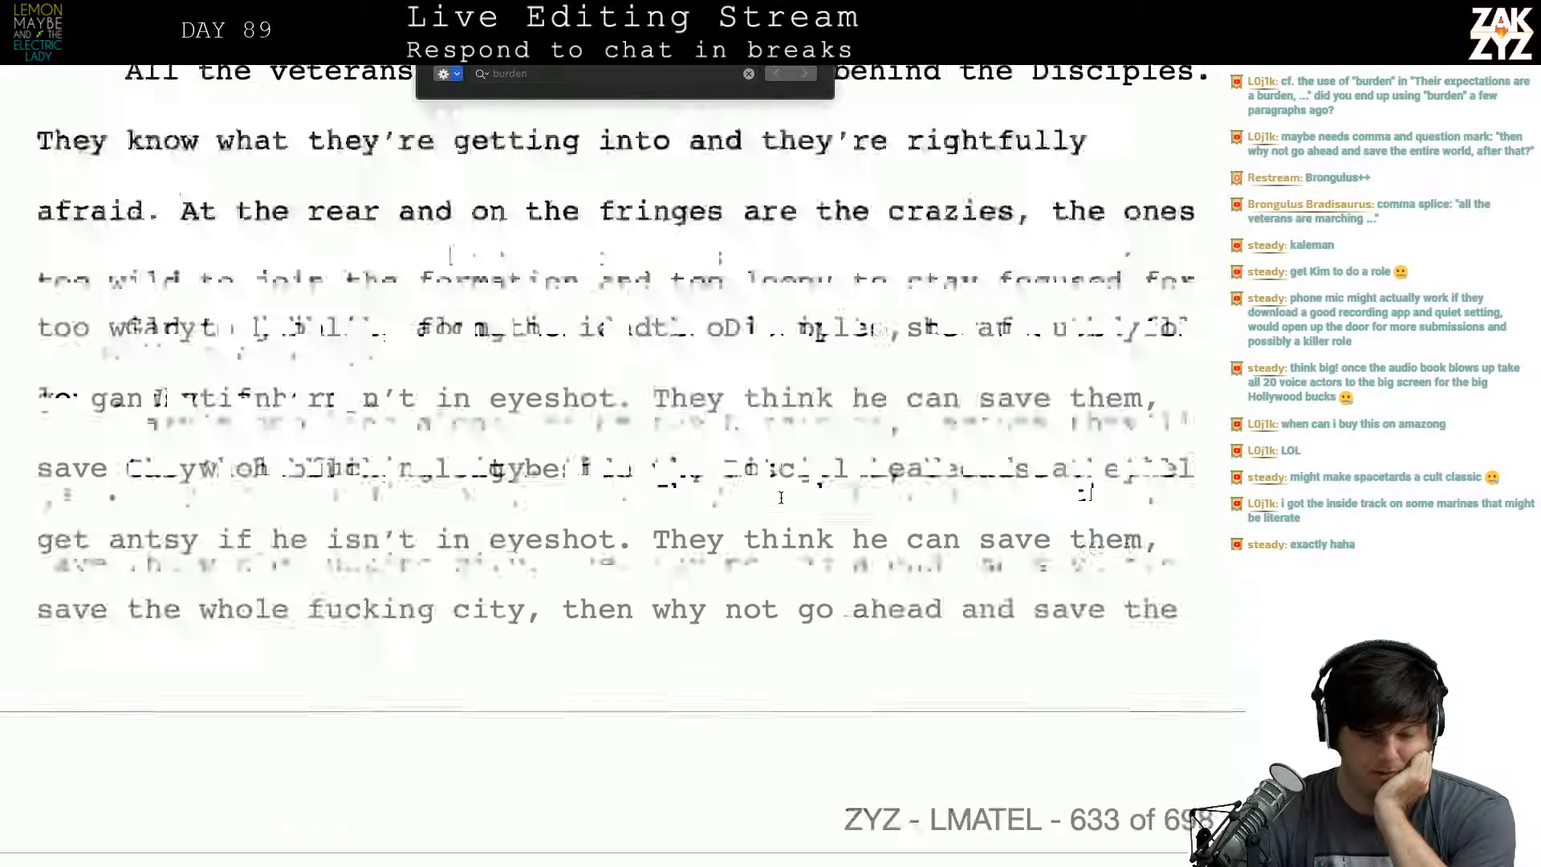
{"action": "scroll", "coordinate": [781, 498], "scroll_direction": "up", "scroll_amount": 10}
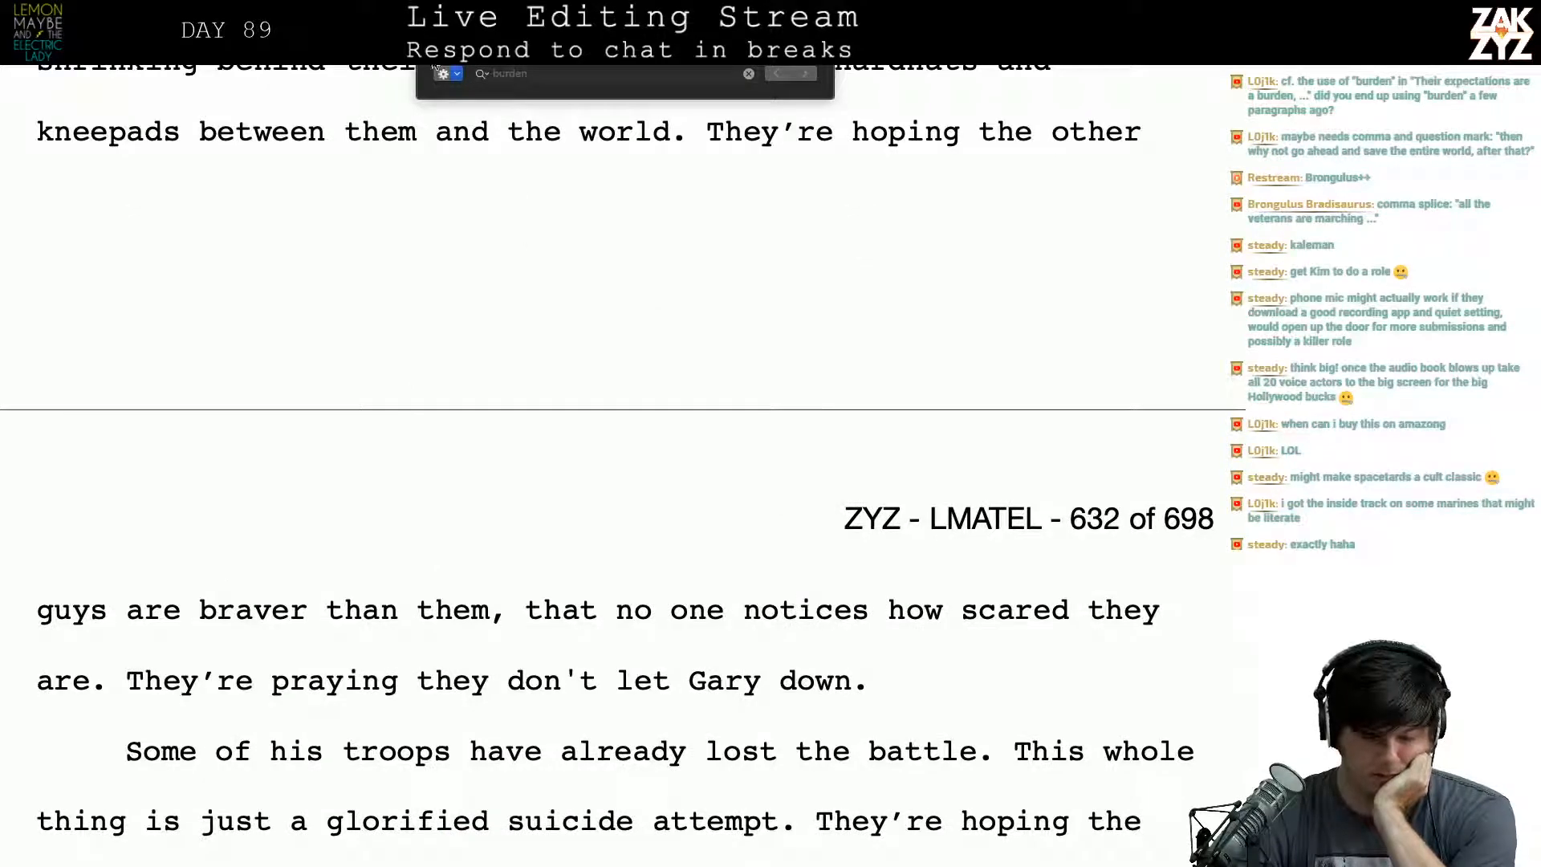
{"action": "left_click", "coordinate": [778, 74]}
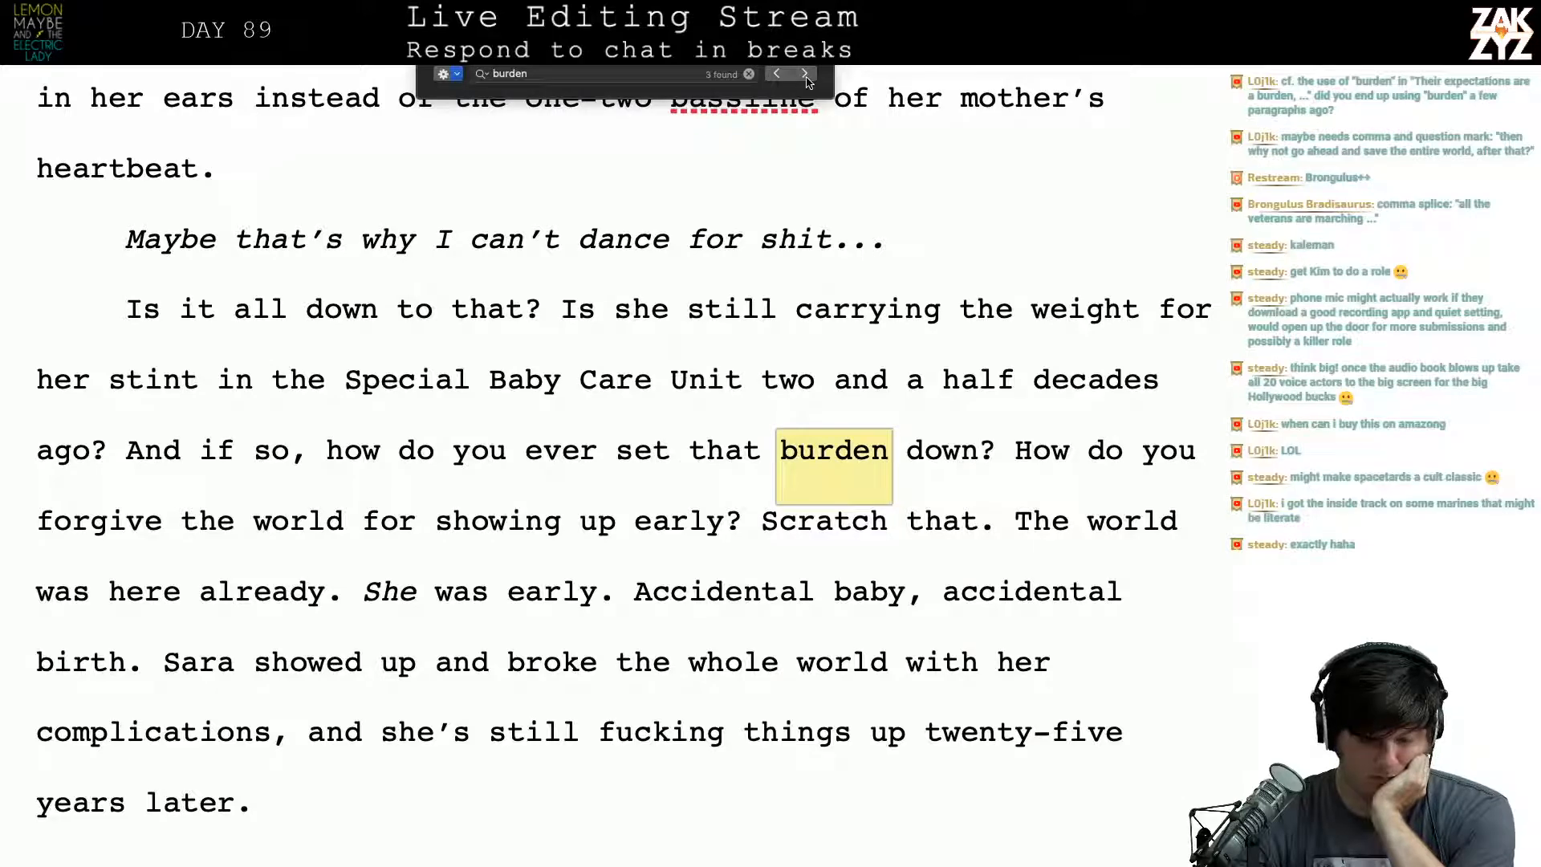
{"action": "left_click", "coordinate": [806, 74]}
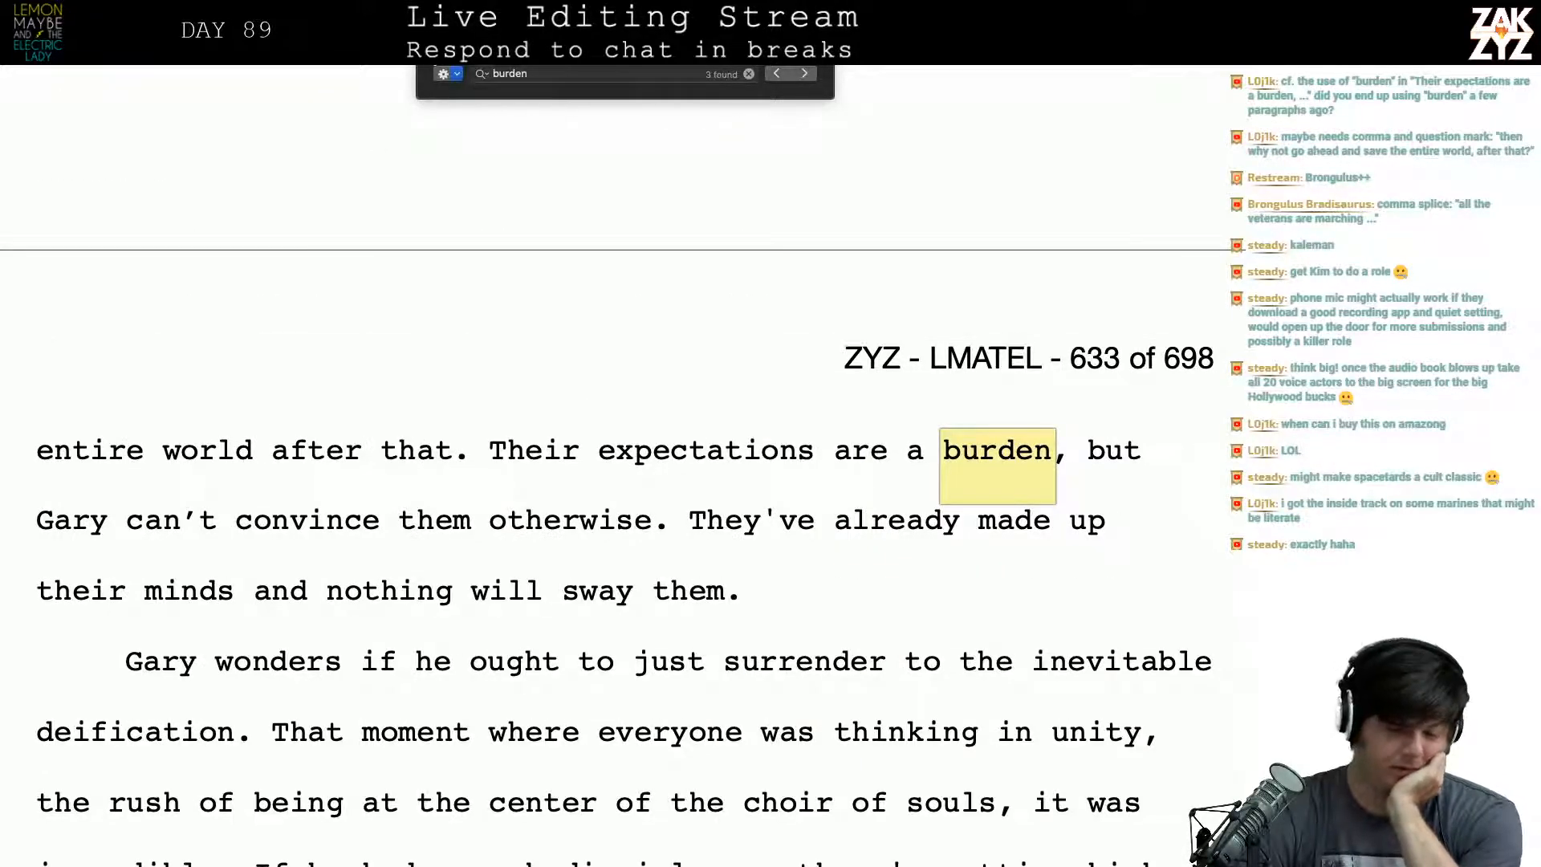
{"action": "key", "text": "Escape"}
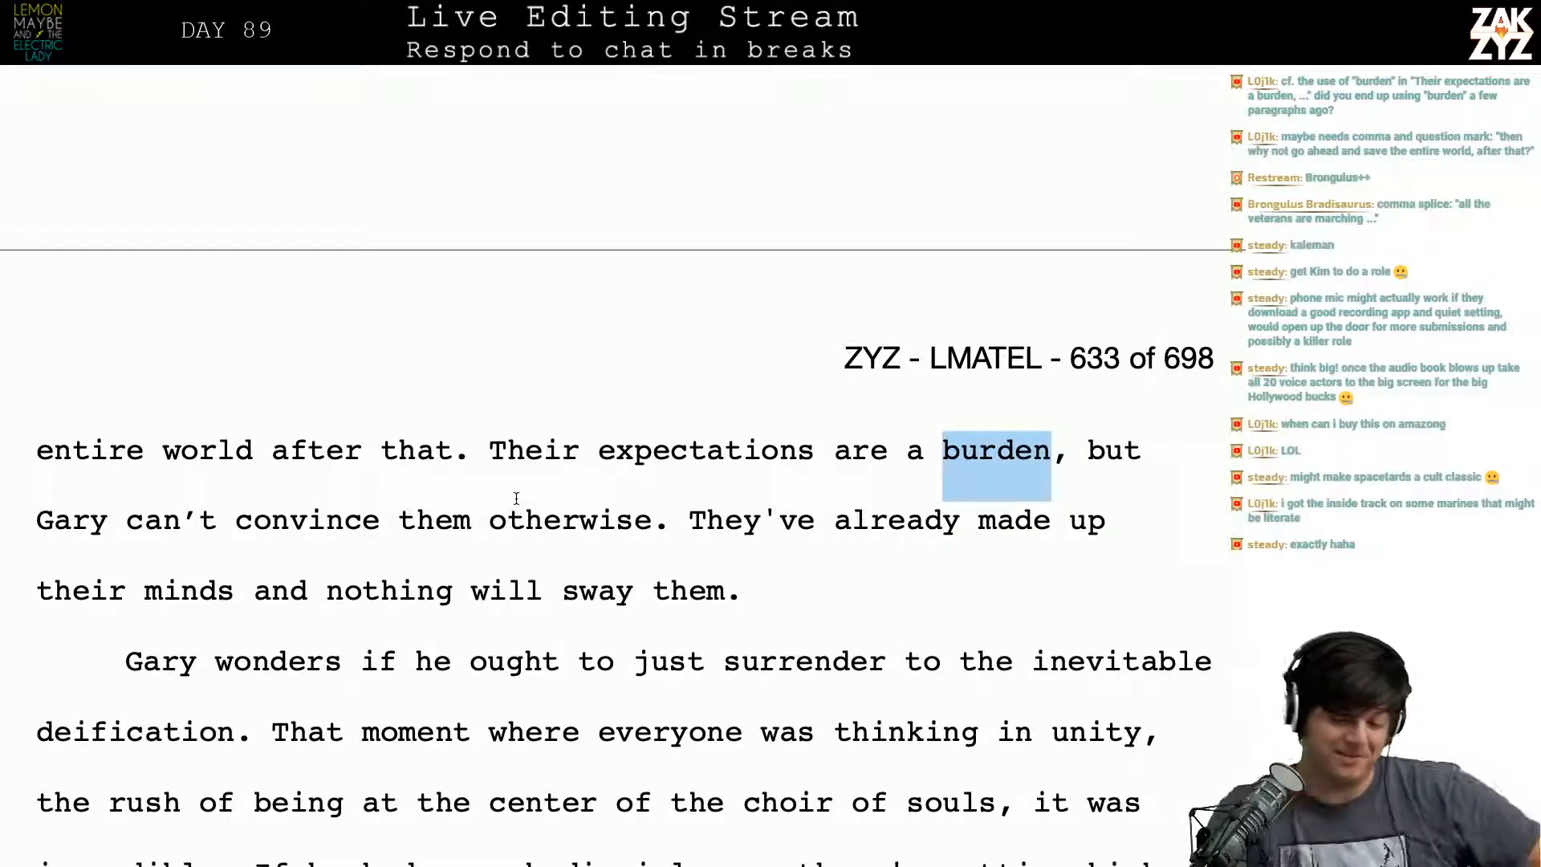
Step: Change "the" to "their" before "inevitable deification" and remove the extra space between those two words
{"action": "scroll", "coordinate": [516, 498], "scroll_direction": "down", "scroll_amount": 5}
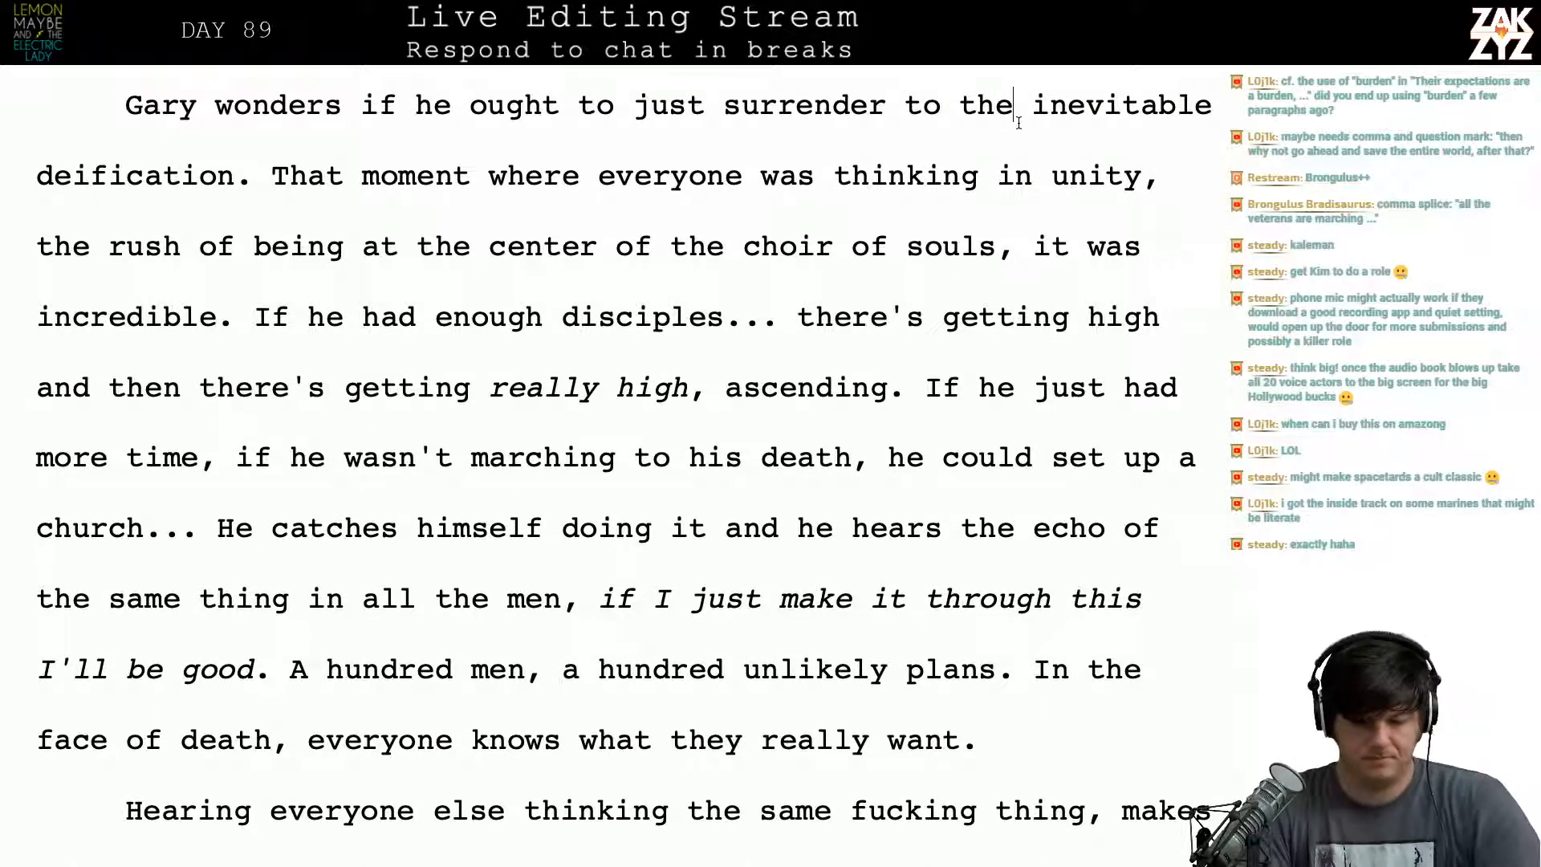
{"action": "type", "text": "ir"}
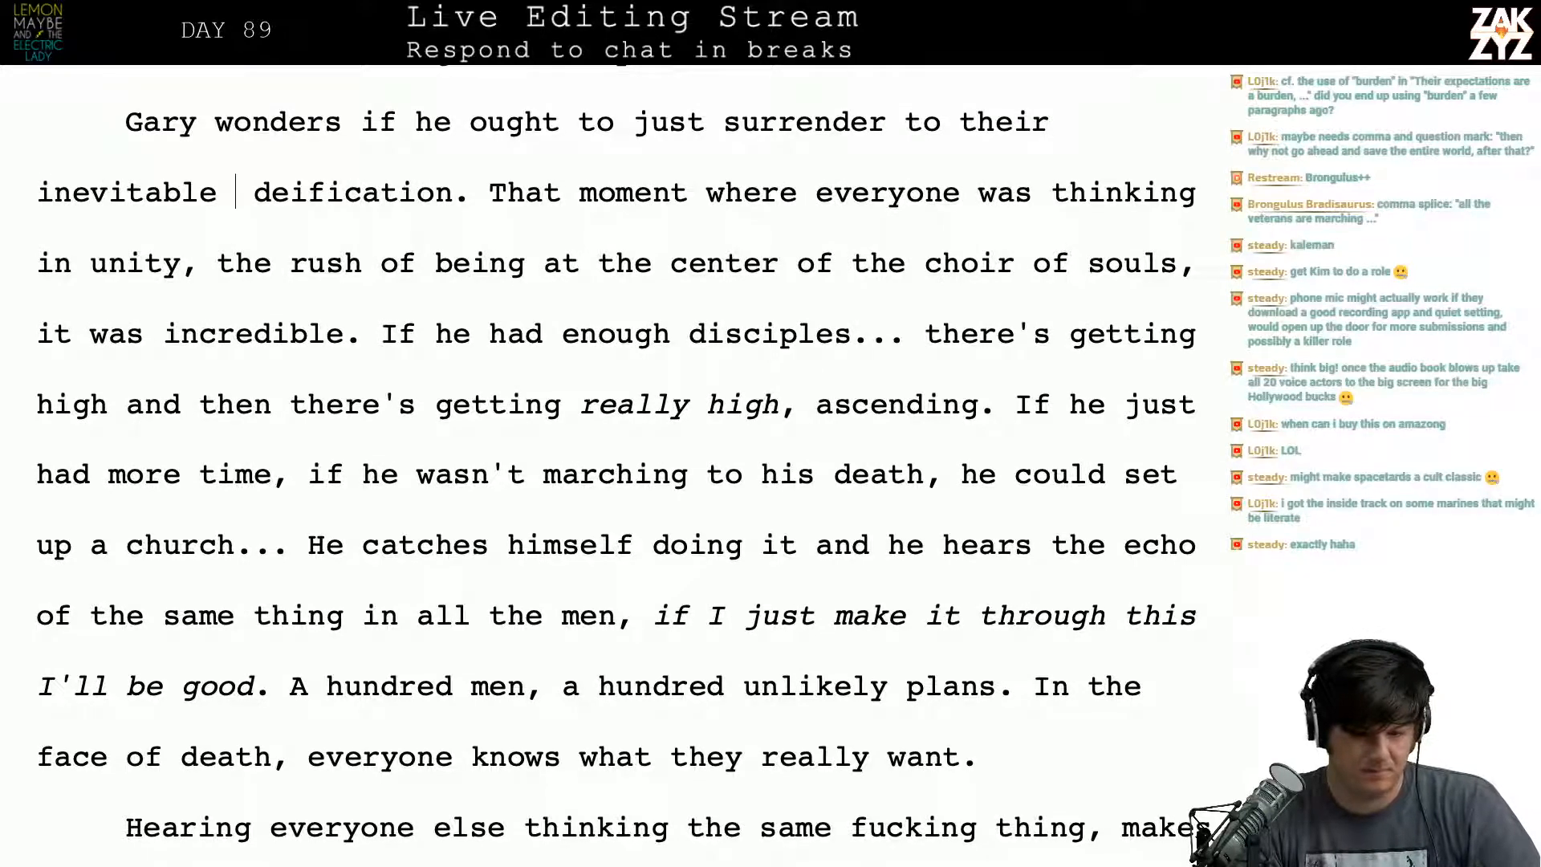
{"action": "key", "text": "BackSpace"}
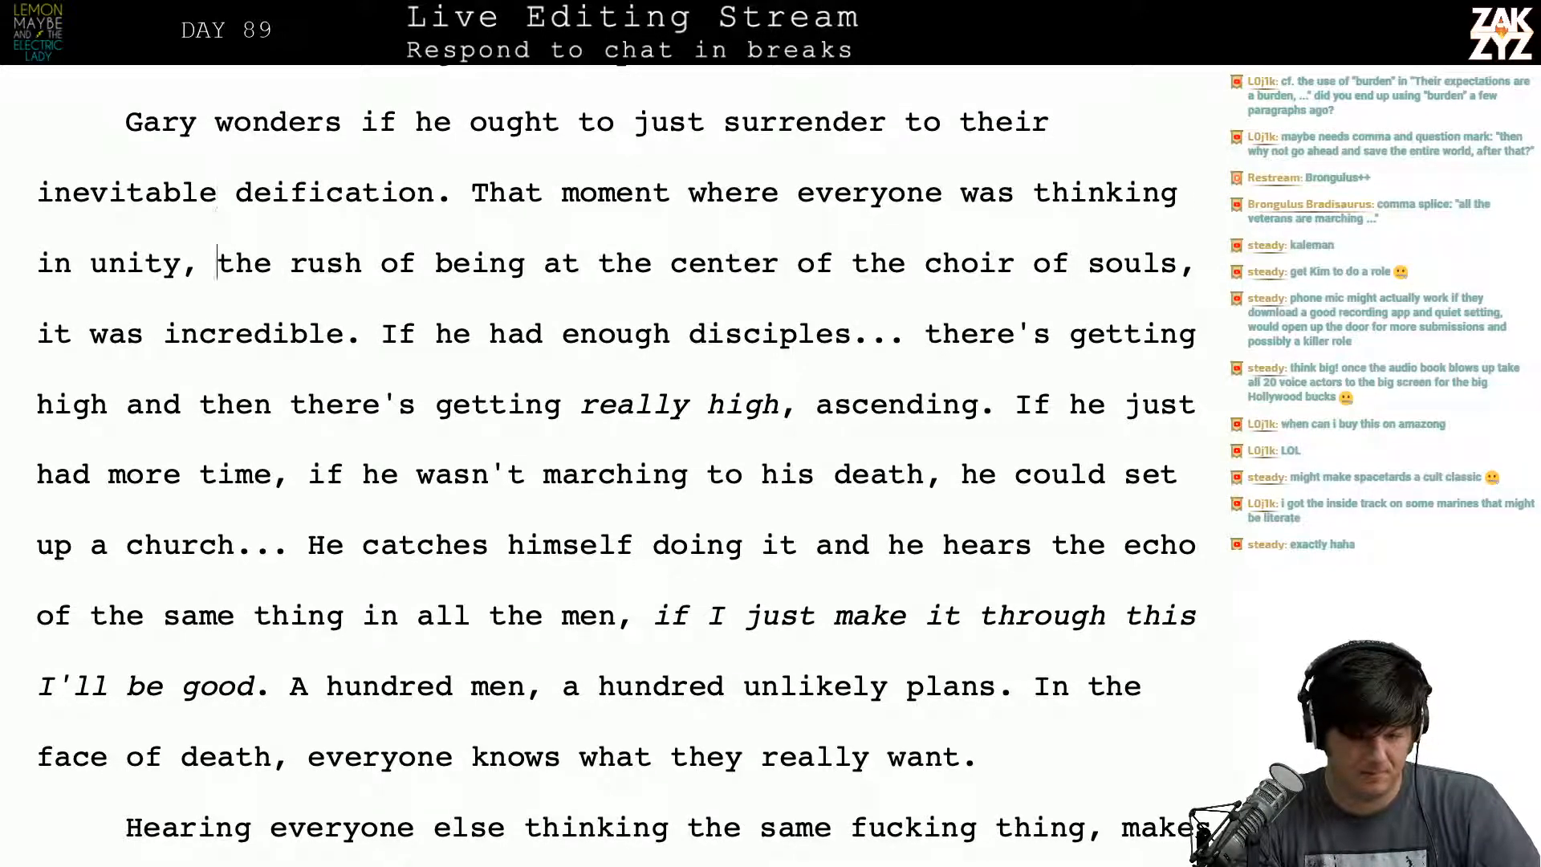
Step: Replace "That" before "moment where everyone was thinking in unity" with "He can't stop thinking about the"
{"action": "key", "text": "Right"}
{"action": "key", "text": "Right"}
{"action": "key", "text": "Right"}
{"action": "key", "text": "Right"}
{"action": "key", "text": "Right"}
{"action": "key", "text": "Right"}
{"action": "key", "text": "Right"}
{"action": "key", "text": "Right"}
{"action": "key", "text": "Right"}
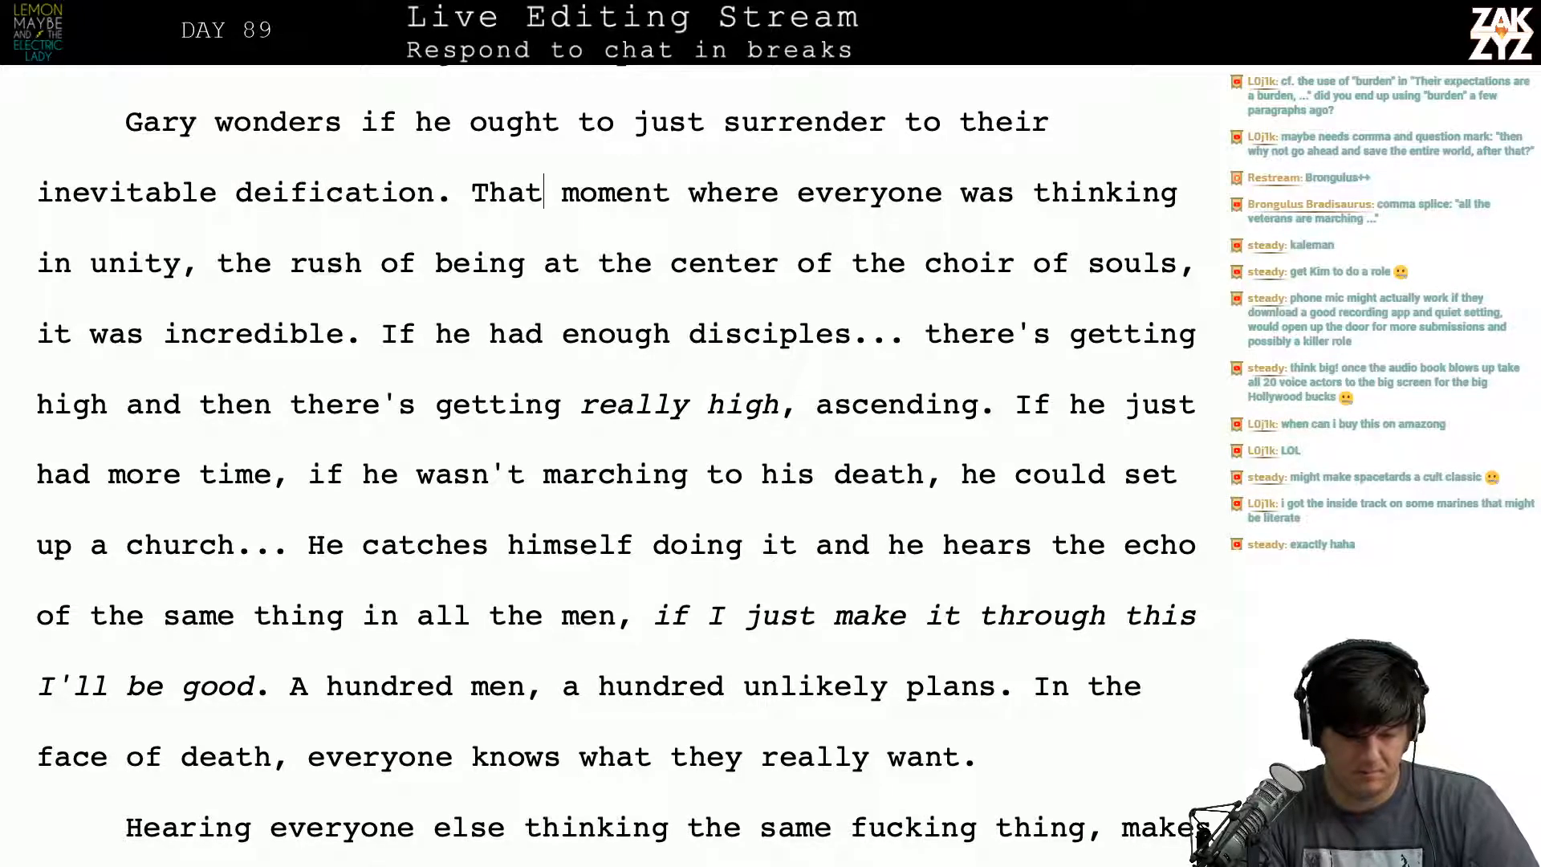
{"action": "key", "text": "BackSpace"}
{"action": "key", "text": "BackSpace"}
{"action": "key", "text": "BackSpace"}
{"action": "key", "text": "BackSpace"}
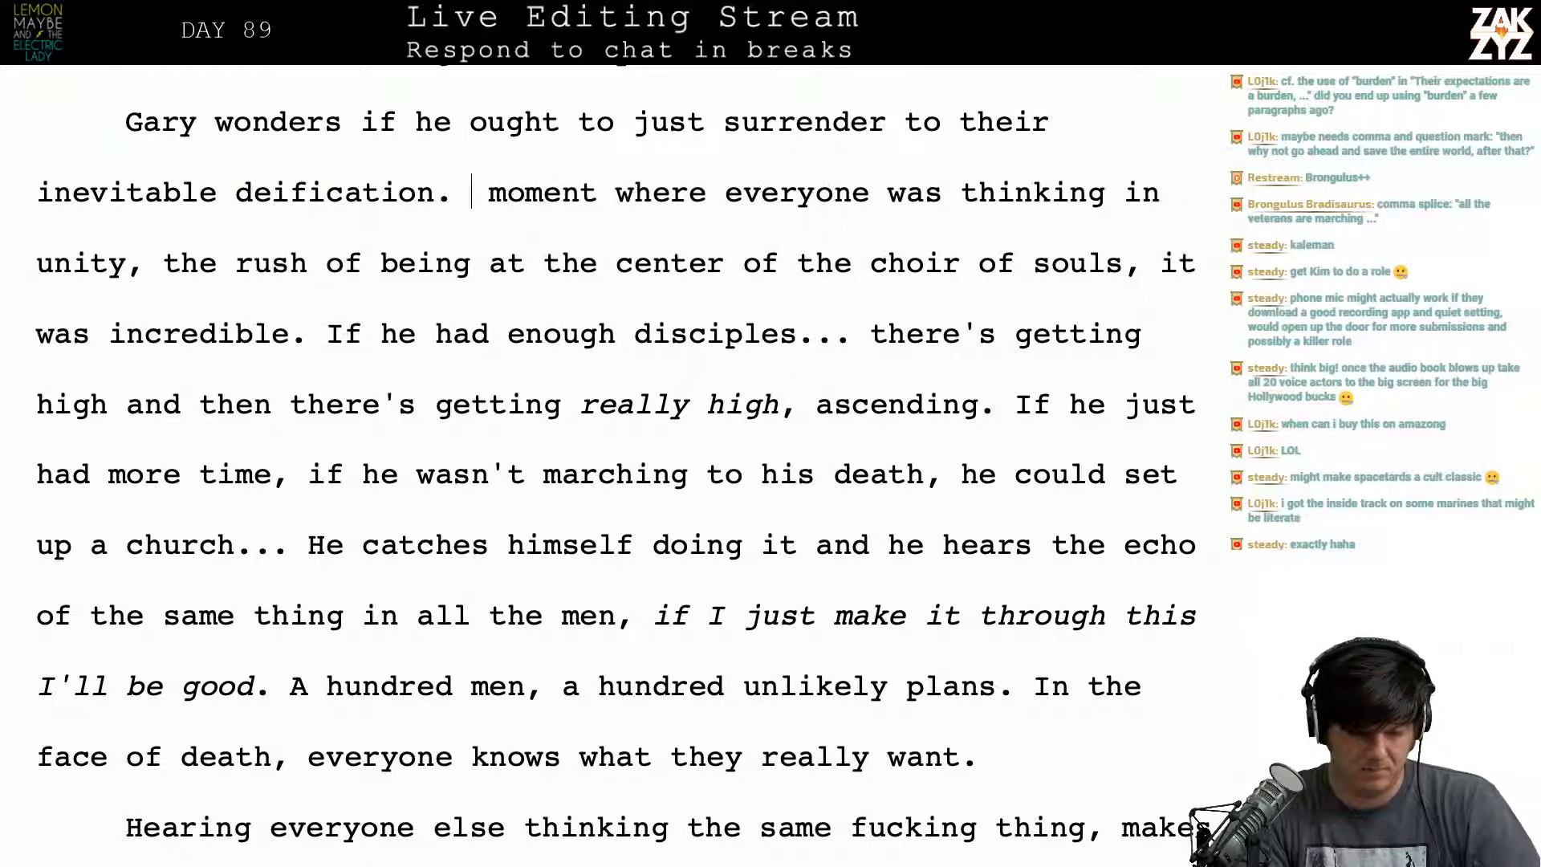
{"action": "type", "text": "He "}
{"action": "type", "text": "can't stop think"}
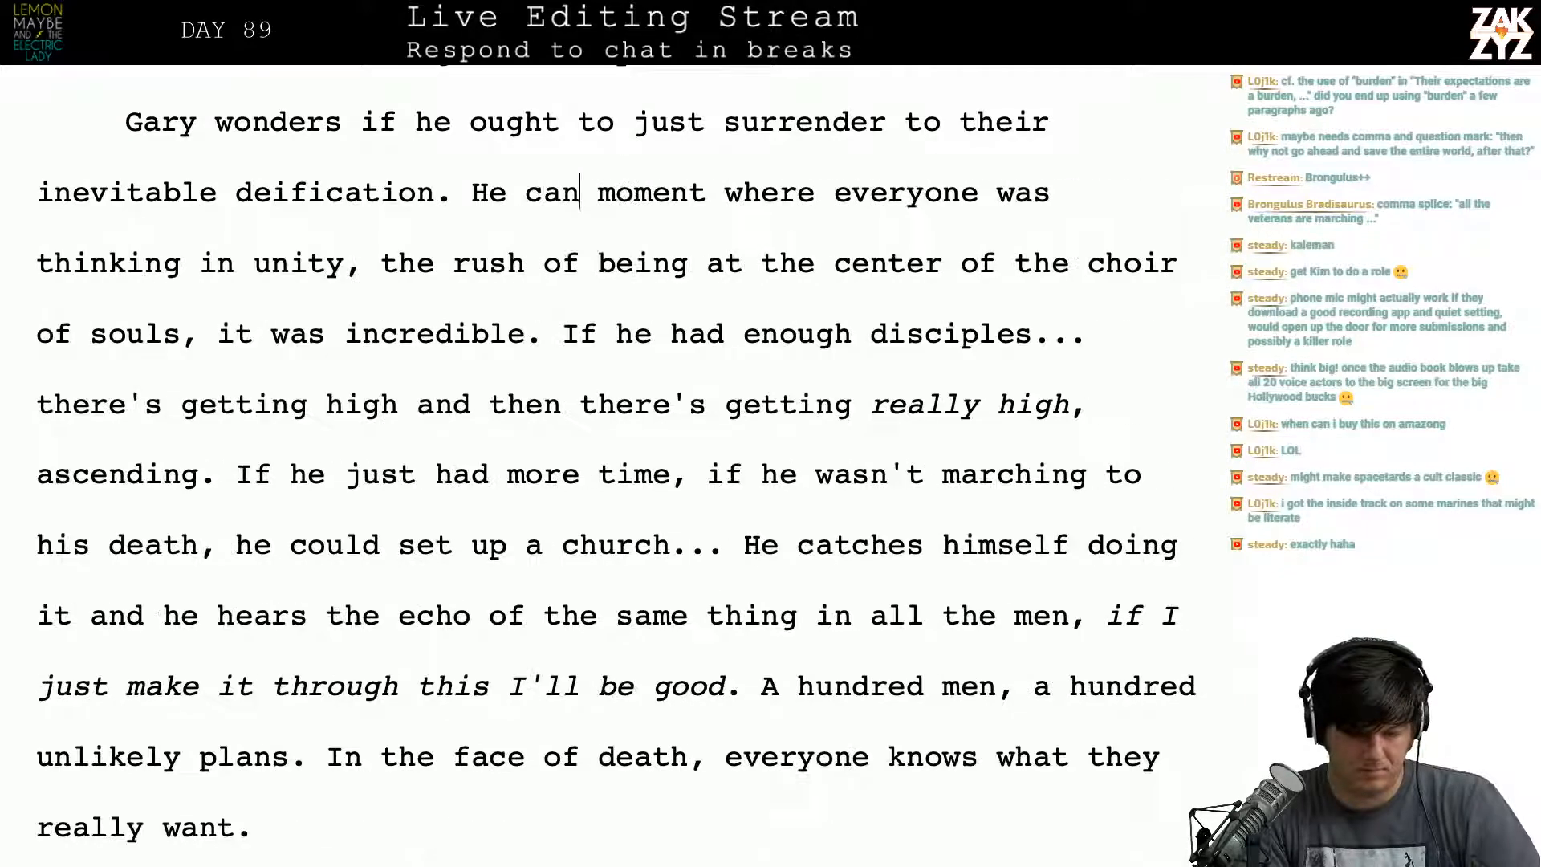
{"action": "type", "text": "ing about the"}
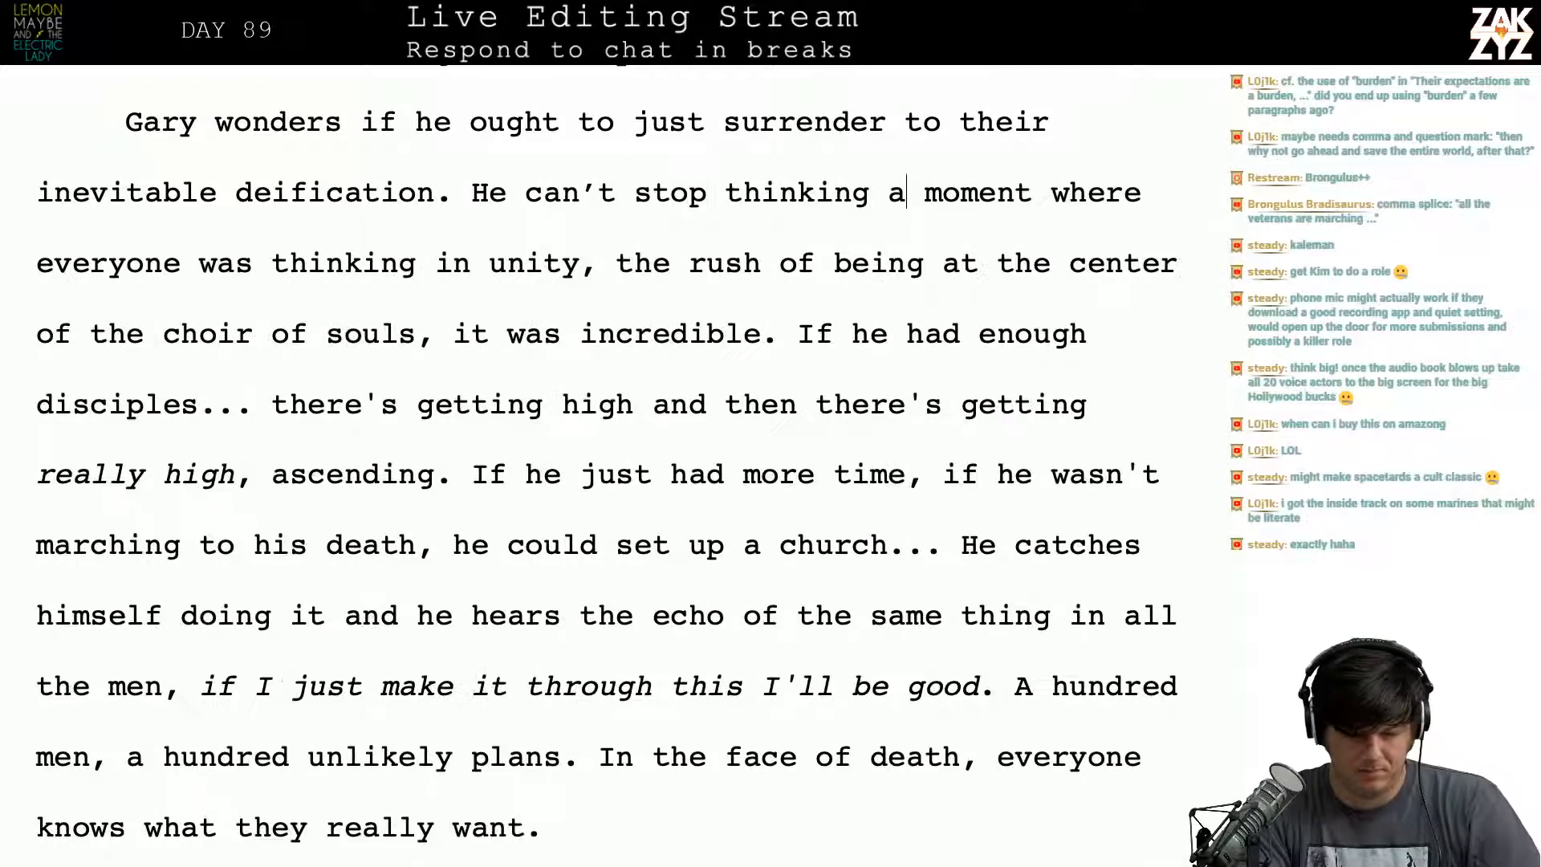
{"action": "key", "text": "BackSpace"}
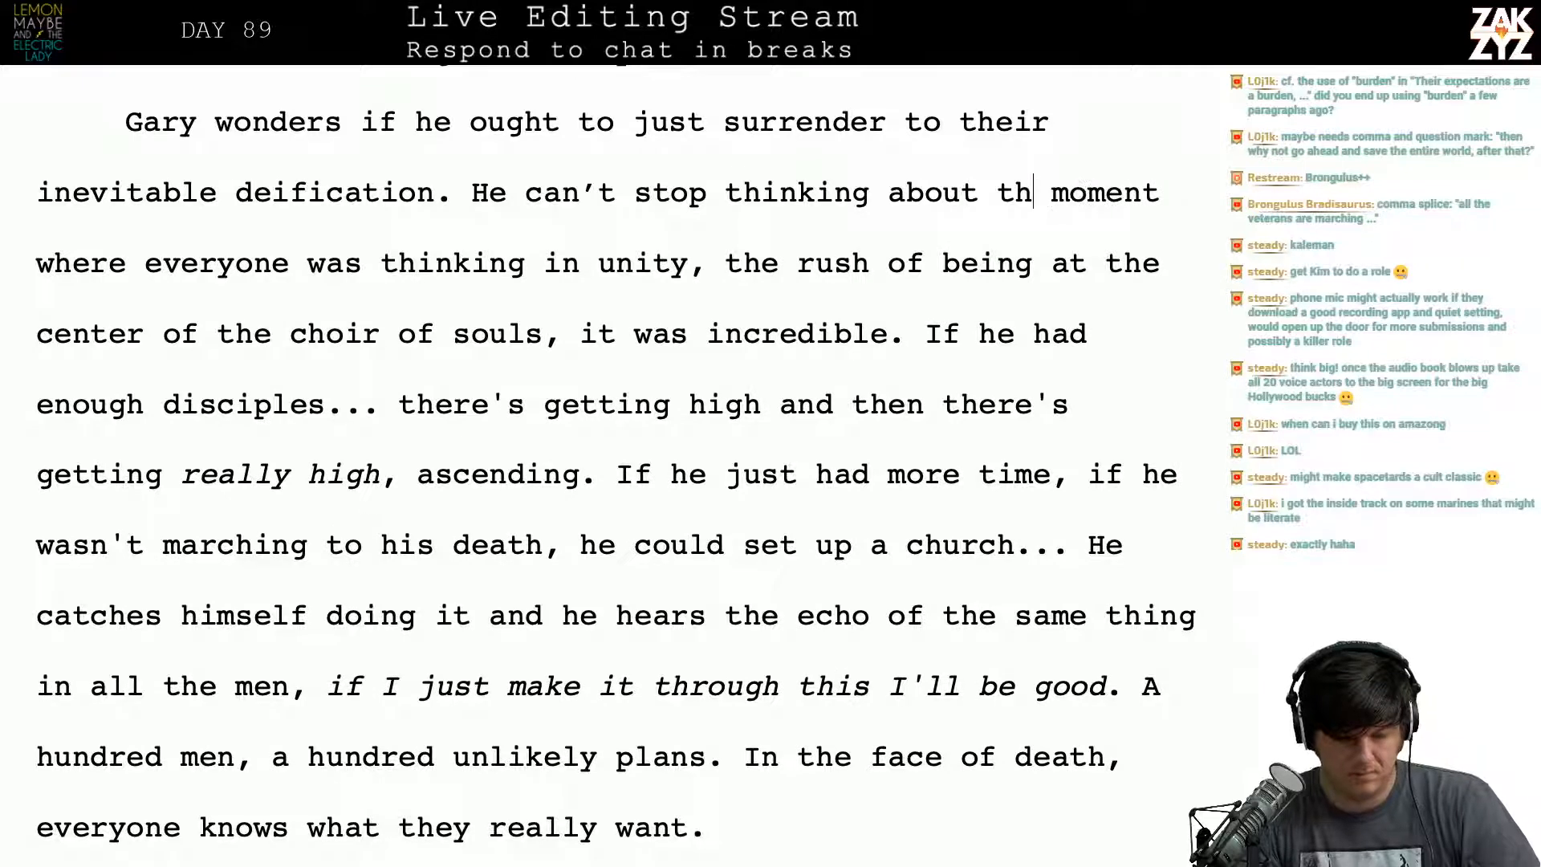
{"action": "type", "text": "e"}
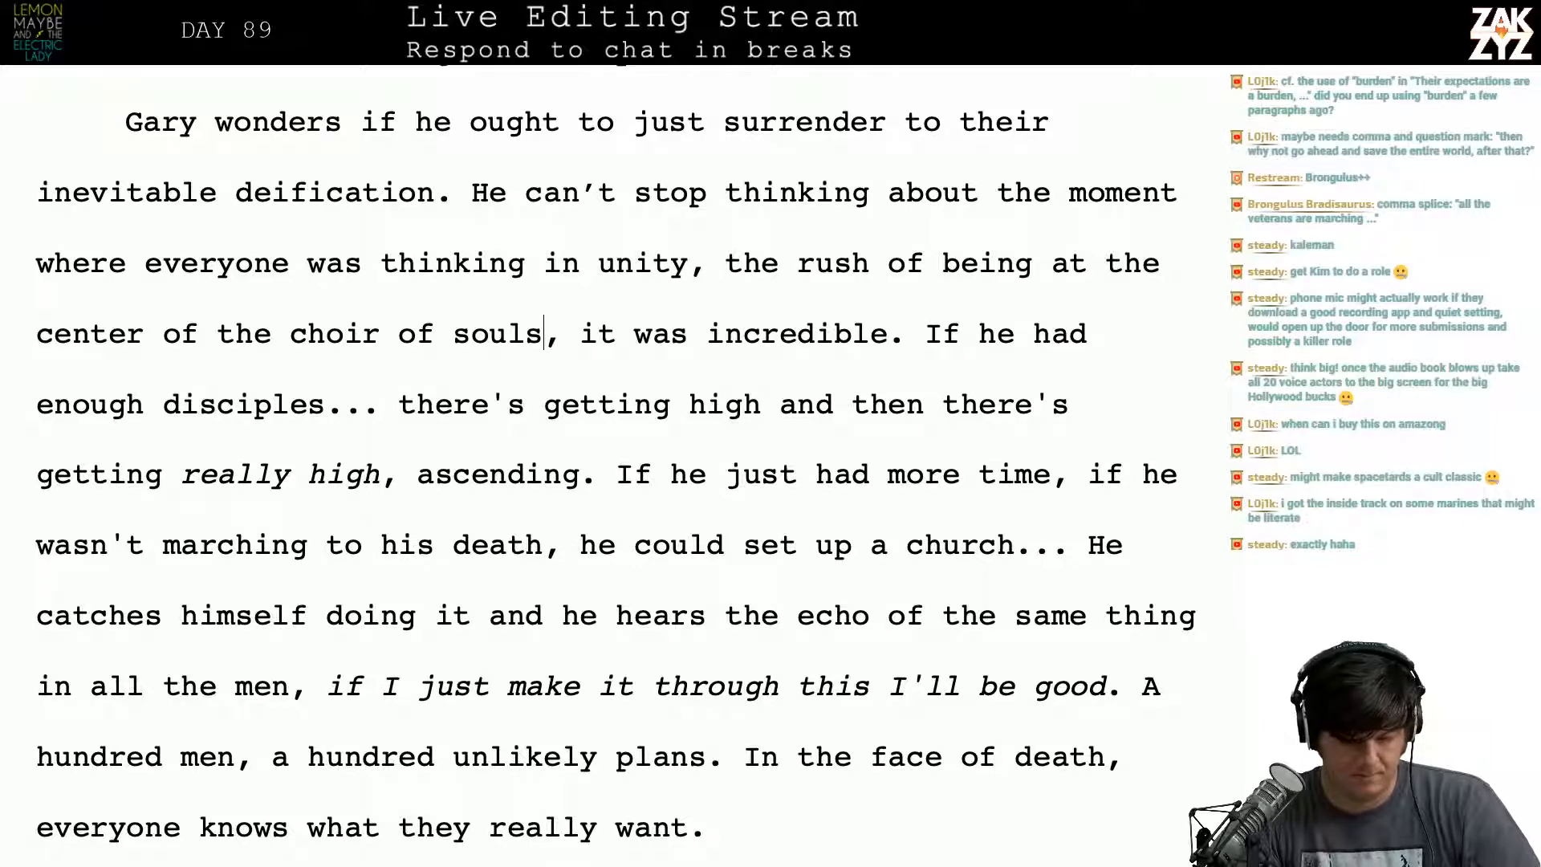
Step: End the sentence with a period after "choir of souls" and delete ", it was incredible."
{"action": "type", "text": "."}
{"action": "key", "text": "shift+Right"}
{"action": "key", "text": "shift+Right"}
{"action": "key", "text": "shift+Right"}
{"action": "key", "text": "shift+Right"}
{"action": "key", "text": "shift+Right"}
{"action": "key", "text": "shift+Right"}
{"action": "key", "text": "shift+Right"}
{"action": "key", "text": "shift+Right"}
{"action": "key", "text": "shift+Right"}
{"action": "key", "text": "shift+Right"}
{"action": "key", "text": "shift+Right"}
{"action": "key", "text": "shift+Right"}
{"action": "key", "text": "shift+Right"}
{"action": "key", "text": "shift+Right"}
{"action": "key", "text": "shift+Right"}
{"action": "key", "text": "shift+Right"}
{"action": "key", "text": "shift+Right"}
{"action": "key", "text": "shift+Right"}
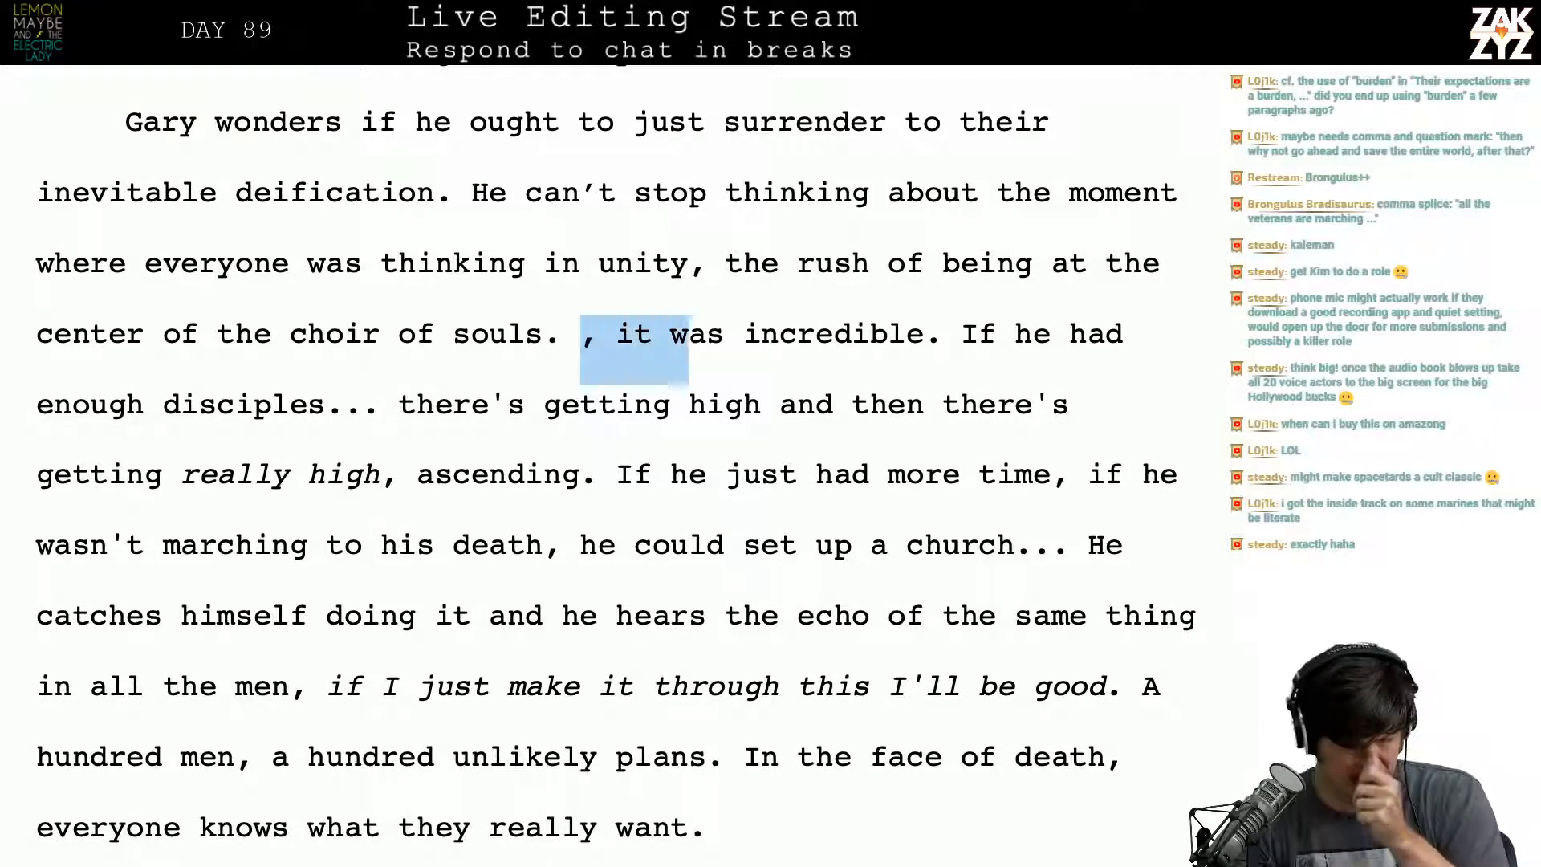
{"action": "key", "text": "shift+Right"}
{"action": "key", "text": "shift+Right"}
{"action": "key", "text": "shift+Right"}
{"action": "key", "text": "BackSpace"}
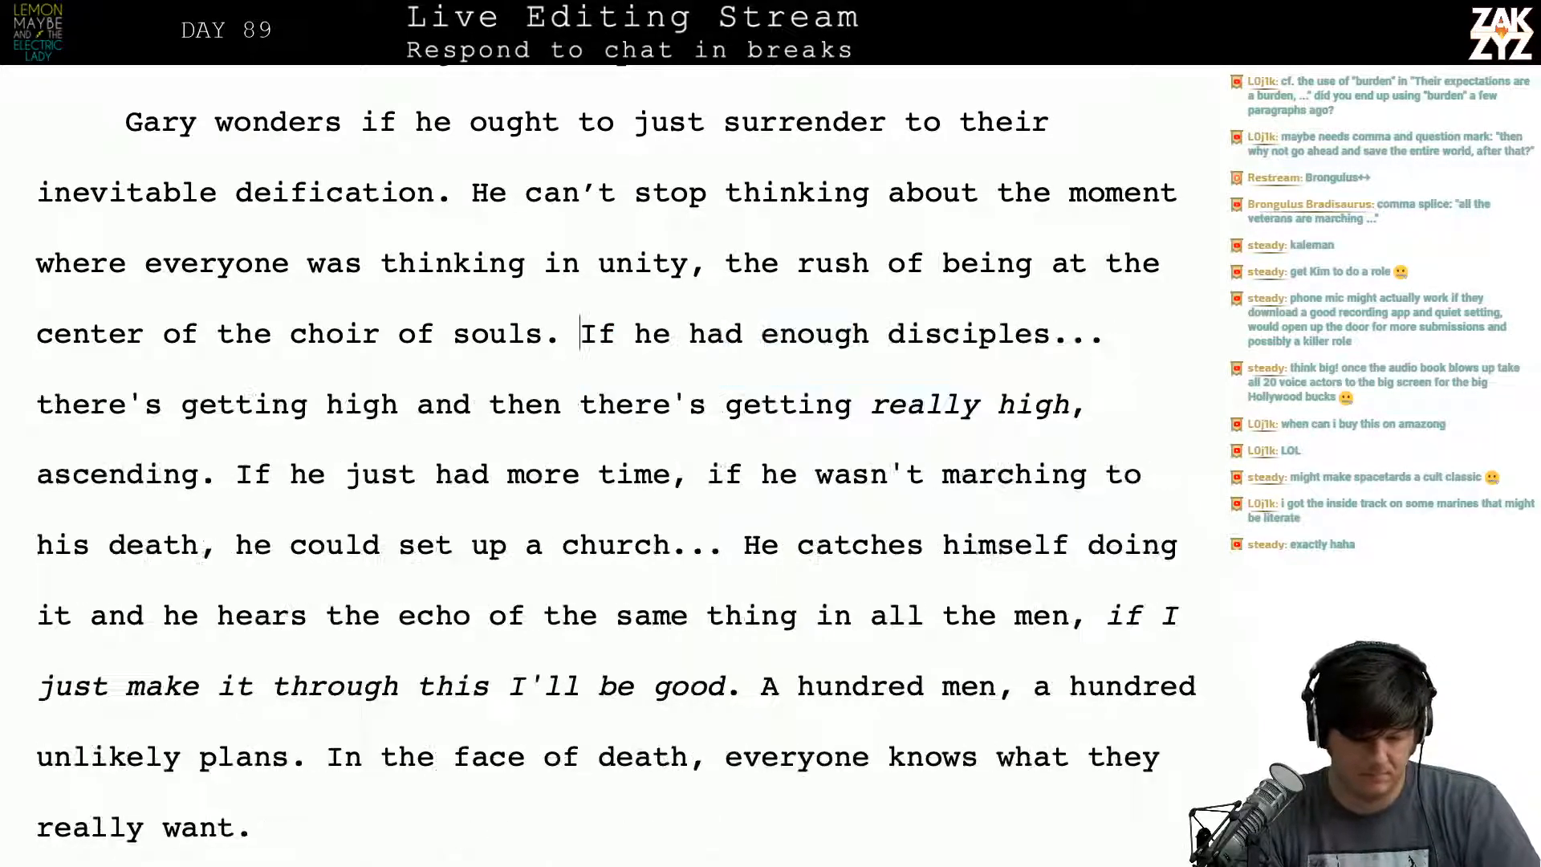
Step: Break the paragraph after "choir of souls." so that "If he had enough disciples..." starts its own paragraph
{"action": "scroll", "coordinate": [610, 465], "scroll_direction": "down", "scroll_amount": 2}
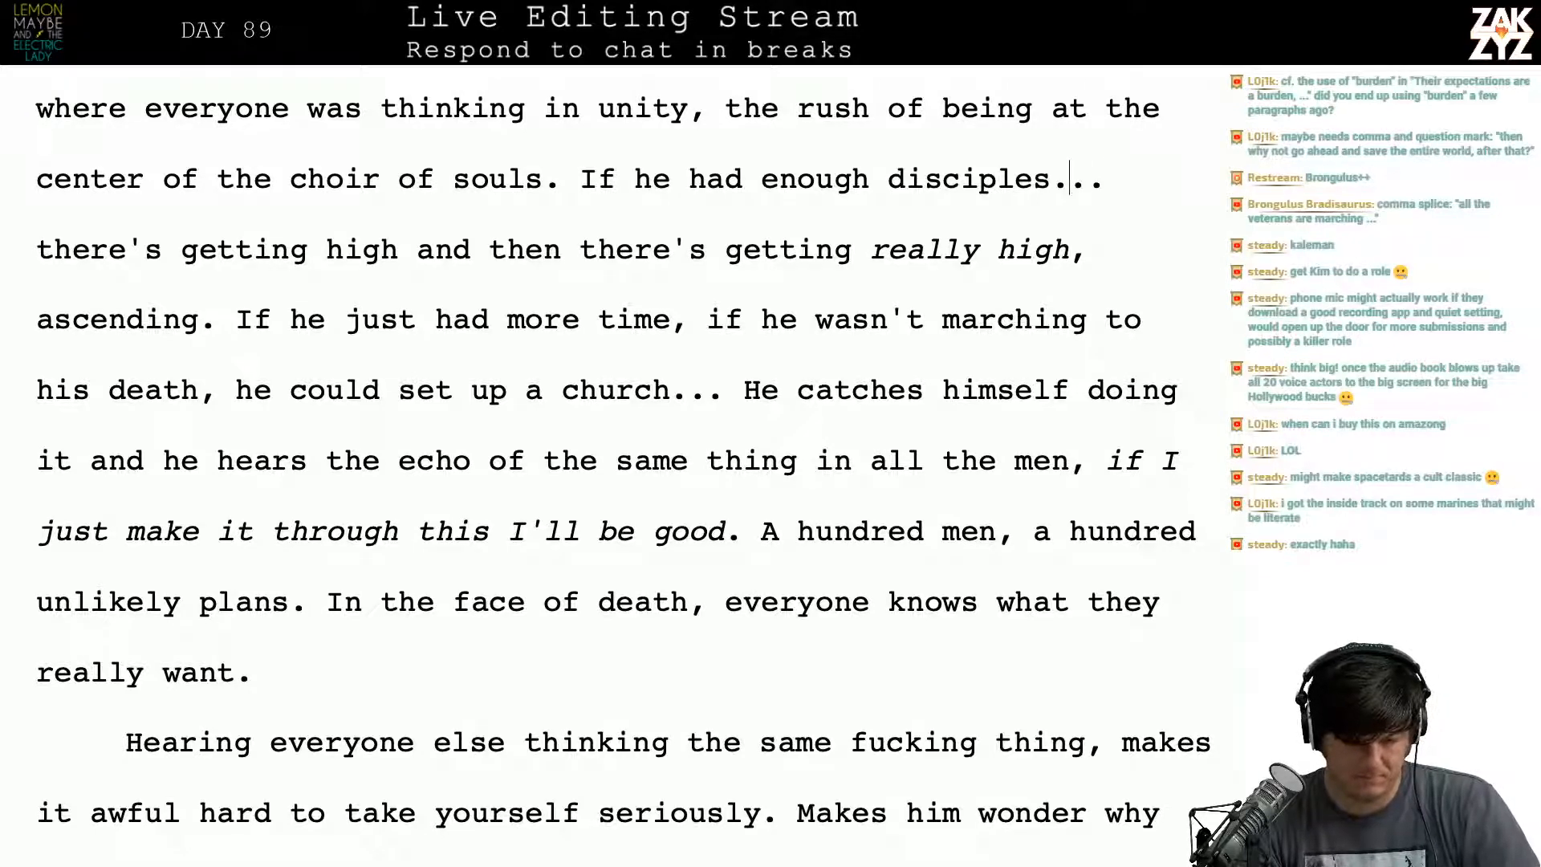
{"action": "key", "text": "Left"}
{"action": "key", "text": "Left"}
{"action": "key", "text": "Left"}
{"action": "key", "text": "Left"}
{"action": "key", "text": "Left"}
{"action": "key", "text": "Left"}
{"action": "key", "text": "ctrl+Left"}
{"action": "key", "text": "ctrl+Left"}
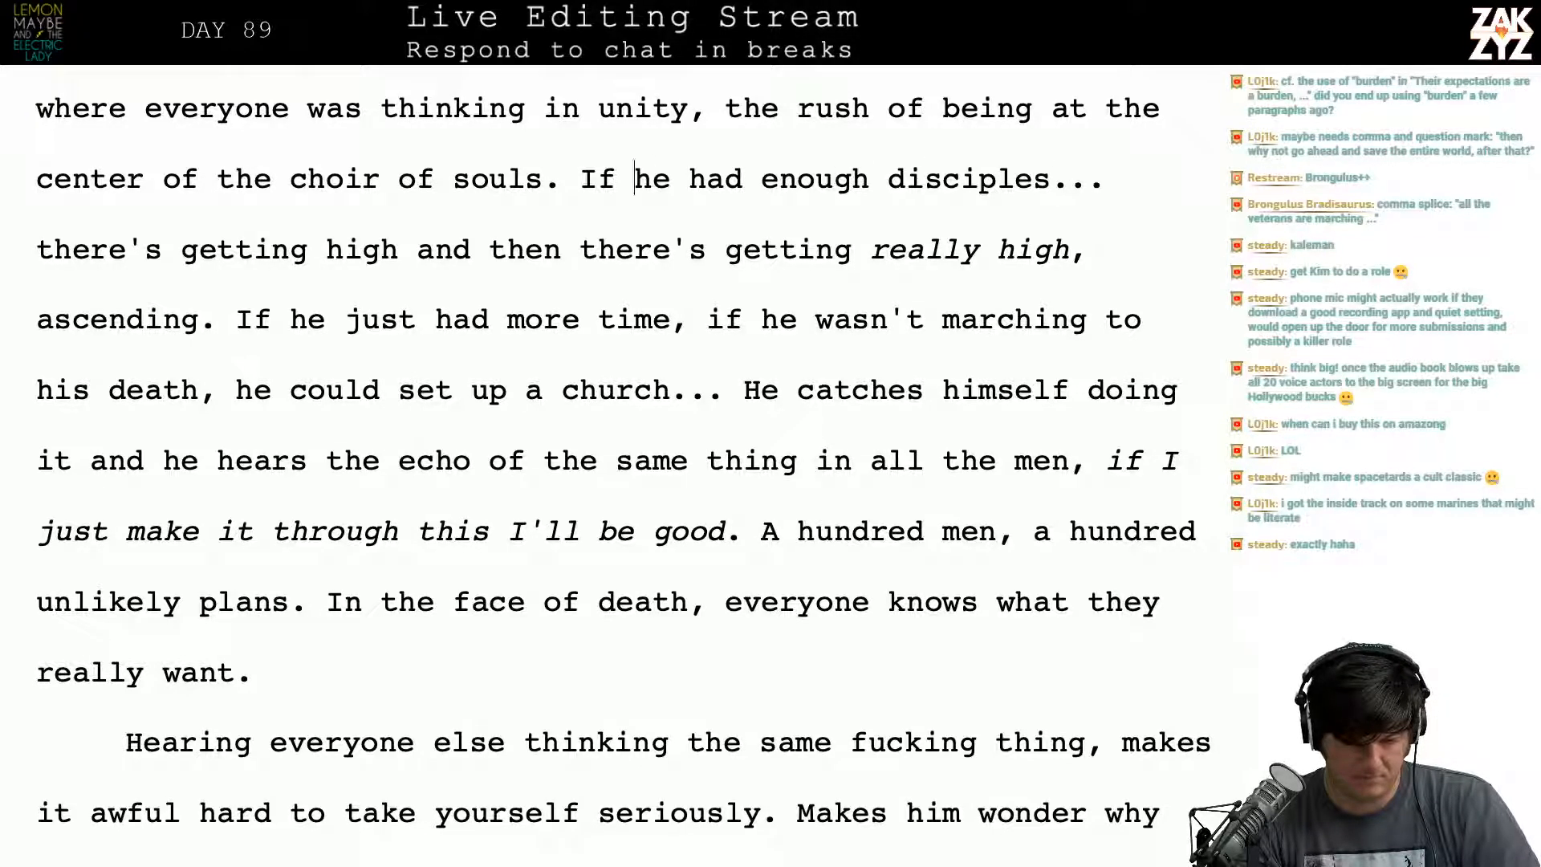
{"action": "key", "text": "Return"}
{"action": "key", "text": "Left"}
{"action": "key", "text": "Left"}
{"action": "key", "text": "Right"}
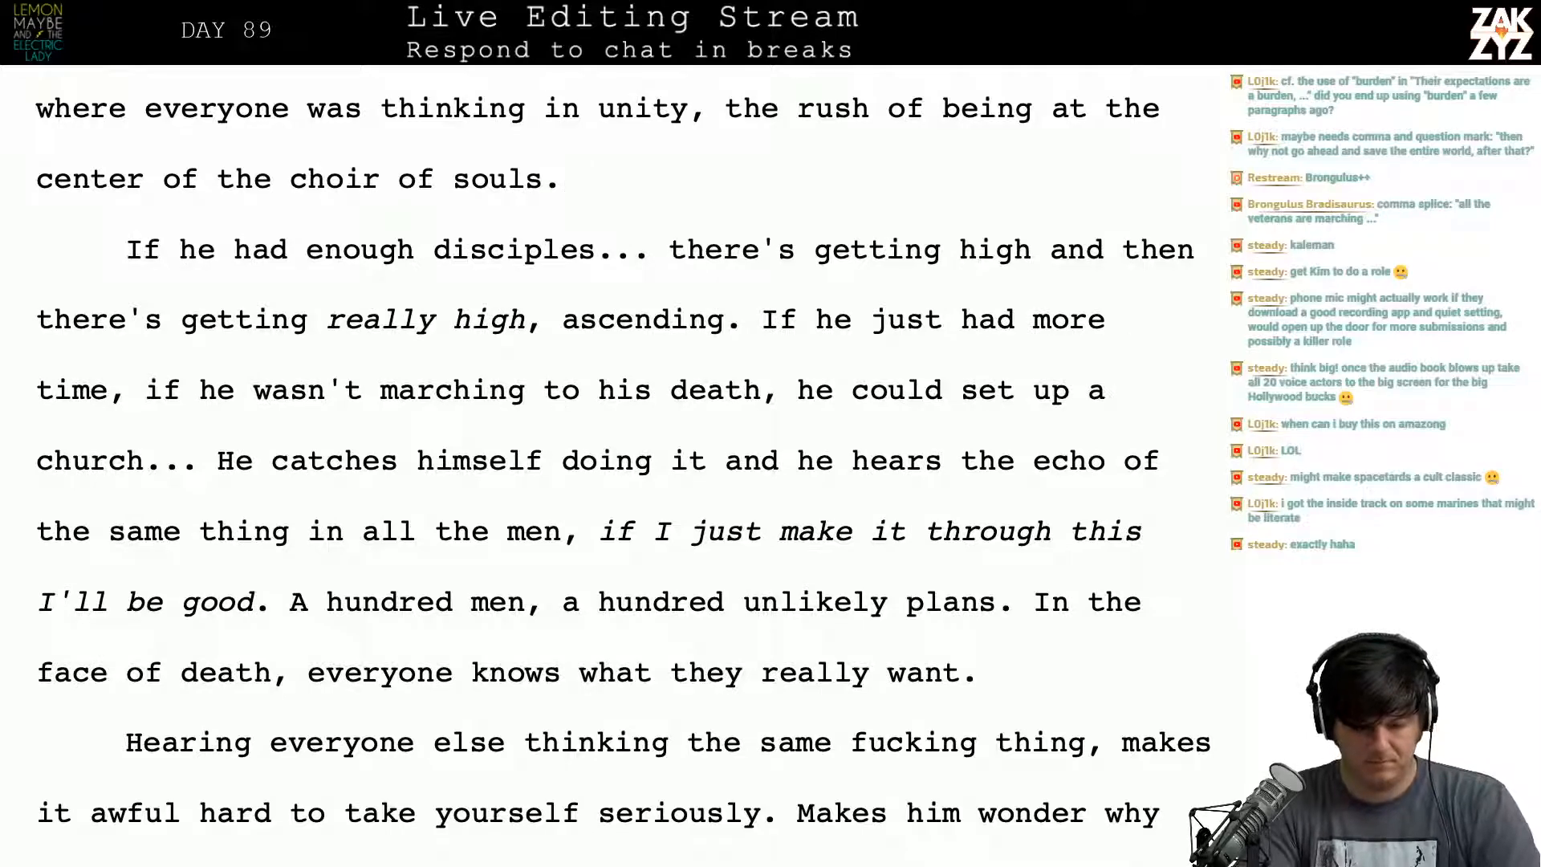
Step: Try adding "What if he had more disciples? How high could he get?" after "choir of souls."
{"action": "type", "text": "What if he ha"}
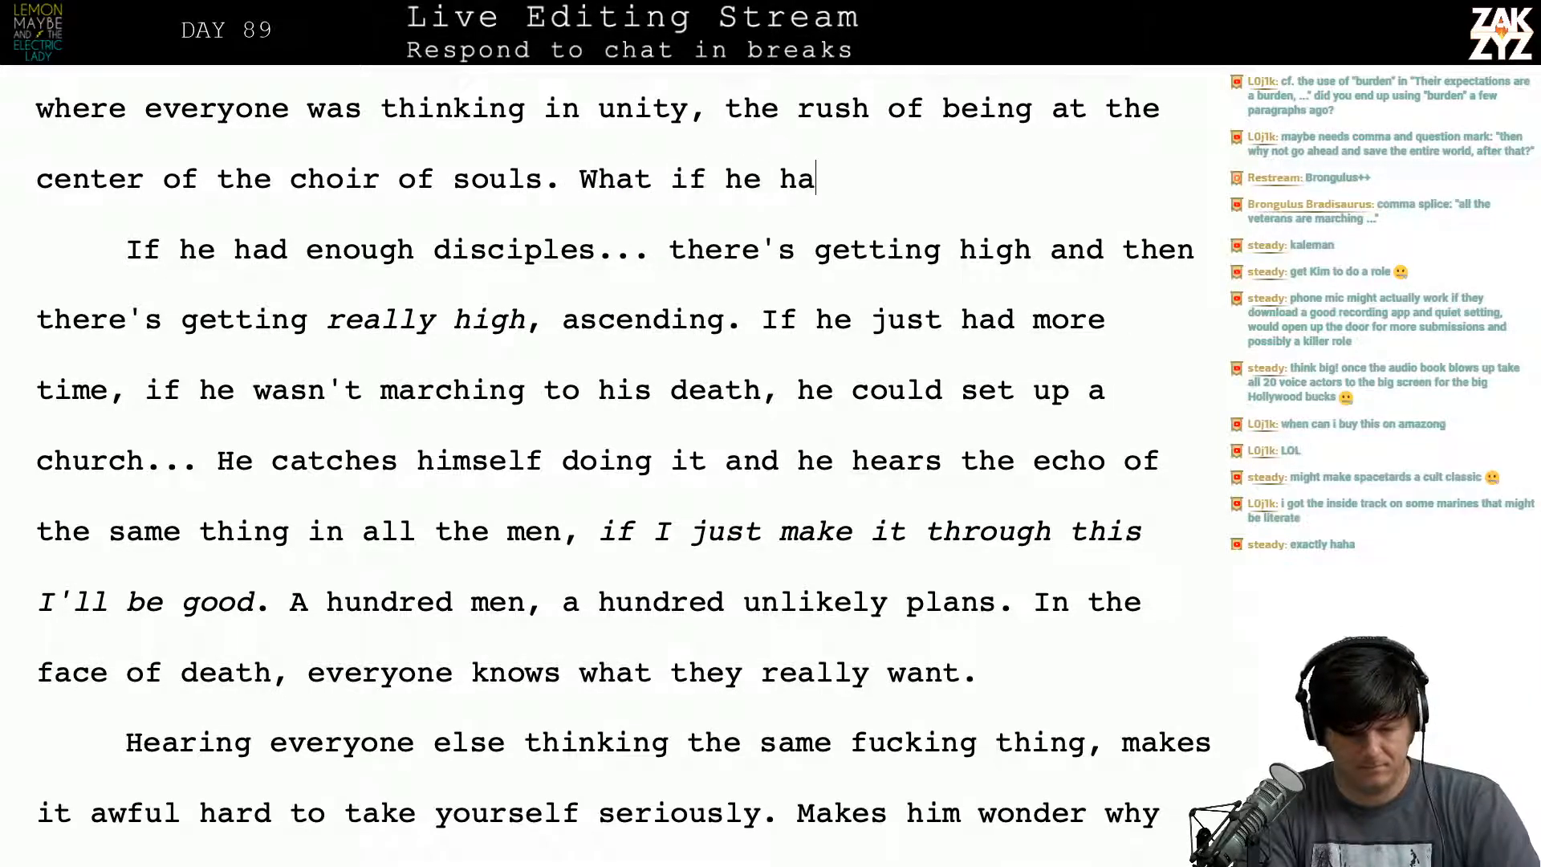
{"action": "type", "text": "d more discip"}
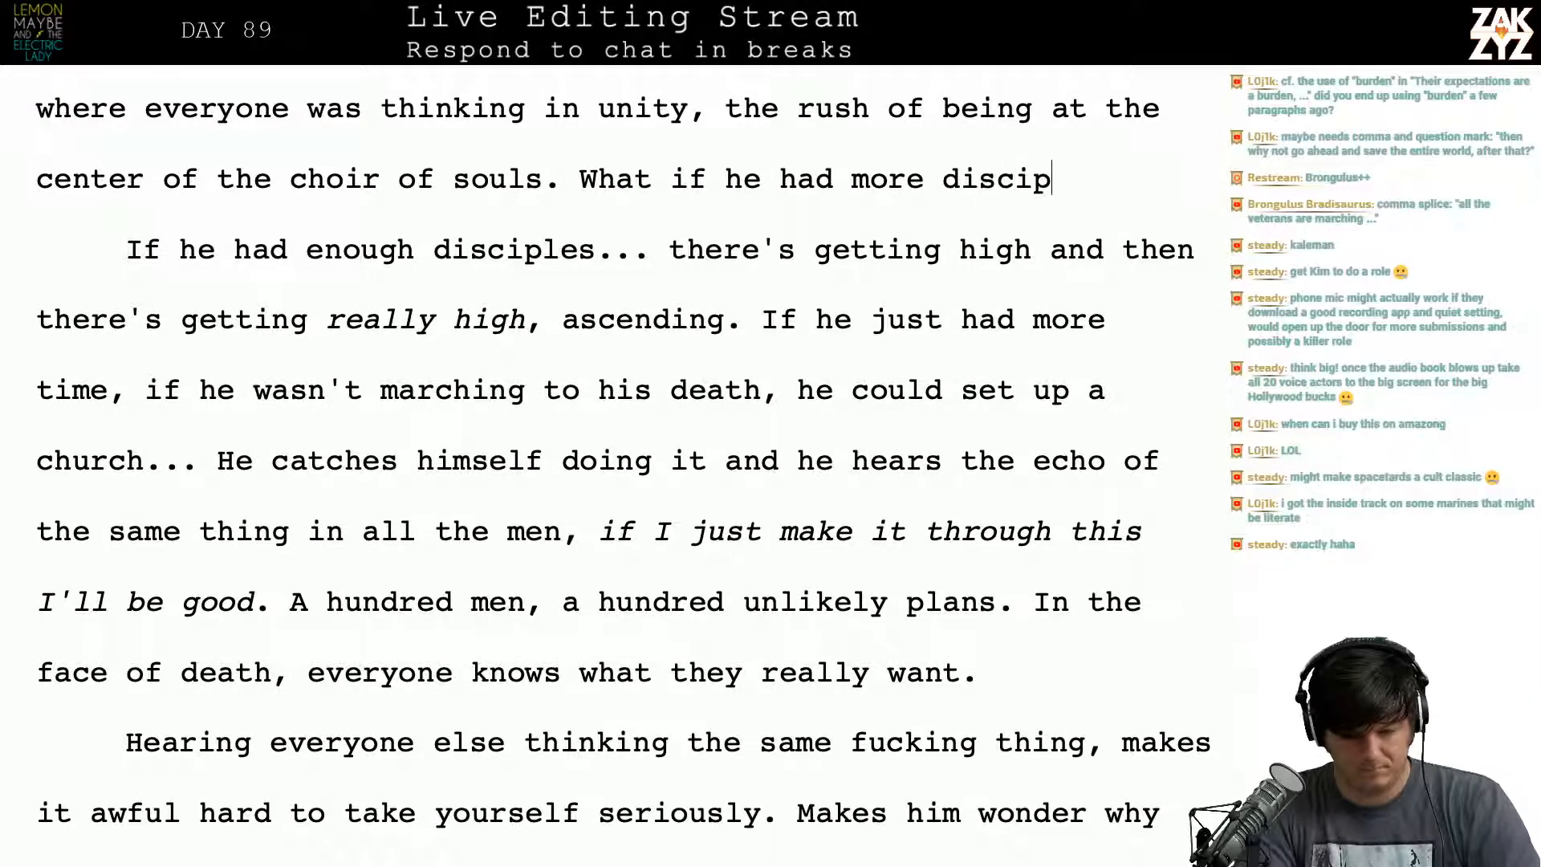
{"action": "type", "text": "les? W"}
{"action": "key", "text": "BackSpace"}
{"action": "type", "text": "H"}
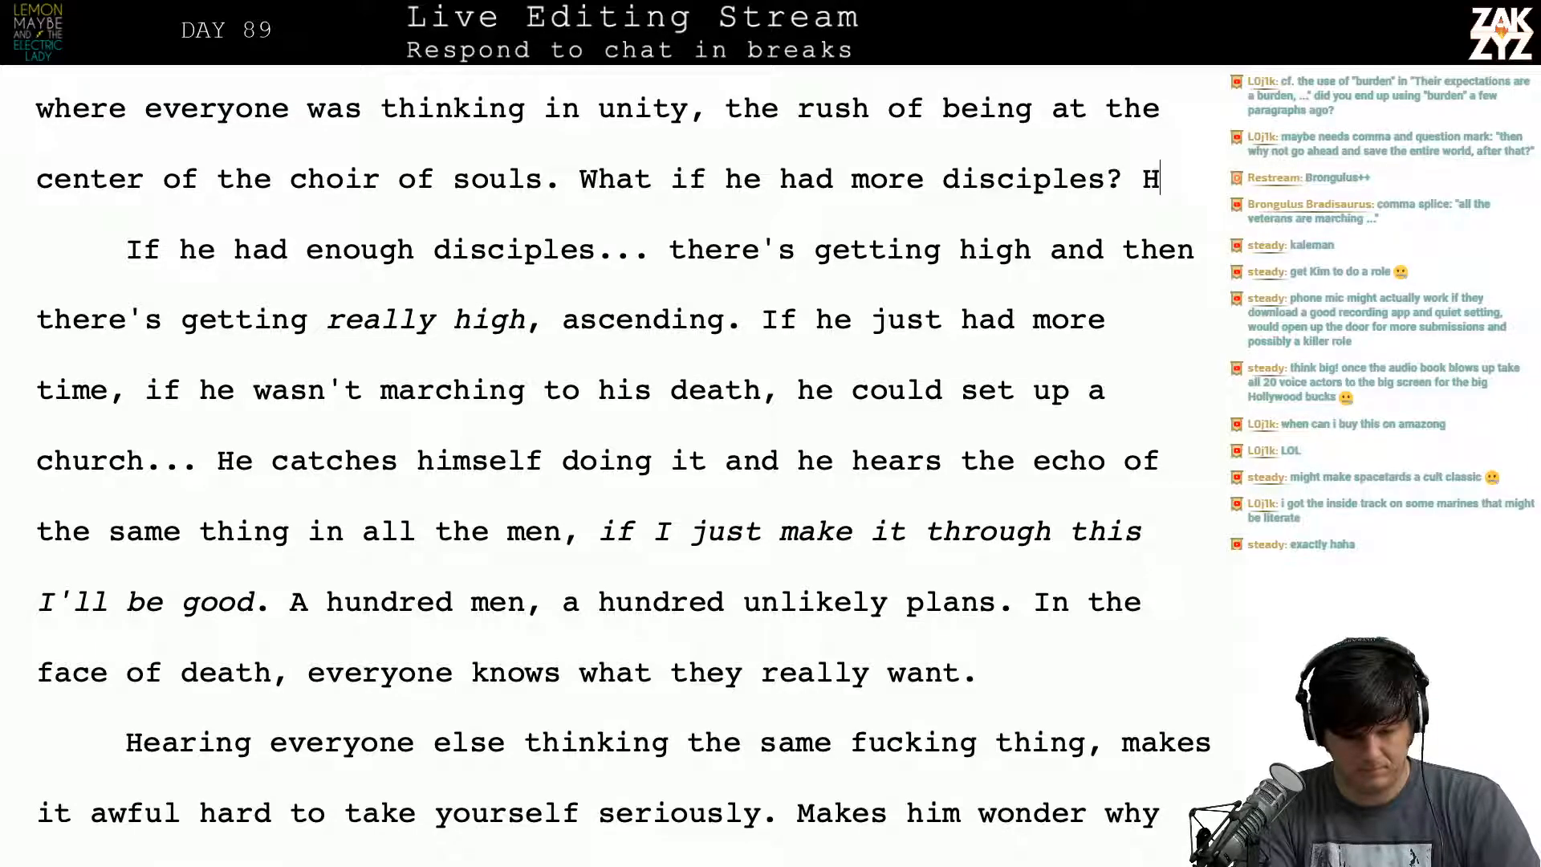
{"action": "type", "text": "ow hig"}
{"action": "key", "text": "BackSpace"}
{"action": "type", "text": "ig"}
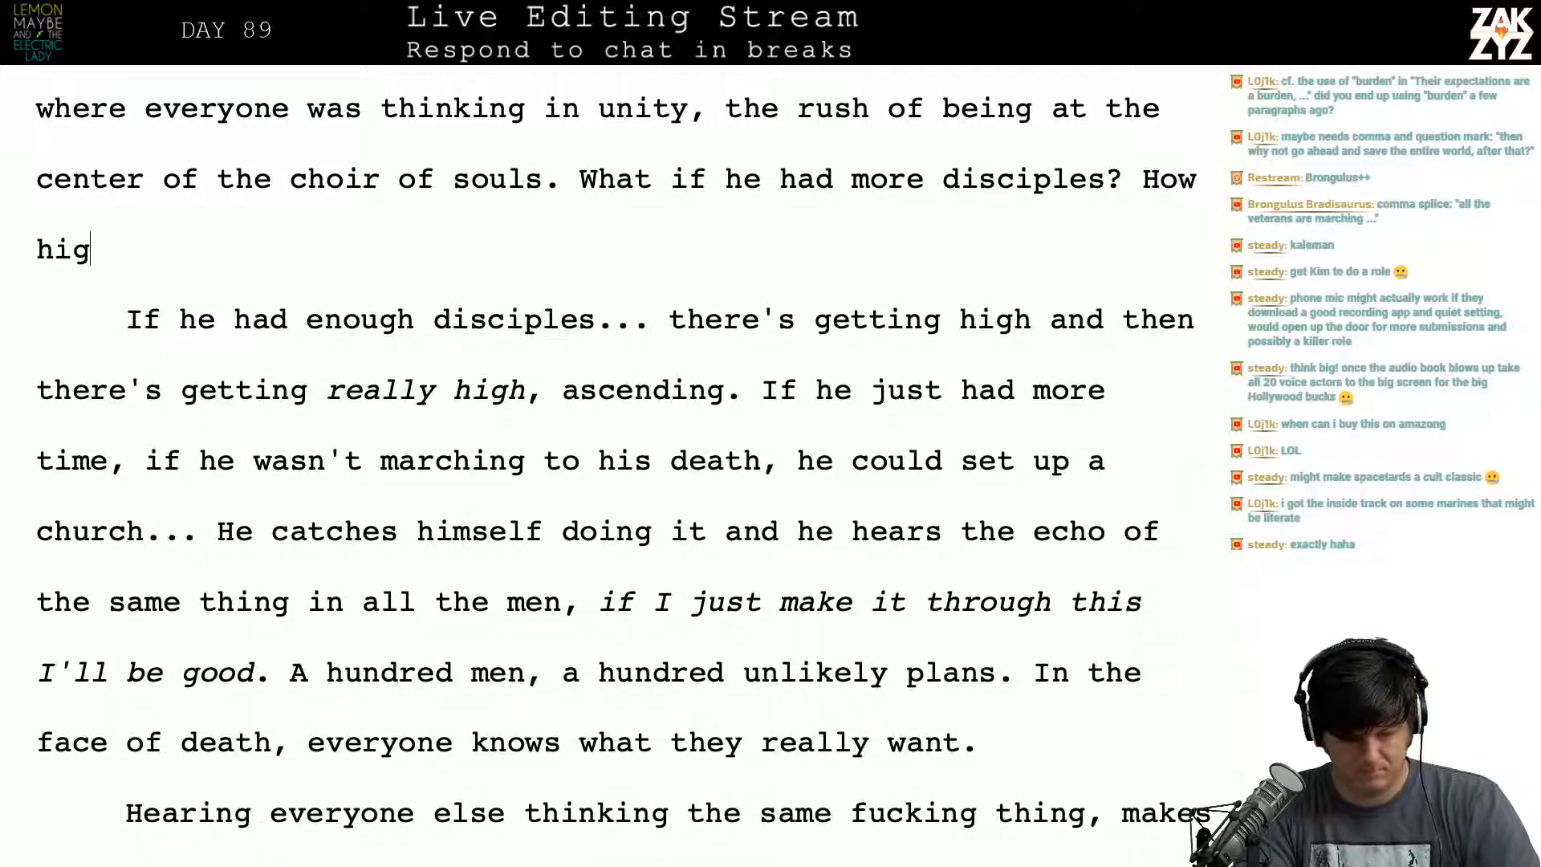
{"action": "type", "text": "h could he get?"}
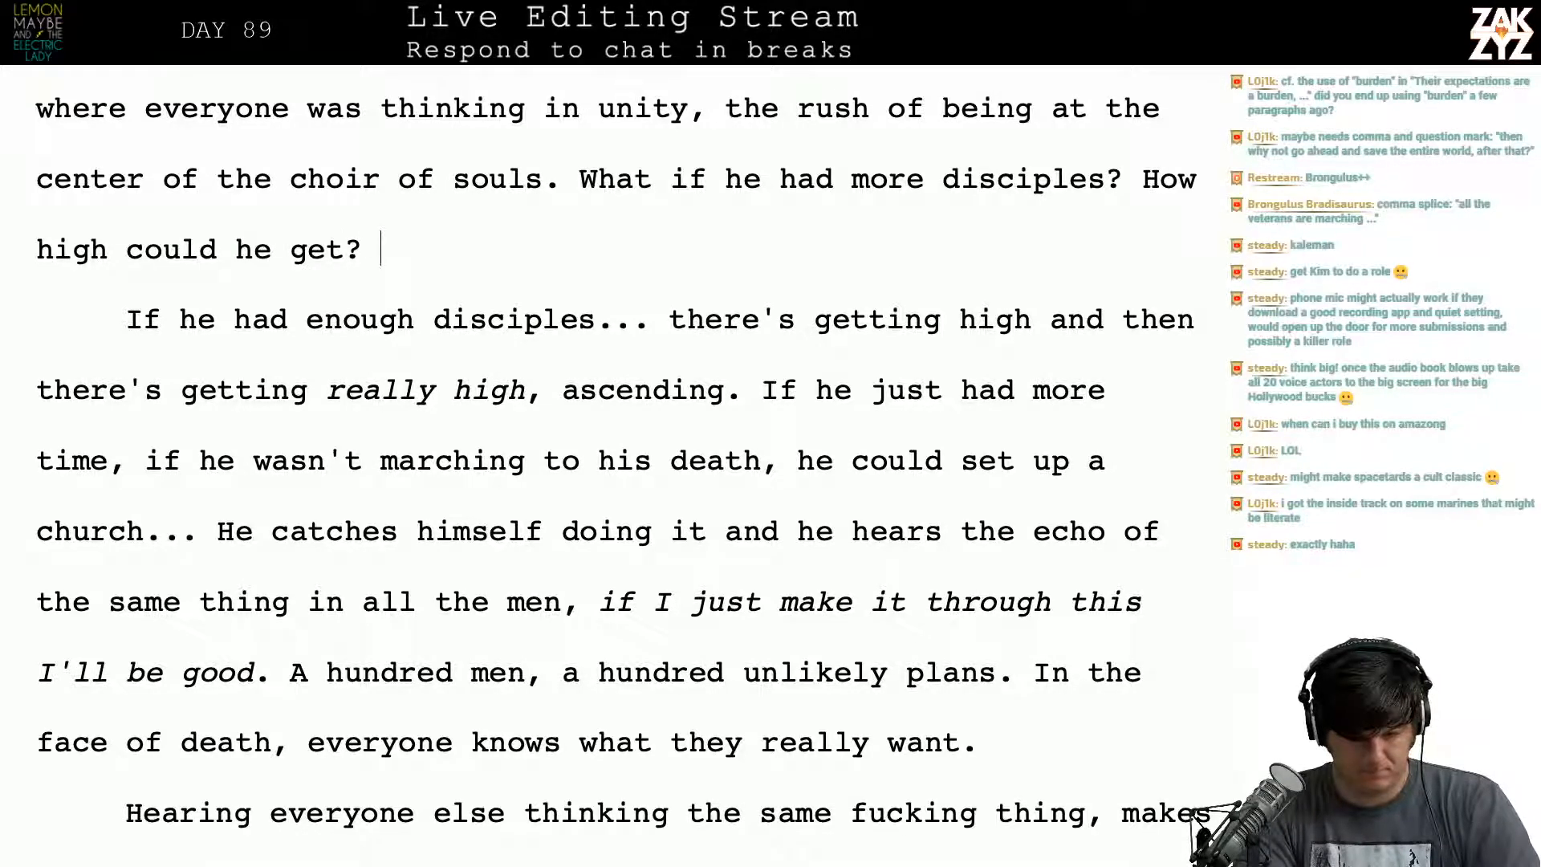
{"action": "type", "text": " He"}
{"action": "key", "text": "BackSpace"}
{"action": "key", "text": "BackSpace"}
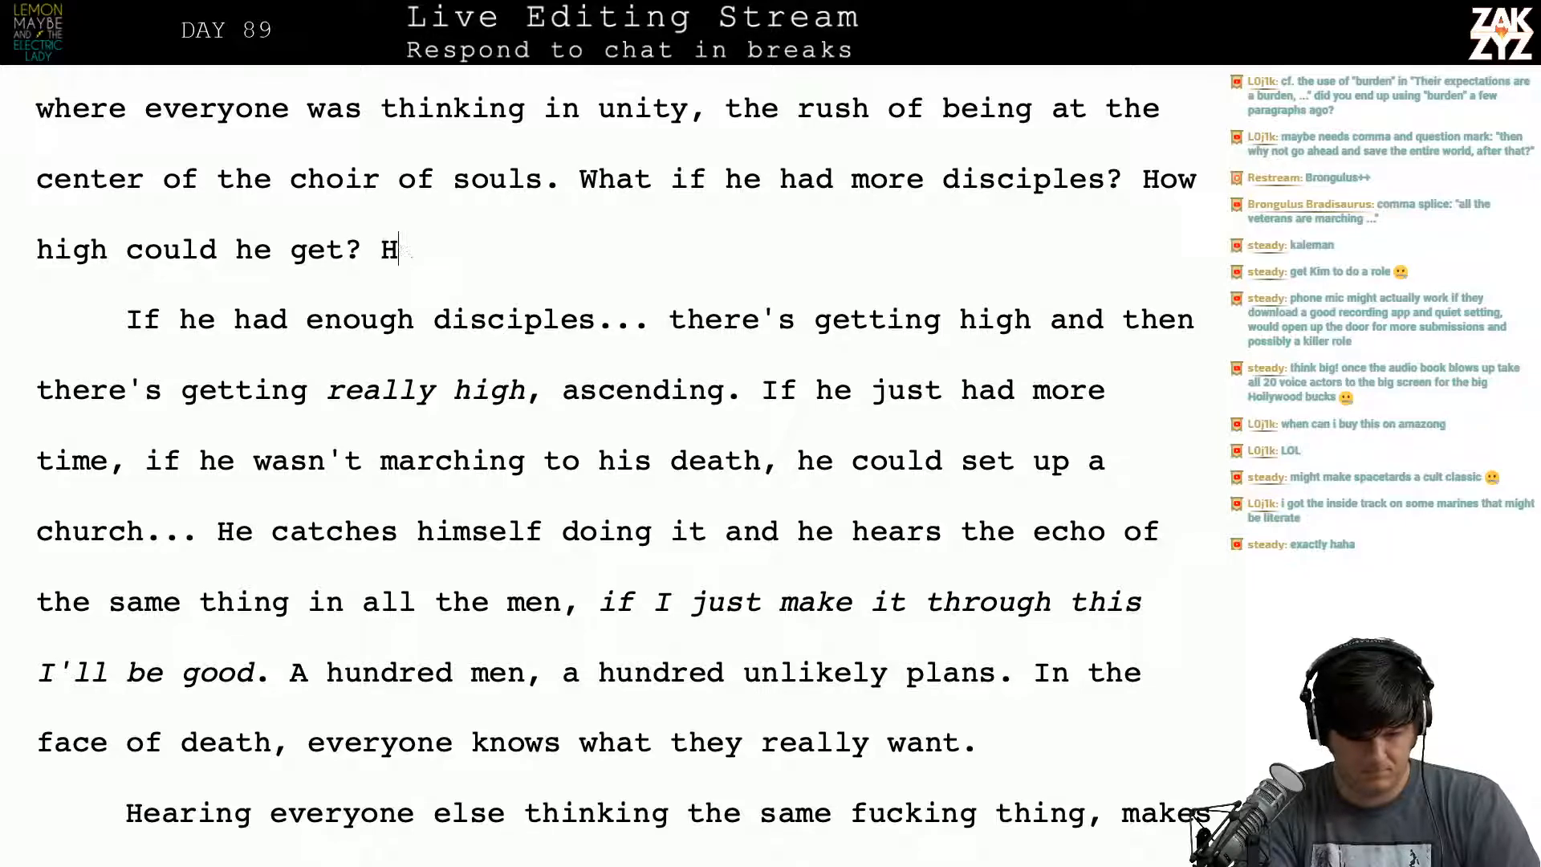
Step: Delete the newly drafted questions about more disciples and how high he could get after "choir of souls."
{"action": "key", "text": "BackSpace"}
{"action": "key", "text": "BackSpace"}
{"action": "key", "text": "BackSpace"}
{"action": "key", "text": "BackSpace"}
{"action": "key", "text": "BackSpace"}
{"action": "key", "text": "BackSpace"}
{"action": "key", "text": "BackSpace"}
{"action": "key", "text": "BackSpace"}
{"action": "key", "text": "BackSpace"}
{"action": "key", "text": "BackSpace"}
{"action": "key", "text": "BackSpace"}
{"action": "key", "text": "BackSpace"}
{"action": "key", "text": "BackSpace"}
{"action": "key", "text": "BackSpace"}
{"action": "key", "text": "BackSpace"}
{"action": "key", "text": "BackSpace"}
{"action": "key", "text": "BackSpace"}
{"action": "key", "text": "BackSpace"}
{"action": "key", "text": "BackSpace"}
{"action": "key", "text": "BackSpace"}
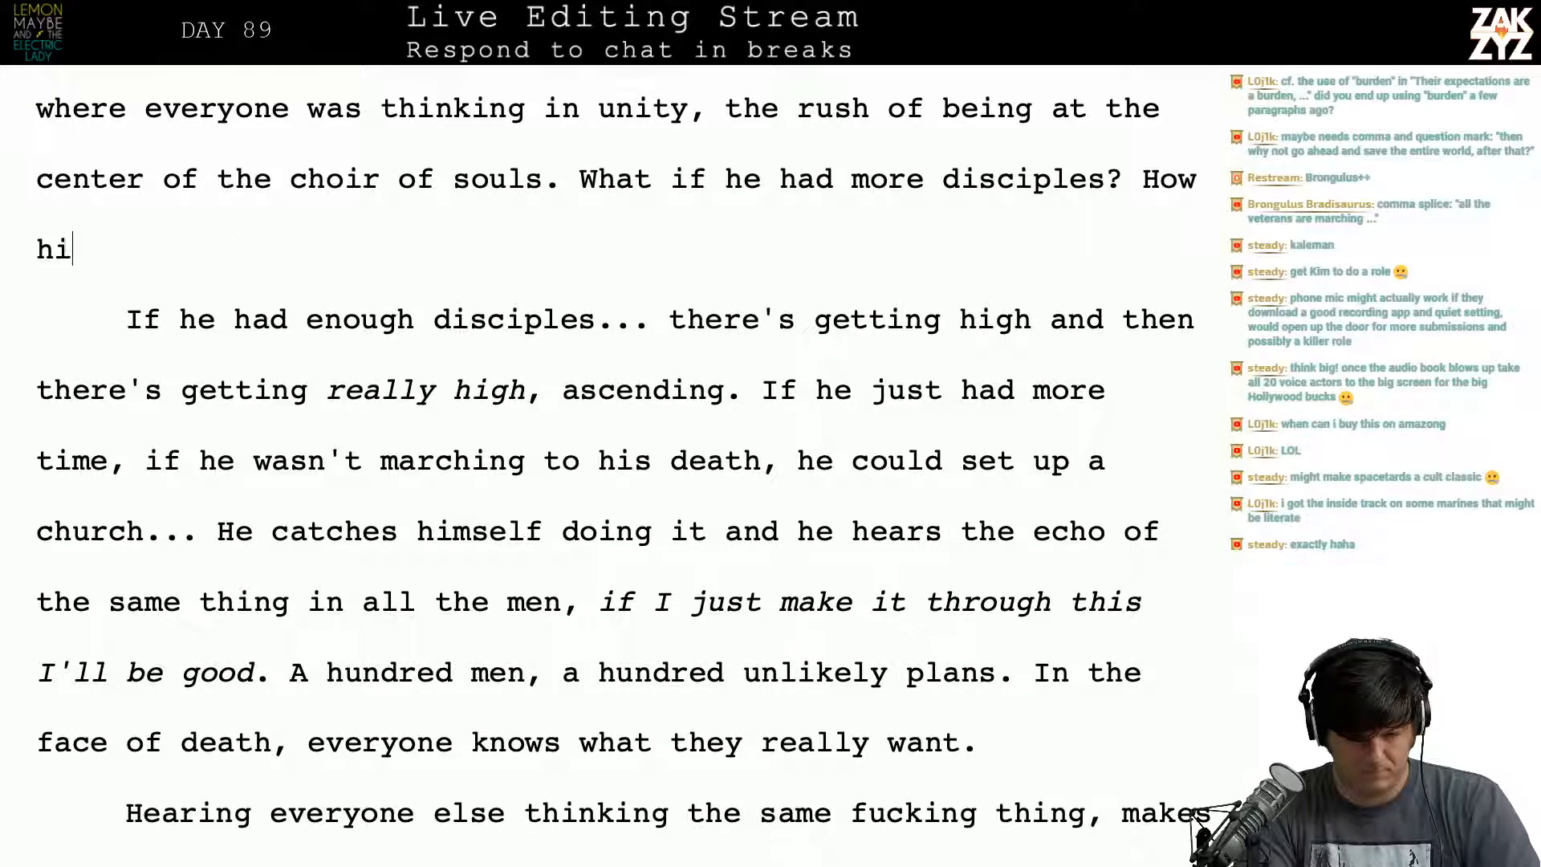
{"action": "key", "text": "BackSpace"}
{"action": "key", "text": "BackSpace"}
{"action": "key", "text": "BackSpace"}
{"action": "key", "text": "BackSpace"}
{"action": "key", "text": "BackSpace"}
{"action": "key", "text": "BackSpace"}
{"action": "key", "text": "BackSpace"}
{"action": "key", "text": "BackSpace"}
{"action": "key", "text": "BackSpace"}
{"action": "key", "text": "BackSpace"}
{"action": "key", "text": "BackSpace"}
{"action": "key", "text": "BackSpace"}
{"action": "key", "text": "BackSpace"}
{"action": "key", "text": "BackSpace"}
{"action": "key", "text": "BackSpace"}
{"action": "key", "text": "BackSpace"}
{"action": "key", "text": "BackSpace"}
{"action": "key", "text": "BackSpace"}
{"action": "key", "text": "BackSpace"}
{"action": "key", "text": "BackSpace"}
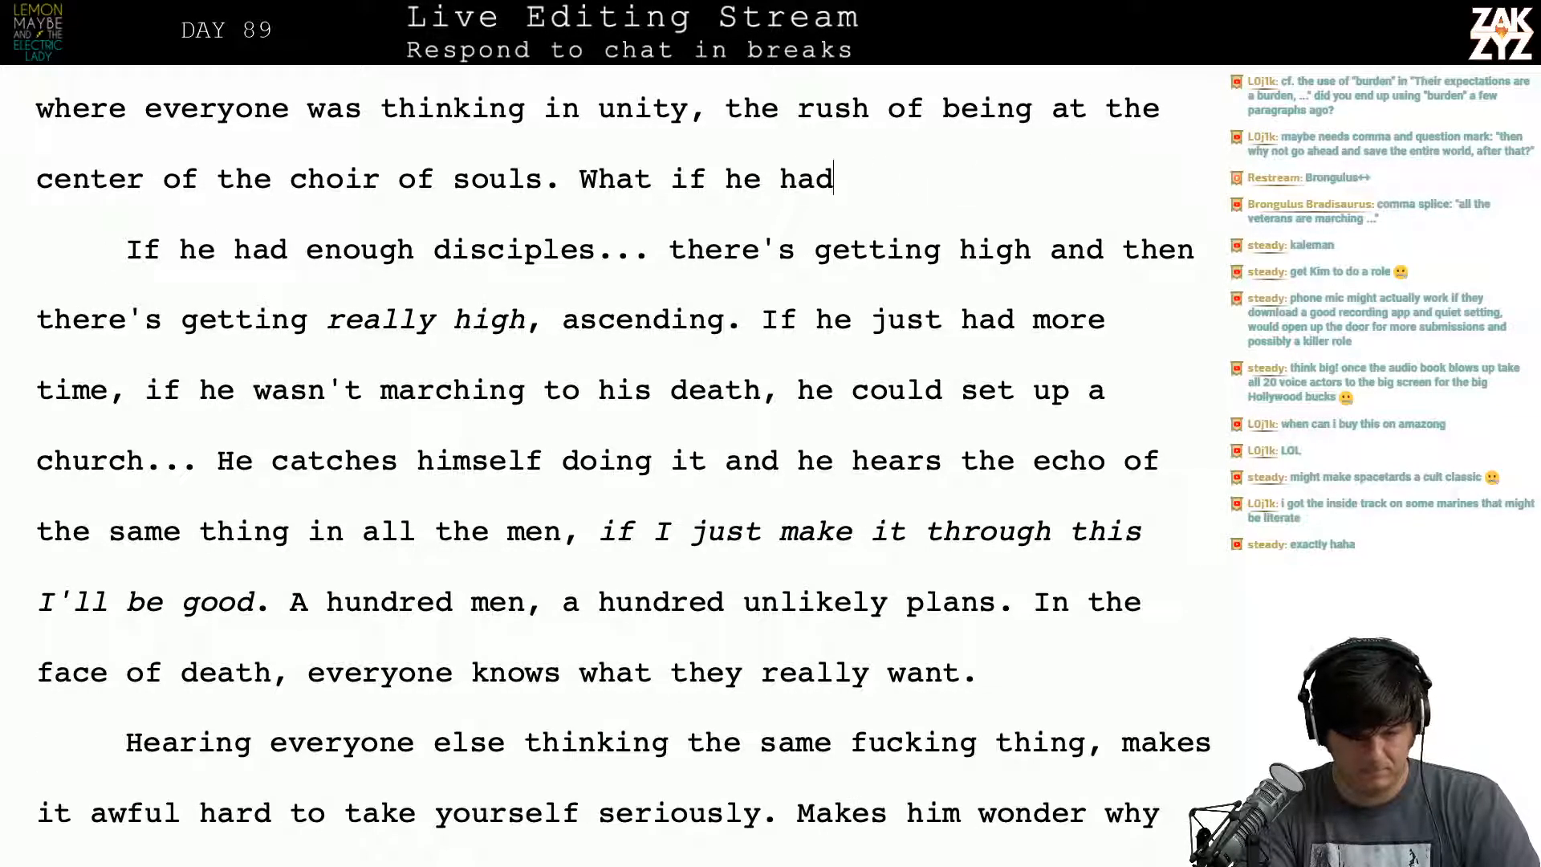
{"action": "key", "text": "BackSpace"}
{"action": "key", "text": "BackSpace"}
{"action": "key", "text": "BackSpace"}
{"action": "key", "text": "BackSpace"}
{"action": "key", "text": "BackSpace"}
{"action": "key", "text": "BackSpace"}
{"action": "key", "text": "BackSpace"}
{"action": "key", "text": "BackSpace"}
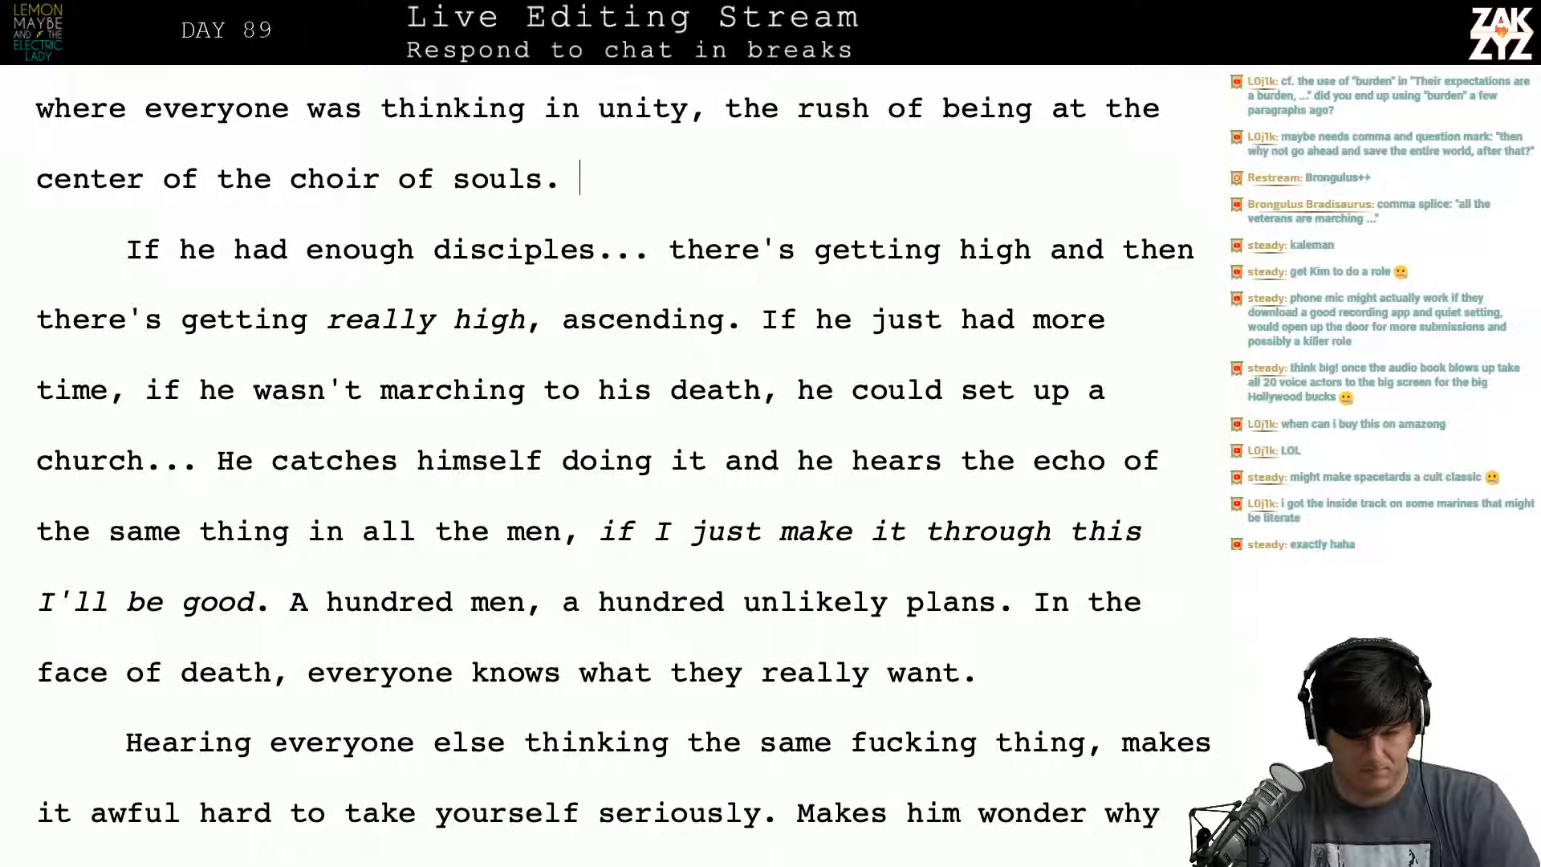
Step: Add "If he had enough disciples, he could get really high, he could ascend." after "choir of souls."
{"action": "type", "text": "If he had en"}
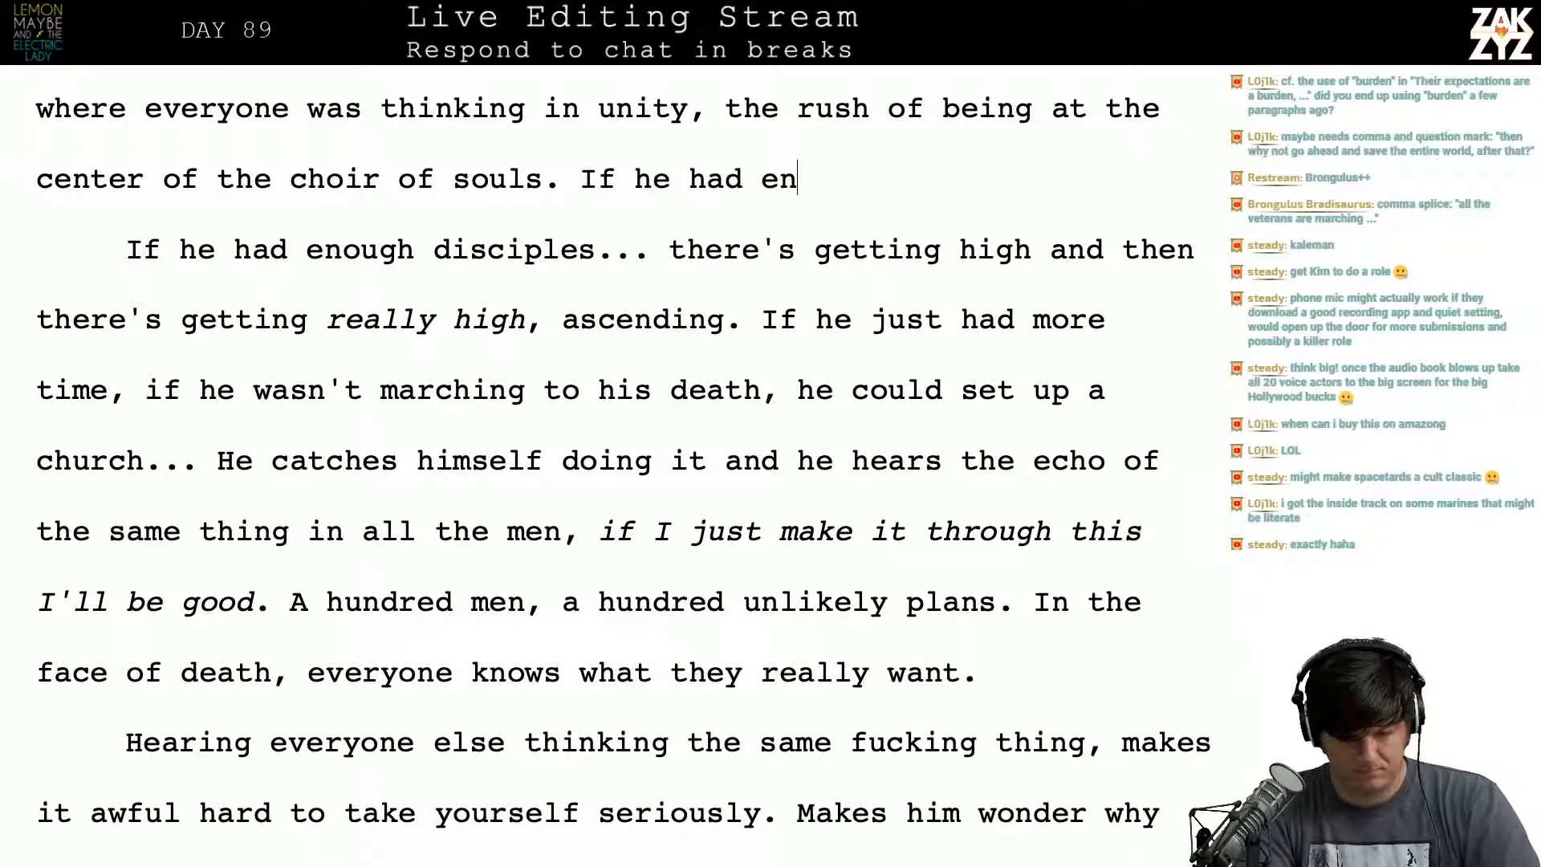
{"action": "type", "text": "ough disciple,s"}
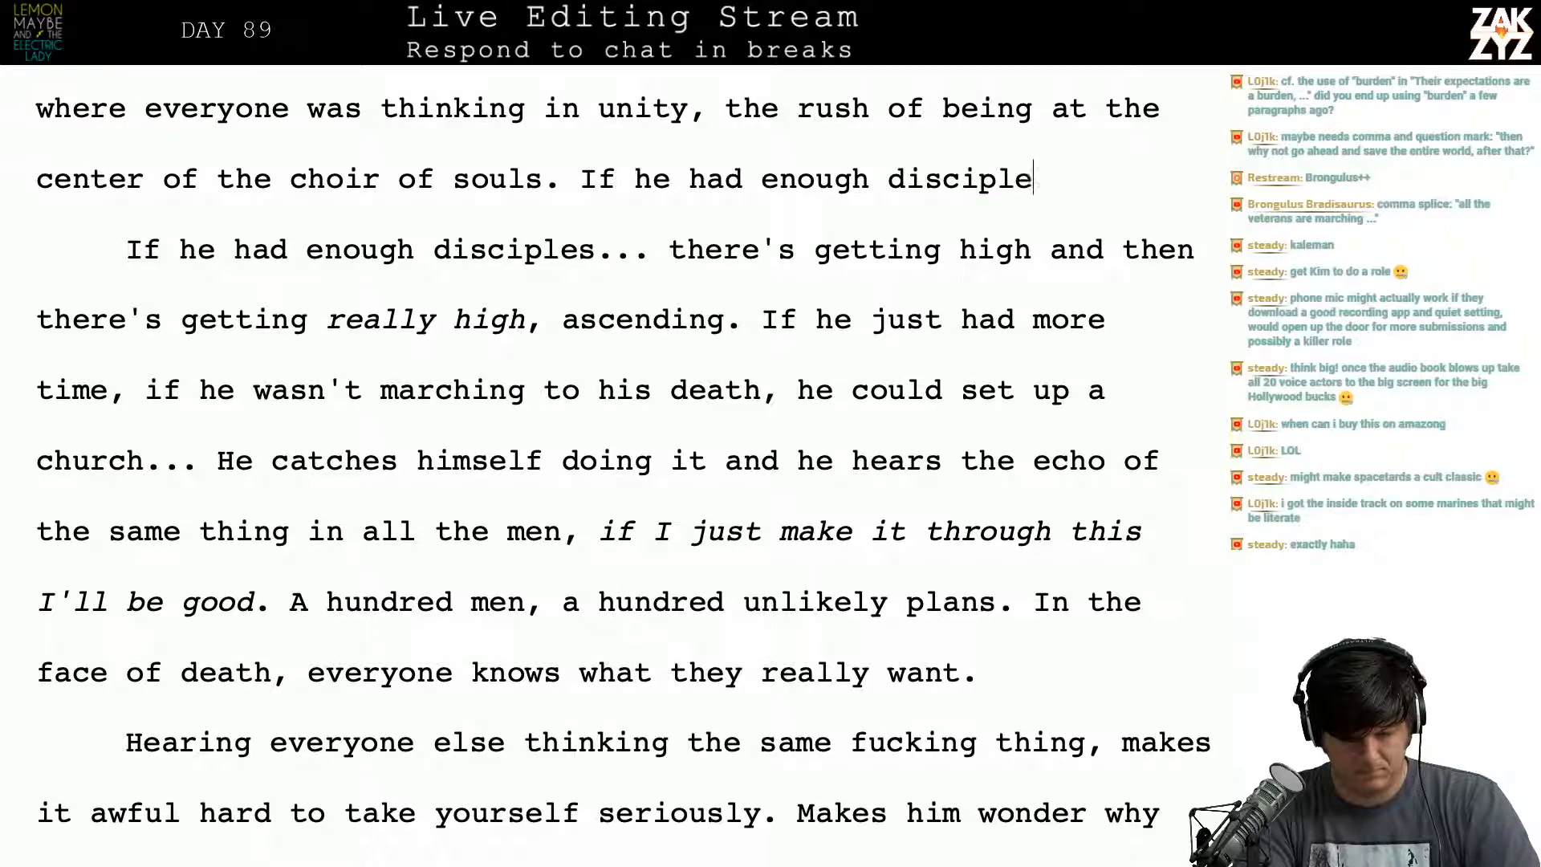
{"action": "key", "text": "BackSpace"}
{"action": "key", "text": "BackSpace"}
{"action": "key", "text": "BackSpace"}
{"action": "type", "text": "s, he cou"}
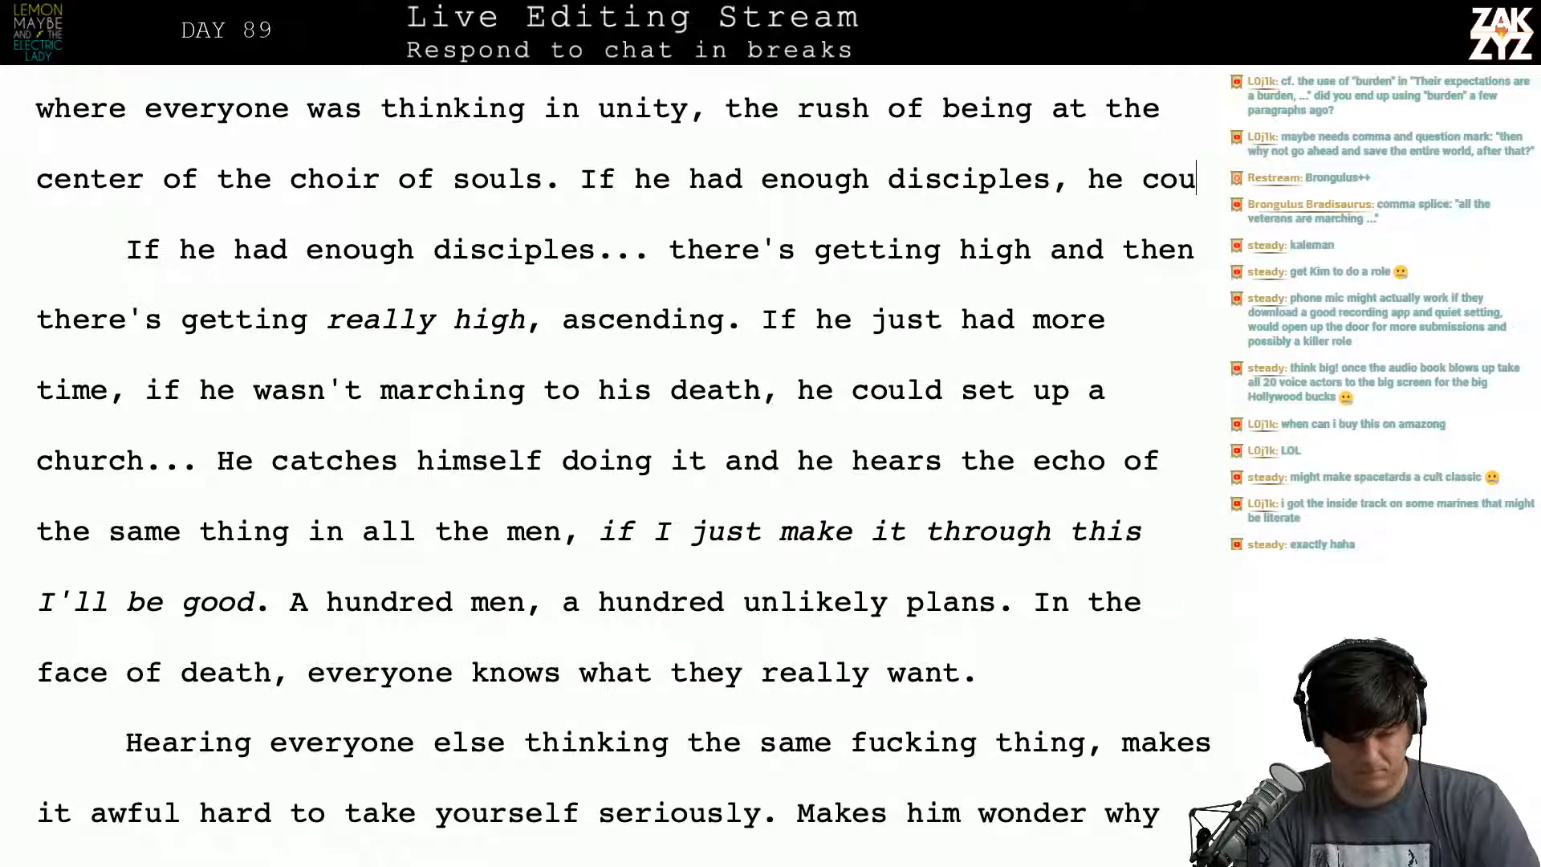
{"action": "type", "text": "ld get really "}
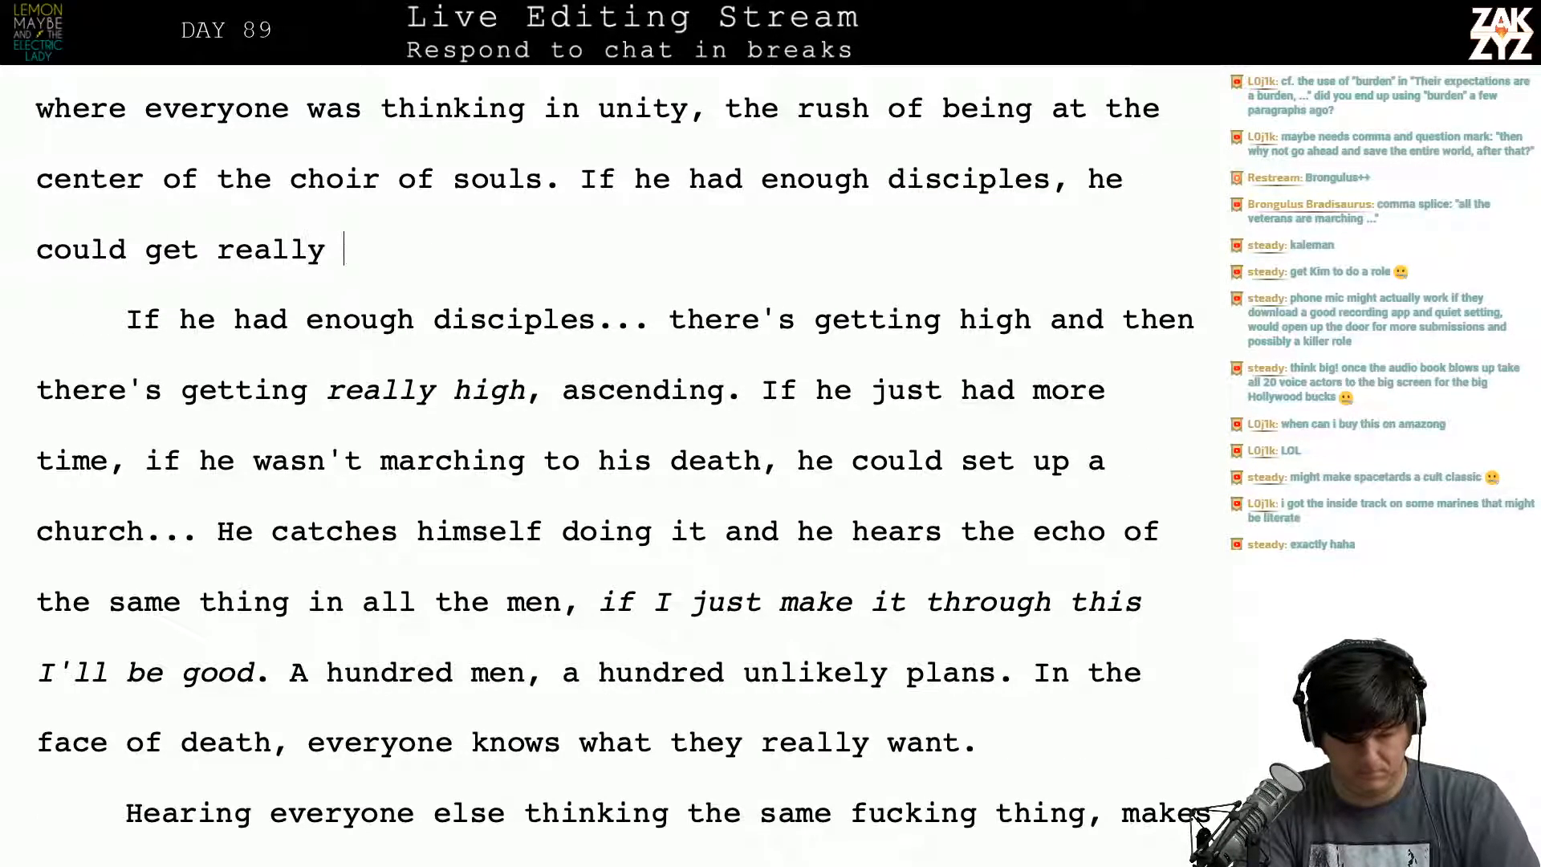
{"action": "type", "text": "high, "}
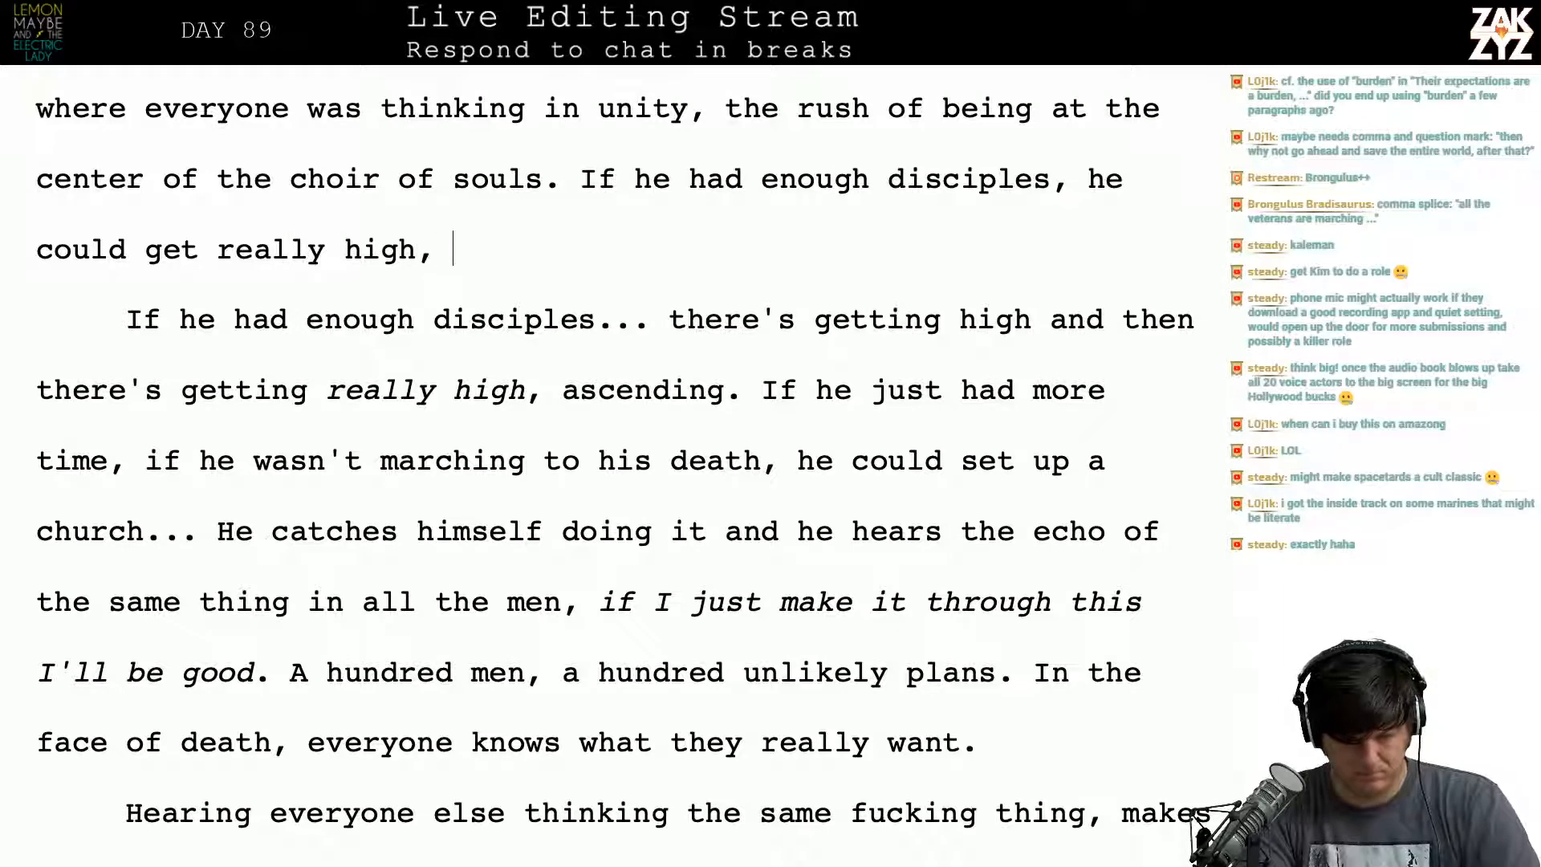
{"action": "type", "text": "he could "}
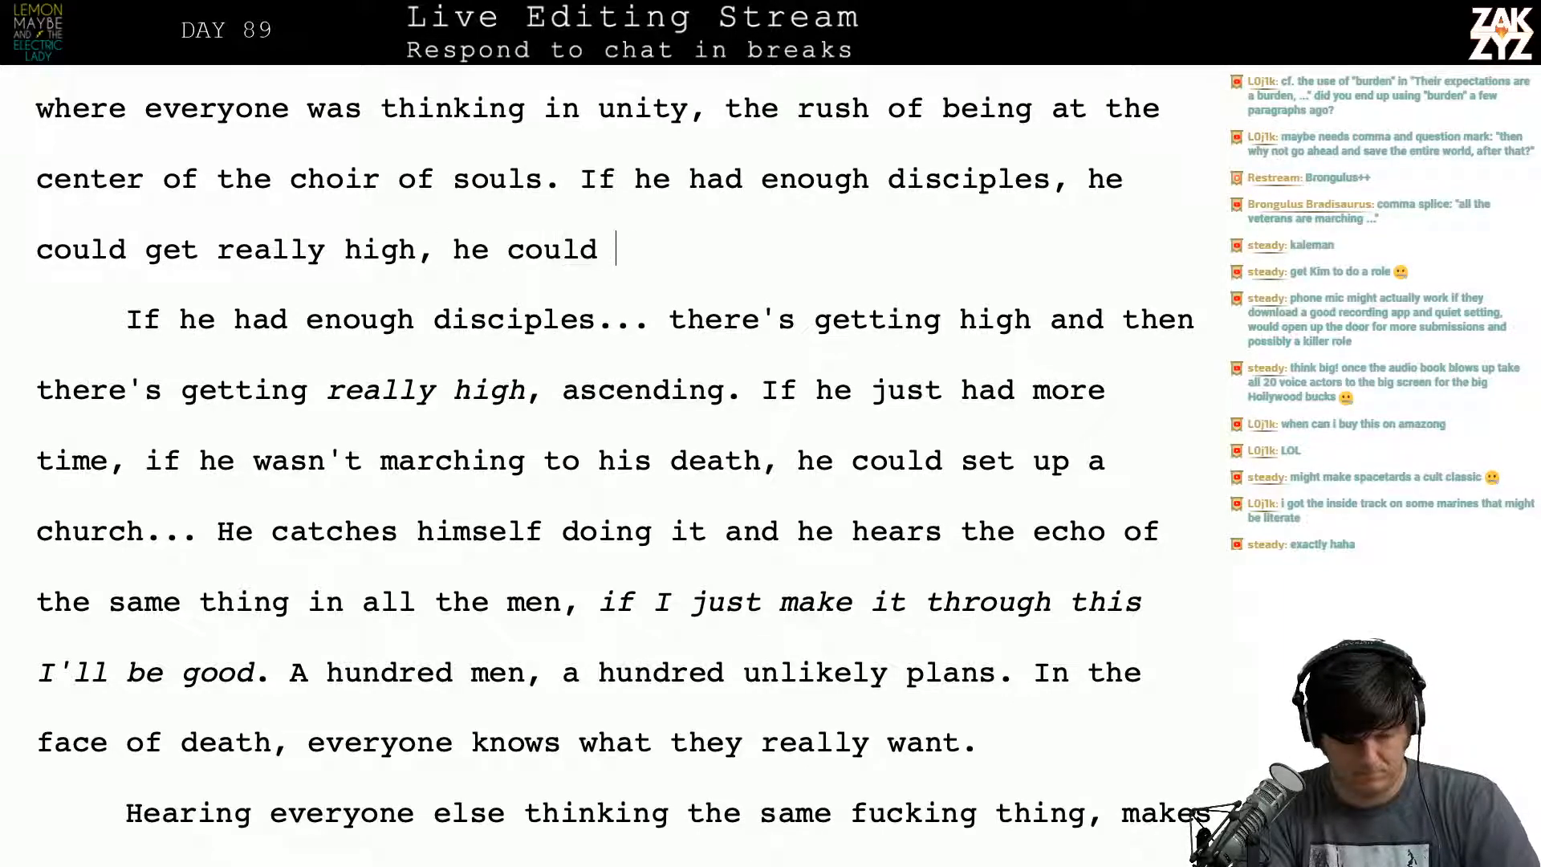
{"action": "type", "text": "ascend."}
Step: Delete the old "If he had enough disciples..." sentence through "ascending." and start a new paragraph at "If he just had more time"
{"action": "key", "text": "shift+Down"}
{"action": "key", "text": "shift+Down"}
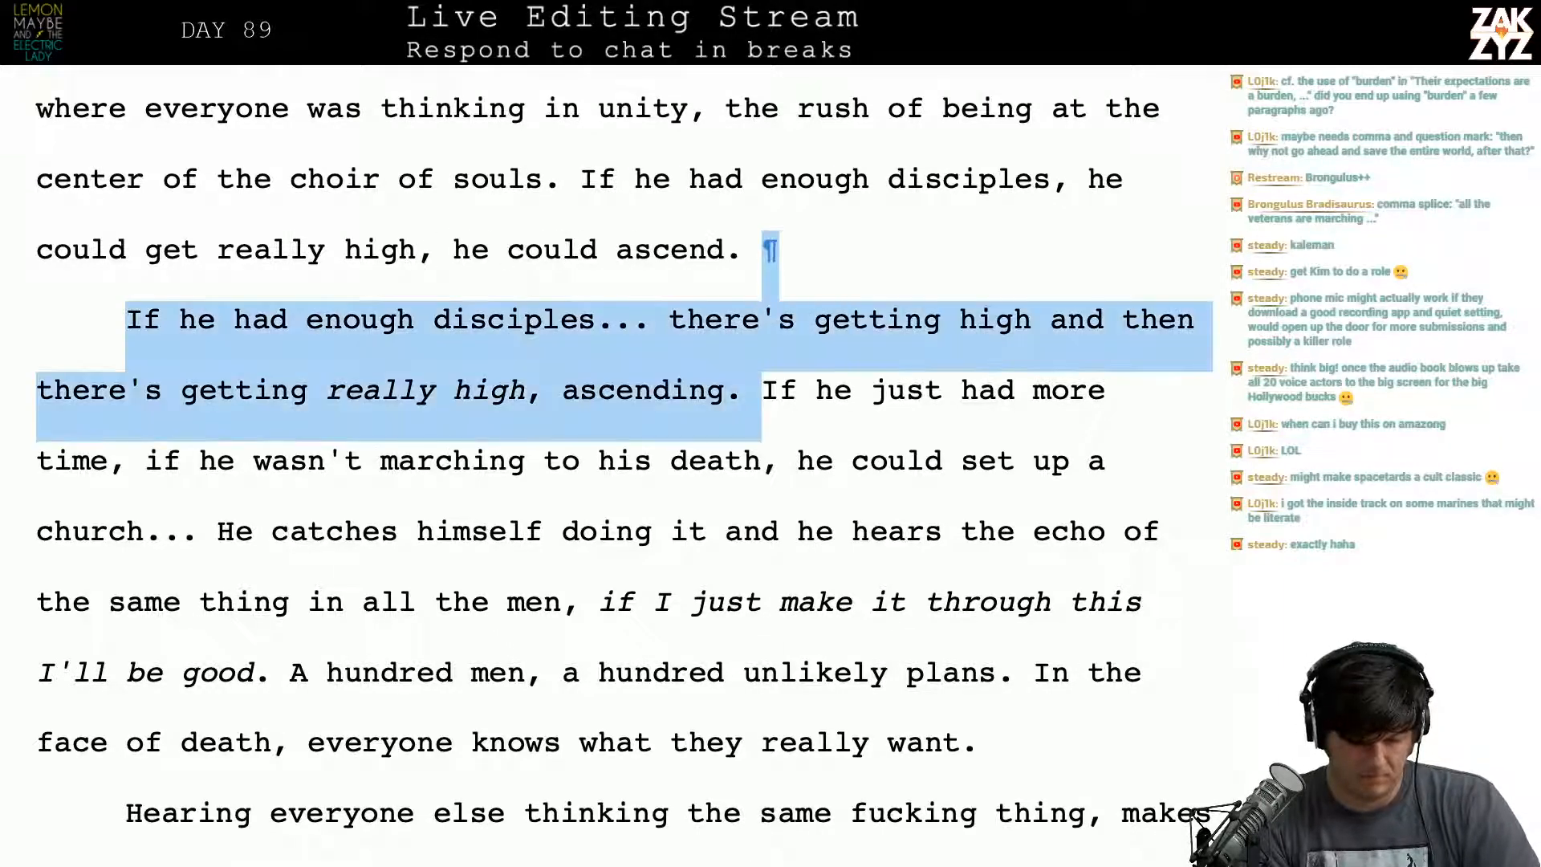
{"action": "key", "text": "BackSpace"}
{"action": "key", "text": "Return"}
{"action": "key", "text": "Return"}
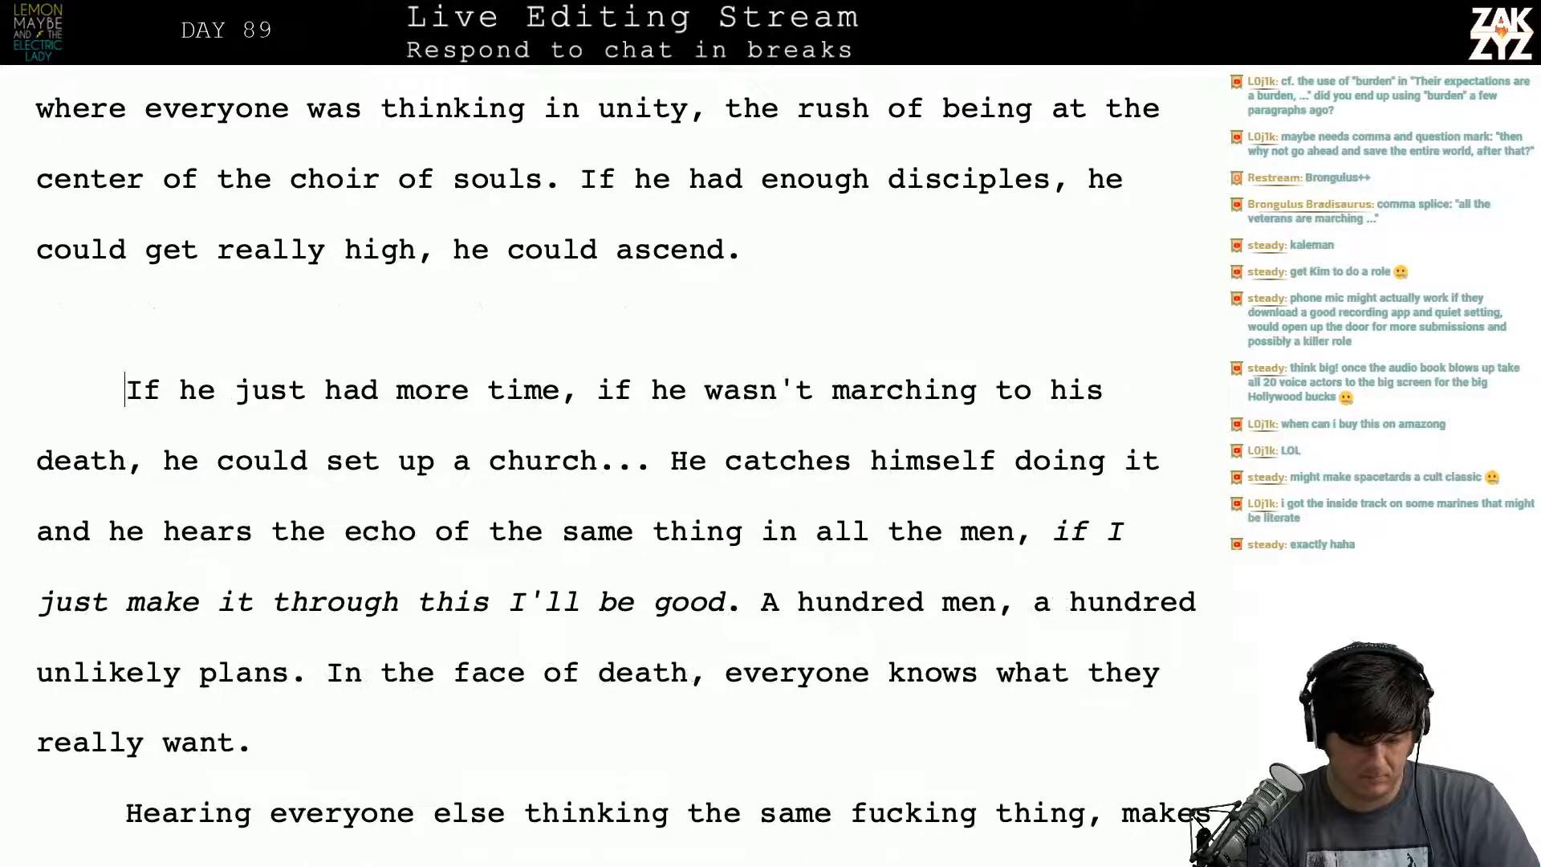
{"action": "key", "text": "BackSpace"}
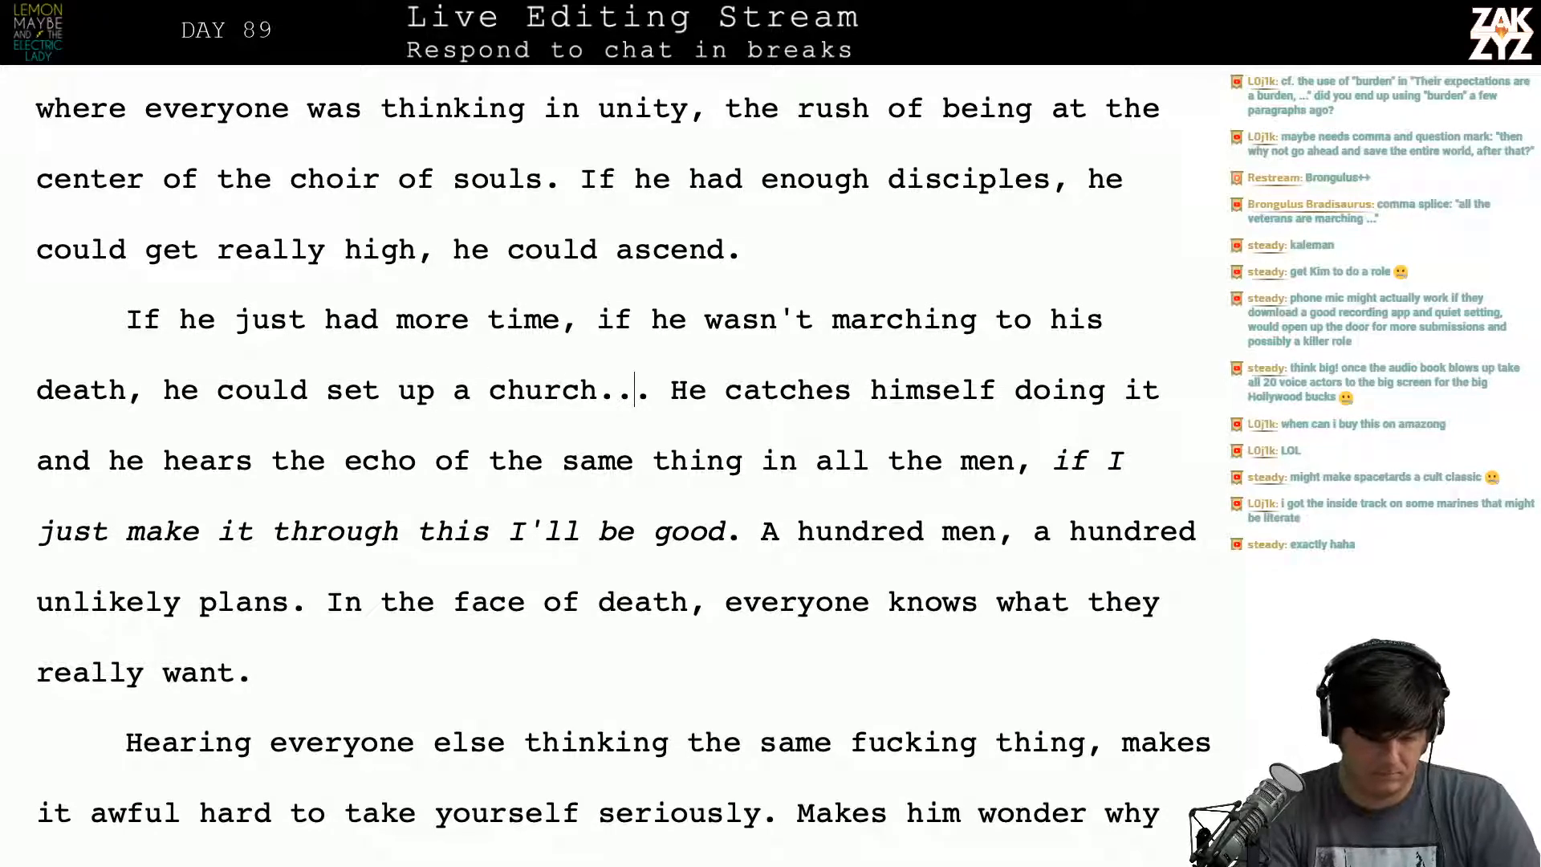
Step: Reduce the ellipsis after "church" to a period and split off the text after "If he just had more time," with a blank paragraph between
{"action": "key", "text": "BackSpace"}
{"action": "key", "text": "BackSpace"}
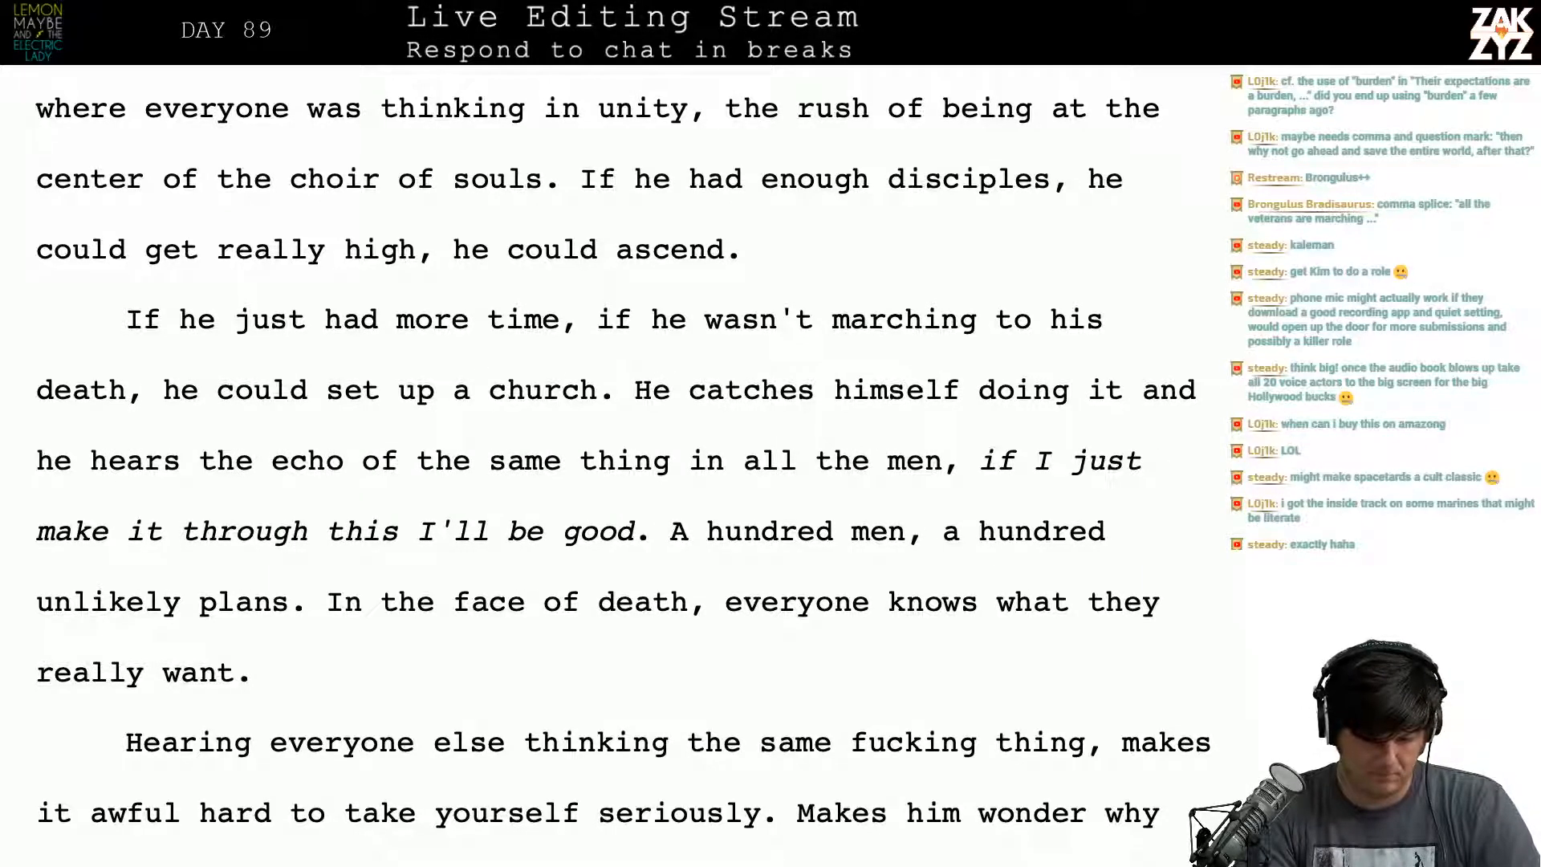
{"action": "key", "text": "Return"}
{"action": "key", "text": "Return"}
{"action": "key", "text": "Left"}
{"action": "key", "text": "Left"}
Step: Continue "If he just had more time," with "he could set up a church. If only he wasn't marching to his death"
{"action": "type", "text": "he"}
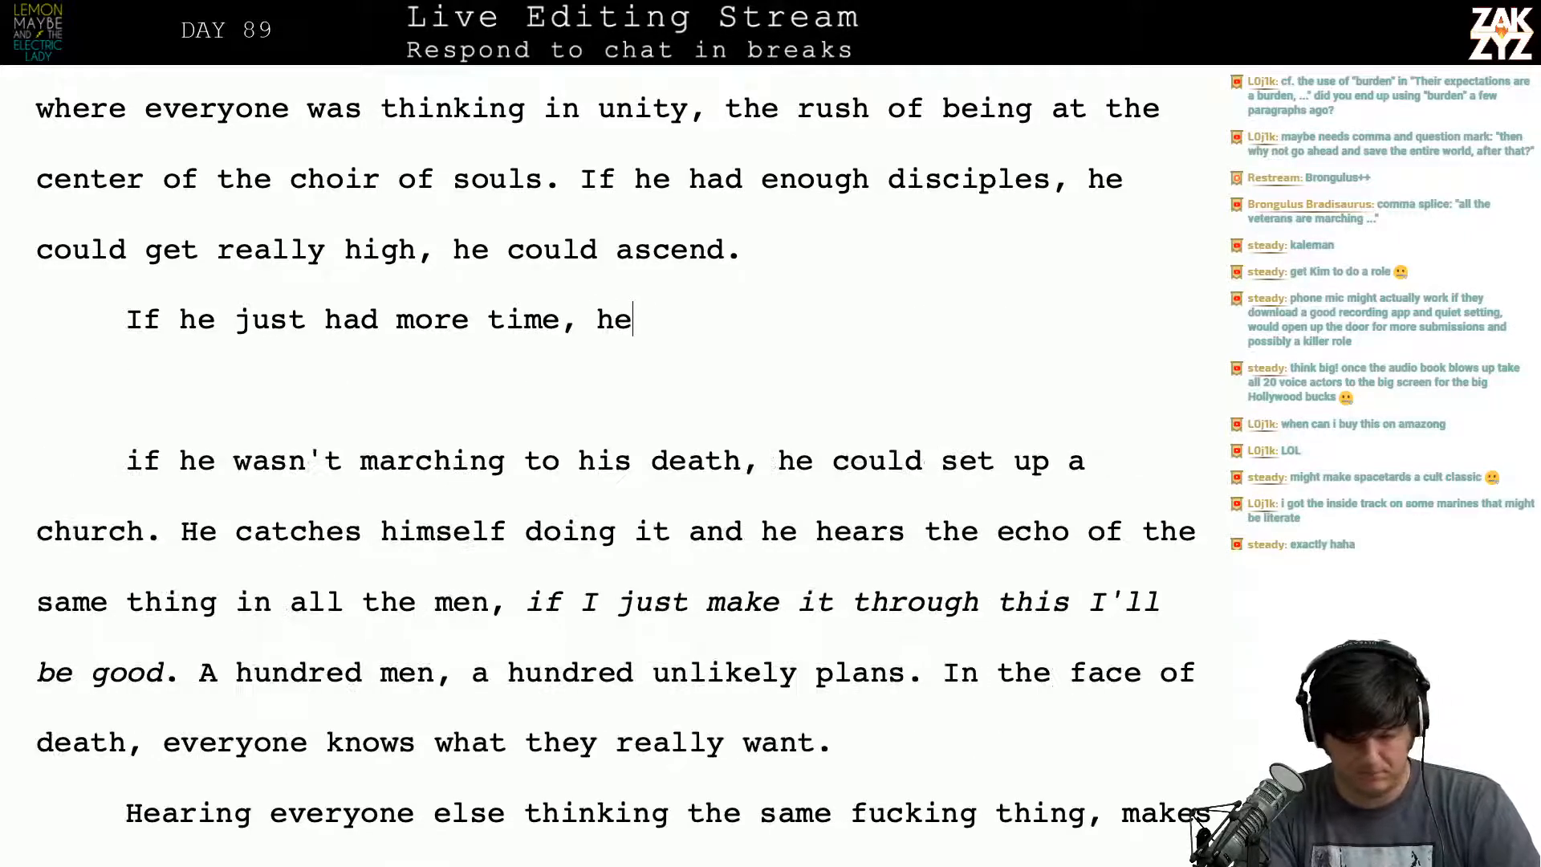
{"action": "type", "text": " could set up a"}
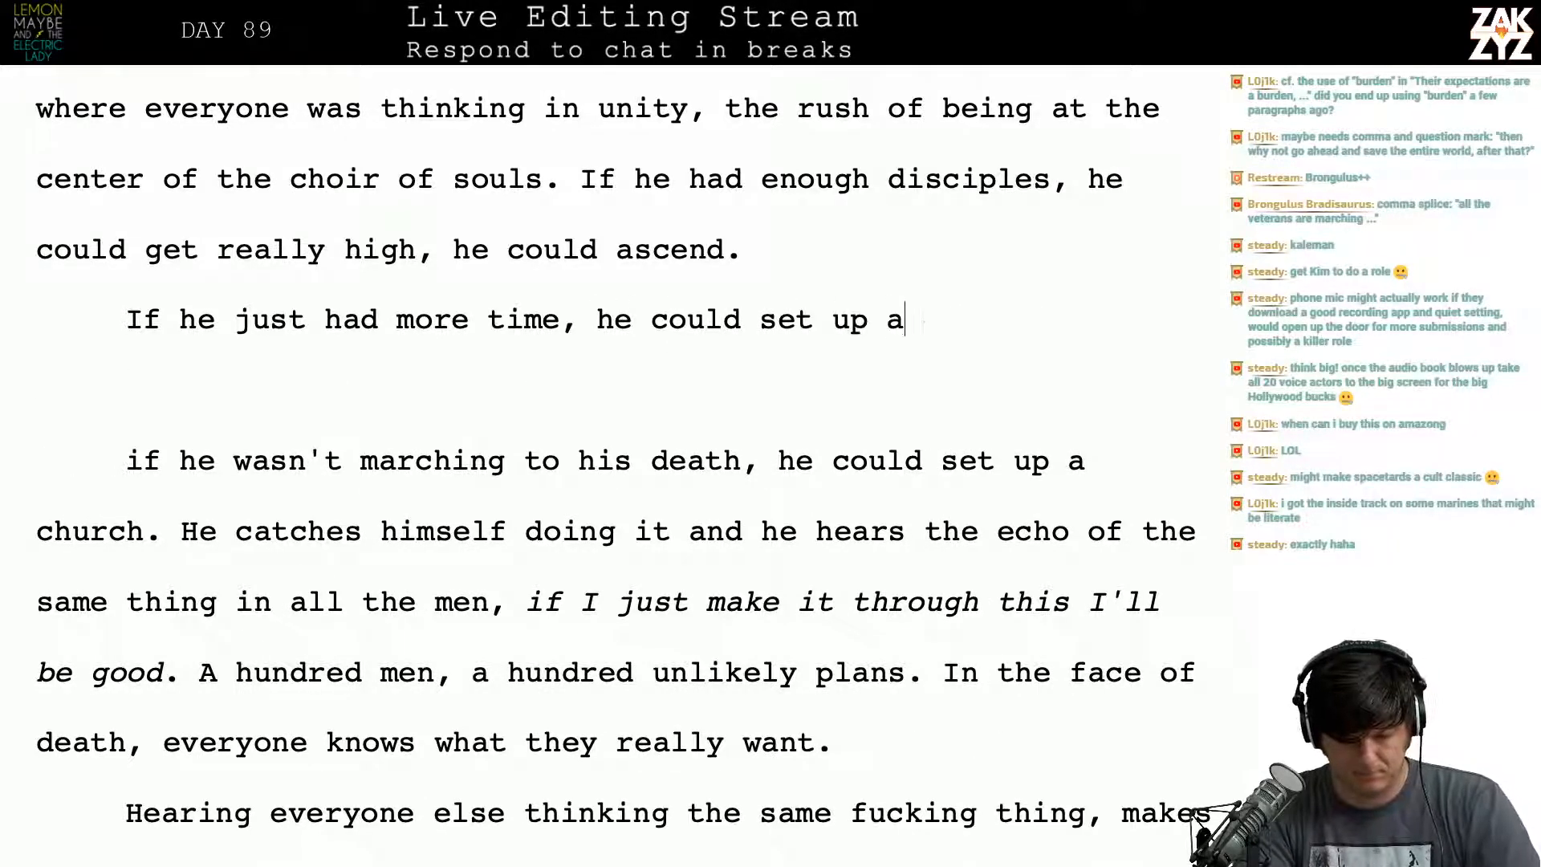
{"action": "type", "text": " chur"}
{"action": "key", "text": "BackSpace"}
{"action": "type", "text": "urch"}
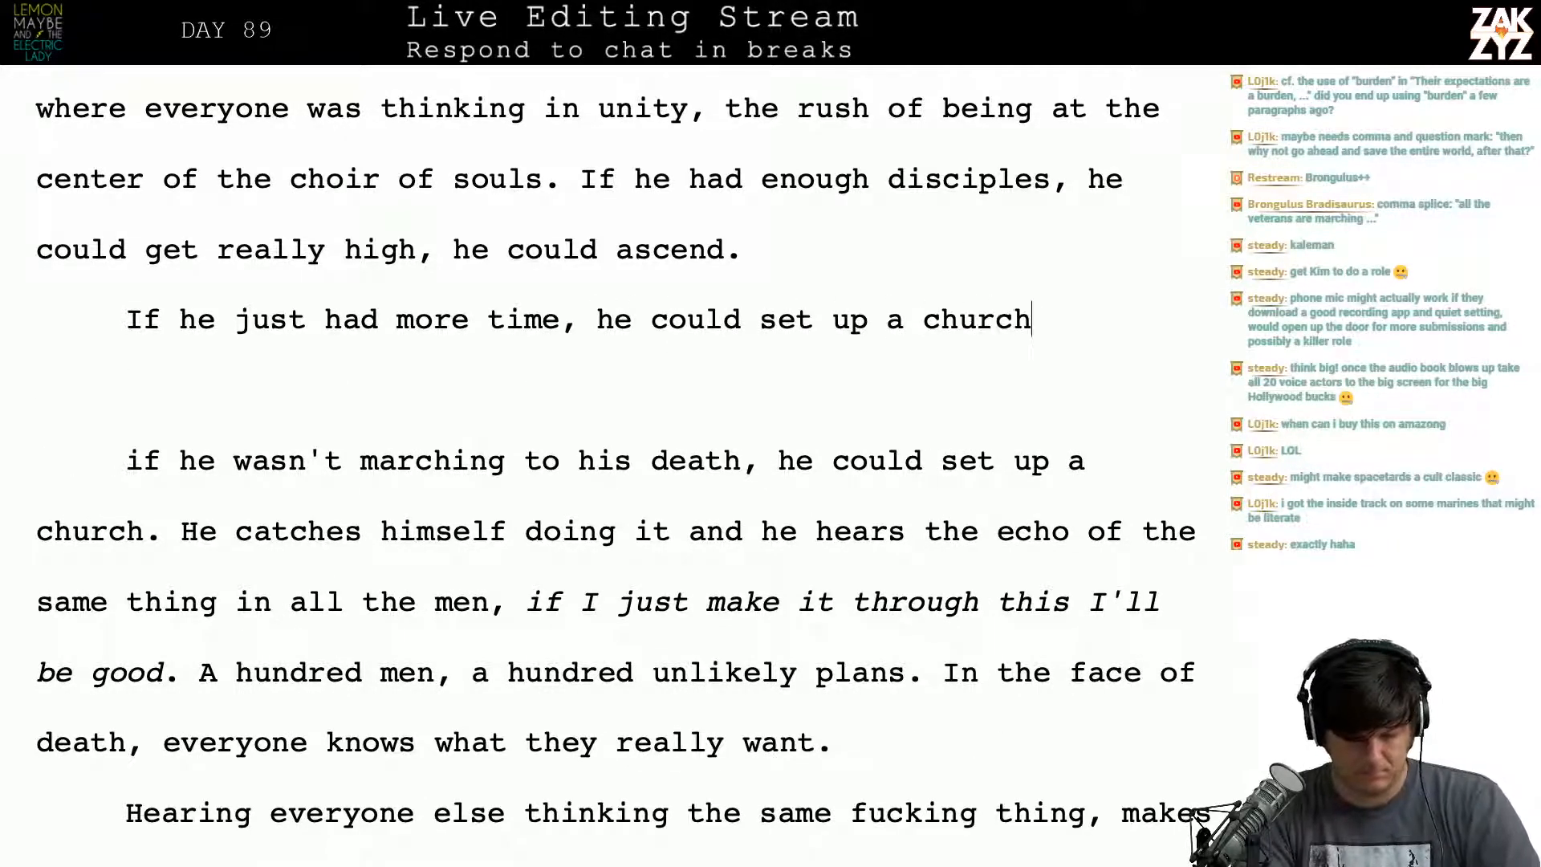
{"action": "type", "text": ". If only "}
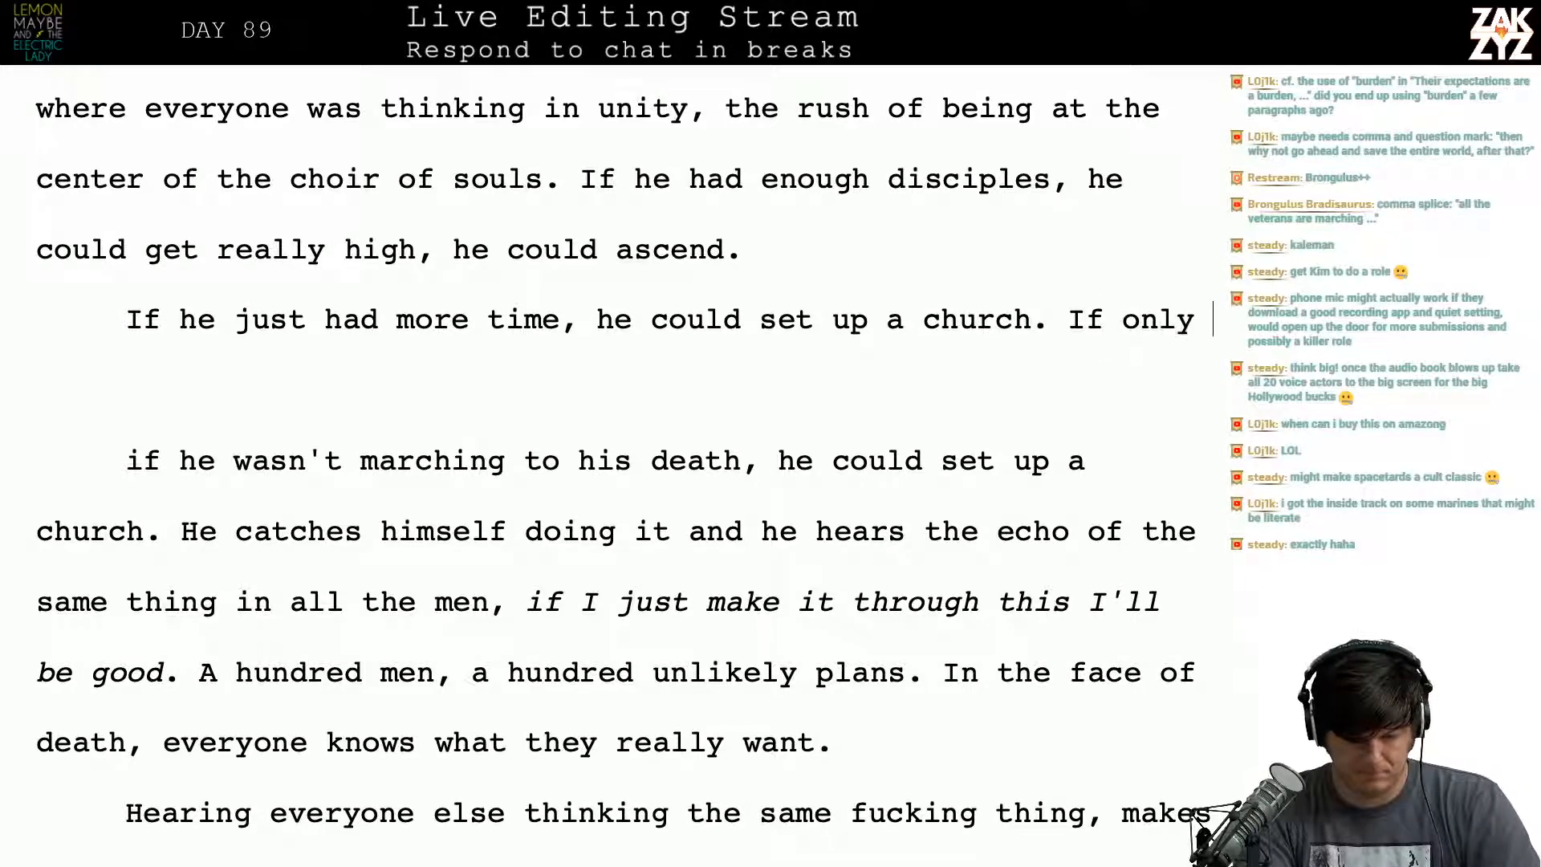
{"action": "type", "text": "he wasn't marching t"}
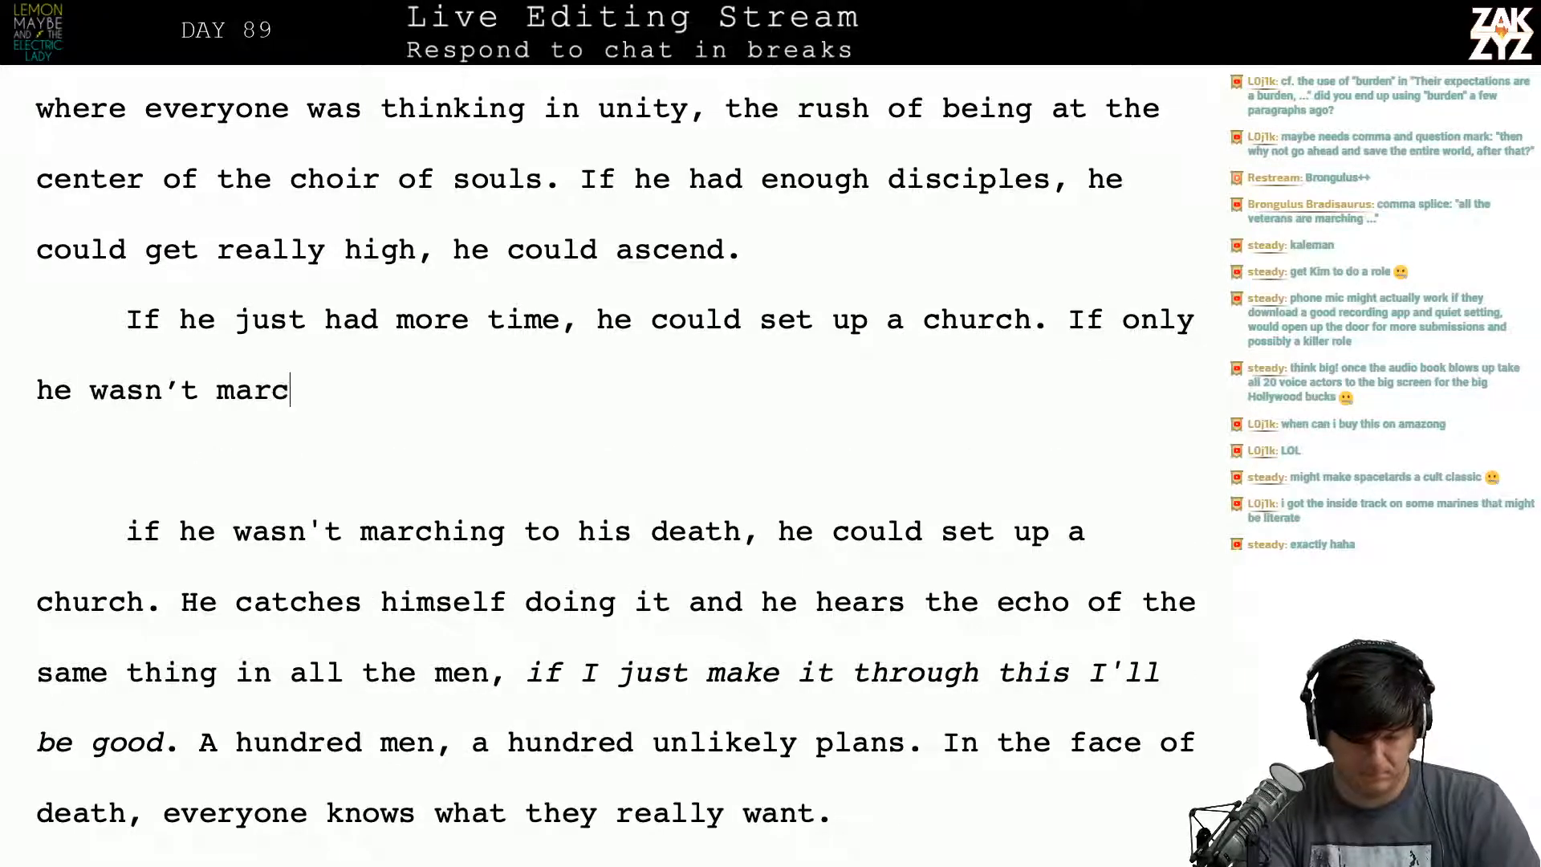
{"action": "type", "text": "o his death"}
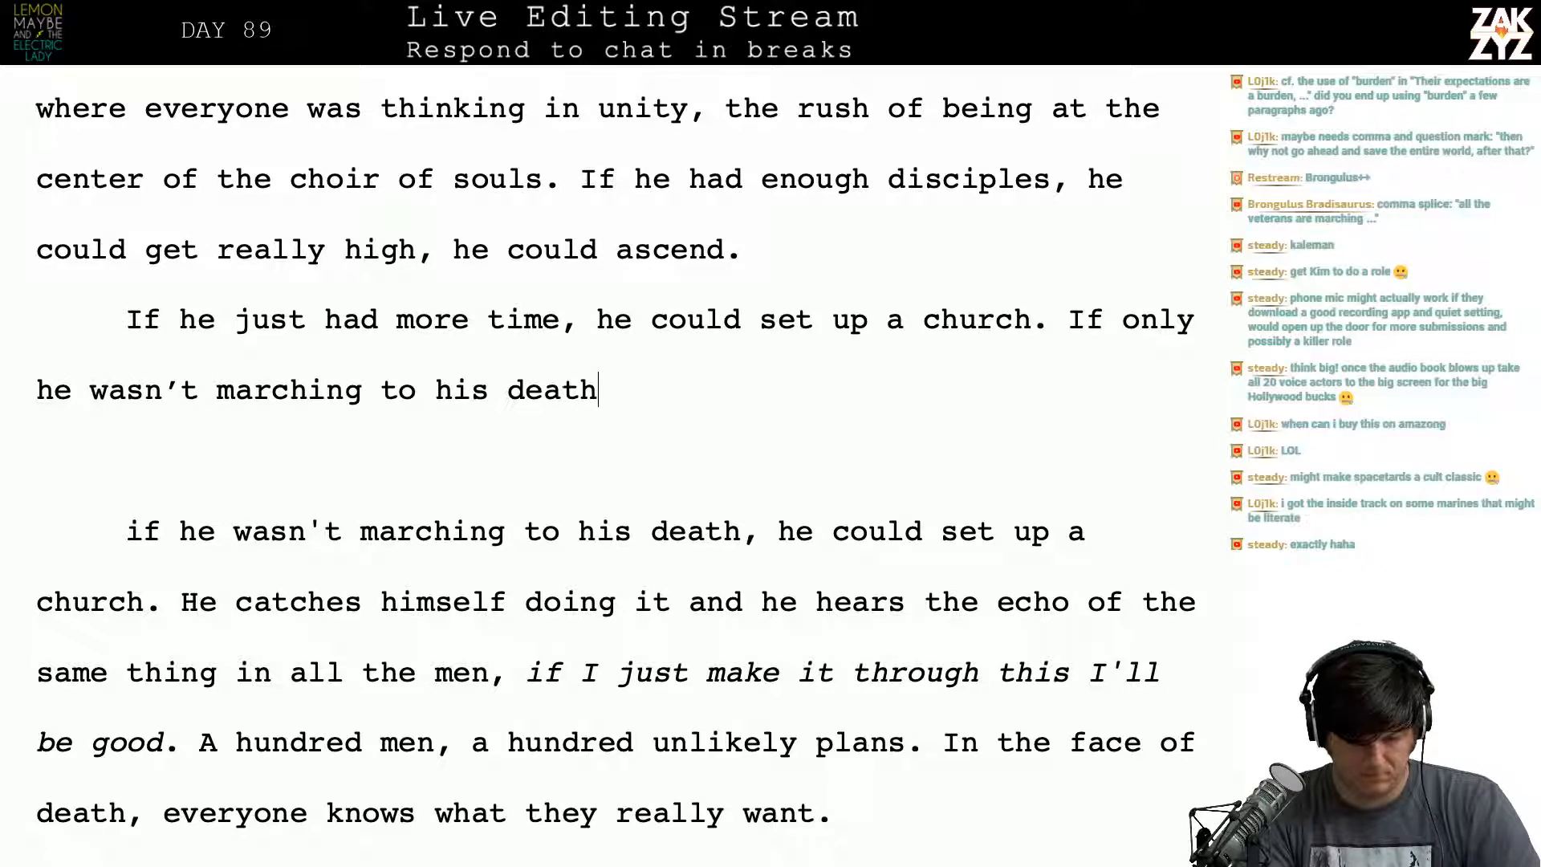
Step: End the sentence after "death" with a period and add "He can hear an echo of the thought in his men."
{"action": "type", "text": ". H"}
{"action": "key", "text": "BackSpace"}
{"action": "type", "text": "H"}
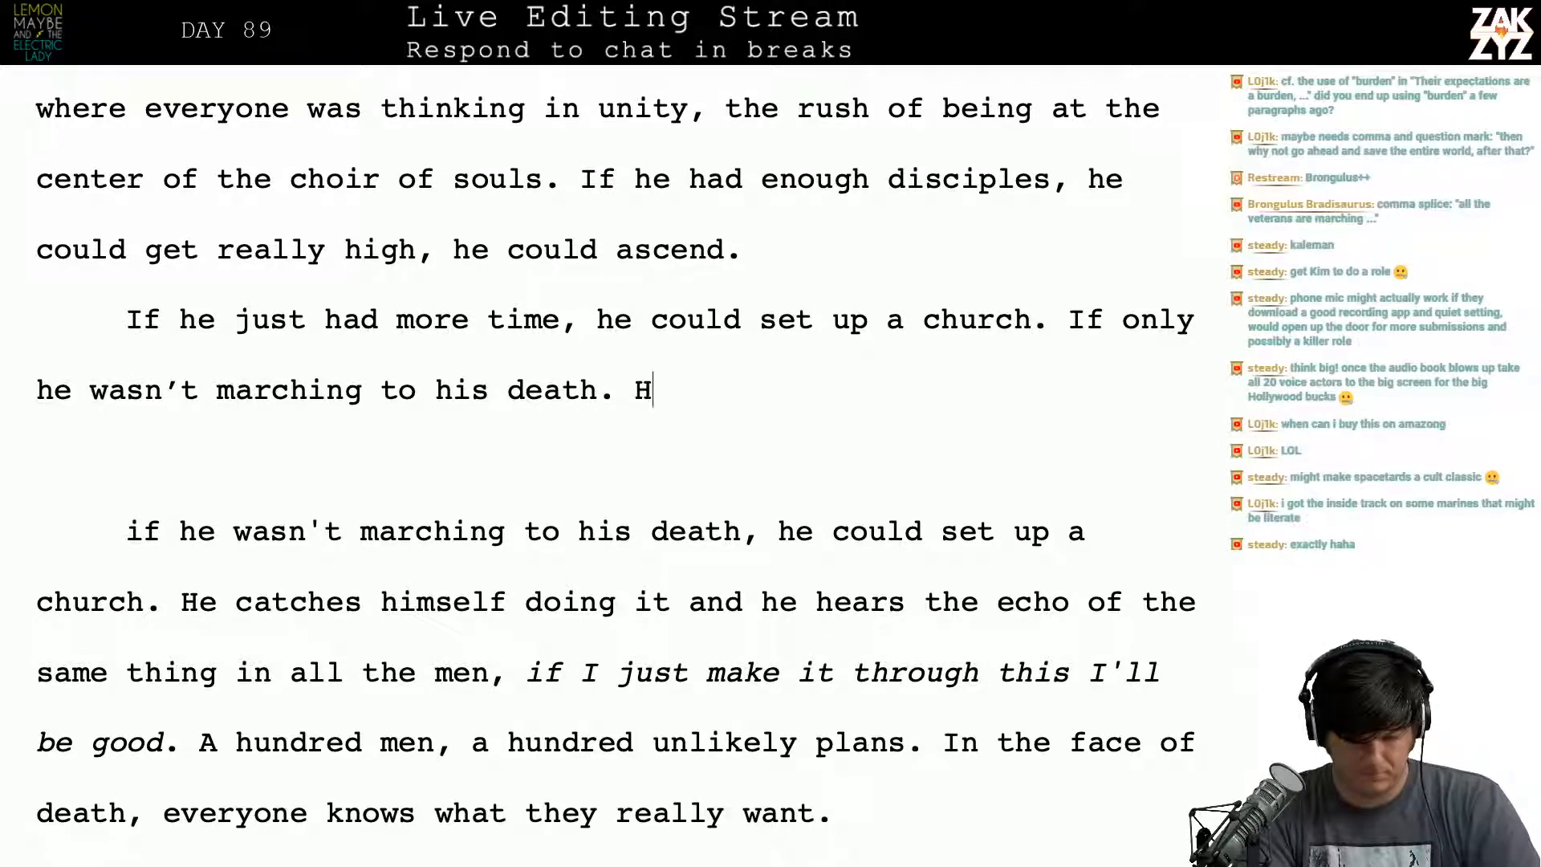
{"action": "type", "text": "e can hear an e"}
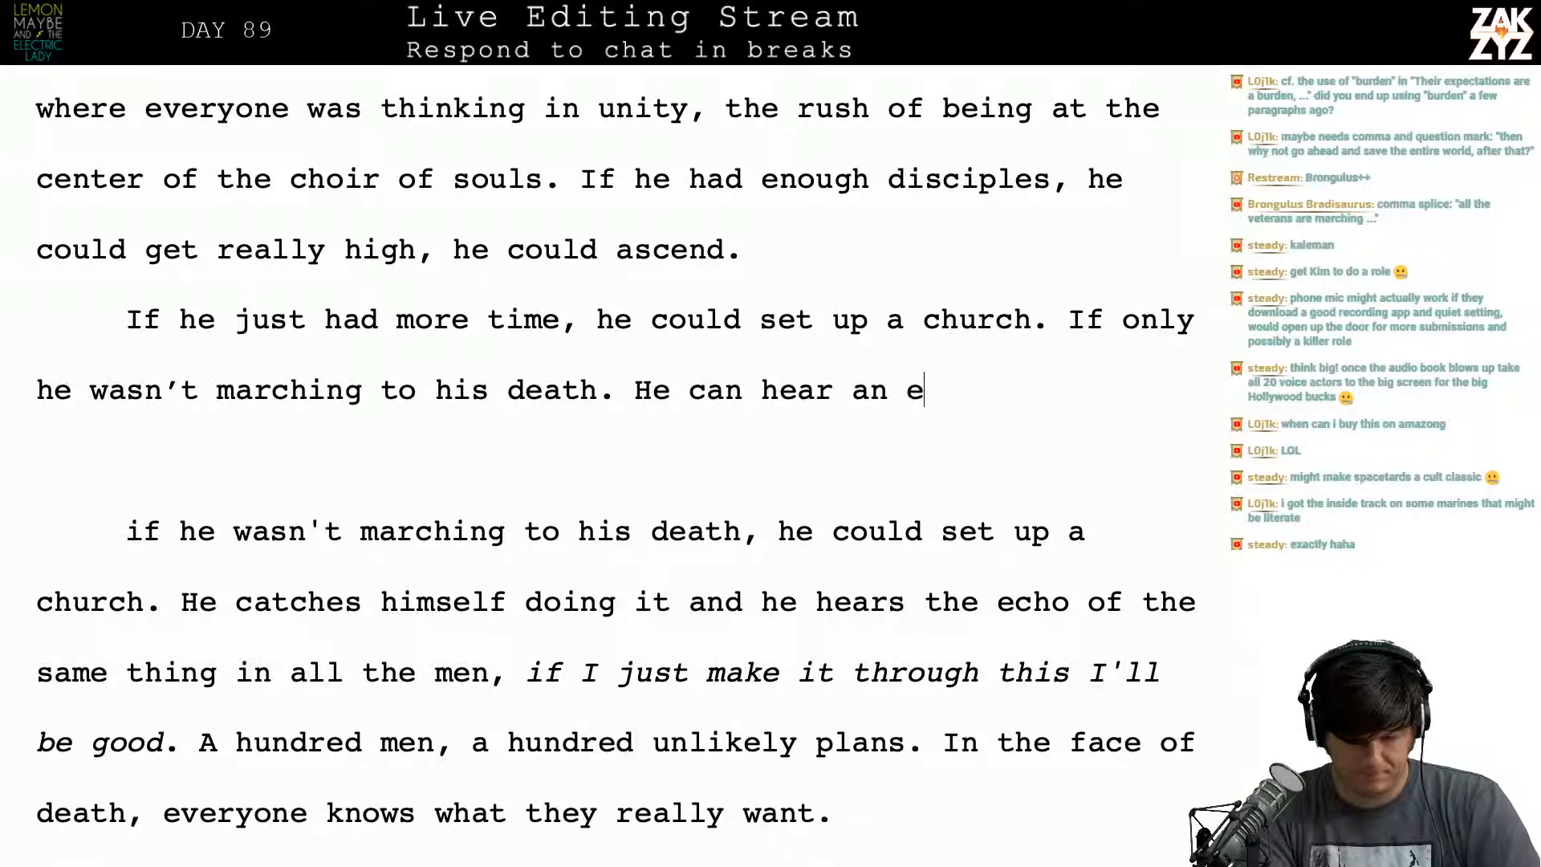
{"action": "type", "text": "cho of the tho"}
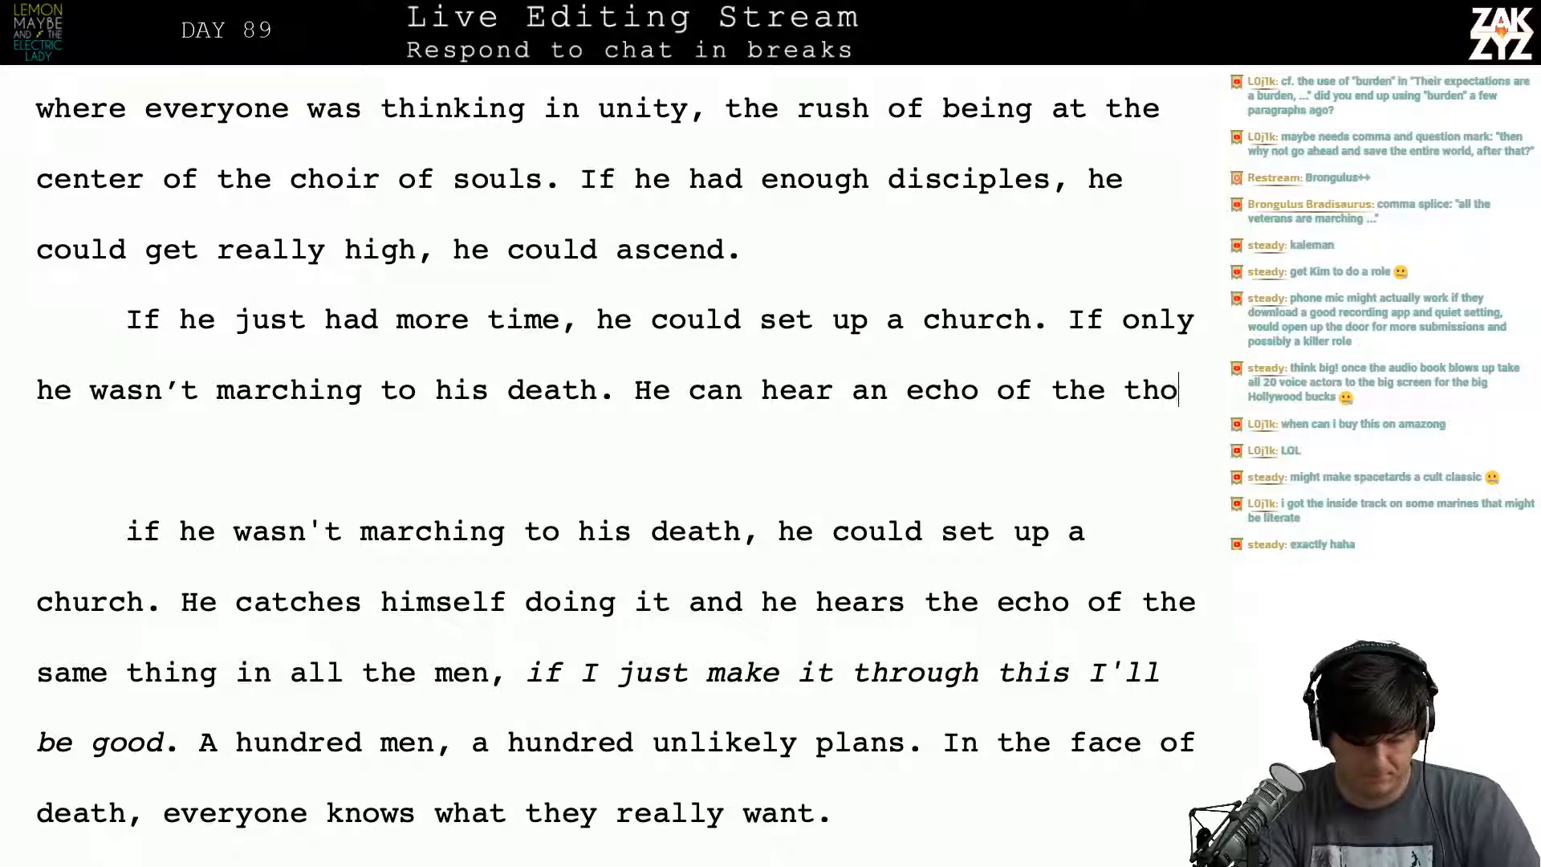
{"action": "type", "text": "ught in all"}
{"action": "key", "text": "BackSpace"}
{"action": "key", "text": "BackSpace"}
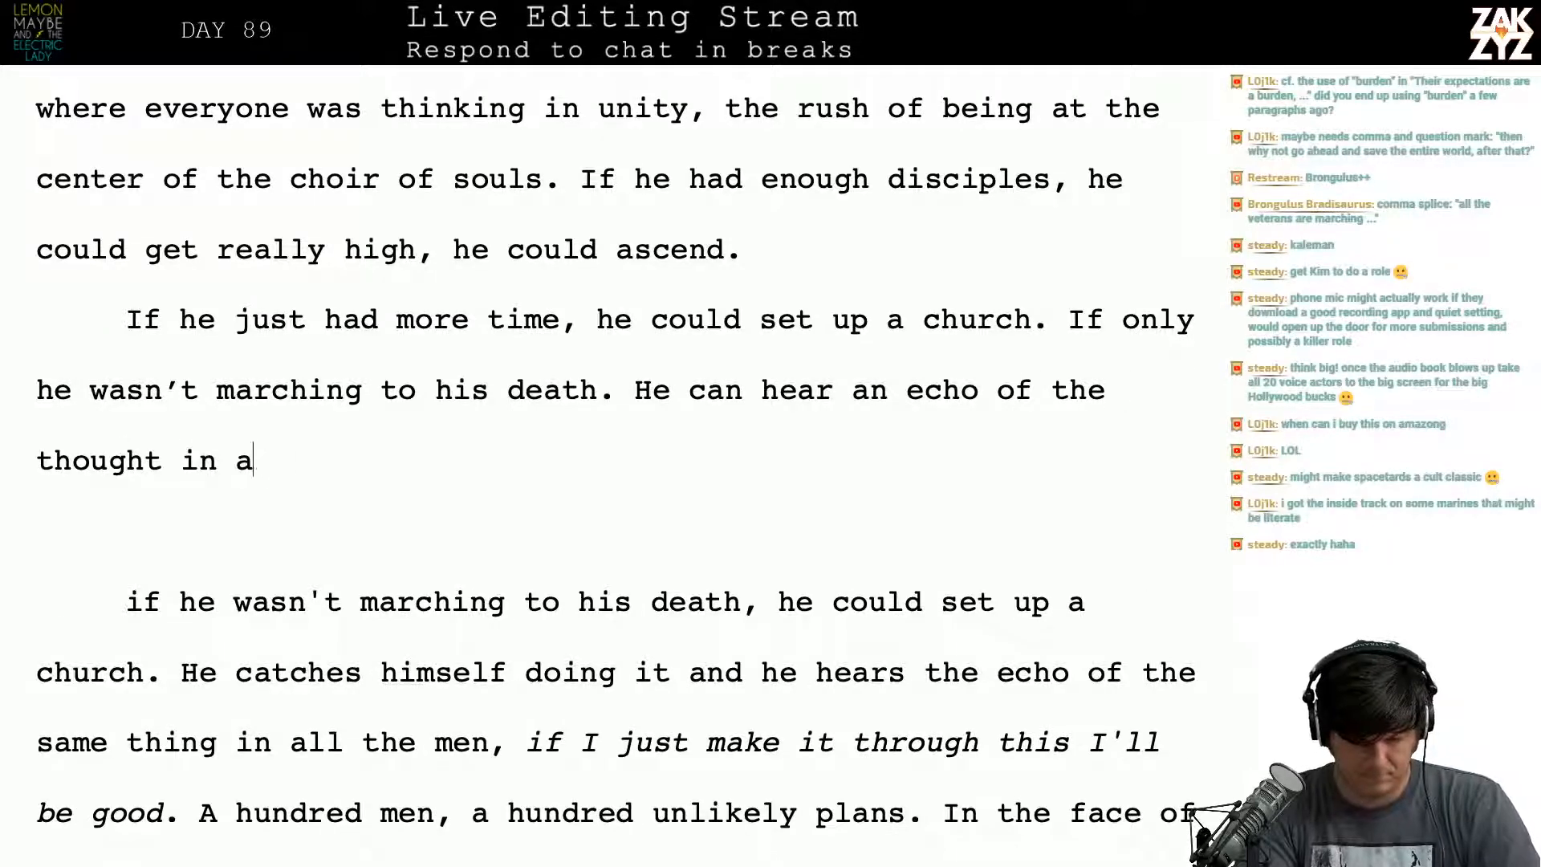
{"action": "key", "text": "BackSpace"}
{"action": "type", "text": "the"}
{"action": "key", "text": "BackSpace"}
{"action": "key", "text": "BackSpace"}
{"action": "key", "text": "BackSpace"}
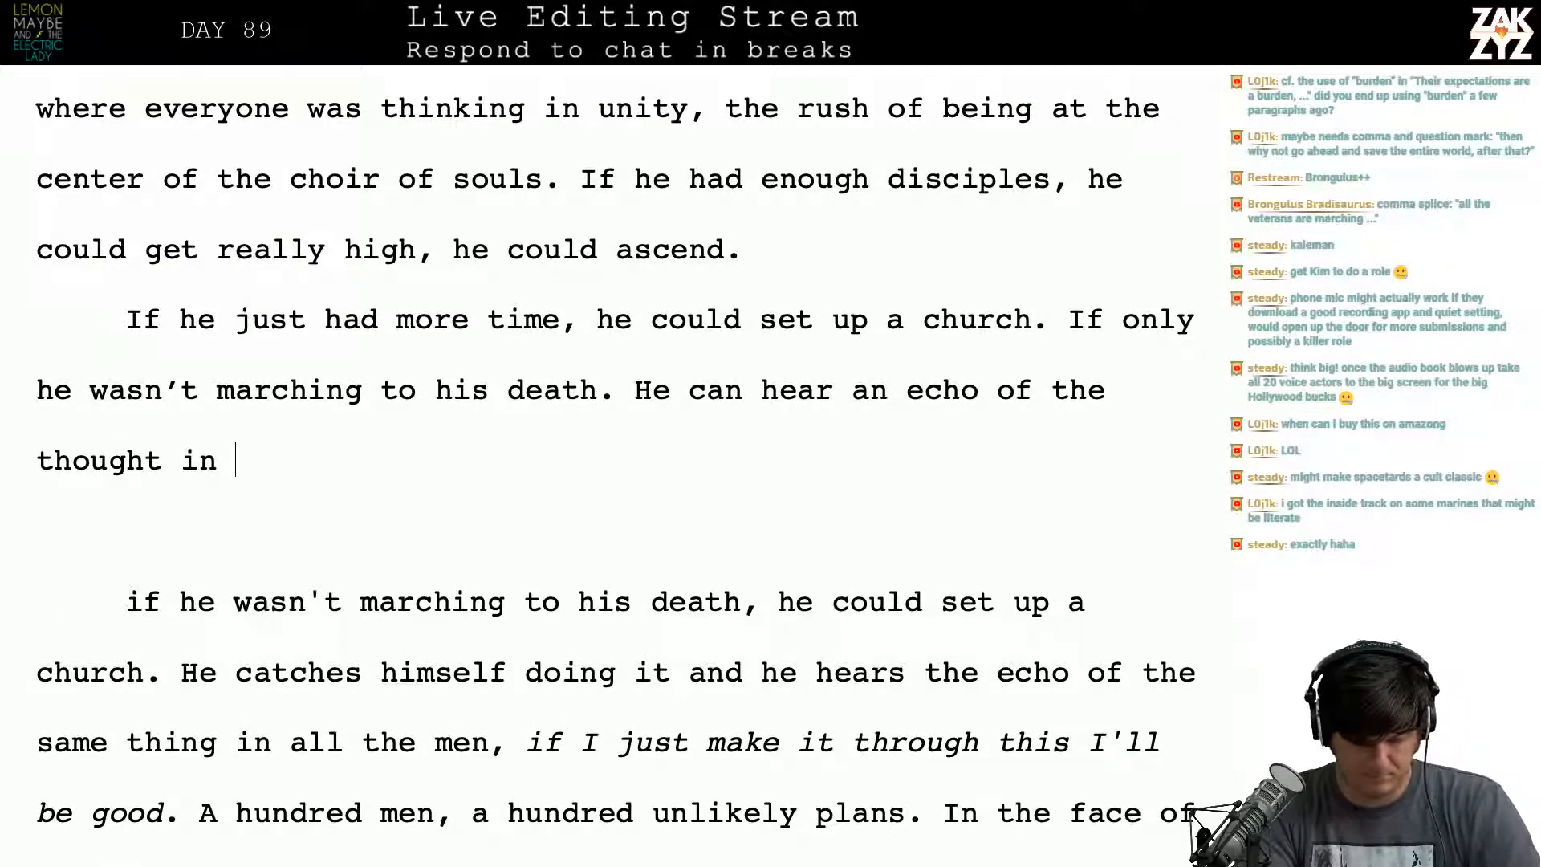
{"action": "type", "text": "his men."}
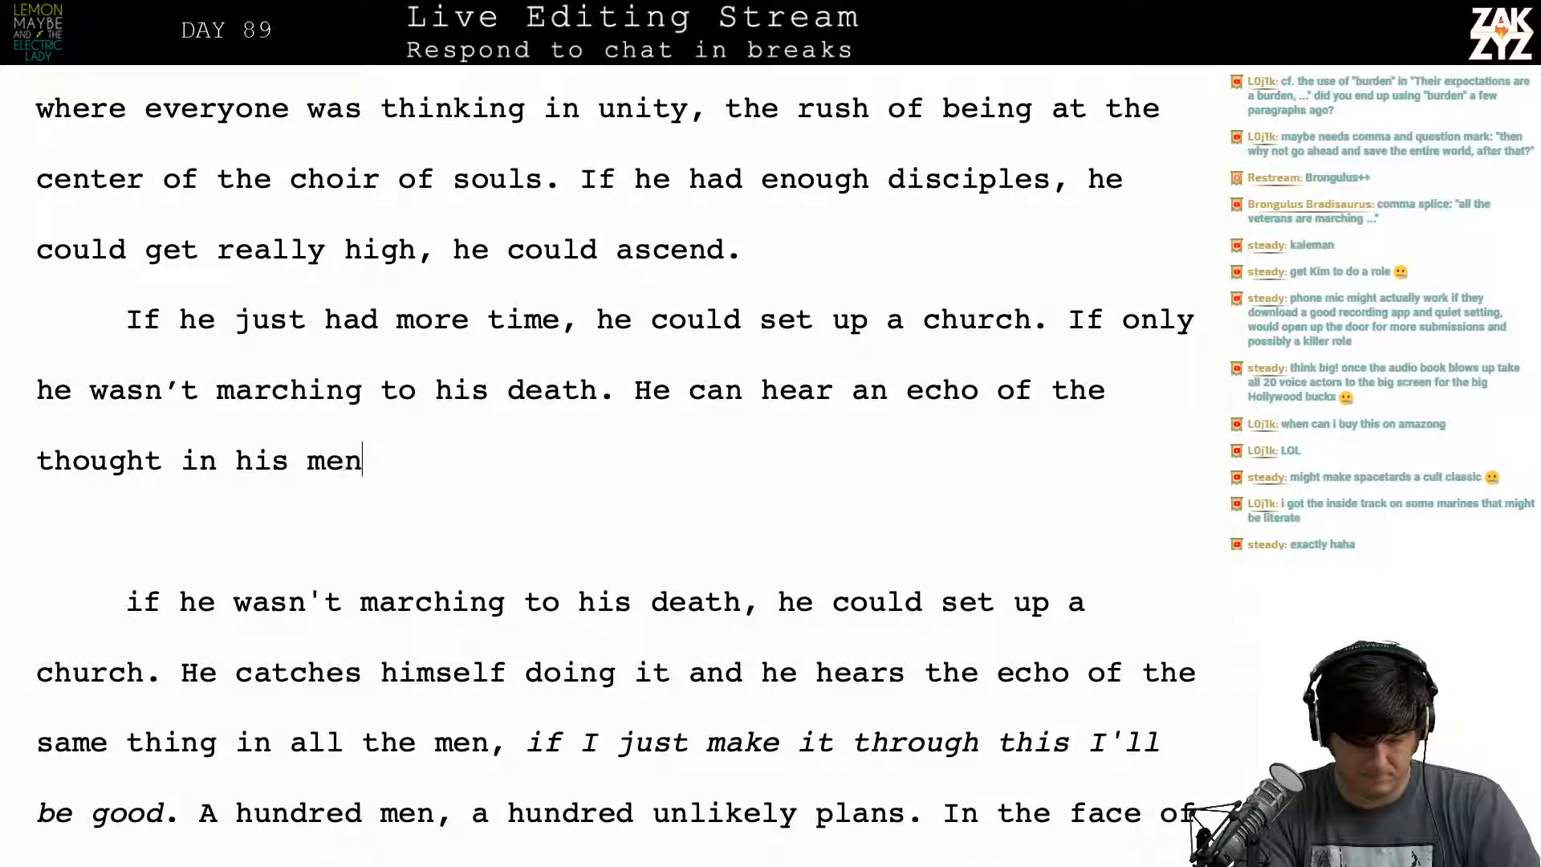
Step: Delete the blank line and leftover text from "if he wasn't marching to his death" through "in all the men," after "his men."
{"action": "key", "text": "shift+Down"}
{"action": "key", "text": "shift+Down"}
{"action": "key", "text": "shift+Down"}
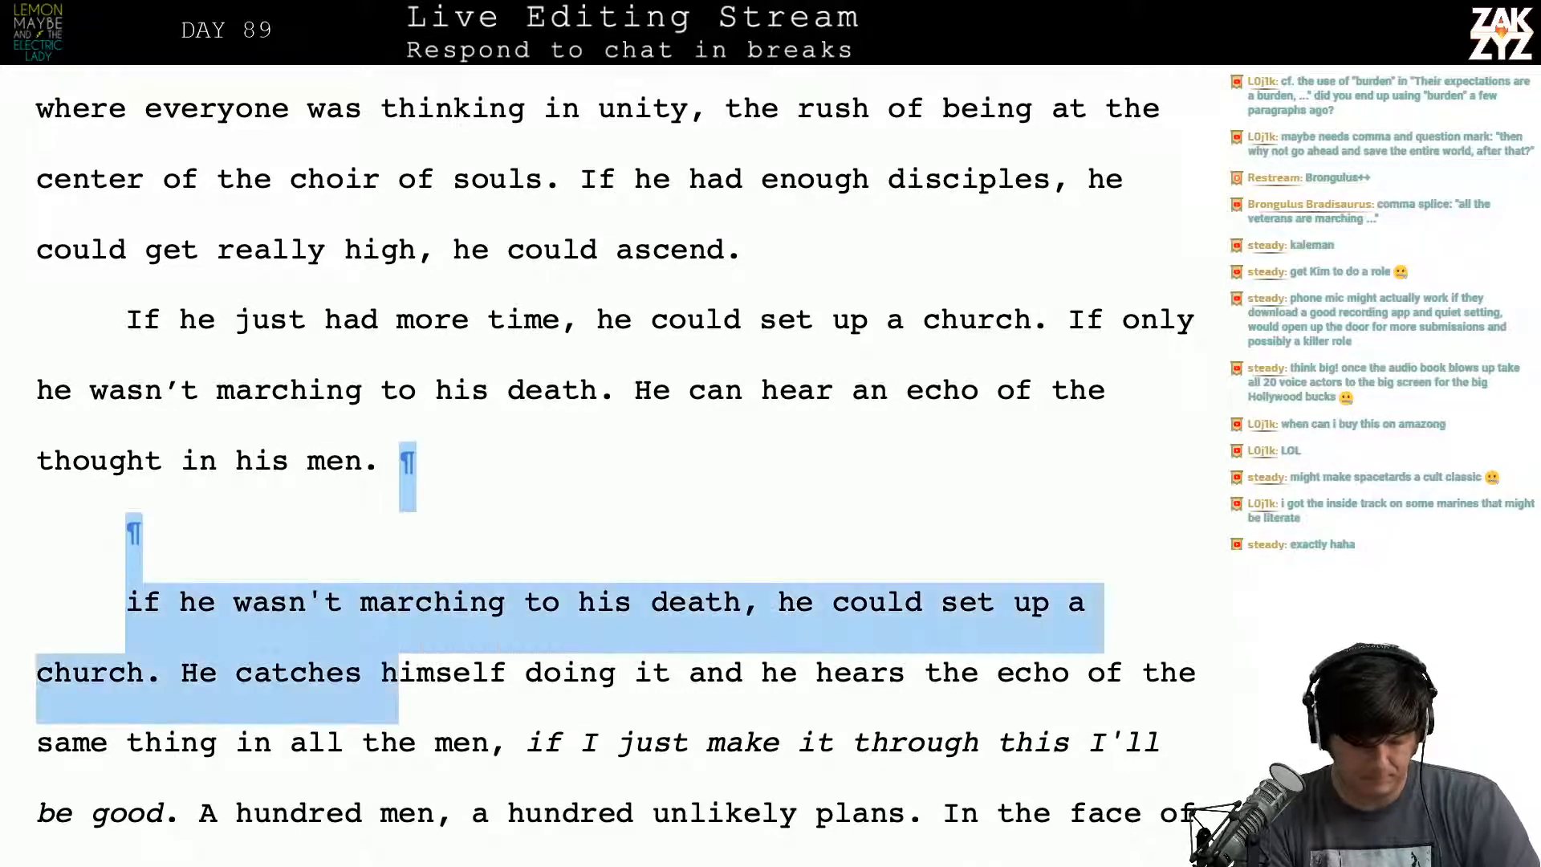
{"action": "key", "text": "shift+Right"}
{"action": "key", "text": "shift+Right"}
{"action": "key", "text": "shift+Right"}
{"action": "key", "text": "shift+Right"}
{"action": "key", "text": "shift+Down"}
{"action": "key", "text": "shift+Right"}
{"action": "key", "text": "shift+Right"}
{"action": "key", "text": "shift+Right"}
{"action": "key", "text": "shift+Right"}
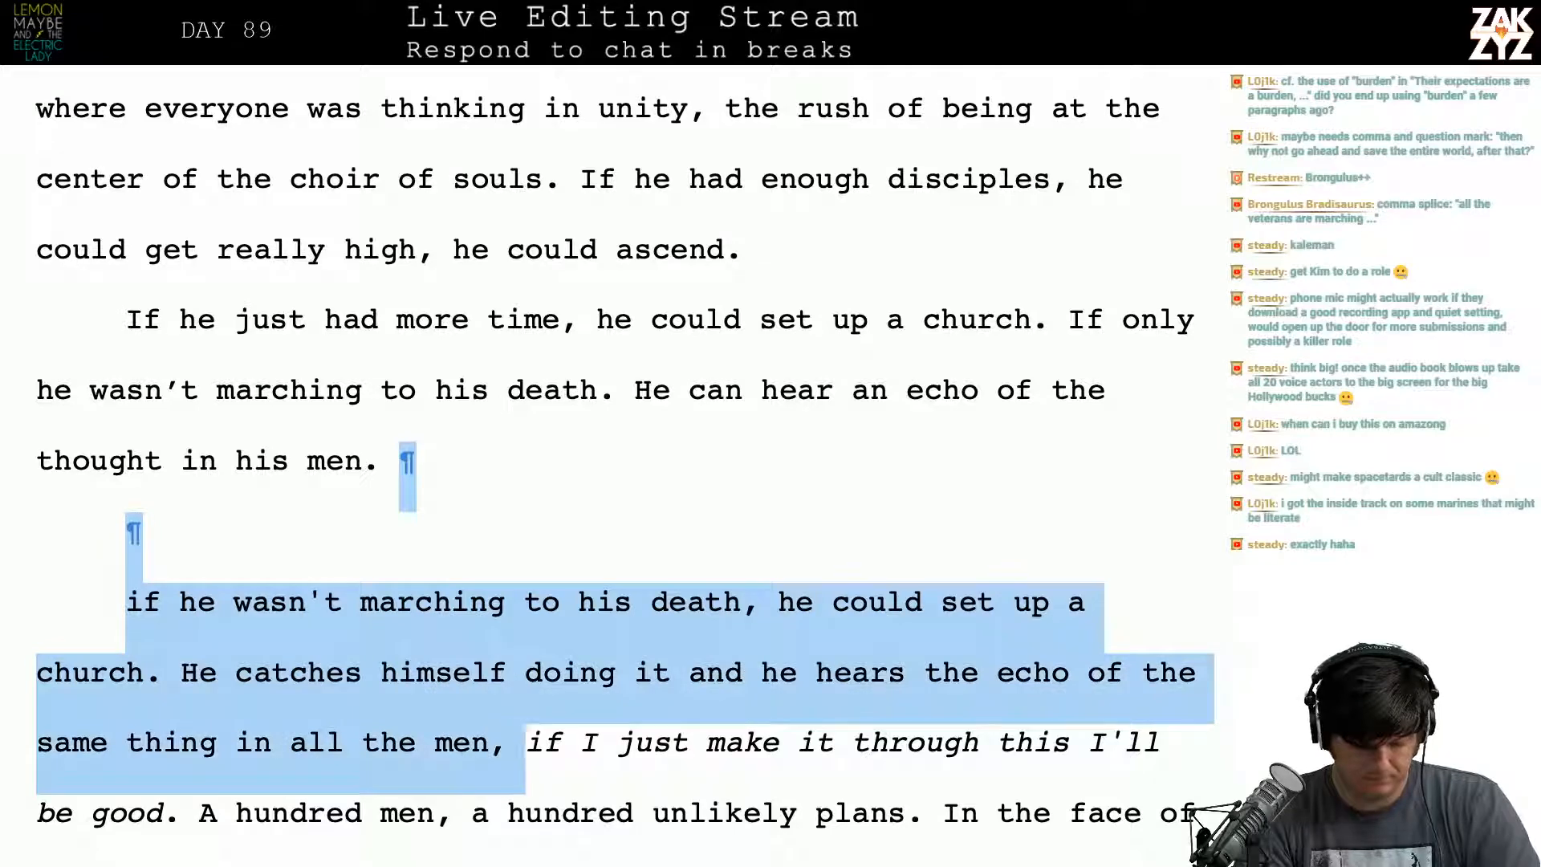
{"action": "key", "text": "shift+Left"}
{"action": "key", "text": "BackSpace"}
Step: Capitalize the first word of the italic thought "If I just make it through this" and start it on a new paragraph
{"action": "key", "text": "Right"}
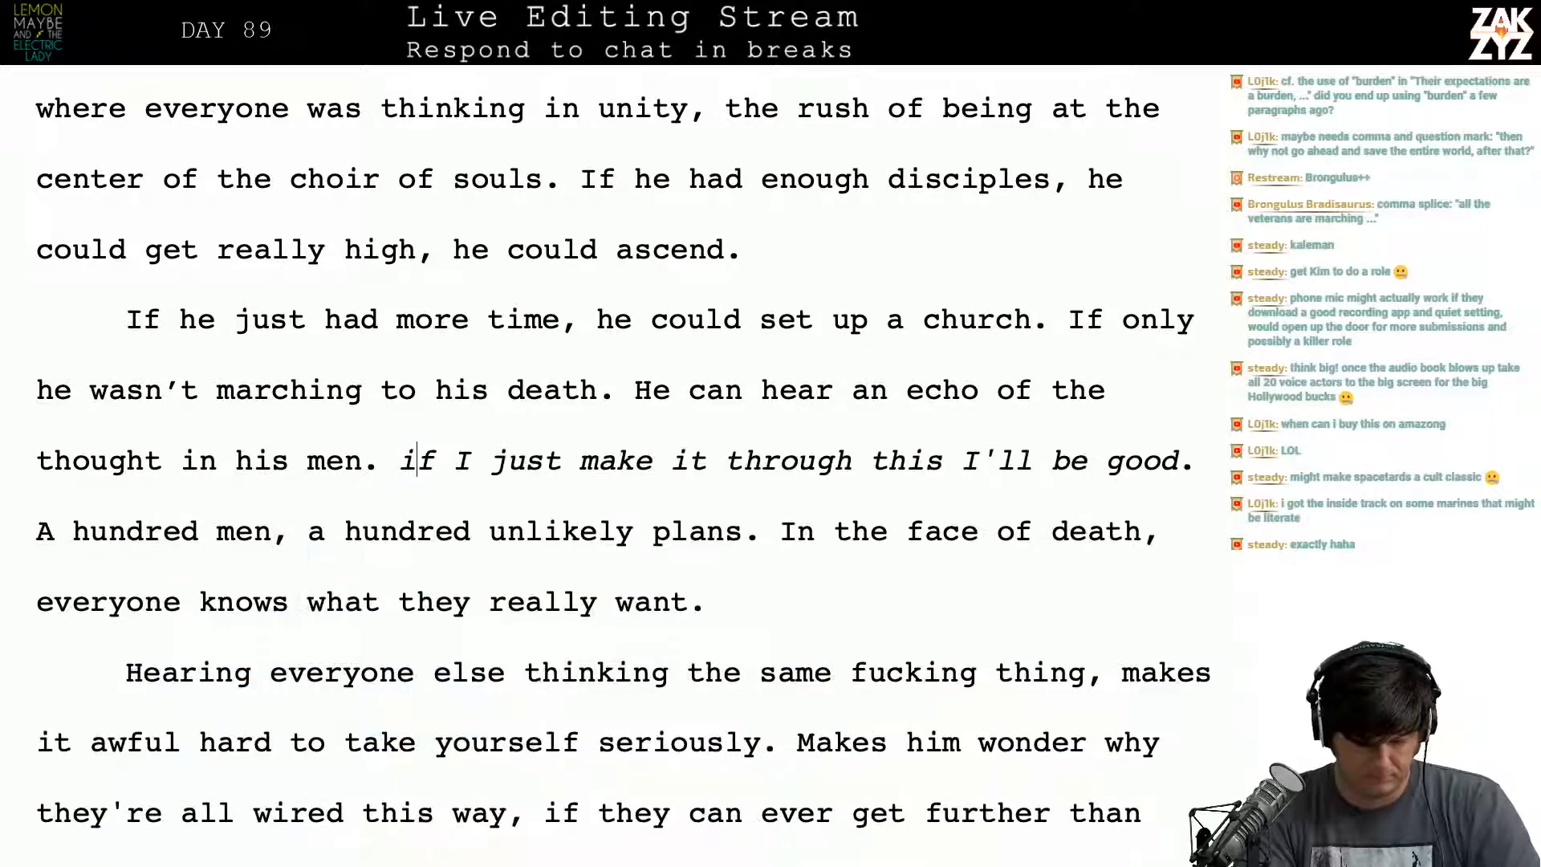
{"action": "type", "text": "I"}
{"action": "key", "text": "BackSpace"}
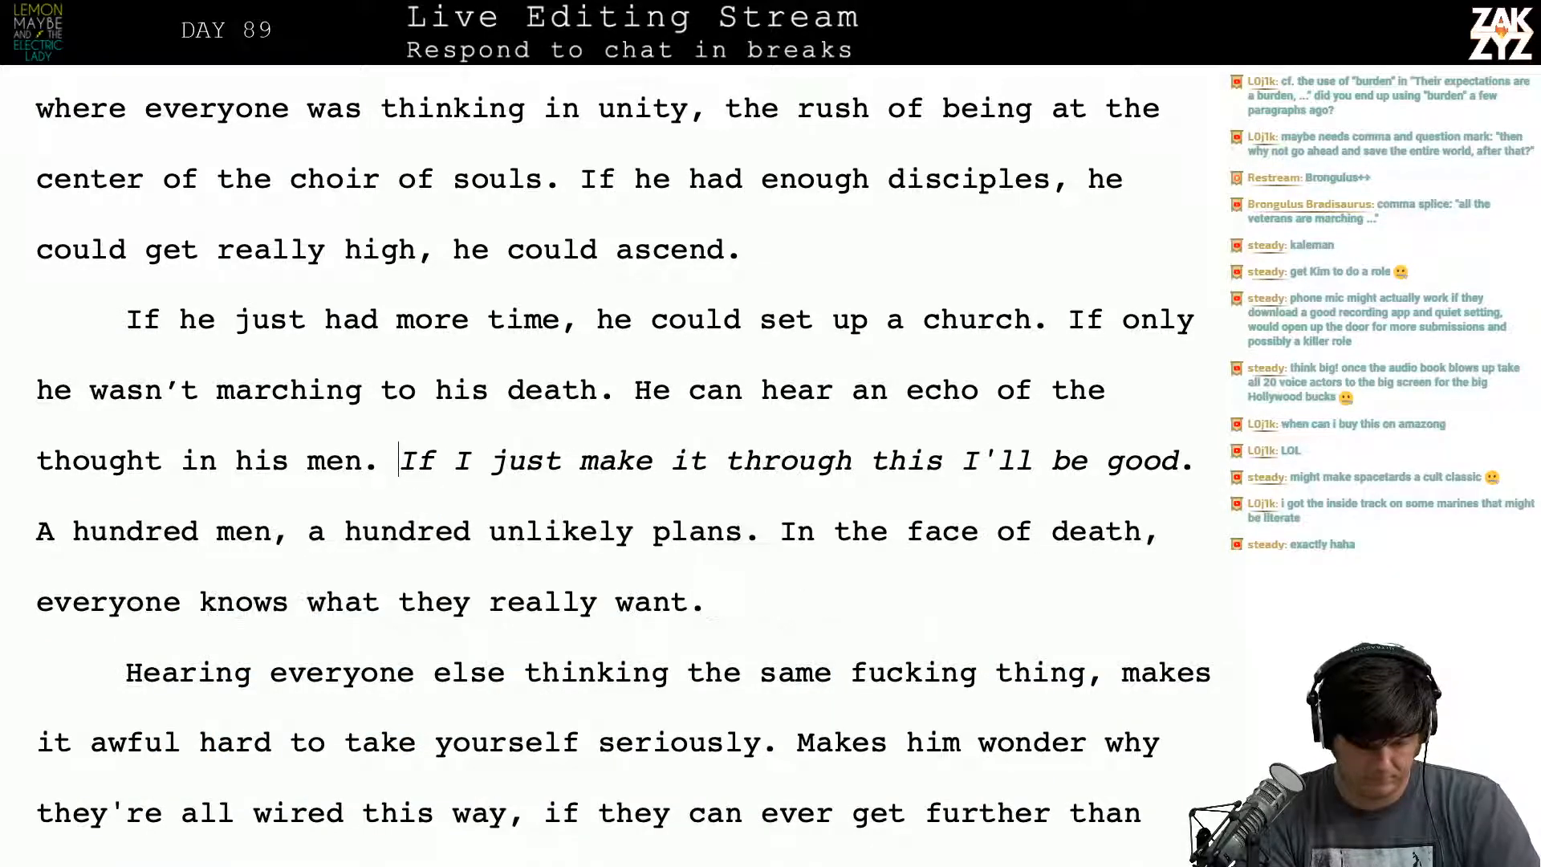
{"action": "key", "text": "Return"}
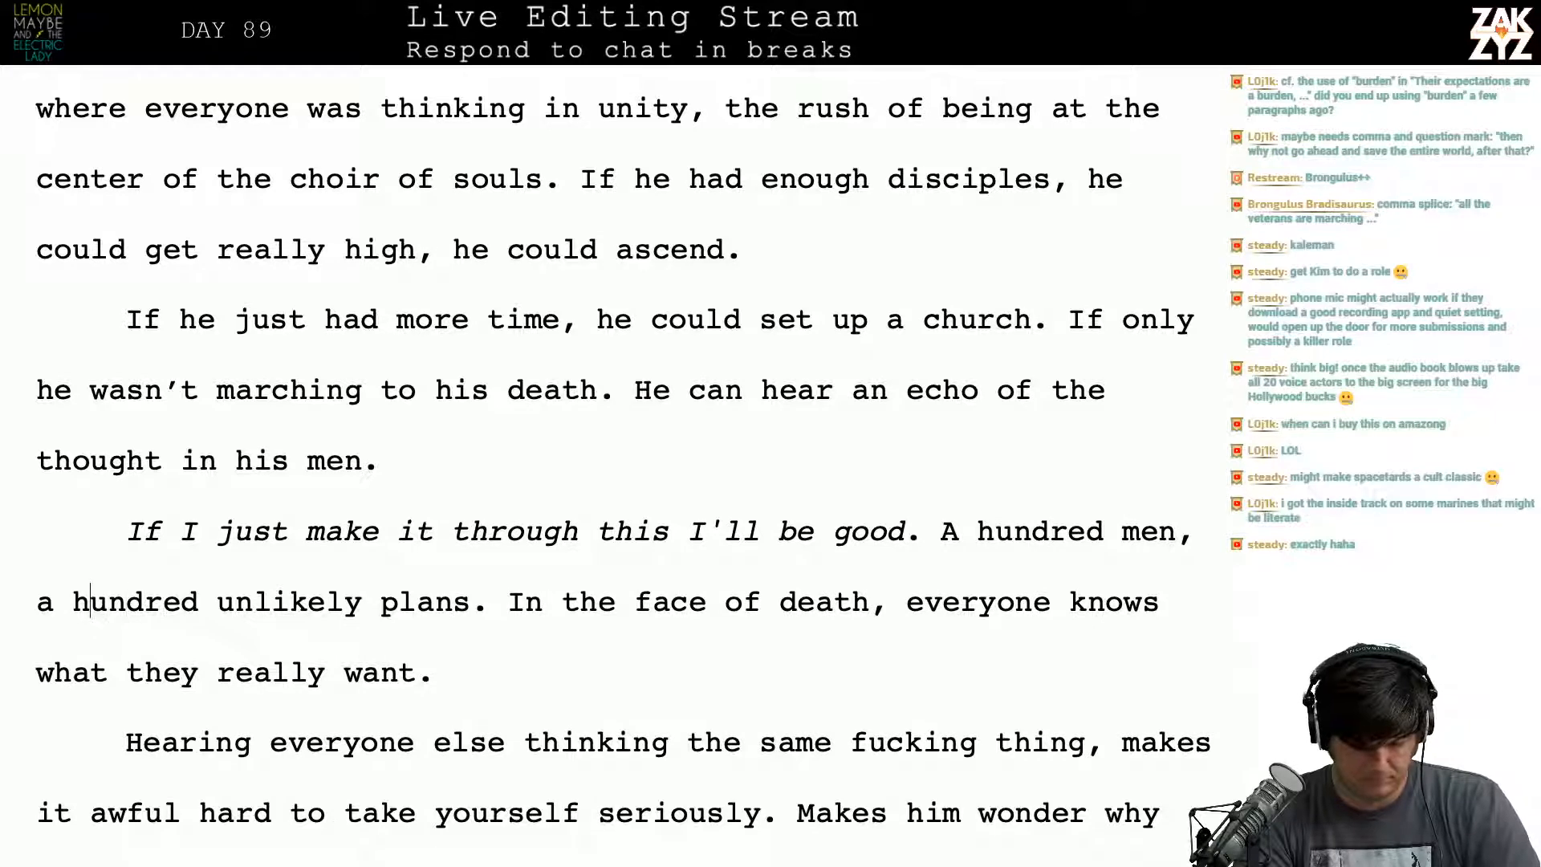
Step: Start a new paragraph at "A hundred men" so the italic thought stands alone
{"action": "key", "text": "Left"}
{"action": "key", "text": "Left"}
{"action": "key", "text": "Left"}
{"action": "key", "text": "Left"}
{"action": "key", "text": "Left"}
{"action": "key", "text": "Left"}
{"action": "key", "text": "Left"}
{"action": "key", "text": "Left"}
{"action": "key", "text": "Left"}
{"action": "key", "text": "Left"}
{"action": "key", "text": "Left"}
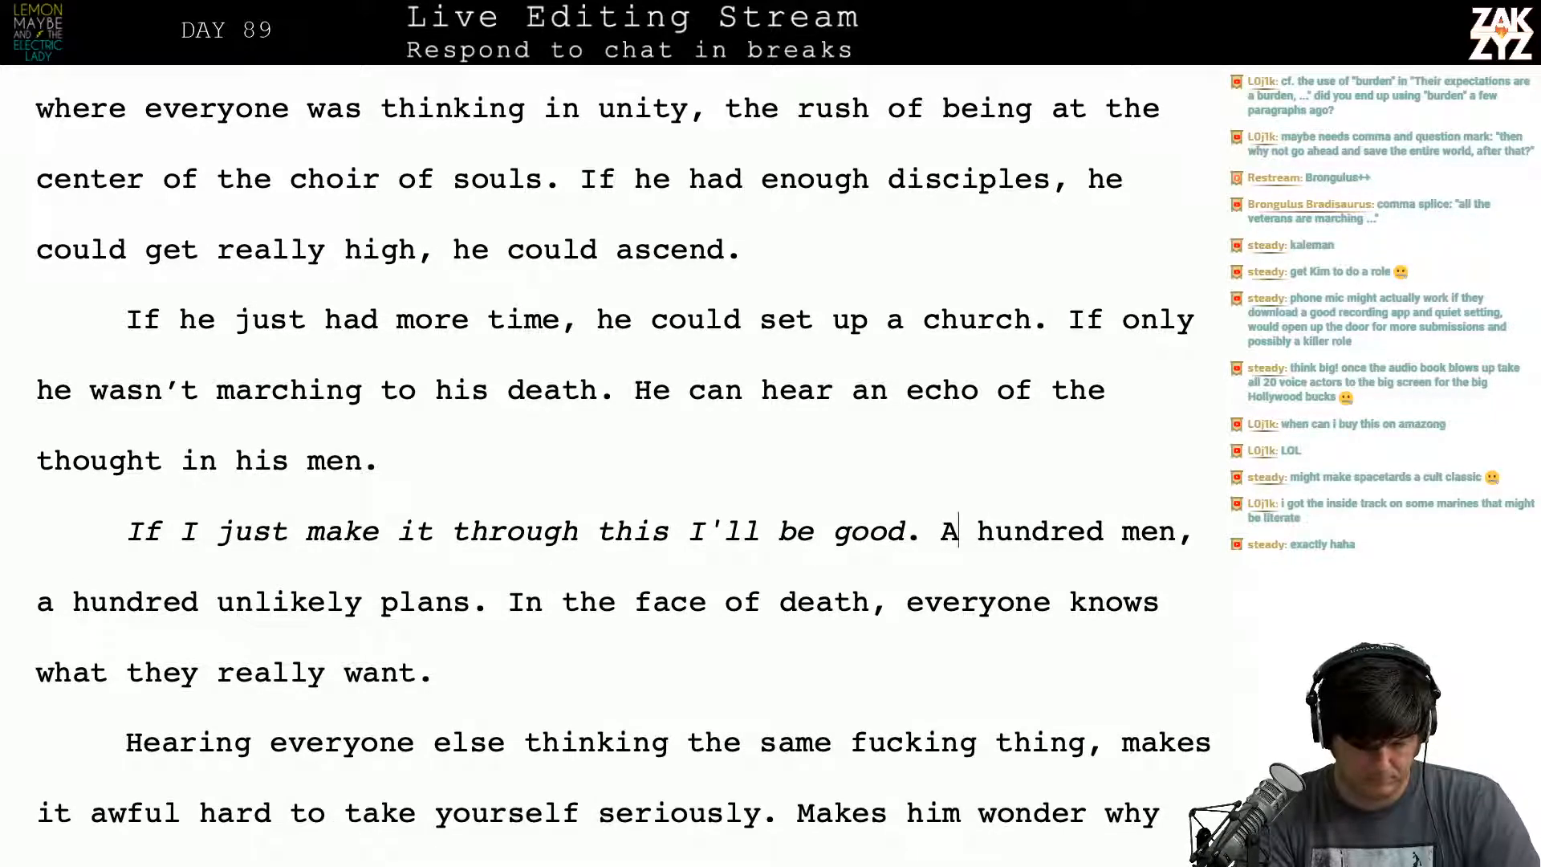
{"action": "key", "text": "Return"}
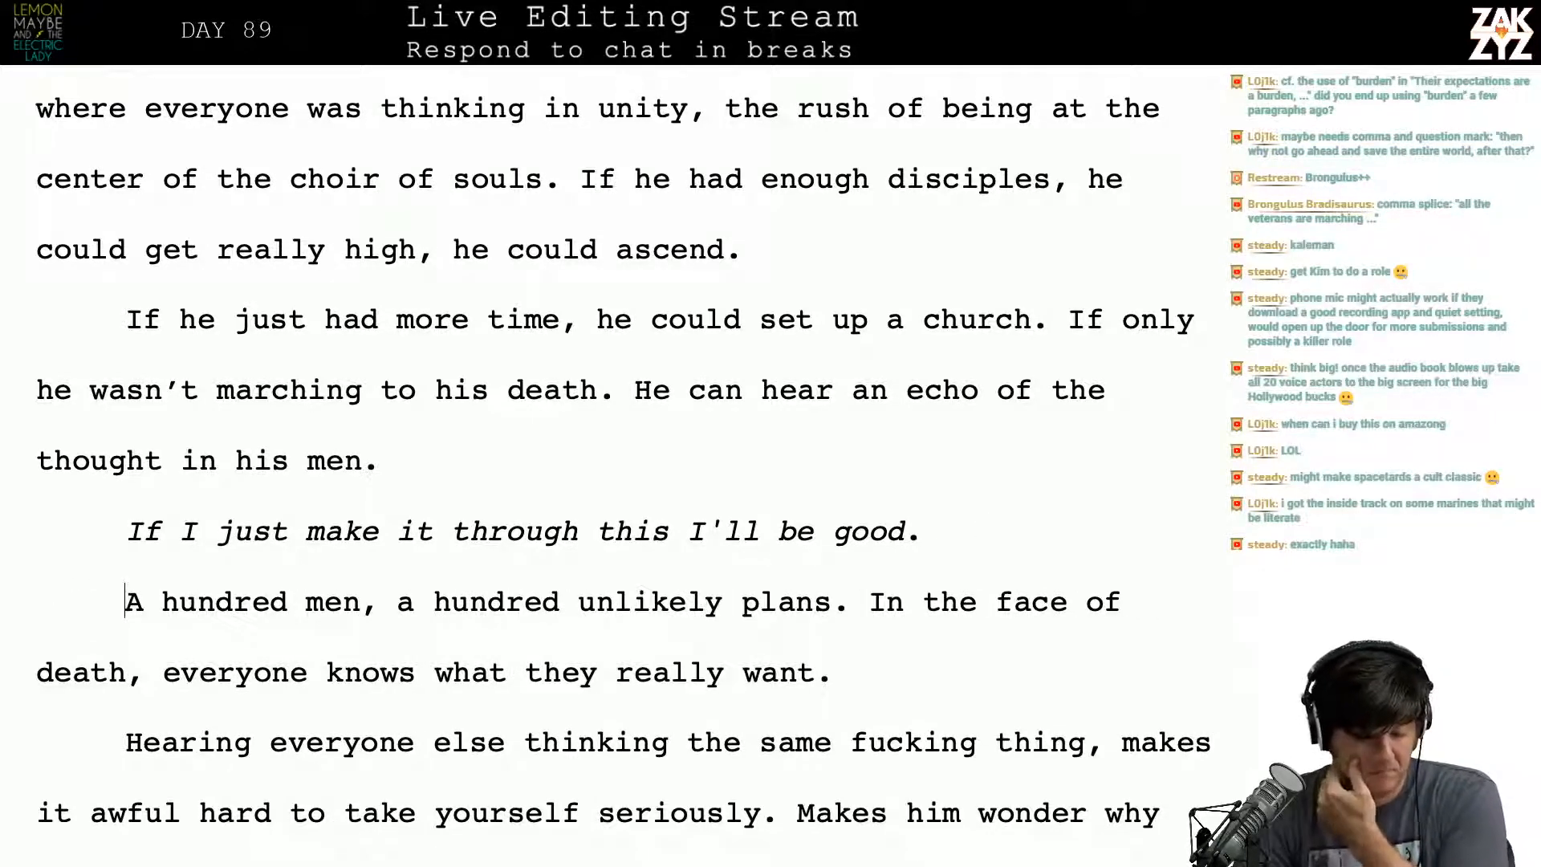
Step: Replace "death" with "battle" in the sentence beginning "In the face of"
{"action": "key", "text": "Down"}
{"action": "key", "text": "Down"}
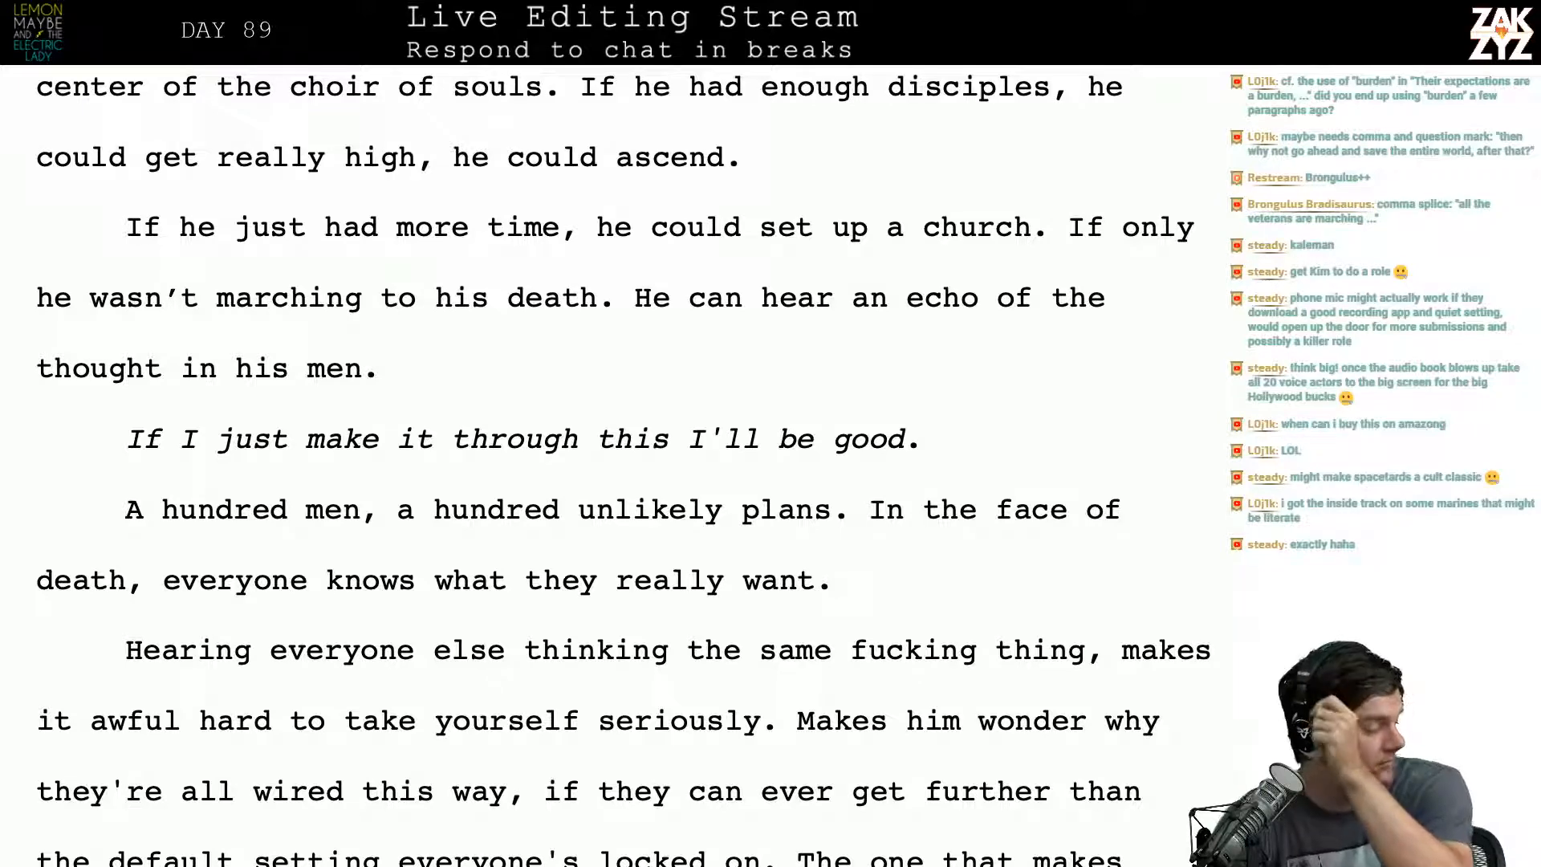
{"action": "scroll", "coordinate": [634, 470], "scroll_direction": "down", "scroll_amount": 1}
{"action": "scroll", "coordinate": [623, 467], "scroll_direction": "up", "scroll_amount": 2}
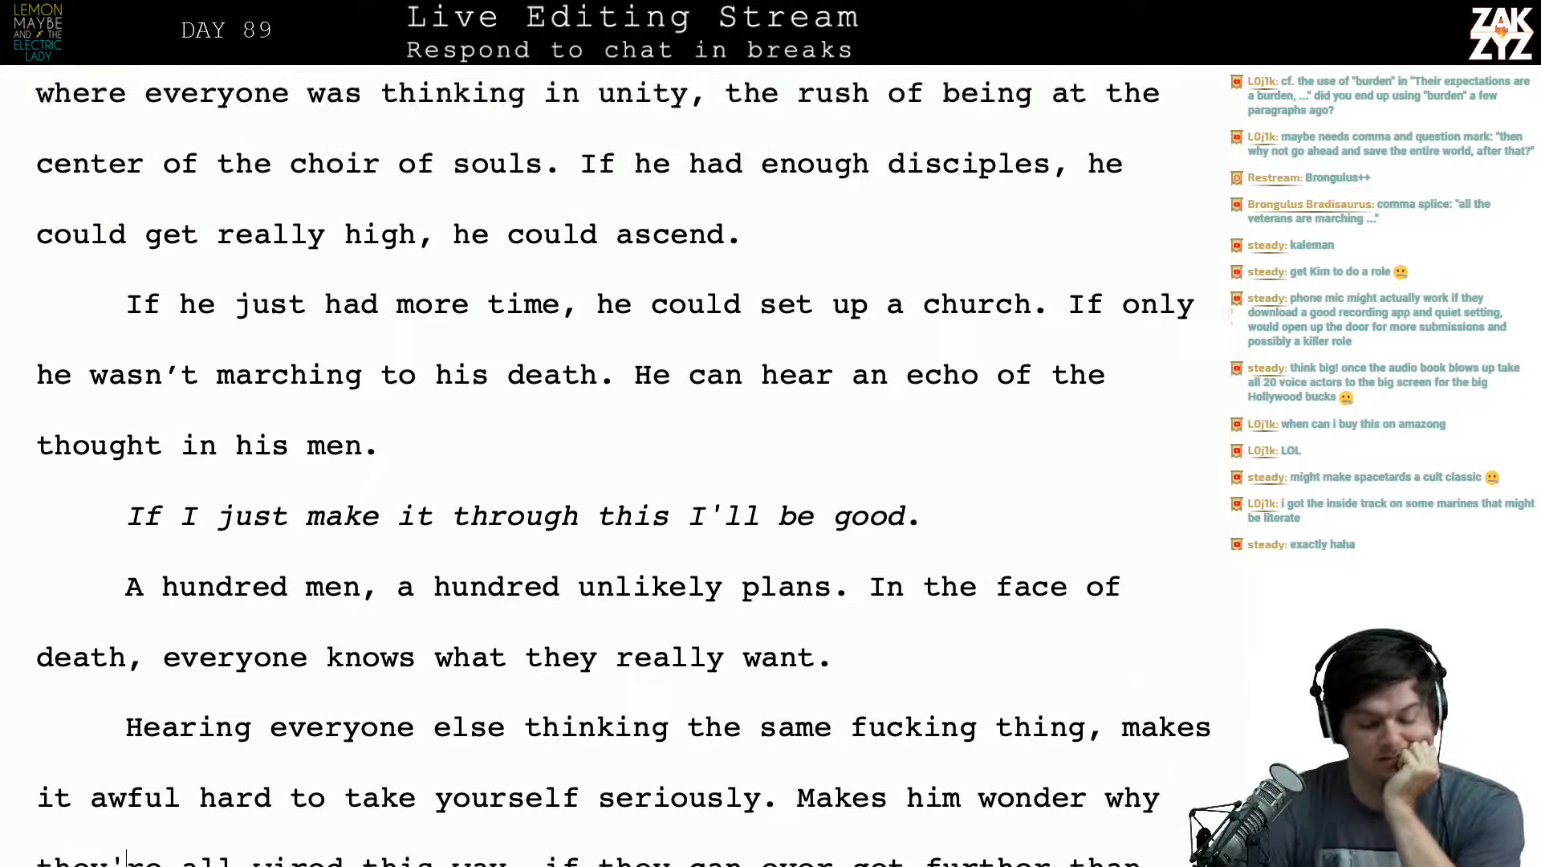
{"action": "scroll", "coordinate": [623, 467], "scroll_direction": "down", "scroll_amount": 1}
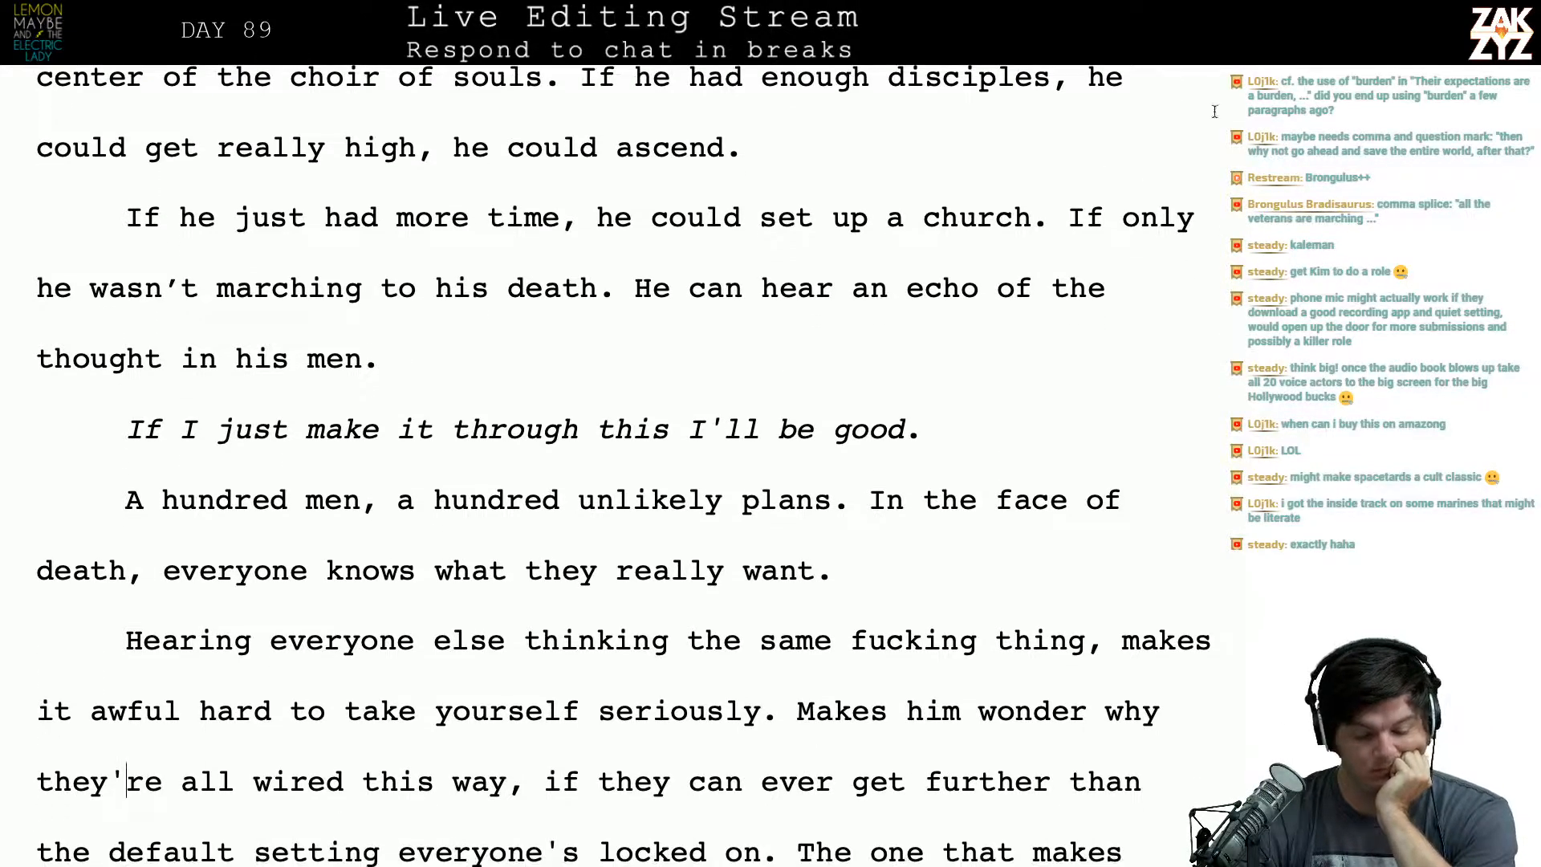
{"action": "scroll", "coordinate": [667, 426], "scroll_direction": "down", "scroll_amount": 2}
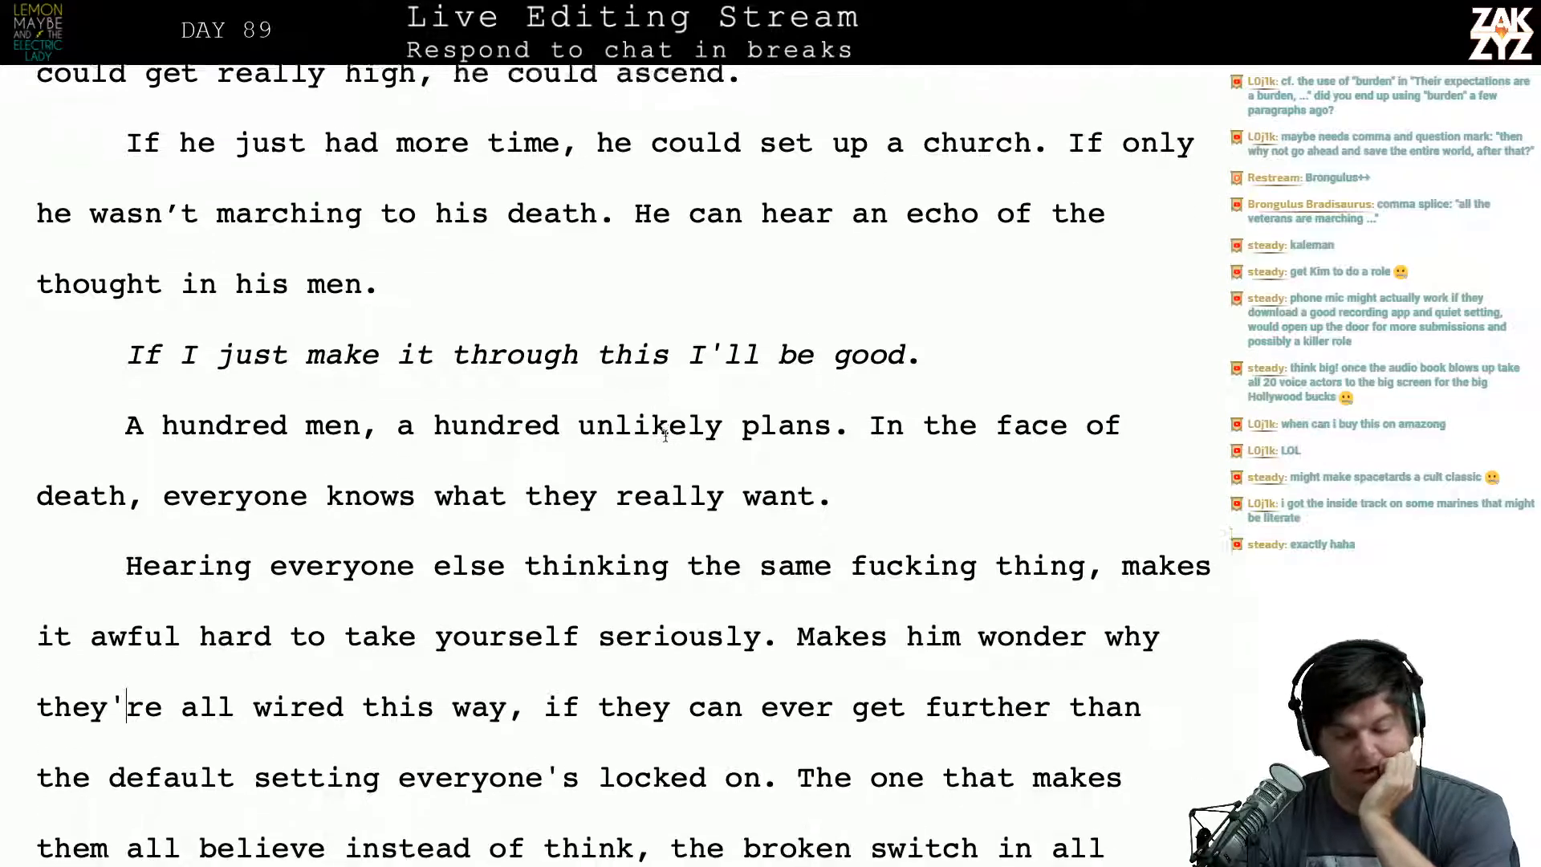
{"action": "scroll", "coordinate": [665, 436], "scroll_direction": "down", "scroll_amount": 1}
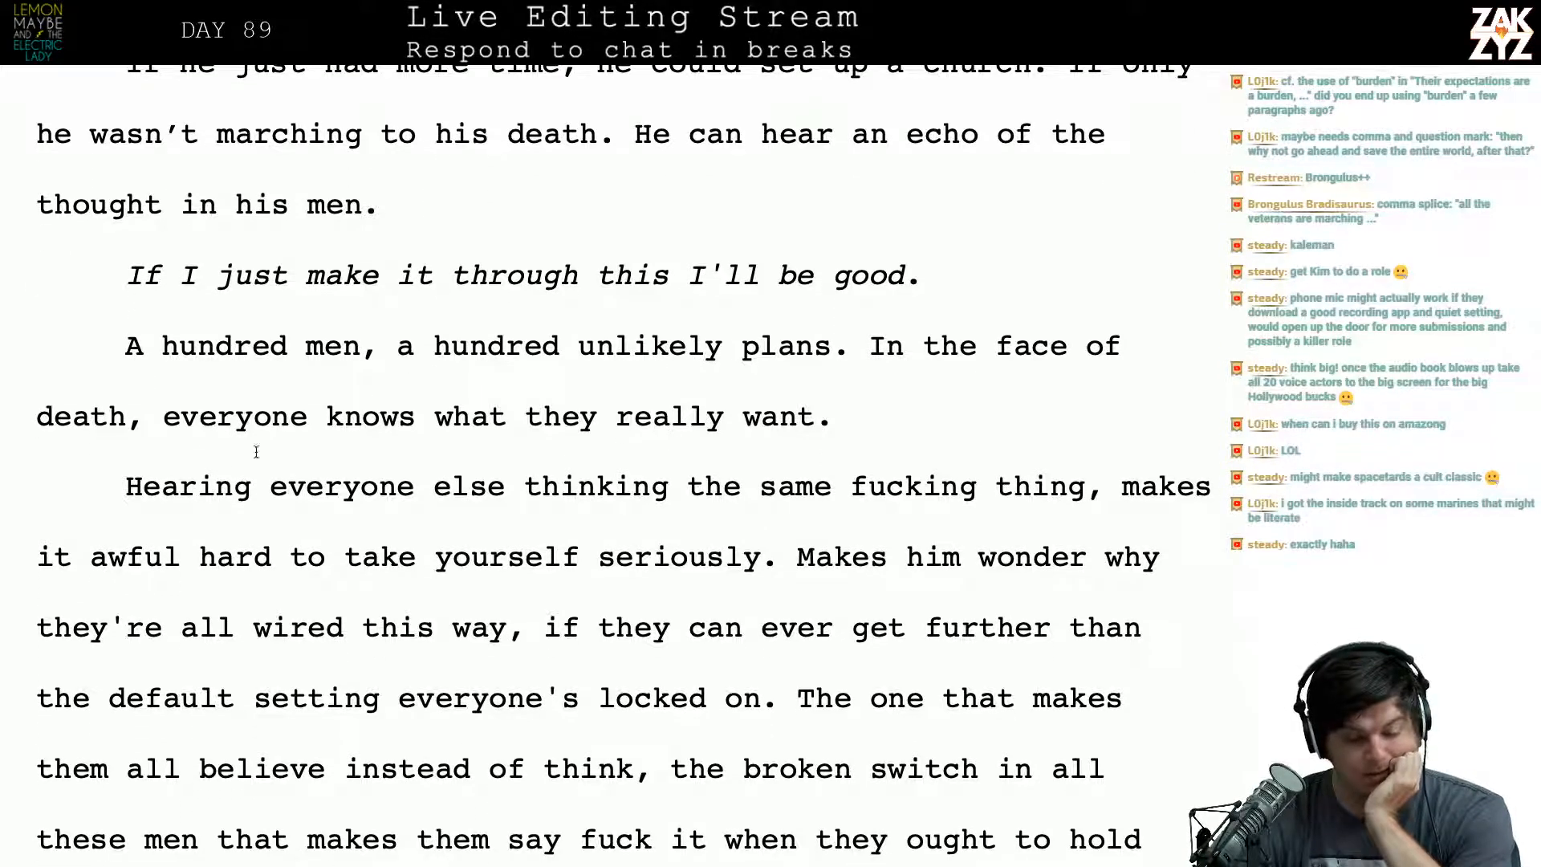
{"action": "scroll", "coordinate": [345, 438], "scroll_direction": "down", "scroll_amount": 1}
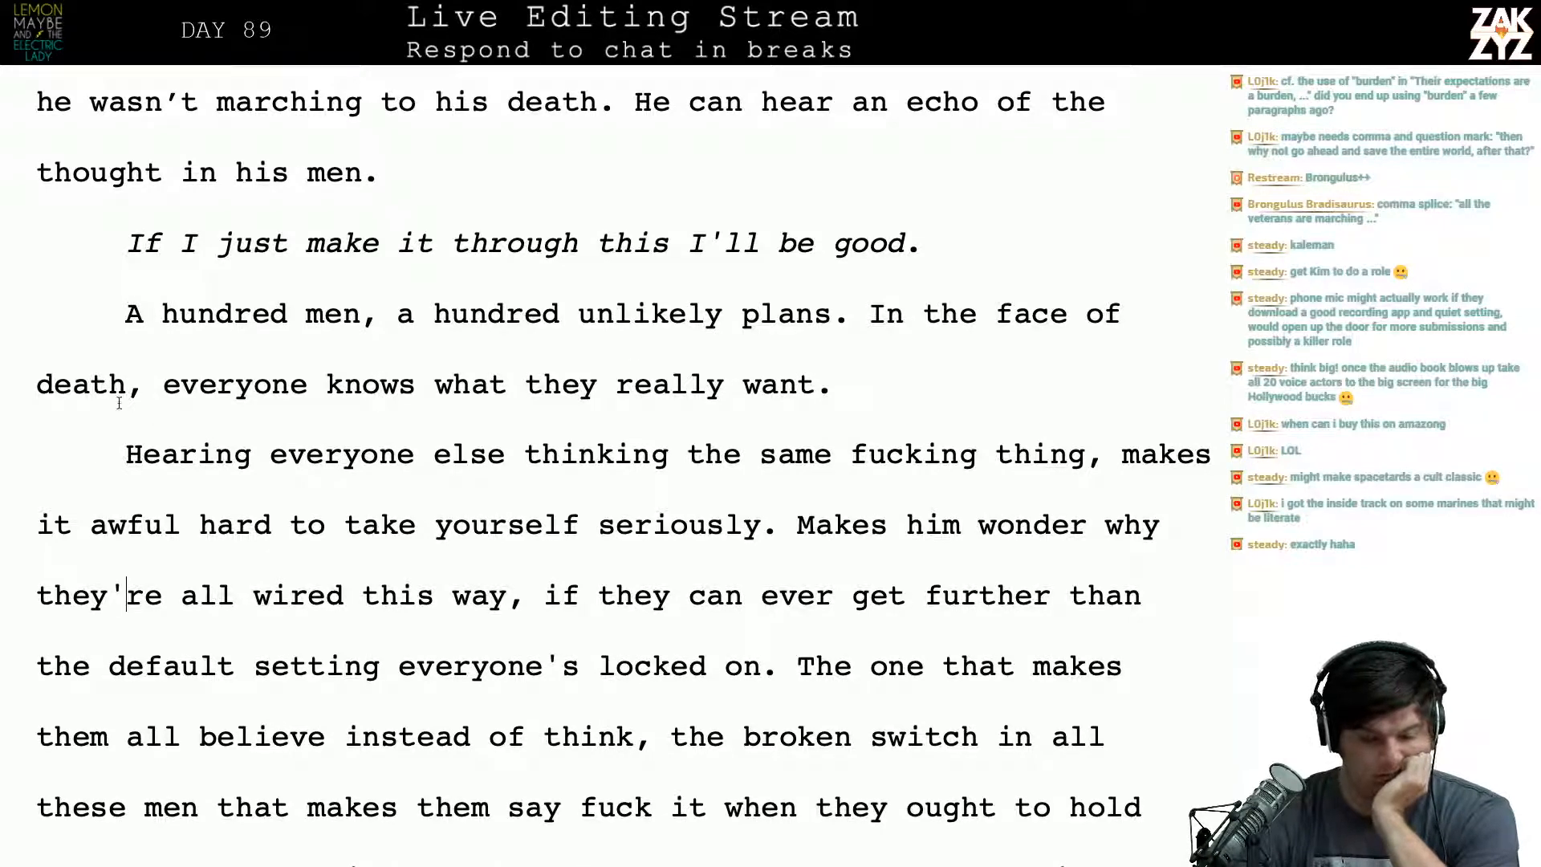
{"action": "left_click", "coordinate": [126, 376]}
{"action": "key", "text": "BackSpace"}
{"action": "key", "text": "BackSpace"}
{"action": "key", "text": "BackSpace"}
{"action": "key", "text": "BackSpace"}
{"action": "key", "text": "BackSpace"}
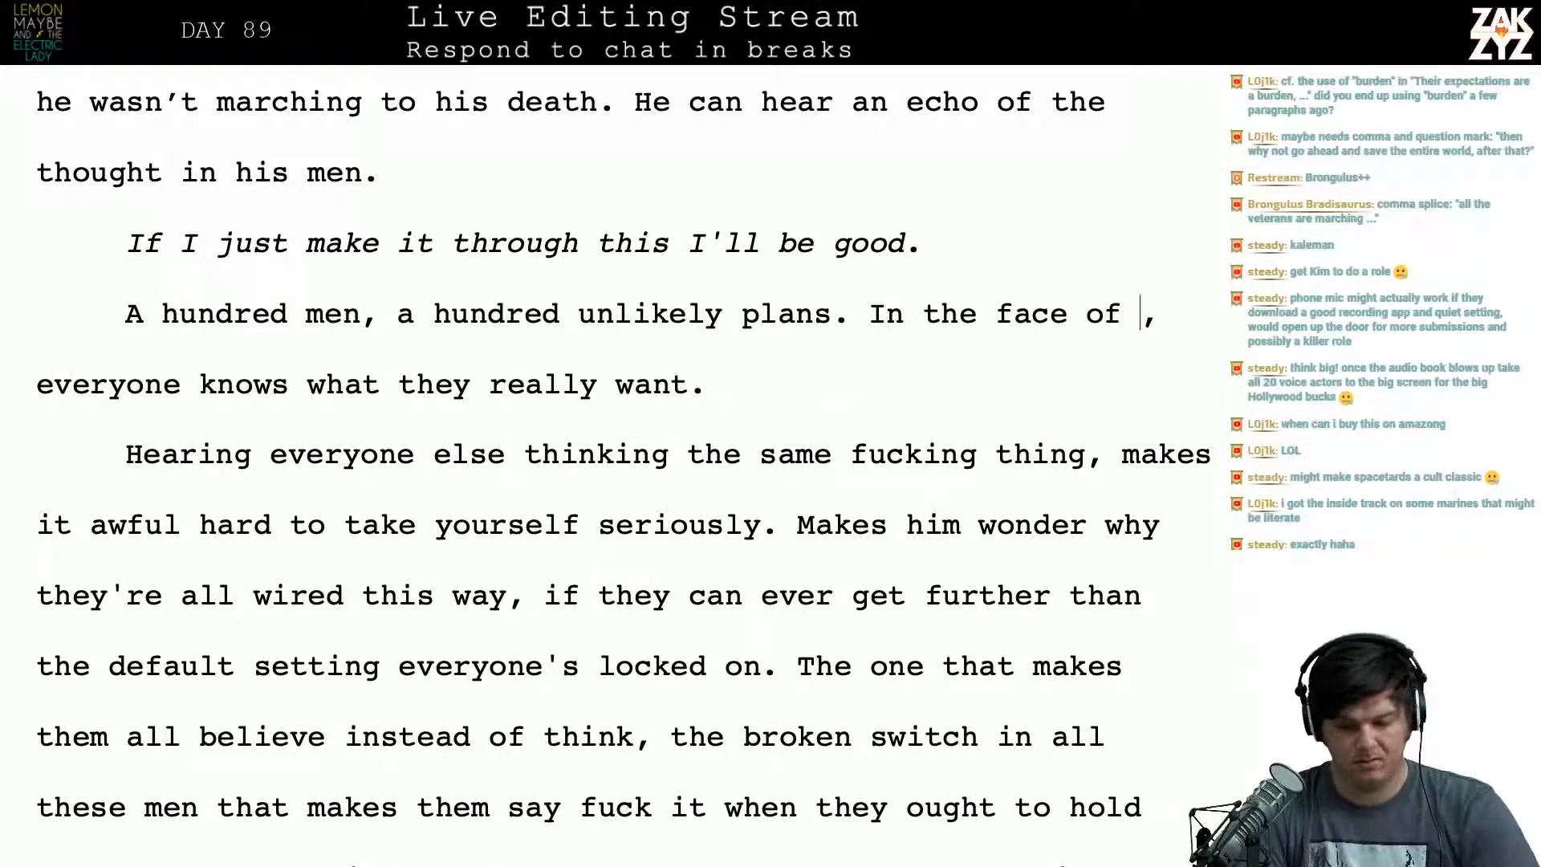
{"action": "type", "text": "battl"}
{"action": "type", "text": "e"}
{"action": "key", "text": "Down"}
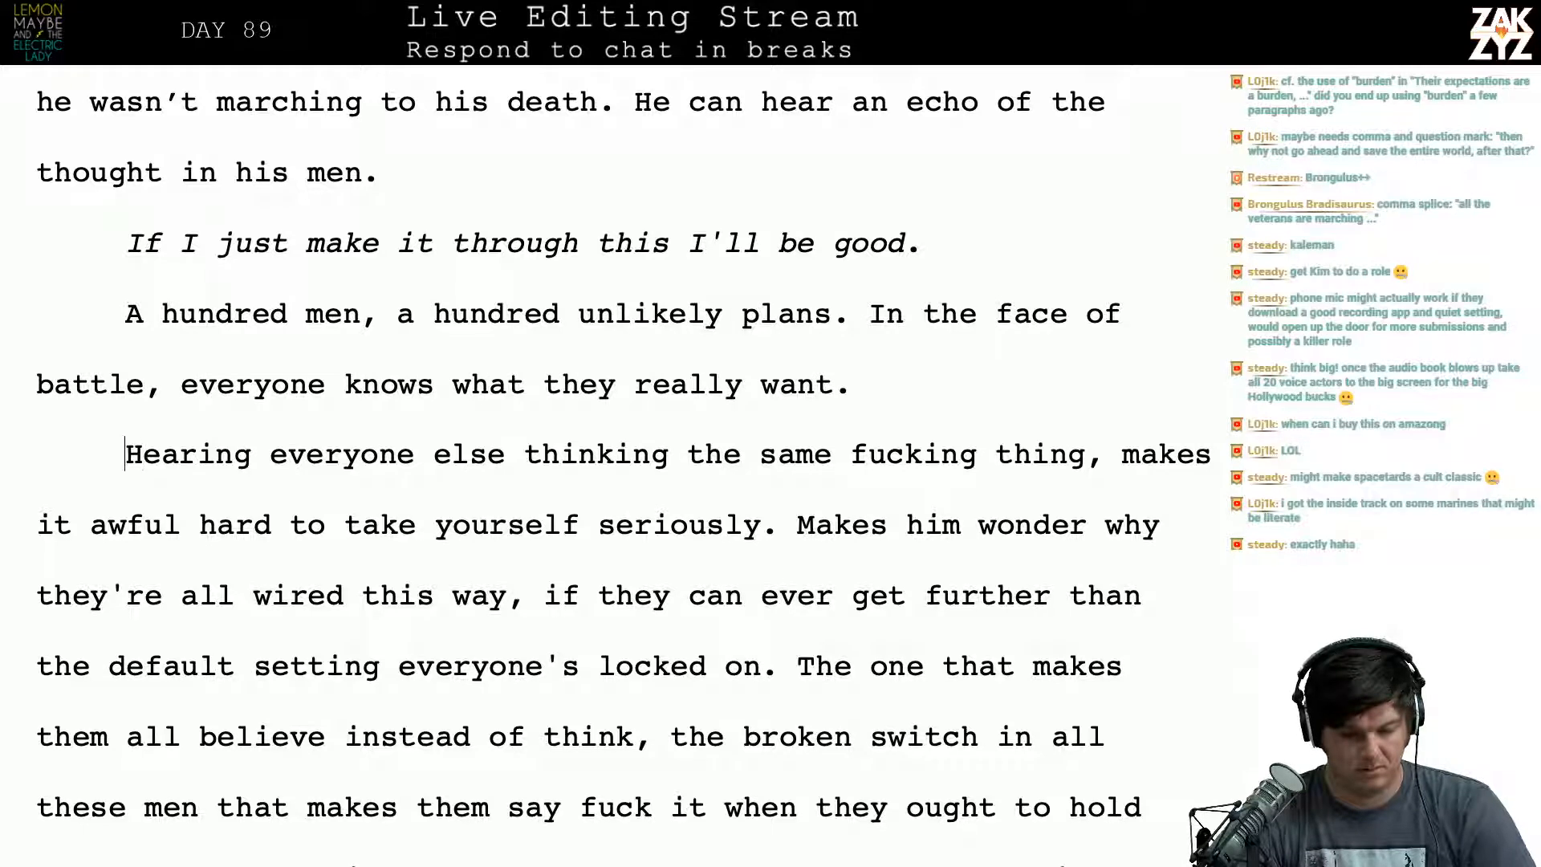
Step: Read through the end of the "A hundred men" paragraph and the following one beginning "Hearing everyone else"
{"action": "key", "text": "Right"}
{"action": "key", "text": "Right"}
{"action": "key", "text": "Right"}
{"action": "key", "text": "Right"}
{"action": "key", "text": "Right"}
{"action": "key", "text": "Right"}
{"action": "key", "text": "Right"}
{"action": "key", "text": "Right"}
{"action": "key", "text": "Right"}
{"action": "key", "text": "Right"}
{"action": "key", "text": "Right"}
{"action": "key", "text": "Right"}
{"action": "key", "text": "Right"}
{"action": "key", "text": "Right"}
{"action": "key", "text": "Right"}
{"action": "key", "text": "Right"}
{"action": "key", "text": "Right"}
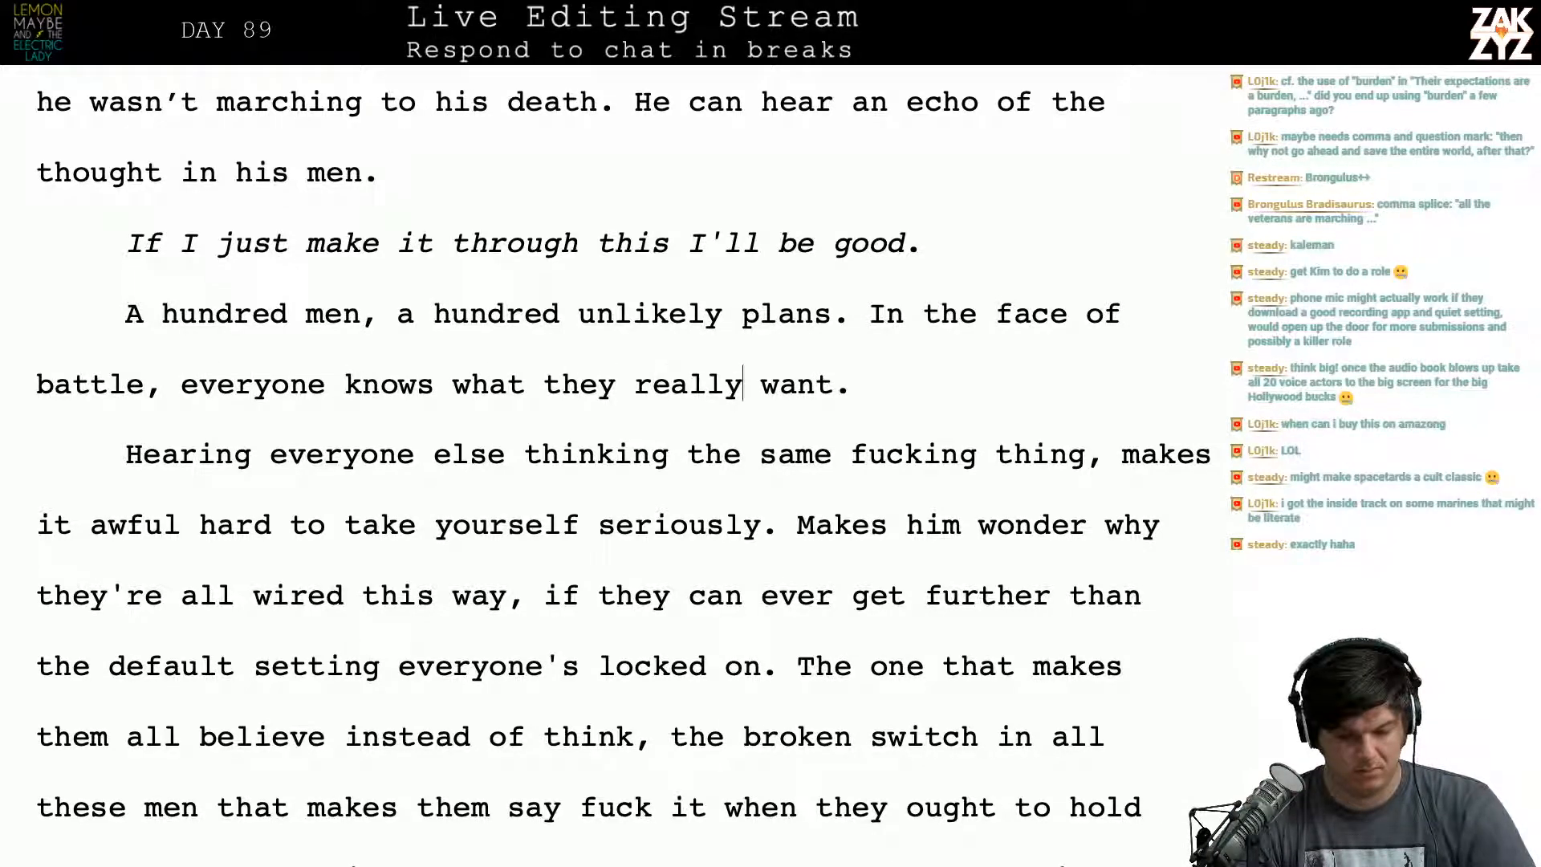
{"action": "scroll", "coordinate": [624, 473], "scroll_direction": "down", "scroll_amount": 5}
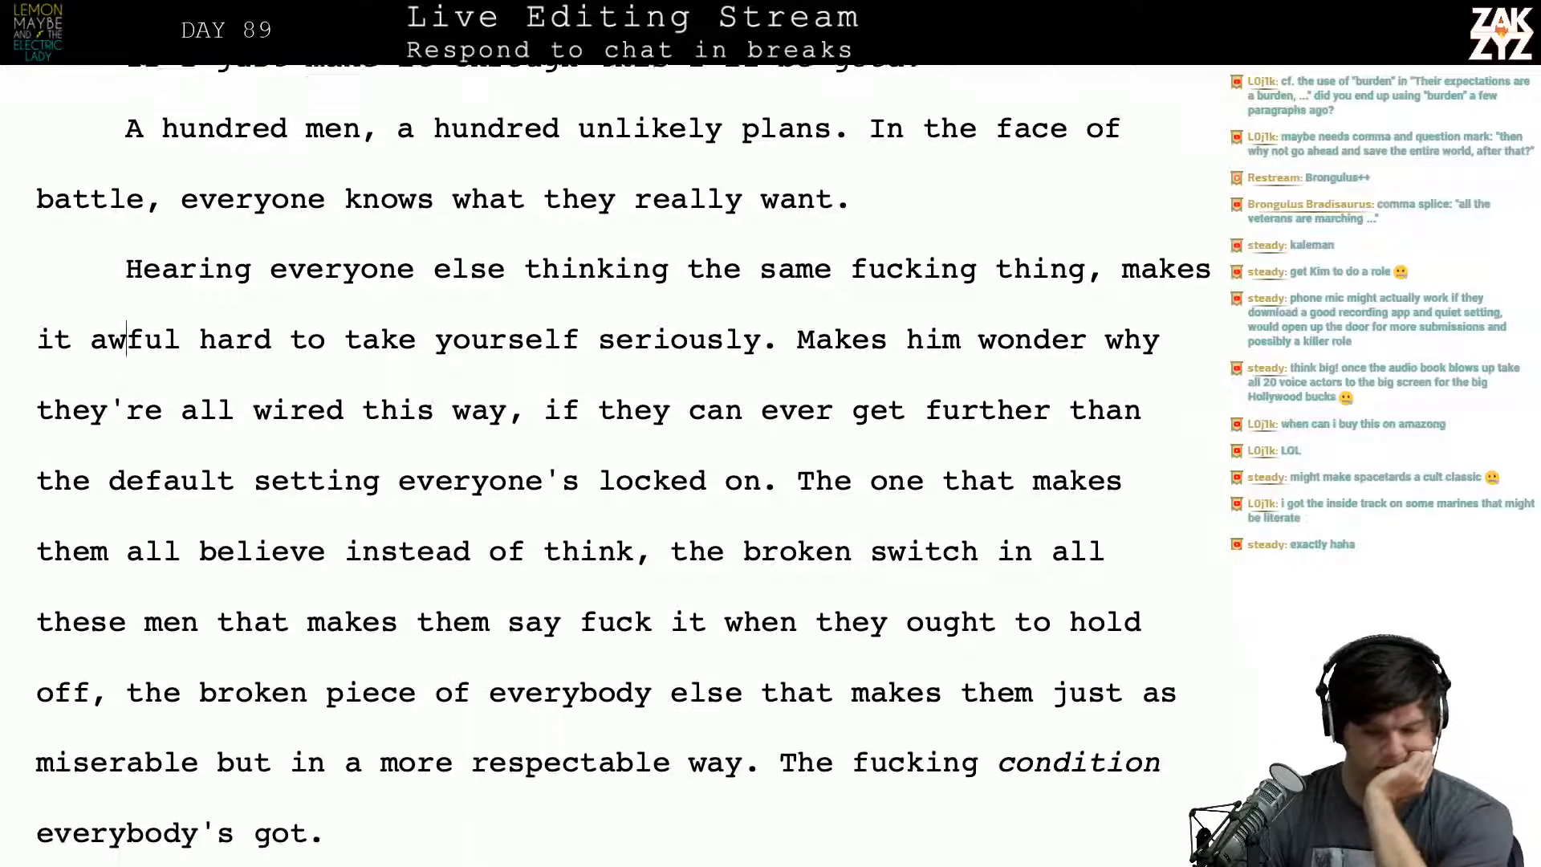
{"action": "scroll", "coordinate": [624, 473], "scroll_direction": "up", "scroll_amount": 2}
{"action": "scroll", "coordinate": [624, 474], "scroll_direction": "up", "scroll_amount": 1}
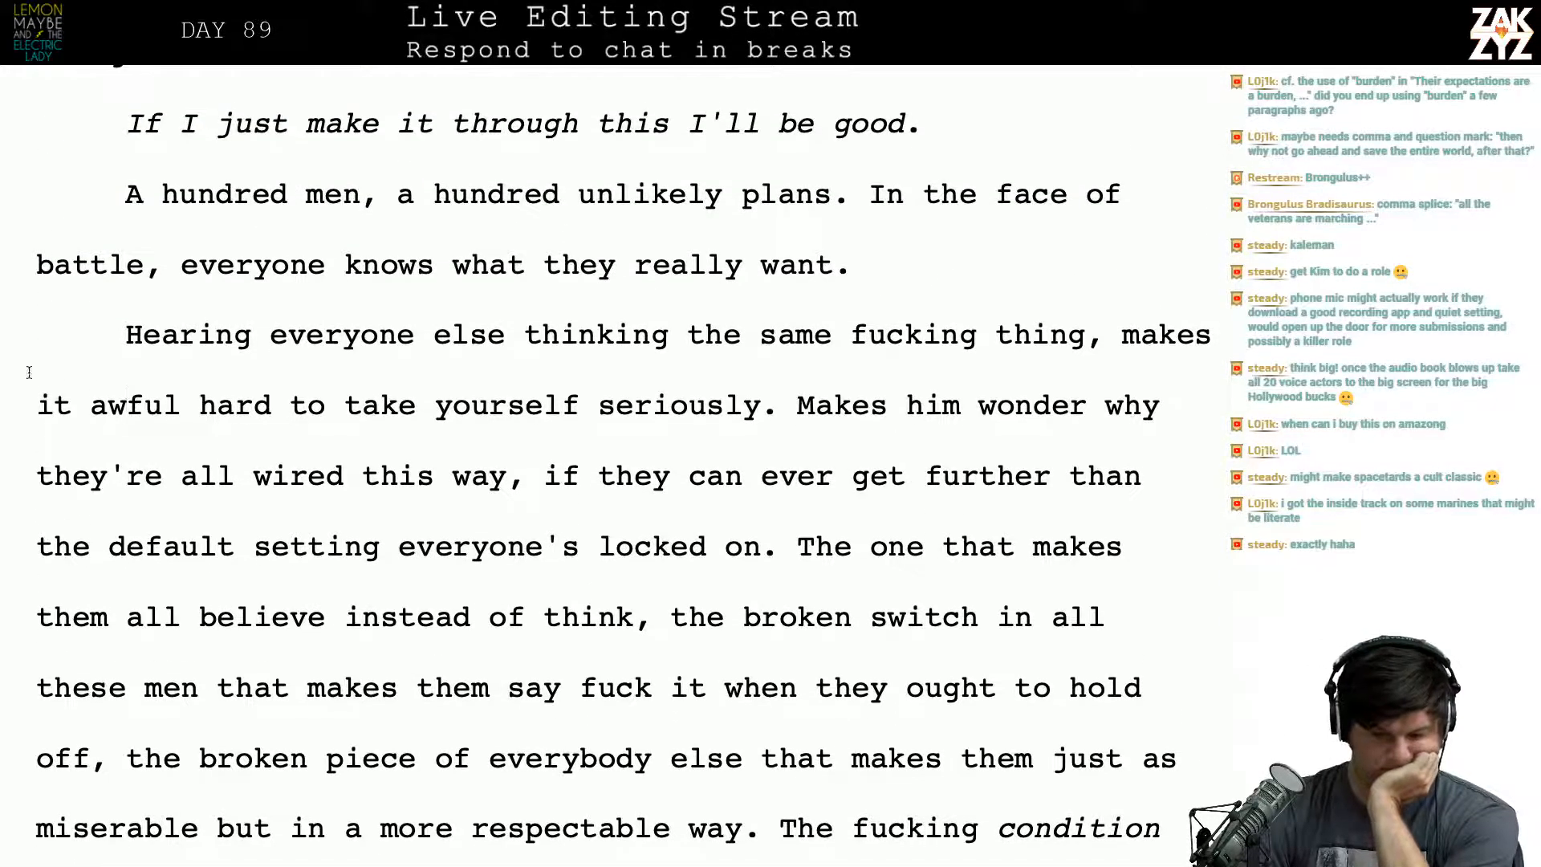
{"action": "left_click", "coordinate": [128, 337]}
{"action": "key", "text": "Return"}
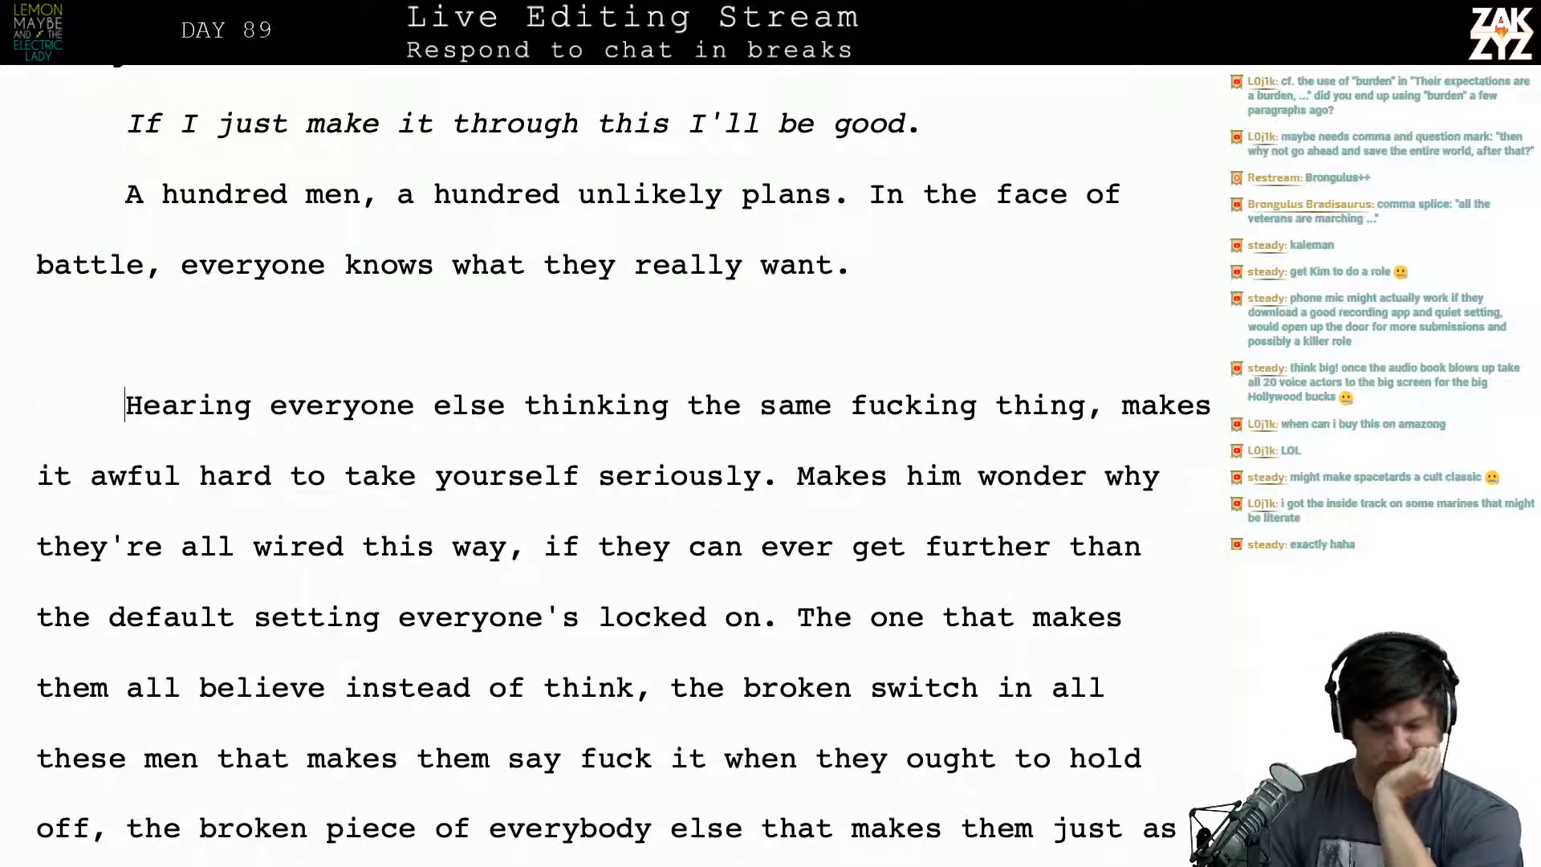
{"action": "key", "text": "BackSpace"}
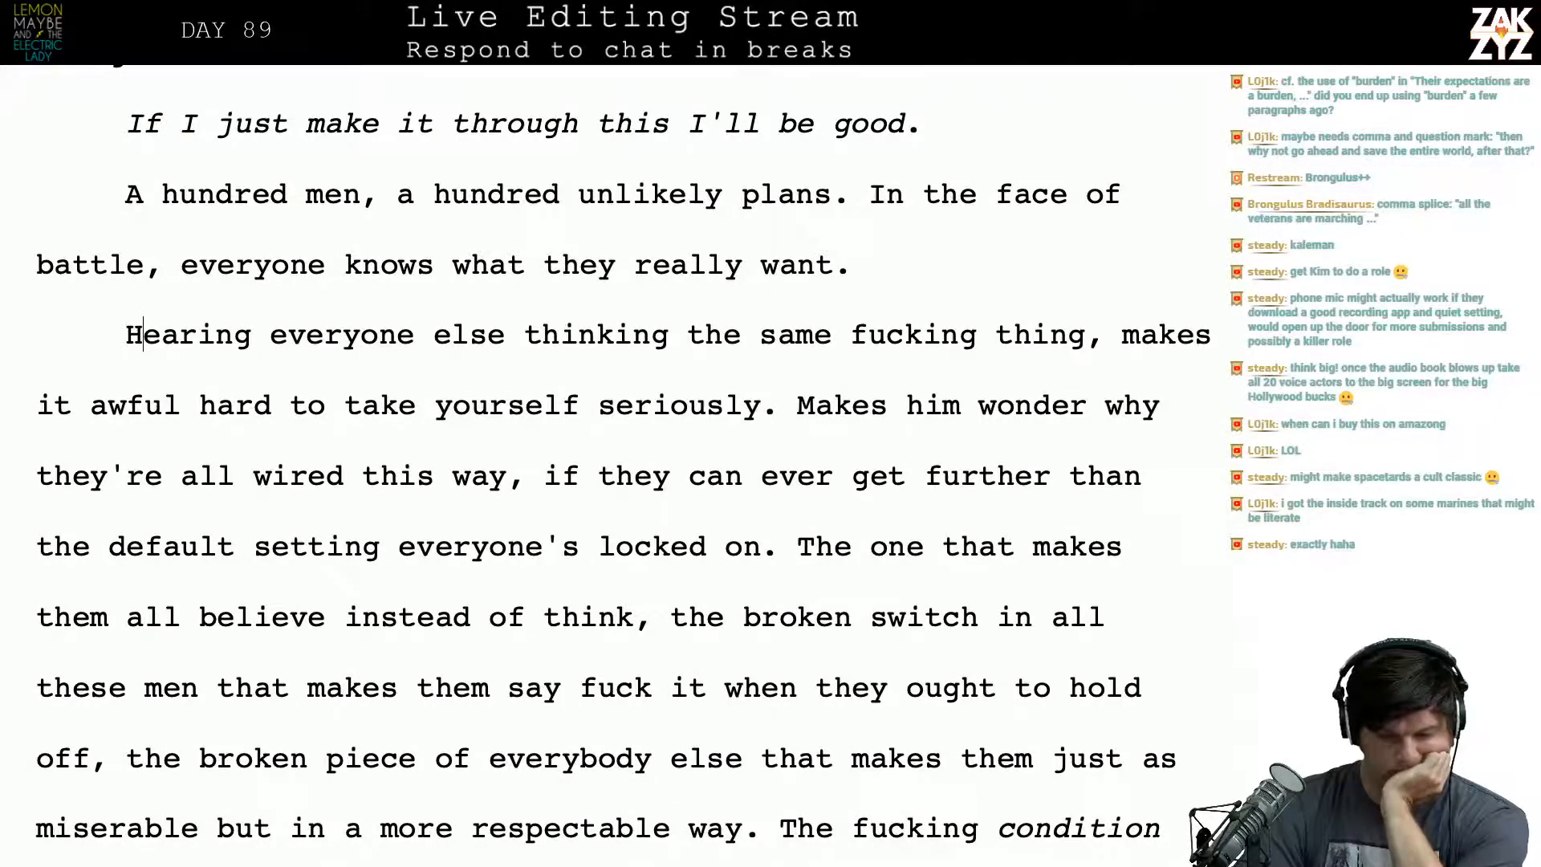
Step: Split the paragraph before "everyone else thinking" and continue the line after "Hearing" with "them all thinking"
{"action": "left_click", "coordinate": [270, 335]}
{"action": "key", "text": "Return"}
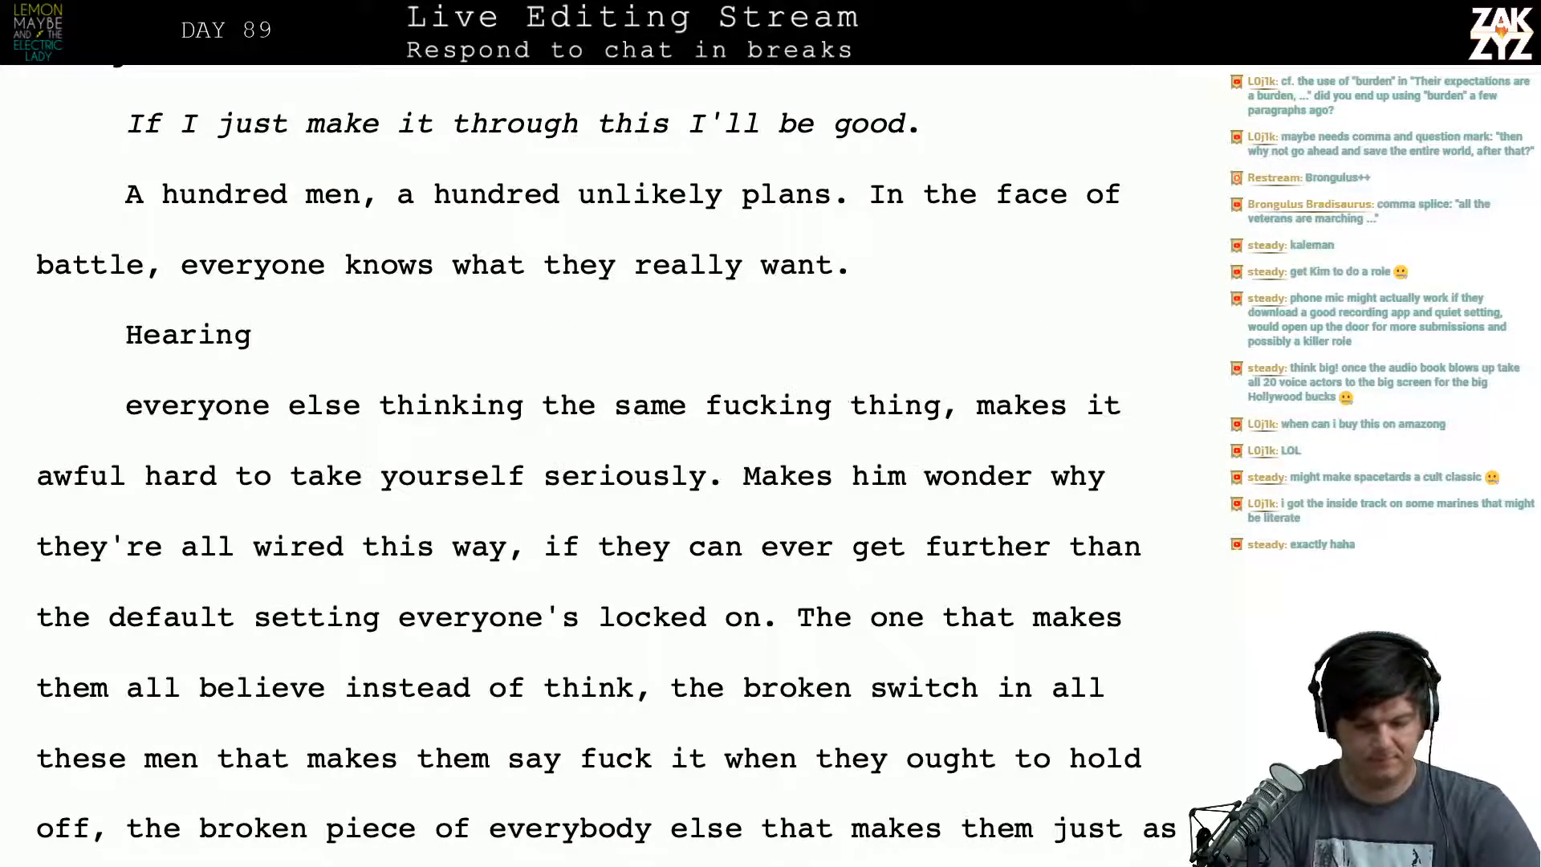
{"action": "type", "text": "them all thinking i"}
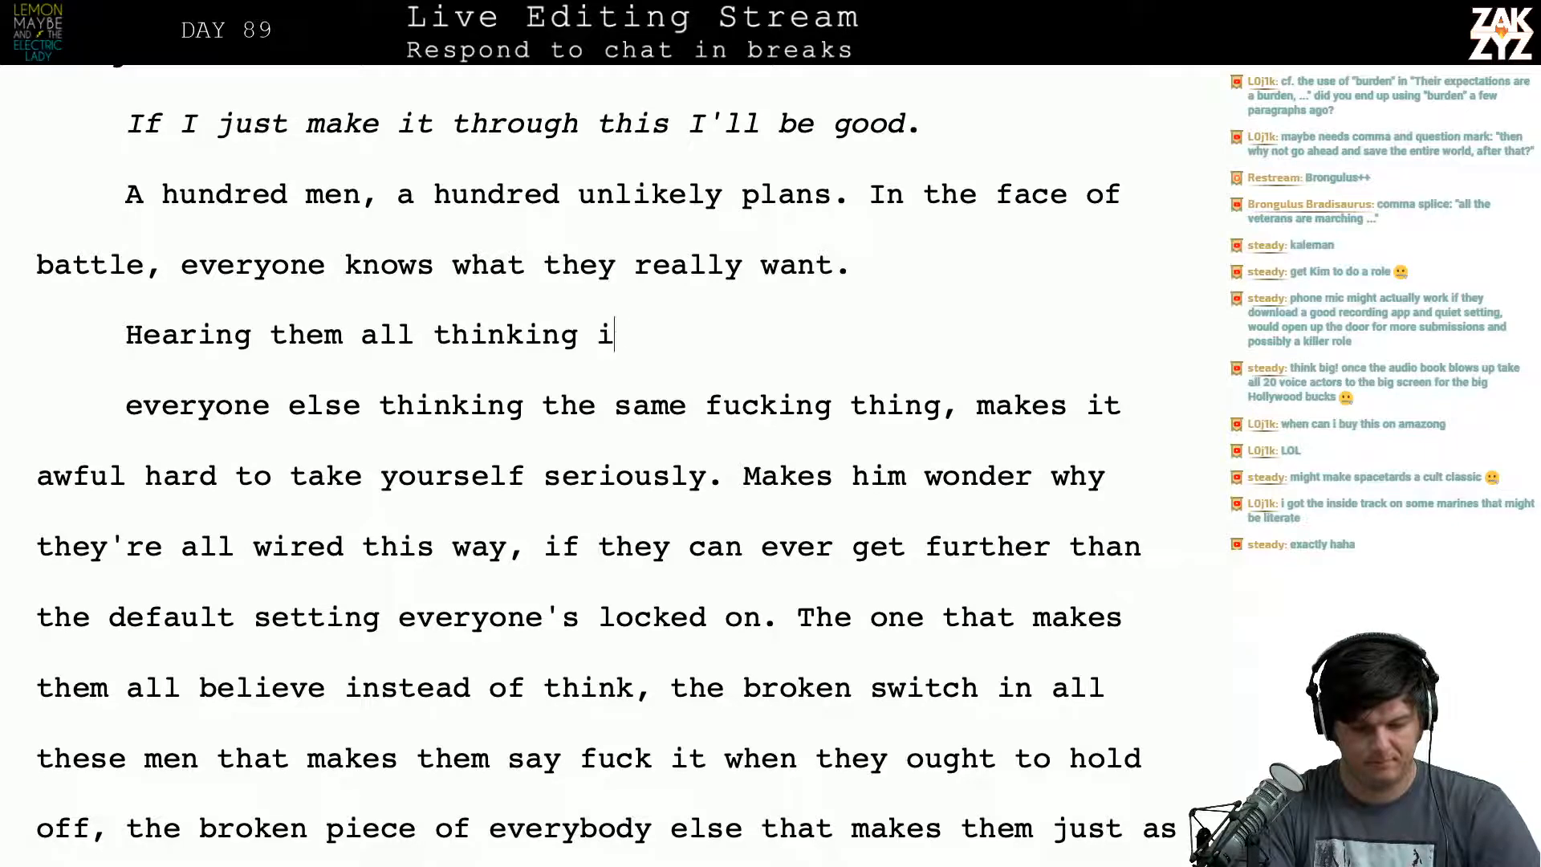
{"action": "type", "text": "t"}
{"action": "key", "text": "BackSpace"}
{"action": "key", "text": "BackSpace"}
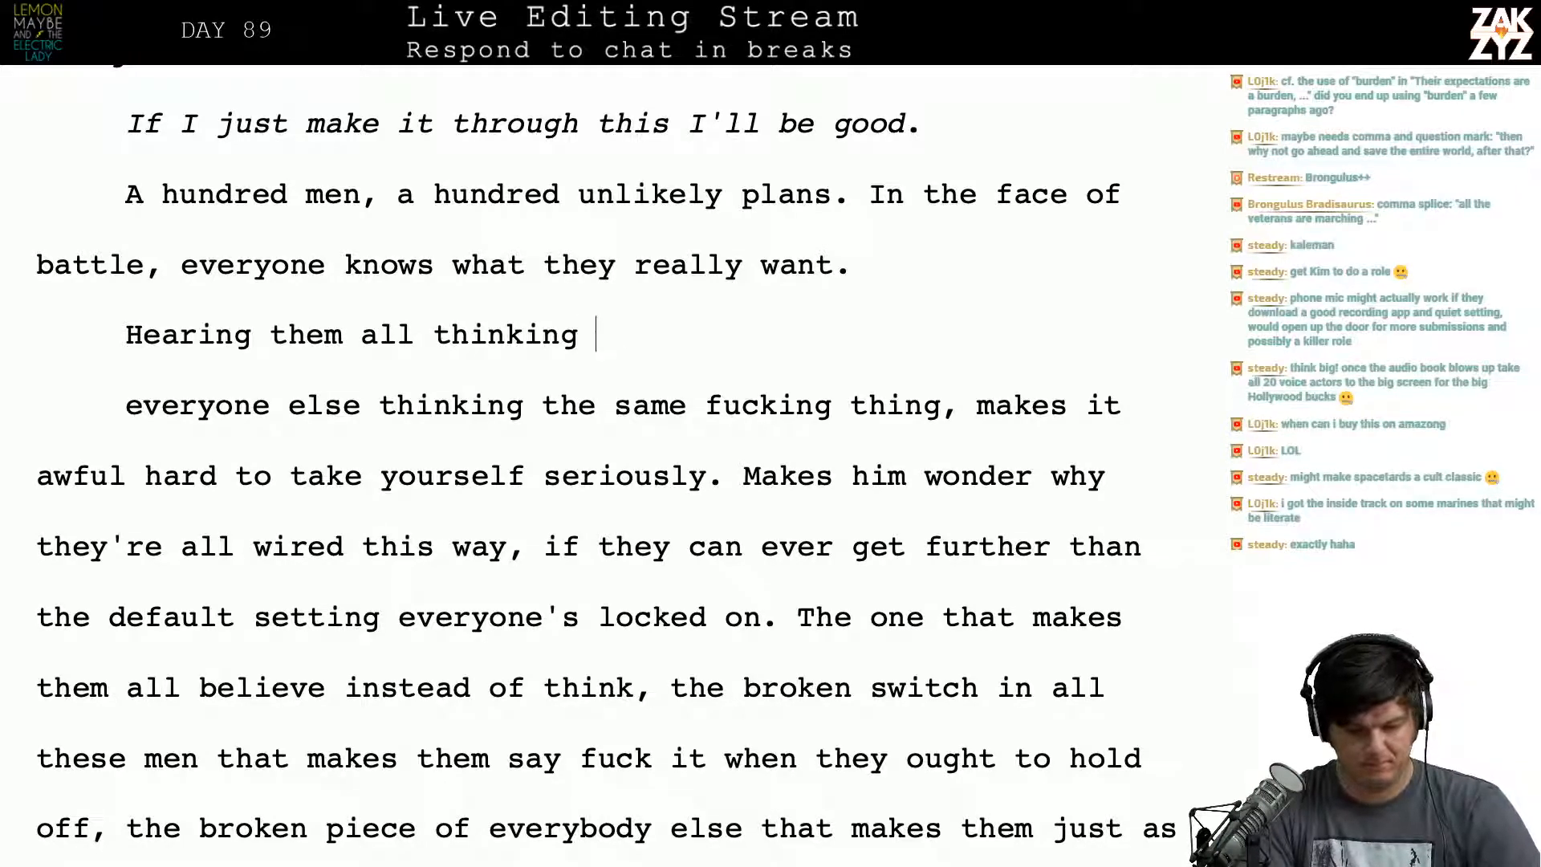
Step: Delete "Hearing them all thinking", leaving an empty paragraph above "everyone else thinking"
{"action": "key", "text": "BackSpace"}
{"action": "key", "text": "BackSpace"}
{"action": "key", "text": "BackSpace"}
{"action": "key", "text": "BackSpace"}
{"action": "key", "text": "BackSpace"}
{"action": "key", "text": "BackSpace"}
{"action": "key", "text": "BackSpace"}
{"action": "key", "text": "BackSpace"}
{"action": "key", "text": "BackSpace"}
{"action": "key", "text": "BackSpace"}
{"action": "key", "text": "BackSpace"}
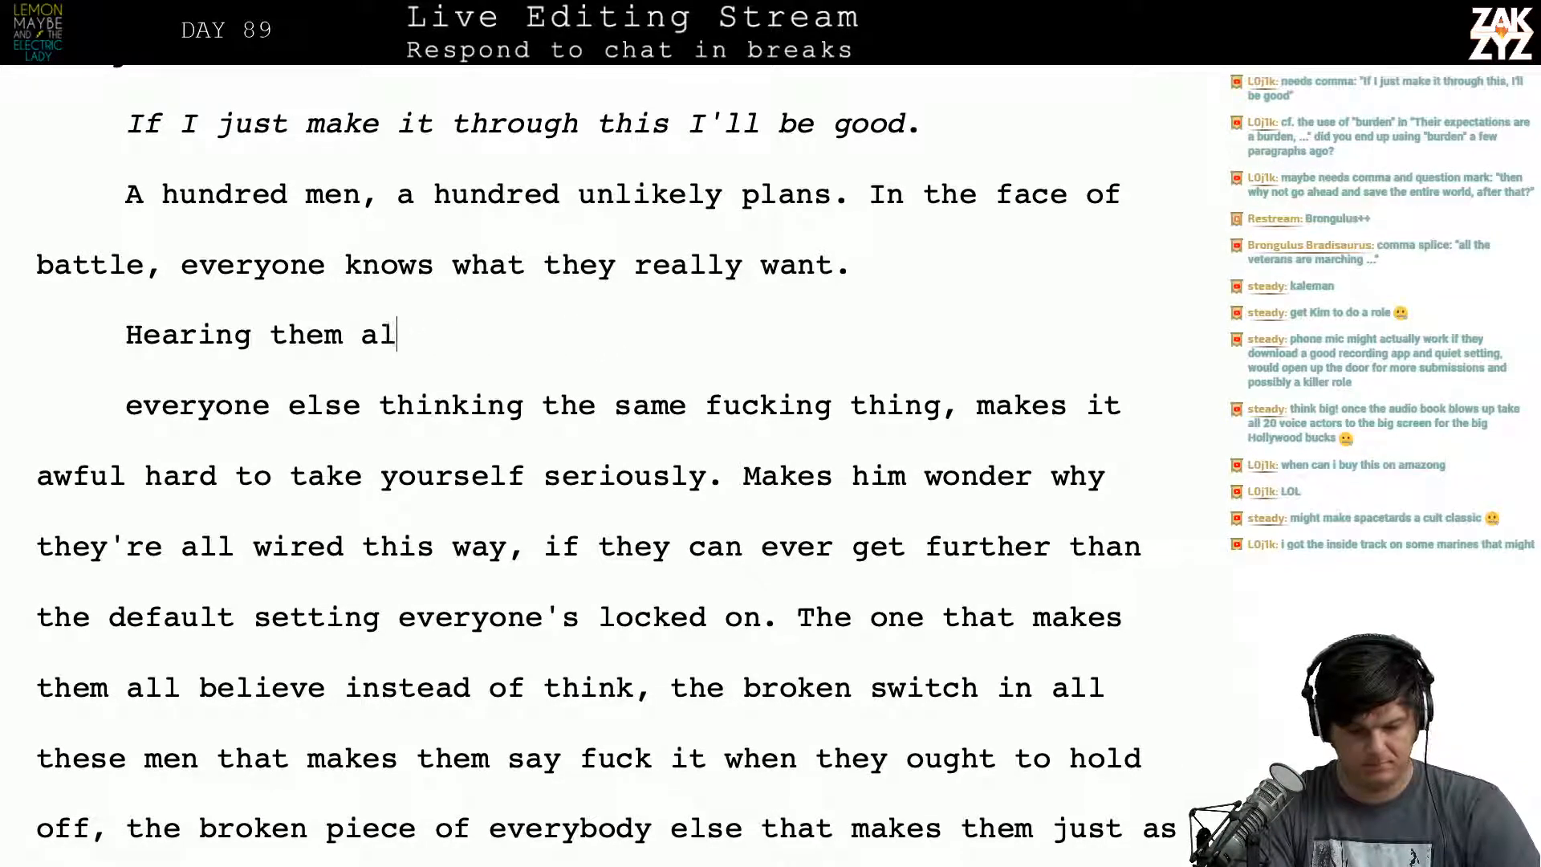
{"action": "key", "text": "BackSpace"}
{"action": "key", "text": "BackSpace"}
{"action": "key", "text": "BackSpace"}
{"action": "key", "text": "BackSpace"}
{"action": "key", "text": "BackSpace"}
{"action": "key", "text": "BackSpace"}
{"action": "key", "text": "BackSpace"}
{"action": "key", "text": "BackSpace"}
{"action": "key", "text": "BackSpace"}
{"action": "key", "text": "BackSpace"}
{"action": "key", "text": "BackSpace"}
{"action": "key", "text": "BackSpace"}
{"action": "key", "text": "BackSpace"}
{"action": "key", "text": "BackSpace"}
{"action": "key", "text": "BackSpace"}
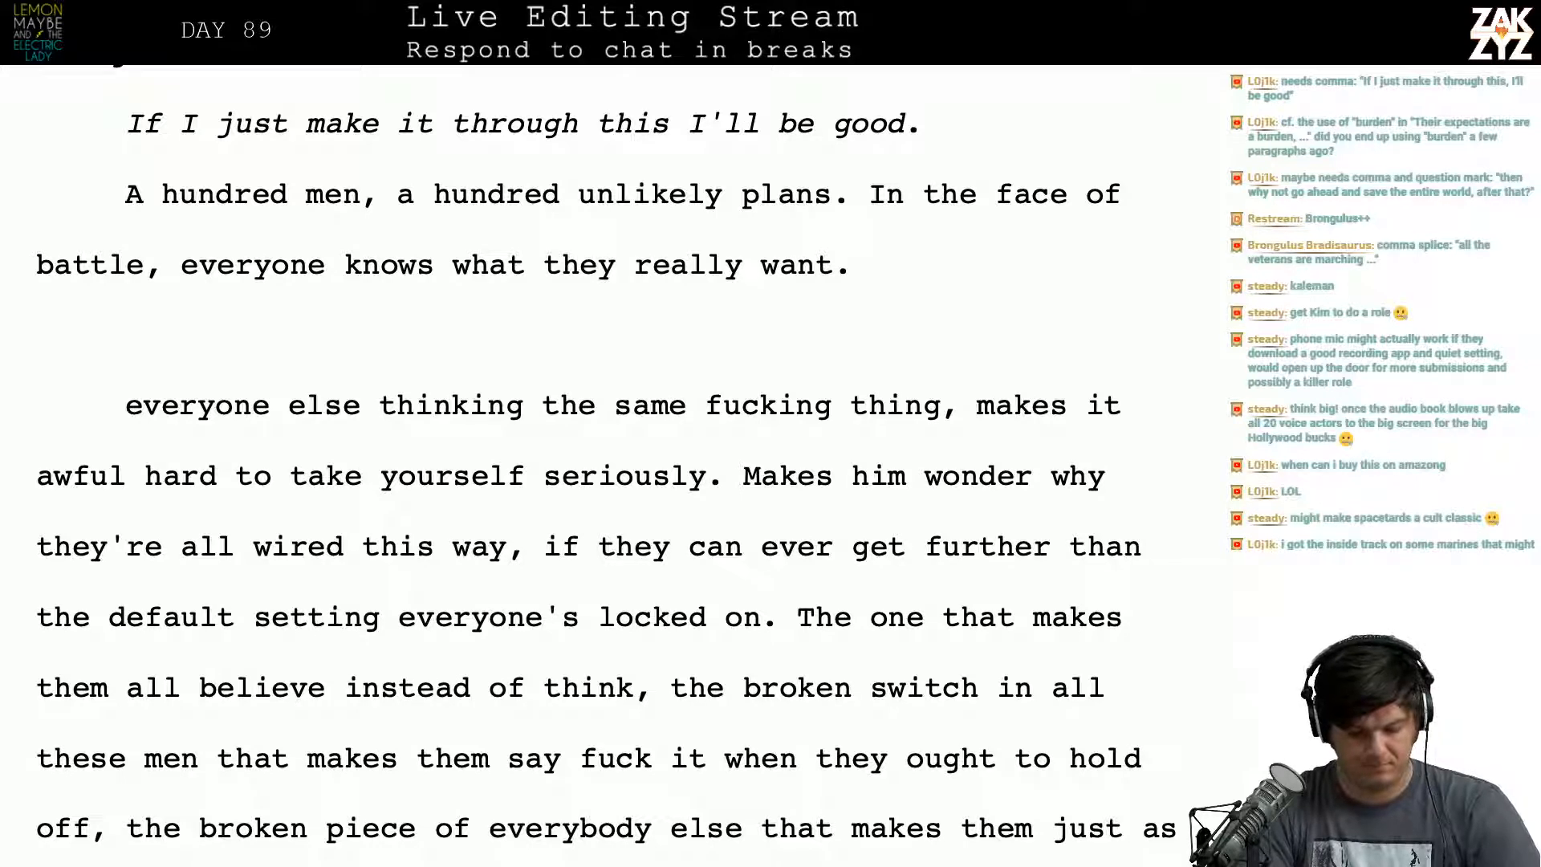
Step: Begin the new paragraph with "Absorbing all their thoughts, Gary finds"
{"action": "type", "text": "Absorbing"}
{"action": "type", "text": "all their f"}
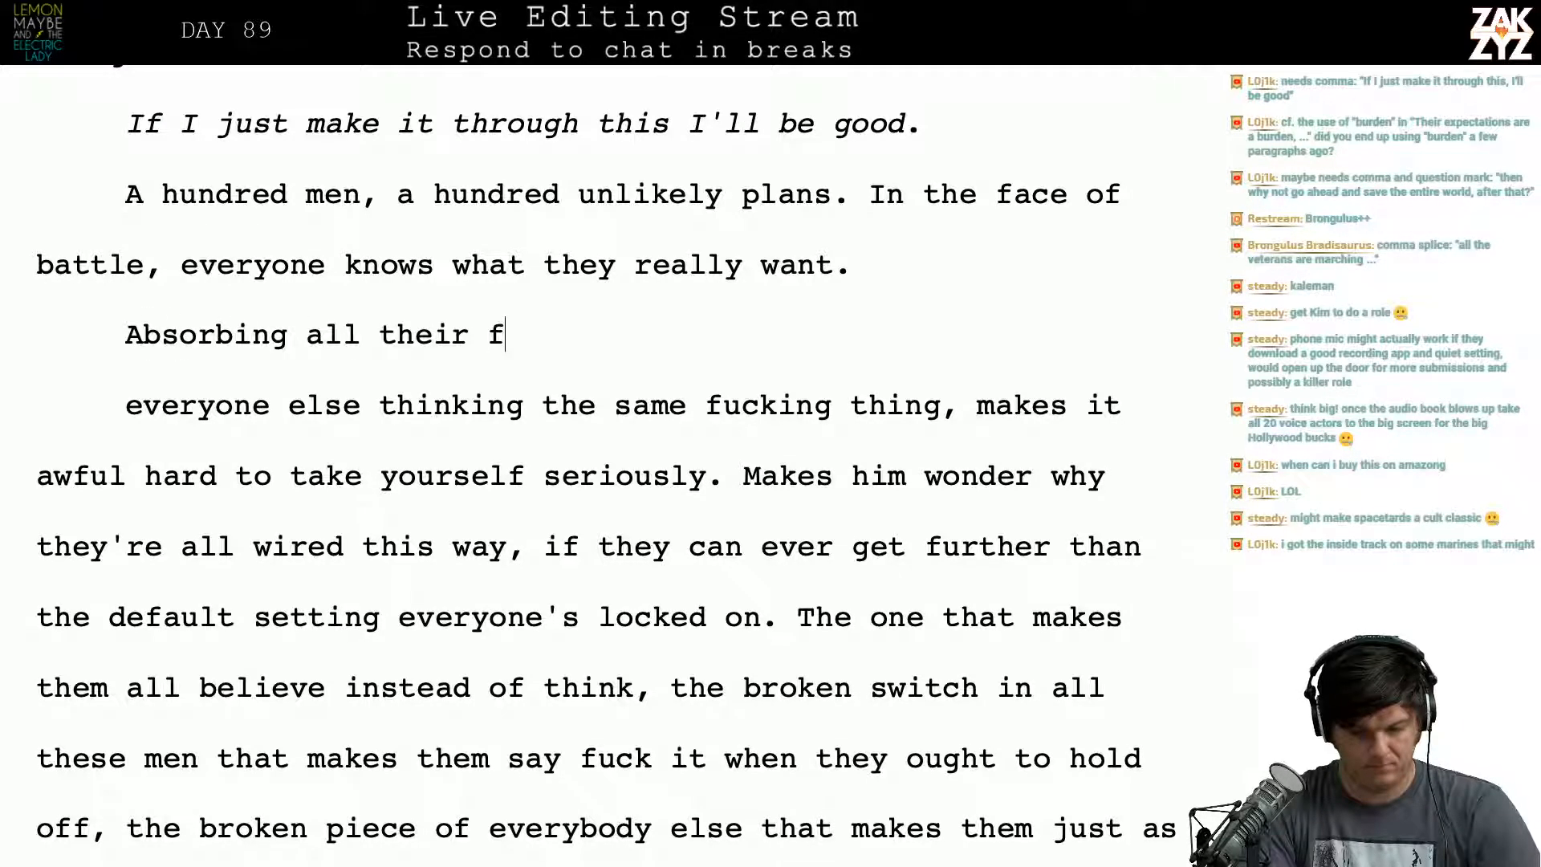
{"action": "key", "text": "BackSpace"}
{"action": "type", "text": "thoug"}
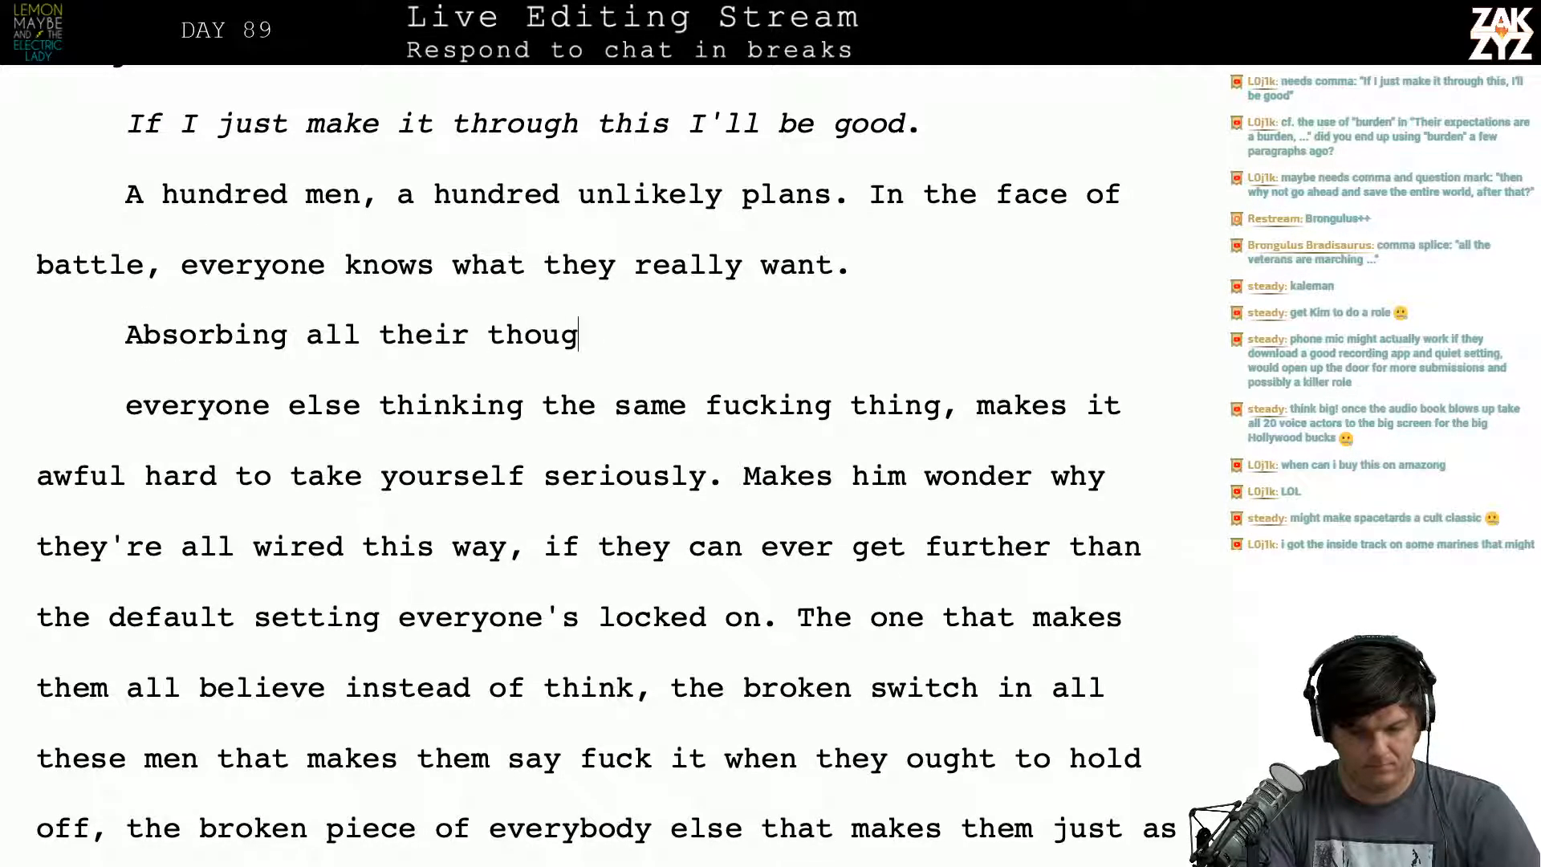
{"action": "type", "text": "hts, Gary finds "}
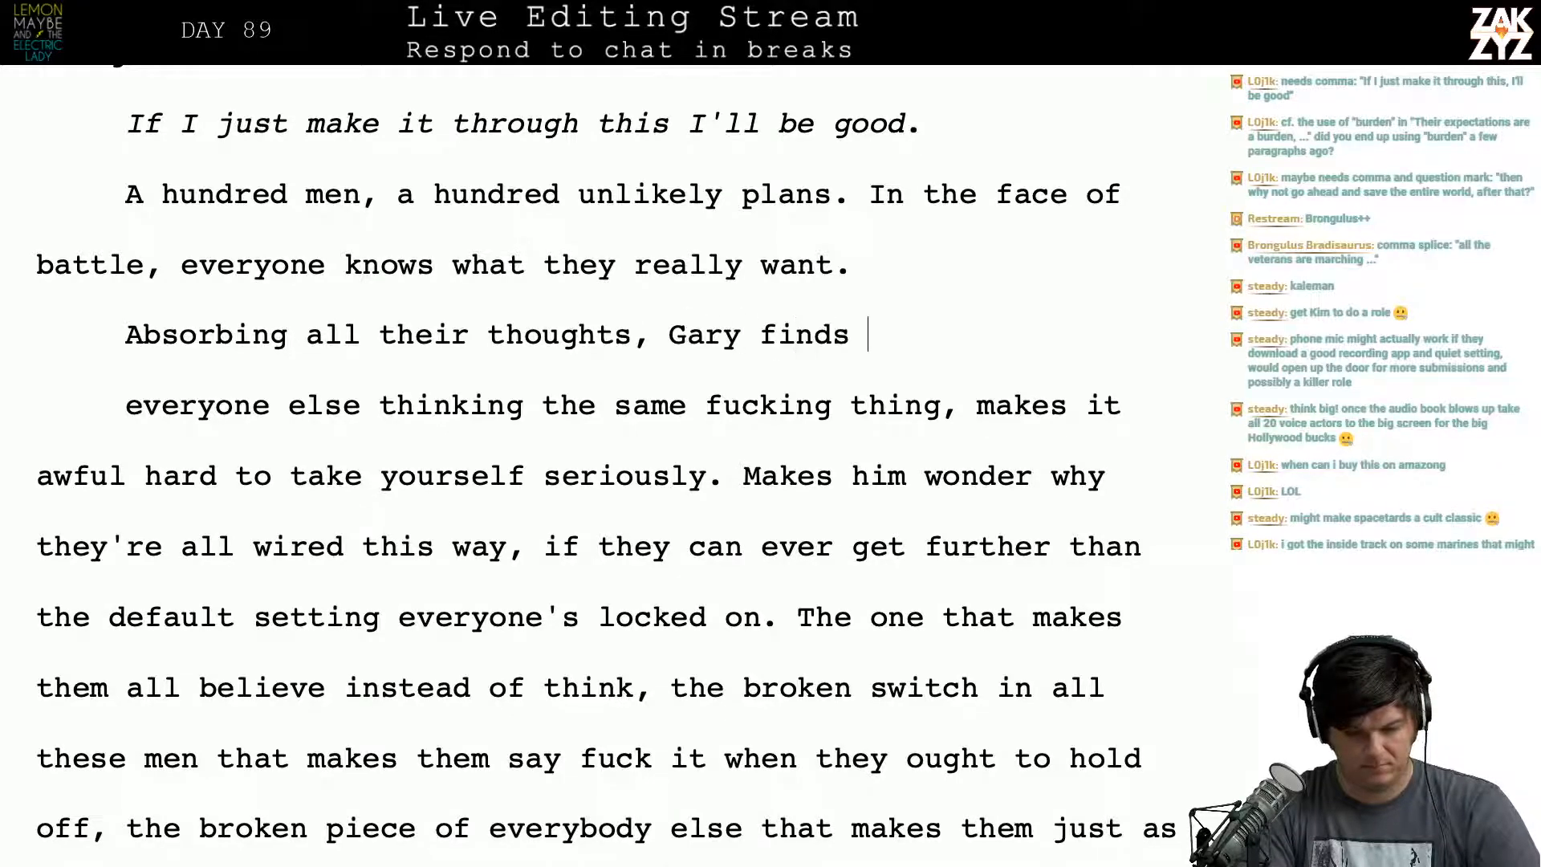
{"action": "type", "text": "it hard to take his own "}
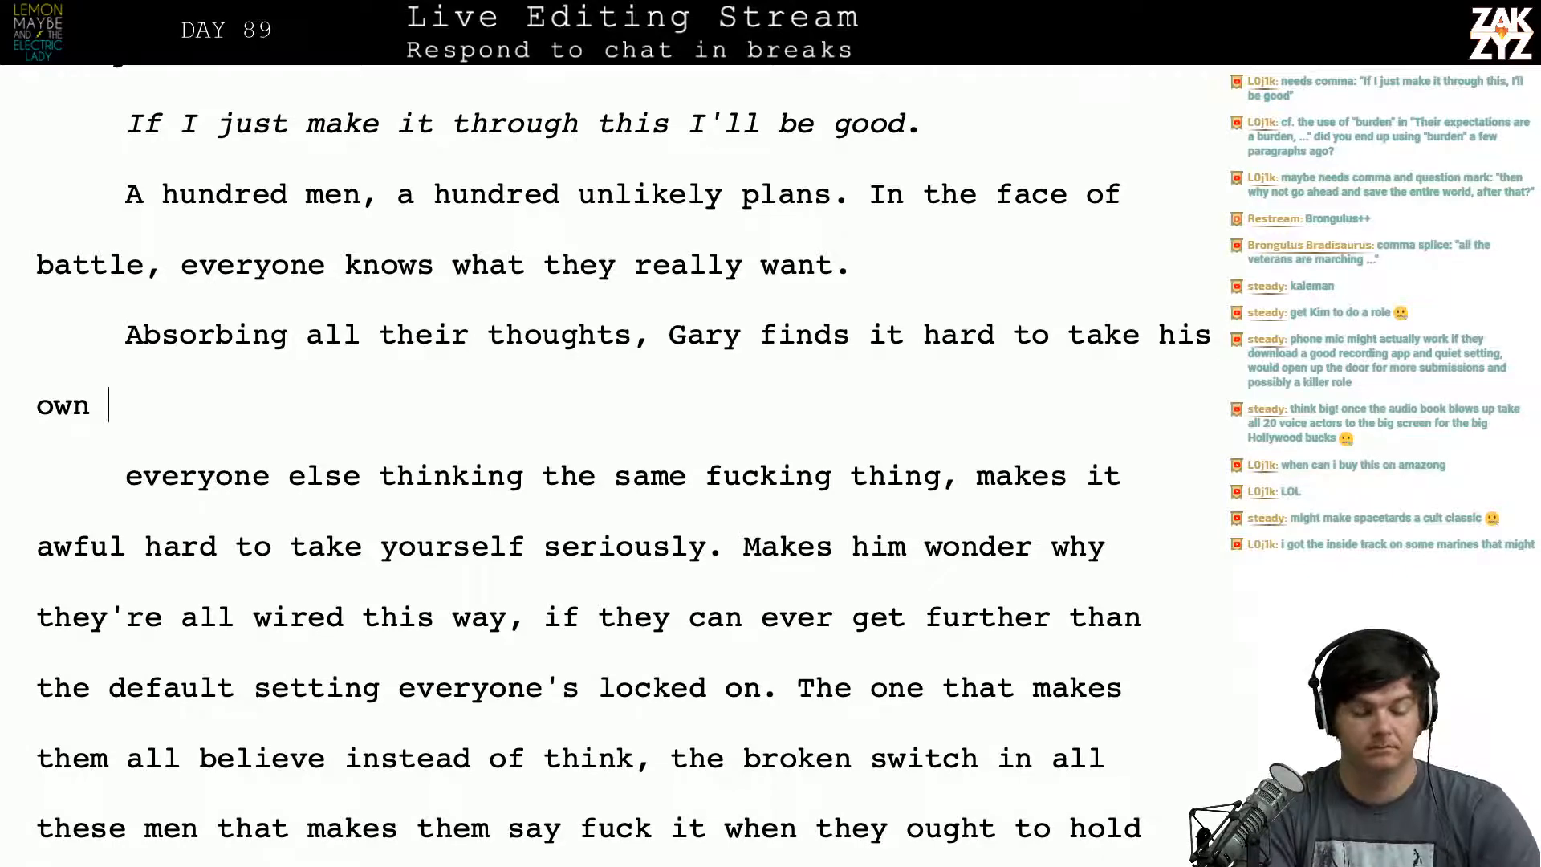
{"action": "type", "text": "d"}
{"action": "key", "text": "BackSpace"}
{"action": "key", "text": "BackSpace"}
{"action": "key", "text": "BackSpace"}
{"action": "key", "text": "BackSpace"}
{"action": "key", "text": "BackSpace"}
{"action": "key", "text": "BackSpace"}
{"action": "key", "text": "BackSpace"}
{"action": "key", "text": "BackSpace"}
{"action": "key", "text": "BackSpace"}
{"action": "key", "text": "BackSpace"}
{"action": "key", "text": "BackSpace"}
{"action": "key", "text": "BackSpace"}
{"action": "key", "text": "BackSpace"}
{"action": "key", "text": "BackSpace"}
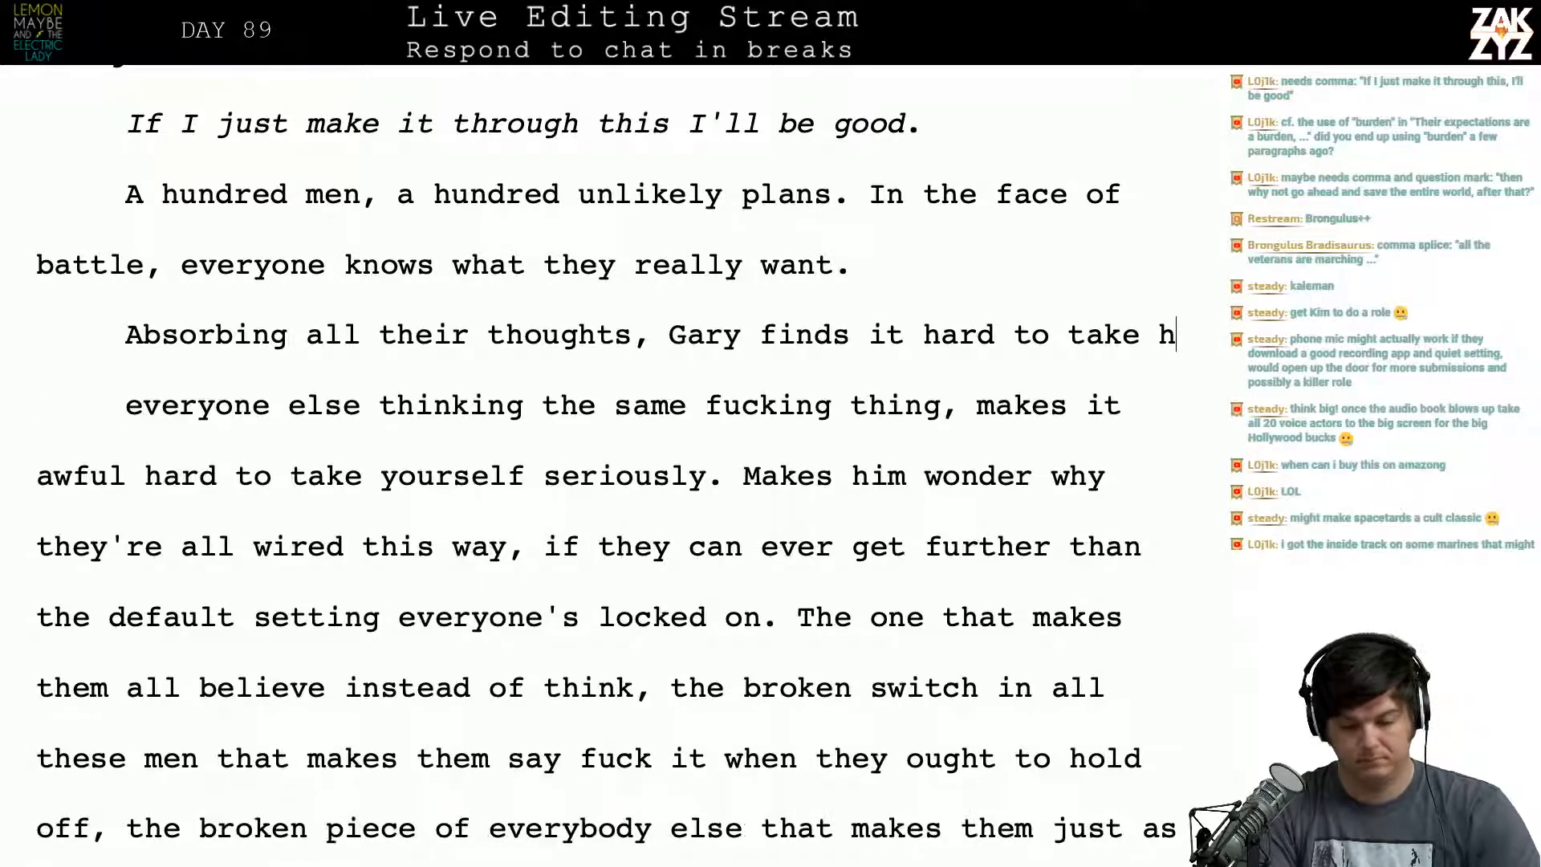
{"action": "type", "text": "his own"}
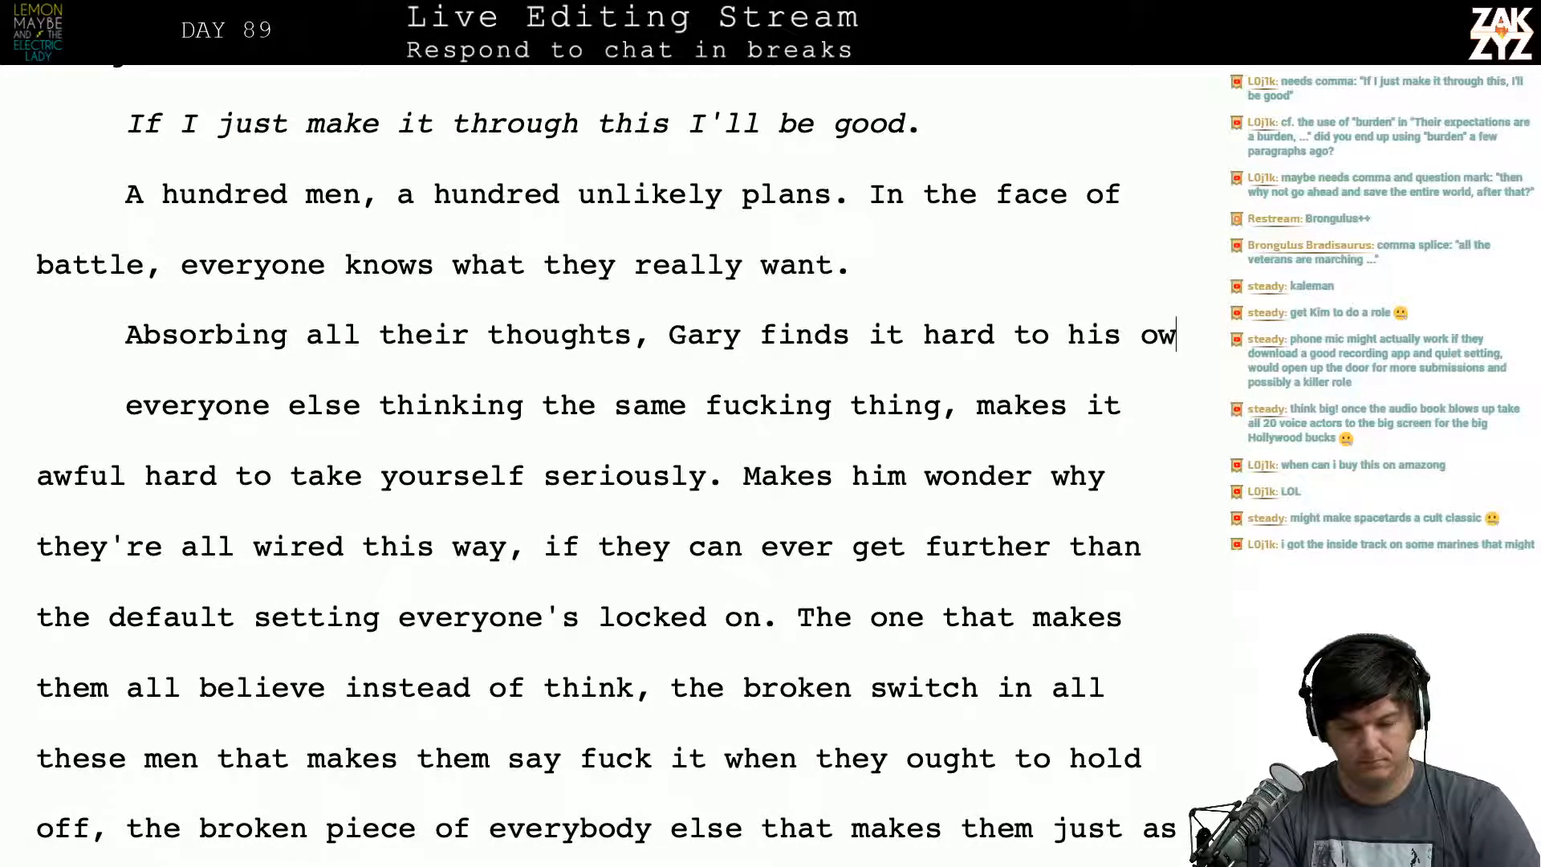
{"action": "key", "text": "BackSpace"}
{"action": "key", "text": "BackSpace"}
{"action": "key", "text": "BackSpace"}
{"action": "key", "text": "BackSpace"}
{"action": "key", "text": "BackSpace"}
{"action": "key", "text": "BackSpace"}
{"action": "key", "text": "BackSpace"}
{"action": "key", "text": "BackSpace"}
{"action": "key", "text": "BackSpace"}
{"action": "key", "text": "BackSpace"}
{"action": "key", "text": "BackSpace"}
{"action": "key", "text": "BackSpace"}
{"action": "key", "text": "BackSpace"}
{"action": "key", "text": "BackSpace"}
{"action": "key", "text": "BackSpace"}
{"action": "key", "text": "BackSpace"}
{"action": "key", "text": "BackSpace"}
{"action": "key", "text": "BackSpace"}
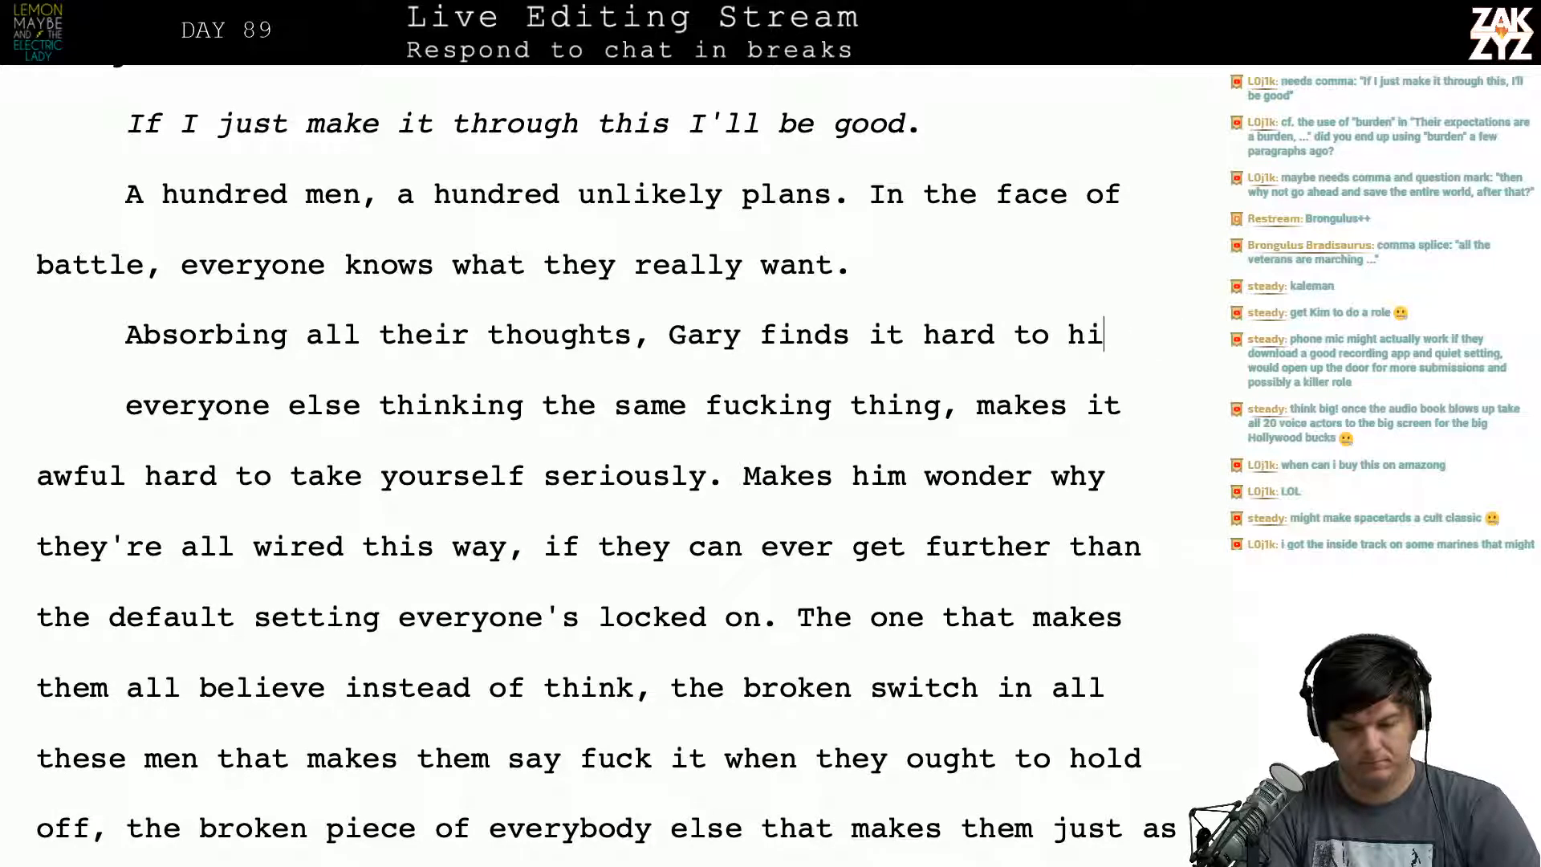
{"action": "key", "text": "BackSpace"}
{"action": "key", "text": "BackSpace"}
{"action": "key", "text": "BackSpace"}
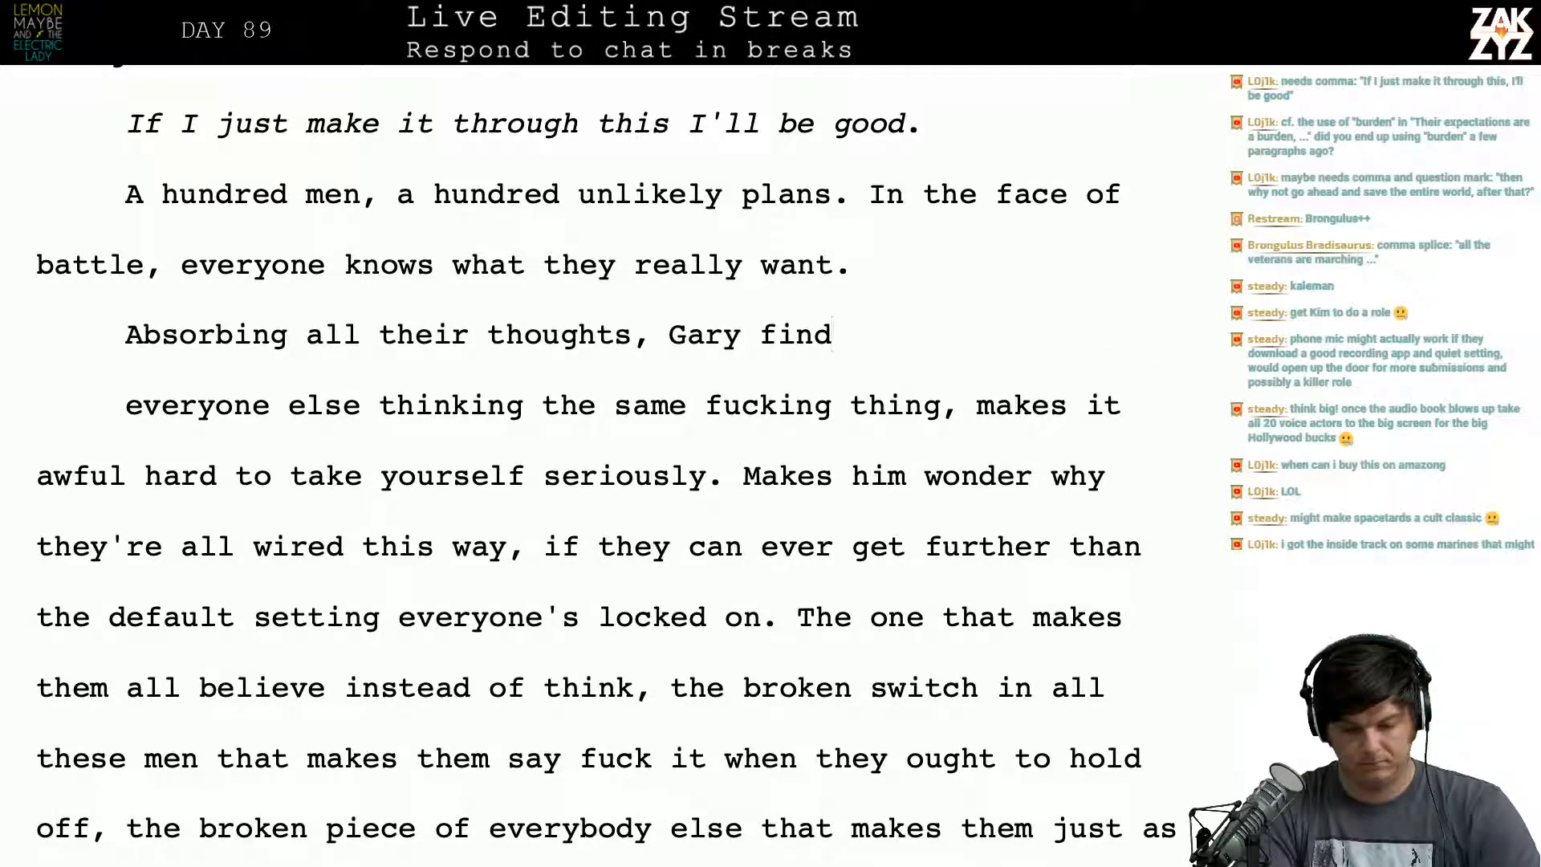
{"action": "key", "text": "BackSpace"}
{"action": "key", "text": "BackSpace"}
{"action": "type", "text": "nds it "}
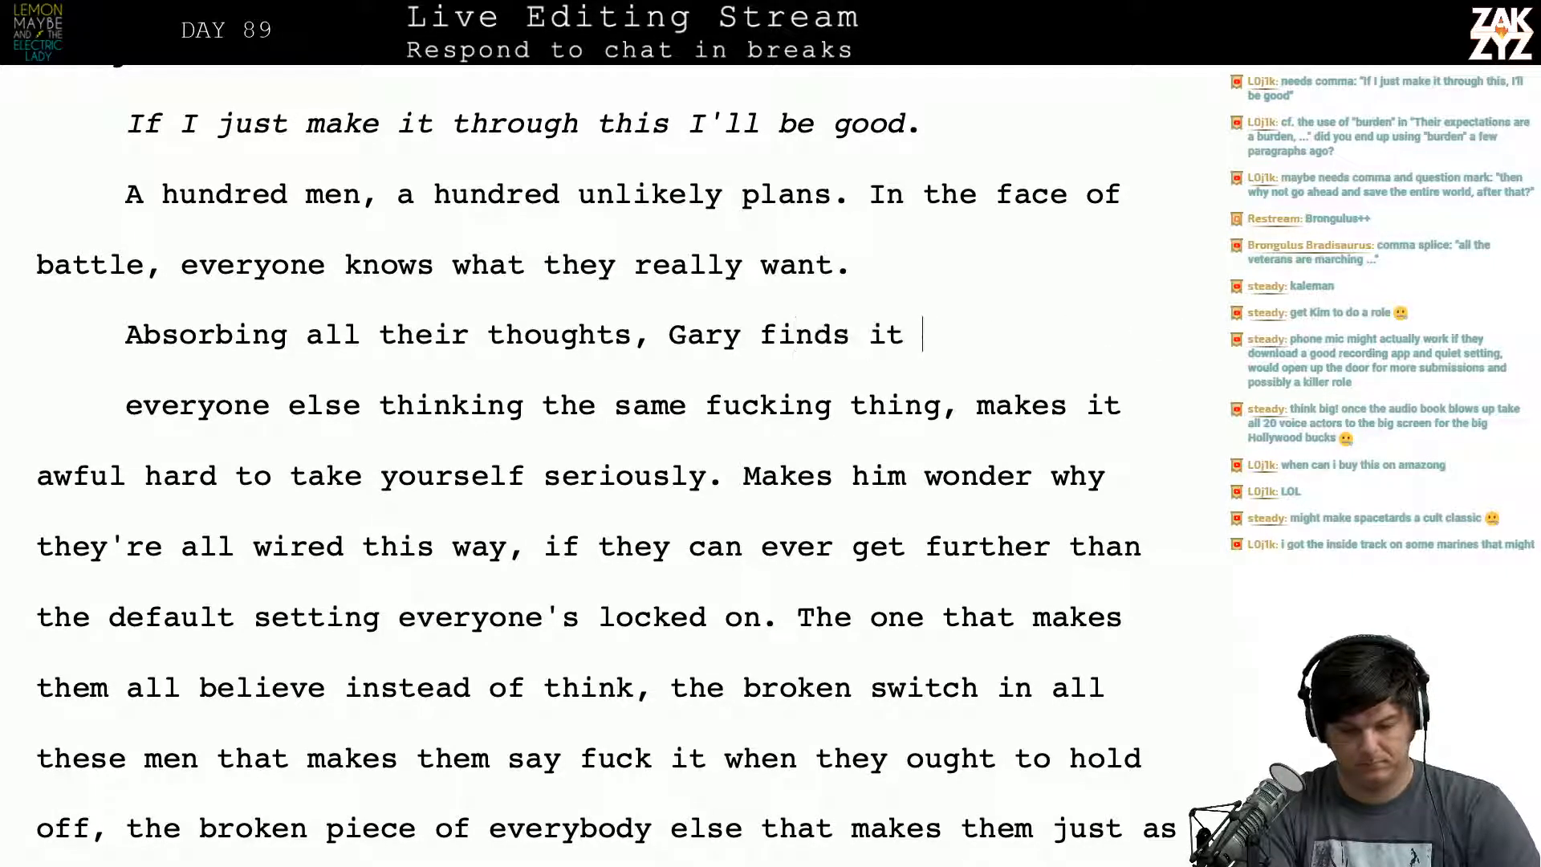
{"action": "type", "text": "difficutl"}
{"action": "key", "text": "BackSpace"}
{"action": "key", "text": "BackSpace"}
{"action": "key", "text": "BackSpace"}
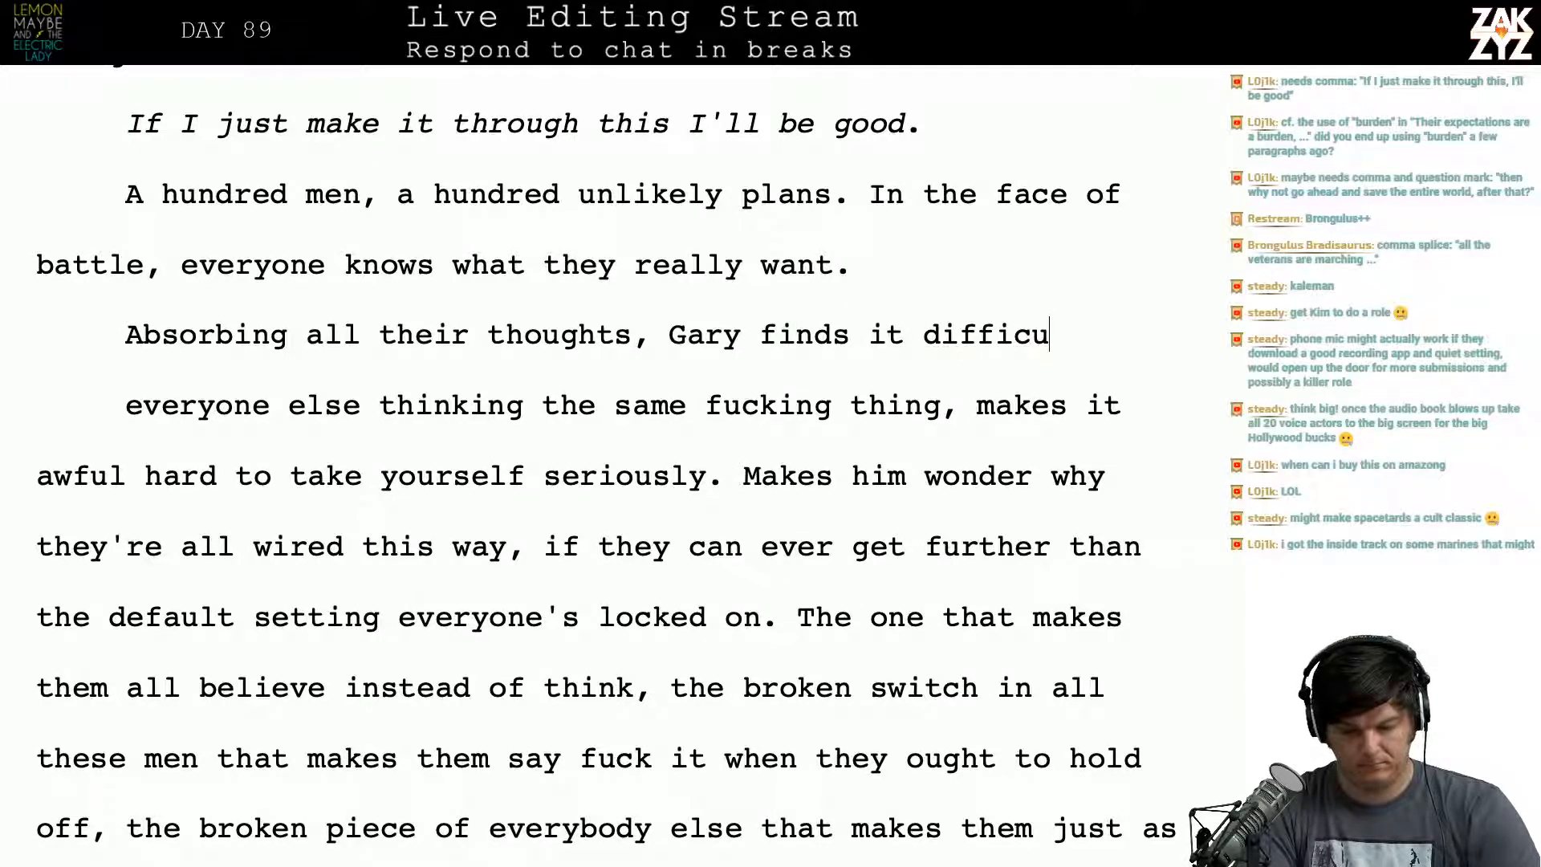
{"action": "type", "text": "lt"}
{"action": "key", "text": "BackSpace"}
{"action": "key", "text": "BackSpace"}
{"action": "key", "text": "BackSpace"}
{"action": "key", "text": "BackSpace"}
{"action": "key", "text": "BackSpace"}
{"action": "key", "text": "BackSpace"}
{"action": "key", "text": "BackSpace"}
{"action": "key", "text": "BackSpace"}
{"action": "key", "text": "BackSpace"}
{"action": "key", "text": "BackSpace"}
{"action": "key", "text": "BackSpace"}
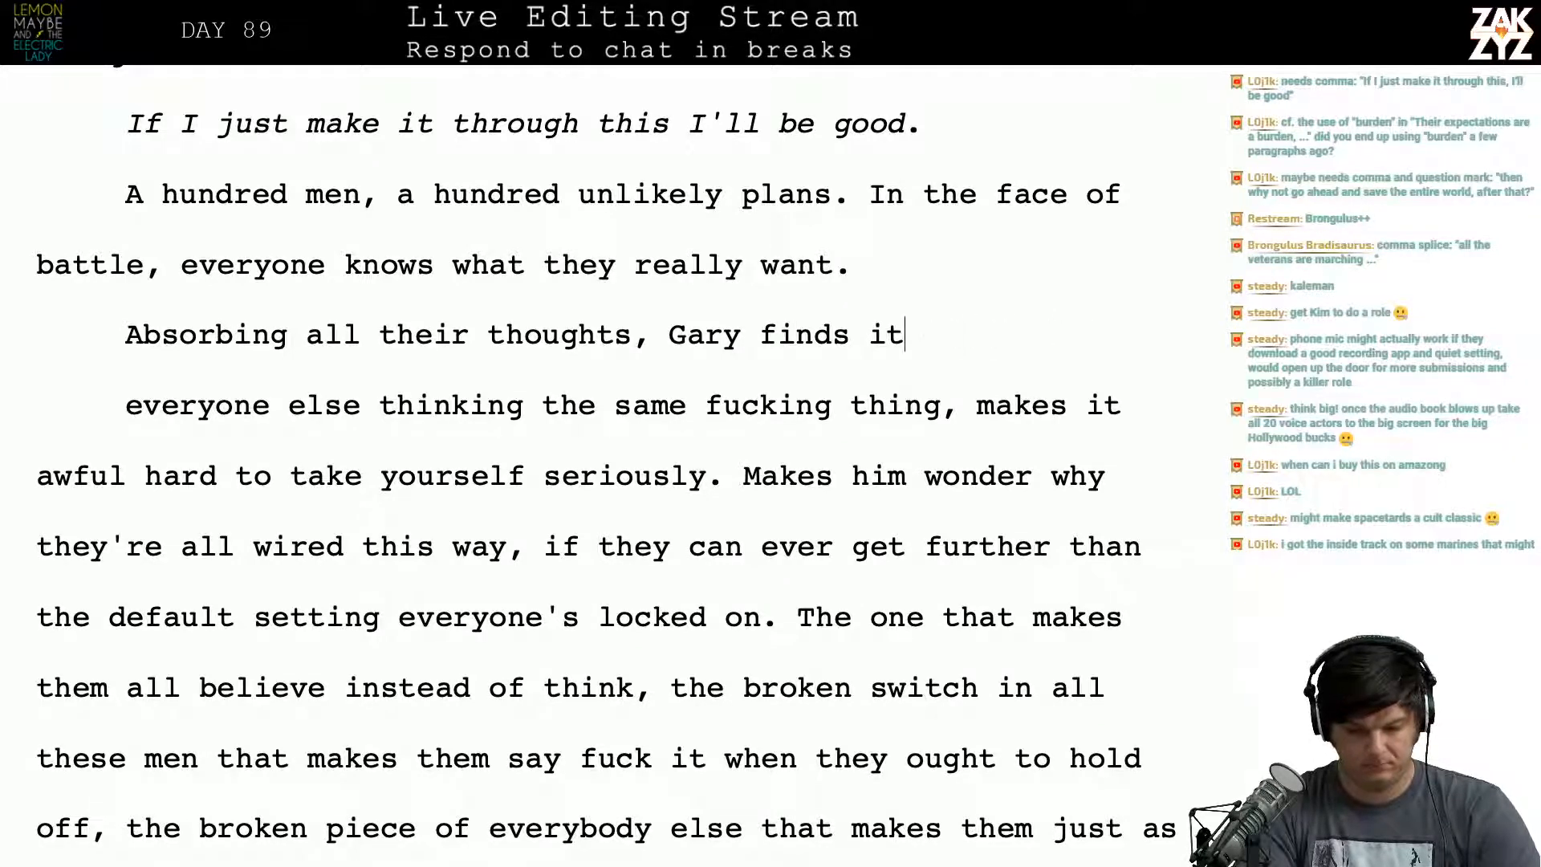
Step: Replace "Gary finds it" in the new paragraph with "Gary wonders why they're all wired this way."
{"action": "key", "text": "BackSpace"}
{"action": "key", "text": "BackSpace"}
{"action": "key", "text": "BackSpace"}
{"action": "key", "text": "BackSpace"}
{"action": "key", "text": "BackSpace"}
{"action": "key", "text": "BackSpace"}
{"action": "key", "text": "BackSpace"}
{"action": "key", "text": "BackSpace"}
{"action": "key", "text": "BackSpace"}
{"action": "key", "text": "BackSpace"}
{"action": "key", "text": "BackSpace"}
{"action": "key", "text": "BackSpace"}
{"action": "type", "text": "a"}
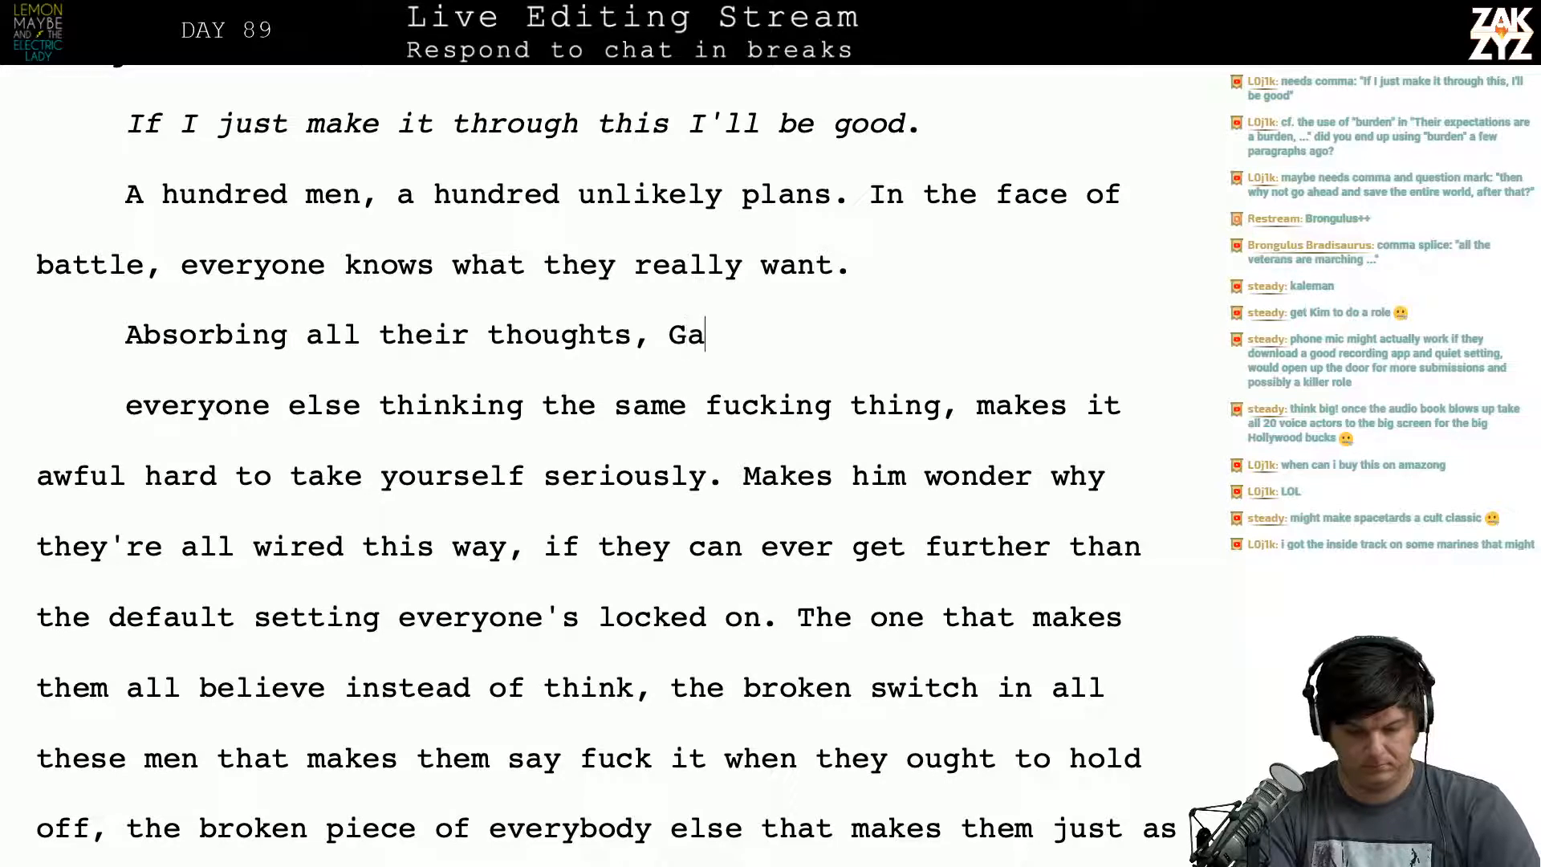
{"action": "type", "text": "ry why"}
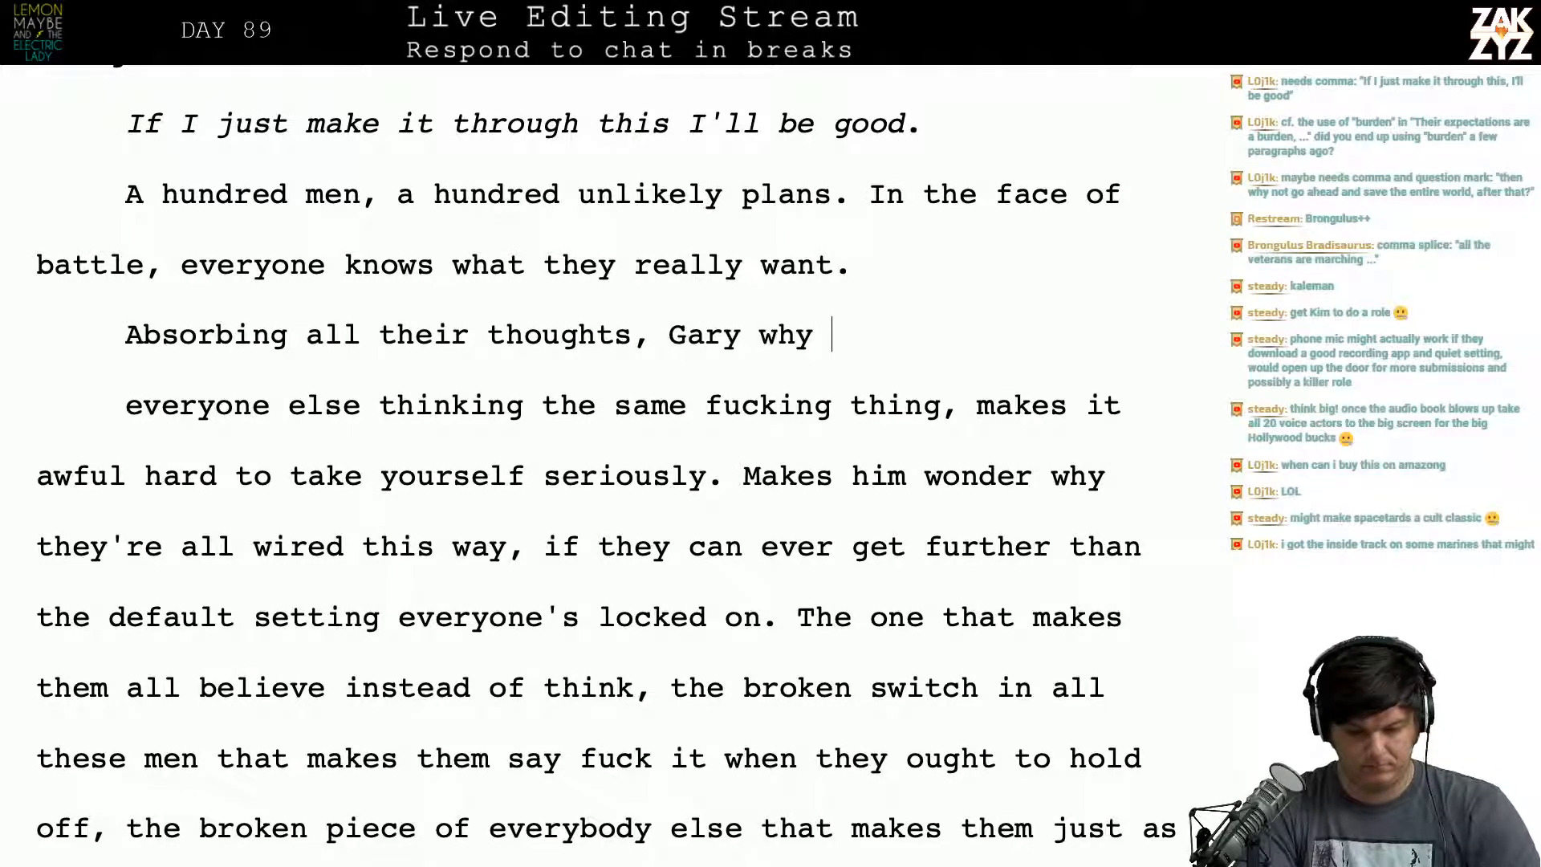
{"action": "key", "text": "BackSpace"}
{"action": "key", "text": "BackSpace"}
{"action": "key", "text": "BackSpace"}
{"action": "type", "text": "onde"}
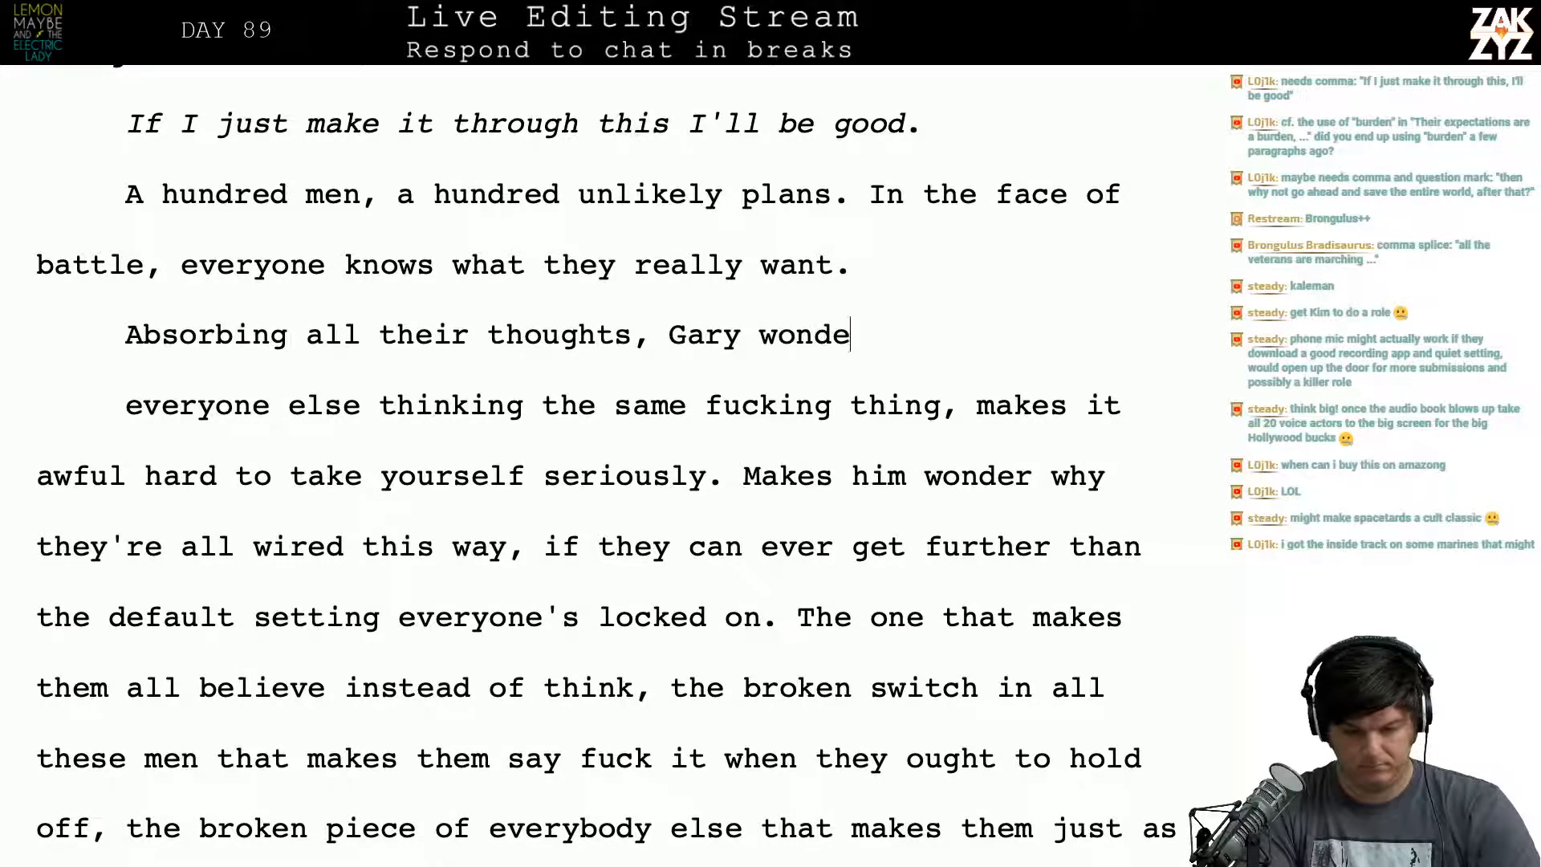
{"action": "type", "text": "rs why th"}
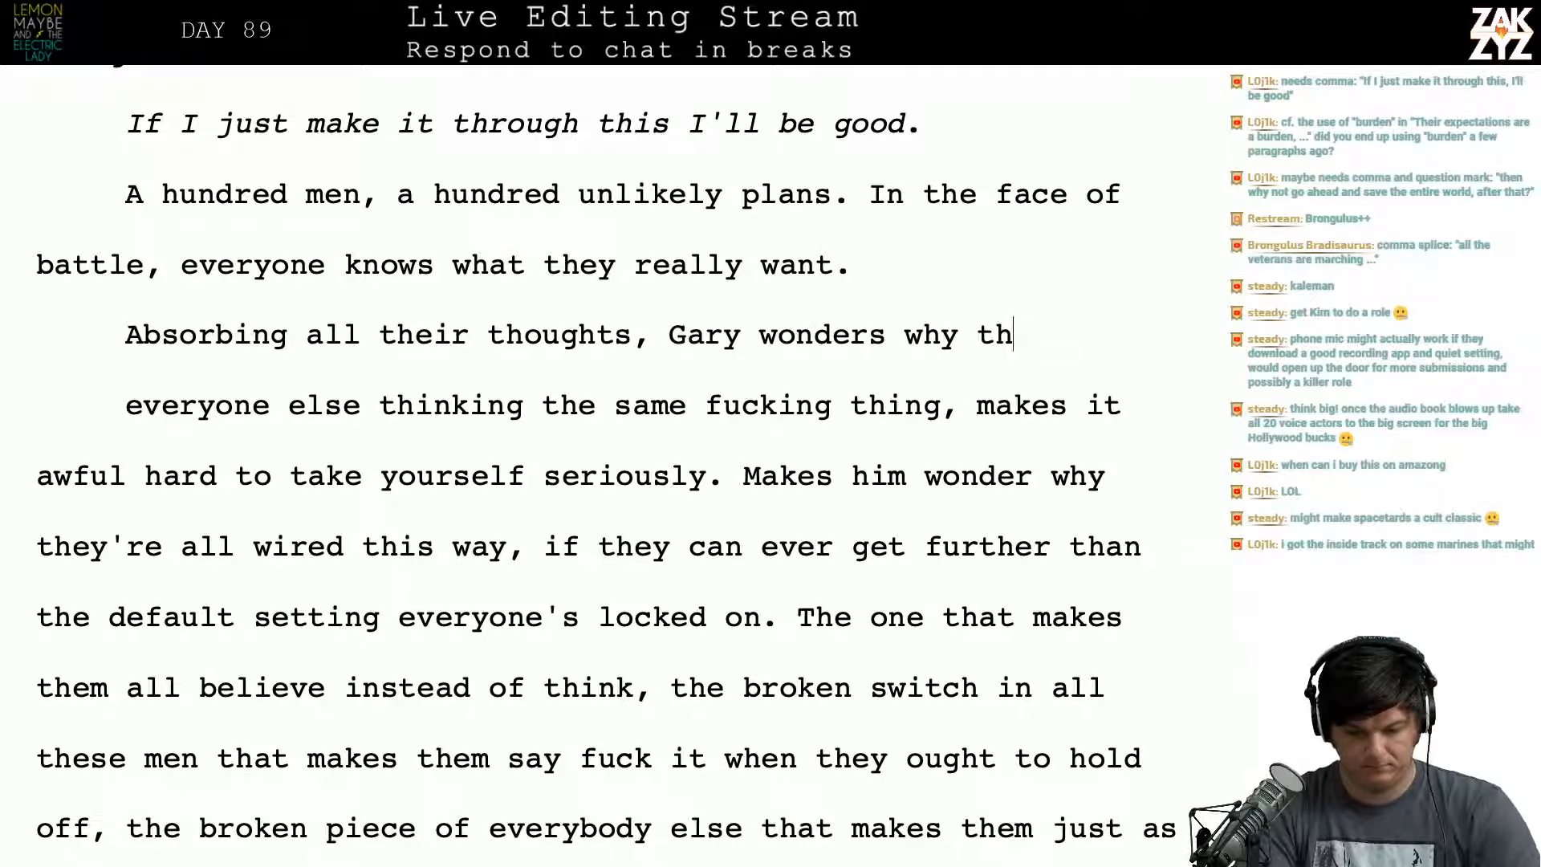
{"action": "type", "text": "ey're all w"}
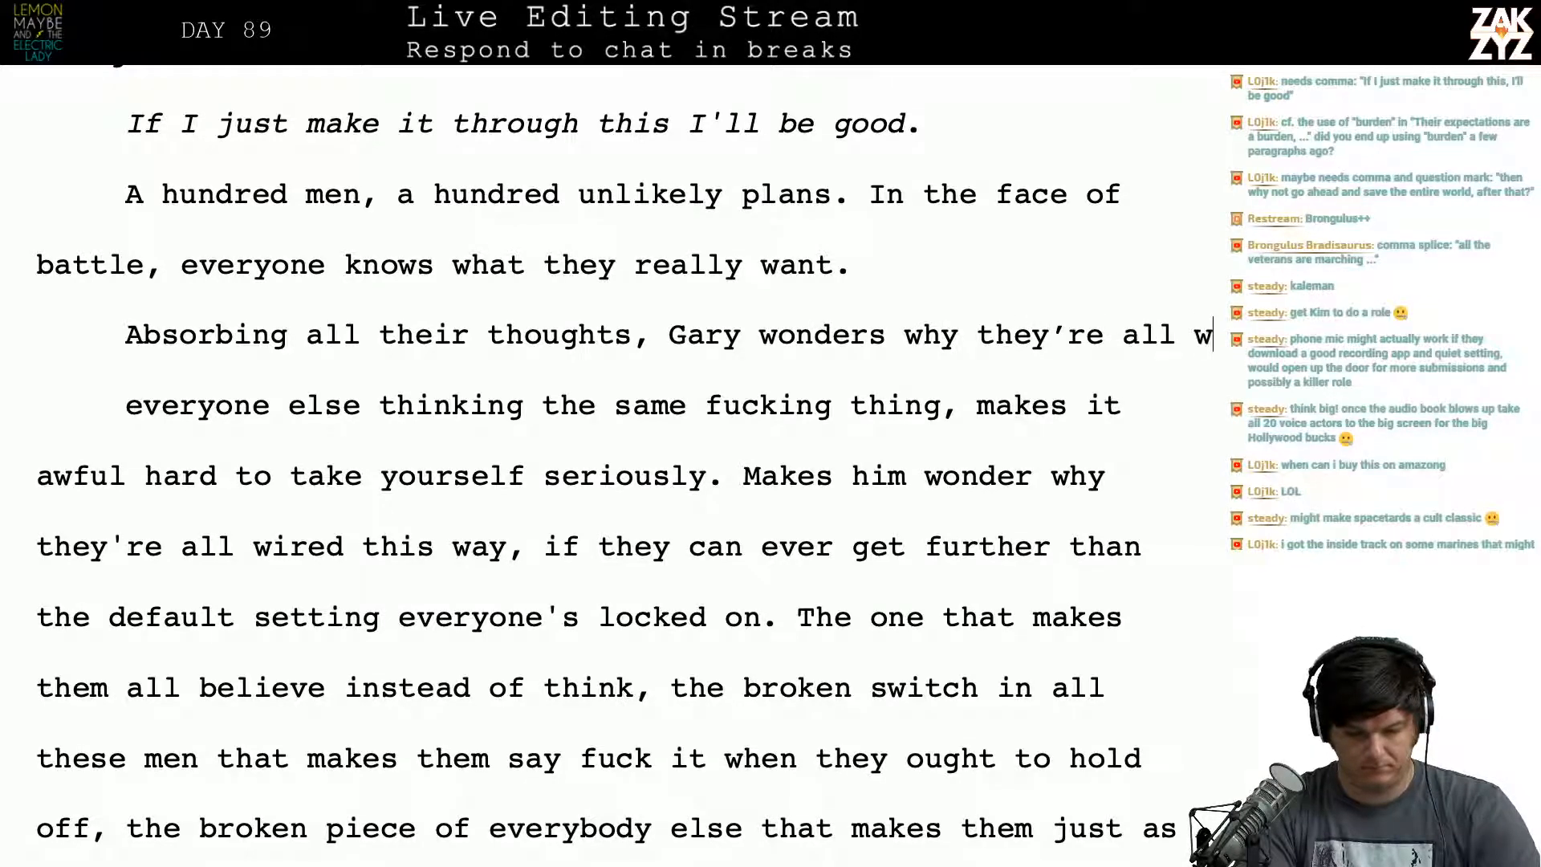
{"action": "type", "text": "ired this way."}
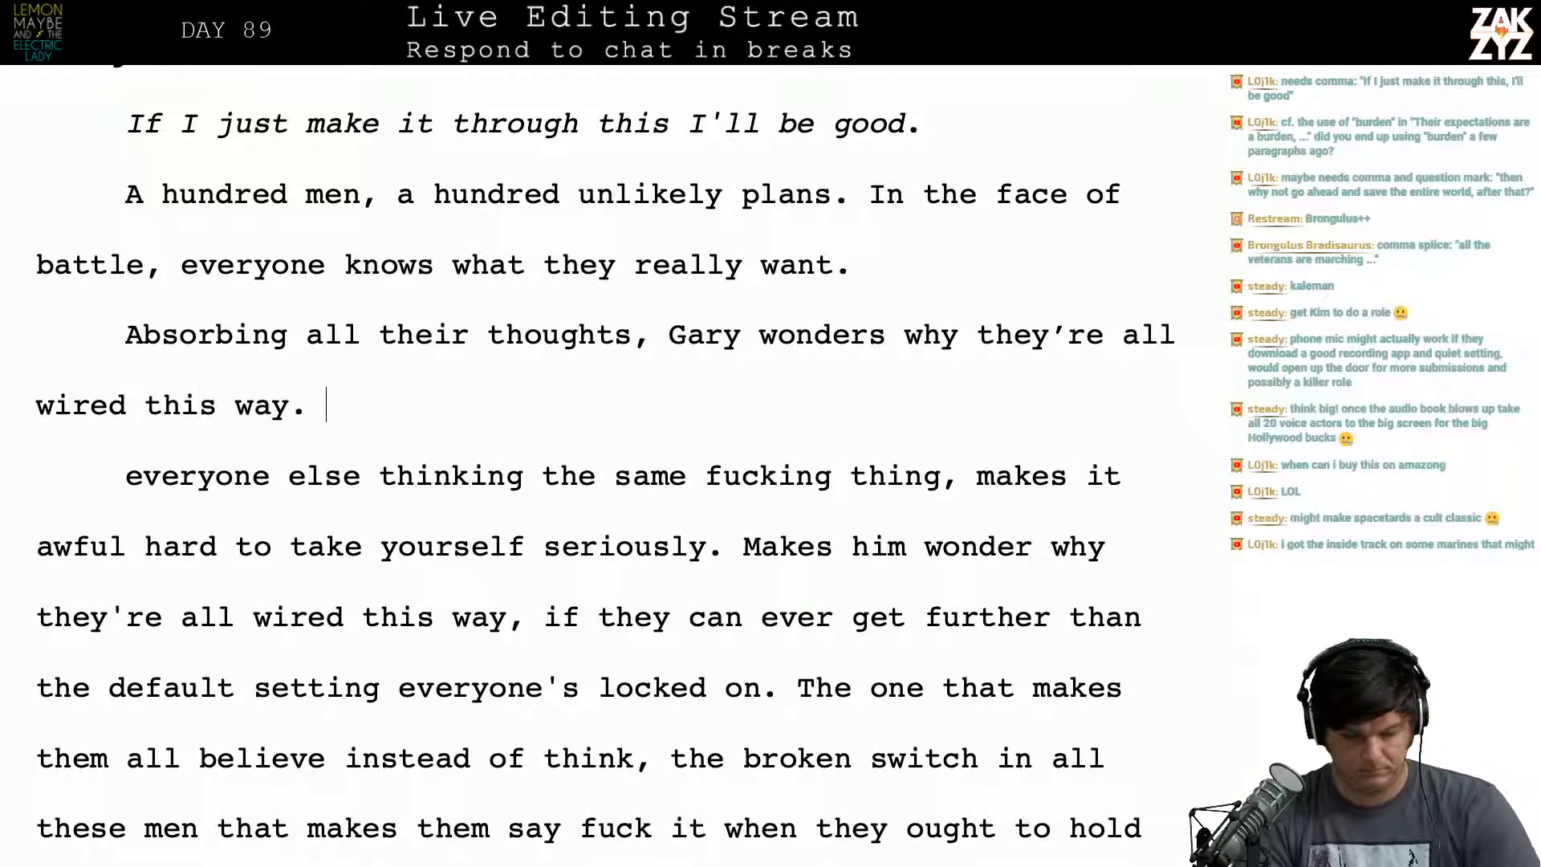
Step: Replace the following text, from the paragraph break before "everyone else thinking" through "if they", with "Can they"
{"action": "key", "text": "shift+Down"}
{"action": "key", "text": "shift+Down"}
{"action": "key", "text": "shift+Down"}
{"action": "key", "text": "shift+Up"}
{"action": "key", "text": "shift+Right"}
{"action": "key", "text": "shift+Right"}
{"action": "key", "text": "shift+Right"}
{"action": "key", "text": "shift+Right"}
{"action": "key", "text": "shift+Right"}
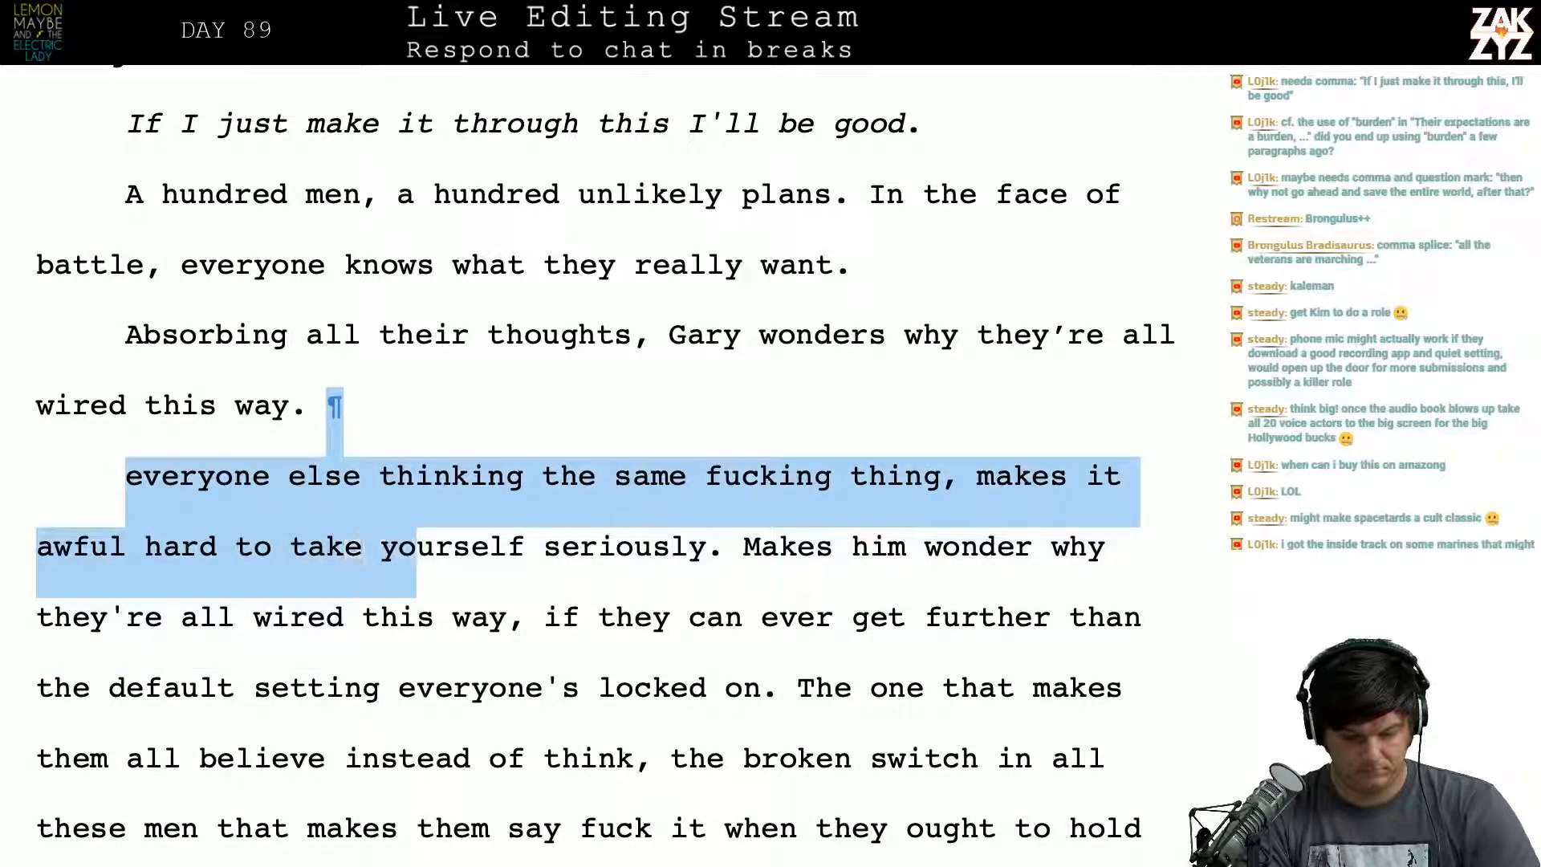
{"action": "key", "text": "shift+Right"}
{"action": "key", "text": "shift+Right"}
{"action": "key", "text": "shift+Right"}
{"action": "key", "text": "shift+Down"}
{"action": "key", "text": "shift+Right"}
{"action": "key", "text": "shift+Right"}
{"action": "key", "text": "shift+Right"}
{"action": "key", "text": "shift+Right"}
{"action": "key", "text": "shift+Right"}
{"action": "key", "text": "shift+Right"}
{"action": "key", "text": "shift+Right"}
{"action": "key", "text": "shift+Right"}
{"action": "key", "text": "shift+Right"}
{"action": "key", "text": "shift+Right"}
{"action": "key", "text": "shift+Right"}
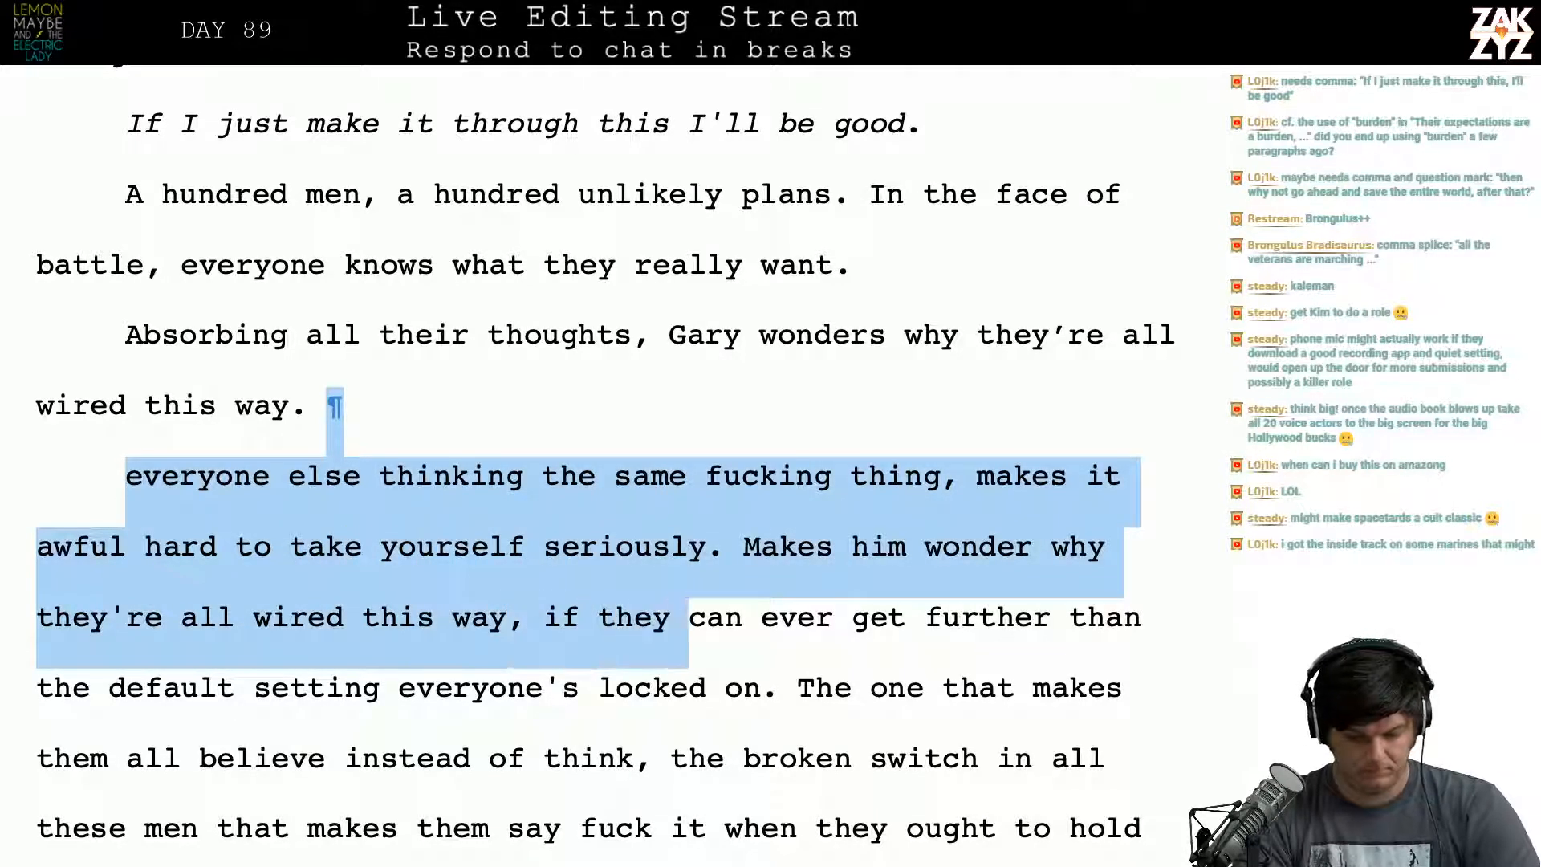
{"action": "key", "text": "shift+Left"}
{"action": "type", "text": "Hcan e"}
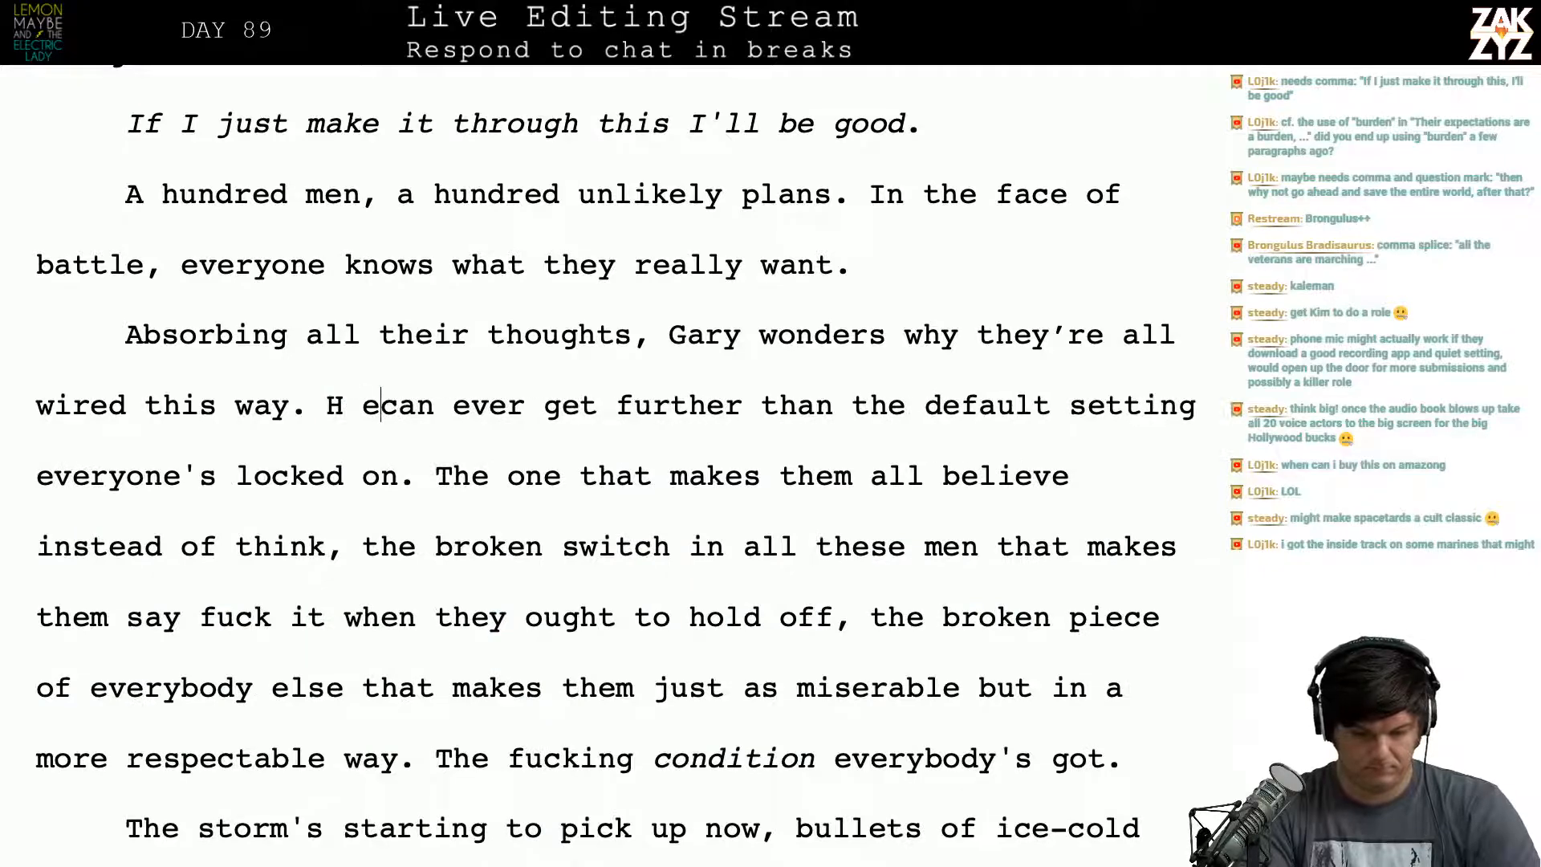
{"action": "key", "text": "BackSpace"}
{"action": "key", "text": "BackSpace"}
{"action": "type", "text": "Can th"}
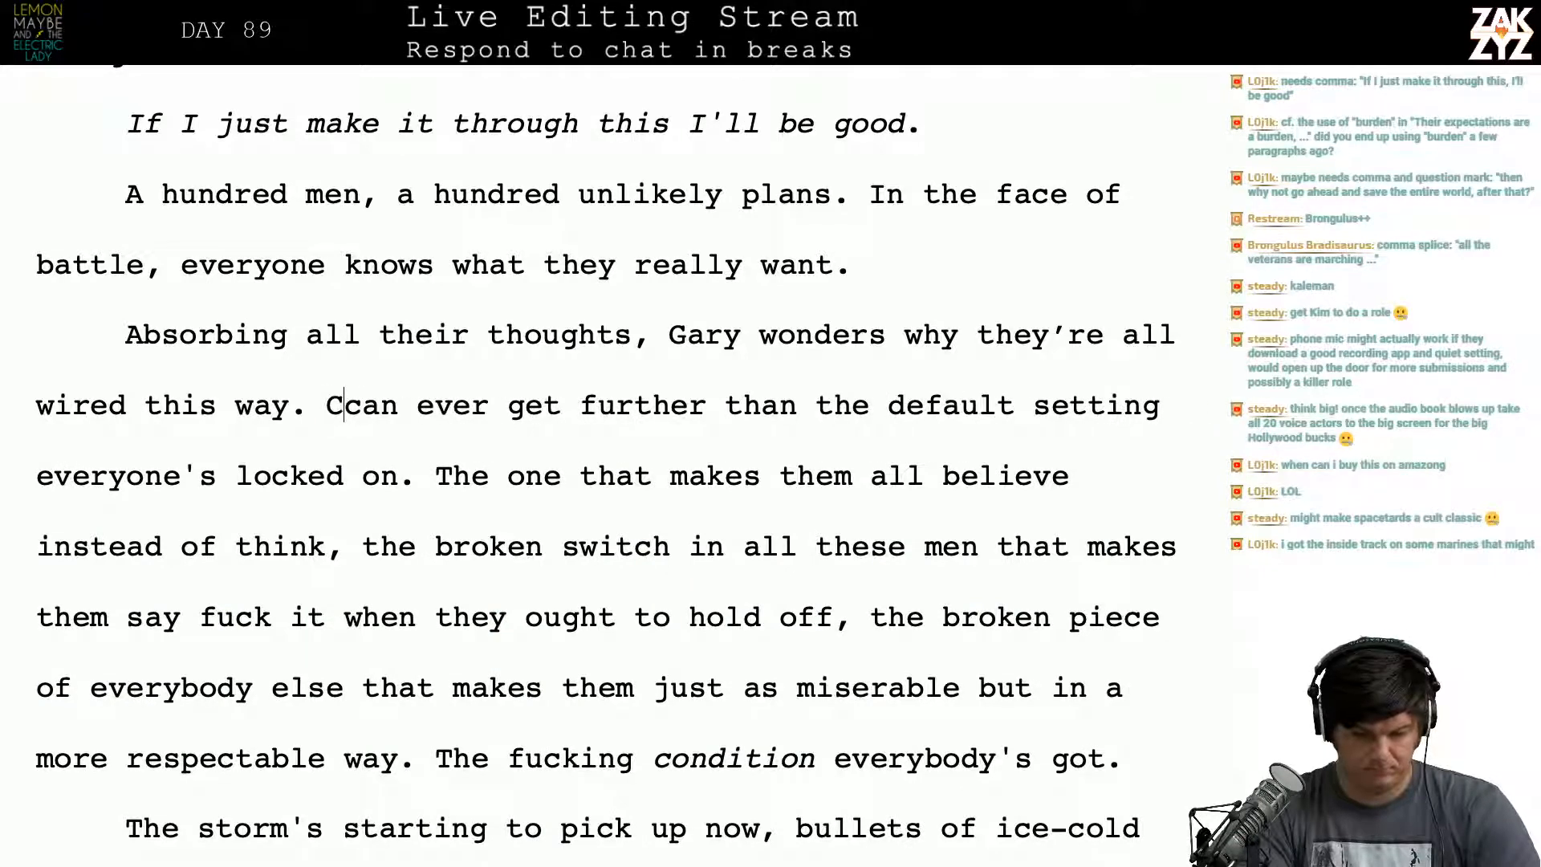
{"action": "type", "text": "ey"}
Step: Remove the leftover "can" so the new question begins "Can they ever get further"
{"action": "key", "text": "shift+Right"}
{"action": "key", "text": "shift+Right"}
{"action": "key", "text": "shift+Right"}
{"action": "key", "text": "shift+Right"}
{"action": "key", "text": "shift+Right"}
{"action": "key", "text": "shift+Right"}
{"action": "key", "text": "shift+Right"}
{"action": "key", "text": "shift+Right"}
{"action": "key", "text": "shift+Right"}
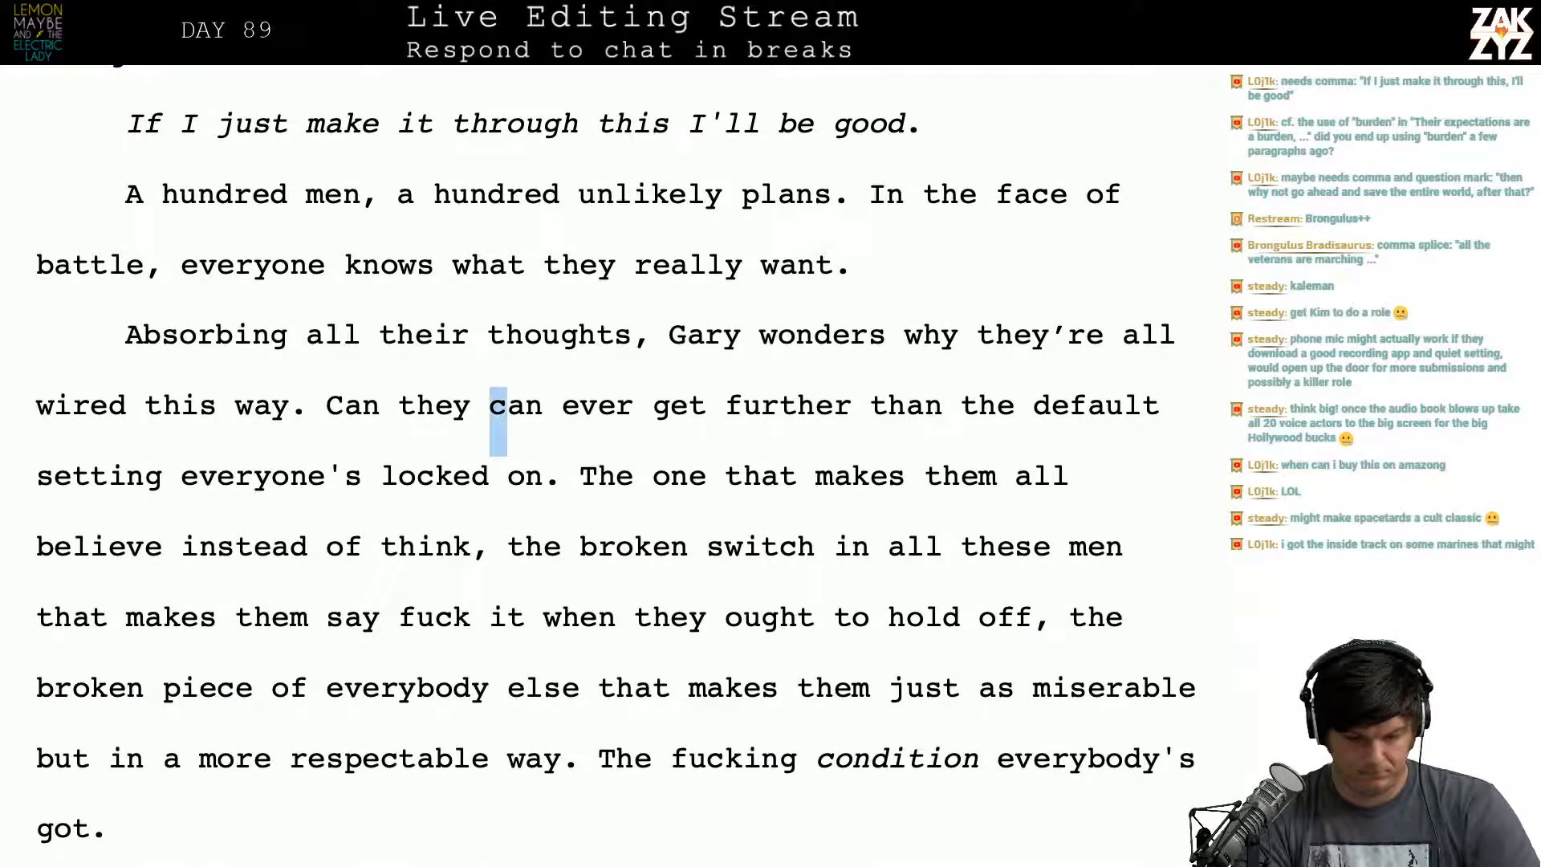
{"action": "key", "text": "BackSpace"}
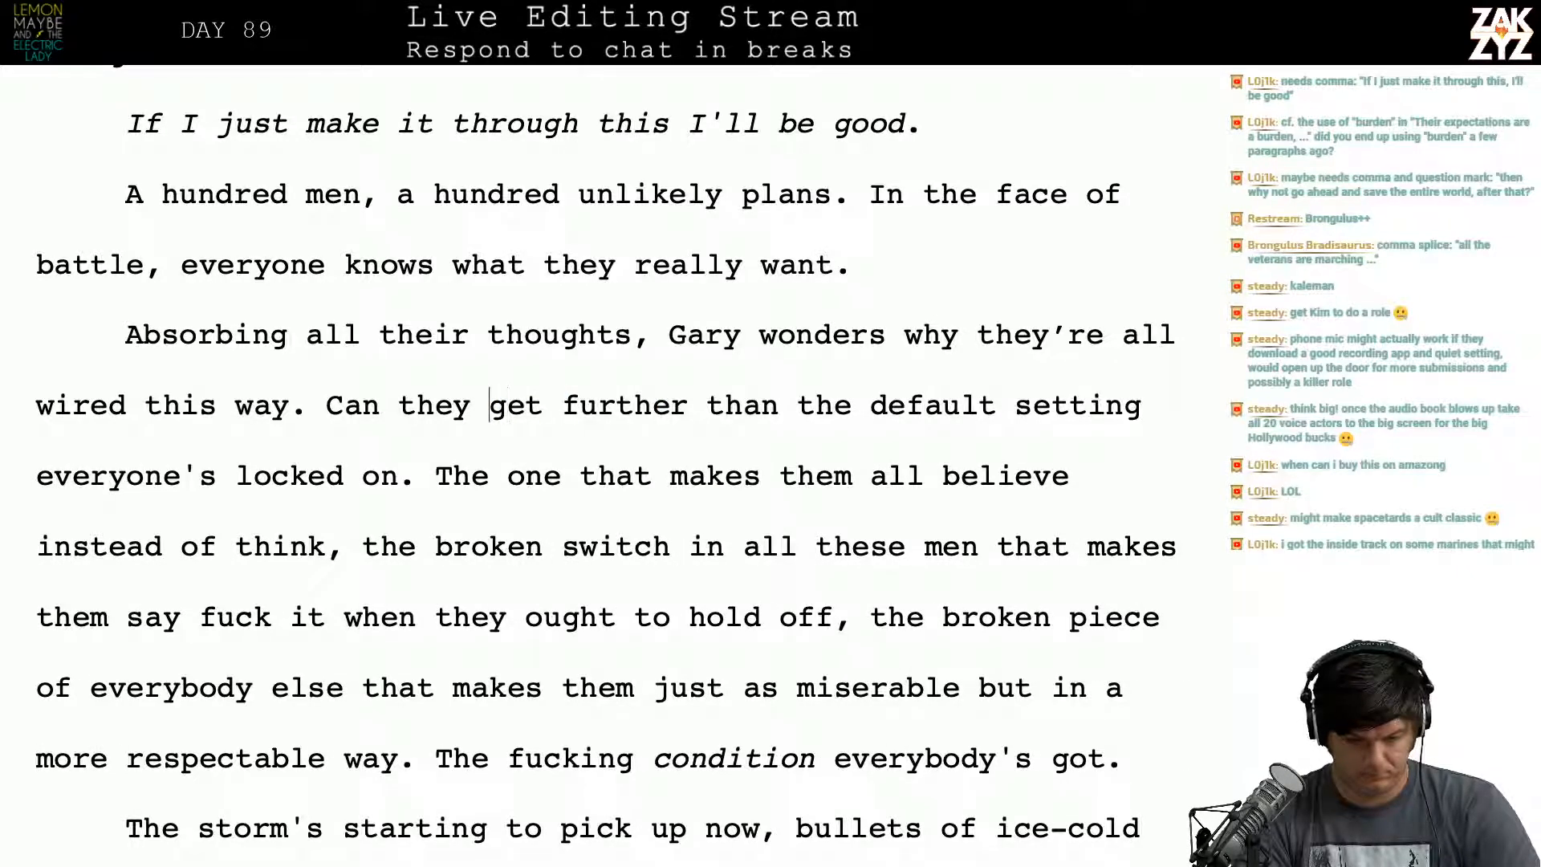
{"action": "type", "text": "ever"}
{"action": "key", "text": "Right"}
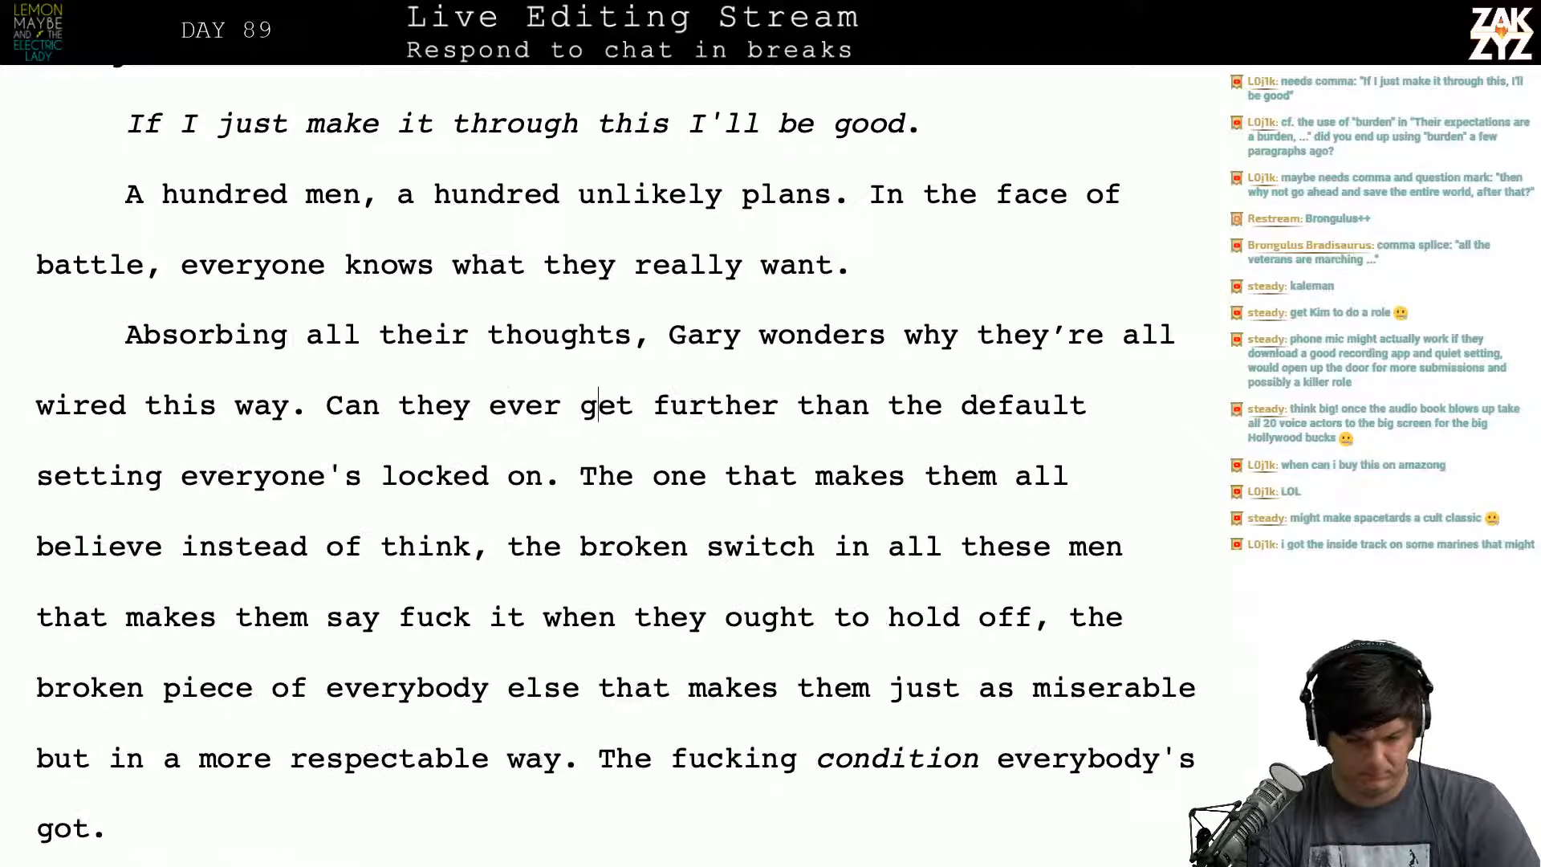
Step: Replace the period after "the default setting everyone's locked on" with a question mark
{"action": "key", "text": "Down"}
{"action": "key", "text": "Left"}
{"action": "key", "text": "Left"}
{"action": "key", "text": "Left"}
{"action": "key", "text": "Right"}
{"action": "key", "text": "BackSpace"}
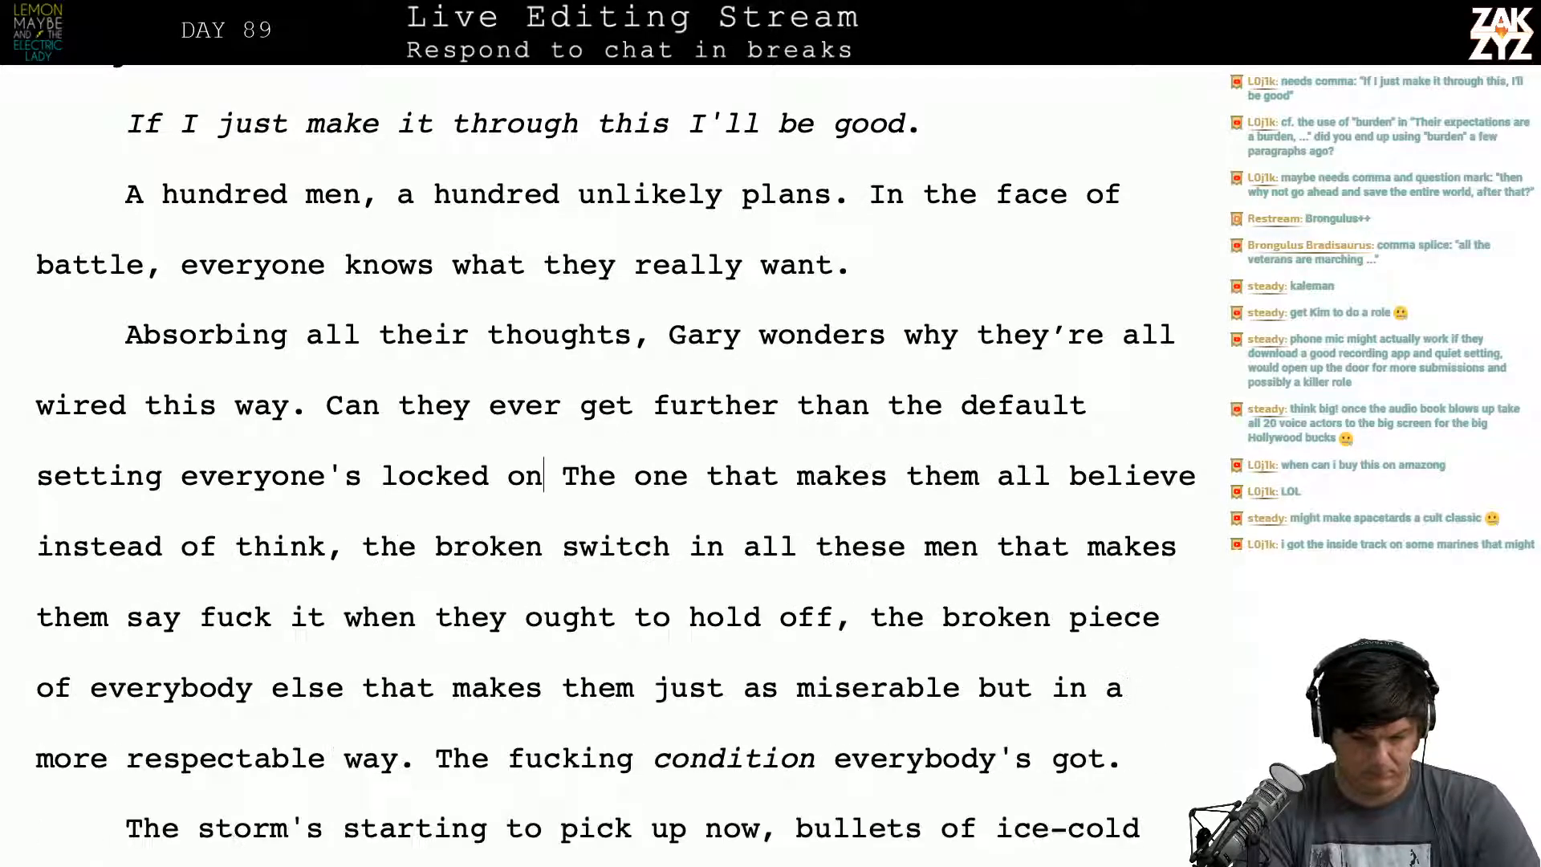
{"action": "type", "text": "?"}
{"action": "key", "text": "Up"}
{"action": "key", "text": "Right"}
{"action": "key", "text": "Right"}
{"action": "key", "text": "Right"}
{"action": "key", "text": "Right"}
{"action": "key", "text": "Right"}
{"action": "key", "text": "Right"}
{"action": "key", "text": "Right"}
{"action": "key", "text": "Right"}
{"action": "key", "text": "Right"}
{"action": "key", "text": "Right"}
{"action": "key", "text": "Right"}
{"action": "key", "text": "Right"}
{"action": "key", "text": "Right"}
{"action": "key", "text": "Right"}
{"action": "key", "text": "Right"}
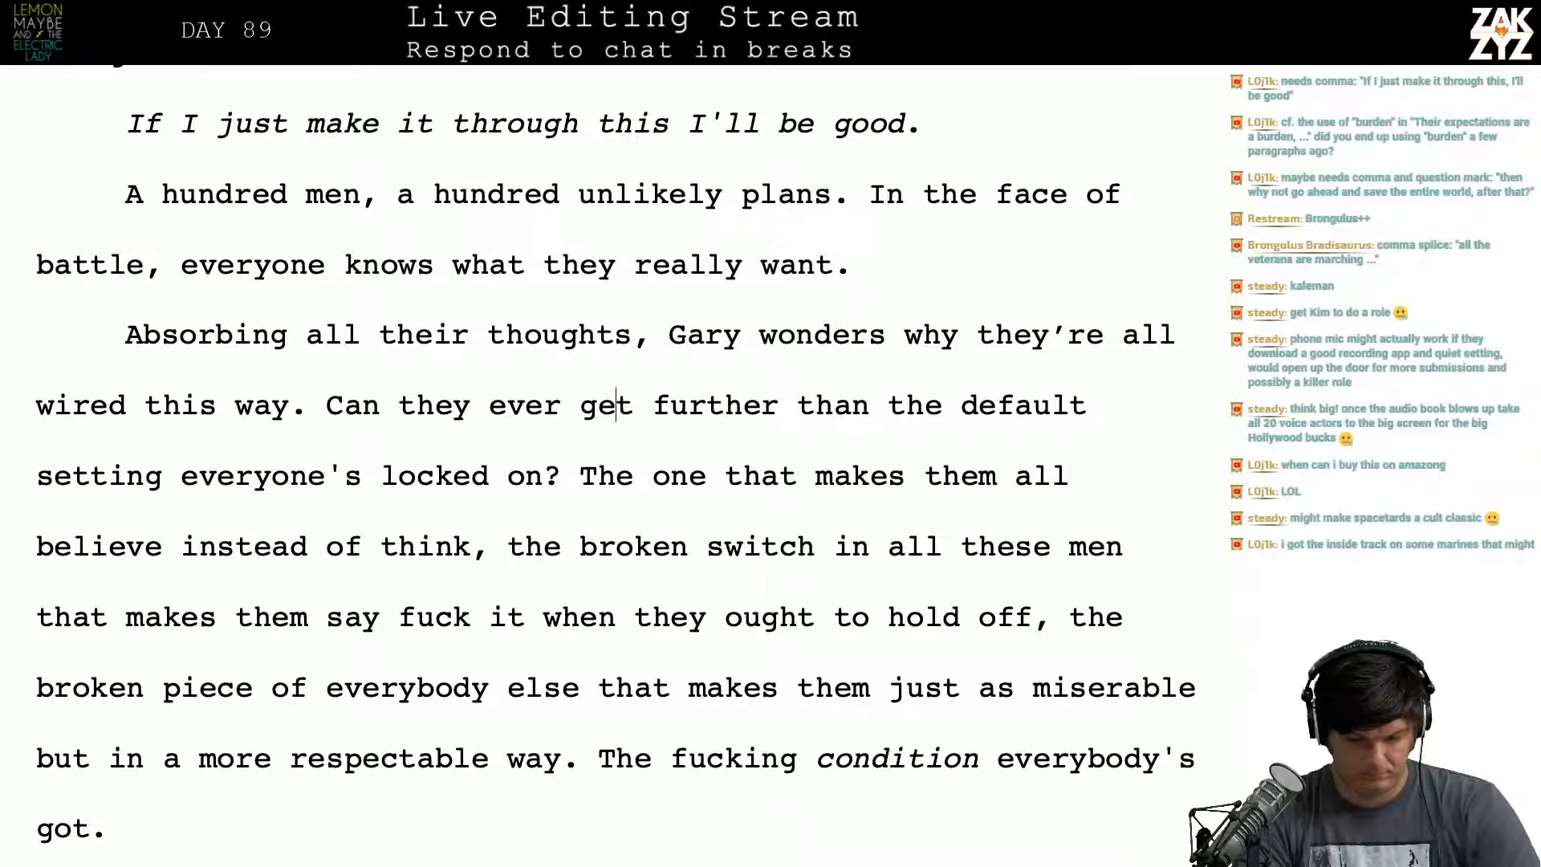
{"action": "key", "text": "Right"}
Step: Insert a comma after "this" in the italic line "If I just make it through this I'll be good."
{"action": "scroll", "coordinate": [615, 466], "scroll_direction": "down", "scroll_amount": 1}
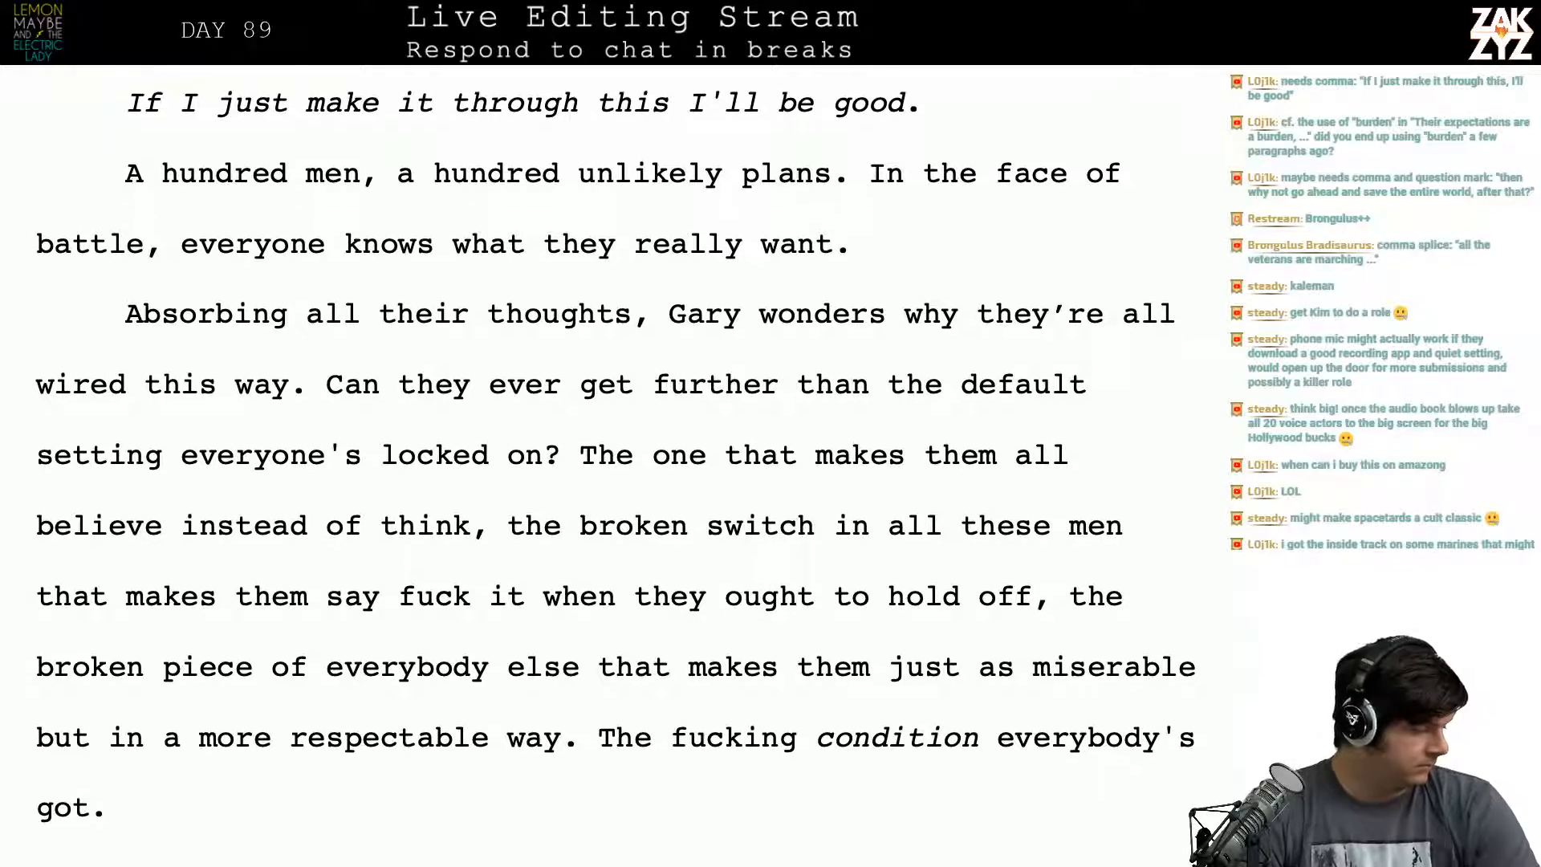
{"action": "scroll", "coordinate": [615, 466], "scroll_direction": "up", "scroll_amount": 2}
{"action": "scroll", "coordinate": [660, 278], "scroll_direction": "up", "scroll_amount": 3}
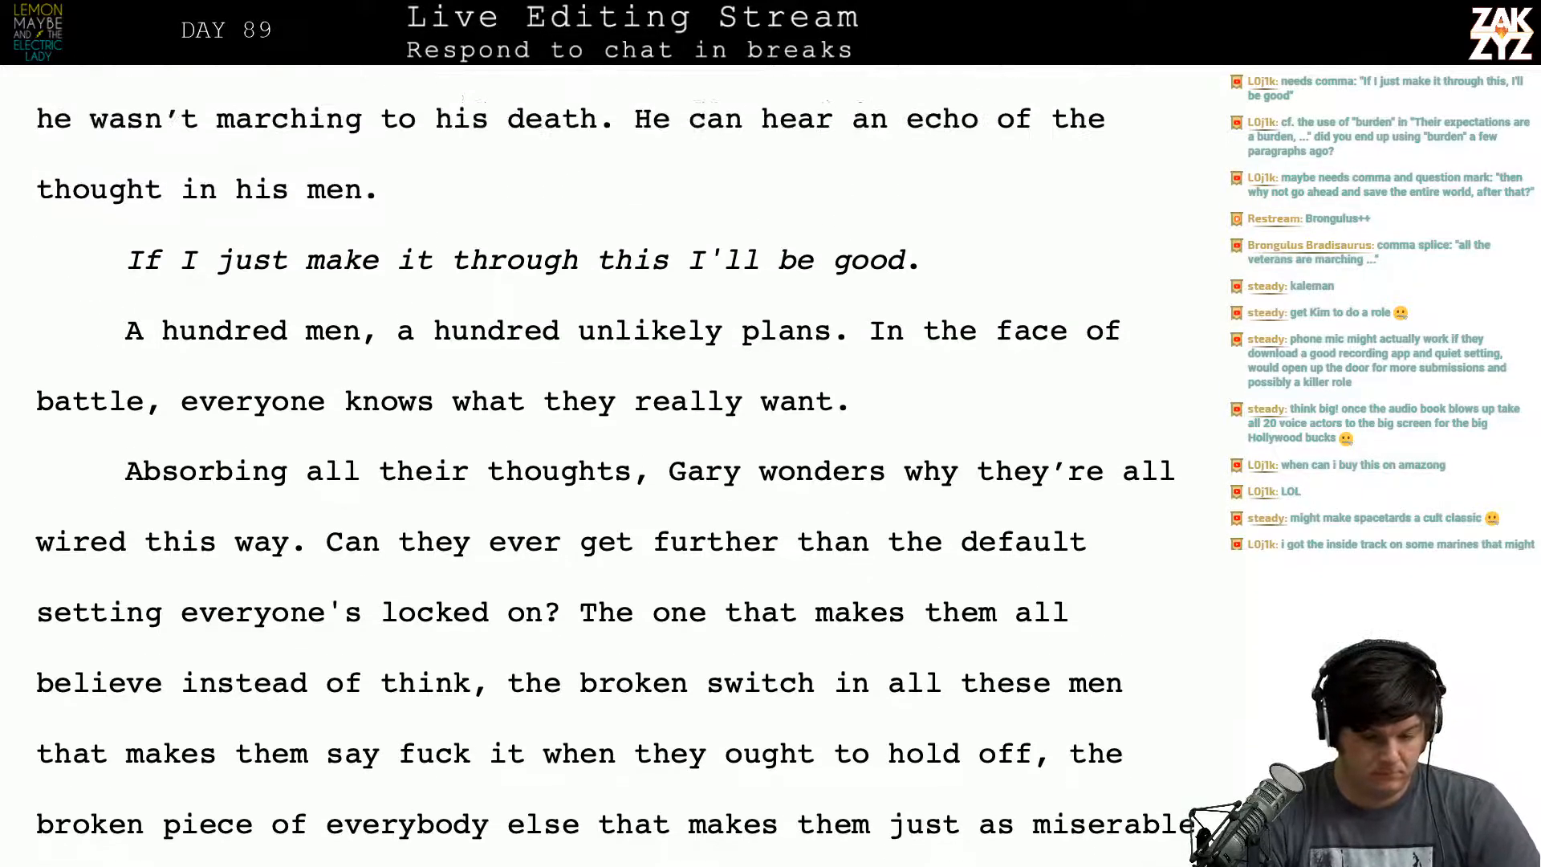
{"action": "left_click", "coordinate": [659, 279]}
{"action": "key", "text": "Left"}
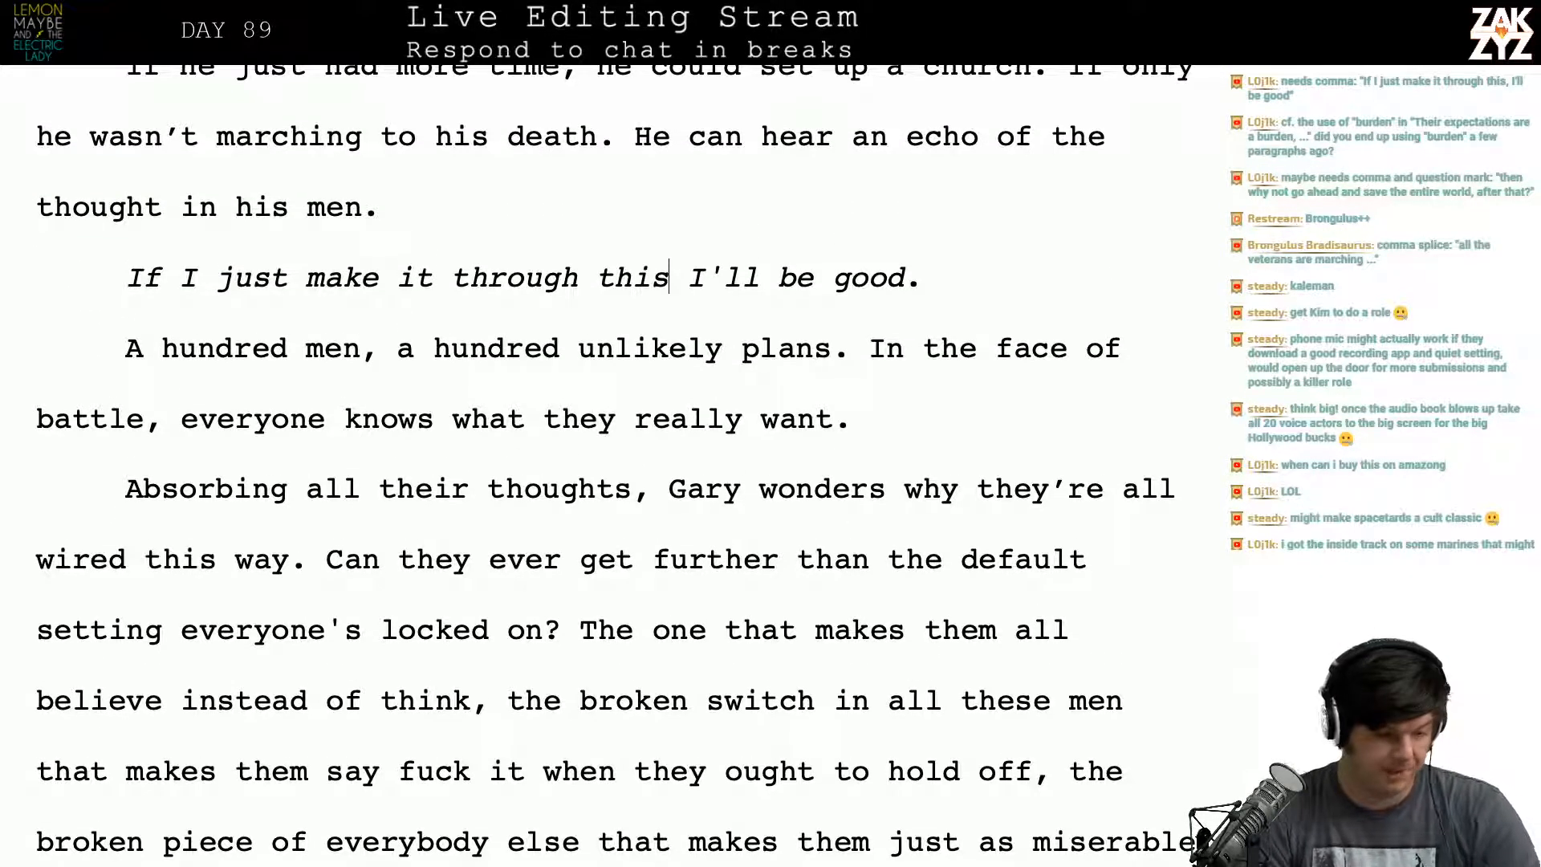
{"action": "type", "text": ","}
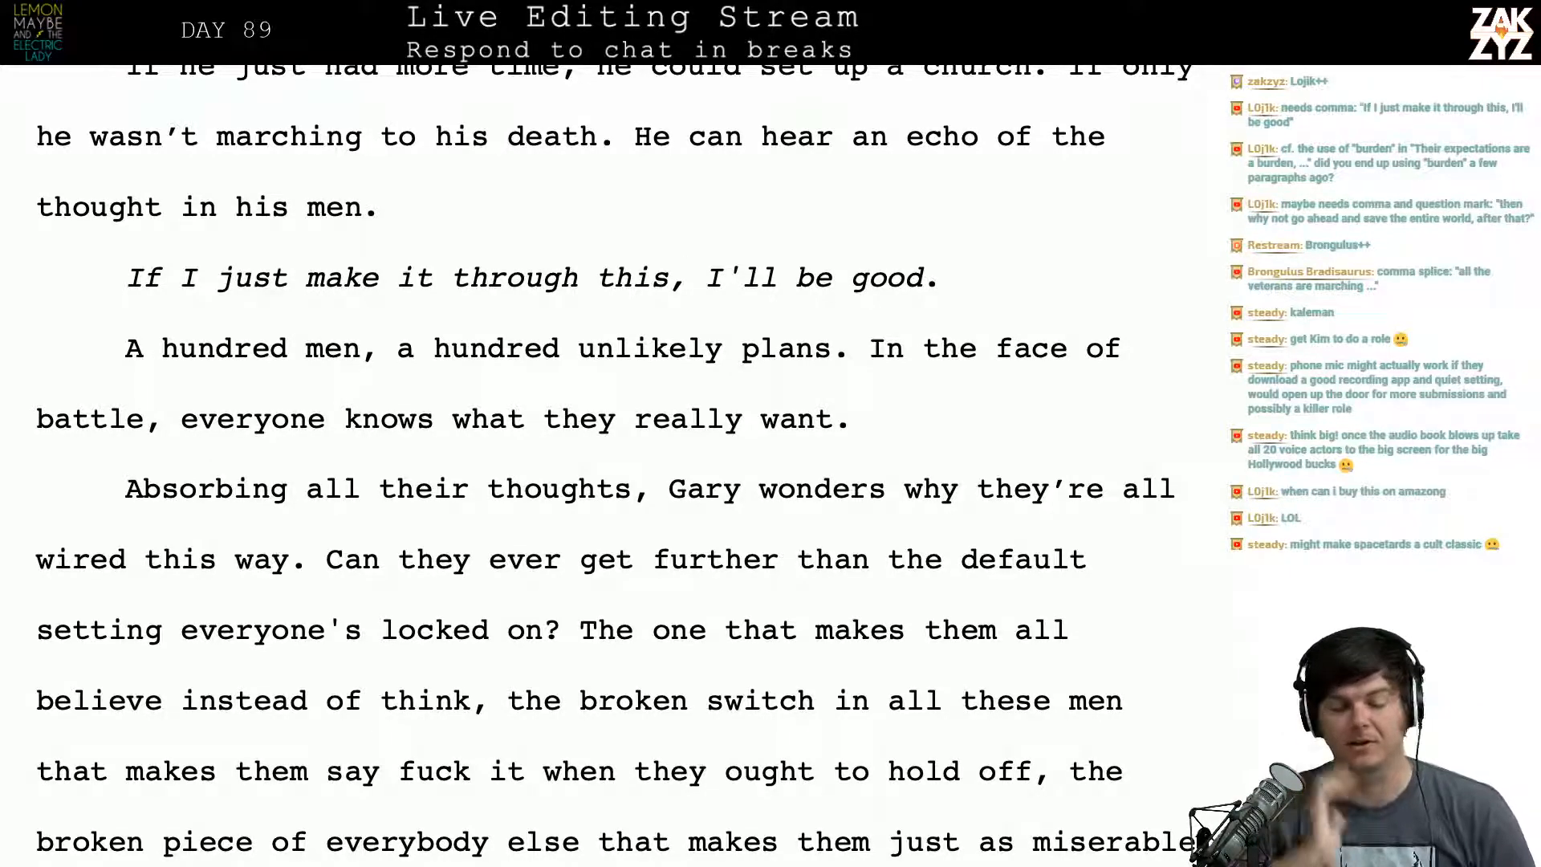
Step: Delete "all" from "Absorbing all their thoughts" at the start of the Gary paragraph
{"action": "scroll", "coordinate": [724, 291], "scroll_direction": "down", "scroll_amount": 3}
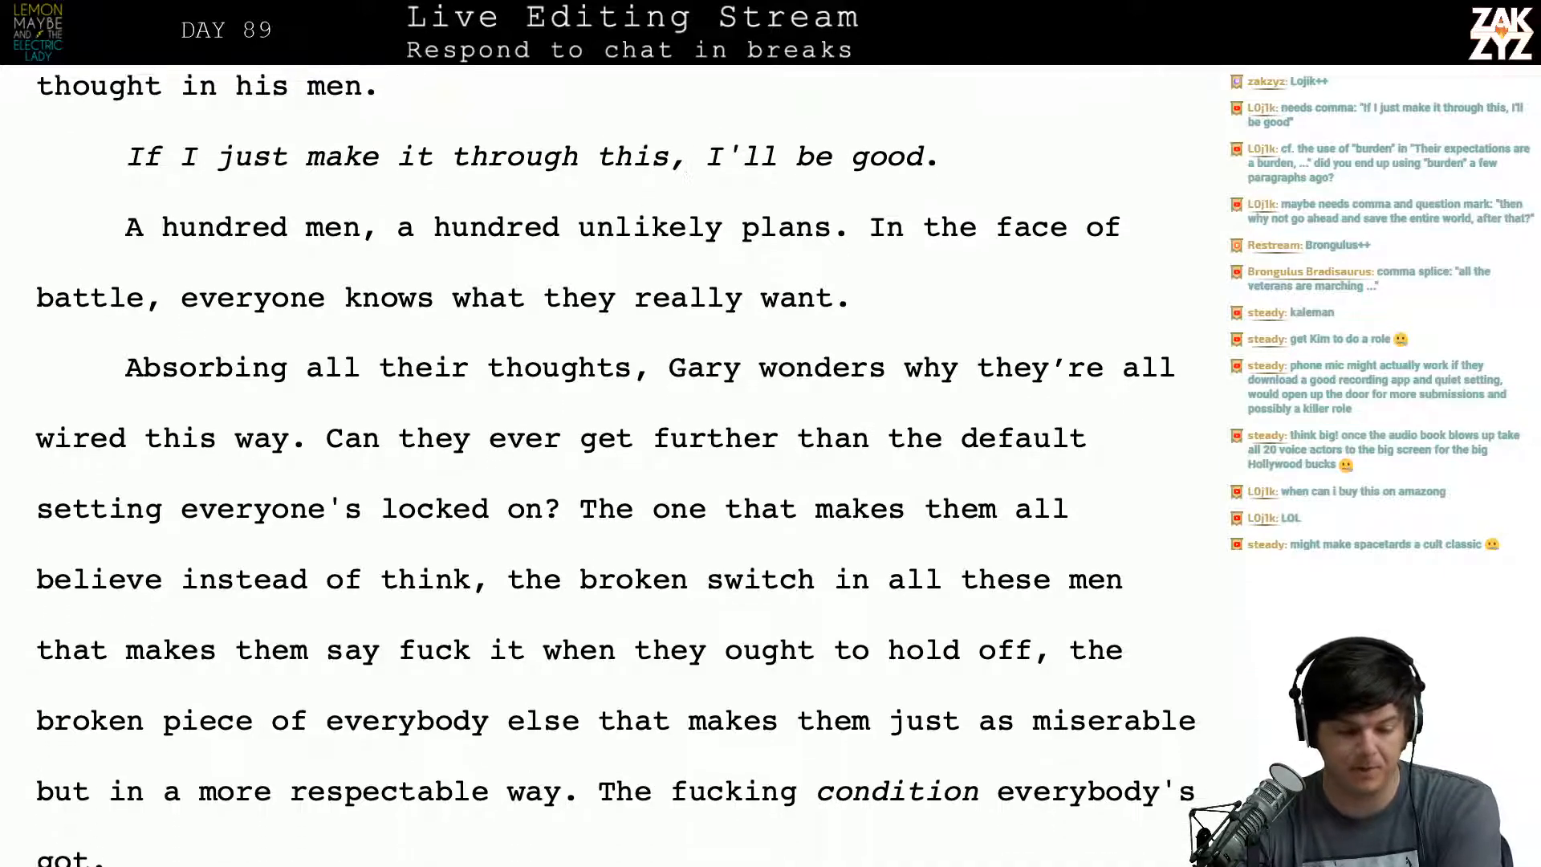
{"action": "scroll", "coordinate": [724, 290], "scroll_direction": "up", "scroll_amount": 3}
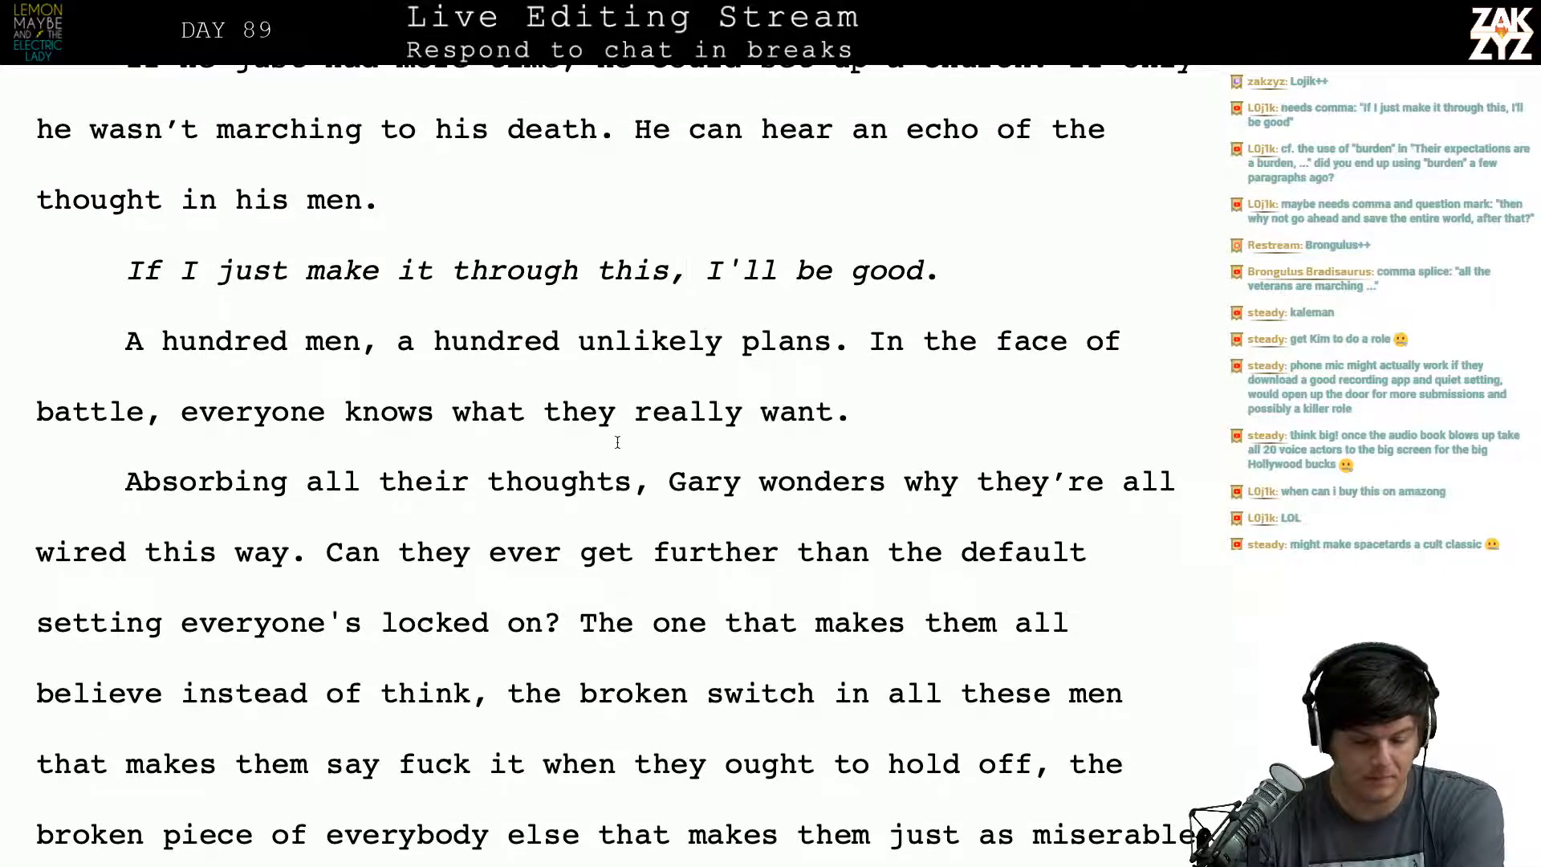
{"action": "scroll", "coordinate": [614, 497], "scroll_direction": "down", "scroll_amount": 1}
{"action": "scroll", "coordinate": [722, 482], "scroll_direction": "down", "scroll_amount": 3}
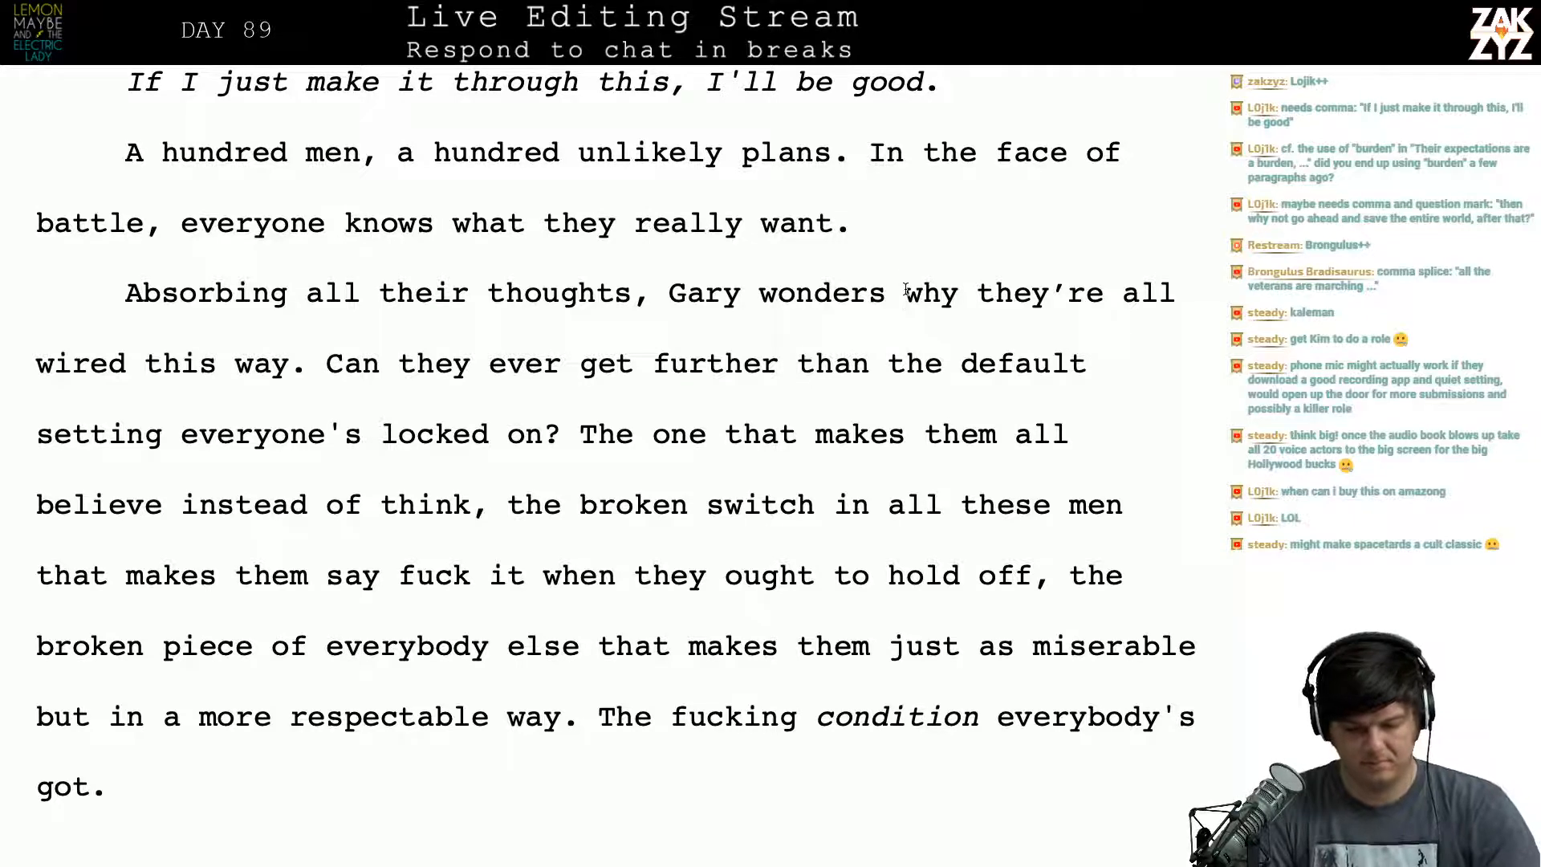
{"action": "key", "text": "Right"}
{"action": "key", "text": "Right"}
{"action": "key", "text": "Up"}
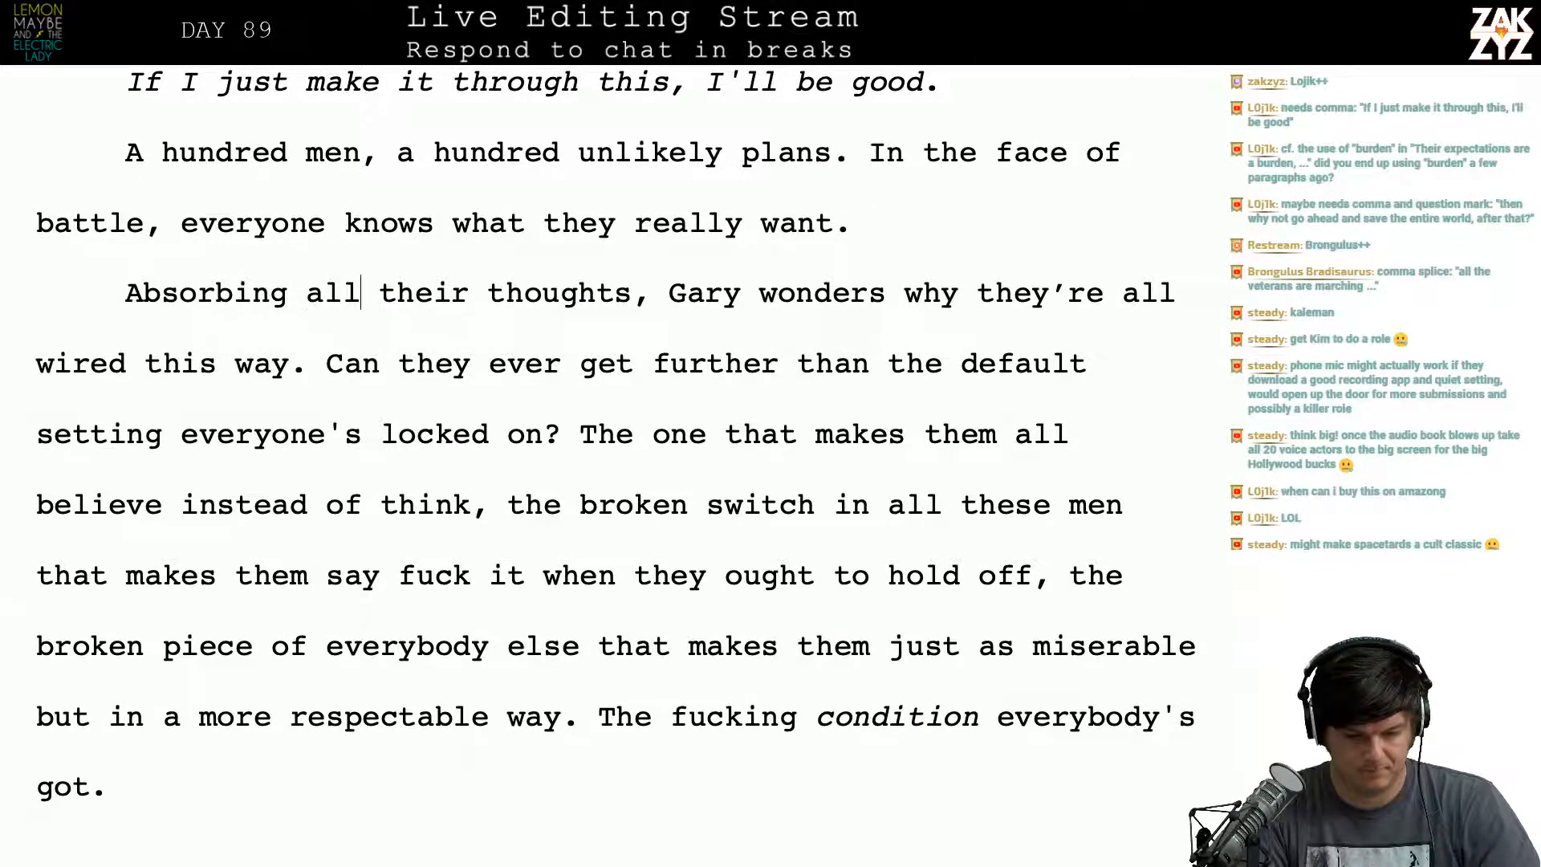
{"action": "key", "text": "BackSpace"}
{"action": "key", "text": "BackSpace"}
{"action": "key", "text": "BackSpace"}
{"action": "key", "text": "BackSpace"}
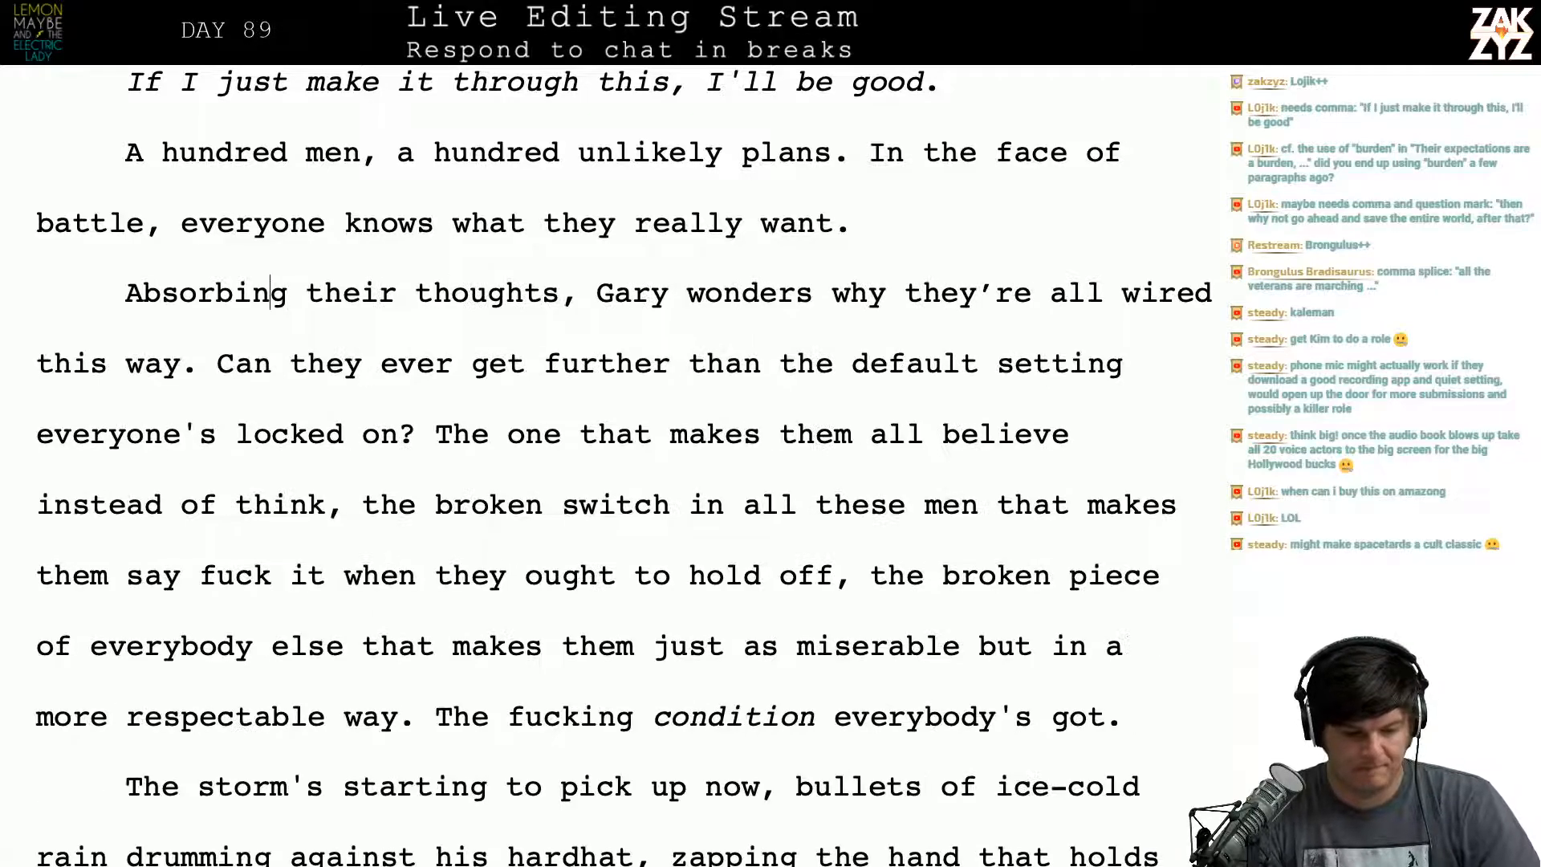
{"action": "key", "text": "Left"}
{"action": "key", "text": "Left"}
{"action": "key", "text": "Left"}
{"action": "key", "text": "Left"}
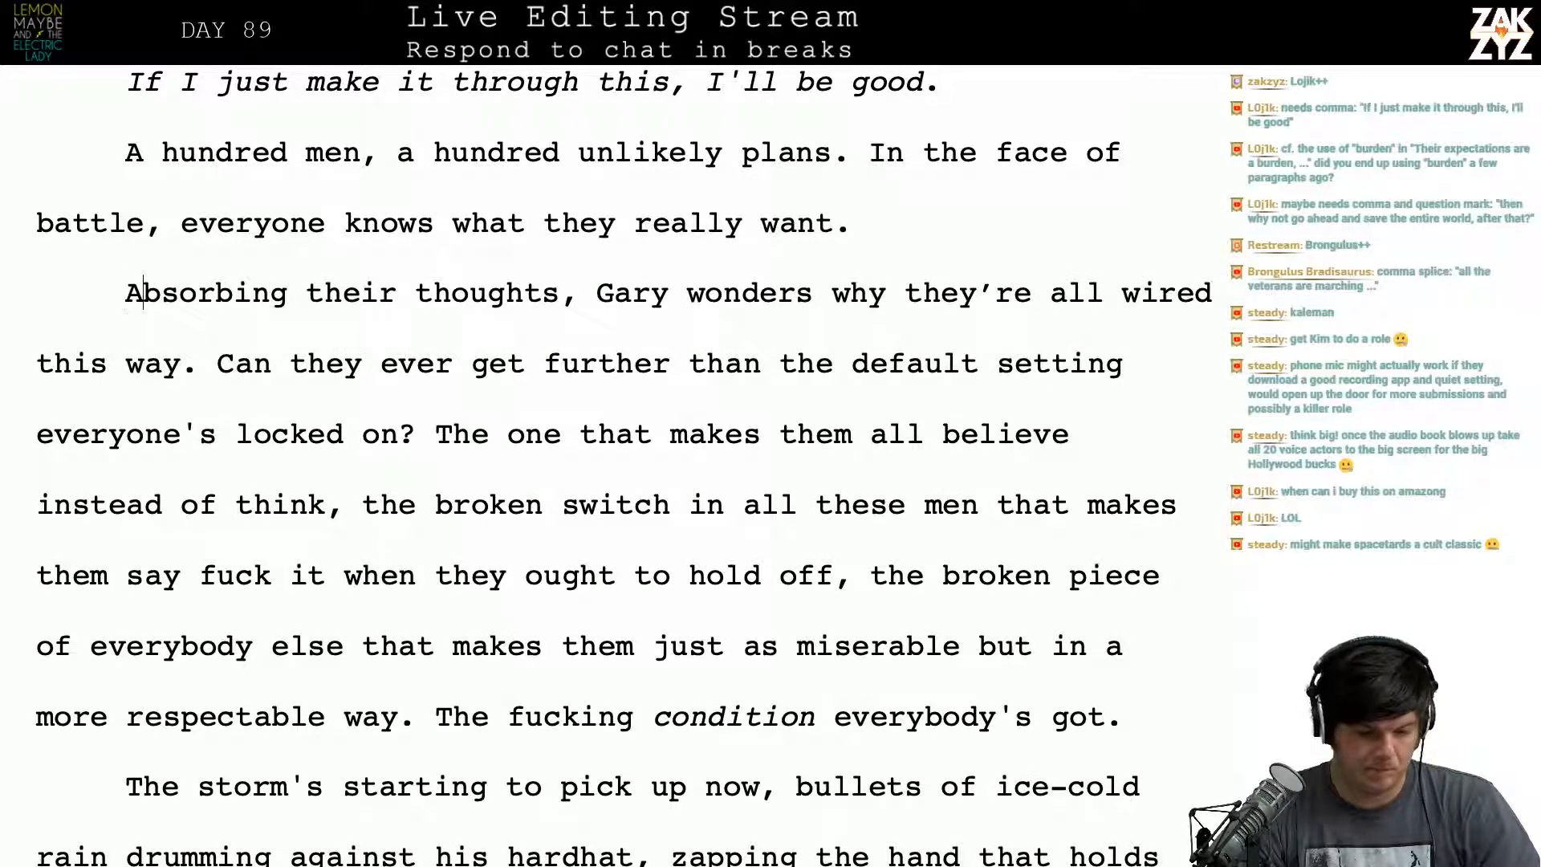
{"action": "scroll", "coordinate": [1060, 117], "scroll_direction": "down", "scroll_amount": 1}
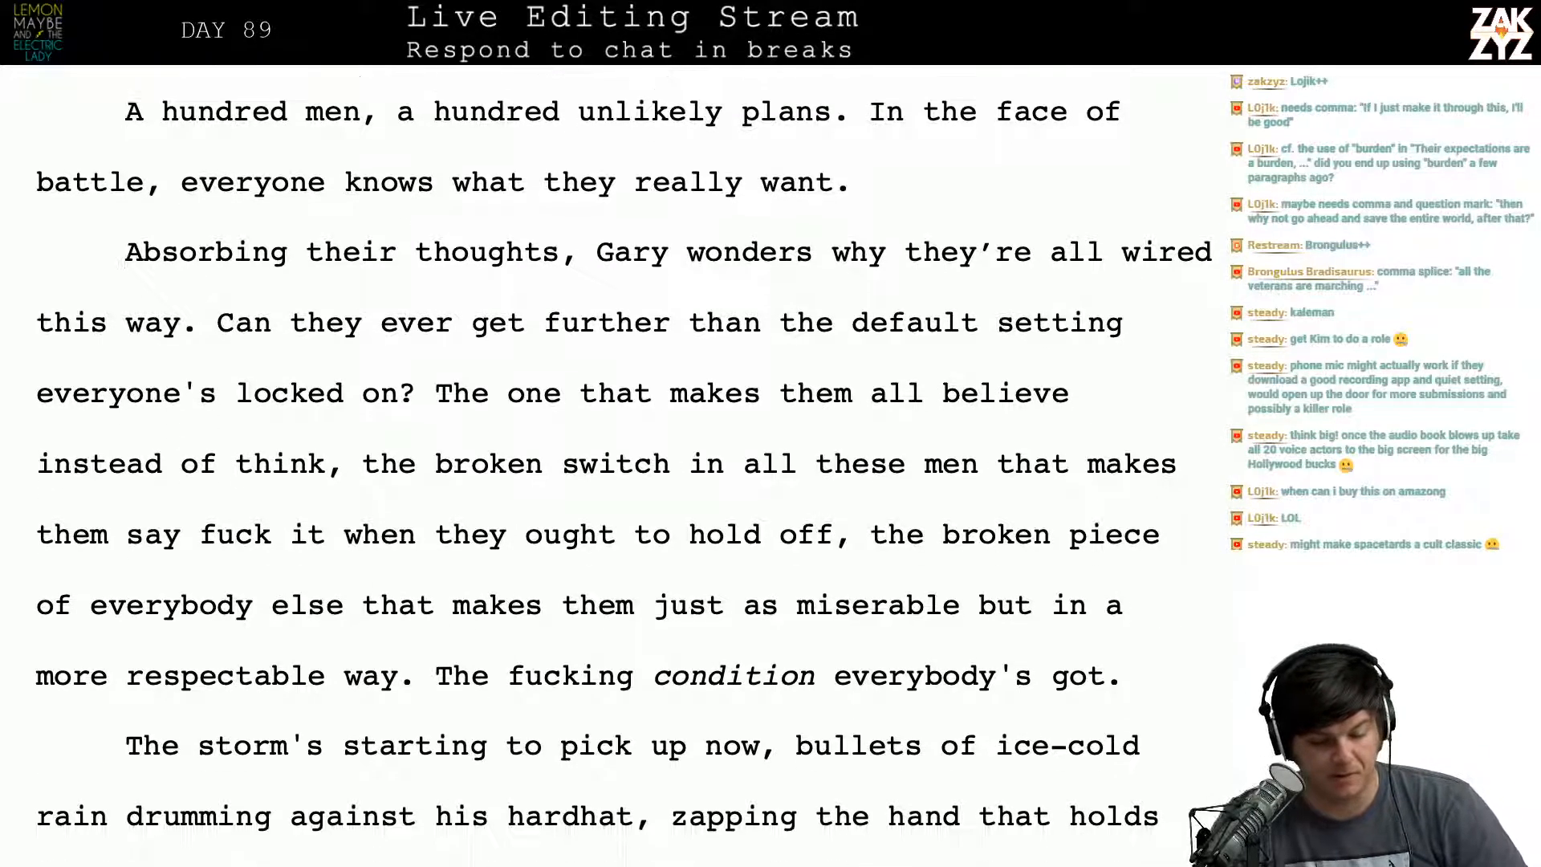
{"action": "key", "text": "Home"}
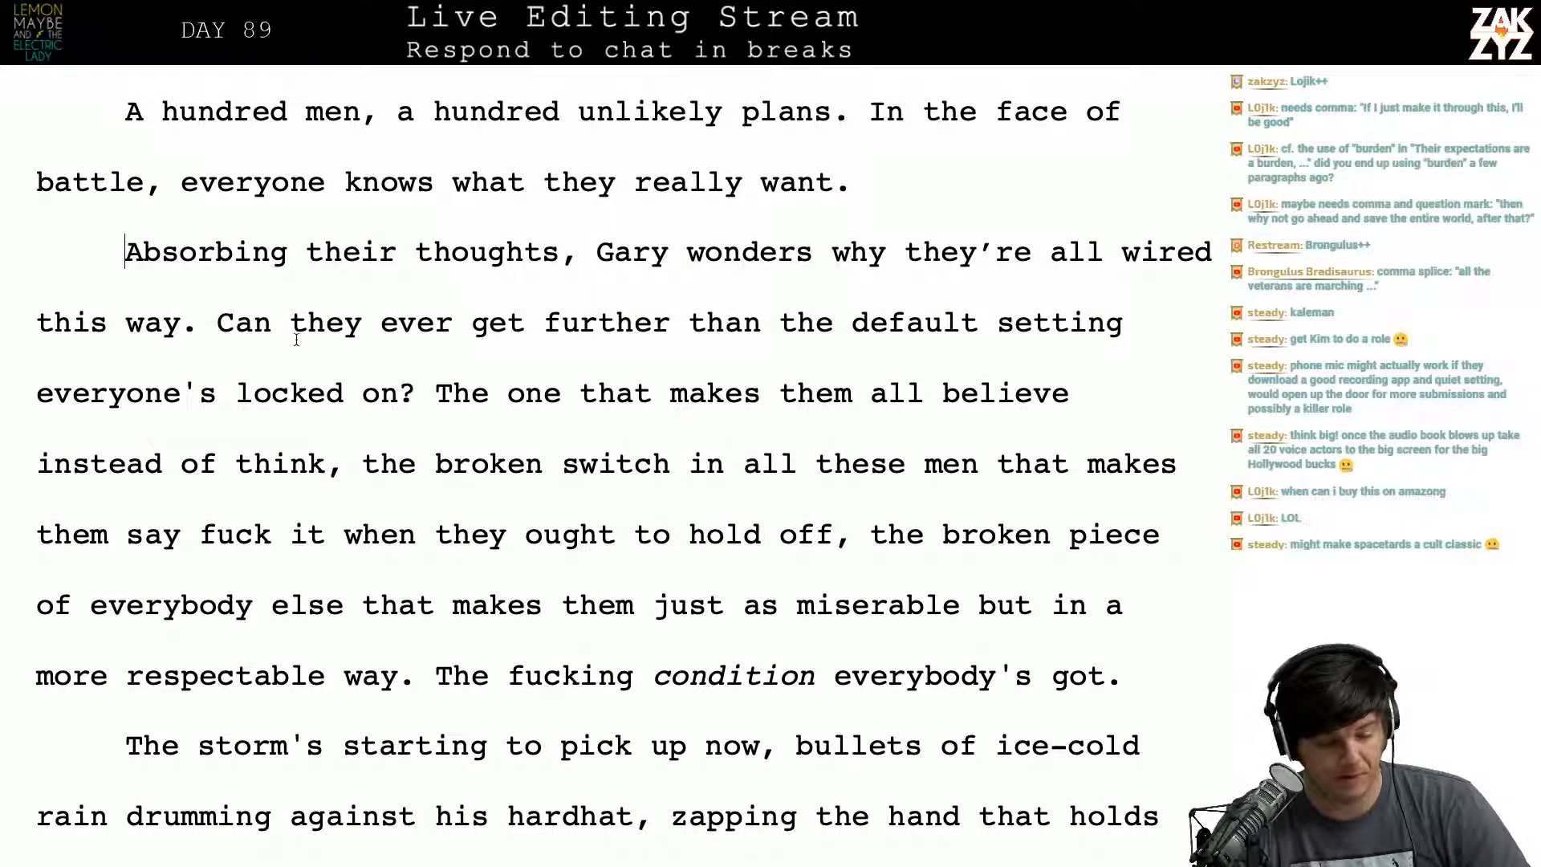
Step: Split the paragraph after "this way." and write the shorter question "Can they ever get past the default setting?" there
{"action": "left_click", "coordinate": [227, 340]}
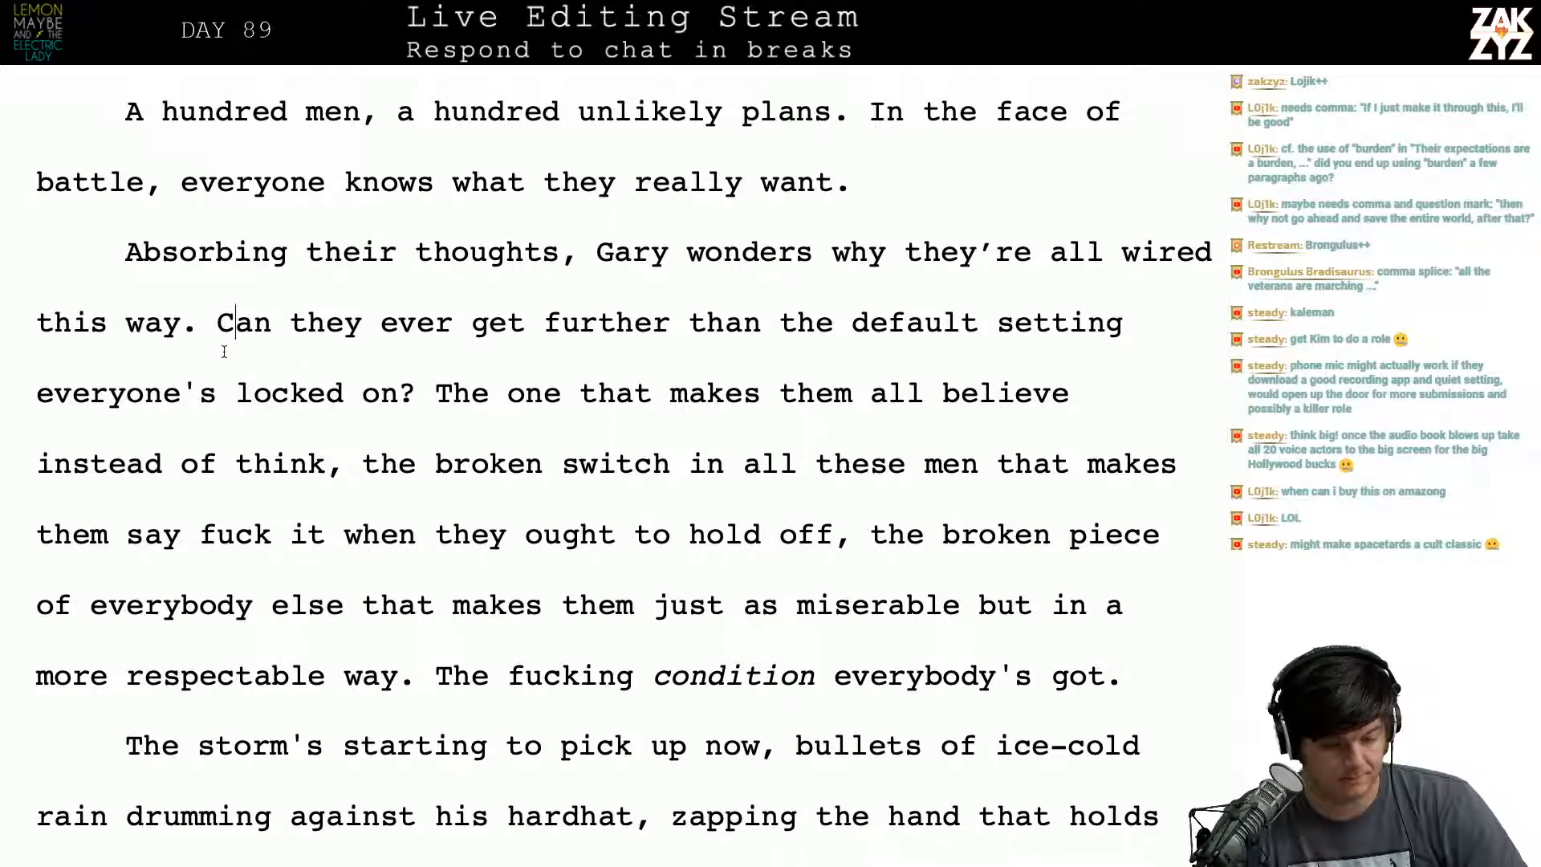
{"action": "scroll", "coordinate": [347, 385], "scroll_direction": "down", "scroll_amount": 1}
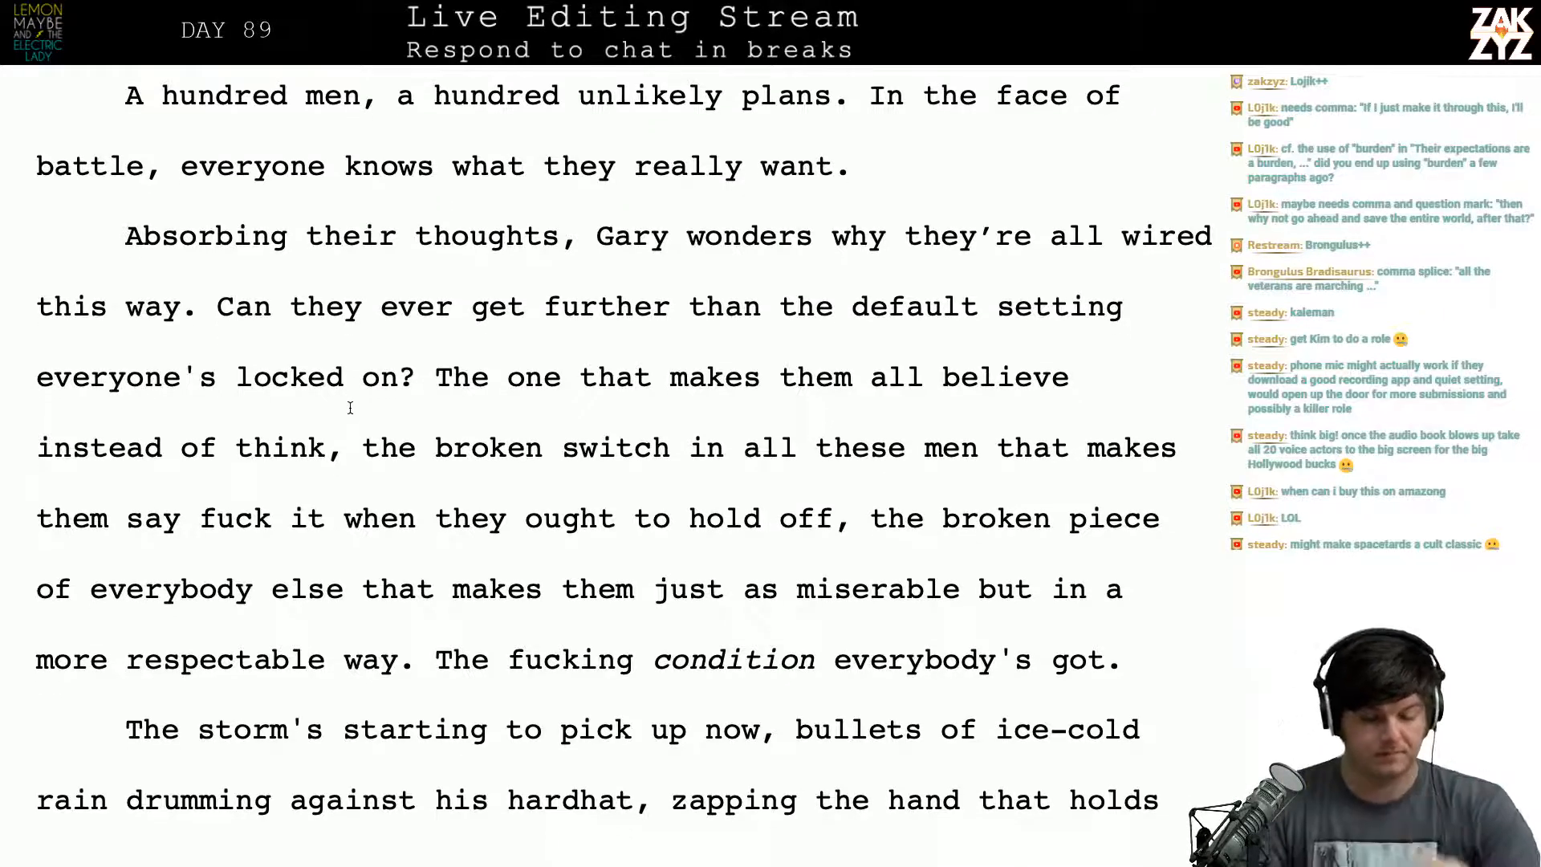
{"action": "key", "text": "Left"}
{"action": "key", "text": "Return"}
{"action": "type", "text": "He"}
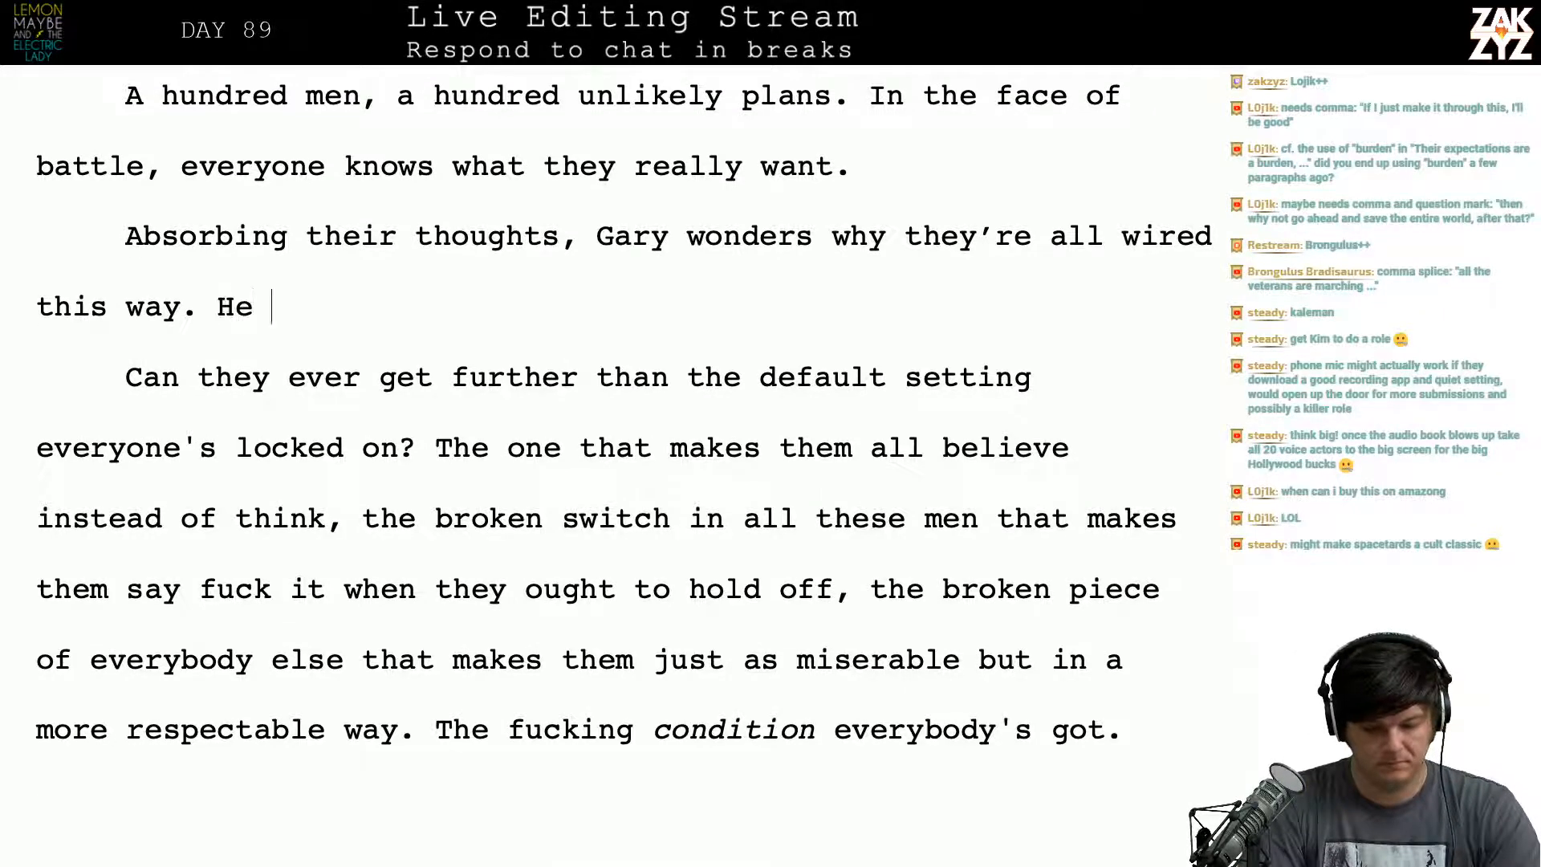
{"action": "key", "text": "BackSpace"}
{"action": "key", "text": "BackSpace"}
{"action": "type", "text": "Can t"}
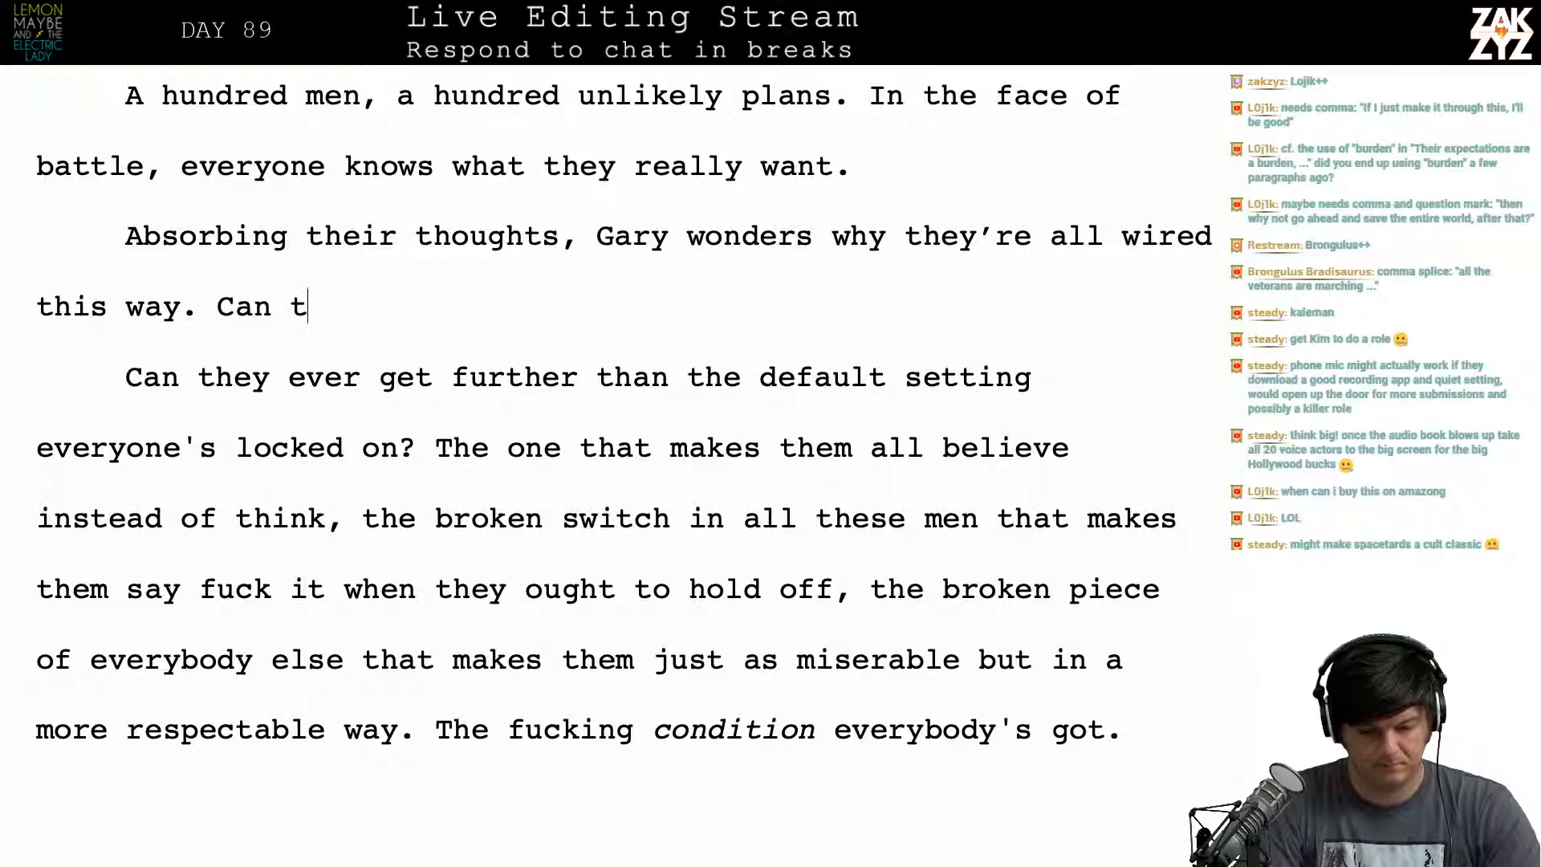
{"action": "type", "text": "hey ever get pas"}
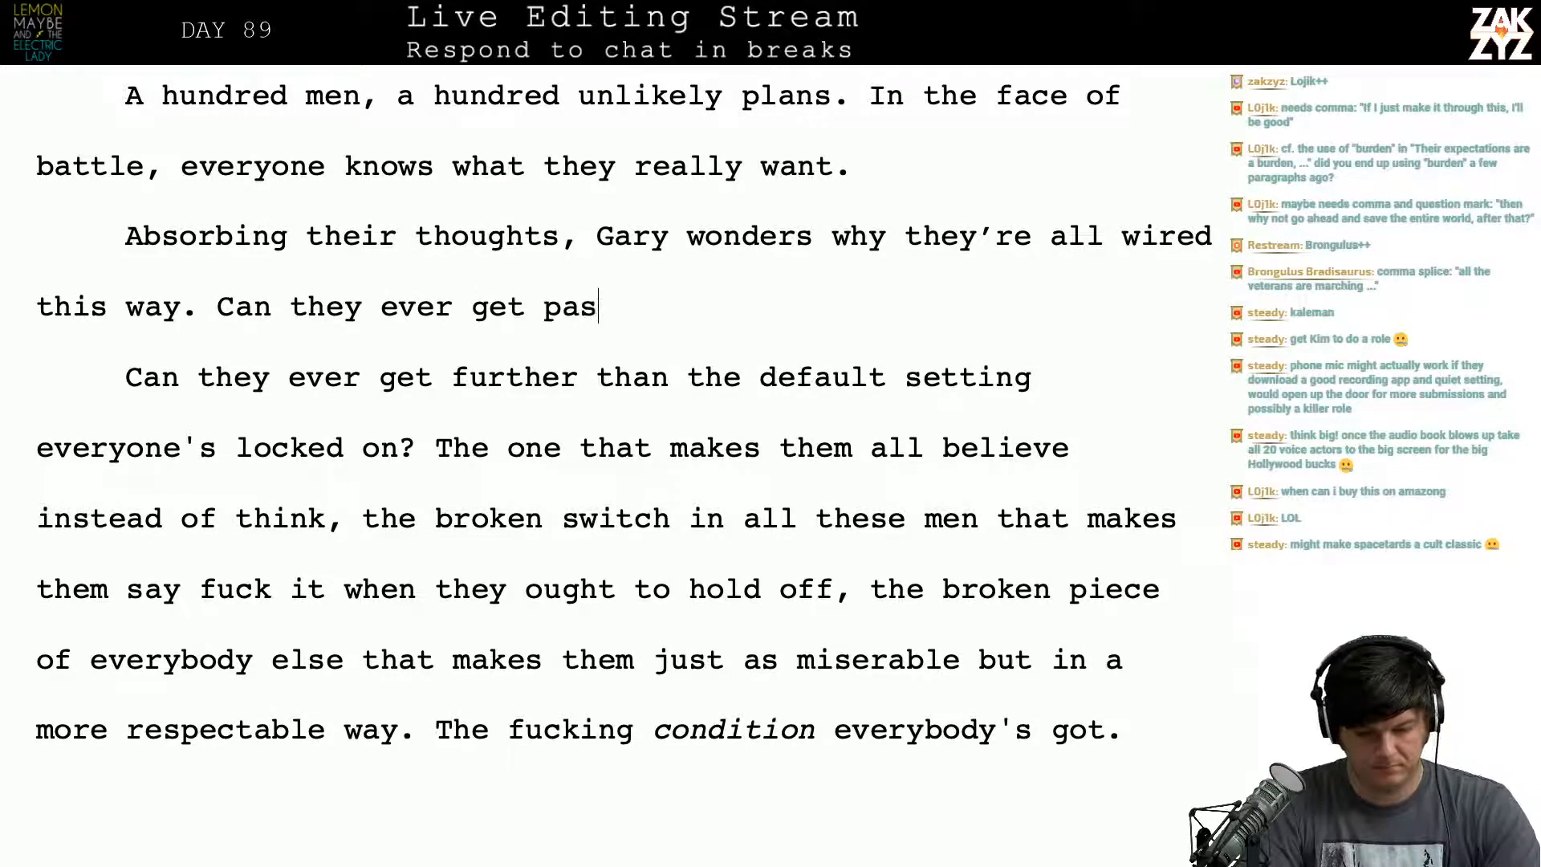
{"action": "type", "text": "t the default setting?"}
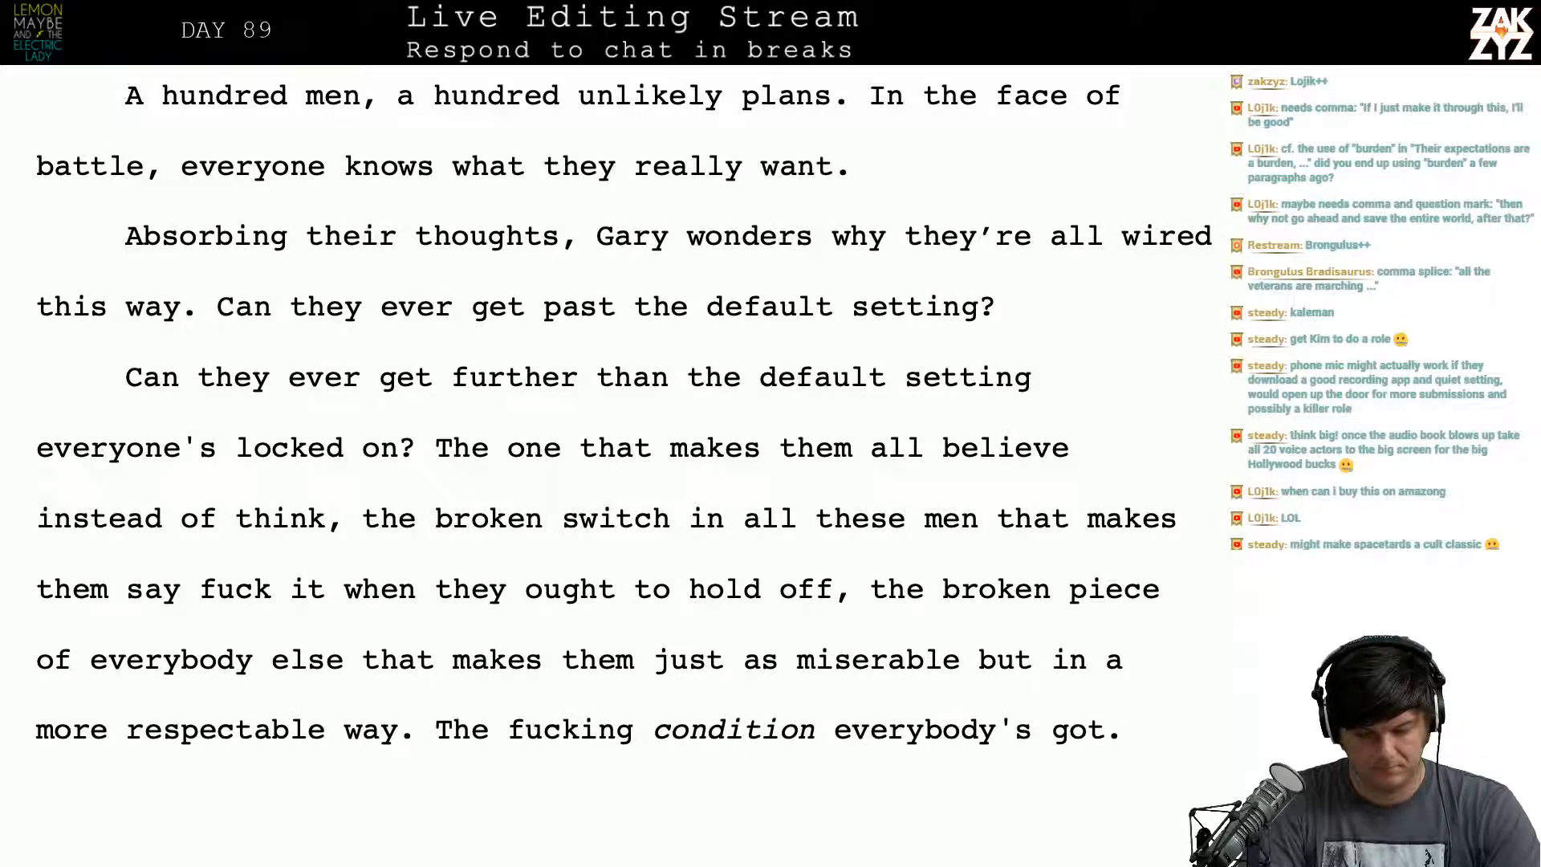
{"action": "key", "text": "BackSpace"}
{"action": "key", "text": "BackSpace"}
{"action": "type", "text": "?"}
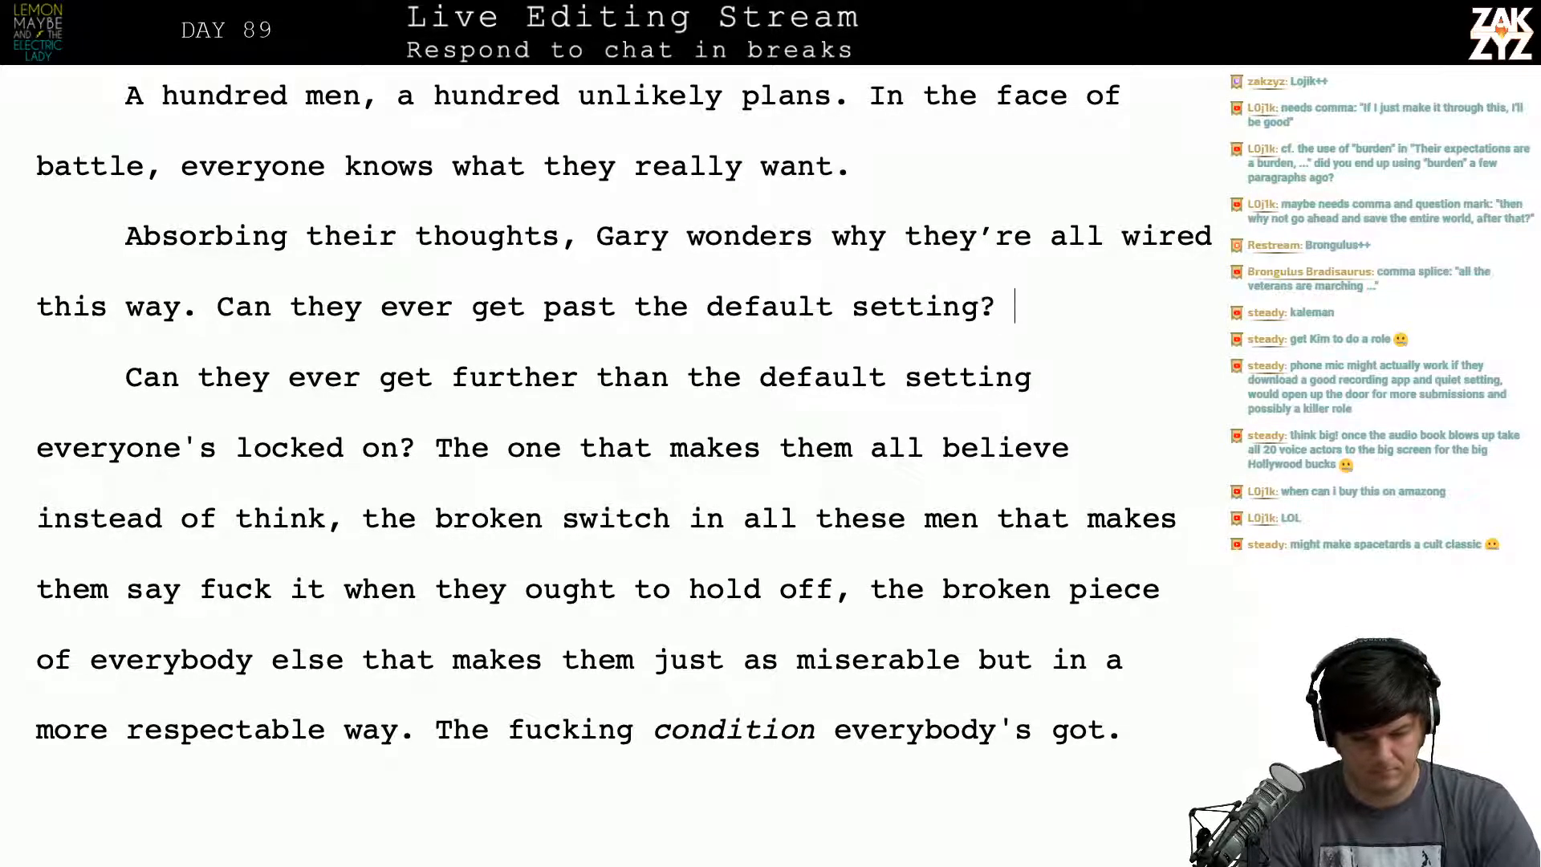
Step: Delete the old question "Can they ever get further than the default setting everyone's locked on?" together with the paragraph break before it
{"action": "key", "text": "shift+Down"}
{"action": "key", "text": "shift+Right"}
{"action": "key", "text": "shift+Right"}
{"action": "key", "text": "shift+Right"}
{"action": "key", "text": "shift+Right"}
{"action": "key", "text": "shift+Right"}
{"action": "key", "text": "shift+Right"}
{"action": "key", "text": "shift+Right"}
{"action": "key", "text": "shift+Right"}
{"action": "key", "text": "shift+Right"}
{"action": "key", "text": "shift+Right"}
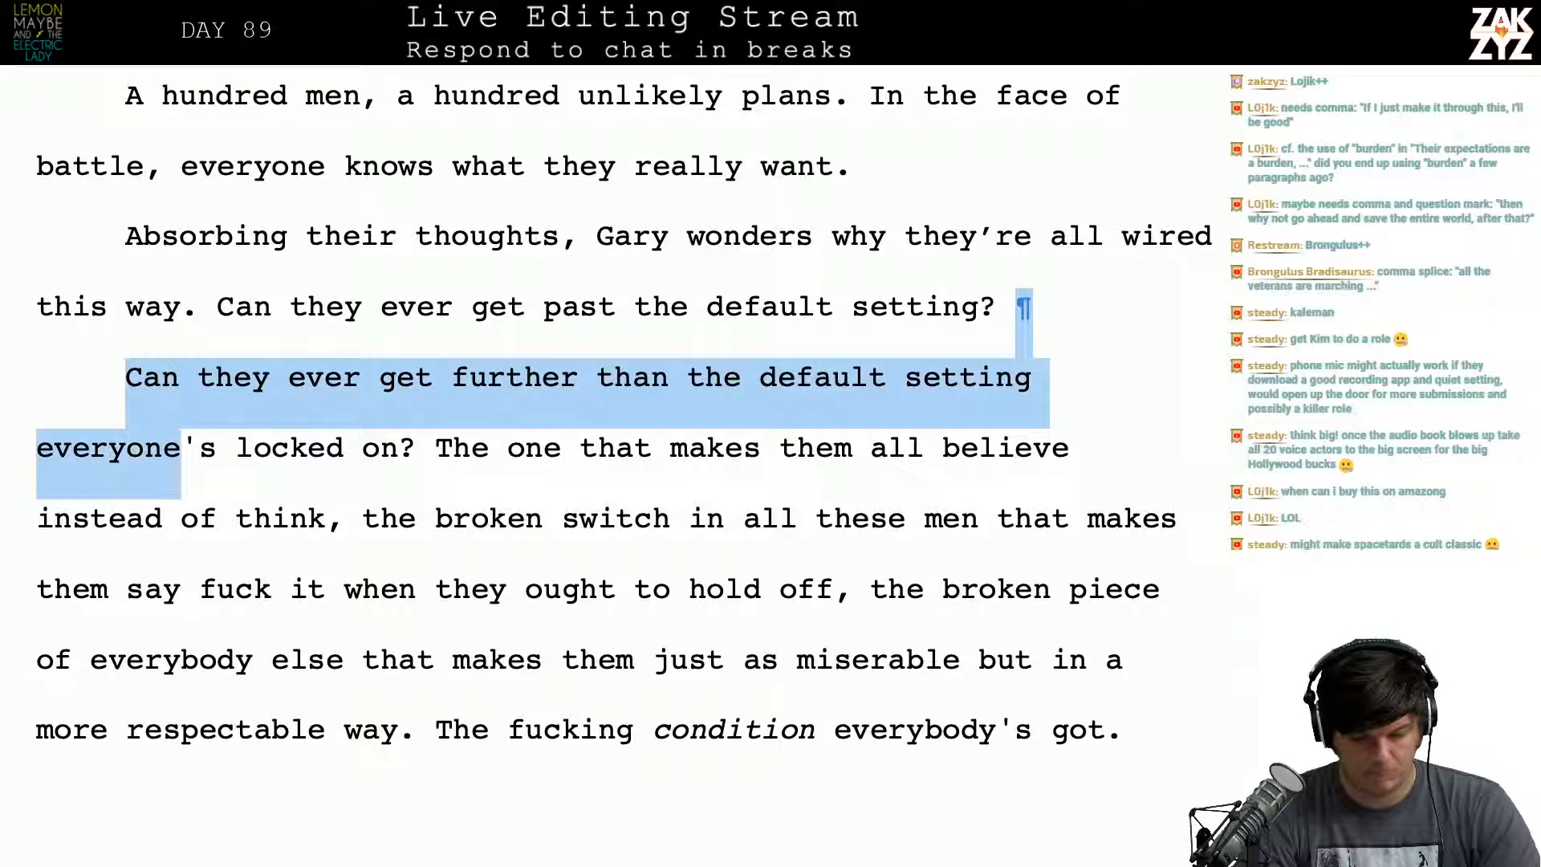
{"action": "key", "text": "shift+Right"}
{"action": "key", "text": "shift+Right"}
{"action": "key", "text": "shift+Right"}
{"action": "key", "text": "shift+Right"}
{"action": "key", "text": "shift+Right"}
{"action": "key", "text": "shift+Right"}
{"action": "key", "text": "shift+Right"}
{"action": "key", "text": "shift+Right"}
{"action": "key", "text": "shift+Right"}
{"action": "key", "text": "shift+Right"}
{"action": "key", "text": "shift+Right"}
{"action": "key", "text": "shift+Right"}
{"action": "key", "text": "shift+Right"}
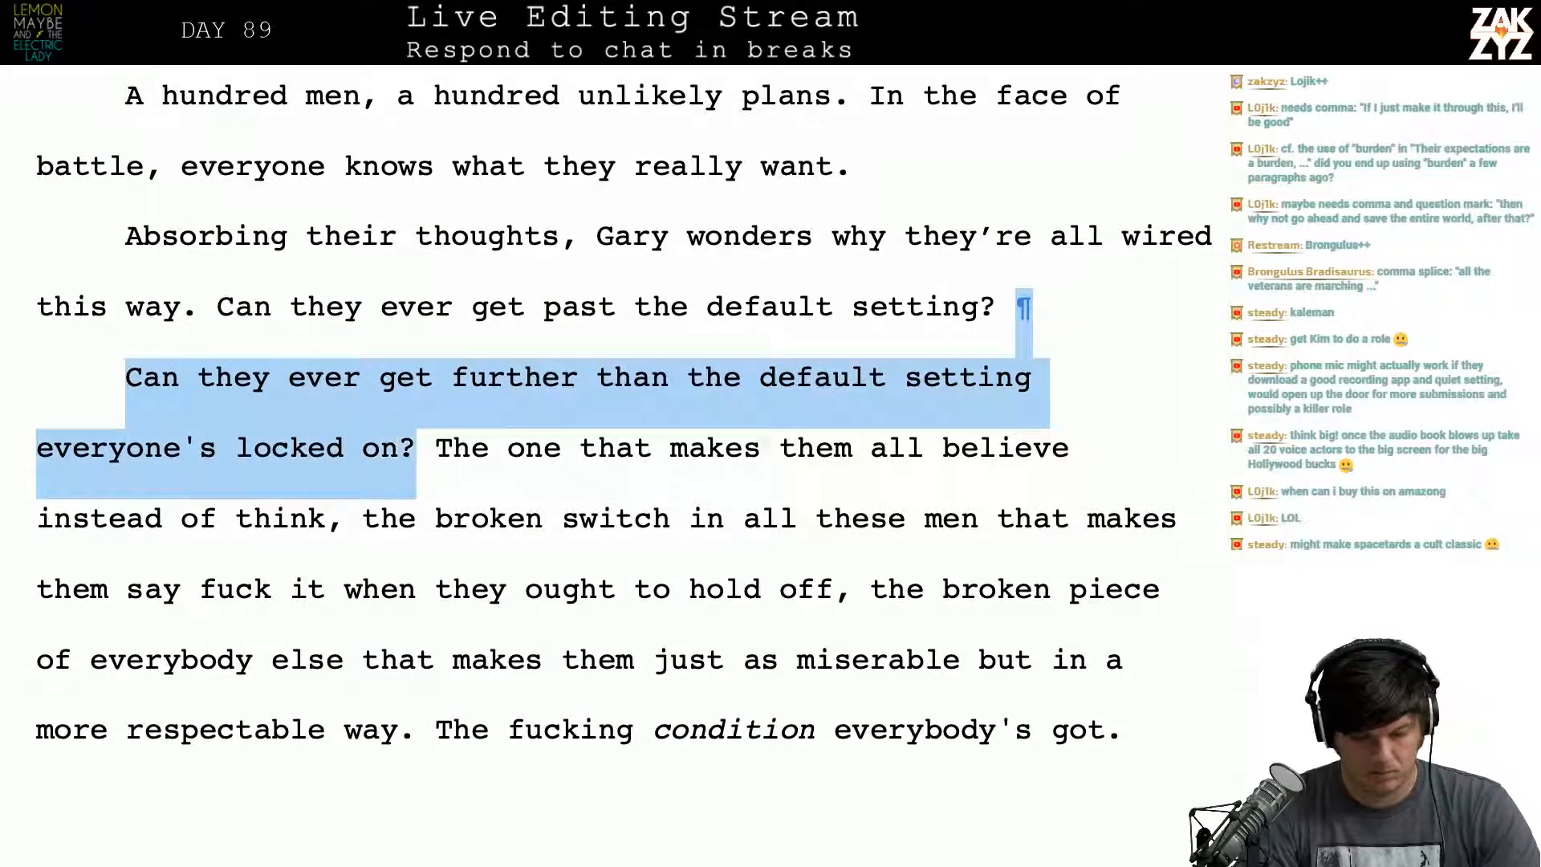
{"action": "key", "text": "BackSpace"}
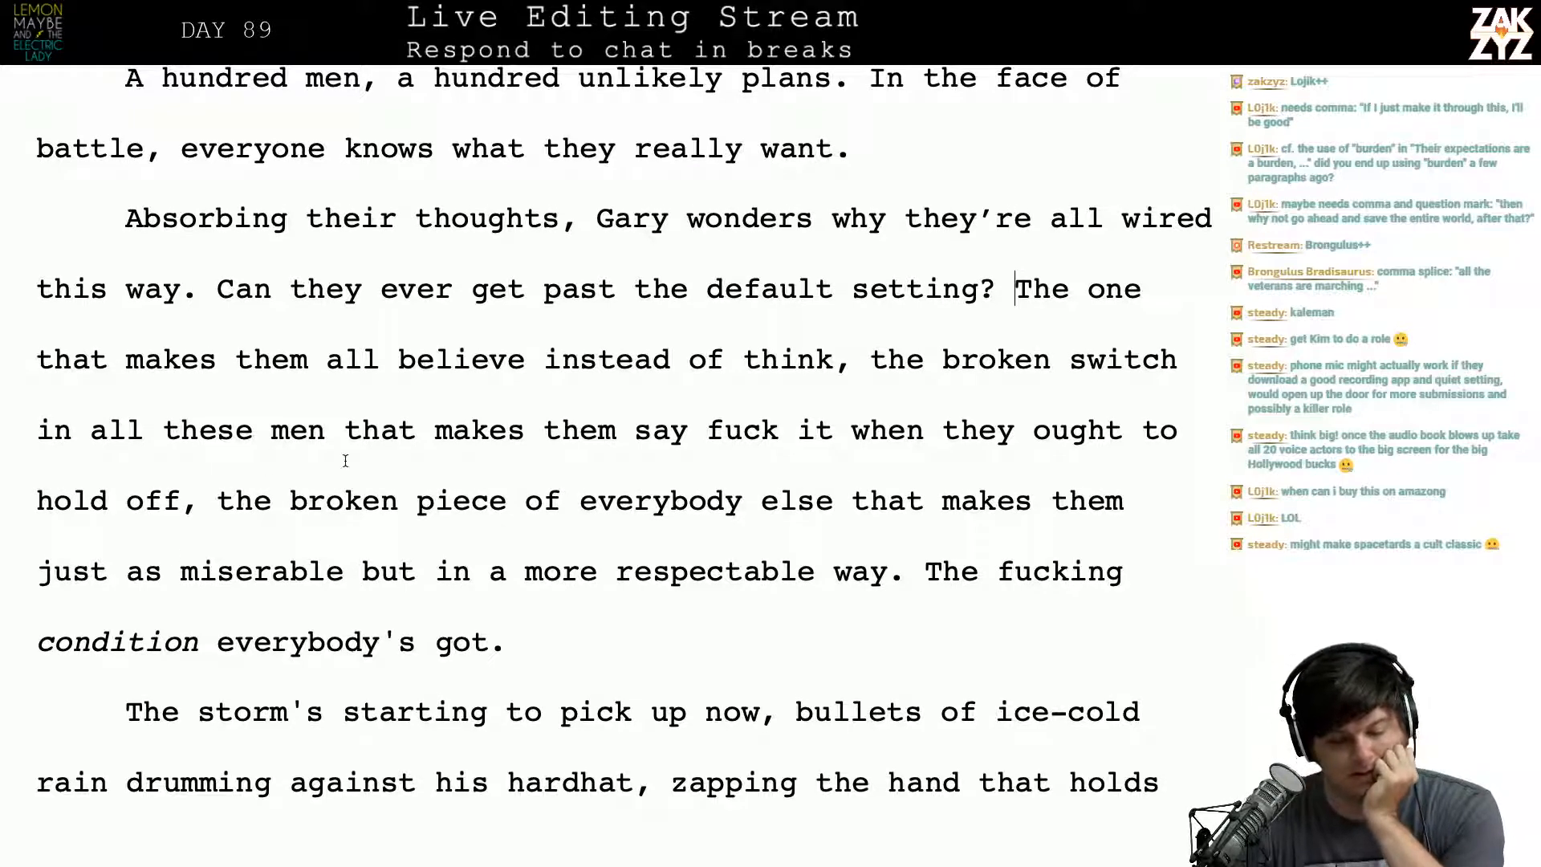
Step: End the sentence after "believe instead of think" with a period and capitalize "The broken switch" as a new sentence
{"action": "scroll", "coordinate": [346, 461], "scroll_direction": "down", "scroll_amount": 1}
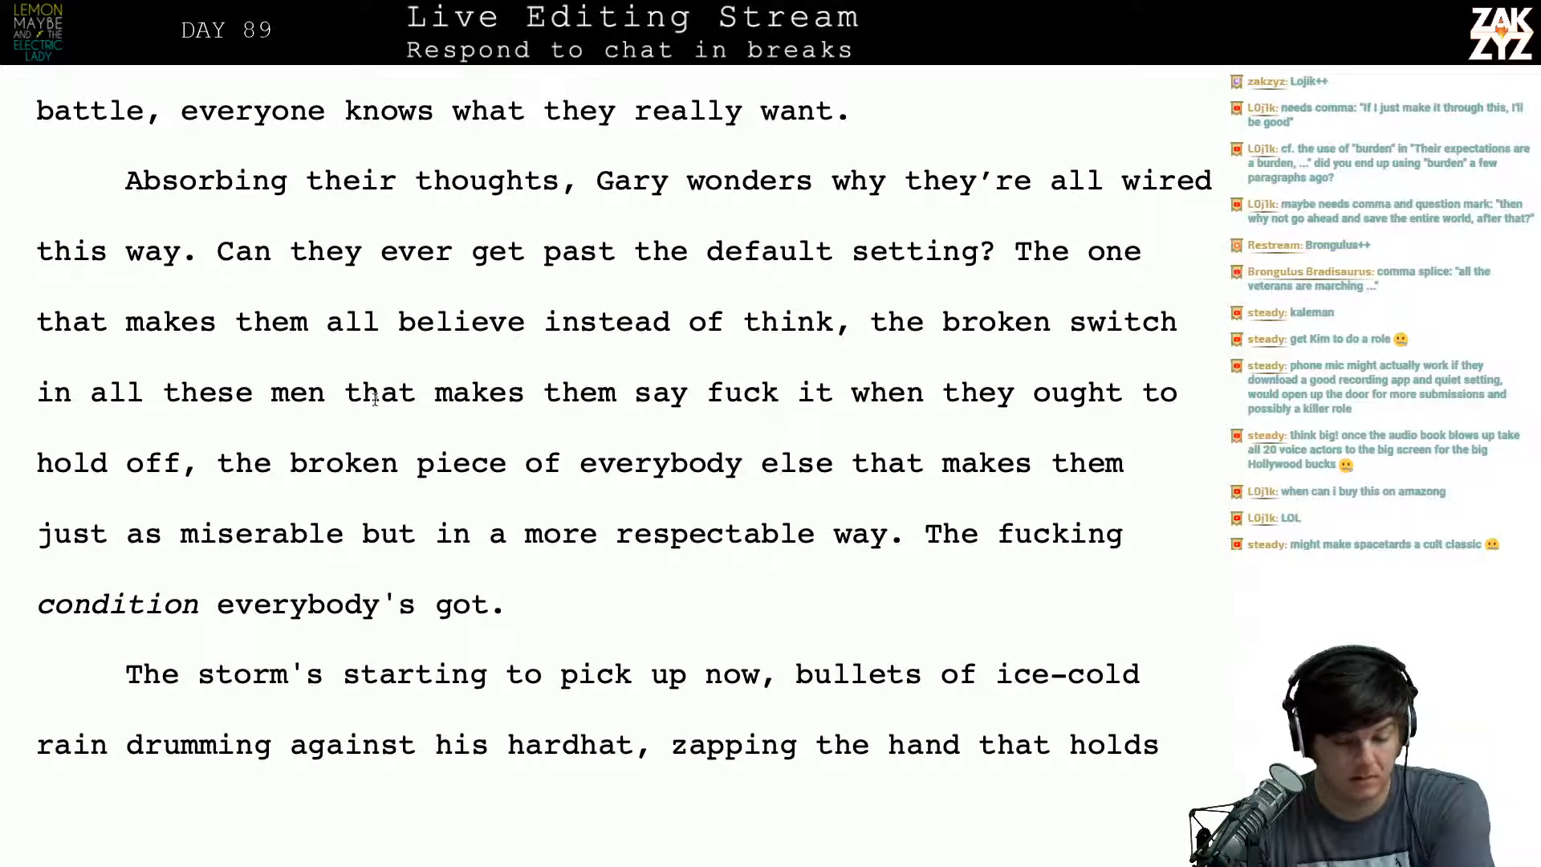
{"action": "key", "text": "BackSpace"}
{"action": "type", "text": "."}
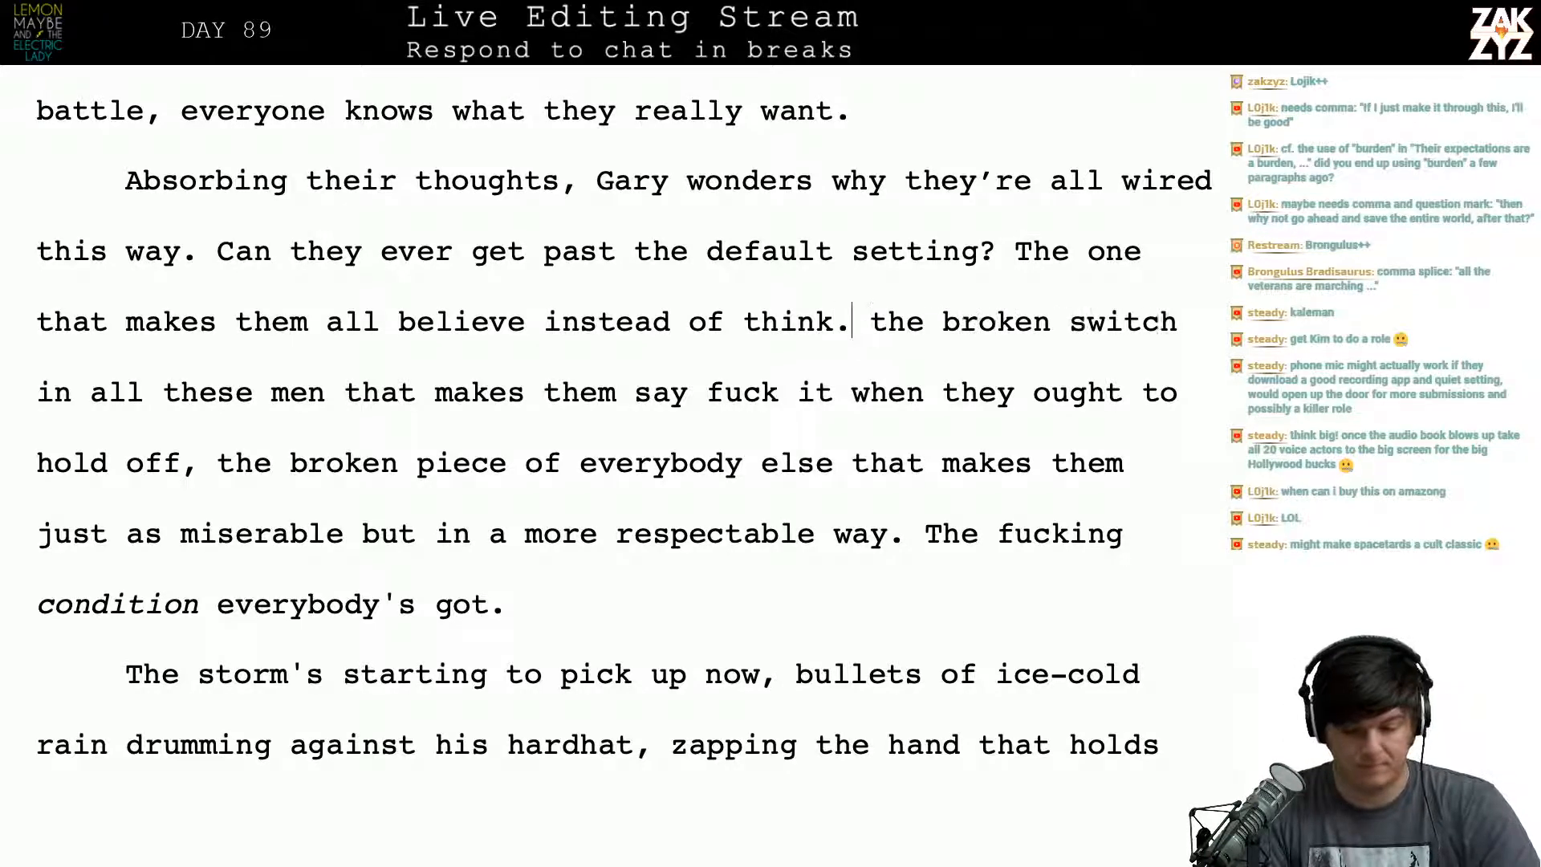
{"action": "key", "text": "Delete"}
{"action": "key", "text": "BackSpace"}
{"action": "type", "text": "T"}
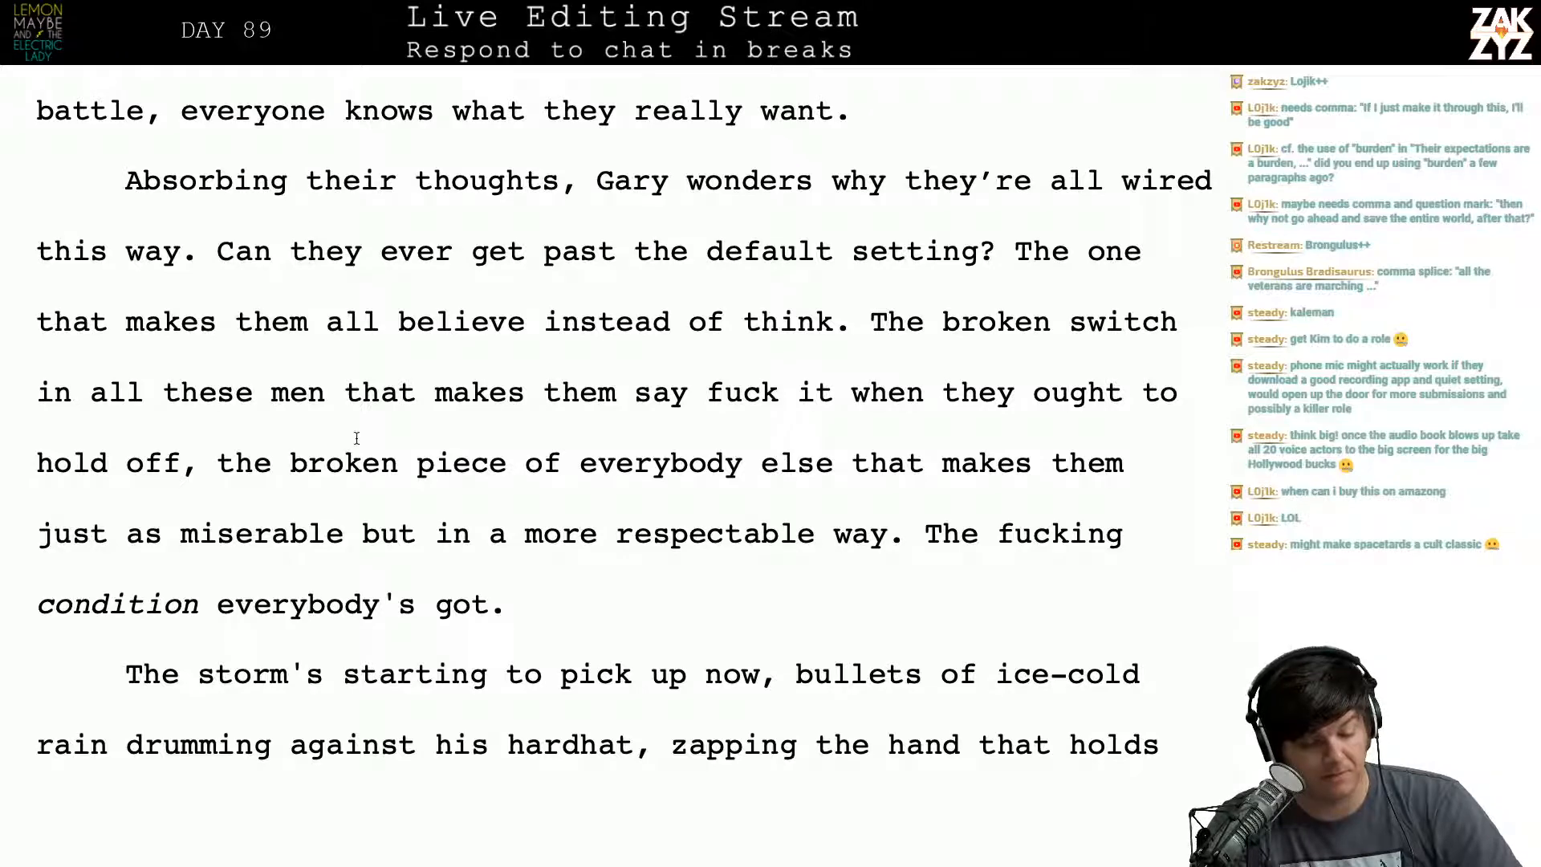
Step: Replace the comma after "when they ought to hold off" with a period
{"action": "scroll", "coordinate": [358, 437], "scroll_direction": "down", "scroll_amount": 1}
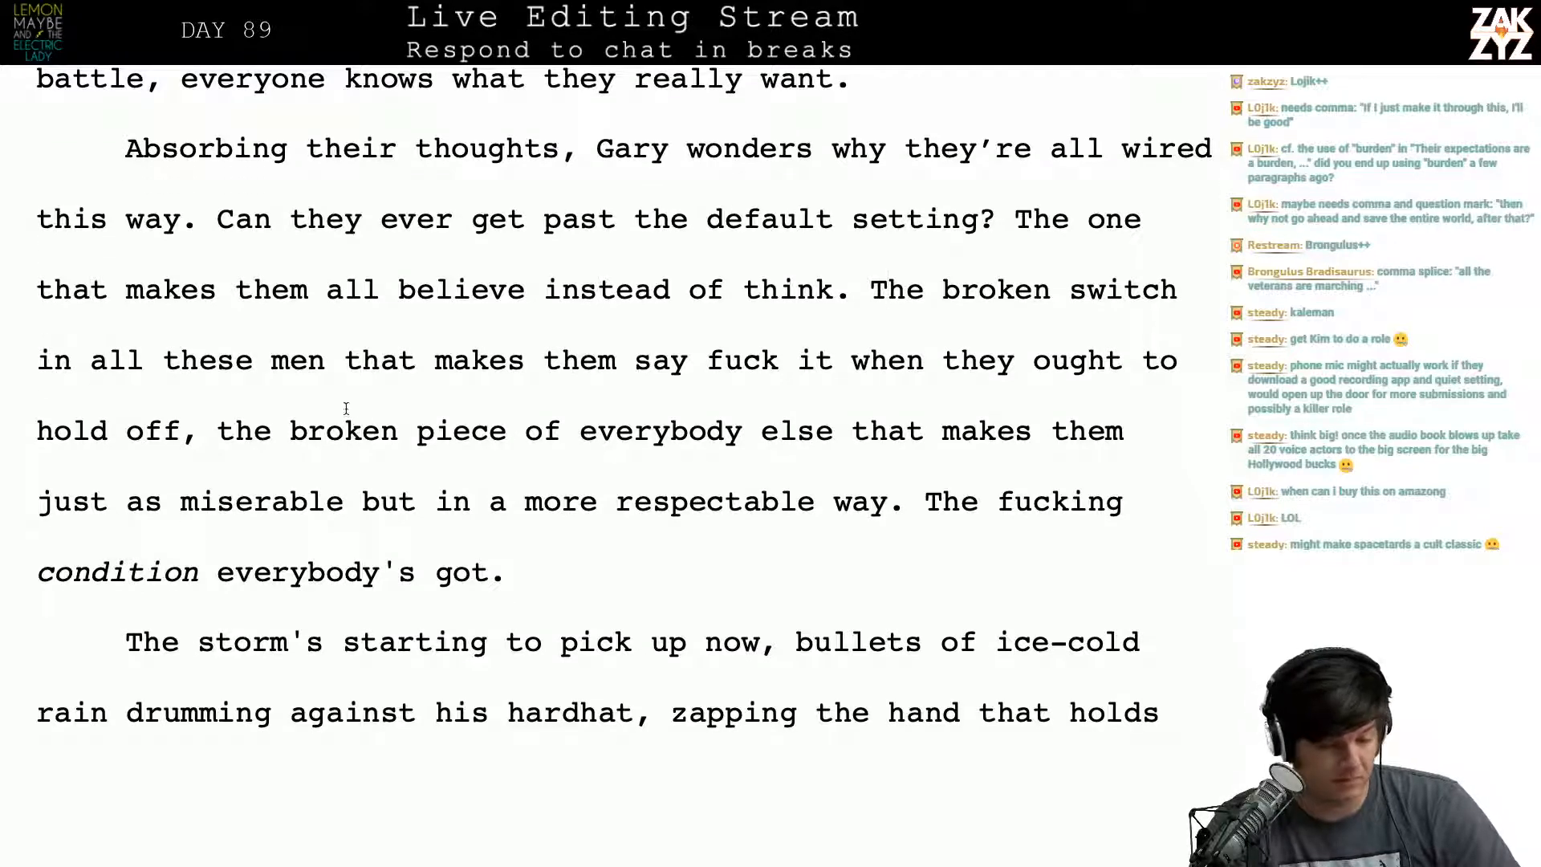
{"action": "left_click", "coordinate": [197, 430]}
{"action": "key", "text": "BackSpace"}
{"action": "type", "text": "."}
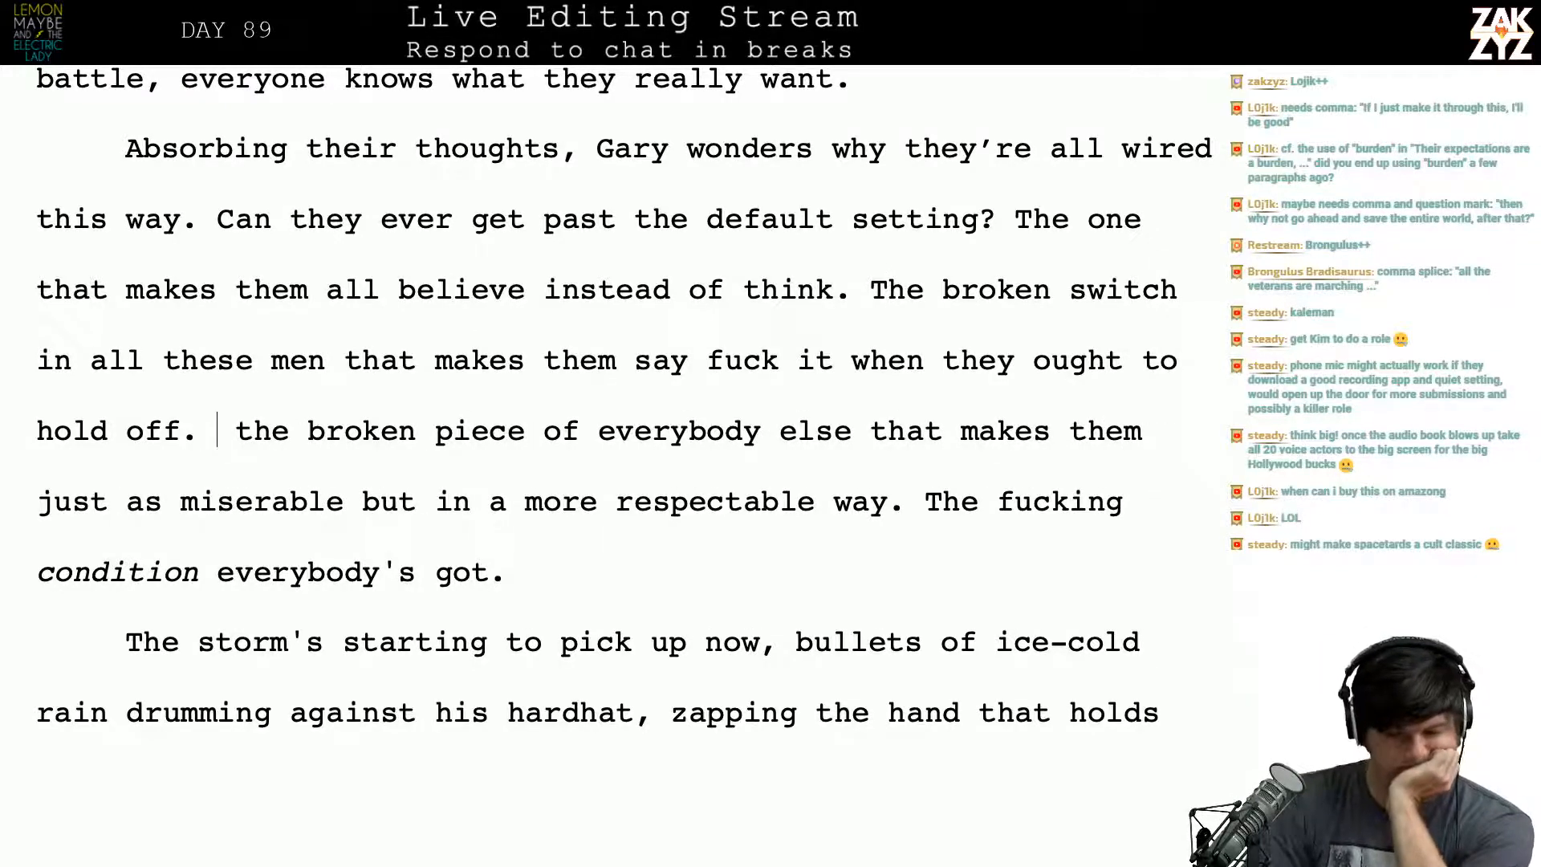
Step: Split off the text from "The broken switch" onward into its own paragraph, leaving an empty line after "instead of think."
{"action": "key", "text": "Right"}
{"action": "key", "text": "Right"}
{"action": "key", "text": "Right"}
{"action": "key", "text": "Right"}
{"action": "key", "text": "Right"}
{"action": "key", "text": "Right"}
{"action": "key", "text": "Right"}
{"action": "key", "text": "Right"}
{"action": "key", "text": "Right"}
{"action": "key", "text": "Right"}
{"action": "key", "text": "Right"}
{"action": "key", "text": "Right"}
{"action": "key", "text": "Right"}
{"action": "key", "text": "Right"}
{"action": "key", "text": "Right"}
{"action": "key", "text": "Right"}
{"action": "key", "text": "Right"}
{"action": "key", "text": "Right"}
{"action": "key", "text": "Right"}
{"action": "key", "text": "Right"}
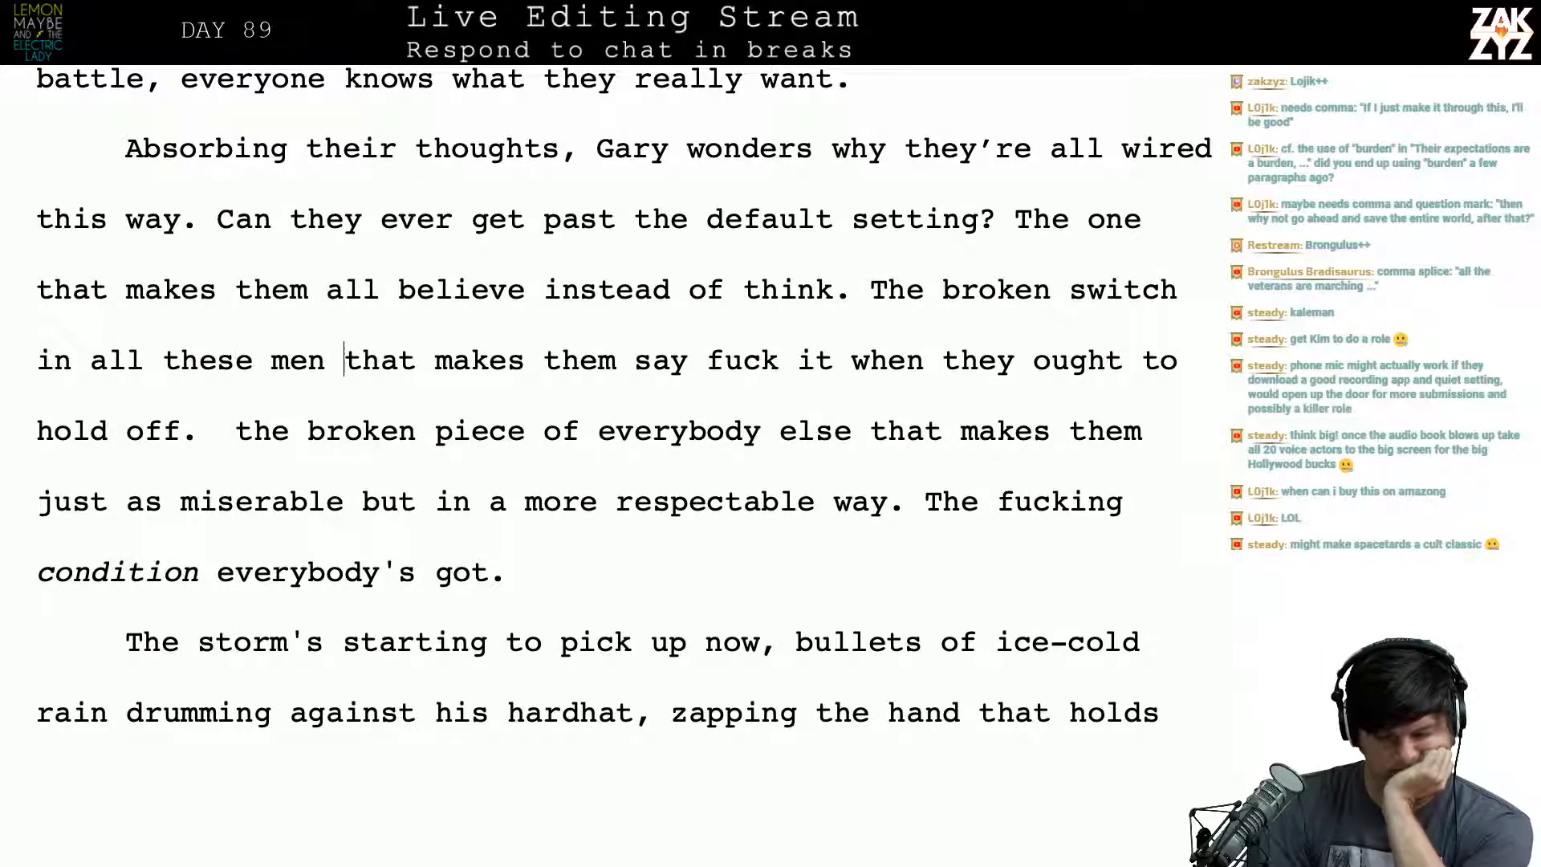
{"action": "key", "text": "Right"}
{"action": "key", "text": "Right"}
{"action": "key", "text": "Right"}
{"action": "key", "text": "Right"}
{"action": "key", "text": "Right"}
{"action": "key", "text": "Right"}
{"action": "key", "text": "Right"}
{"action": "key", "text": "Right"}
{"action": "key", "text": "Right"}
{"action": "key", "text": "Right"}
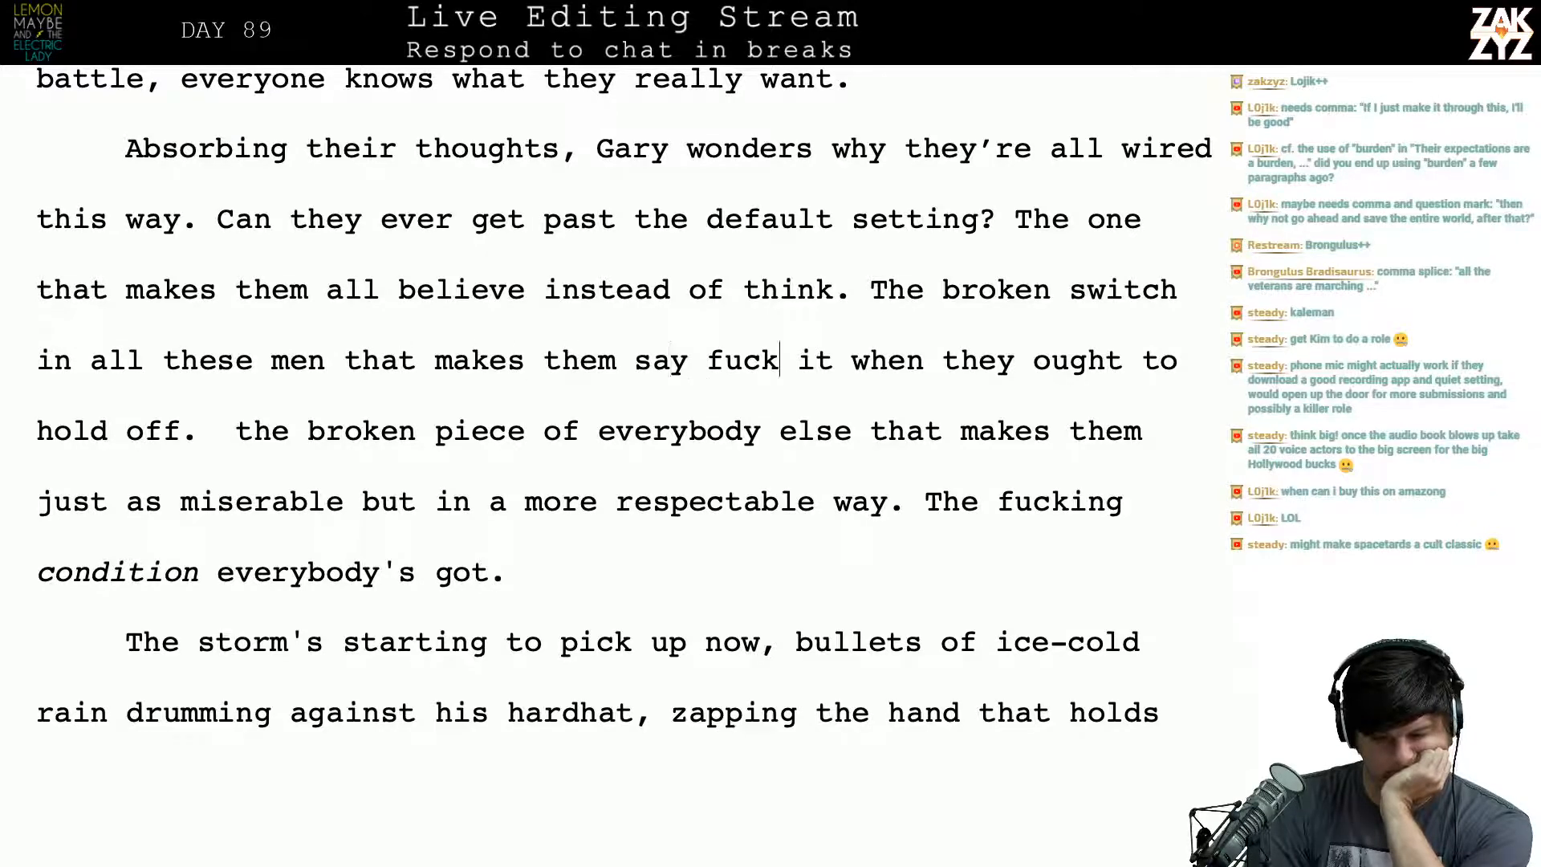
{"action": "key", "text": "Up"}
{"action": "key", "text": "Return"}
{"action": "key", "text": "Return"}
{"action": "key", "text": "Up"}
{"action": "key", "text": "Up"}
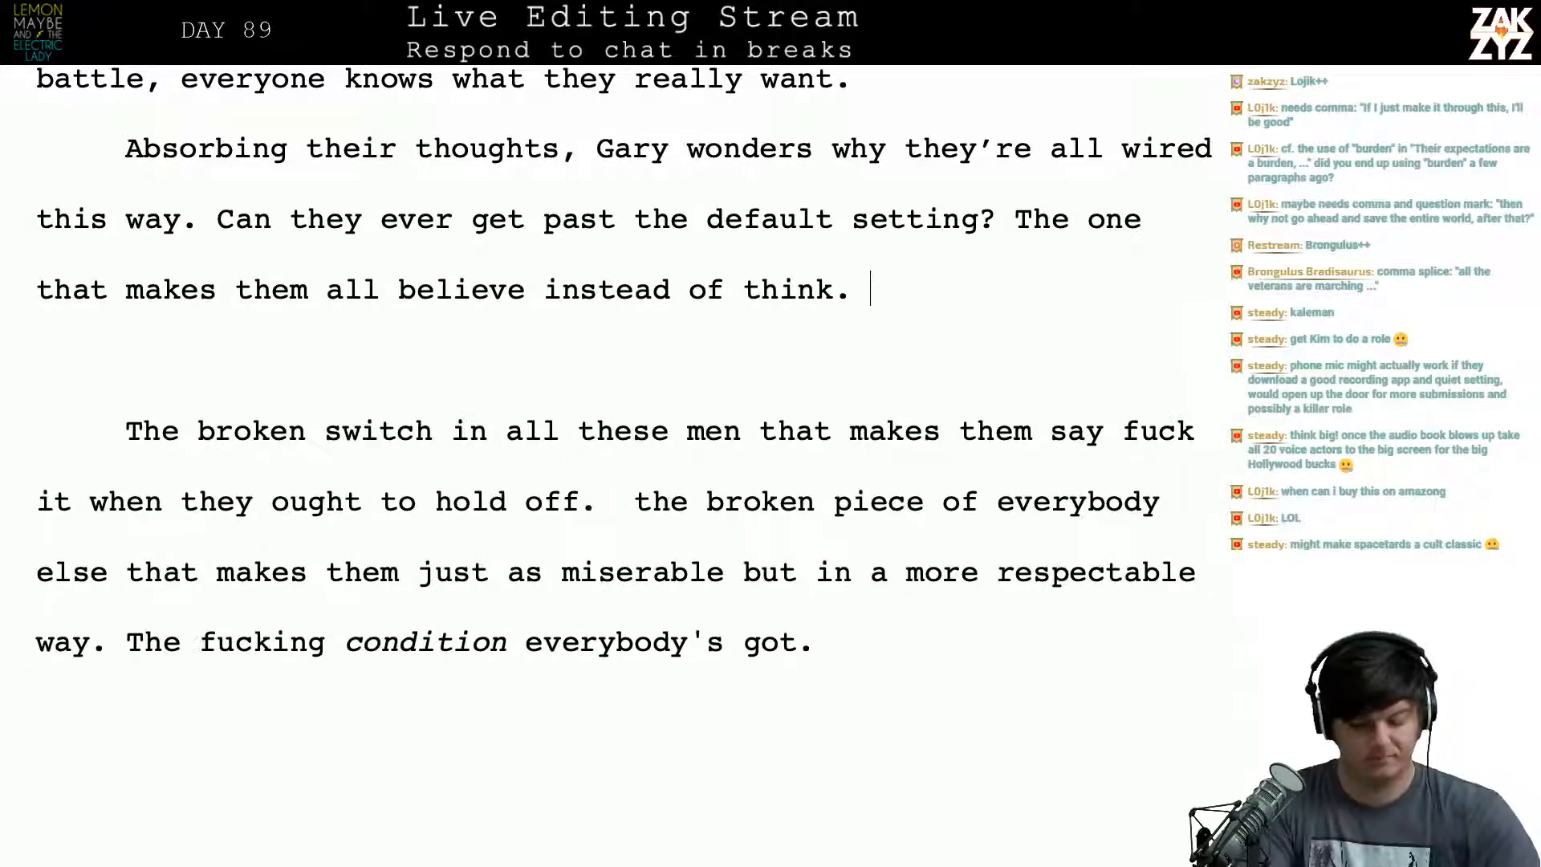
{"action": "type", "text": "The"}
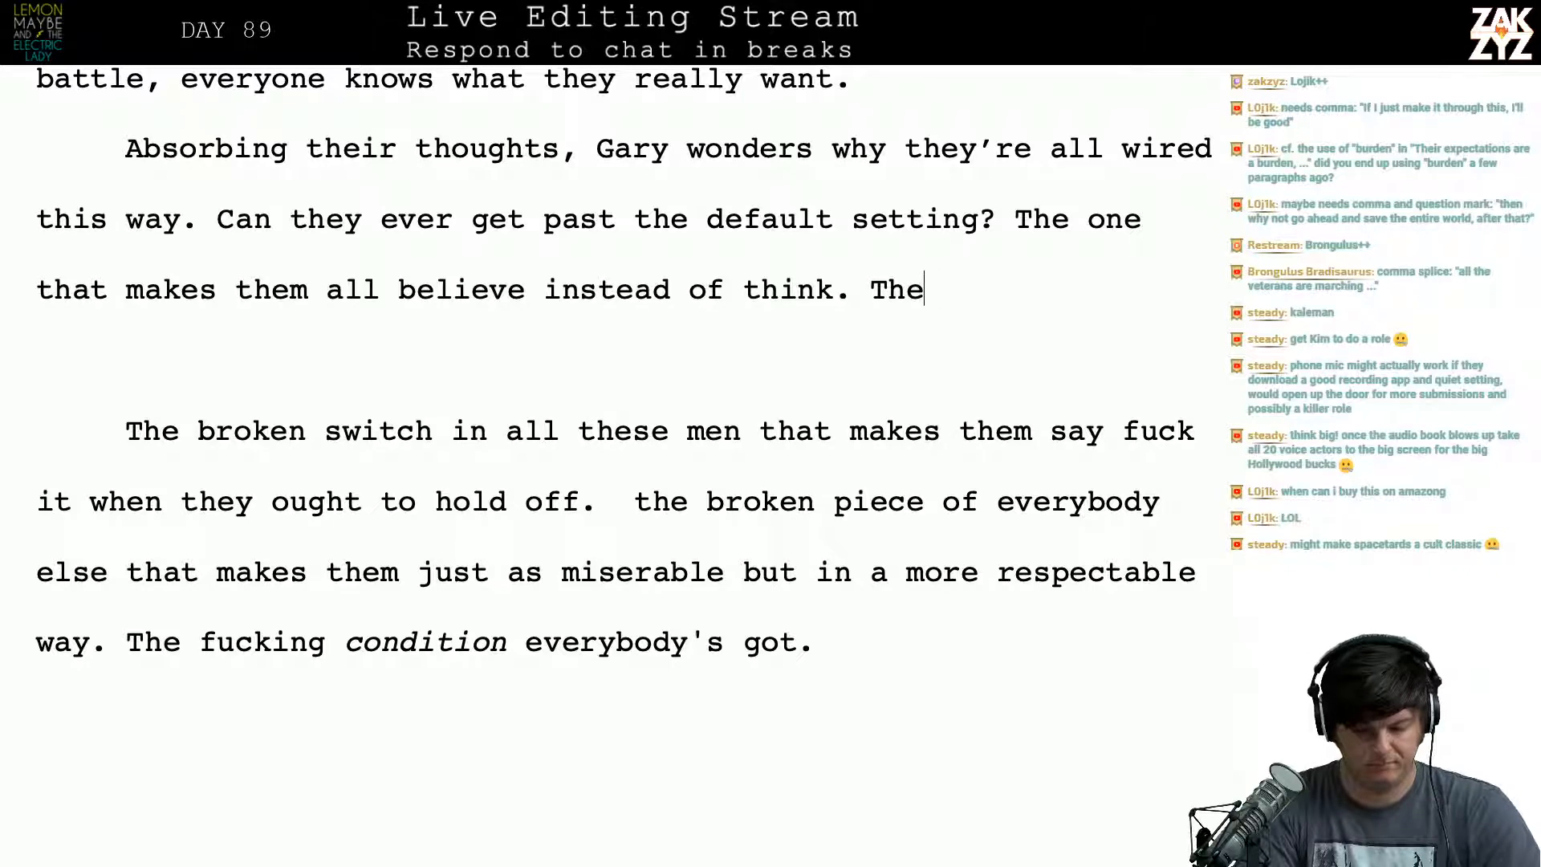
{"action": "key", "text": "BackSpace"}
{"action": "key", "text": "BackSpace"}
{"action": "key", "text": "BackSpace"}
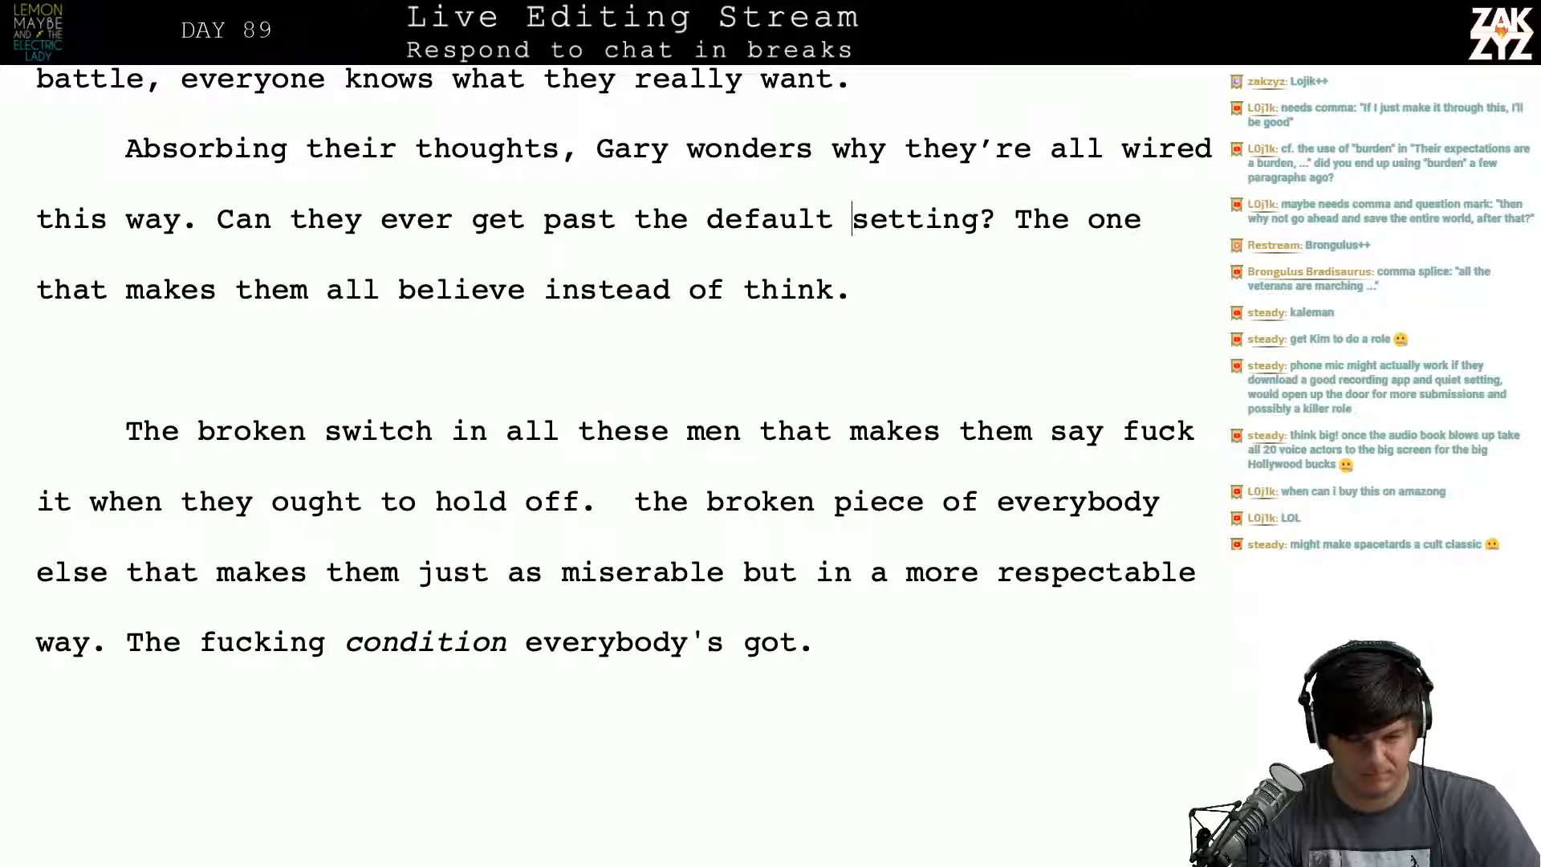
Step: Break the paragraph between "Can they ever get past the" and "default setting?" to make room for a rewrite
{"action": "key", "text": "Left"}
{"action": "key", "text": "Left"}
{"action": "key", "text": "Left"}
{"action": "key", "text": "Left"}
{"action": "key", "text": "Left"}
{"action": "key", "text": "Left"}
{"action": "key", "text": "Left"}
{"action": "key", "text": "Left"}
{"action": "key", "text": "Left"}
{"action": "key", "text": "Left"}
{"action": "key", "text": "Left"}
{"action": "key", "text": "Left"}
{"action": "key", "text": "Left"}
{"action": "key", "text": "Left"}
{"action": "key", "text": "Left"}
{"action": "key", "text": "Left"}
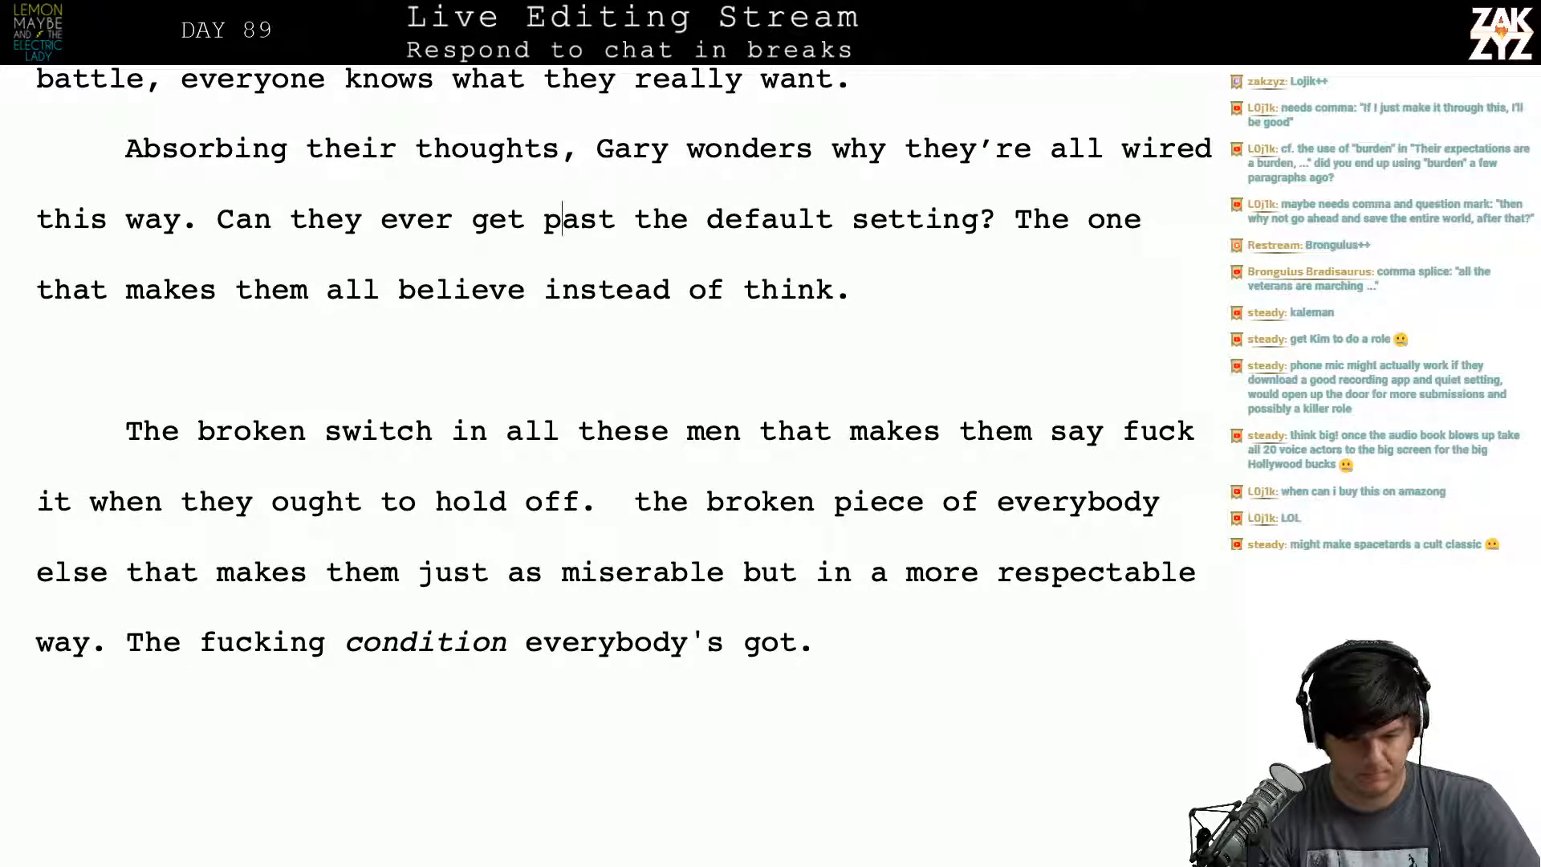
{"action": "key", "text": "Left"}
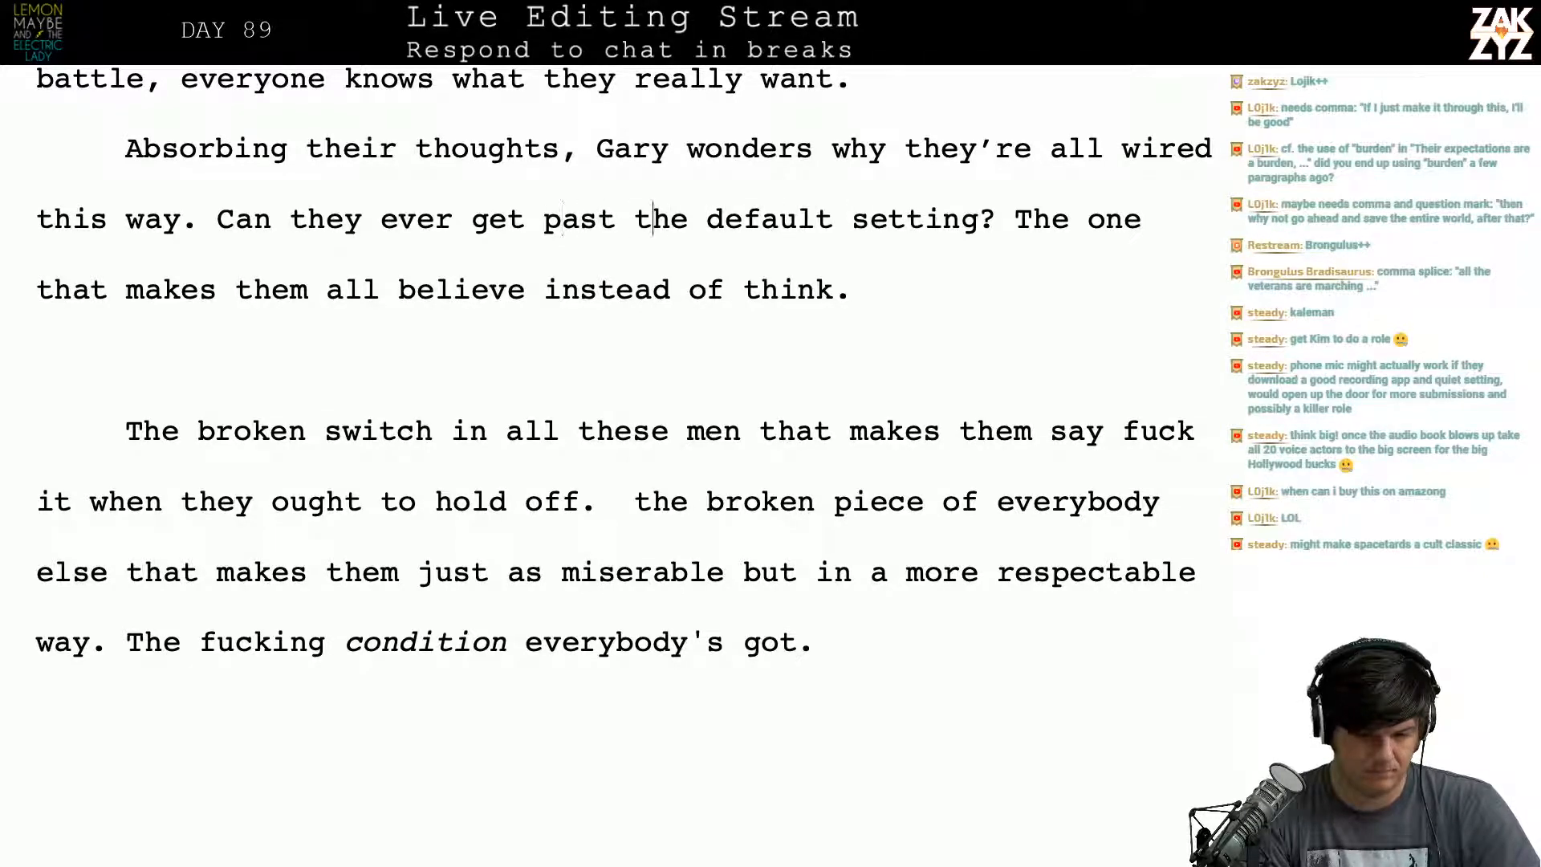
{"action": "key", "text": "Return"}
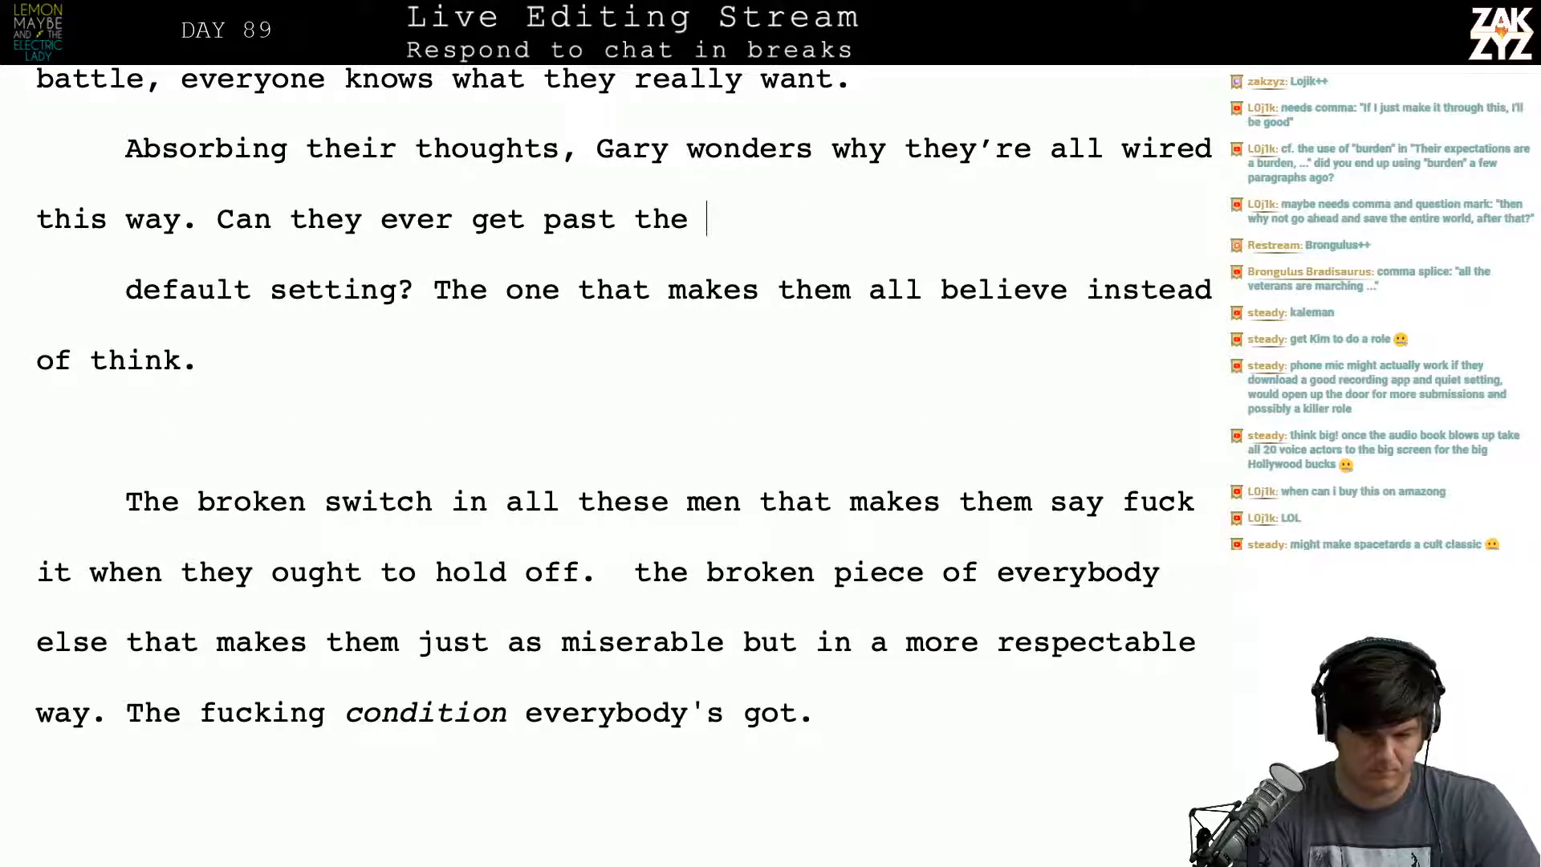
{"action": "type", "text": "the"}
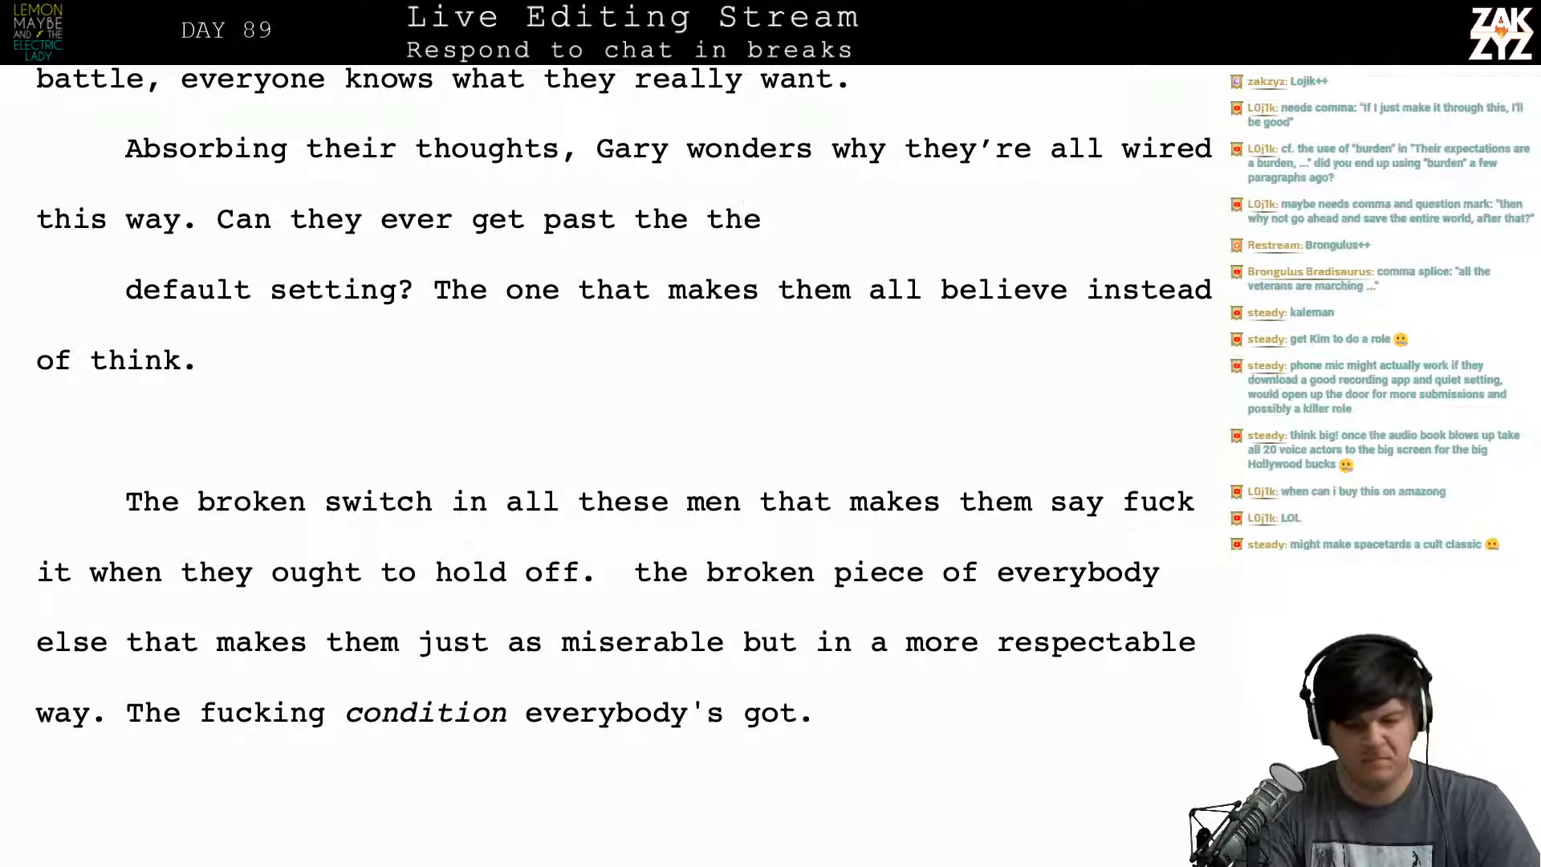
{"action": "key", "text": "BackSpace"}
{"action": "key", "text": "BackSpace"}
{"action": "key", "text": "BackSpace"}
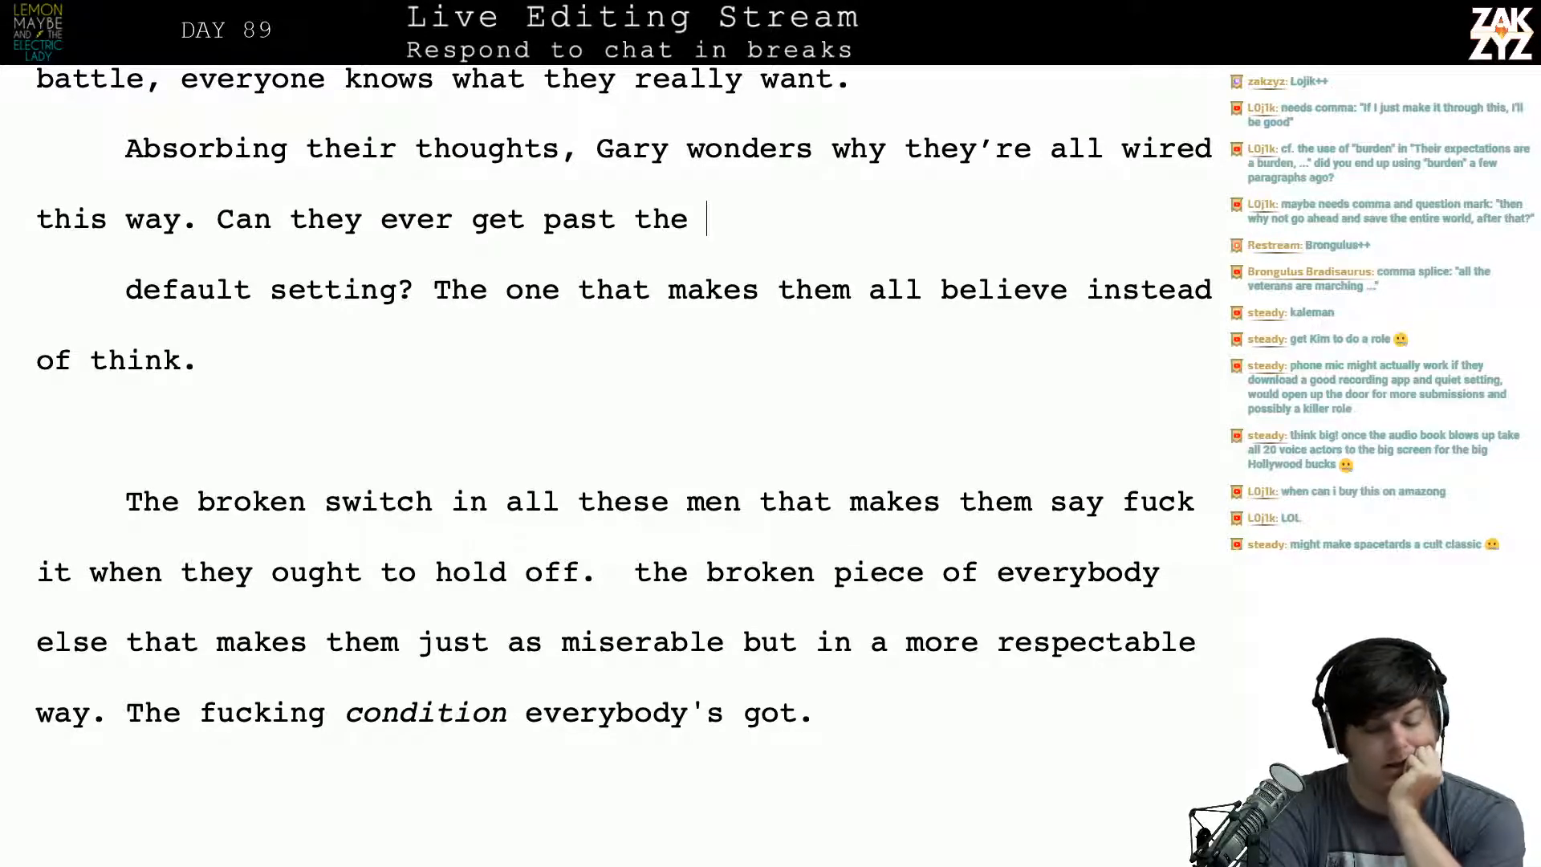
Step: Rewrite the question as "Can they ever rise above this?" and follow it with "Can they ever get past the"
{"action": "key", "text": "BackSpace"}
{"action": "key", "text": "BackSpace"}
{"action": "key", "text": "BackSpace"}
{"action": "key", "text": "BackSpace"}
{"action": "key", "text": "BackSpace"}
{"action": "key", "text": "BackSpace"}
{"action": "key", "text": "BackSpace"}
{"action": "key", "text": "BackSpace"}
{"action": "key", "text": "BackSpace"}
{"action": "key", "text": "BackSpace"}
{"action": "key", "text": "BackSpace"}
{"action": "key", "text": "BackSpace"}
{"action": "key", "text": "BackSpace"}
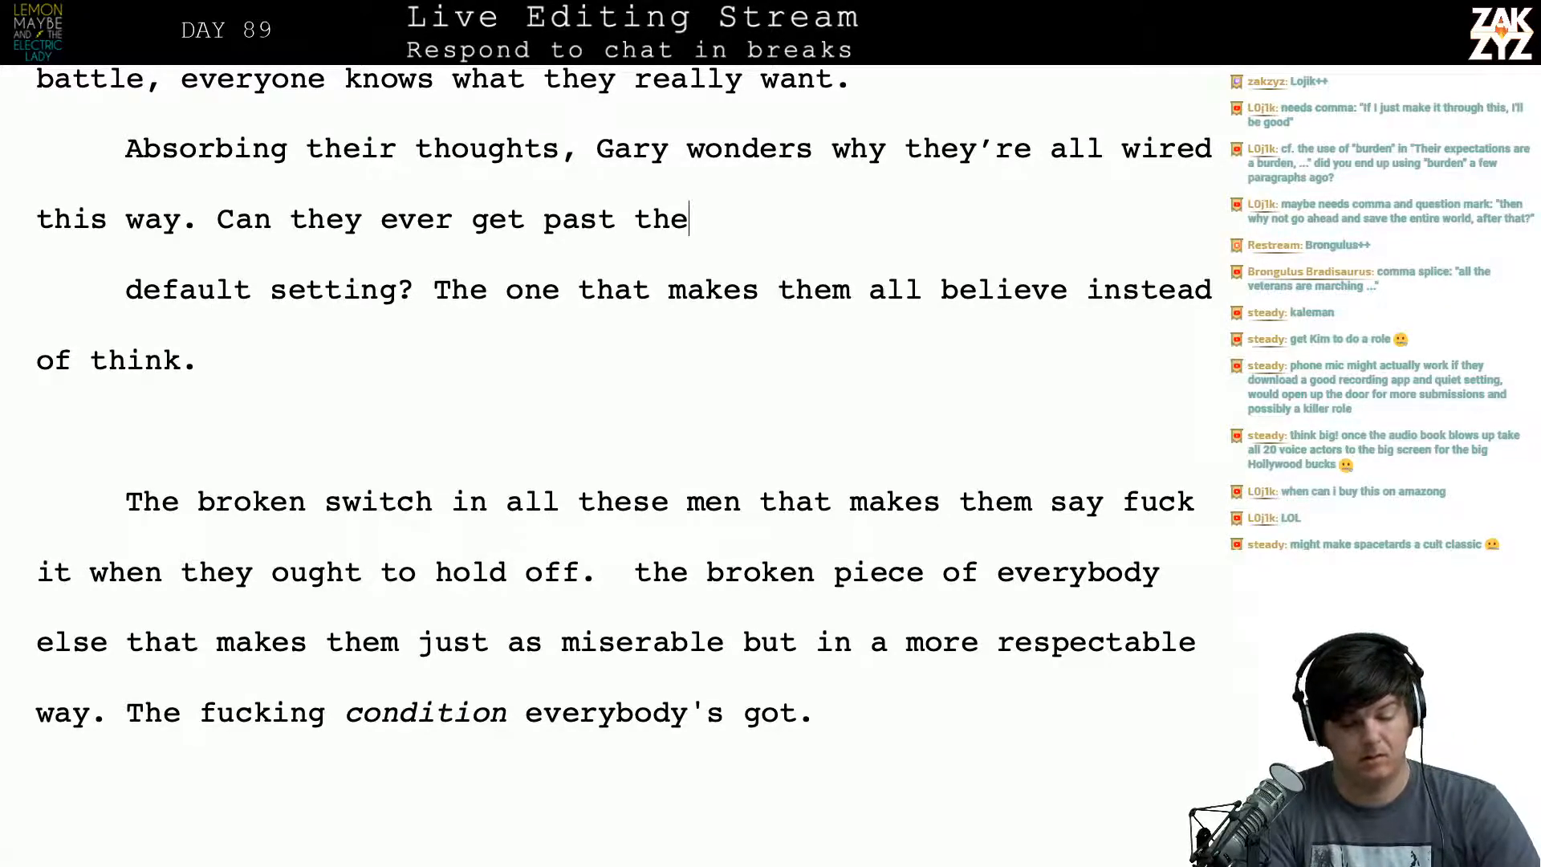
{"action": "type", "text": "rise"}
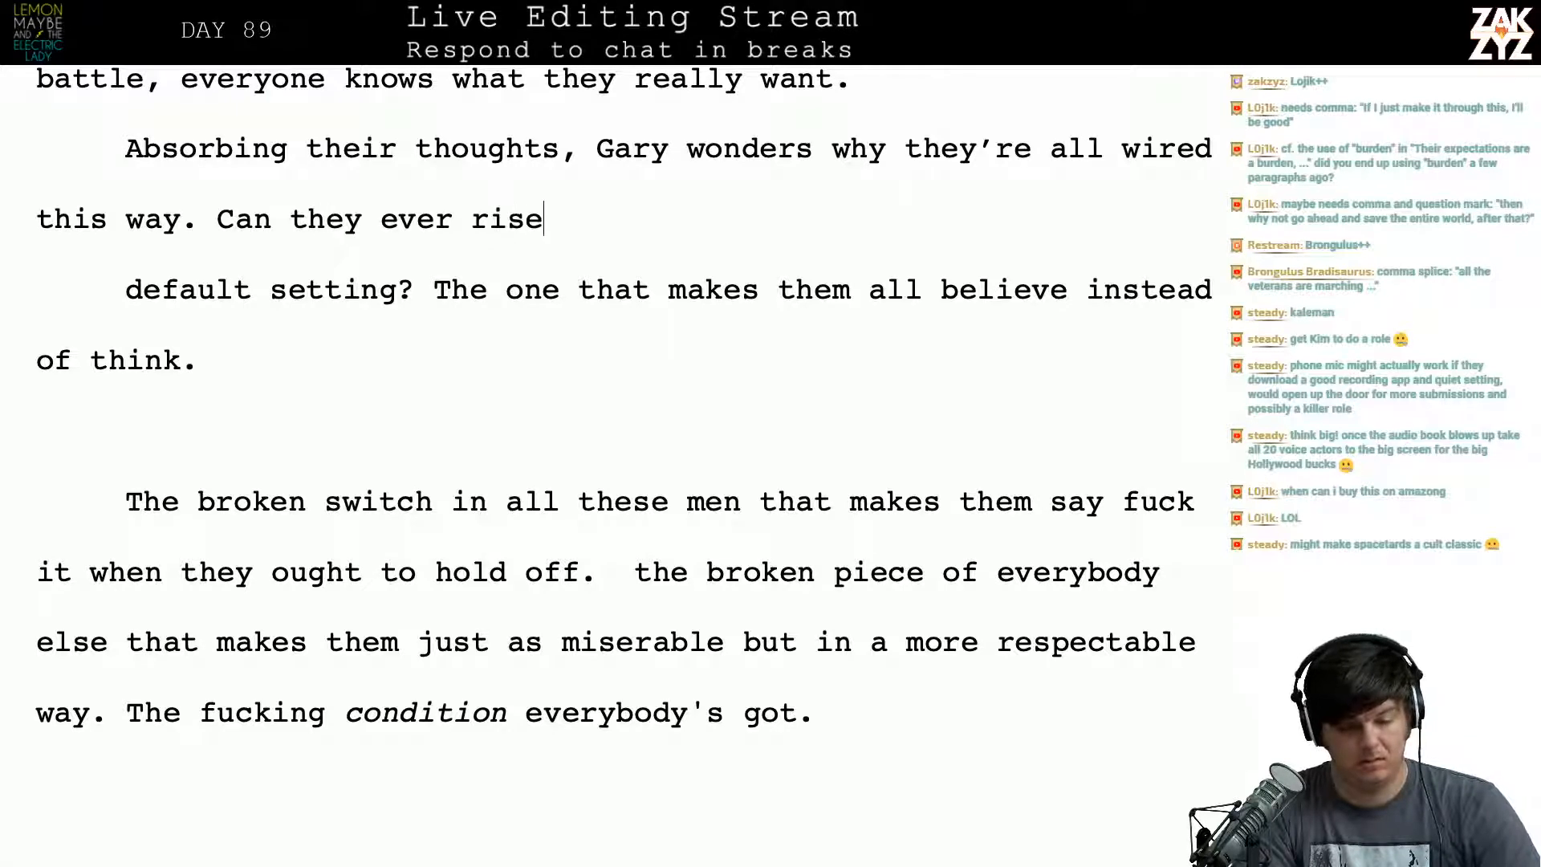
{"action": "type", "text": " above this? "}
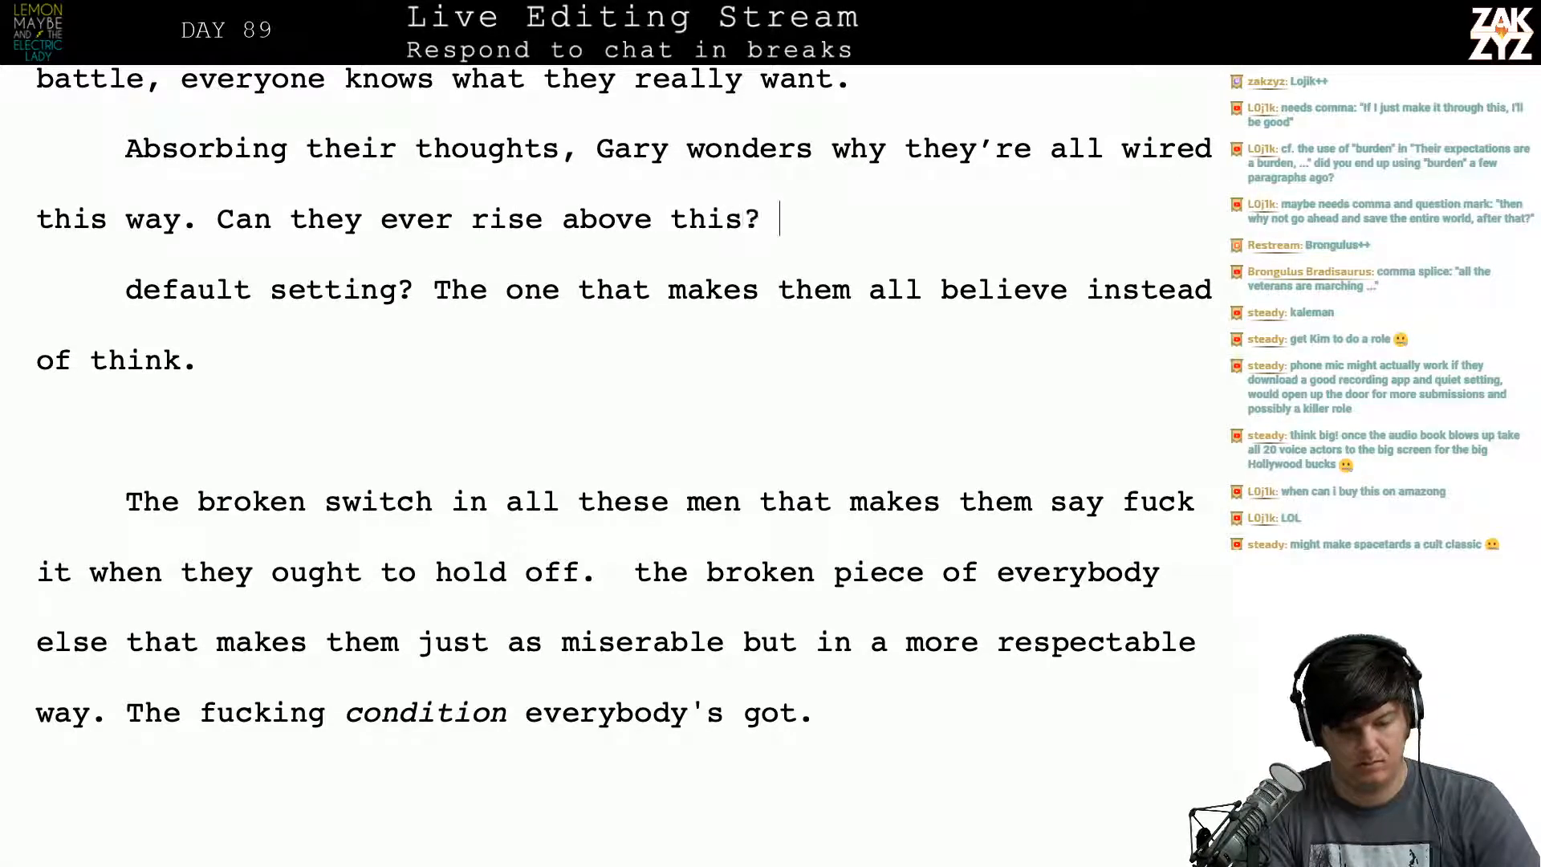
{"action": "type", "text": "Can they ever get past the "}
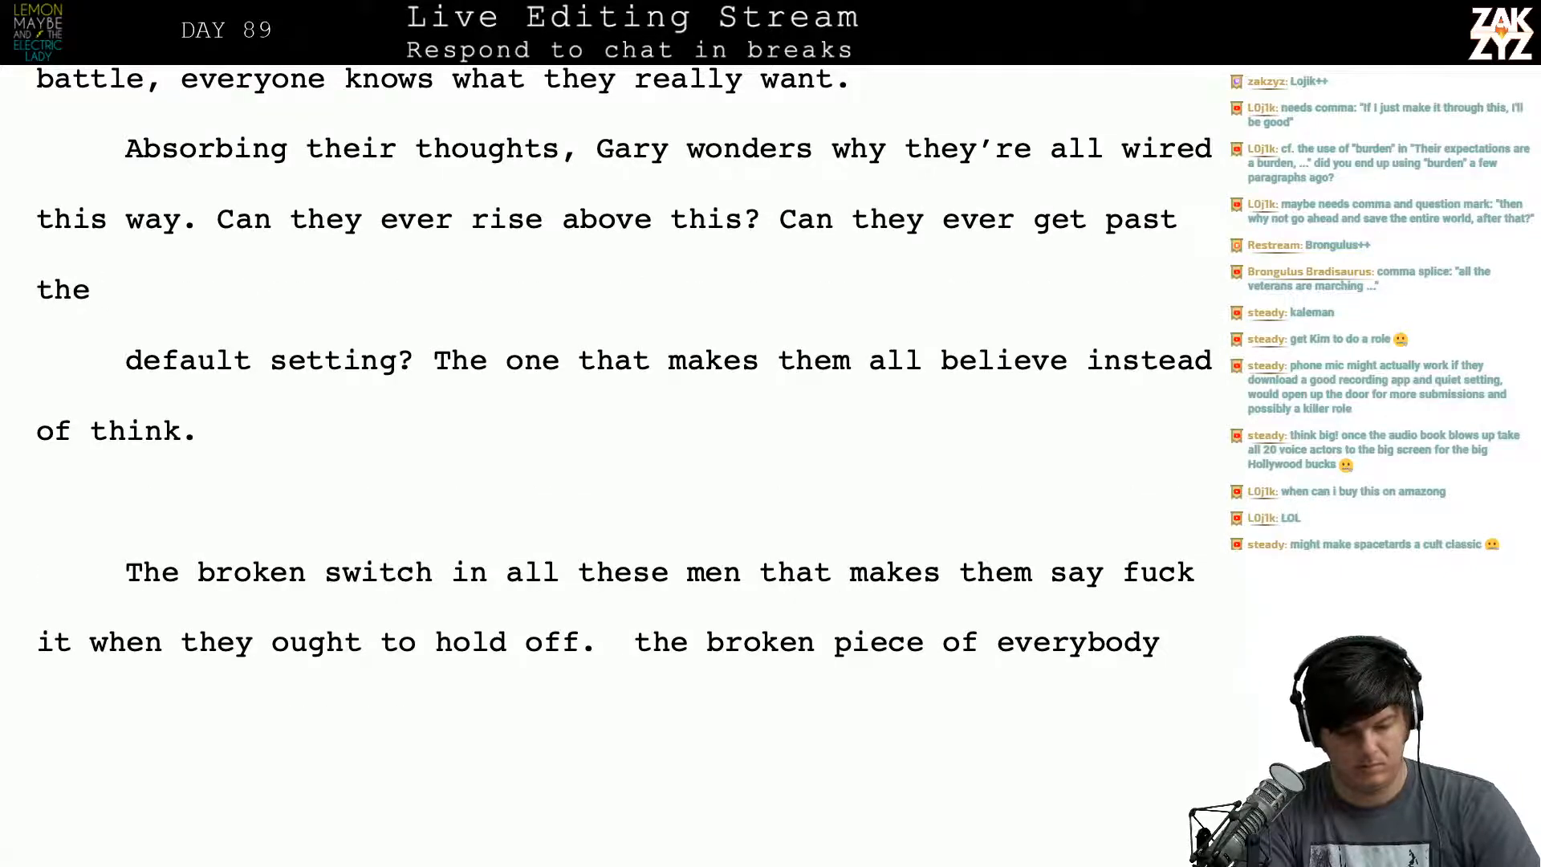
{"action": "type", "text": "thing that make"}
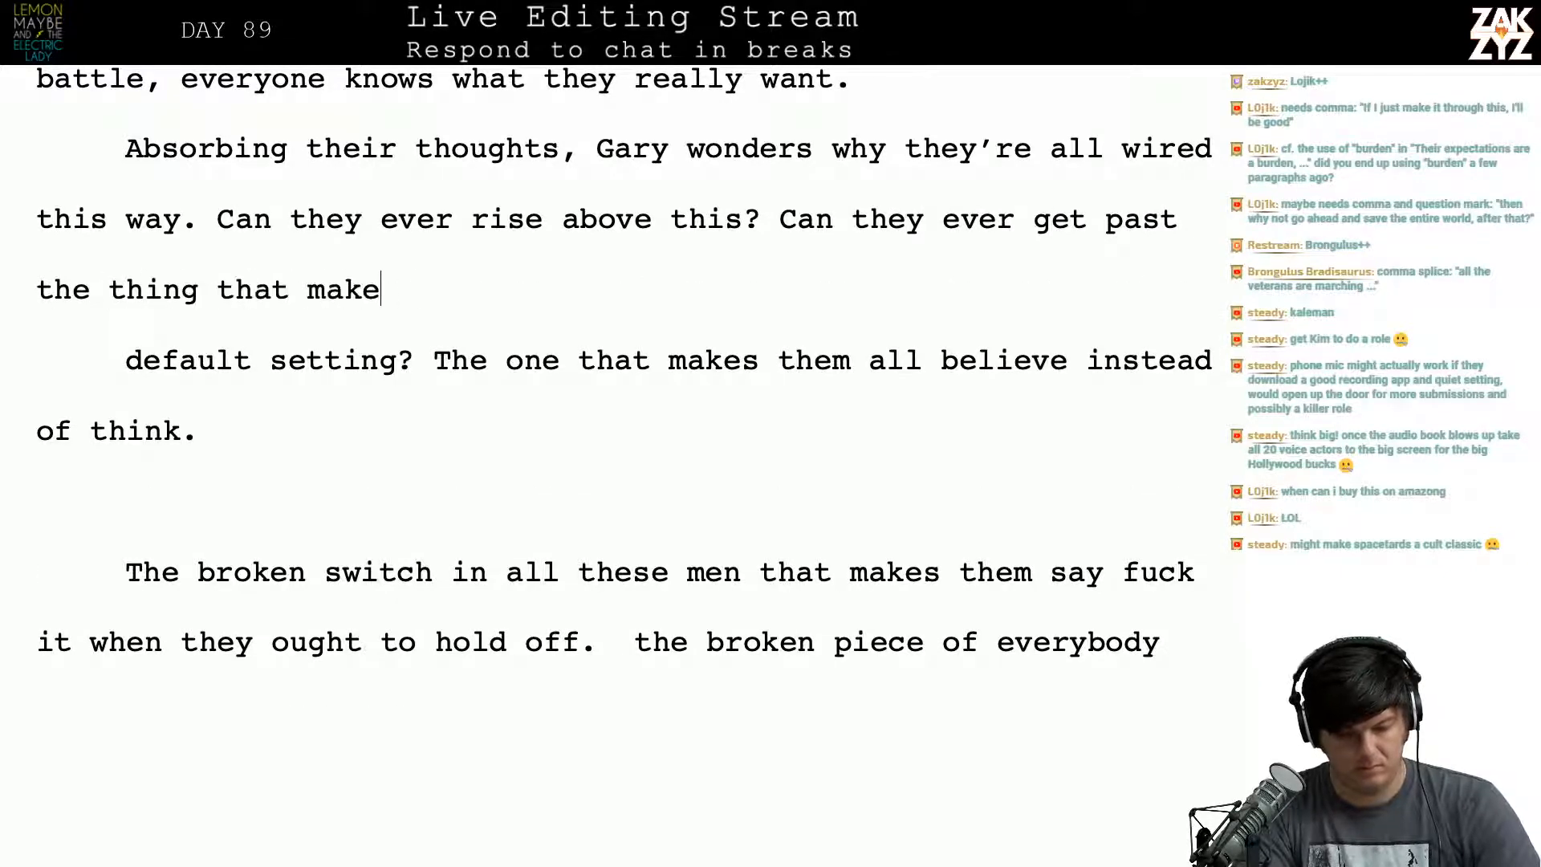
{"action": "type", "text": "s them"}
{"action": "key", "text": "BackSpace"}
{"action": "key", "text": "BackSpace"}
{"action": "key", "text": "BackSpace"}
{"action": "key", "text": "BackSpace"}
{"action": "key", "text": "BackSpace"}
{"action": "key", "text": "BackSpace"}
{"action": "key", "text": "BackSpace"}
{"action": "key", "text": "BackSpace"}
{"action": "key", "text": "BackSpace"}
{"action": "key", "text": "BackSpace"}
{"action": "key", "text": "BackSpace"}
{"action": "key", "text": "BackSpace"}
{"action": "key", "text": "BackSpace"}
{"action": "key", "text": "BackSpace"}
{"action": "key", "text": "BackSpace"}
{"action": "key", "text": "BackSpace"}
{"action": "key", "text": "BackSpace"}
{"action": "key", "text": "BackSpace"}
{"action": "key", "text": "BackSpace"}
{"action": "key", "text": "BackSpace"}
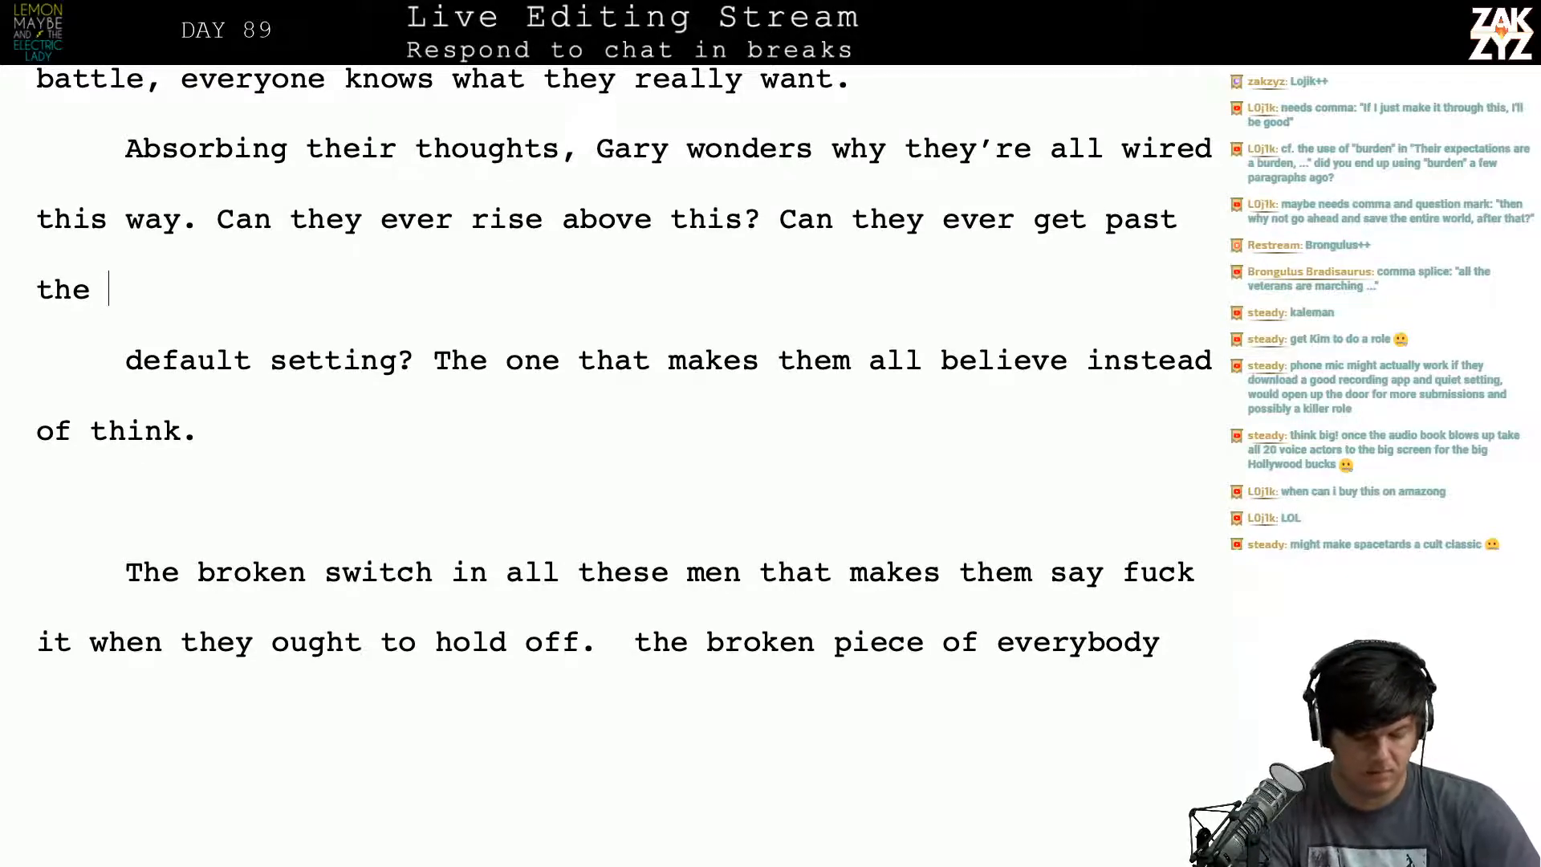
Step: Complete the question after "Can they ever get past the" with "inclination to believe instead of think?"
{"action": "type", "text": "inclination "}
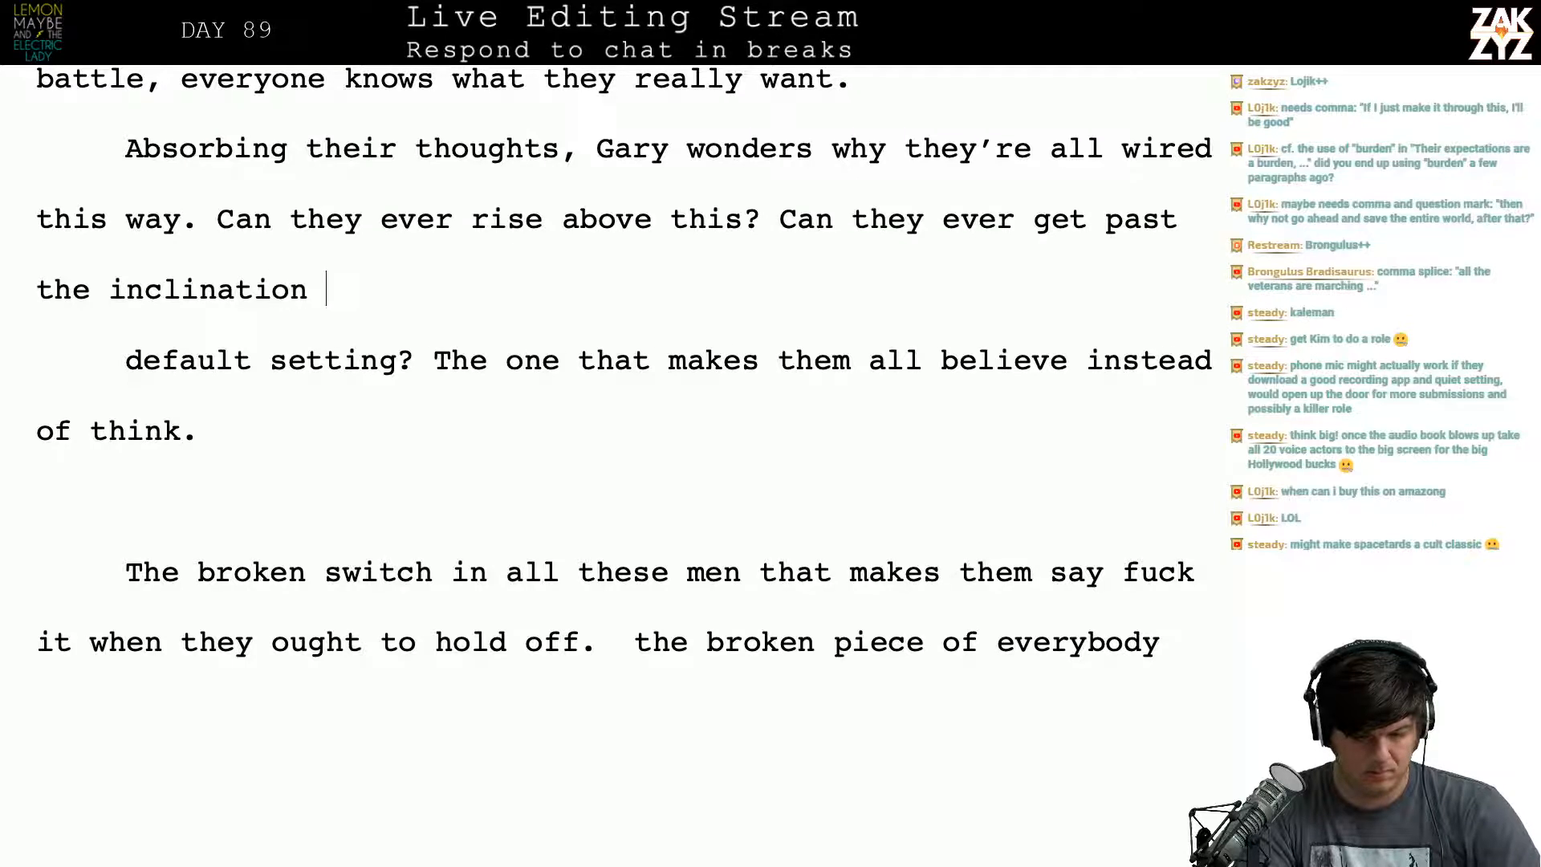
{"action": "type", "text": "to believe inste"}
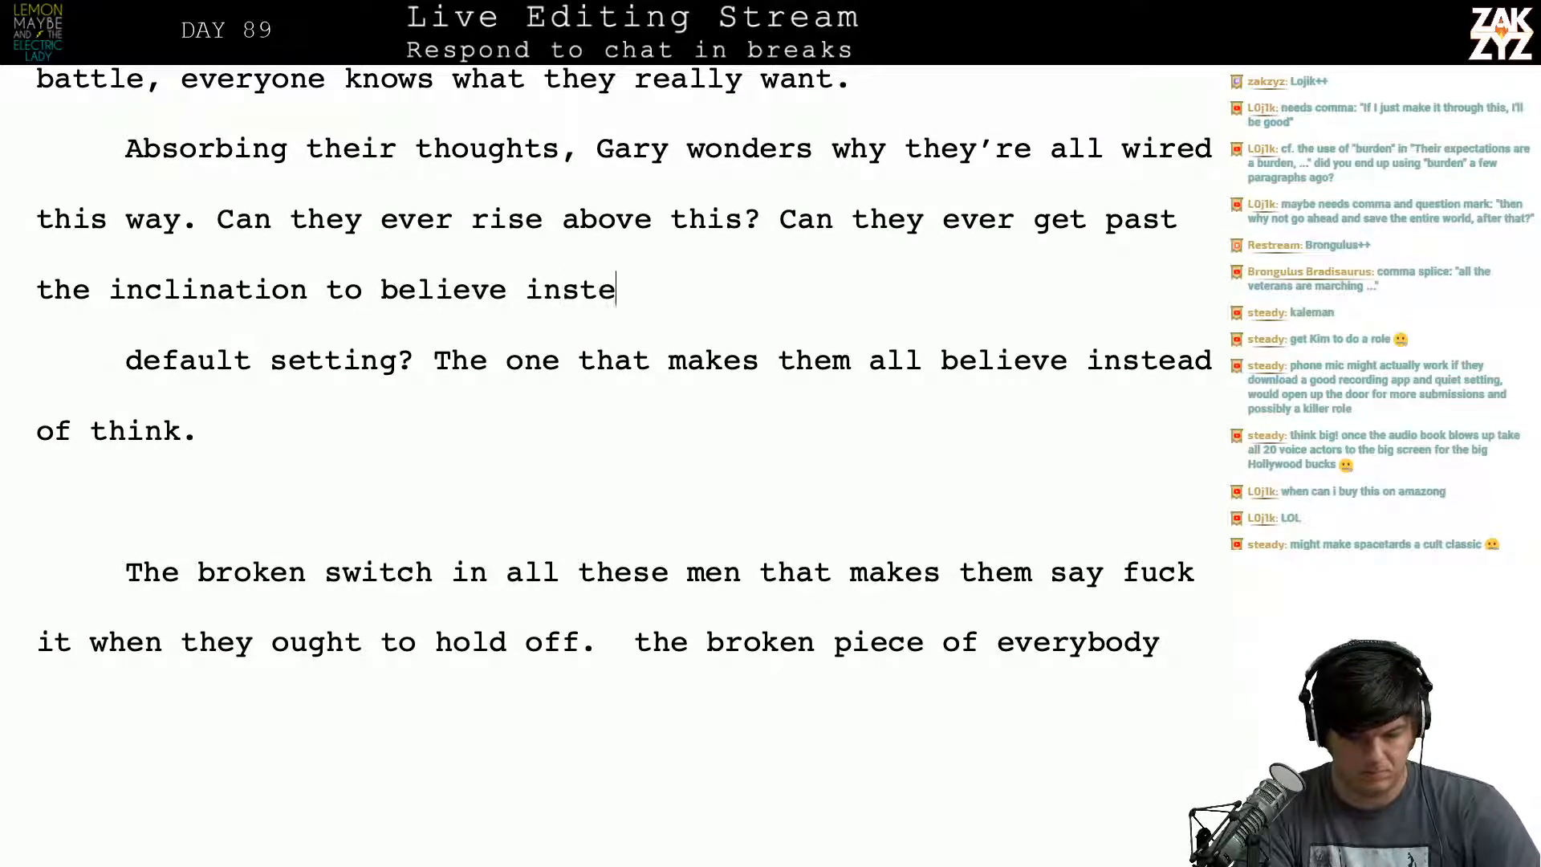
{"action": "type", "text": "ad of think?"}
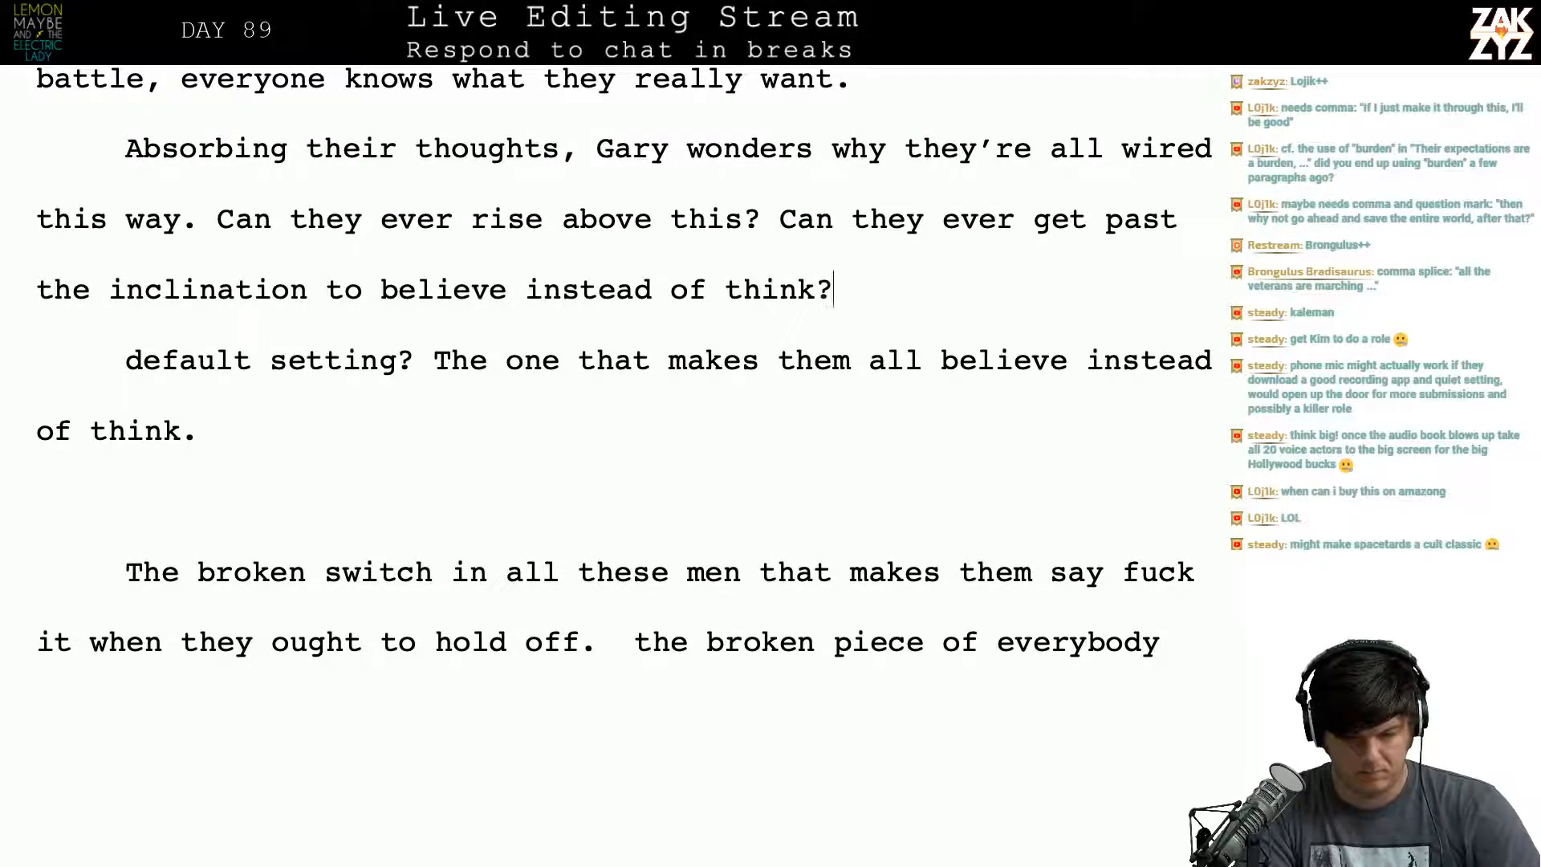
{"action": "type", "text": " To say, F"}
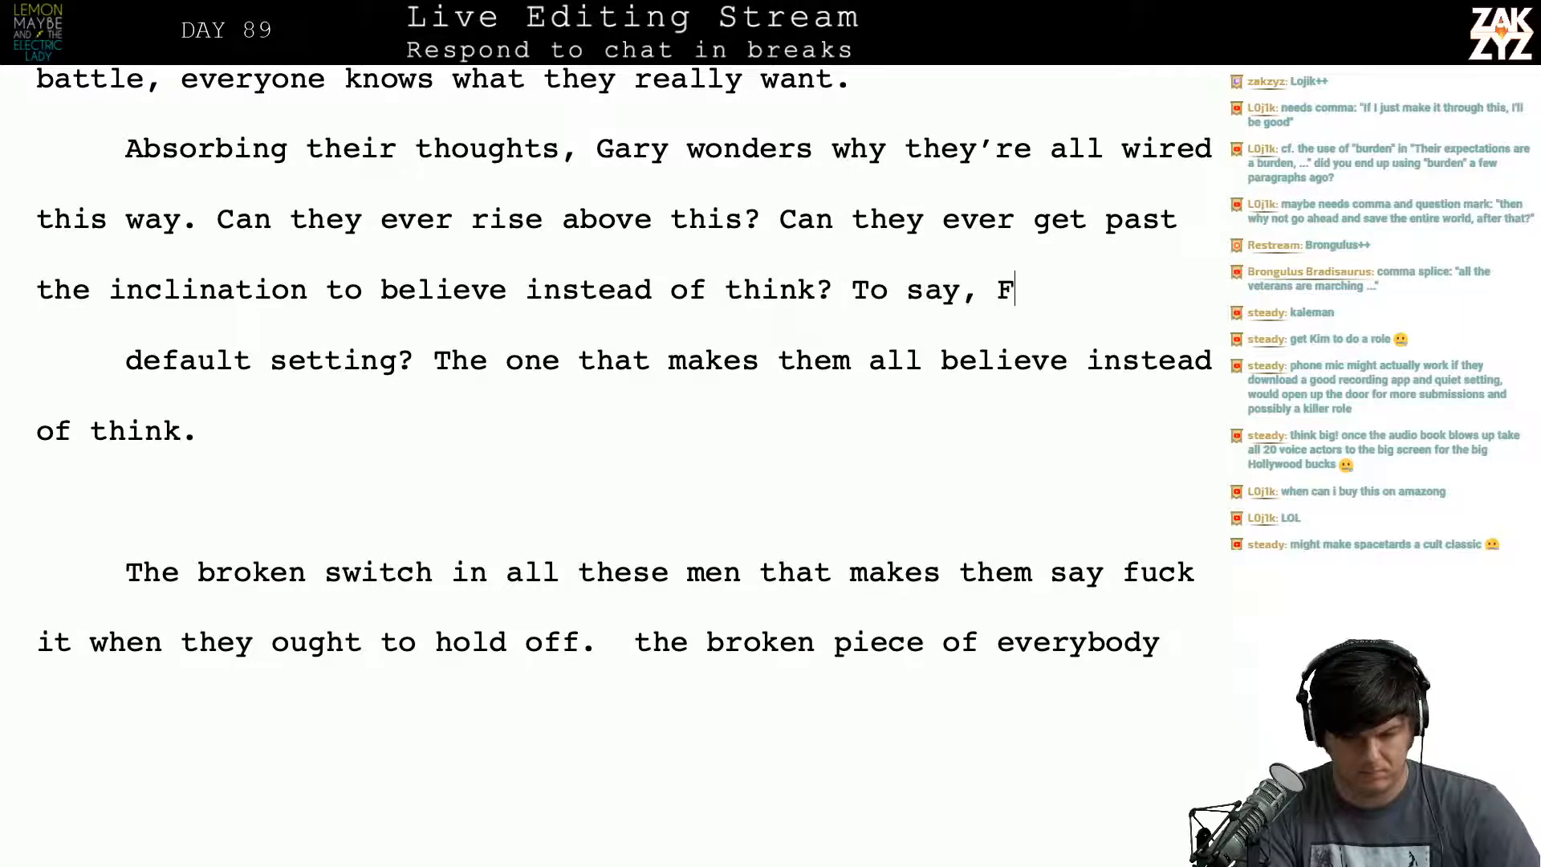
{"action": "key", "text": "BackSpace"}
{"action": "type", "text": "\""}
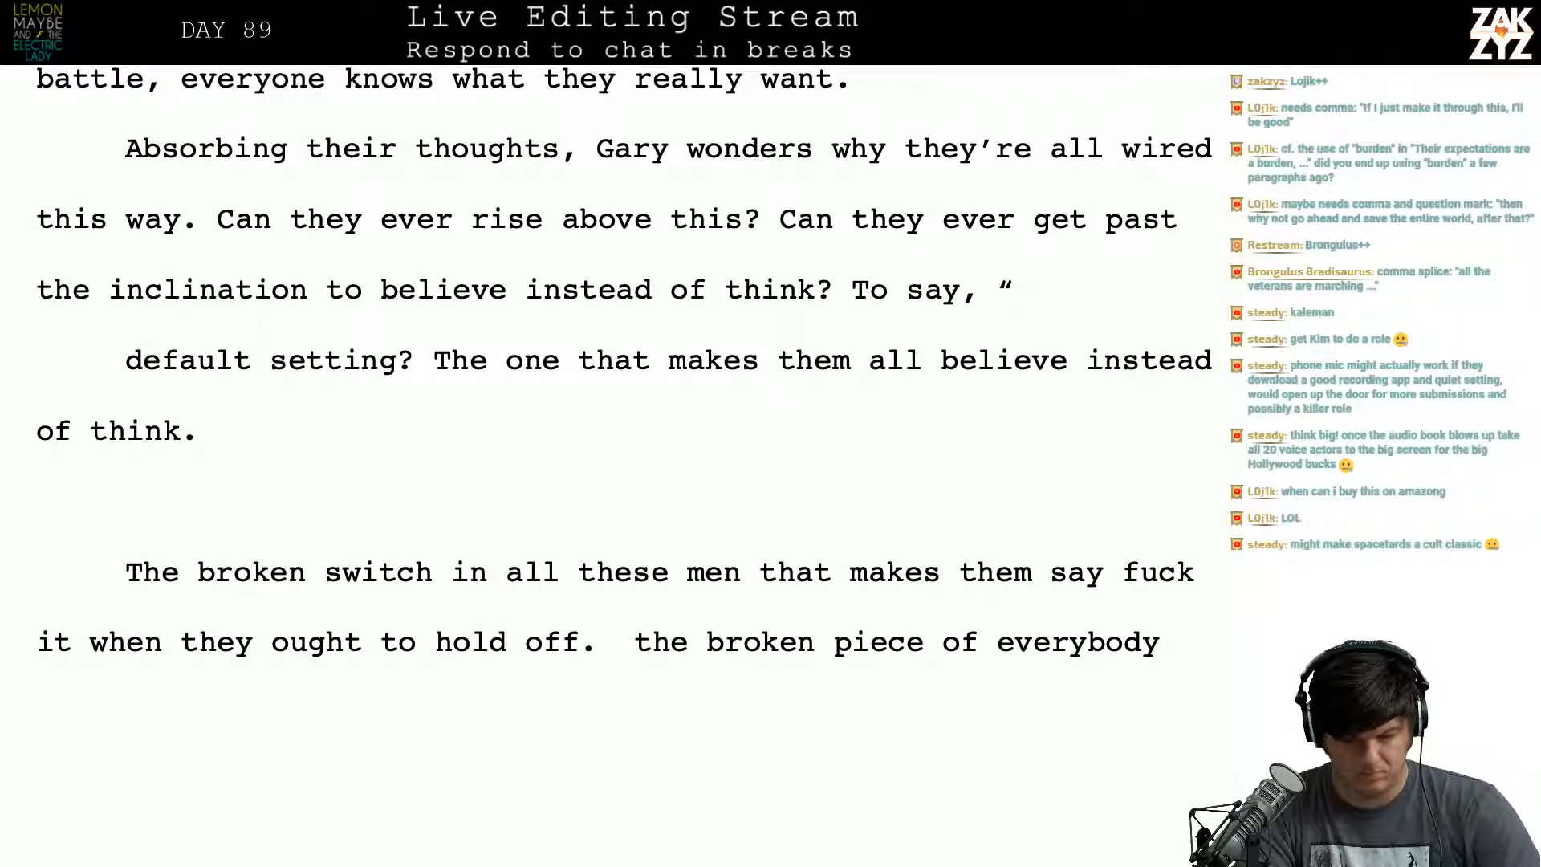
{"action": "type", "text": "Fuck it"}
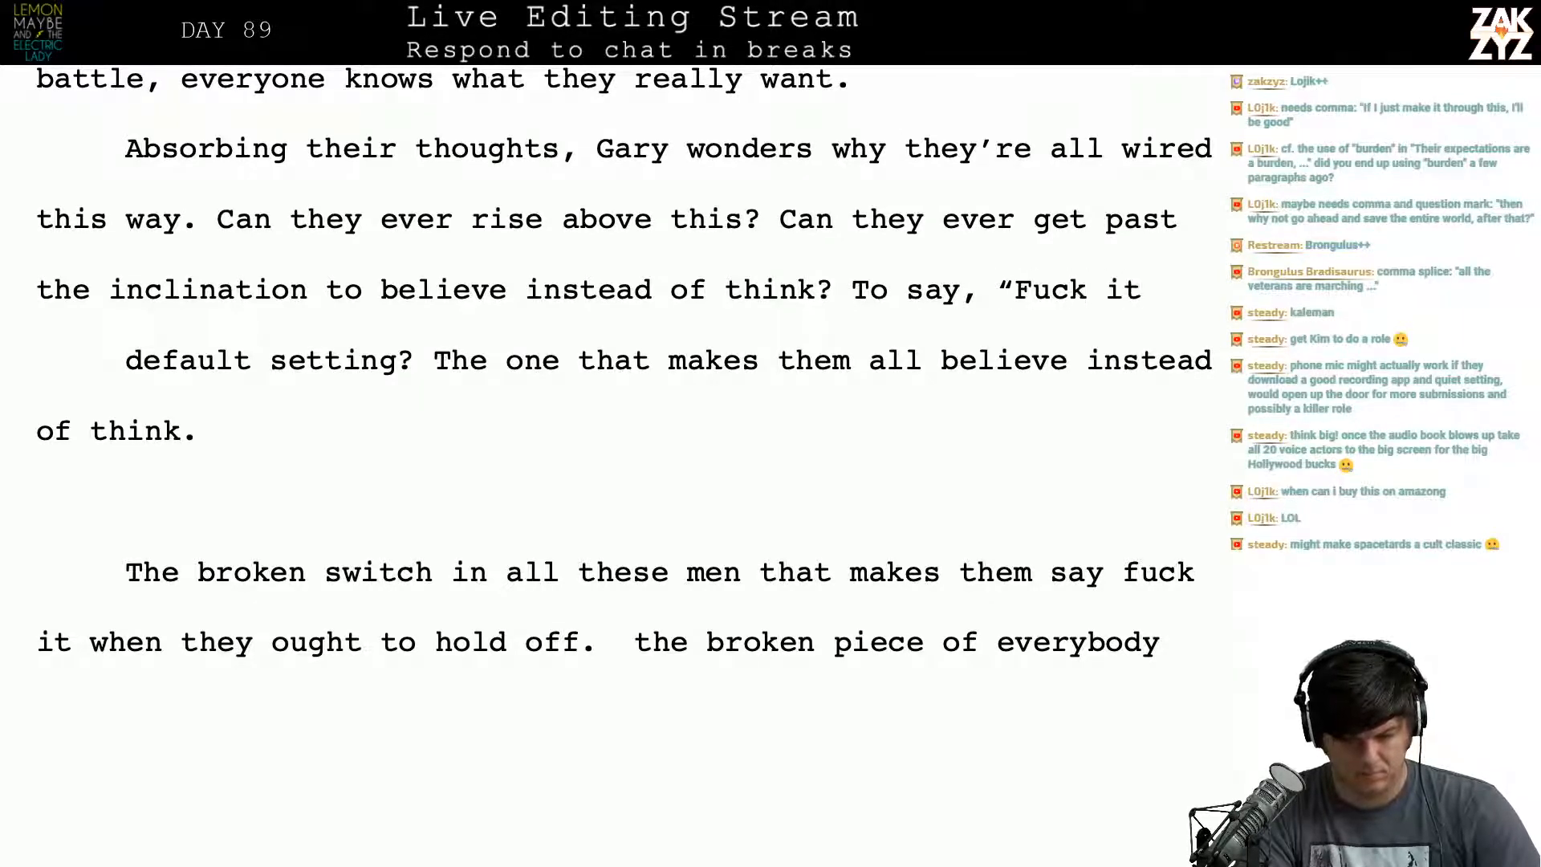
{"action": "type", "text": ",\" when th"}
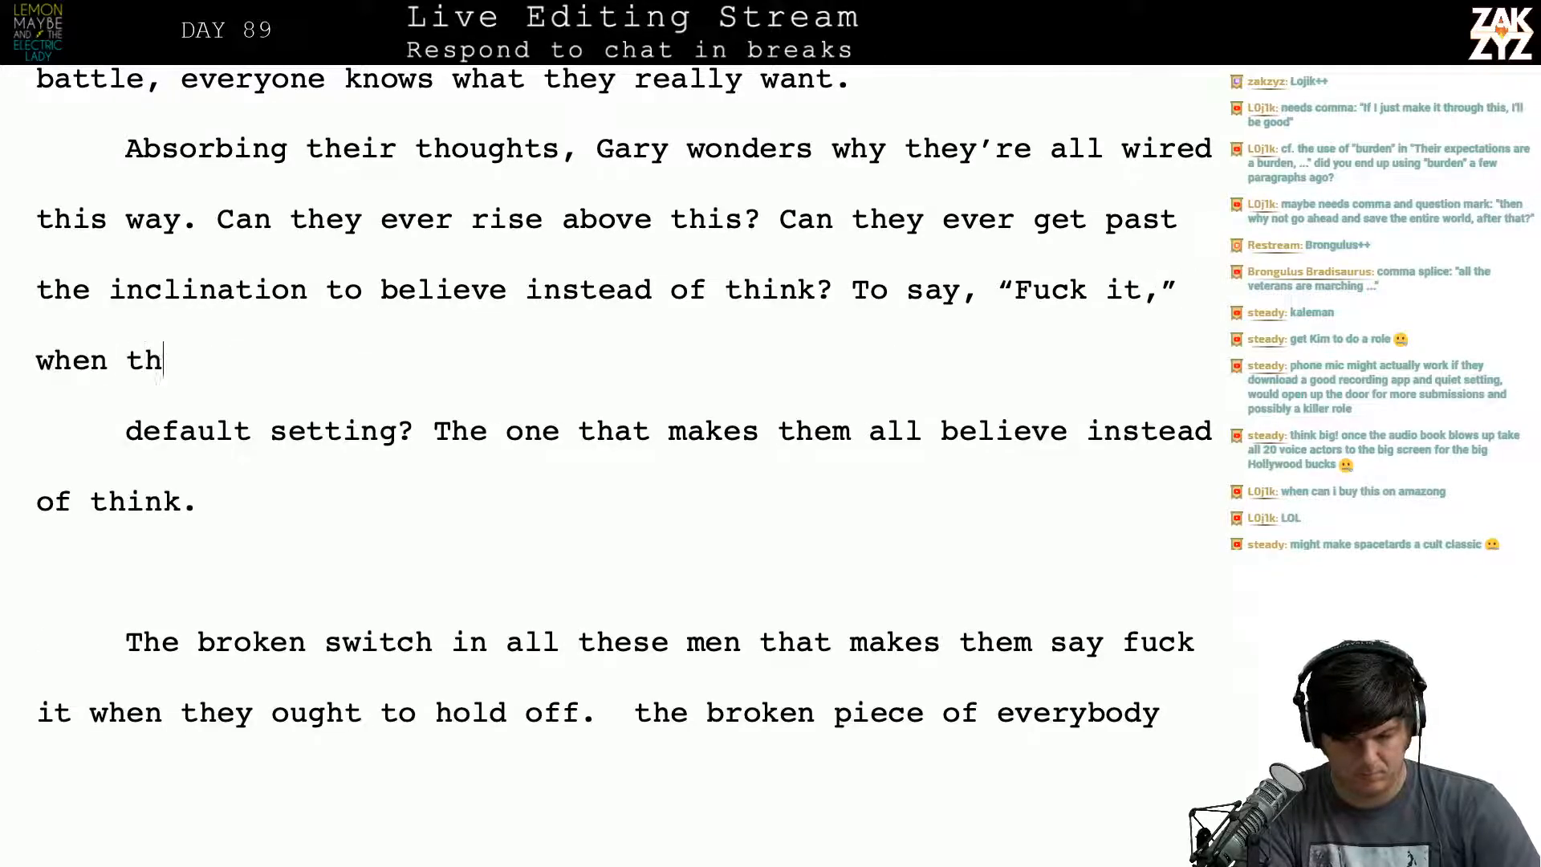
{"action": "key", "text": "BackSpace"}
{"action": "key", "text": "BackSpace"}
{"action": "key", "text": "BackSpace"}
{"action": "key", "text": "BackSpace"}
{"action": "key", "text": "BackSpace"}
{"action": "key", "text": "BackSpace"}
{"action": "key", "text": "BackSpace"}
{"action": "key", "text": "BackSpace"}
{"action": "key", "text": "BackSpace"}
{"action": "key", "text": "BackSpace"}
{"action": "key", "text": "BackSpace"}
{"action": "key", "text": "BackSpace"}
{"action": "key", "text": "BackSpace"}
{"action": "key", "text": "BackSpace"}
{"action": "key", "text": "BackSpace"}
{"action": "key", "text": "BackSpace"}
{"action": "key", "text": "BackSpace"}
{"action": "key", "text": "BackSpace"}
{"action": "key", "text": "BackSpace"}
{"action": "key", "text": "BackSpace"}
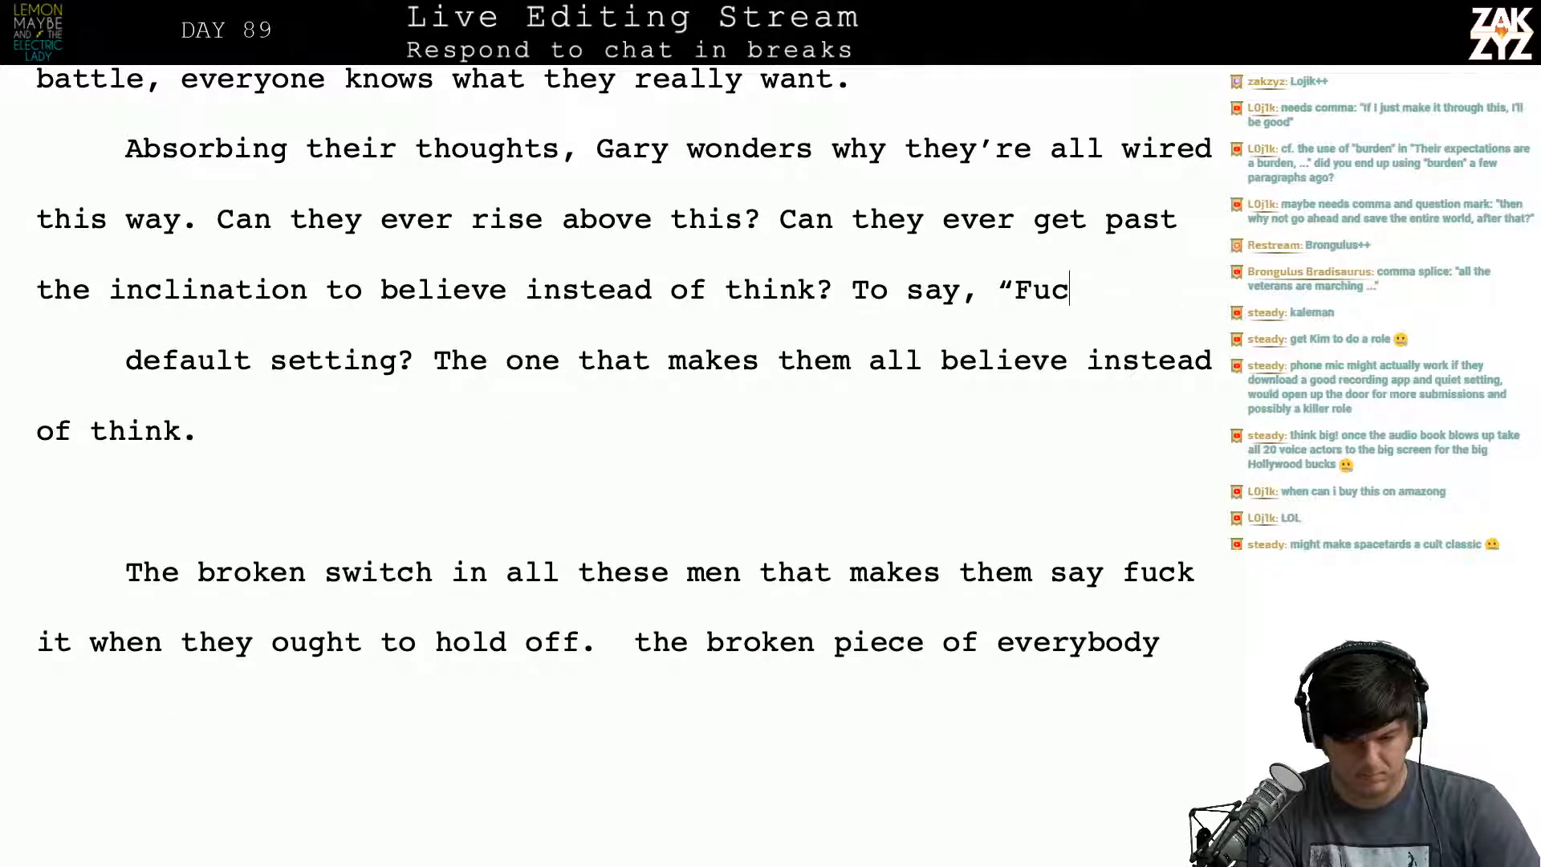
{"action": "key", "text": "BackSpace"}
{"action": "key", "text": "BackSpace"}
{"action": "key", "text": "BackSpace"}
{"action": "key", "text": "BackSpace"}
{"action": "key", "text": "BackSpace"}
Step: Add the follow-up question "To go all-in when they know they should hold off?" after "instead of think?"
{"action": "type", "text": "o go"}
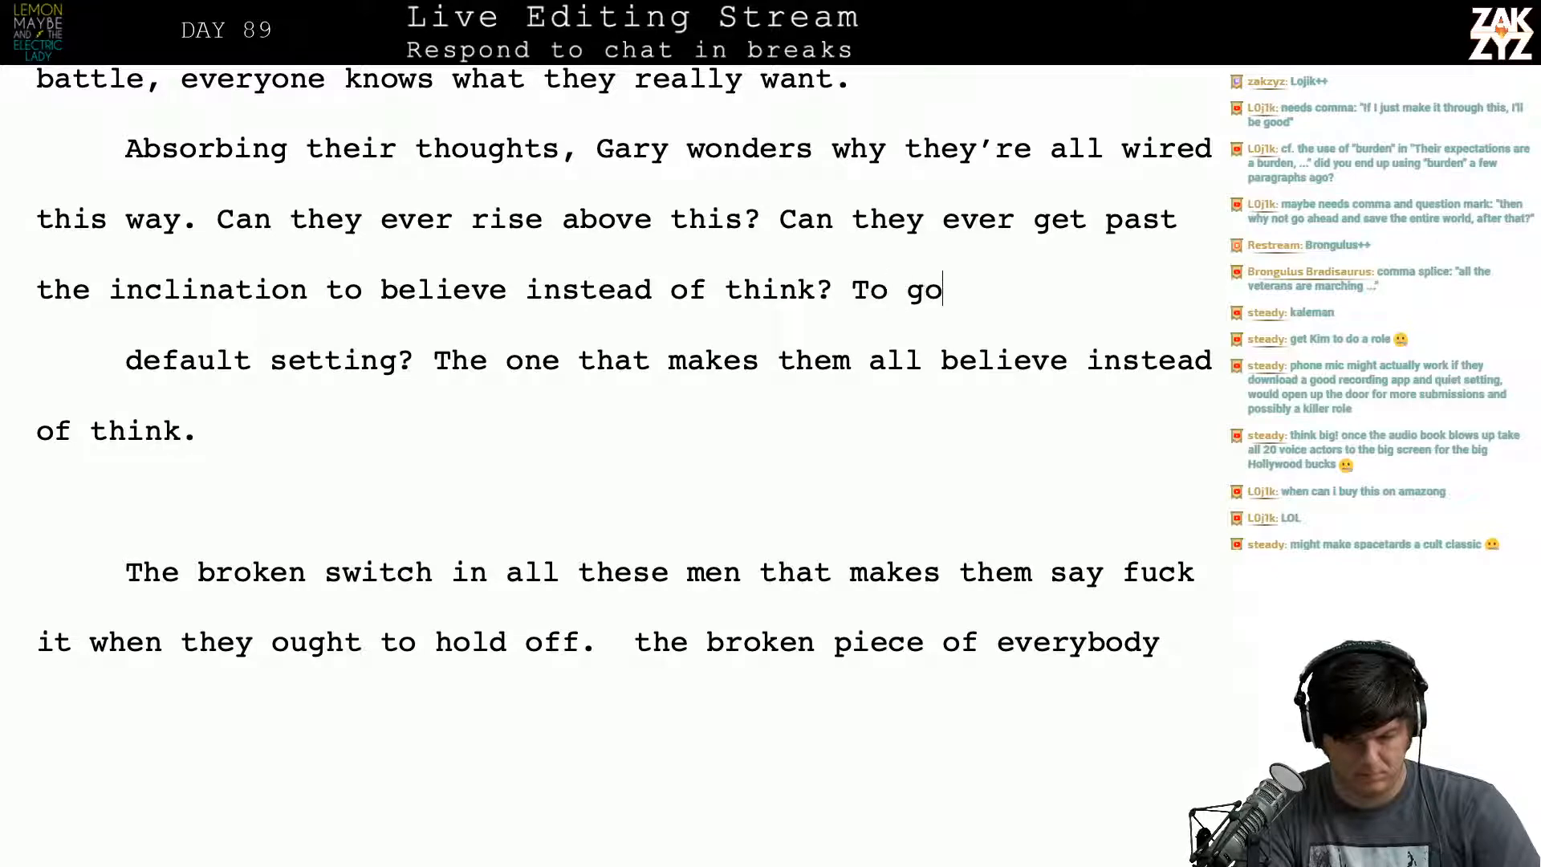
{"action": "type", "text": " all-in w"}
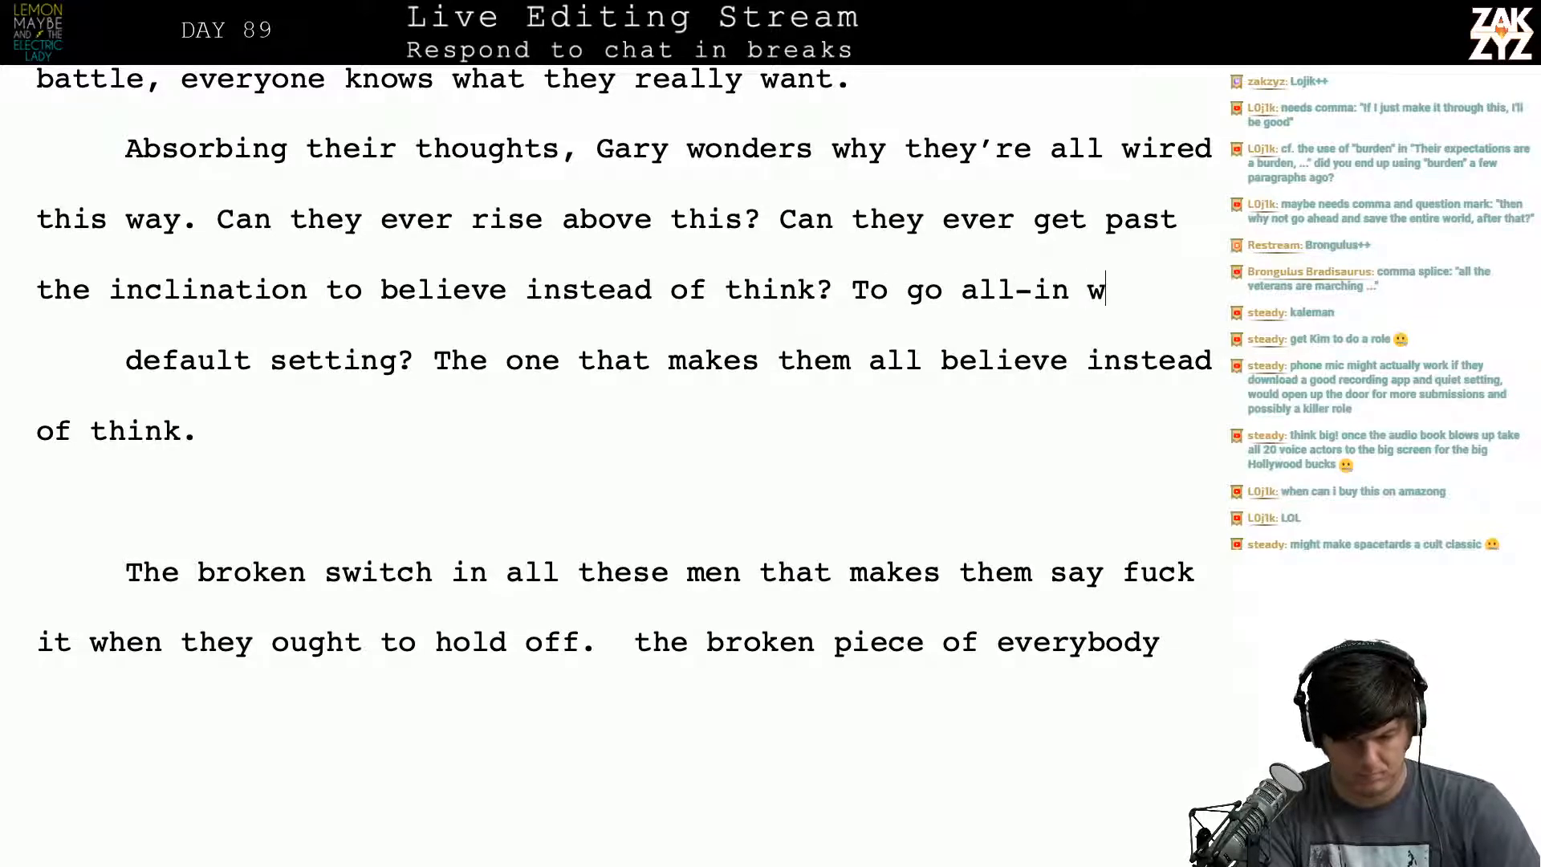
{"action": "type", "text": "hen they know they s"}
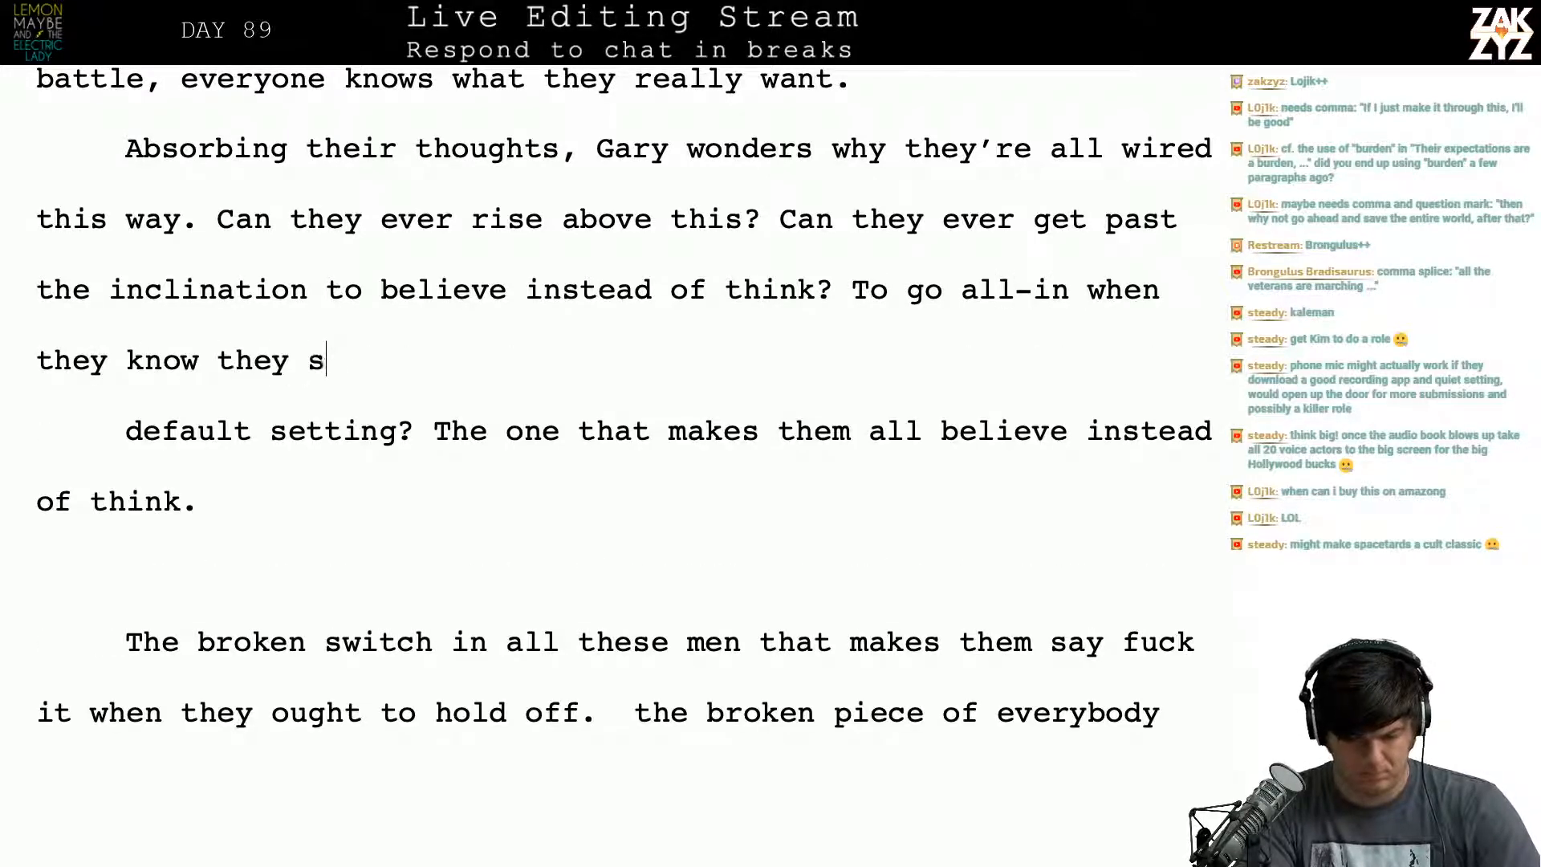
{"action": "type", "text": "hould hold off?"}
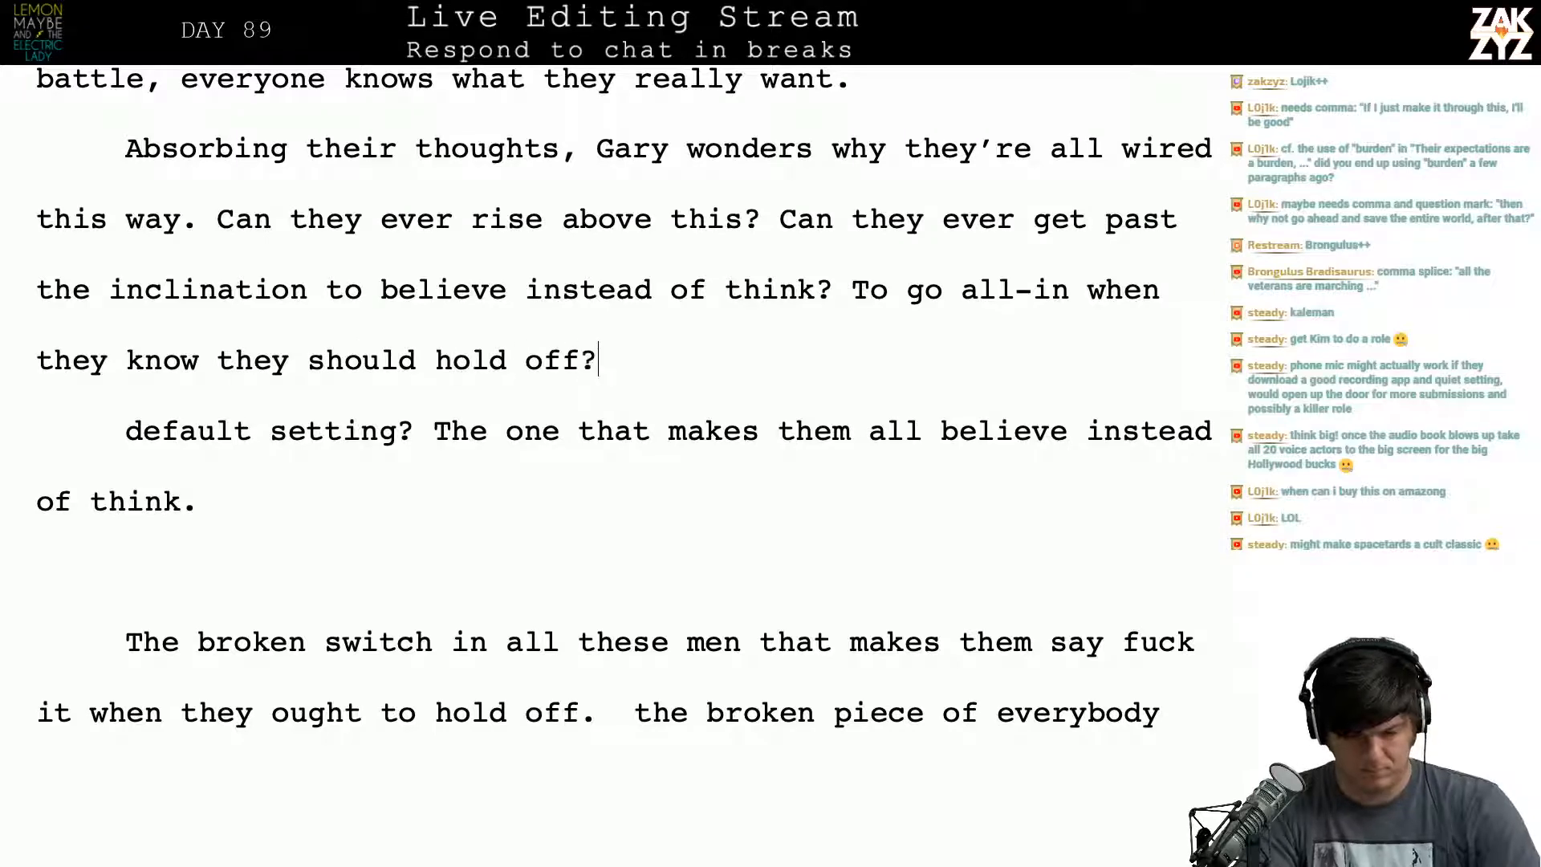
Step: Delete the old text from "default setting?" through "in a more respectable way.", joining "The fucking condition everybody's got." to the rewritten questions
{"action": "key", "text": "shift+Down"}
{"action": "key", "text": "shift+Down"}
{"action": "key", "text": "shift+Down"}
{"action": "key", "text": "shift+Down"}
{"action": "key", "text": "shift+Down"}
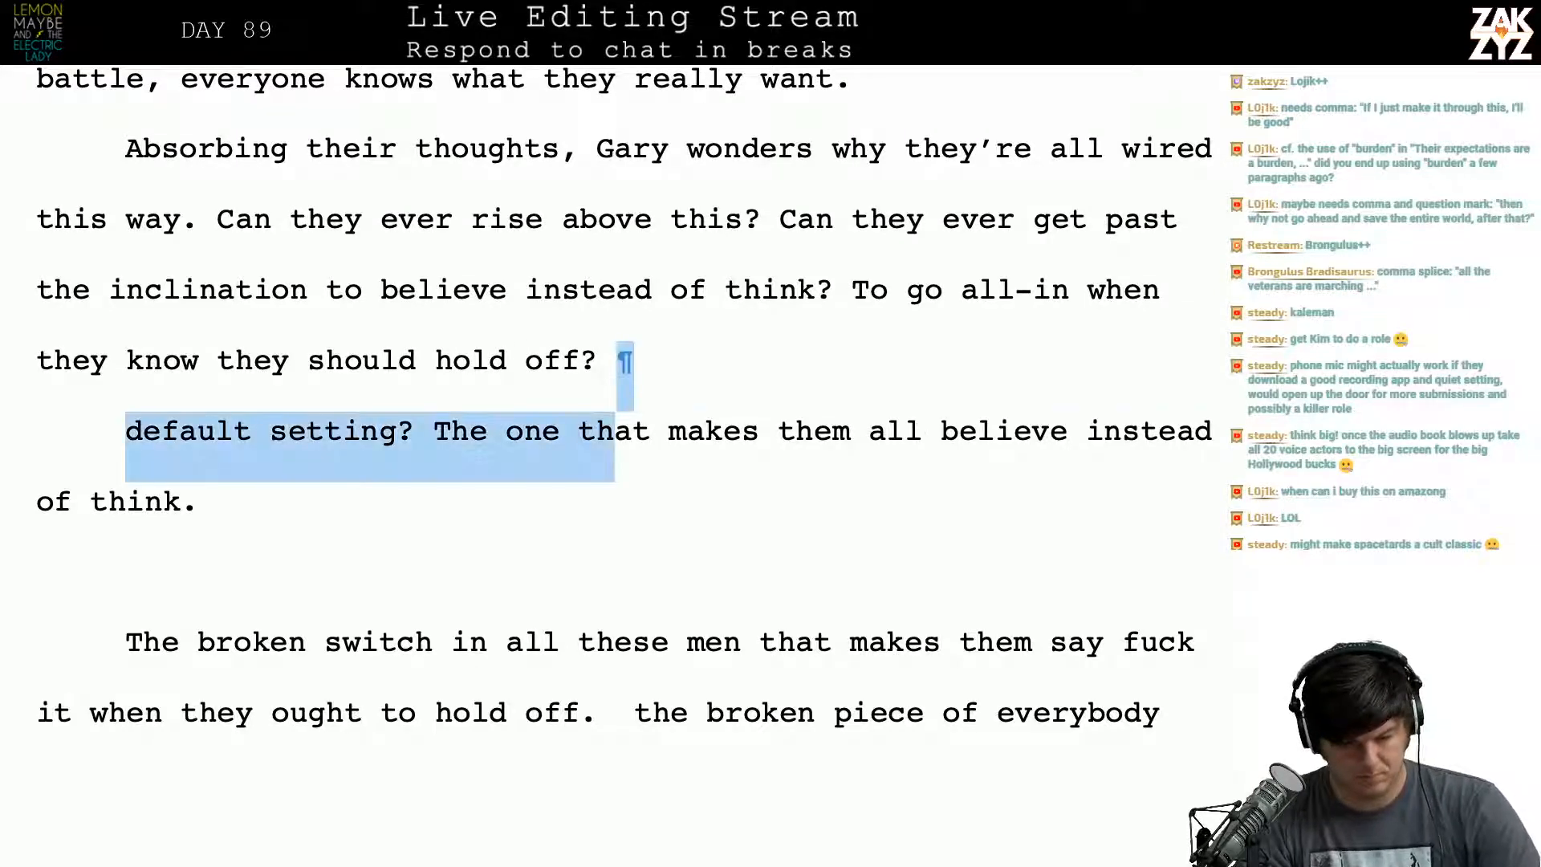
{"action": "key", "text": "shift+Down"}
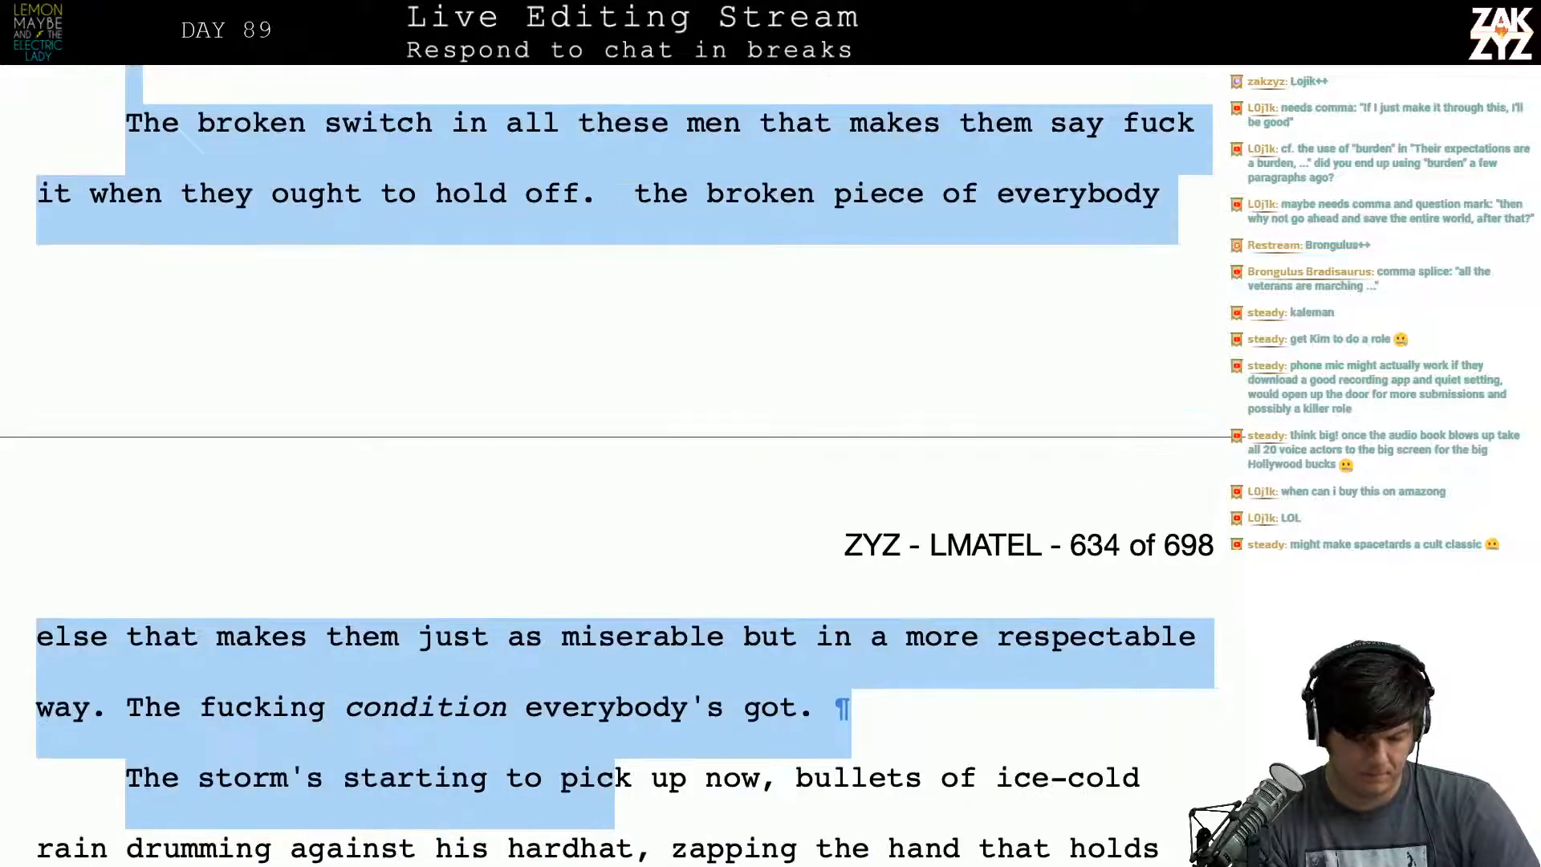
{"action": "key", "text": "shift+Down"}
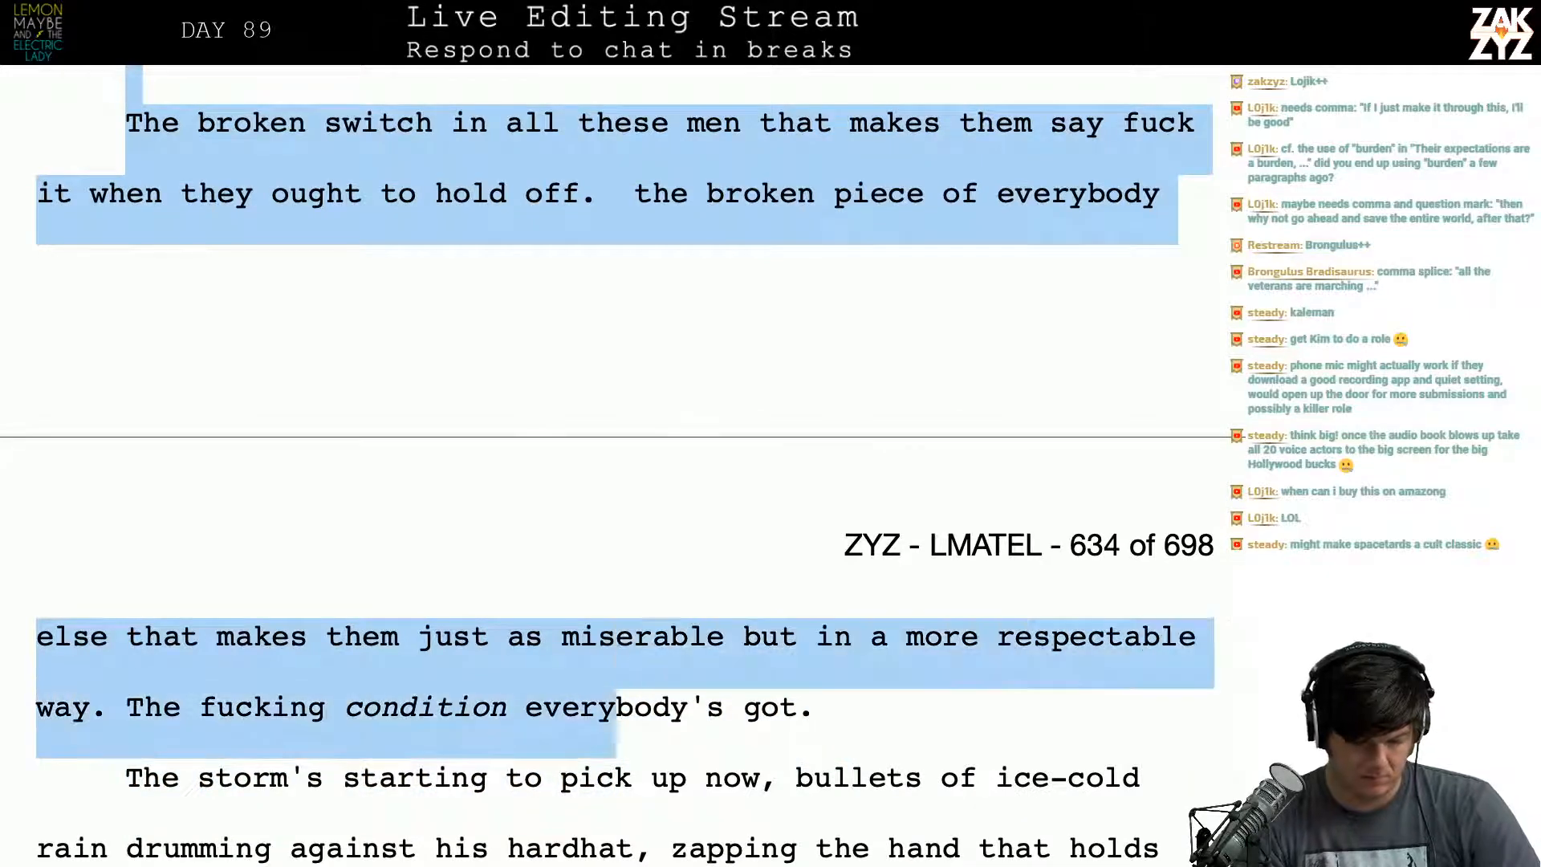
{"action": "key", "text": "shift+Left"}
{"action": "key", "text": "shift+Left"}
{"action": "key", "text": "shift+Left"}
{"action": "key", "text": "shift+Left"}
{"action": "key", "text": "shift+Left"}
{"action": "key", "text": "shift+Left"}
{"action": "key", "text": "shift+Left"}
{"action": "key", "text": "shift+Left"}
{"action": "key", "text": "shift+Left"}
{"action": "key", "text": "shift+Left"}
{"action": "key", "text": "shift+Left"}
{"action": "key", "text": "shift+Left"}
{"action": "key", "text": "shift+Left"}
{"action": "key", "text": "shift+Left"}
{"action": "key", "text": "shift+Left"}
{"action": "key", "text": "shift+Left"}
{"action": "key", "text": "shift+Left"}
{"action": "key", "text": "shift+Left"}
{"action": "key", "text": "shift+Left"}
{"action": "key", "text": "shift+Left"}
{"action": "key", "text": "shift+Left"}
{"action": "key", "text": "shift+Left"}
{"action": "key", "text": "shift+Left"}
{"action": "key", "text": "shift+Left"}
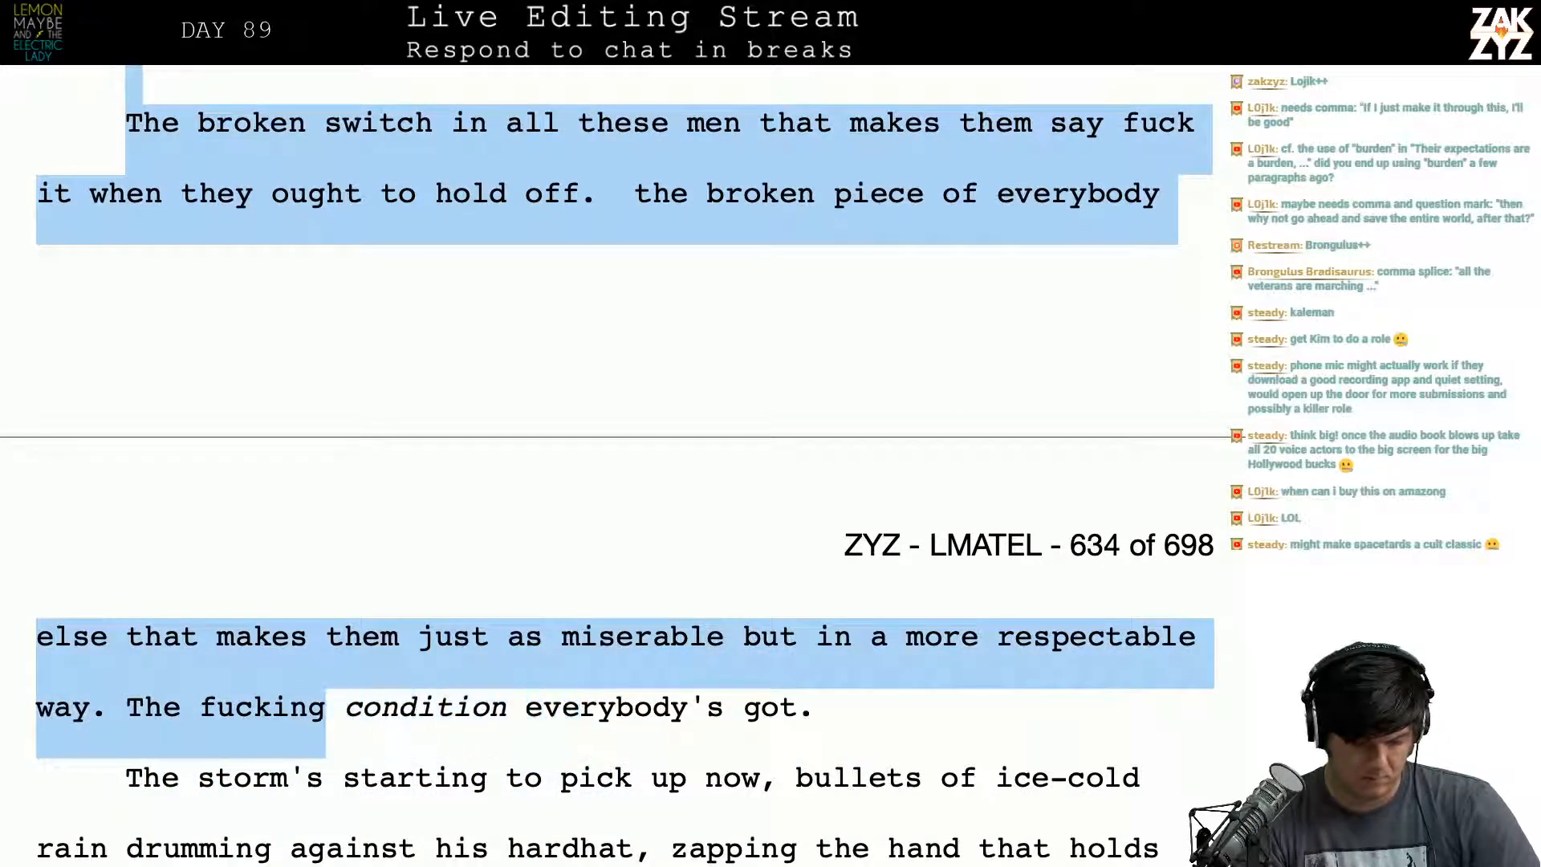
{"action": "key", "text": "shift+Left"}
{"action": "key", "text": "BackSpace"}
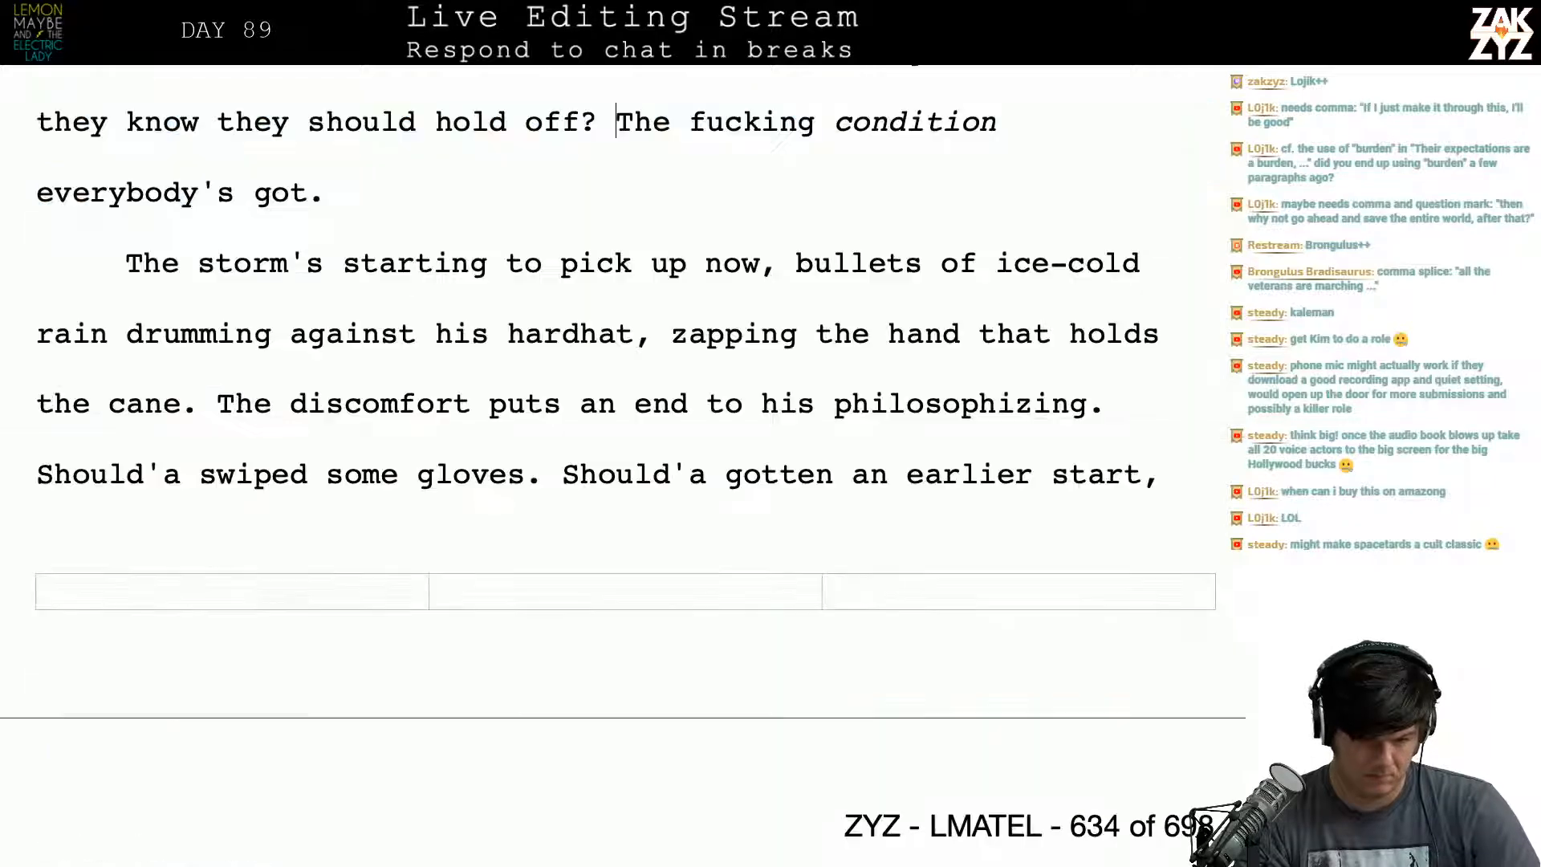
Step: Split off "The fucking condition everybody's got." into its own paragraph and go back to the paragraph before it
{"action": "key", "text": "Return"}
{"action": "key", "text": "Left"}
{"action": "key", "text": "Up"}
{"action": "key", "text": "Up"}
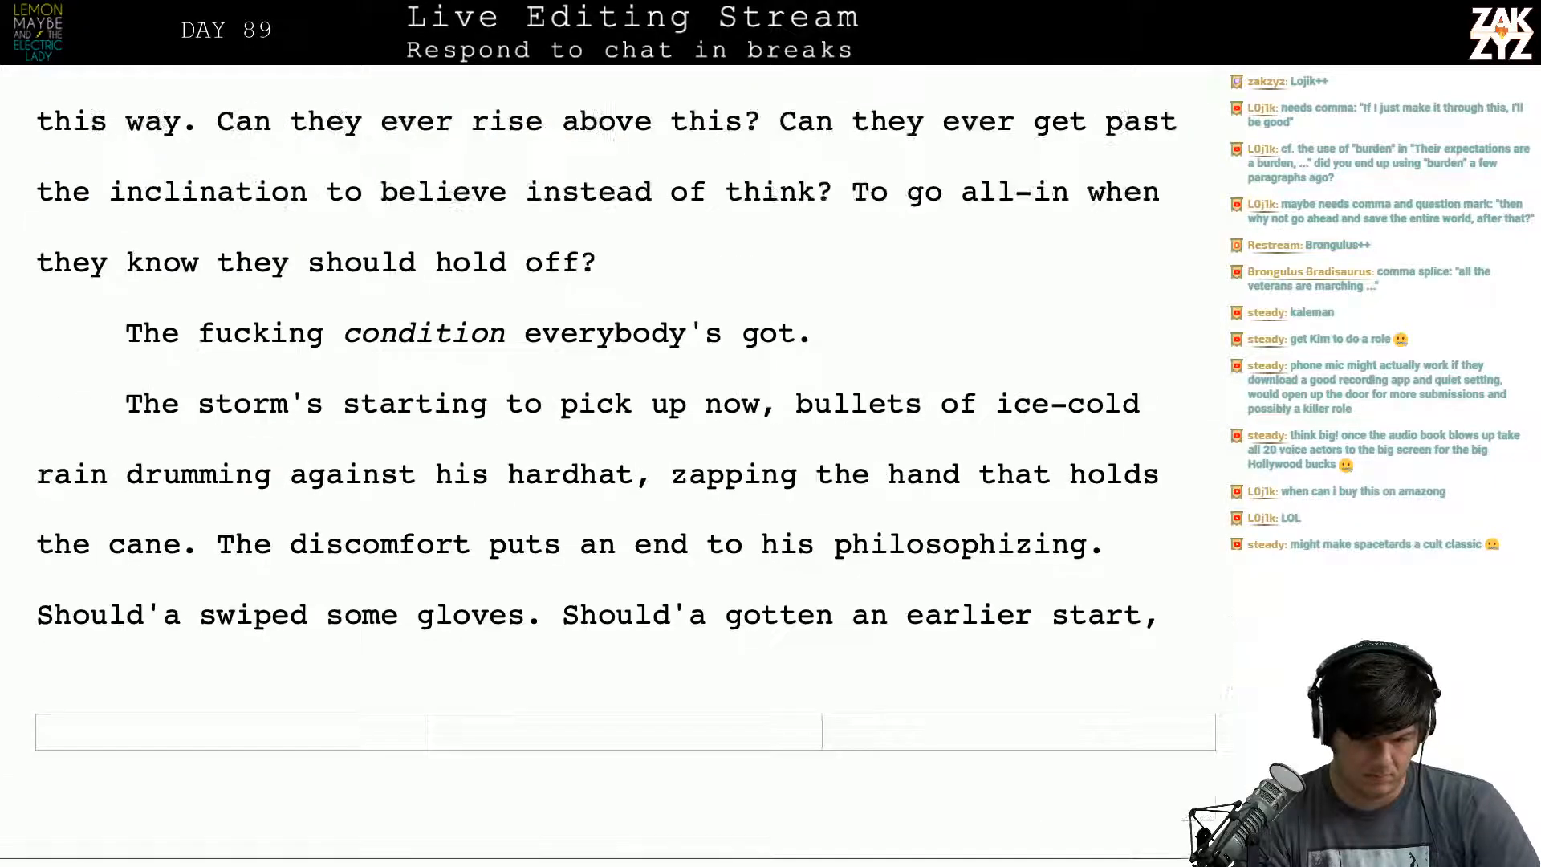
Step: After "hold off?", write "The busted piece that's got all these men living on the street, that's got Gary"
{"action": "type", "text": "The b"}
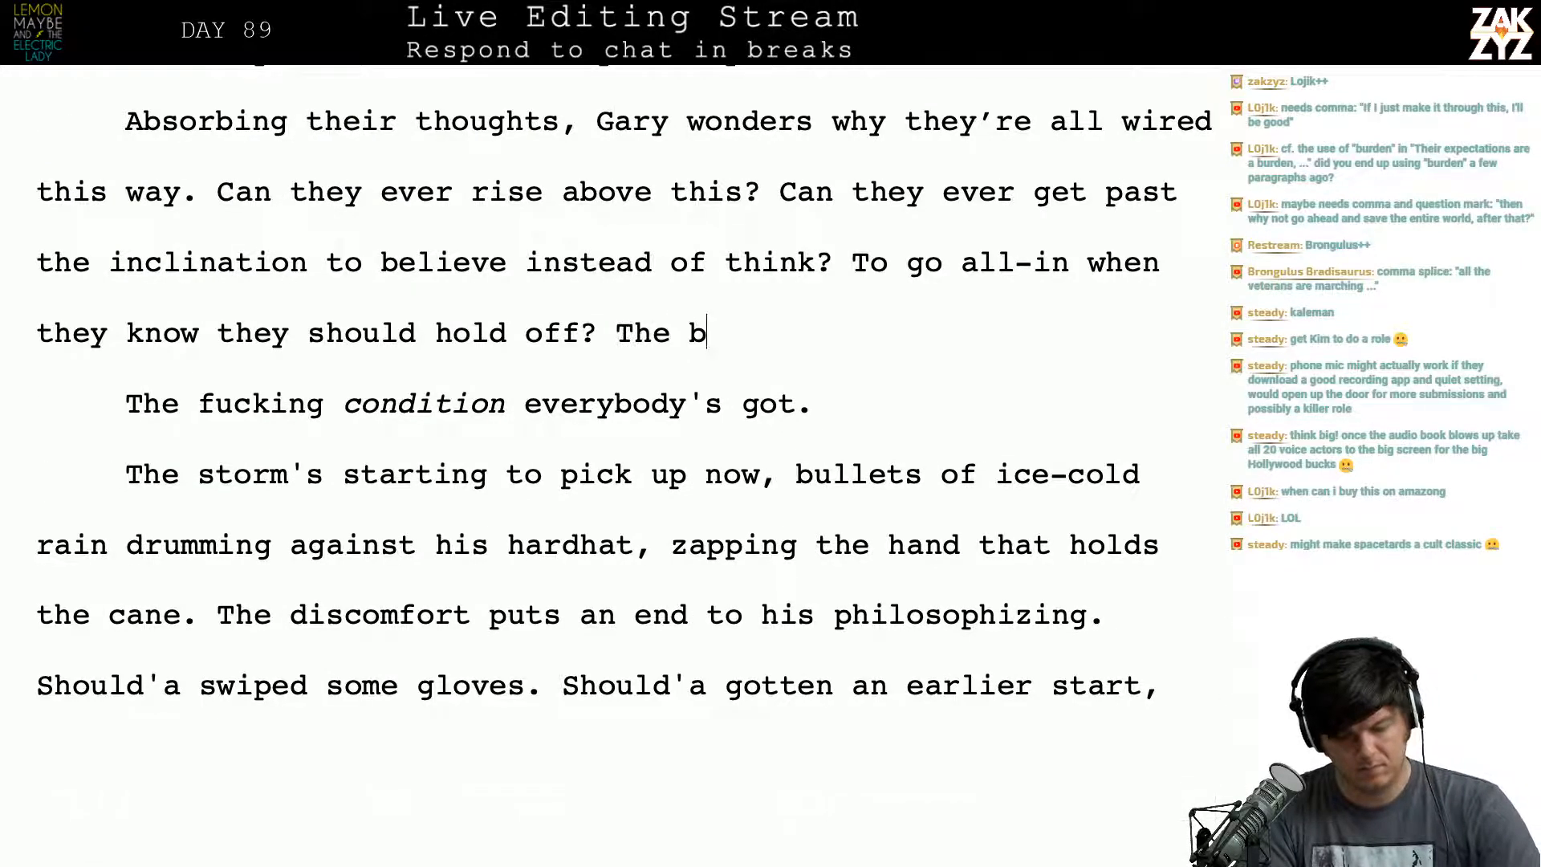
{"action": "type", "text": "usted piece tha"}
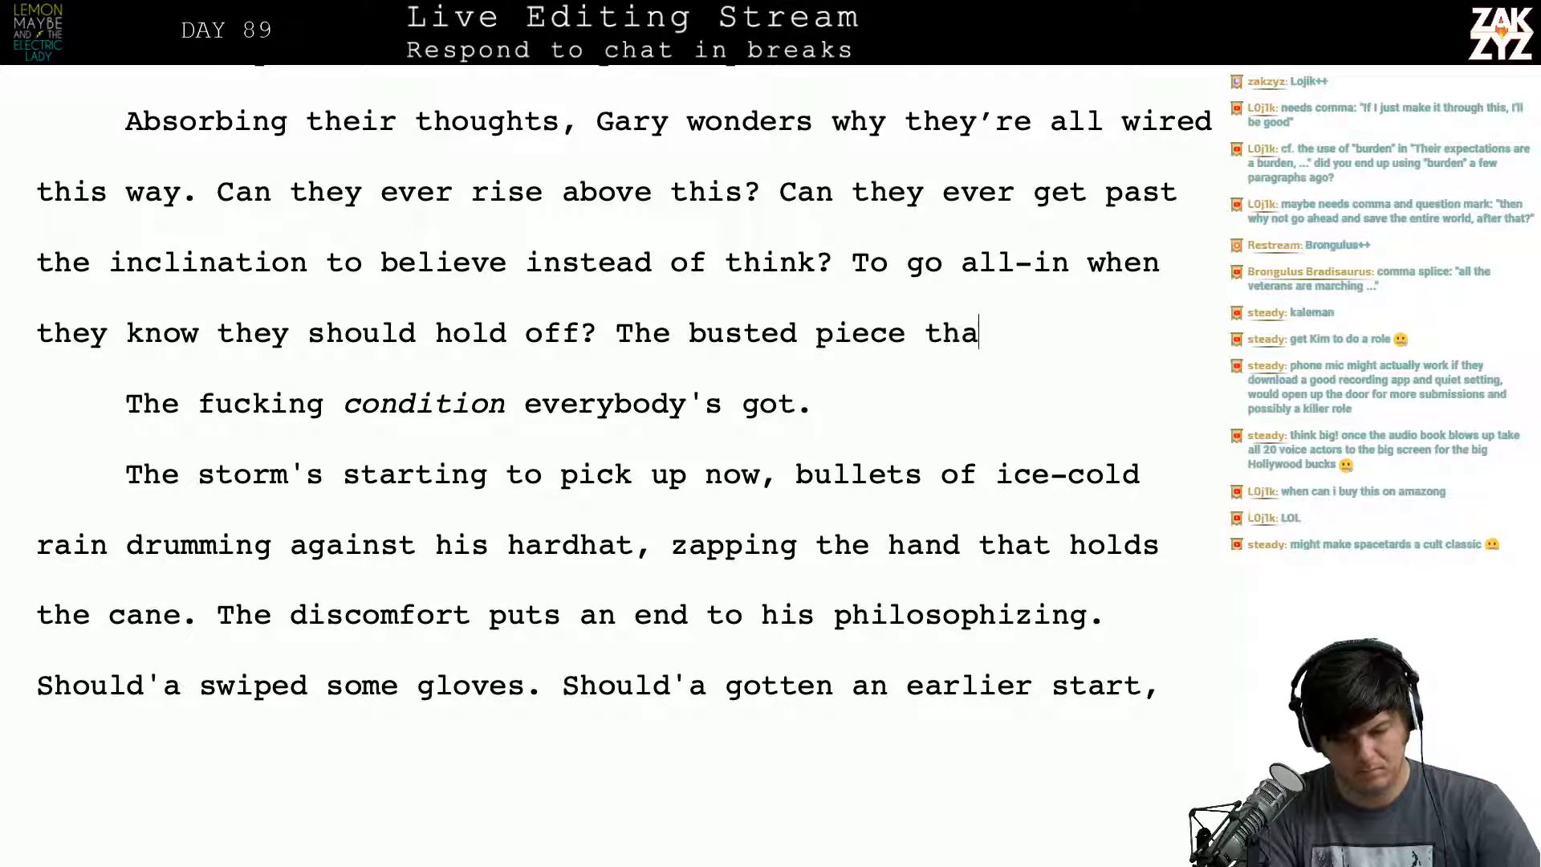
{"action": "type", "text": "t's got all these men liv"}
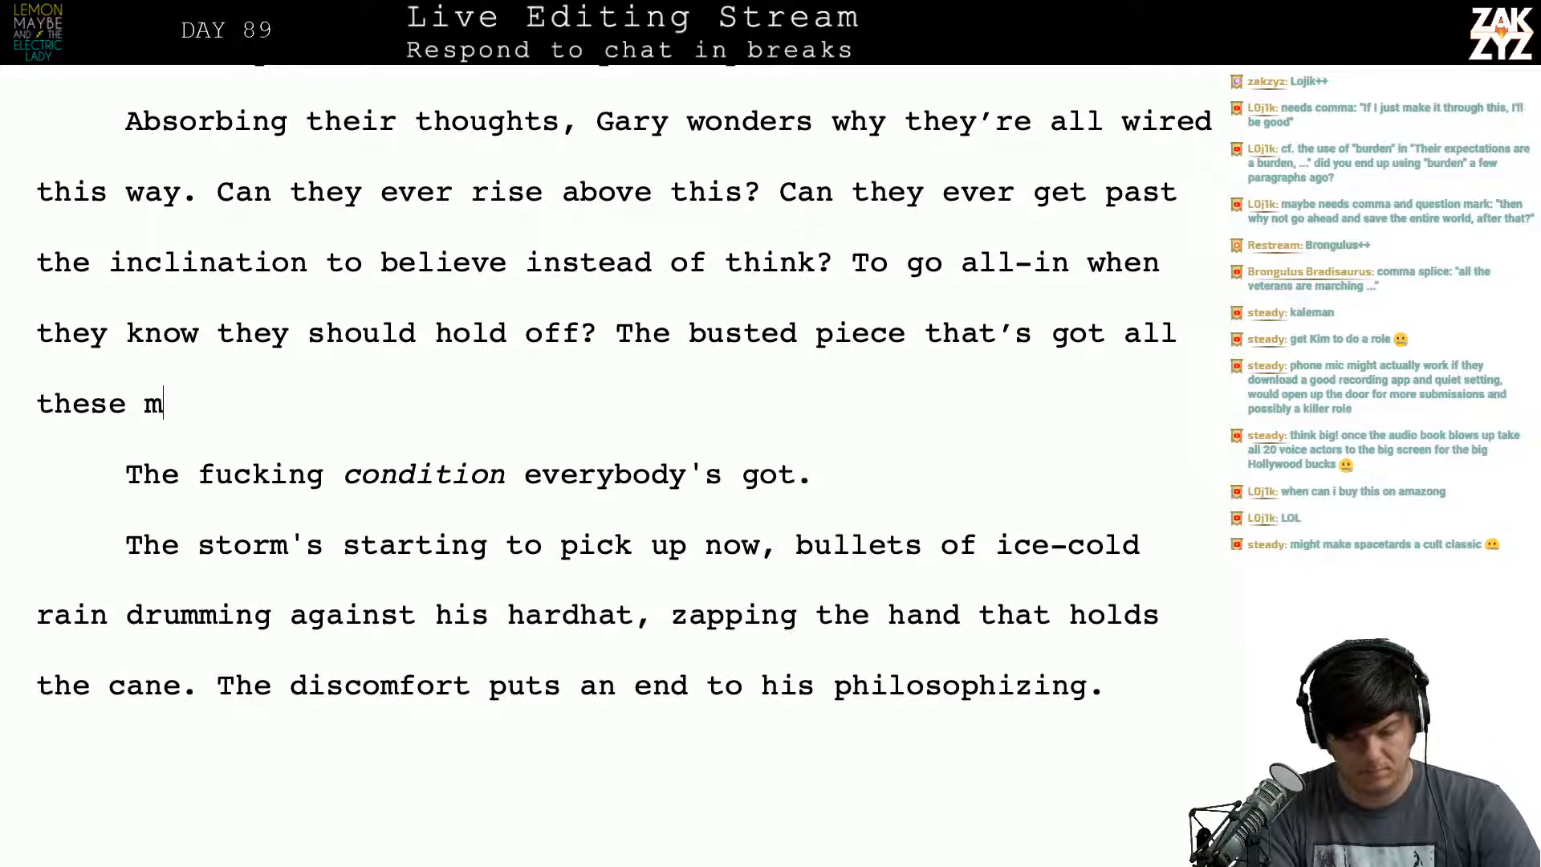
{"action": "type", "text": "ing on th"}
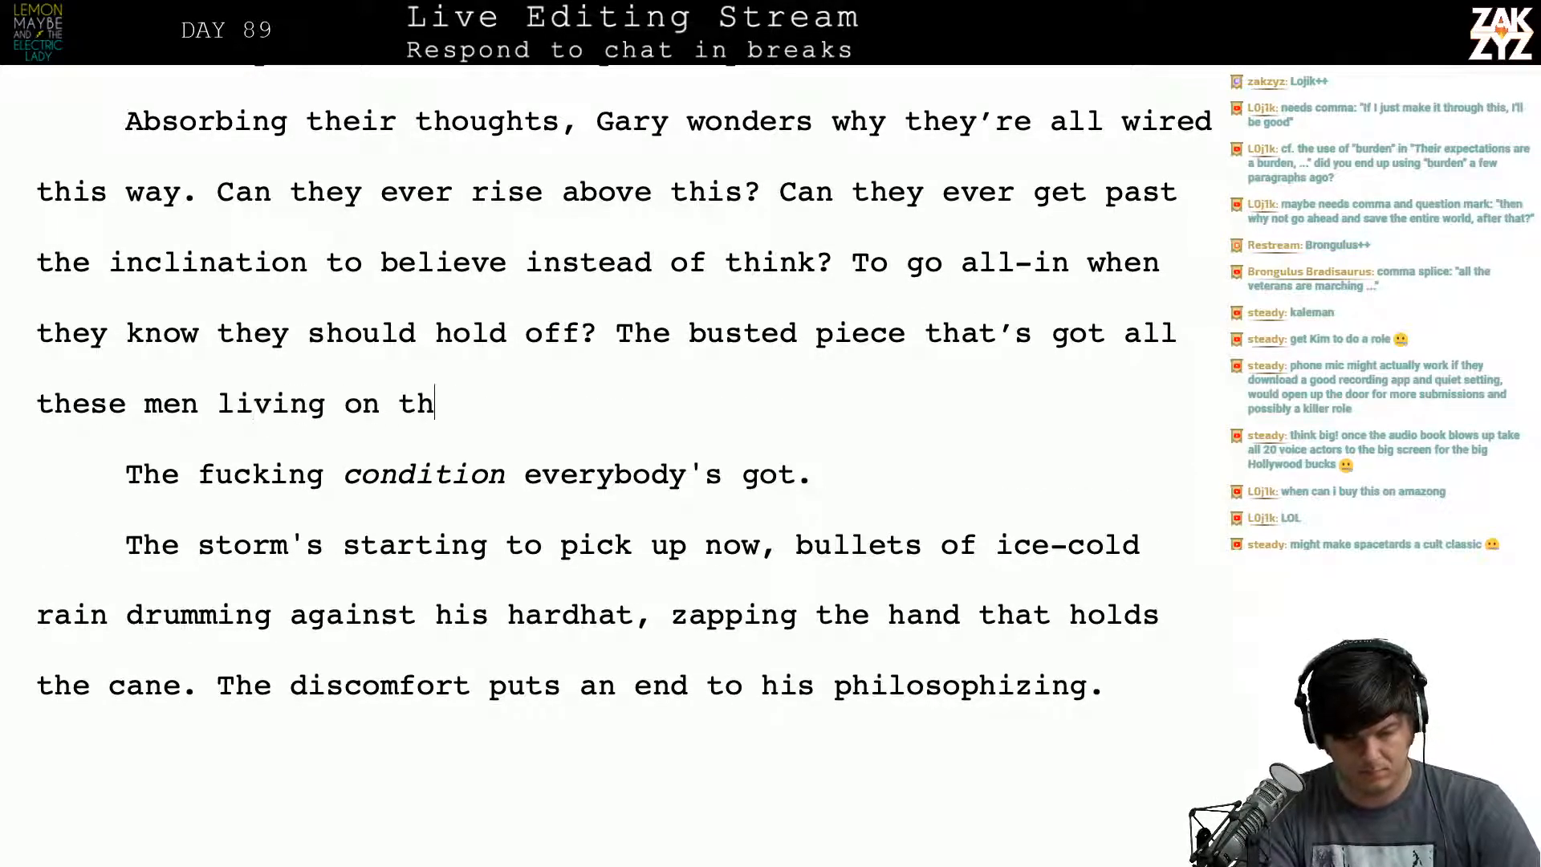
{"action": "type", "text": "e street, that's got Gary "}
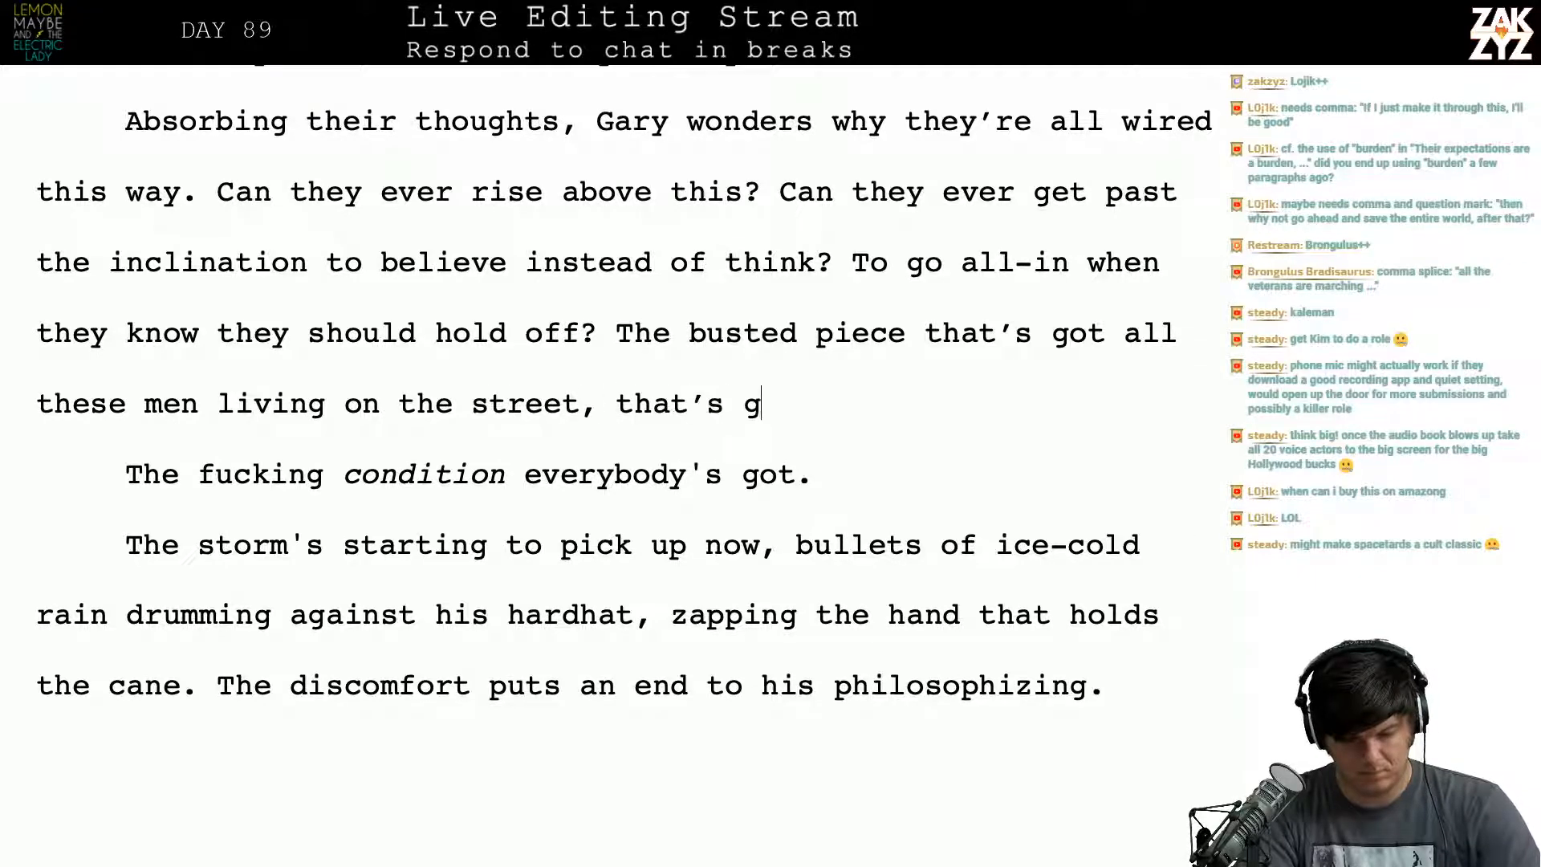
Step: Finish the sentence after "that's got Gary" with "pretending he's a man when he's just a terrified ape?"
{"action": "type", "text": "pretedn"}
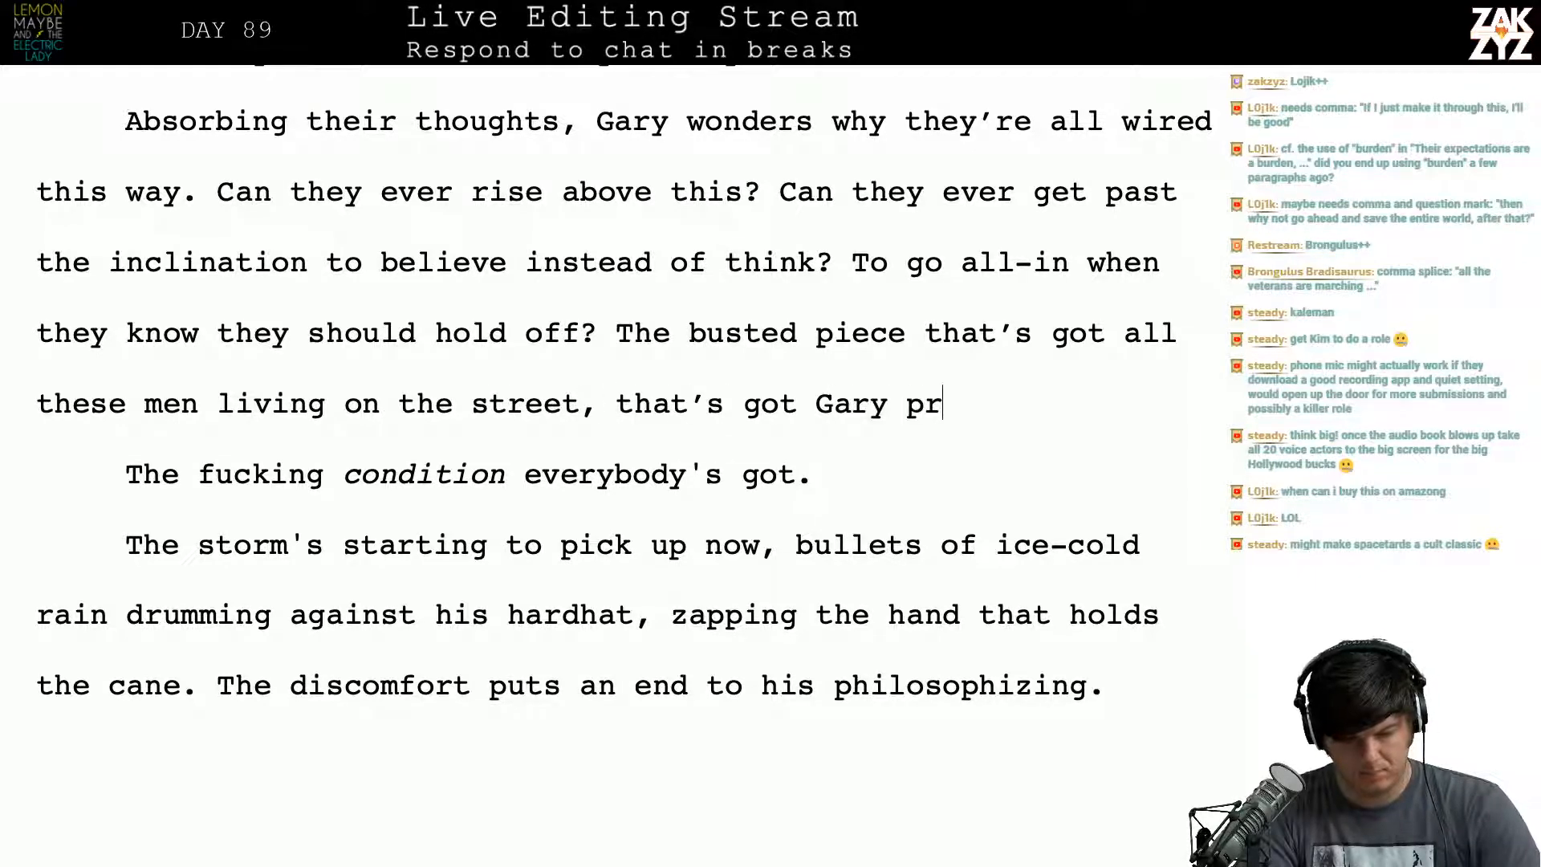
{"action": "key", "text": "BackSpace"}
{"action": "key", "text": "BackSpace"}
{"action": "type", "text": "nding he's "}
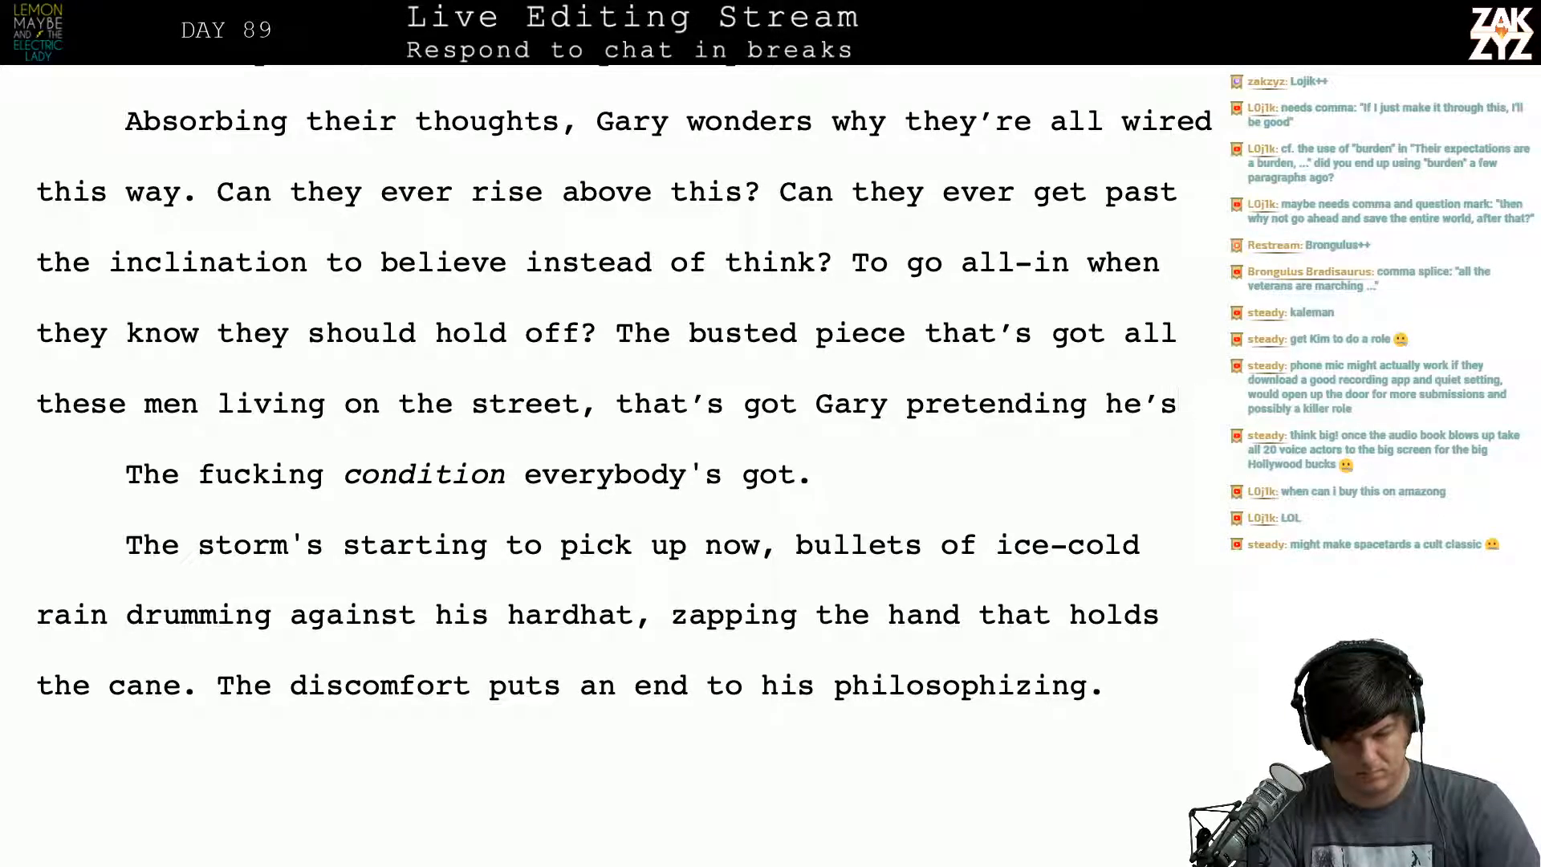
{"action": "type", "text": "a ma"}
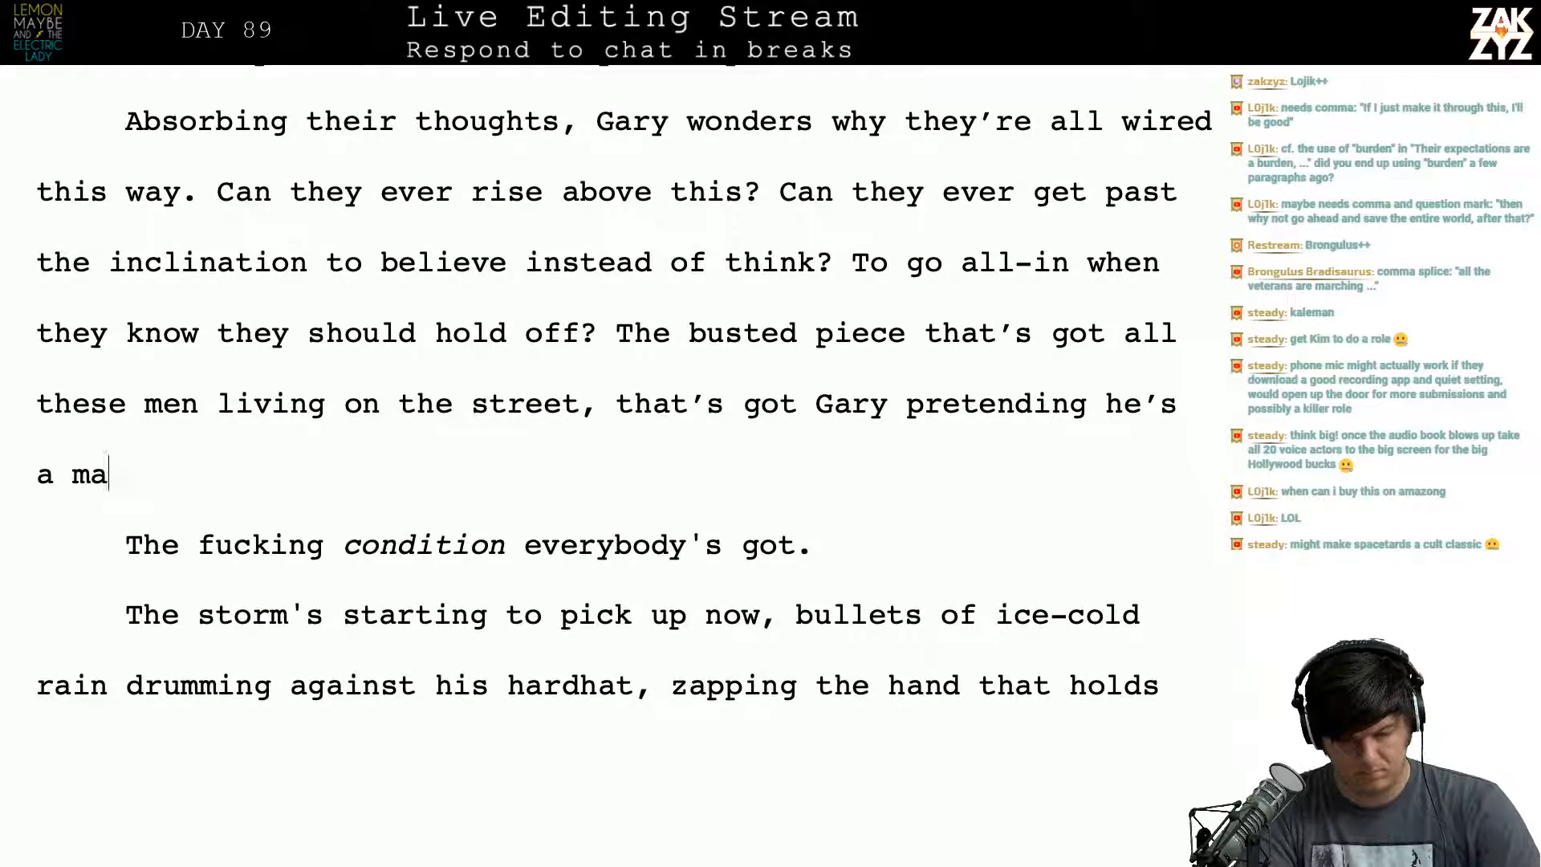
{"action": "type", "text": "n when he's "}
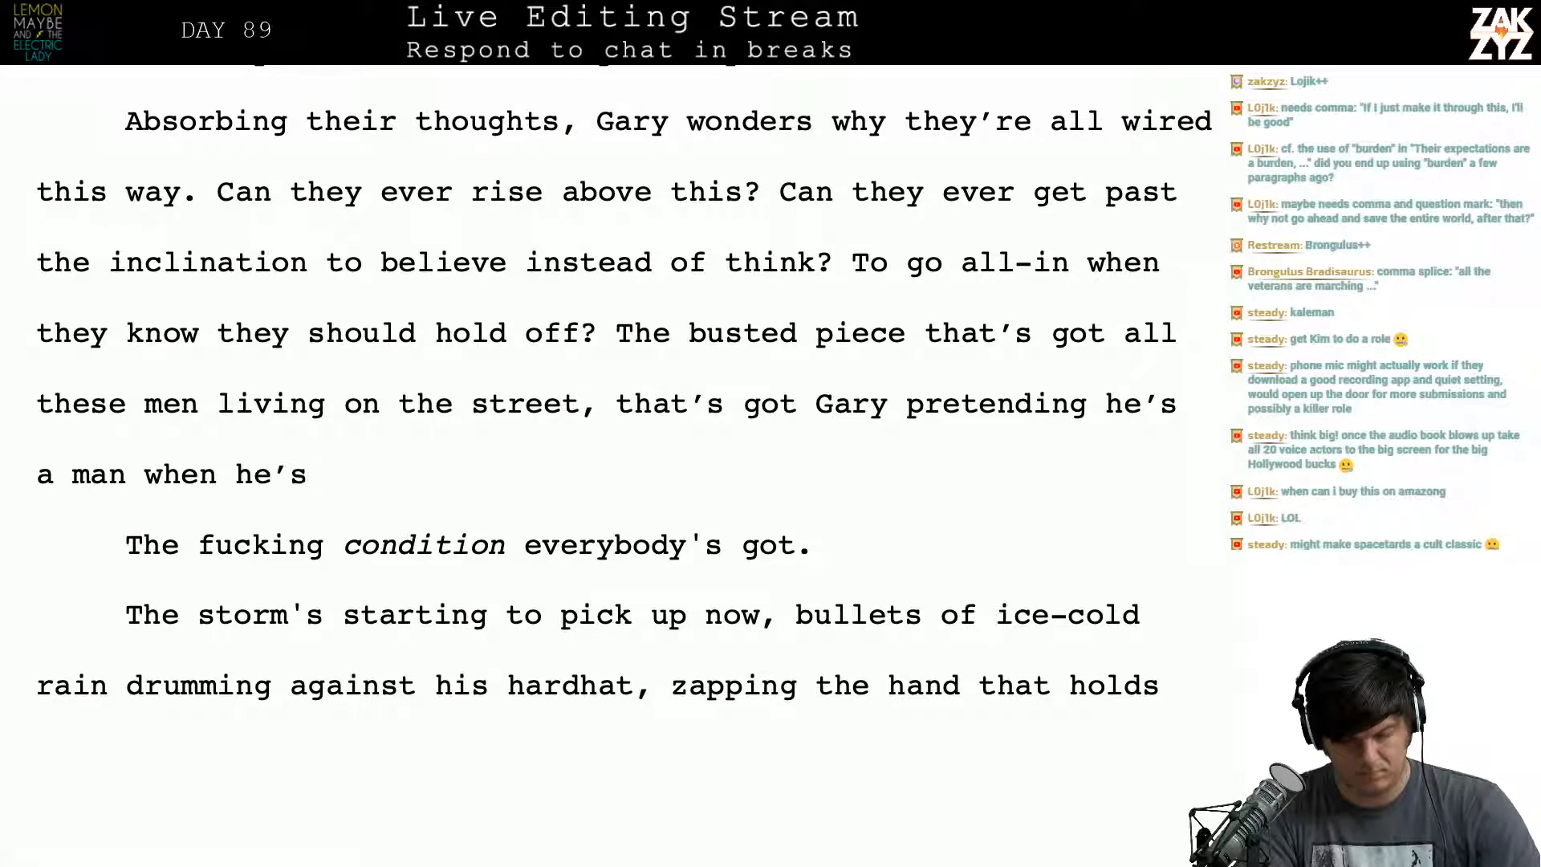
{"action": "type", "text": "b"}
{"action": "key", "text": "BackSpace"}
{"action": "type", "text": "just "}
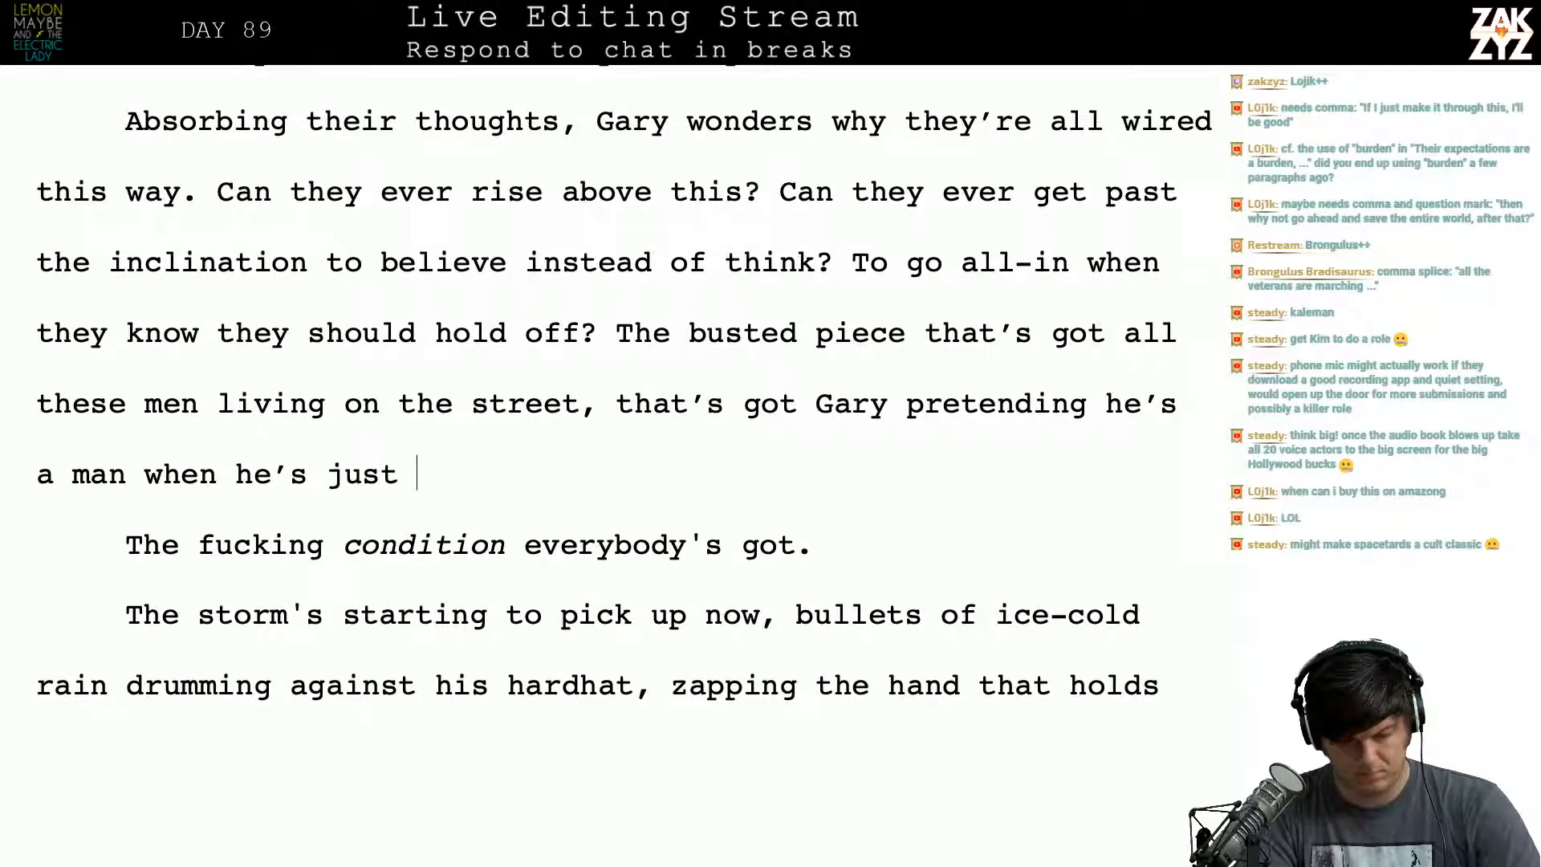
{"action": "type", "text": "a scared"}
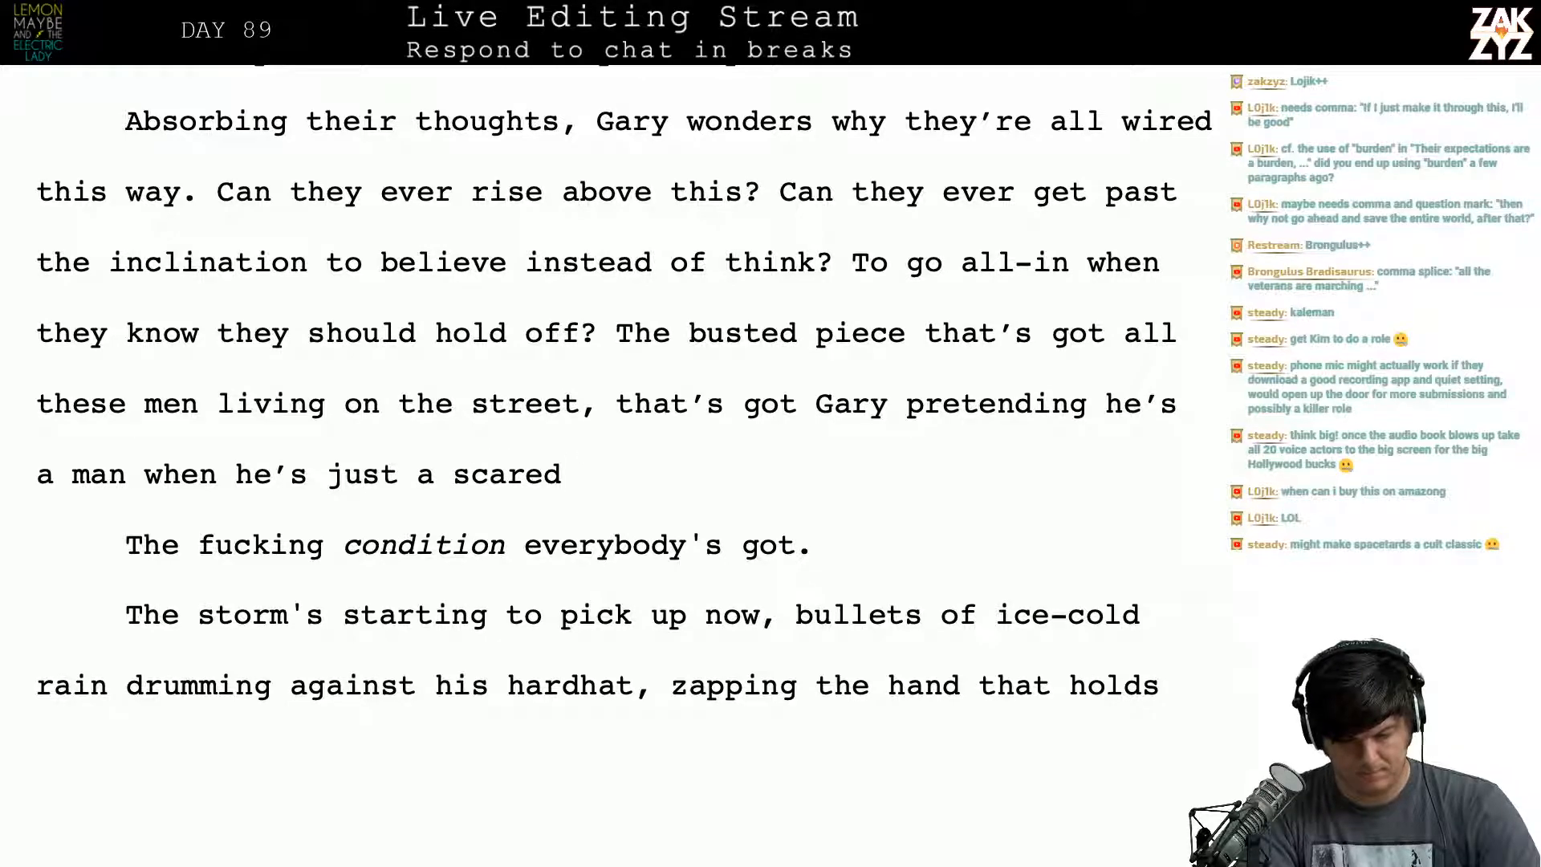
{"action": "key", "text": "BackSpace"}
{"action": "key", "text": "BackSpace"}
{"action": "key", "text": "BackSpace"}
{"action": "key", "text": "BackSpace"}
{"action": "key", "text": "BackSpace"}
{"action": "key", "text": "BackSpace"}
{"action": "type", "text": "terr"}
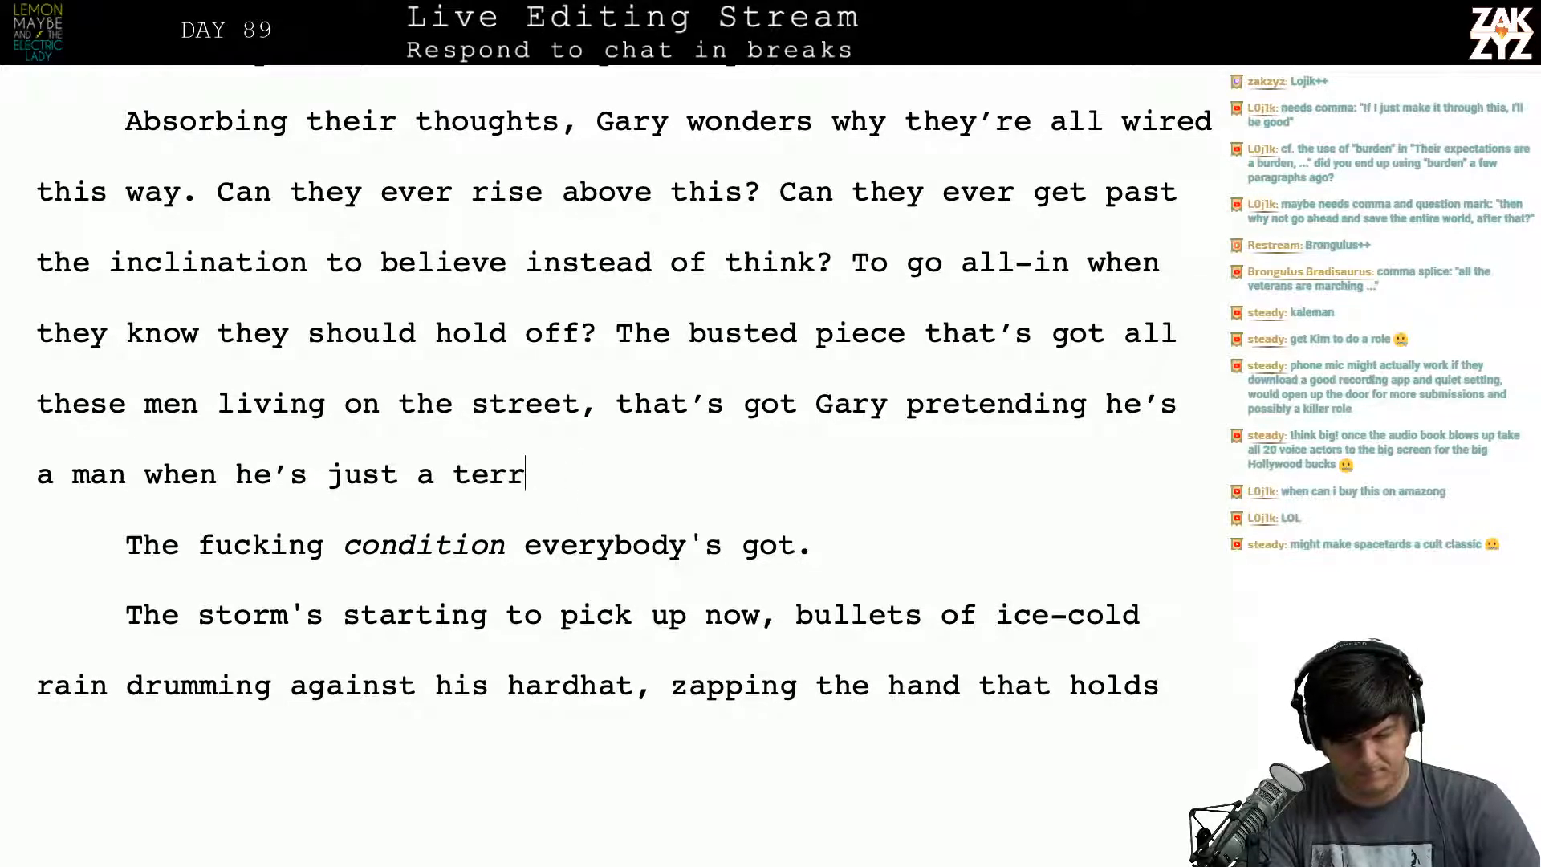
{"action": "type", "text": "ified ape?"}
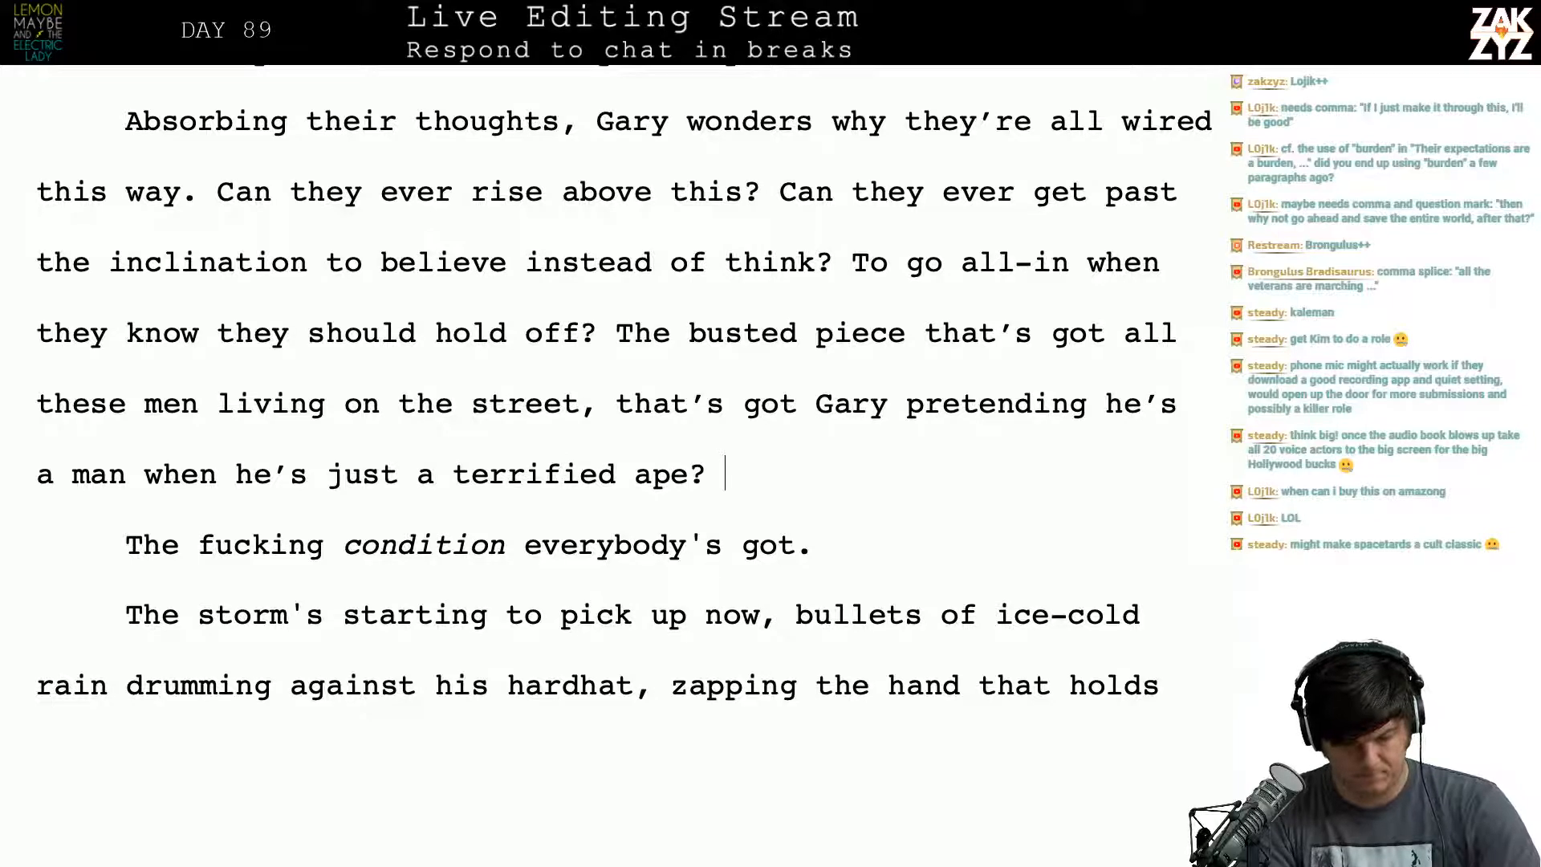
Step: Rejoin "The fucking condition everybody's got." to the paragraph after "terrified ape?" and change its opening word to "This"
{"action": "key", "text": "BackSpace"}
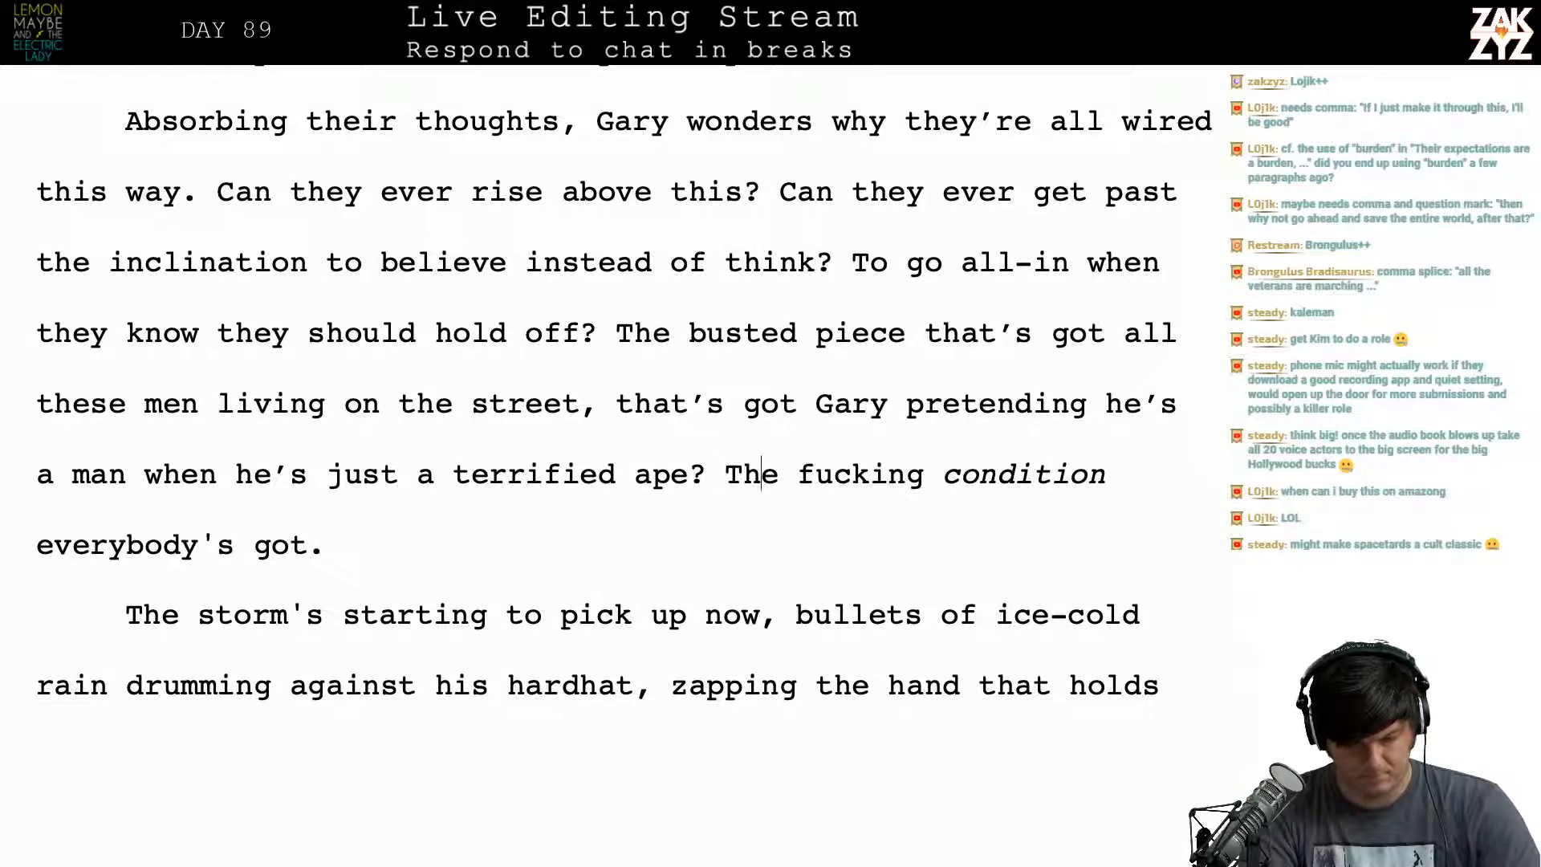
{"action": "key", "text": "BackSpace"}
{"action": "type", "text": "is"}
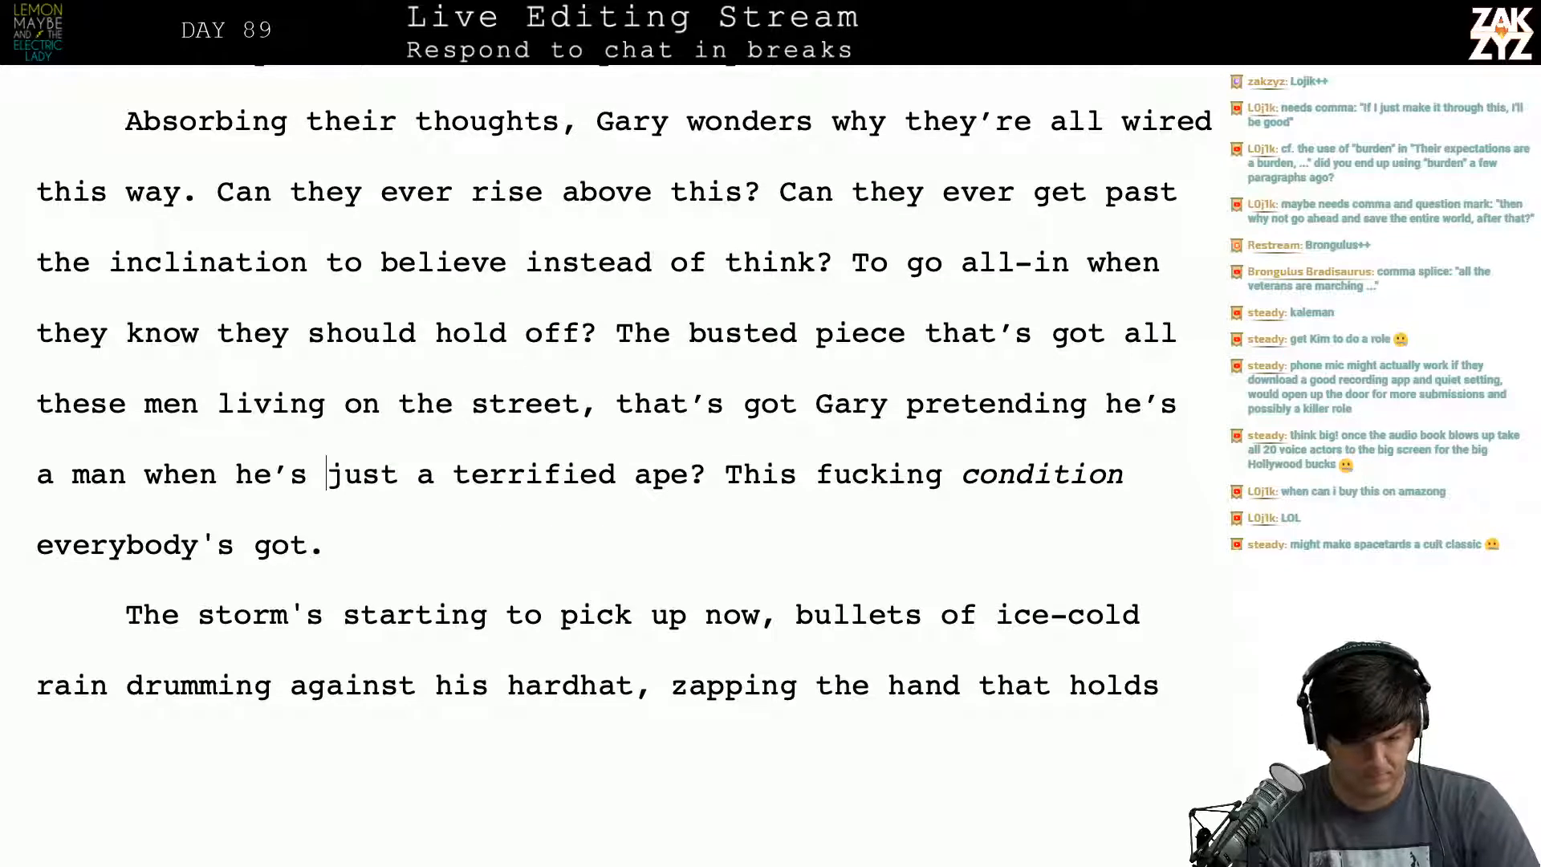
Step: Reread the rewritten paragraph about Gary's men, moving the text cursor back to just after "this way."
{"action": "key", "text": "Right"}
{"action": "key", "text": "Right"}
{"action": "key", "text": "Right"}
{"action": "key", "text": "Right"}
{"action": "key", "text": "Right"}
{"action": "key", "text": "Right"}
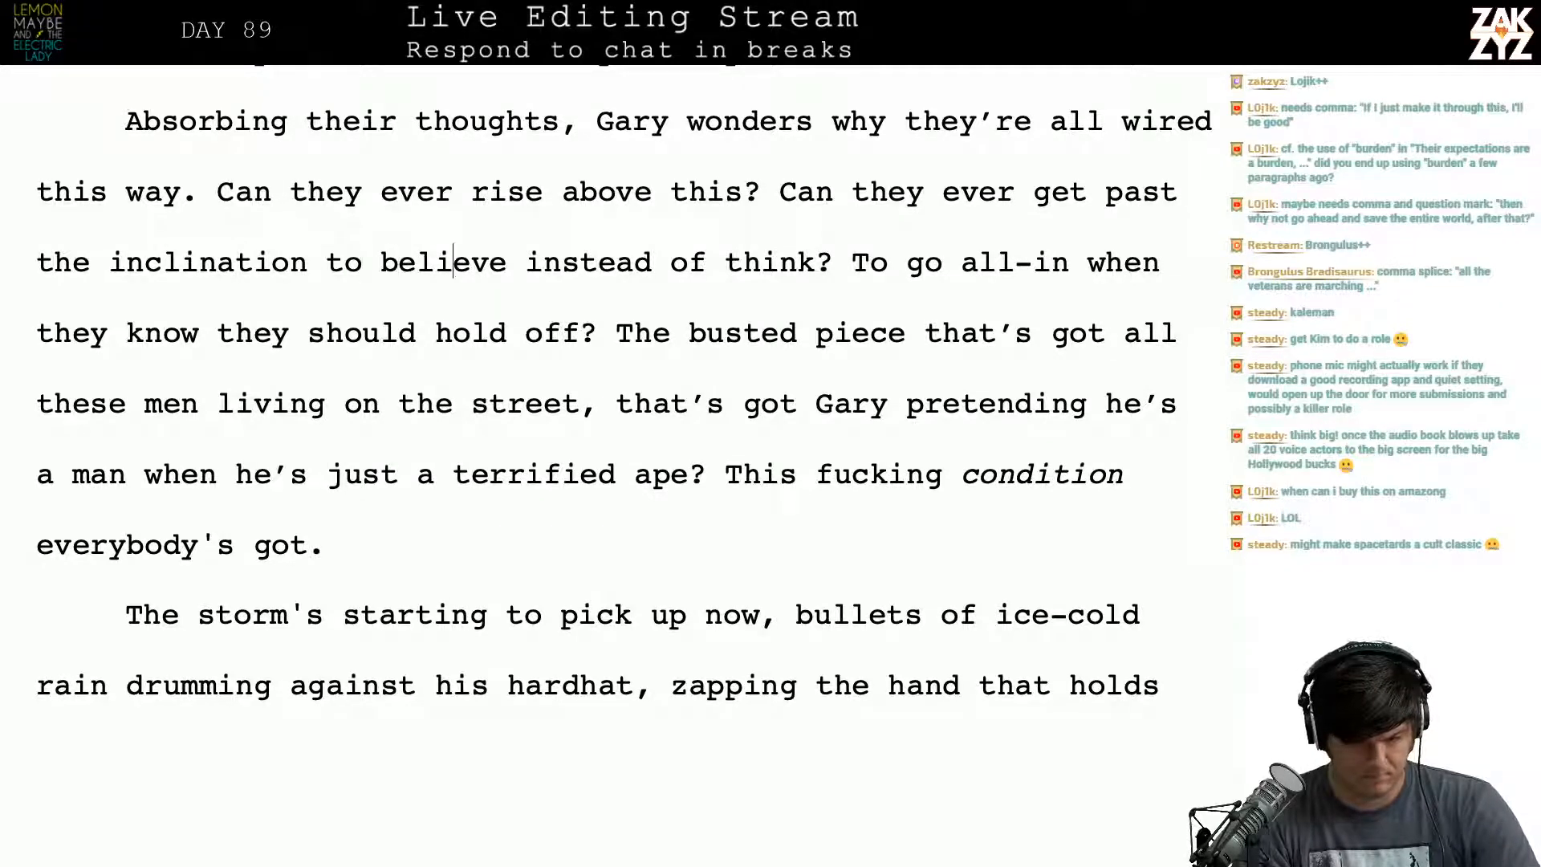
{"action": "key", "text": "Left"}
{"action": "key", "text": "Left"}
{"action": "key", "text": "Left"}
{"action": "key", "text": "Left"}
{"action": "key", "text": "Left"}
{"action": "key", "text": "Left"}
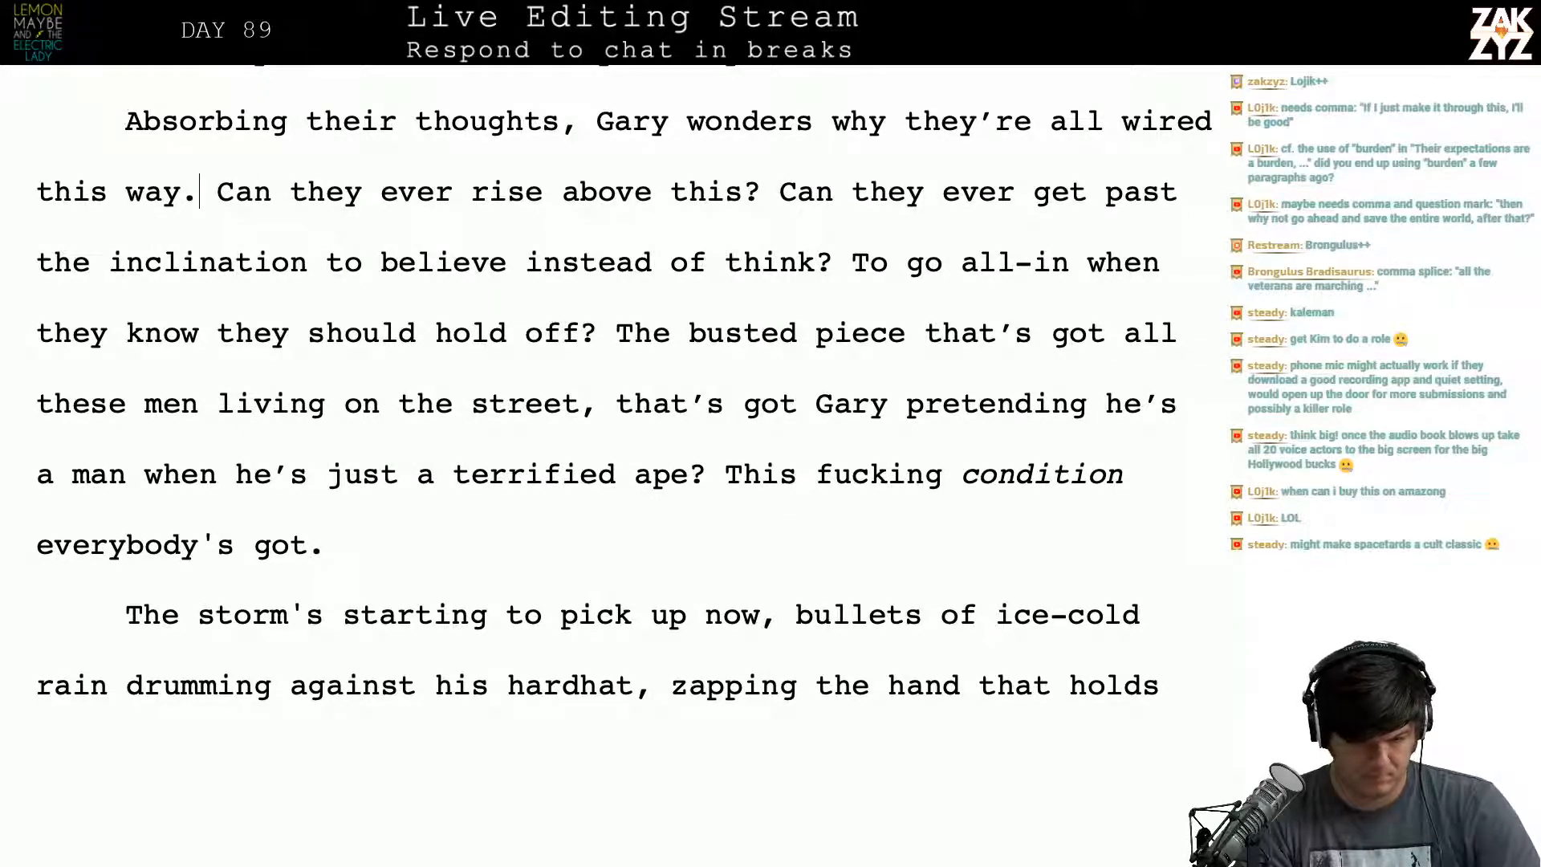
Step: Move the question "Can they ever rise above this?" from after "this way." to the end of the paragraph, following "everybody's got."
{"action": "key", "text": "Right"}
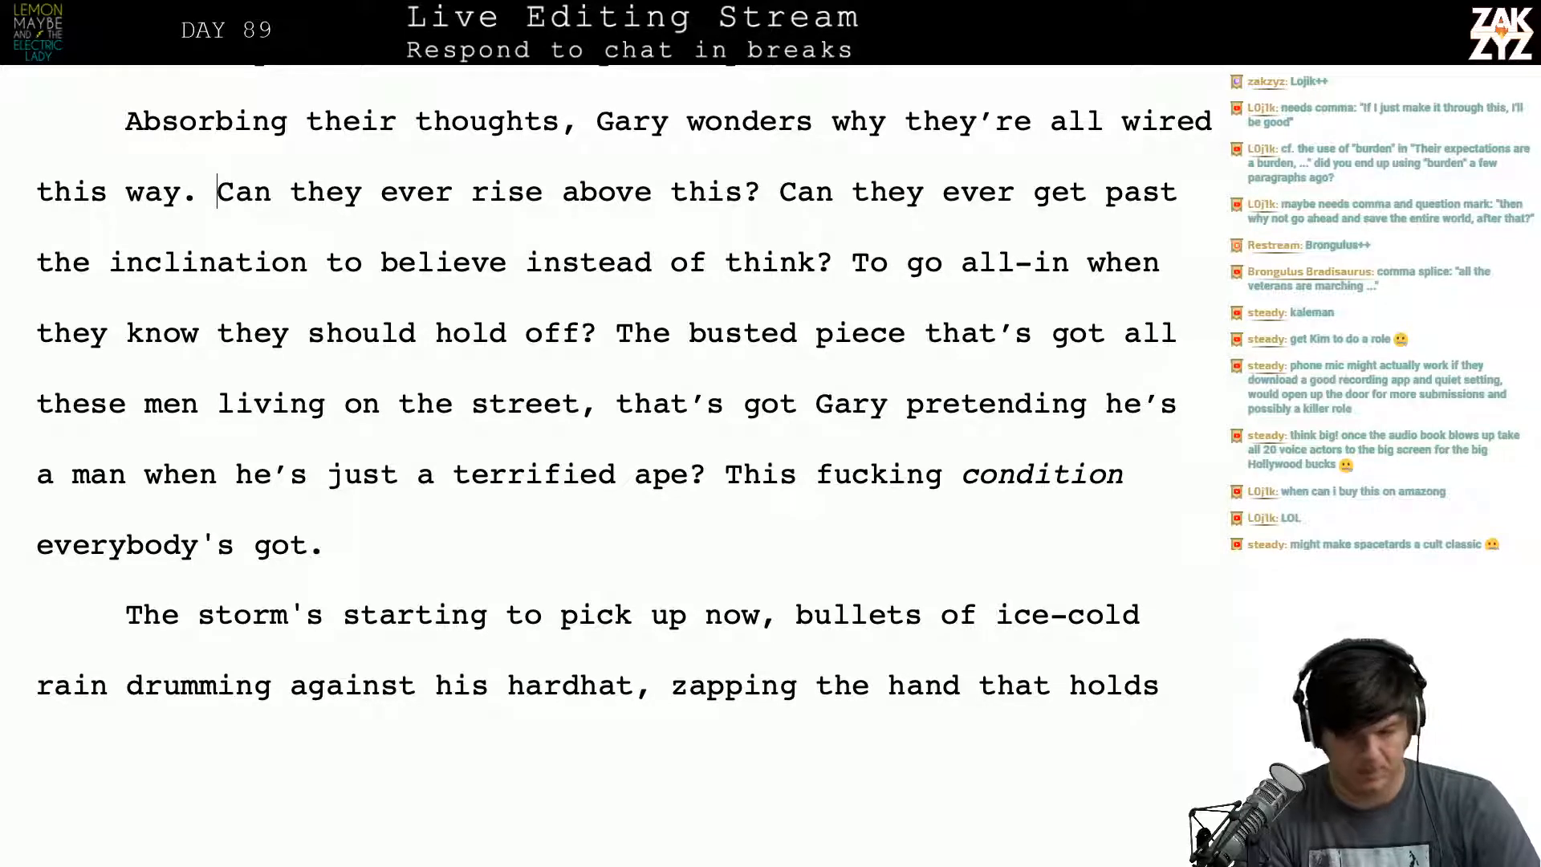
{"action": "key", "text": "shift+Right"}
{"action": "key", "text": "shift+Right"}
{"action": "key", "text": "shift+Right"}
{"action": "key", "text": "shift+Right"}
{"action": "key", "text": "shift+Right"}
{"action": "key", "text": "shift+Right"}
{"action": "key", "text": "shift+Right"}
{"action": "key", "text": "shift+Right"}
{"action": "key", "text": "shift+Right"}
{"action": "key", "text": "shift+Right"}
{"action": "key", "text": "shift+Right"}
{"action": "key", "text": "shift+Right"}
{"action": "key", "text": "shift+Right"}
{"action": "key", "text": "shift+Right"}
{"action": "key", "text": "shift+Right"}
{"action": "key", "text": "shift+Right"}
{"action": "key", "text": "shift+Right"}
{"action": "key", "text": "shift+Right"}
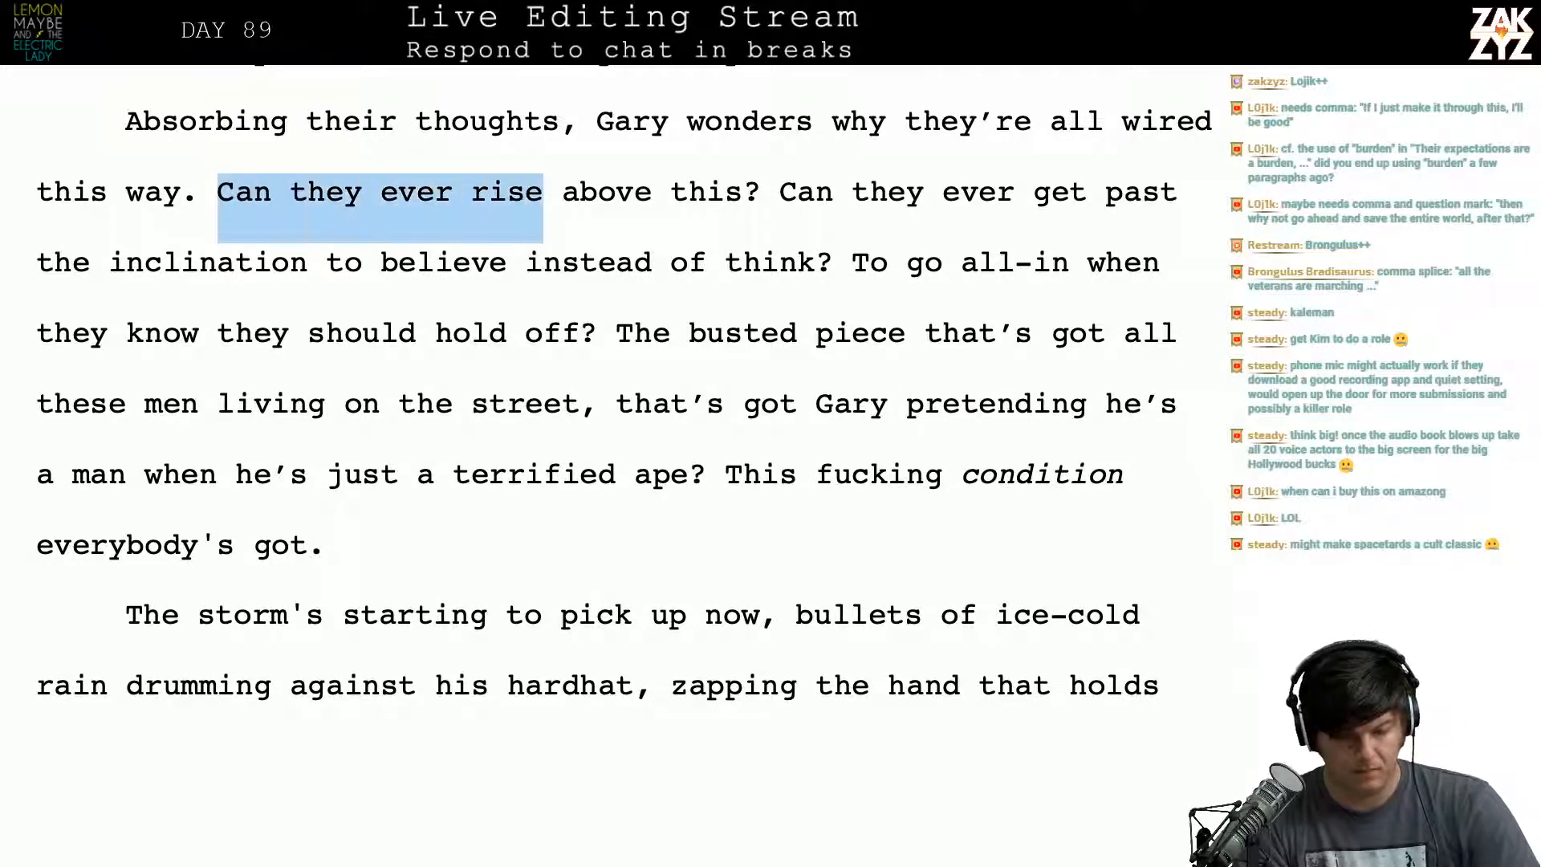
{"action": "key", "text": "shift+Right"}
{"action": "key", "text": "shift+Right"}
{"action": "key", "text": "shift+Right"}
{"action": "key", "text": "shift+Right"}
{"action": "key", "text": "shift+Right"}
{"action": "key", "text": "shift+Right"}
{"action": "key", "text": "shift+Right"}
{"action": "key", "text": "shift+Right"}
{"action": "key", "text": "shift+Right"}
{"action": "key", "text": "shift+Right"}
{"action": "key", "text": "shift+Right"}
{"action": "key", "text": "shift+Right"}
{"action": "key", "text": "ctrl+c"}
{"action": "key", "text": "BackSpace"}
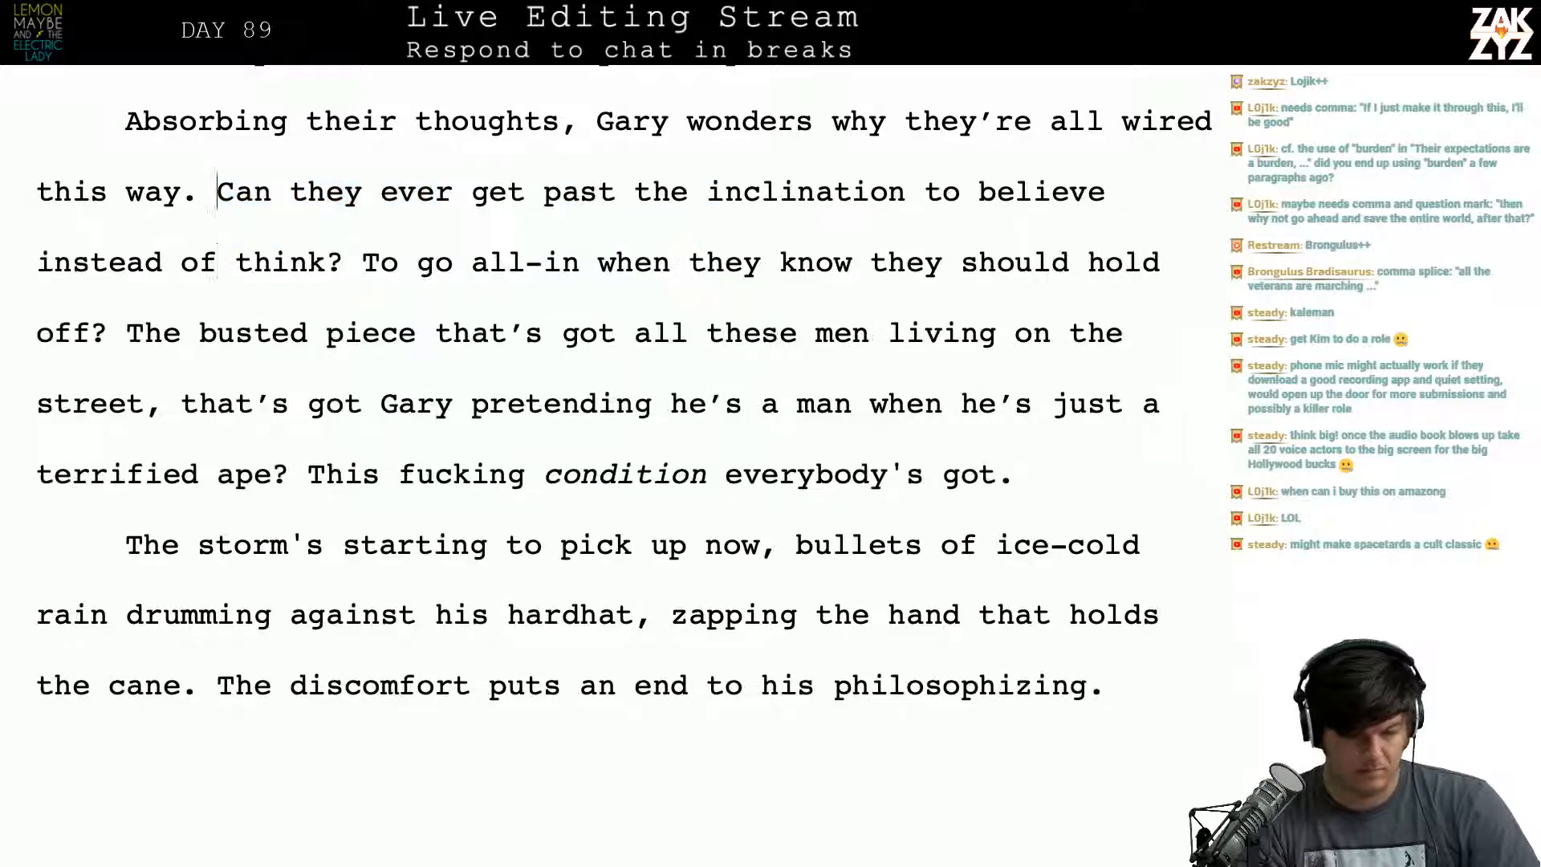
{"action": "key", "text": "Down"}
{"action": "key", "text": "Down"}
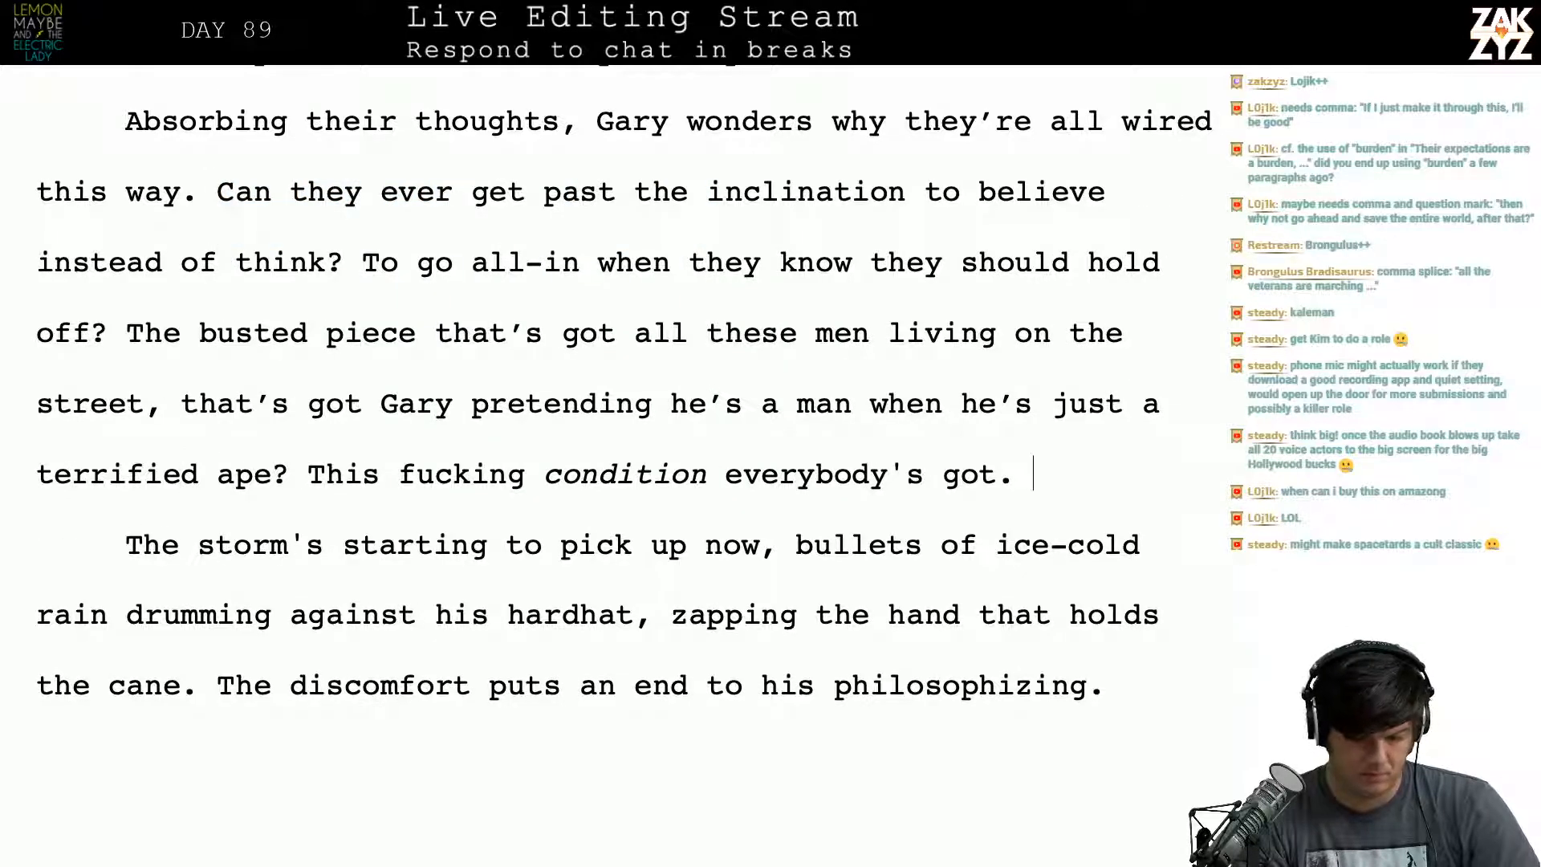
{"action": "key", "text": "ctrl+v"}
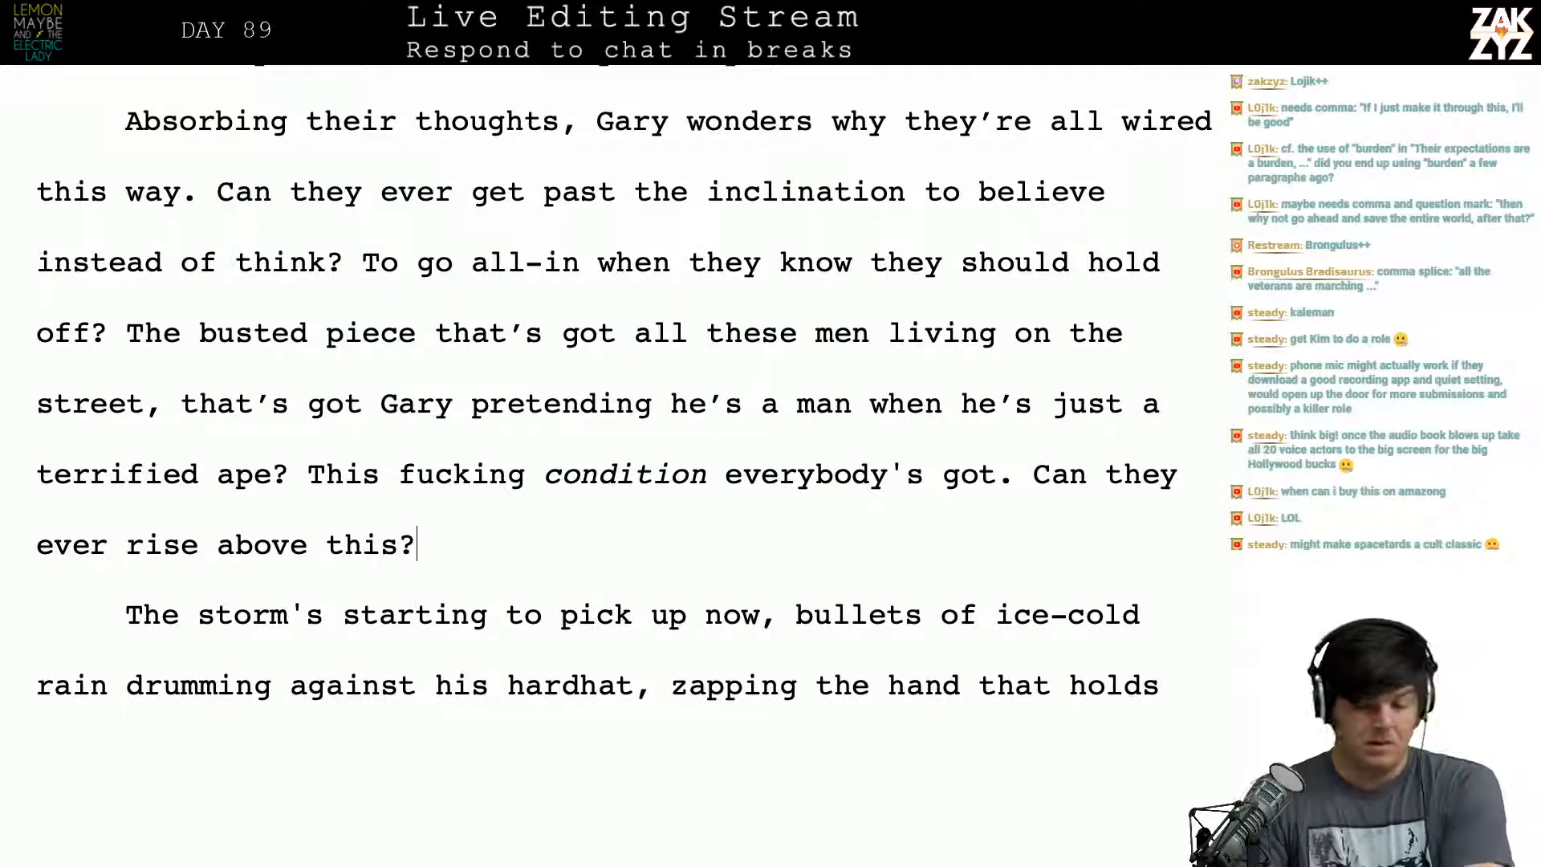
{"action": "scroll", "coordinate": [491, 374], "scroll_direction": "up", "scroll_amount": 1}
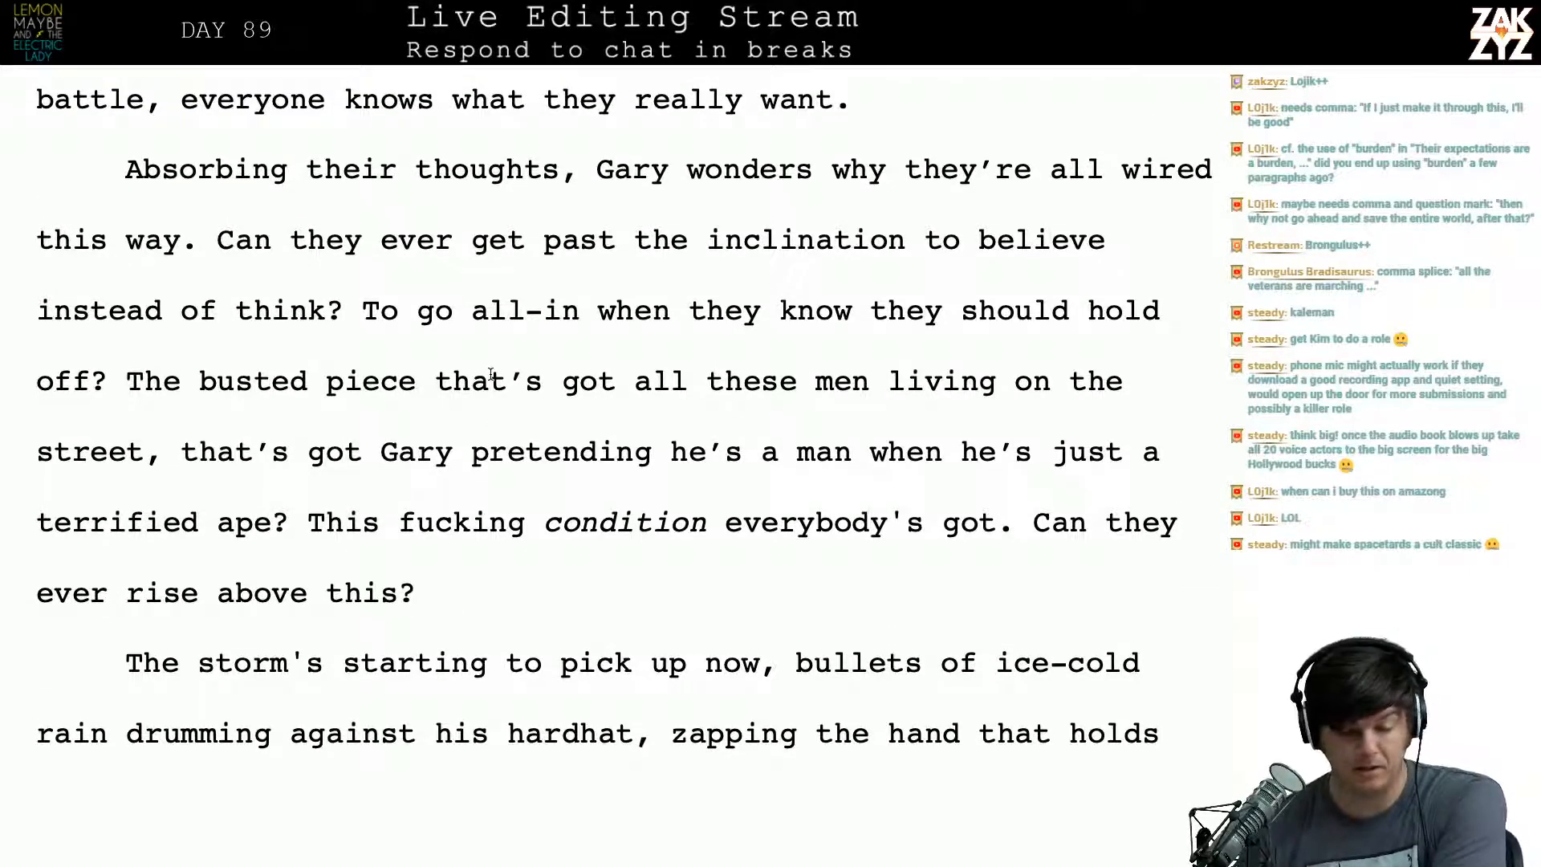
{"action": "scroll", "coordinate": [491, 375], "scroll_direction": "up", "scroll_amount": 3}
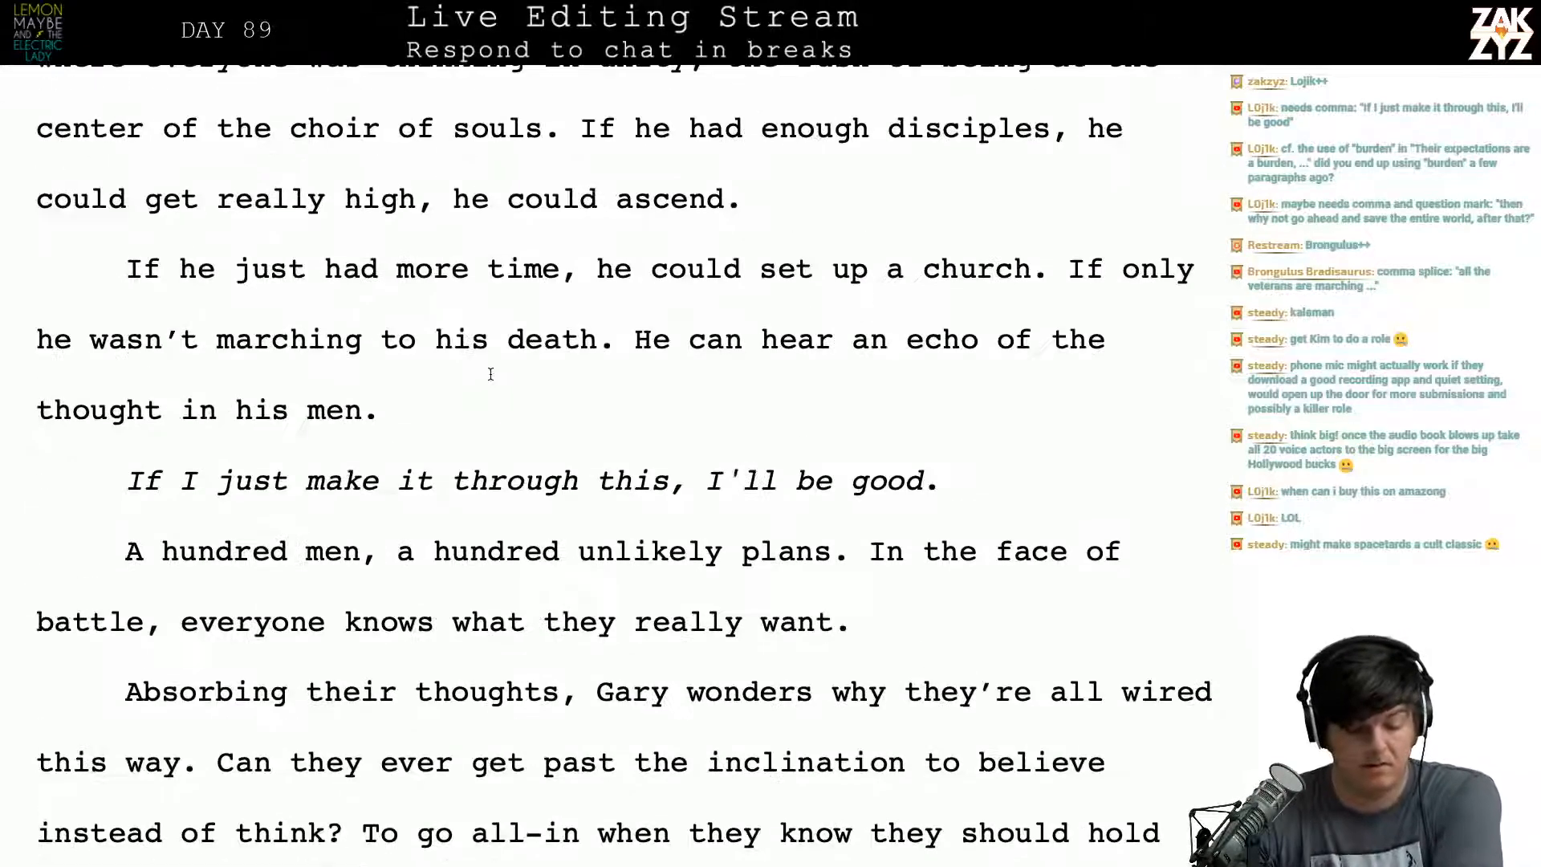
{"action": "scroll", "coordinate": [491, 374], "scroll_direction": "down", "scroll_amount": 1}
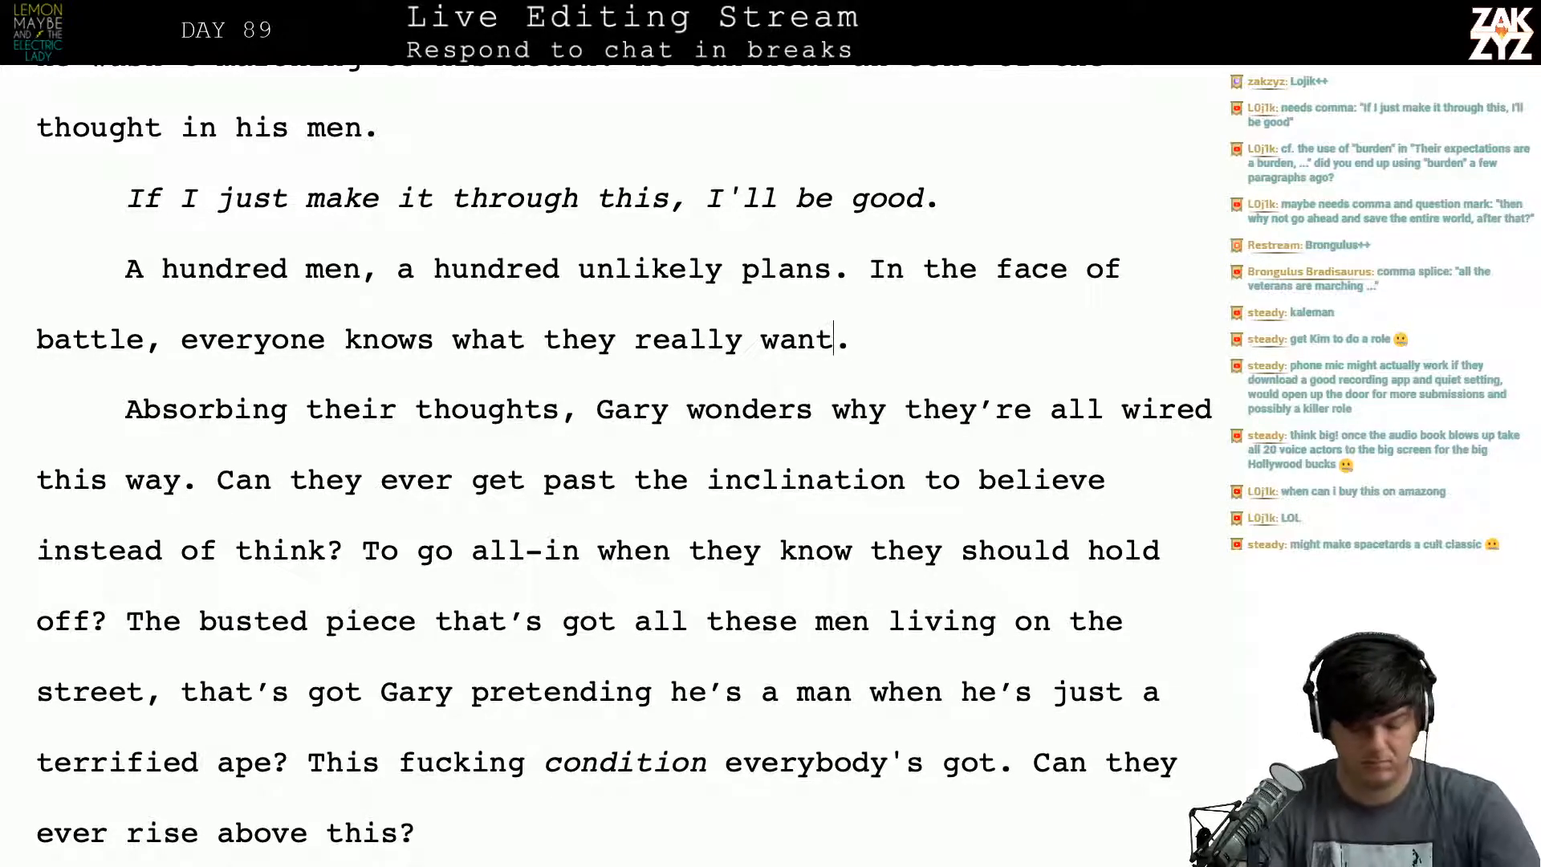
{"action": "type", "text": "and"}
{"action": "key", "text": "BackSpace"}
{"action": "key", "text": "BackSpace"}
{"action": "key", "text": "BackSpace"}
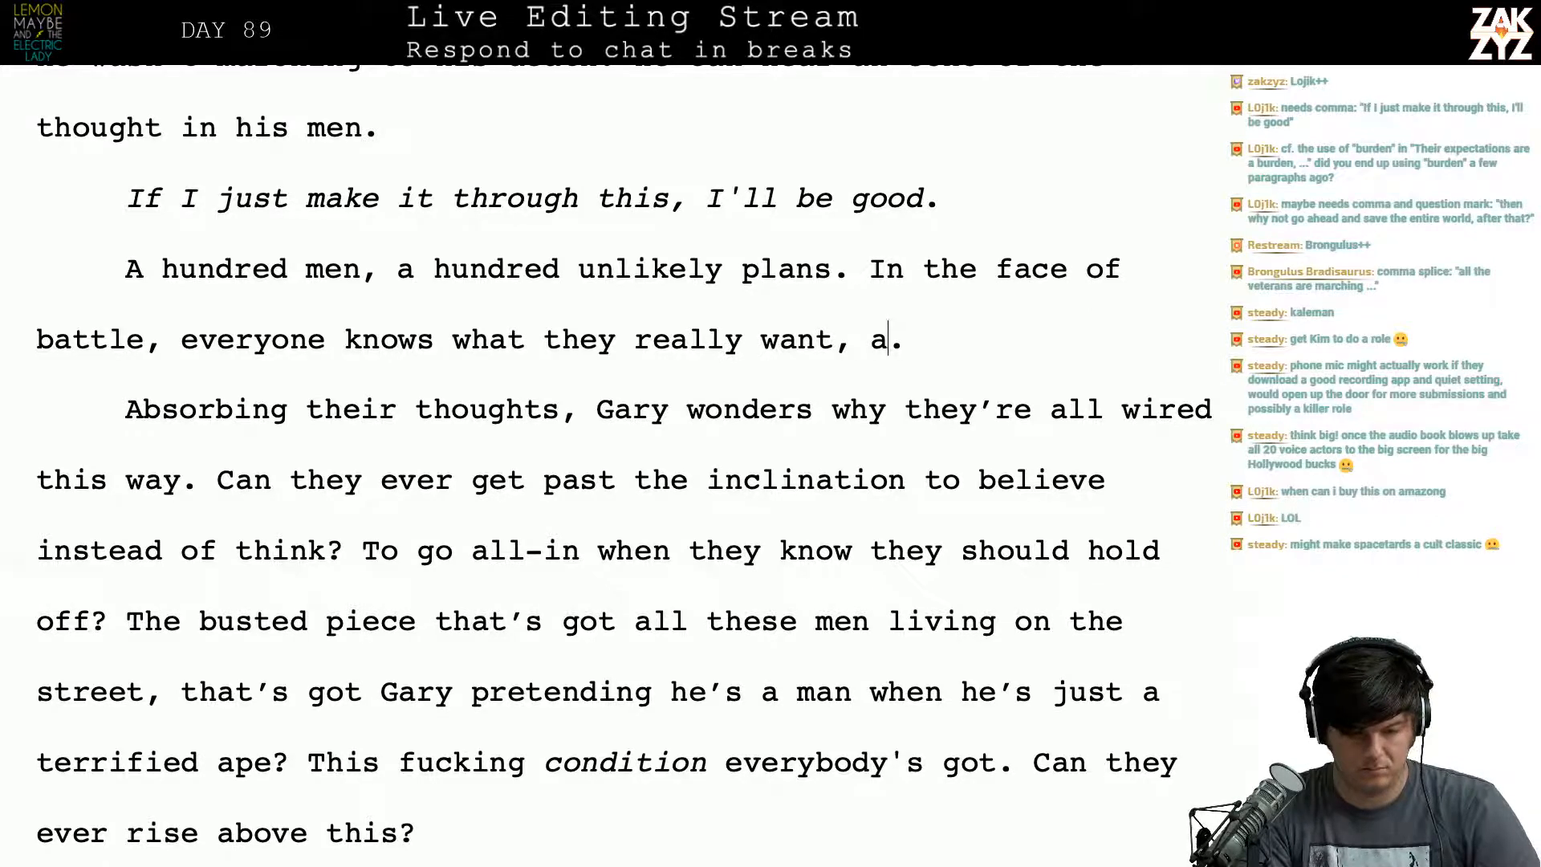
{"action": "key", "text": "BackSpace"}
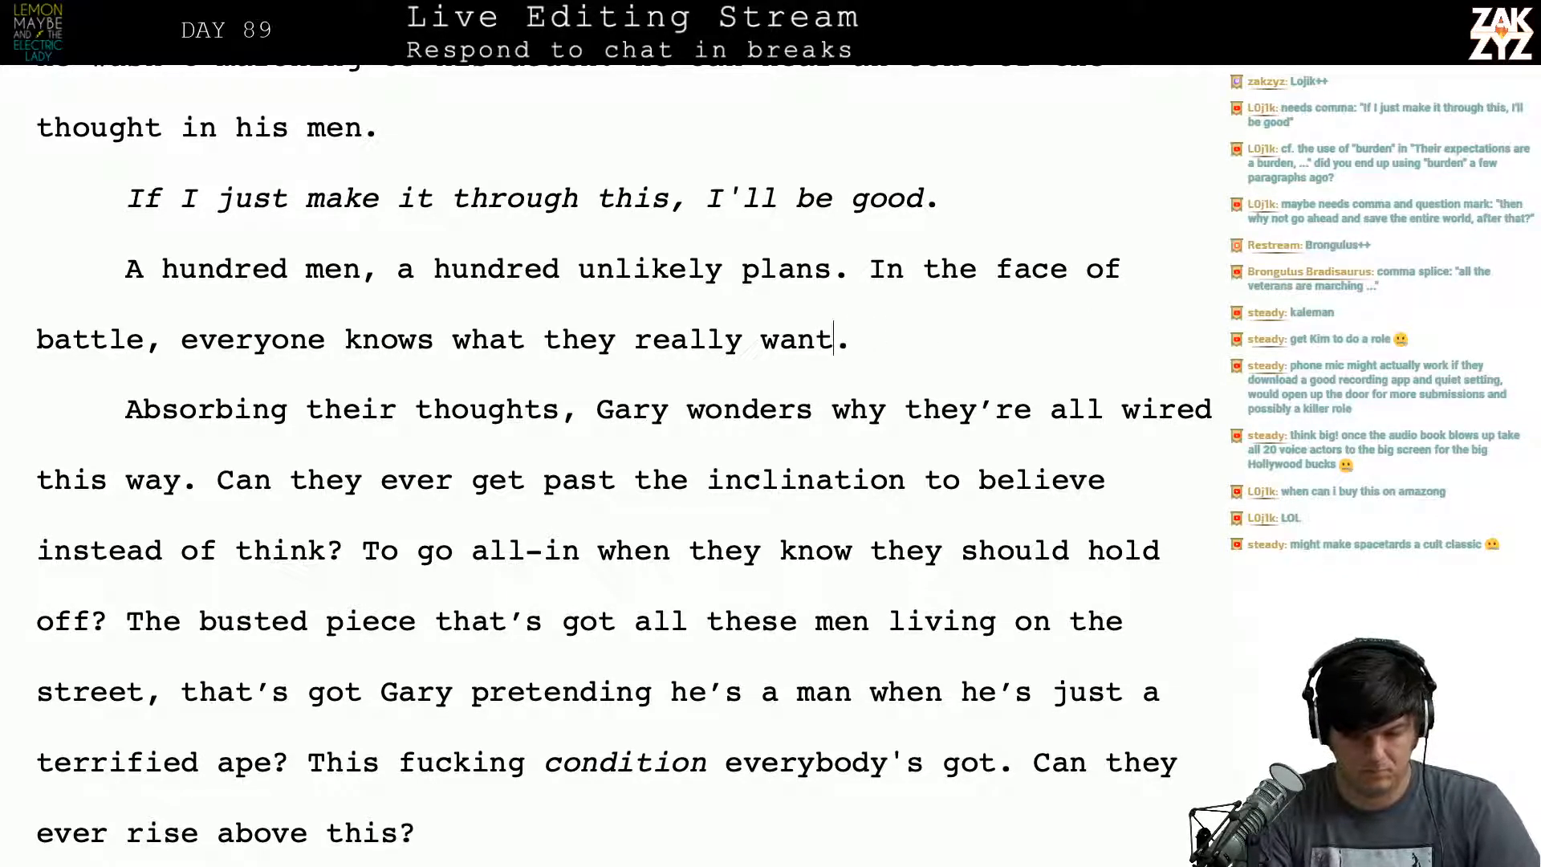
Step: After "everyone knows what they really want.", write "It's a bittersweet certainty they're never gonna get it."
{"action": "type", "text": "It's"}
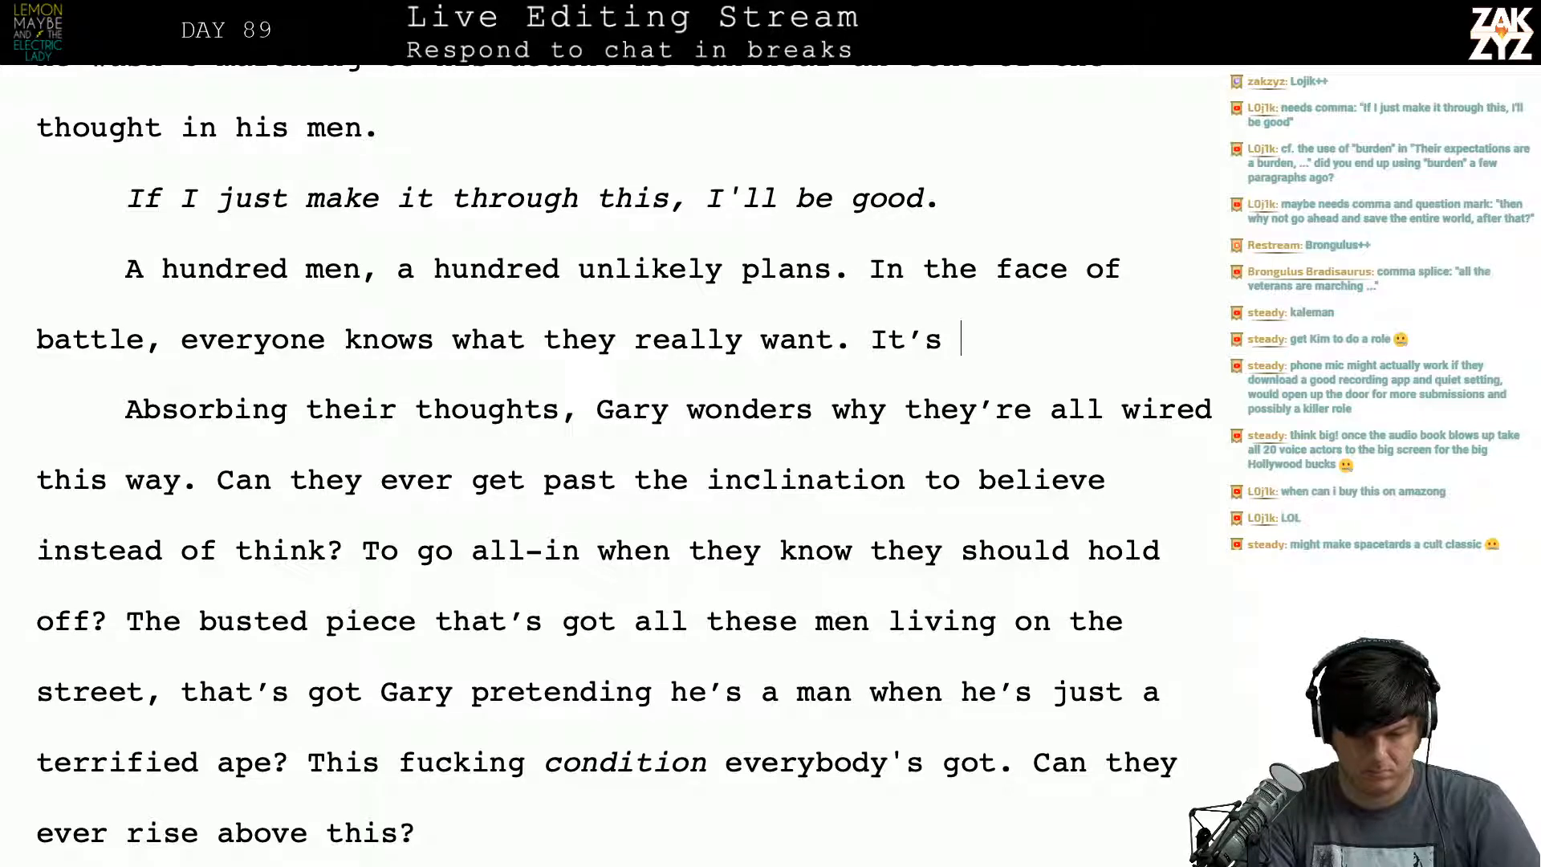
{"action": "key", "text": "BackSpace"}
{"action": "key", "text": "BackSpace"}
{"action": "key", "text": "BackSpace"}
{"action": "key", "text": "BackSpace"}
{"action": "key", "text": "BackSpace"}
{"action": "type", "text": "It's a b"}
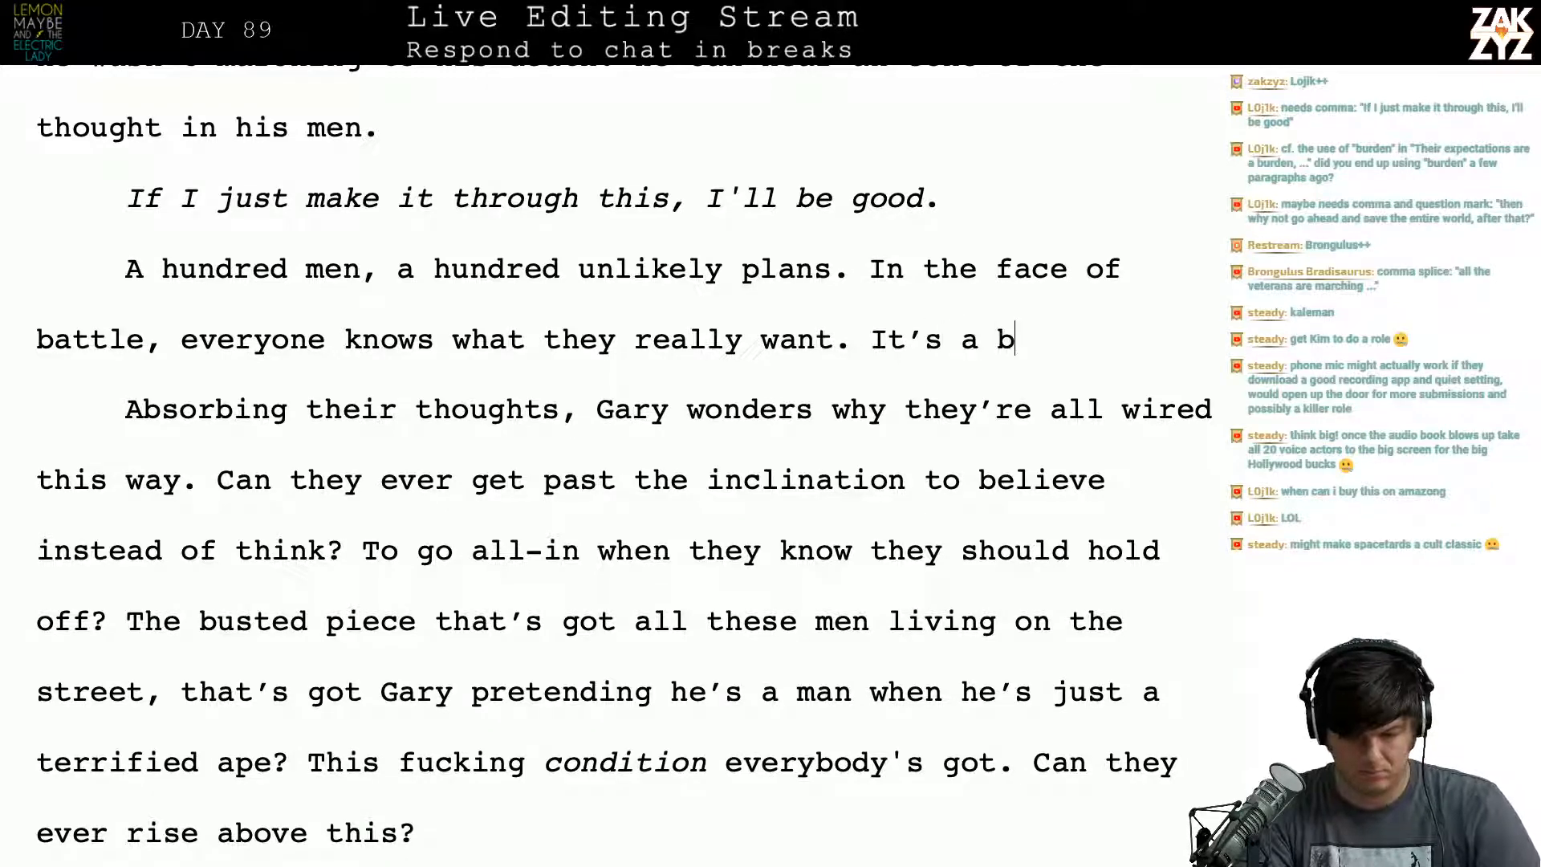
{"action": "type", "text": "e"}
{"action": "key", "text": "BackSpace"}
{"action": "type", "text": "ittersweе"}
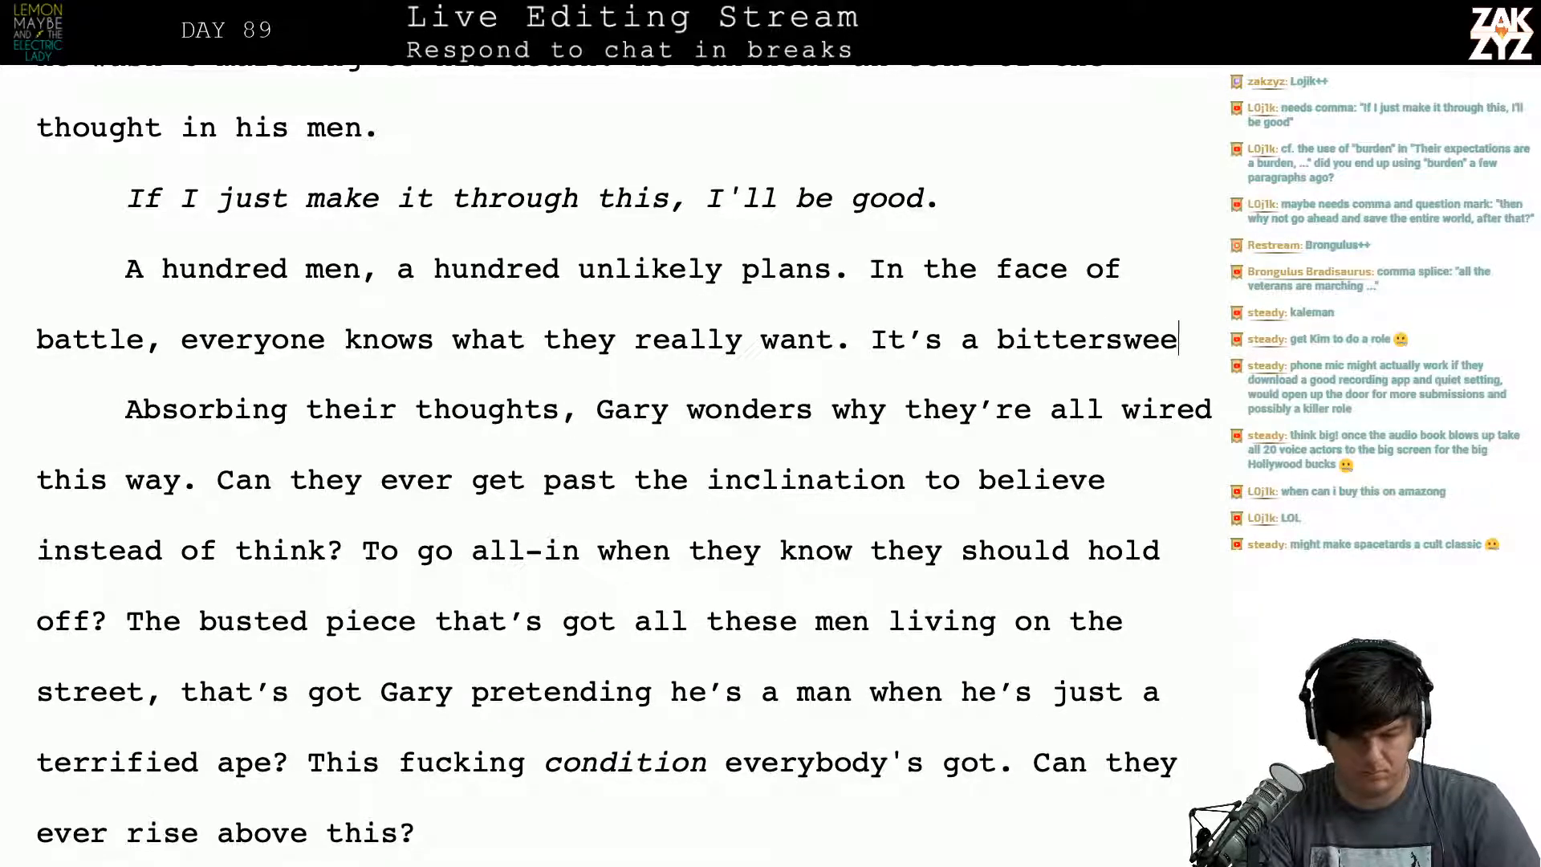
{"action": "type", "text": "t certainty "}
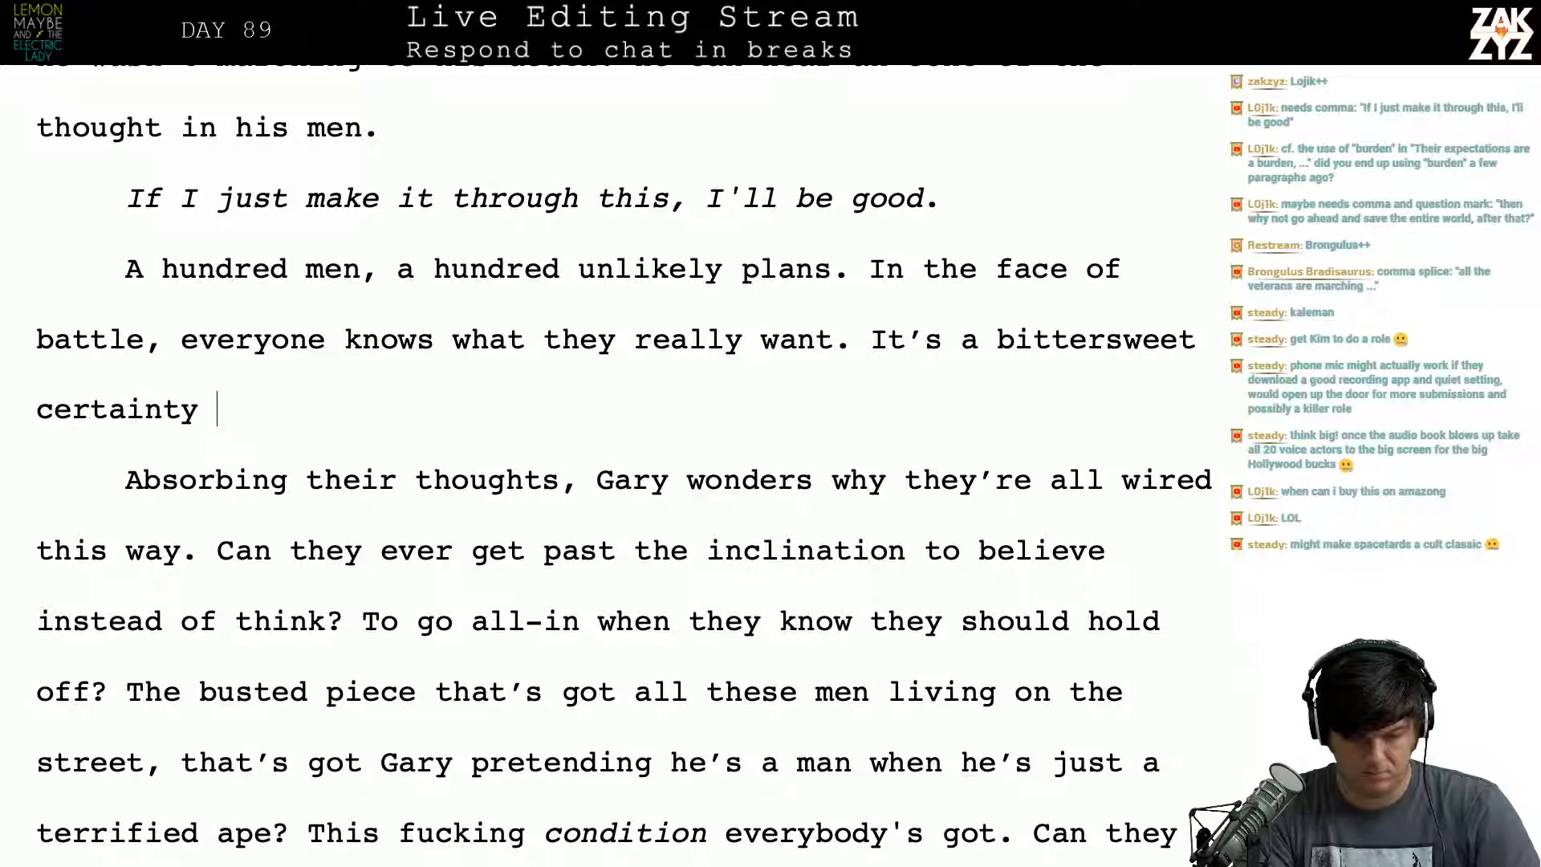
{"action": "type", "text": "thy"}
{"action": "key", "text": "BackSpace"}
{"action": "type", "text": "ey'r"}
{"action": "key", "text": "BackSpace"}
{"action": "key", "text": "BackSpace"}
{"action": "key", "text": "BackSpace"}
{"action": "type", "text": "y're "}
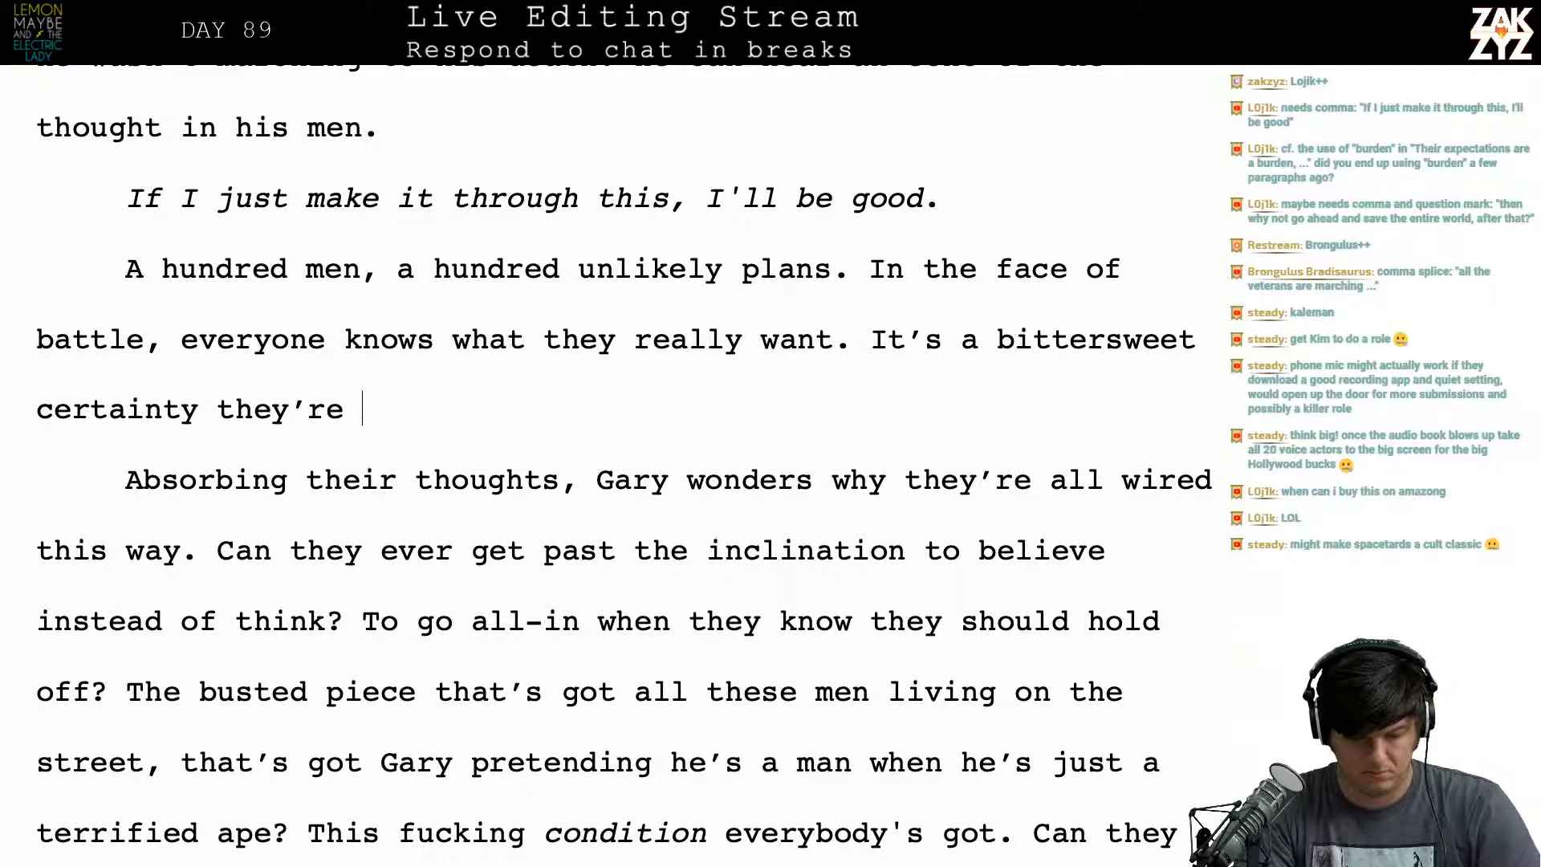
{"action": "type", "text": "never gonna get"}
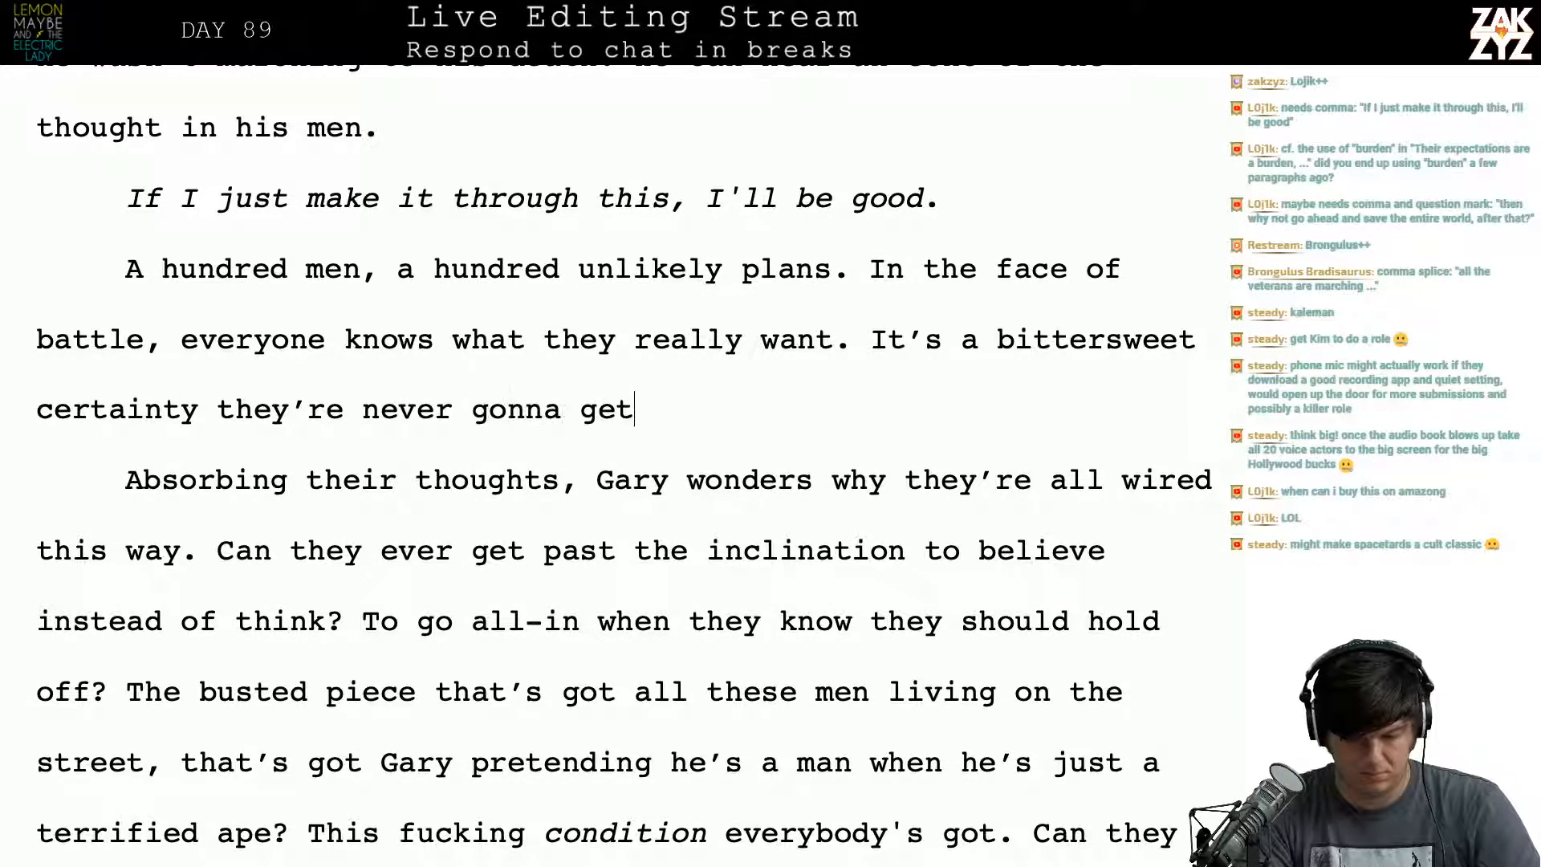
{"action": "type", "text": " it."}
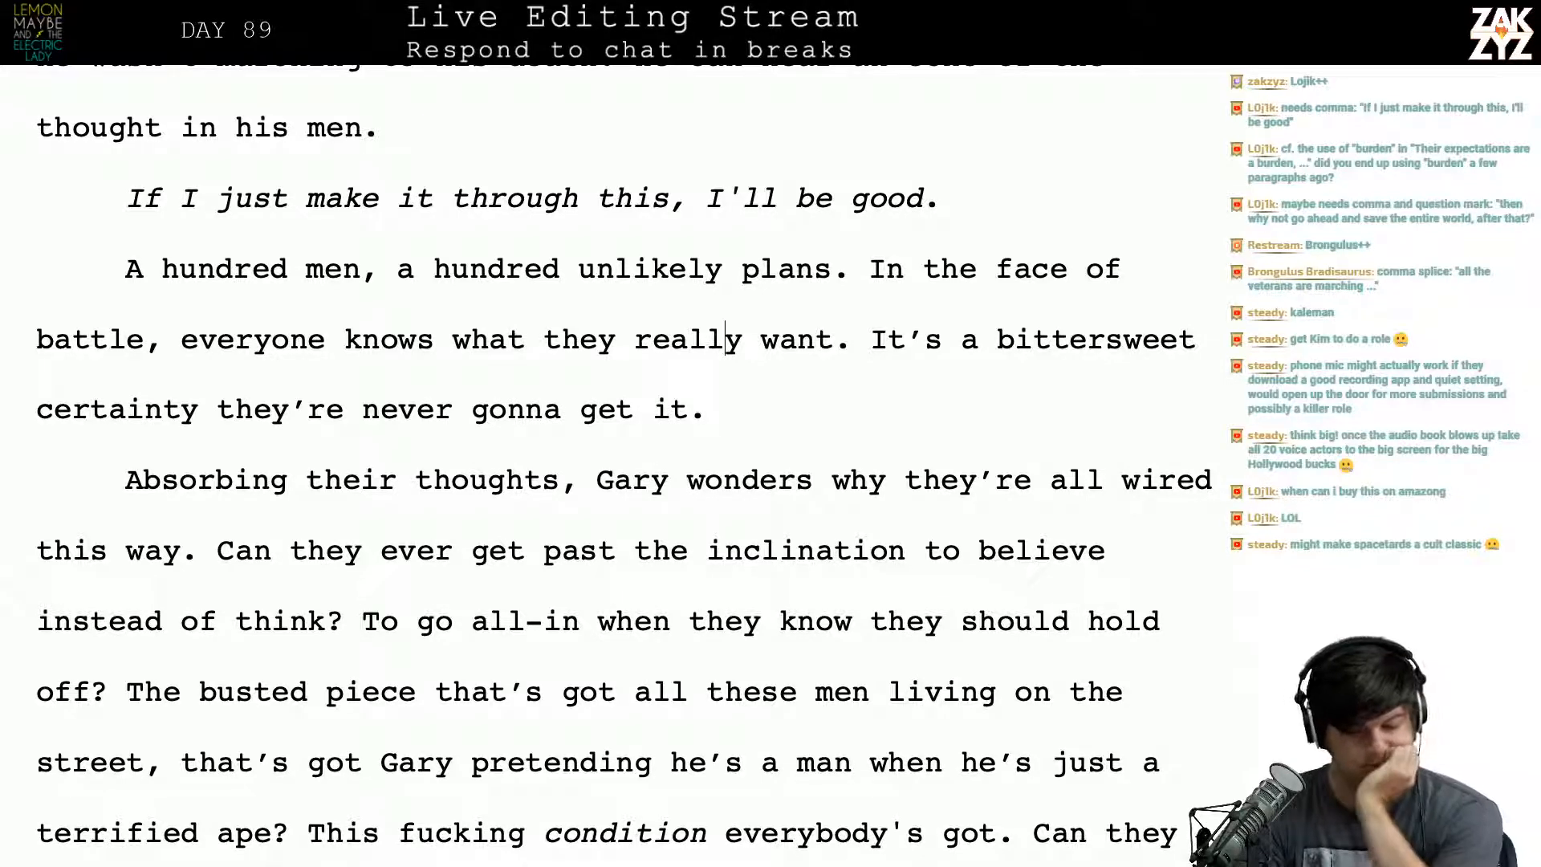
Step: Split "It's a bittersweet certainty" into its own paragraph and, after "really want.", write "They all feel the bittersweet certainty they're never"
{"action": "left_click", "coordinate": [743, 339]}
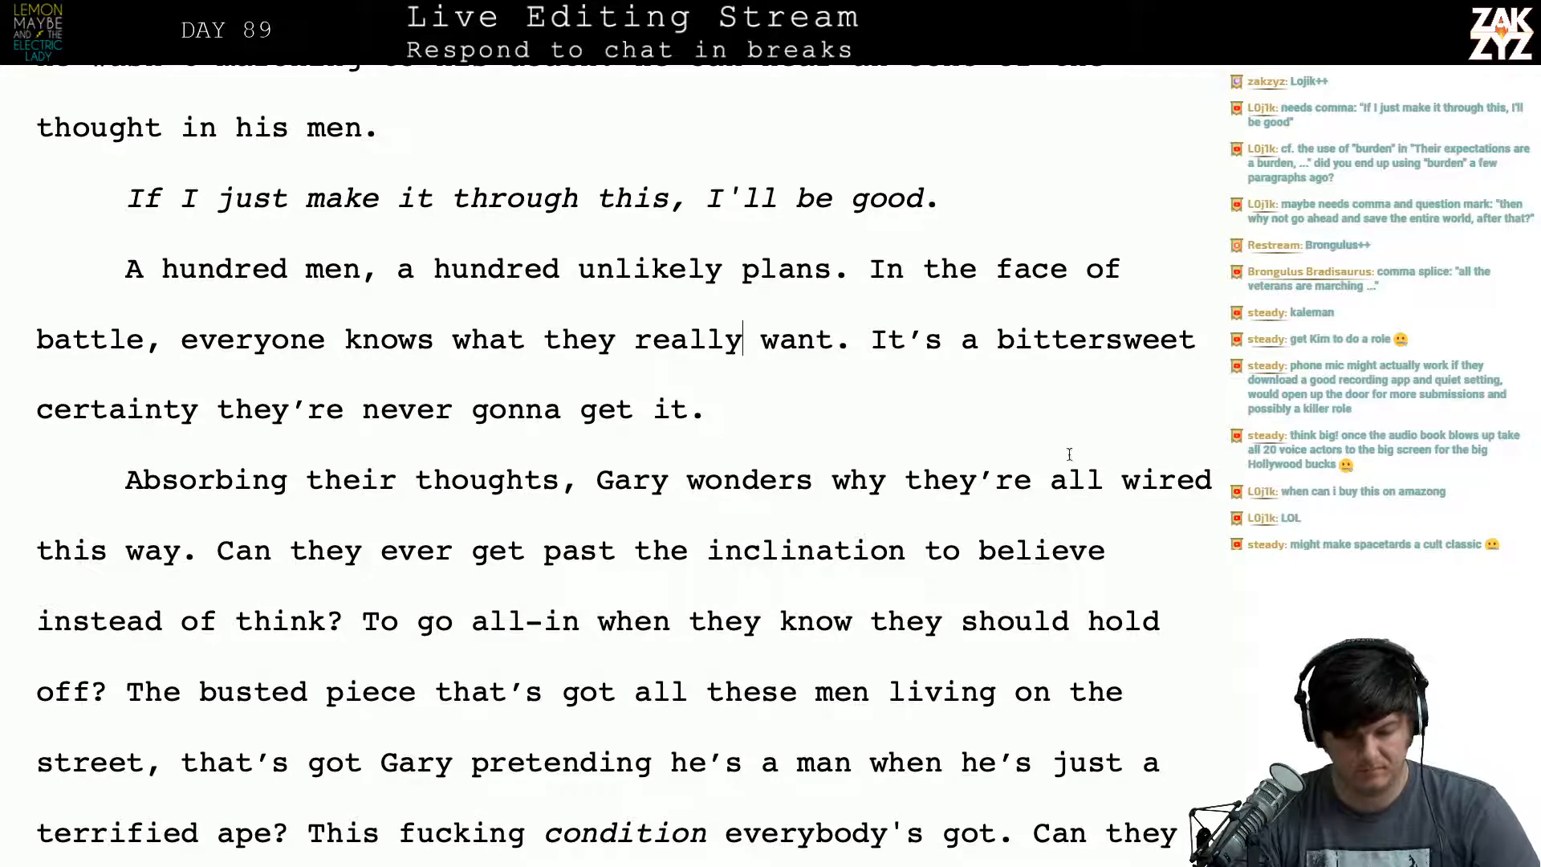
{"action": "left_click", "coordinate": [882, 339]}
{"action": "key", "text": "Return"}
{"action": "key", "text": "Left"}
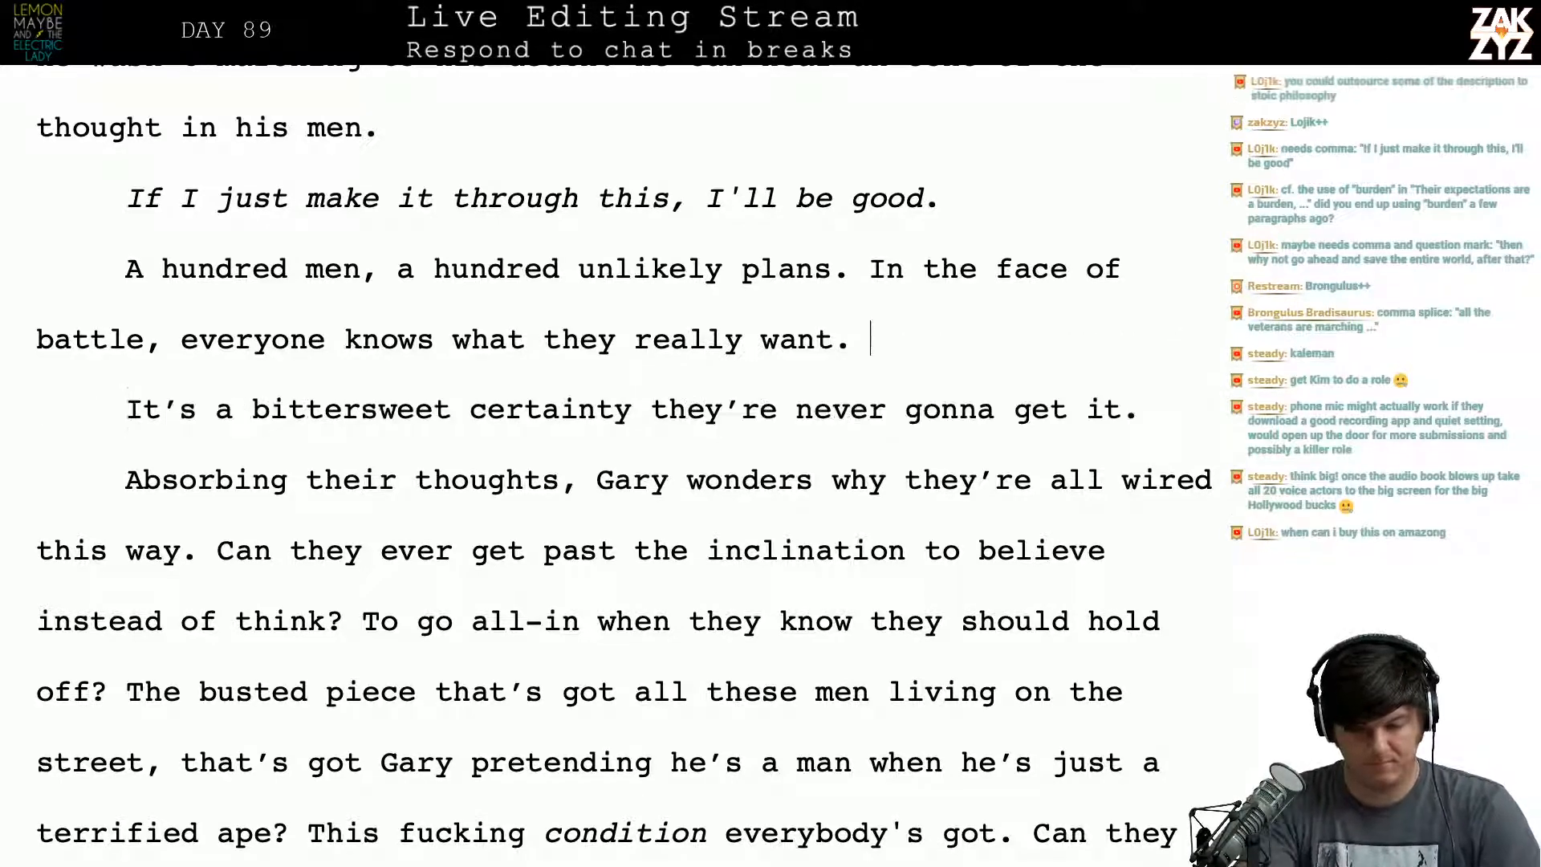
{"action": "type", "text": "They a"}
{"action": "key", "text": "BackSpace"}
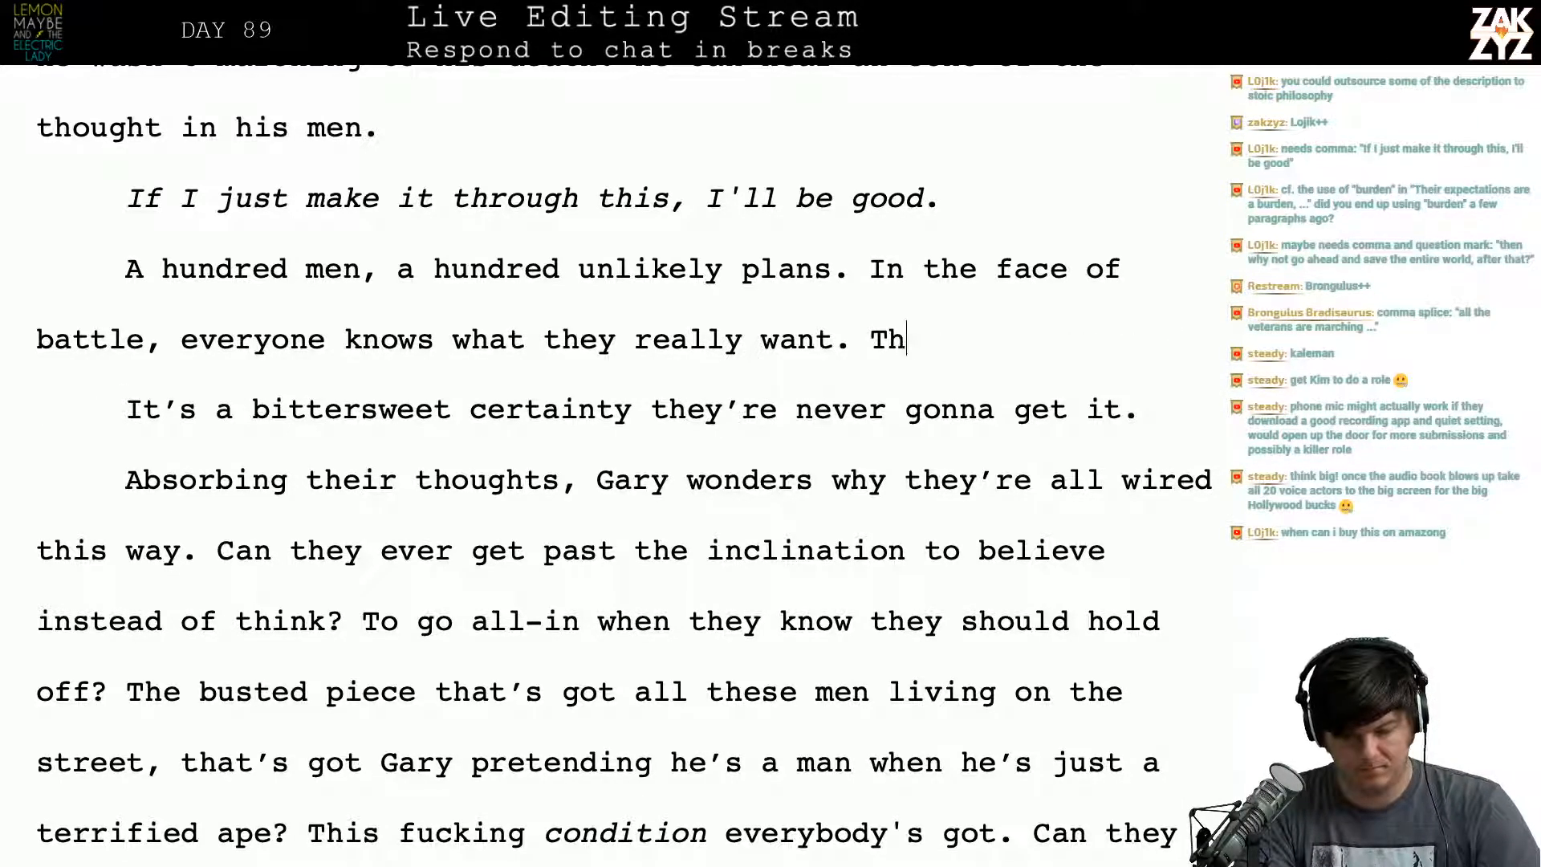
{"action": "type", "text": "ey all feel the"}
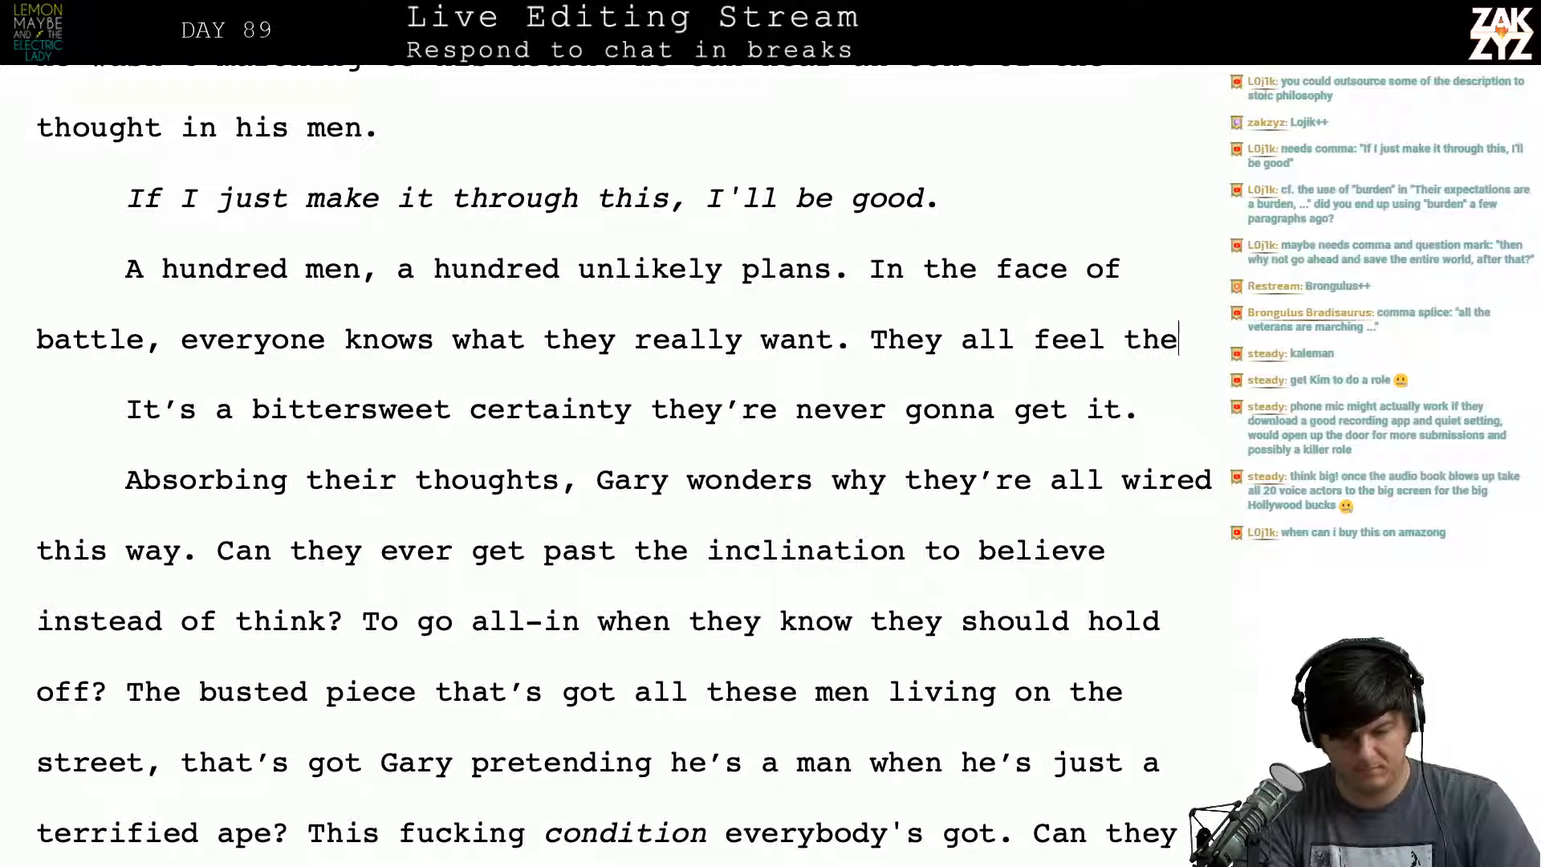
{"action": "type", "text": " bittersweet c"}
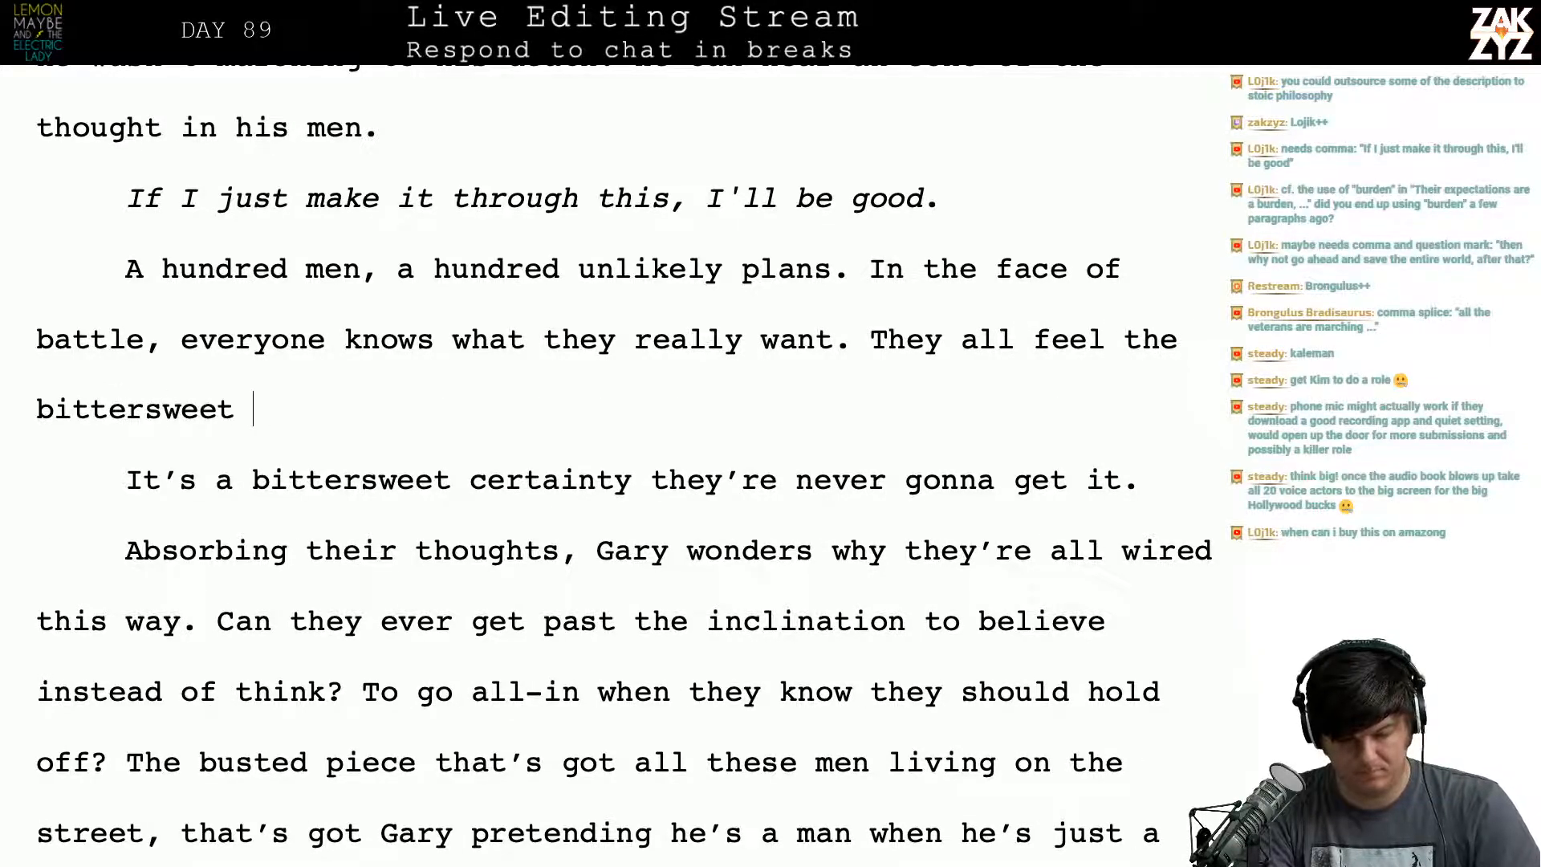
{"action": "key", "text": "BackSpace"}
{"action": "type", "text": "certainty the"}
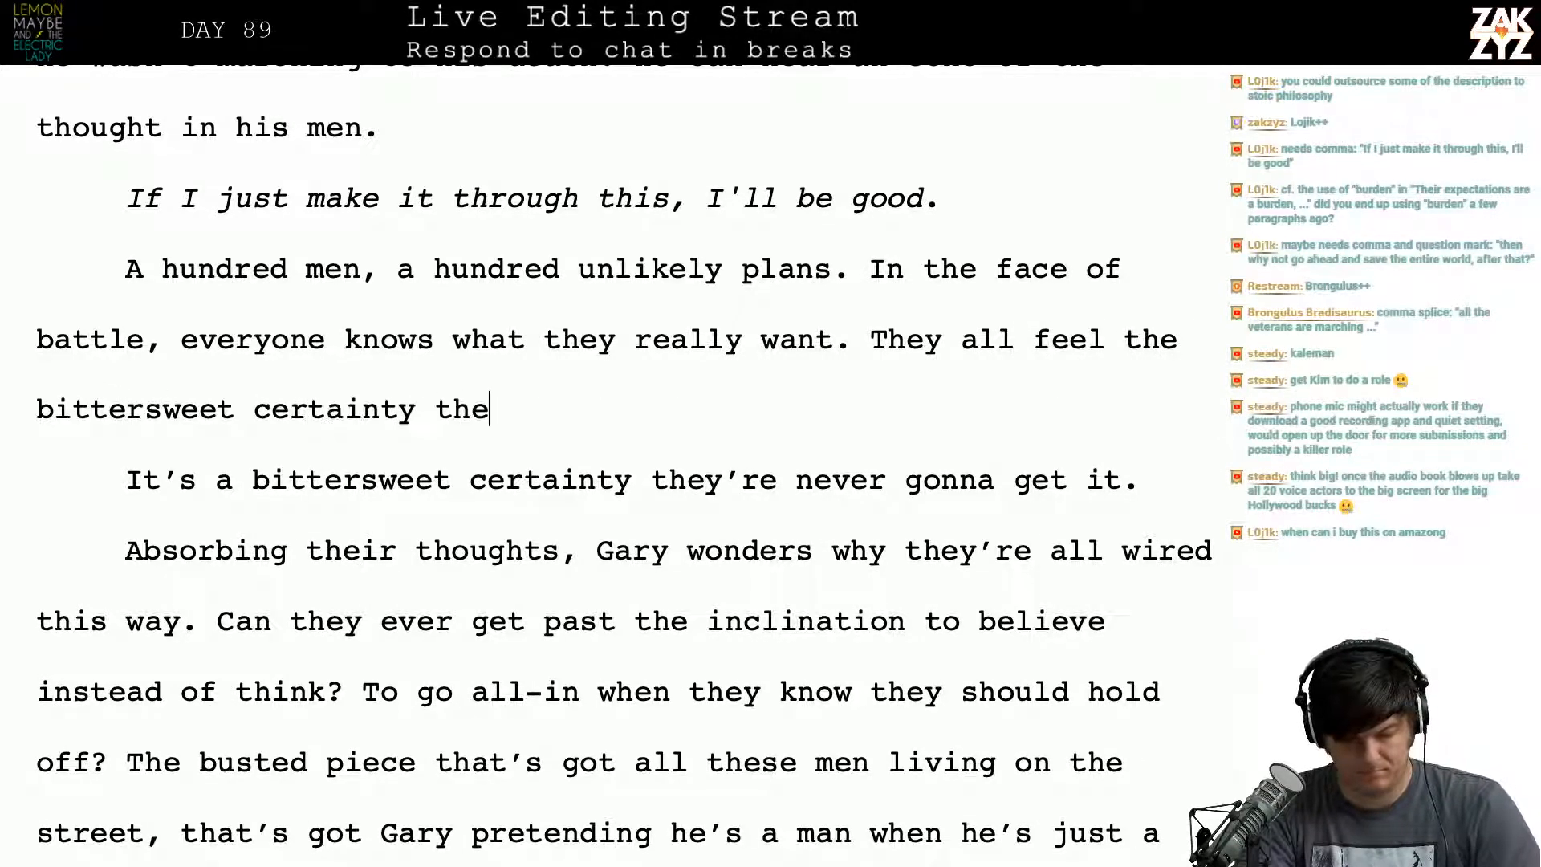
{"action": "type", "text": "y're never"}
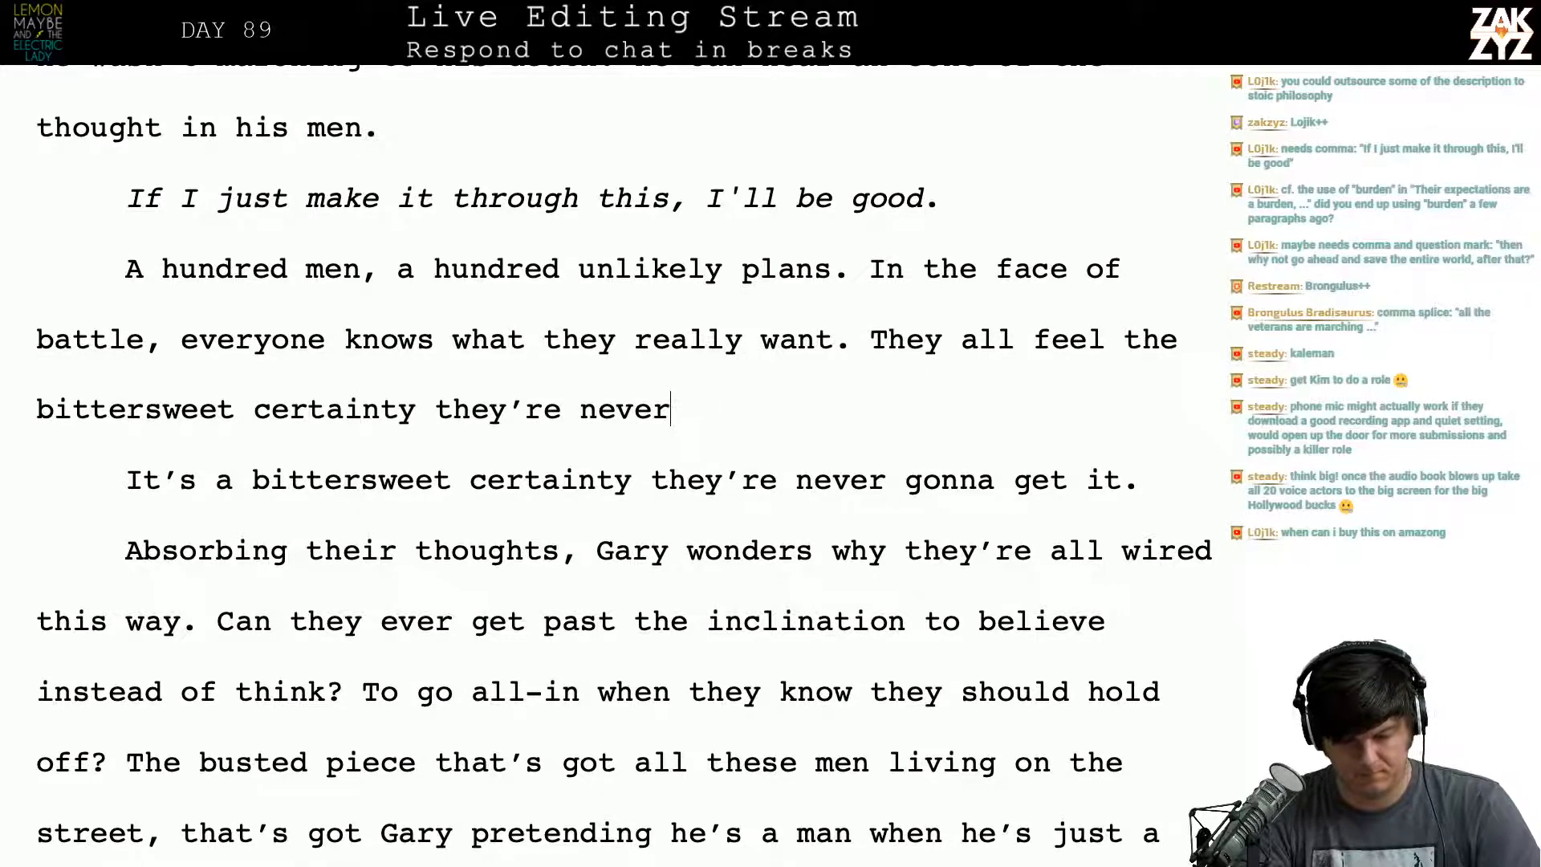
Step: Change "feel the" to "feel a" in the new sentence and finish it with "gonna get it."
{"action": "left_click", "coordinate": [1196, 339]}
{"action": "key", "text": "BackSpace"}
{"action": "key", "text": "BackSpace"}
{"action": "key", "text": "BackSpace"}
{"action": "key", "text": "BackSpace"}
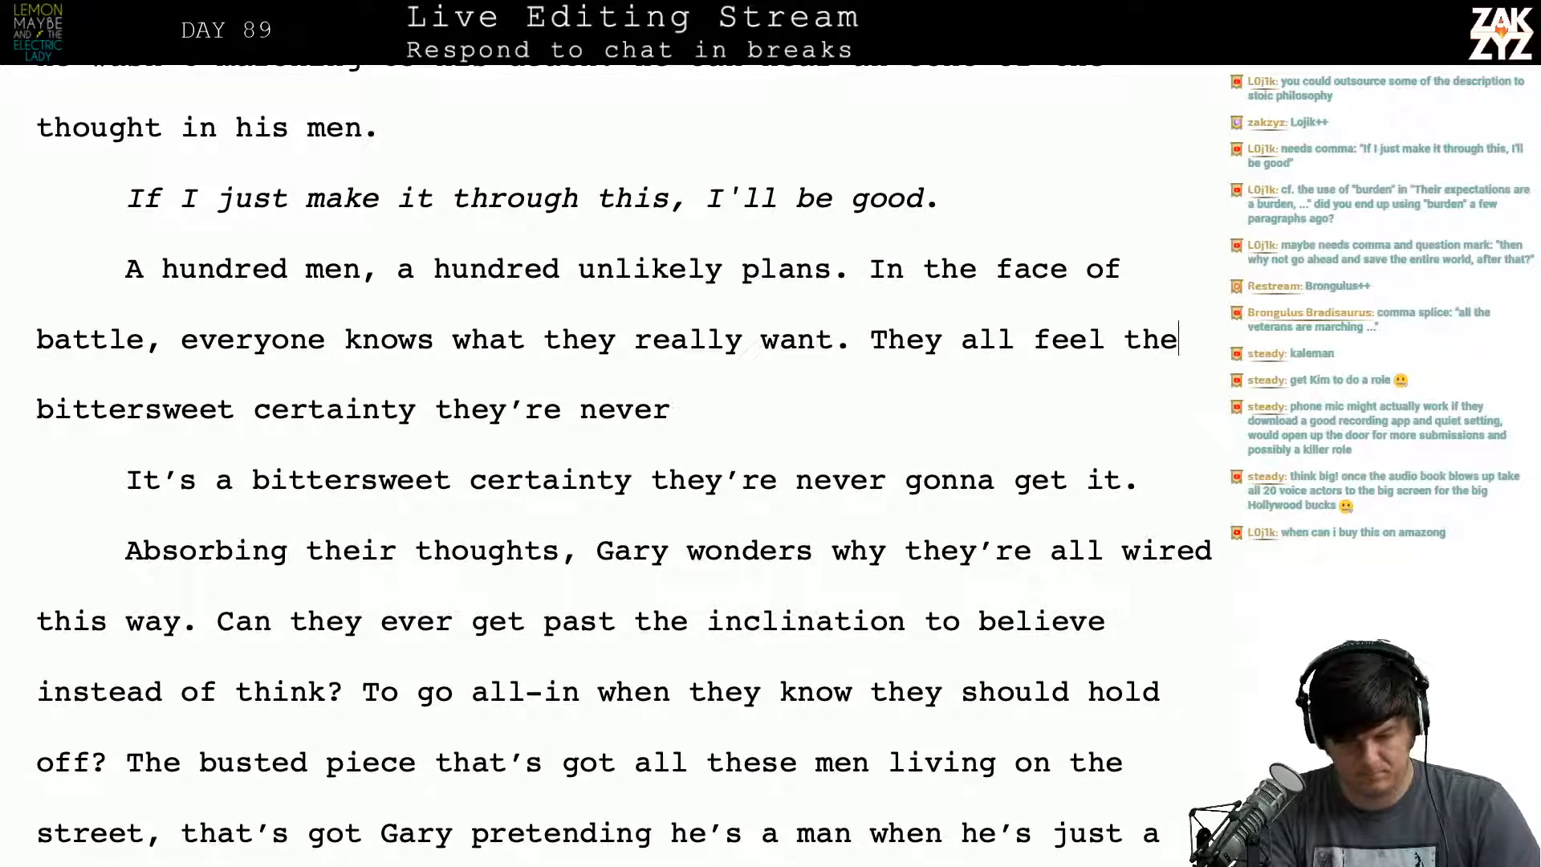
{"action": "type", "text": "a"}
{"action": "left_click", "coordinate": [670, 409]}
{"action": "type", "text": "gonna get it."}
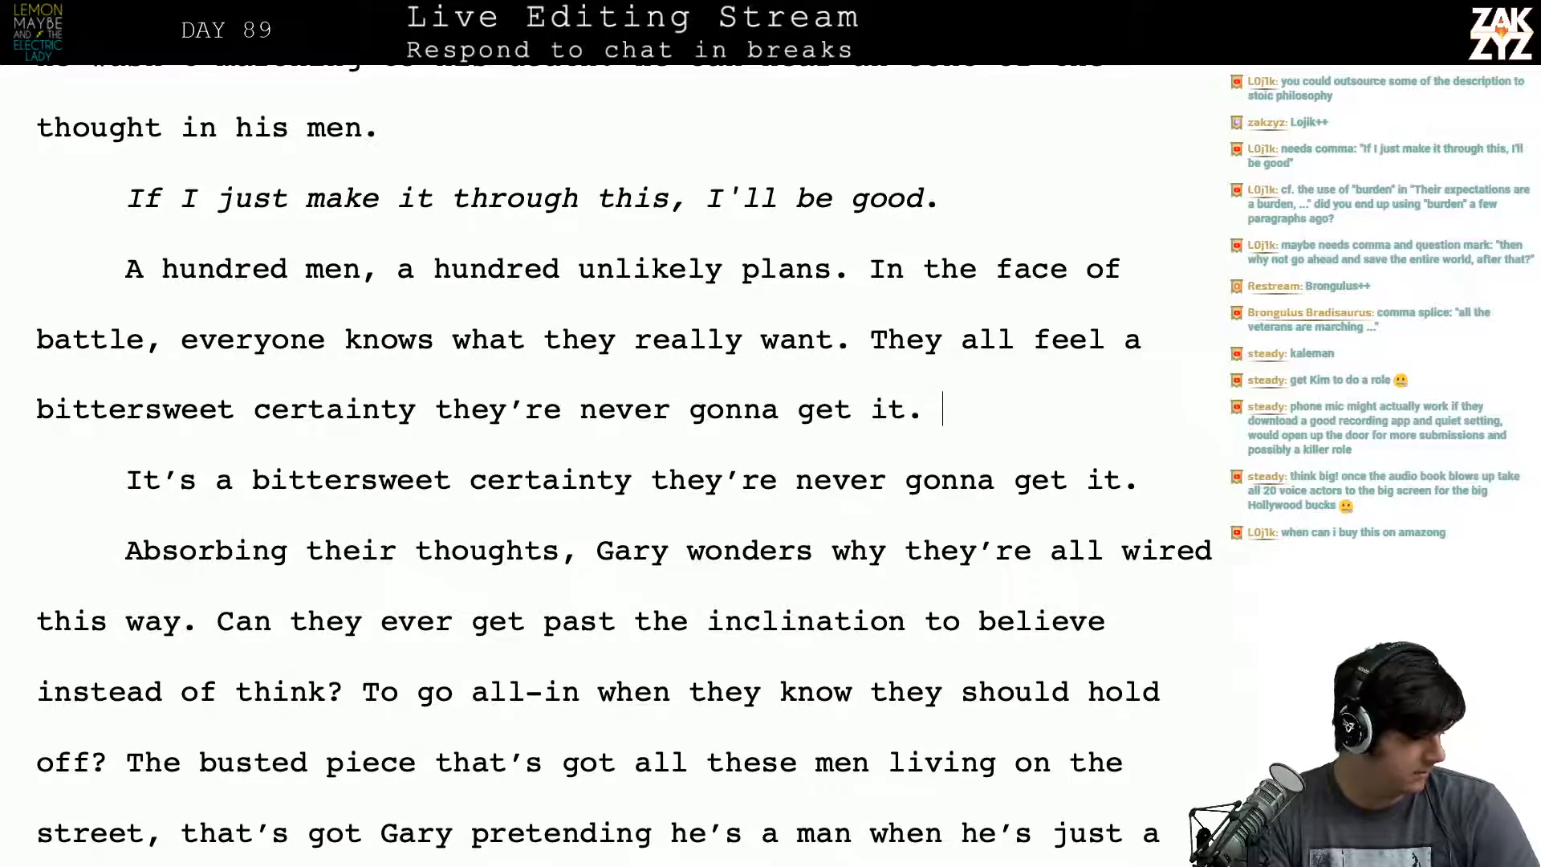
Step: Delete the redundant paragraph "It's a bittersweet certainty they're never gonna get it."
{"action": "key", "text": "shift+Up"}
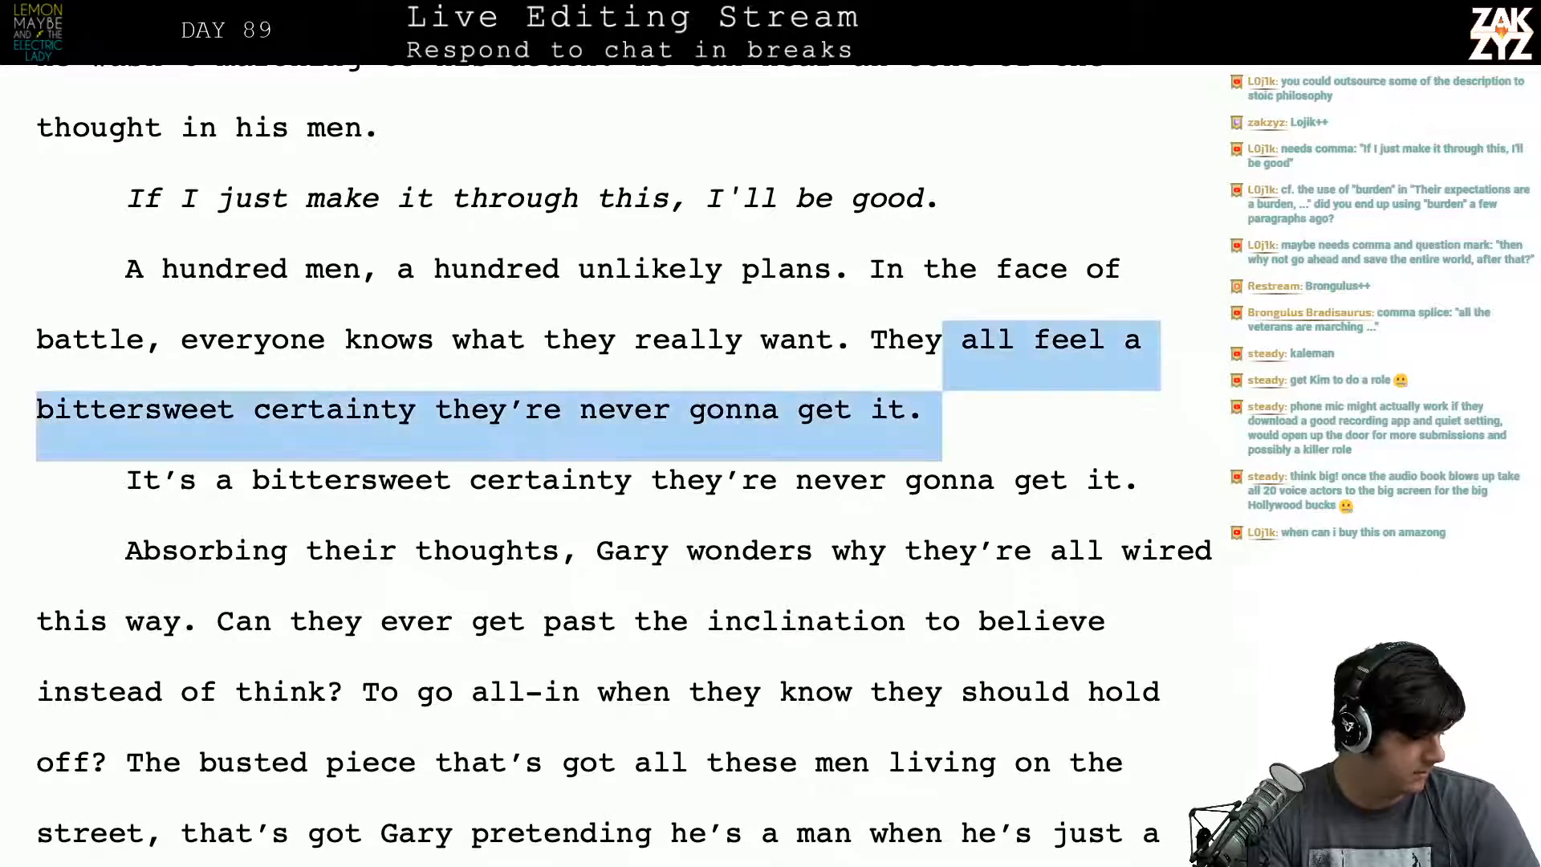
{"action": "key", "text": "shift+Right"}
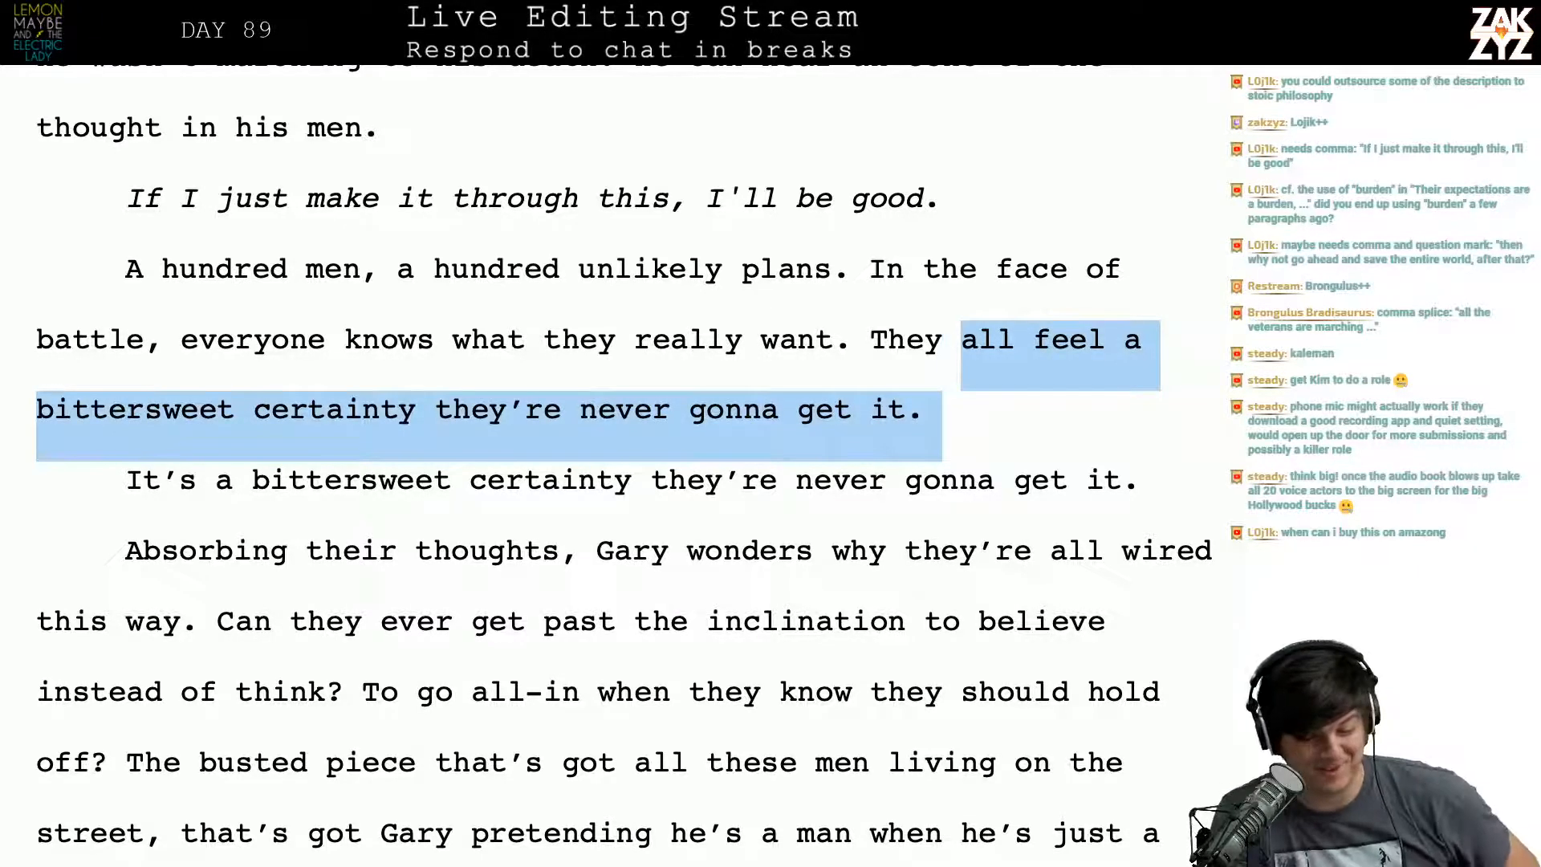
{"action": "key", "text": "ctrl+shift+Right"}
{"action": "key", "text": "shift+Down"}
{"action": "key", "text": "shift+Down"}
{"action": "key", "text": "shift+Left"}
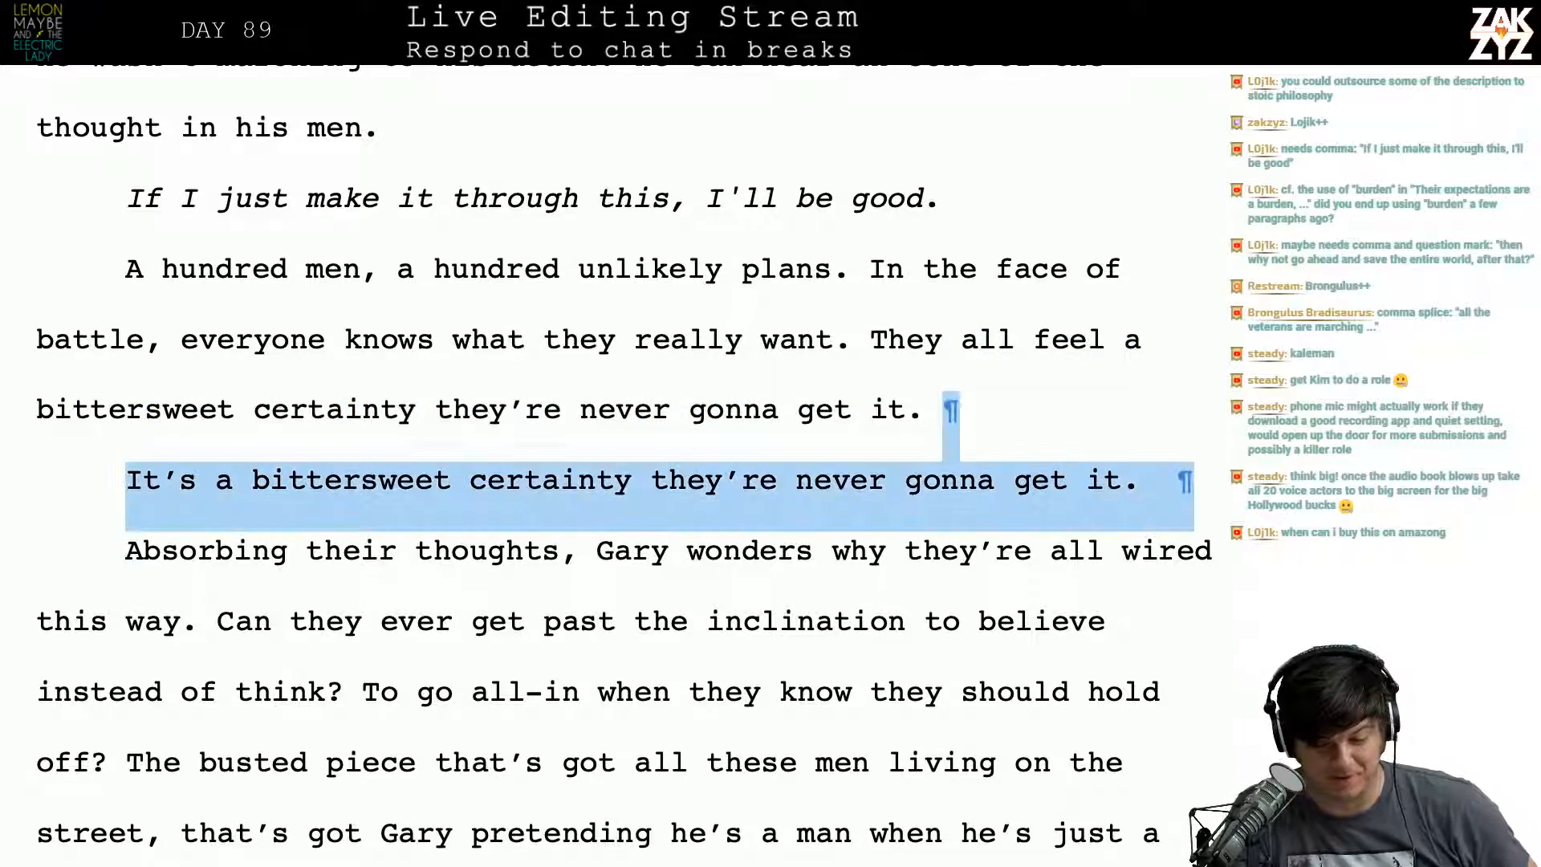
{"action": "key", "text": "shift+Left"}
{"action": "key", "text": "shift+Left"}
{"action": "key", "text": "shift+Right"}
{"action": "key", "text": "shift+Right"}
{"action": "key", "text": "shift+Right"}
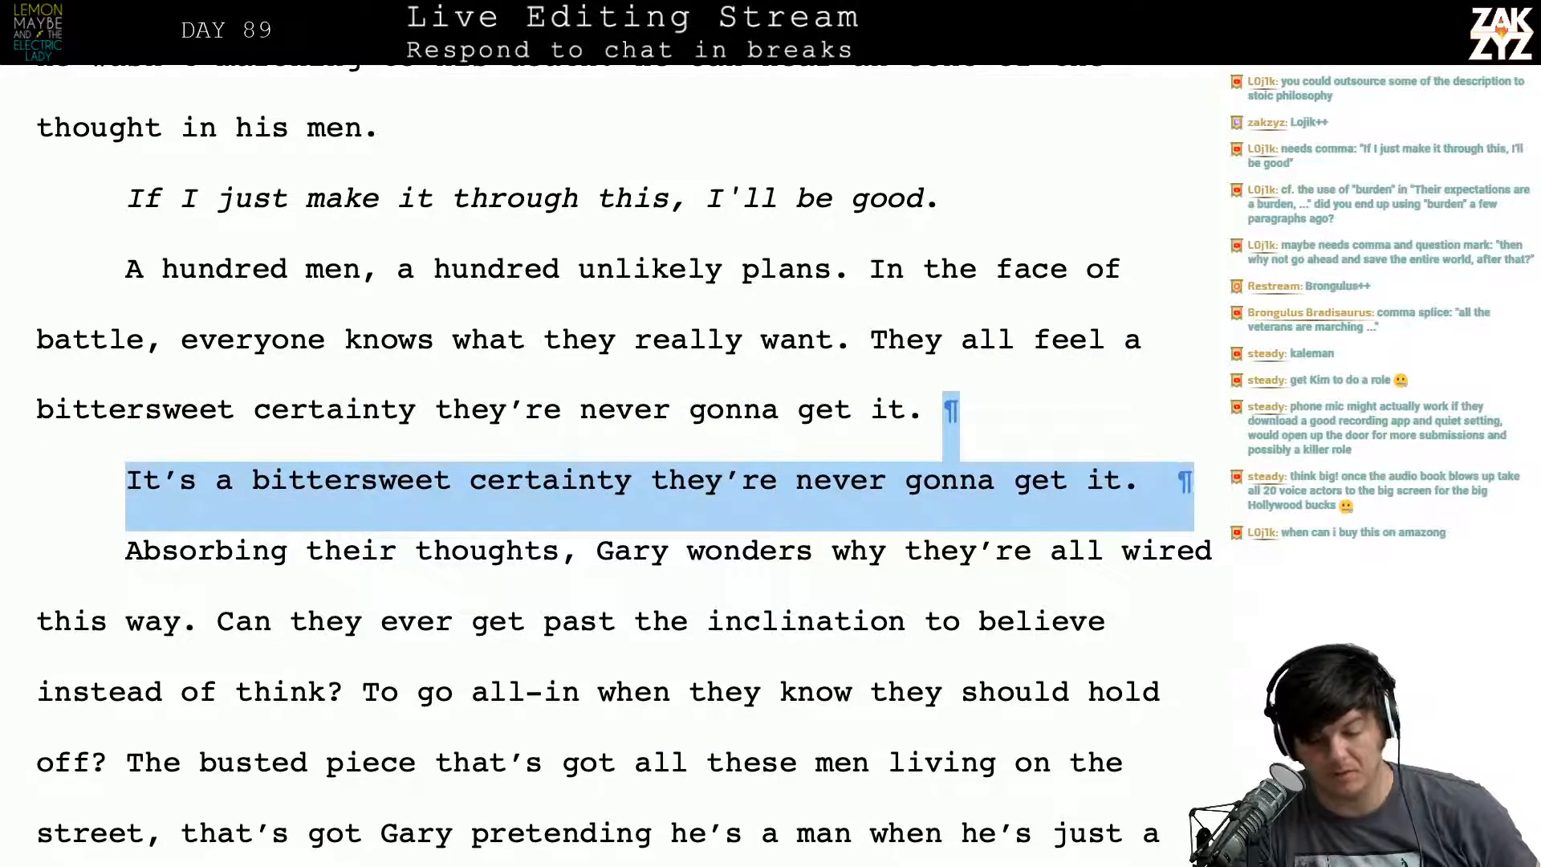
{"action": "key", "text": "shift+Left"}
{"action": "key", "text": "shift+Right"}
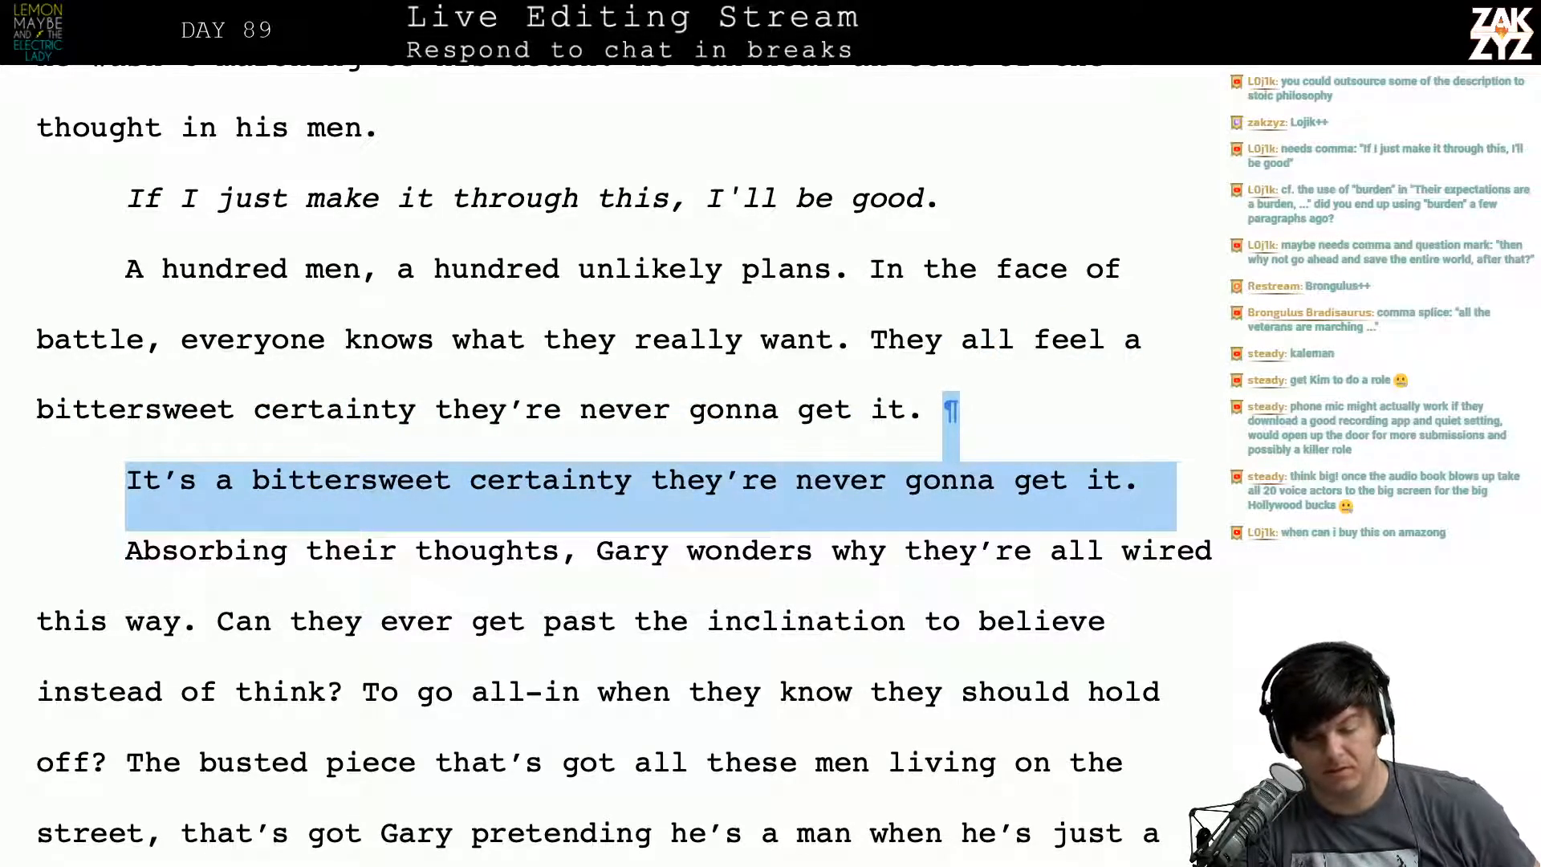
{"action": "key", "text": "BackSpace"}
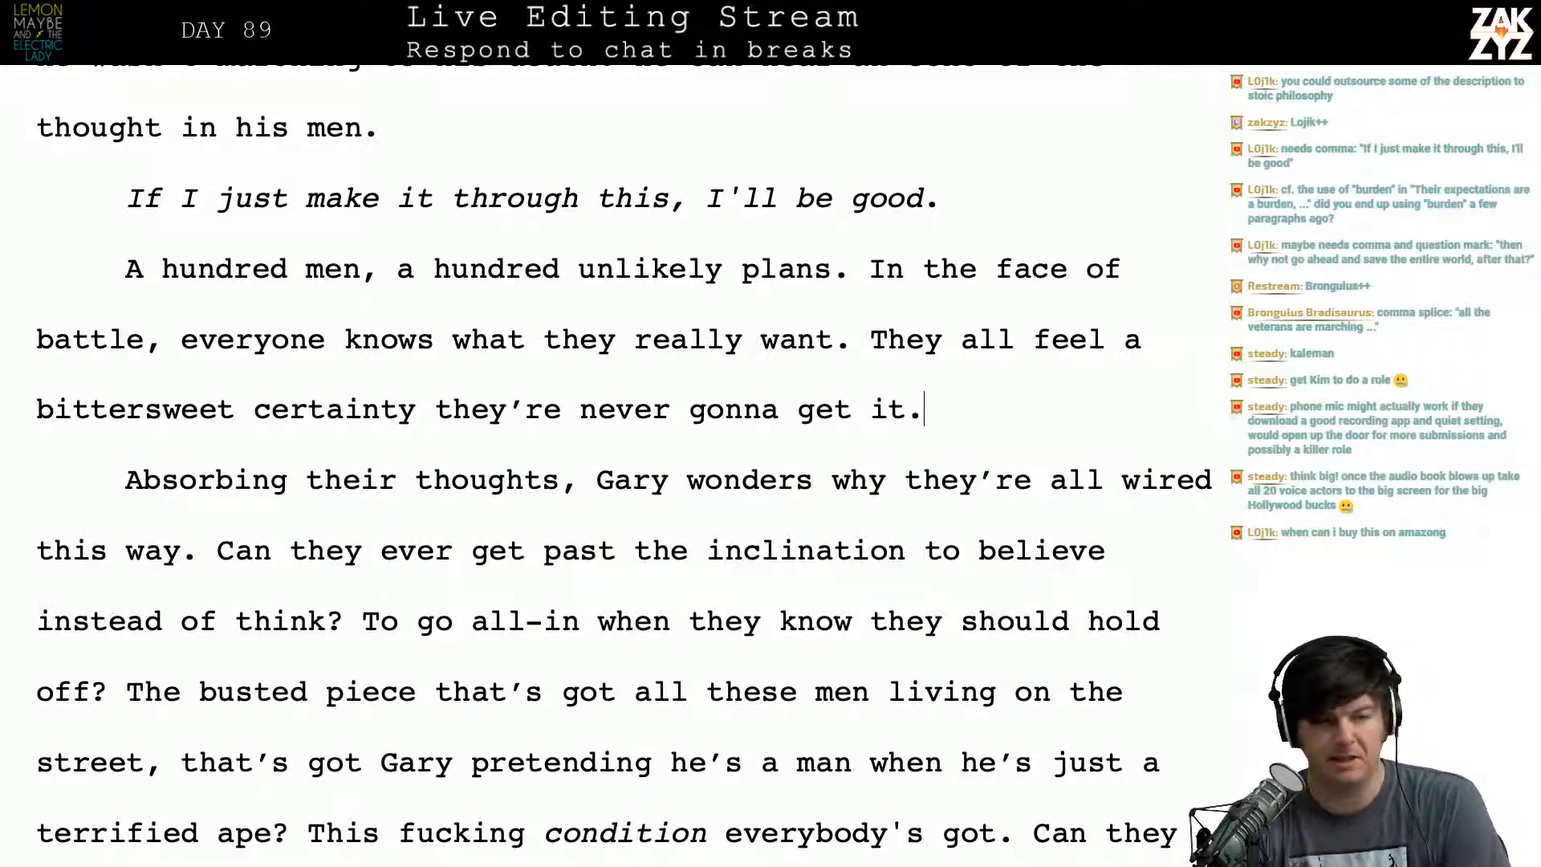
Step: In the "Absorbing their thoughts" paragraph, replace "they're all wired this way." with "everyone is wired this way."
{"action": "scroll", "coordinate": [1168, 299], "scroll_direction": "down", "scroll_amount": 2}
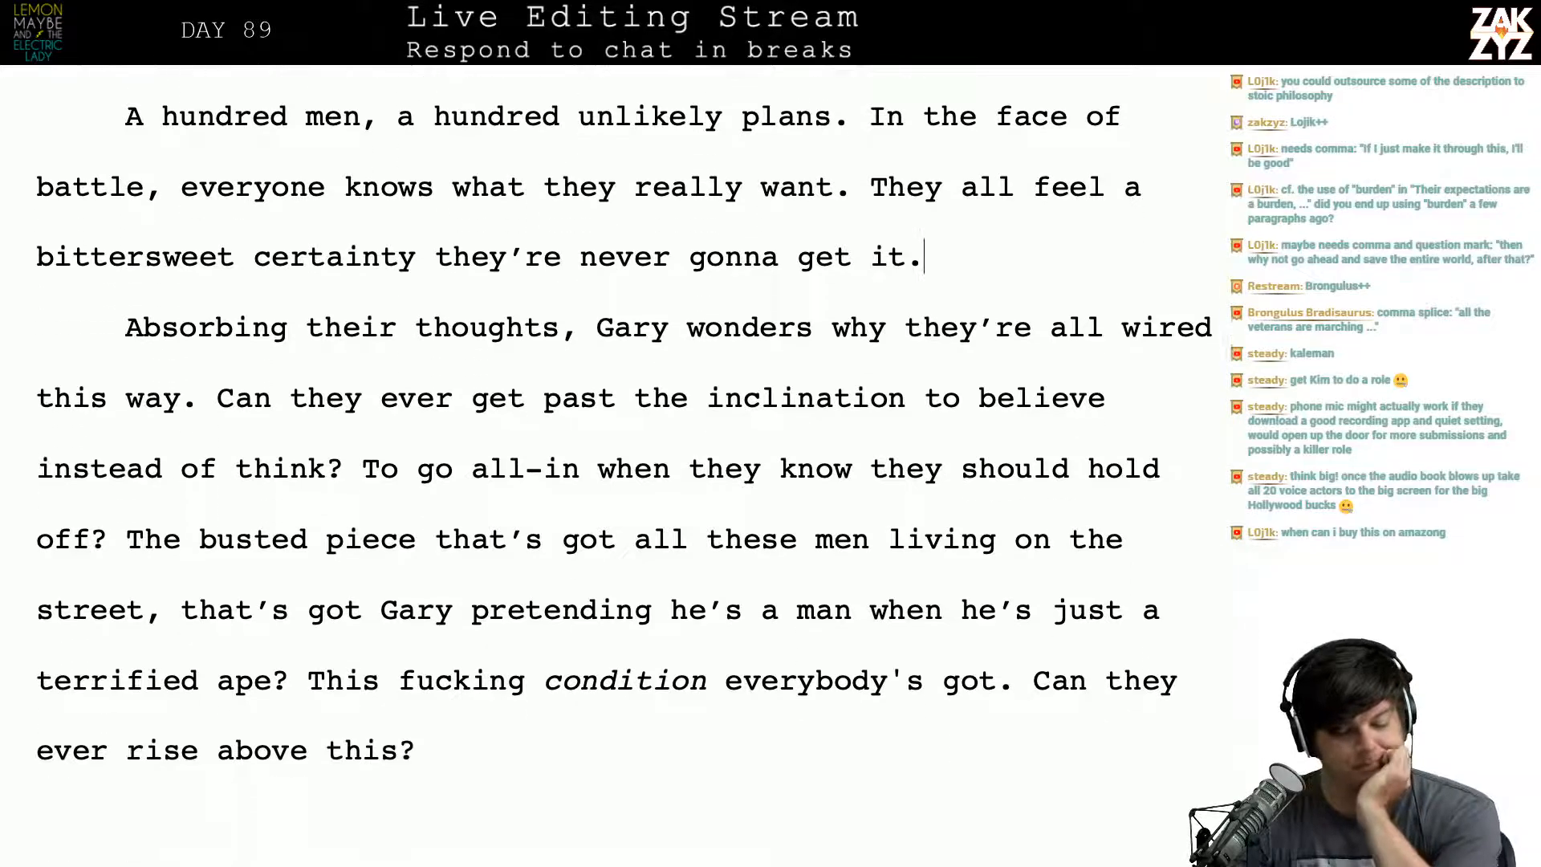
{"action": "scroll", "coordinate": [1168, 298], "scroll_direction": "down", "scroll_amount": 2}
{"action": "scroll", "coordinate": [1156, 301], "scroll_direction": "up", "scroll_amount": 1}
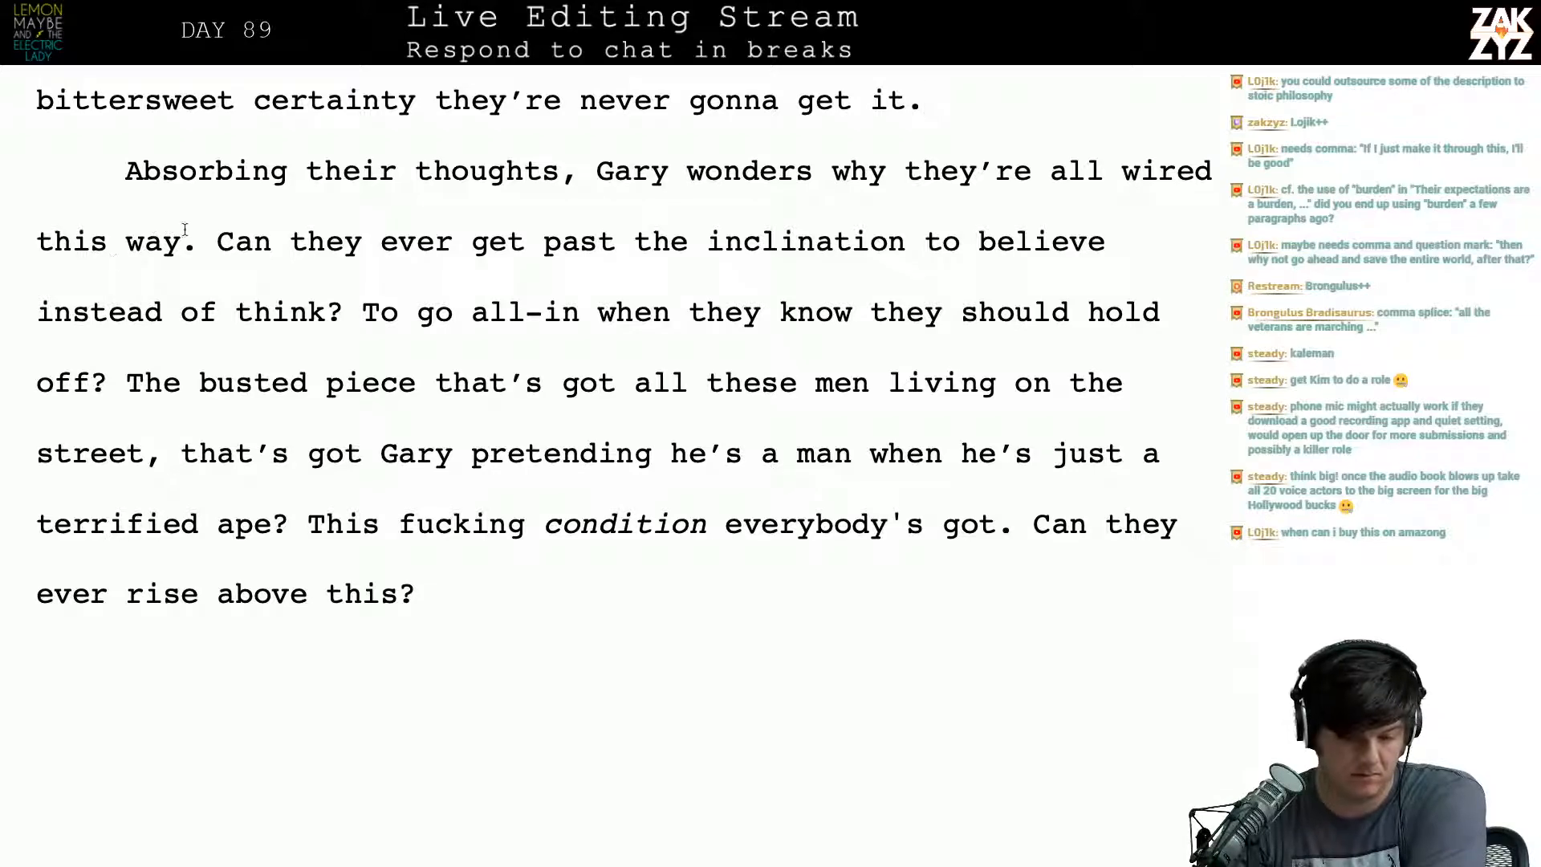
{"action": "left_click", "coordinate": [906, 170]}
{"action": "type", "text": "everyone is wir"}
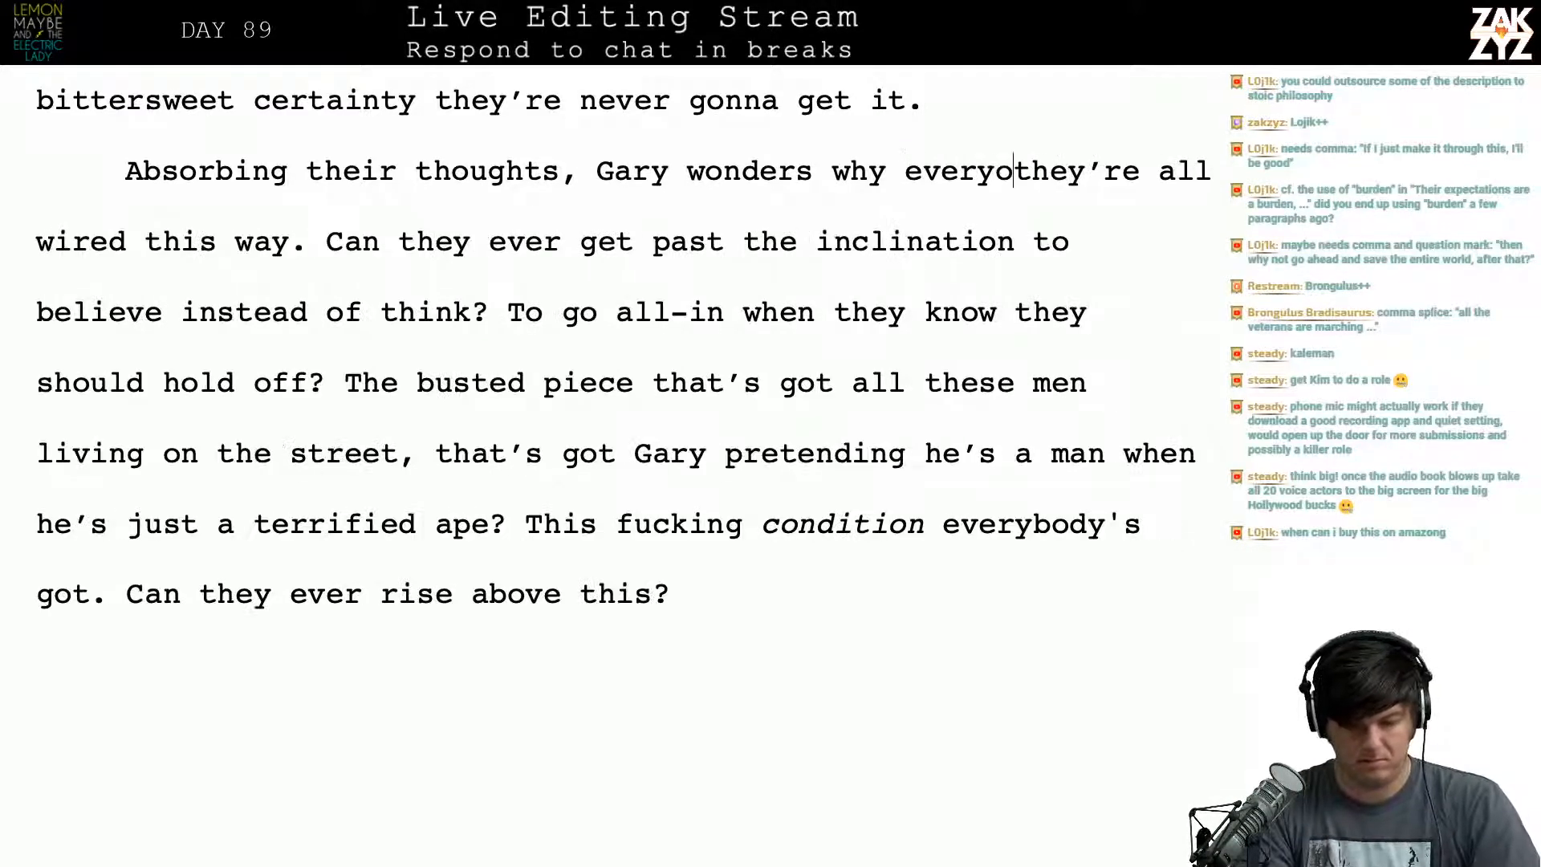
{"action": "type", "text": "ed lik"}
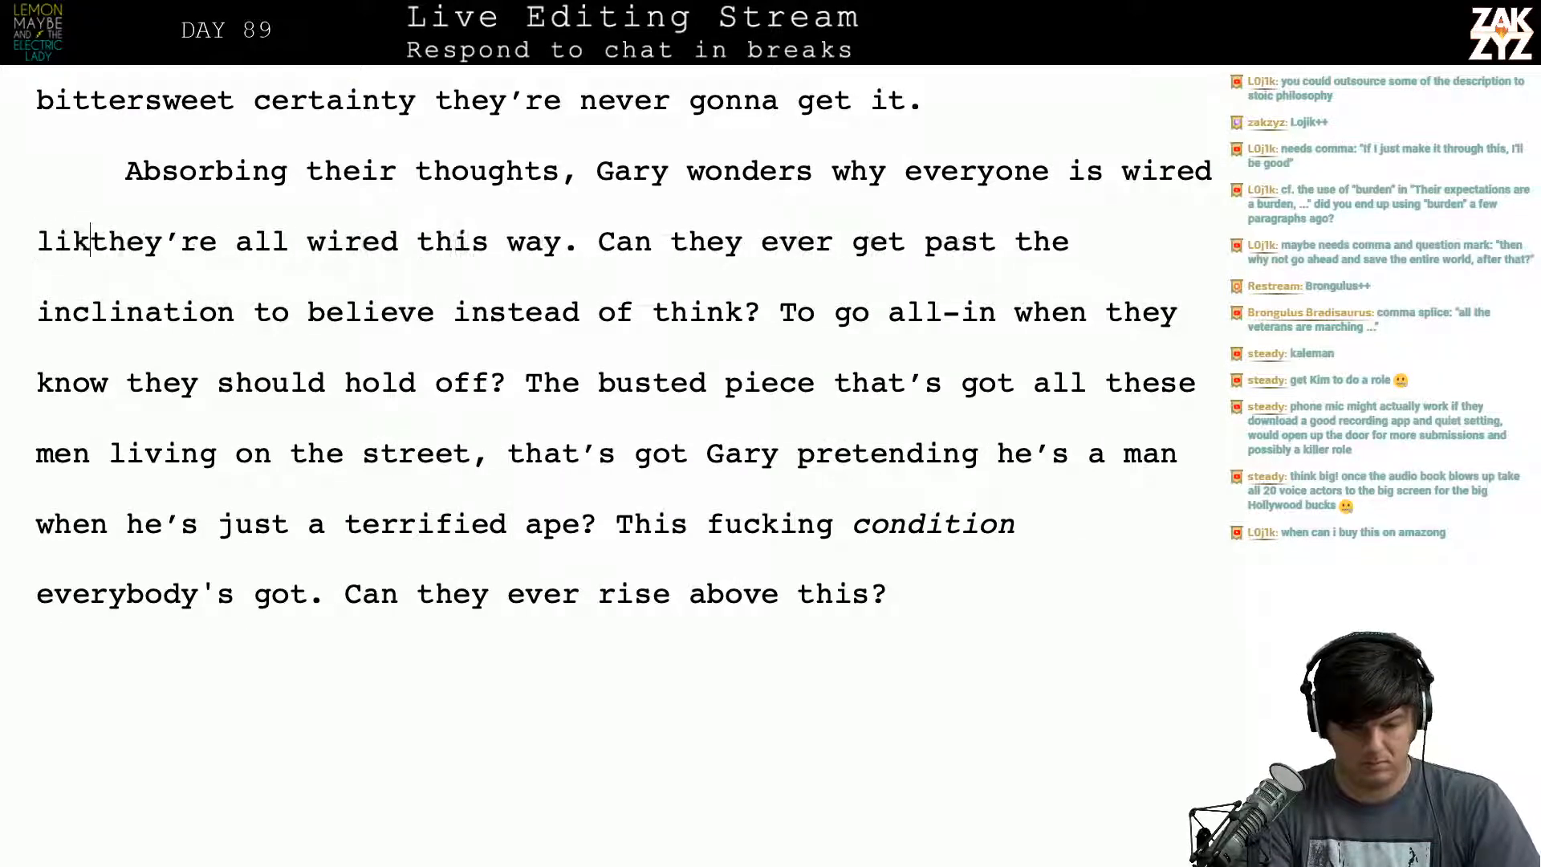
{"action": "key", "text": "BackSpace"}
{"action": "key", "text": "BackSpace"}
{"action": "key", "text": "BackSpace"}
{"action": "type", "text": "this way."}
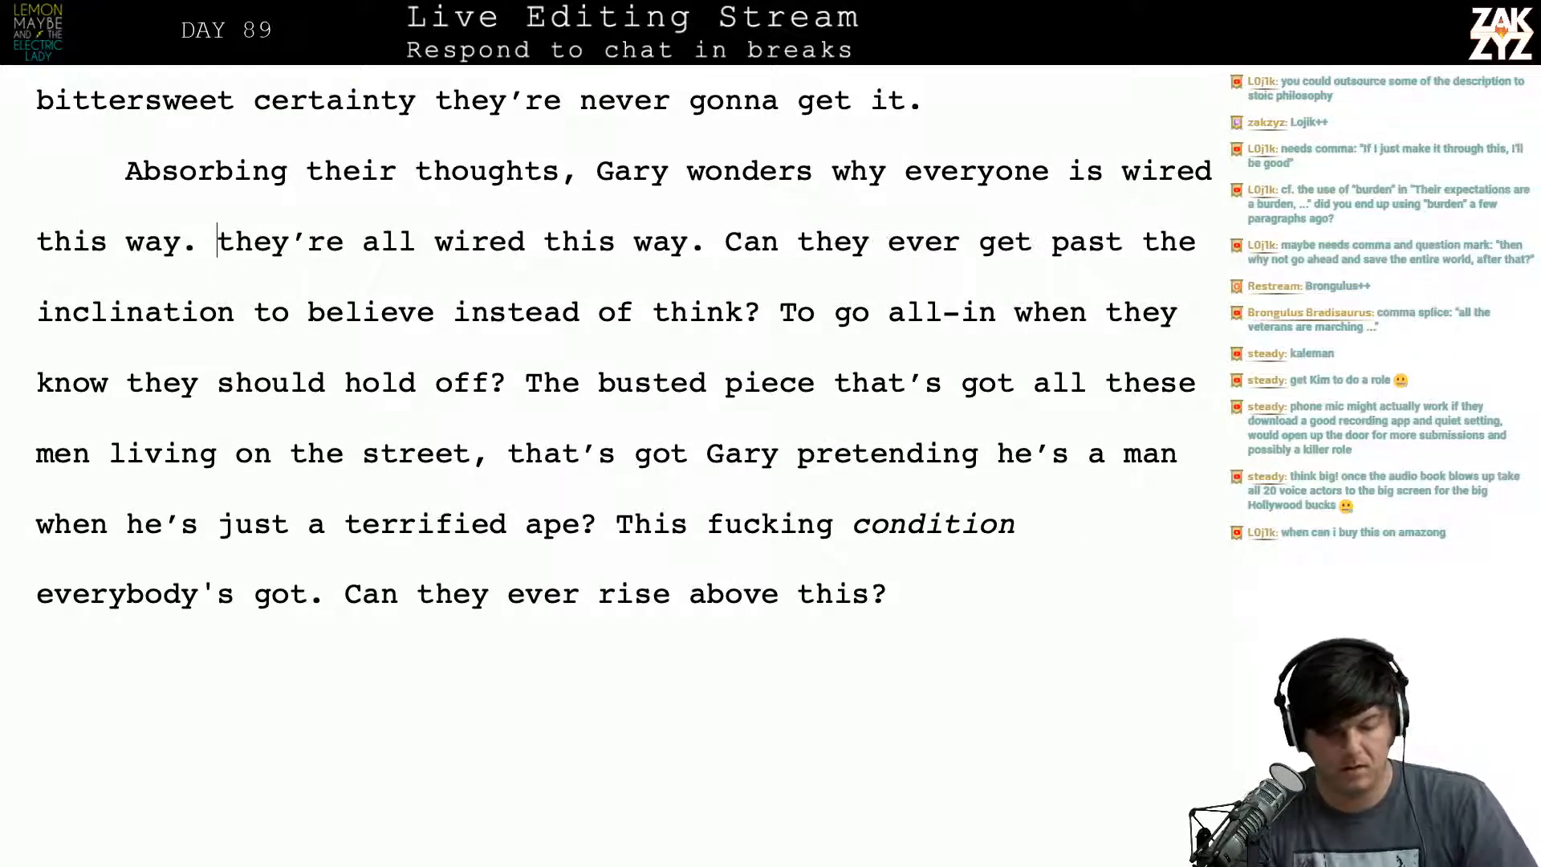
{"action": "left_click_drag", "start_coordinate": [219, 257], "coordinate": [706, 257]}
{"action": "key", "text": "BackSpace"}
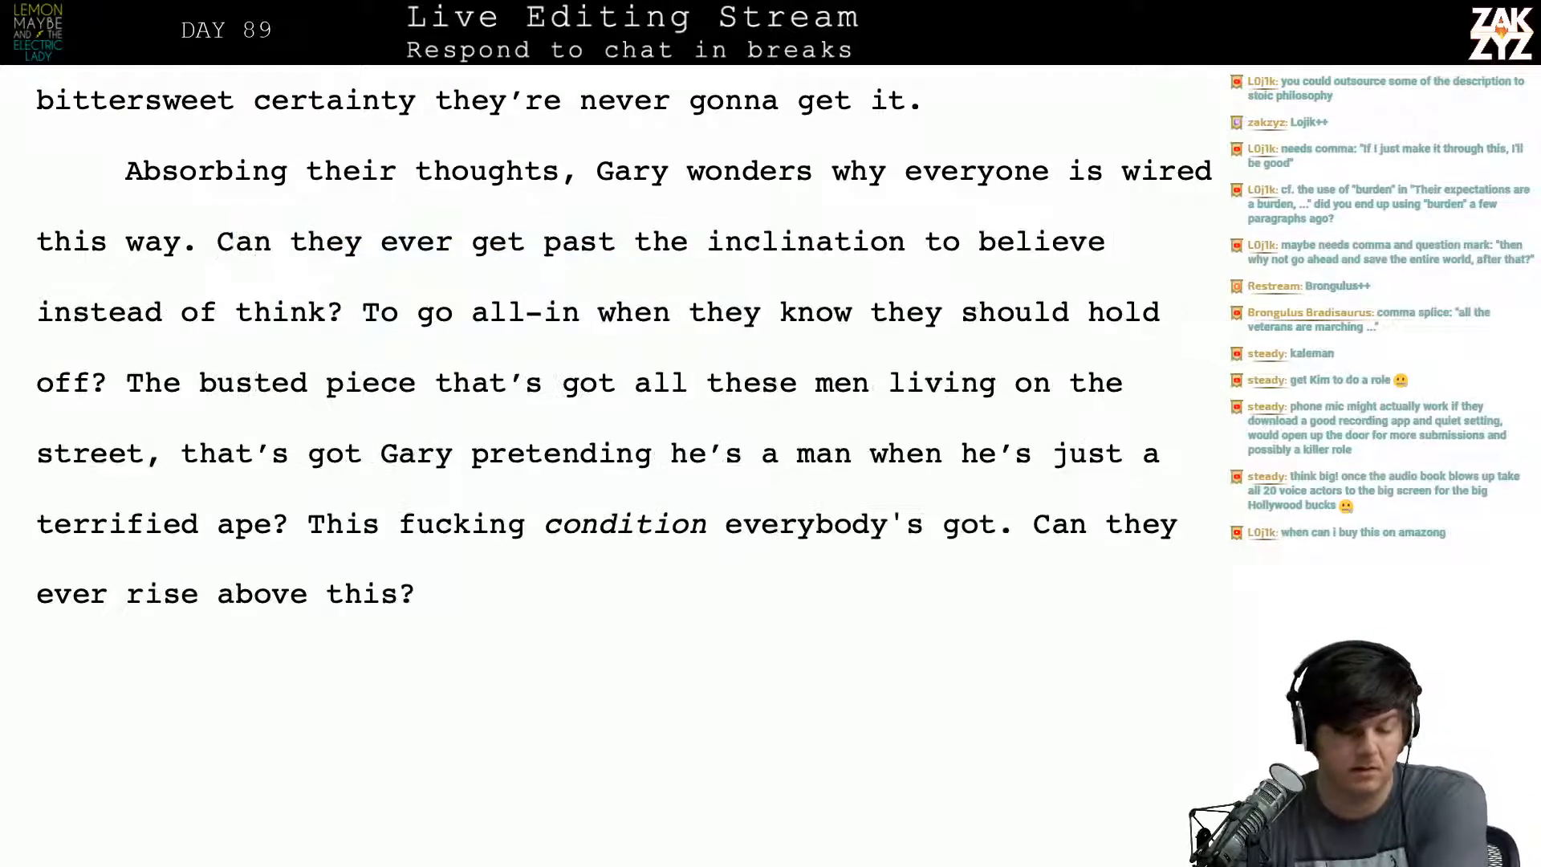
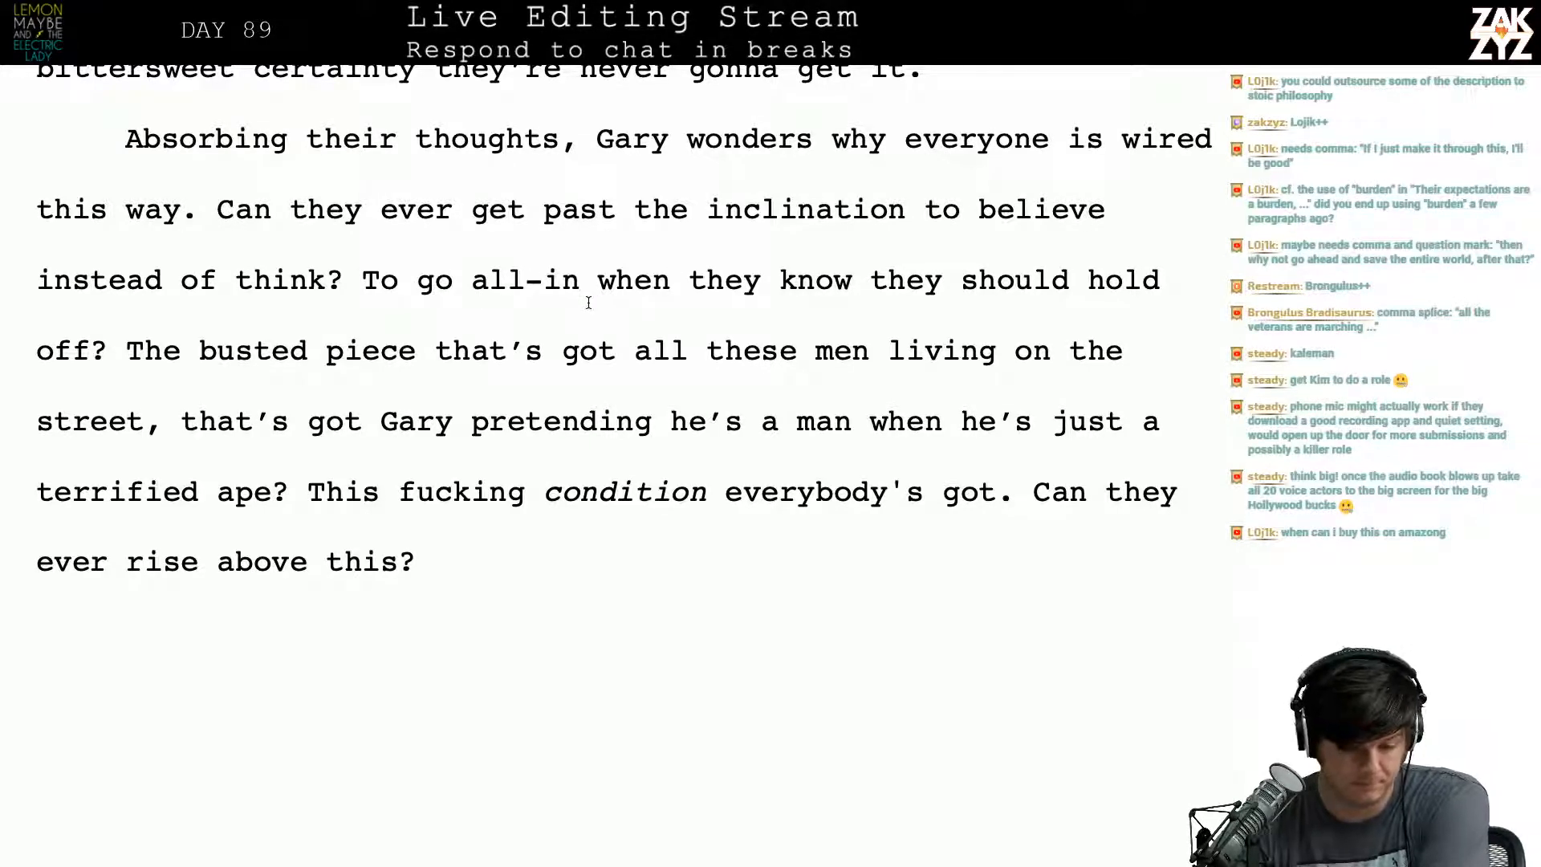
Step: After "the inclination to believe", replace "instead of think?" with "when they should think?"
{"action": "key", "text": "Up"}
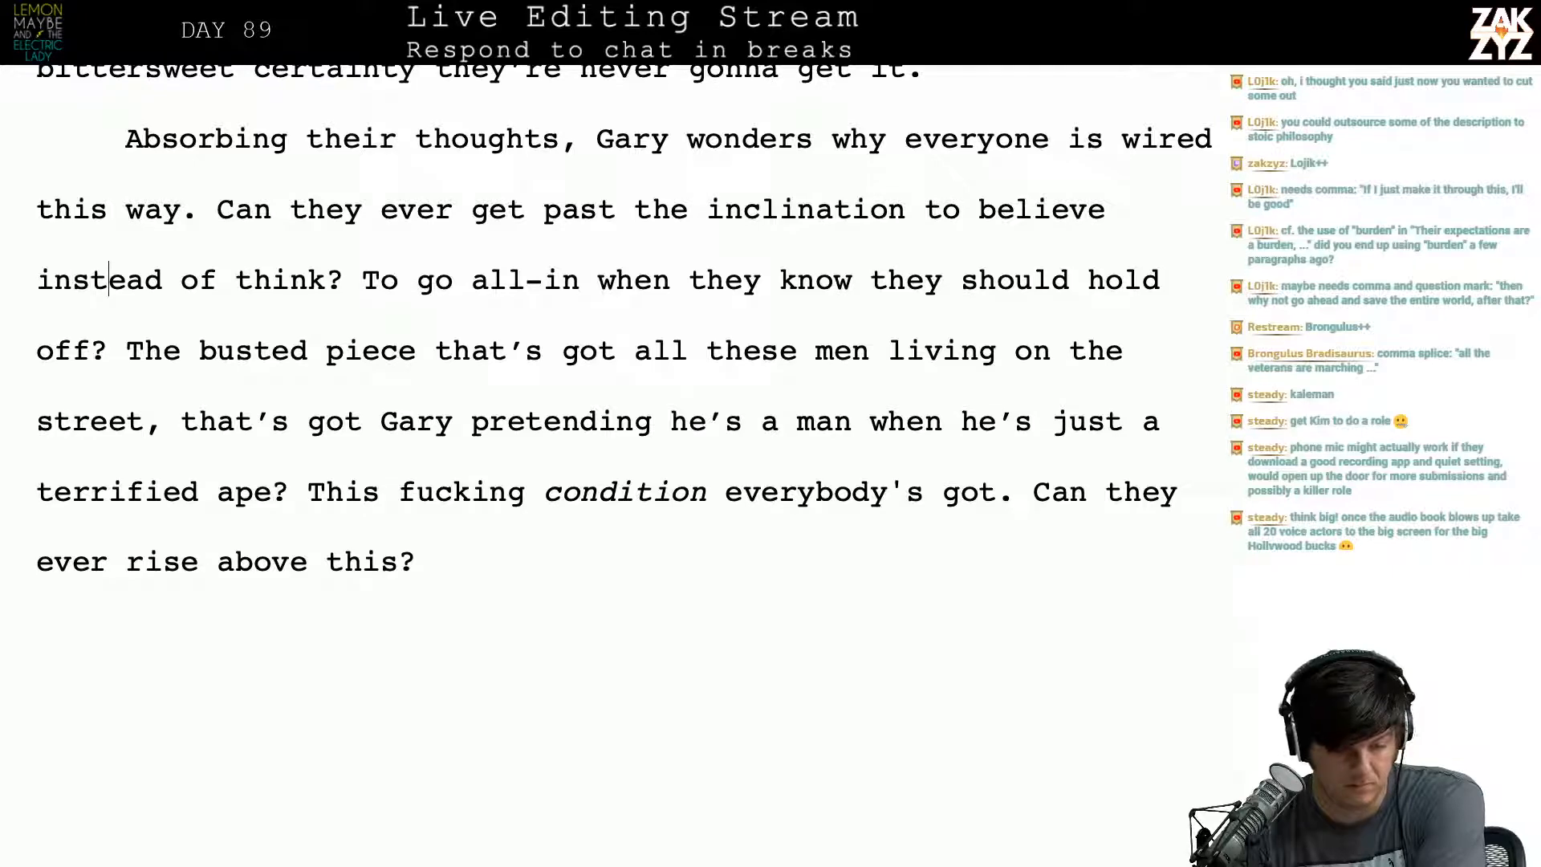
{"action": "key", "text": "Left"}
{"action": "key", "text": "Left"}
{"action": "key", "text": "Left"}
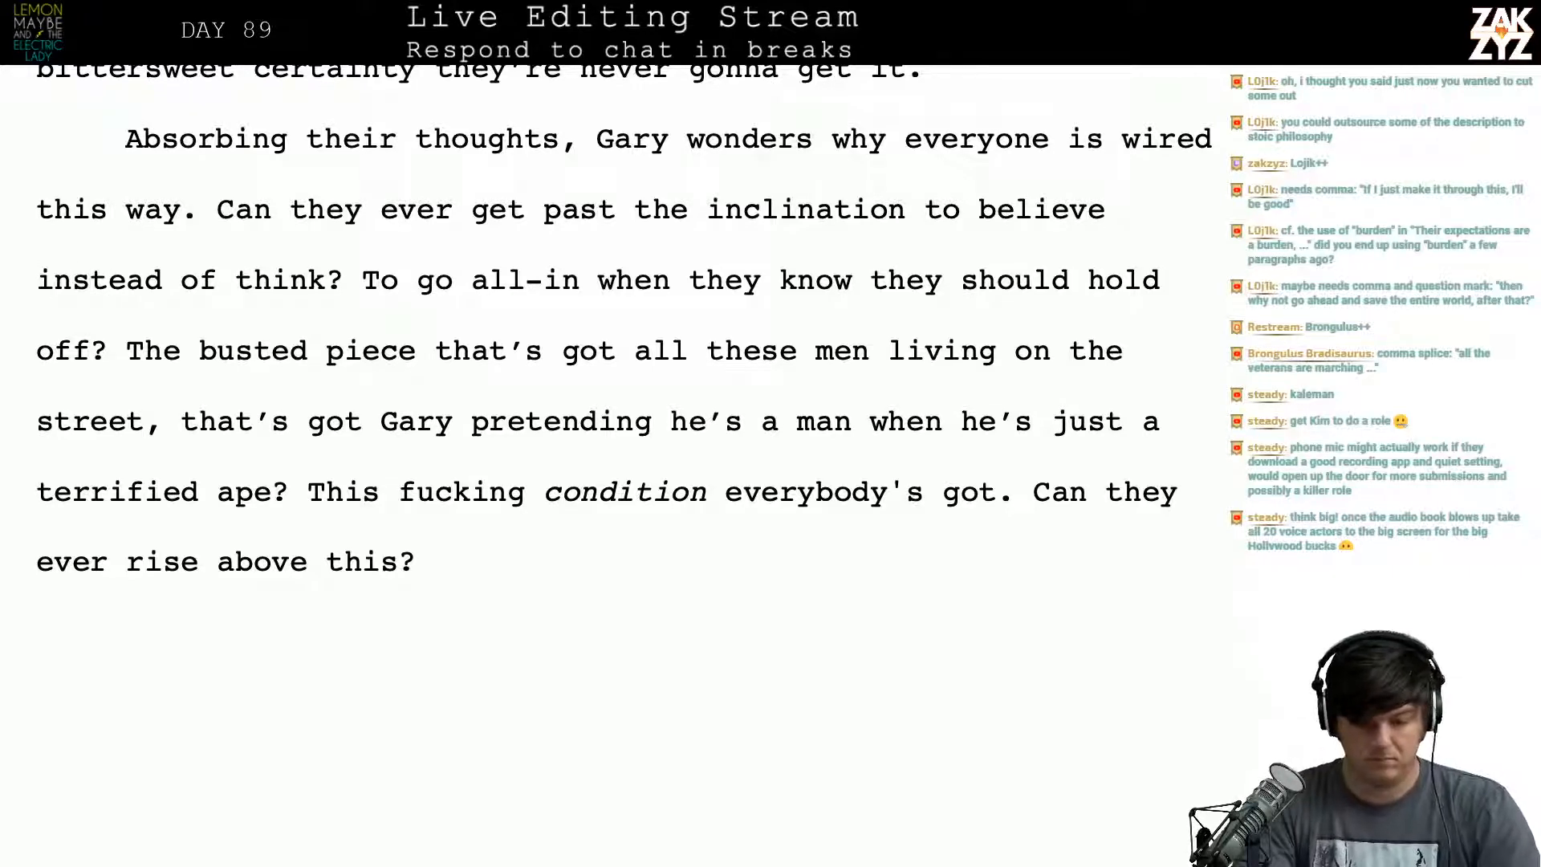
{"action": "type", "text": "when they shou"}
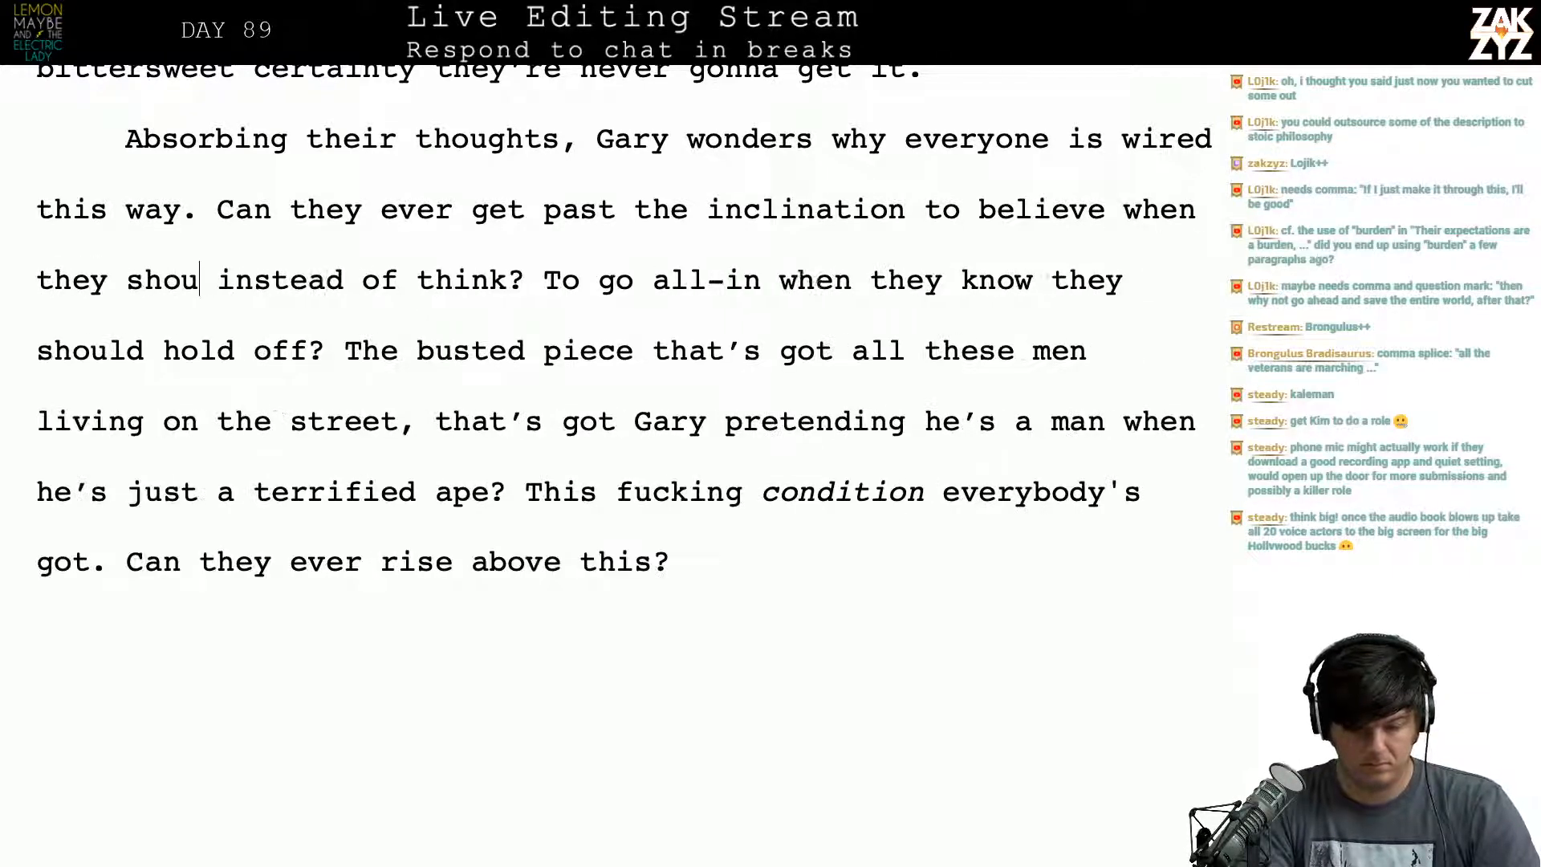
{"action": "type", "text": "ld think?"}
{"action": "key", "text": "shift+Right"}
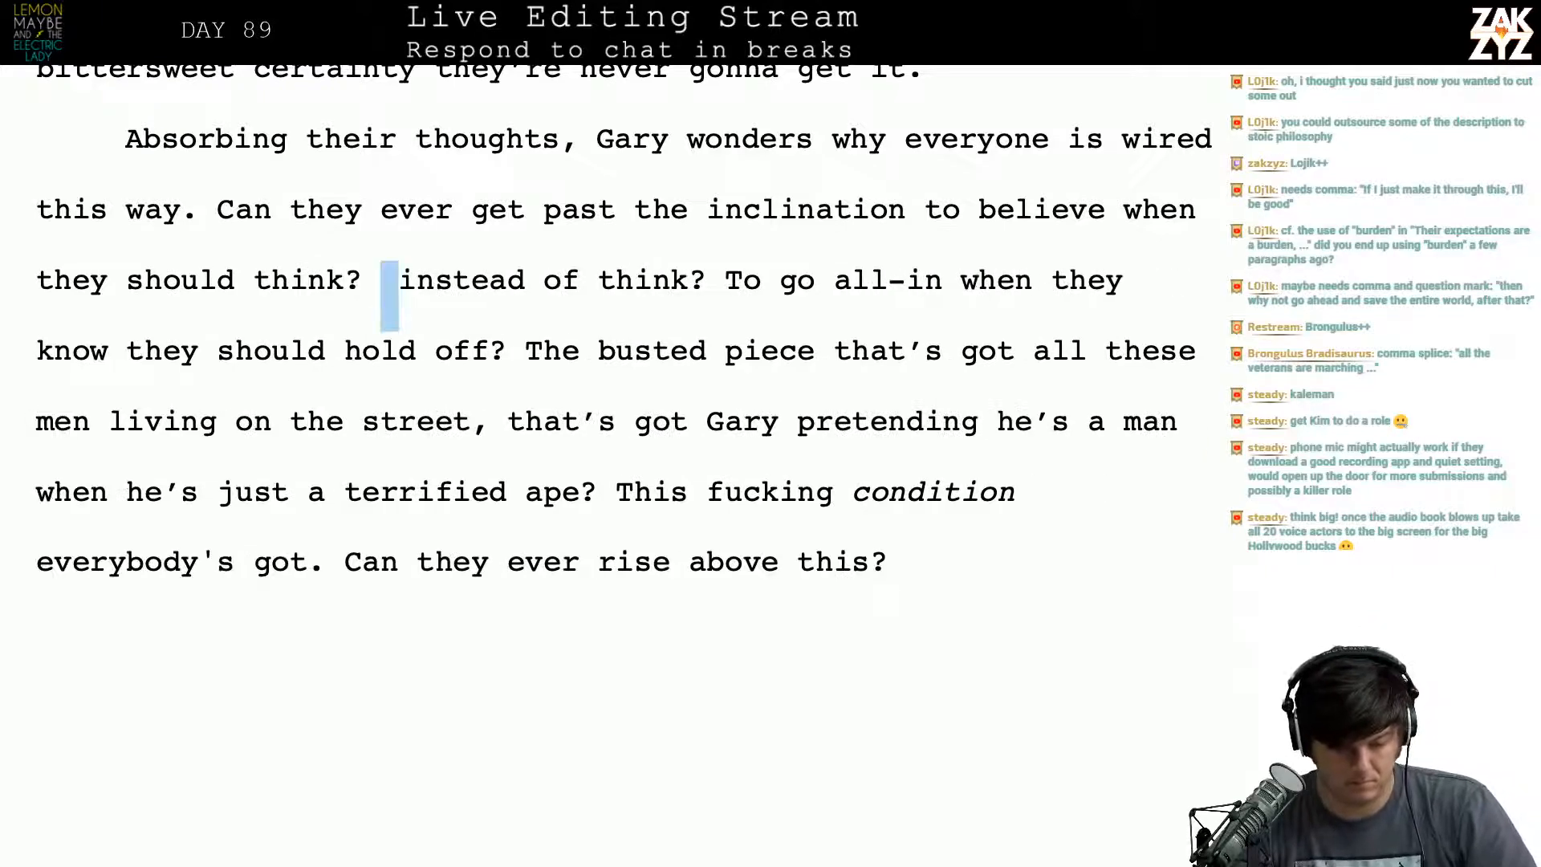
{"action": "key", "text": "shift+Right"}
{"action": "key", "text": "shift+Right"}
{"action": "key", "text": "shift+Right"}
{"action": "key", "text": "shift+Right"}
{"action": "key", "text": "shift+Right"}
{"action": "key", "text": "shift+Right"}
{"action": "key", "text": "shift+Right"}
{"action": "key", "text": "shift+Right"}
{"action": "key", "text": "shift+Right"}
{"action": "key", "text": "shift+Right"}
{"action": "key", "text": "shift+Right"}
{"action": "key", "text": "shift+Right"}
{"action": "key", "text": "shift+Right"}
{"action": "key", "text": "shift+Right"}
{"action": "key", "text": "shift+Right"}
{"action": "key", "text": "shift+Right"}
{"action": "key", "text": "shift+Right"}
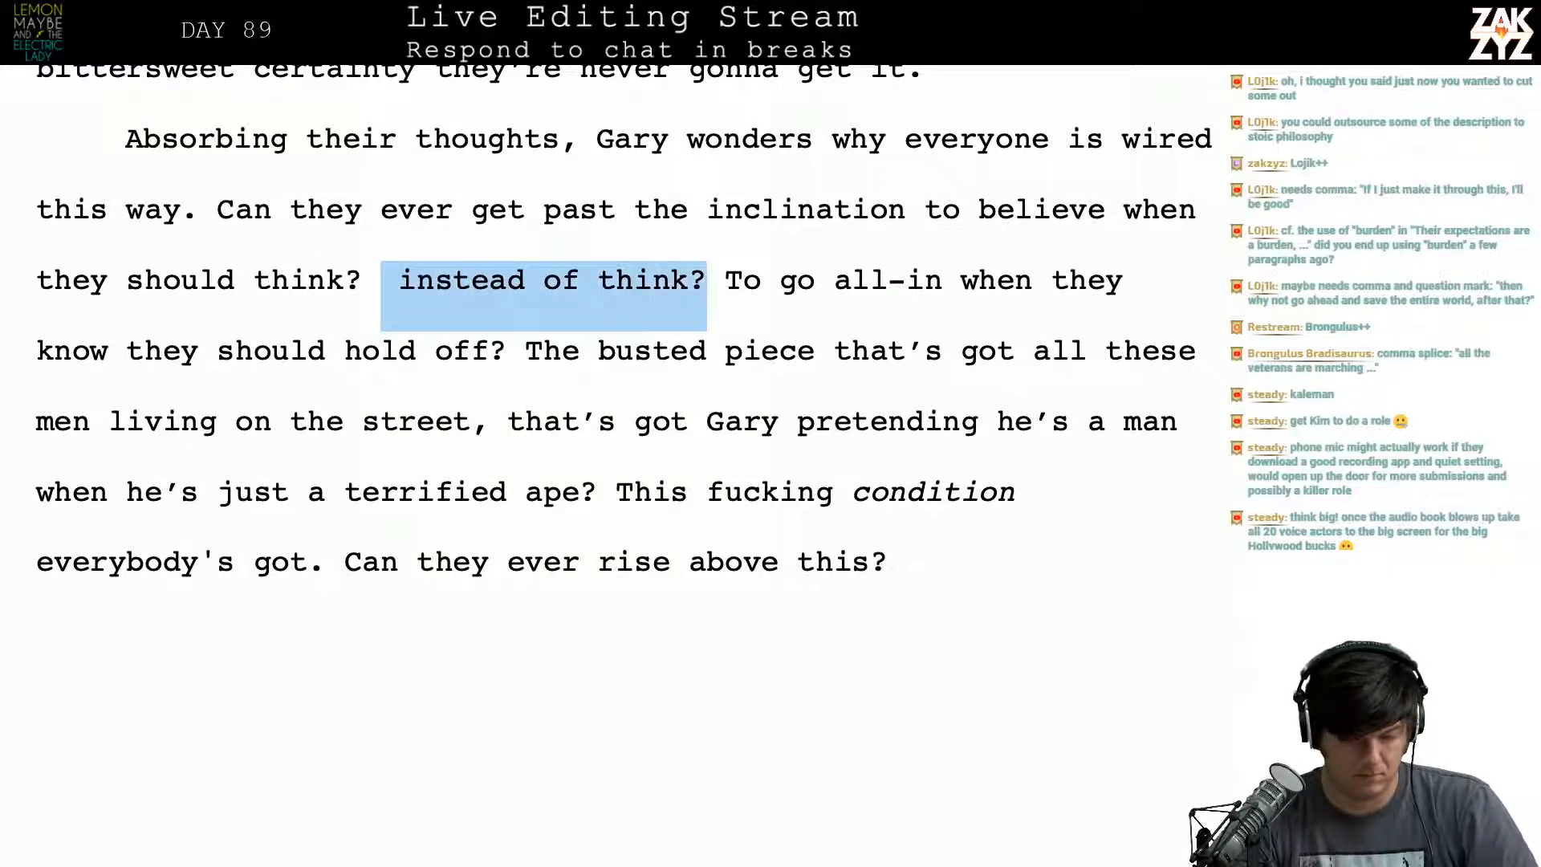
{"action": "key", "text": "Delete"}
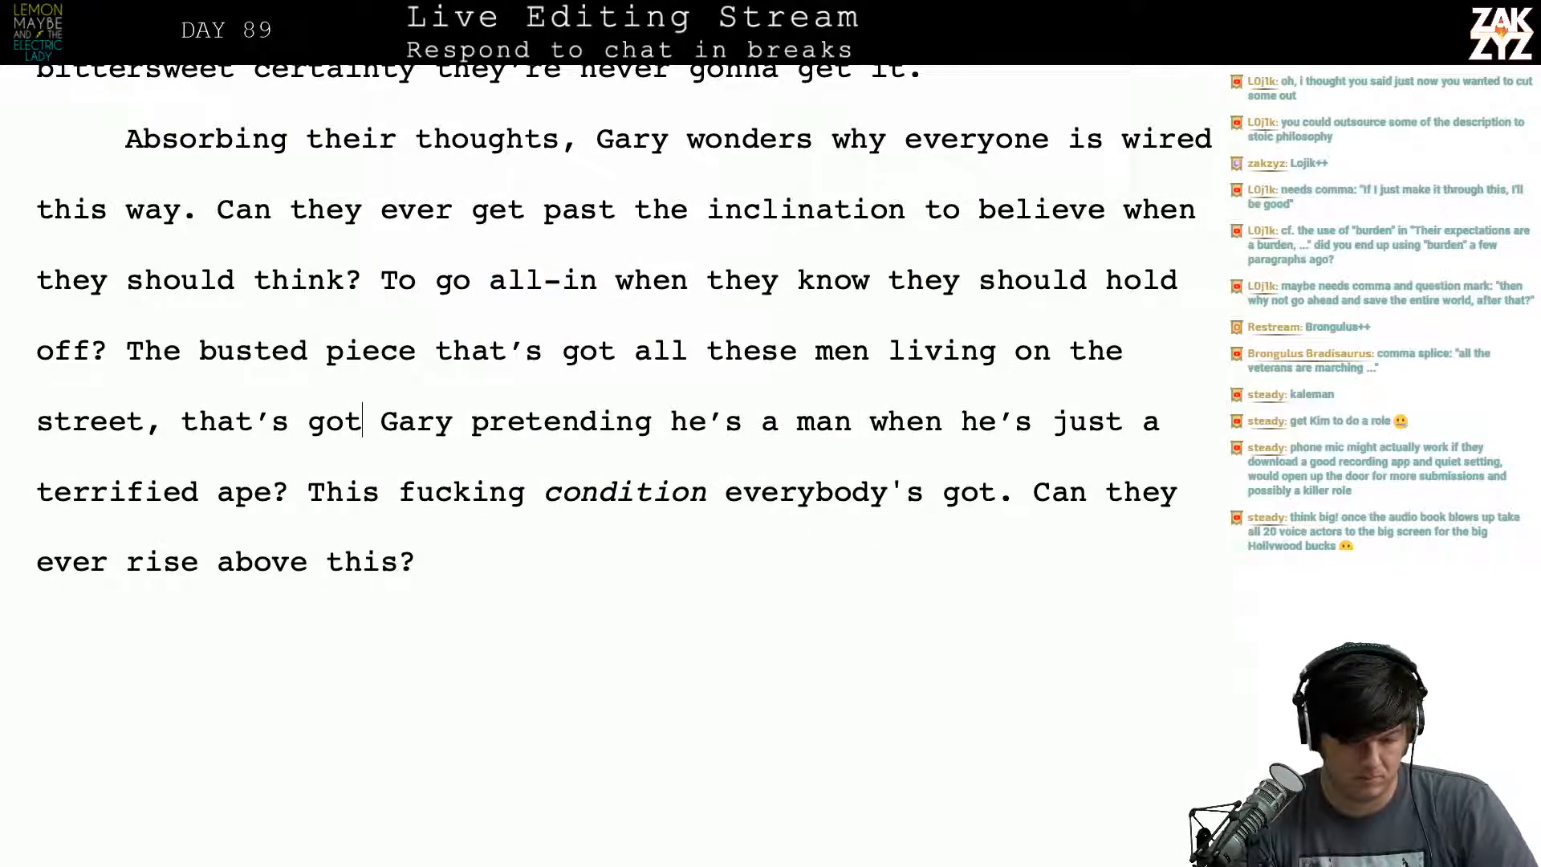
Step: Split off the text from "The busted piece" and, after "hold off?", write "The busted switch that has dumped all these men into the street,"
{"action": "key", "text": "Return"}
{"action": "key", "text": "Return"}
{"action": "key", "text": "Up"}
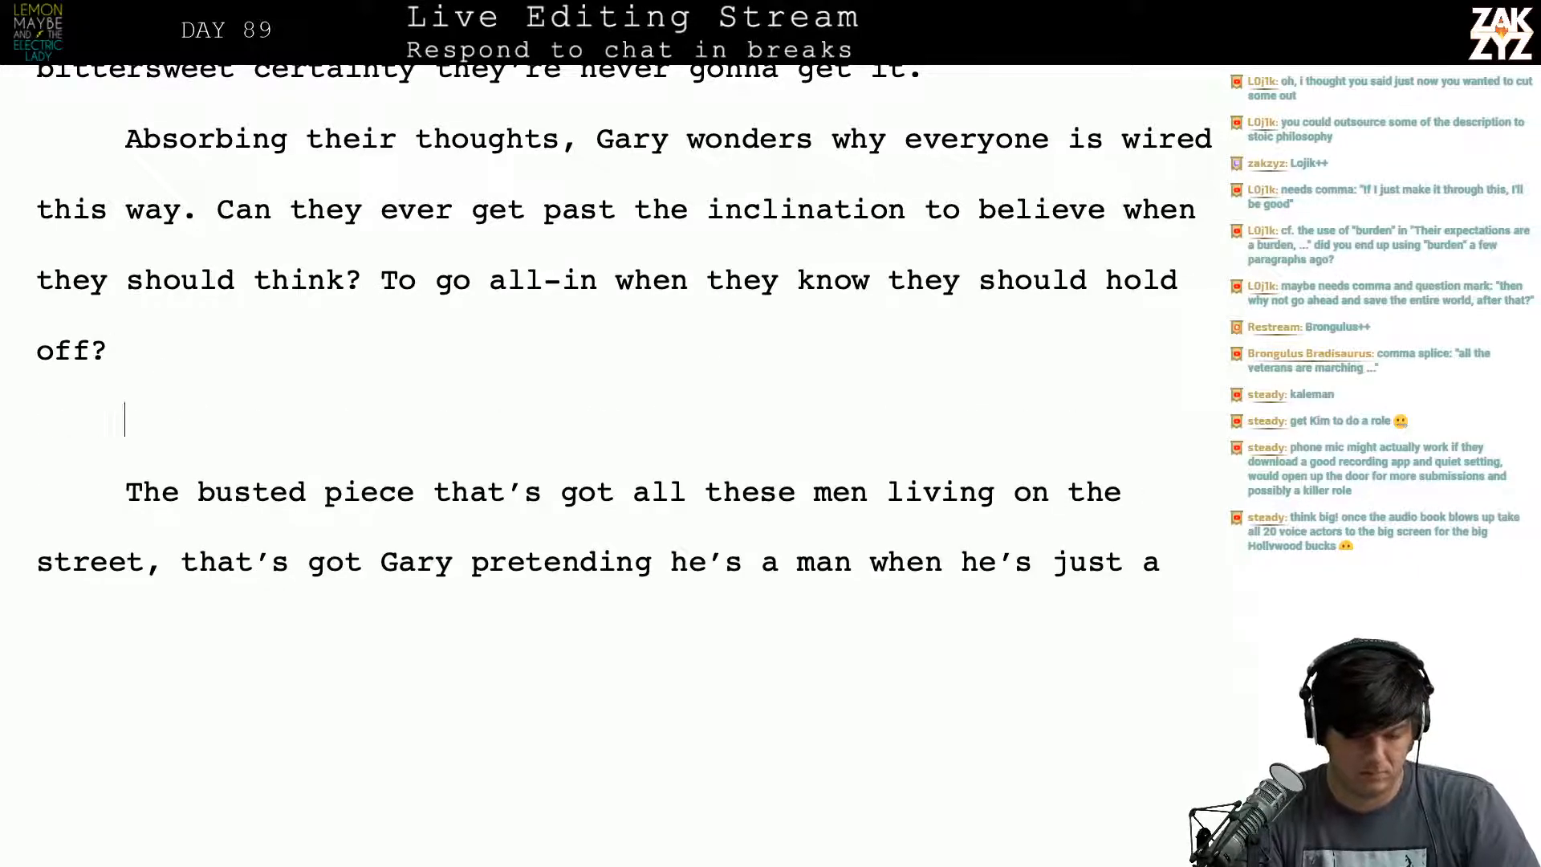
{"action": "type", "text": "The busted"}
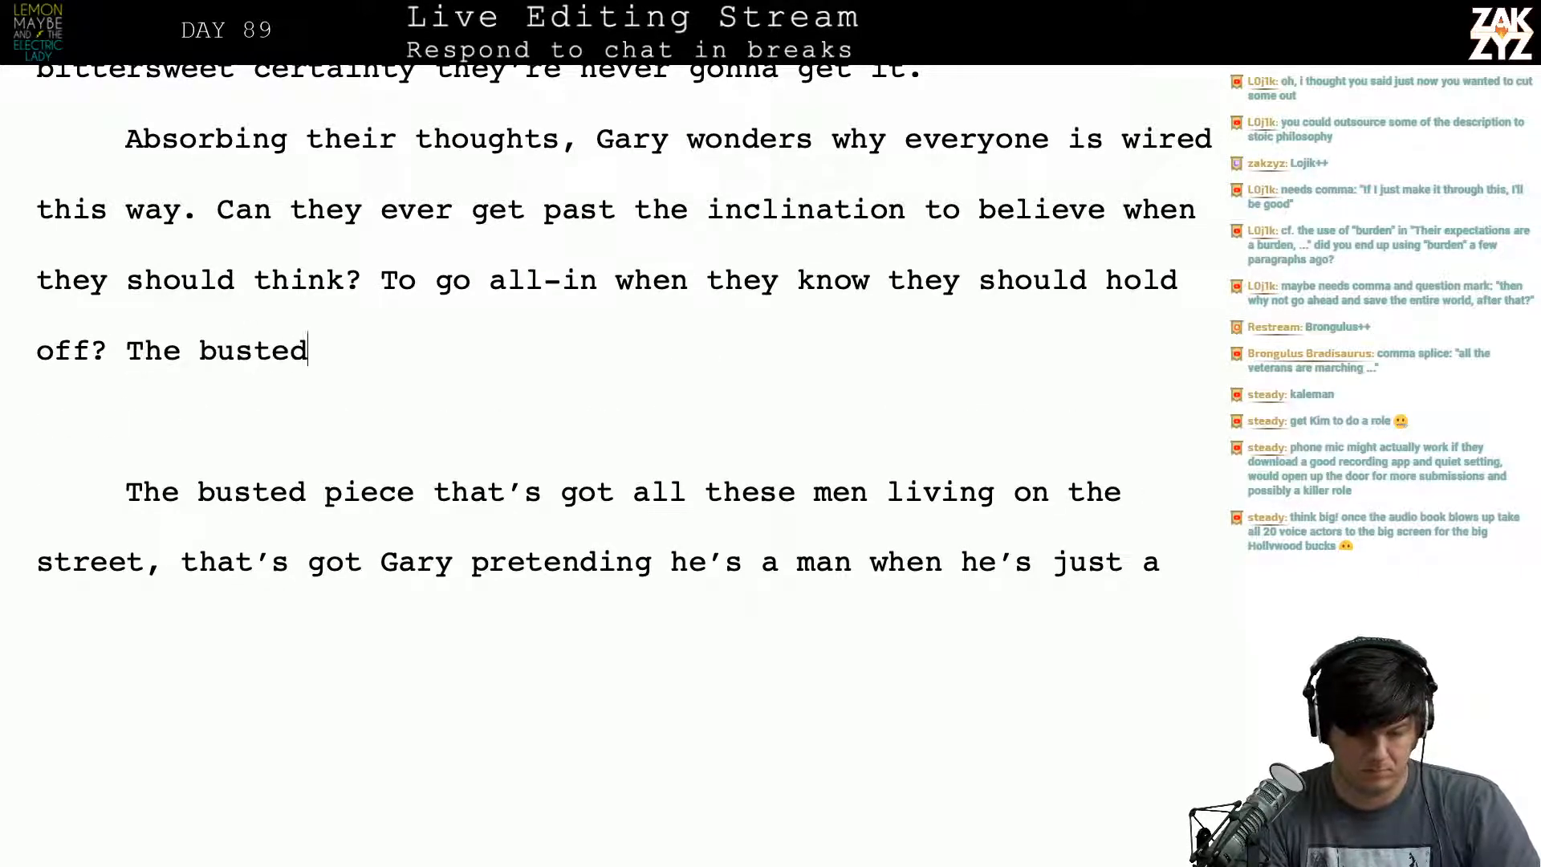
{"action": "type", "text": " switch tha"}
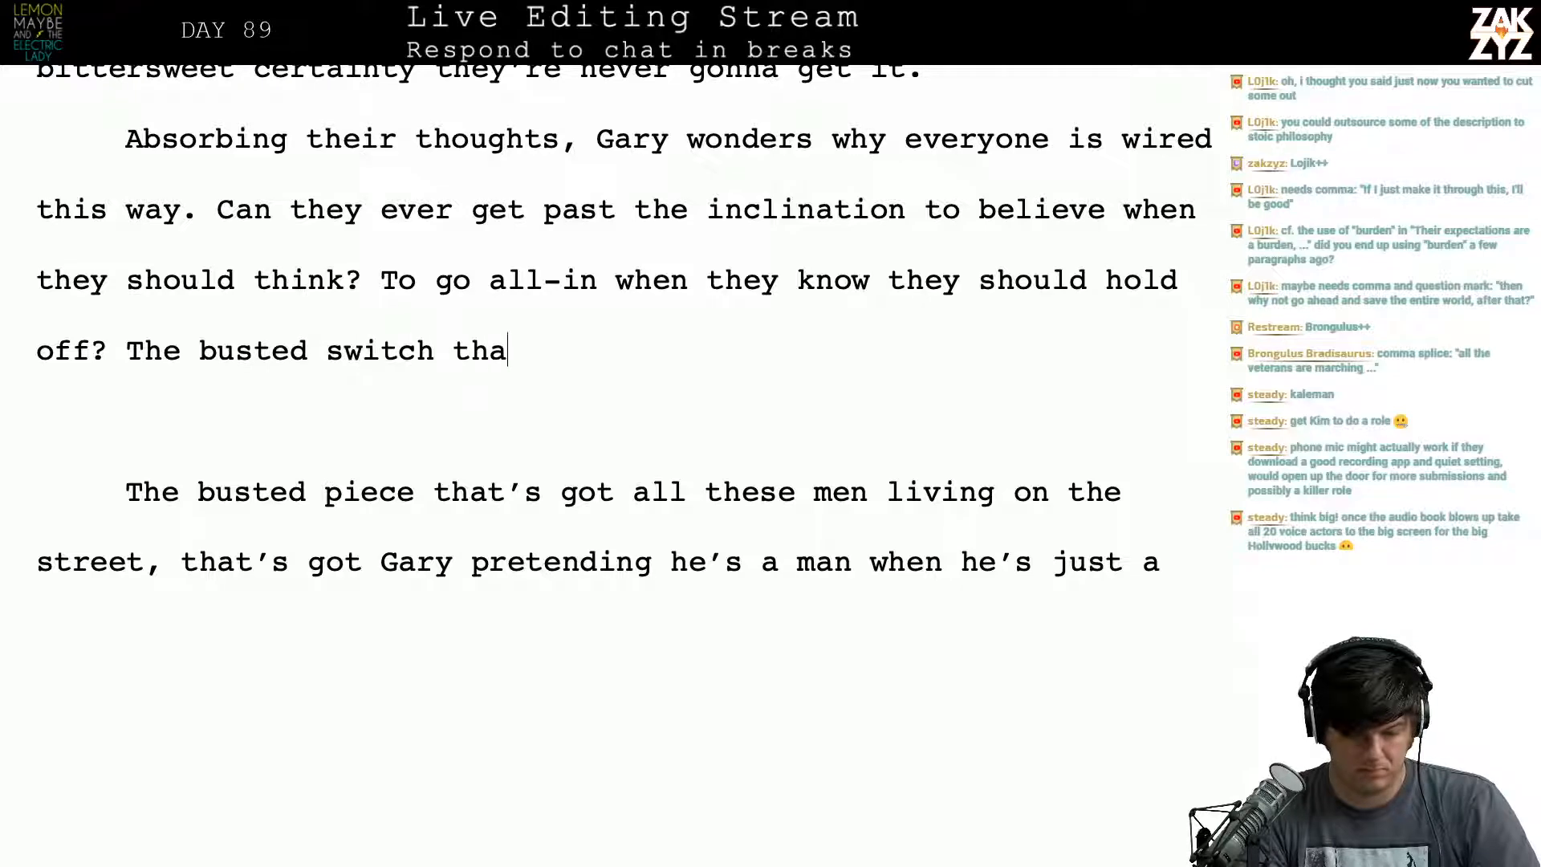
{"action": "type", "text": "t has"}
{"action": "key", "text": "BackSpace"}
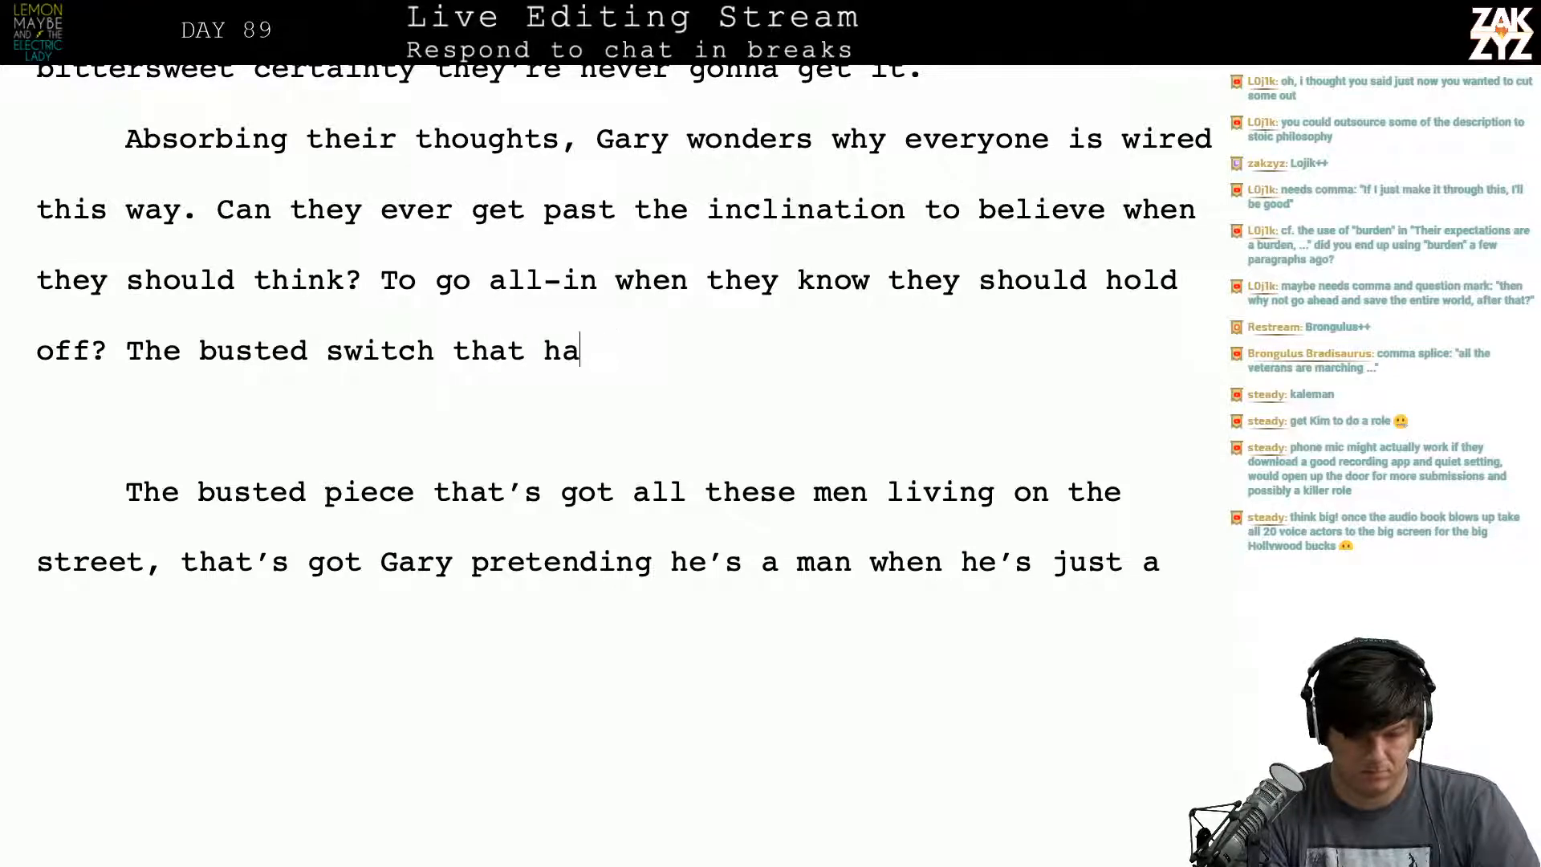
{"action": "type", "text": "s dumped a"}
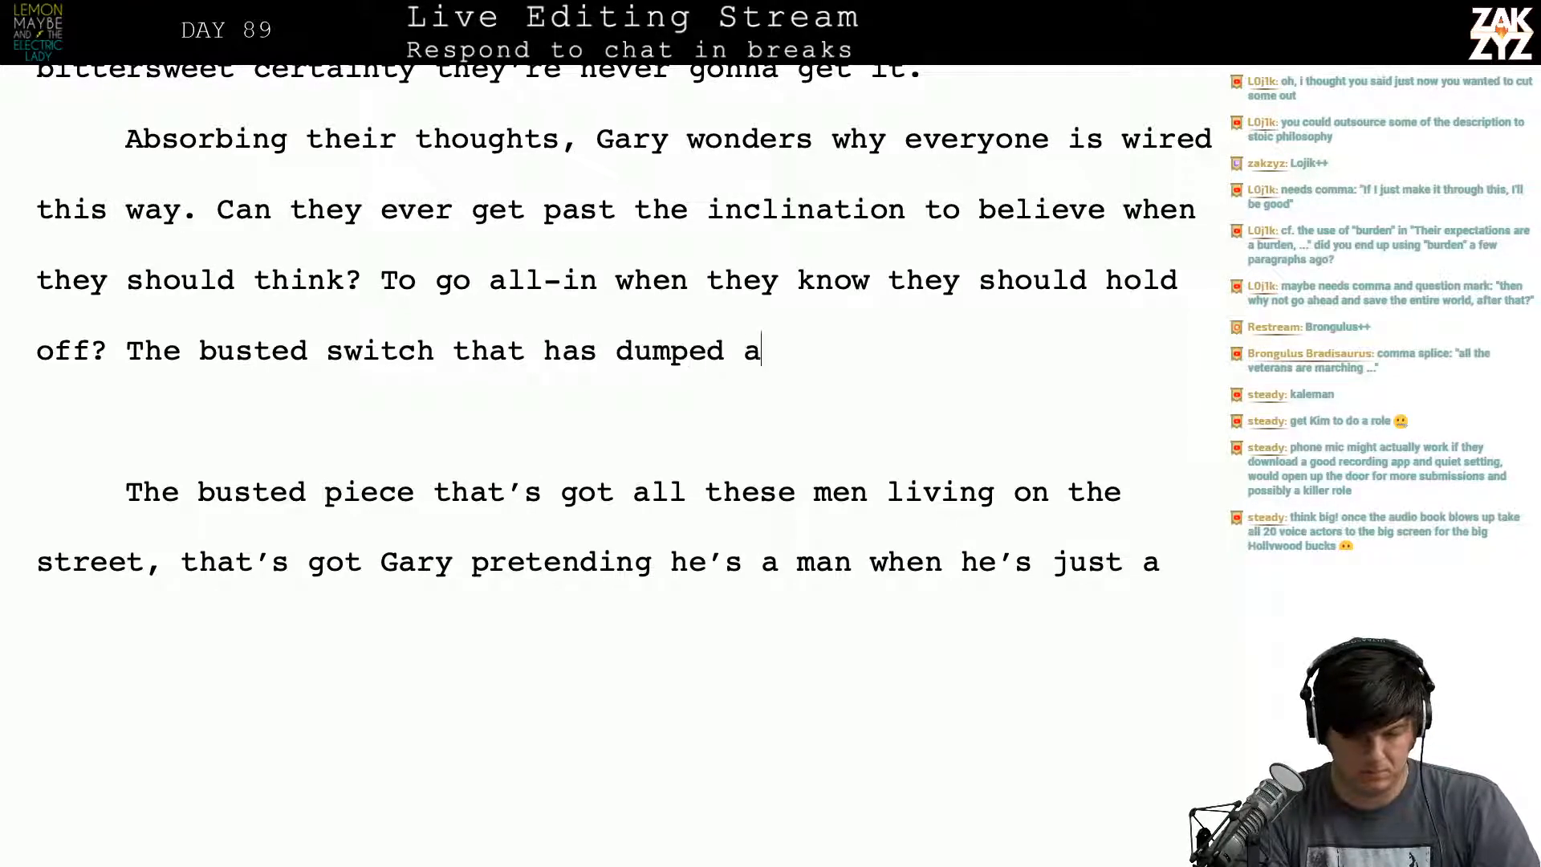
{"action": "type", "text": "ll these men into "}
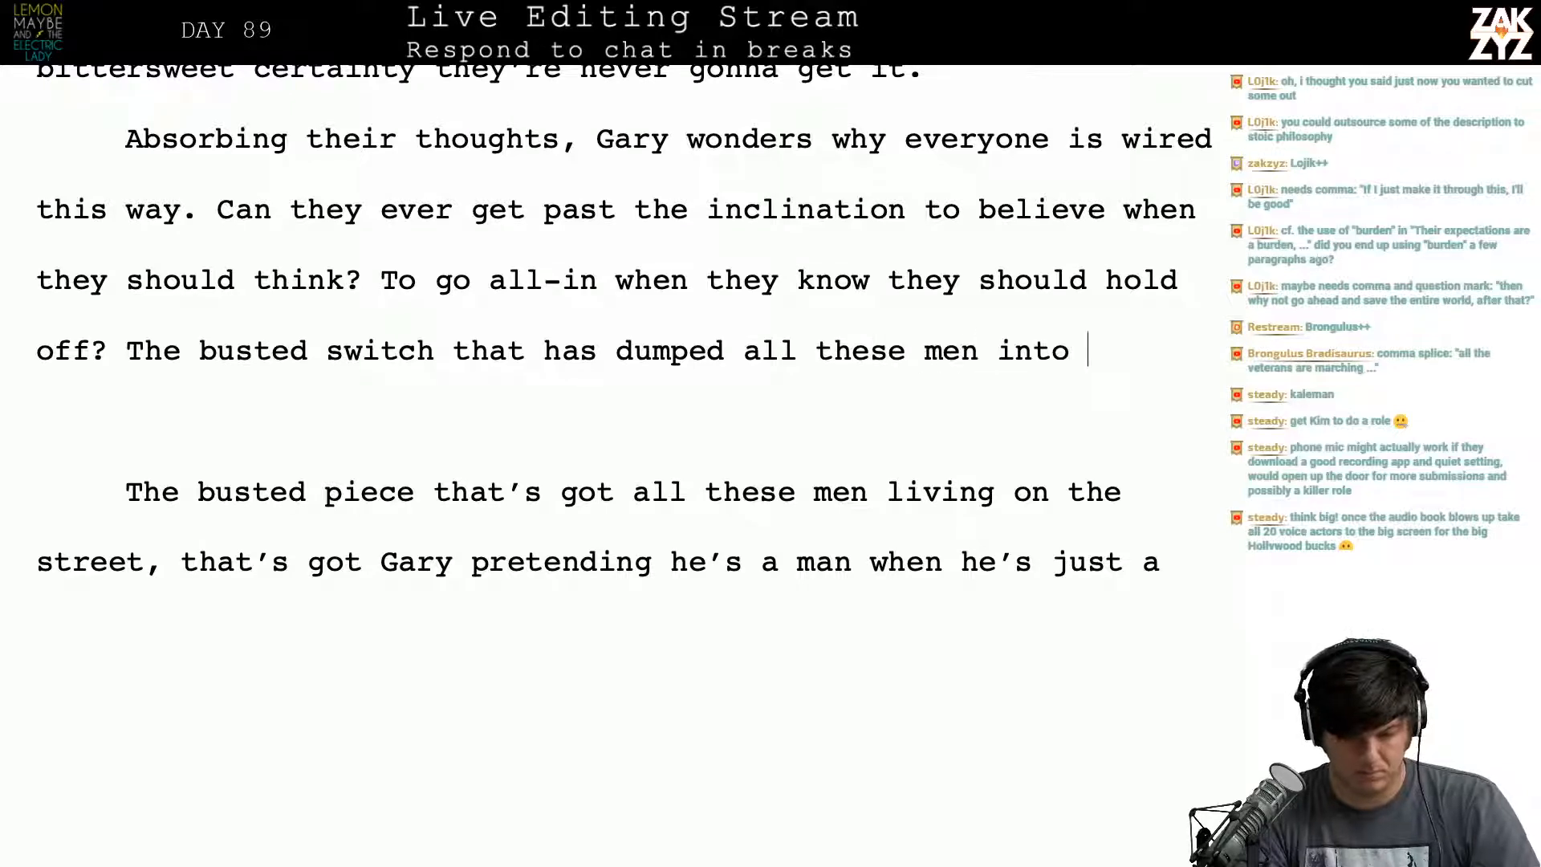
{"action": "type", "text": "the street, "}
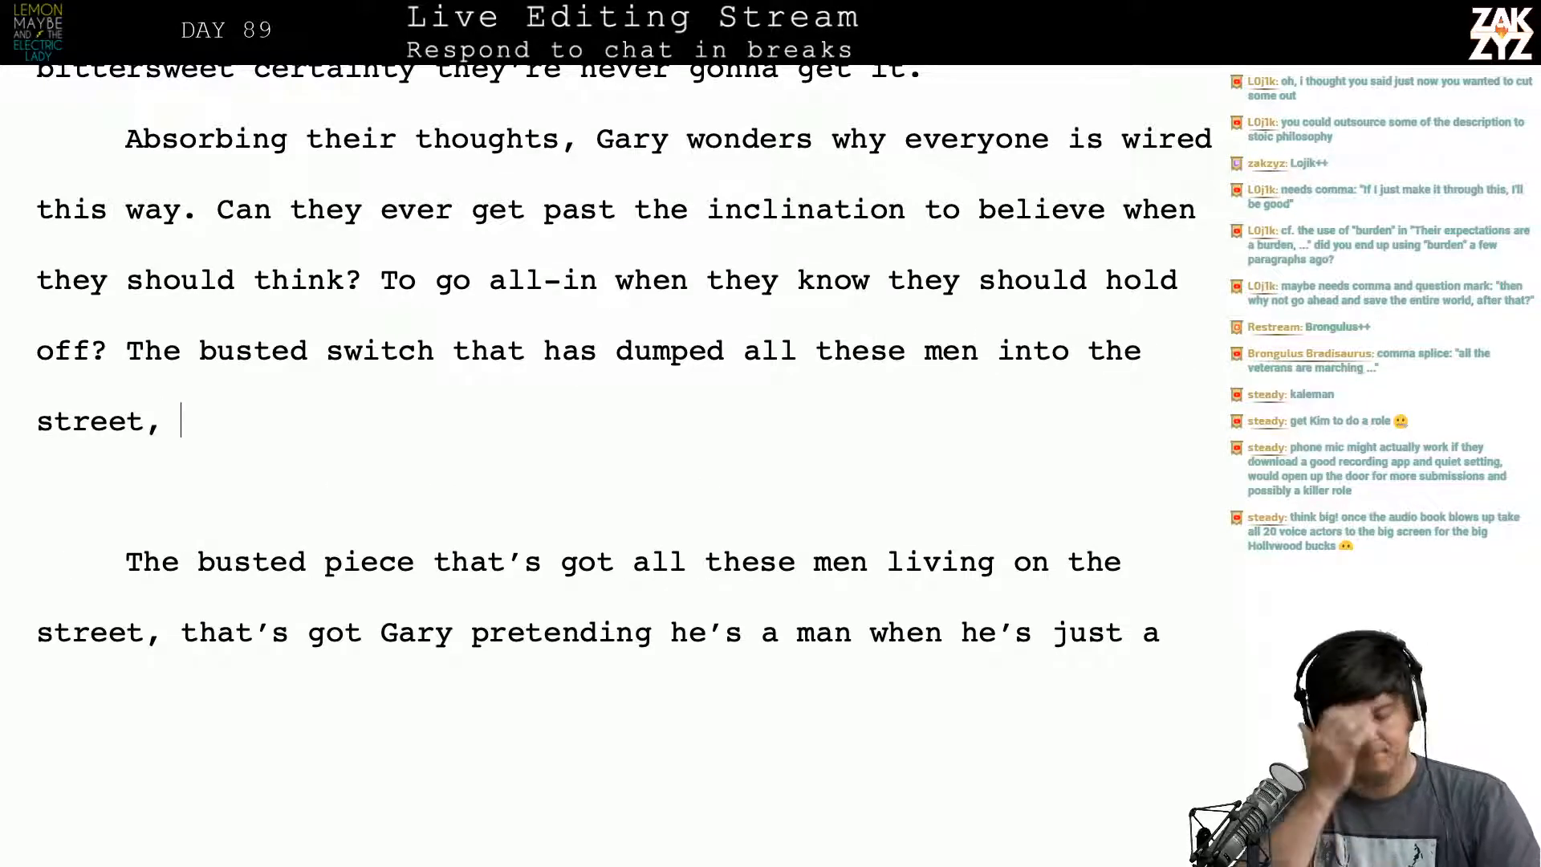
Step: Continue the new "busted switch" sentence with "and he's" after "into the street,"
{"action": "type", "text": "and he;s n"}
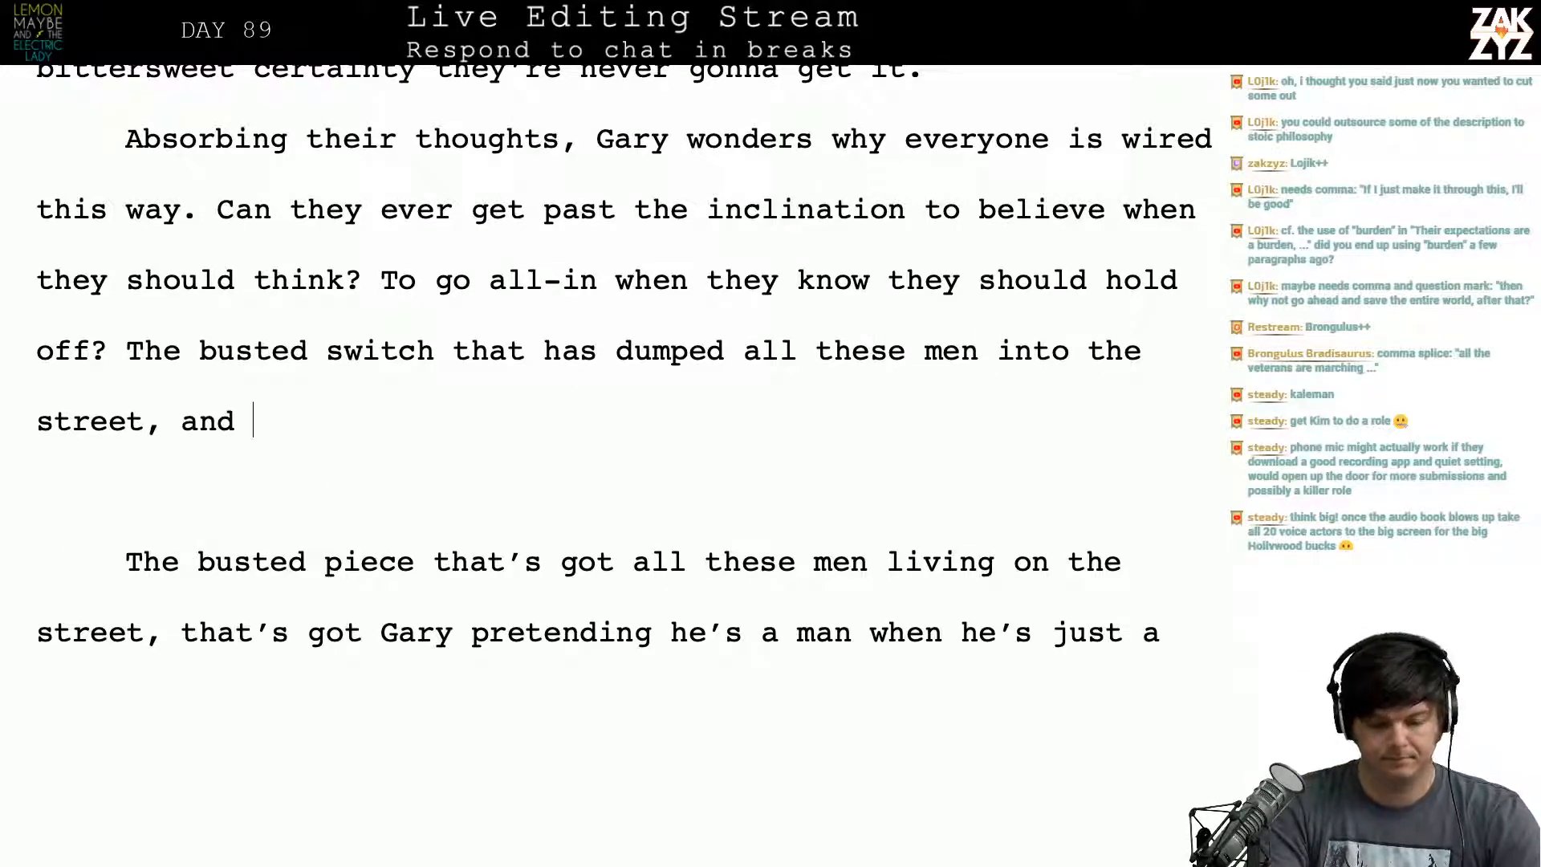
{"action": "key", "text": "BackSpace"}
{"action": "key", "text": "BackSpace"}
{"action": "key", "text": "BackSpace"}
{"action": "key", "text": "BackSpace"}
{"action": "type", "text": "'s"}
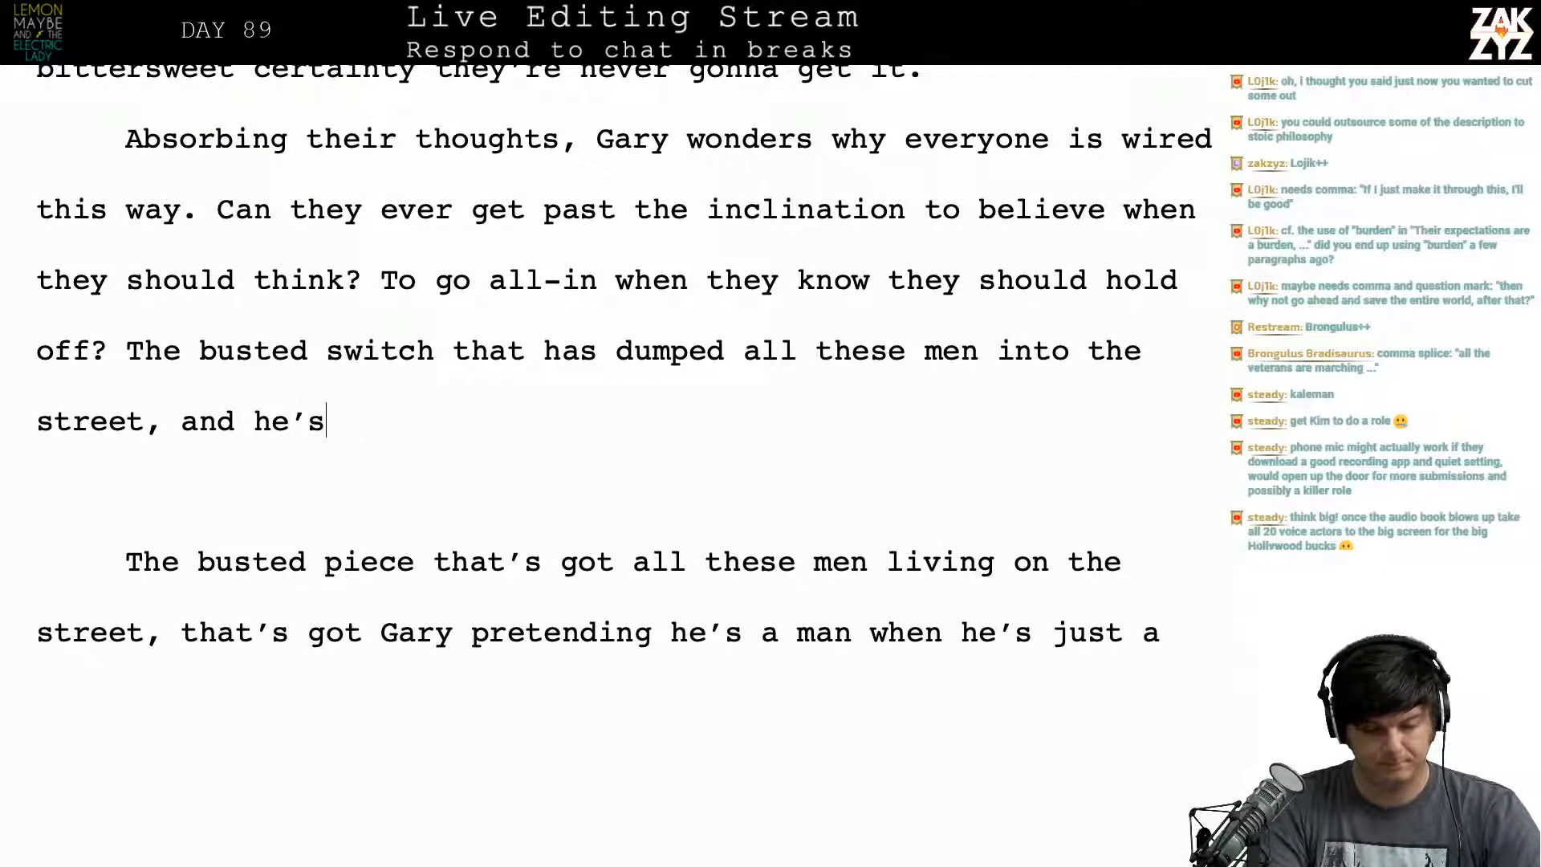
{"action": "key", "text": "BackSpace"}
{"action": "key", "text": "BackSpace"}
{"action": "key", "text": "BackSpace"}
{"action": "key", "text": "BackSpace"}
{"action": "type", "text": "e "}
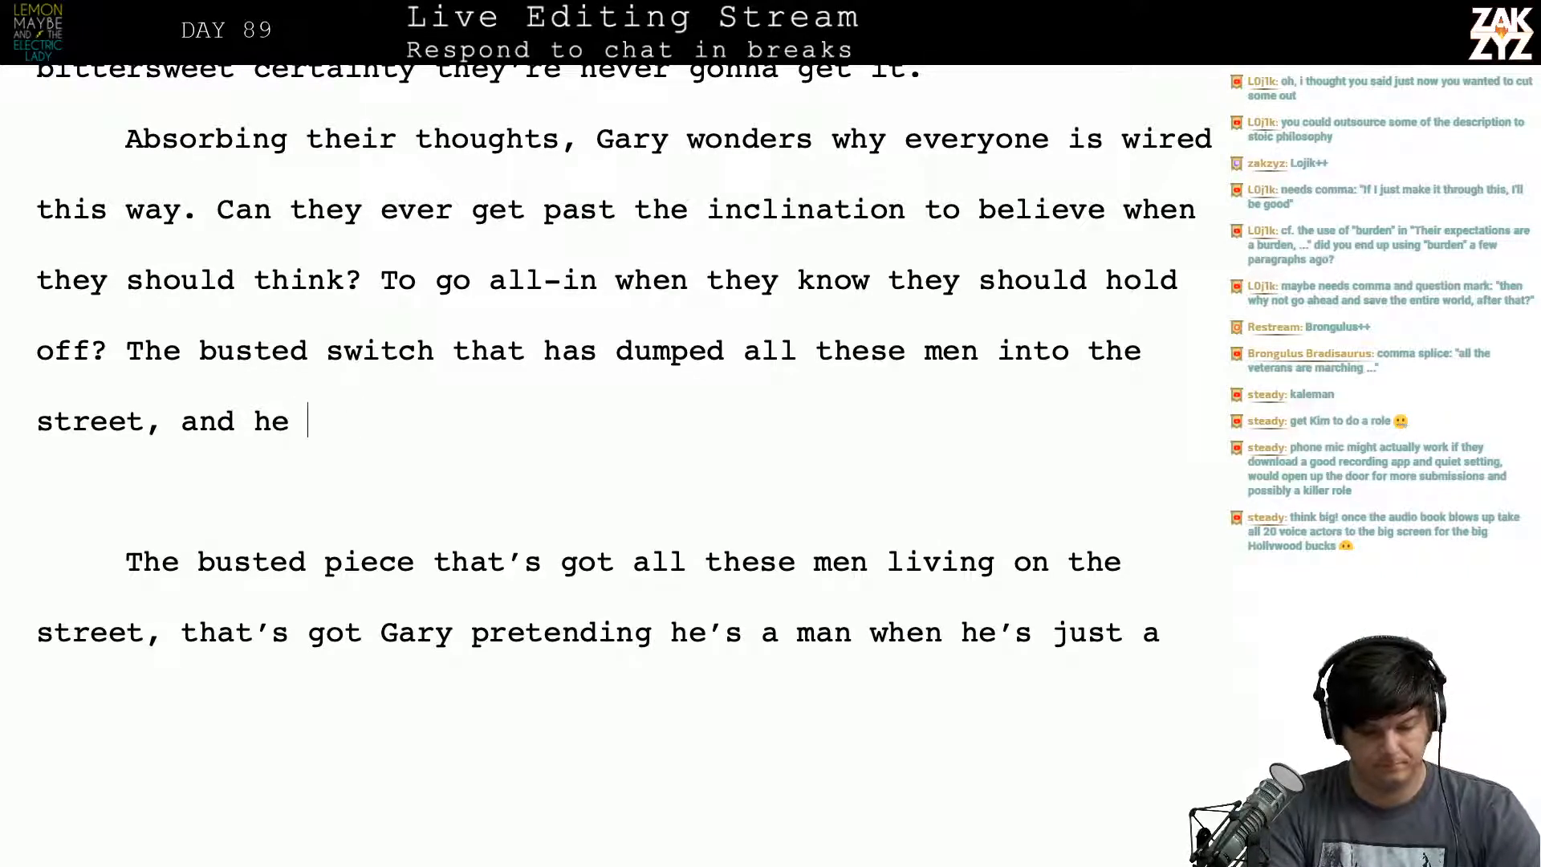
{"action": "type", "text": "’s "}
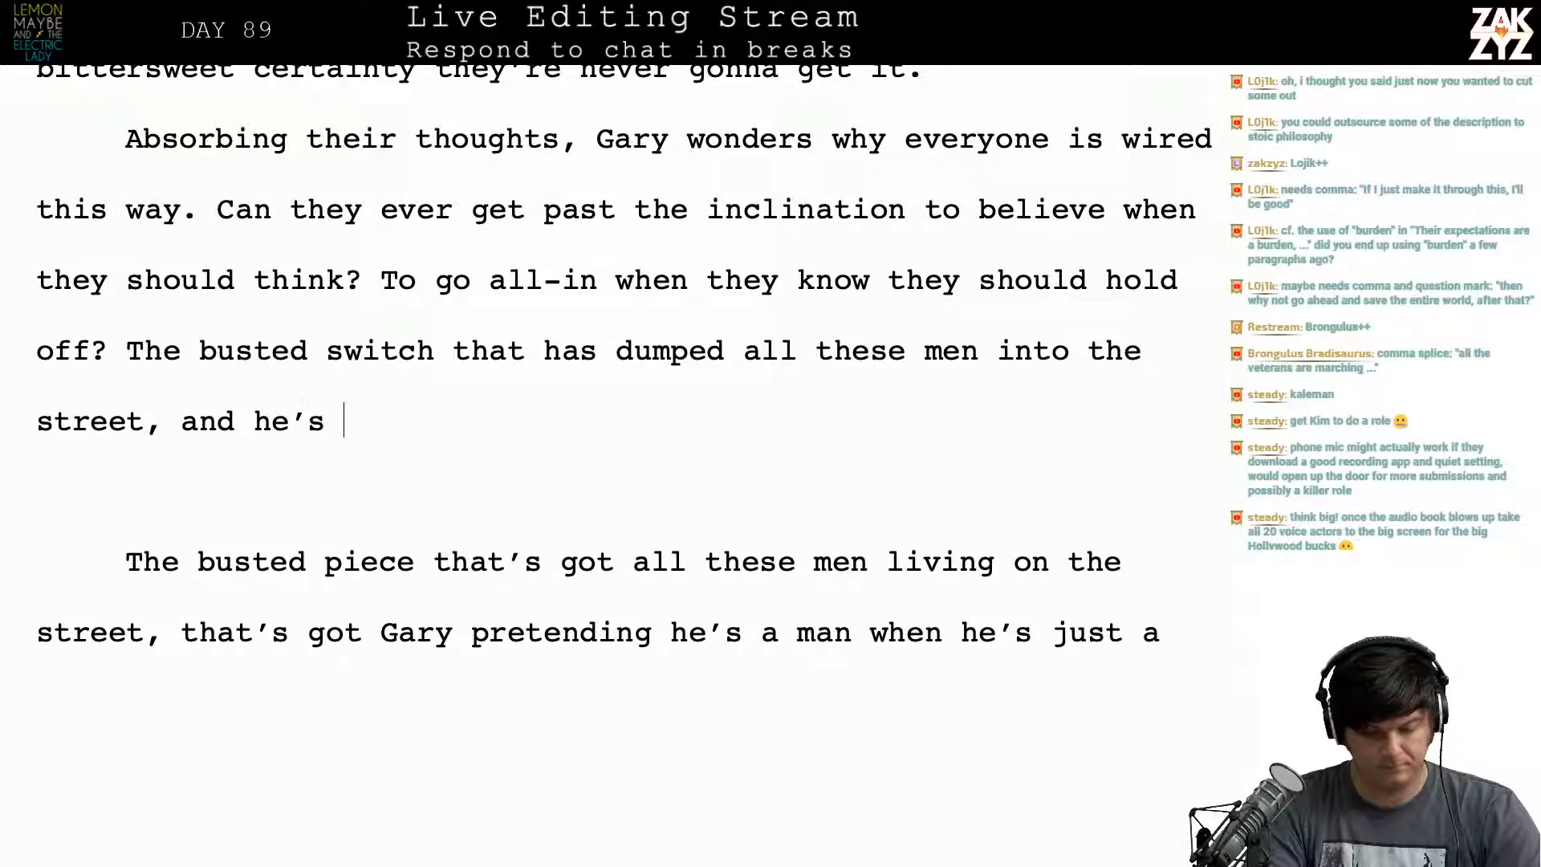
{"action": "type", "text": "just a"}
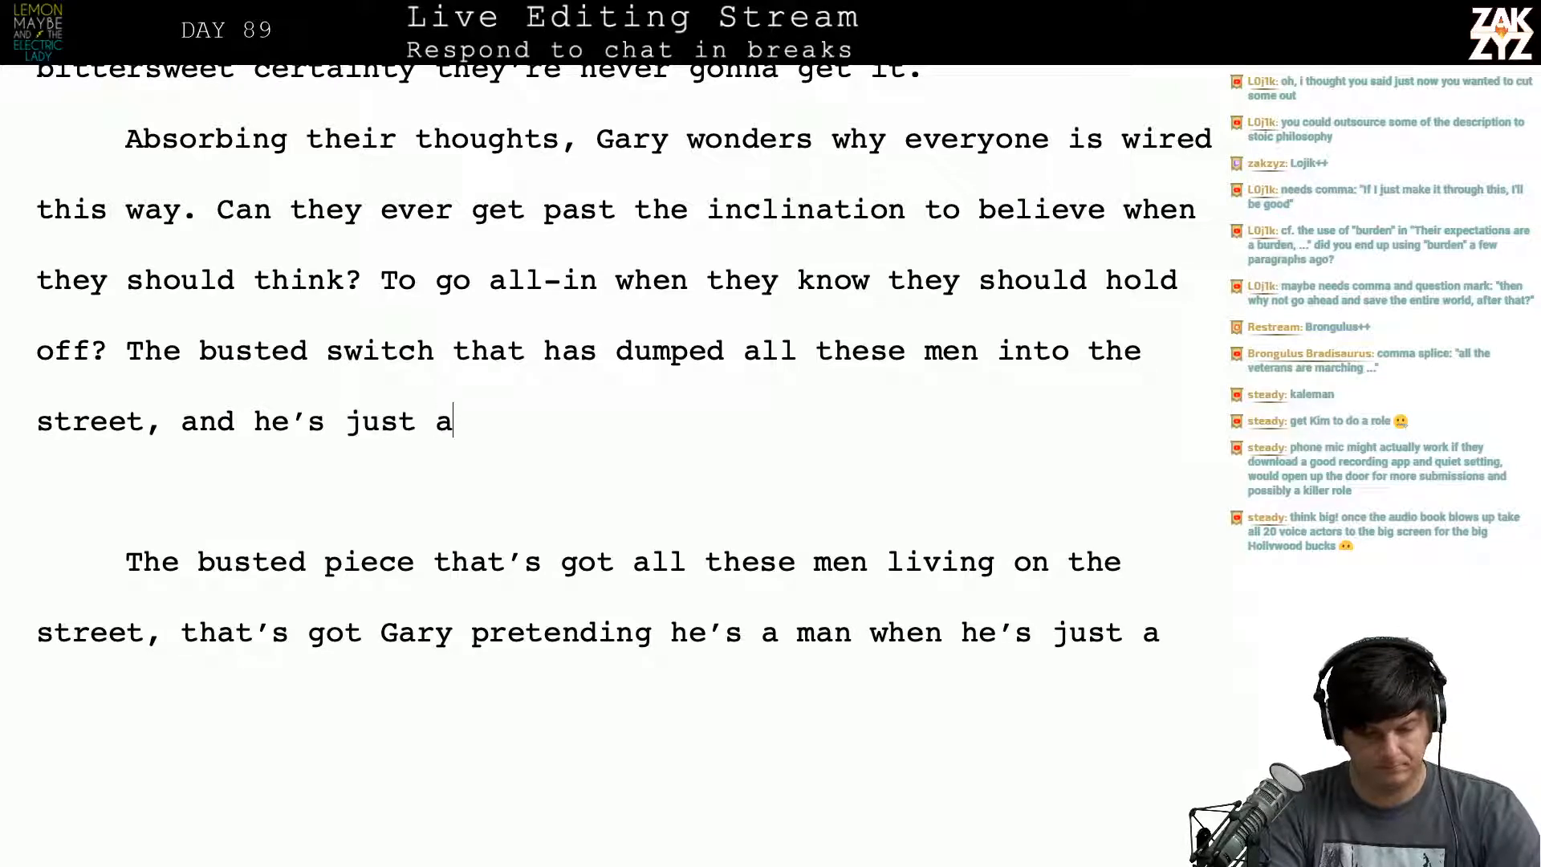
{"action": "type", "text": "s broke"}
{"action": "key", "text": "BackSpace"}
{"action": "key", "text": "BackSpace"}
{"action": "key", "text": "BackSpace"}
{"action": "key", "text": "BackSpace"}
{"action": "key", "text": "BackSpace"}
{"action": "key", "text": "BackSpace"}
{"action": "key", "text": "BackSpace"}
{"action": "key", "text": "BackSpace"}
{"action": "key", "text": "BackSpace"}
{"action": "key", "text": "BackSpace"}
{"action": "key", "text": "BackSpace"}
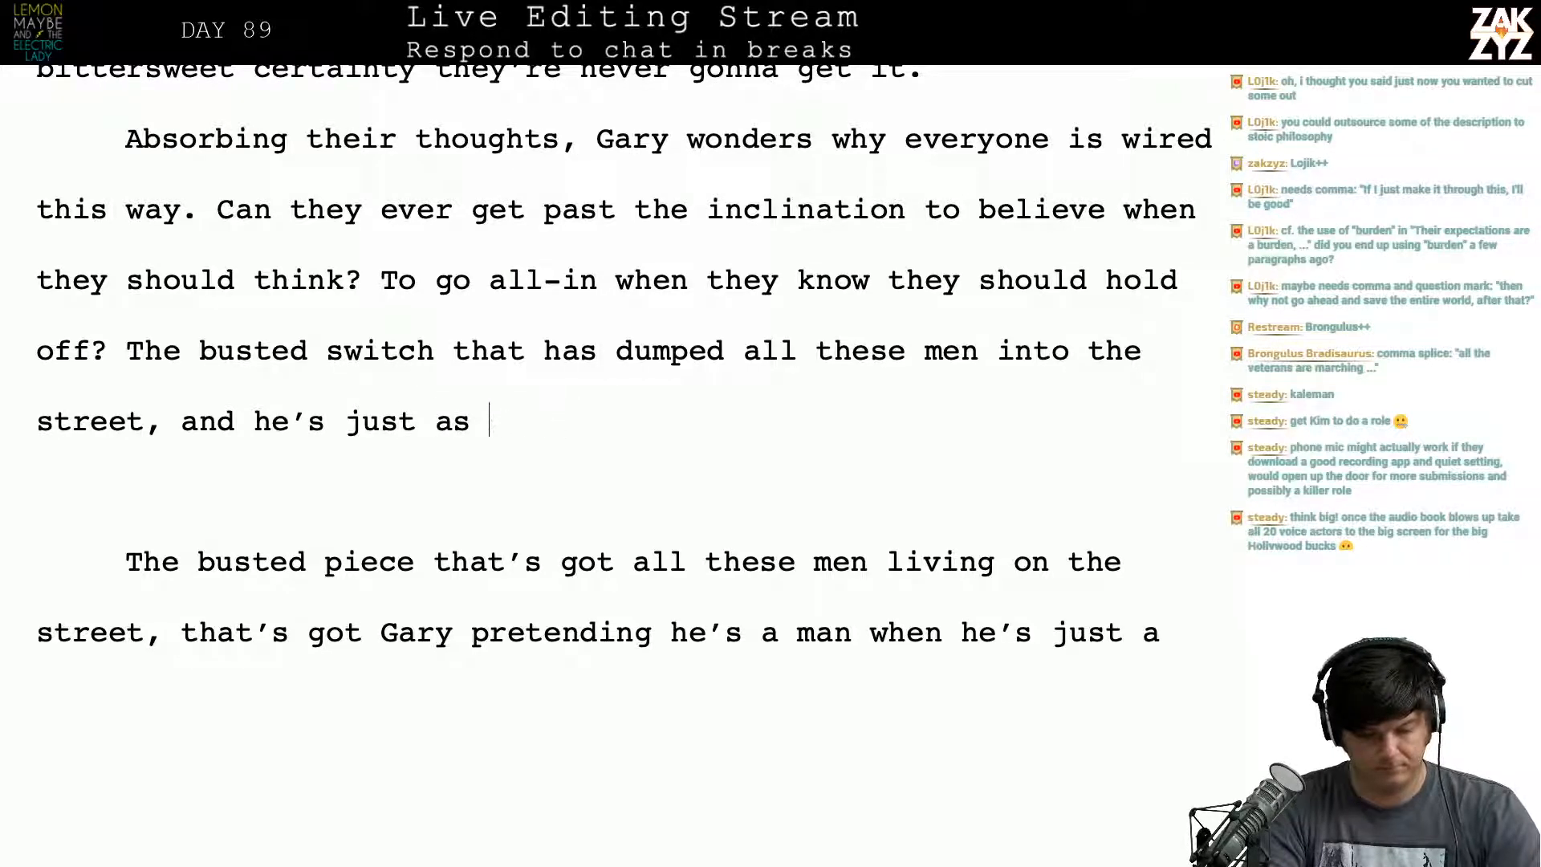
{"action": "key", "text": "BackSpace"}
{"action": "key", "text": "BackSpace"}
Step: Finish the "busted switch" sentence after "and he's" with "only broken in a different way."
{"action": "type", "text": "only bro"}
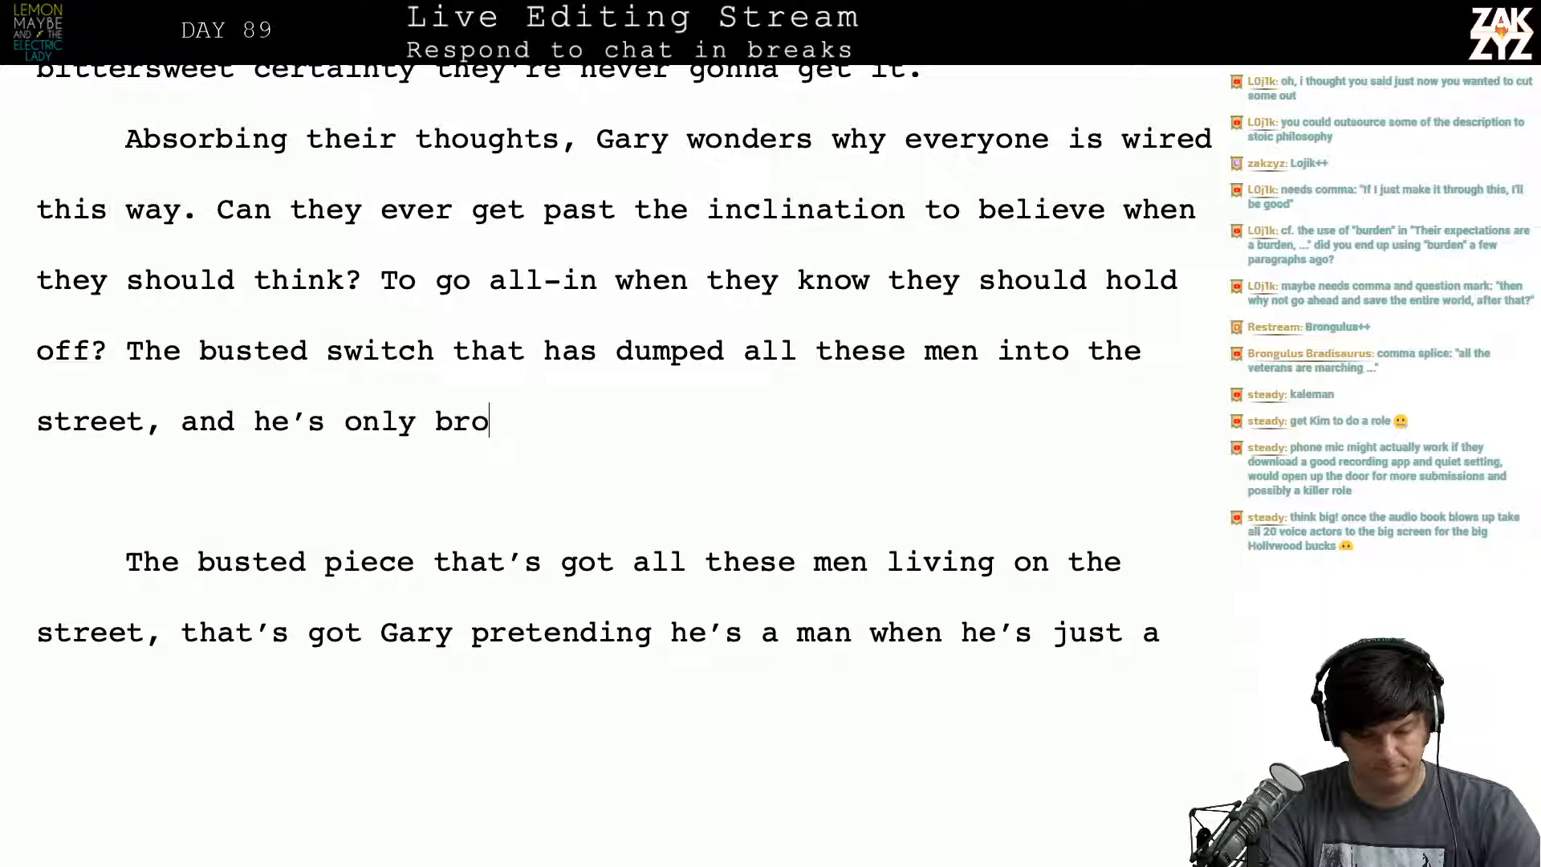
{"action": "type", "text": "ken in a diff"}
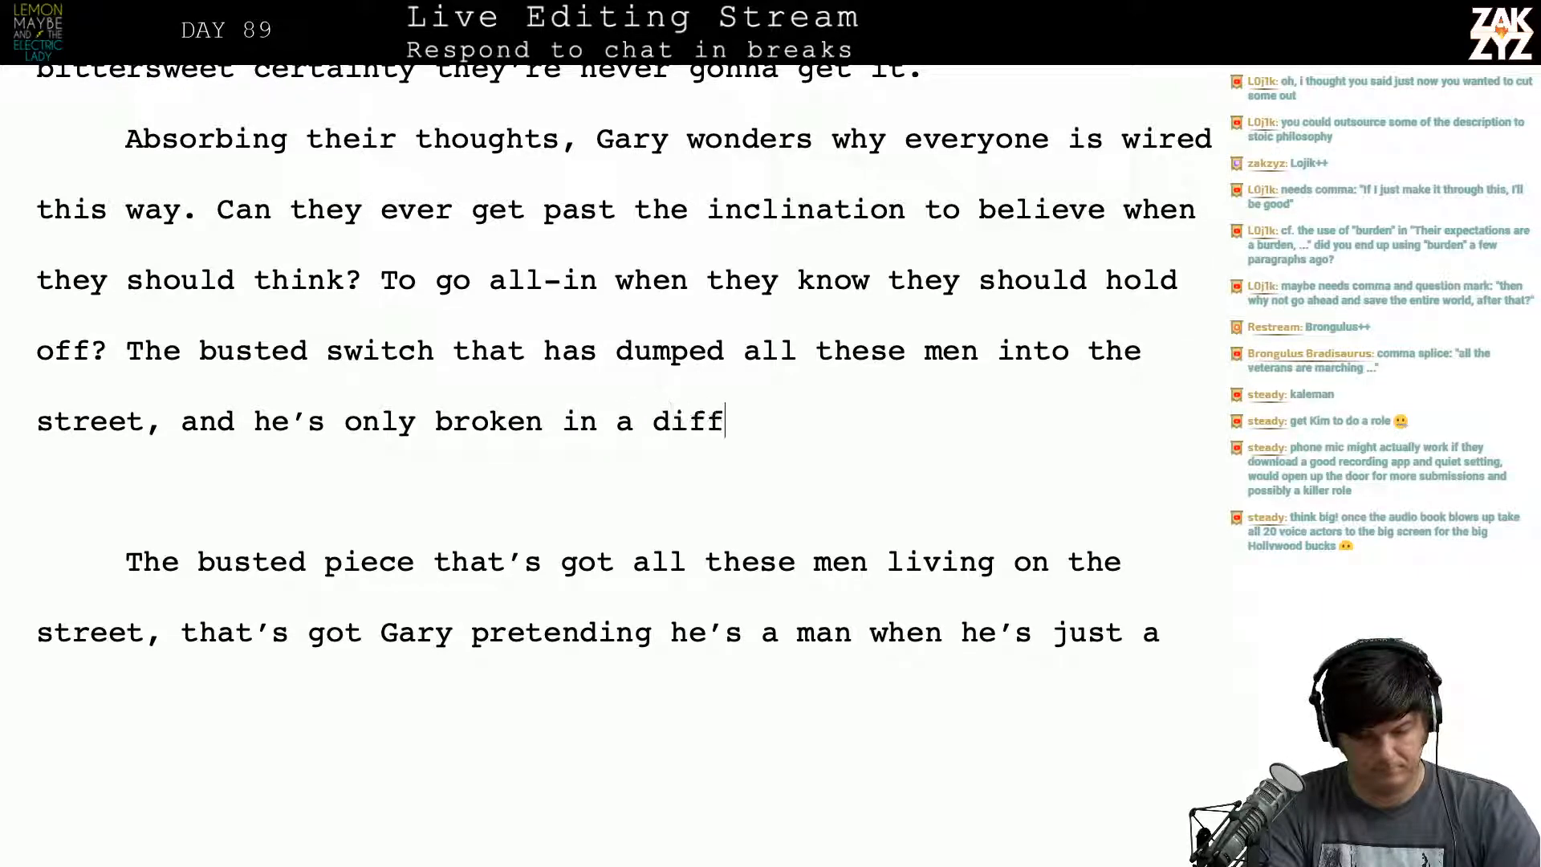
{"action": "type", "text": "erent way."}
Step: Delete the old text from "The busted piece" through "terrified ape?" with its blank line, joining "This fucking condition" to the new sentence
{"action": "key", "text": "shift+Down"}
{"action": "key", "text": "shift+Down"}
{"action": "key", "text": "shift+Down"}
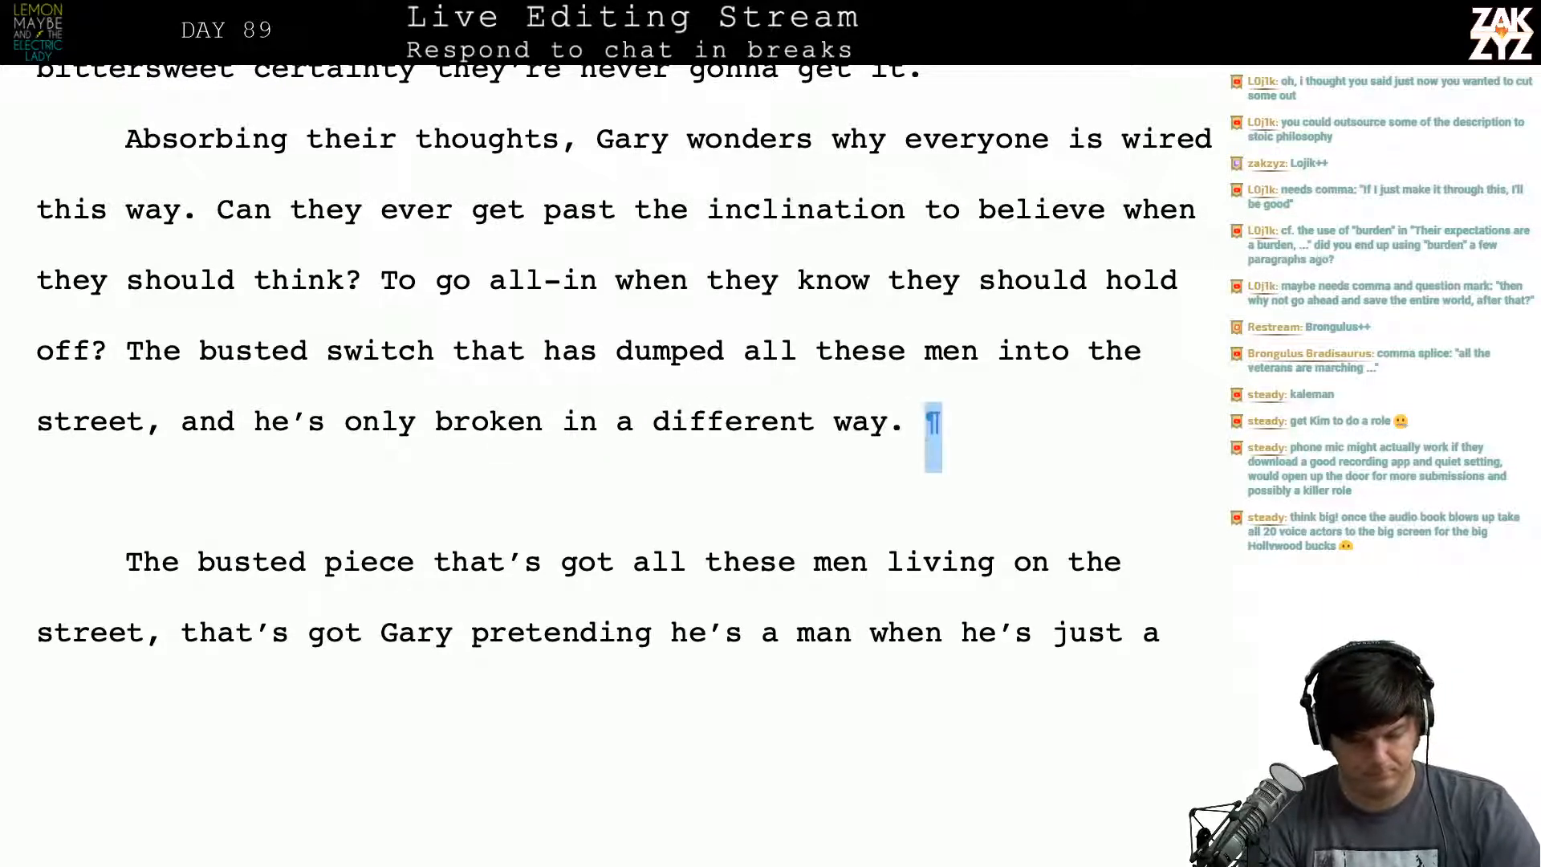
{"action": "key", "text": "shift+Down"}
{"action": "key", "text": "shift+Down"}
{"action": "key", "text": "shift+Up"}
{"action": "key", "text": "shift+Left"}
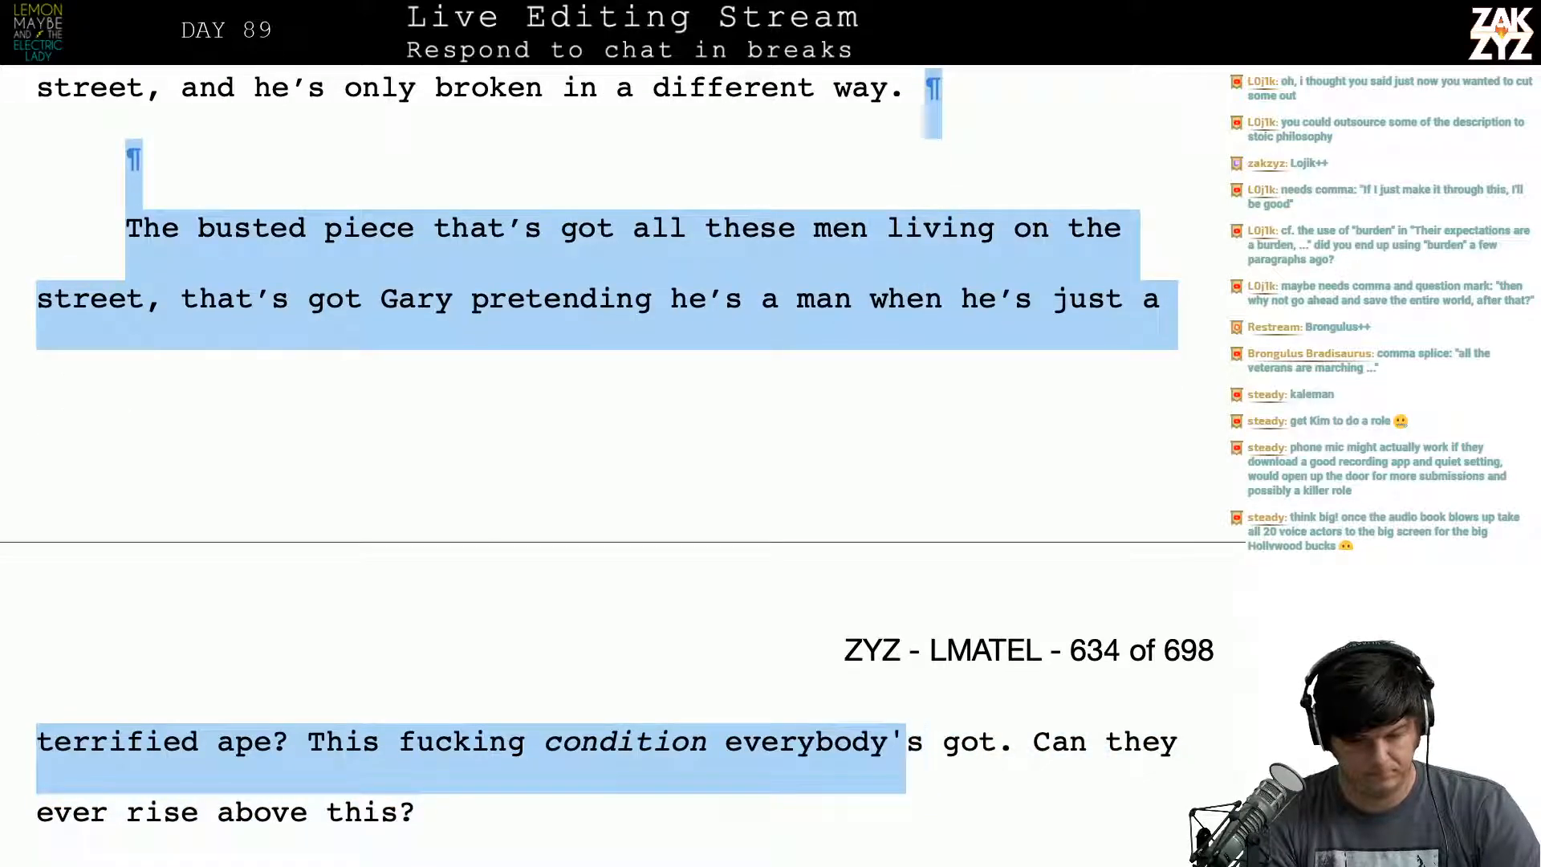
{"action": "key", "text": "shift+Left"}
{"action": "key", "text": "shift+Left"}
{"action": "key", "text": "shift+Left"}
{"action": "key", "text": "shift+Left"}
{"action": "key", "text": "shift+Left"}
{"action": "key", "text": "shift+Left"}
{"action": "key", "text": "shift+Left"}
{"action": "key", "text": "shift+Left"}
{"action": "key", "text": "shift+Left"}
{"action": "key", "text": "shift+Left"}
{"action": "key", "text": "shift+Left"}
{"action": "key", "text": "shift+Left"}
{"action": "key", "text": "shift+Left"}
{"action": "key", "text": "shift+Left"}
{"action": "key", "text": "shift+Left"}
{"action": "key", "text": "shift+Left"}
{"action": "key", "text": "shift+Left"}
{"action": "key", "text": "shift+Left"}
{"action": "key", "text": "shift+Left"}
{"action": "key", "text": "shift+Left"}
{"action": "key", "text": "shift+Left"}
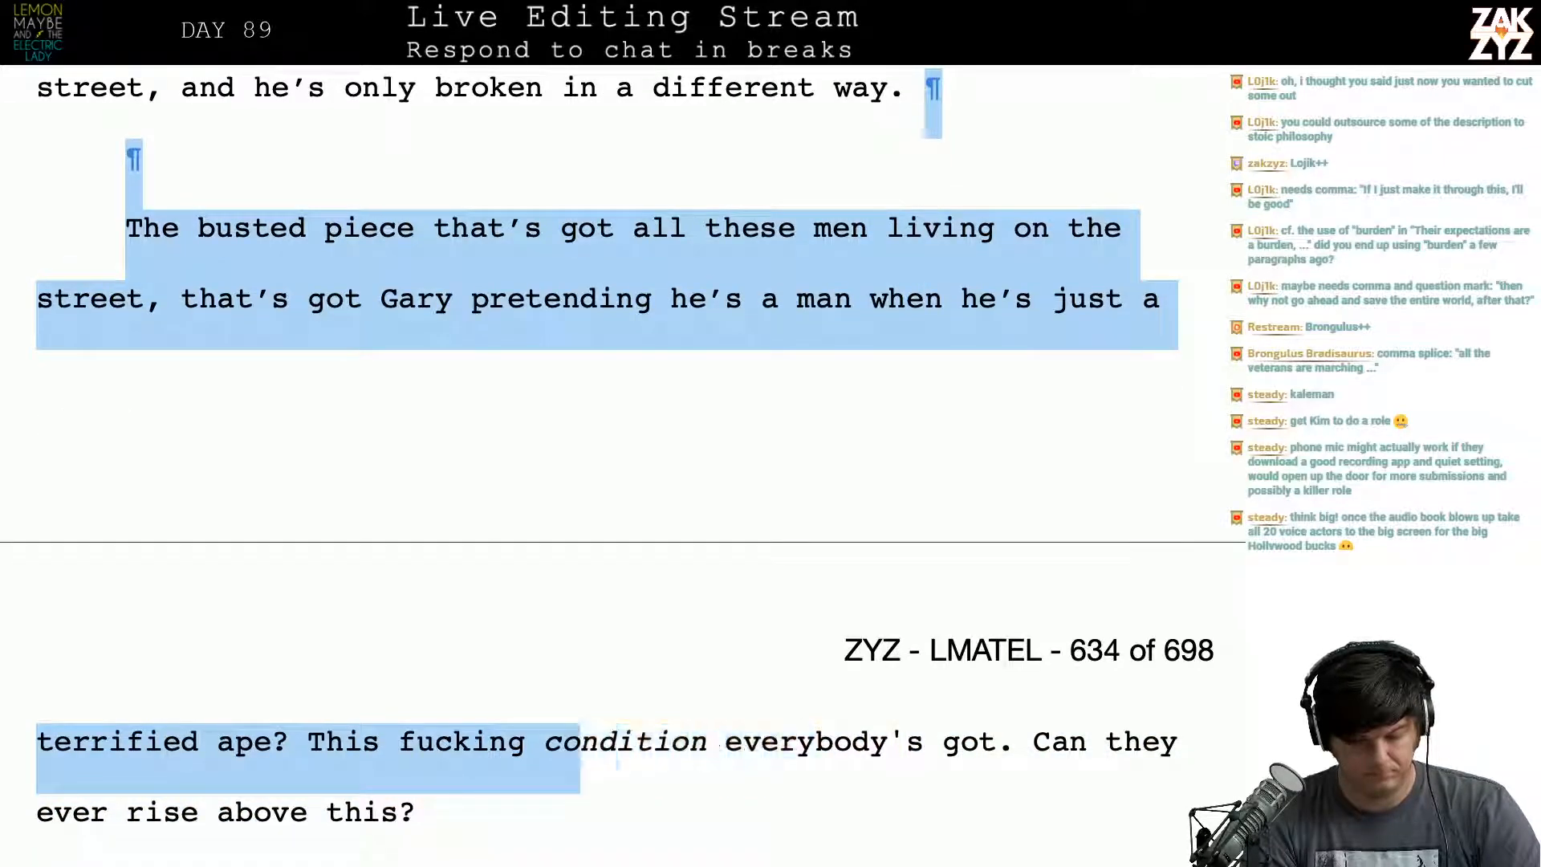
{"action": "key", "text": "shift+Left"}
{"action": "key", "text": "shift+Left"}
{"action": "key", "text": "shift+Left"}
{"action": "key", "text": "shift+Left"}
{"action": "key", "text": "shift+Left"}
{"action": "key", "text": "shift+Left"}
{"action": "key", "text": "shift+Left"}
{"action": "key", "text": "shift+Left"}
{"action": "key", "text": "shift+Left"}
{"action": "key", "text": "BackSpace"}
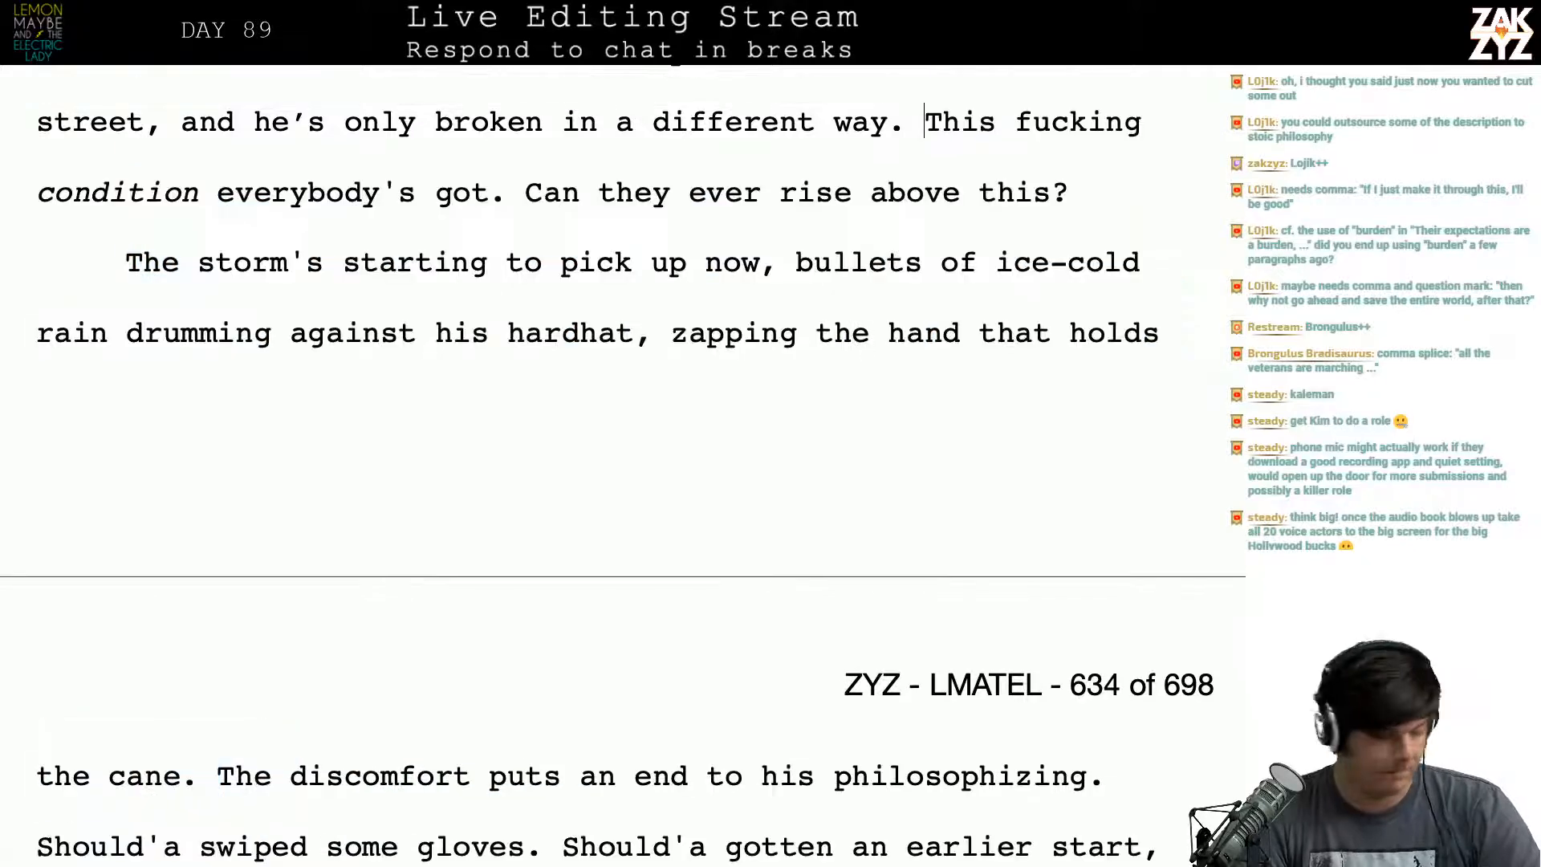
{"action": "scroll", "coordinate": [610, 425], "scroll_direction": "up", "scroll_amount": 3}
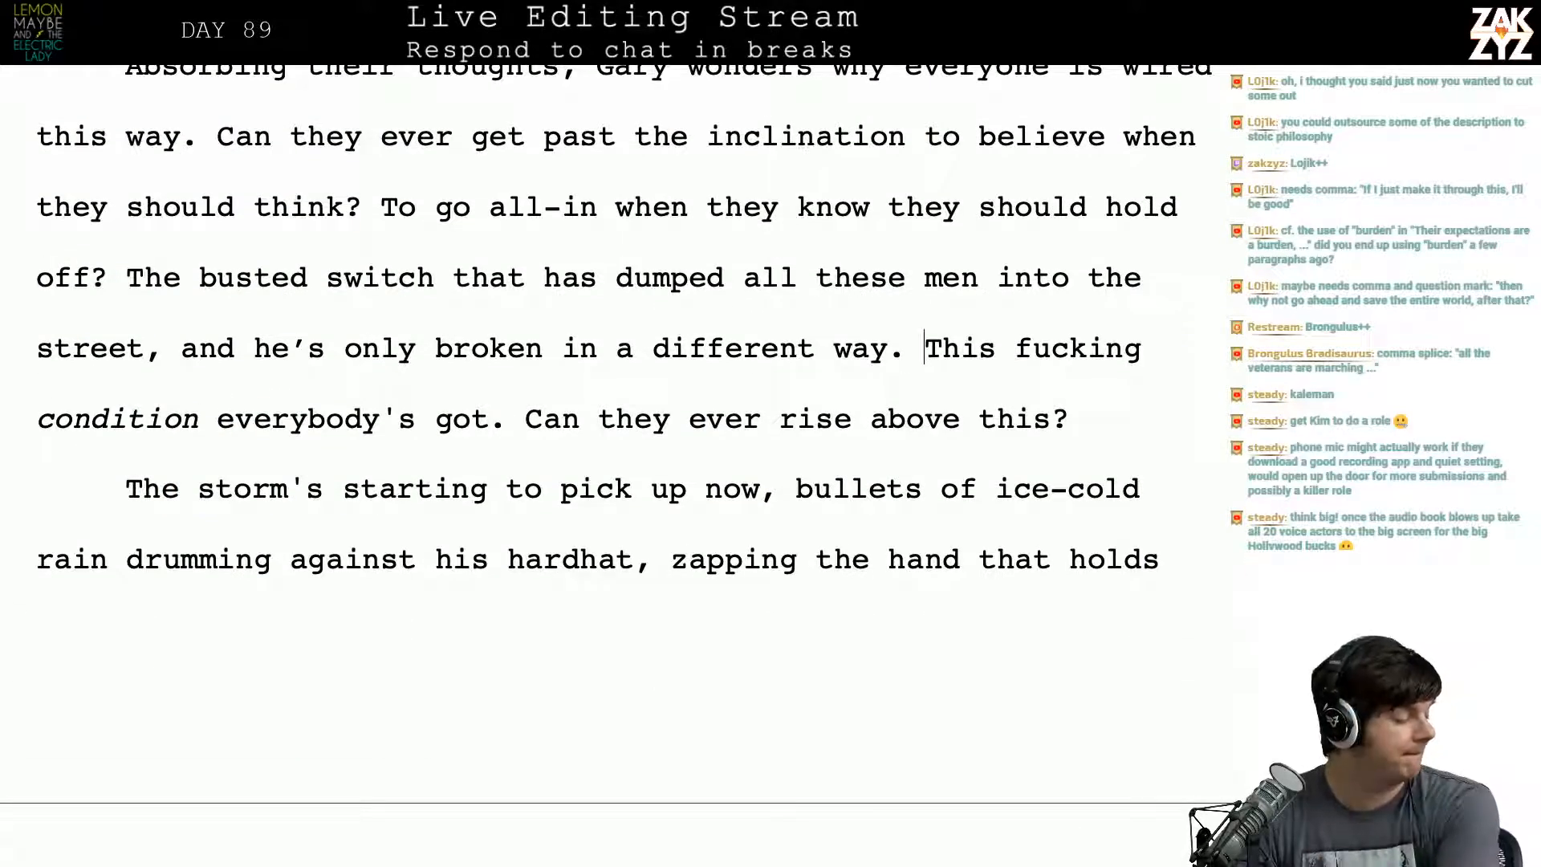
{"action": "scroll", "coordinate": [610, 425], "scroll_direction": "up", "scroll_amount": 1}
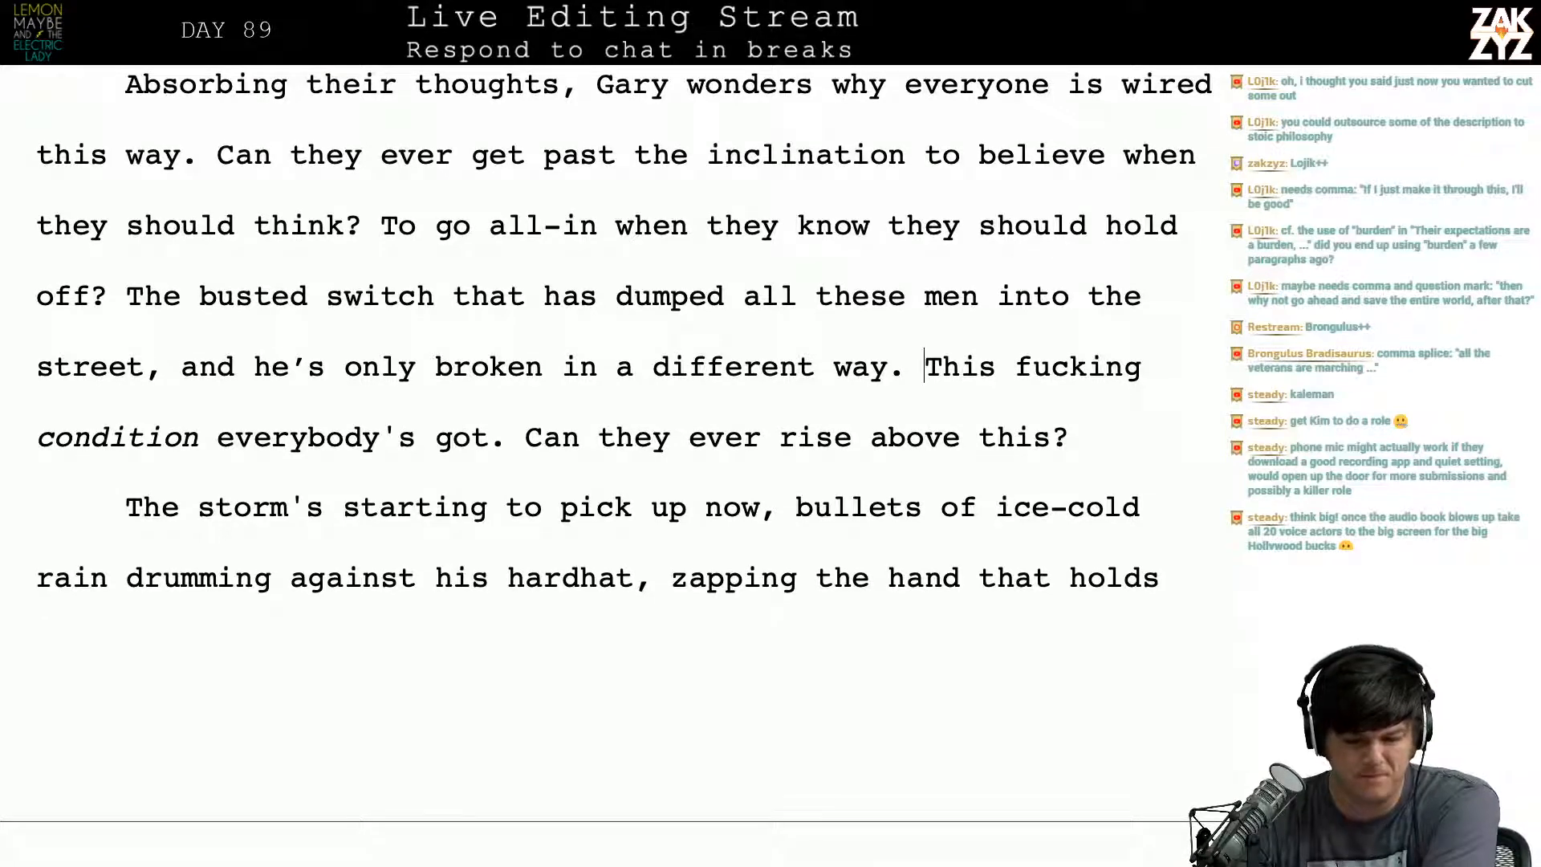
{"action": "scroll", "coordinate": [610, 426], "scroll_direction": "up", "scroll_amount": 1}
{"action": "scroll", "coordinate": [610, 425], "scroll_direction": "down", "scroll_amount": 1}
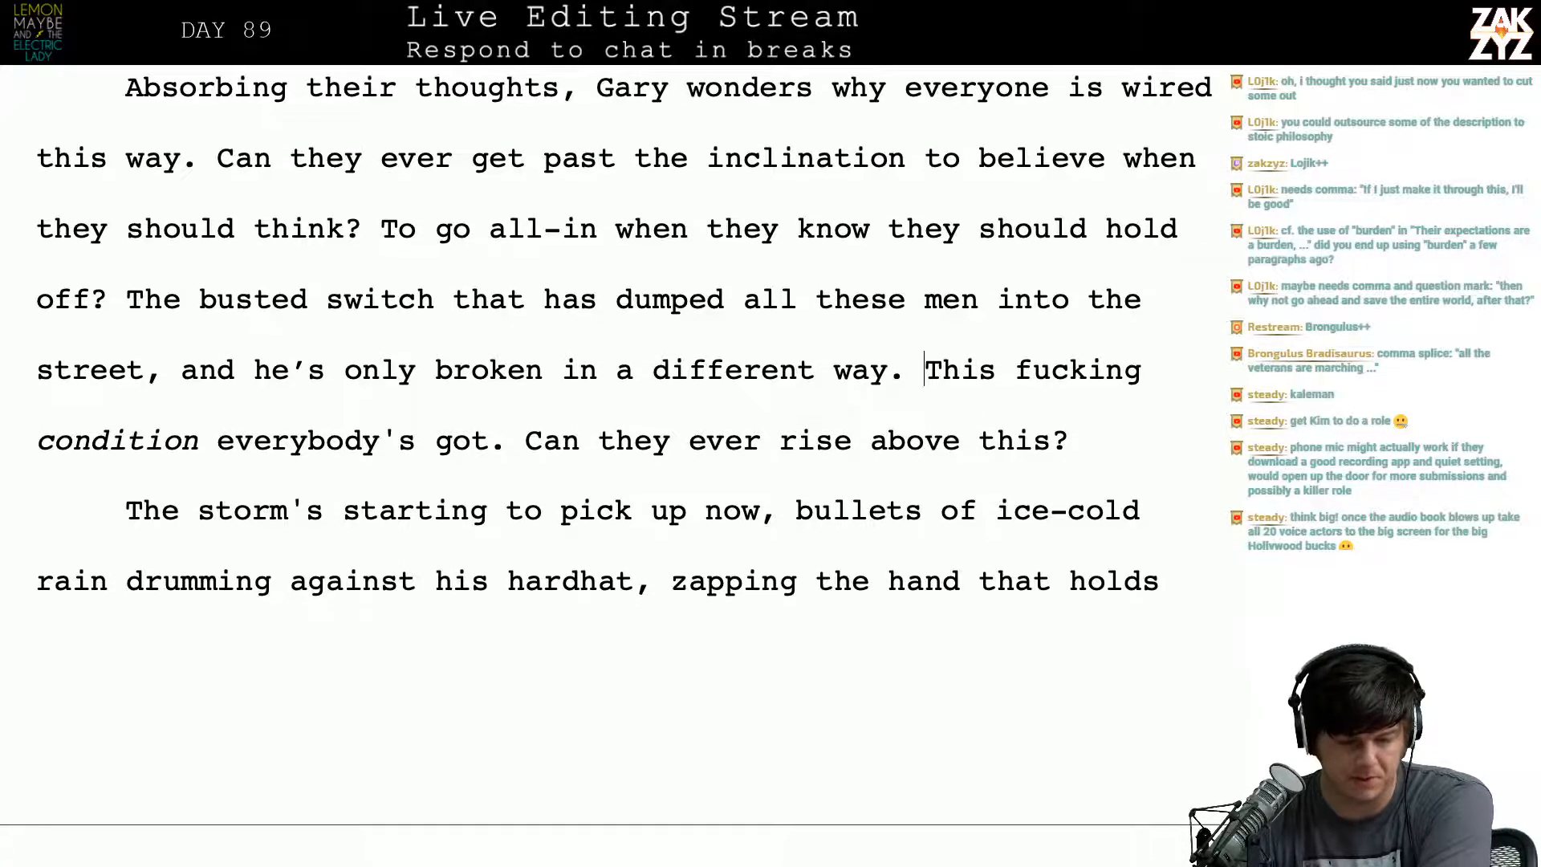
Step: Rework the sentence after "hold off?" to begin "The same busted" and split the old "busted switch" text into its own paragraph
{"action": "scroll", "coordinate": [532, 279], "scroll_direction": "down", "scroll_amount": 1}
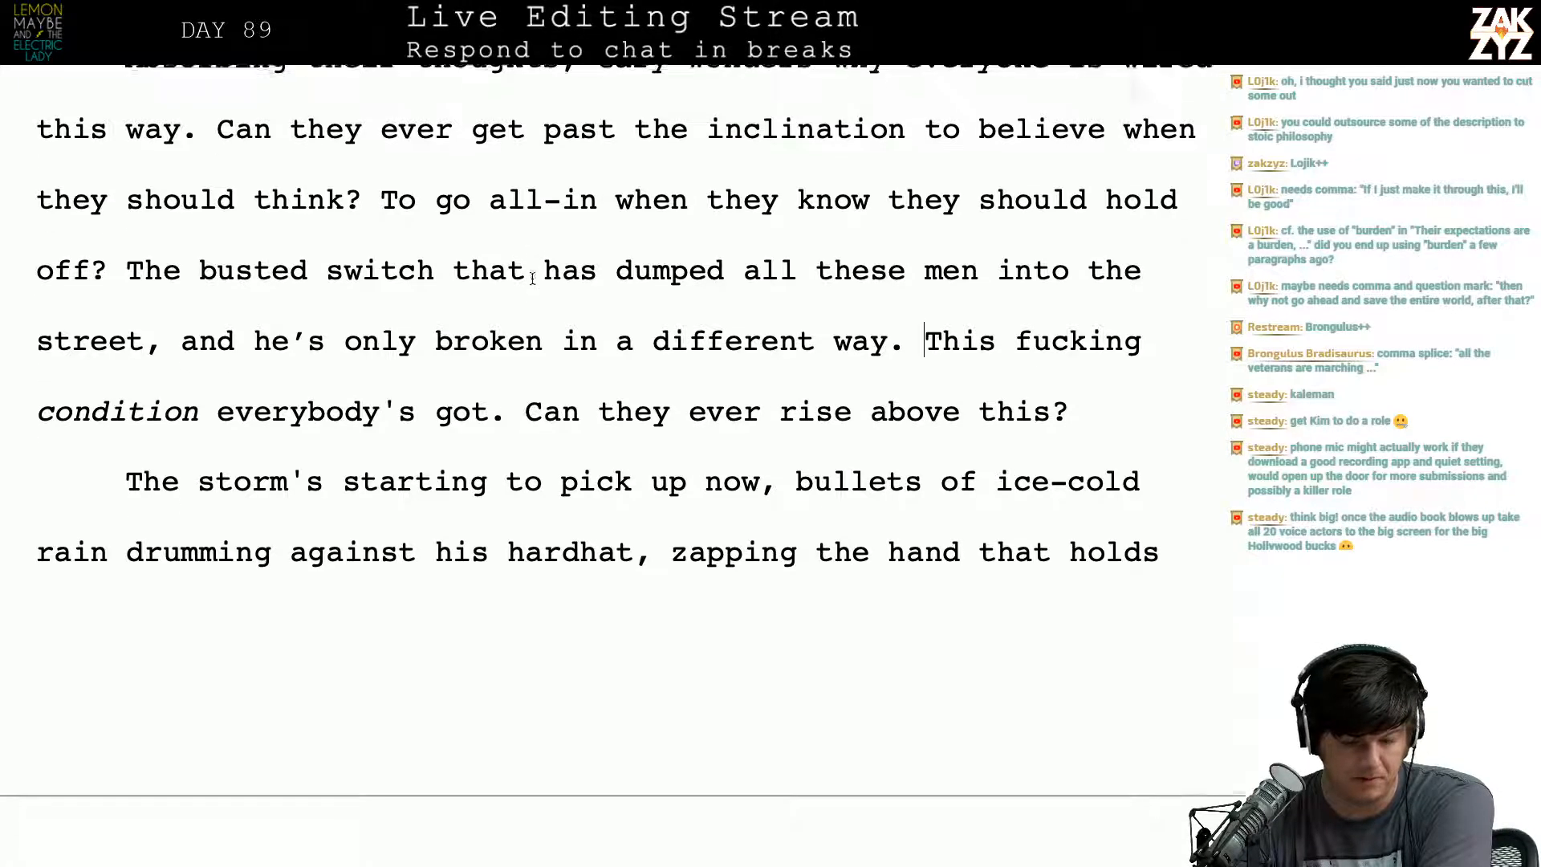
{"action": "scroll", "coordinate": [532, 279], "scroll_direction": "up", "scroll_amount": 3}
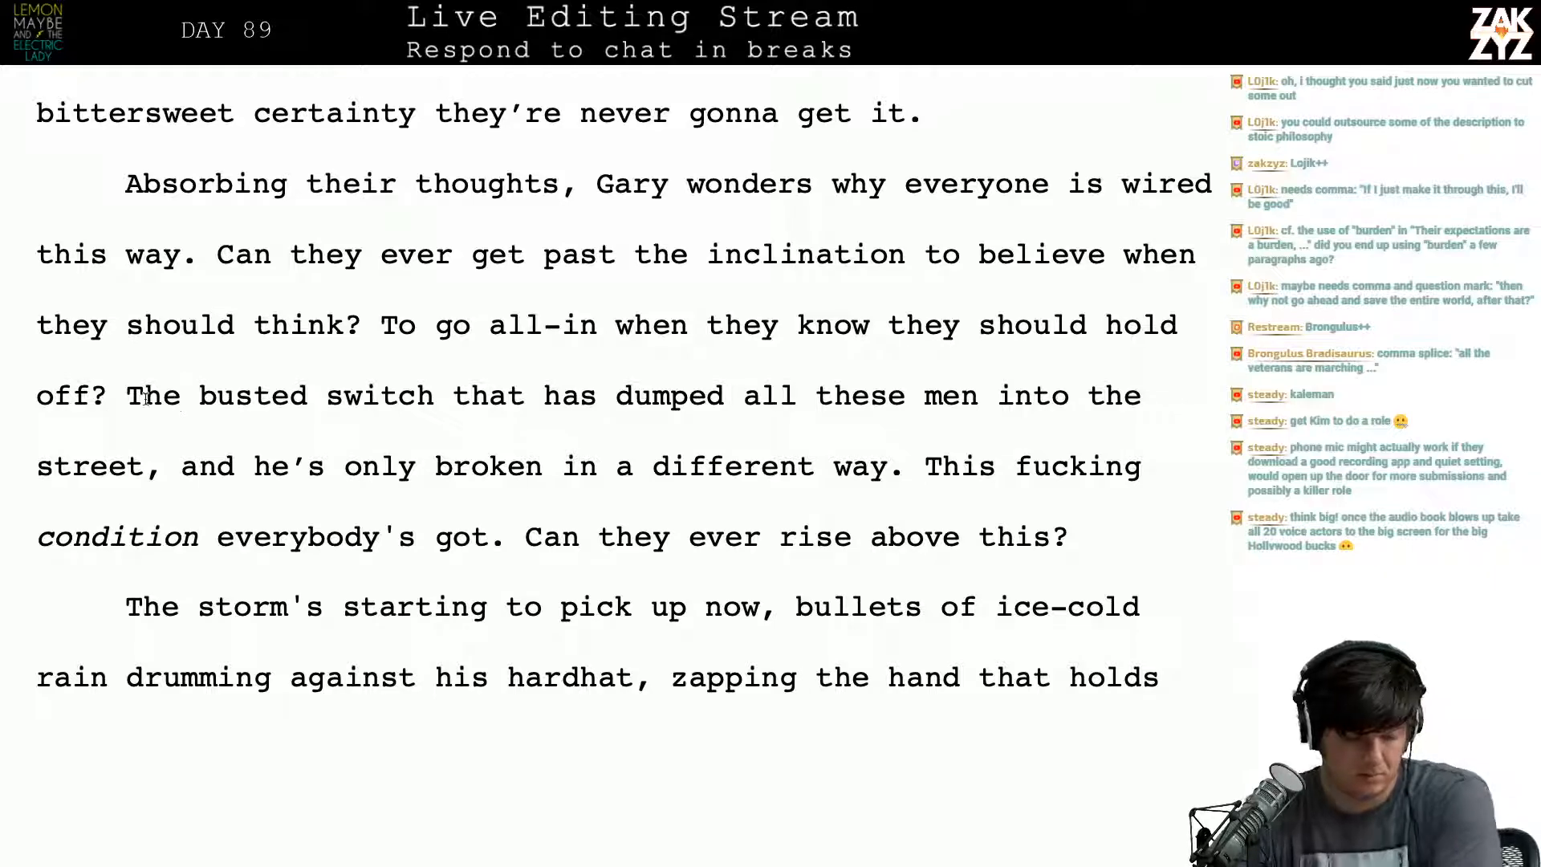
{"action": "left_click", "coordinate": [197, 393]}
{"action": "type", "text": "same bust"}
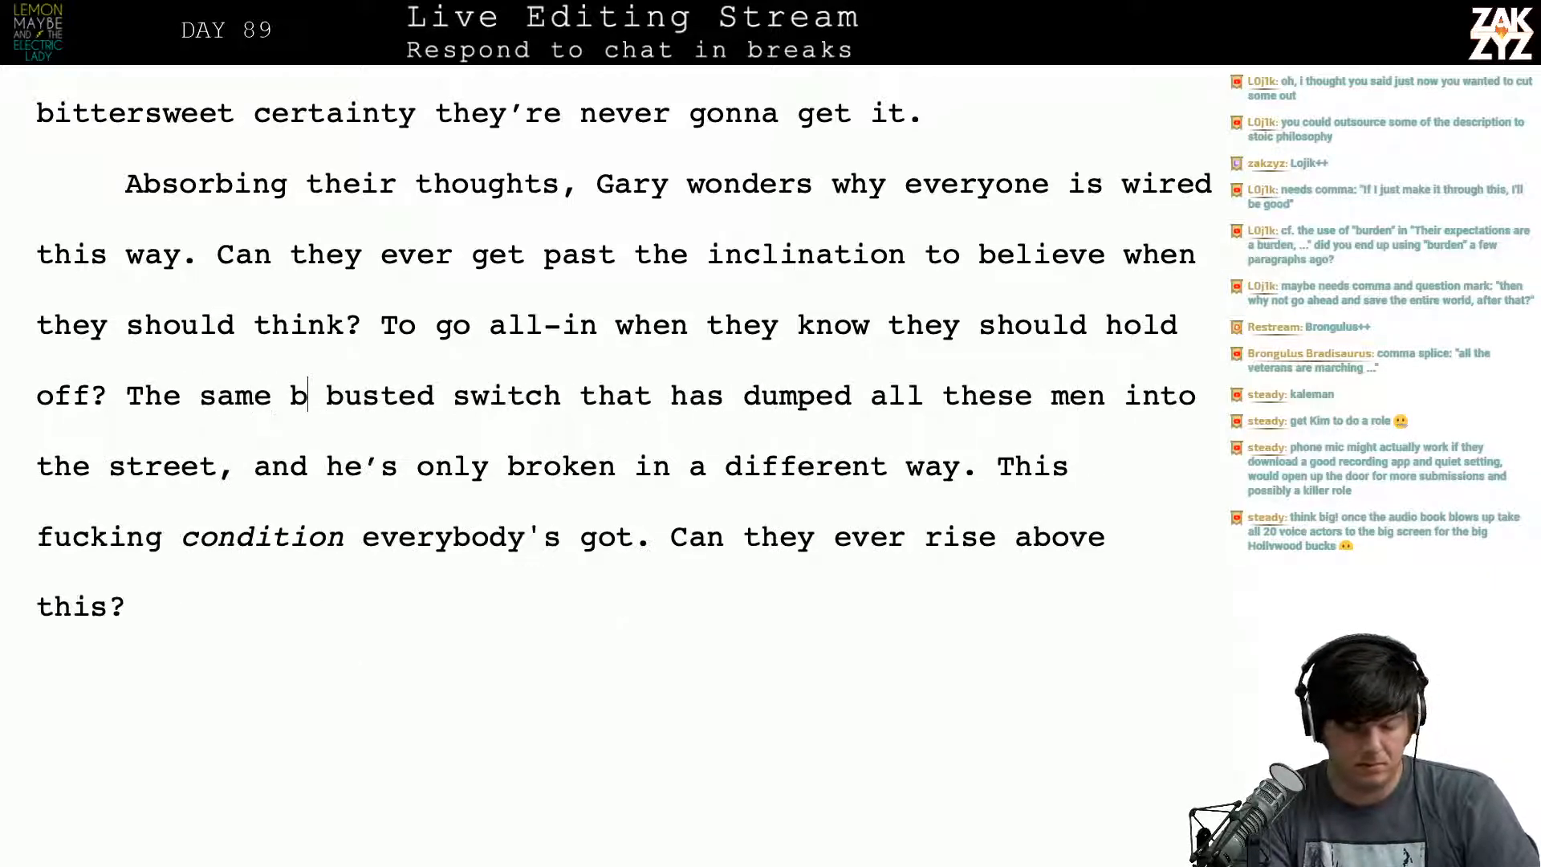
{"action": "type", "text": "ed"}
{"action": "key", "text": "Return"}
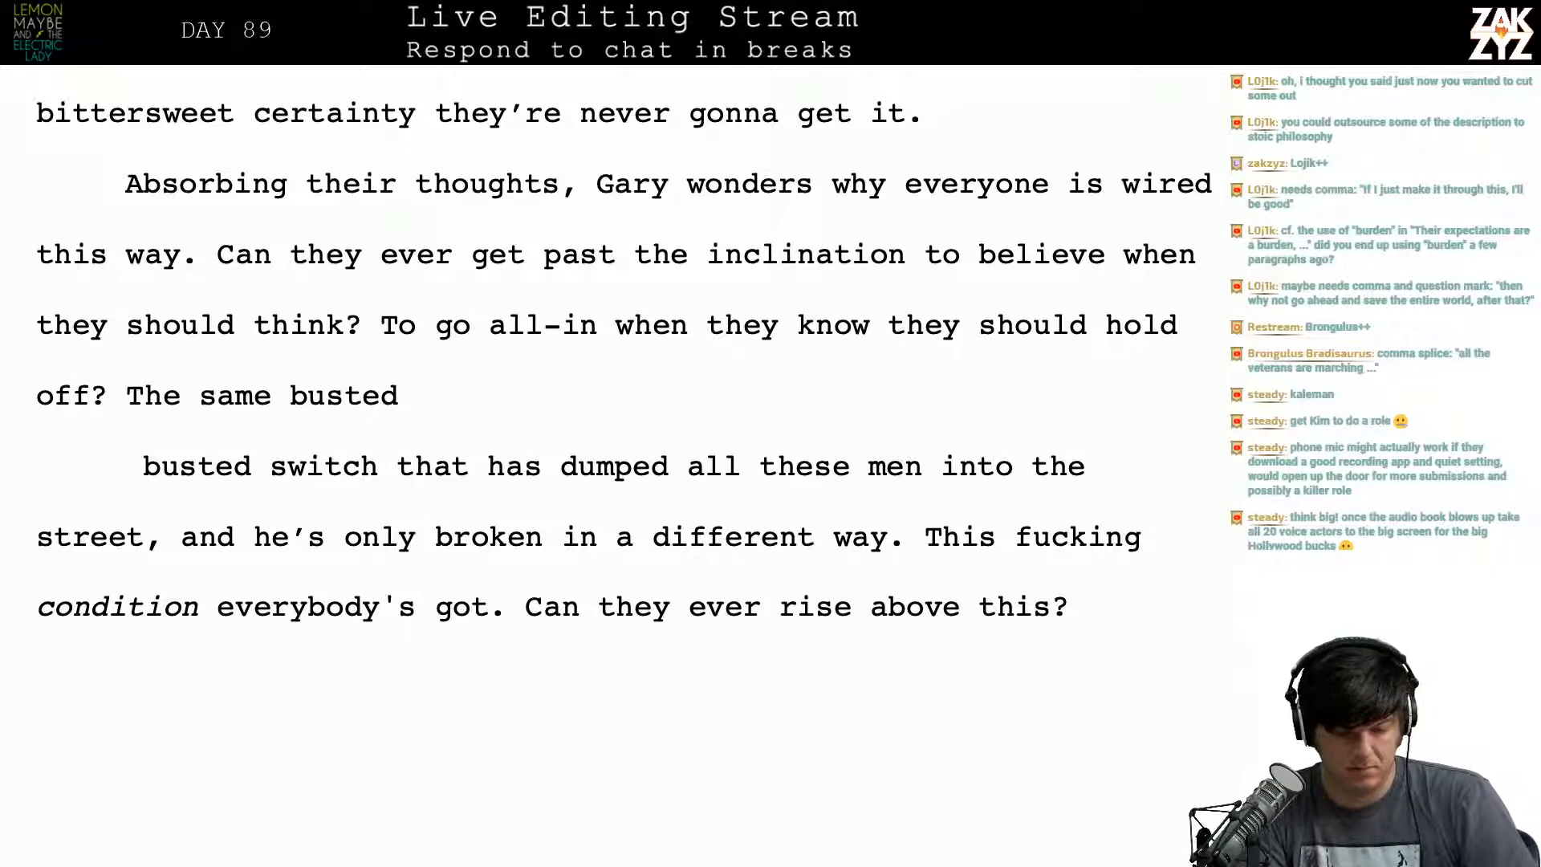
Step: Try continuing "The same busted" with "stretch of brain that's dumped all these"
{"action": "type", "text": "piece"}
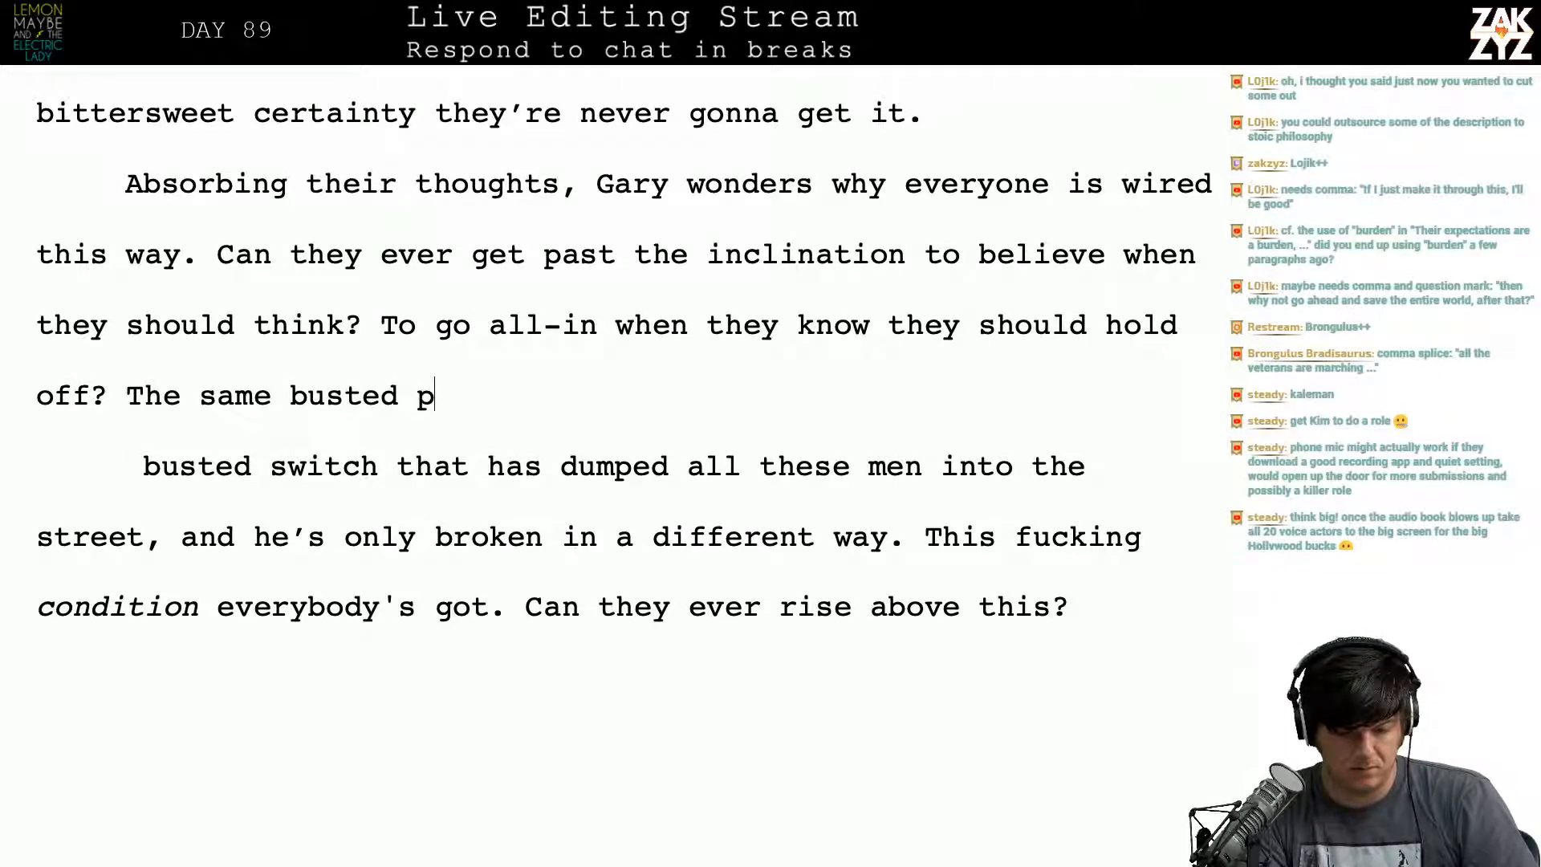
{"action": "key", "text": "BackSpace"}
{"action": "key", "text": "BackSpace"}
{"action": "key", "text": "BackSpace"}
{"action": "key", "text": "BackSpace"}
{"action": "key", "text": "BackSpace"}
{"action": "key", "text": "BackSpace"}
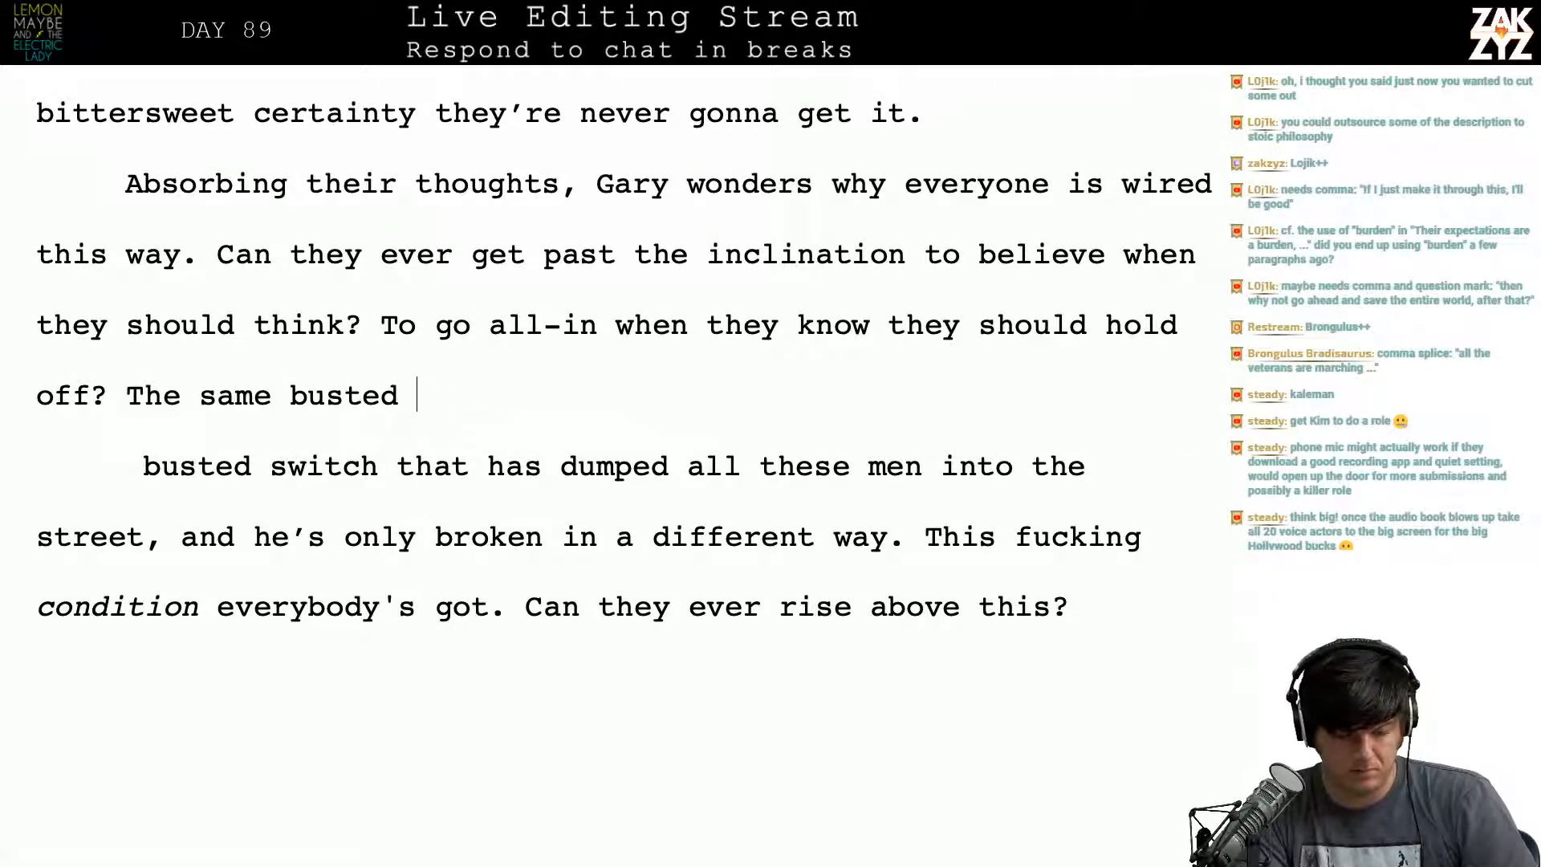
{"action": "type", "text": "pi"}
{"action": "key", "text": "BackSpace"}
{"action": "key", "text": "BackSpace"}
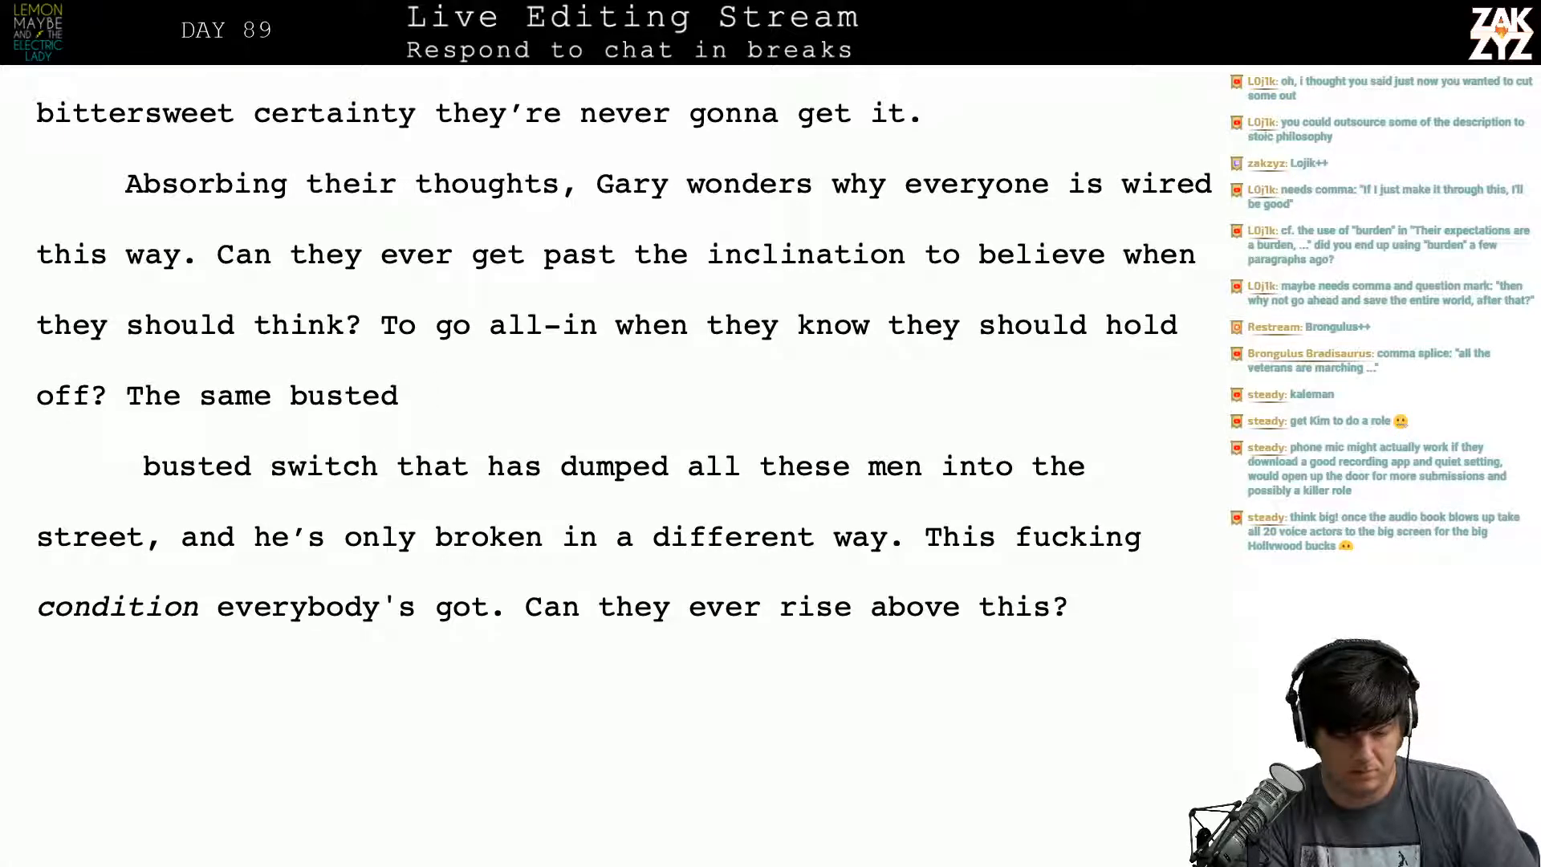
{"action": "type", "text": "stret"}
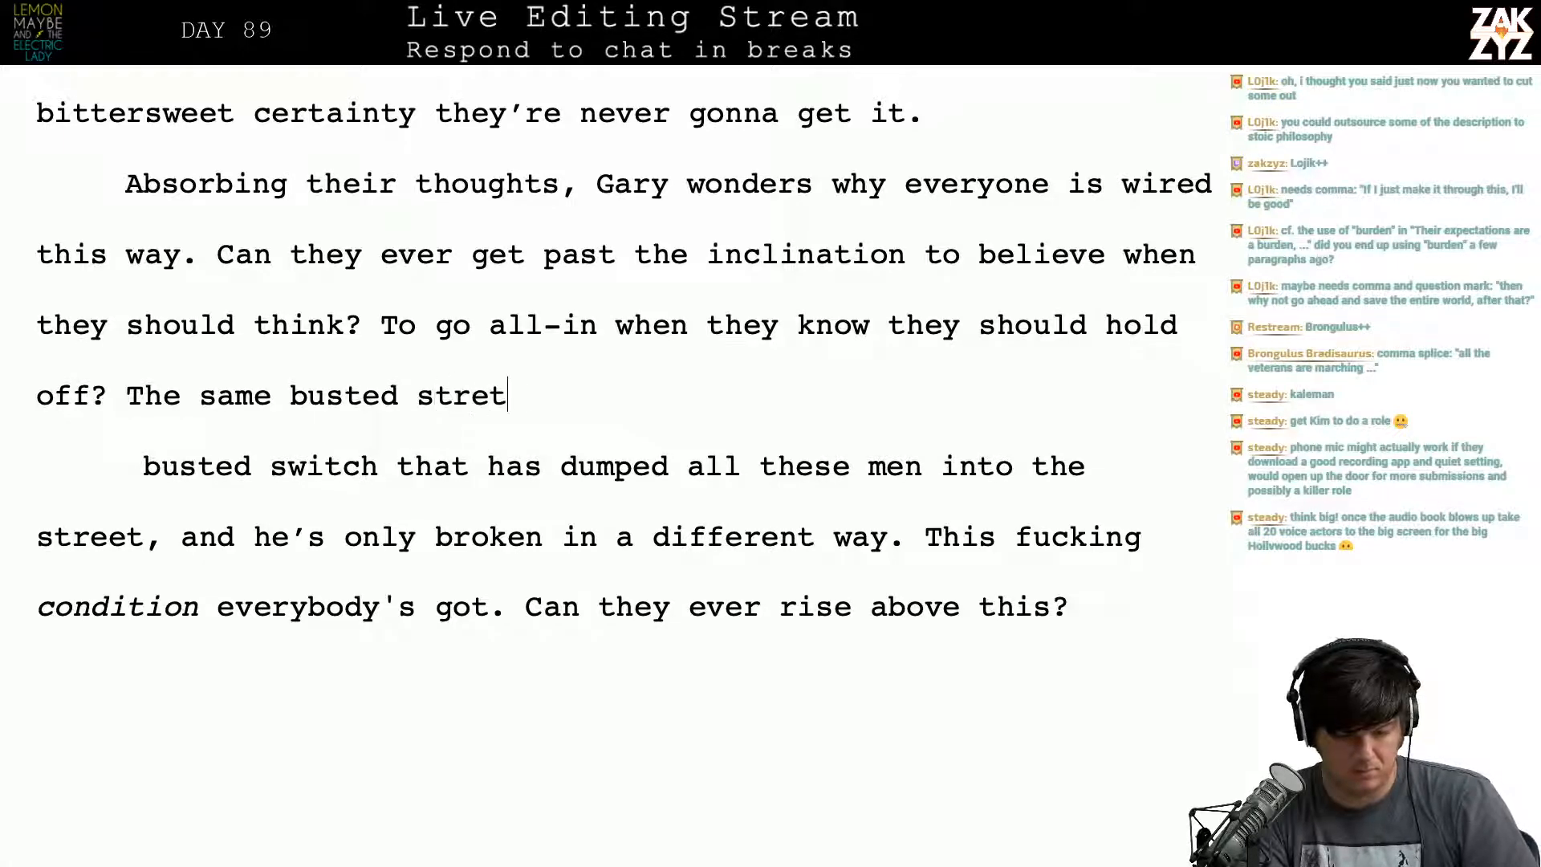
{"action": "type", "text": "ch of brain that's dum"}
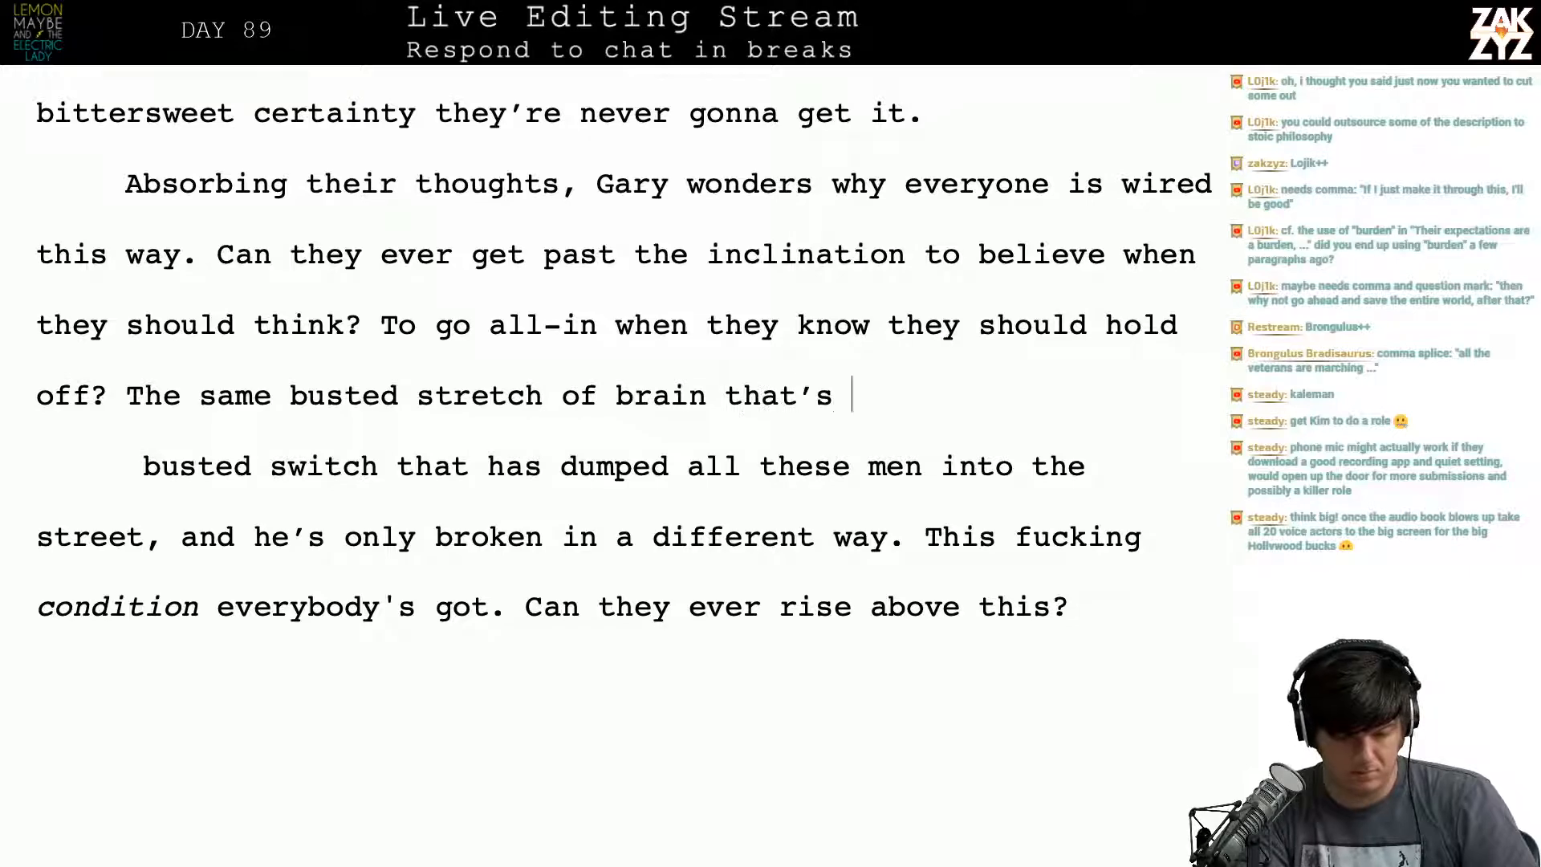
{"action": "type", "text": "ped all thes"}
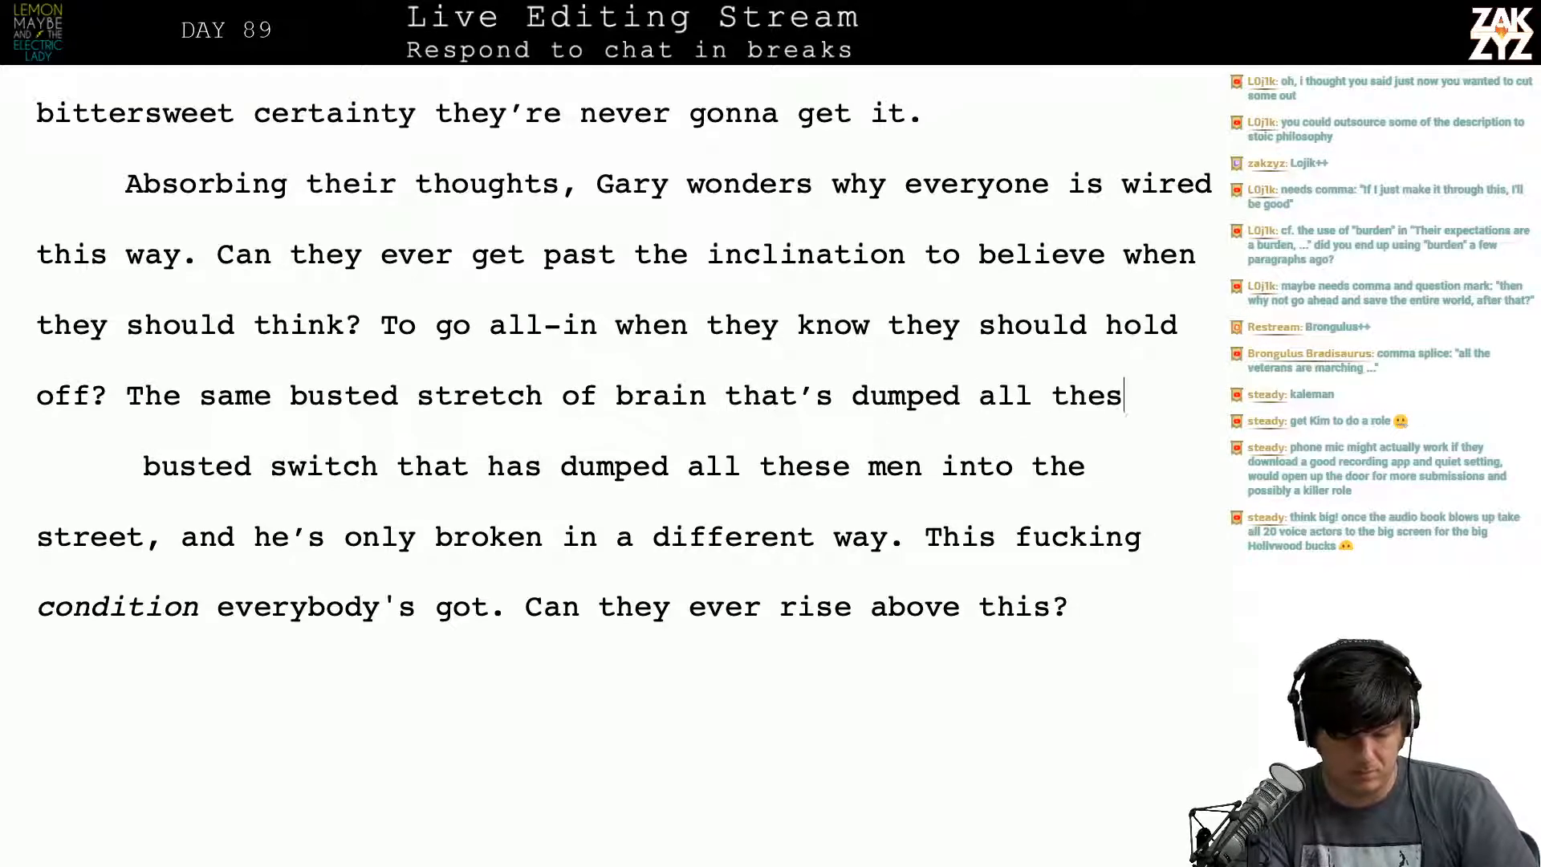
{"action": "type", "text": "e men"}
Step: Delete the attempted "busted stretch of brain" wording from the new sentence after "hold off?"
{"action": "key", "text": "BackSpace"}
{"action": "key", "text": "BackSpace"}
{"action": "key", "text": "BackSpace"}
{"action": "key", "text": "BackSpace"}
{"action": "key", "text": "BackSpace"}
{"action": "key", "text": "BackSpace"}
{"action": "key", "text": "BackSpace"}
{"action": "key", "text": "BackSpace"}
{"action": "key", "text": "BackSpace"}
{"action": "key", "text": "BackSpace"}
{"action": "key", "text": "BackSpace"}
{"action": "key", "text": "BackSpace"}
{"action": "key", "text": "BackSpace"}
{"action": "key", "text": "BackSpace"}
{"action": "key", "text": "BackSpace"}
{"action": "key", "text": "BackSpace"}
{"action": "key", "text": "BackSpace"}
{"action": "key", "text": "BackSpace"}
{"action": "key", "text": "BackSpace"}
{"action": "key", "text": "BackSpace"}
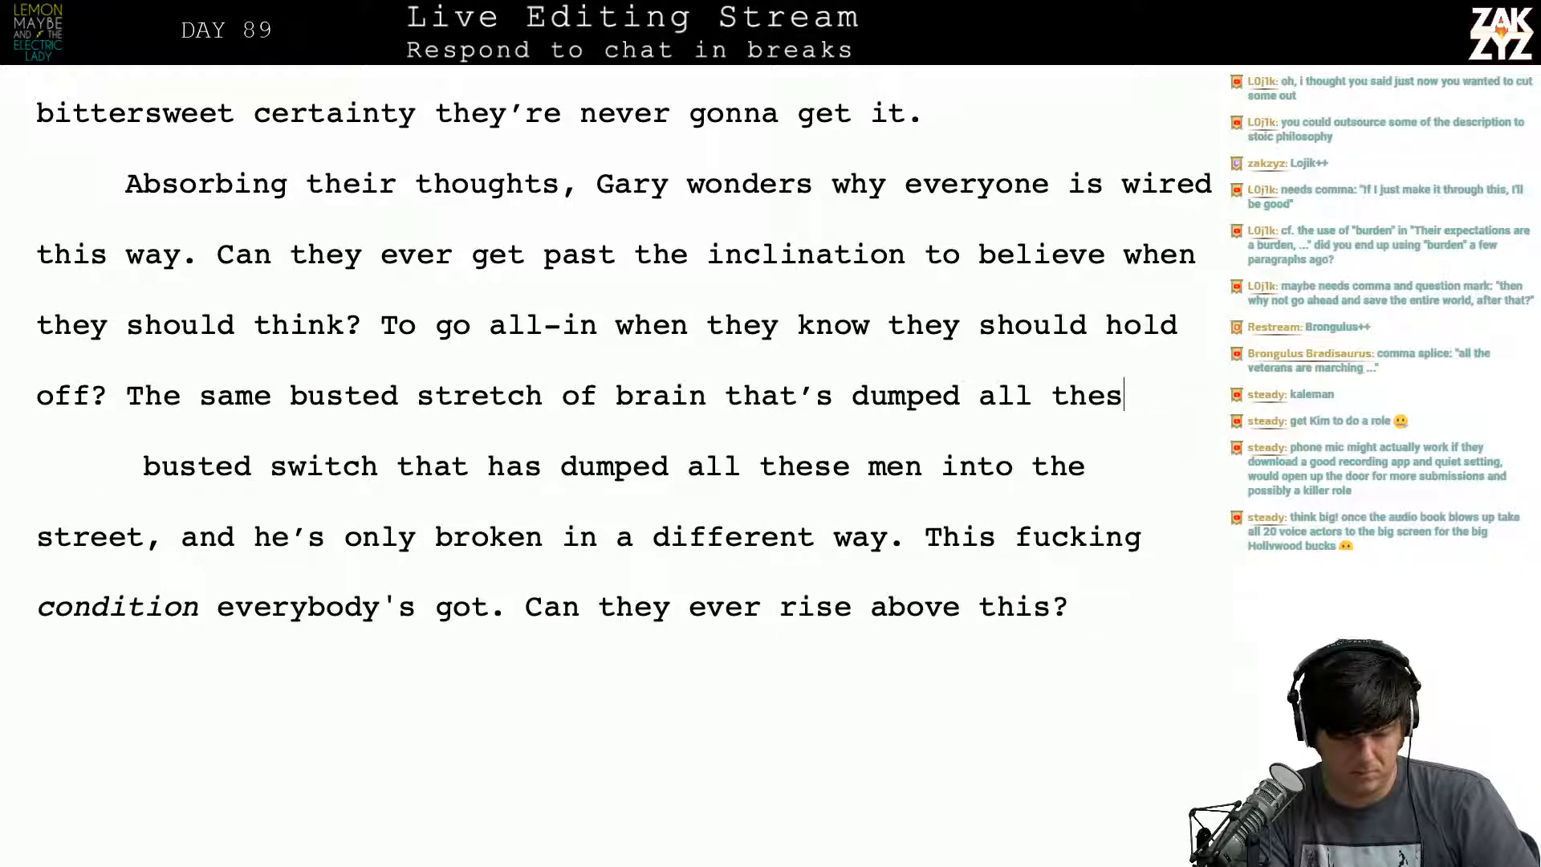
{"action": "key", "text": "BackSpace"}
{"action": "key", "text": "BackSpace"}
{"action": "key", "text": "BackSpace"}
{"action": "key", "text": "BackSpace"}
{"action": "key", "text": "BackSpace"}
{"action": "key", "text": "BackSpace"}
{"action": "key", "text": "BackSpace"}
{"action": "key", "text": "BackSpace"}
{"action": "key", "text": "BackSpace"}
{"action": "key", "text": "BackSpace"}
{"action": "key", "text": "BackSpace"}
{"action": "key", "text": "BackSpace"}
{"action": "key", "text": "BackSpace"}
{"action": "key", "text": "BackSpace"}
{"action": "key", "text": "BackSpace"}
{"action": "key", "text": "BackSpace"}
{"action": "key", "text": "BackSpace"}
{"action": "key", "text": "BackSpace"}
{"action": "key", "text": "BackSpace"}
{"action": "key", "text": "BackSpace"}
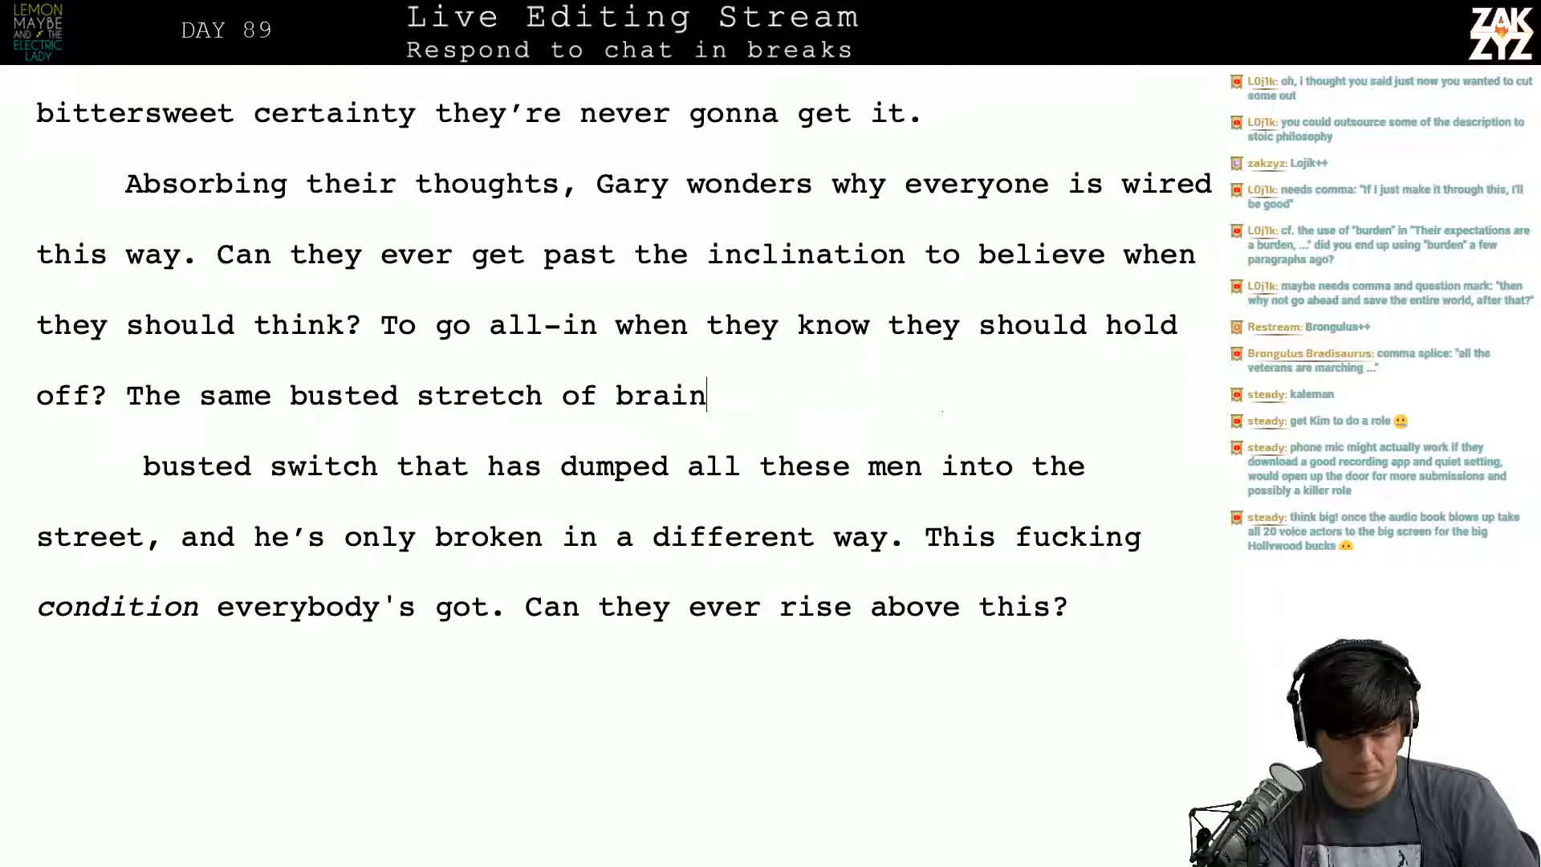
{"action": "key", "text": "BackSpace"}
{"action": "key", "text": "BackSpace"}
{"action": "key", "text": "BackSpace"}
{"action": "key", "text": "BackSpace"}
{"action": "key", "text": "BackSpace"}
{"action": "key", "text": "BackSpace"}
{"action": "key", "text": "BackSpace"}
{"action": "key", "text": "BackSpace"}
{"action": "key", "text": "BackSpace"}
{"action": "key", "text": "BackSpace"}
{"action": "key", "text": "BackSpace"}
{"action": "key", "text": "BackSpace"}
{"action": "key", "text": "BackSpace"}
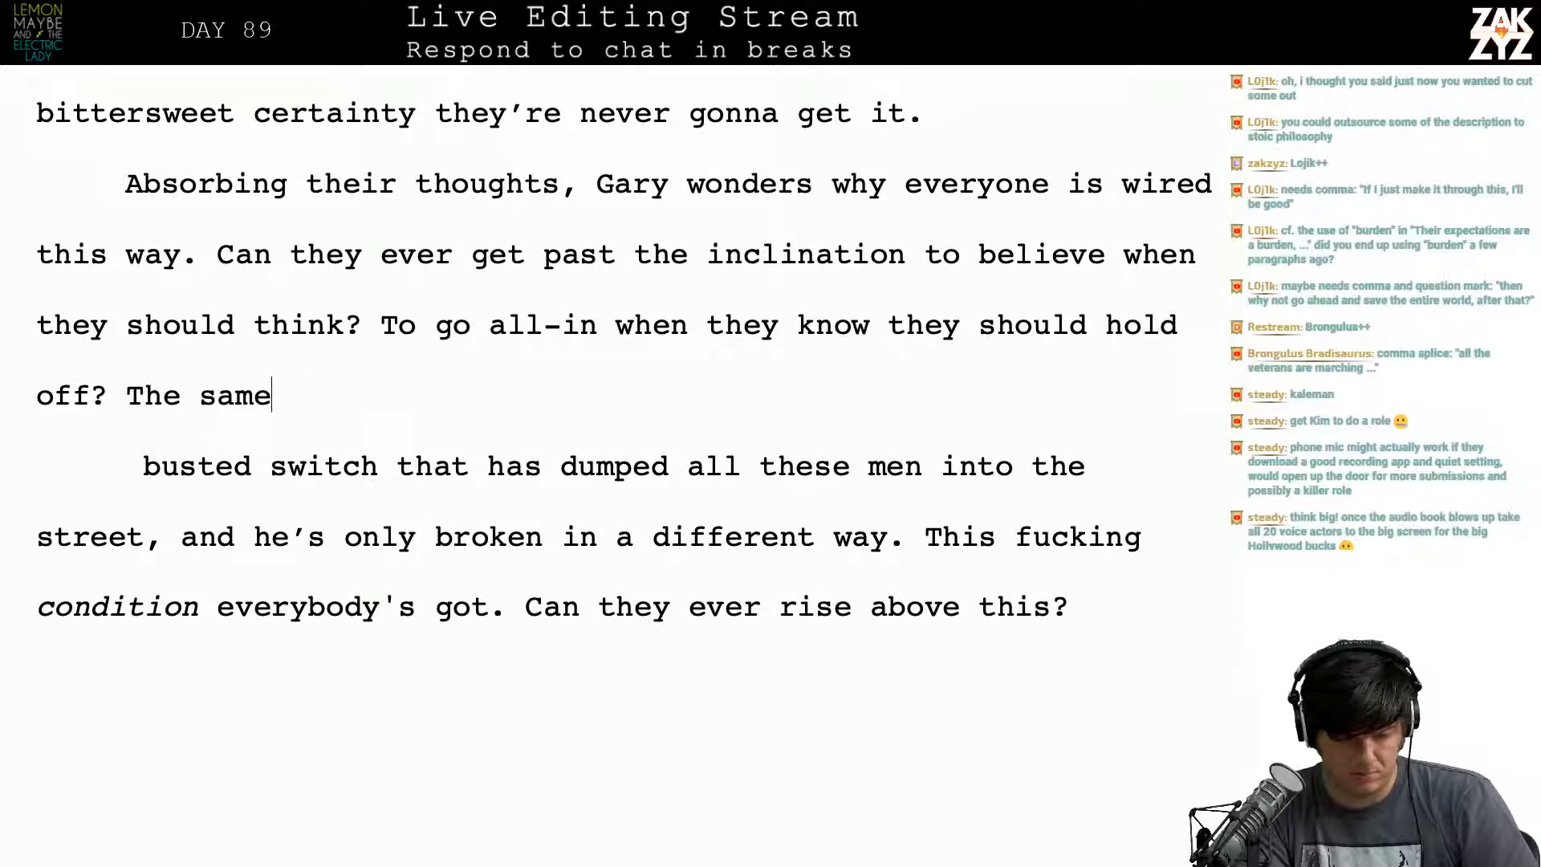
{"action": "type", "text": "hat"}
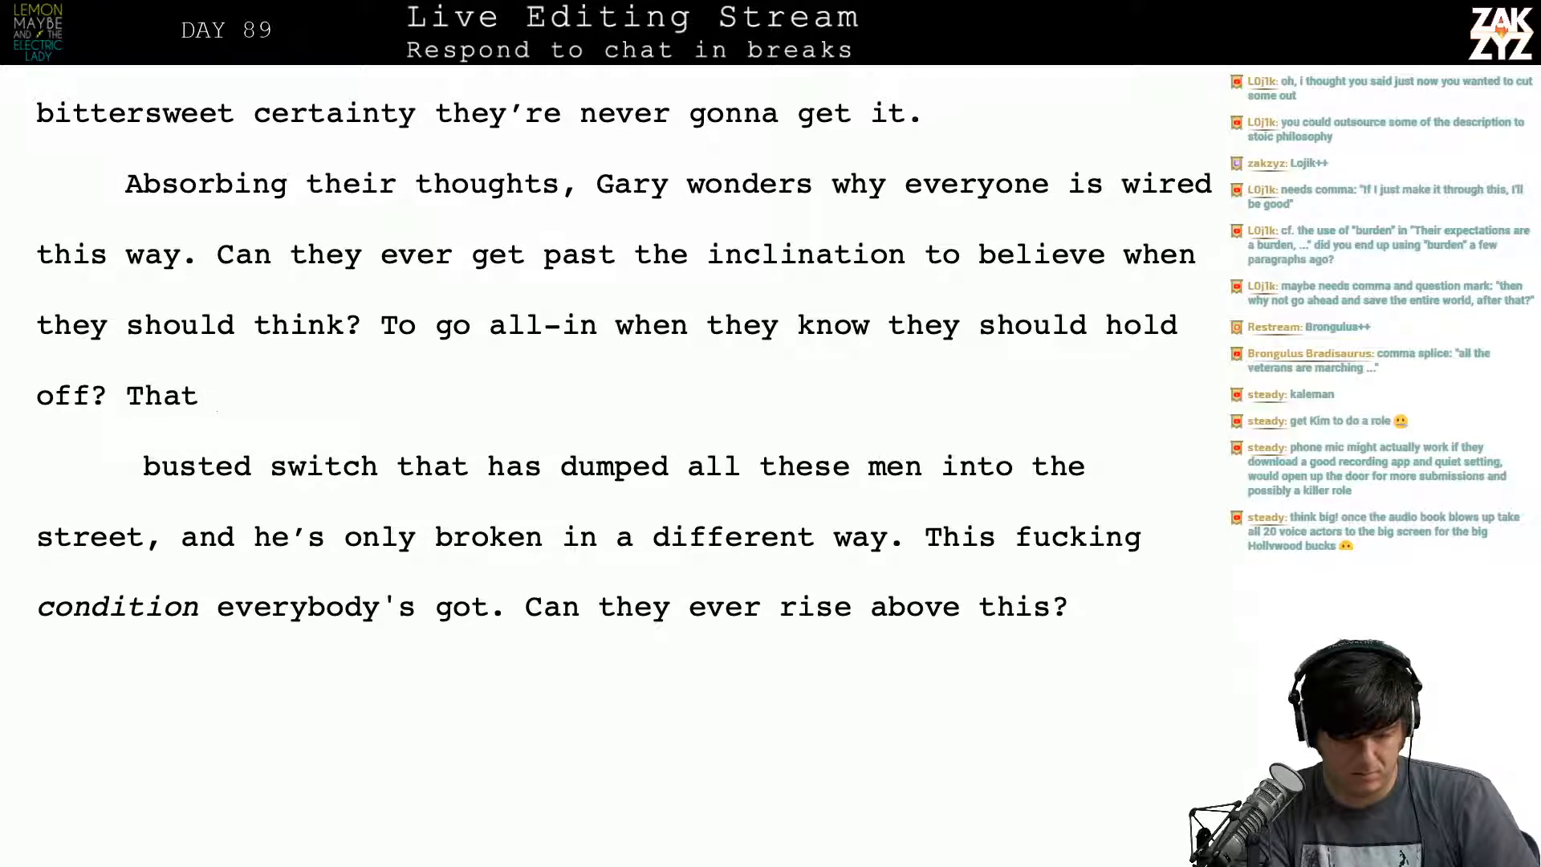
{"action": "key", "text": "BackSpace"}
{"action": "key", "text": "BackSpace"}
{"action": "type", "text": "e sam"}
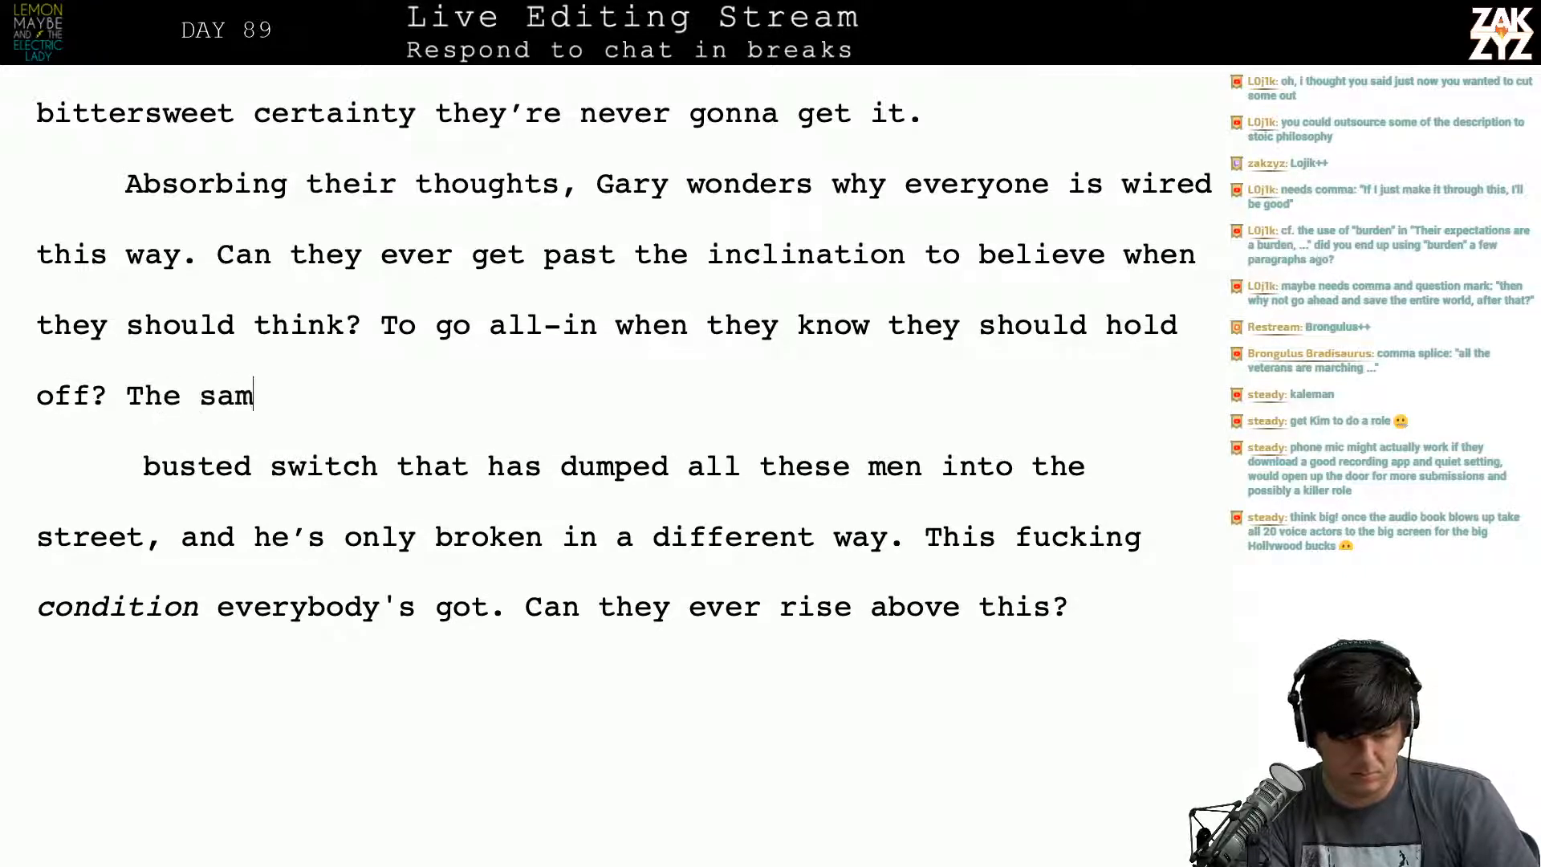
{"action": "type", "text": "e b"}
{"action": "key", "text": "BackSpace"}
{"action": "key", "text": "BackSpace"}
{"action": "key", "text": "BackSpace"}
{"action": "key", "text": "BackSpace"}
{"action": "key", "text": "BackSpace"}
{"action": "key", "text": "BackSpace"}
{"action": "key", "text": "BackSpace"}
{"action": "key", "text": "BackSpace"}
{"action": "key", "text": "BackSpace"}
{"action": "key", "text": "BackSpace"}
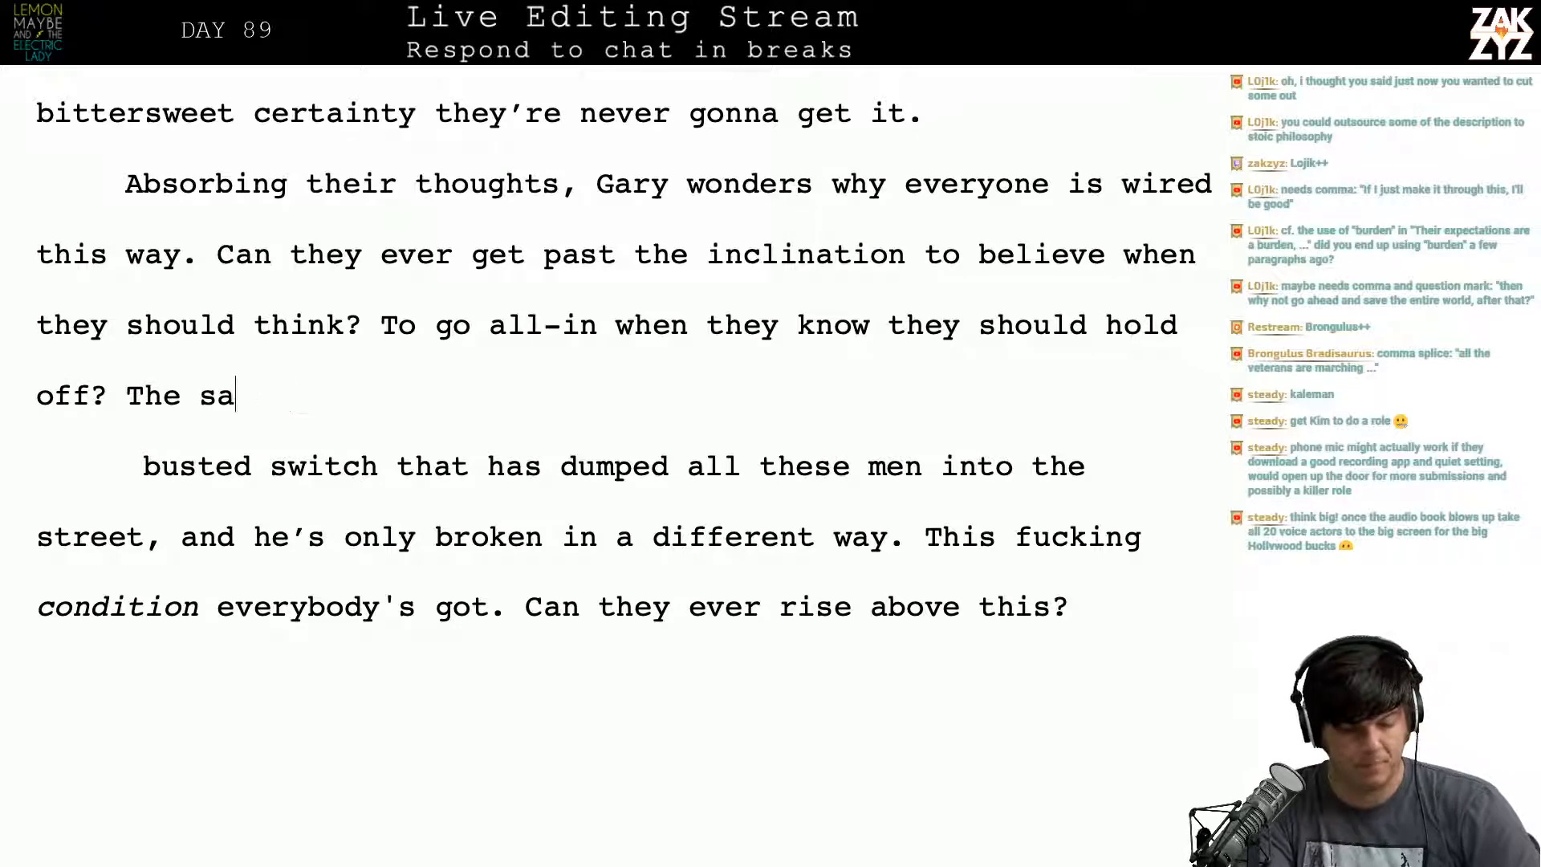
Step: After "hold off?", write "The same broken piece has landed them all here,"
{"action": "type", "text": "The same "}
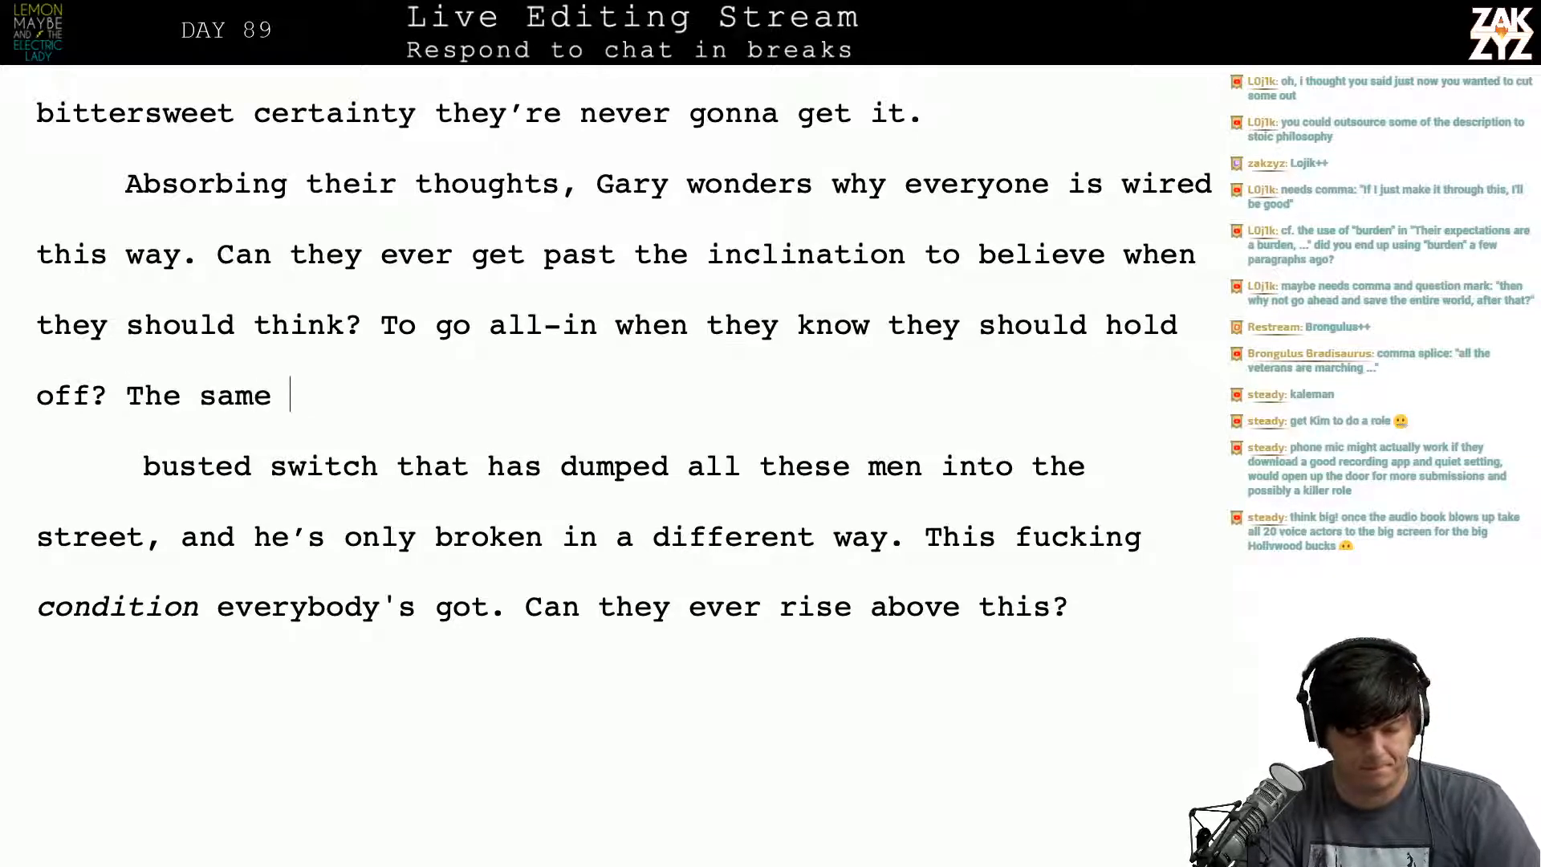
{"action": "type", "text": "broken swit"}
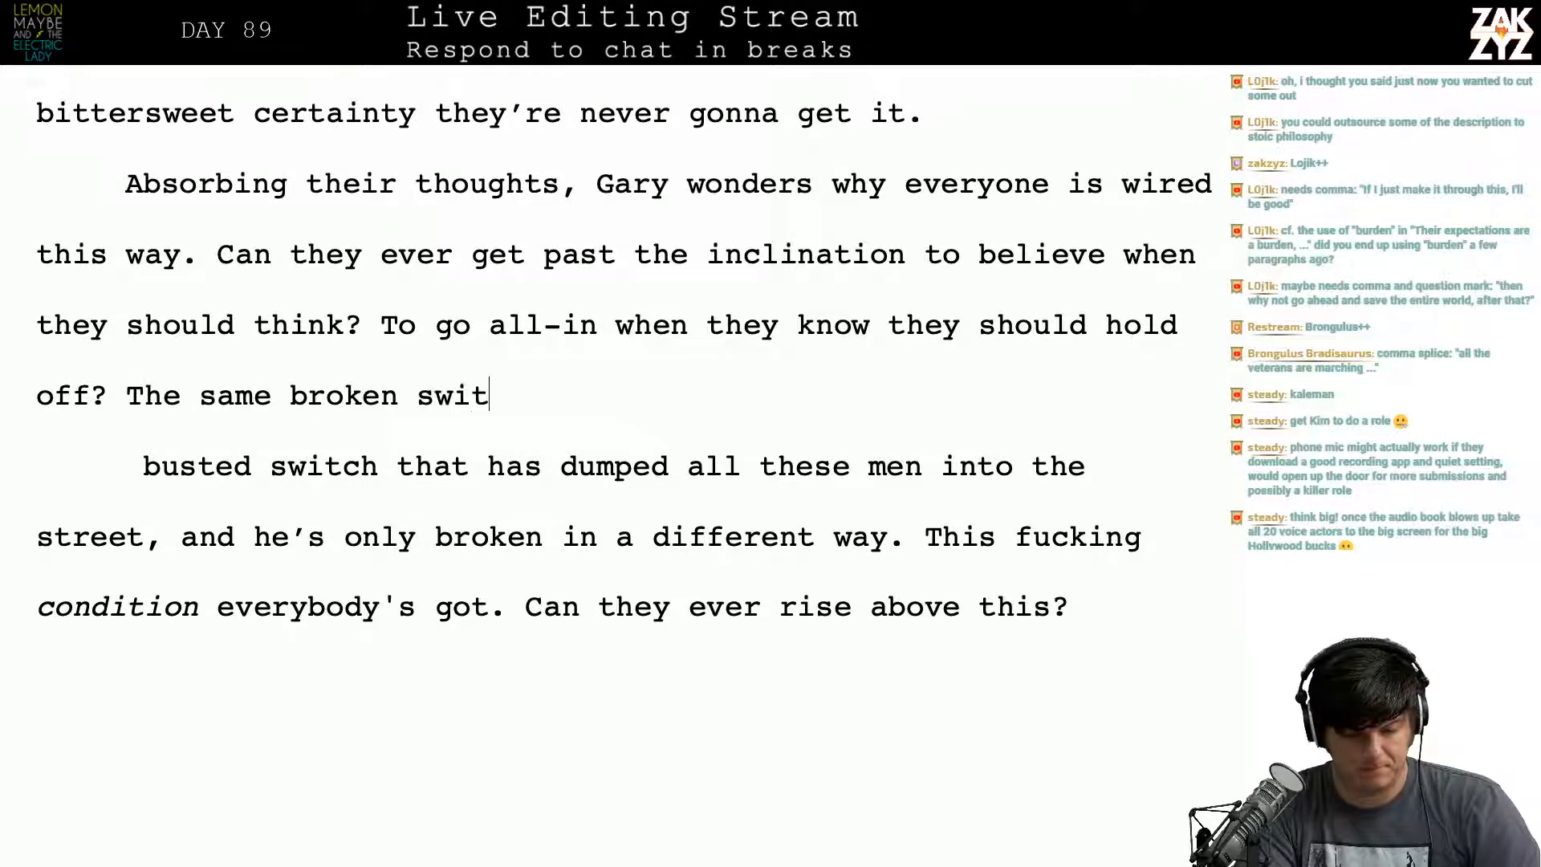
{"action": "key", "text": "BackSpace"}
{"action": "key", "text": "BackSpace"}
{"action": "key", "text": "BackSpace"}
{"action": "key", "text": "BackSpace"}
{"action": "type", "text": "pie"}
{"action": "type", "text": "ce has land"}
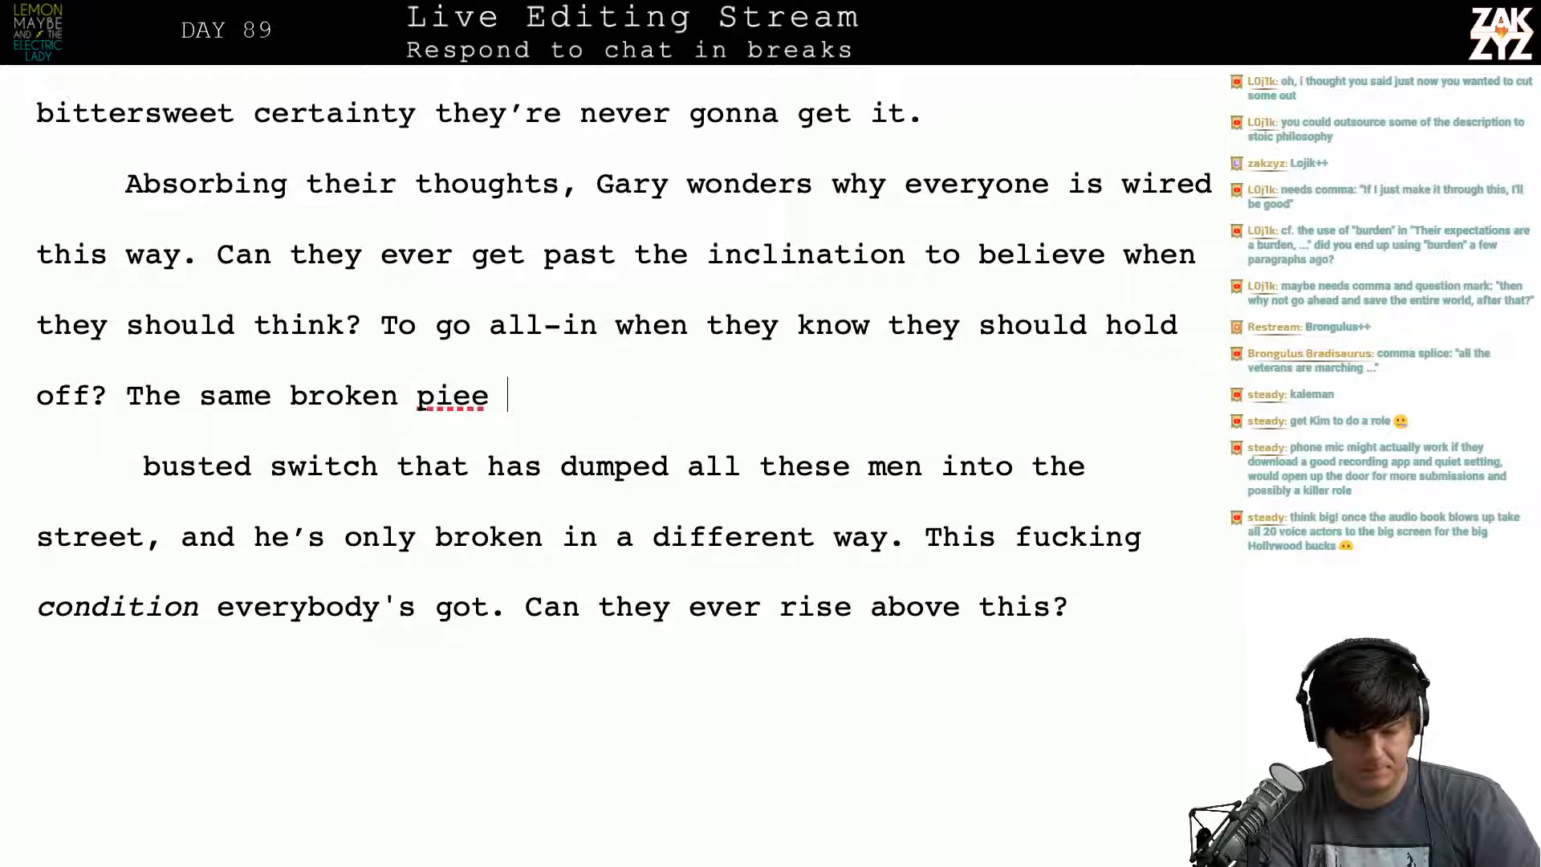
{"action": "type", "text": "ed them all here,"}
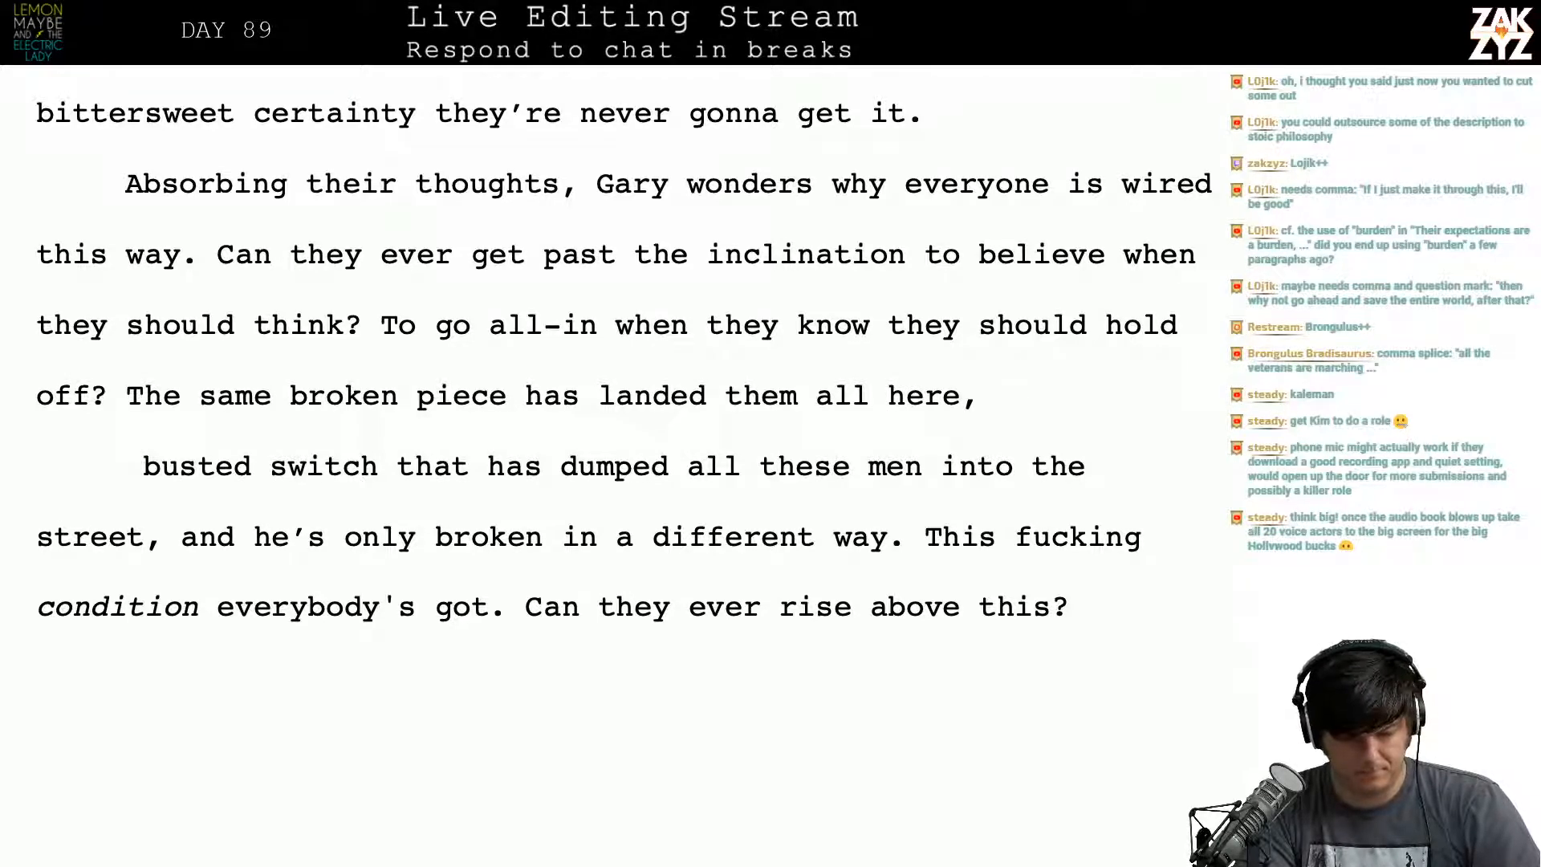
Step: Finish the "broken piece" sentence with "marching towards their dooms." and start the next one with "It's in Gary too,"
{"action": "type", "text": "marching to"}
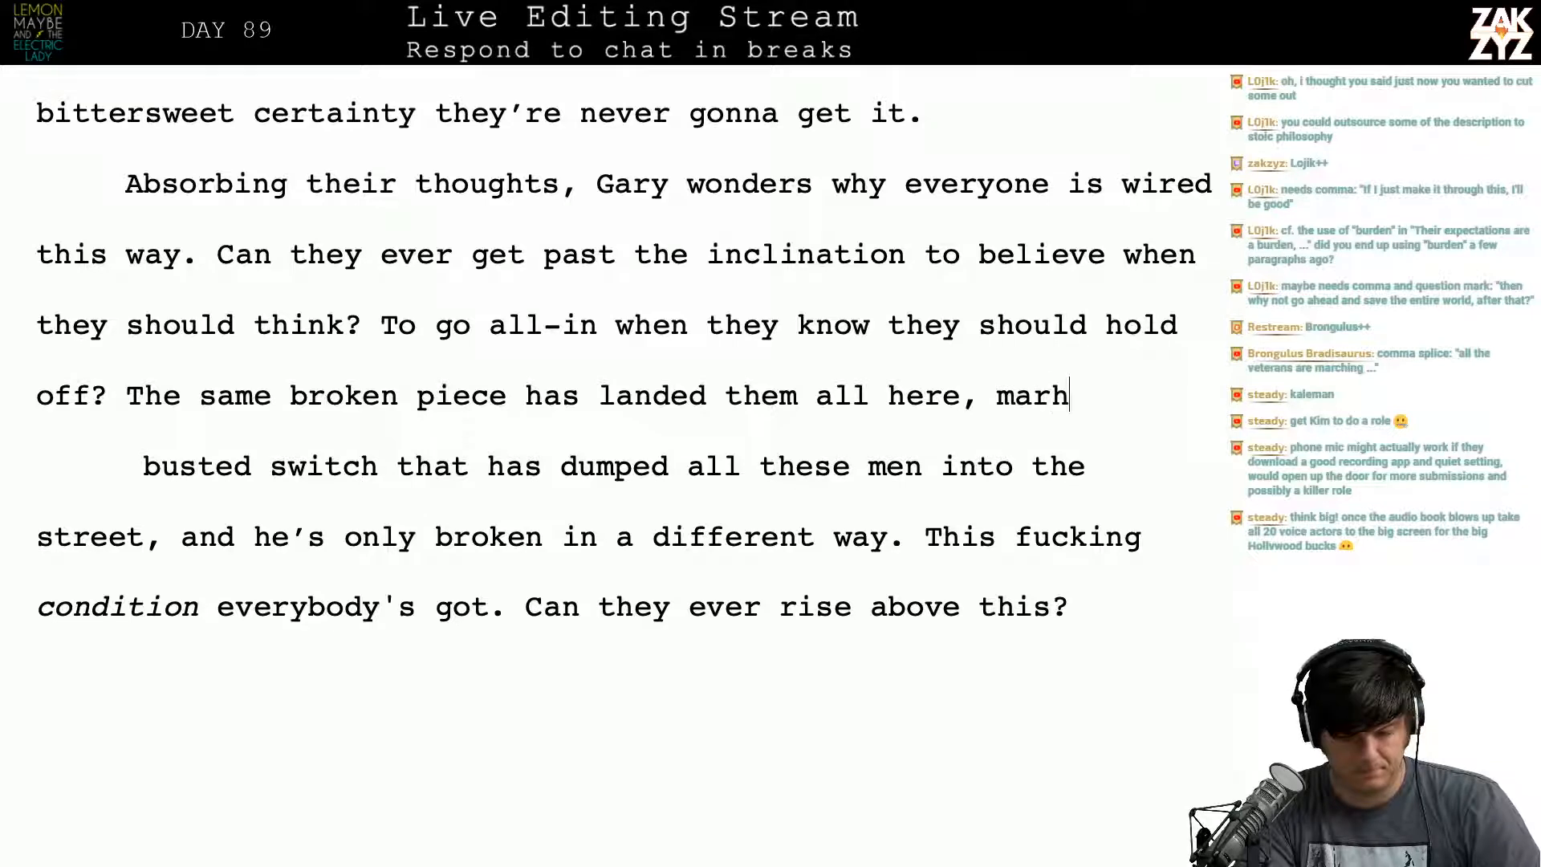
{"action": "type", "text": "wards"}
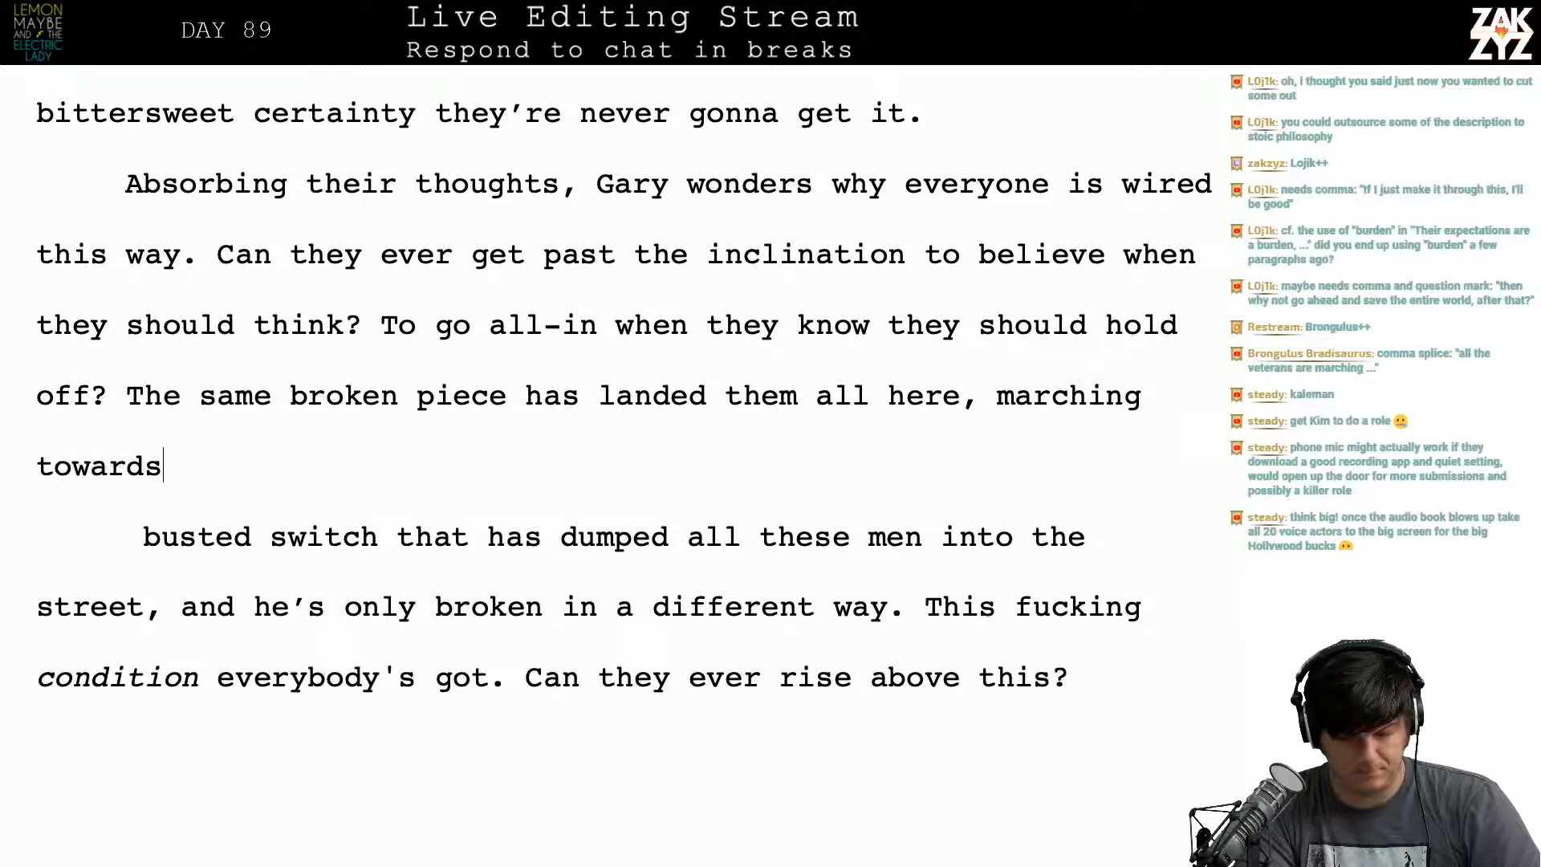
{"action": "type", "text": " their dooms."}
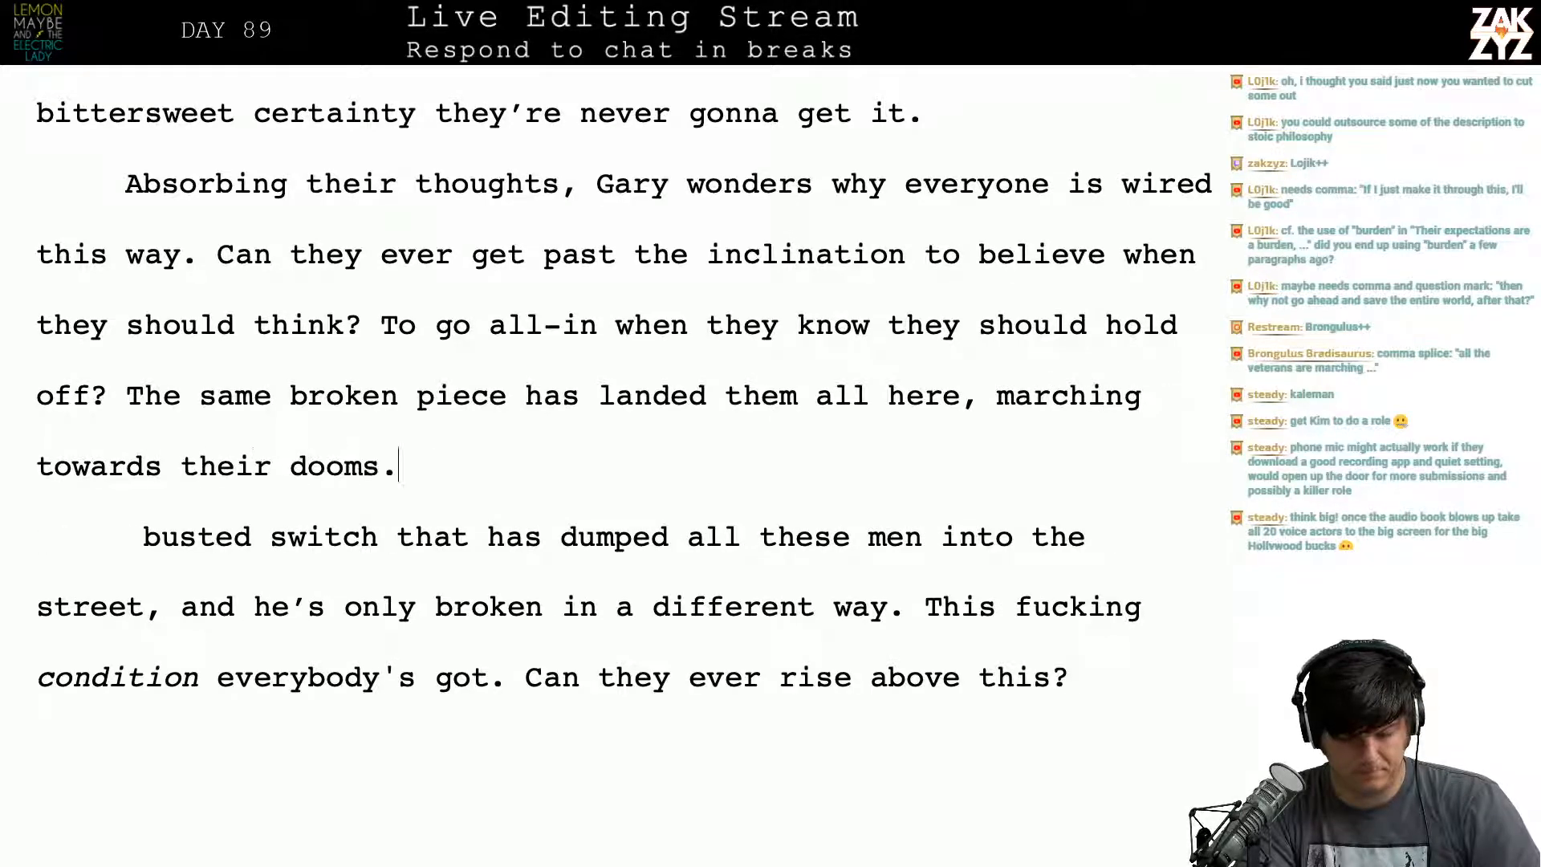
{"action": "type", "text": " It's in G"}
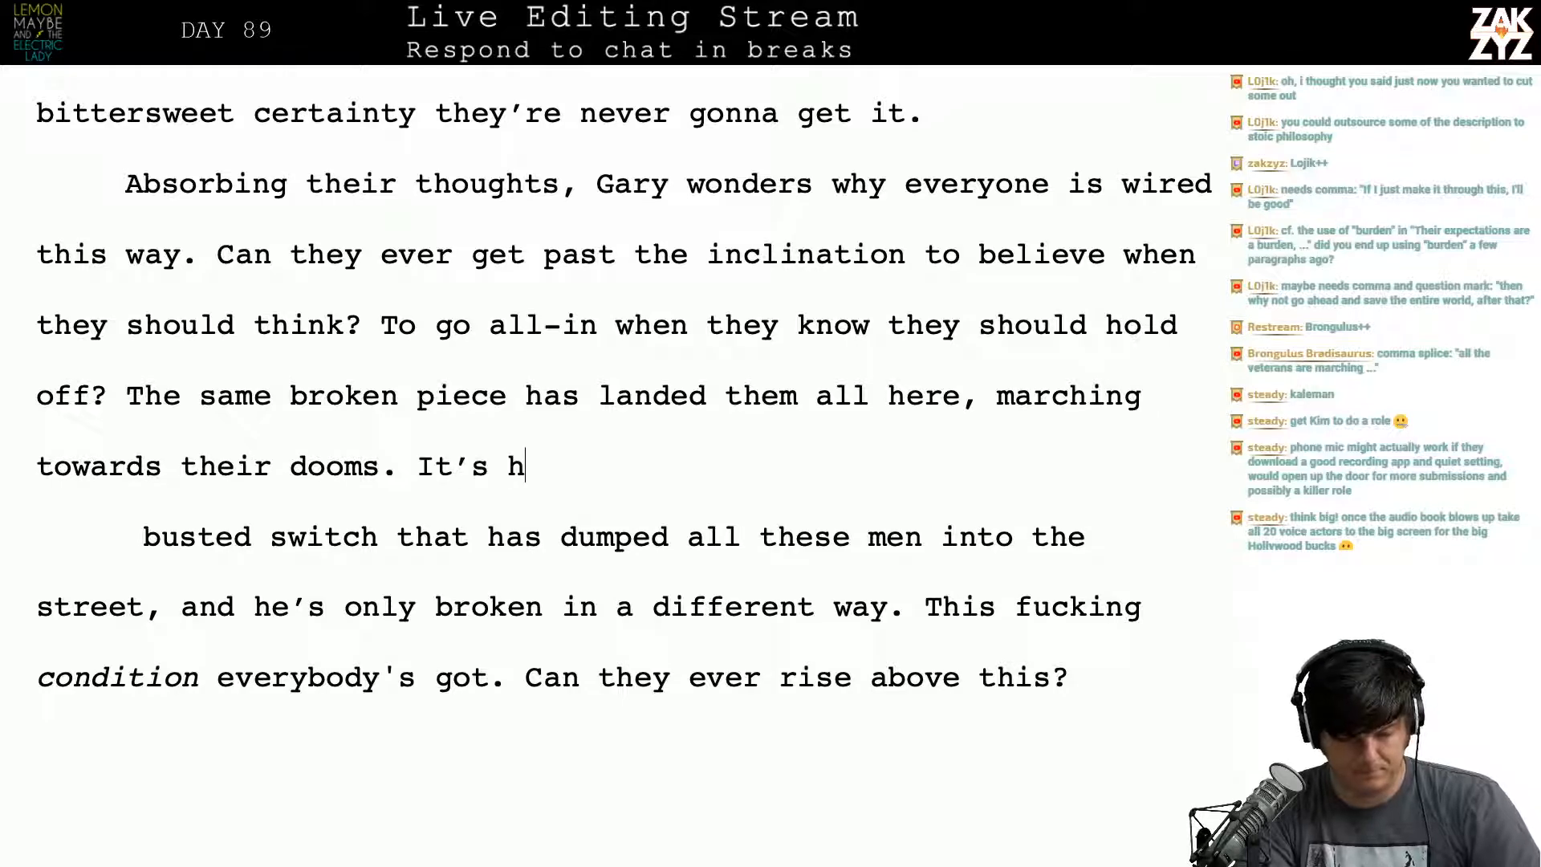
{"action": "type", "text": "ary too,"}
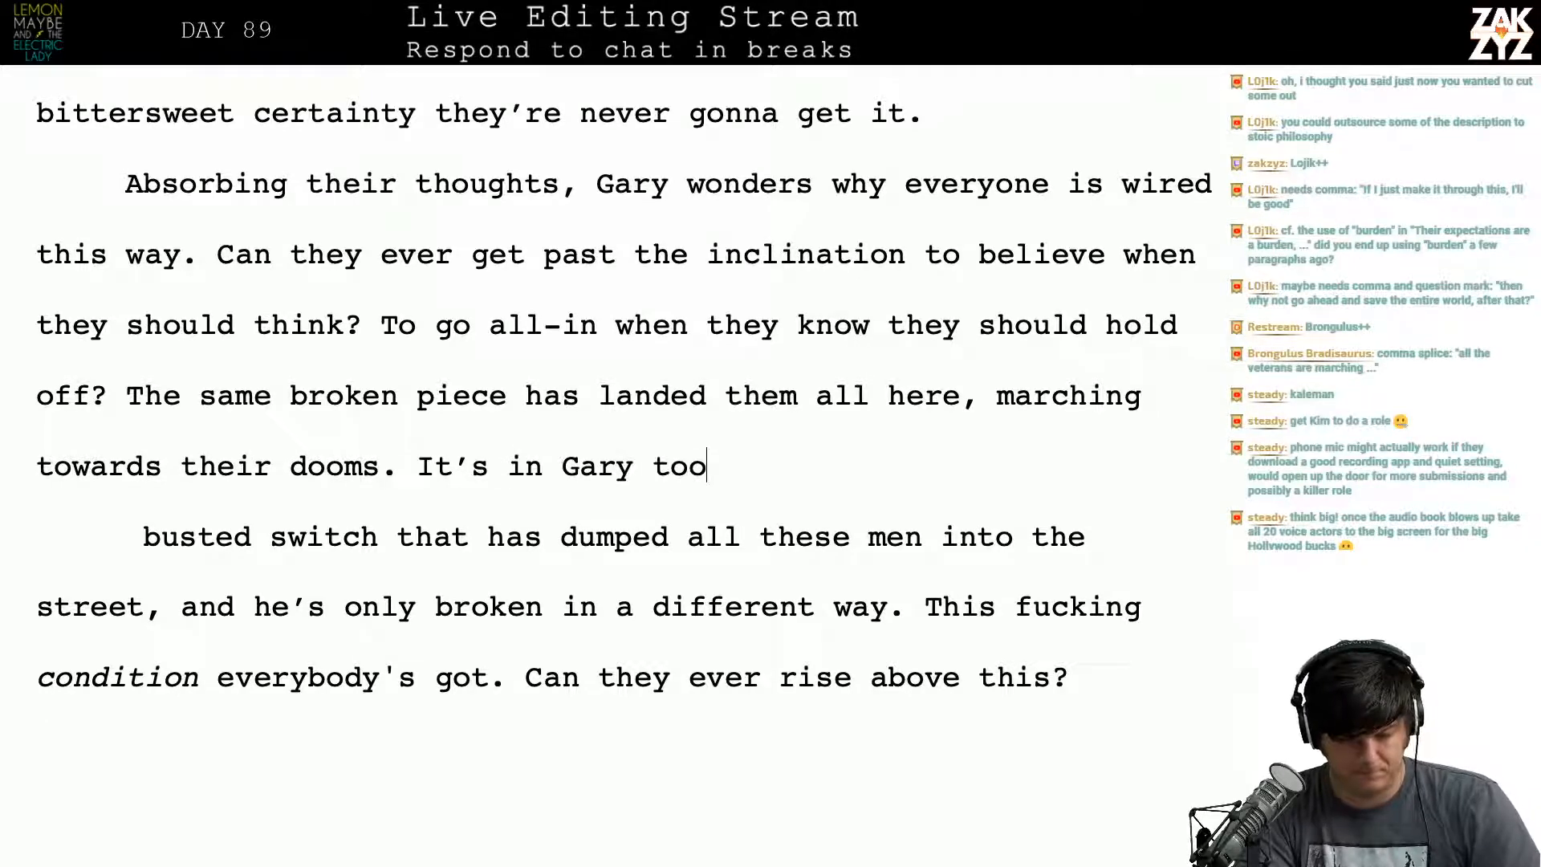
Step: Replace the old text from "busted switch" up to "This" so that "It's in Gary too," runs into lowercase "this fucking condition"
{"action": "key", "text": "shift+Down"}
{"action": "key", "text": "shift+Down"}
{"action": "key", "text": "shift+Right"}
{"action": "key", "text": "shift+Right"}
{"action": "key", "text": "shift+Right"}
{"action": "key", "text": "shift+Right"}
{"action": "key", "text": "shift+Right"}
{"action": "key", "text": "shift+Right"}
{"action": "key", "text": "shift+Right"}
{"action": "key", "text": "shift+Right"}
{"action": "key", "text": "shift+Right"}
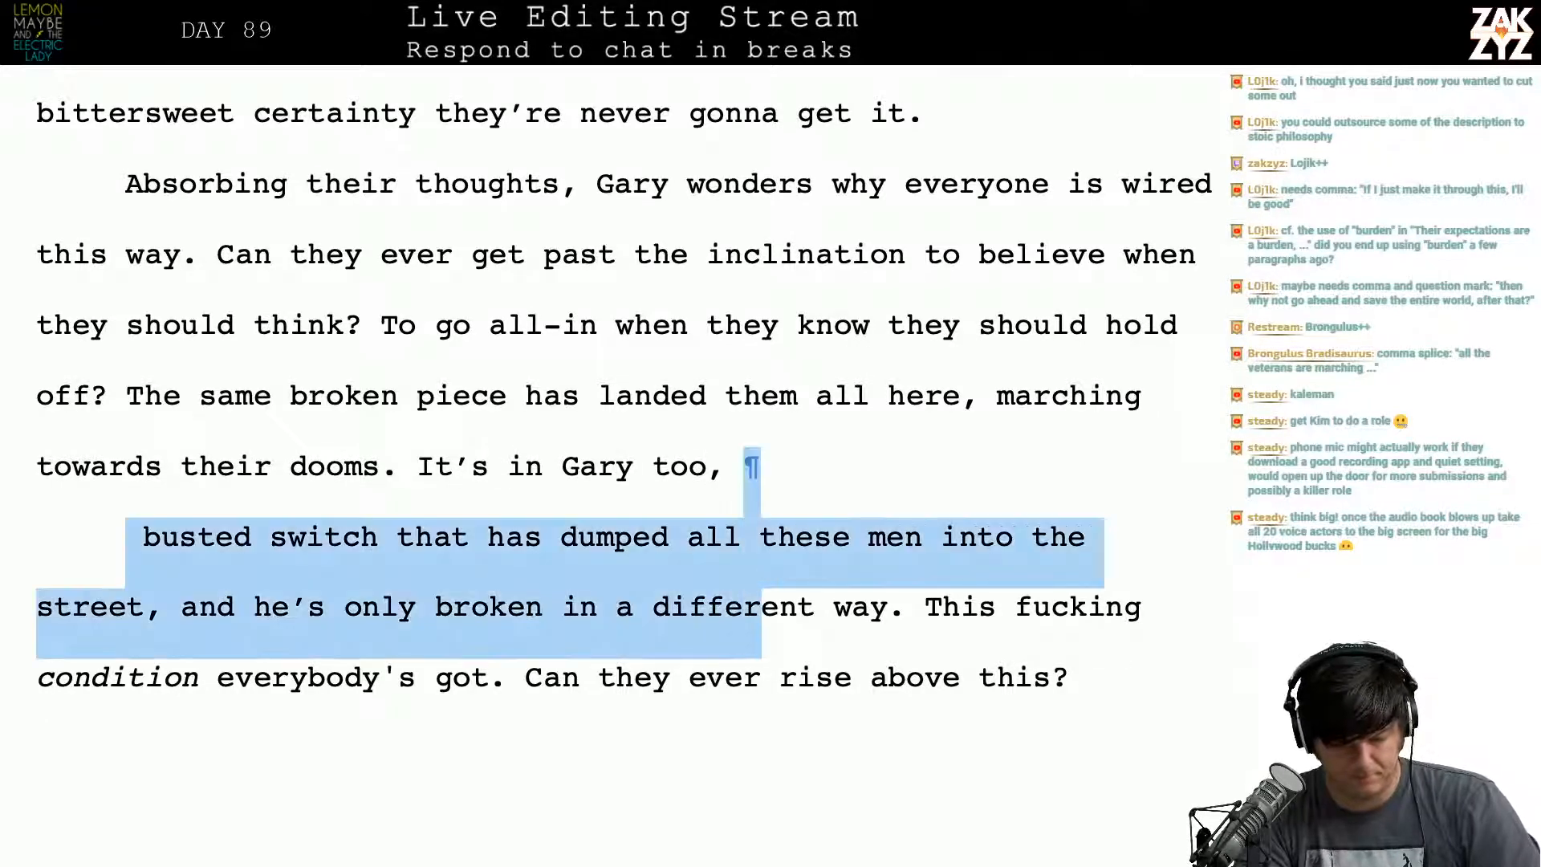
{"action": "key", "text": "shift+Right"}
{"action": "key", "text": "shift+Right"}
{"action": "type", "text": "t"}
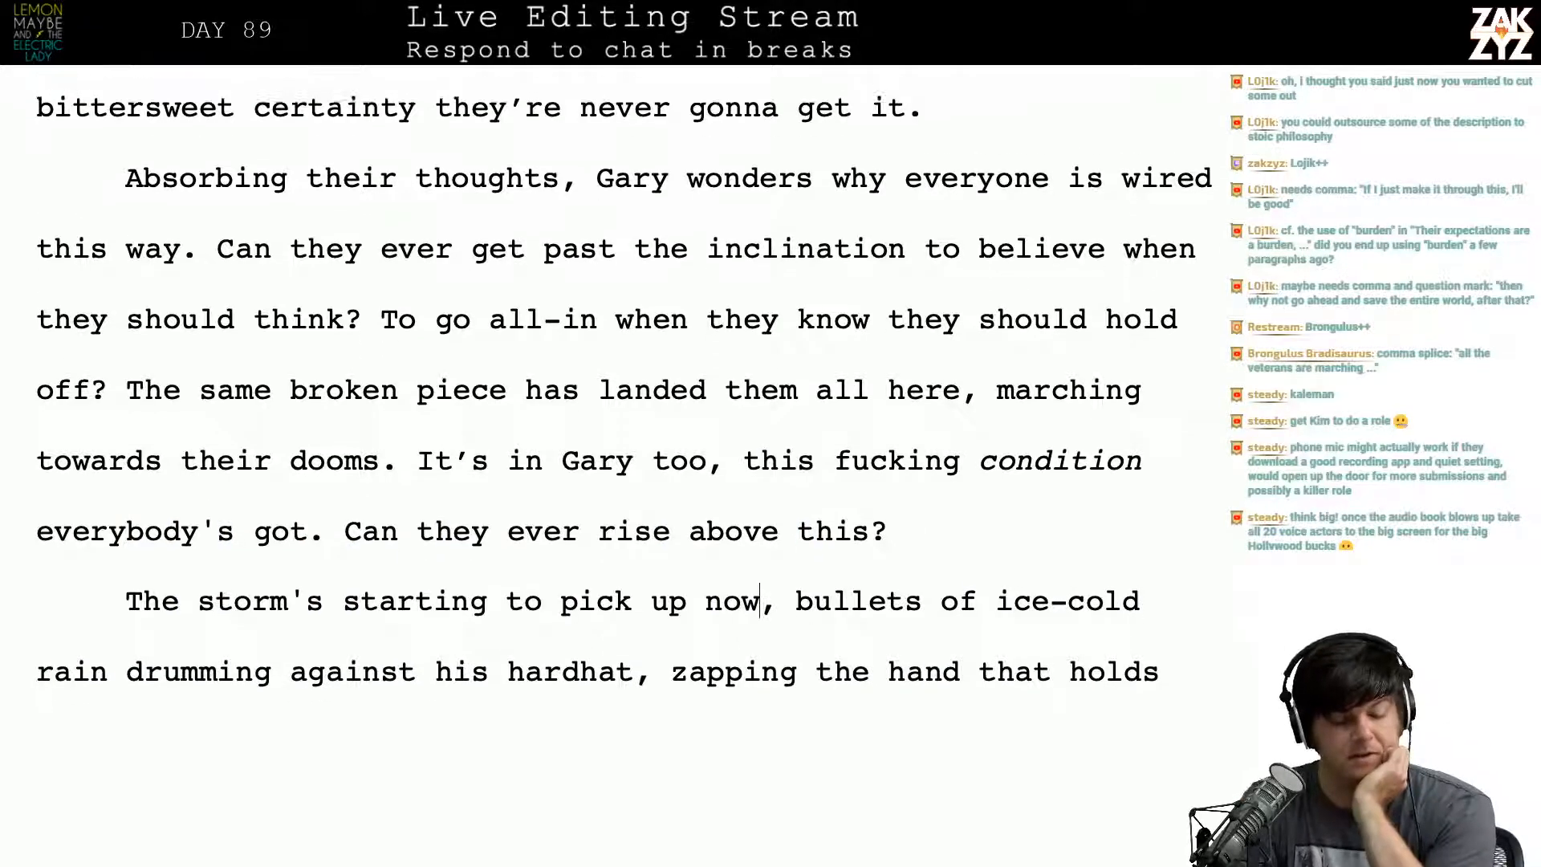
Step: Change "dooms" to "doom" in the sentence about the men marching
{"action": "scroll", "coordinate": [624, 383], "scroll_direction": "up", "scroll_amount": 1}
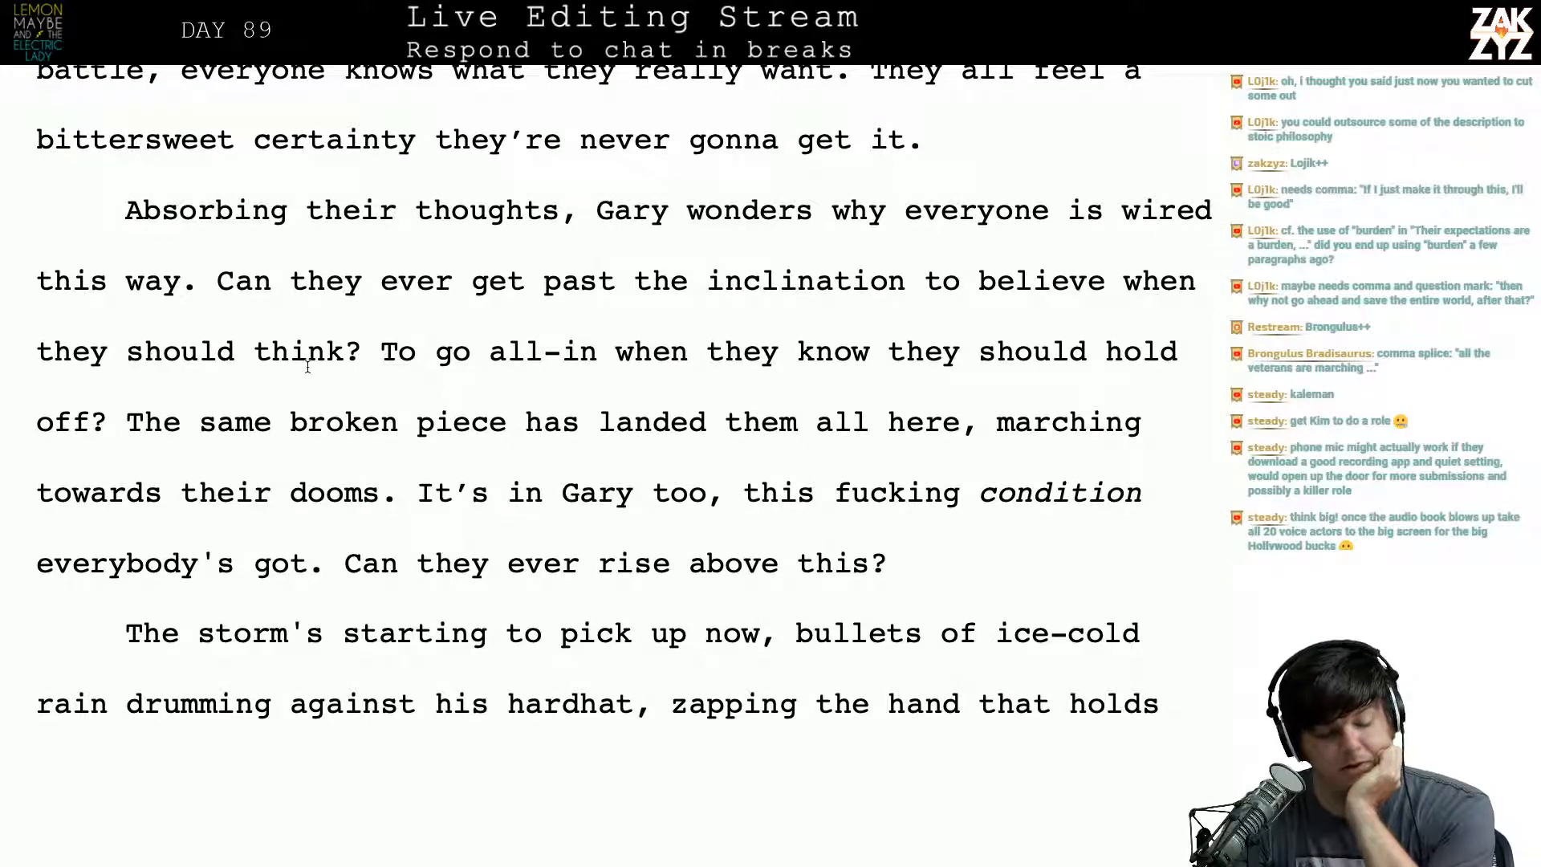
{"action": "scroll", "coordinate": [308, 366], "scroll_direction": "down", "scroll_amount": 2}
{"action": "left_click", "coordinate": [384, 343]}
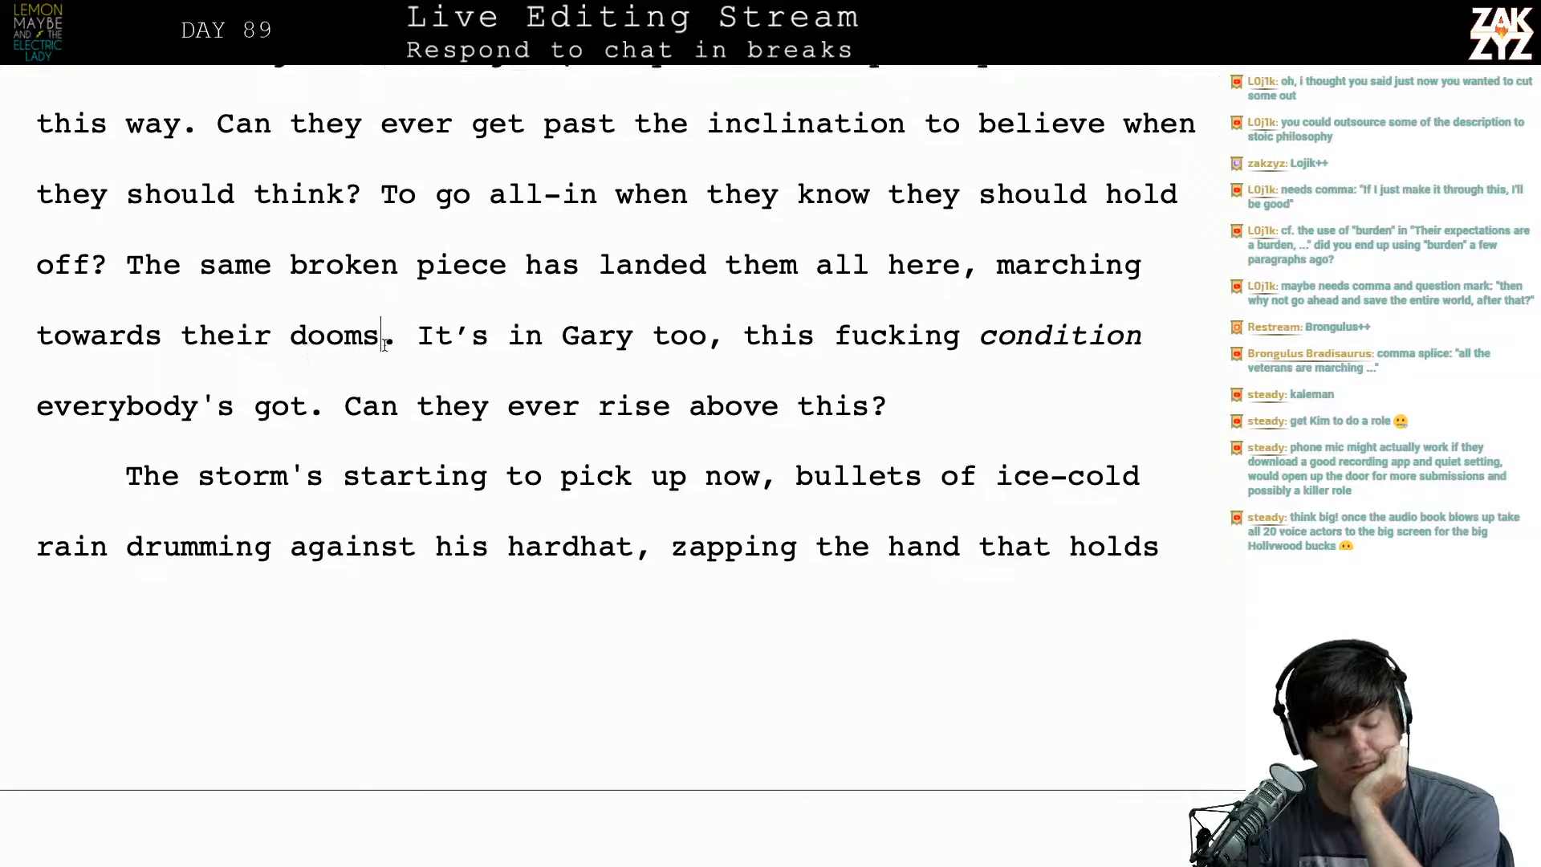
{"action": "key", "text": "BackSpace"}
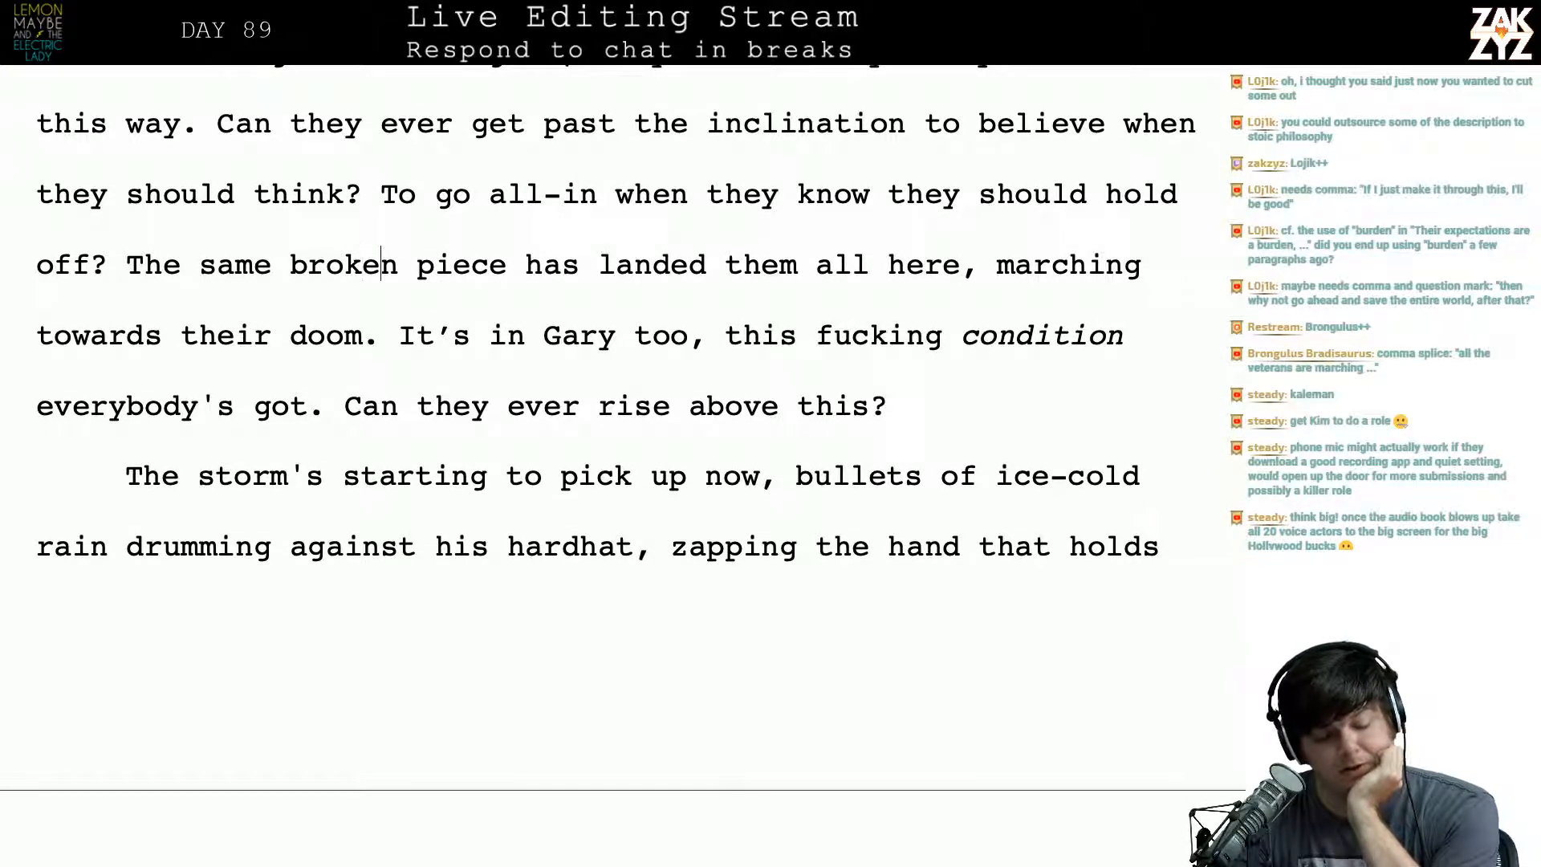
Step: Read through the reworked reflection and on into the paragraph about the storm
{"action": "key", "text": "Right"}
{"action": "key", "text": "Right"}
{"action": "key", "text": "Right"}
{"action": "key", "text": "Right"}
{"action": "key", "text": "Right"}
{"action": "key", "text": "Right"}
{"action": "key", "text": "Down"}
{"action": "key", "text": "Left"}
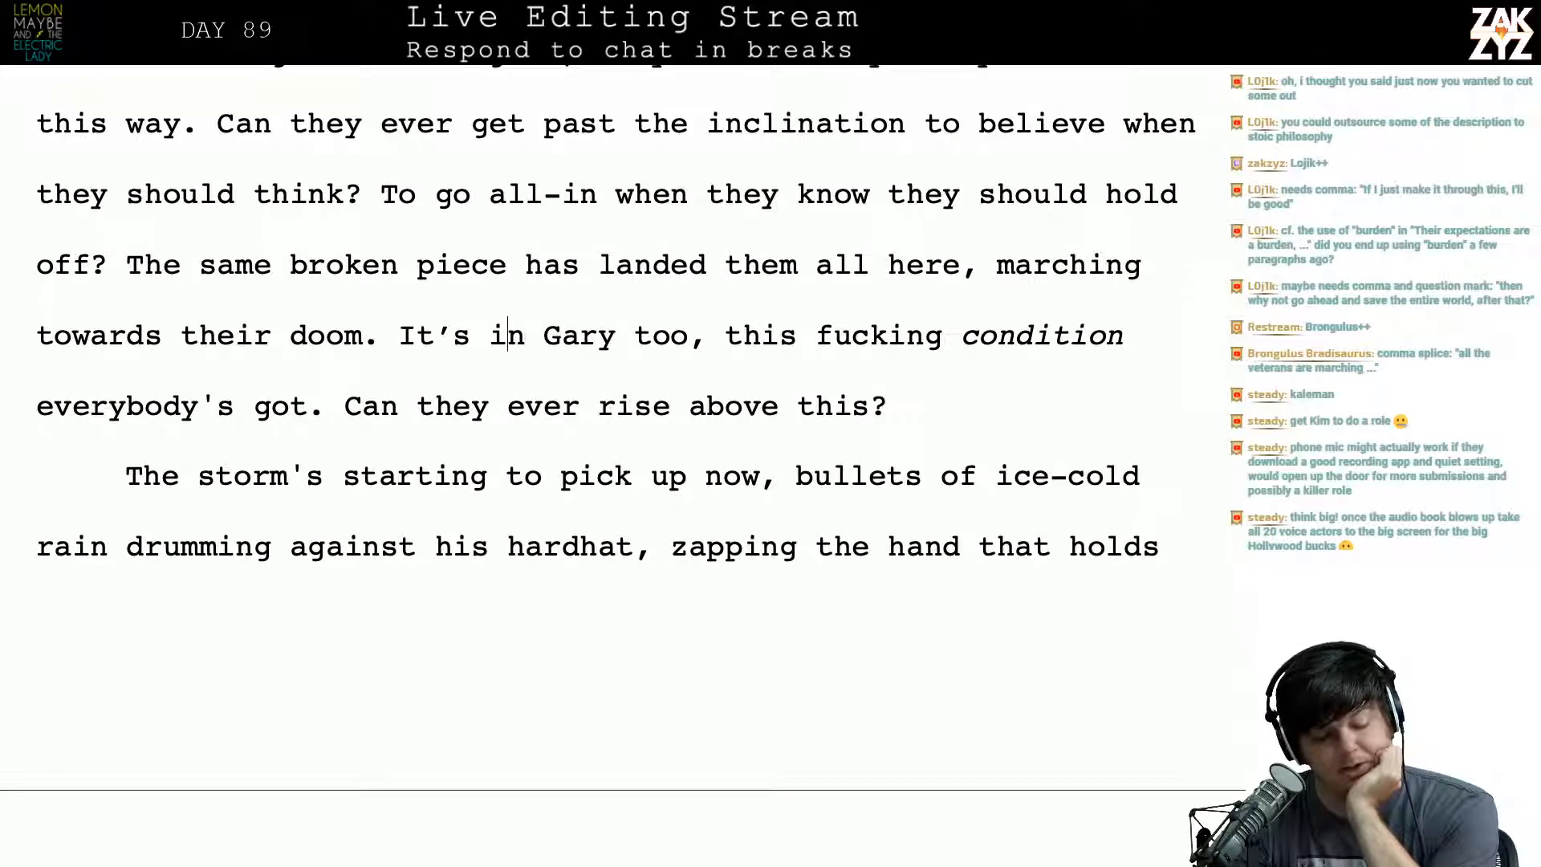
{"action": "key", "text": "Down"}
{"action": "key", "text": "Left"}
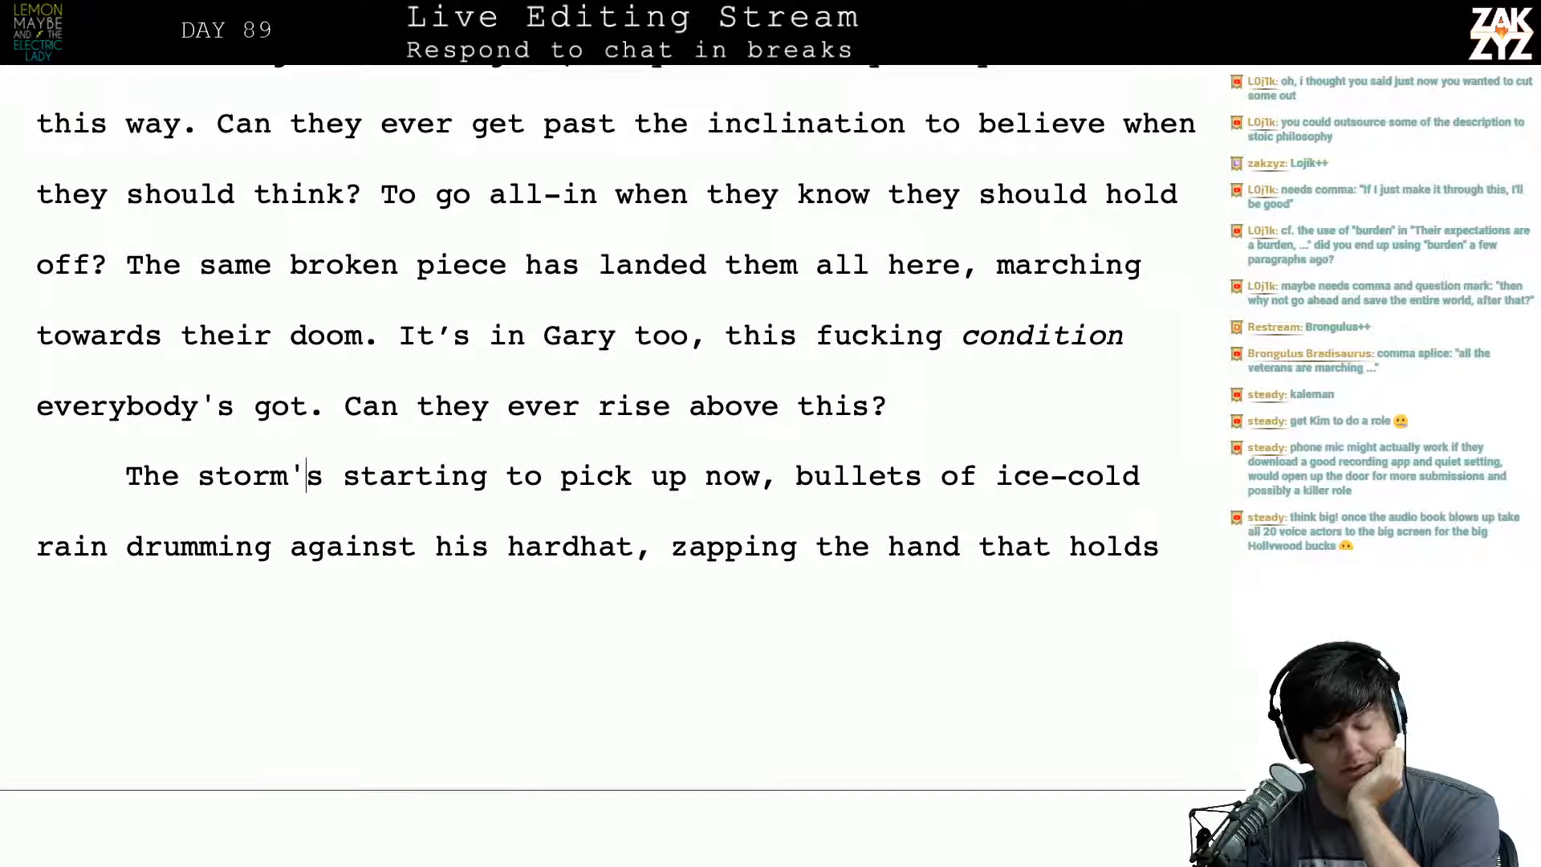
{"action": "key", "text": "Down"}
{"action": "key", "text": "Down"}
{"action": "key", "text": "Down"}
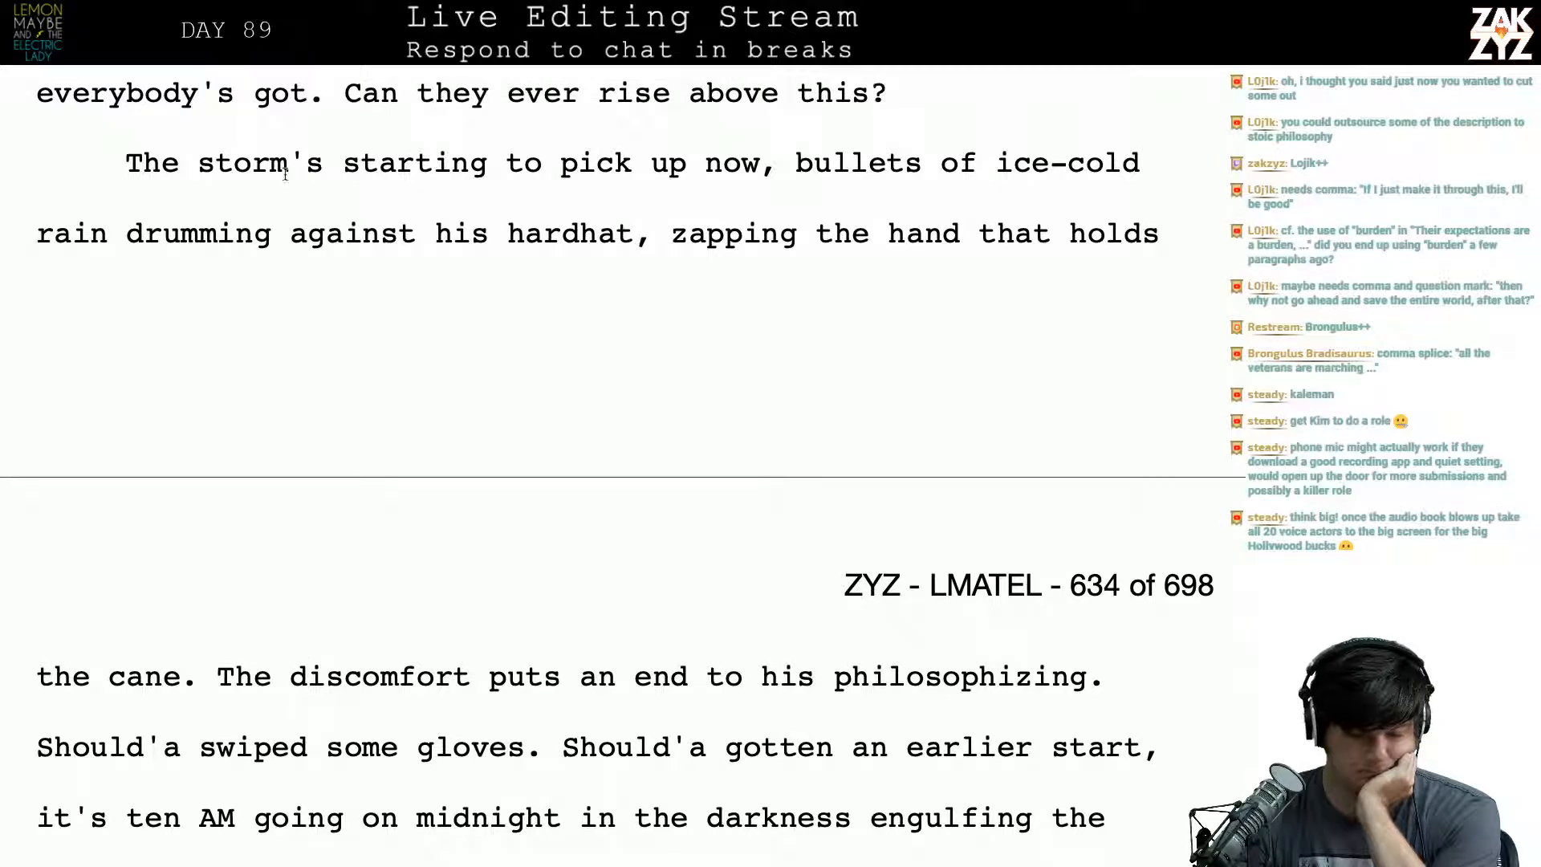
Step: Replace the straight apostrophe in "The storm's" with a curly one
{"action": "left_click", "coordinate": [340, 165]}
{"action": "key", "text": "BackSpace"}
{"action": "key", "text": "BackSpace"}
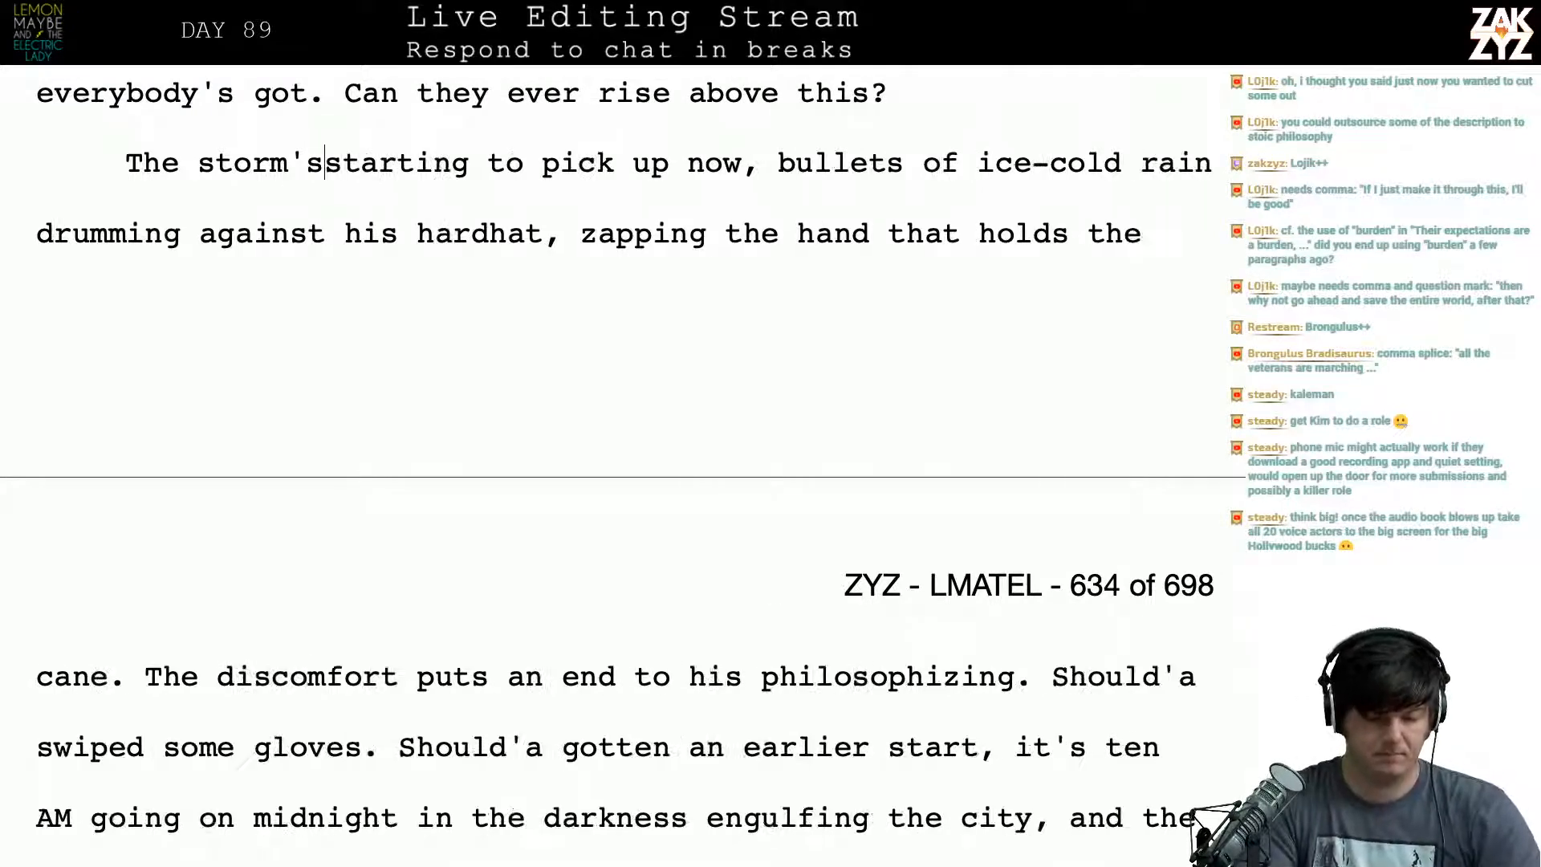
{"action": "type", "text": "'"}
{"action": "key", "text": "BackSpace"}
{"action": "key", "text": "BackSpace"}
{"action": "type", "text": "'s"}
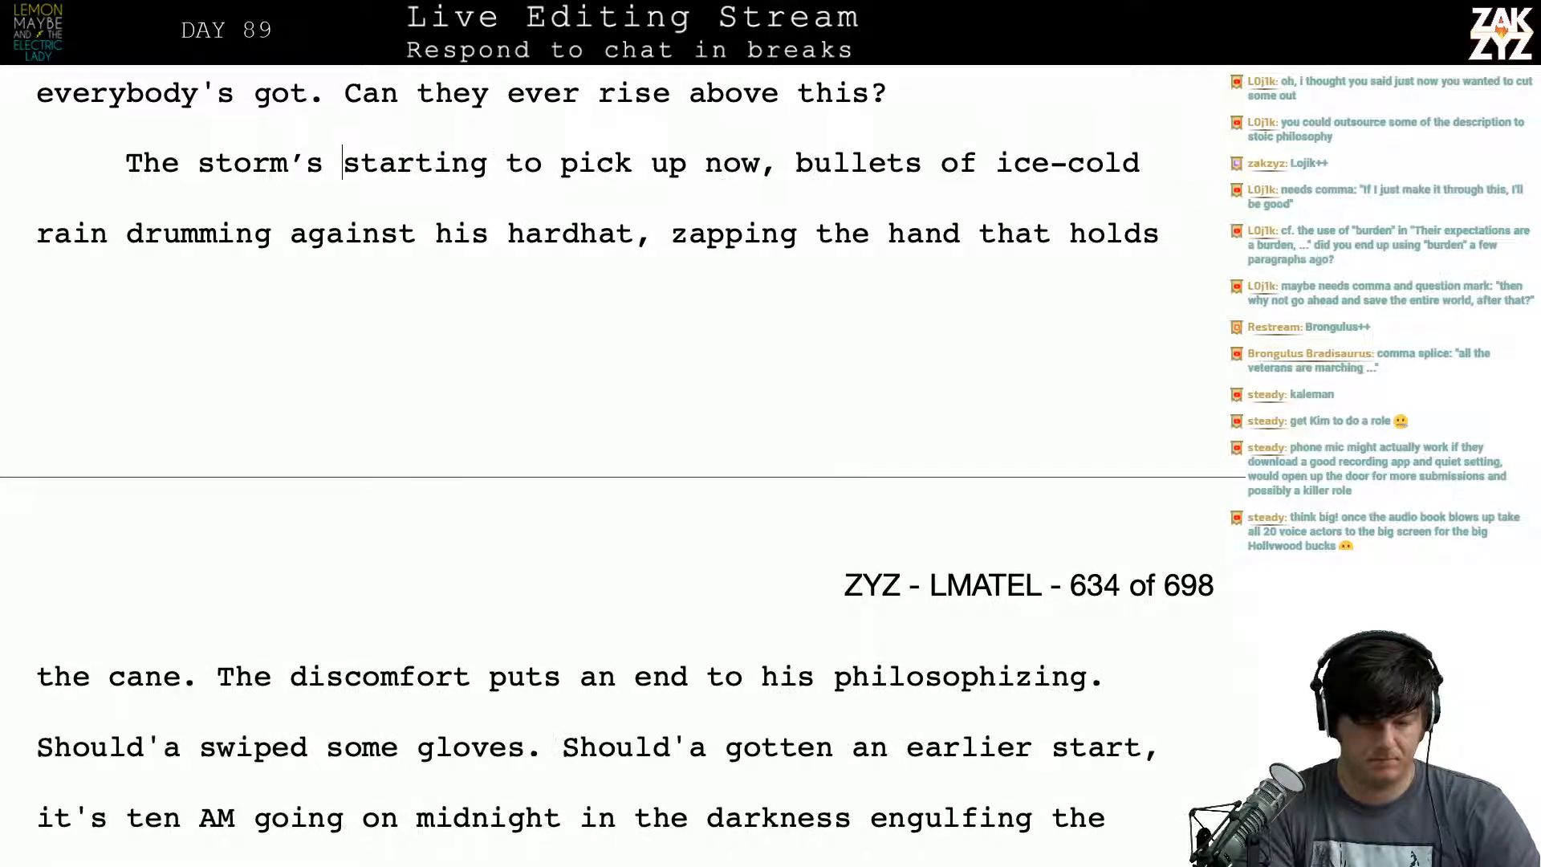
Step: Split off the old text after "The storm’s" and begin the rewrite with "picking up. Bullets of ice cold rain"
{"action": "key", "text": "ctrl+Return"}
{"action": "type", "text": "picking up. "}
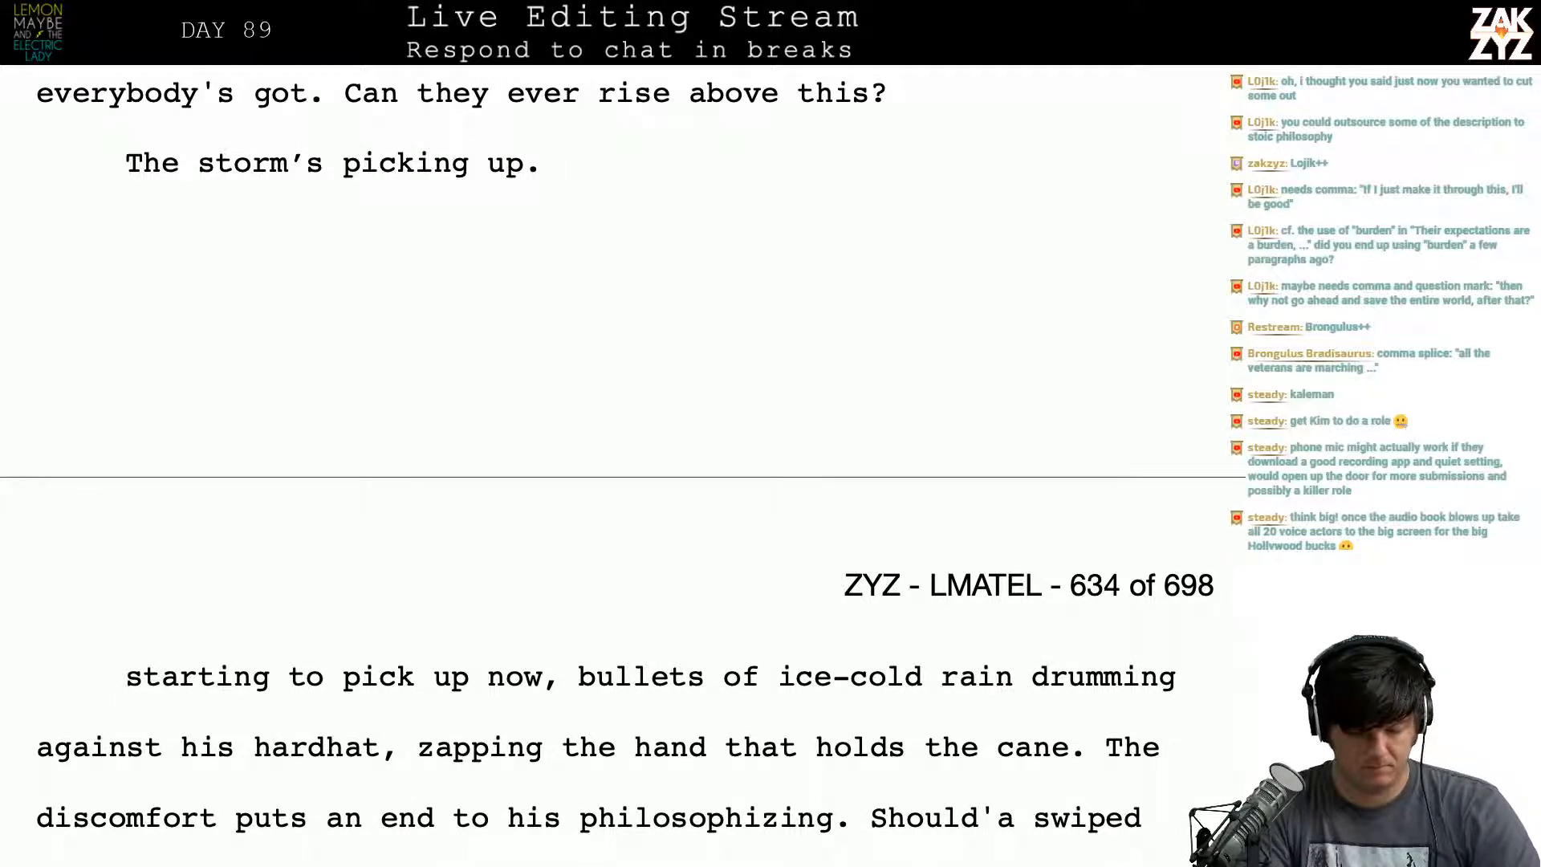
{"action": "type", "text": "Bullets of i"}
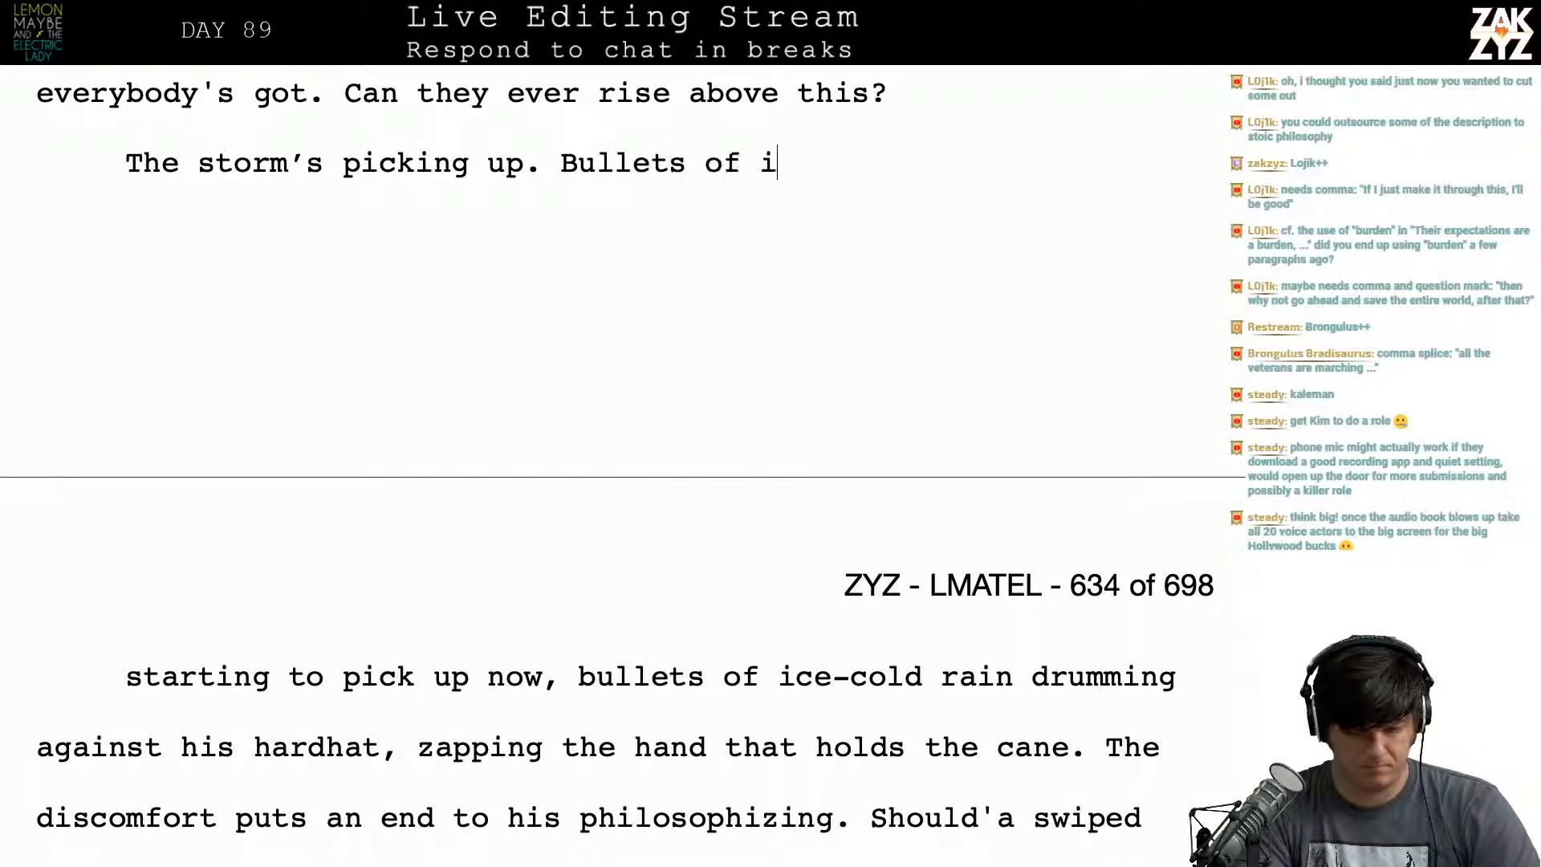
{"action": "type", "text": "ce col"}
{"action": "key", "text": "BackSpace"}
{"action": "key", "text": "BackSpace"}
{"action": "key", "text": "BackSpace"}
{"action": "type", "text": "Cole"}
{"action": "key", "text": "BackSpace"}
{"action": "key", "text": "BackSpace"}
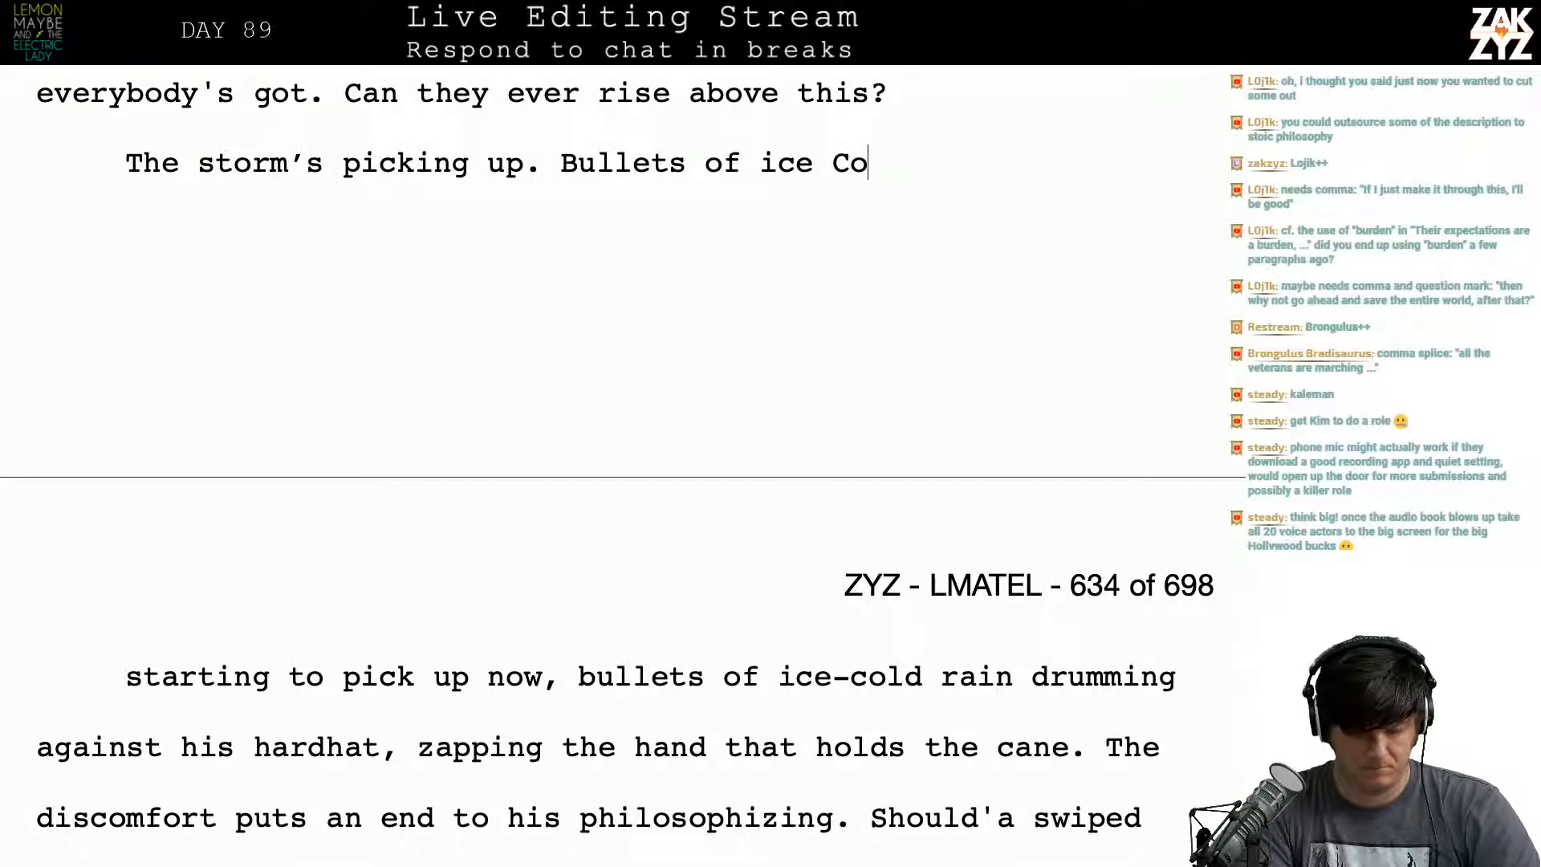
{"action": "key", "text": "BackSpace"}
{"action": "key", "text": "BackSpace"}
{"action": "type", "text": "cold rain "}
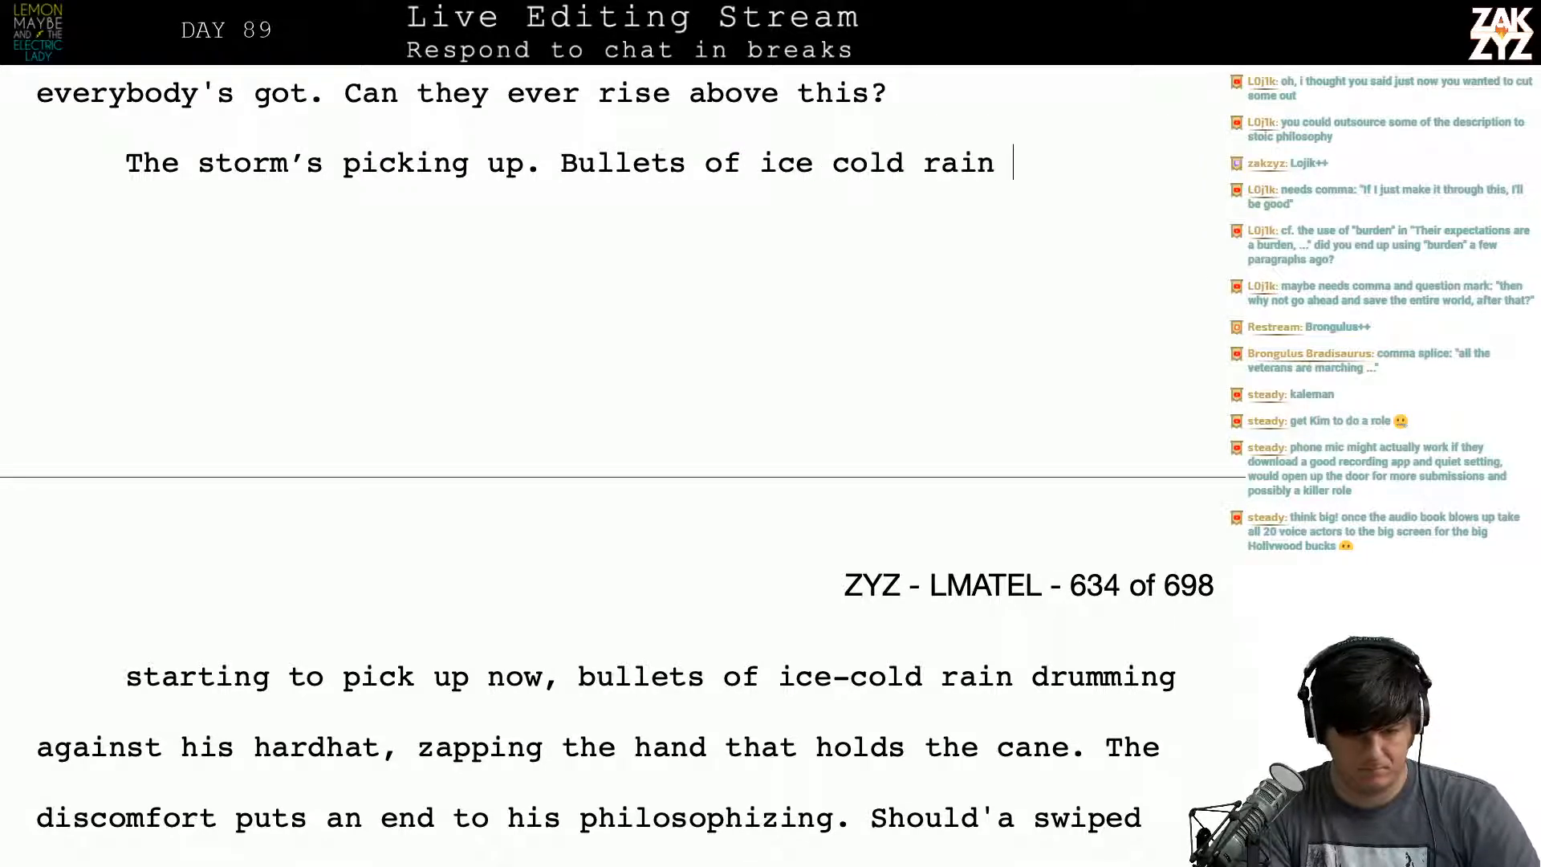
Step: Continue the rain sentence with "drum against his hardhat, they sting the skin on his hands."
{"action": "type", "text": "drum against his"}
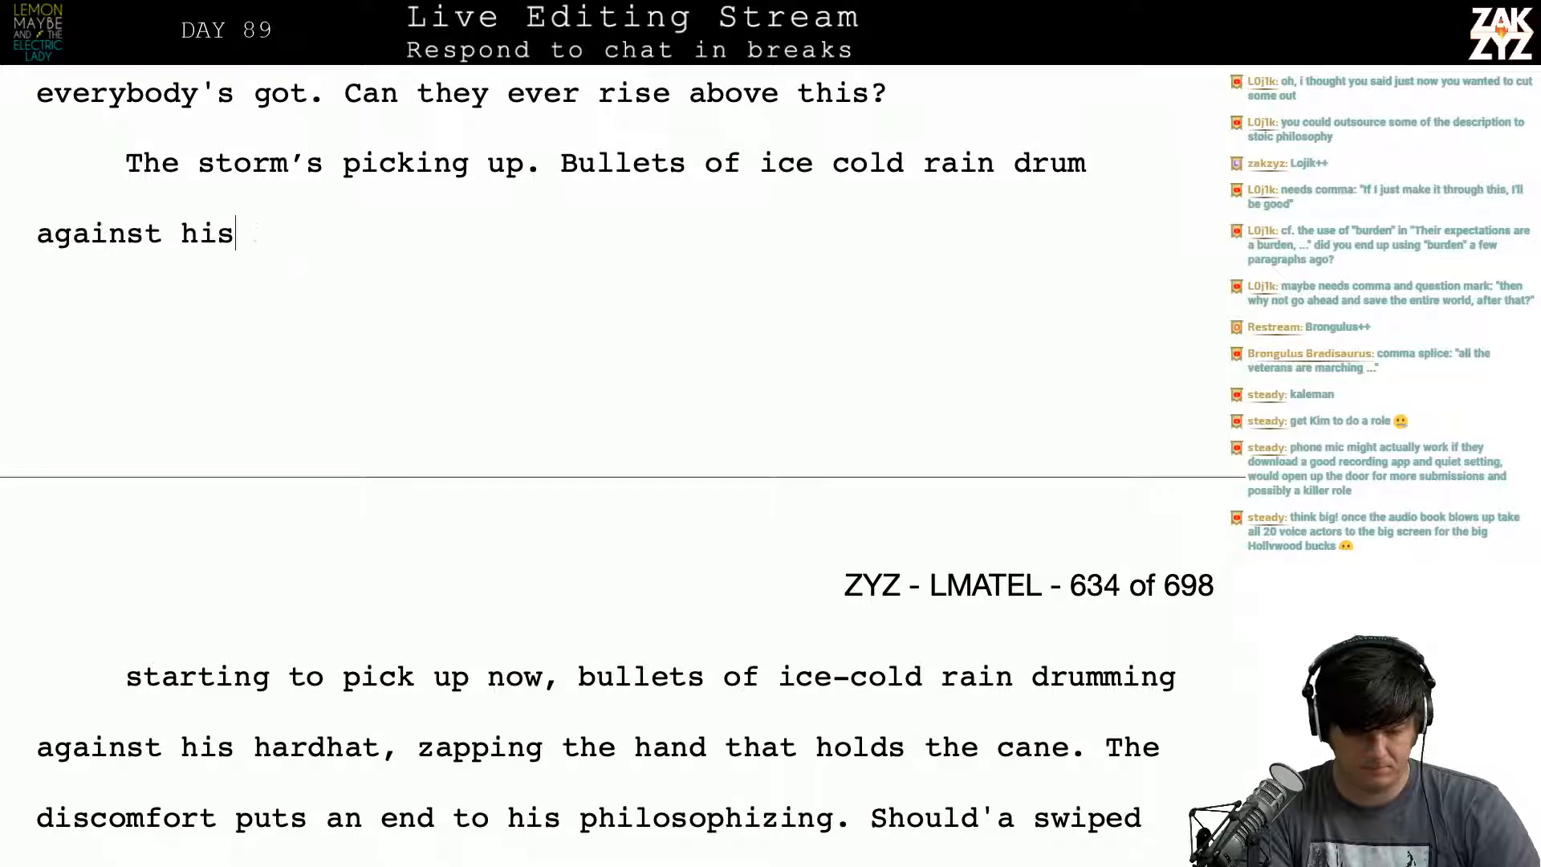
{"action": "type", "text": " hardhat, they"}
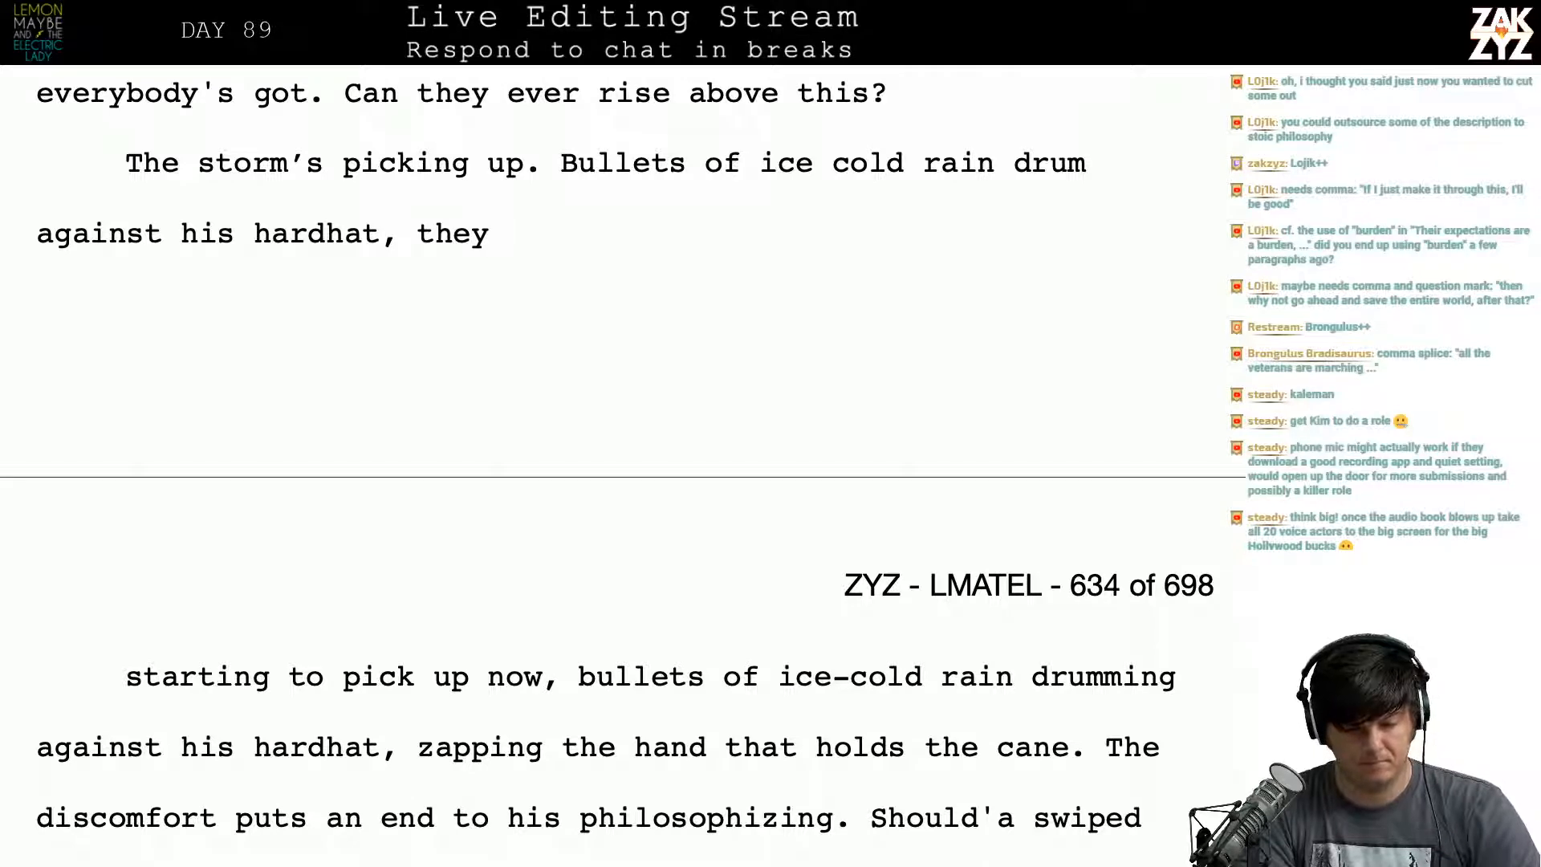
{"action": "type", "text": "sting th"}
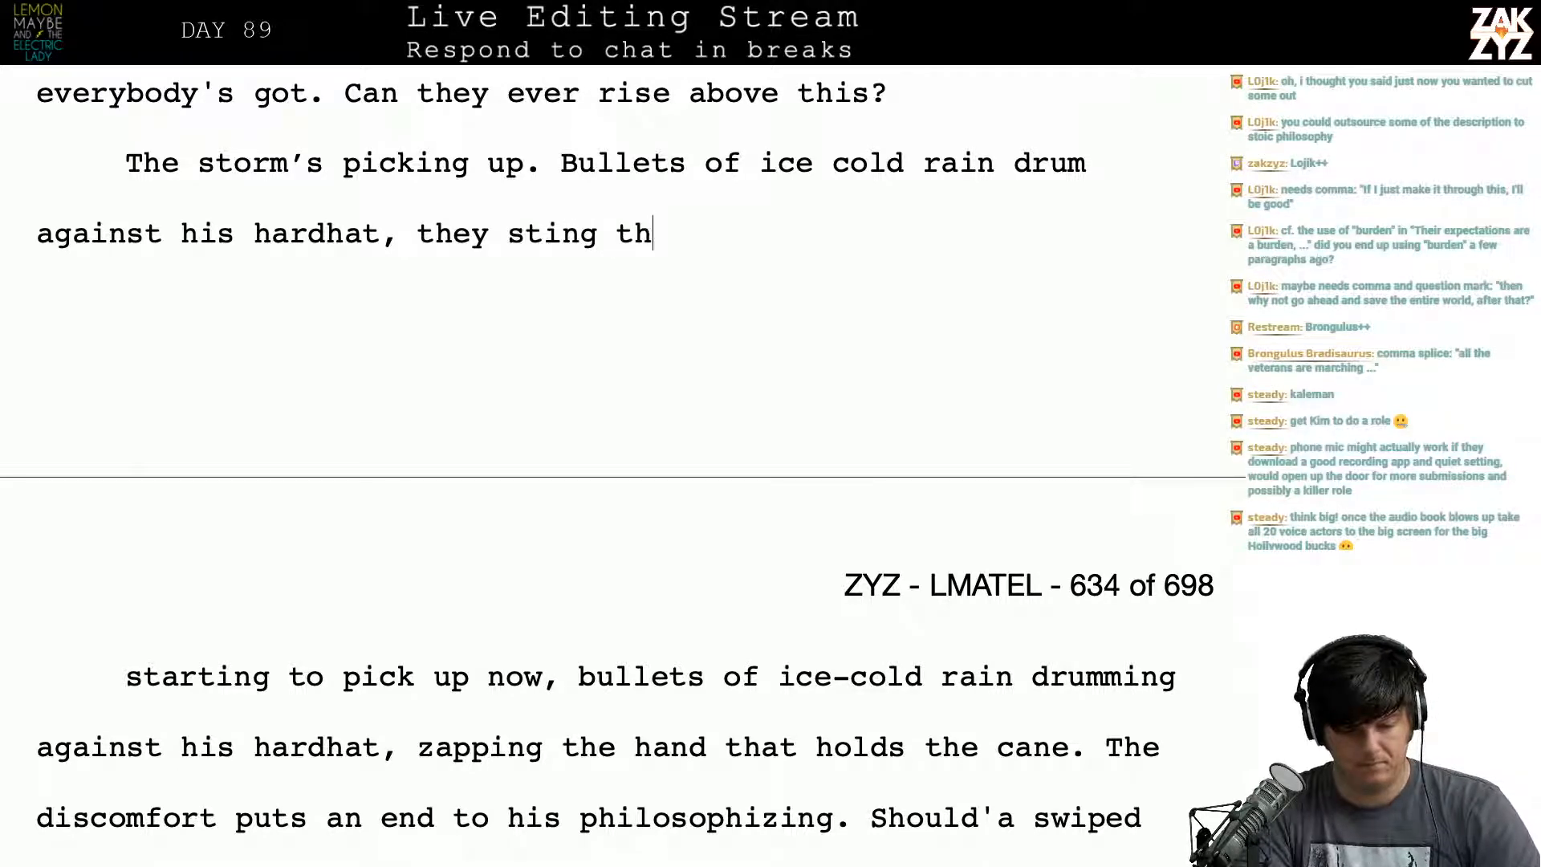
{"action": "type", "text": "e skin on his"}
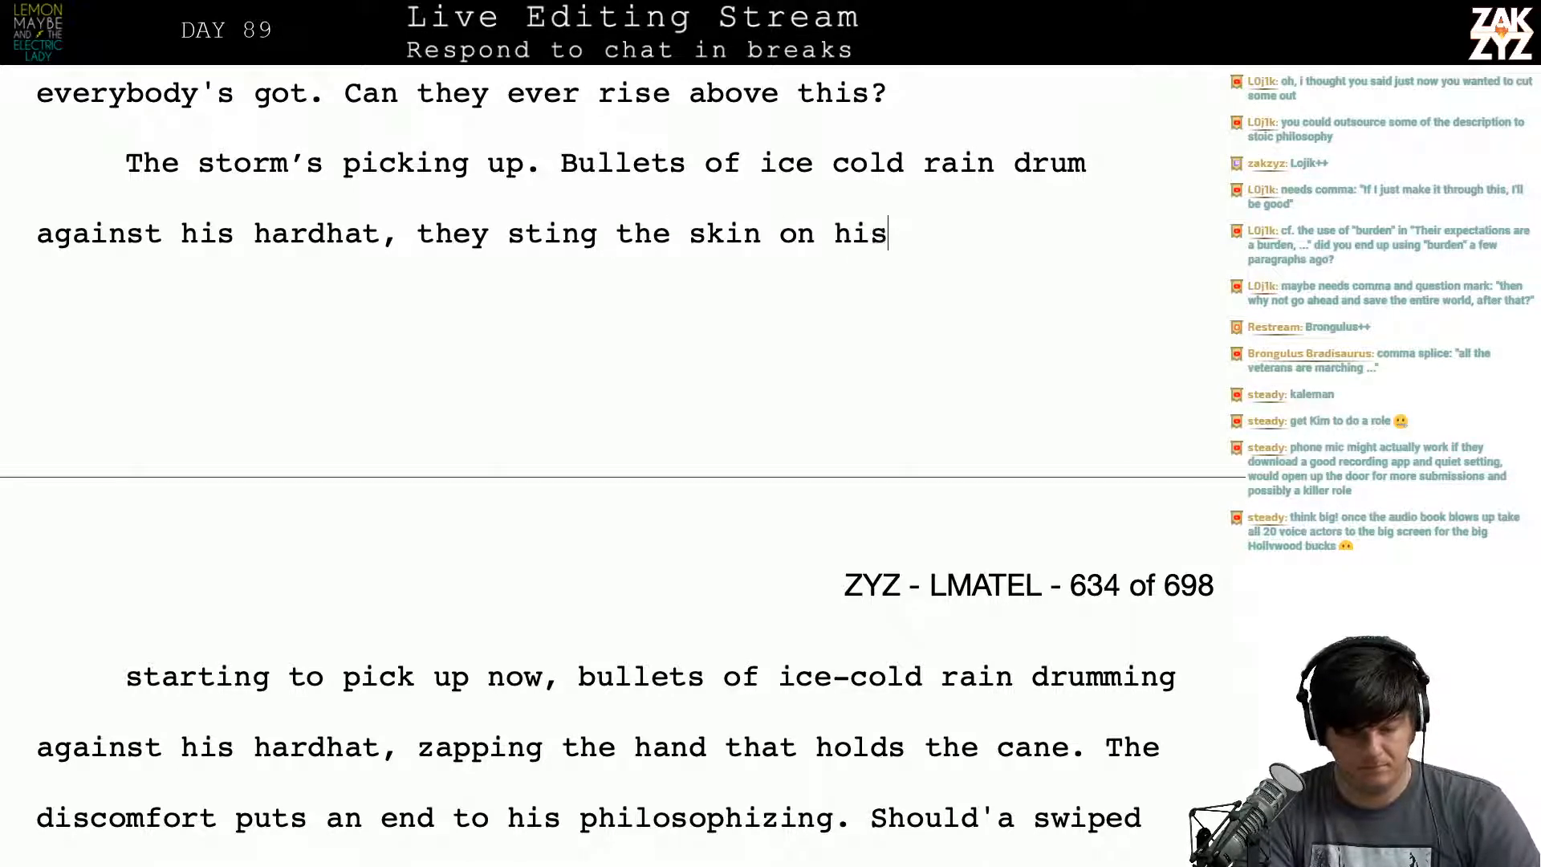
{"action": "type", "text": " hands."}
Step: Delete the old wording from "starting to pick up now" through "the cane." so "The discomfort" follows the new sentence
{"action": "key", "text": "shift+Down"}
{"action": "key", "text": "shift+Down"}
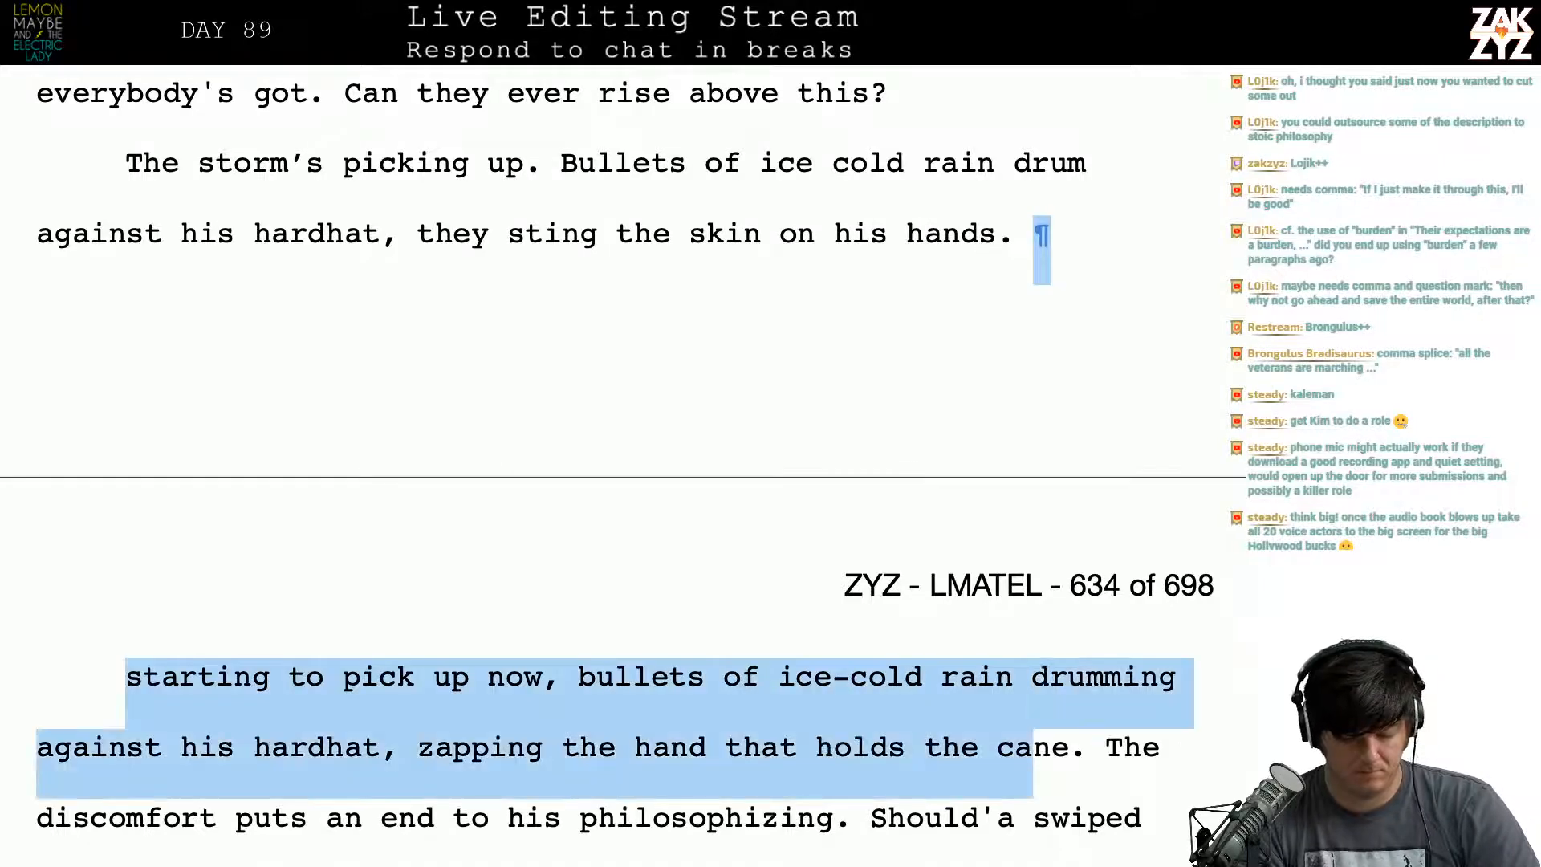
{"action": "key", "text": "shift+Right"}
{"action": "key", "text": "shift+Right"}
{"action": "key", "text": "shift+Right"}
{"action": "key", "text": "shift+Left"}
{"action": "key", "text": "shift+Right"}
{"action": "key", "text": "shift+Right"}
{"action": "key", "text": "BackSpace"}
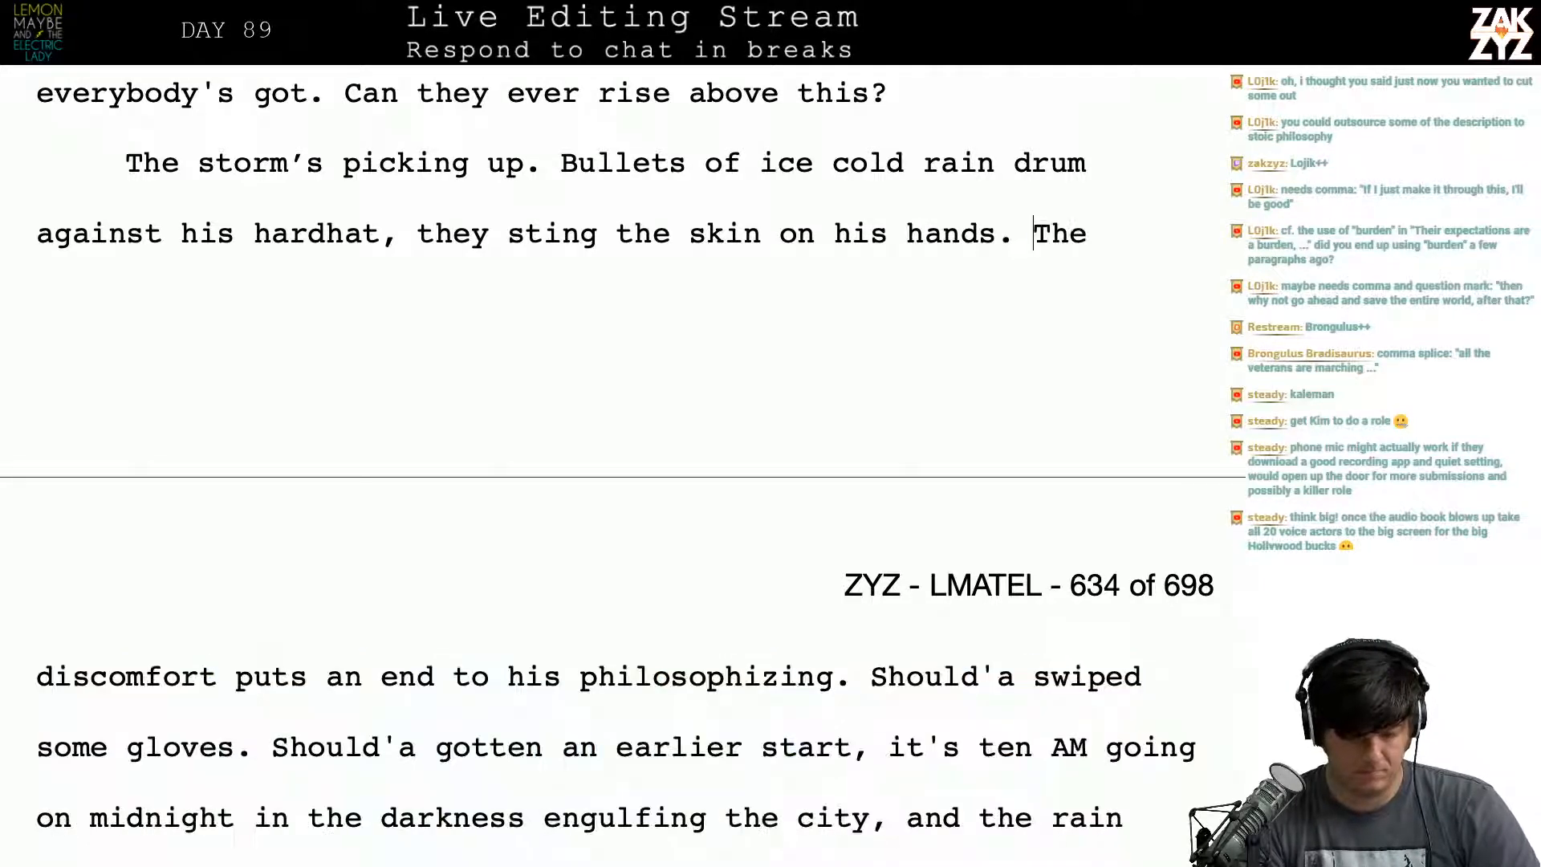
Step: Reread the rewritten storm opening and the lines about the gloves and the earlier start
{"action": "key", "text": "Down"}
{"action": "key", "text": "Down"}
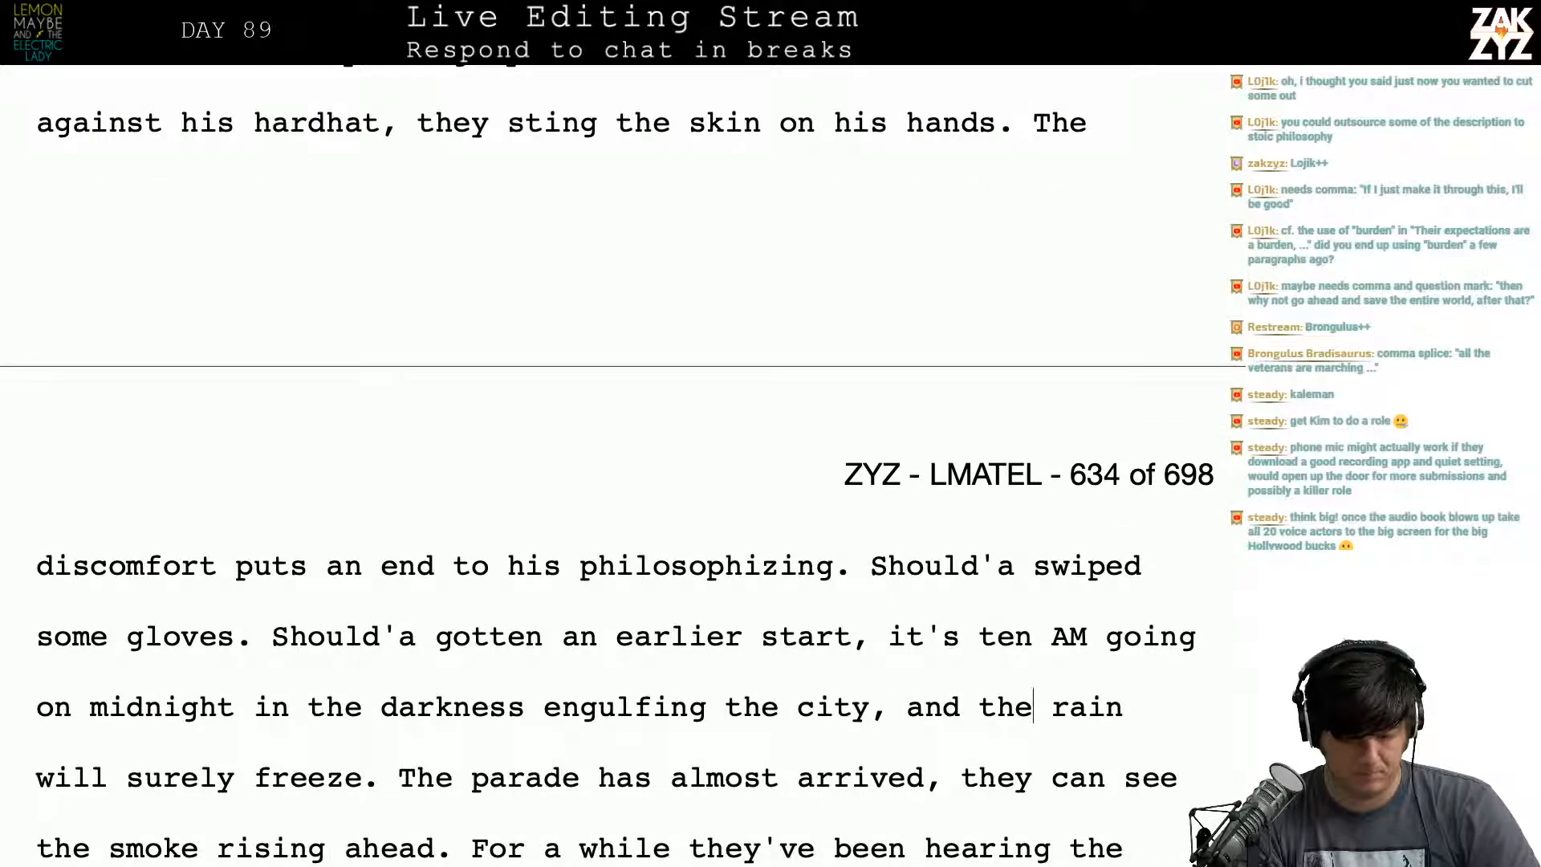
{"action": "key", "text": "Up"}
{"action": "key", "text": "Left"}
{"action": "scroll", "coordinate": [617, 463], "scroll_direction": "down", "scroll_amount": 1}
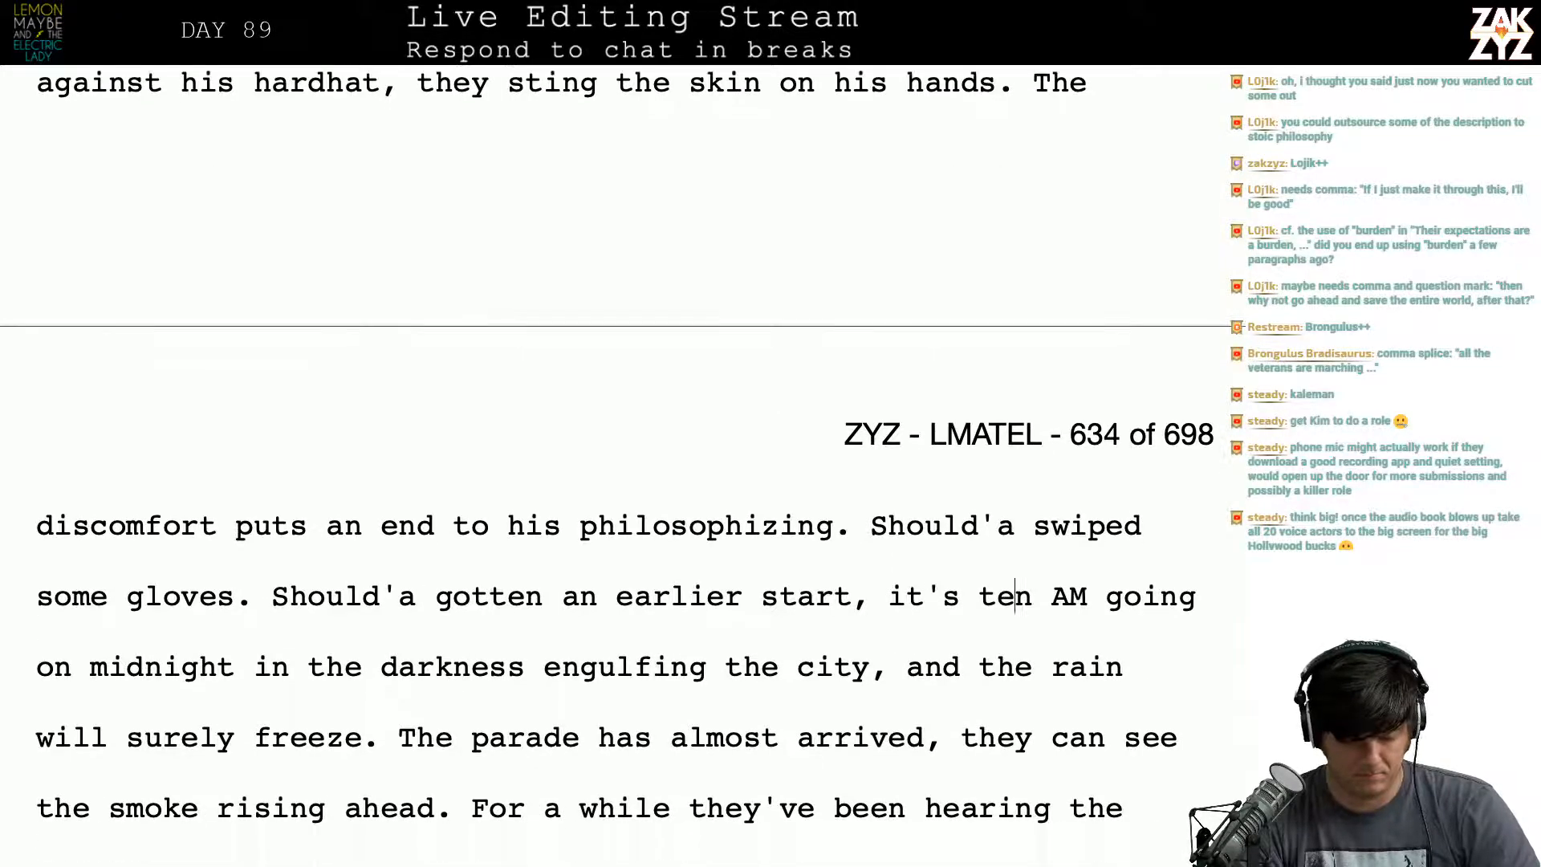
{"action": "scroll", "coordinate": [616, 463], "scroll_direction": "up", "scroll_amount": 3}
{"action": "scroll", "coordinate": [616, 463], "scroll_direction": "up", "scroll_amount": 4}
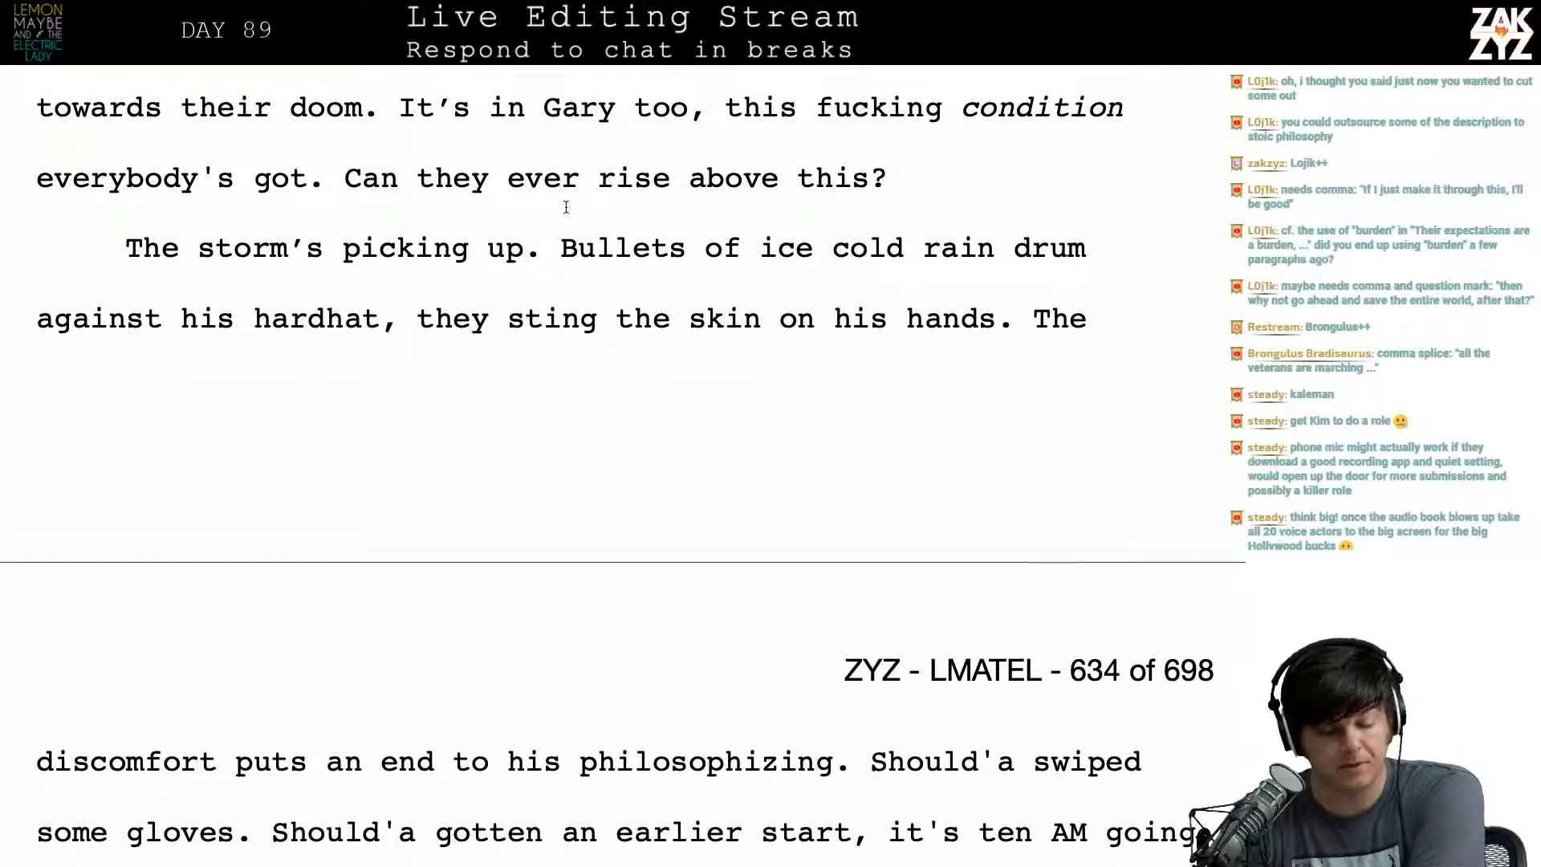
{"action": "scroll", "coordinate": [566, 207], "scroll_direction": "down", "scroll_amount": 1}
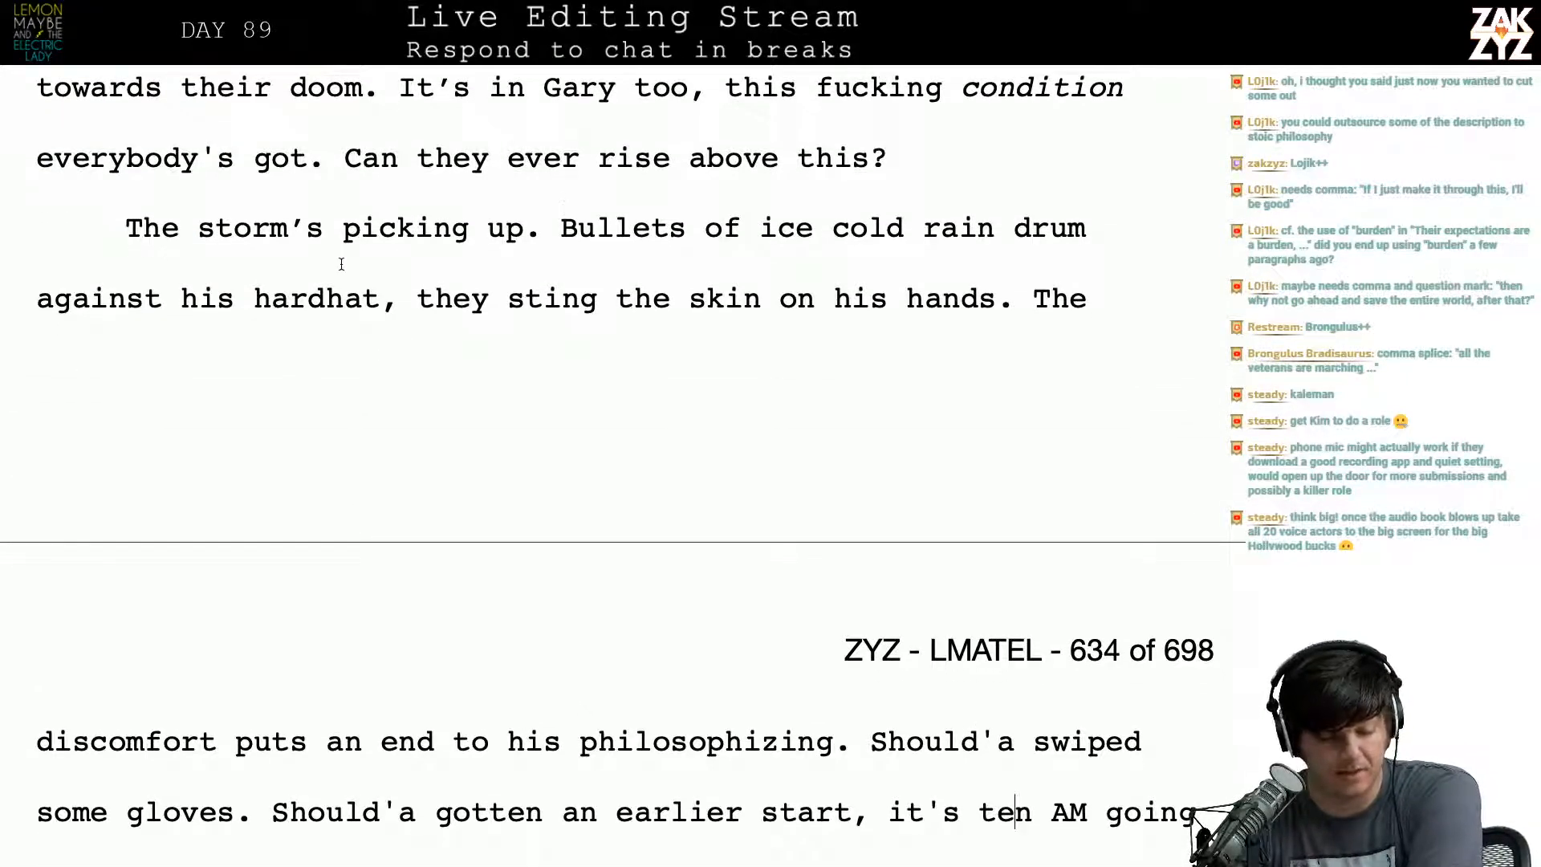
{"action": "scroll", "coordinate": [342, 264], "scroll_direction": "down", "scroll_amount": 1}
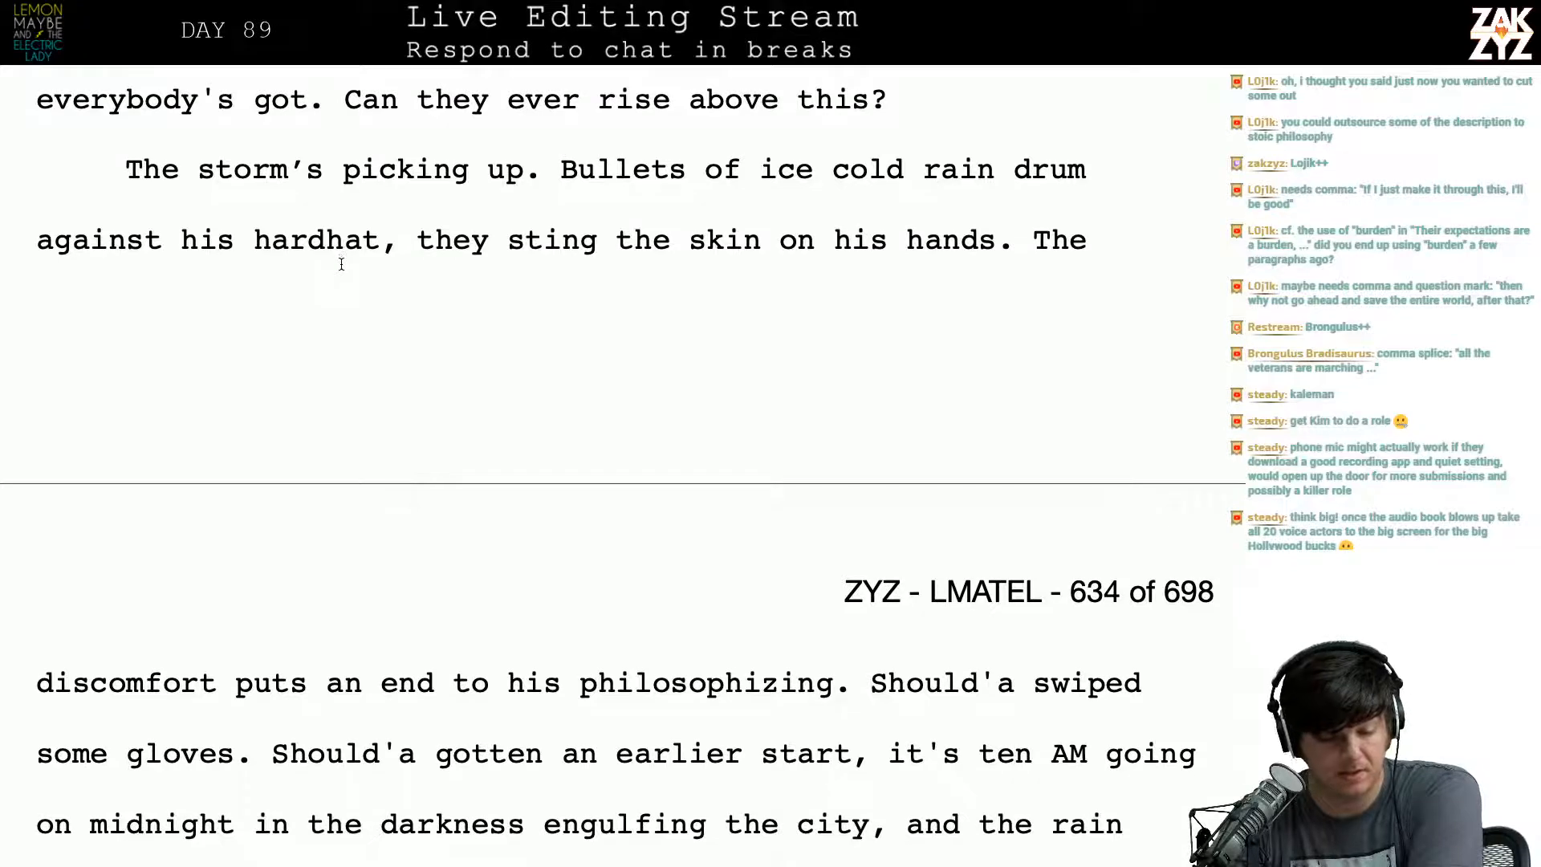
Step: End the rain sentence with a period after "hardhat" and try opening a new sentence with "They hit his"
{"action": "left_click", "coordinate": [396, 244]}
{"action": "key", "text": "BackSpace"}
{"action": "type", "text": ". D"}
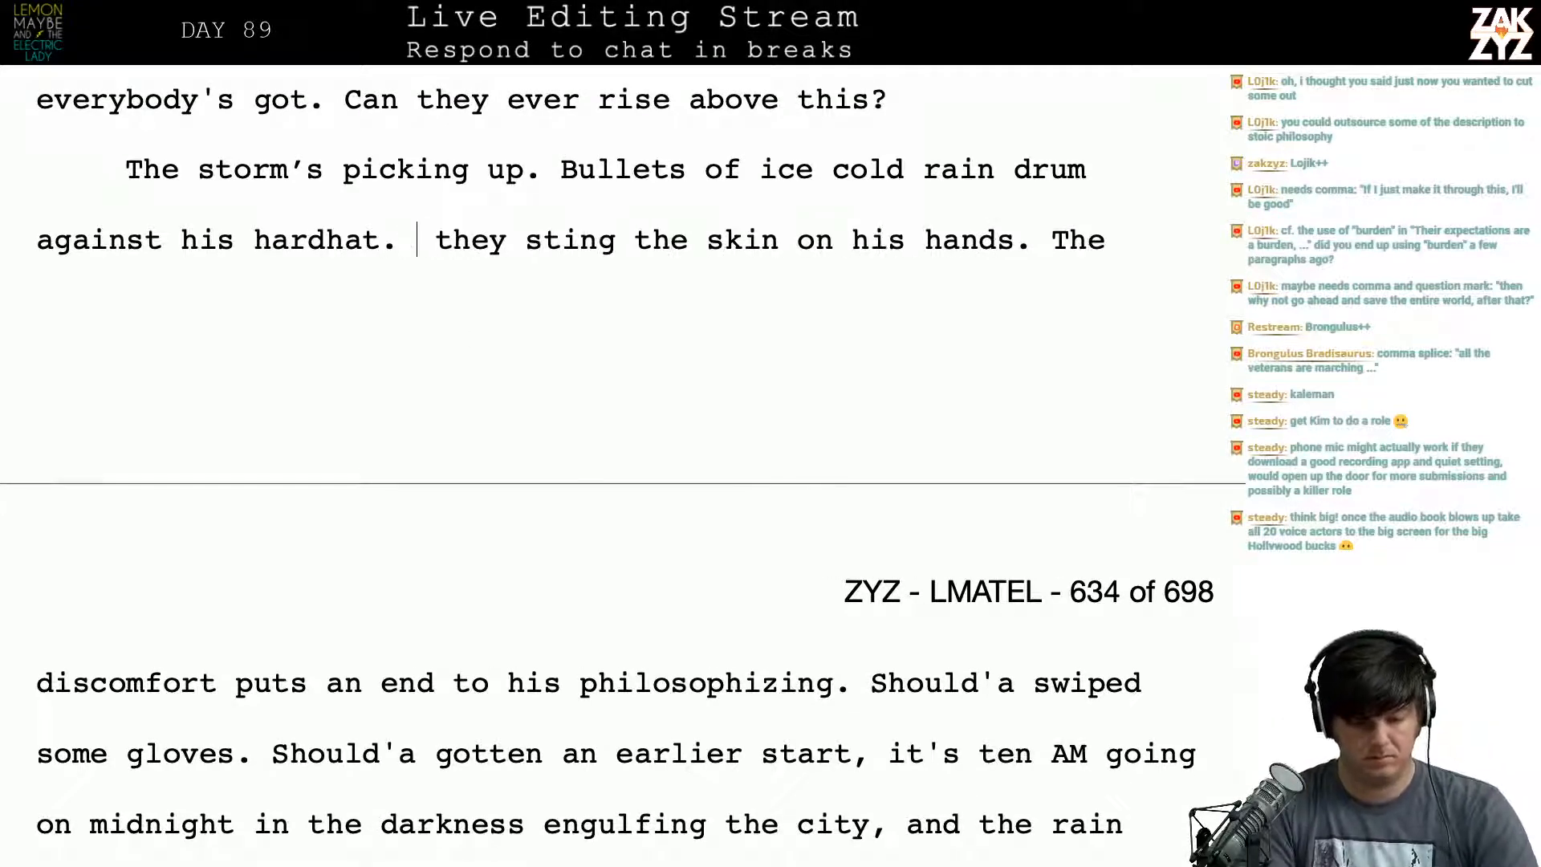
{"action": "key", "text": "BackSpace"}
{"action": "type", "text": "They "}
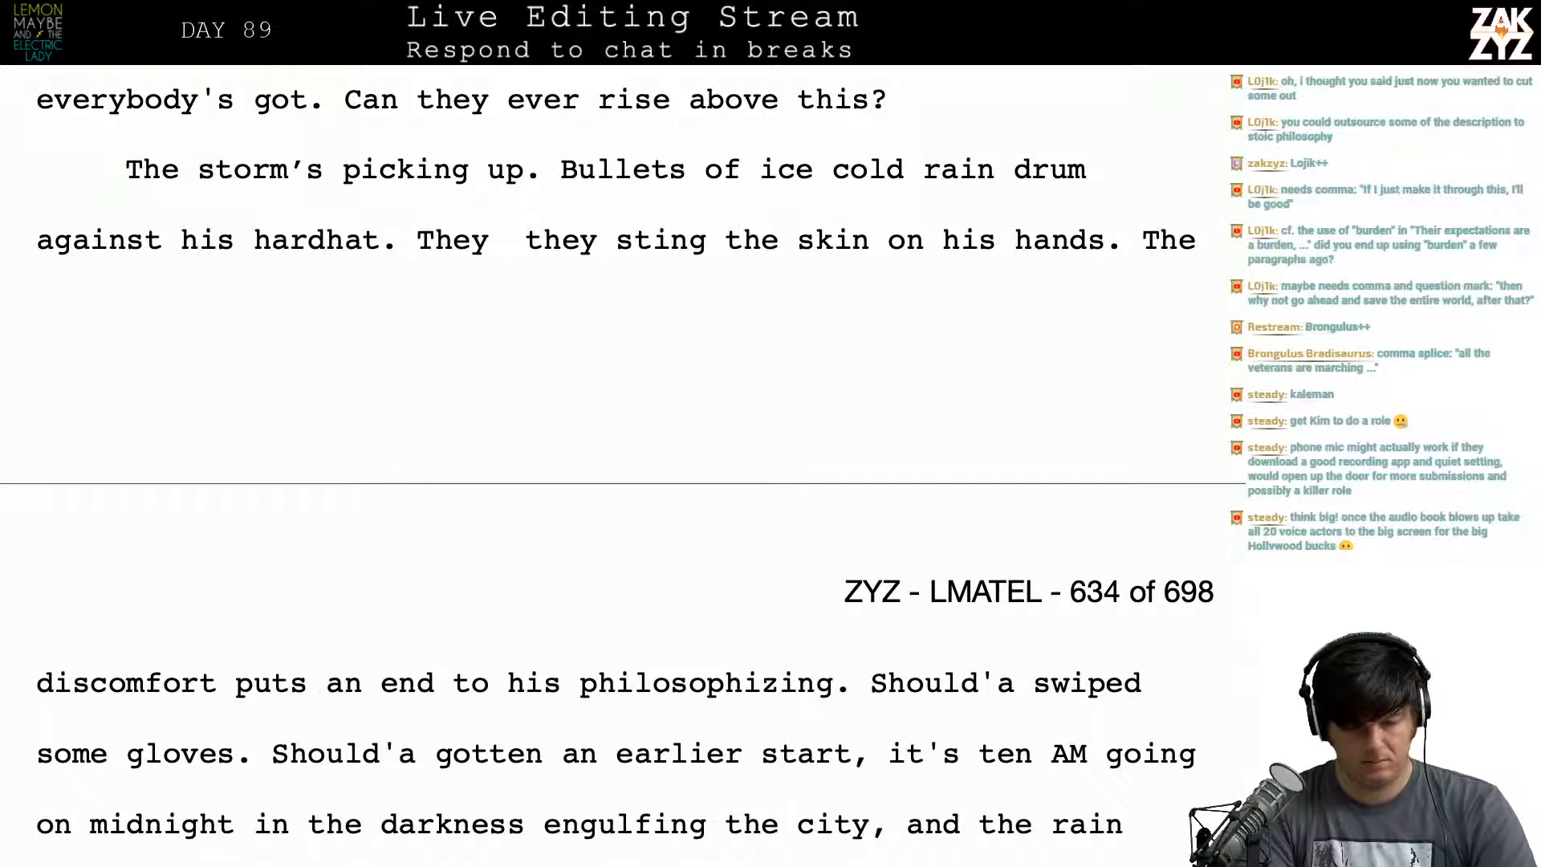
{"action": "type", "text": "hit his s"}
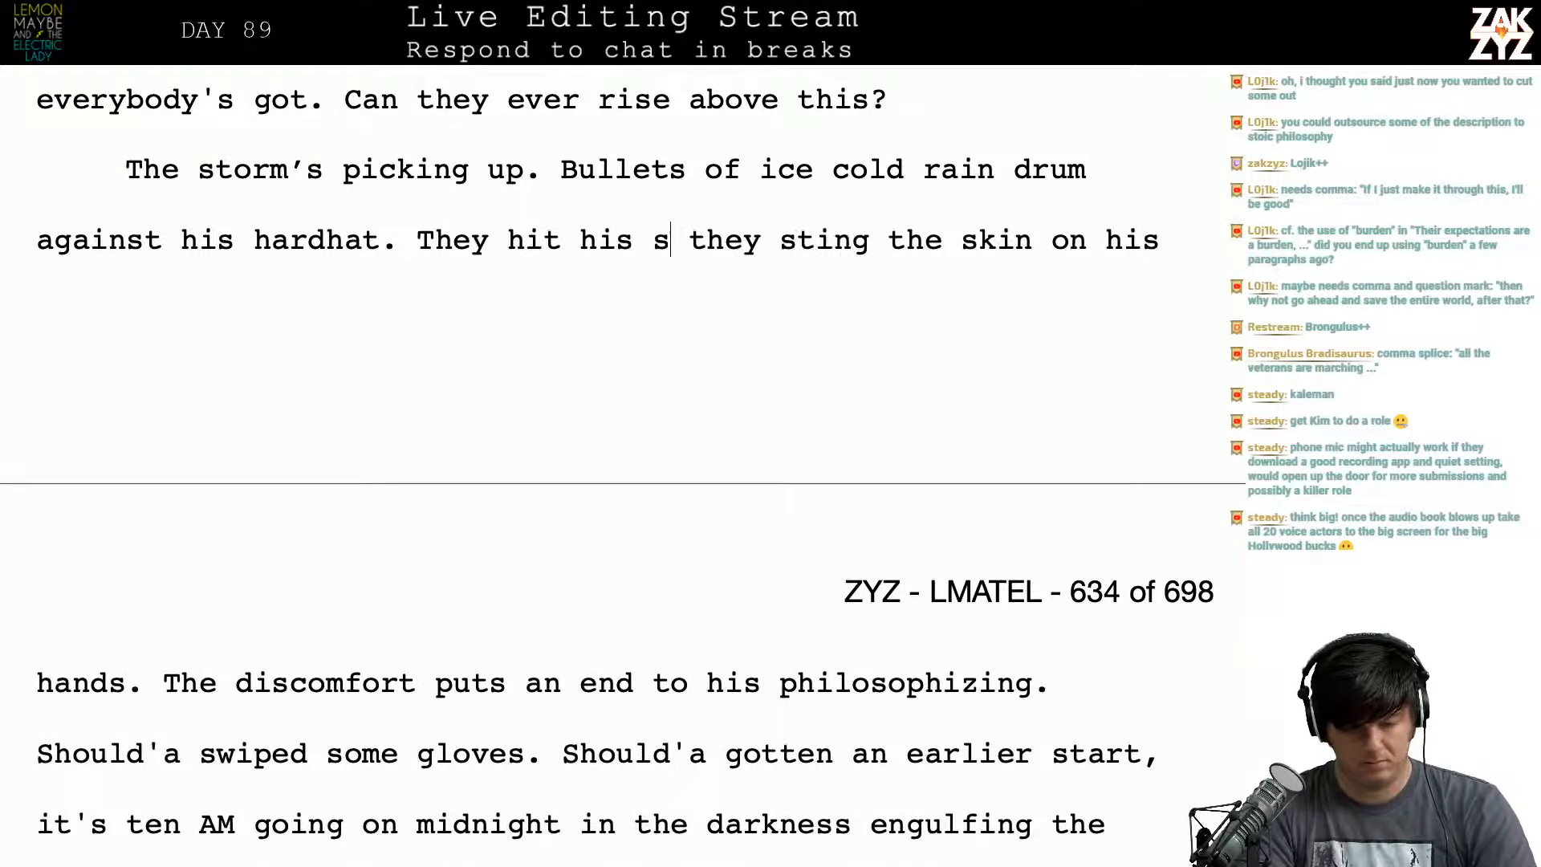
{"action": "key", "text": "BackSpace"}
{"action": "key", "text": "BackSpace"}
{"action": "key", "text": "BackSpace"}
{"action": "key", "text": "BackSpace"}
{"action": "key", "text": "BackSpace"}
{"action": "key", "text": "BackSpace"}
{"action": "key", "text": "BackSpace"}
{"action": "key", "text": "BackSpace"}
{"action": "key", "text": "BackSpace"}
{"action": "key", "text": "BackSpace"}
{"action": "key", "text": "BackSpace"}
{"action": "key", "text": "BackSpace"}
{"action": "key", "text": "BackSpace"}
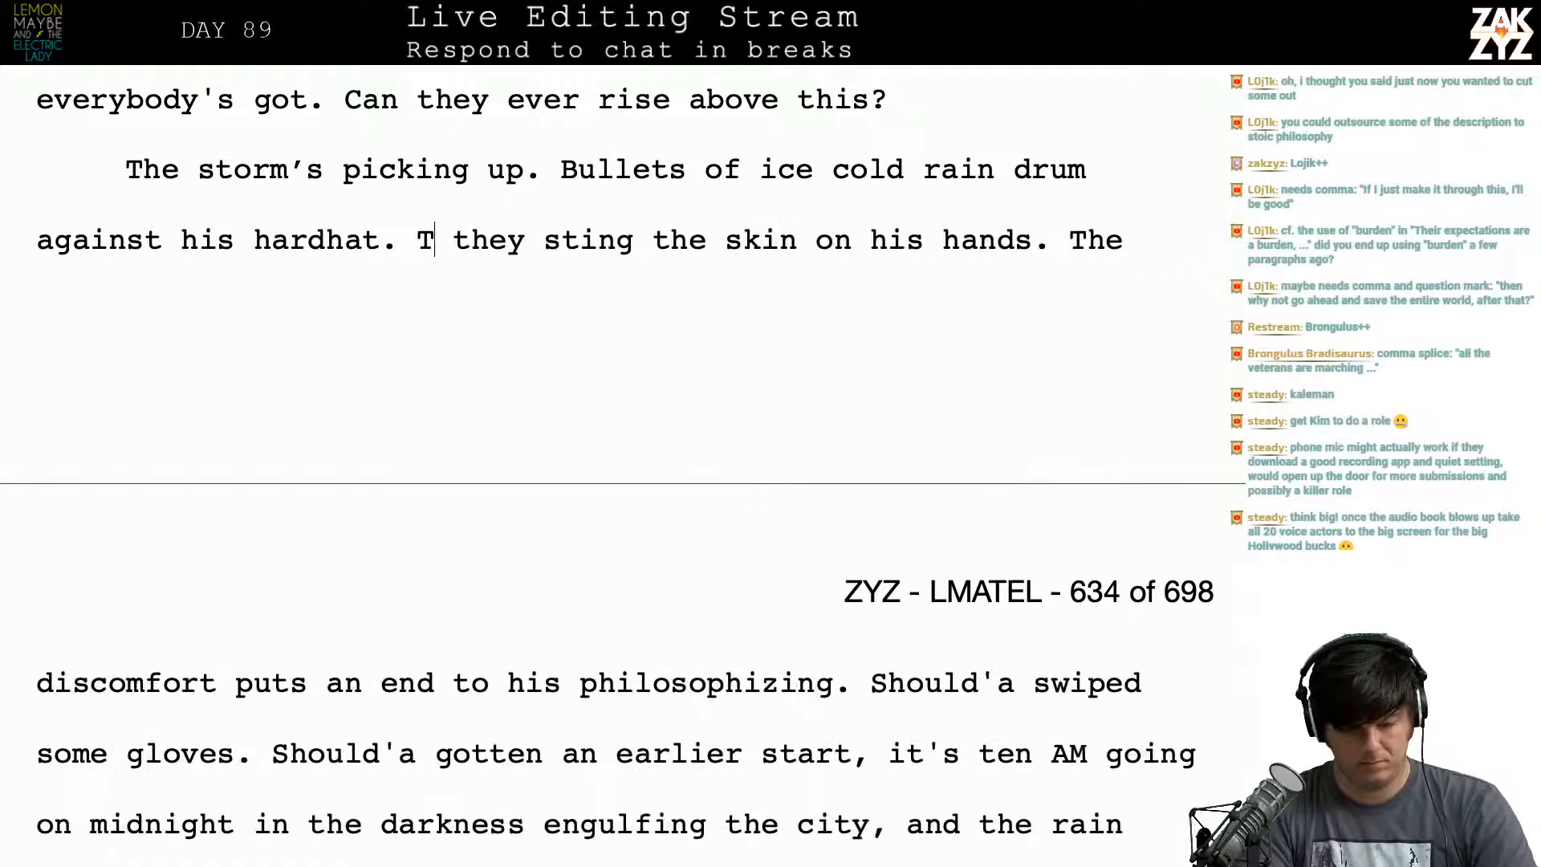
Step: Word the new sentence's opening as "They sting against his skin,"
{"action": "type", "text": "hey sting wheere"}
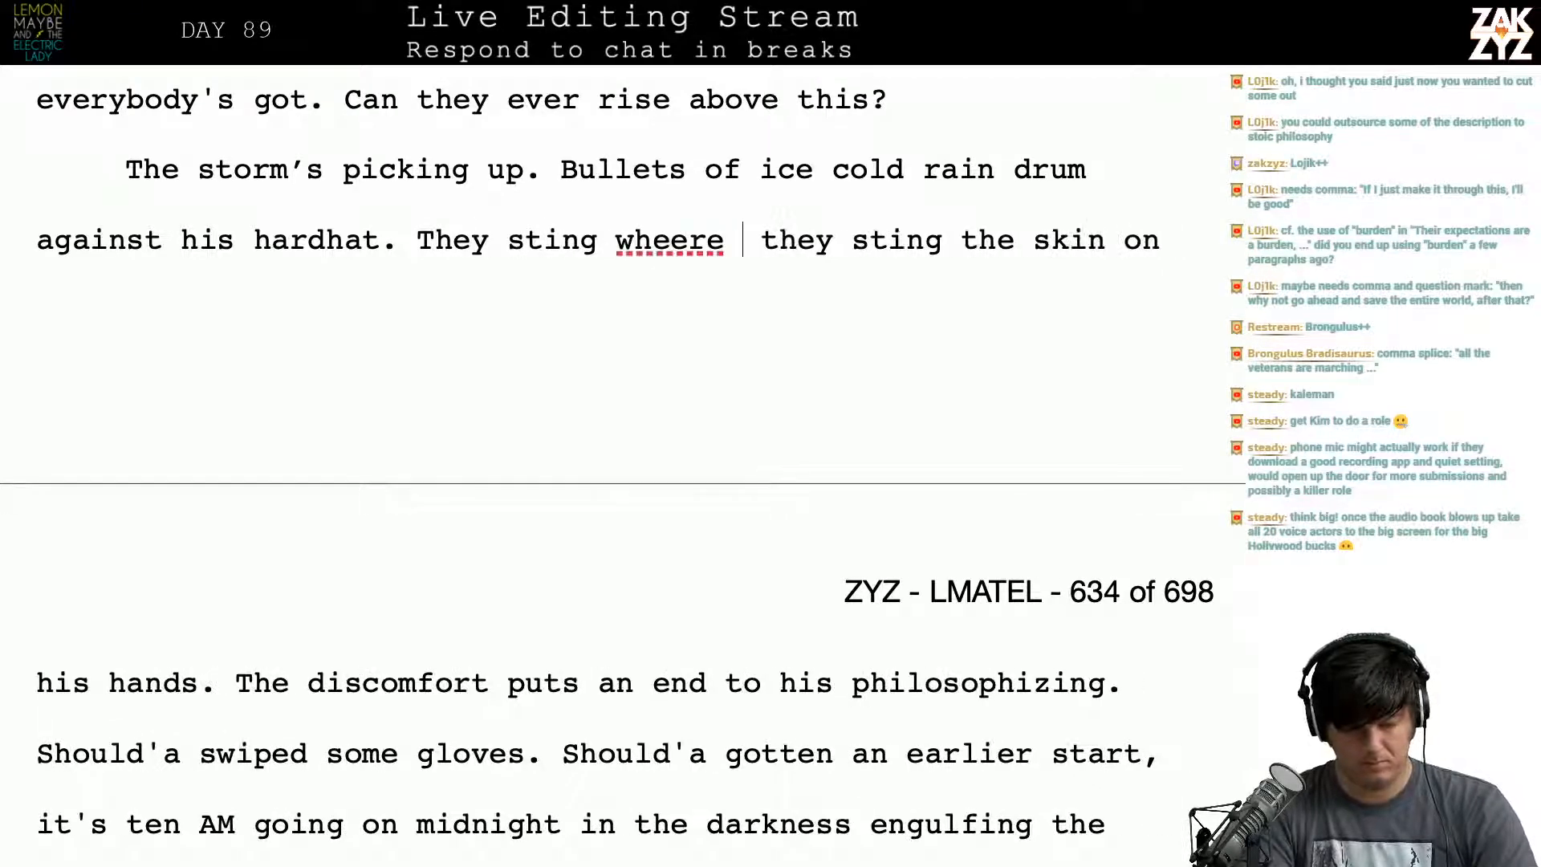
{"action": "key", "text": "BackSpace"}
{"action": "key", "text": "BackSpace"}
{"action": "key", "text": "BackSpace"}
{"action": "key", "text": "BackSpace"}
{"action": "key", "text": "BackSpace"}
{"action": "key", "text": "BackSpace"}
{"action": "key", "text": "BackSpace"}
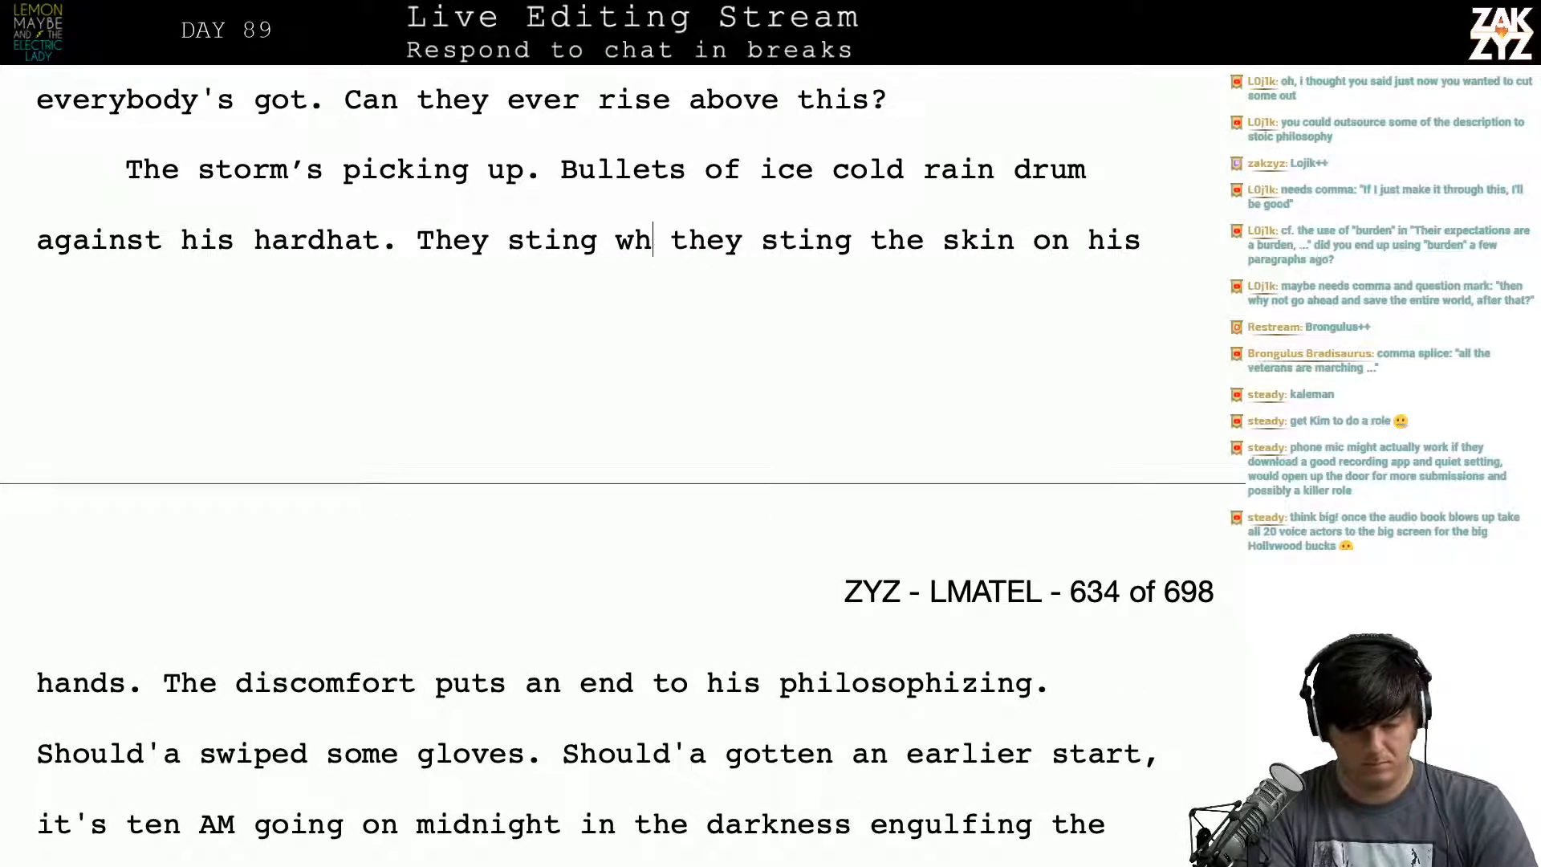
{"action": "type", "text": "against hi"}
{"action": "type", "text": "s skin, "}
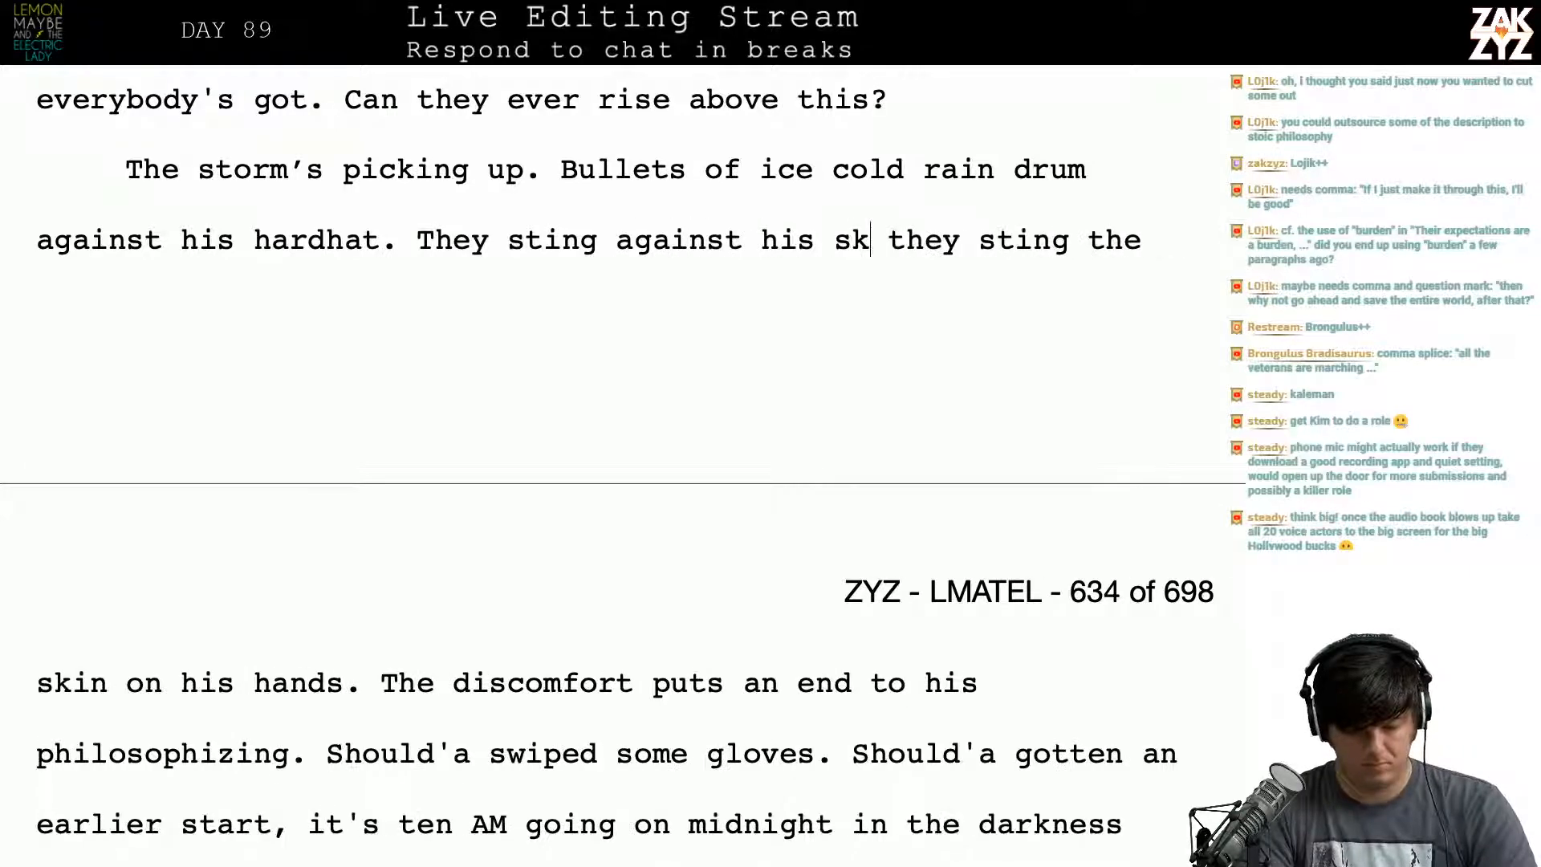
Step: Continue the sentence about his skin with "and the discomfort ends his two-bit"
{"action": "type", "text": "and the discom"}
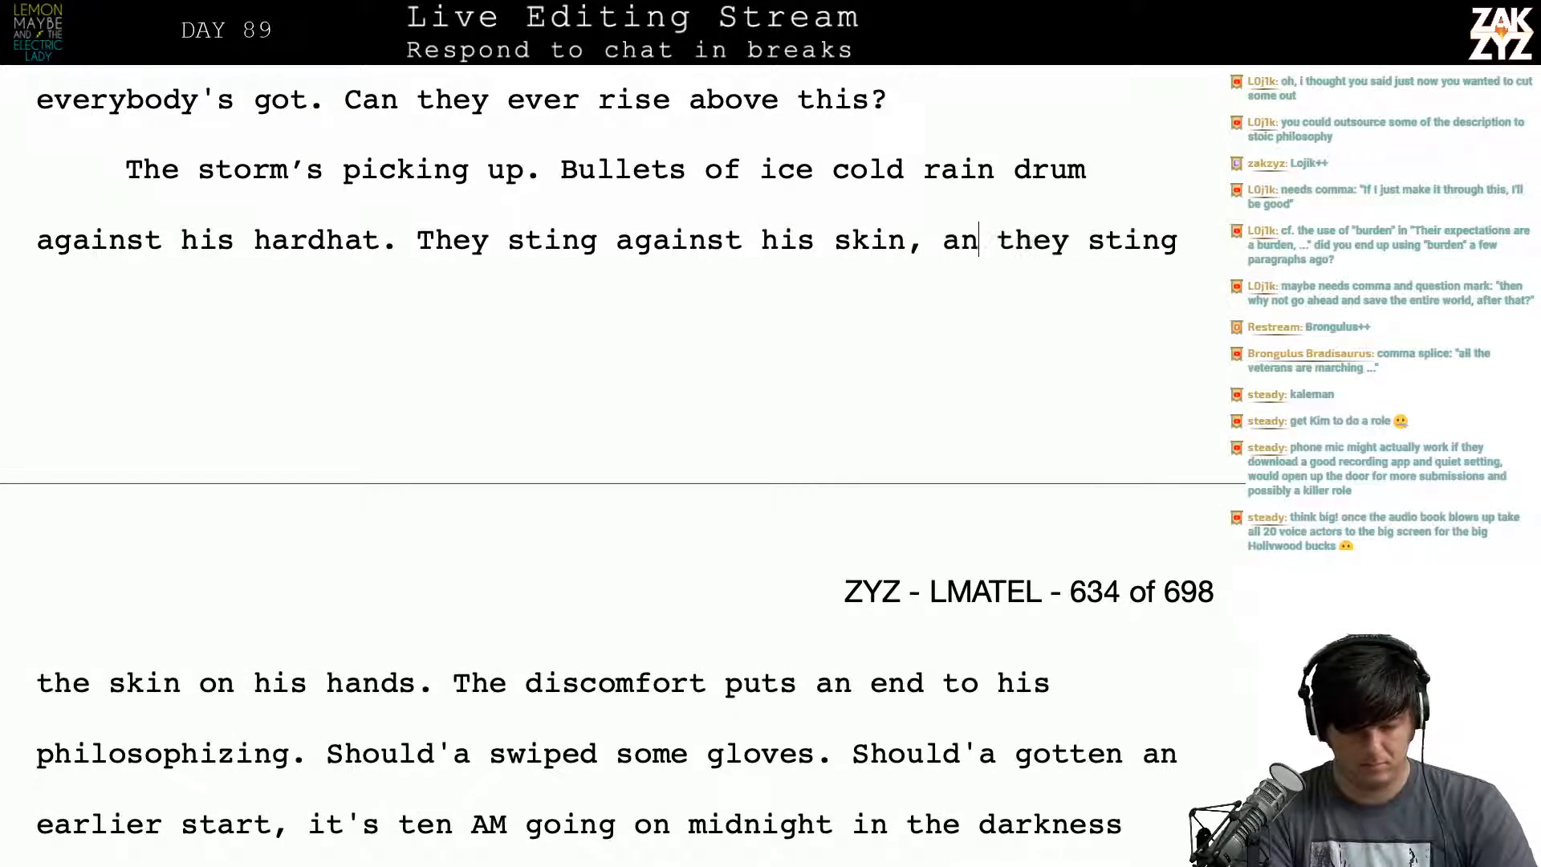
{"action": "type", "text": "fort ends his "}
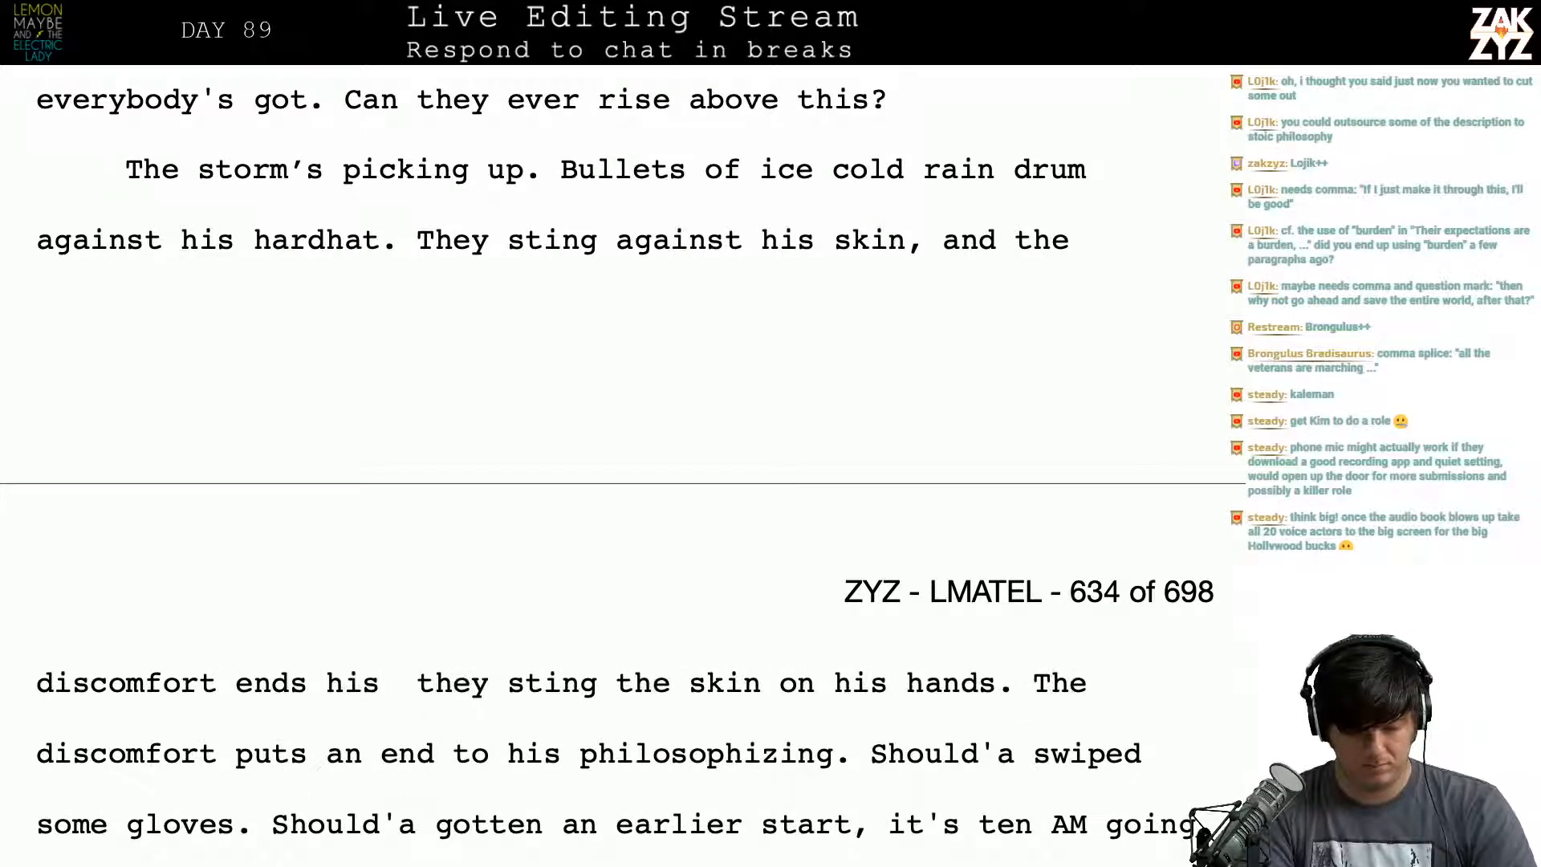
{"action": "type", "text": "two-bit phi"}
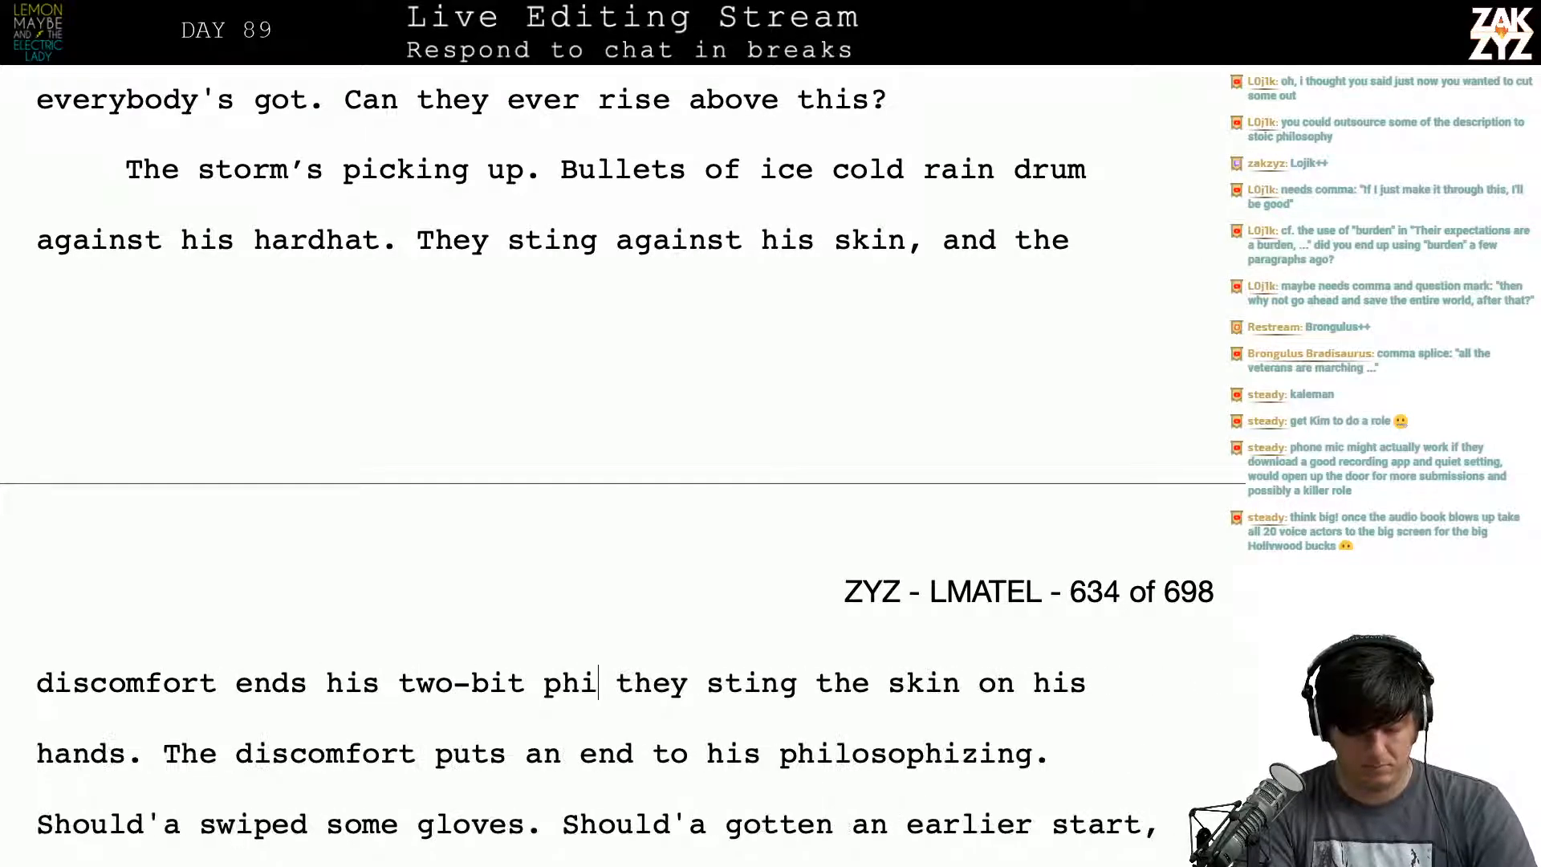
{"action": "key", "text": "BackSpace"}
{"action": "key", "text": "BackSpace"}
{"action": "key", "text": "BackSpace"}
Step: Delete the leftover text from "they sting the skin" through "an end to his" so "two-bit" runs into "philosophizing"
{"action": "key", "text": "shift+Down"}
{"action": "scroll", "coordinate": [624, 475], "scroll_direction": "down", "scroll_amount": 1}
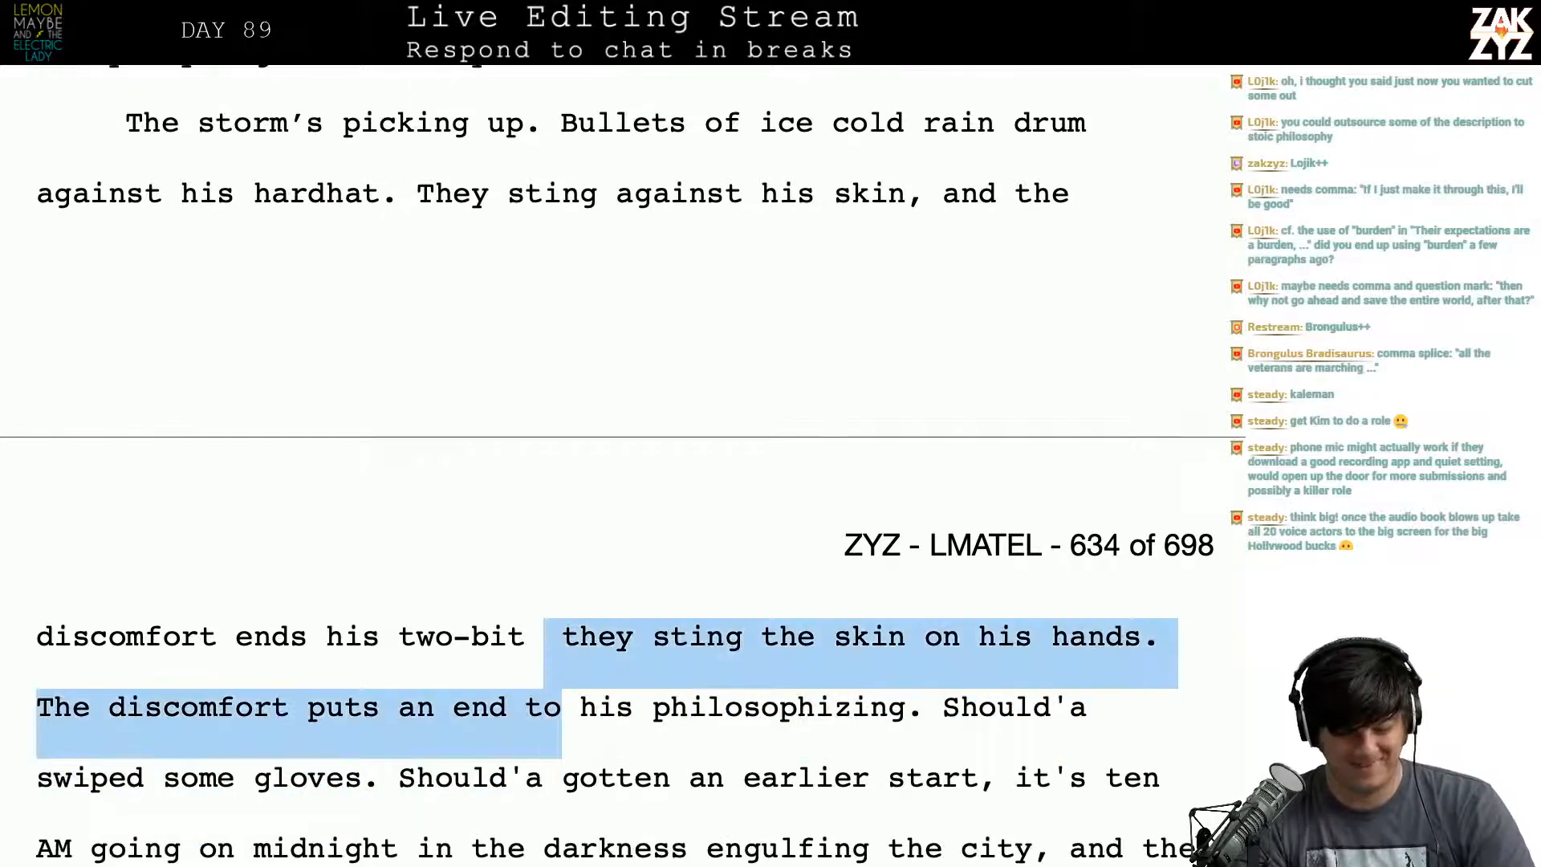
{"action": "key", "text": "shift+Right"}
{"action": "key", "text": "shift+Right"}
{"action": "key", "text": "shift+Right"}
{"action": "key", "text": "shift+Right"}
{"action": "key", "text": "BackSpace"}
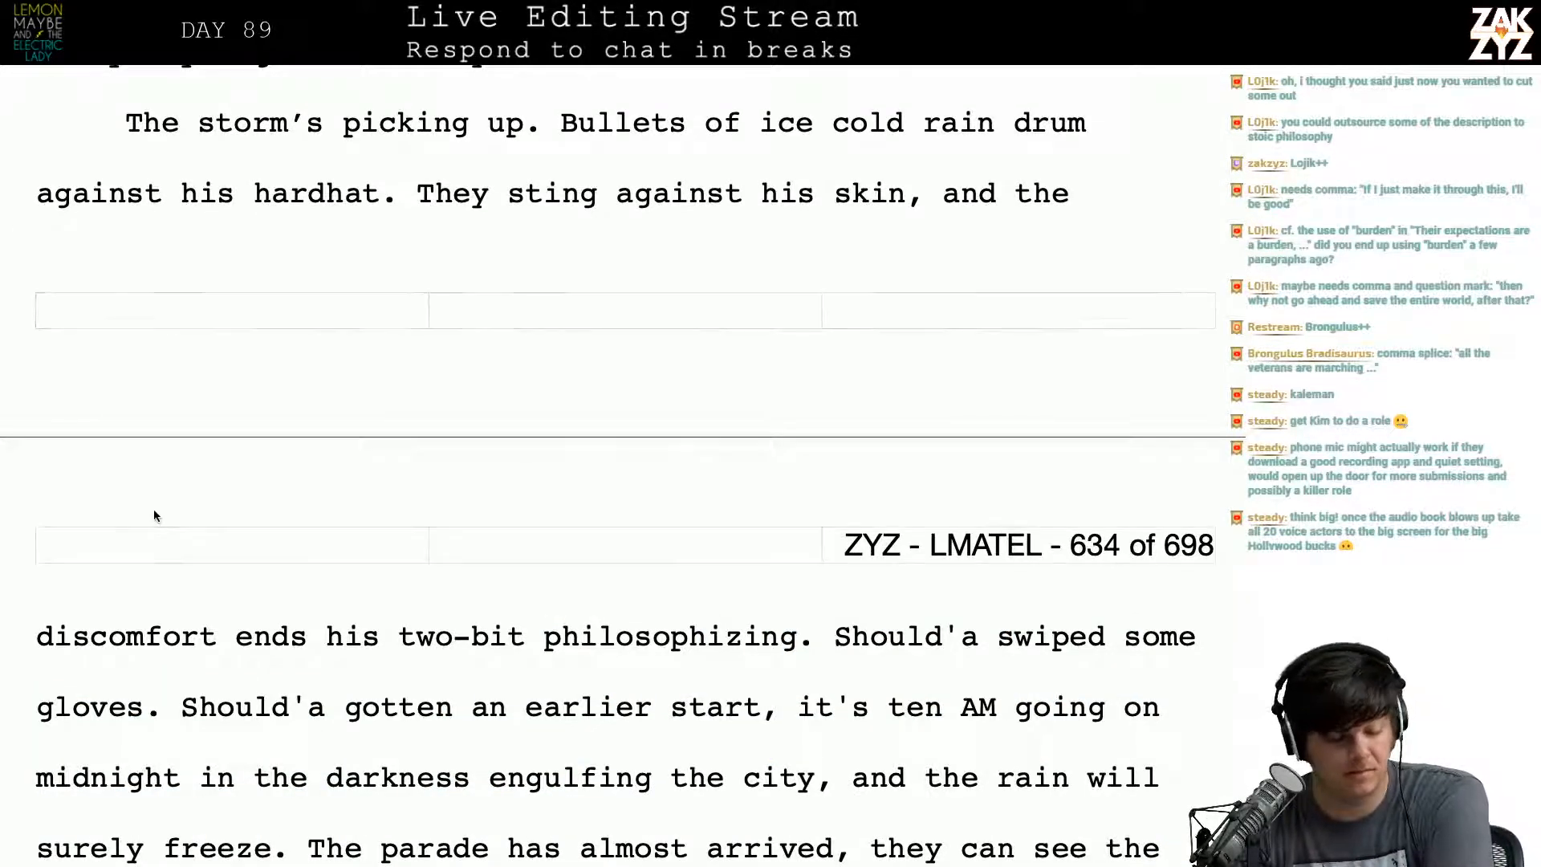
Step: Change "Should'a" to "Should have" in the sentence about swiping some gloves
{"action": "scroll", "coordinate": [690, 603], "scroll_direction": "down", "scroll_amount": 1}
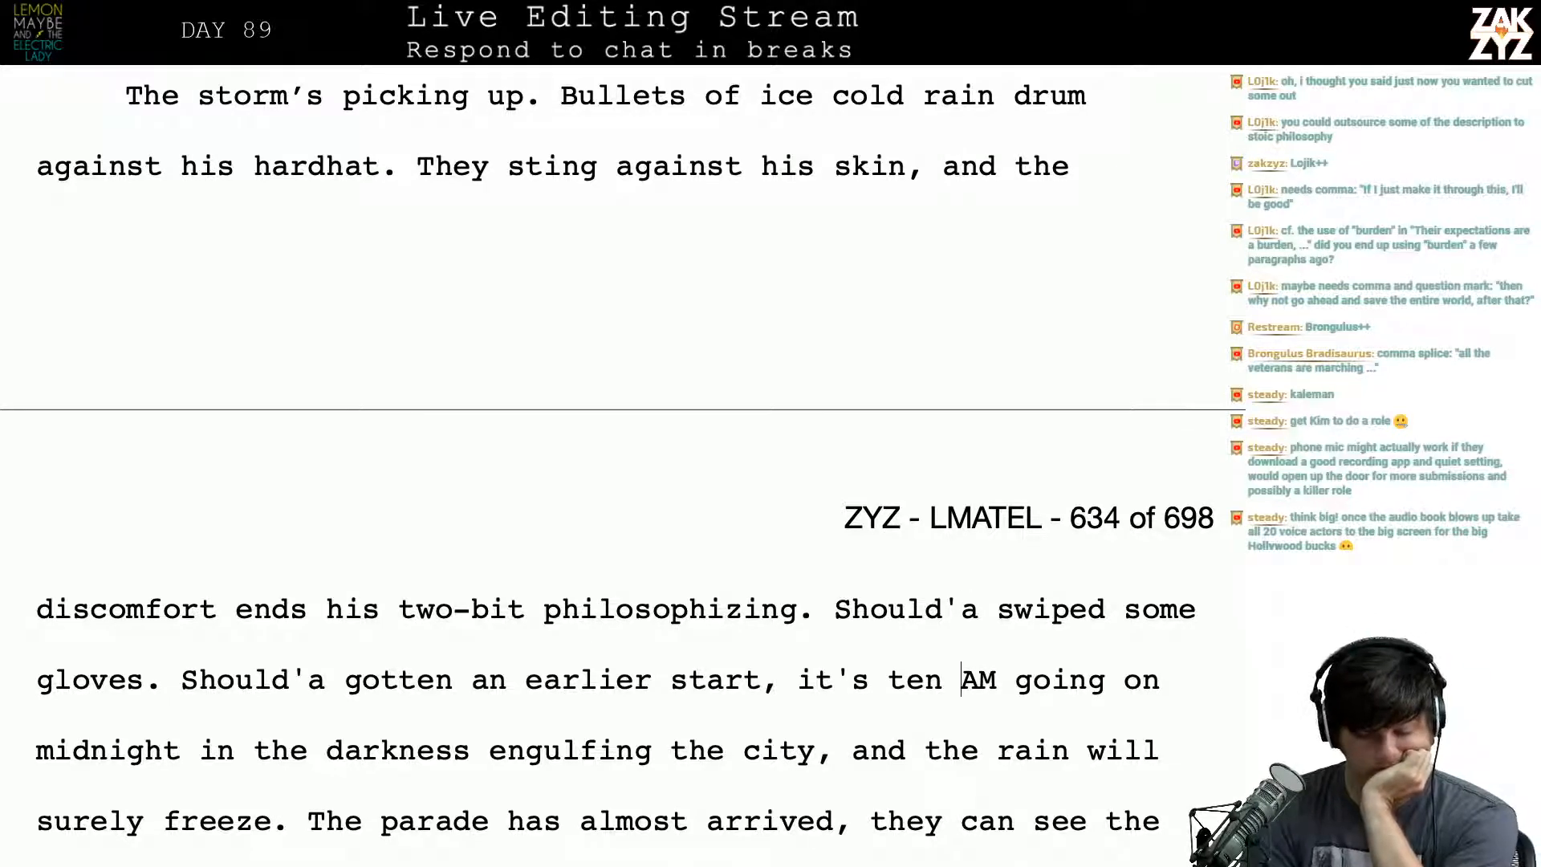
{"action": "key", "text": "BackSpace"}
{"action": "key", "text": "BackSpace"}
{"action": "type", "text": "have"}
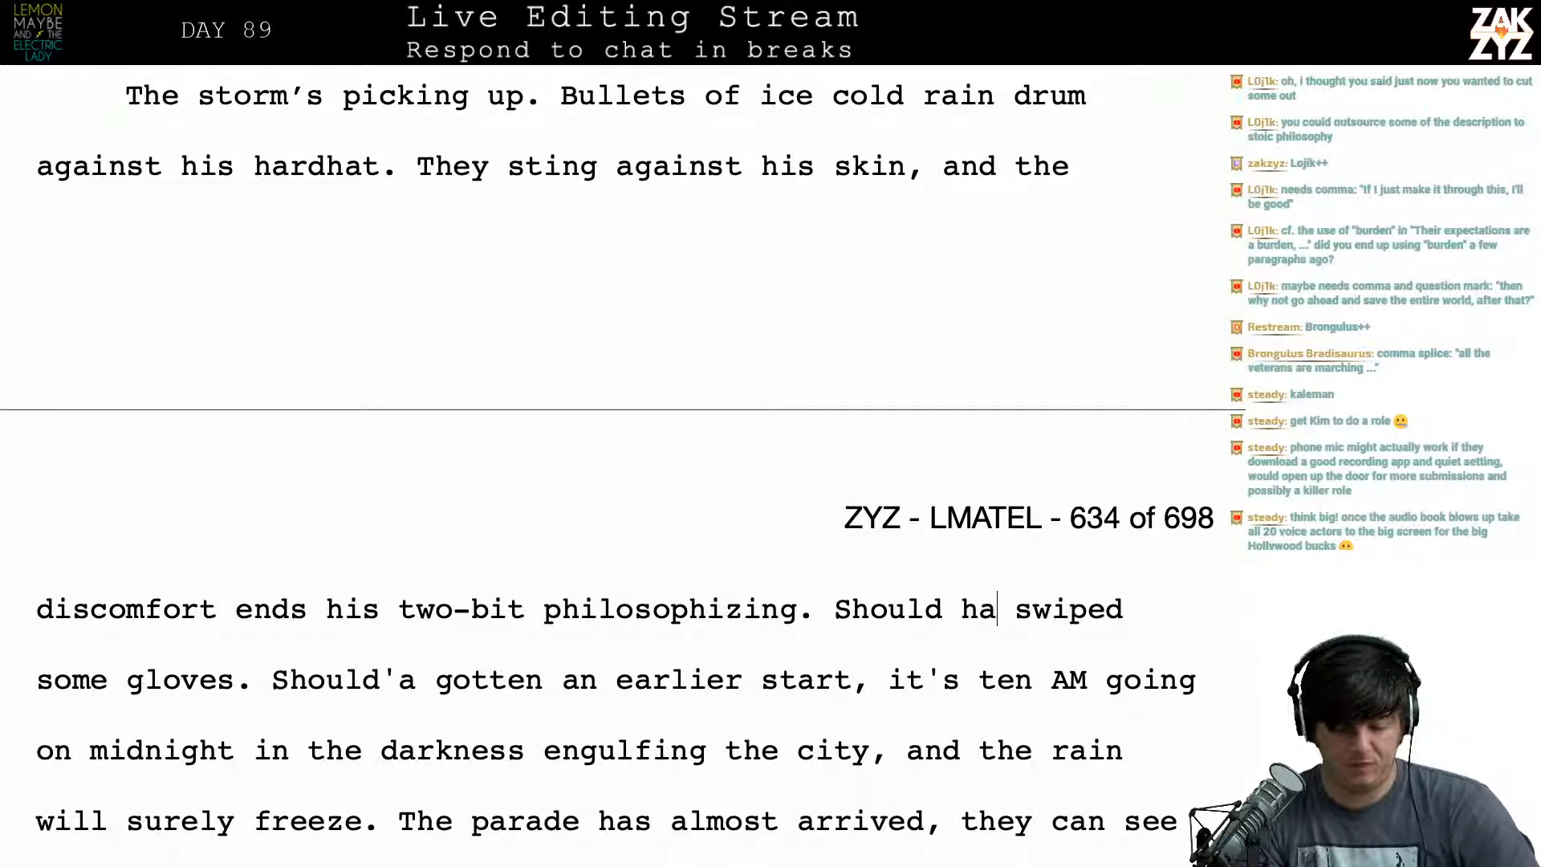
Step: Change "Should'a" to "Should have" in the sentence about getting an earlier start
{"action": "key", "text": "Right"}
{"action": "key", "text": "Right"}
{"action": "key", "text": "Right"}
{"action": "key", "text": "Right"}
{"action": "key", "text": "Right"}
{"action": "key", "text": "Right"}
{"action": "key", "text": "Right"}
{"action": "key", "text": "Right"}
{"action": "key", "text": "Right"}
{"action": "key", "text": "Right"}
{"action": "key", "text": "Right"}
{"action": "key", "text": "Right"}
{"action": "key", "text": "Right"}
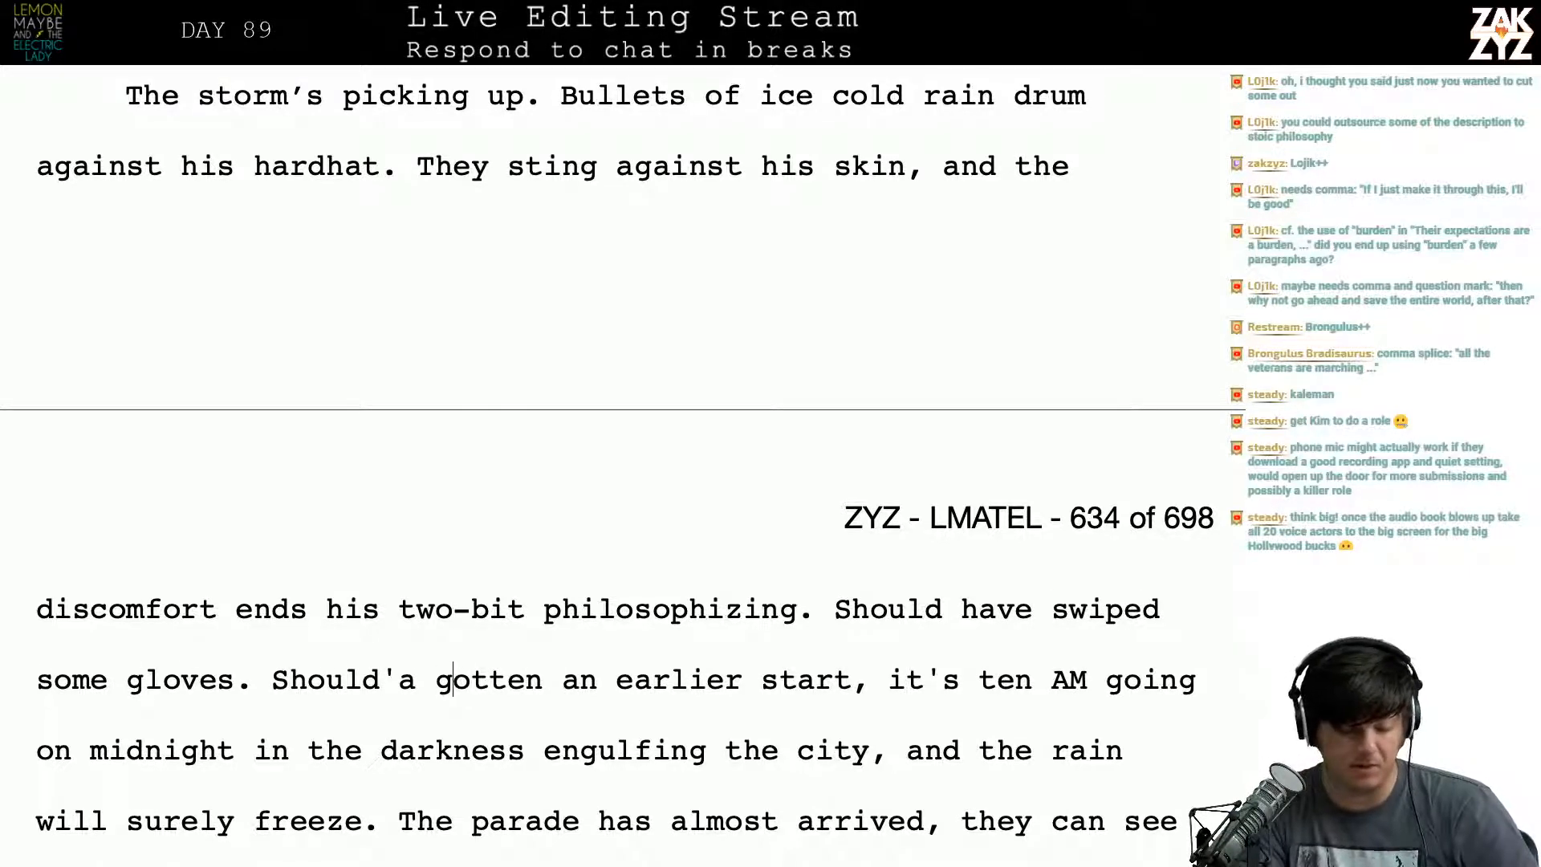
{"action": "key", "text": "BackSpace"}
{"action": "key", "text": "BackSpace"}
{"action": "key", "text": "BackSpace"}
{"action": "key", "text": "BackSpace"}
{"action": "type", "text": "have g"}
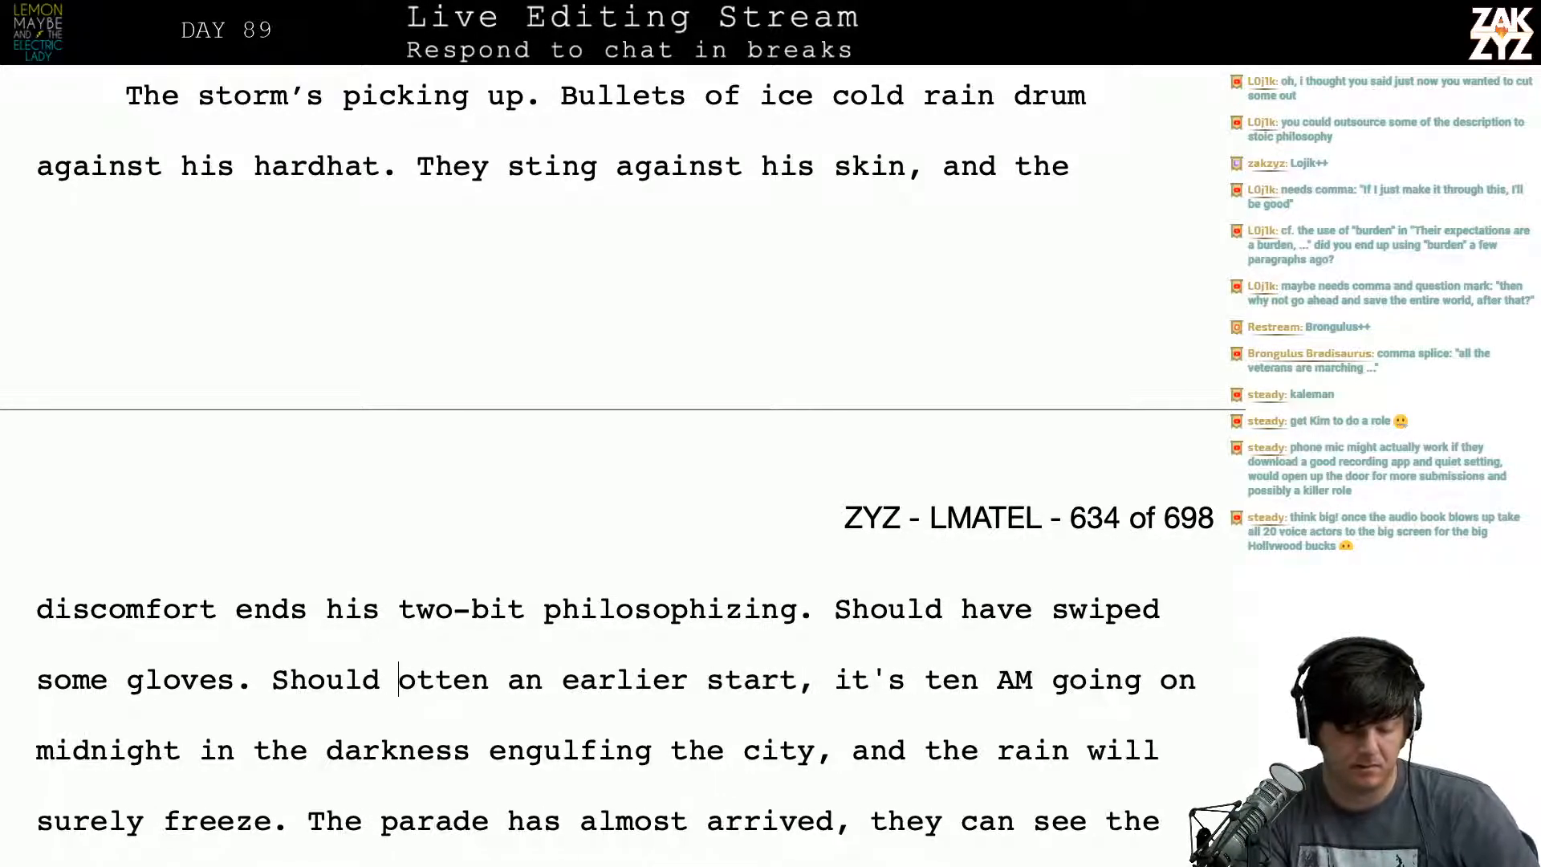
Step: Delete "against" before "his skin" so the sentence reads "They sting his skin"
{"action": "scroll", "coordinate": [624, 466], "scroll_direction": "up", "scroll_amount": 2}
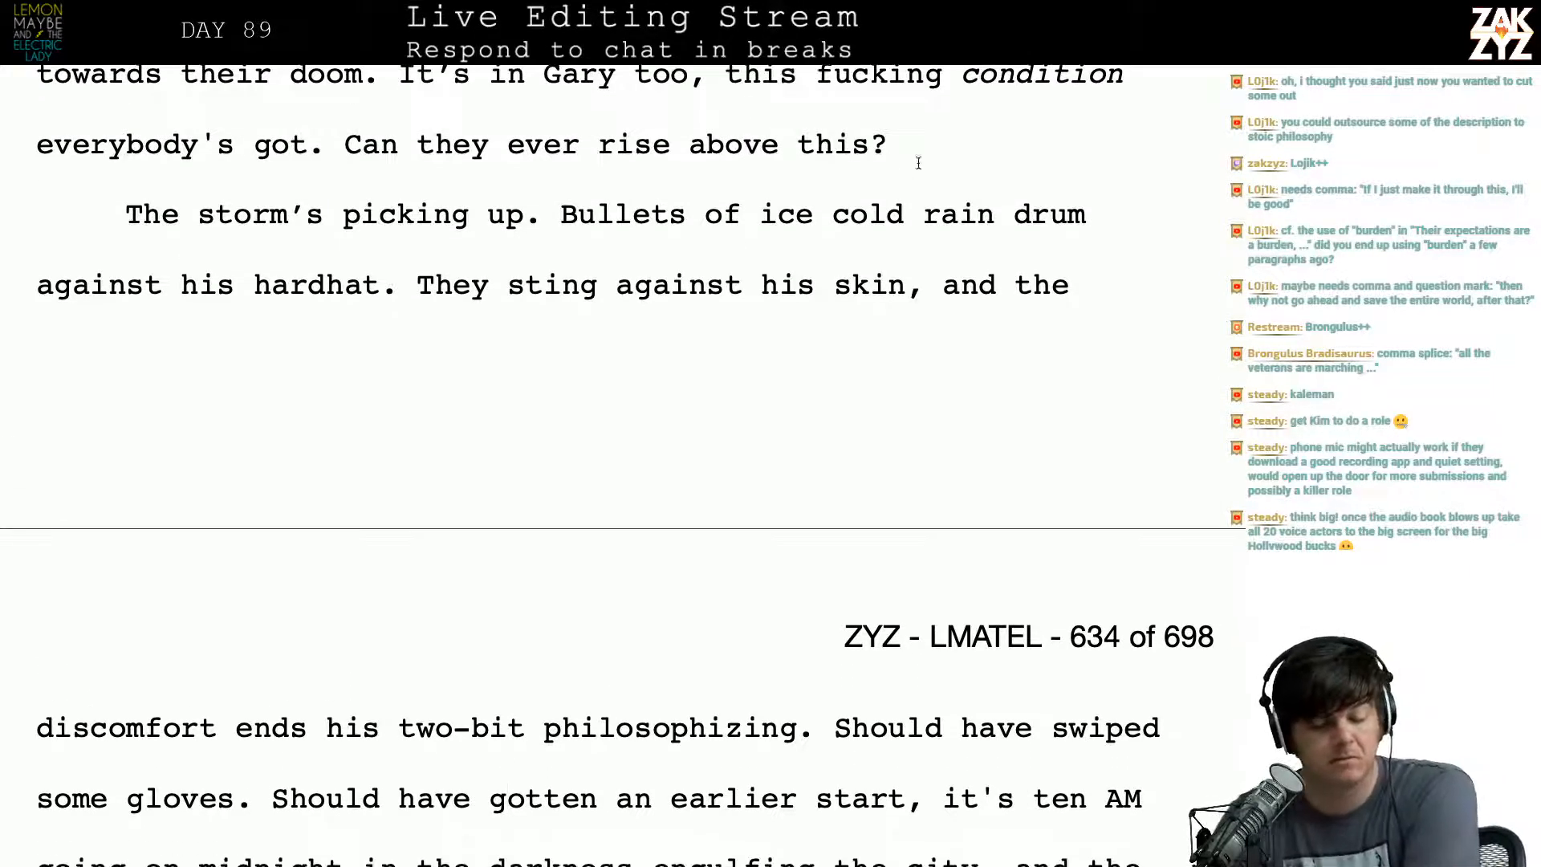
{"action": "scroll", "coordinate": [818, 225], "scroll_direction": "down", "scroll_amount": 1}
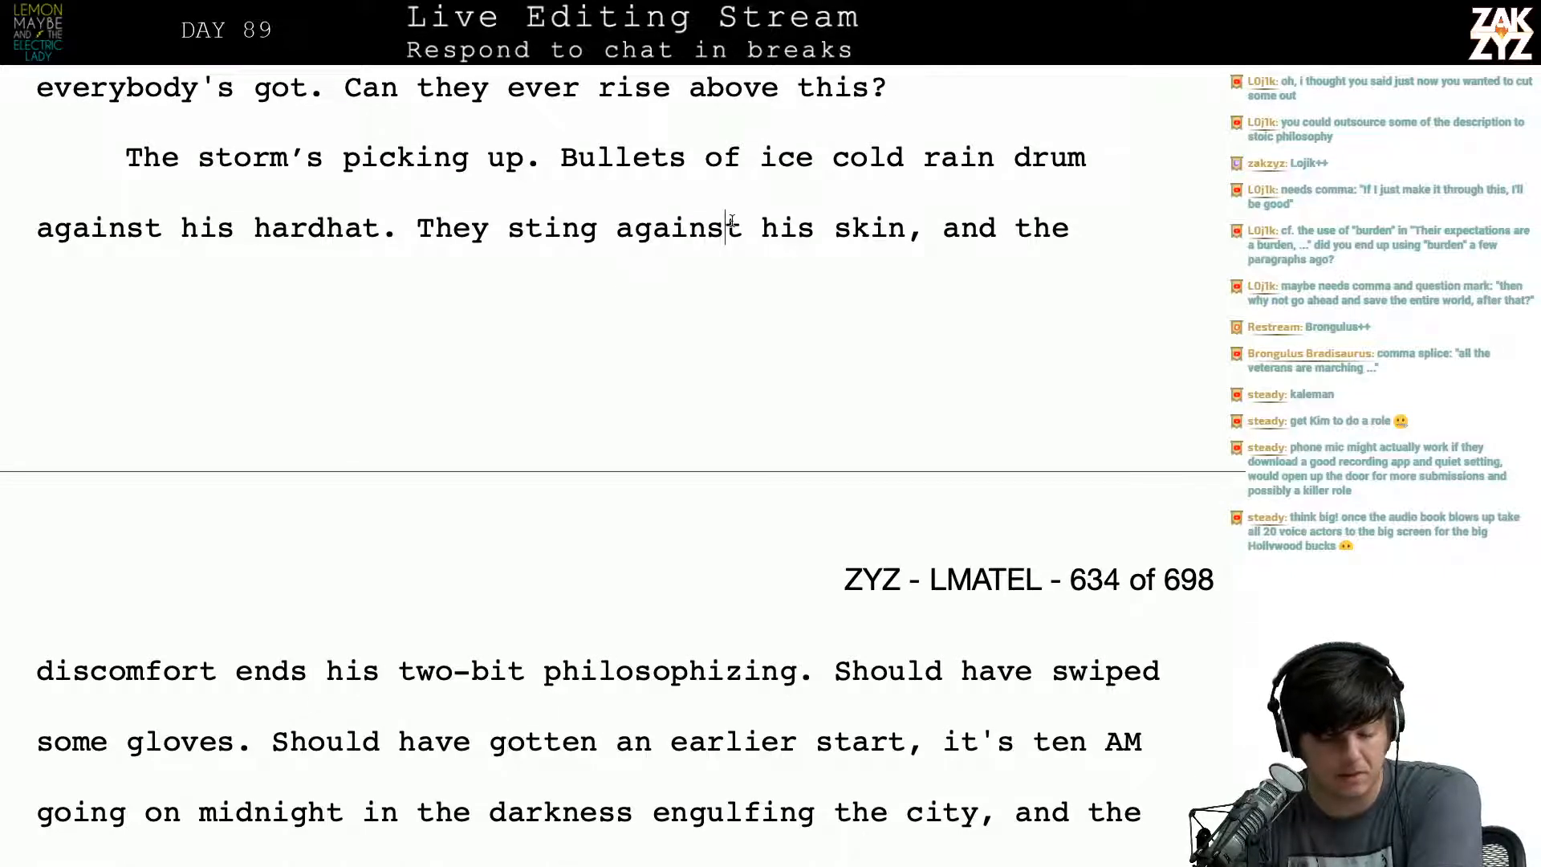
{"action": "left_click", "coordinate": [732, 221]}
{"action": "key", "text": "BackSpace"}
{"action": "key", "text": "BackSpace"}
{"action": "key", "text": "BackSpace"}
{"action": "key", "text": "BackSpace"}
{"action": "key", "text": "BackSpace"}
{"action": "key", "text": "BackSpace"}
{"action": "key", "text": "BackSpace"}
{"action": "key", "text": "BackSpace"}
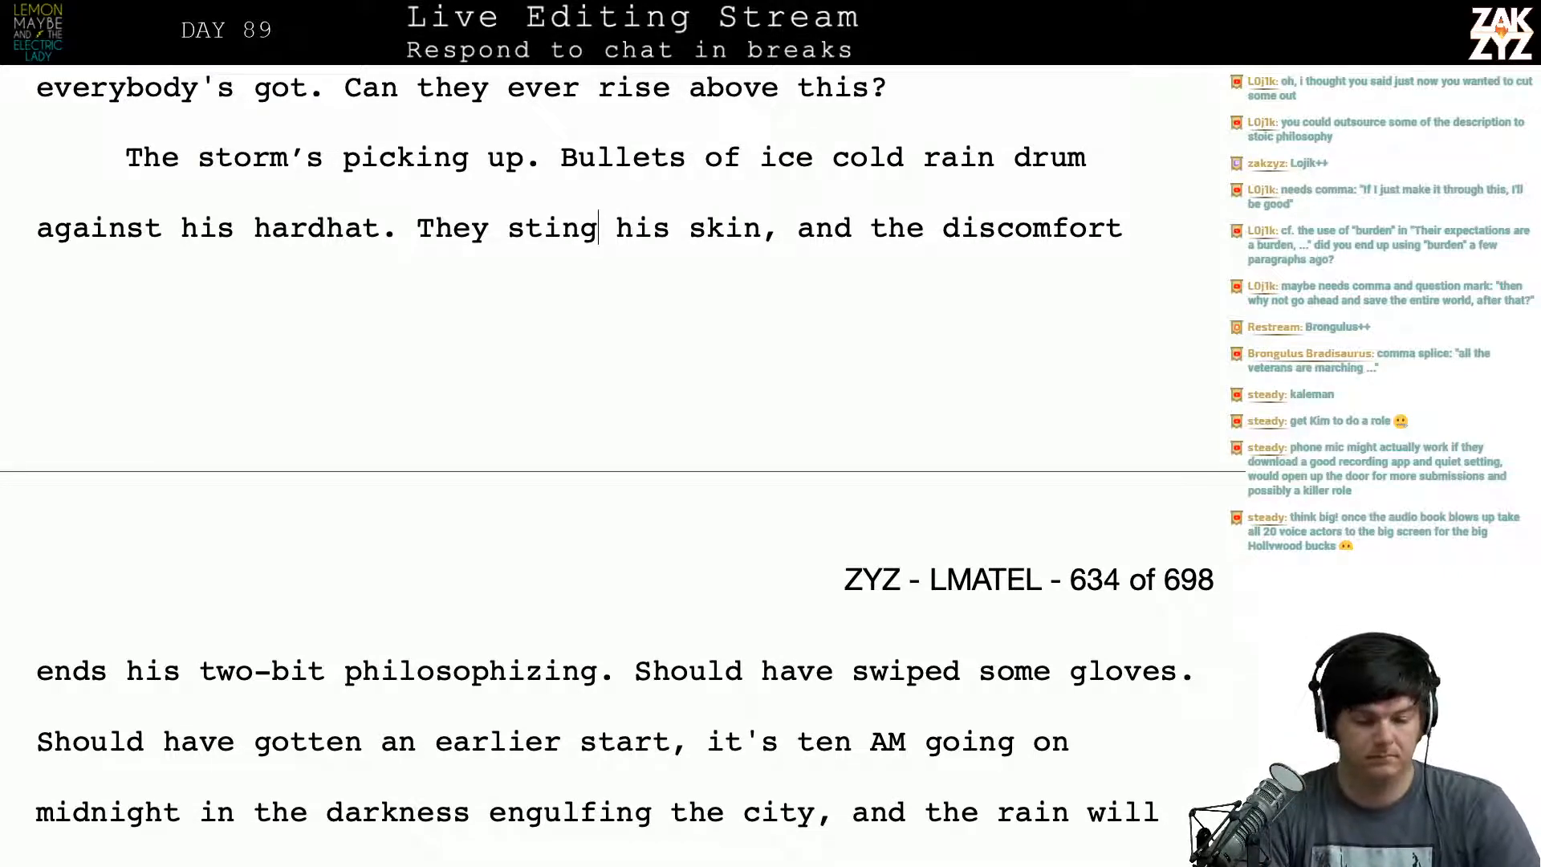
{"action": "left_click", "coordinate": [484, 221]}
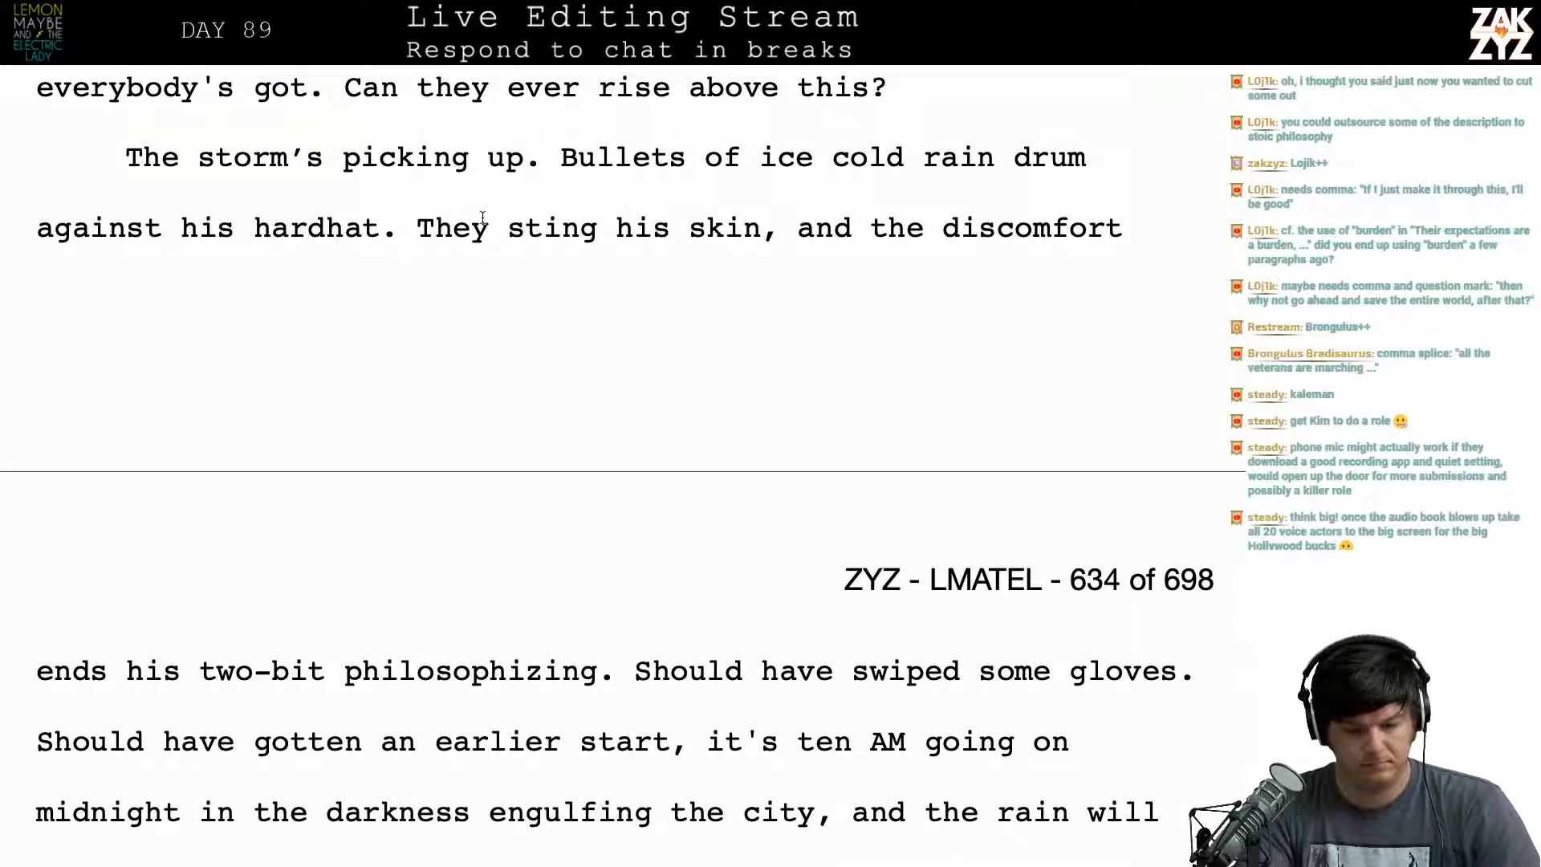
{"action": "type", "text": "'re falling "}
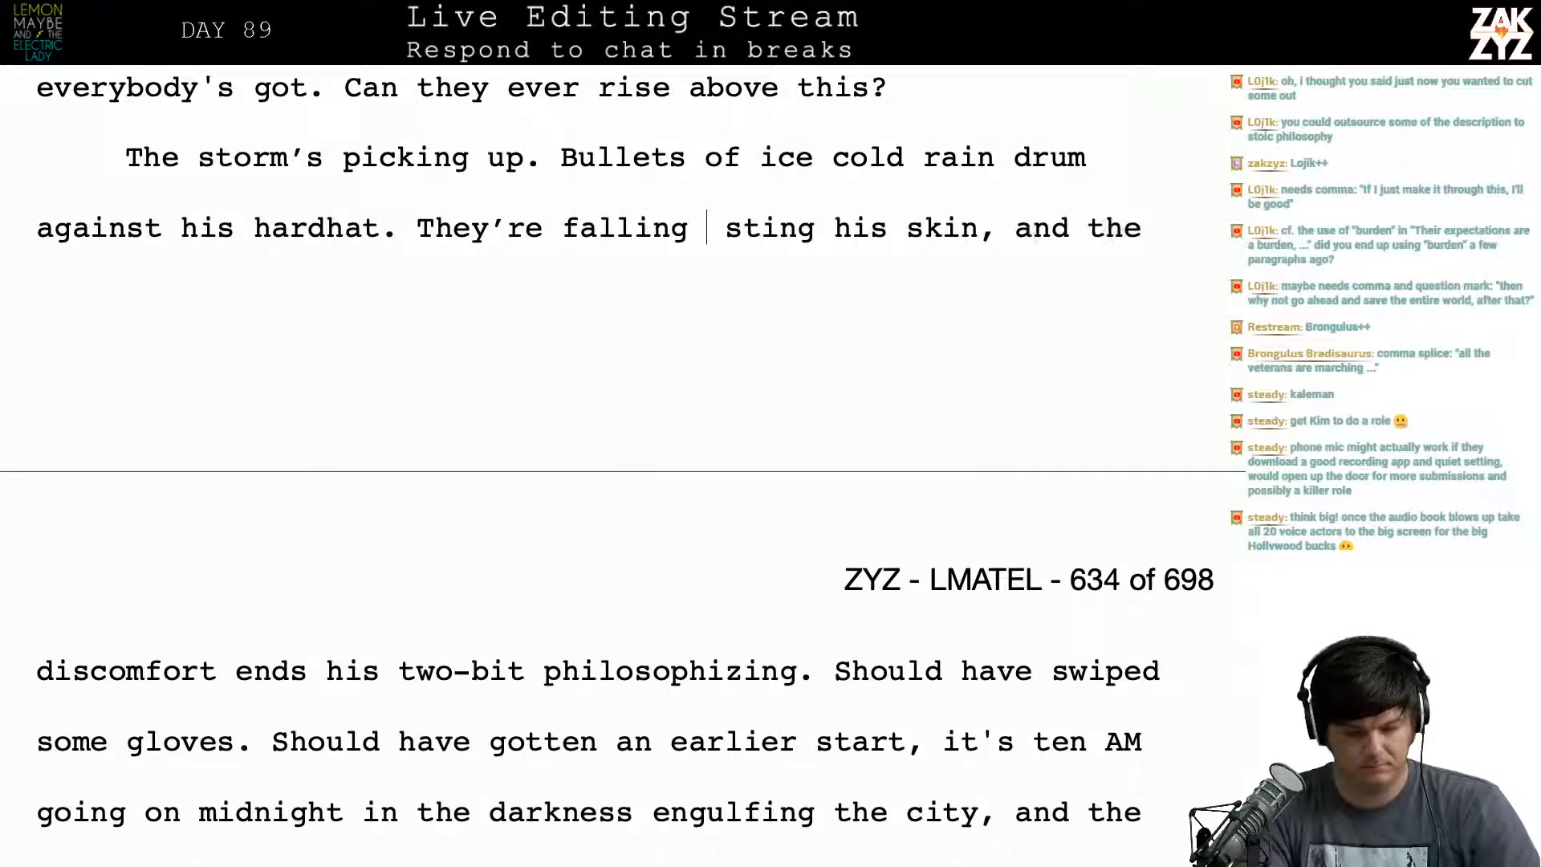
{"action": "type", "text": "hard enough to s"}
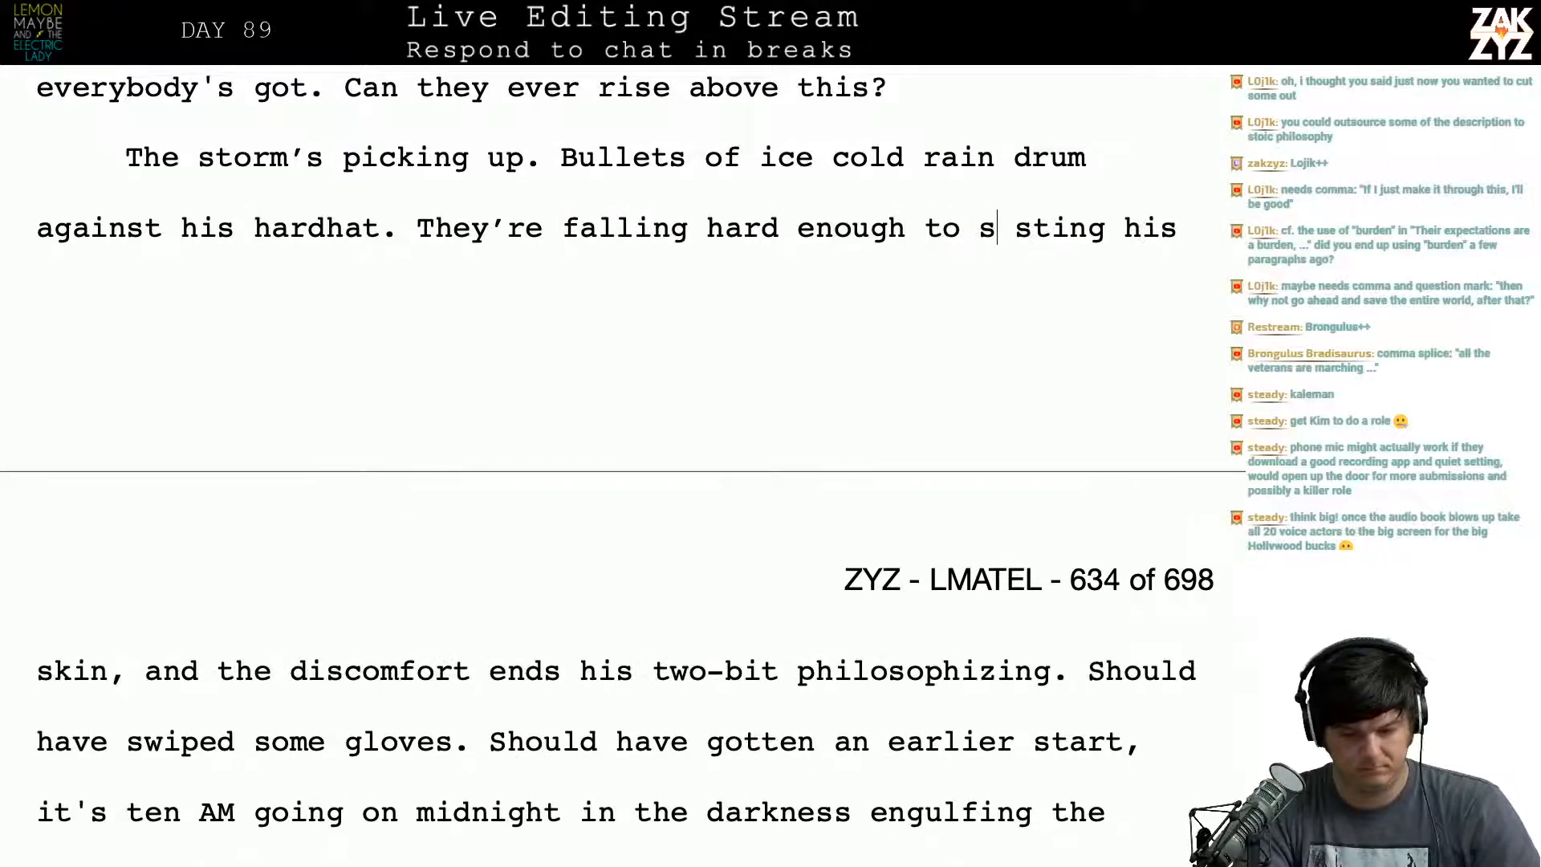
{"action": "type", "text": "ting,"}
{"action": "key", "text": "BackSpace"}
{"action": "key", "text": "BackSpace"}
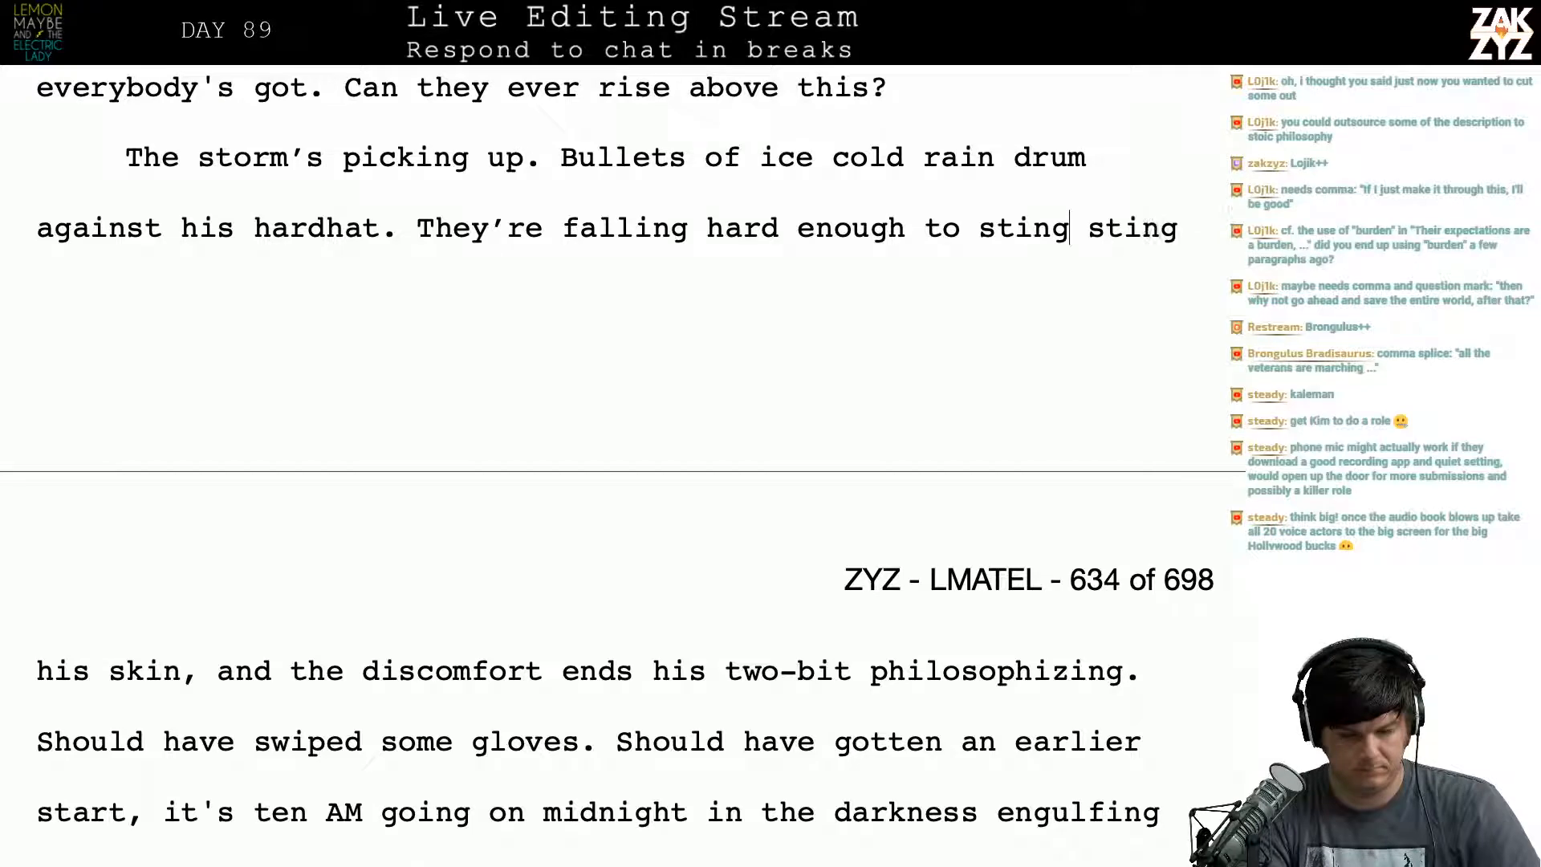
{"action": "key", "text": "BackSpace"}
{"action": "key", "text": "BackSpace"}
{"action": "key", "text": "BackSpace"}
{"action": "key", "text": "BackSpace"}
{"action": "key", "text": "BackSpace"}
{"action": "key", "text": "BackSpace"}
{"action": "key", "text": "BackSpace"}
{"action": "key", "text": "BackSpace"}
{"action": "key", "text": "BackSpace"}
{"action": "key", "text": "BackSpace"}
{"action": "key", "text": "BackSpace"}
{"action": "key", "text": "BackSpace"}
{"action": "key", "text": "BackSpace"}
{"action": "key", "text": "BackSpace"}
{"action": "key", "text": "BackSpace"}
{"action": "key", "text": "BackSpace"}
{"action": "key", "text": "BackSpace"}
{"action": "key", "text": "BackSpace"}
{"action": "key", "text": "BackSpace"}
{"action": "key", "text": "BackSpace"}
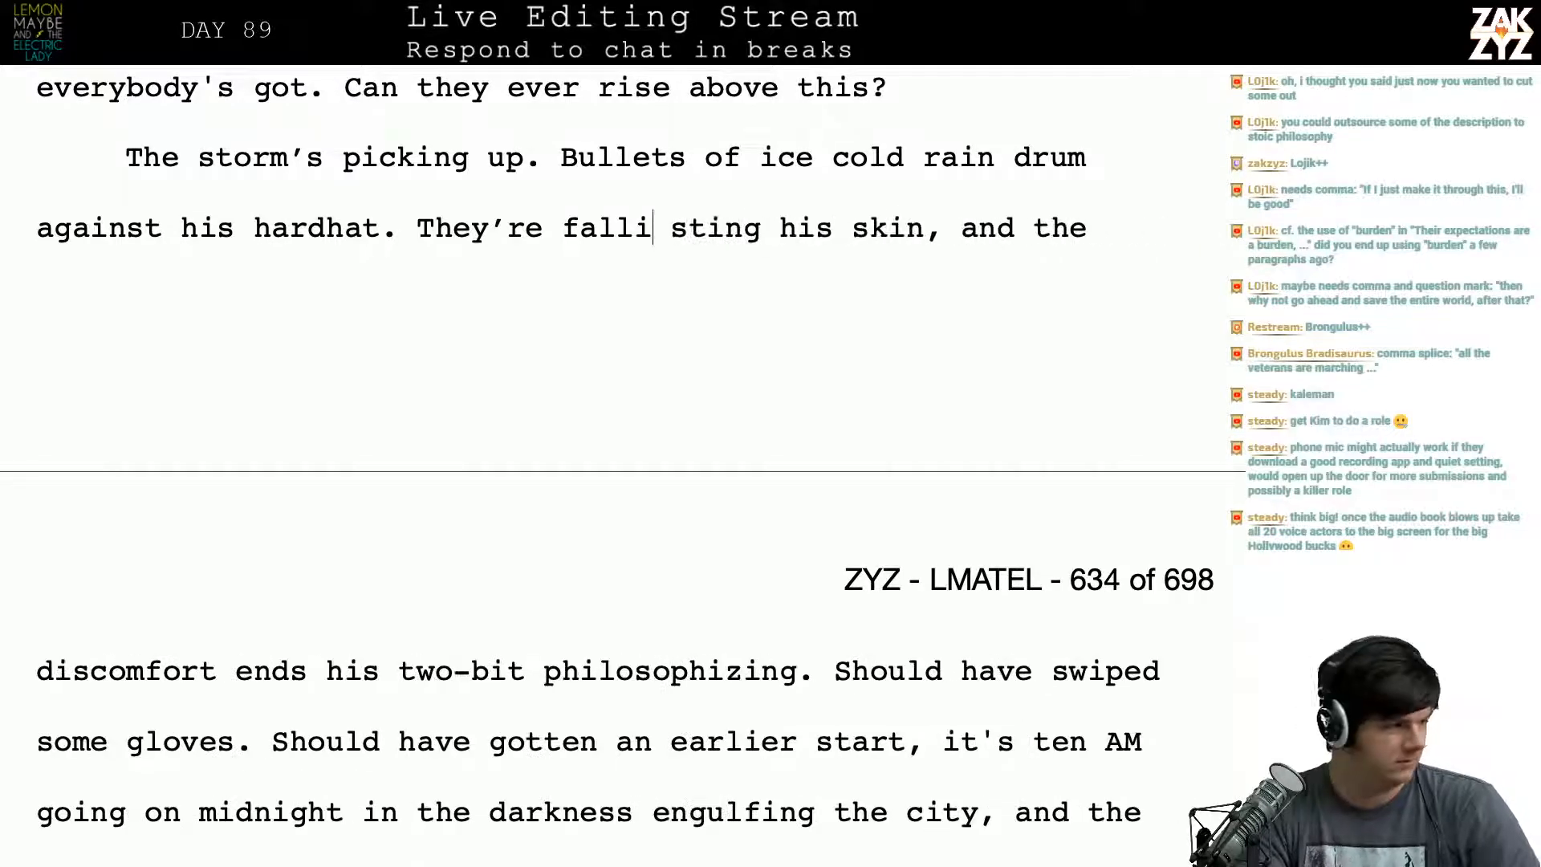
{"action": "key", "text": "BackSpace"}
{"action": "key", "text": "BackSpace"}
{"action": "key", "text": "BackSpace"}
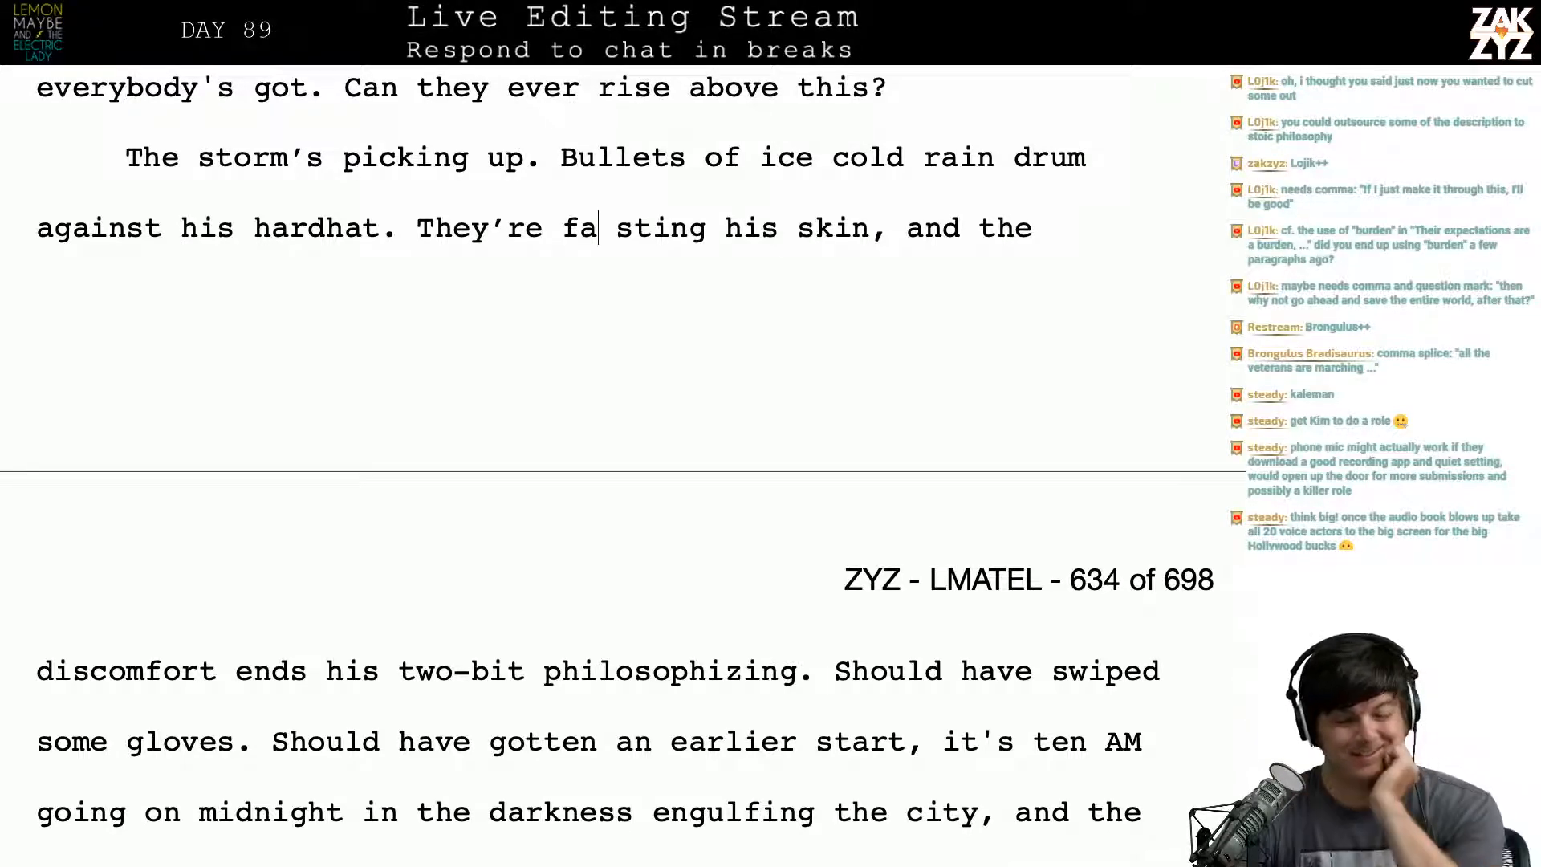
Step: Insert "Gary's hard hat and sting his hands." after "against" in the sentence about bullets of ice cold rain
{"action": "scroll", "coordinate": [483, 220], "scroll_direction": "up", "scroll_amount": 2}
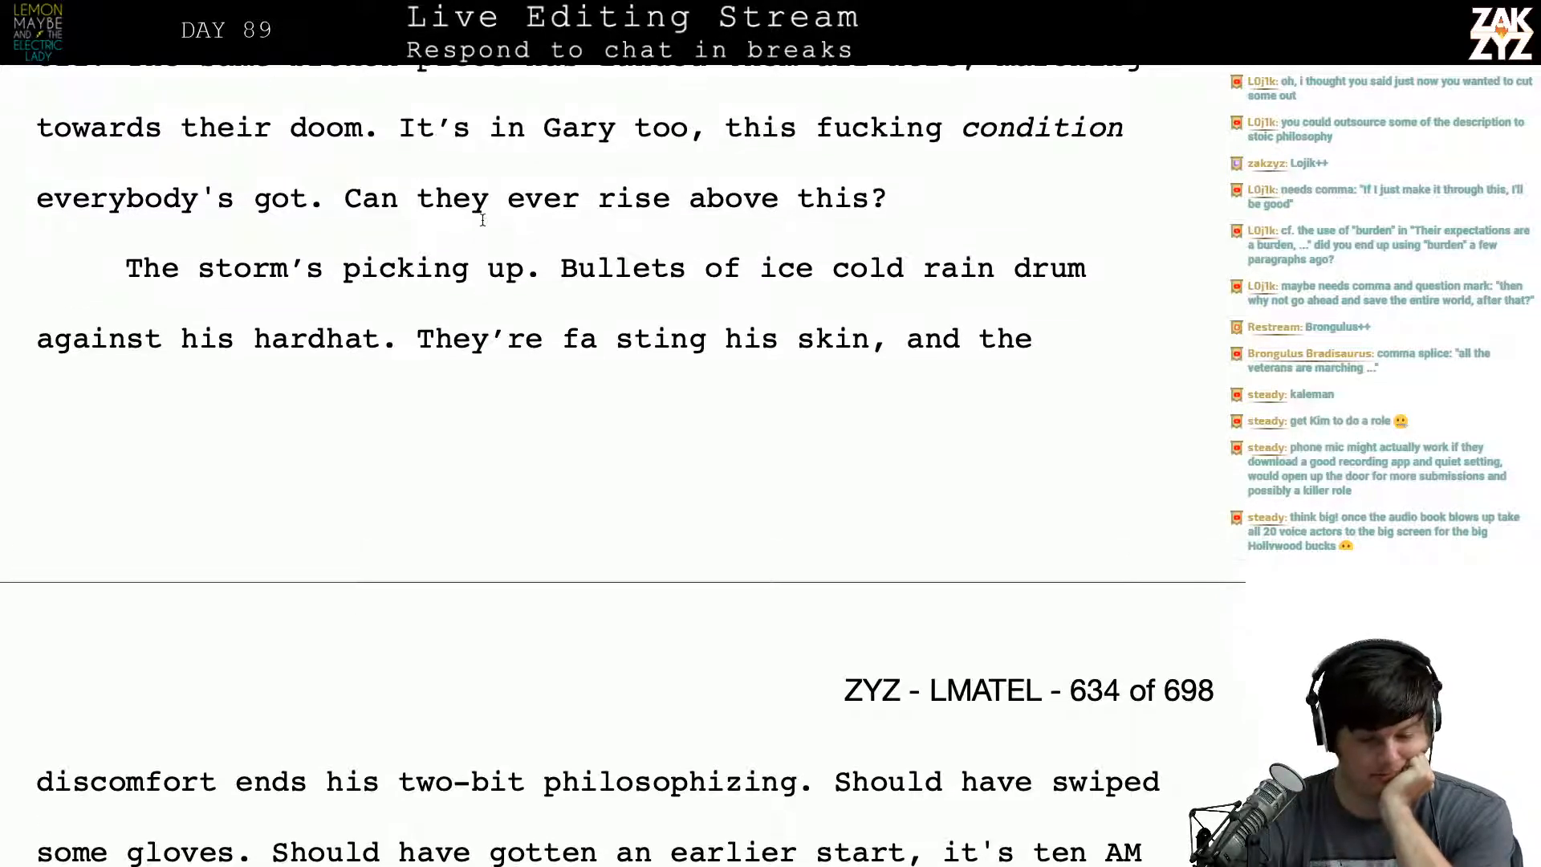
{"action": "left_click", "coordinate": [594, 272]}
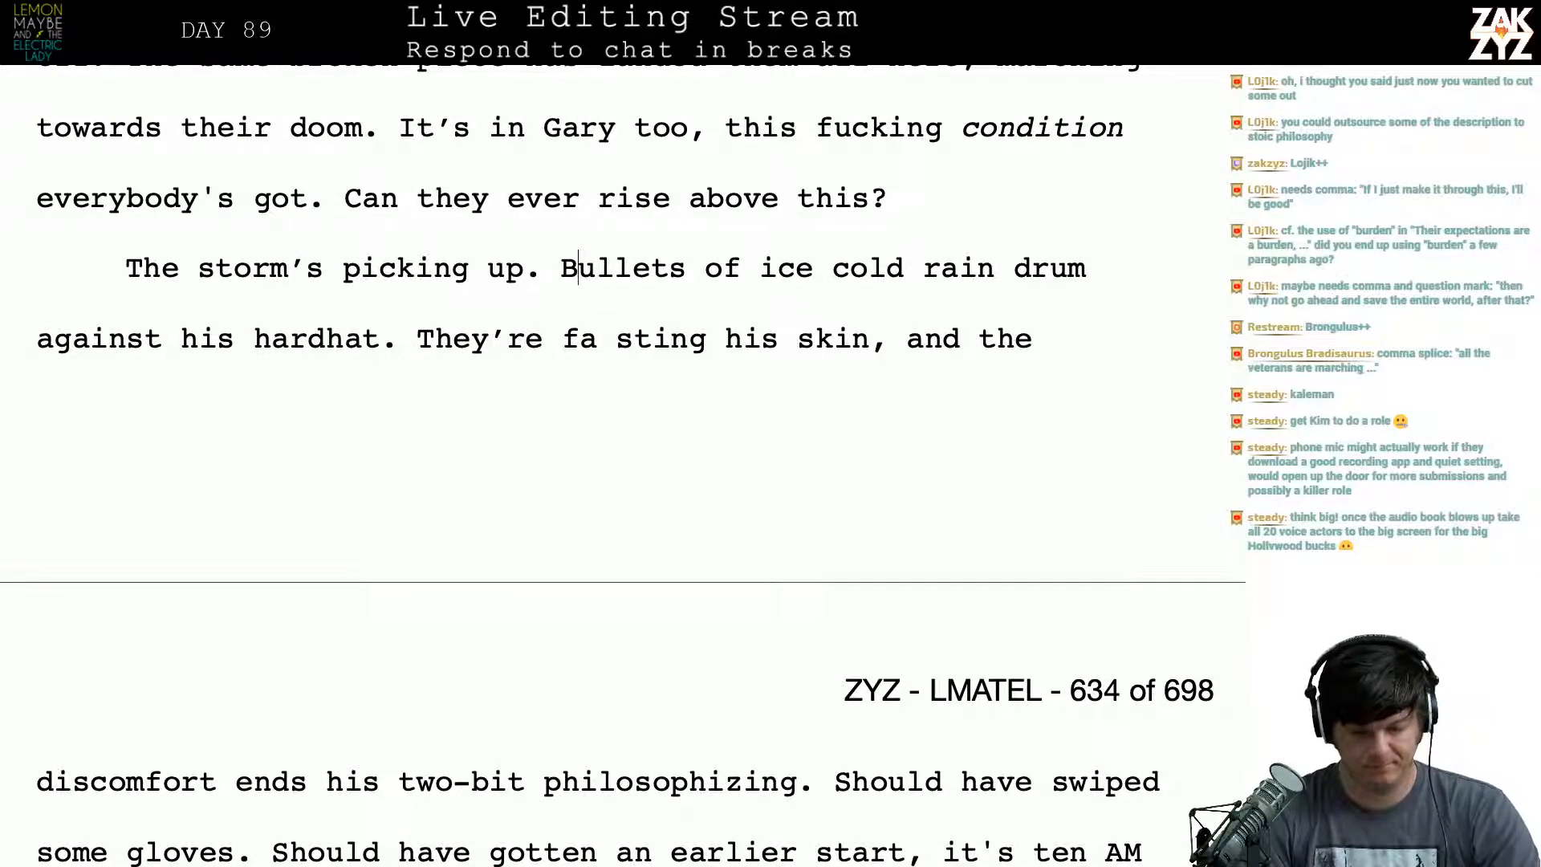
{"action": "left_click", "coordinate": [183, 341]}
{"action": "type", "text": "Gary's hard"}
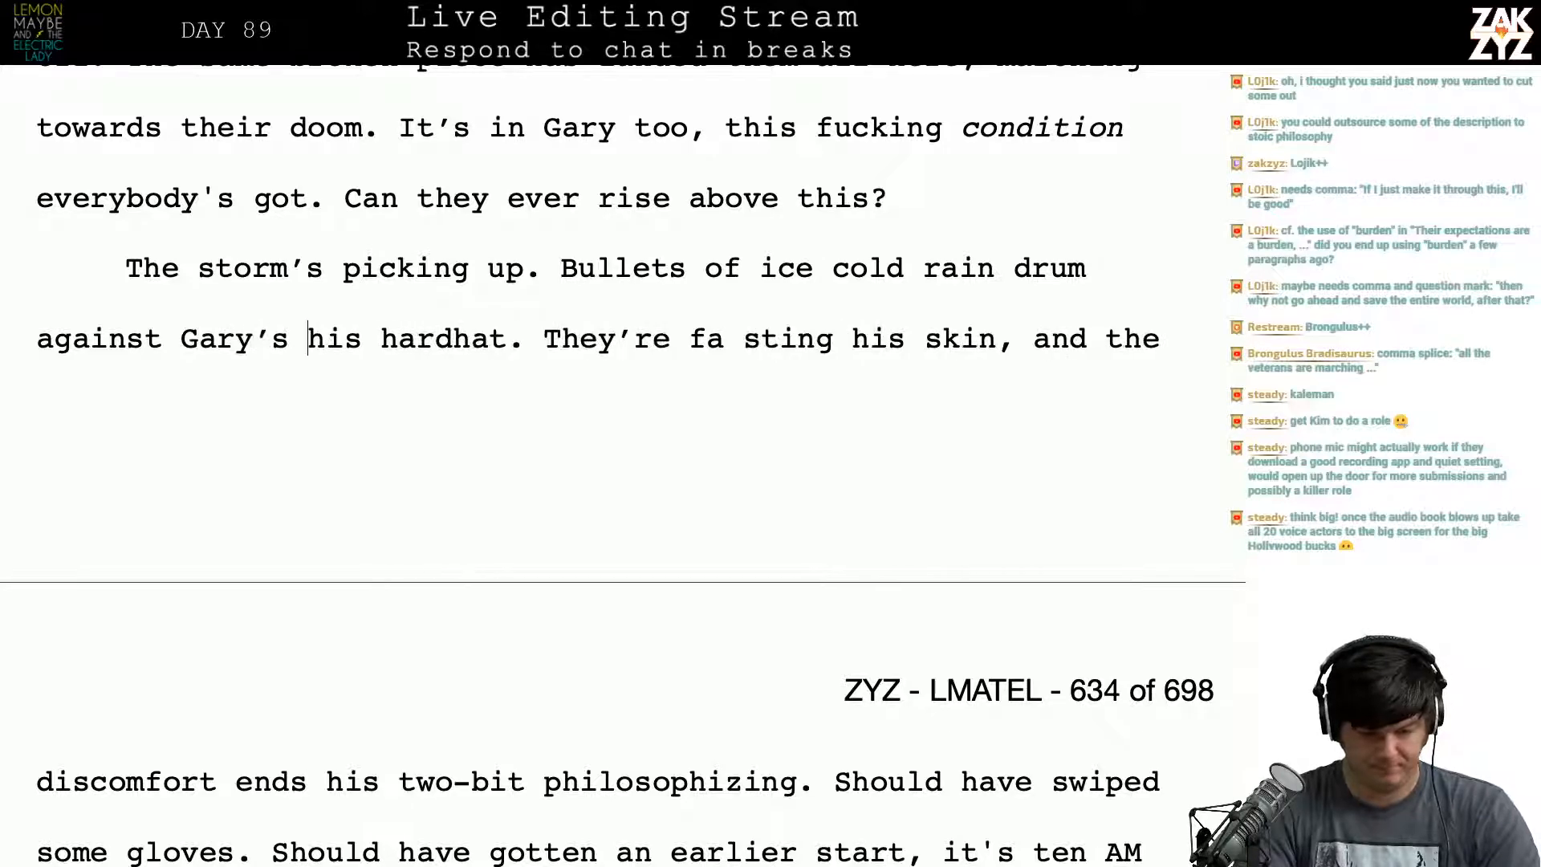
{"action": "type", "text": "hat"}
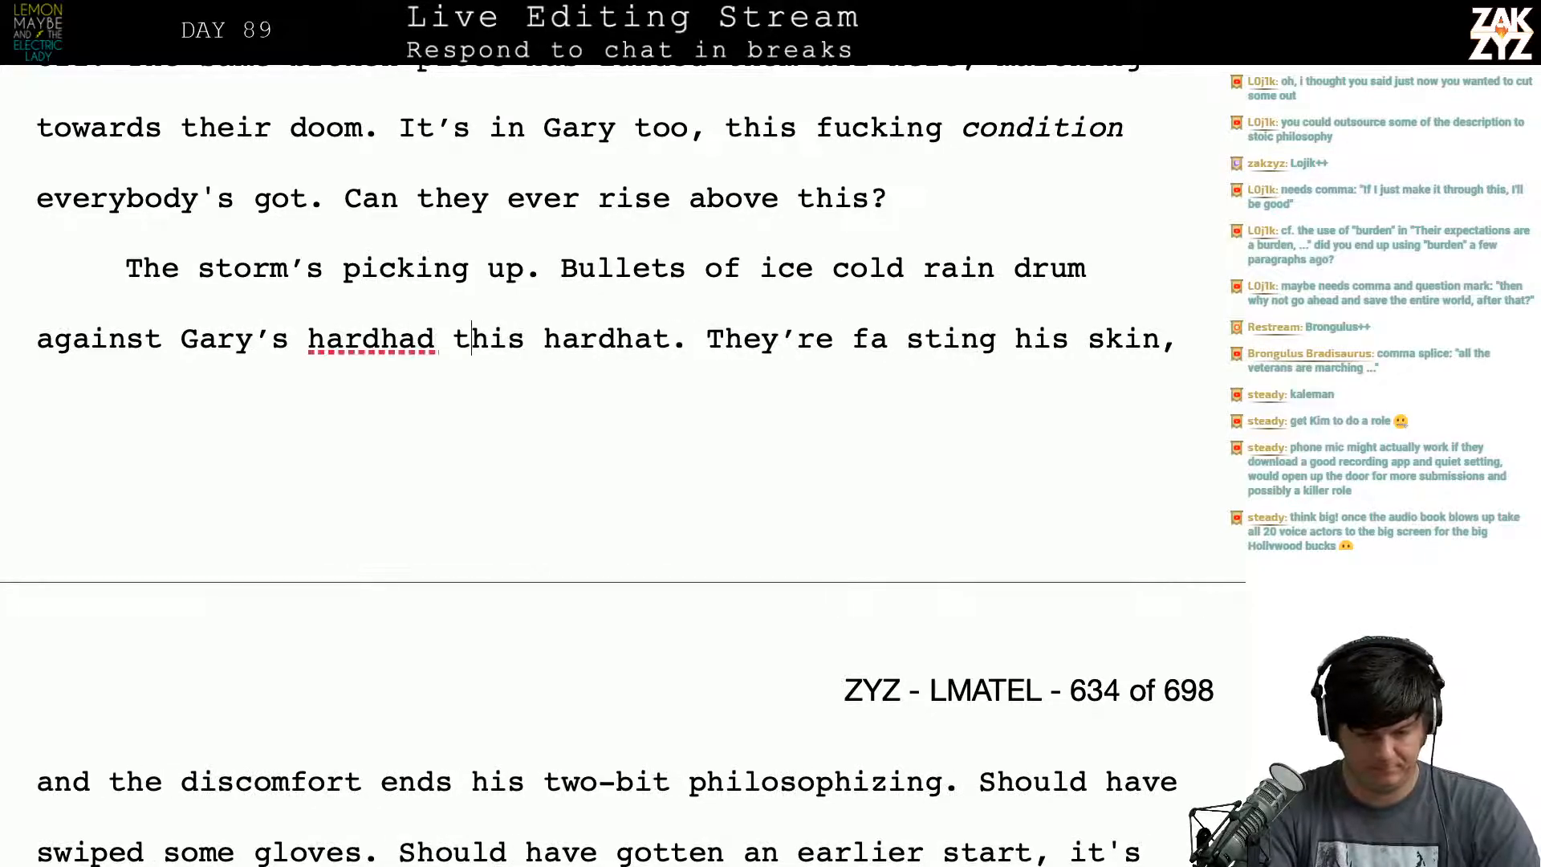
{"action": "key", "text": "BackSpace"}
{"action": "key", "text": "BackSpace"}
{"action": "key", "text": "BackSpace"}
{"action": "key", "text": "BackSpace"}
{"action": "type", "text": "hat and sting his "}
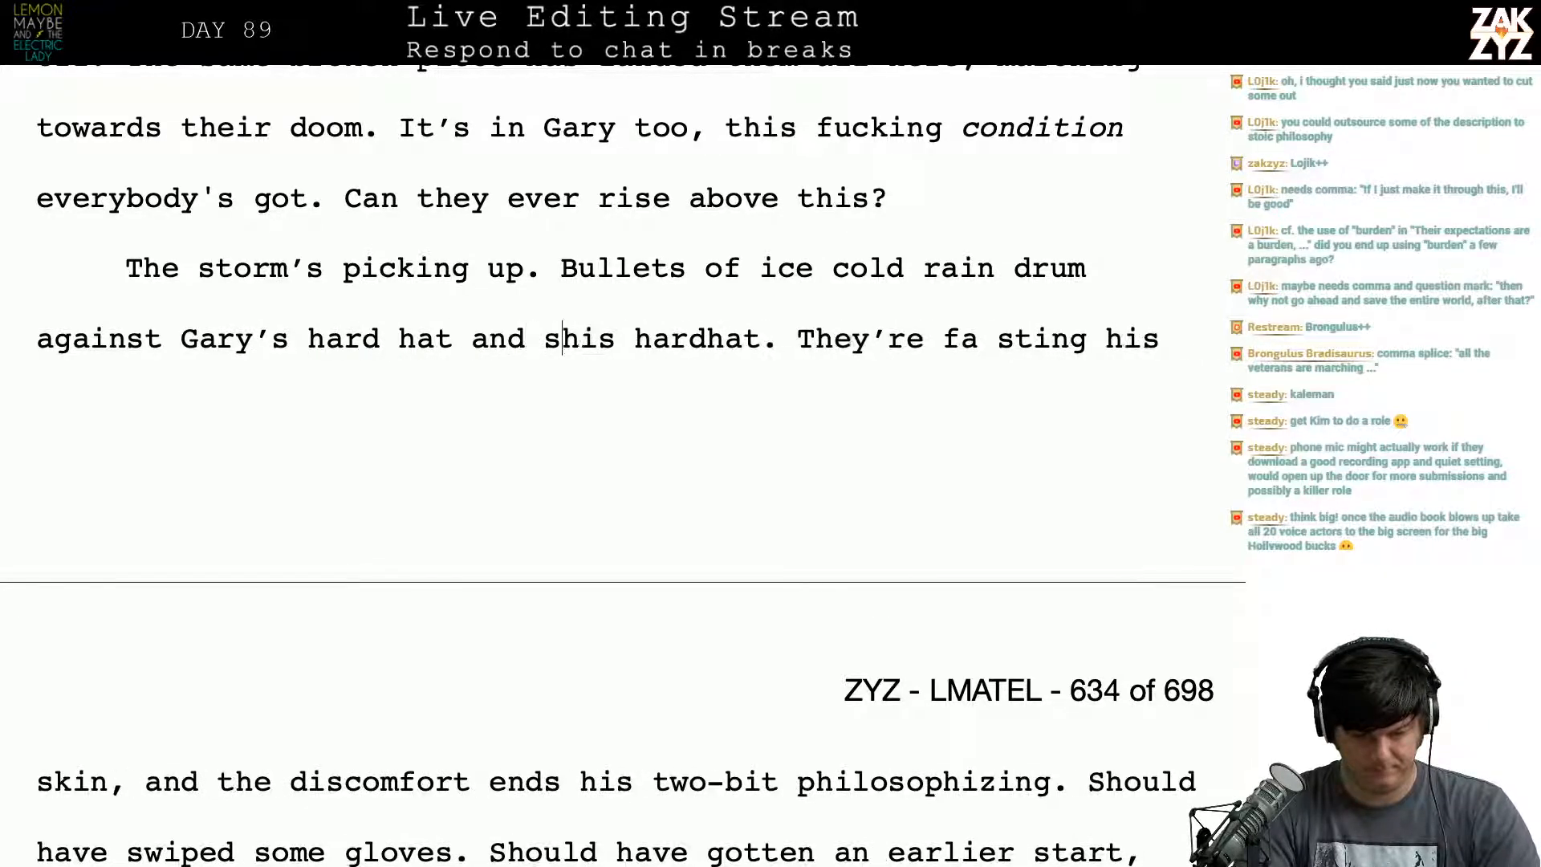
{"action": "type", "text": "hands."}
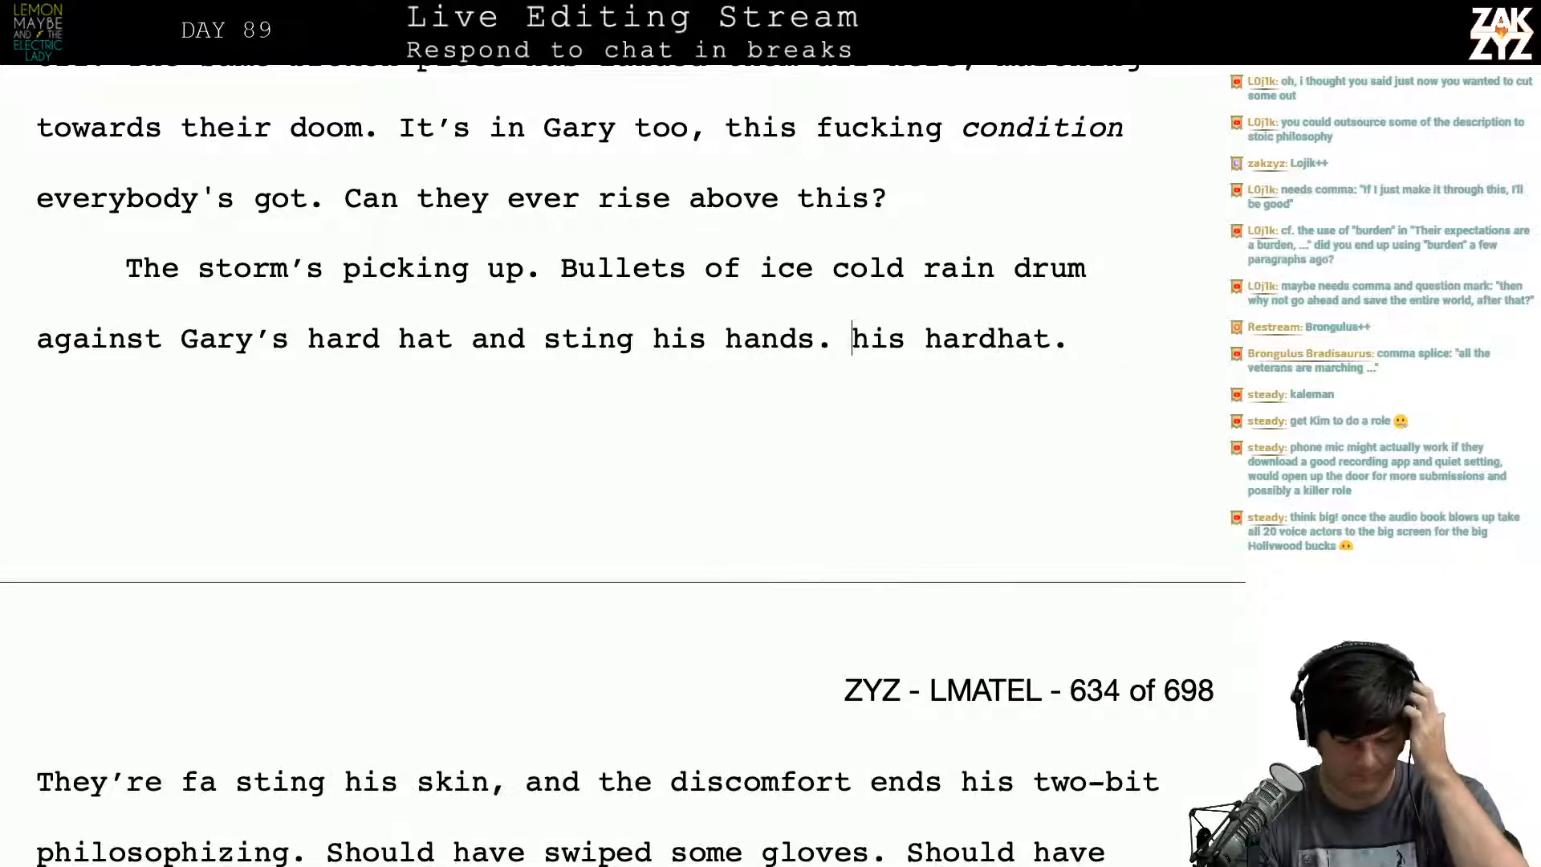
Step: Delete the leftover "his hardhat. They're fa sting his skin, and the" and start a new paragraph at "discomfort"
{"action": "key", "text": "shift+Down"}
{"action": "key", "text": "shift+Left"}
{"action": "key", "text": "shift+Left"}
{"action": "key", "text": "shift+Left"}
{"action": "key", "text": "shift+Left"}
{"action": "key", "text": "shift+Left"}
{"action": "key", "text": "shift+Left"}
{"action": "key", "text": "shift+Left"}
{"action": "key", "text": "shift+Left"}
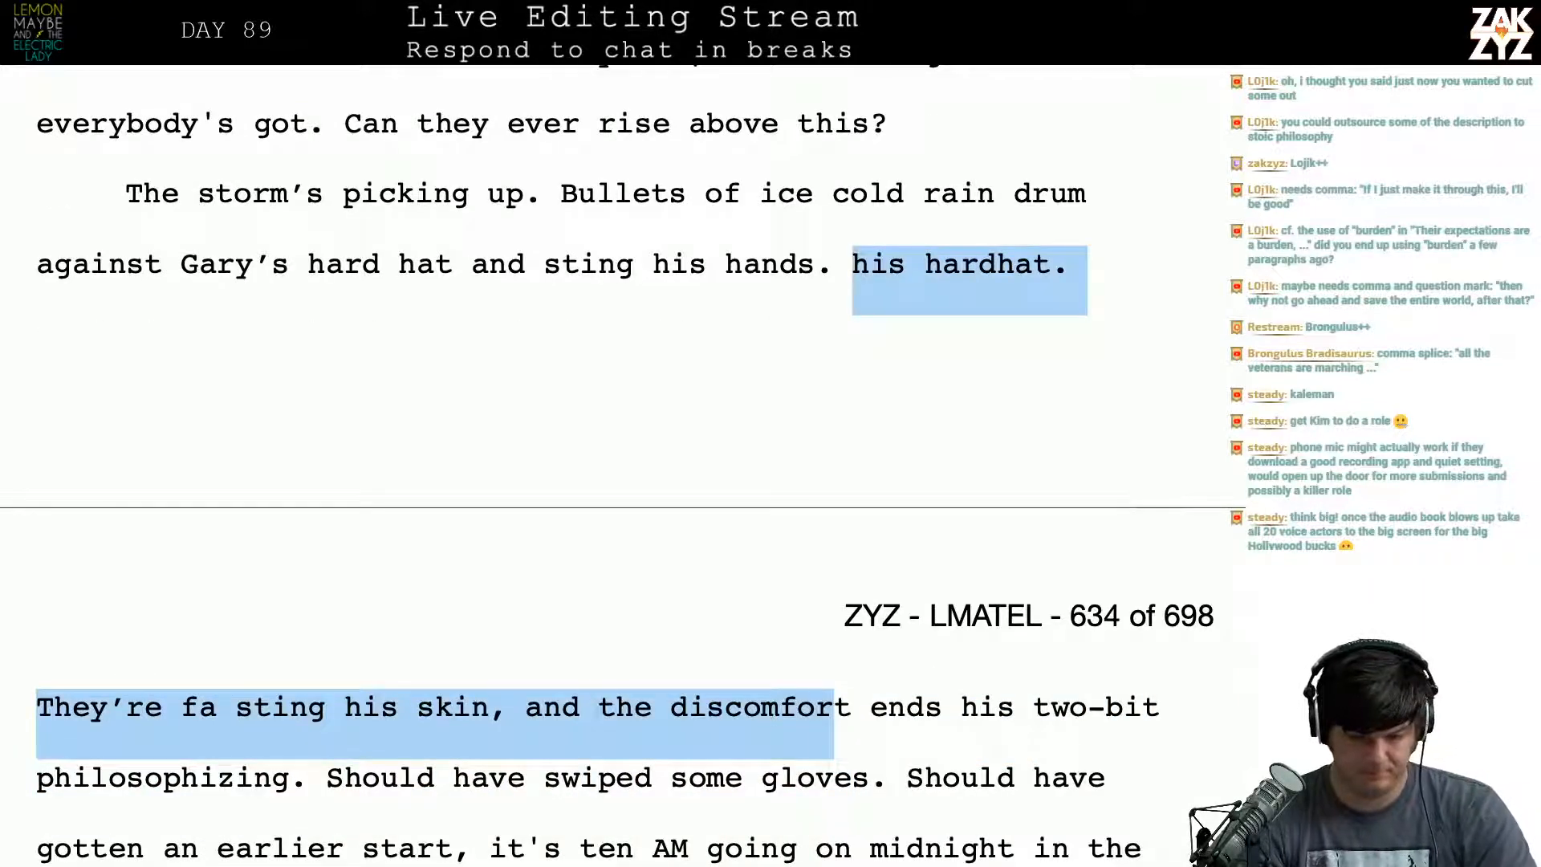
{"action": "key", "text": "shift+Right"}
{"action": "key", "text": "shift+Right"}
{"action": "key", "text": "shift+Right"}
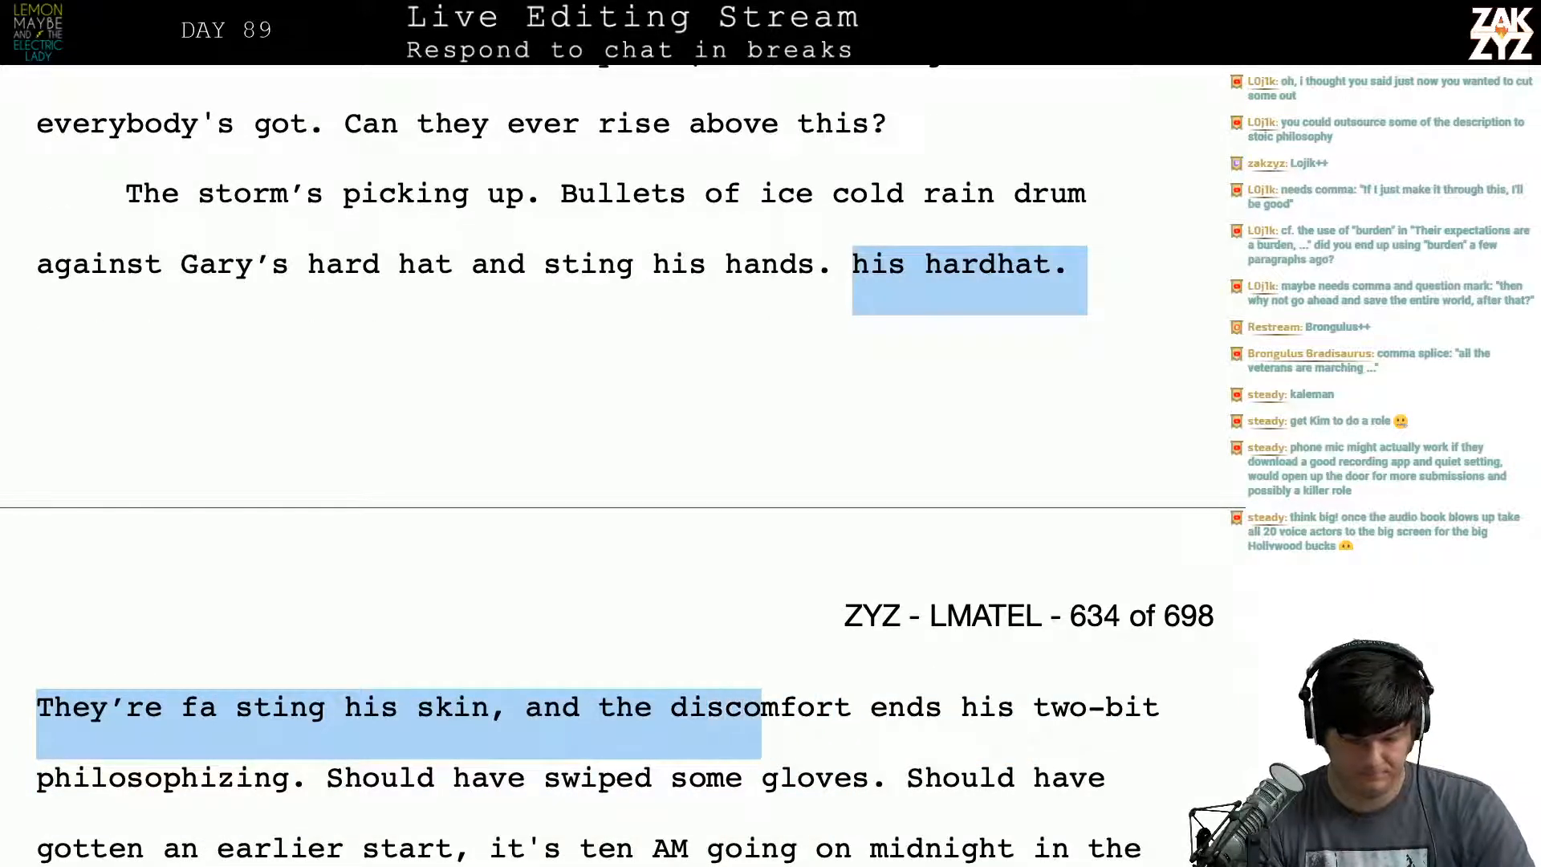
{"action": "key", "text": "shift+Left"}
{"action": "key", "text": "shift+Left"}
{"action": "key", "text": "shift+Left"}
{"action": "key", "text": "shift+Left"}
{"action": "key", "text": "shift+Left"}
{"action": "key", "text": "BackSpace"}
{"action": "key", "text": "Return"}
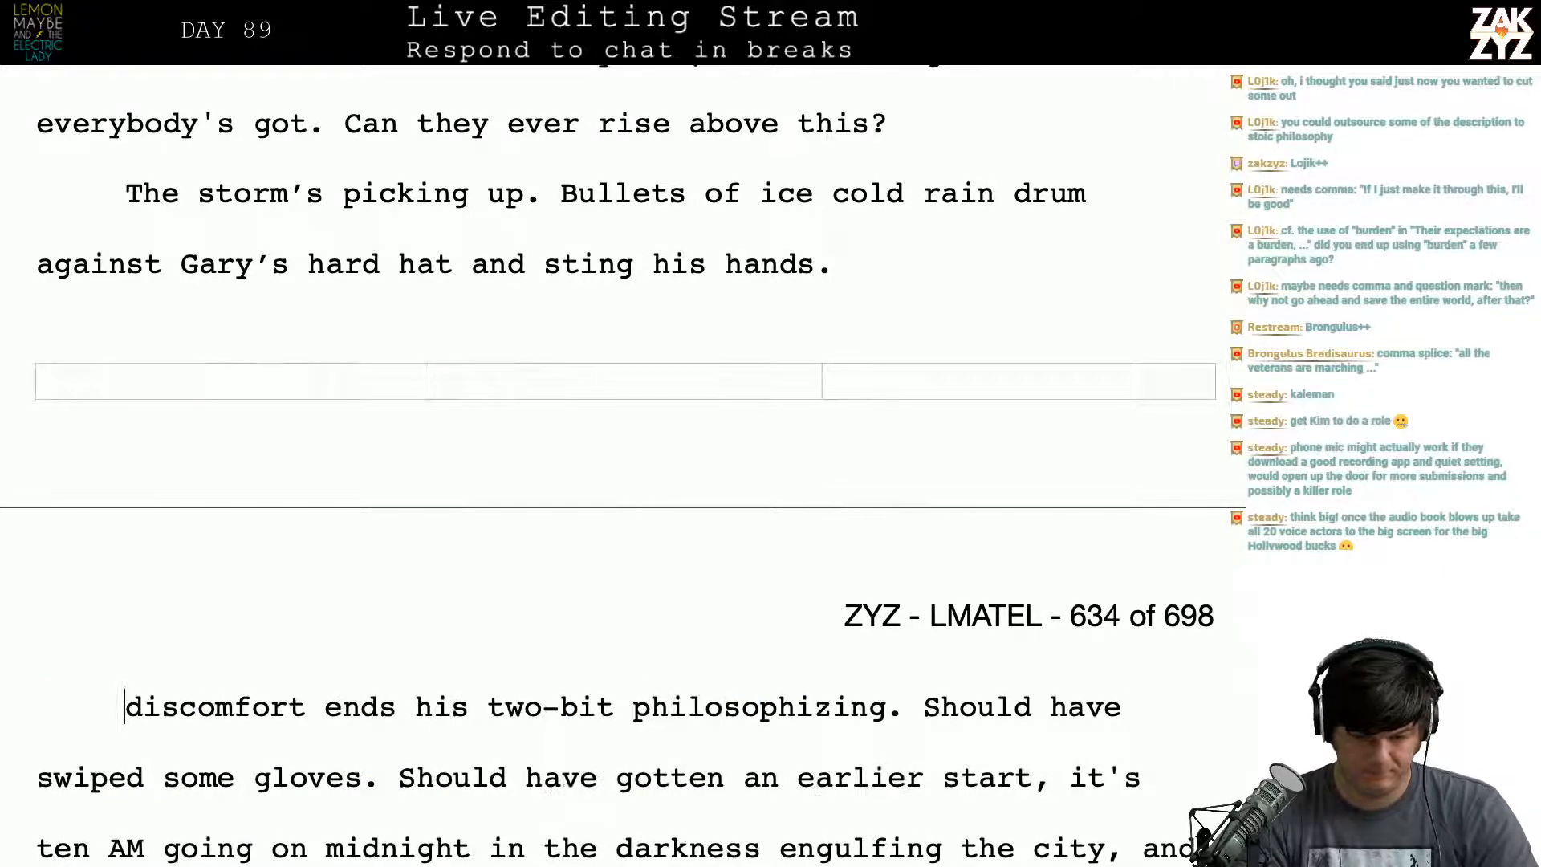
{"action": "type", "text": "put"}
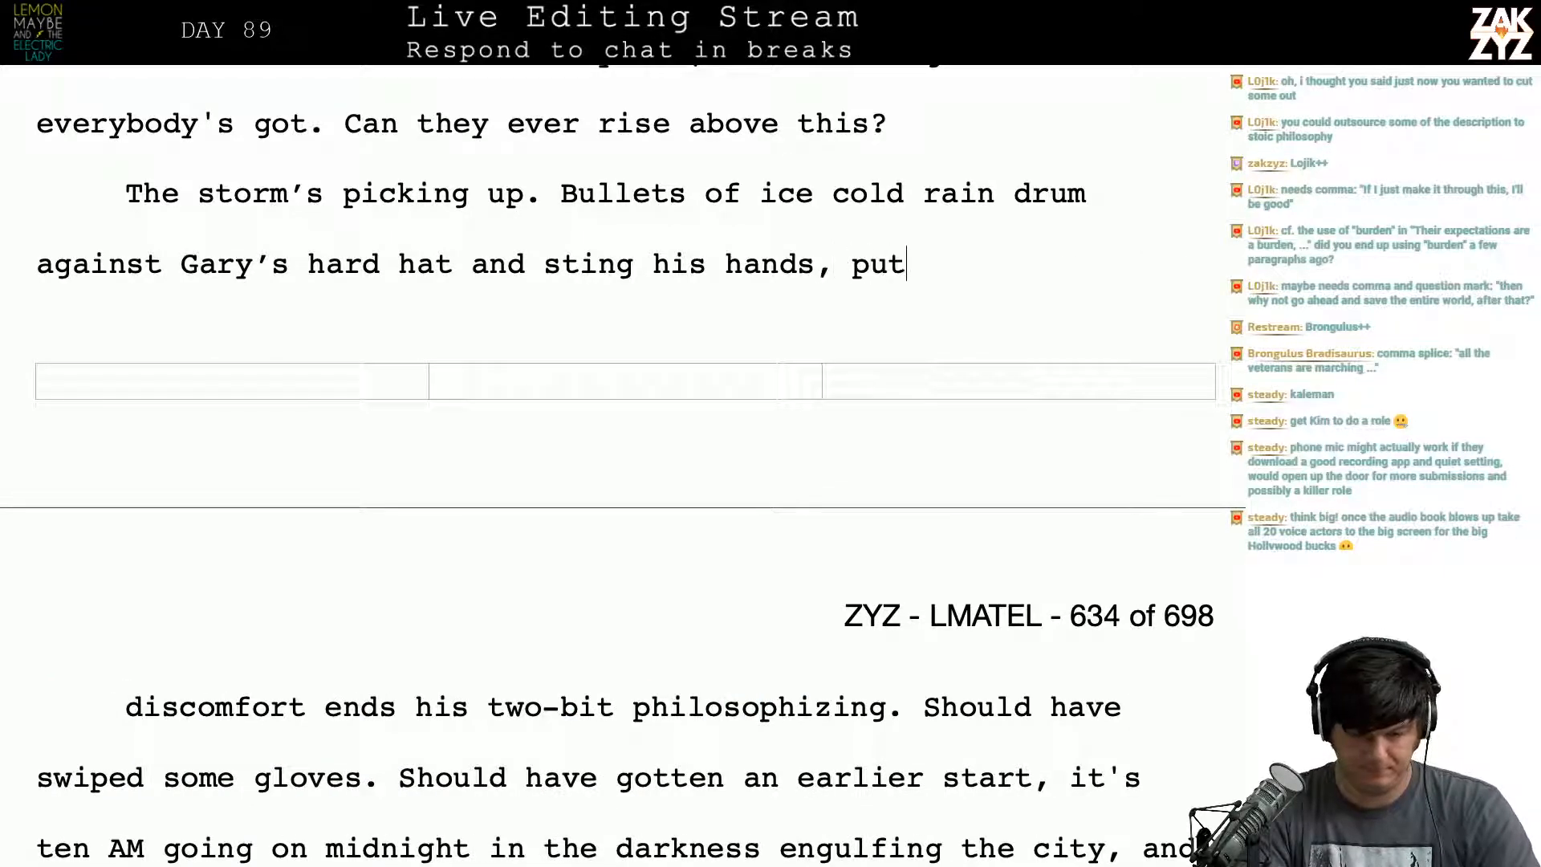
{"action": "type", "text": "ting an abrupt "}
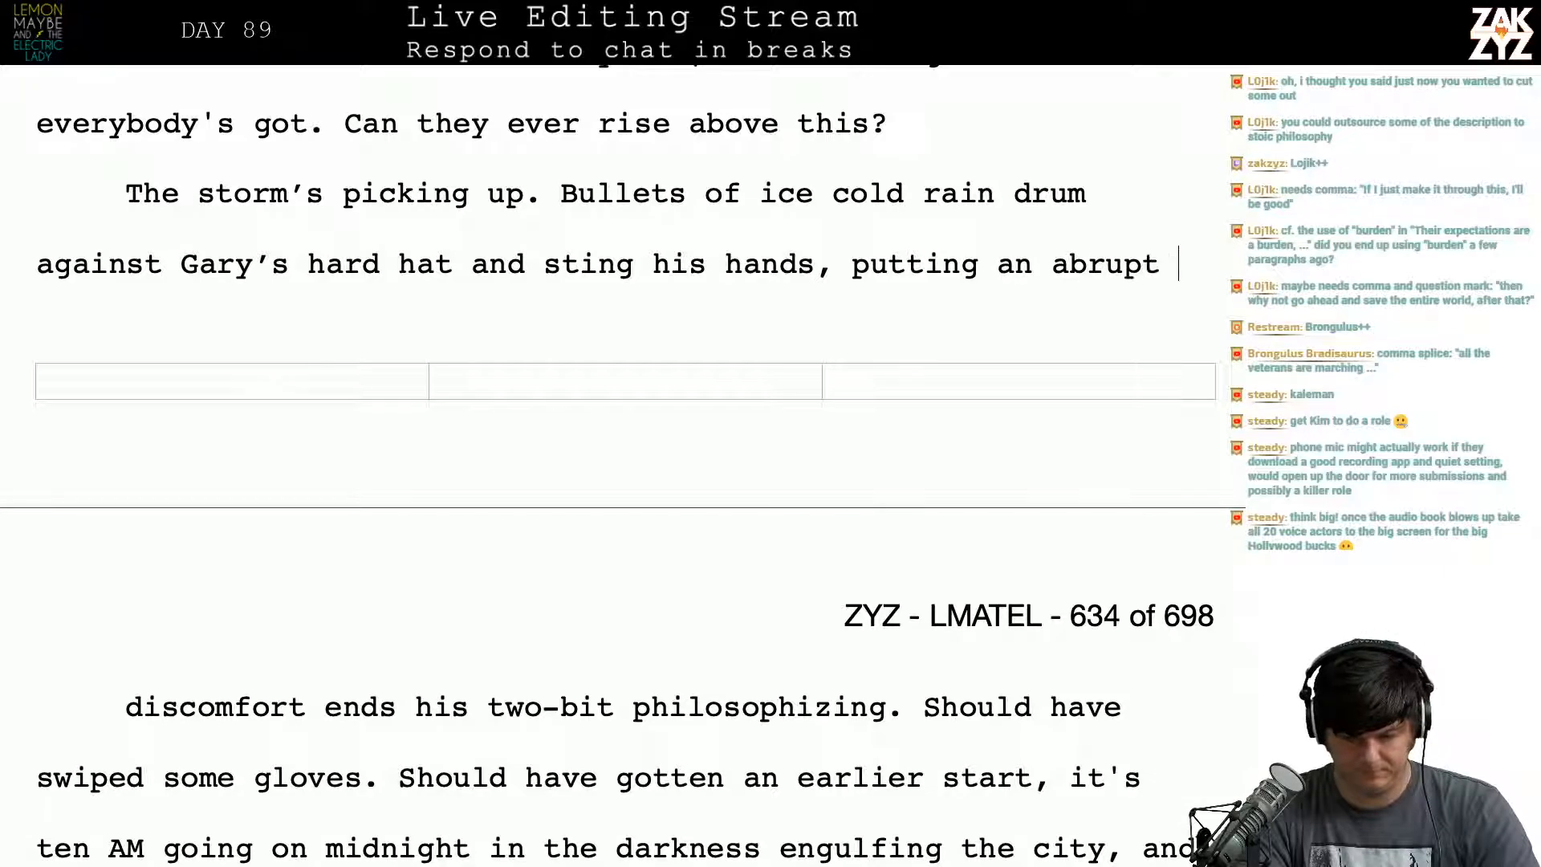
{"action": "type", "text": "end"}
{"action": "key", "text": "BackSpace"}
{"action": "key", "text": "BackSpace"}
{"action": "key", "text": "BackSpace"}
{"action": "key", "text": "BackSpace"}
{"action": "key", "text": "BackSpace"}
{"action": "key", "text": "BackSpace"}
{"action": "key", "text": "BackSpace"}
{"action": "key", "text": "BackSpace"}
{"action": "key", "text": "BackSpace"}
{"action": "key", "text": "BackSpace"}
{"action": "key", "text": "BackSpace"}
{"action": "key", "text": "BackSpace"}
{"action": "key", "text": "BackSpace"}
{"action": "key", "text": "BackSpace"}
{"action": "key", "text": "BackSpace"}
{"action": "key", "text": "BackSpace"}
{"action": "key", "text": "BackSpace"}
{"action": "key", "text": "BackSpace"}
{"action": "key", "text": "BackSpace"}
{"action": "key", "text": "BackSpace"}
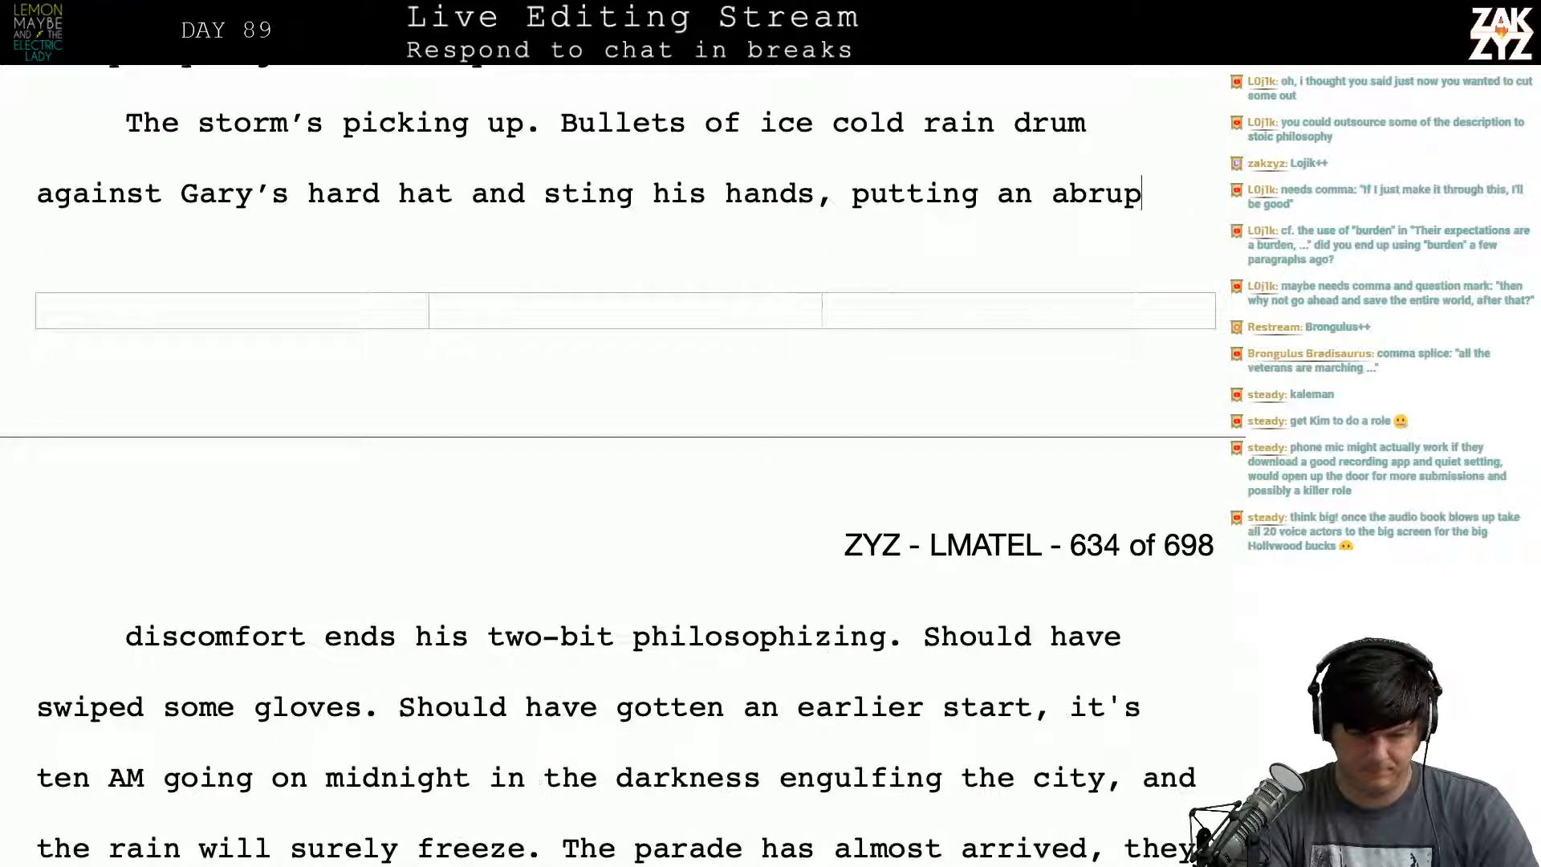
Step: Replace "and sting his hands" after "Gary's hard hat" with ", putting an end to his two-bit philosophizing."
{"action": "key", "text": "BackSpace"}
{"action": "key", "text": "BackSpace"}
{"action": "key", "text": "BackSpace"}
{"action": "key", "text": "BackSpace"}
{"action": "key", "text": "BackSpace"}
{"action": "key", "text": "BackSpace"}
{"action": "key", "text": "BackSpace"}
{"action": "key", "text": "BackSpace"}
{"action": "key", "text": "BackSpace"}
{"action": "key", "text": "BackSpace"}
{"action": "key", "text": "BackSpace"}
{"action": "key", "text": "BackSpace"}
{"action": "key", "text": "BackSpace"}
{"action": "key", "text": "BackSpace"}
{"action": "key", "text": "BackSpace"}
{"action": "key", "text": "BackSpace"}
{"action": "key", "text": "BackSpace"}
{"action": "key", "text": "BackSpace"}
{"action": "key", "text": "BackSpace"}
{"action": "key", "text": "BackSpace"}
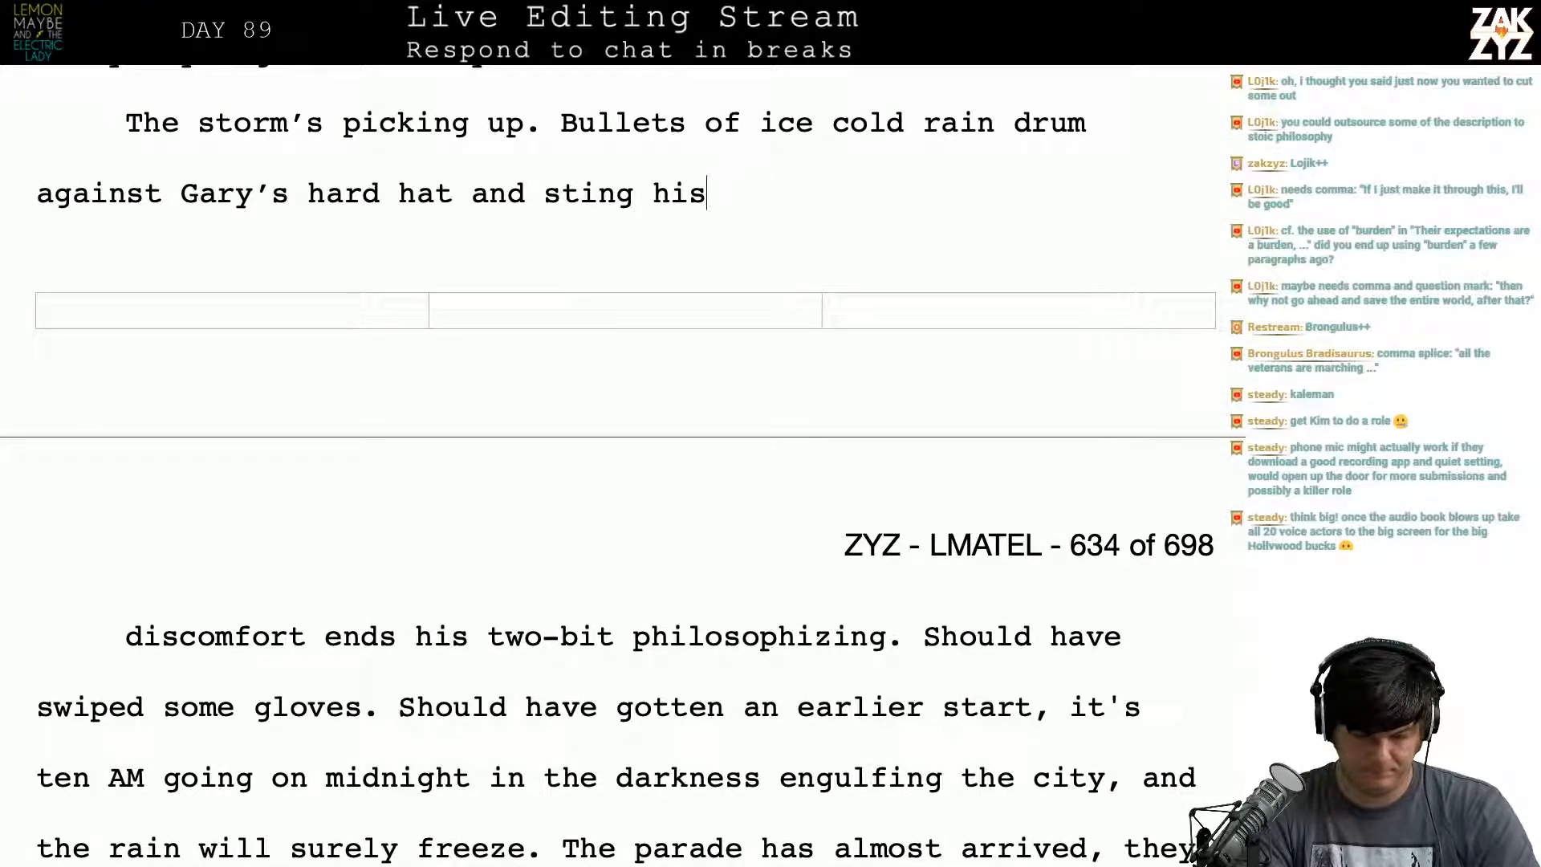
{"action": "type", "text": ", p"}
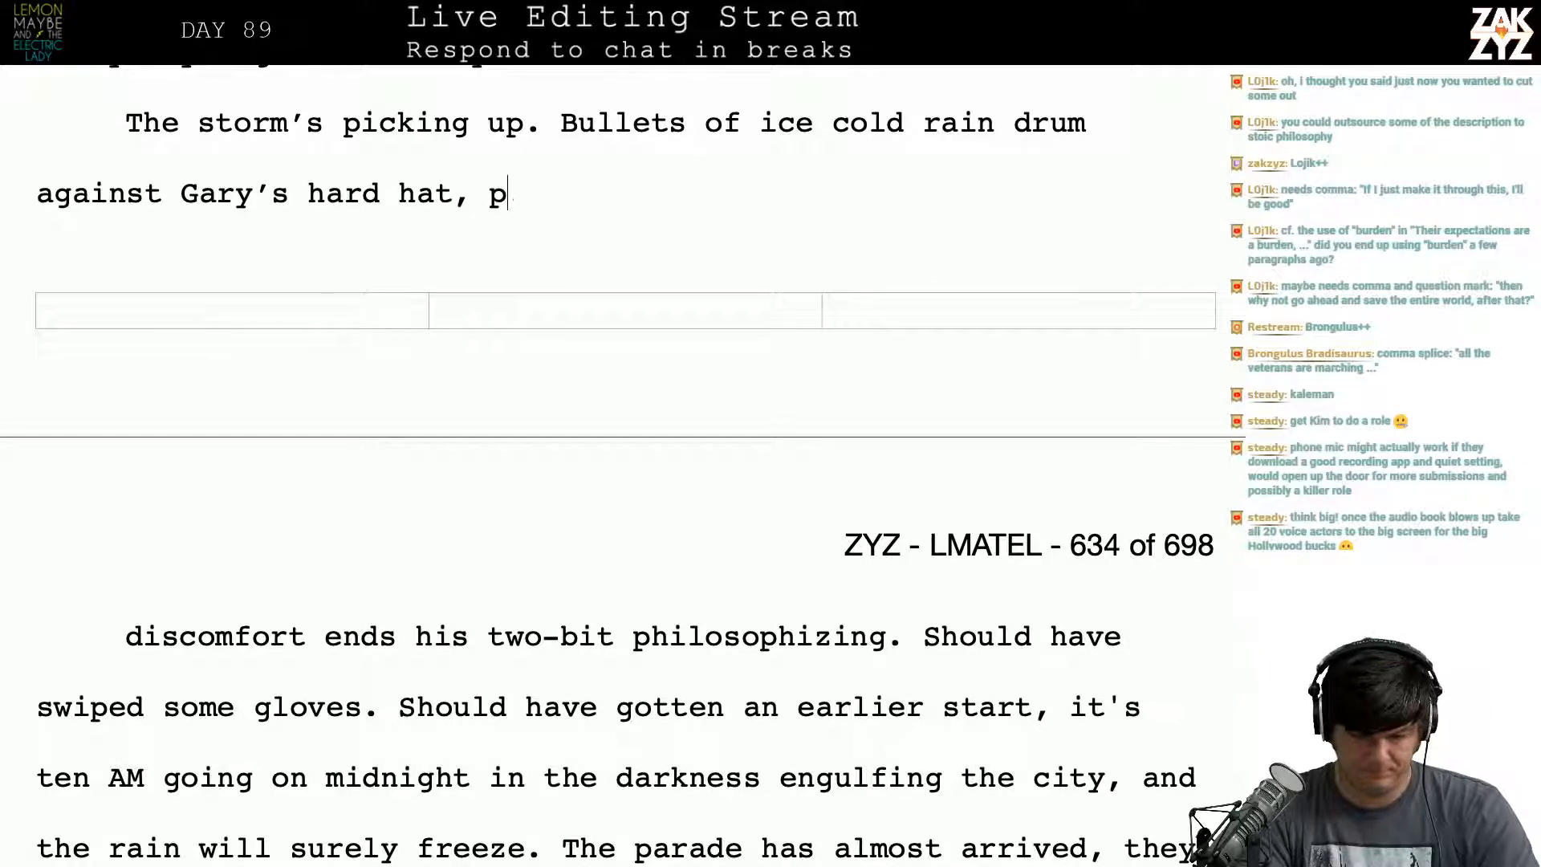
{"action": "type", "text": "utting an ne"}
{"action": "key", "text": "BackSpace"}
{"action": "key", "text": "BackSpace"}
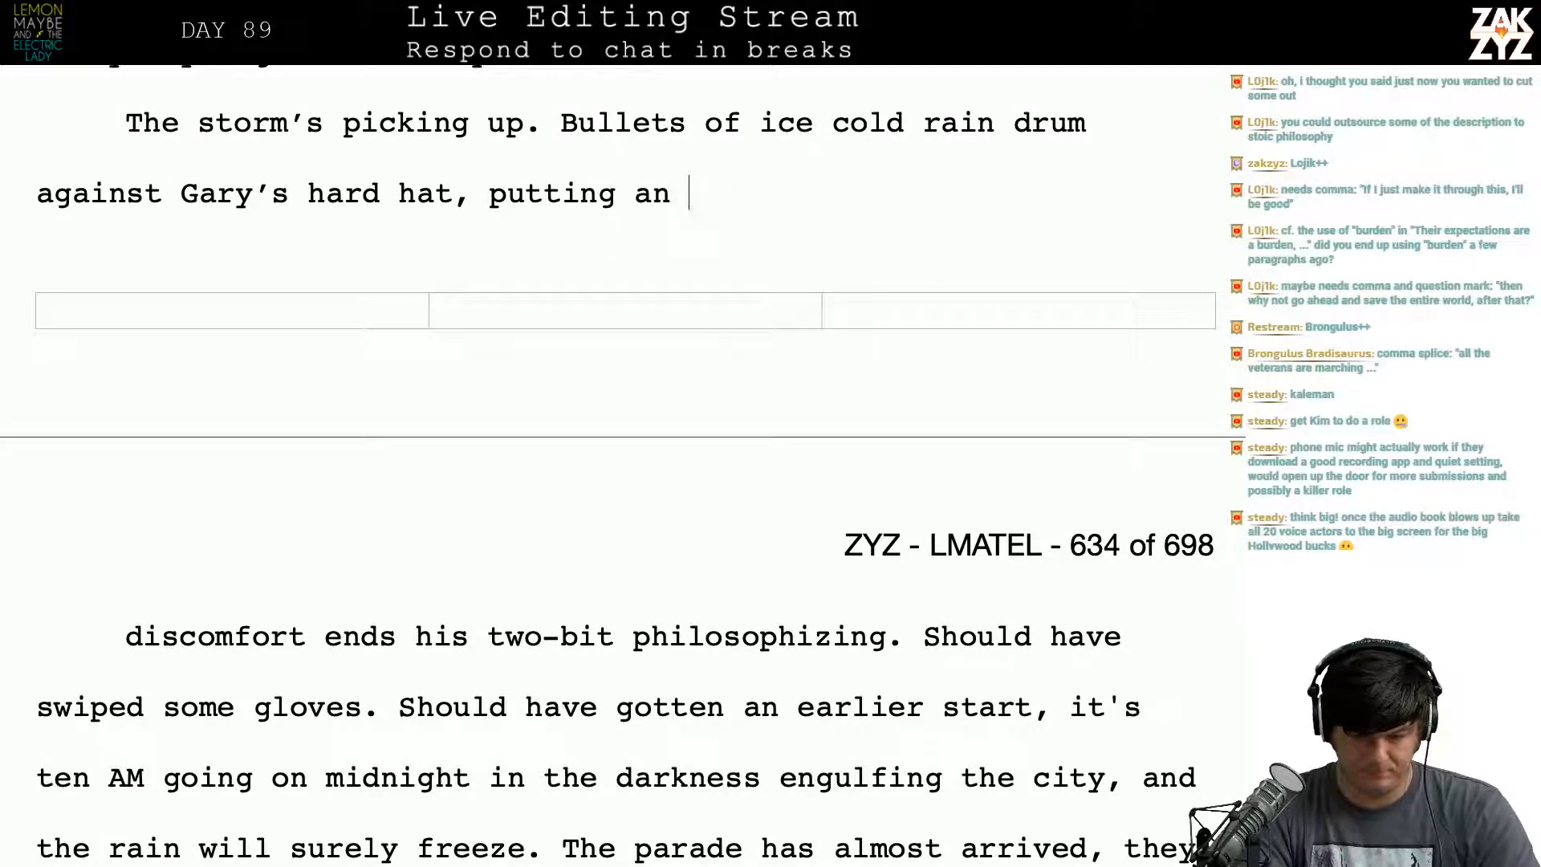
{"action": "type", "text": "end to his two"}
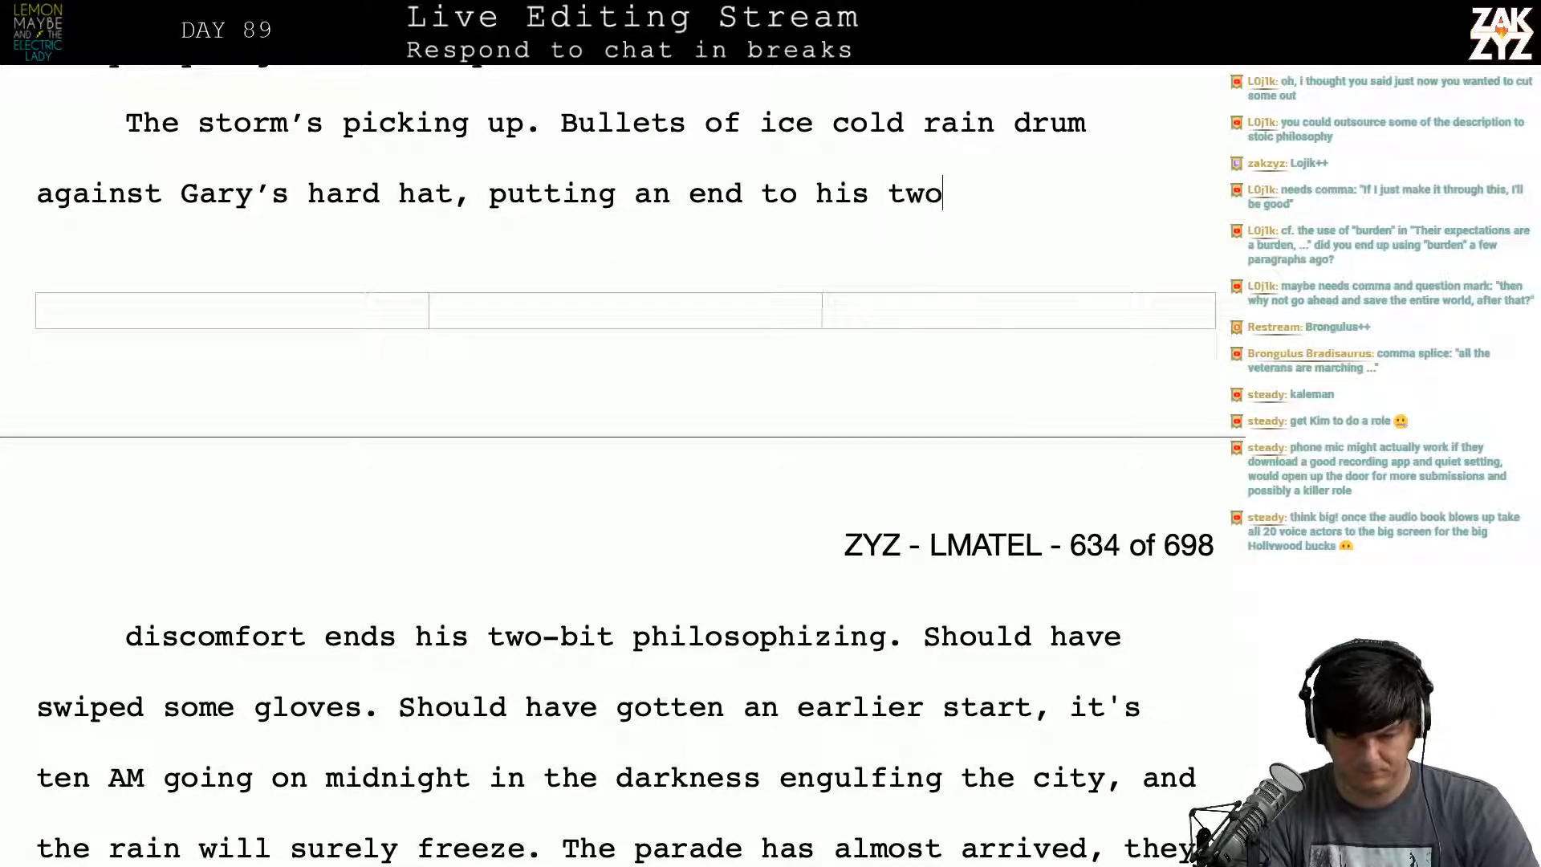
{"action": "type", "text": "-bit phil"}
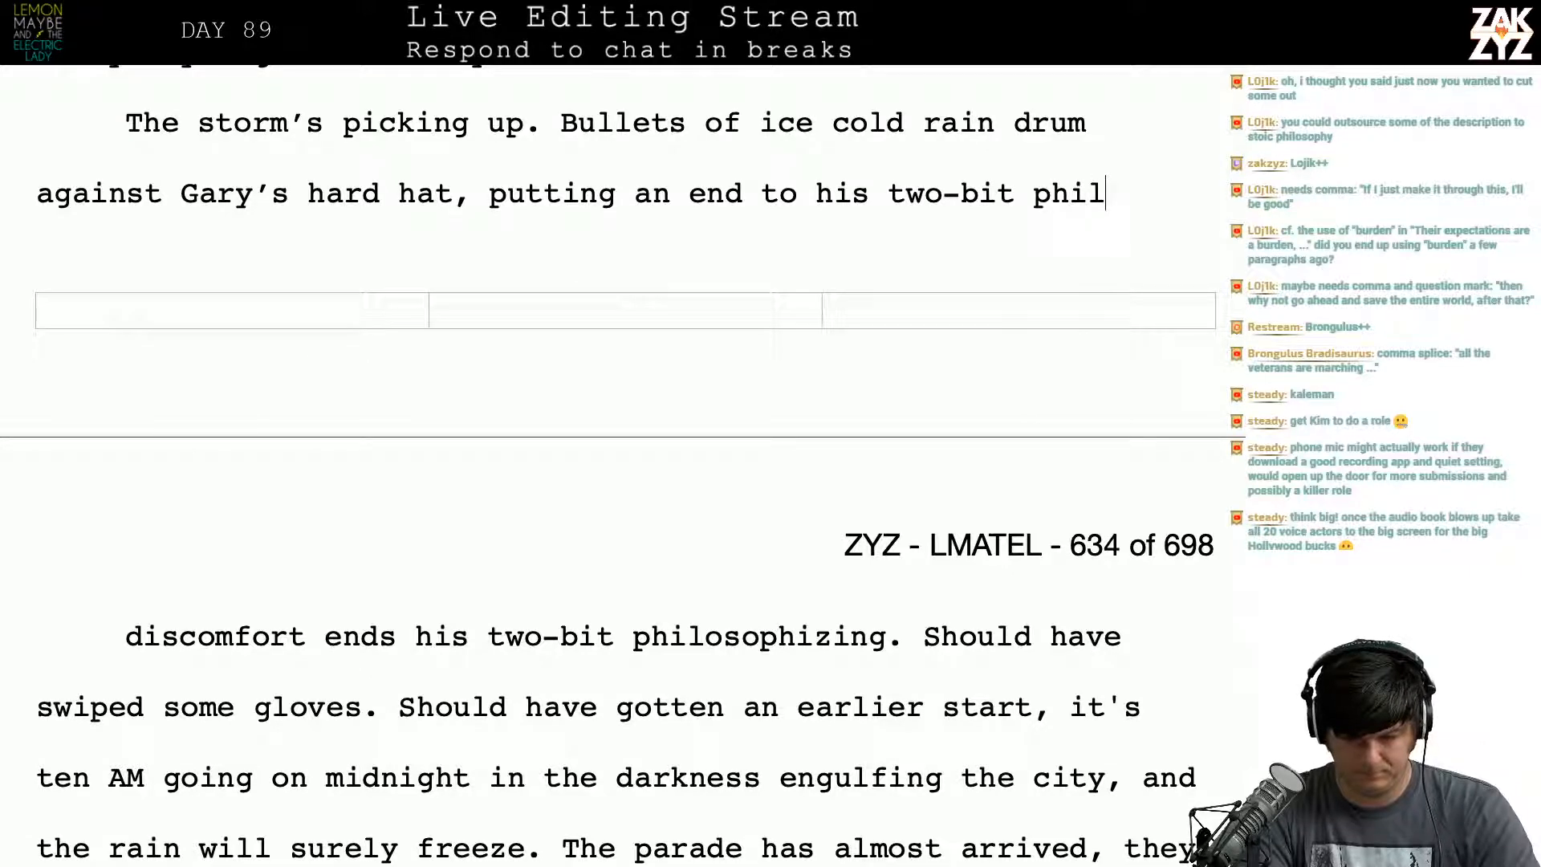
{"action": "type", "text": "ospophizing."}
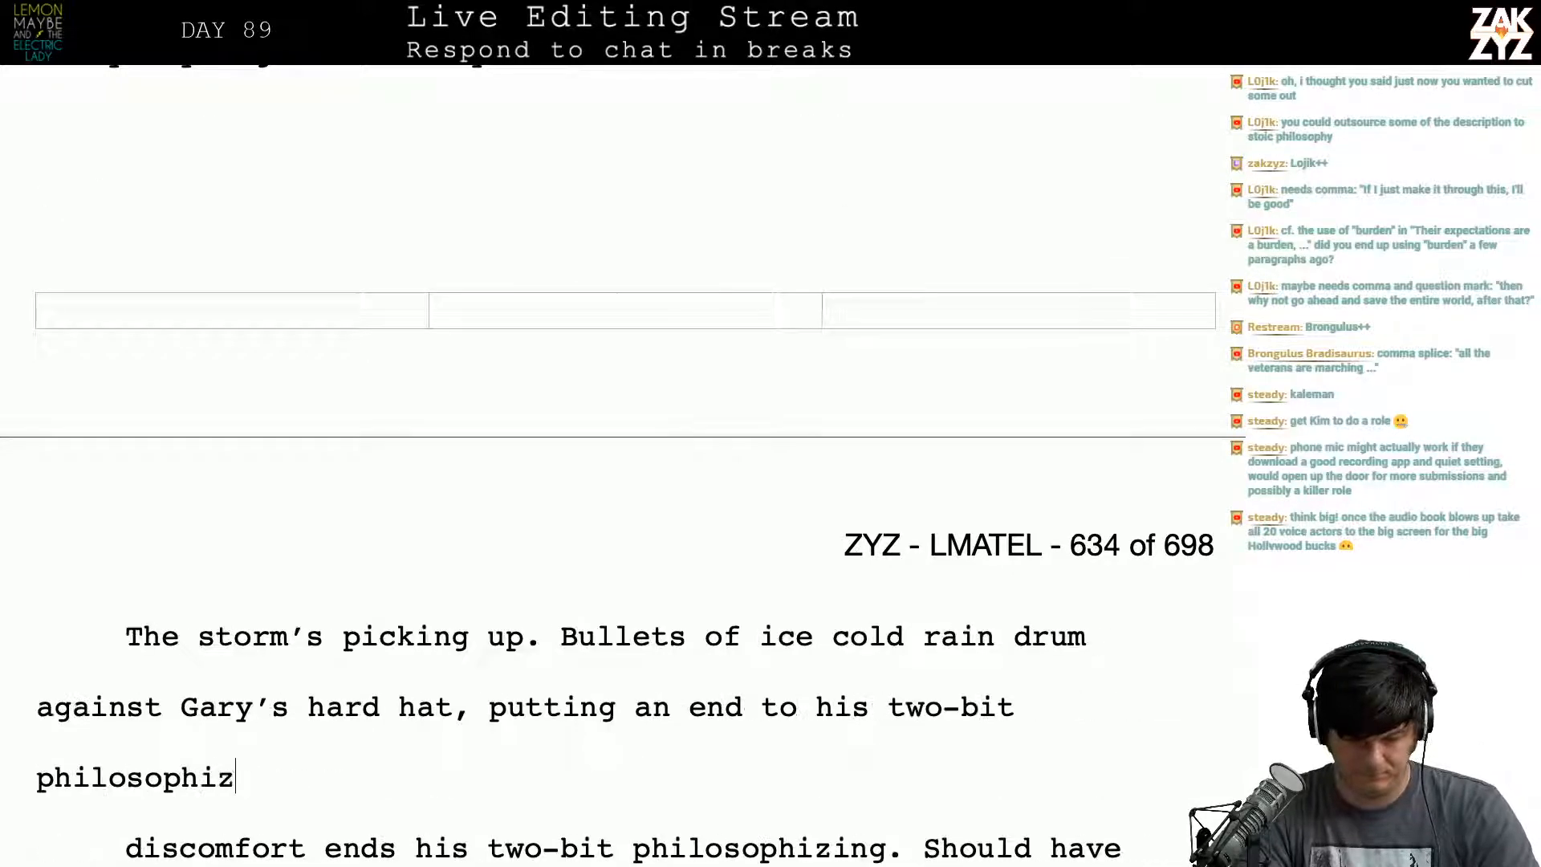
Step: Select the paragraph break and the redundant "discomfort ends his two-bit philosophizing." before "Should have swiped some gloves."
{"action": "key", "text": "ctrl+shift+Right"}
{"action": "key", "text": "ctrl+shift+Right"}
{"action": "key", "text": "shift+Down"}
{"action": "key", "text": "shift+Down"}
{"action": "key", "text": "shift+Up"}
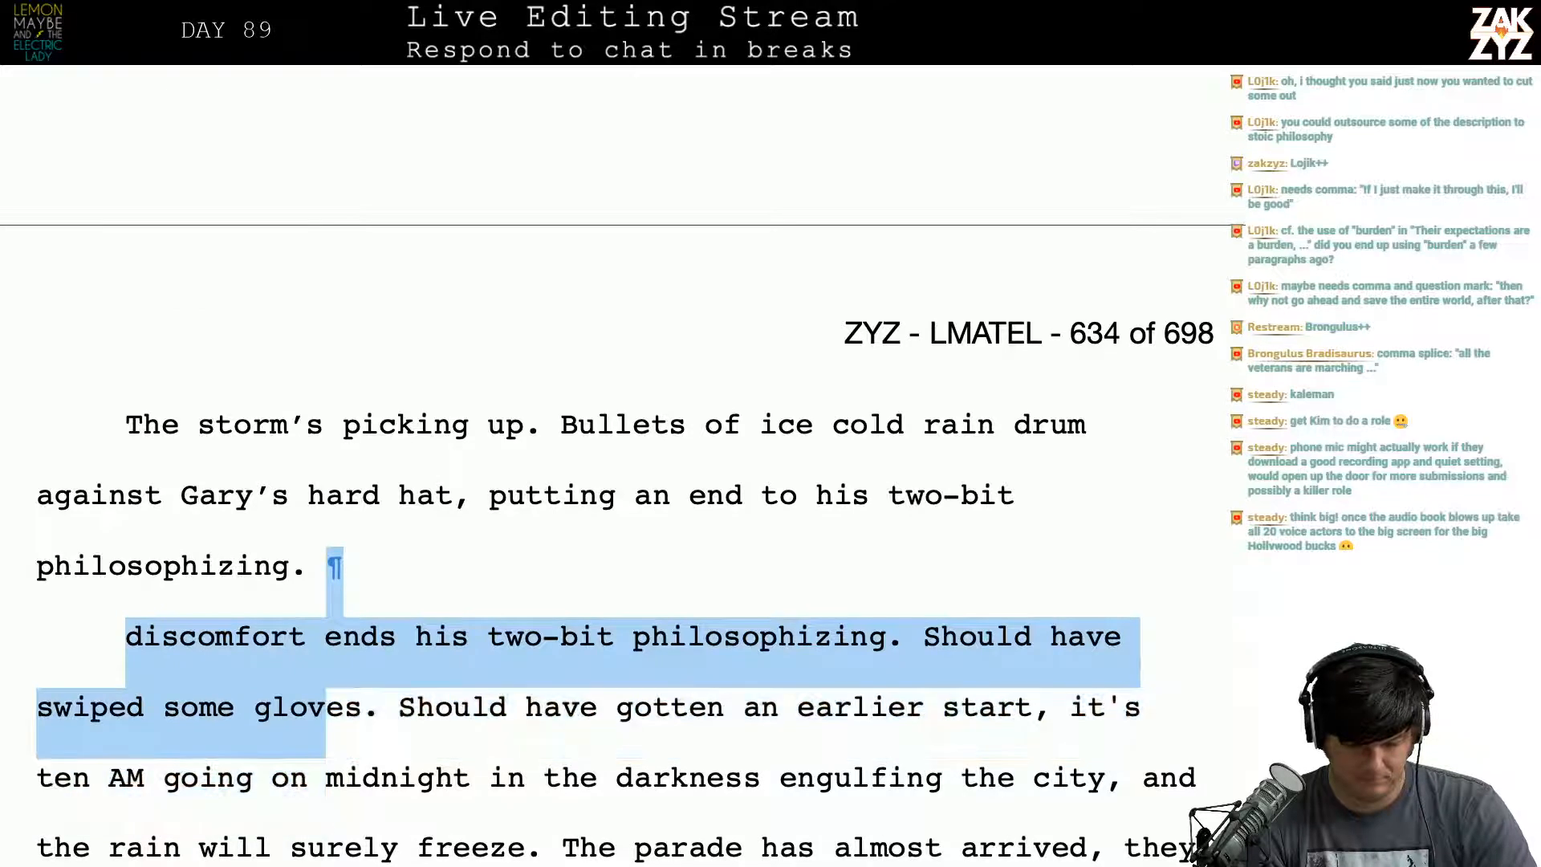
{"action": "key", "text": "shift+Right"}
{"action": "key", "text": "shift+Right"}
{"action": "key", "text": "shift+Right"}
{"action": "key", "text": "shift+Right"}
{"action": "key", "text": "shift+Up"}
{"action": "key", "text": "shift+Right"}
{"action": "key", "text": "shift+Down"}
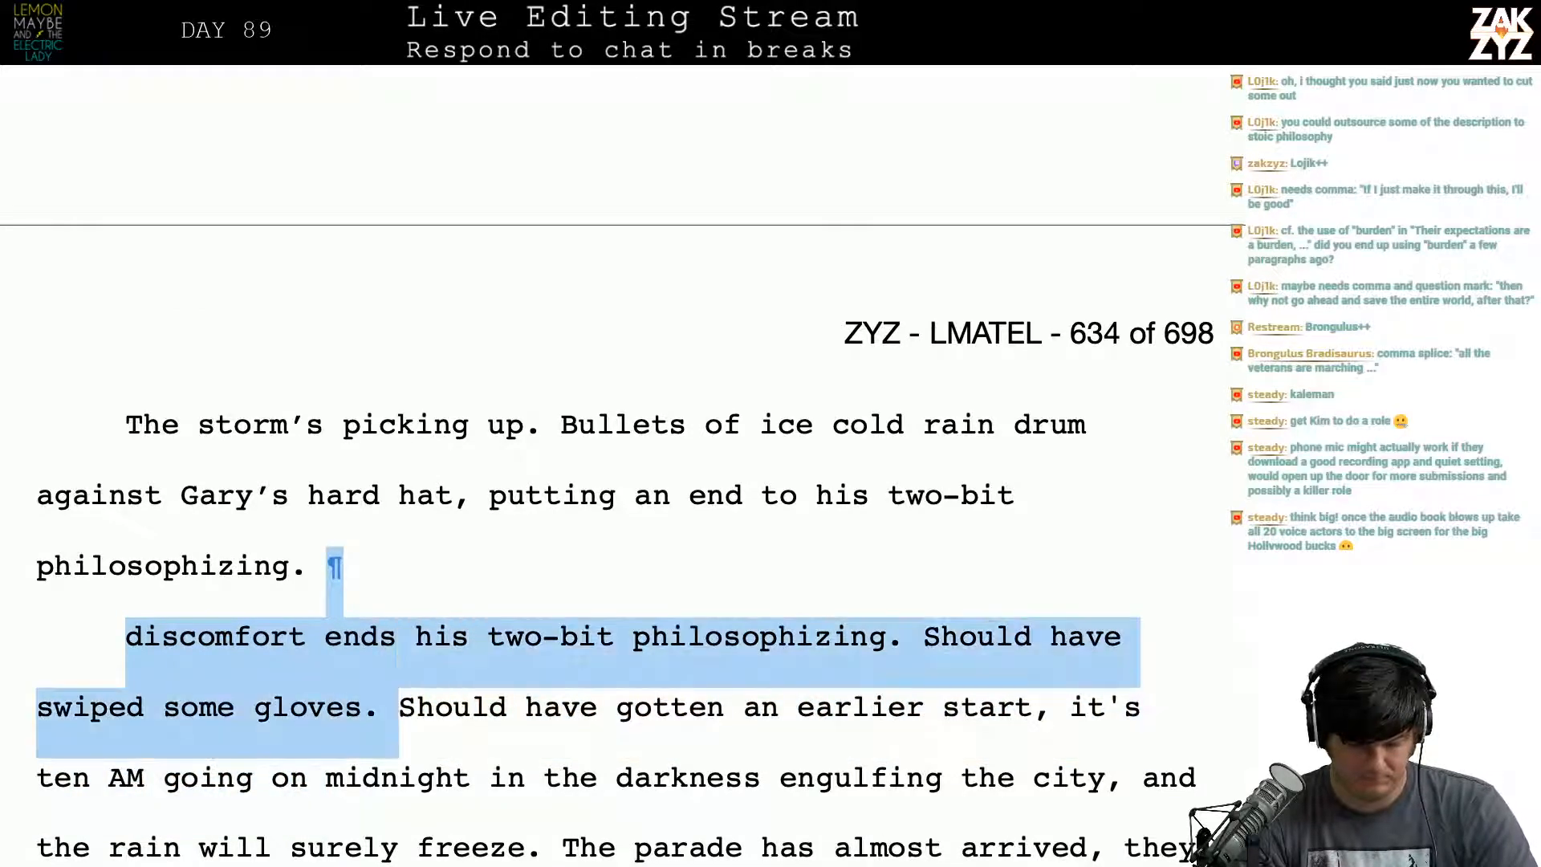
{"action": "key", "text": "shift+Up"}
{"action": "key", "text": "shift+Right"}
{"action": "key", "text": "shift+Right"}
{"action": "key", "text": "shift+Right"}
{"action": "key", "text": "shift+Right"}
{"action": "key", "text": "shift+Right"}
{"action": "key", "text": "shift+Right"}
{"action": "key", "text": "shift+Right"}
{"action": "key", "text": "shift+Right"}
{"action": "key", "text": "shift+Right"}
{"action": "key", "text": "shift+Right"}
{"action": "key", "text": "shift+Right"}
{"action": "key", "text": "shift+Right"}
{"action": "key", "text": "shift+Right"}
{"action": "key", "text": "shift+Right"}
{"action": "key", "text": "shift+Right"}
{"action": "key", "text": "shift+Right"}
{"action": "key", "text": "shift+Right"}
{"action": "key", "text": "shift+Right"}
{"action": "key", "text": "shift+Right"}
{"action": "key", "text": "shift+Right"}
{"action": "key", "text": "shift+Right"}
{"action": "key", "text": "shift+Right"}
{"action": "key", "text": "shift+Right"}
{"action": "key", "text": "shift+Right"}
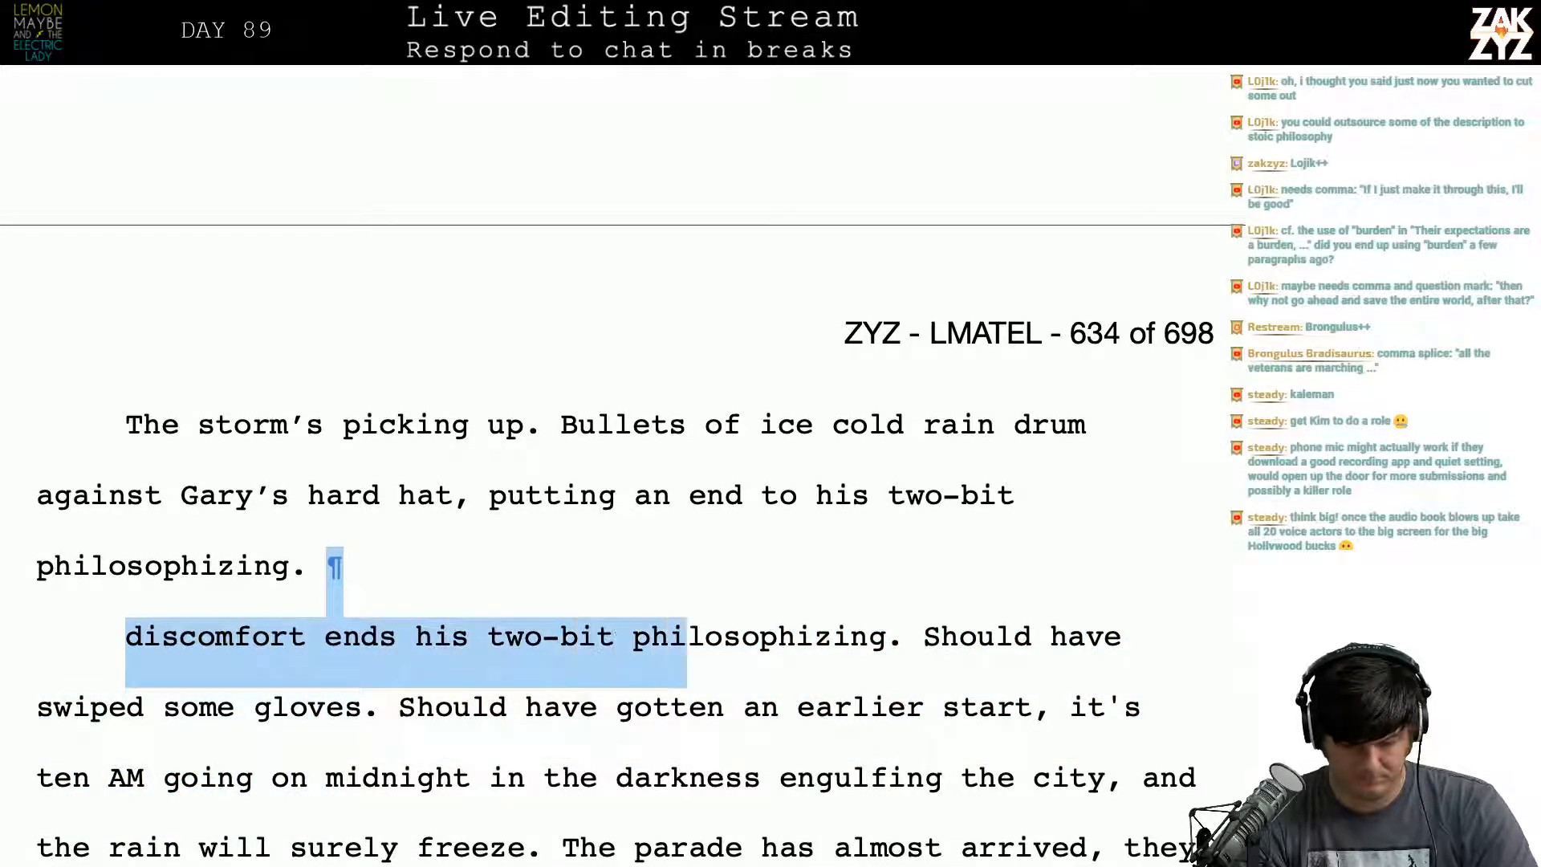
{"action": "key", "text": "shift+Right"}
{"action": "key", "text": "shift+Right"}
{"action": "key", "text": "shift+Right"}
{"action": "key", "text": "shift+Right"}
{"action": "key", "text": "shift+Right"}
{"action": "key", "text": "shift+Right"}
{"action": "key", "text": "shift+Right"}
{"action": "key", "text": "shift+Right"}
{"action": "key", "text": "shift+Right"}
{"action": "key", "text": "shift+Right"}
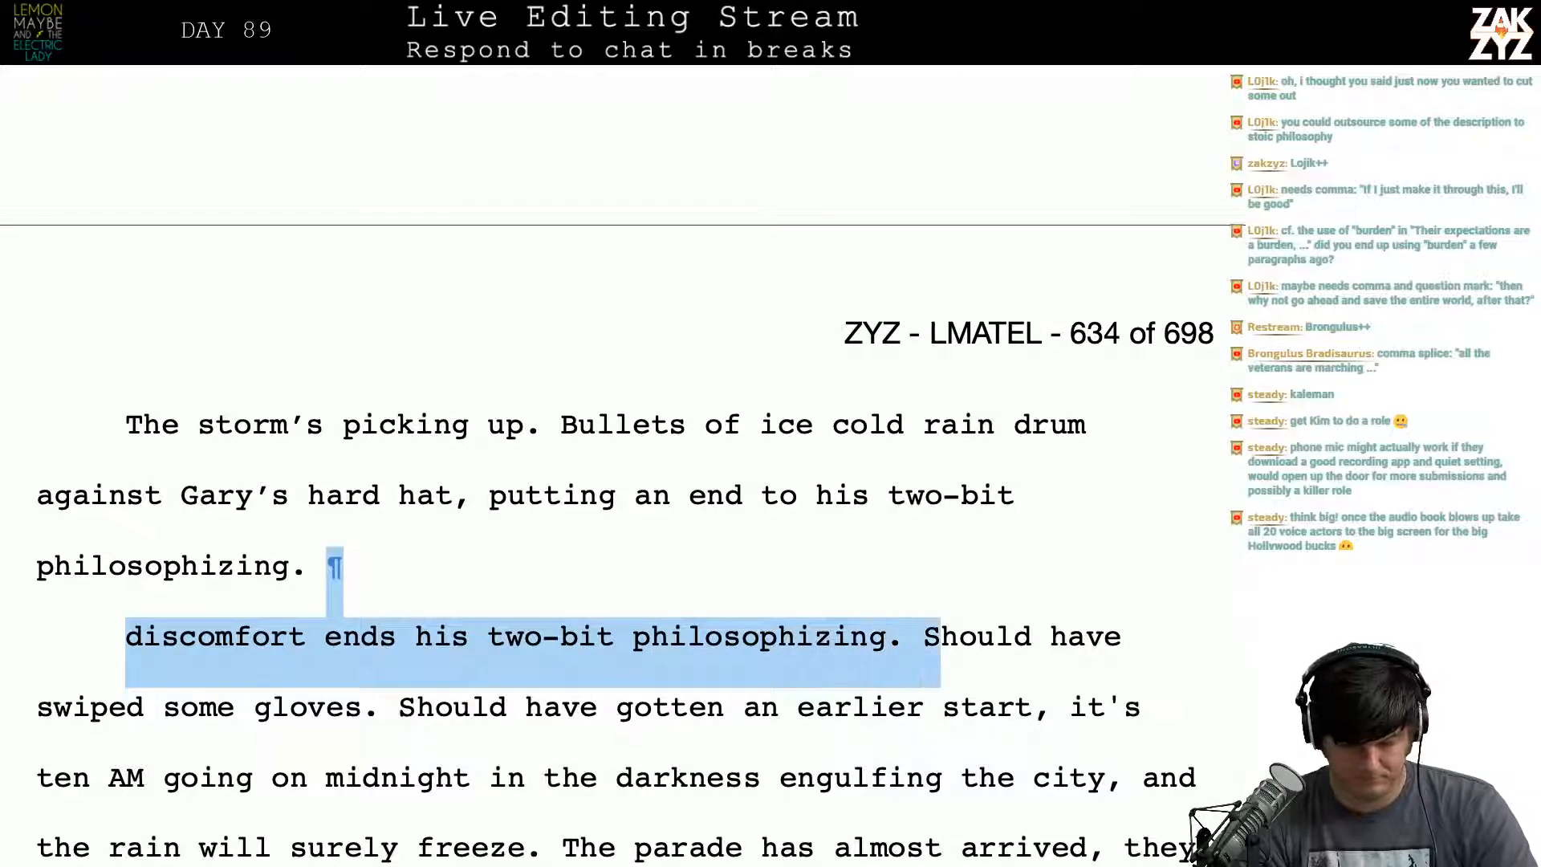
Step: Replace the passage from the paragraph break before "discomfort ends" through "some gloves." so the text continues "He should have gotten an earlier start"
{"action": "key", "text": "shift+Right"}
{"action": "key", "text": "shift+Right"}
{"action": "key", "text": "shift+Right"}
{"action": "key", "text": "shift+Right"}
{"action": "key", "text": "shift+Right"}
{"action": "key", "text": "shift+Right"}
{"action": "key", "text": "shift+Right"}
{"action": "key", "text": "shift+Right"}
{"action": "key", "text": "shift+Right"}
{"action": "key", "text": "shift+Right"}
{"action": "key", "text": "shift+Right"}
{"action": "key", "text": "shift+Right"}
{"action": "key", "text": "shift+Right"}
{"action": "key", "text": "shift+Right"}
{"action": "key", "text": "shift+Right"}
{"action": "key", "text": "shift+Right"}
{"action": "key", "text": "shift+Right"}
{"action": "key", "text": "shift+Right"}
{"action": "key", "text": "shift+Right"}
{"action": "key", "text": "shift+Right"}
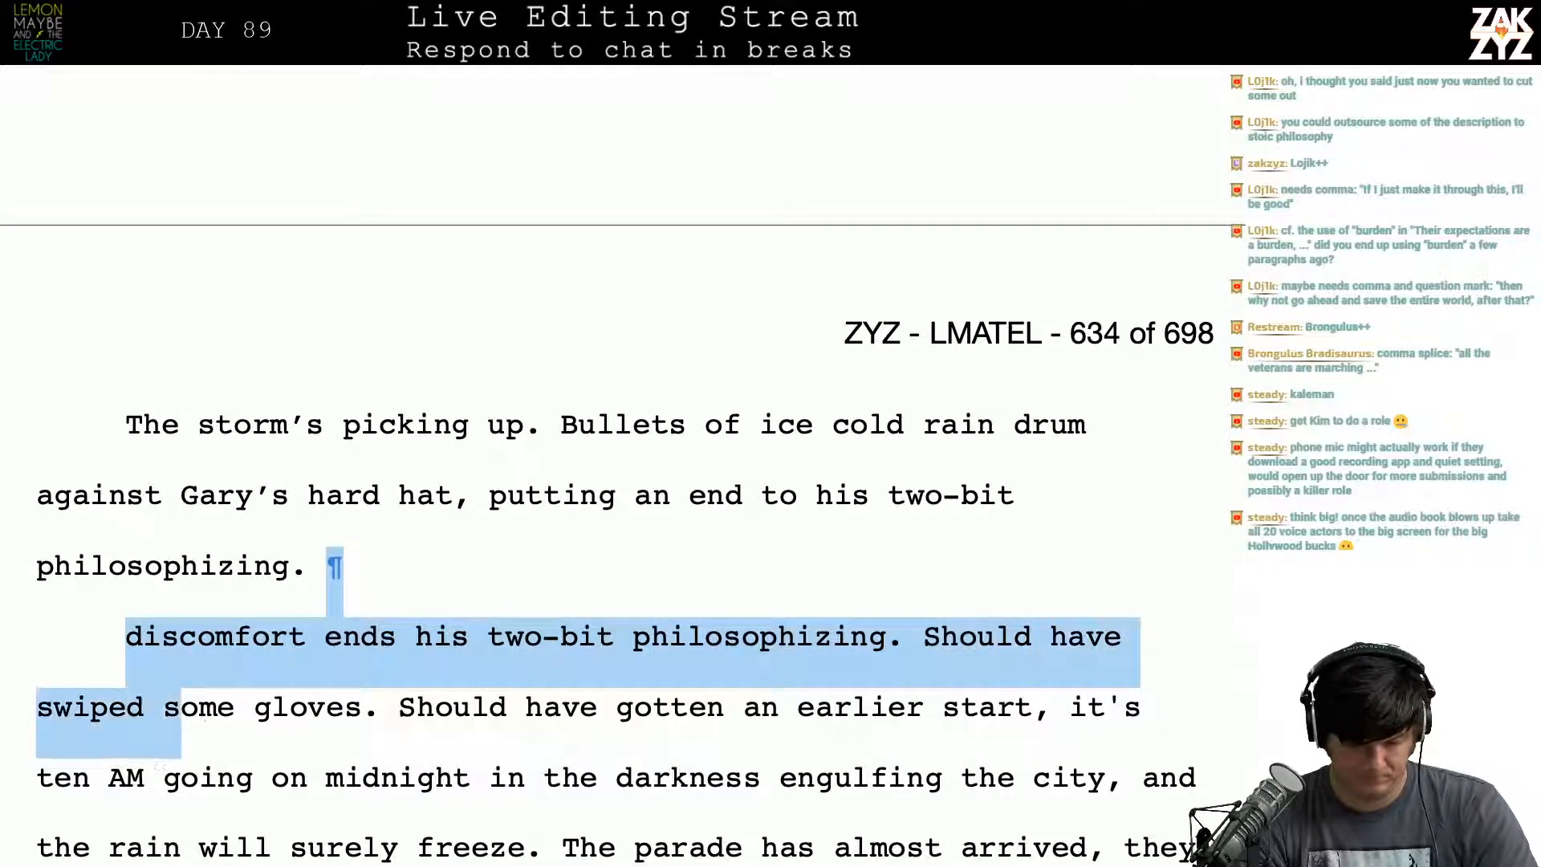
{"action": "key", "text": "shift+Right"}
{"action": "type", "text": "He "}
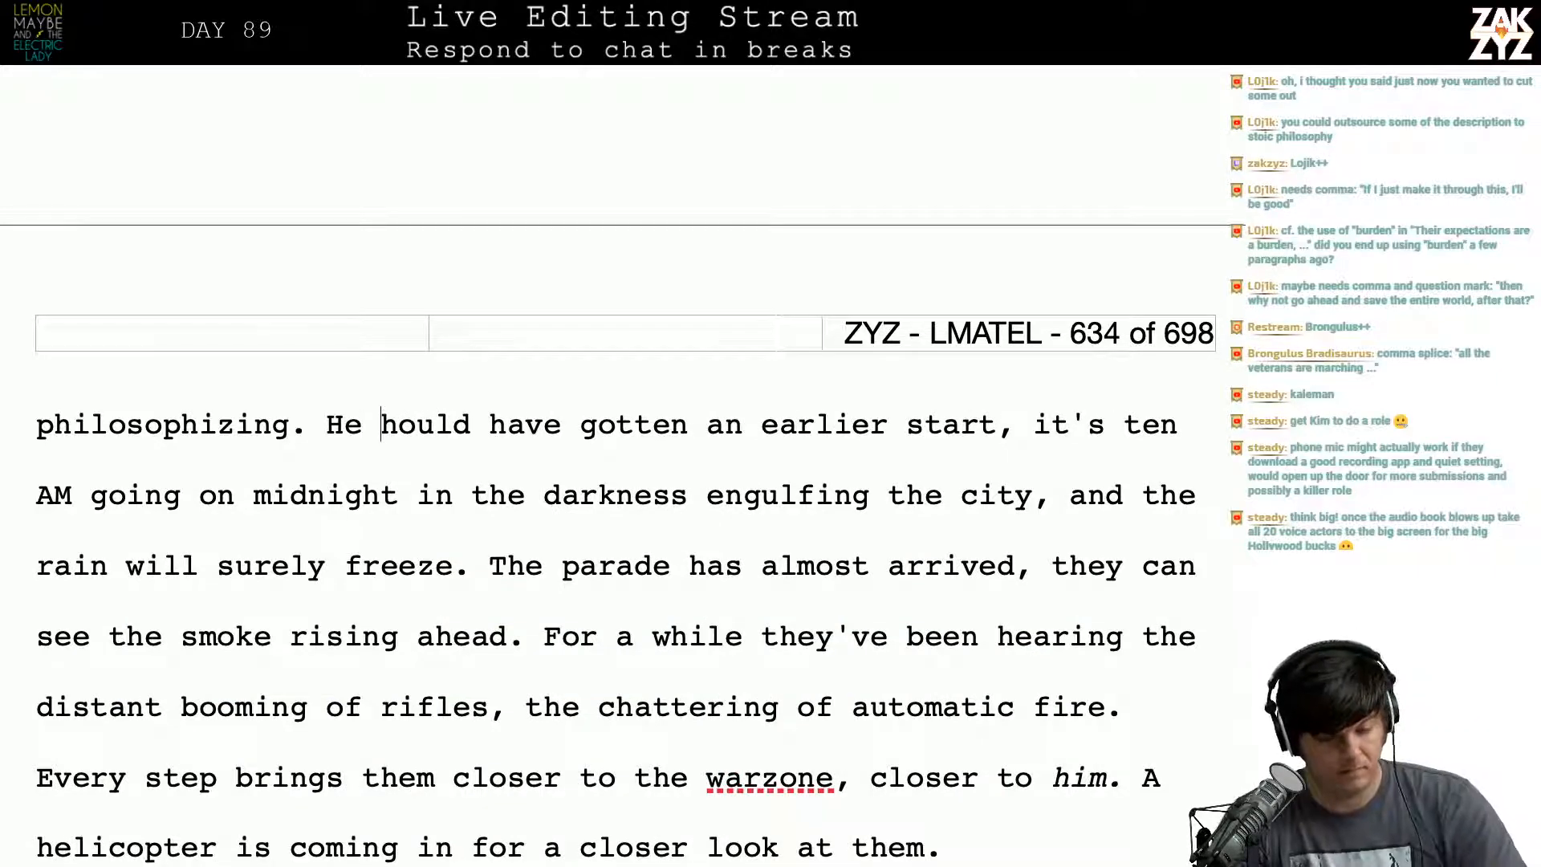
{"action": "type", "text": "s"}
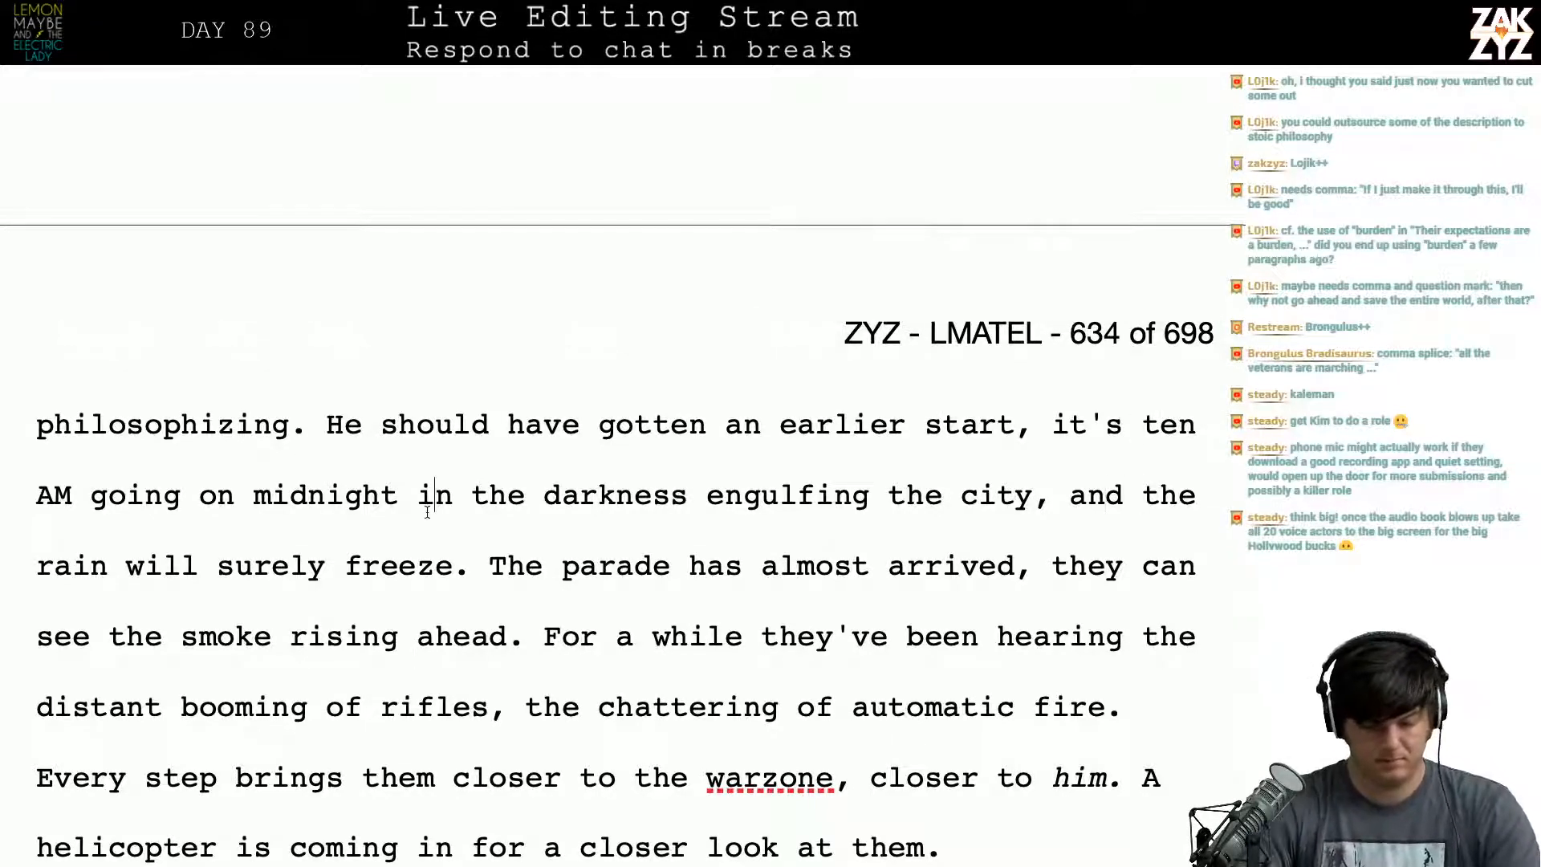
Step: After "ten AM going on midnight", insert the clause ", darkness is engulfing the city."
{"action": "type", "text": "km"}
{"action": "key", "text": "BackSpace"}
{"action": "key", "text": "BackSpace"}
{"action": "type", "text": ", dar"}
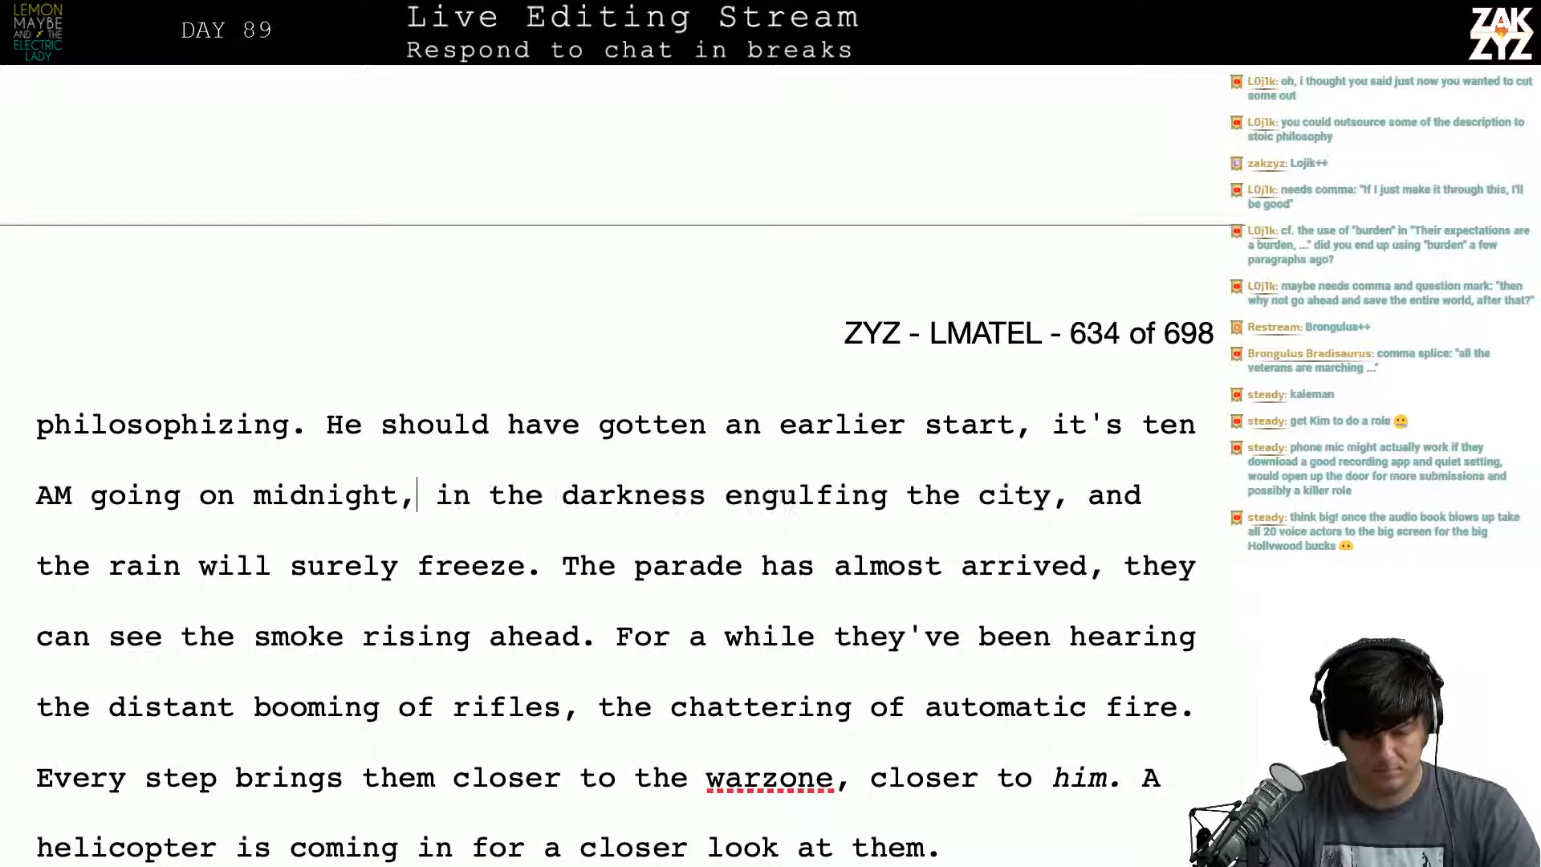
{"action": "type", "text": "kness is engul"}
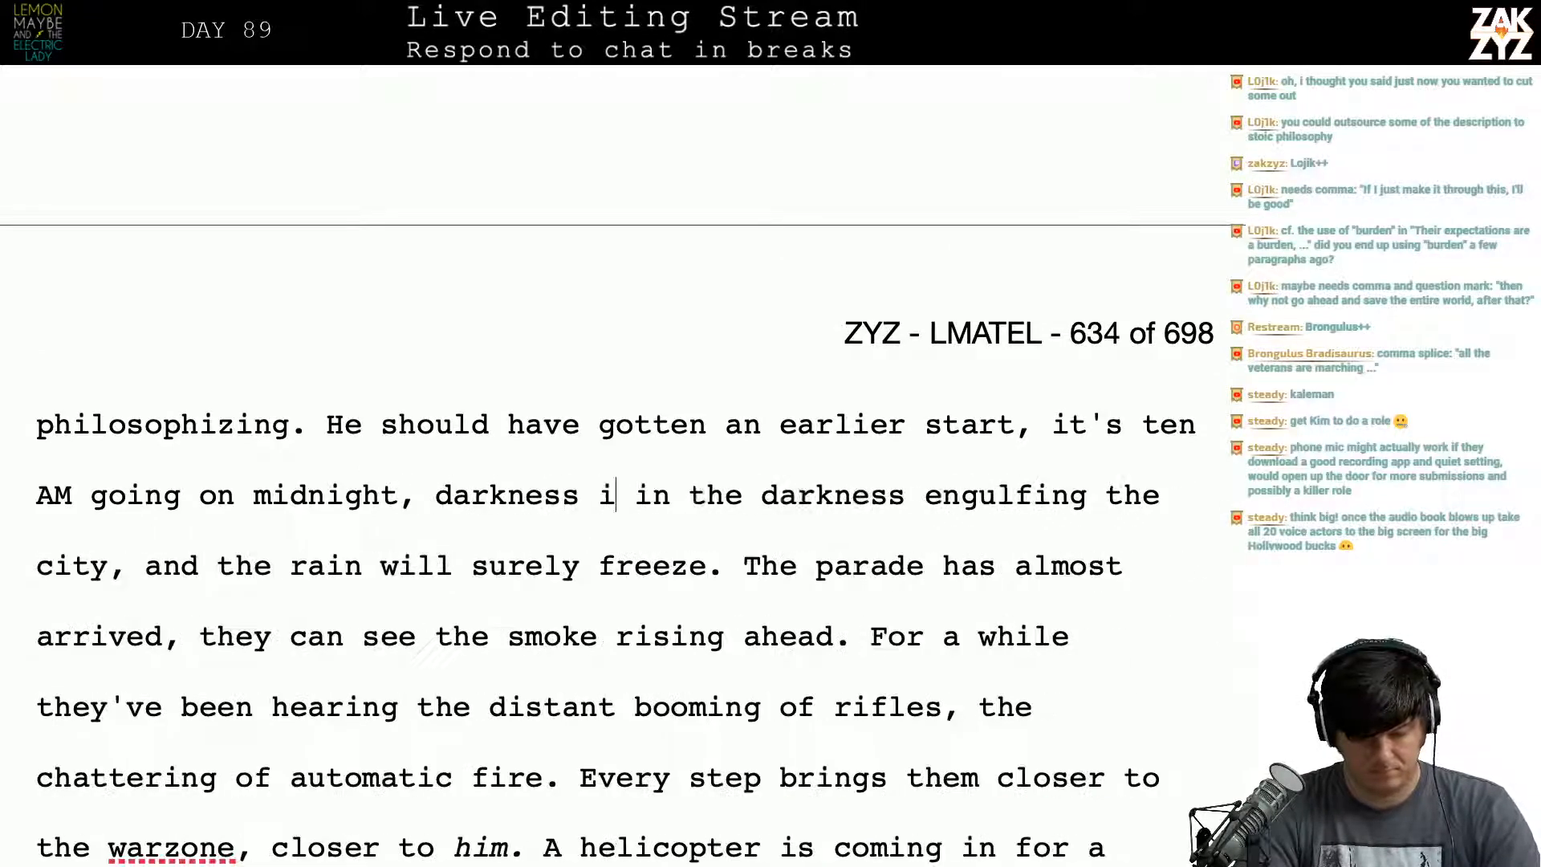
{"action": "type", "text": "fing the city."}
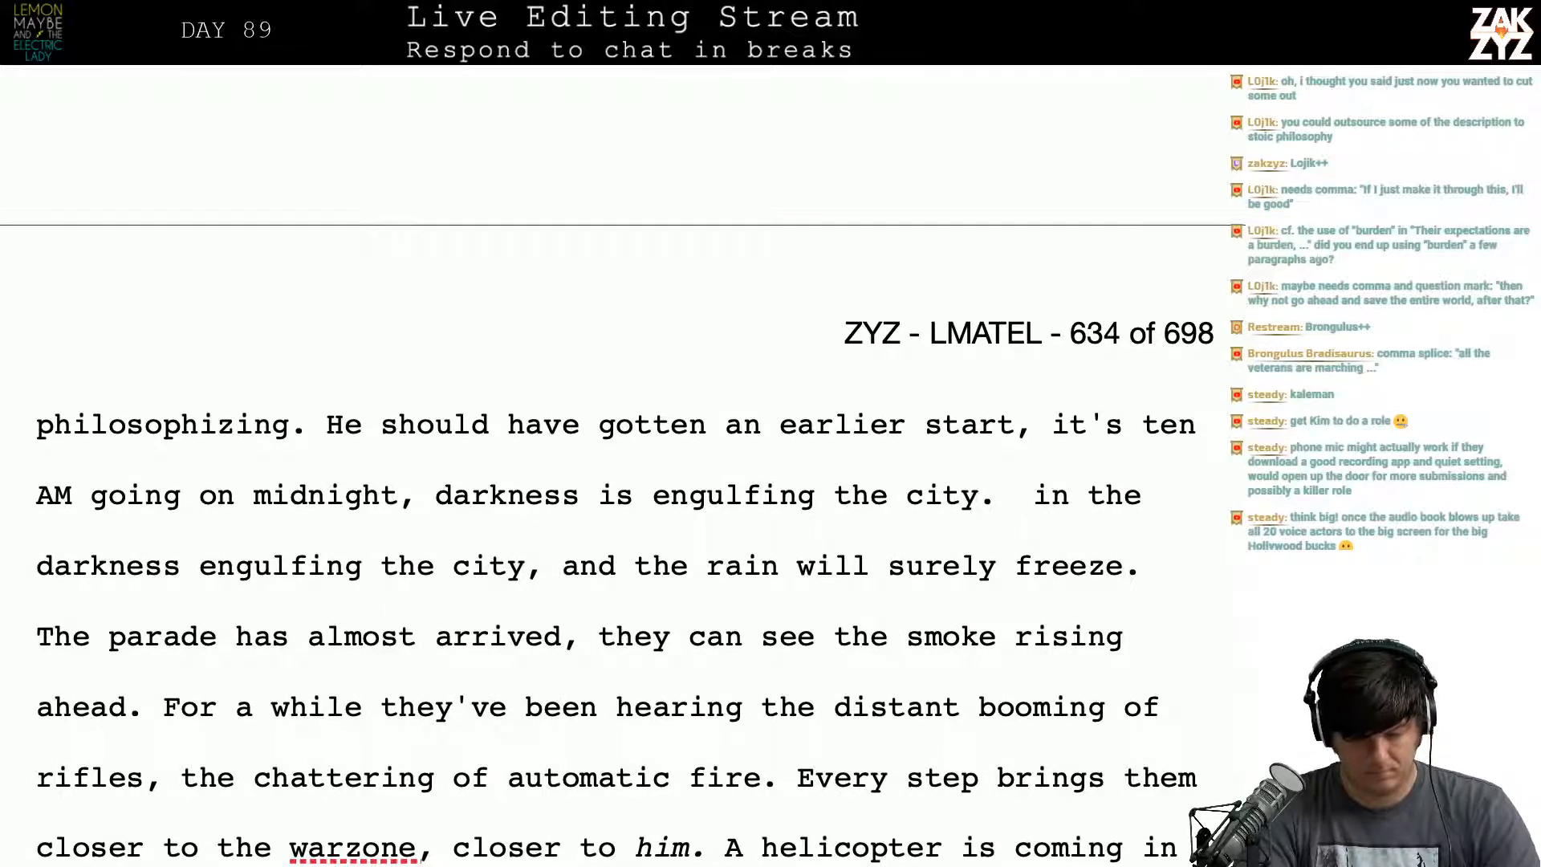
Step: Add the sentence "The temperature's dropping, this rain will surely freeze." after "darkness is engulfing the city."
{"action": "type", "text": " The tempera"}
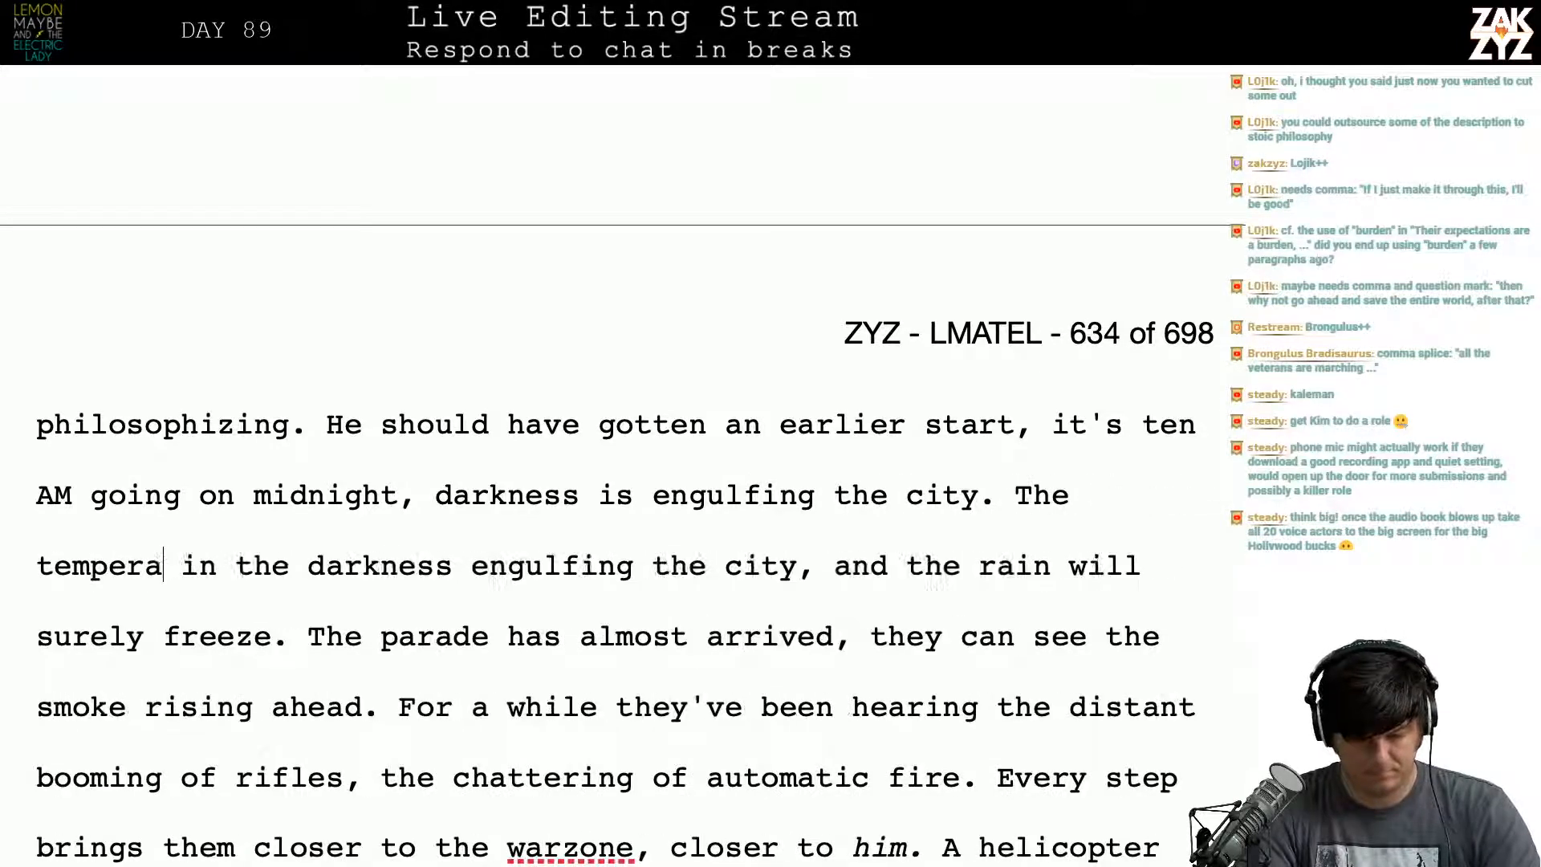
{"action": "type", "text": "ture's"}
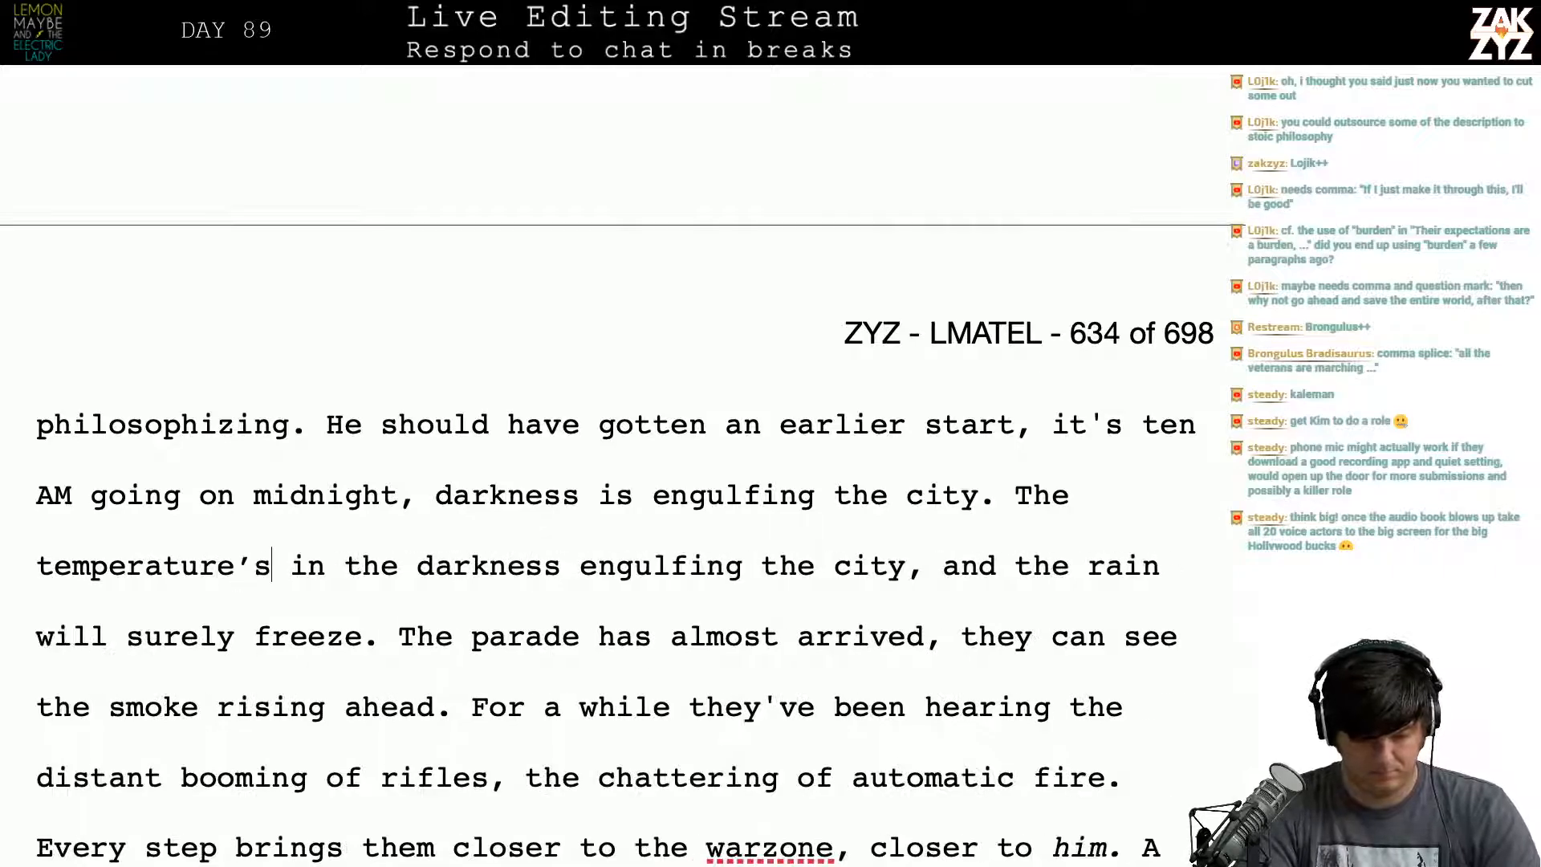
{"action": "type", "text": " dropping, this "}
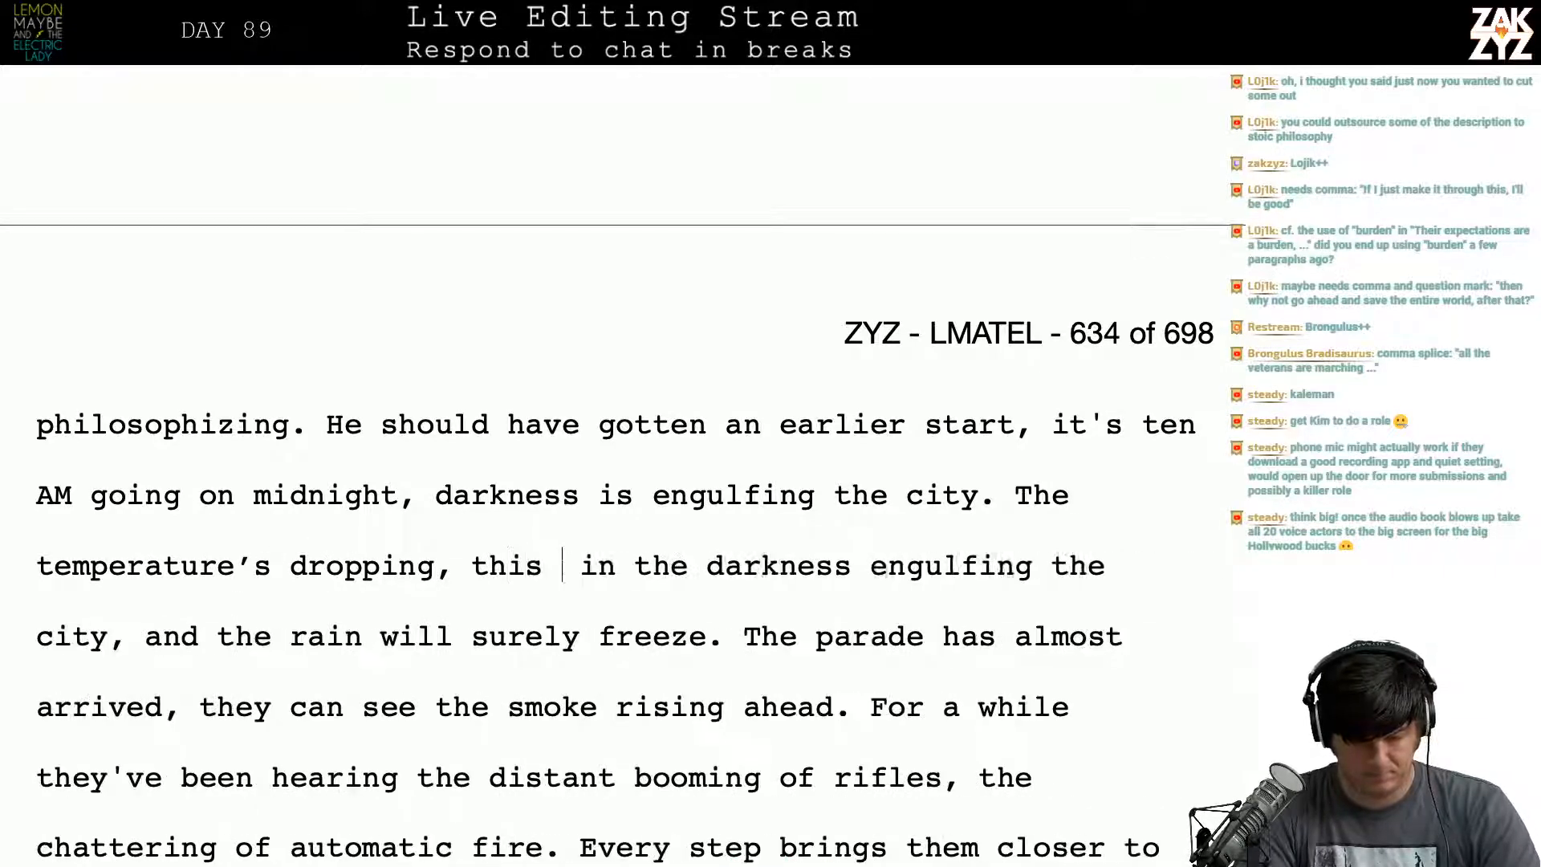
{"action": "type", "text": "ria"}
{"action": "key", "text": "BackSpace"}
{"action": "type", "text": "ain wil "}
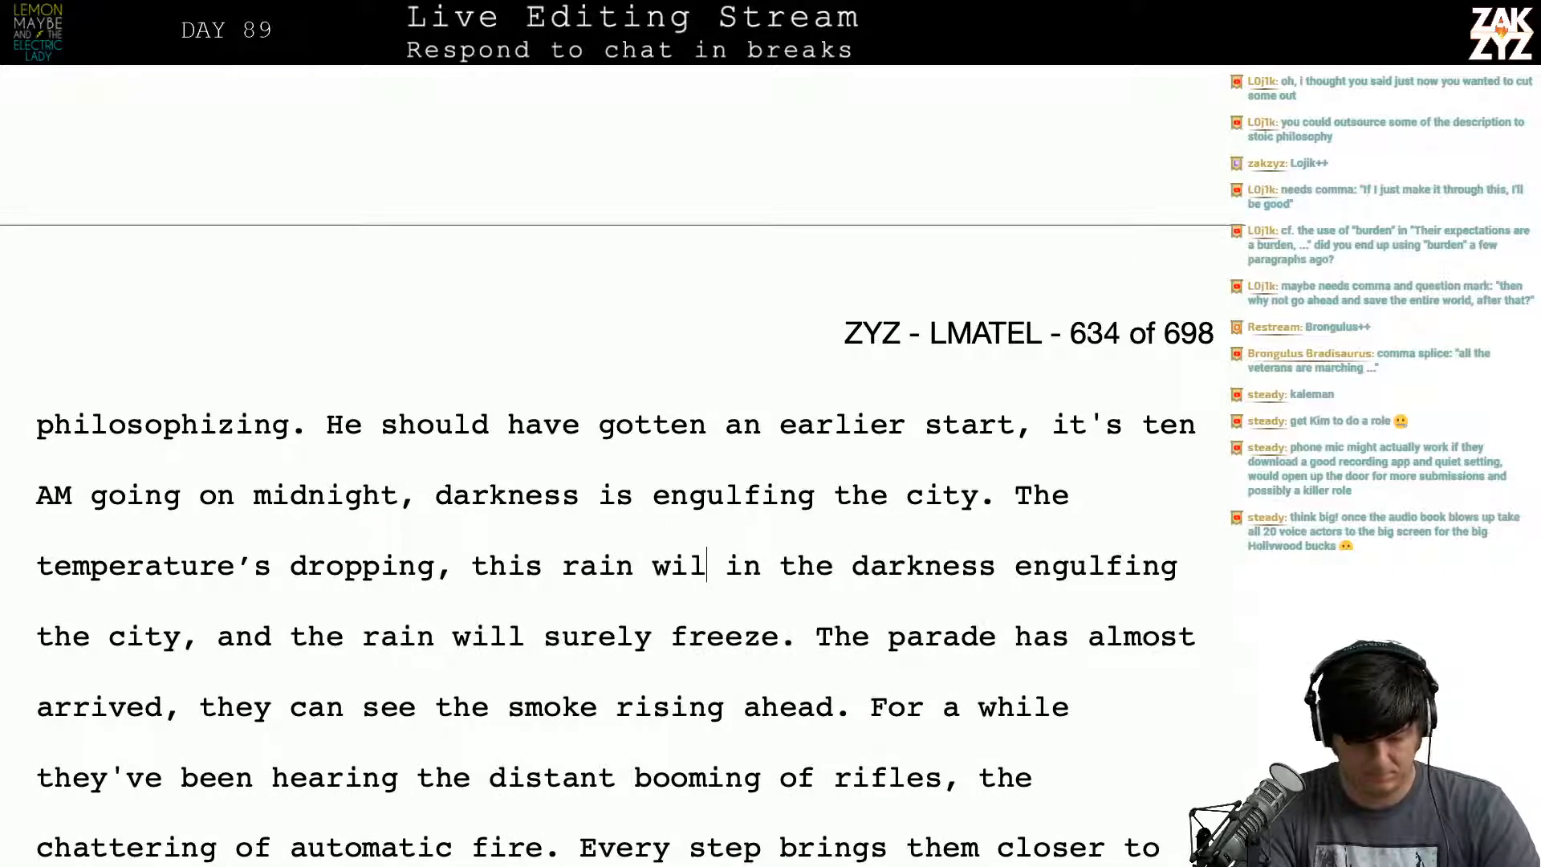
{"action": "type", "text": "l surely freeze"}
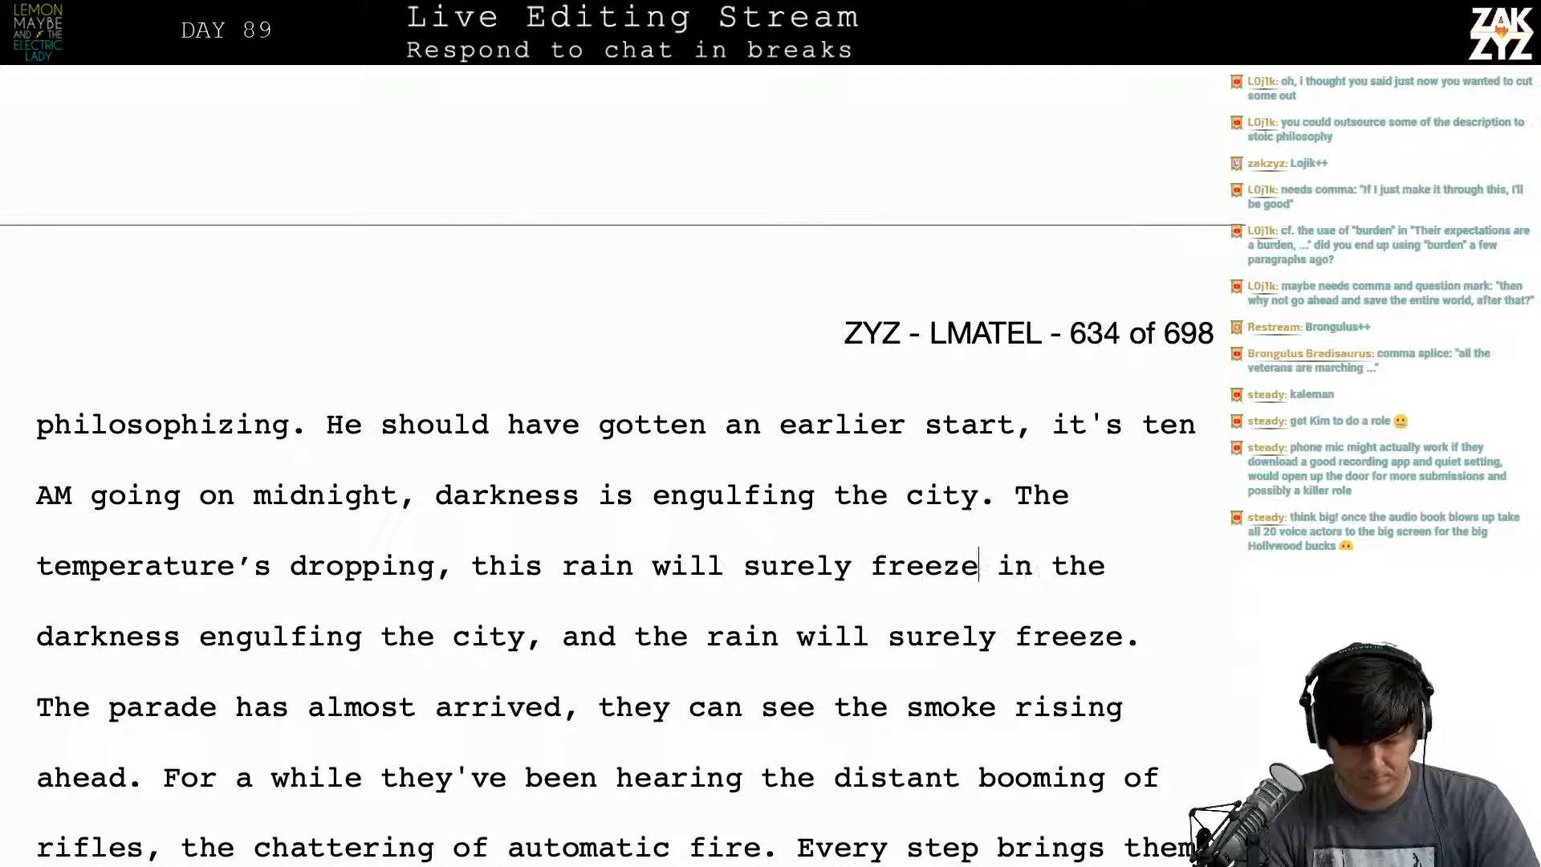
{"action": "type", "text": "."}
Step: Delete the leftover old wording "in the darkness engulfing the city, and the rain will surely freeze." before "The parade"
{"action": "key", "text": "shift+Down"}
{"action": "key", "text": "shift+Right"}
{"action": "key", "text": "shift+Right"}
{"action": "key", "text": "shift+Right"}
{"action": "key", "text": "shift+Right"}
{"action": "key", "text": "shift+Right"}
{"action": "key", "text": "shift+Right"}
{"action": "key", "text": "shift+Right"}
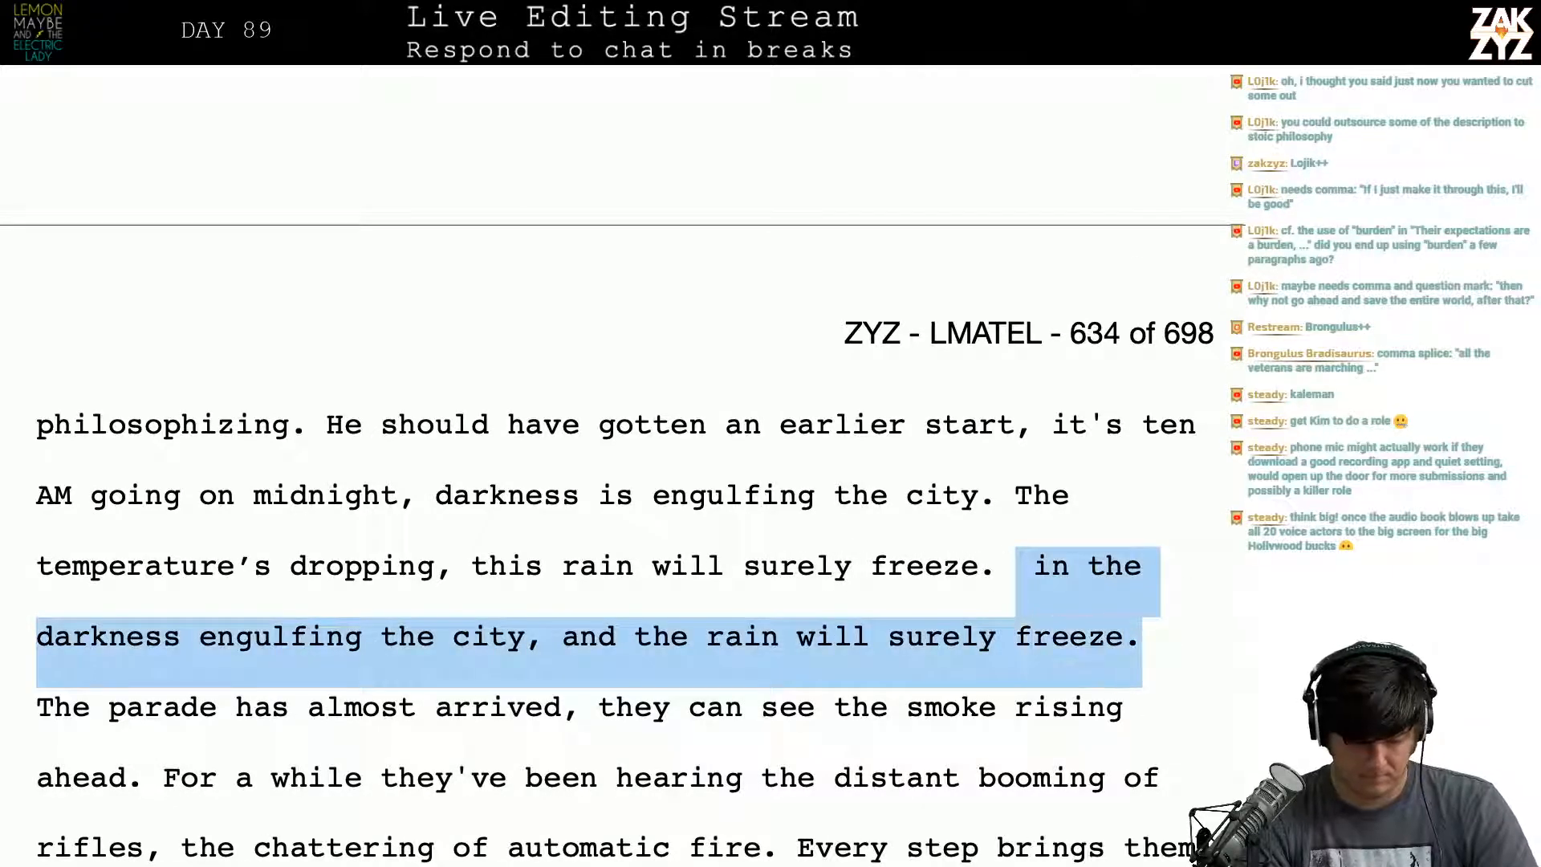
{"action": "key", "text": "shift+Right"}
{"action": "key", "text": "shift+Right"}
{"action": "key", "text": "shift+Left"}
{"action": "key", "text": "shift+Left"}
{"action": "key", "text": "shift+Left"}
{"action": "key", "text": "shift+Right"}
{"action": "key", "text": "BackSpace"}
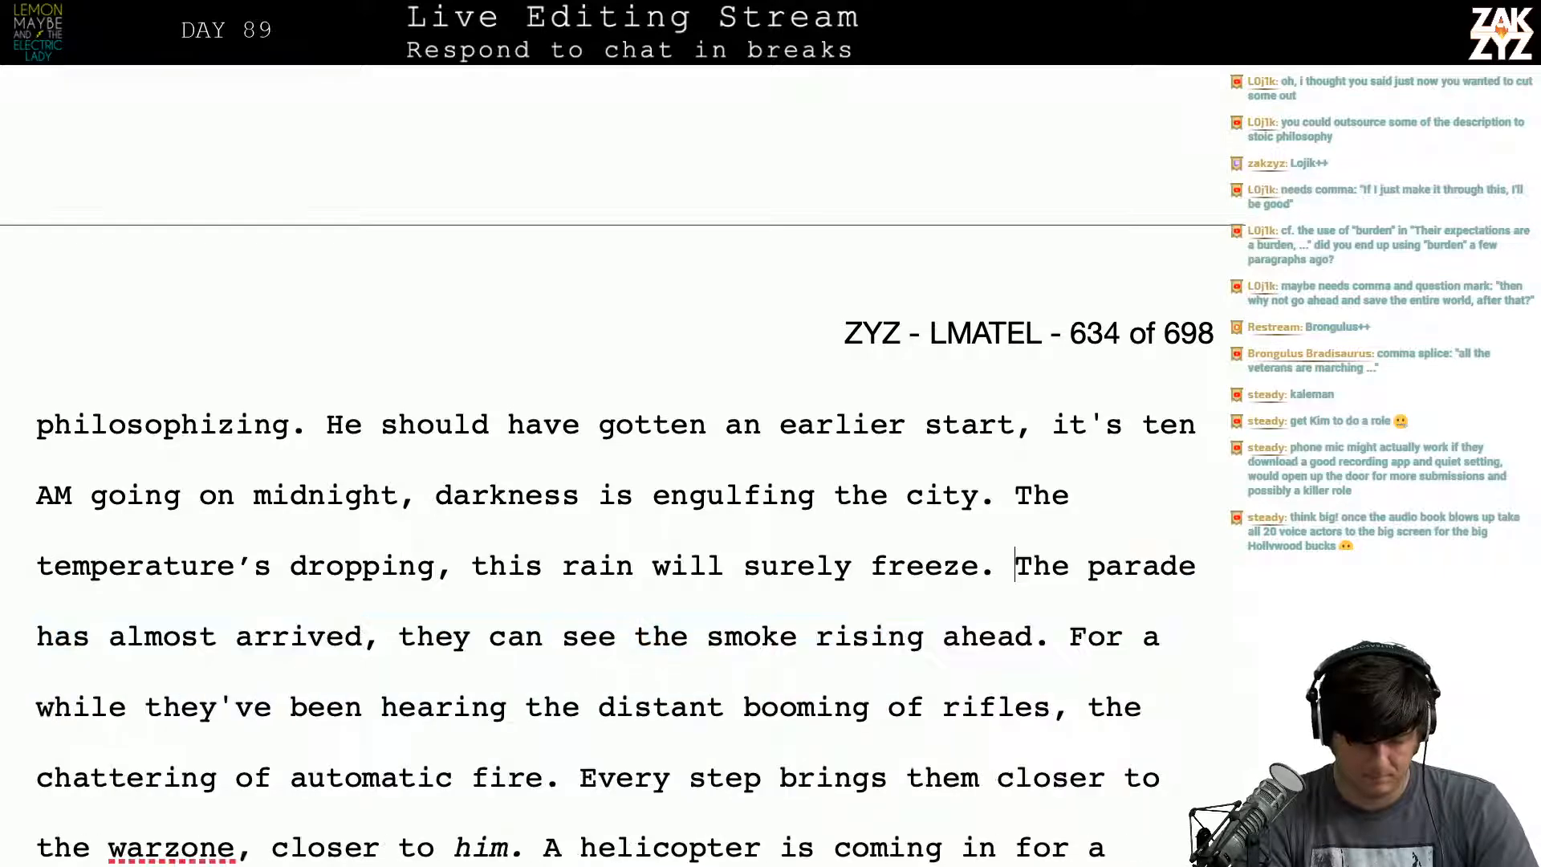
{"action": "key", "text": "Down"}
{"action": "key", "text": "Down"}
{"action": "key", "text": "Down"}
{"action": "key", "text": "Down"}
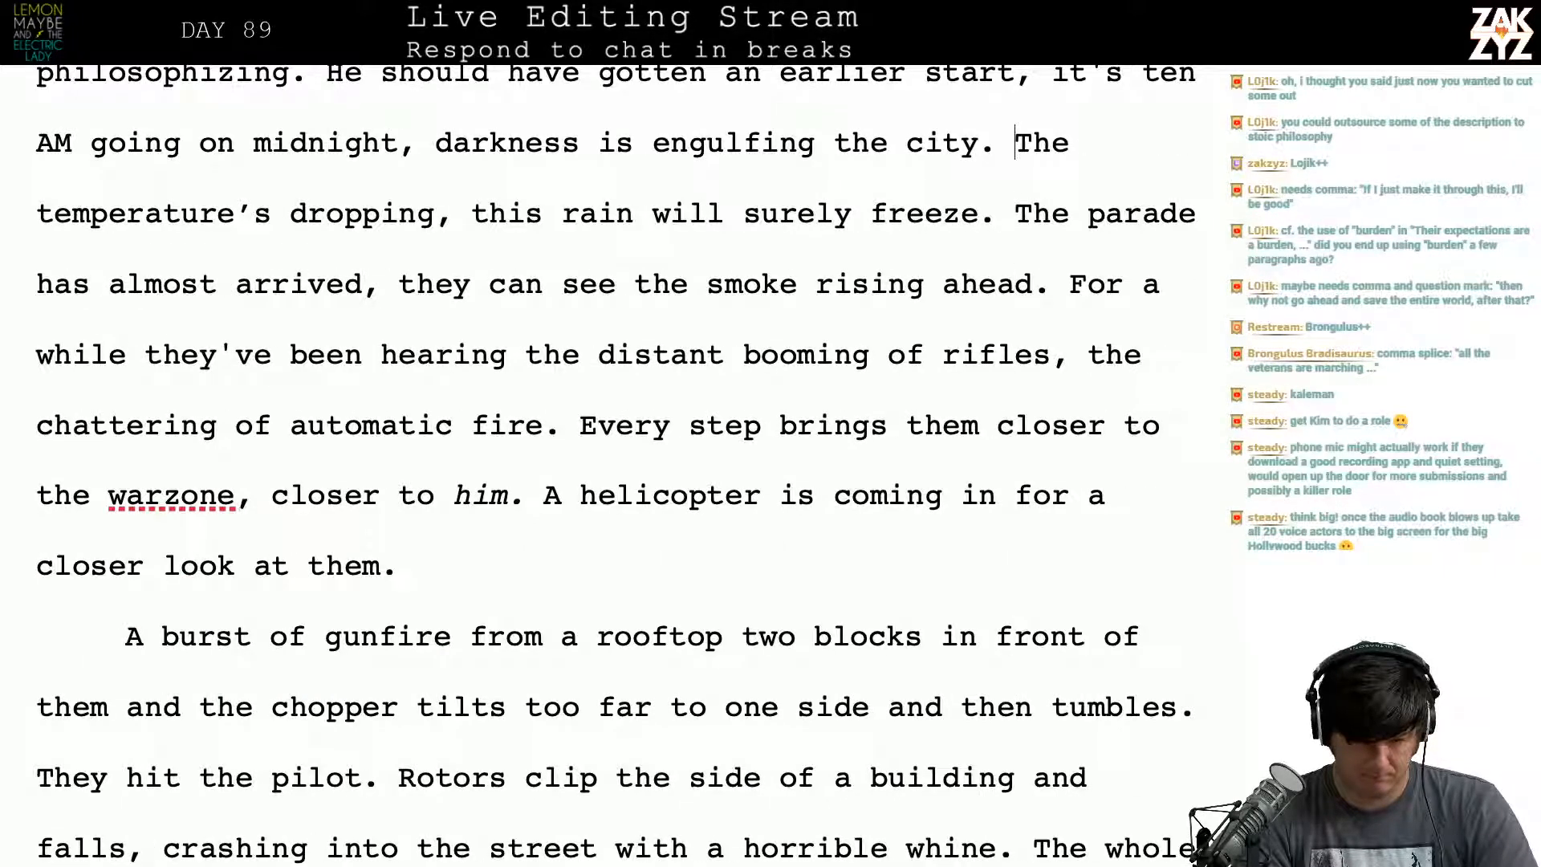
{"action": "key", "text": "Return"}
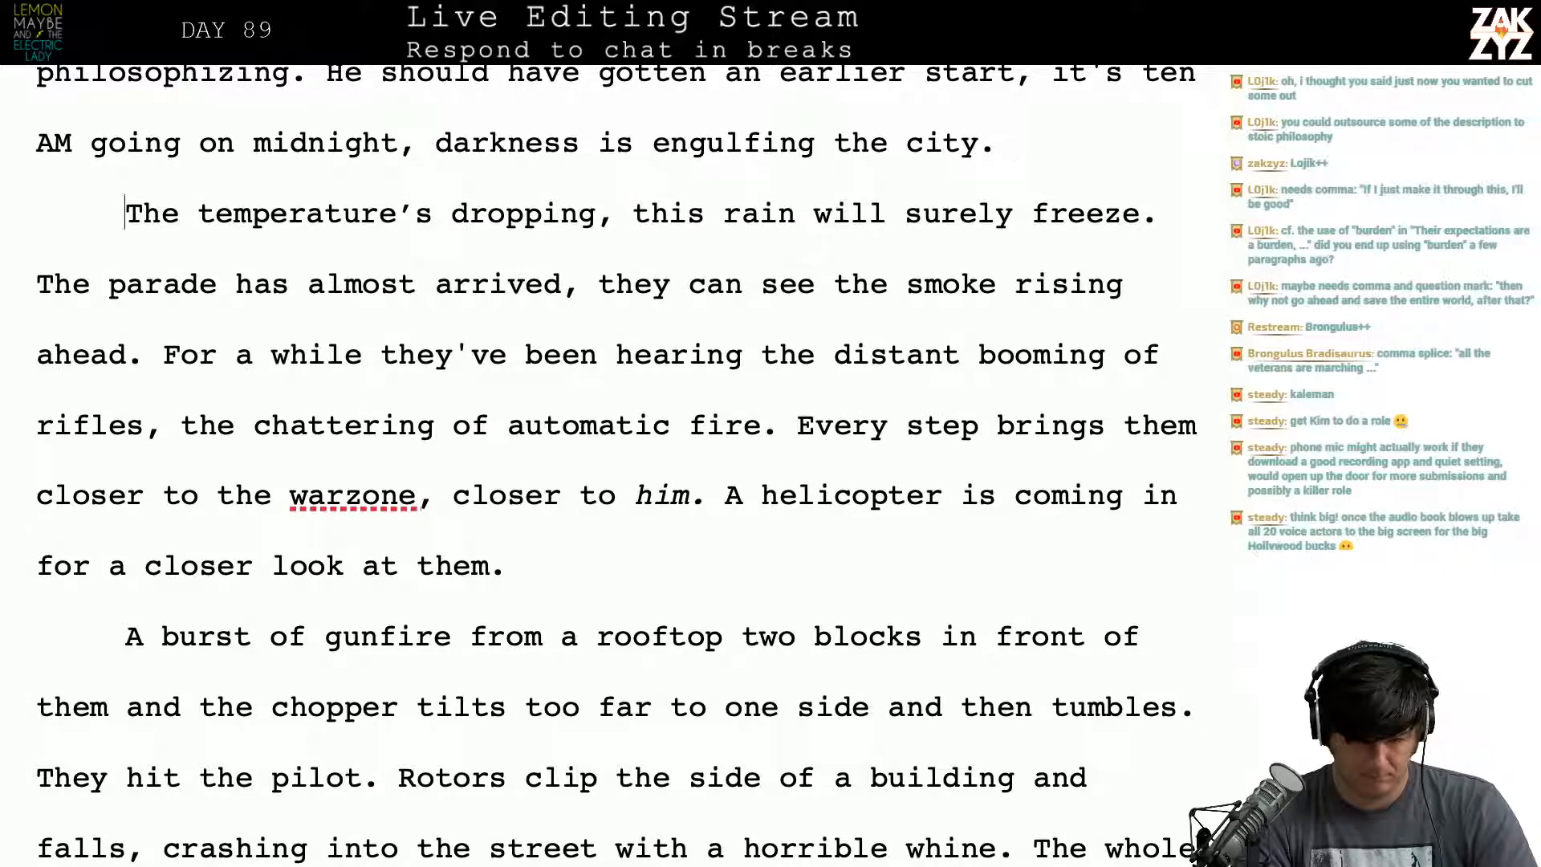
{"action": "key", "text": "Up"}
{"action": "key", "text": "Up"}
{"action": "key", "text": "BackSpace"}
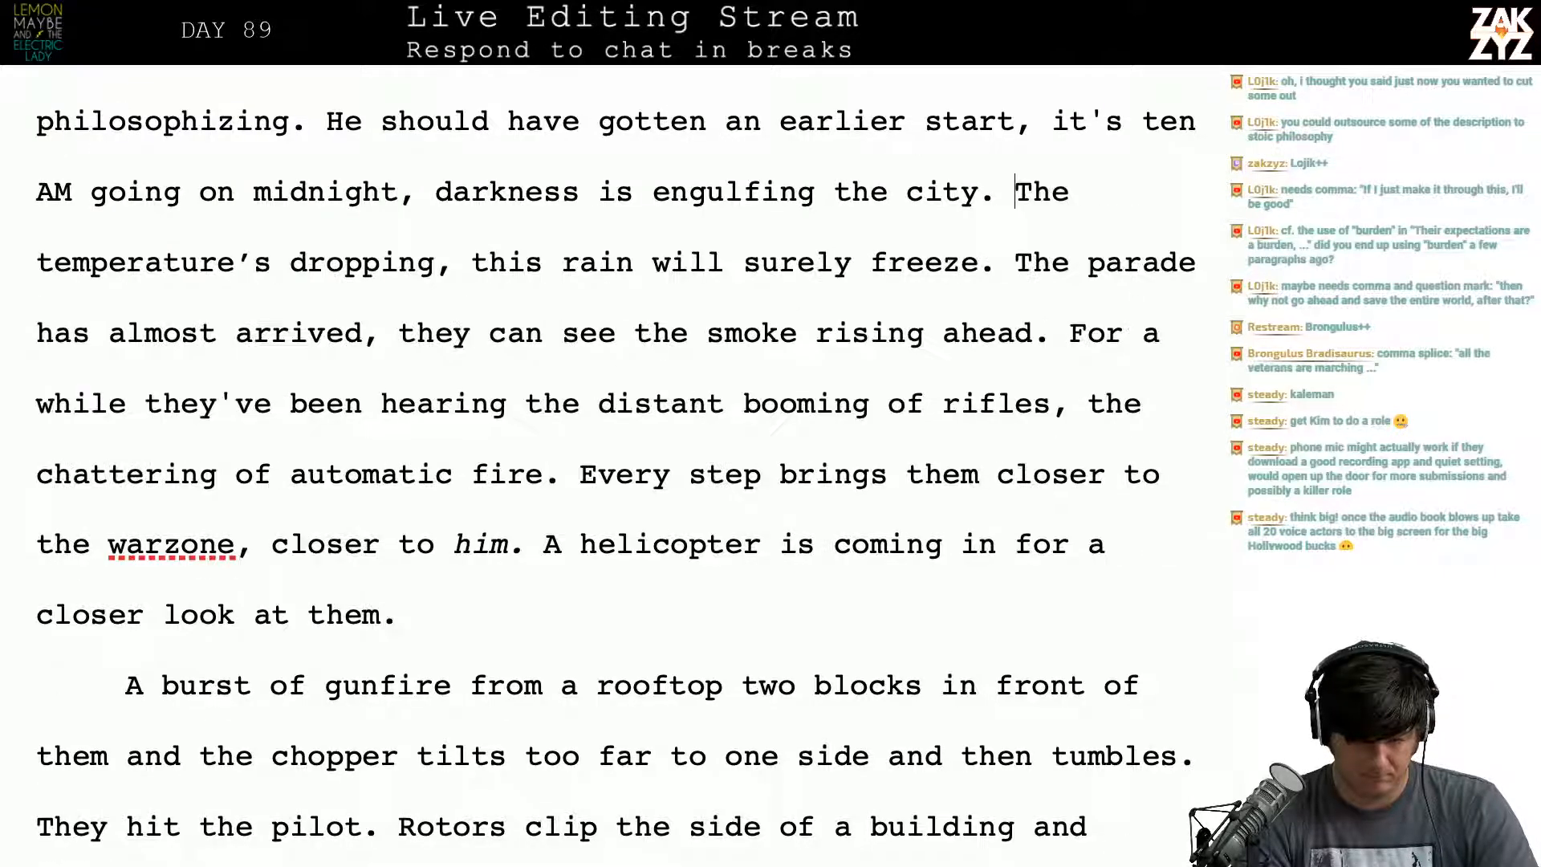
Step: Insert a new paragraph before "The parade has almost arrived" reading "They're almost at Chinatown, they can see smoke rising in the distance."
{"action": "key", "text": "Left"}
{"action": "key", "text": "Return"}
{"action": "key", "text": "Return"}
{"action": "key", "text": "Up"}
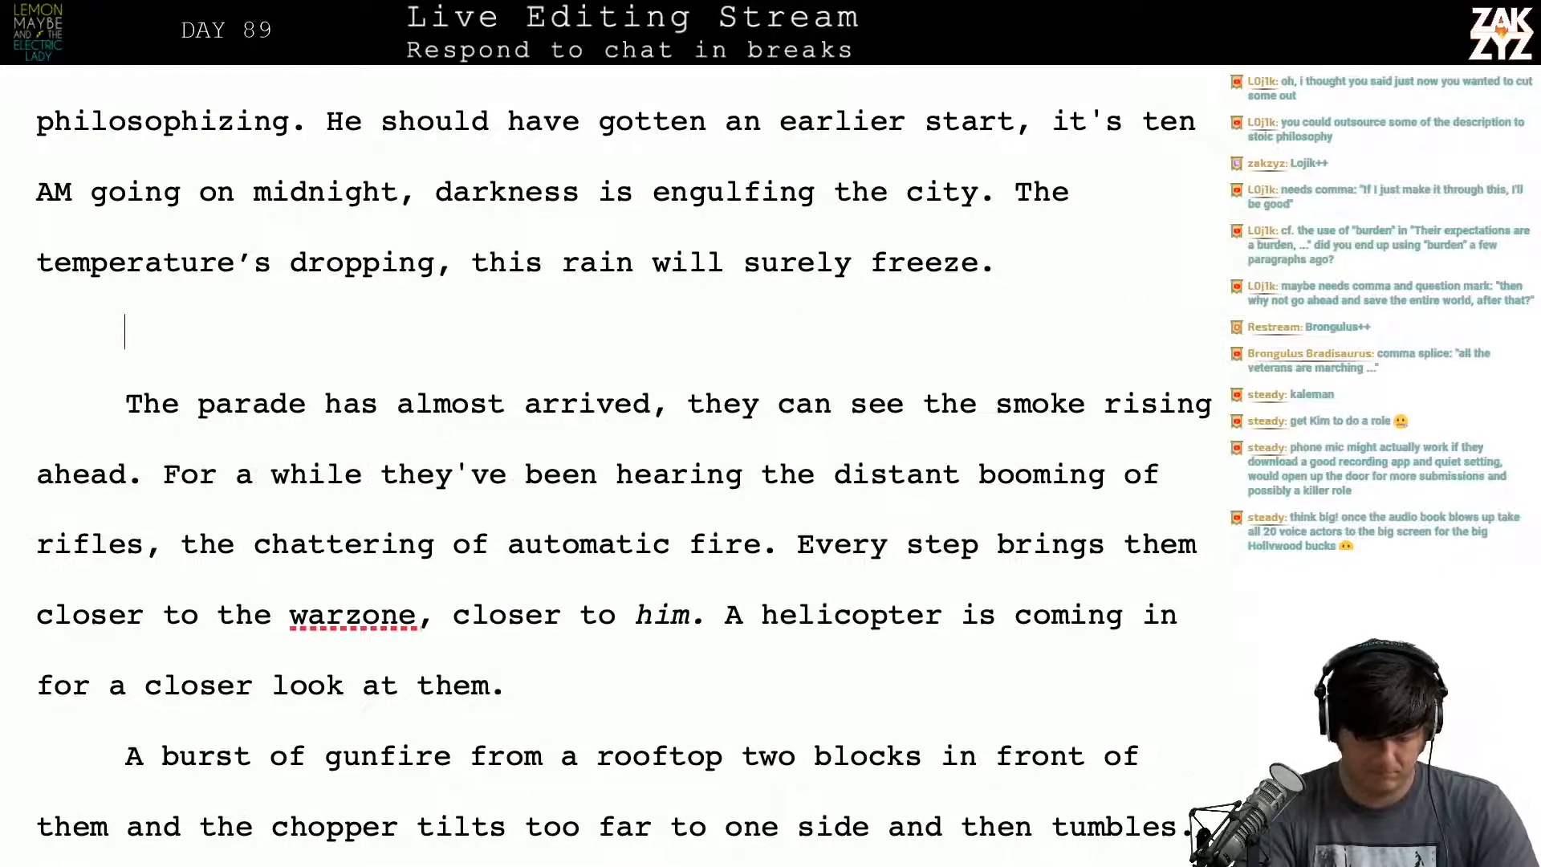
{"action": "type", "text": "They're "}
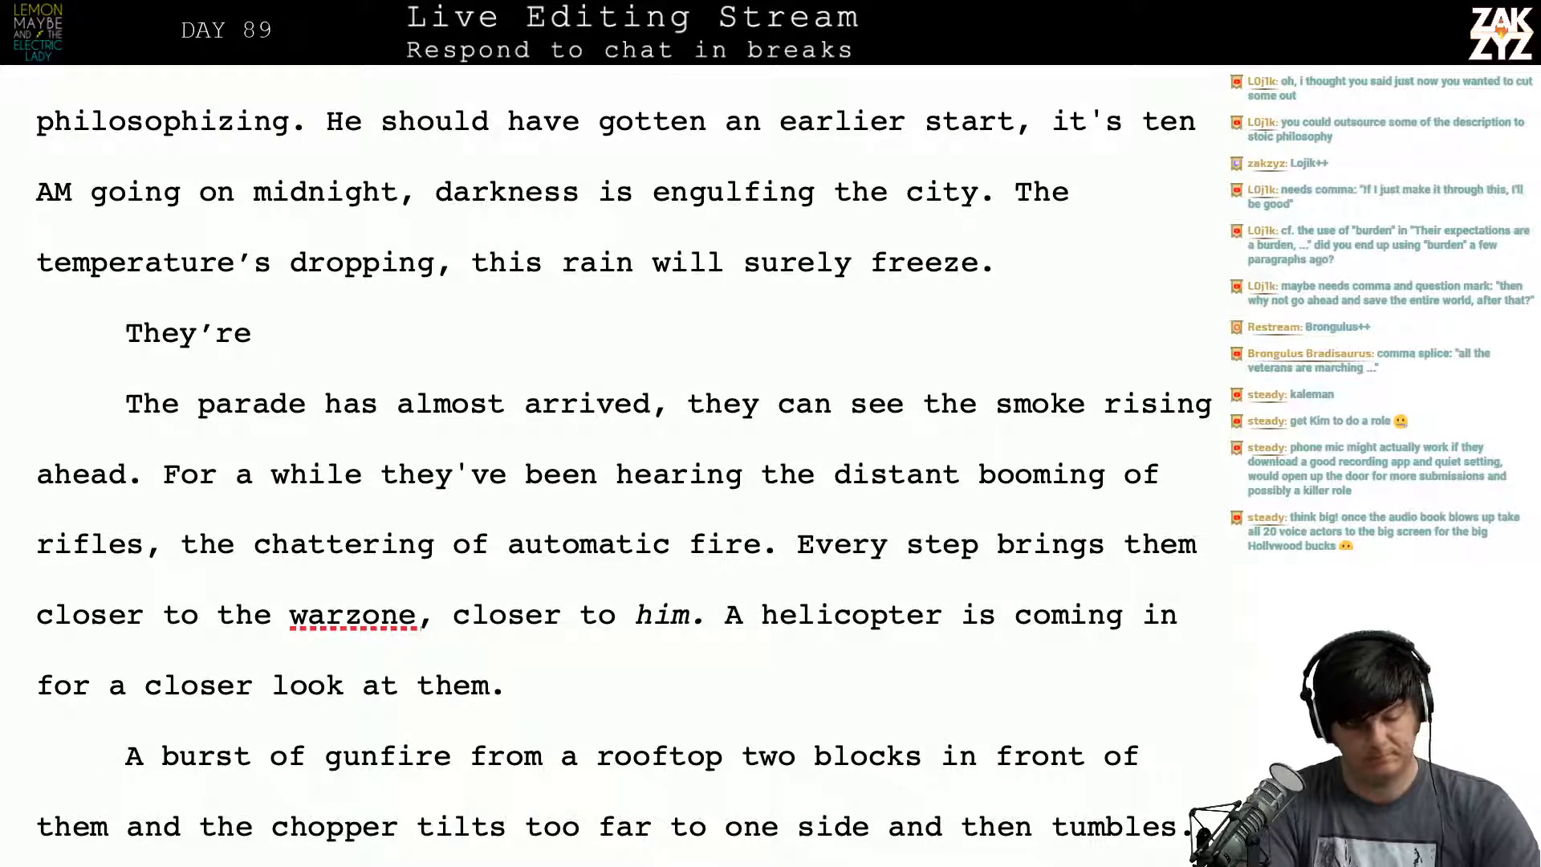
{"action": "type", "text": "almost "}
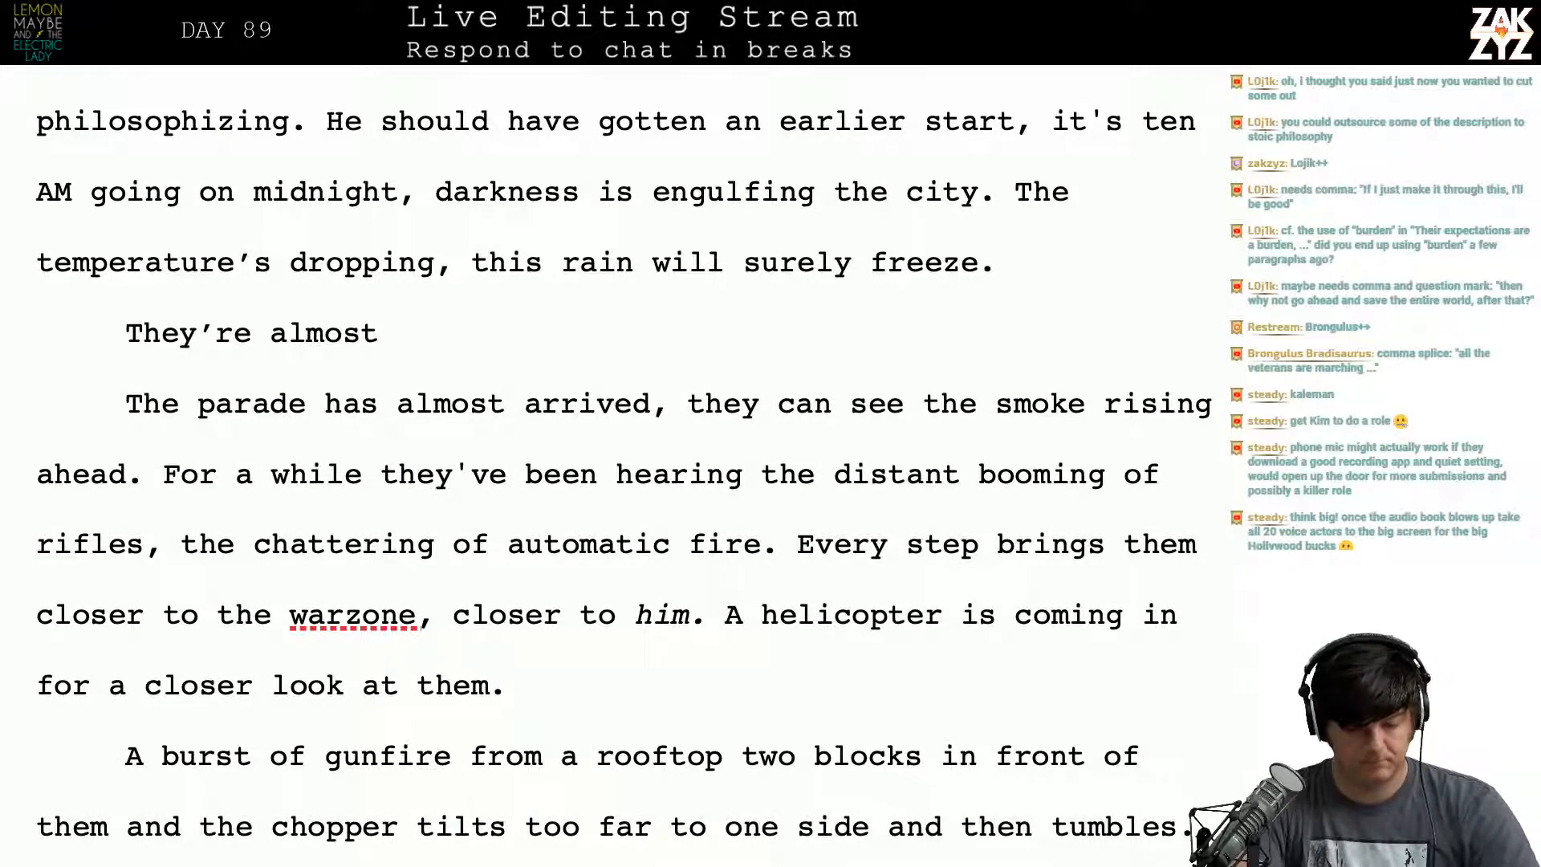
{"action": "type", "text": "at "}
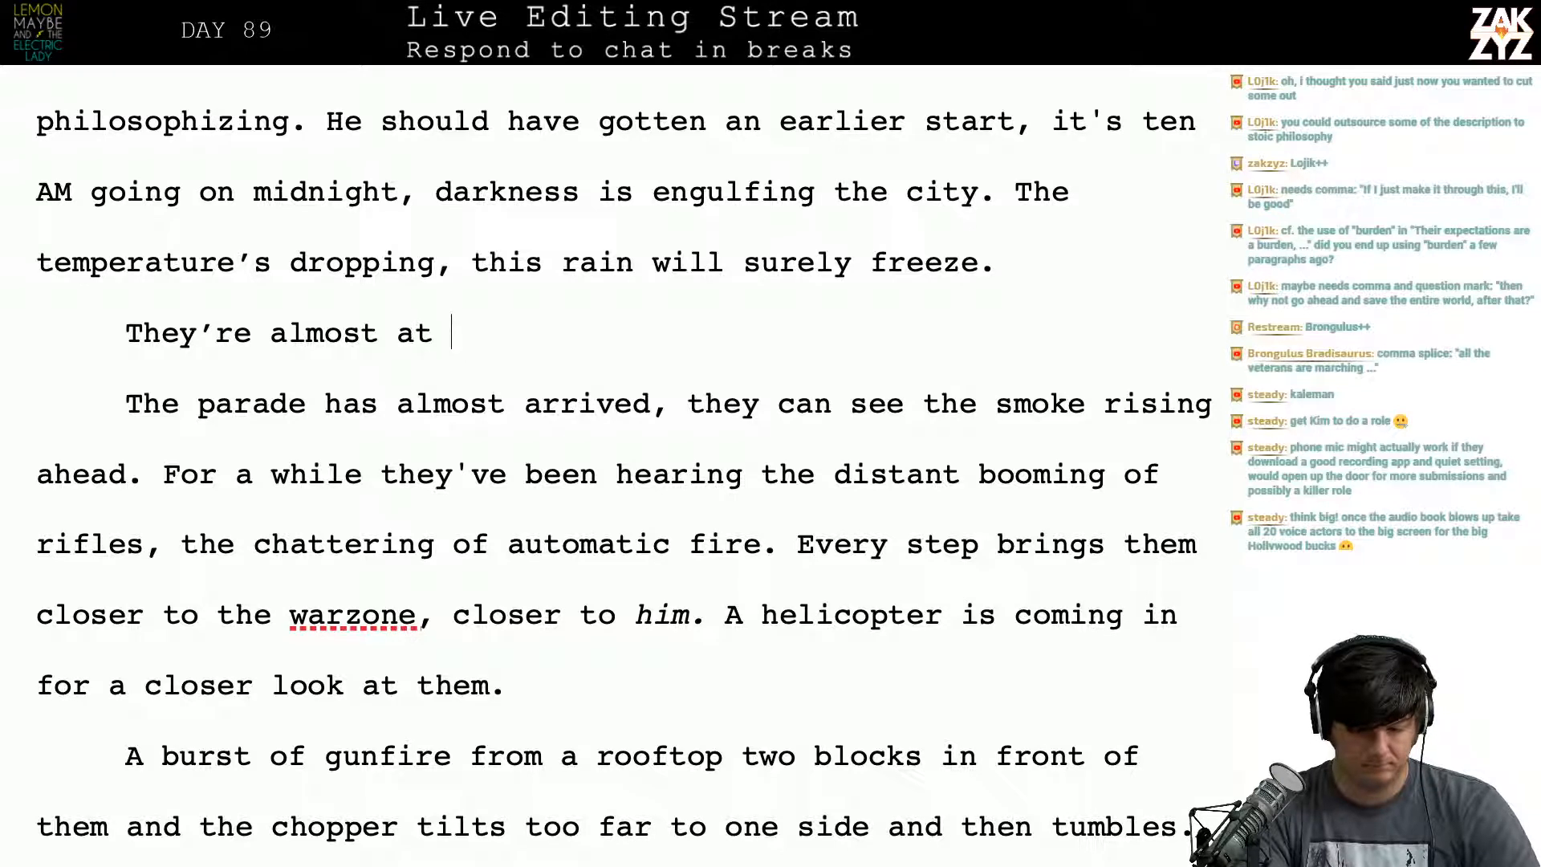
{"action": "type", "text": "chinato"}
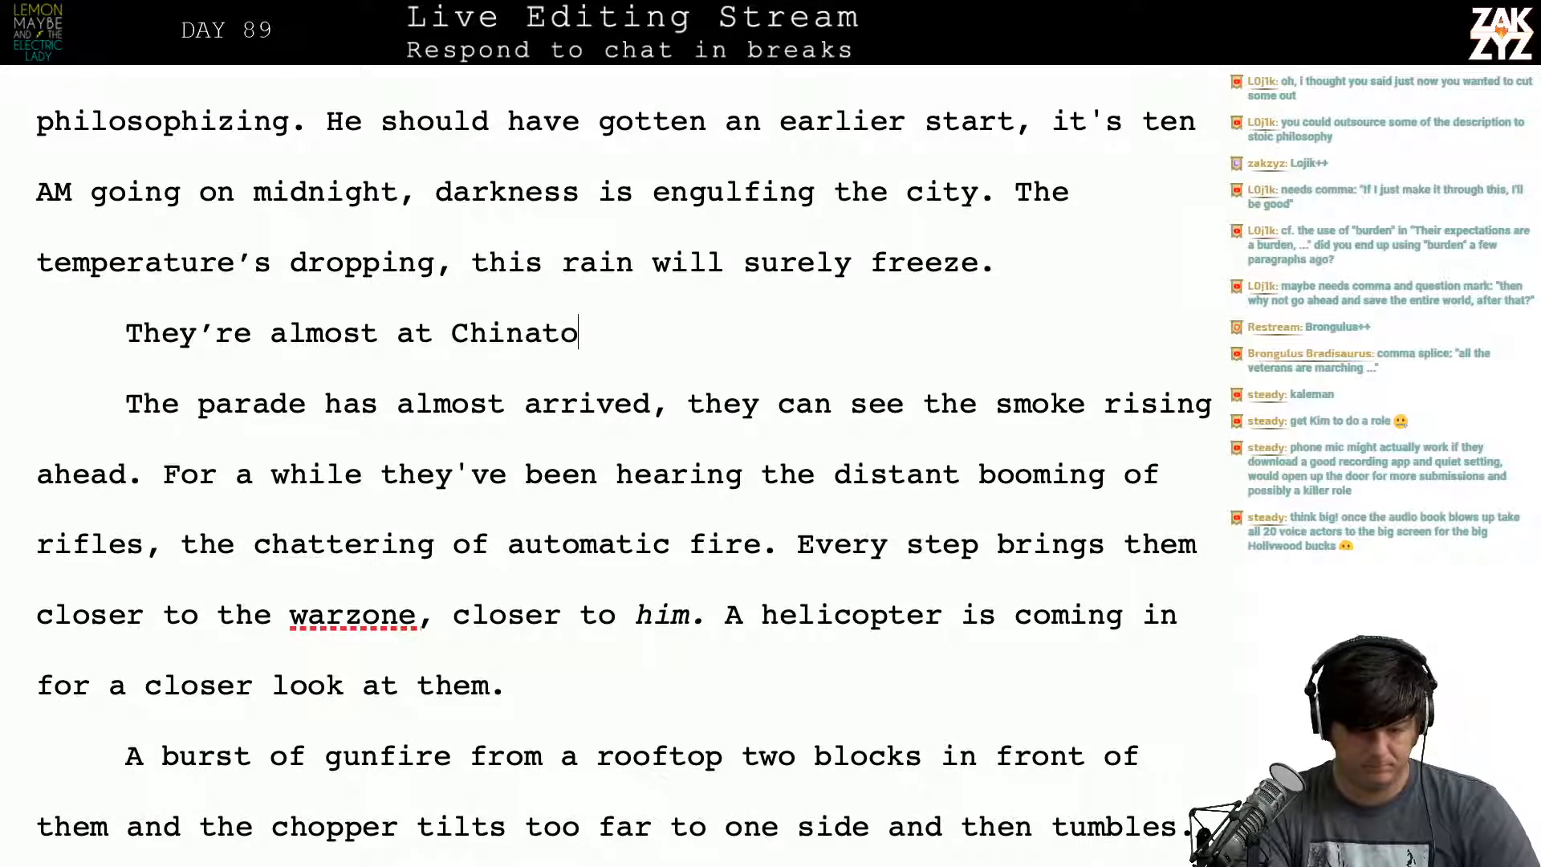
{"action": "type", "text": "wn, they can see the"}
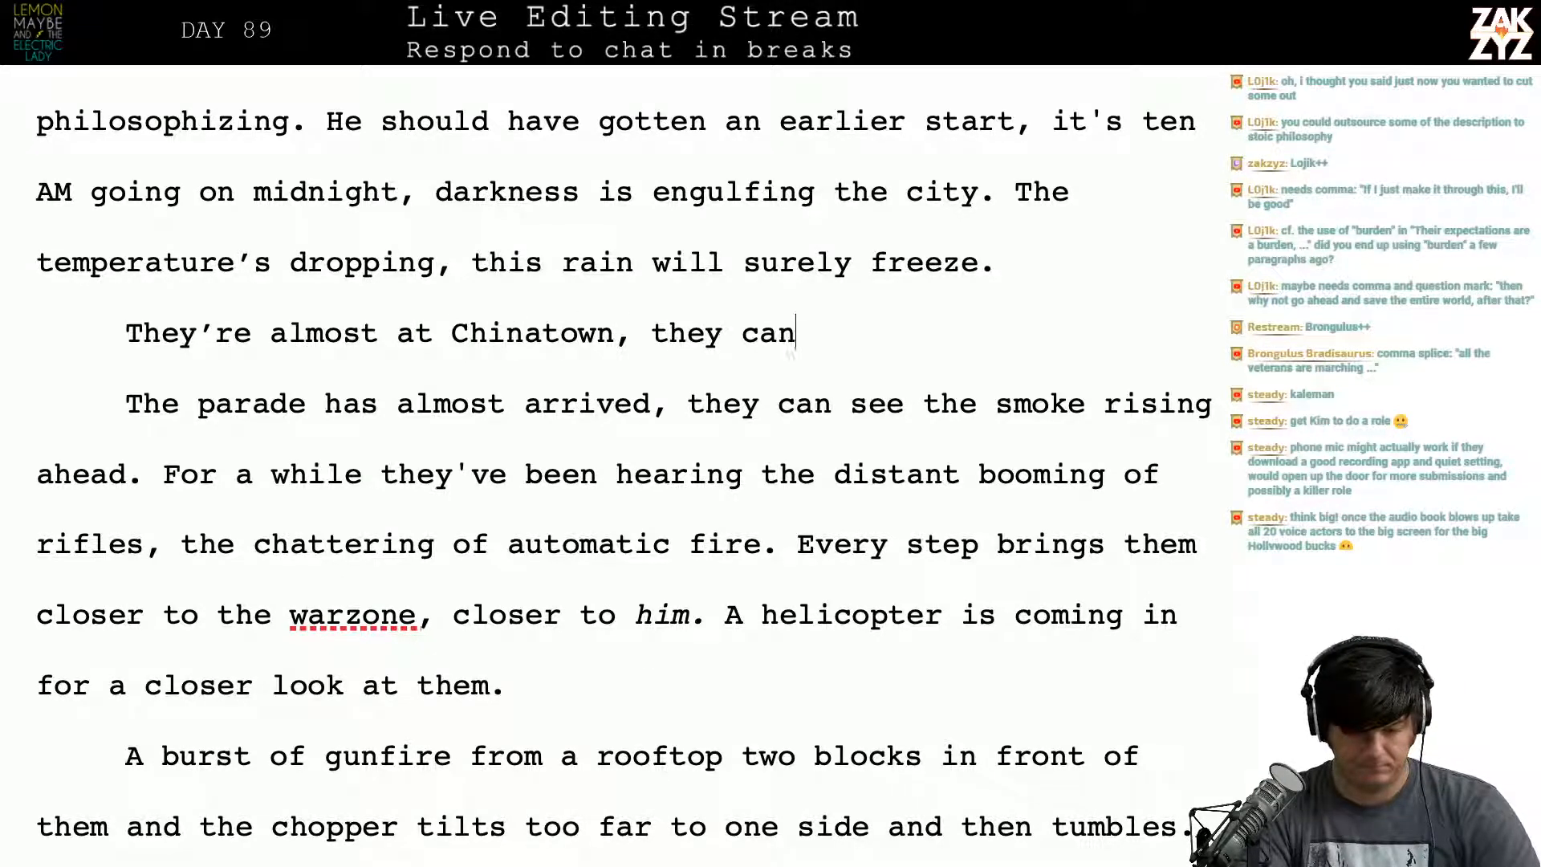
{"action": "key", "text": "BackSpace"}
{"action": "key", "text": "BackSpace"}
{"action": "key", "text": "BackSpace"}
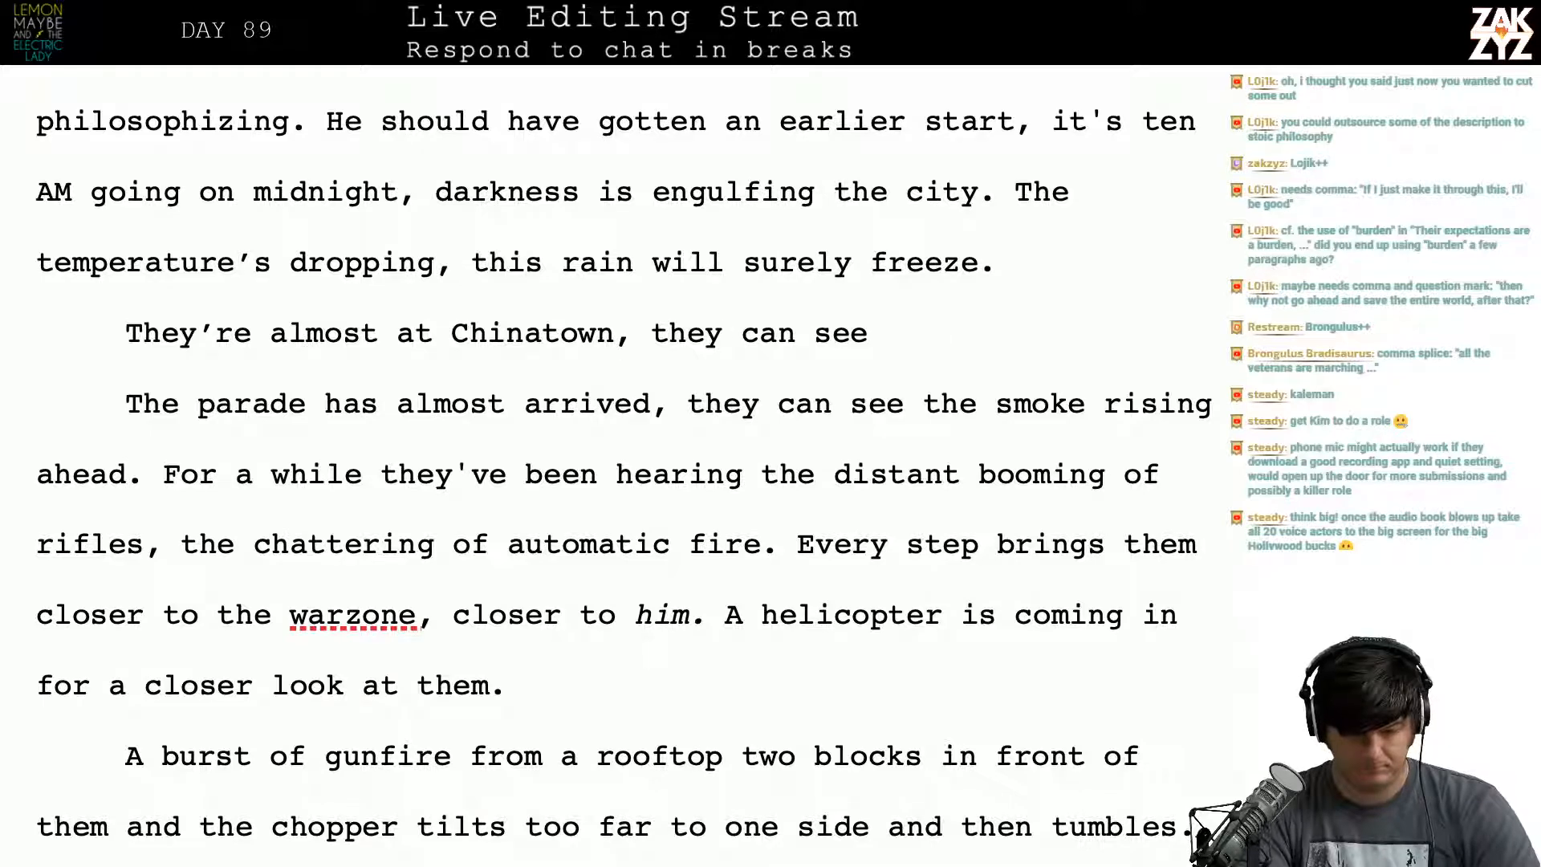
{"action": "type", "text": "smoke rising in"}
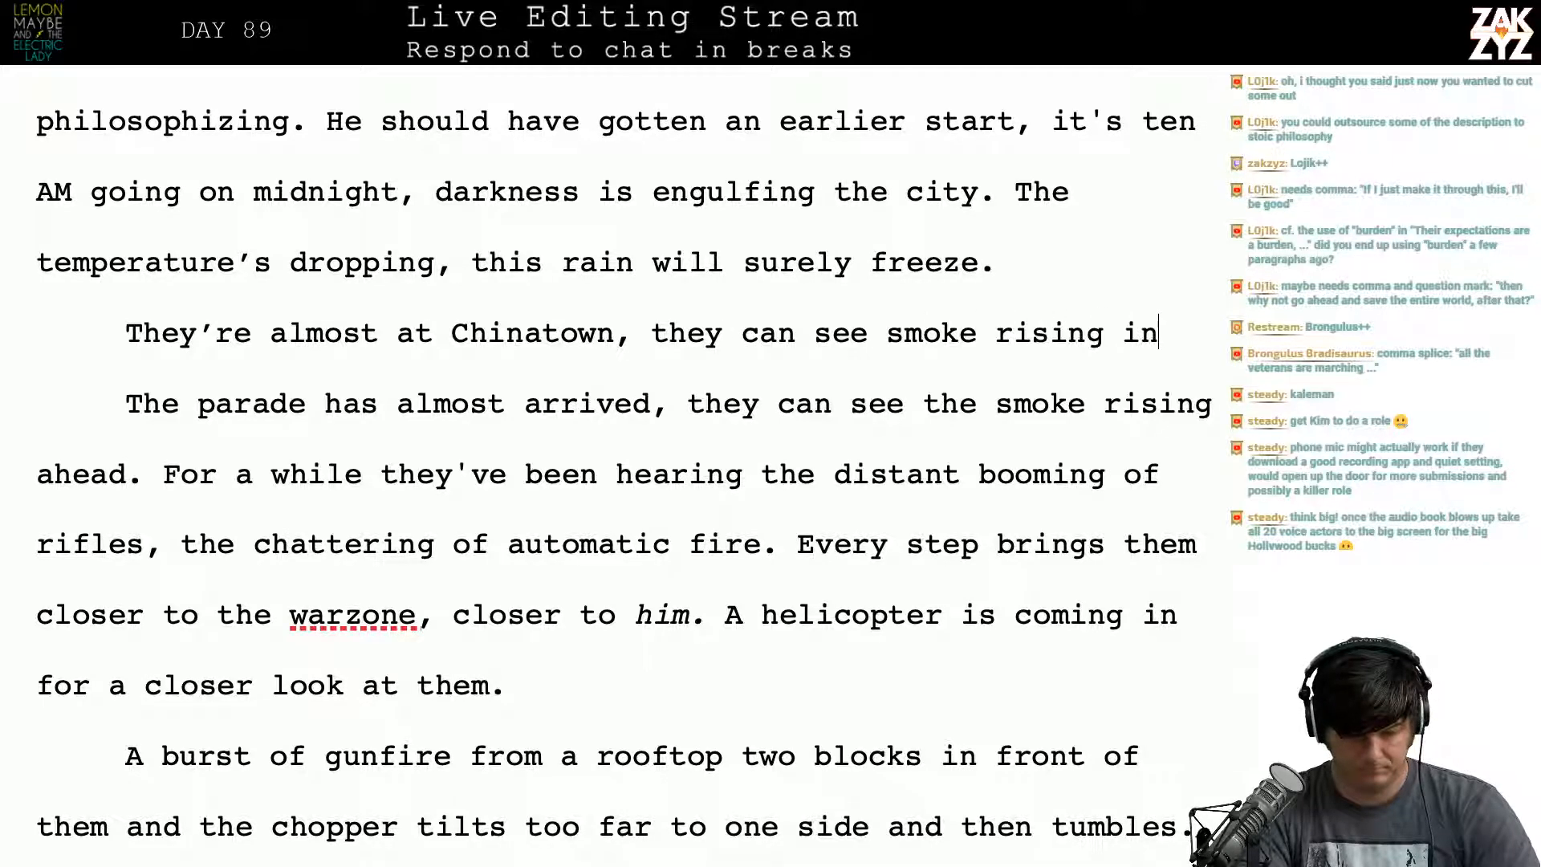
{"action": "type", "text": " the distance."}
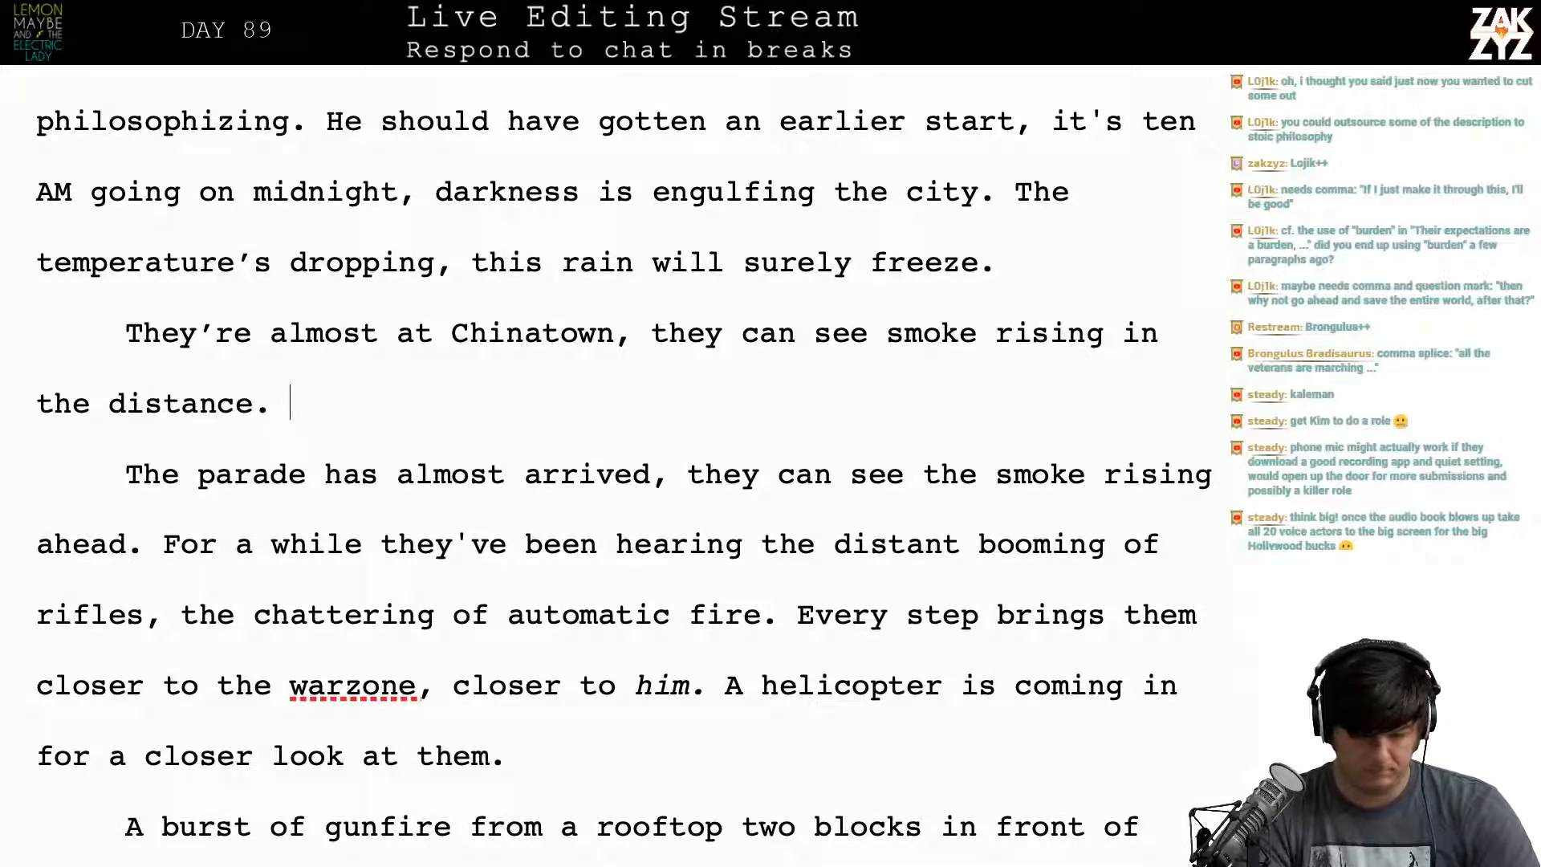
Step: Delete the old sentence "The parade has almost arrived, they can see the smoke rising ahead." and the paragraph break before it
{"action": "key", "text": "shift+Down"}
{"action": "key", "text": "shift+Down"}
{"action": "key", "text": "shift+Left"}
{"action": "key", "text": "shift+Left"}
{"action": "key", "text": "shift+Left"}
{"action": "key", "text": "shift+Left"}
{"action": "key", "text": "shift+Left"}
{"action": "key", "text": "shift+Left"}
{"action": "key", "text": "shift+Left"}
{"action": "key", "text": "shift+Left"}
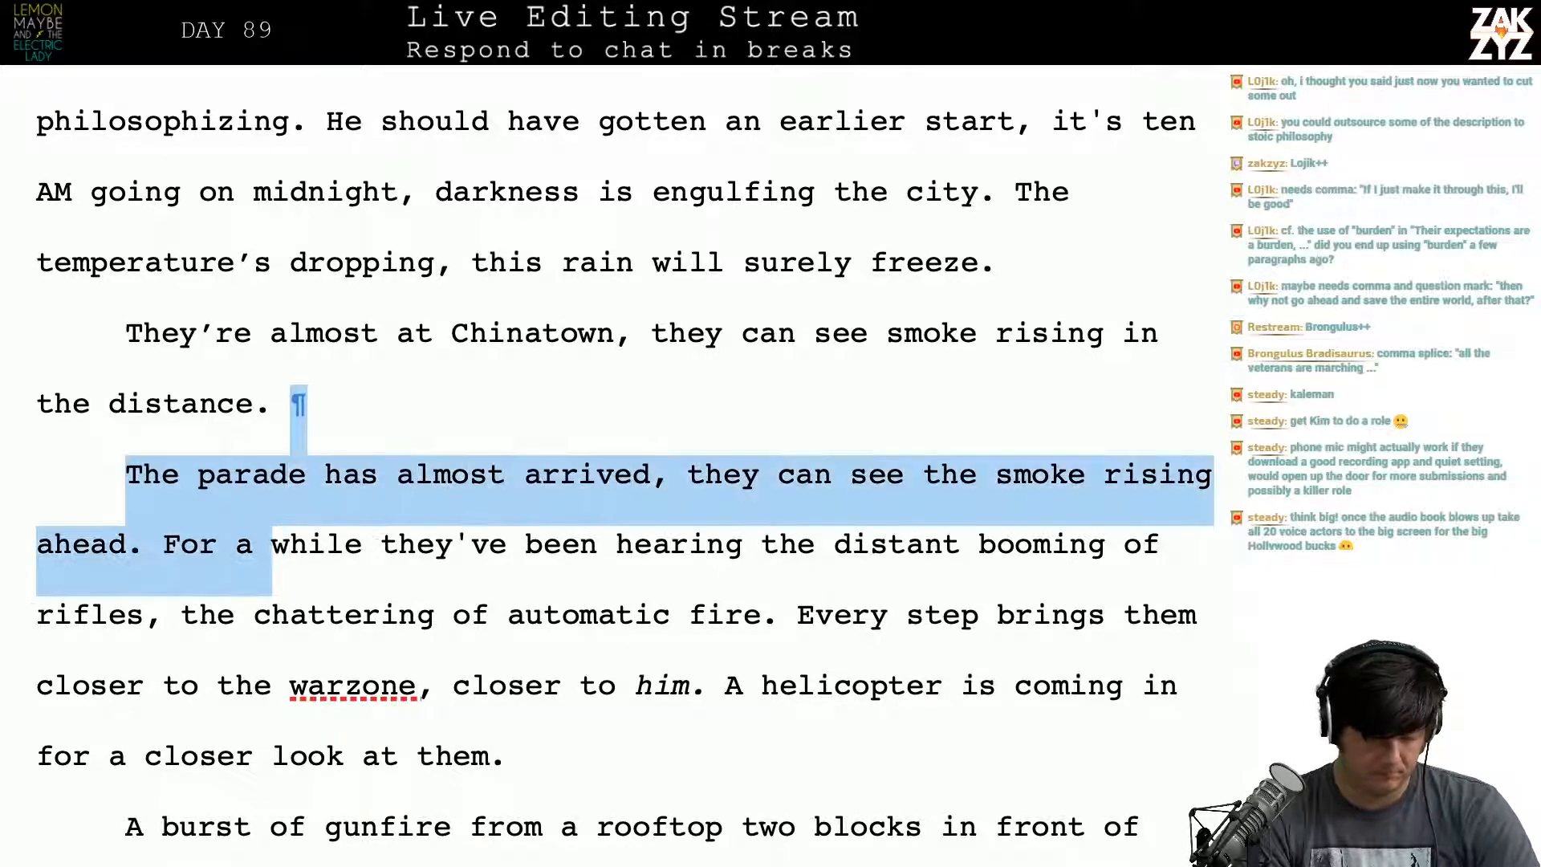
{"action": "key", "text": "BackSpace"}
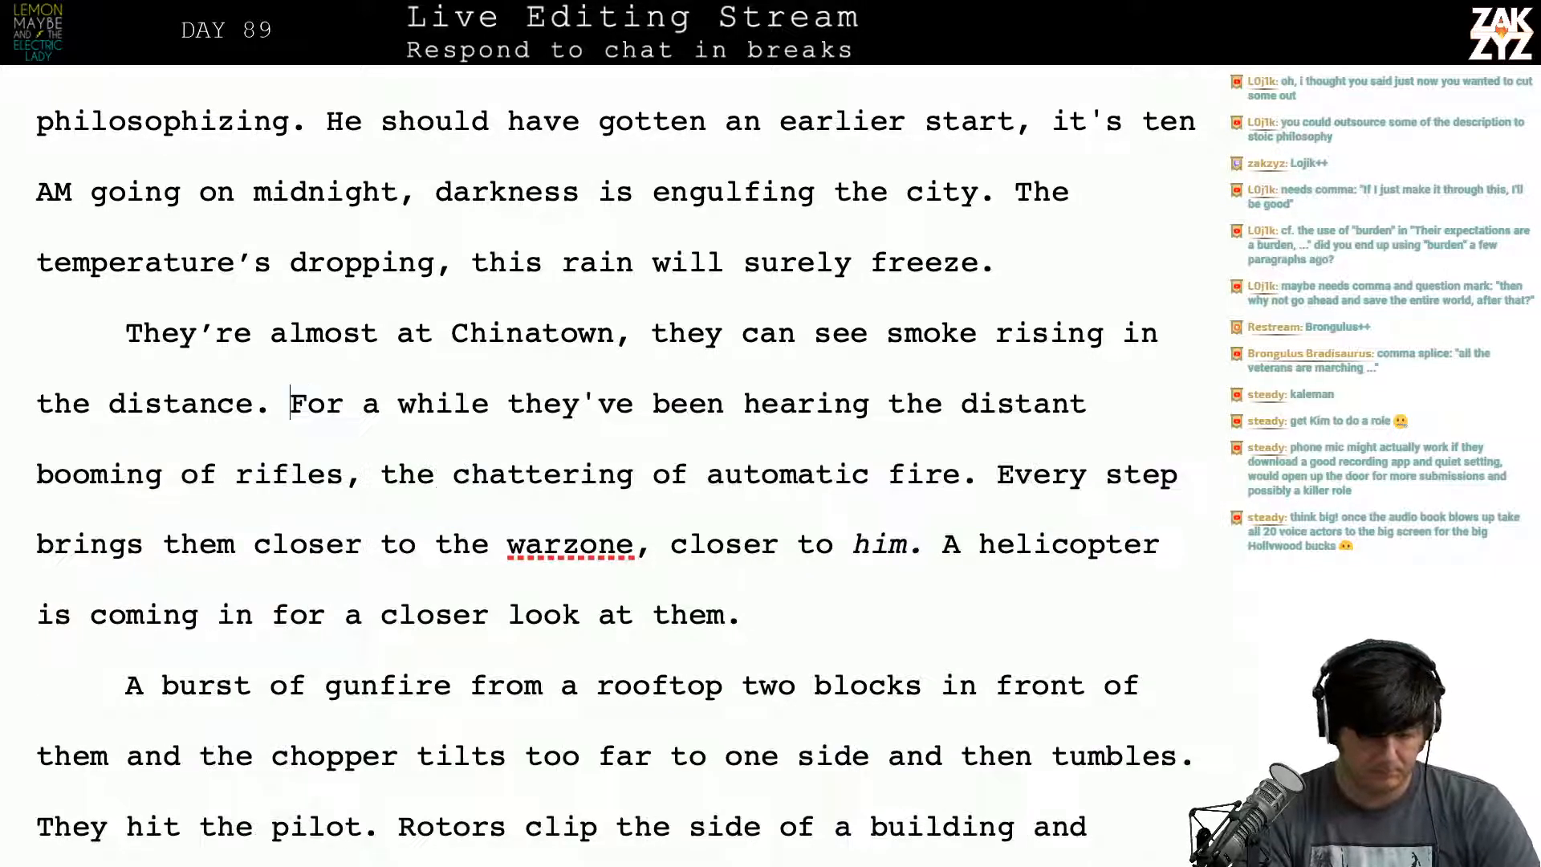
Step: Add the sentence "For fifteen blocks they've been hearing the distant booming of rifles, and the chattering of automatic gunfire." before "For a while"
{"action": "key", "text": "Return"}
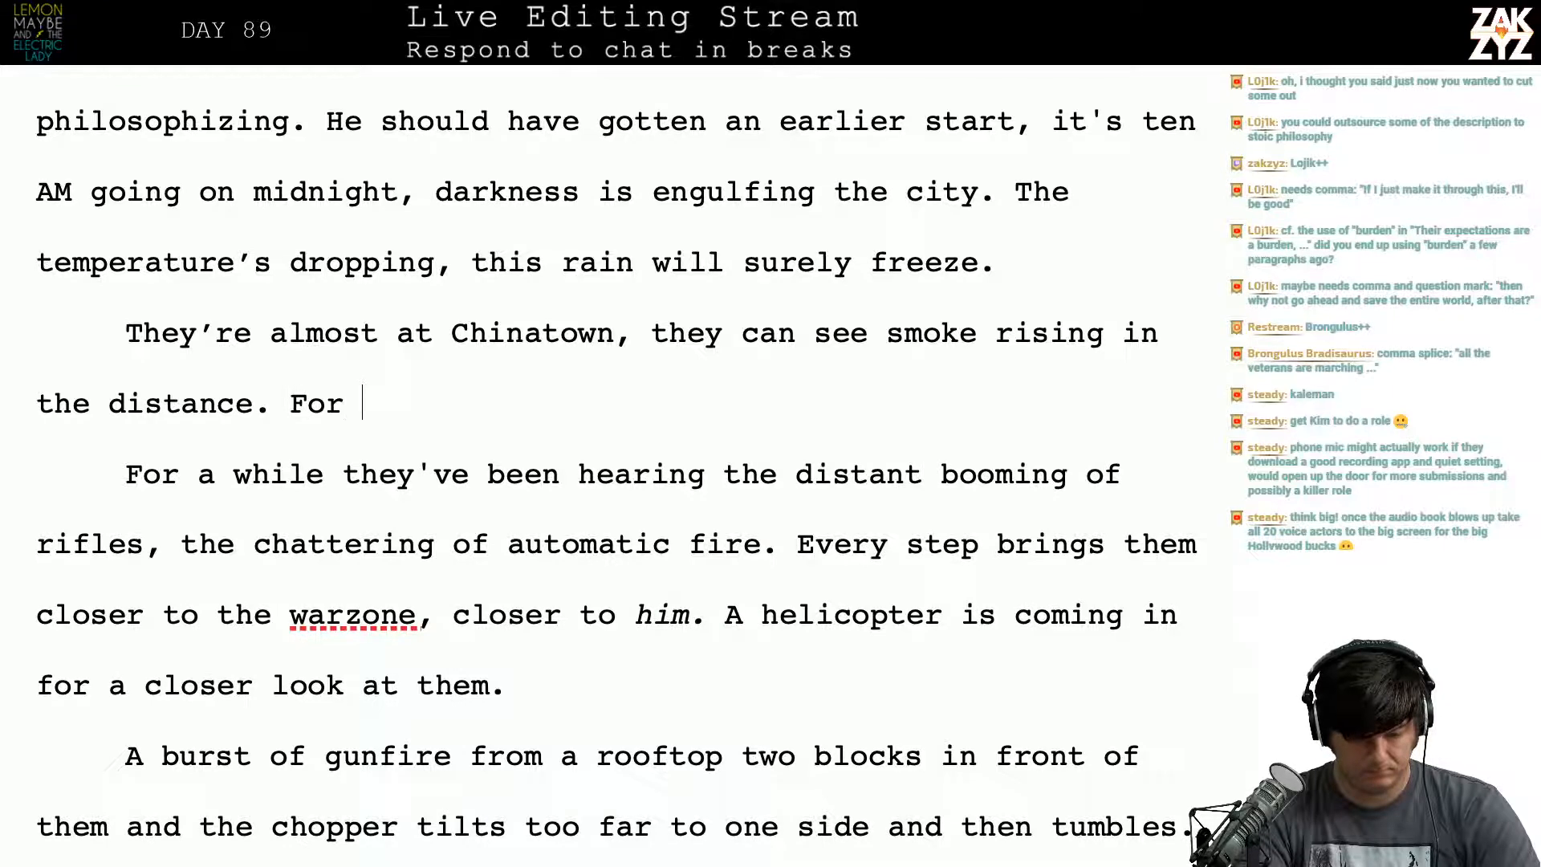
{"action": "type", "text": "For fifteen "}
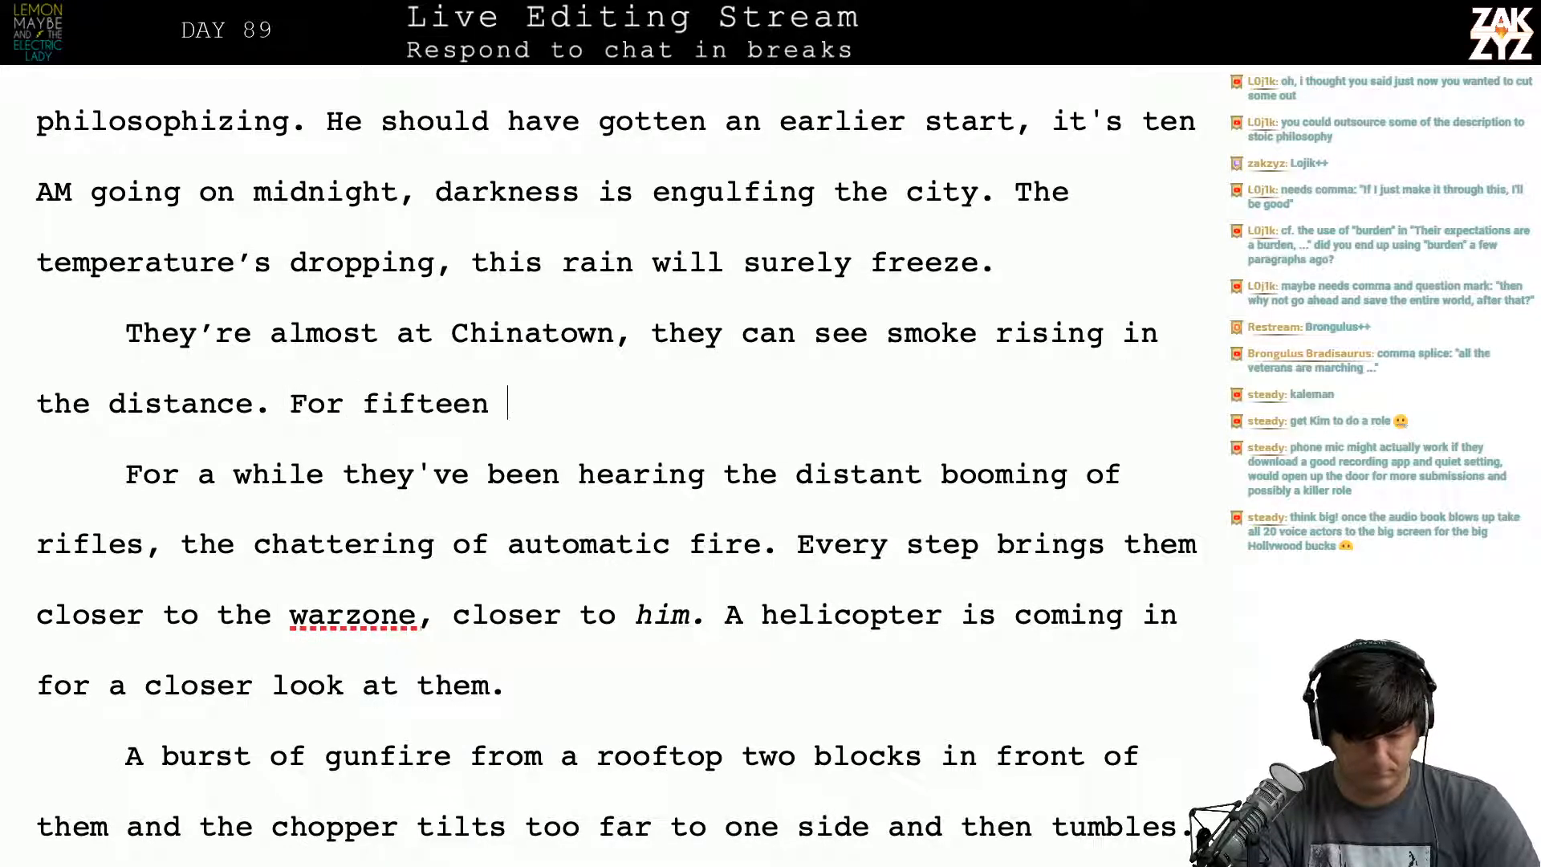
{"action": "type", "text": "blocks the"}
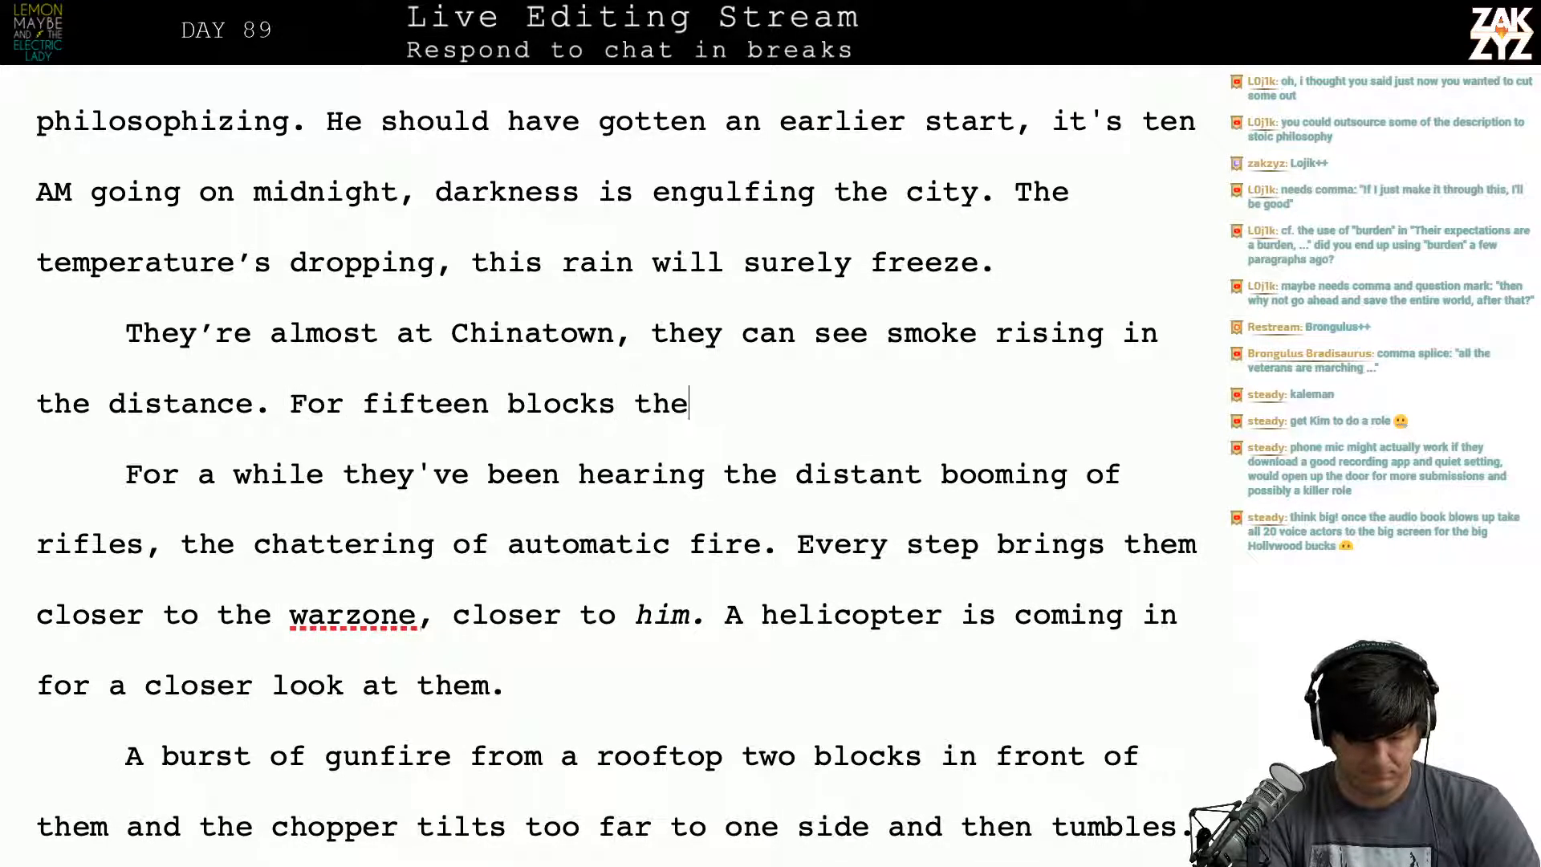
{"action": "type", "text": "y've been hea"}
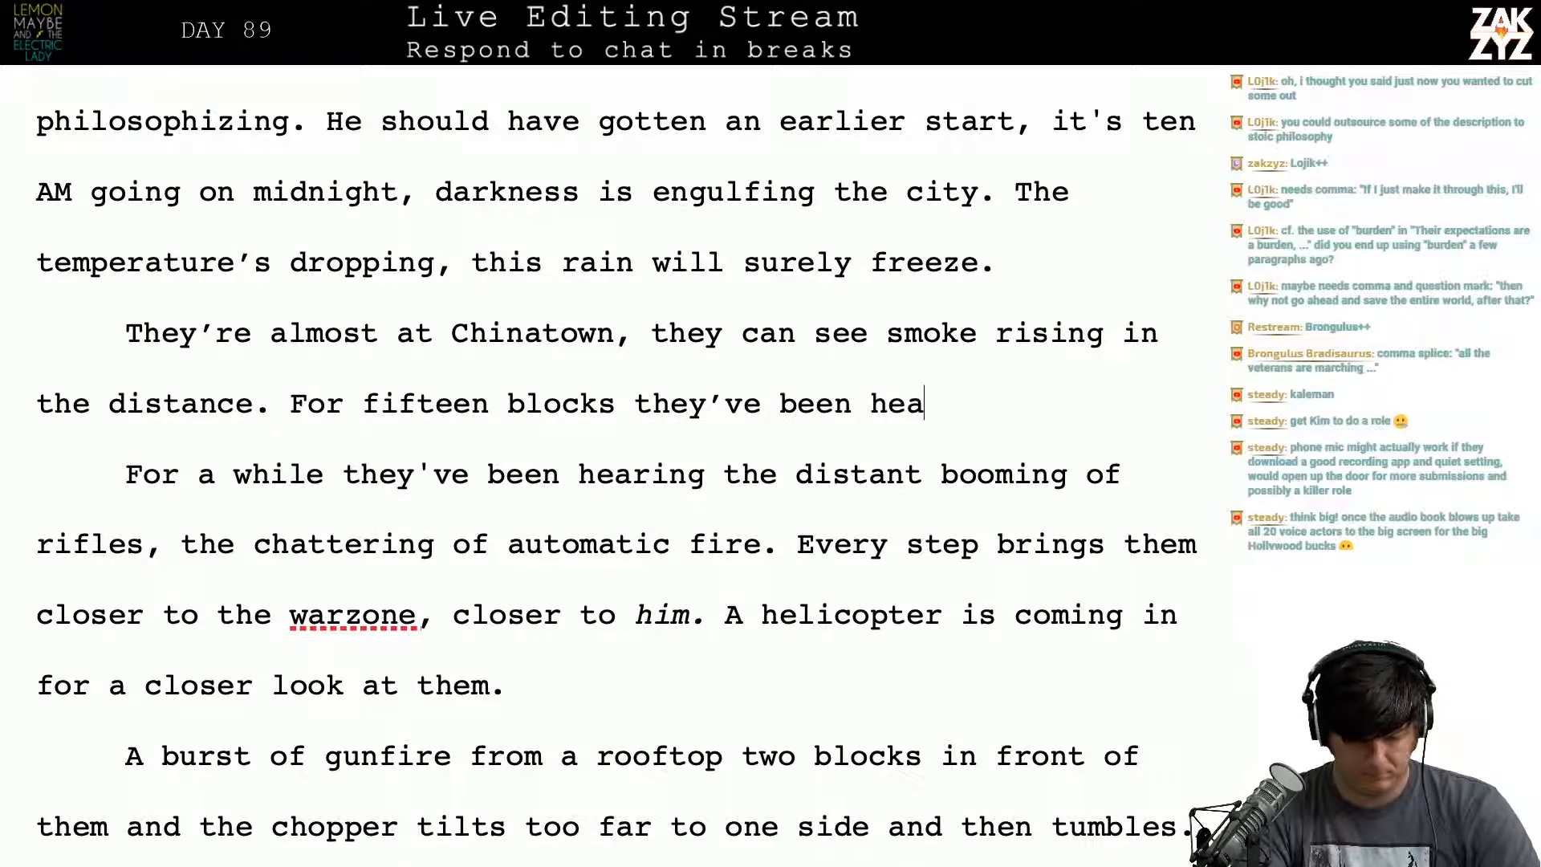
{"action": "type", "text": "ring the distant booming of "}
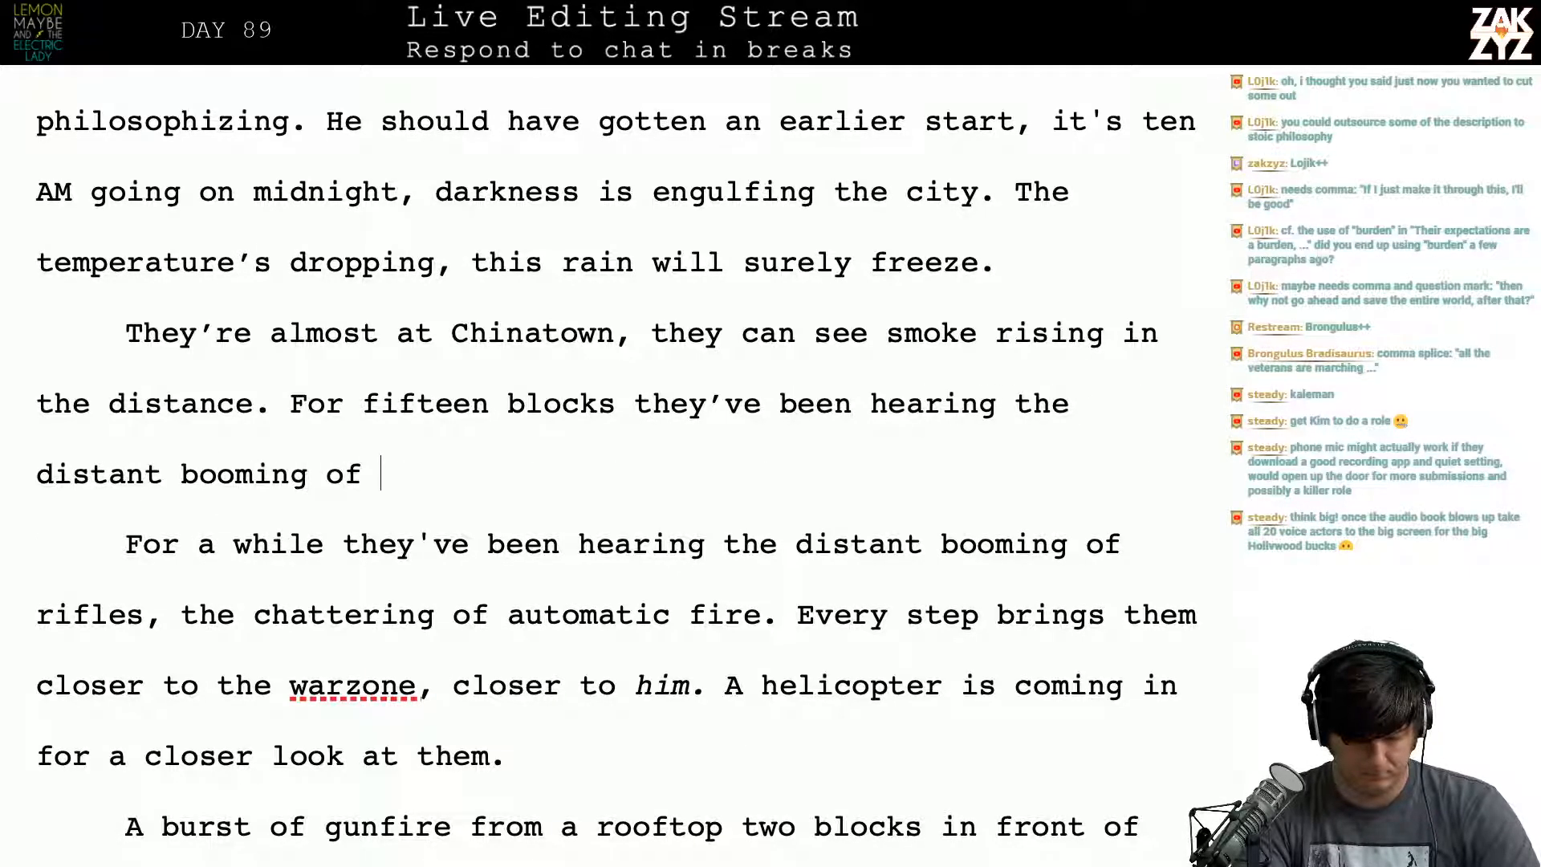
{"action": "type", "text": "rifles, a"}
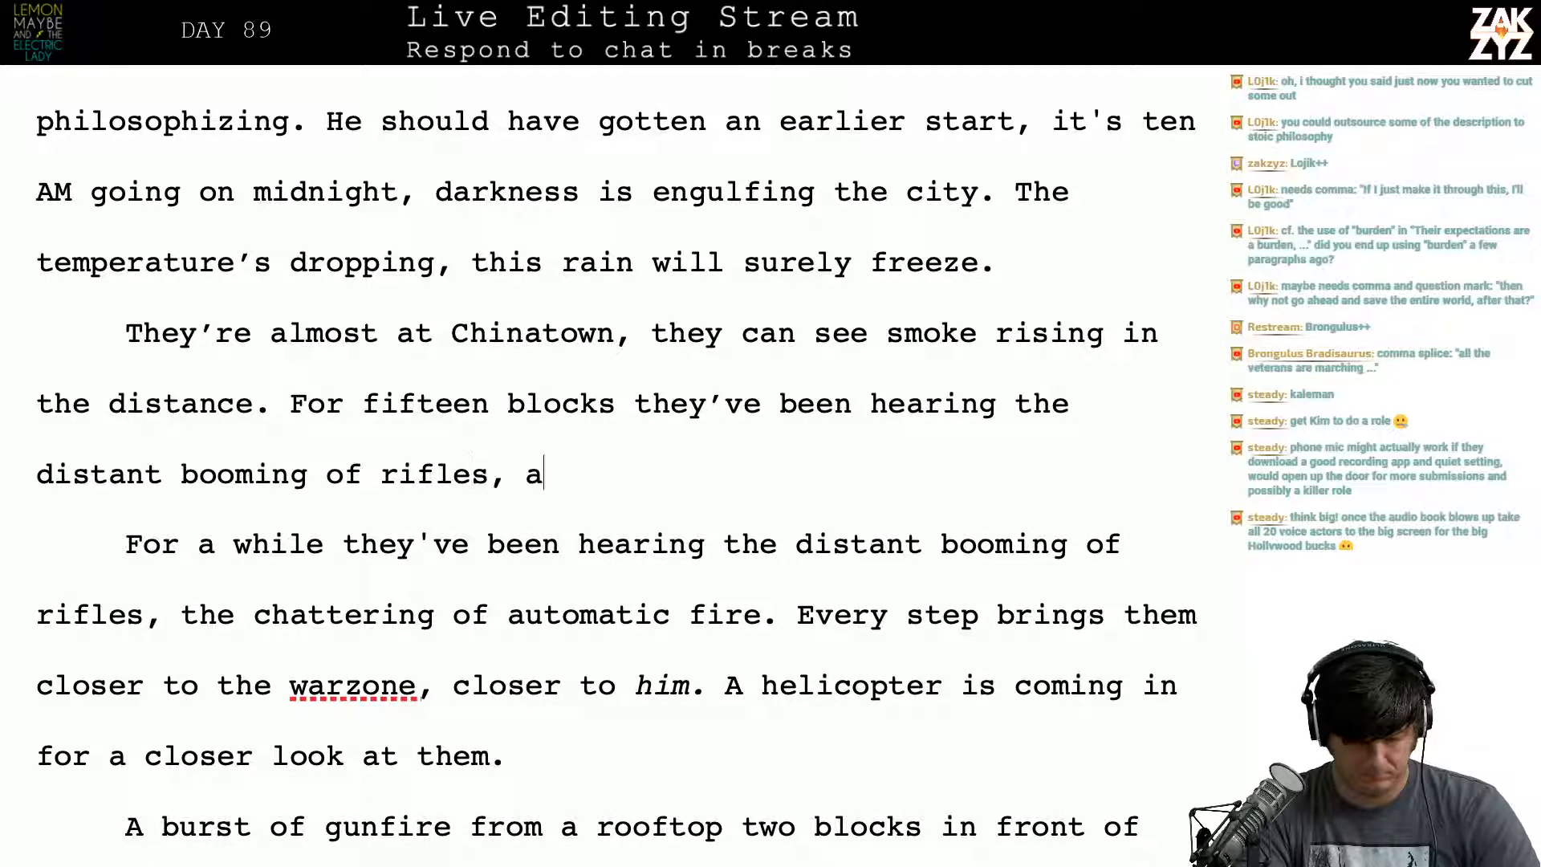
{"action": "type", "text": "nd the chattering of "}
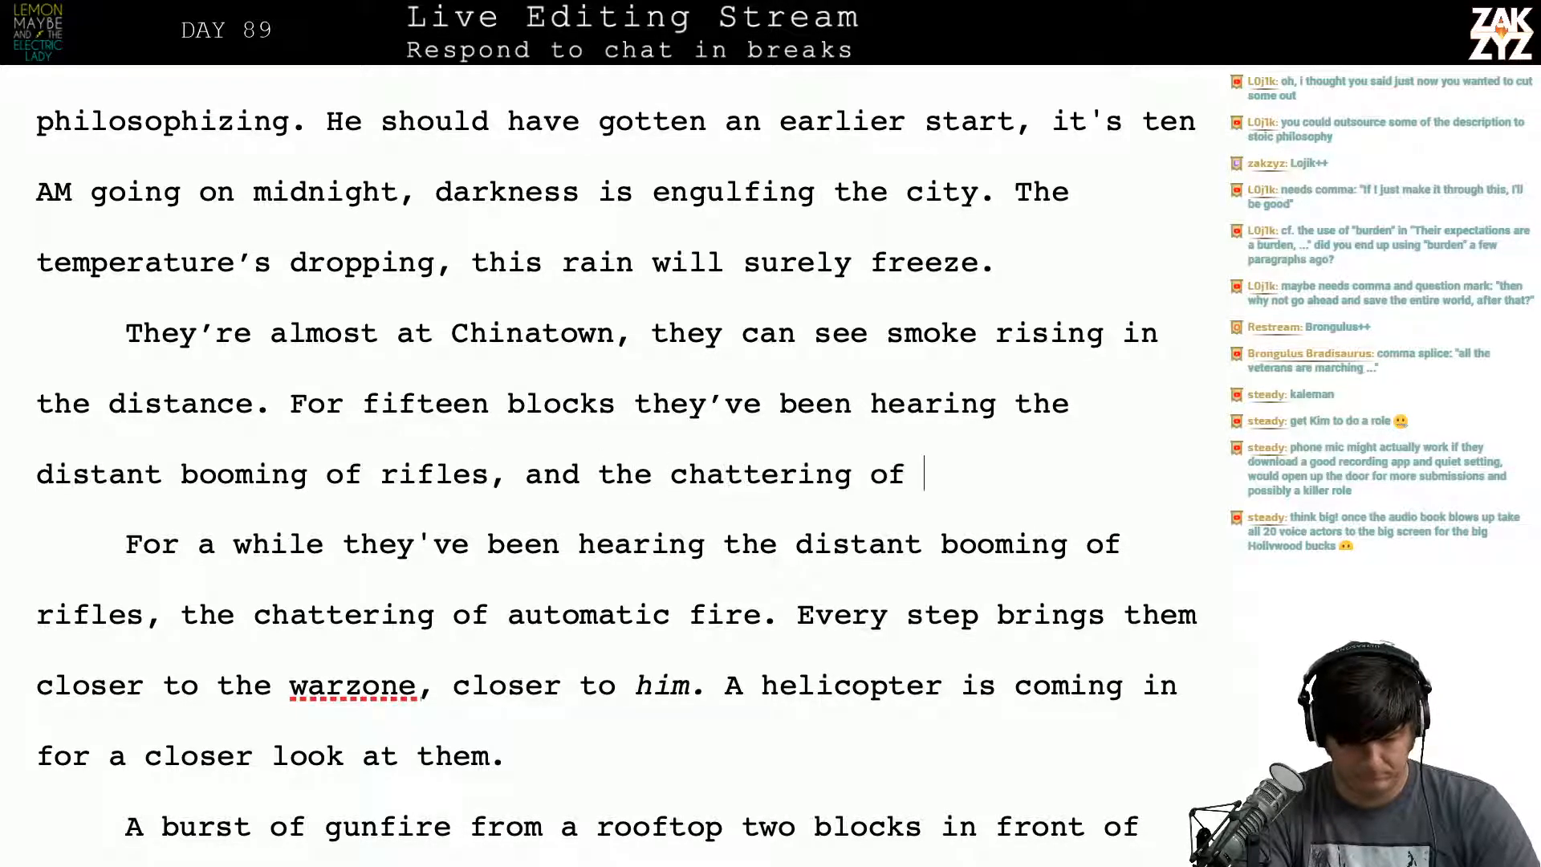
{"action": "type", "text": "auti"}
{"action": "type", "text": "omatic "}
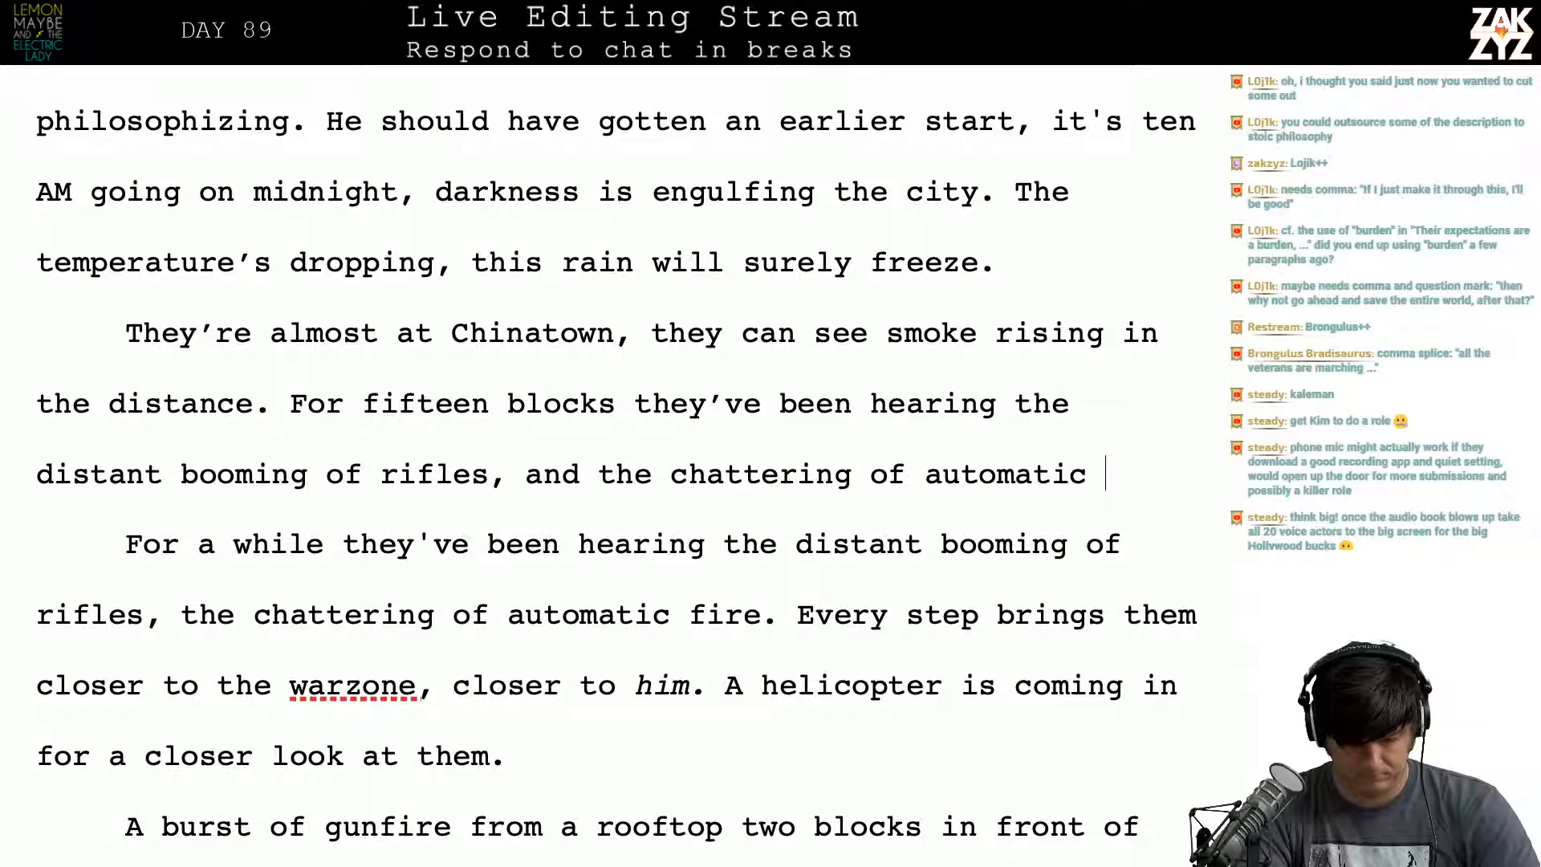
{"action": "type", "text": "gunfire."}
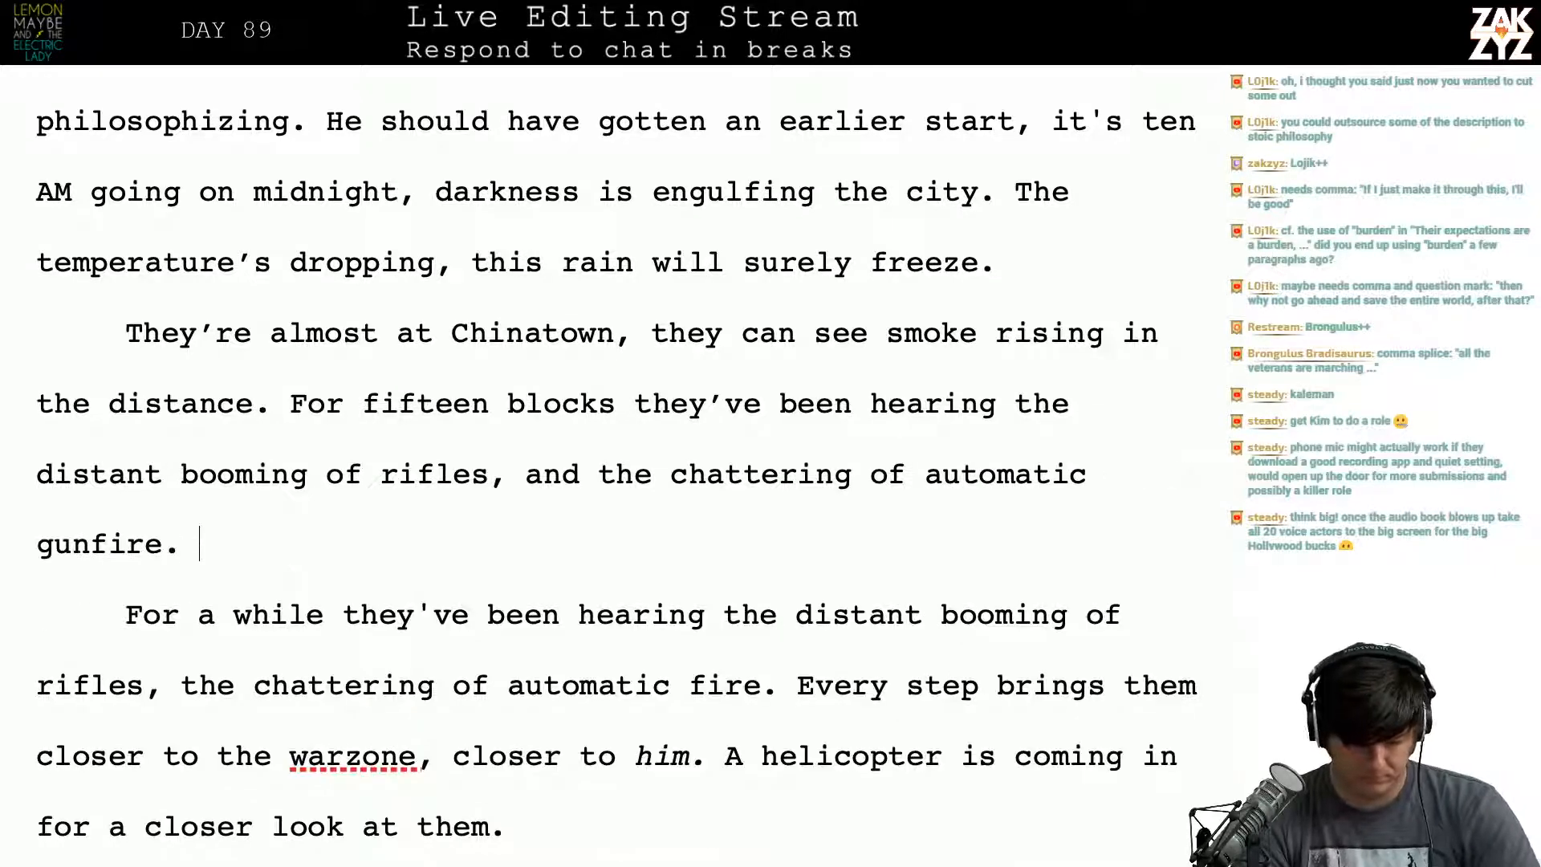
Step: Change "gunfire" to "fire" at the end of the new "For fifteen blocks" sentence
{"action": "key", "text": "shift+Up"}
{"action": "key", "text": "shift+Down"}
{"action": "key", "text": "shift+Down"}
{"action": "key", "text": "shift+Up"}
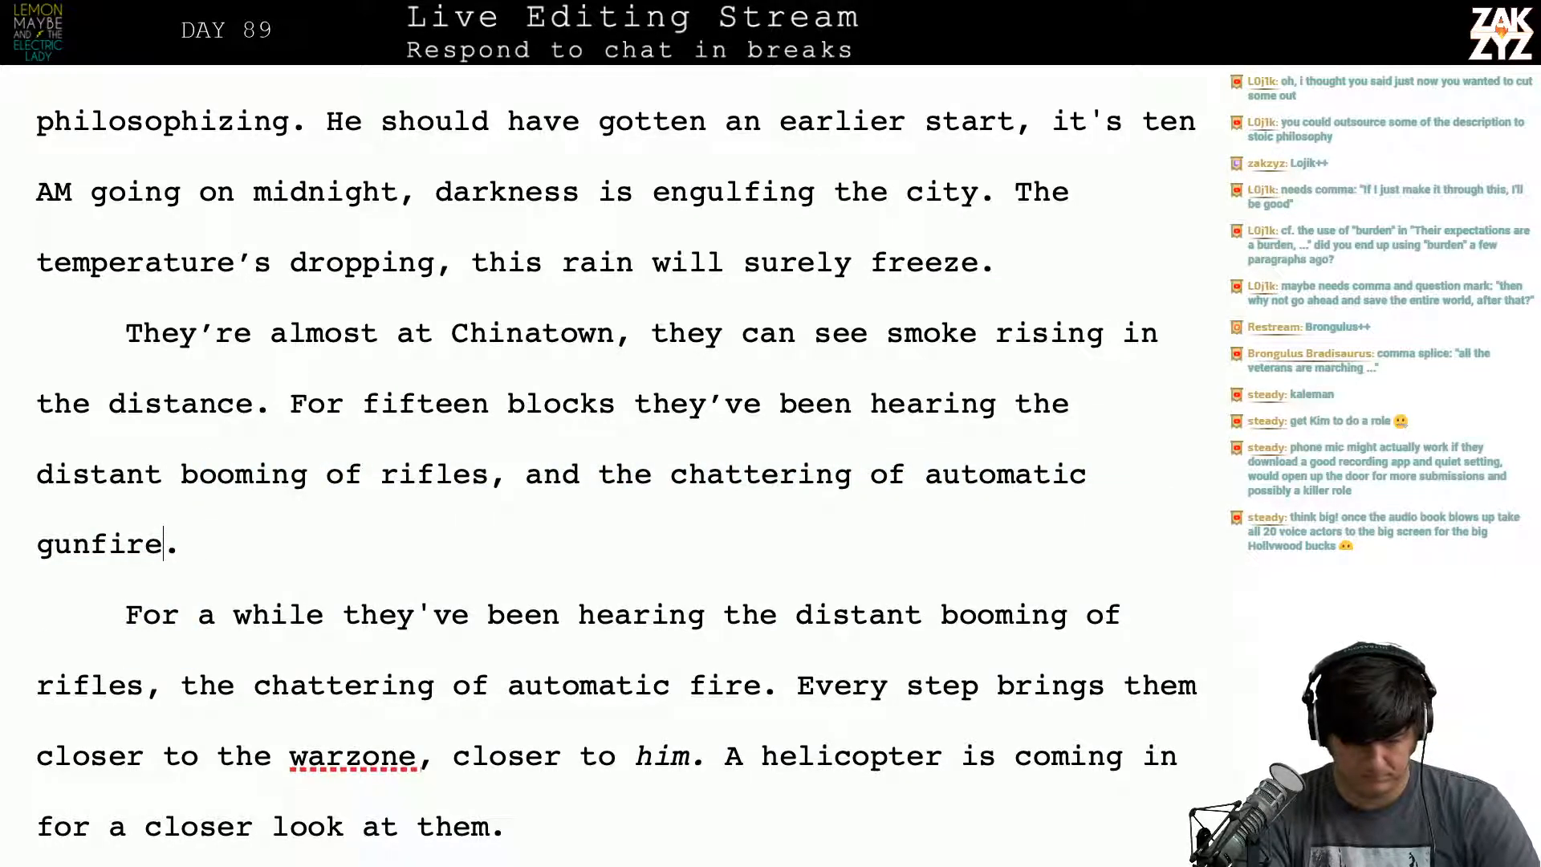
{"action": "key", "text": "BackSpace"}
{"action": "key", "text": "BackSpace"}
{"action": "key", "text": "BackSpace"}
{"action": "key", "text": "BackSpace"}
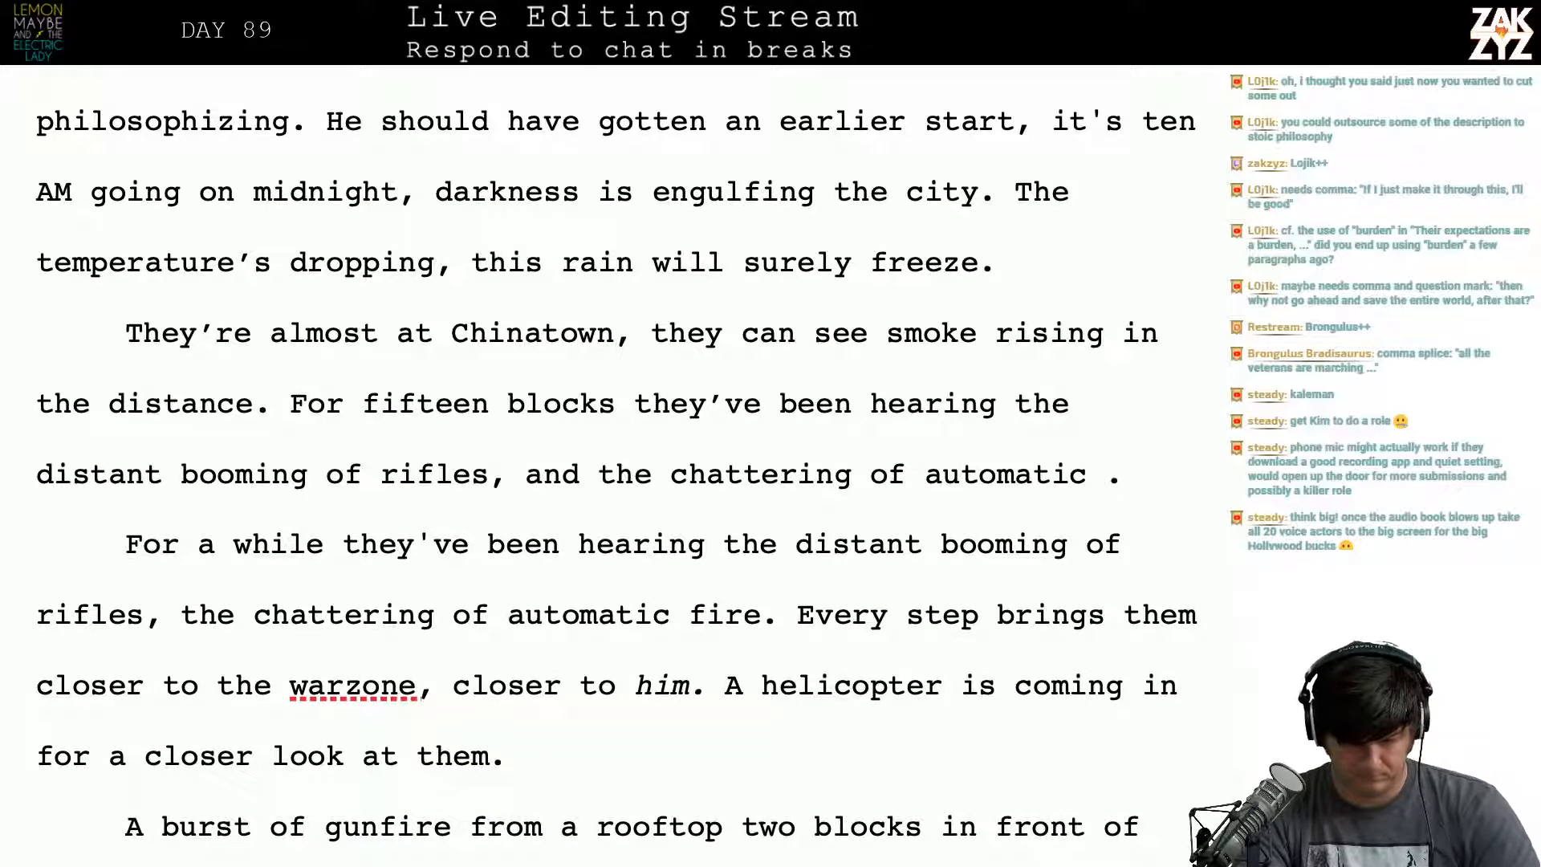
{"action": "type", "text": "fire"}
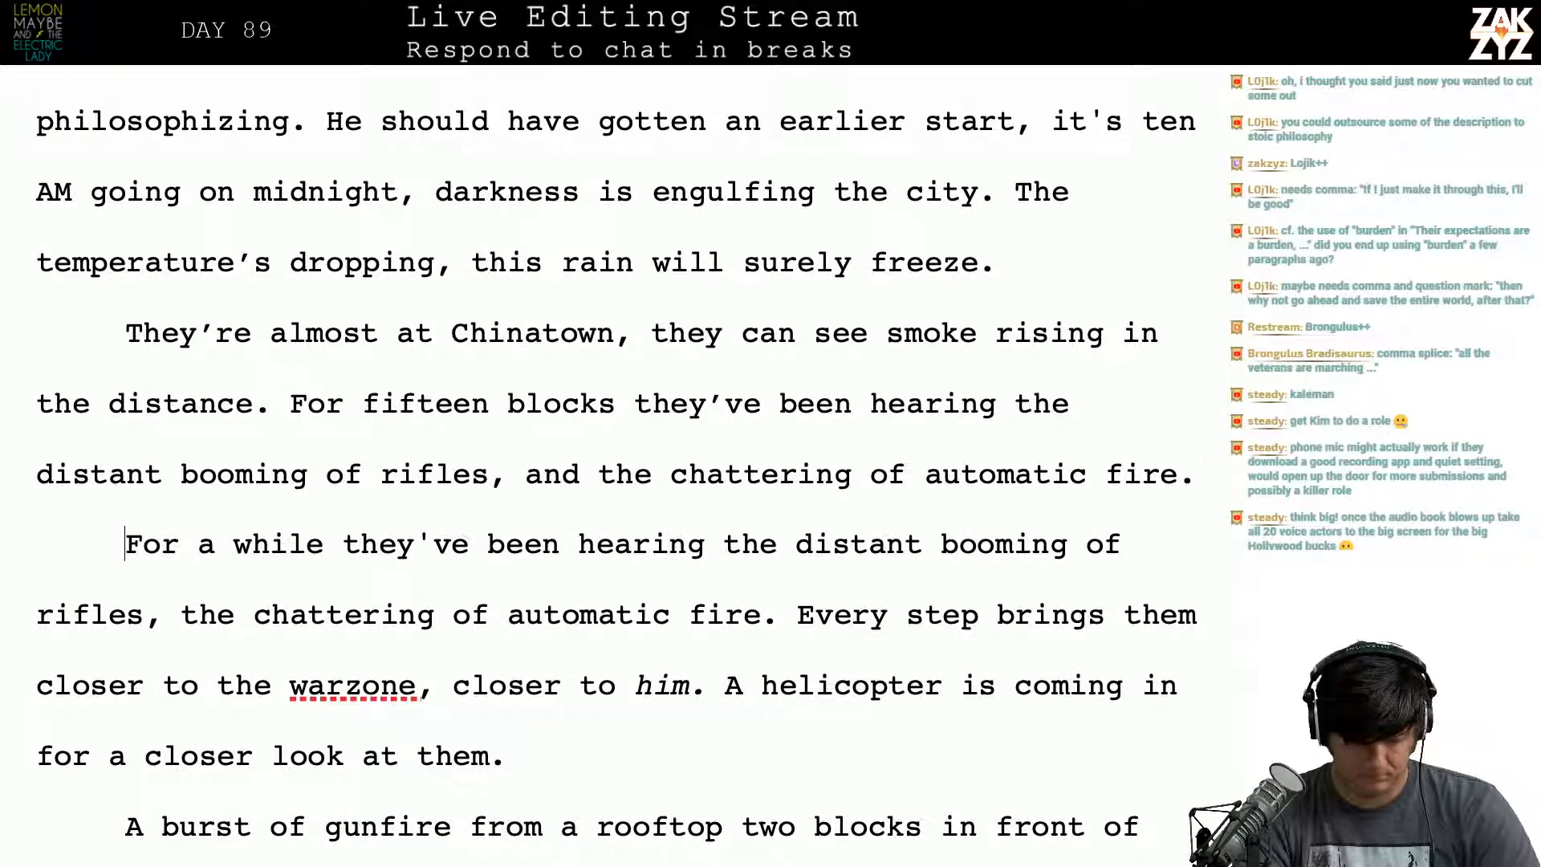
Step: Delete the old sentence starting "For a while they've been hearing" and join "Every step brings them closer" to the preceding paragraph
{"action": "key", "text": "ctrl+Up"}
{"action": "key", "text": "shift+Down"}
{"action": "key", "text": "shift+Down"}
{"action": "key", "text": "shift+Left"}
{"action": "key", "text": "shift+Left"}
{"action": "key", "text": "shift+Left"}
{"action": "key", "text": "shift+Left"}
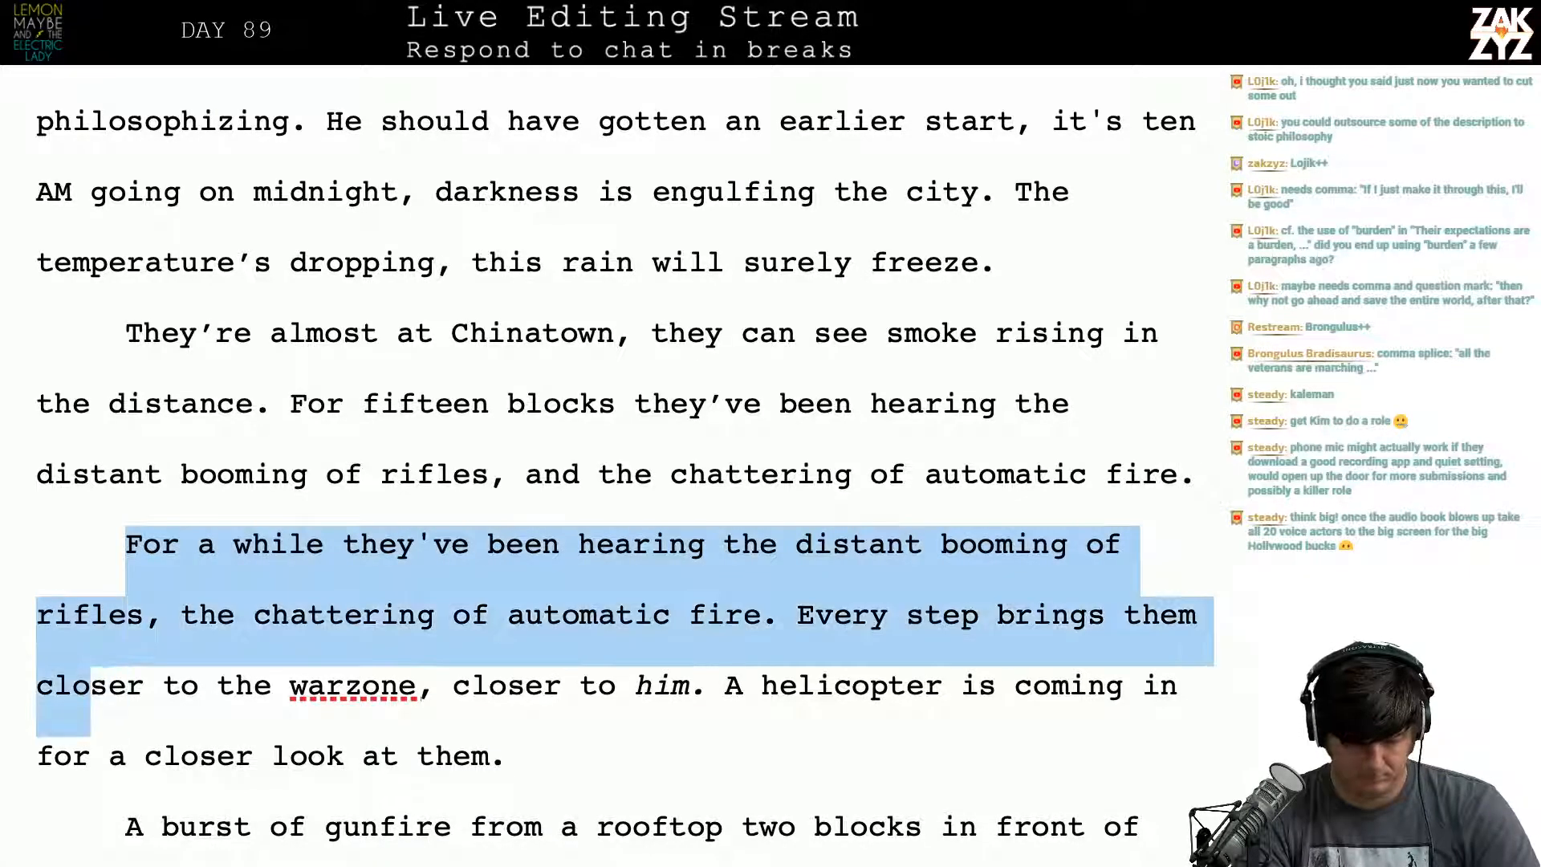
{"action": "key", "text": "shift+Left"}
{"action": "key", "text": "shift+Left"}
{"action": "key", "text": "shift+Left"}
{"action": "key", "text": "shift+Left"}
{"action": "key", "text": "shift+Left"}
{"action": "key", "text": "shift+Left"}
{"action": "key", "text": "shift+Left"}
{"action": "key", "text": "shift+Left"}
{"action": "key", "text": "shift+Left"}
{"action": "key", "text": "shift+Left"}
{"action": "key", "text": "shift+Left"}
{"action": "key", "text": "shift+Left"}
{"action": "key", "text": "shift+Left"}
{"action": "key", "text": "shift+Left"}
{"action": "key", "text": "shift+Left"}
{"action": "key", "text": "shift+Left"}
{"action": "key", "text": "shift+Left"}
{"action": "key", "text": "shift+Left"}
{"action": "key", "text": "shift+Left"}
{"action": "key", "text": "shift+Left"}
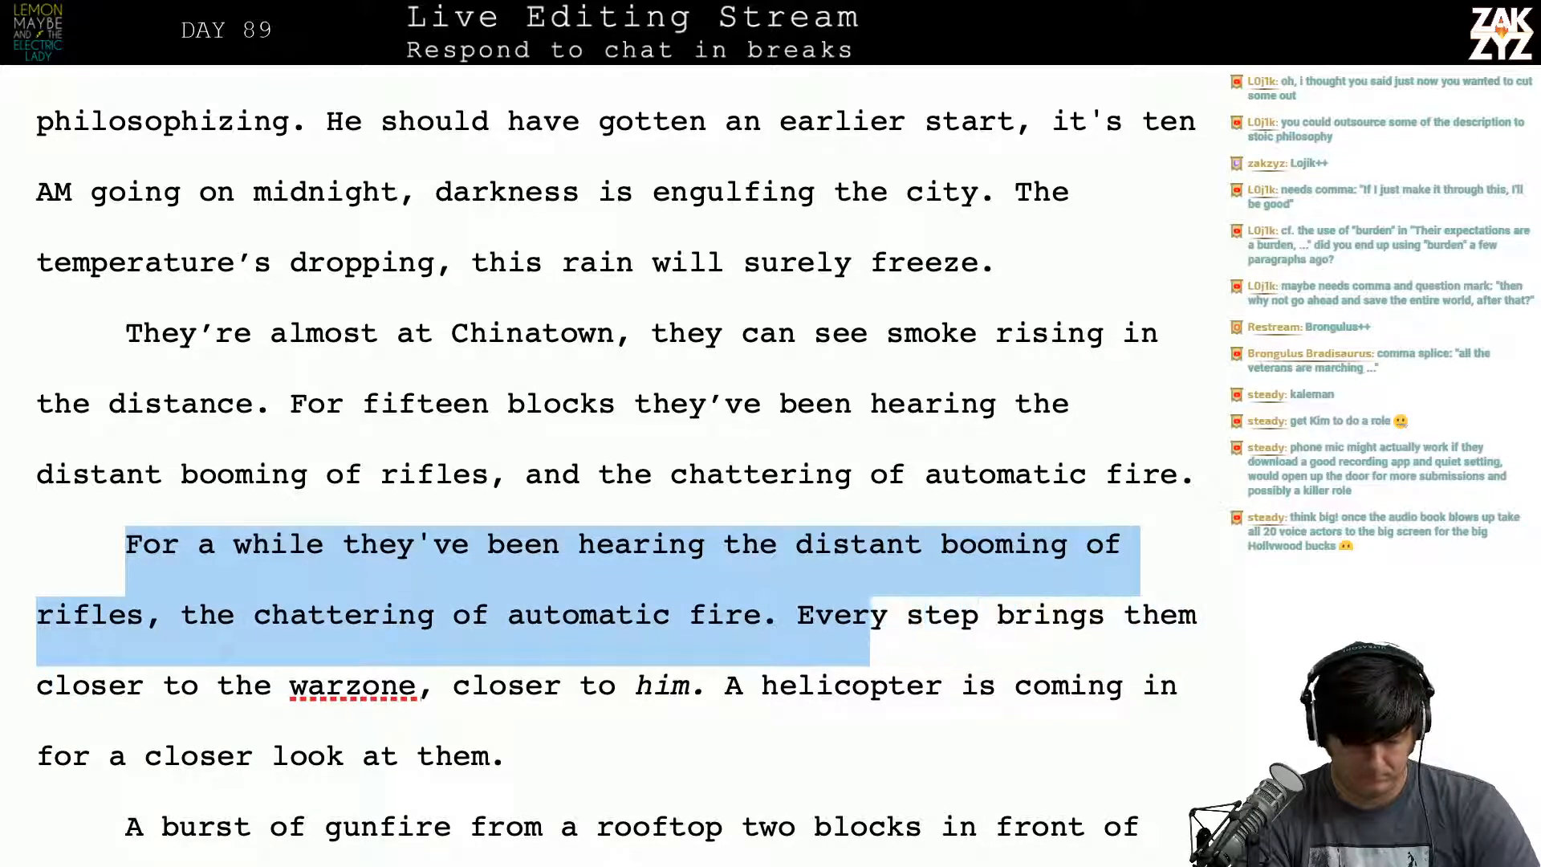
{"action": "key", "text": "BackSpace"}
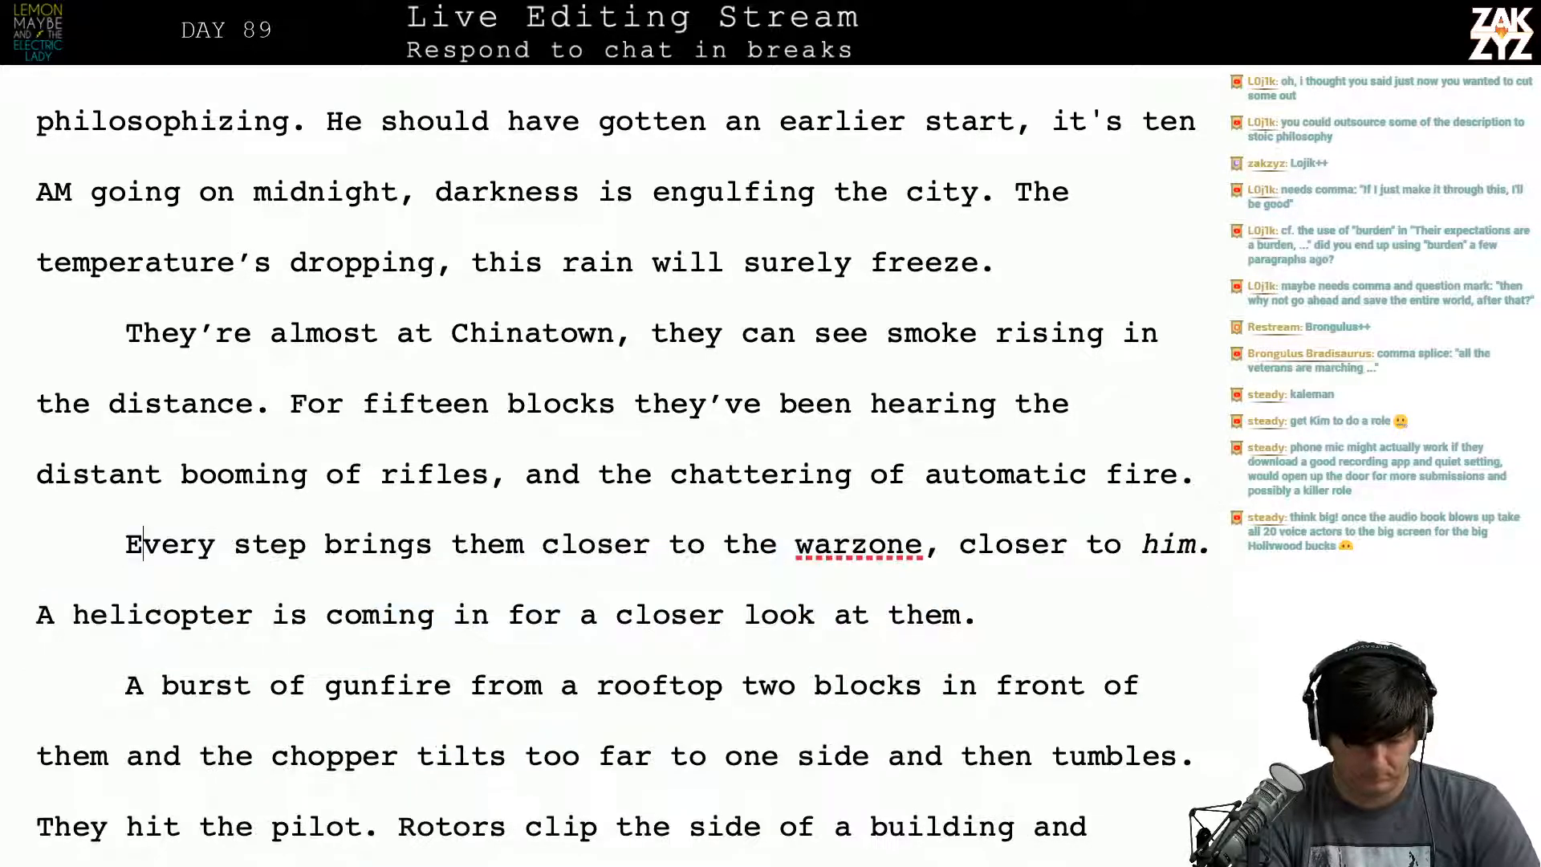
{"action": "key", "text": "BackSpace"}
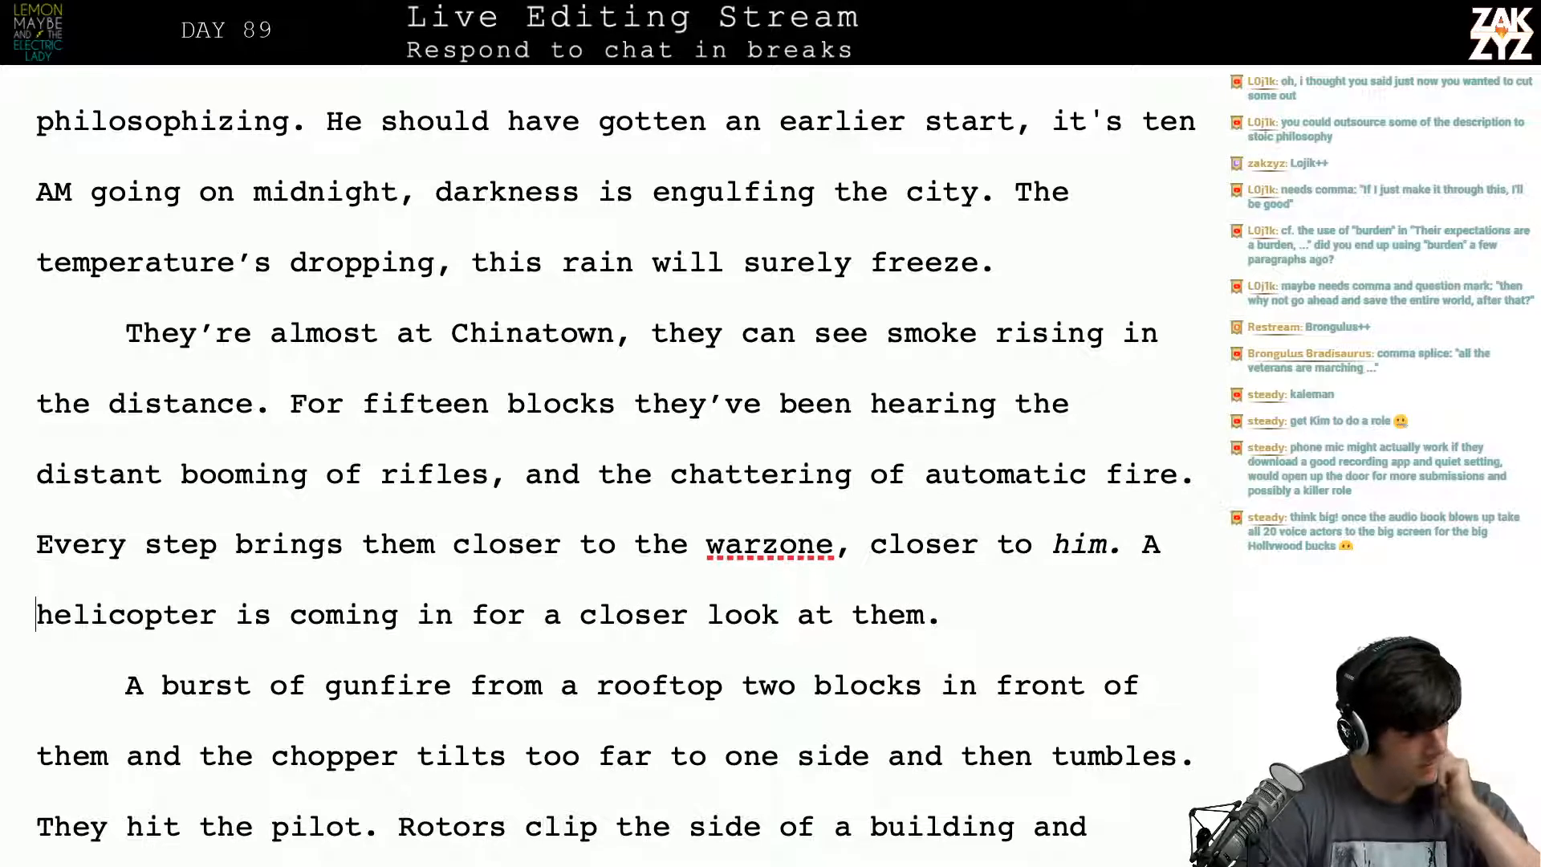
Step: Replace "They're" at the start of the Chinatown paragraph with "The parade has almost reached Chinatown, they can see the smoke looming in the distance."
{"action": "key", "text": "Down"}
{"action": "scroll", "coordinate": [634, 464], "scroll_direction": "down", "scroll_amount": 3}
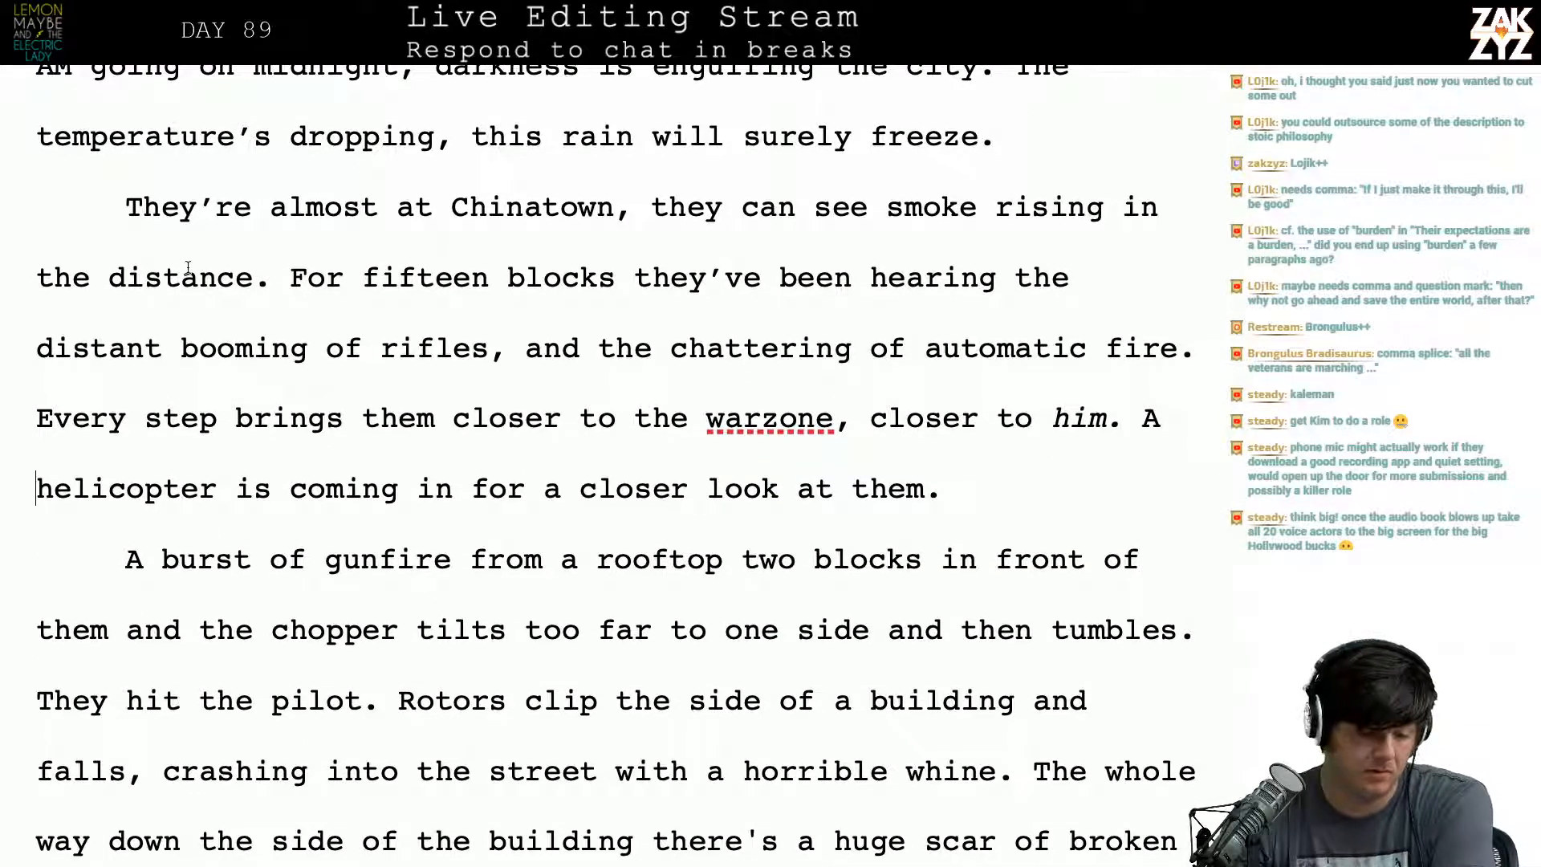
{"action": "left_click", "coordinate": [265, 213]}
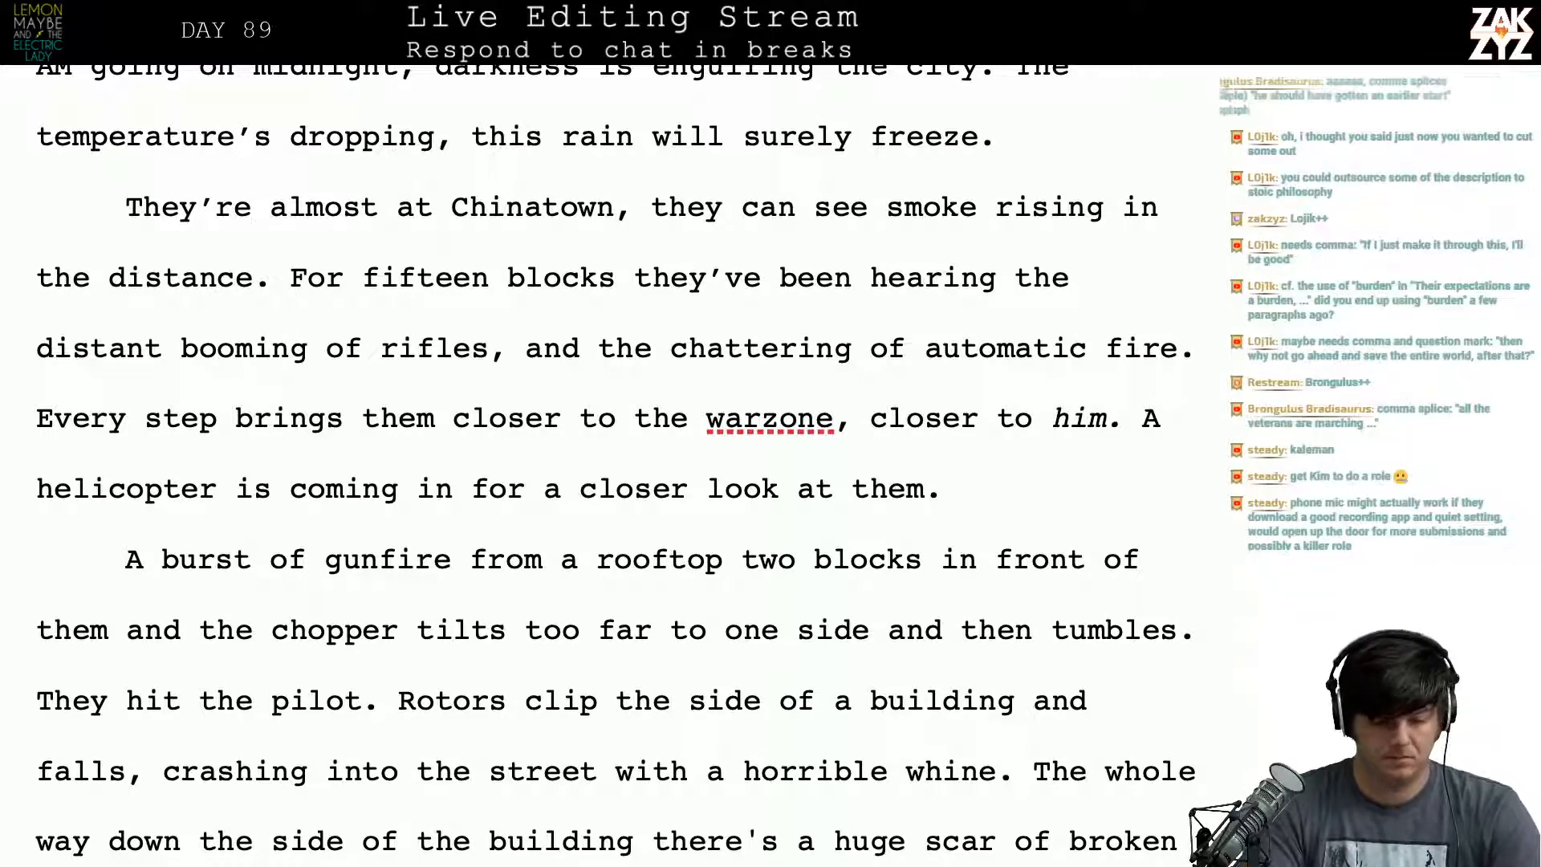
{"action": "key", "text": "BackSpace"}
{"action": "key", "text": "BackSpace"}
{"action": "key", "text": "BackSpace"}
{"action": "key", "text": "BackSpace"}
{"action": "type", "text": "parade has "}
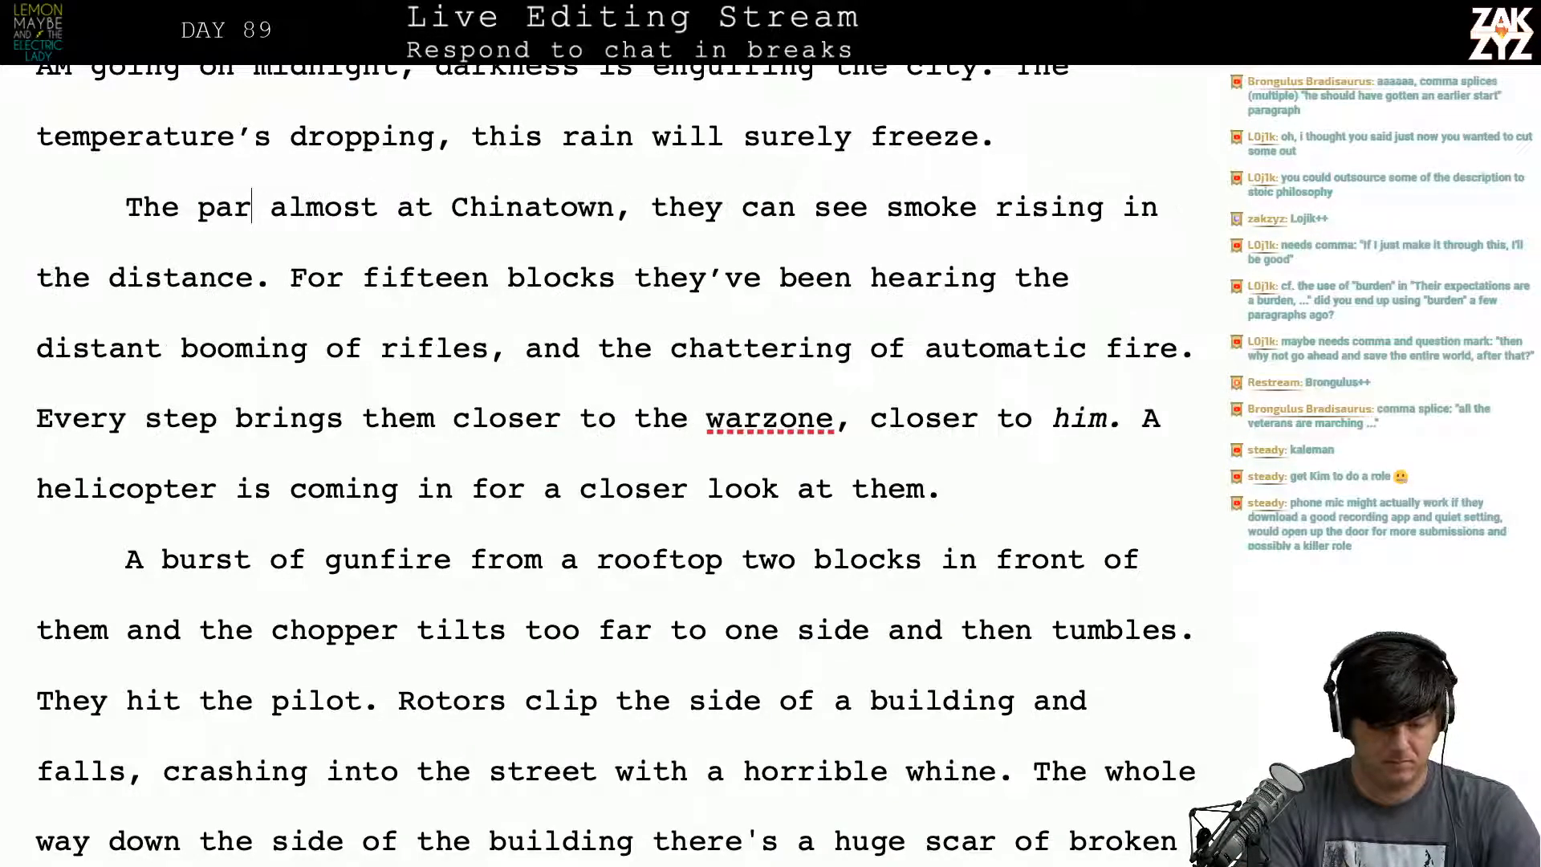
{"action": "type", "text": "almost reached "}
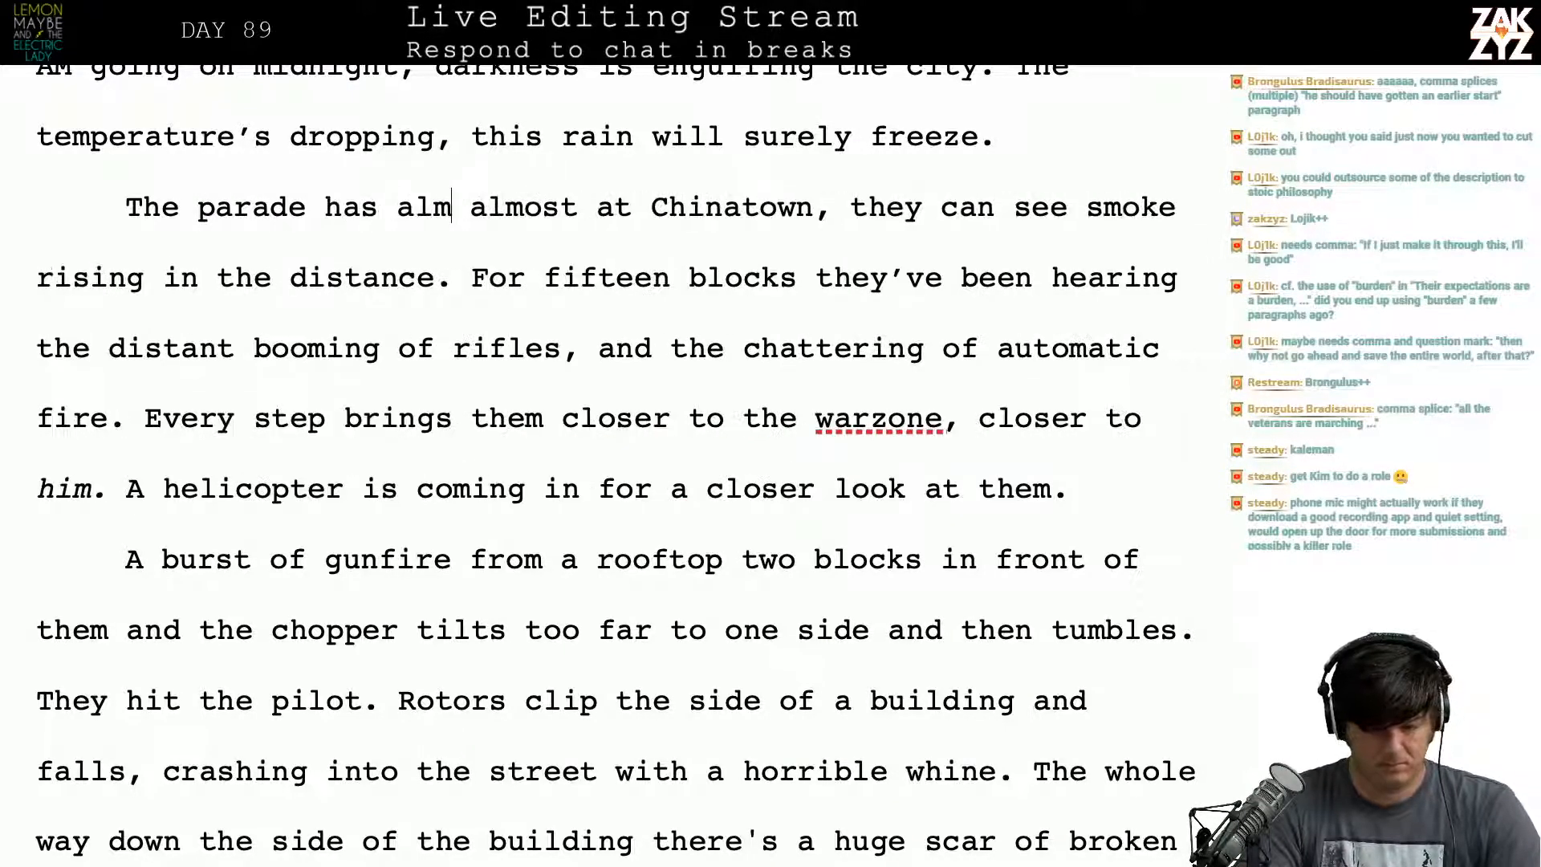
{"action": "type", "text": "Chinatown, they"}
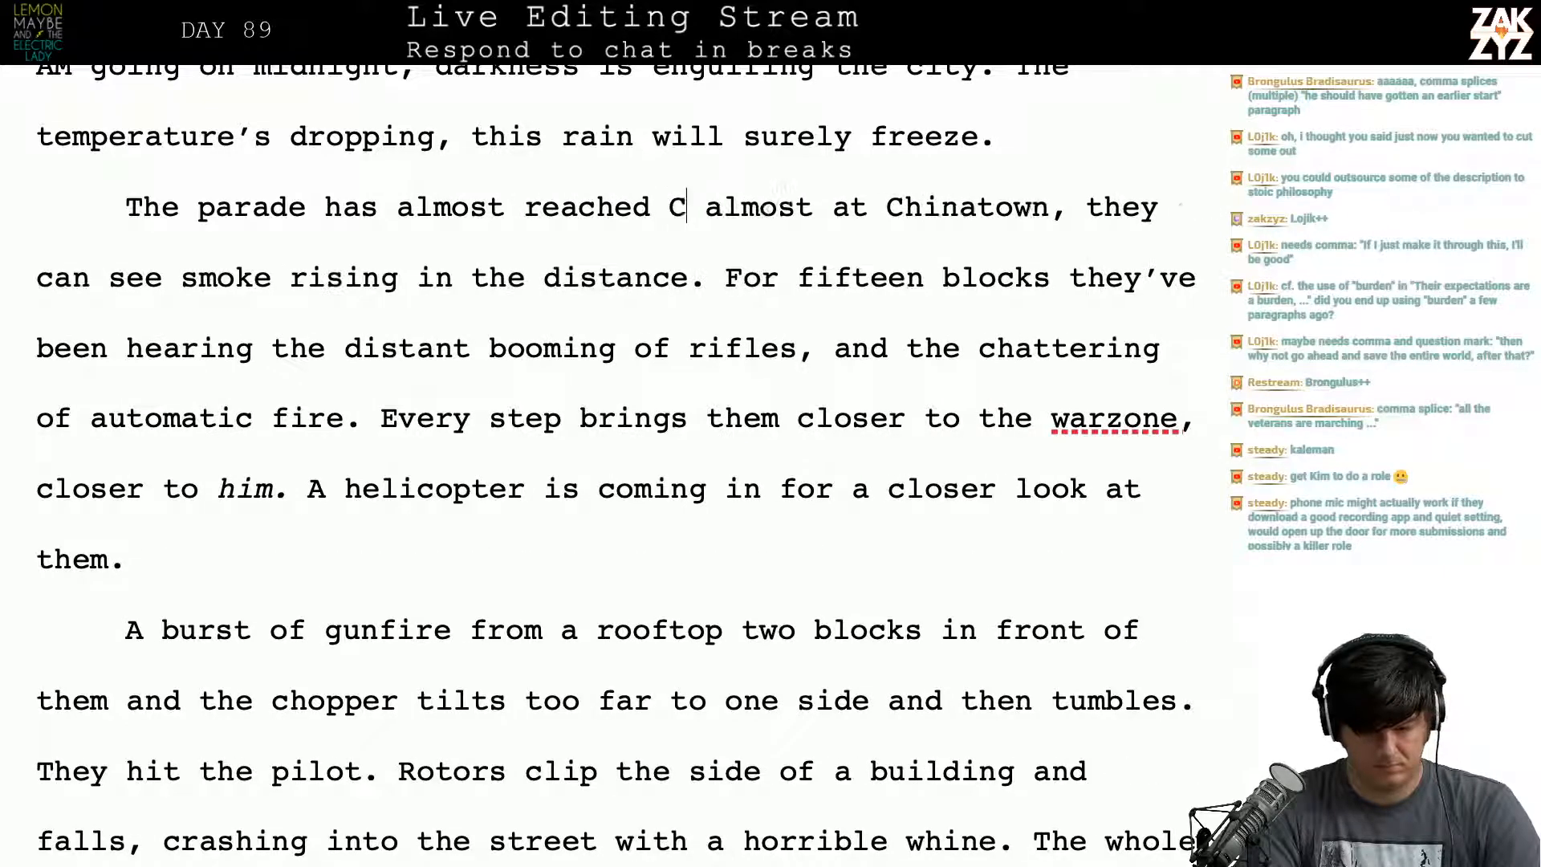
{"action": "type", "text": " can see the sm"}
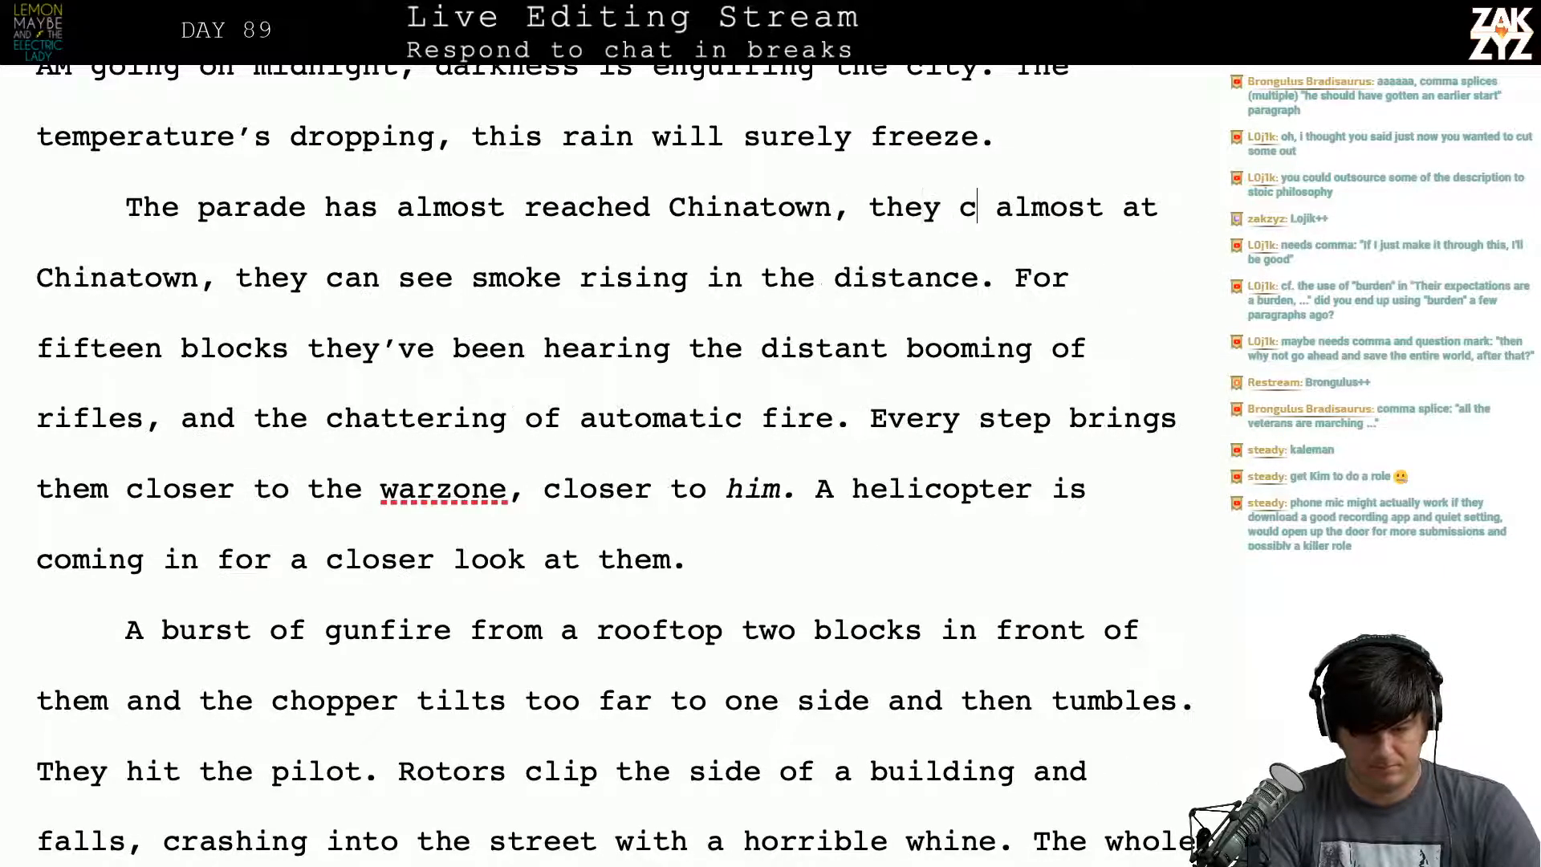
{"action": "type", "text": "oke looming in "}
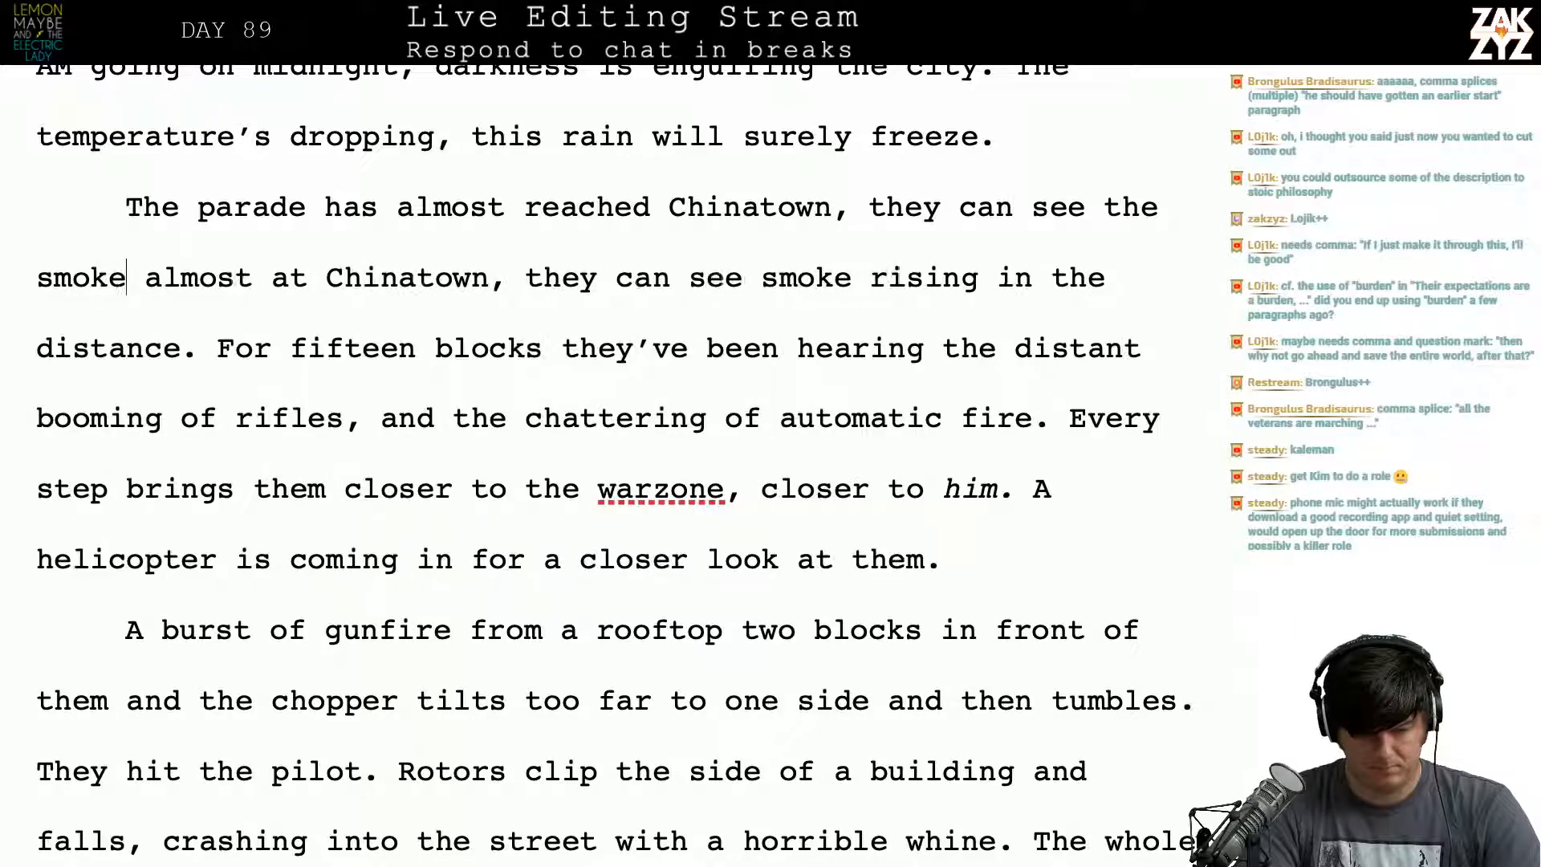
{"action": "type", "text": "the distance."}
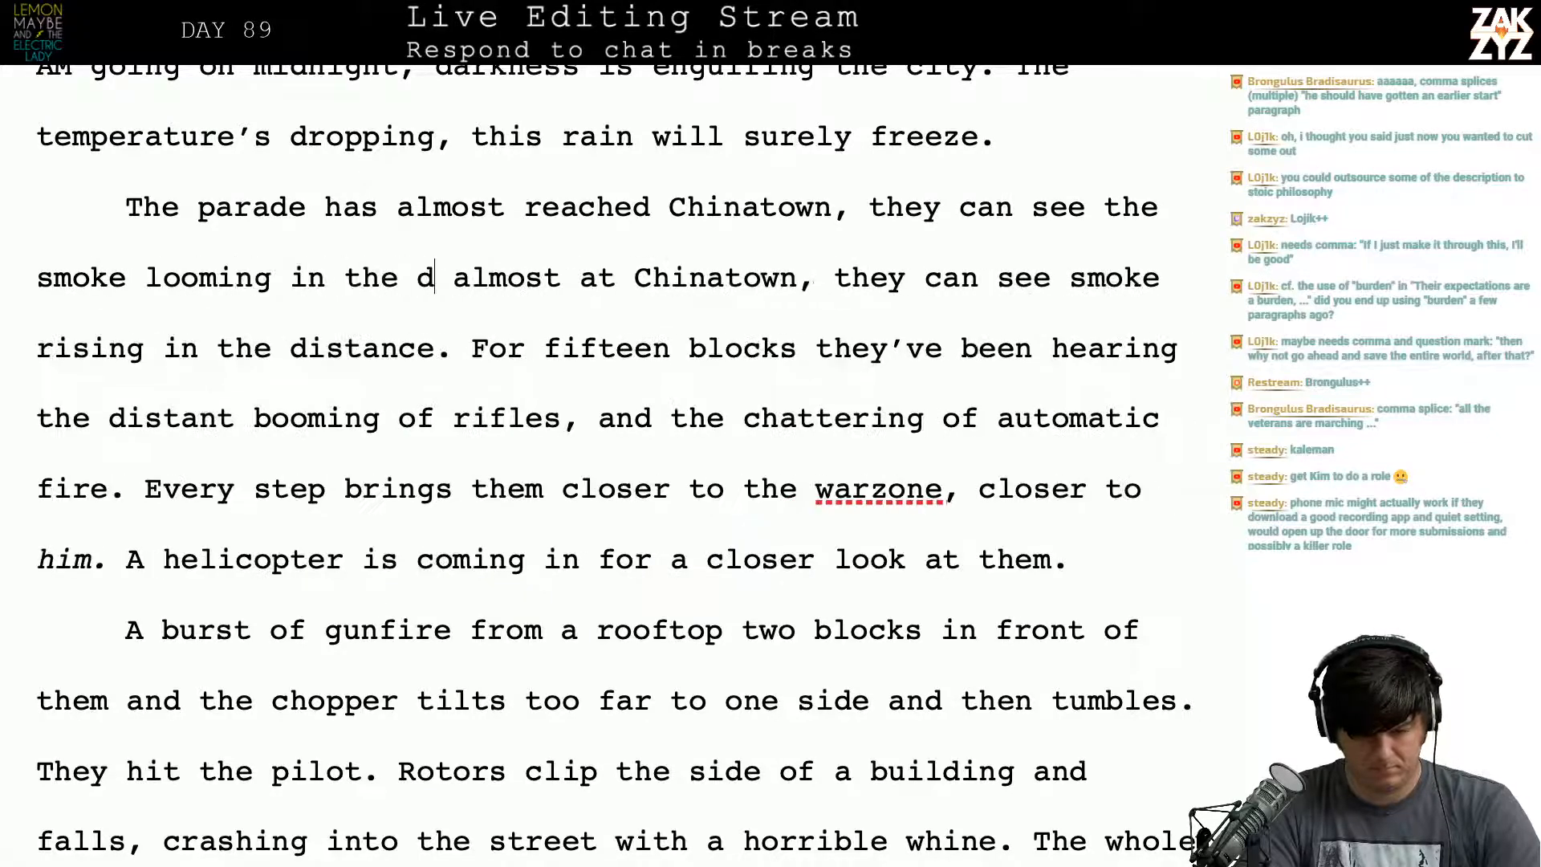
Step: Delete the leftover "almost at Chinatown, they can see smoke rising in the distance." and move "For fifteen blocks" into its own paragraph below a blank line
{"action": "key", "text": "shift+Down"}
{"action": "key", "text": "shift+Right"}
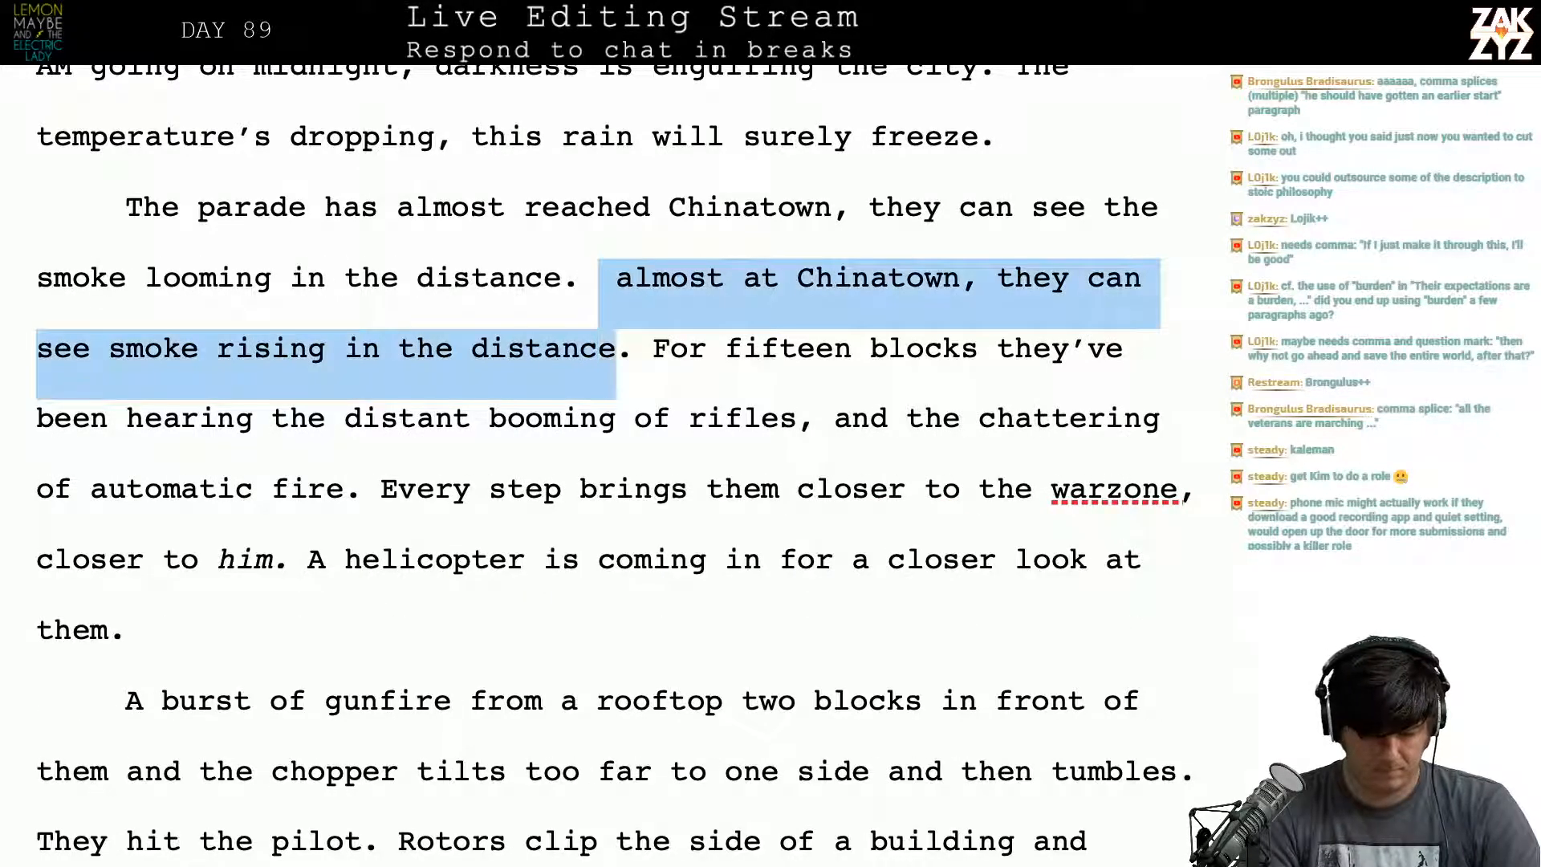
{"action": "key", "text": "shift+Right"}
{"action": "key", "text": "Return"}
{"action": "key", "text": "Return"}
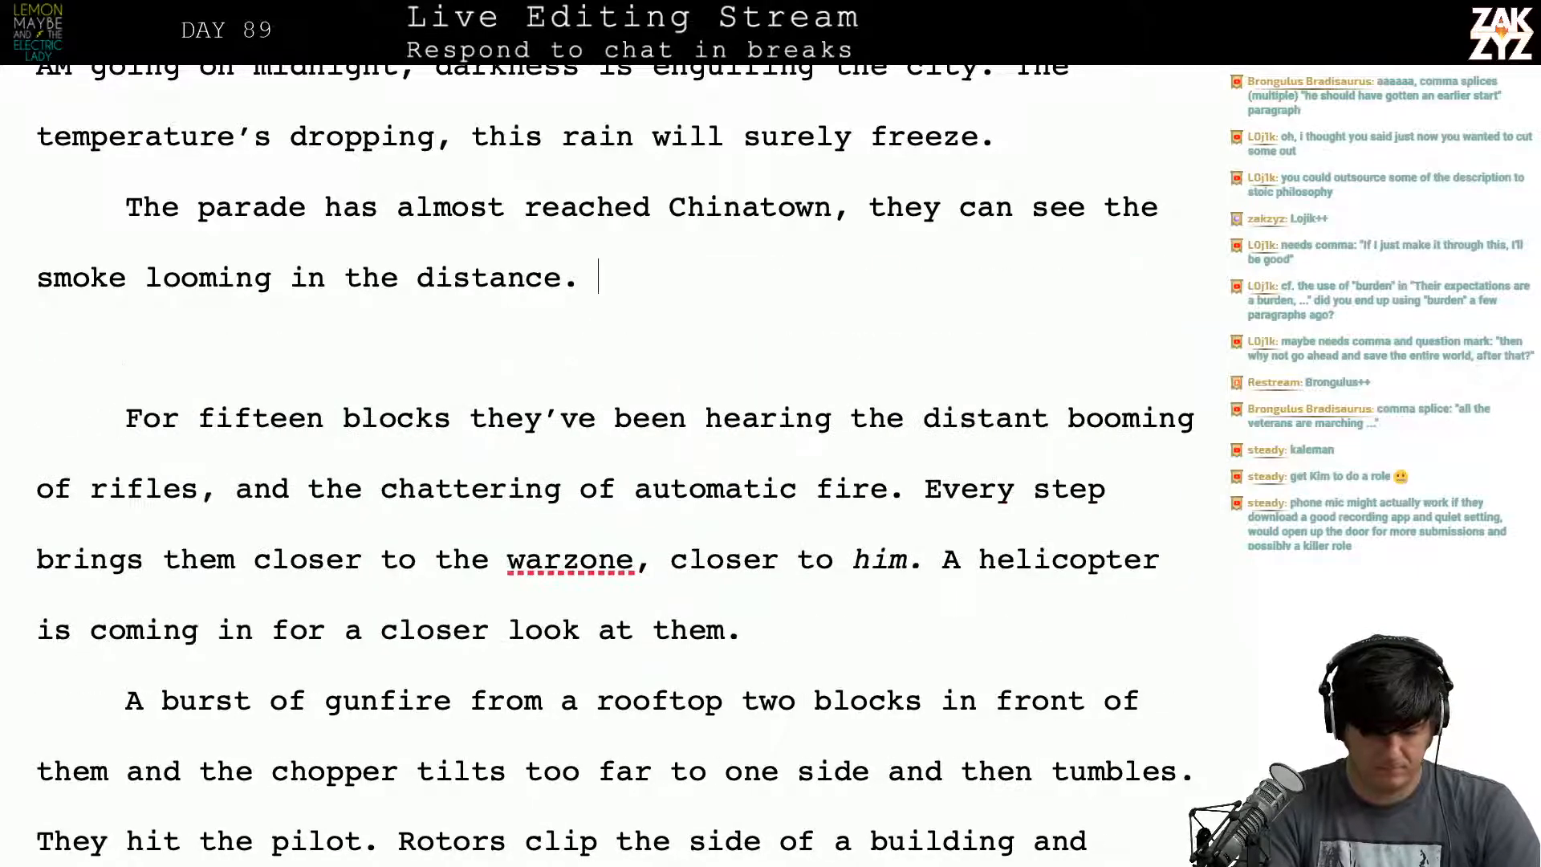
Step: Start a new sentence with "For the last twenty blocks" after "smoke looming in the distance." in the Chinatown paragraph
{"action": "type", "text": "or the last twetn"}
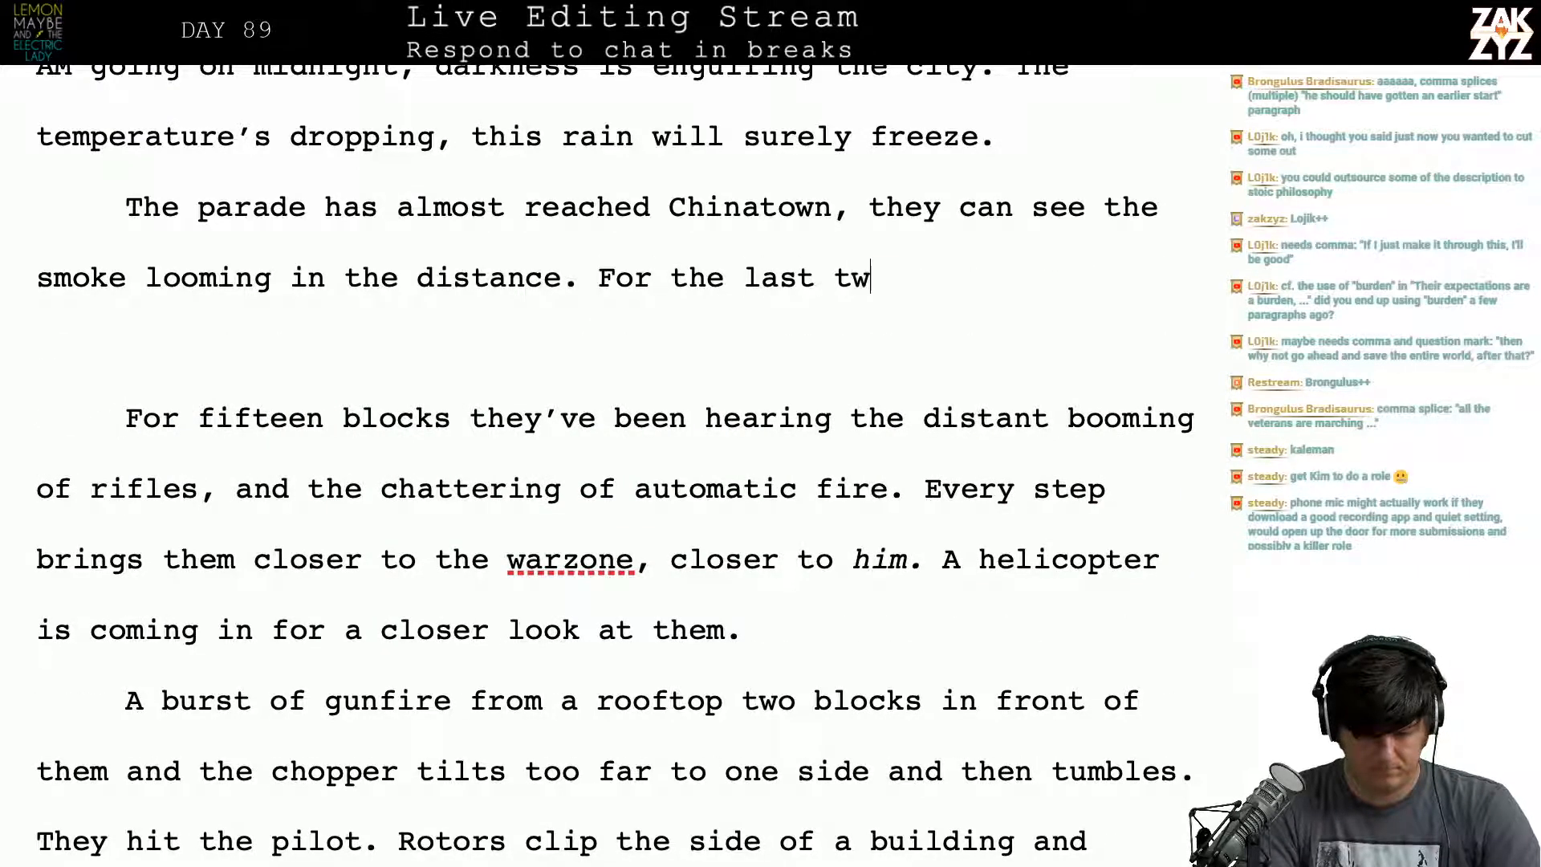
{"action": "key", "text": "BackSpace"}
{"action": "key", "text": "BackSpace"}
{"action": "type", "text": "tny"}
{"action": "key", "text": "BackSpace"}
{"action": "key", "text": "BackSpace"}
{"action": "key", "text": "BackSpace"}
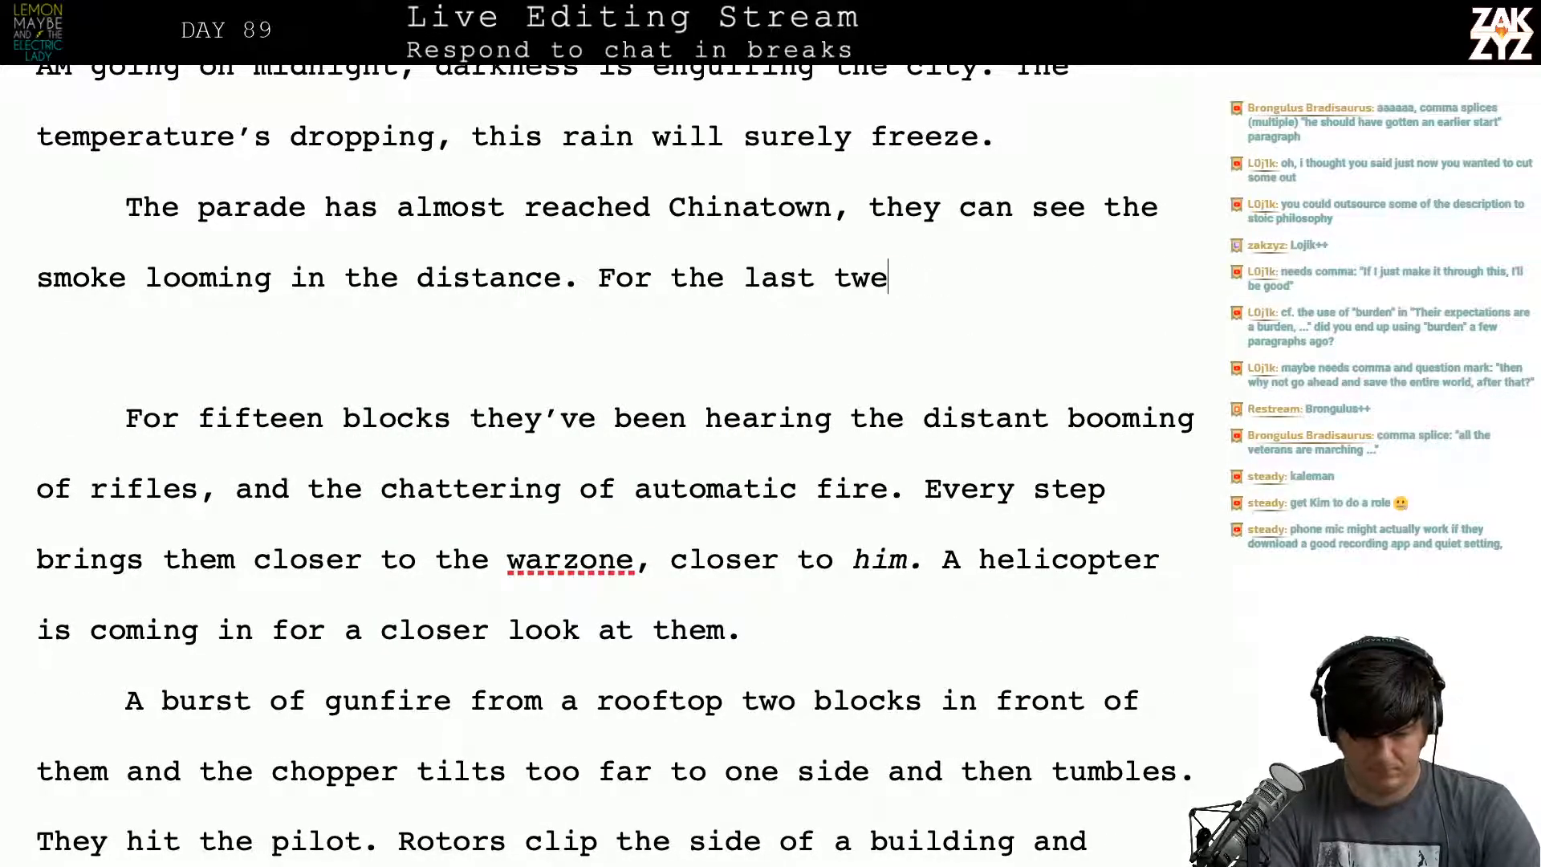
{"action": "type", "text": "nty blocks the"}
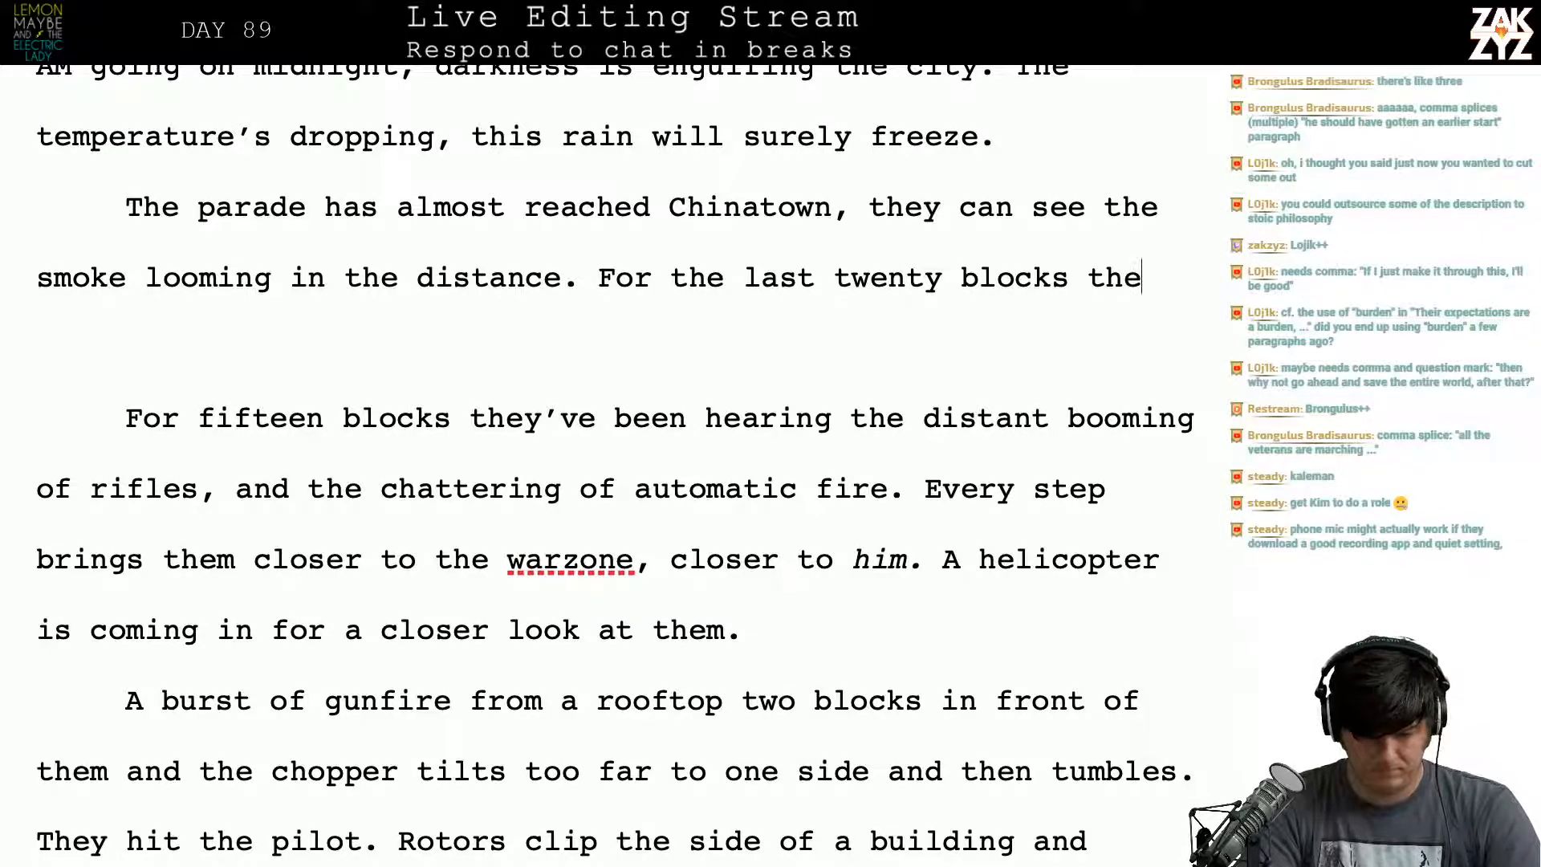
Step: Continue the sentence with "they've been hearing the sounds of guns, distant booming of rifles, chattering automatics."
{"action": "type", "text": "y'e"}
{"action": "key", "text": "BackSpace"}
{"action": "type", "text": "ve be"}
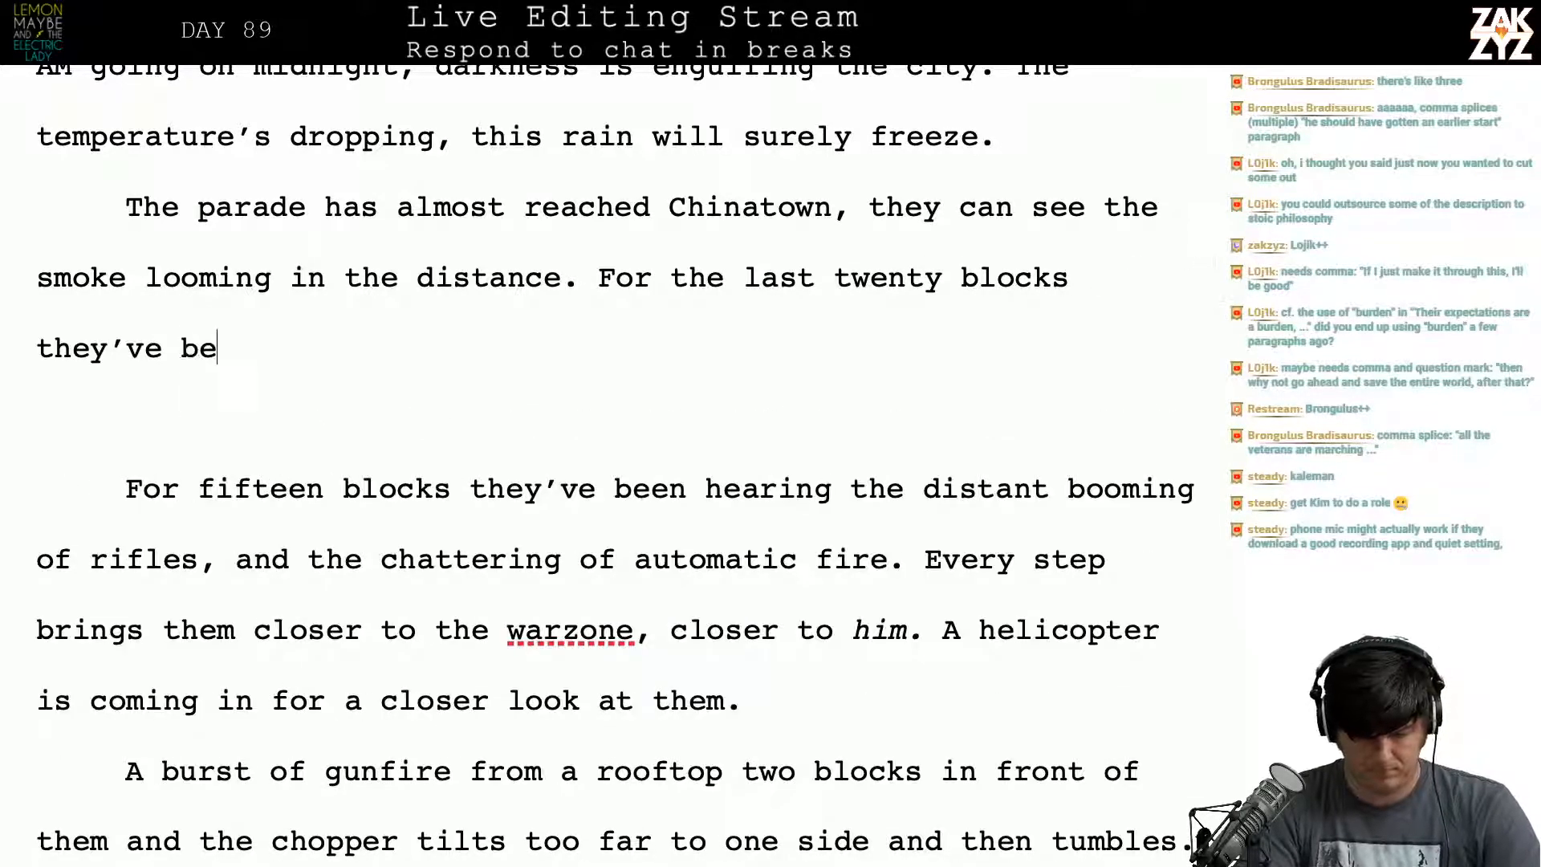
{"action": "type", "text": "en heari"}
{"action": "key", "text": "BackSpace"}
{"action": "key", "text": "BackSpace"}
{"action": "key", "text": "BackSpace"}
{"action": "type", "text": "earing the sounds "}
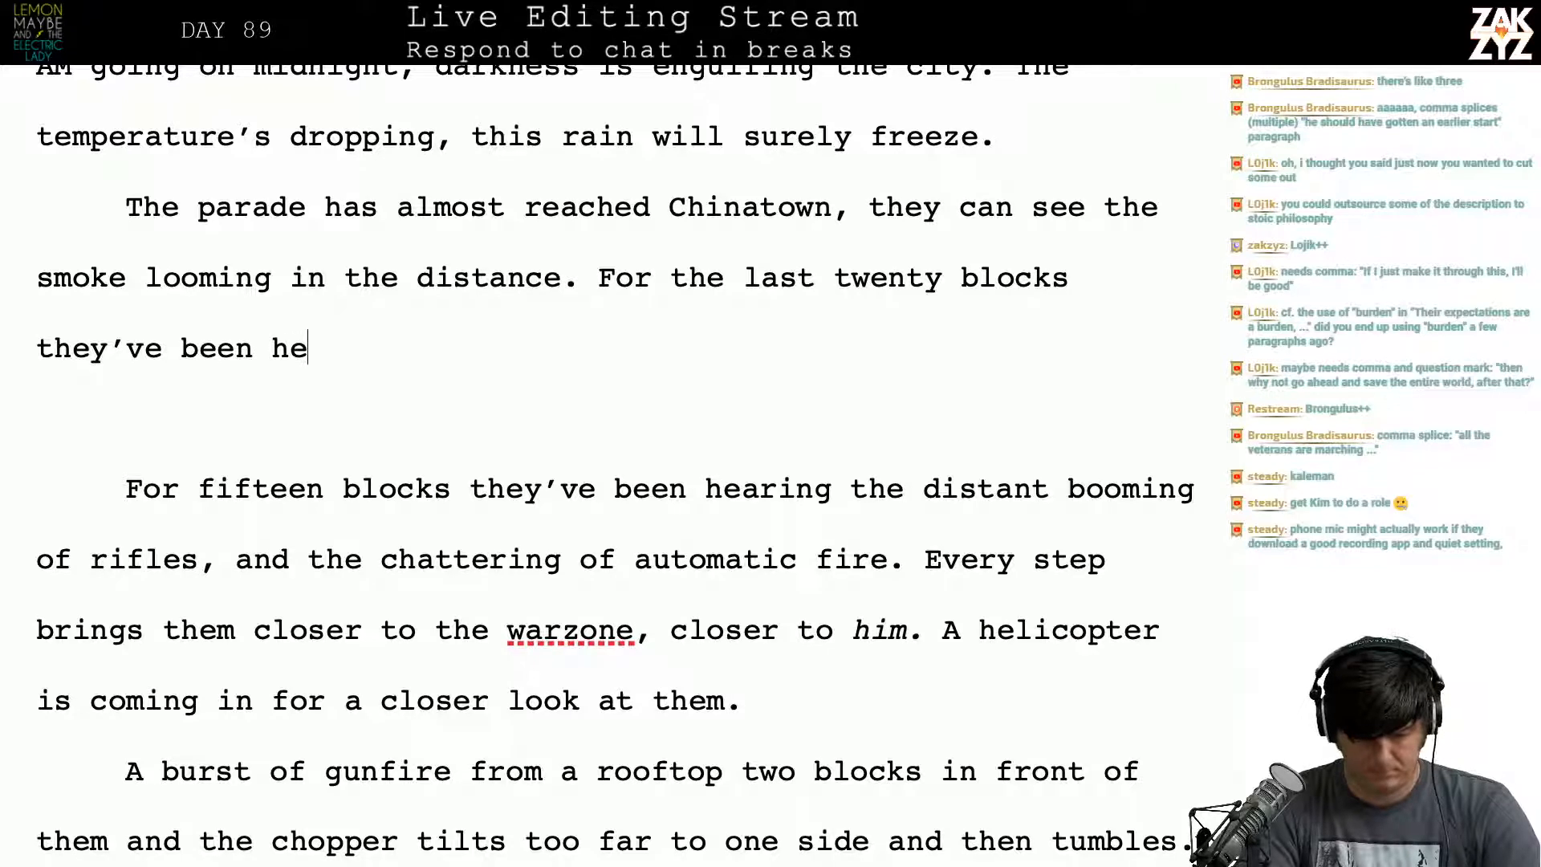
{"action": "type", "text": "of "}
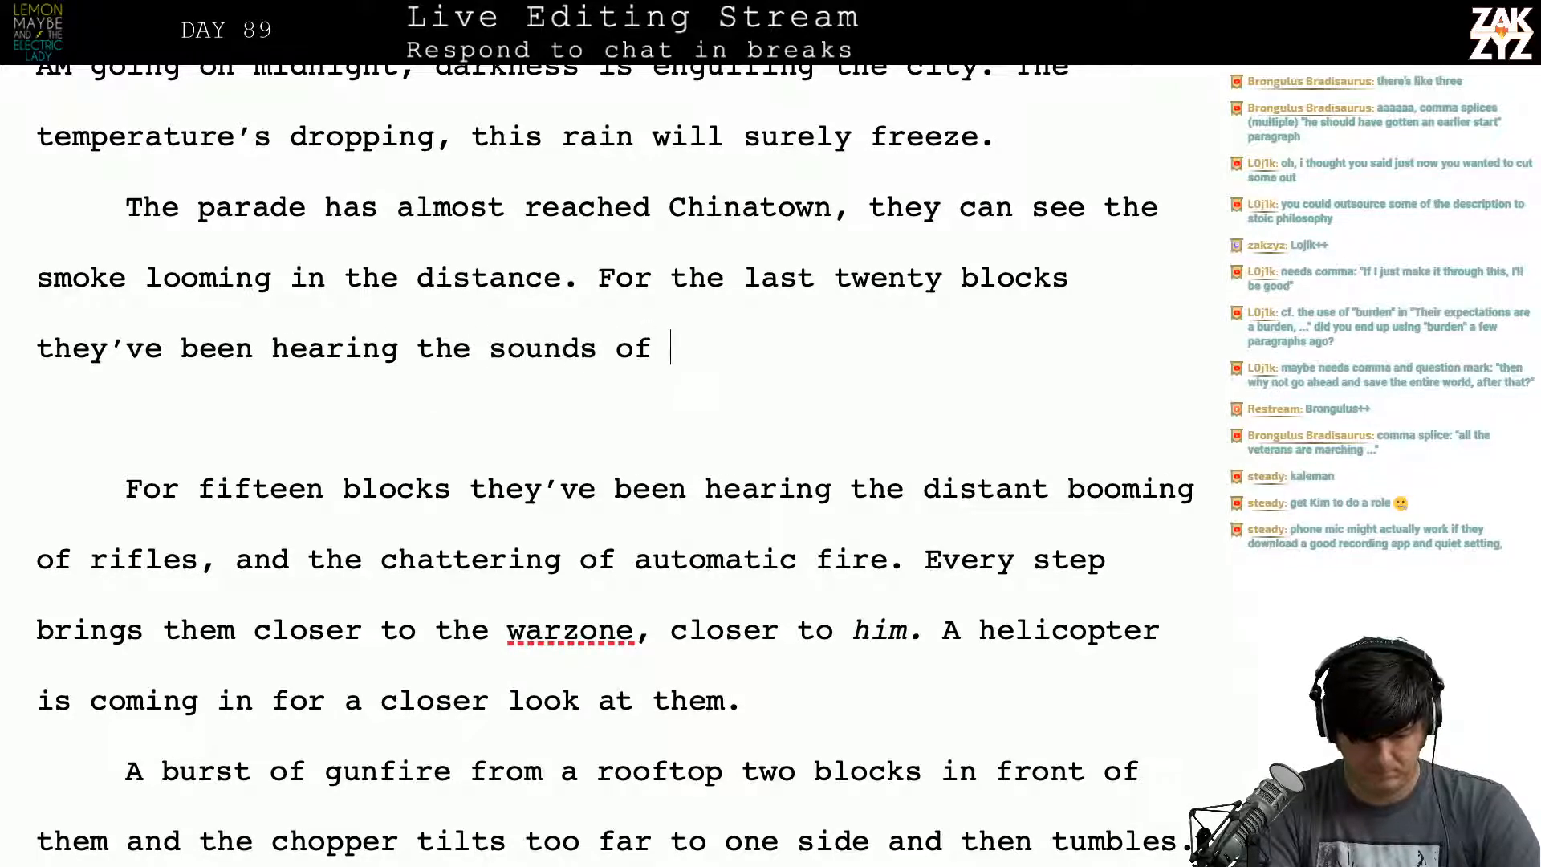
{"action": "type", "text": "guns, di"}
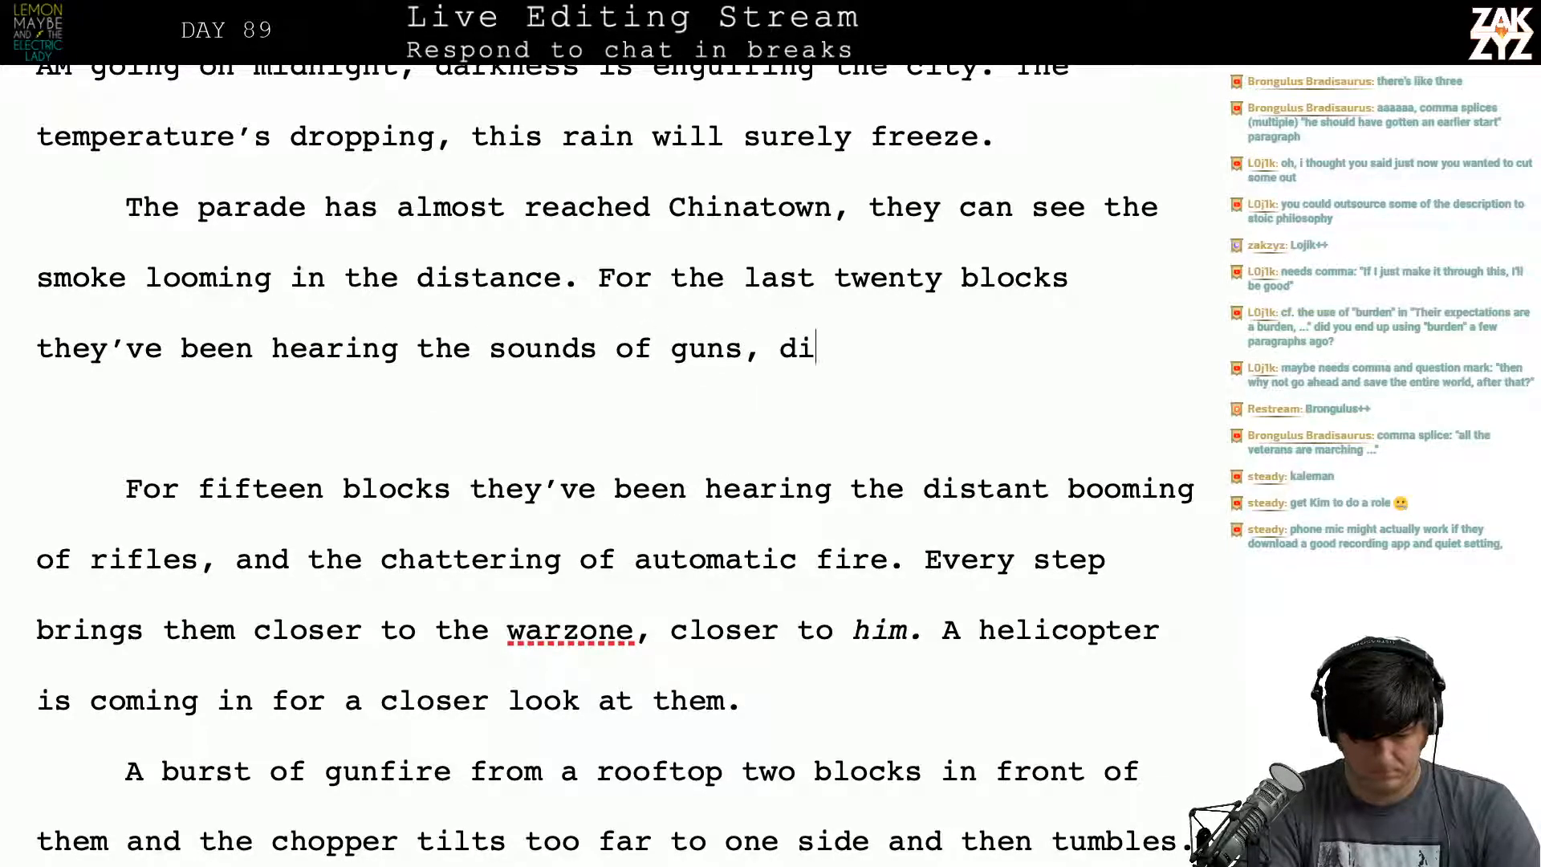
{"action": "type", "text": "stant booming "}
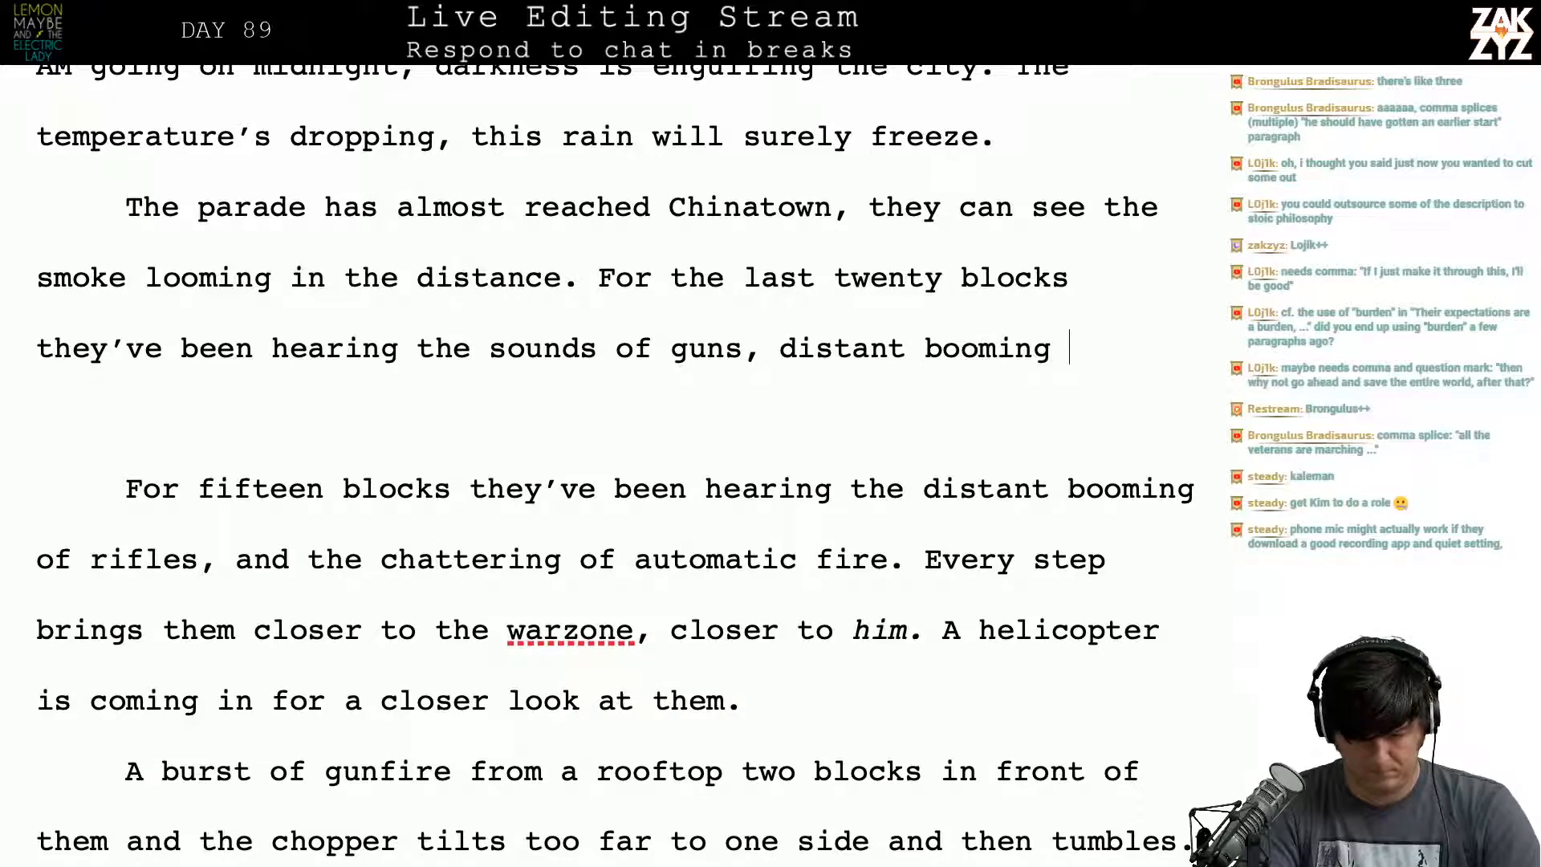
{"action": "type", "text": "of rifles, "}
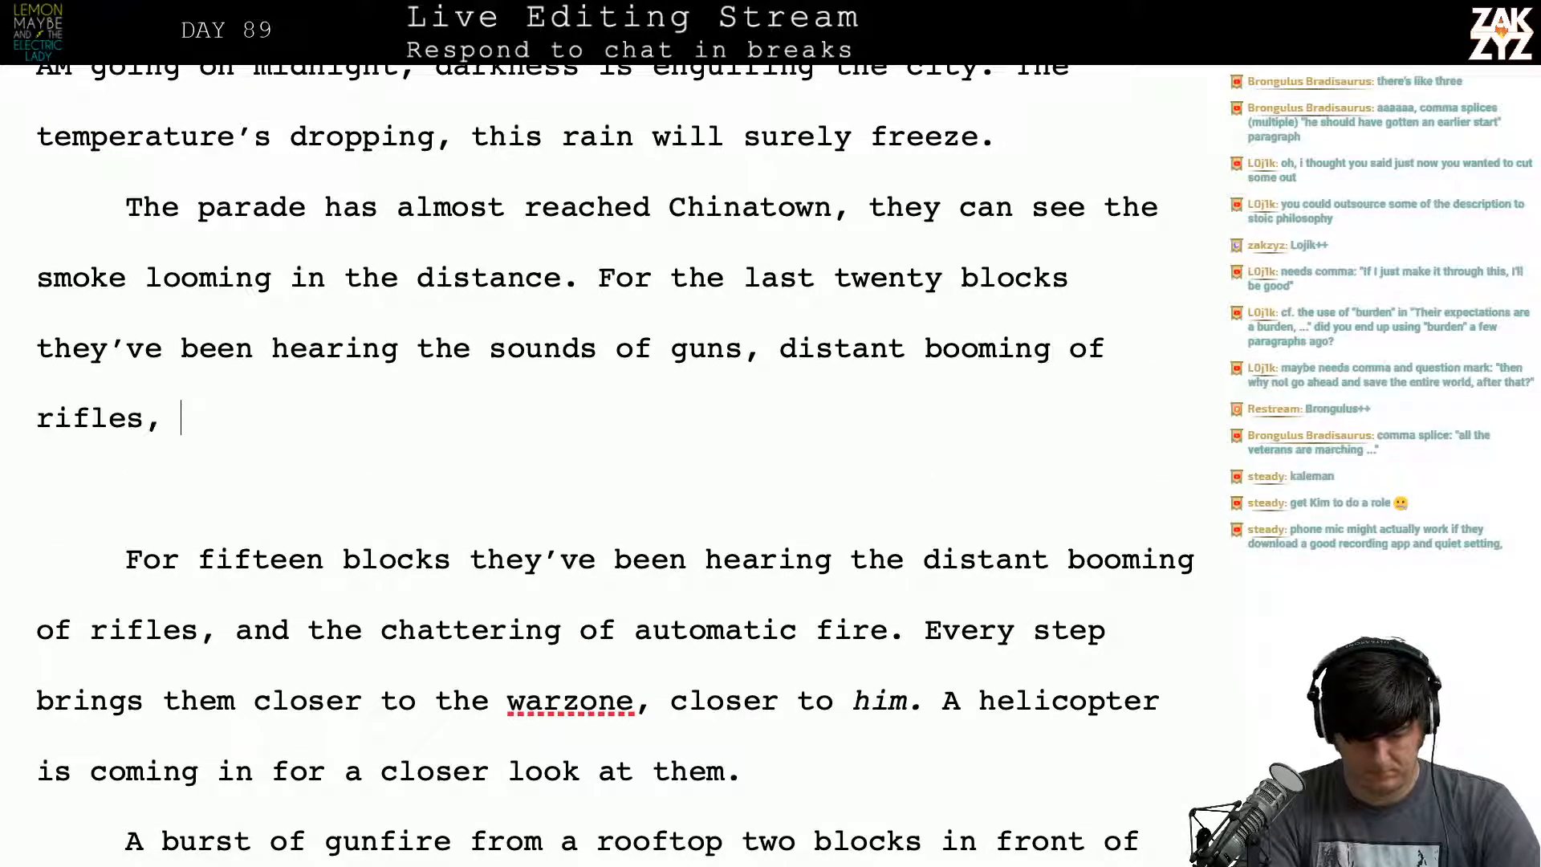
{"action": "type", "text": "chattering automatics."}
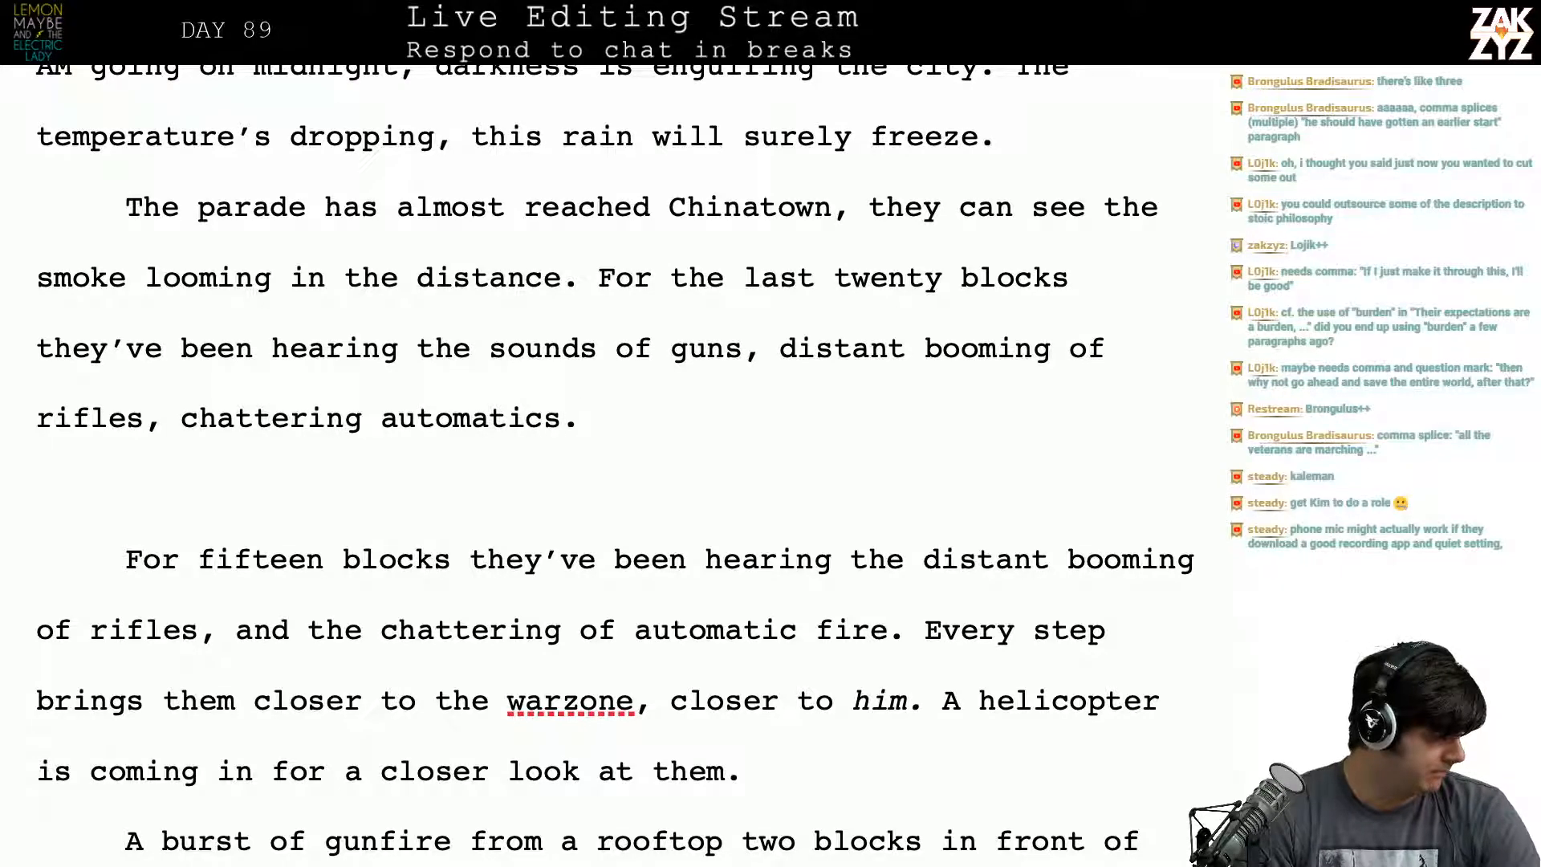
Step: Fix the comma splice after "He should have gotten an earlier start" by using a period and capitalizing "It's"
{"action": "scroll", "coordinate": [614, 465], "scroll_direction": "up", "scroll_amount": 5}
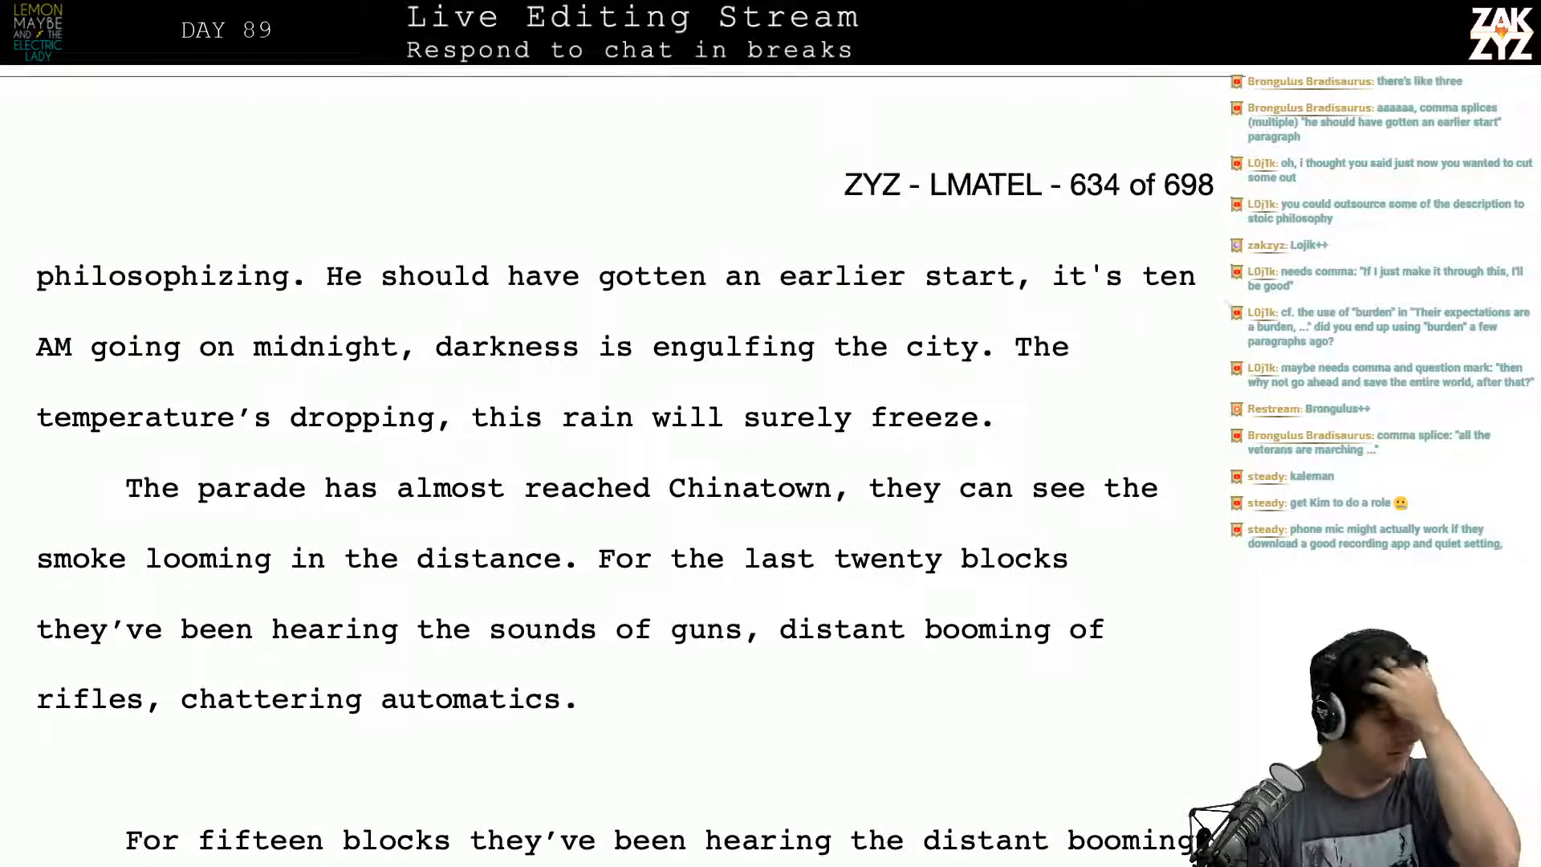
{"action": "scroll", "coordinate": [624, 514], "scroll_direction": "up", "scroll_amount": 2}
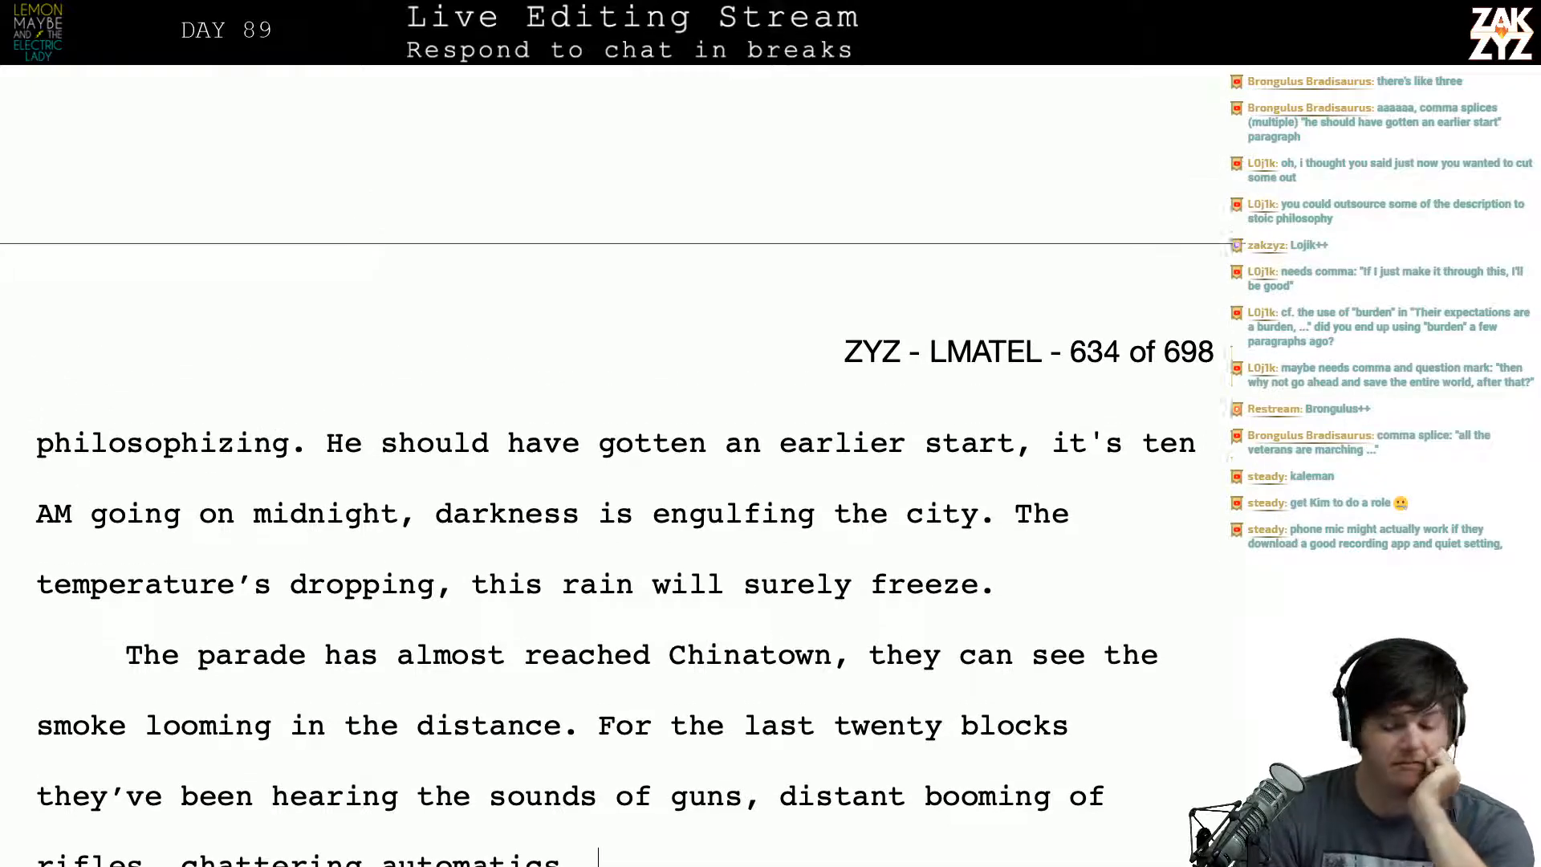
{"action": "scroll", "coordinate": [1039, 410], "scroll_direction": "down", "scroll_amount": 2}
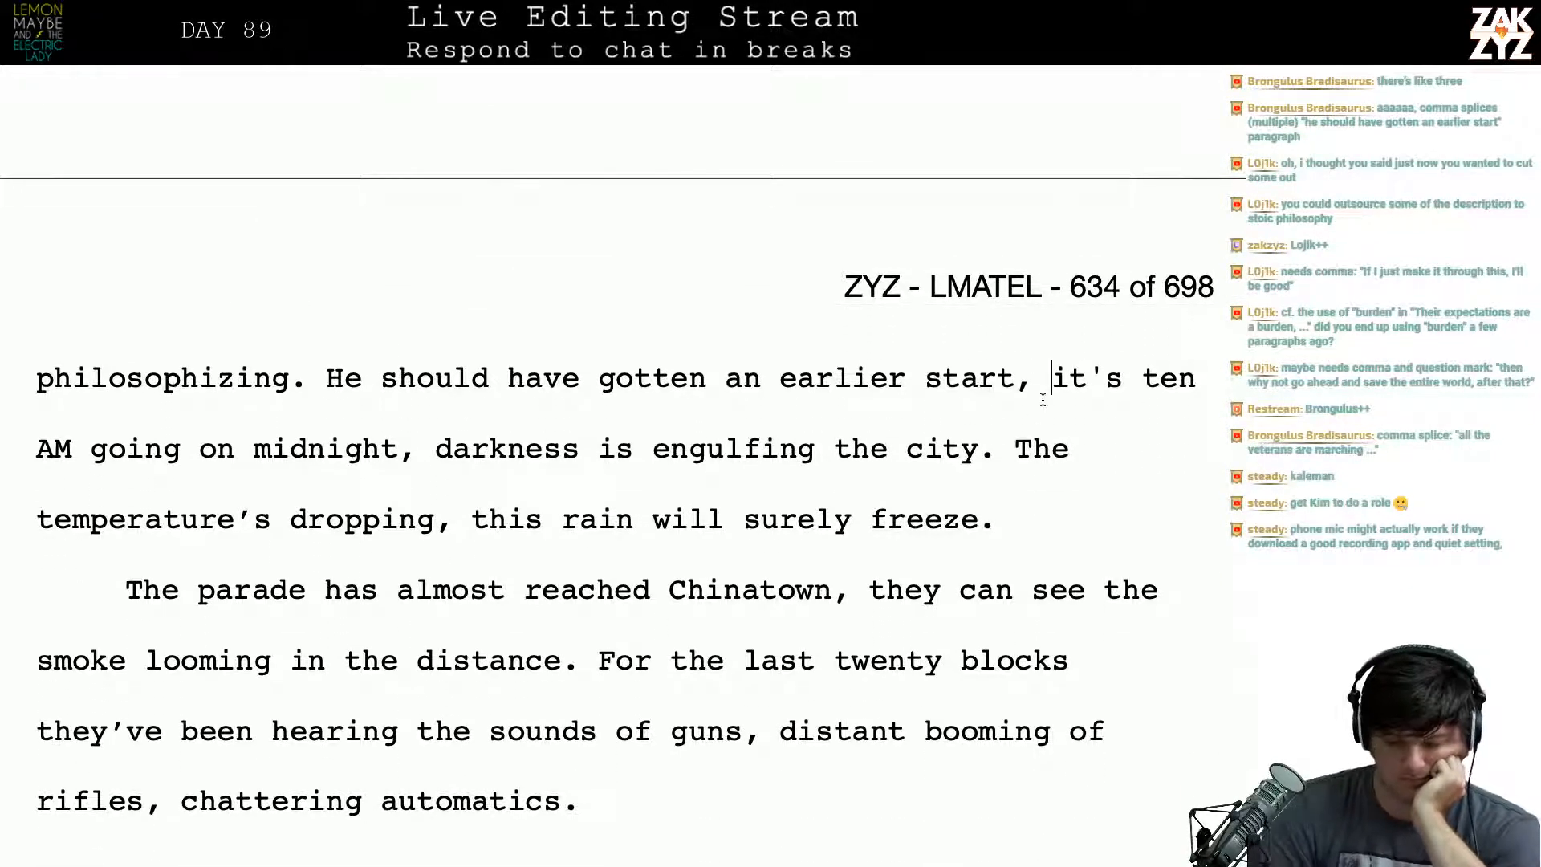
{"action": "key", "text": "Delete"}
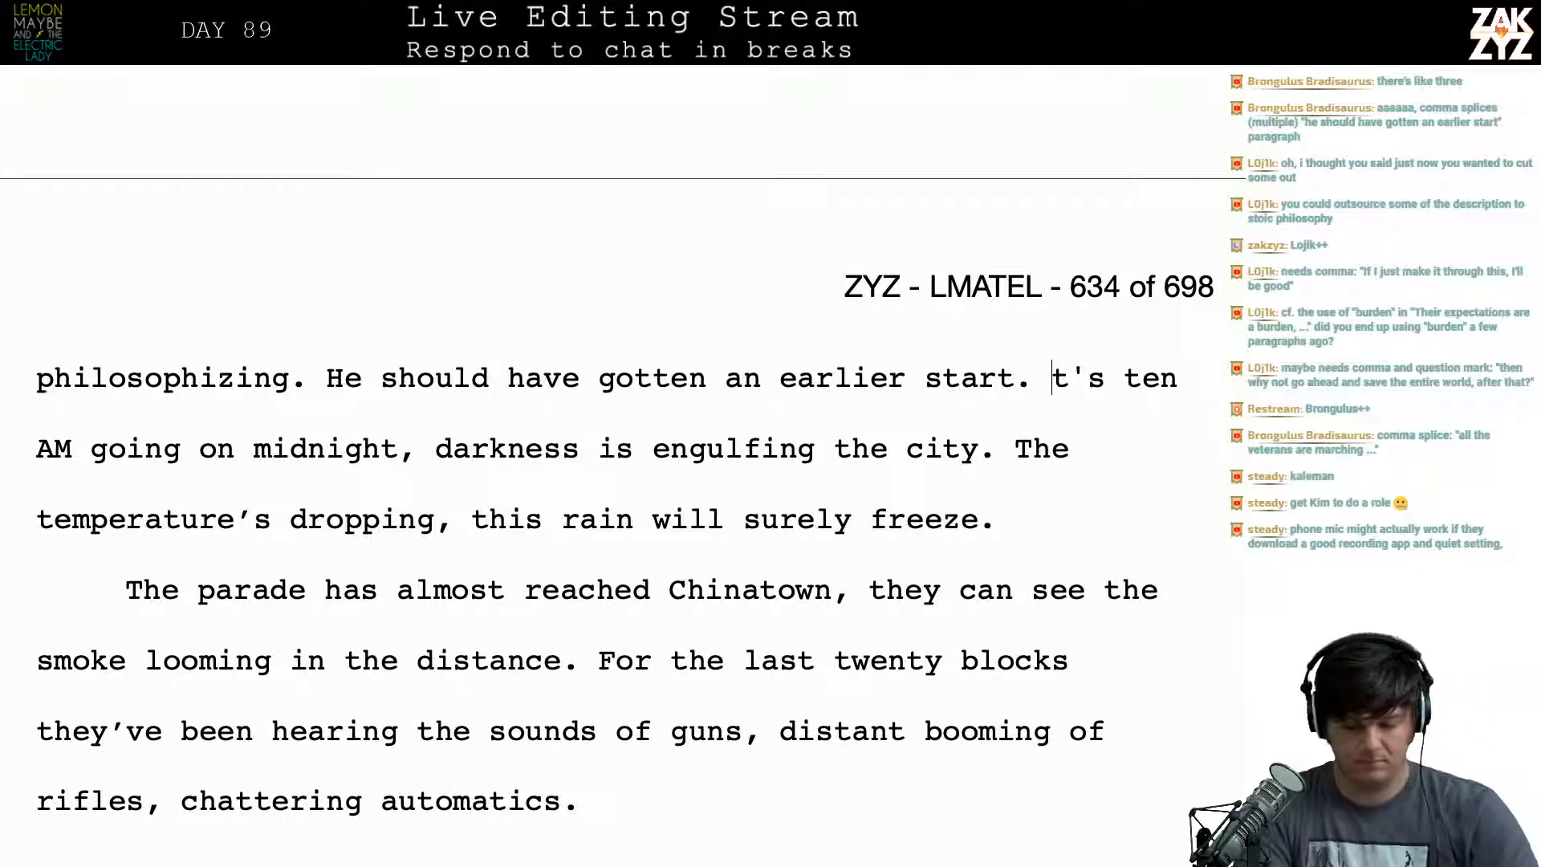
{"action": "type", "text": "I"}
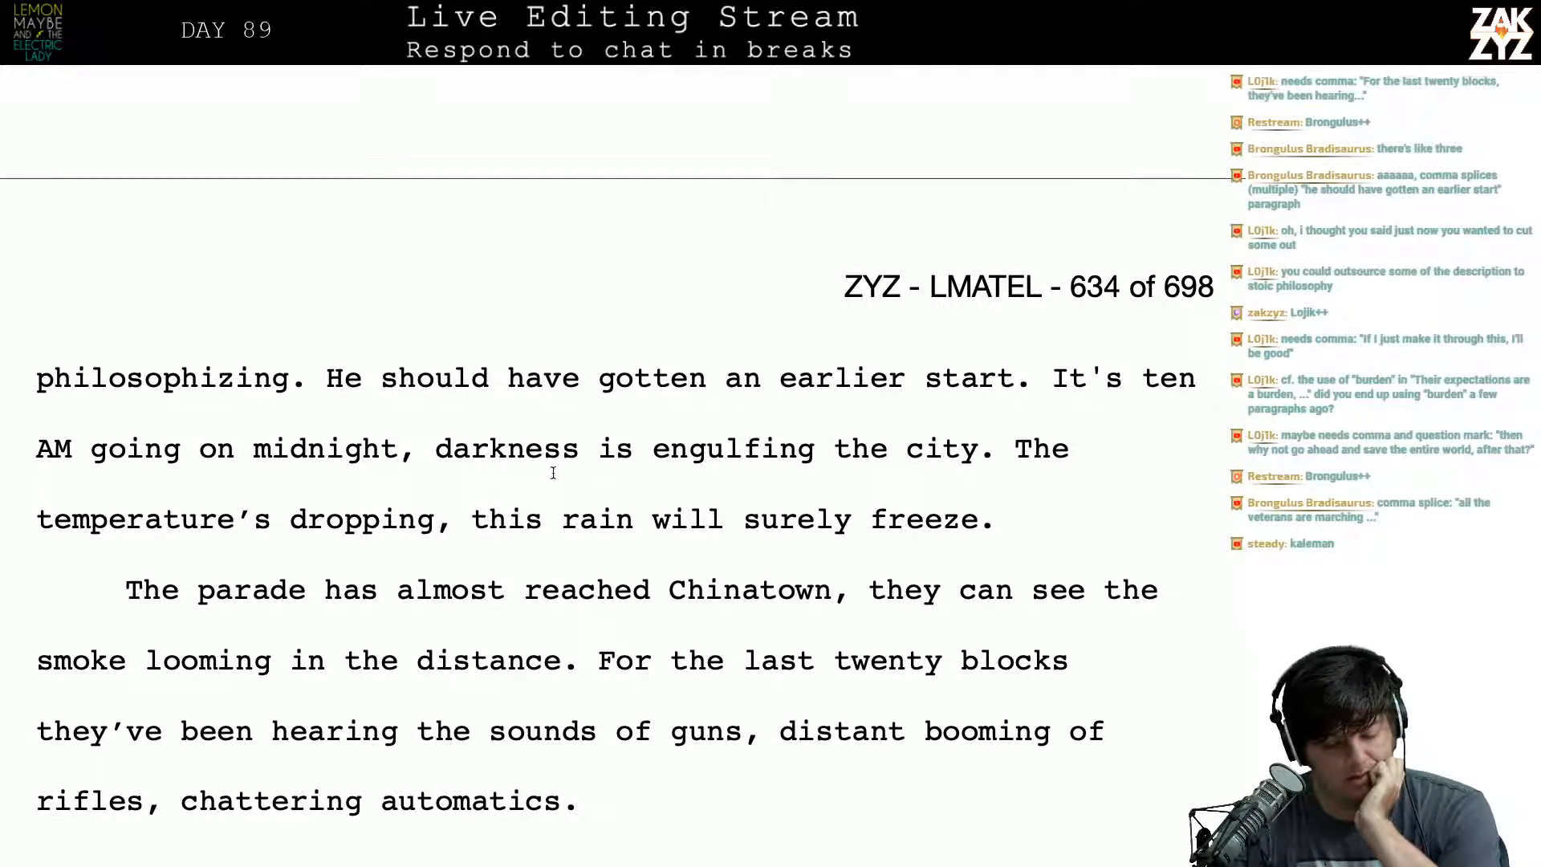
Step: Add a comma after "For the last twenty blocks" and begin a new main clause with "the"
{"action": "scroll", "coordinate": [719, 462], "scroll_direction": "down", "scroll_amount": 1}
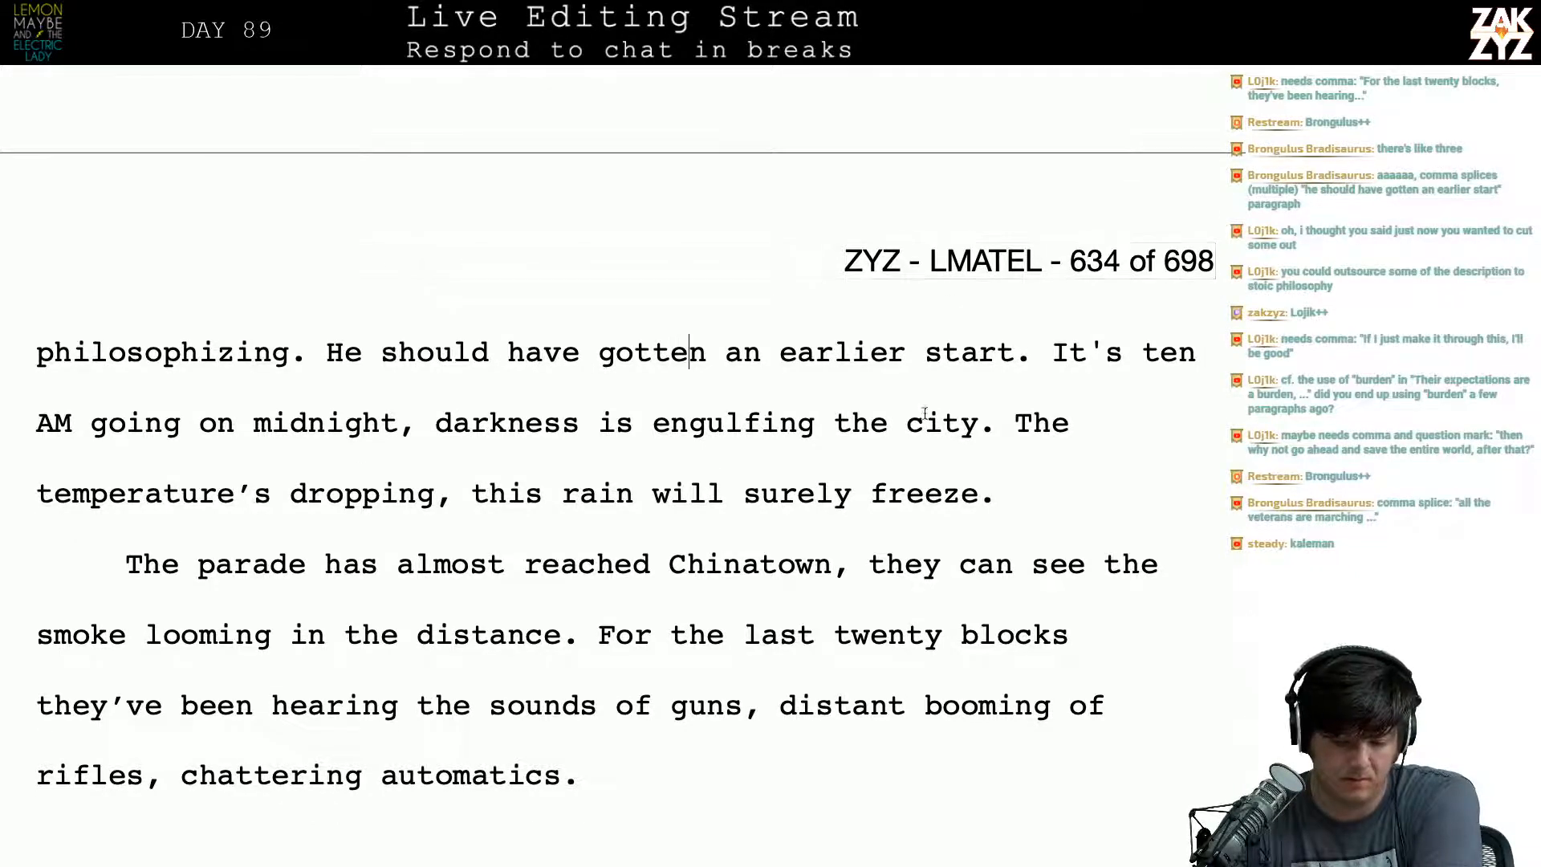
{"action": "left_click", "coordinate": [1191, 357]}
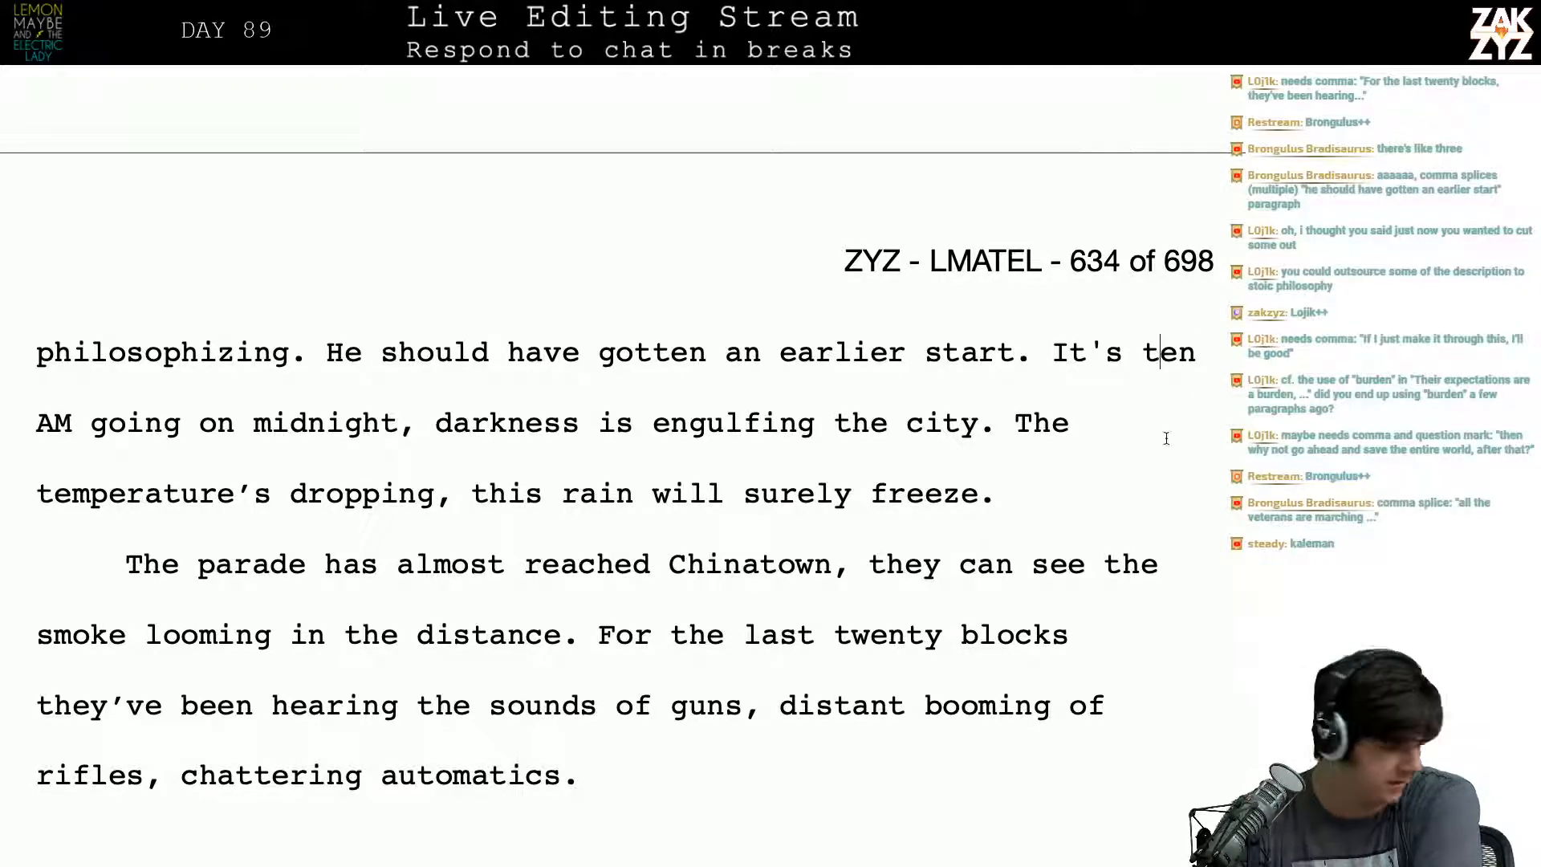
{"action": "scroll", "coordinate": [983, 426], "scroll_direction": "down", "scroll_amount": 2}
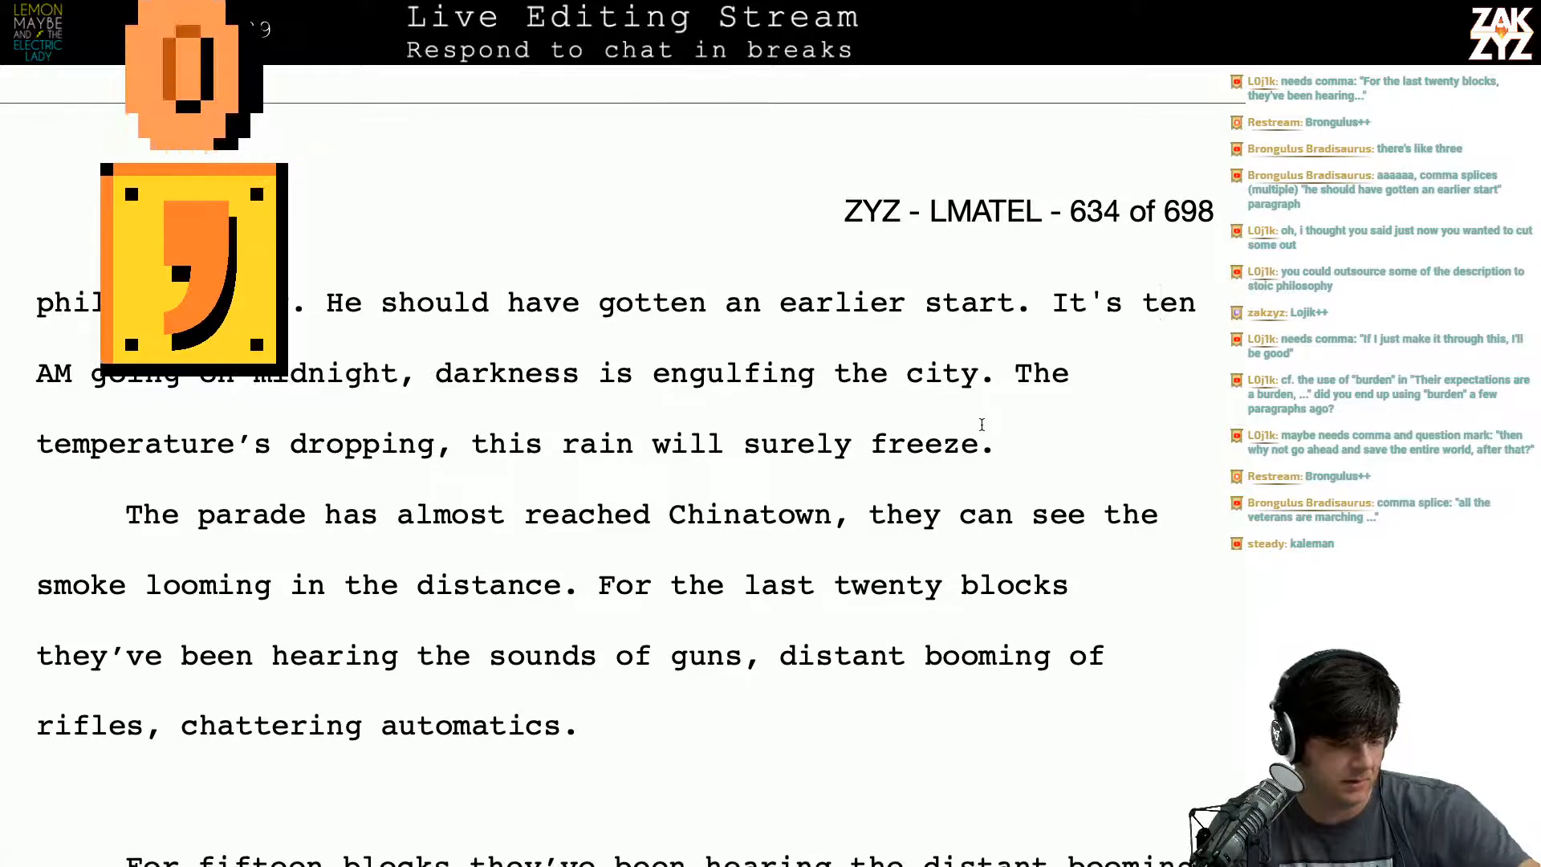
{"action": "scroll", "coordinate": [983, 425], "scroll_direction": "down", "scroll_amount": 4}
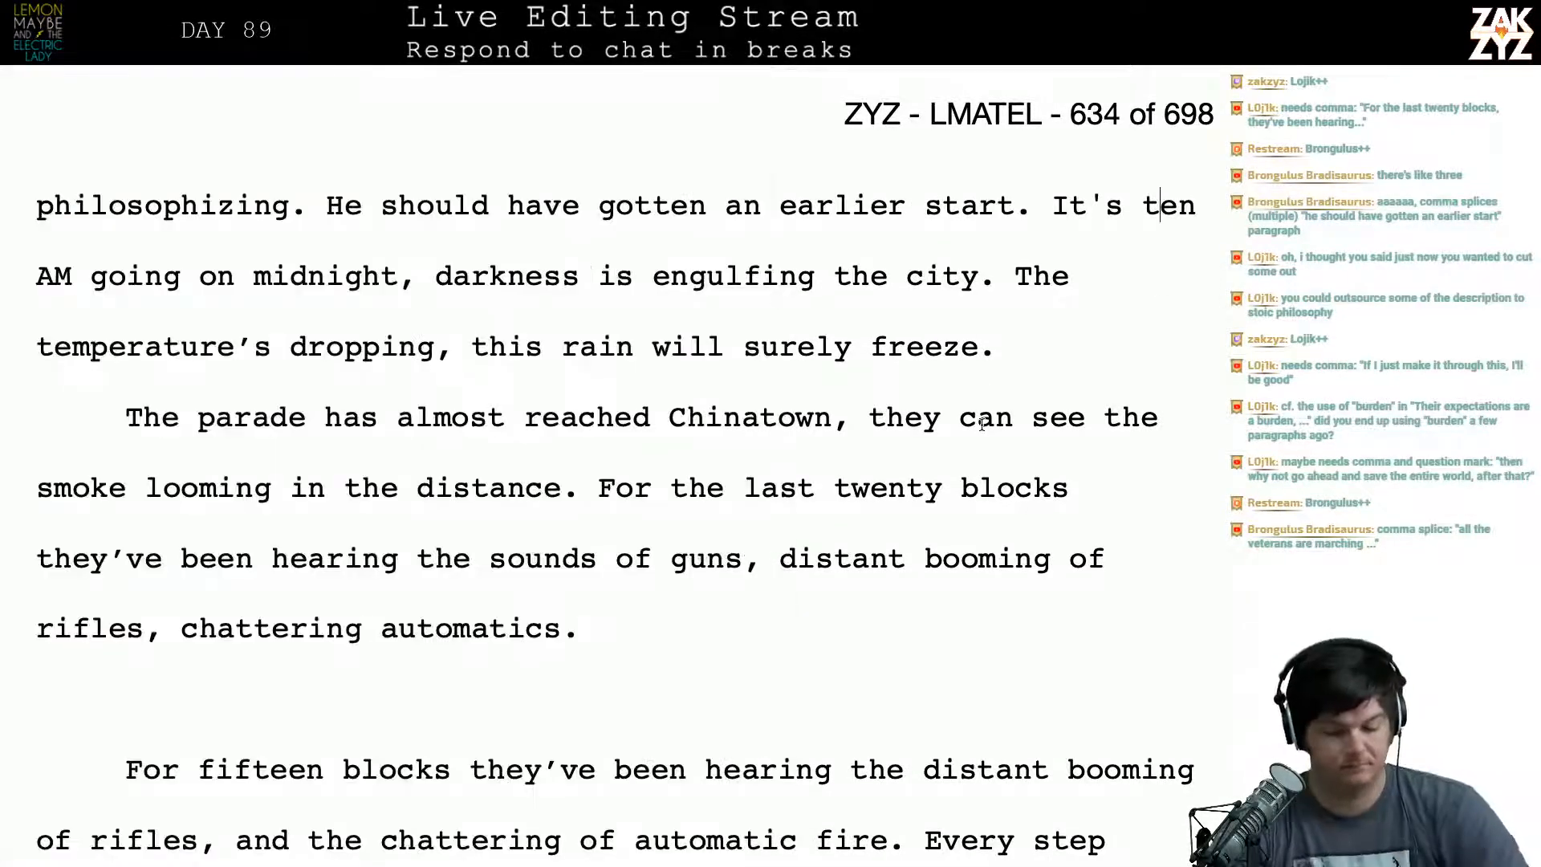
{"action": "left_click", "coordinate": [1084, 474]}
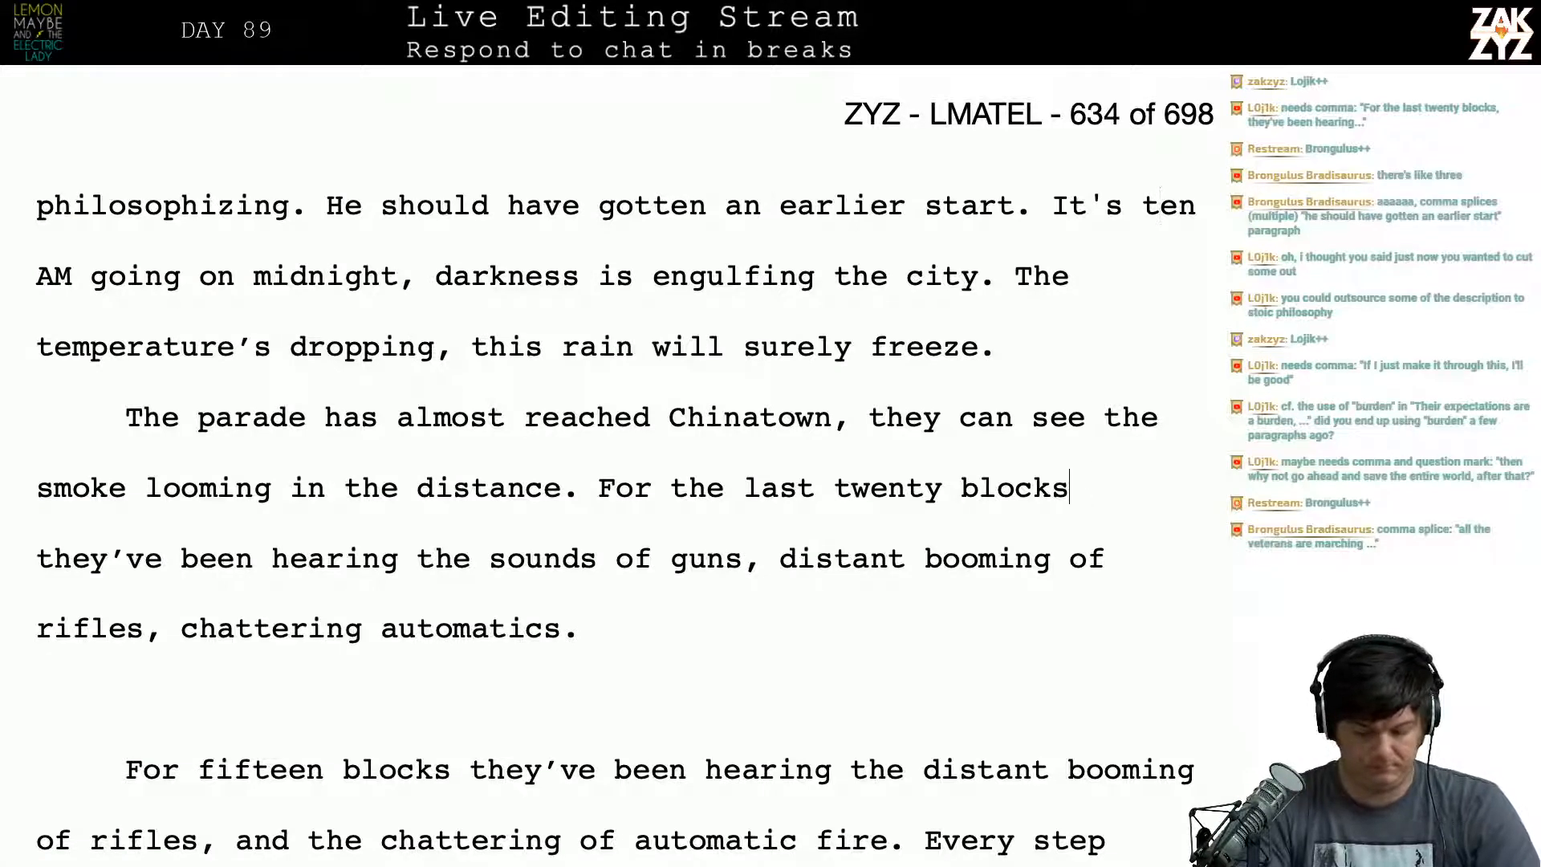
{"action": "type", "text": "the gu"}
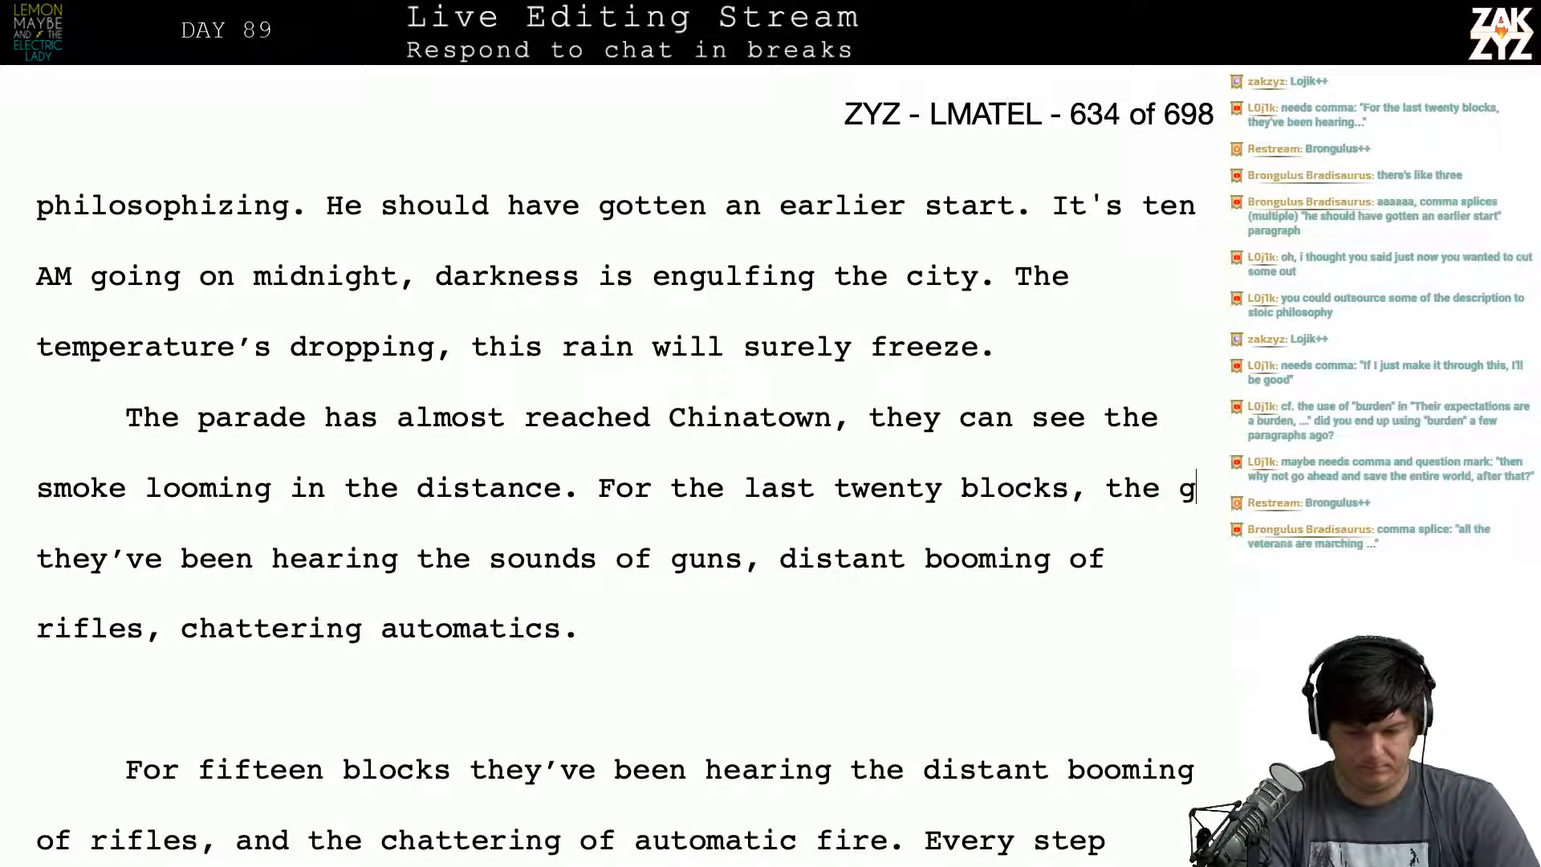
{"action": "key", "text": "BackSpace"}
{"action": "key", "text": "BackSpace"}
{"action": "type", "text": "sounds of gun"}
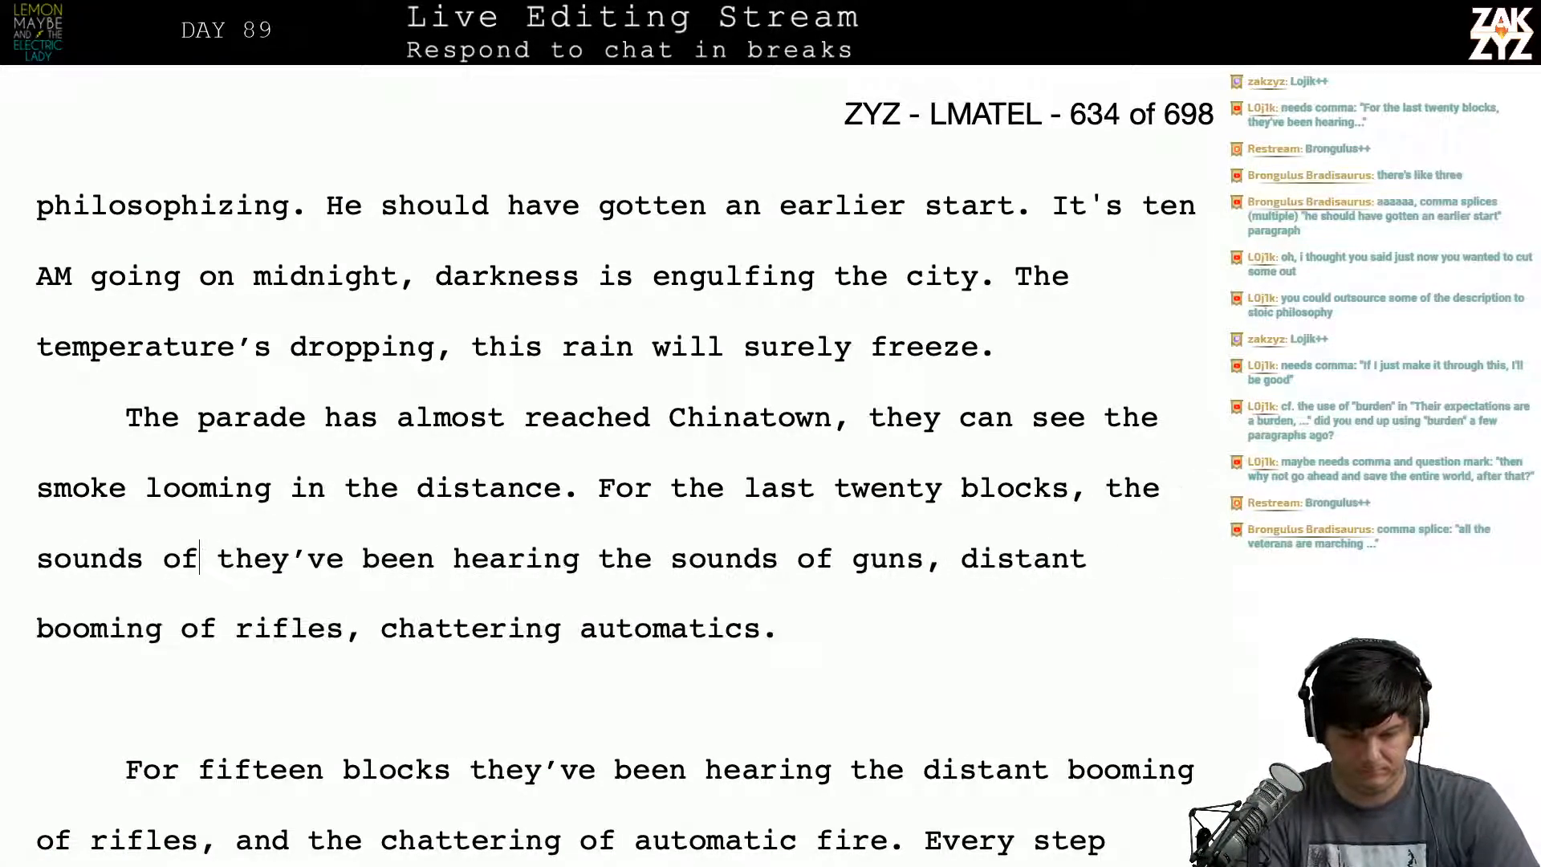
{"action": "key", "text": "BackSpace"}
{"action": "key", "text": "BackSpace"}
{"action": "key", "text": "BackSpace"}
{"action": "key", "text": "BackSpace"}
{"action": "key", "text": "BackSpace"}
{"action": "key", "text": "BackSpace"}
{"action": "key", "text": "BackSpace"}
{"action": "key", "text": "BackSpace"}
{"action": "key", "text": "BackSpace"}
{"action": "key", "text": "BackSpace"}
{"action": "key", "text": "BackSpace"}
{"action": "key", "text": "BackSpace"}
{"action": "key", "text": "BackSpace"}
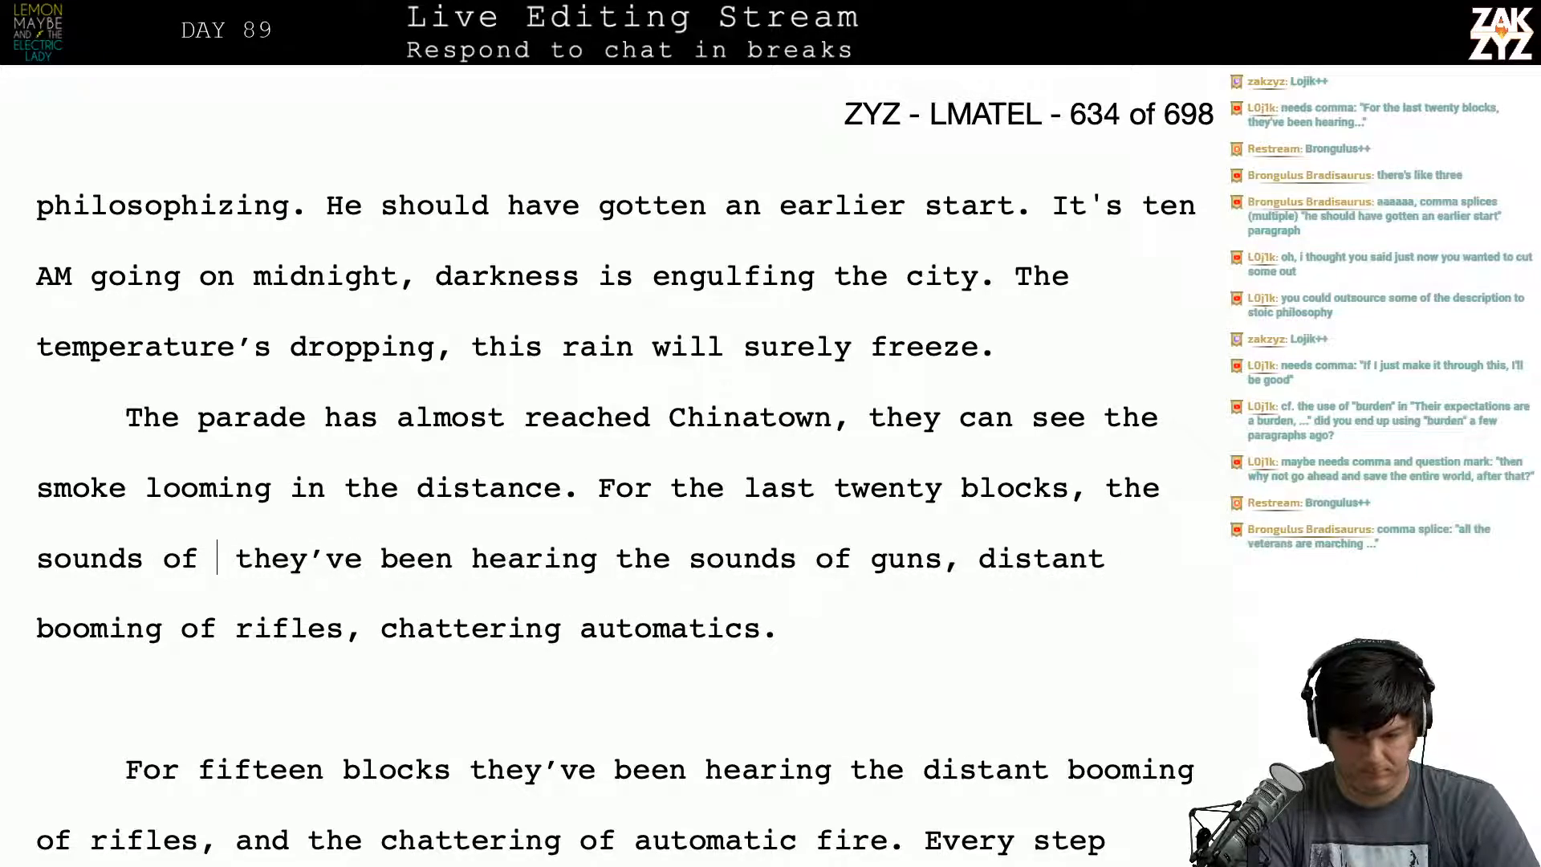
Step: Complete the new clause with "gunfire has been getting louder, booming rifles, chattering automatics."
{"action": "type", "text": "gunfire "}
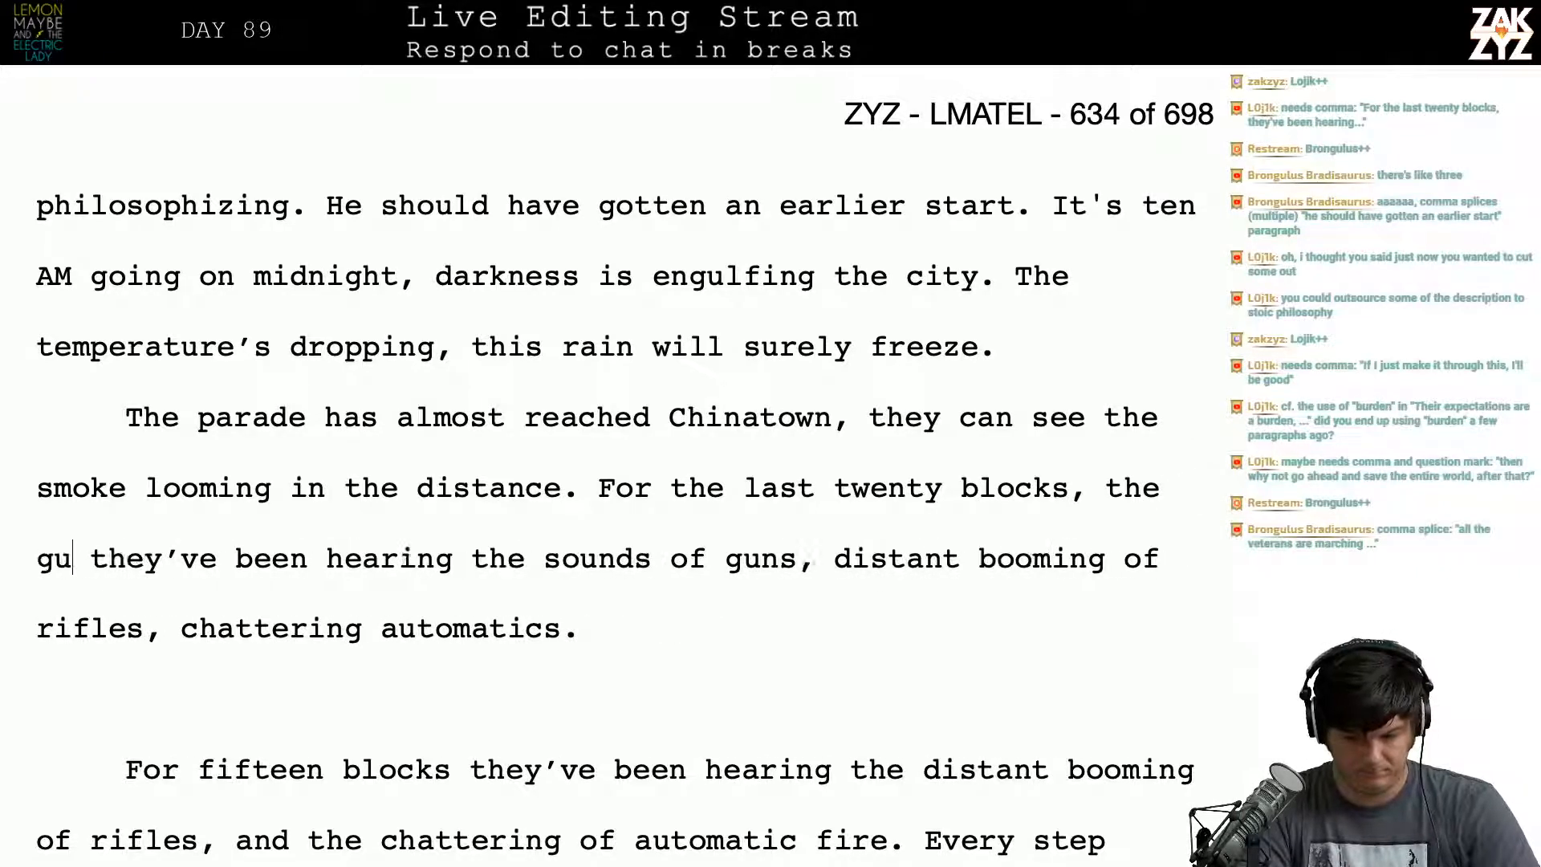
{"action": "type", "text": "has been getting l"}
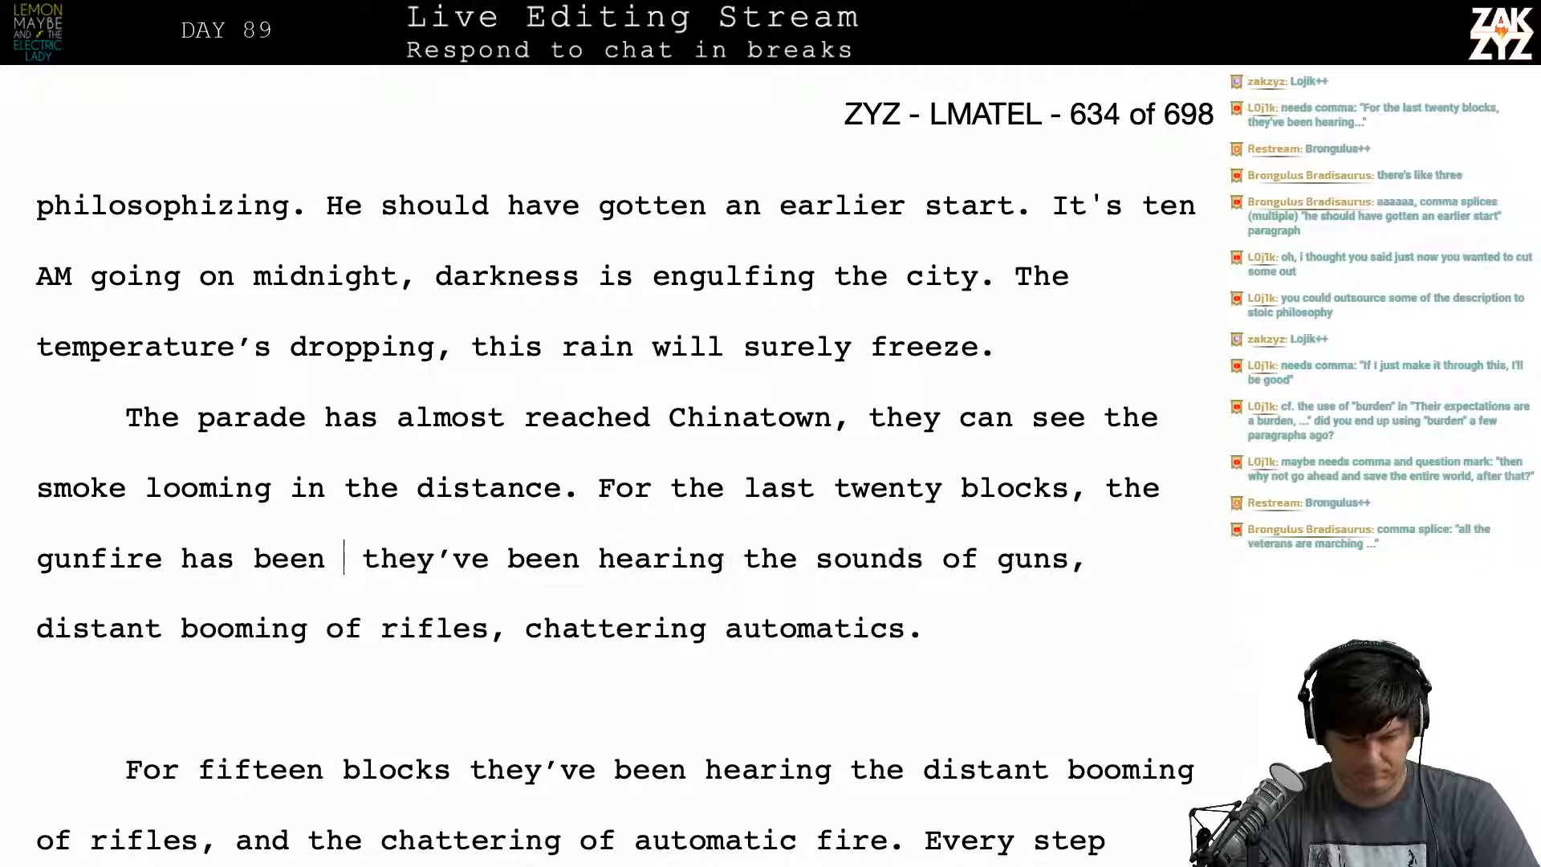
{"action": "type", "text": "ouder, booming"}
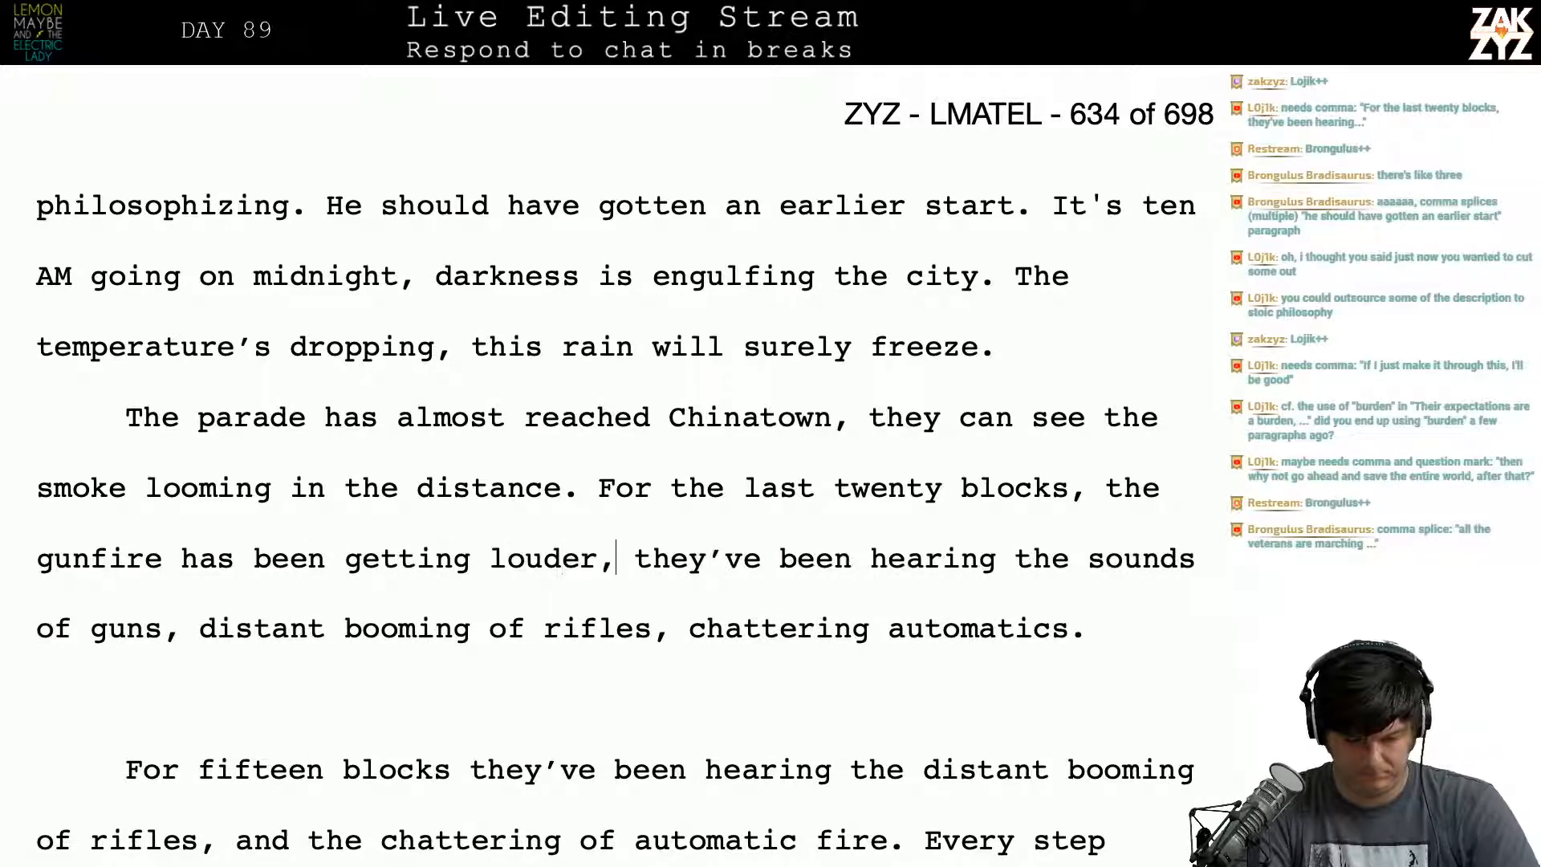
{"action": "type", "text": " rifles, chat"}
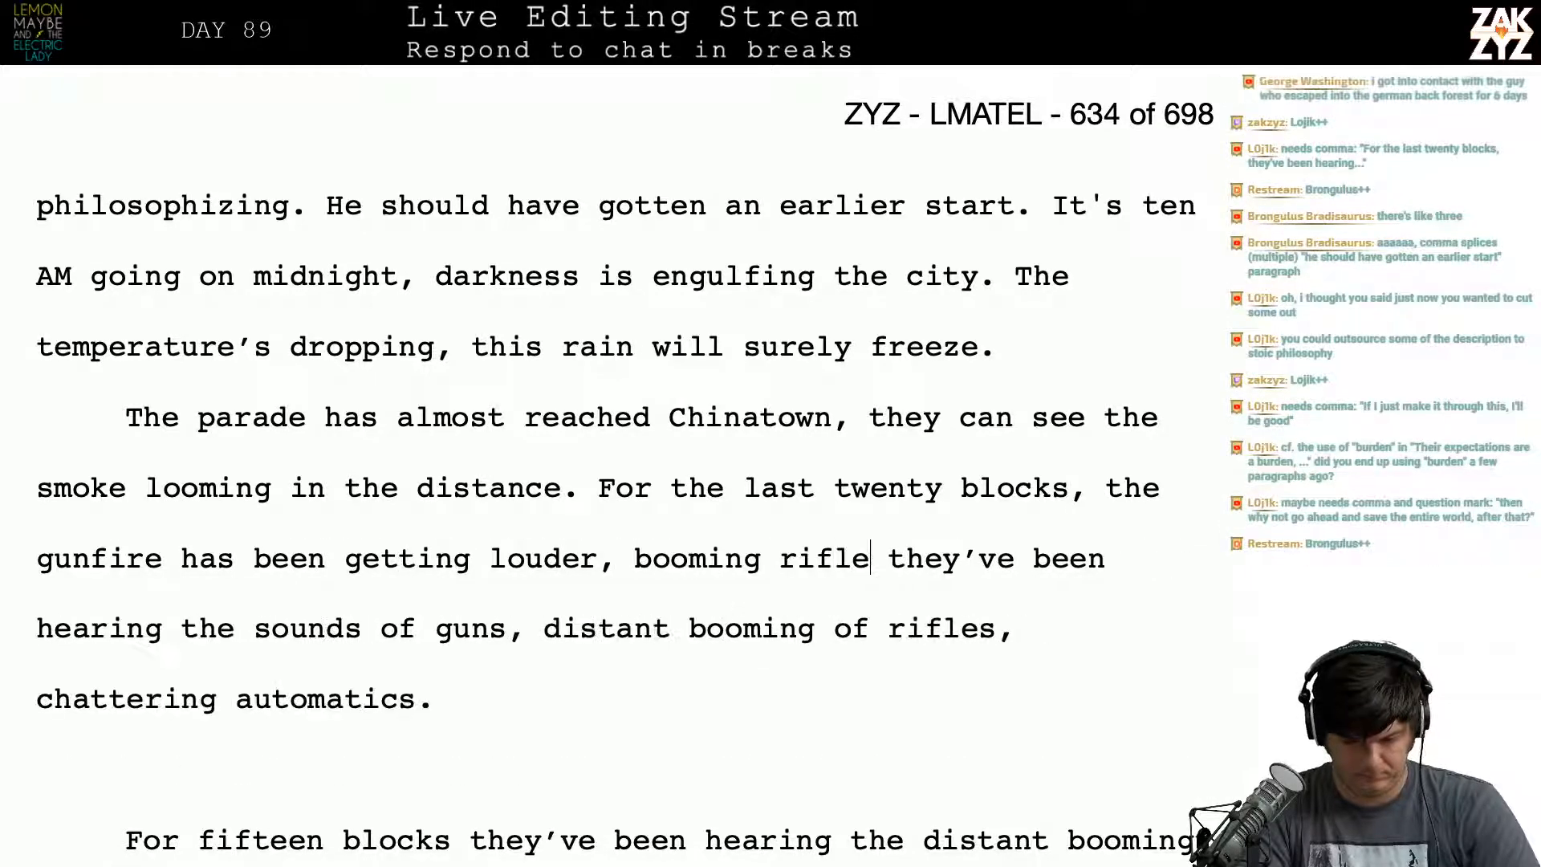
{"action": "type", "text": "tering automatics."}
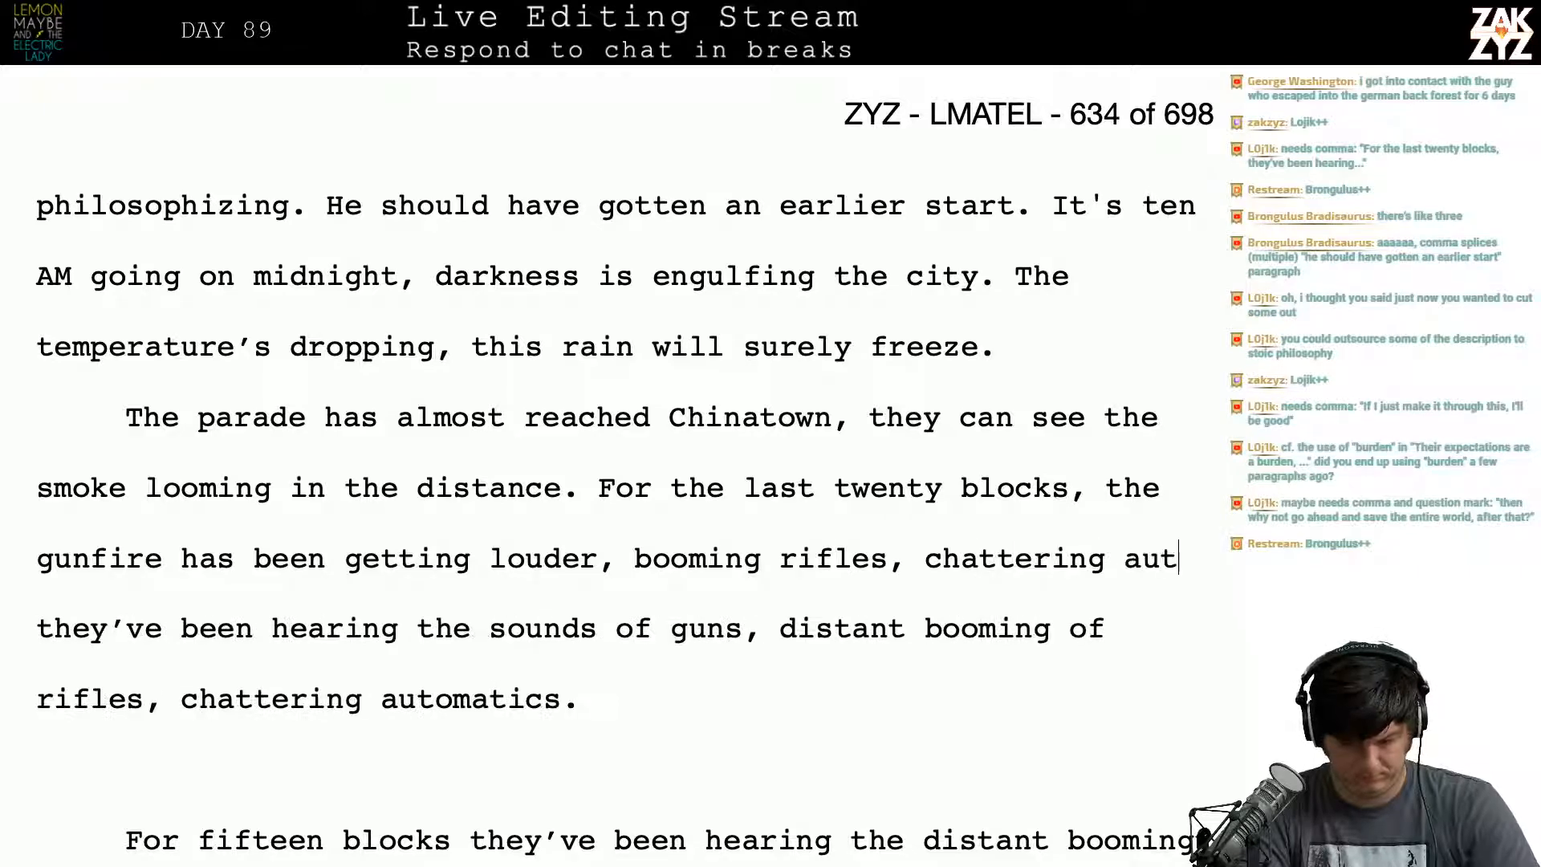
Step: Delete the leftover wording "they've been hearing the sounds of guns, distant booming of rifles, chattering automatics." from the Chinatown paragraph
{"action": "key", "text": "Right"}
{"action": "key", "text": "shift+Down"}
{"action": "key", "text": "shift+End"}
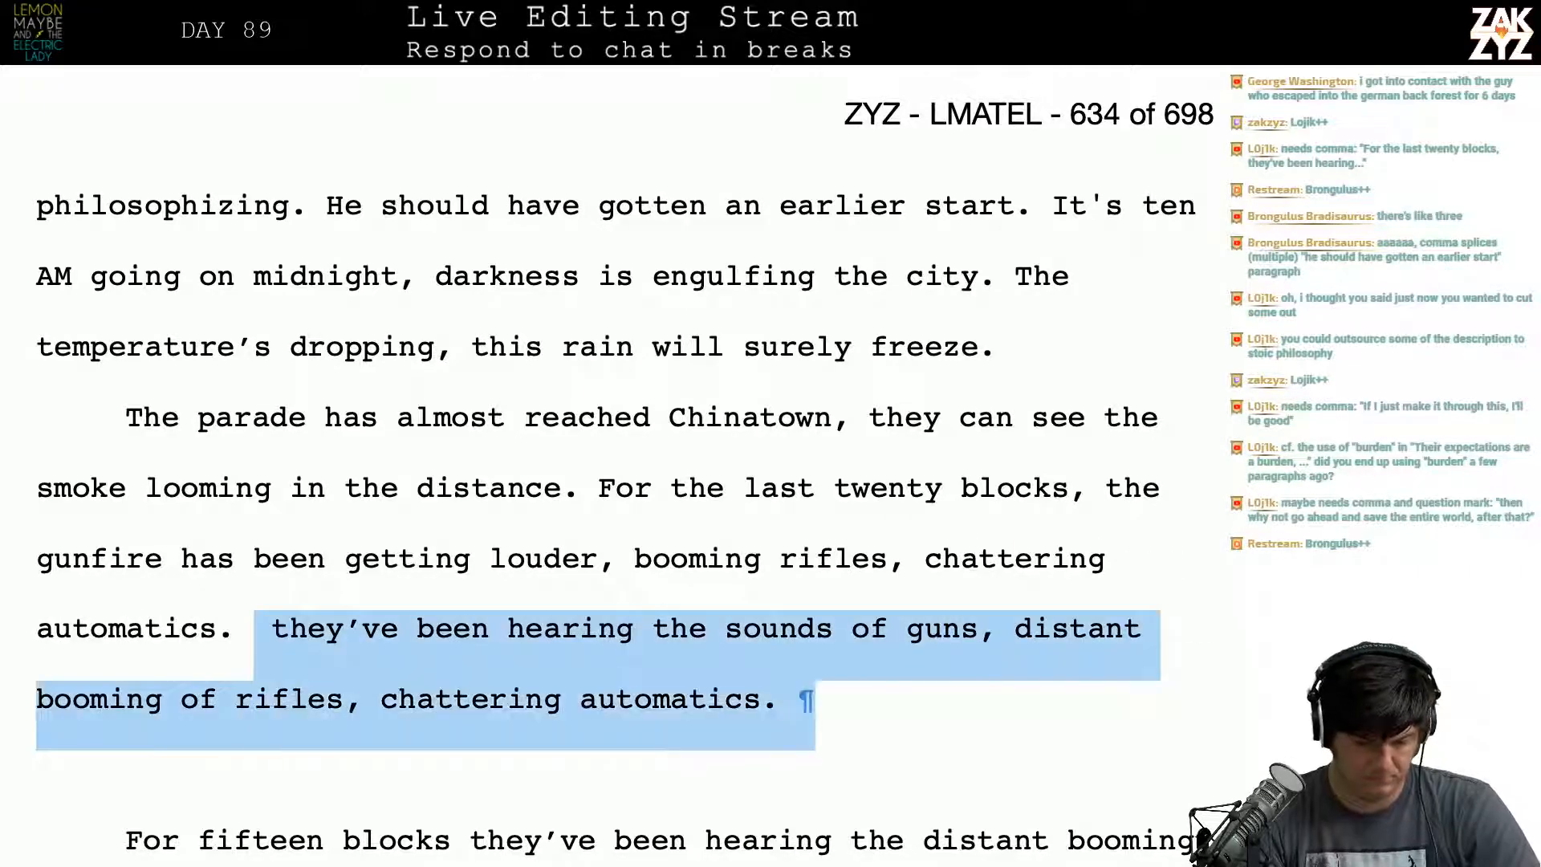
{"action": "key", "text": "shift+Left"}
{"action": "key", "text": "shift+Left"}
{"action": "key", "text": "Delete"}
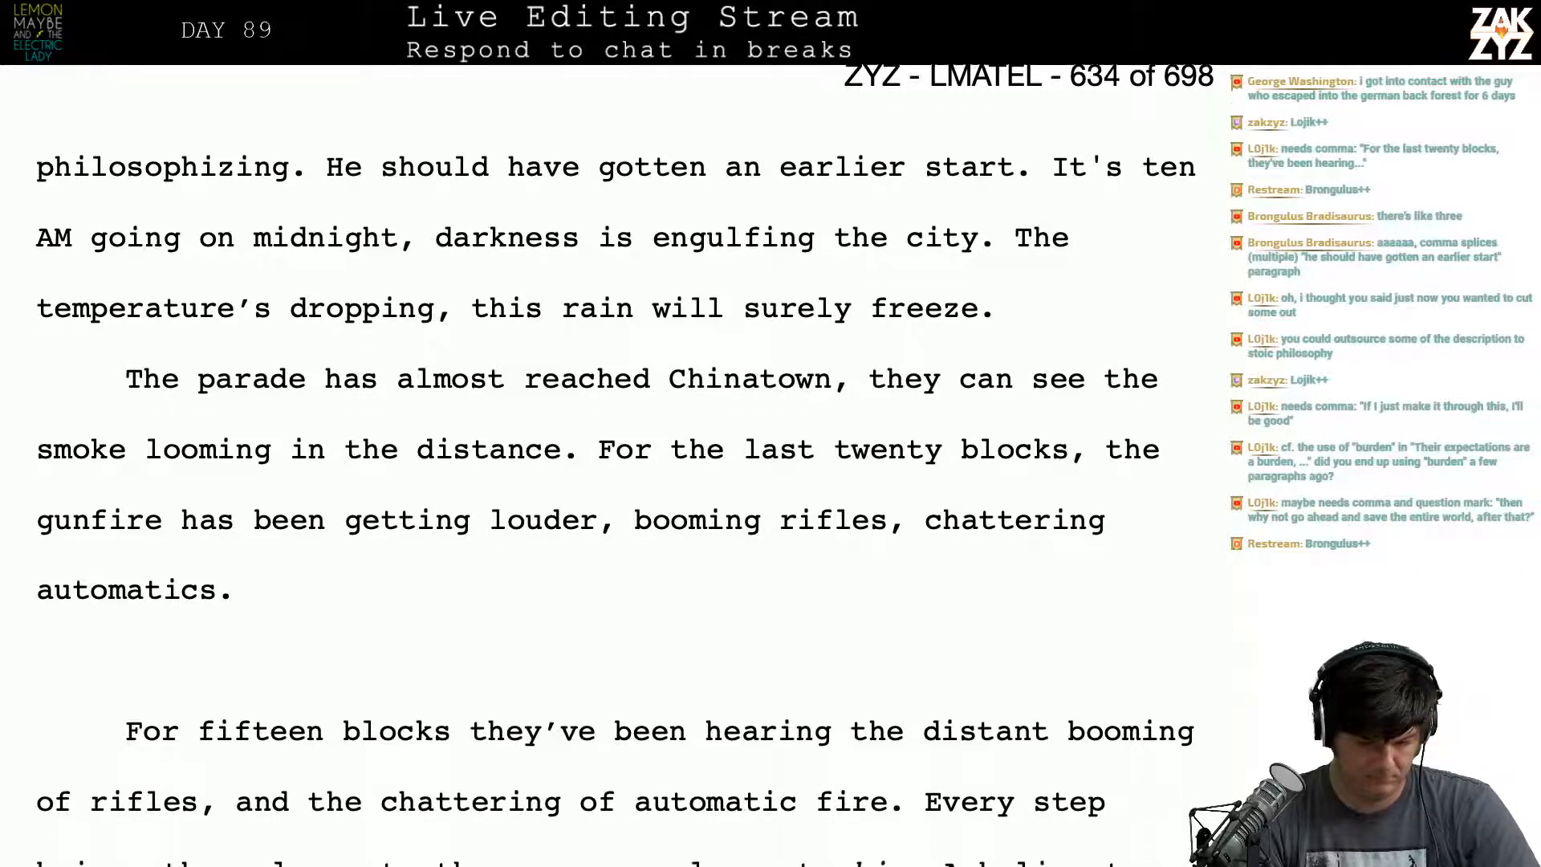
Step: Add "Every step brings them closer to the war," after "chattering automatics." in the Chinatown paragraph
{"action": "scroll", "coordinate": [624, 460], "scroll_direction": "down", "scroll_amount": 4}
{"action": "type", "text": "E"}
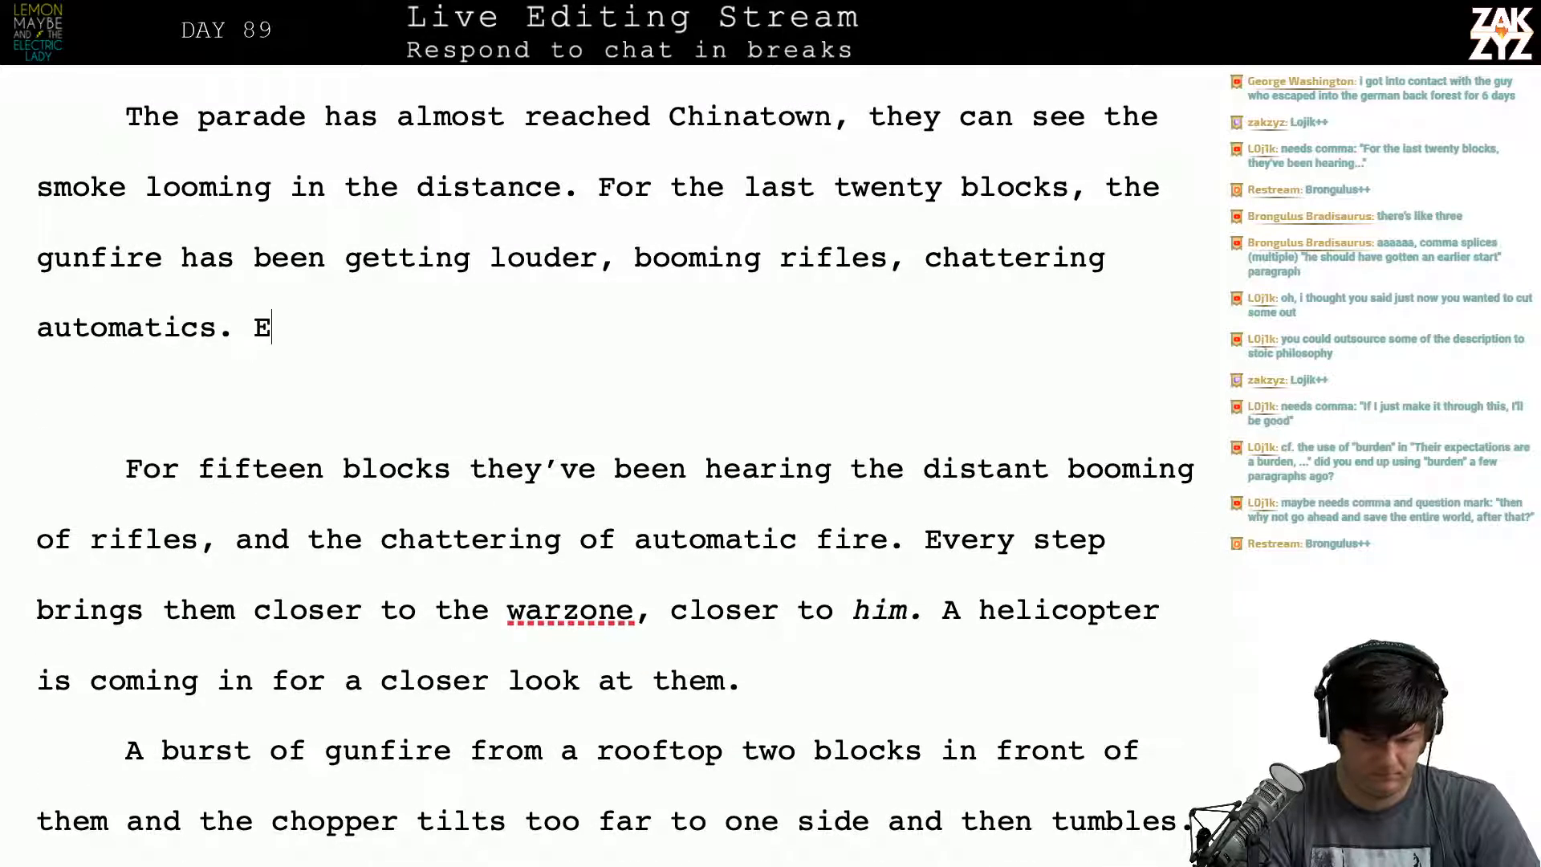
{"action": "type", "text": "very step bring"}
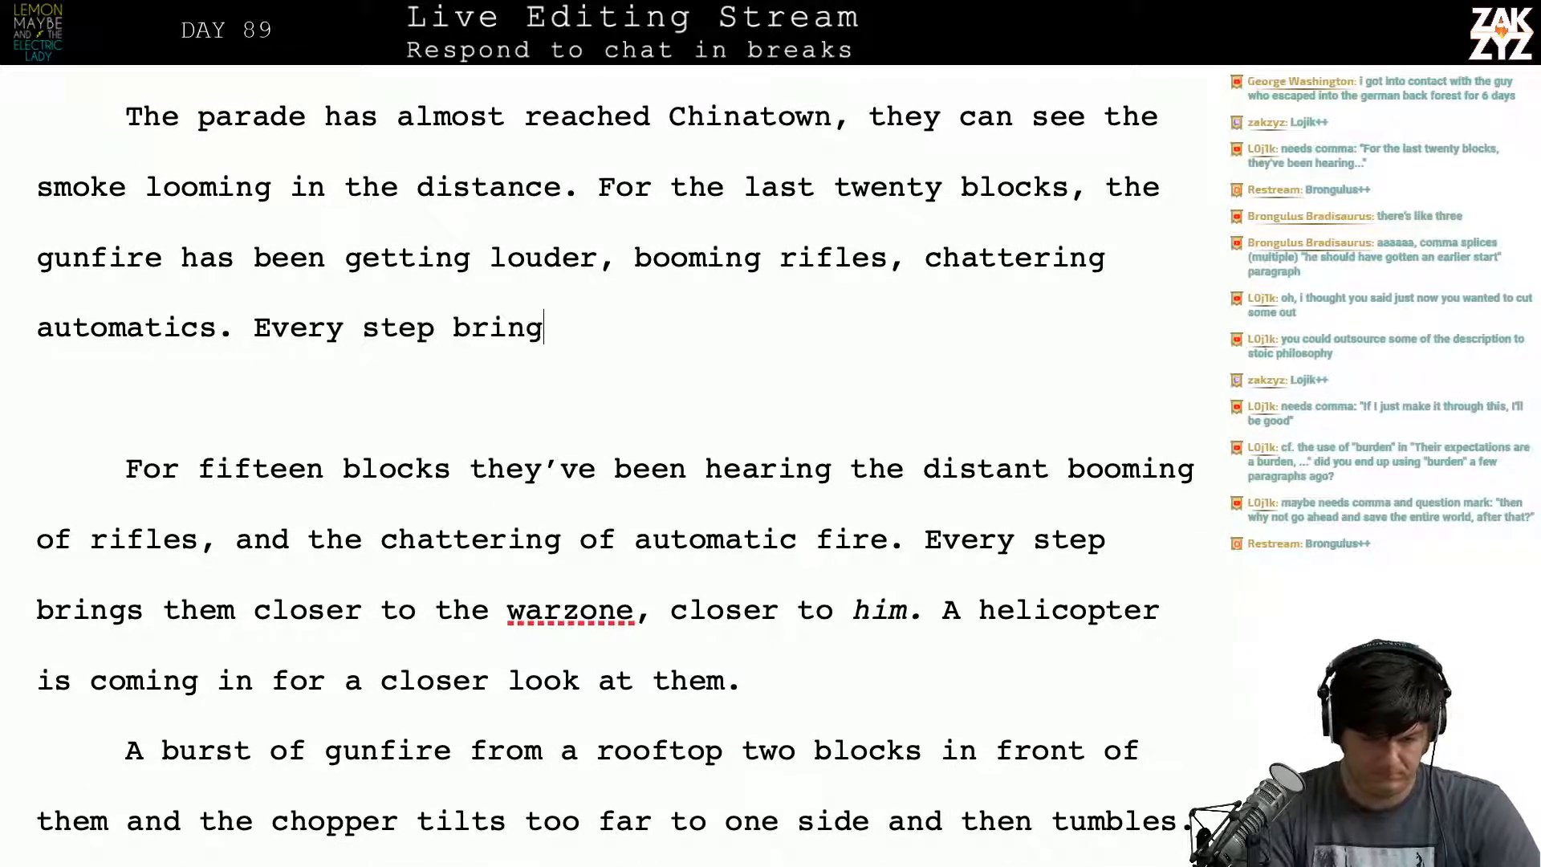
{"action": "type", "text": "s them closer "}
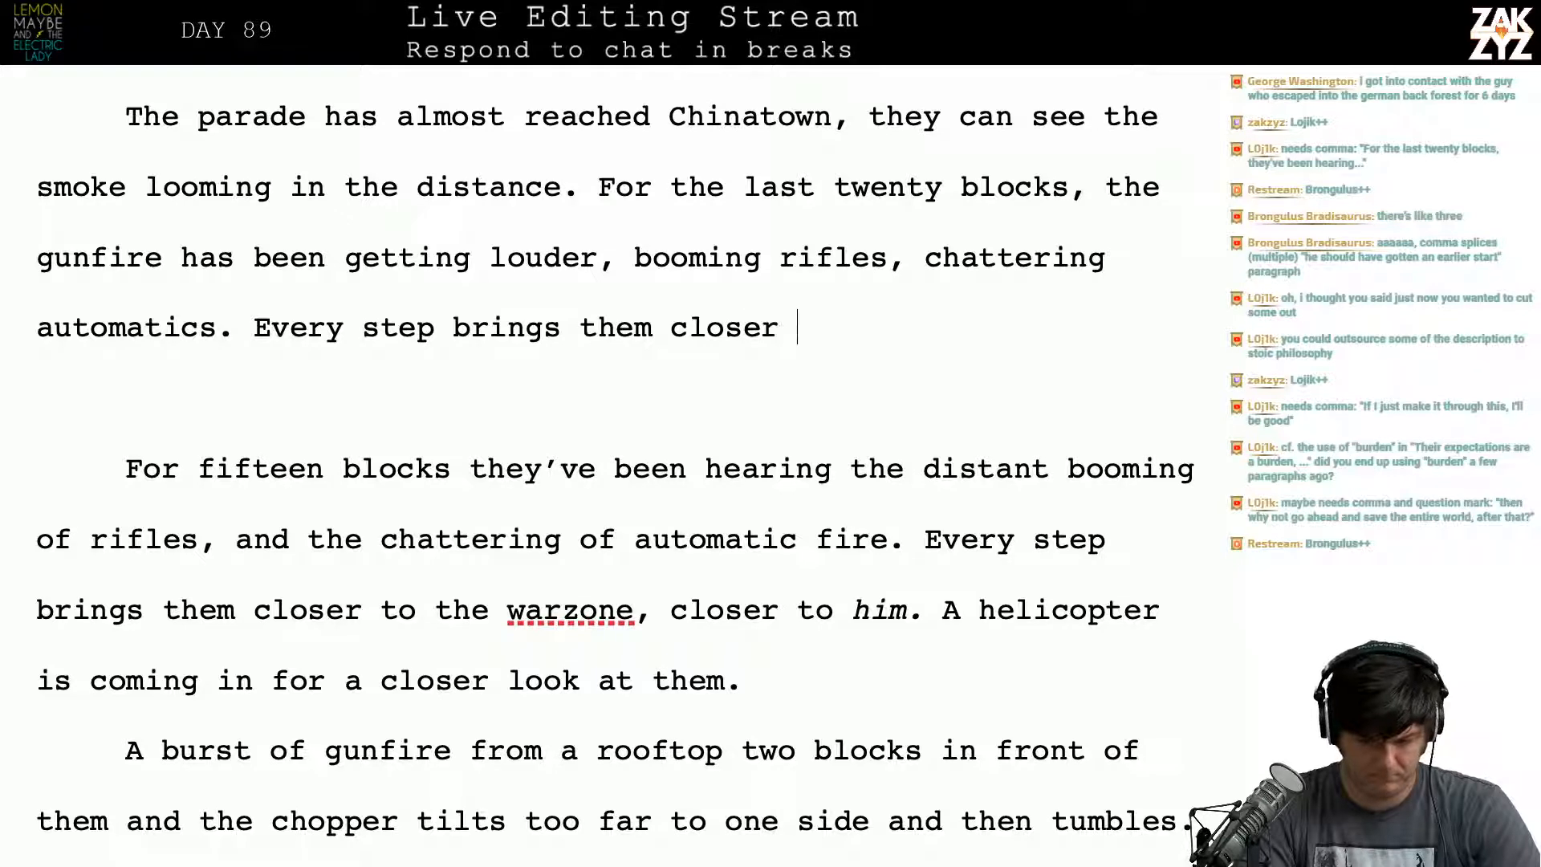
{"action": "type", "text": "to the war,"}
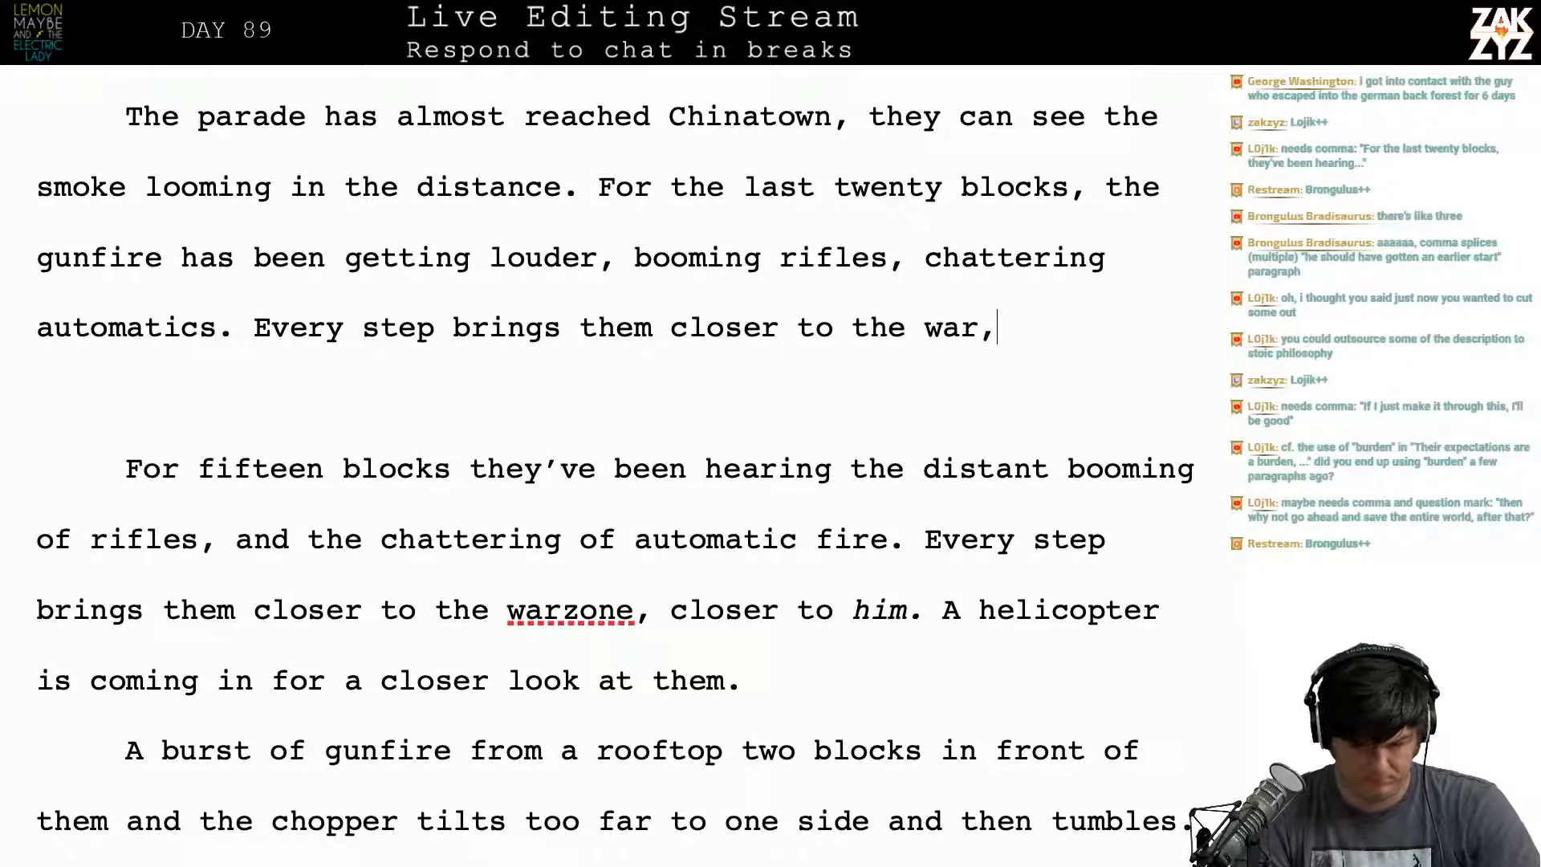
Step: Delete the old wording from "For fifteen blocks" through "closer to the warzone," so "closer to him." follows "closer to the war," directly
{"action": "key", "text": "shift+Down"}
{"action": "key", "text": "shift+Down"}
{"action": "key", "text": "shift+Down"}
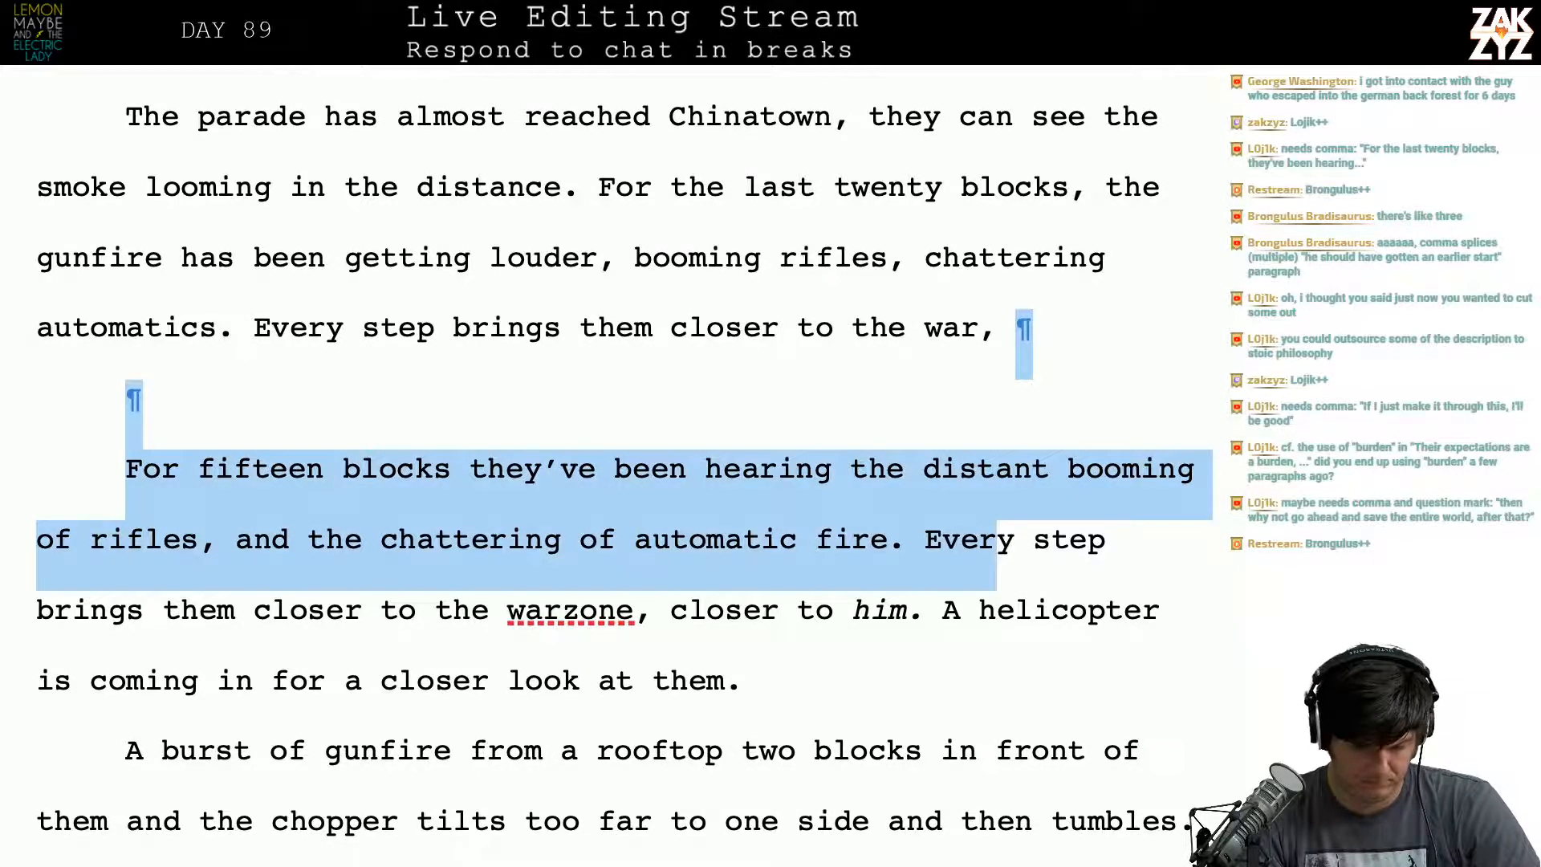
{"action": "key", "text": "shift+Down"}
{"action": "key", "text": "shift+Left"}
{"action": "key", "text": "shift+Left"}
{"action": "key", "text": "shift+Left"}
{"action": "key", "text": "shift+Left"}
{"action": "key", "text": "shift+Left"}
{"action": "key", "text": "shift+Left"}
{"action": "key", "text": "shift+Left"}
{"action": "key", "text": "shift+Left"}
{"action": "key", "text": "shift+Left"}
{"action": "key", "text": "shift+Left"}
{"action": "key", "text": "shift+Left"}
{"action": "key", "text": "shift+Left"}
{"action": "key", "text": "shift+Left"}
{"action": "key", "text": "shift+Left"}
{"action": "key", "text": "shift+Left"}
{"action": "key", "text": "shift+Left"}
{"action": "key", "text": "shift+Left"}
{"action": "key", "text": "shift+Left"}
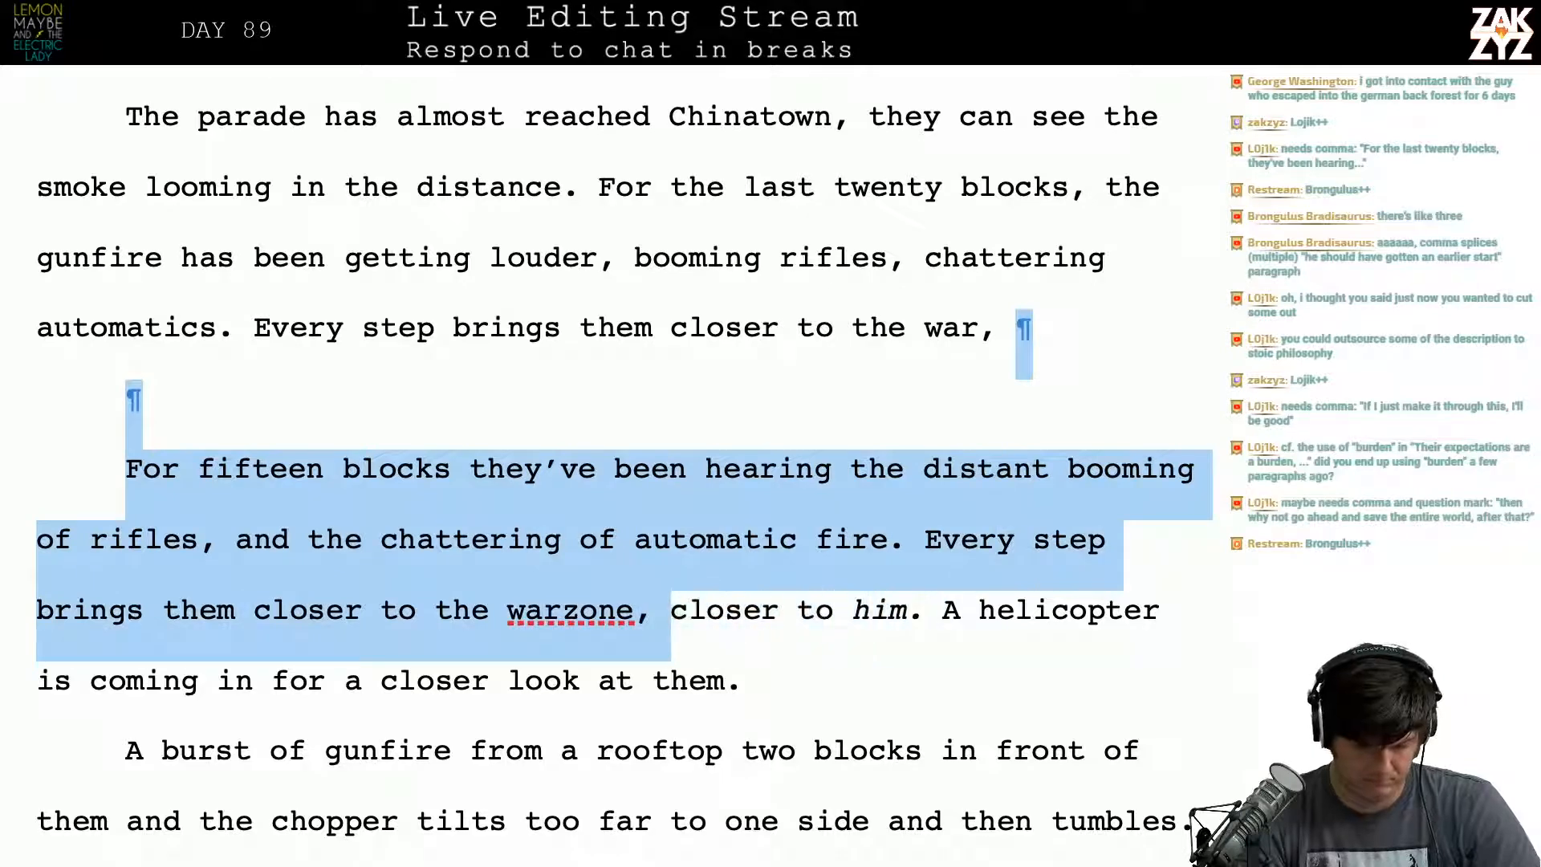
{"action": "key", "text": "shift+Right"}
{"action": "key", "text": "shift+Right"}
{"action": "key", "text": "BackSpace"}
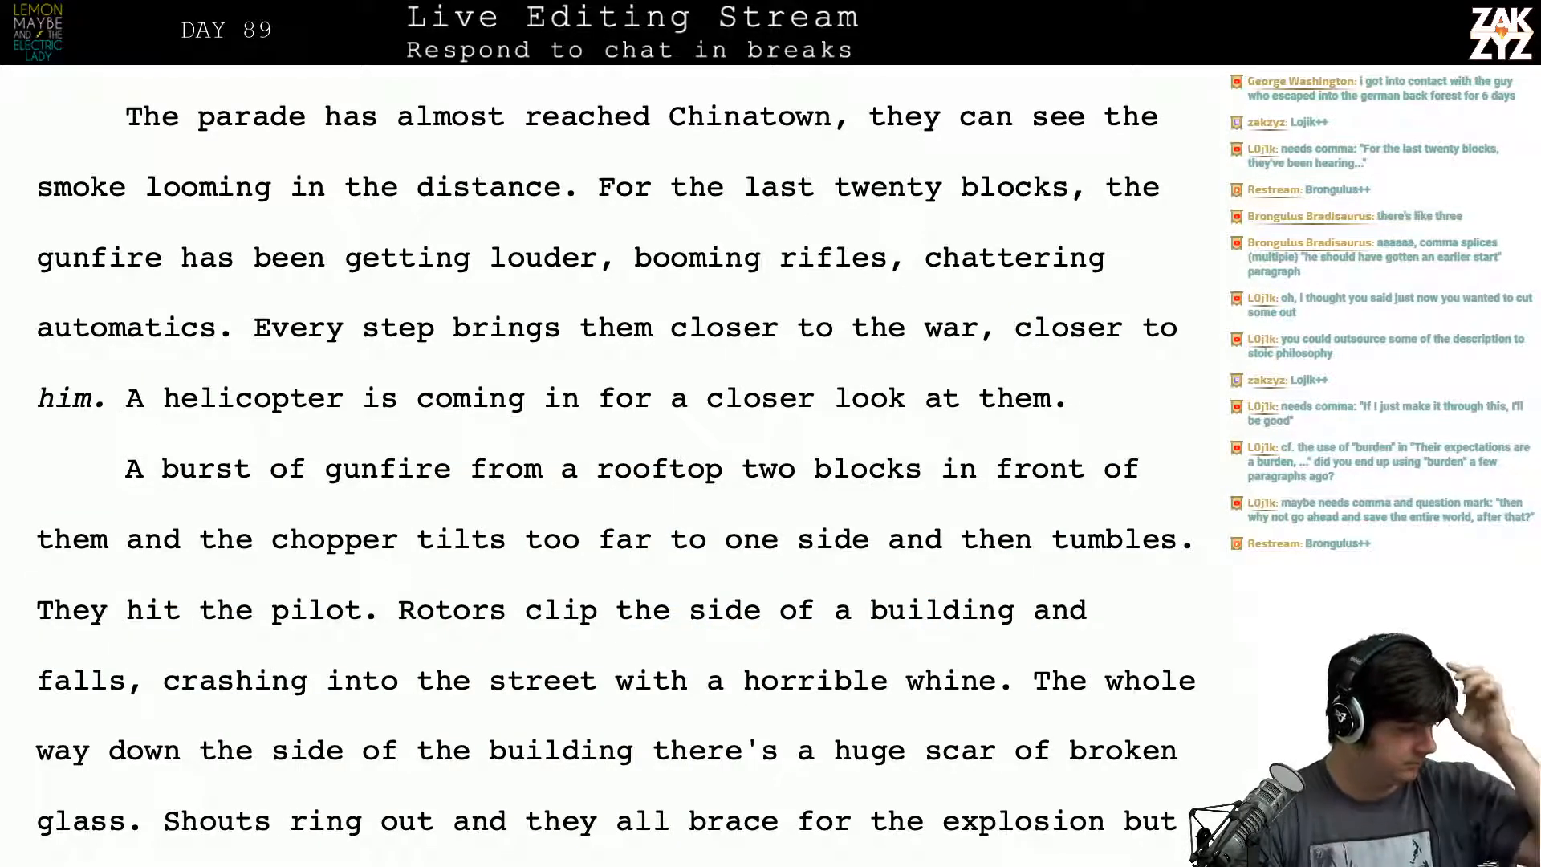
Step: Move "A helicopter is coming in for a closer look at them." into its own paragraph, with an empty paragraph above it
{"action": "scroll", "coordinate": [610, 449], "scroll_direction": "down", "scroll_amount": 1}
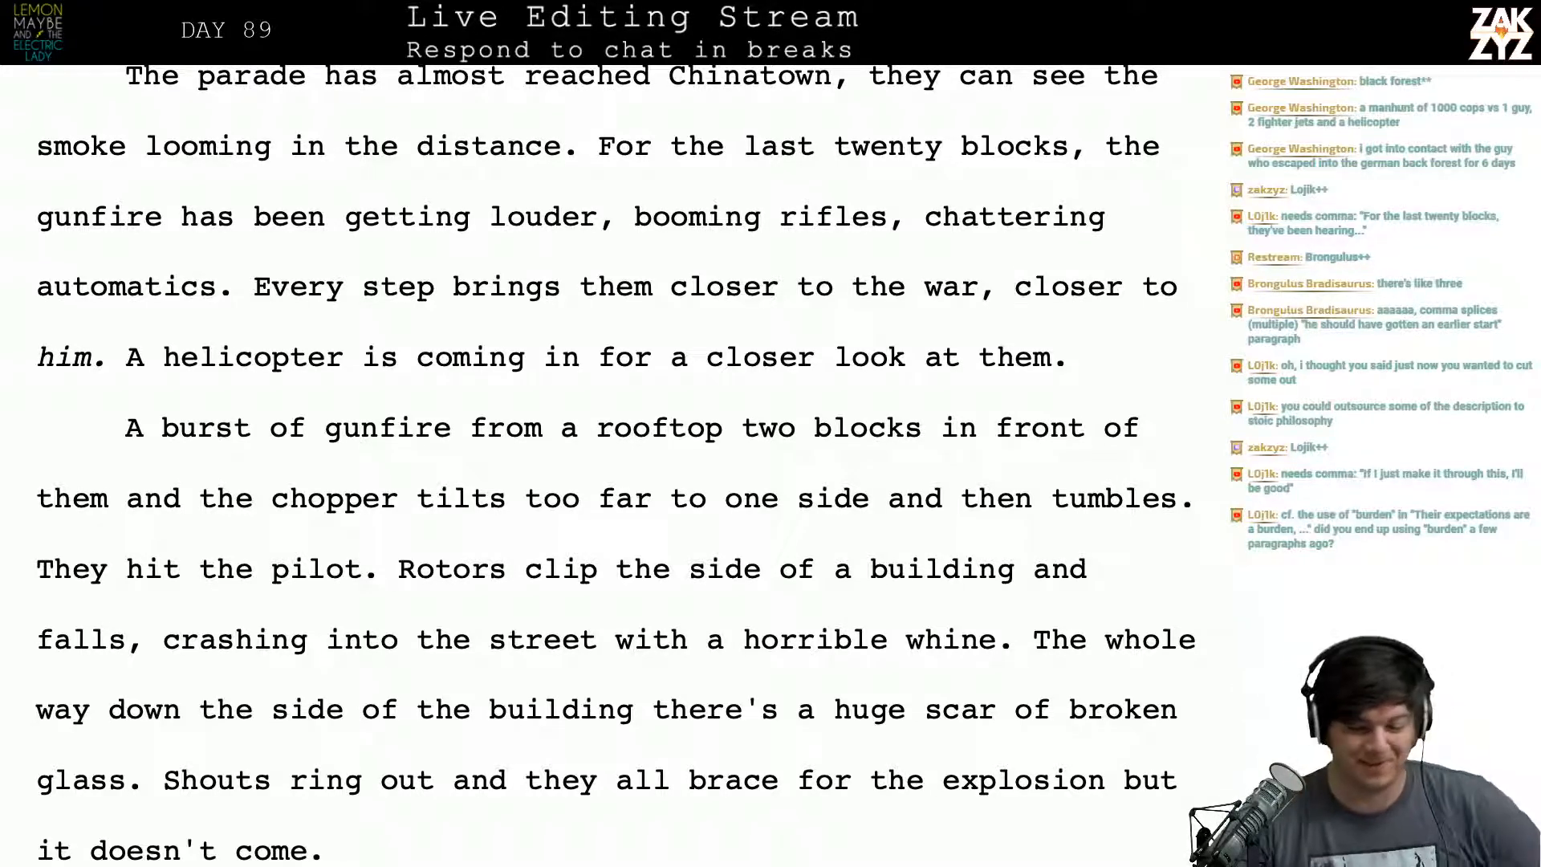
{"action": "scroll", "coordinate": [615, 465], "scroll_direction": "down", "scroll_amount": 3}
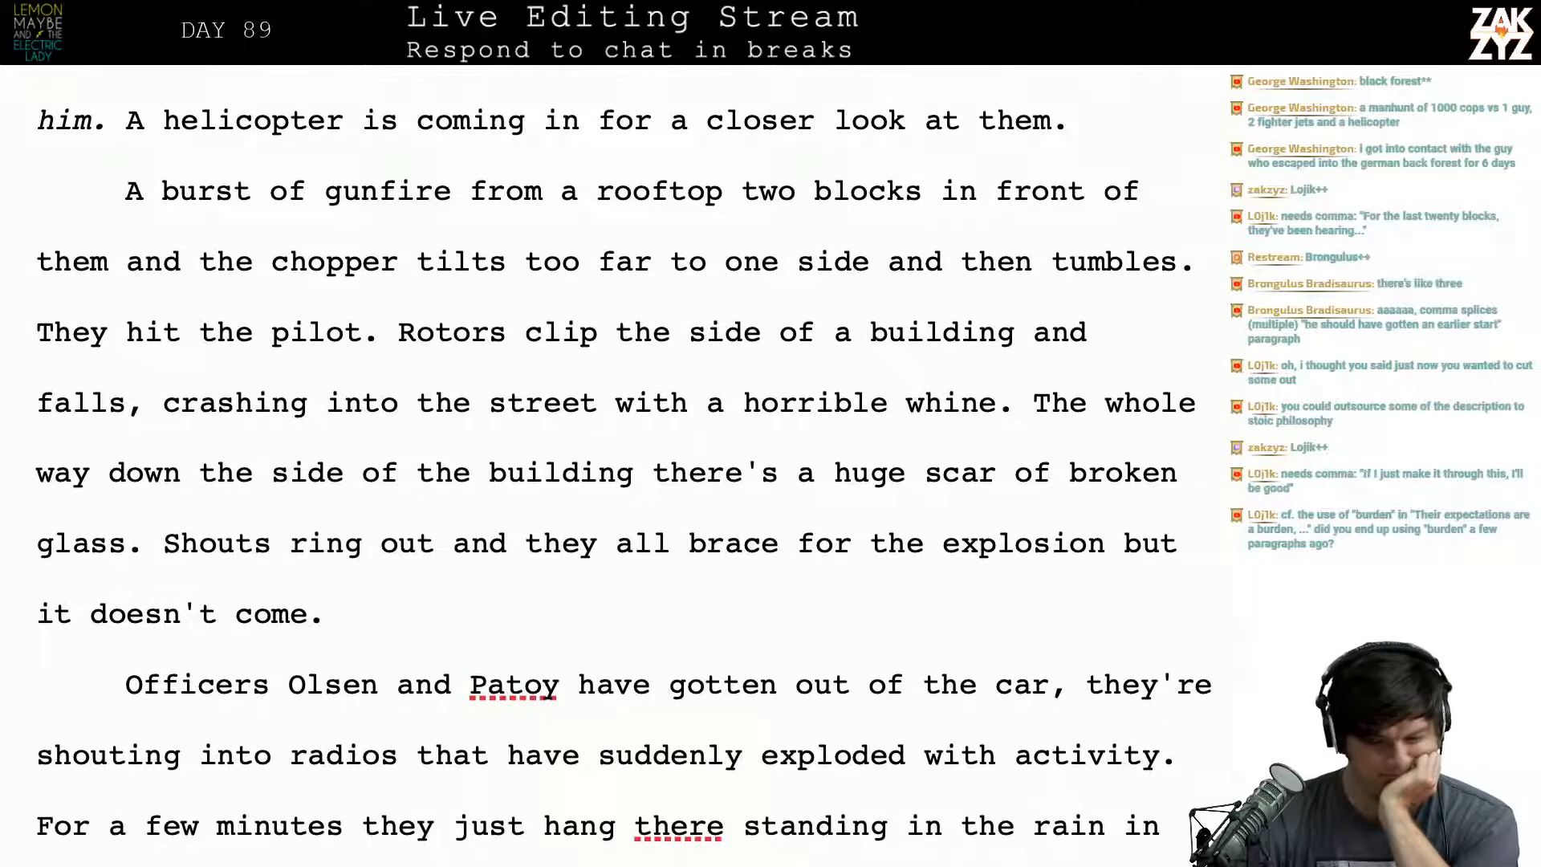
{"action": "scroll", "coordinate": [615, 466], "scroll_direction": "up", "scroll_amount": 2}
{"action": "scroll", "coordinate": [1076, 433], "scroll_direction": "up", "scroll_amount": 1}
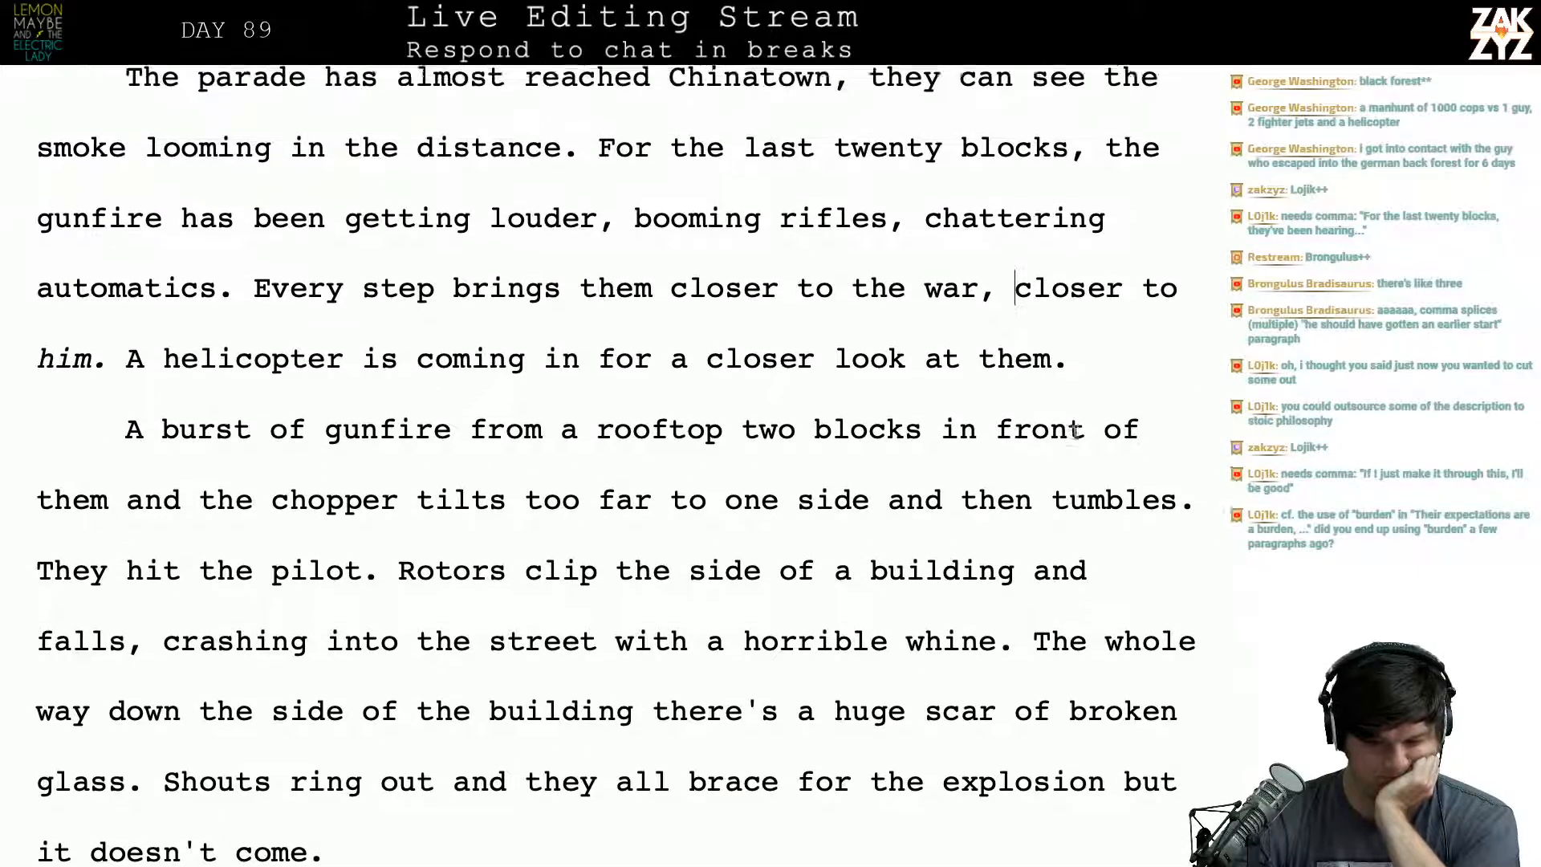
{"action": "scroll", "coordinate": [1075, 433], "scroll_direction": "down", "scroll_amount": 1}
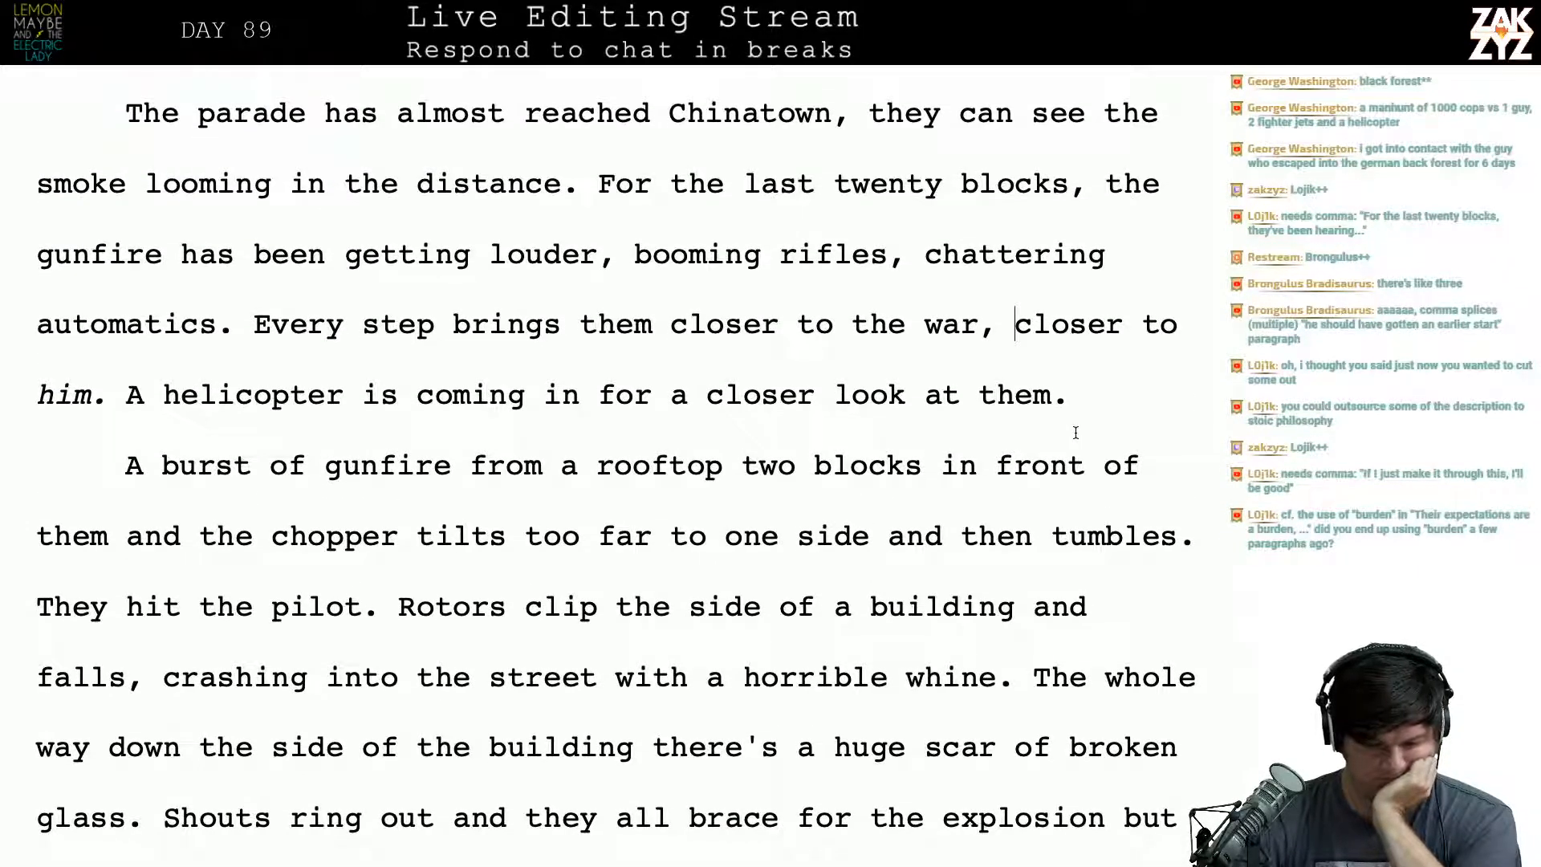
{"action": "left_click", "coordinate": [145, 399]}
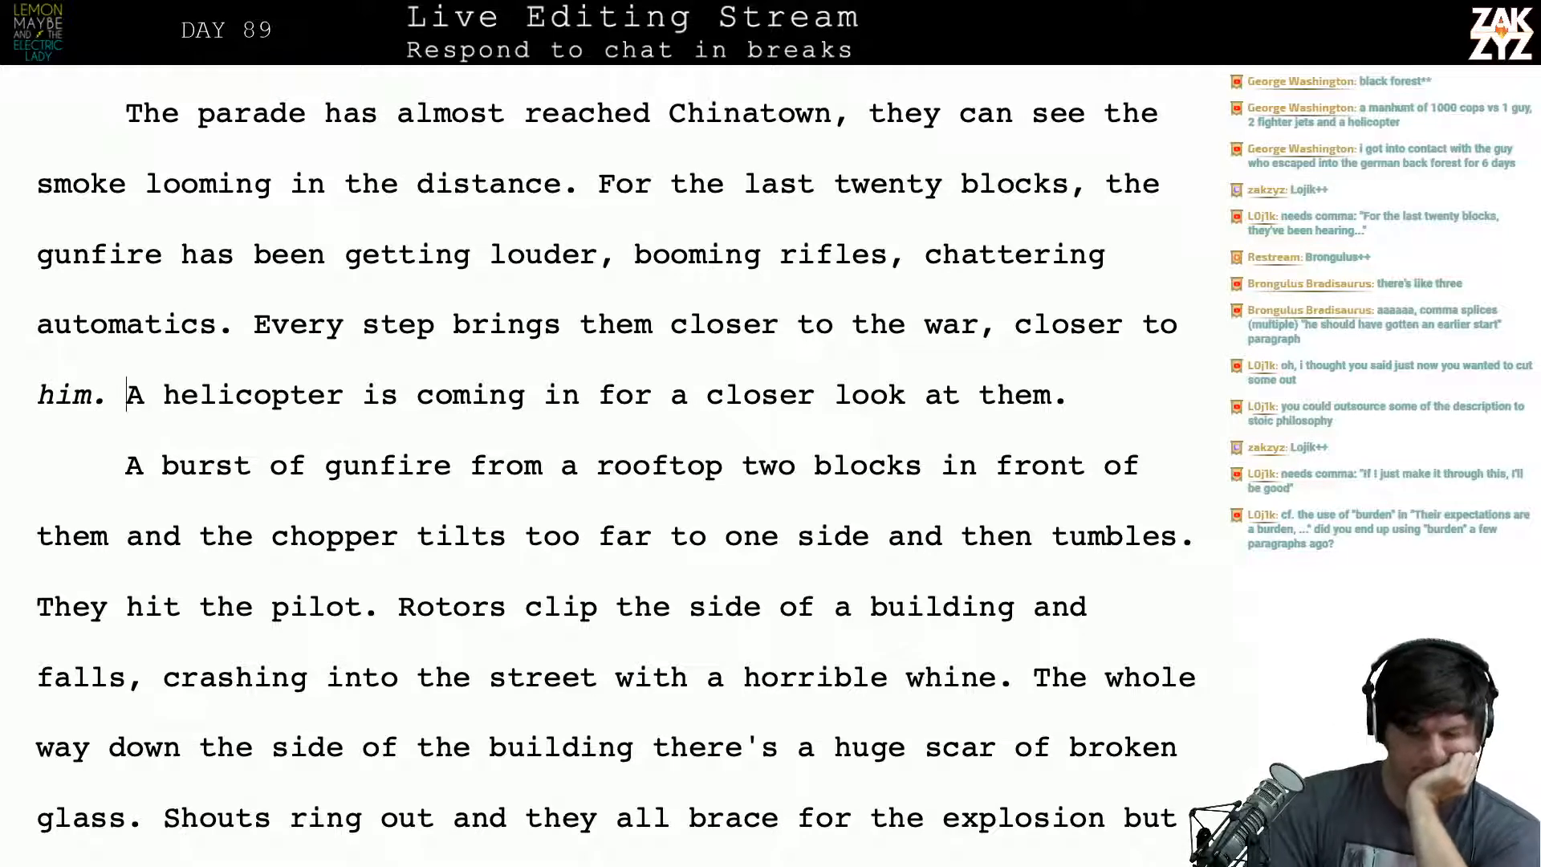
{"action": "key", "text": "Return"}
{"action": "key", "text": "Return"}
Step: Draft "There's a drone overhead, one of the helicopters is moving in for a closer look at the parade." in the empty paragraph
{"action": "type", "text": "There"}
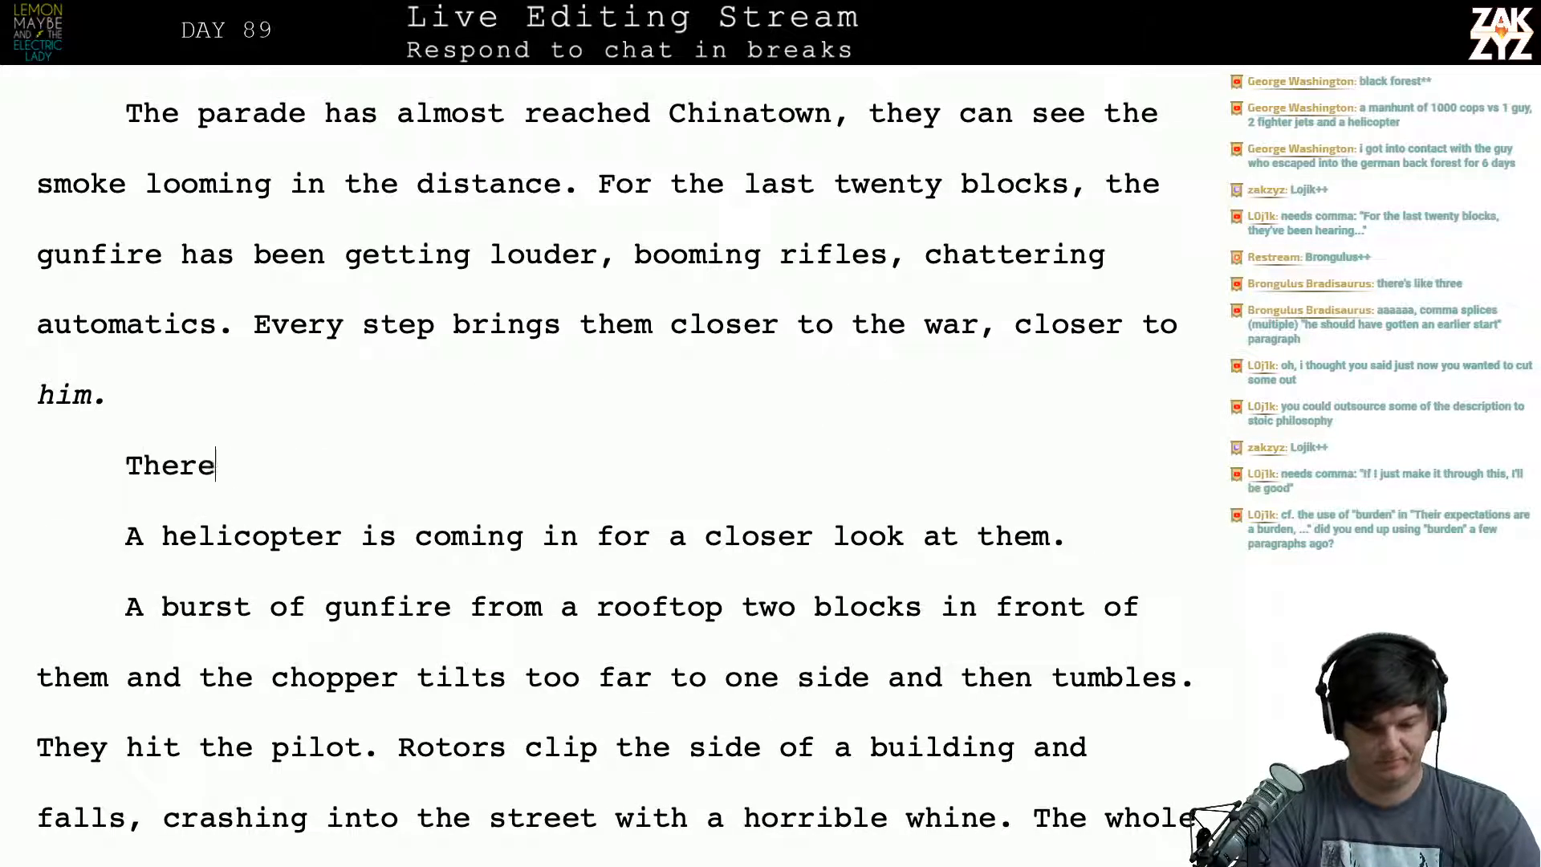
{"action": "type", "text": "'s a dron"}
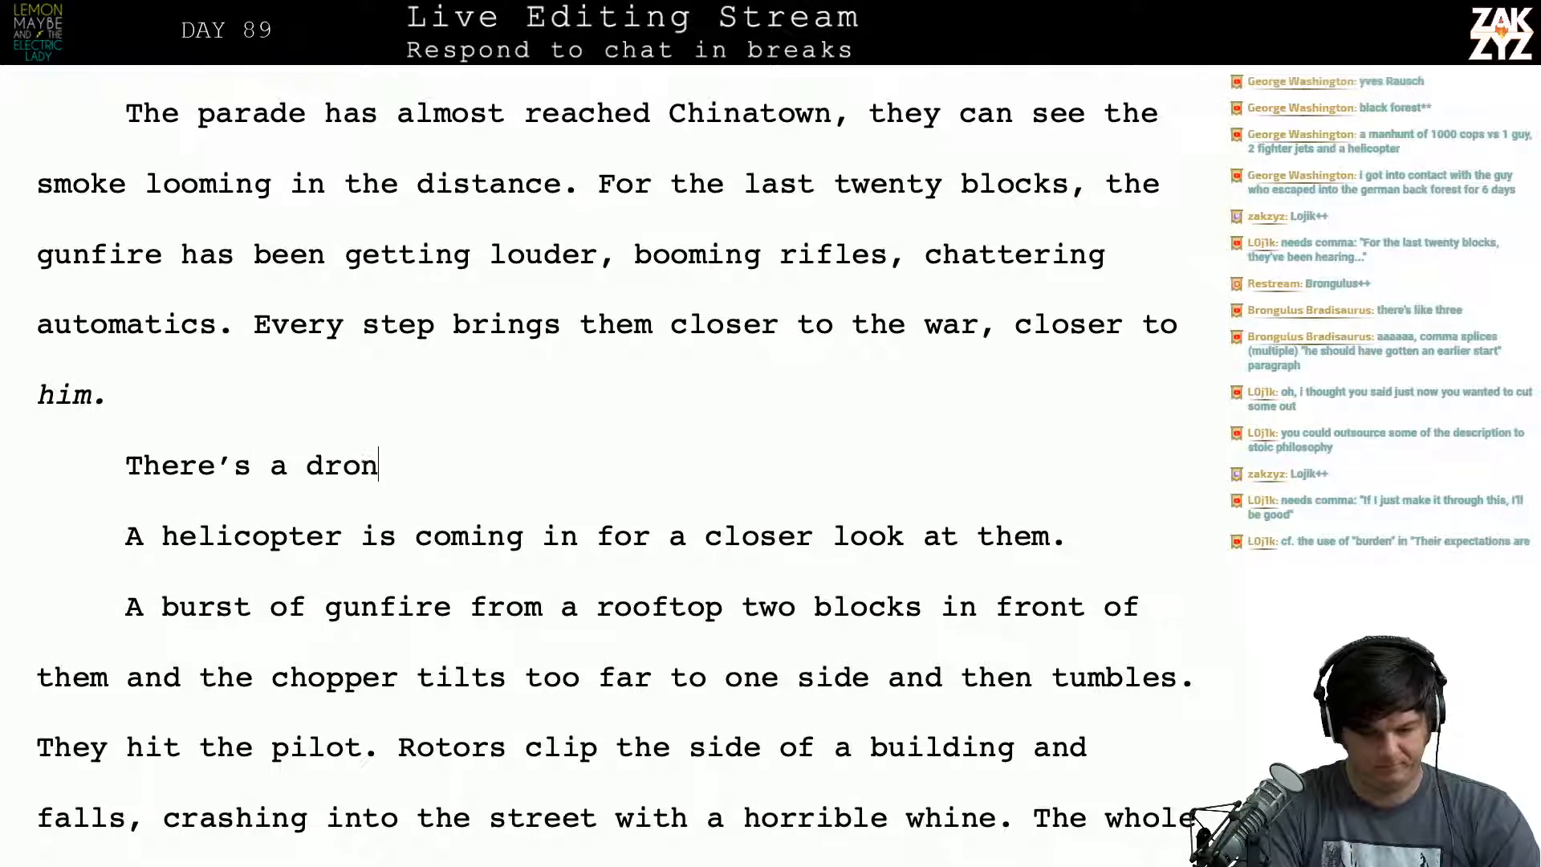
{"action": "type", "text": "e overhead, one"}
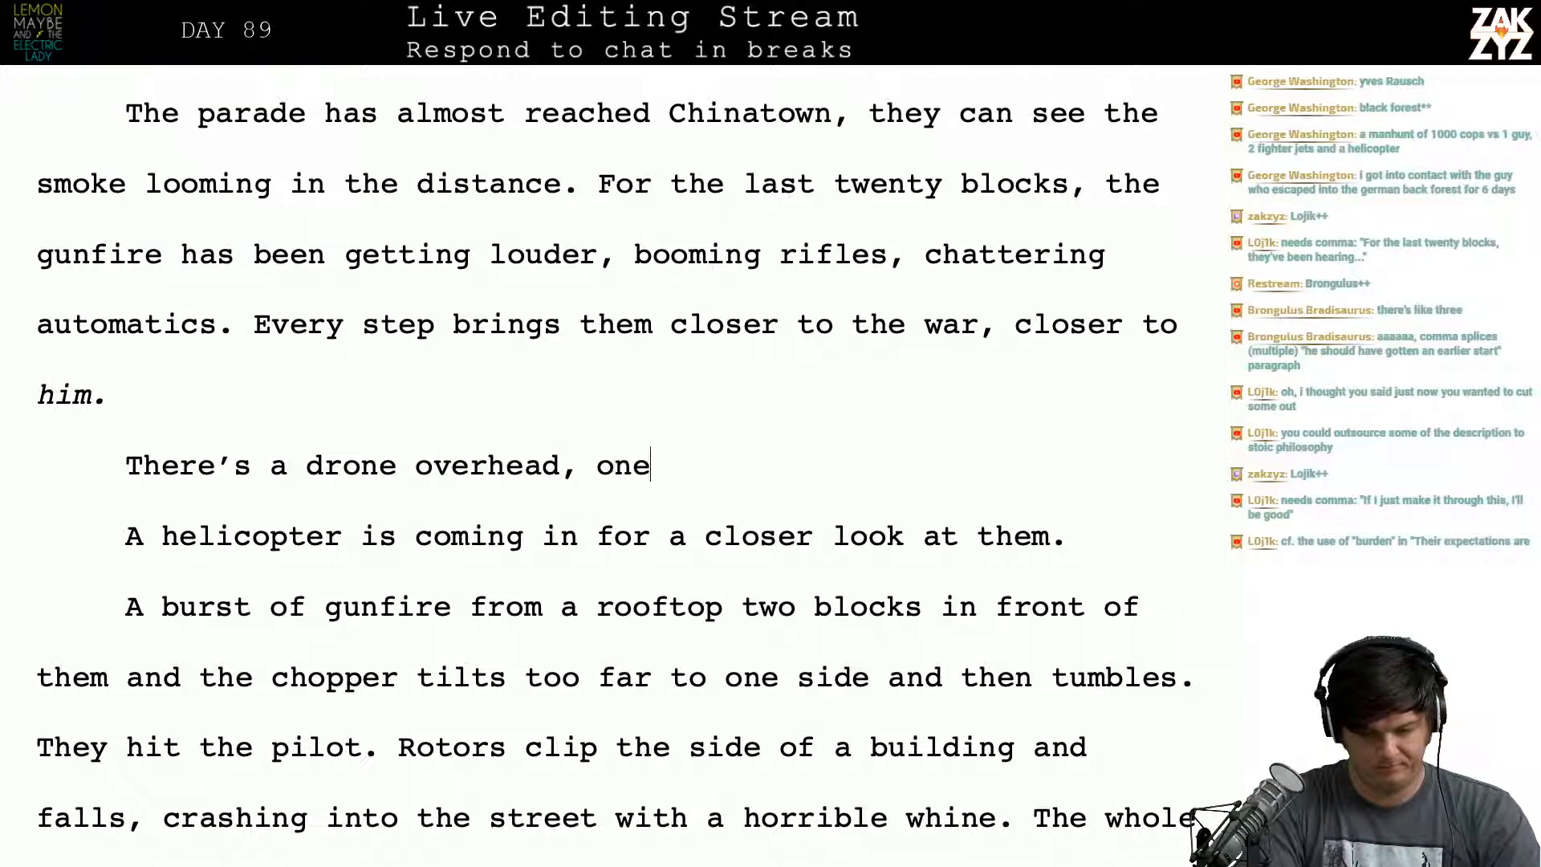
{"action": "type", "text": " of the helicop"}
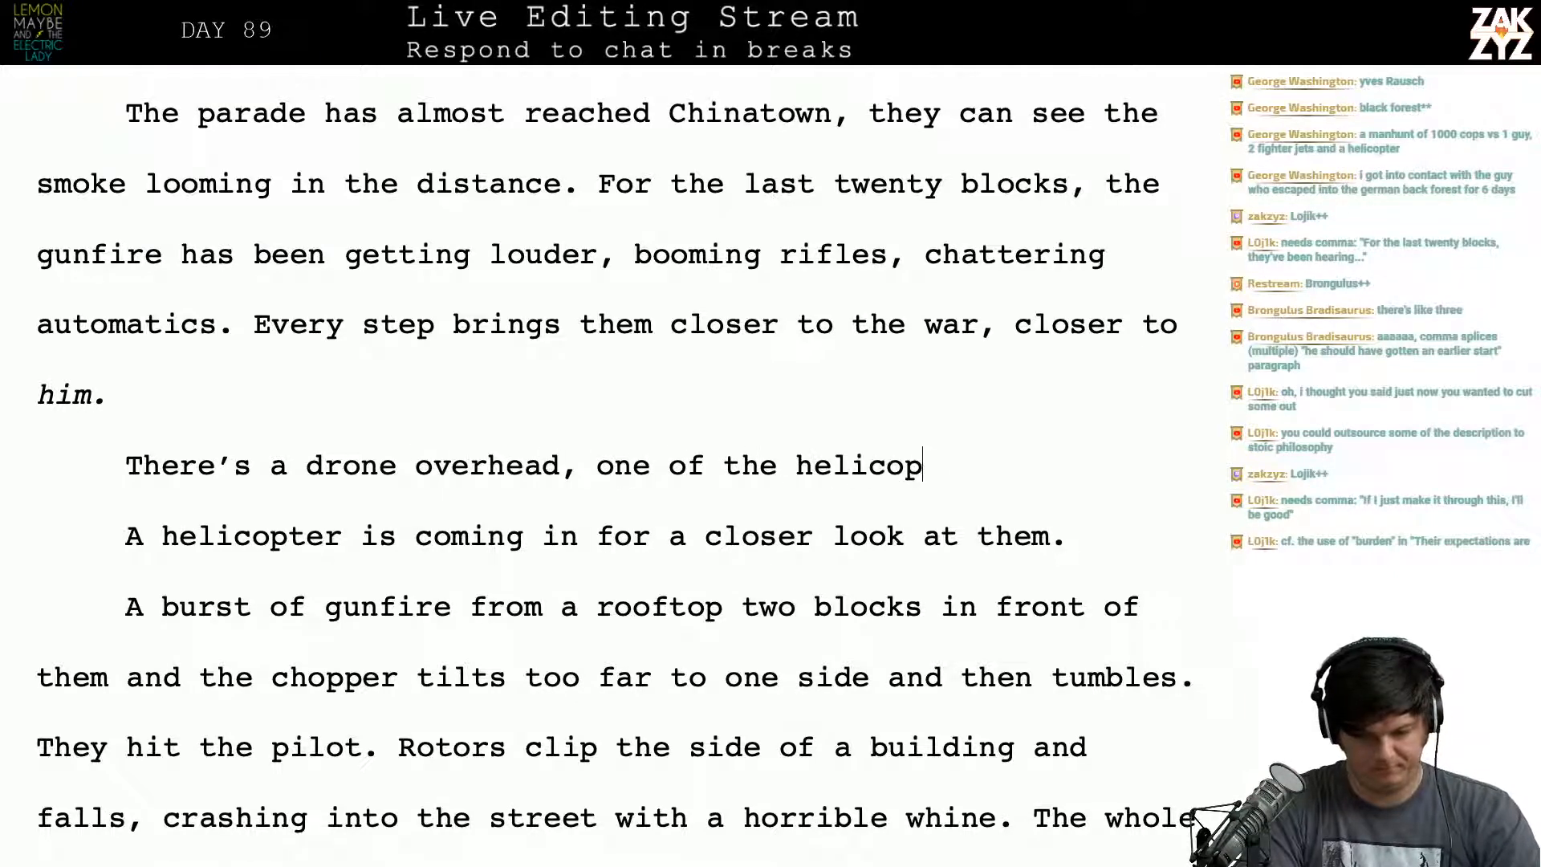
{"action": "type", "text": "ters is moving in fr"}
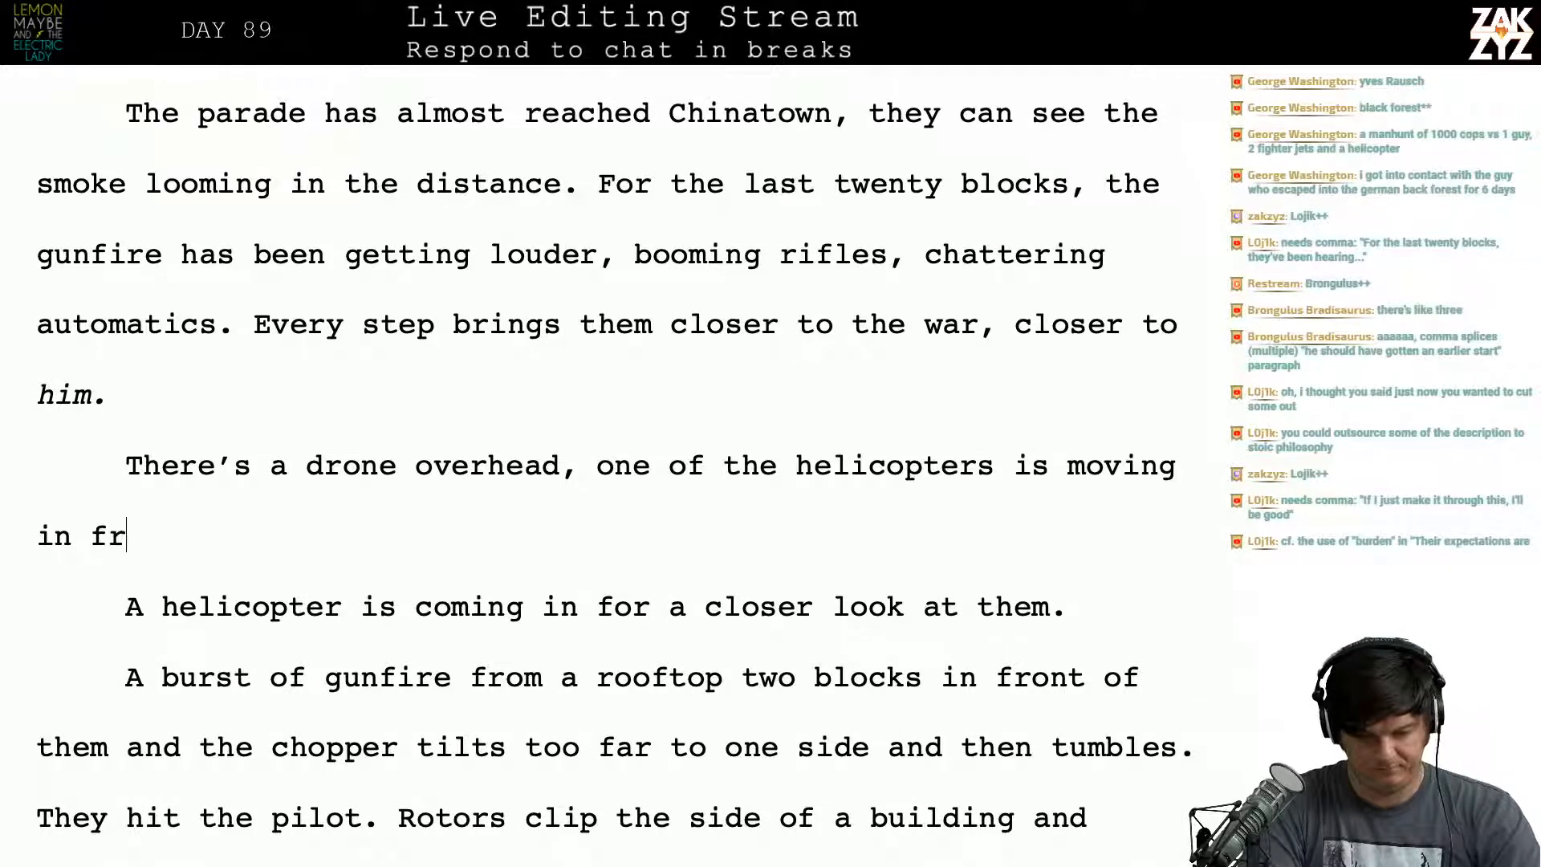
{"action": "key", "text": "BackSpace"}
{"action": "type", "text": "or a clo"}
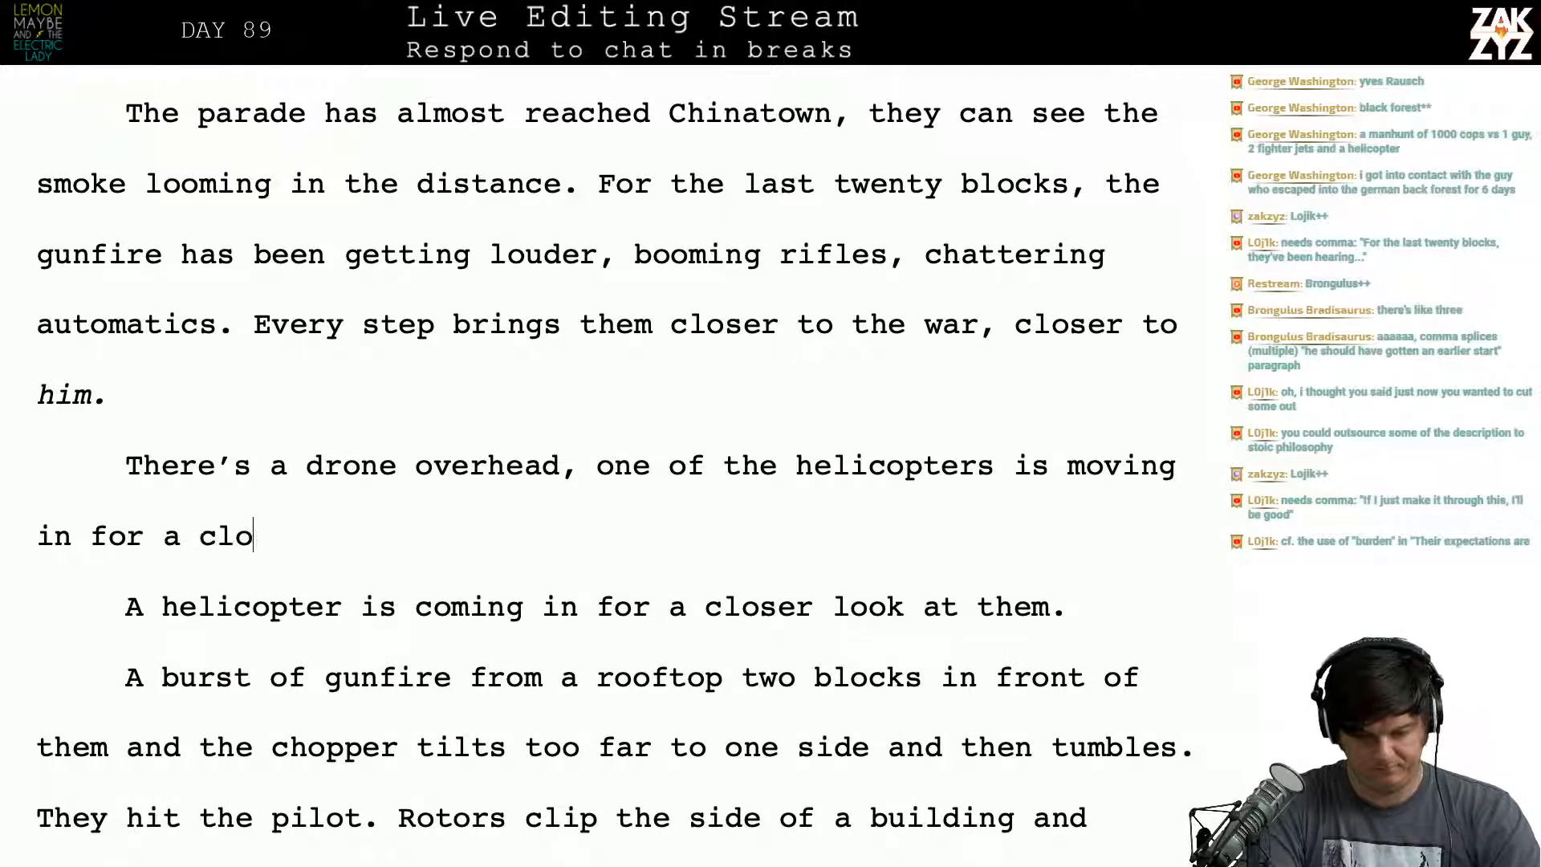
{"action": "type", "text": "ser look at the parad"}
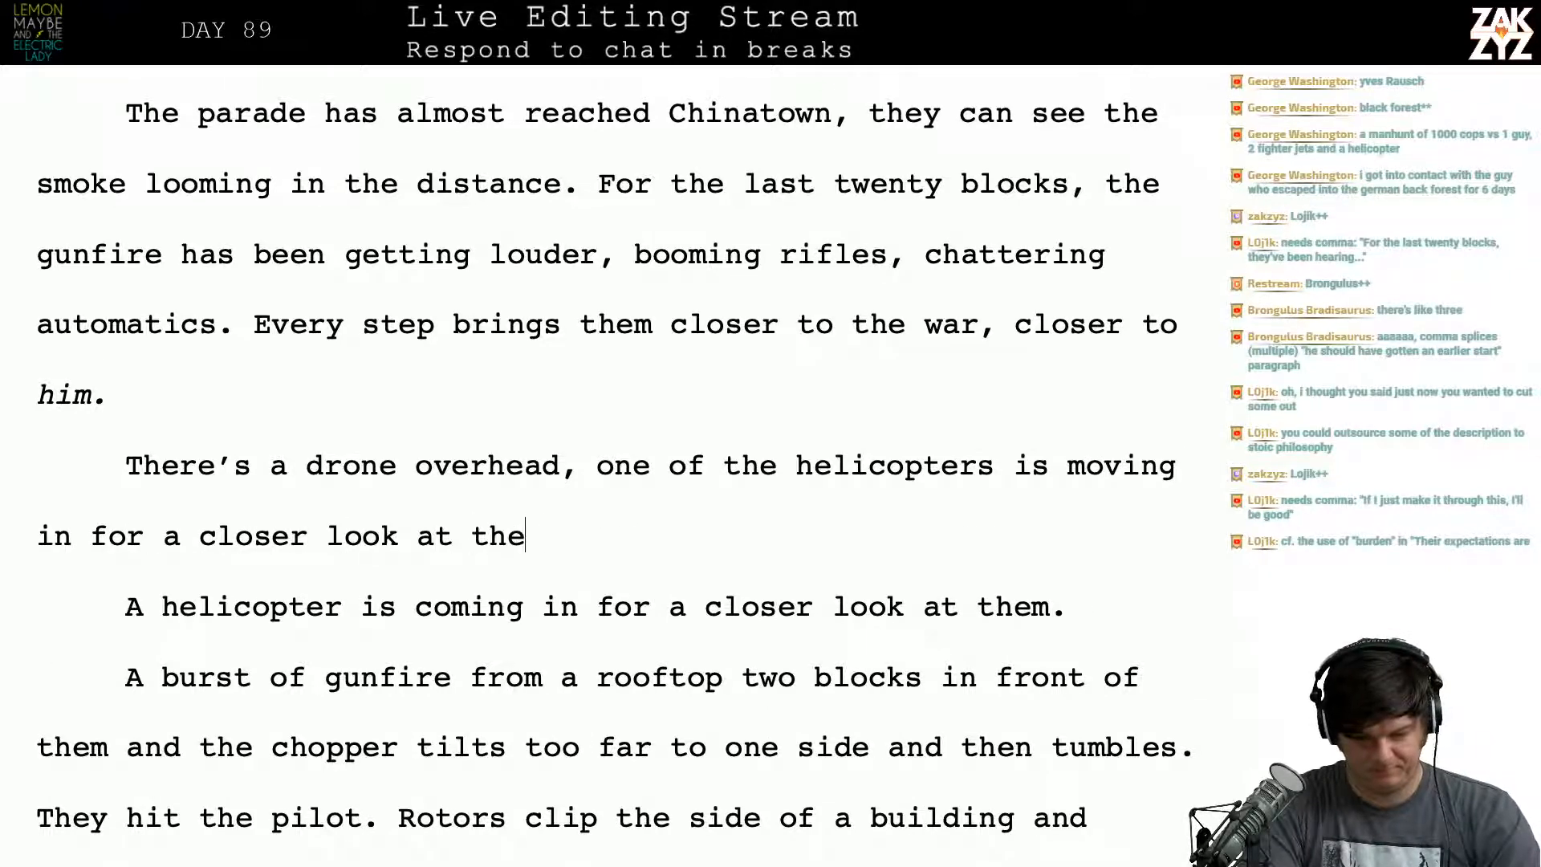
{"action": "key", "text": "BackSpace"}
{"action": "type", "text": "ade."}
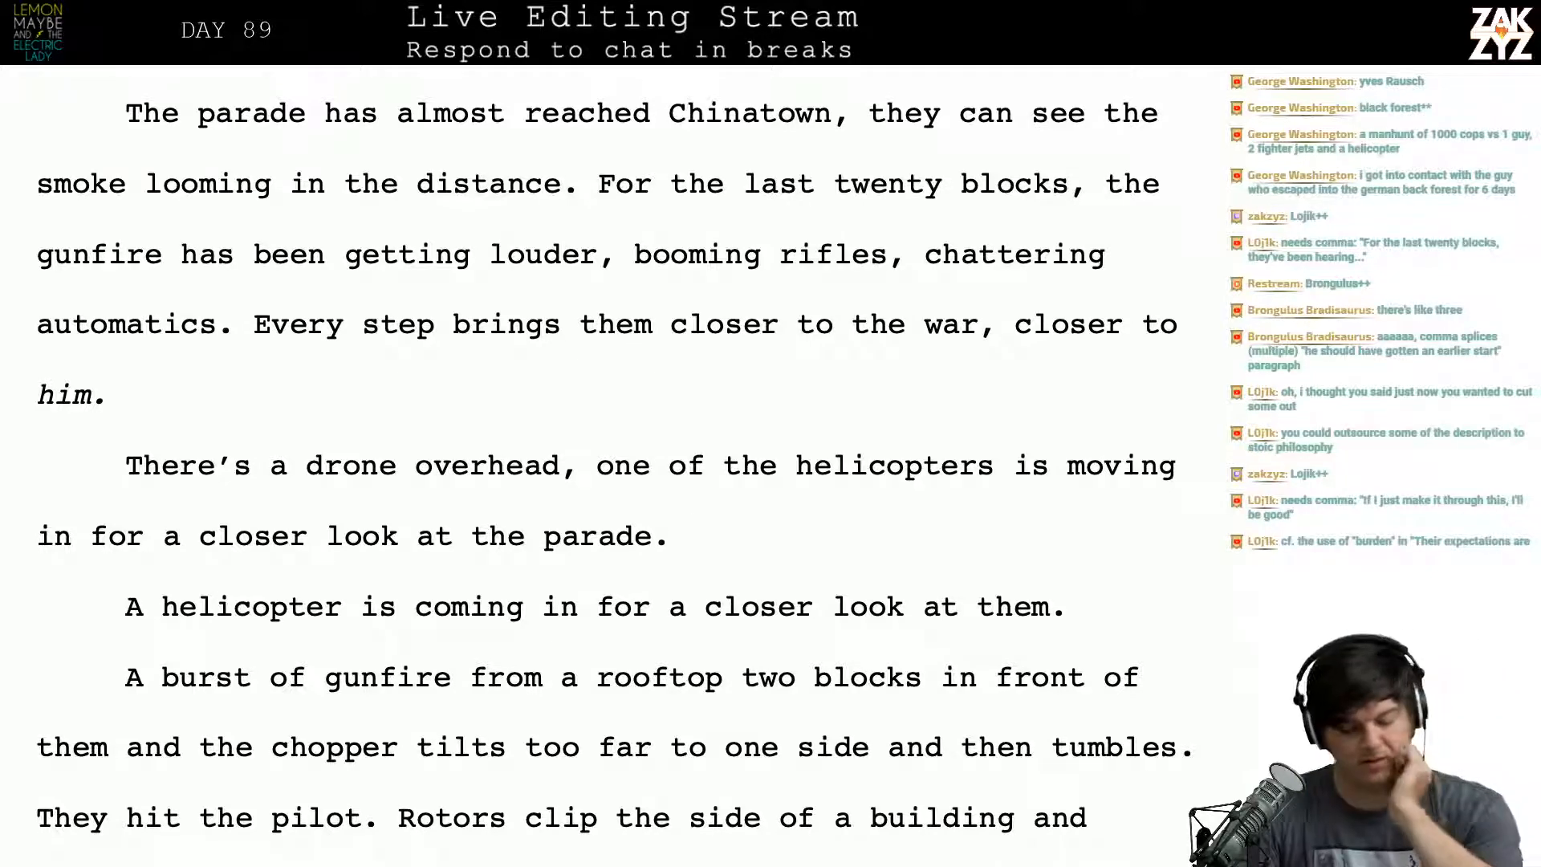
Step: Insert an empty paragraph between "closer to him." and the sentence about the drone overhead
{"action": "scroll", "coordinate": [615, 466], "scroll_direction": "down", "scroll_amount": 3}
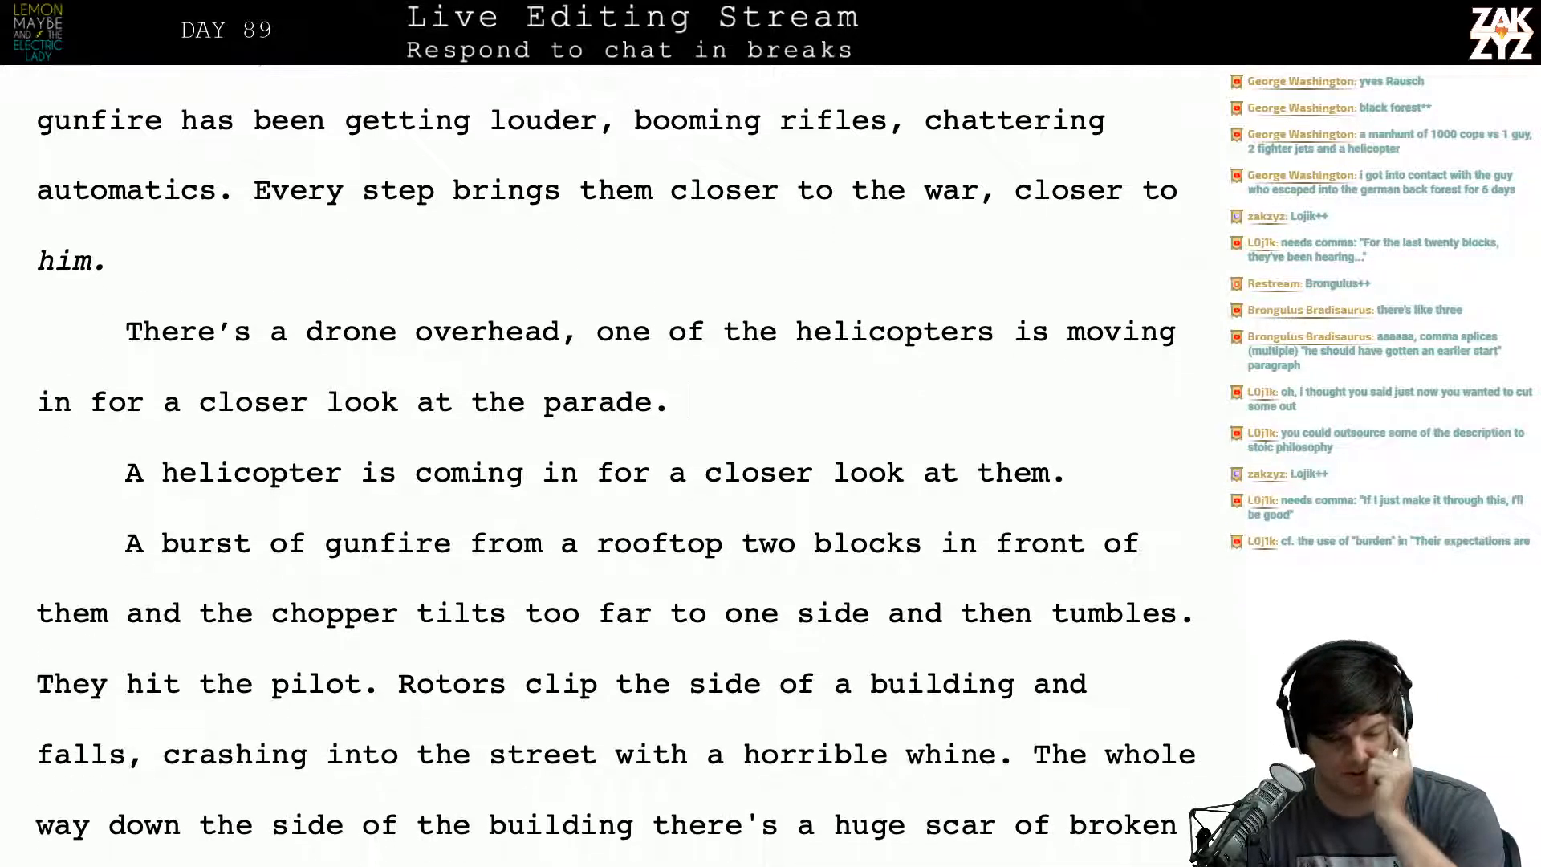
{"action": "scroll", "coordinate": [615, 465], "scroll_direction": "down", "scroll_amount": 3}
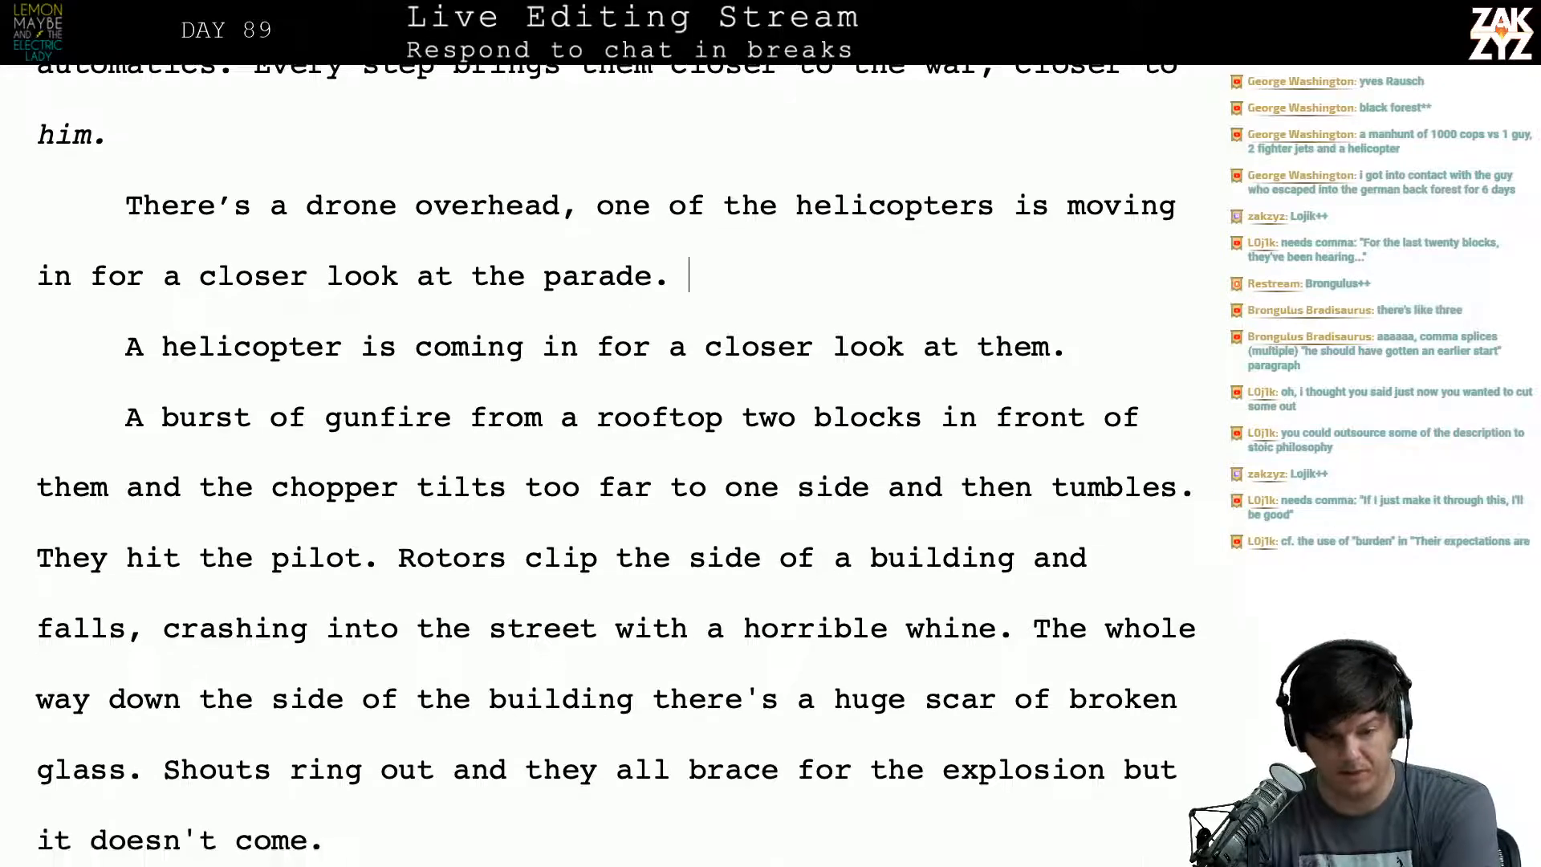
{"action": "scroll", "coordinate": [615, 466], "scroll_direction": "up", "scroll_amount": 3}
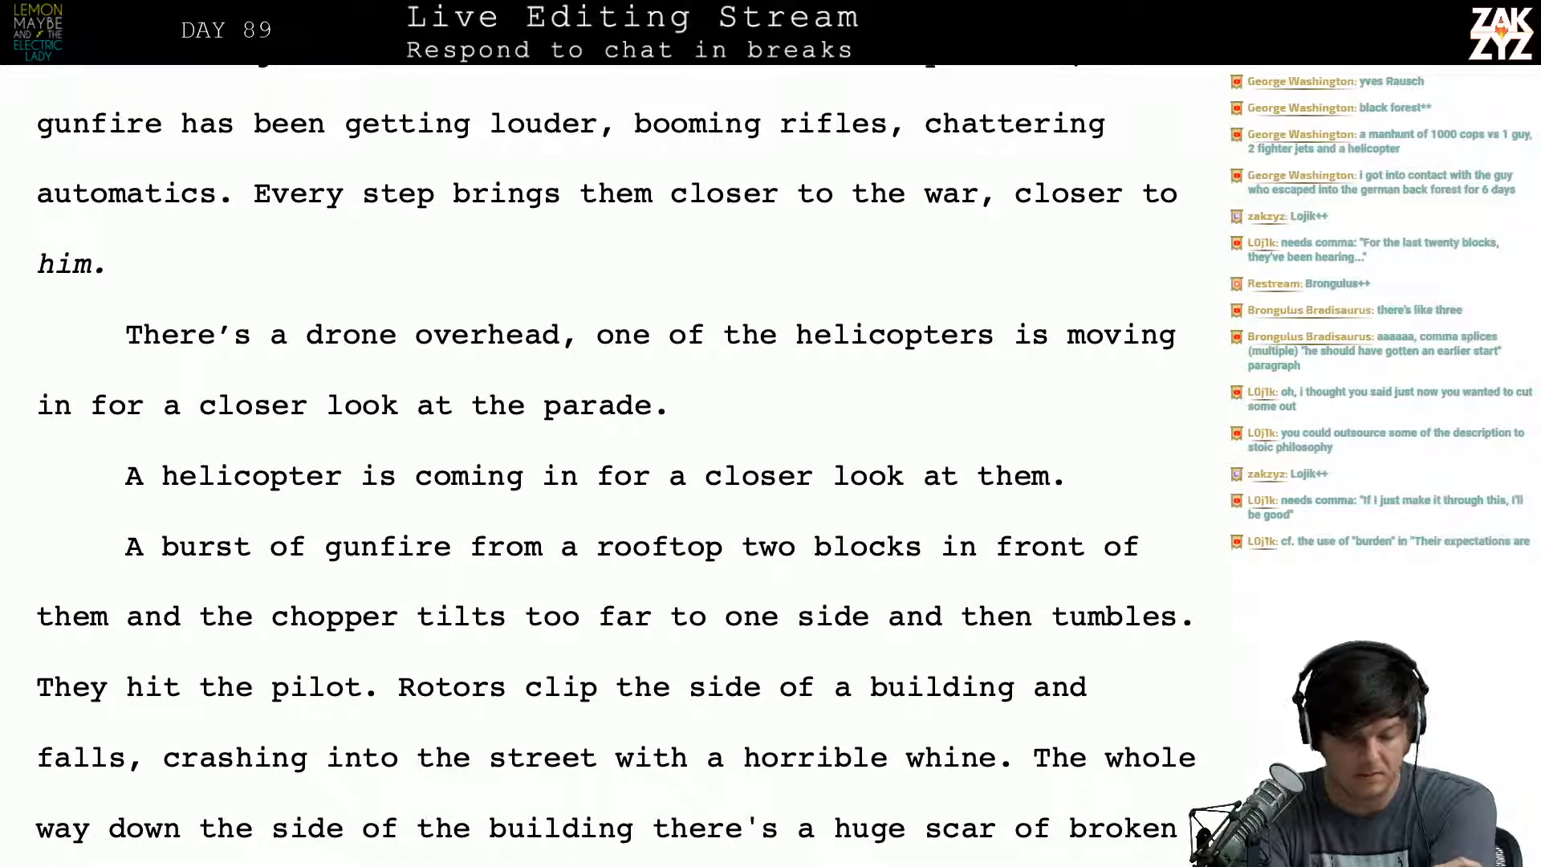
{"action": "scroll", "coordinate": [615, 465], "scroll_direction": "down", "scroll_amount": 1}
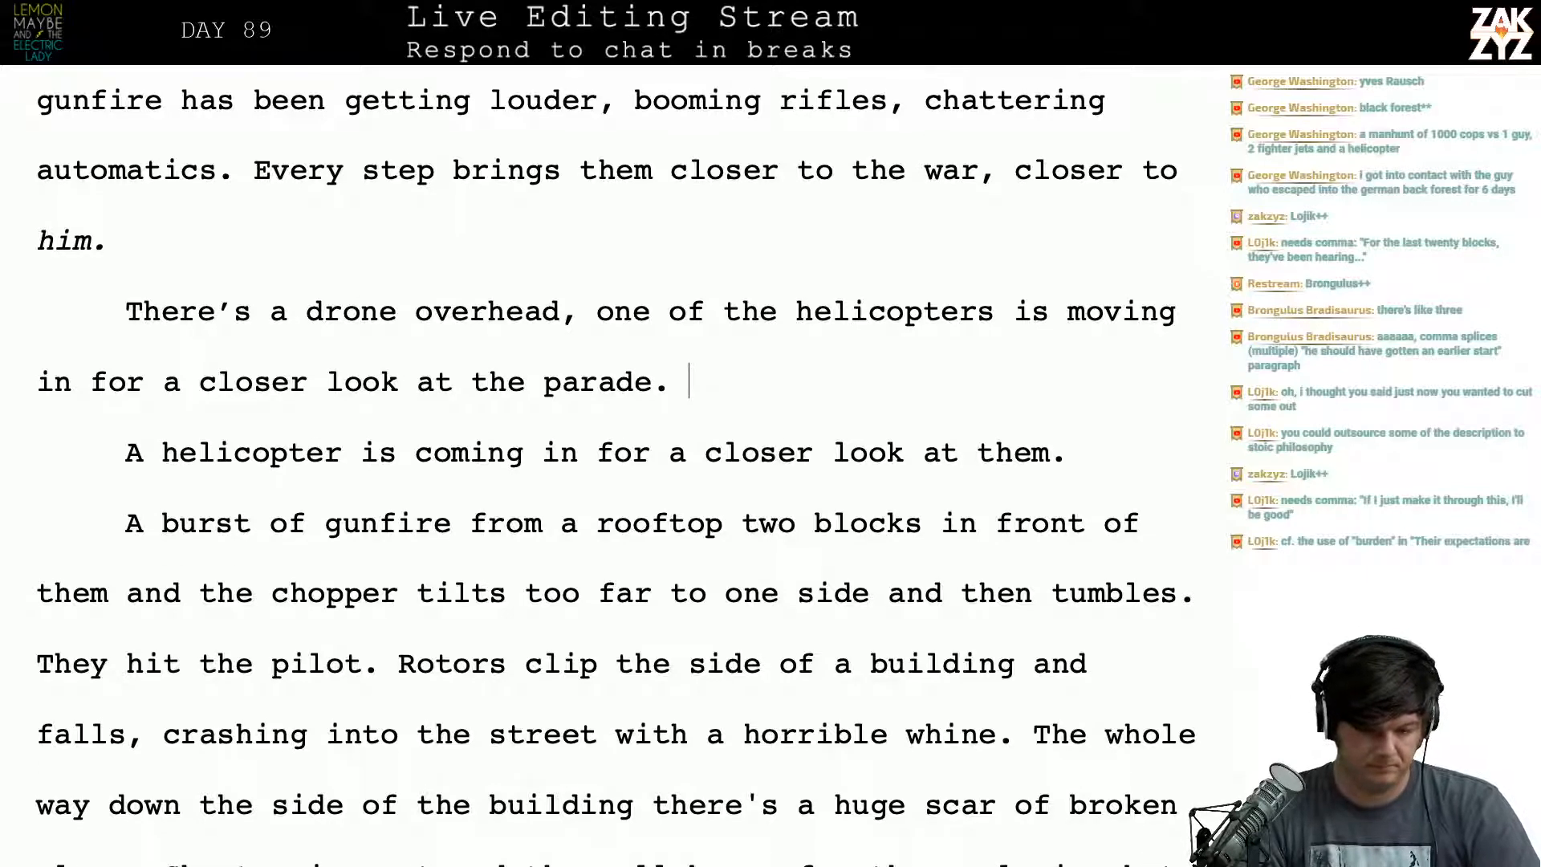
{"action": "left_click", "coordinate": [90, 320]}
{"action": "key", "text": "Return"}
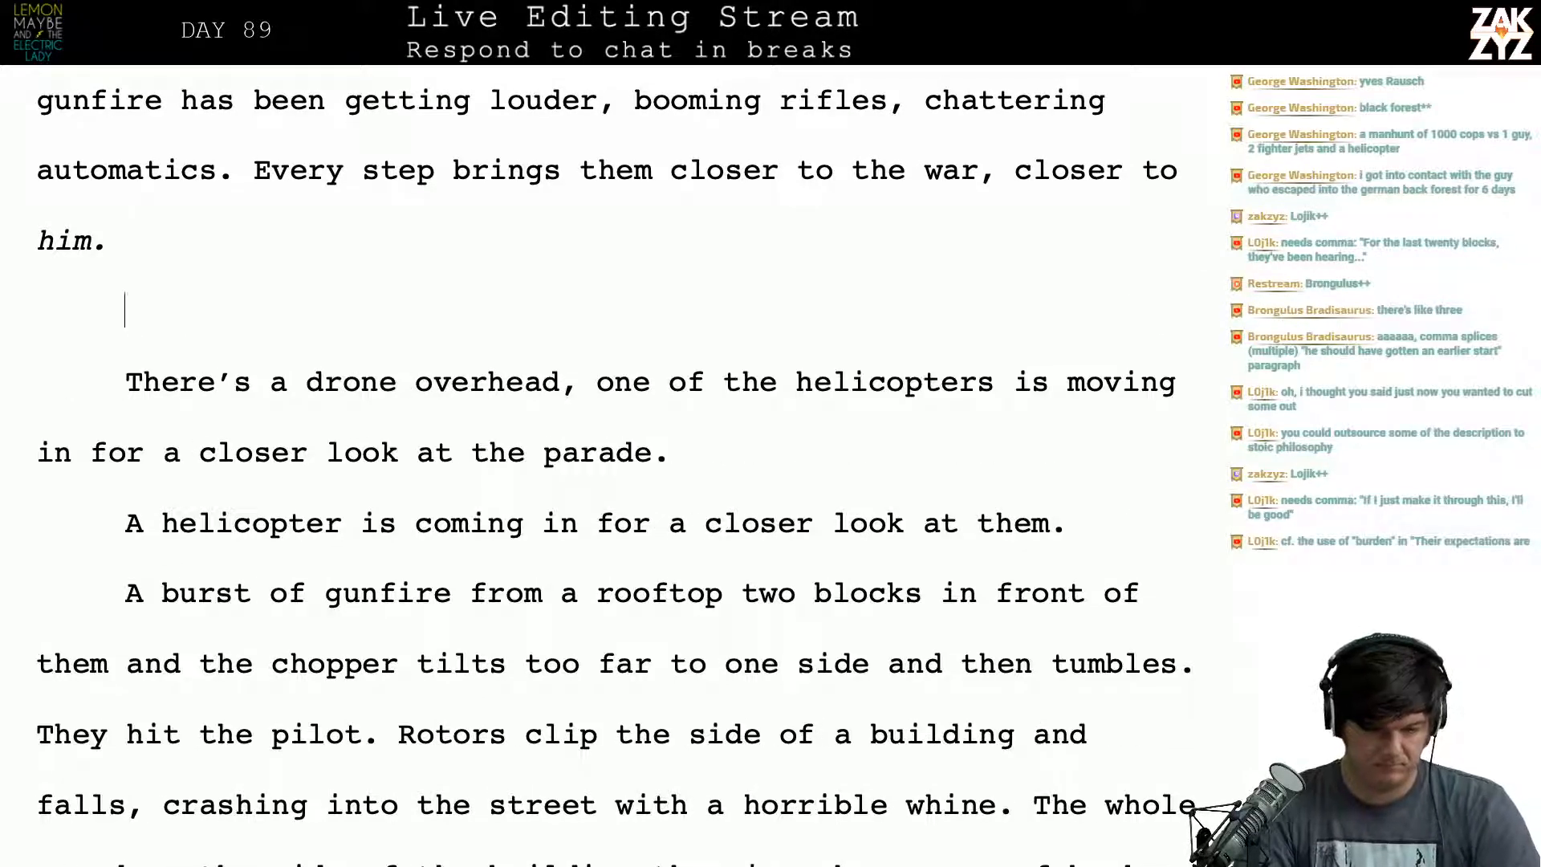
{"action": "type", "text": "kTH"}
{"action": "key", "text": "BackSpace"}
{"action": "key", "text": "BackSpace"}
{"action": "key", "text": "BackSpace"}
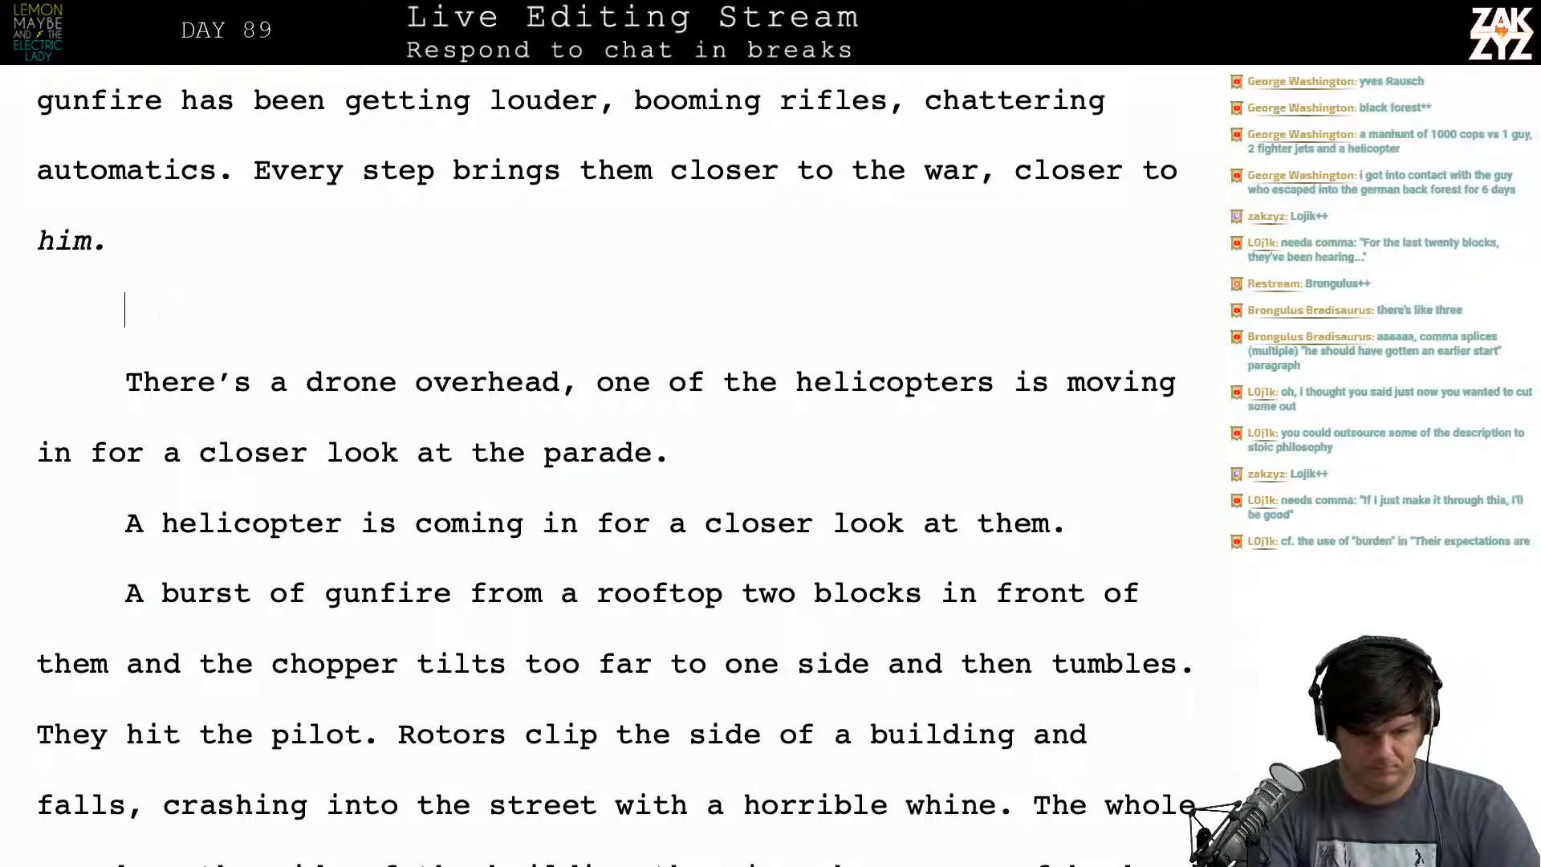
{"action": "type", "text": "Blades dron"}
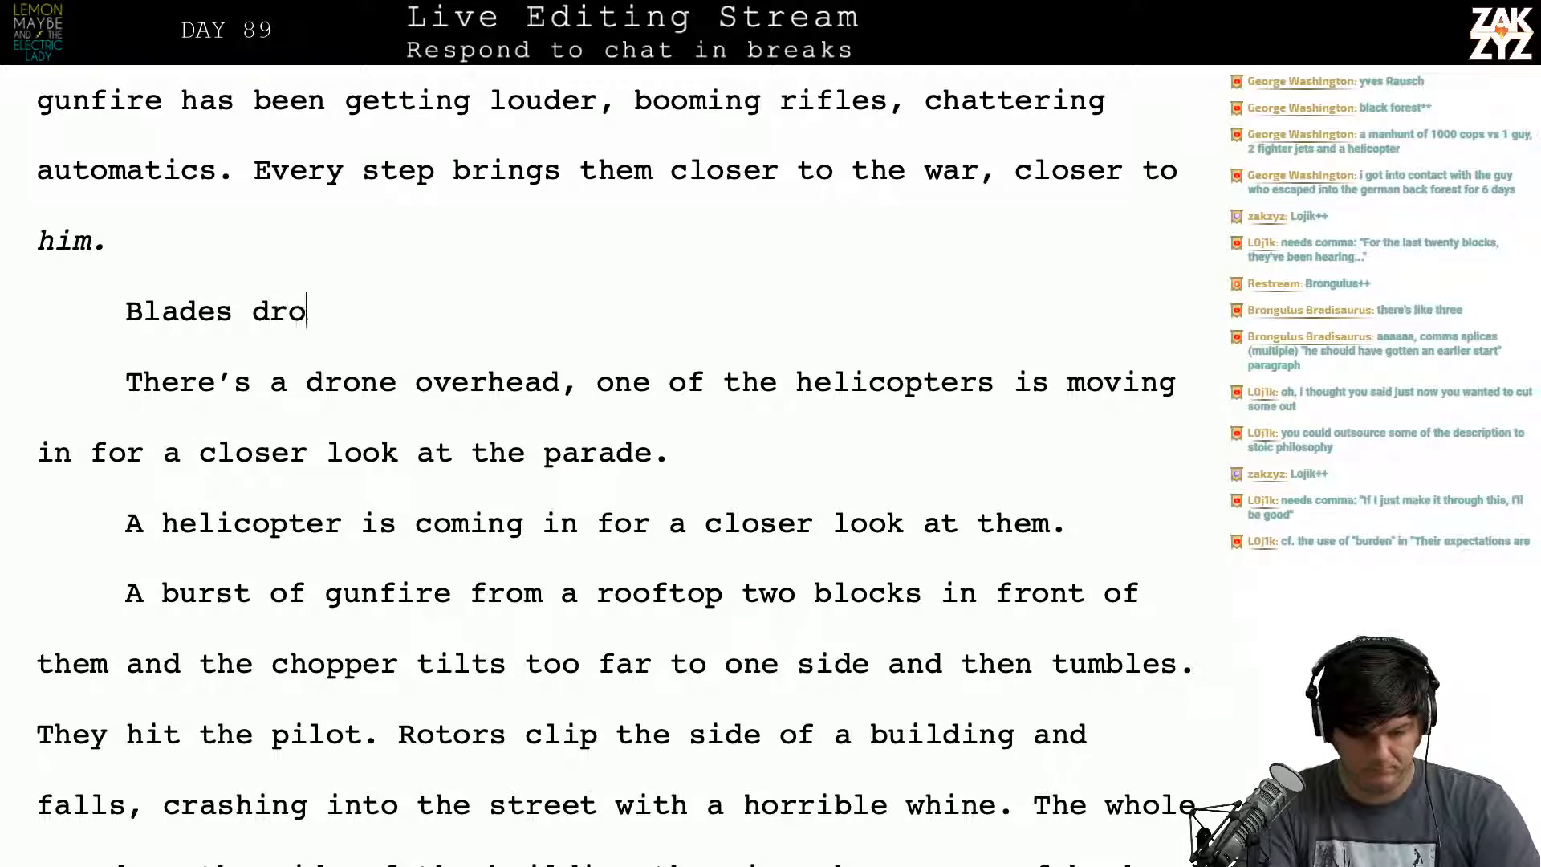
{"action": "key", "text": "BackSpace"}
{"action": "key", "text": "BackSpace"}
{"action": "key", "text": "BackSpace"}
{"action": "key", "text": "BackSpace"}
{"action": "key", "text": "BackSpace"}
{"action": "key", "text": "BackSpace"}
{"action": "key", "text": "BackSpace"}
{"action": "key", "text": "BackSpace"}
{"action": "key", "text": "BackSpace"}
{"action": "key", "text": "BackSpace"}
{"action": "key", "text": "BackSpace"}
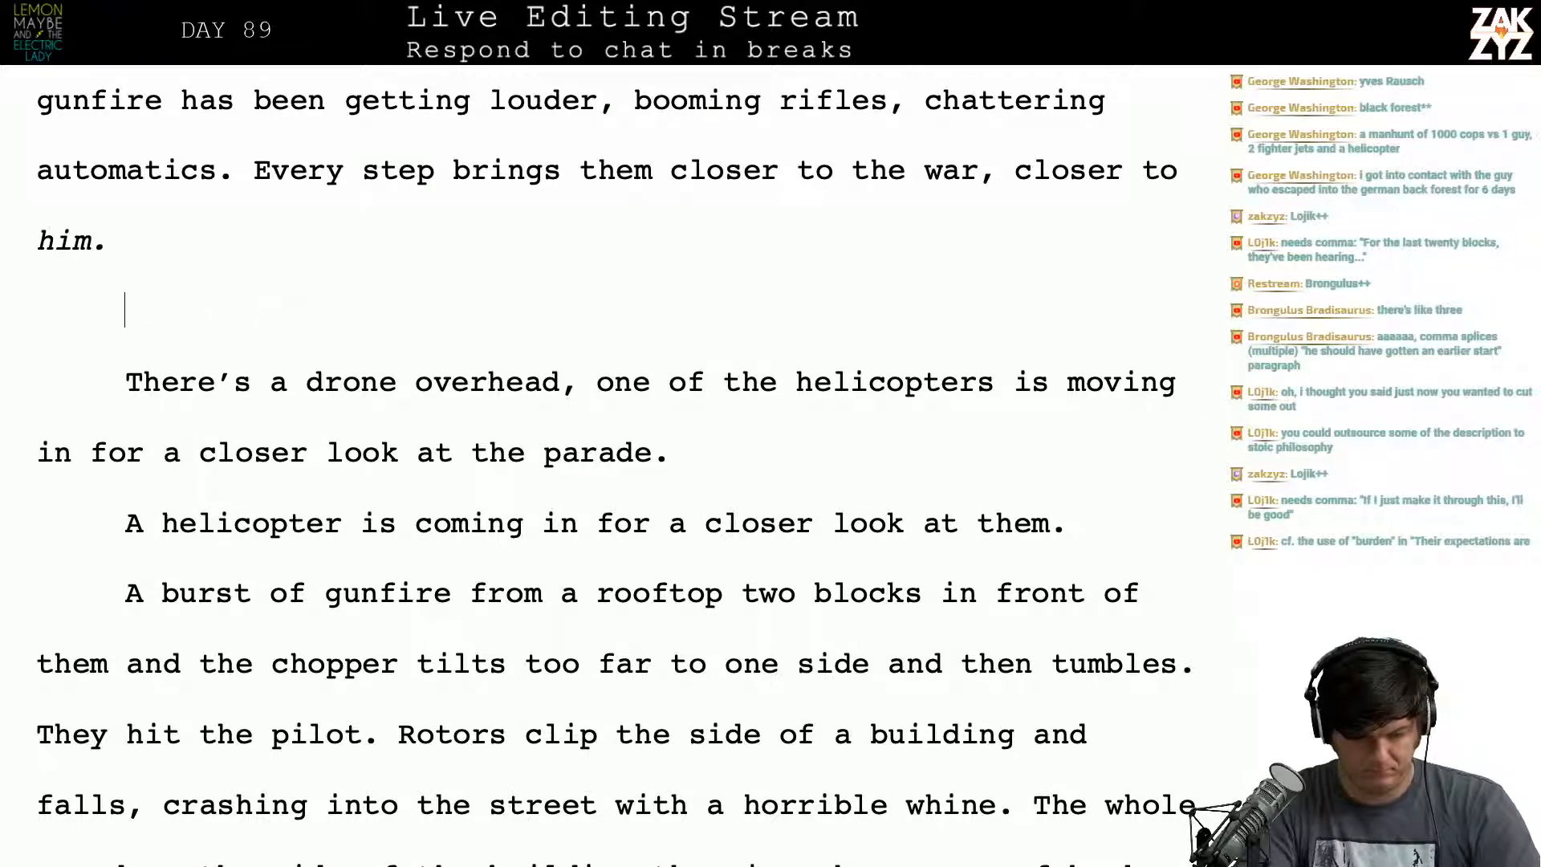
Step: Write "Propeller blades drone overhead, a police helicopter is coming in for a closer look at Gary's Parade." in the empty paragraph
{"action": "type", "text": "Propeller ble"}
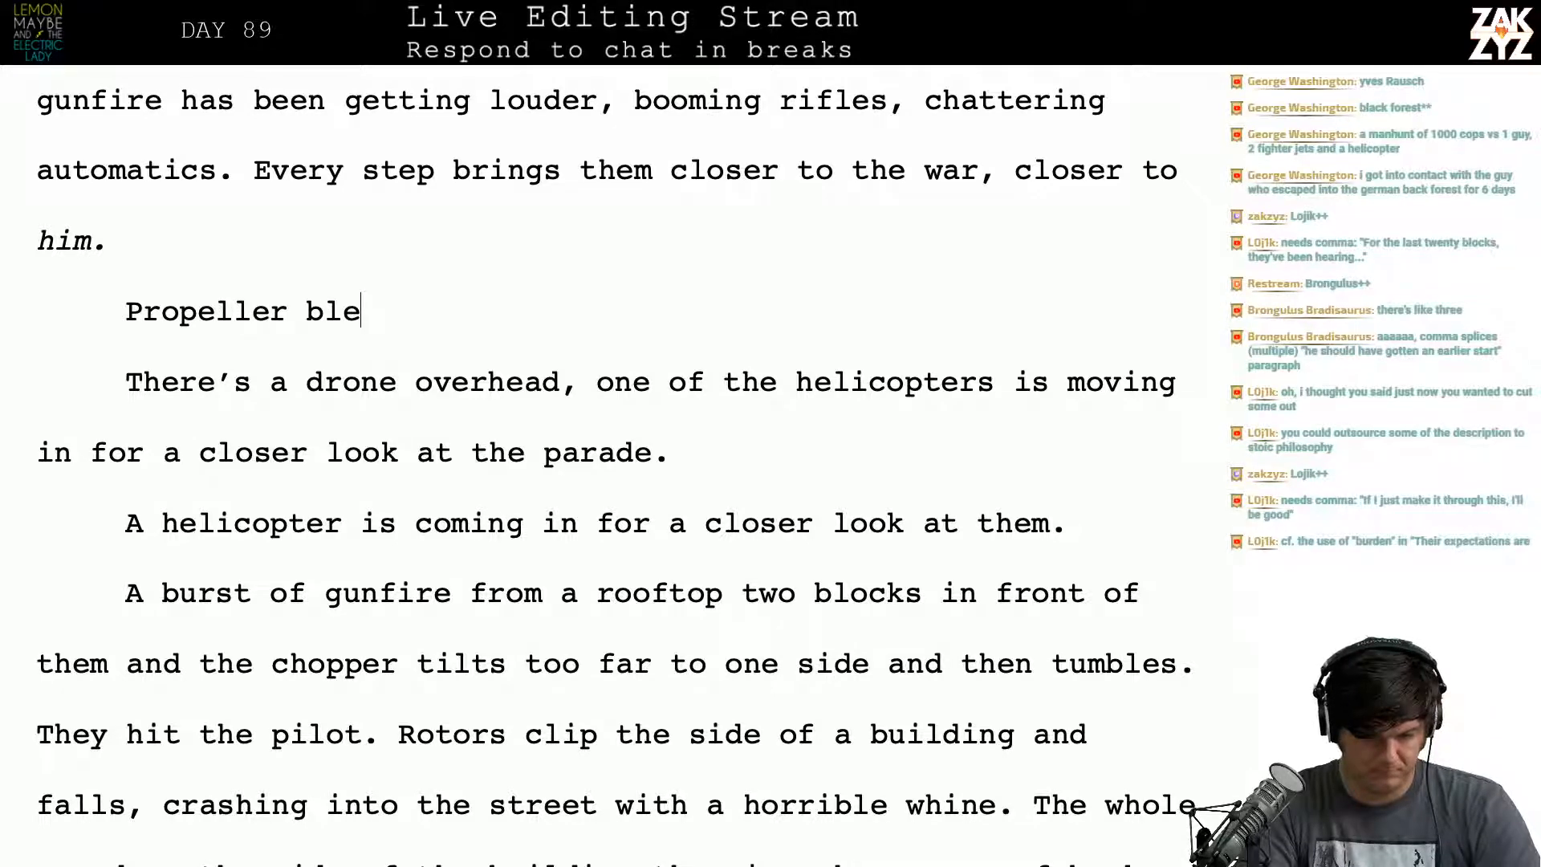
{"action": "key", "text": "BackSpace"}
{"action": "type", "text": "ades a"}
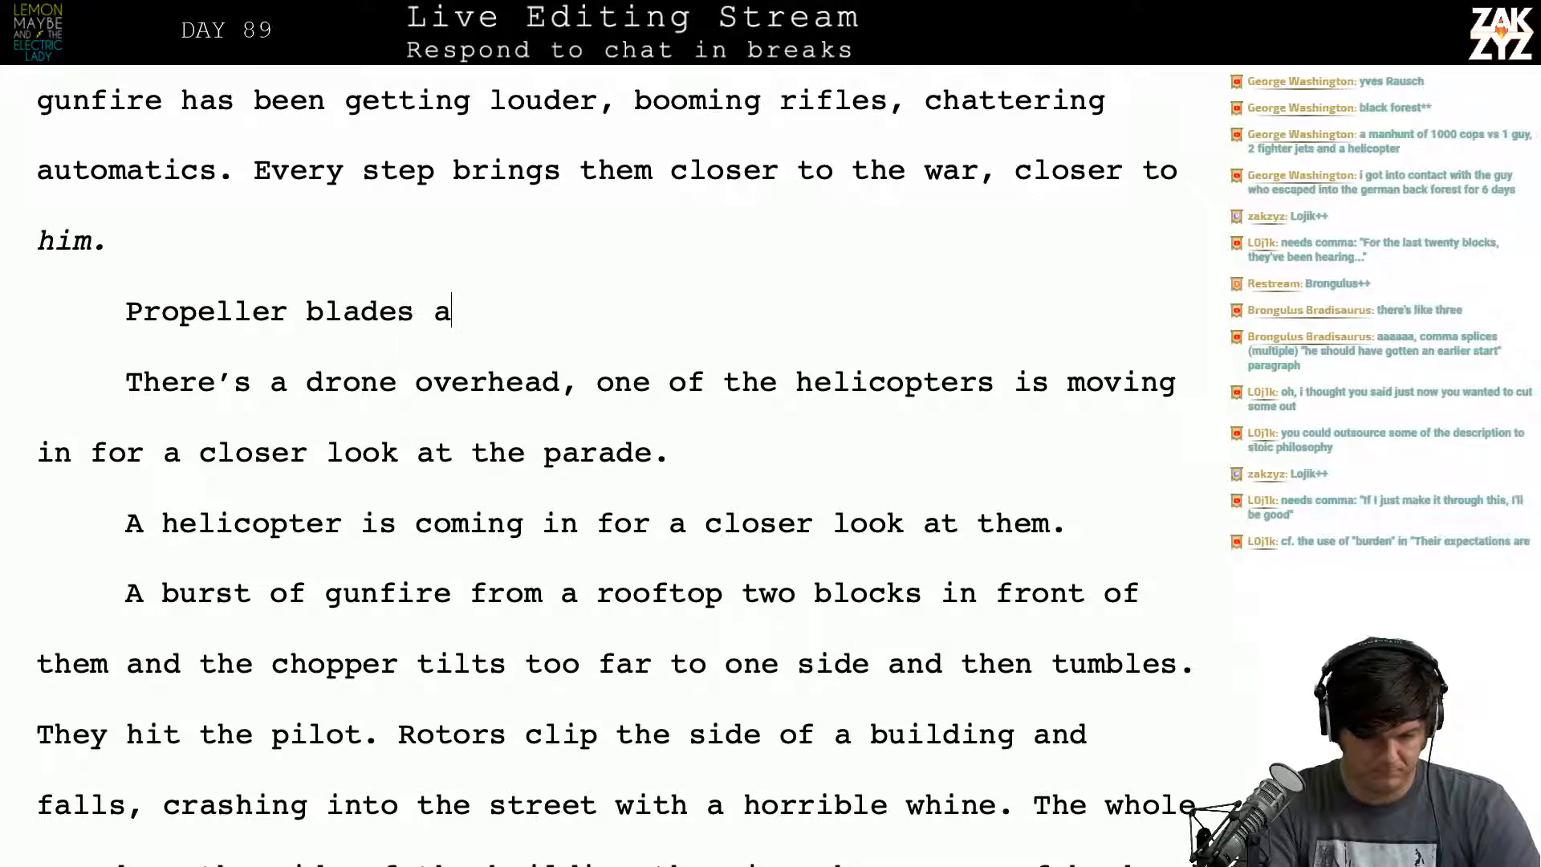
{"action": "key", "text": "BackSpace"}
{"action": "type", "text": "drone overhe"}
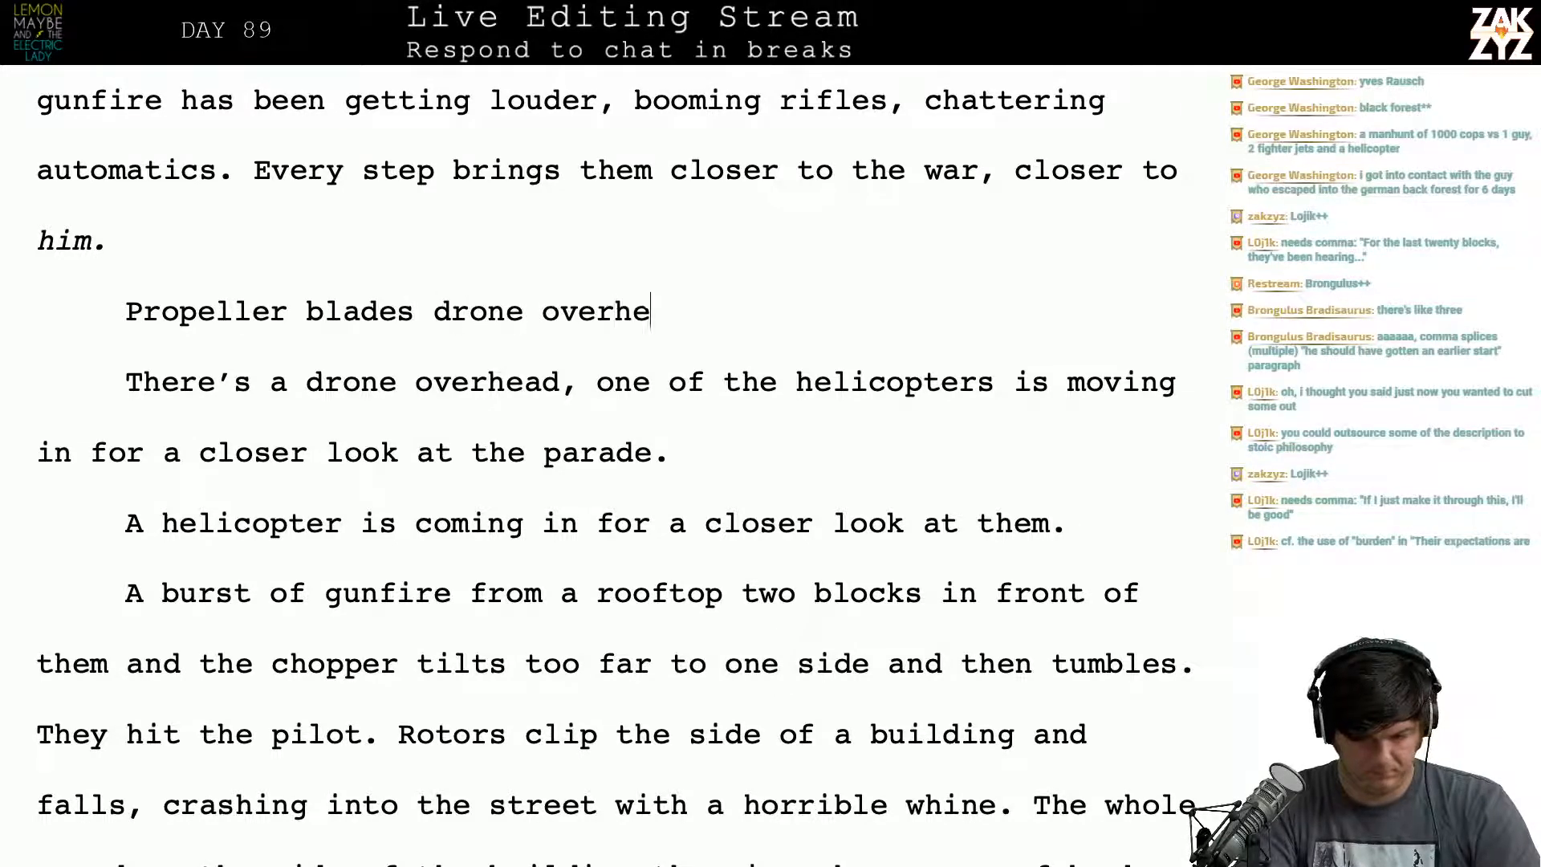
{"action": "type", "text": "ad, a "}
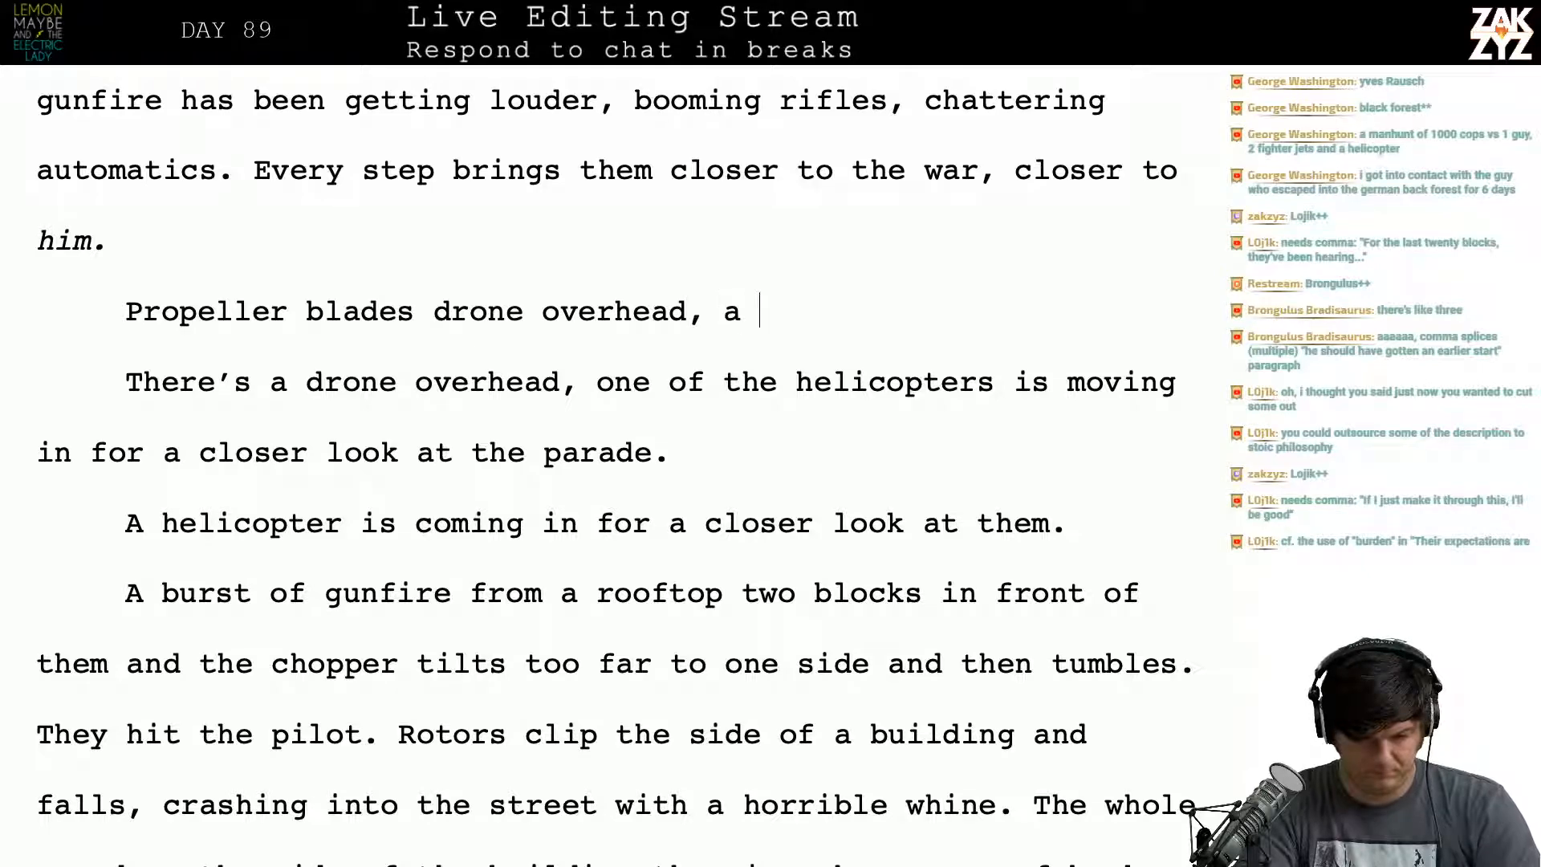
{"action": "type", "text": "police helico"}
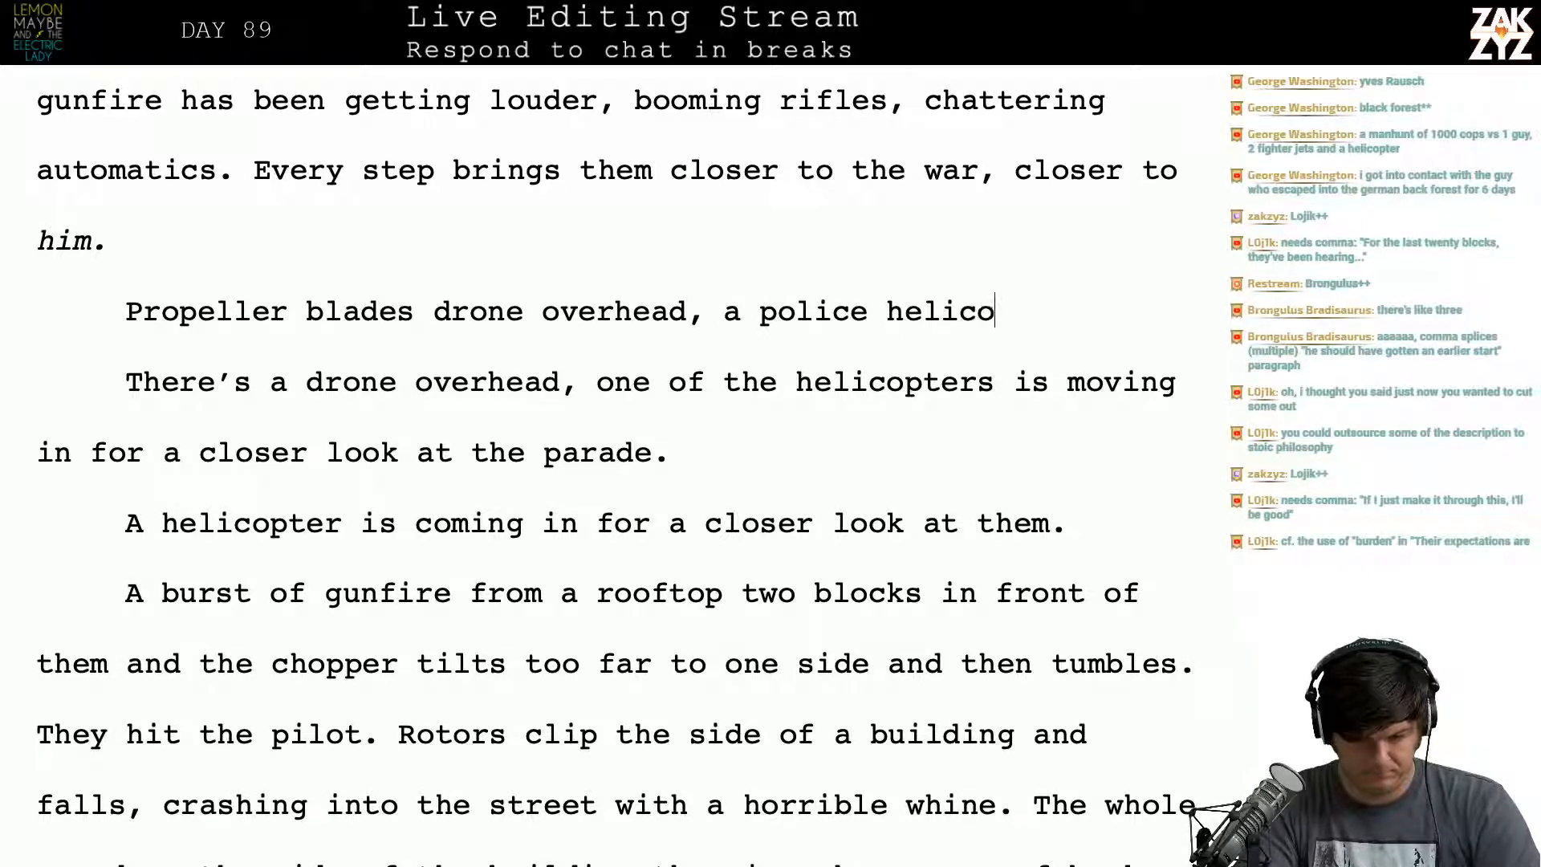
{"action": "type", "text": "pter is coming in"}
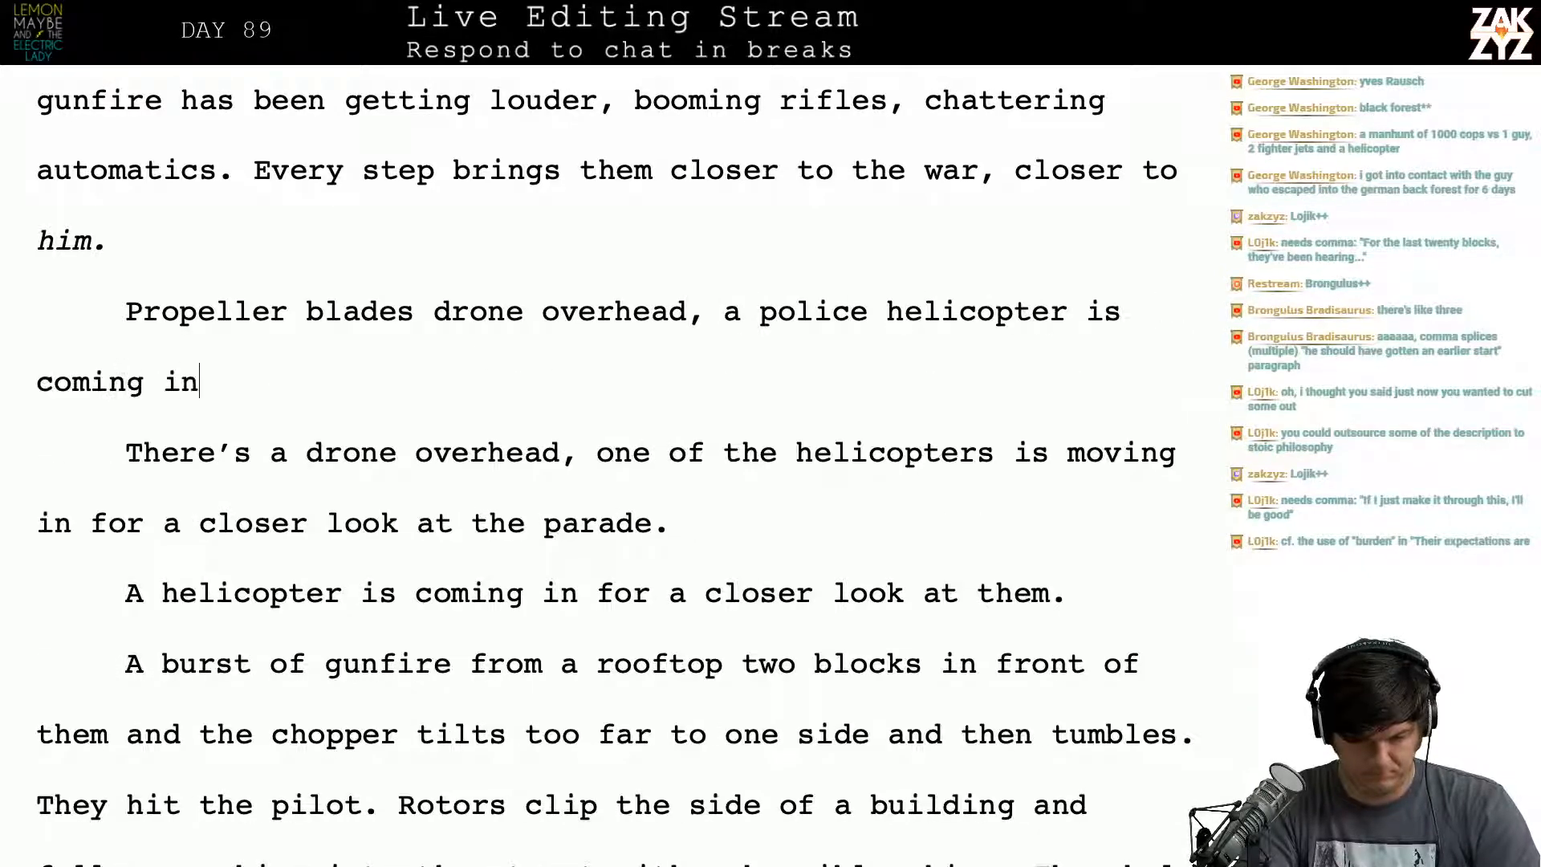
{"action": "type", "text": " for a closer "}
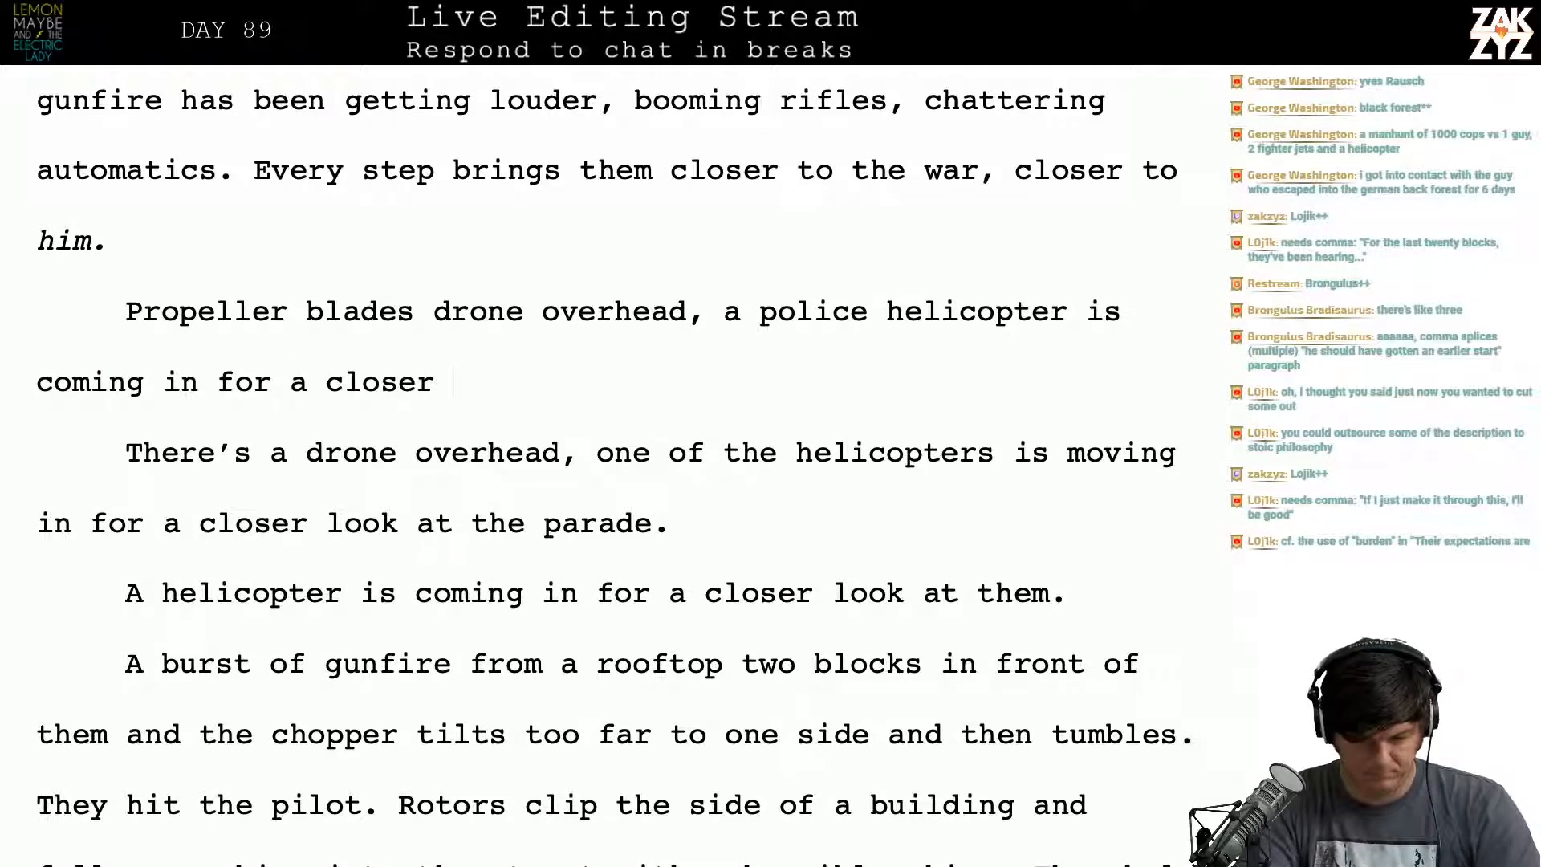
{"action": "type", "text": "look at Ga"}
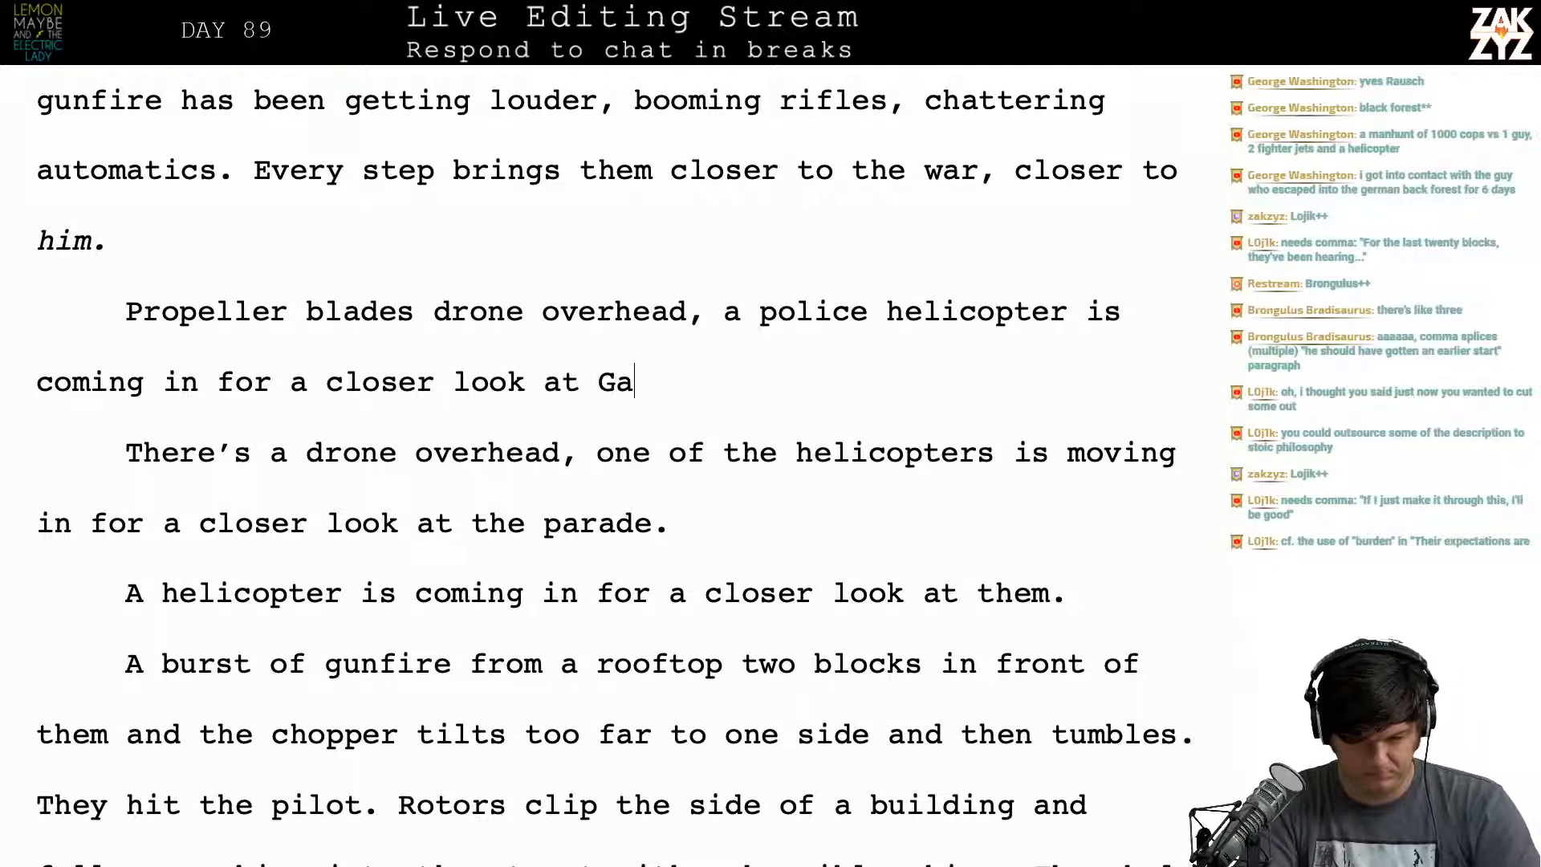
{"action": "type", "text": "ry's Parade."}
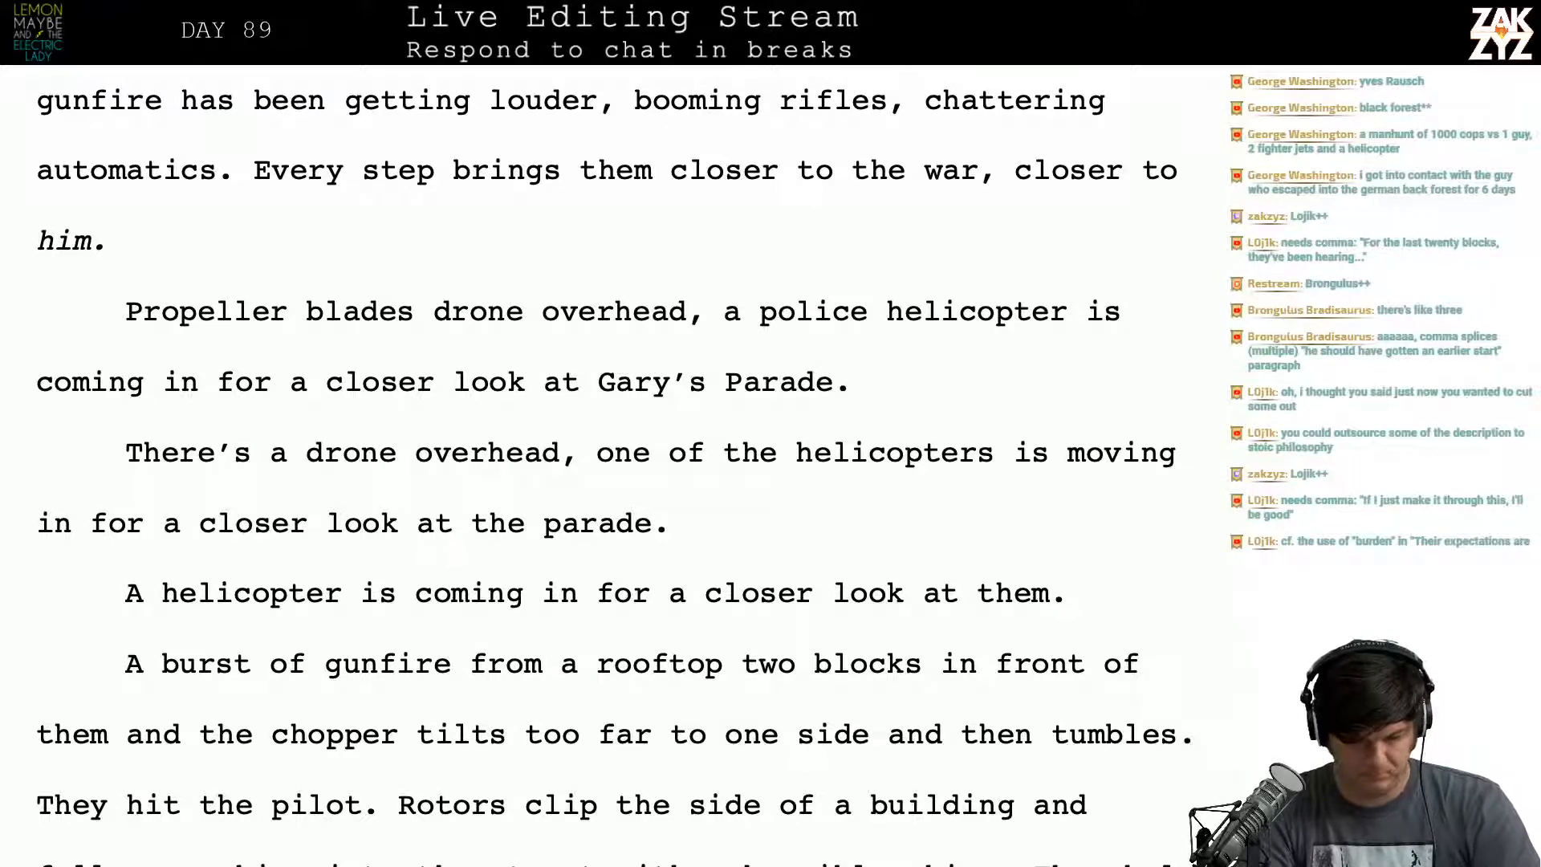
Step: Delete the drafted sentence "There's a drone overhead, one of the helicopters is moving in for a closer look at the parade."
{"action": "key", "text": "shift+Down"}
{"action": "key", "text": "shift+Down"}
{"action": "key", "text": "BackSpace"}
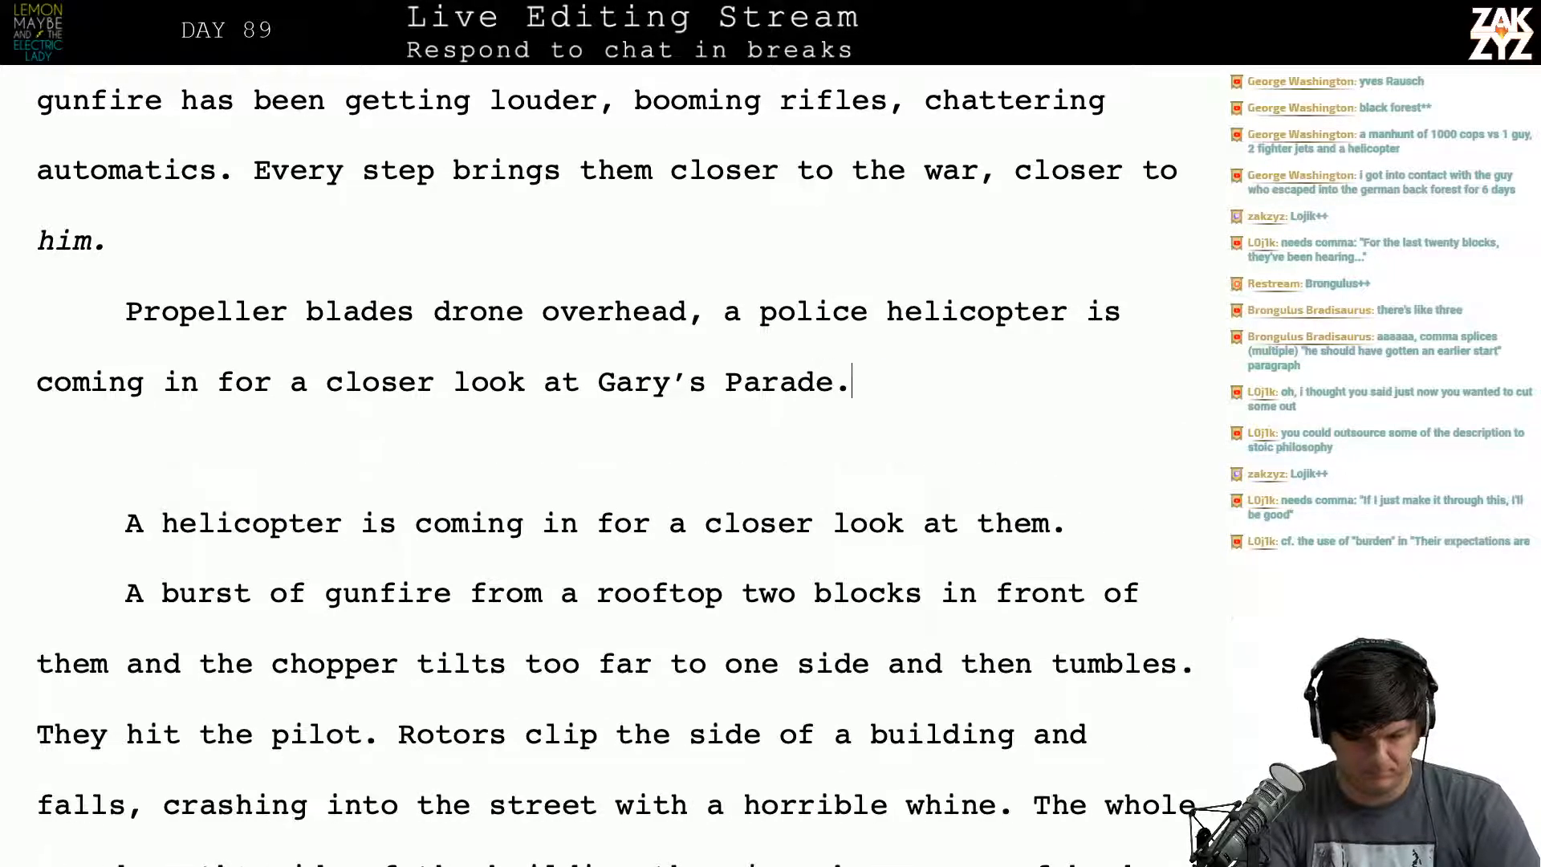
Step: Draft "There's a burst of gunfire from a rooftop" after "a closer look at Gary's Parade."
{"action": "type", "text": "There's a bu"}
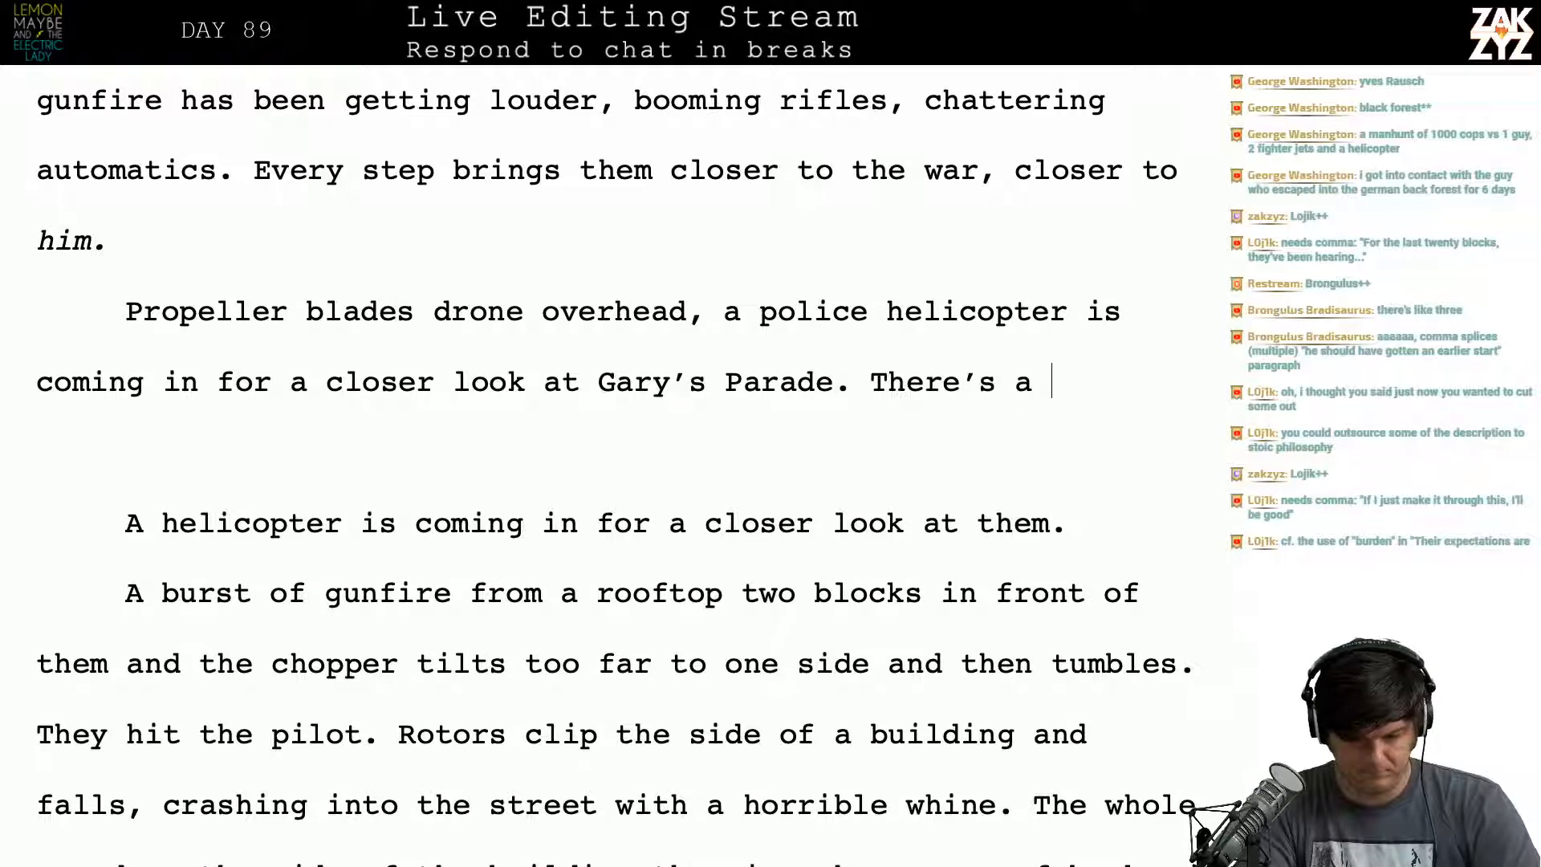
{"action": "type", "text": "rst of gunfi"}
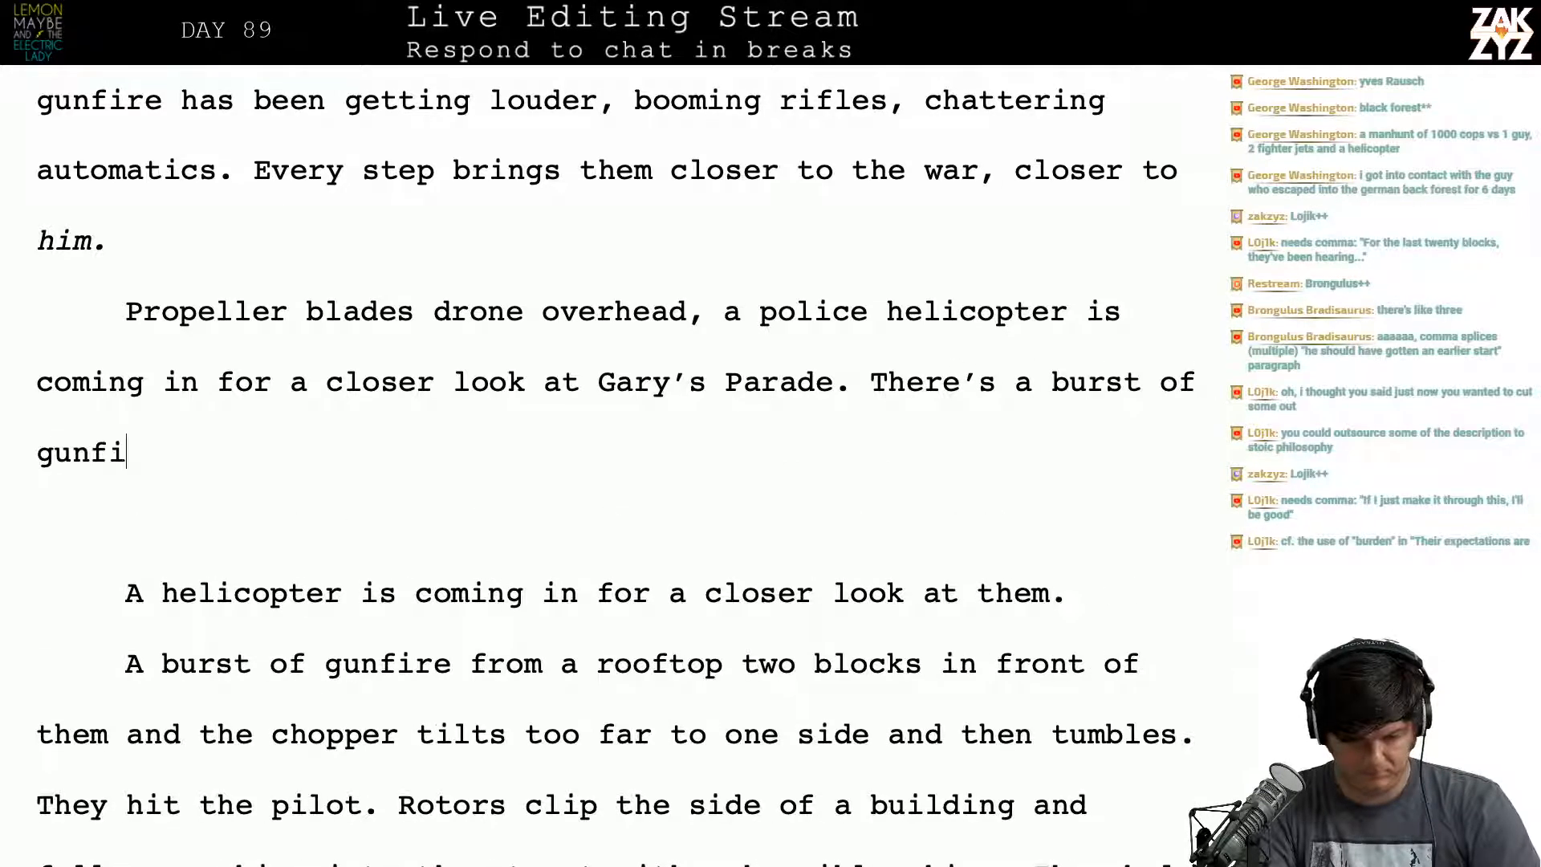
{"action": "type", "text": "re from a rooftop"}
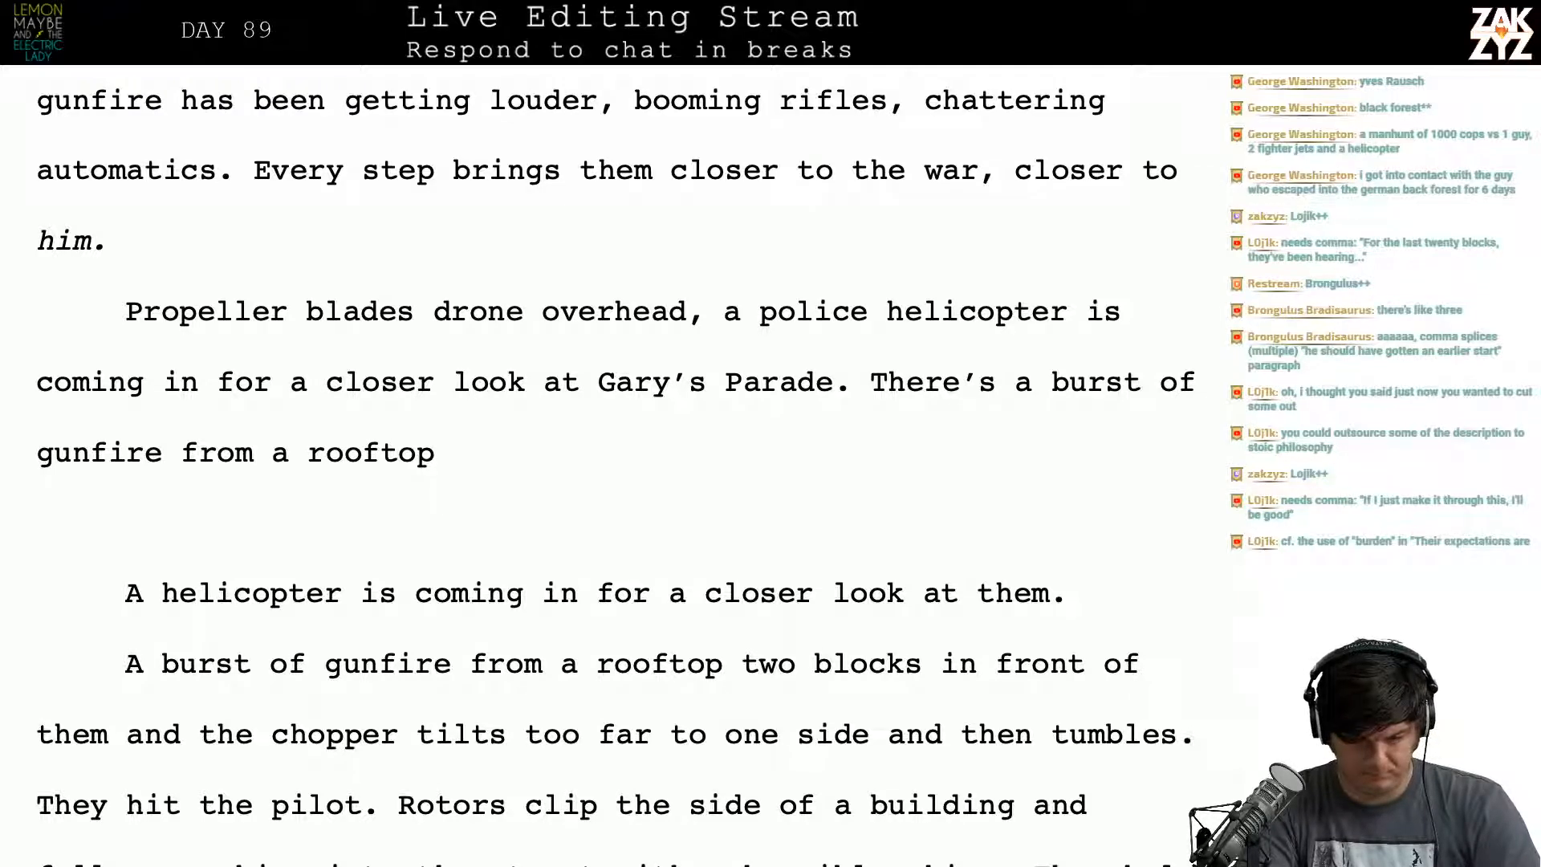
{"action": "key", "text": "BackSpace"}
{"action": "key", "text": "BackSpace"}
{"action": "key", "text": "BackSpace"}
{"action": "key", "text": "BackSpace"}
{"action": "key", "text": "BackSpace"}
{"action": "key", "text": "BackSpace"}
{"action": "key", "text": "BackSpace"}
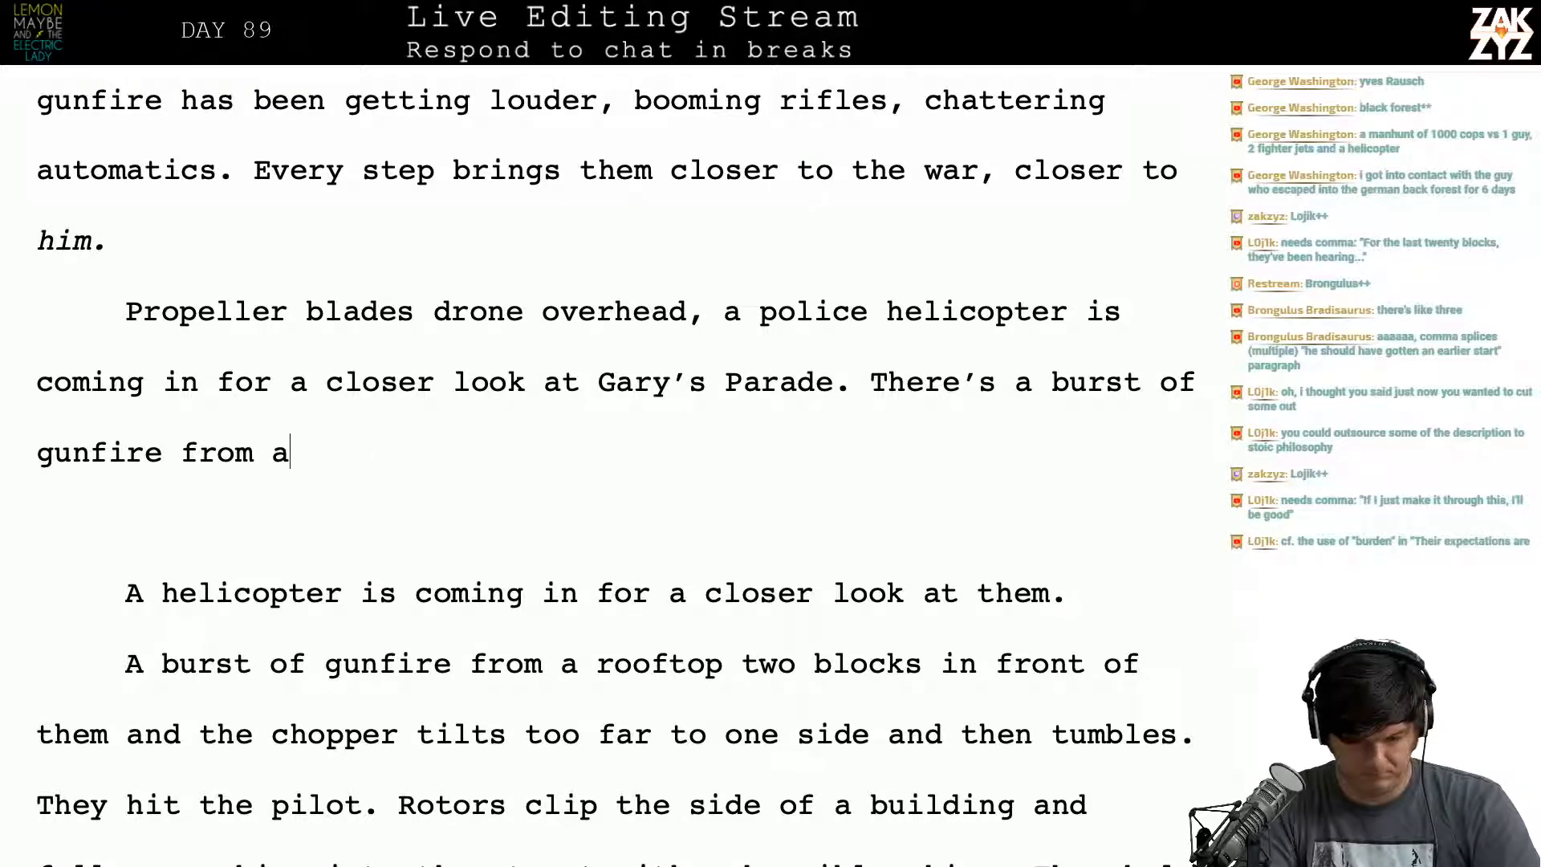
{"action": "type", "text": "rooftop"}
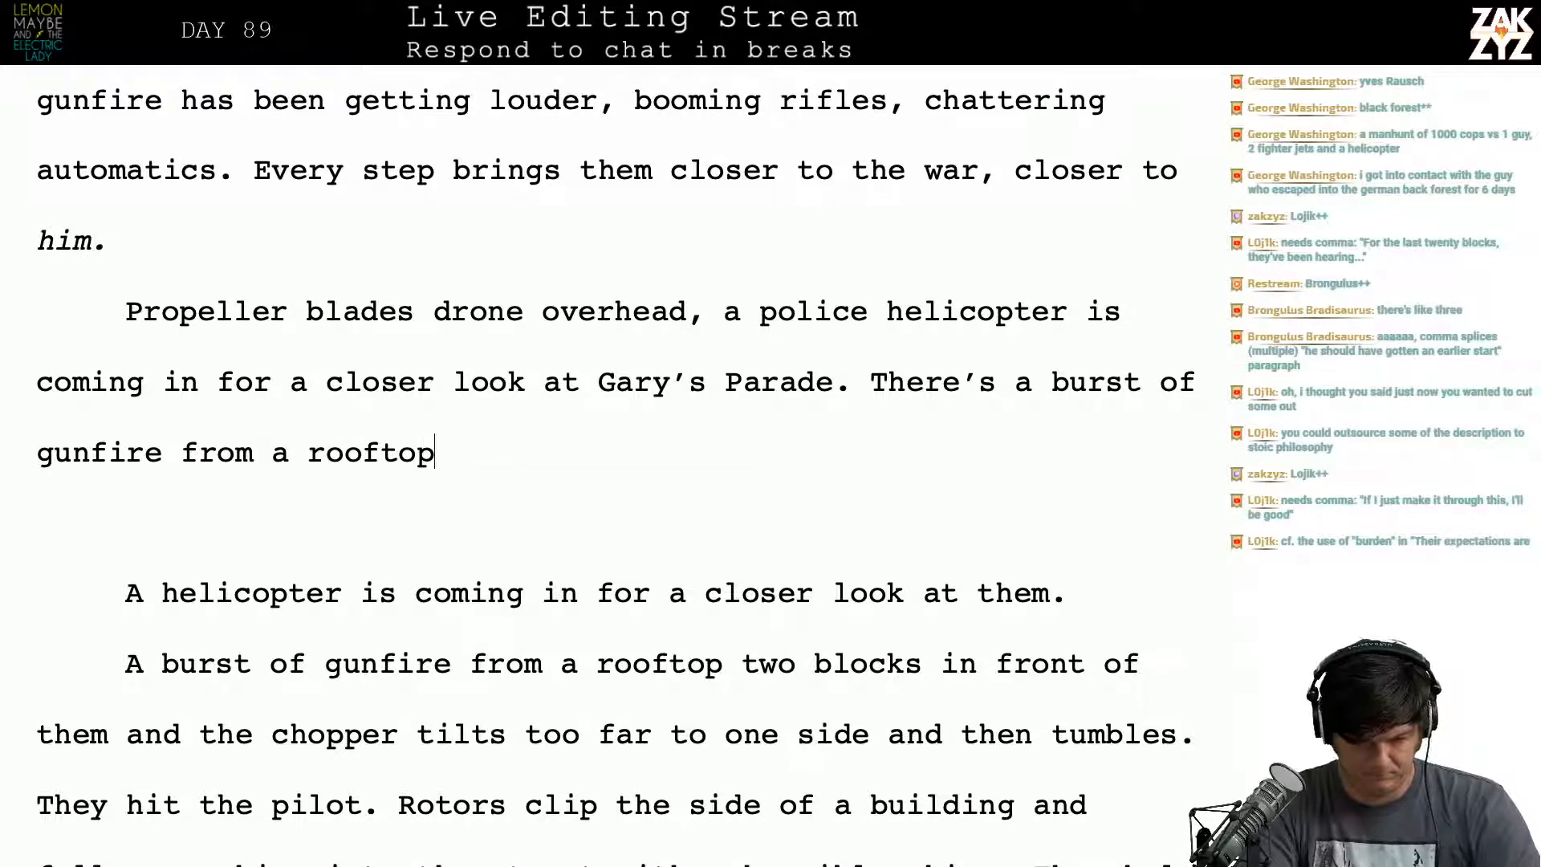
Step: Try continuing the gunfire sentence with ", and the sound of", but end it with a period after "rooftop" instead
{"action": "type", "text": ", and the sound of"}
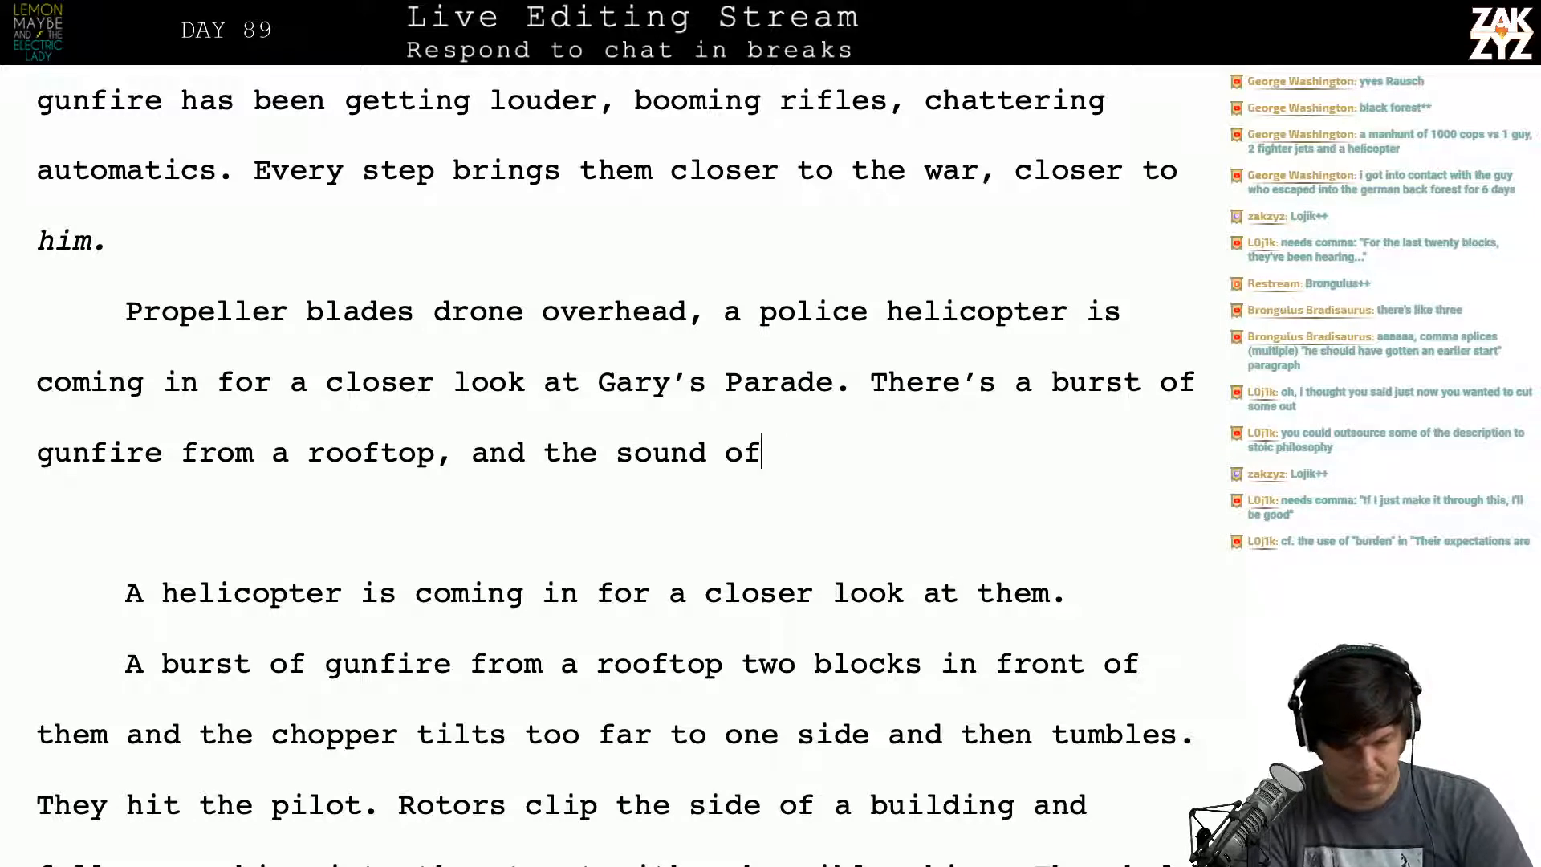
{"action": "key", "text": "BackSpace"}
{"action": "key", "text": "BackSpace"}
{"action": "key", "text": "BackSpace"}
{"action": "key", "text": "BackSpace"}
{"action": "key", "text": "BackSpace"}
{"action": "key", "text": "BackSpace"}
{"action": "key", "text": "BackSpace"}
{"action": "key", "text": "BackSpace"}
{"action": "key", "text": "BackSpace"}
{"action": "key", "text": "BackSpace"}
{"action": "key", "text": "BackSpace"}
{"action": "key", "text": "BackSpace"}
{"action": "key", "text": "BackSpace"}
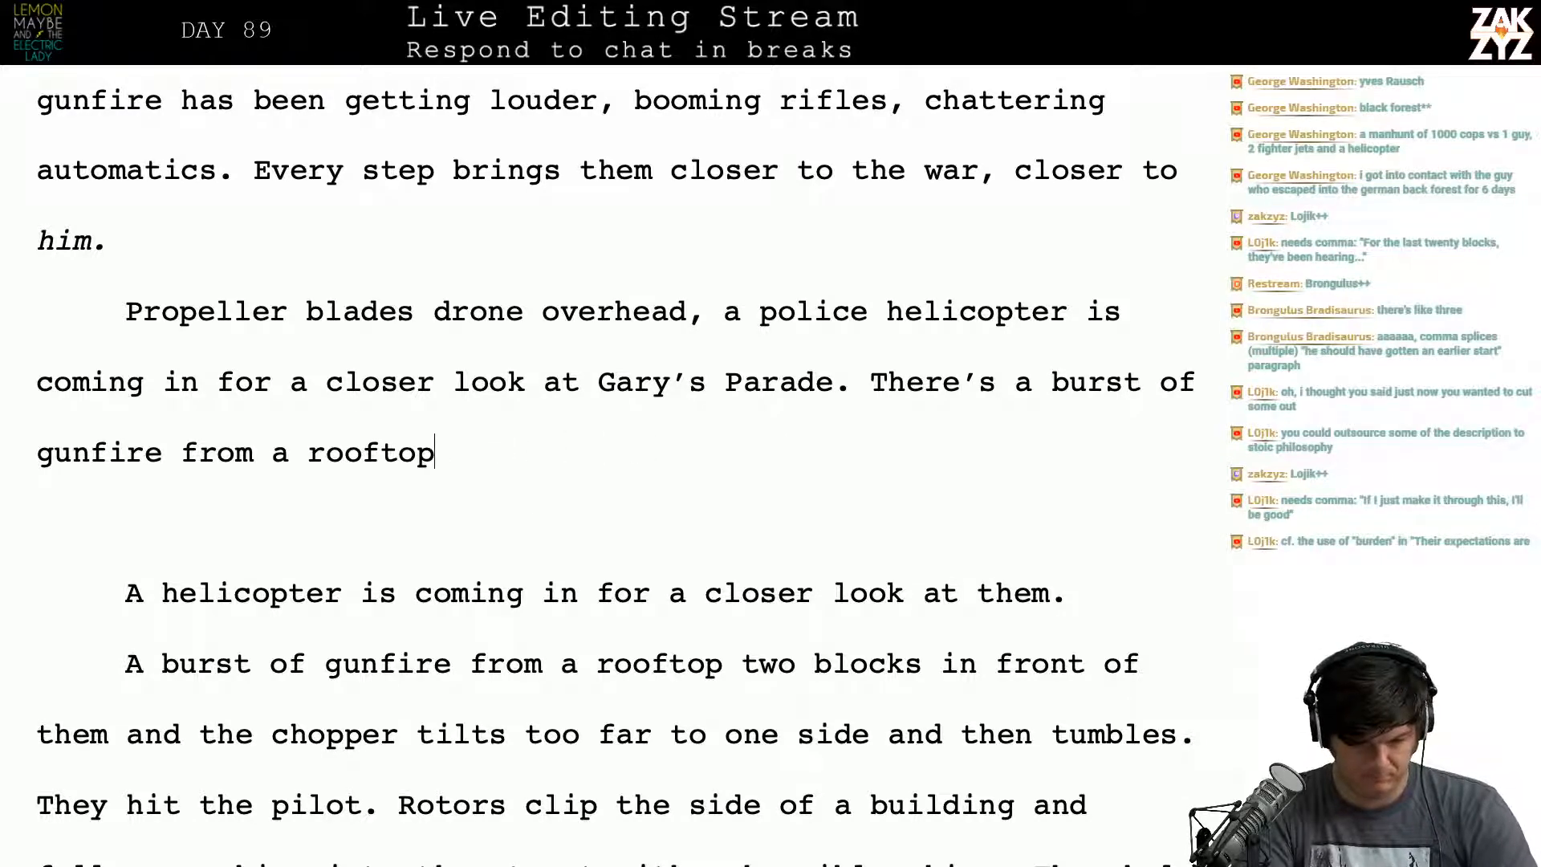
{"action": "type", "text": "."}
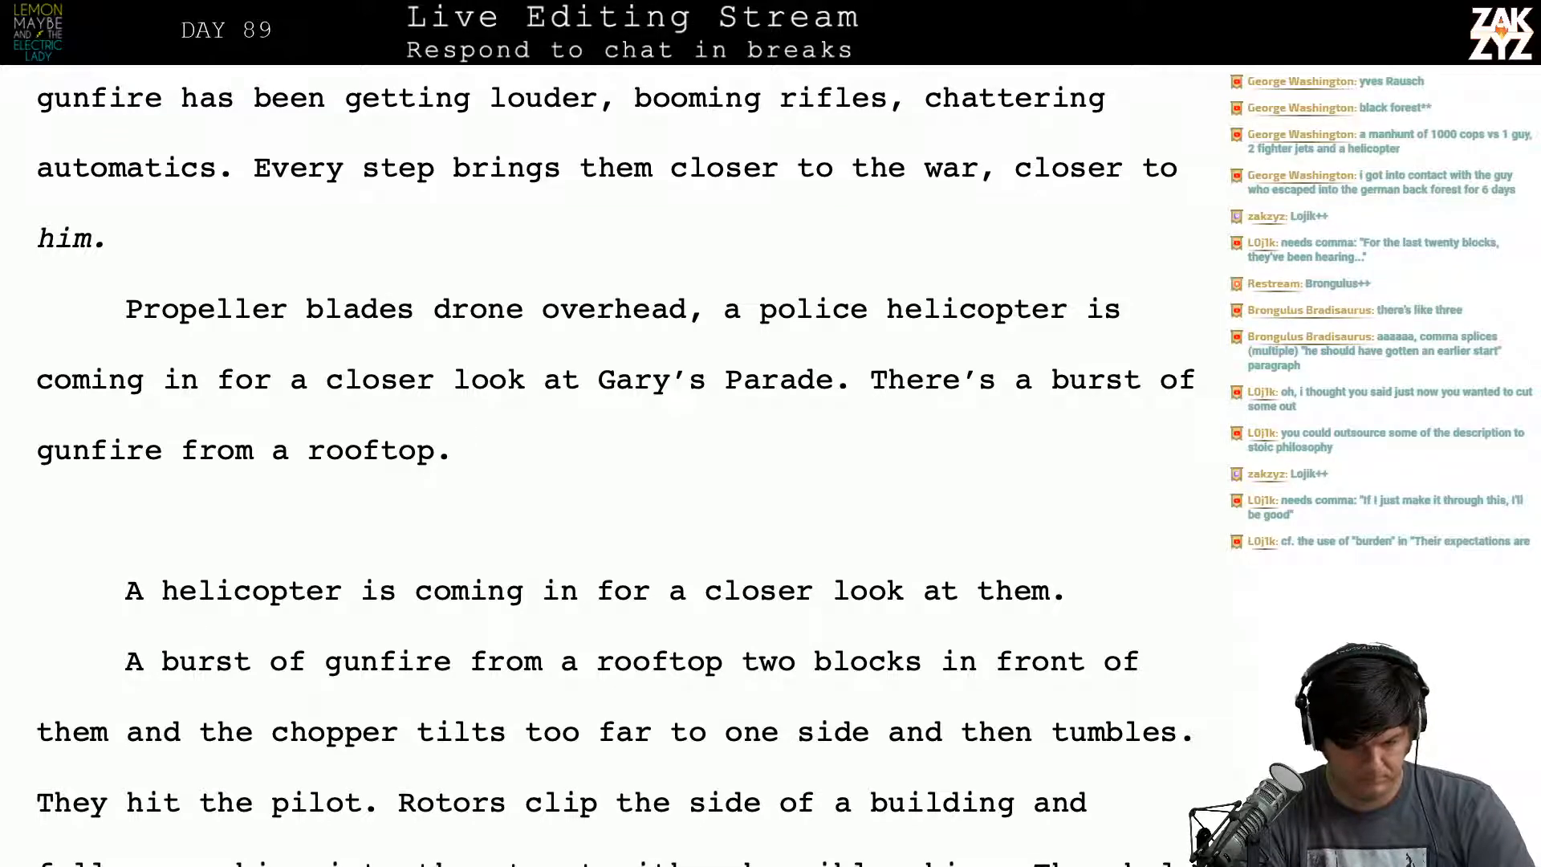
Step: Insert "swoops in for a closer look at Gary's Parade." directly after "a police helicopter"
{"action": "scroll", "coordinate": [111, 289], "scroll_direction": "down", "scroll_amount": 1}
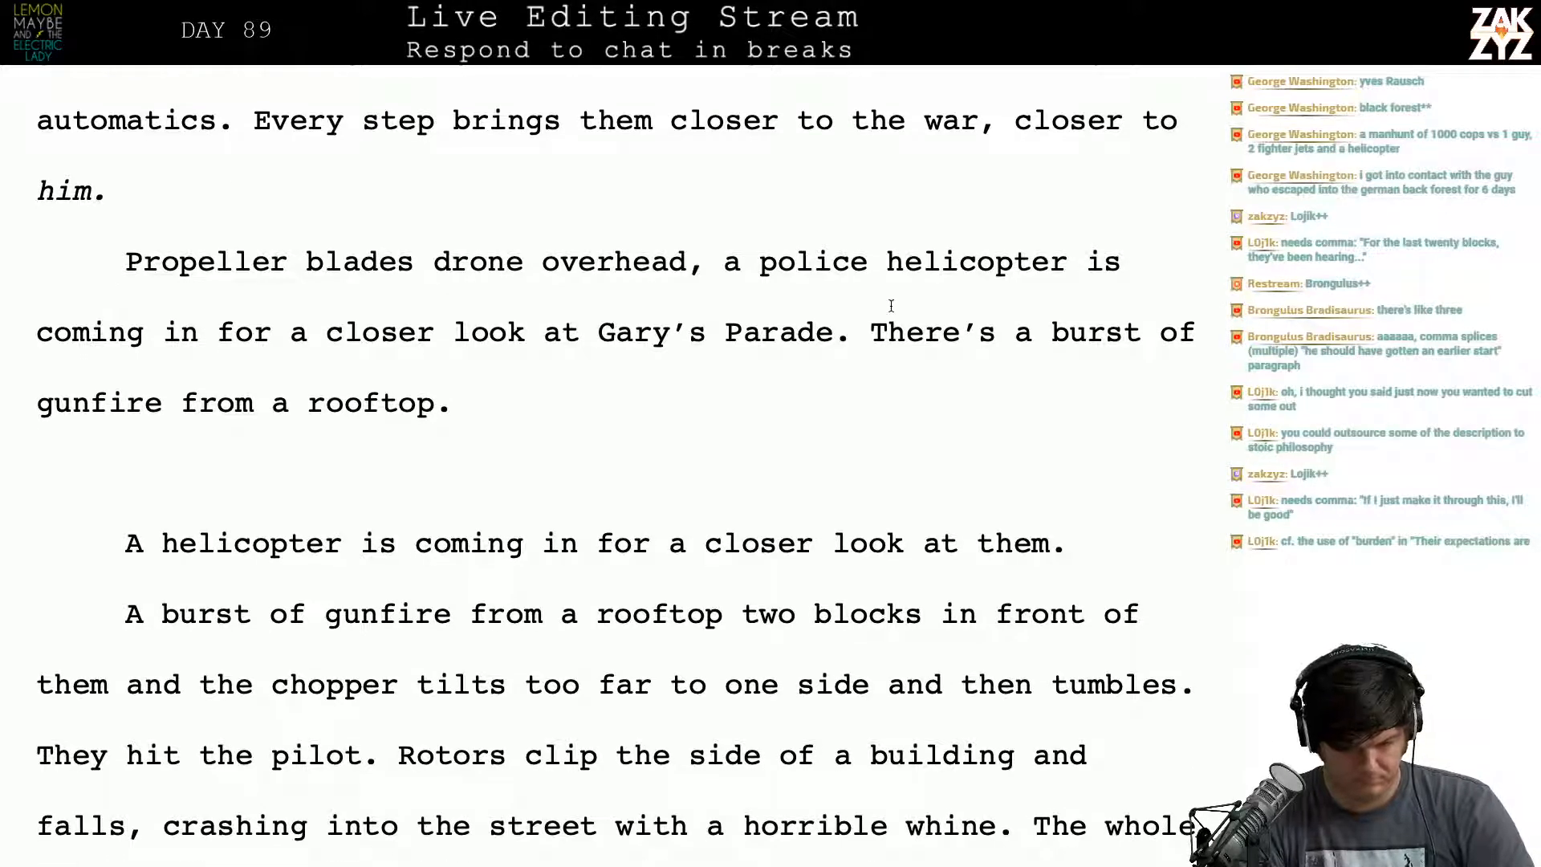
{"action": "left_click", "coordinate": [1068, 261]}
{"action": "key", "text": "Right"}
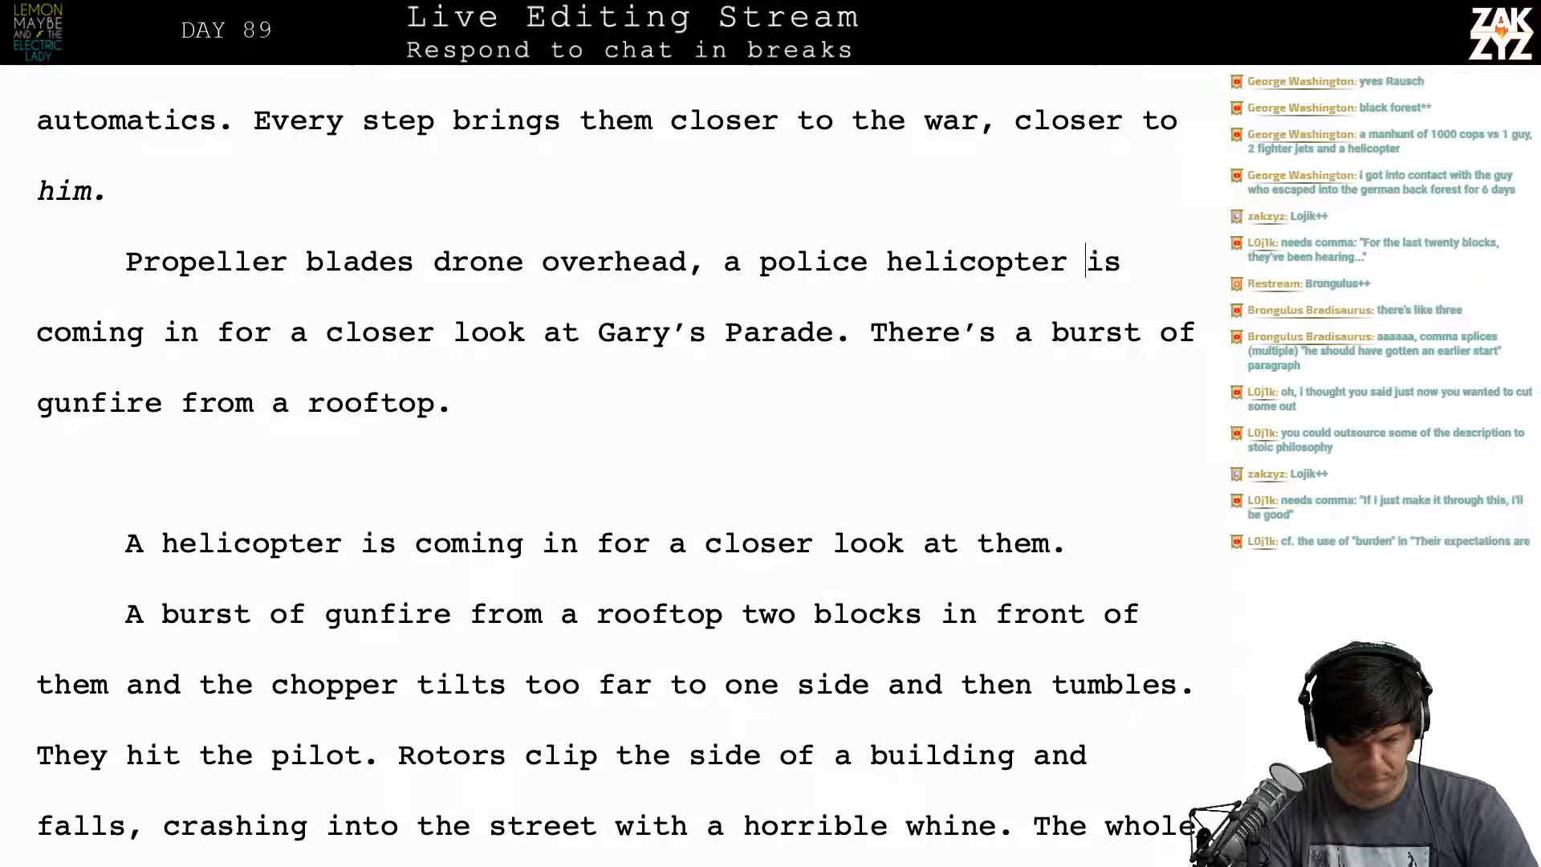
{"action": "type", "text": "swoo"}
{"action": "type", "text": "ps in for a close"}
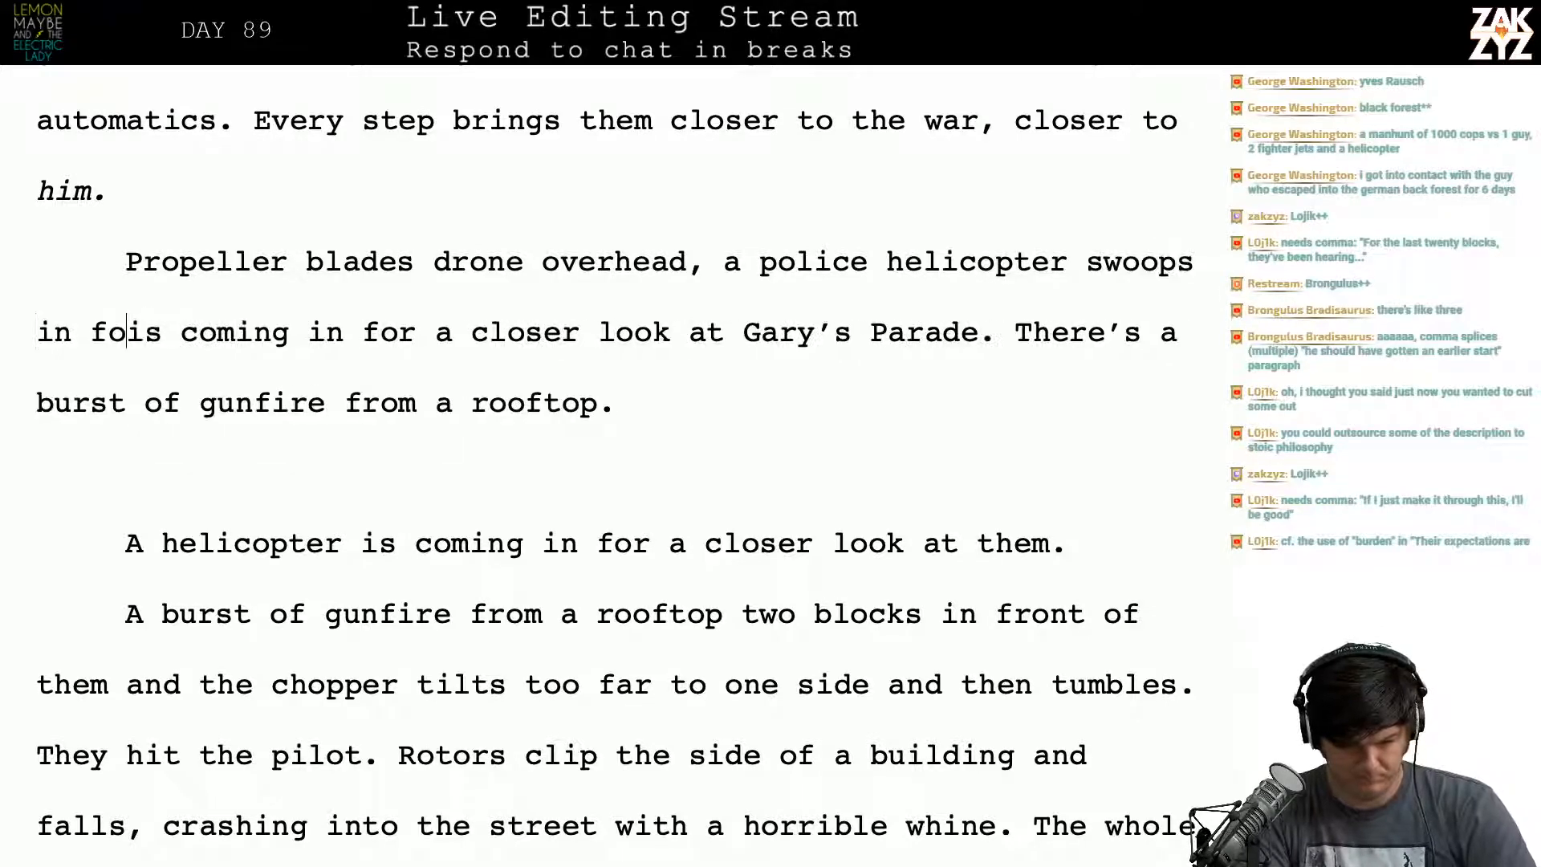
{"action": "type", "text": "r look at "}
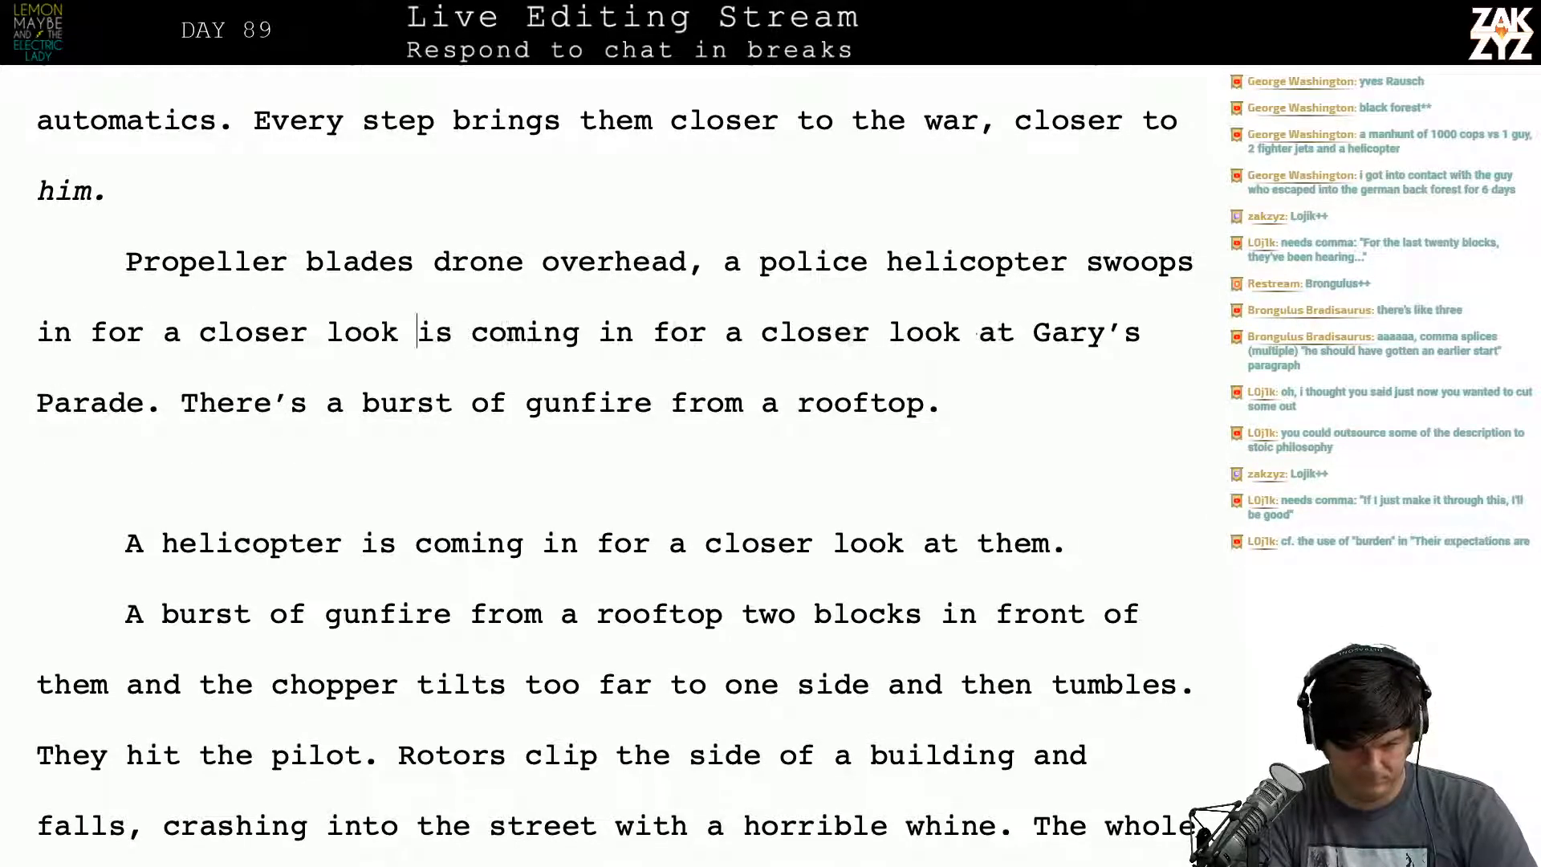
{"action": "type", "text": "Gary's Para"}
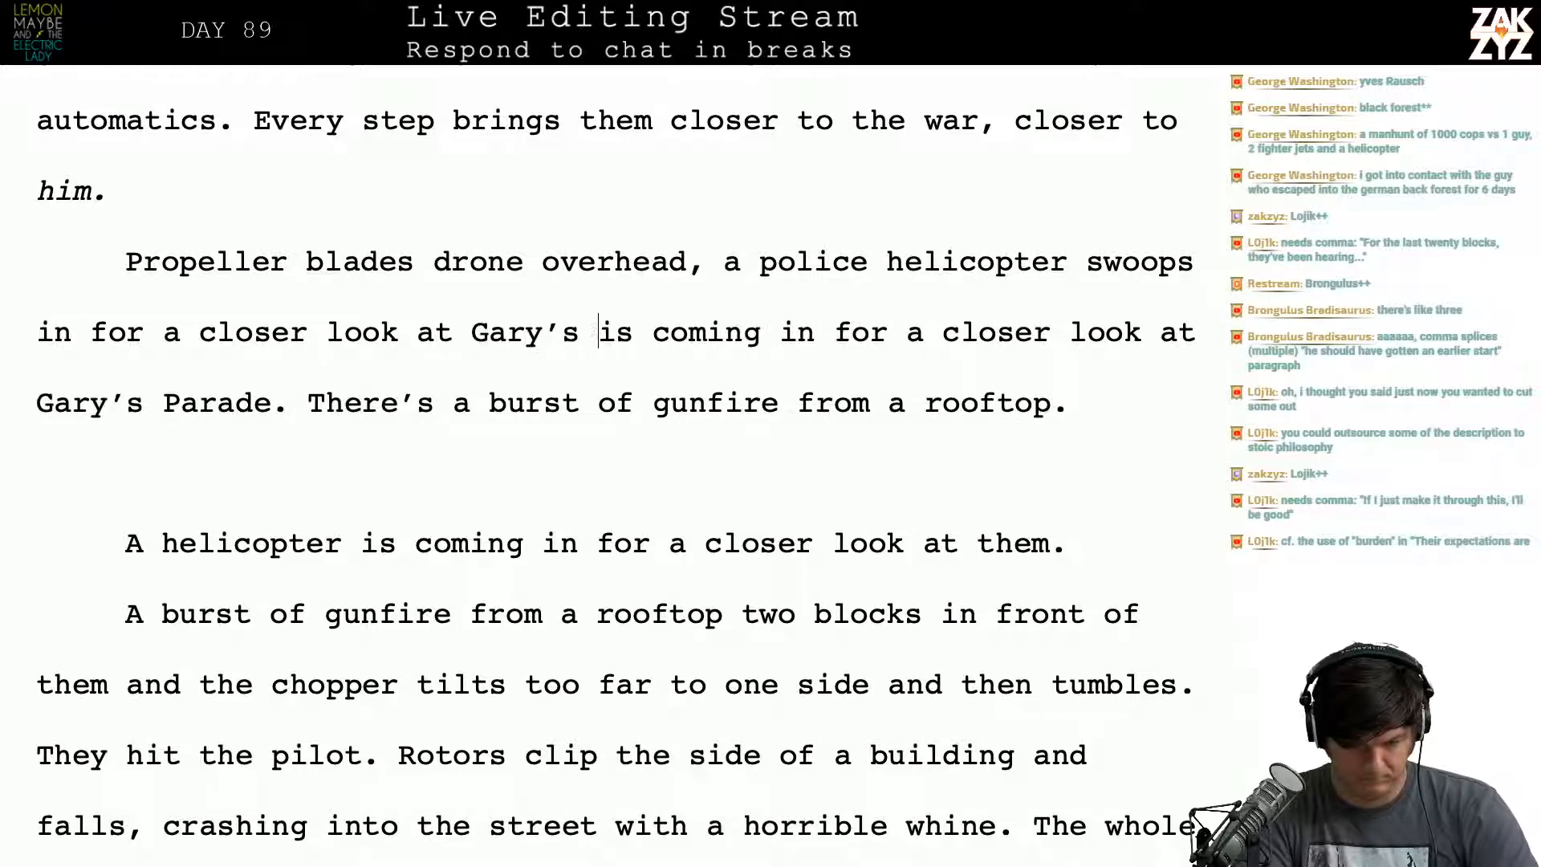
{"action": "type", "text": "de."}
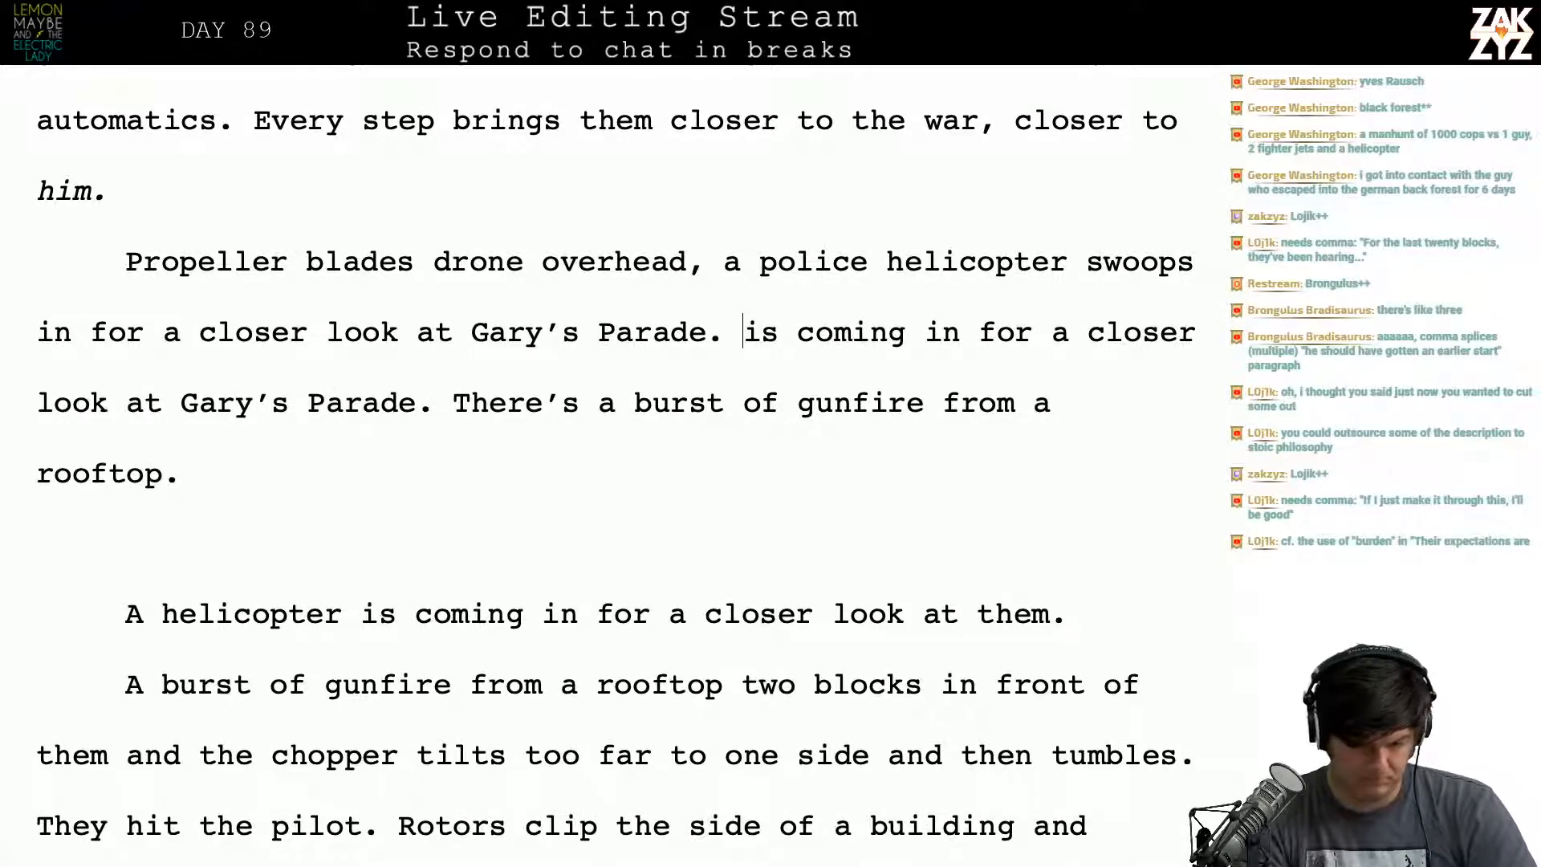
Step: Delete the leftover wording from "is coming in for a closer look" through "gunfire from a rooftop."
{"action": "key", "text": "ctrl+shift+Down"}
{"action": "key", "text": "BackSpace"}
{"action": "key", "text": "Return"}
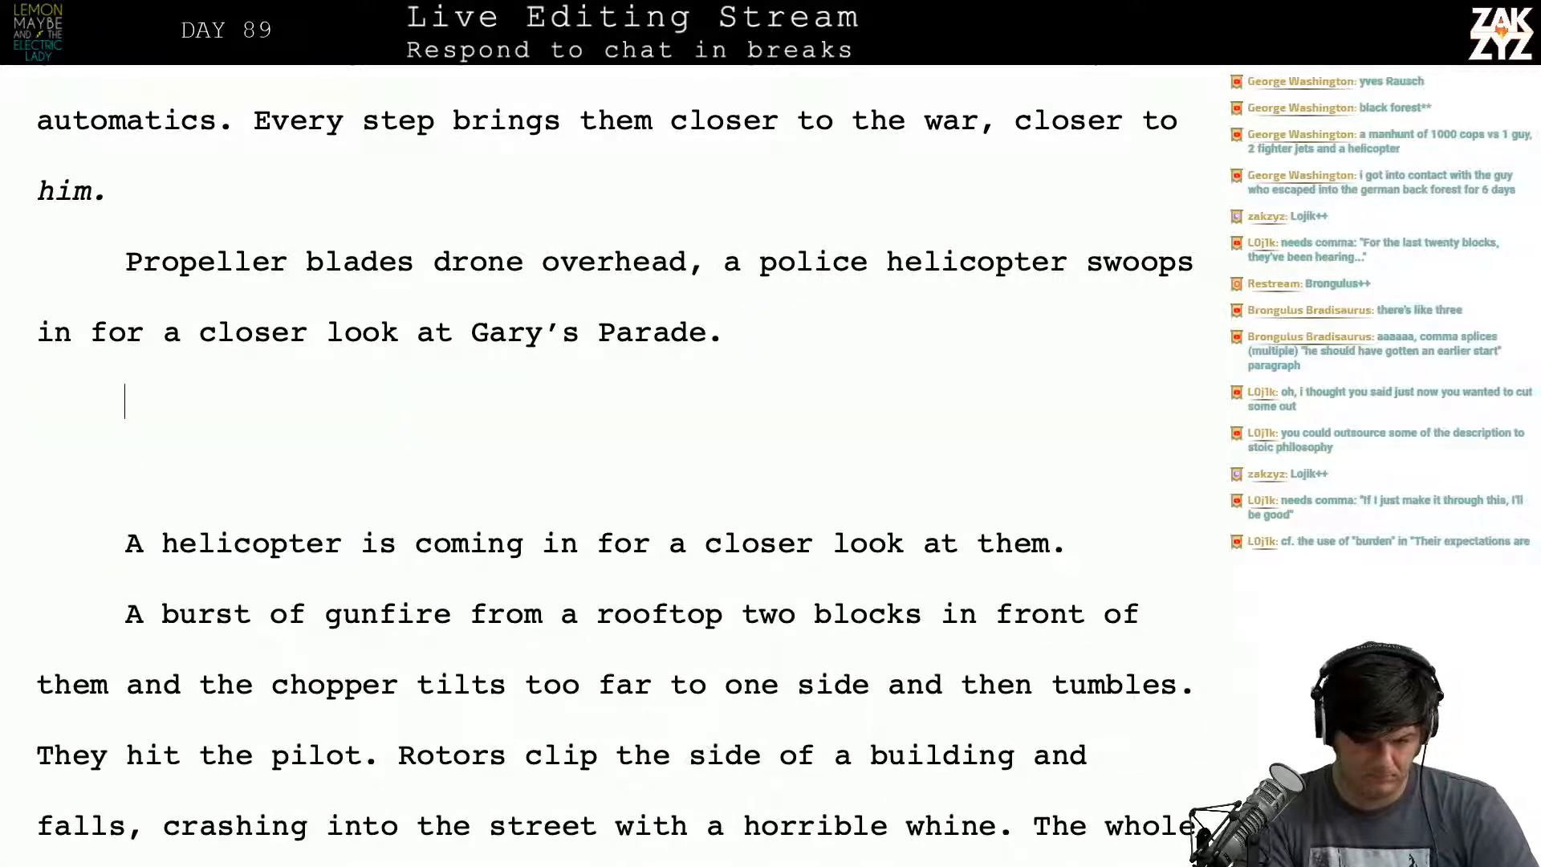
{"action": "key", "text": "BackSpace"}
Step: Add "Gary waves up at them." after "Gary's Parade." and start a new paragraph below it
{"action": "type", "text": "Gary "}
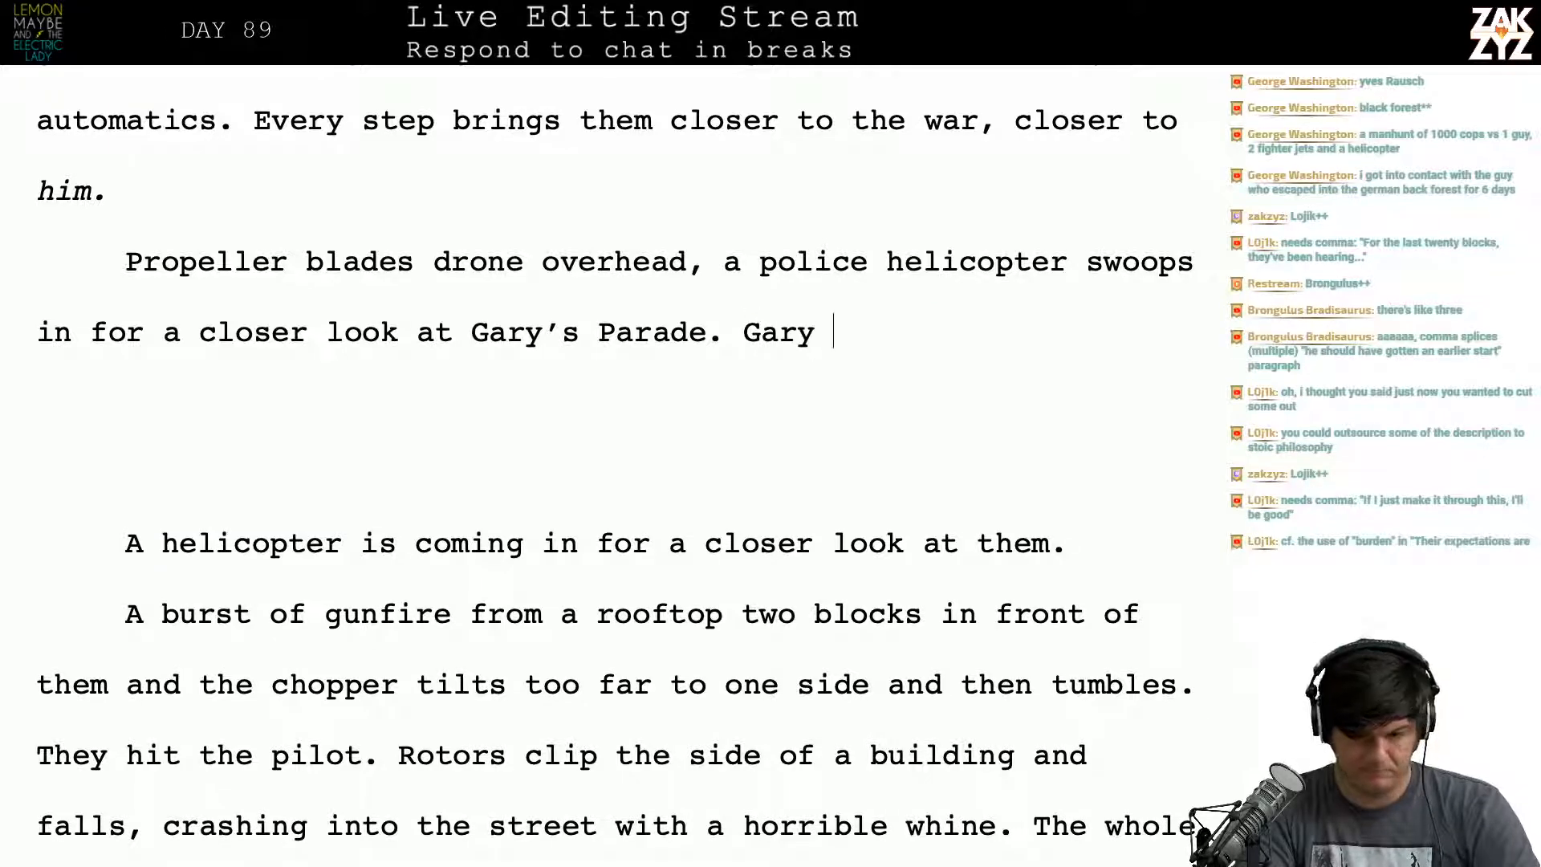
{"action": "type", "text": "s"}
{"action": "key", "text": "BackSpace"}
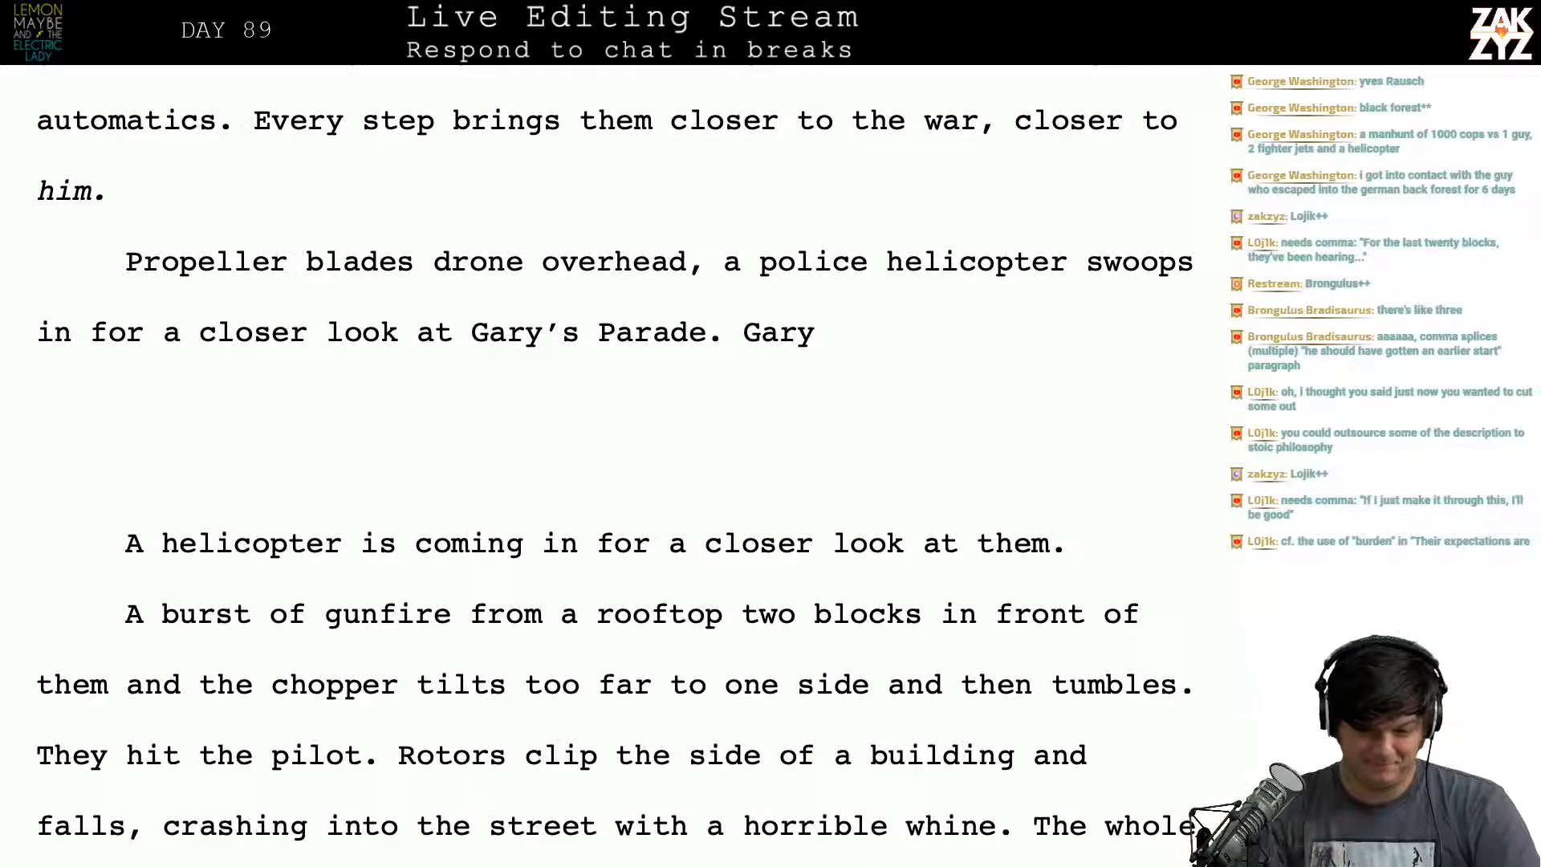
{"action": "type", "text": "waves."}
{"action": "key", "text": "Return"}
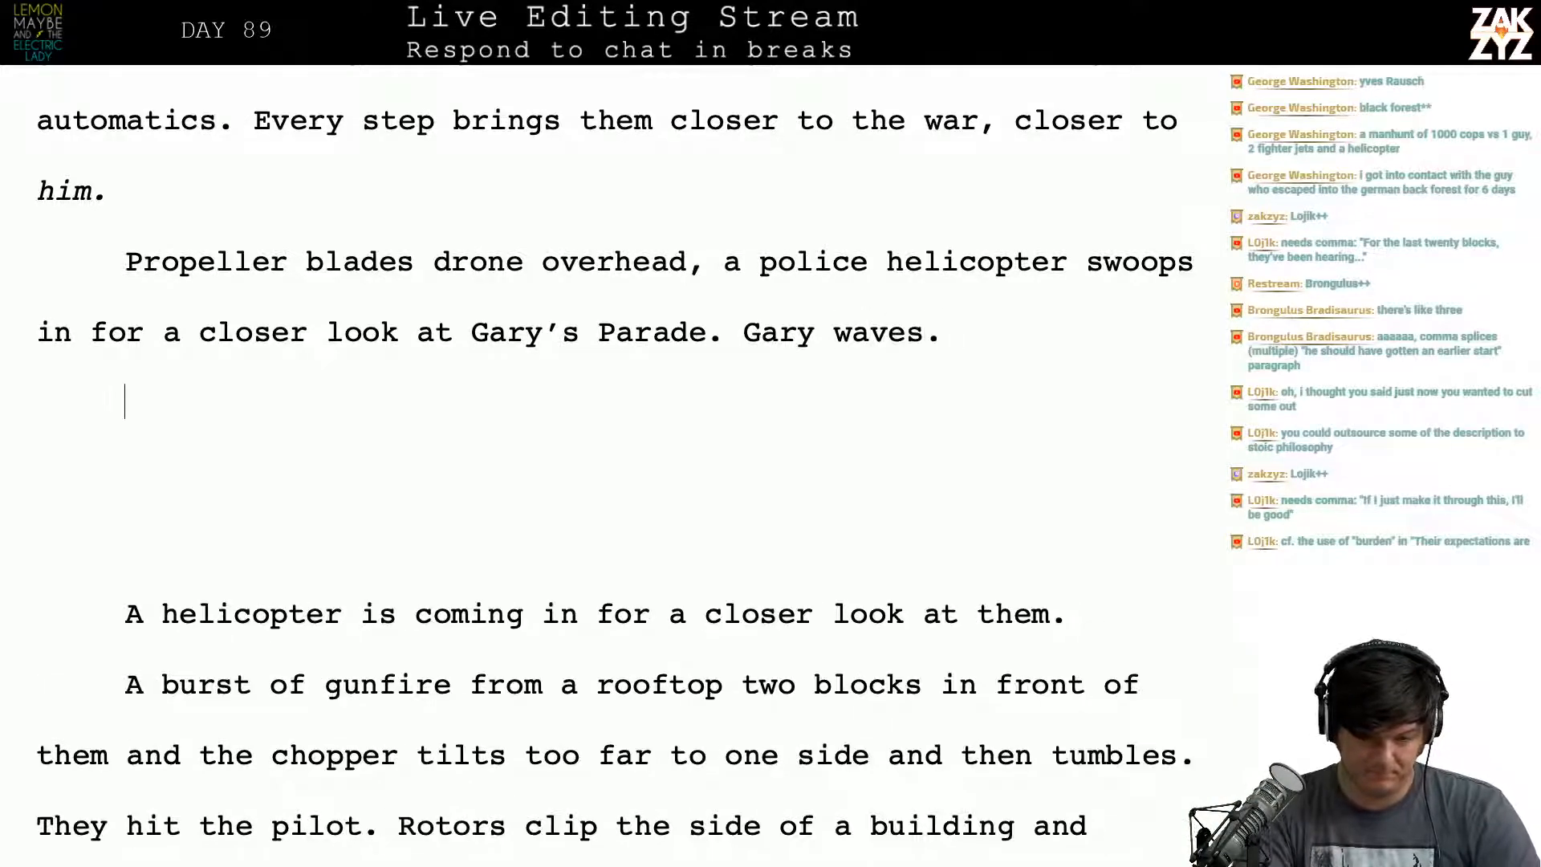
{"action": "key", "text": "BackSpace"}
{"action": "key", "text": "Return"}
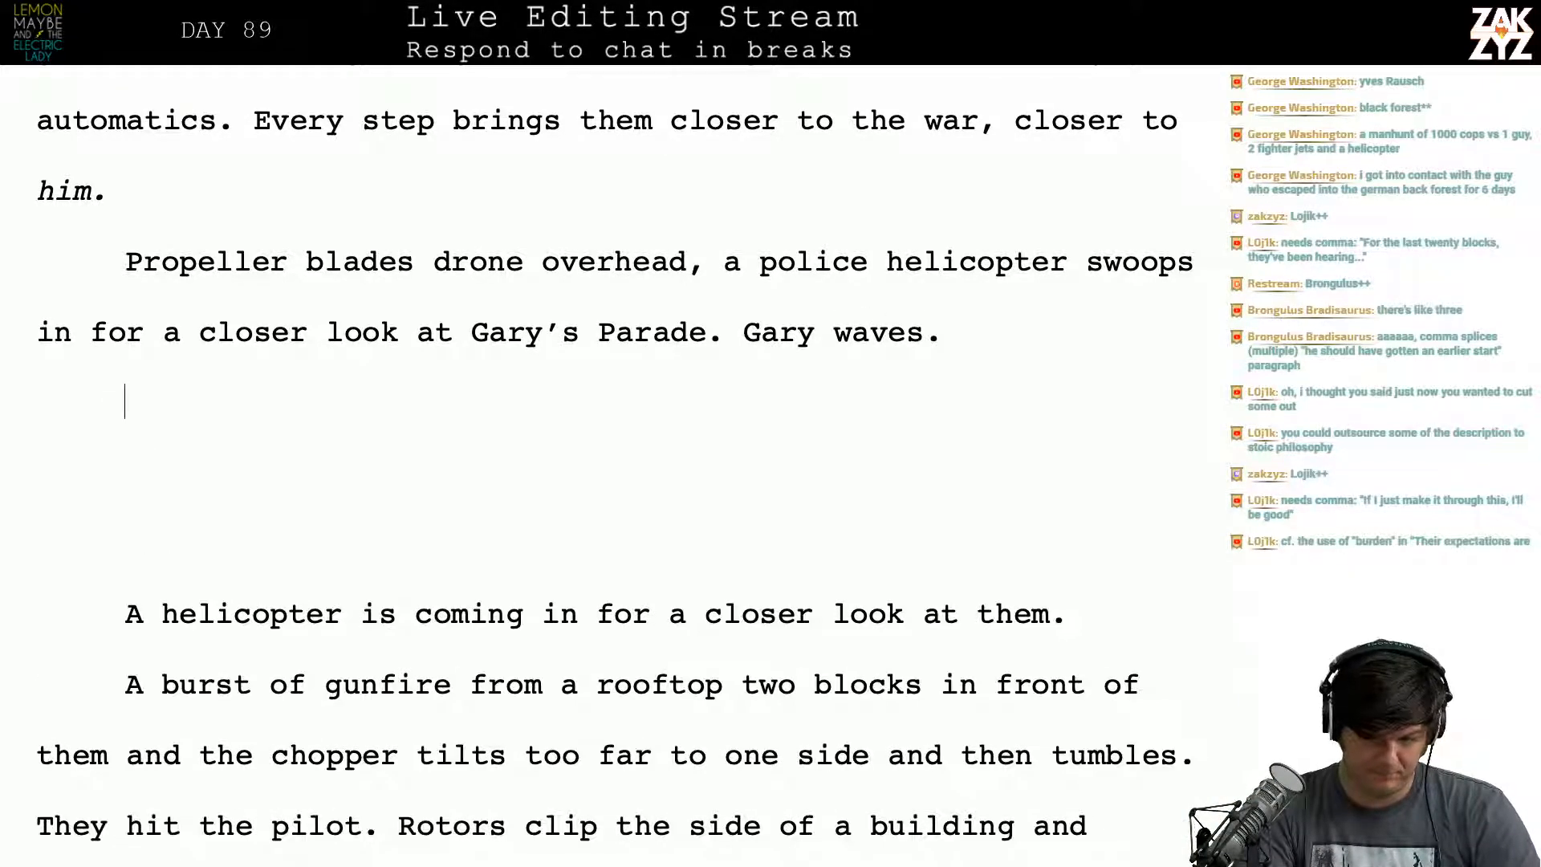
{"action": "key", "text": "BackSpace"}
{"action": "key", "text": "BackSpace"}
{"action": "type", "text": "up at them."}
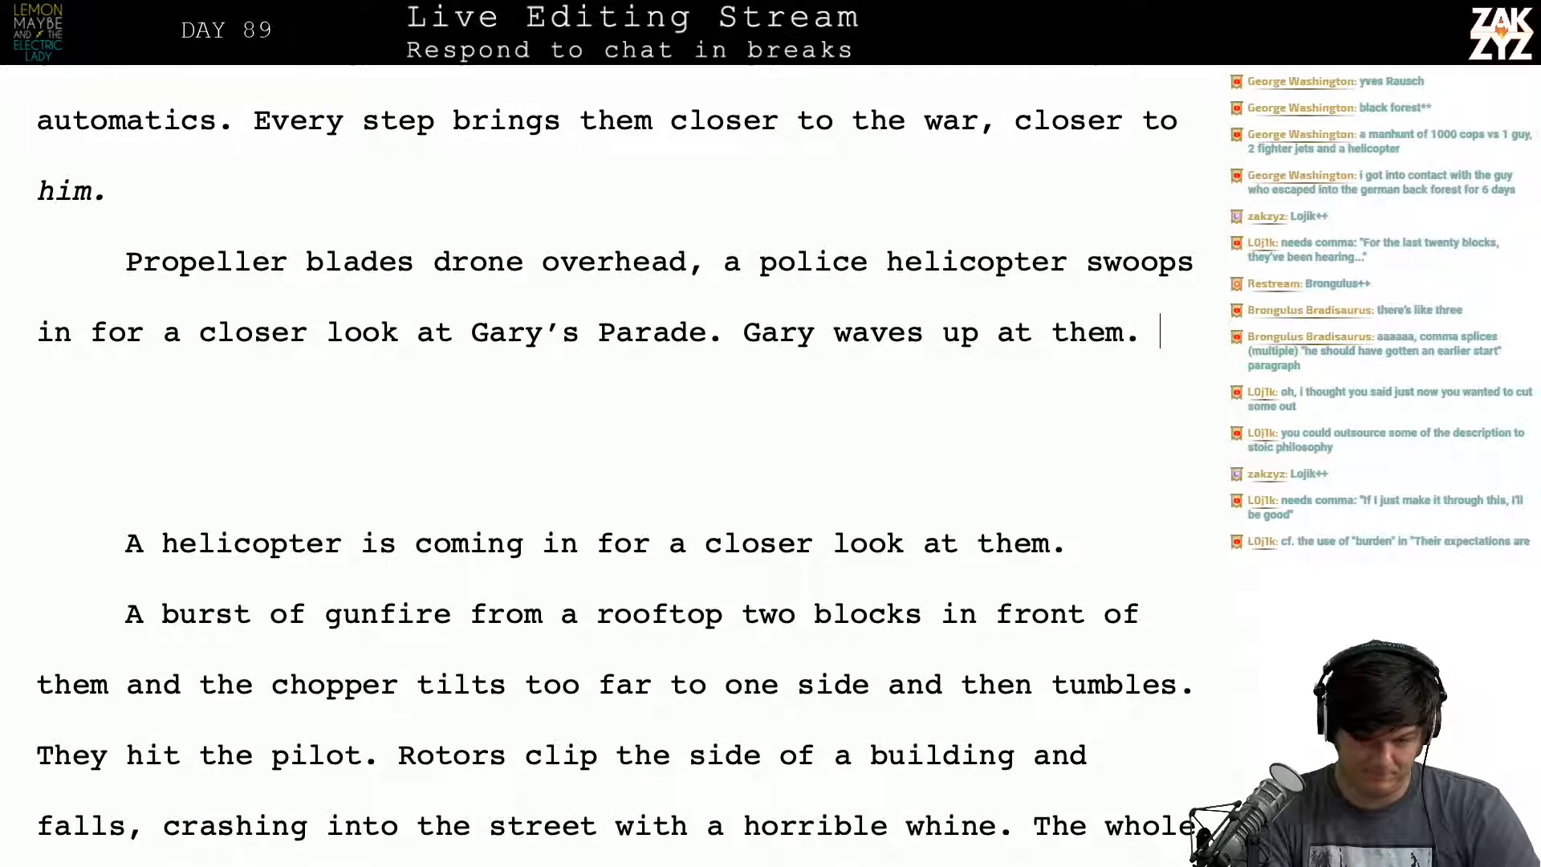
{"action": "key", "text": "Return"}
{"action": "type", "text": "A moment "}
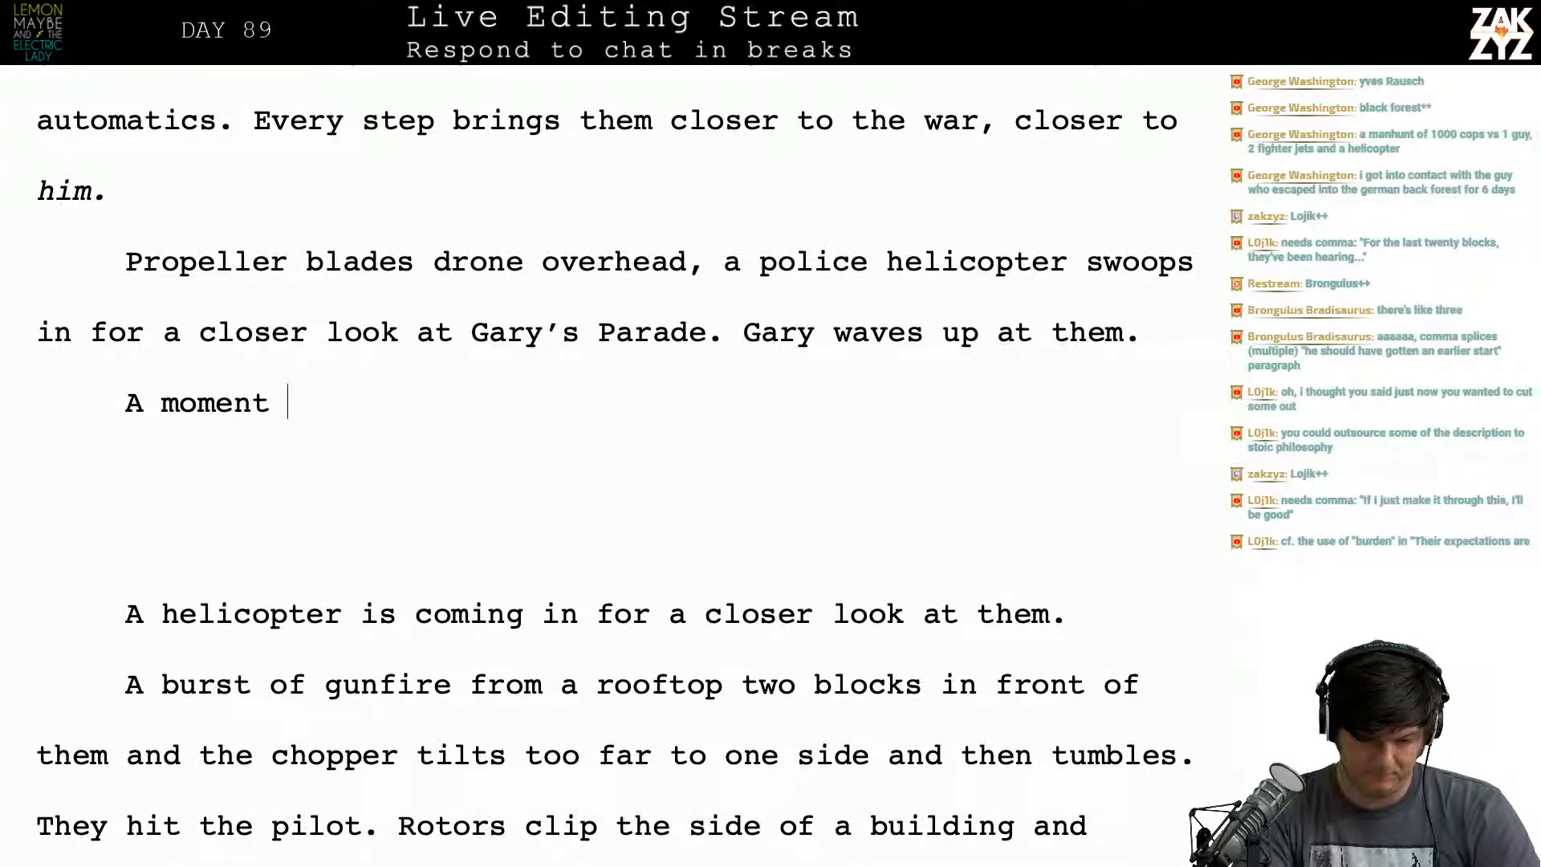
{"action": "type", "text": "l"}
{"action": "key", "text": "BackSpace"}
{"action": "key", "text": "BackSpace"}
{"action": "key", "text": "BackSpace"}
{"action": "key", "text": "BackSpace"}
{"action": "key", "text": "BackSpace"}
{"action": "key", "text": "BackSpace"}
{"action": "key", "text": "BackSpace"}
{"action": "key", "text": "BackSpace"}
{"action": "key", "text": "BackSpace"}
{"action": "key", "text": "BackSpace"}
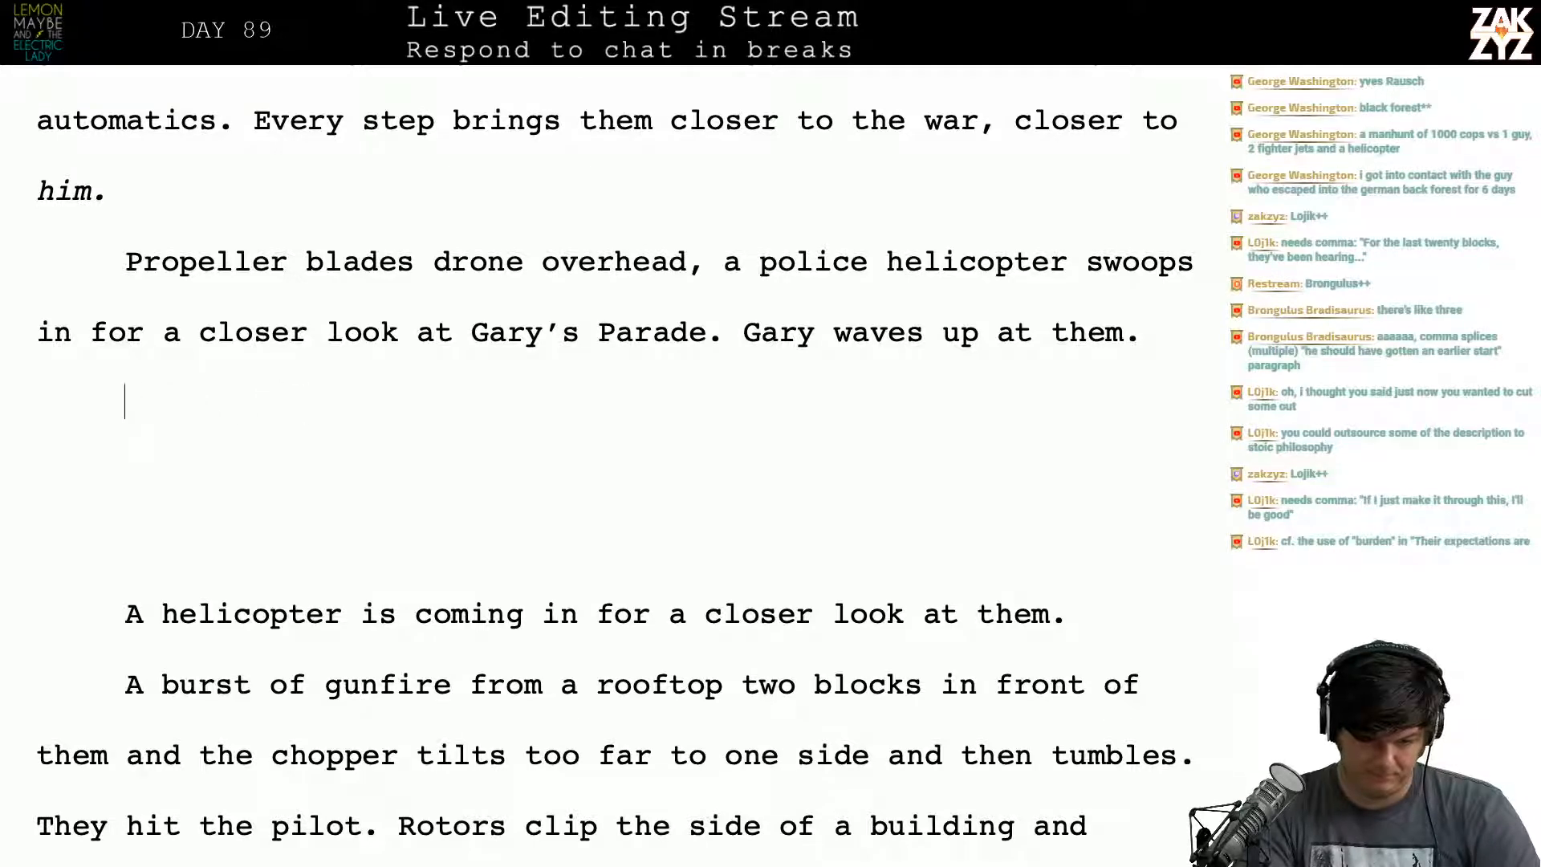
Step: Write "From a rooftop down the block, there's a burst of gunfire." in the new paragraph
{"action": "type", "text": "From a "}
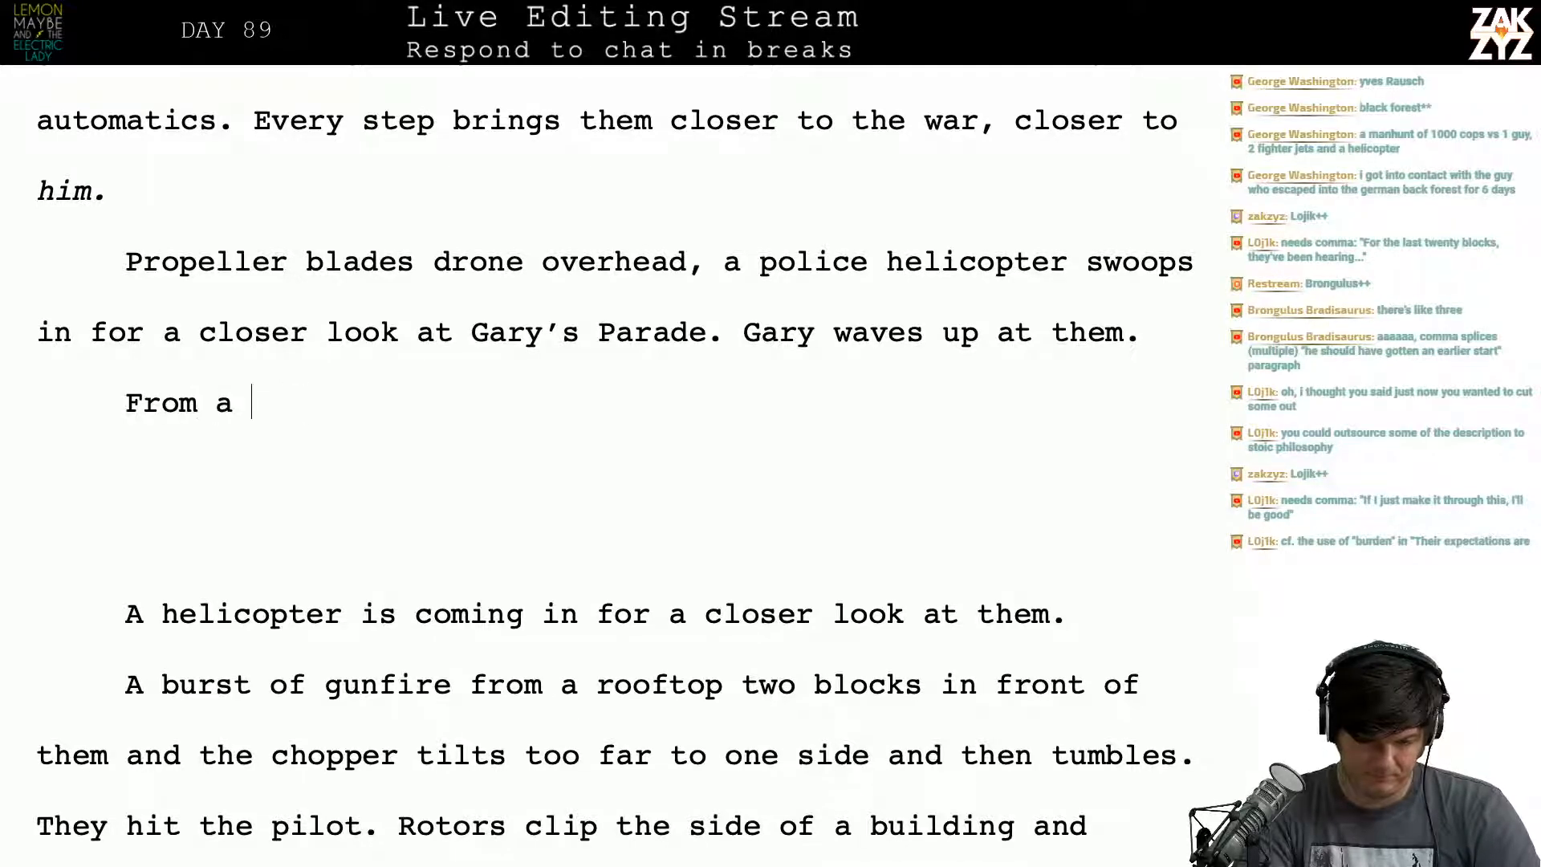
{"action": "type", "text": "rooftop down"}
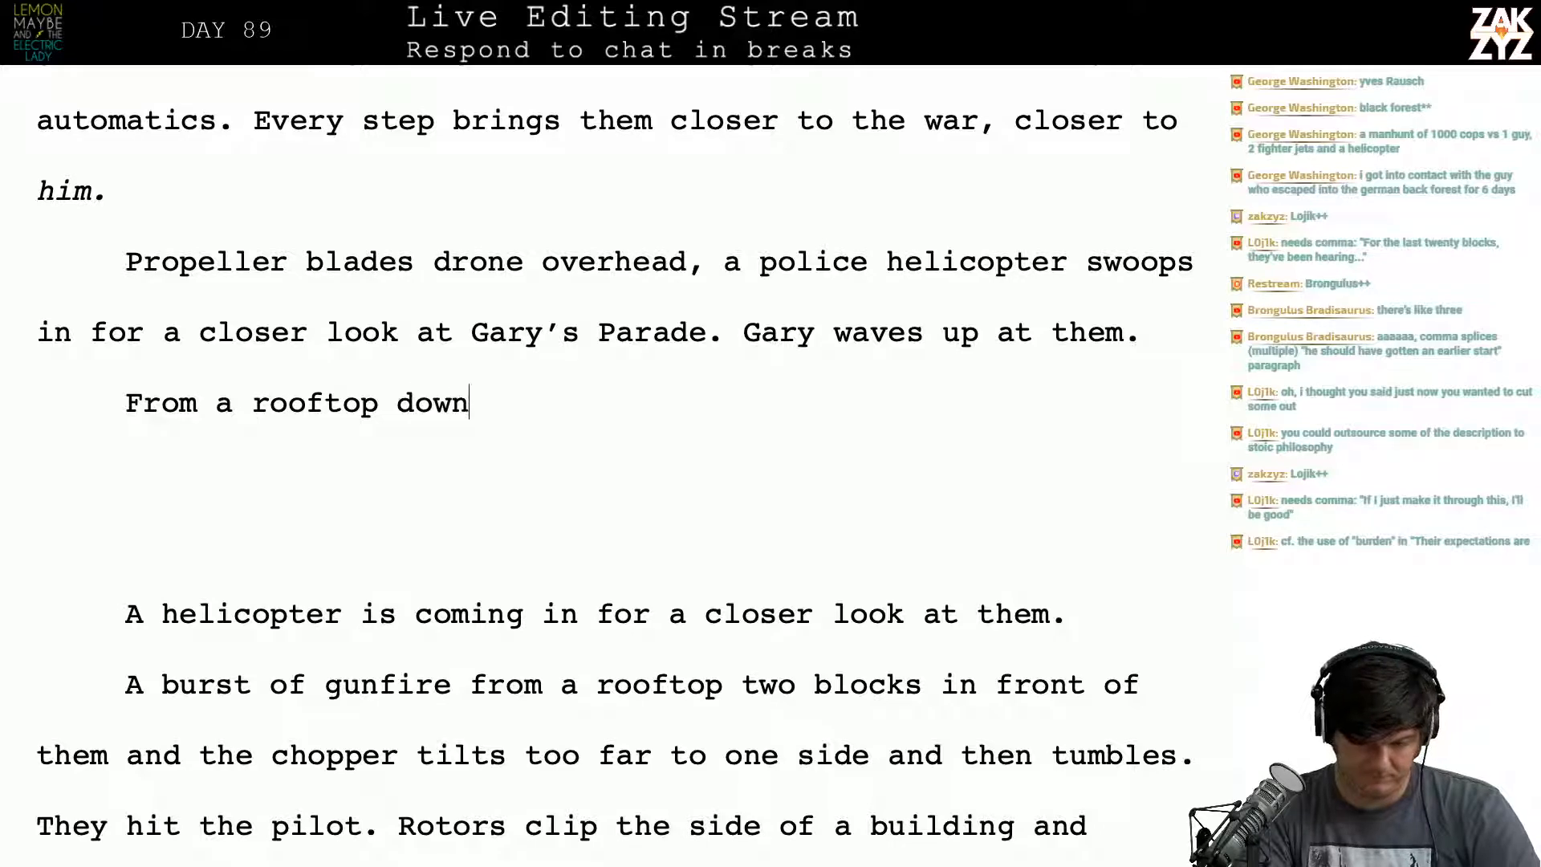
{"action": "type", "text": " the block, there"}
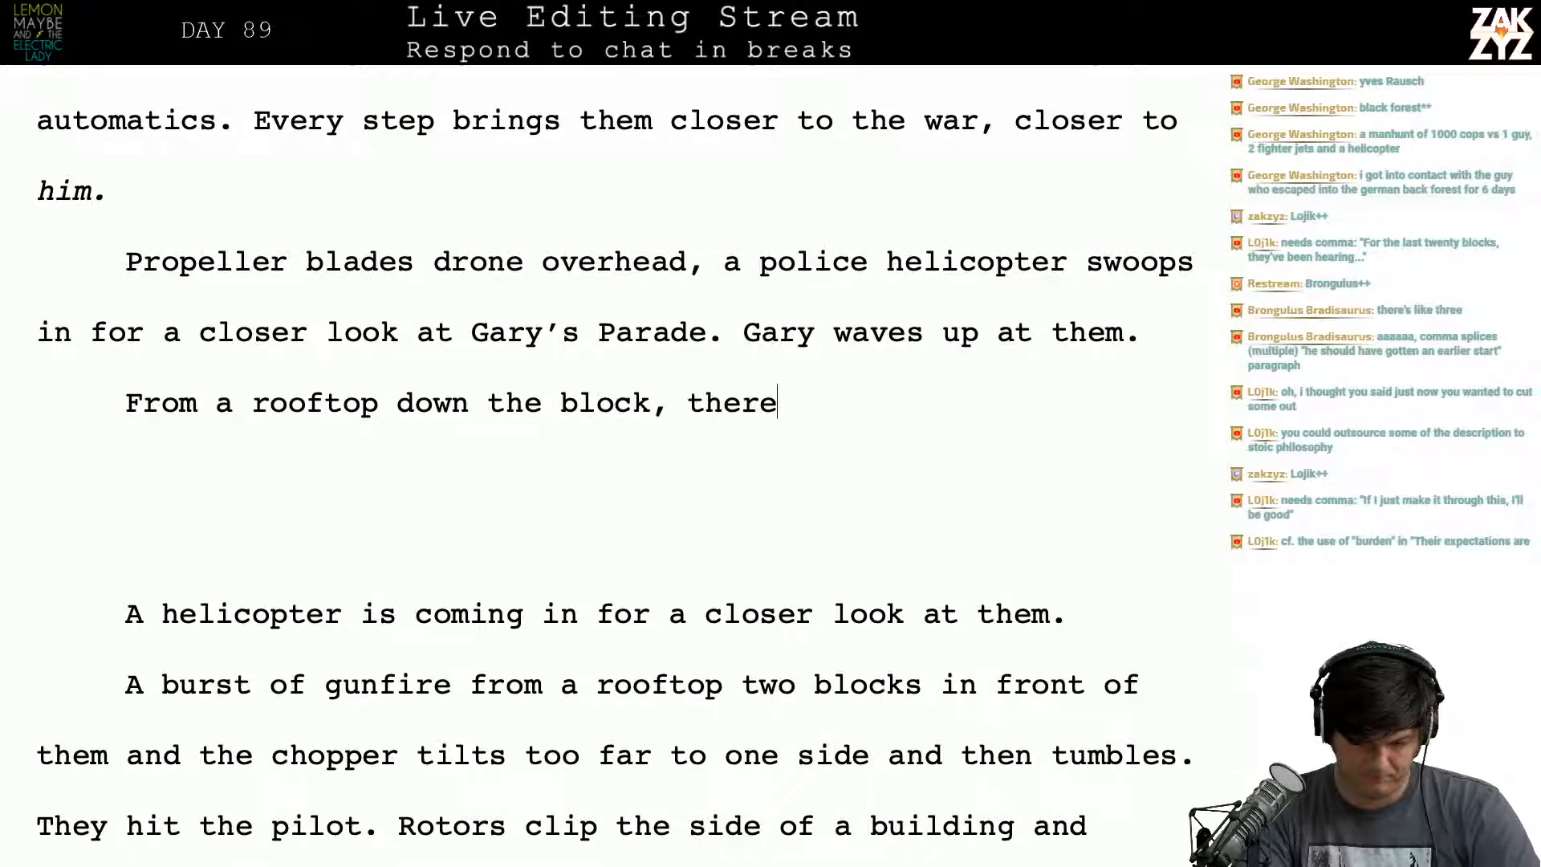
{"action": "type", "text": "'s a "}
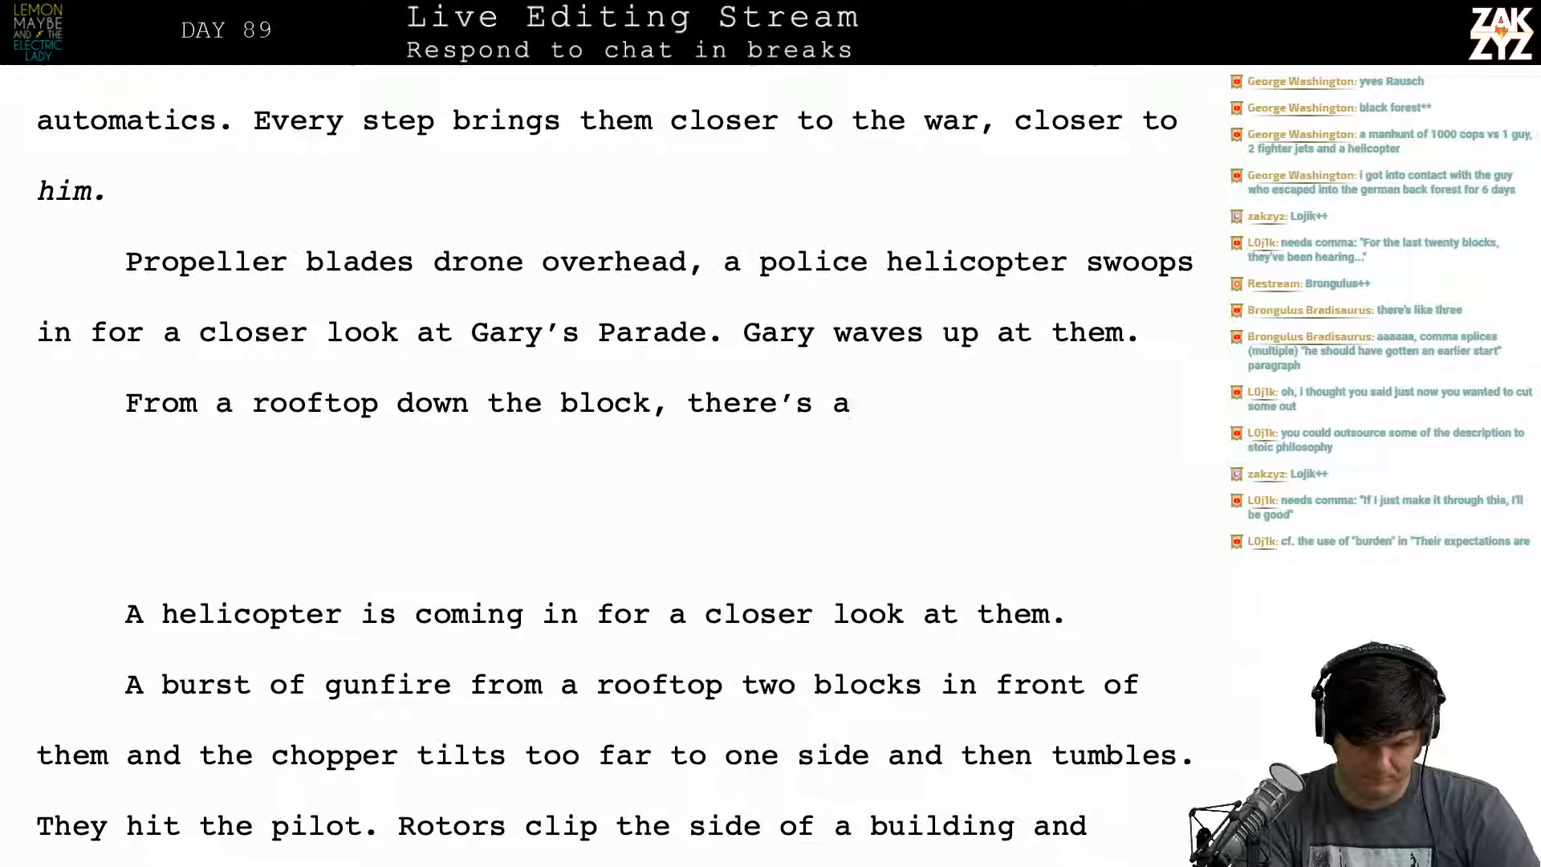
{"action": "type", "text": " burst of gun"}
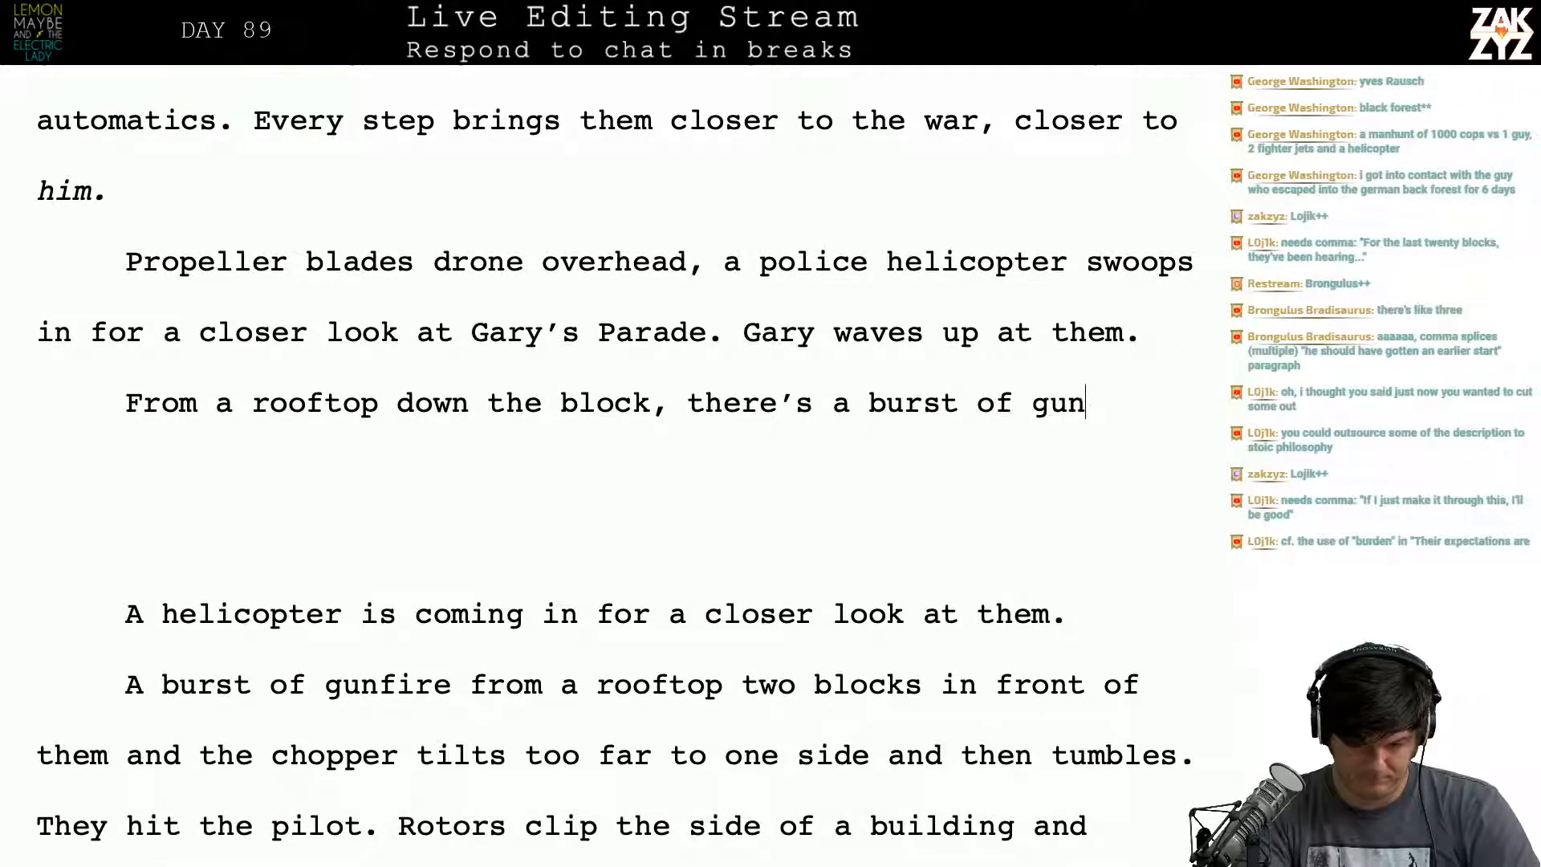
{"action": "type", "text": "fire."}
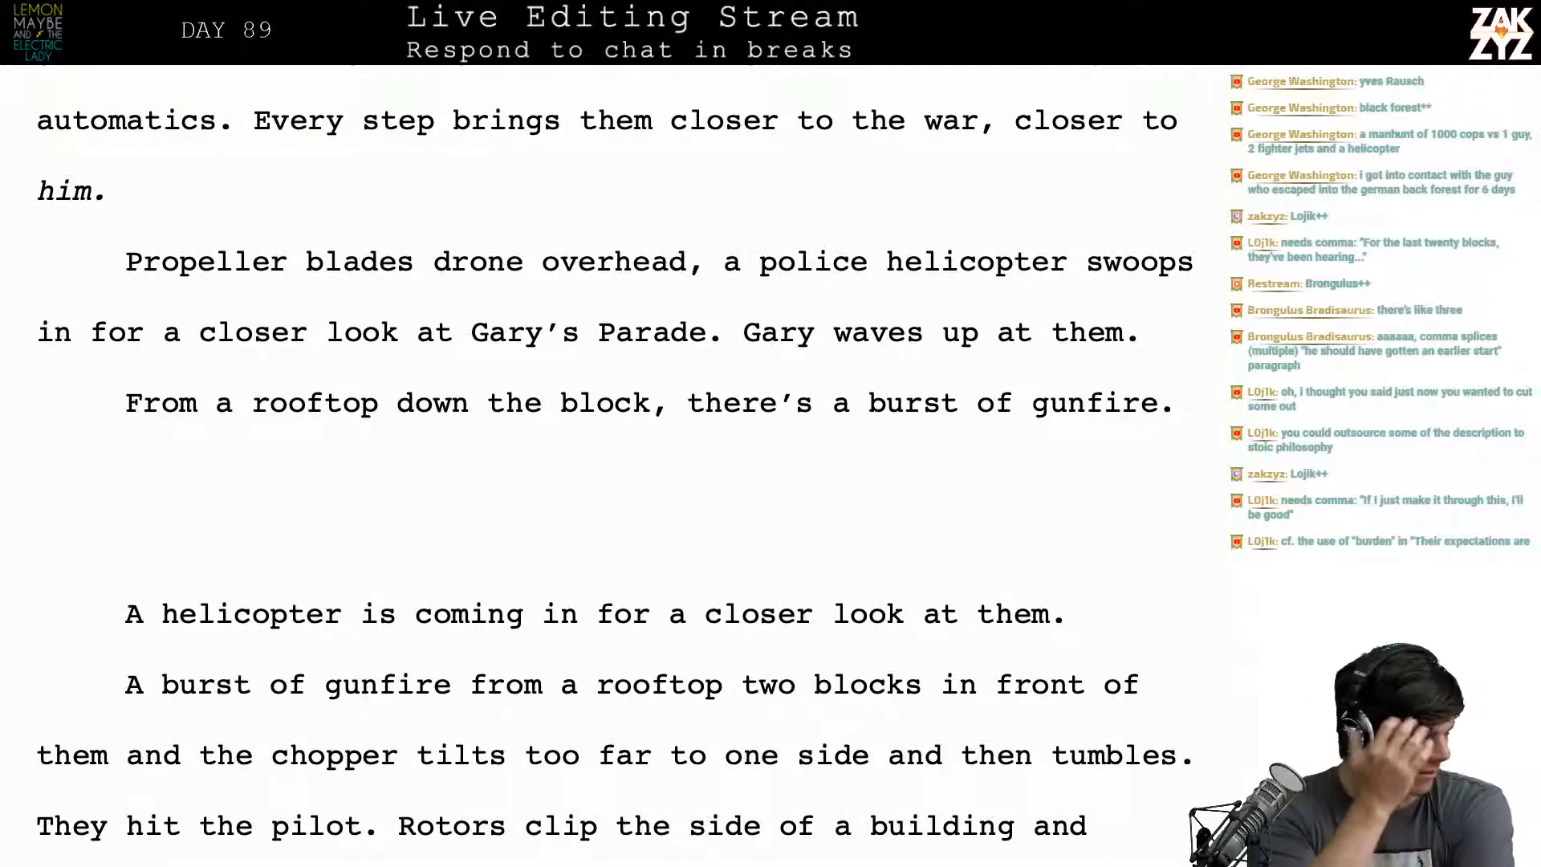
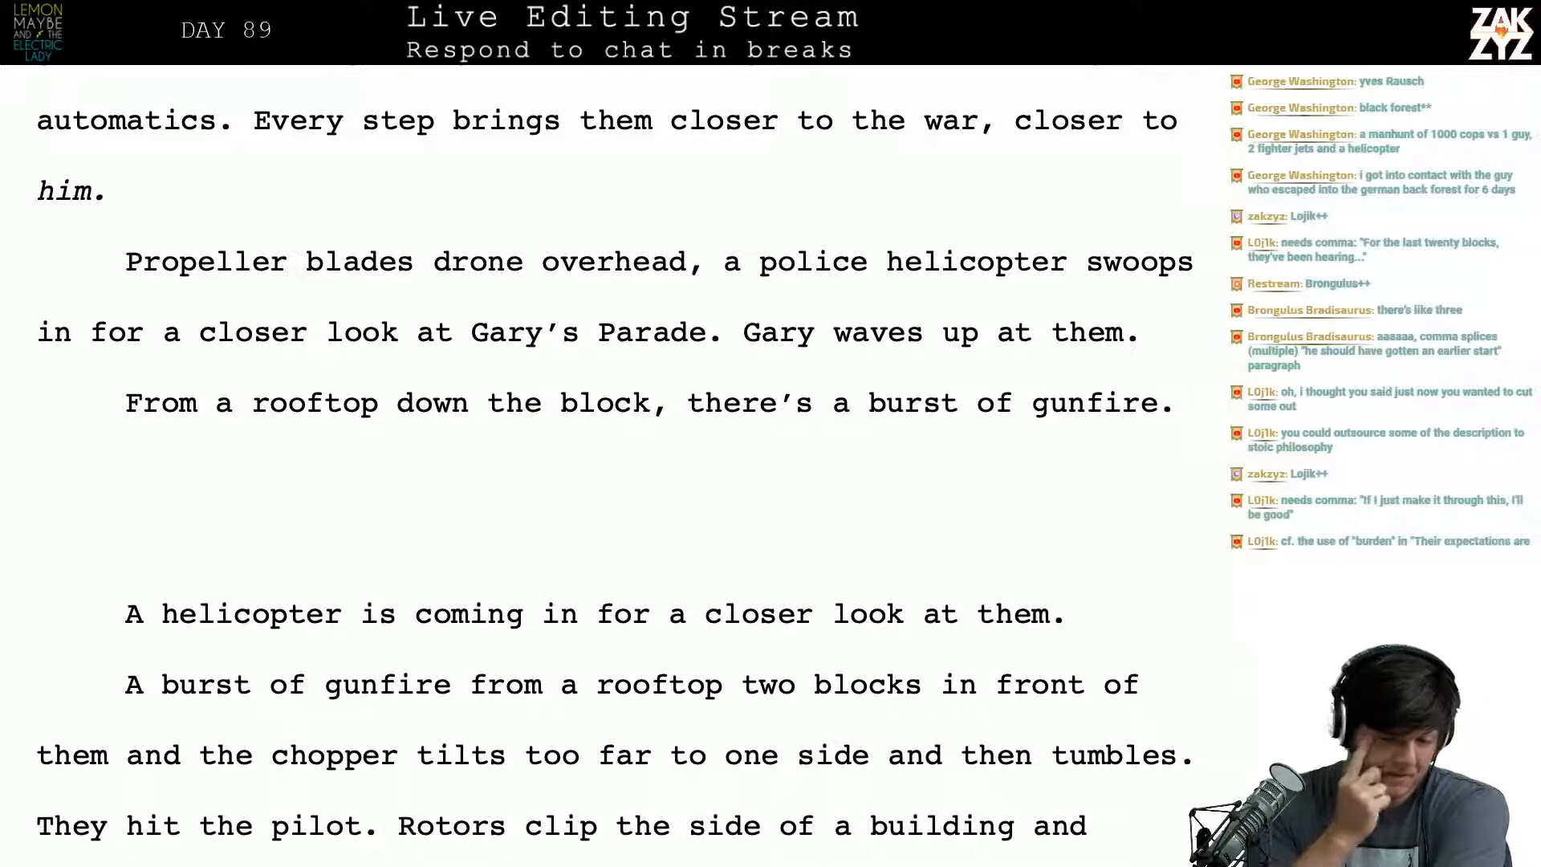
Step: Shorten the waving sentence in the helicopter paragraph to "Gary waves at them."
{"action": "left_click", "coordinate": [1158, 342]}
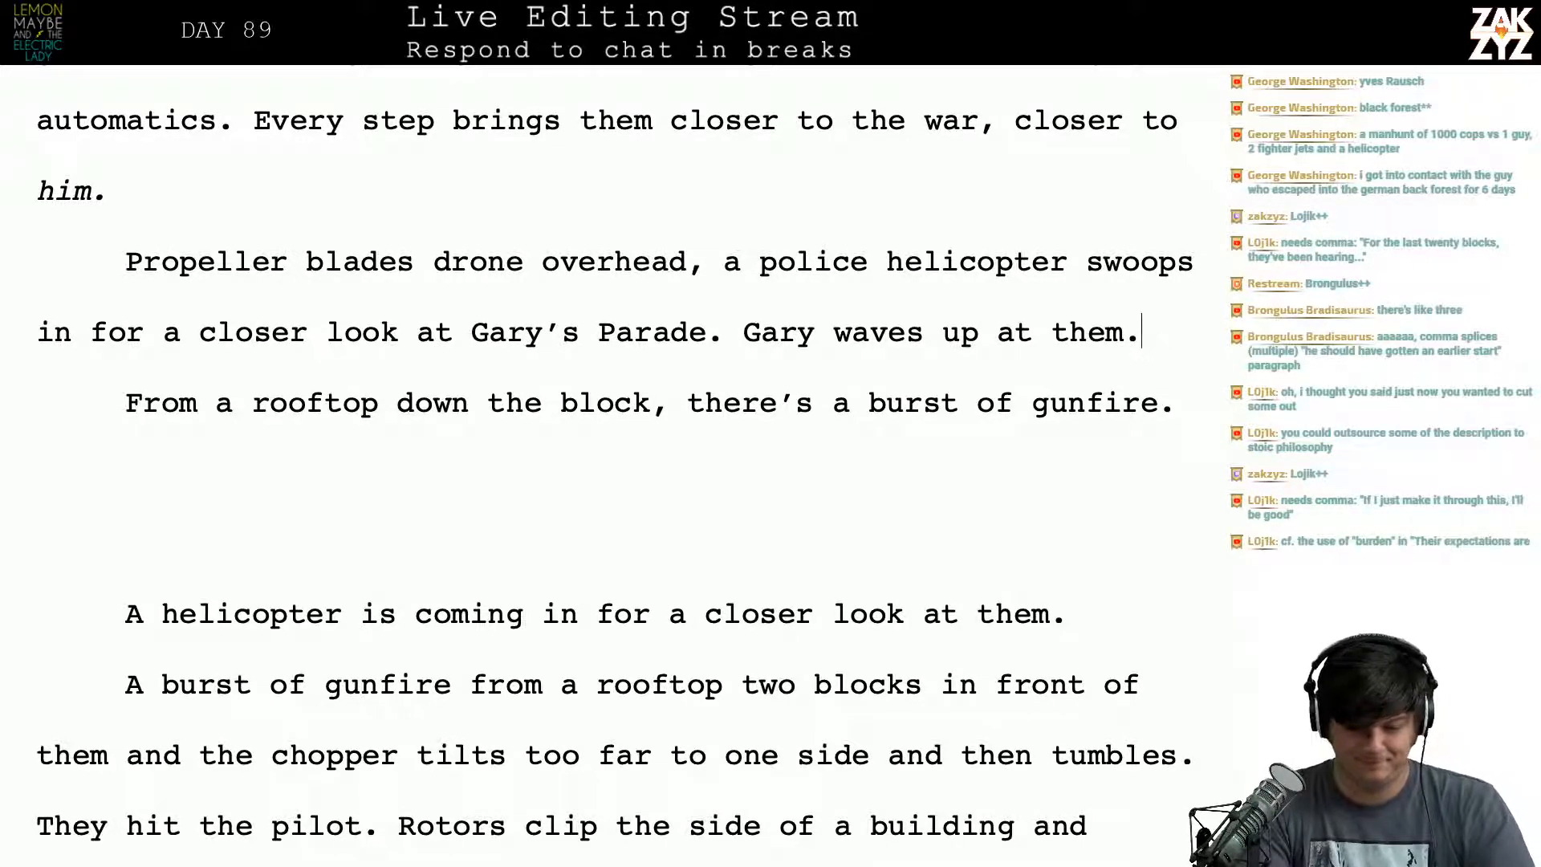
{"action": "key", "text": "BackSpace"}
{"action": "key", "text": "BackSpace"}
{"action": "key", "text": "BackSpace"}
{"action": "key", "text": "BackSpace"}
{"action": "key", "text": "BackSpace"}
{"action": "key", "text": "BackSpace"}
{"action": "key", "text": "BackSpace"}
{"action": "key", "text": "BackSpace"}
{"action": "key", "text": "BackSpace"}
{"action": "key", "text": "BackSpace"}
{"action": "key", "text": "BackSpace"}
{"action": "type", "text": "at them."}
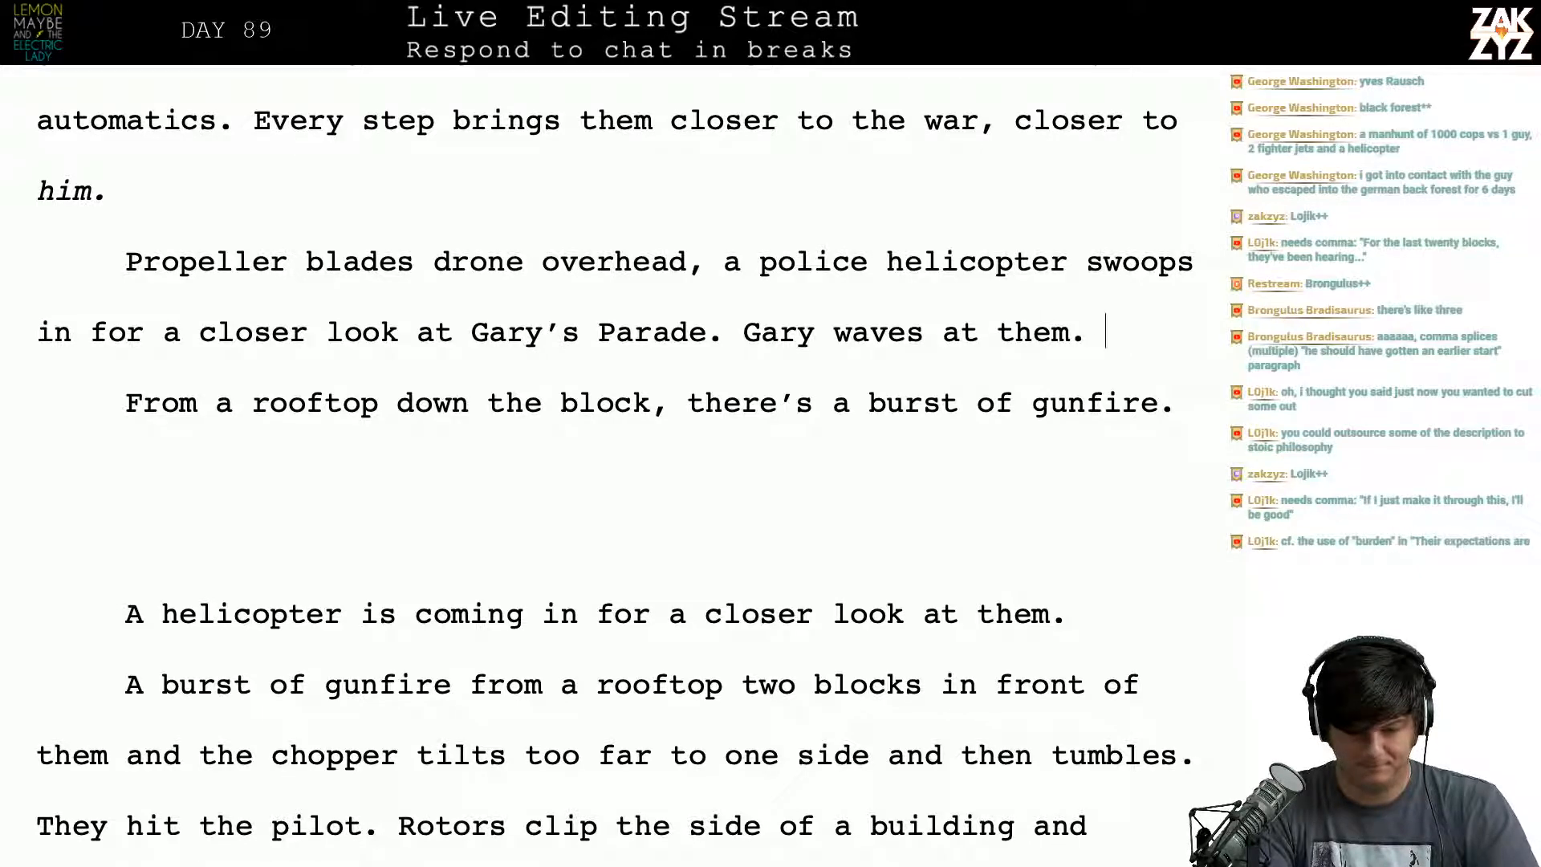
Step: Replace the sentence "Gary waves at them." with "For some reason, Gary waves at them."
{"action": "key", "text": "BackSpace"}
{"action": "key", "text": "BackSpace"}
{"action": "key", "text": "BackSpace"}
{"action": "key", "text": "BackSpace"}
{"action": "key", "text": "BackSpace"}
{"action": "key", "text": "BackSpace"}
{"action": "key", "text": "BackSpace"}
{"action": "key", "text": "BackSpace"}
{"action": "key", "text": "BackSpace"}
{"action": "key", "text": "BackSpace"}
{"action": "key", "text": "BackSpace"}
{"action": "key", "text": "BackSpace"}
{"action": "key", "text": "BackSpace"}
{"action": "key", "text": "BackSpace"}
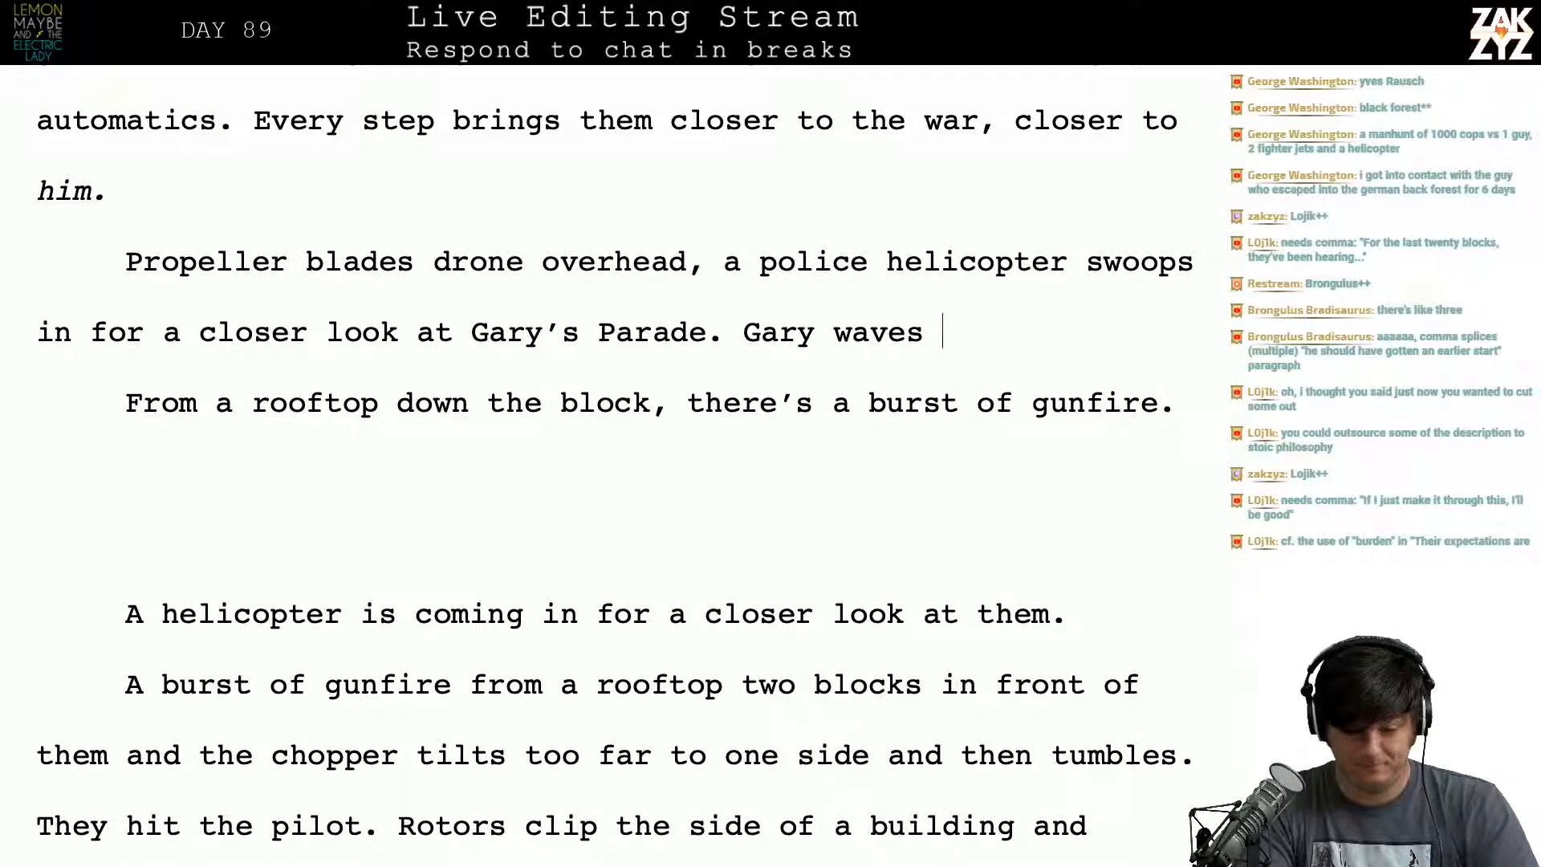
{"action": "key", "text": "BackSpace"}
{"action": "key", "text": "BackSpace"}
{"action": "key", "text": "BackSpace"}
{"action": "key", "text": "BackSpace"}
{"action": "key", "text": "BackSpace"}
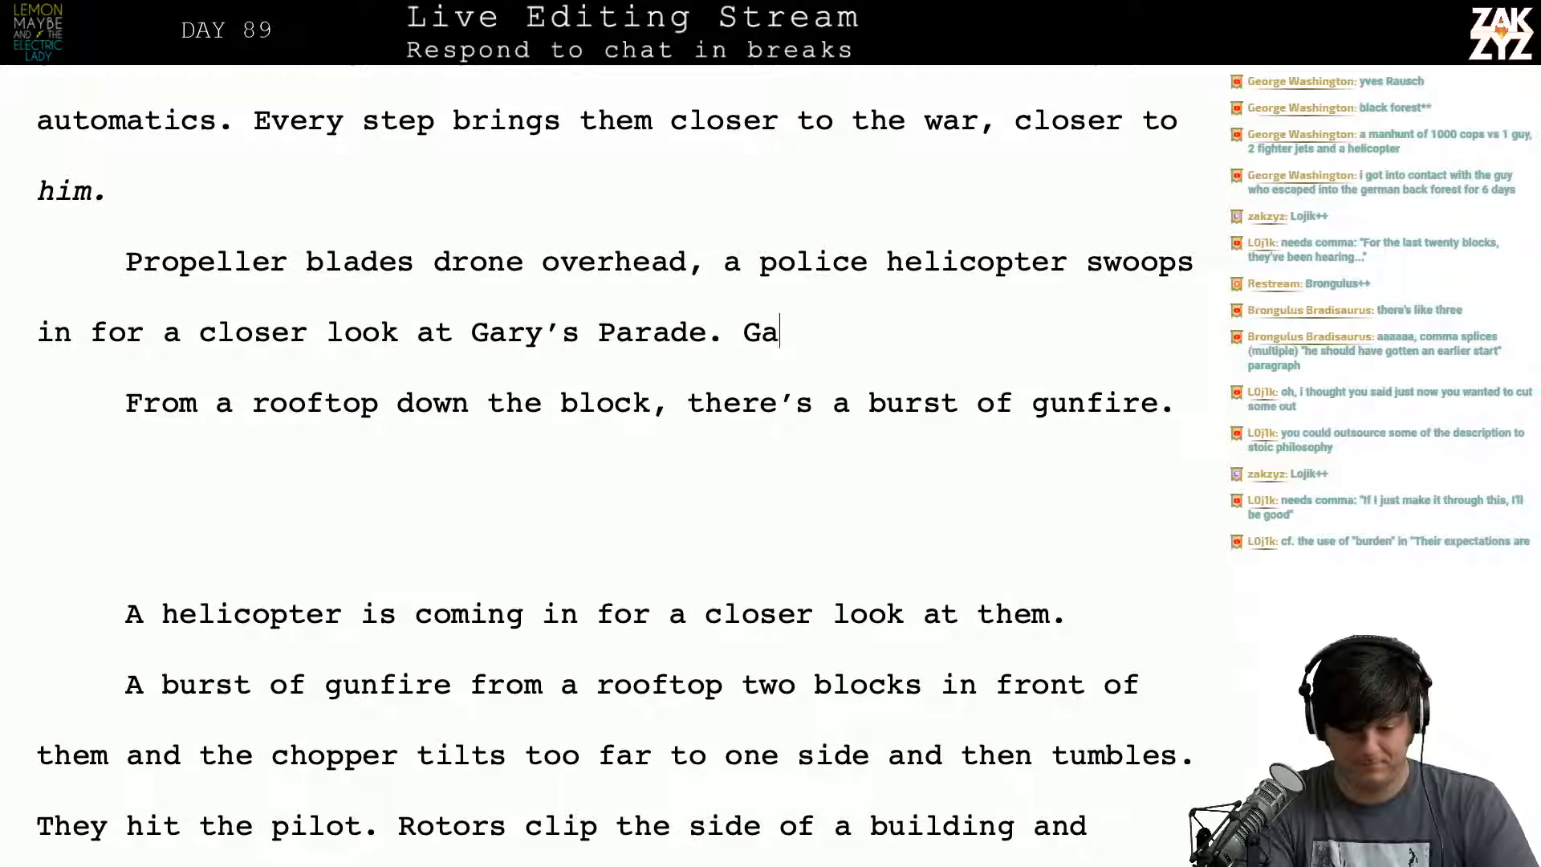
{"action": "type", "text": "For some re"}
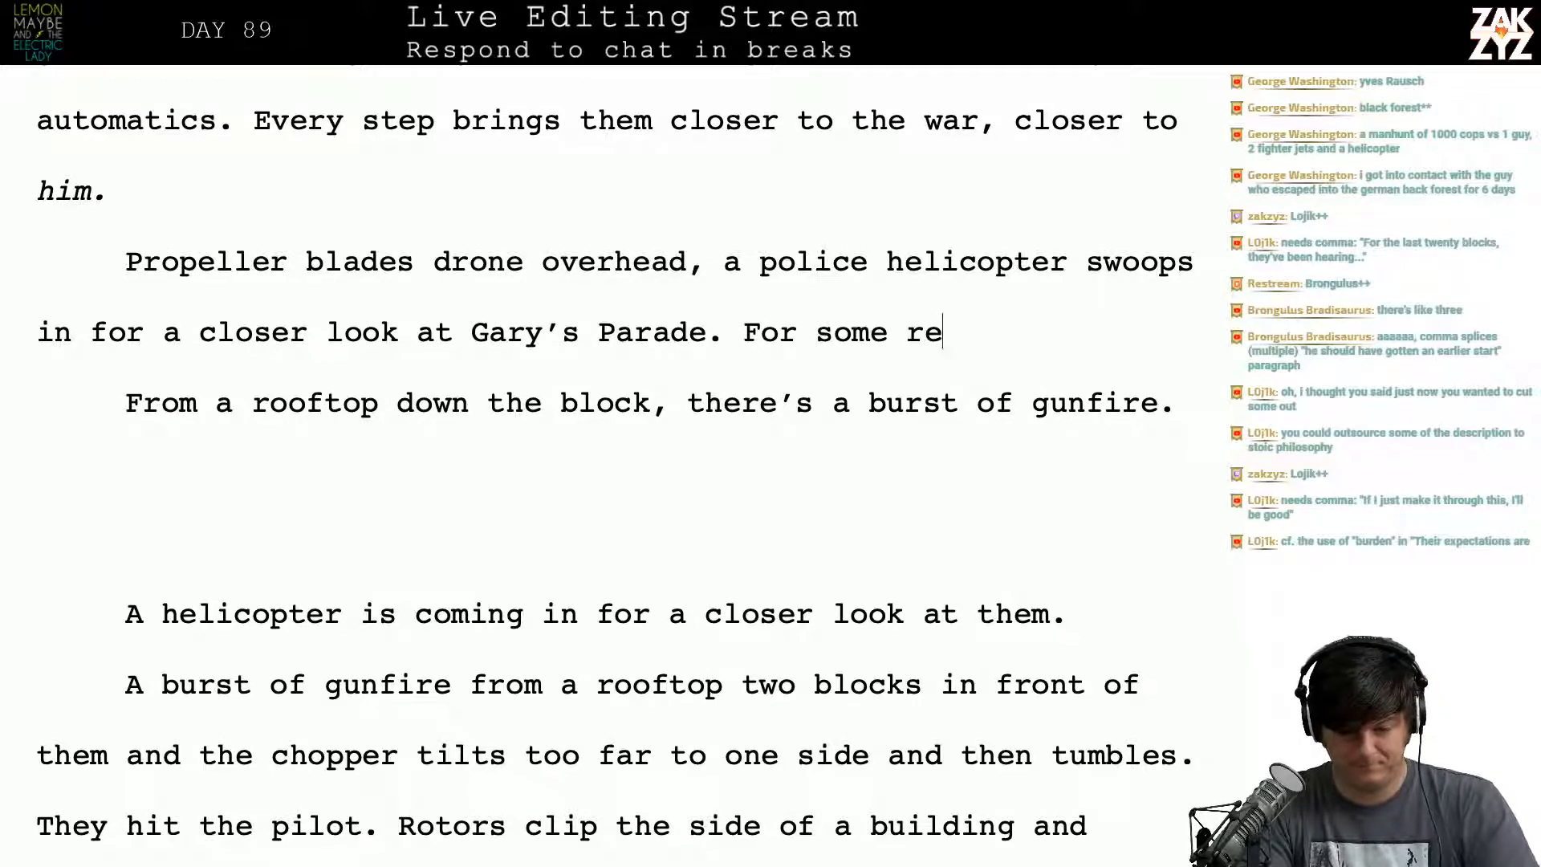
{"action": "type", "text": "ason, Gary waves at them."}
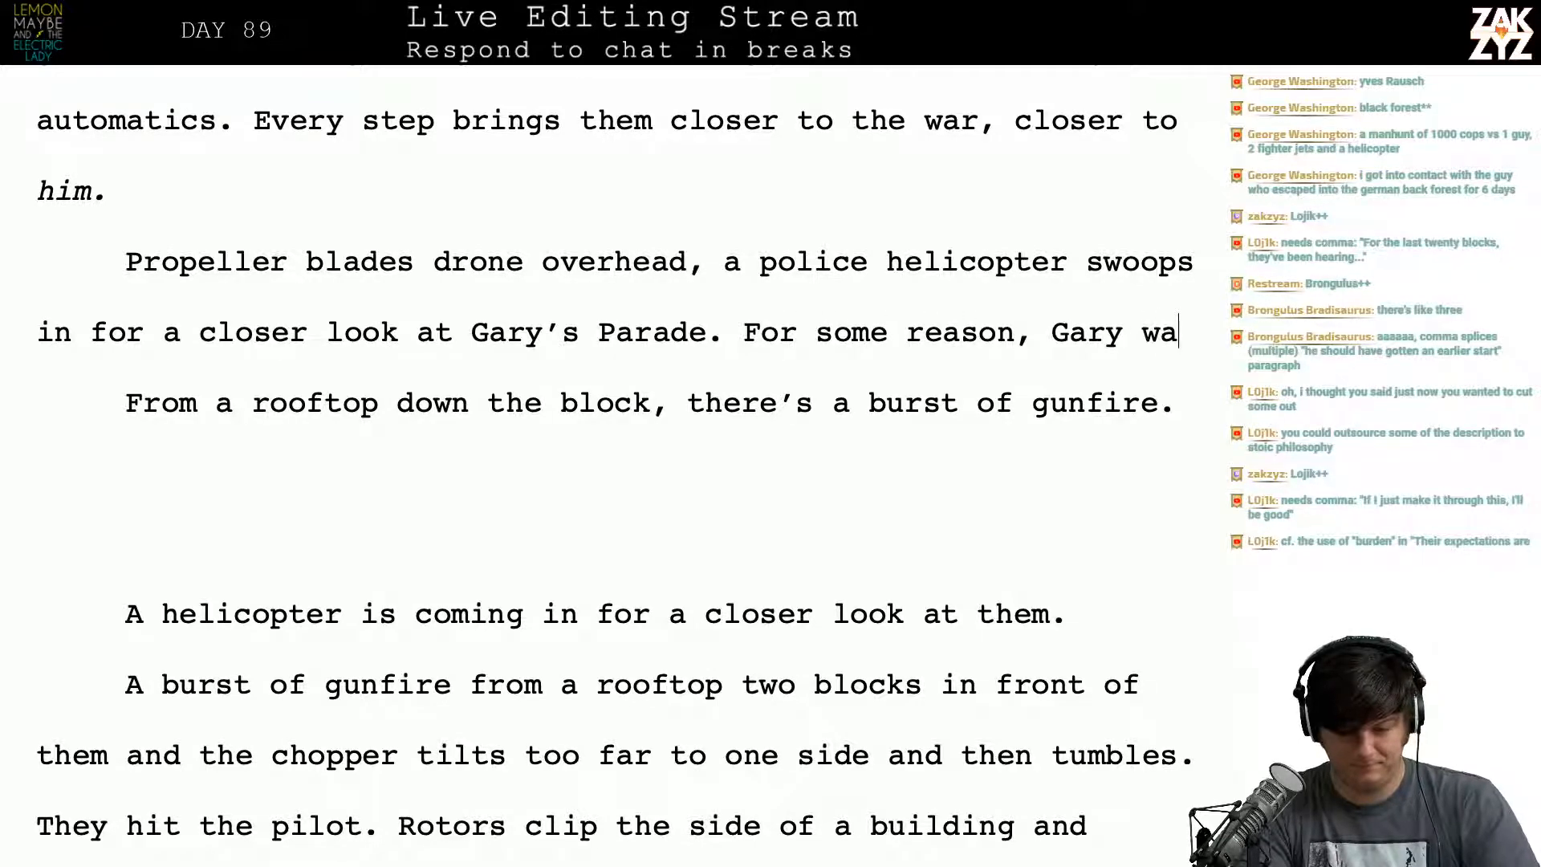
Step: Start a new paragraph after "waves at them." beginning with "A moment later there's a"
{"action": "key", "text": "Return"}
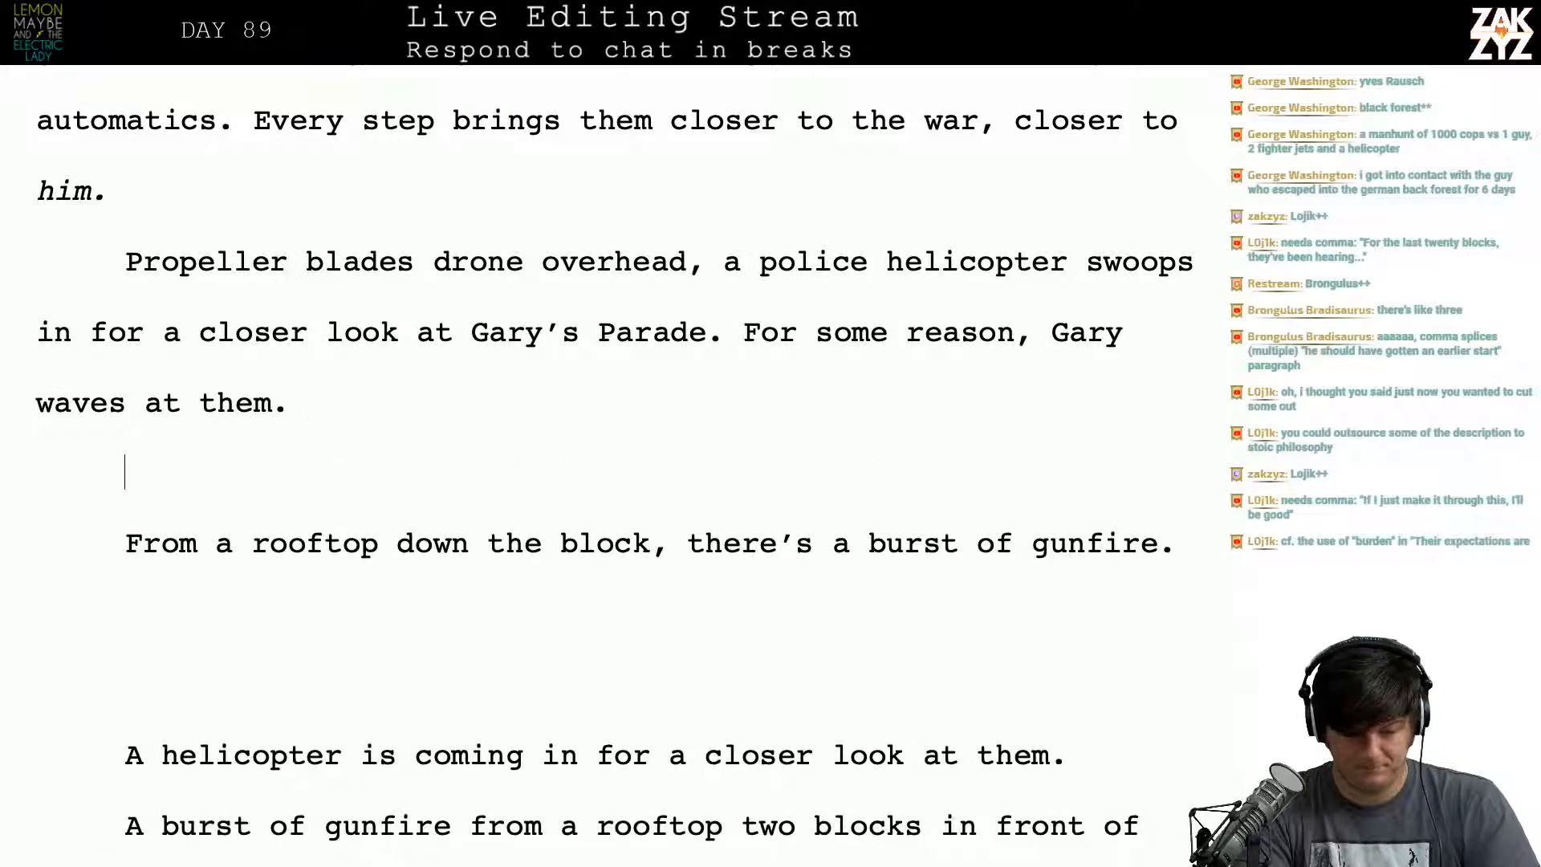
{"action": "type", "text": "A moment later there's"}
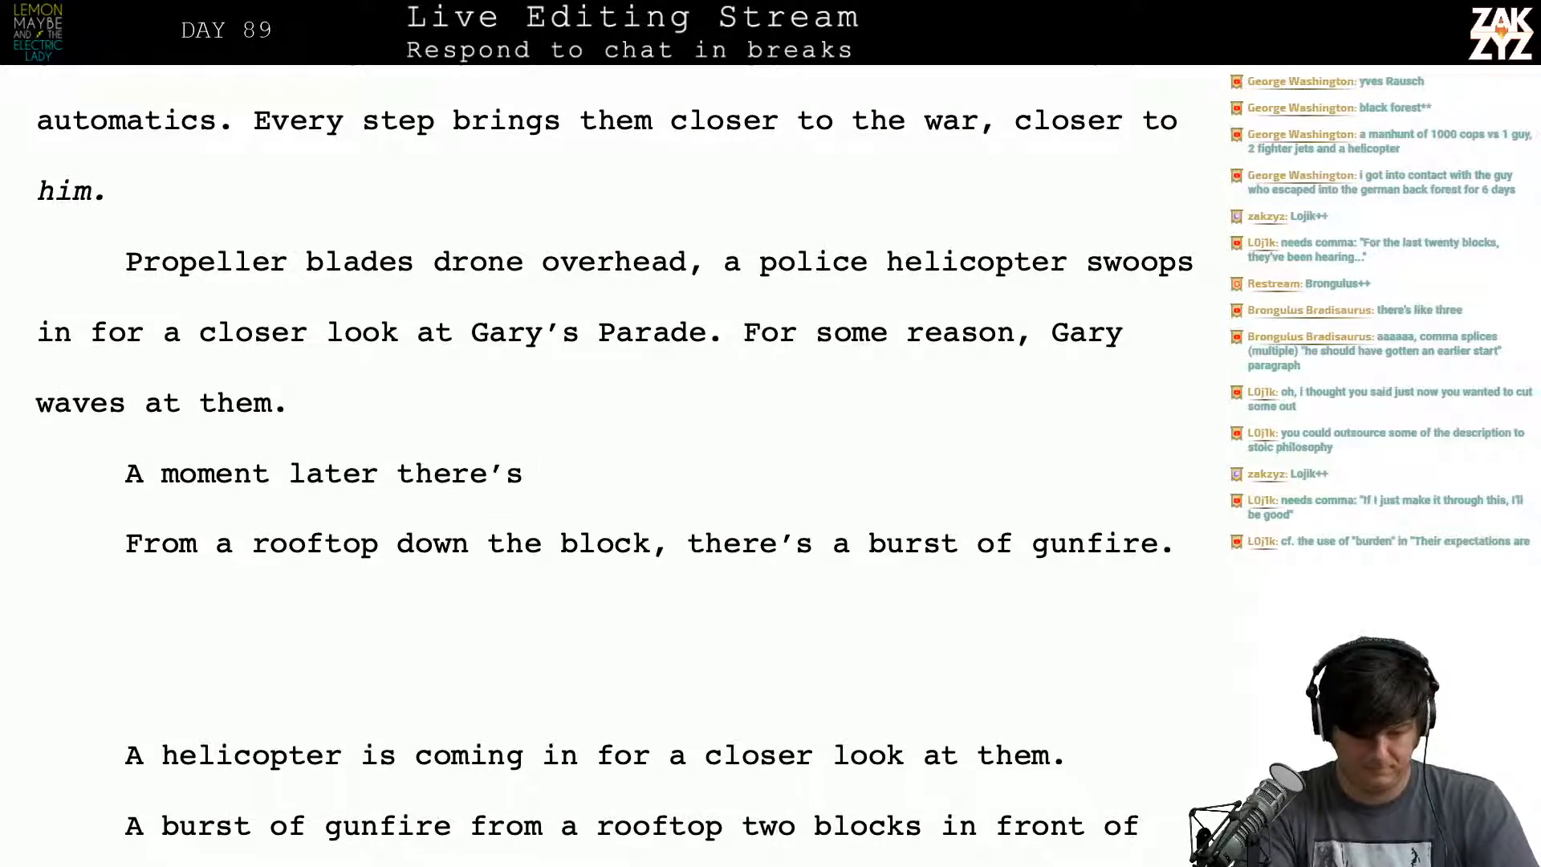
{"action": "key", "text": "BackSpace"}
{"action": "key", "text": "BackSpace"}
{"action": "key", "text": "BackSpace"}
{"action": "key", "text": "BackSpace"}
{"action": "key", "text": "BackSpace"}
{"action": "key", "text": "BackSpace"}
{"action": "key", "text": "BackSpace"}
{"action": "type", "text": "her'e"}
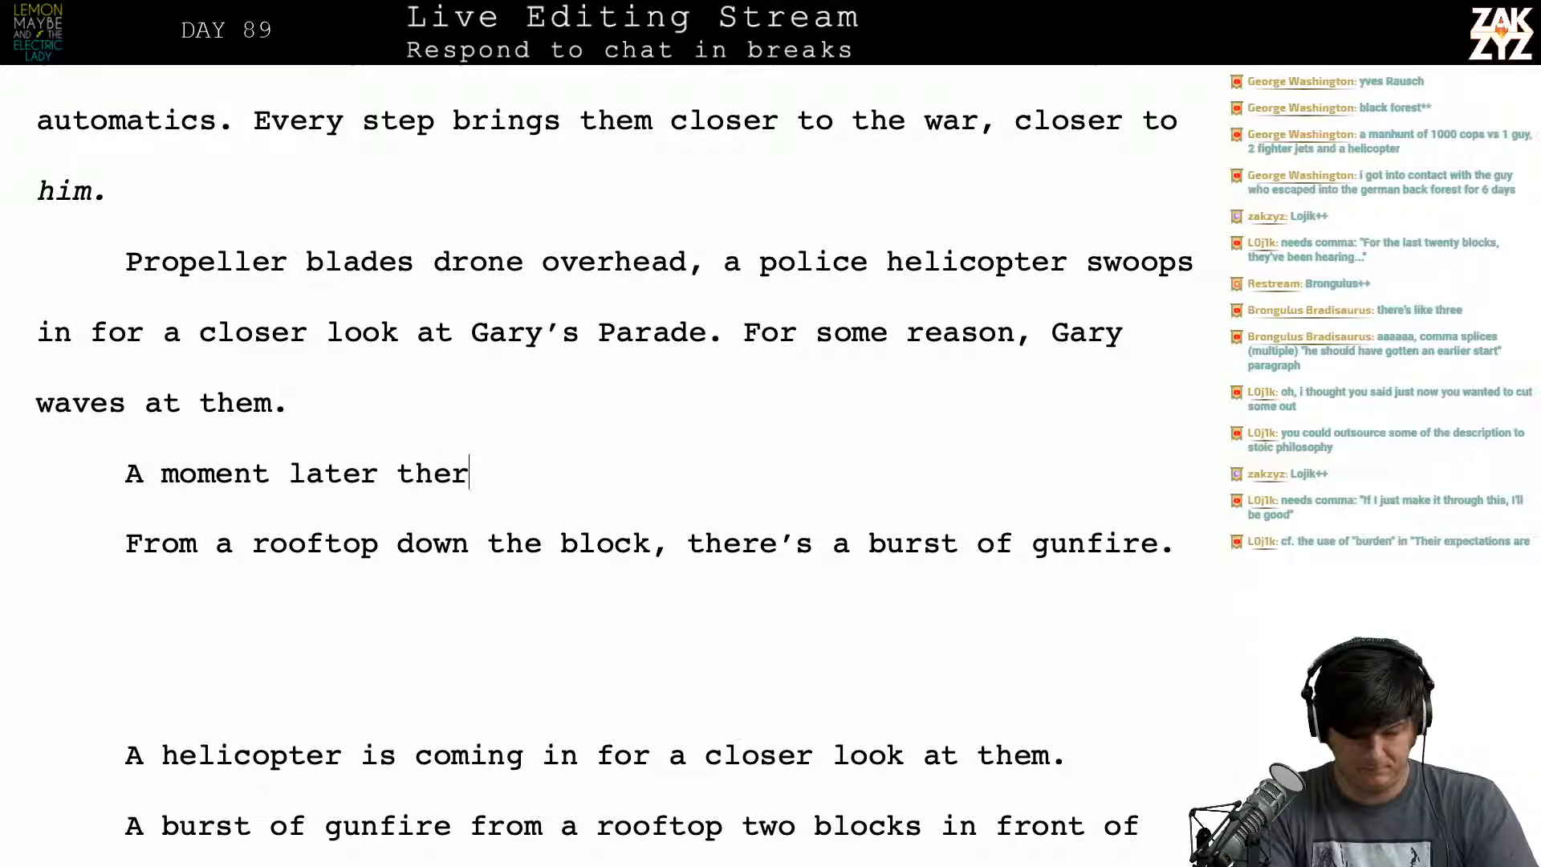
{"action": "key", "text": "BackSpace"}
{"action": "key", "text": "BackSpace"}
{"action": "type", "text": "es a"}
{"action": "key", "text": "BackSpace"}
{"action": "key", "text": "BackSpace"}
{"action": "key", "text": "BackSpace"}
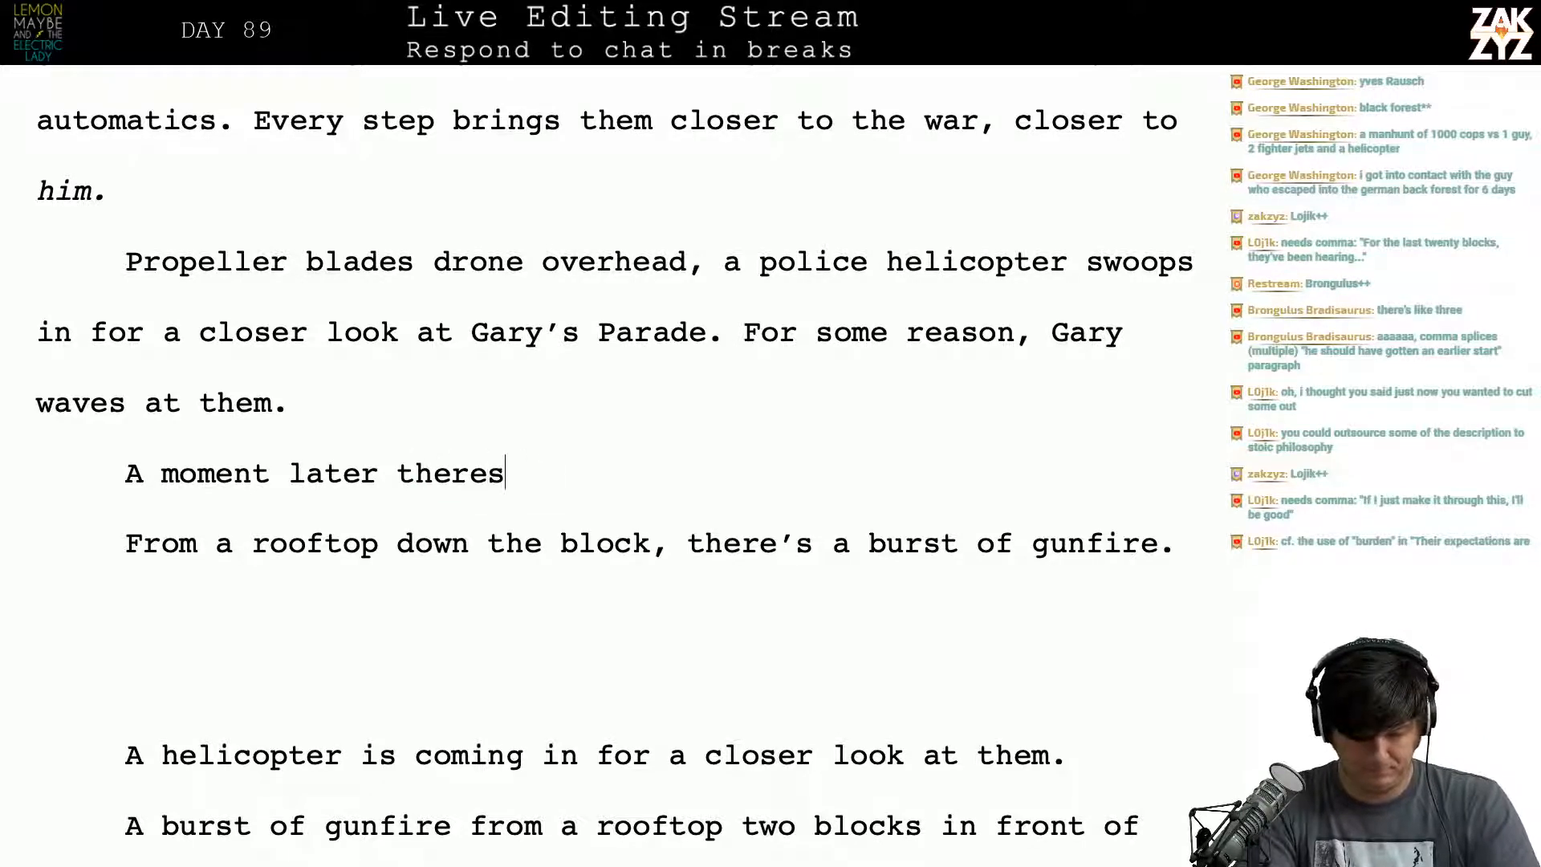
{"action": "type", "text": "'s a b"}
{"action": "key", "text": "BackSpace"}
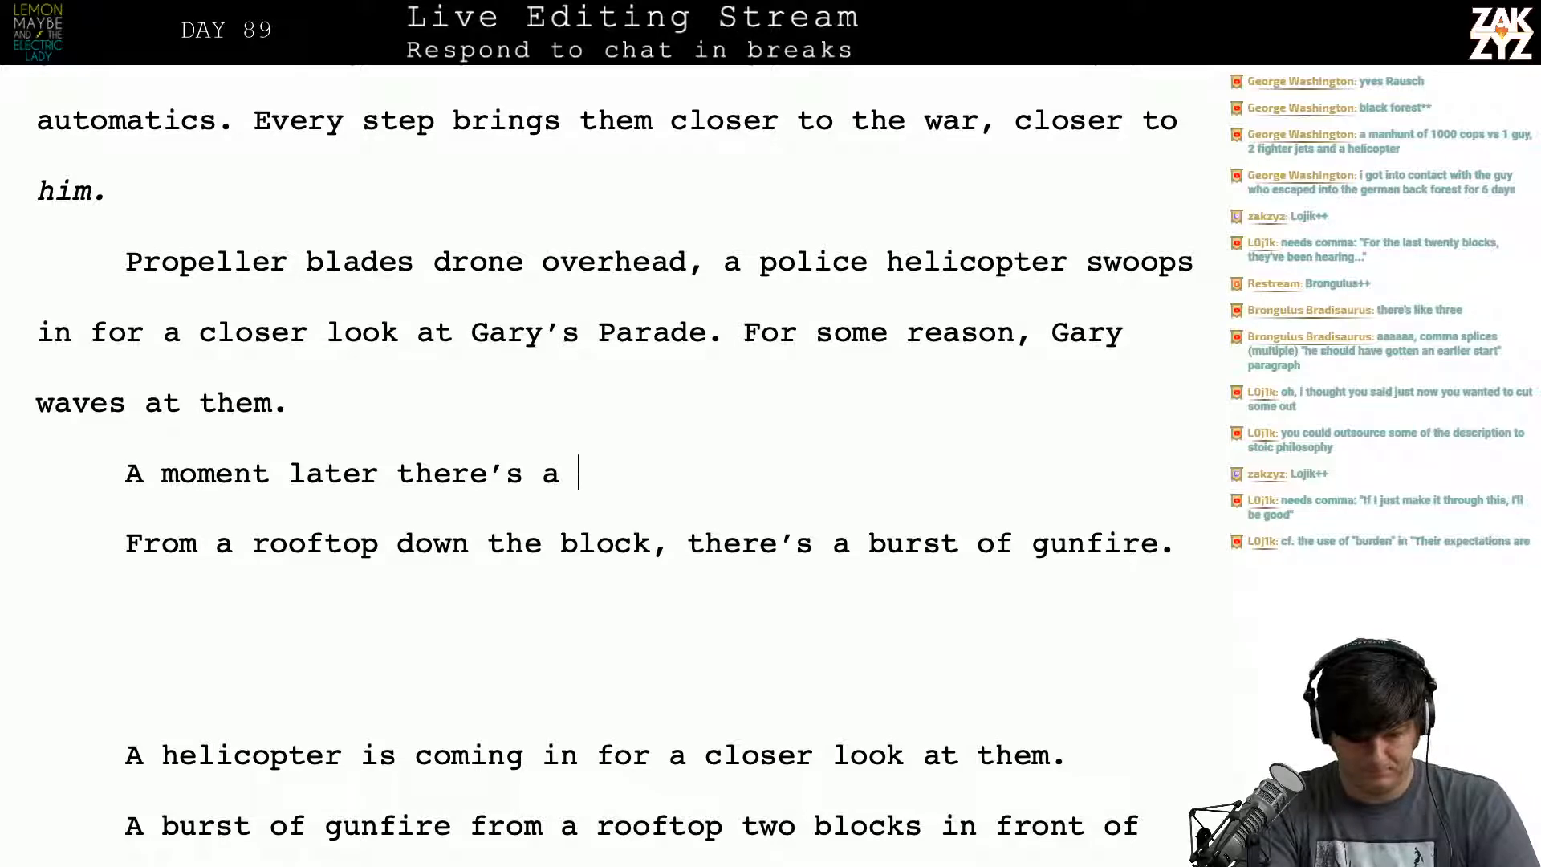
{"action": "type", "text": "BOOM"}
{"action": "key", "text": "BackSpace"}
{"action": "key", "text": "BackSpace"}
{"action": "key", "text": "BackSpace"}
{"action": "key", "text": "BackSpace"}
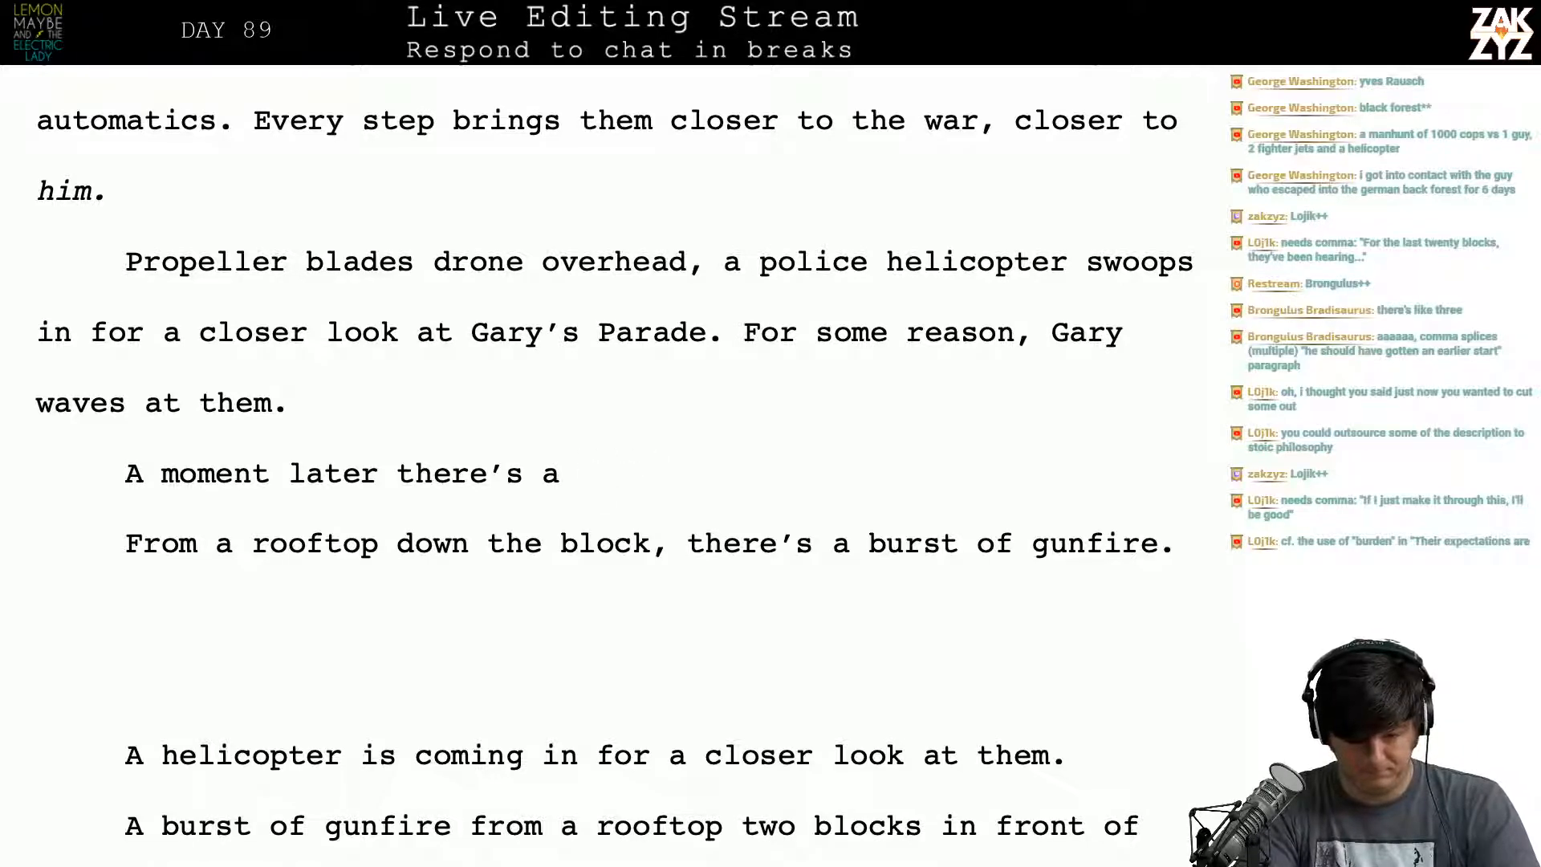
{"action": "type", "text": "bang from a"}
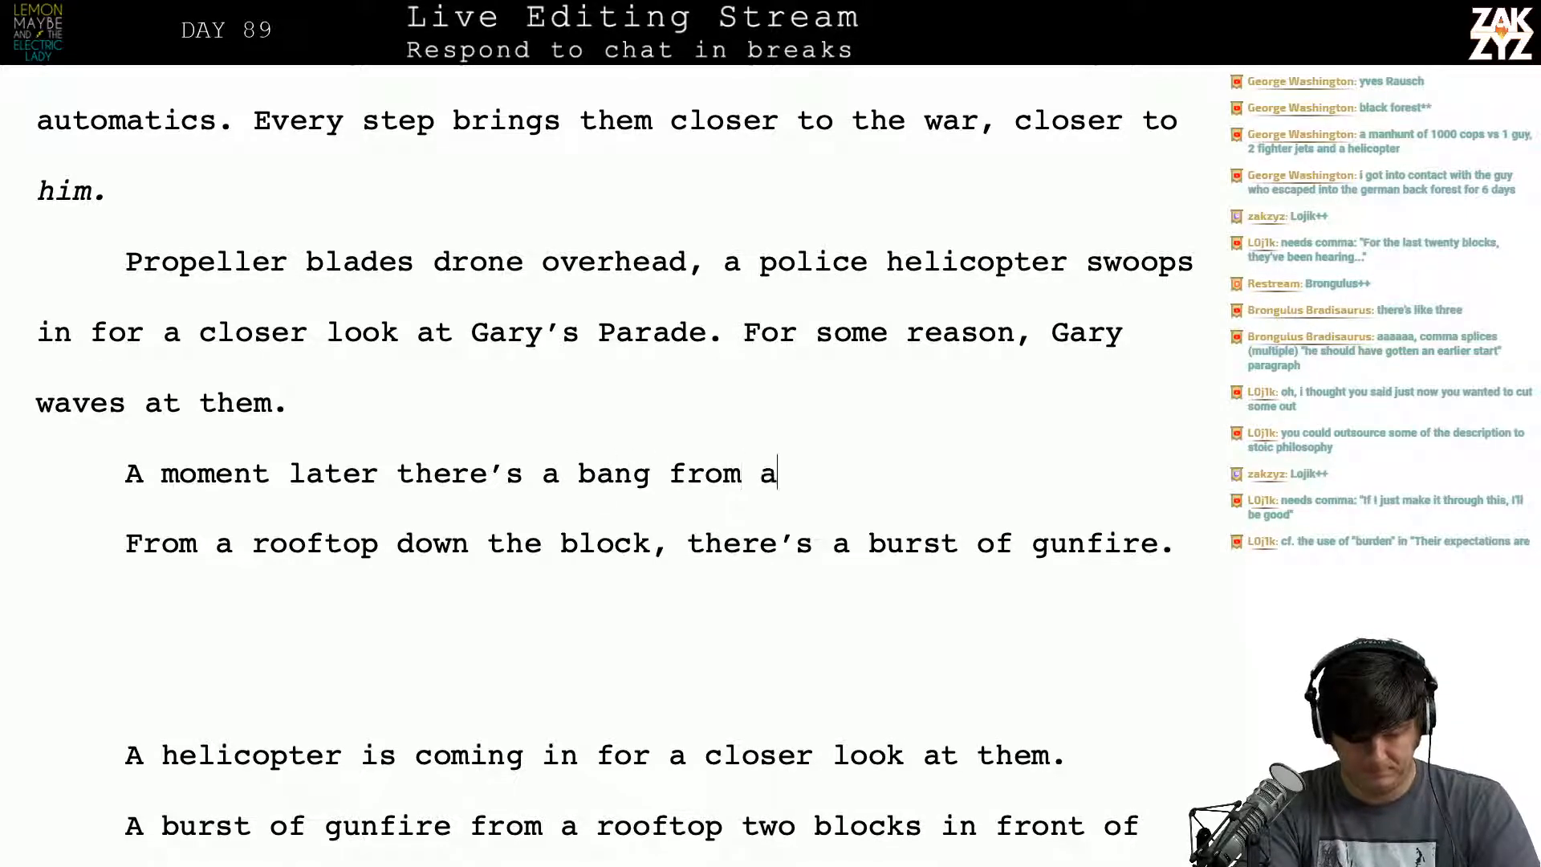
{"action": "key", "text": "BackSpace"}
{"action": "key", "text": "BackSpace"}
{"action": "key", "text": "BackSpace"}
{"action": "key", "text": "BackSpace"}
{"action": "key", "text": "BackSpace"}
{"action": "key", "text": "BackSpace"}
{"action": "key", "text": "BackSpace"}
{"action": "key", "text": "BackSpace"}
{"action": "key", "text": "BackSpace"}
{"action": "key", "text": "BackSpace"}
{"action": "key", "text": "BackSpace"}
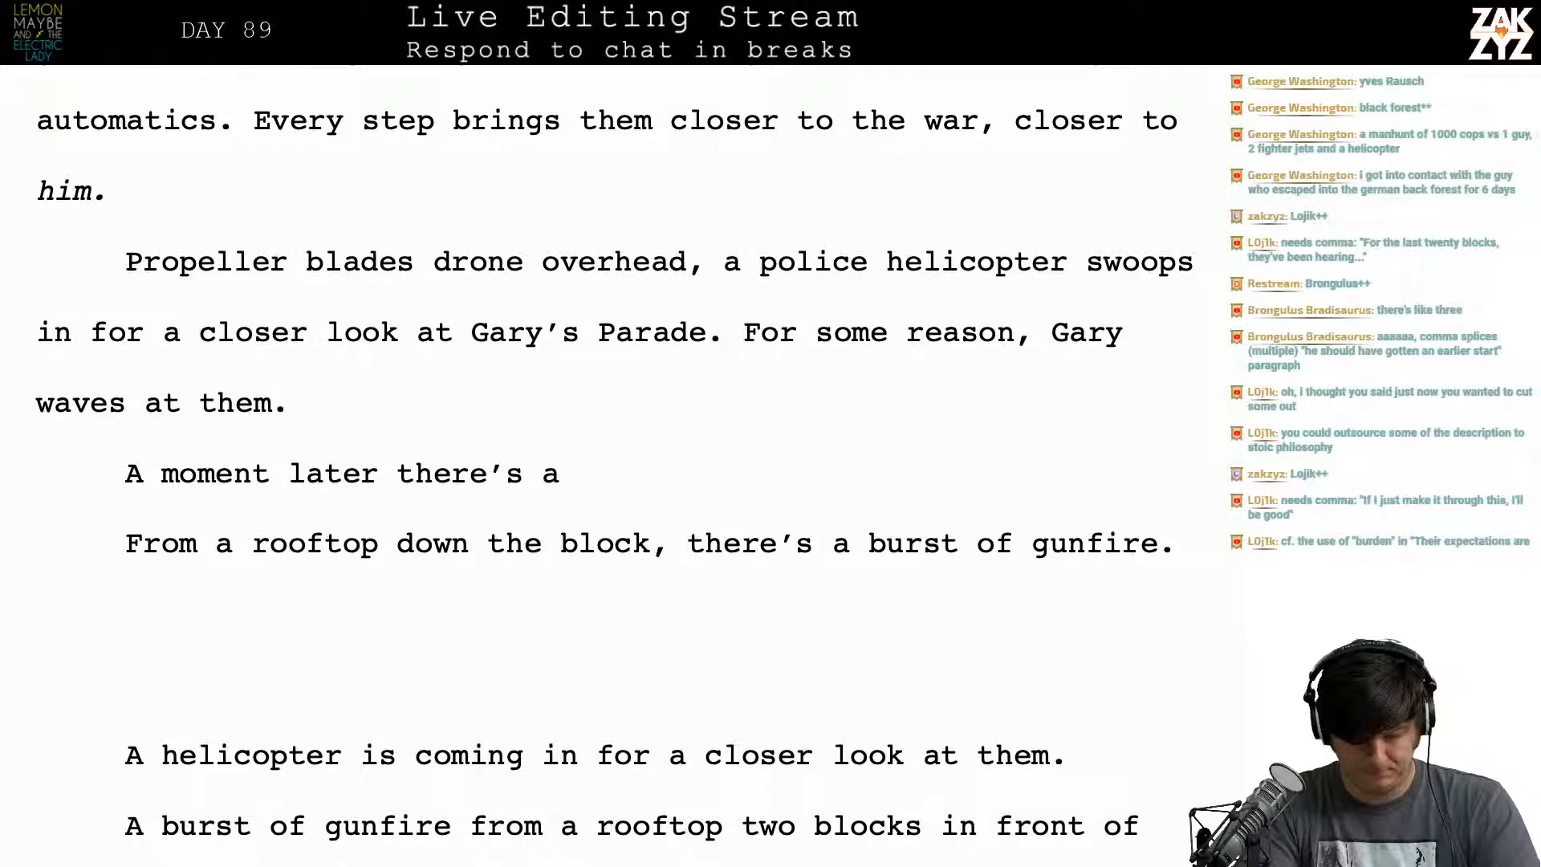
{"action": "type", "text": "Bang"}
{"action": "key", "text": "BackSpace"}
{"action": "key", "text": "BackSpace"}
{"action": "key", "text": "BackSpace"}
{"action": "key", "text": "BackSpace"}
{"action": "type", "text": "bang"}
{"action": "key", "text": "BackSpace"}
{"action": "key", "text": "BackSpace"}
{"action": "key", "text": "BackSpace"}
{"action": "key", "text": "BackSpace"}
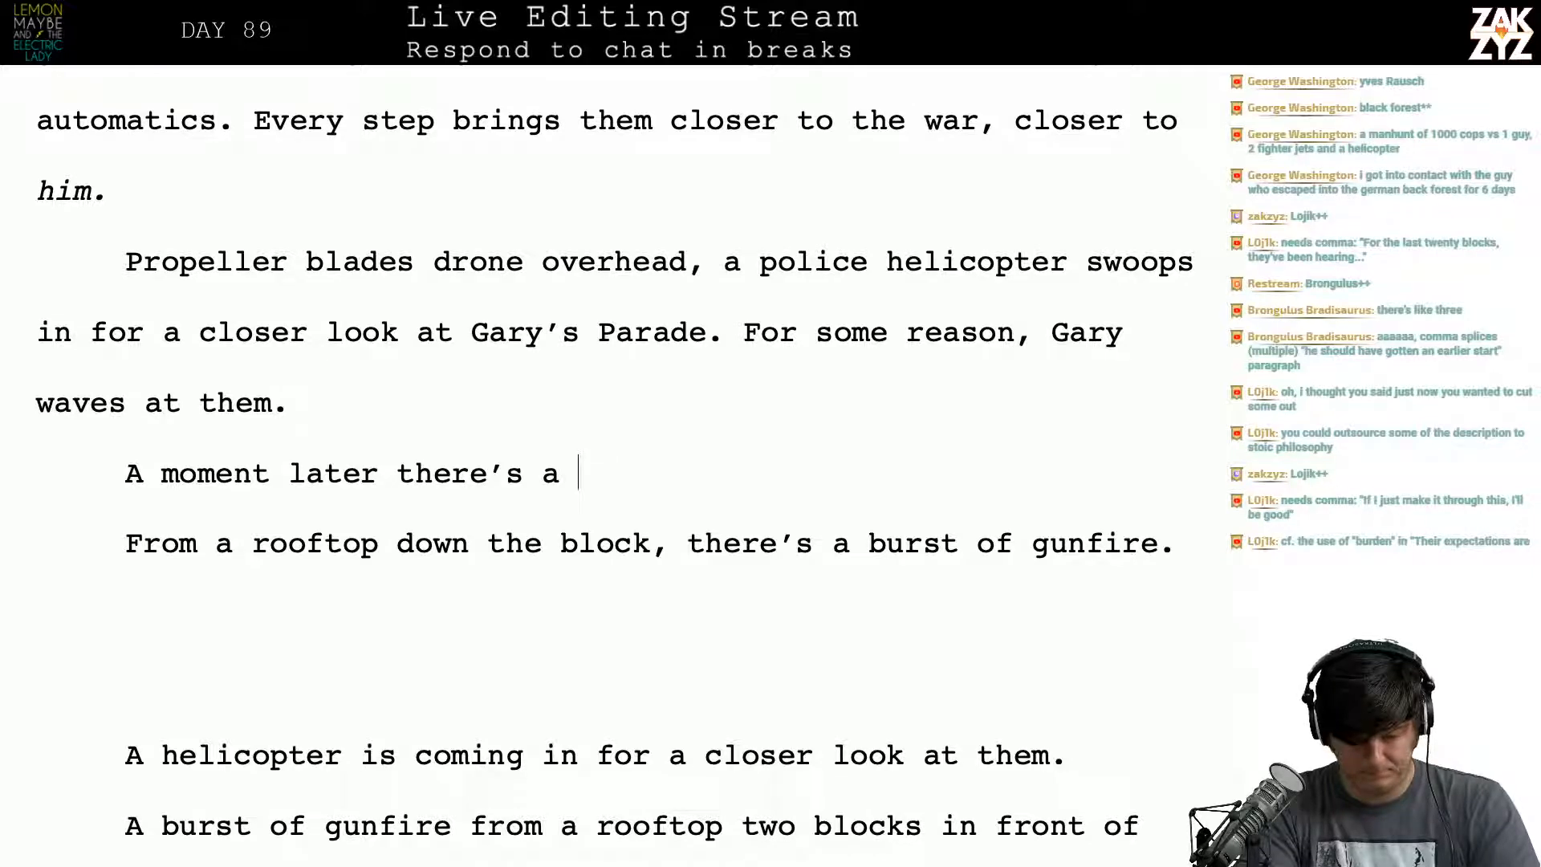
Step: Continue the "A moment later there's a" sentence with "burst of gunfire from a rooftop farther down the bl"
{"action": "type", "text": "burst of gu"}
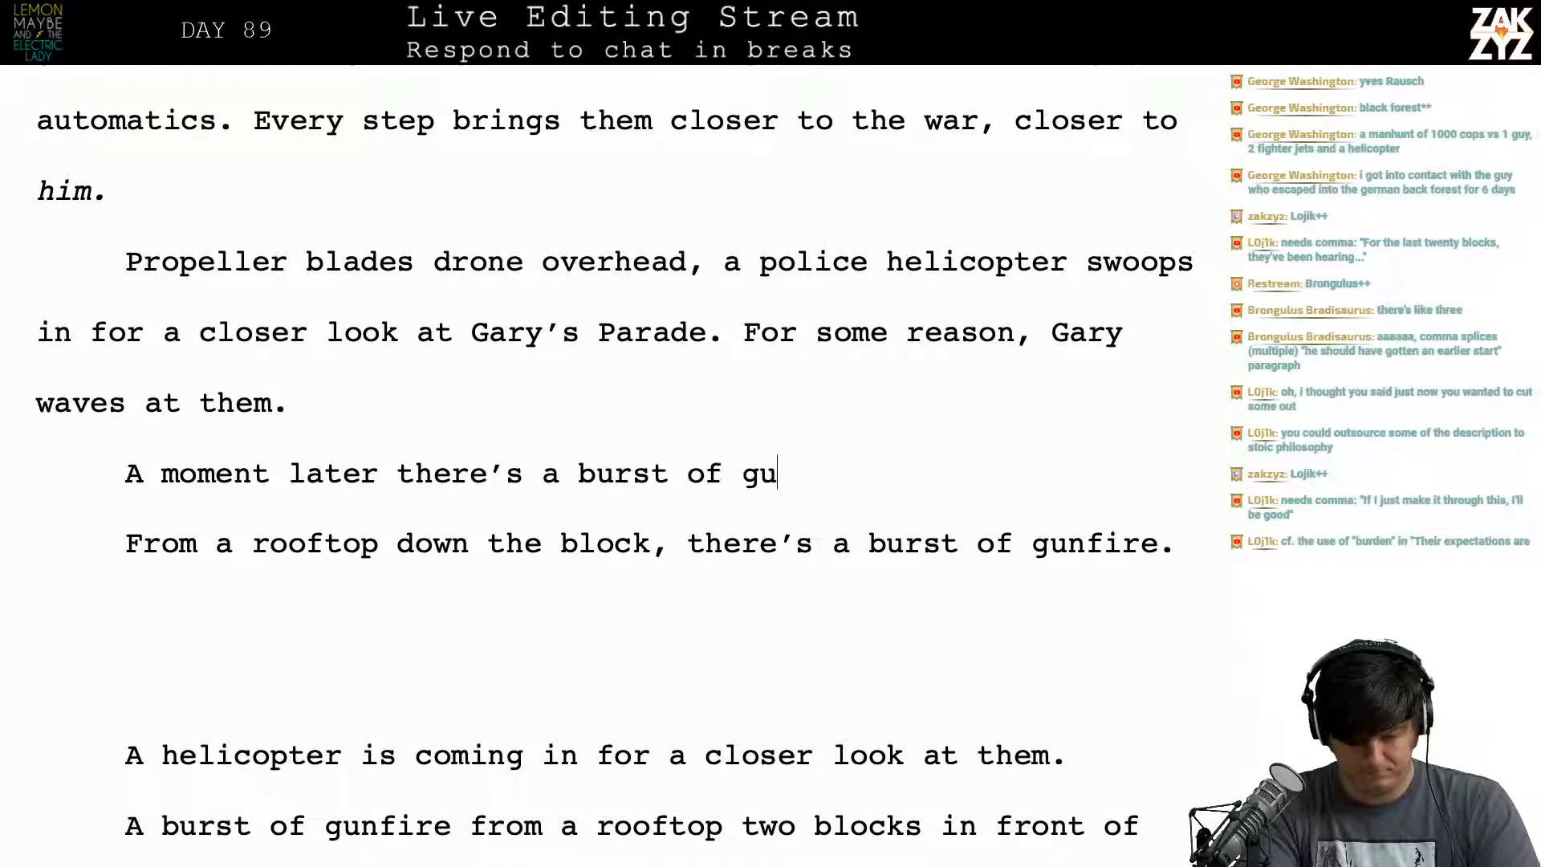
{"action": "key", "text": "BackSpace"}
{"action": "key", "text": "BackSpace"}
{"action": "type", "text": "gunfo"}
{"action": "type", "text": "ire"}
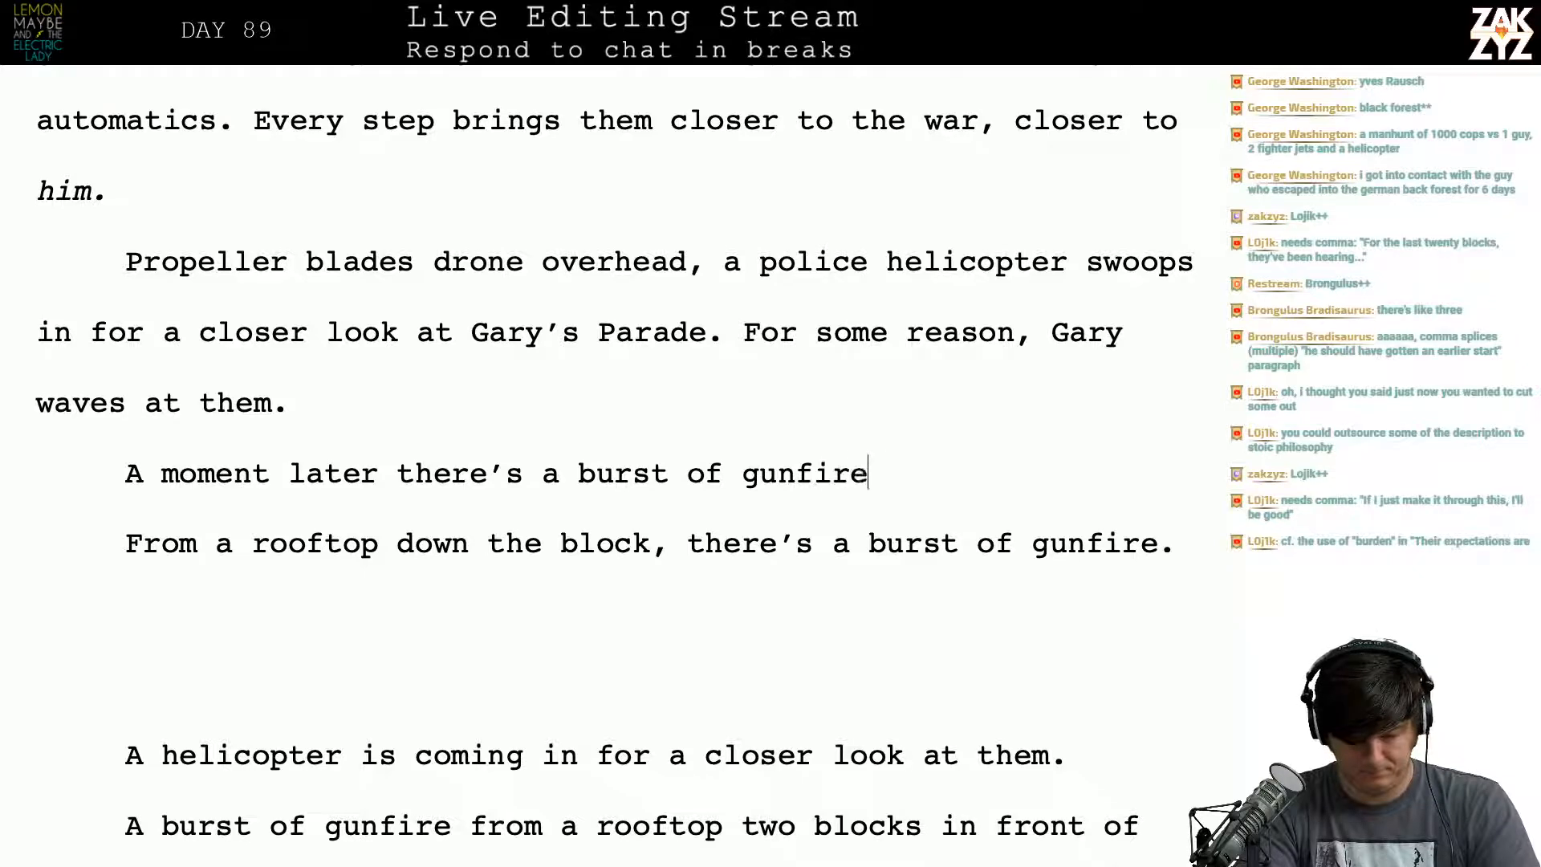
{"action": "type", "text": " from a rooftop"}
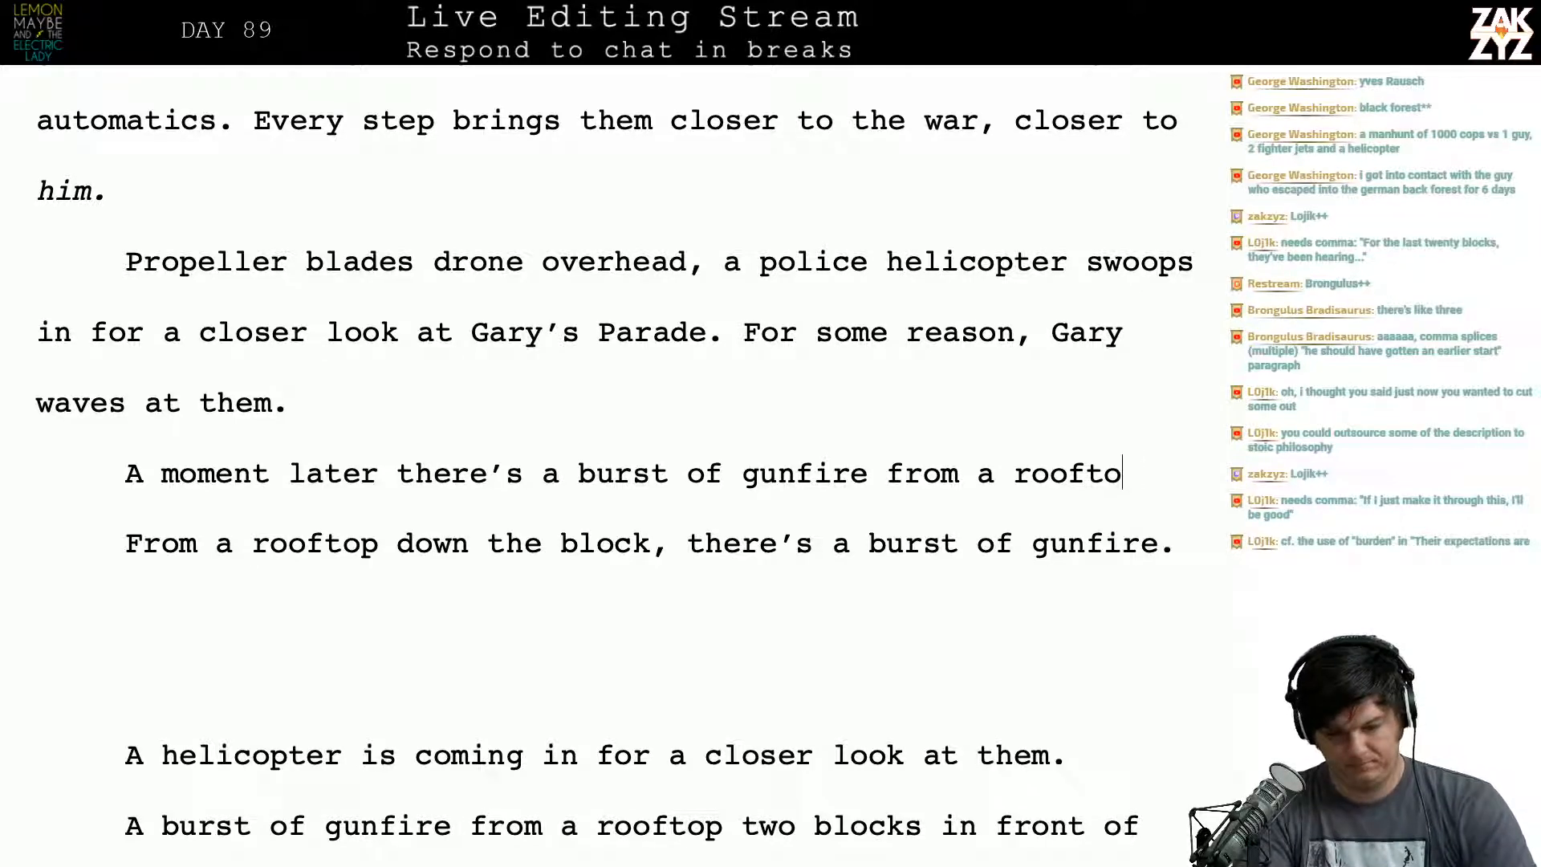
{"action": "type", "text": "p"}
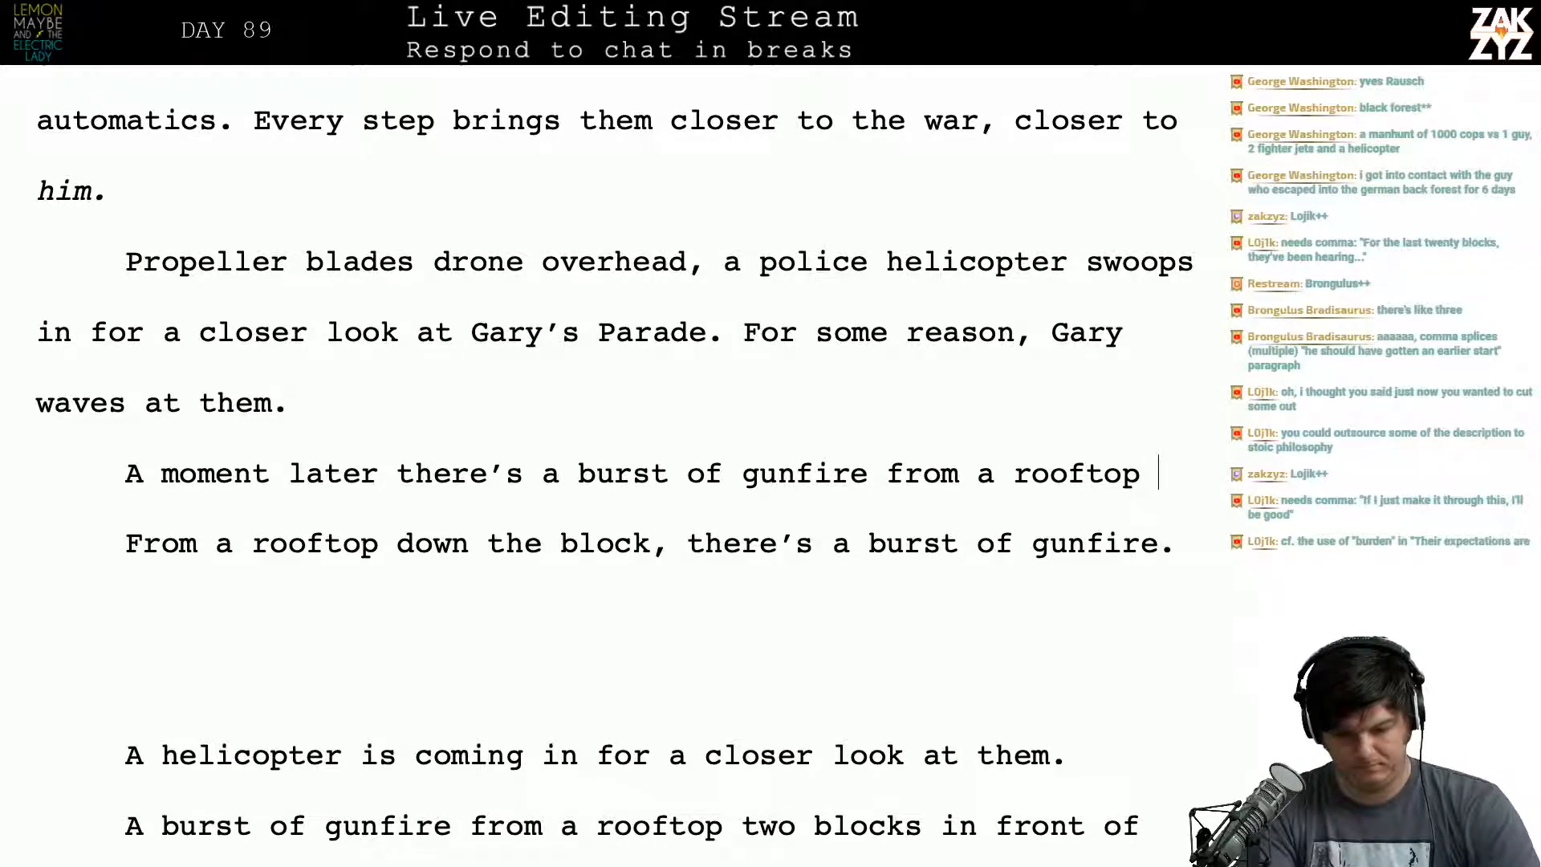
{"action": "type", "text": " farther do"}
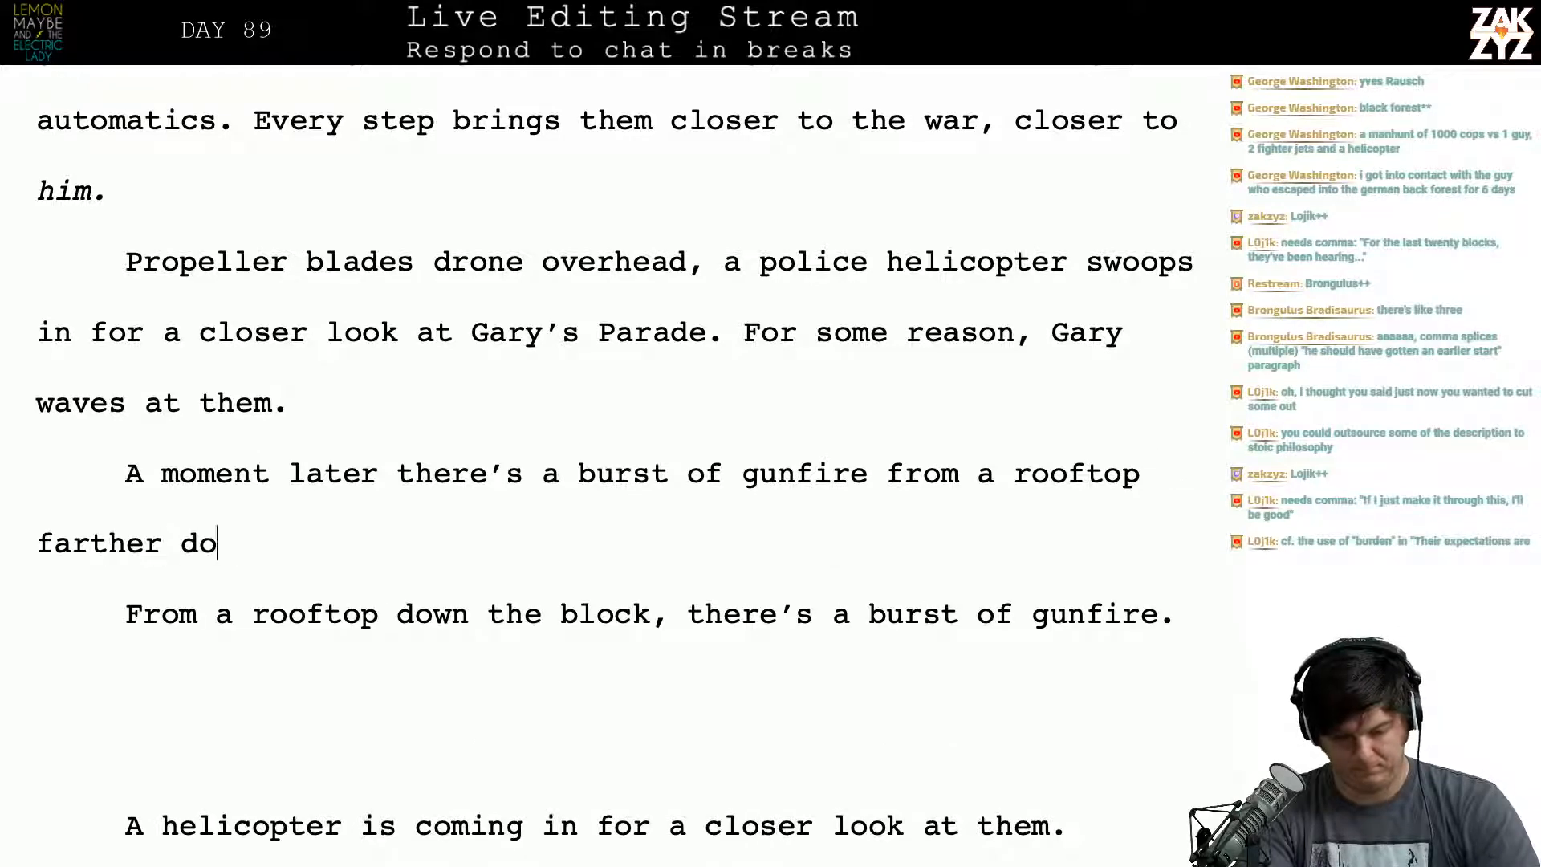
{"action": "type", "text": "wn the bl"}
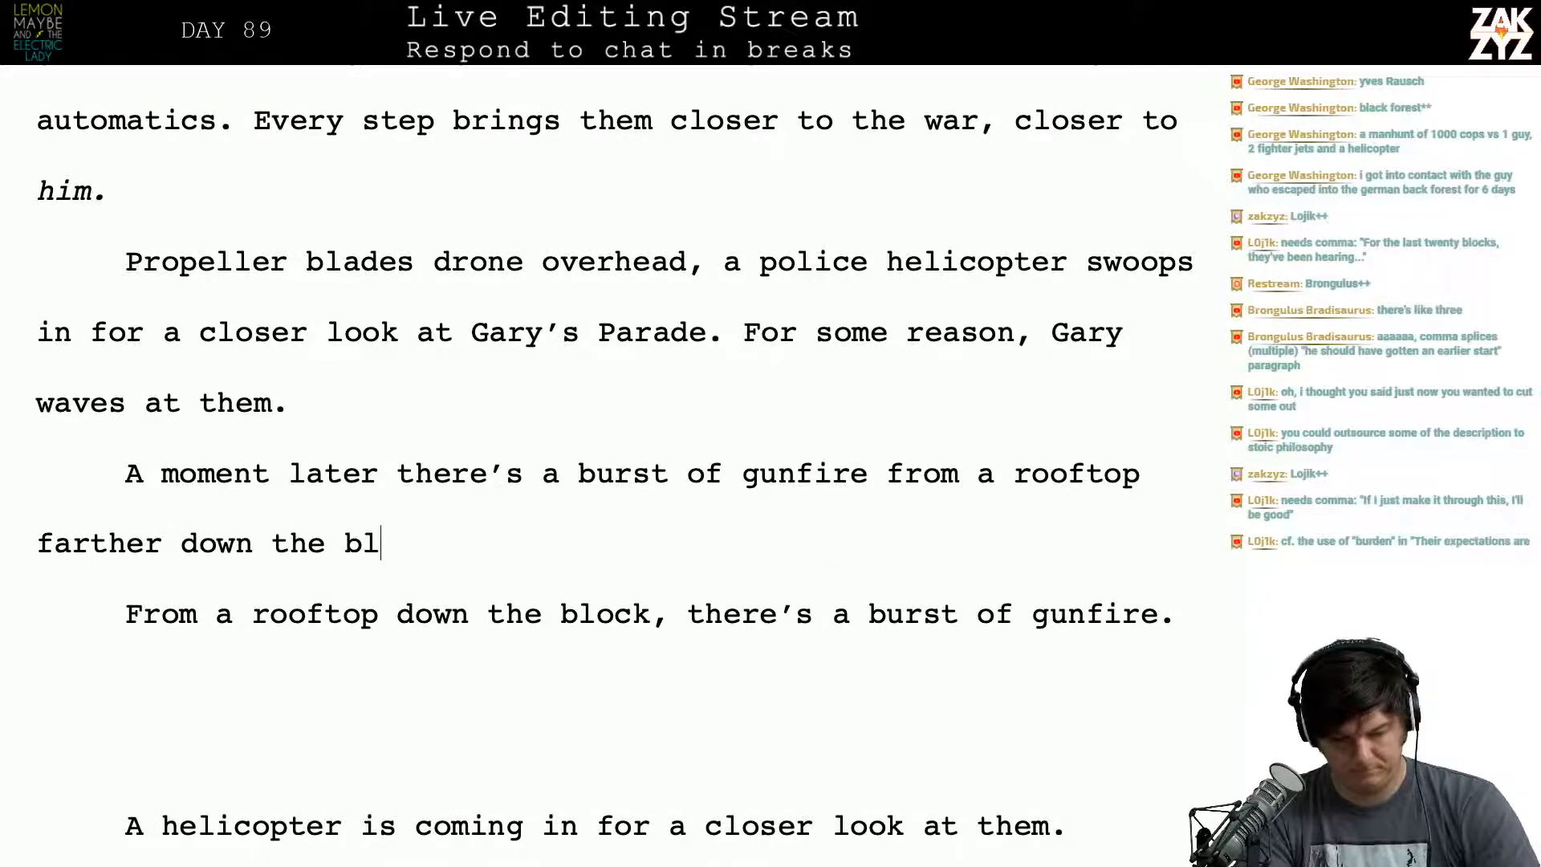
Step: Insert the paragraph "Farther down the block, three shots ring out from a rooftop." above the "A moment later" paragraph
{"action": "left_click", "coordinate": [378, 473]}
{"action": "key", "text": "Return"}
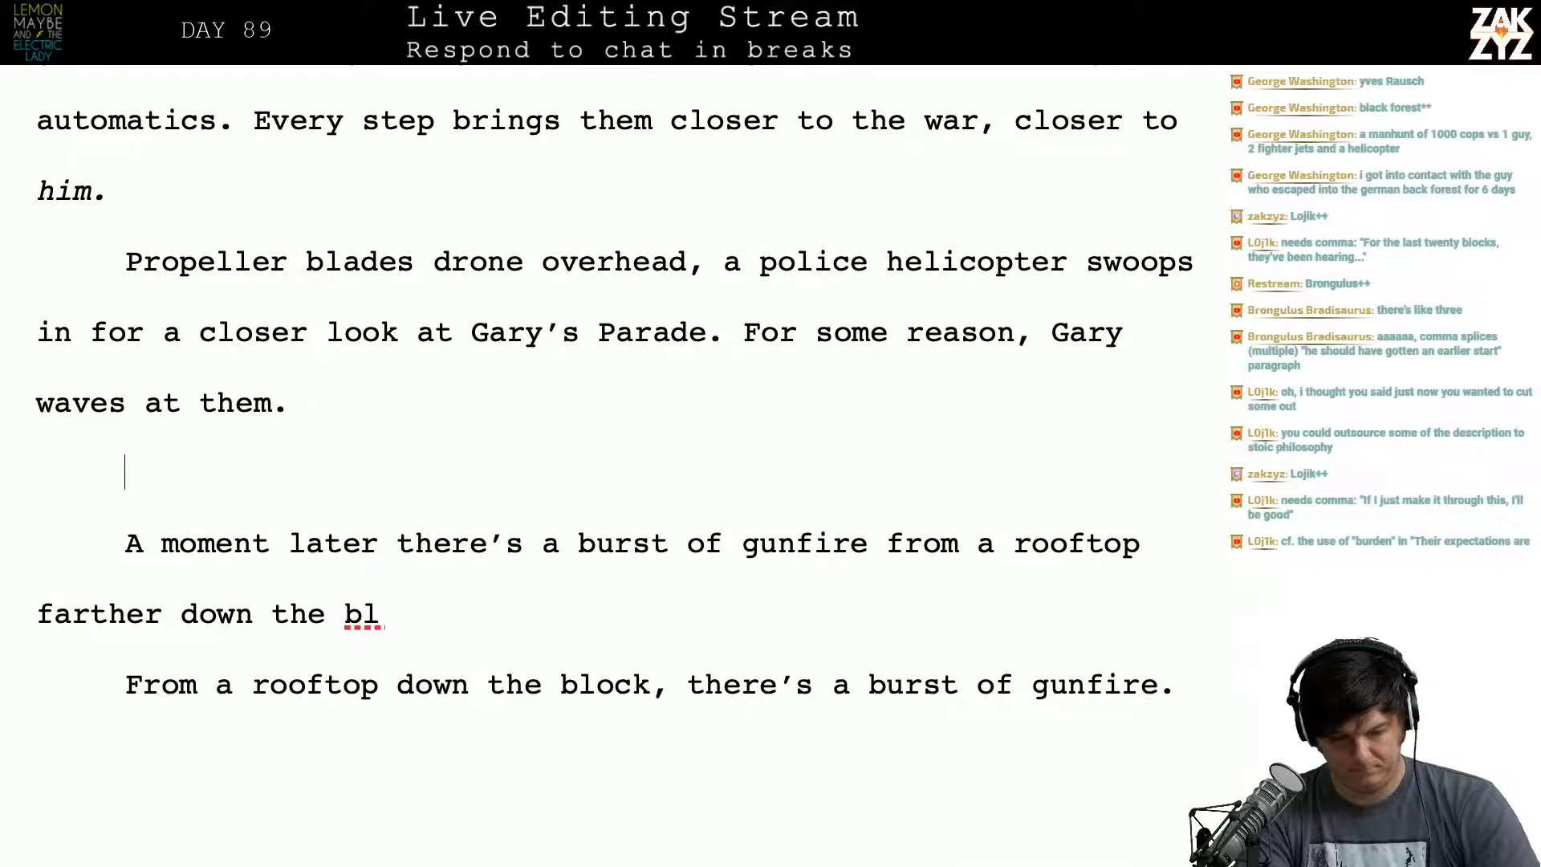
{"action": "type", "text": "Farther down "}
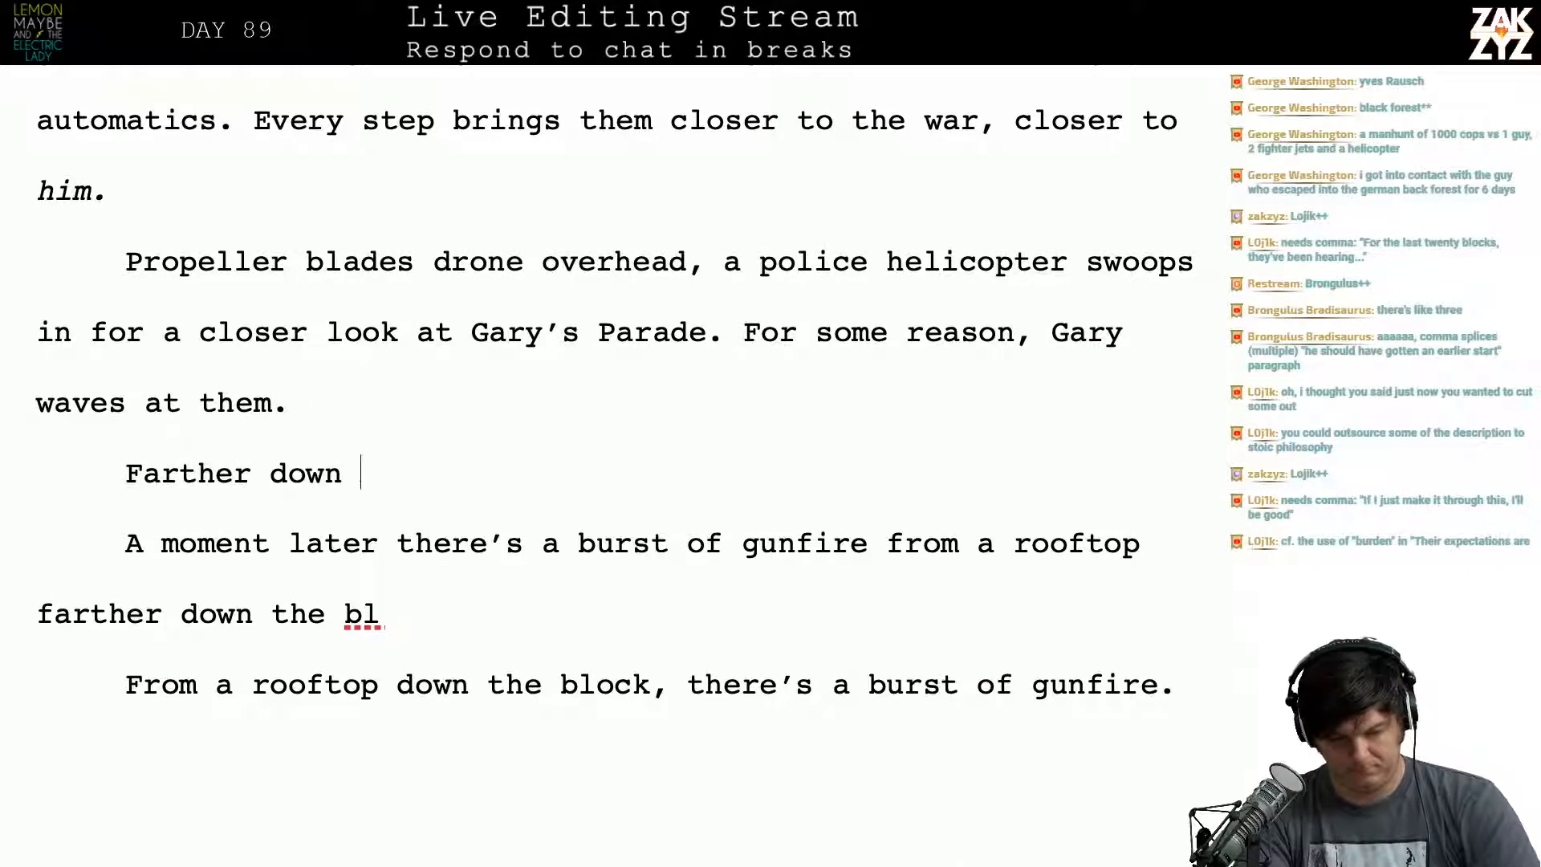
{"action": "type", "text": "the block, three "}
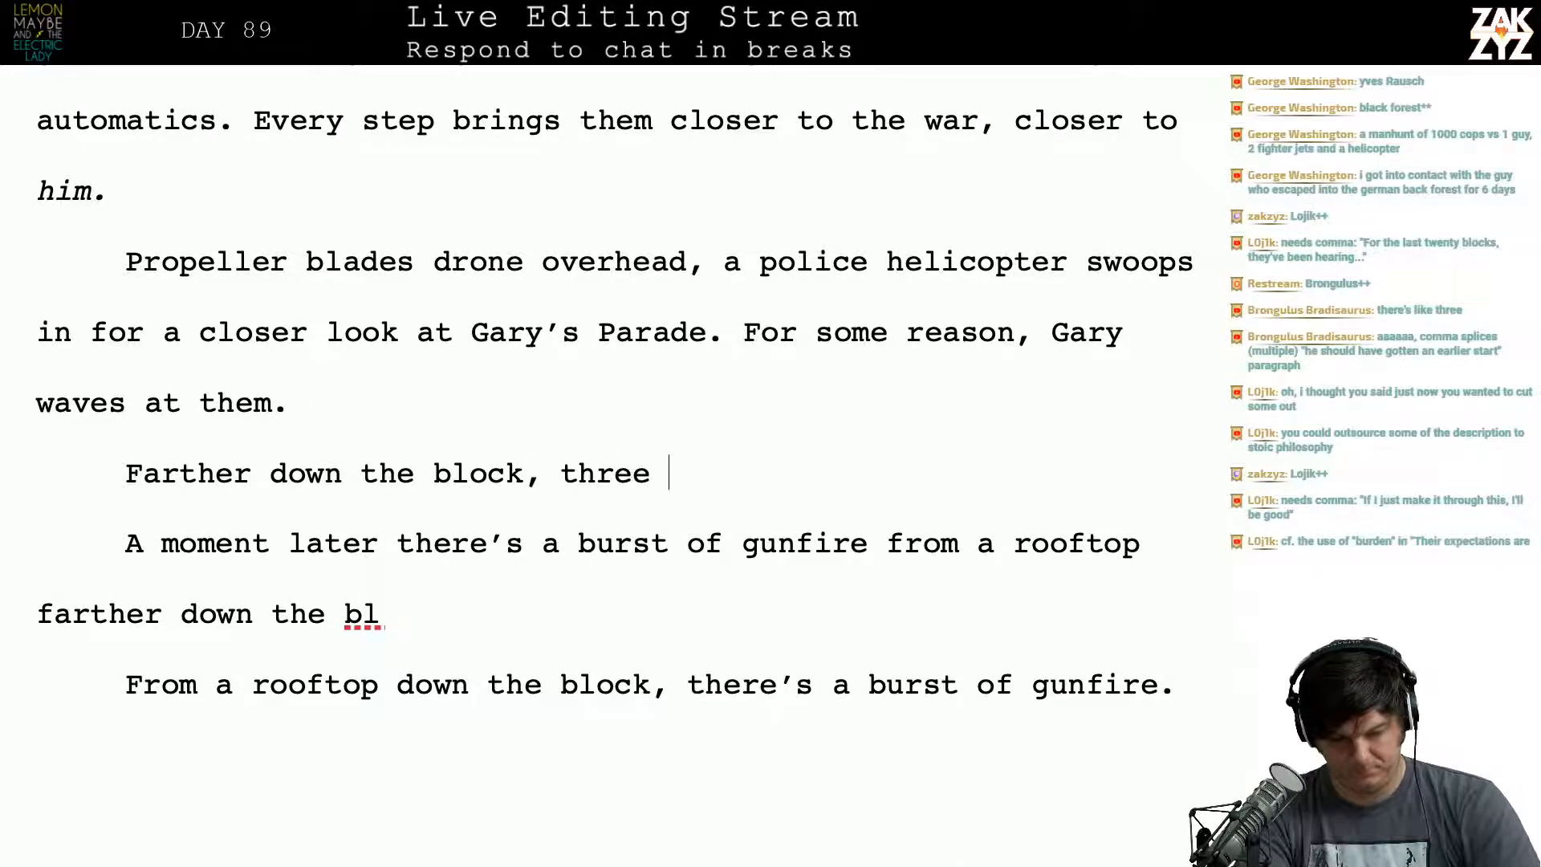
{"action": "type", "text": "shots ring "}
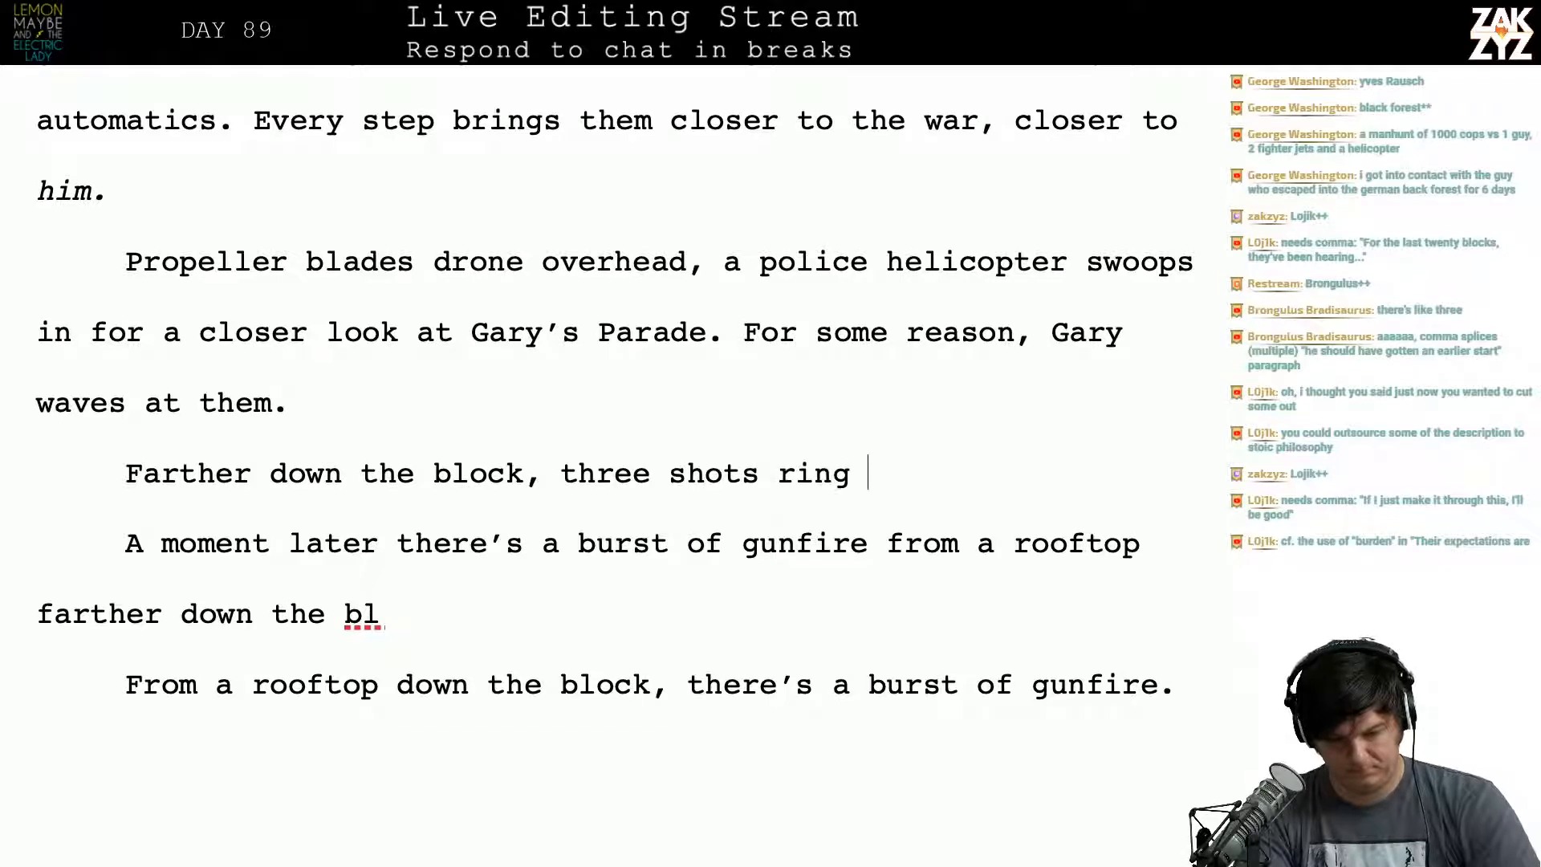
{"action": "type", "text": "out from a rooftop"}
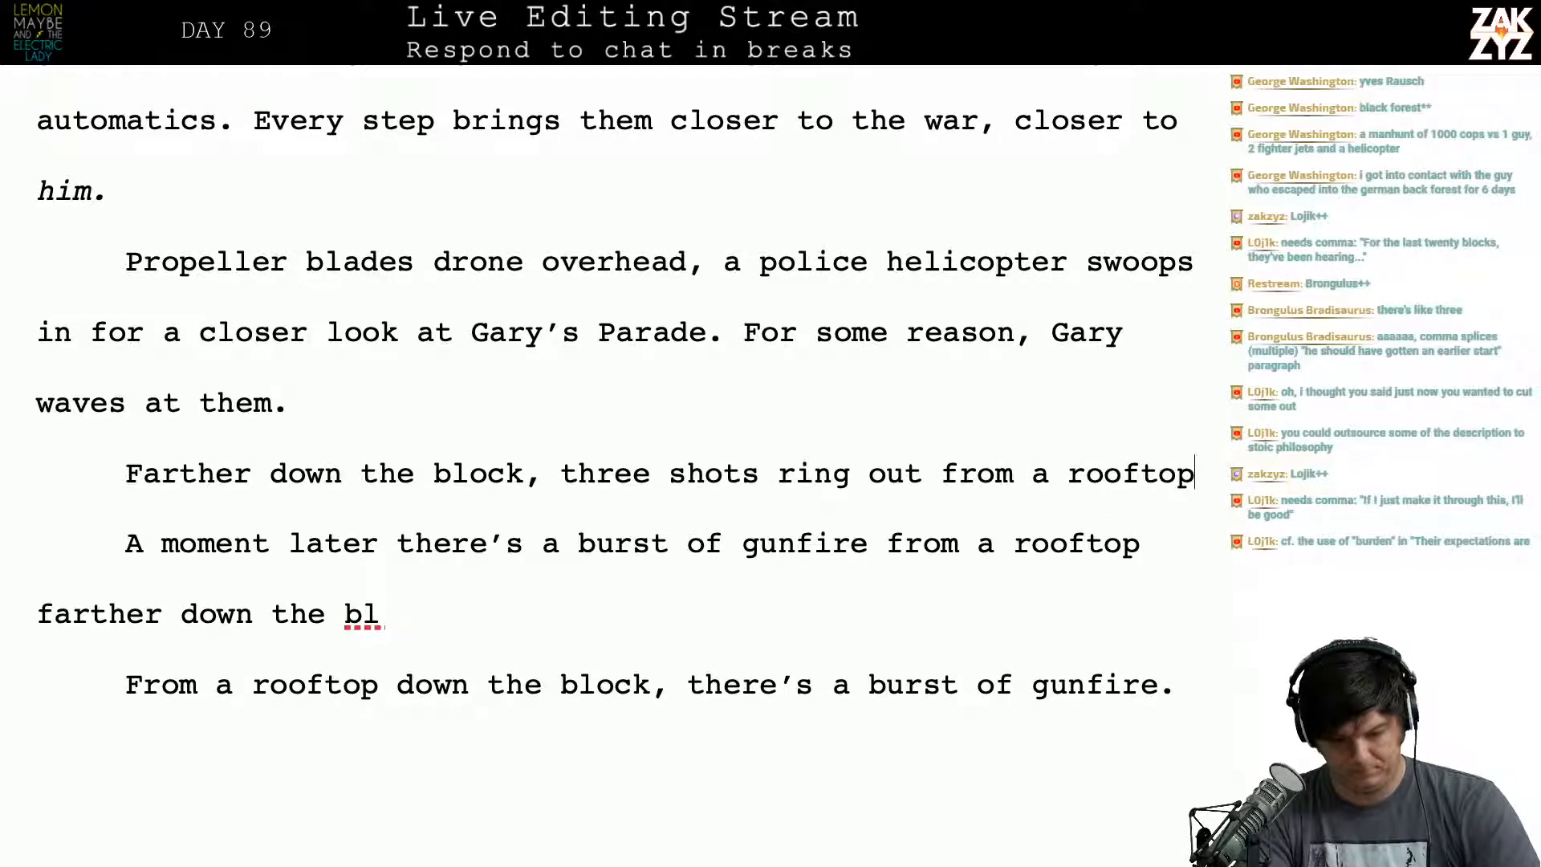
{"action": "type", "text": "."}
{"action": "key", "text": "Return"}
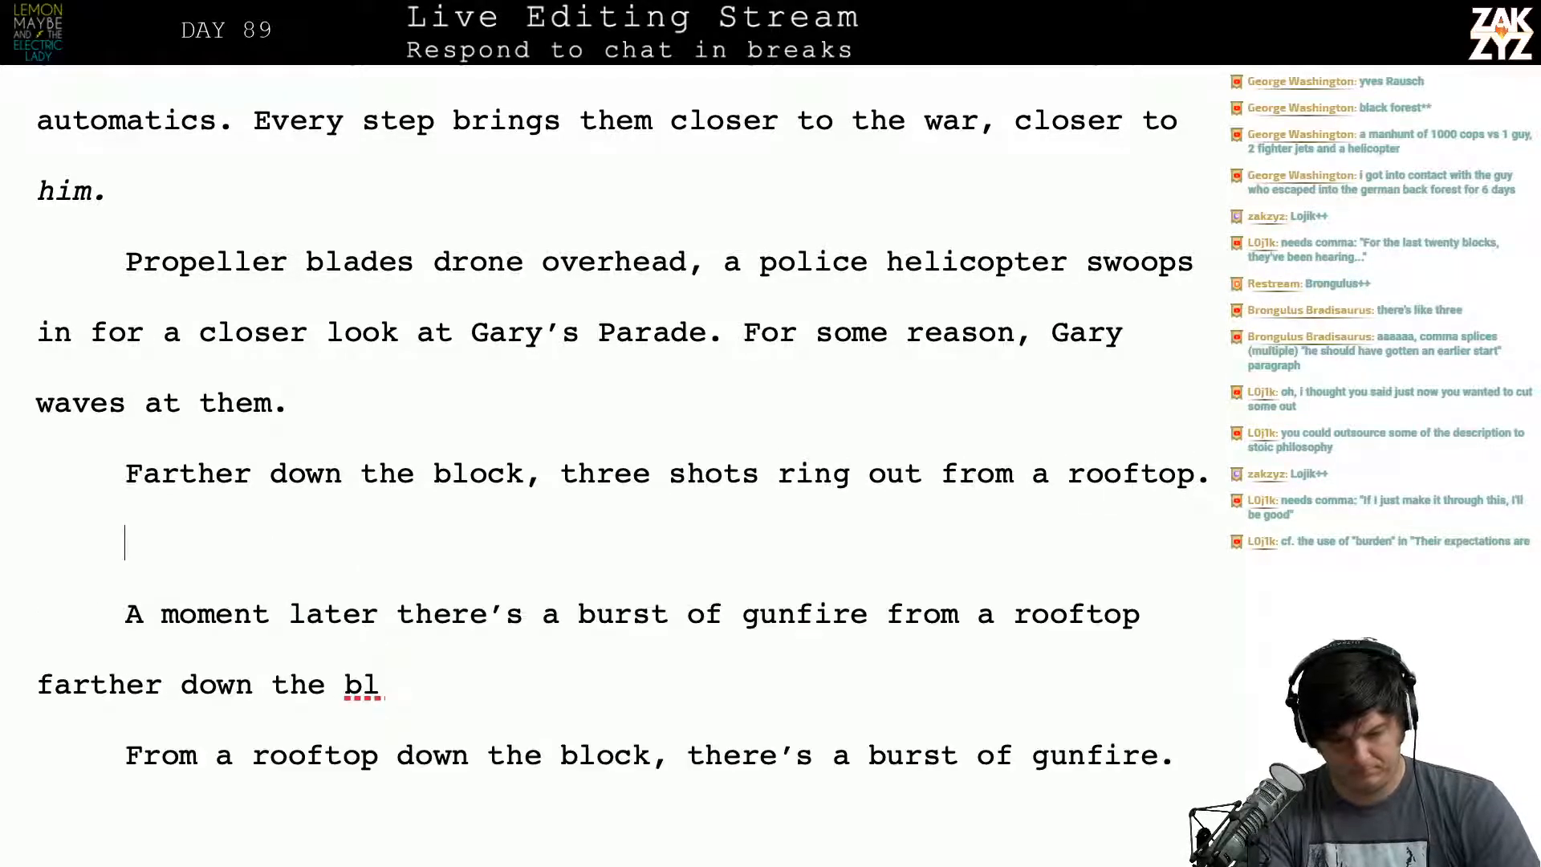
Step: Change the period after "three shots ring out from a rooftop" to a comma
{"action": "key", "text": "shift+Return"}
{"action": "type", "text": "The choppe"}
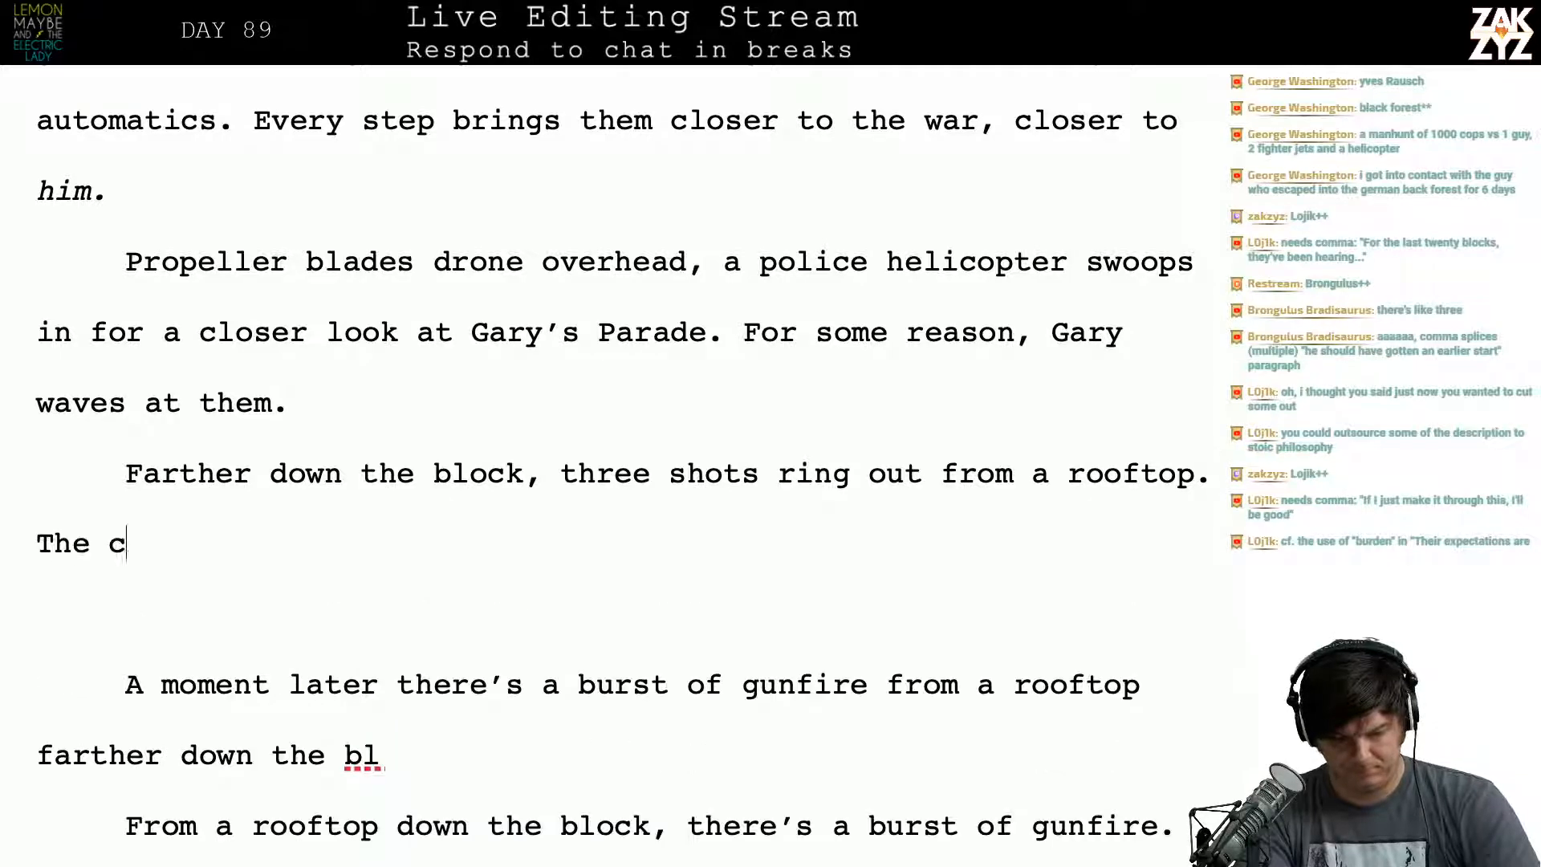
{"action": "key", "text": "BackSpace"}
{"action": "key", "text": "BackSpace"}
{"action": "key", "text": "BackSpace"}
{"action": "key", "text": "BackSpace"}
{"action": "key", "text": "BackSpace"}
{"action": "key", "text": "BackSpace"}
{"action": "key", "text": "BackSpace"}
{"action": "key", "text": "BackSpace"}
{"action": "key", "text": "BackSpace"}
{"action": "key", "text": "BackSpace"}
{"action": "key", "text": "BackSpace"}
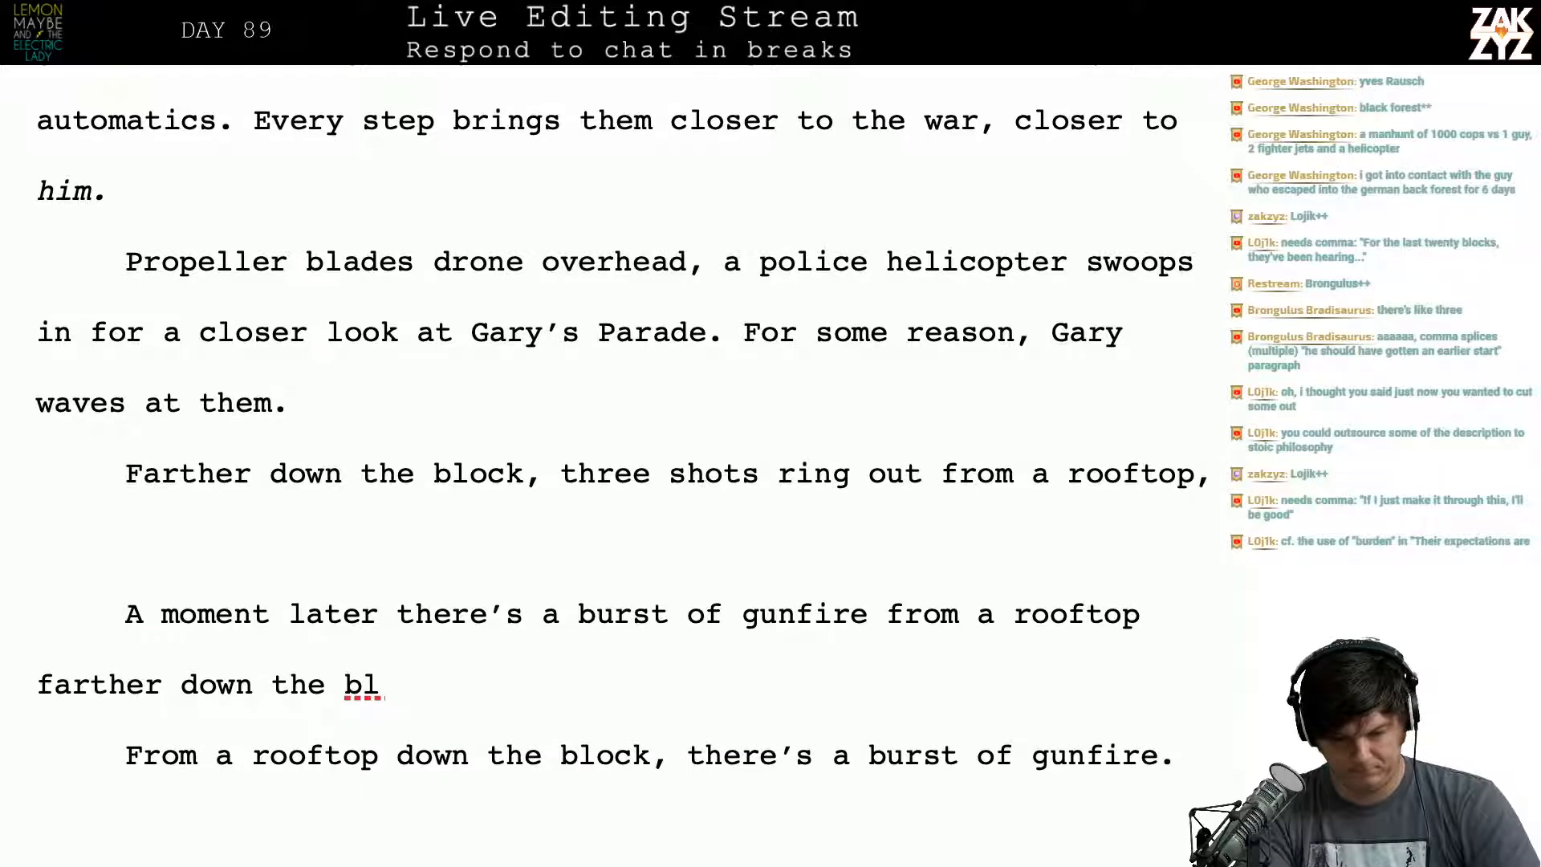
Step: Continue the three-shots sentence after the comma with "Gary can hear"
{"action": "key", "text": "shift+Return"}
{"action": "type", "text": "Gary can hear t"}
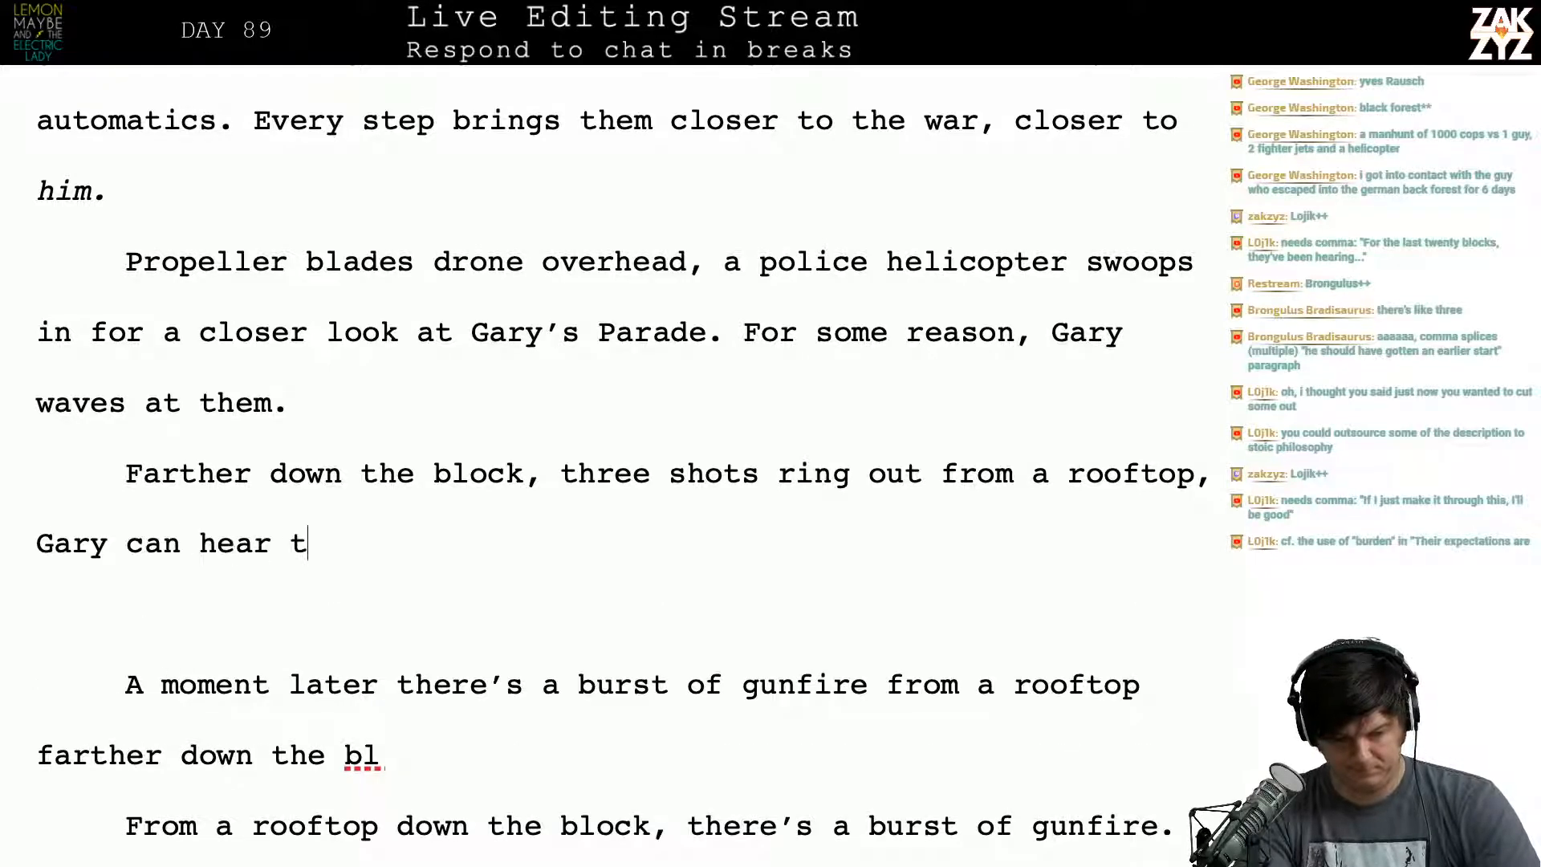
{"action": "type", "text": "hem"}
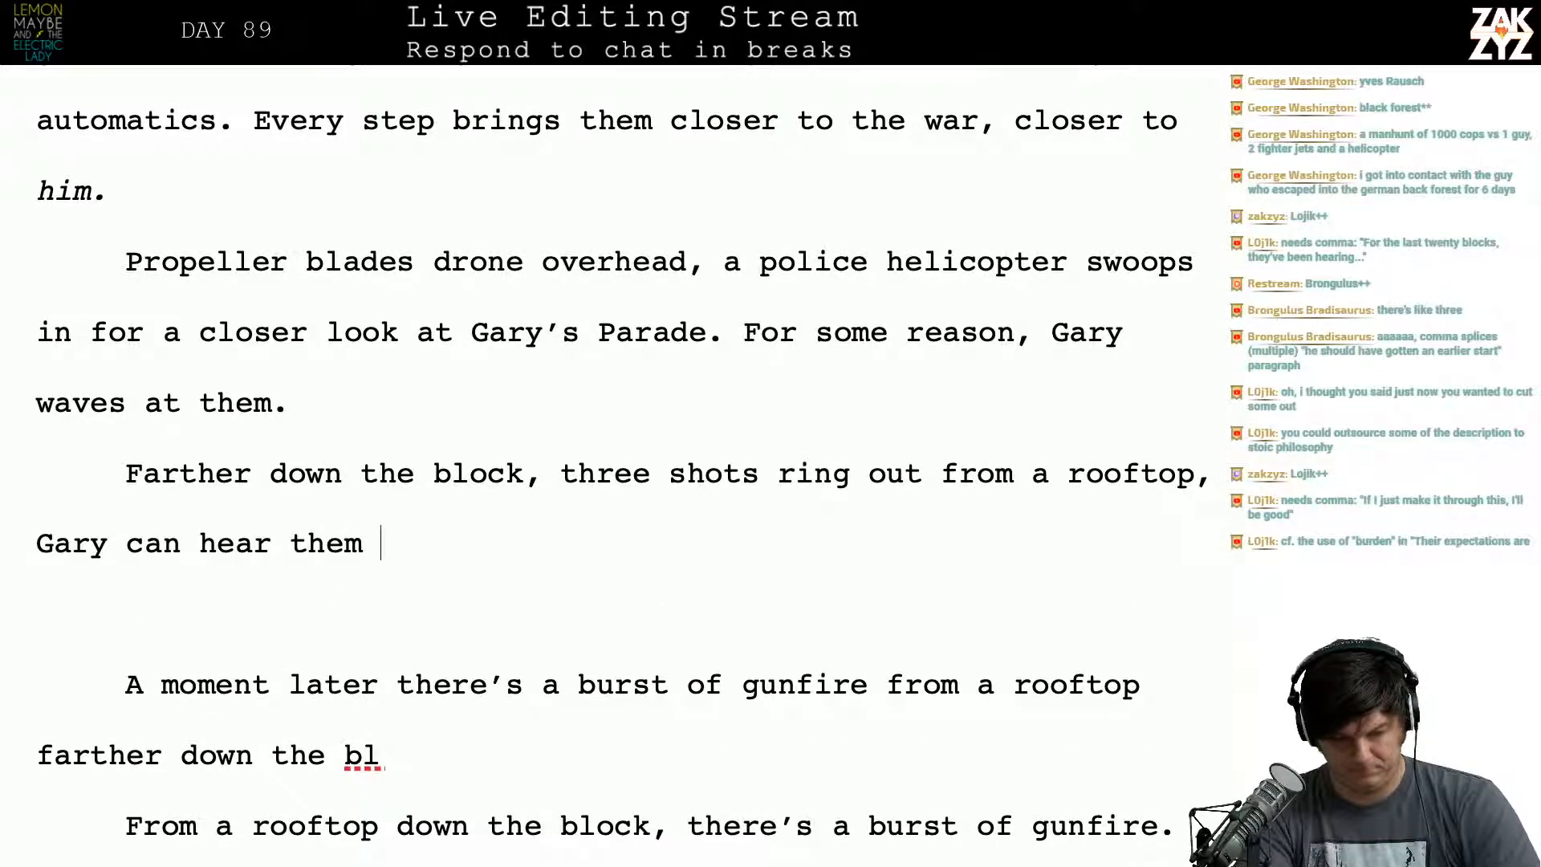
{"action": "key", "text": "BackSpace"}
{"action": "key", "text": "BackSpace"}
{"action": "key", "text": "BackSpace"}
{"action": "key", "text": "BackSpace"}
{"action": "type", "text": "the shots ht"}
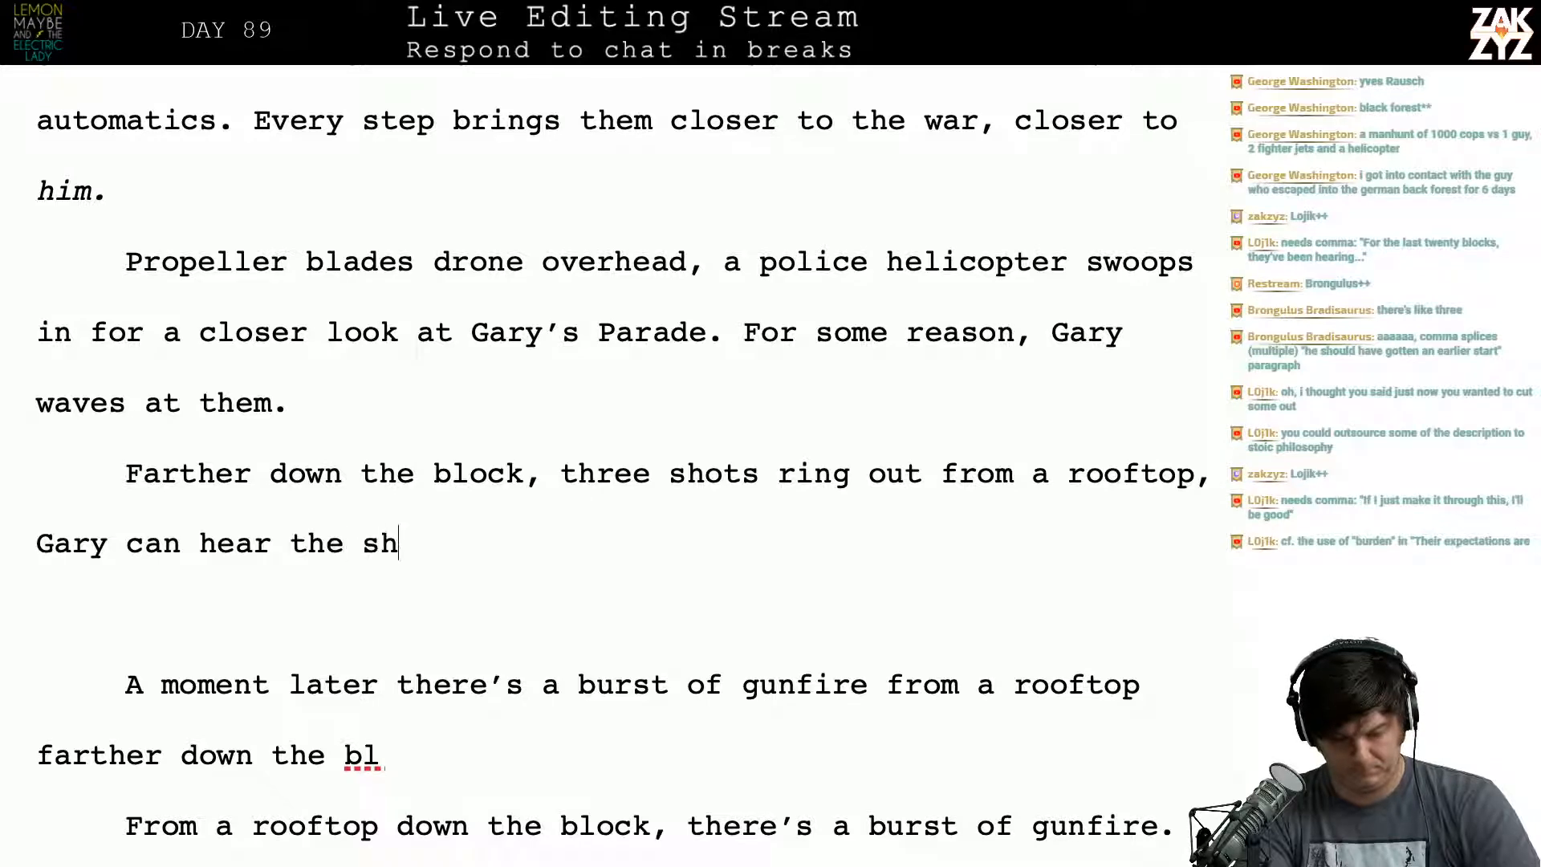
{"action": "key", "text": "BackSpace"}
{"action": "key", "text": "BackSpace"}
{"action": "key", "text": "BackSpace"}
{"action": "key", "text": "BackSpace"}
{"action": "key", "text": "BackSpace"}
{"action": "key", "text": "BackSpace"}
{"action": "key", "text": "BackSpace"}
{"action": "key", "text": "BackSpace"}
{"action": "key", "text": "BackSpace"}
{"action": "key", "text": "BackSpace"}
{"action": "key", "text": "BackSpace"}
{"action": "key", "text": "BackSpace"}
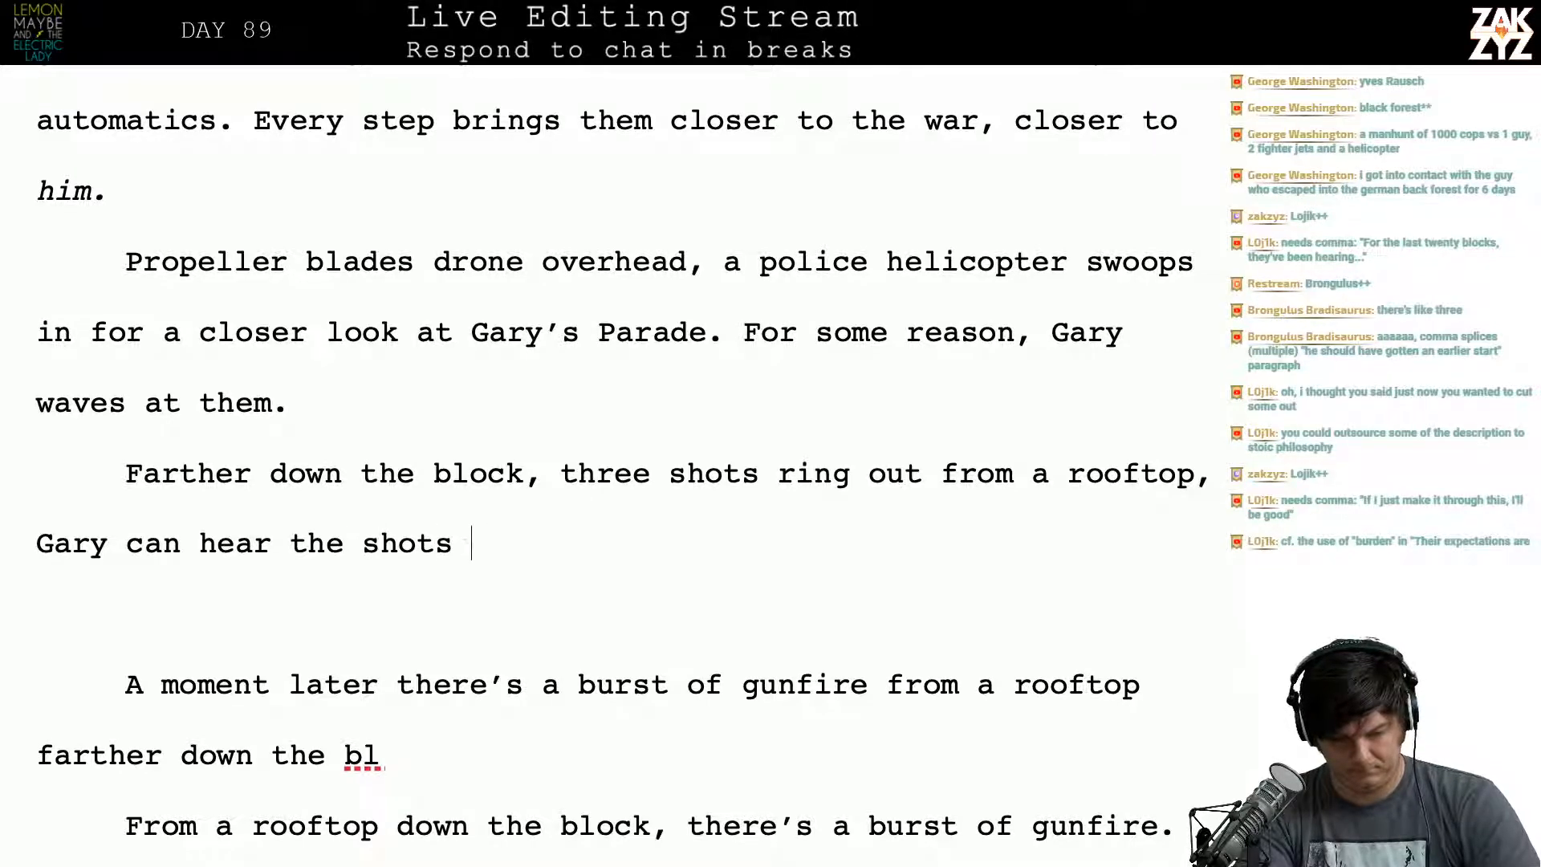
Step: Finish the sentence with "a shot hit the helicopter." and begin the next one with "The chopper begins to tilt,"
{"action": "type", "text": "a "}
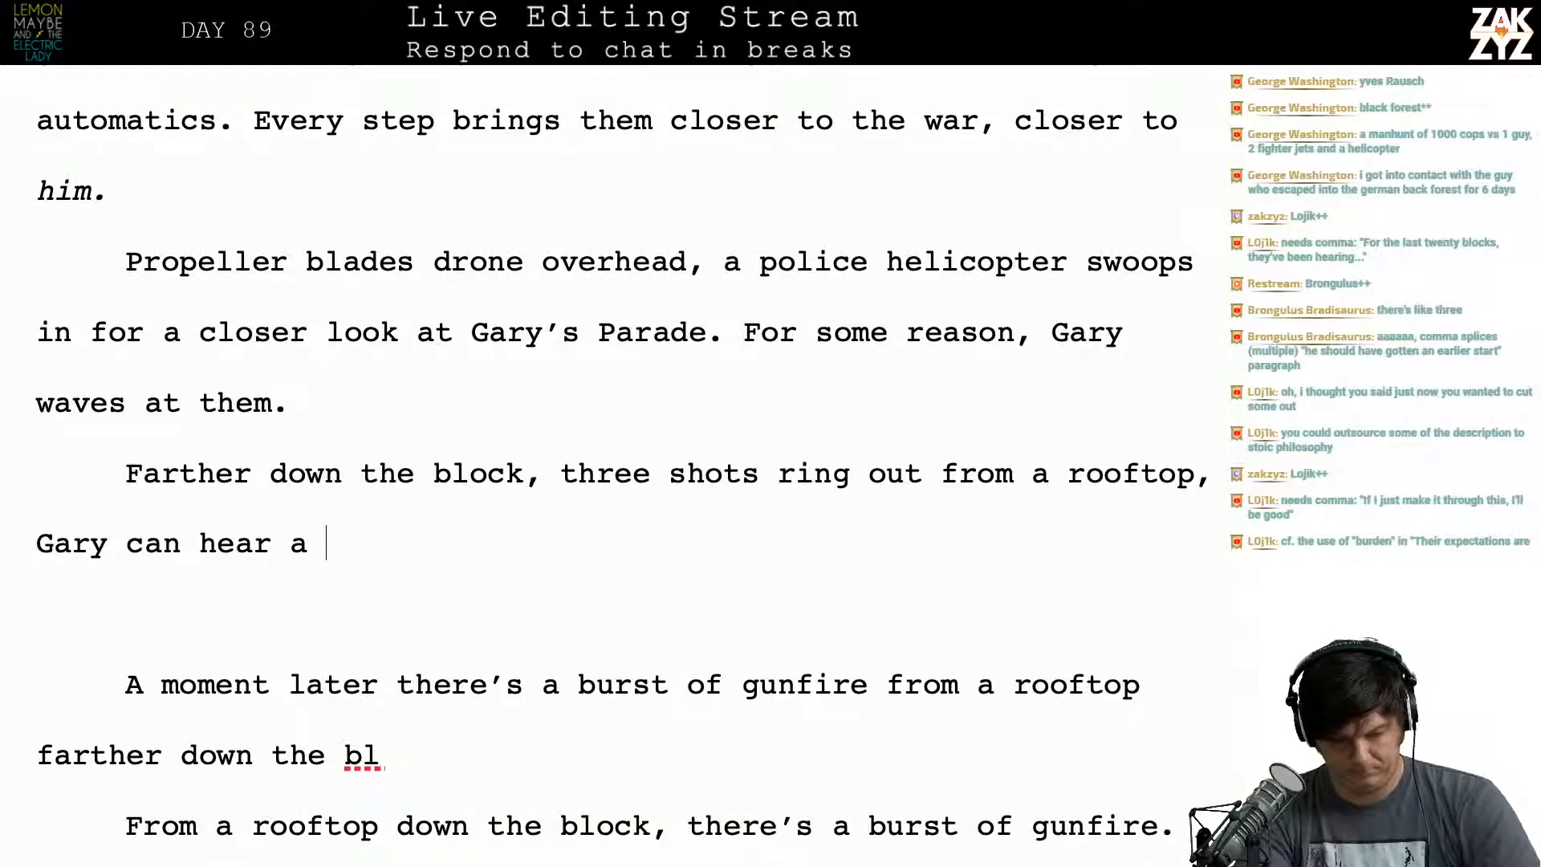
{"action": "type", "text": "shot hit the hel"}
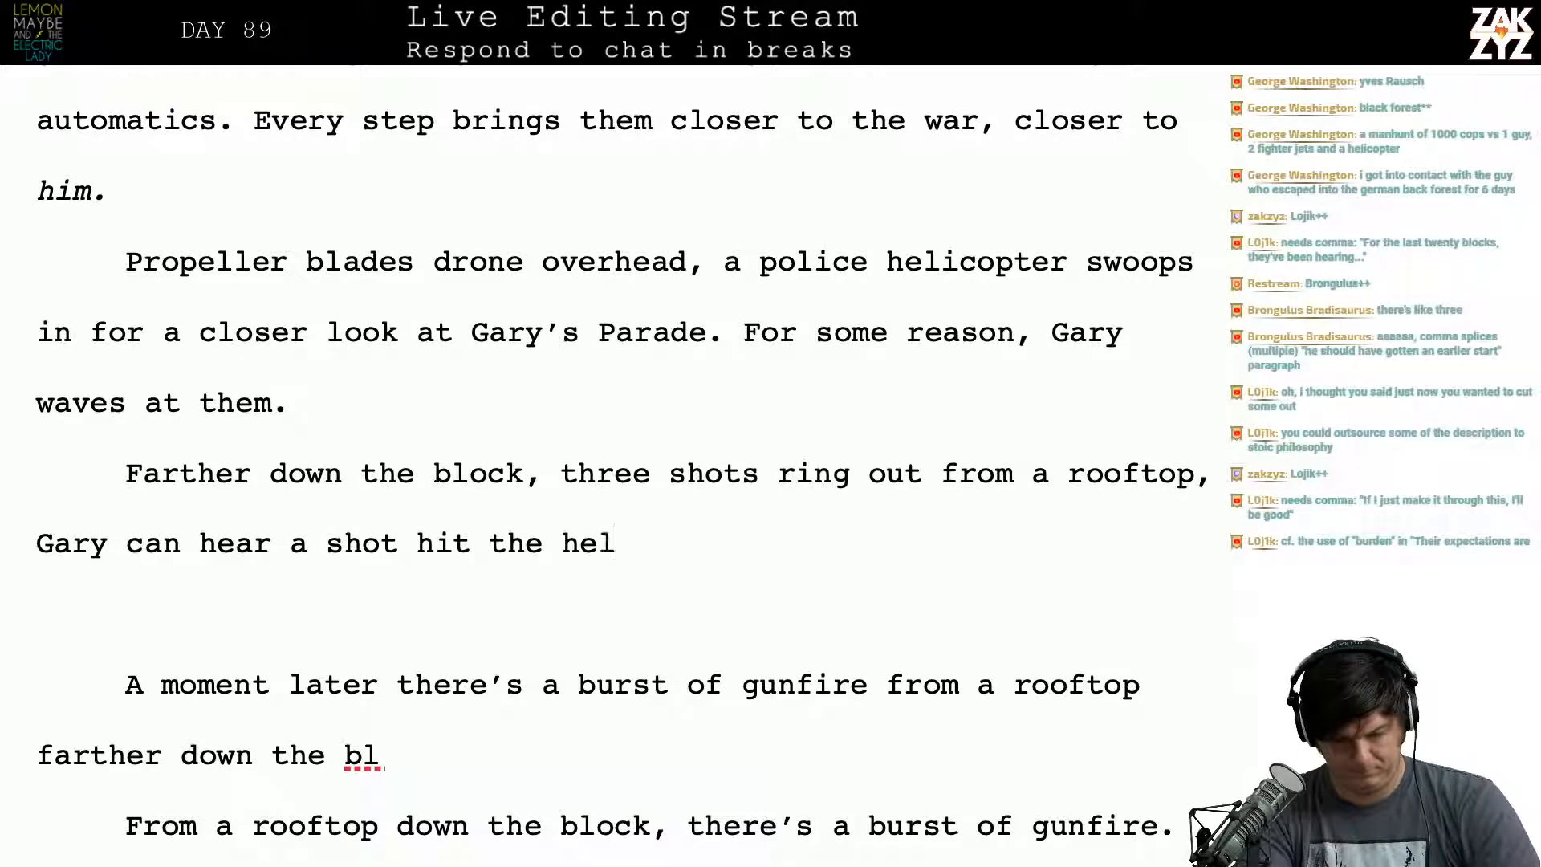
{"action": "type", "text": "icopter. T"}
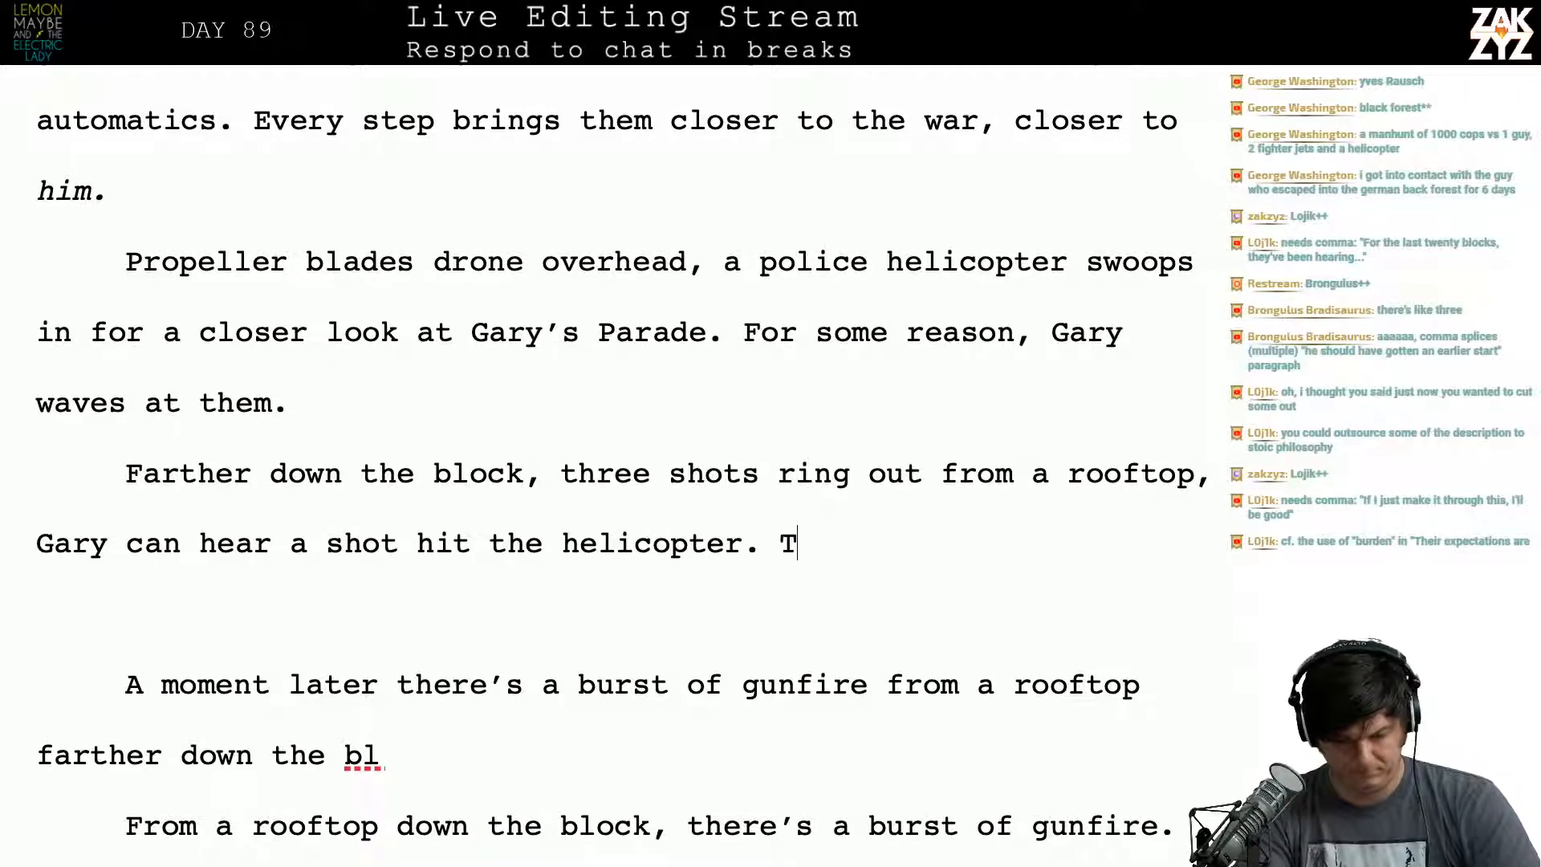
{"action": "type", "text": "he chopper begins to tilt,"}
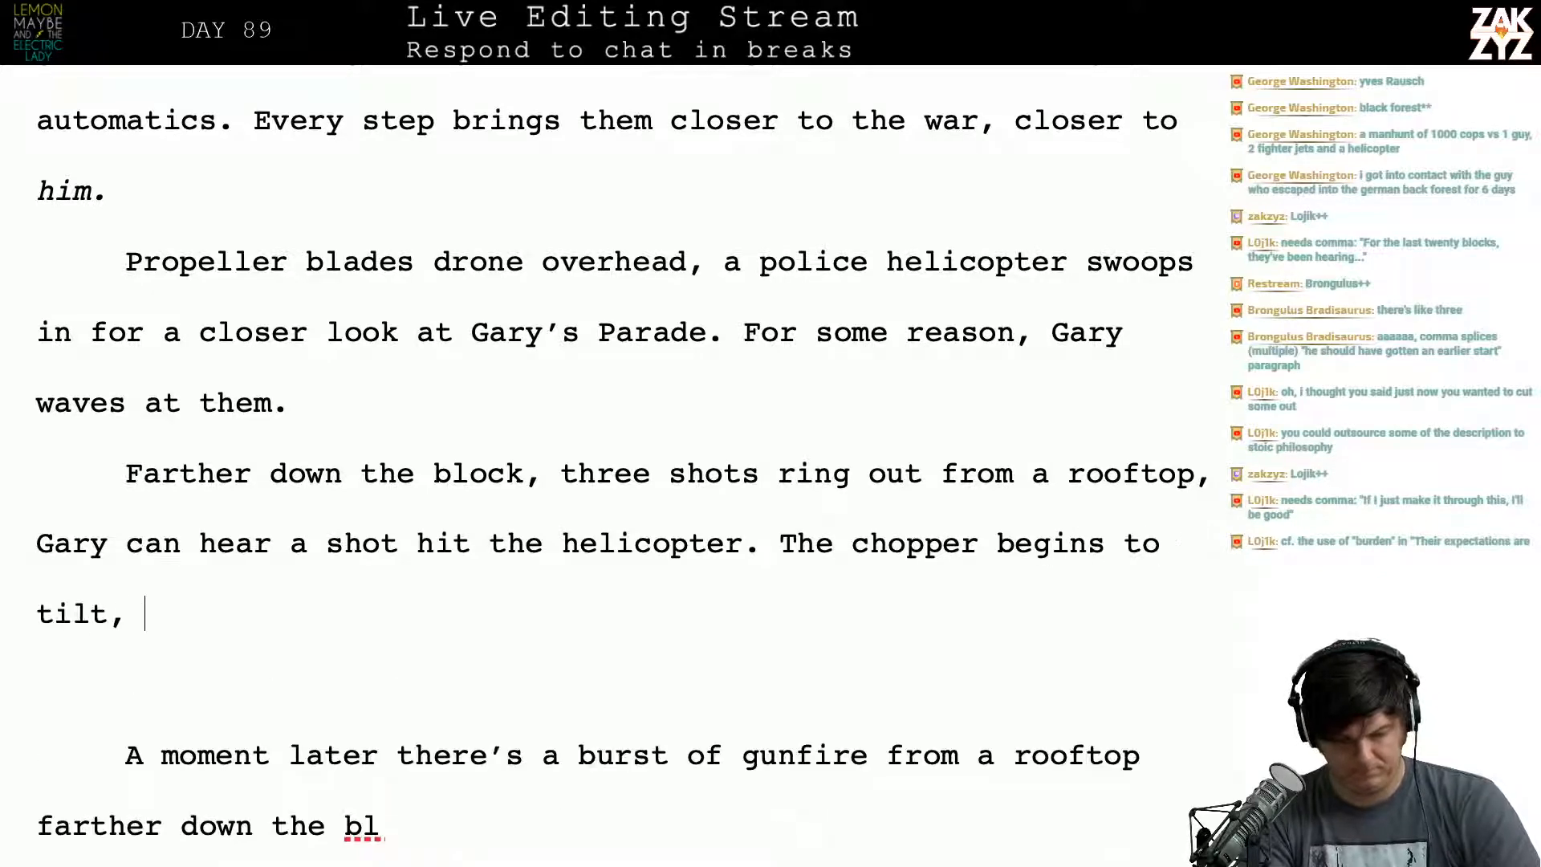
Step: Delete the old wording from "A moment later there's a burst of gunfire" through "them and the chopper tilts"
{"action": "key", "text": "shift+Down"}
{"action": "key", "text": "shift+Down"}
{"action": "key", "text": "shift+Down"}
{"action": "key", "text": "shift+Down"}
{"action": "key", "text": "shift+Down"}
{"action": "key", "text": "shift+Down"}
{"action": "key", "text": "shift+Down"}
{"action": "key", "text": "shift+Down"}
{"action": "key", "text": "shift+Down"}
{"action": "key", "text": "shift+Down"}
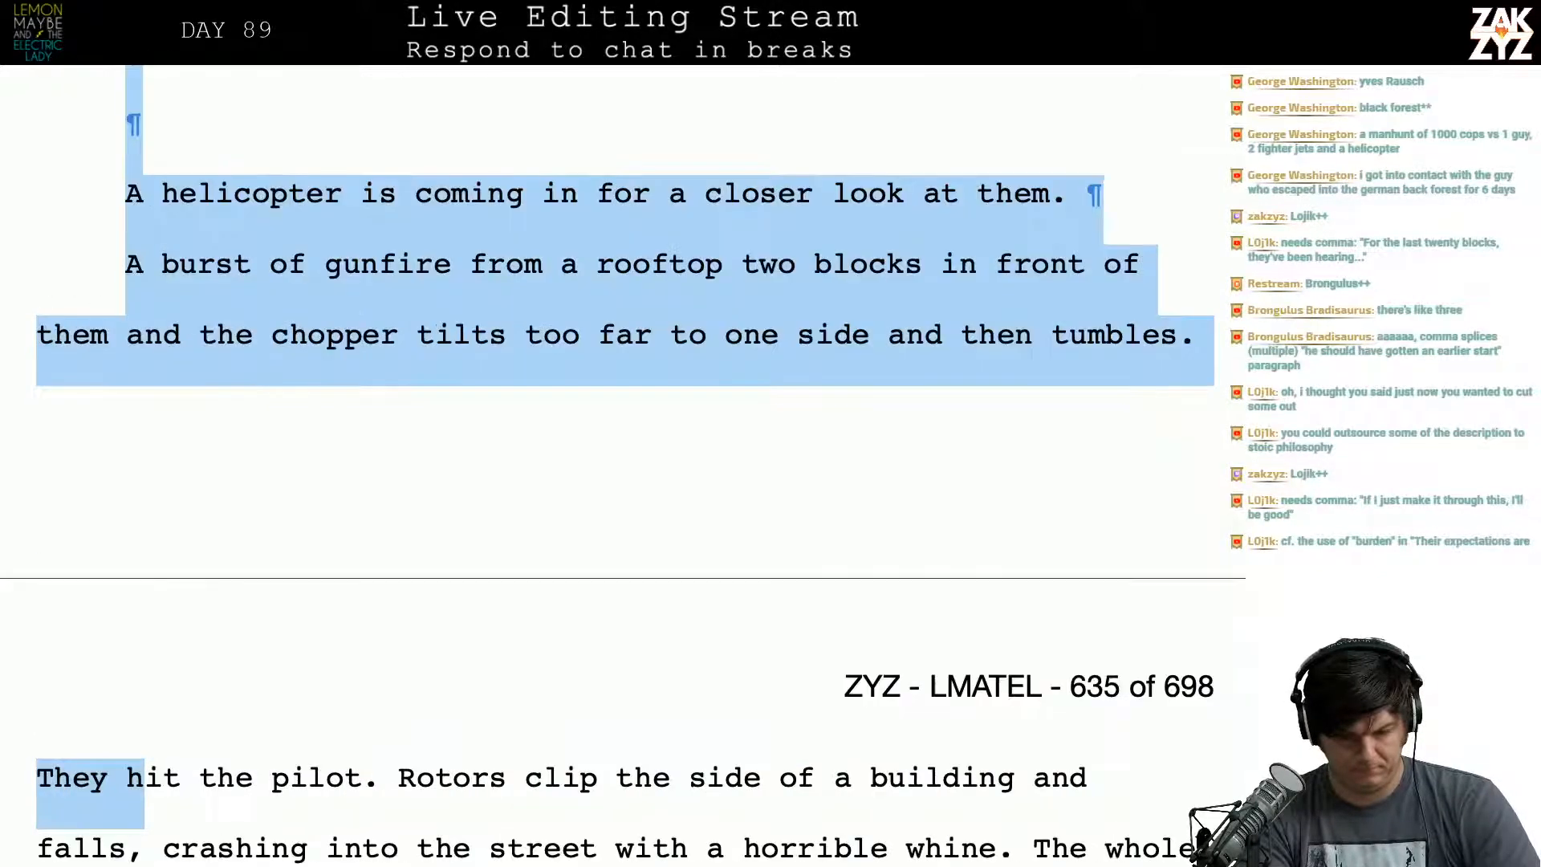
{"action": "key", "text": "shift+Up"}
{"action": "key", "text": "shift+Down"}
{"action": "key", "text": "shift+Up"}
{"action": "key", "text": "shift+Up"}
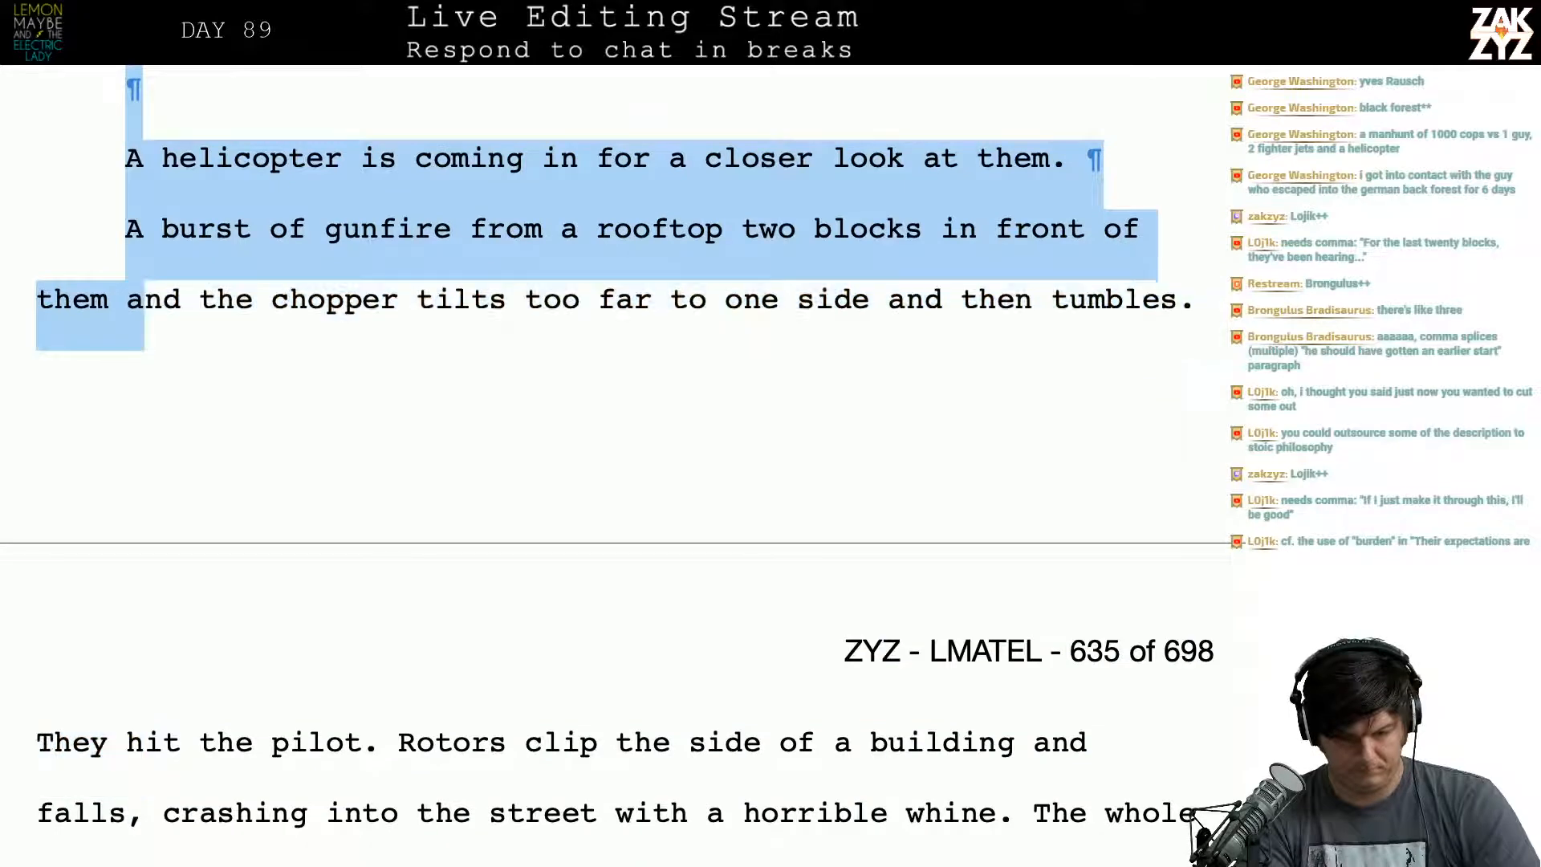
{"action": "key", "text": "shift+Right"}
{"action": "key", "text": "shift+Right"}
{"action": "key", "text": "shift+Right"}
{"action": "key", "text": "shift+Right"}
{"action": "key", "text": "shift+Right"}
{"action": "key", "text": "shift+Right"}
{"action": "key", "text": "shift+Right"}
{"action": "key", "text": "shift+Right"}
{"action": "key", "text": "shift+Right"}
{"action": "key", "text": "shift+Right"}
{"action": "key", "text": "shift+Right"}
{"action": "key", "text": "shift+Right"}
{"action": "key", "text": "shift+Right"}
{"action": "key", "text": "shift+Right"}
{"action": "key", "text": "shift+Right"}
{"action": "key", "text": "shift+Right"}
{"action": "key", "text": "shift+Right"}
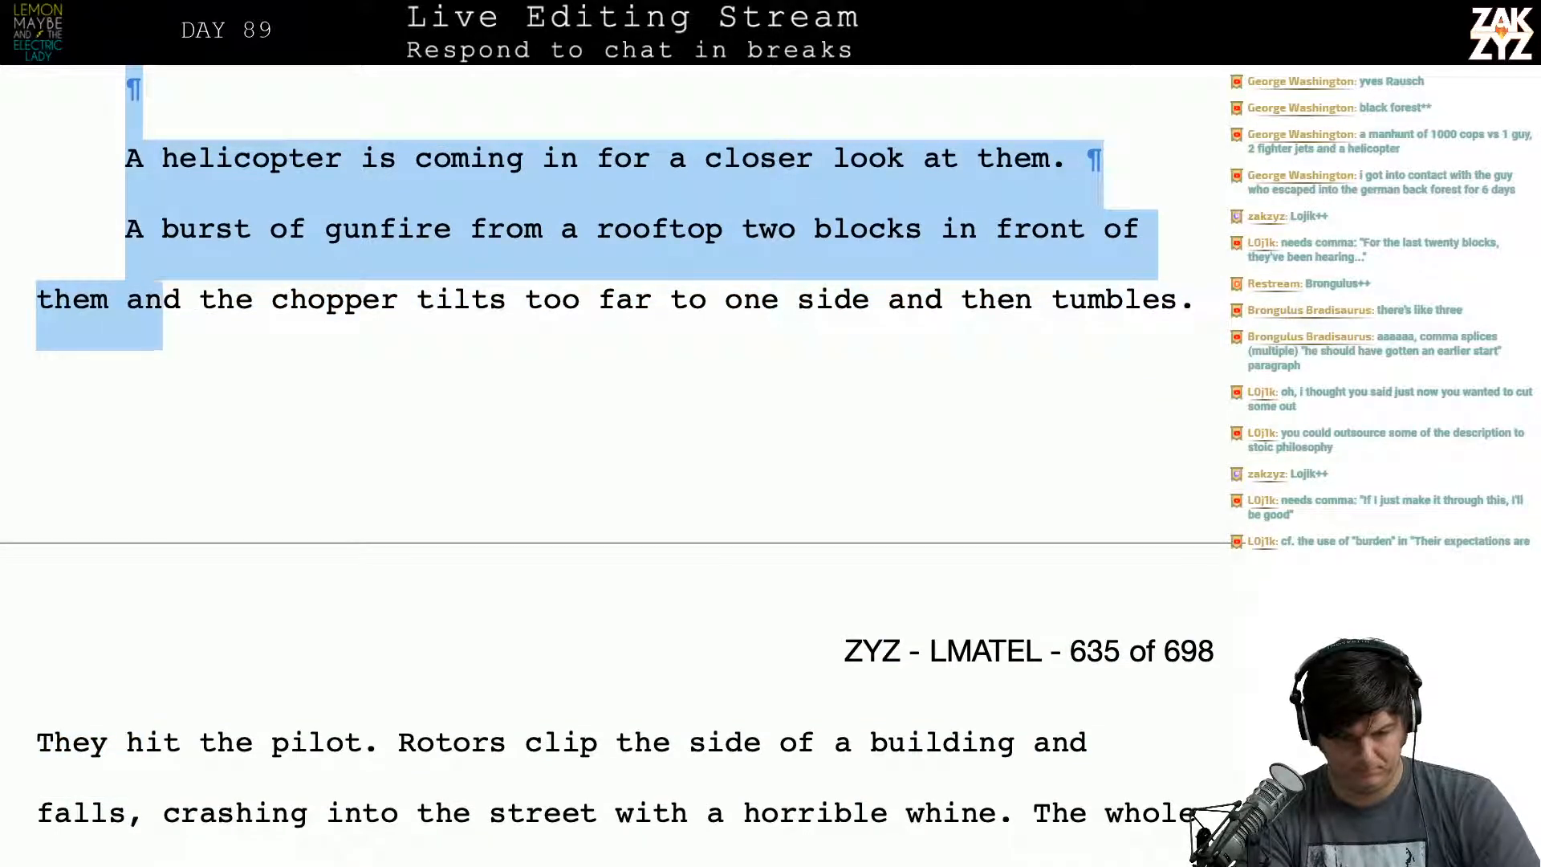
{"action": "key", "text": "shift+Right"}
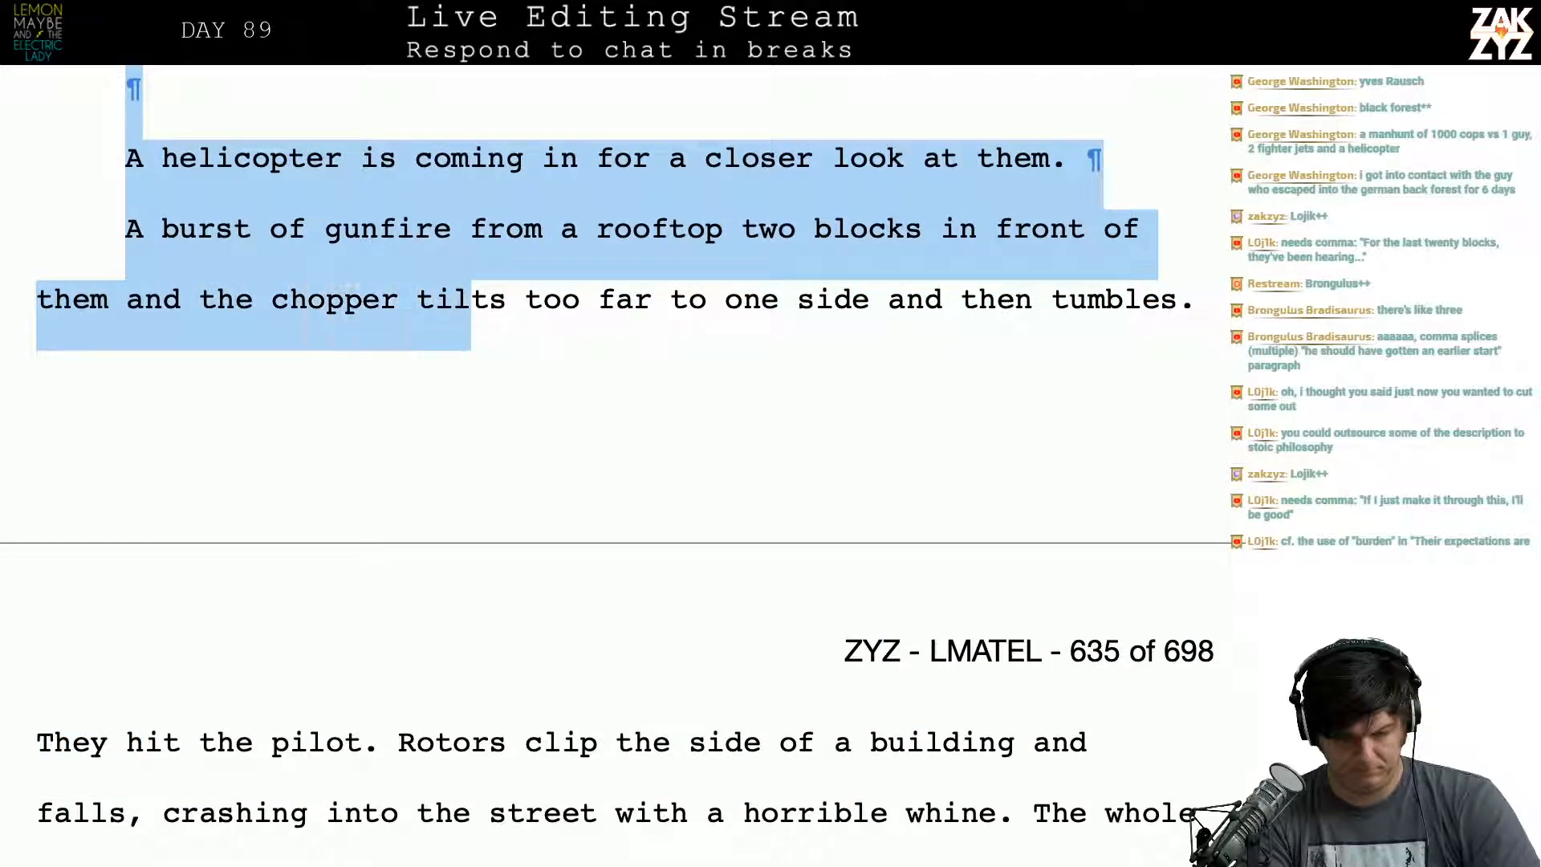
{"action": "key", "text": "shift+Right"}
{"action": "key", "text": "shift+Right"}
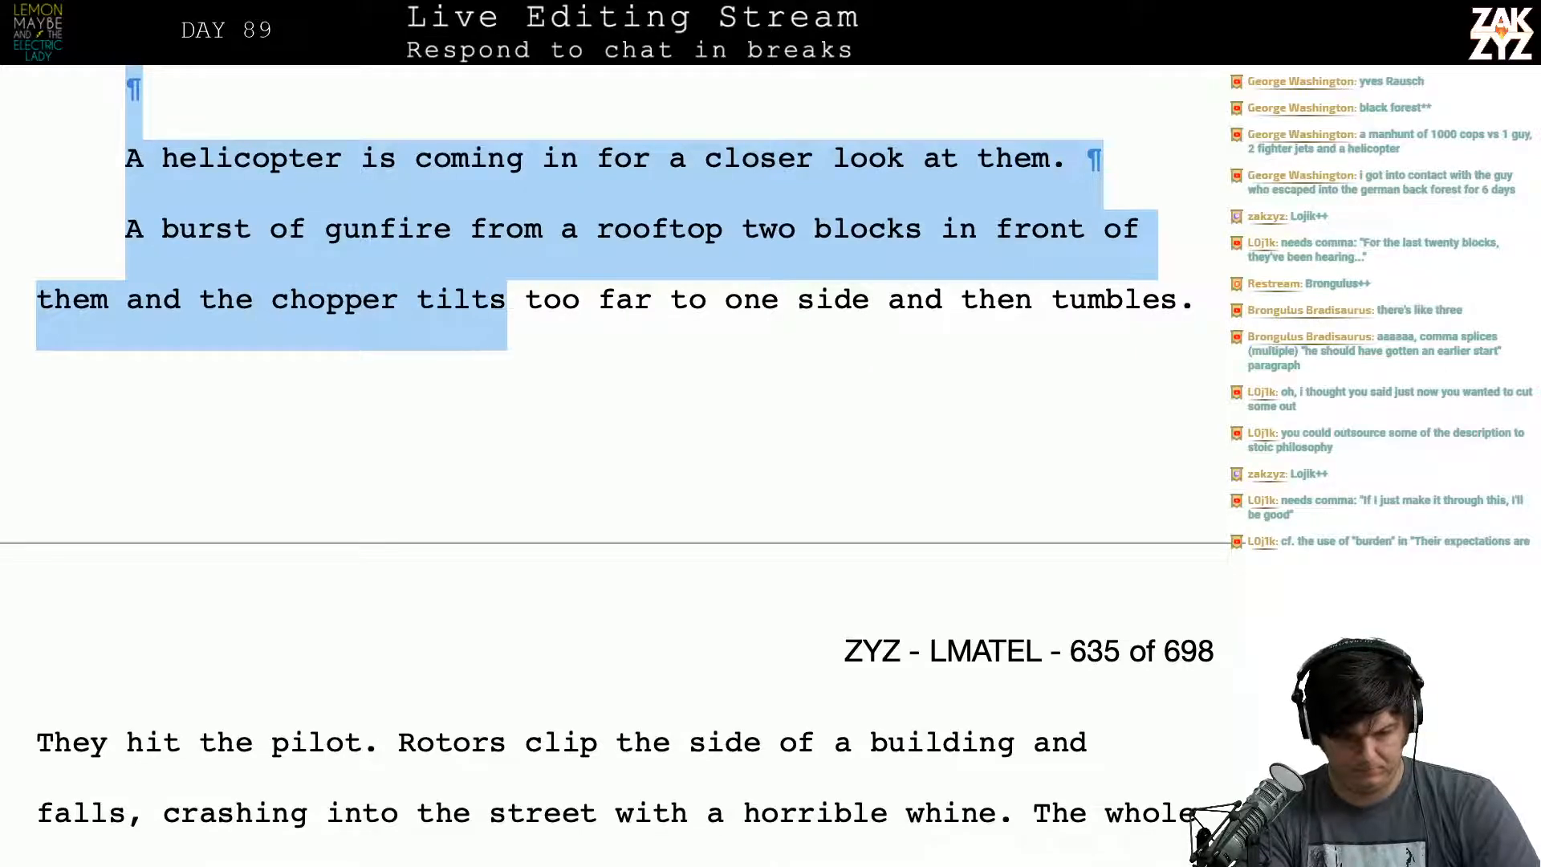
{"action": "key", "text": "BackSpace"}
{"action": "scroll", "coordinate": [610, 402], "scroll_direction": "up", "scroll_amount": 2}
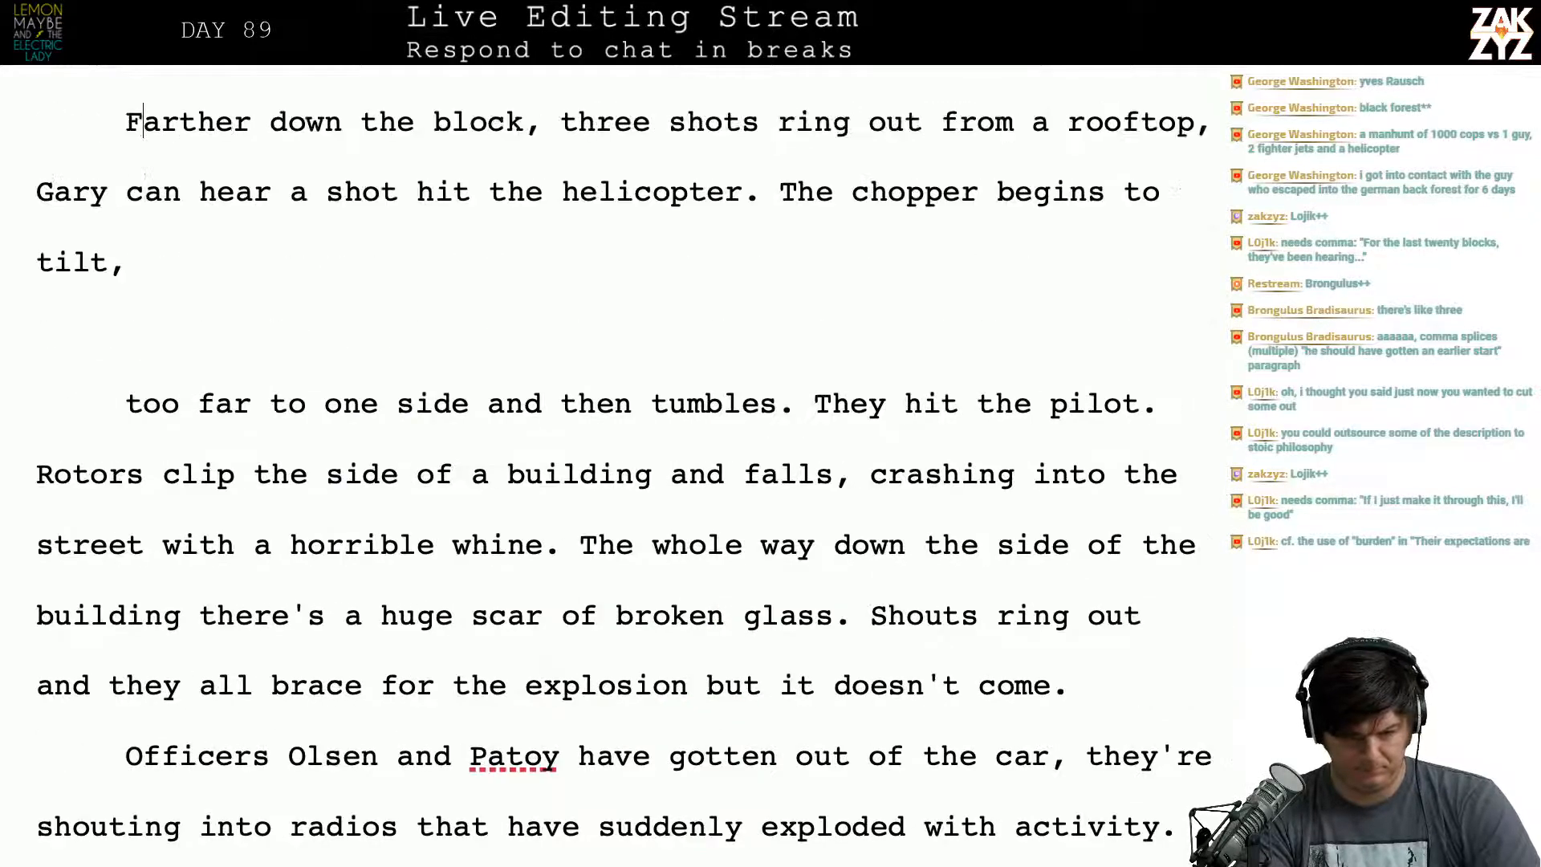
{"action": "type", "text": "then it "}
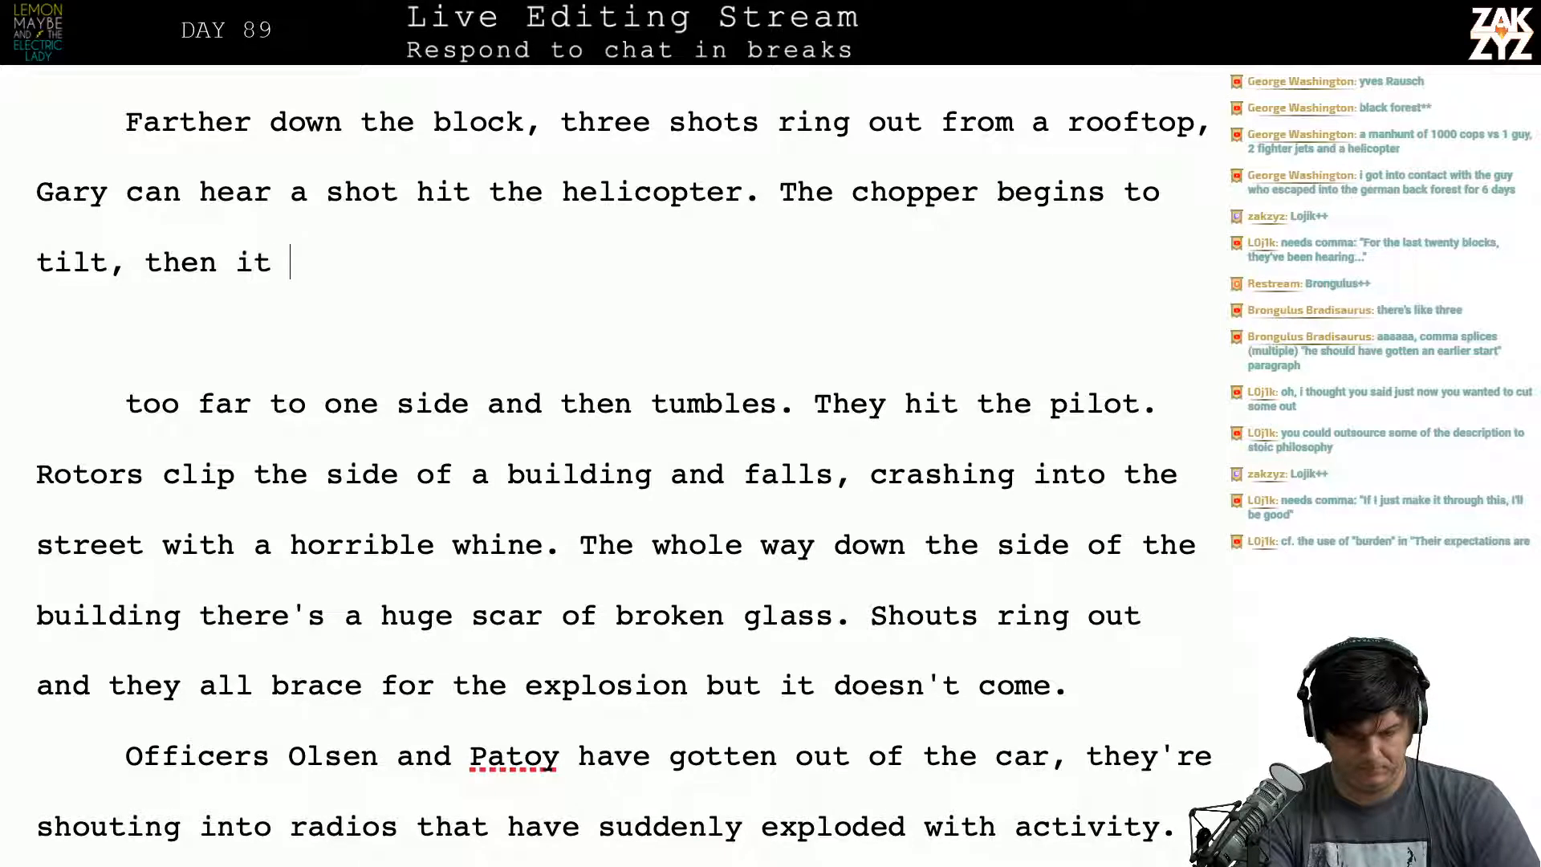
{"action": "type", "text": "drit"}
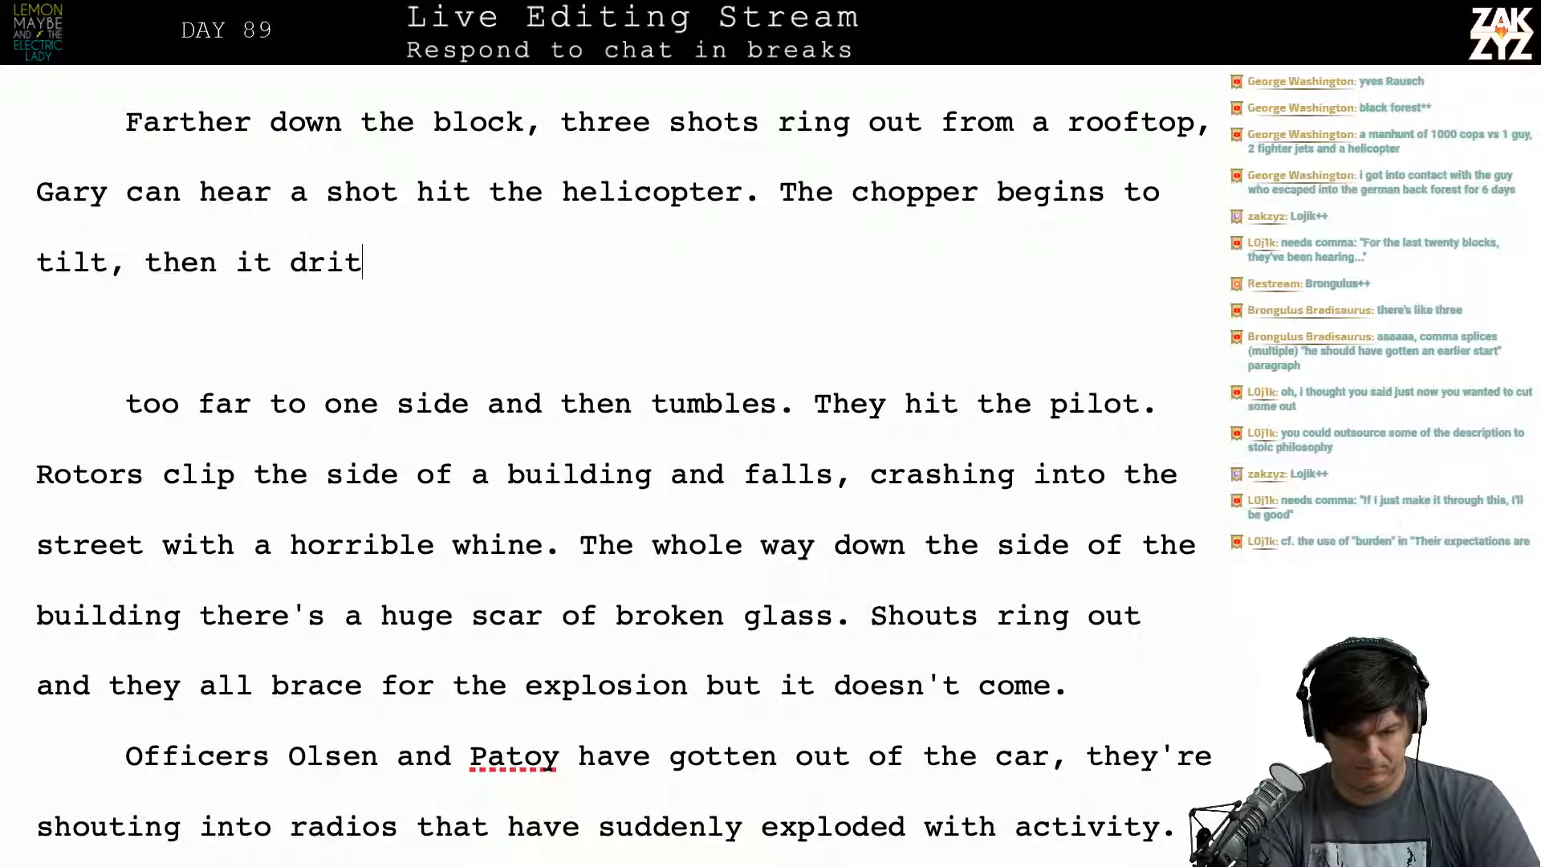
{"action": "key", "text": "BackSpace"}
{"action": "key", "text": "BackSpace"}
{"action": "key", "text": "BackSpace"}
{"action": "key", "text": "BackSpace"}
{"action": "key", "text": "BackSpace"}
{"action": "key", "text": "BackSpace"}
{"action": "key", "text": "BackSpace"}
{"action": "key", "text": "BackSpace"}
{"action": "key", "text": "BackSpace"}
{"action": "key", "text": "BackSpace"}
{"action": "key", "text": "BackSpace"}
{"action": "key", "text": "BackSpace"}
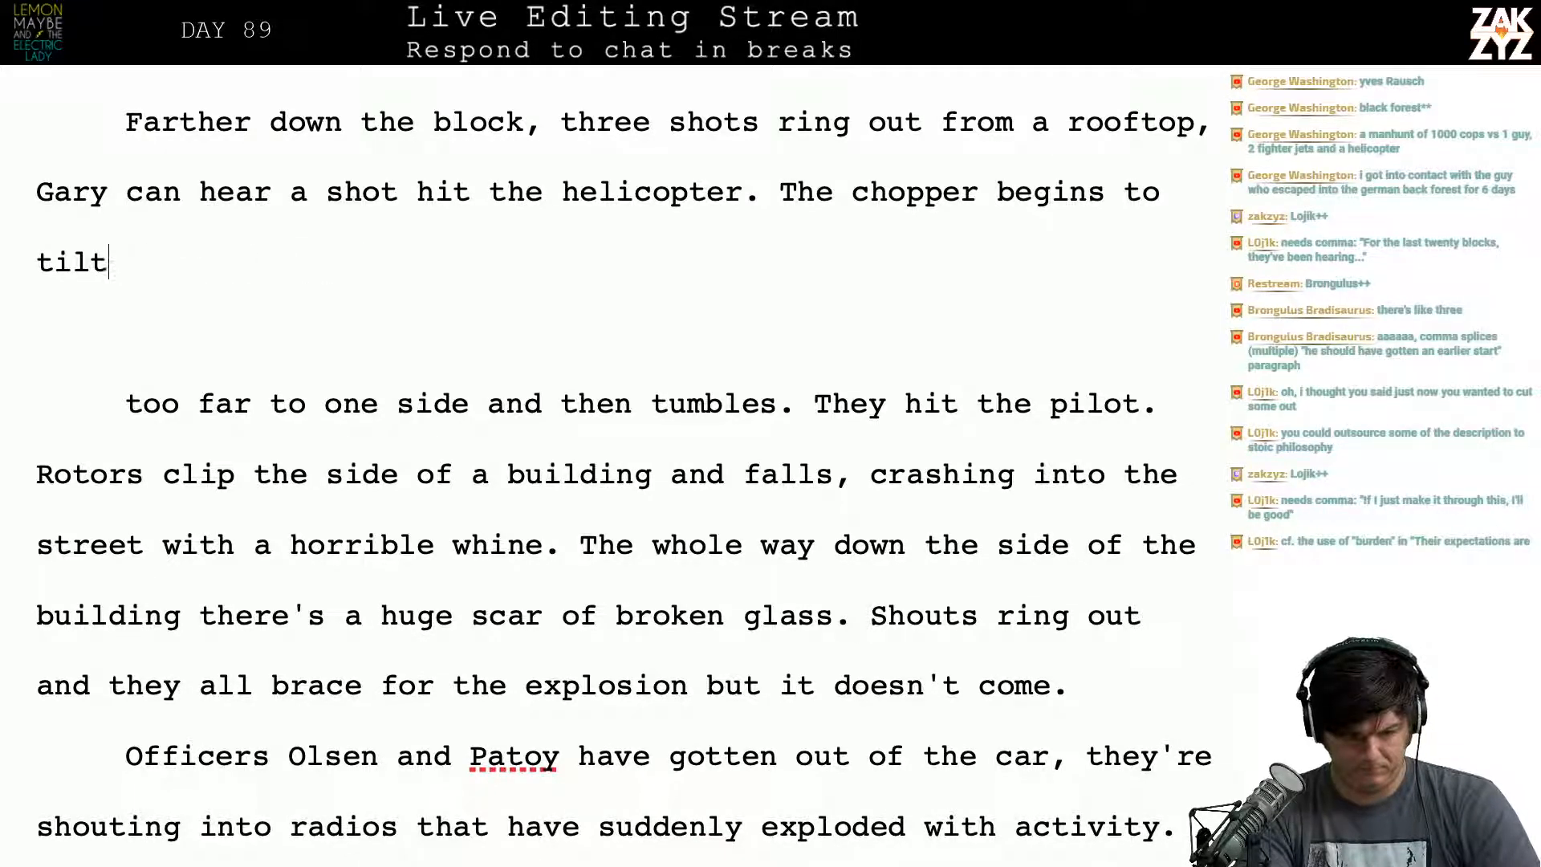
{"action": "type", "text": "then it t"}
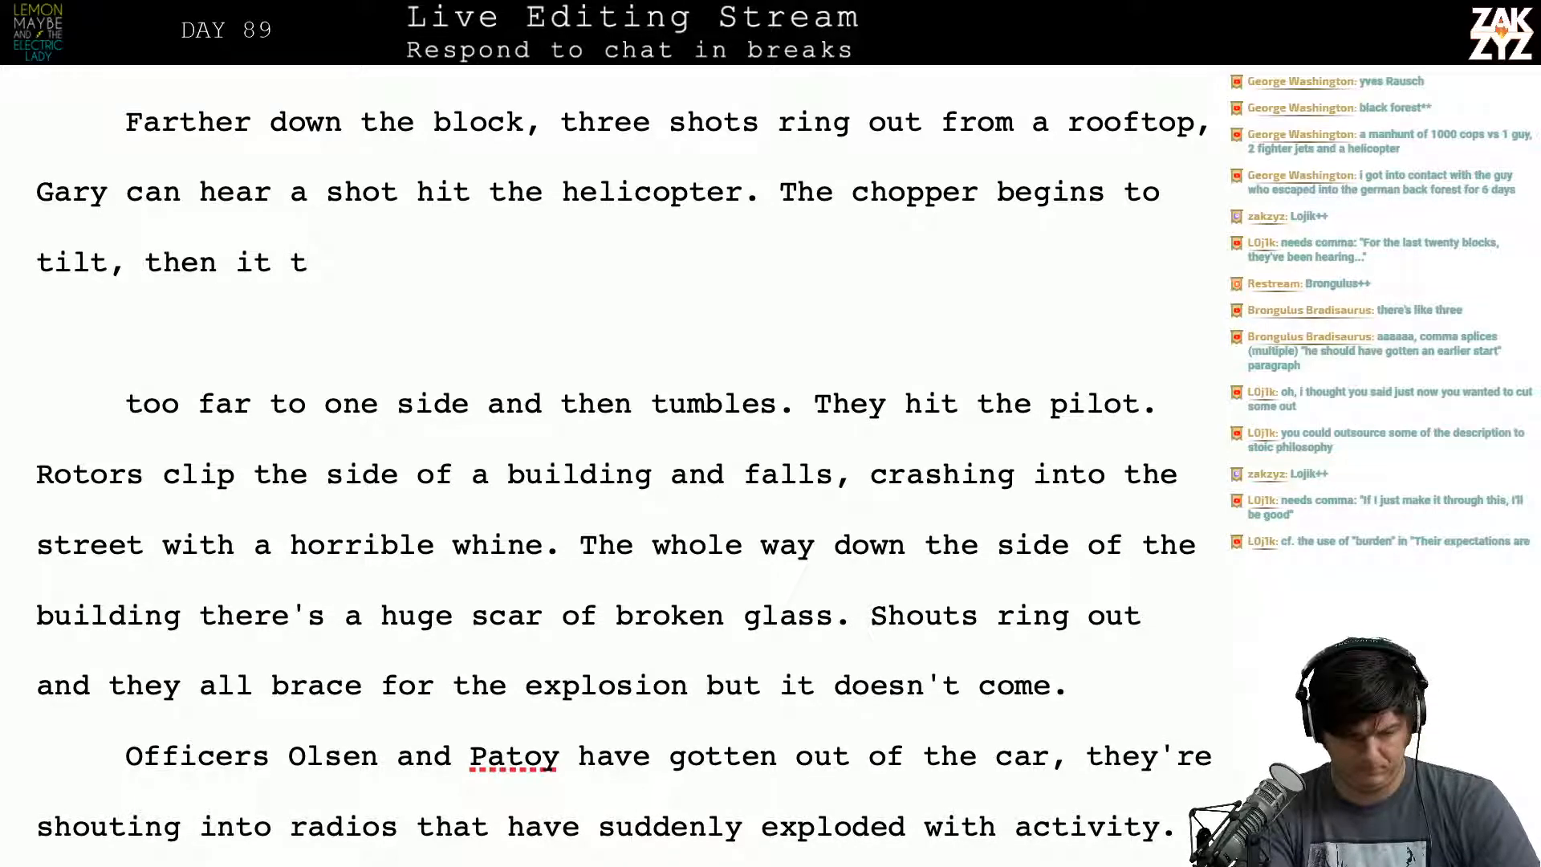
{"action": "type", "text": "slide"}
{"action": "key", "text": "BackSpace"}
{"action": "key", "text": "BackSpace"}
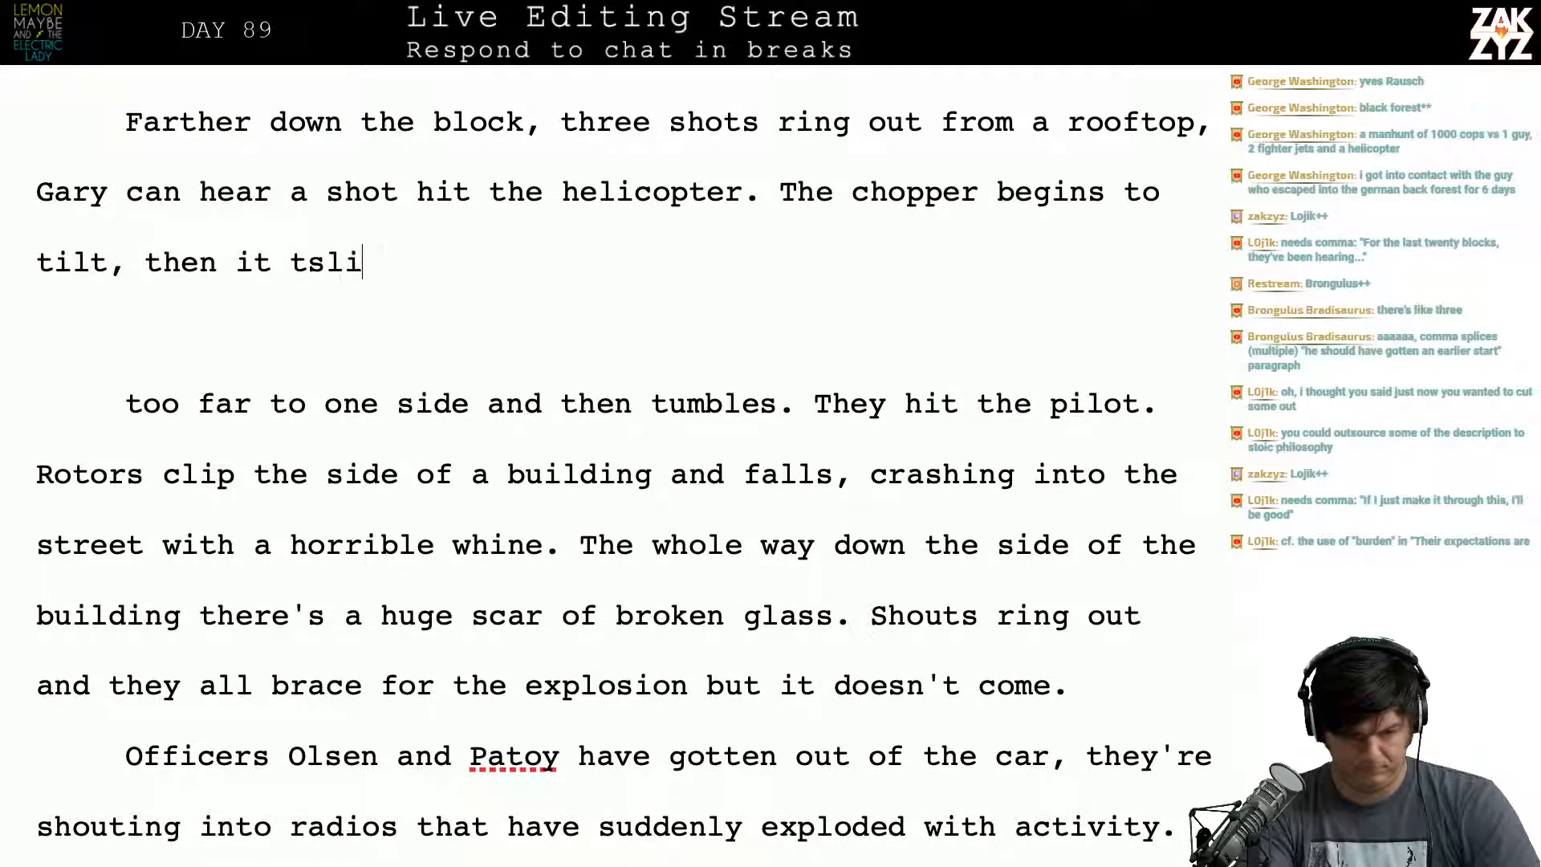
{"action": "key", "text": "BackSpace"}
{"action": "key", "text": "BackSpace"}
{"action": "key", "text": "BackSpace"}
{"action": "key", "text": "BackSpace"}
{"action": "key", "text": "BackSpace"}
{"action": "key", "text": "BackSpace"}
{"action": "key", "text": "BackSpace"}
{"action": "key", "text": "BackSpace"}
{"action": "key", "text": "BackSpace"}
{"action": "key", "text": "BackSpace"}
{"action": "key", "text": "BackSpace"}
{"action": "key", "text": "BackSpace"}
{"action": "key", "text": "BackSpace"}
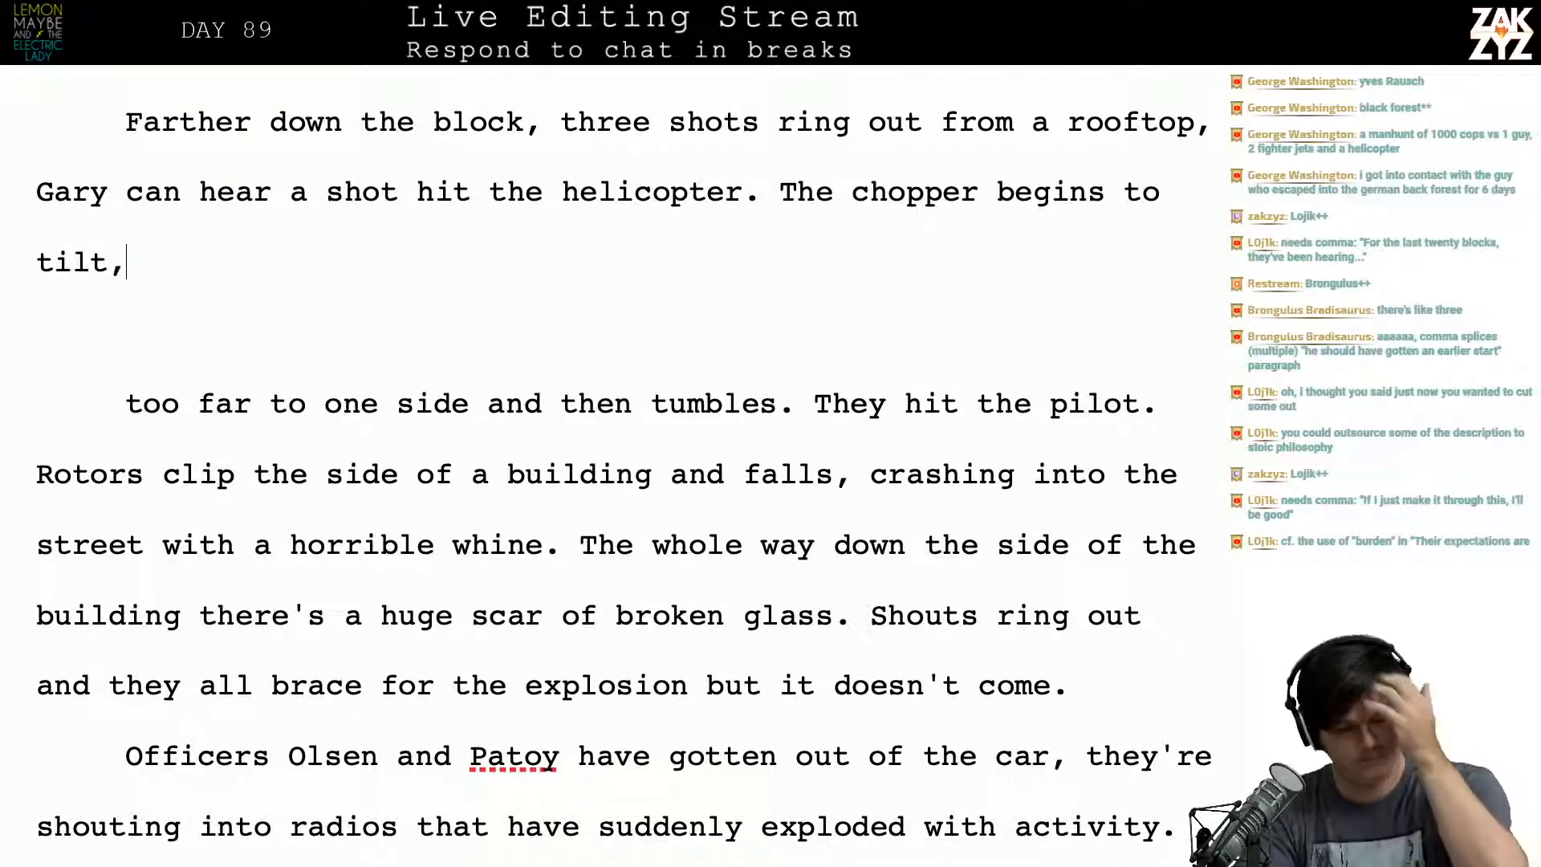
Step: Extend the chopper sentence so it reads "The chopper begins to tilt to one side,"
{"action": "type", "text": "to one side, "}
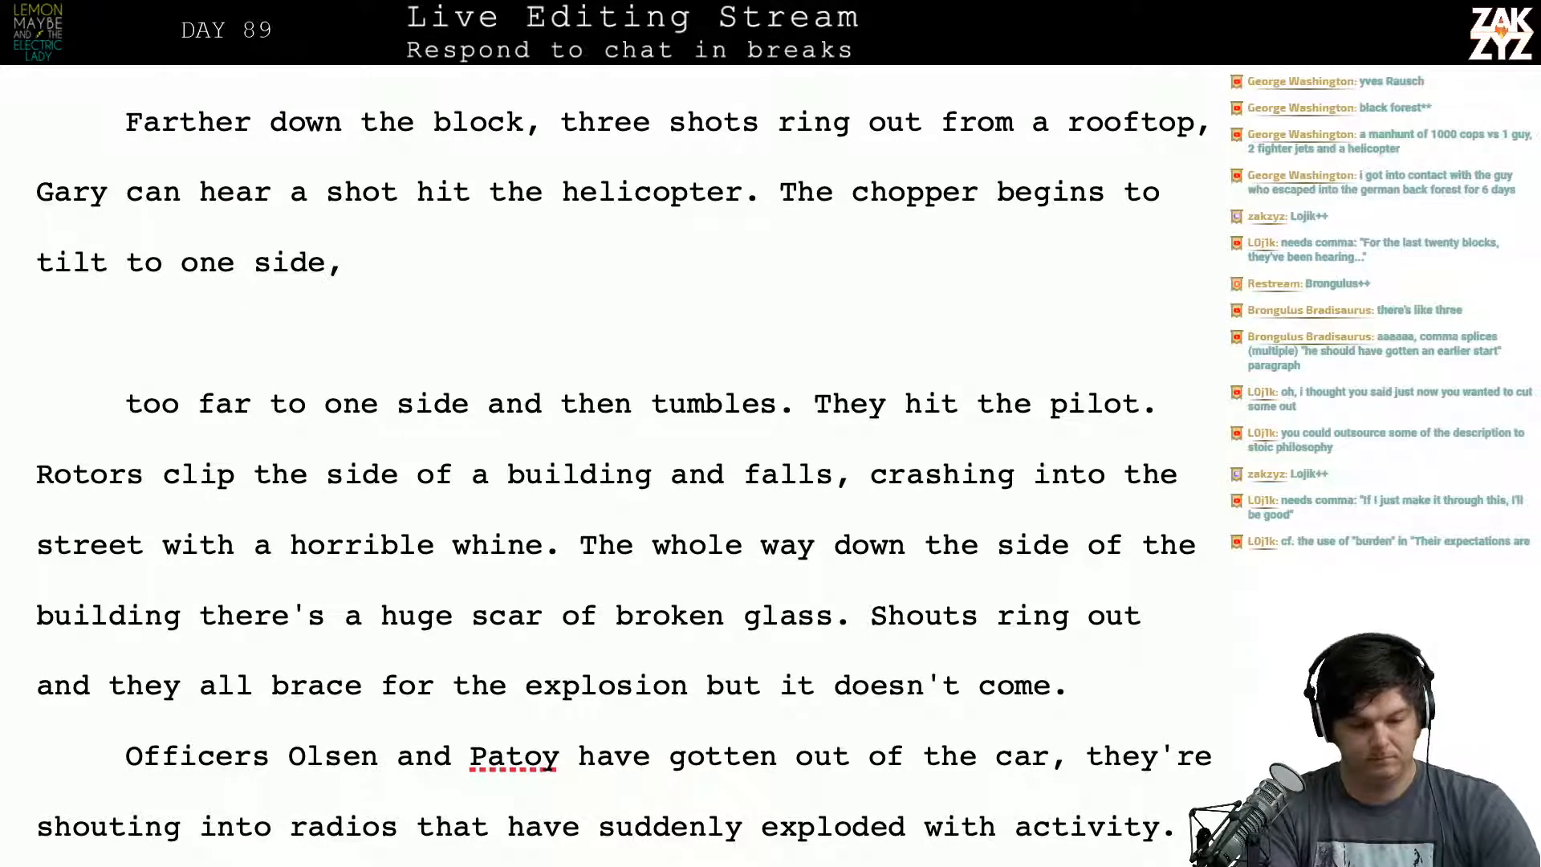
{"action": "type", "text": "then it"}
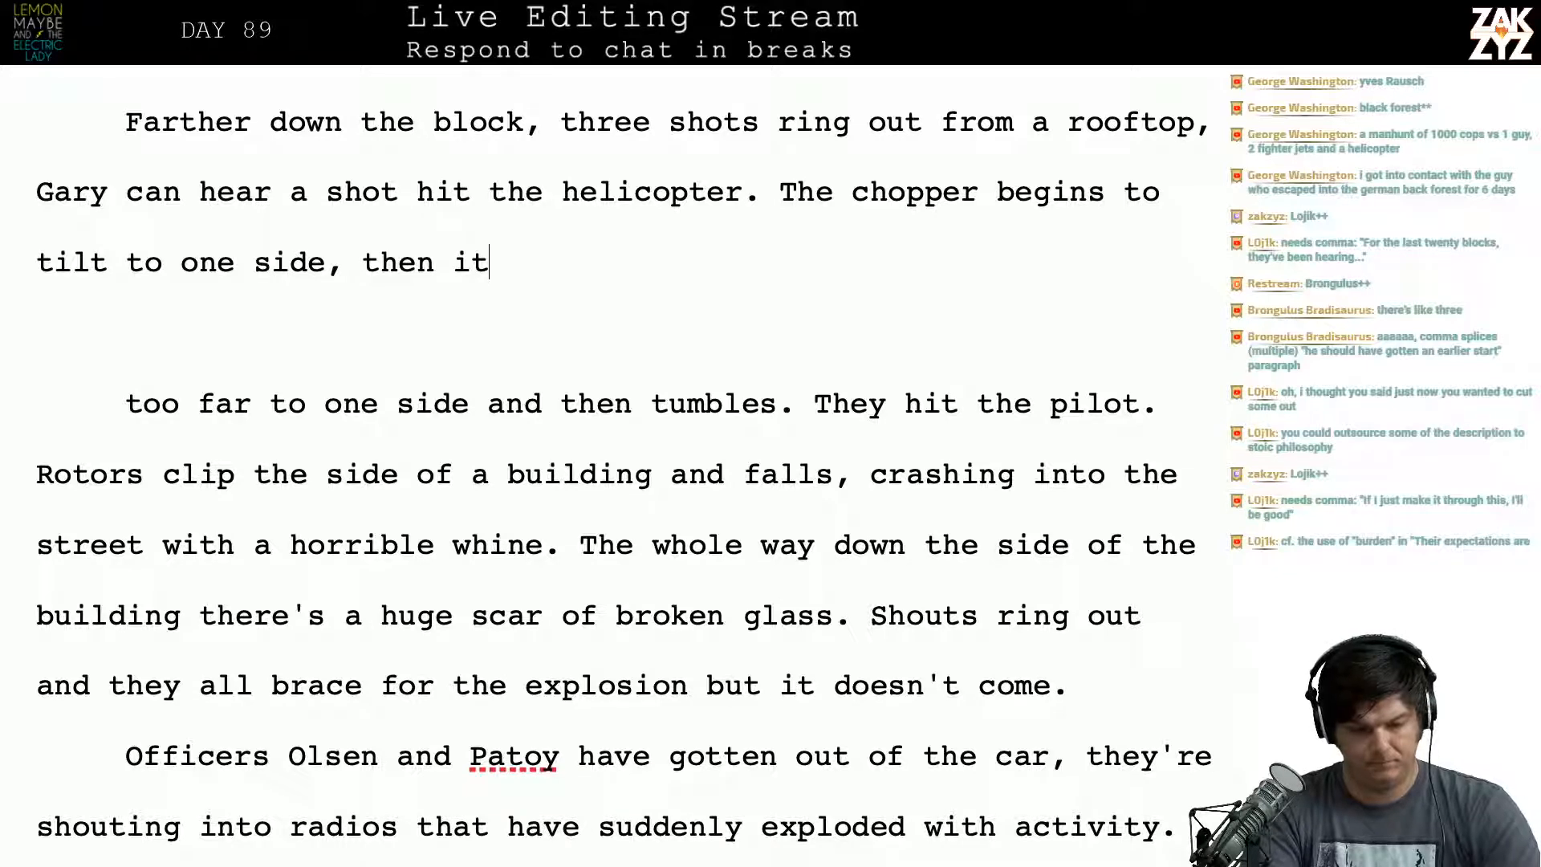
{"action": "key", "text": "BackSpace"}
{"action": "key", "text": "BackSpace"}
{"action": "type", "text": "it "}
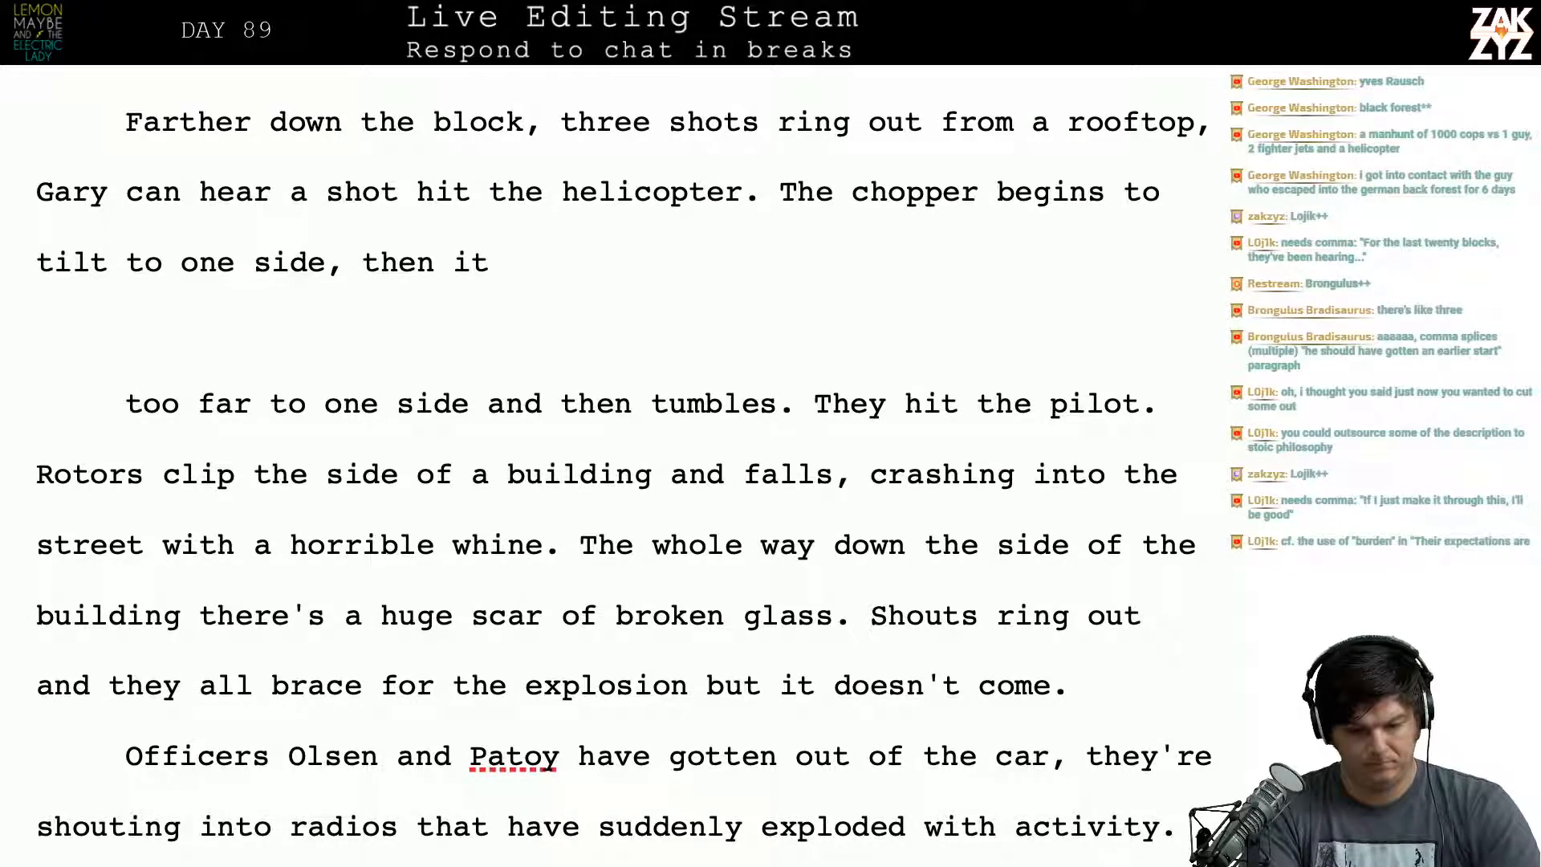
{"action": "type", "text": "drifts"}
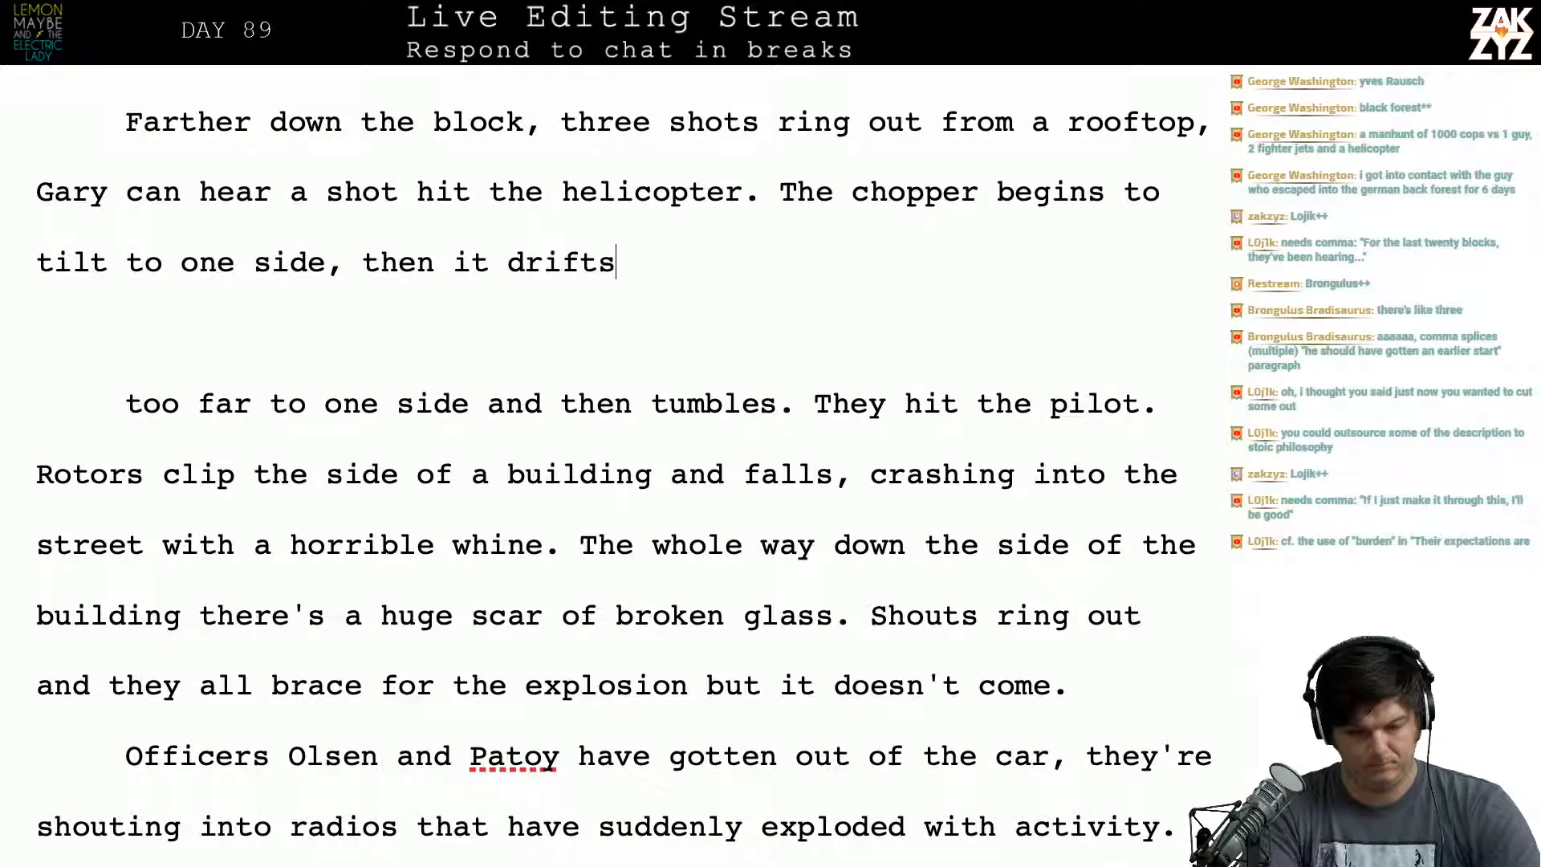
{"action": "key", "text": "BackSpace"}
{"action": "key", "text": "BackSpace"}
{"action": "key", "text": "BackSpace"}
{"action": "key", "text": "BackSpace"}
{"action": "key", "text": "BackSpace"}
{"action": "key", "text": "BackSpace"}
{"action": "key", "text": "BackSpace"}
{"action": "key", "text": "BackSpace"}
{"action": "key", "text": "BackSpace"}
{"action": "key", "text": "BackSpace"}
{"action": "key", "text": "BackSpace"}
{"action": "key", "text": "BackSpace"}
{"action": "key", "text": "BackSpace"}
{"action": "key", "text": "BackSpace"}
{"action": "key", "text": "BackSpace"}
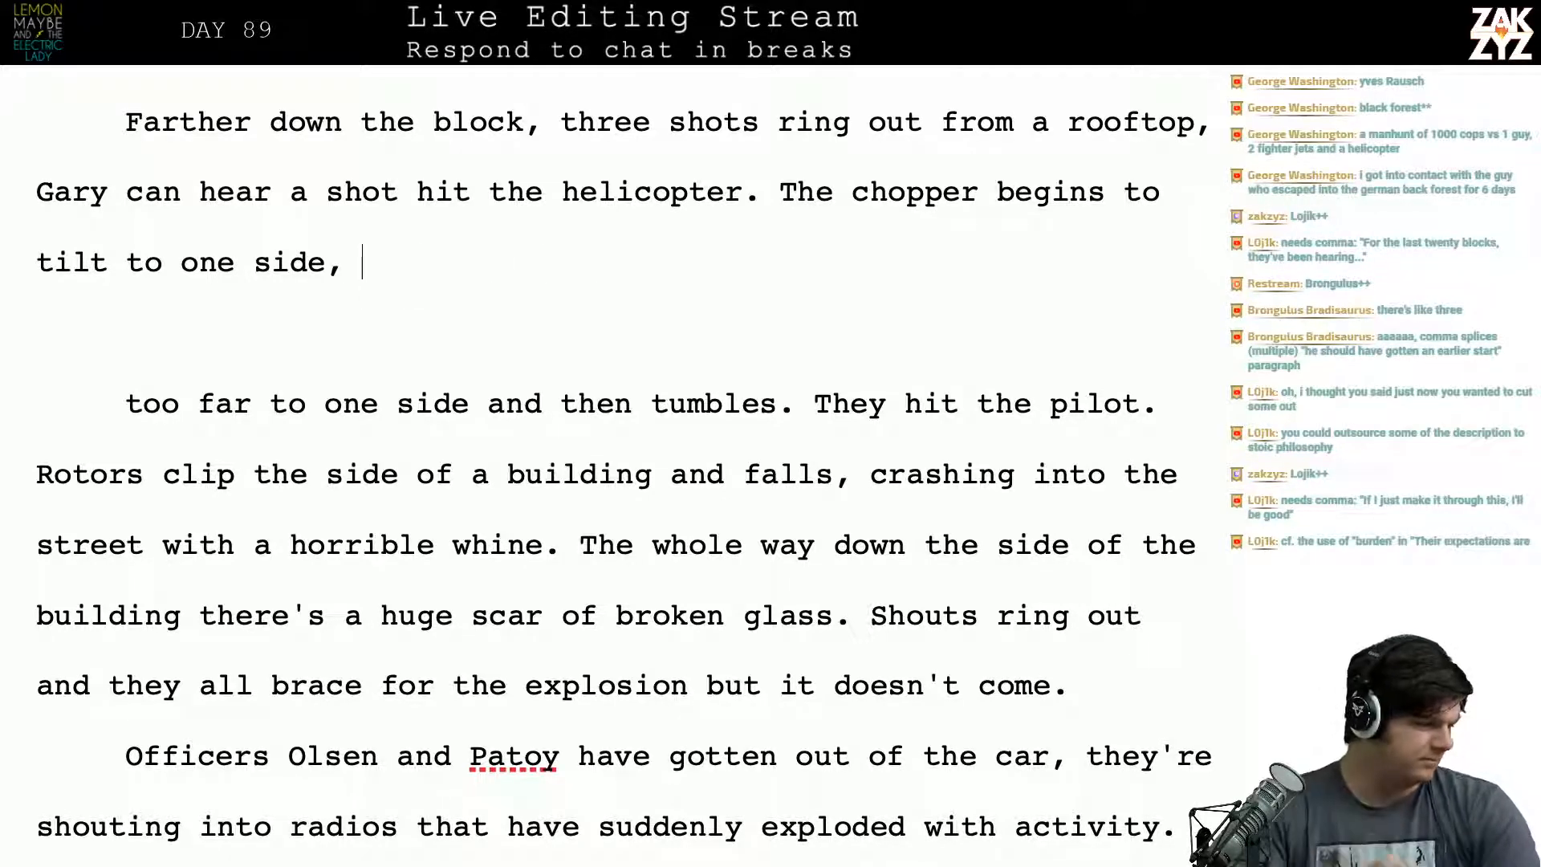
Step: Reread the helicopter passage from the "Propeller blades drone overhead" paragraph through the leftover crash description
{"action": "scroll", "coordinate": [610, 466], "scroll_direction": "down", "scroll_amount": 1}
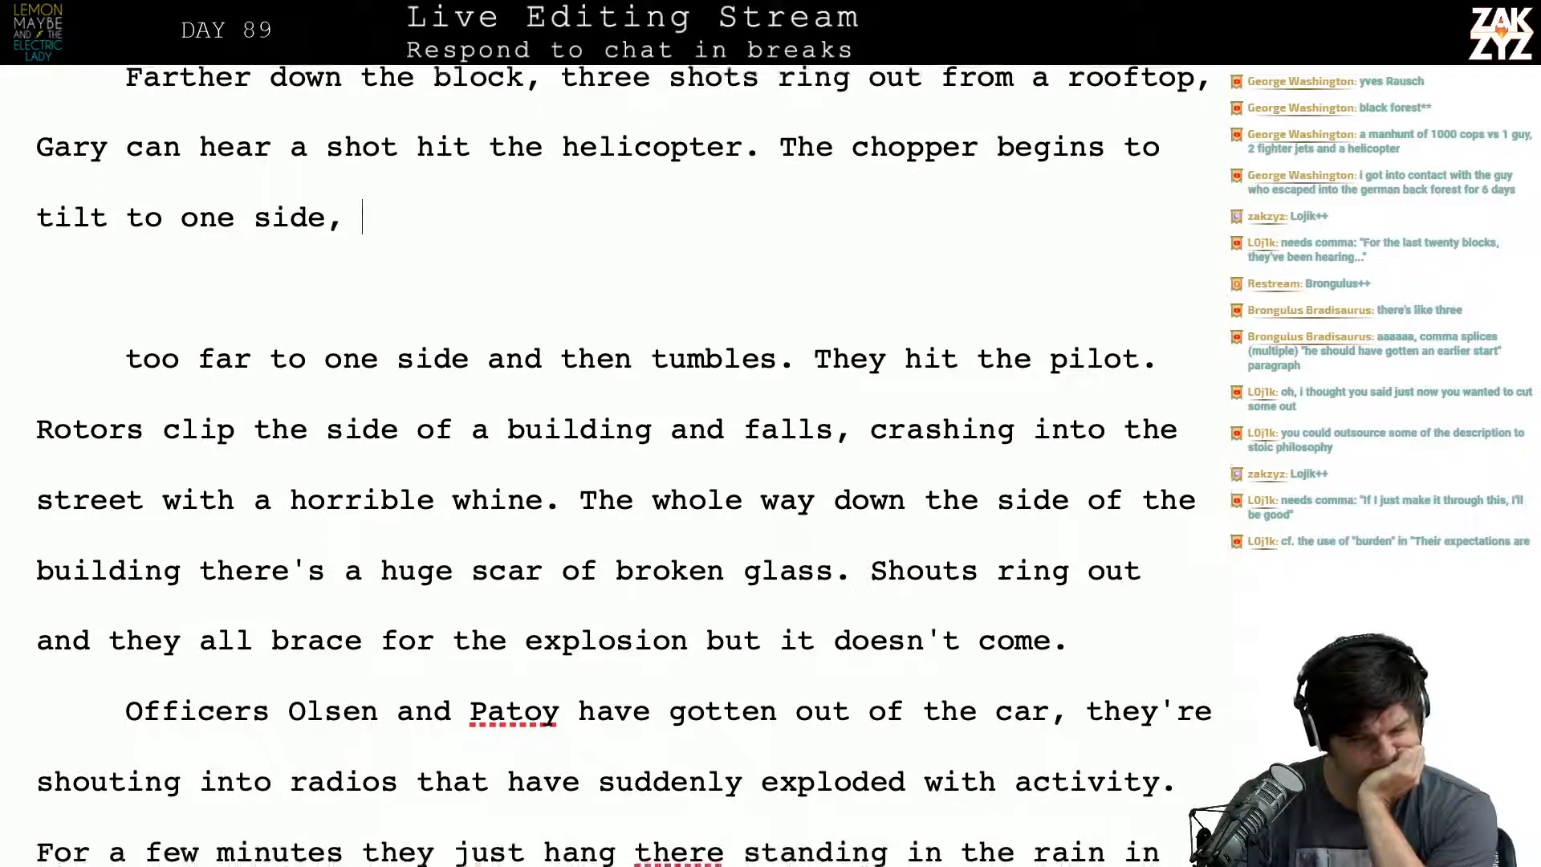
{"action": "scroll", "coordinate": [610, 466], "scroll_direction": "up", "scroll_amount": 3}
{"action": "scroll", "coordinate": [610, 465], "scroll_direction": "up", "scroll_amount": 2}
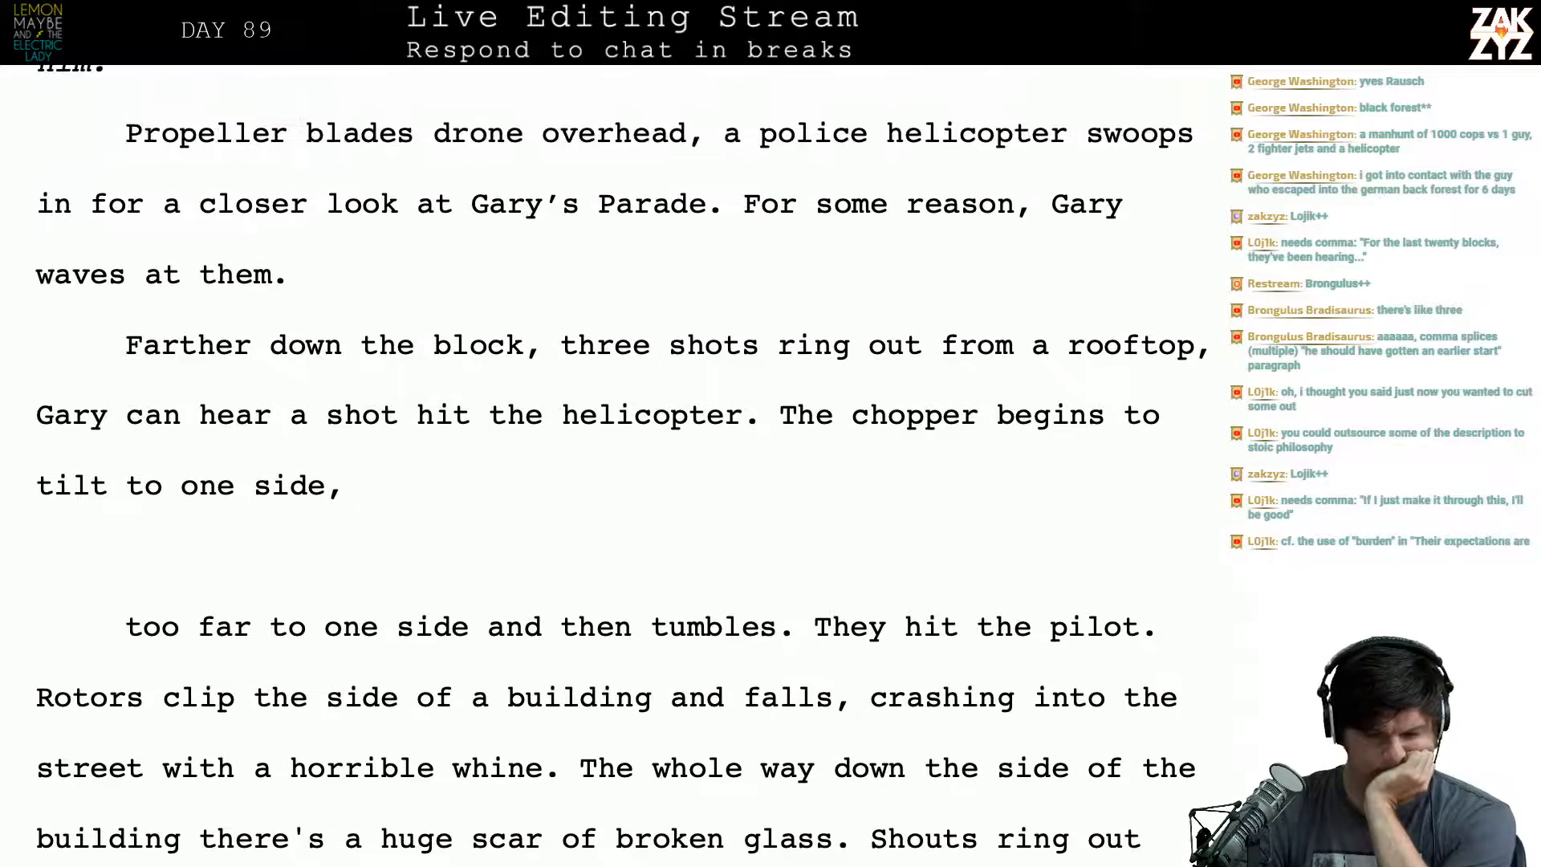
{"action": "scroll", "coordinate": [610, 465], "scroll_direction": "down", "scroll_amount": 1}
{"action": "scroll", "coordinate": [610, 465], "scroll_direction": "up", "scroll_amount": 1}
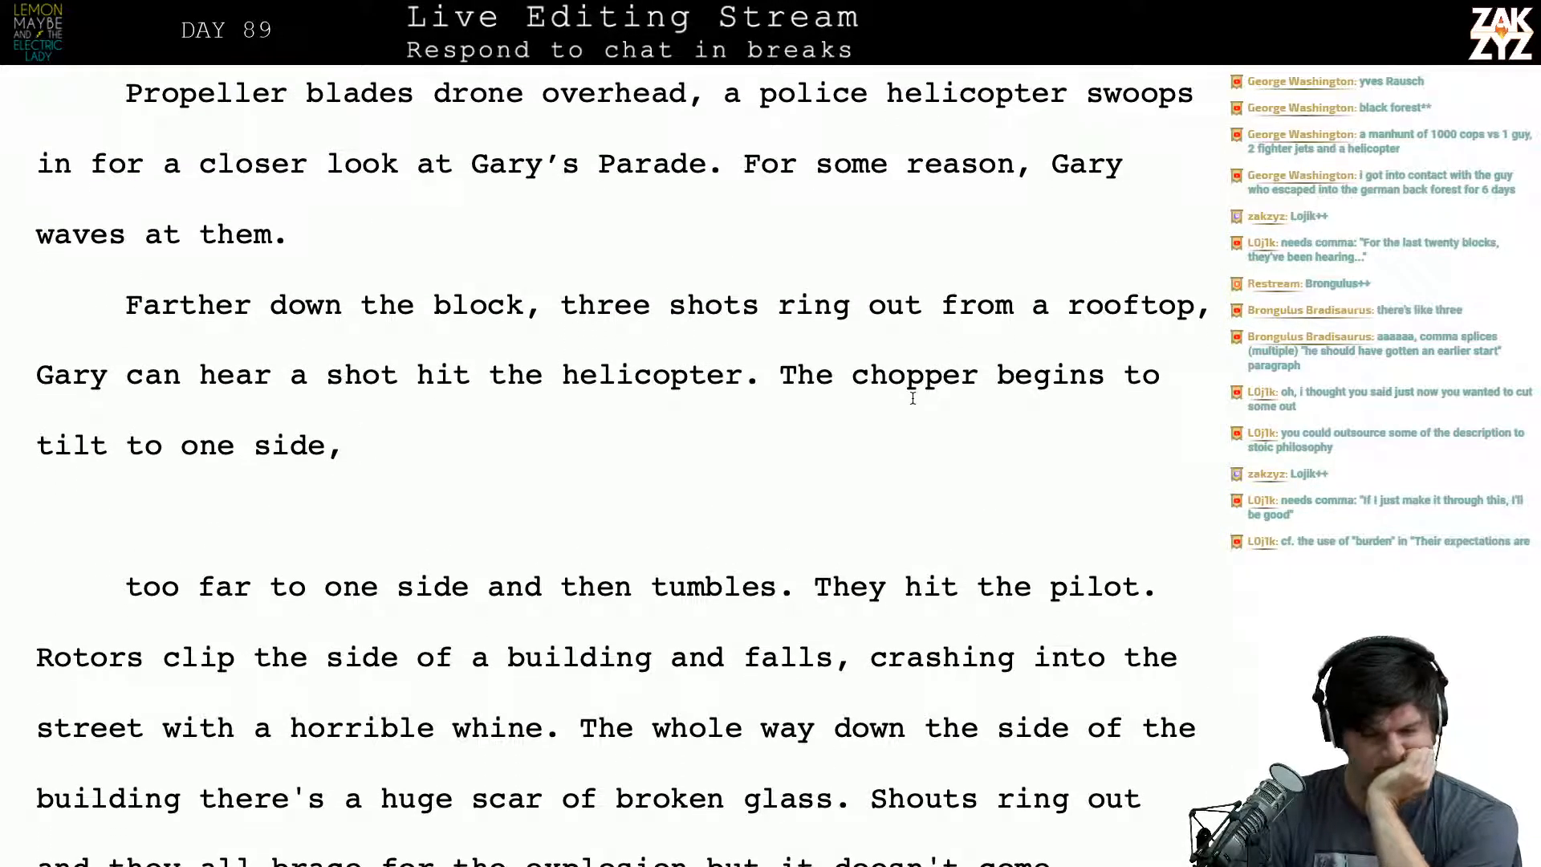
{"action": "scroll", "coordinate": [843, 323], "scroll_direction": "down", "scroll_amount": 1}
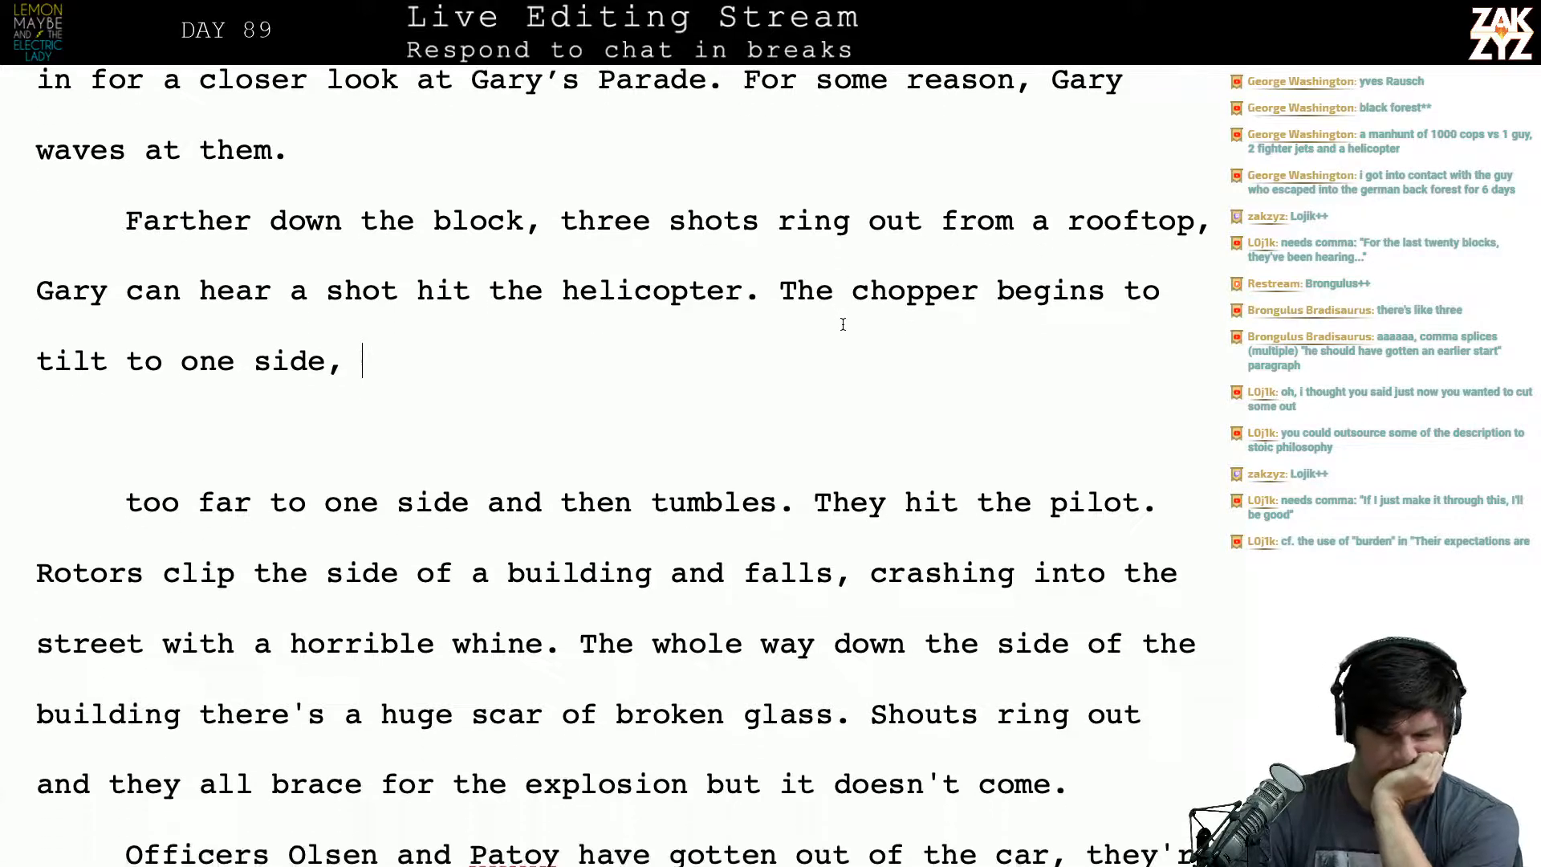
{"action": "scroll", "coordinate": [793, 347], "scroll_direction": "up", "scroll_amount": 1}
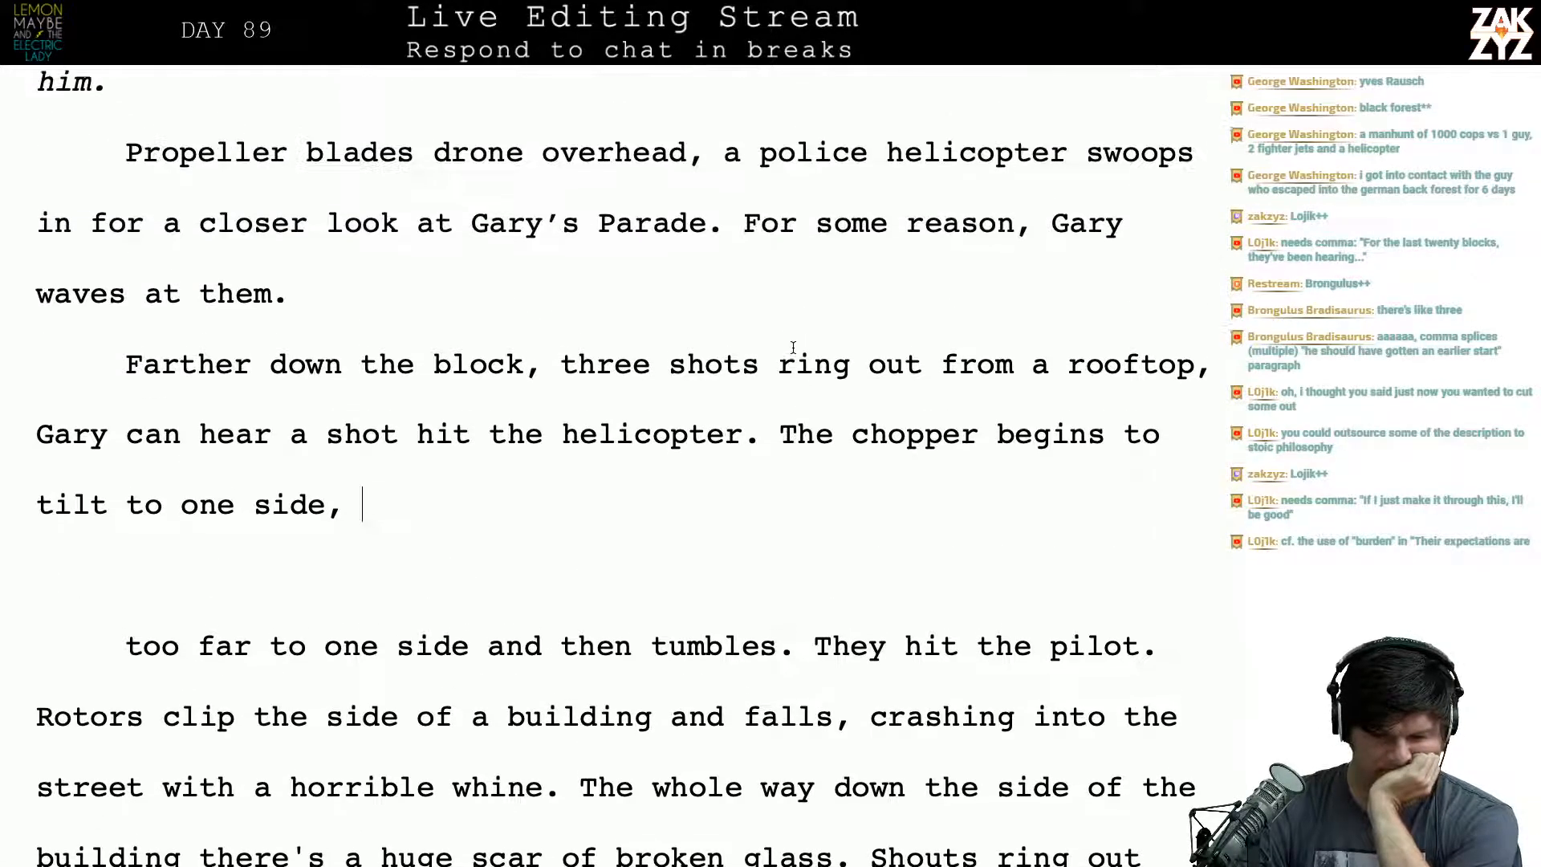
{"action": "scroll", "coordinate": [793, 347], "scroll_direction": "down", "scroll_amount": 1}
{"action": "scroll", "coordinate": [793, 347], "scroll_direction": "up", "scroll_amount": 1}
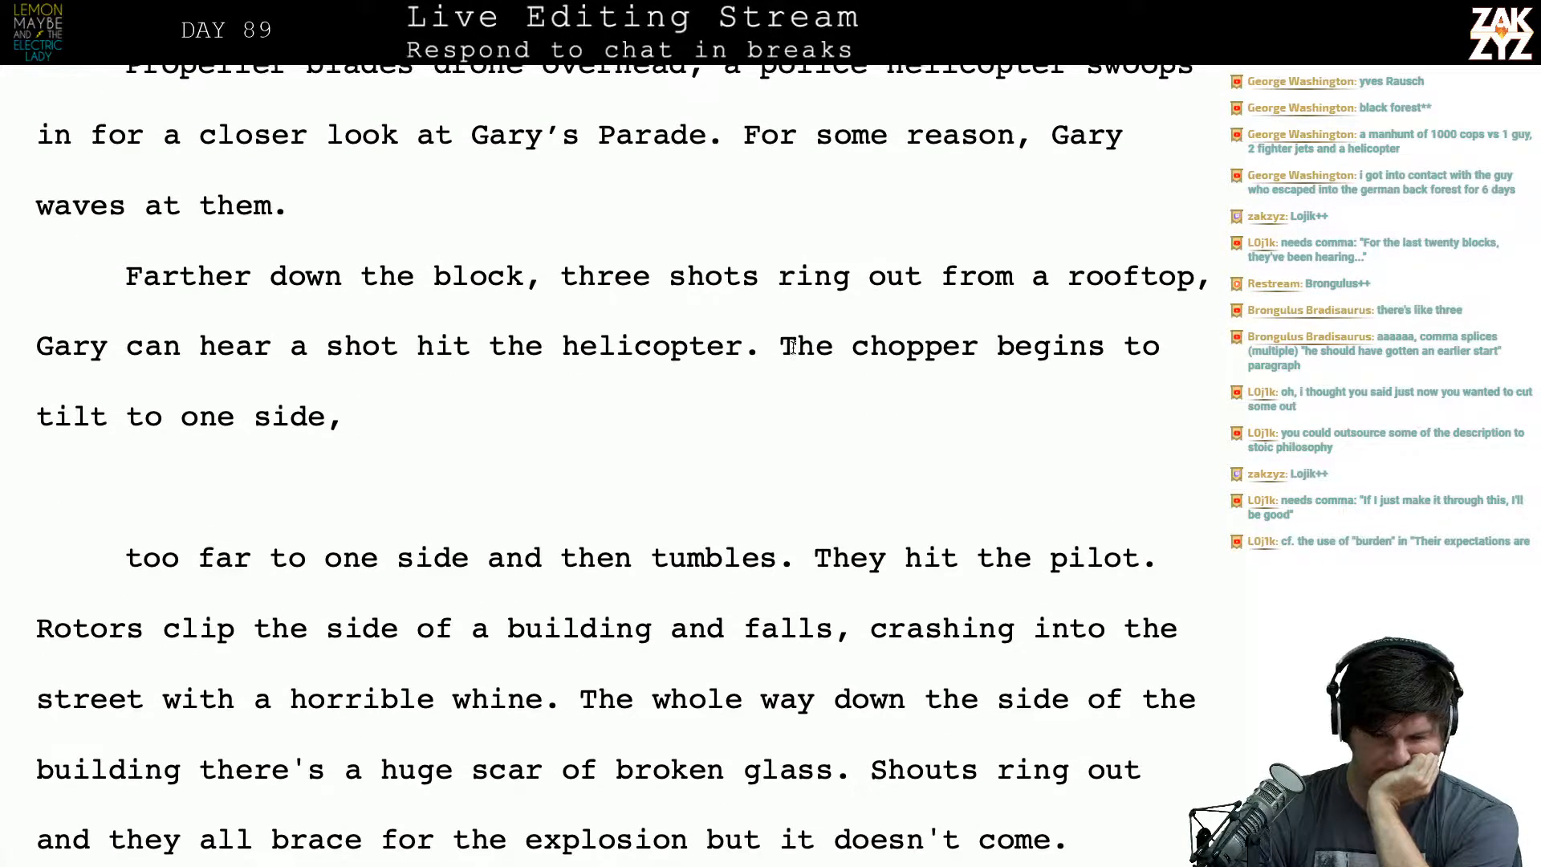
{"action": "scroll", "coordinate": [792, 347], "scroll_direction": "up", "scroll_amount": 2}
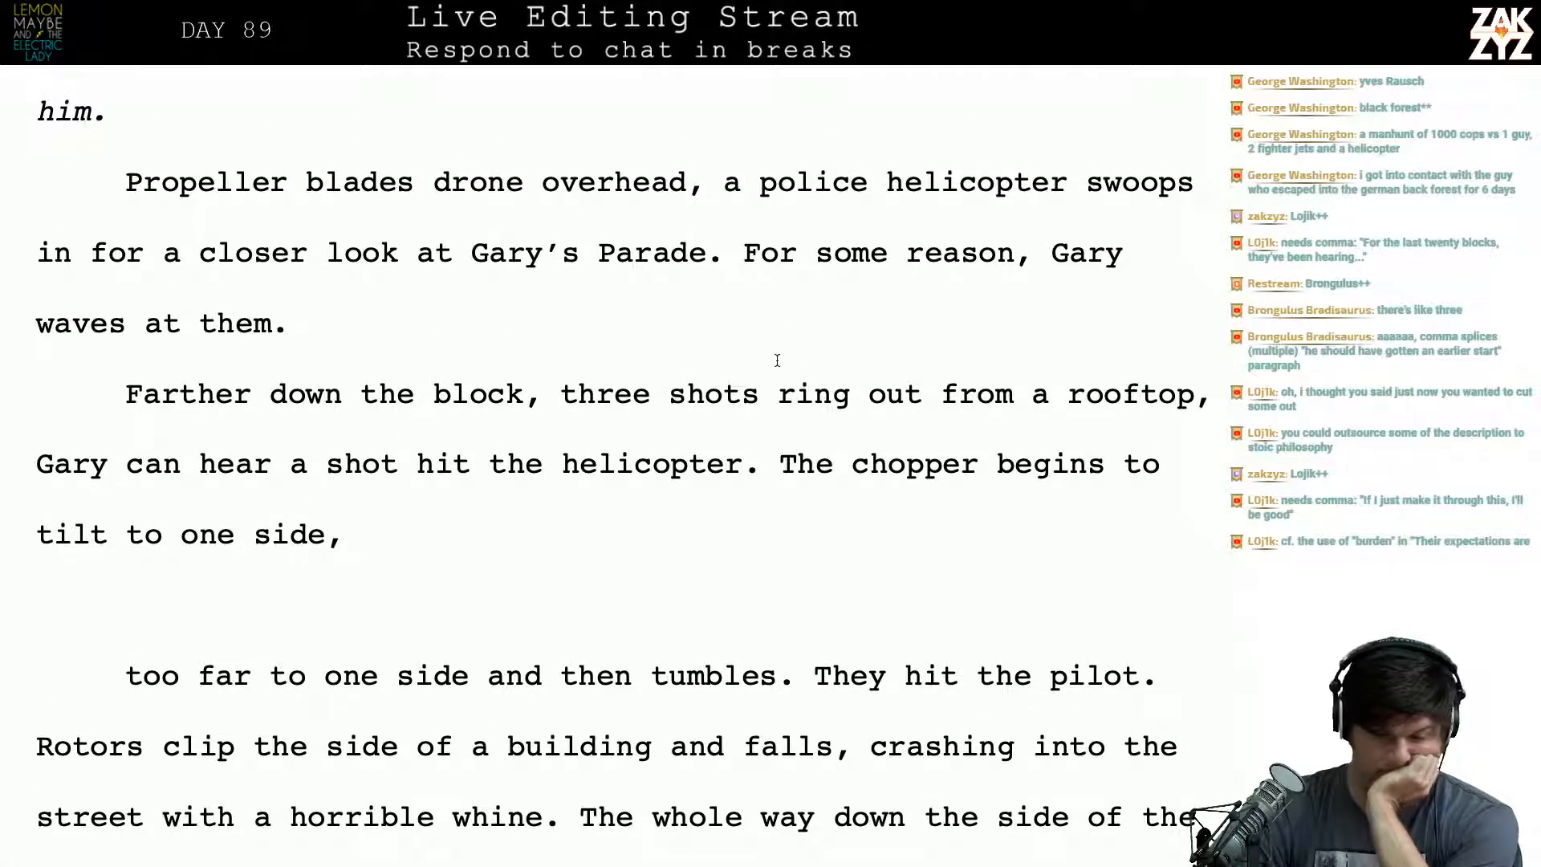
{"action": "scroll", "coordinate": [777, 361], "scroll_direction": "down", "scroll_amount": 1}
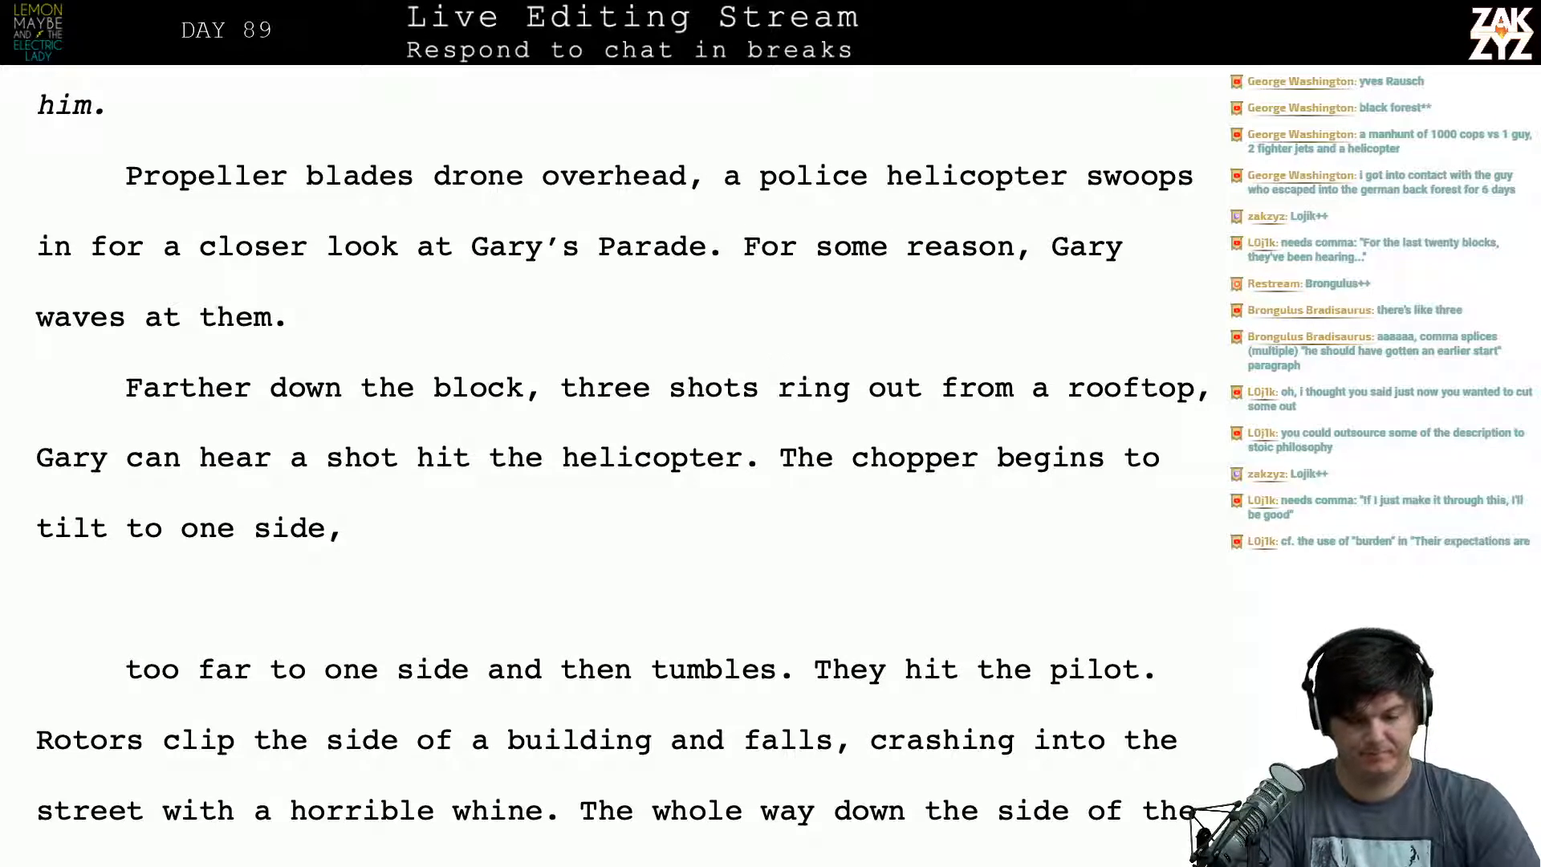
Step: Insert "Gary suppresses an urge to wave at them, then he thinks, why not? It's the end of the world." before "For some reason"
{"action": "type", "text": "Gary suppres"}
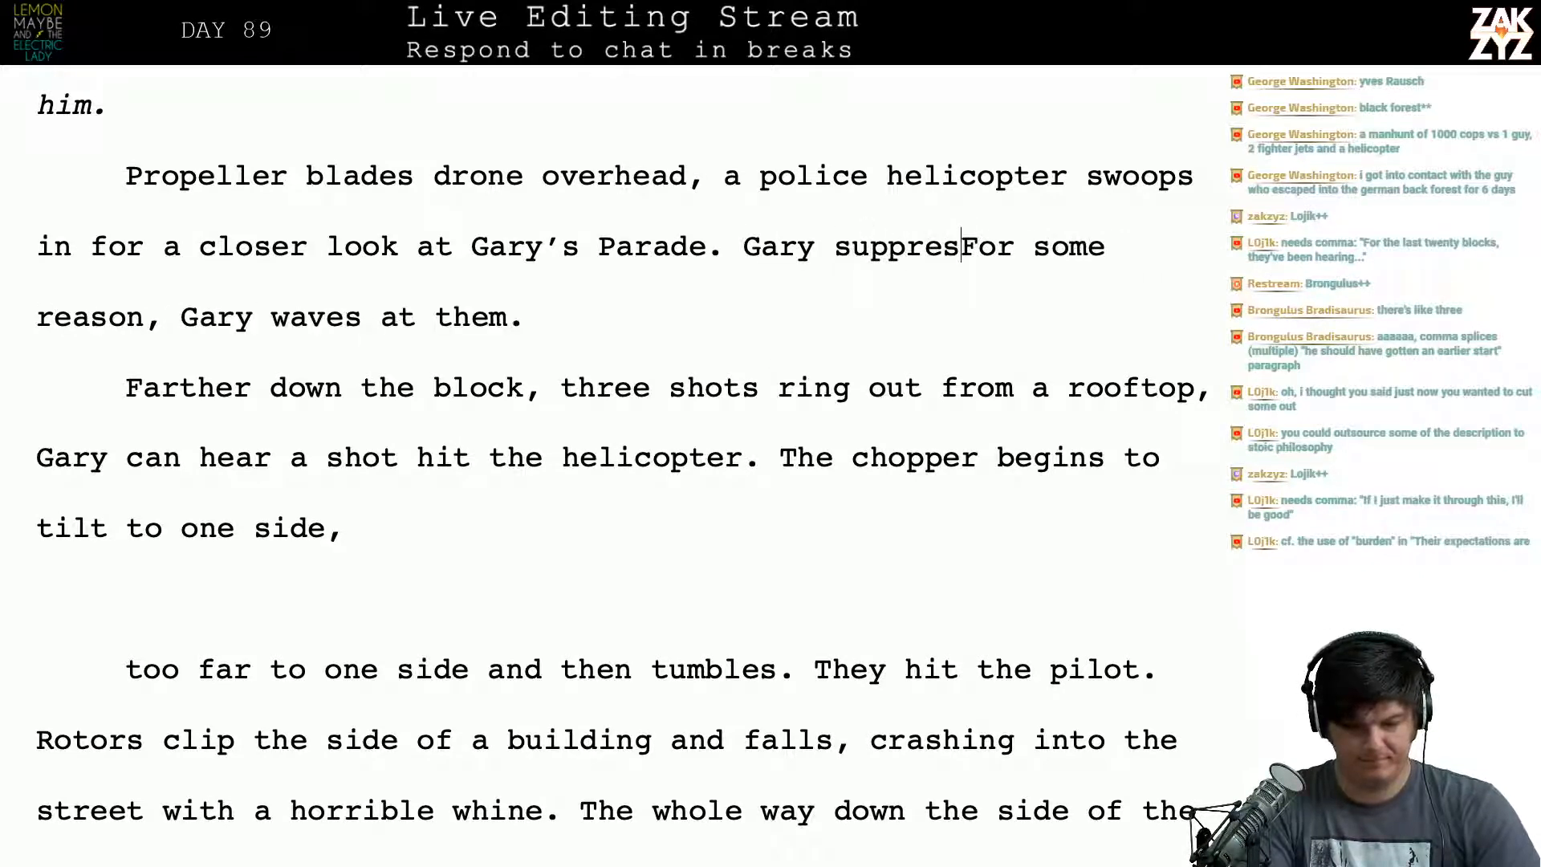
{"action": "type", "text": "ses an urg"}
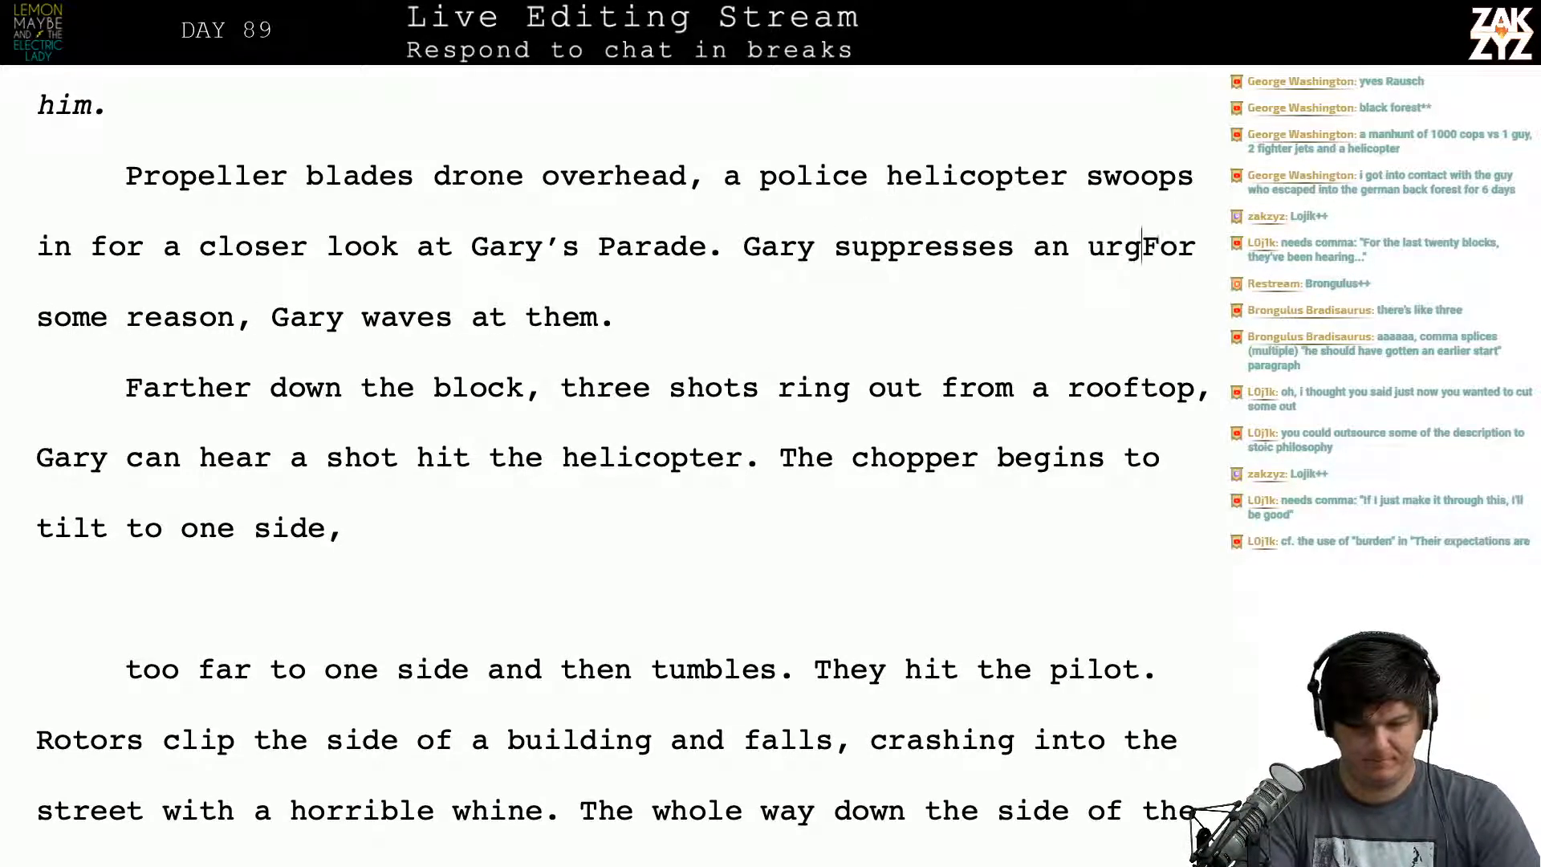
{"action": "type", "text": "e to wave at the"}
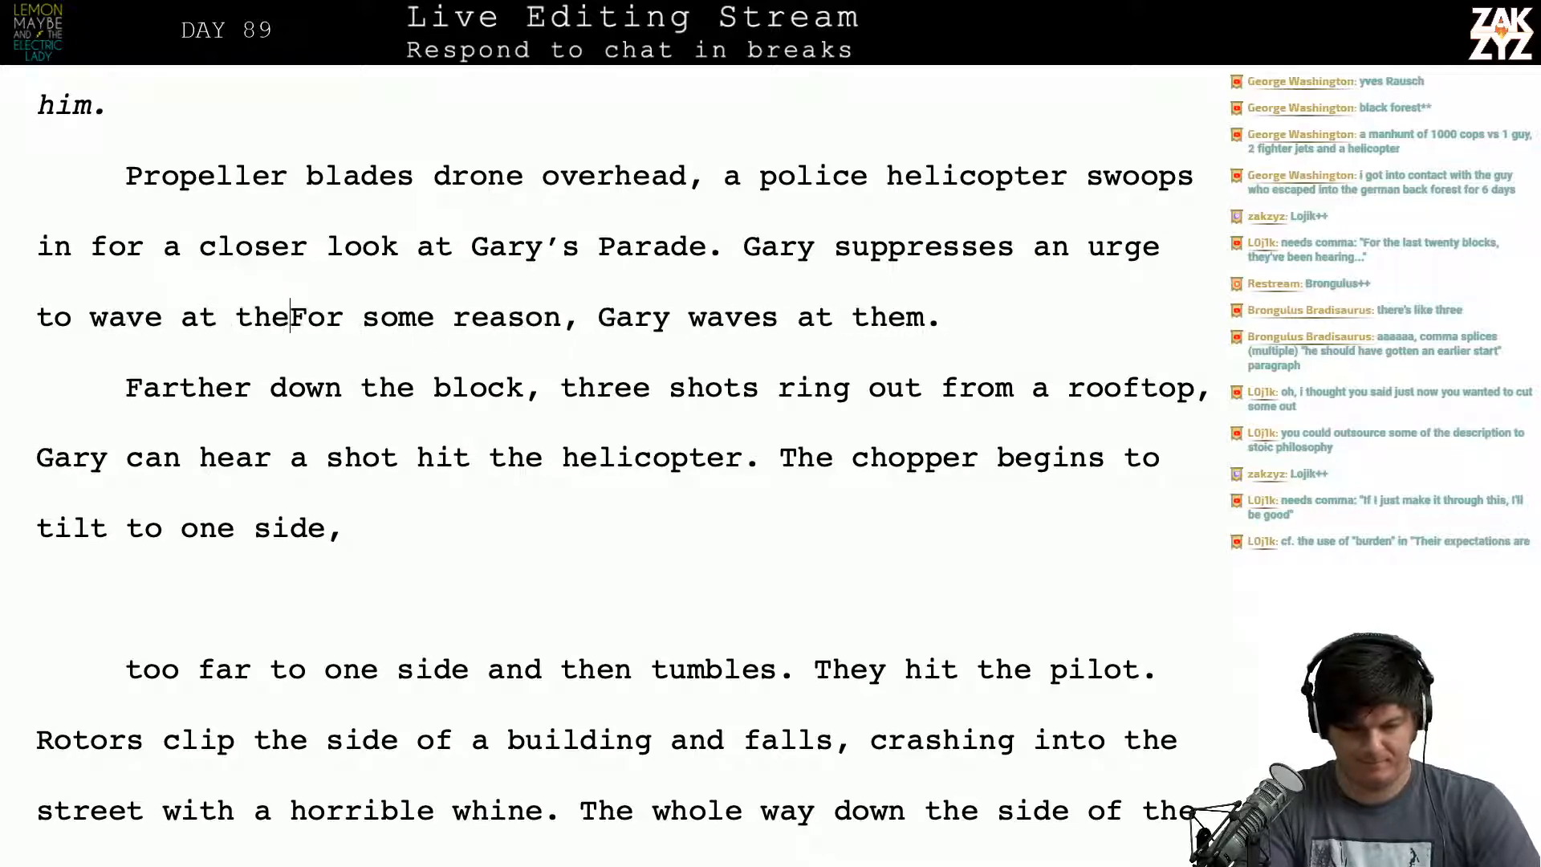
{"action": "type", "text": "m, then he thin"}
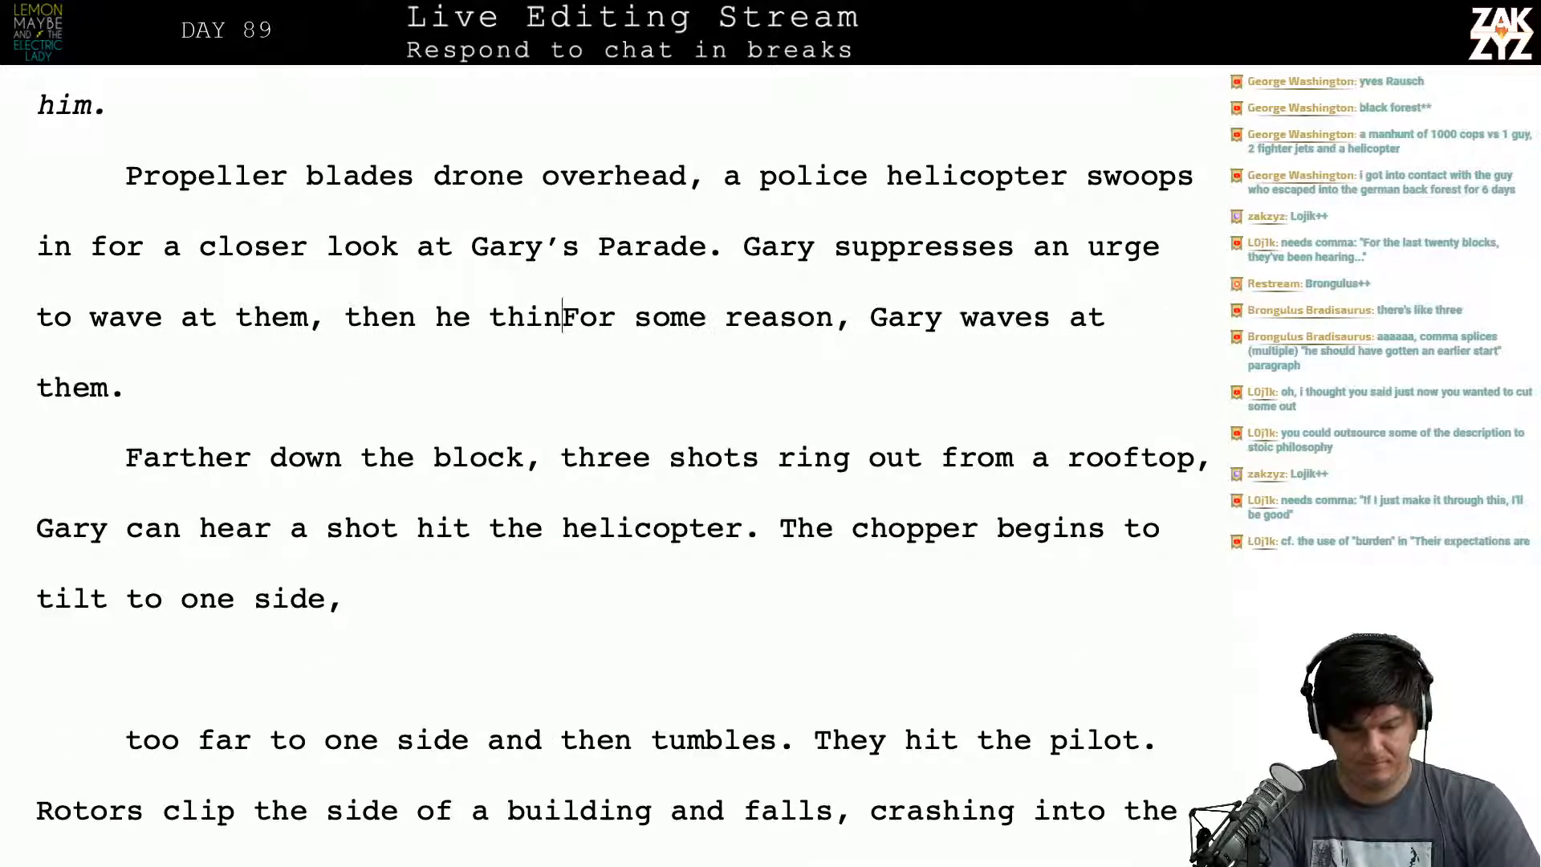
{"action": "type", "text": "ks, why n"}
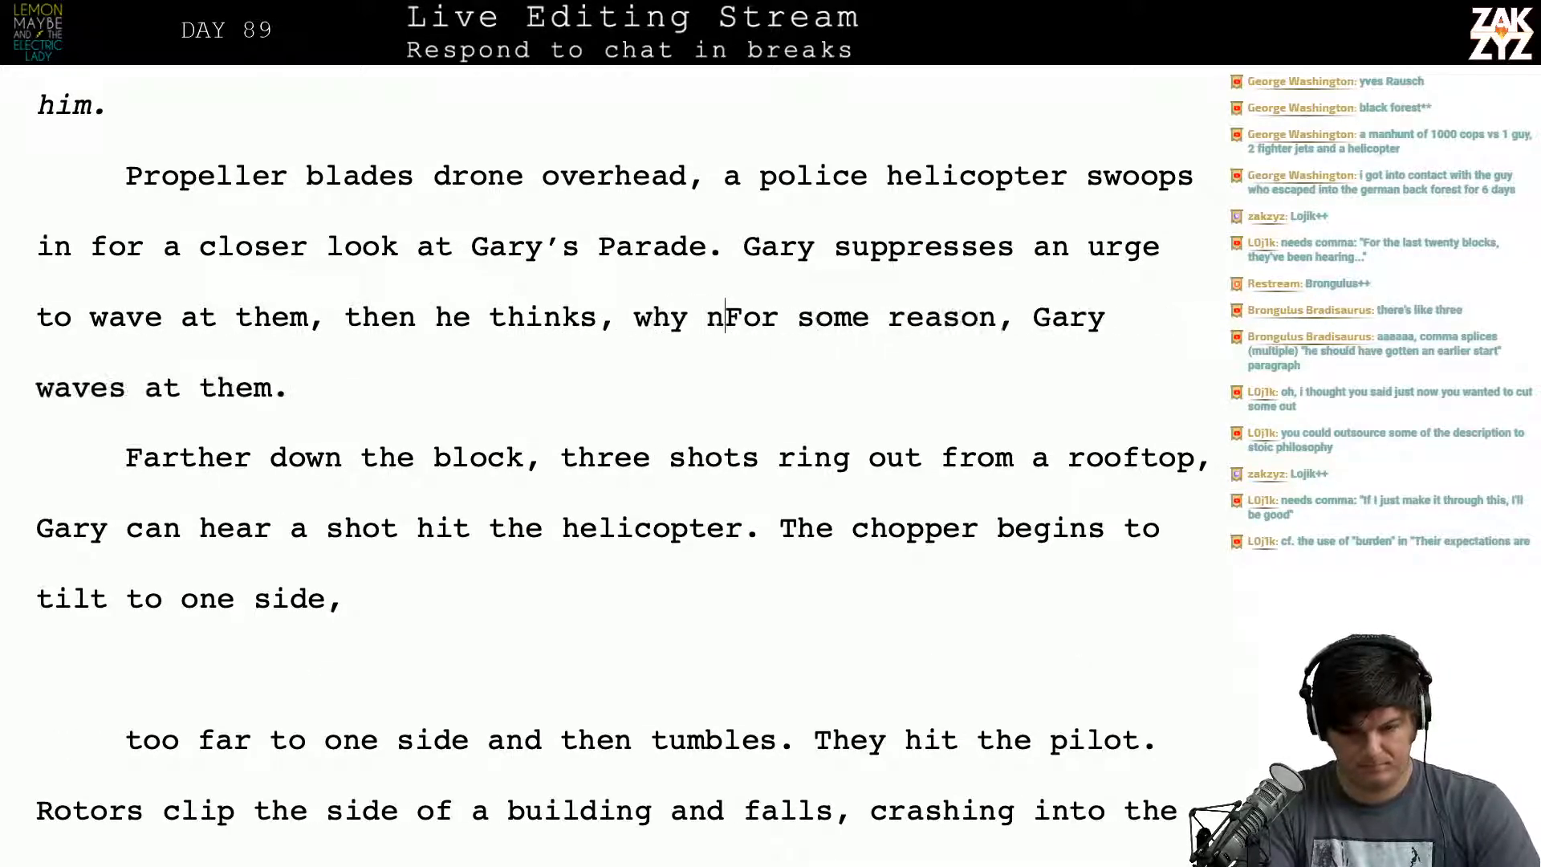
{"action": "type", "text": "ot? It's "}
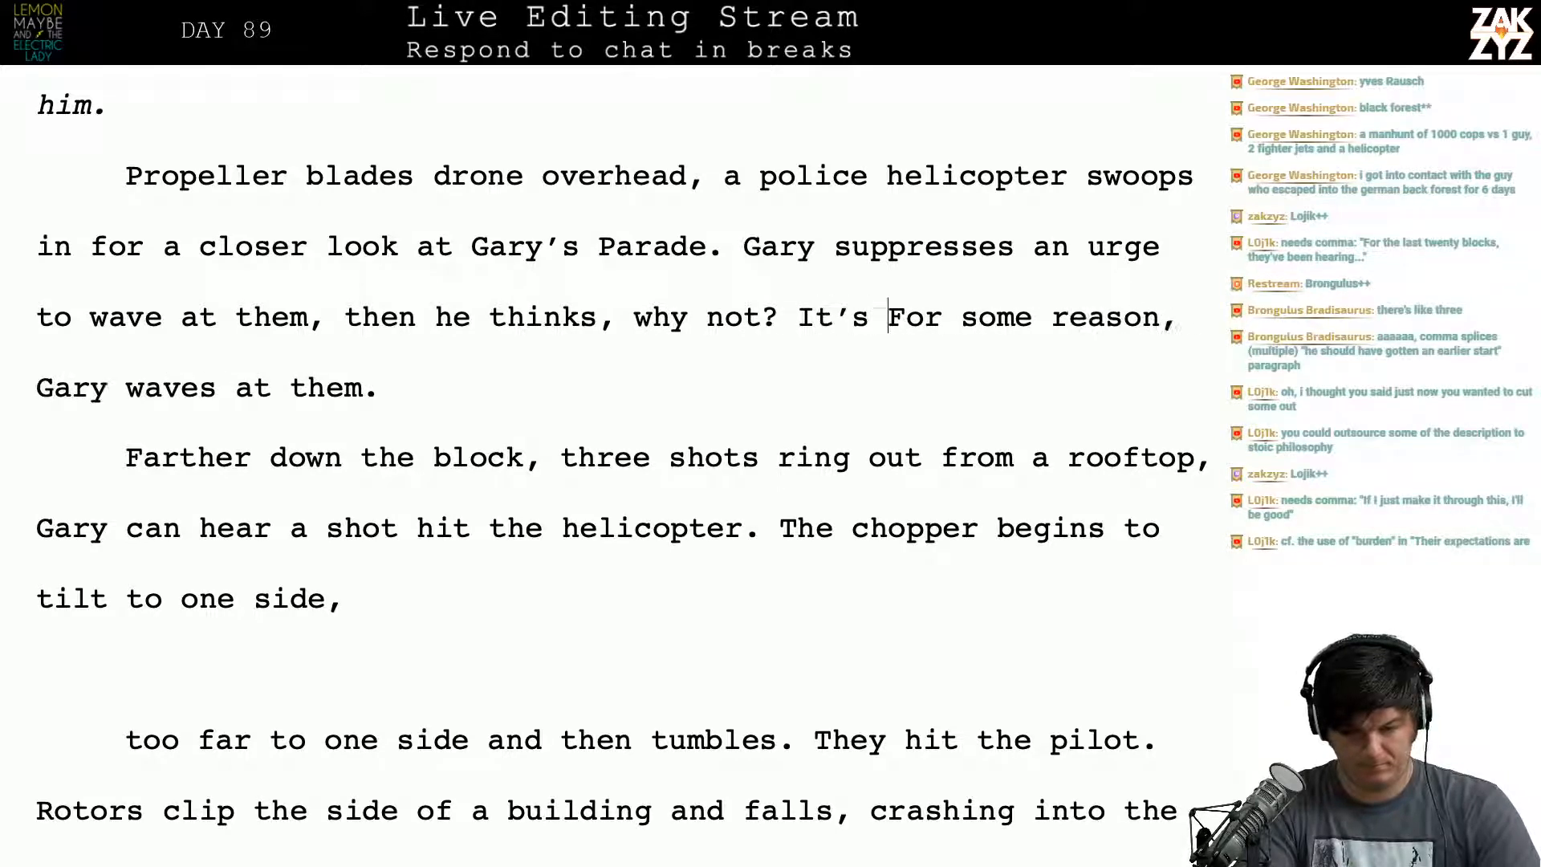
{"action": "type", "text": "the end of the world"}
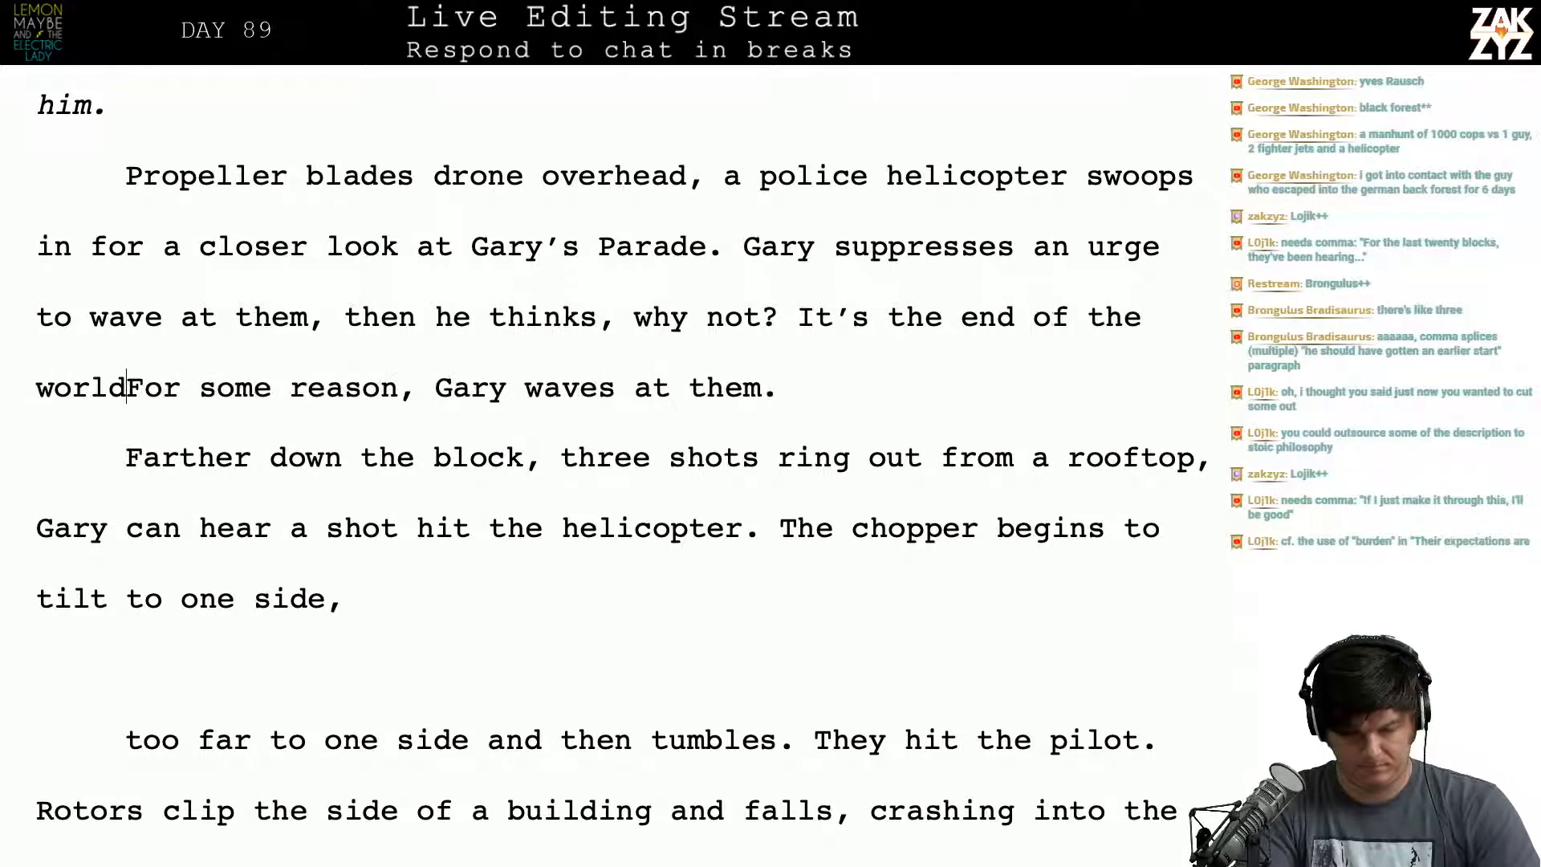
{"action": "key", "text": "BackSpace"}
{"action": "type", "text": "."}
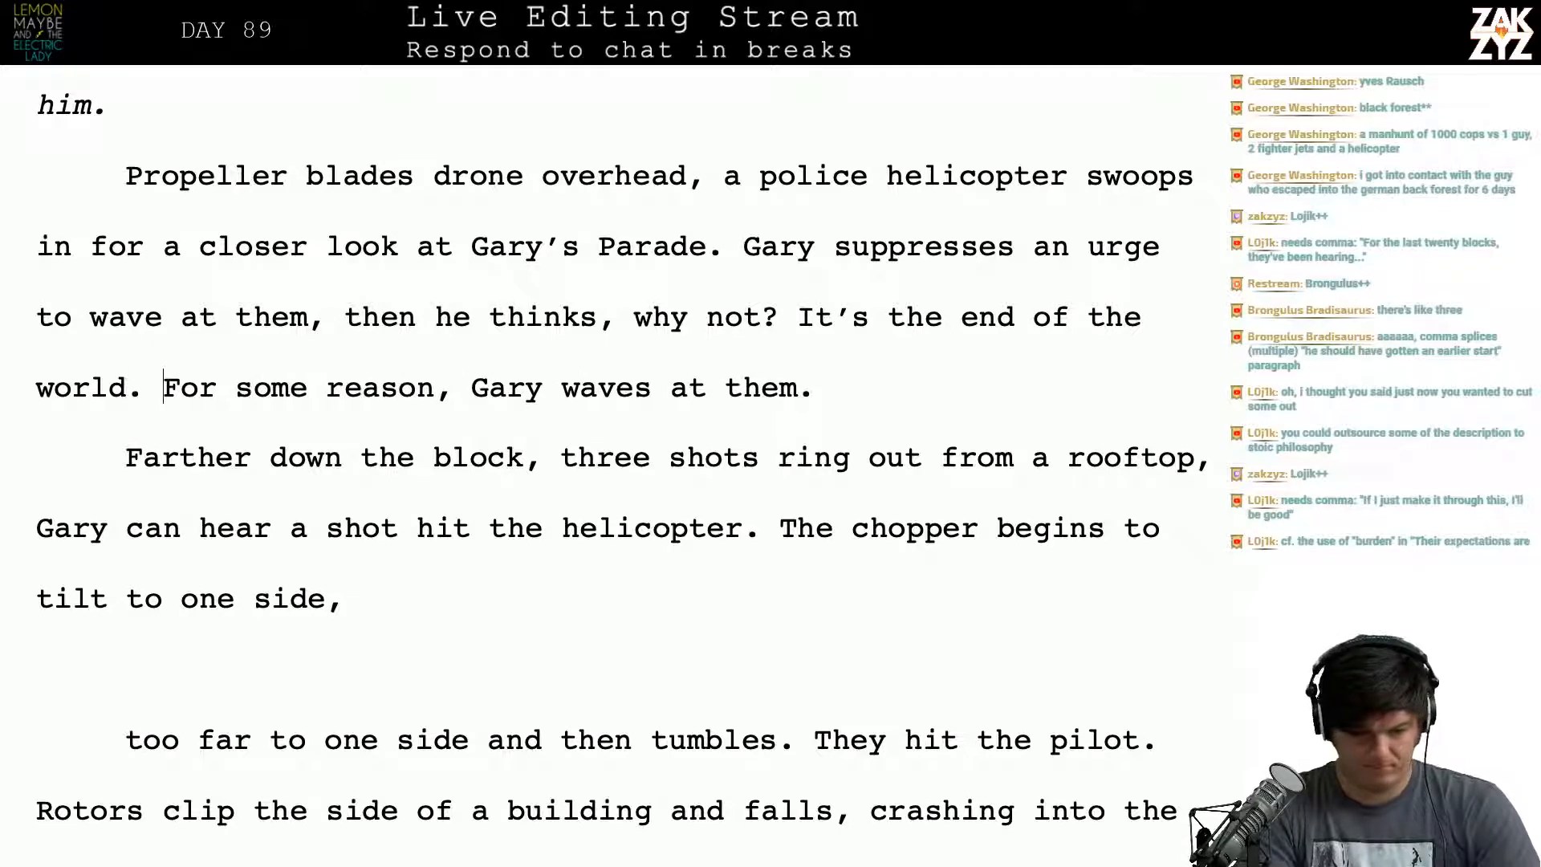
Step: Delete the sentence "For some reason, Gary waves at them." at the end of the helicopter paragraph
{"action": "key", "text": "shift+Down"}
{"action": "key", "text": "shift+Left"}
{"action": "key", "text": "shift+Left"}
{"action": "key", "text": "shift+Left"}
{"action": "key", "text": "shift+Left"}
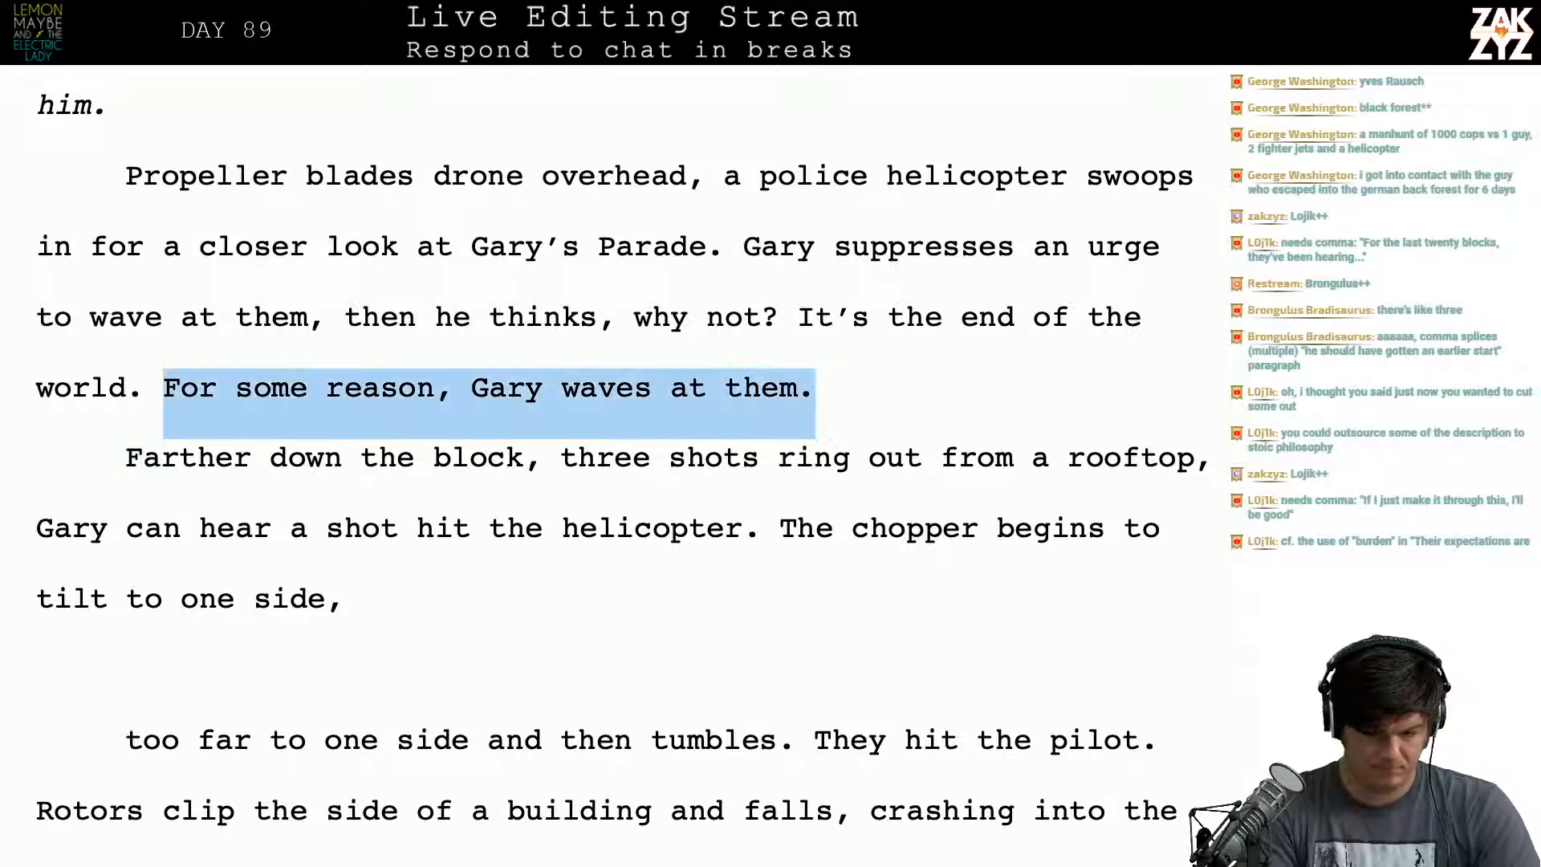
{"action": "key", "text": "BackSpace"}
{"action": "type", "text": "But be"}
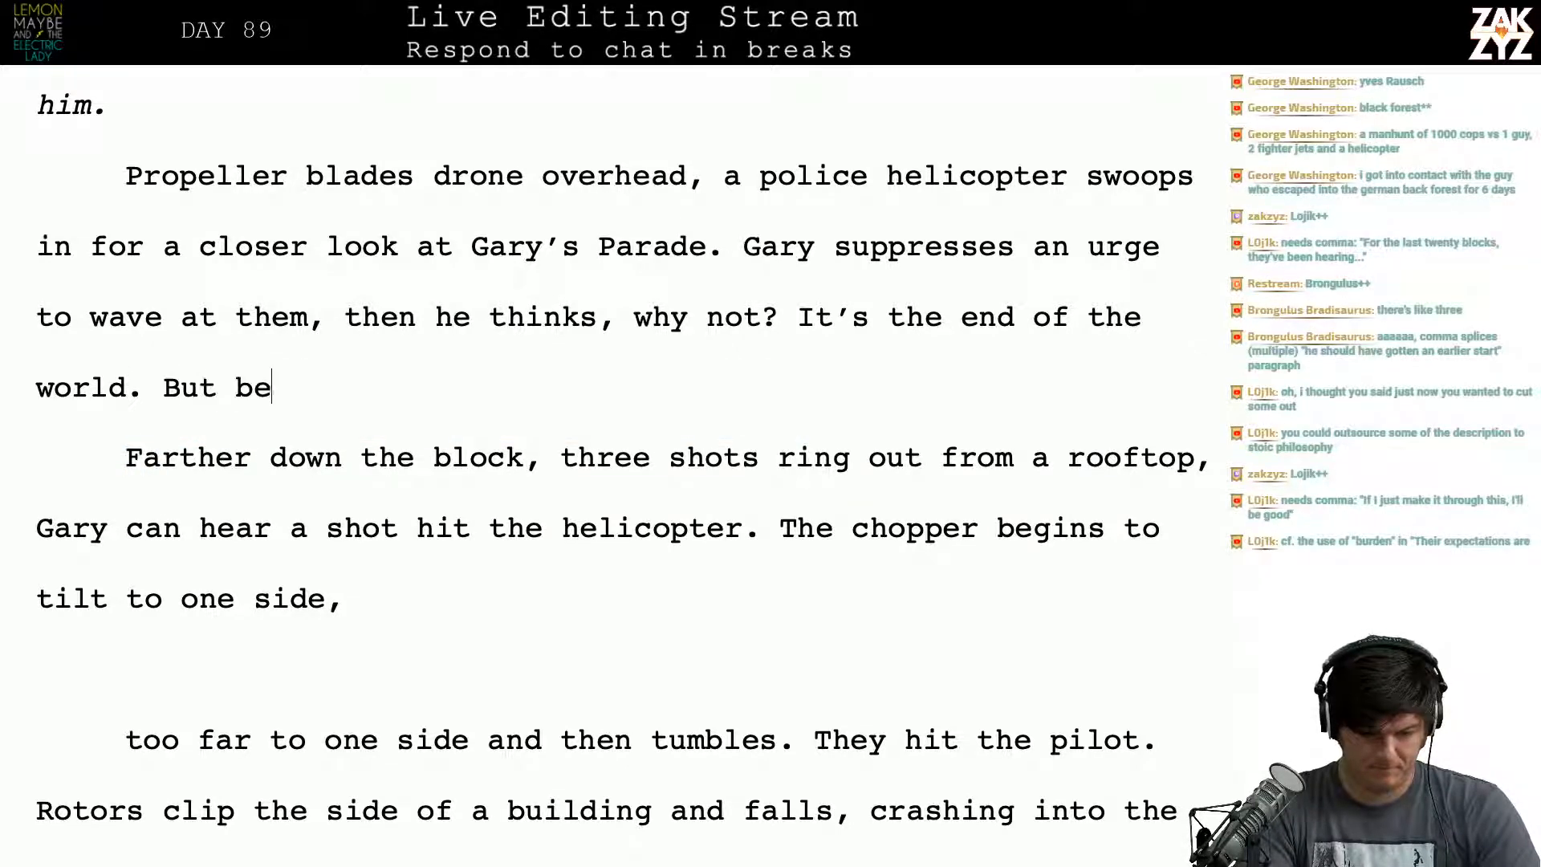
{"action": "type", "text": "fore he"}
{"action": "key", "text": "BackSpace"}
{"action": "key", "text": "BackSpace"}
{"action": "key", "text": "BackSpace"}
{"action": "key", "text": "BackSpace"}
{"action": "key", "text": "BackSpace"}
{"action": "key", "text": "BackSpace"}
{"action": "key", "text": "BackSpace"}
{"action": "key", "text": "BackSpace"}
{"action": "key", "text": "BackSpace"}
{"action": "key", "text": "BackSpace"}
{"action": "key", "text": "BackSpace"}
{"action": "key", "text": "BackSpace"}
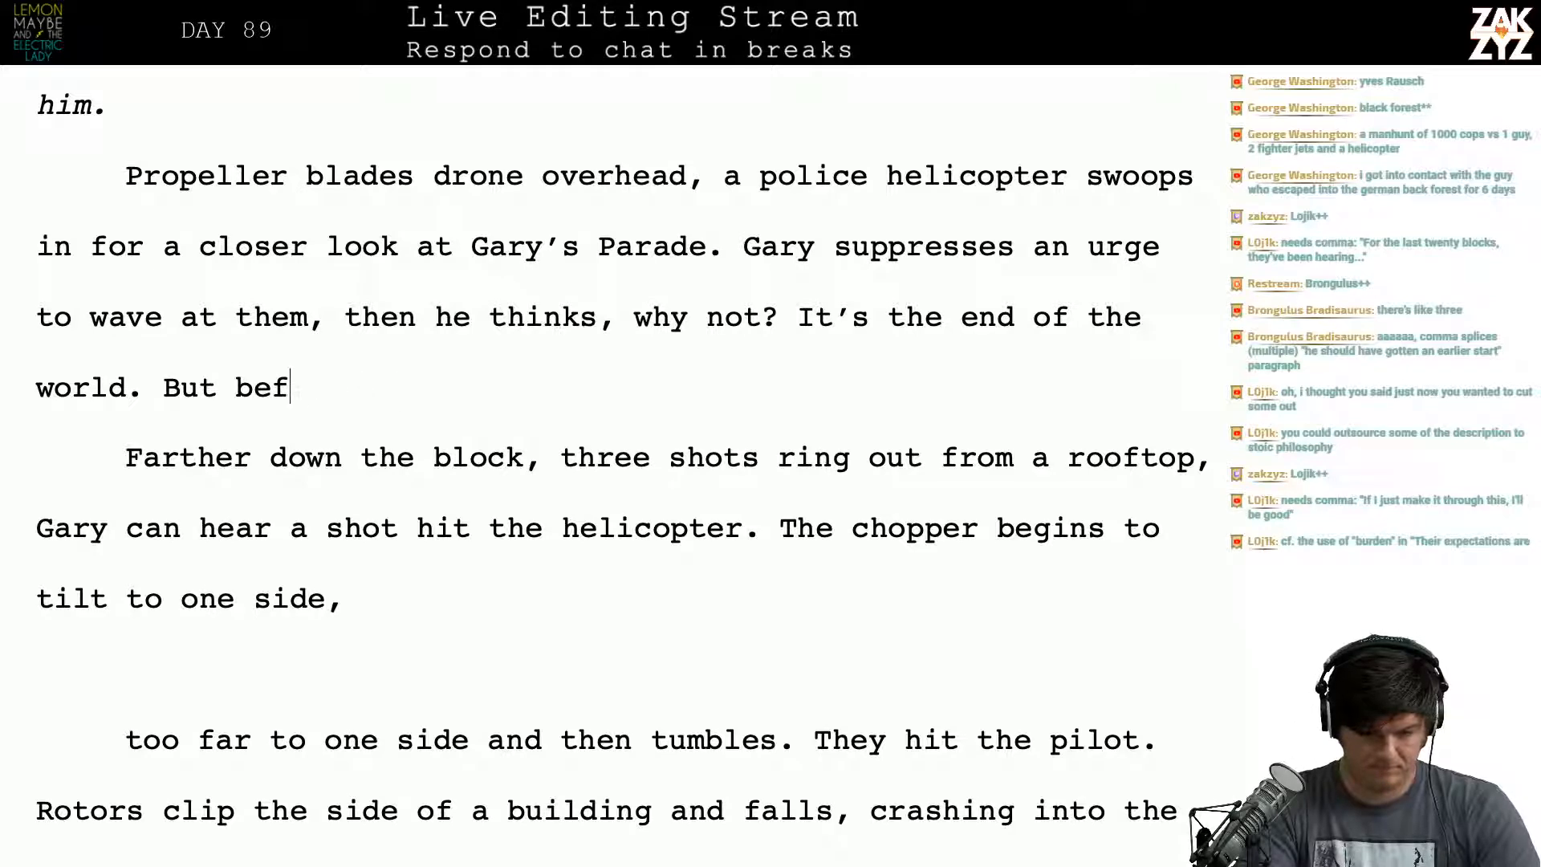
{"action": "key", "text": "BackSpace"}
{"action": "key", "text": "BackSpace"}
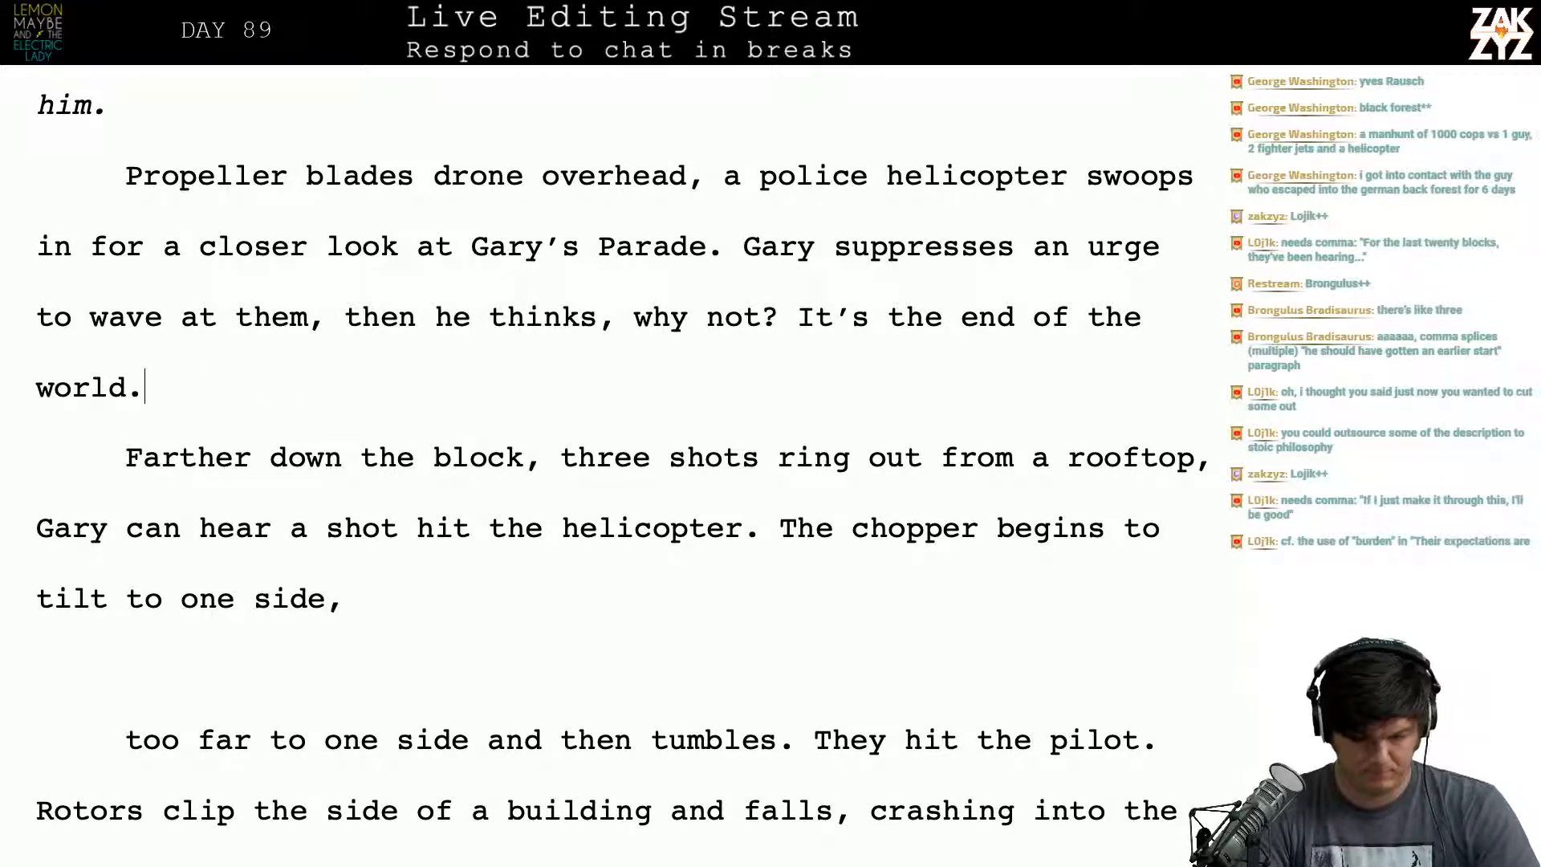
Step: Italicize "why not?" and extend the closing sentence to read "It's the end of the world after all."
{"action": "left_click_drag", "start_coordinate": [779, 321], "coordinate": [636, 320]}
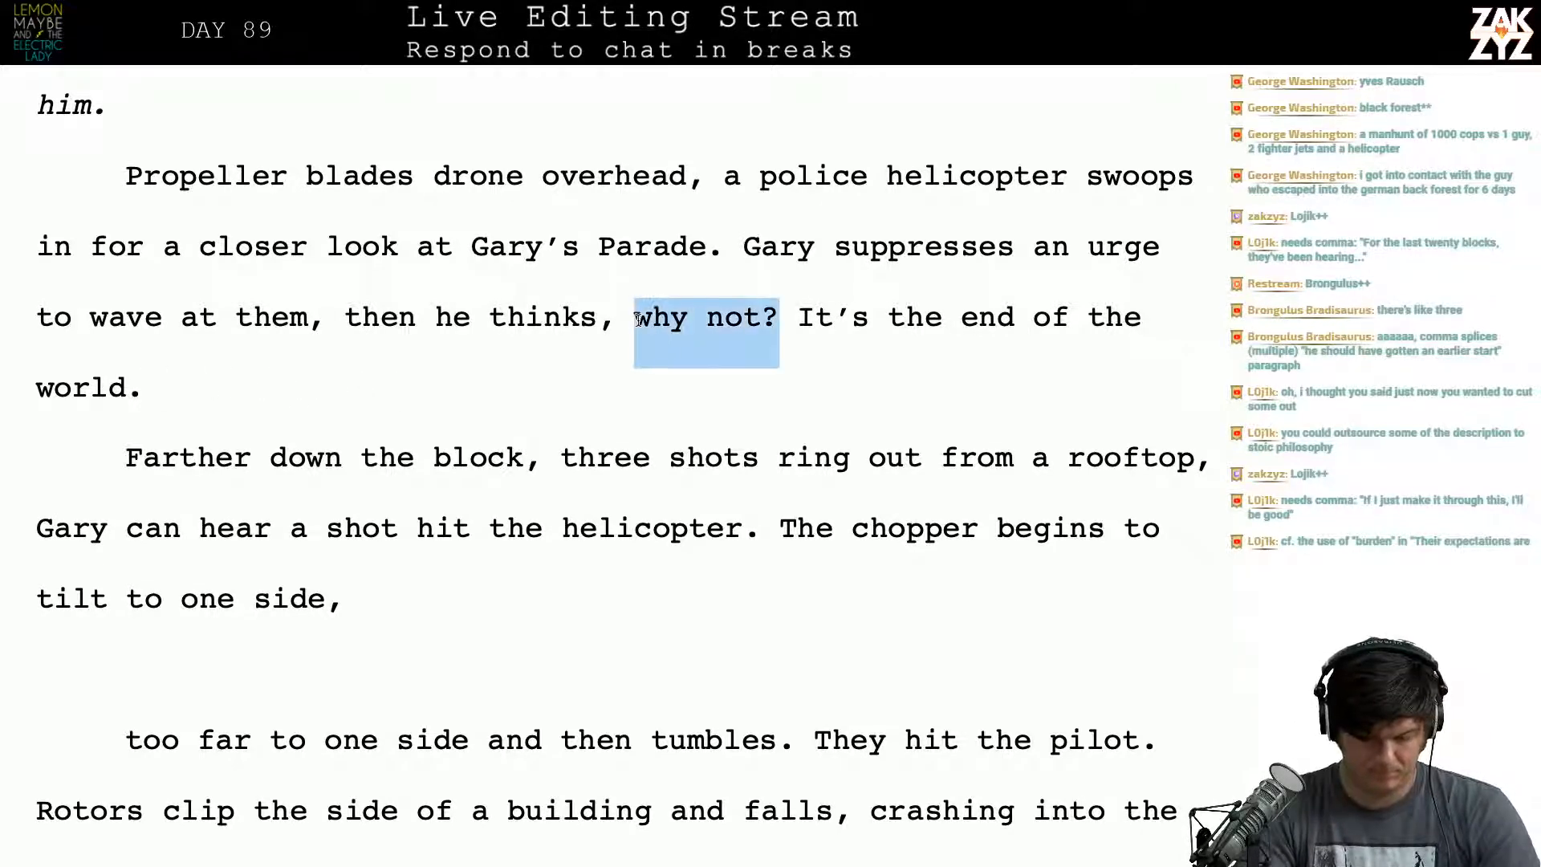
{"action": "key", "text": "ctrl+i"}
{"action": "left_click", "coordinate": [145, 388]}
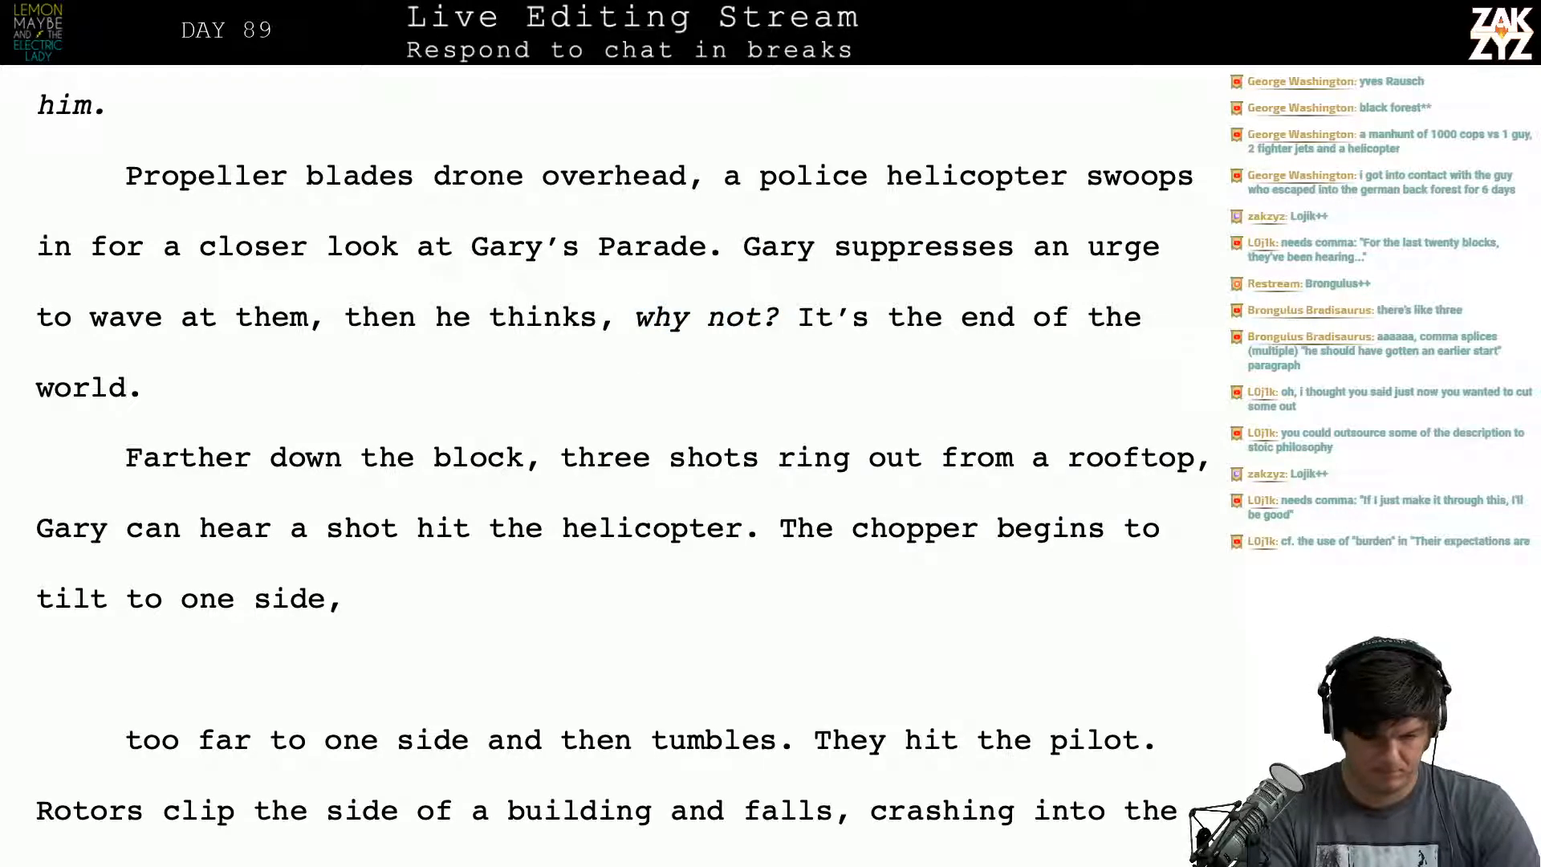
{"action": "type", "text": "after all"}
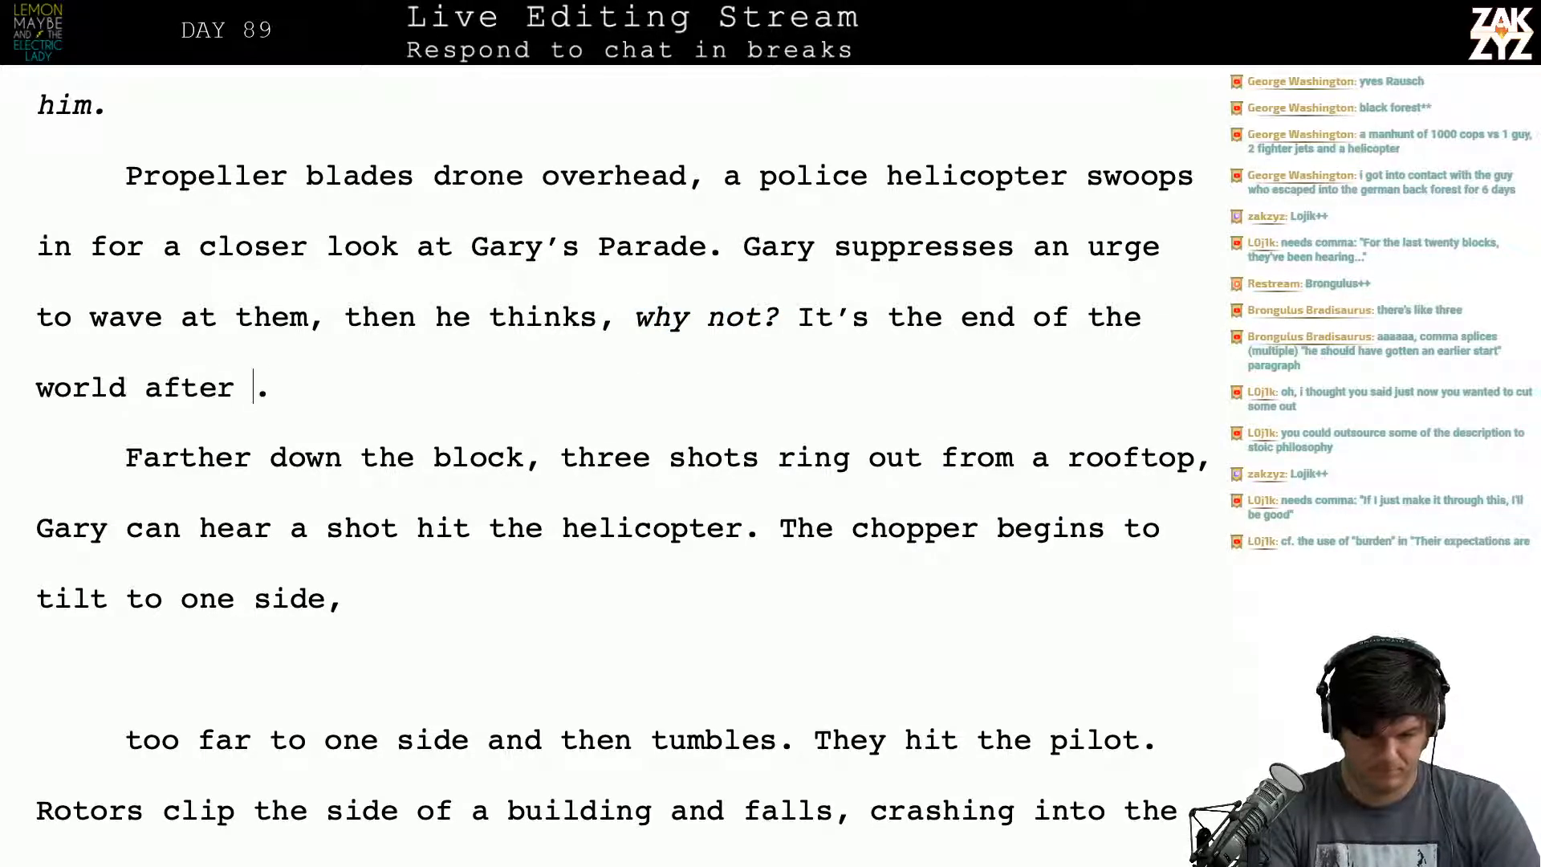
Step: Start a new paragraph above "Farther down the block" reading "But before he can, three shots ring out from a rooftop"
{"action": "key", "text": "Return"}
{"action": "key", "text": "Up"}
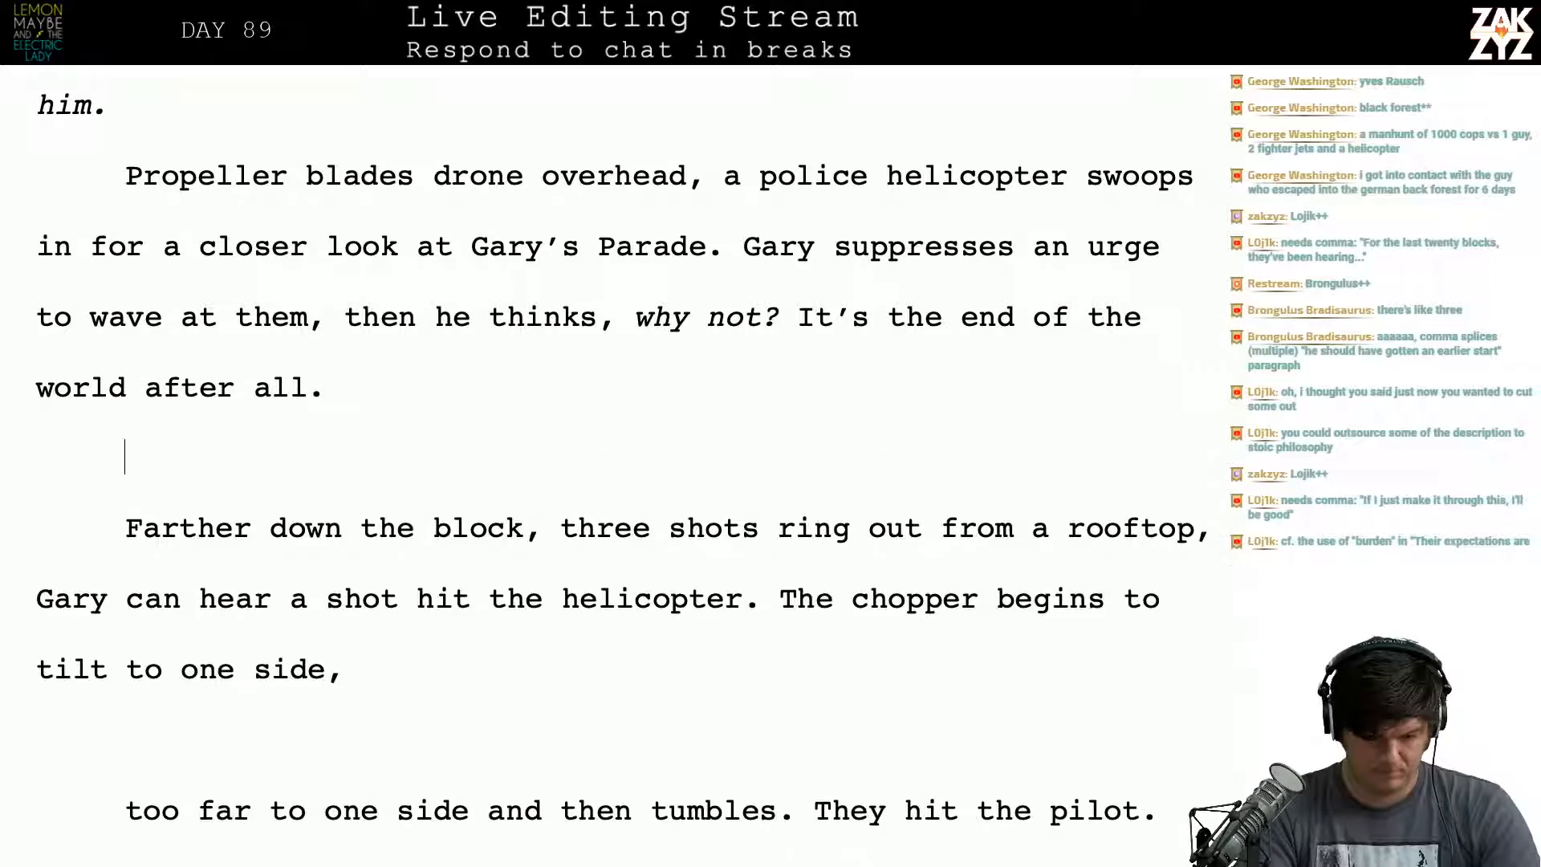
{"action": "type", "text": "But before he cna"}
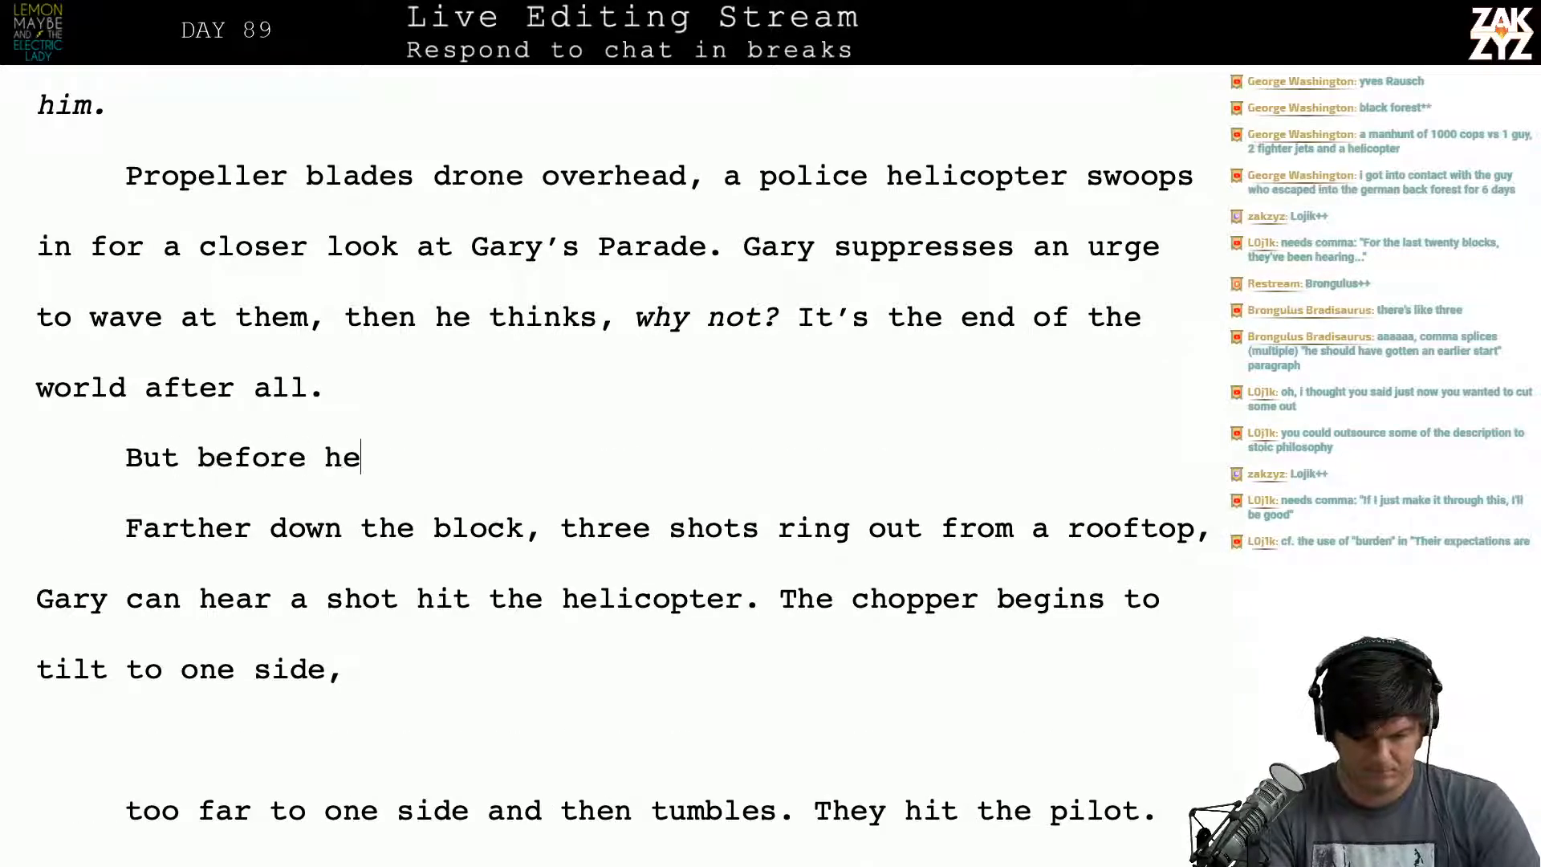
{"action": "key", "text": "BackSpace"}
{"action": "key", "text": "BackSpace"}
{"action": "key", "text": "BackSpace"}
{"action": "type", "text": "an"}
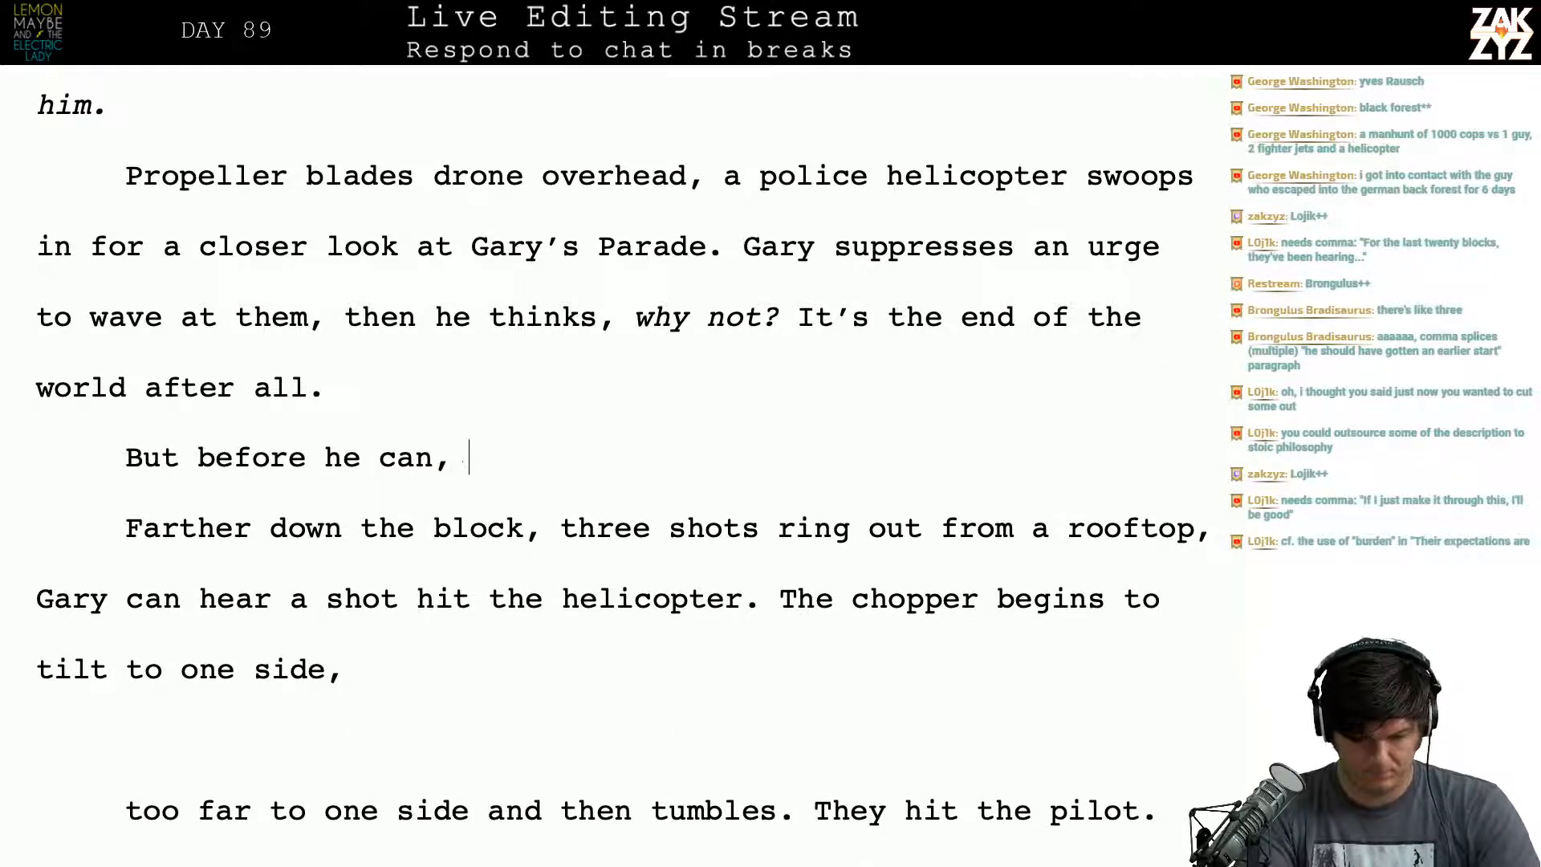
{"action": "type", "text": ", three shots ri"}
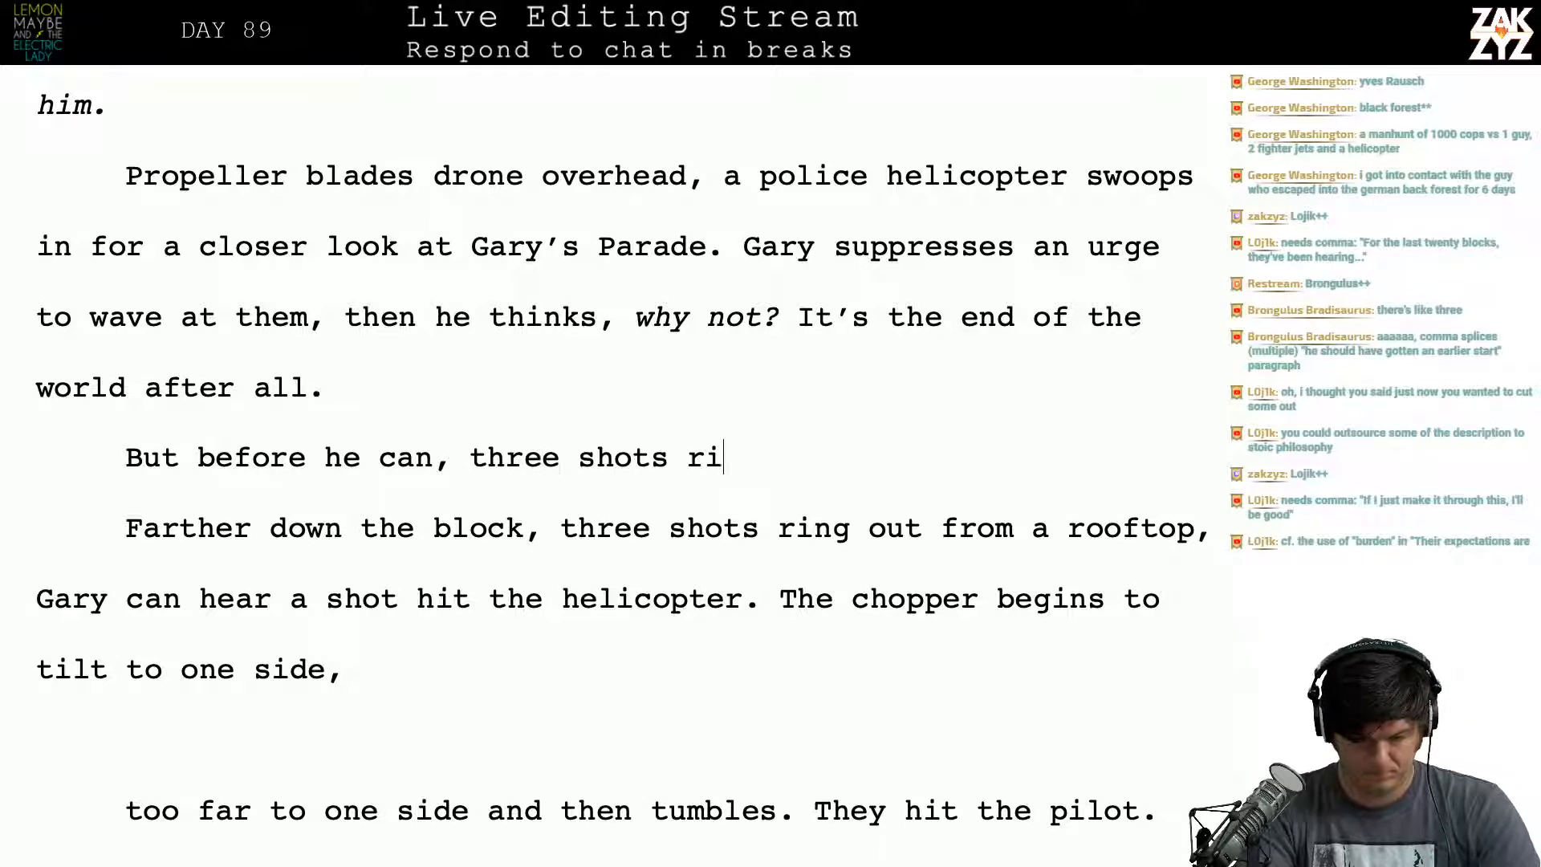
{"action": "type", "text": "ng out from a rooftop"}
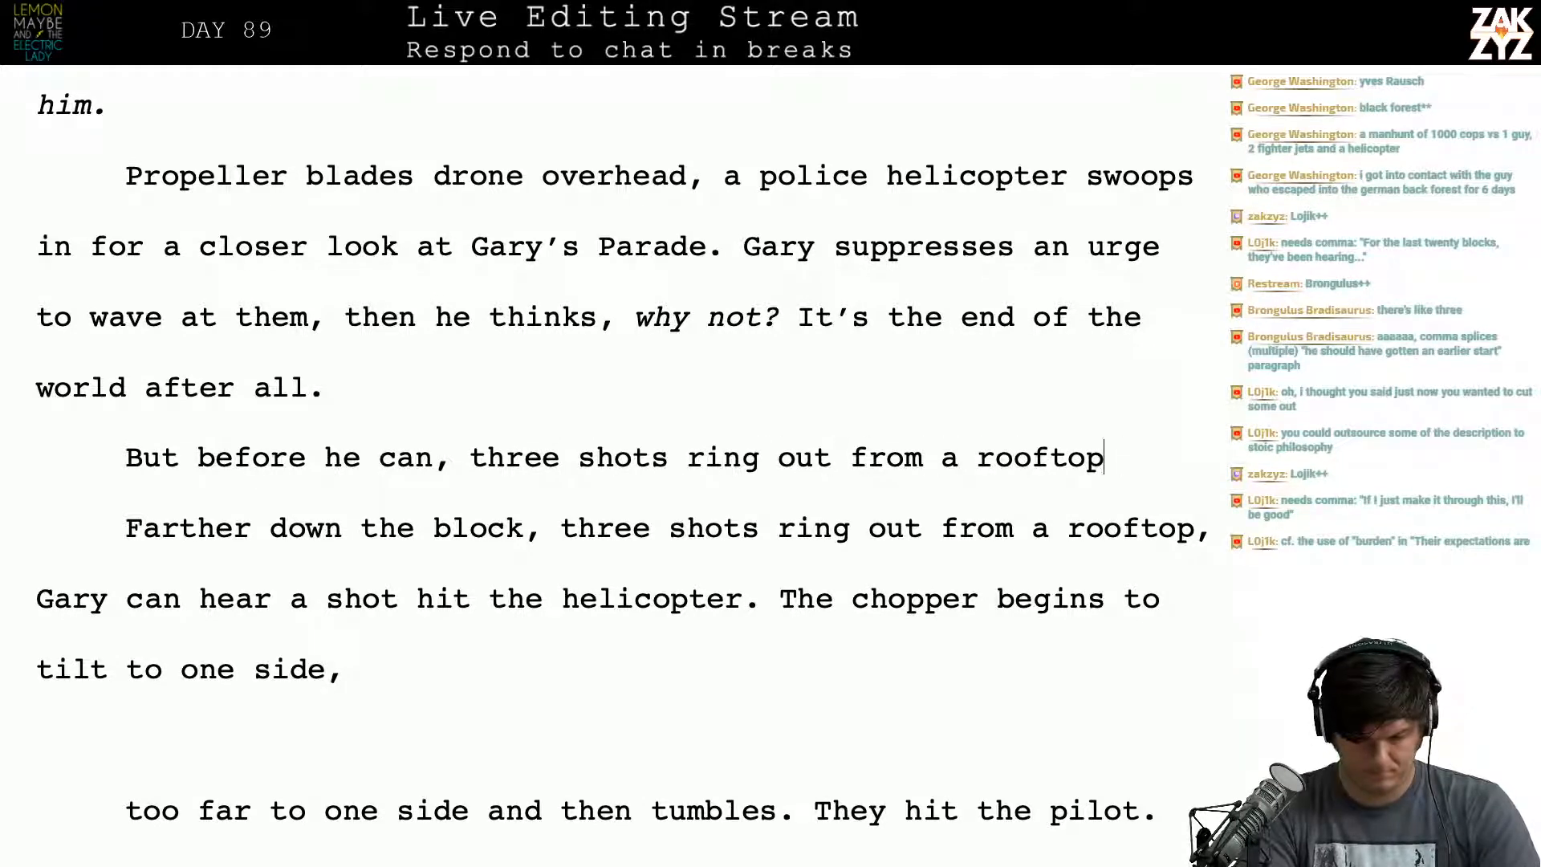
Step: End the rooftop sentence with a period and add "There's a crack as one strikes the chopper,"
{"action": "type", "text": ". There's a "}
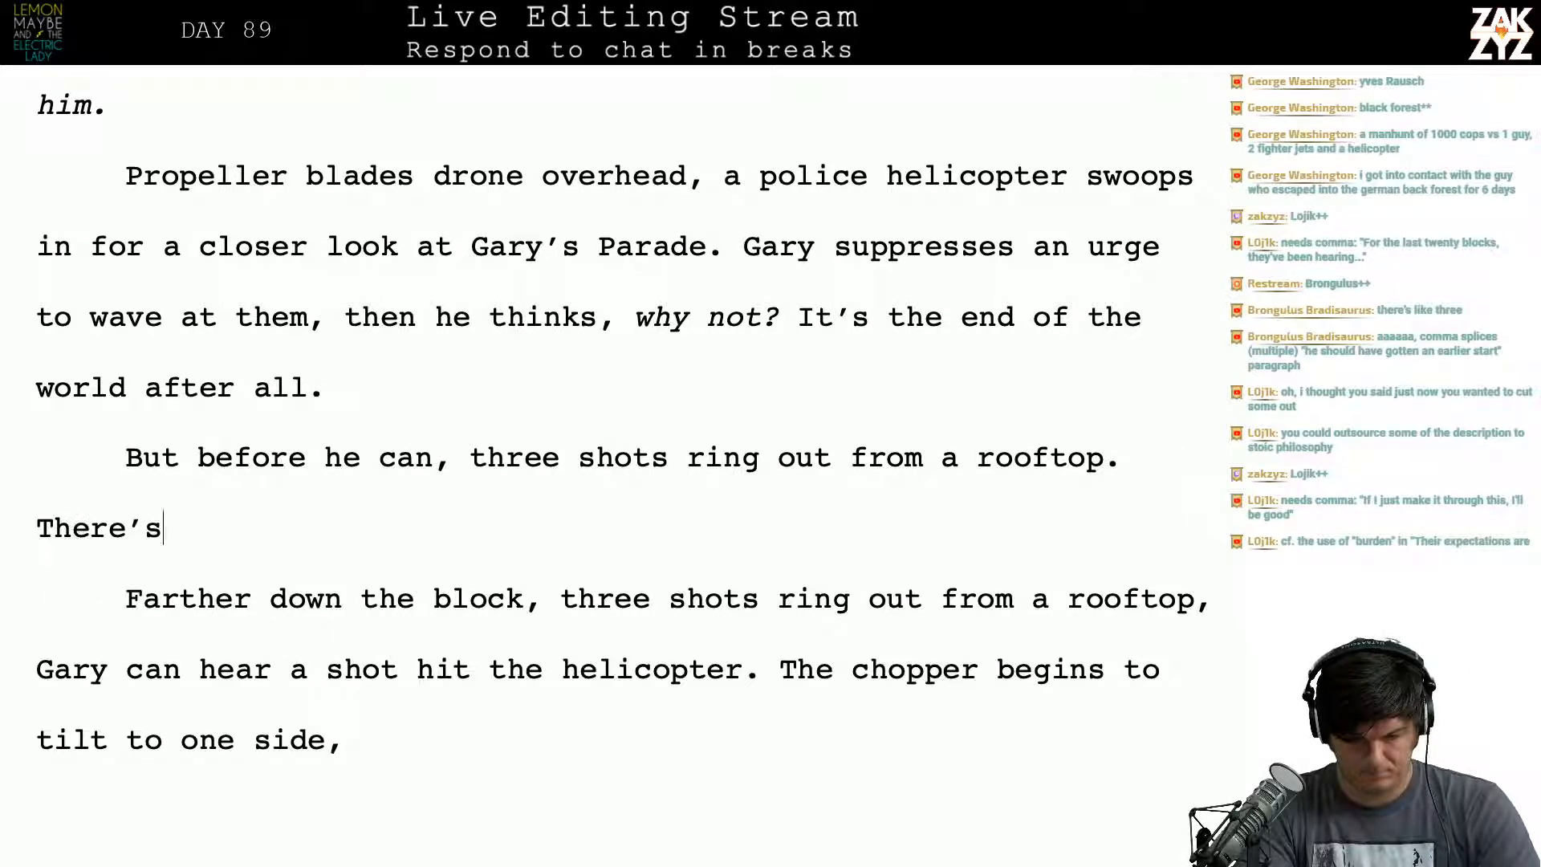
{"action": "type", "text": "loud "}
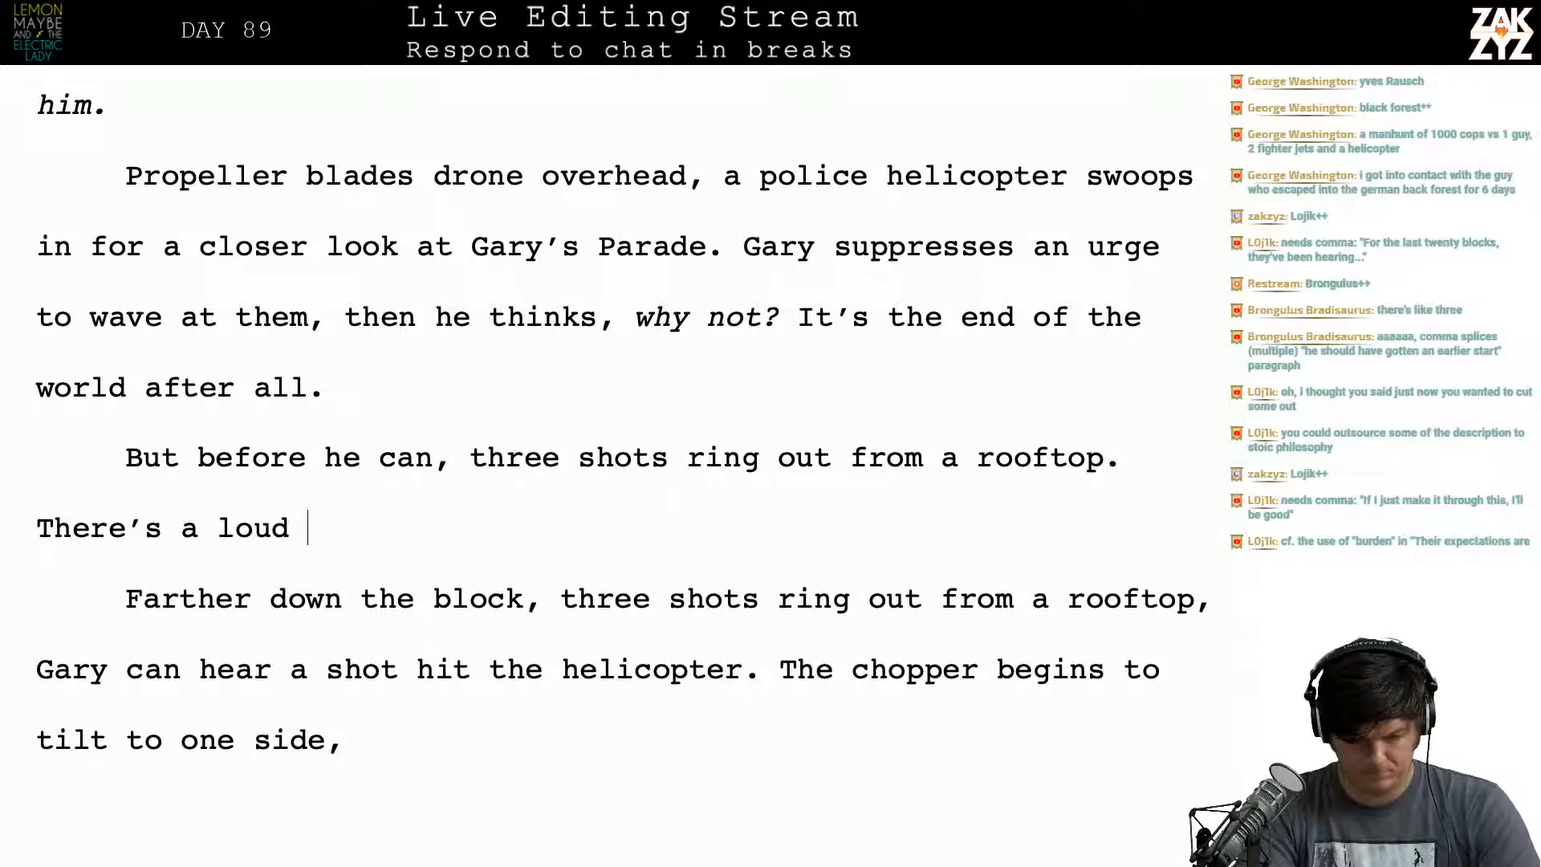
{"action": "type", "text": "PIN"}
{"action": "key", "text": "BackSpace"}
{"action": "key", "text": "BackSpace"}
{"action": "key", "text": "BackSpace"}
{"action": "key", "text": "BackSpace"}
{"action": "key", "text": "BackSpace"}
{"action": "key", "text": "BackSpace"}
{"action": "key", "text": "BackSpace"}
{"action": "key", "text": "BackSpace"}
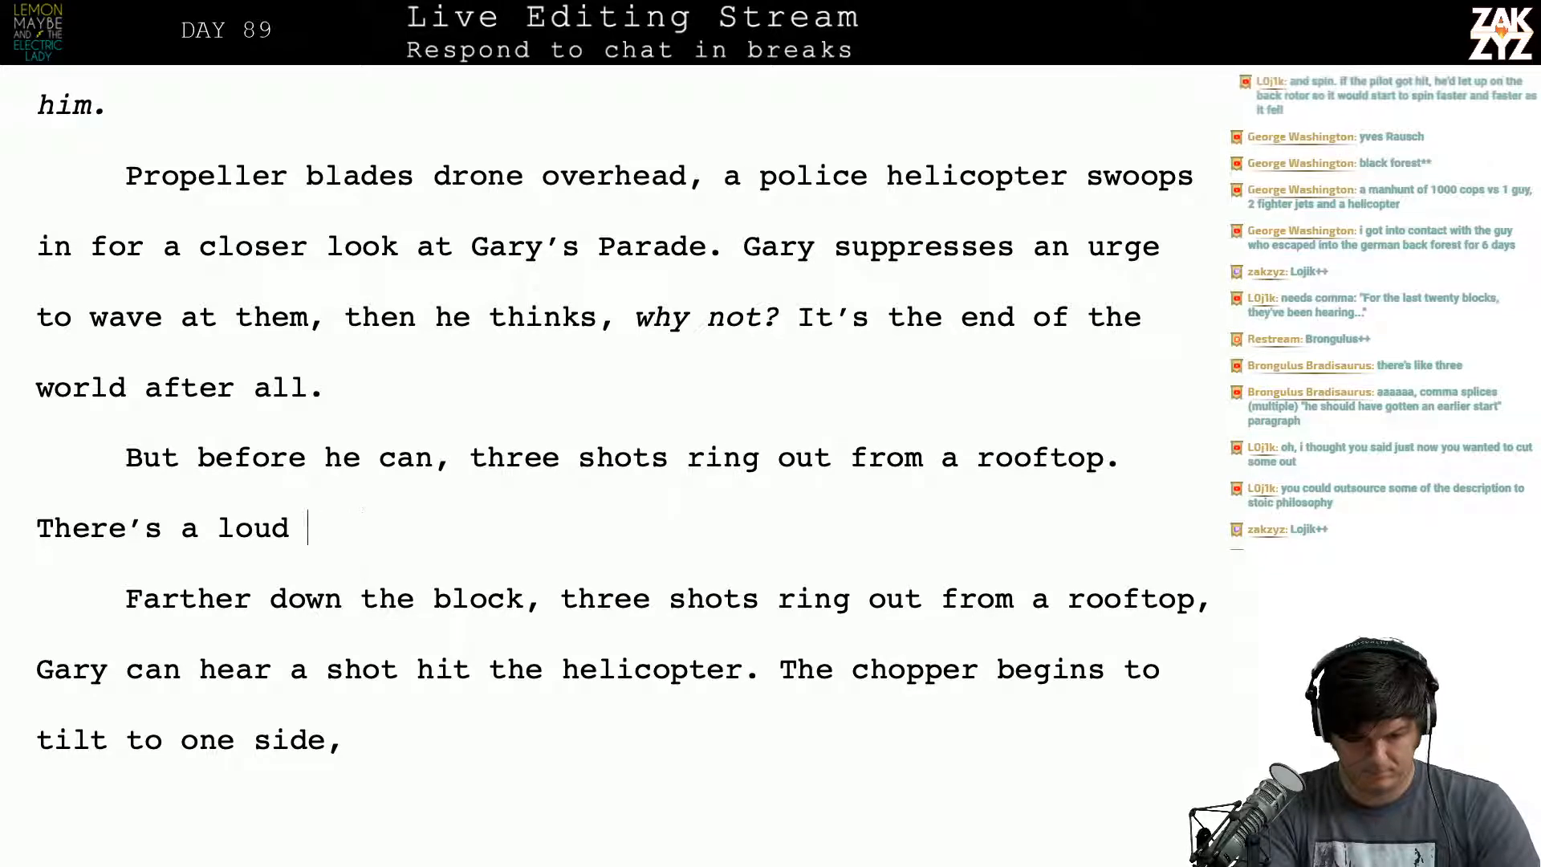
{"action": "type", "text": "cra"}
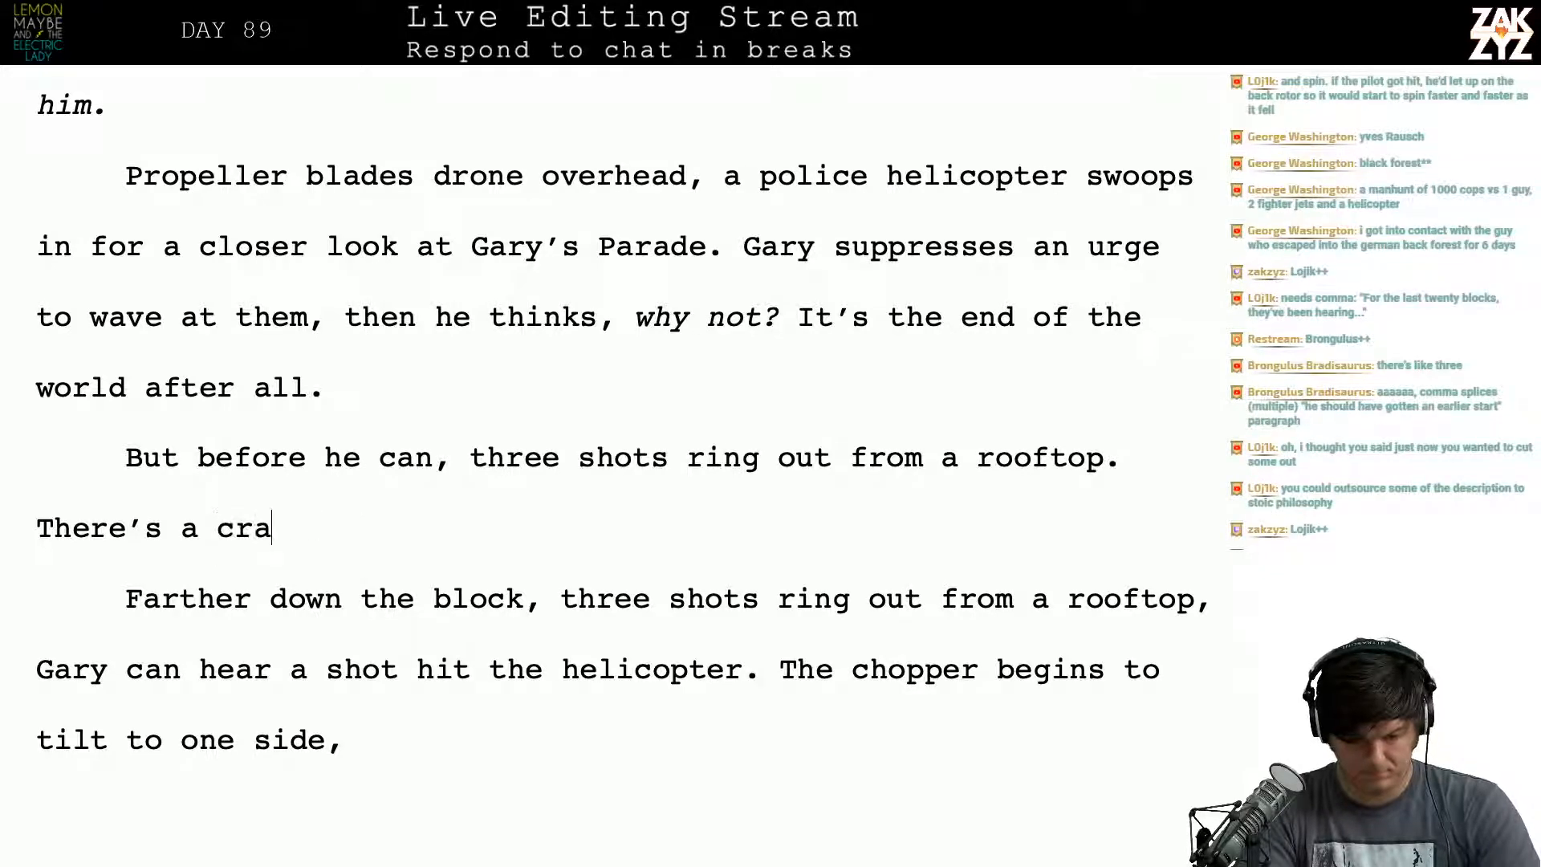
{"action": "type", "text": "ck as one st"}
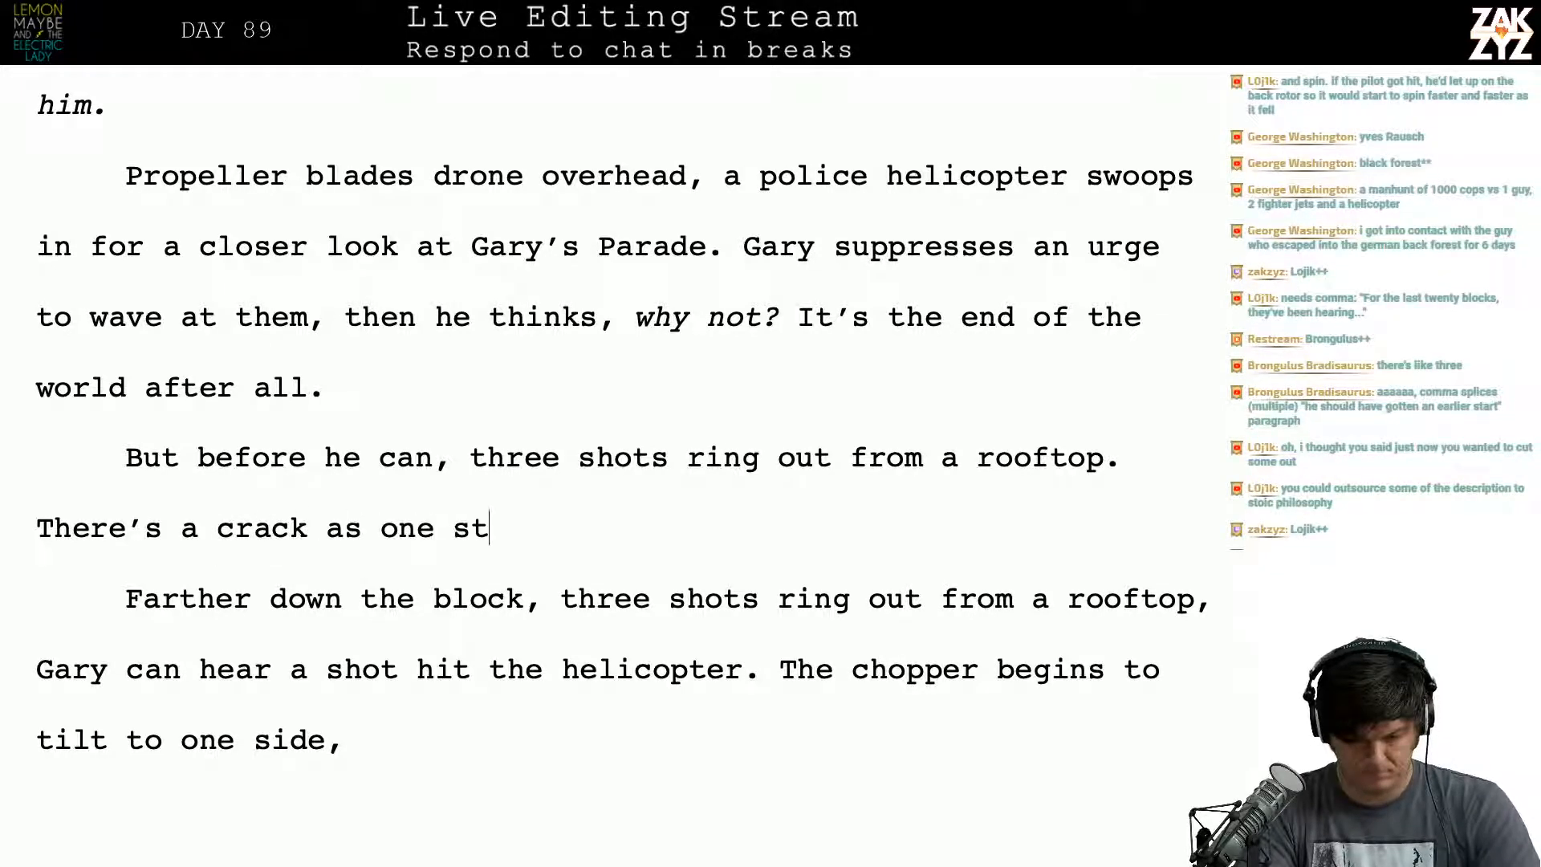
{"action": "type", "text": "rikes the chopper,"}
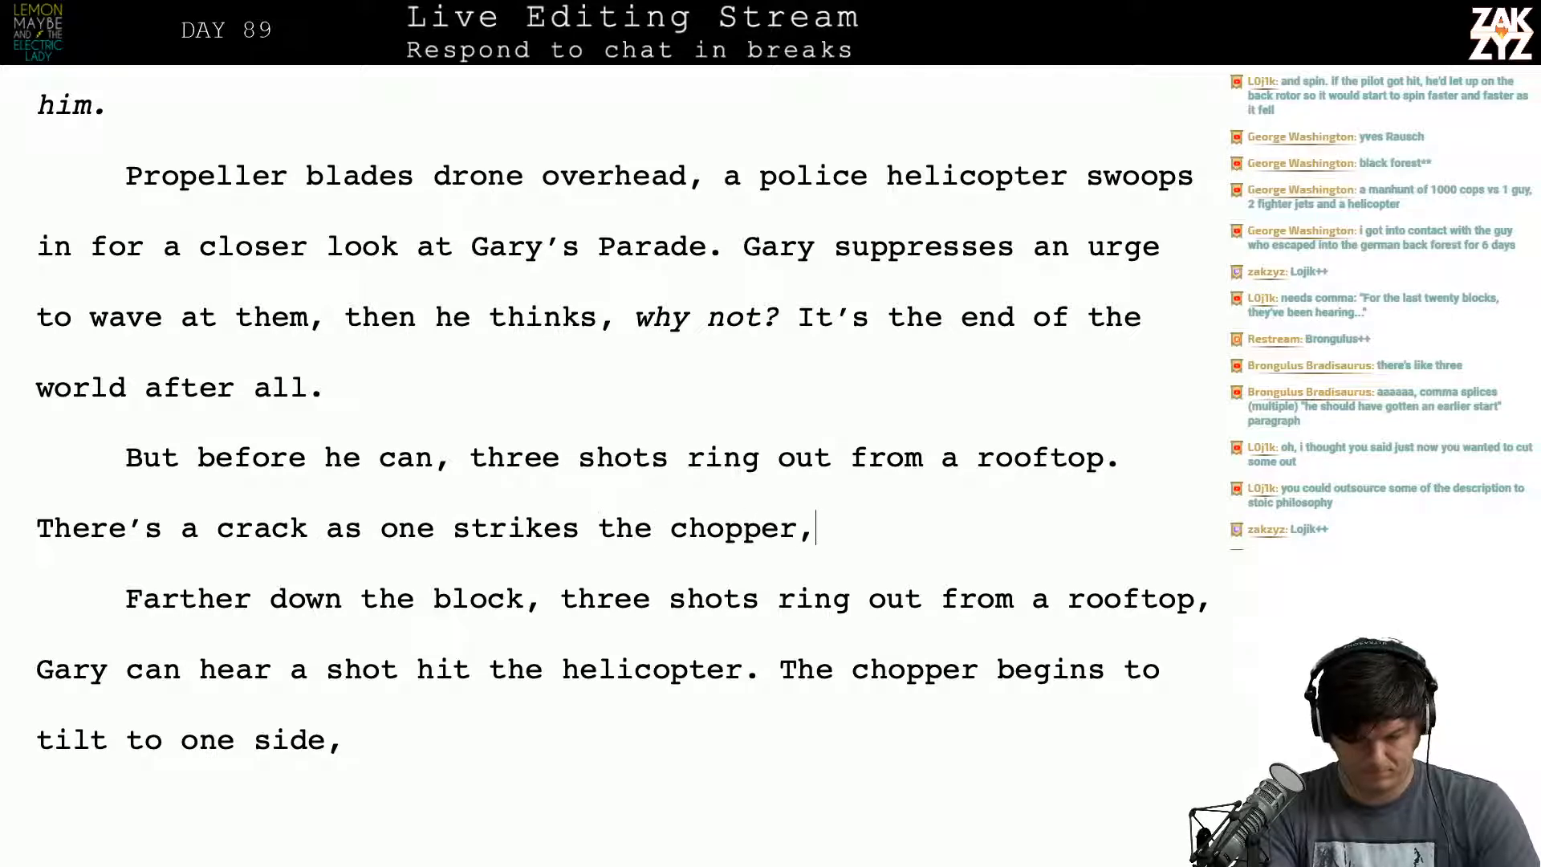
Step: Continue the chopper sentence with "it begins to tilt to the side,"
{"action": "type", "text": " it begins to tild"}
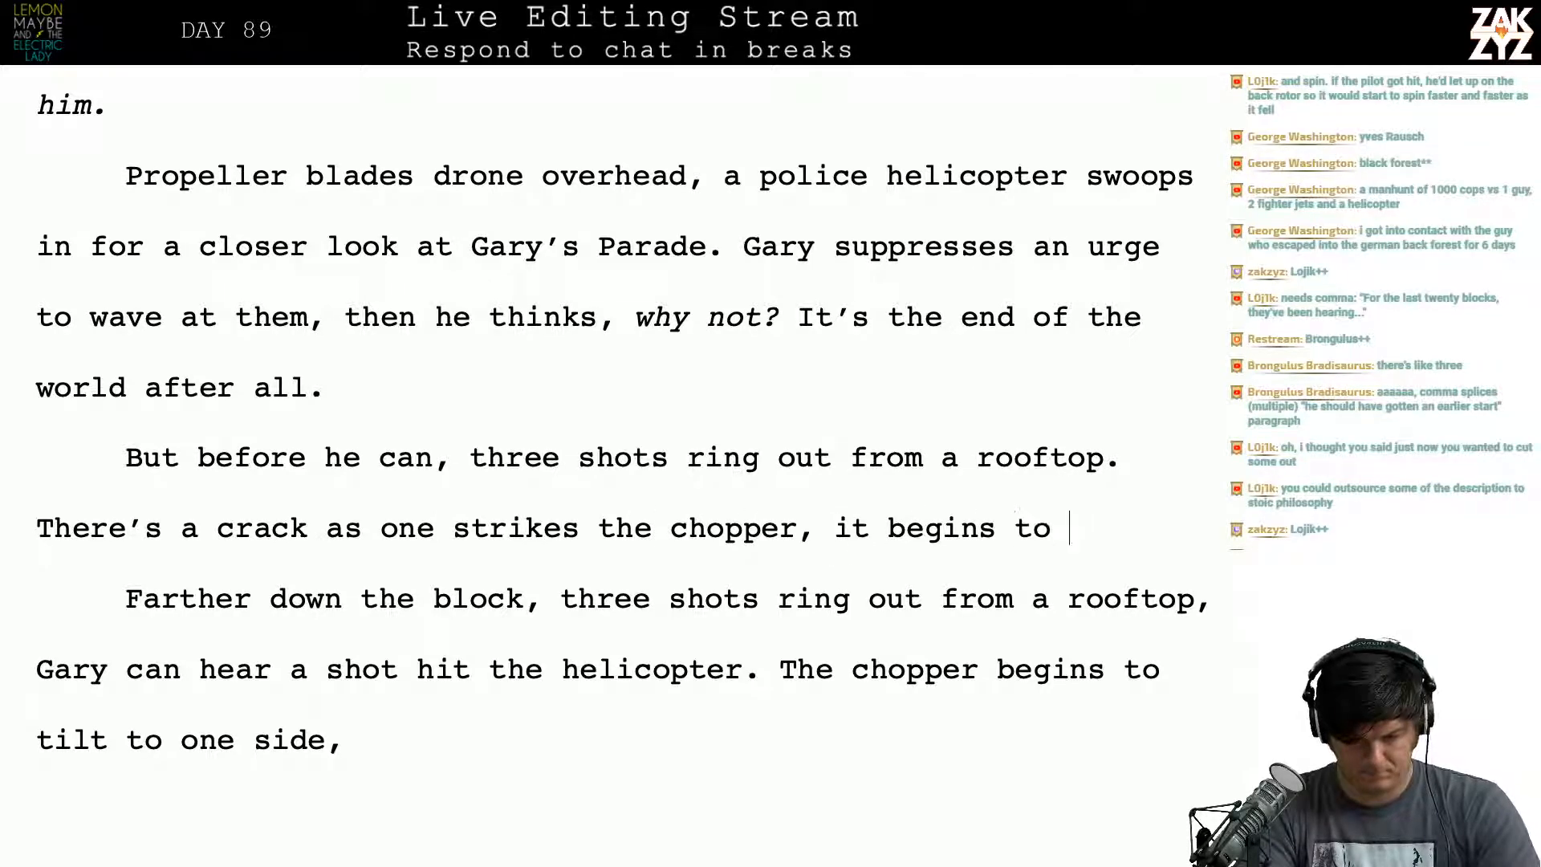
{"action": "key", "text": "BackSpace"}
{"action": "key", "text": "BackSpace"}
{"action": "type", "text": "t to the side,"}
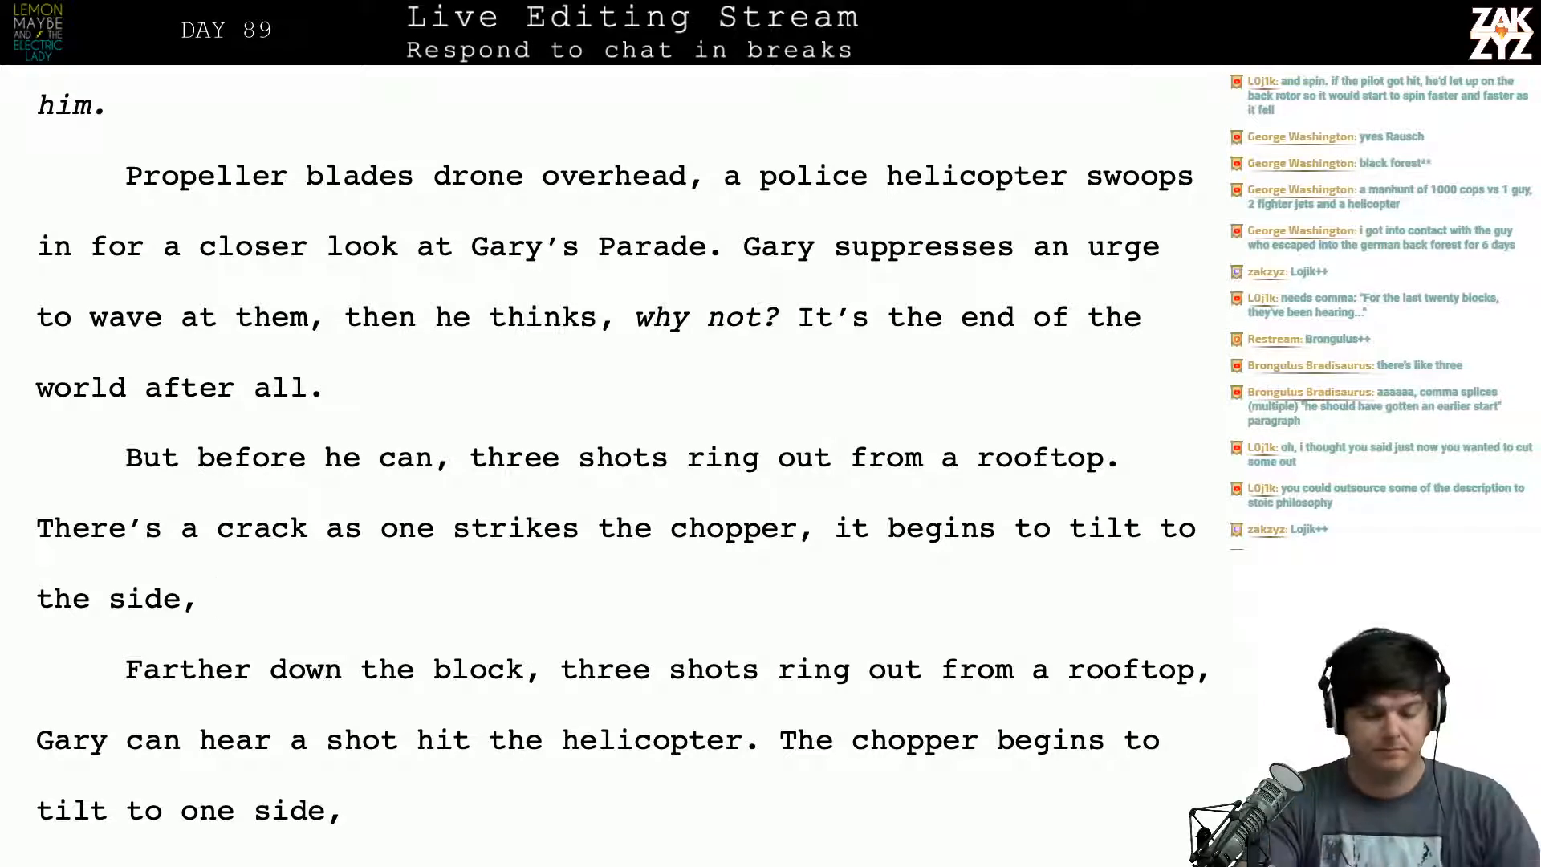
Step: Replace the comma after "the side" with "and spin as the pilot lets up on the back rotor."
{"action": "type", "text": "and s"}
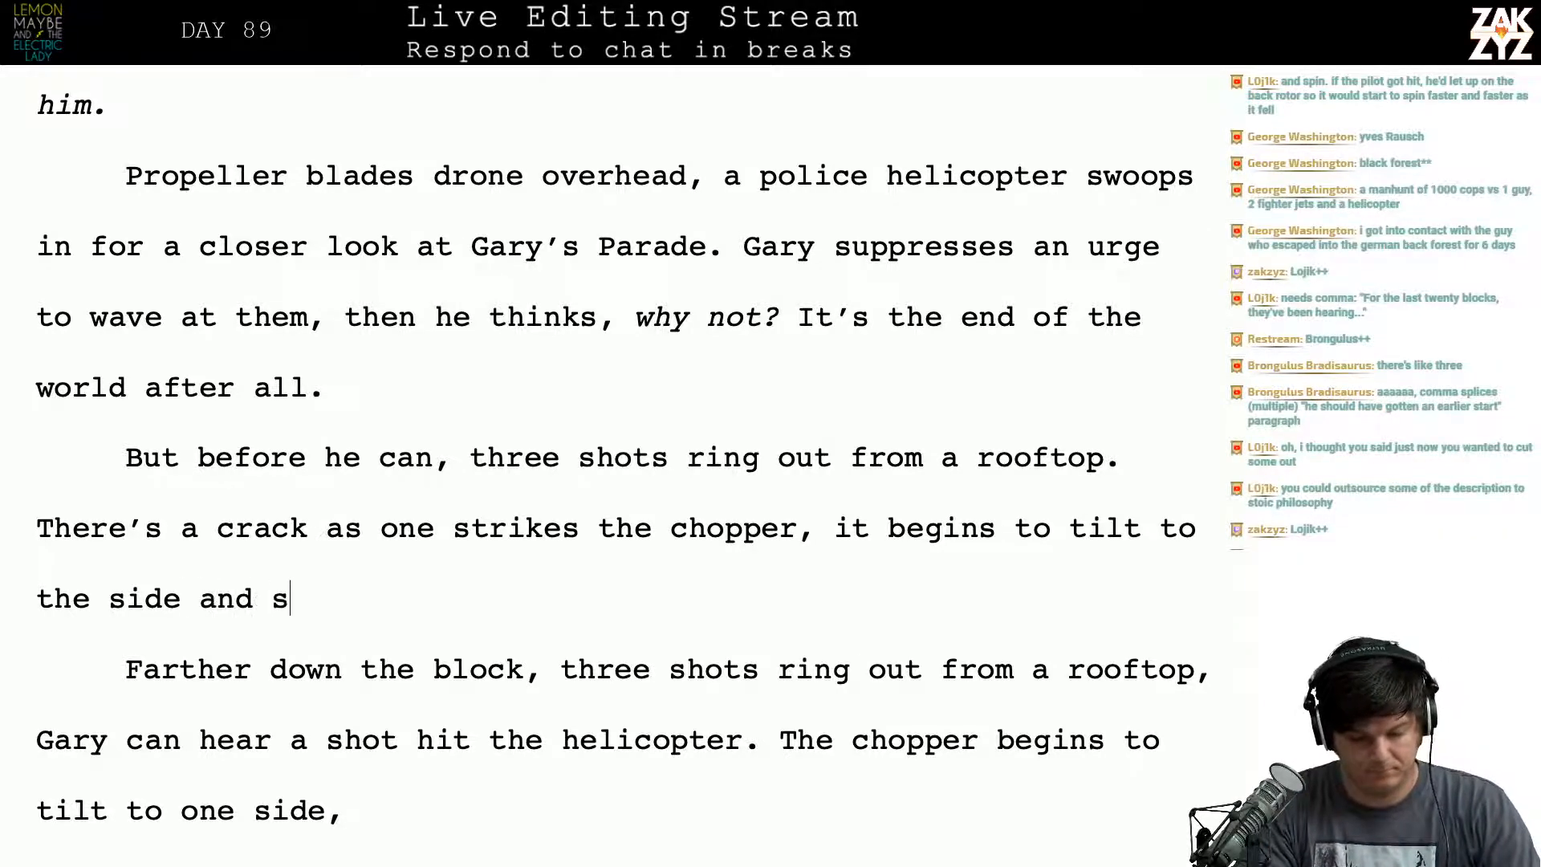
{"action": "type", "text": "pin as the pi"}
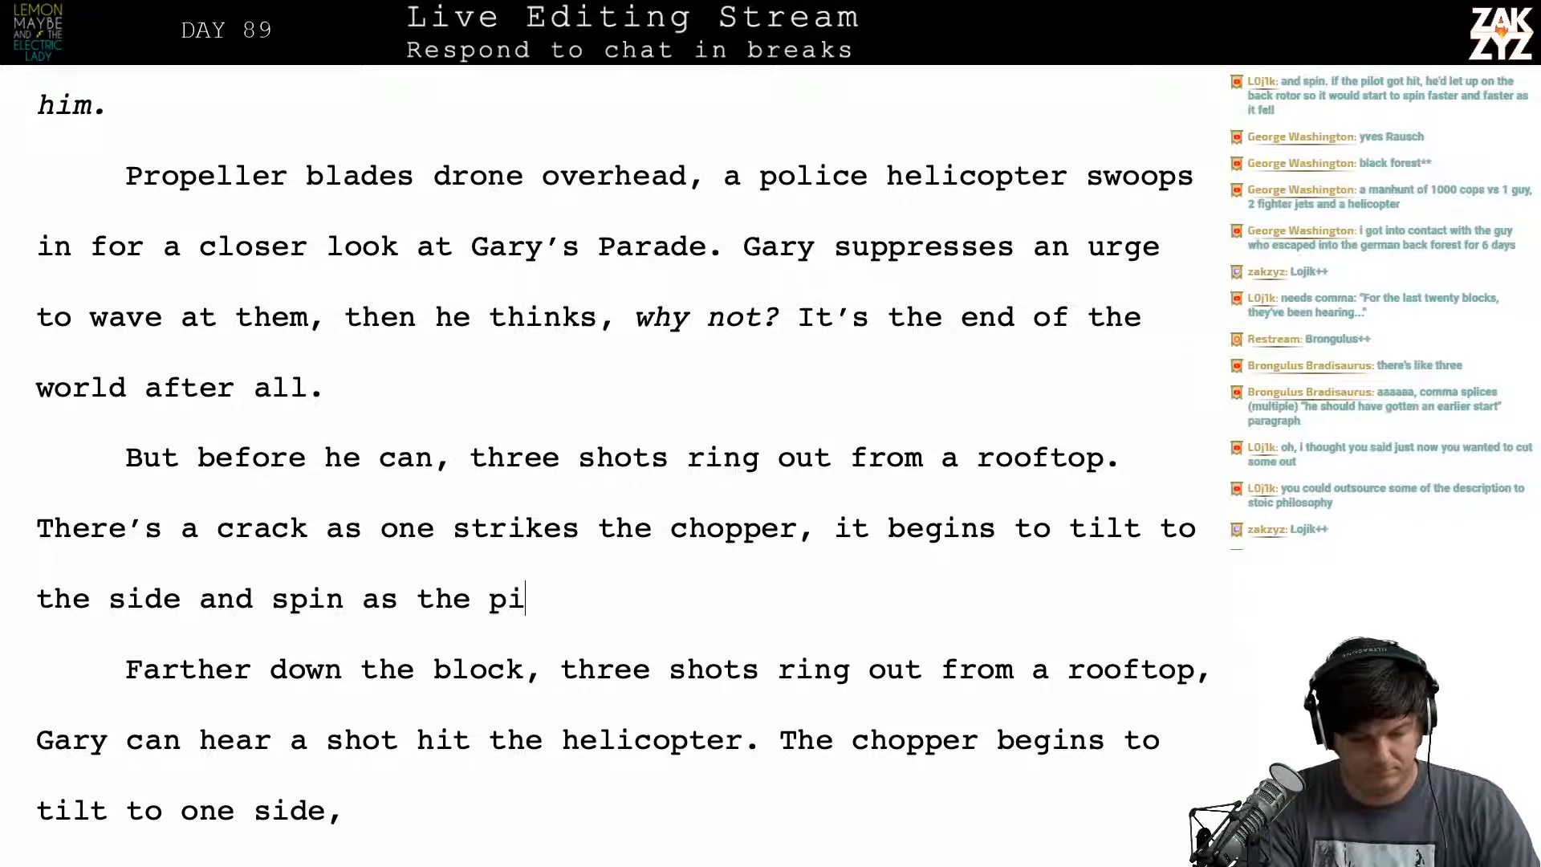
{"action": "key", "text": "BackSpace"}
{"action": "key", "text": "BackSpace"}
{"action": "key", "text": "BackSpace"}
{"action": "key", "text": "BackSpace"}
{"action": "key", "text": "BackSpace"}
{"action": "key", "text": "BackSpace"}
{"action": "key", "text": "BackSpace"}
{"action": "key", "text": "BackSpace"}
{"action": "key", "text": "BackSpace"}
{"action": "key", "text": "BackSpace"}
{"action": "key", "text": "BackSpace"}
{"action": "key", "text": "BackSpace"}
{"action": "key", "text": "BackSpace"}
{"action": "key", "text": "BackSpace"}
{"action": "key", "text": "BackSpace"}
{"action": "key", "text": "BackSpace"}
{"action": "key", "text": "BackSpace"}
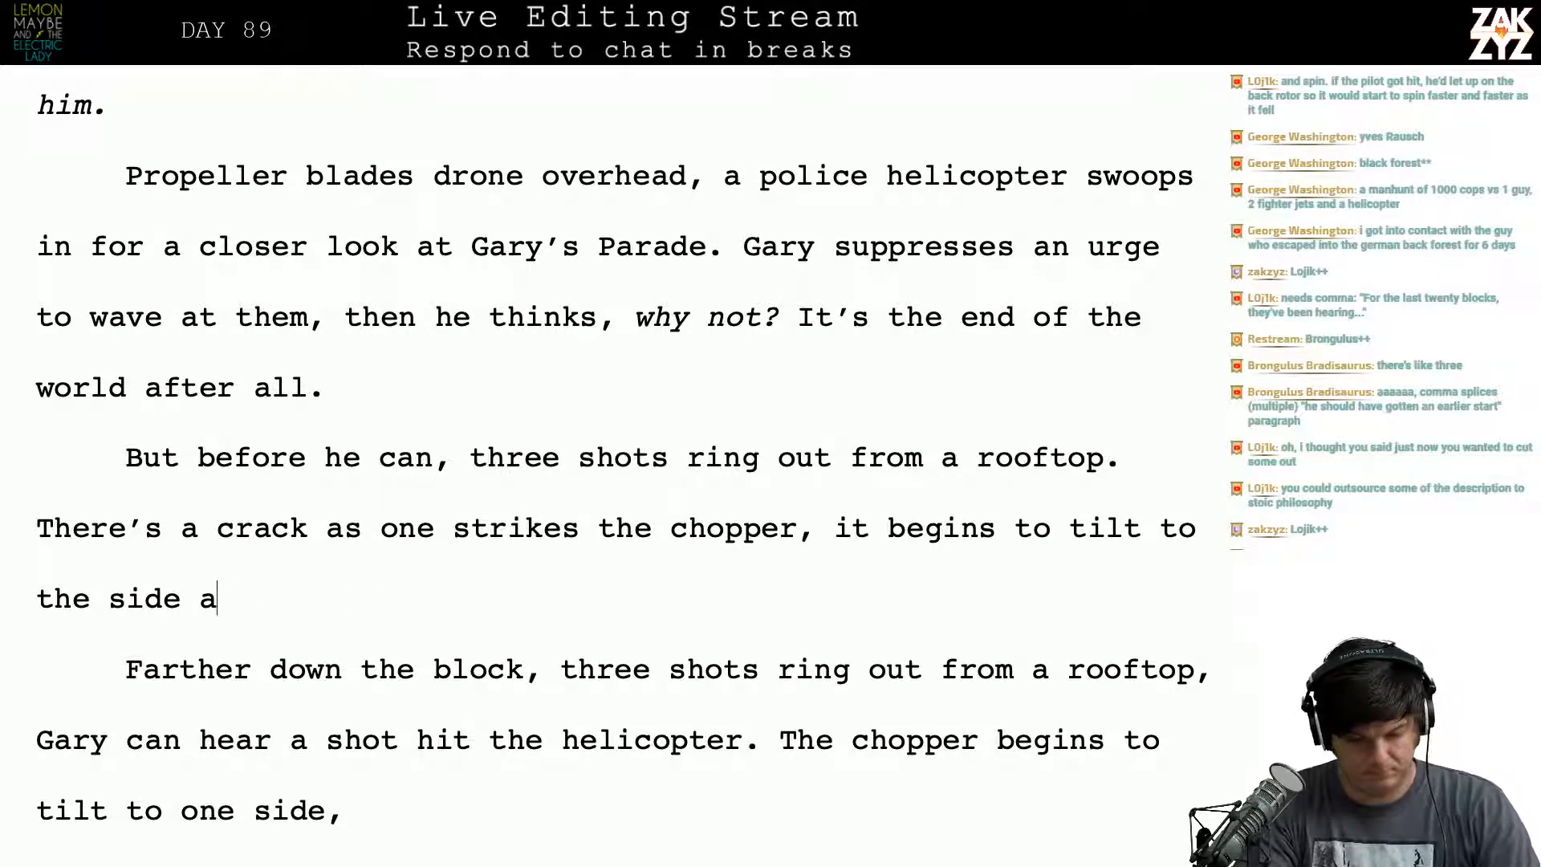
{"action": "type", "text": "nd spin as the"}
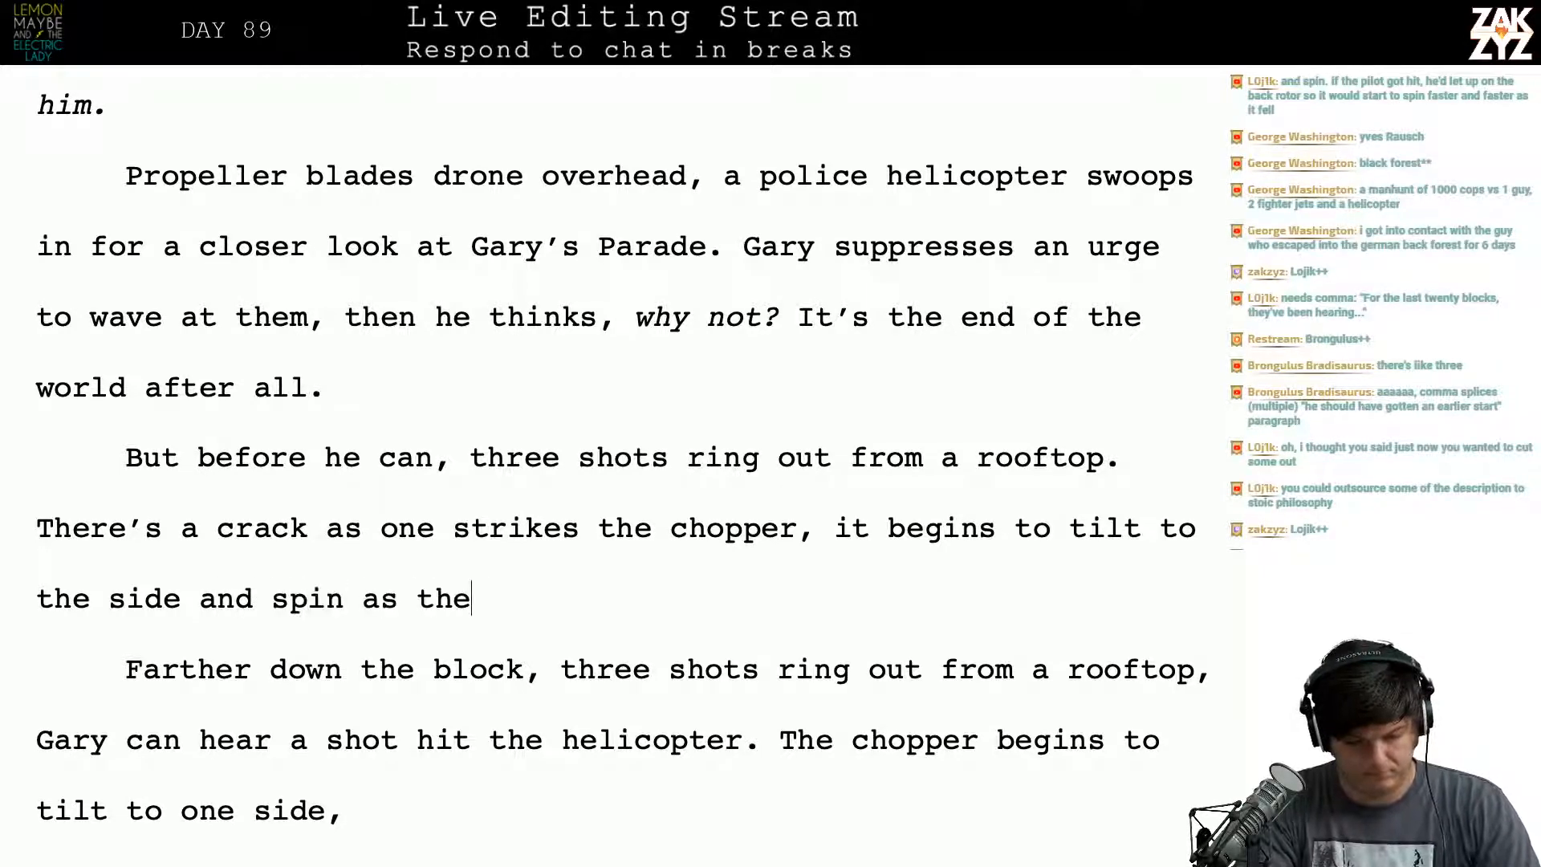
{"action": "type", "text": " pilot lets "}
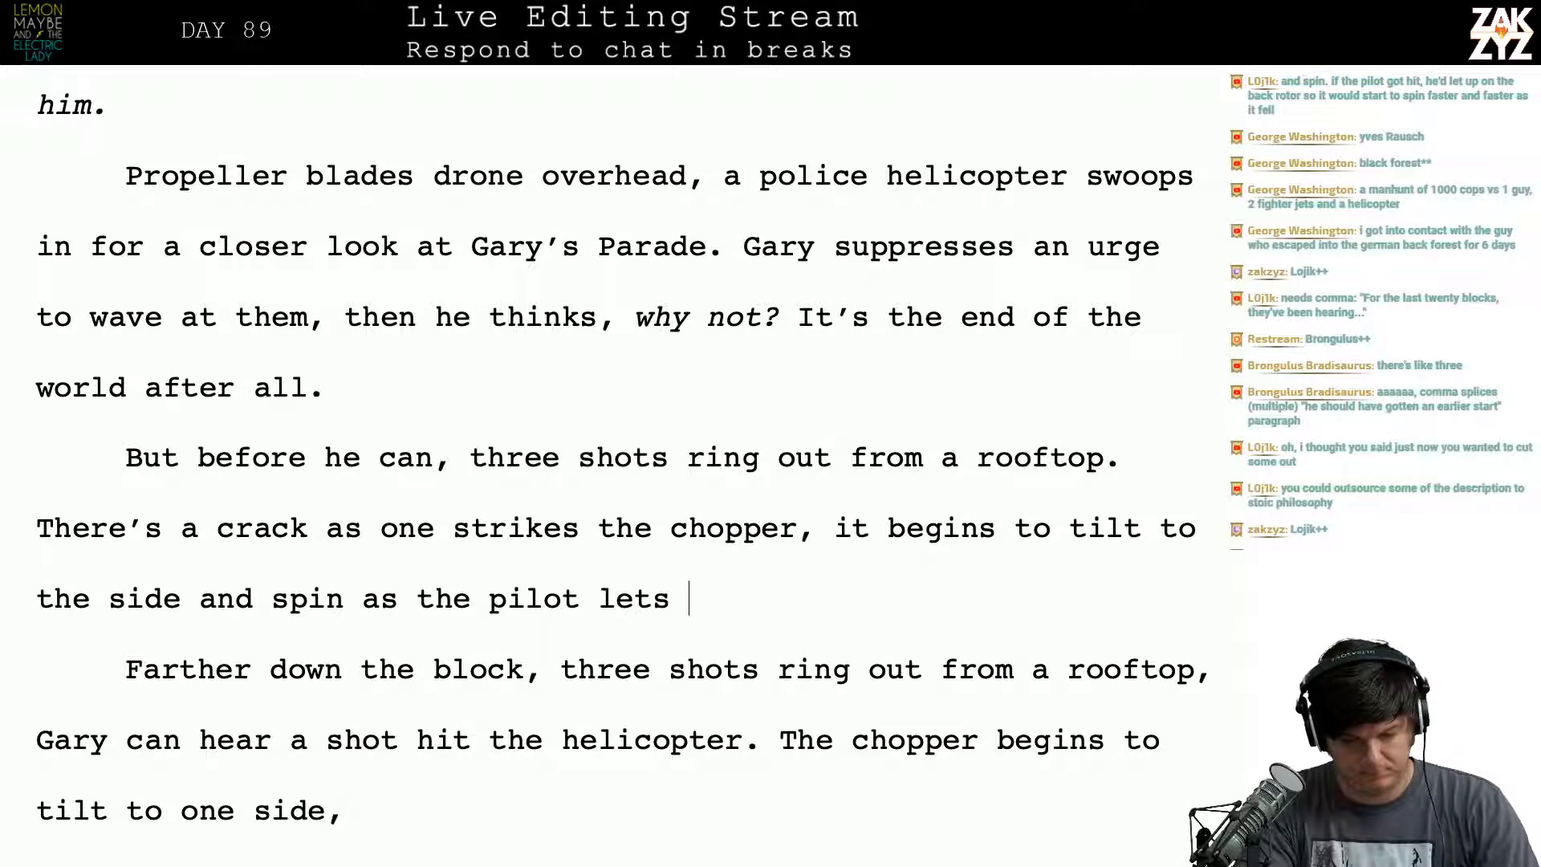
{"action": "type", "text": "up on the back "}
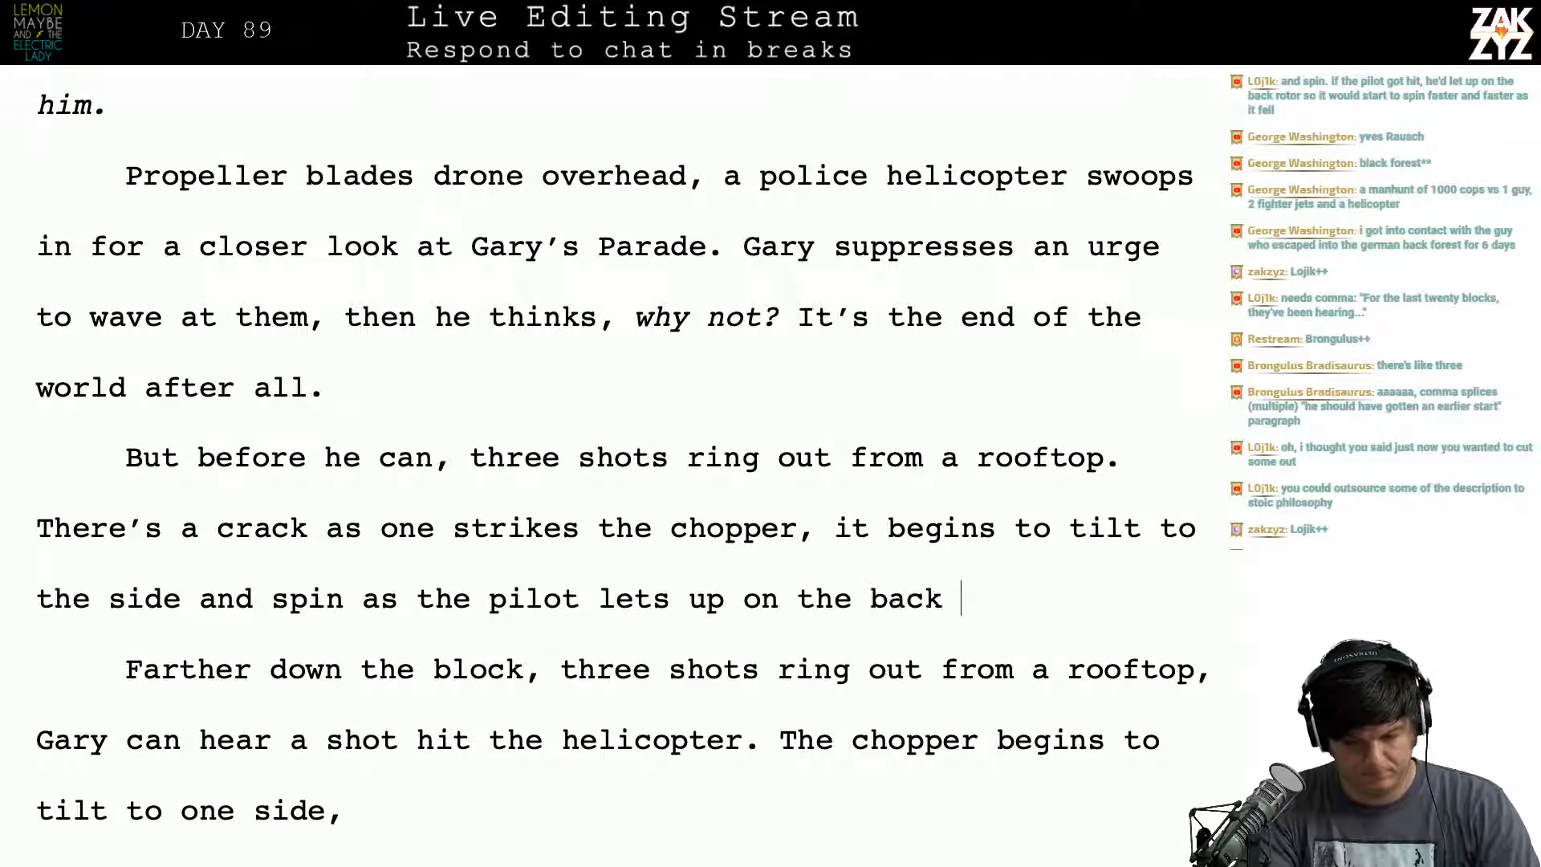
{"action": "type", "text": "roater"}
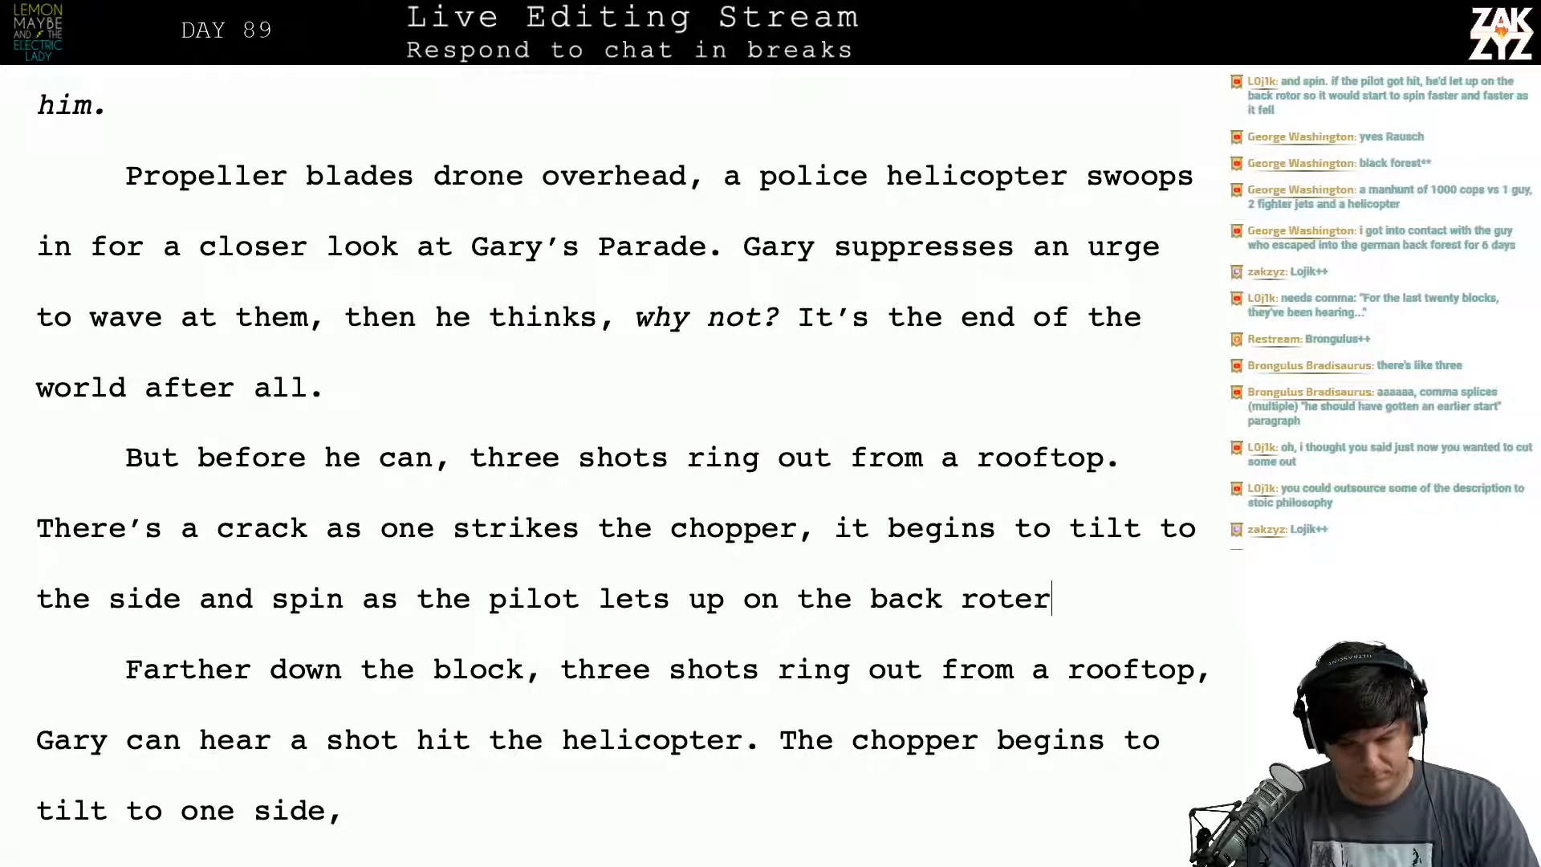
{"action": "key", "text": "BackSpace"}
{"action": "key", "text": "BackSpace"}
{"action": "type", "text": "or."}
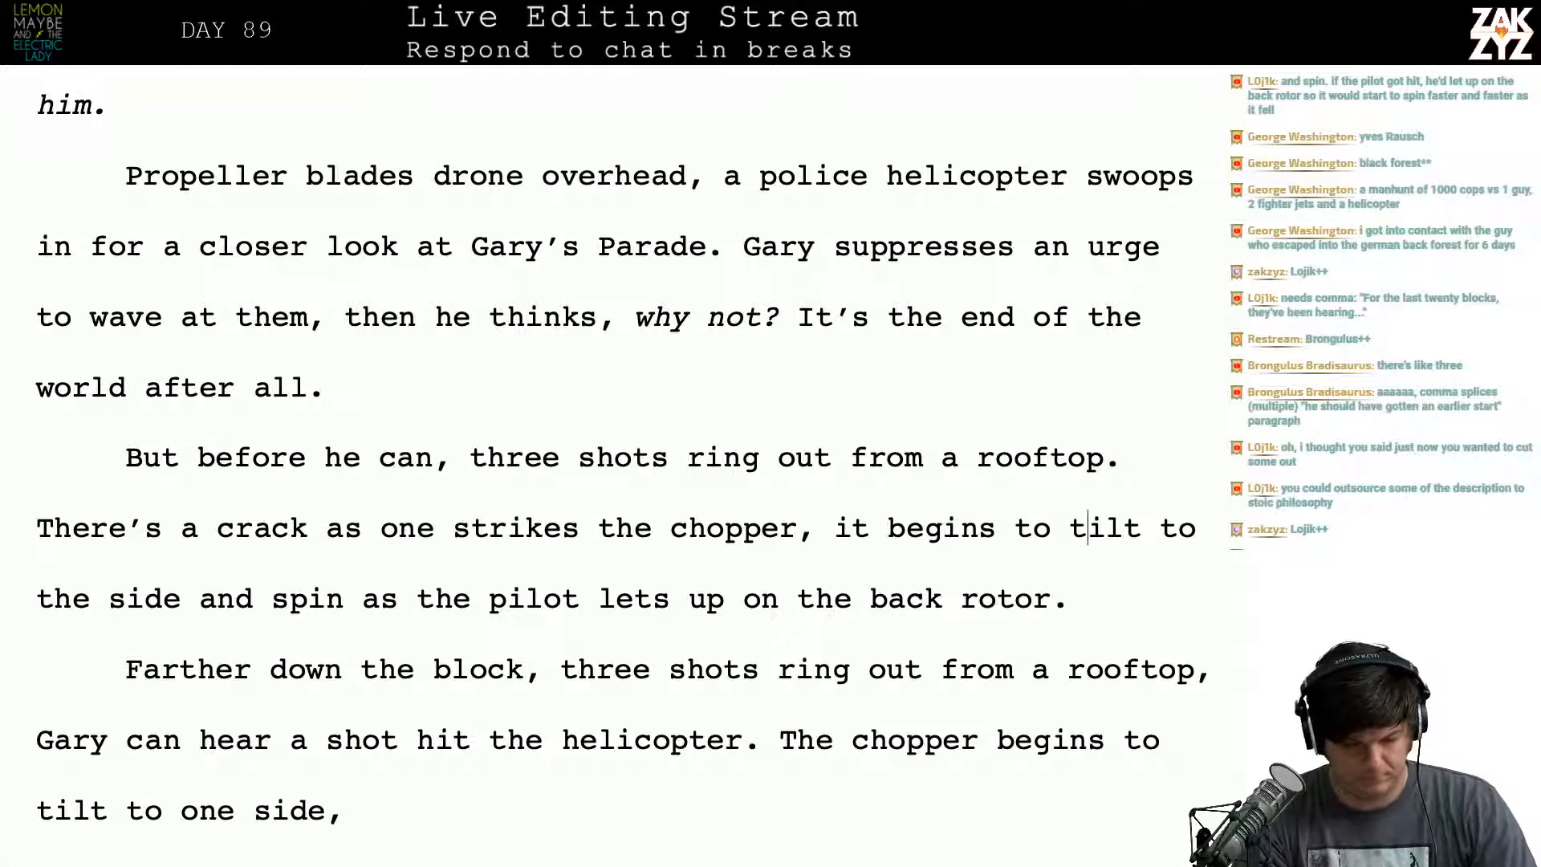
Step: End the sentence after "strikes the chopper" with a period and split "it begins to tilt" onto its own paragraph
{"action": "key", "text": "Left"}
{"action": "key", "text": "Left"}
{"action": "key", "text": "Left"}
{"action": "key", "text": "Left"}
{"action": "key", "text": "Left"}
{"action": "key", "text": "Left"}
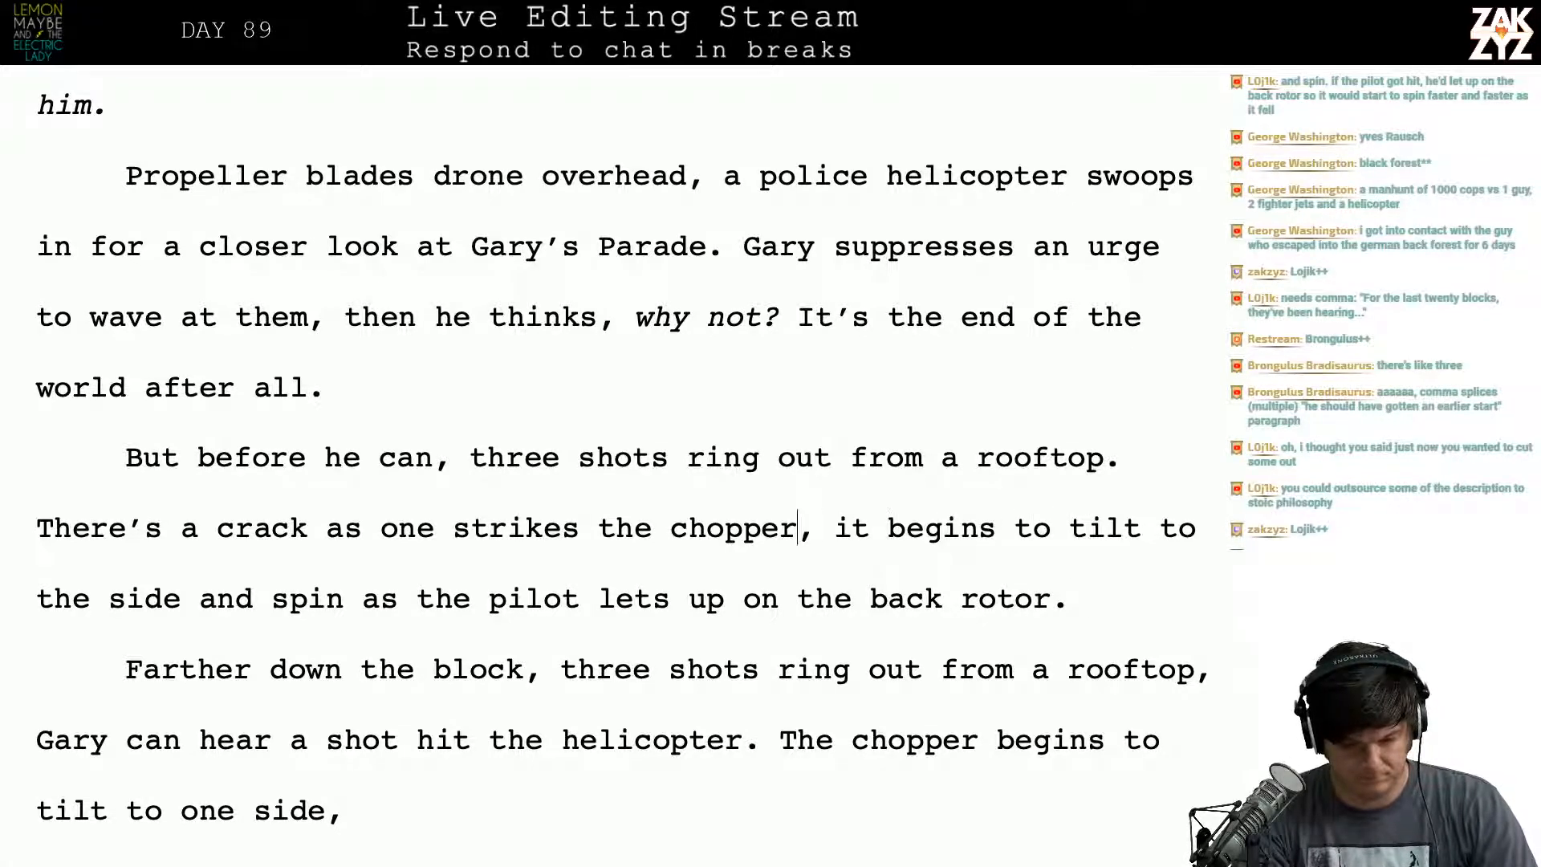
{"action": "key", "text": "Right"}
{"action": "key", "text": "BackSpace"}
{"action": "type", "text": "."}
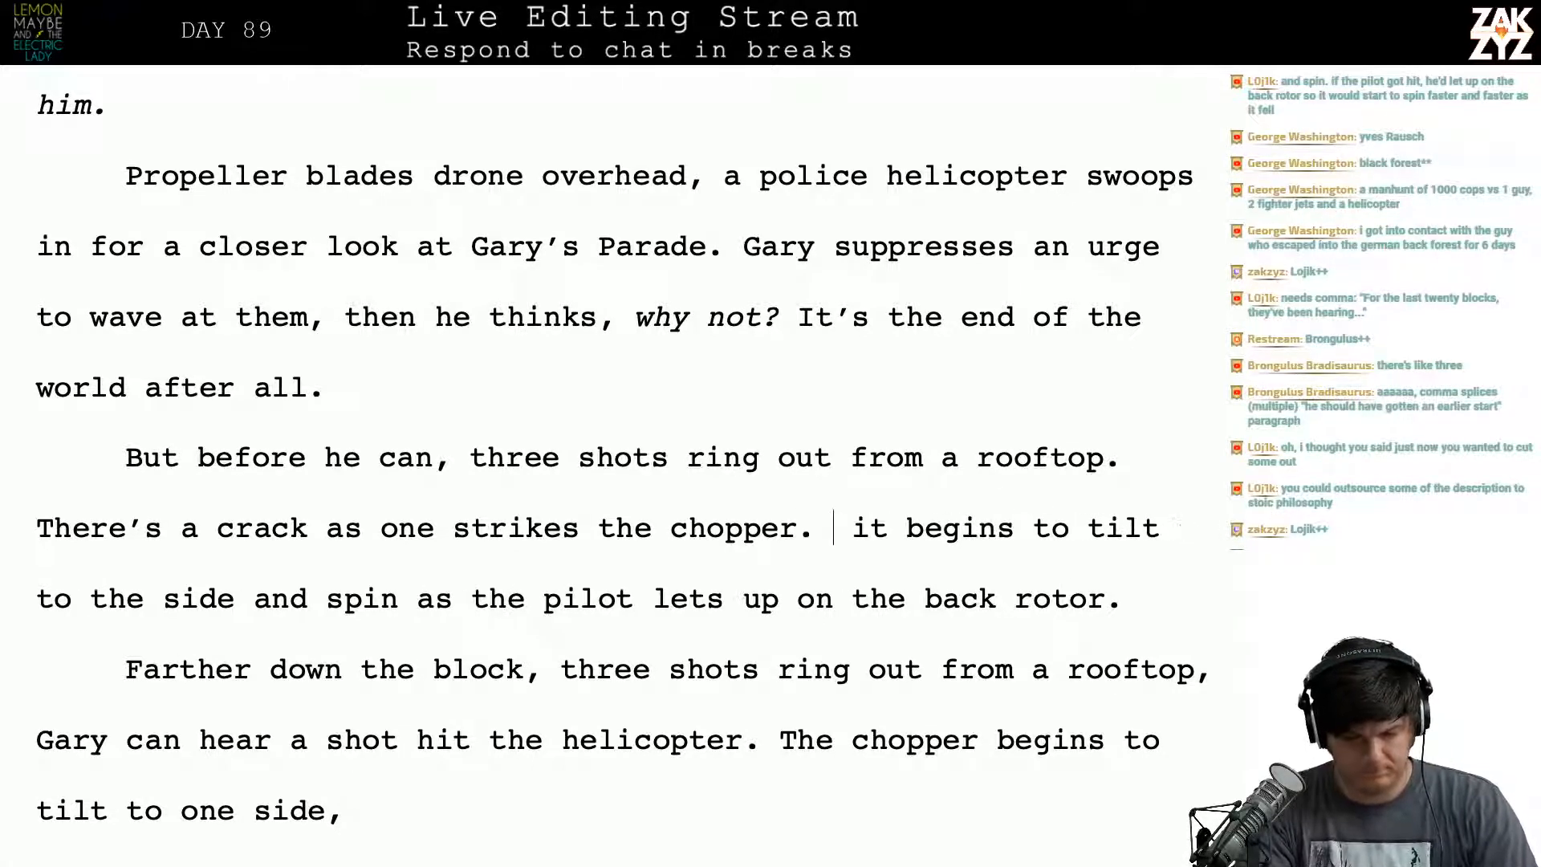
{"action": "key", "text": "Return"}
{"action": "key", "text": "Left"}
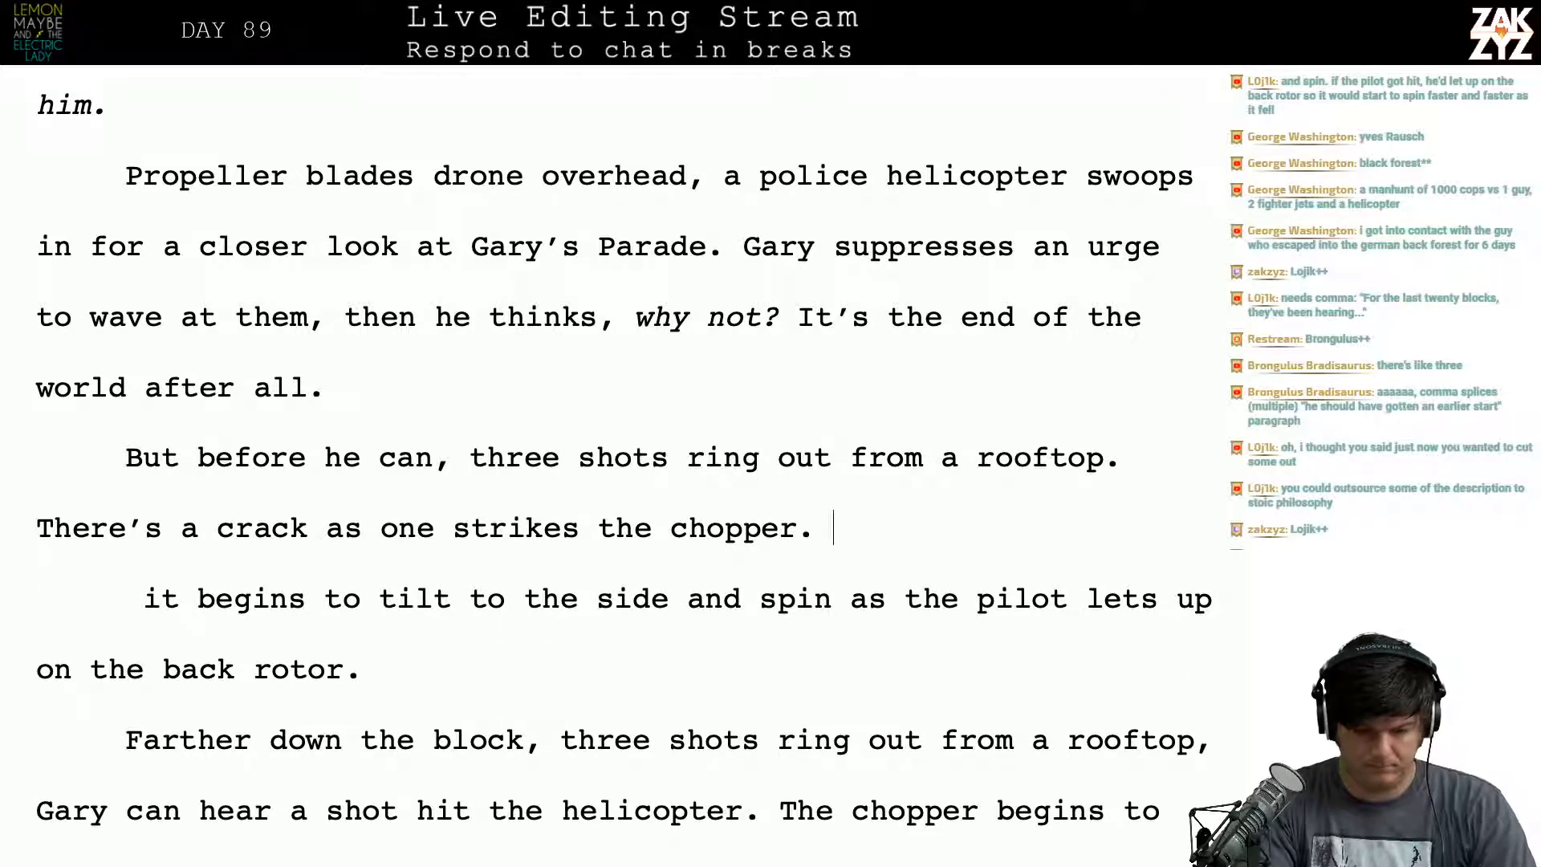
Step: Add "The helicopter begins to tilt" after the sentence about one shot striking the chopper
{"action": "type", "text": "The"}
{"action": "key", "text": "BackSpace"}
{"action": "key", "text": "BackSpace"}
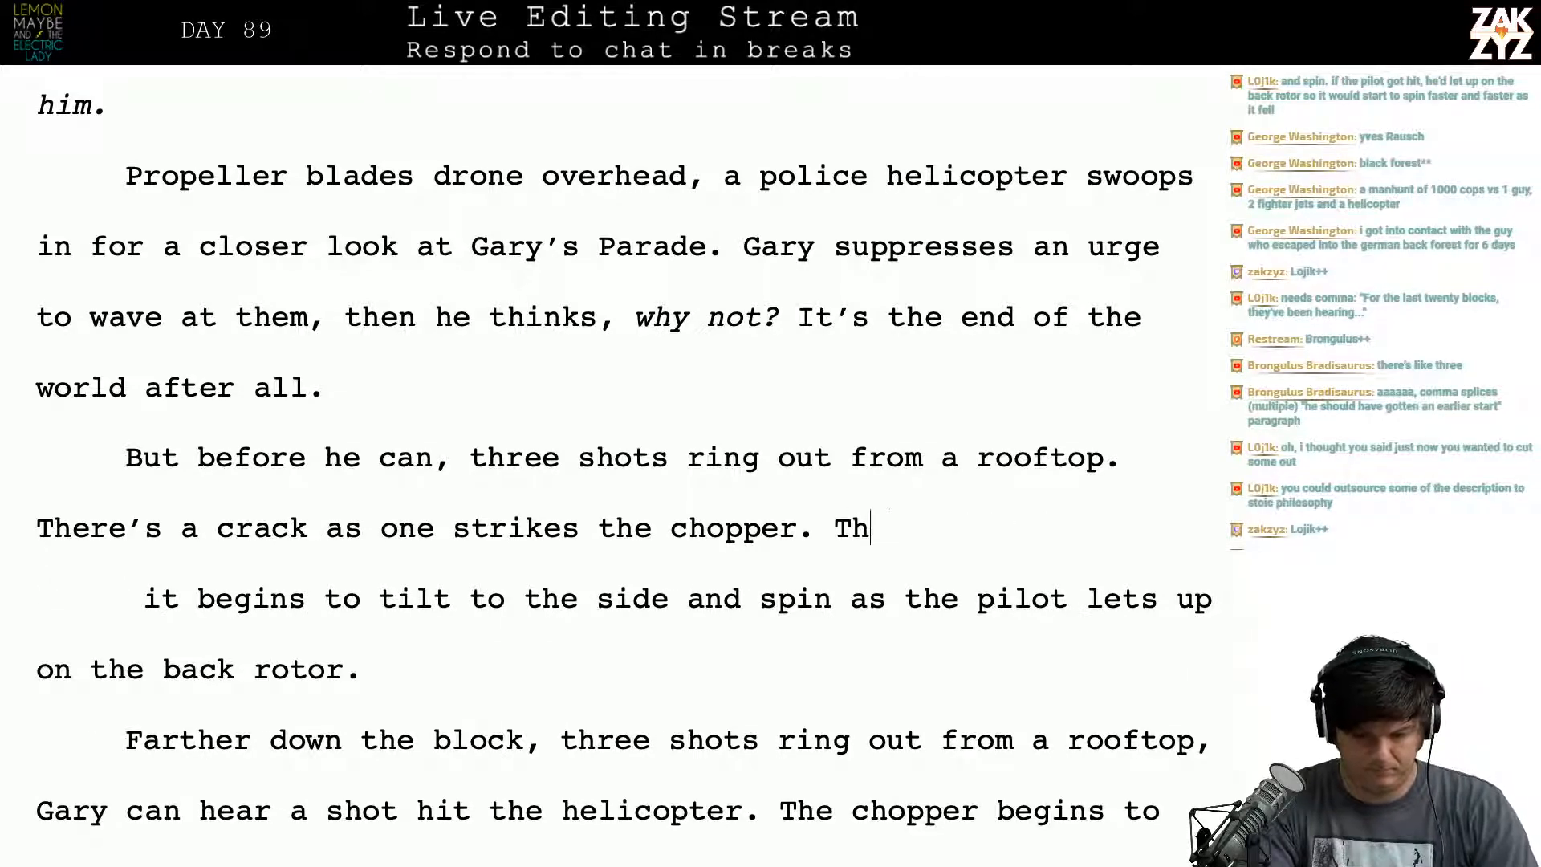
{"action": "type", "text": "the"}
{"action": "key", "text": "BackSpace"}
{"action": "key", "text": "BackSpace"}
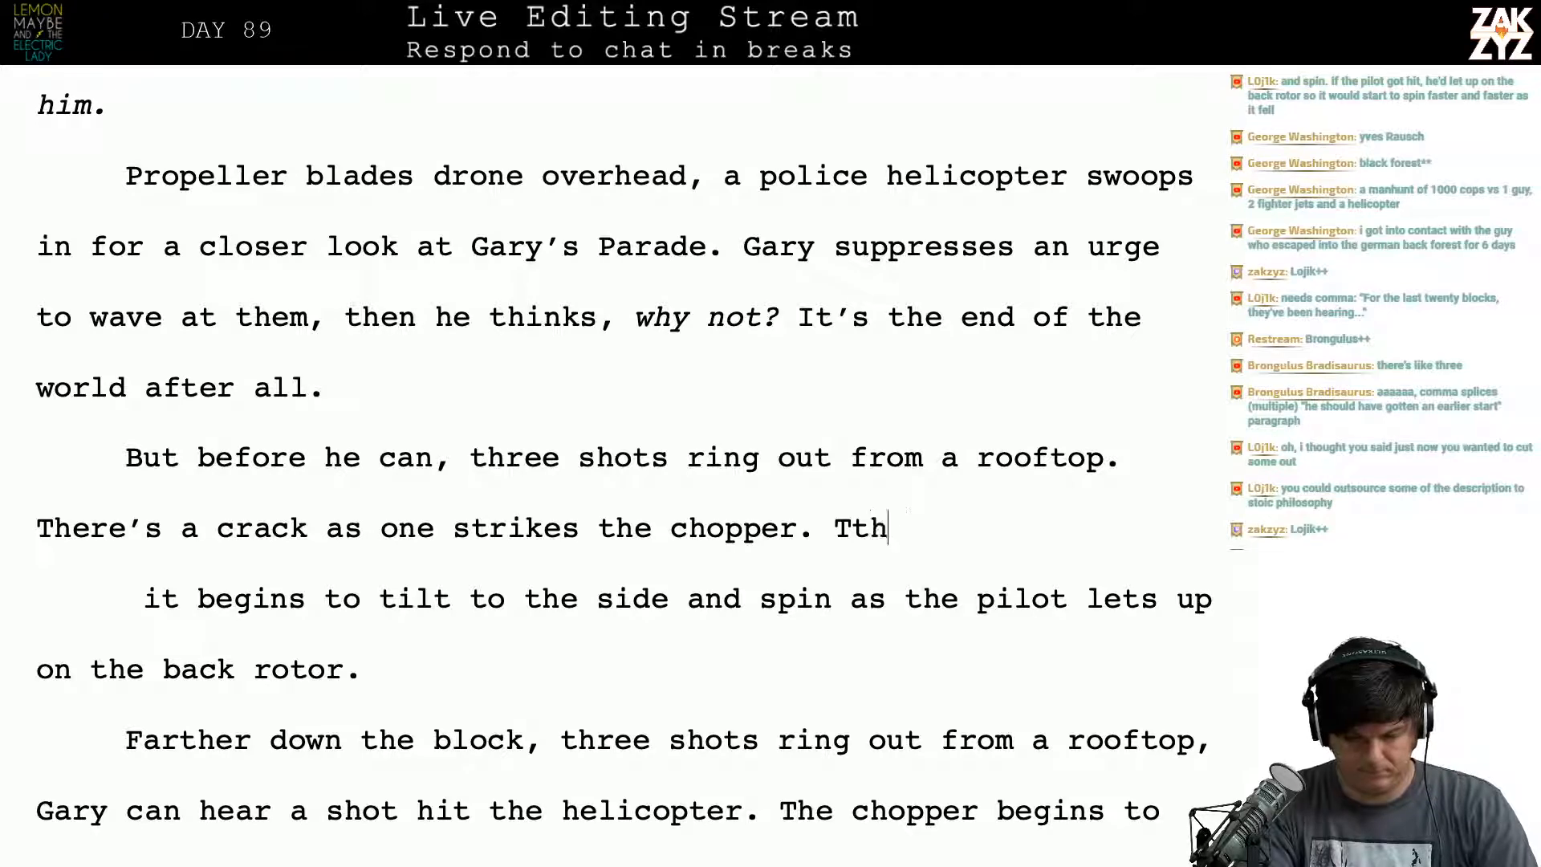
{"action": "type", "text": "e helicopter beign"}
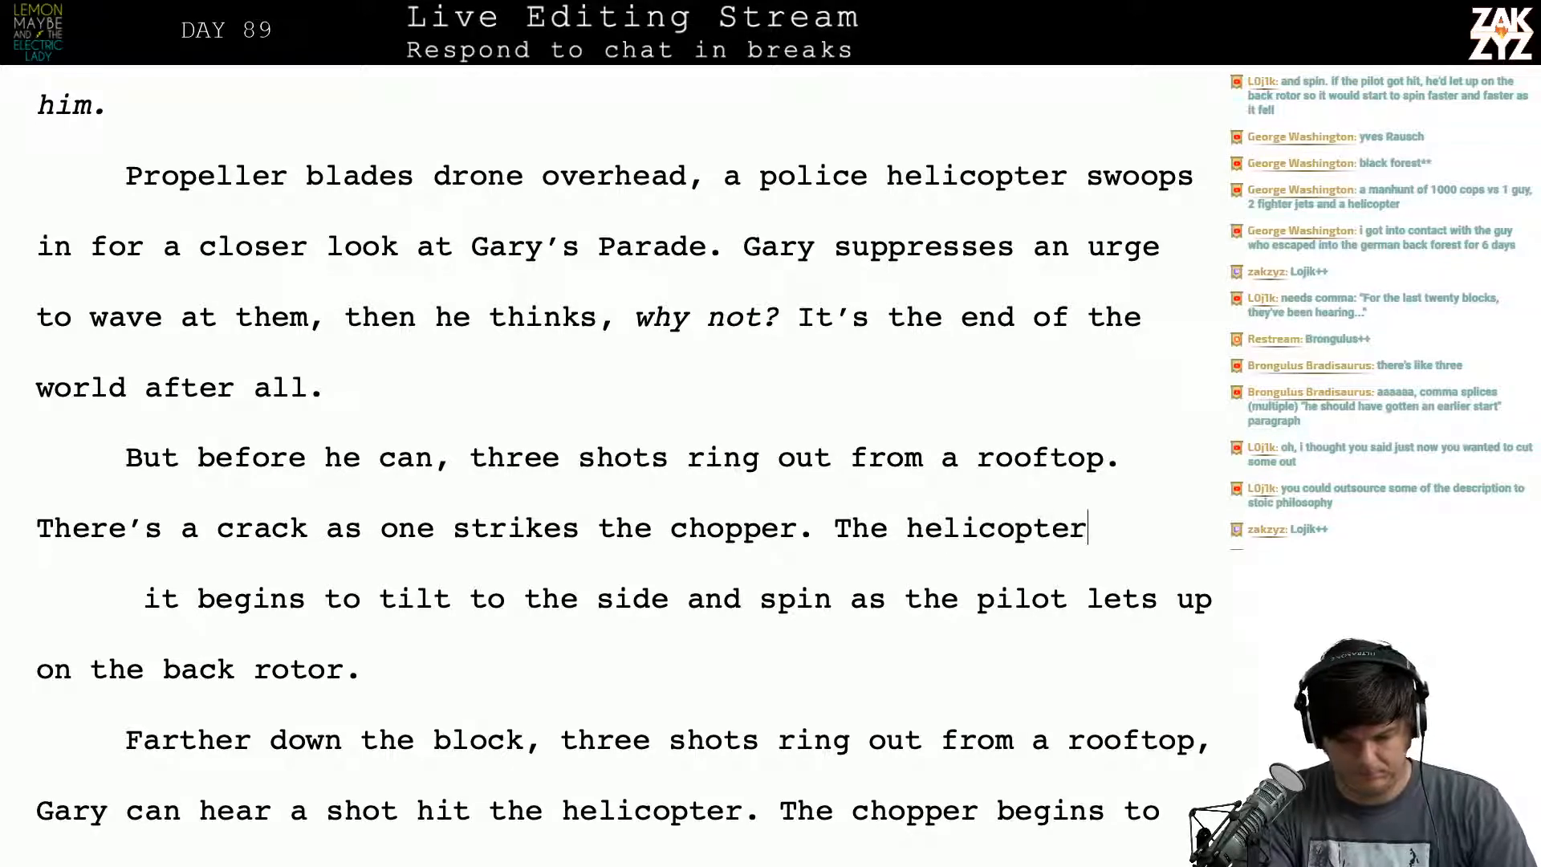
{"action": "key", "text": "BackSpace"}
{"action": "key", "text": "BackSpace"}
{"action": "key", "text": "BackSpace"}
{"action": "type", "text": "gins to tilt"}
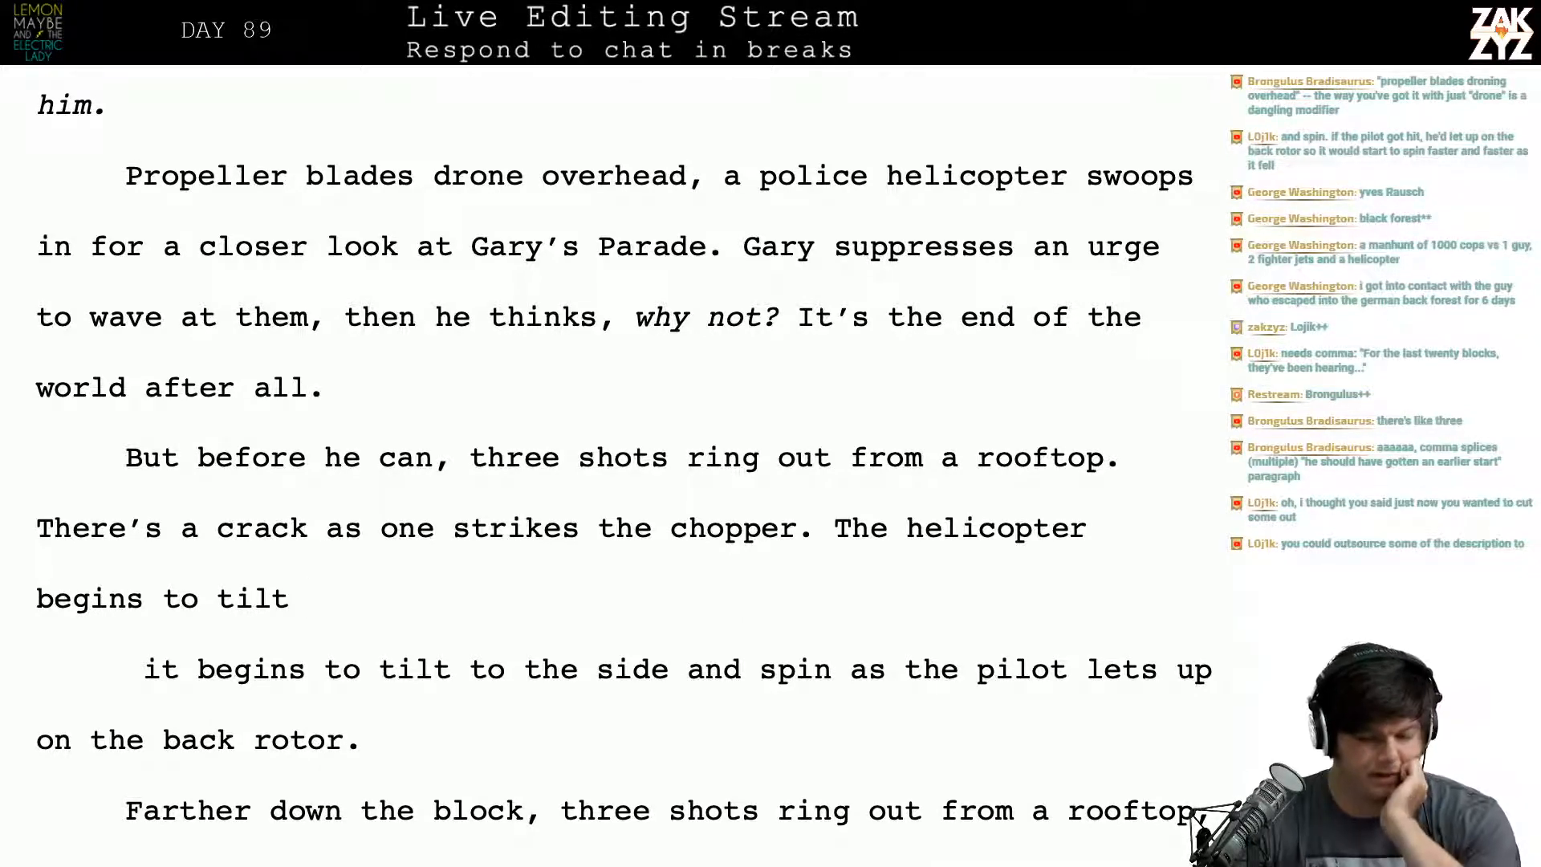
Step: Replace the opening clause of the police helicopter paragraph with "They can hear propellor blades overhead,"
{"action": "scroll", "coordinate": [623, 467], "scroll_direction": "up", "scroll_amount": 1}
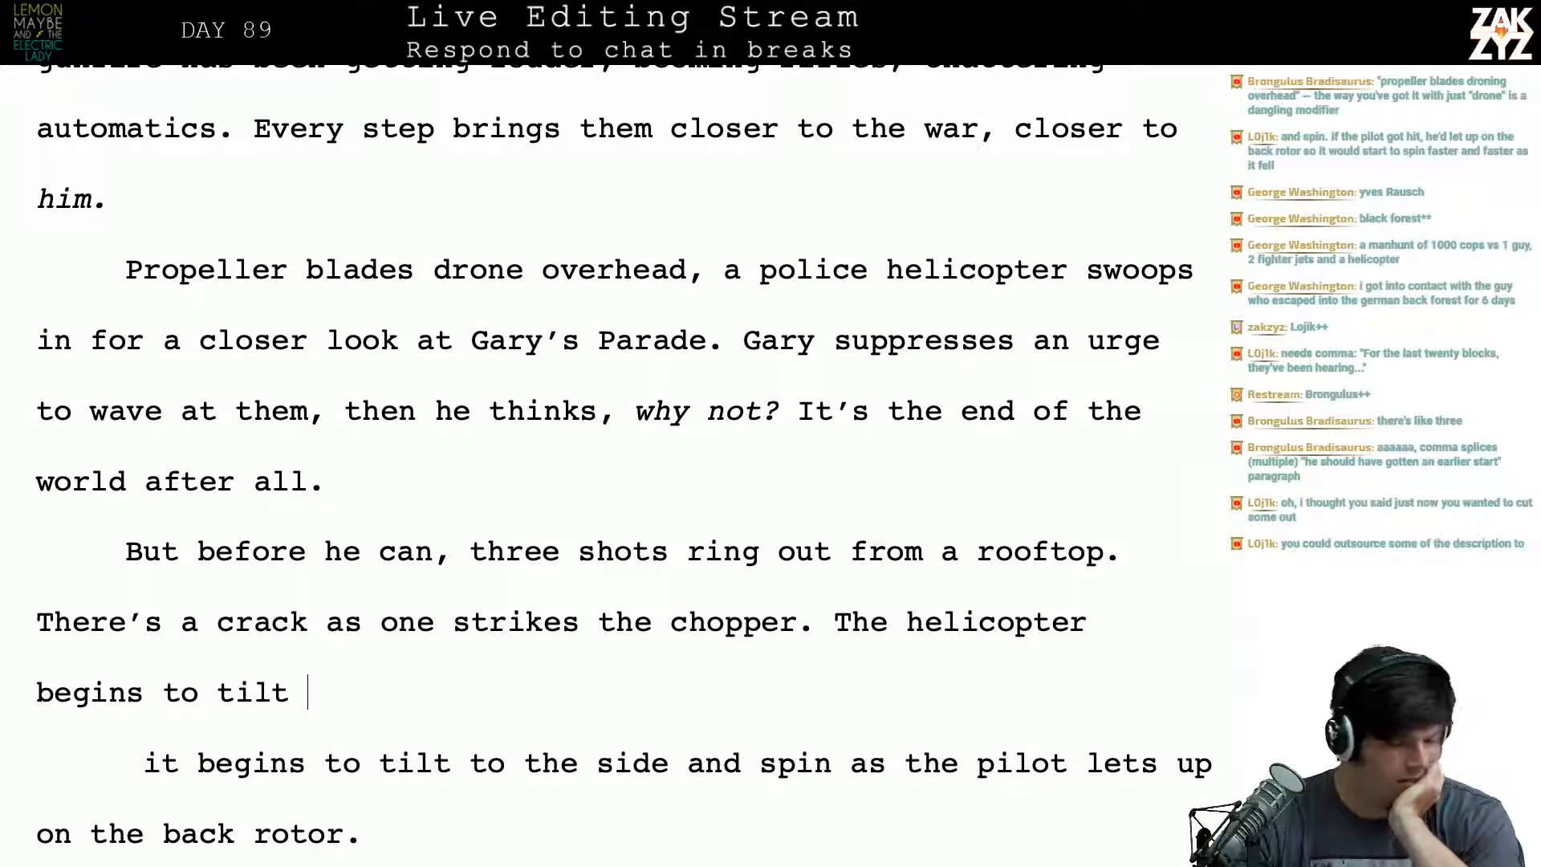
{"action": "scroll", "coordinate": [624, 452], "scroll_direction": "down", "scroll_amount": 1}
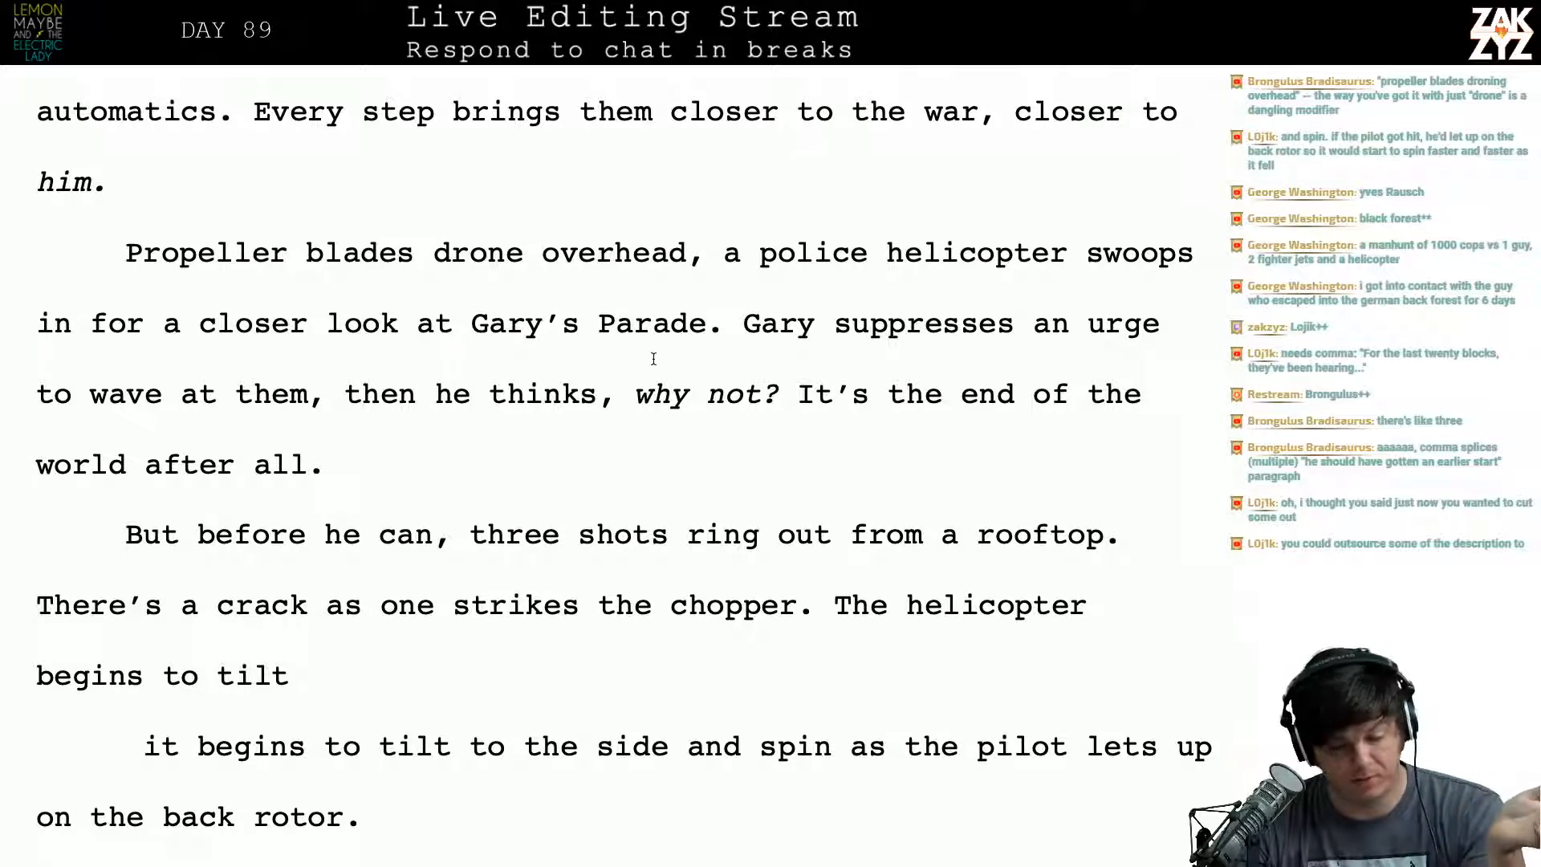
{"action": "left_click", "coordinate": [720, 260]}
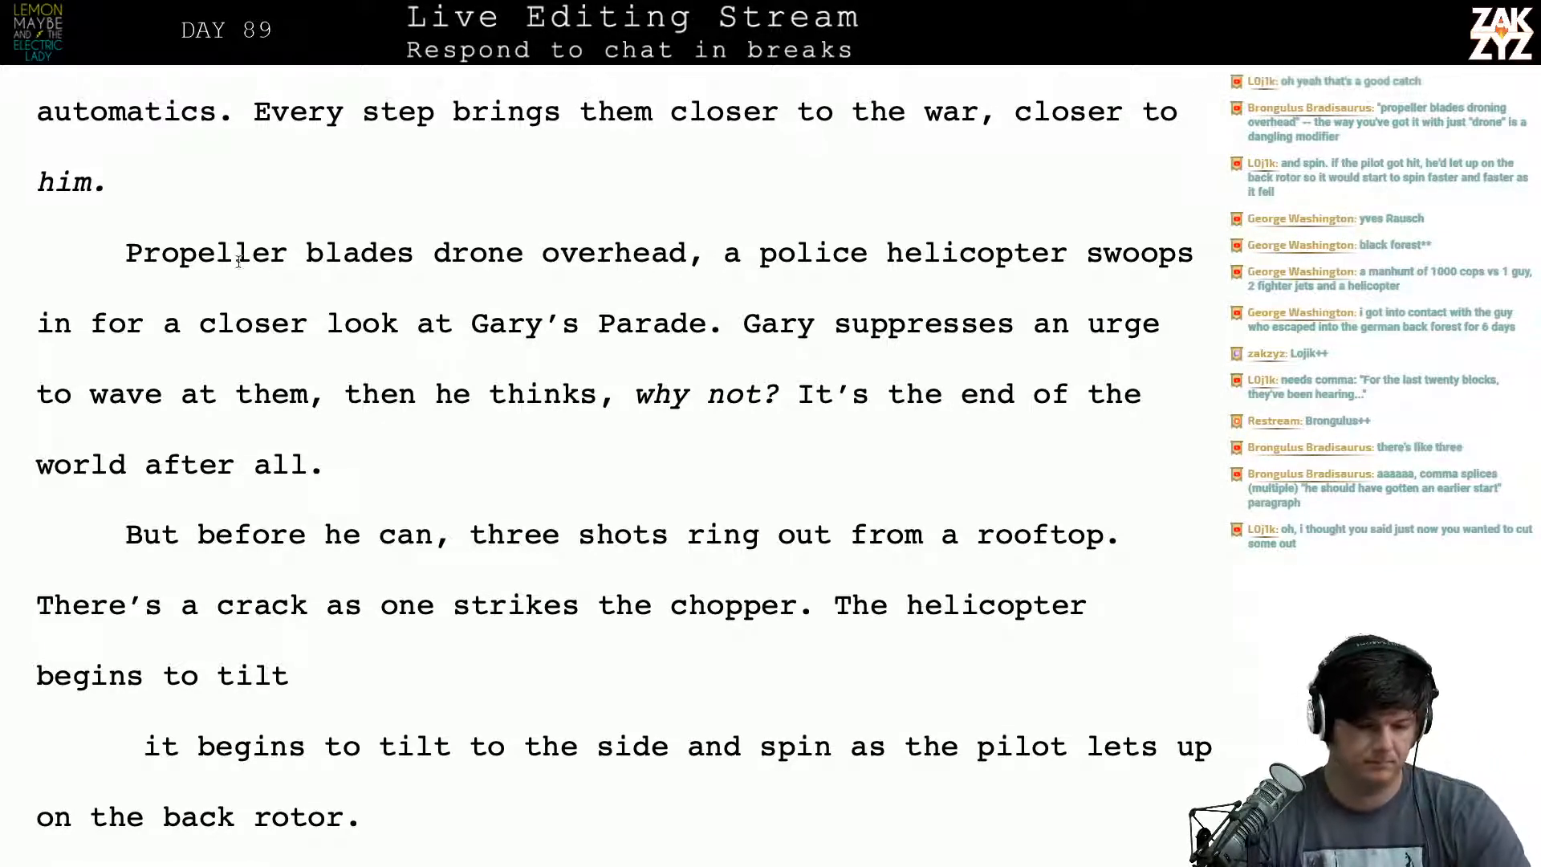
{"action": "left_click", "coordinate": [126, 251]}
{"action": "left_click_drag", "start_coordinate": [126, 251], "coordinate": [705, 265]}
{"action": "type", "text": "They can hear p"}
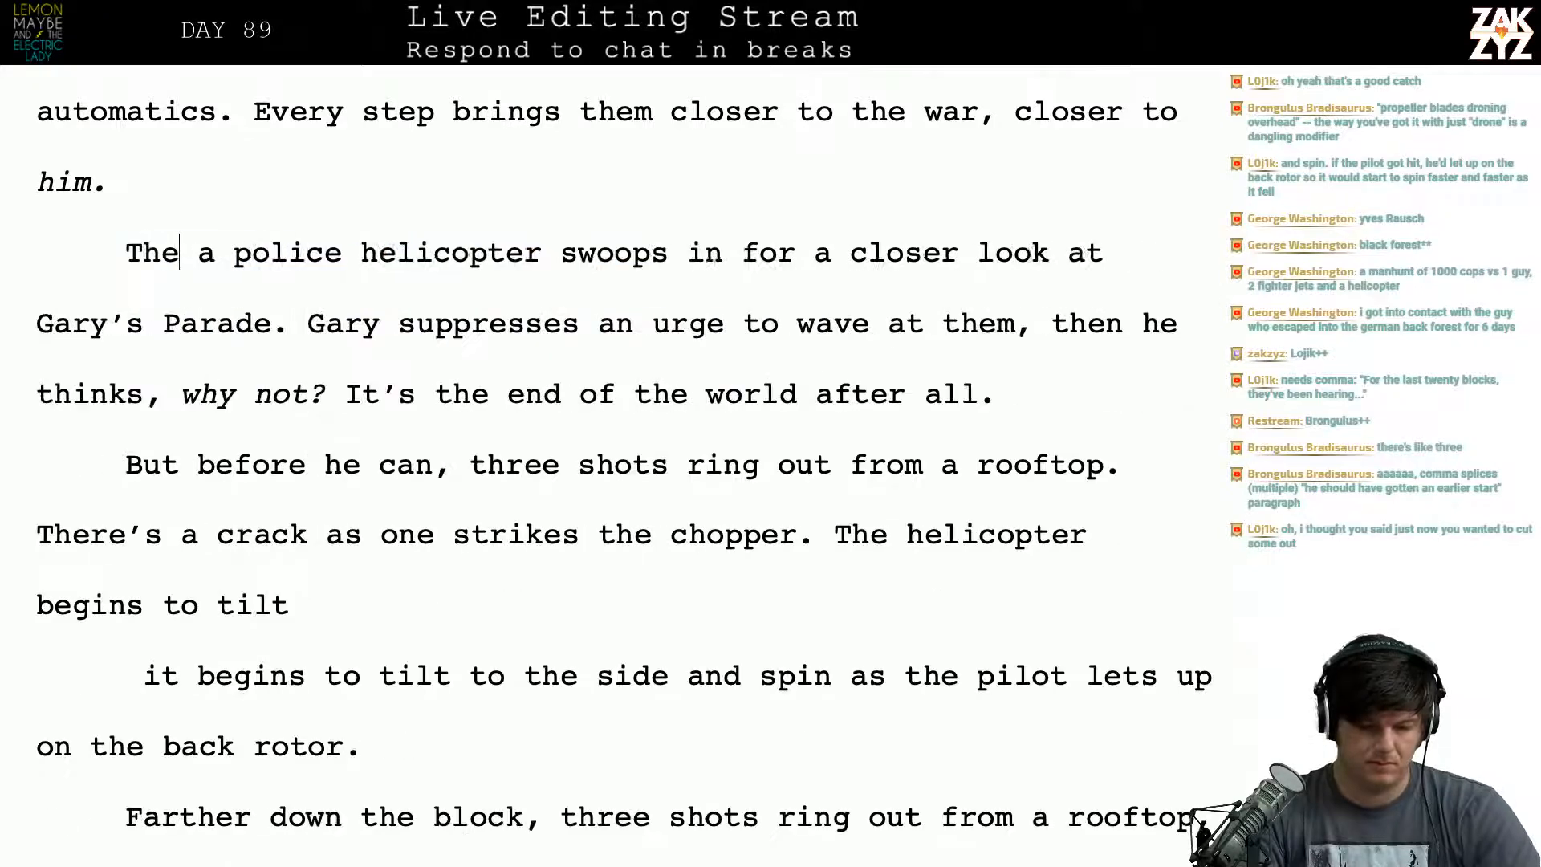
{"action": "type", "text": "ropellor blad"}
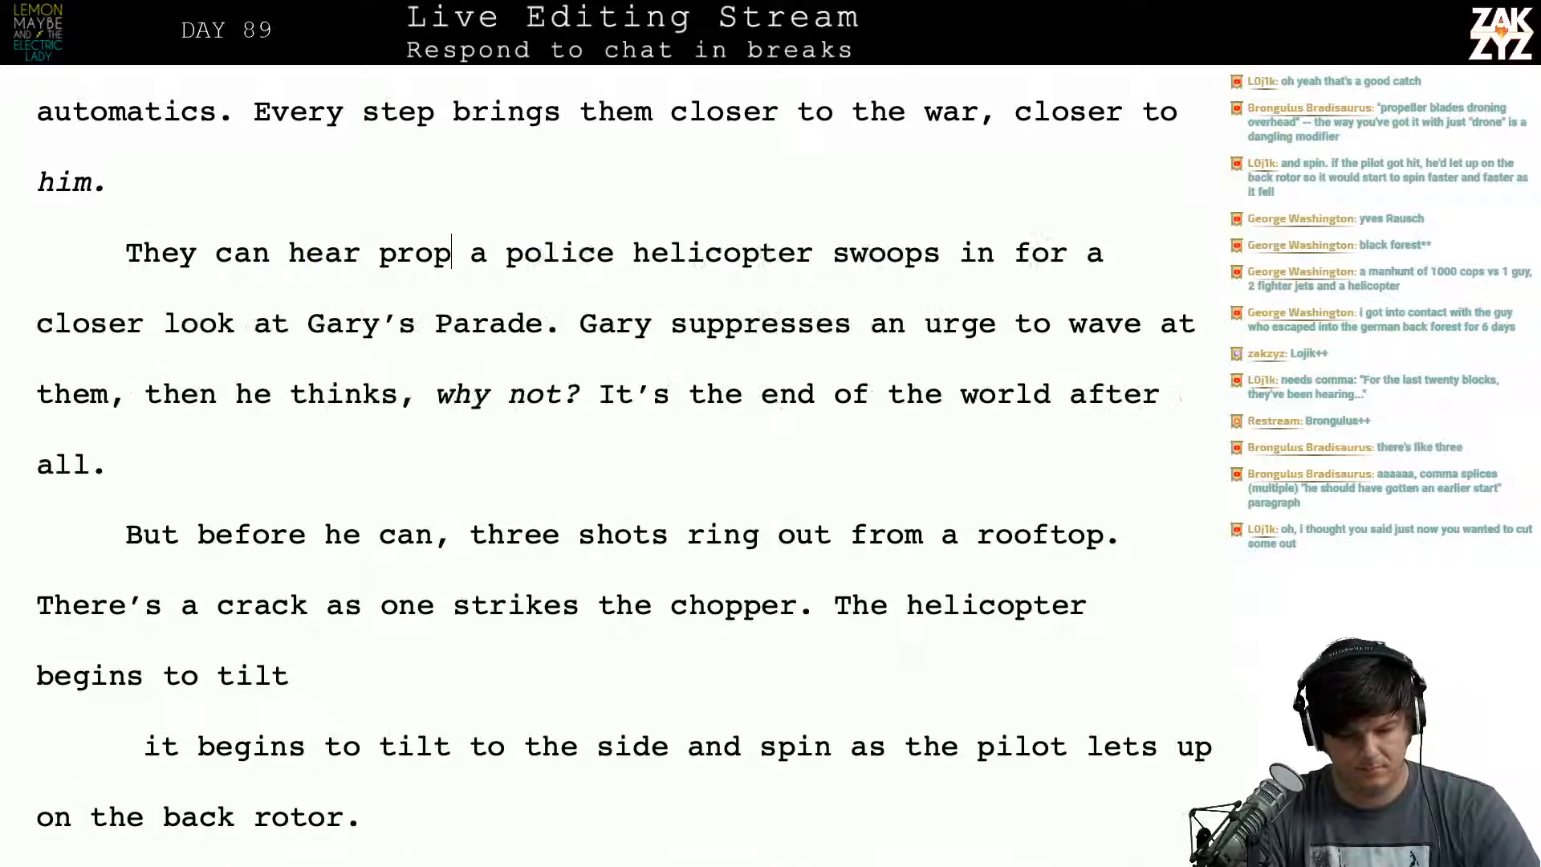
{"action": "type", "text": "es over"}
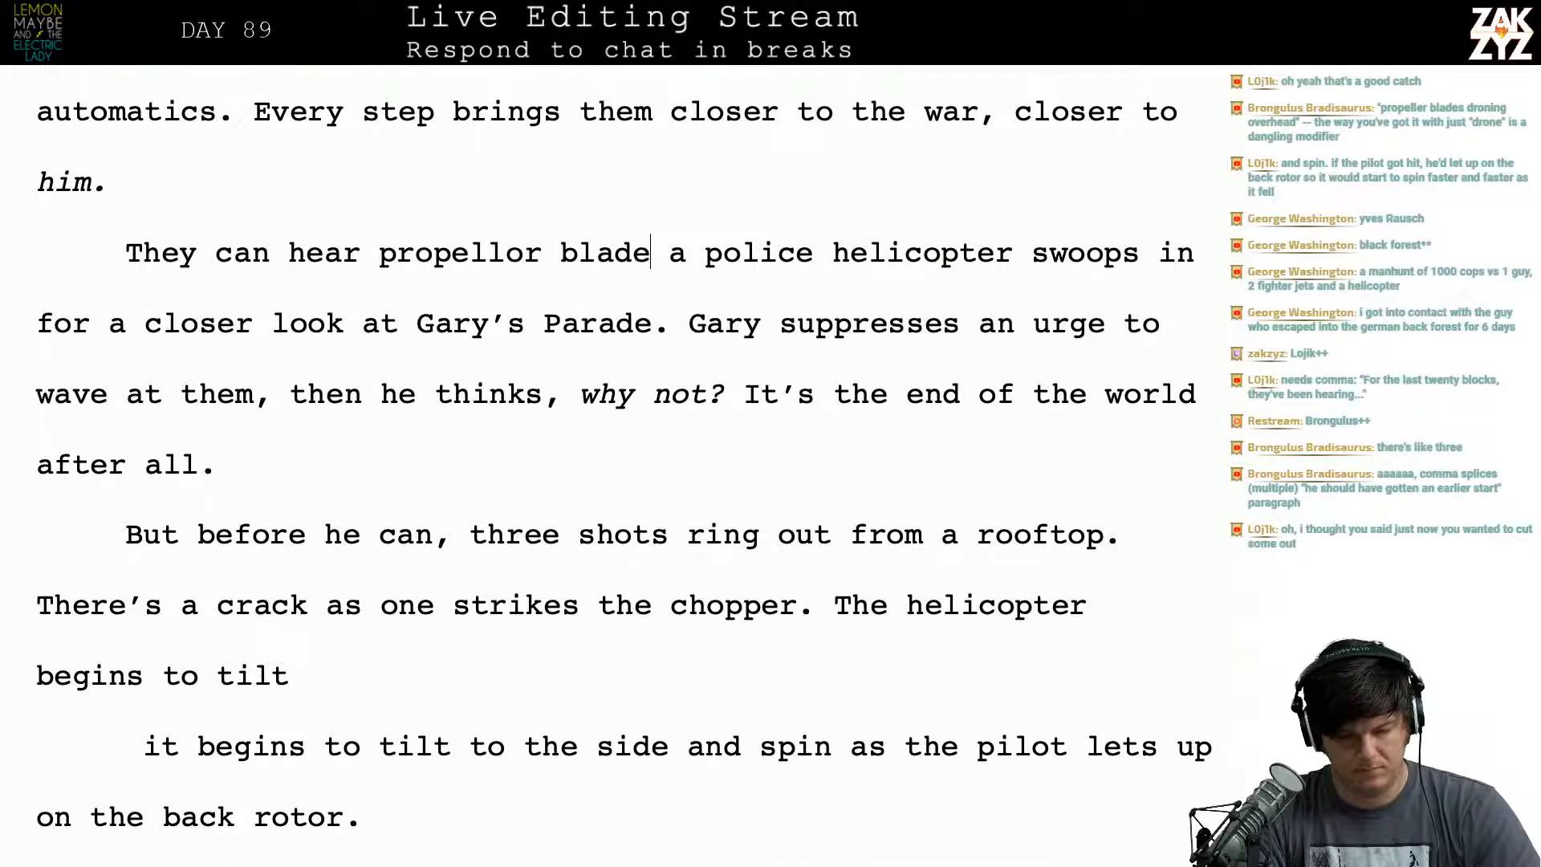
{"action": "type", "text": "head, "}
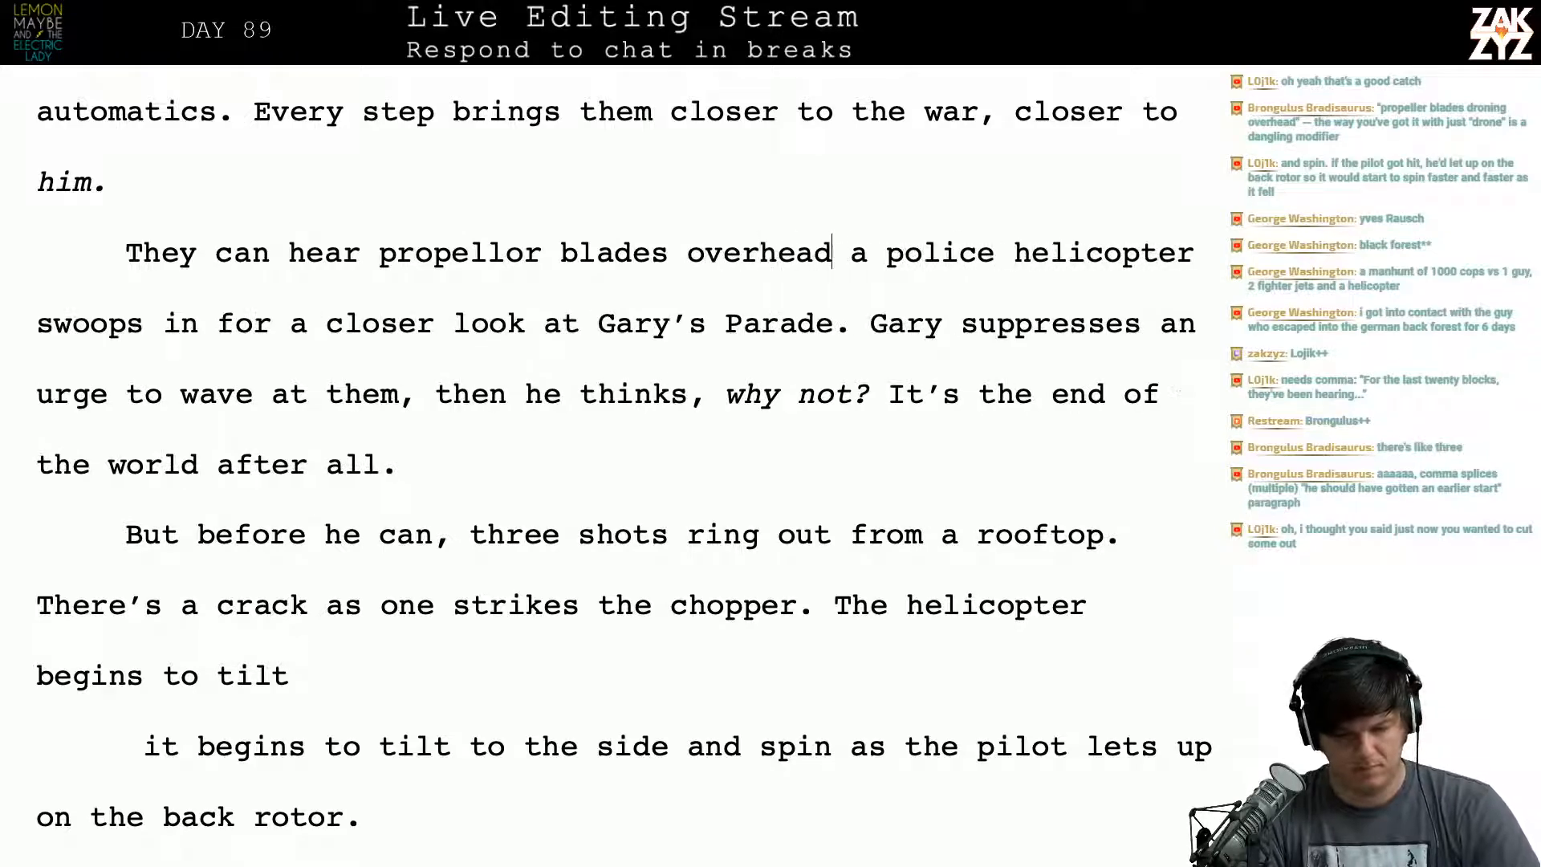
{"action": "type", "text": "Gary"}
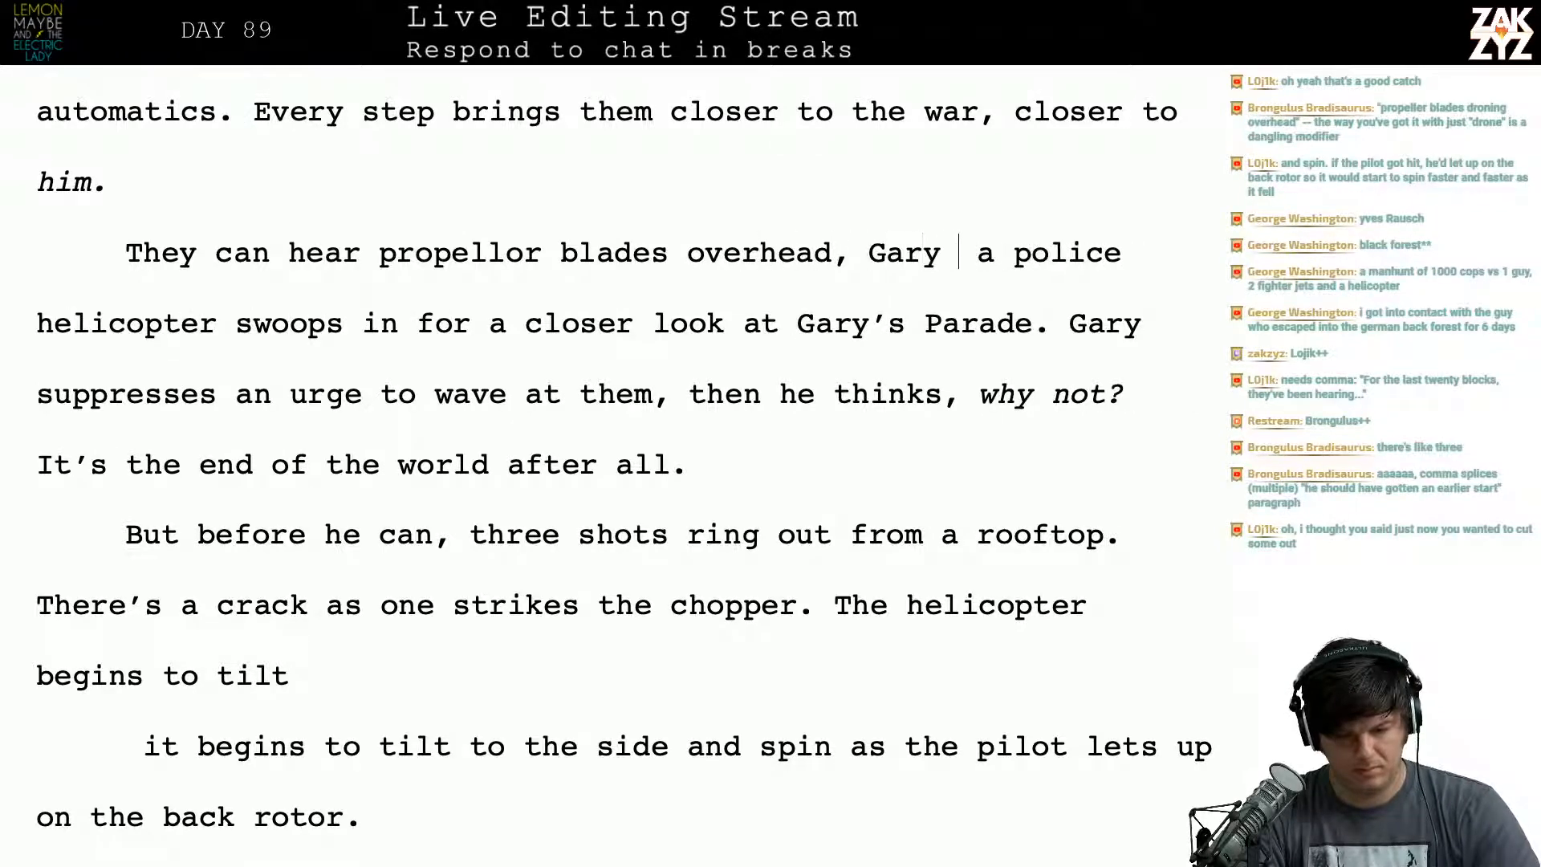
{"action": "key", "text": "BackSpace"}
{"action": "key", "text": "BackSpace"}
{"action": "key", "text": "BackSpace"}
{"action": "key", "text": "BackSpace"}
{"action": "key", "text": "BackSpace"}
{"action": "key", "text": "BackSpace"}
{"action": "key", "text": "BackSpace"}
{"action": "type", "text": ","}
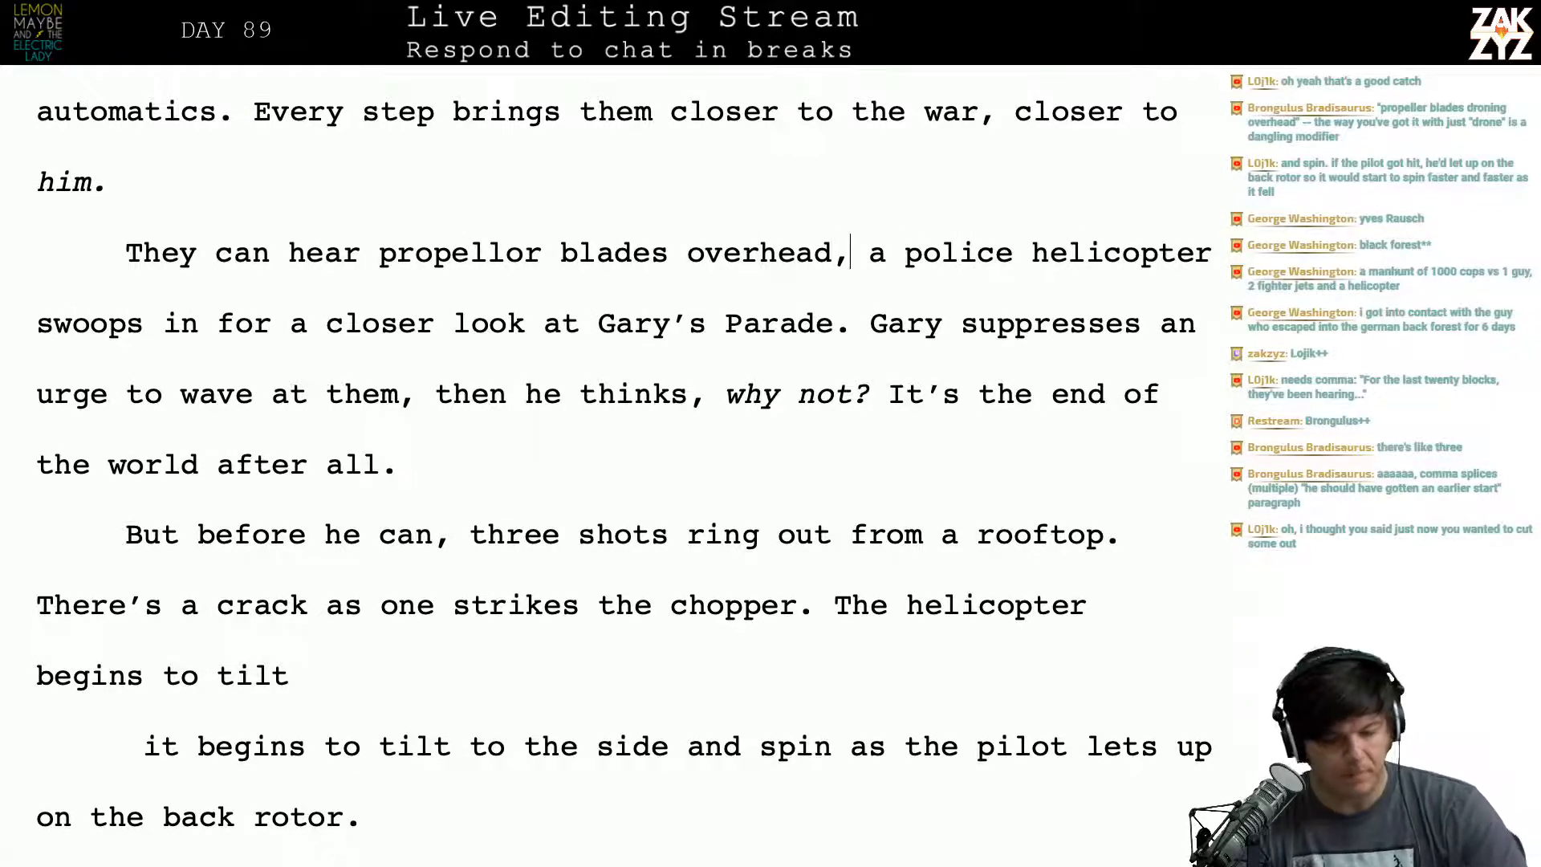
Step: End the sentence after "overhead" with a period and capitalize the "A" that starts the police helicopter sentence
{"action": "key", "text": "Left"}
{"action": "key", "text": "Left"}
{"action": "key", "text": "Left"}
{"action": "key", "text": "Left"}
{"action": "key", "text": "Left"}
{"action": "key", "text": "Left"}
{"action": "key", "text": "Left"}
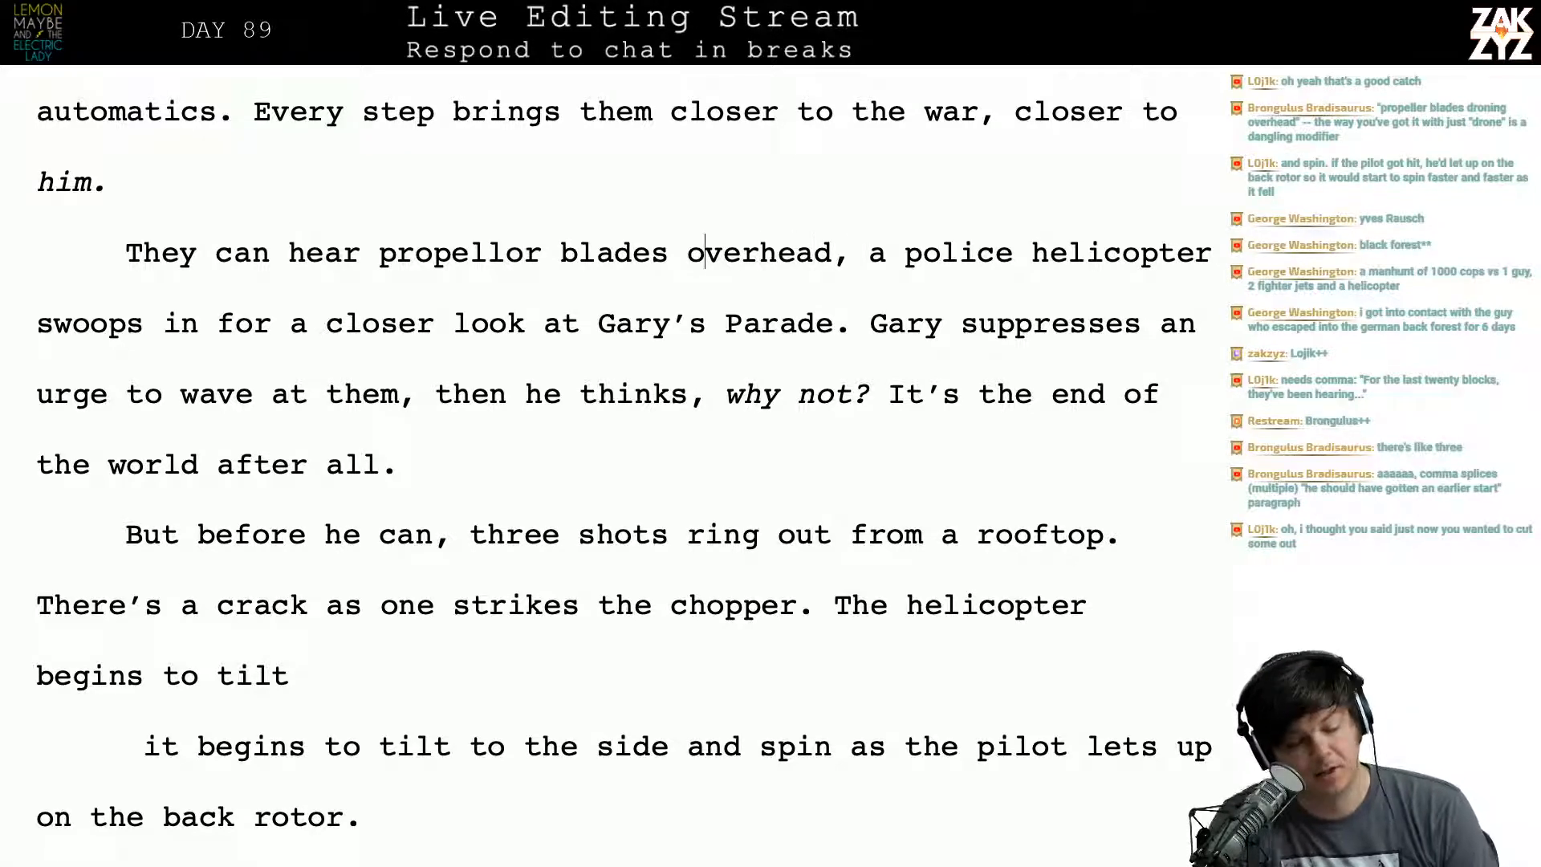
{"action": "key", "text": "Right"}
{"action": "key", "text": "Right"}
{"action": "key", "text": "Right"}
{"action": "key", "text": "Right"}
{"action": "key", "text": "Right"}
{"action": "key", "text": "Right"}
{"action": "key", "text": "Right"}
{"action": "key", "text": "Right"}
{"action": "key", "text": "Right"}
{"action": "key", "text": "Right"}
{"action": "key", "text": "Right"}
{"action": "key", "text": "Right"}
{"action": "key", "text": "Right"}
{"action": "key", "text": "Right"}
{"action": "key", "text": "Right"}
{"action": "key", "text": "Right"}
{"action": "key", "text": "Right"}
{"action": "key", "text": "Right"}
{"action": "key", "text": "Right"}
{"action": "key", "text": "Right"}
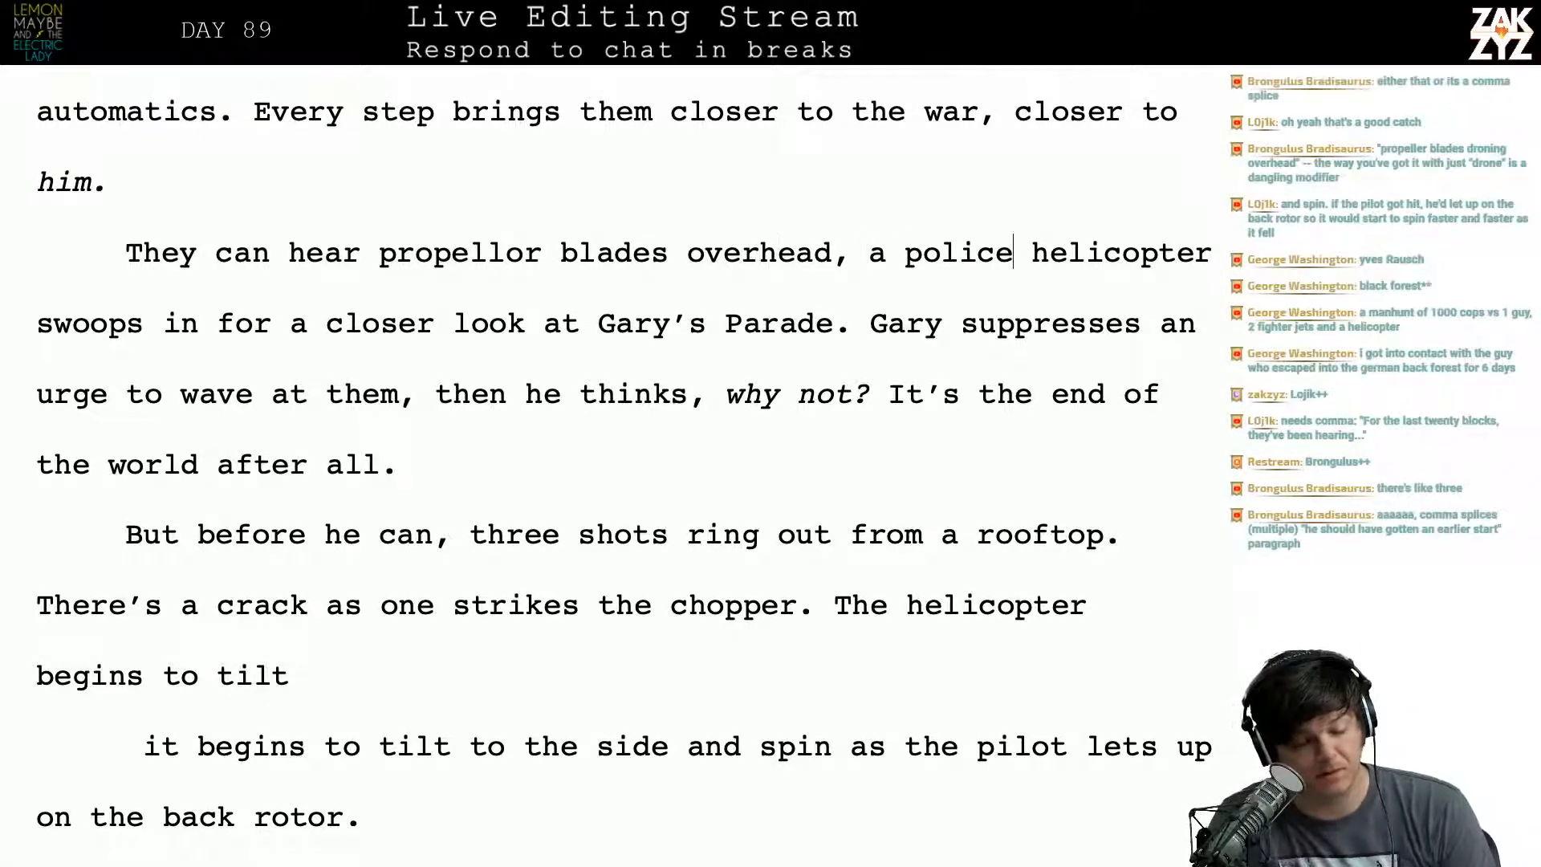
{"action": "key", "text": "Right"}
{"action": "key", "text": "Left"}
{"action": "key", "text": "Left"}
{"action": "key", "text": "Left"}
{"action": "key", "text": "Left"}
{"action": "key", "text": "Left"}
{"action": "key", "text": "Left"}
{"action": "key", "text": "Left"}
{"action": "key", "text": "Left"}
{"action": "key", "text": "Left"}
{"action": "key", "text": "Left"}
{"action": "key", "text": "Left"}
{"action": "key", "text": "Left"}
{"action": "key", "text": "Left"}
{"action": "key", "text": "Left"}
{"action": "key", "text": "Left"}
{"action": "key", "text": "Left"}
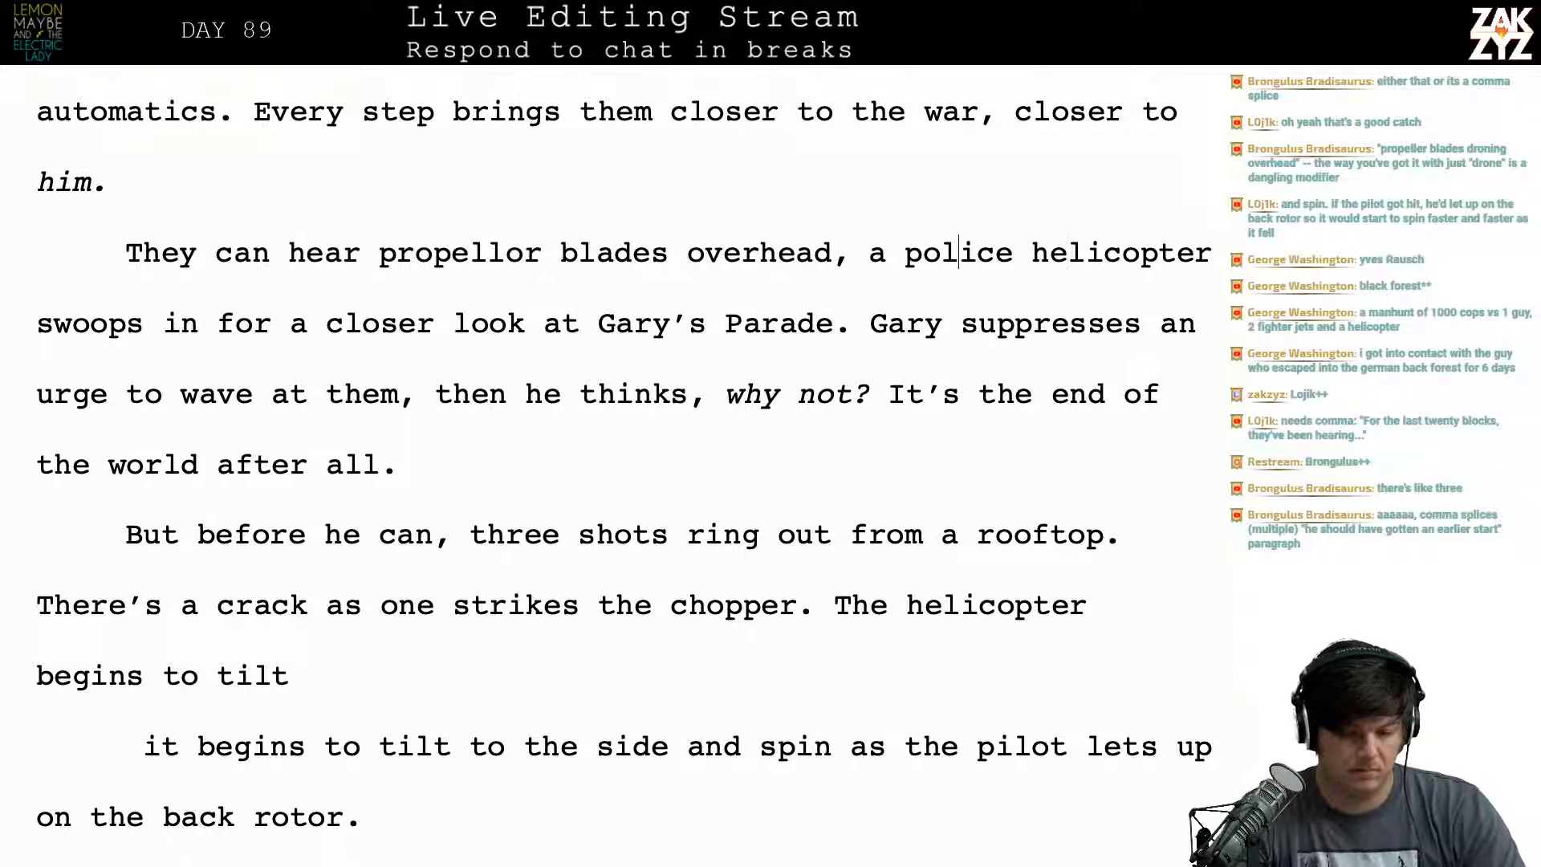
{"action": "key", "text": "BackSpace"}
{"action": "type", "text": ". "}
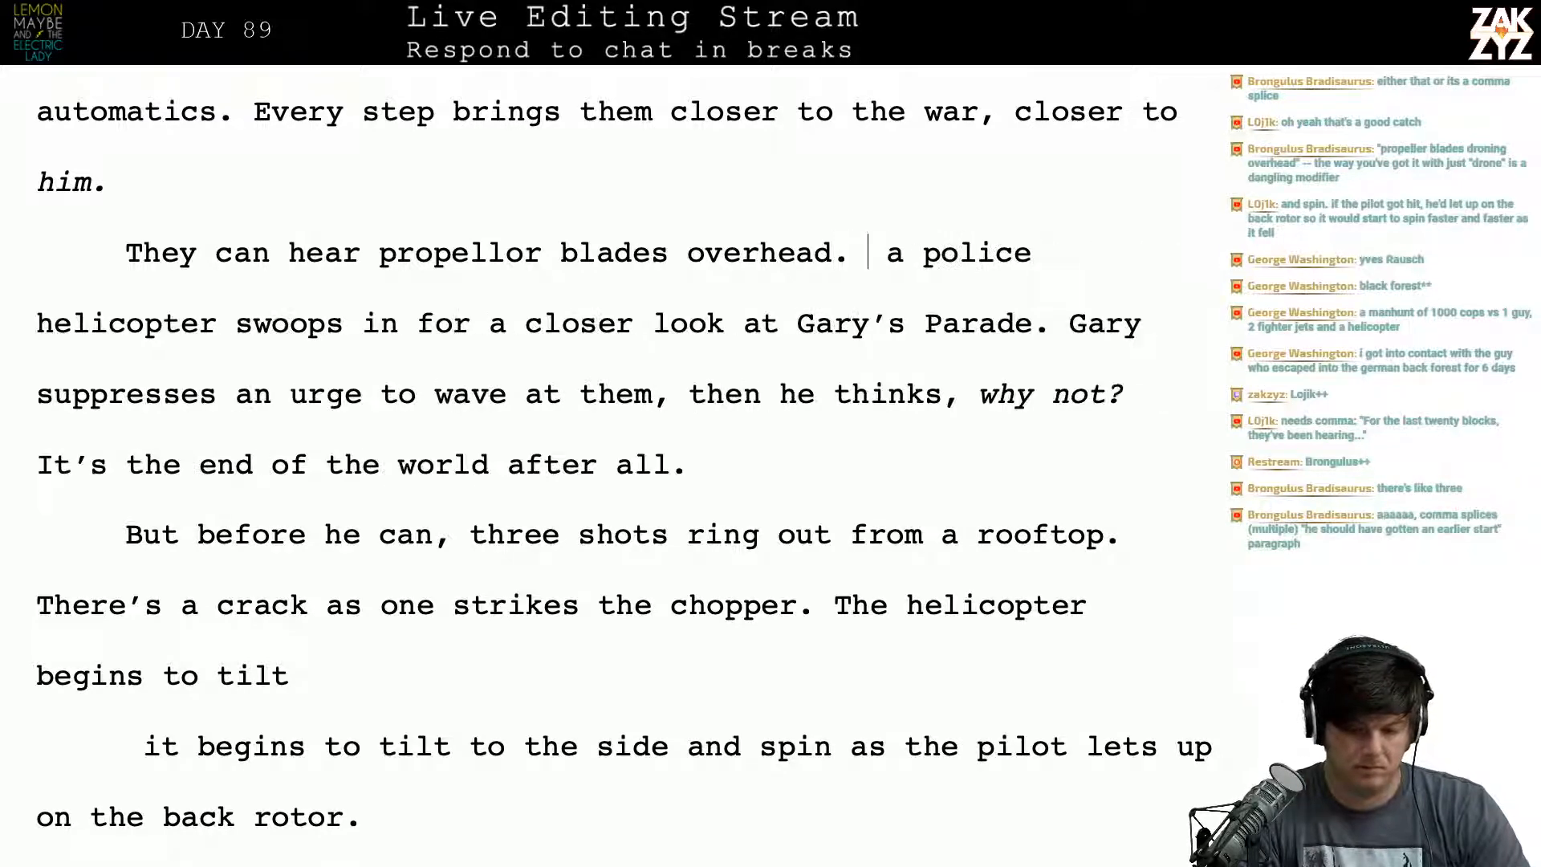
{"action": "type", "text": "A"}
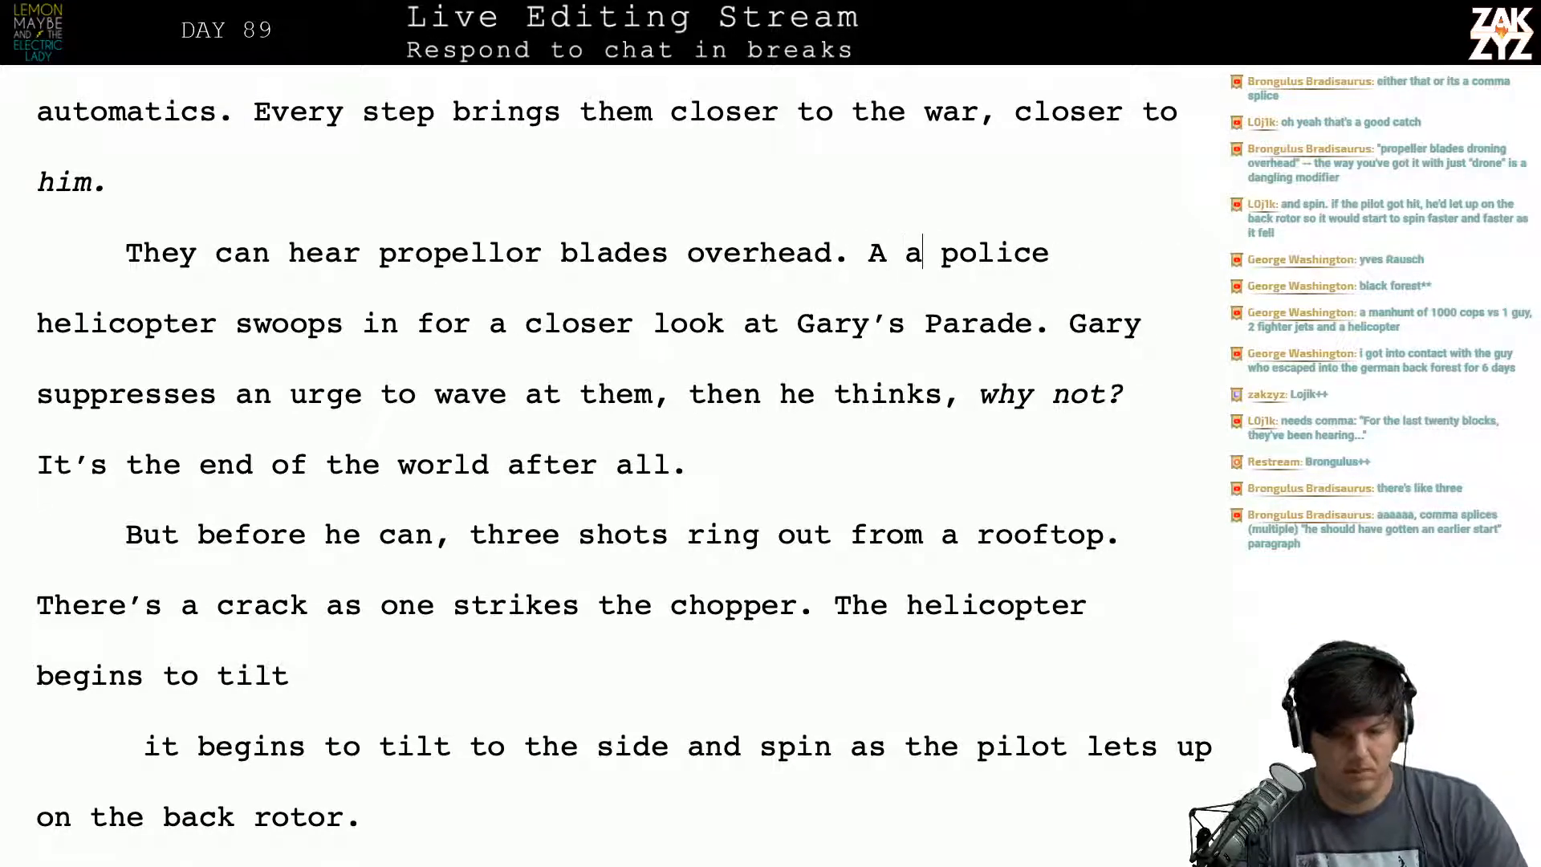
{"action": "key", "text": "BackSpace"}
{"action": "key", "text": "Delete"}
Step: Delete "can" from the opening sentence so it starts "They hear propellor blades"
{"action": "scroll", "coordinate": [199, 265], "scroll_direction": "down", "scroll_amount": 1}
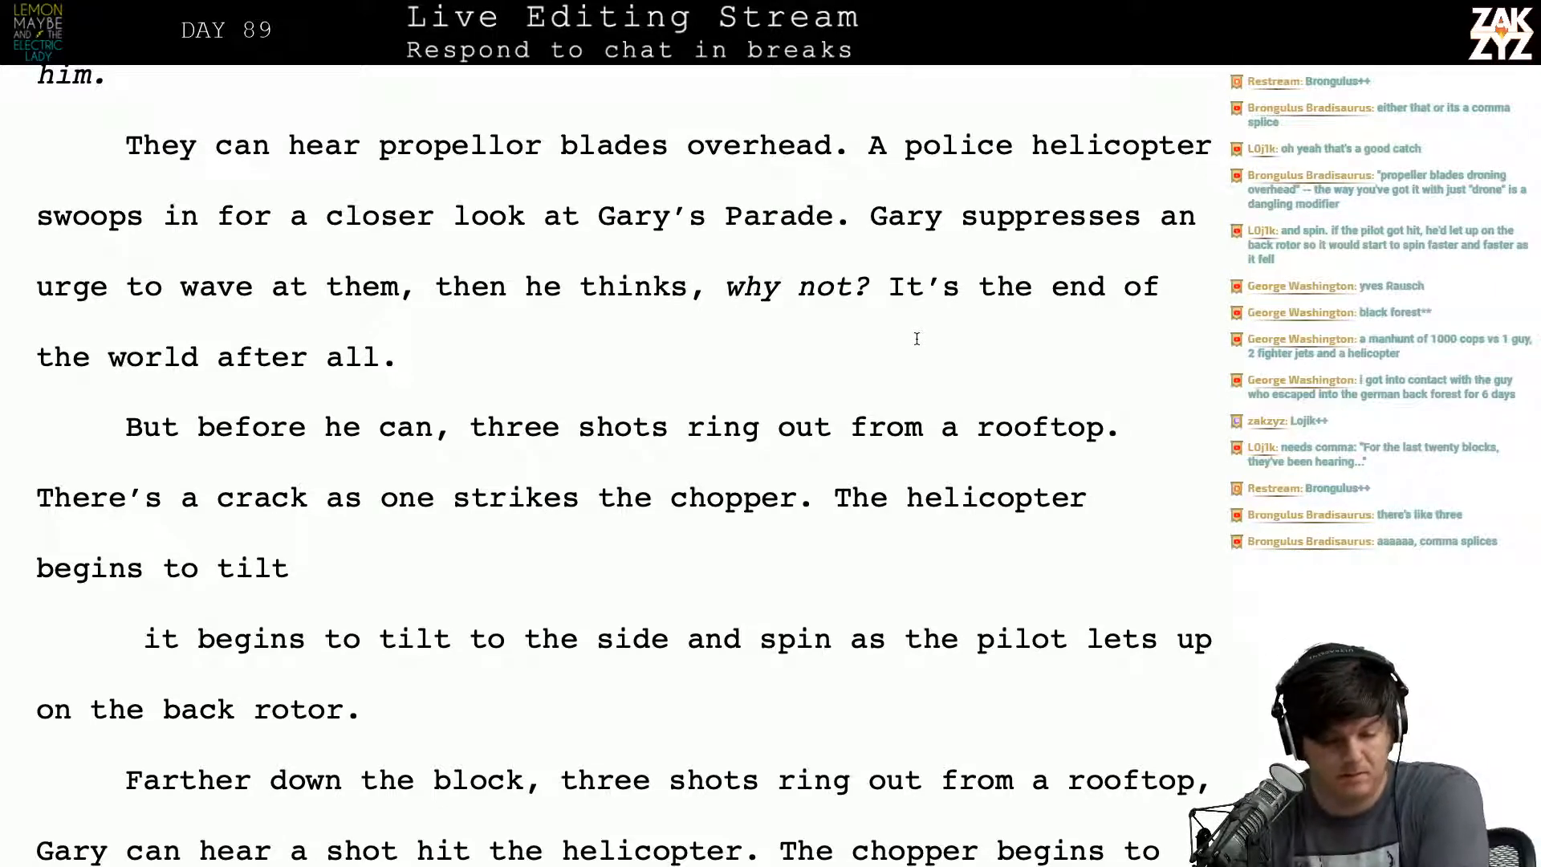
{"action": "scroll", "coordinate": [916, 338], "scroll_direction": "down", "scroll_amount": 1}
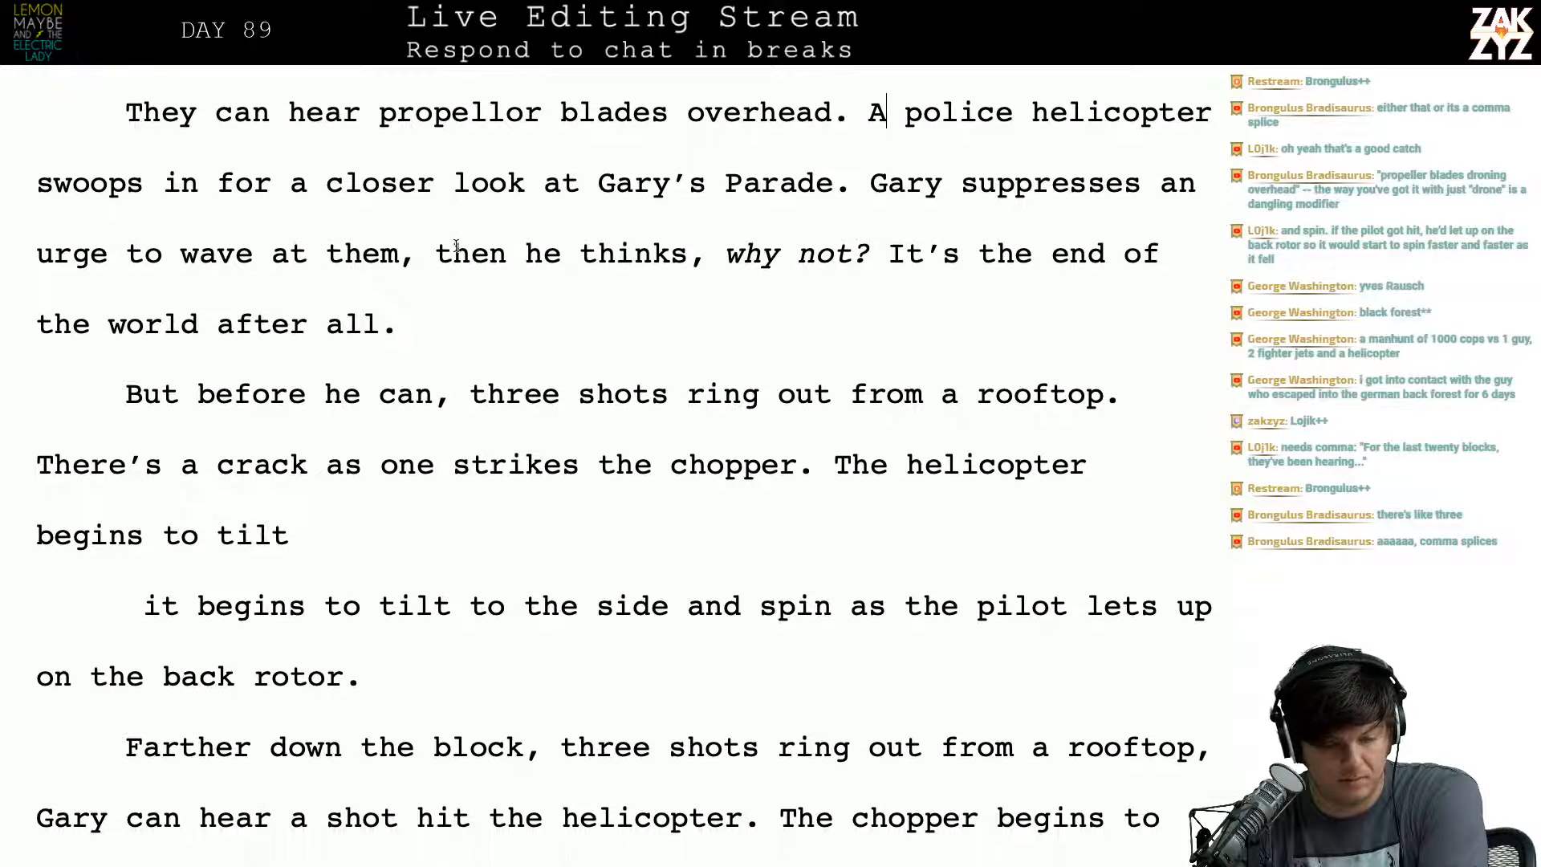
{"action": "left_click", "coordinate": [270, 112]}
{"action": "key", "text": "BackSpace"}
{"action": "key", "text": "BackSpace"}
{"action": "key", "text": "BackSpace"}
{"action": "key", "text": "BackSpace"}
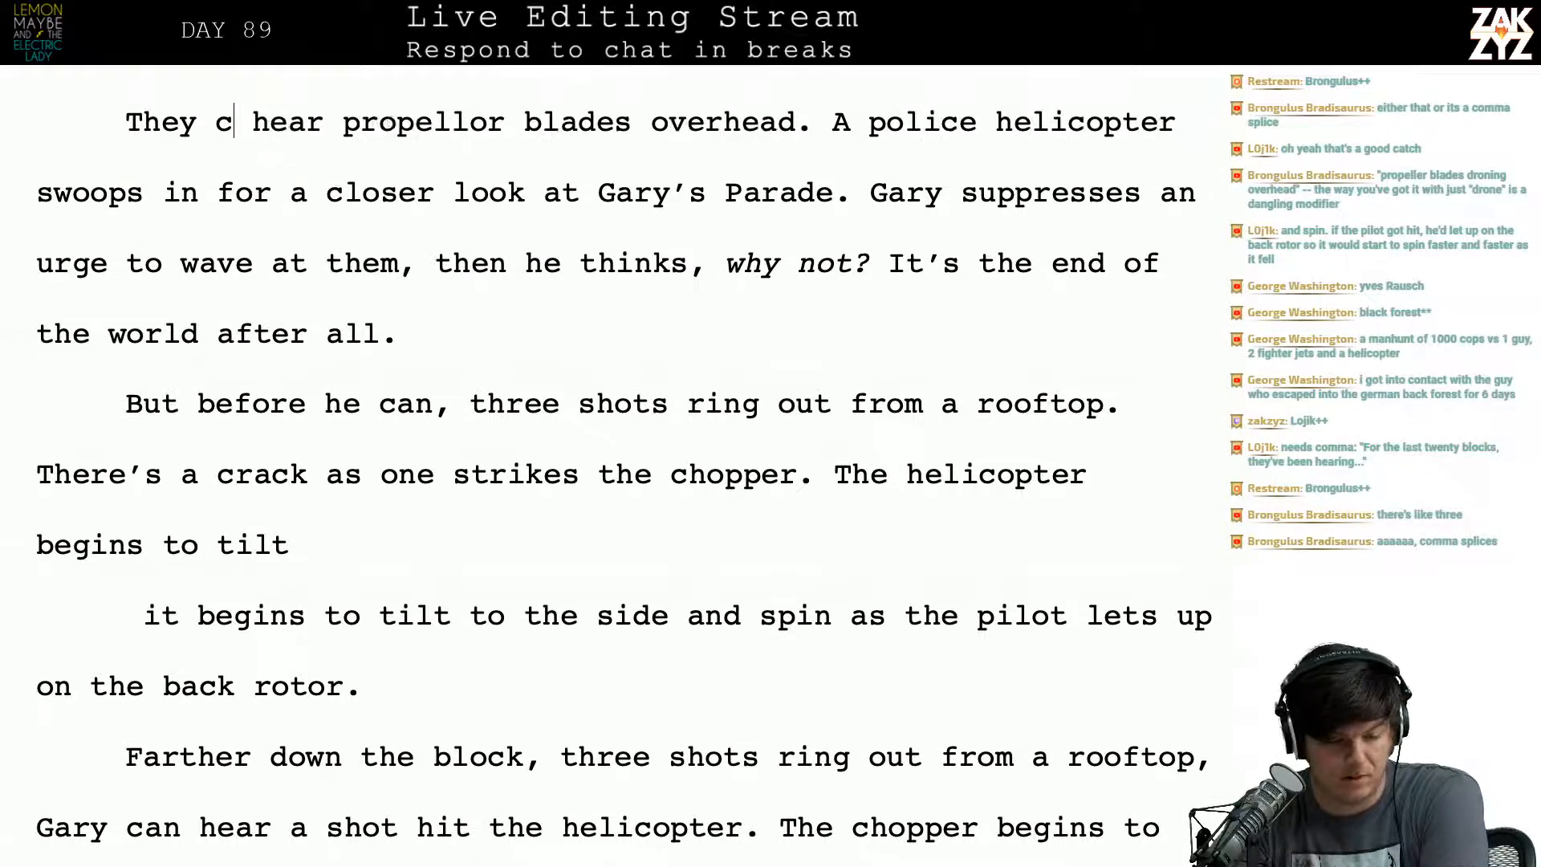
Step: Reword the end of the "closer look at" sentence to "the parade." and delete the reference to Gary's Parade
{"action": "scroll", "coordinate": [625, 470], "scroll_direction": "down", "scroll_amount": 1}
{"action": "scroll", "coordinate": [624, 470], "scroll_direction": "up", "scroll_amount": 3}
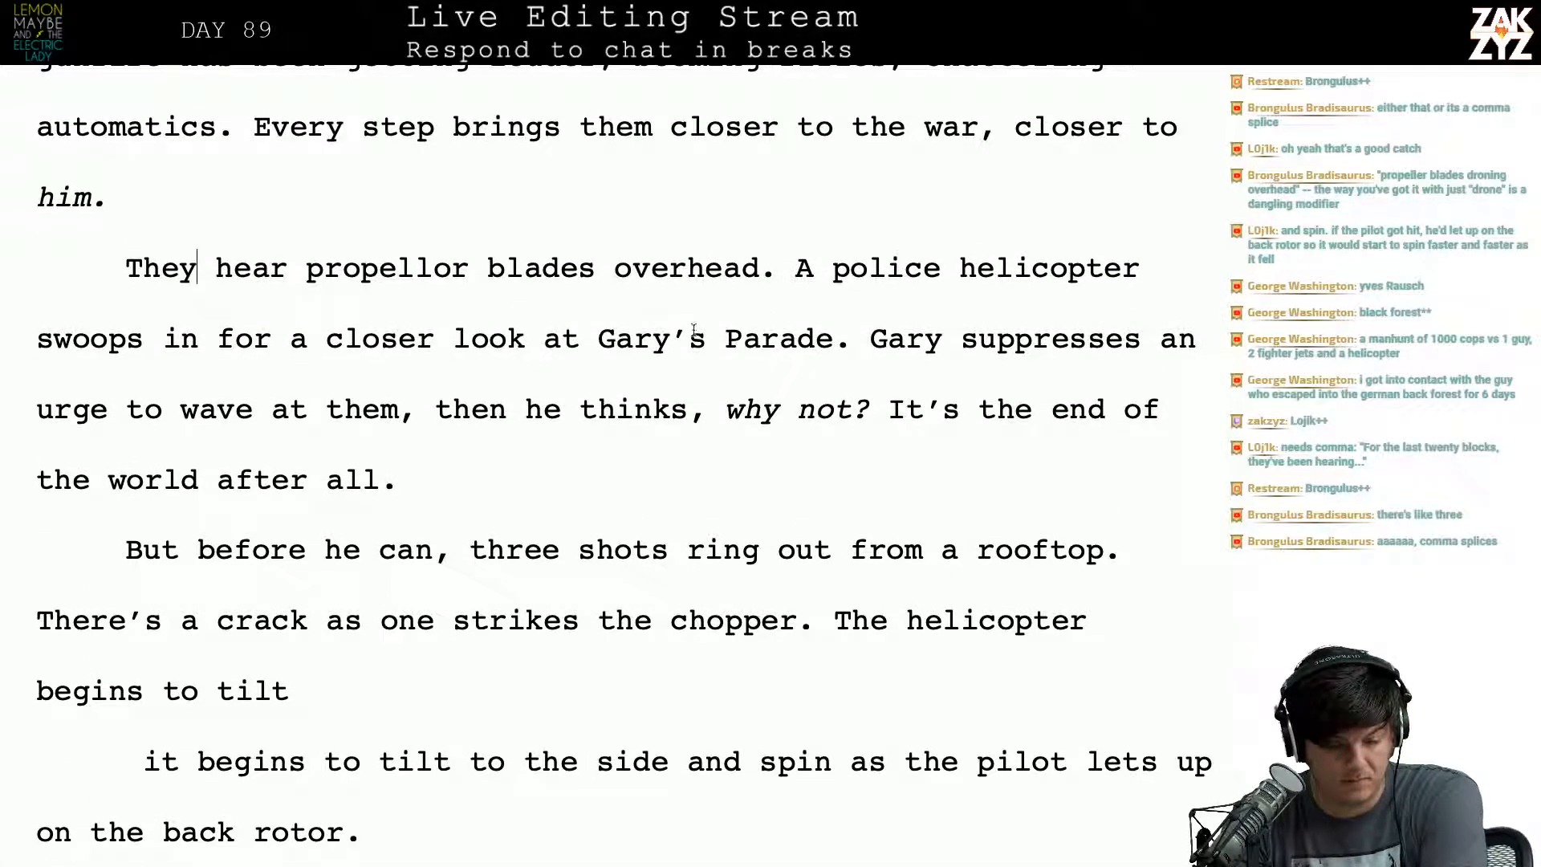
{"action": "left_click", "coordinate": [584, 350]}
{"action": "type", "text": "the para"}
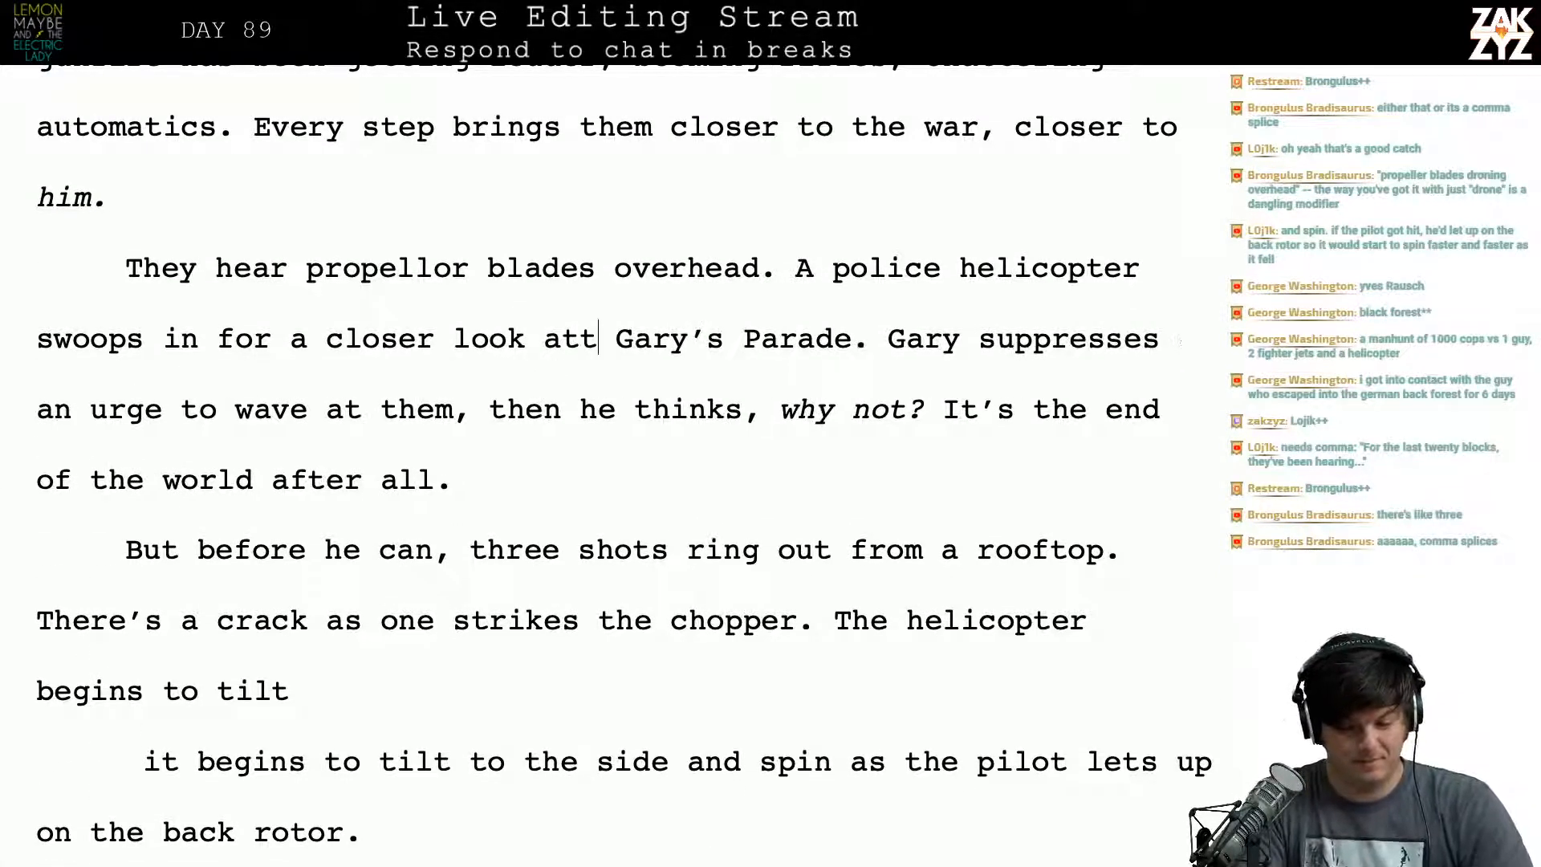
{"action": "type", "text": "de."}
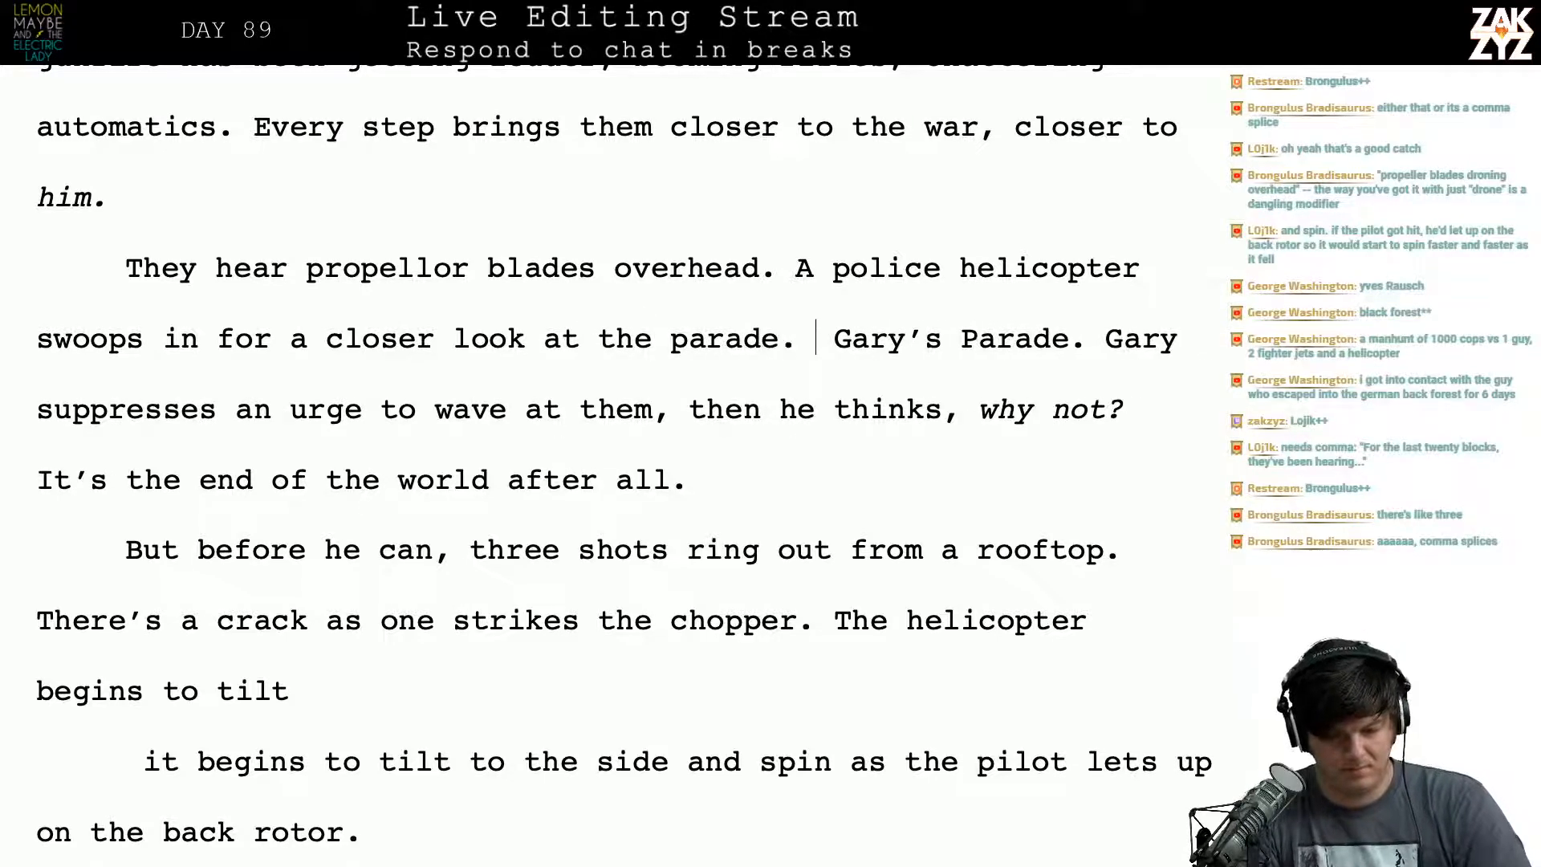
{"action": "left_click_drag", "start_coordinate": [816, 337], "coordinate": [1089, 353]}
{"action": "key", "text": "Delete"}
Step: Split the paragraph after "Gary", moving the old "suppresses an urge" wording onto its own paragraph below
{"action": "key", "text": "Down"}
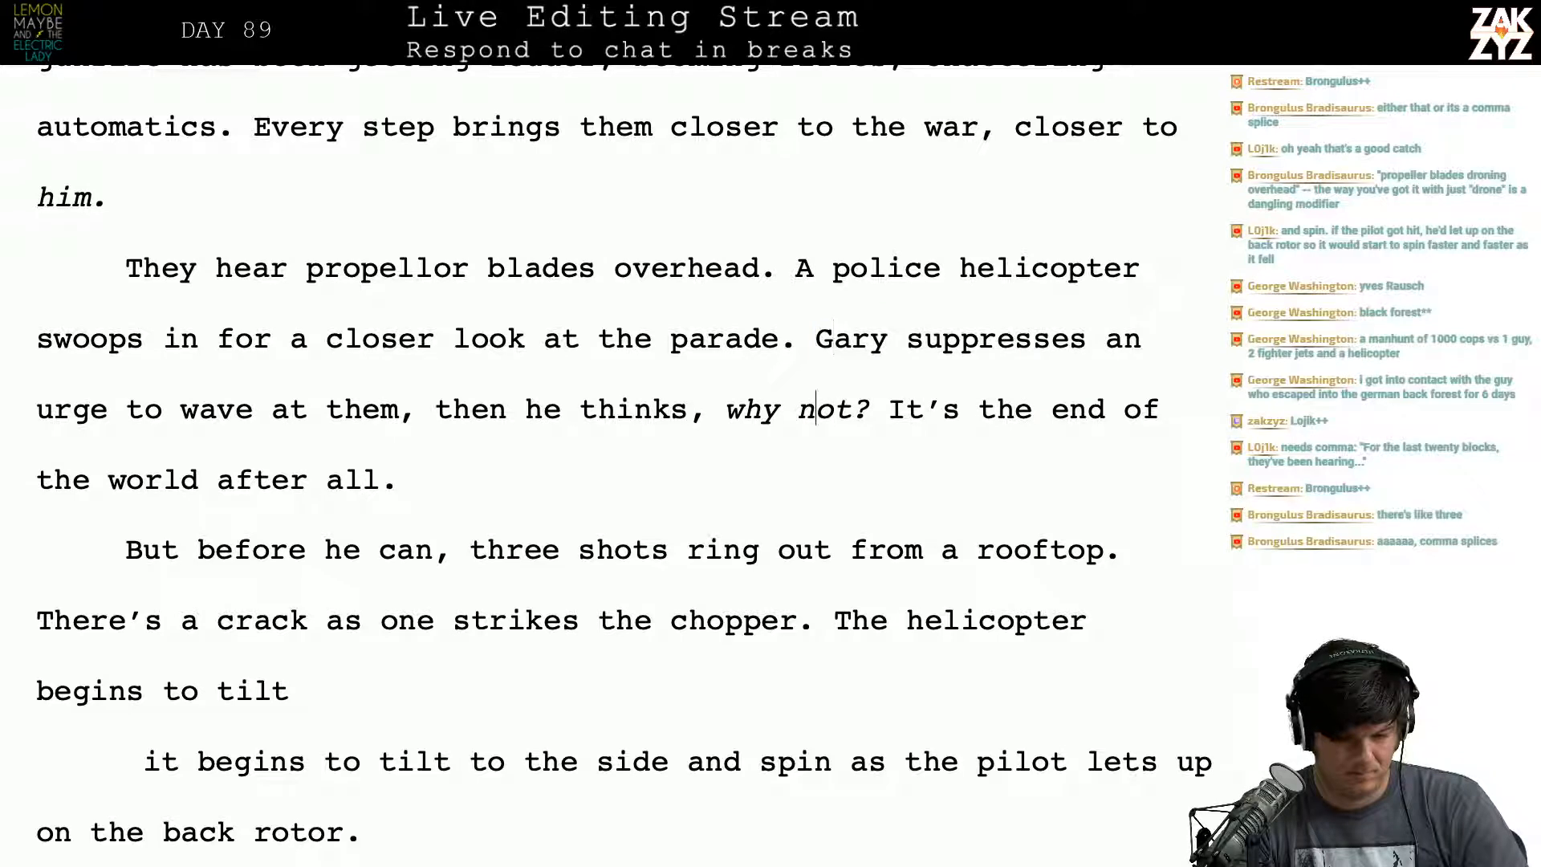
{"action": "key", "text": "Left"}
{"action": "key", "text": "Left"}
{"action": "key", "text": "Left"}
{"action": "key", "text": "Left"}
{"action": "key", "text": "Left"}
{"action": "key", "text": "Left"}
{"action": "key", "text": "Left"}
{"action": "key", "text": "Left"}
{"action": "key", "text": "Left"}
{"action": "key", "text": "Left"}
{"action": "key", "text": "Left"}
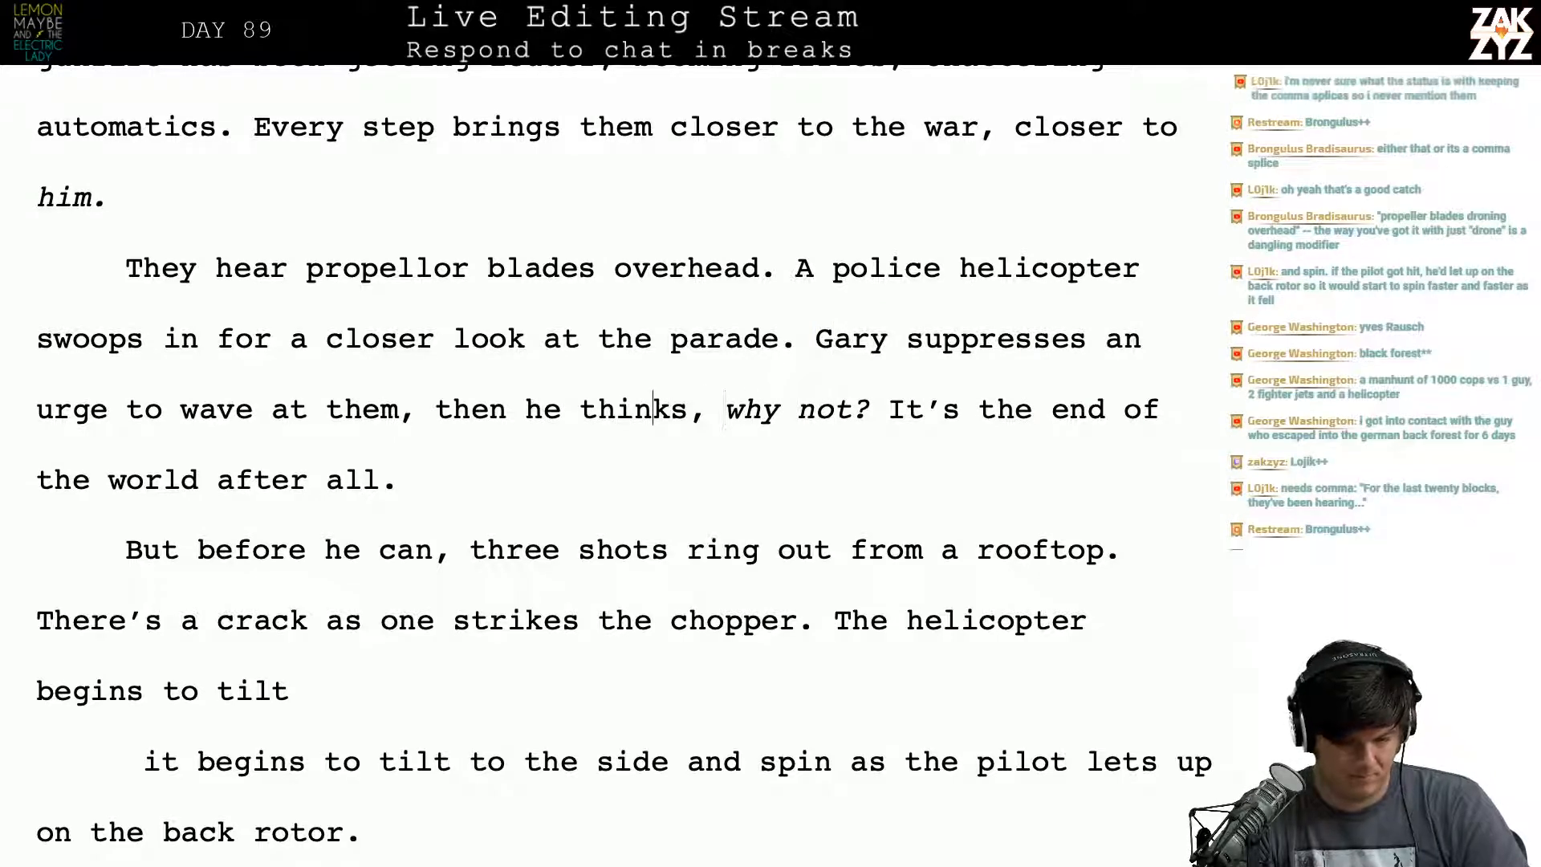
{"action": "key", "text": "Left"}
{"action": "key", "text": "Left"}
{"action": "key", "text": "Left"}
{"action": "key", "text": "Up"}
{"action": "key", "text": "Right"}
{"action": "key", "text": "Right"}
{"action": "key", "text": "Right"}
{"action": "key", "text": "Right"}
{"action": "key", "text": "Right"}
{"action": "key", "text": "Right"}
{"action": "key", "text": "Right"}
{"action": "key", "text": "Right"}
{"action": "key", "text": "Right"}
{"action": "key", "text": "Right"}
{"action": "key", "text": "Right"}
{"action": "key", "text": "Right"}
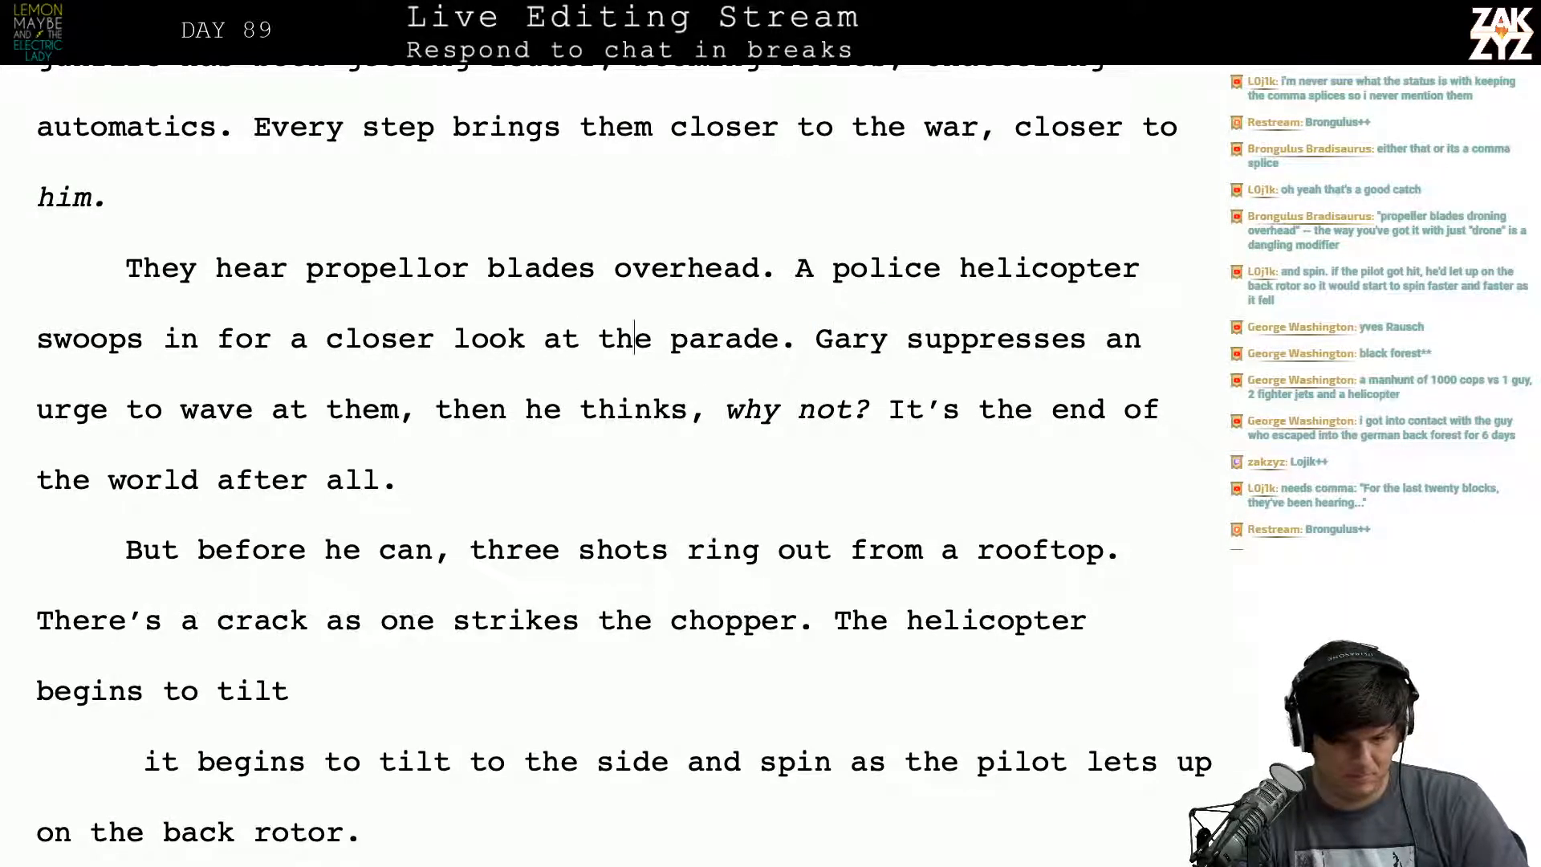
{"action": "key", "text": "Right"}
{"action": "key", "text": "Right"}
{"action": "key", "text": "Right"}
{"action": "key", "text": "Right"}
{"action": "key", "text": "Right"}
{"action": "key", "text": "Right"}
{"action": "key", "text": "Right"}
{"action": "key", "text": "Right"}
{"action": "type", "text": "\\"}
{"action": "key", "text": "Return"}
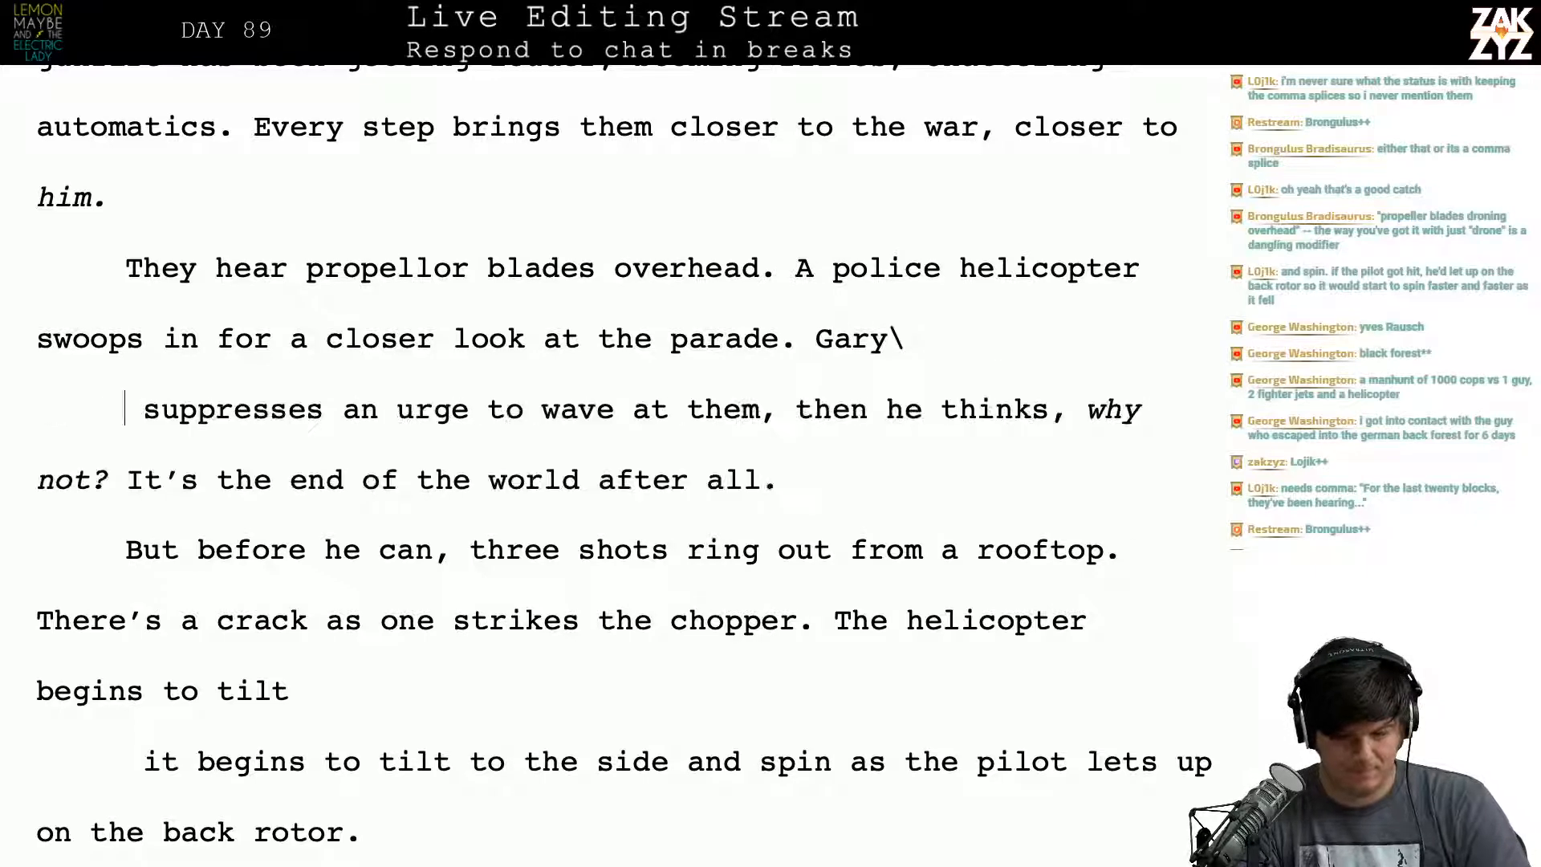
{"action": "key", "text": "BackSpace"}
{"action": "key", "text": "BackSpace"}
{"action": "key", "text": "Return"}
{"action": "key", "text": "Left"}
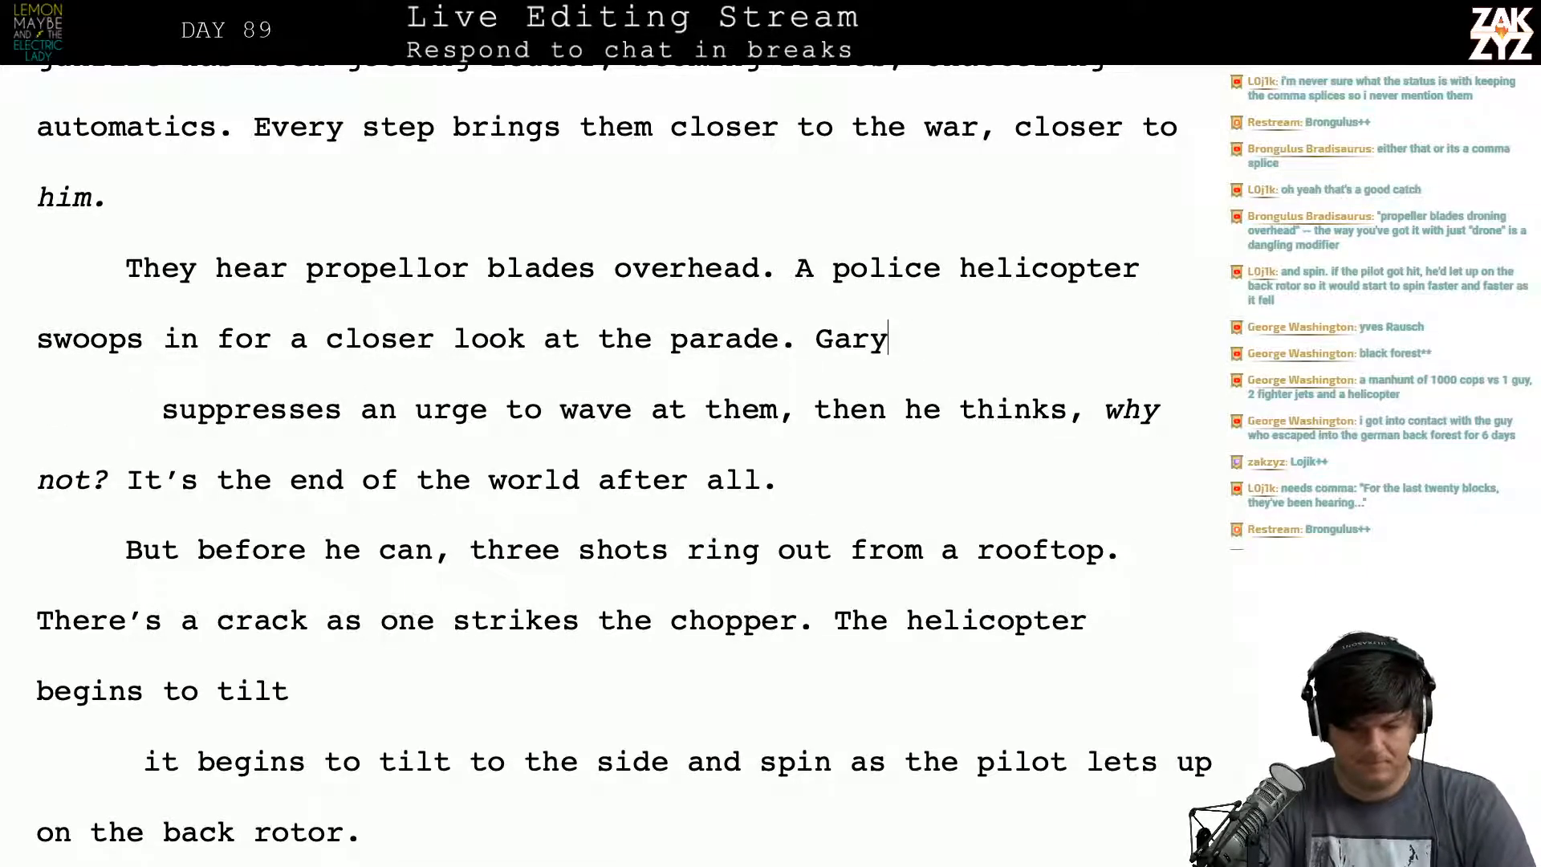
Step: Continue after "Gary" with "has a dumb urge to wave at them. Why not? It’s the end of the world after all."
{"action": "type", "text": "has a dumb u"}
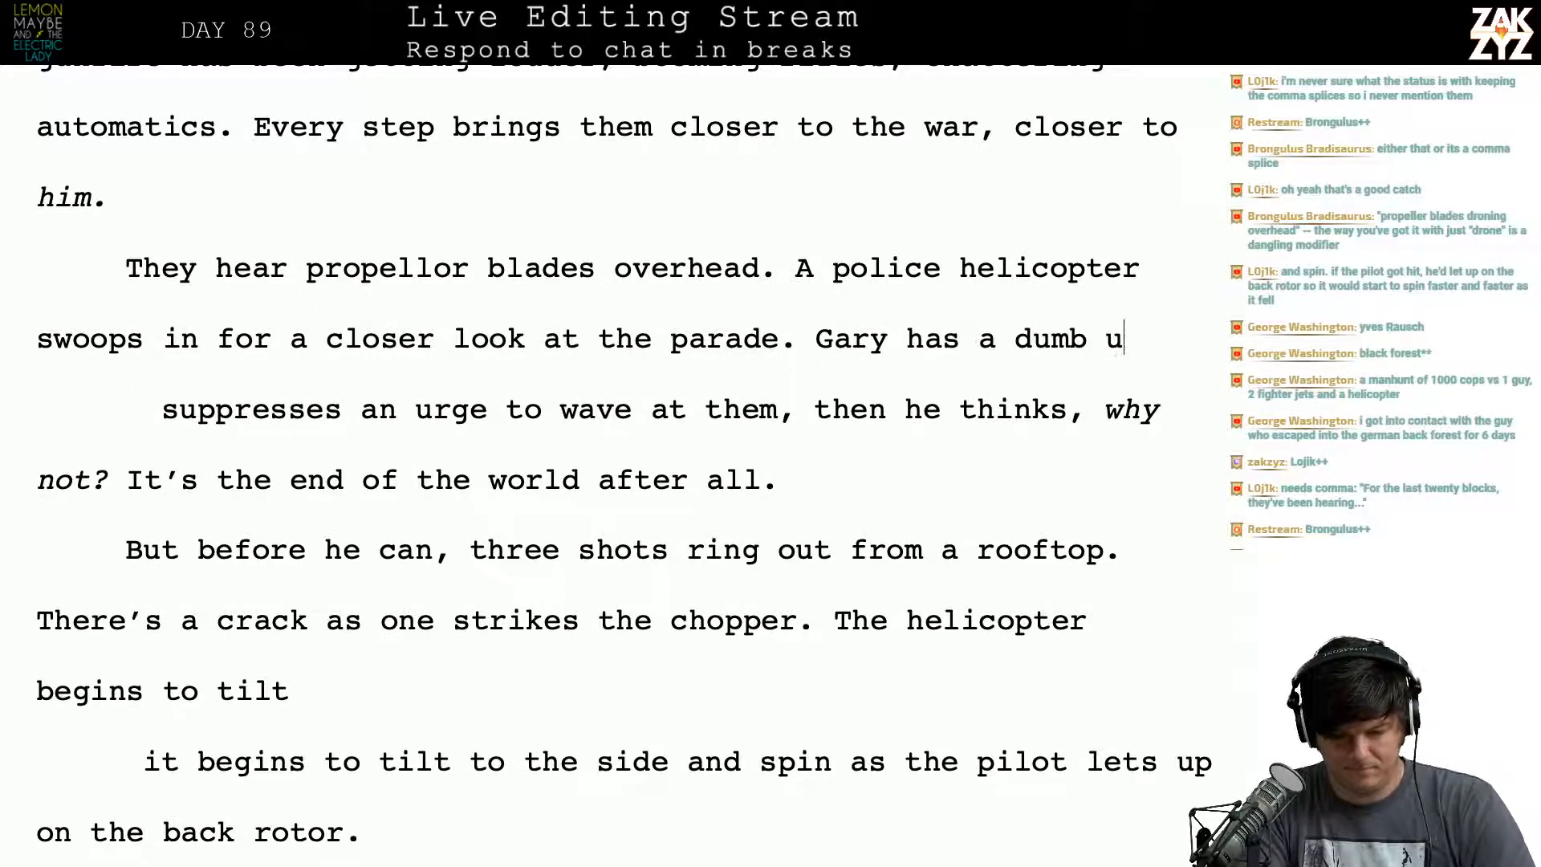
{"action": "type", "text": "rge to wave at "}
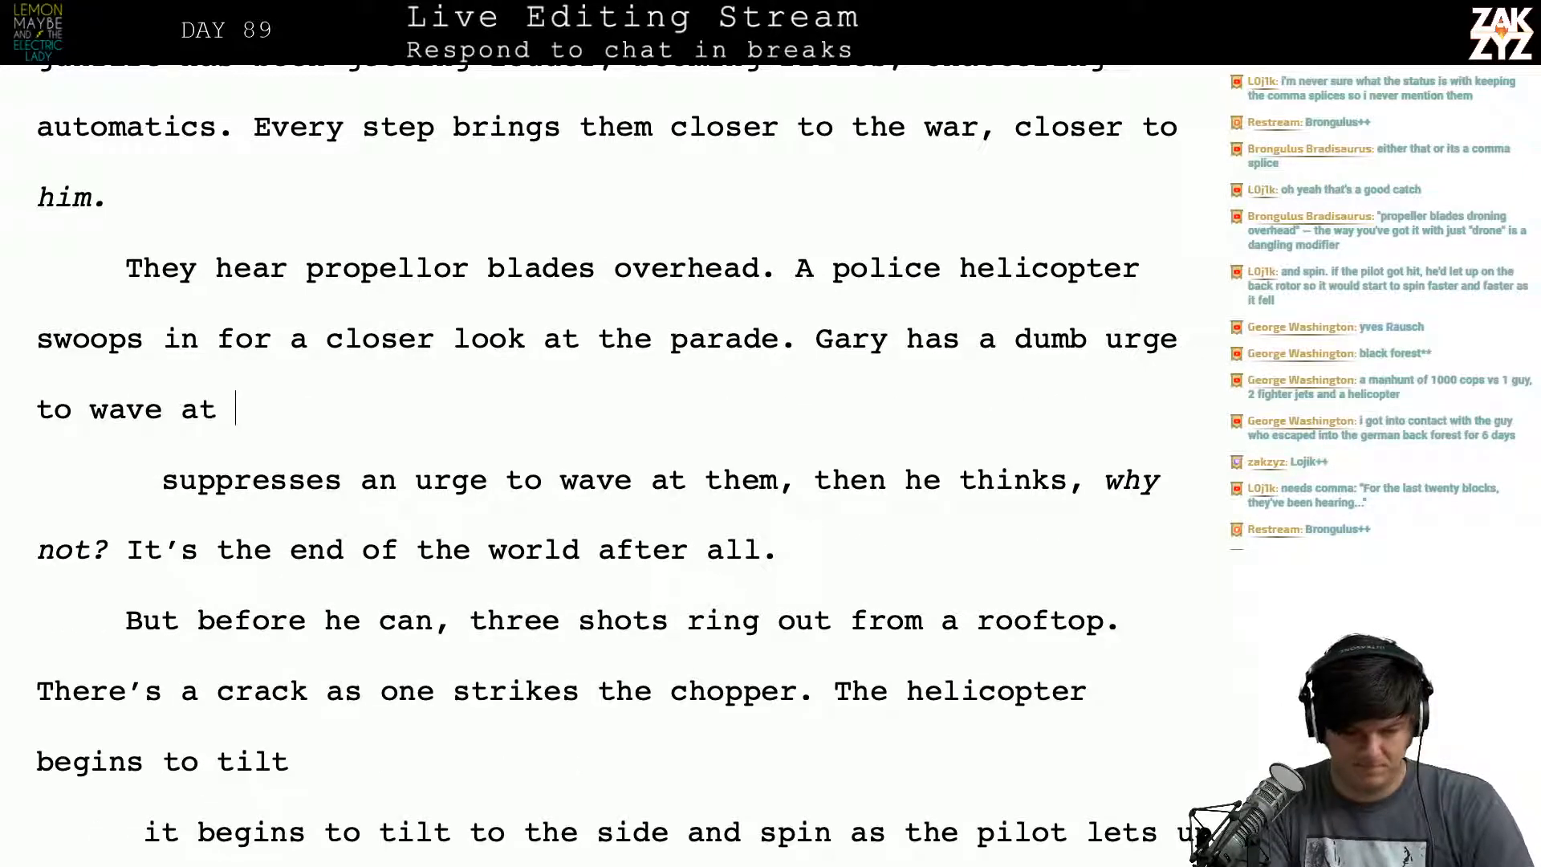
{"action": "type", "text": "them. Why not"}
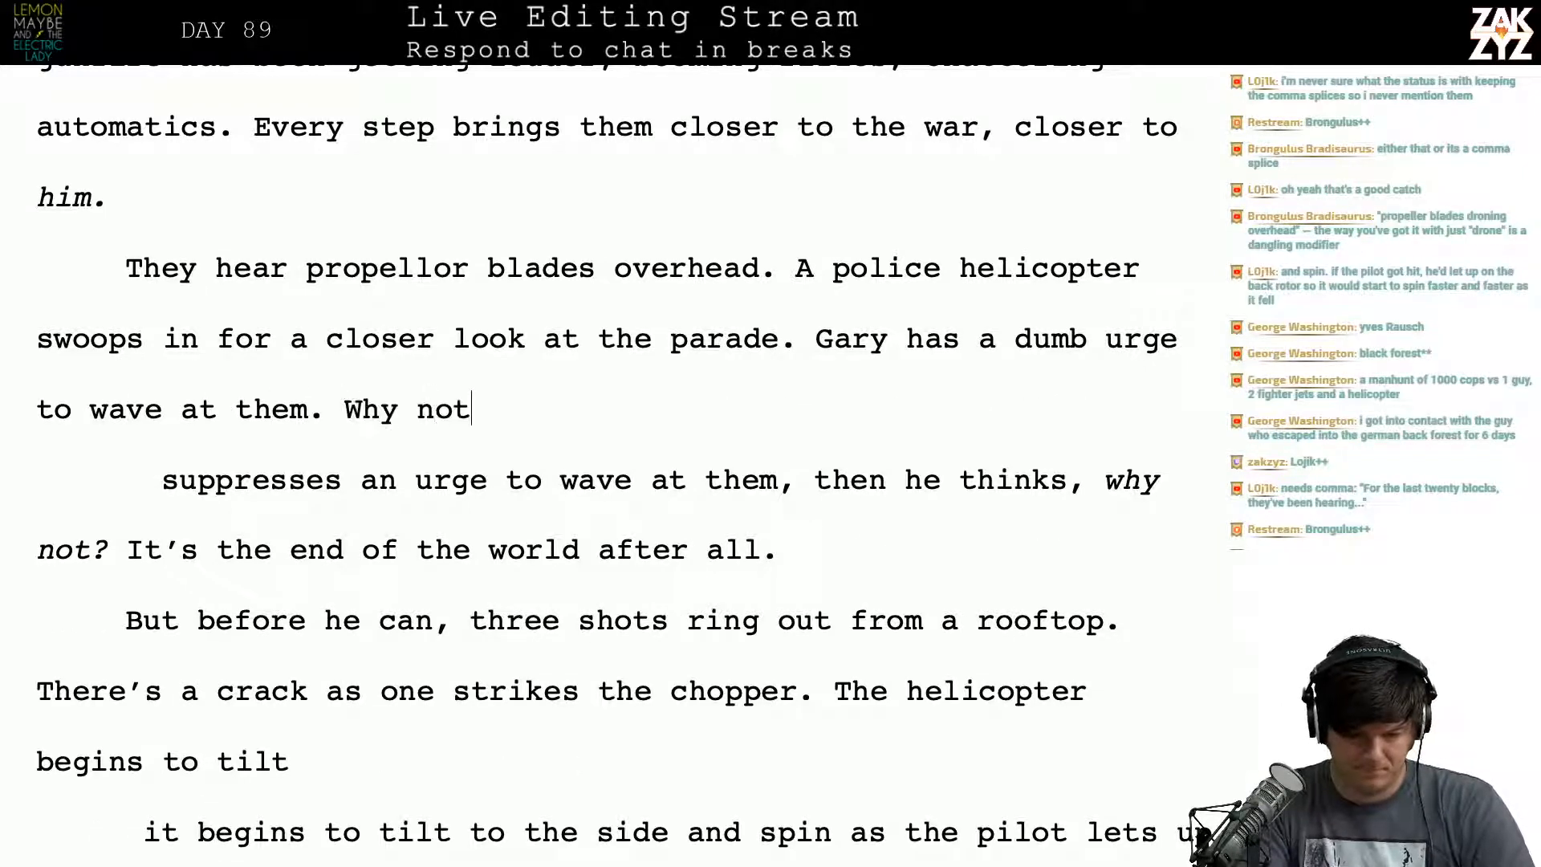
{"action": "type", "text": "? It’s the end "}
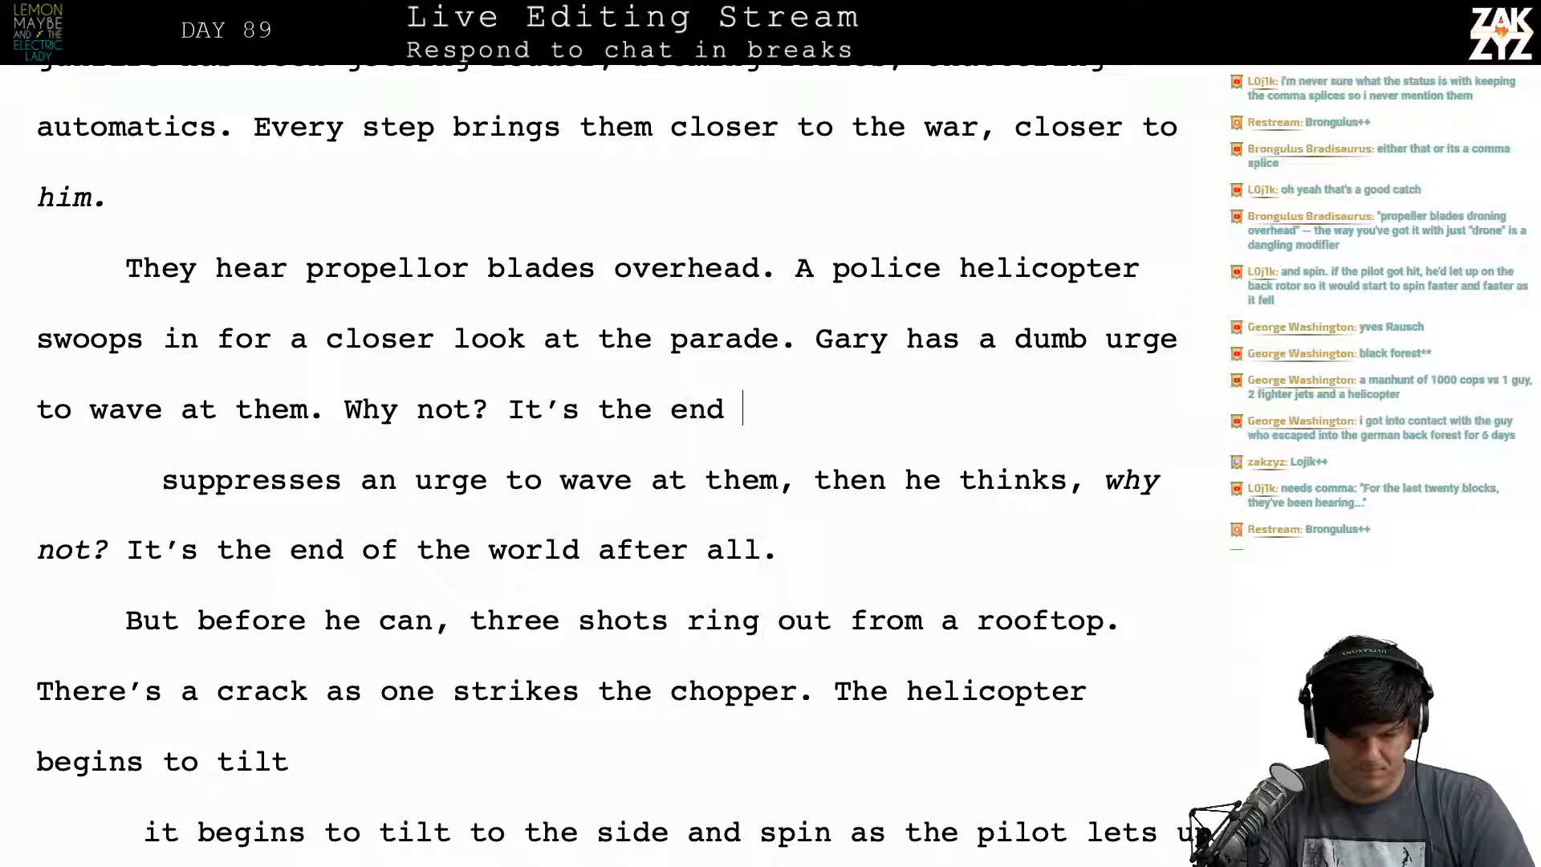
{"action": "type", "text": "of the world aft"}
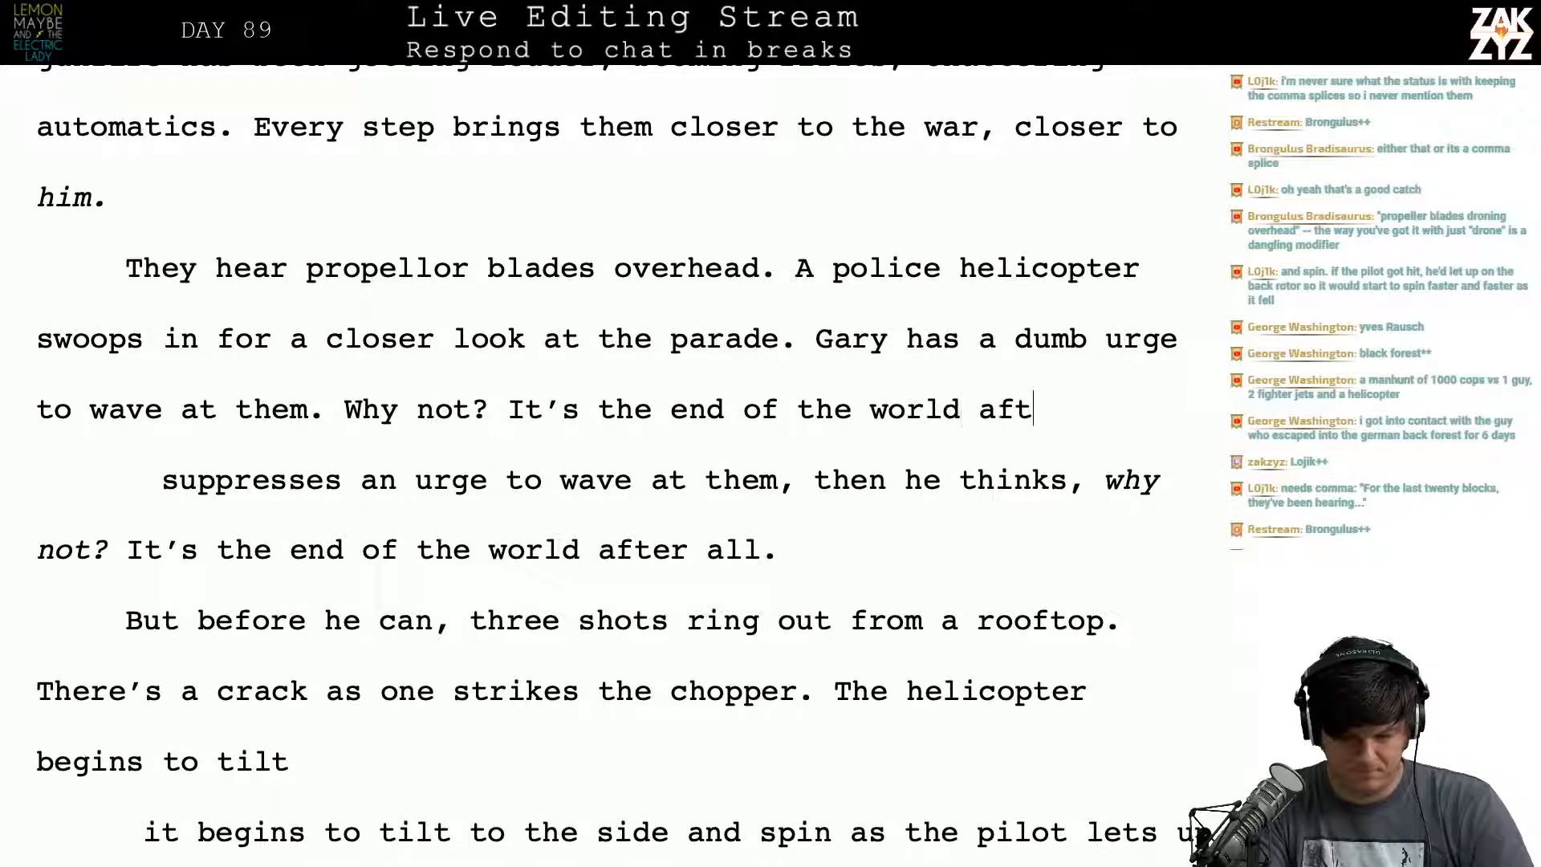
{"action": "type", "text": "er all."}
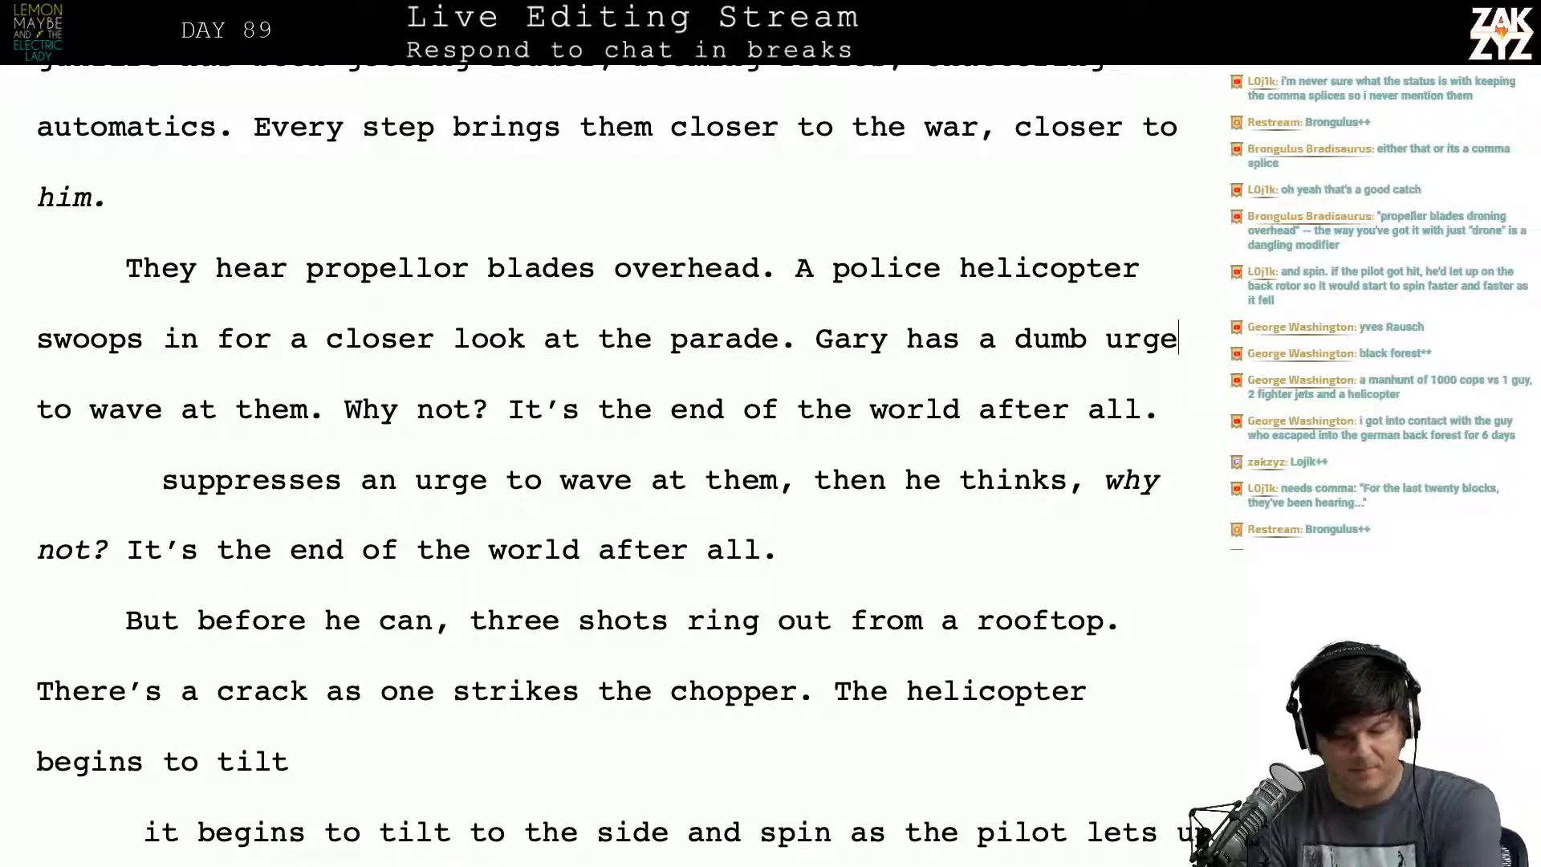
Step: Delete the leftover "suppresses an urge to wave" paragraph and italicize "Why not? It’s the end of the world after all."
{"action": "key", "text": "shift+Down"}
{"action": "key", "text": "Right"}
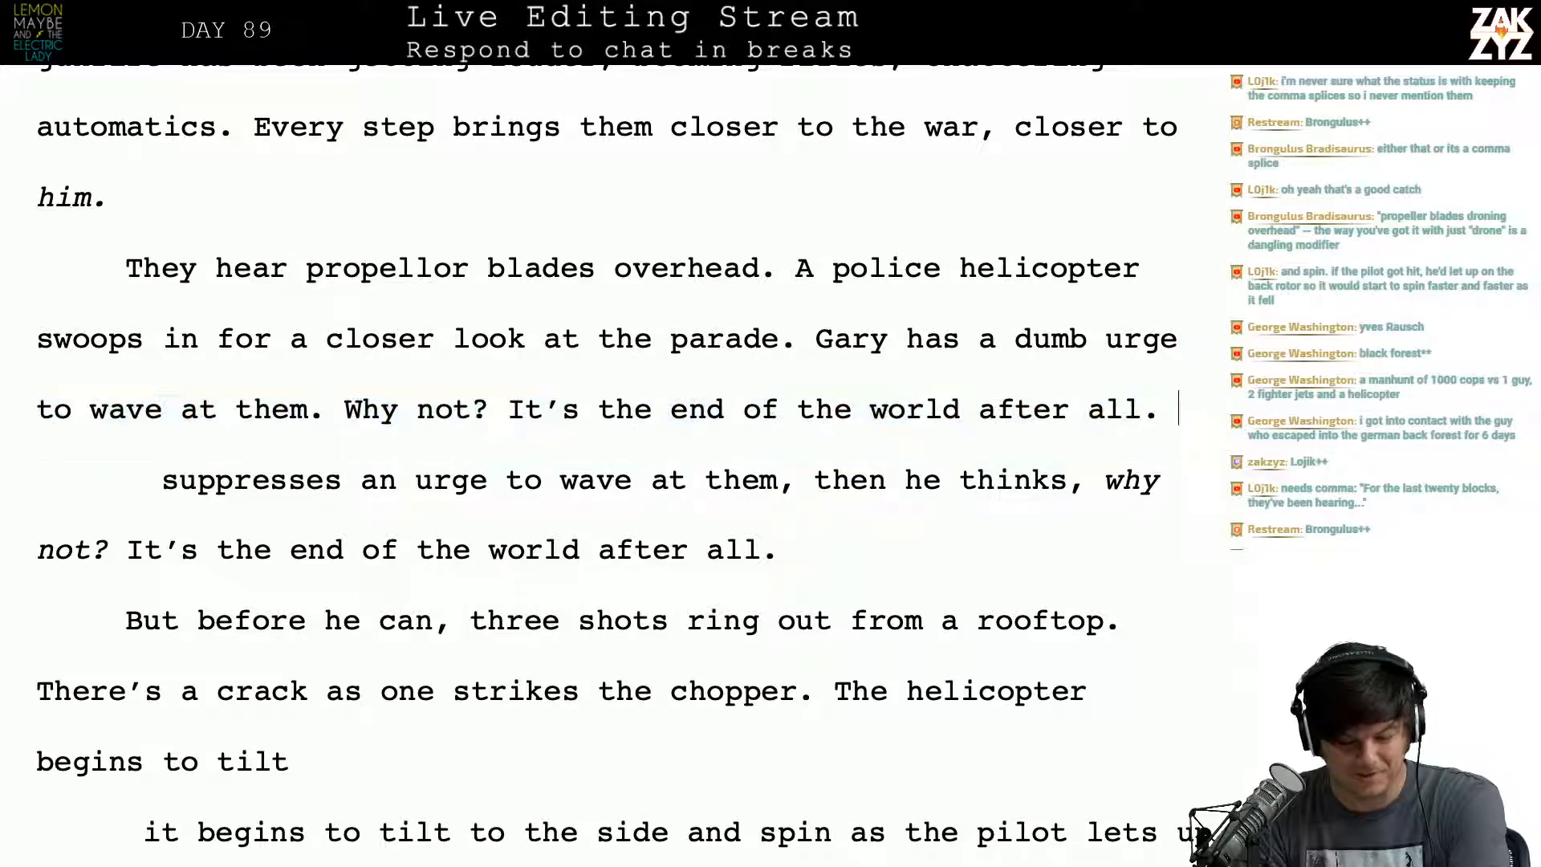
{"action": "key", "text": "shift+Down"}
{"action": "key", "text": "shift+Down"}
{"action": "key", "text": "BackSpace"}
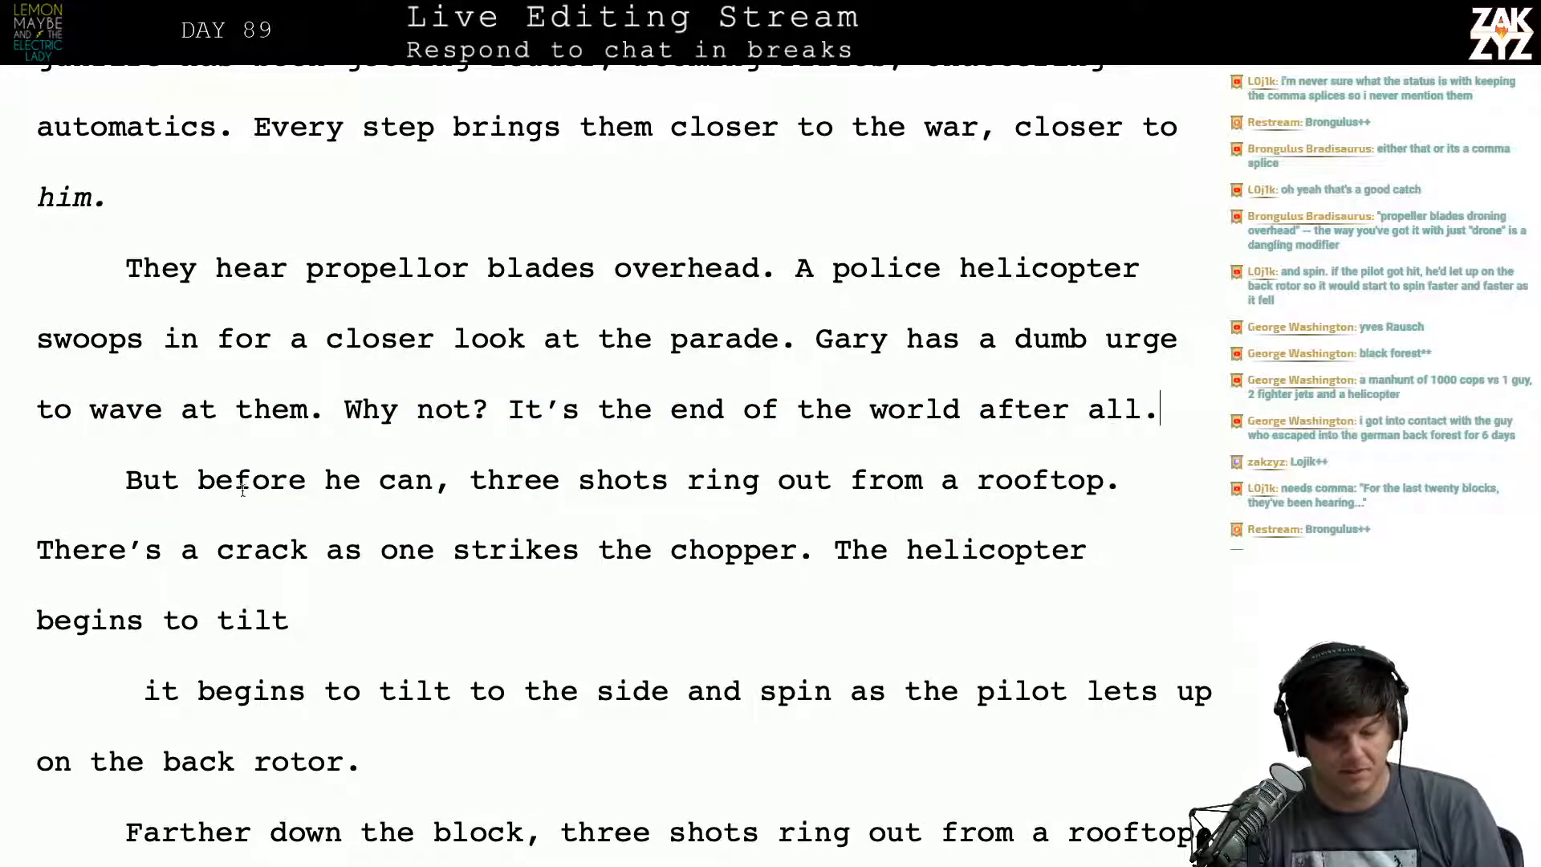
{"action": "left_click_drag", "start_coordinate": [346, 408], "coordinate": [1169, 404]}
{"action": "key", "text": "ctrl+i"}
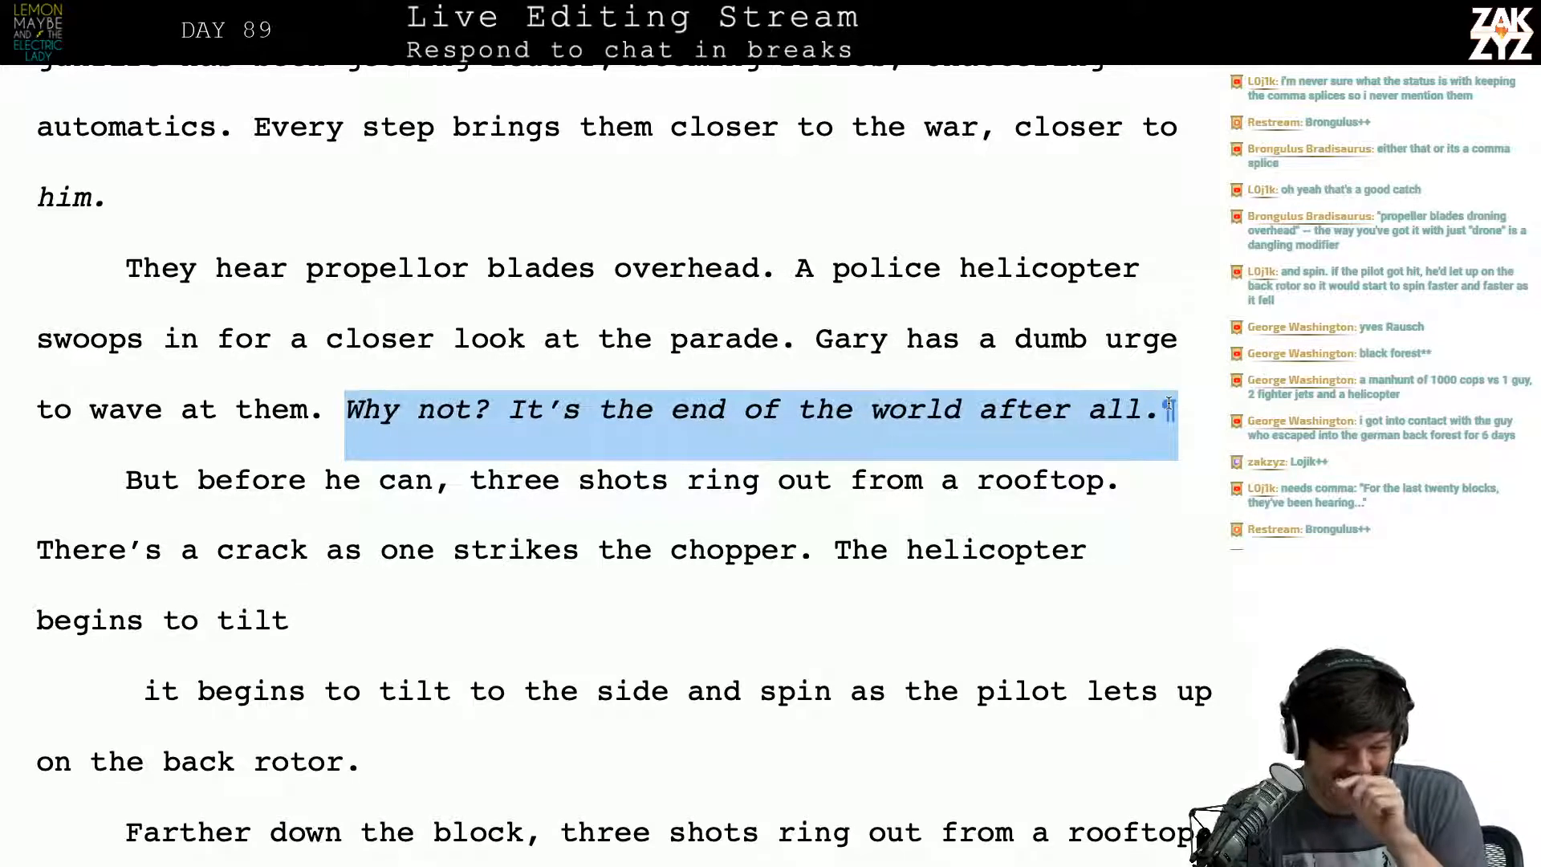
Step: Remove "But" so the next paragraph opens with "Before he can", with the capital B in regular, non-italic type
{"action": "key", "text": "Right"}
{"action": "key", "text": "Right"}
{"action": "key", "text": "Right"}
{"action": "key", "text": "Right"}
{"action": "key", "text": "Right"}
{"action": "key", "text": "Right"}
{"action": "key", "text": "Right"}
{"action": "key", "text": "Right"}
{"action": "key", "text": "Right"}
{"action": "key", "text": "Right"}
{"action": "key", "text": "Right"}
{"action": "key", "text": "Right"}
{"action": "key", "text": "Right"}
{"action": "key", "text": "Right"}
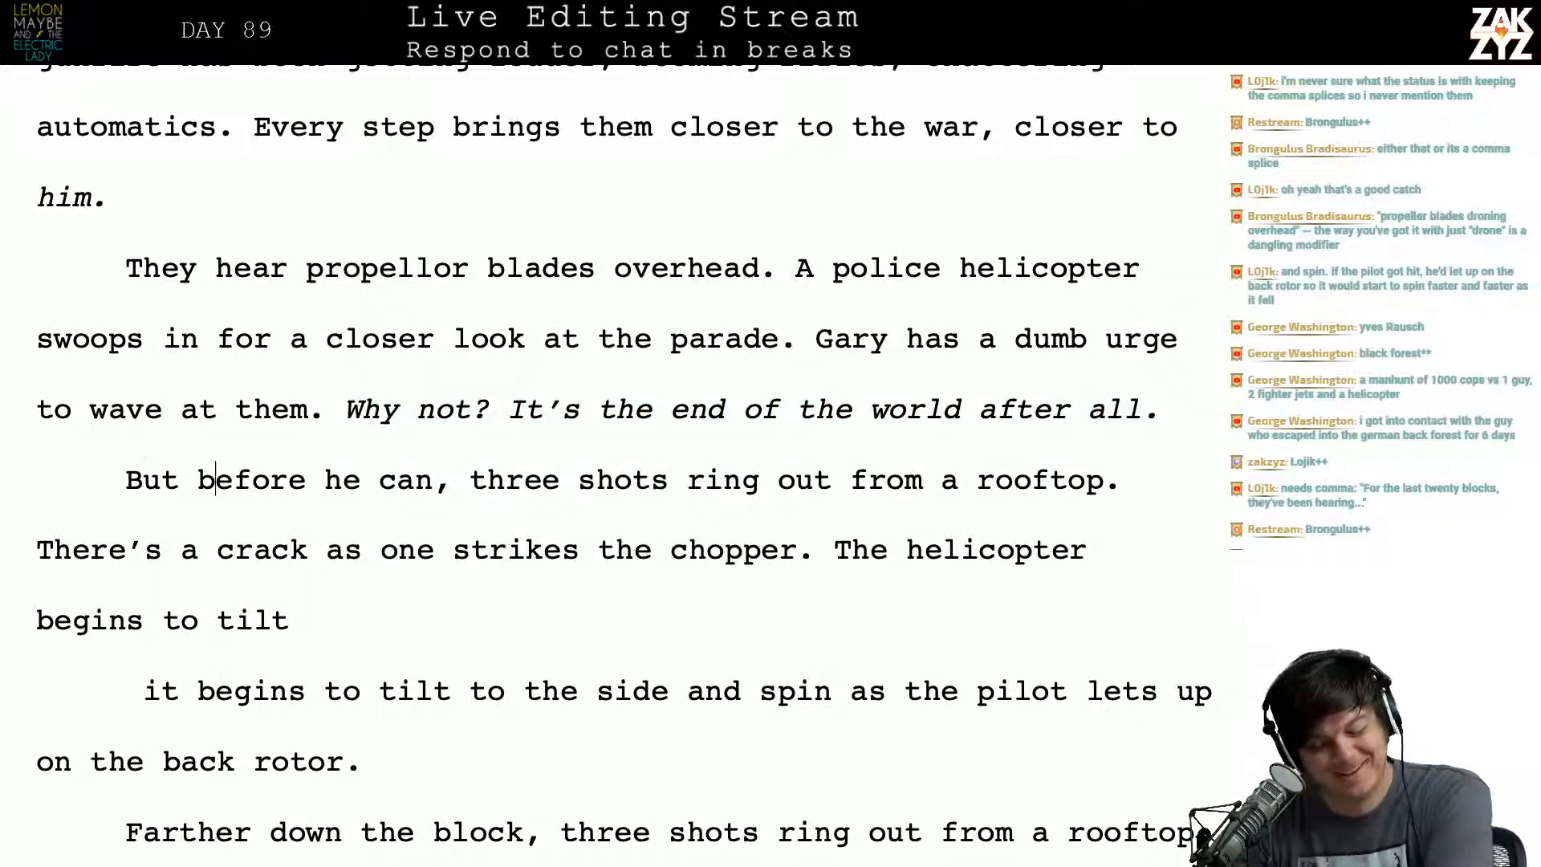
{"action": "key", "text": "Left"}
{"action": "key", "text": "Left"}
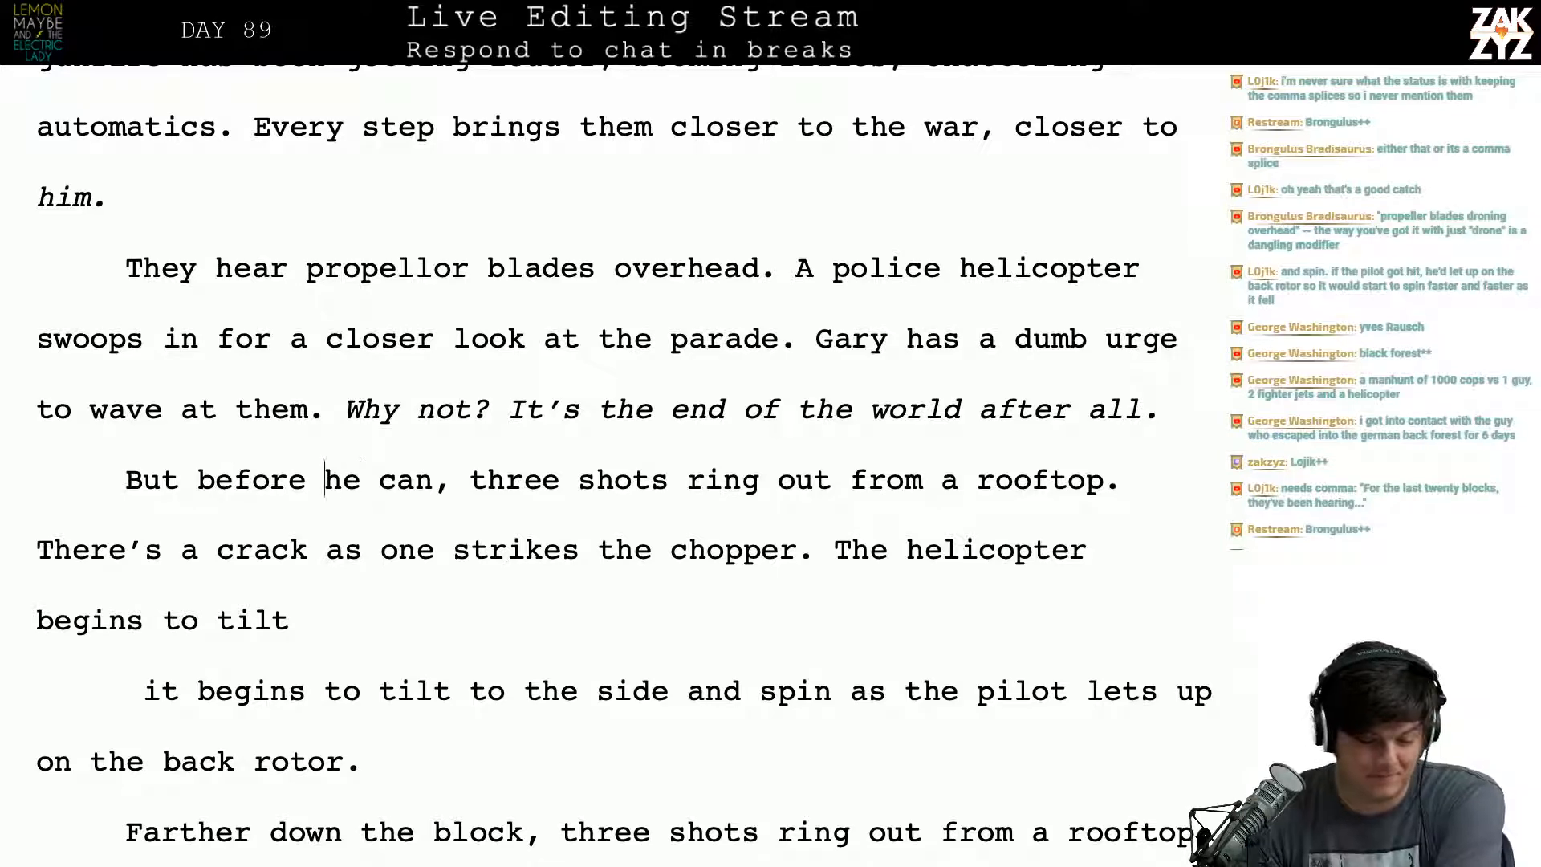
{"action": "key", "text": "Right"}
{"action": "key", "text": "Right"}
{"action": "key", "text": "Right"}
{"action": "key", "text": "Left"}
{"action": "key", "text": "Left"}
{"action": "key", "text": "Left"}
{"action": "key", "text": "Left"}
{"action": "key", "text": "Left"}
{"action": "key", "text": "Left"}
{"action": "key", "text": "Left"}
{"action": "key", "text": "Left"}
{"action": "key", "text": "Left"}
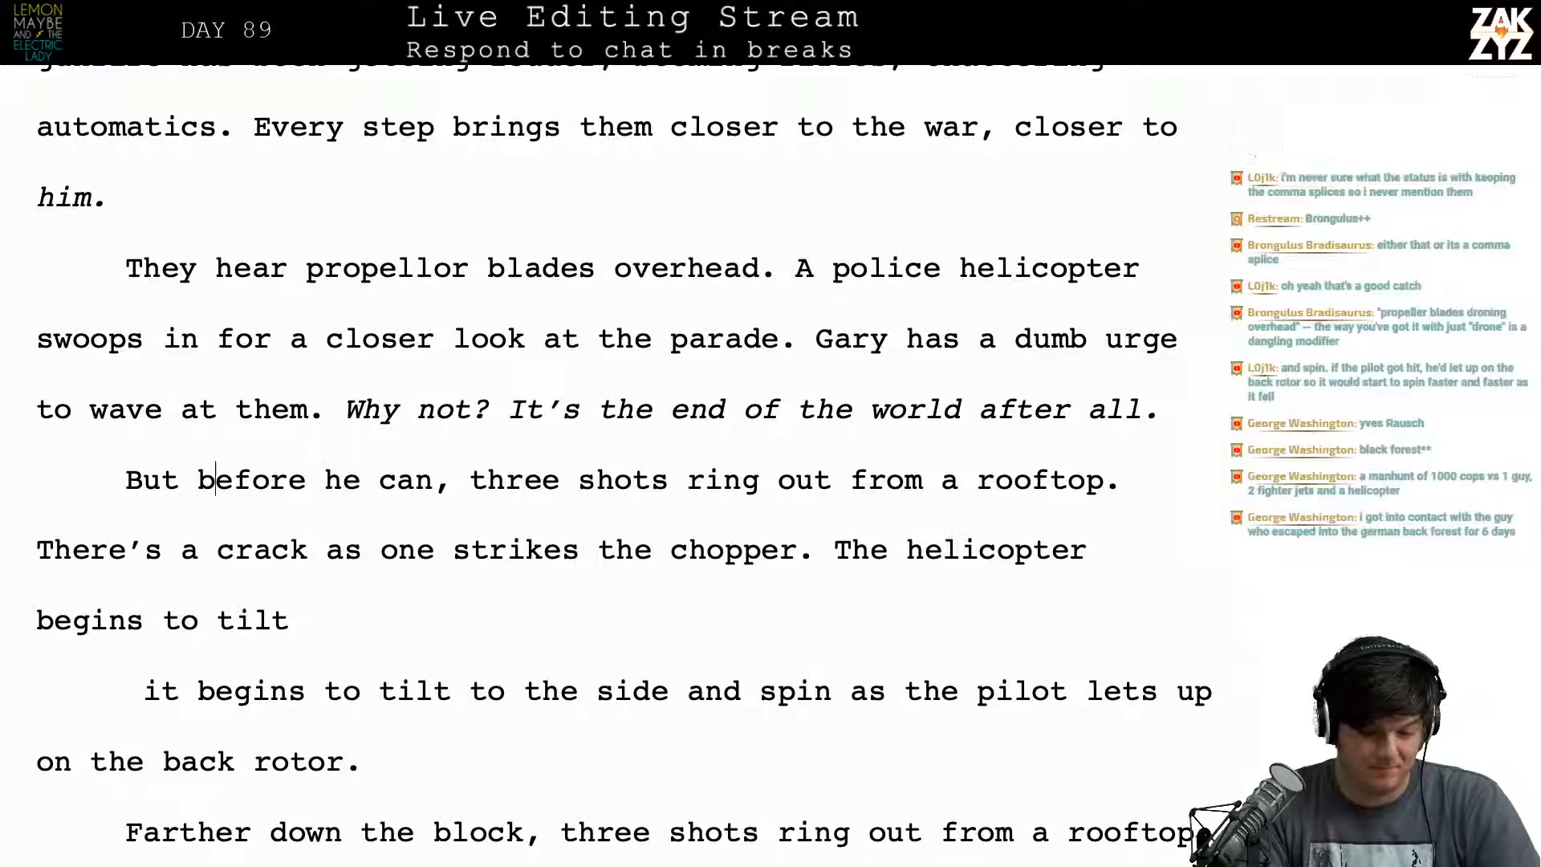
{"action": "key", "text": "Left"}
{"action": "key", "text": "BackSpace"}
{"action": "key", "text": "BackSpace"}
{"action": "key", "text": "BackSpace"}
{"action": "key", "text": "BackSpace"}
{"action": "key", "text": "Delete"}
{"action": "type", "text": "B"}
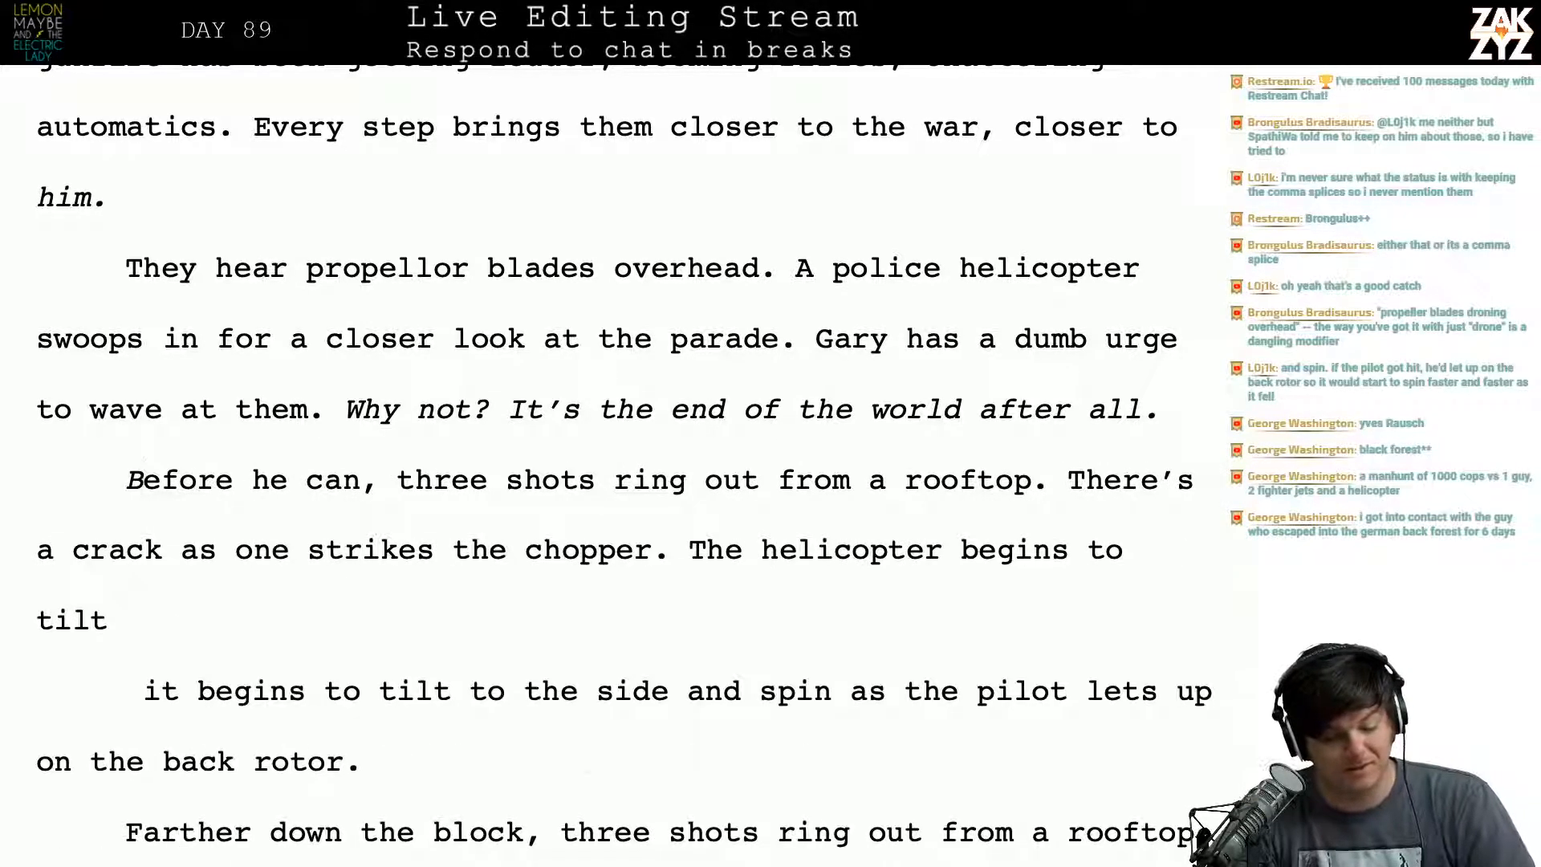
{"action": "key", "text": "shift+Left"}
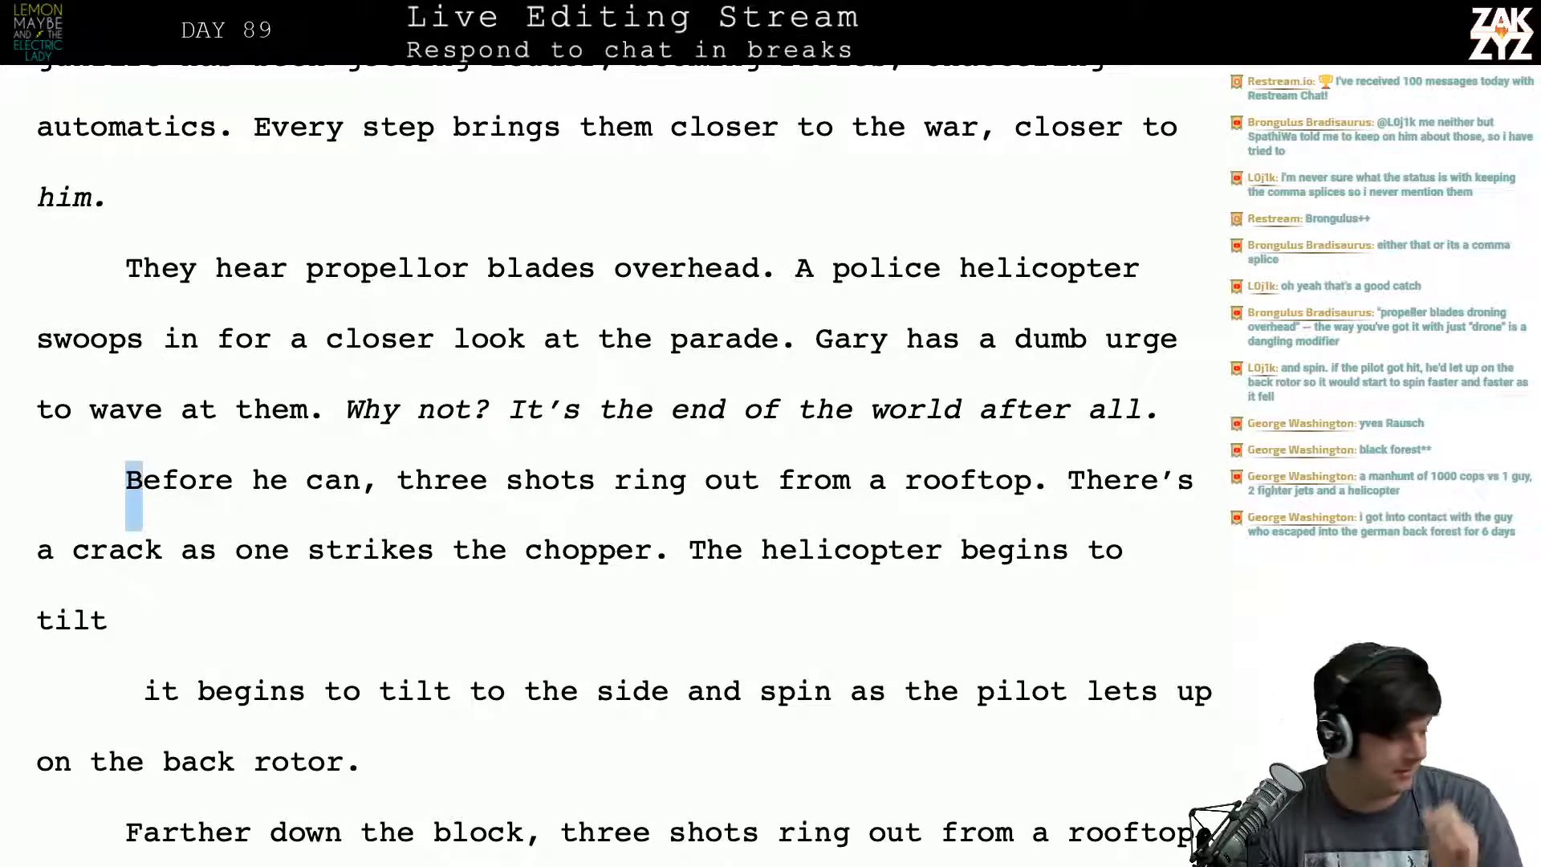
{"action": "key", "text": "Right"}
{"action": "key", "text": "Right"}
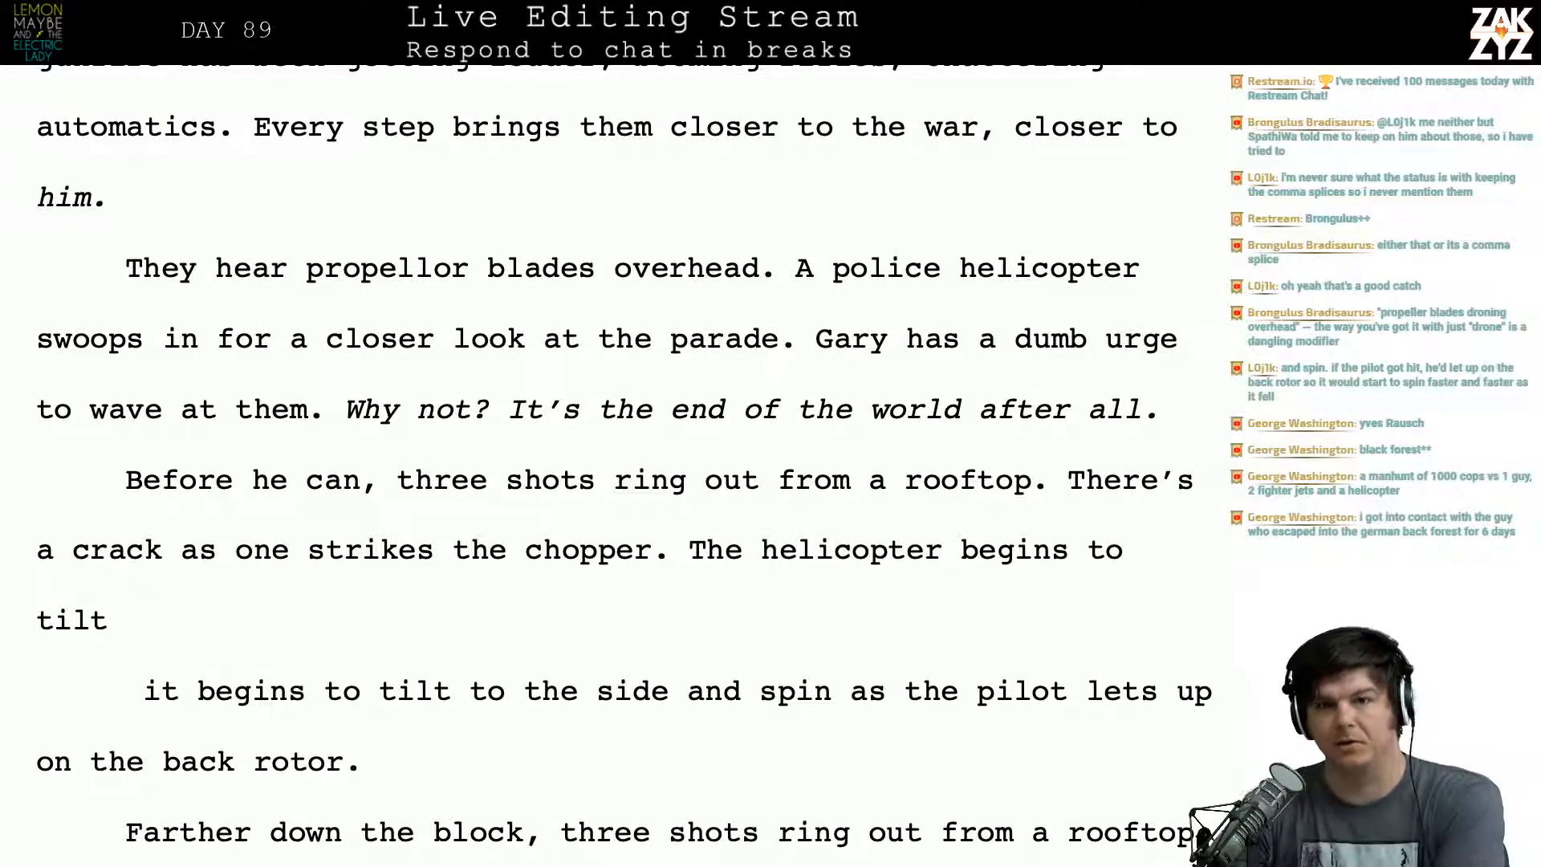
Step: Reread the helicopter paragraph from the "closer look" wording through Gary's urge to wave
{"action": "scroll", "coordinate": [624, 456], "scroll_direction": "down", "scroll_amount": 1}
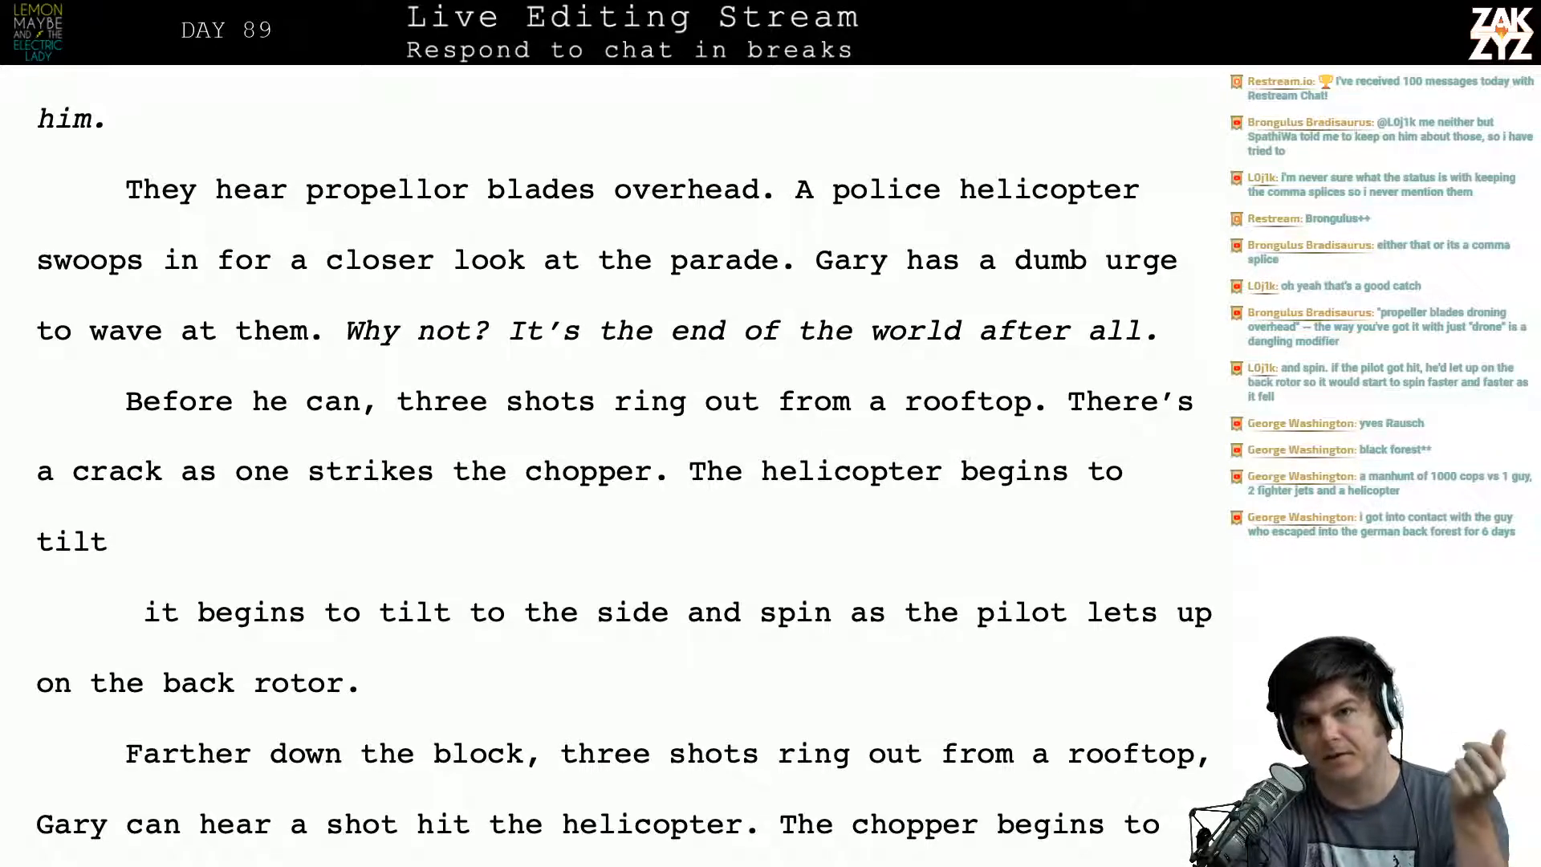
{"action": "scroll", "coordinate": [1114, 501], "scroll_direction": "up", "scroll_amount": 1}
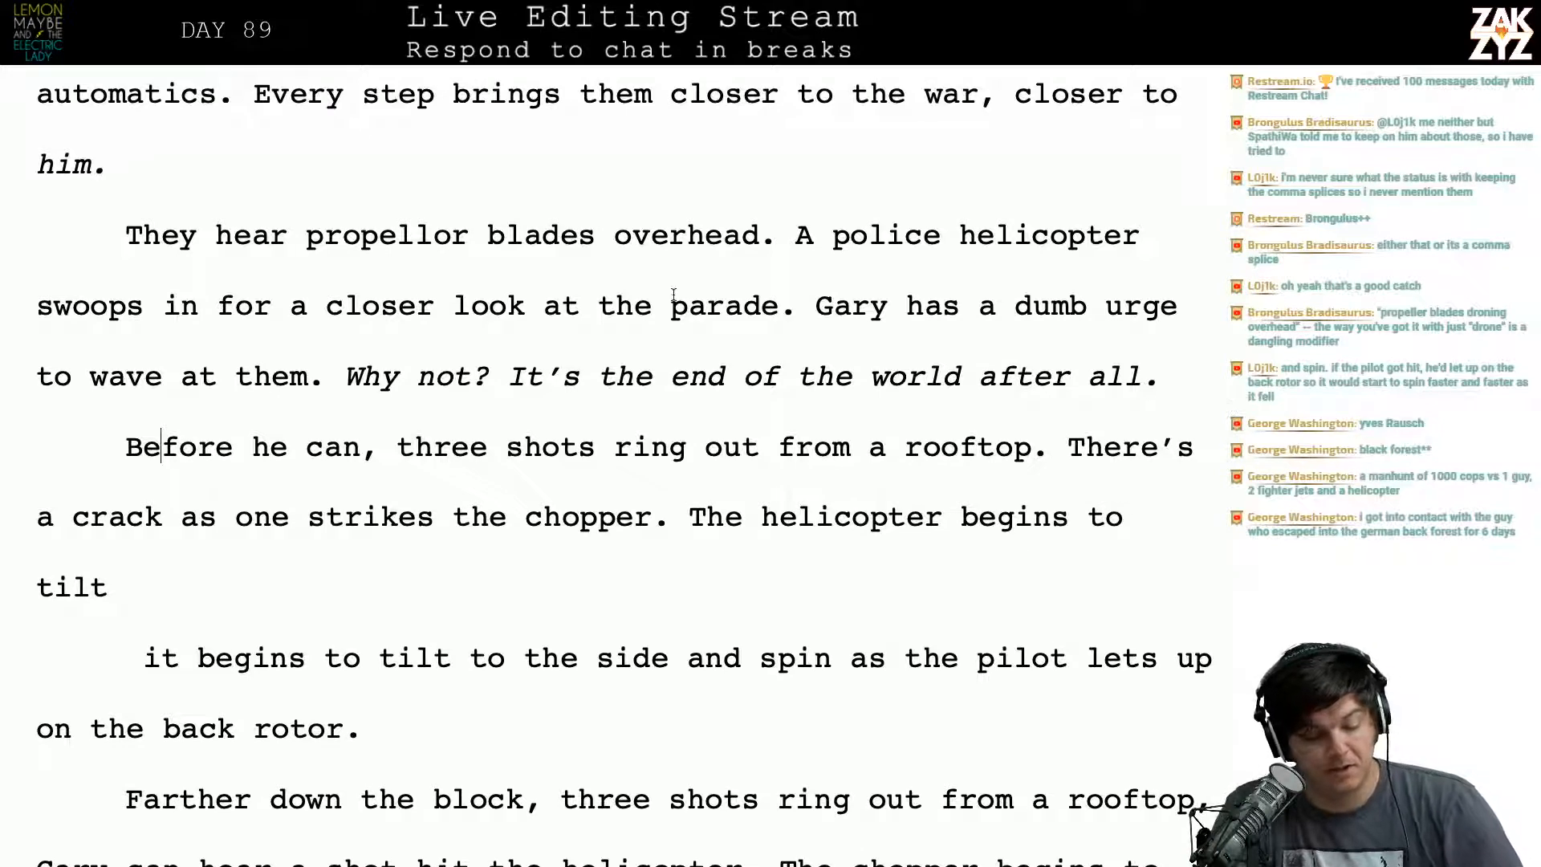
{"action": "left_click", "coordinate": [417, 265]}
{"action": "key", "text": "Down"}
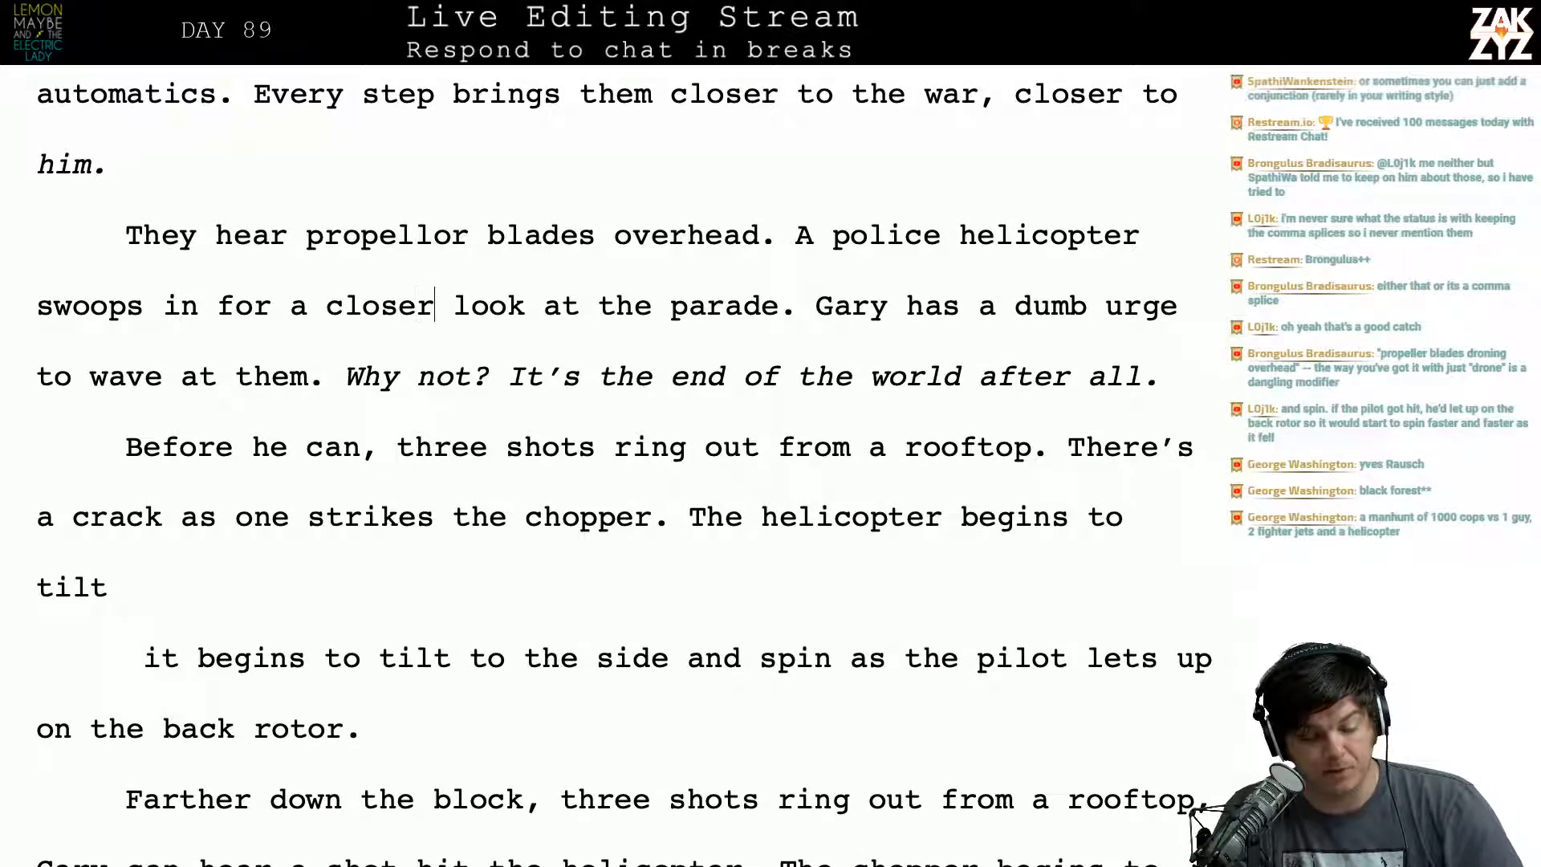
{"action": "key", "text": "Right"}
{"action": "key", "text": "Right"}
{"action": "key", "text": "Right"}
{"action": "key", "text": "Right"}
{"action": "key", "text": "Right"}
{"action": "key", "text": "Right"}
{"action": "key", "text": "Right"}
{"action": "key", "text": "Right"}
{"action": "key", "text": "Right"}
{"action": "key", "text": "Right"}
{"action": "key", "text": "Right"}
{"action": "key", "text": "Right"}
{"action": "key", "text": "Right"}
{"action": "key", "text": "Right"}
{"action": "key", "text": "Right"}
{"action": "key", "text": "Right"}
{"action": "key", "text": "Right"}
{"action": "key", "text": "Right"}
{"action": "key", "text": "Right"}
{"action": "key", "text": "Right"}
{"action": "key", "text": "Right"}
{"action": "key", "text": "Right"}
{"action": "key", "text": "Right"}
{"action": "key", "text": "Right"}
{"action": "key", "text": "Right"}
{"action": "key", "text": "Right"}
{"action": "key", "text": "Right"}
{"action": "key", "text": "Right"}
{"action": "key", "text": "Right"}
{"action": "key", "text": "Right"}
{"action": "key", "text": "Right"}
{"action": "key", "text": "Right"}
{"action": "key", "text": "Right"}
{"action": "key", "text": "Right"}
{"action": "key", "text": "Right"}
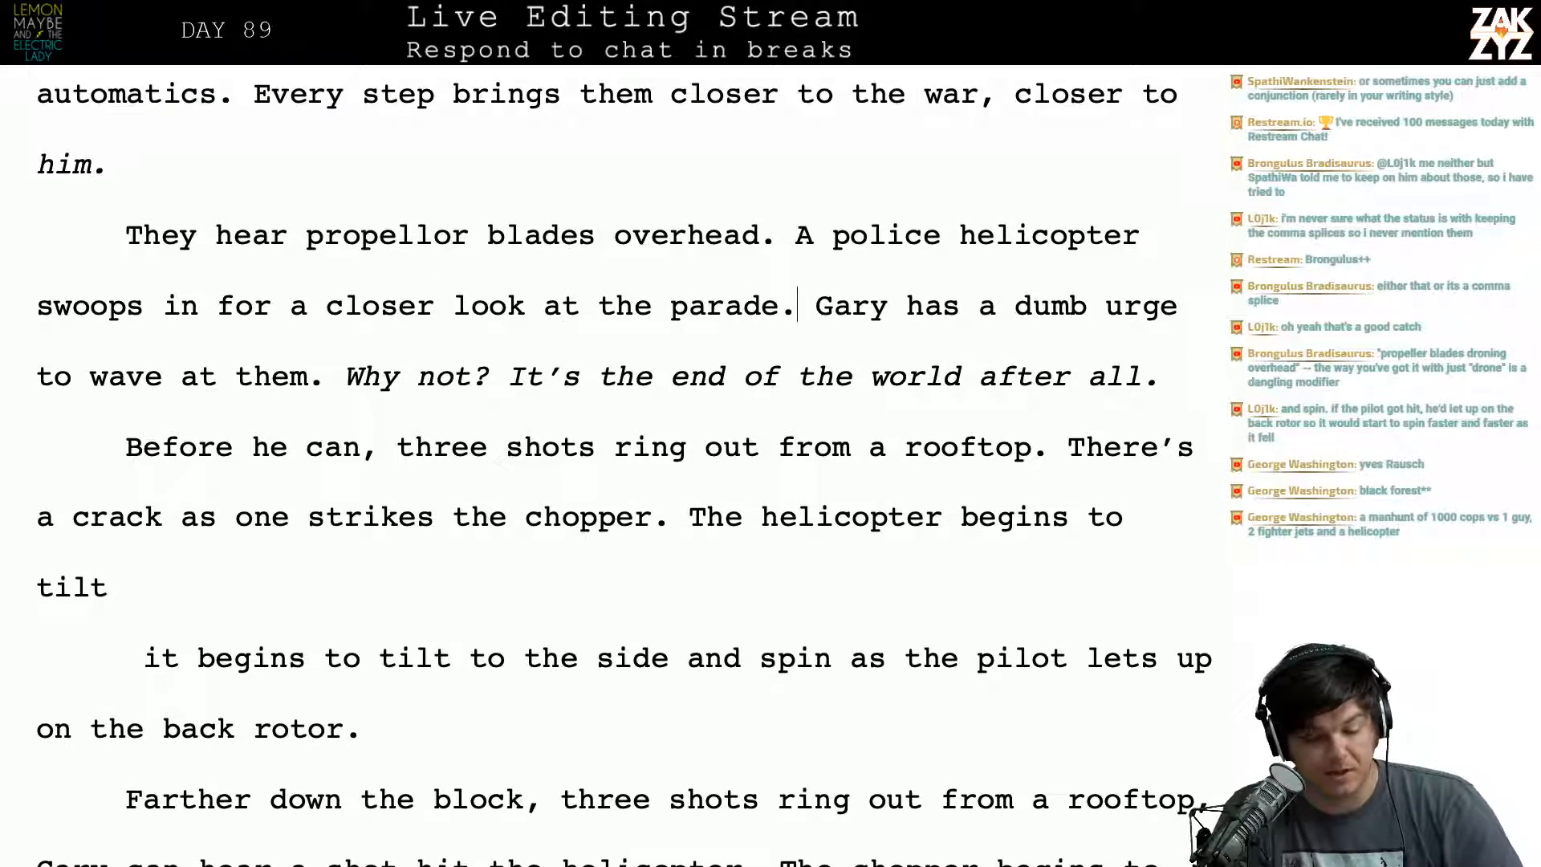
{"action": "key", "text": "Right"}
{"action": "key", "text": "Right"}
{"action": "key", "text": "Right"}
{"action": "key", "text": "Right"}
{"action": "key", "text": "Right"}
{"action": "key", "text": "Right"}
{"action": "key", "text": "Right"}
{"action": "key", "text": "Right"}
{"action": "key", "text": "Right"}
{"action": "key", "text": "Right"}
{"action": "key", "text": "Right"}
{"action": "key", "text": "Right"}
{"action": "key", "text": "Right"}
{"action": "key", "text": "Right"}
{"action": "key", "text": "Right"}
{"action": "key", "text": "Right"}
{"action": "key", "text": "Right"}
{"action": "key", "text": "Right"}
{"action": "key", "text": "Right"}
{"action": "key", "text": "Right"}
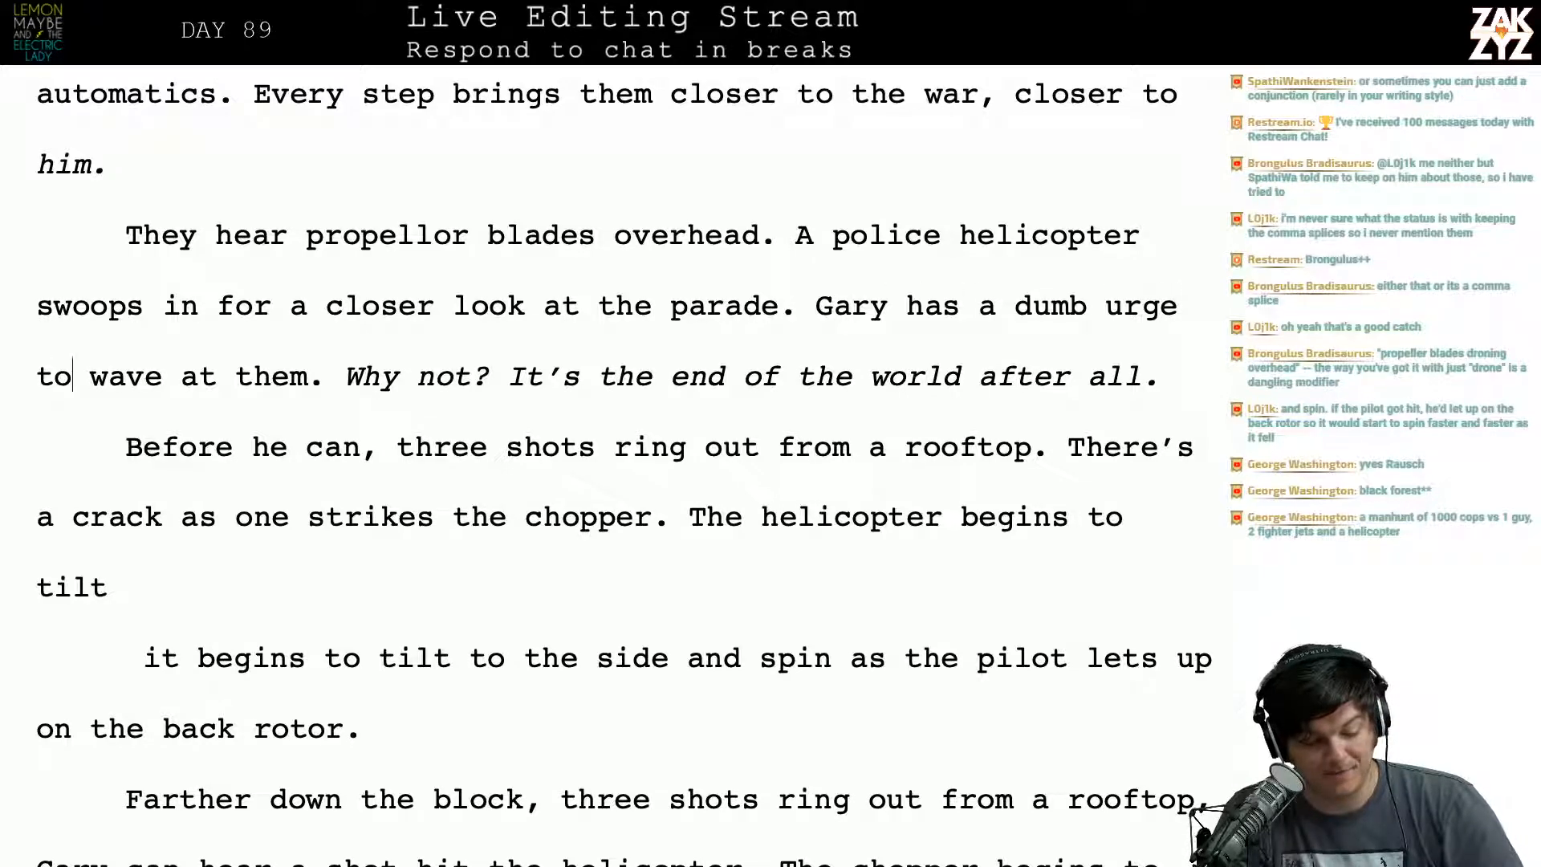
{"action": "key", "text": "Left"}
{"action": "key", "text": "Left"}
{"action": "key", "text": "Left"}
{"action": "key", "text": "Left"}
{"action": "key", "text": "Left"}
{"action": "key", "text": "Left"}
{"action": "key", "text": "Left"}
{"action": "key", "text": "Left"}
{"action": "key", "text": "Left"}
{"action": "key", "text": "Left"}
{"action": "key", "text": "Left"}
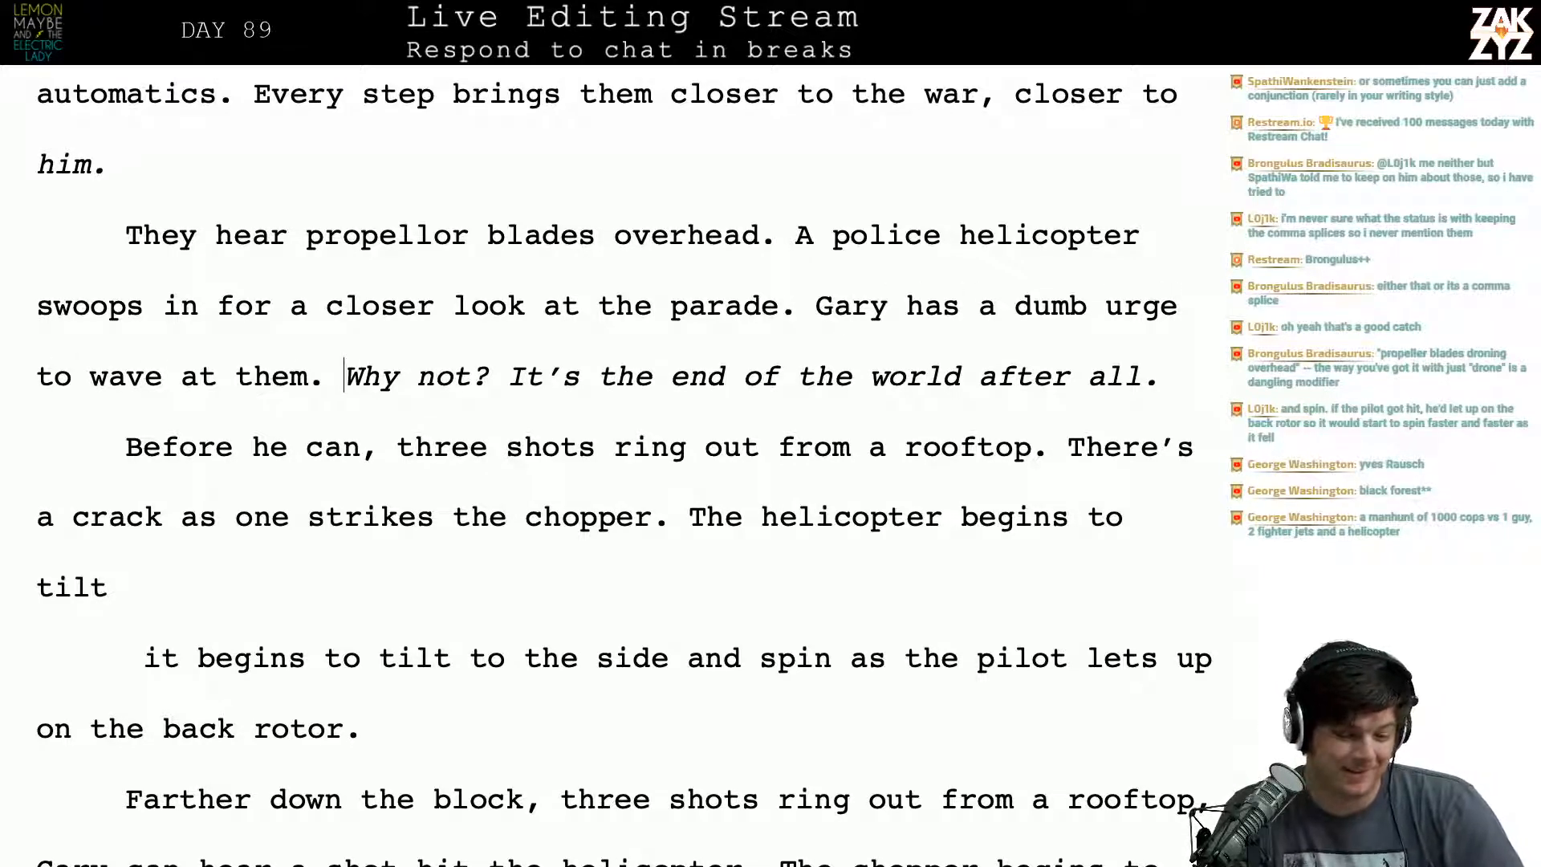
{"action": "type", "text": "up"}
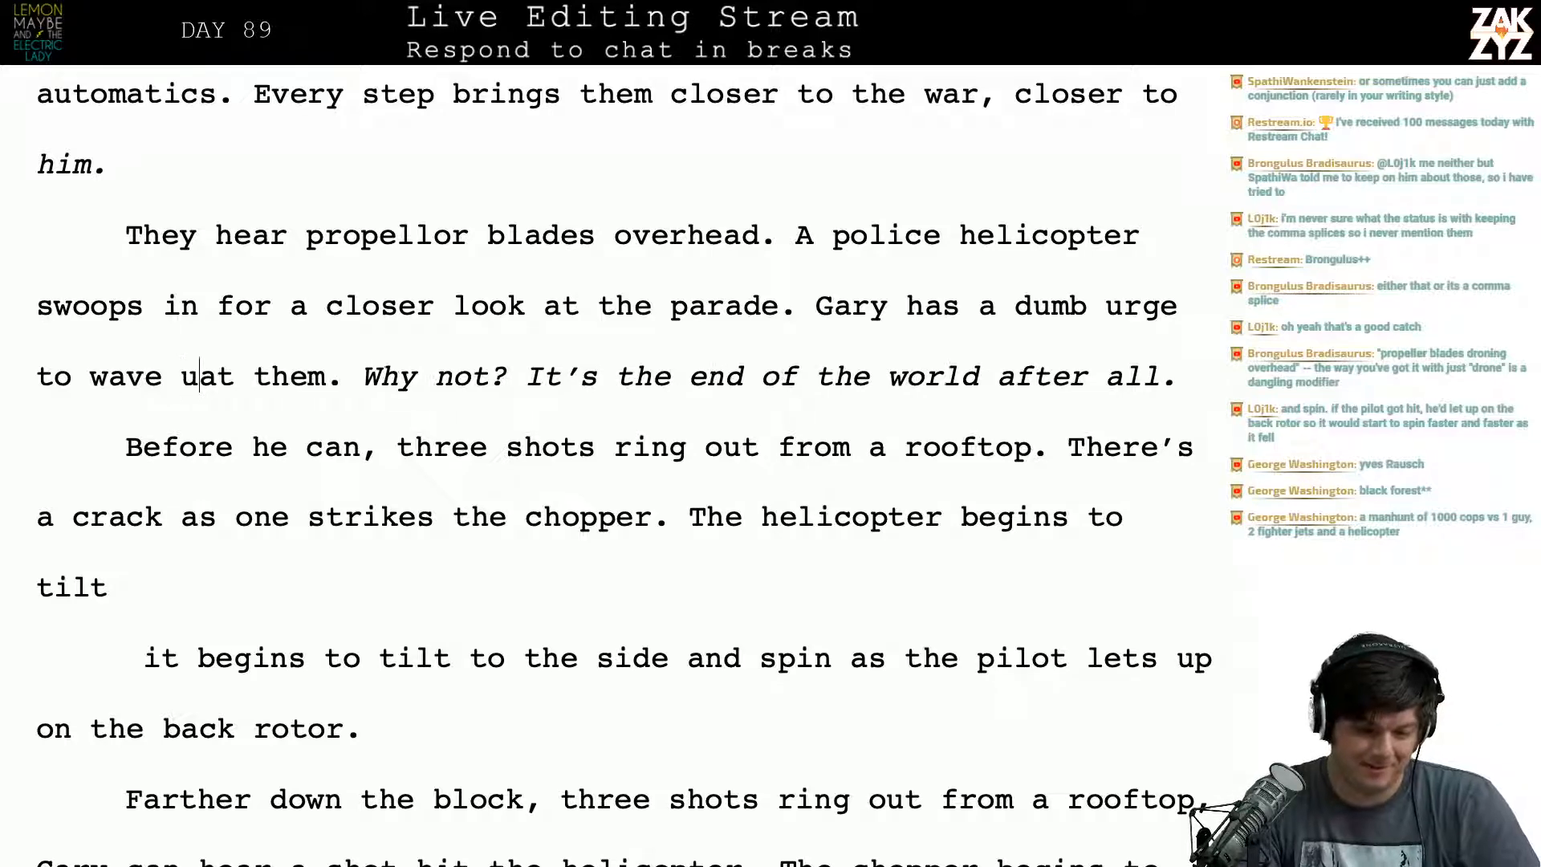
{"action": "key", "text": "BackSpace"}
{"action": "key", "text": "BackSpace"}
{"action": "key", "text": "BackSpace"}
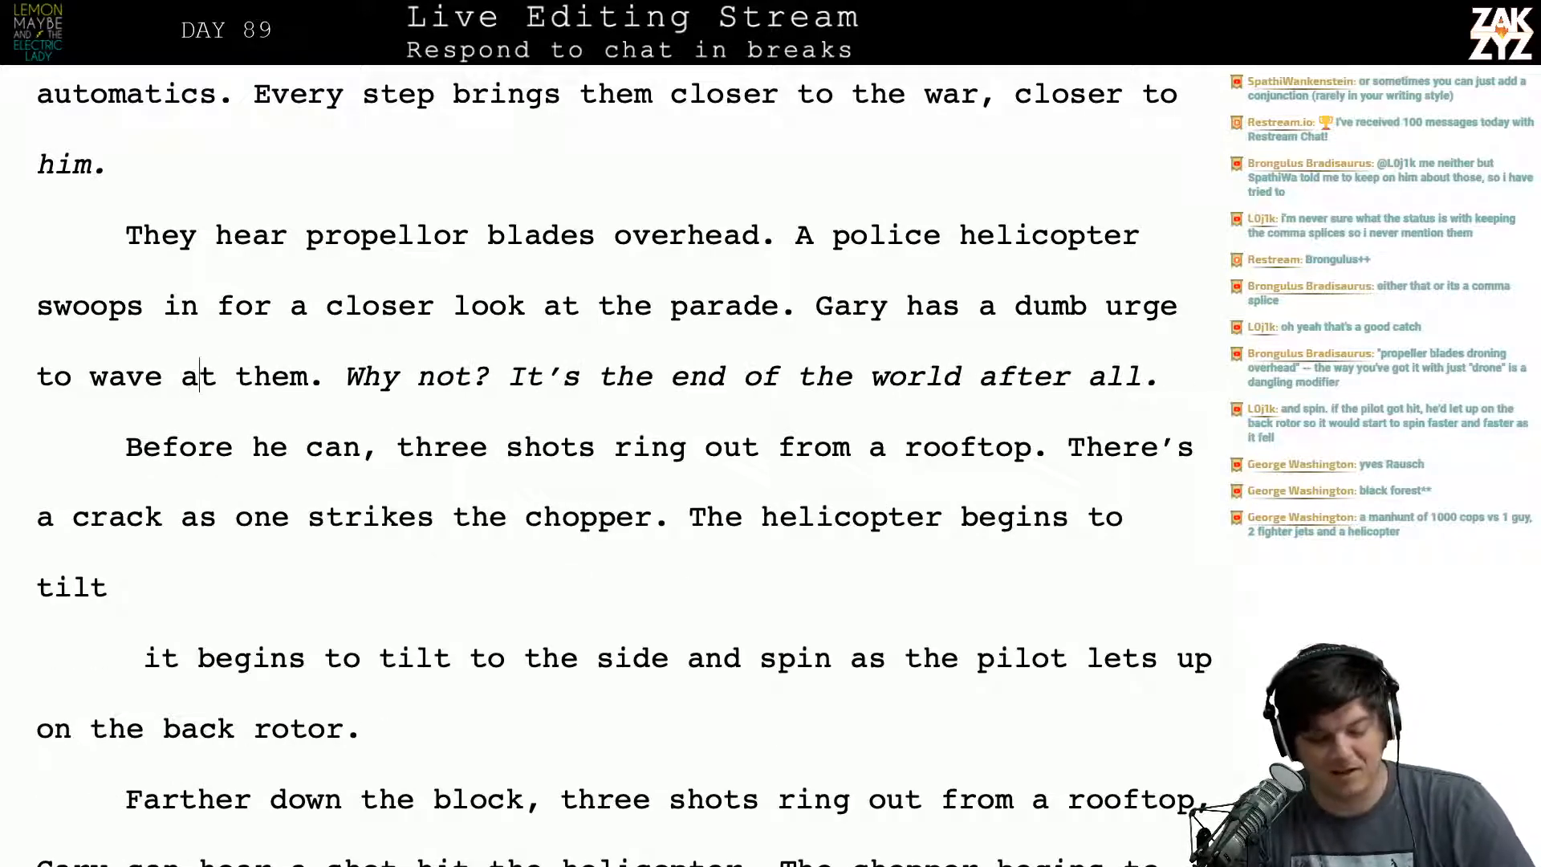
Step: Move the italic "Why not? It’s the end of the world after all." onto its own paragraph without a leading space
{"action": "scroll", "coordinate": [625, 474], "scroll_direction": "down", "scroll_amount": 1}
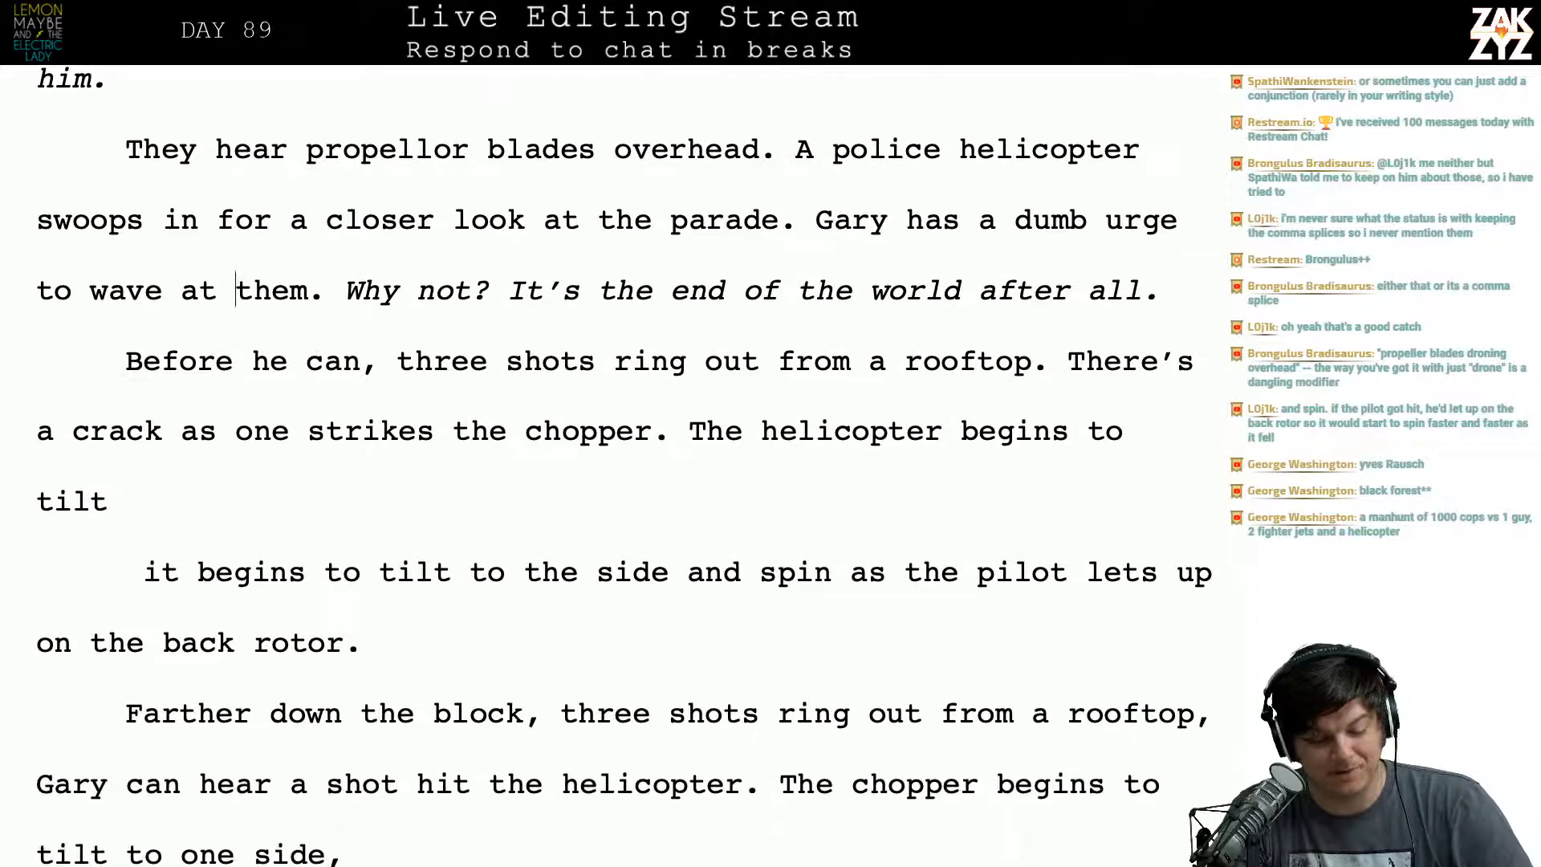
{"action": "key", "text": "Return"}
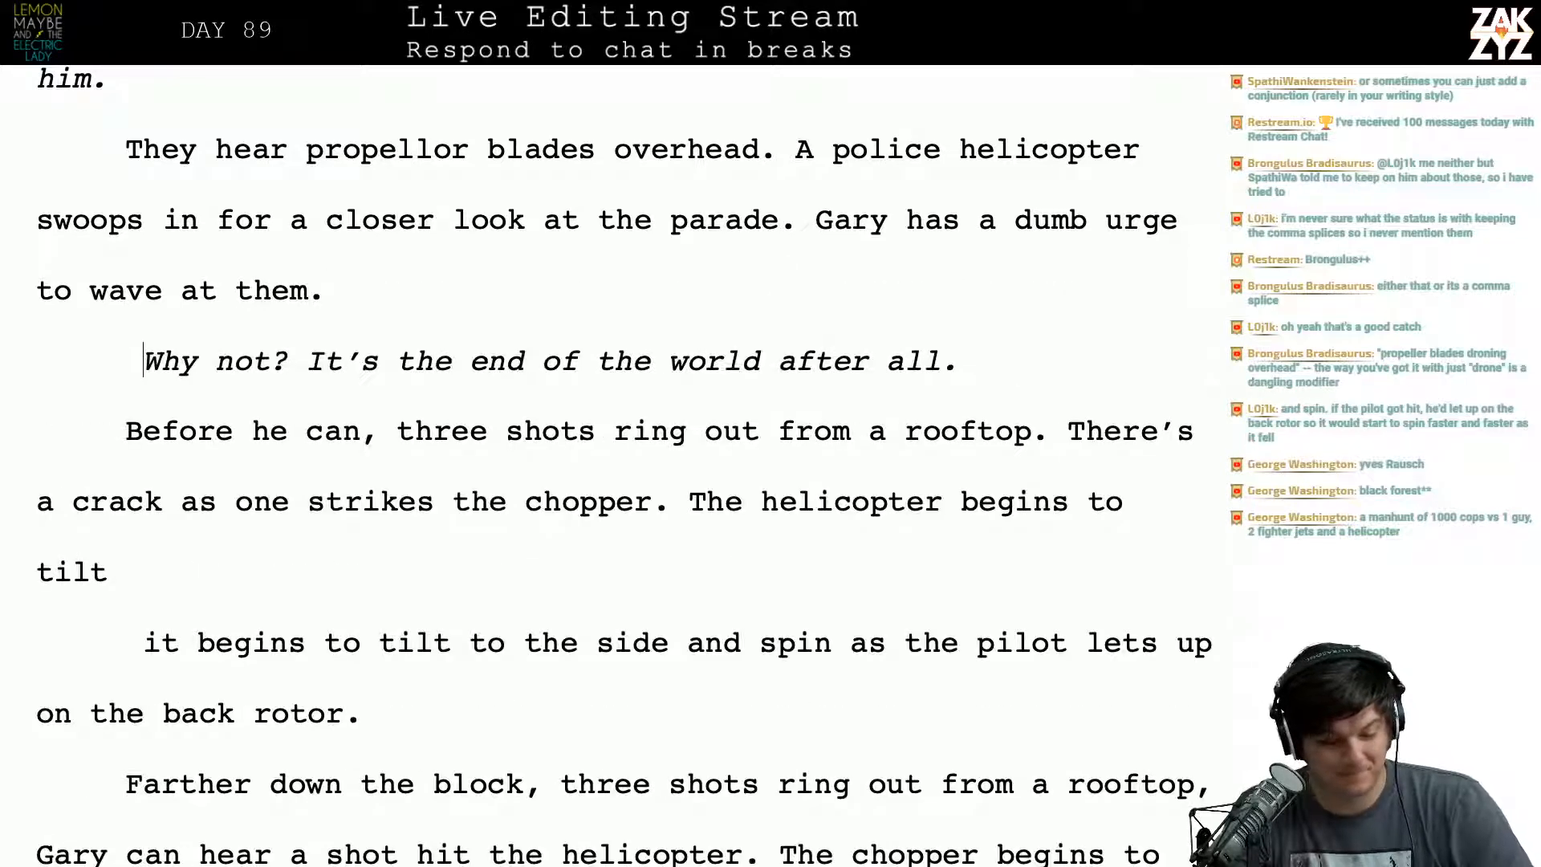
{"action": "key", "text": "BackSpace"}
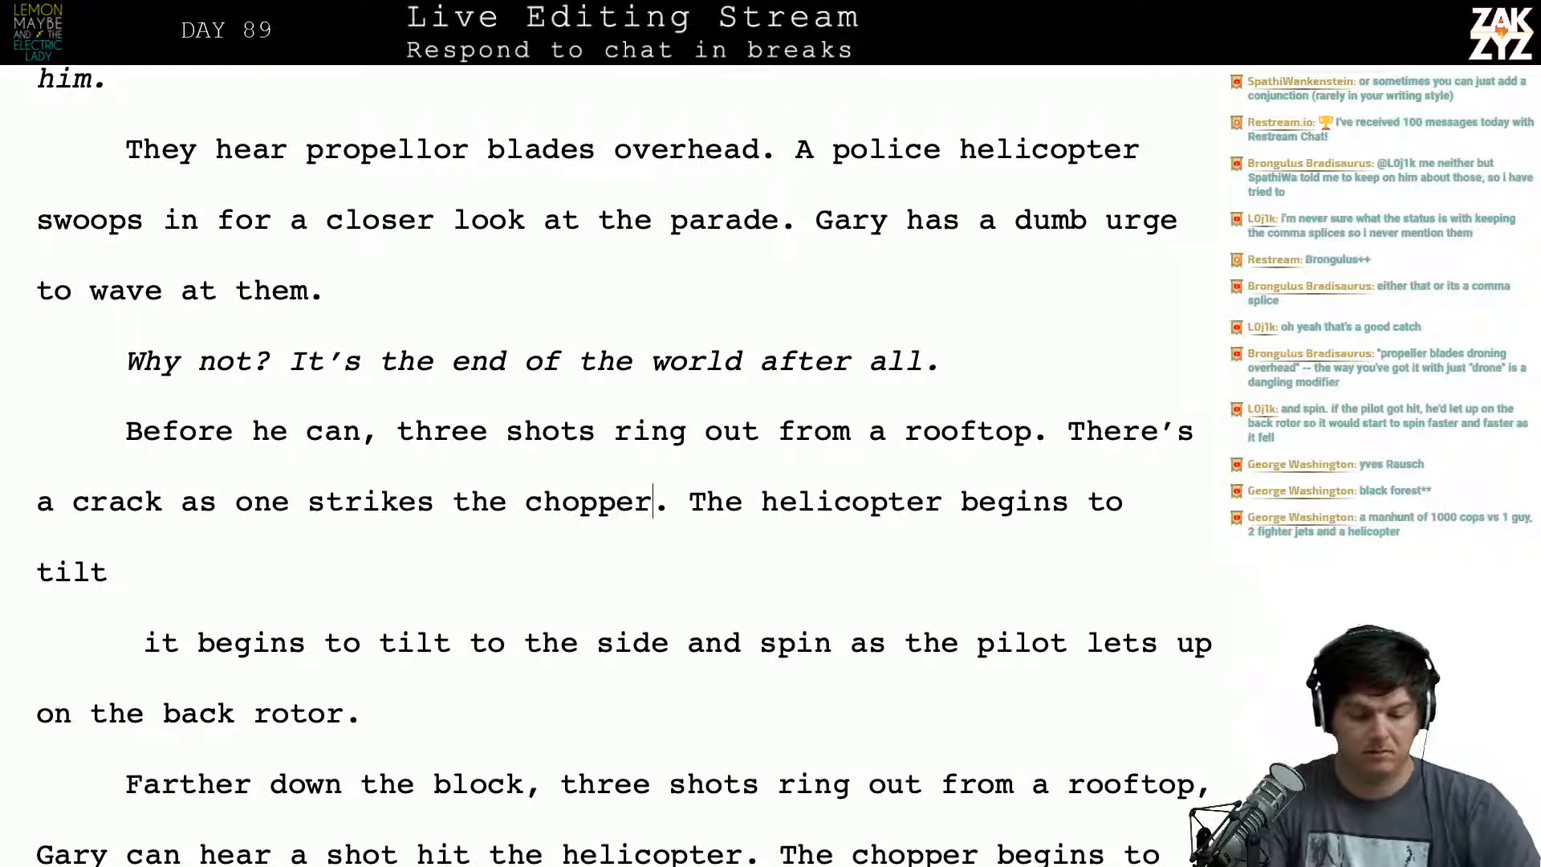
Step: Try rewording the end of the crack sentence after "as one" to "hits the chopper"
{"action": "key", "text": "BackSpace"}
{"action": "key", "text": "BackSpace"}
{"action": "key", "text": "BackSpace"}
{"action": "key", "text": "BackSpace"}
{"action": "key", "text": "BackSpace"}
{"action": "key", "text": "BackSpace"}
{"action": "key", "text": "BackSpace"}
{"action": "key", "text": "BackSpace"}
{"action": "key", "text": "BackSpace"}
{"action": "key", "text": "BackSpace"}
{"action": "key", "text": "BackSpace"}
{"action": "key", "text": "BackSpace"}
{"action": "key", "text": "BackSpace"}
{"action": "key", "text": "BackSpace"}
{"action": "key", "text": "BackSpace"}
{"action": "key", "text": "BackSpace"}
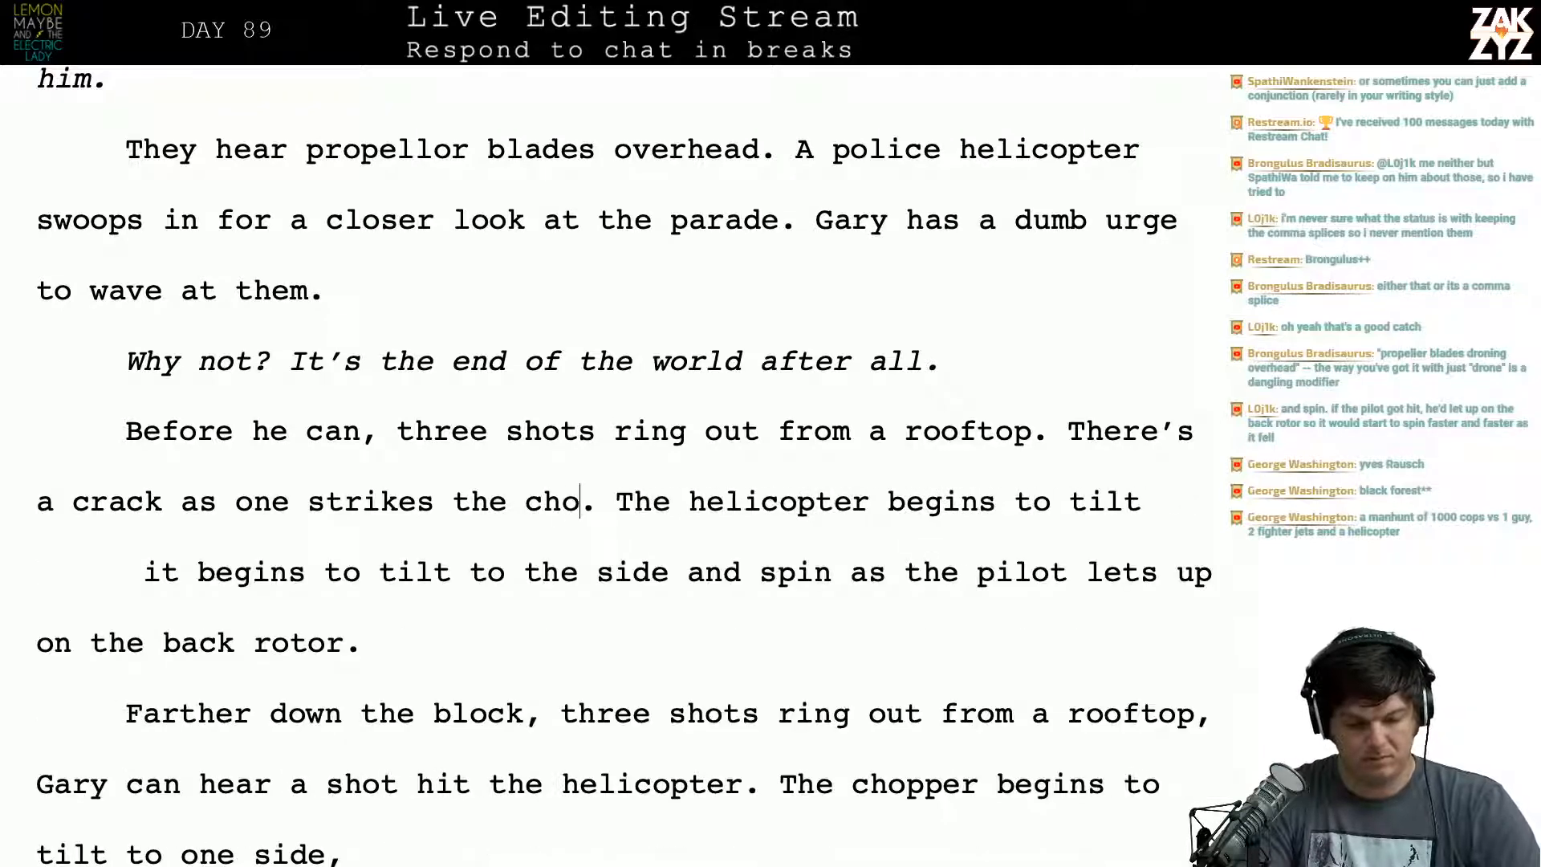
{"action": "key", "text": "BackSpace"}
{"action": "key", "text": "BackSpace"}
{"action": "key", "text": "BackSpace"}
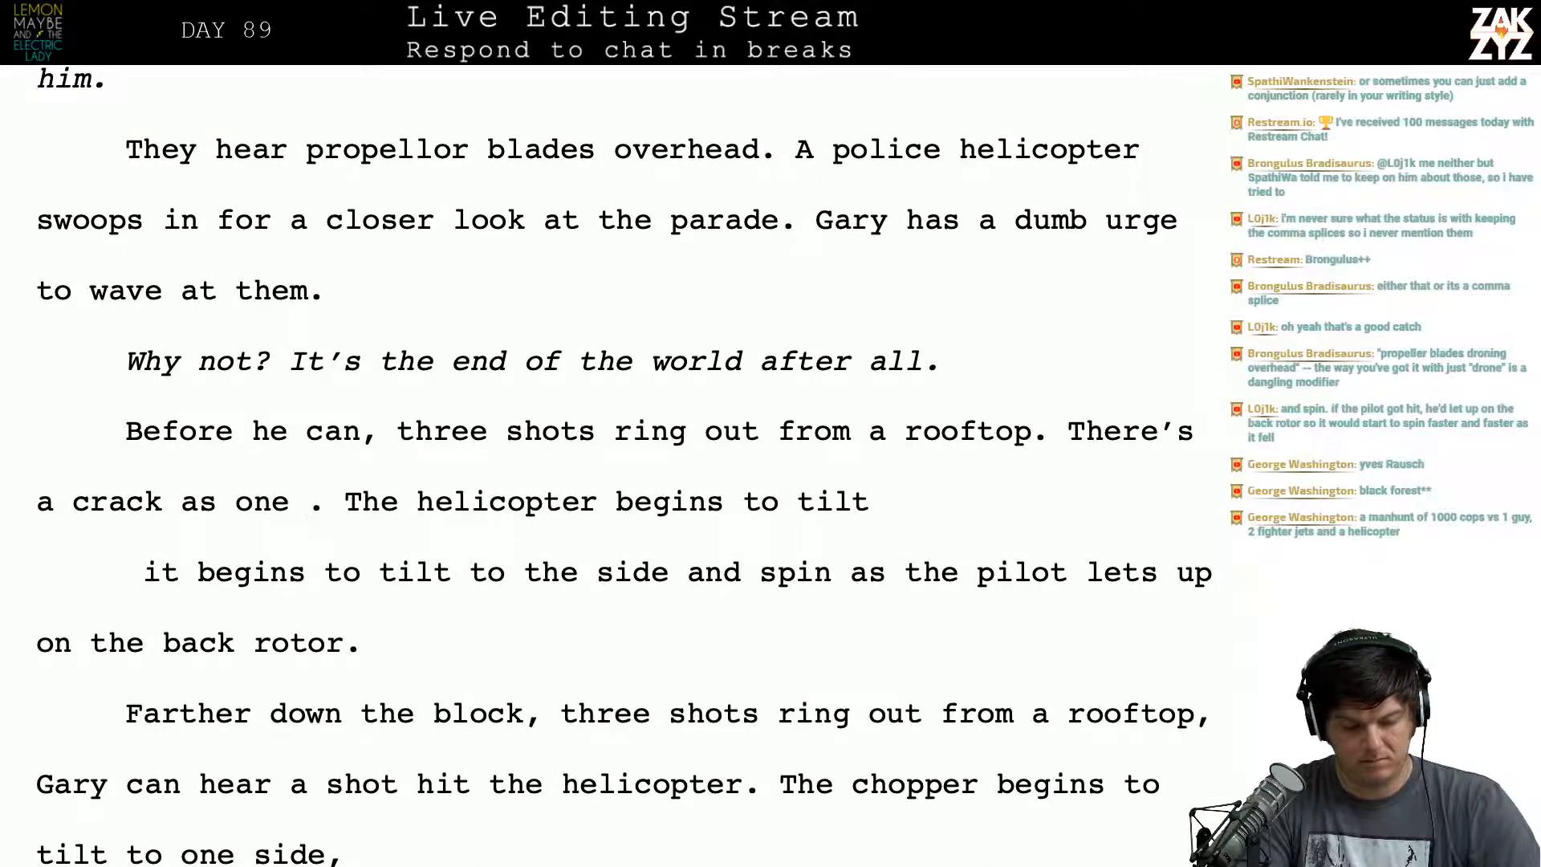
{"action": "type", "text": "h"}
{"action": "key", "text": "BackSpace"}
{"action": "type", "text": "pier"}
{"action": "key", "text": "BackSpace"}
{"action": "key", "text": "BackSpace"}
{"action": "key", "text": "BackSpace"}
{"action": "key", "text": "BackSpace"}
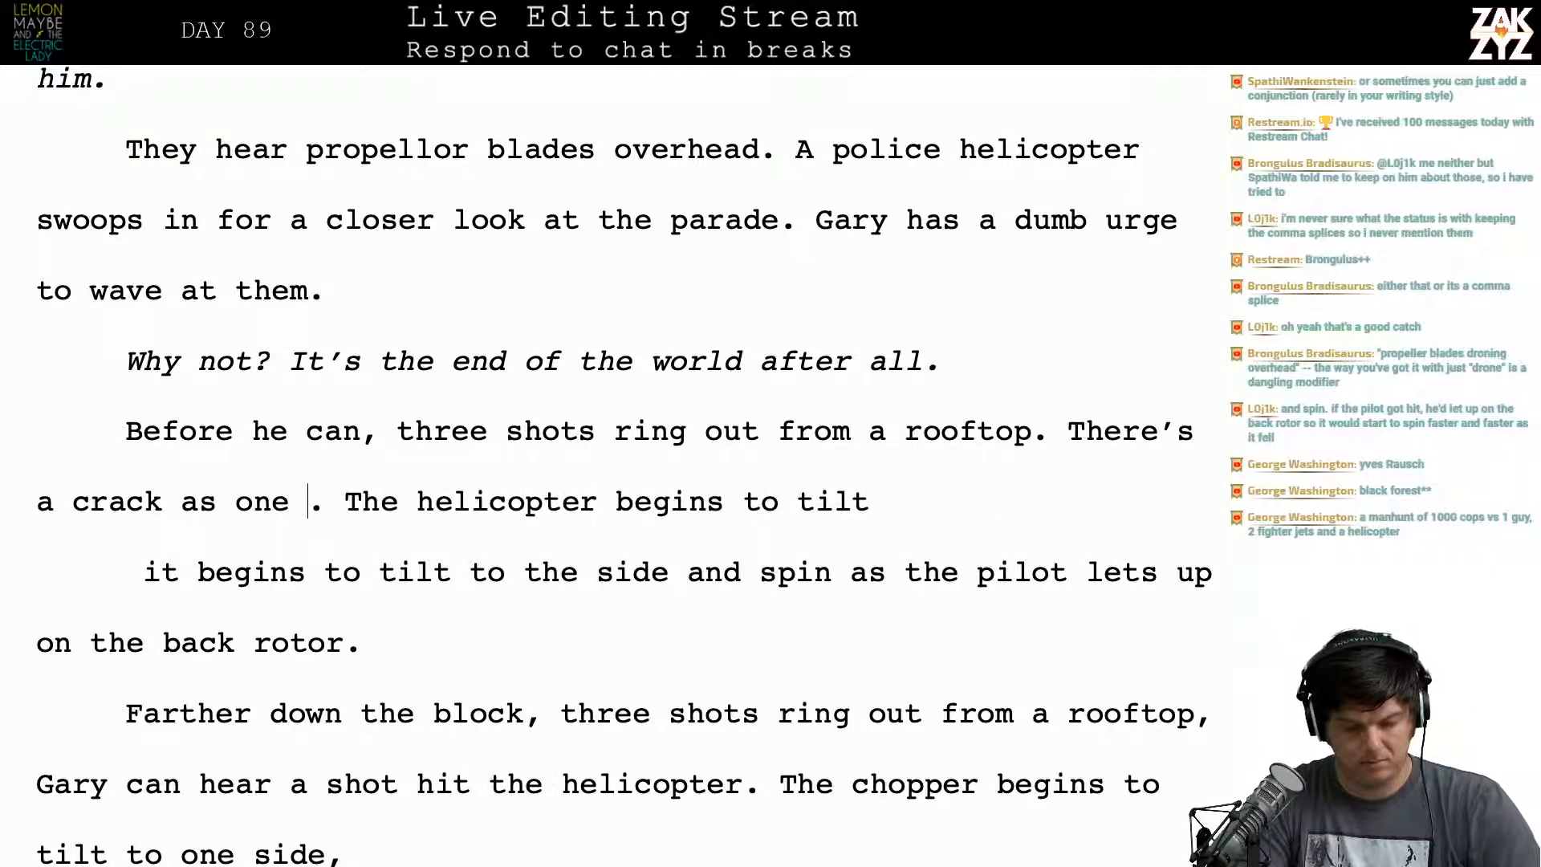
{"action": "type", "text": "hits the "}
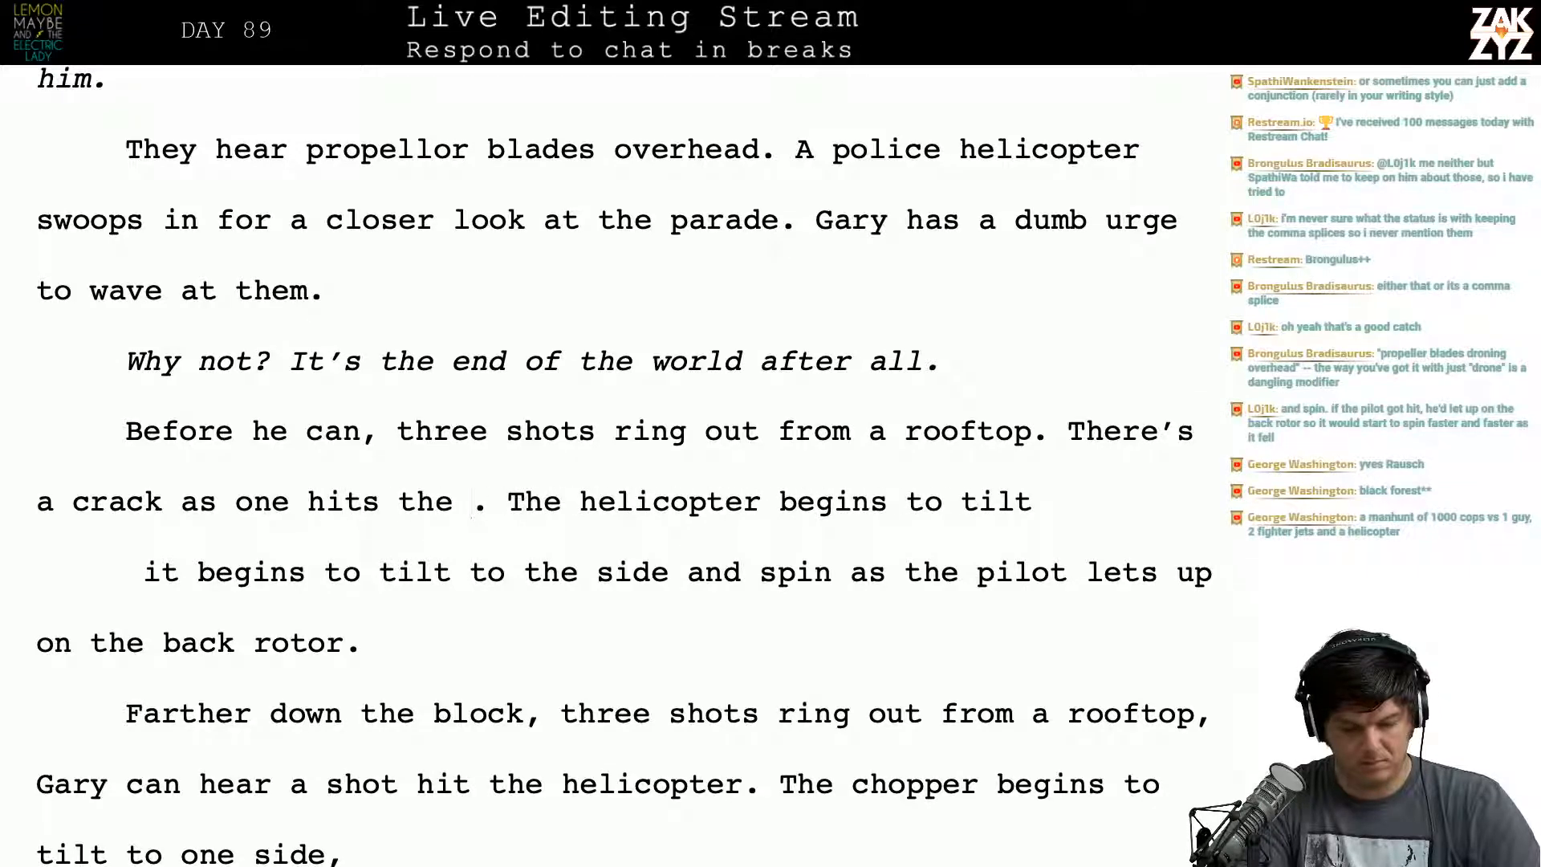
{"action": "type", "text": "chopper d"}
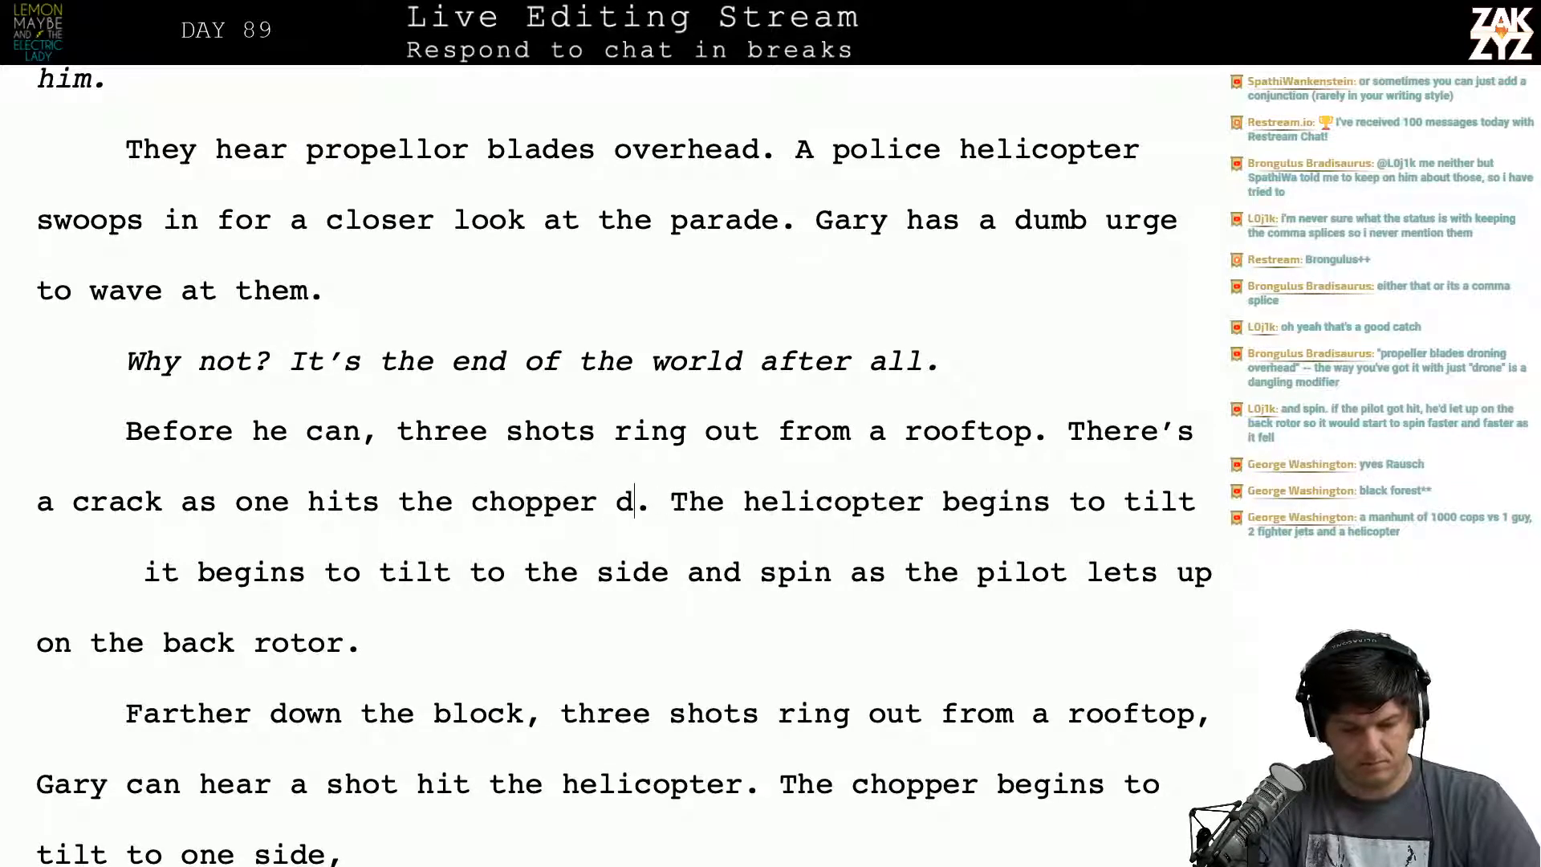
Step: Try "strikes home" as the wording after "There’s a crack as one"
{"action": "key", "text": "BackSpace"}
{"action": "key", "text": "BackSpace"}
{"action": "key", "text": "BackSpace"}
{"action": "key", "text": "BackSpace"}
{"action": "key", "text": "BackSpace"}
{"action": "key", "text": "BackSpace"}
{"action": "key", "text": "BackSpace"}
{"action": "key", "text": "BackSpace"}
{"action": "key", "text": "BackSpace"}
{"action": "key", "text": "BackSpace"}
{"action": "key", "text": "BackSpace"}
{"action": "key", "text": "BackSpace"}
{"action": "key", "text": "BackSpace"}
{"action": "key", "text": "BackSpace"}
{"action": "key", "text": "BackSpace"}
{"action": "key", "text": "BackSpace"}
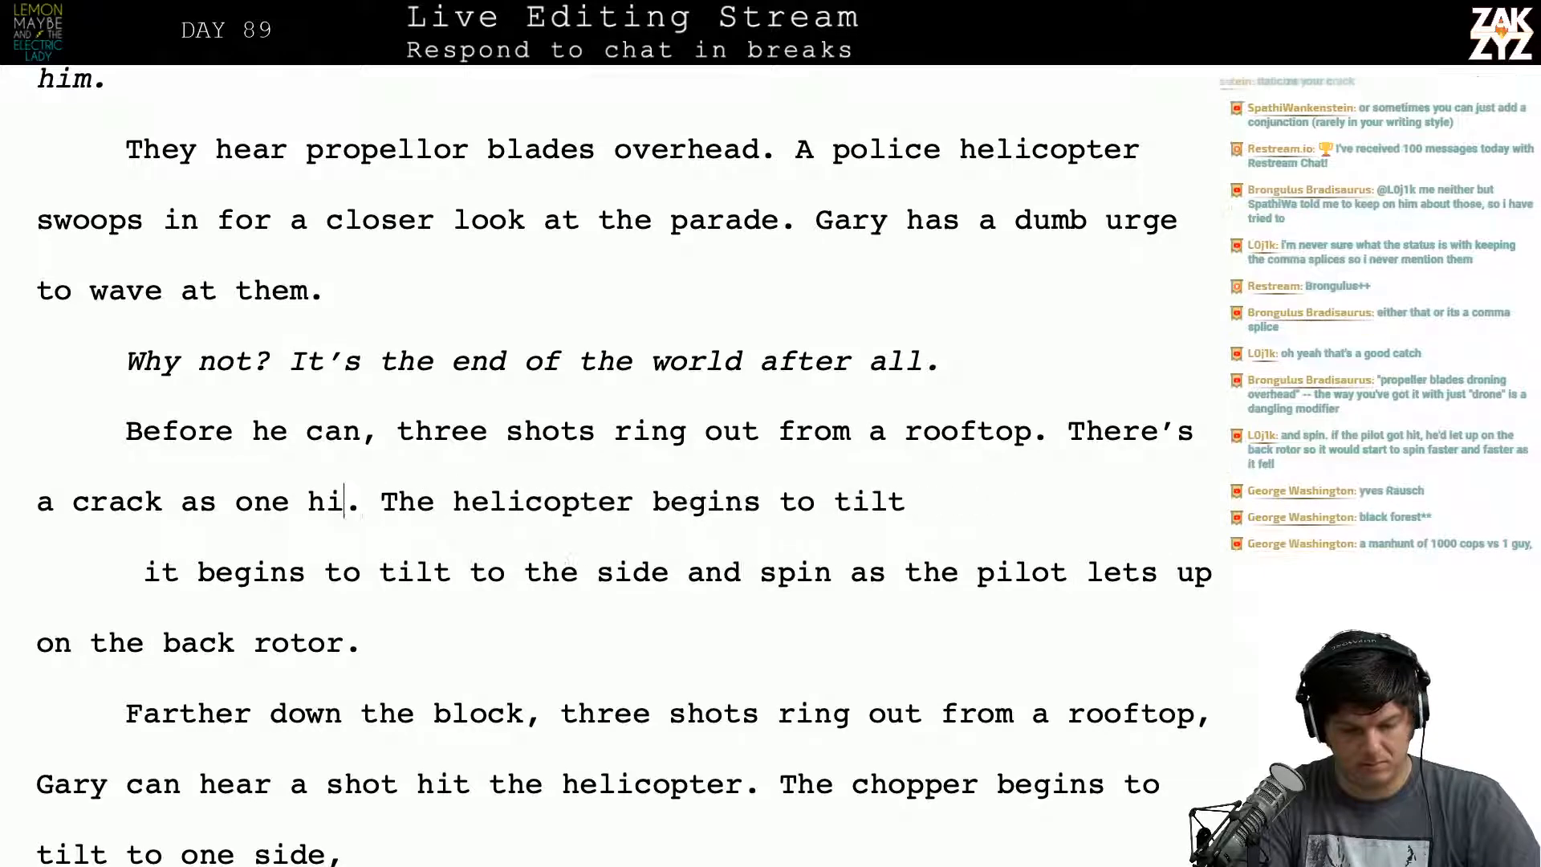
{"action": "key", "text": "BackSpace"}
{"action": "key", "text": "BackSpace"}
{"action": "type", "text": "striks"}
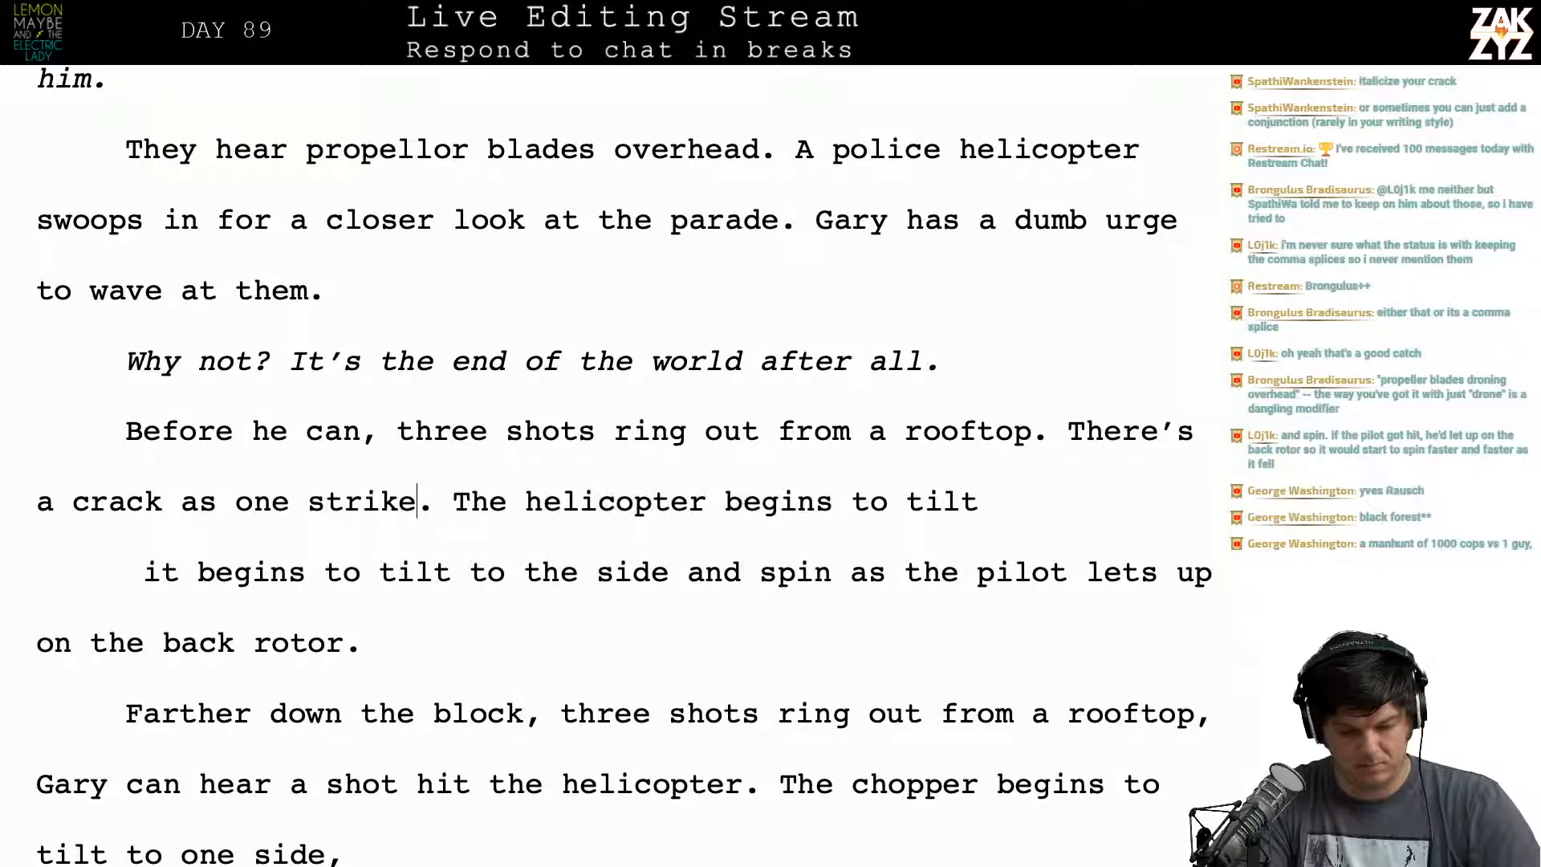
{"action": "type", "text": "s home"}
Step: Rewrite the wording after "There’s a crack as one" as "goes through the helicopter’s windshield"
{"action": "key", "text": "BackSpace"}
{"action": "key", "text": "BackSpace"}
{"action": "key", "text": "BackSpace"}
{"action": "key", "text": "BackSpace"}
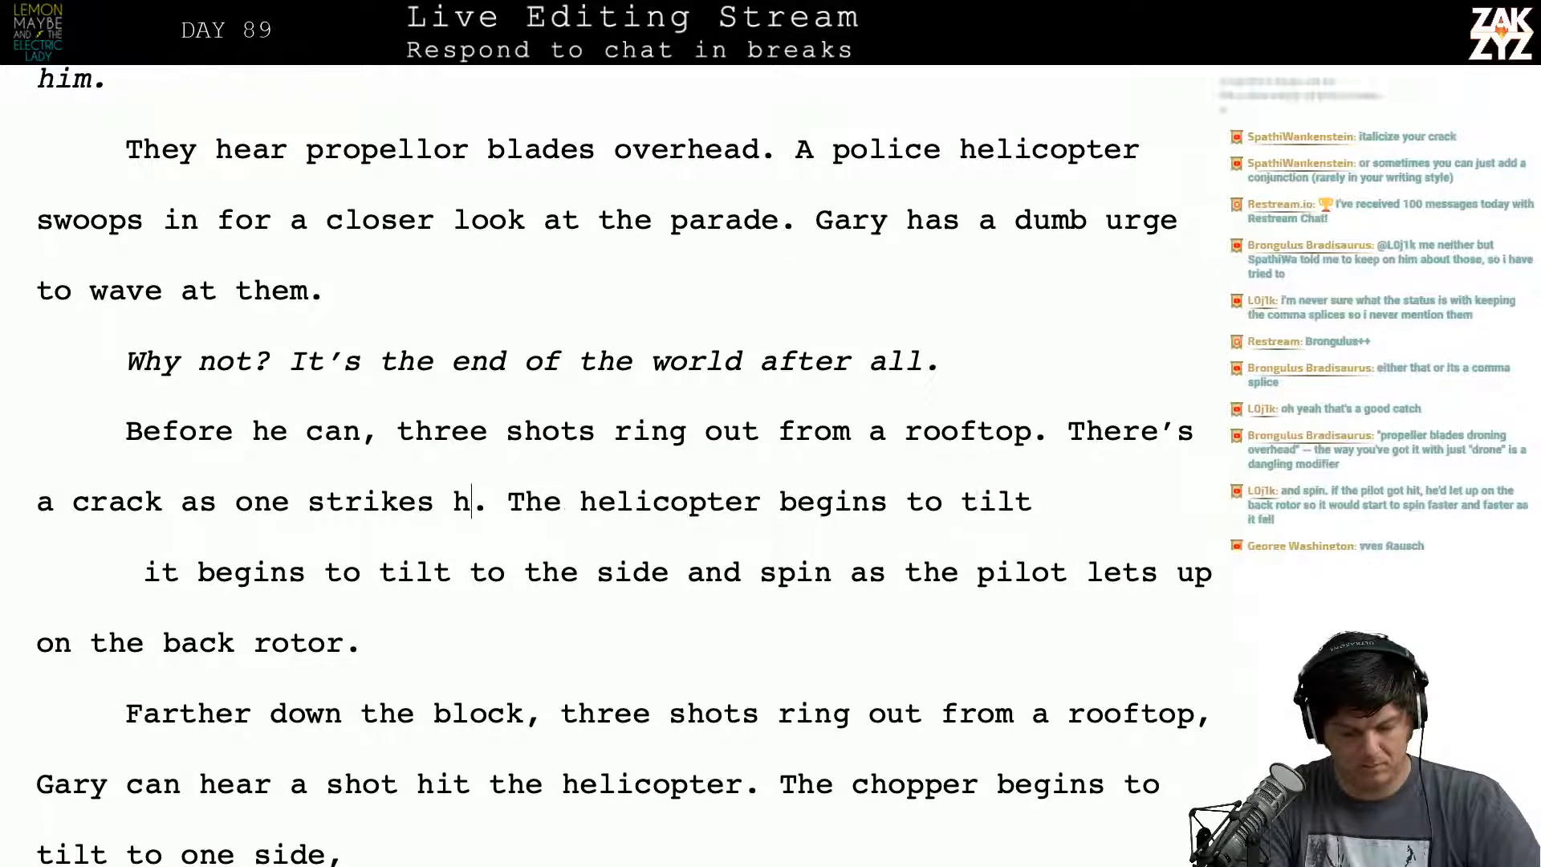
{"action": "key", "text": "BackSpace"}
{"action": "key", "text": "BackSpace"}
{"action": "key", "text": "BackSpace"}
{"action": "key", "text": "BackSpace"}
{"action": "key", "text": "BackSpace"}
{"action": "key", "text": "BackSpace"}
{"action": "key", "text": "BackSpace"}
{"action": "key", "text": "BackSpace"}
{"action": "key", "text": "BackSpace"}
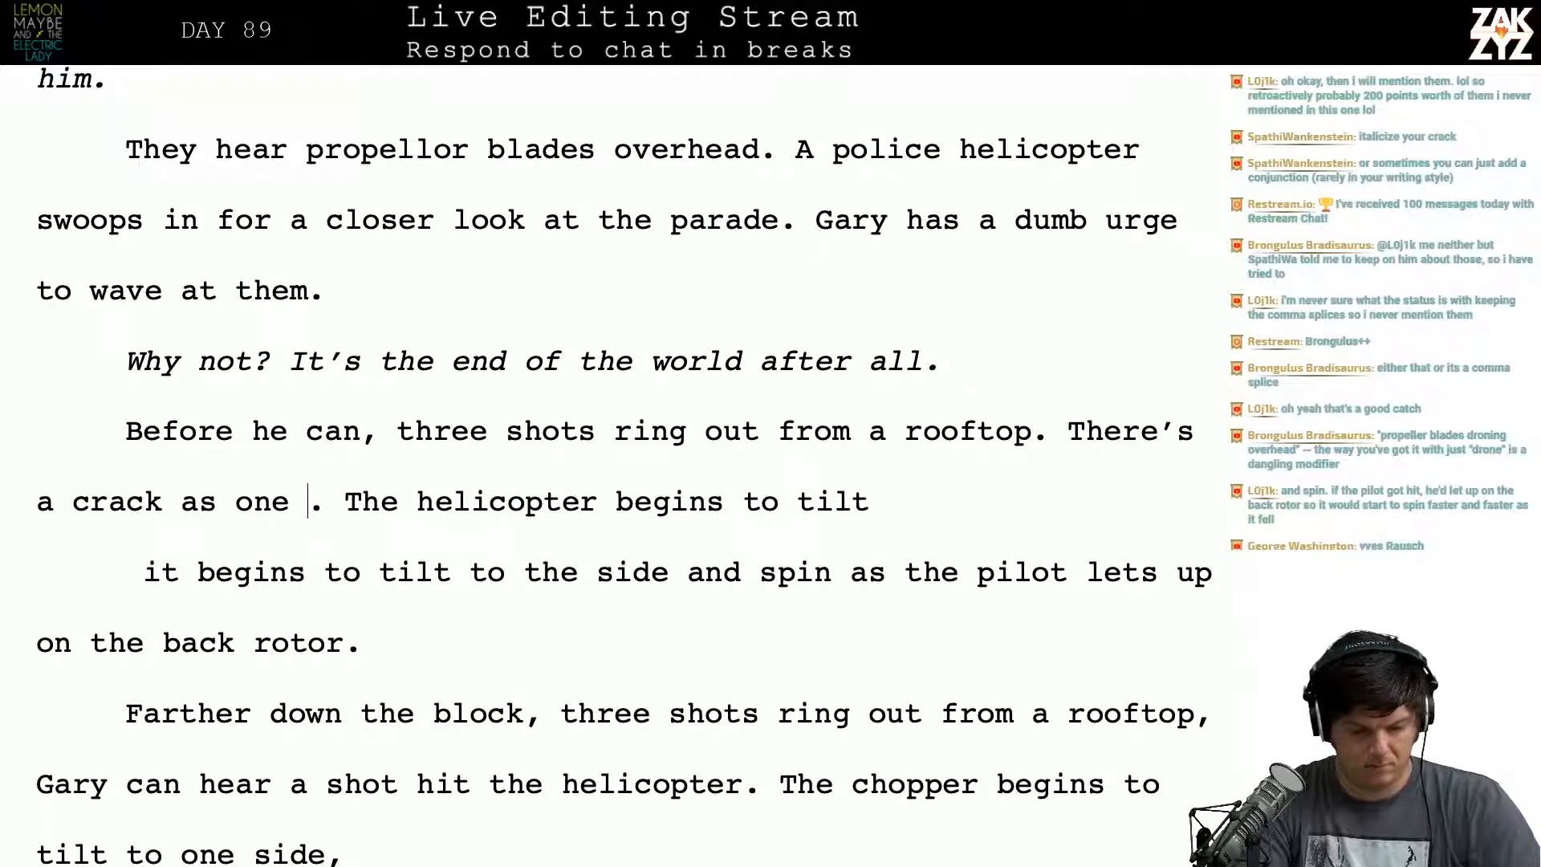
{"action": "type", "text": "goes through t"}
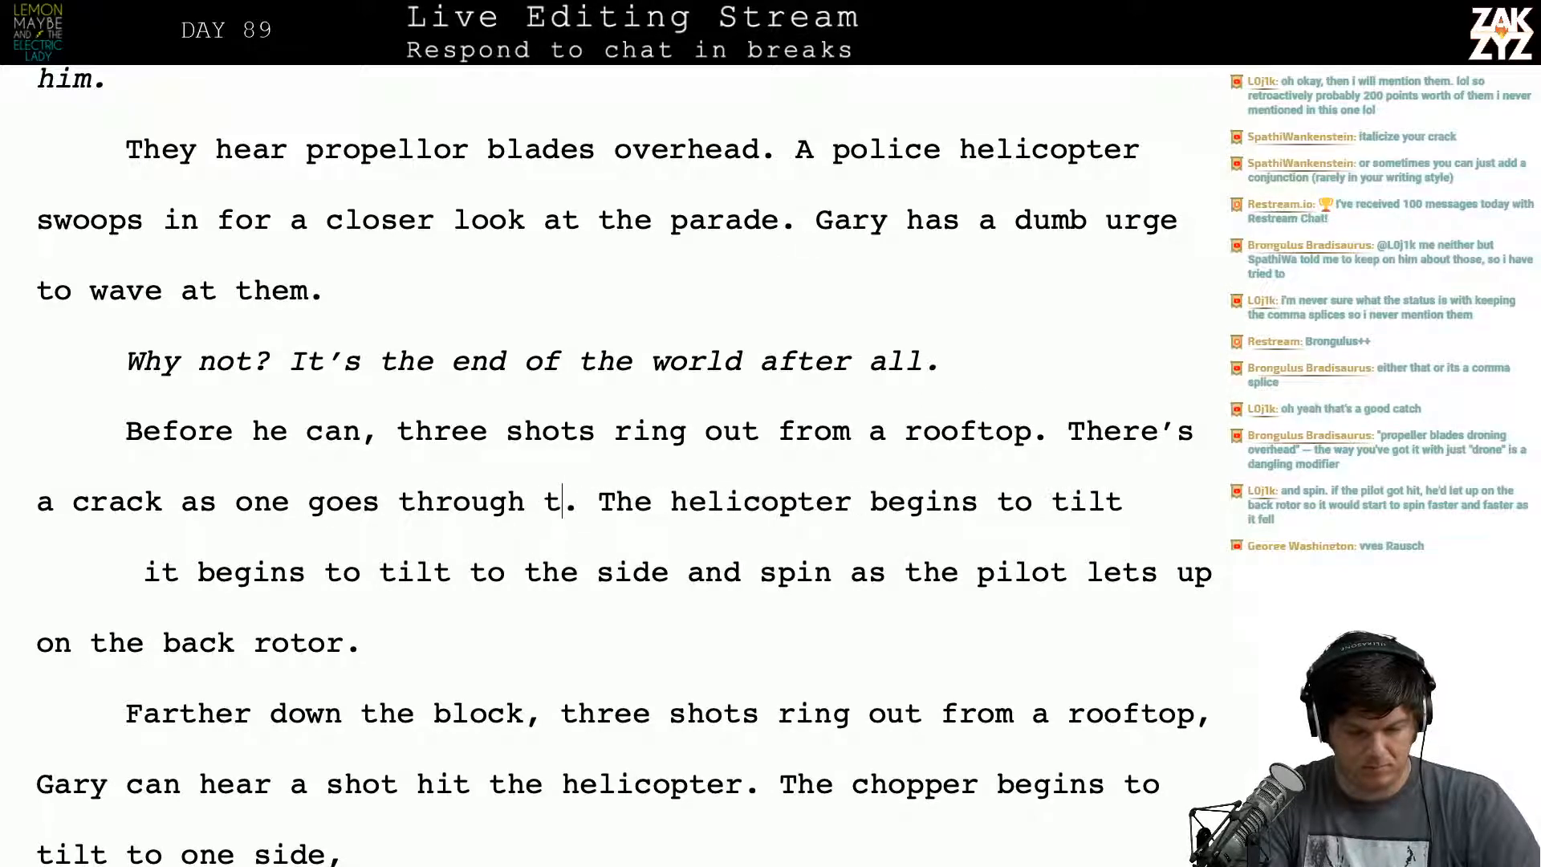
{"action": "type", "text": "he helicopr'"}
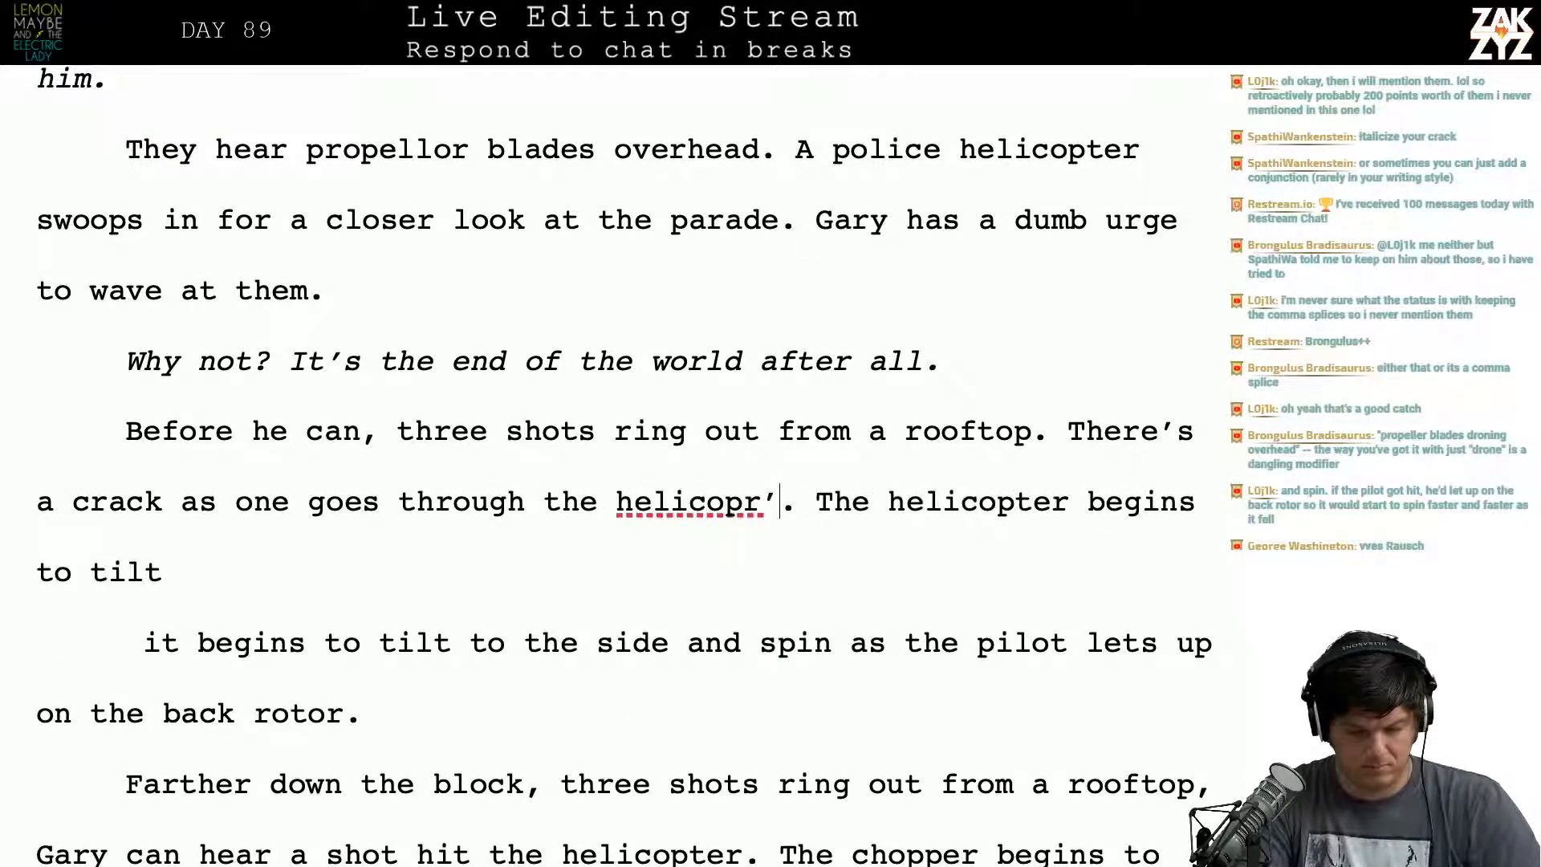
{"action": "key", "text": "BackSpace"}
{"action": "key", "text": "BackSpace"}
{"action": "type", "text": "er's windsh"}
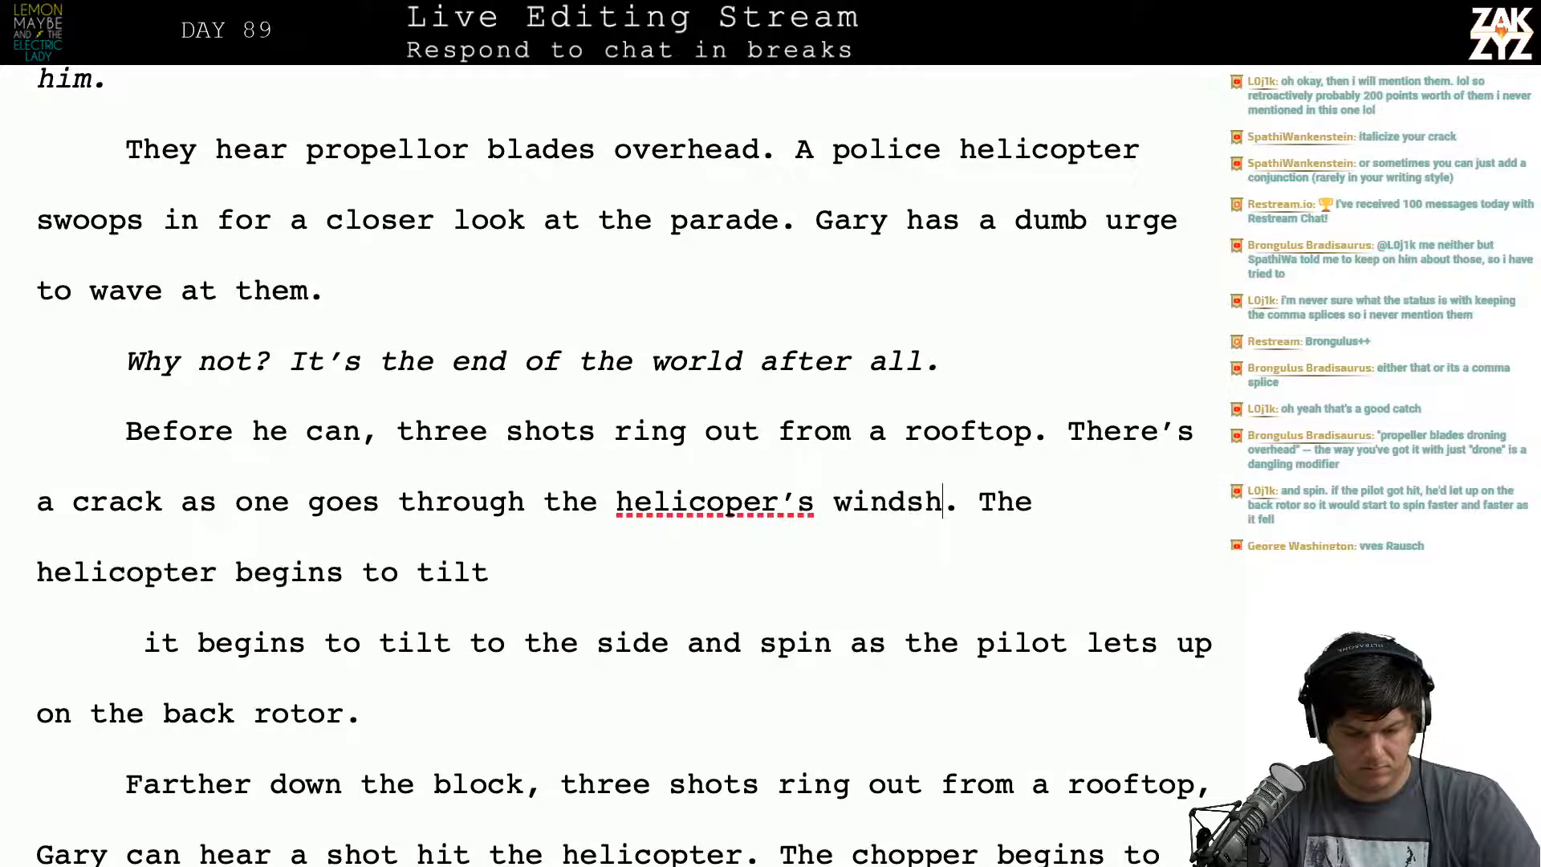
{"action": "type", "text": "ield"}
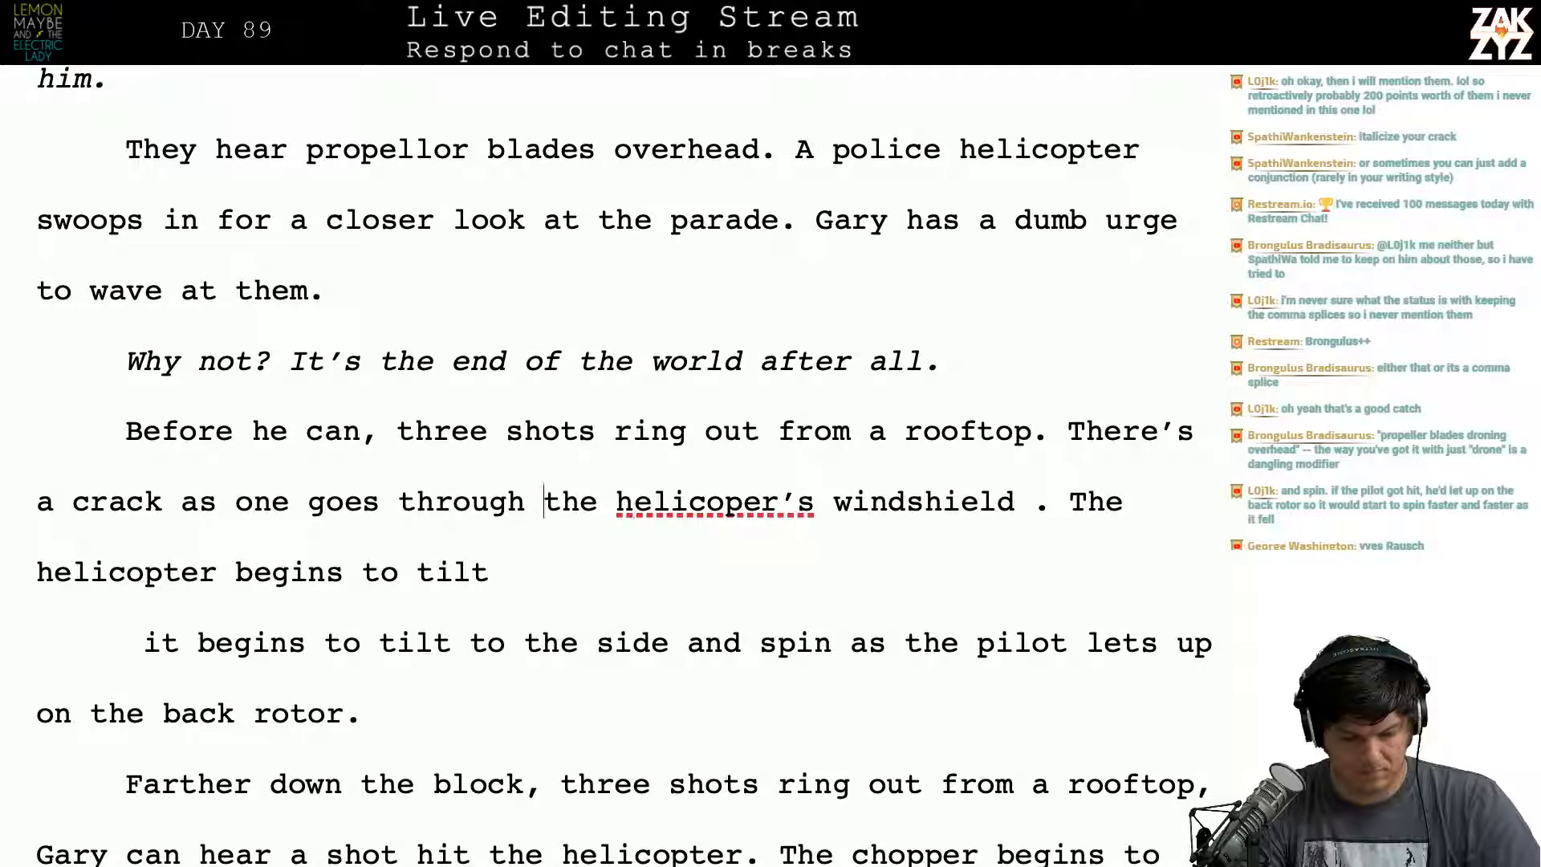
Step: Split the crack sentence onto its own paragraph and draft "There’s a crack as one pierces the helicopter’s windshield" after "from a rooftop."
{"action": "left_click", "coordinate": [326, 501]}
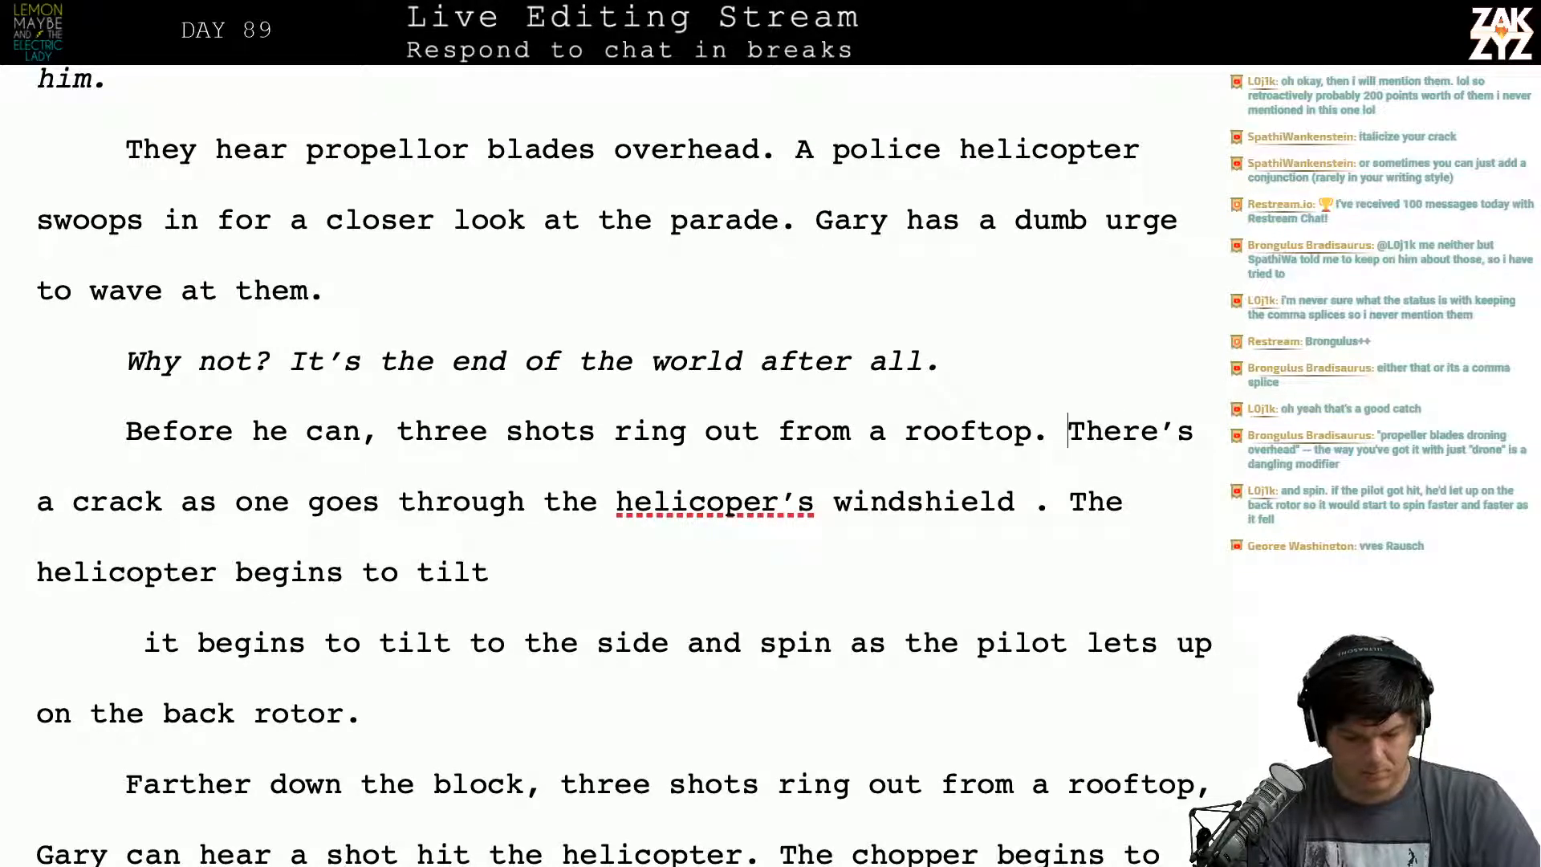
{"action": "key", "text": "Return"}
{"action": "type", "text": "There's a crac"}
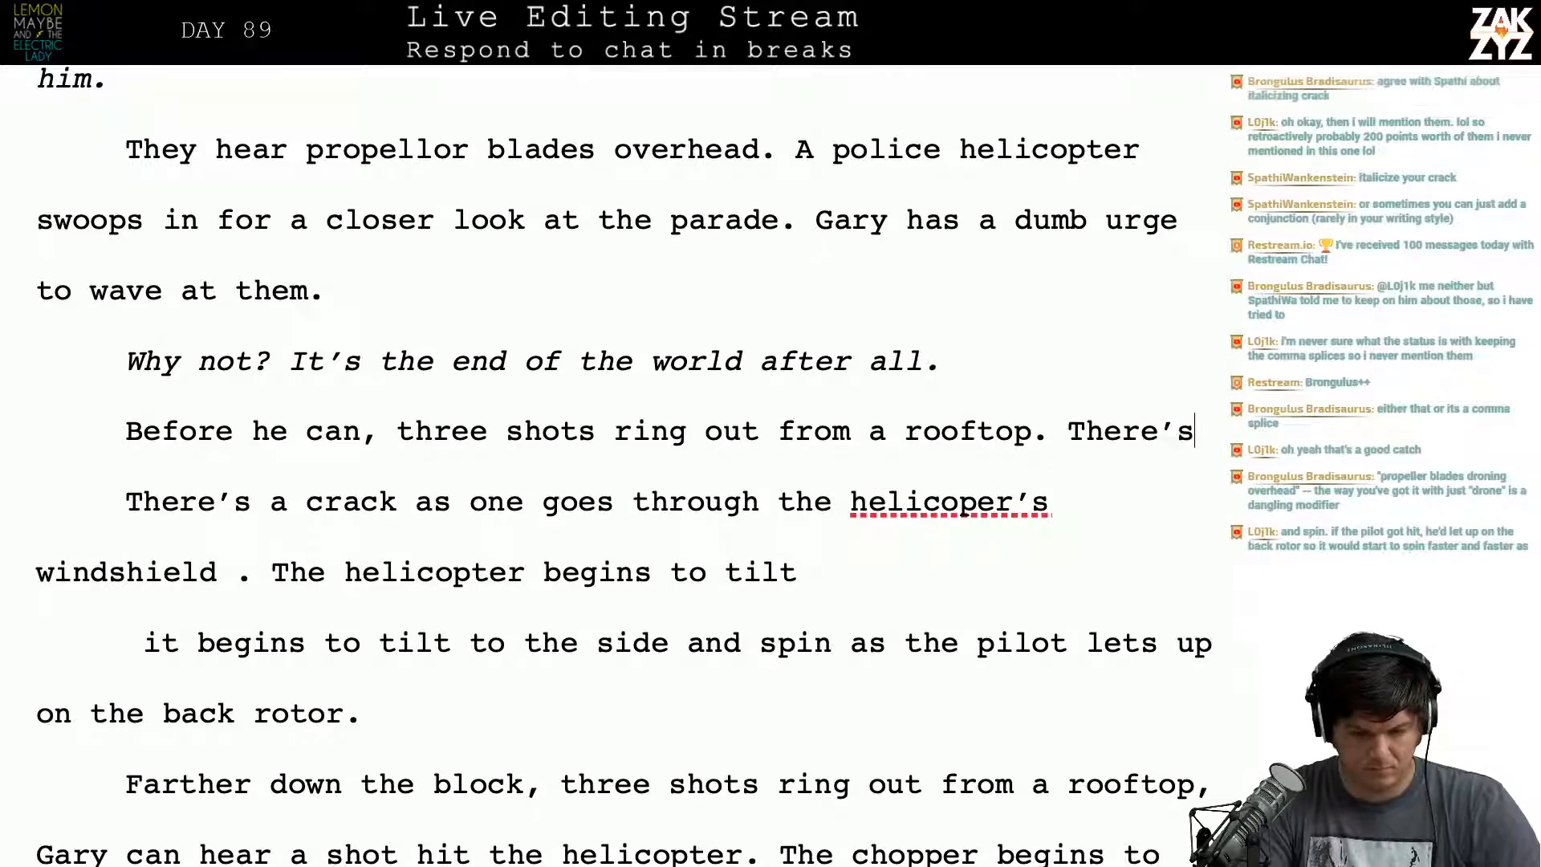
{"action": "type", "text": "k as one "}
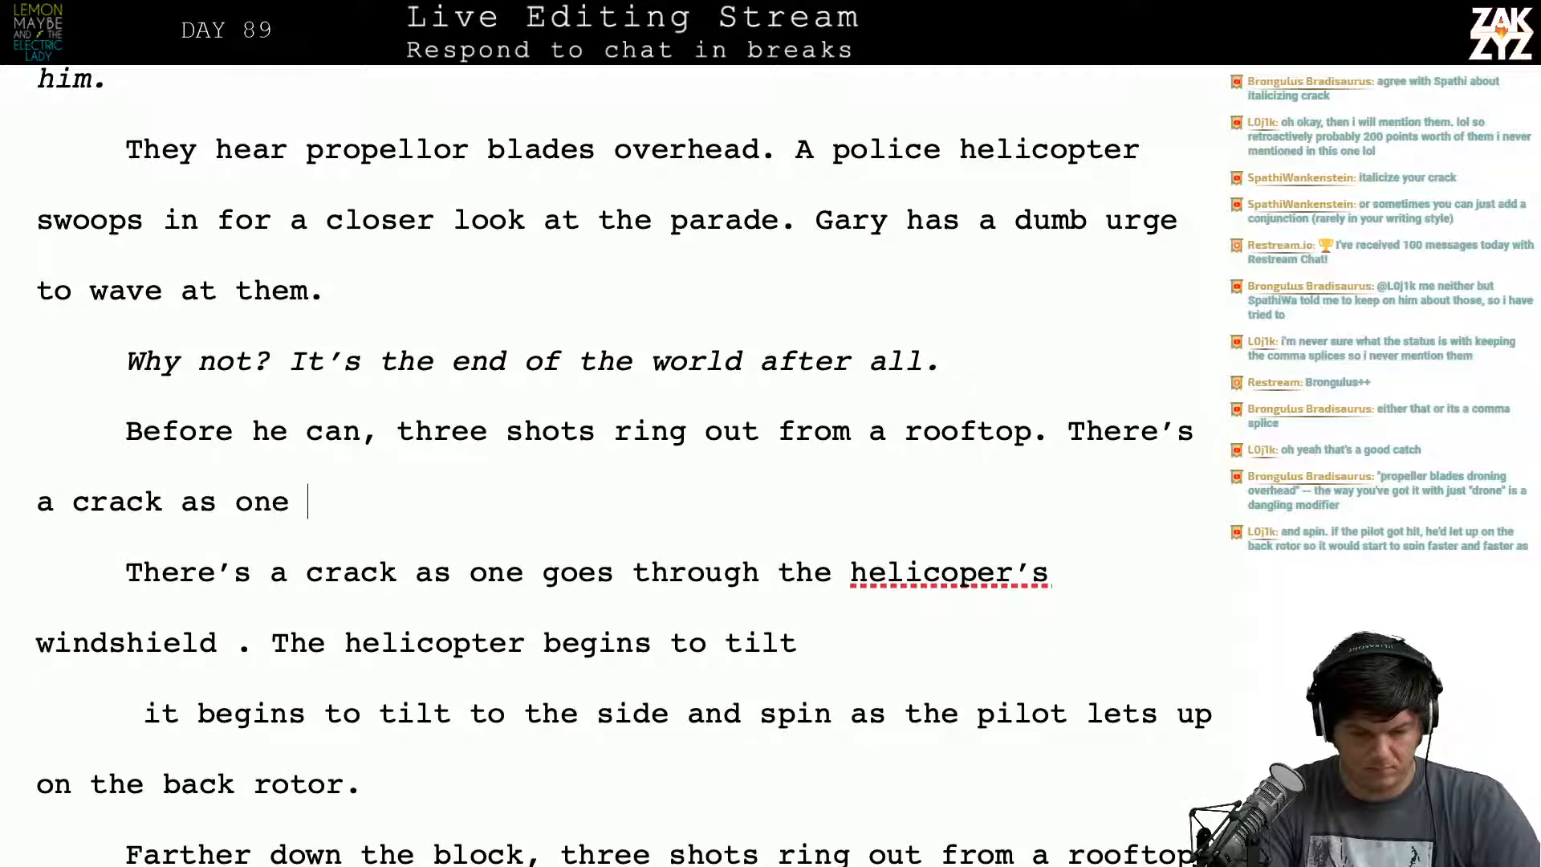
{"action": "type", "text": "g"}
{"action": "key", "text": "BackSpace"}
{"action": "type", "text": "p"}
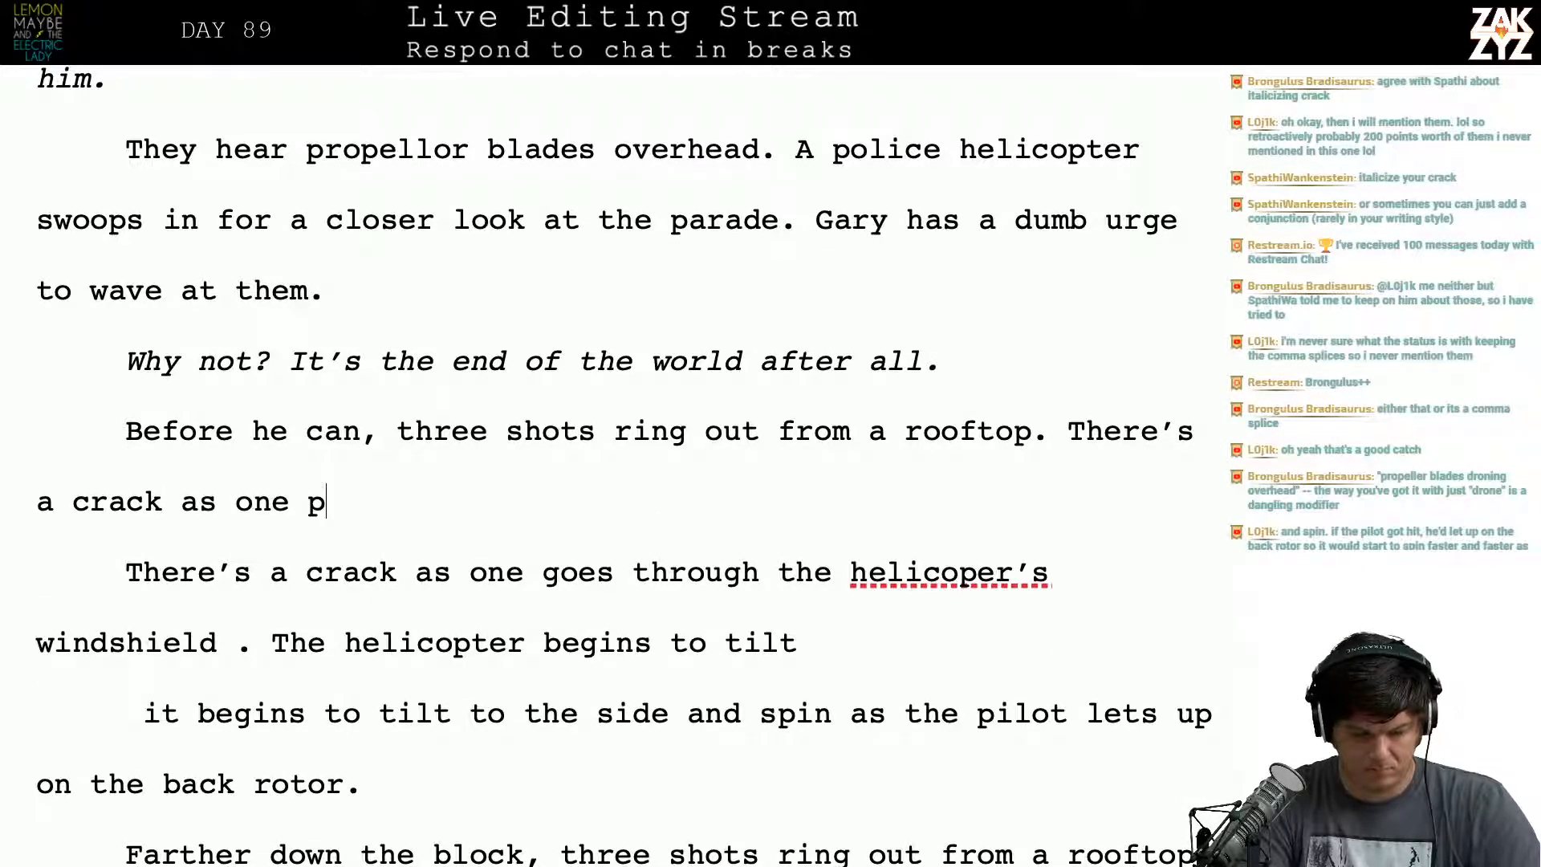
{"action": "type", "text": "ierces the helic"}
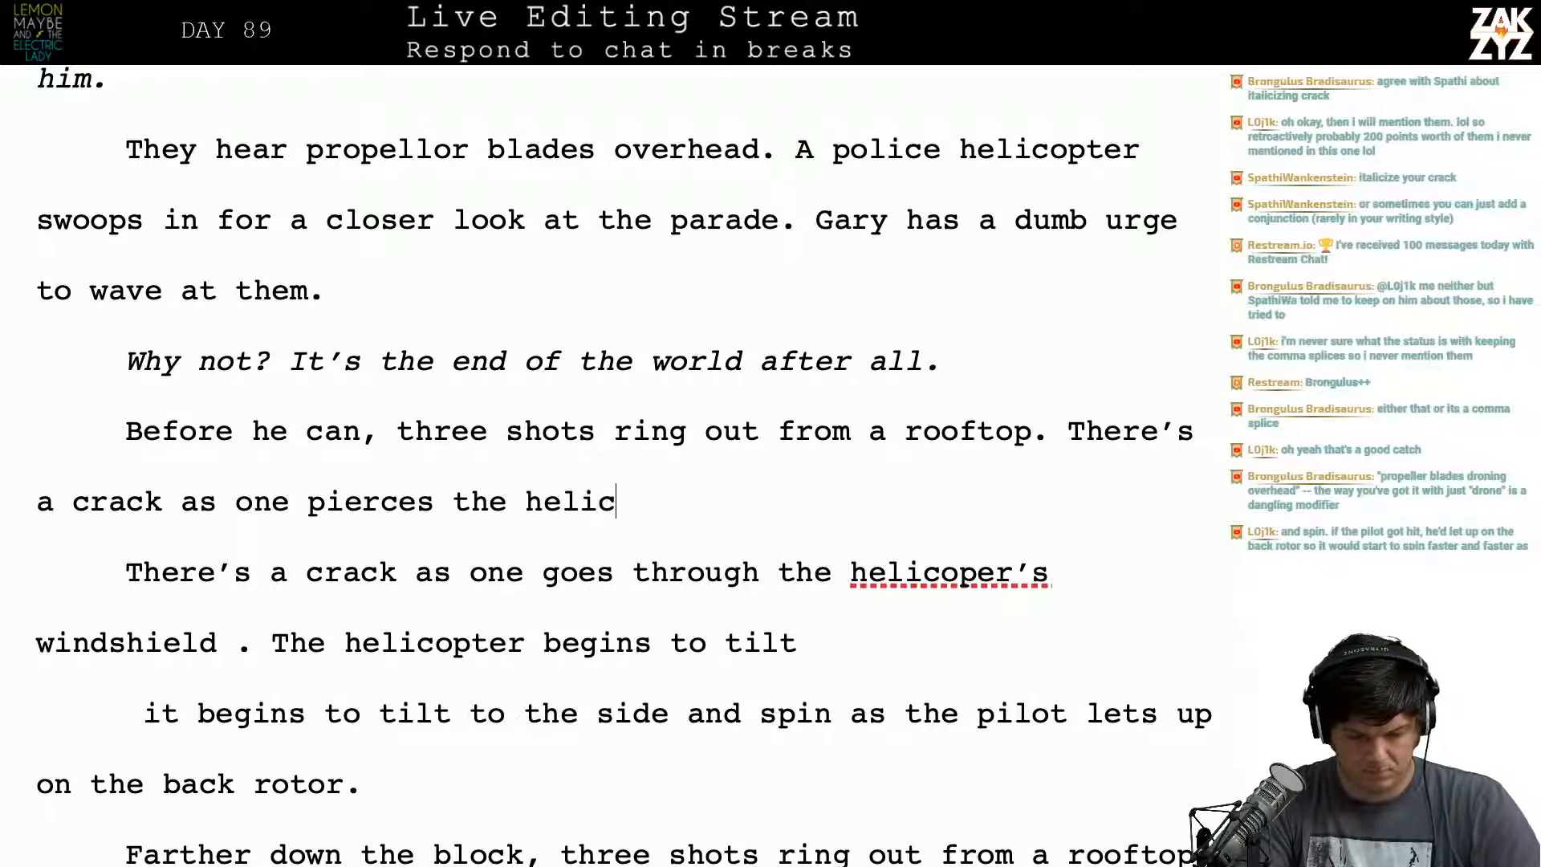
{"action": "type", "text": "opter's windshied."}
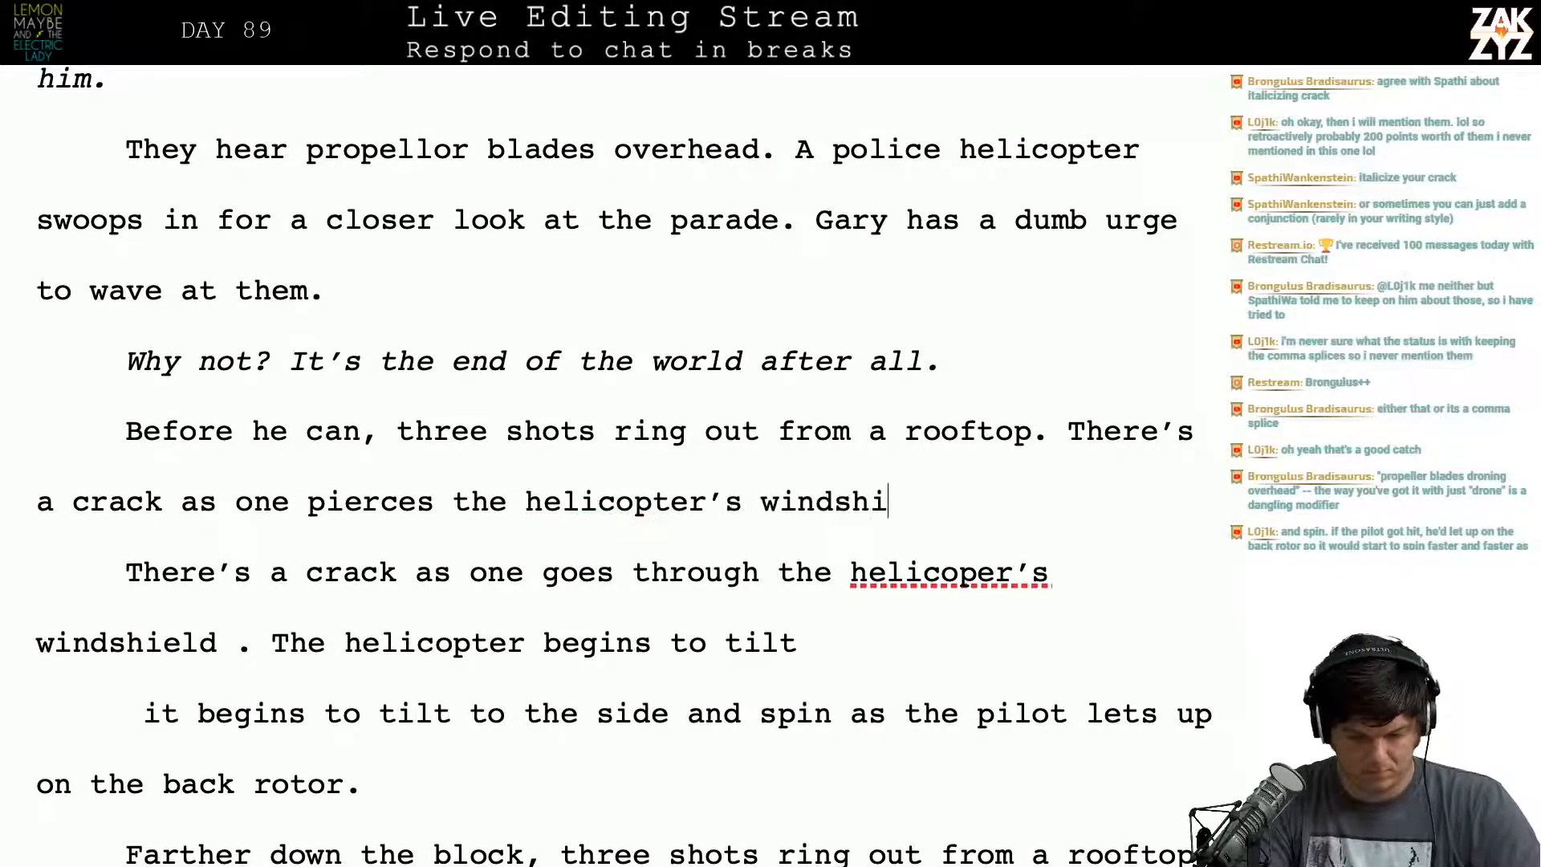
Step: Try changing the new draft's ending to "pierces the chopper"
{"action": "key", "text": "BackSpace"}
{"action": "key", "text": "BackSpace"}
{"action": "key", "text": "BackSpace"}
{"action": "key", "text": "BackSpace"}
{"action": "key", "text": "BackSpace"}
{"action": "key", "text": "BackSpace"}
{"action": "key", "text": "BackSpace"}
{"action": "key", "text": "BackSpace"}
{"action": "key", "text": "BackSpace"}
{"action": "key", "text": "BackSpace"}
{"action": "key", "text": "BackSpace"}
{"action": "key", "text": "BackSpace"}
{"action": "key", "text": "BackSpace"}
{"action": "key", "text": "BackSpace"}
{"action": "key", "text": "BackSpace"}
{"action": "key", "text": "BackSpace"}
{"action": "key", "text": "BackSpace"}
{"action": "key", "text": "BackSpace"}
{"action": "key", "text": "BackSpace"}
{"action": "key", "text": "BackSpace"}
{"action": "key", "text": "BackSpace"}
{"action": "key", "text": "BackSpace"}
{"action": "key", "text": "BackSpace"}
{"action": "key", "text": "BackSpace"}
{"action": "key", "text": "BackSpace"}
{"action": "key", "text": "BackSpace"}
{"action": "key", "text": "BackSpace"}
{"action": "key", "text": "BackSpace"}
{"action": "key", "text": "BackSpace"}
{"action": "key", "text": "BackSpace"}
{"action": "key", "text": "BackSpace"}
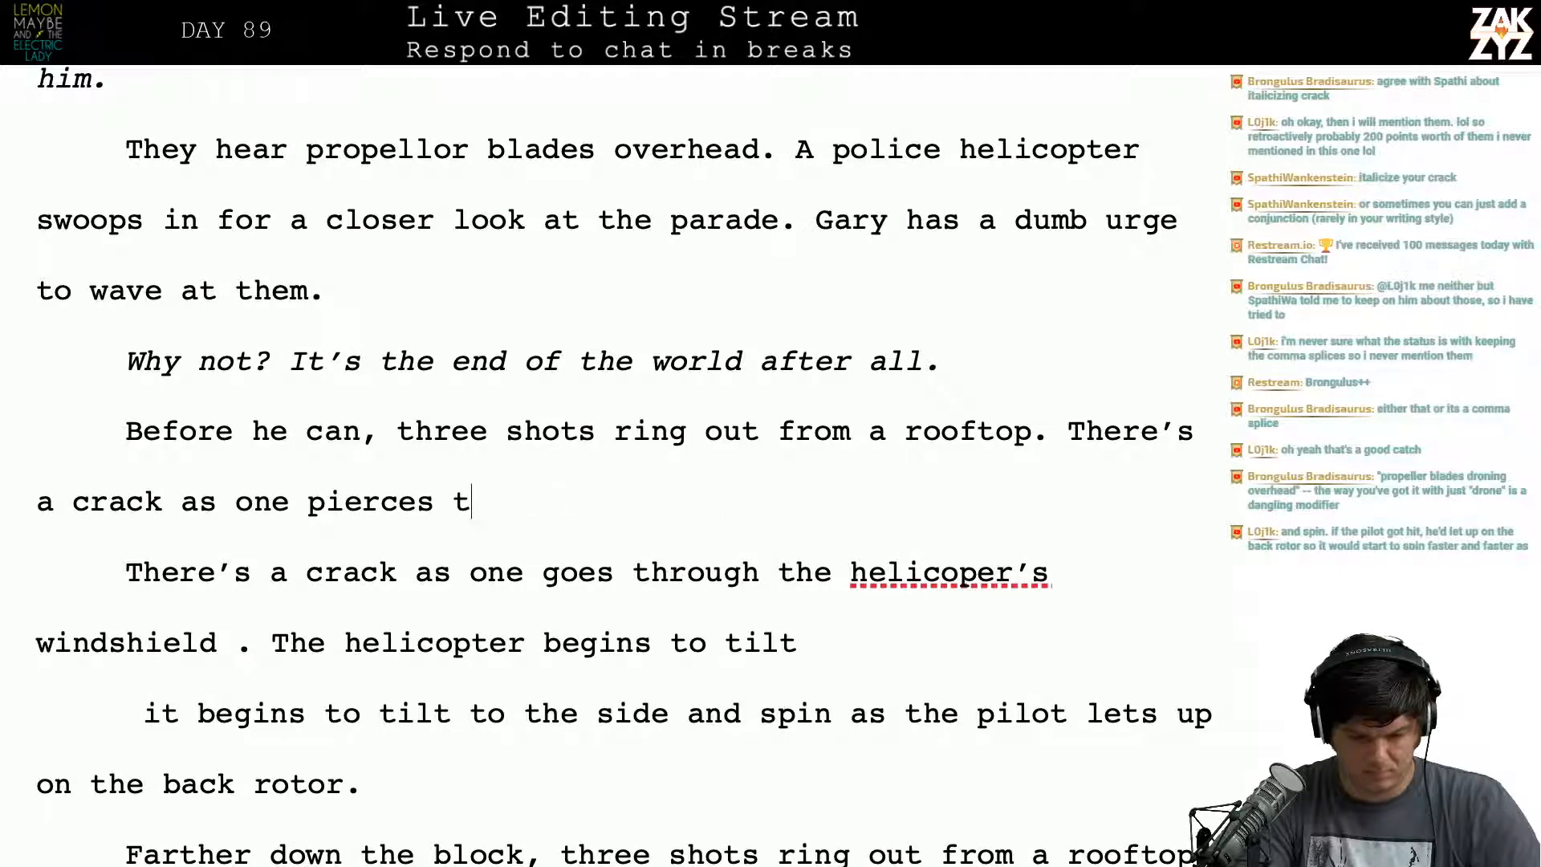
{"action": "type", "text": "es the"}
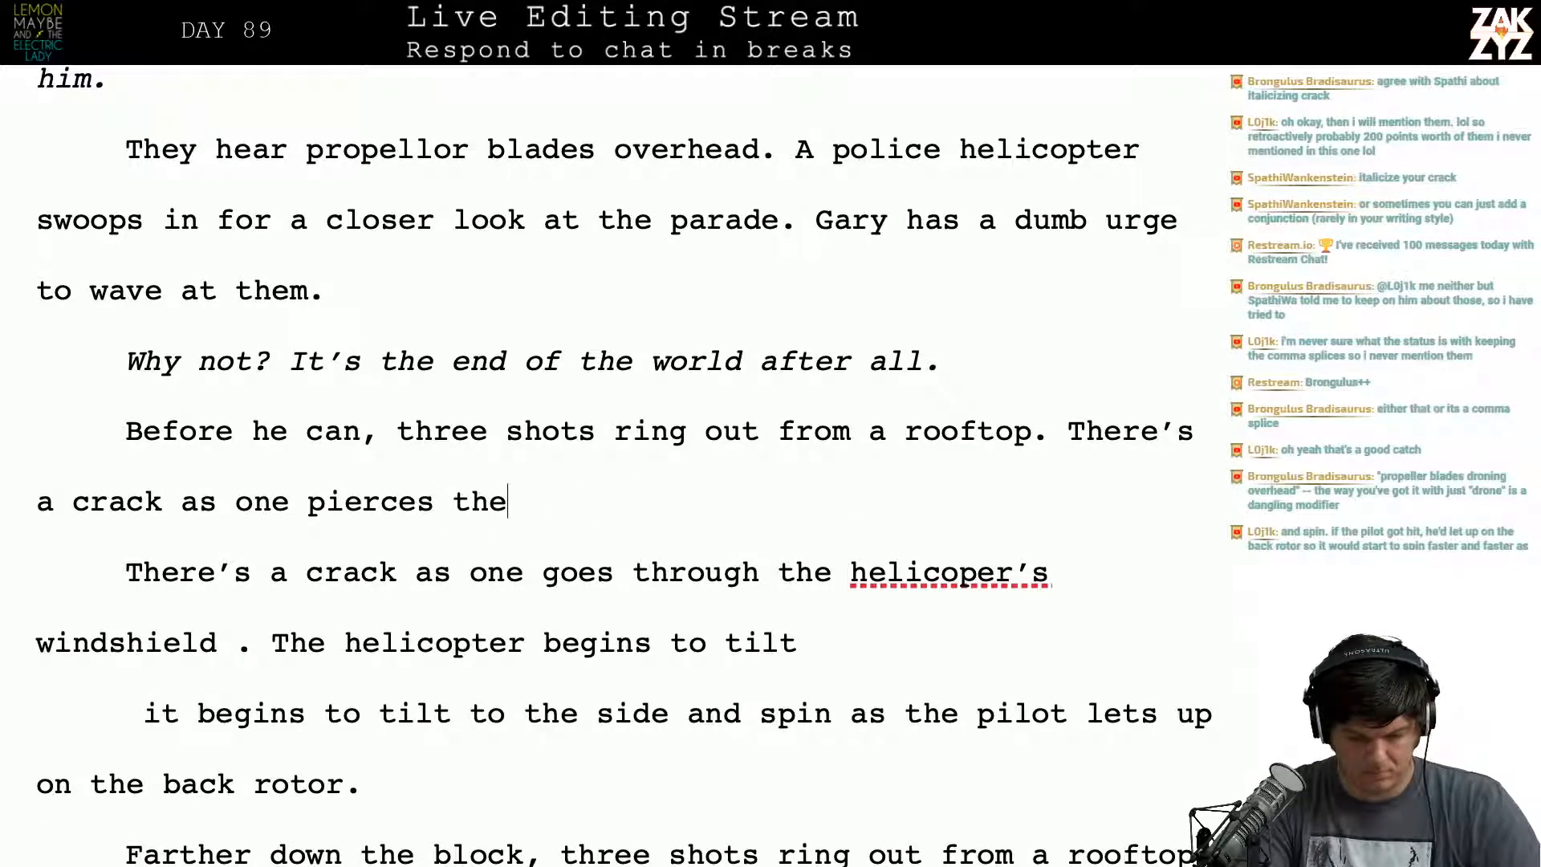
{"action": "type", "text": " chpo"}
{"action": "key", "text": "BackSpace"}
{"action": "key", "text": "BackSpace"}
{"action": "type", "text": "o"}
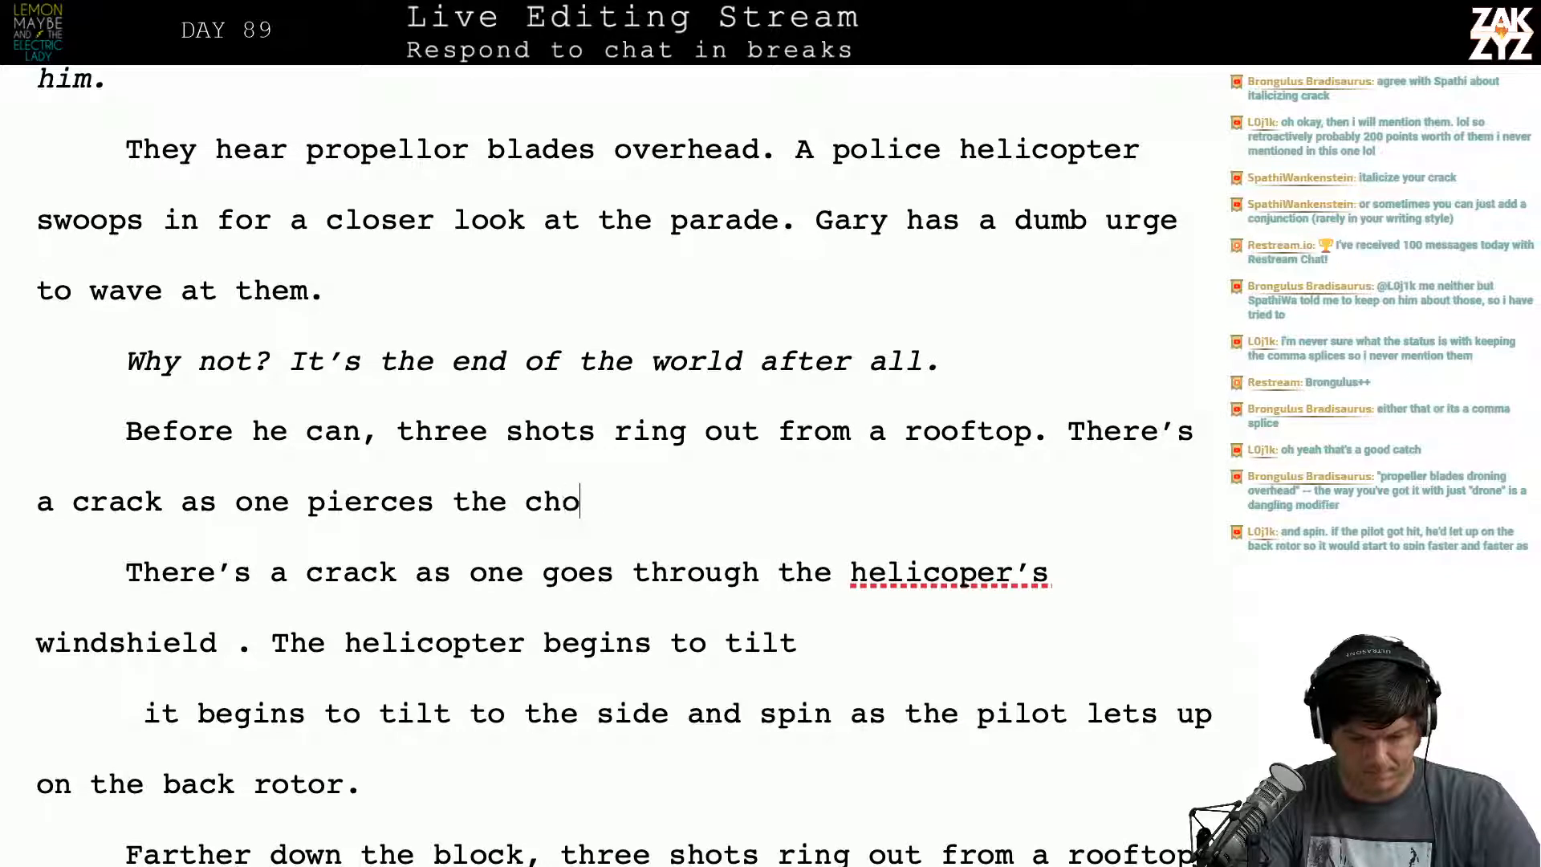
{"action": "type", "text": "oper"}
{"action": "key", "text": "BackSpace"}
{"action": "key", "text": "BackSpace"}
{"action": "key", "text": "BackSpace"}
{"action": "key", "text": "BackSpace"}
{"action": "type", "text": "pep"}
{"action": "key", "text": "BackSpace"}
{"action": "key", "text": "BackSpace"}
{"action": "key", "text": "BackSpace"}
{"action": "key", "text": "BackSpace"}
{"action": "key", "text": "BackSpace"}
{"action": "key", "text": "BackSpace"}
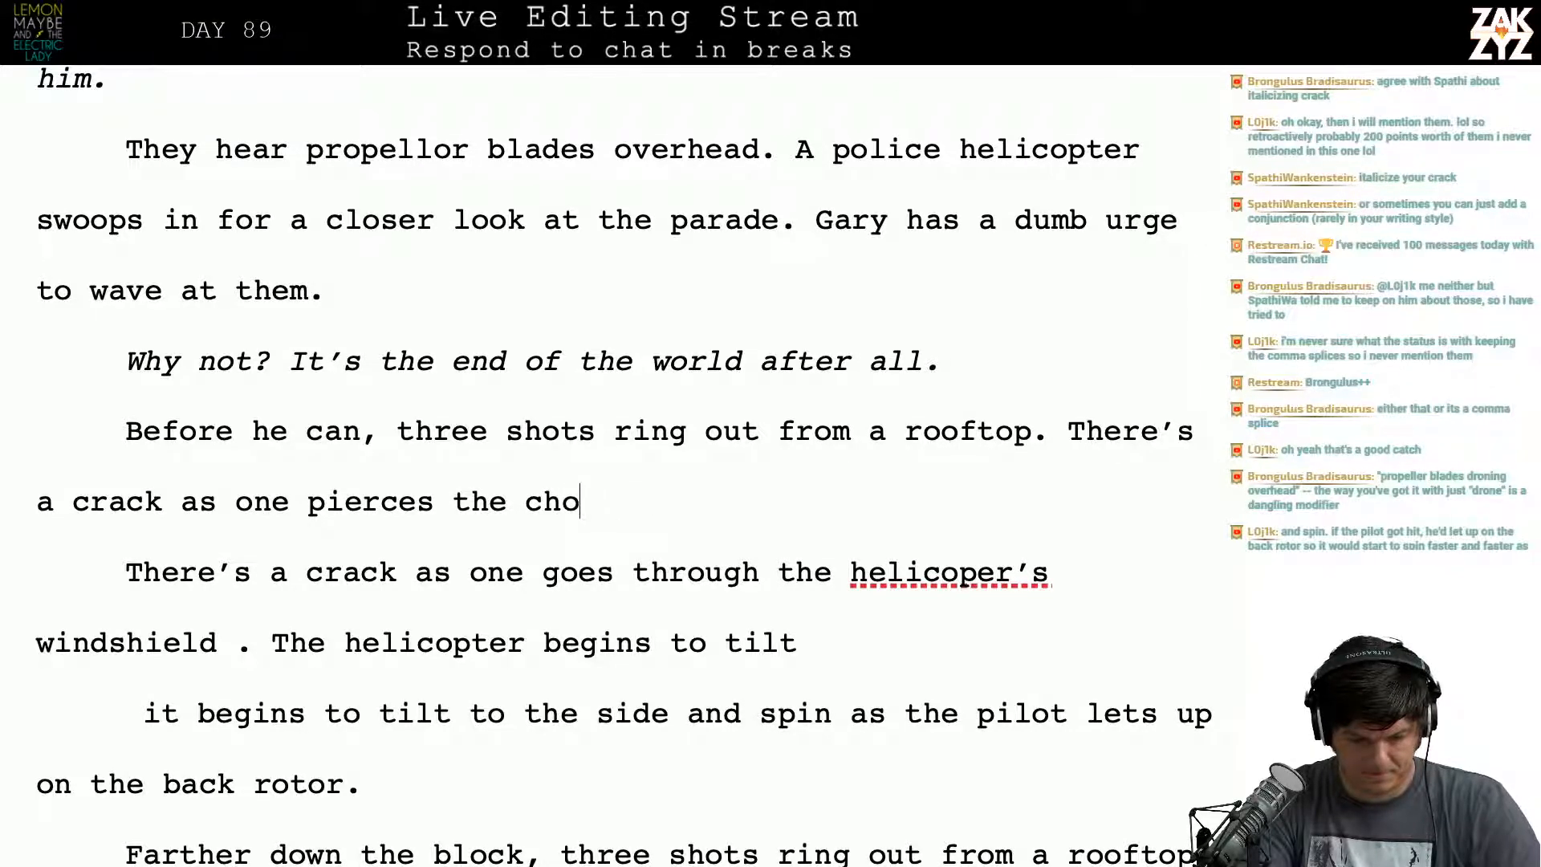
Step: Change the draft's ending after "There’s a crack as one" to "strikes the helicopter’s windshield."
{"action": "key", "text": "BackSpace"}
{"action": "key", "text": "BackSpace"}
{"action": "key", "text": "BackSpace"}
{"action": "key", "text": "BackSpace"}
{"action": "key", "text": "BackSpace"}
{"action": "key", "text": "BackSpace"}
{"action": "key", "text": "BackSpace"}
{"action": "key", "text": "BackSpace"}
{"action": "key", "text": "BackSpace"}
{"action": "key", "text": "BackSpace"}
{"action": "key", "text": "BackSpace"}
{"action": "key", "text": "BackSpace"}
{"action": "type", "text": "s"}
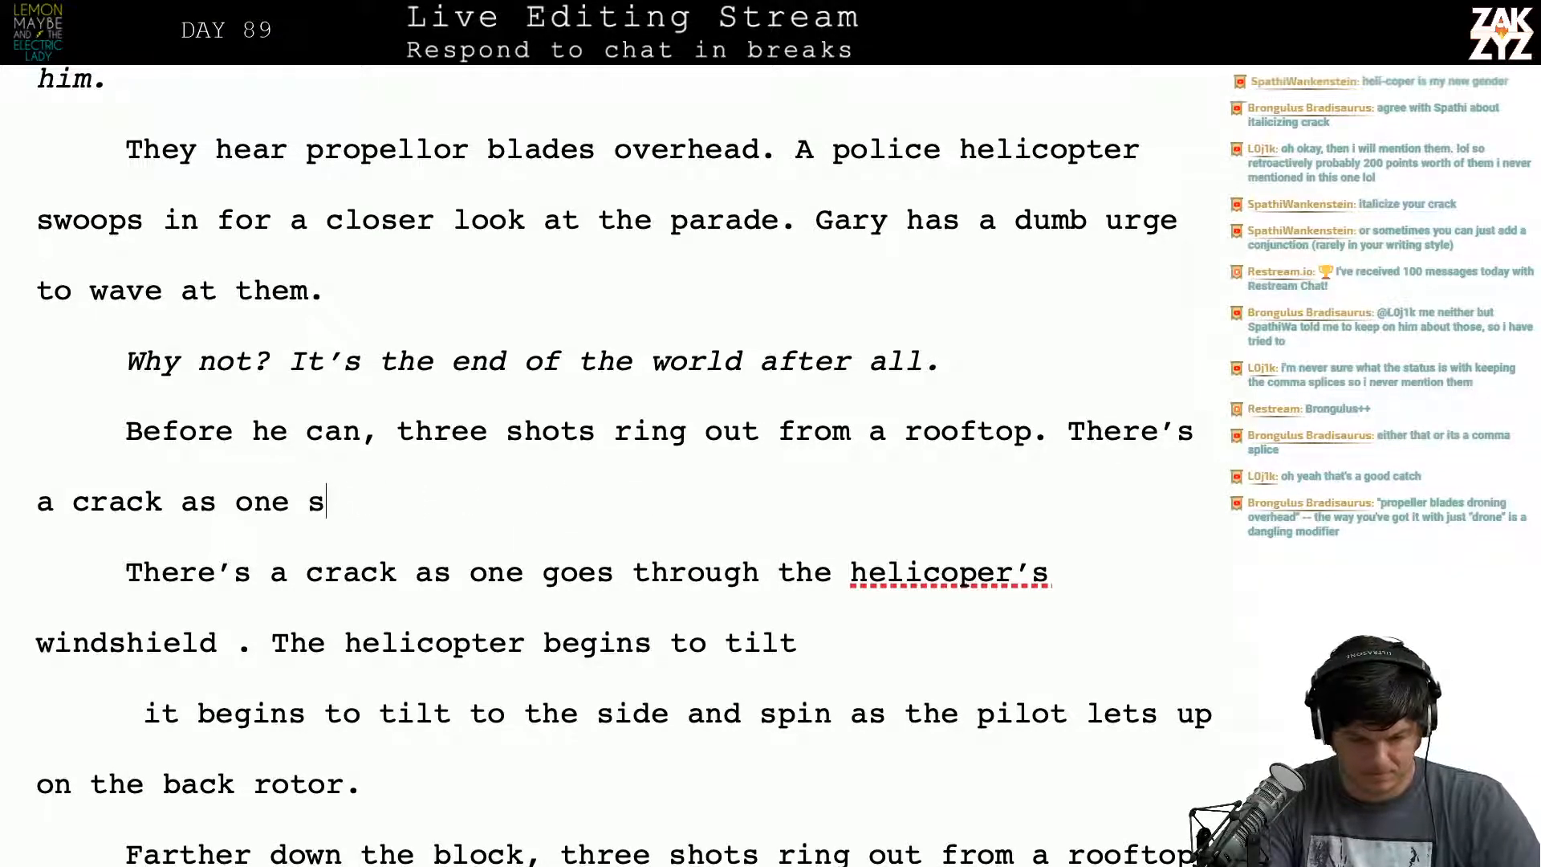
{"action": "type", "text": "trikes the win"}
{"action": "key", "text": "BackSpace"}
{"action": "key", "text": "BackSpace"}
{"action": "key", "text": "BackSpace"}
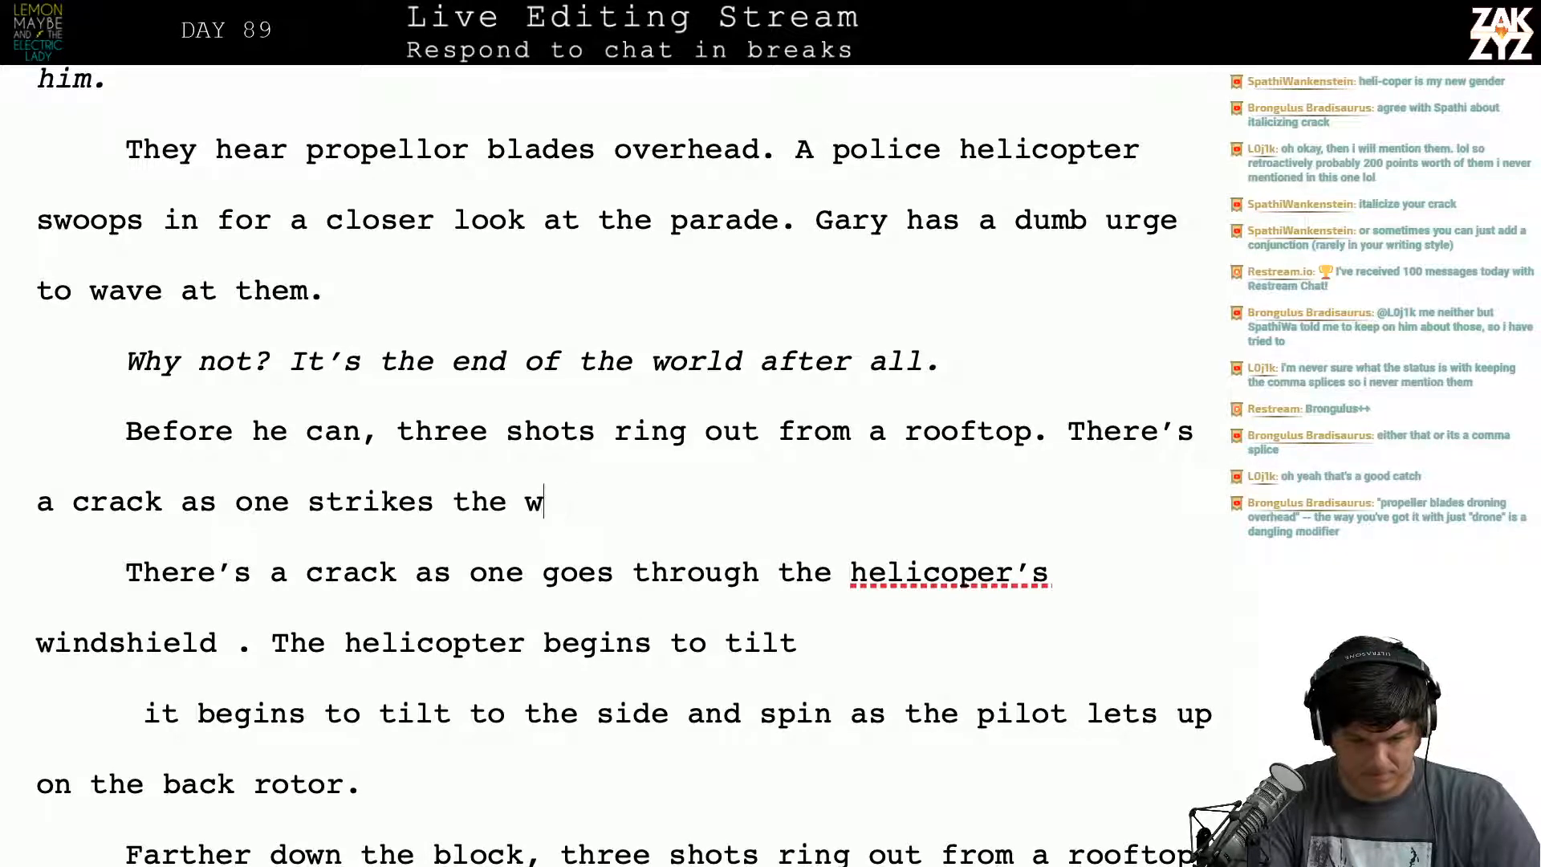
{"action": "type", "text": "helicopter's "}
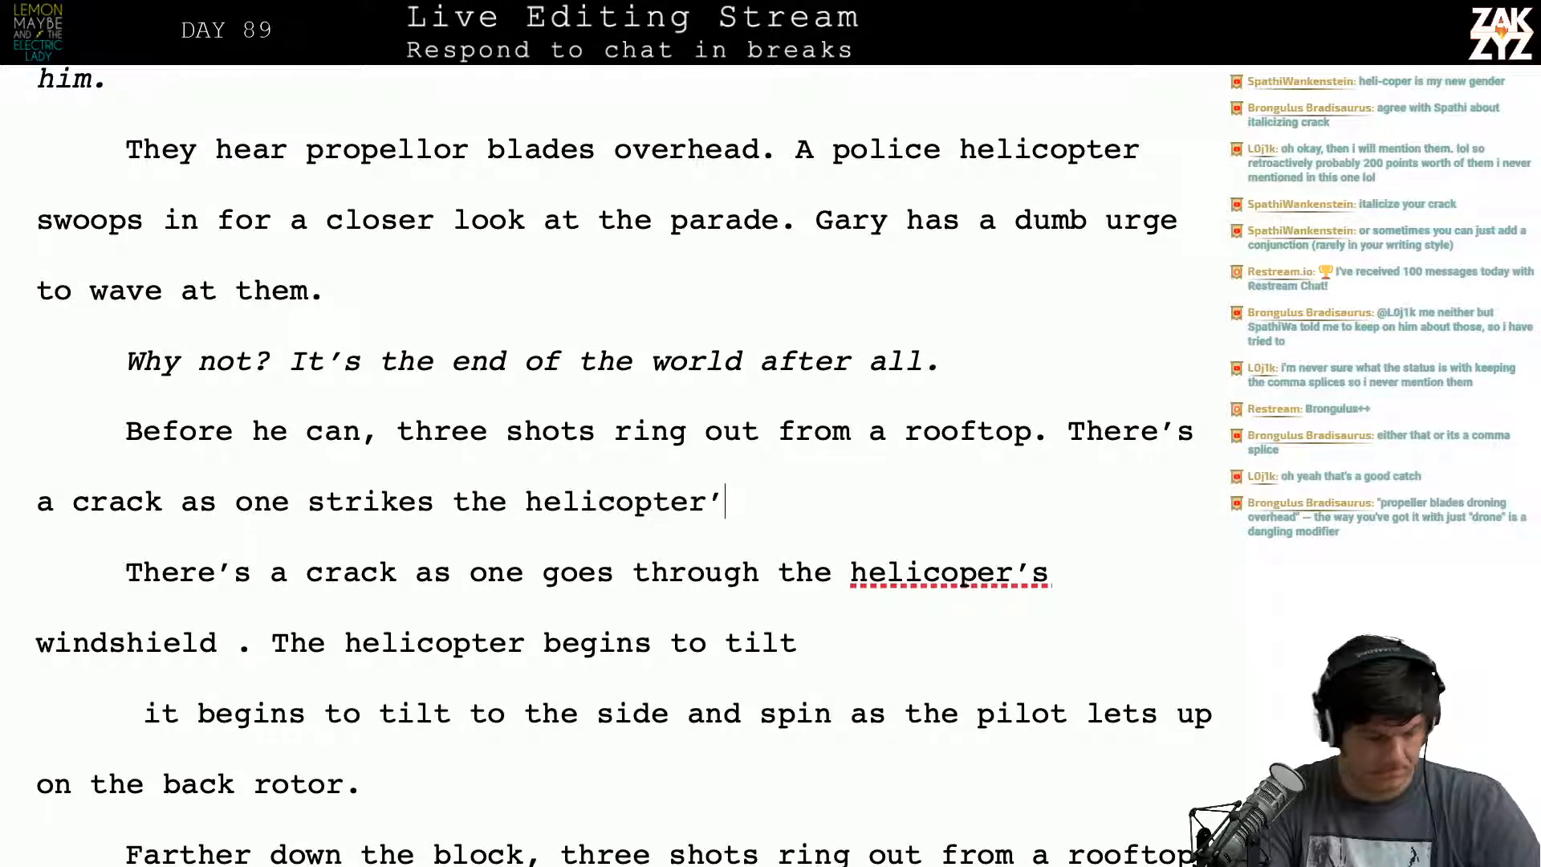
{"action": "type", "text": "winds"}
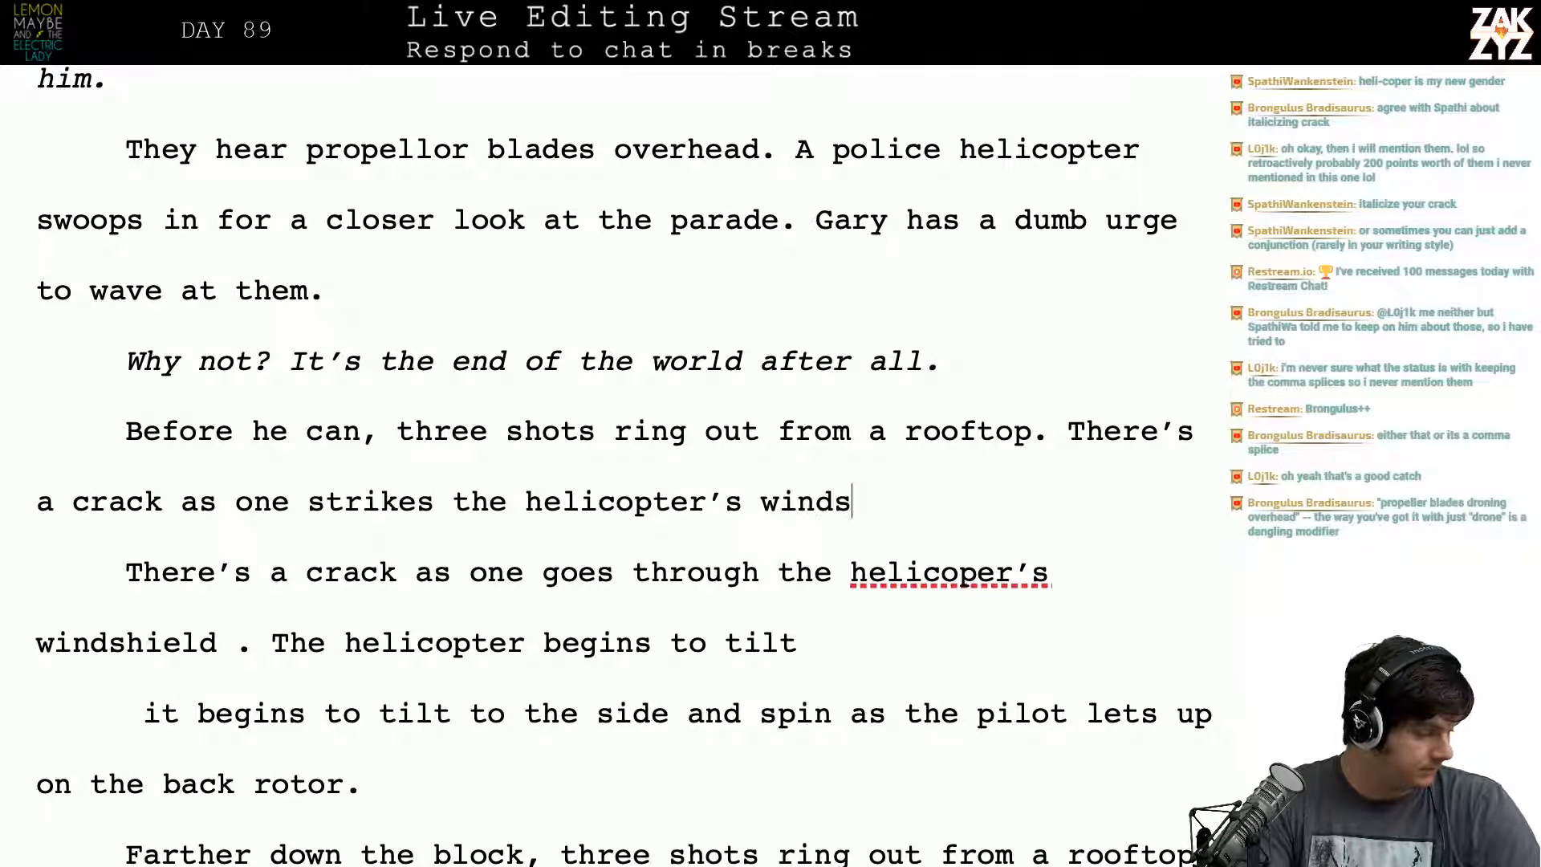
{"action": "type", "text": "hield."}
Step: Add a comma after "world" in the italic line so it reads "It’s the end of the world, after all."
{"action": "key", "text": "Left"}
{"action": "key", "text": "Left"}
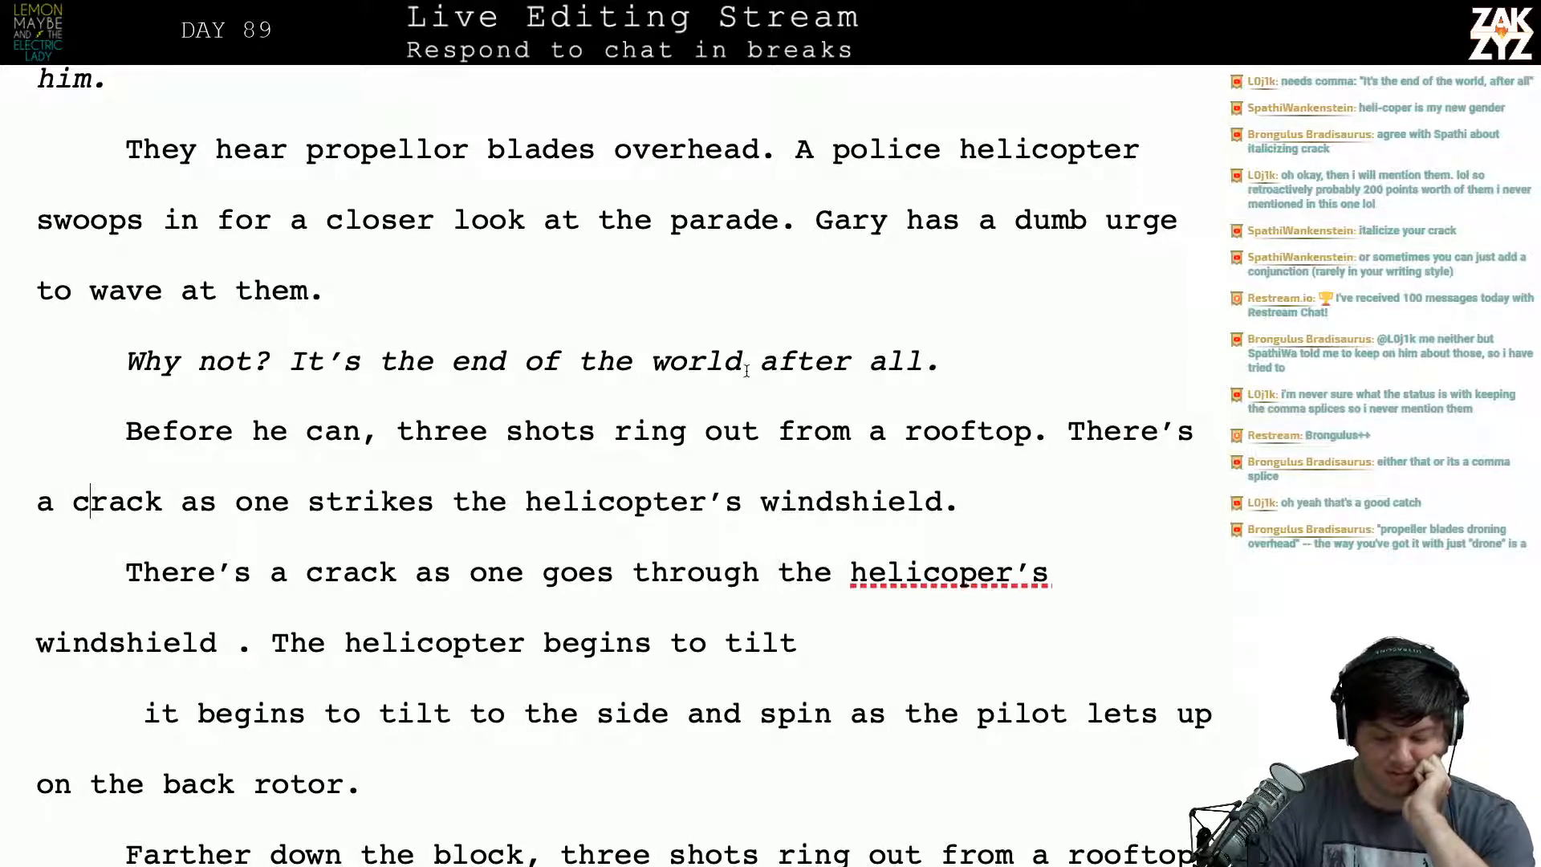
{"action": "type", "text": ","}
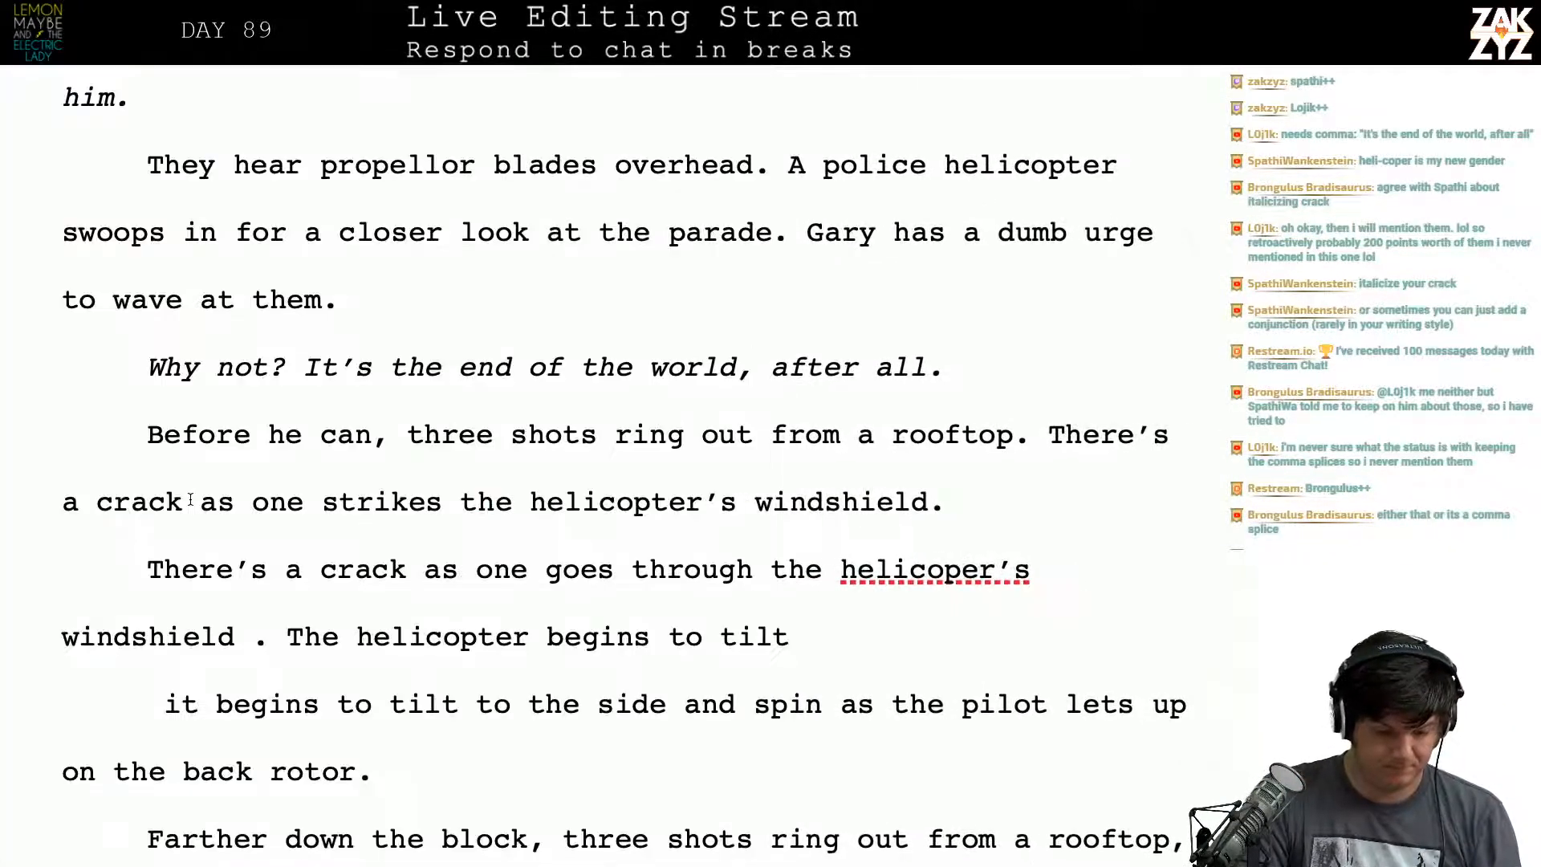
Step: Move the crack sentence to its own paragraph and try starting its replacement with "One cracks" after "from a rooftop."
{"action": "left_click_drag", "start_coordinate": [186, 499], "coordinate": [89, 504]}
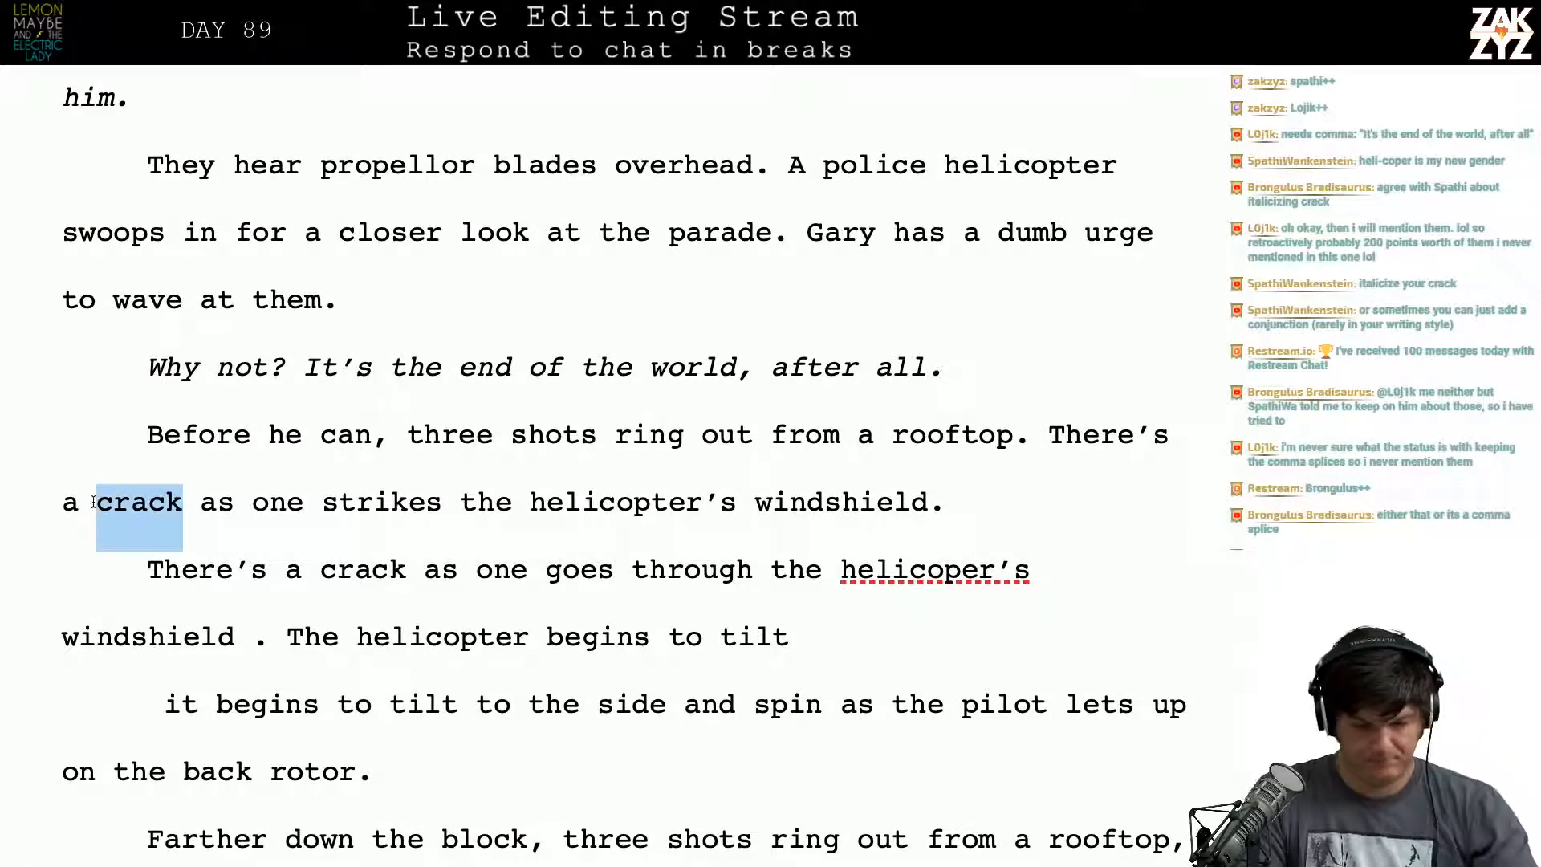
{"action": "key", "text": "Left"}
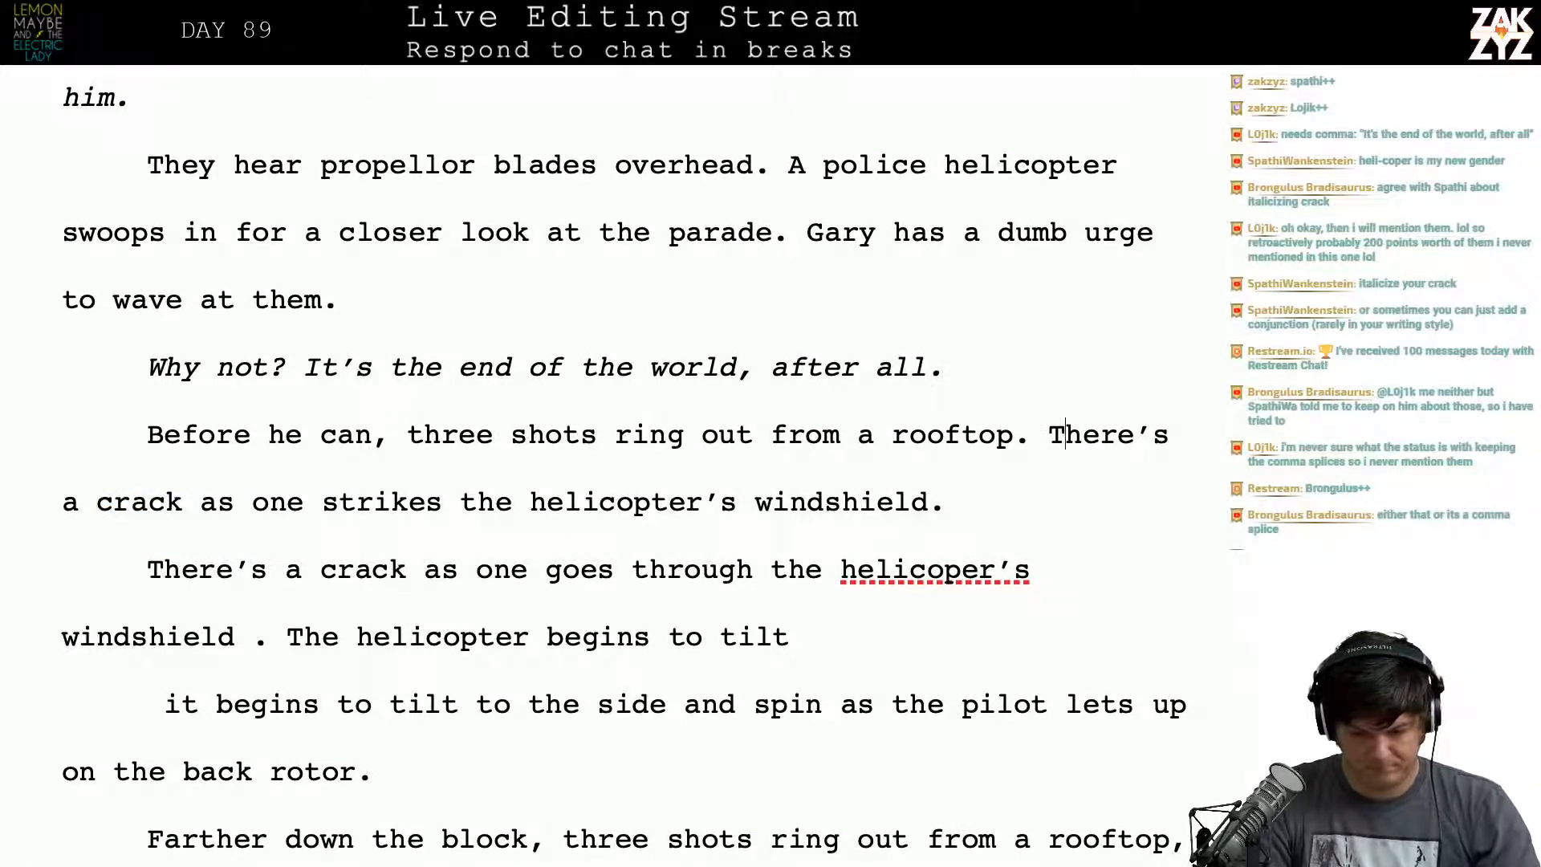
{"action": "key", "text": "Return"}
{"action": "type", "text": "One crak"}
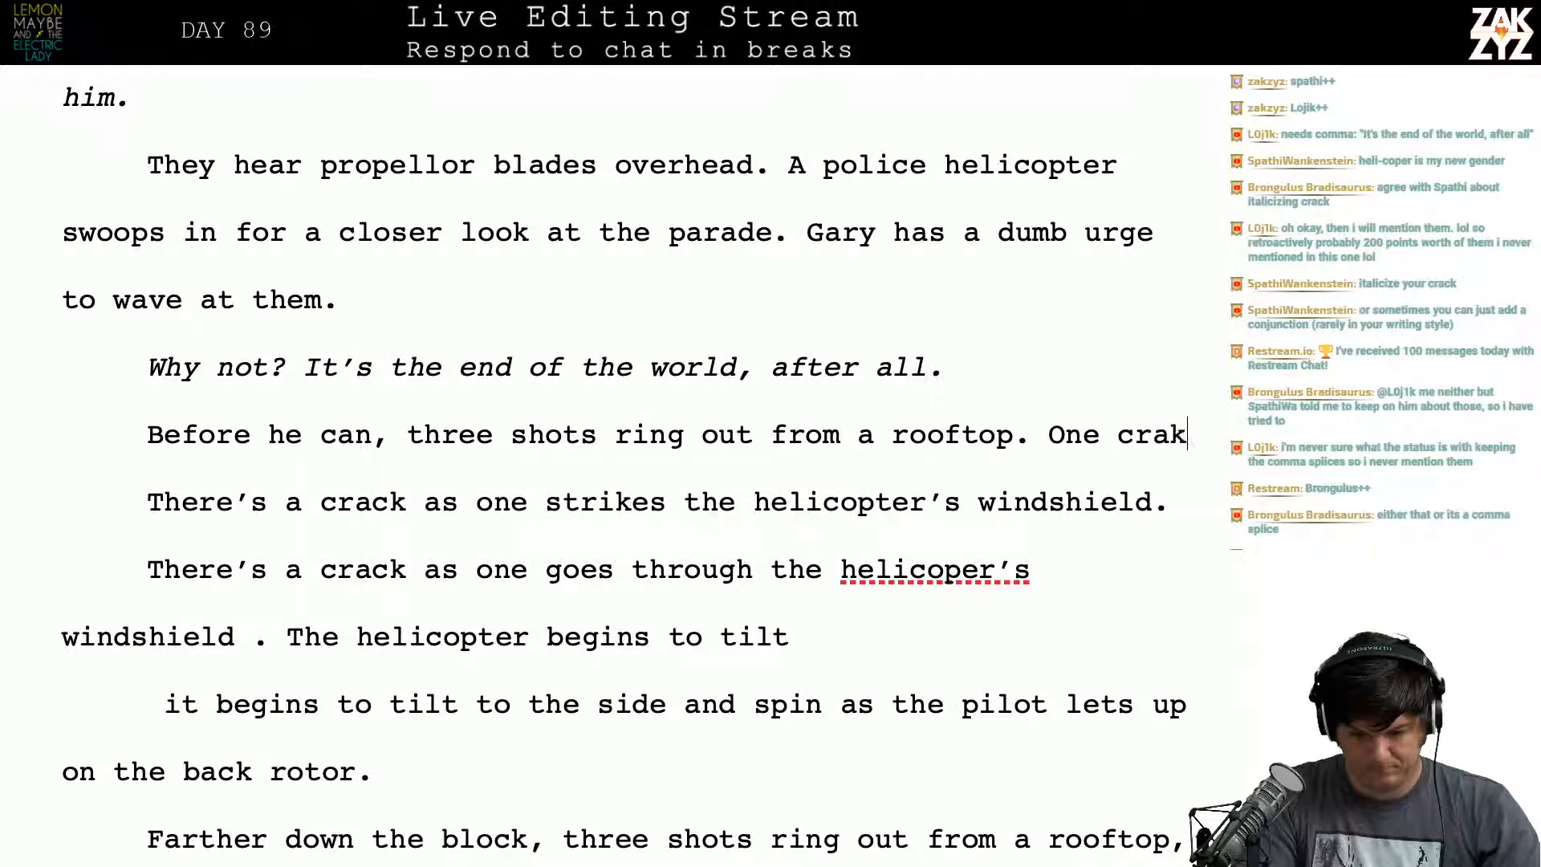
{"action": "key", "text": "BackSpace"}
{"action": "type", "text": "cks"}
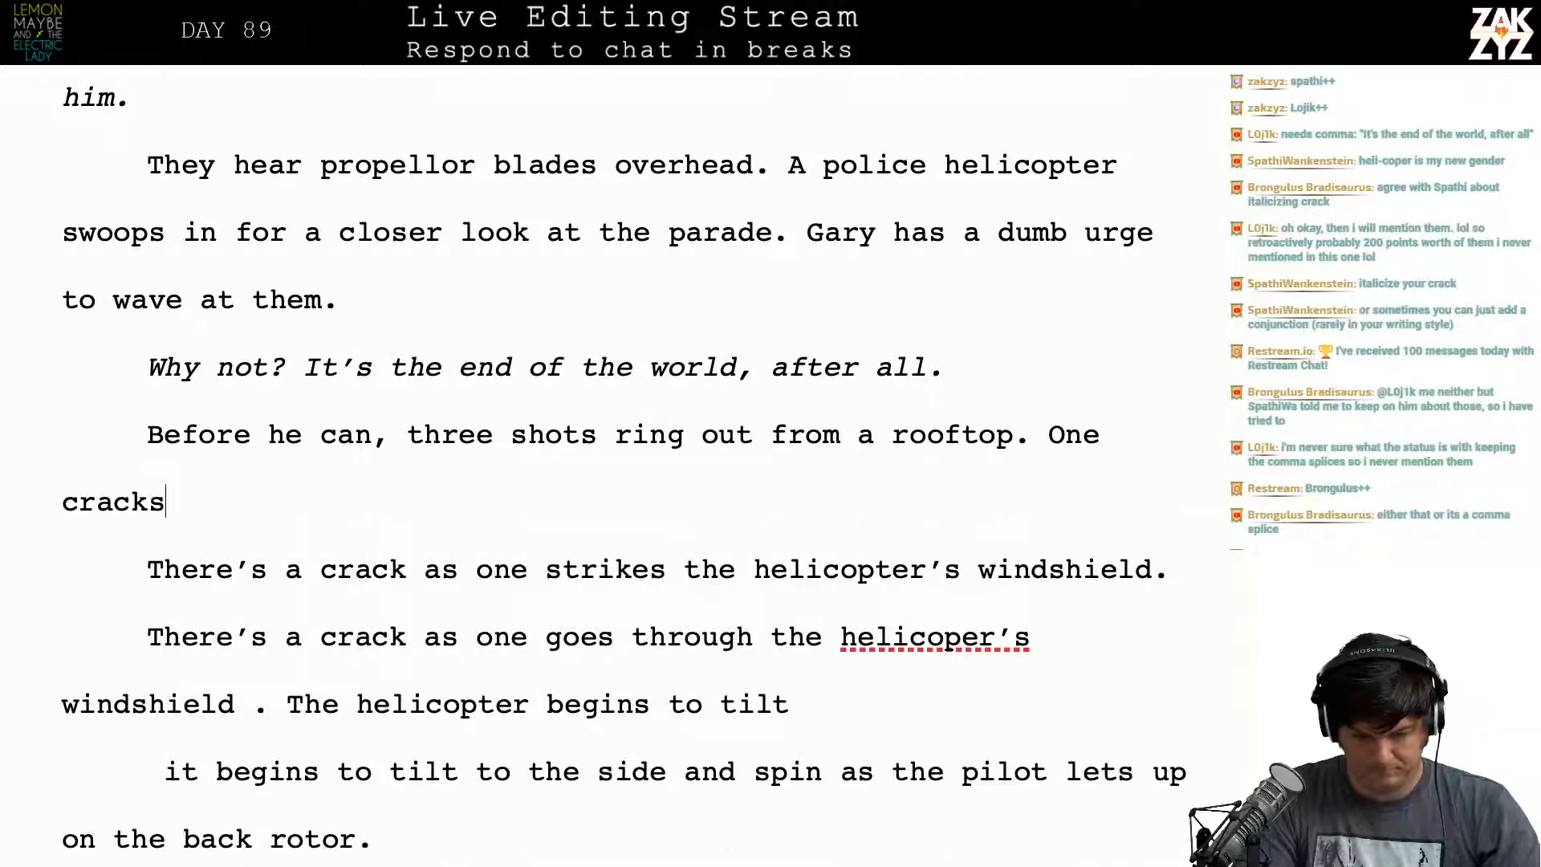
{"action": "key", "text": "BackSpace"}
{"action": "key", "text": "BackSpace"}
{"action": "key", "text": "BackSpace"}
{"action": "key", "text": "BackSpace"}
{"action": "key", "text": "BackSpace"}
{"action": "key", "text": "BackSpace"}
{"action": "key", "text": "BackSpace"}
{"action": "key", "text": "BackSpace"}
{"action": "key", "text": "BackSpace"}
{"action": "key", "text": "BackSpace"}
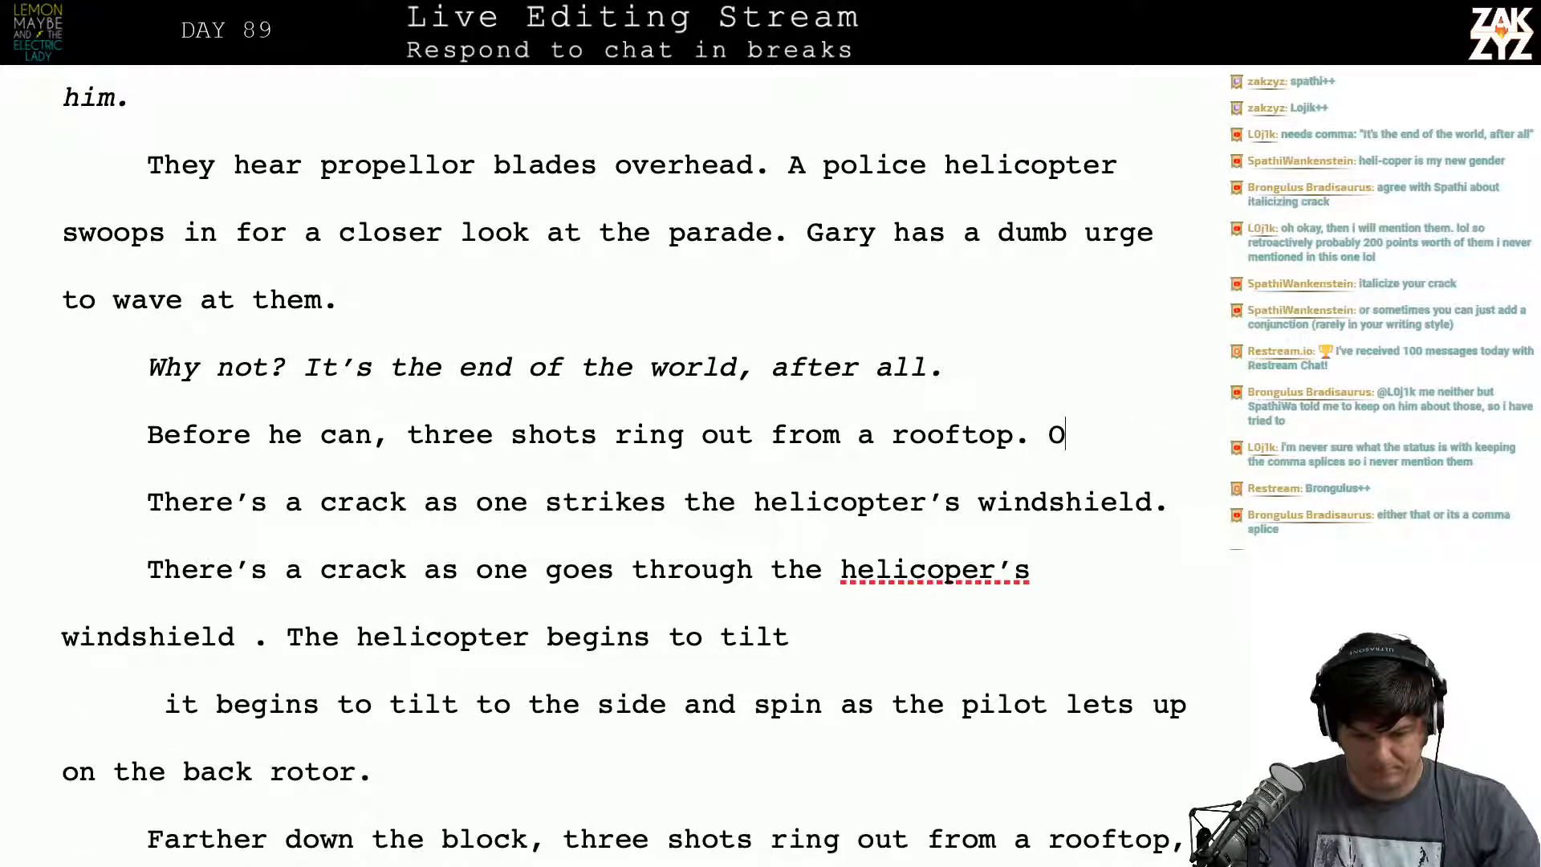
Step: Draft "Gary can hear the crack as one strikes the" after "from a rooftop.", with "crack" in italics
{"action": "key", "text": "Return"}
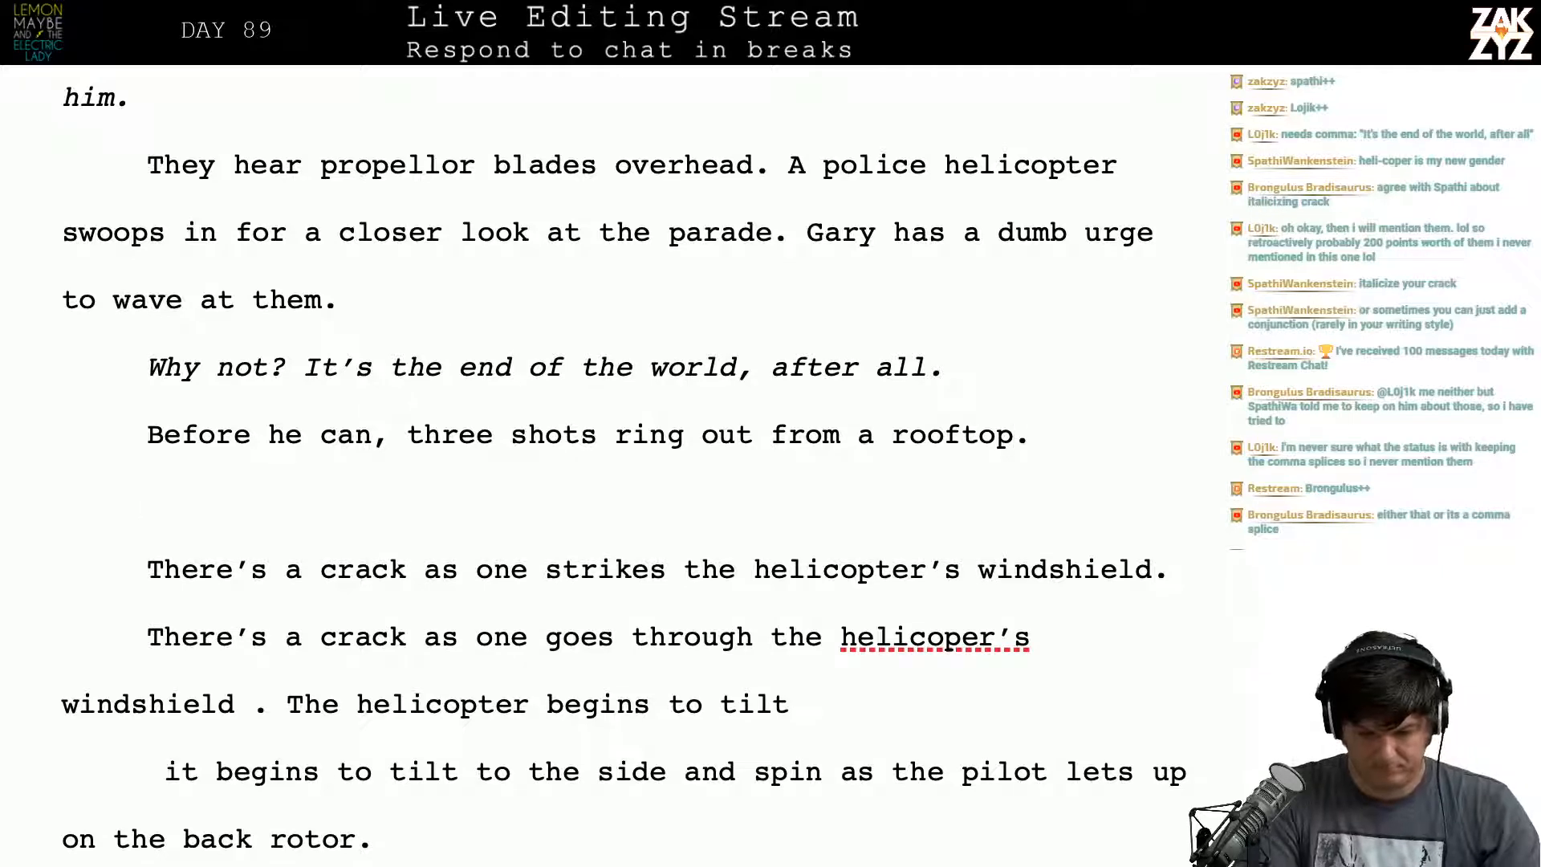
{"action": "type", "text": "Gary can hear "}
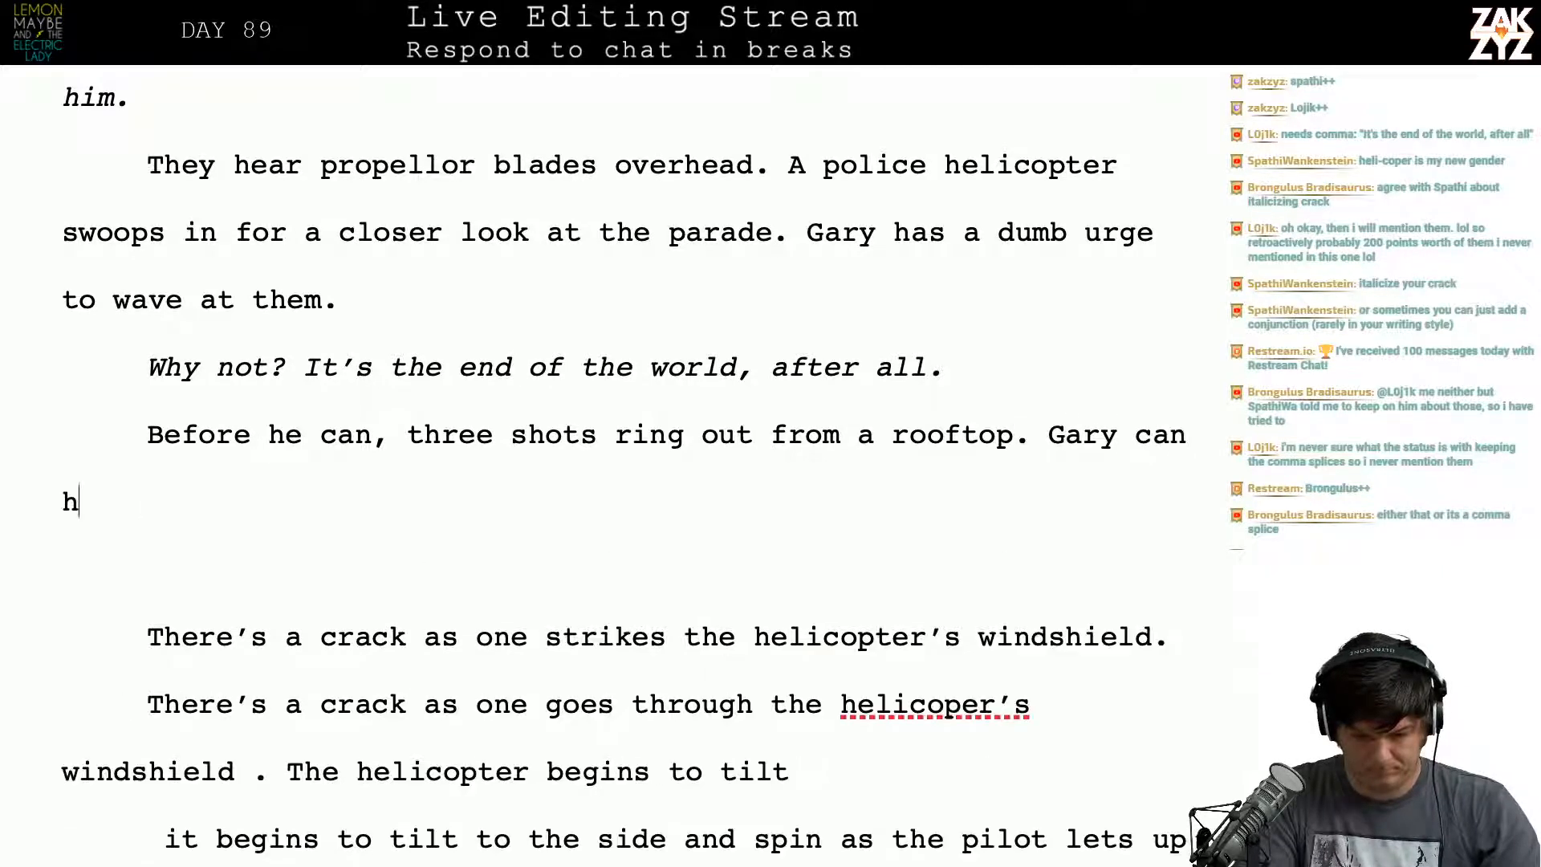
{"action": "type", "text": "the"}
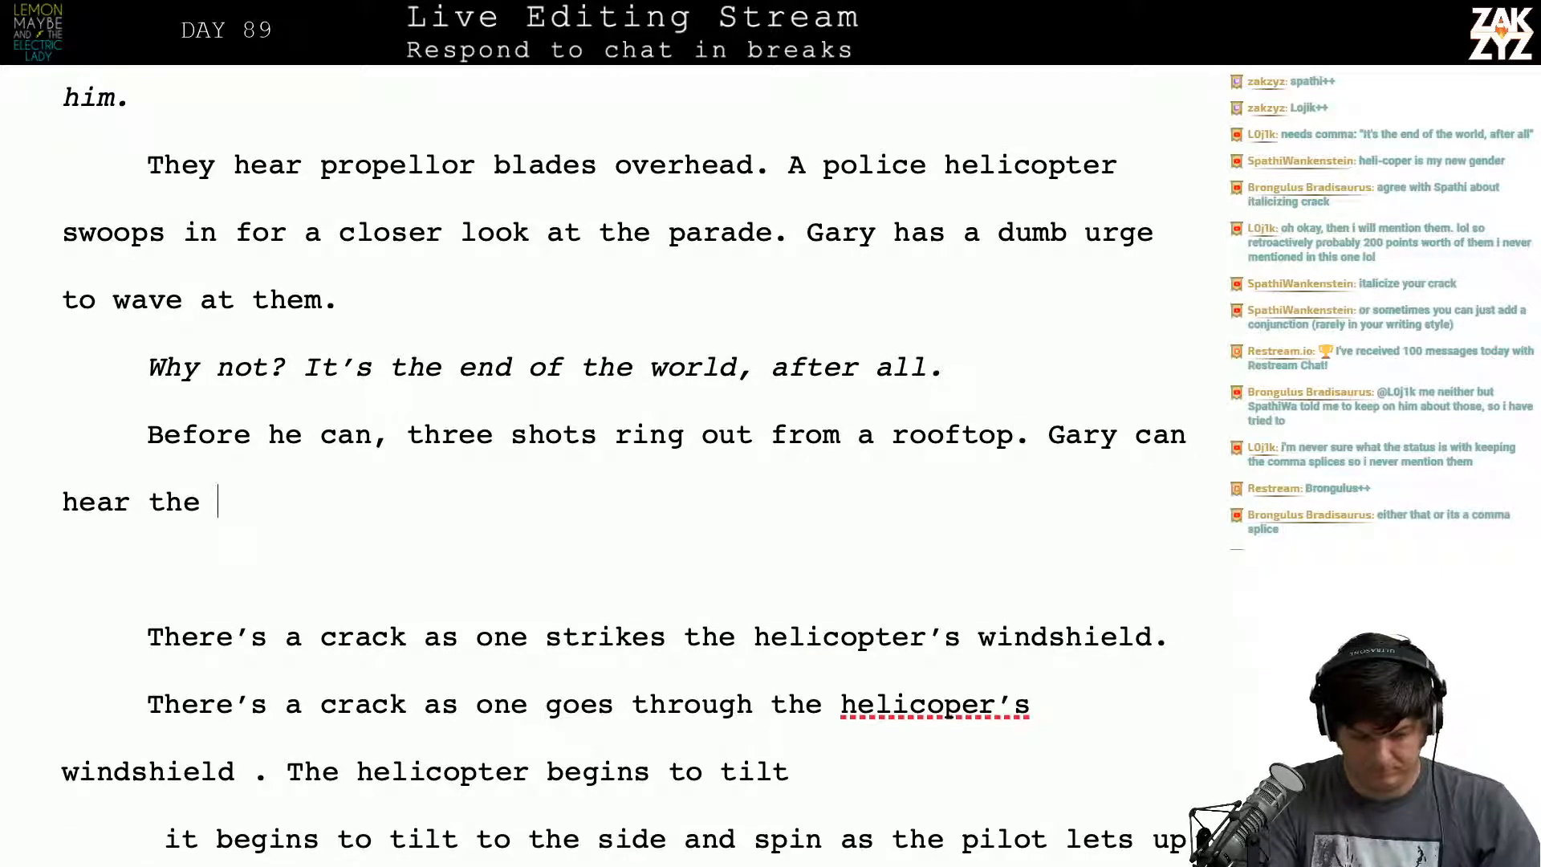
{"action": "key", "text": "ctrl+i"}
{"action": "type", "text": "crack"}
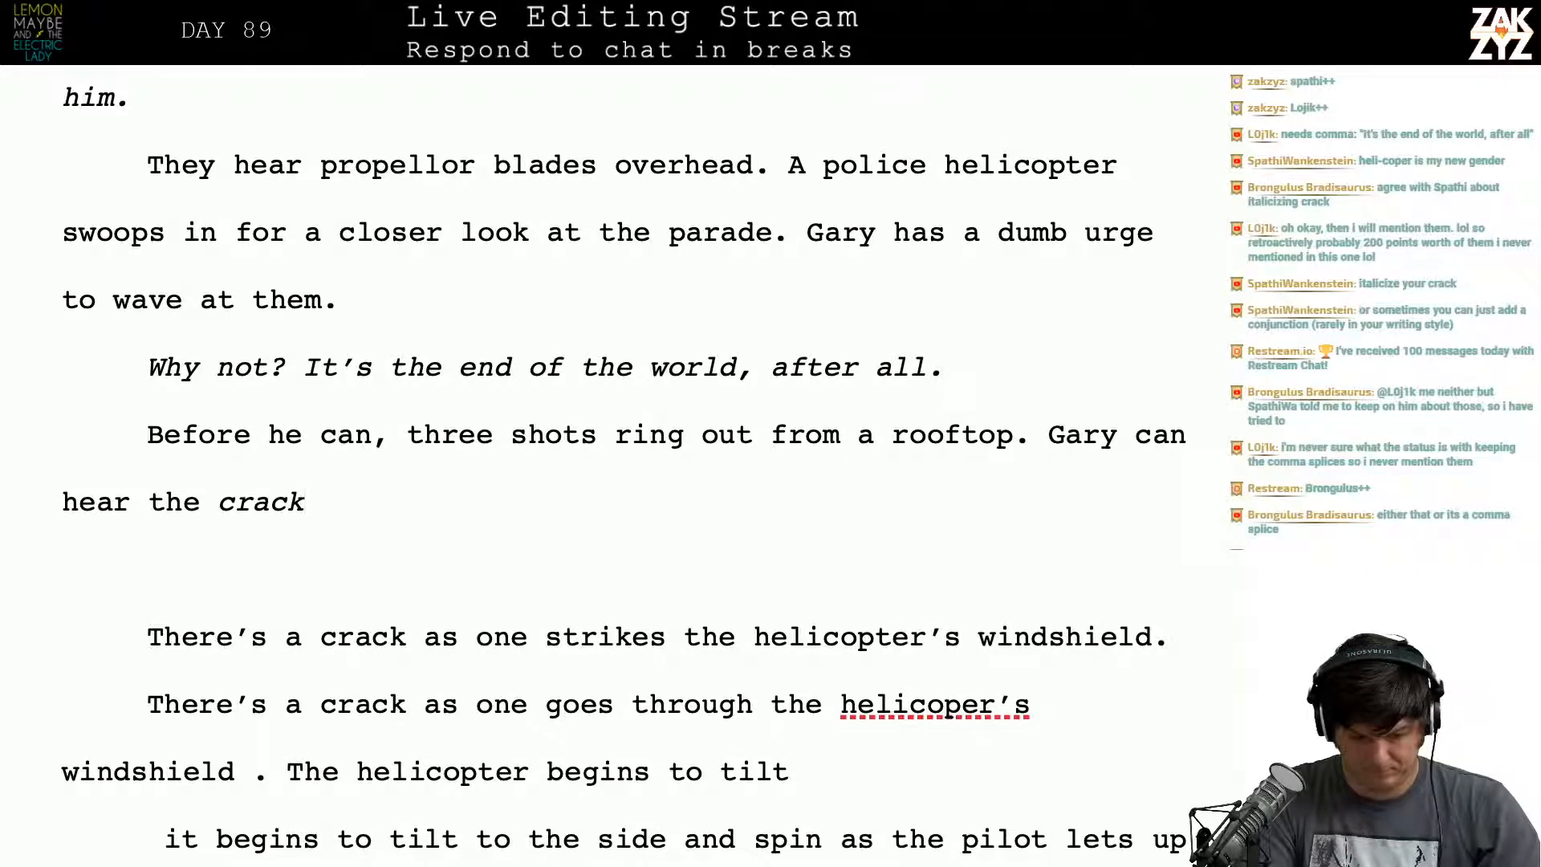
{"action": "type", "text": " as one strikes"}
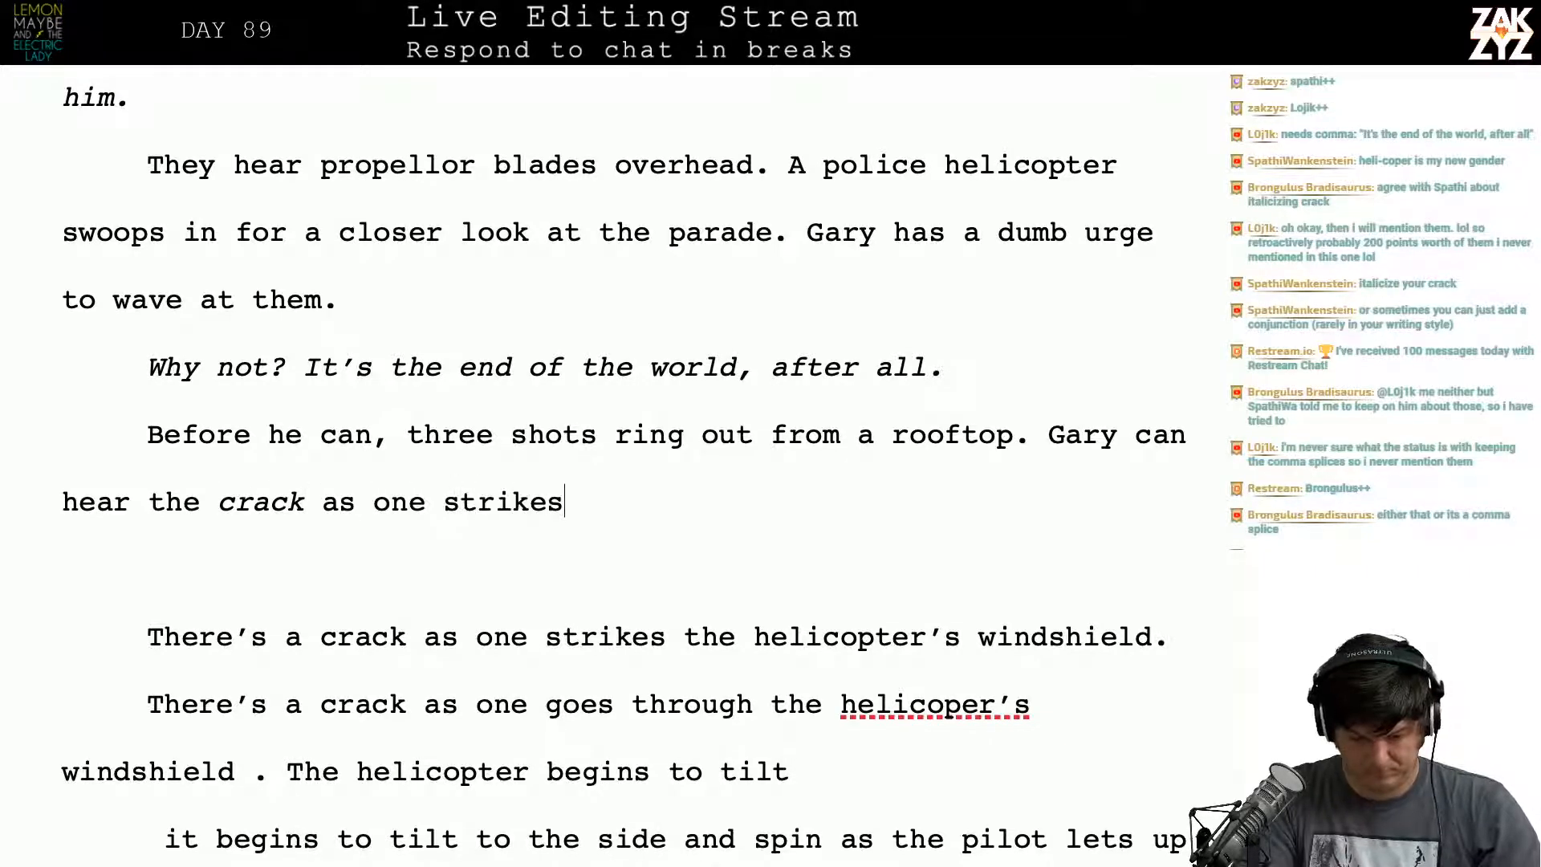
{"action": "type", "text": " the "}
Step: Continue the draft after "as one strikes the" with "helicopter’s windshield"
{"action": "type", "text": "windshield"}
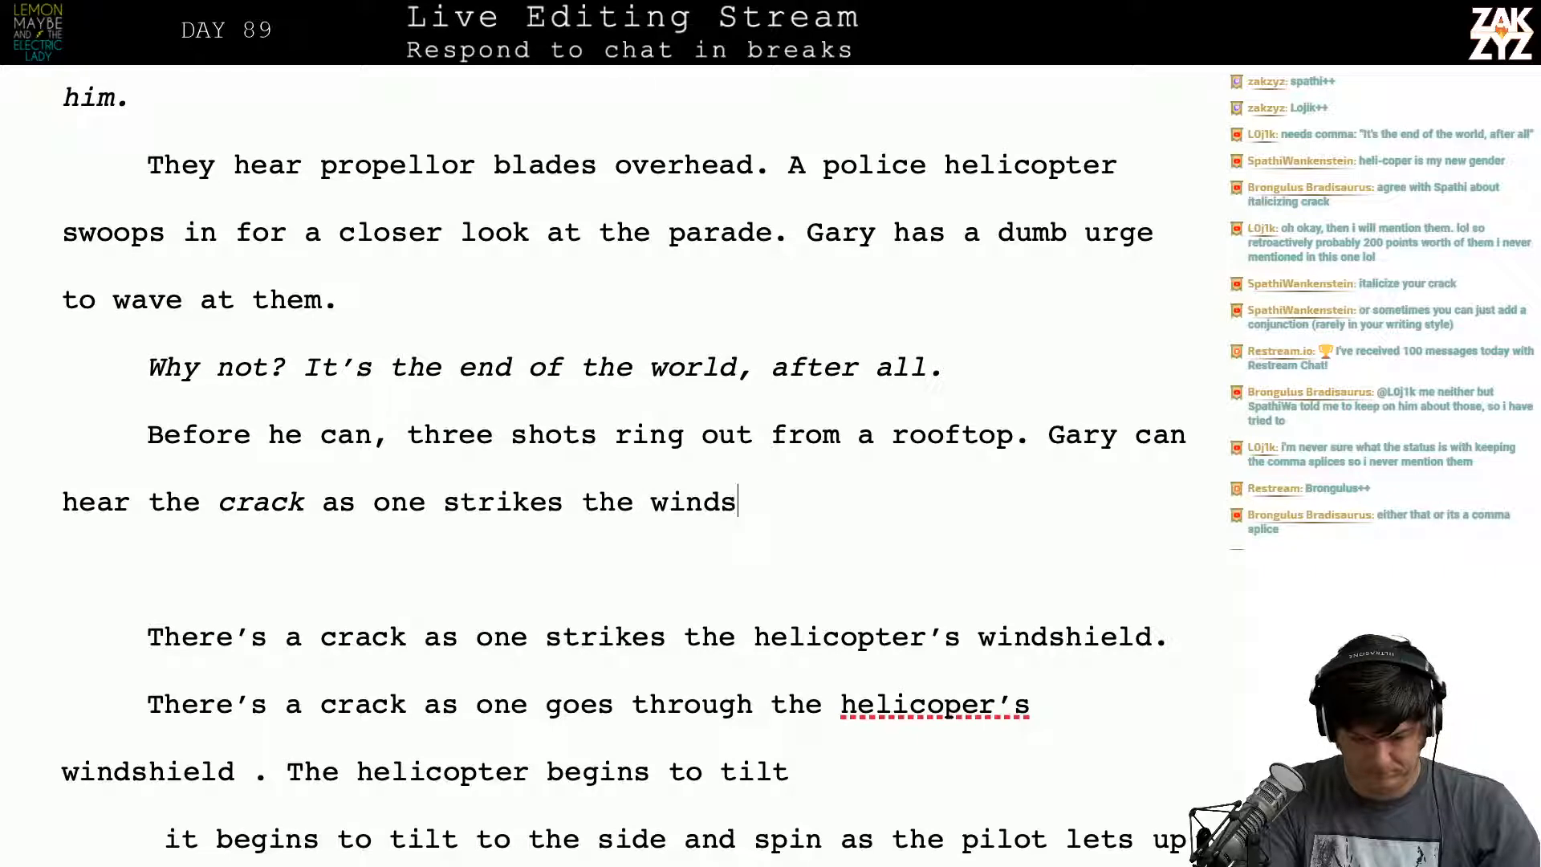
{"action": "key", "text": "BackSpace"}
{"action": "key", "text": "BackSpace"}
{"action": "key", "text": "BackSpace"}
{"action": "key", "text": "BackSpace"}
{"action": "key", "text": "BackSpace"}
{"action": "key", "text": "BackSpace"}
{"action": "key", "text": "BackSpace"}
{"action": "key", "text": "BackSpace"}
{"action": "key", "text": "BackSpace"}
{"action": "key", "text": "BackSpace"}
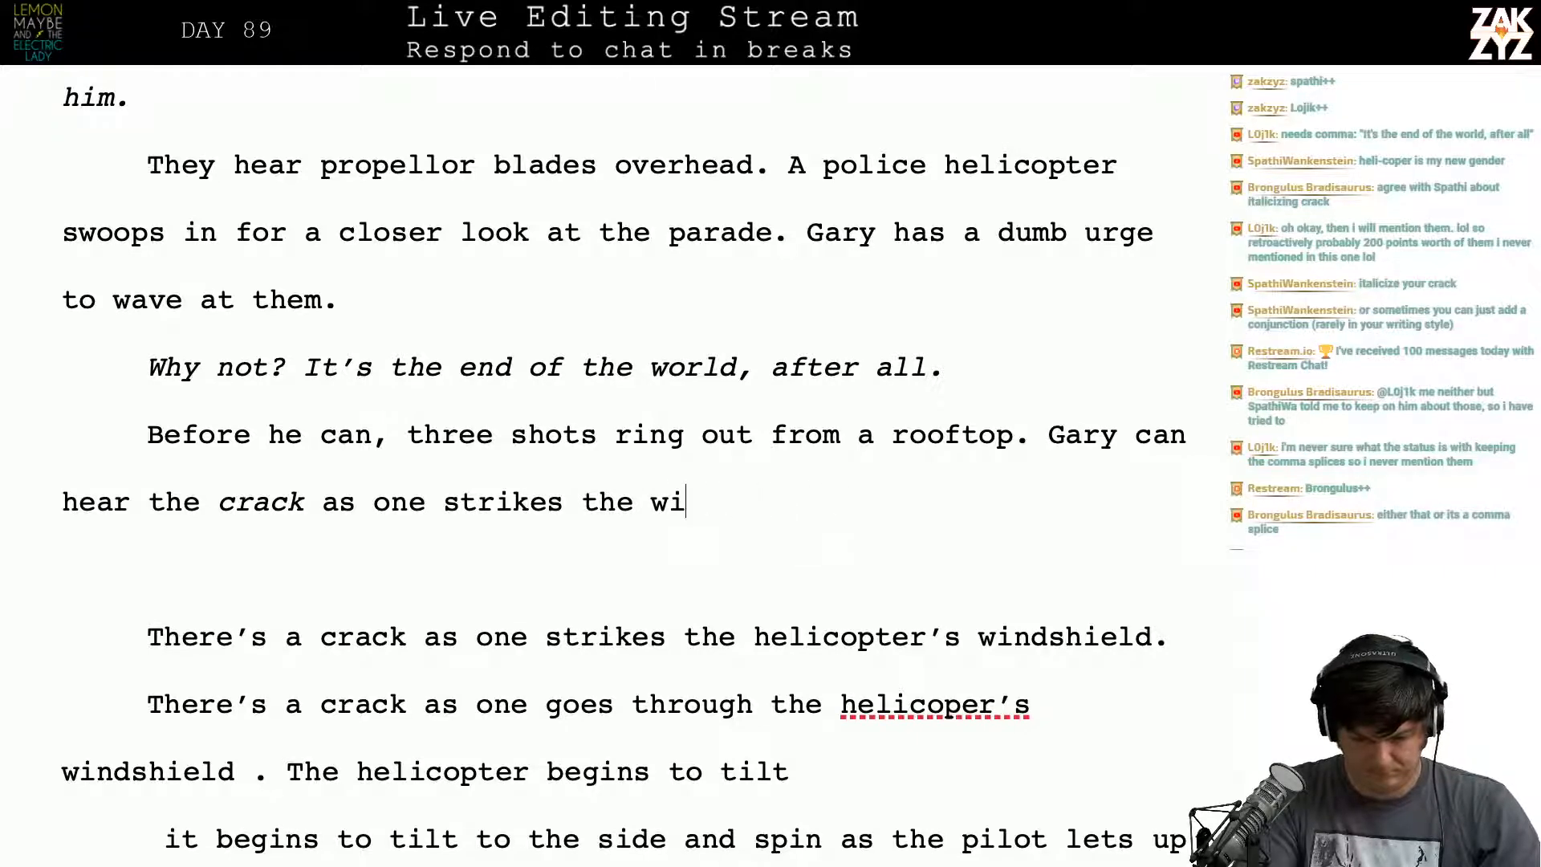
{"action": "type", "text": "helicoo"}
{"action": "key", "text": "BackSpace"}
{"action": "type", "text": "p"}
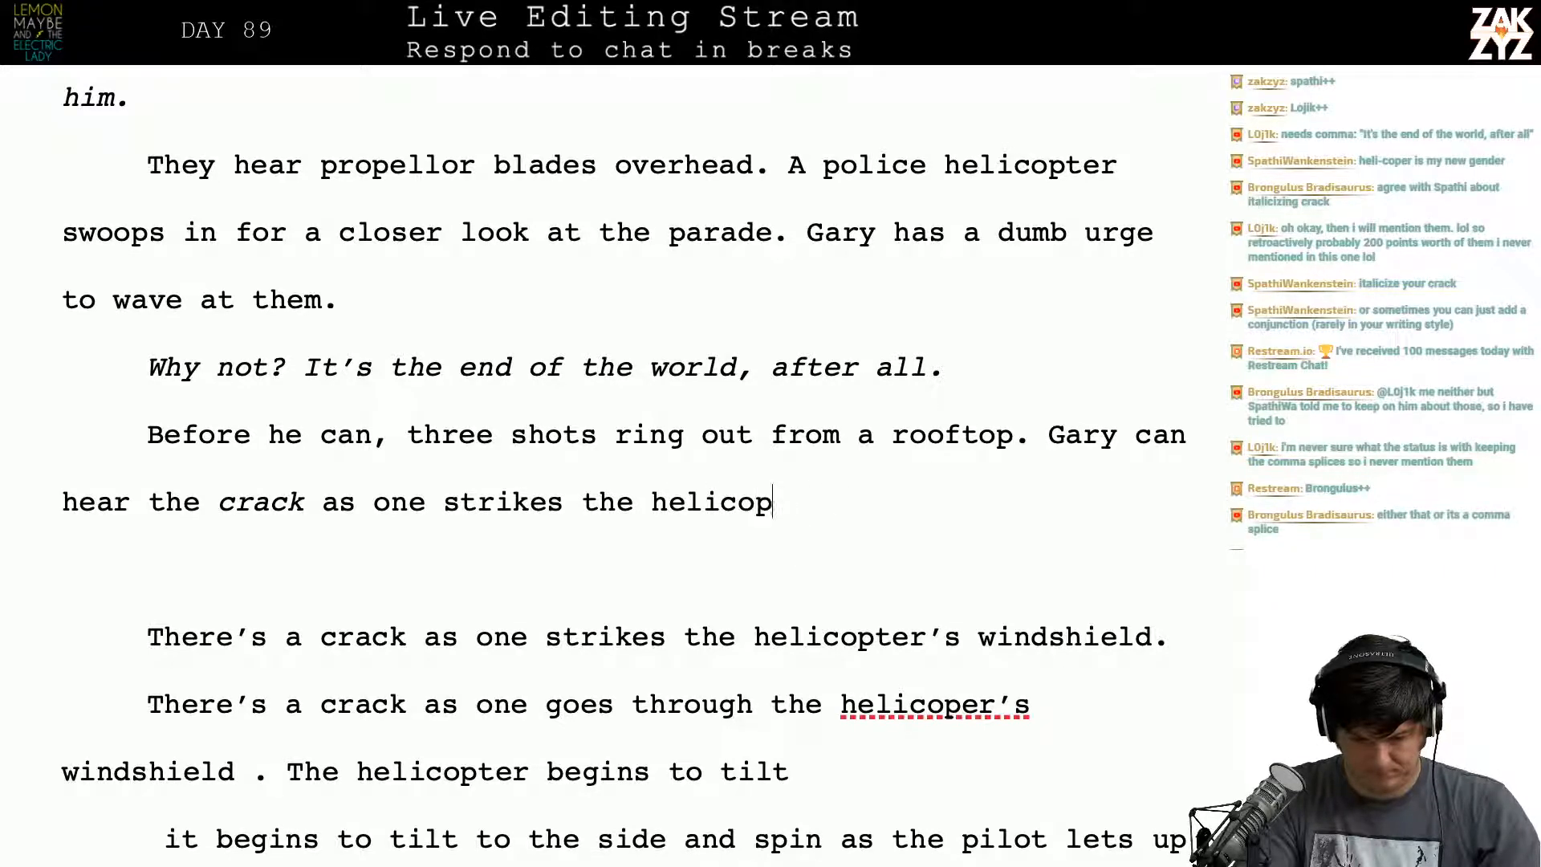
{"action": "type", "text": "ter's windshiel"}
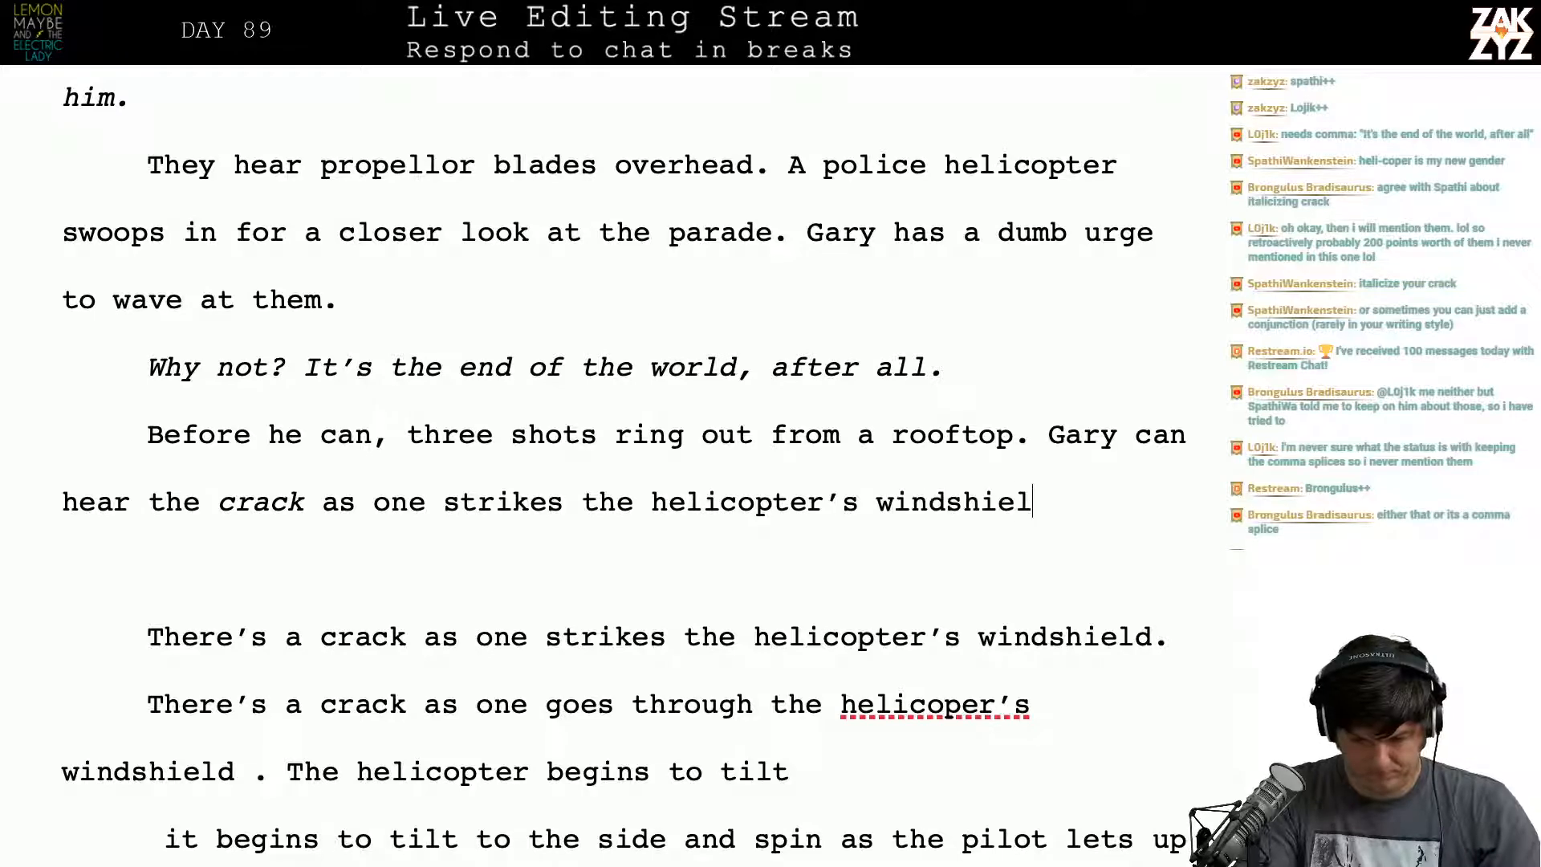
Step: Finish the windshield sentence with ", then the bird begins to tilt."
{"action": "type", "text": "d, then it"}
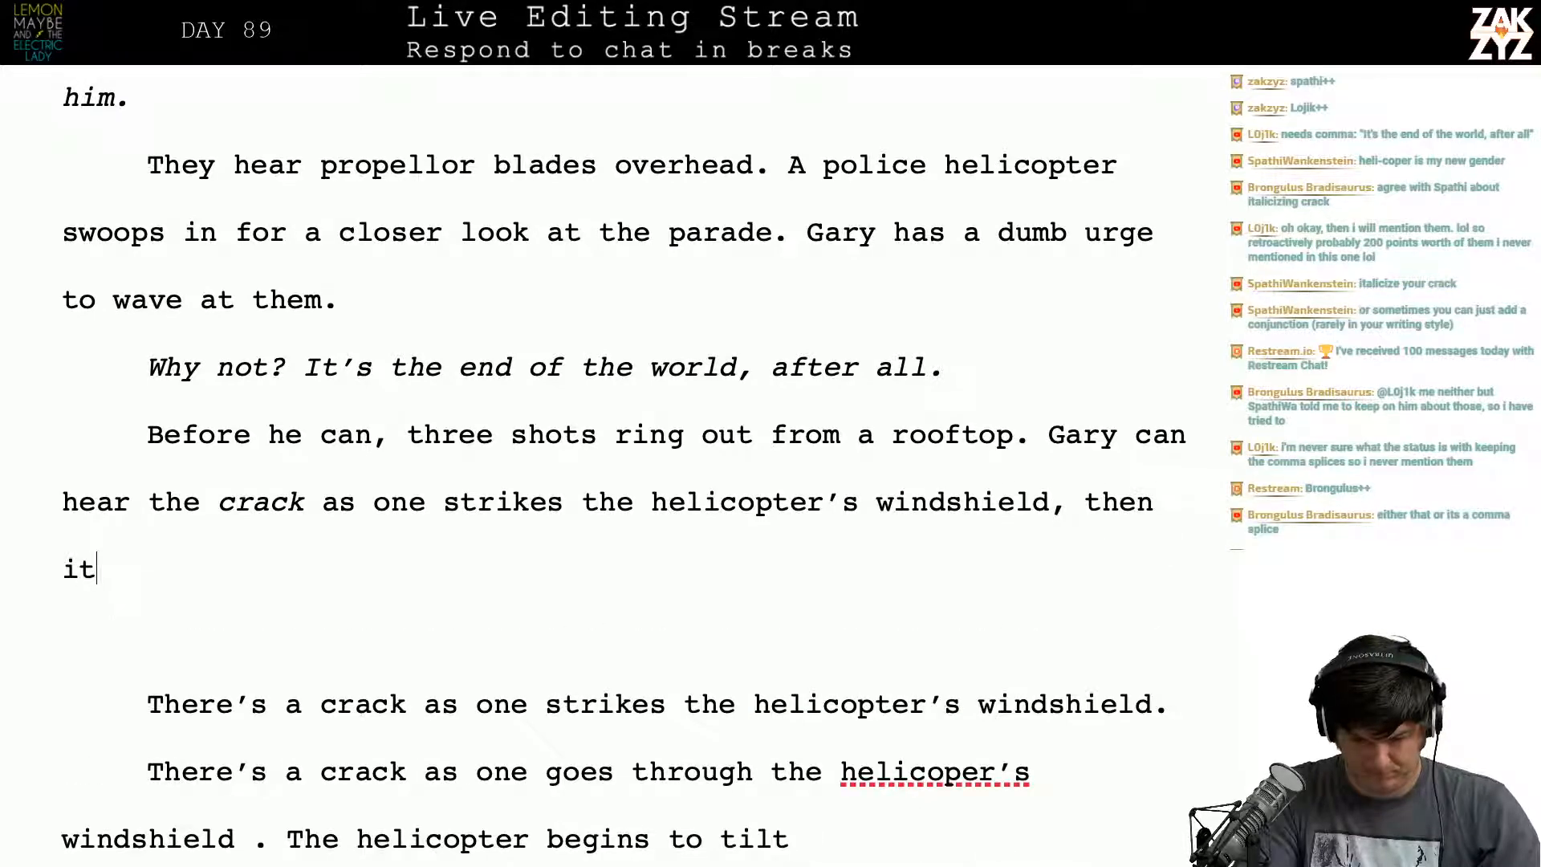
{"action": "key", "text": "BackSpace"}
{"action": "key", "text": "BackSpace"}
{"action": "type", "text": "the bird b"}
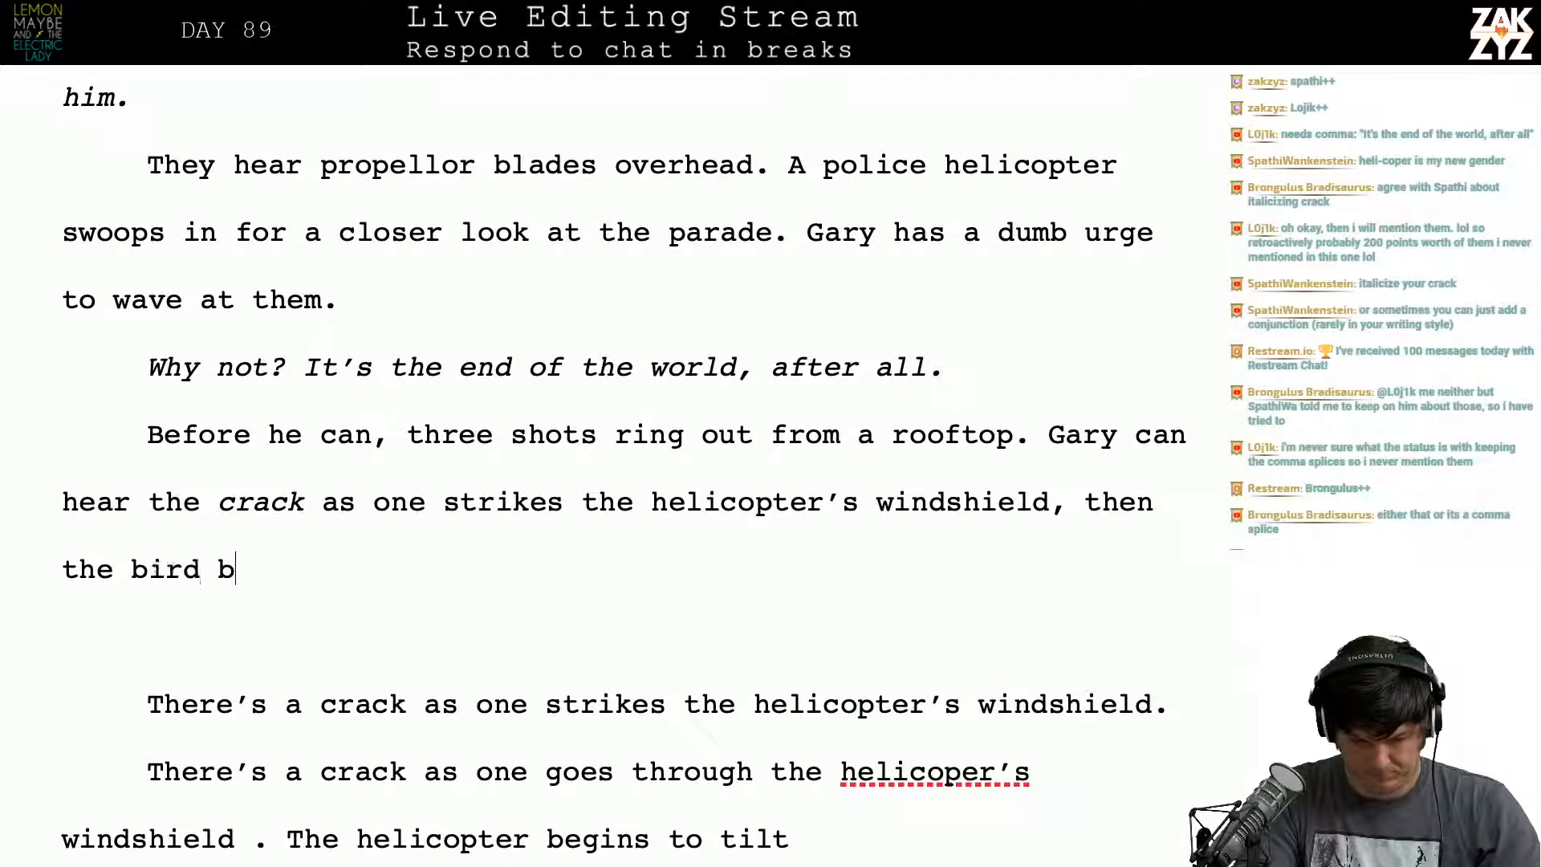
{"action": "type", "text": "egins to til"}
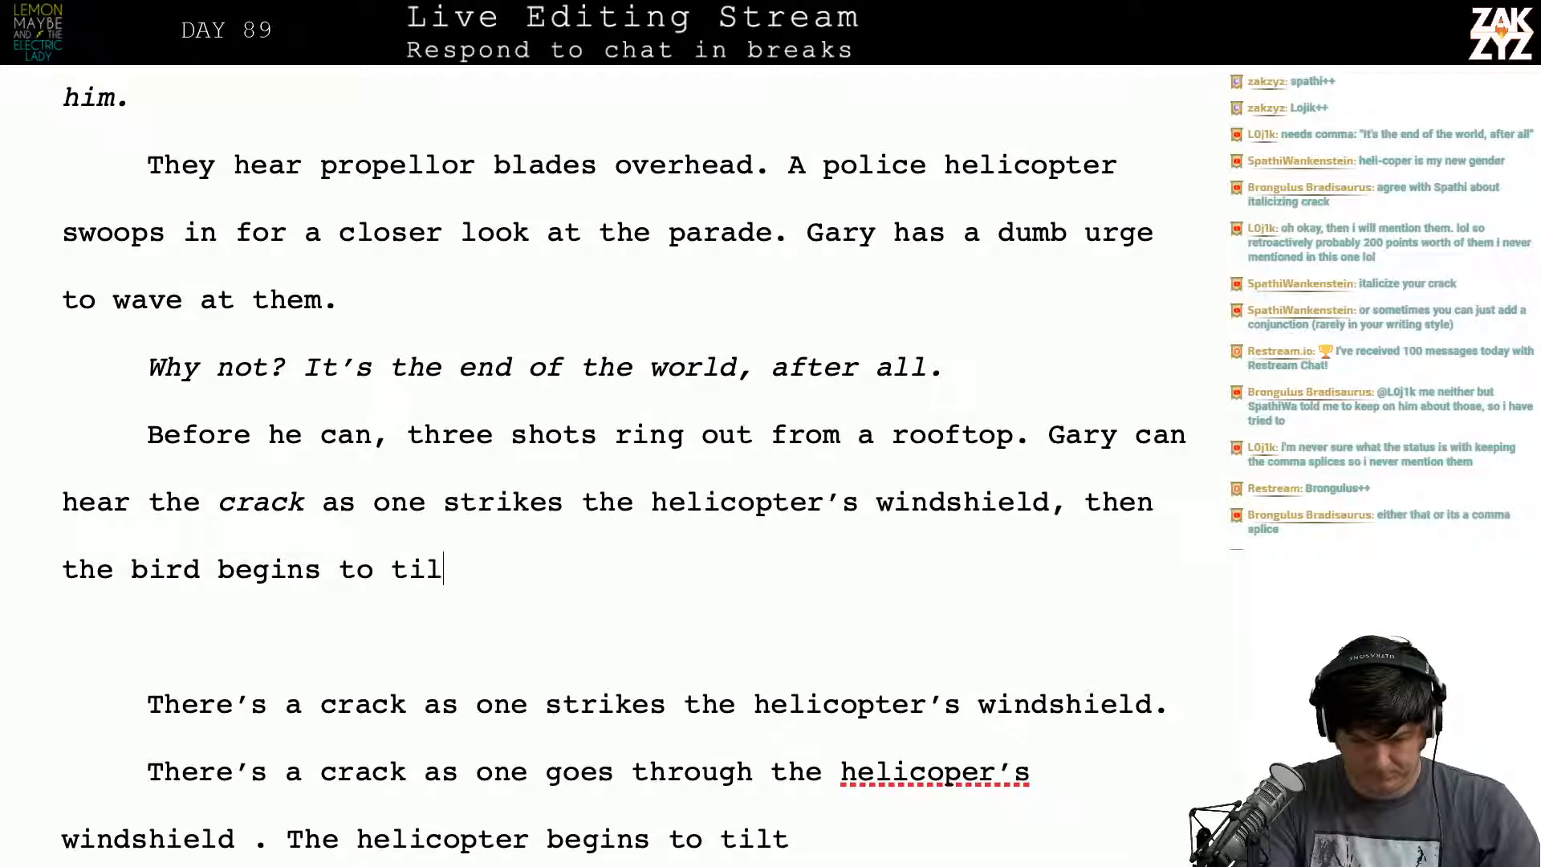
{"action": "type", "text": "t. The"}
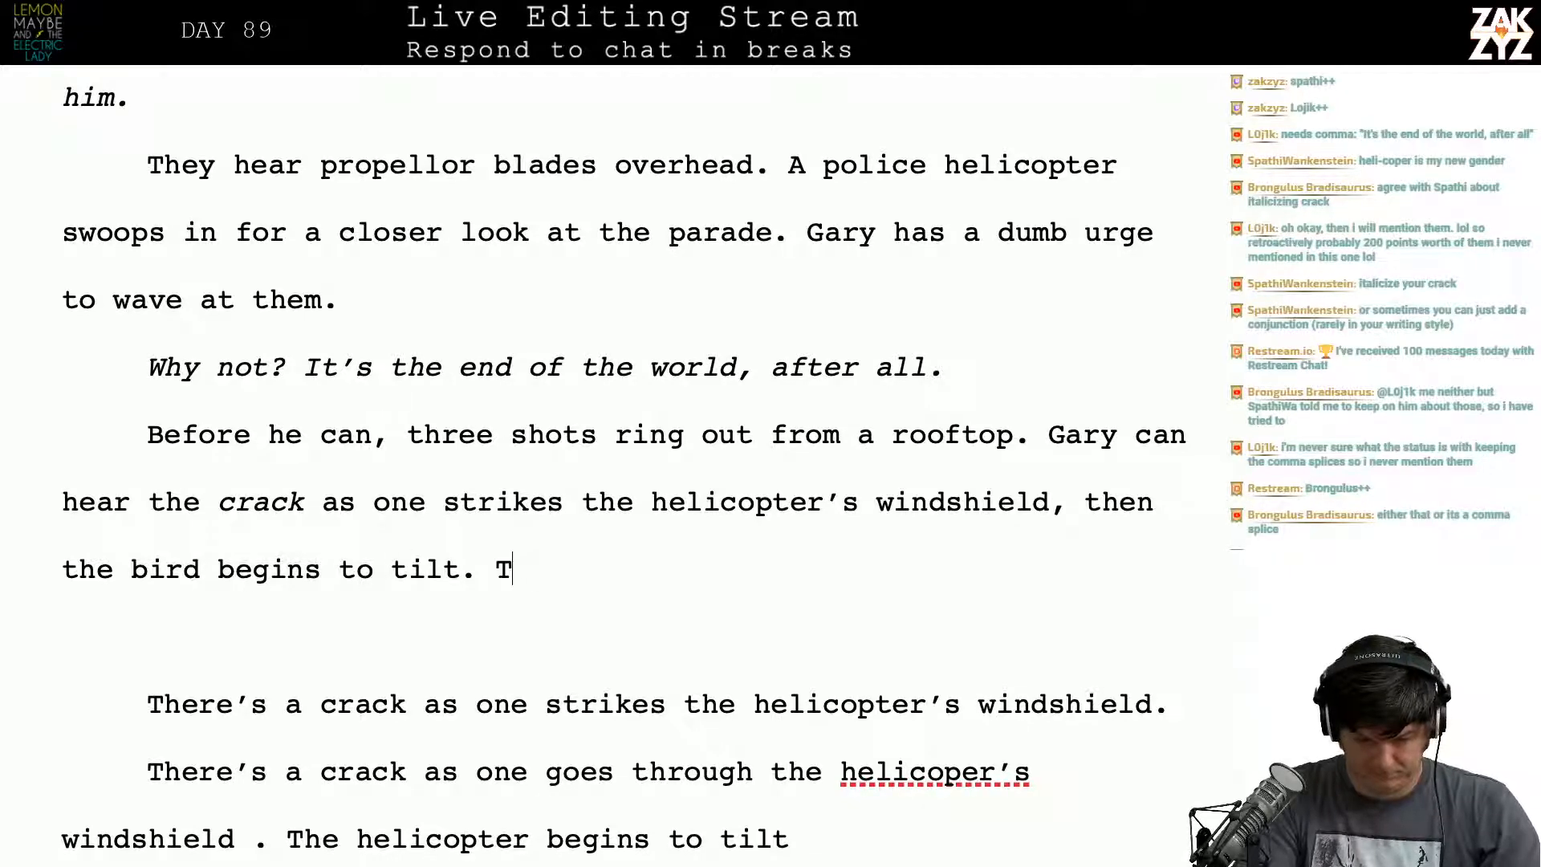
Step: Begin the following sentence with "When the pilot lets his foot off the rotor"
{"action": "key", "text": "BackSpace"}
{"action": "key", "text": "BackSpace"}
{"action": "key", "text": "BackSpace"}
{"action": "key", "text": "BackSpace"}
{"action": "type", "text": "When the "}
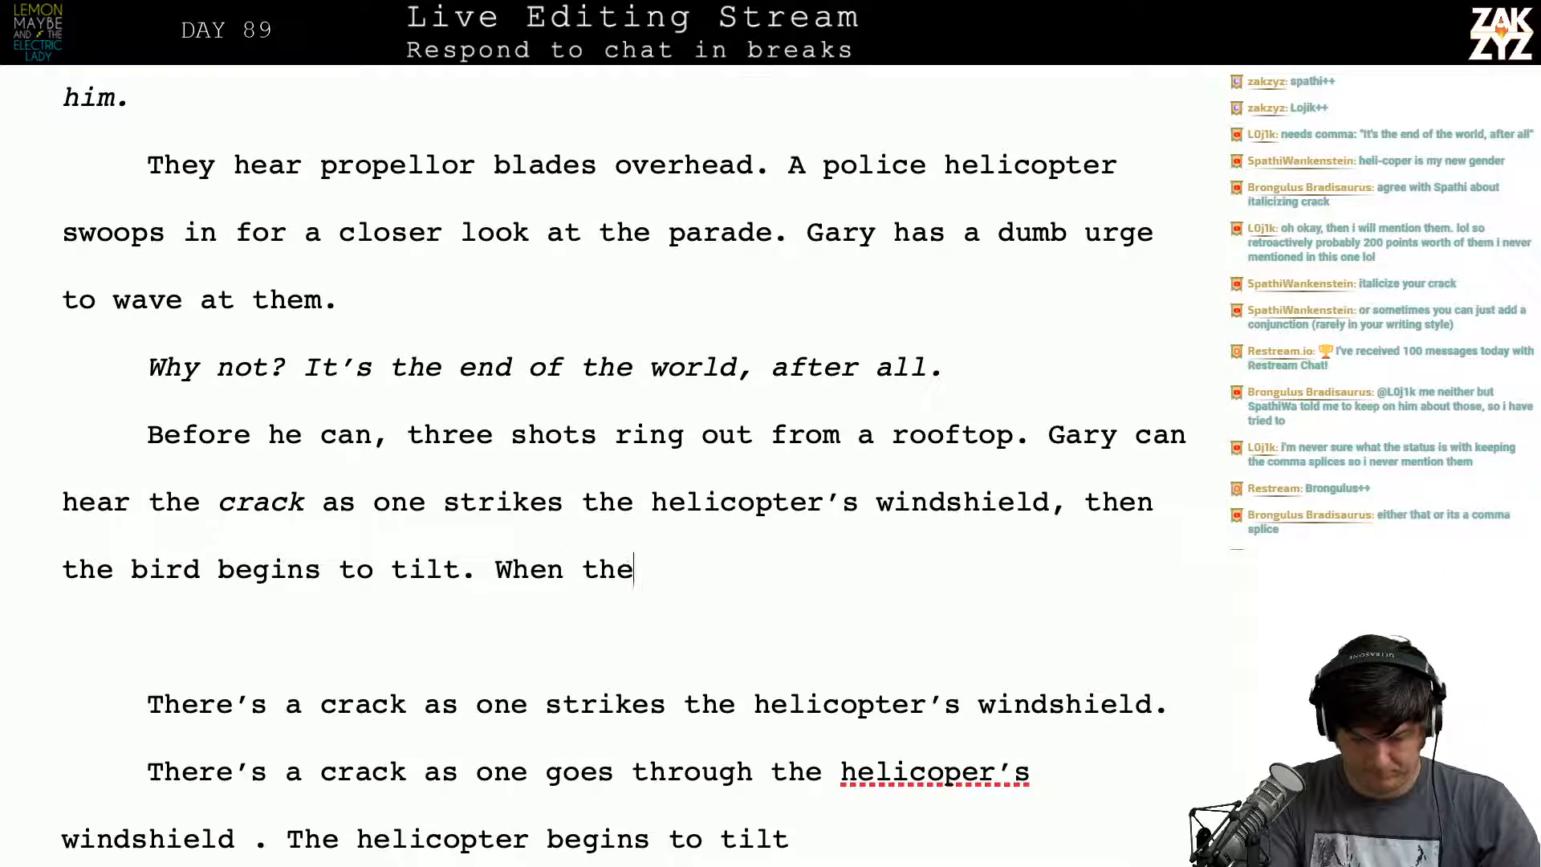
{"action": "type", "text": "pilo"}
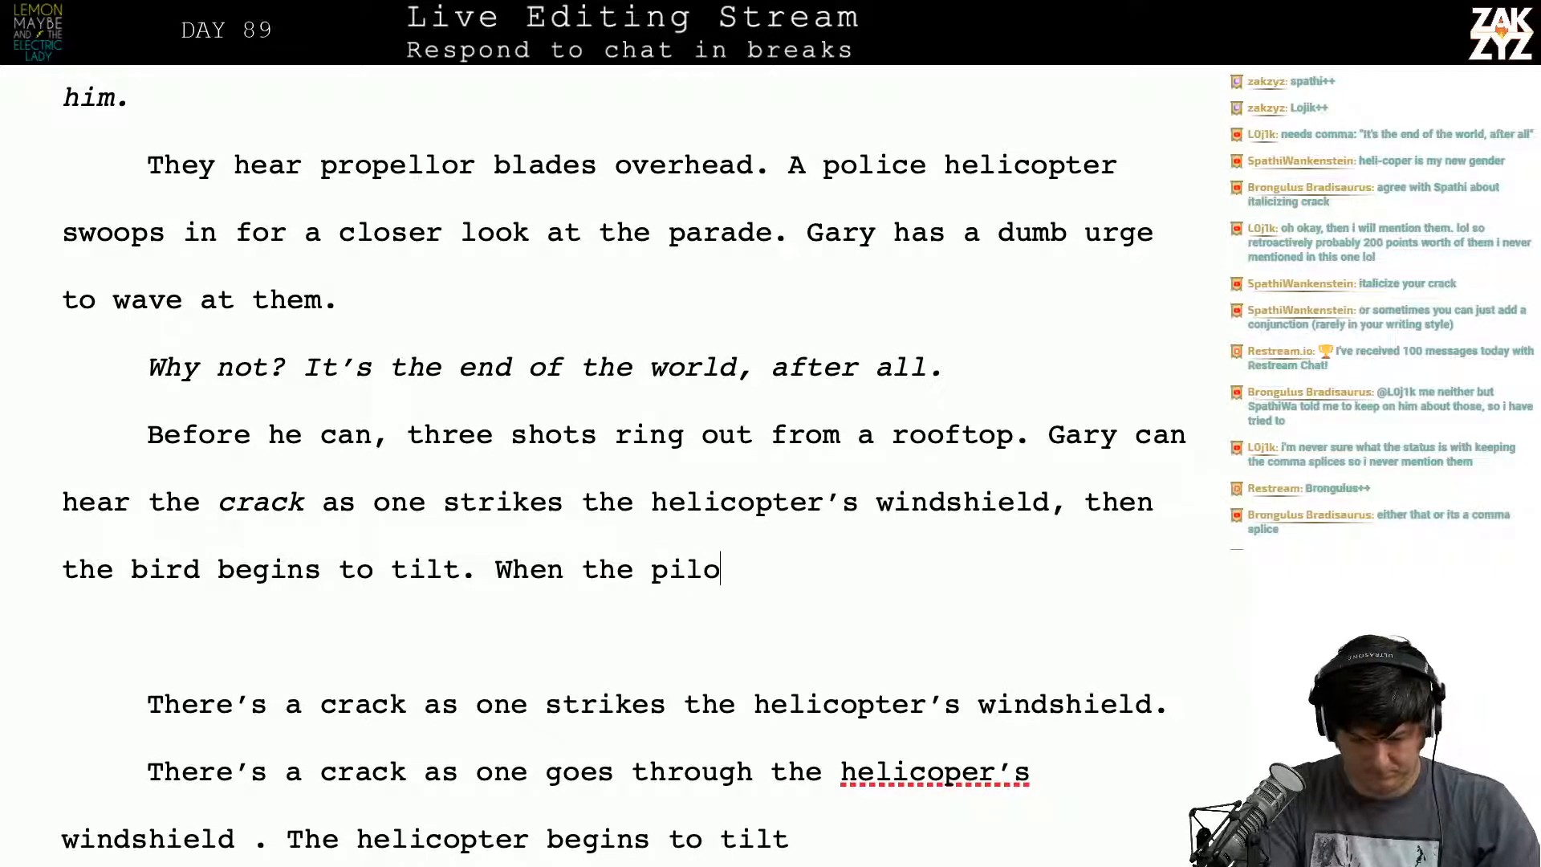
{"action": "type", "text": "t lets his foot "}
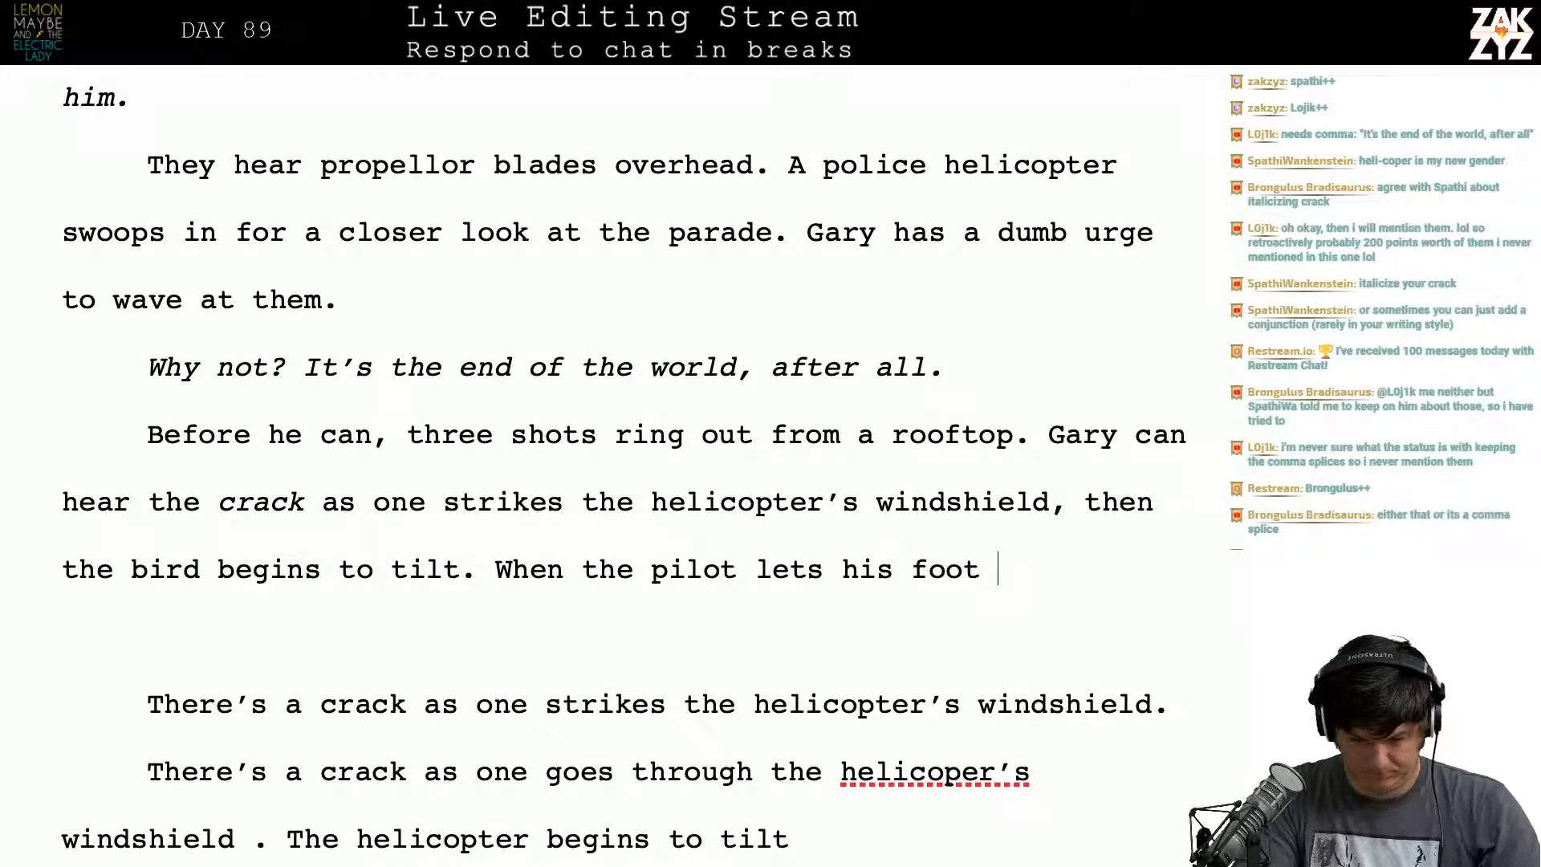
{"action": "type", "text": "off the rote"}
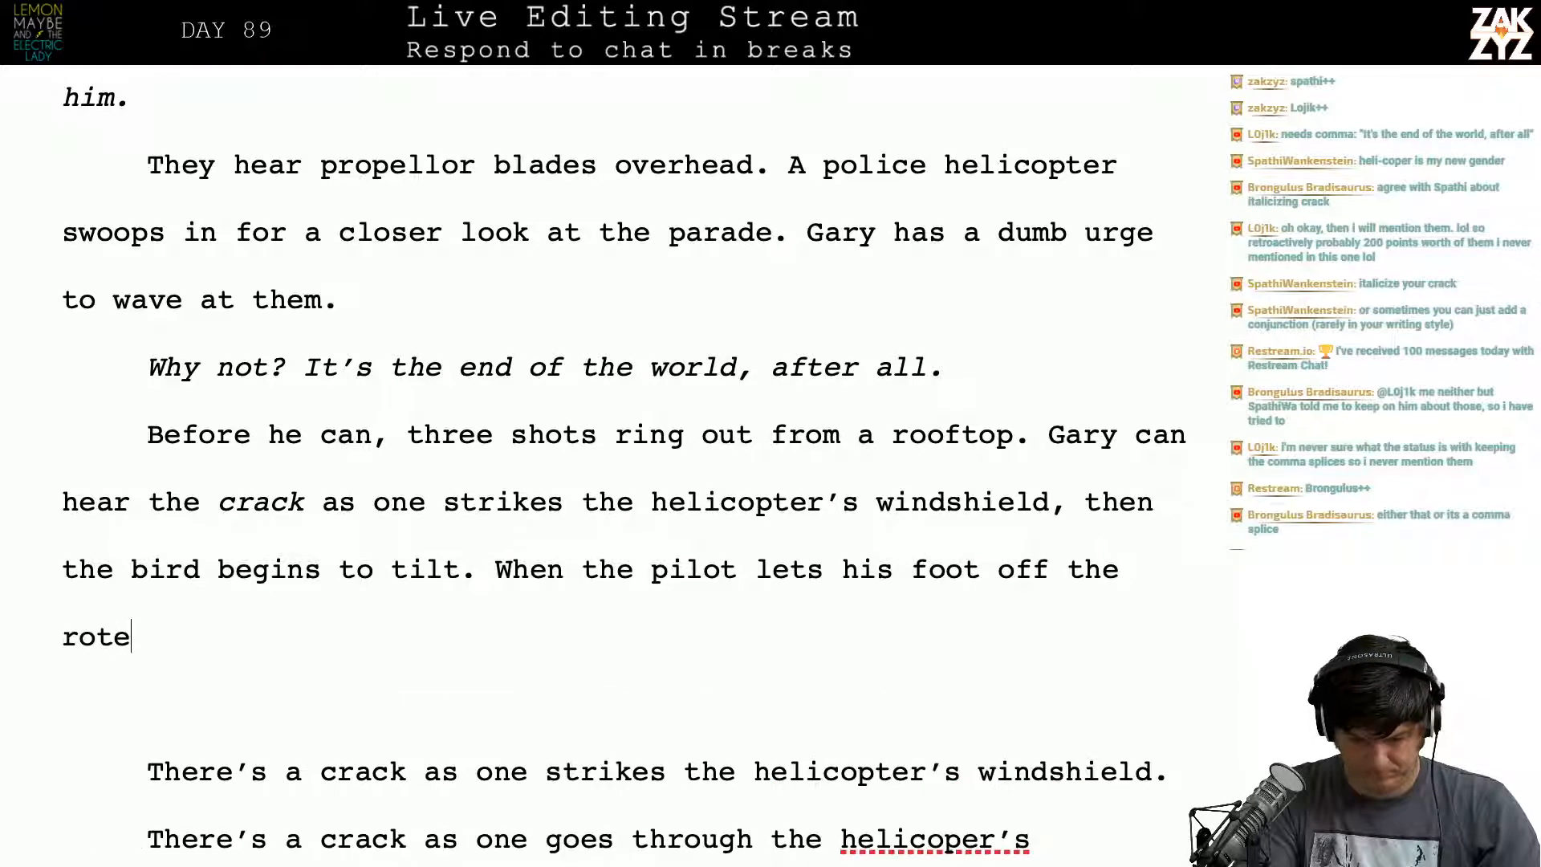
Step: Complete the rotor sentence with ", it spins out of control and drops."
{"action": "type", "text": "r, it spind"}
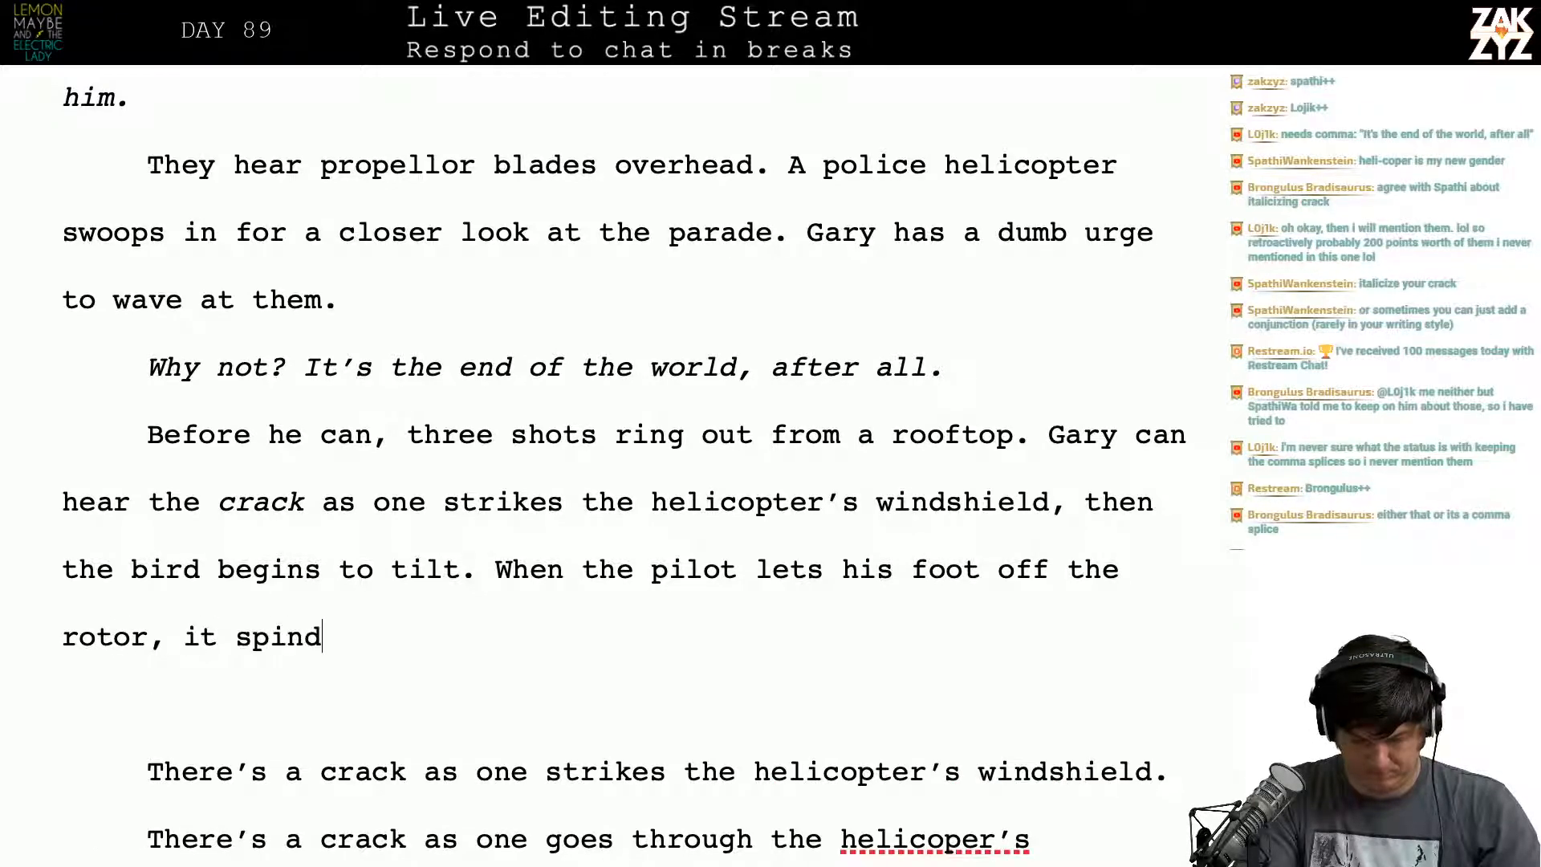
{"action": "key", "text": "BackSpace"}
{"action": "type", "text": "s out of cont"}
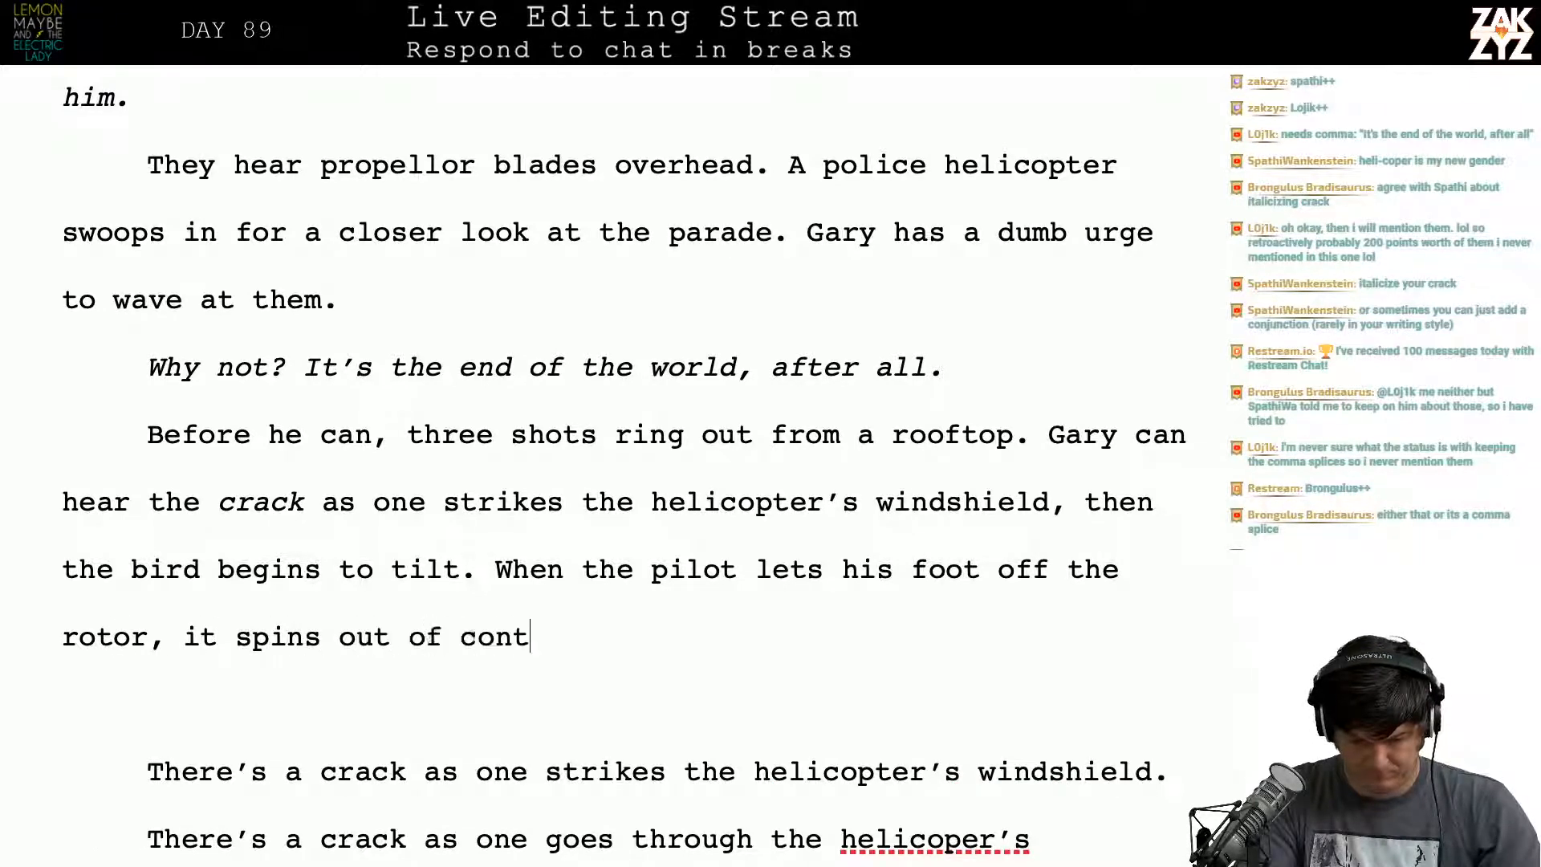
{"action": "type", "text": "rol and sta"}
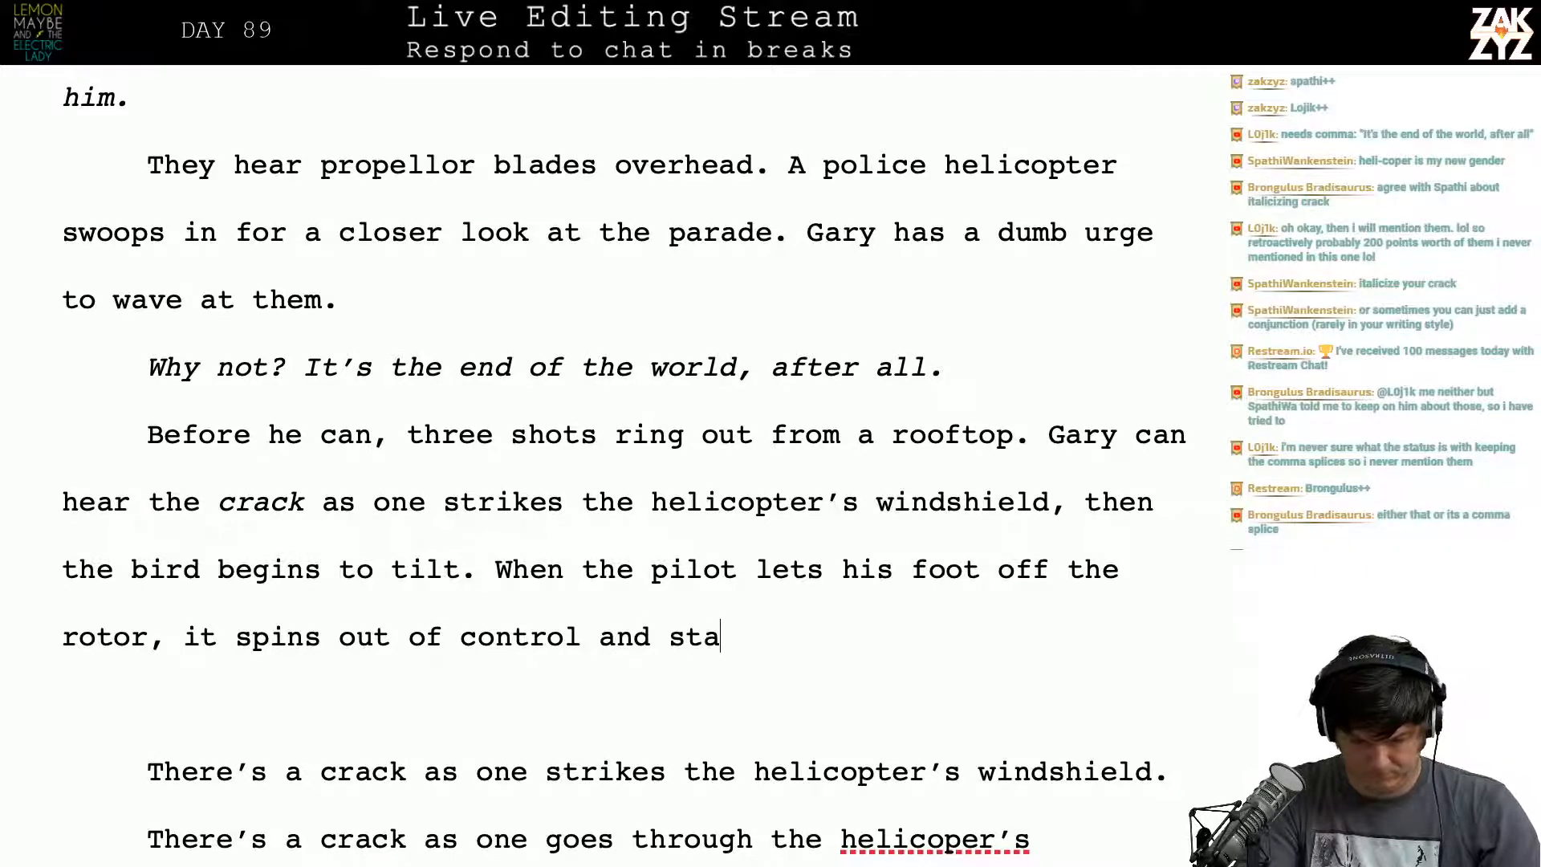
{"action": "key", "text": "BackSpace"}
{"action": "key", "text": "BackSpace"}
{"action": "key", "text": "BackSpace"}
{"action": "type", "text": "p"}
{"action": "key", "text": "BackSpace"}
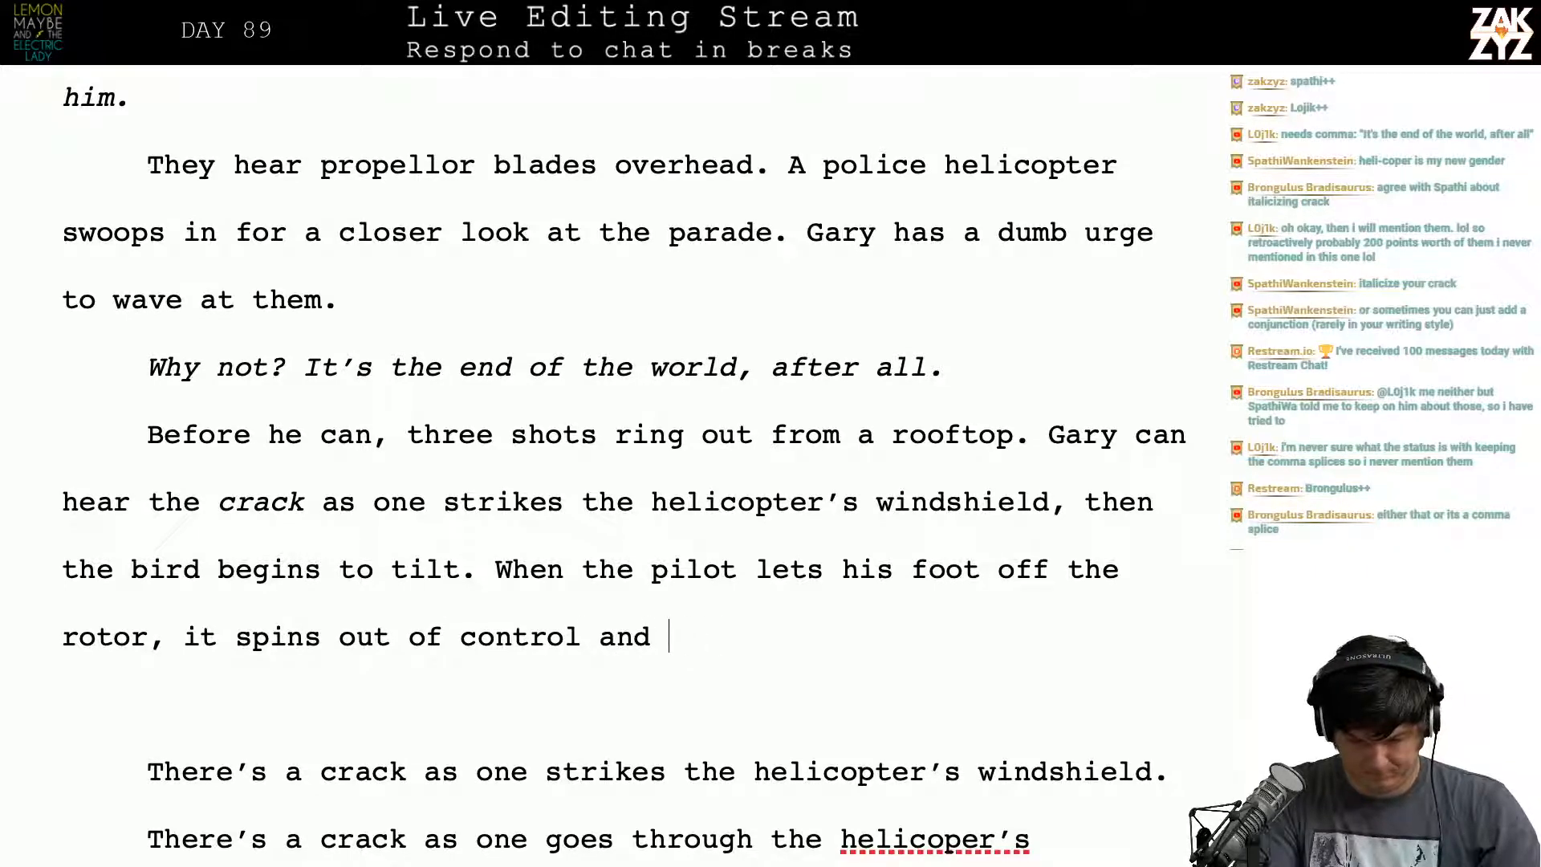
{"action": "type", "text": "drops."}
Step: Delete the superseded helicopter drafts below "and drops.", from the blank paragraph through "Rotors clip the side of a building and falls"
{"action": "key", "text": "Down"}
{"action": "key", "text": "Down"}
{"action": "key", "text": "Down"}
{"action": "key", "text": "Down"}
{"action": "key", "text": "Down"}
{"action": "key", "text": "Down"}
{"action": "key", "text": "Down"}
{"action": "key", "text": "Down"}
{"action": "key", "text": "Down"}
{"action": "key", "text": "Down"}
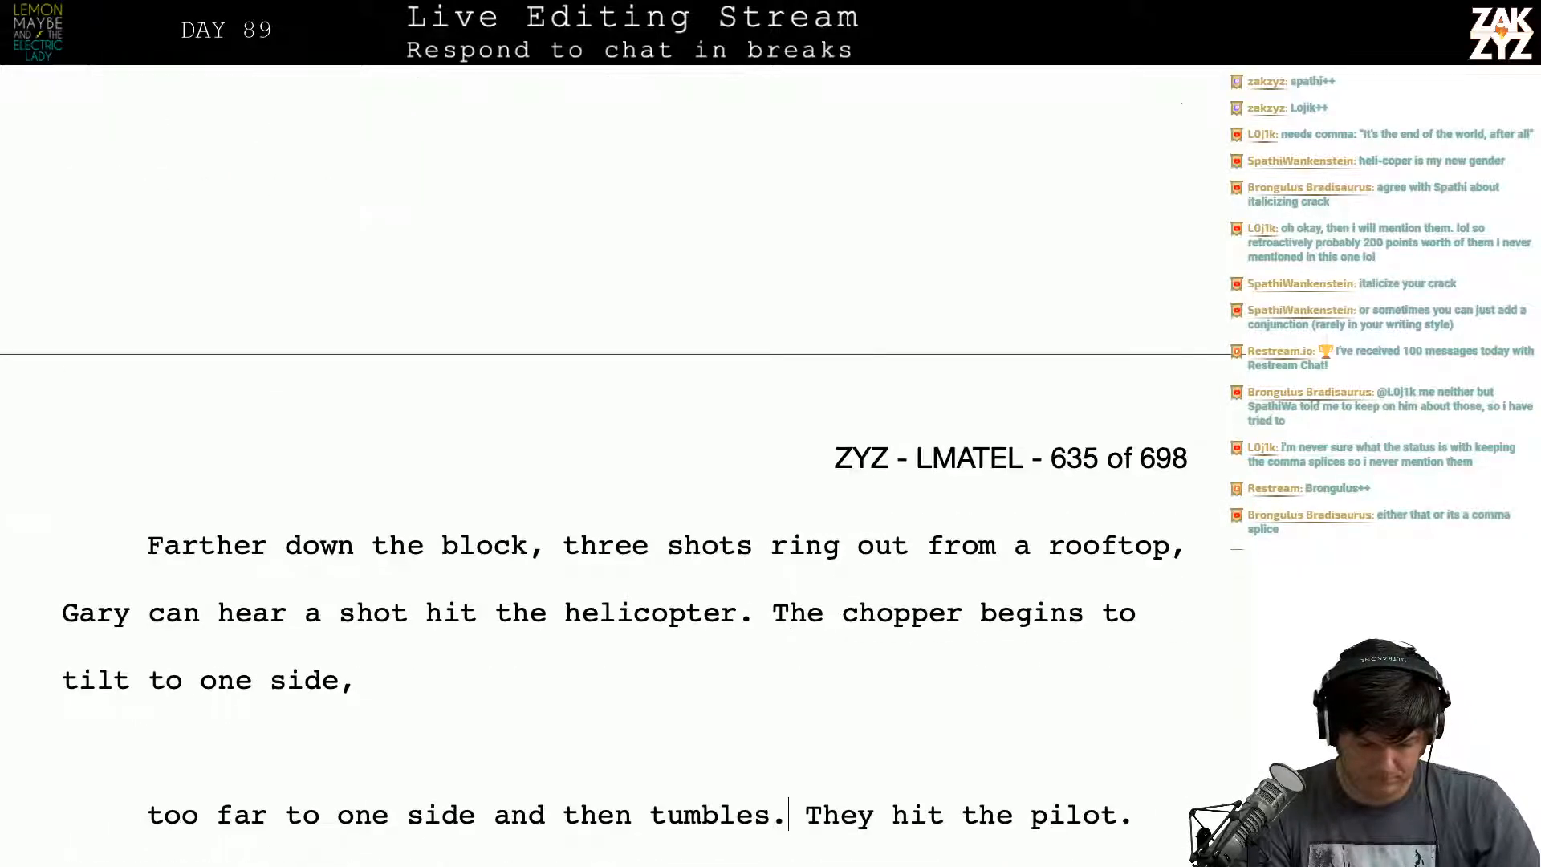
{"action": "key", "text": "Down"}
{"action": "key", "text": "Down"}
{"action": "key", "text": "Down"}
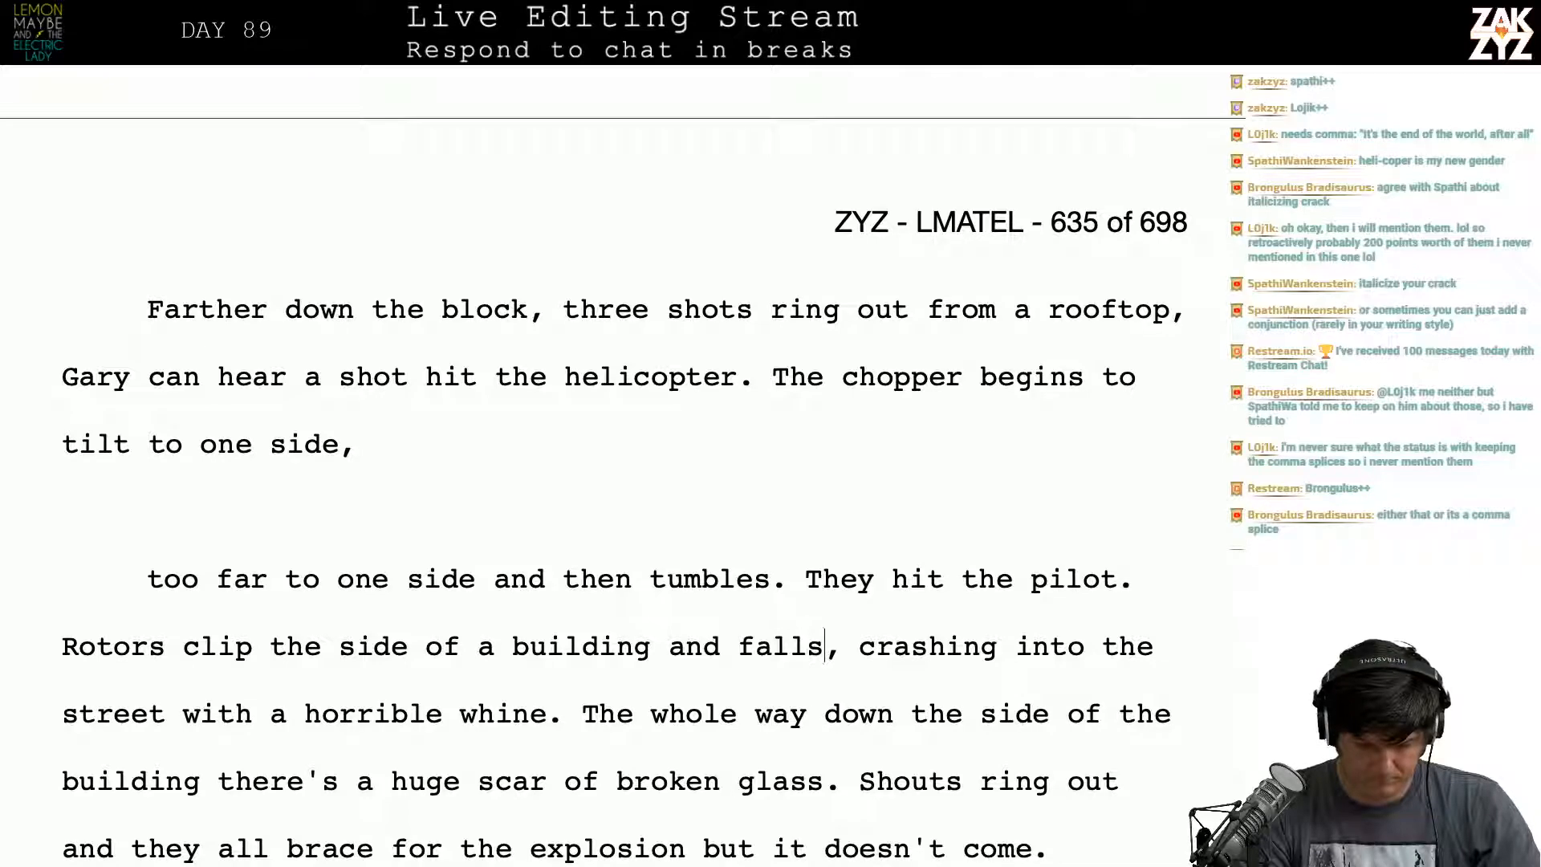
{"action": "key", "text": "shift+Up"}
{"action": "key", "text": "shift+Up"}
{"action": "key", "text": "shift+Up"}
{"action": "key", "text": "shift+Up"}
{"action": "key", "text": "shift+Up"}
{"action": "key", "text": "shift+Up"}
{"action": "key", "text": "shift+Up"}
{"action": "key", "text": "shift+Up"}
{"action": "key", "text": "shift+Up"}
{"action": "key", "text": "shift+Up"}
{"action": "key", "text": "shift+Up"}
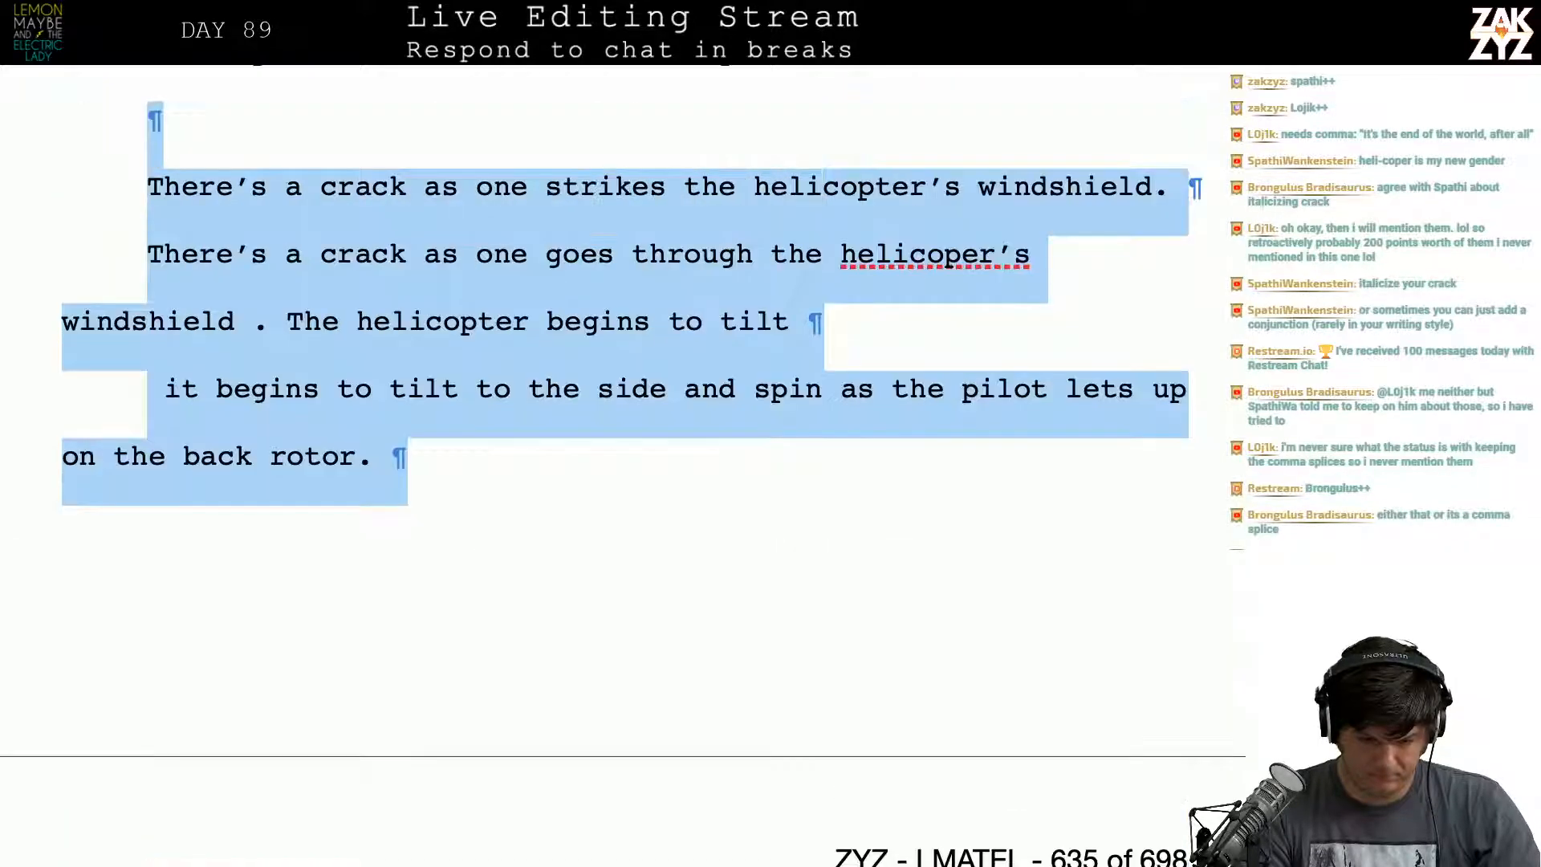
{"action": "key", "text": "shift+Down"}
{"action": "key", "text": "shift+Down"}
{"action": "key", "text": "shift+Down"}
{"action": "key", "text": "shift+Down"}
{"action": "key", "text": "shift+Up"}
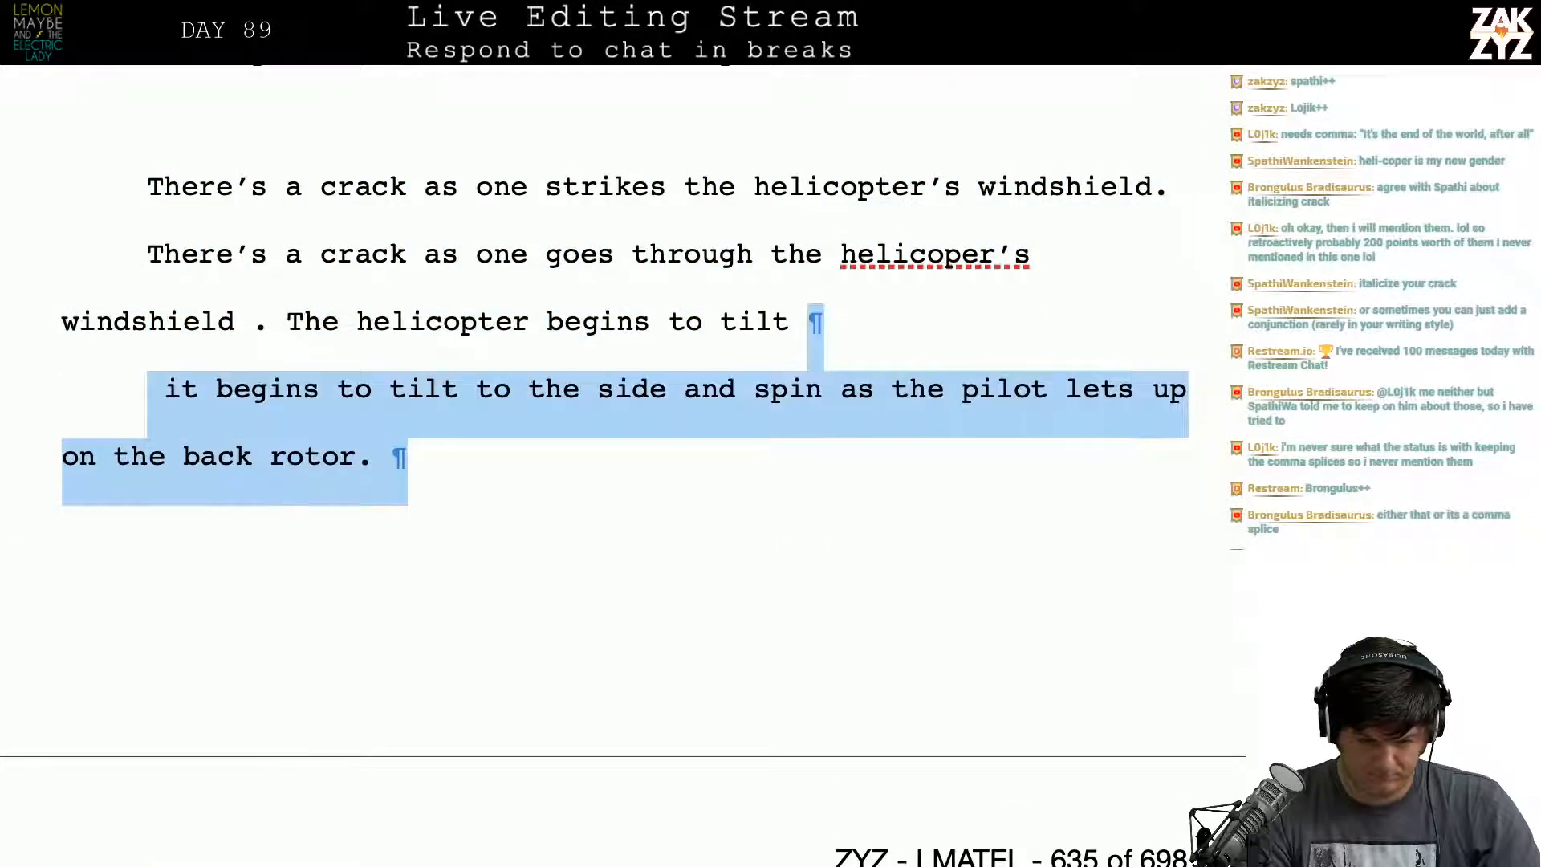
{"action": "key", "text": "shift+Up"}
{"action": "key", "text": "shift+Up"}
{"action": "key", "text": "shift+Up"}
{"action": "key", "text": "shift+Up"}
{"action": "key", "text": "shift+Up"}
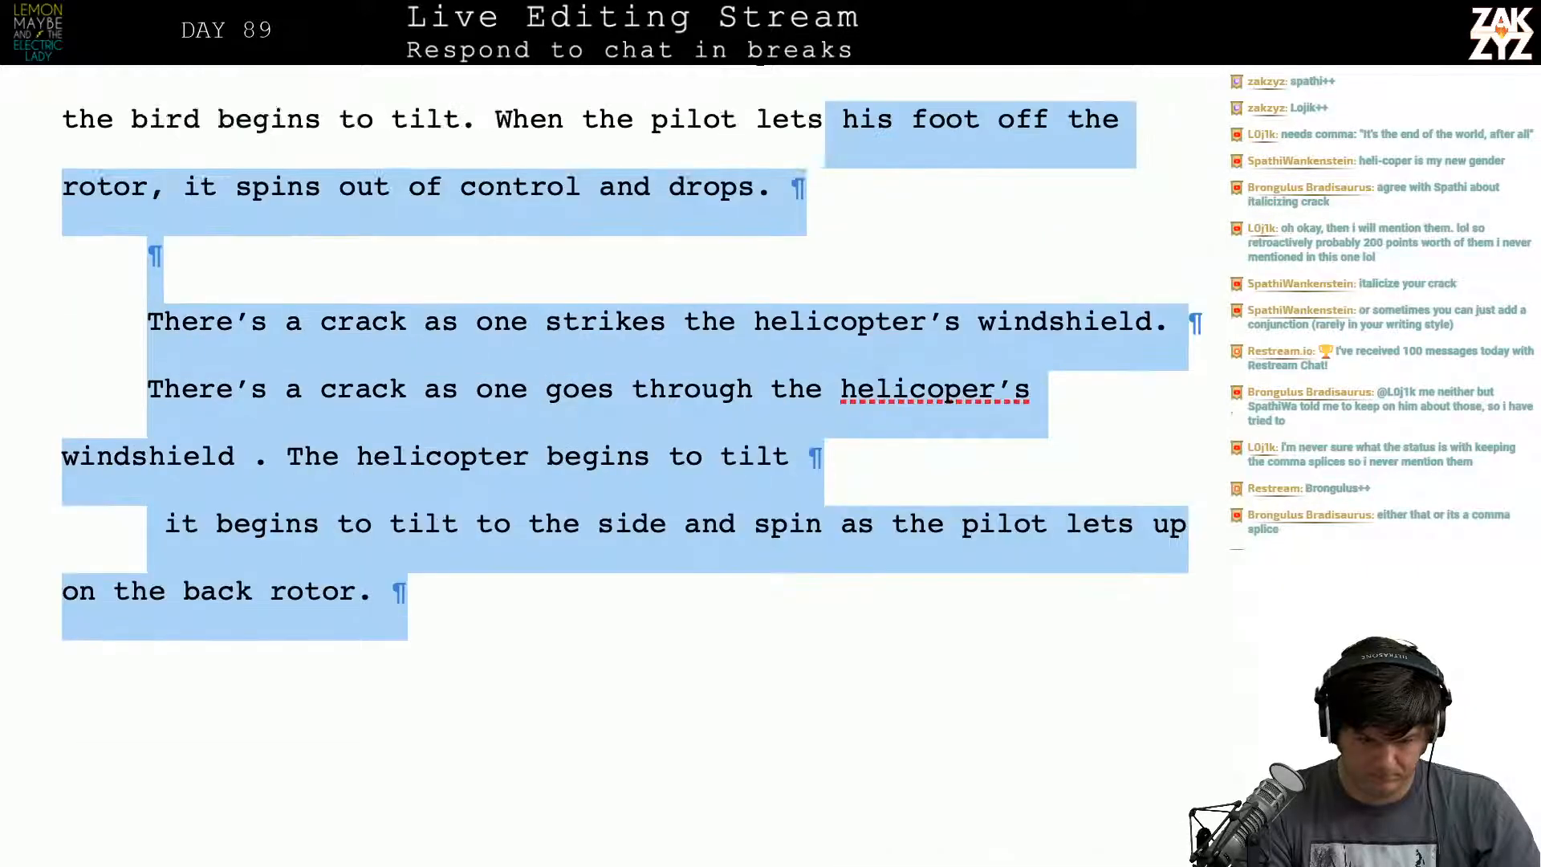
{"action": "key", "text": "shift+Up"}
{"action": "key", "text": "shift+Down"}
{"action": "key", "text": "shift+Down"}
{"action": "key", "text": "shift+Down"}
{"action": "key", "text": "BackSpace"}
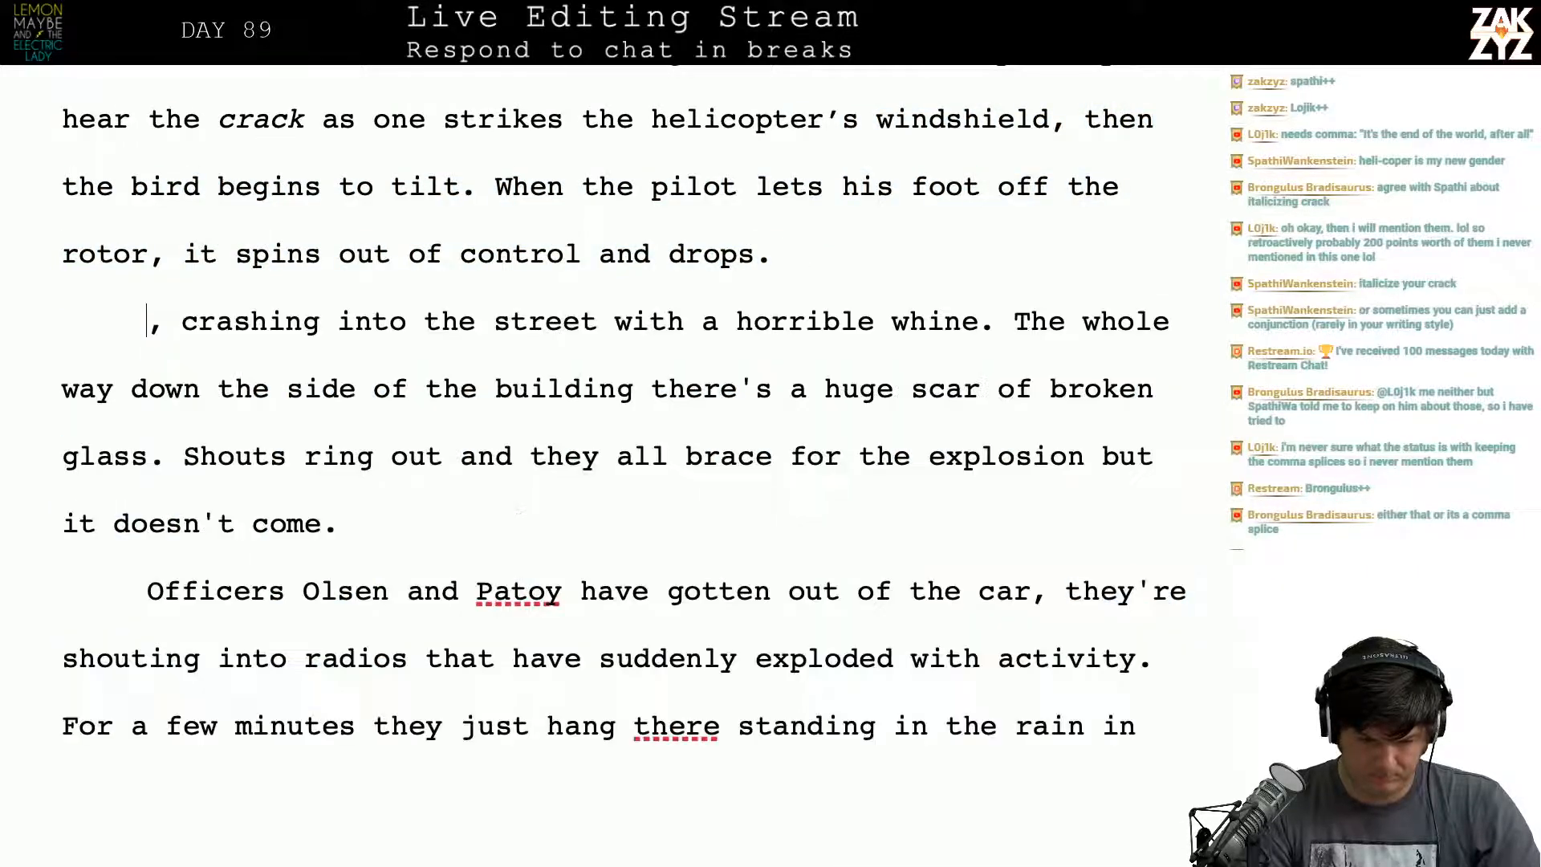
Step: Insert a blank paragraph before ", crashing into the street" and start a new paragraph at "When the pilot lets his foot off the rotor"
{"action": "key", "text": "Return"}
{"action": "key", "text": "Up"}
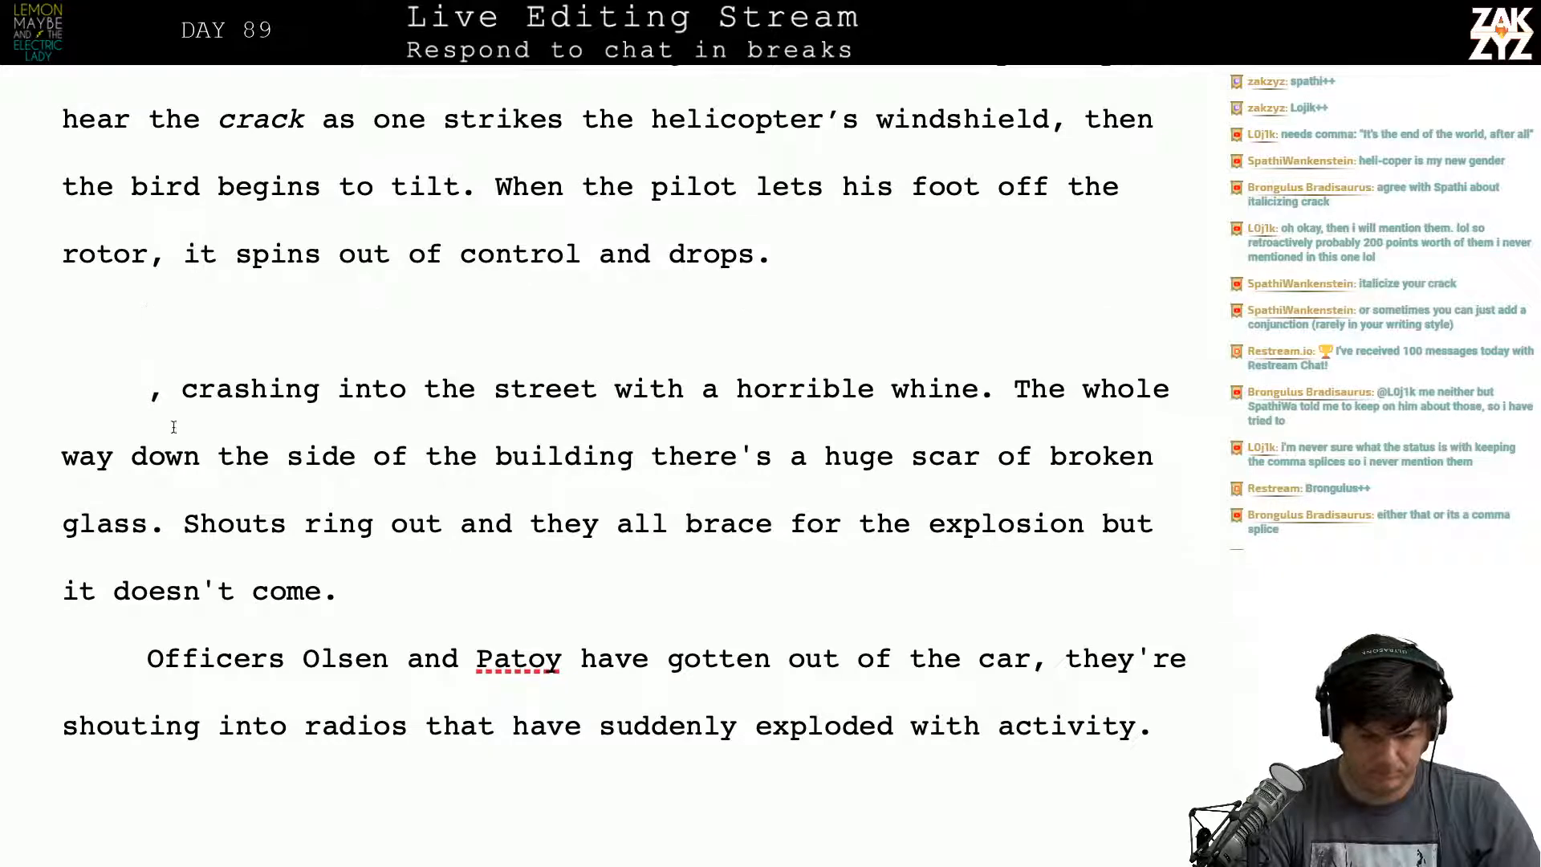
{"action": "key", "text": "Return"}
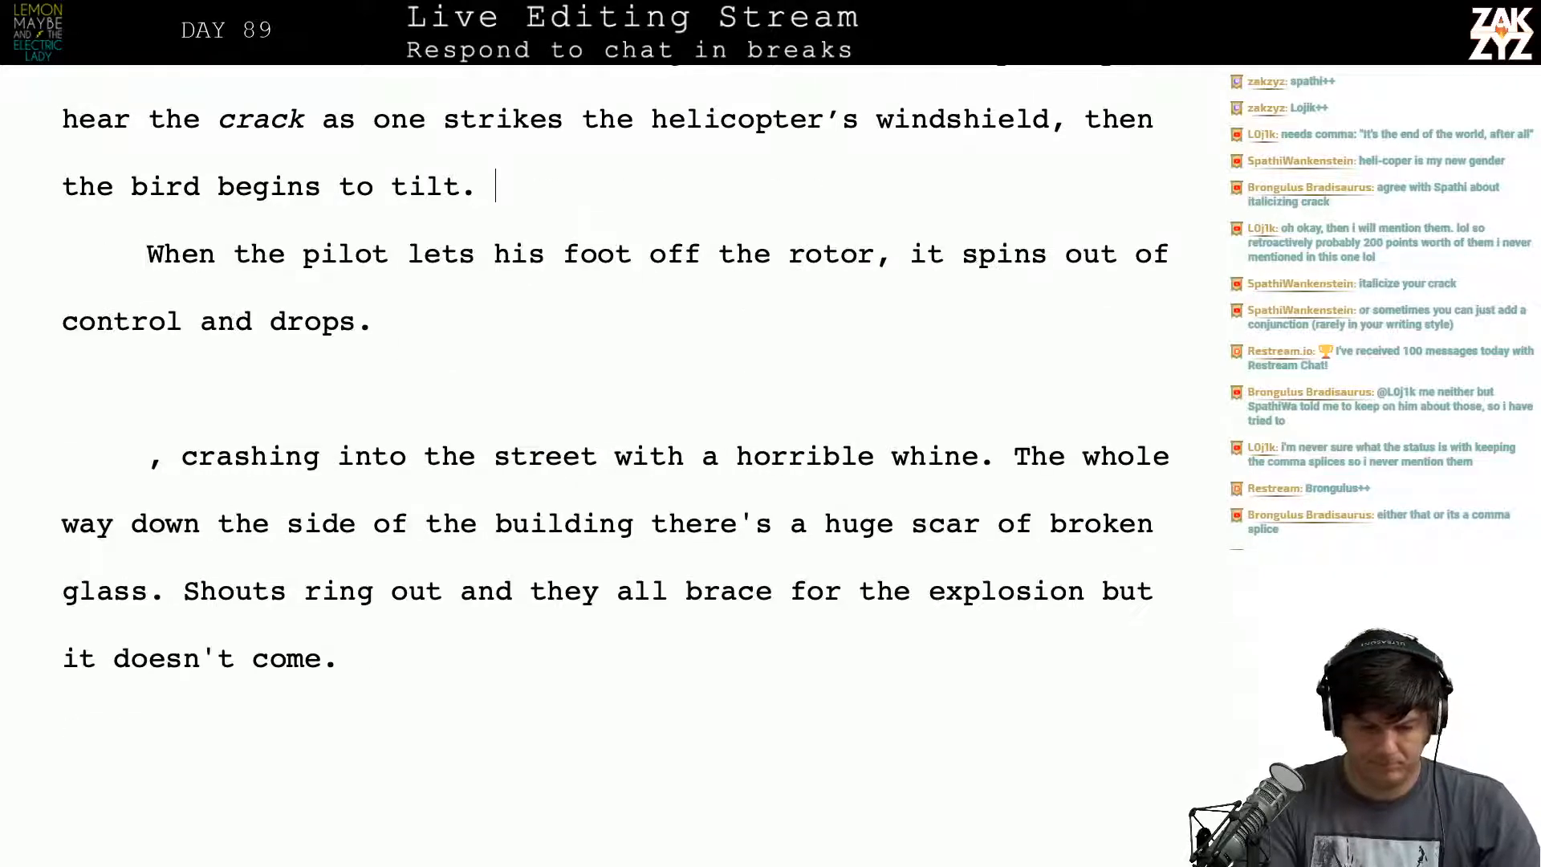
Step: After "begins to tilt.", add "The pilot’s been hit. When he lets up on the back rotor,"
{"action": "type", "text": "The pilot"}
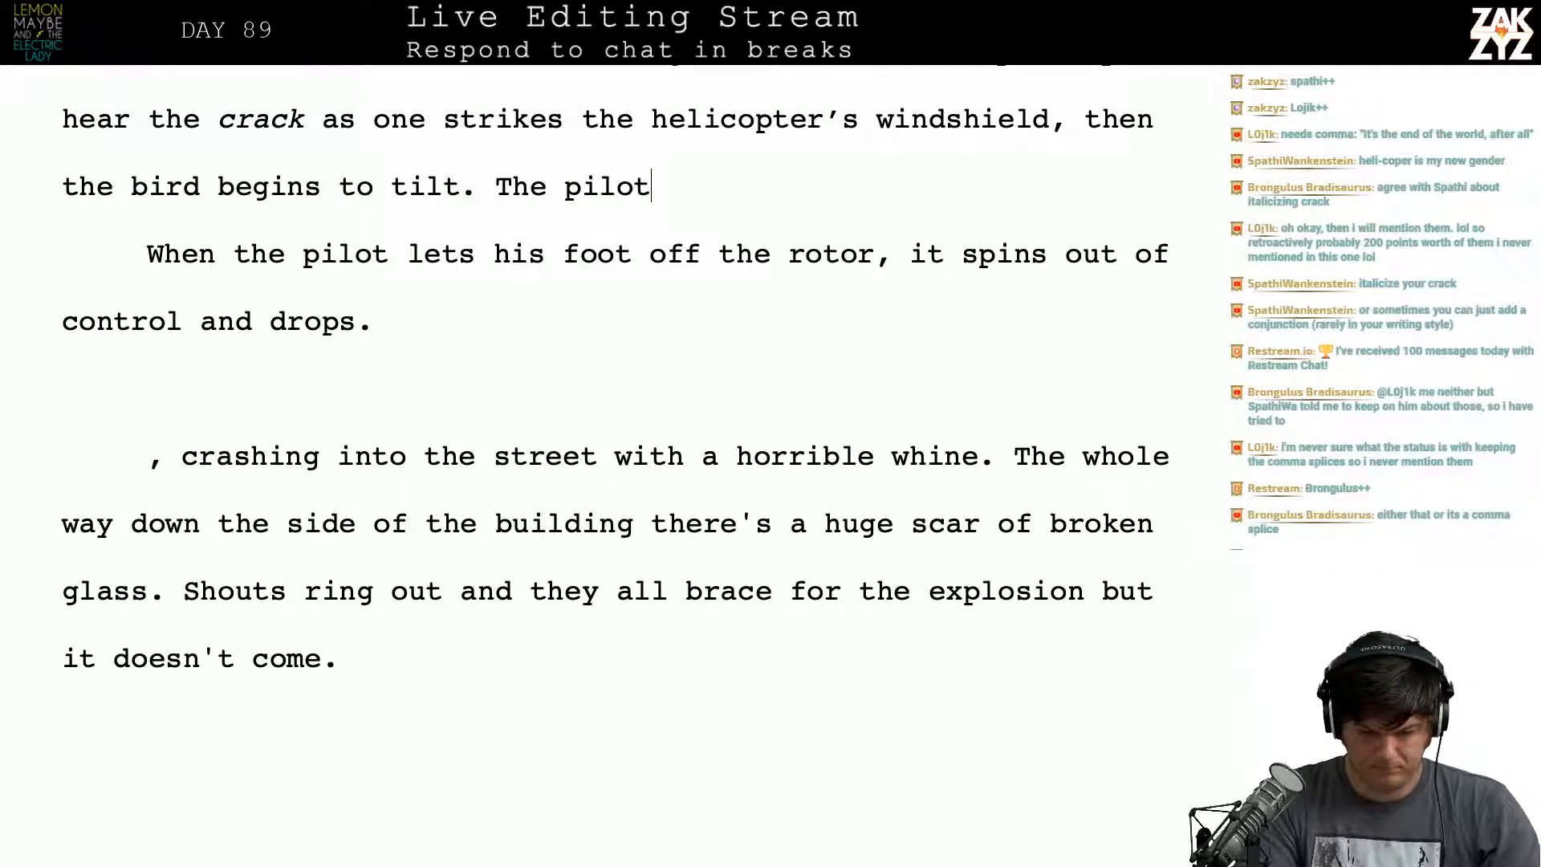
{"action": "type", "text": "'s been hit. W"}
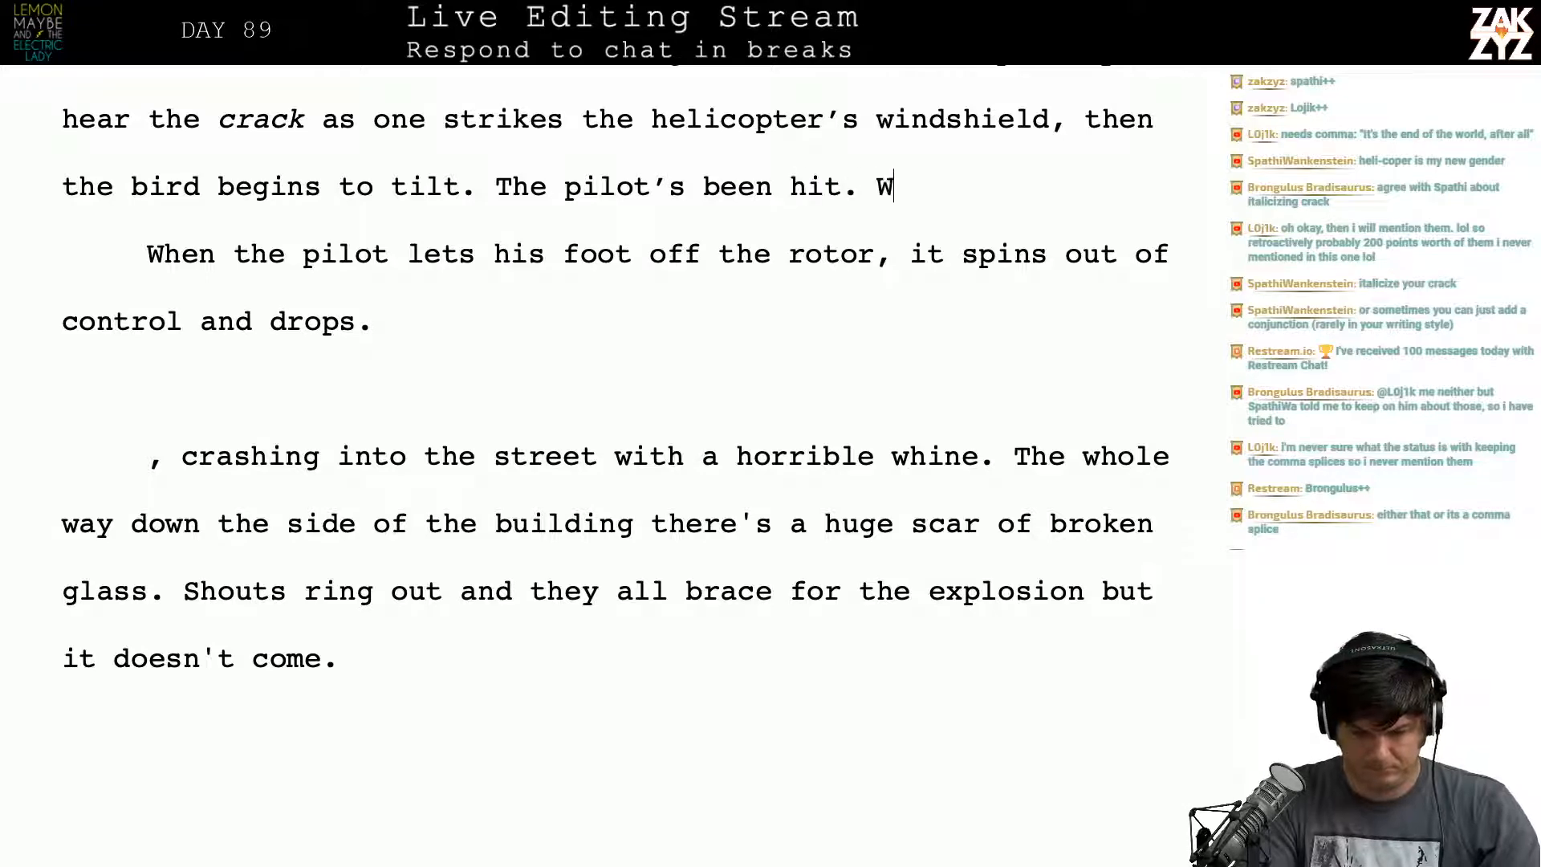
{"action": "type", "text": "hen he take"}
{"action": "key", "text": "BackSpace"}
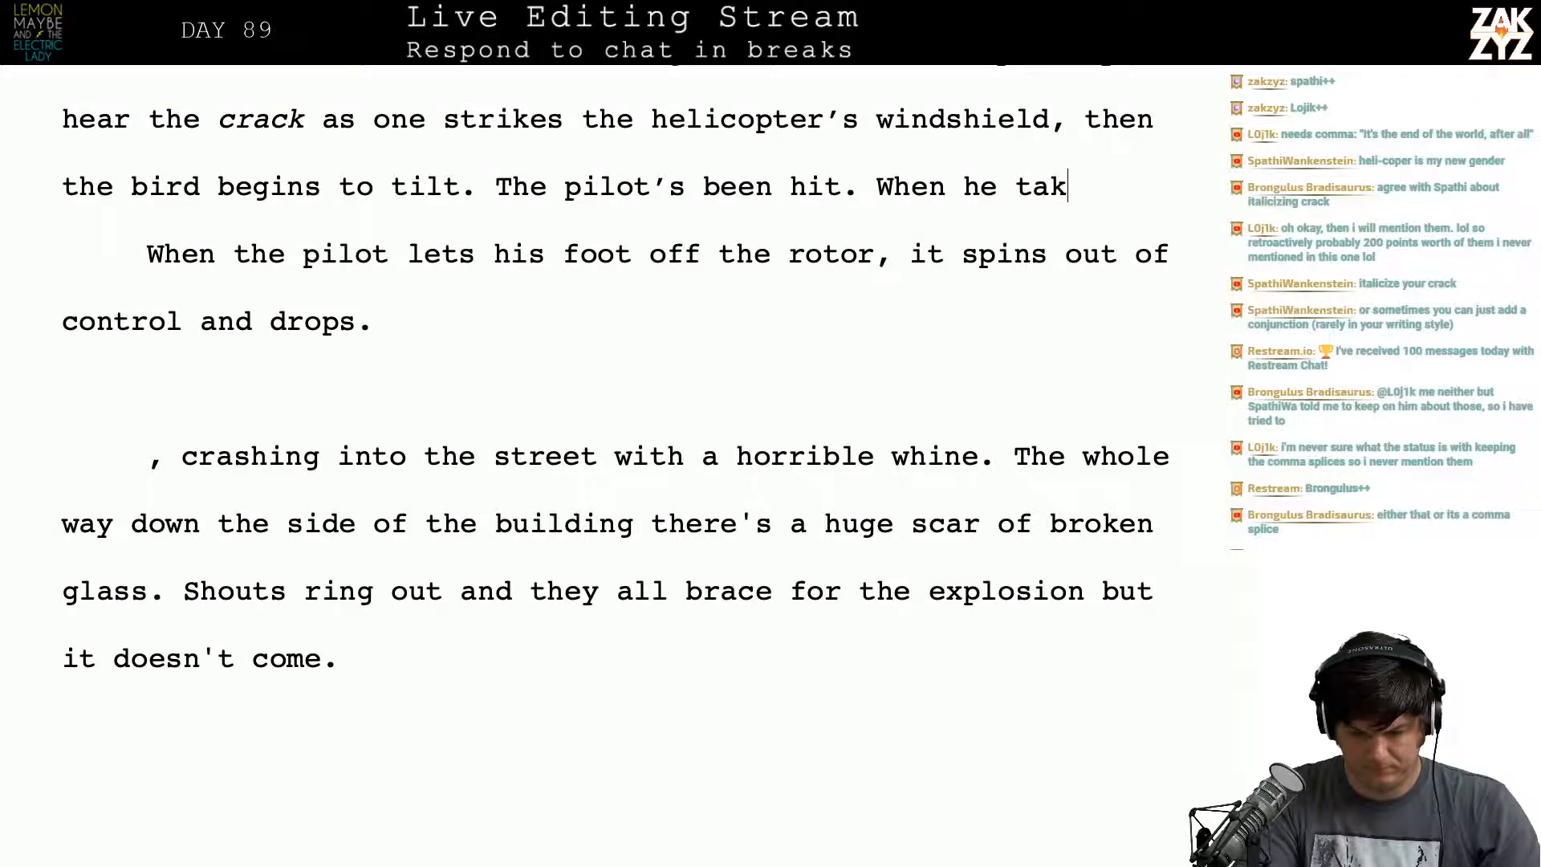
{"action": "key", "text": "BackSpace"}
{"action": "key", "text": "BackSpace"}
{"action": "type", "text": "ets up on teh ba"}
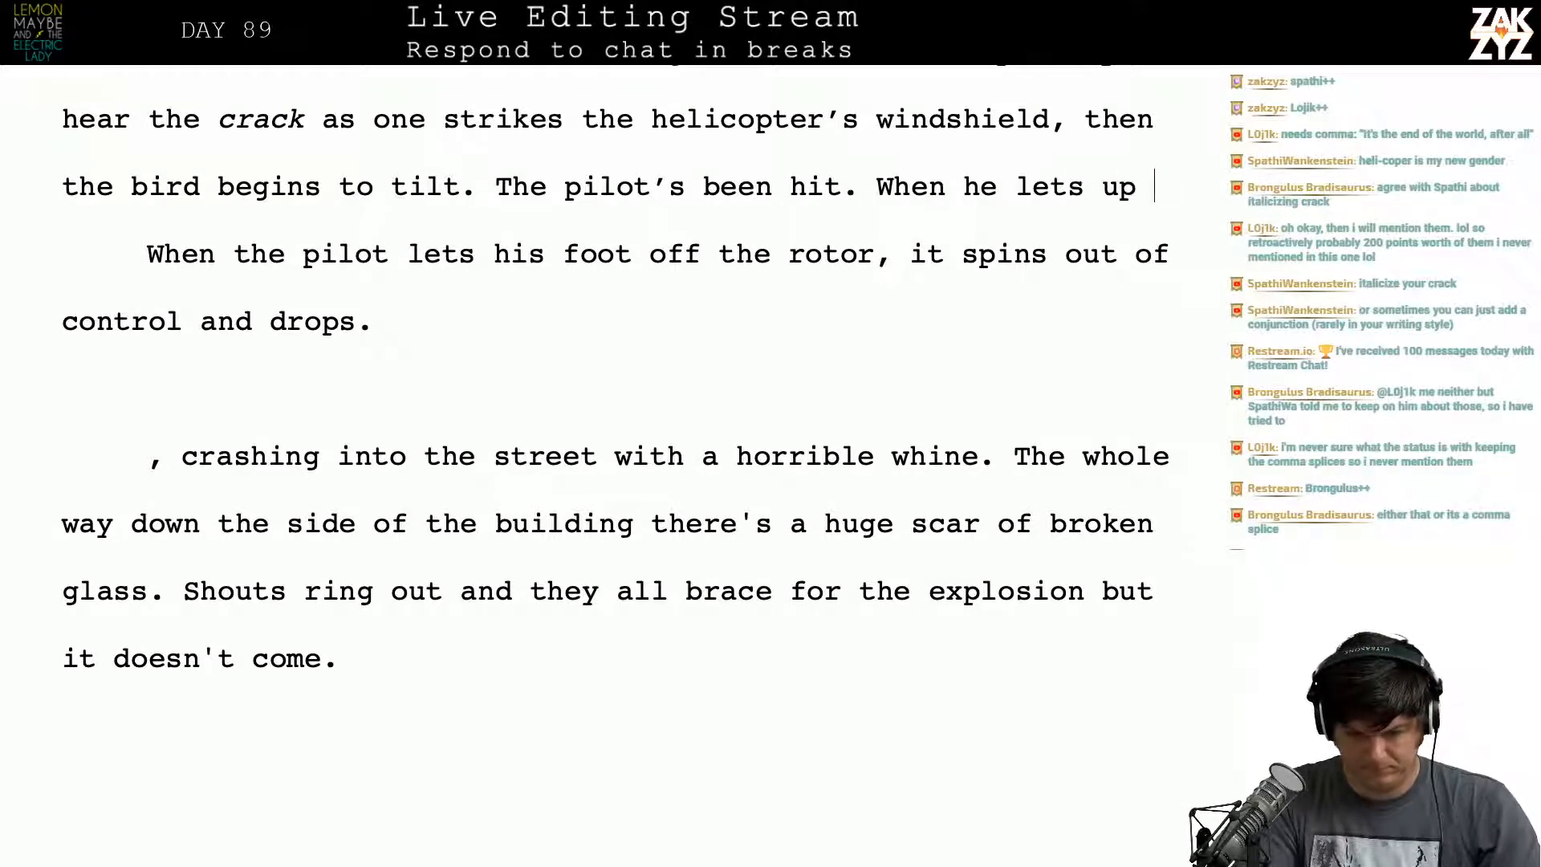
{"action": "key", "text": "BackSpace"}
{"action": "key", "text": "BackSpace"}
{"action": "key", "text": "BackSpace"}
{"action": "key", "text": "BackSpace"}
{"action": "key", "text": "BackSpace"}
{"action": "type", "text": "he"}
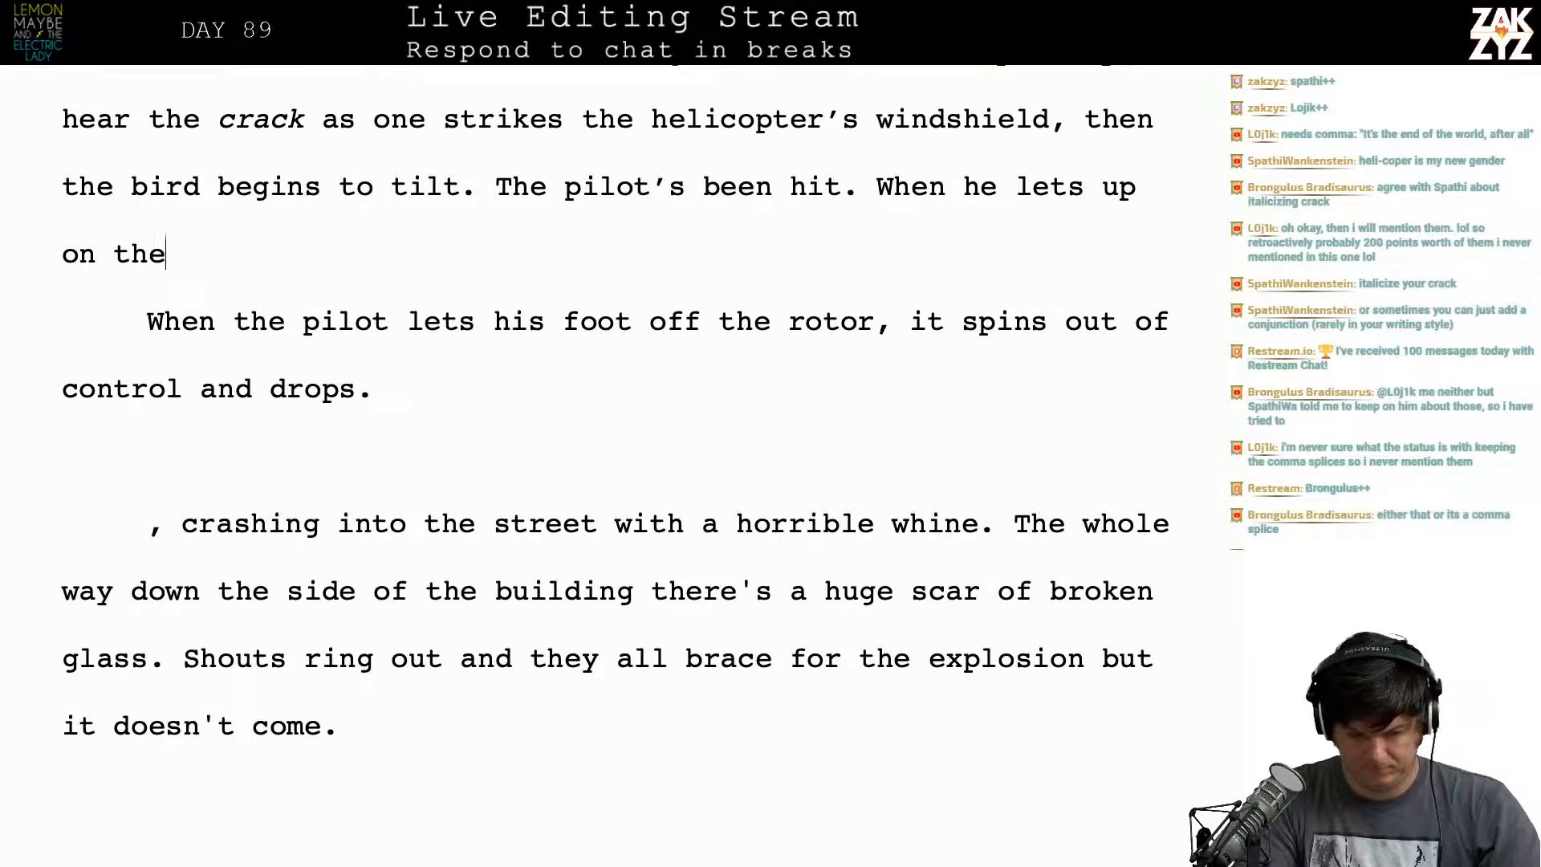
{"action": "type", "text": " back rotor, t"}
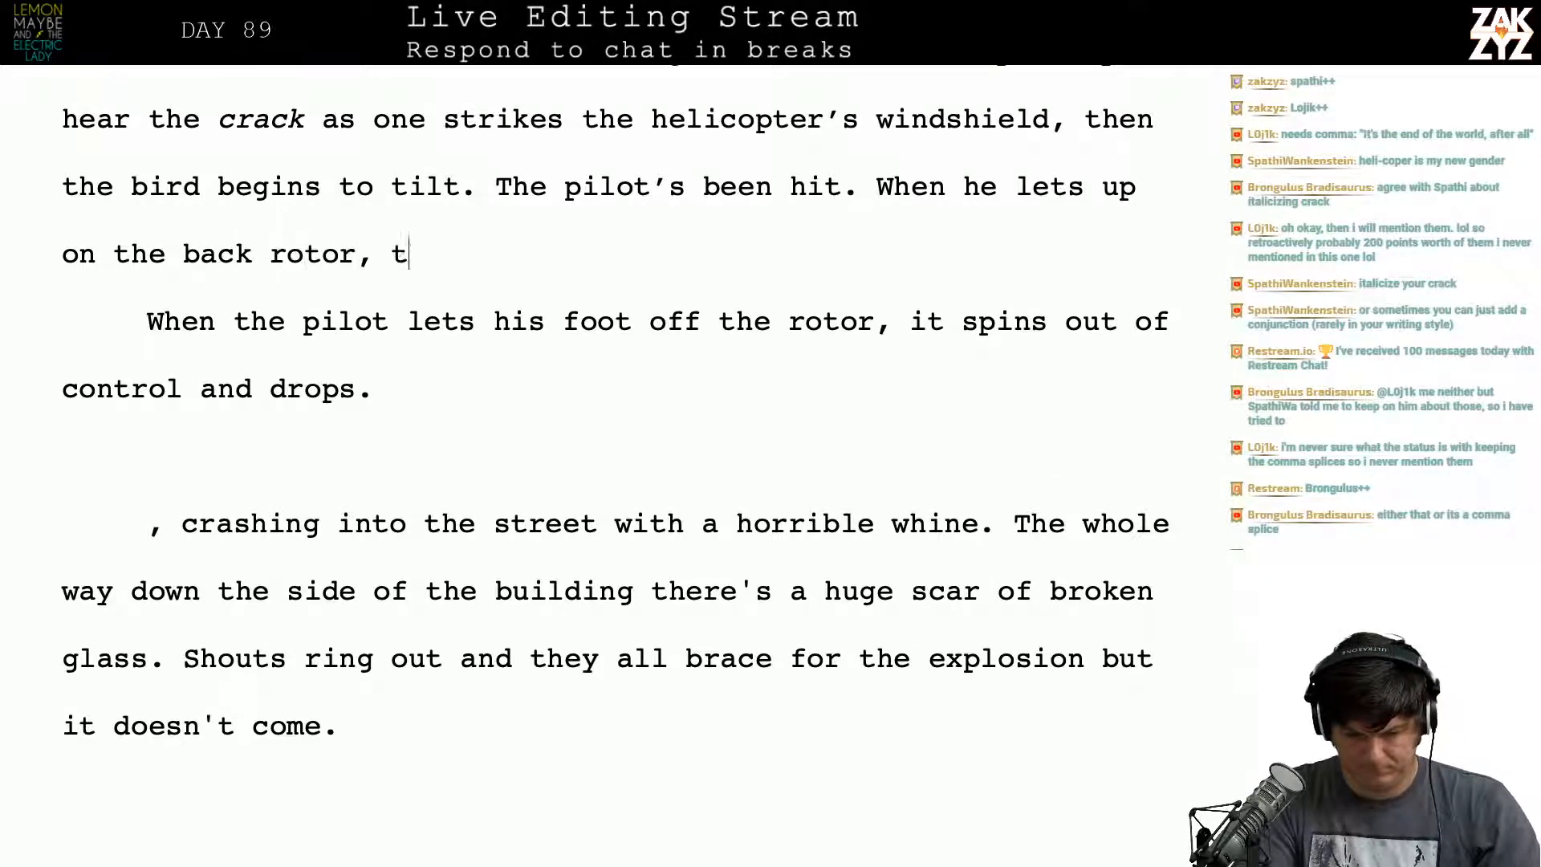
Step: Continue the back rotor sentence with "the helicopter"
{"action": "type", "text": "he ehli"}
{"action": "key", "text": "BackSpace"}
{"action": "key", "text": "BackSpace"}
{"action": "key", "text": "BackSpace"}
{"action": "key", "text": "BackSpace"}
{"action": "type", "text": "he"}
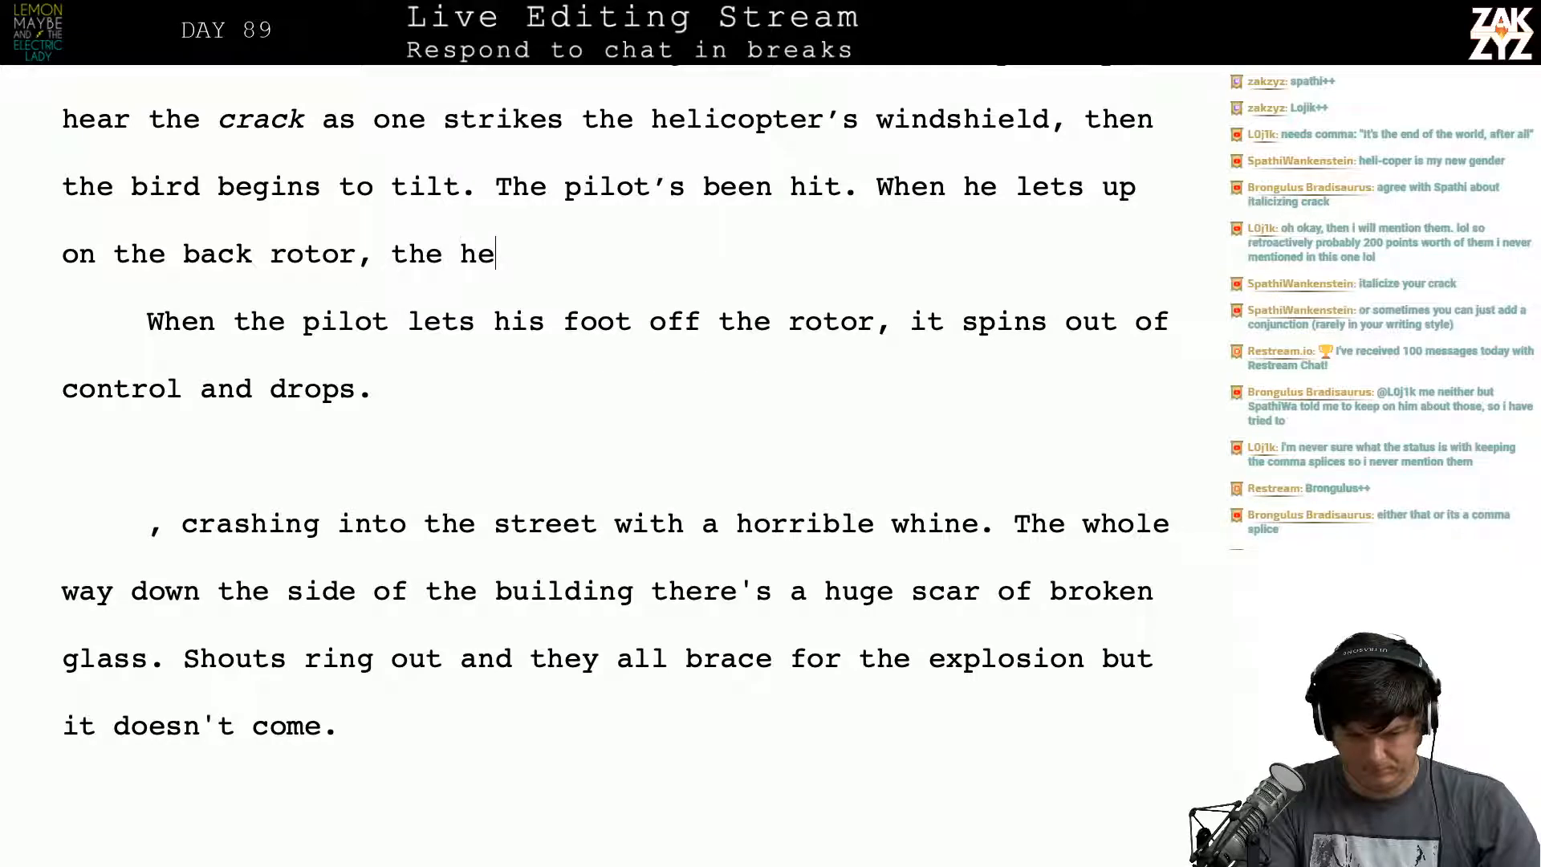
{"action": "type", "text": "licopter sp"}
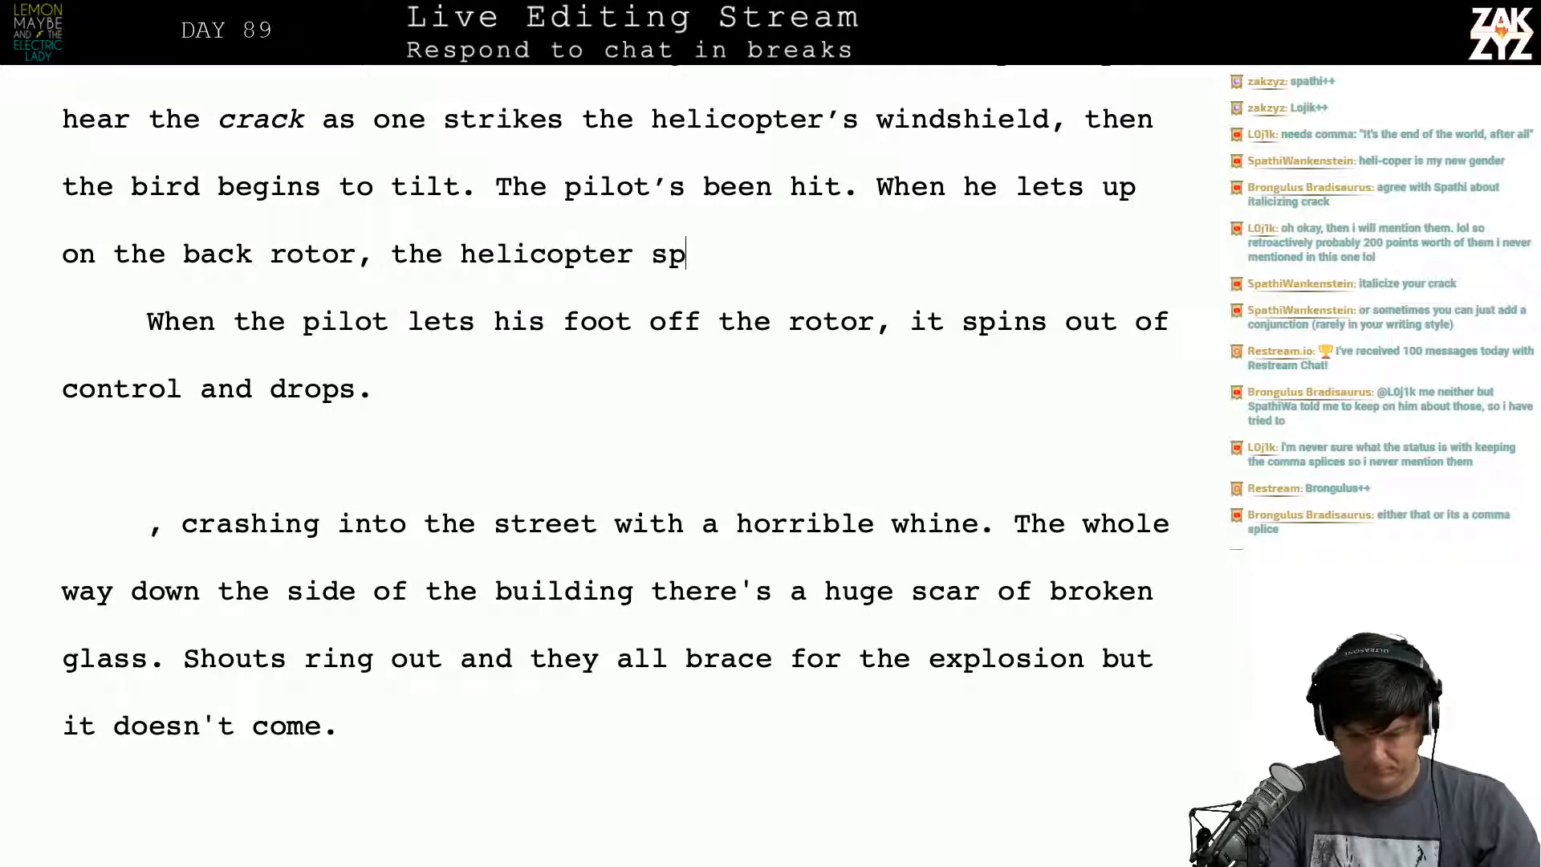
{"action": "key", "text": "BackSpace"}
{"action": "type", "text": "tarts to sp"}
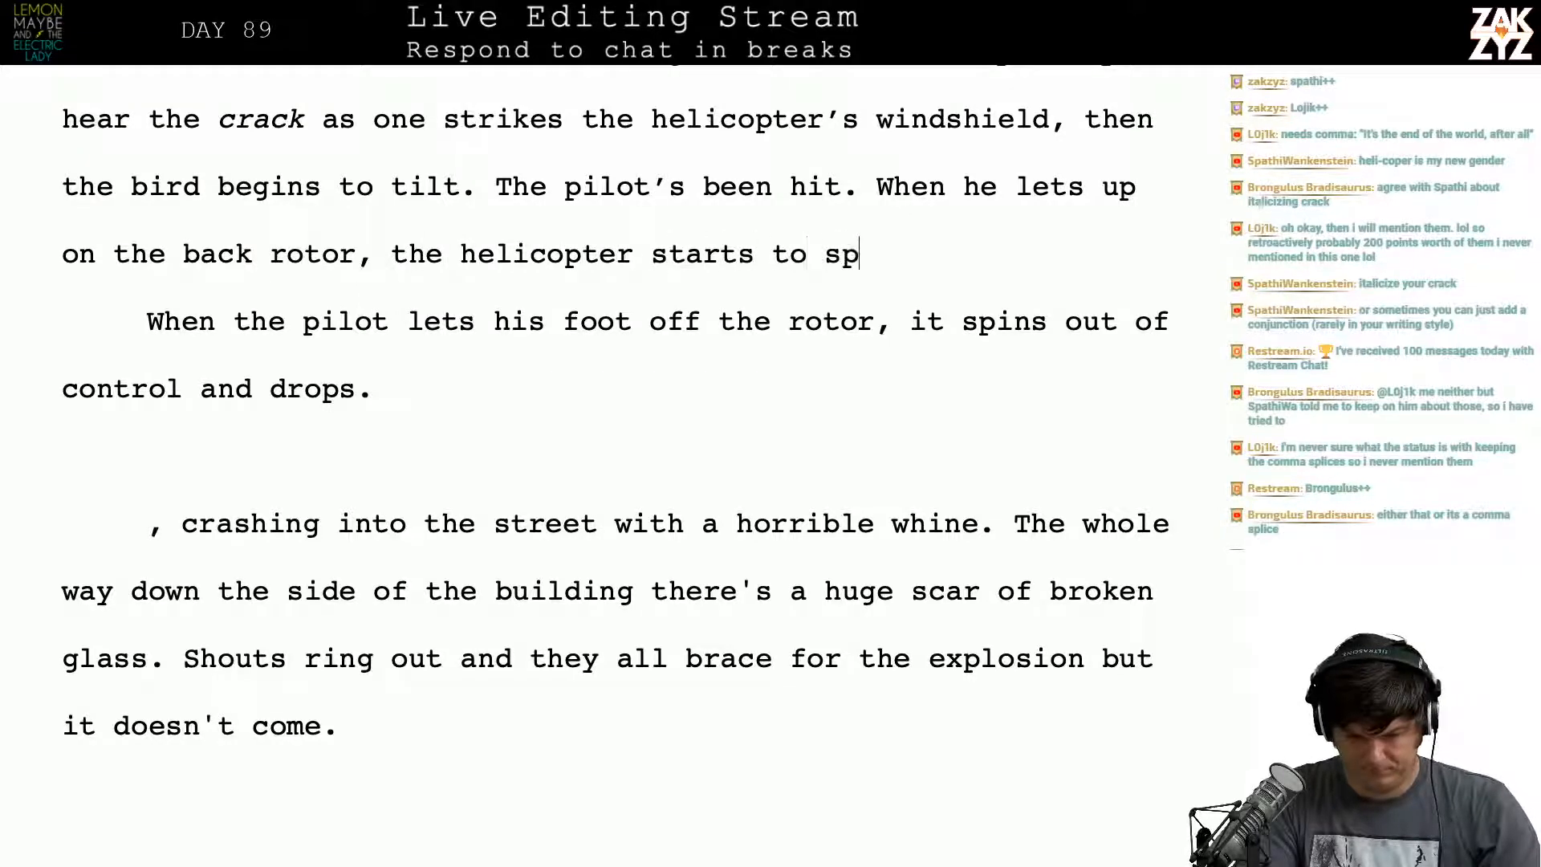
{"action": "type", "text": "in out of contro"}
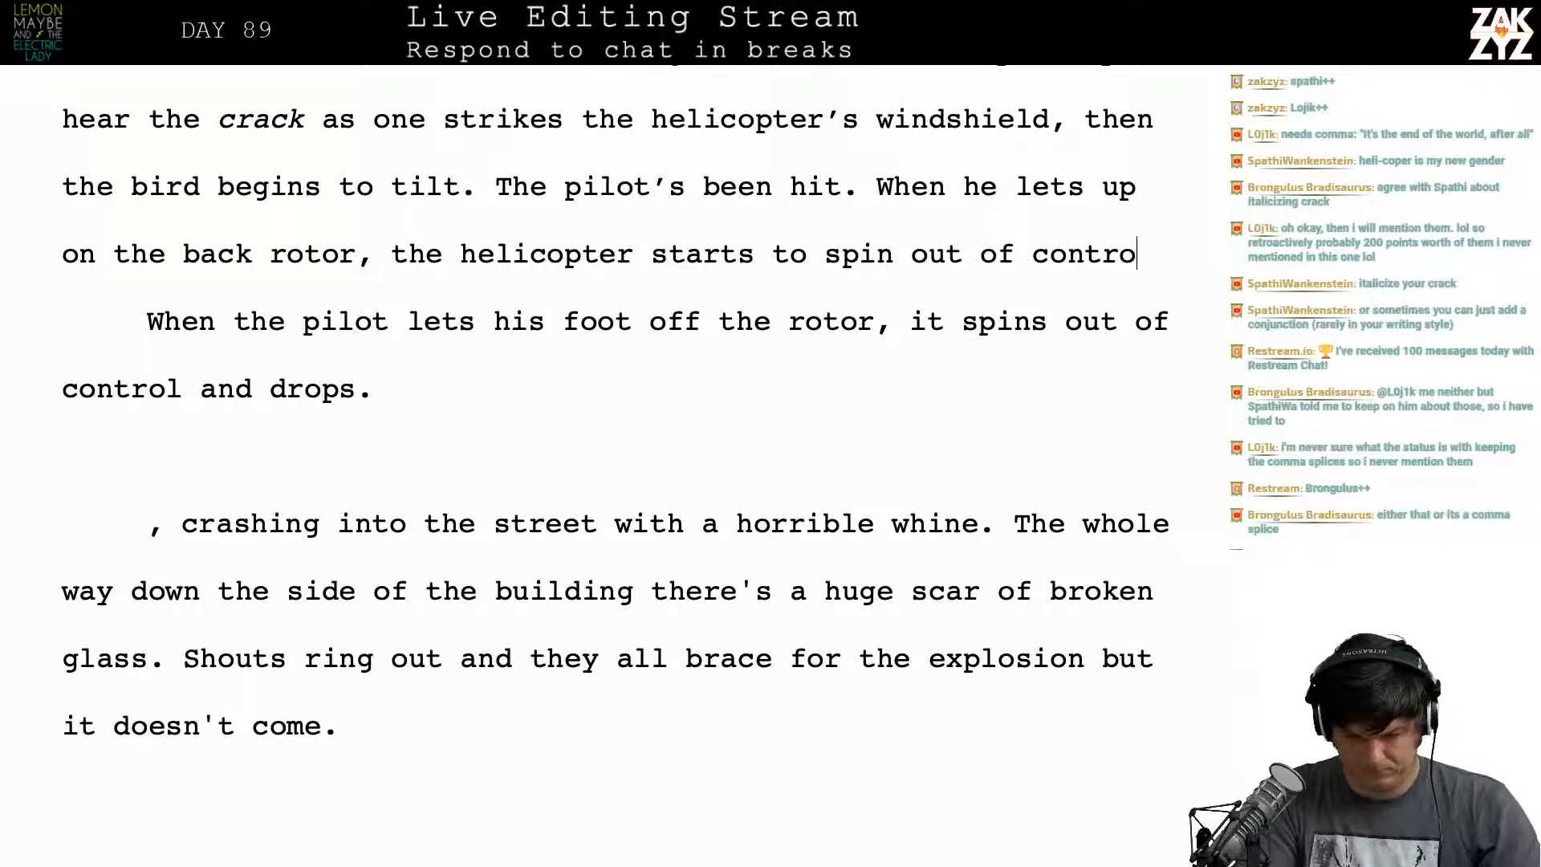
{"action": "type", "text": "l, it"}
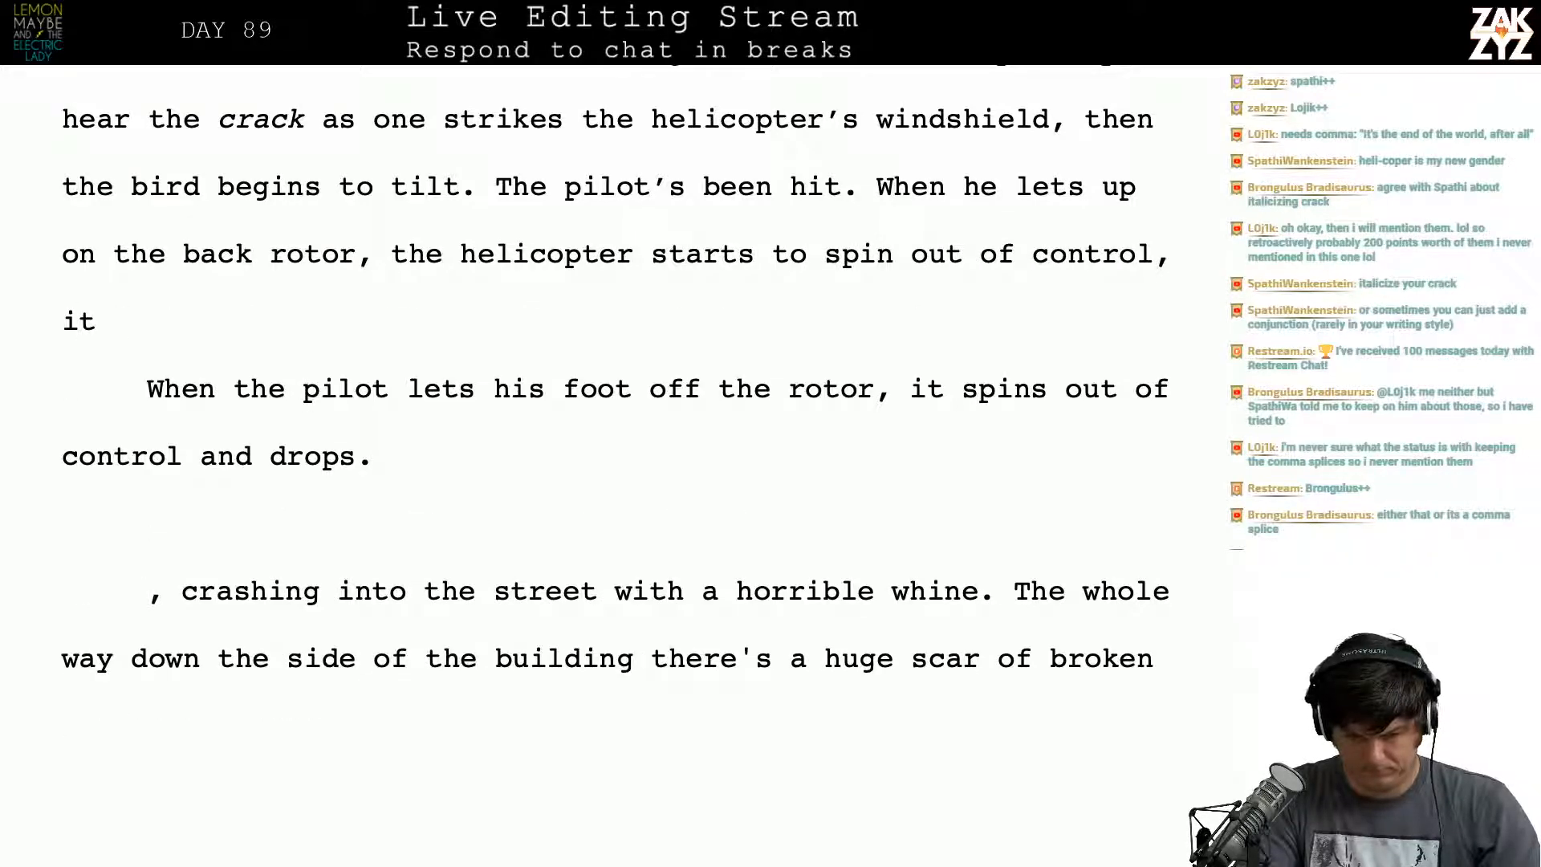
{"action": "type", "text": "dri"}
{"action": "key", "text": "BackSpace"}
{"action": "key", "text": "BackSpace"}
{"action": "key", "text": "BackSpace"}
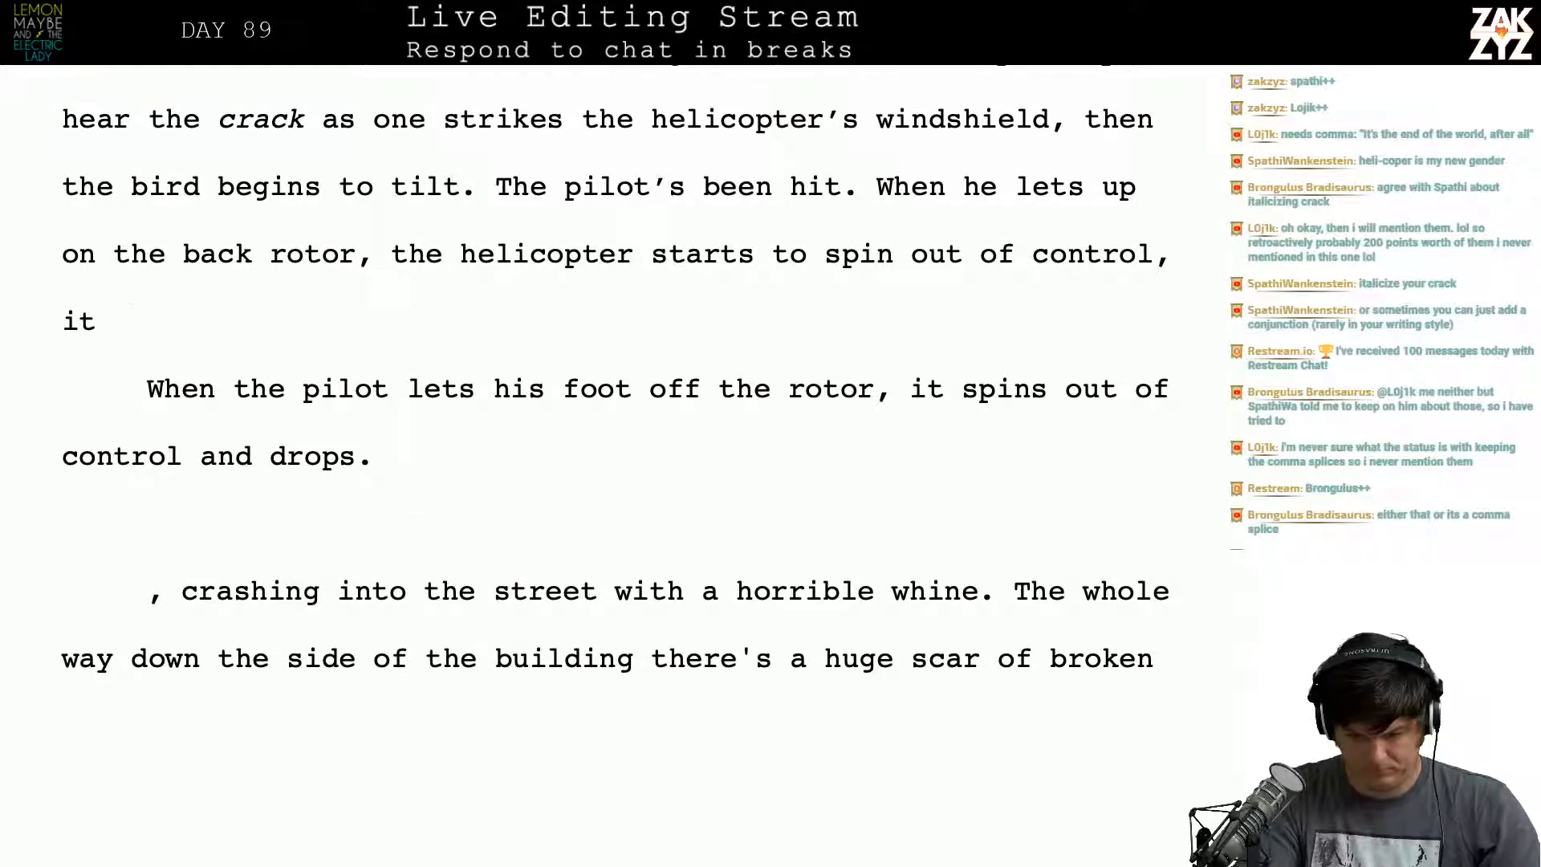
{"action": "key", "text": "BackSpace"}
{"action": "key", "text": "BackSpace"}
{"action": "key", "text": "BackSpace"}
{"action": "key", "text": "BackSpace"}
{"action": "key", "text": "BackSpace"}
{"action": "key", "text": "BackSpace"}
{"action": "key", "text": "BackSpace"}
{"action": "key", "text": "BackSpace"}
{"action": "key", "text": "BackSpace"}
{"action": "key", "text": "BackSpace"}
{"action": "key", "text": "BackSpace"}
{"action": "key", "text": "BackSpace"}
{"action": "key", "text": "BackSpace"}
{"action": "key", "text": "BackSpace"}
{"action": "key", "text": "BackSpace"}
{"action": "key", "text": "BackSpace"}
{"action": "key", "text": "BackSpace"}
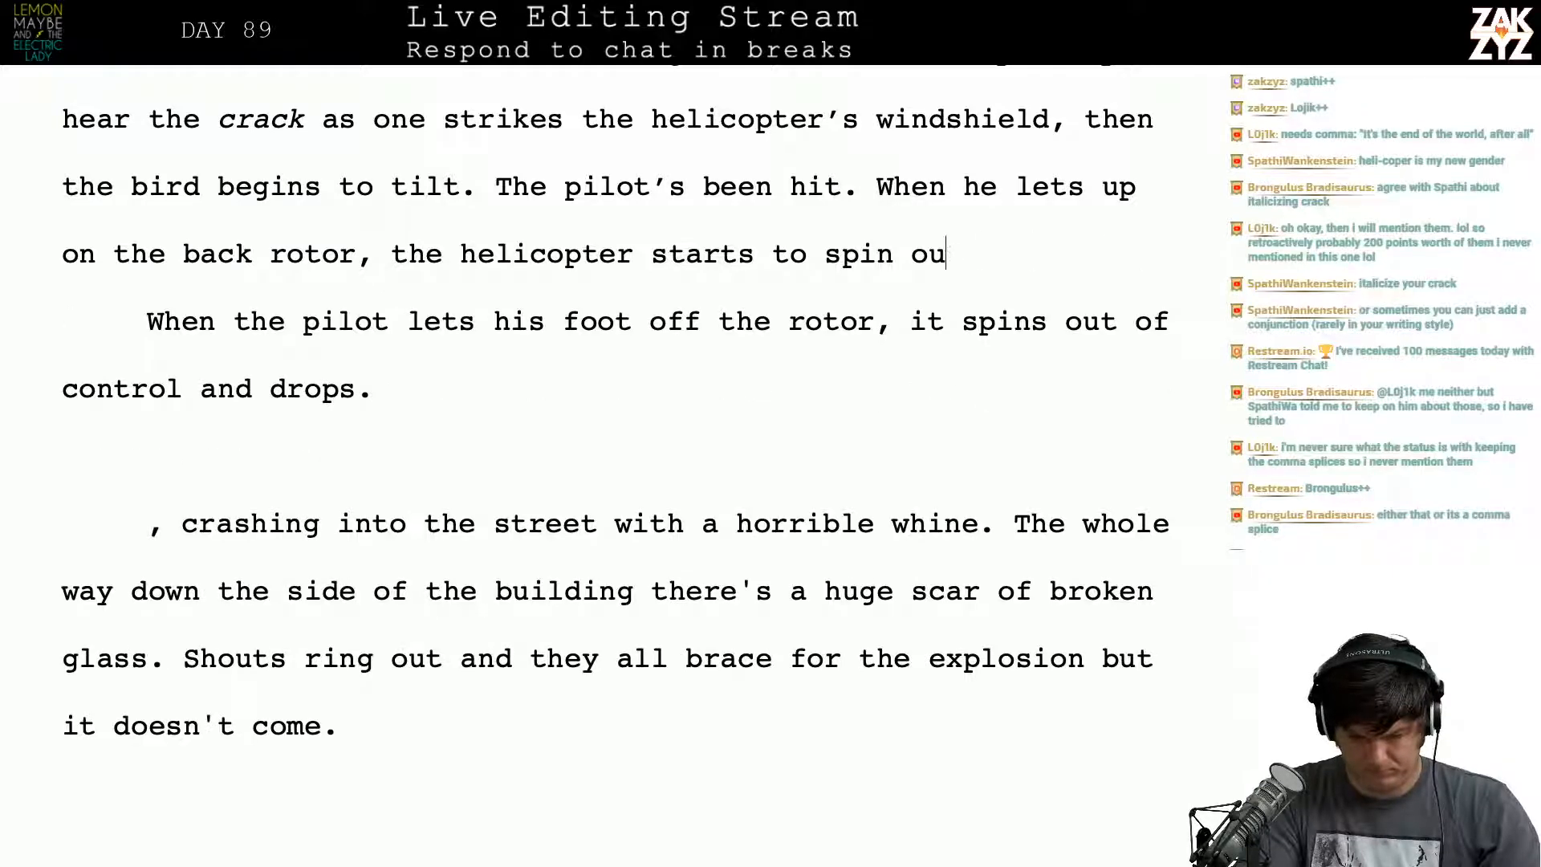
{"action": "key", "text": "BackSpace"}
{"action": "key", "text": "BackSpace"}
{"action": "key", "text": "BackSpace"}
{"action": "key", "text": "BackSpace"}
{"action": "key", "text": "BackSpace"}
{"action": "key", "text": "BackSpace"}
{"action": "key", "text": "BackSpace"}
{"action": "key", "text": "BackSpace"}
{"action": "key", "text": "BackSpace"}
{"action": "key", "text": "BackSpace"}
{"action": "key", "text": "BackSpace"}
{"action": "key", "text": "BackSpace"}
{"action": "key", "text": "BackSpace"}
{"action": "key", "text": "BackSpace"}
{"action": "key", "text": "BackSpace"}
{"action": "key", "text": "BackSpace"}
{"action": "key", "text": "BackSpace"}
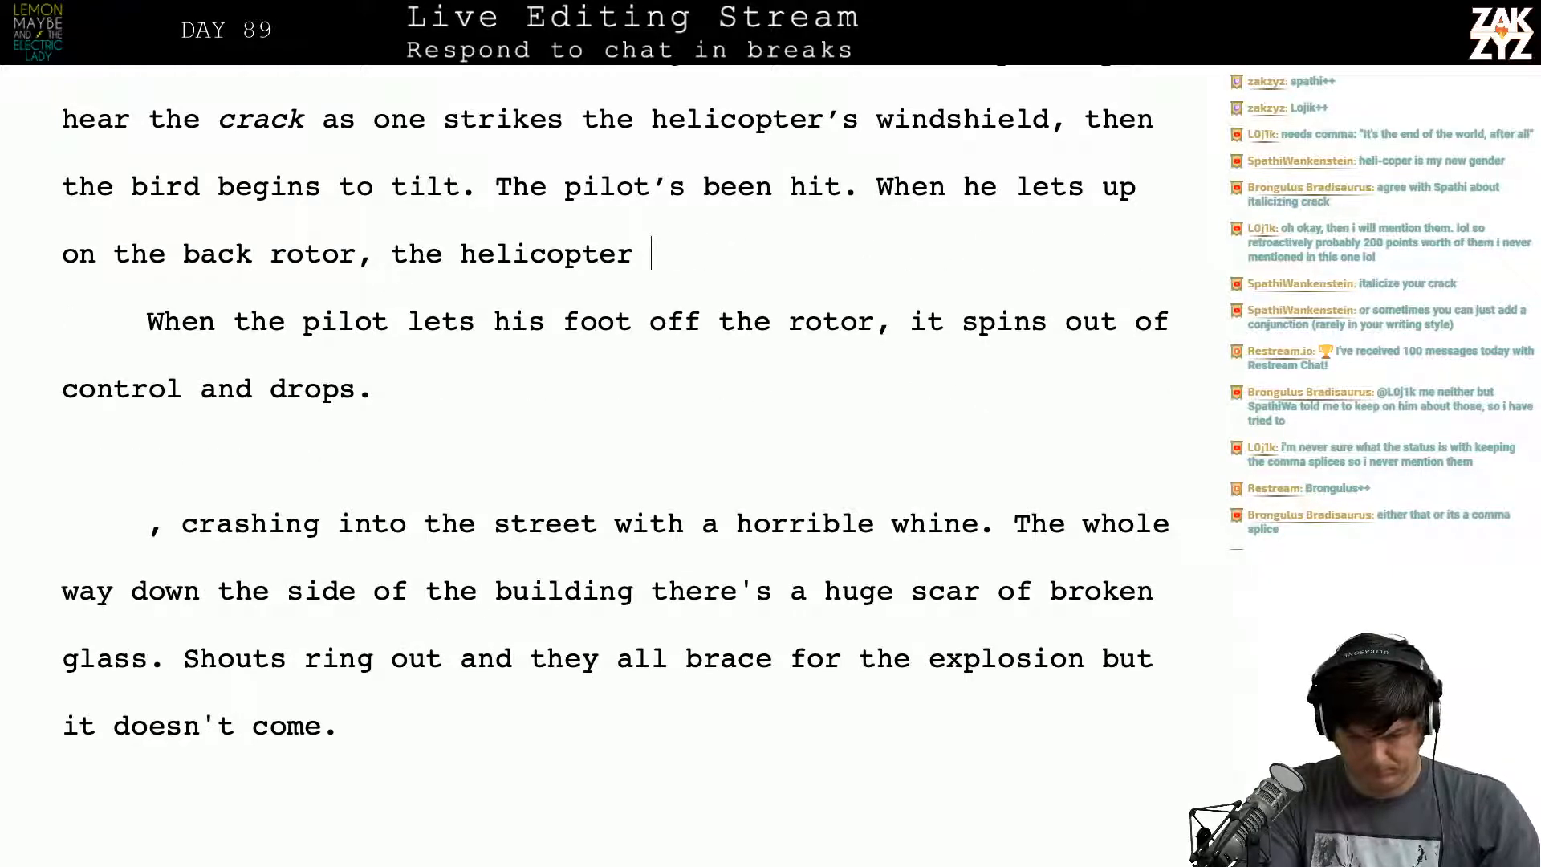
Step: Complete the helicopter sentence with "spins out of control and starts to fall."
{"action": "type", "text": "spins out of cont"}
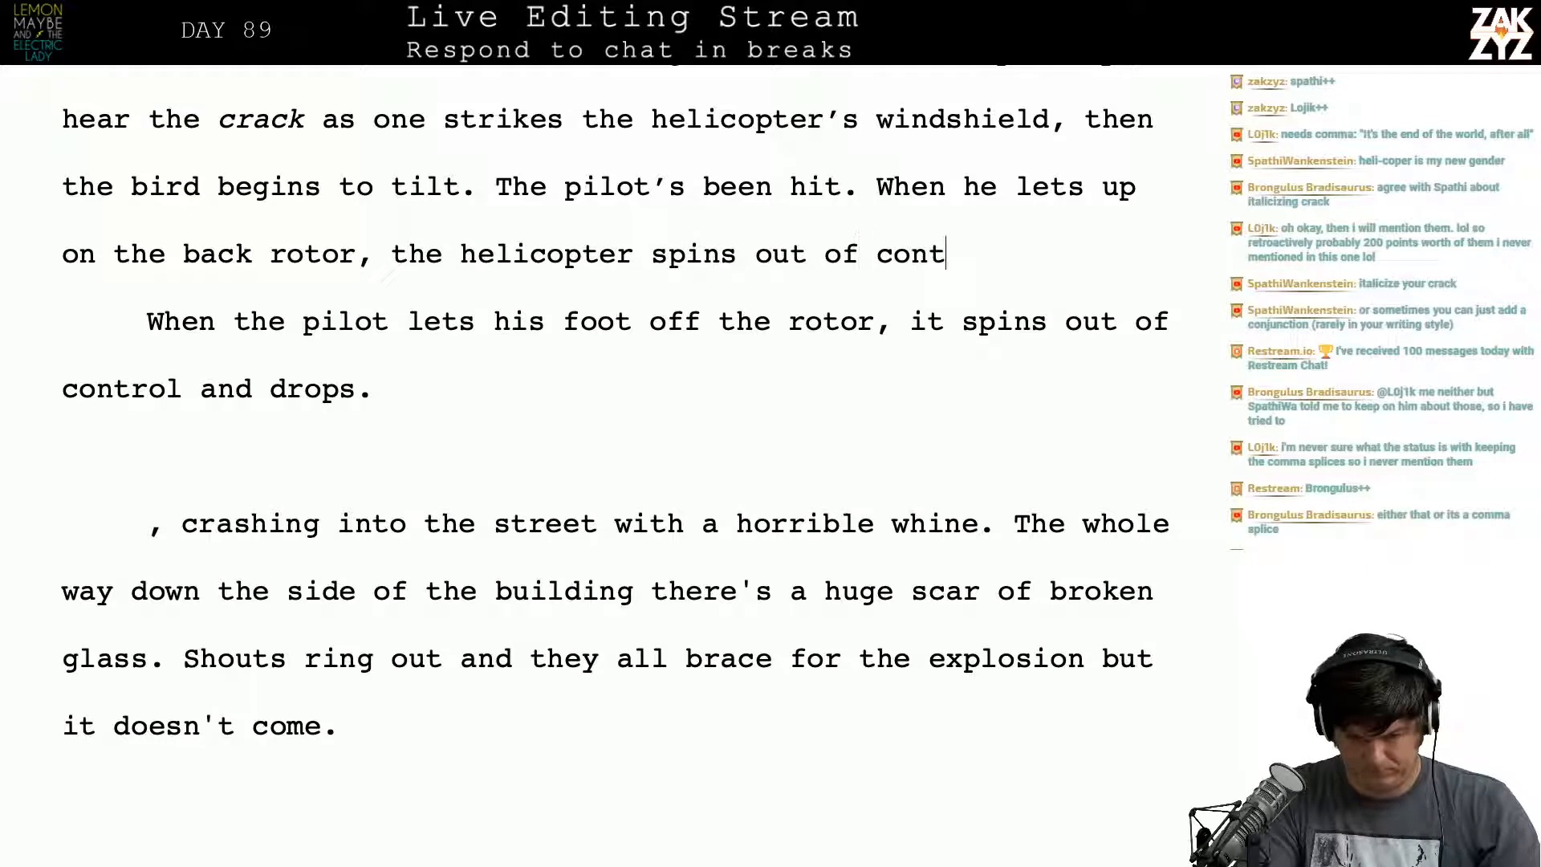
{"action": "type", "text": "rol and starts t"}
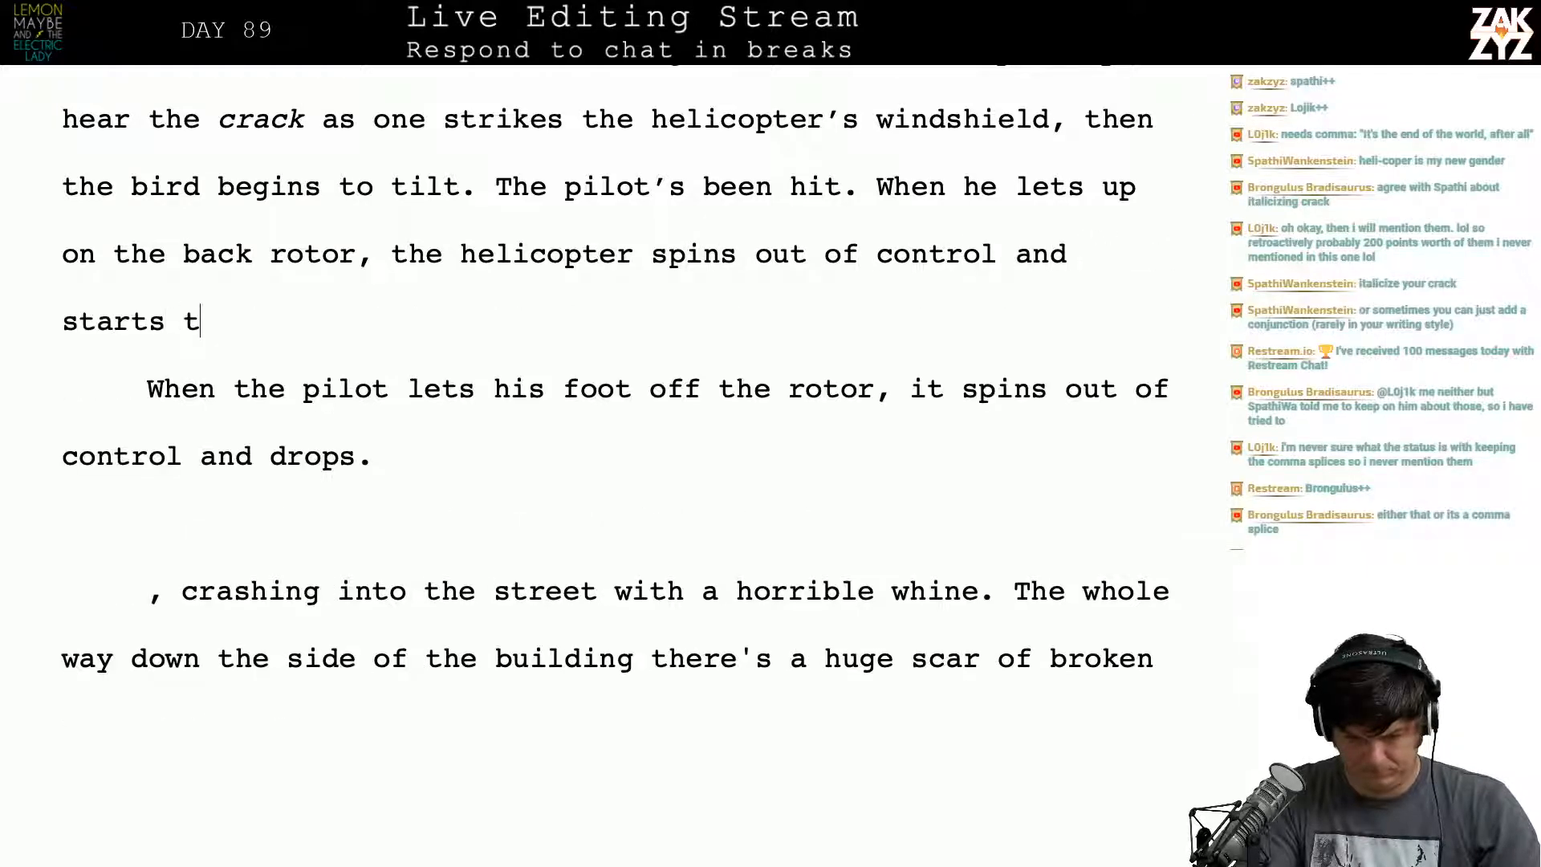
{"action": "type", "text": "o fall. "}
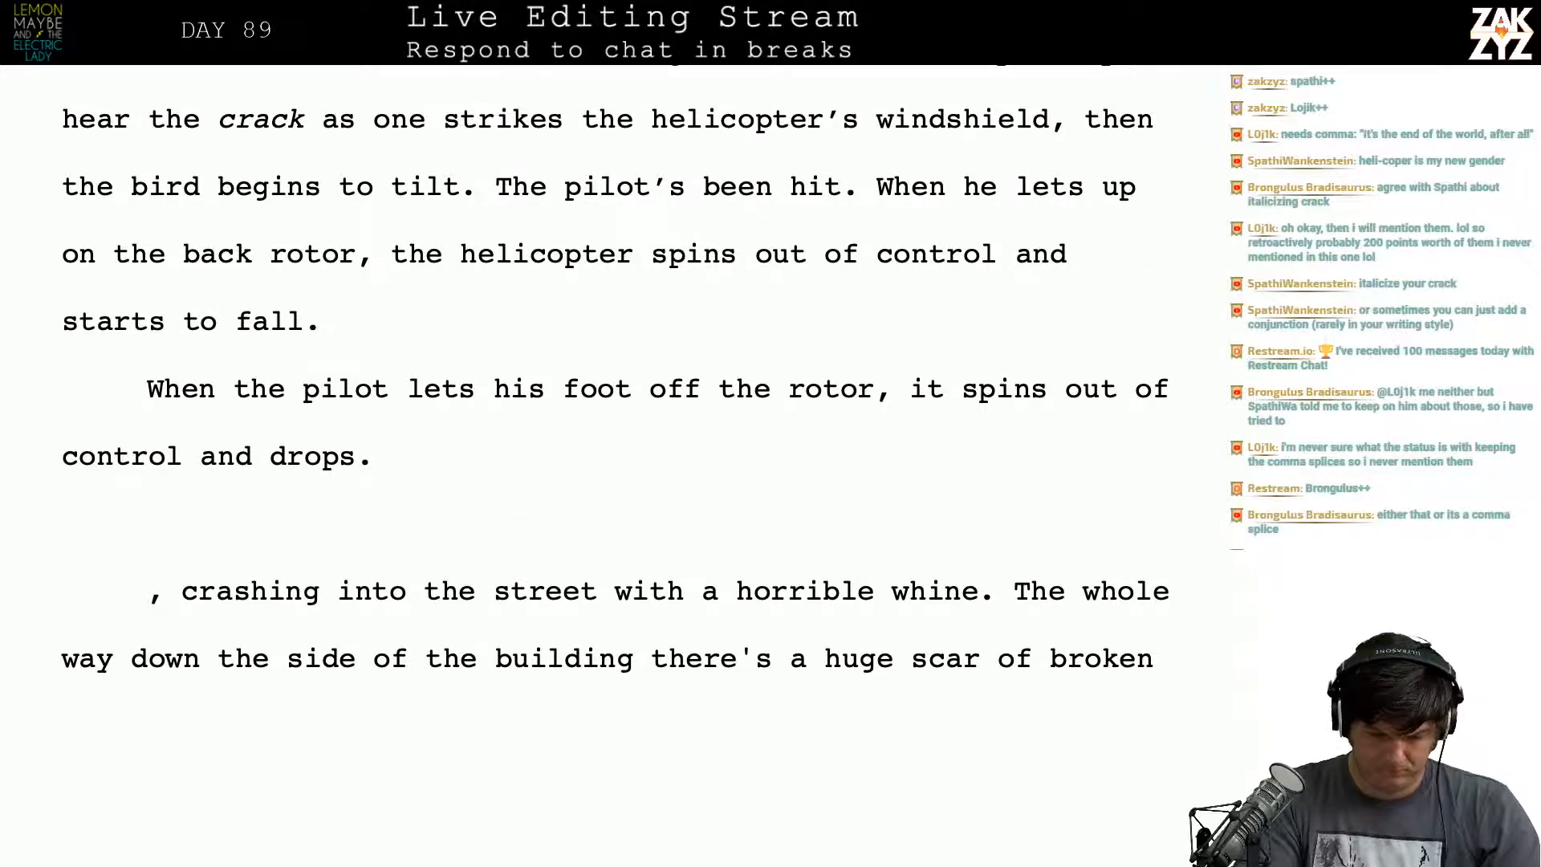
{"action": "type", "text": "With"}
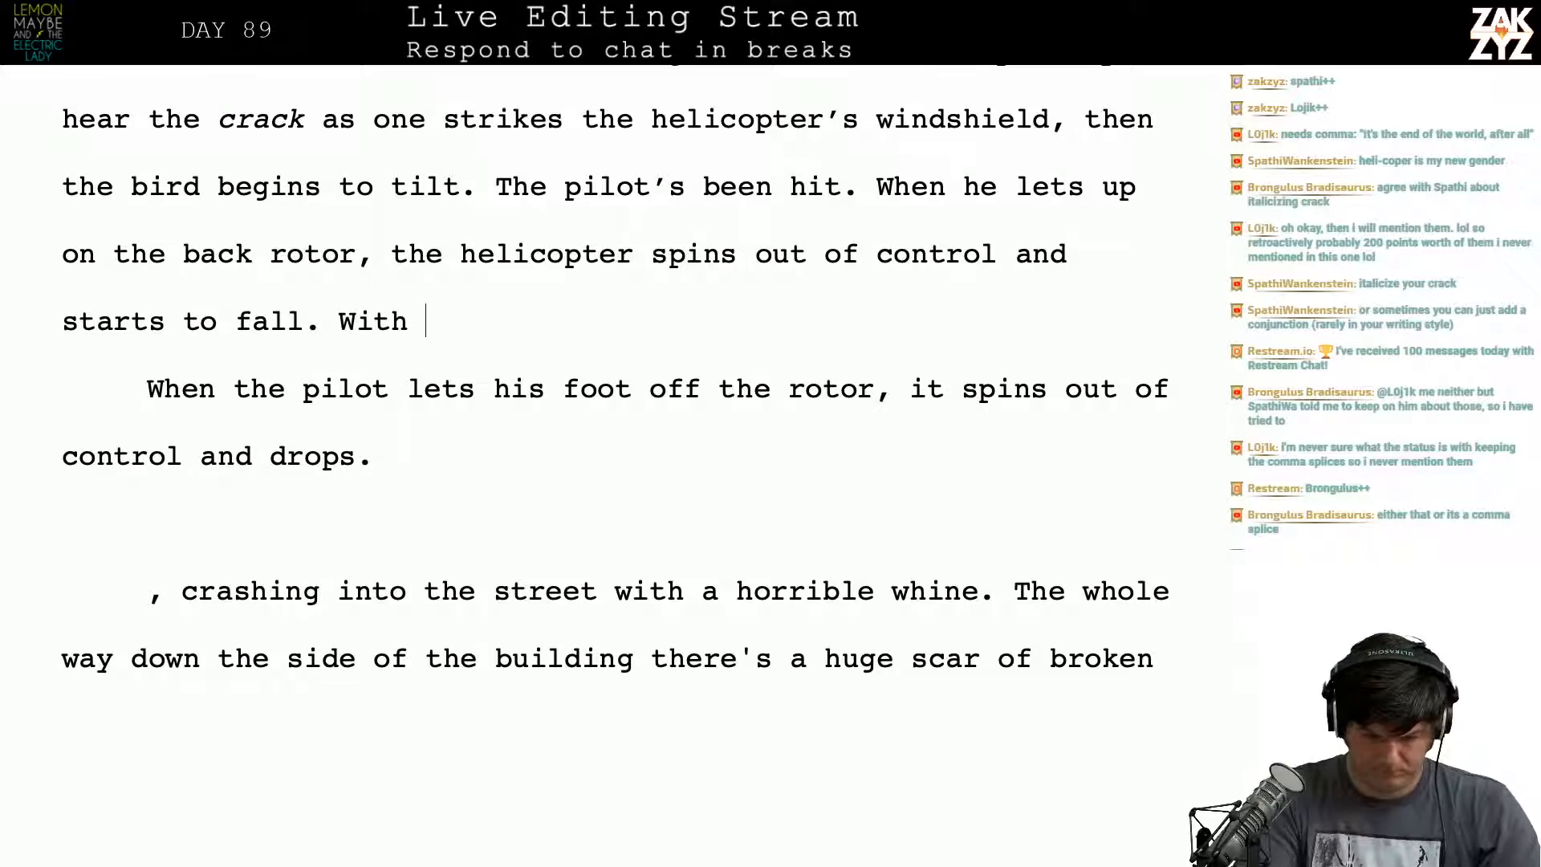
{"action": "key", "text": "BackSpace"}
{"action": "key", "text": "BackSpace"}
{"action": "key", "text": "BackSpace"}
{"action": "key", "text": "BackSpace"}
{"action": "key", "text": "BackSpace"}
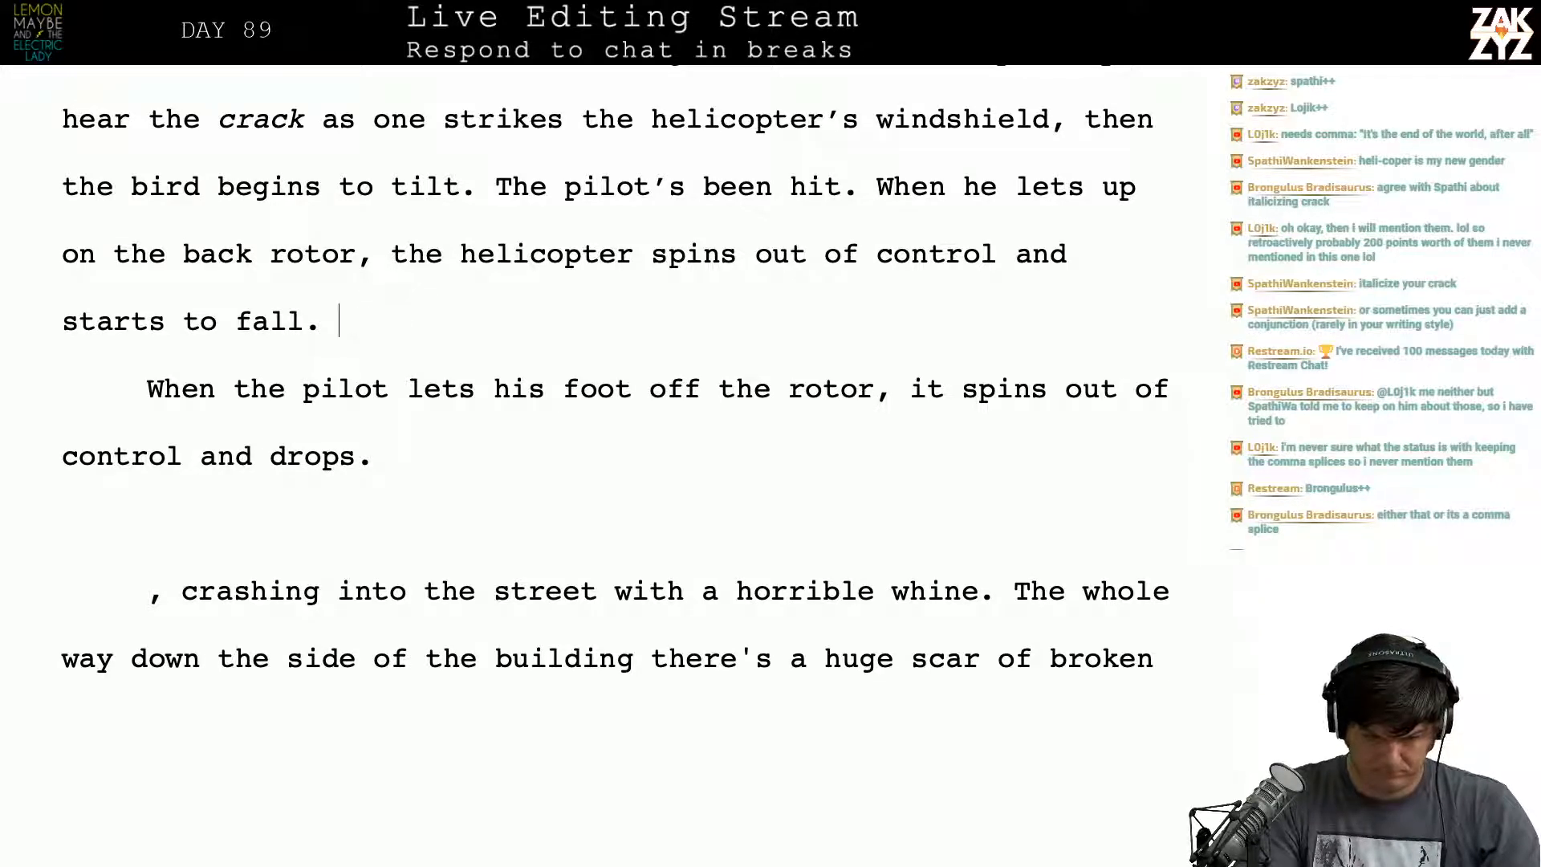
{"action": "type", "text": "It "}
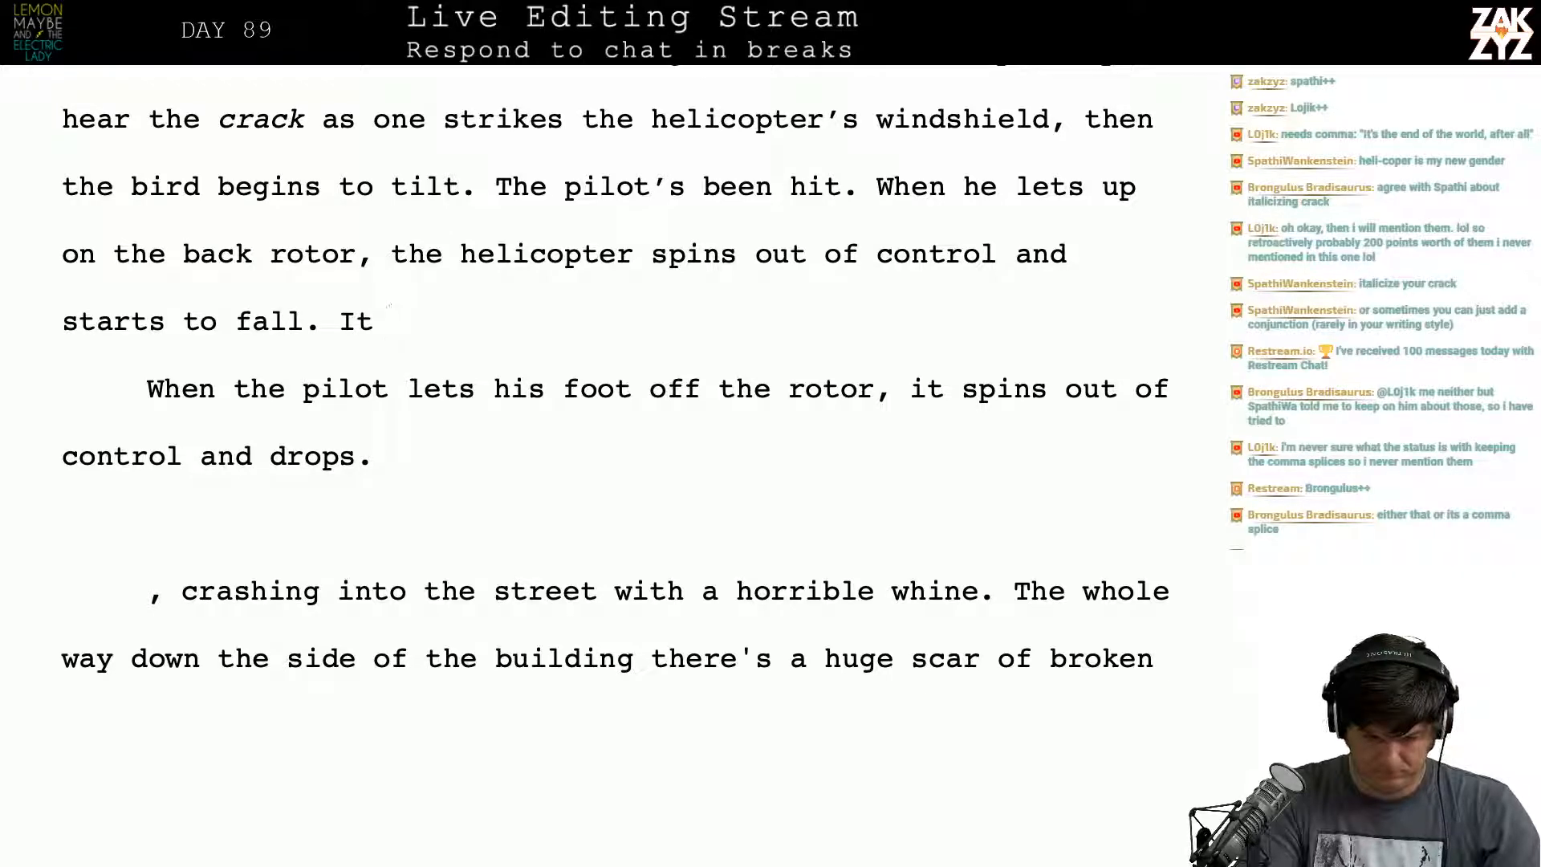
{"action": "type", "text": "cras"}
{"action": "key", "text": "BackSpace"}
{"action": "key", "text": "BackSpace"}
{"action": "key", "text": "BackSpace"}
{"action": "key", "text": "BackSpace"}
{"action": "key", "text": "BackSpace"}
{"action": "key", "text": "BackSpace"}
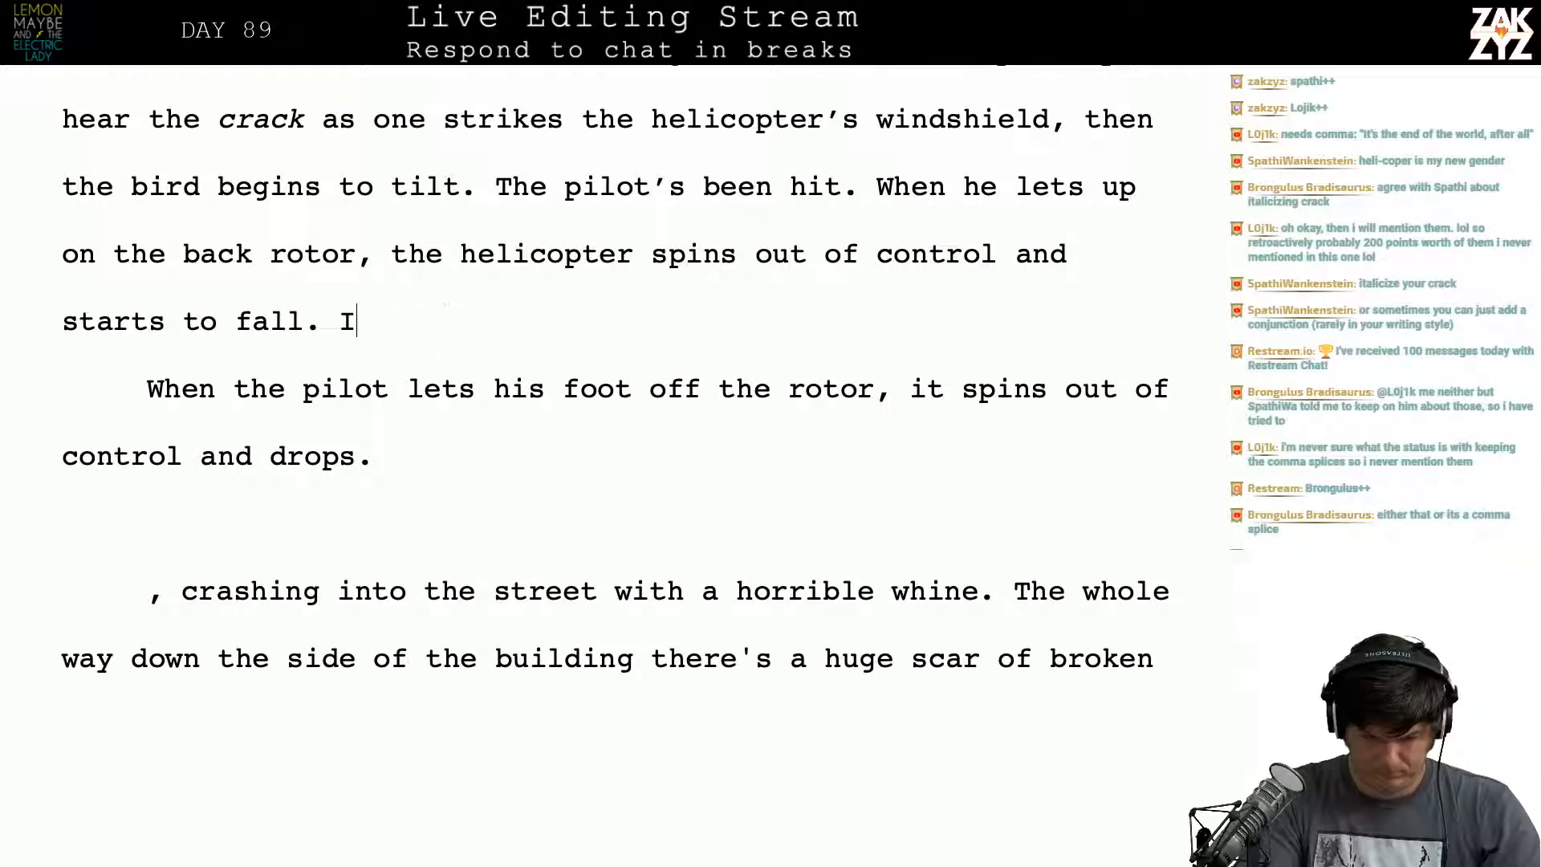
{"action": "key", "text": "BackSpace"}
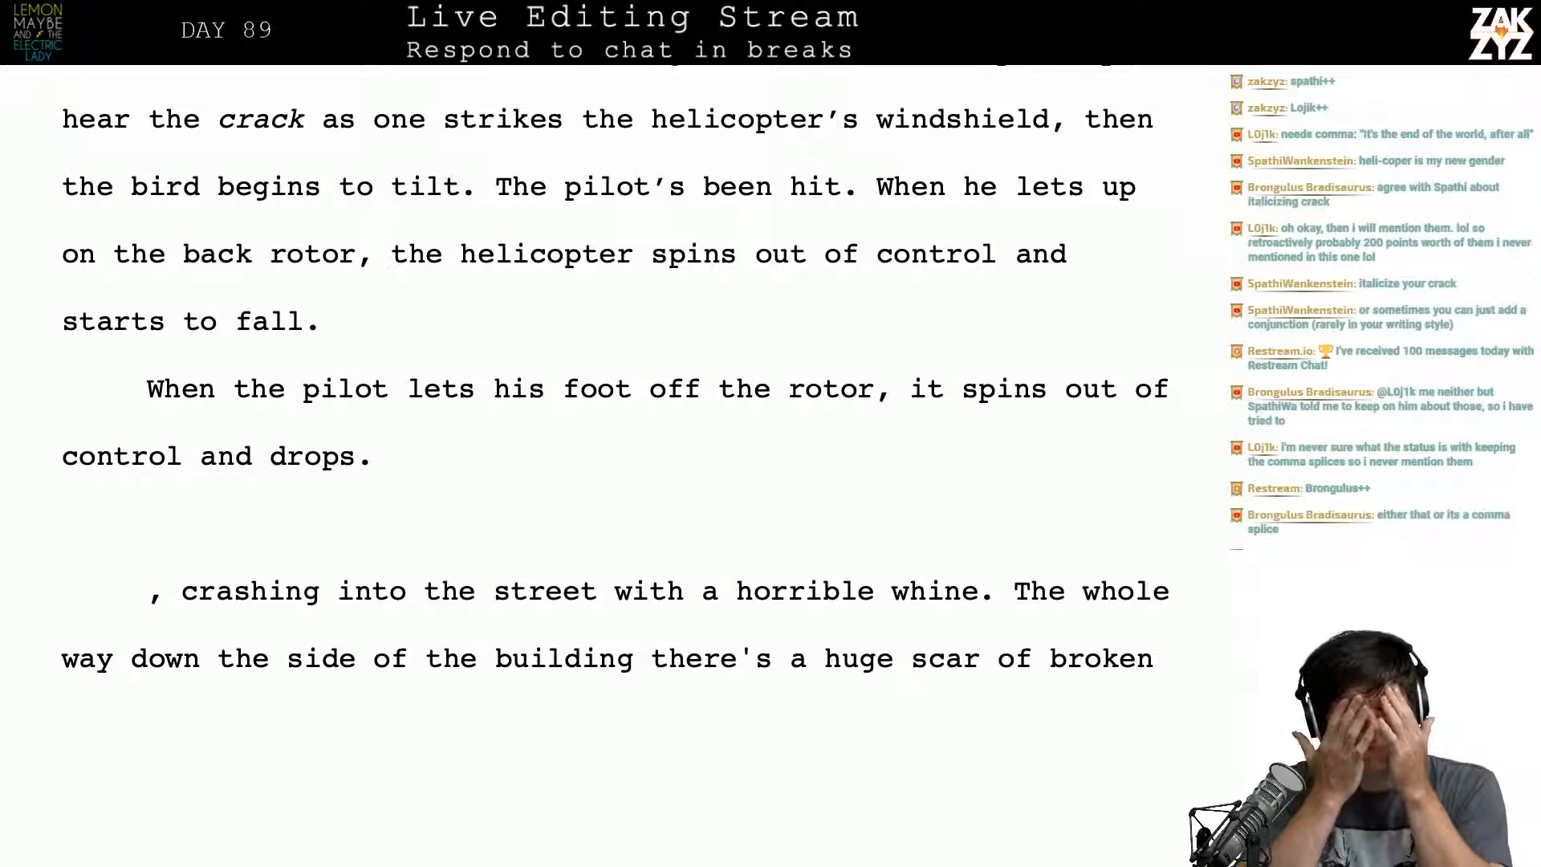
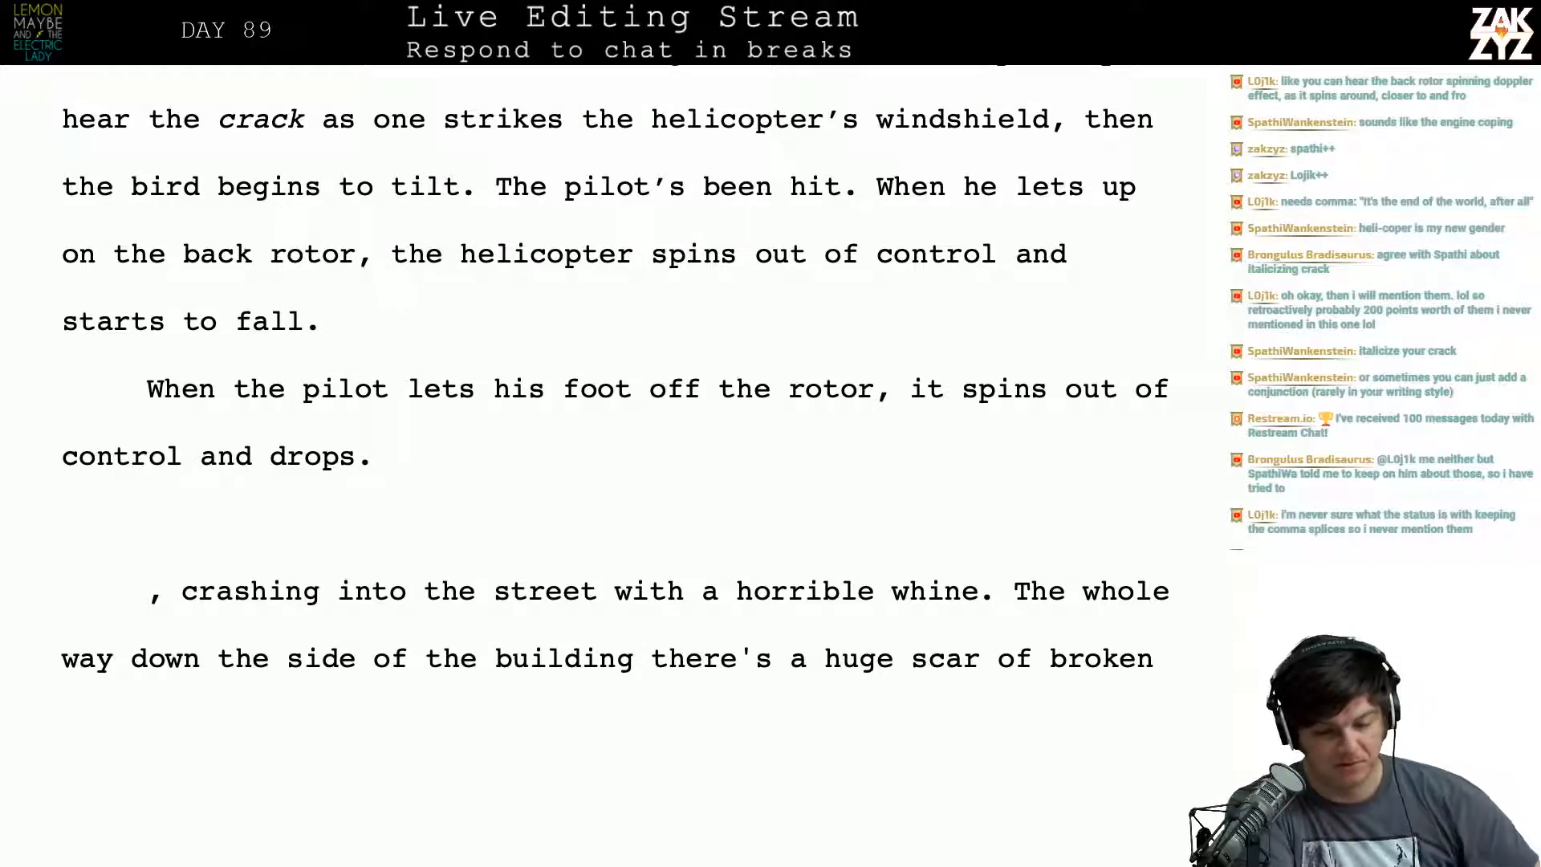
Step: Remove the period and trailing space after "starts to fall"
{"action": "key", "text": "BackSpace"}
{"action": "key", "text": "BackSpace"}
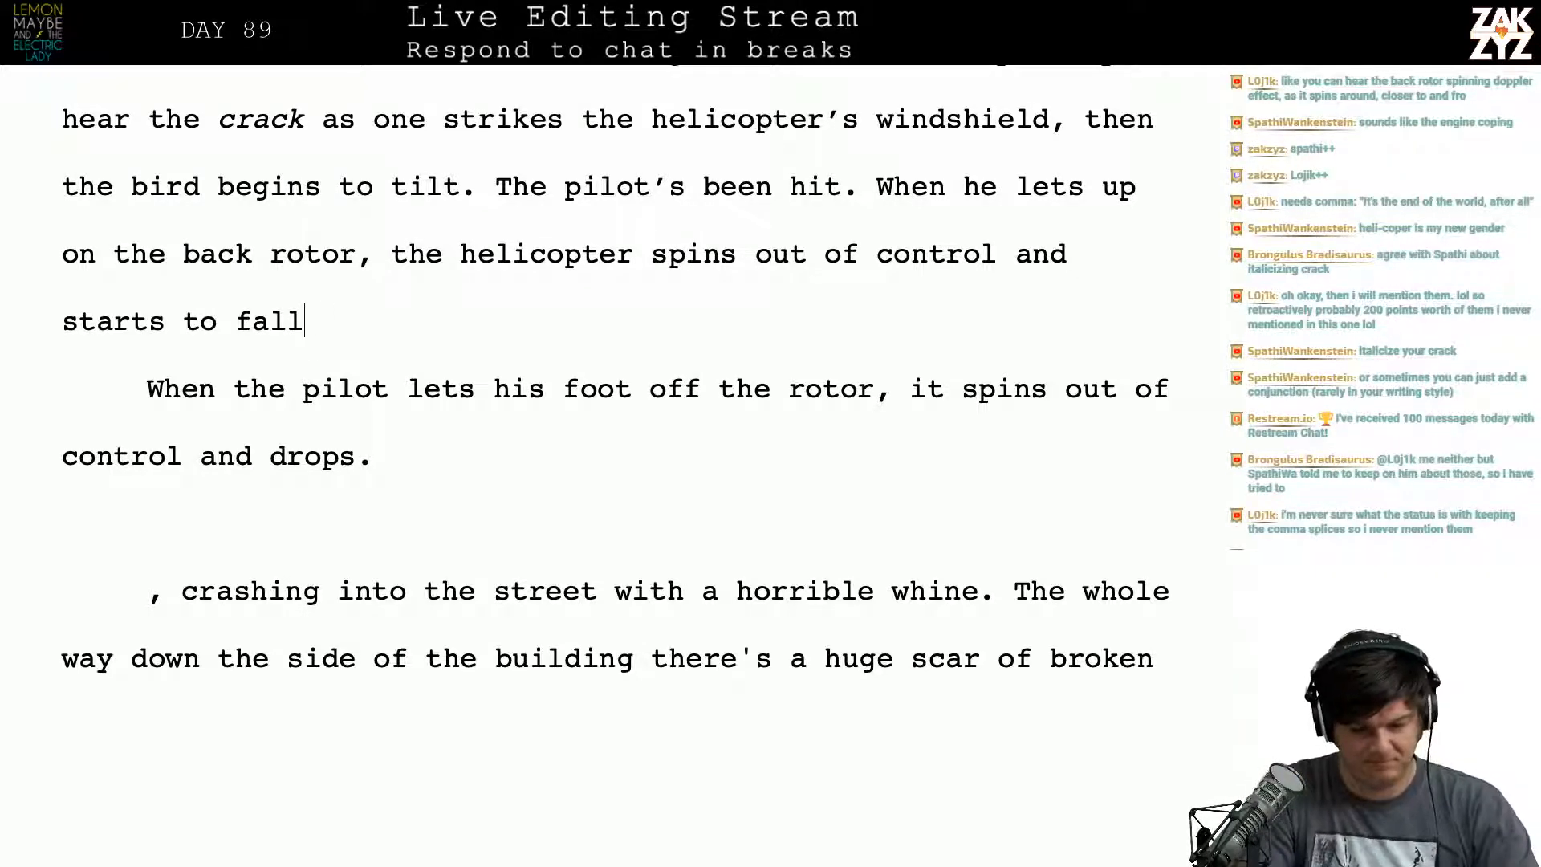
Step: End the sentence that finishes with "starts to fall" with a period
{"action": "type", "text": ", the"}
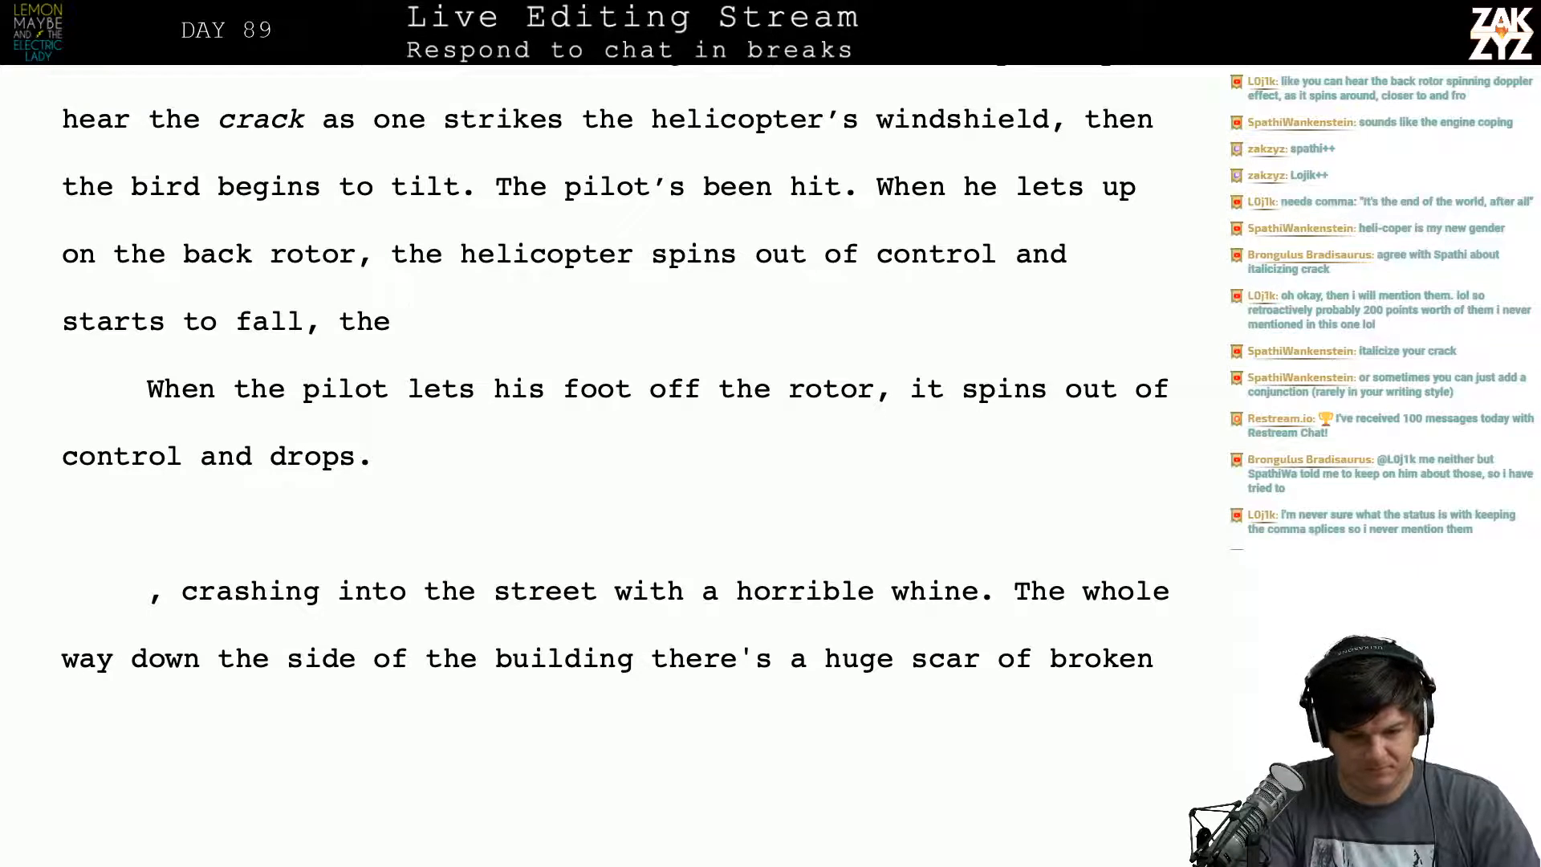
{"action": "key", "text": "BackSpace"}
{"action": "key", "text": "BackSpace"}
{"action": "key", "text": "BackSpace"}
{"action": "key", "text": "BackSpace"}
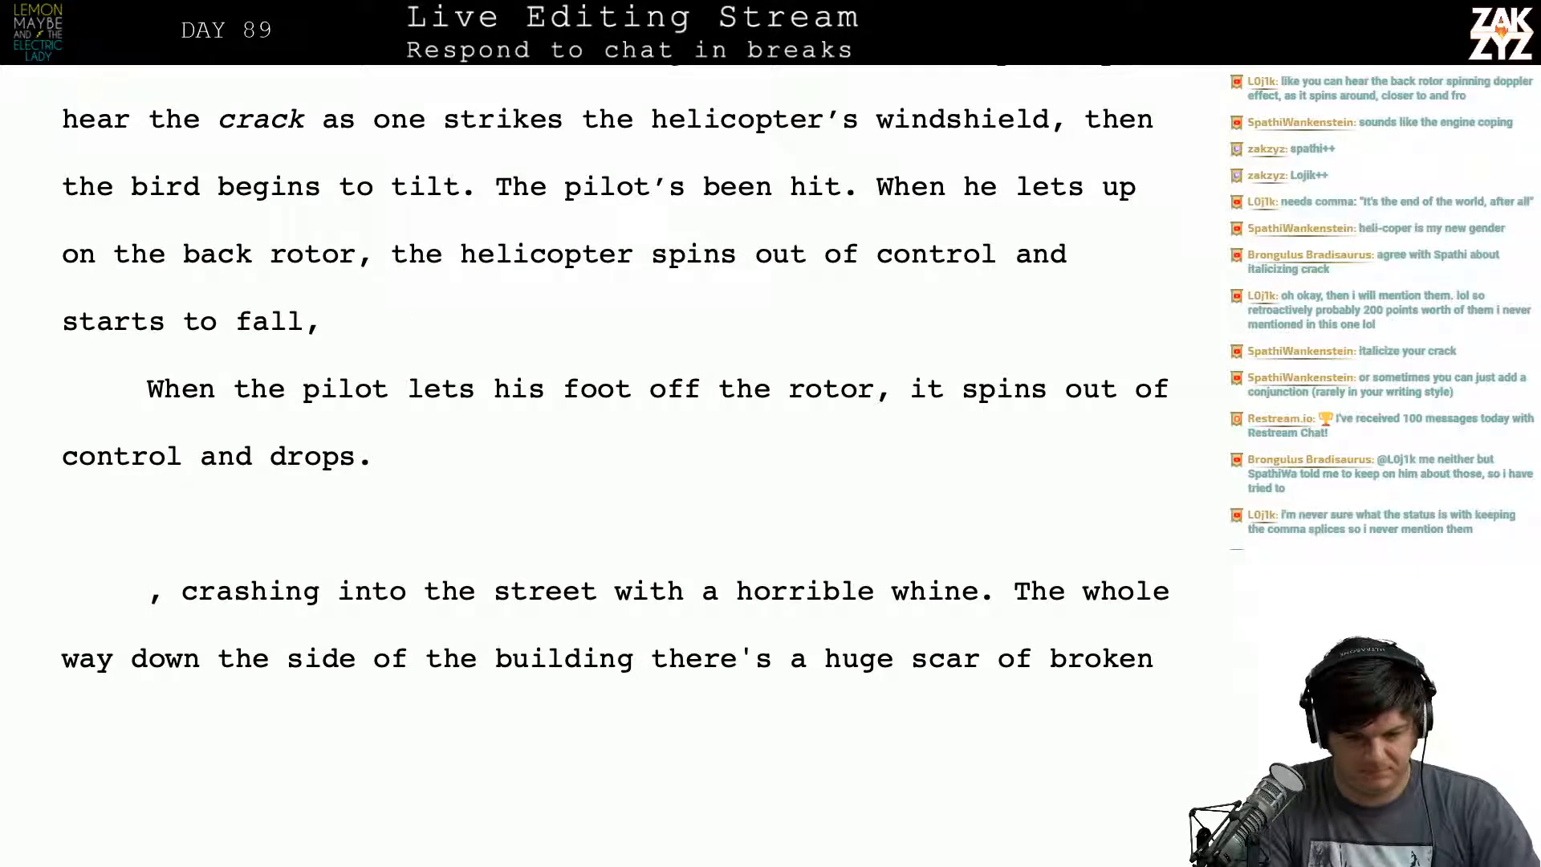
{"action": "key", "text": "BackSpace"}
{"action": "key", "text": "BackSpace"}
{"action": "type", "text": "."}
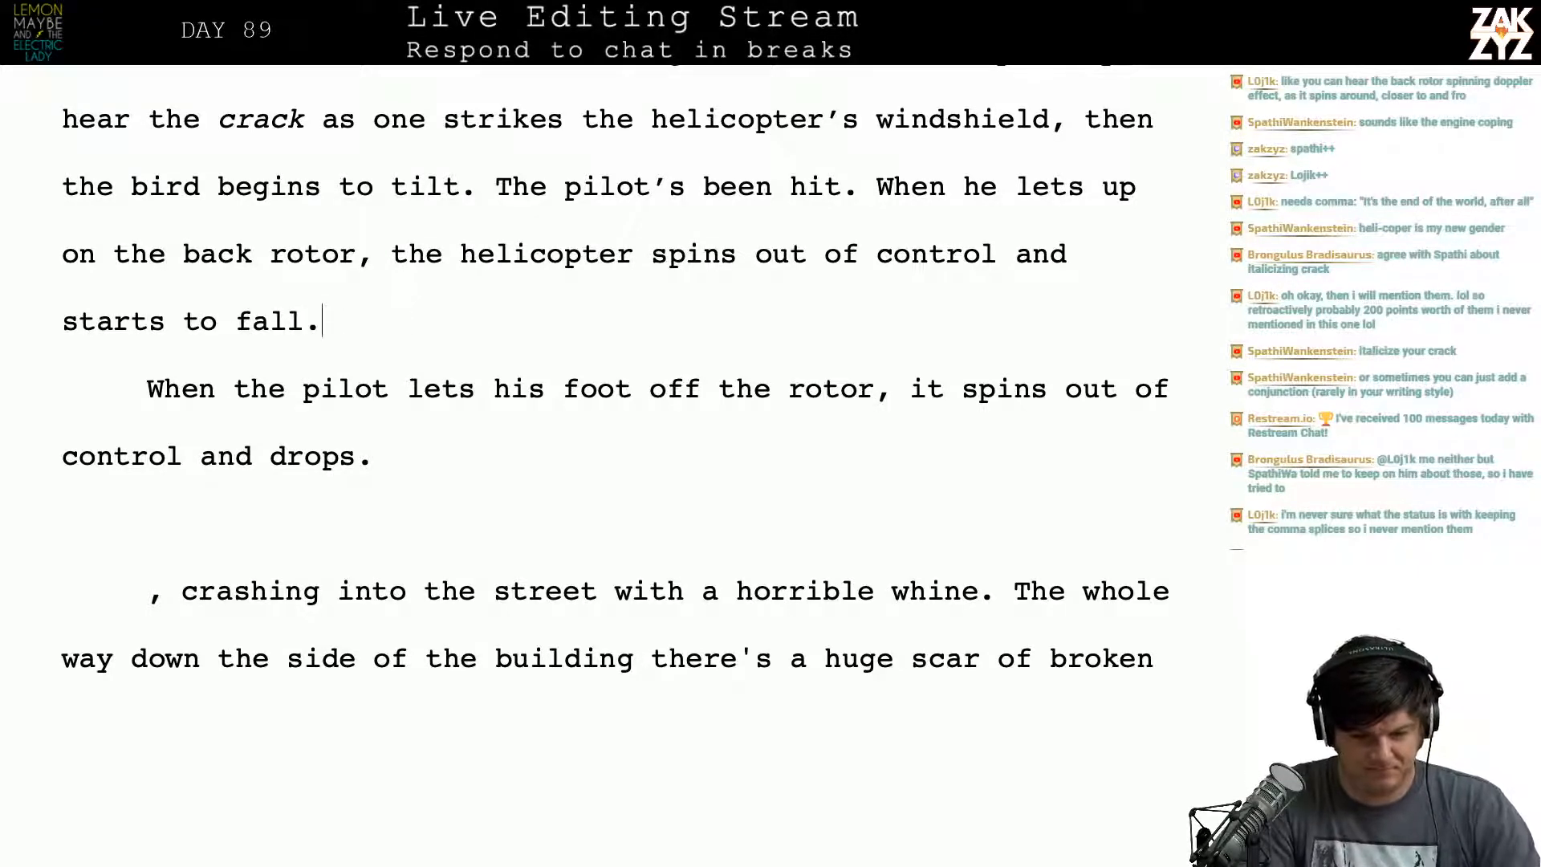
Step: Continue the paragraph with a new sentence starting "They can hear the doppler effect of the back rotor"
{"action": "type", "text": " They can hear the "}
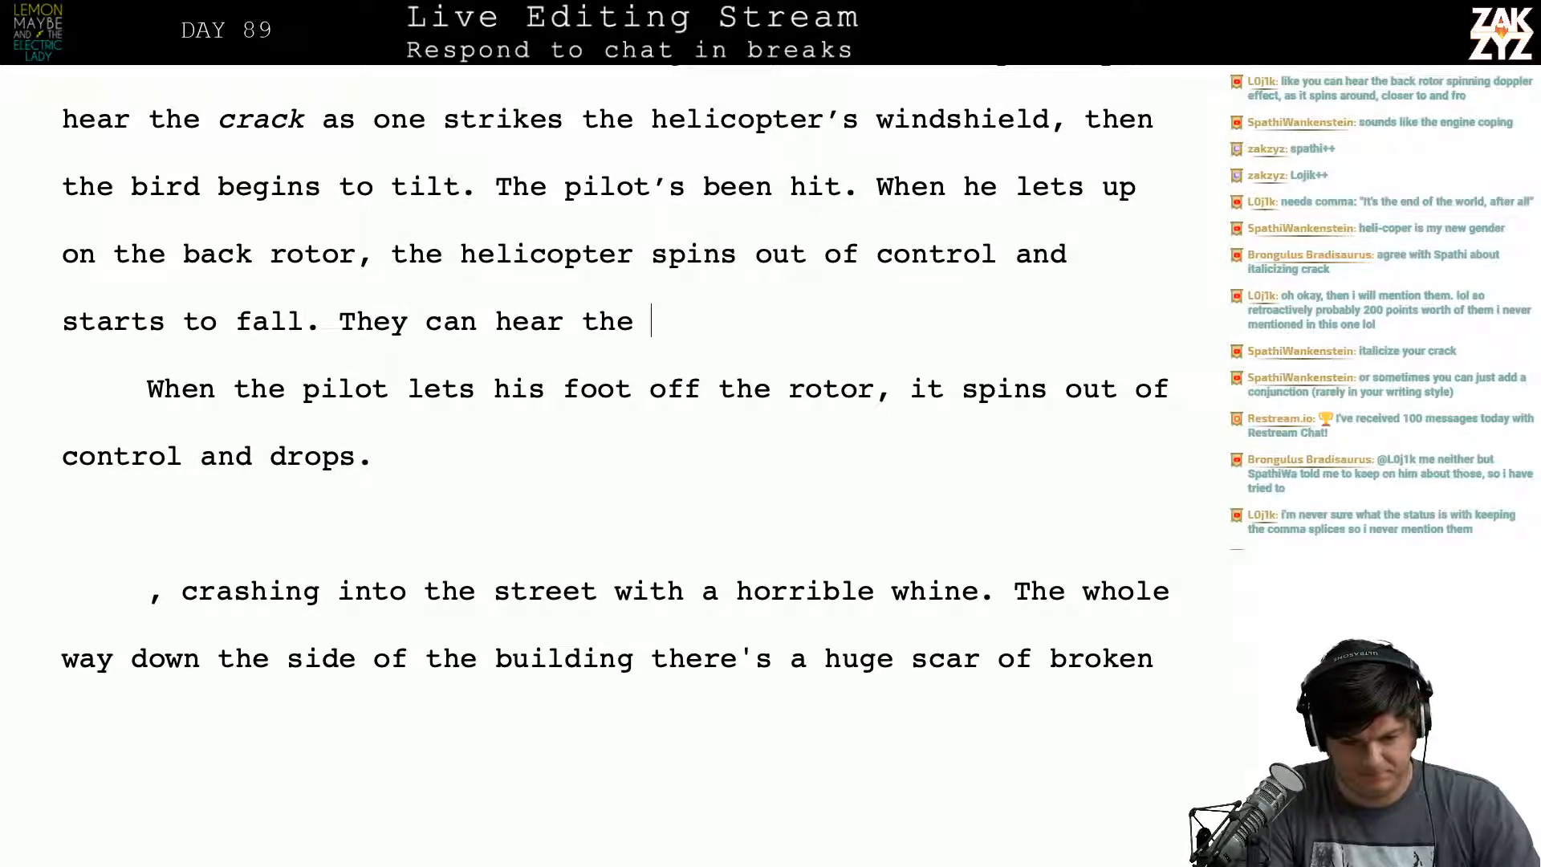
{"action": "type", "text": "doppler effe"}
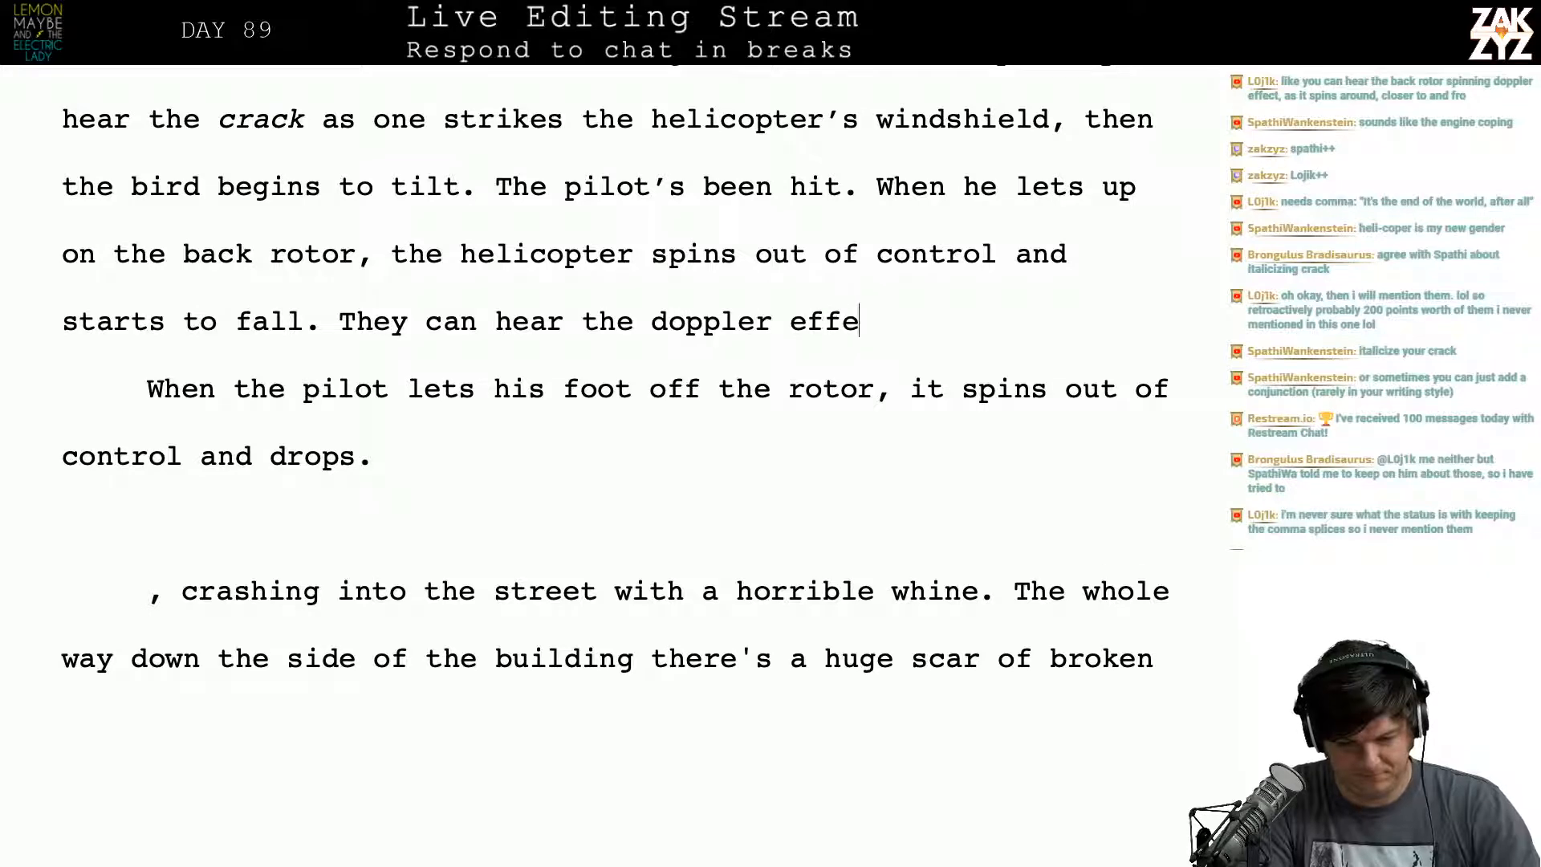
{"action": "type", "text": "ct of the rot"}
{"action": "key", "text": "BackSpace"}
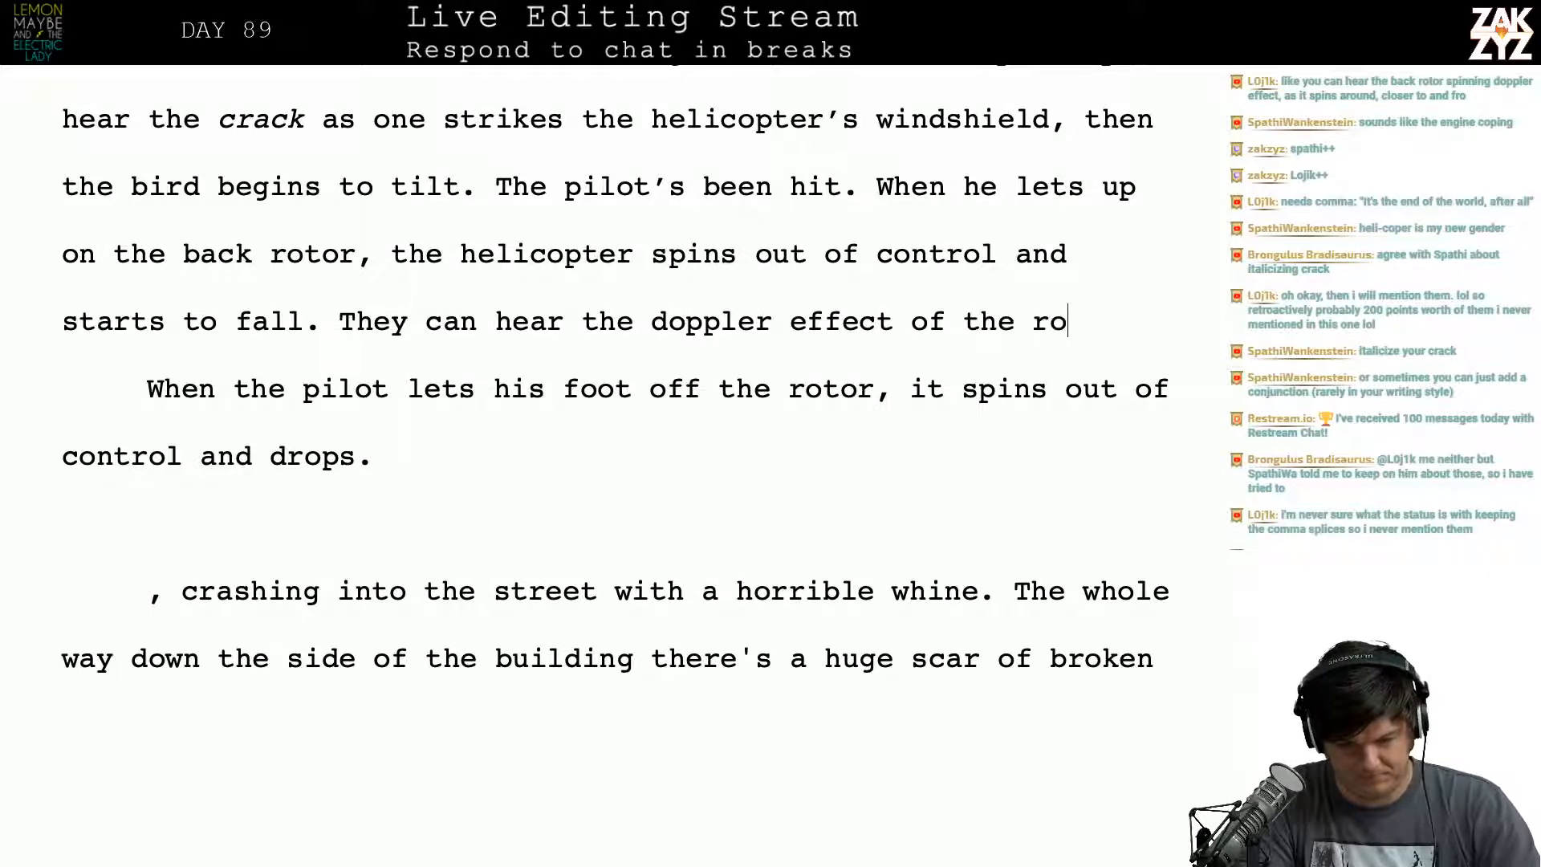
{"action": "key", "text": "BackSpace"}
{"action": "key", "text": "BackSpace"}
{"action": "type", "text": "back rot"}
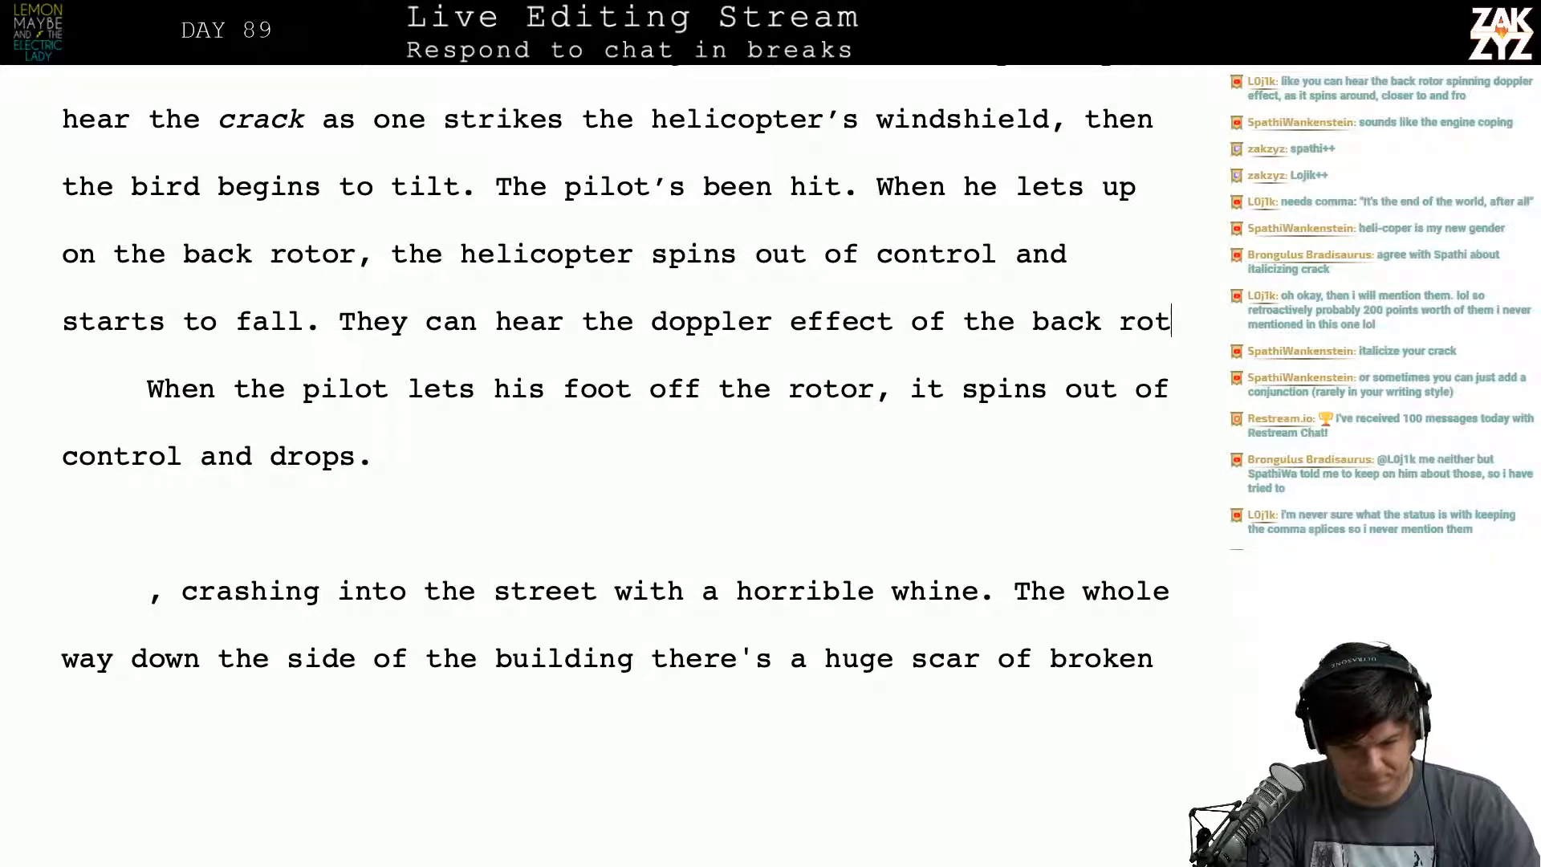
{"action": "type", "text": "or spin"}
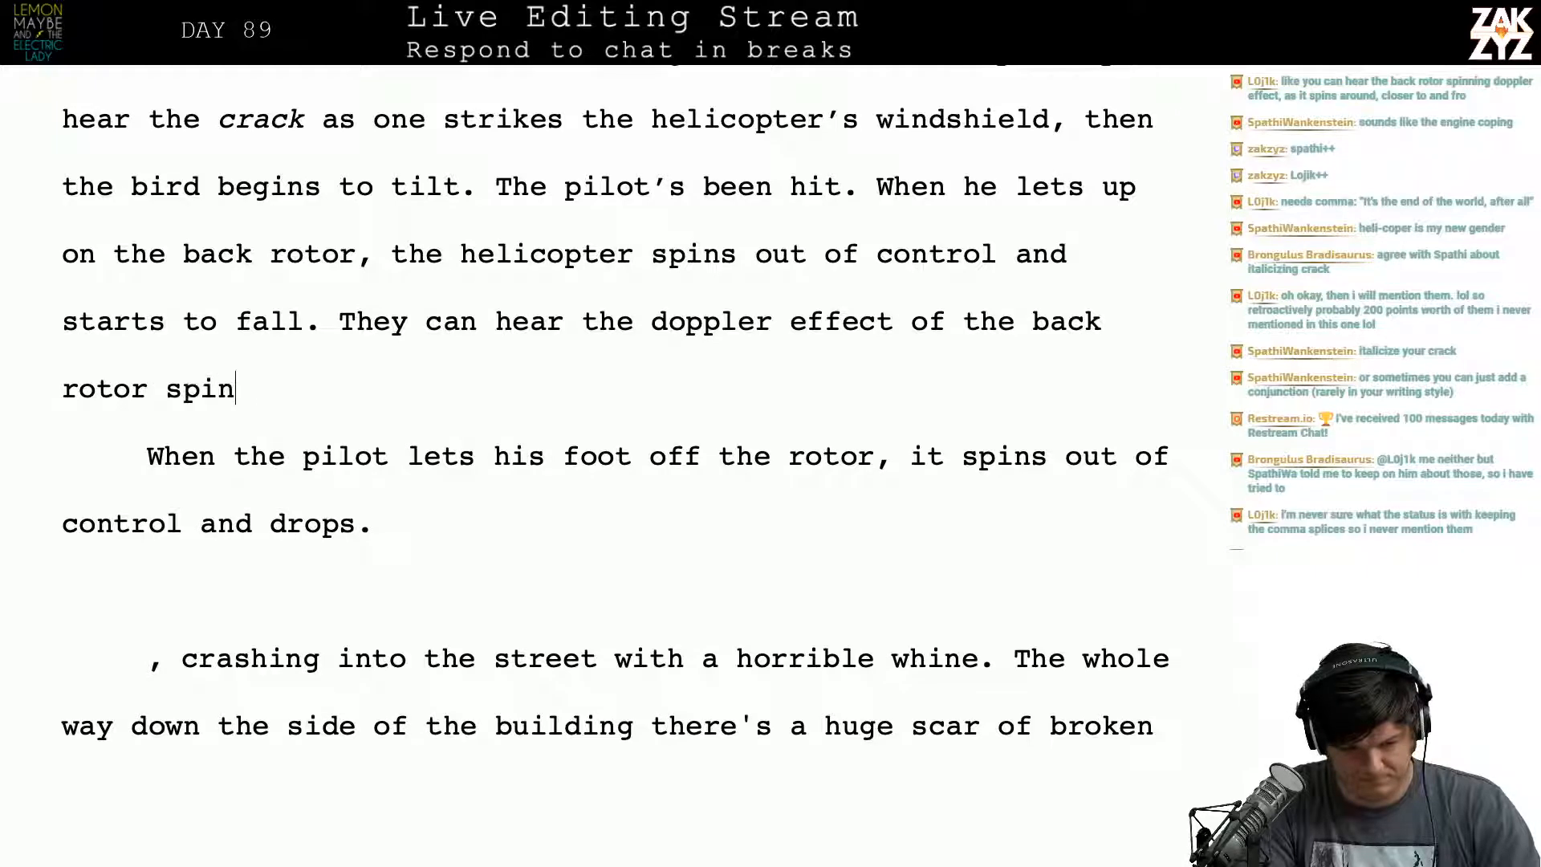
{"action": "type", "text": "ning"}
{"action": "key", "text": "BackSpace"}
{"action": "key", "text": "BackSpace"}
{"action": "key", "text": "BackSpace"}
{"action": "type", "text": "ning aro"}
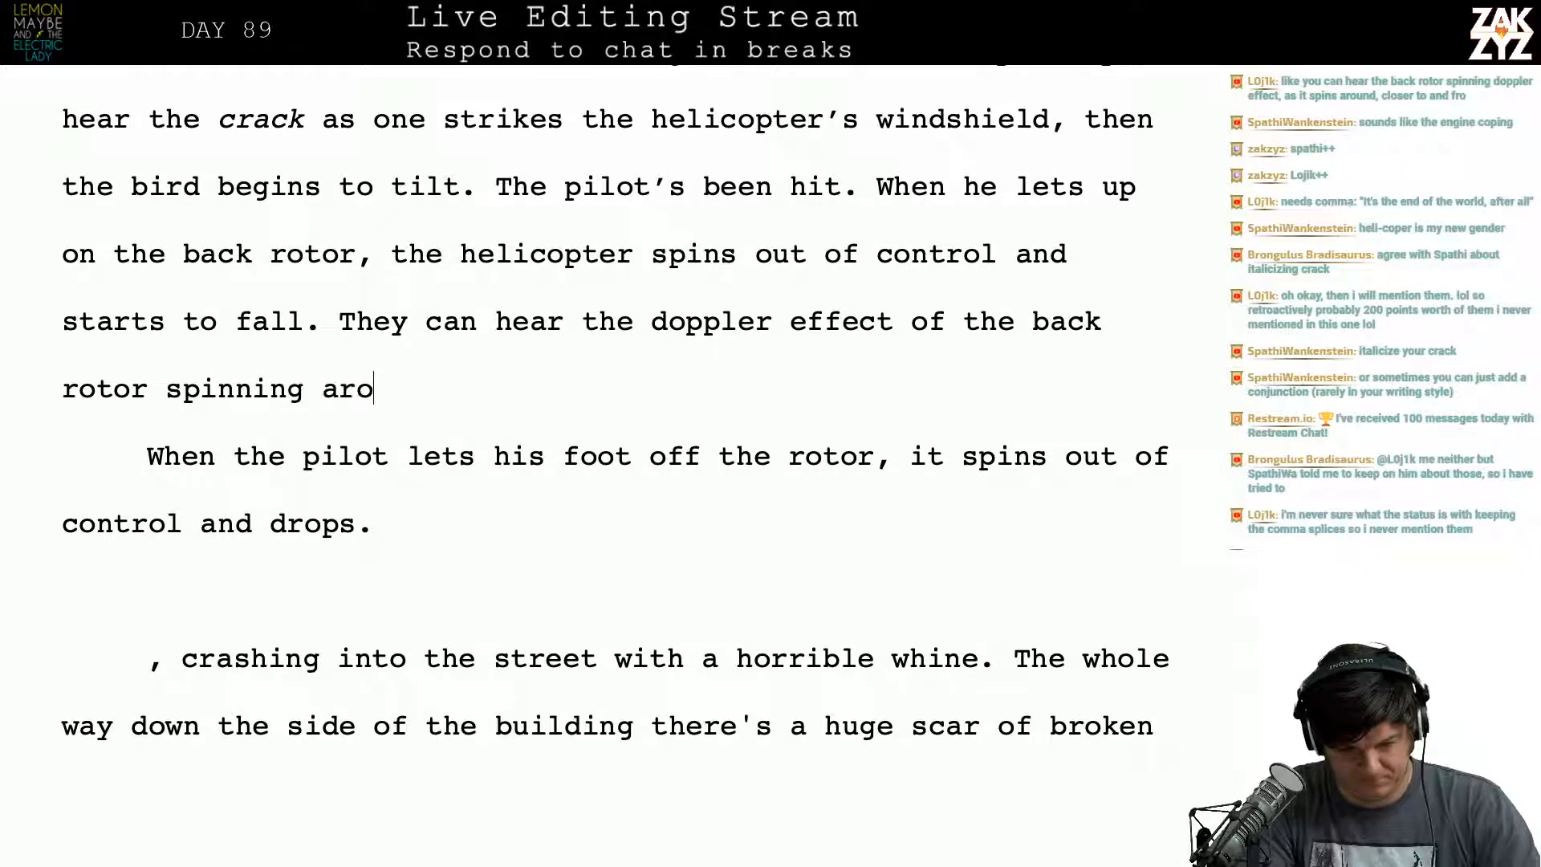
{"action": "type", "text": "und and around"}
{"action": "key", "text": "BackSpace"}
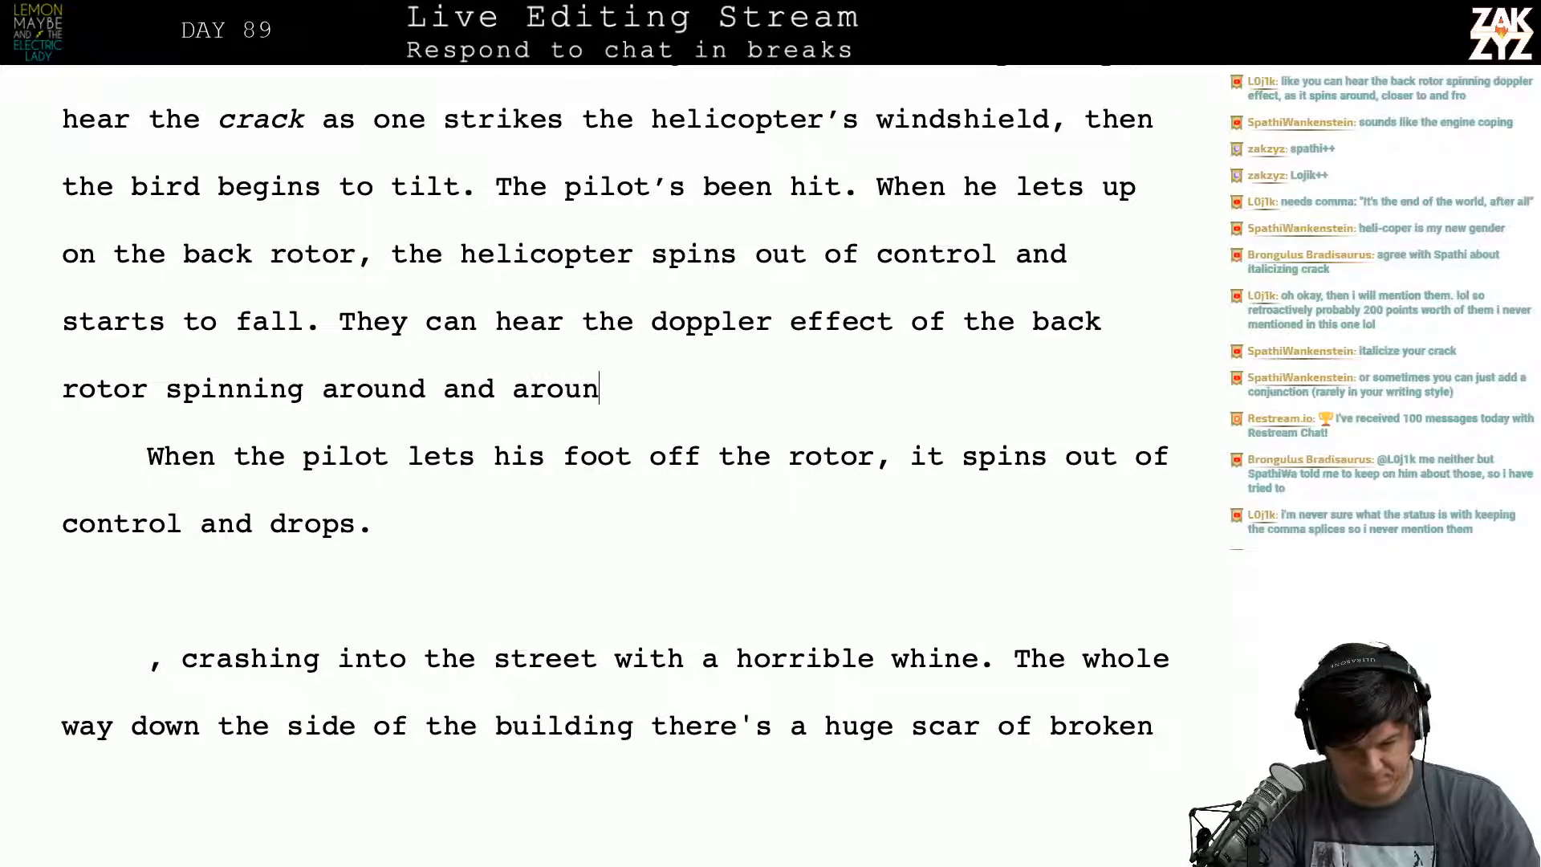
{"action": "key", "text": "BackSpace"}
{"action": "key", "text": "BackSpace"}
{"action": "key", "text": "BackSpace"}
{"action": "key", "text": "BackSpace"}
{"action": "key", "text": "BackSpace"}
{"action": "key", "text": "BackSpace"}
{"action": "key", "text": "BackSpace"}
{"action": "key", "text": "BackSpace"}
{"action": "key", "text": "BackSpace"}
{"action": "key", "text": "BackSpace"}
{"action": "key", "text": "BackSpace"}
{"action": "key", "text": "BackSpace"}
{"action": "key", "text": "BackSpace"}
{"action": "key", "text": "BackSpace"}
{"action": "key", "text": "BackSpace"}
{"action": "key", "text": "BackSpace"}
{"action": "key", "text": "BackSpace"}
{"action": "key", "text": "BackSpace"}
{"action": "key", "text": "BackSpace"}
{"action": "key", "text": "BackSpace"}
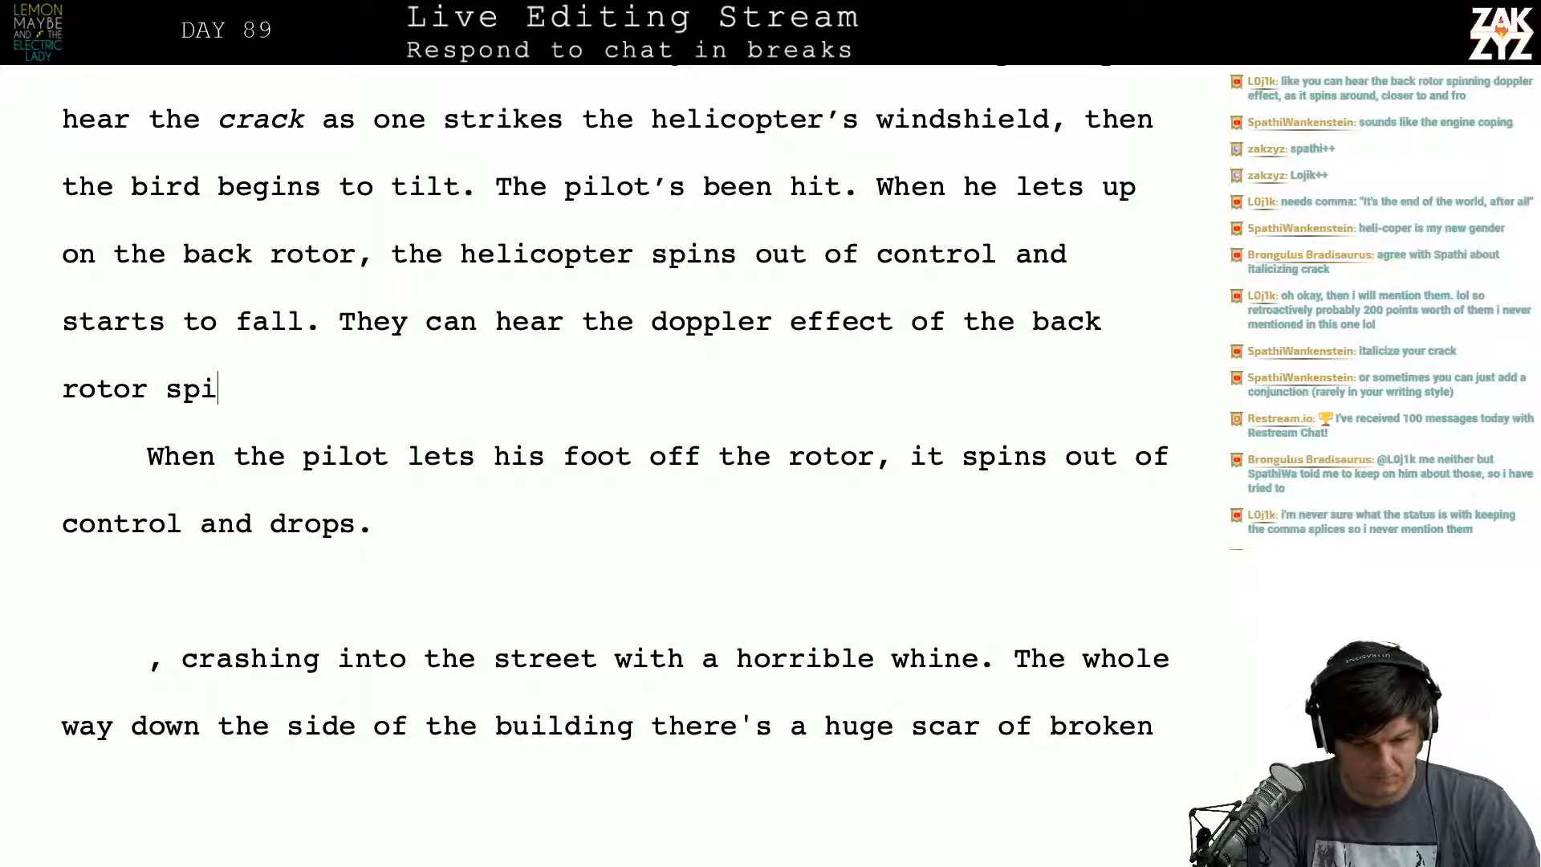
Step: Replace the unfinished word after "back rotor" and continue the sentence with "whizzing around, then"
{"action": "key", "text": "BackSpace"}
{"action": "key", "text": "BackSpace"}
{"action": "key", "text": "BackSpace"}
{"action": "type", "text": "whizzing ar"}
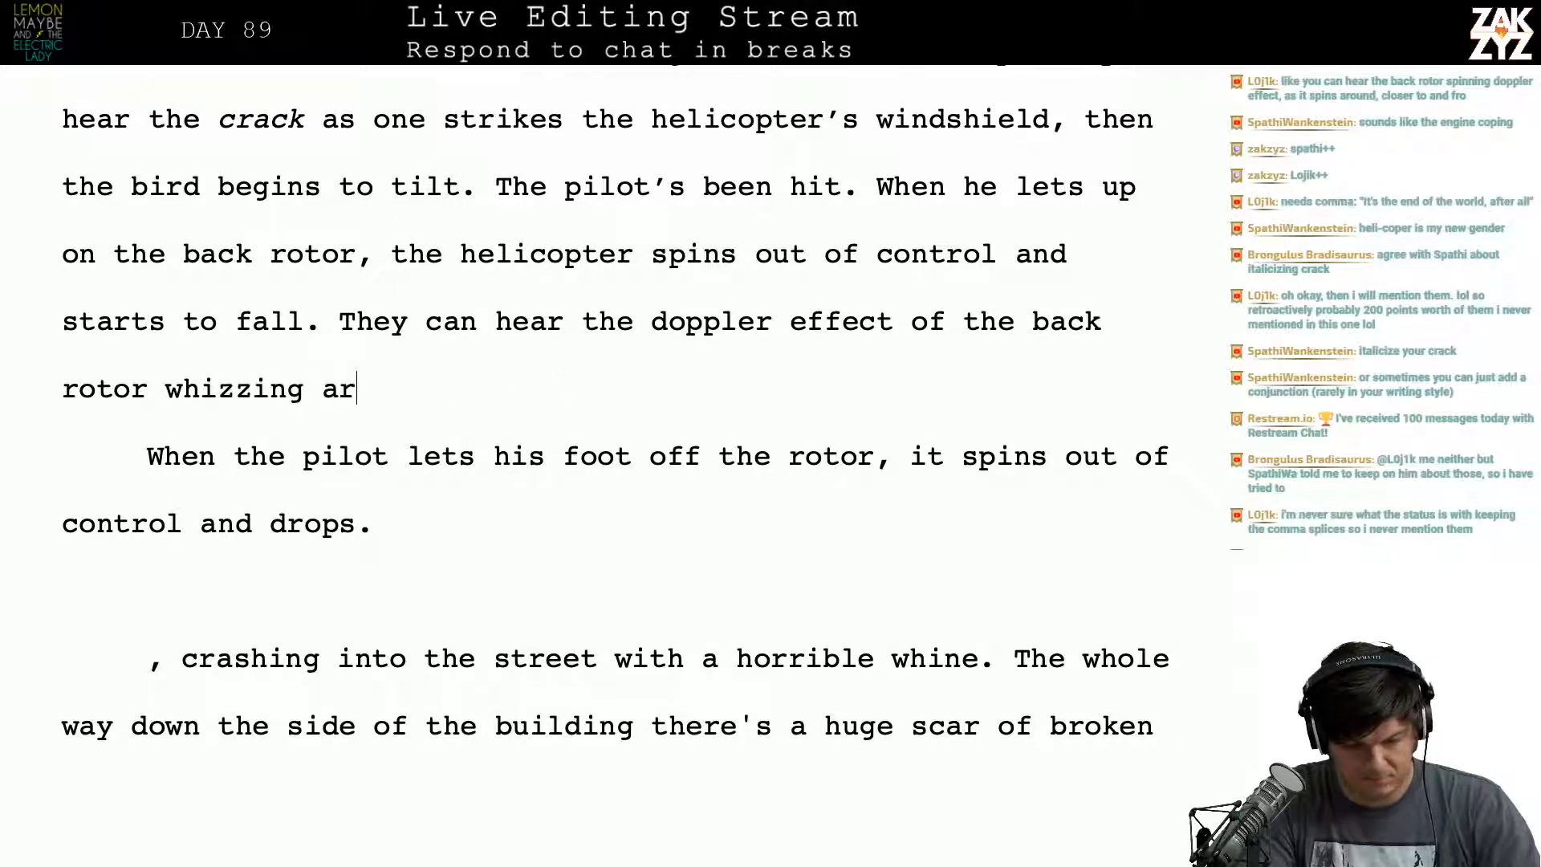
{"action": "type", "text": "ound, then the m"}
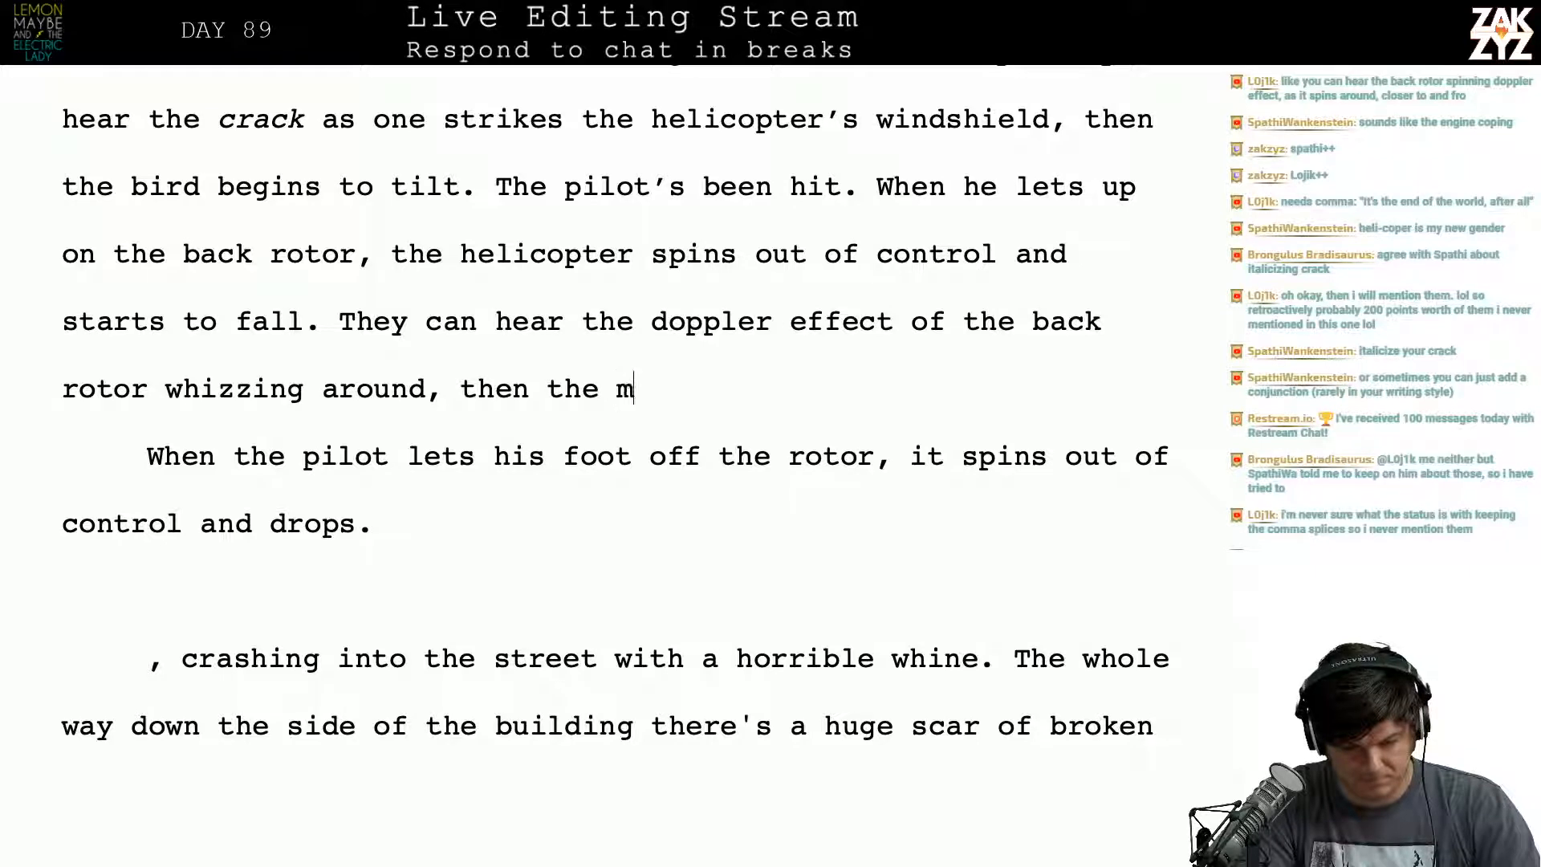
{"action": "type", "text": "ain roto"}
{"action": "key", "text": "BackSpace"}
{"action": "key", "text": "BackSpace"}
{"action": "key", "text": "BackSpace"}
{"action": "key", "text": "BackSpace"}
{"action": "key", "text": "BackSpace"}
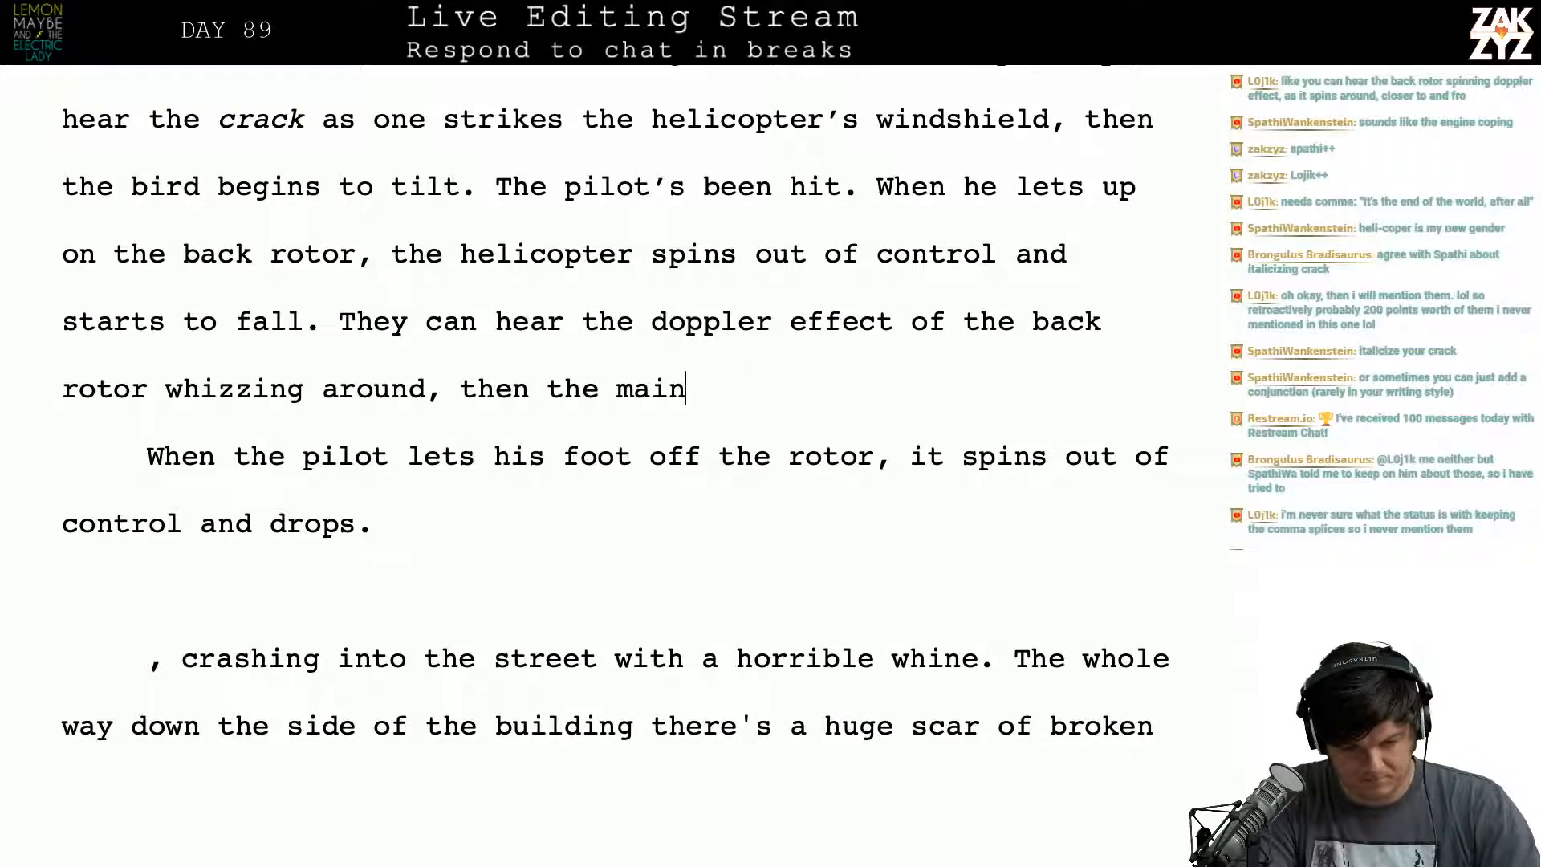
{"action": "key", "text": "BackSpace"}
{"action": "key", "text": "BackSpace"}
{"action": "key", "text": "BackSpace"}
{"action": "key", "text": "BackSpace"}
{"action": "key", "text": "BackSpace"}
{"action": "key", "text": "BackSpace"}
{"action": "key", "text": "BackSpace"}
{"action": "key", "text": "BackSpace"}
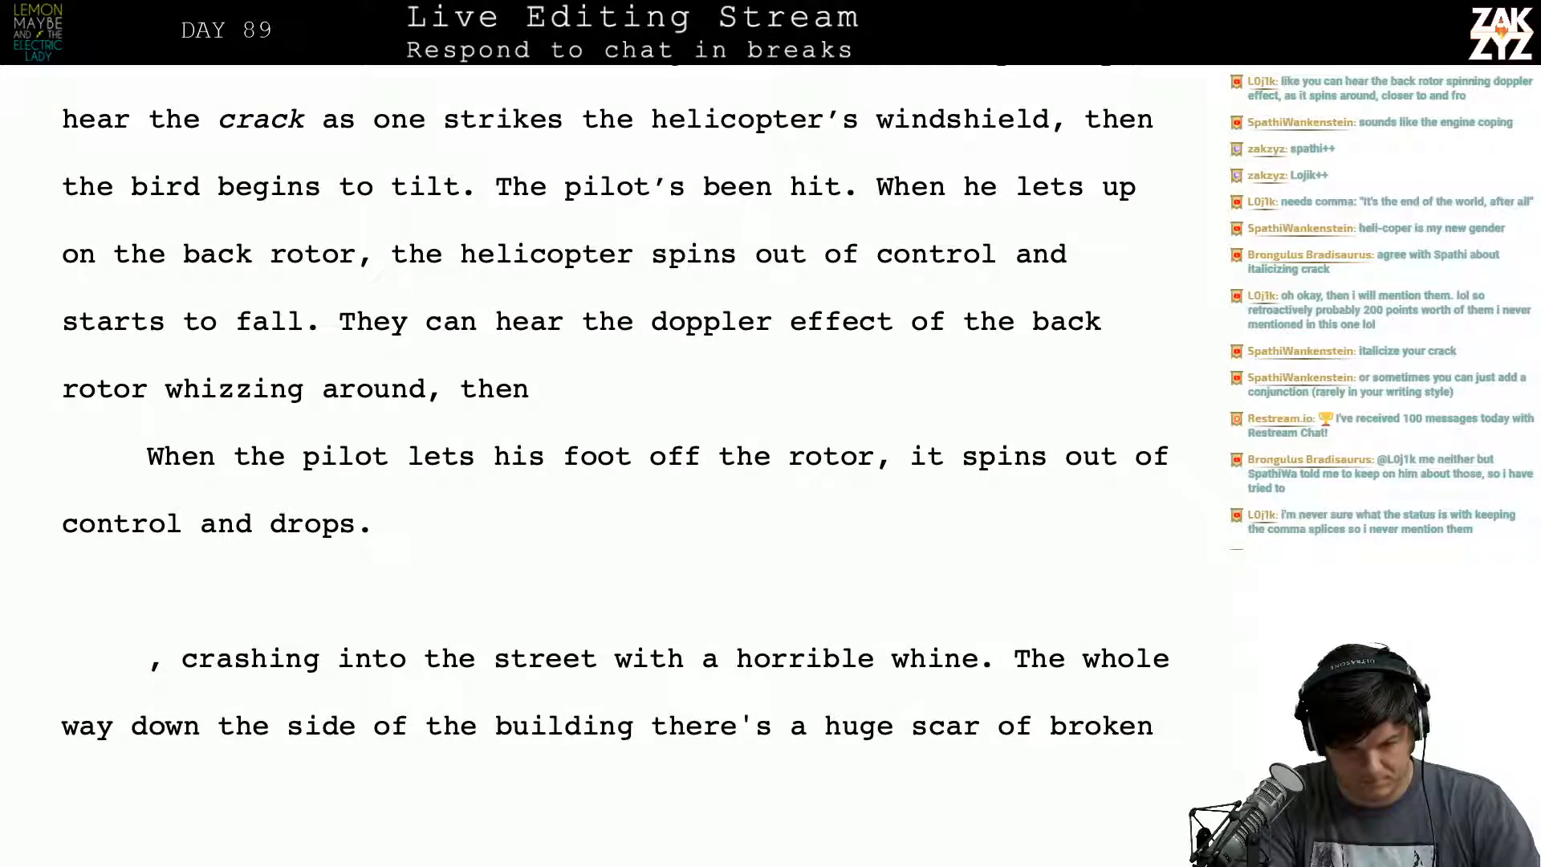
{"action": "type", "text": "c"}
{"action": "key", "text": "BackSpace"}
Step: Extend the rotor sentence with "the chopper crashes against the side of a building"
{"action": "type", "text": "the ch"}
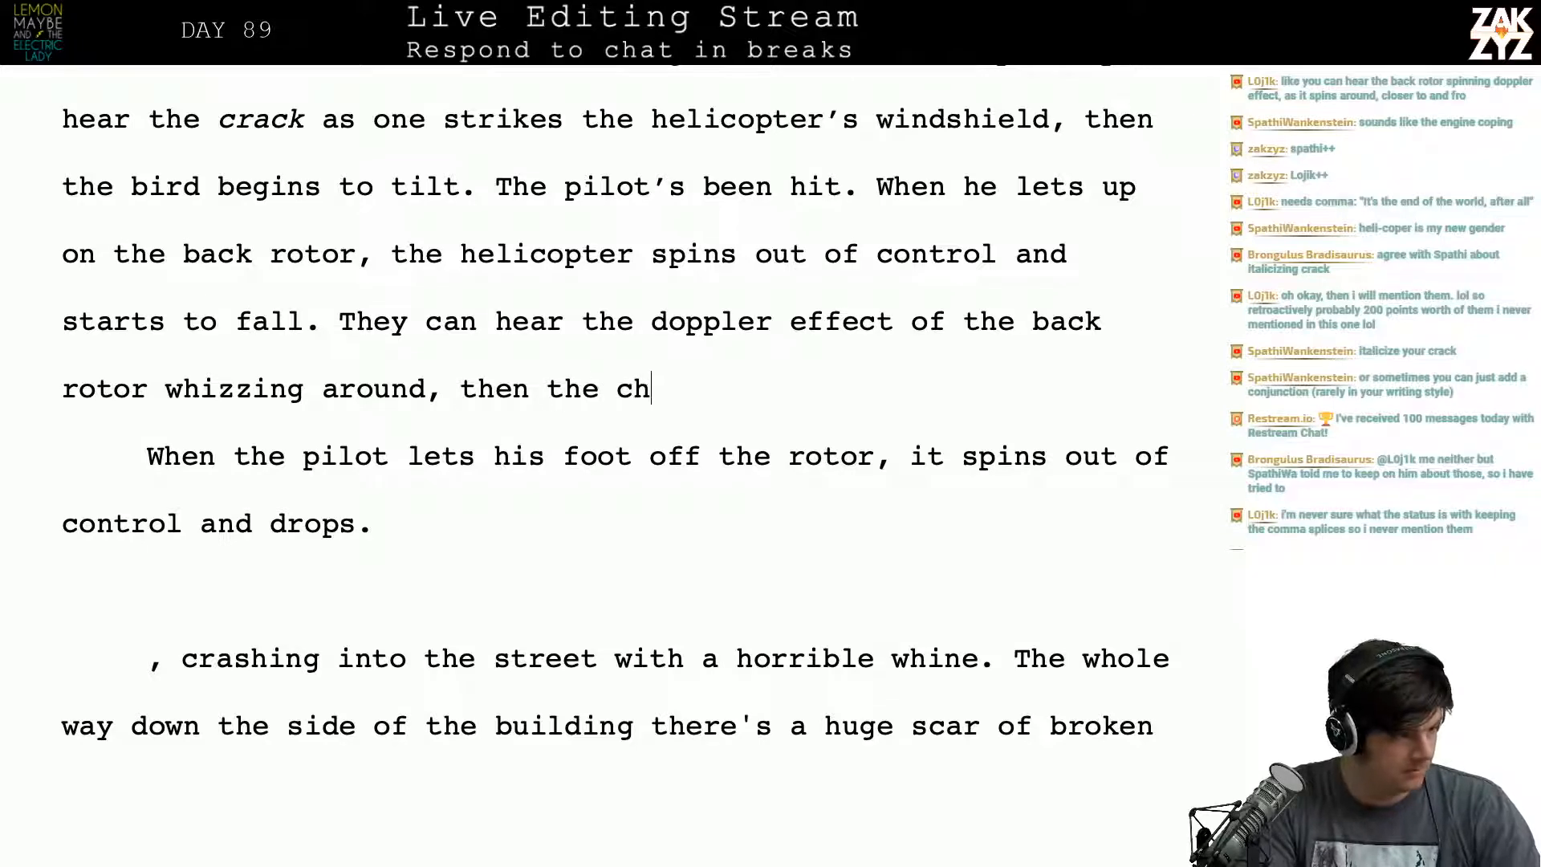
{"action": "type", "text": "opper crashes a"}
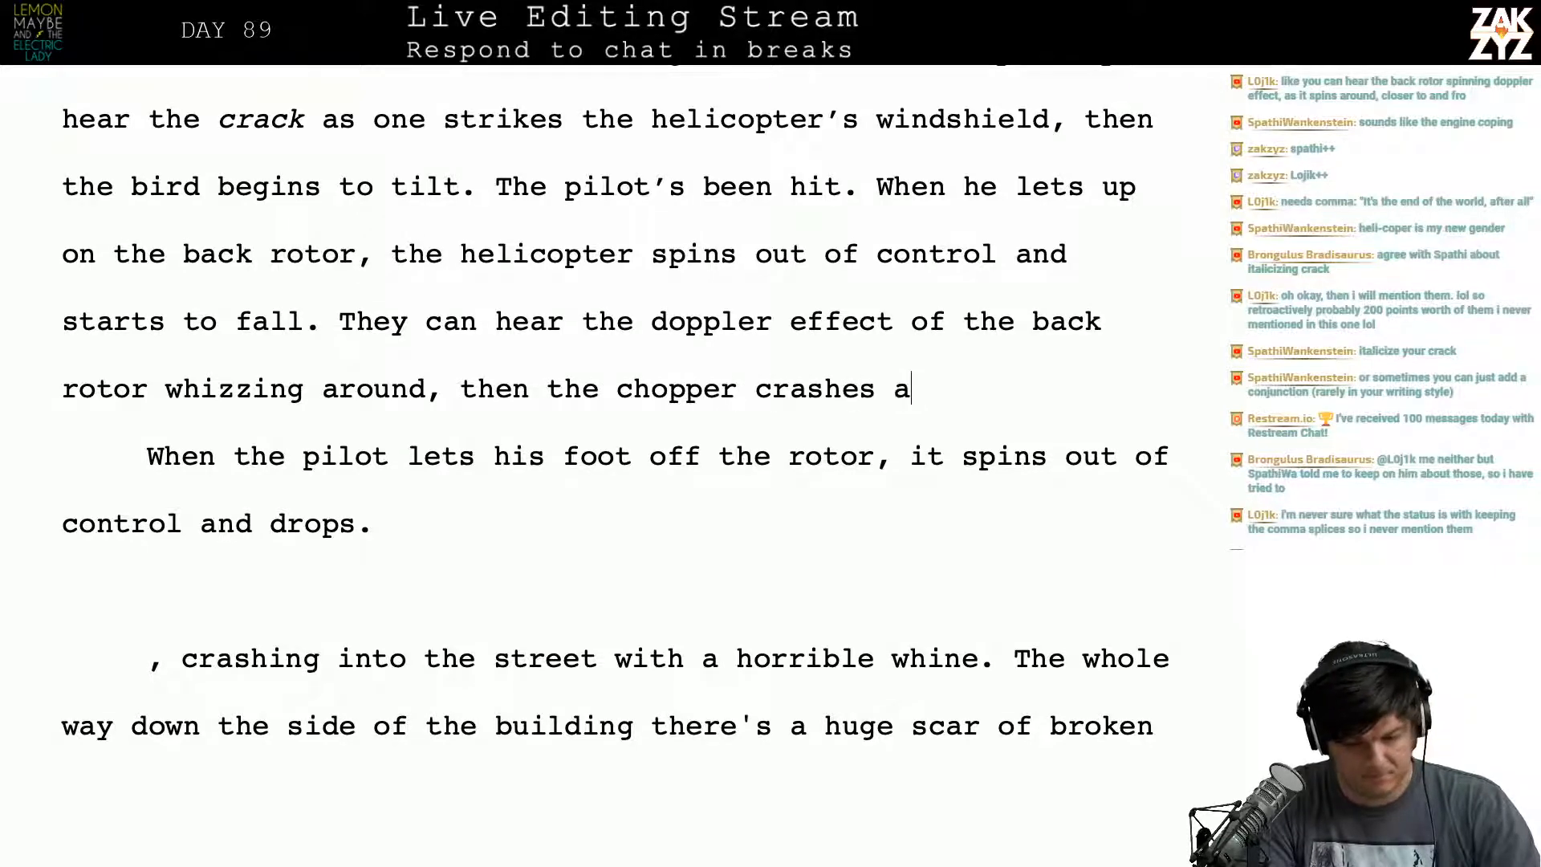
{"action": "type", "text": "gainst the sidde"}
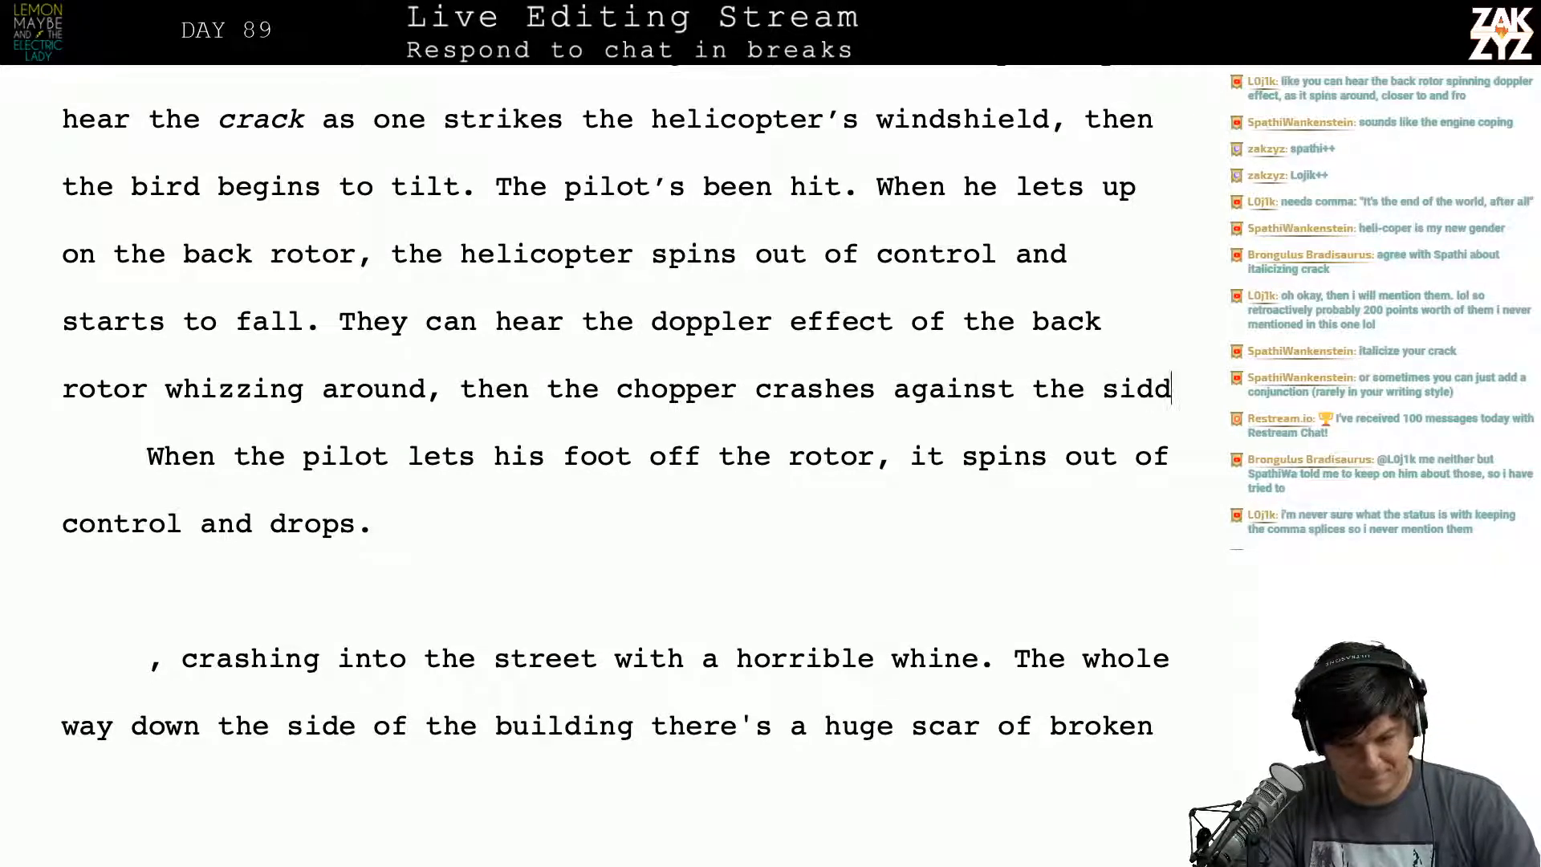
{"action": "key", "text": "BackSpace"}
{"action": "key", "text": "BackSpace"}
{"action": "key", "text": "BackSpace"}
{"action": "key", "text": "BackSpace"}
{"action": "type", "text": "e"}
{"action": "key", "text": "BackSpace"}
{"action": "type", "text": "d"}
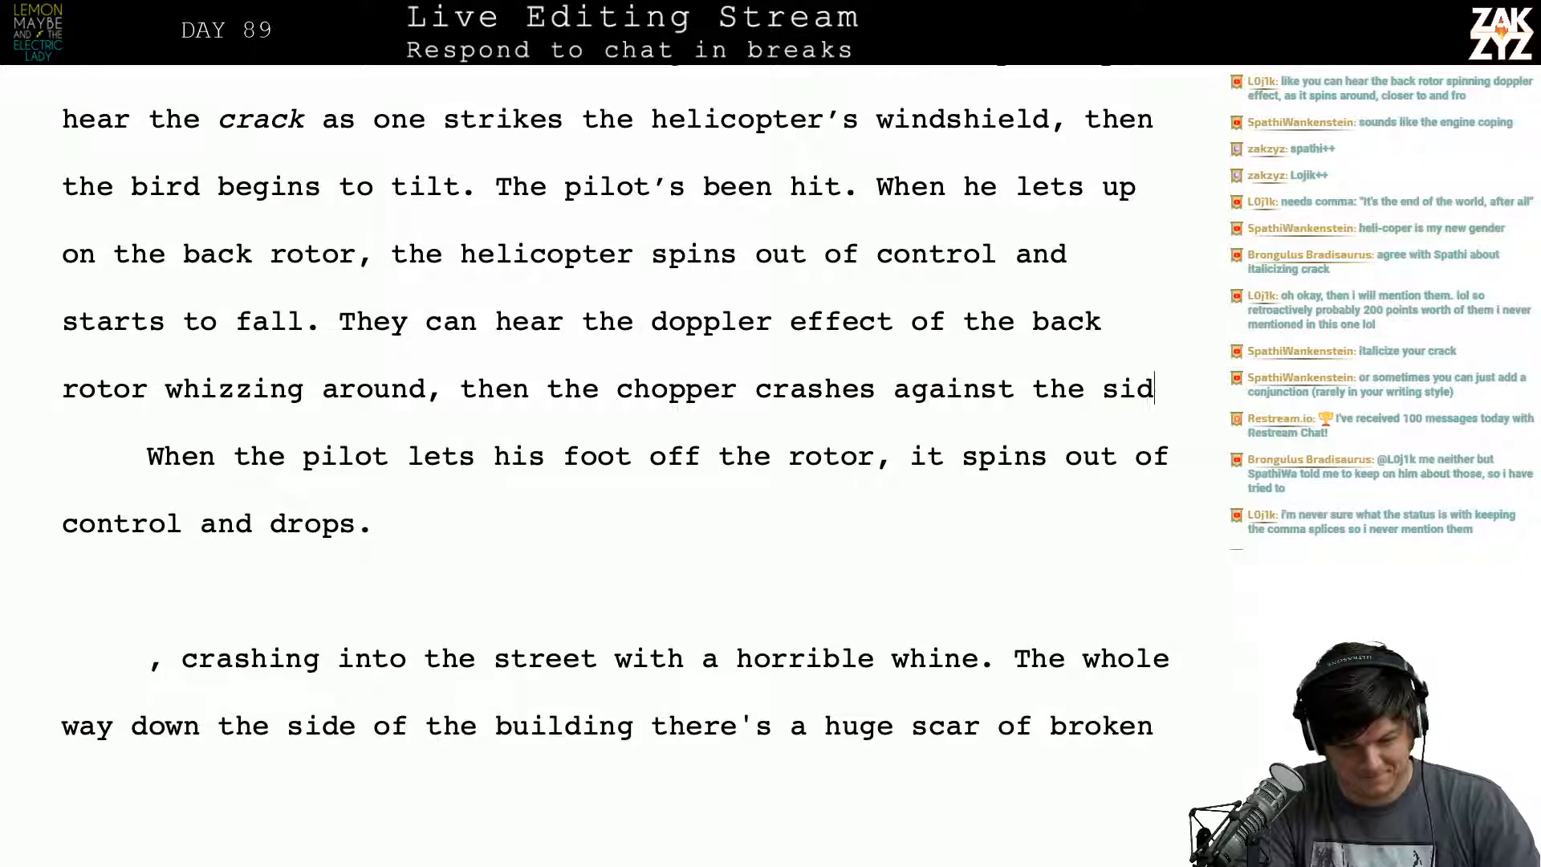
{"action": "type", "text": "e of a building"}
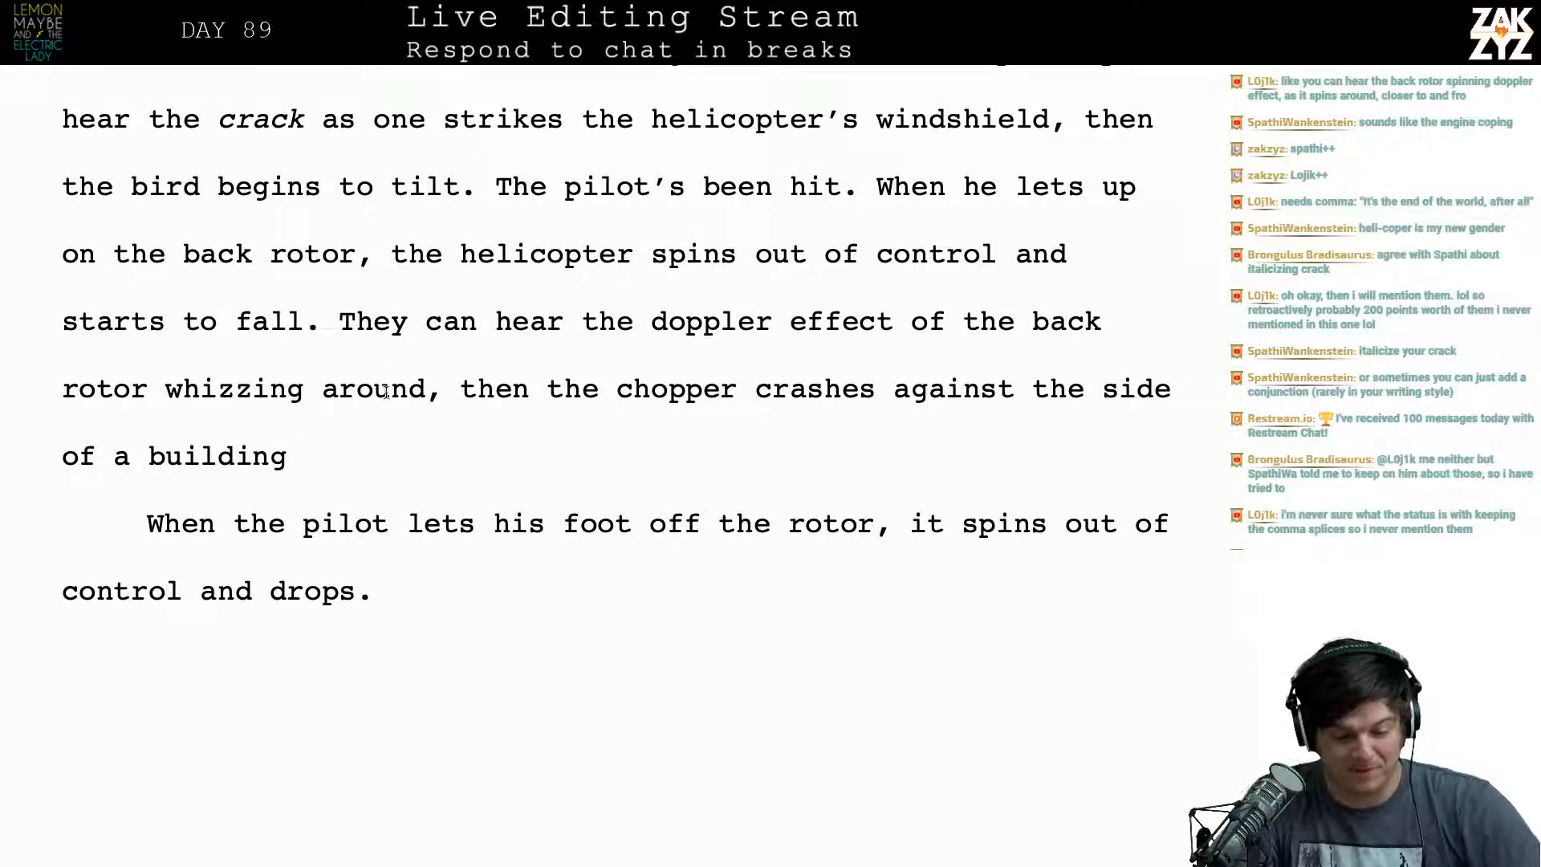
Step: Split off the sentence beginning "They can hear the doppler effect" into its own paragraph, leaving an empty one above, and return to the end of "starts to fall."
{"action": "left_click", "coordinate": [461, 388]}
{"action": "key", "text": "Up"}
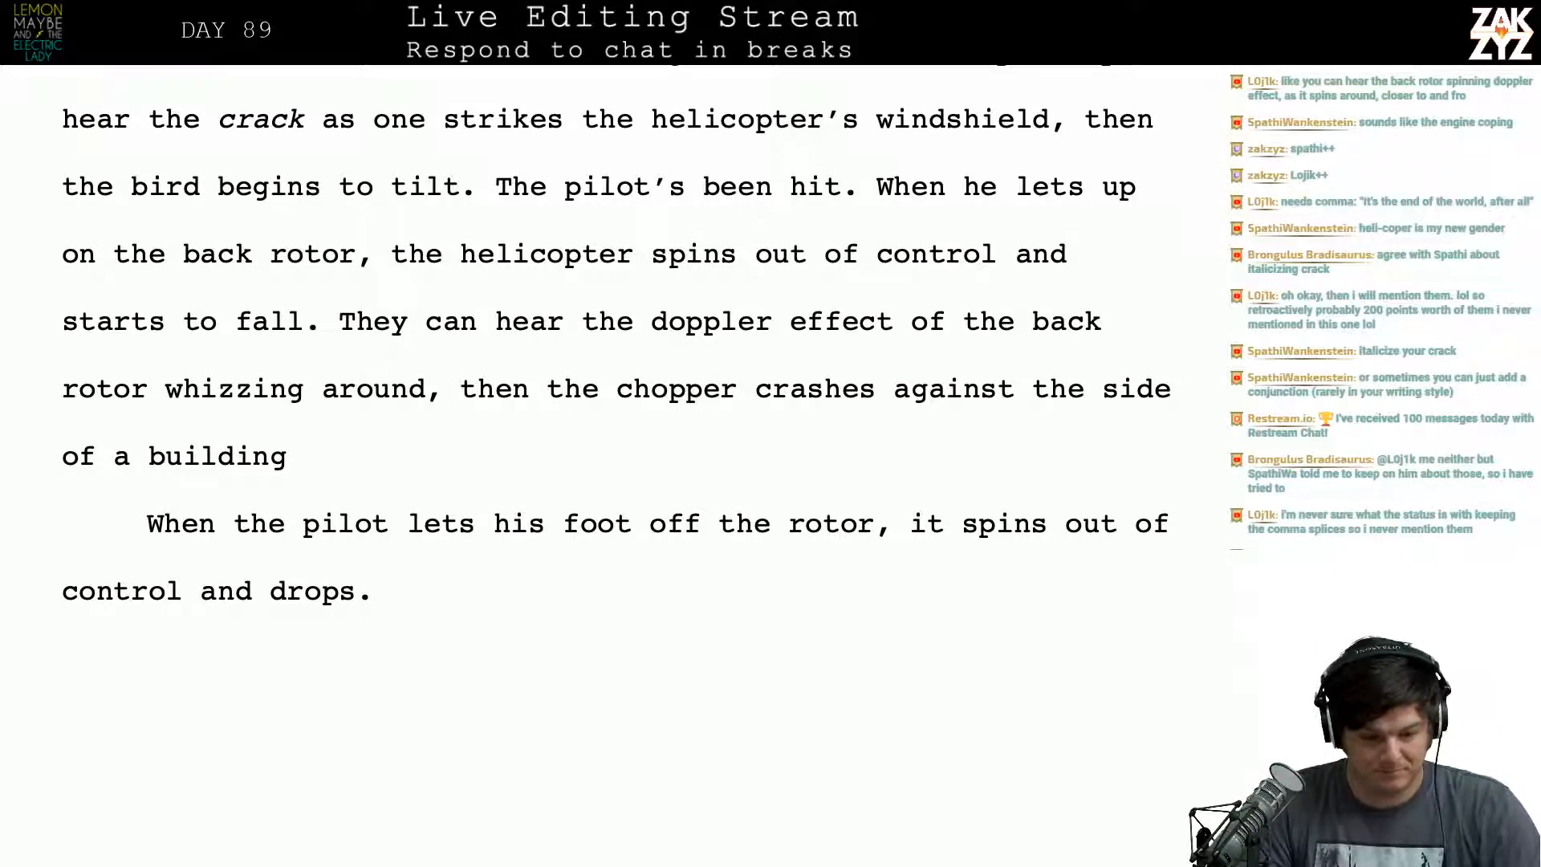
{"action": "key", "text": "Left"}
{"action": "key", "text": "Left"}
{"action": "key", "text": "Left"}
{"action": "key", "text": "Left"}
{"action": "key", "text": "Left"}
{"action": "key", "text": "Left"}
{"action": "key", "text": "Return"}
{"action": "key", "text": "Return"}
{"action": "key", "text": "Up"}
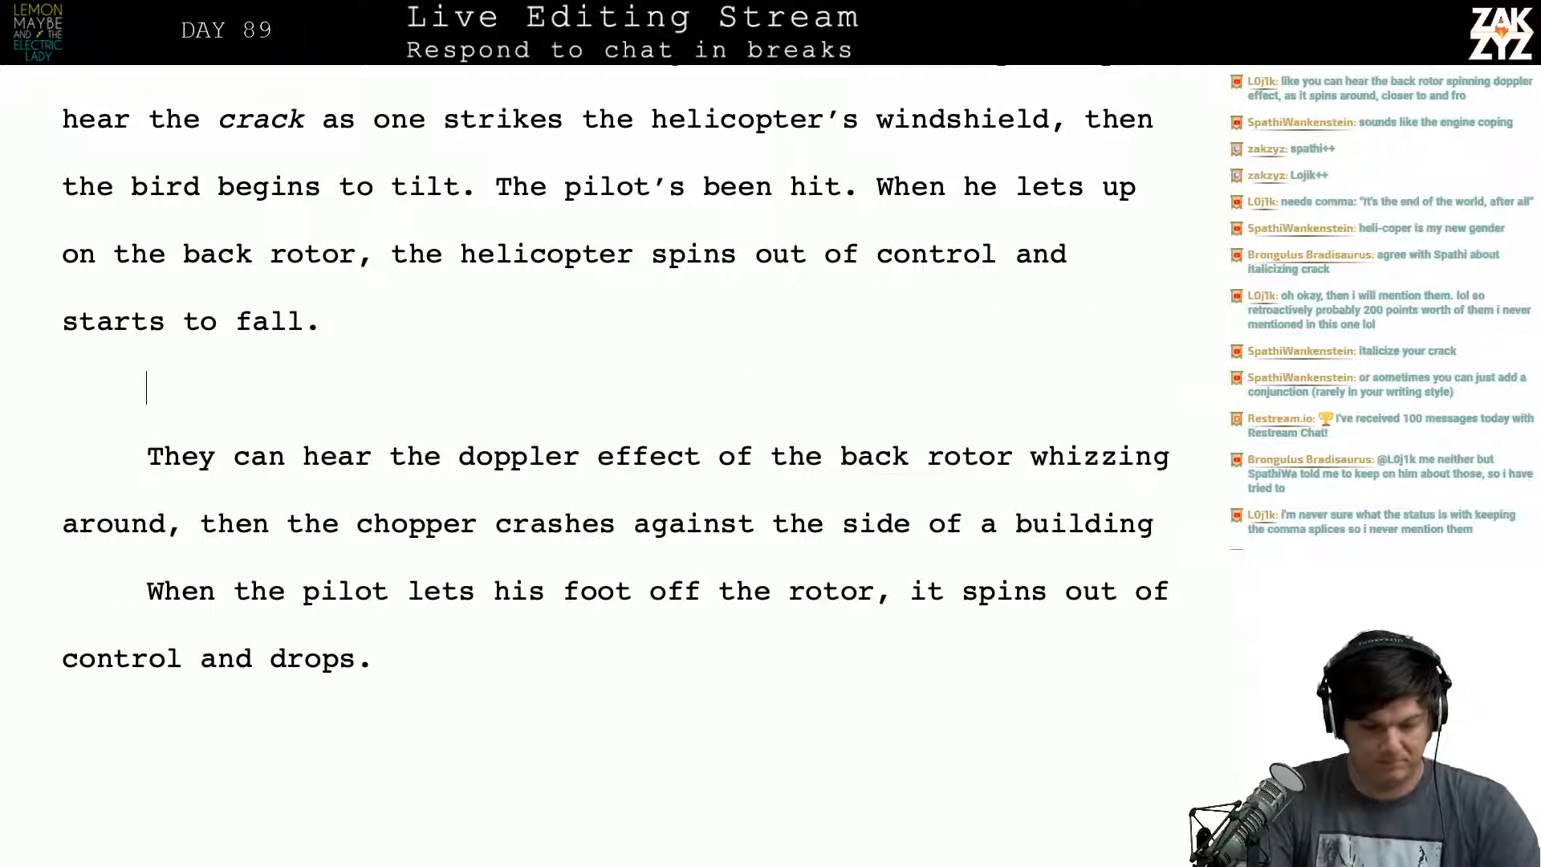
{"action": "key", "text": "Left"}
{"action": "type", "text": "They can hee"}
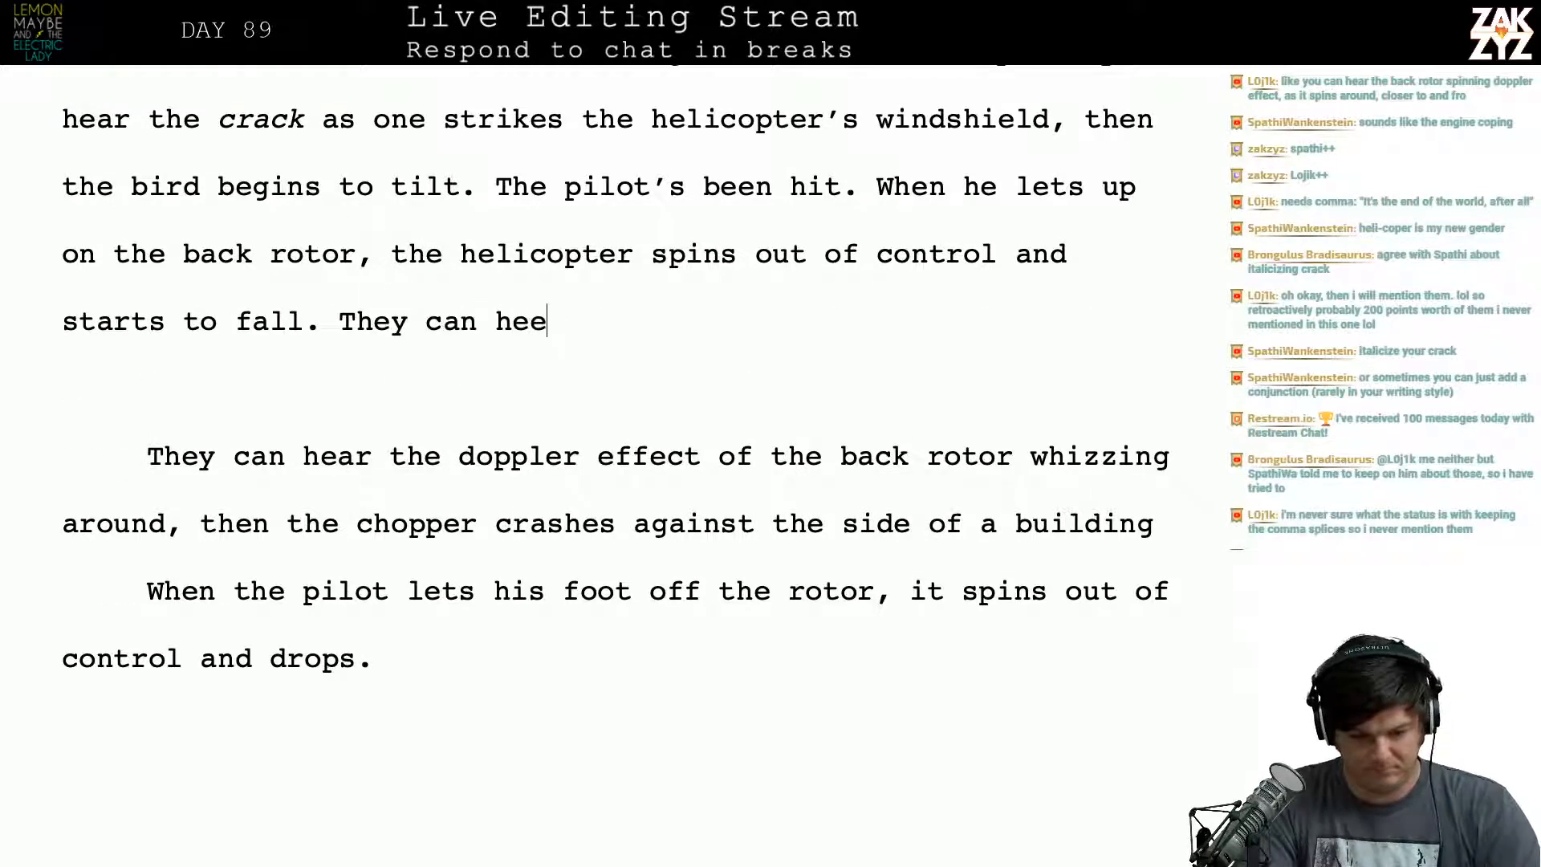
{"action": "key", "text": "BackSpace"}
{"action": "type", "text": "ar the w"}
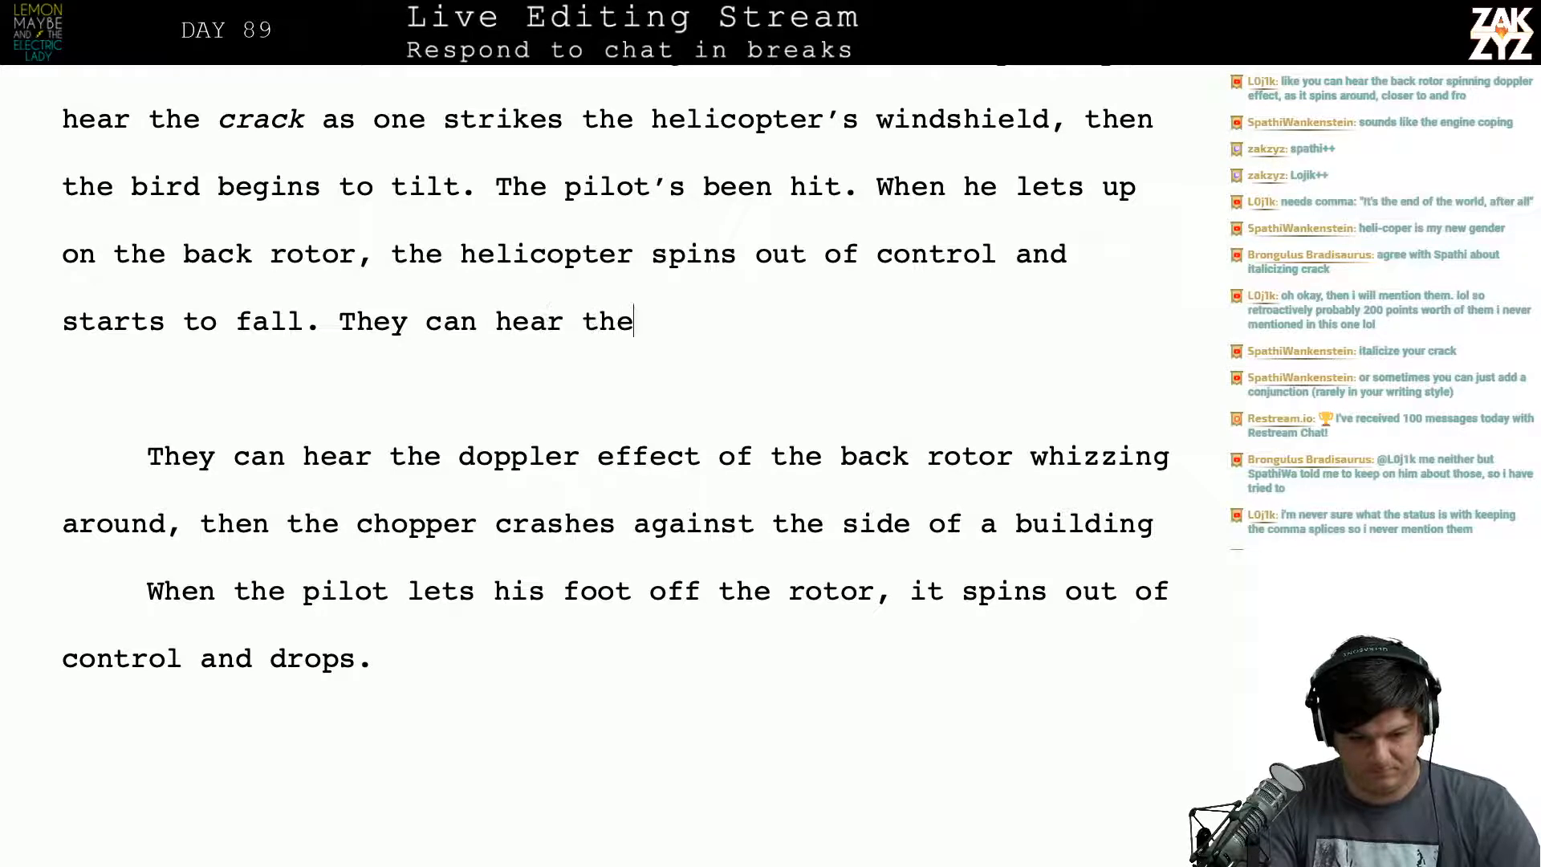
{"action": "key", "text": "BackSpace"}
{"action": "key", "text": "BackSpace"}
{"action": "key", "text": "BackSpace"}
{"action": "key", "text": "BackSpace"}
{"action": "key", "text": "BackSpace"}
{"action": "key", "text": "BackSpace"}
{"action": "key", "text": "BackSpace"}
{"action": "key", "text": "BackSpace"}
{"action": "key", "text": "BackSpace"}
{"action": "key", "text": "BackSpace"}
{"action": "key", "text": "BackSpace"}
{"action": "key", "text": "BackSpace"}
{"action": "key", "text": "BackSpace"}
{"action": "key", "text": "BackSpace"}
{"action": "key", "text": "BackSpace"}
{"action": "key", "text": "BackSpace"}
{"action": "key", "text": "BackSpace"}
{"action": "key", "text": "BackSpace"}
{"action": "key", "text": "BackSpace"}
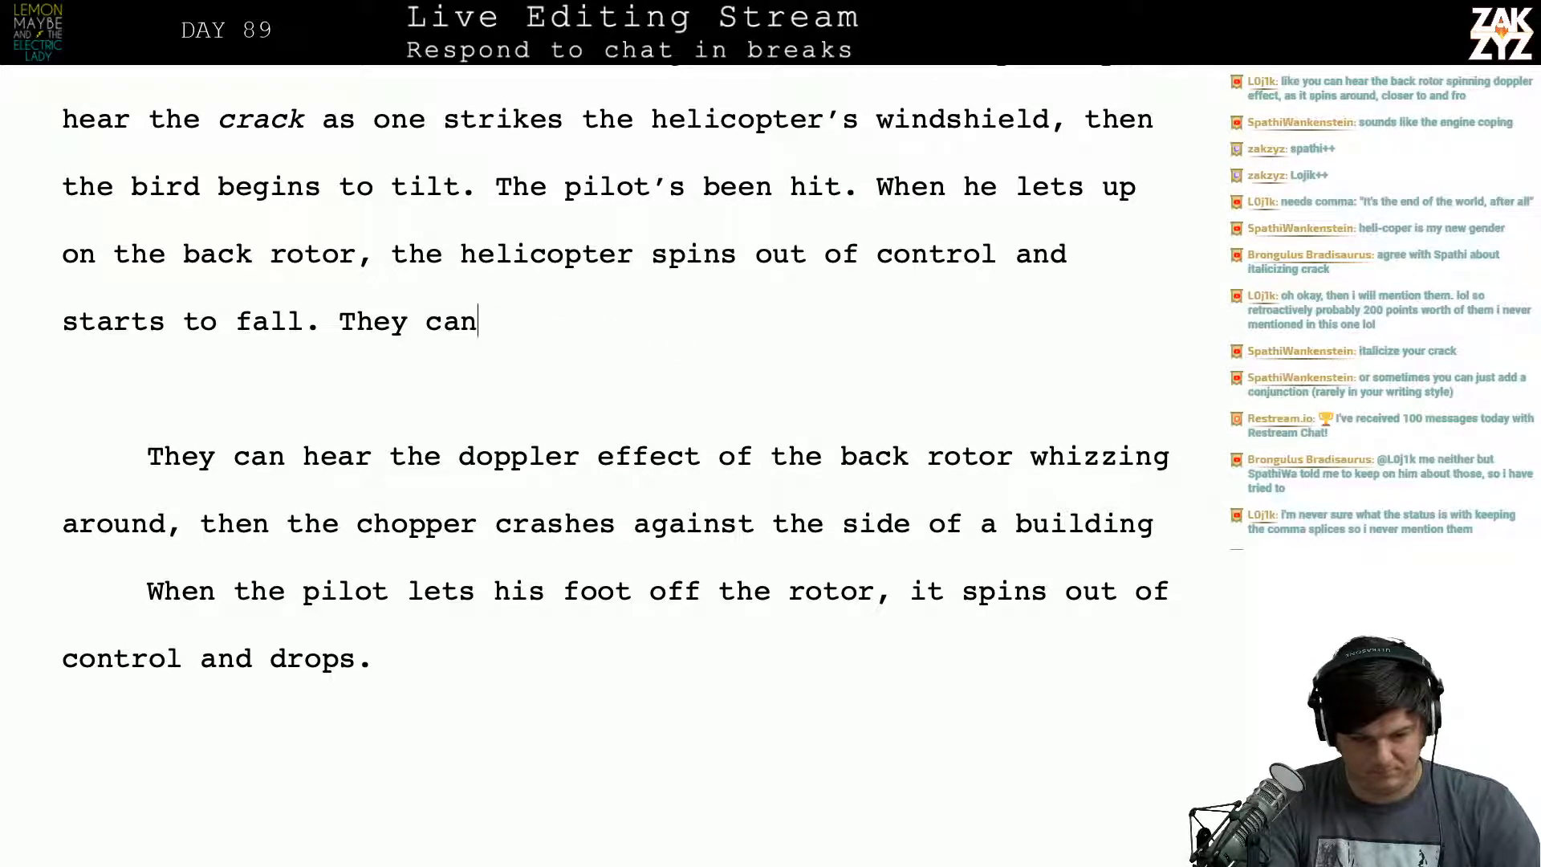
{"action": "type", "text": "The back"}
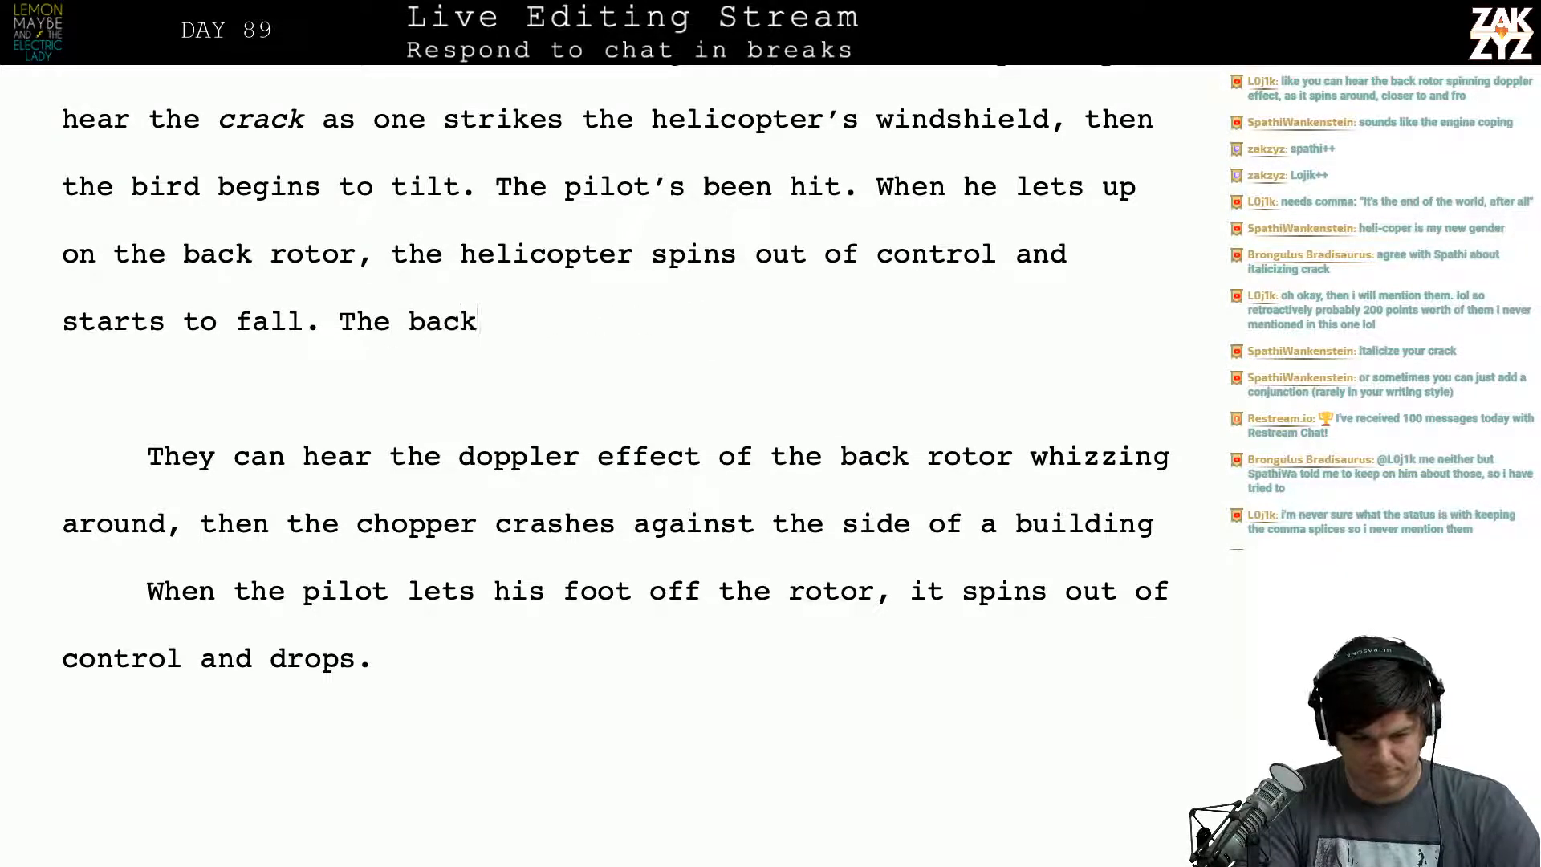
{"action": "type", "text": " rotor "}
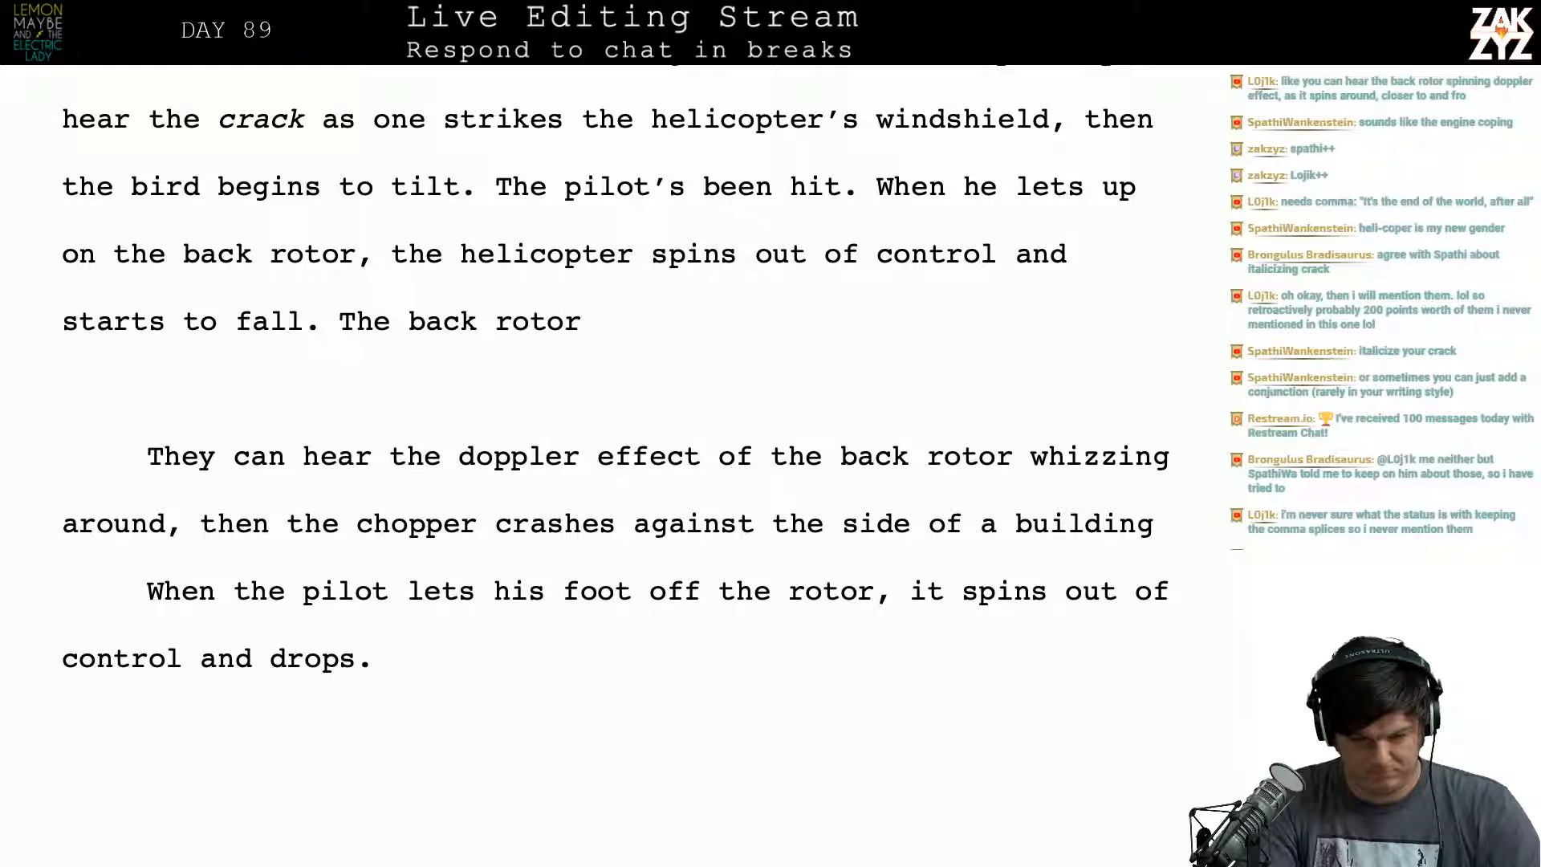
{"action": "type", "text": "whirls aro"}
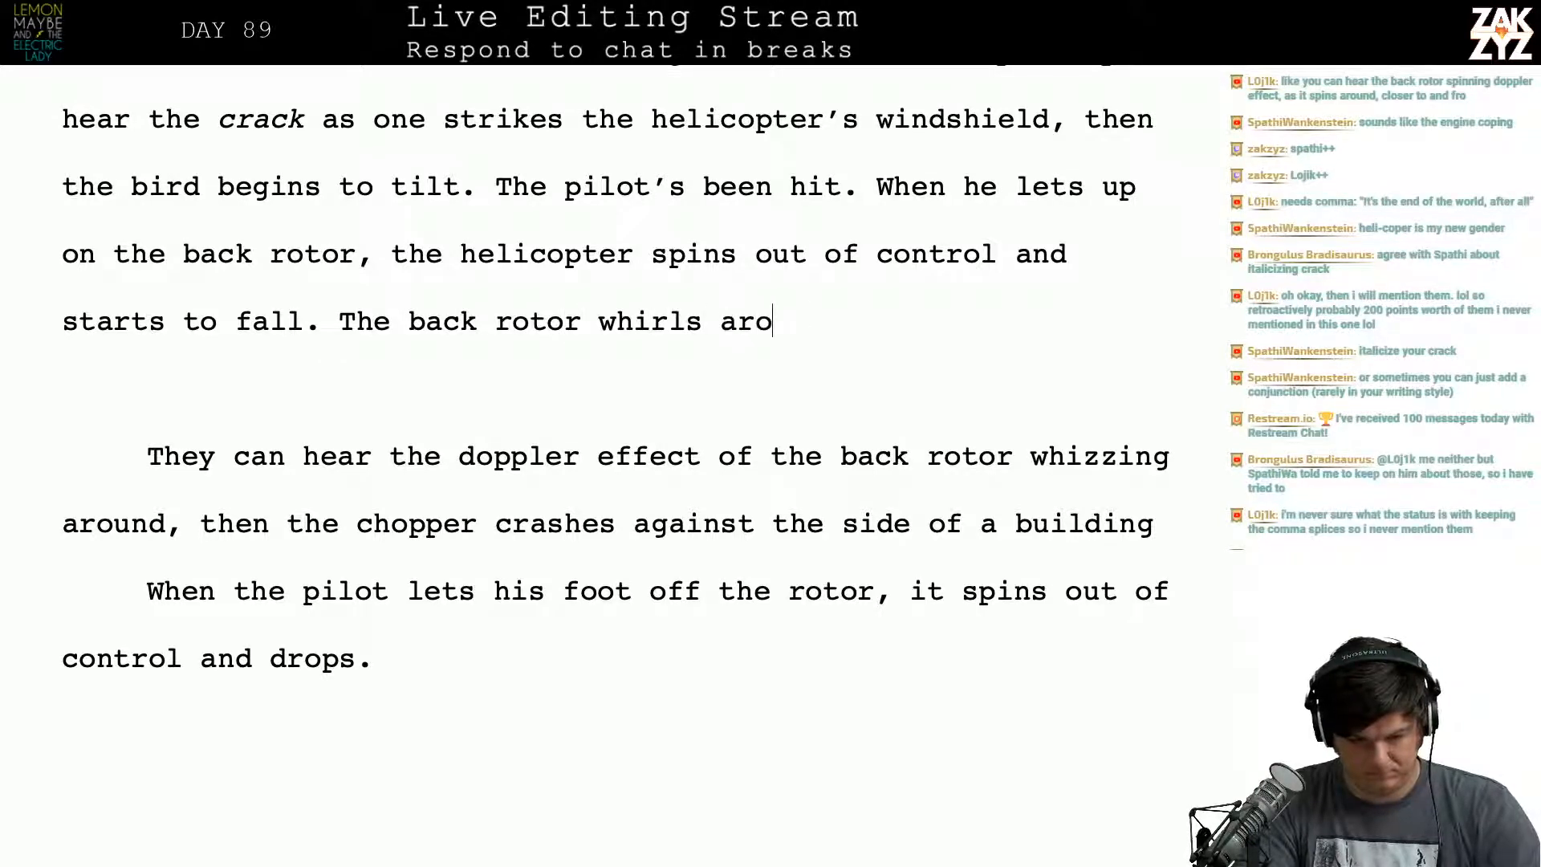
{"action": "type", "text": "und with a str"}
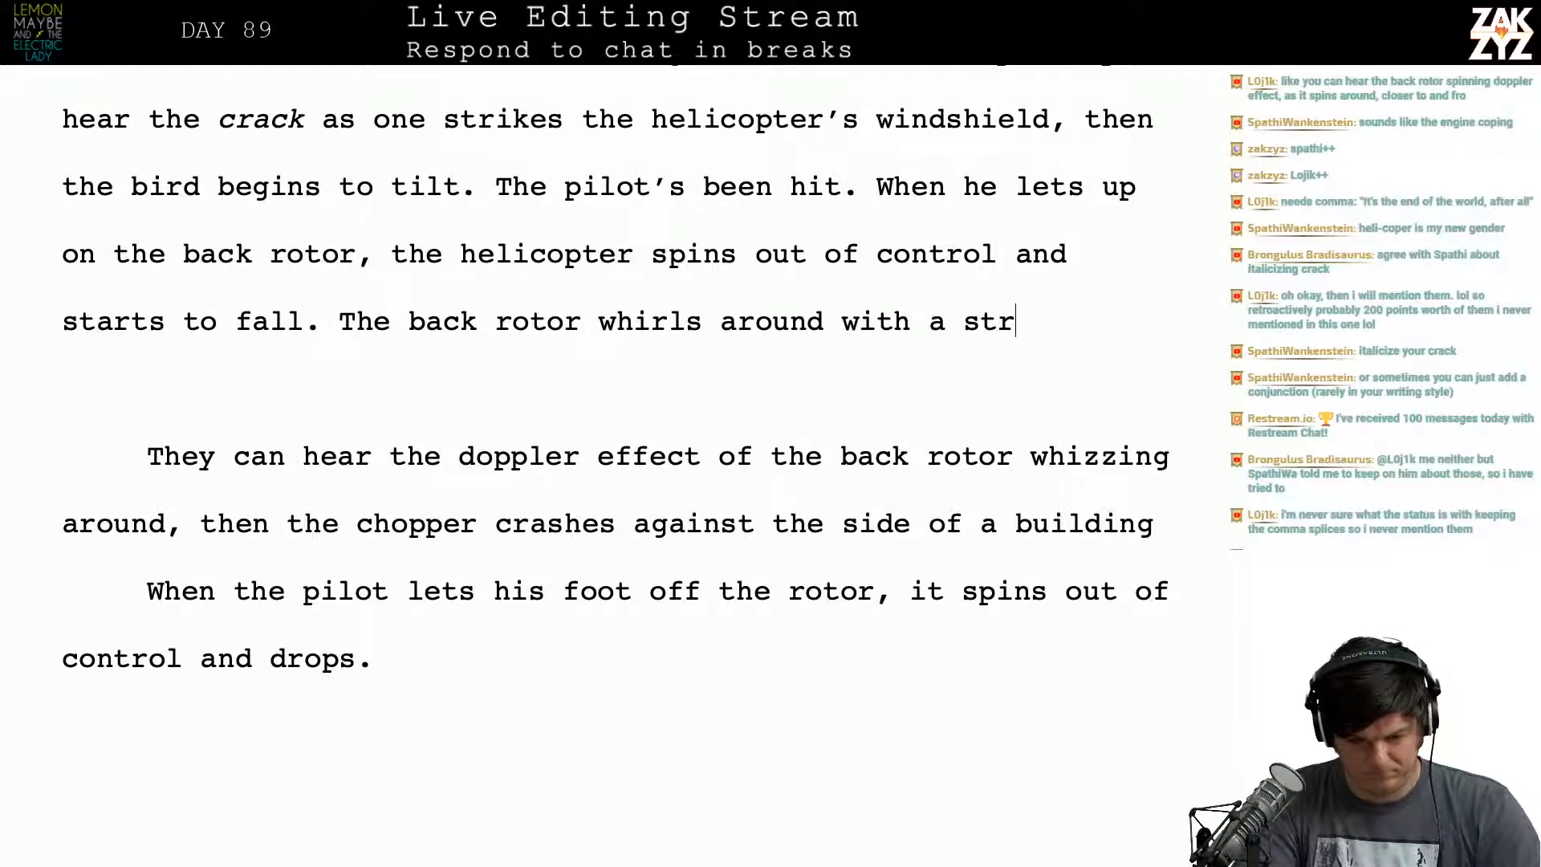
{"action": "key", "text": "BackSpace"}
{"action": "key", "text": "BackSpace"}
{"action": "key", "text": "BackSpace"}
{"action": "key", "text": "BackSpace"}
{"action": "key", "text": "BackSpace"}
{"action": "key", "text": "BackSpace"}
{"action": "key", "text": "BackSpace"}
{"action": "key", "text": "BackSpace"}
{"action": "key", "text": "BackSpace"}
{"action": "key", "text": "BackSpace"}
{"action": "key", "text": "BackSpace"}
{"action": "key", "text": "BackSpace"}
{"action": "key", "text": "BackSpace"}
{"action": "key", "text": "BackSpace"}
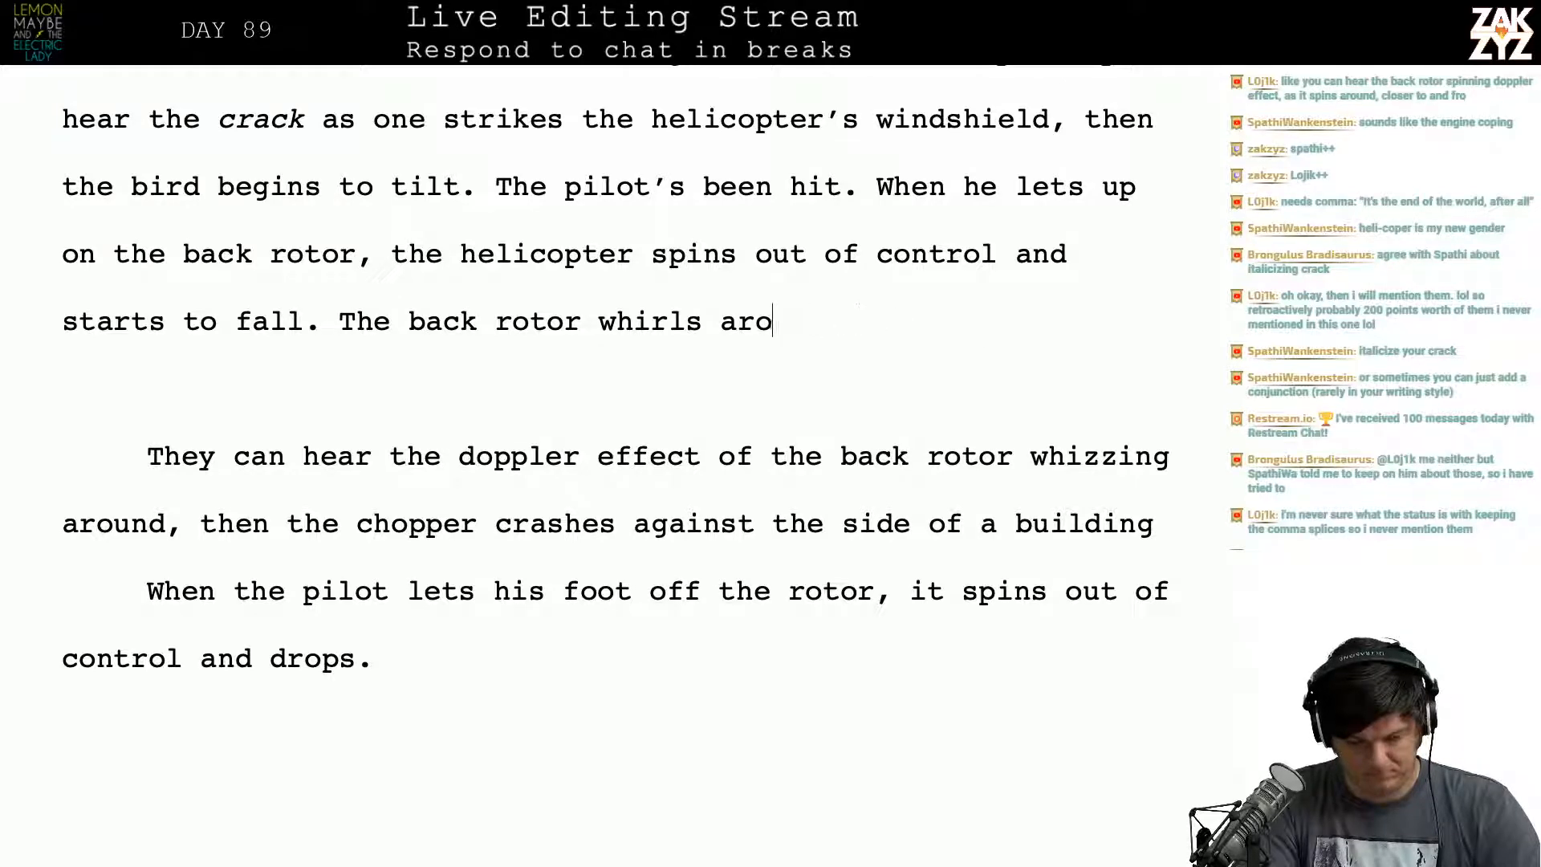
{"action": "key", "text": "BackSpace"}
{"action": "key", "text": "BackSpace"}
{"action": "key", "text": "BackSpace"}
{"action": "key", "text": "BackSpace"}
{"action": "key", "text": "BackSpace"}
{"action": "key", "text": "BackSpace"}
{"action": "key", "text": "BackSpace"}
{"action": "key", "text": "BackSpace"}
{"action": "key", "text": "BackSpace"}
{"action": "key", "text": "BackSpace"}
{"action": "key", "text": "BackSpace"}
{"action": "key", "text": "BackSpace"}
{"action": "key", "text": "BackSpace"}
{"action": "key", "text": "BackSpace"}
{"action": "key", "text": "BackSpace"}
{"action": "key", "text": "BackSpace"}
{"action": "key", "text": "BackSpace"}
{"action": "key", "text": "BackSpace"}
{"action": "key", "text": "BackSpace"}
{"action": "key", "text": "BackSpace"}
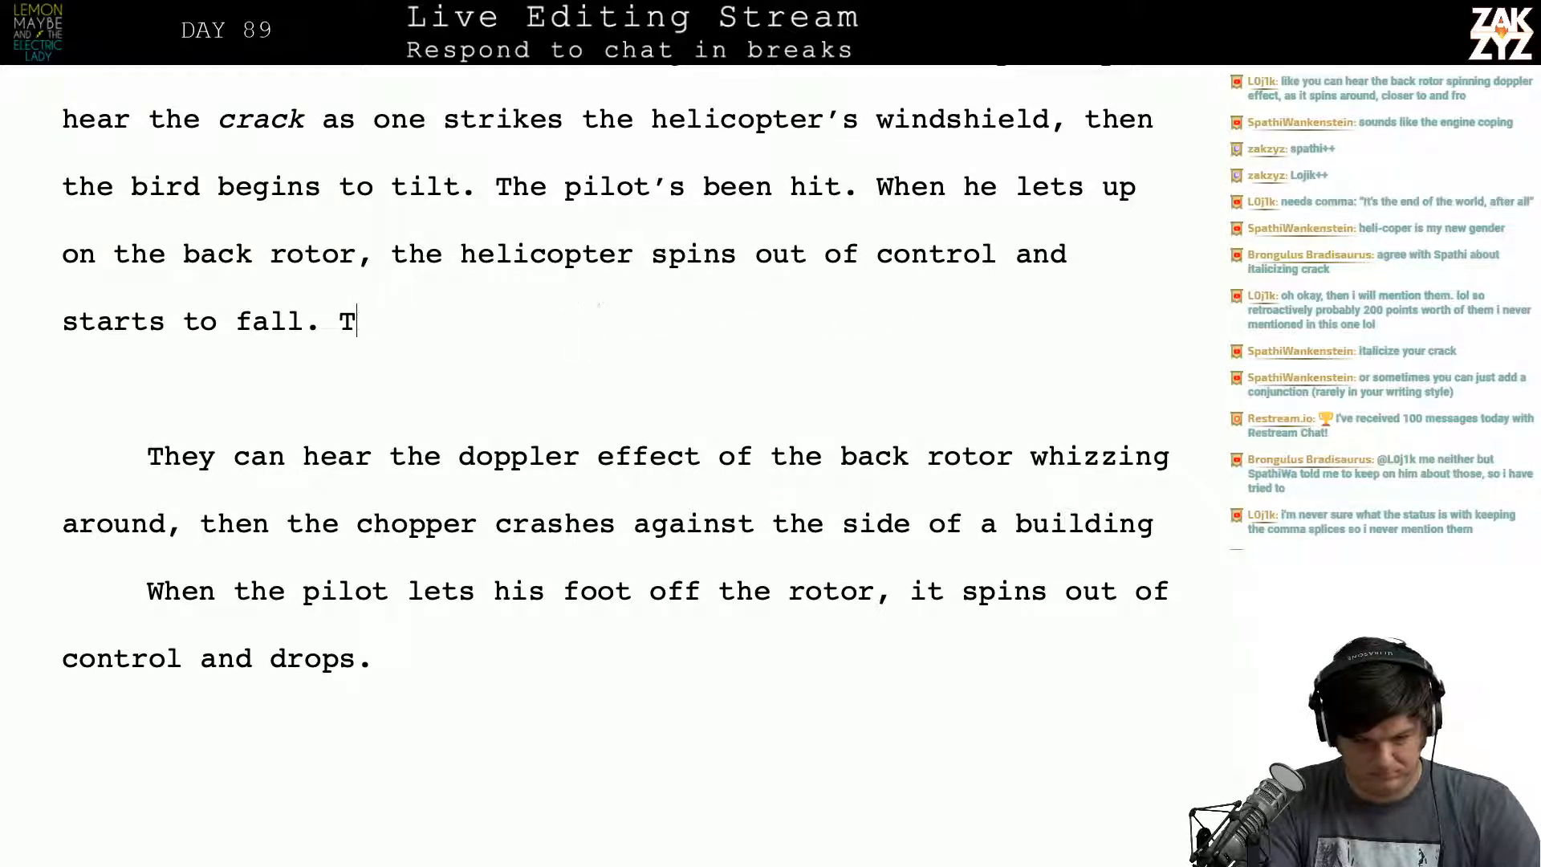
{"action": "key", "text": "BackSpace"}
{"action": "type", "text": "They can "}
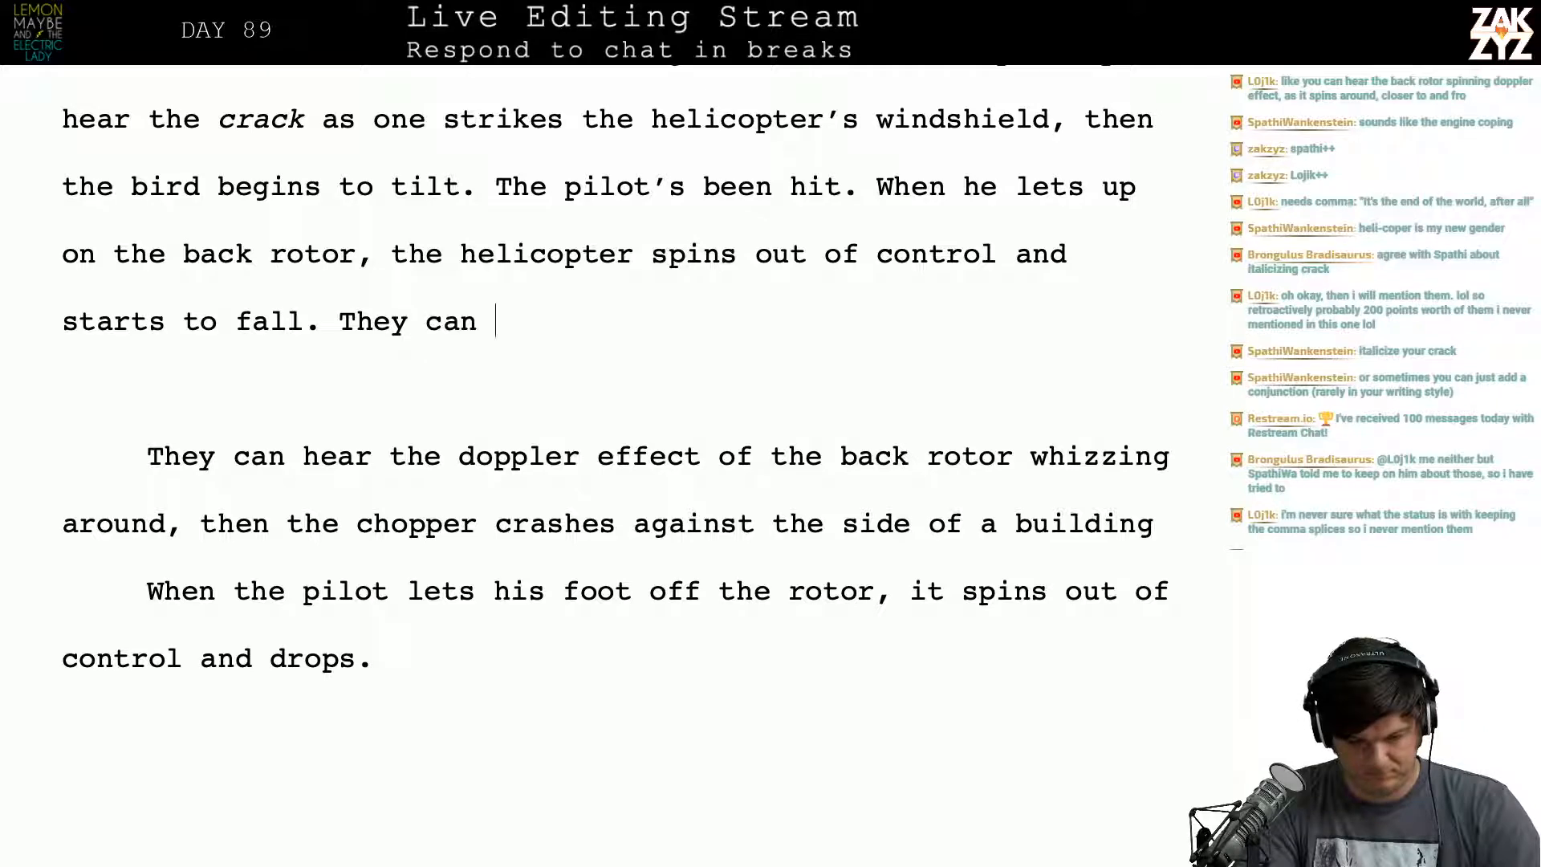
{"action": "type", "text": "hear the doppl"}
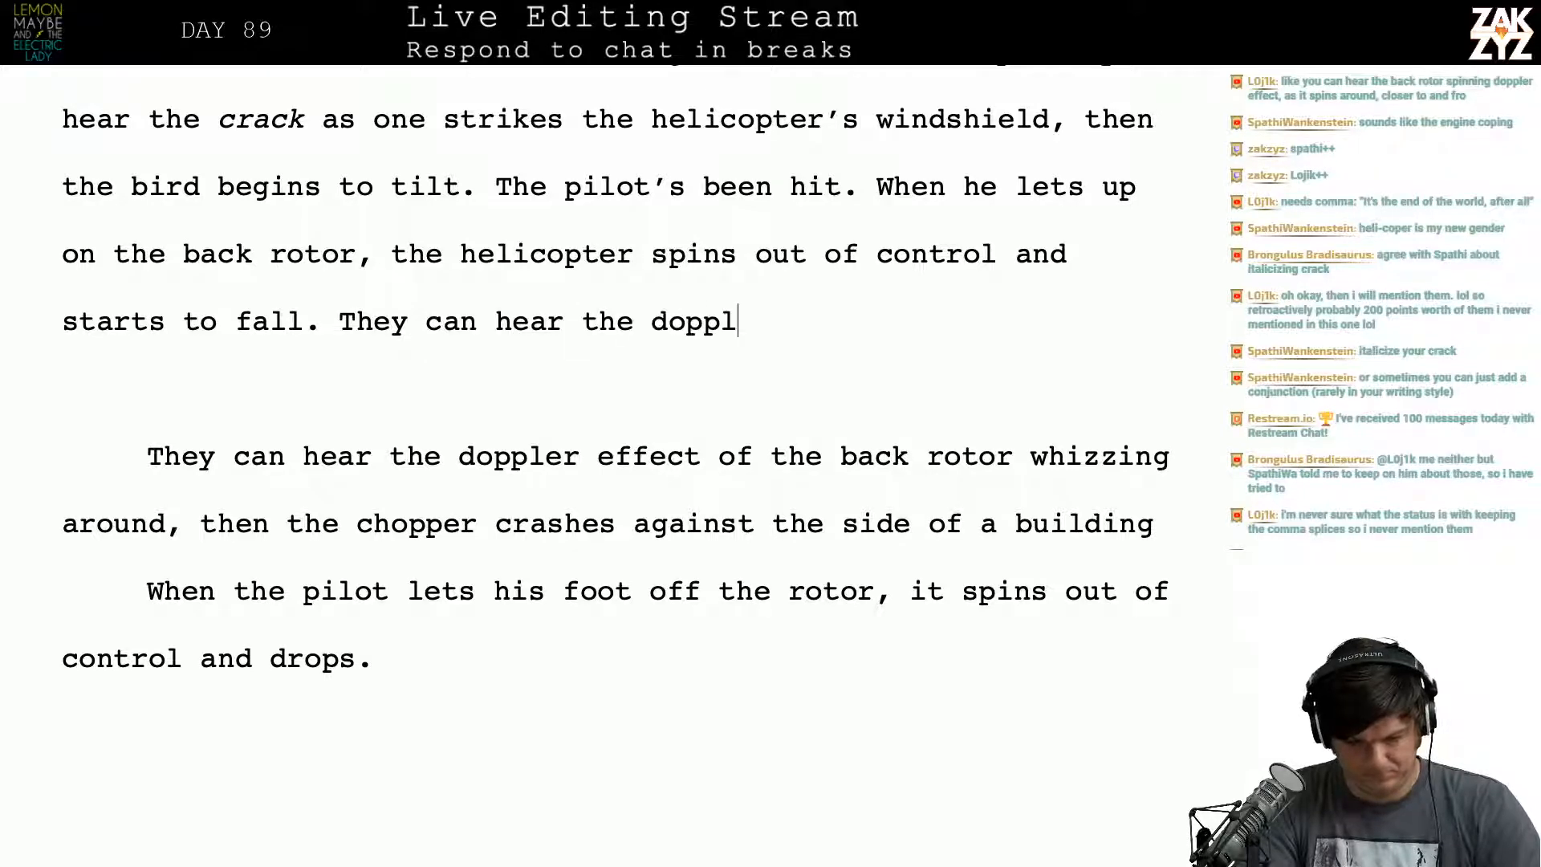
{"action": "type", "text": "er"}
{"action": "key", "text": "BackSpace"}
{"action": "key", "text": "BackSpace"}
{"action": "key", "text": "BackSpace"}
{"action": "key", "text": "BackSpace"}
{"action": "key", "text": "BackSpace"}
{"action": "key", "text": "BackSpace"}
{"action": "key", "text": "BackSpace"}
{"action": "key", "text": "BackSpace"}
{"action": "key", "text": "BackSpace"}
{"action": "key", "text": "BackSpace"}
{"action": "key", "text": "BackSpace"}
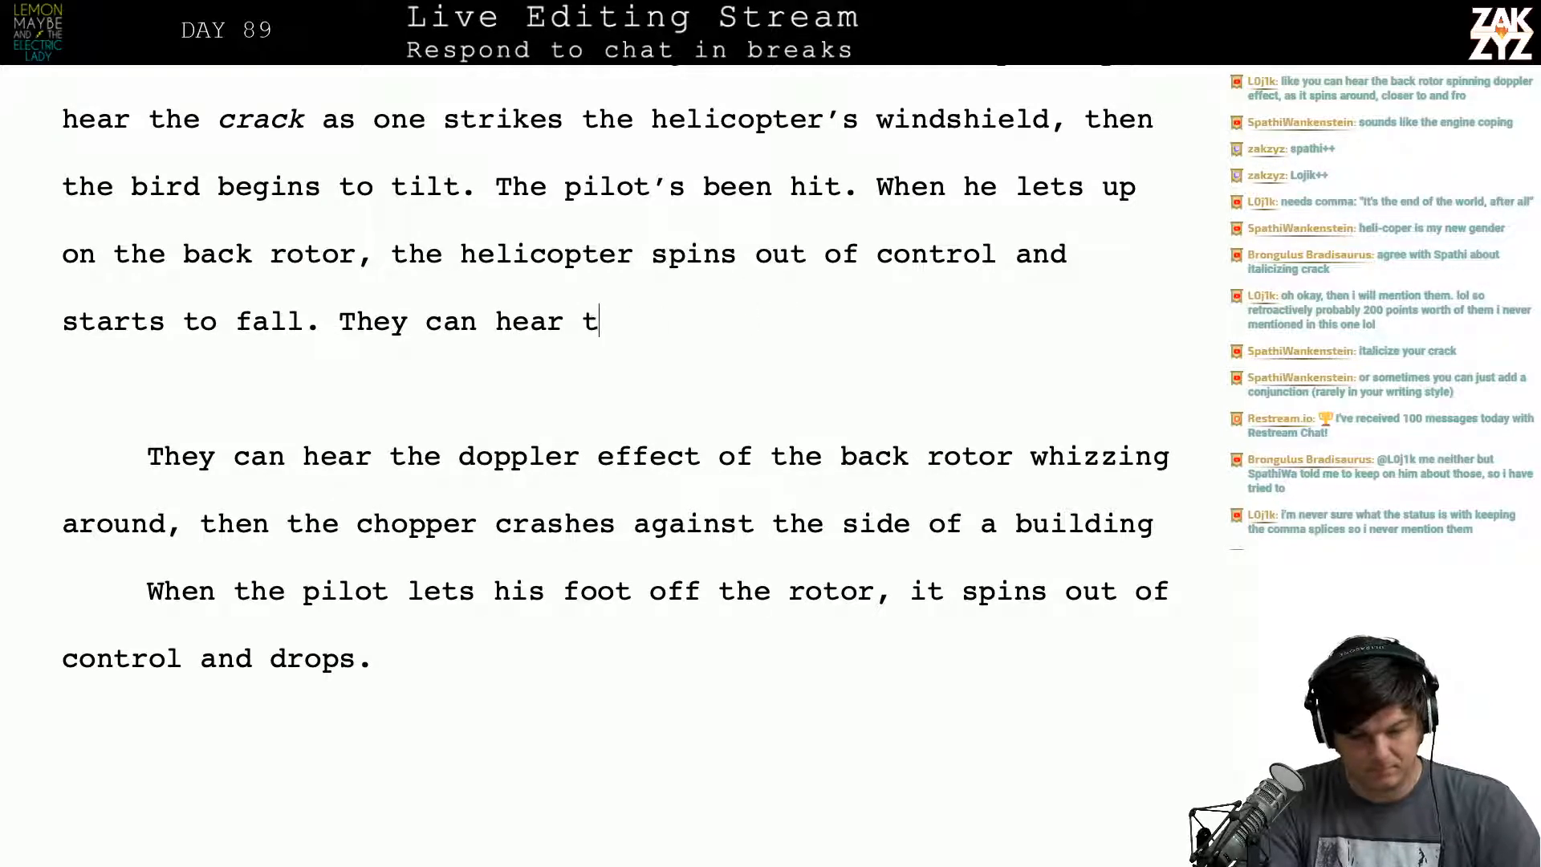
{"action": "key", "text": "BackSpace"}
{"action": "key", "text": "BackSpace"}
{"action": "key", "text": "BackSpace"}
{"action": "key", "text": "BackSpace"}
{"action": "key", "text": "BackSpace"}
{"action": "key", "text": "BackSpace"}
{"action": "key", "text": "BackSpace"}
{"action": "key", "text": "BackSpace"}
{"action": "key", "text": "BackSpace"}
{"action": "key", "text": "BackSpace"}
{"action": "key", "text": "BackSpace"}
{"action": "key", "text": "BackSpace"}
{"action": "key", "text": "BackSpace"}
{"action": "key", "text": "BackSpace"}
{"action": "key", "text": "BackSpace"}
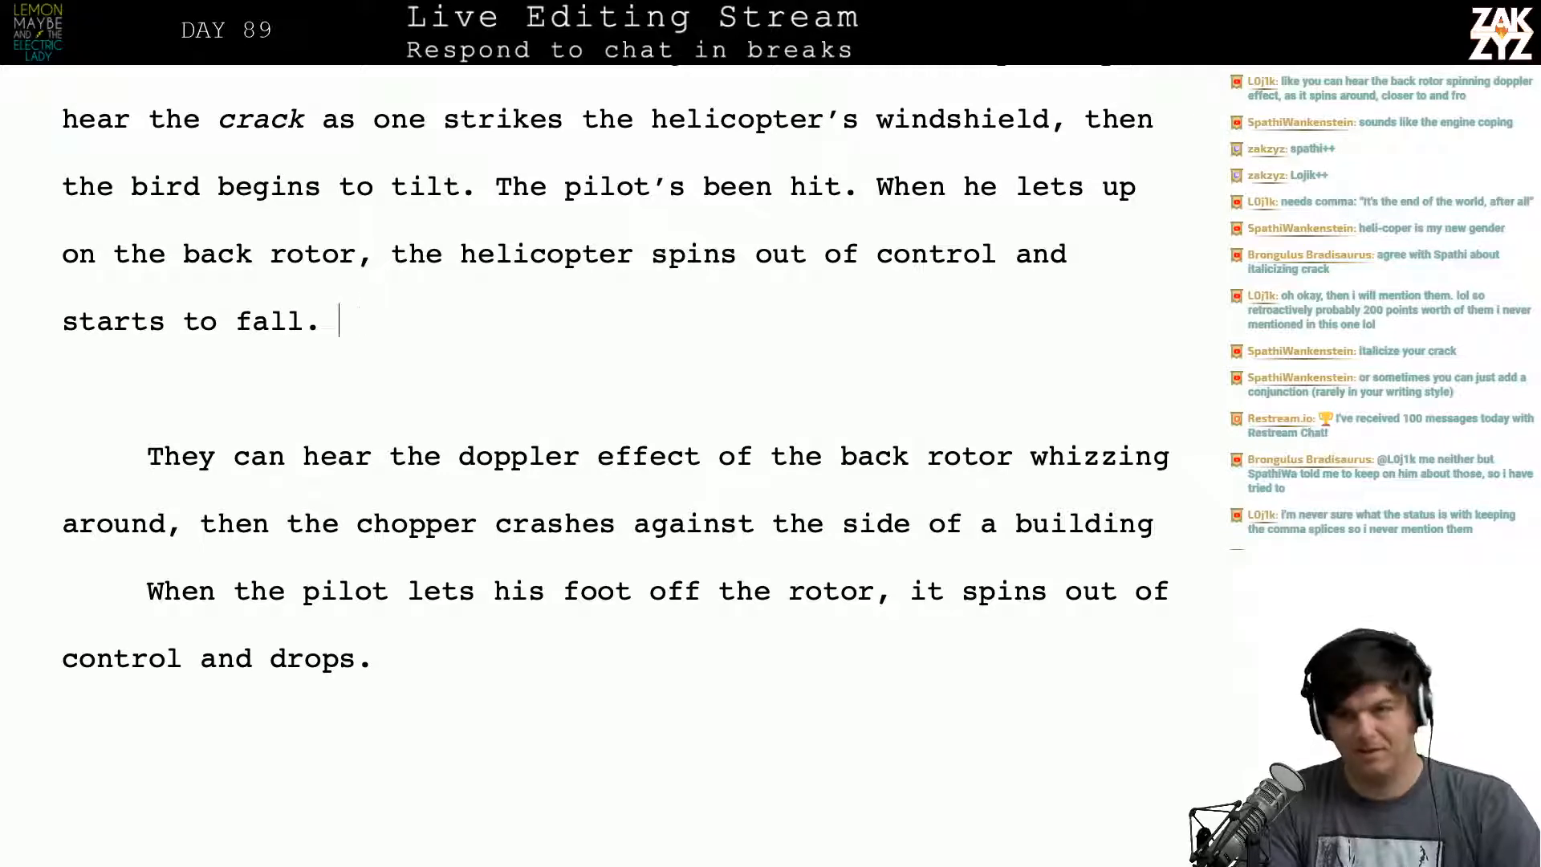
{"action": "key", "text": "BackSpace"}
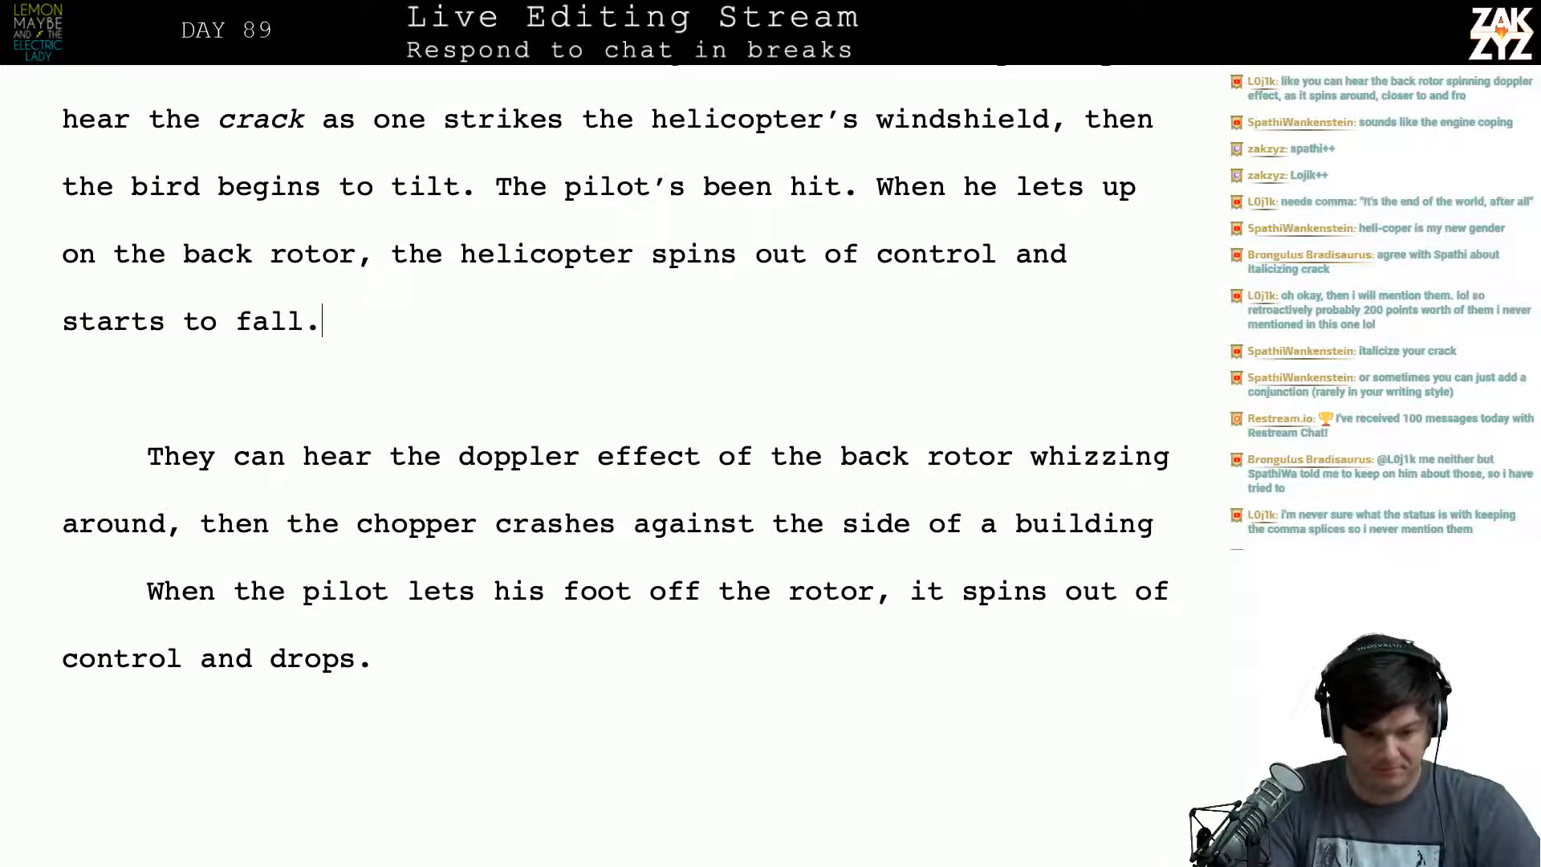
Step: Begin a new sentence after "starts to fall." reading "The doppler effect makes the back rotor sound"
{"action": "type", "text": "The"}
{"action": "type", "text": "The back ro"}
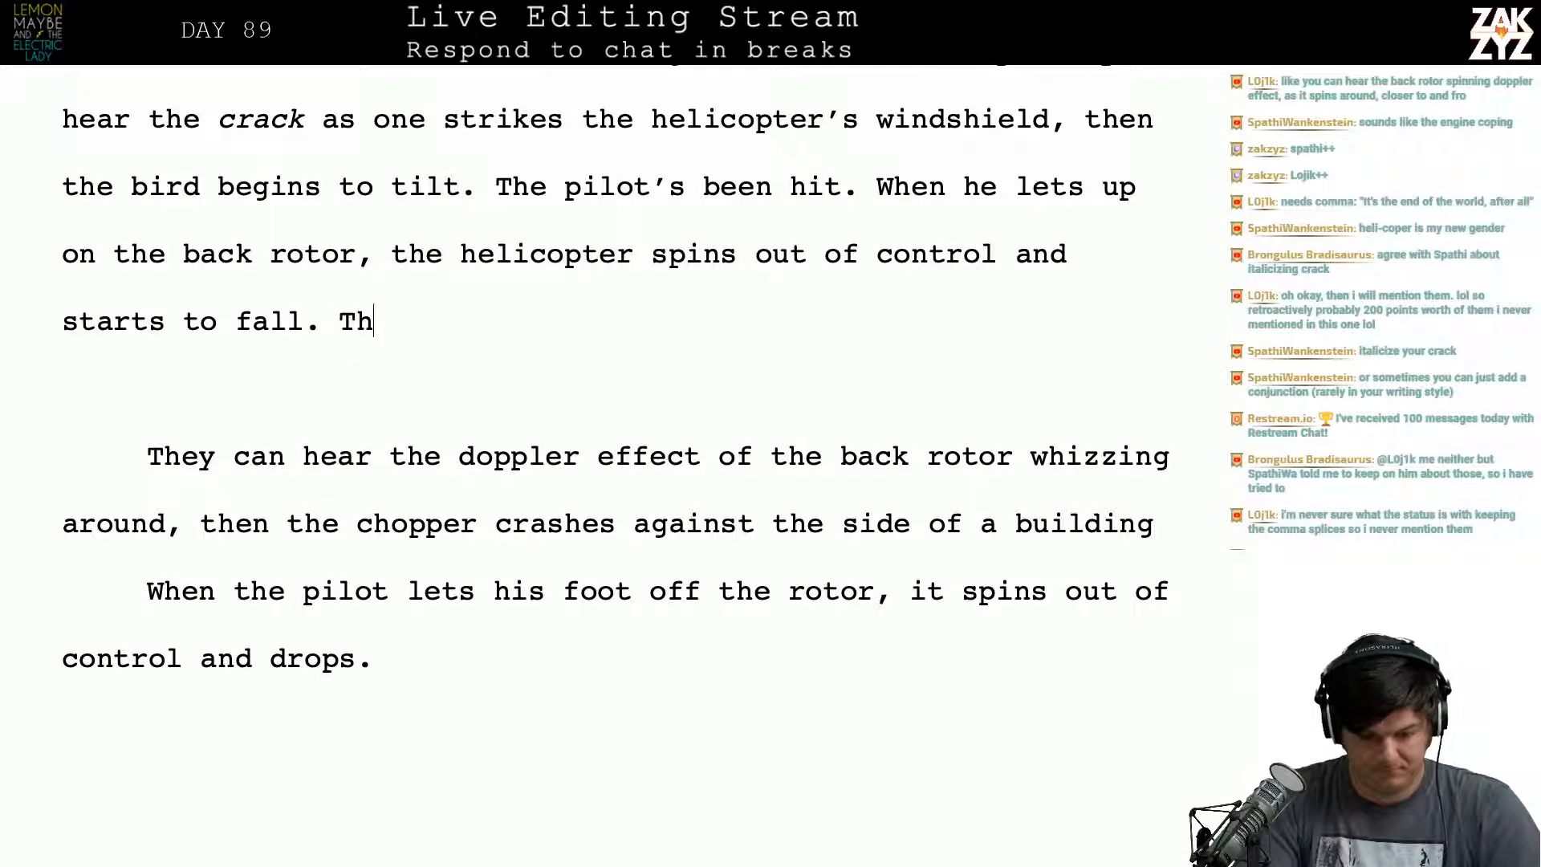
{"action": "key", "text": "BackSpace"}
{"action": "key", "text": "BackSpace"}
{"action": "key", "text": "BackSpace"}
{"action": "key", "text": "BackSpace"}
{"action": "key", "text": "BackSpace"}
{"action": "key", "text": "BackSpace"}
{"action": "key", "text": "BackSpace"}
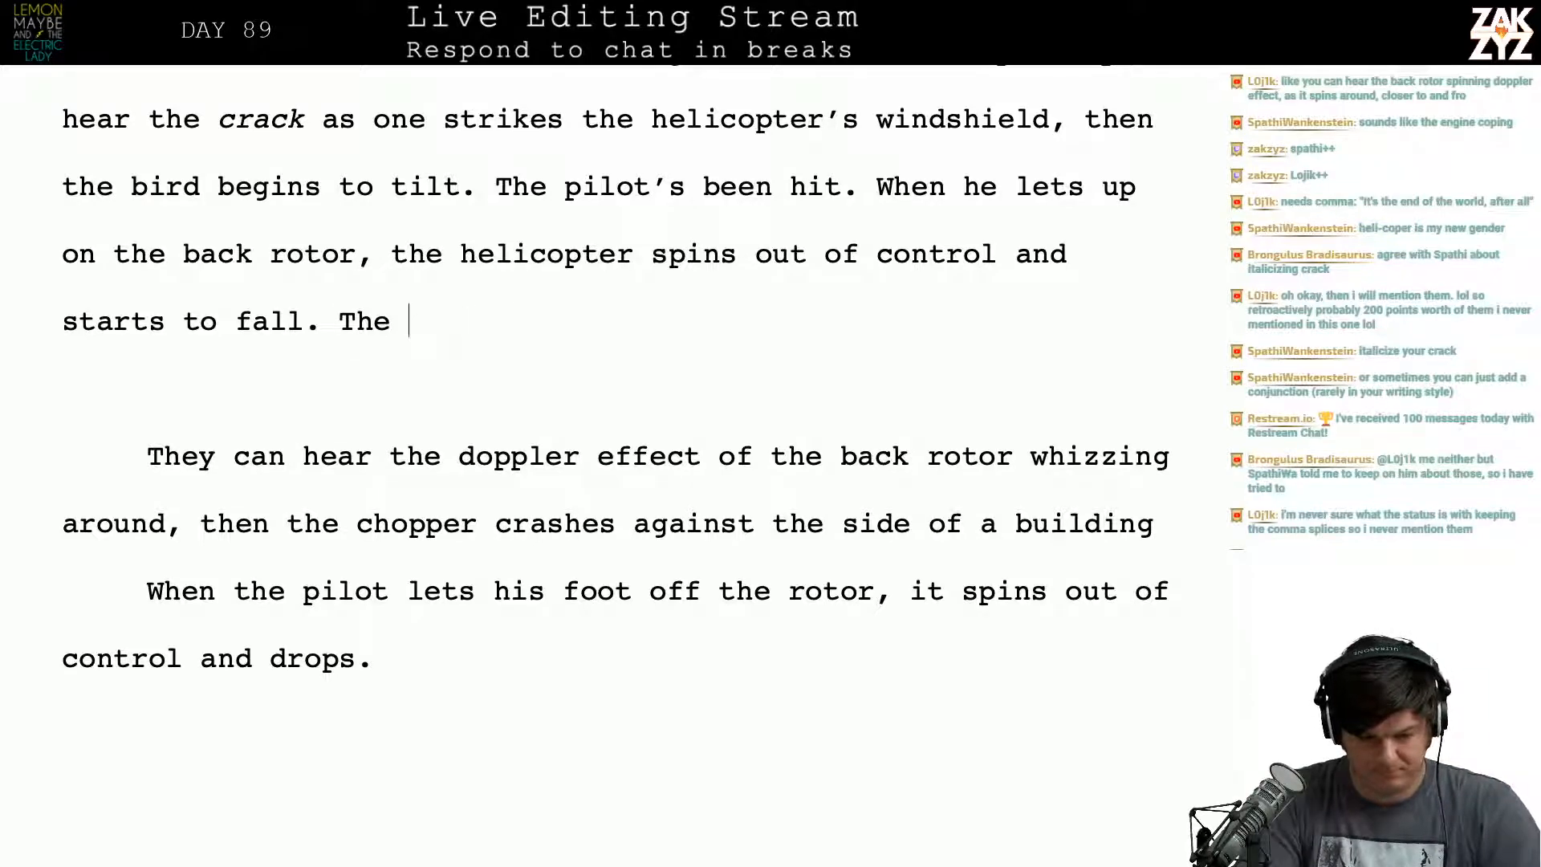
{"action": "type", "text": "doppler eff"}
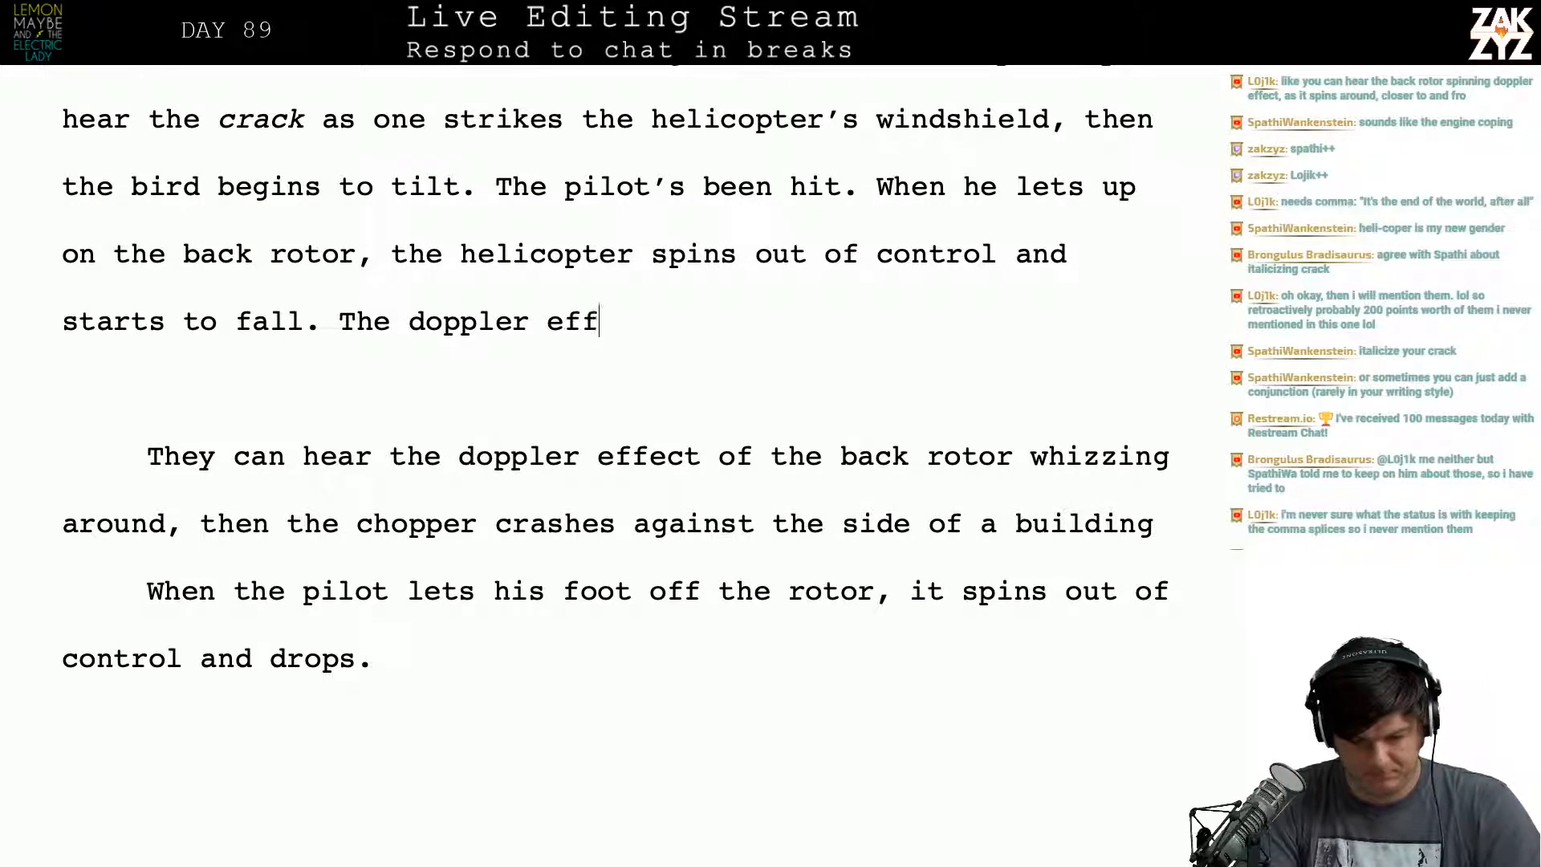
{"action": "type", "text": "ect makes the b"}
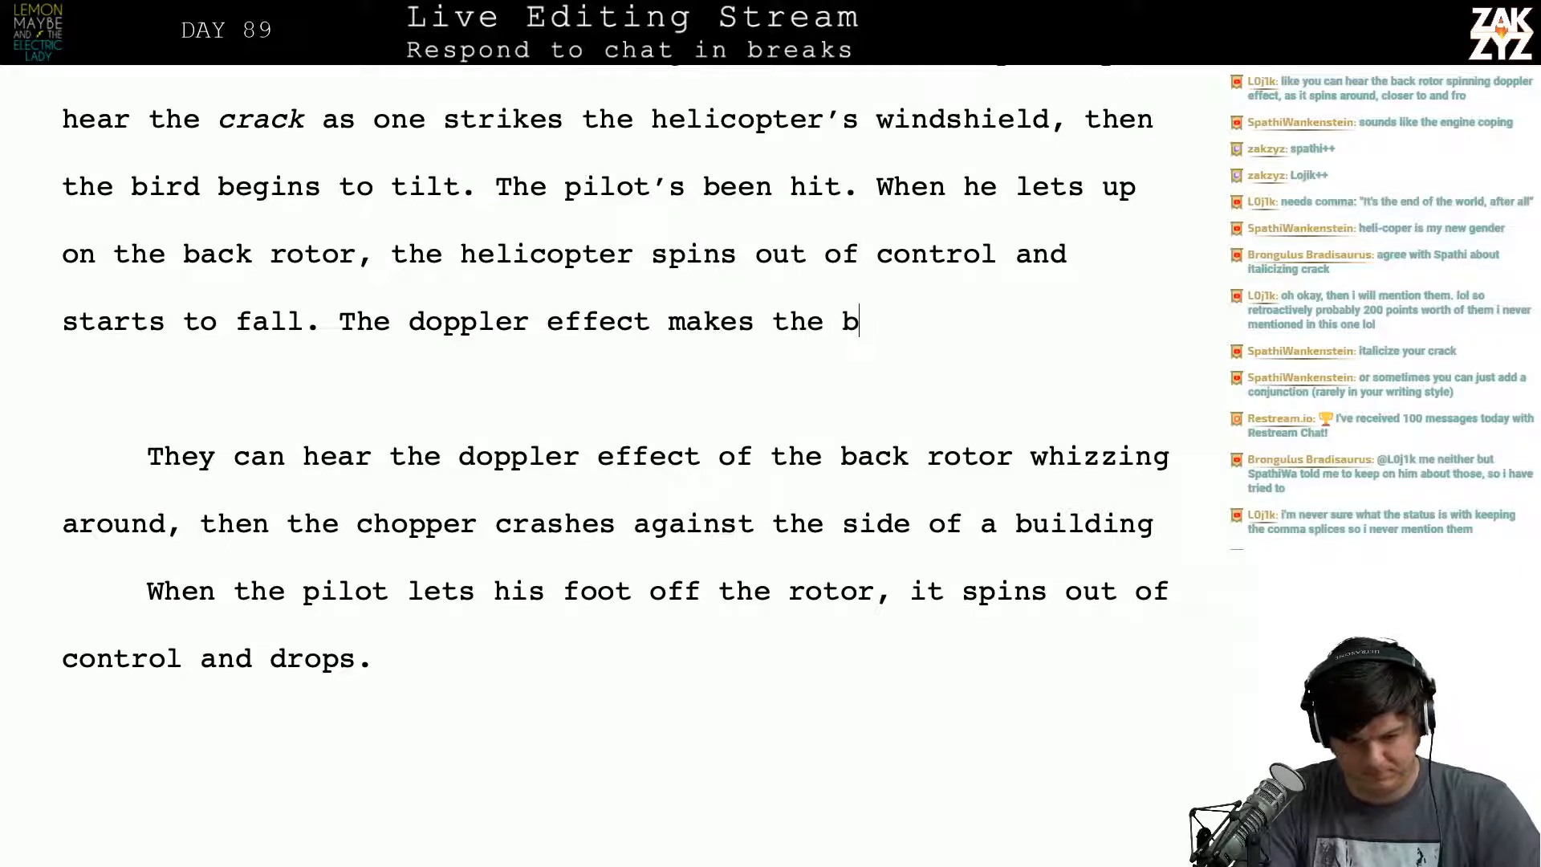
{"action": "type", "text": "ack rotor sound"}
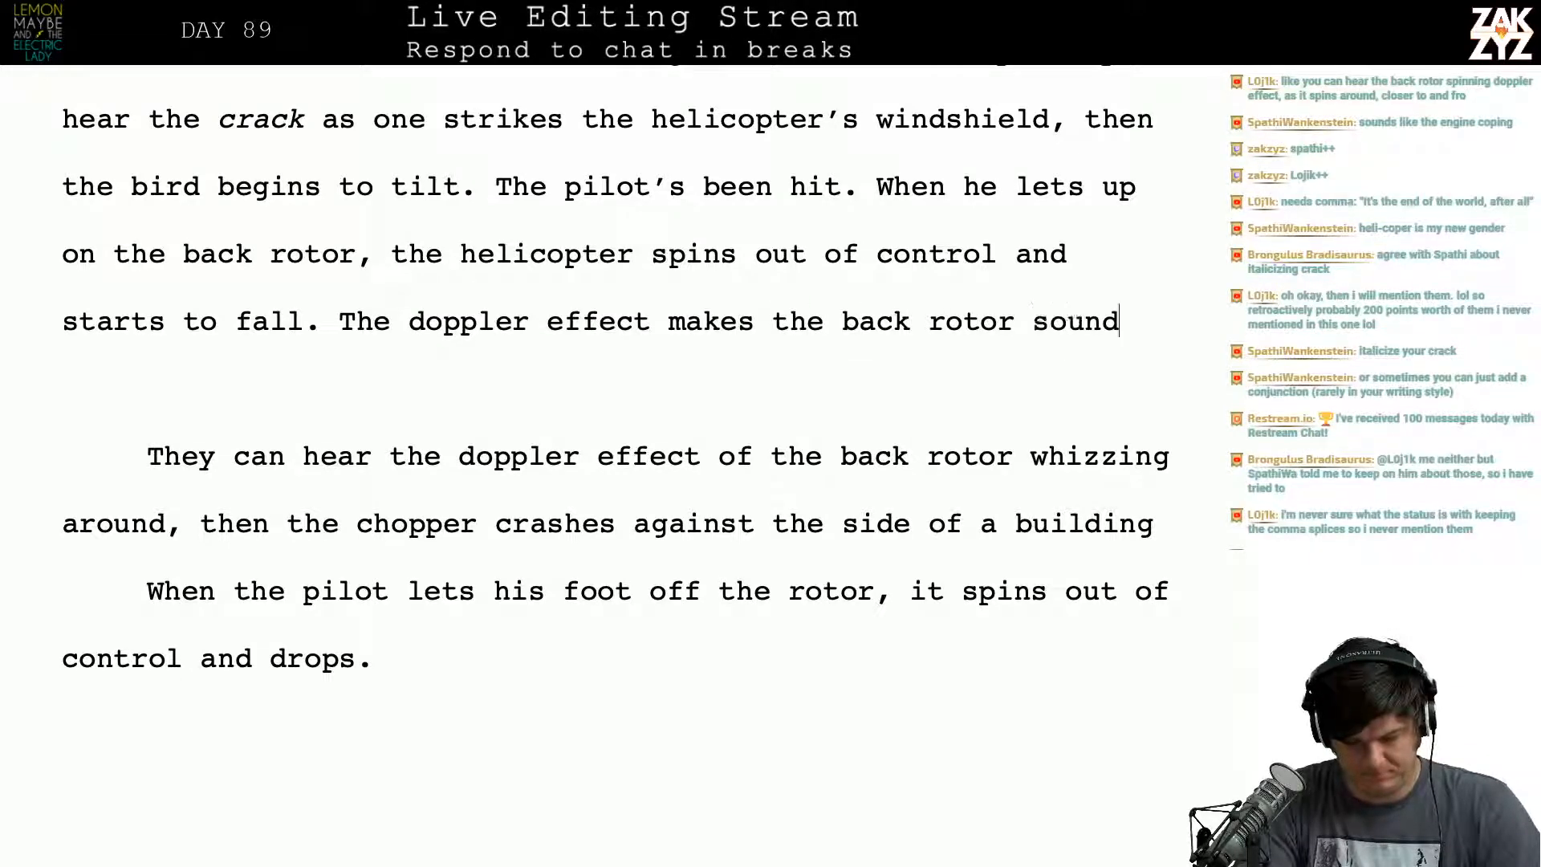
Step: Continue the doppler sentence with "like a race car zipping around a track, then"
{"action": "type", "text": " like a racecar z"}
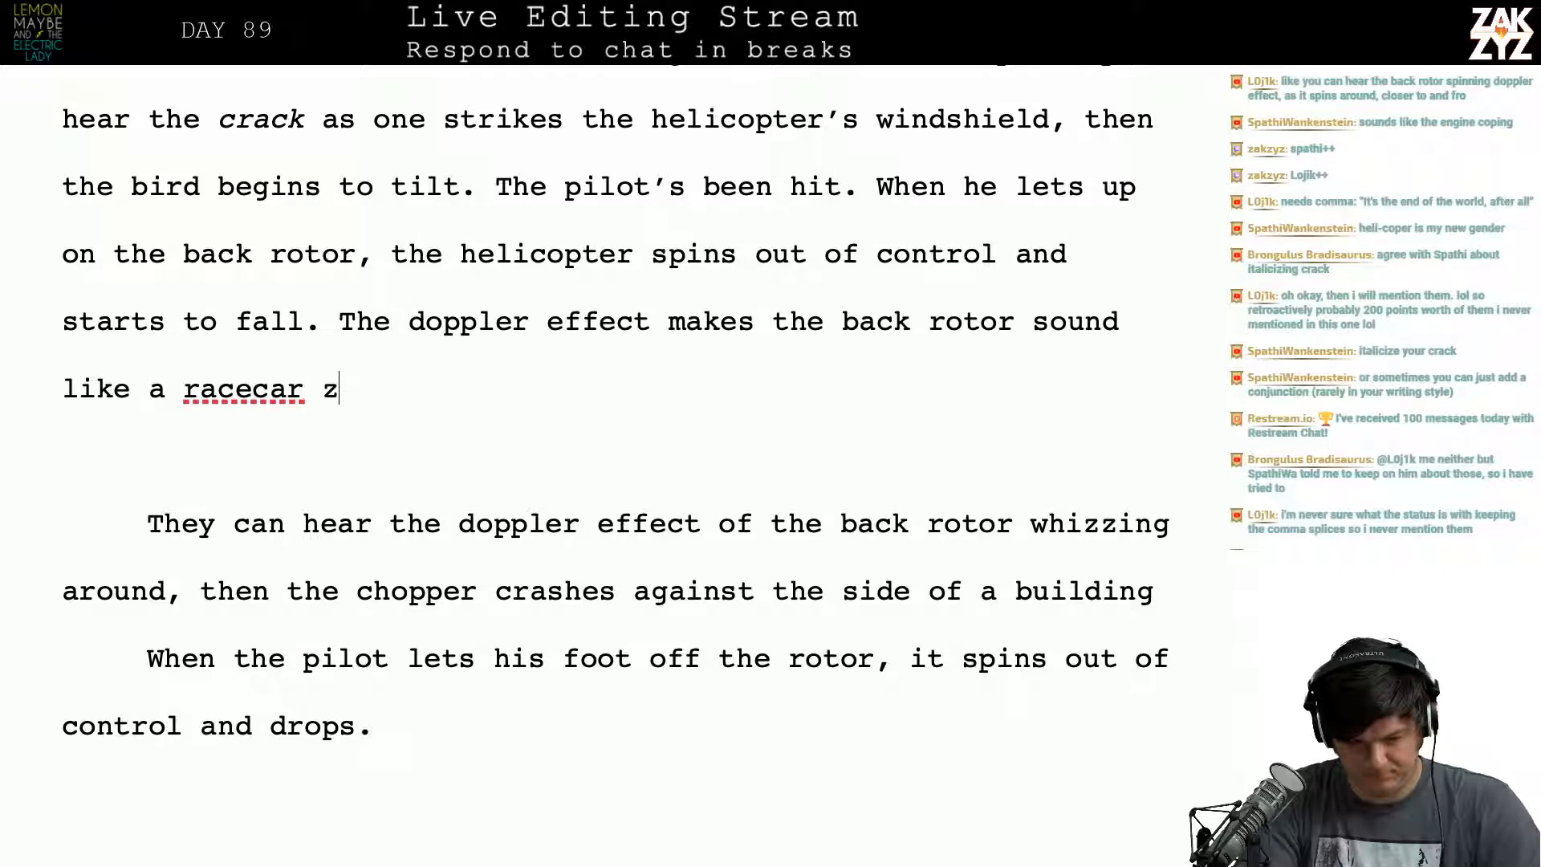
{"action": "key", "text": "BackSpace"}
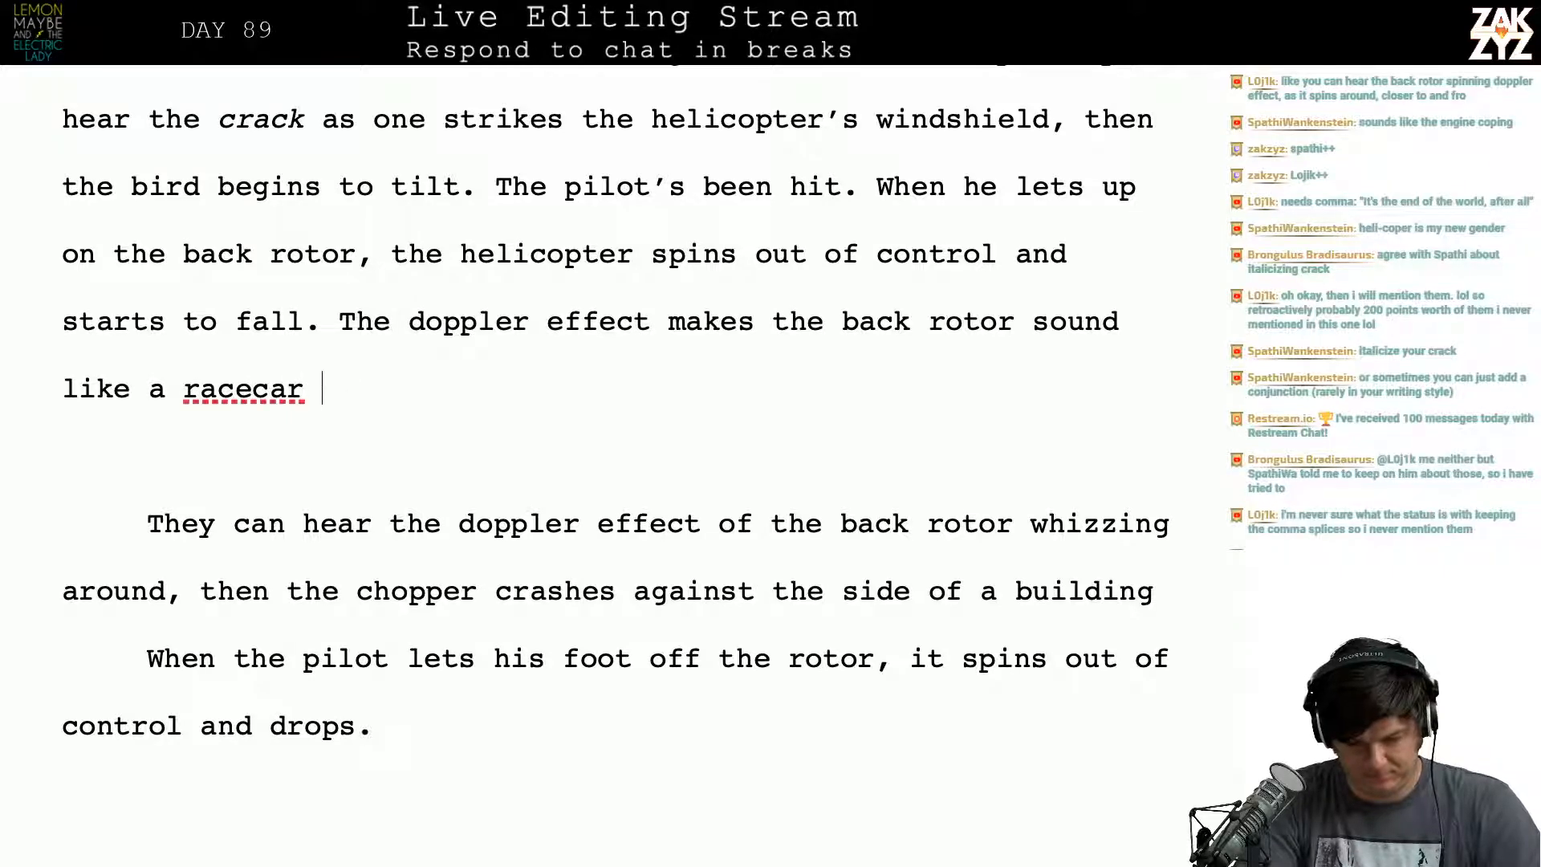
{"action": "key", "text": "BackSpace"}
{"action": "key", "text": "BackSpace"}
{"action": "key", "text": "BackSpace"}
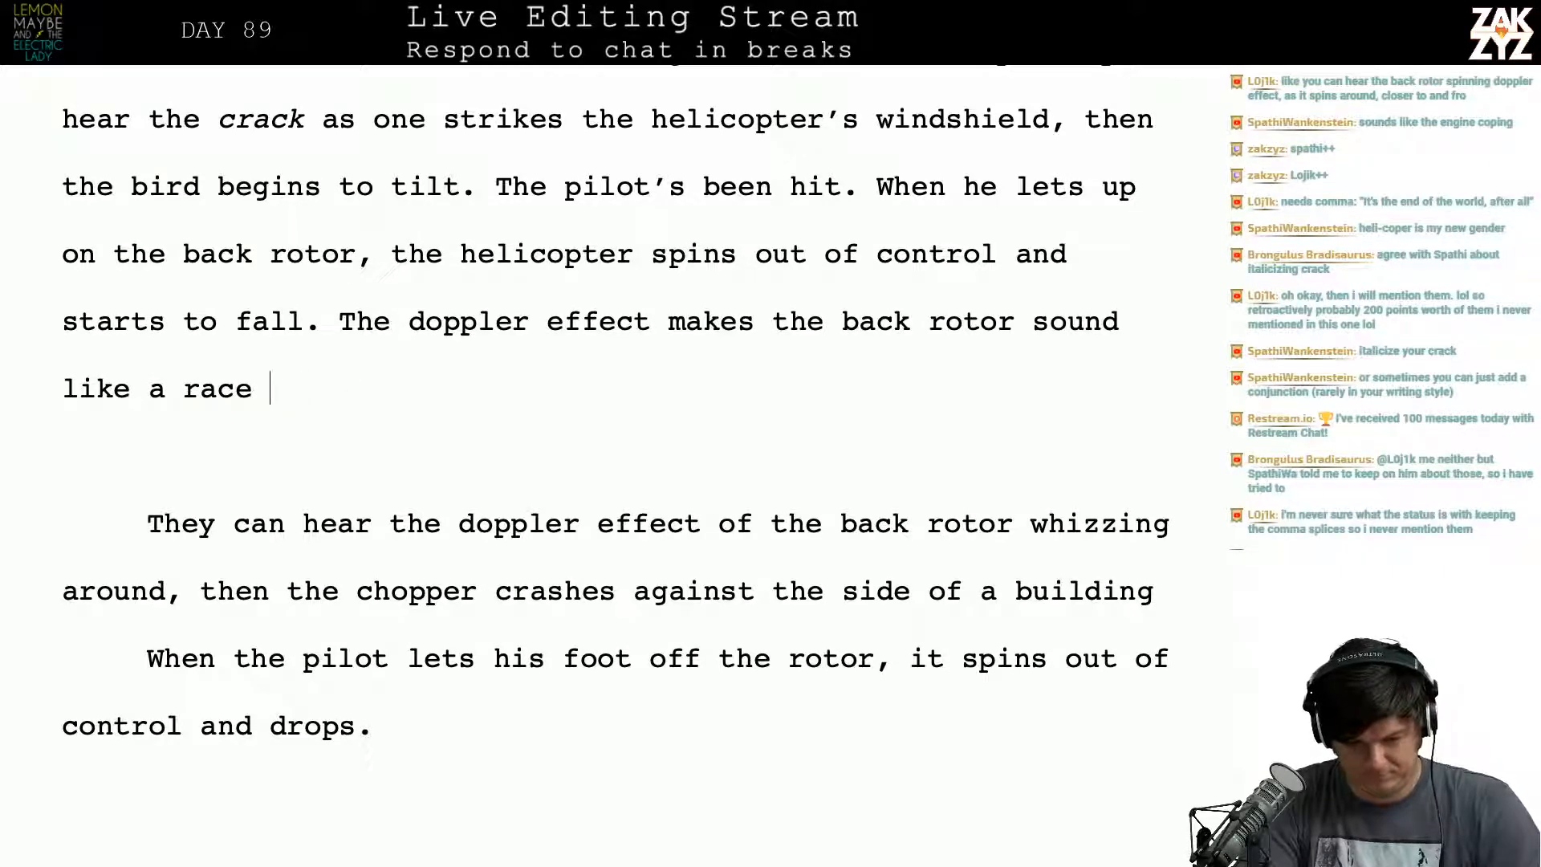
{"action": "type", "text": "car sh"}
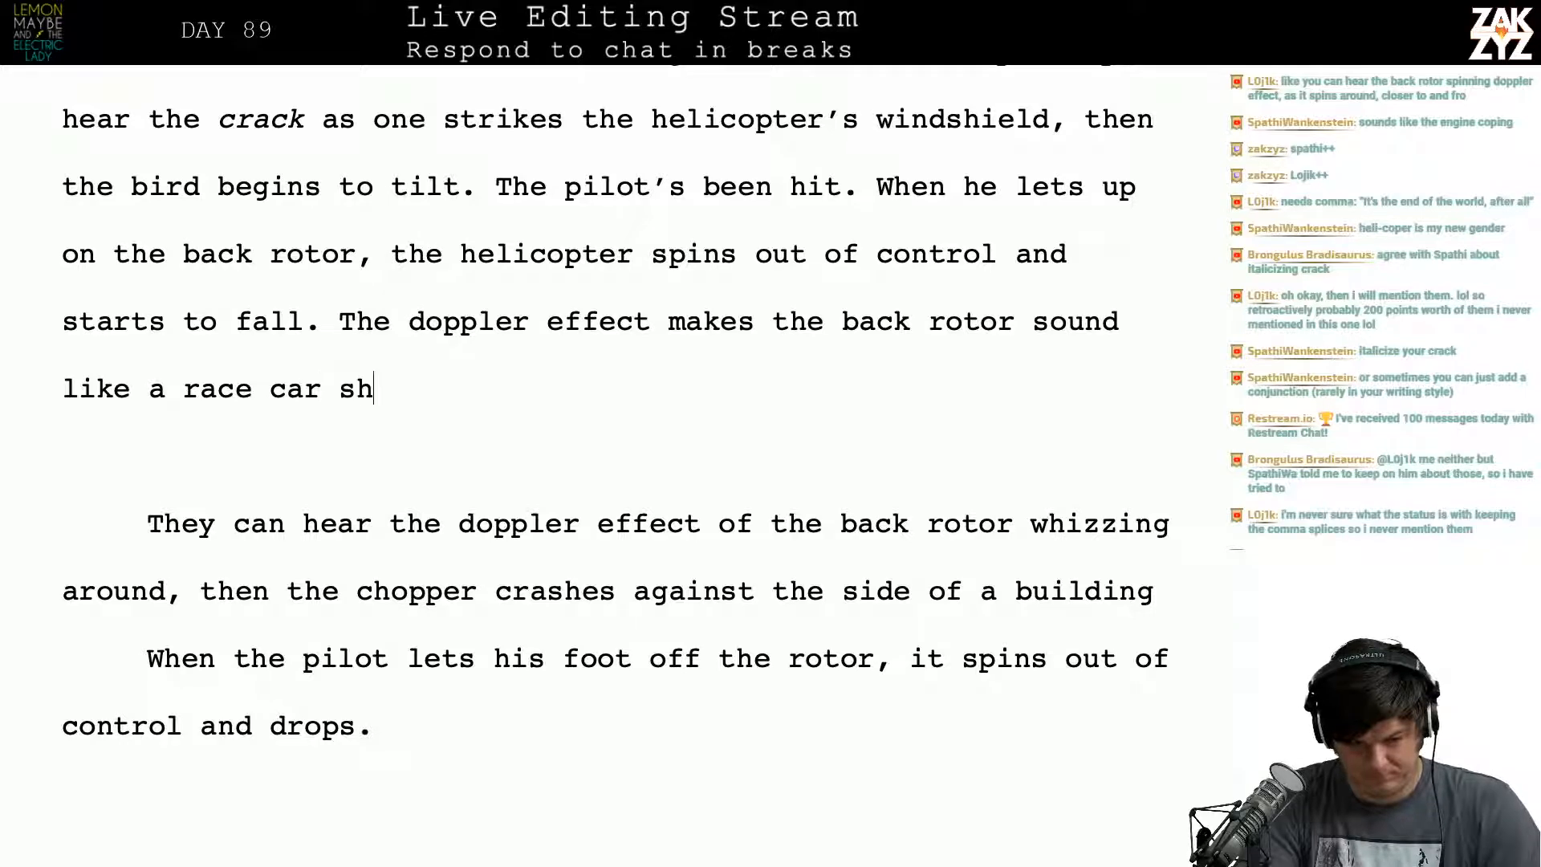
{"action": "key", "text": "BackSpace"}
{"action": "key", "text": "BackSpace"}
{"action": "type", "text": "zippi"}
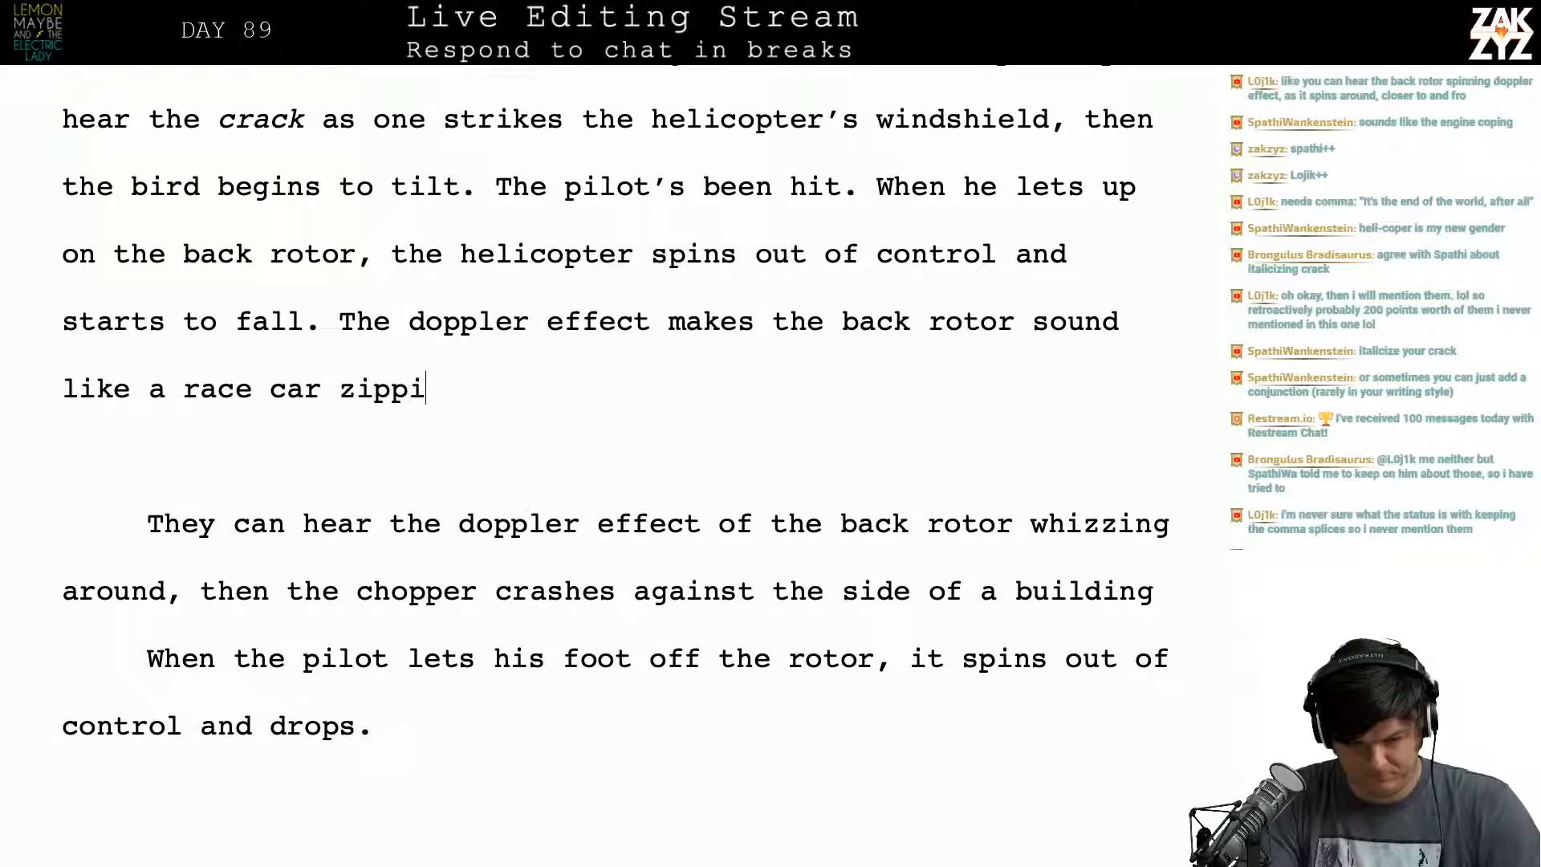
{"action": "type", "text": "ng around a t"}
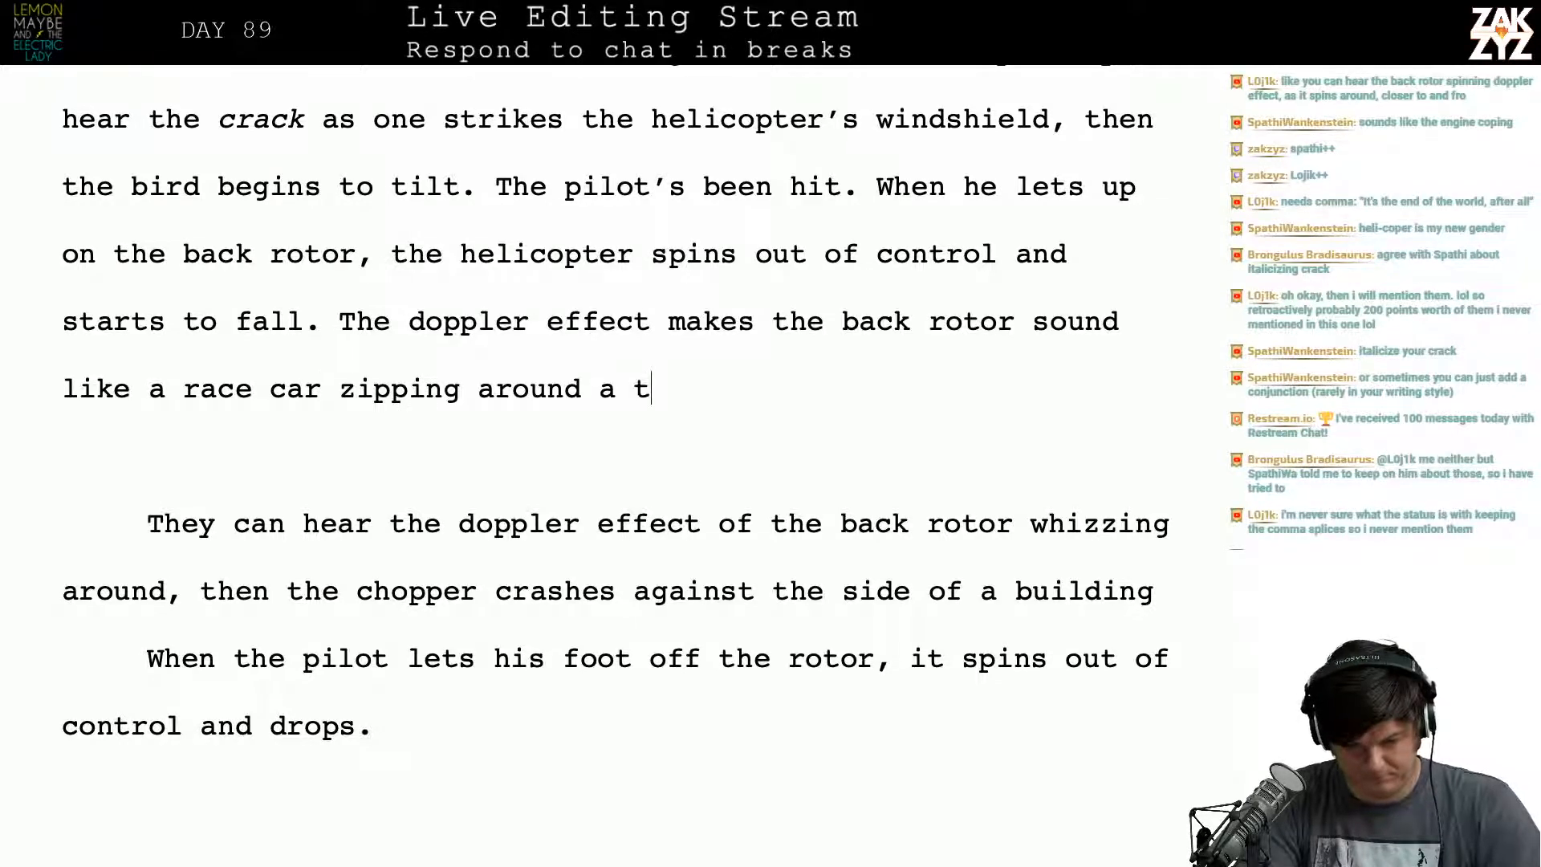
{"action": "type", "text": "rack, then"}
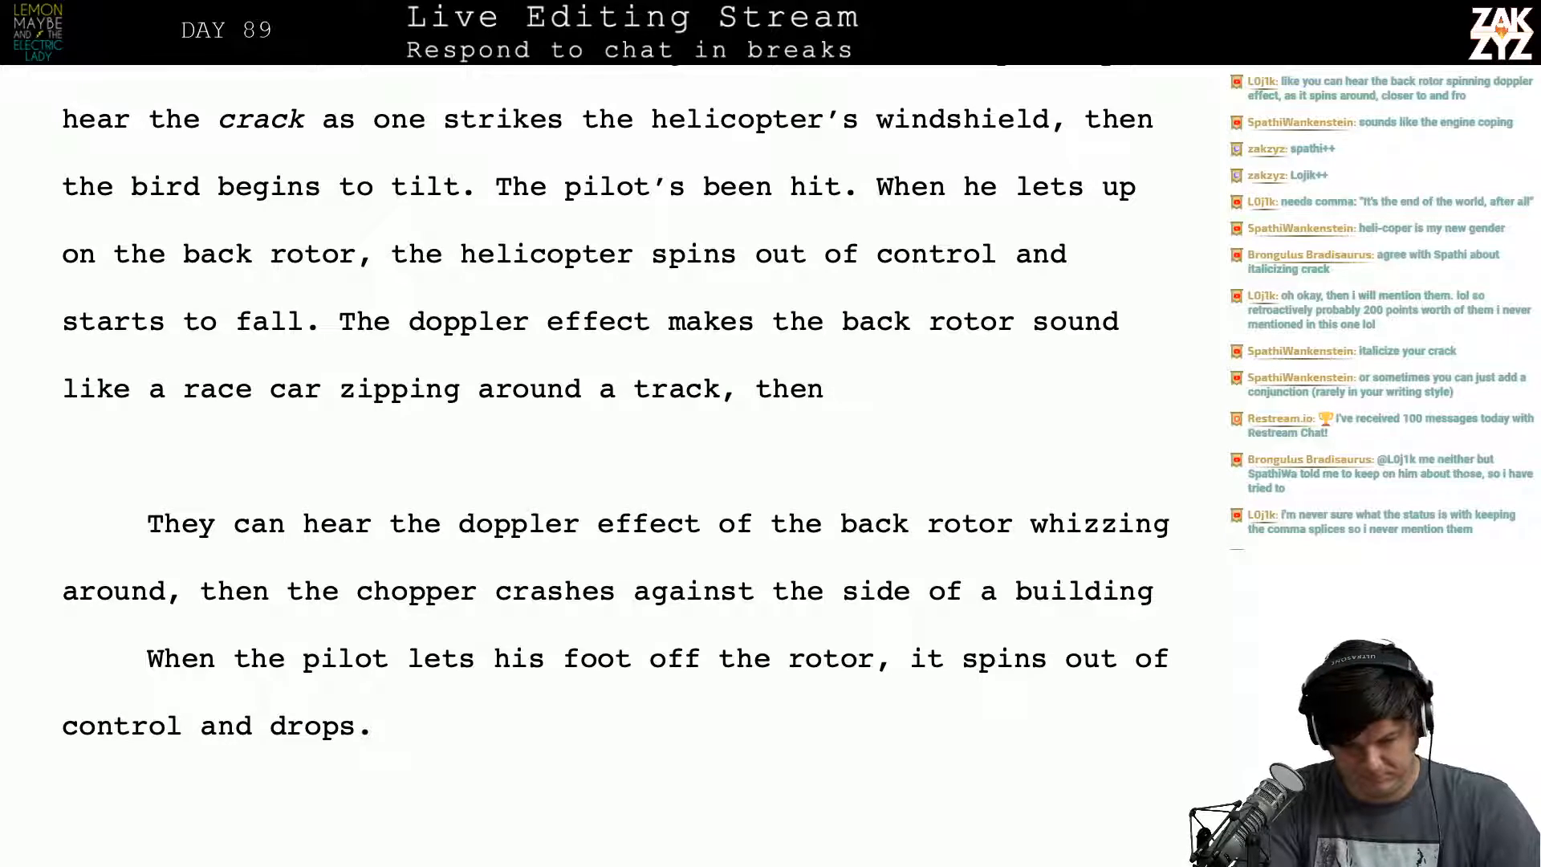
Step: Extend the sentence with "the chopper crashes into the side of a"
{"action": "type", "text": " the chopper"}
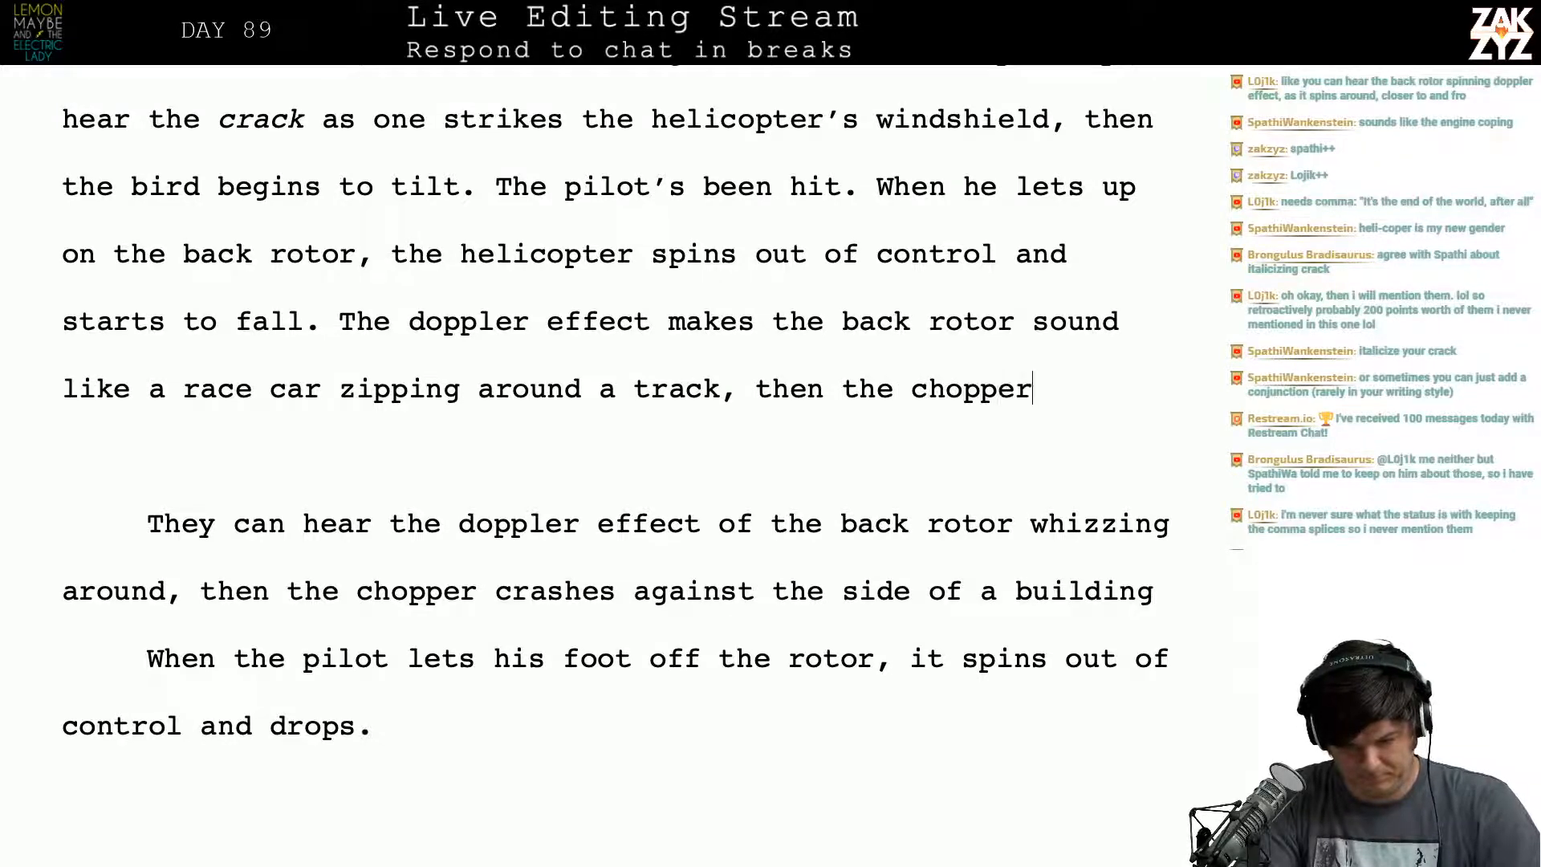
{"action": "type", "text": " crashes into"}
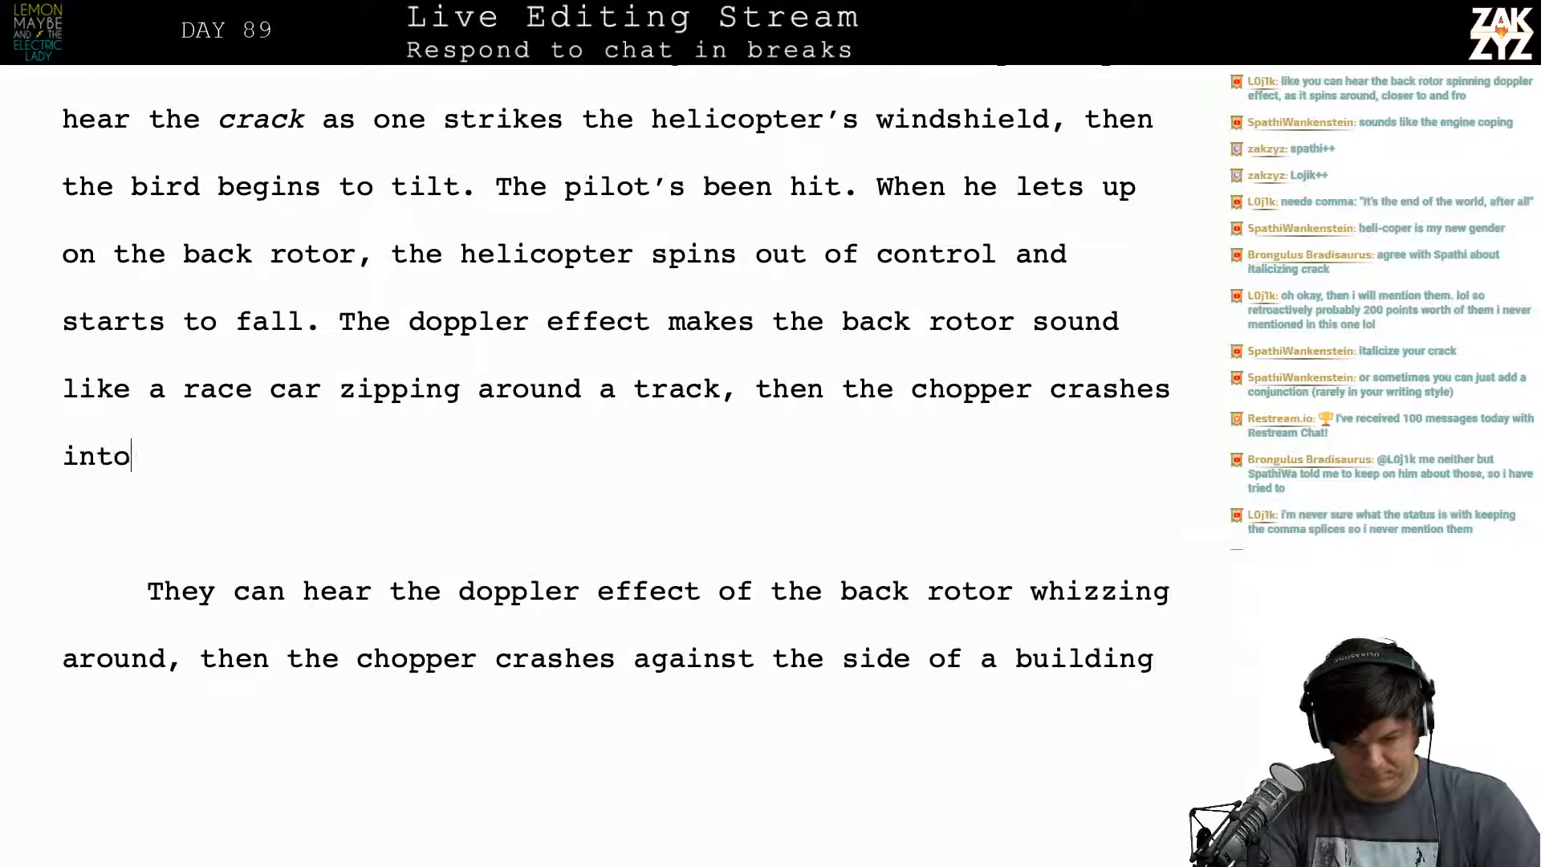
{"action": "type", "text": " the sid"}
{"action": "key", "text": "BackSpace"}
{"action": "key", "text": "BackSpace"}
{"action": "key", "text": "BackSpace"}
{"action": "type", "text": "Side"}
{"action": "key", "text": "BackSpace"}
{"action": "key", "text": "BackSpace"}
{"action": "key", "text": "BackSpace"}
{"action": "key", "text": "BackSpace"}
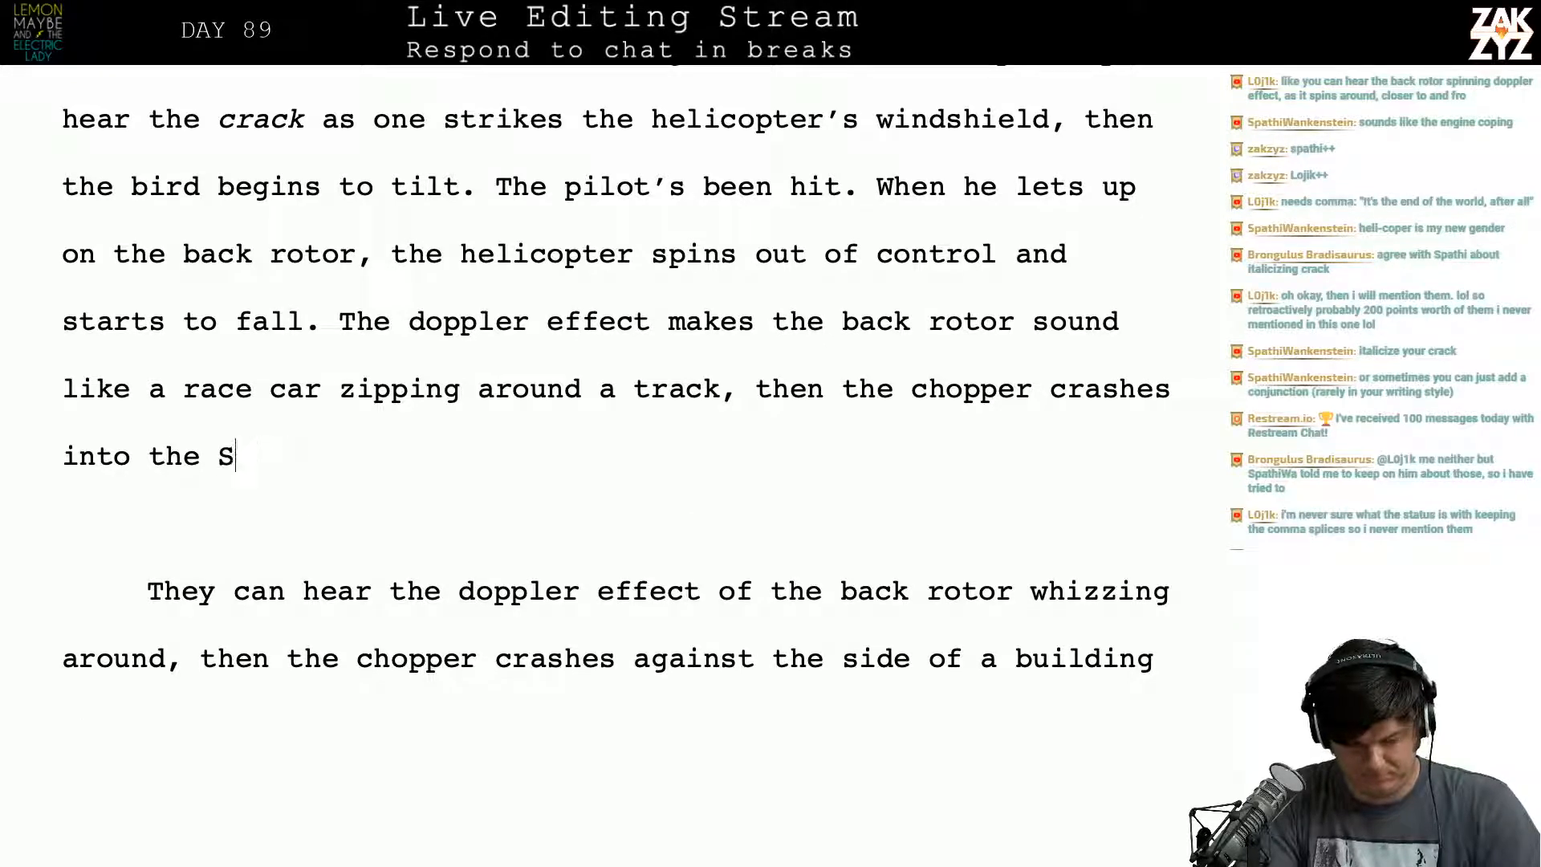
{"action": "type", "text": "side of a"}
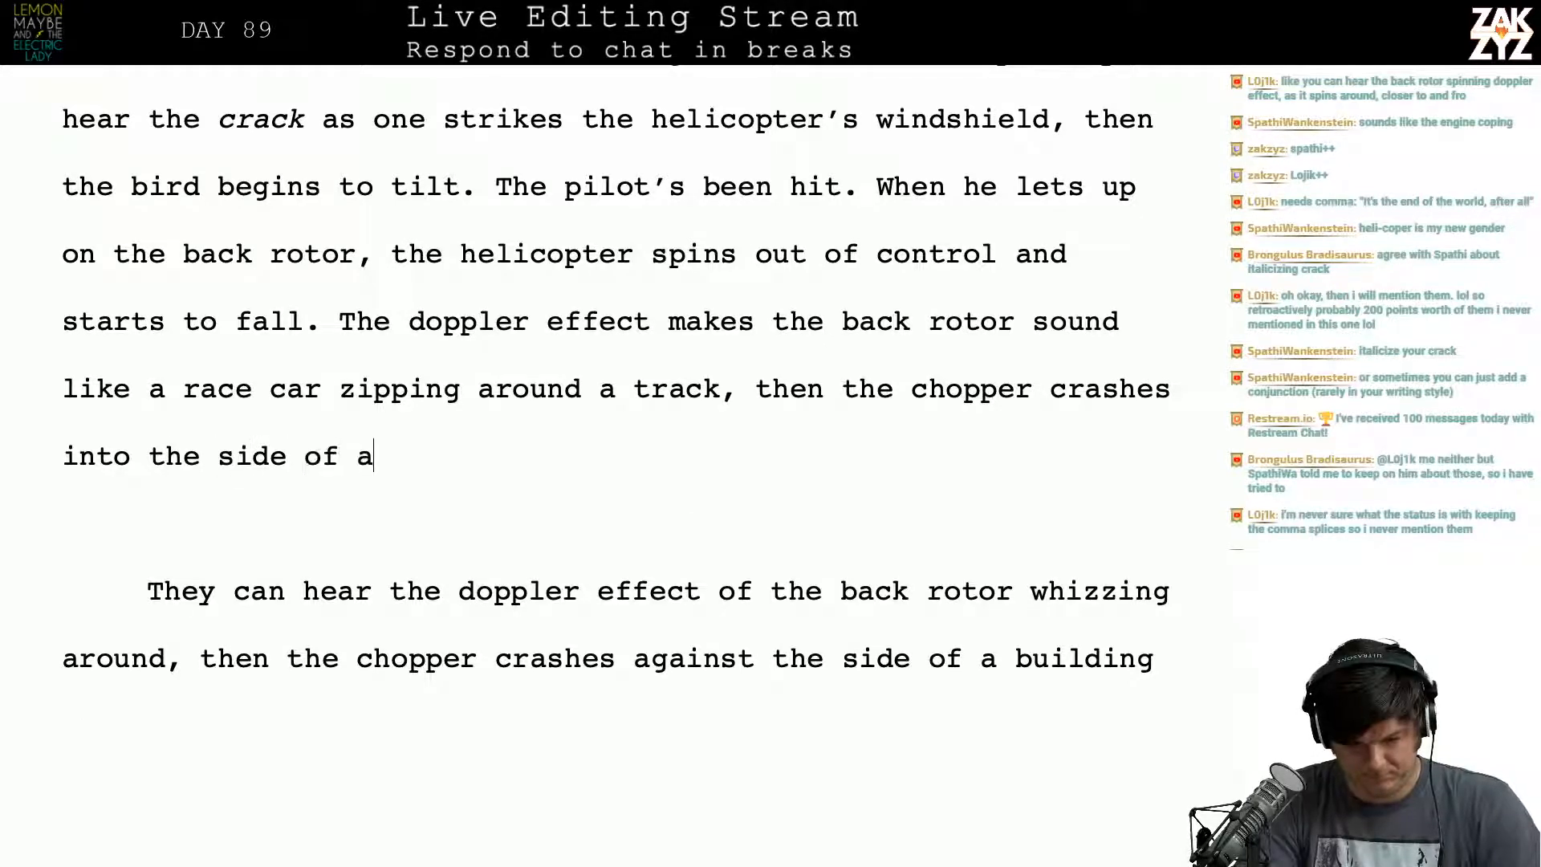
{"action": "type", "text": " c"}
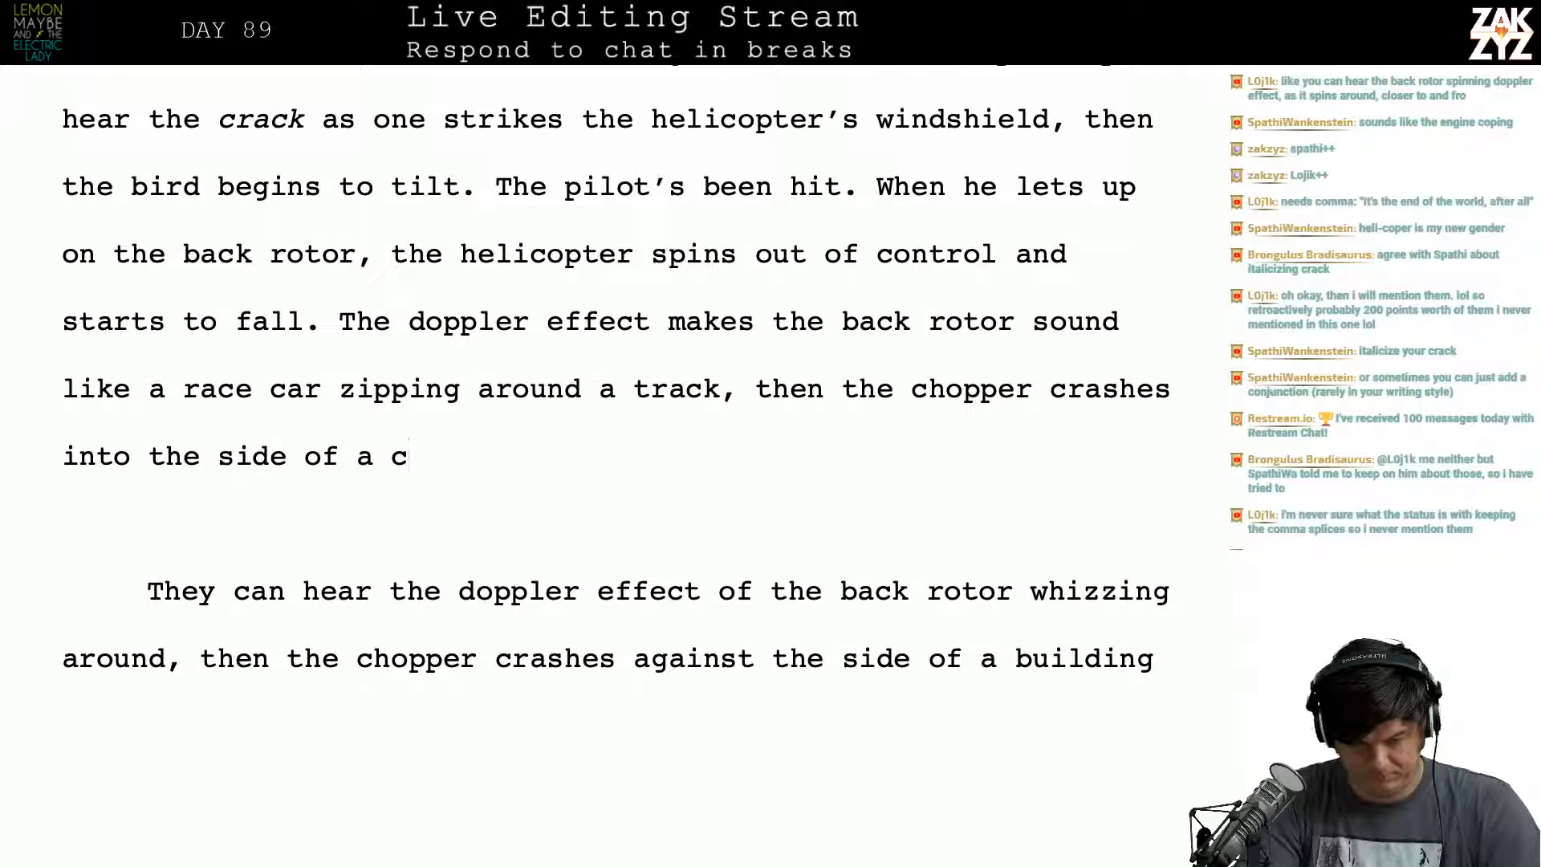
{"action": "type", "text": "ondominu"}
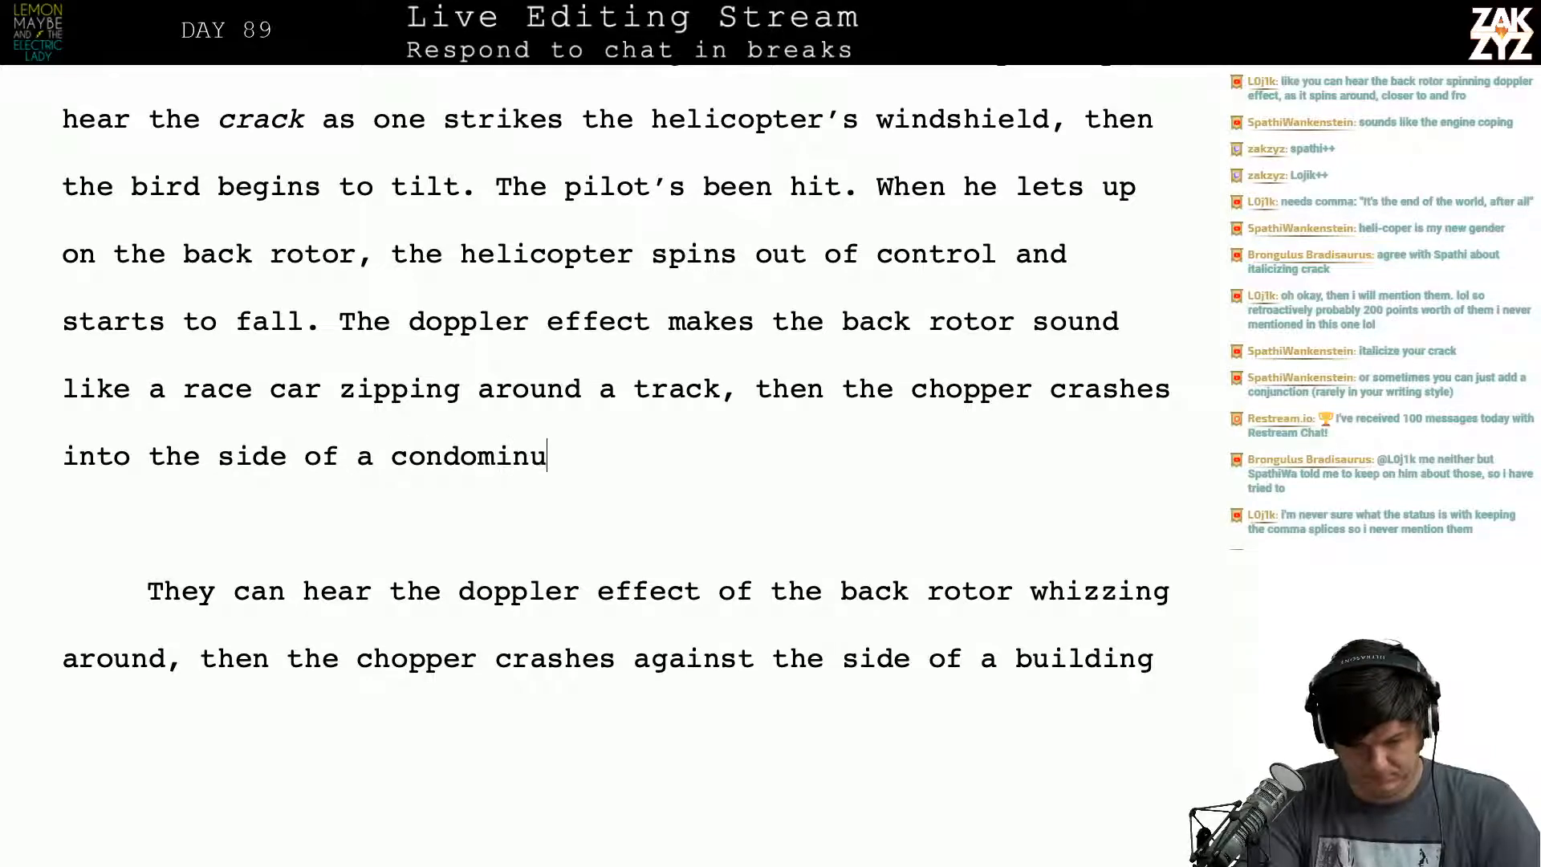
{"action": "key", "text": "BackSpace"}
{"action": "key", "text": "BackSpace"}
{"action": "key", "text": "BackSpace"}
{"action": "key", "text": "BackSpace"}
{"action": "key", "text": "BackSpace"}
{"action": "key", "text": "BackSpace"}
{"action": "key", "text": "BackSpace"}
{"action": "key", "text": "BackSpace"}
{"action": "key", "text": "BackSpace"}
{"action": "key", "text": "BackSpace"}
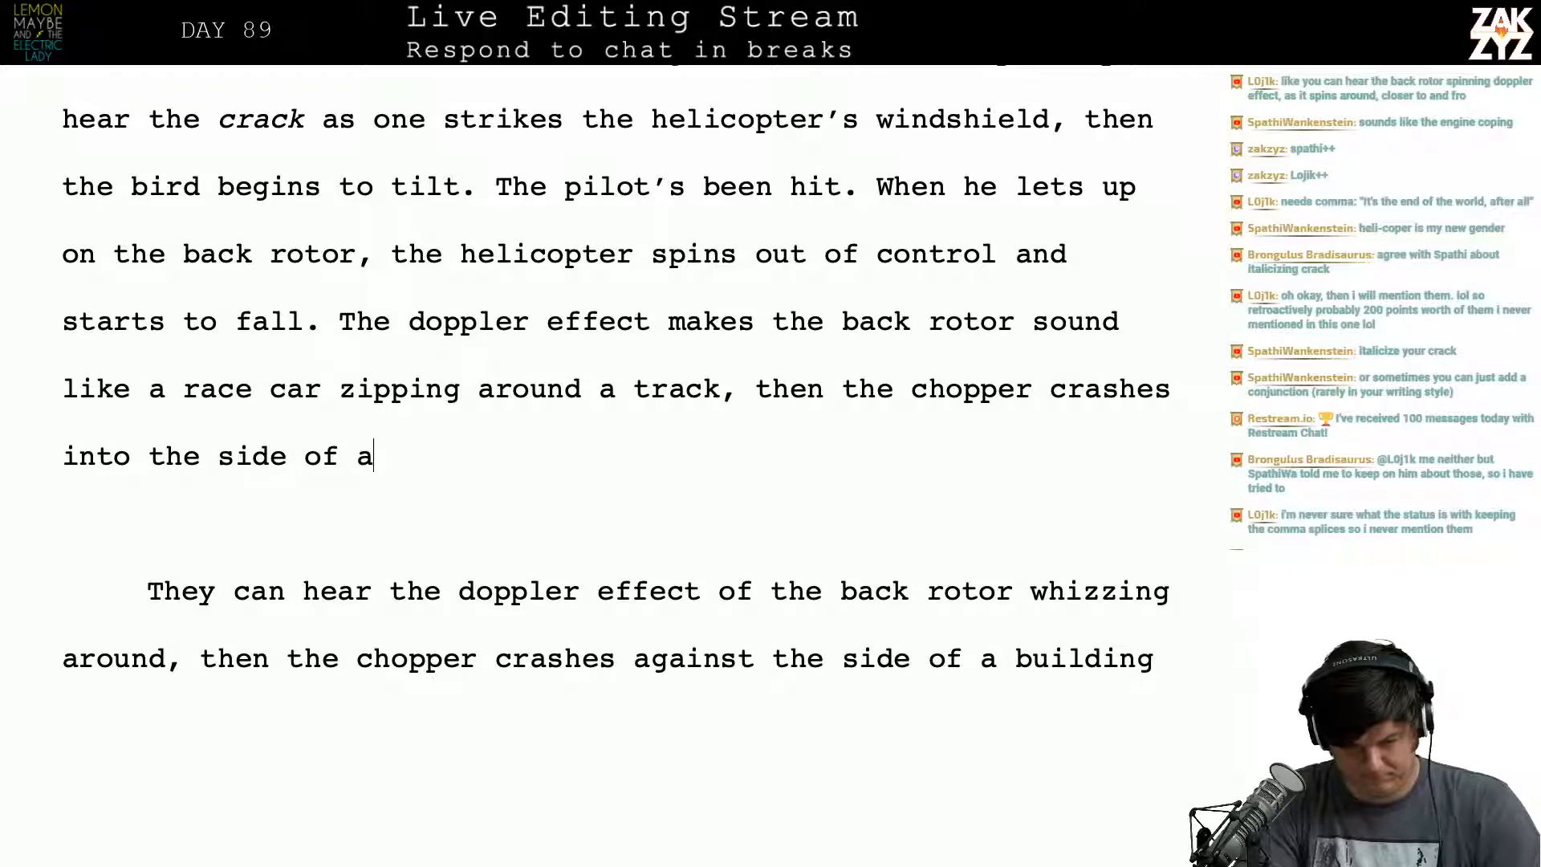
{"action": "type", "text": "newly built"}
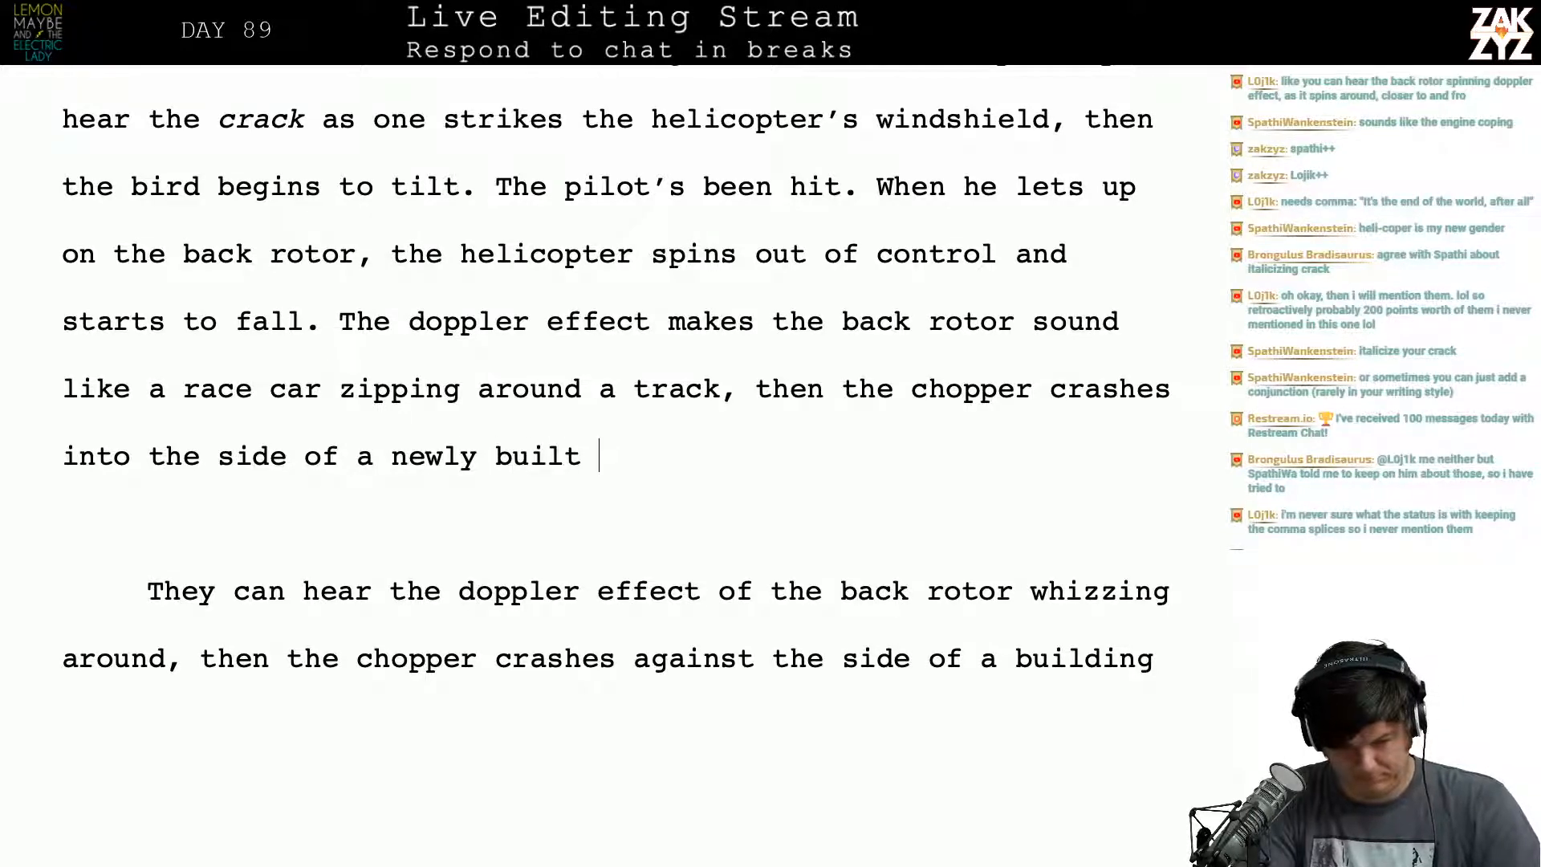
{"action": "key", "text": "BackSpace"}
{"action": "key", "text": "BackSpace"}
{"action": "key", "text": "BackSpace"}
{"action": "key", "text": "BackSpace"}
{"action": "key", "text": "BackSpace"}
{"action": "key", "text": "BackSpace"}
{"action": "key", "text": "BackSpace"}
{"action": "key", "text": "BackSpace"}
{"action": "key", "text": "BackSpace"}
{"action": "key", "text": "BackSpace"}
{"action": "key", "text": "BackSpace"}
{"action": "key", "text": "BackSpace"}
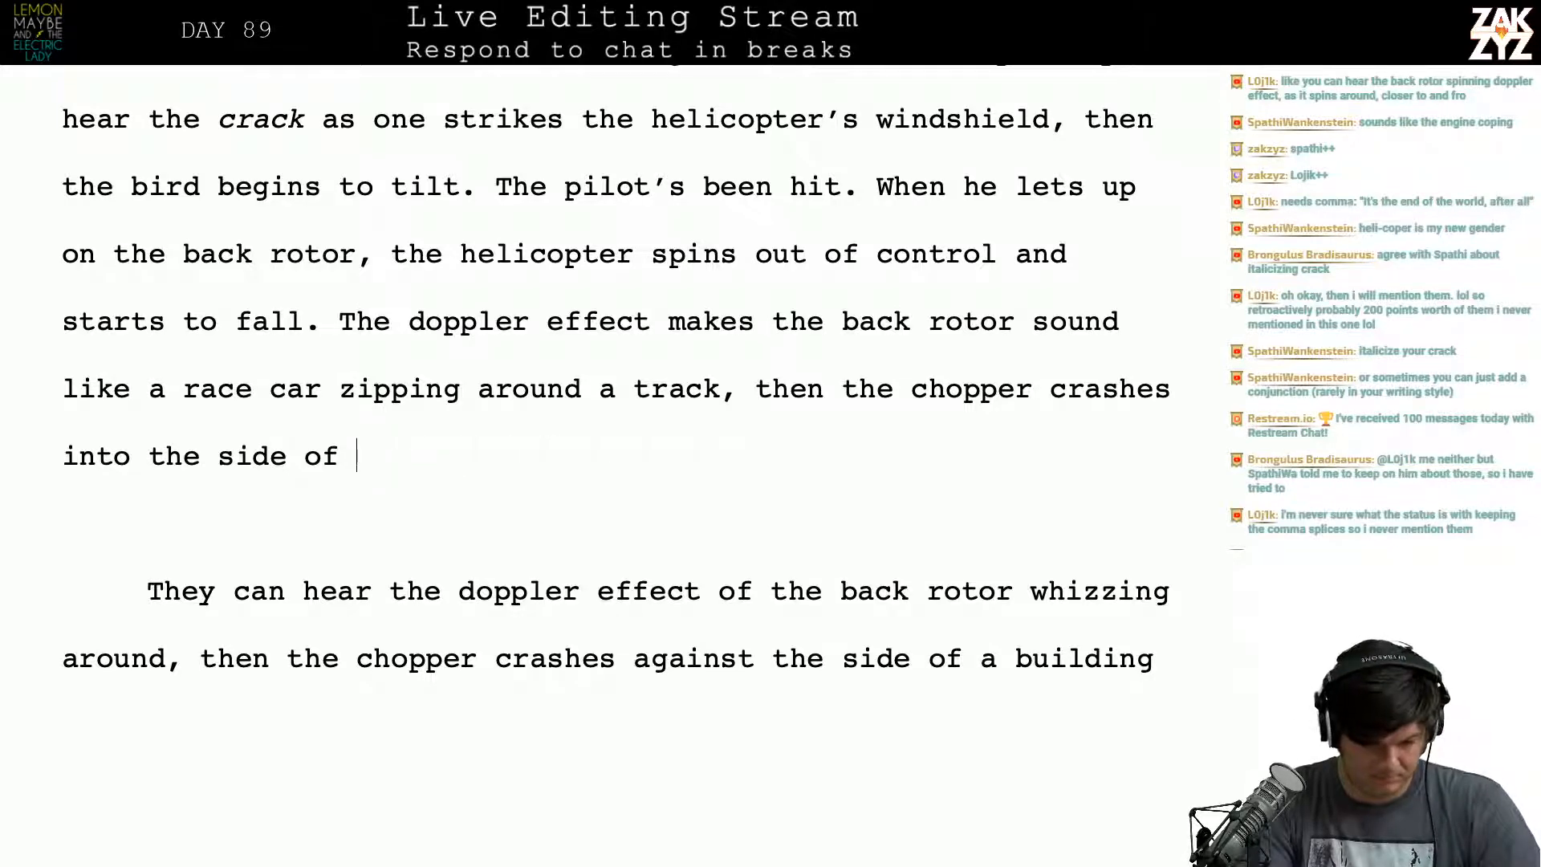
Step: Finish the crash sentence after "into the side of" with "an apartment building."
{"action": "type", "text": "a glass"}
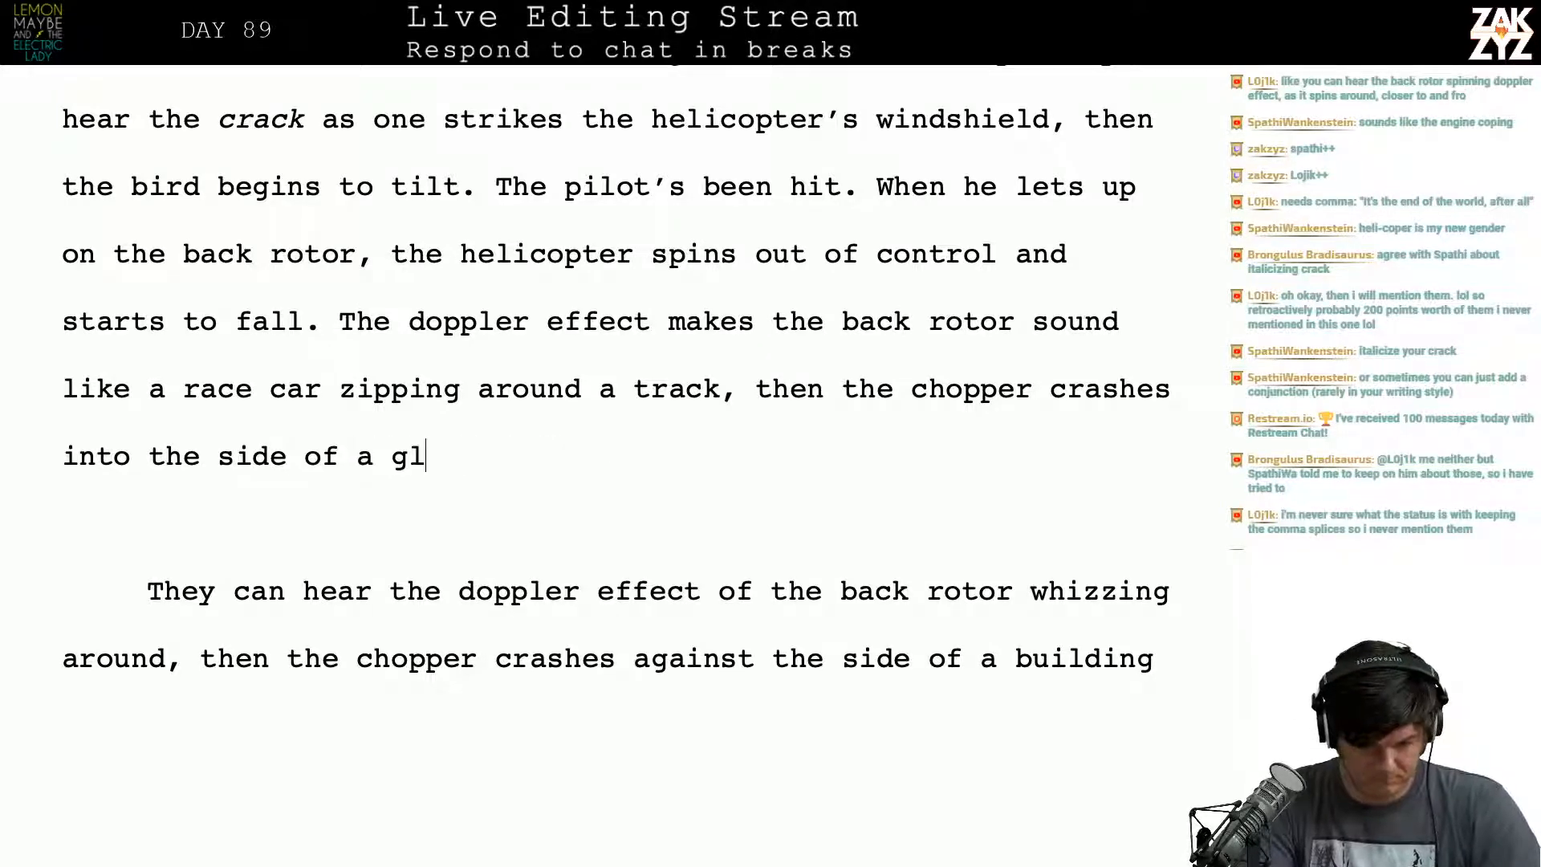
{"action": "key", "text": "BackSpace"}
{"action": "key", "text": "BackSpace"}
{"action": "key", "text": "BackSpace"}
{"action": "key", "text": "BackSpace"}
{"action": "key", "text": "BackSpace"}
{"action": "key", "text": "BackSpace"}
{"action": "key", "text": "BackSpace"}
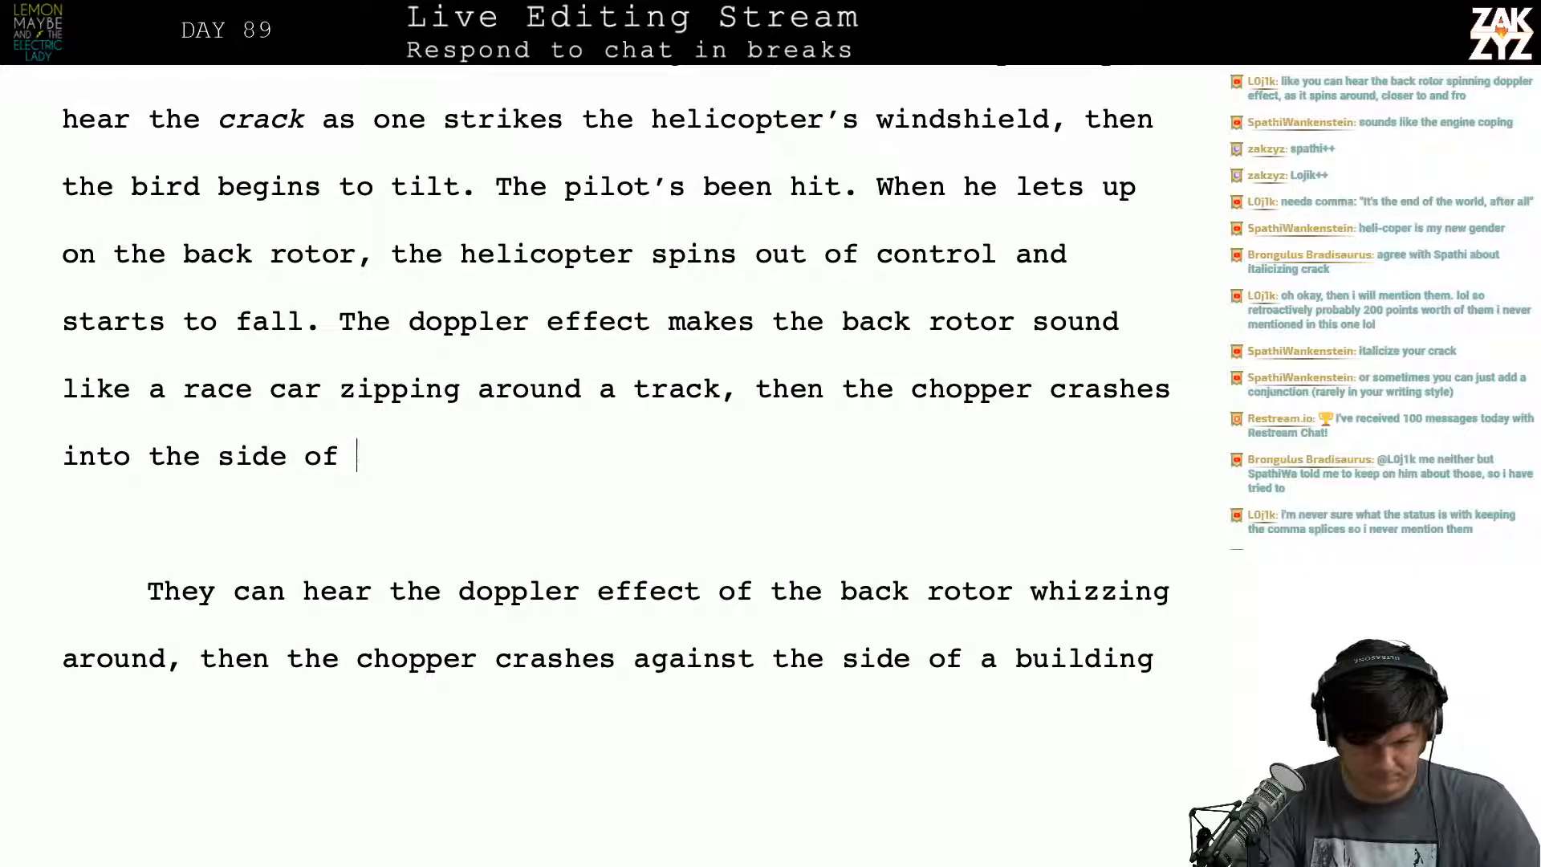
{"action": "type", "text": "an apartment building."}
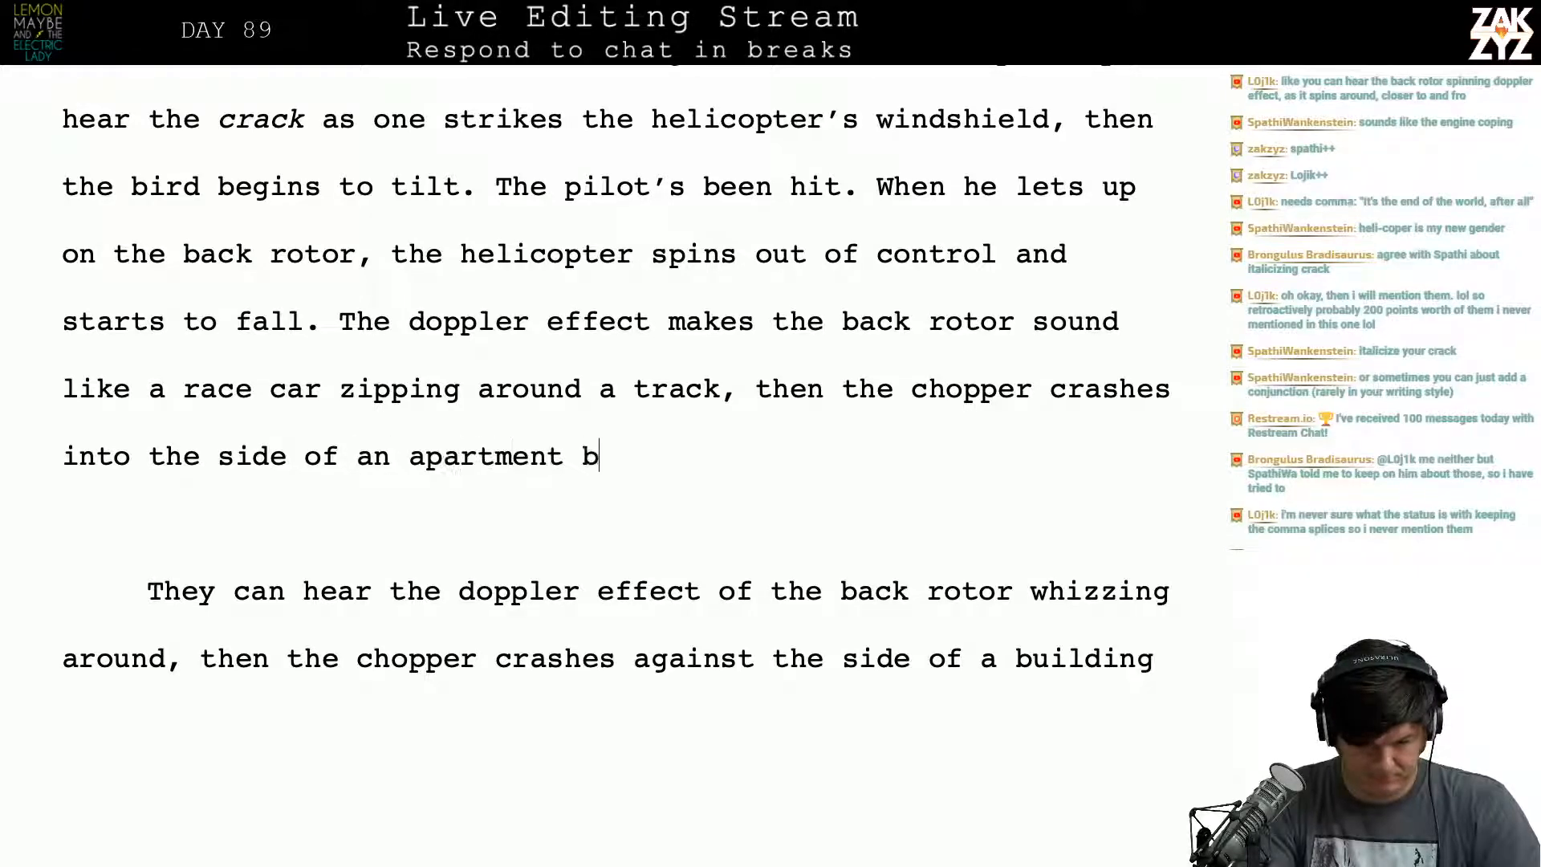
Step: Delete the leftover draft from "They can hear the doppler effect" through "crashing into the street with a horrible whine."
{"action": "key", "text": "shift+Down"}
{"action": "key", "text": "shift+Down"}
{"action": "key", "text": "shift+Down"}
{"action": "key", "text": "shift+Down"}
{"action": "key", "text": "shift+Down"}
{"action": "key", "text": "shift+Down"}
{"action": "key", "text": "shift+Down"}
{"action": "key", "text": "shift+Down"}
{"action": "key", "text": "shift+Down"}
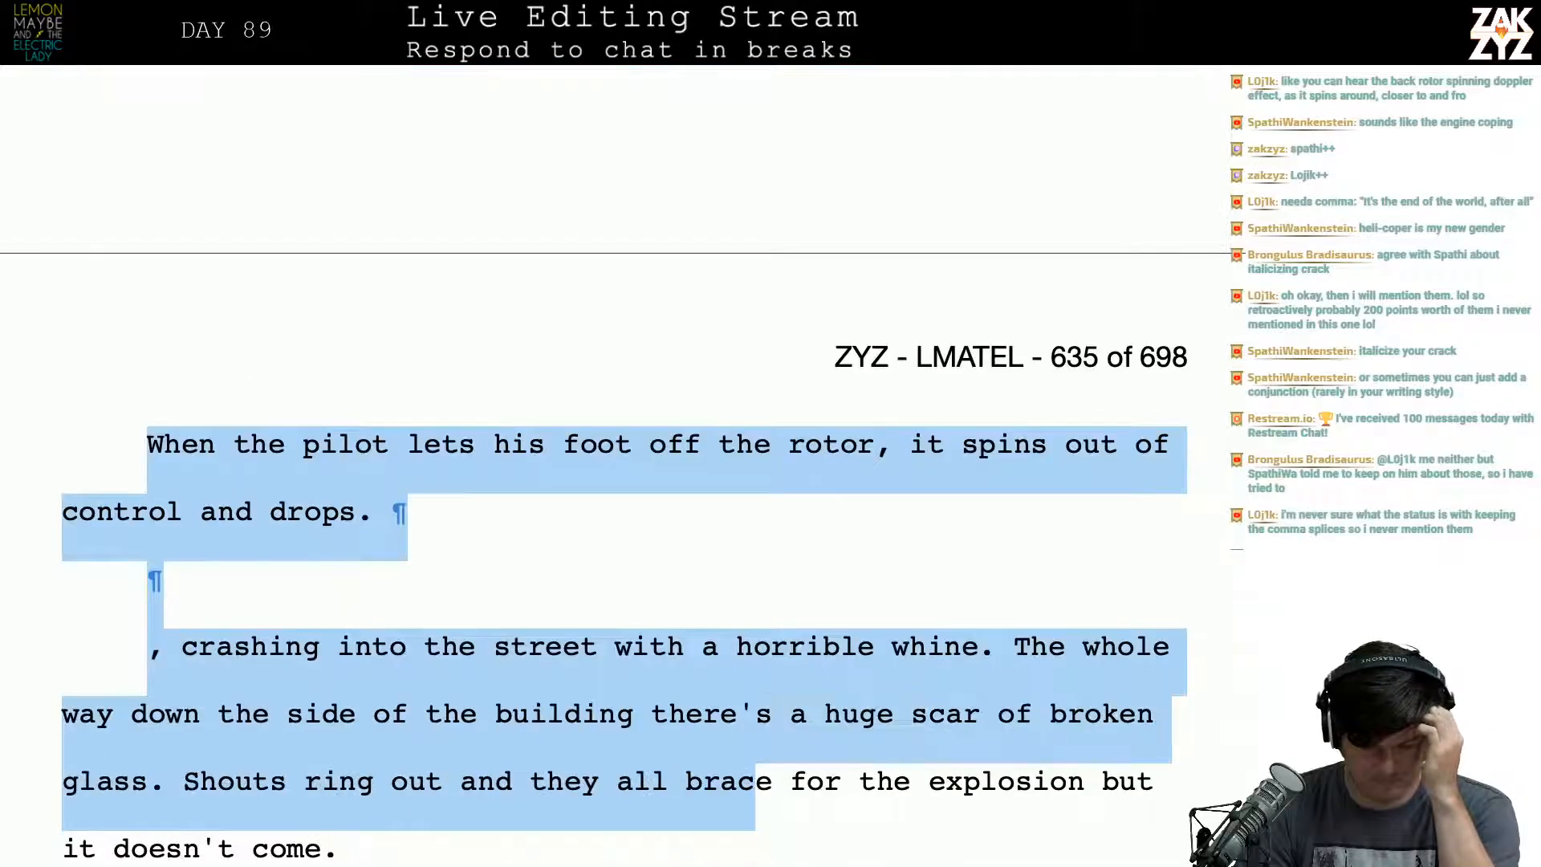
{"action": "key", "text": "shift+Up"}
{"action": "key", "text": "shift+Up"}
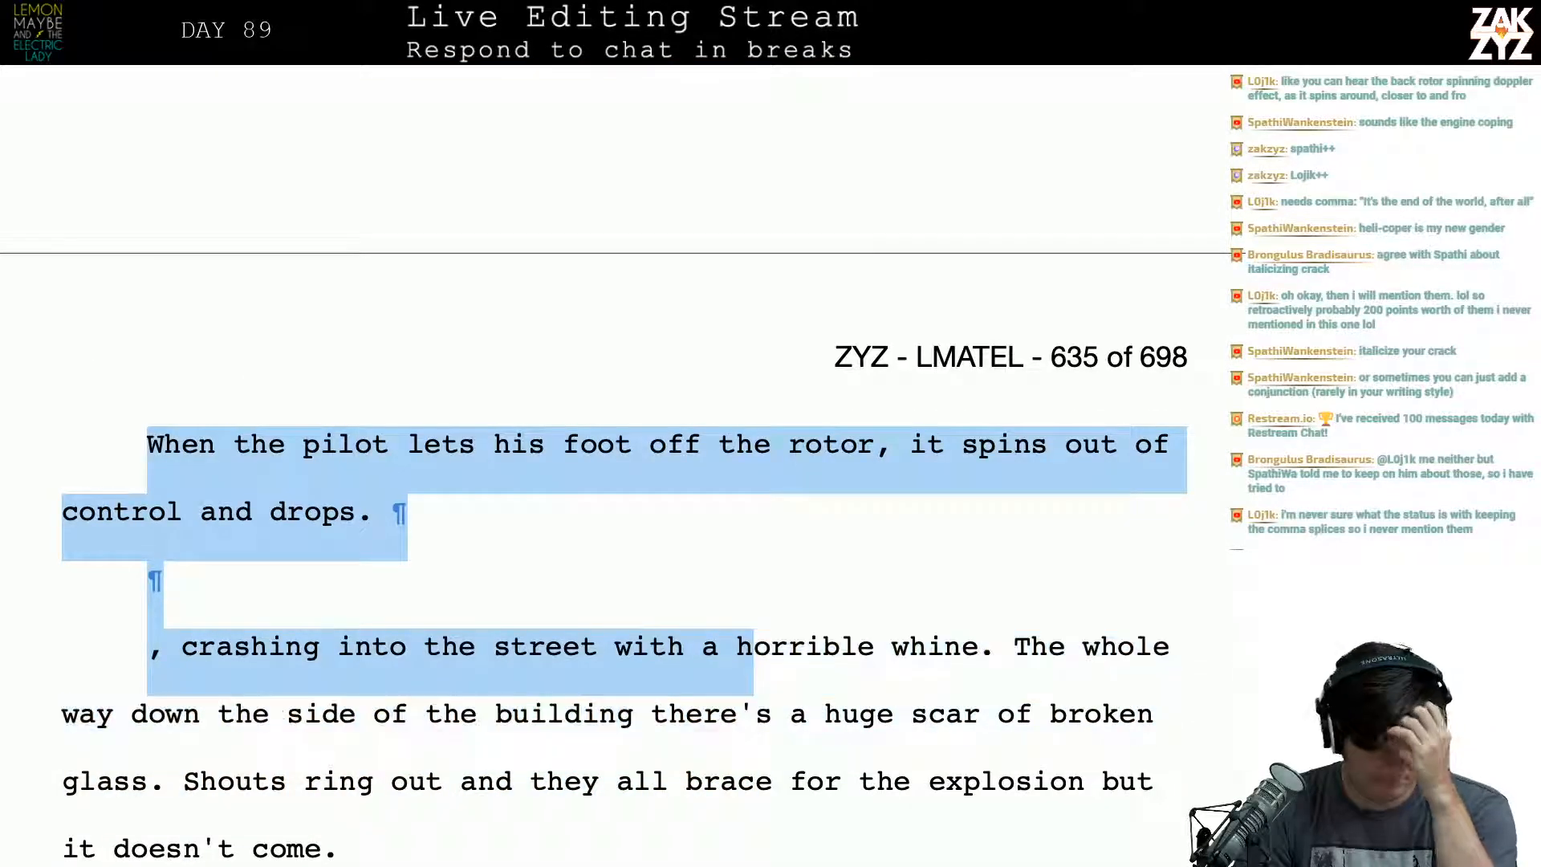
{"action": "key", "text": "shift+Right"}
{"action": "key", "text": "shift+Right"}
{"action": "key", "text": "shift+Right"}
{"action": "key", "text": "shift+Right"}
{"action": "key", "text": "shift+Right"}
{"action": "key", "text": "shift+Right"}
{"action": "key", "text": "shift+Right"}
{"action": "key", "text": "shift+Right"}
{"action": "key", "text": "shift+Right"}
{"action": "key", "text": "shift+Right"}
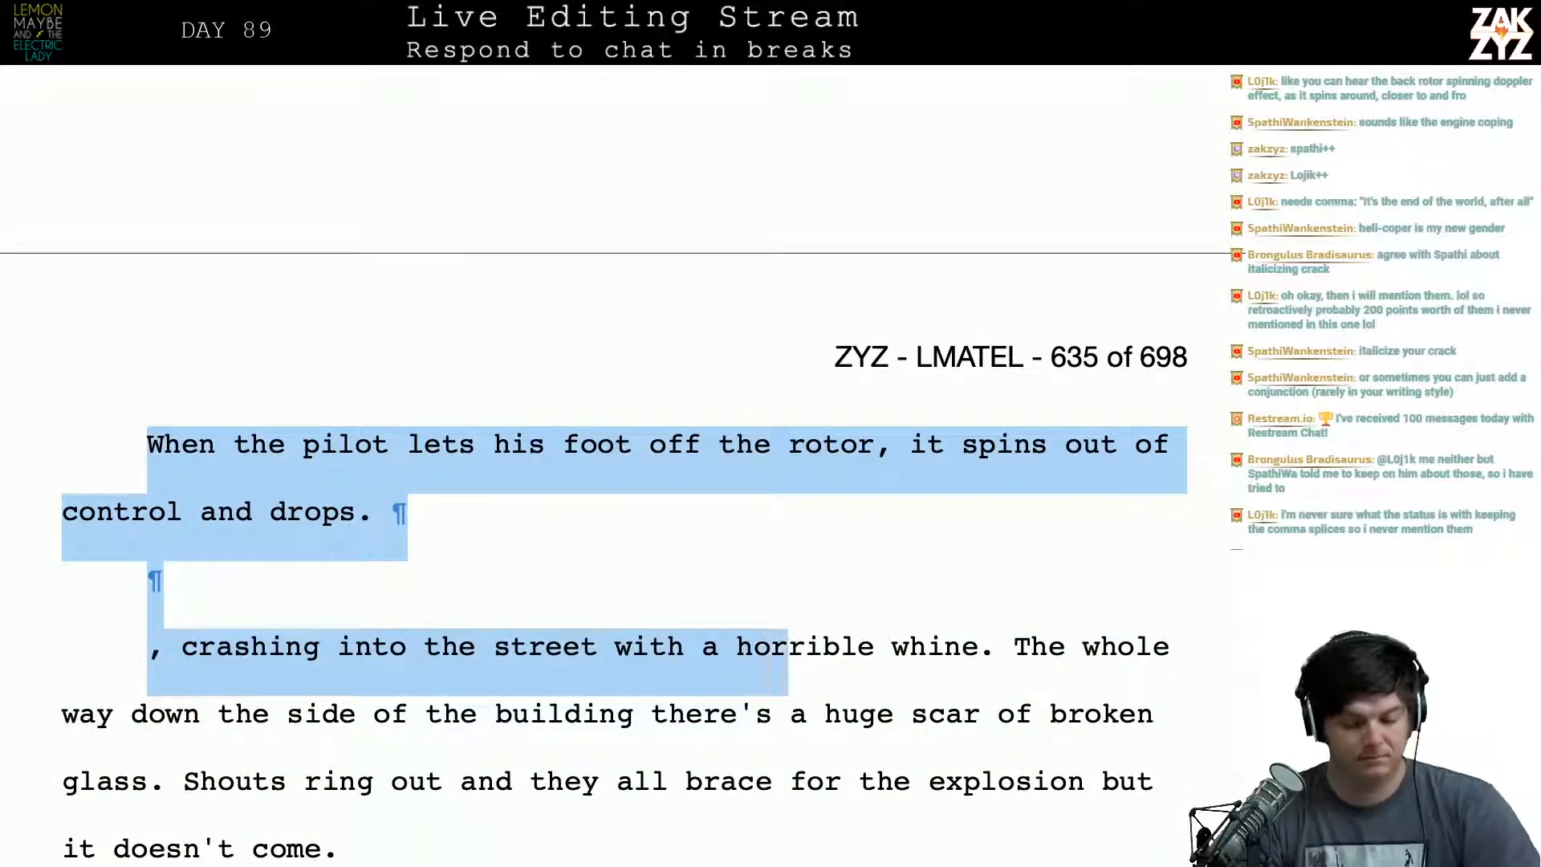
{"action": "key", "text": "shift+Right"}
{"action": "key", "text": "shift+Right"}
{"action": "key", "text": "shift+Right"}
{"action": "key", "text": "shift+Right"}
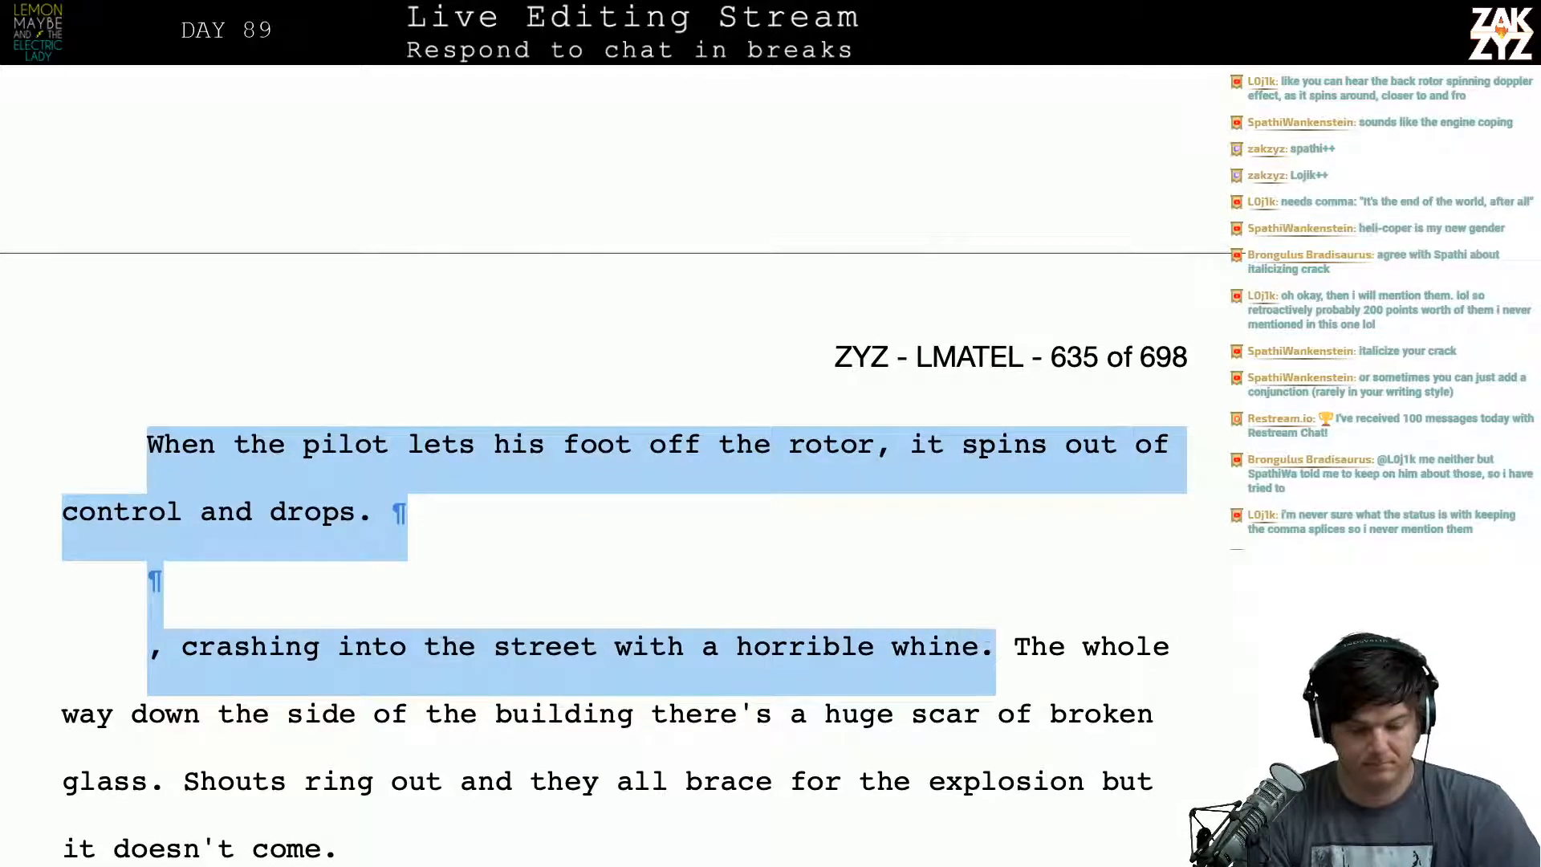
{"action": "key", "text": "BackSpace"}
Step: Insert a paragraph break after "apartment building." to leave room before the paragraph starting "The whole way down"
{"action": "key", "text": "Up"}
{"action": "key", "text": "Up"}
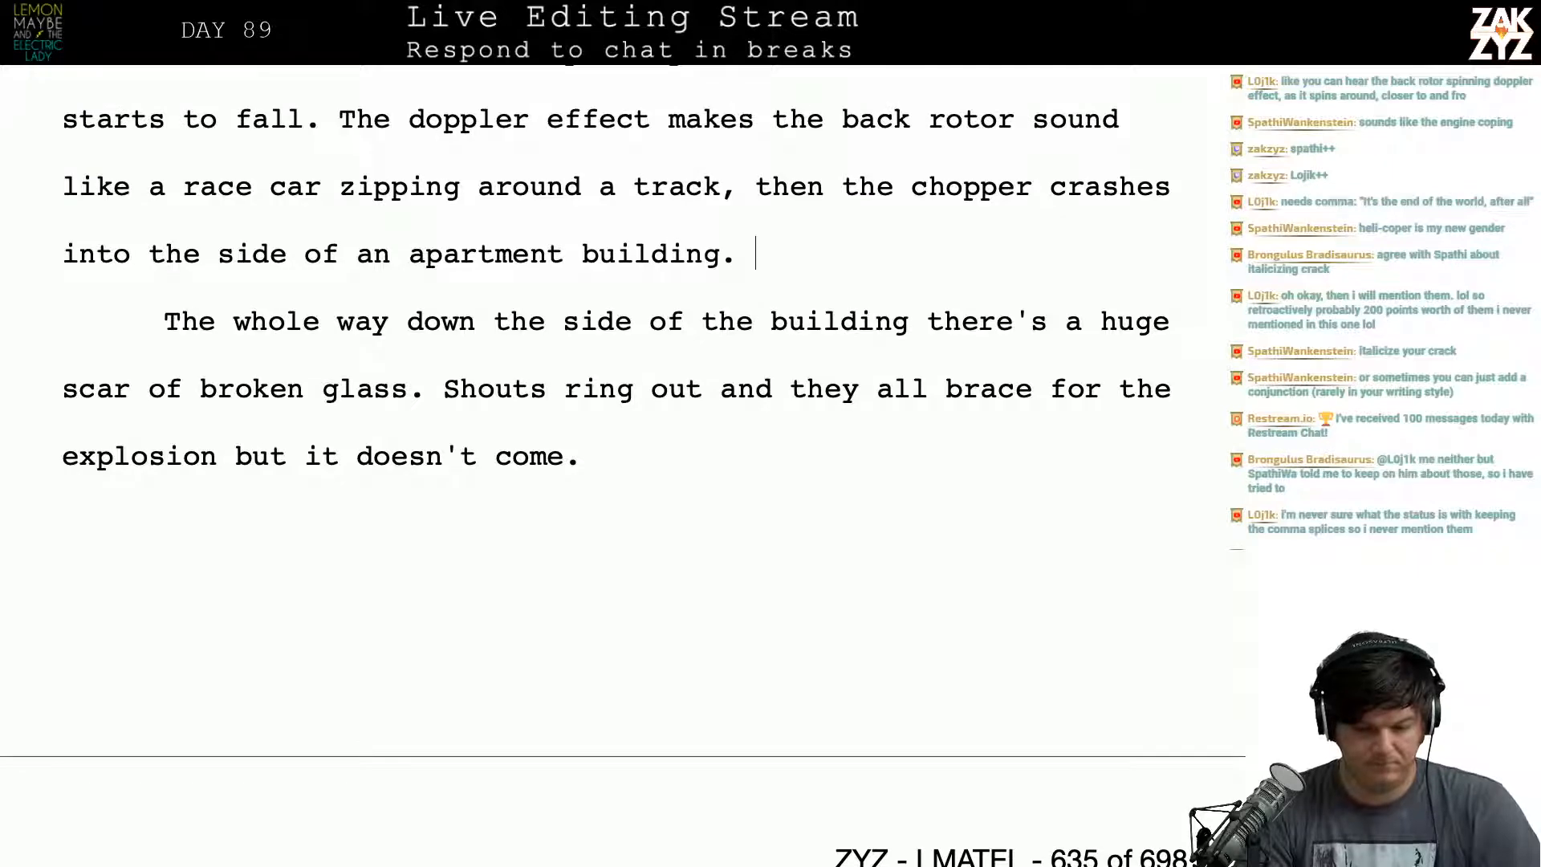
{"action": "key", "text": "Return"}
{"action": "key", "text": "Left"}
{"action": "type", "text": "The spinning"}
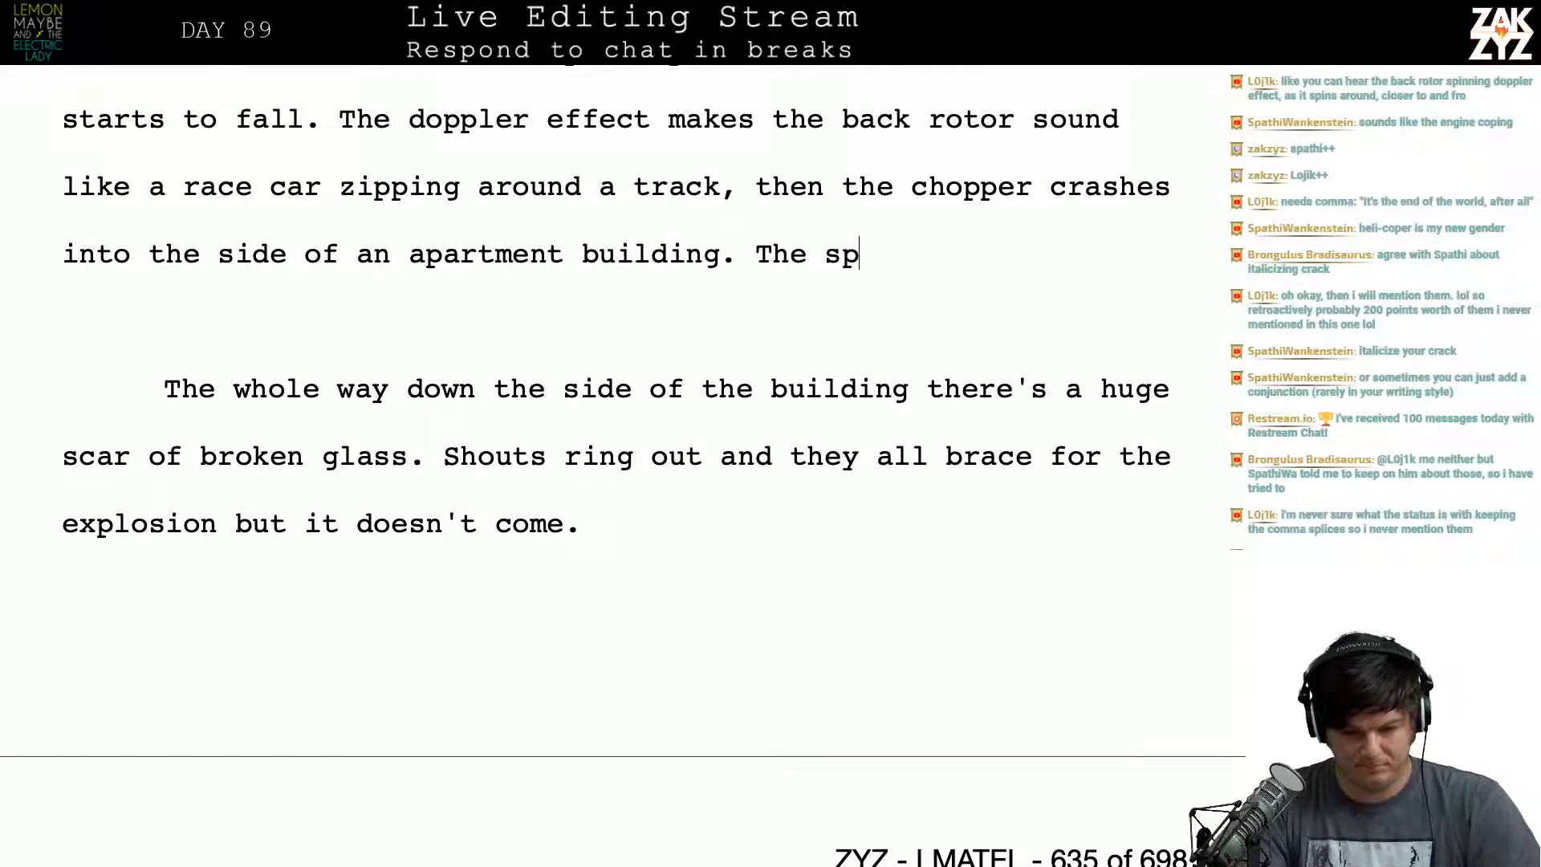
{"action": "key", "text": "BackSpace"}
{"action": "key", "text": "BackSpace"}
{"action": "key", "text": "BackSpace"}
{"action": "key", "text": "BackSpace"}
{"action": "key", "text": "BackSpace"}
{"action": "key", "text": "BackSpace"}
{"action": "key", "text": "BackSpace"}
{"action": "key", "text": "BackSpace"}
{"action": "key", "text": "BackSpace"}
{"action": "key", "text": "BackSpace"}
{"action": "key", "text": "BackSpace"}
{"action": "key", "text": "BackSpace"}
{"action": "key", "text": "BackSpace"}
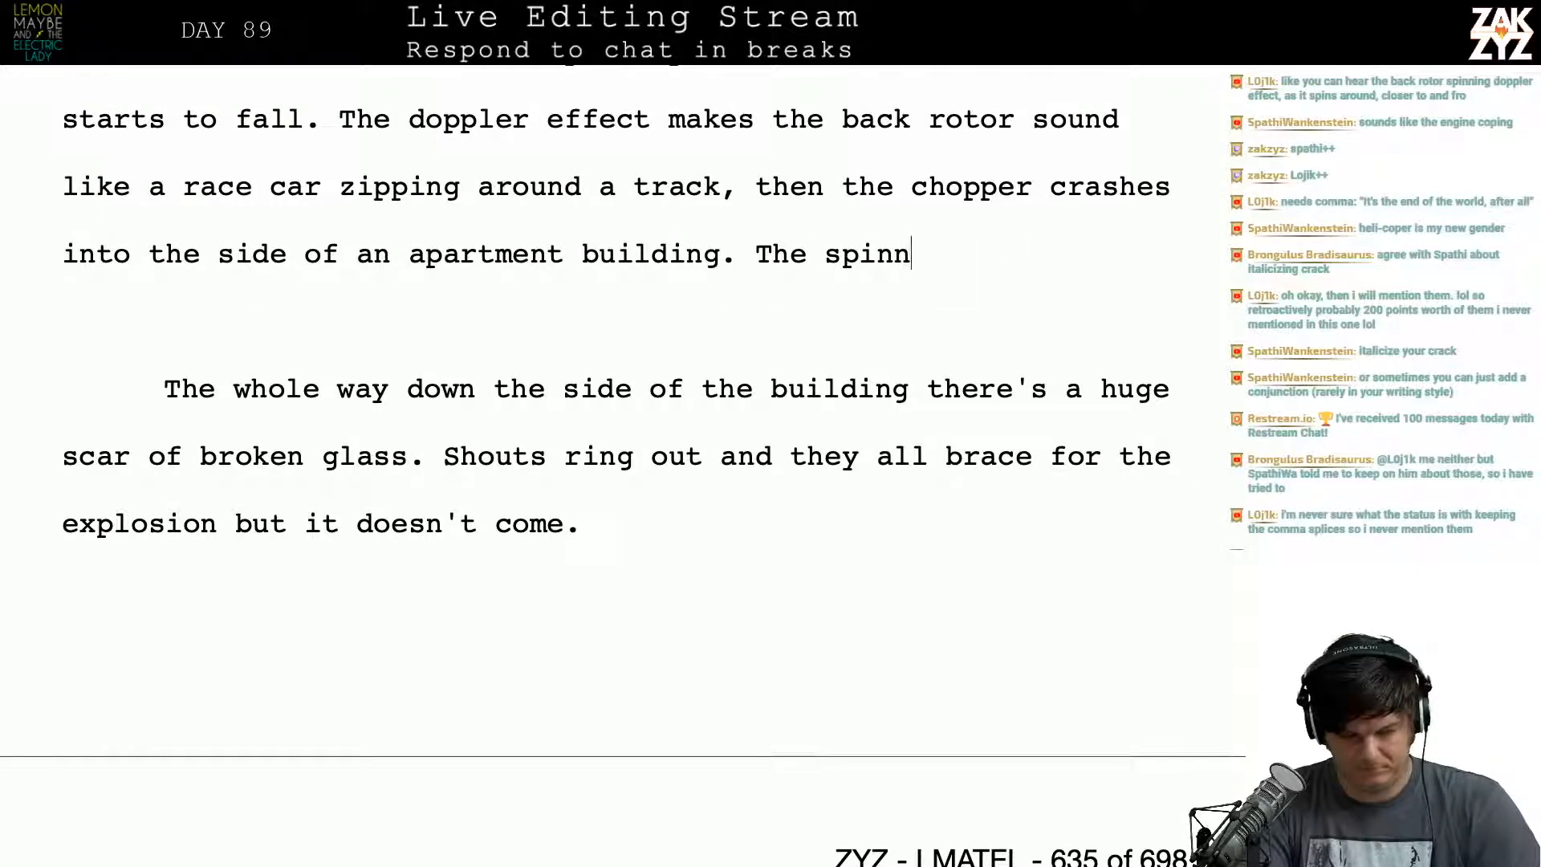
{"action": "type", "text": "T"}
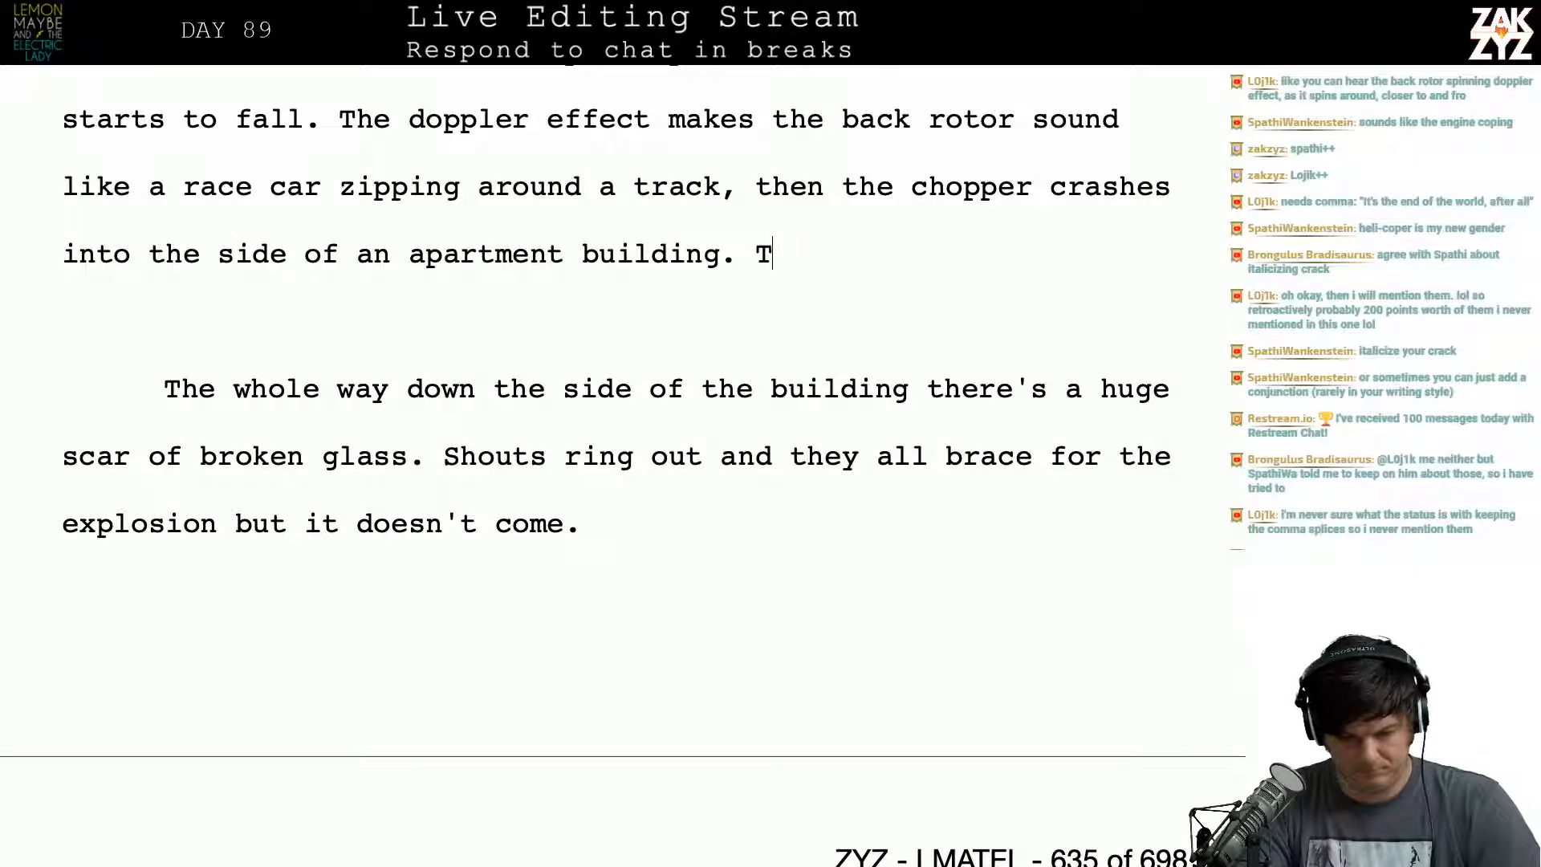
{"action": "type", "text": "he top ro"}
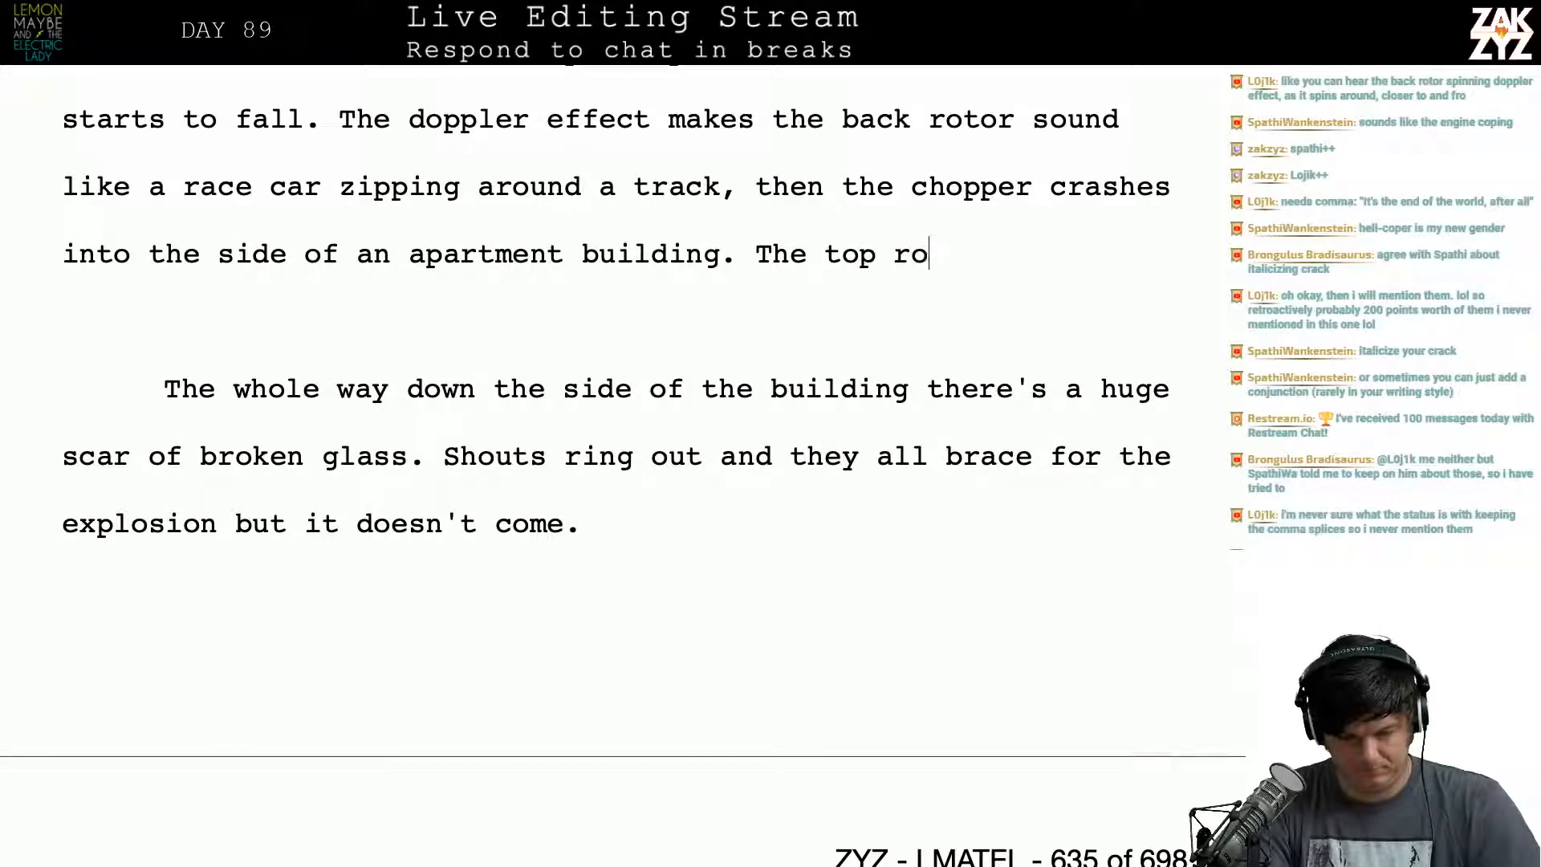
{"action": "key", "text": "BackSpace"}
{"action": "key", "text": "BackSpace"}
{"action": "key", "text": "BackSpace"}
{"action": "key", "text": "BackSpace"}
{"action": "key", "text": "BackSpace"}
{"action": "key", "text": "BackSpace"}
{"action": "key", "text": "BackSpace"}
{"action": "key", "text": "BackSpace"}
{"action": "key", "text": "BackSpace"}
{"action": "key", "text": "BackSpace"}
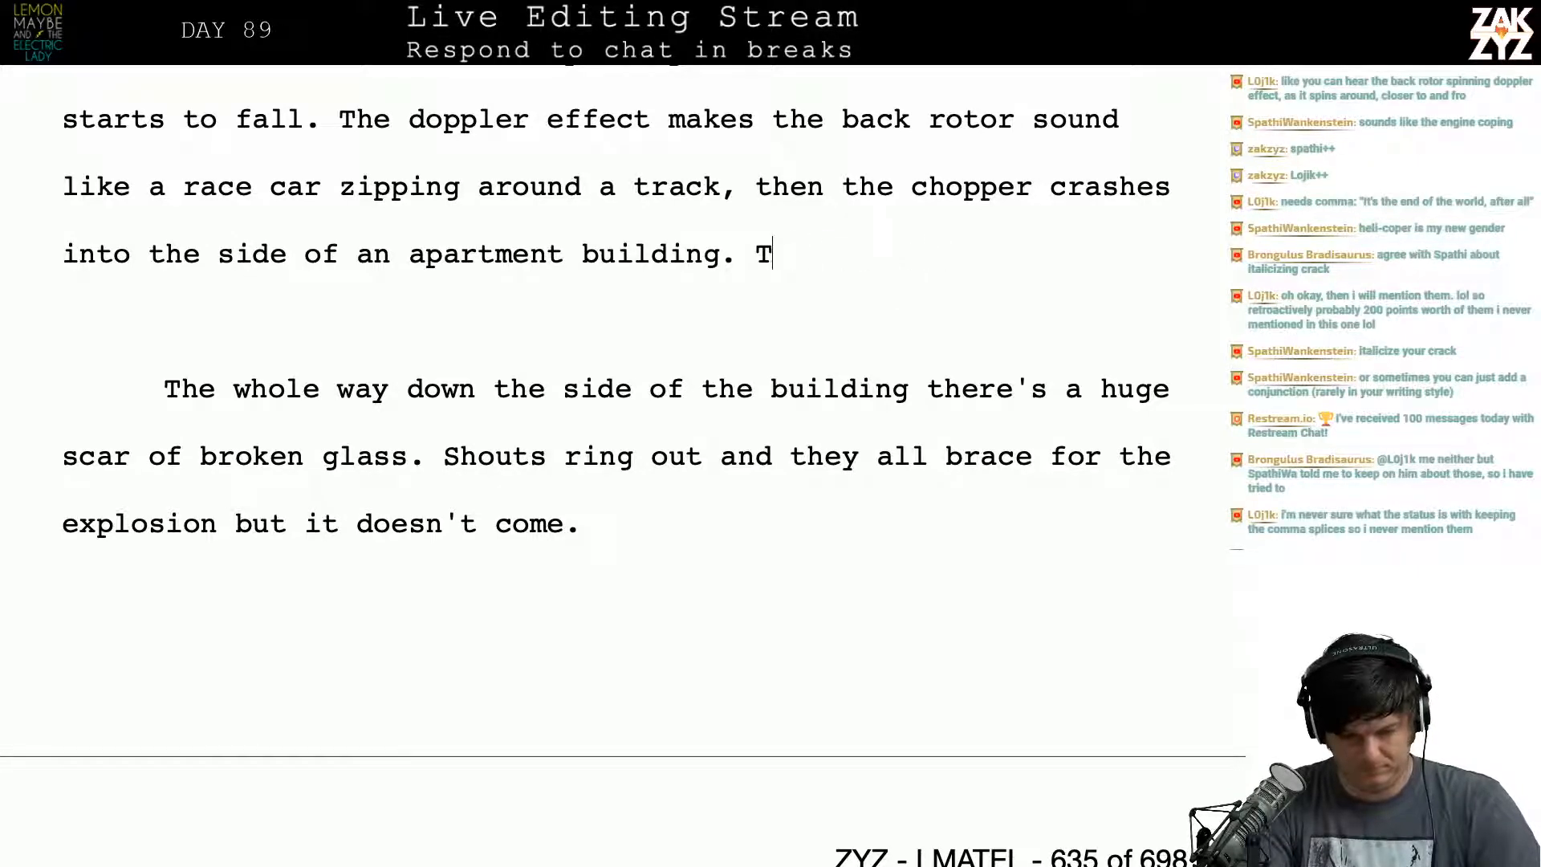
{"action": "type", "text": "he rotors a"}
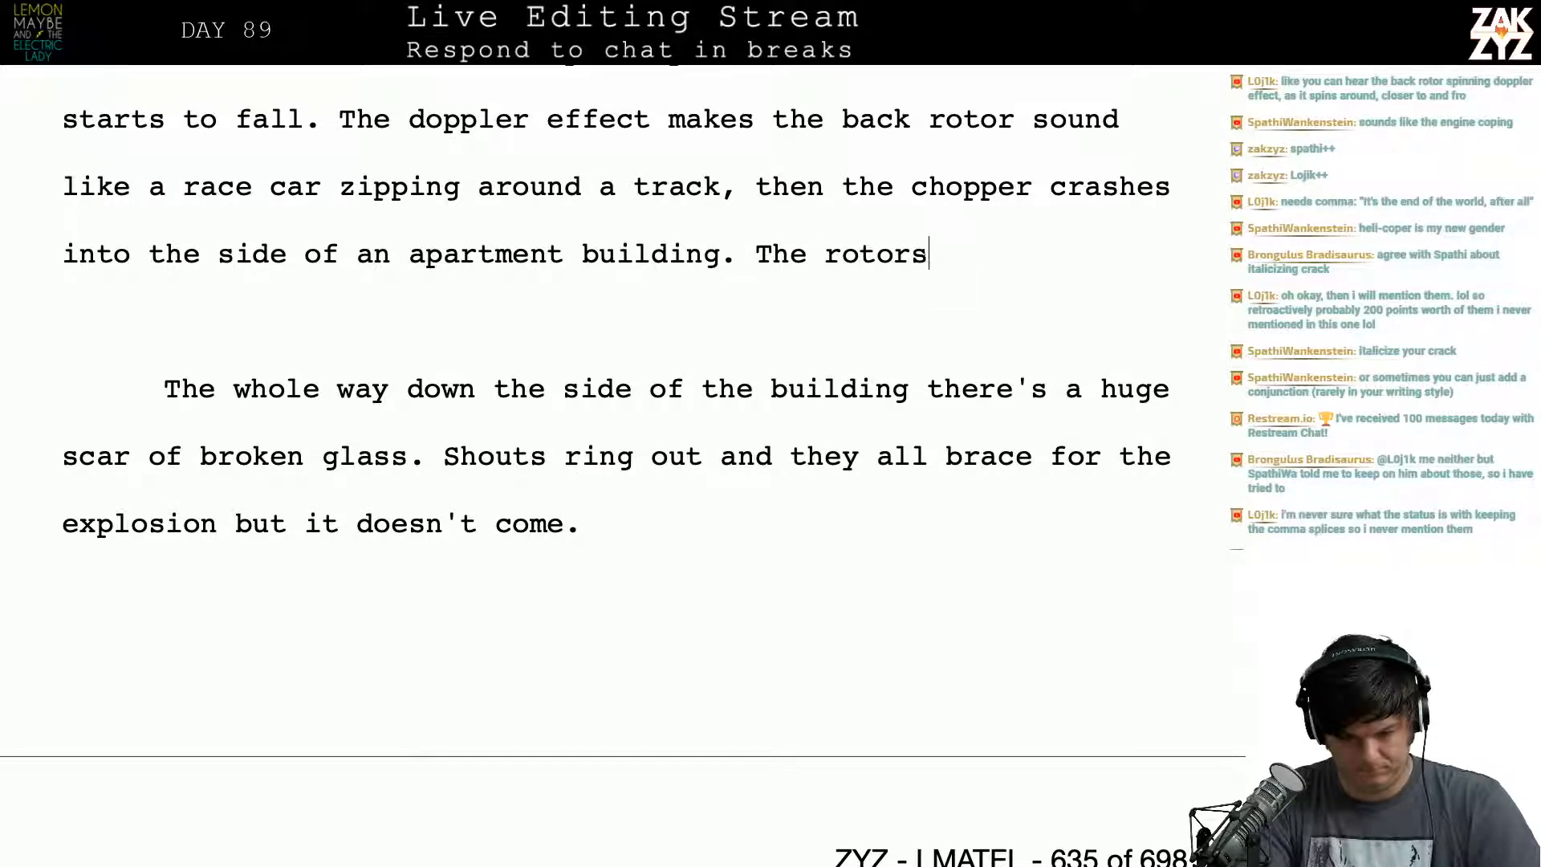
{"action": "key", "text": "BackSpace"}
{"action": "key", "text": "BackSpace"}
{"action": "key", "text": "BackSpace"}
{"action": "key", "text": "BackSpace"}
{"action": "key", "text": "BackSpace"}
{"action": "key", "text": "BackSpace"}
{"action": "key", "text": "BackSpace"}
{"action": "key", "text": "BackSpace"}
{"action": "key", "text": "BackSpace"}
{"action": "key", "text": "BackSpace"}
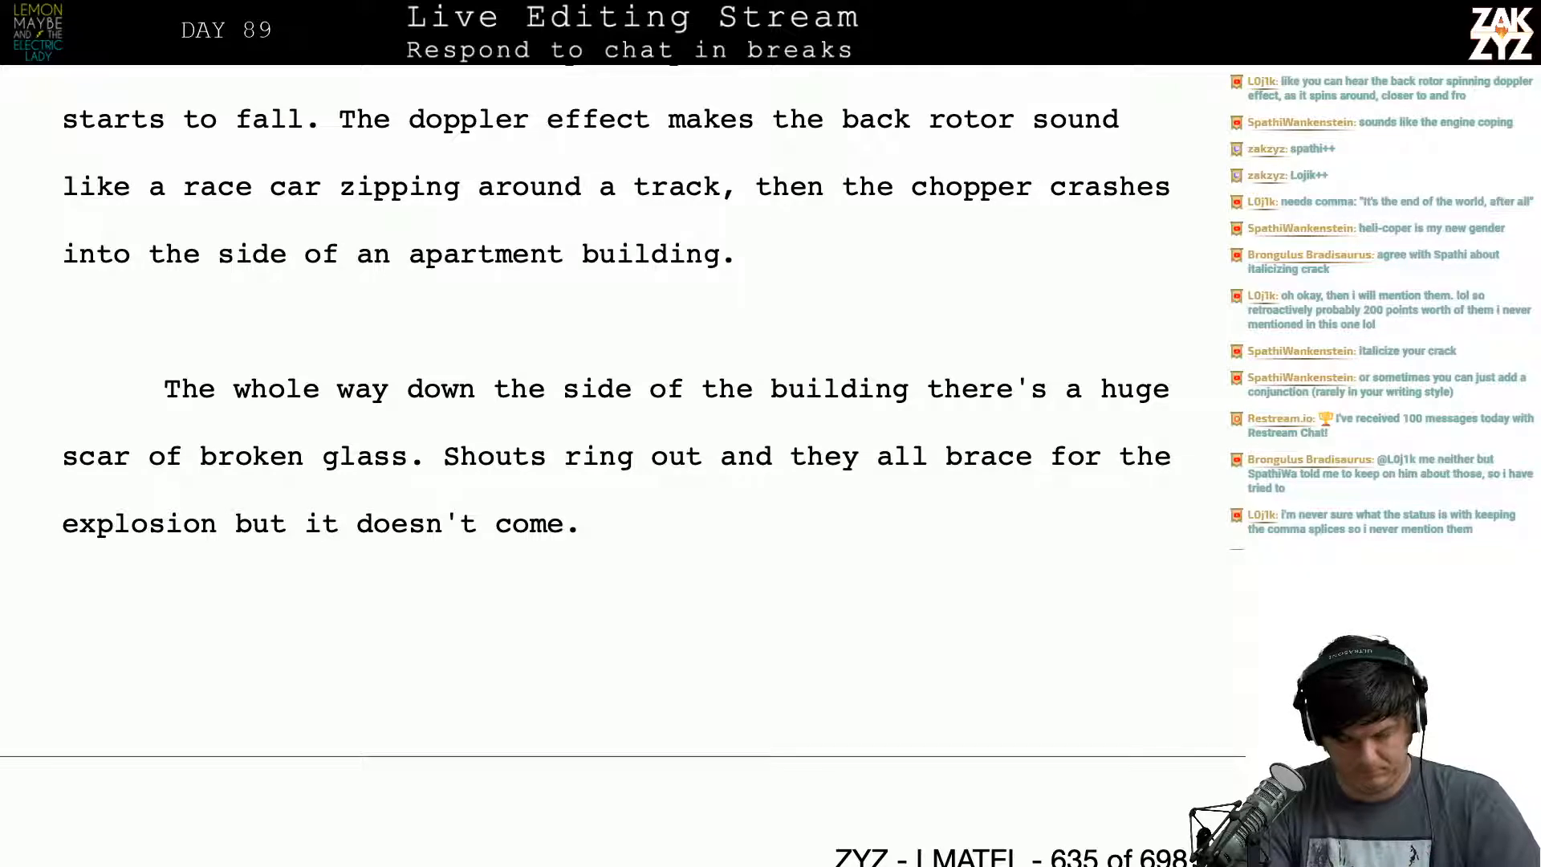
Step: Begin a sentence after "apartment building." with "The rotors send glass"
{"action": "type", "text": "The ro"}
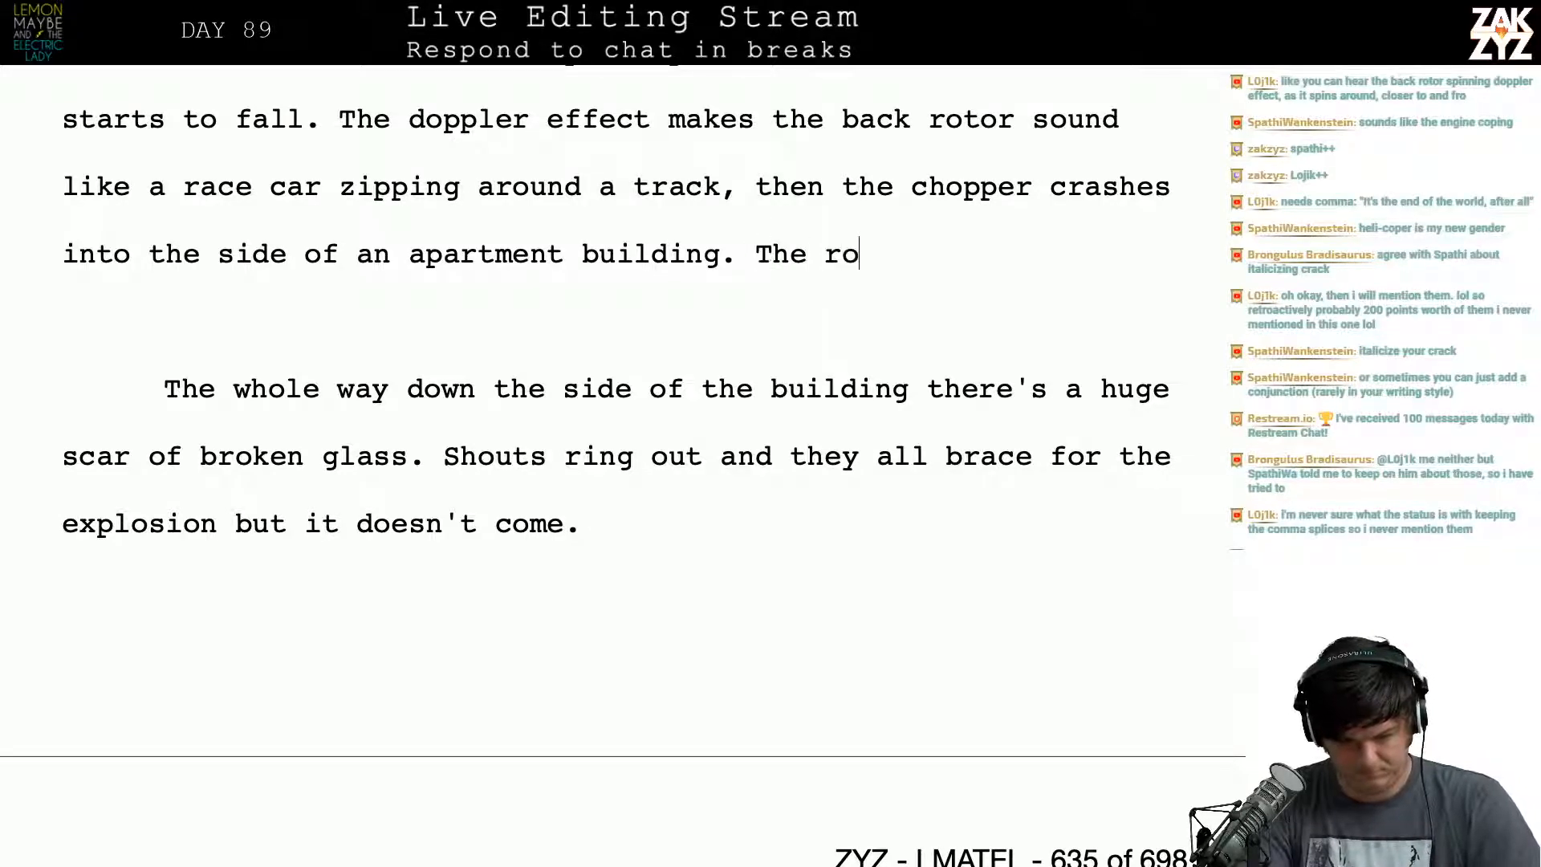
{"action": "type", "text": "tors are"}
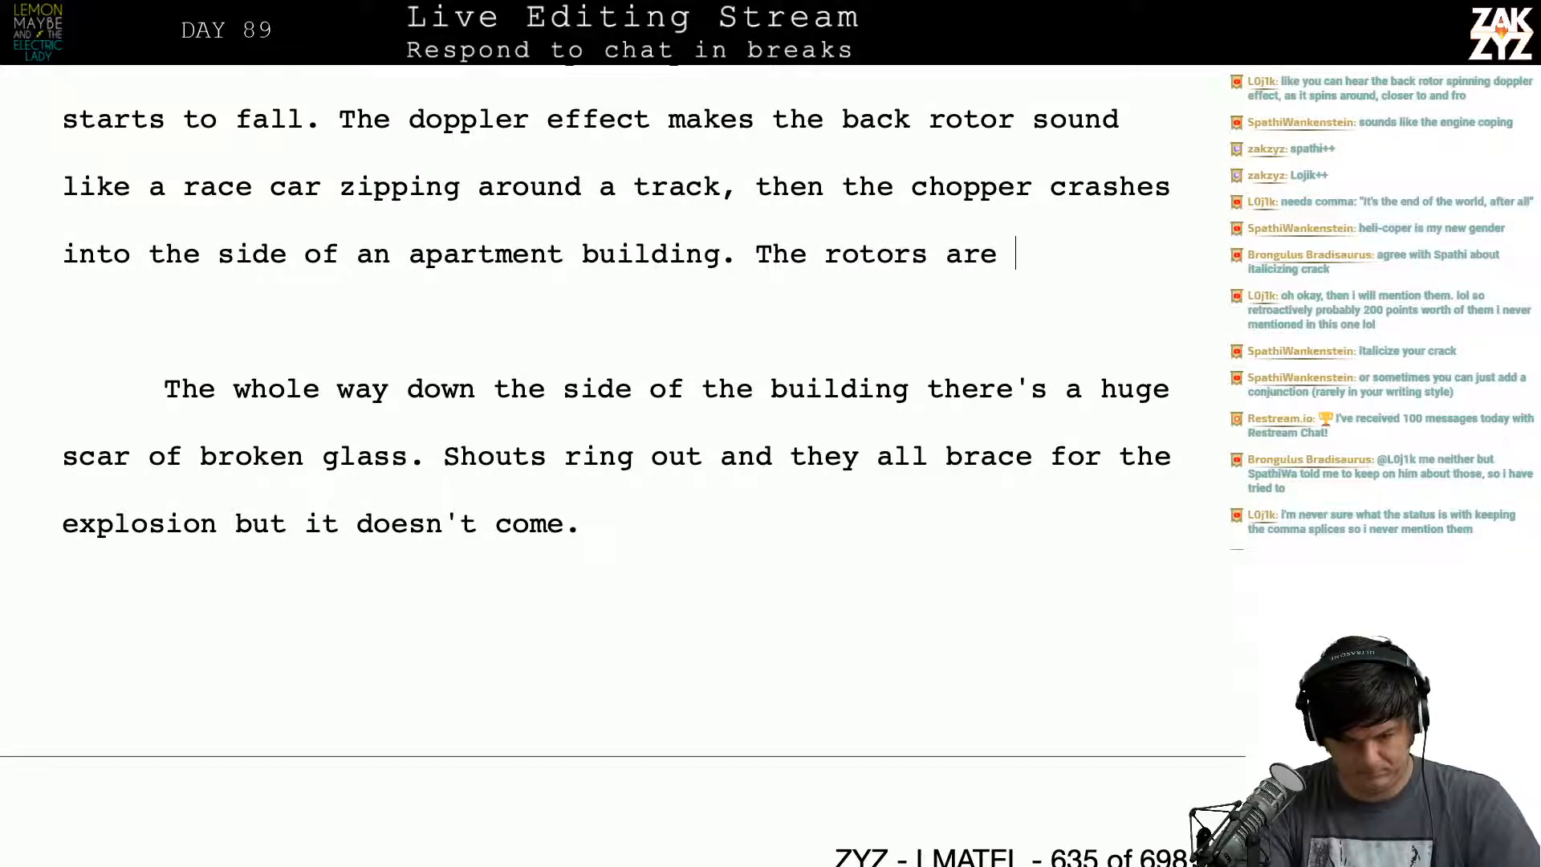
{"action": "key", "text": "BackSpace"}
{"action": "key", "text": "BackSpace"}
{"action": "key", "text": "BackSpace"}
{"action": "key", "text": "BackSpace"}
{"action": "key", "text": "BackSpace"}
{"action": "key", "text": "BackSpace"}
{"action": "key", "text": "BackSpace"}
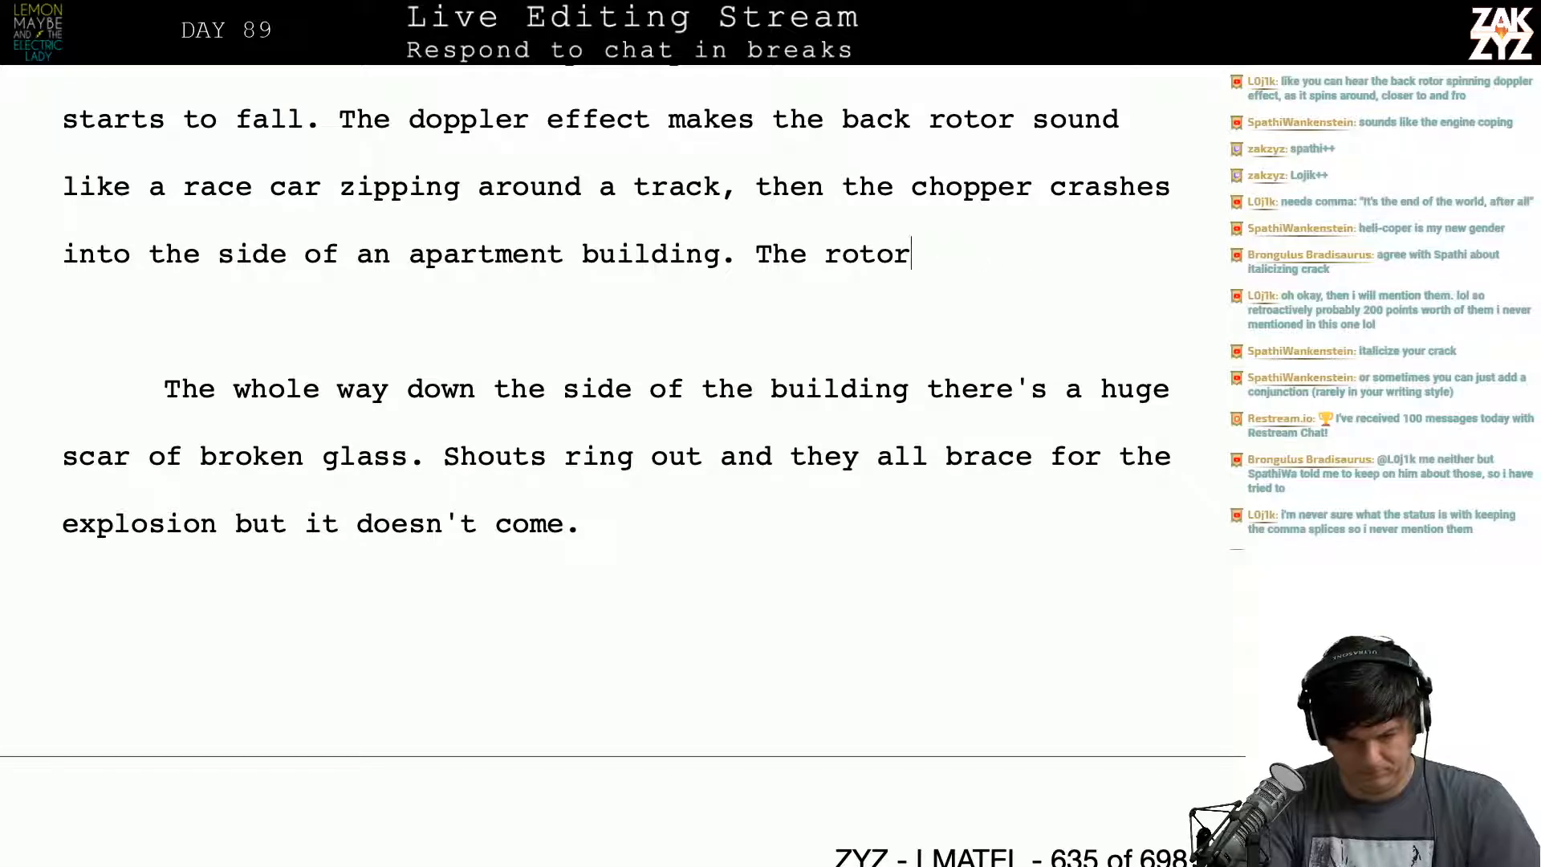
{"action": "type", "text": "tors s"}
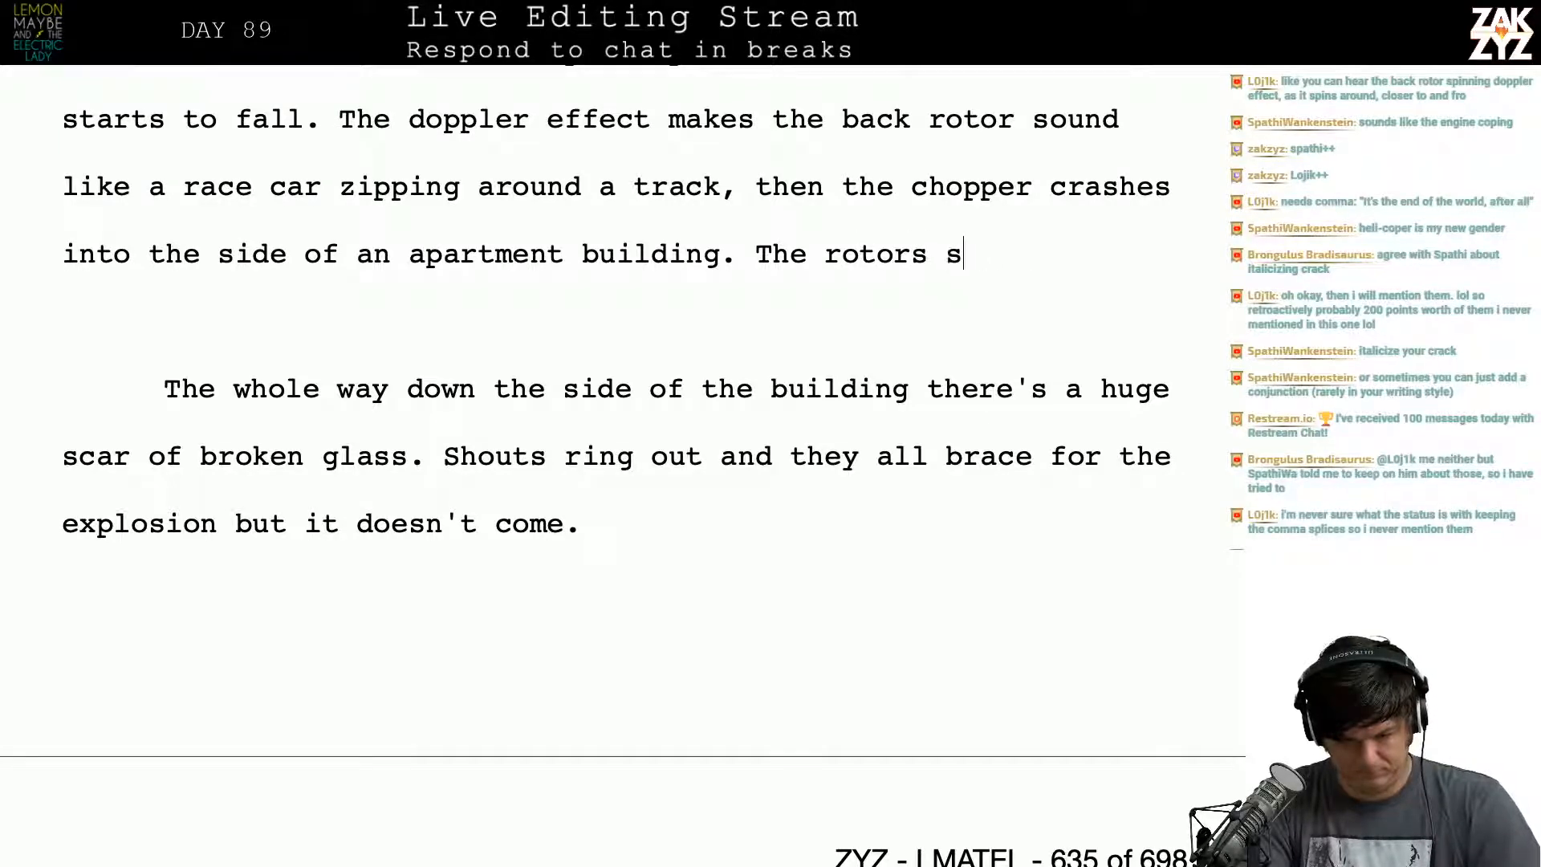
{"action": "type", "text": "end"}
{"action": "key", "text": "BackSpace"}
{"action": "key", "text": "BackSpace"}
{"action": "key", "text": "BackSpace"}
{"action": "type", "text": "end glass"}
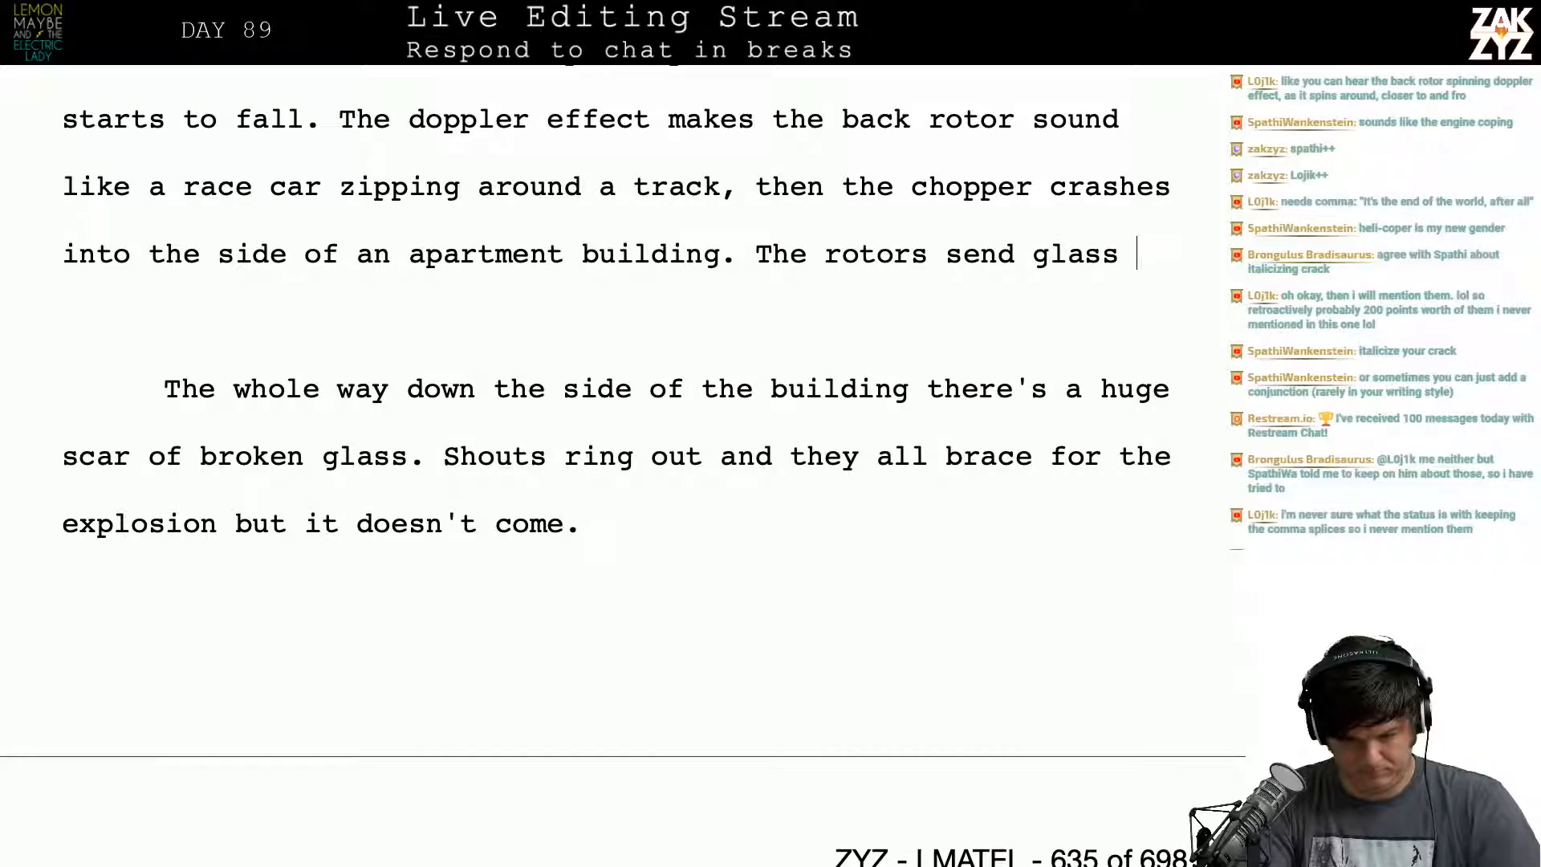
Step: Continue the rotors sentence with "flying in every direction, the"
{"action": "type", "text": " flying i"}
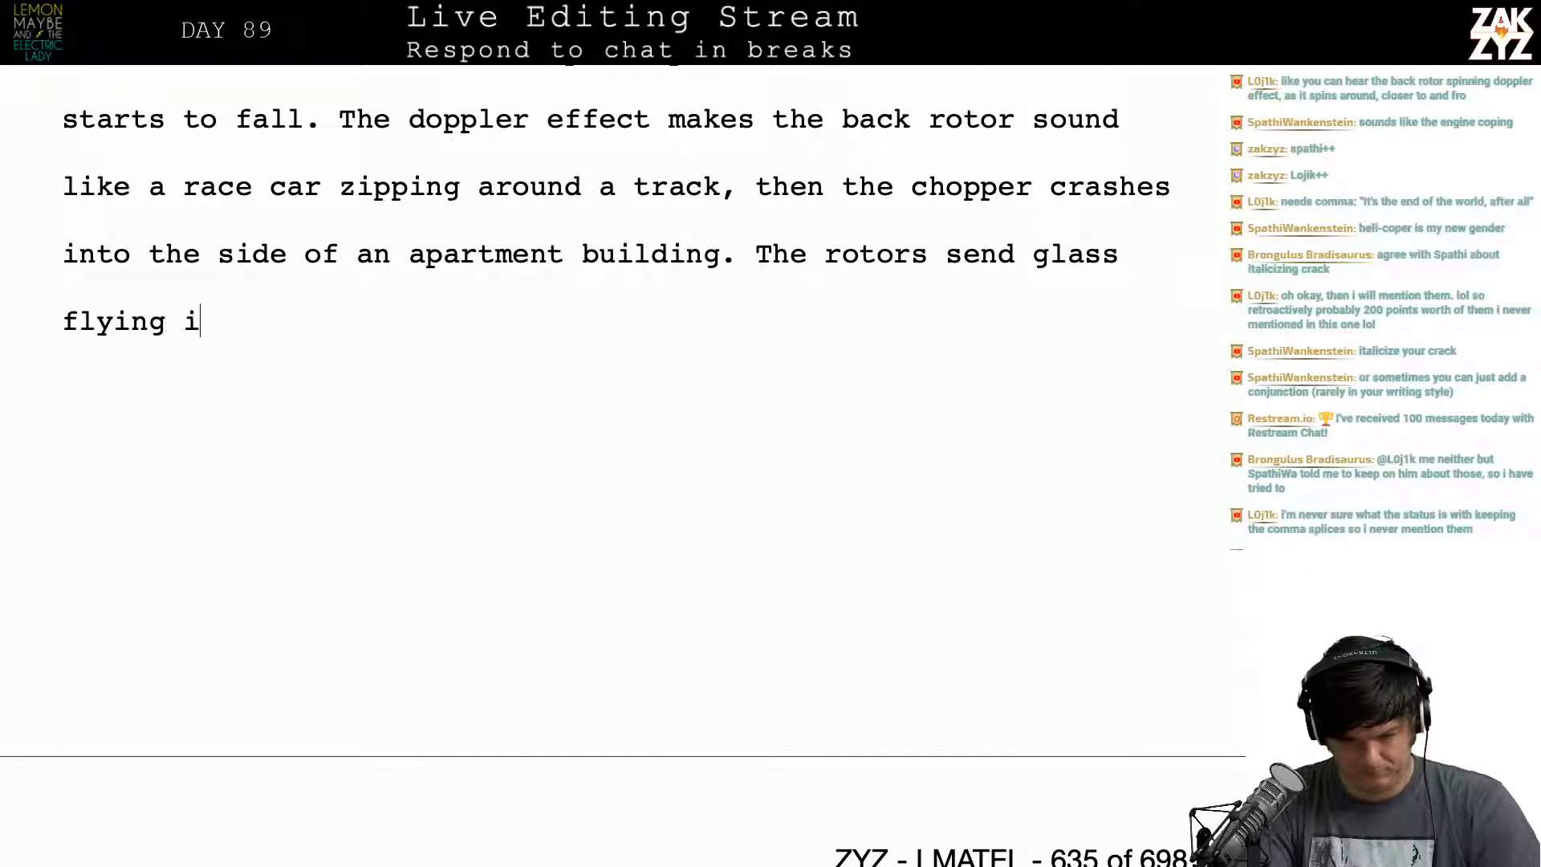
{"action": "type", "text": "n every directiona dn t"}
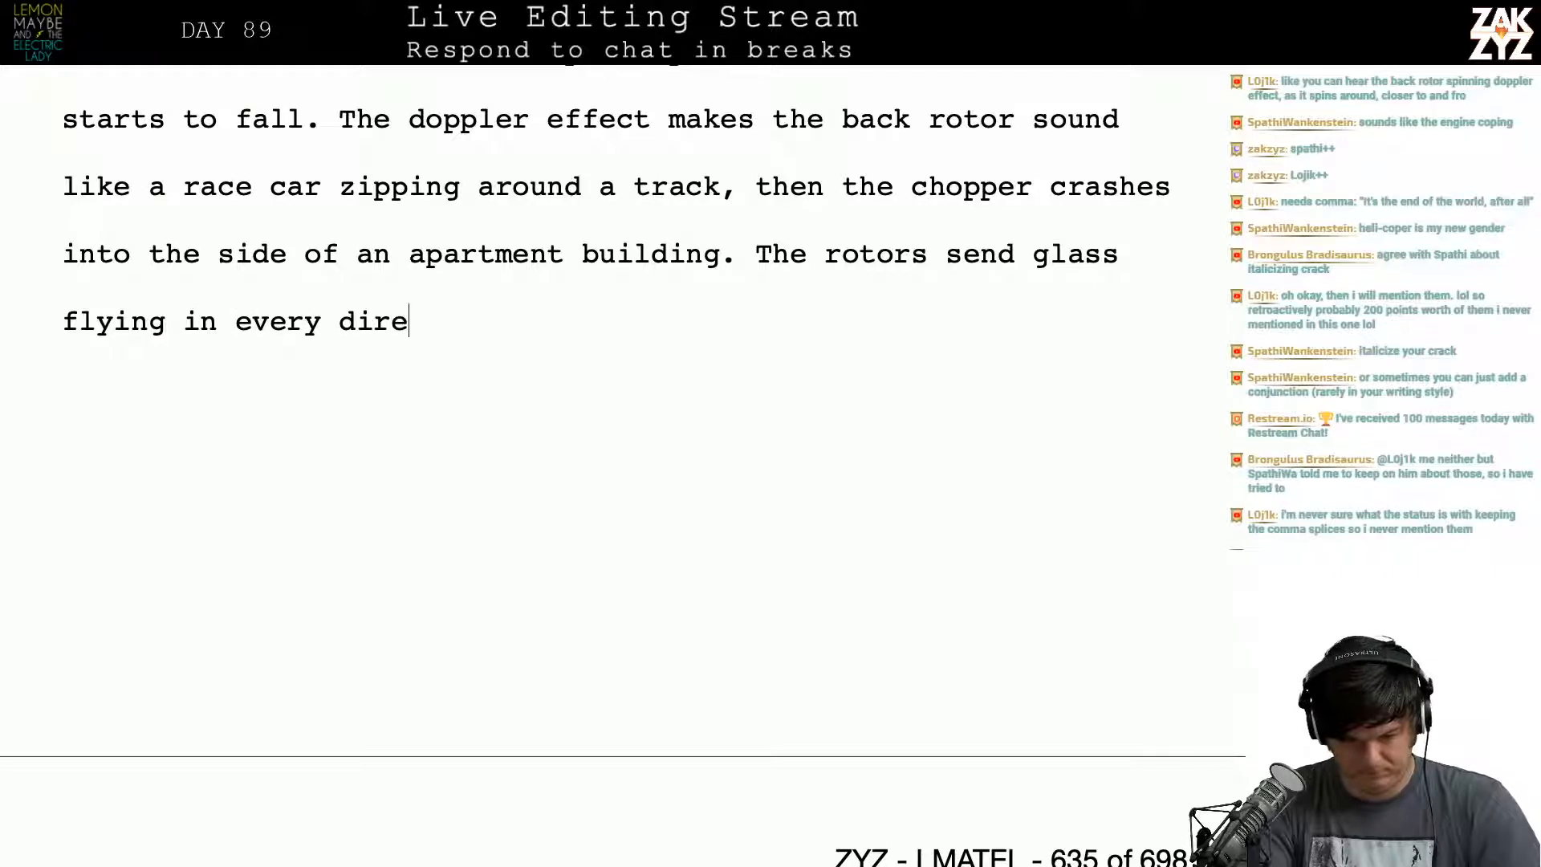
{"action": "key", "text": "BackSpace"}
{"action": "key", "text": "BackSpace"}
{"action": "key", "text": "BackSpace"}
{"action": "key", "text": "BackSpace"}
{"action": "key", "text": "BackSpace"}
{"action": "key", "text": "BackSpace"}
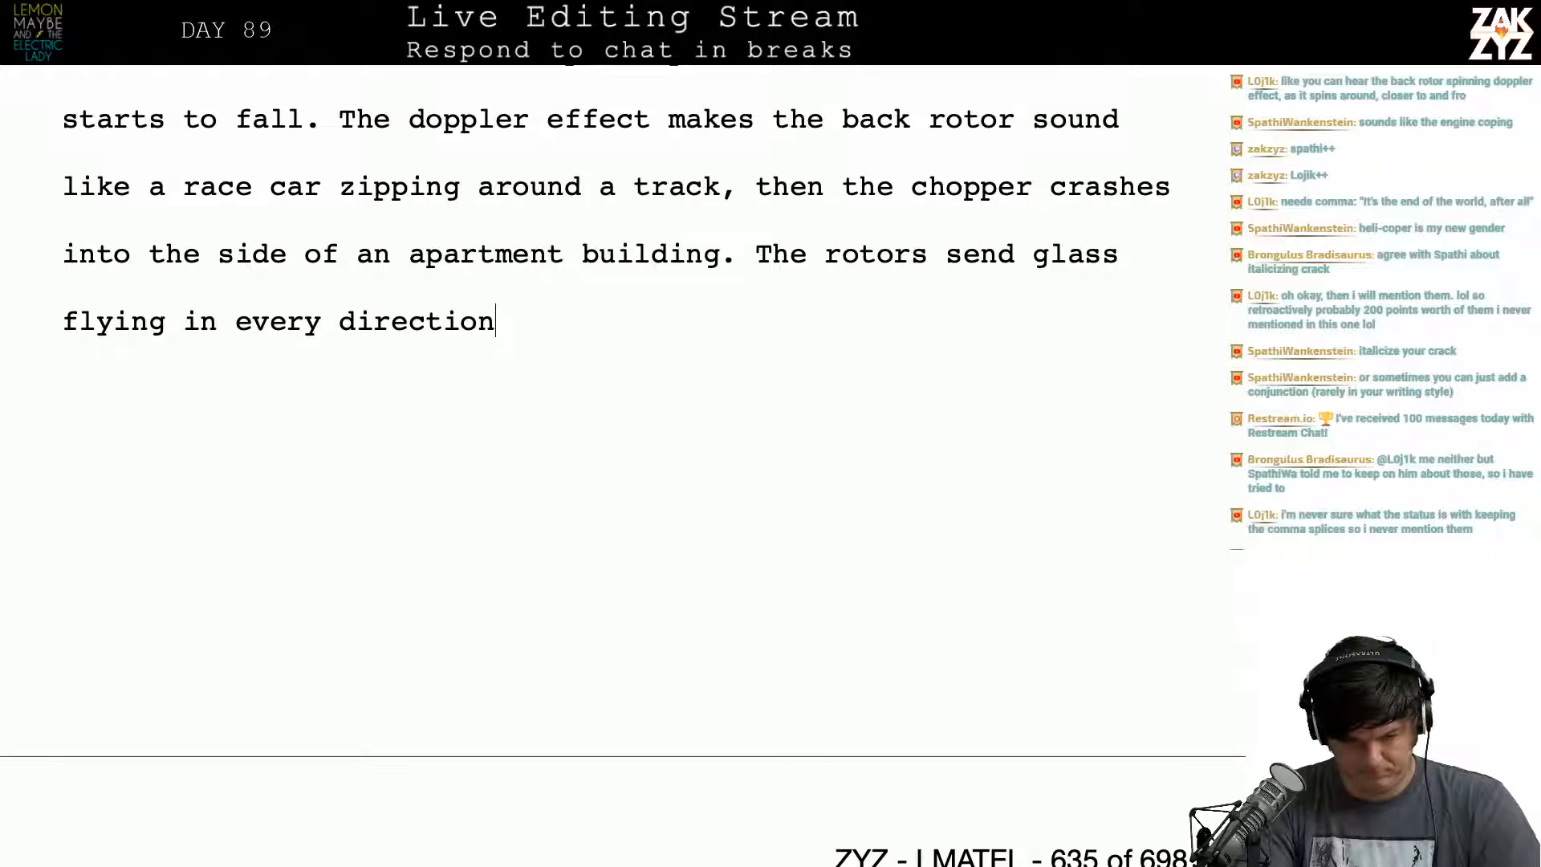
{"action": "type", "text": "n, the"}
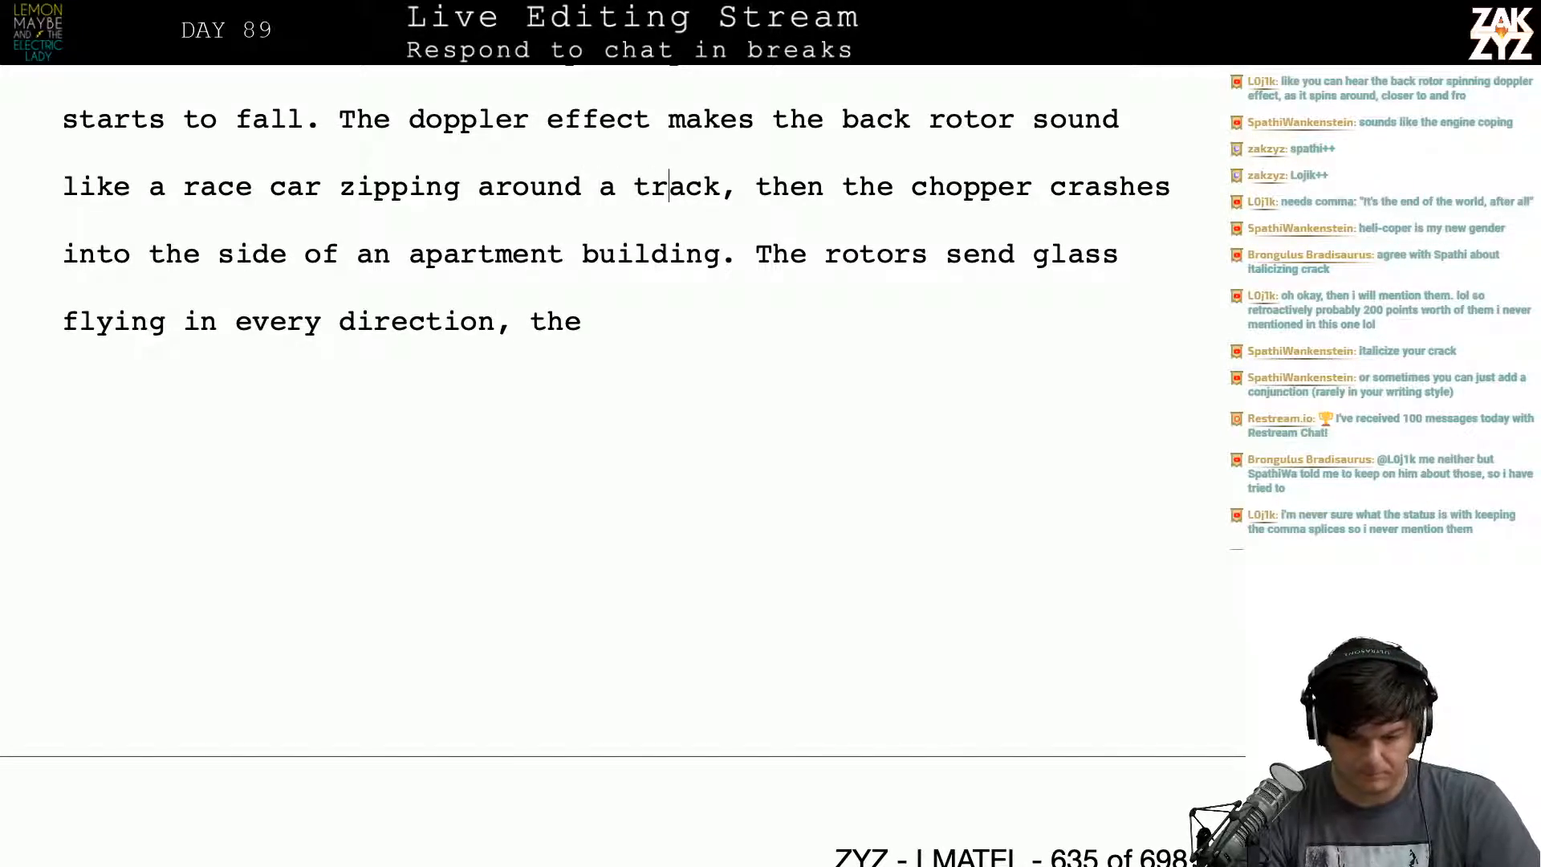
Step: Move the rotors sentence down to its own paragraph and write above it "Glass and bits of broken rotor go flying in every direction, the"
{"action": "key", "text": "Return"}
{"action": "key", "text": "Return"}
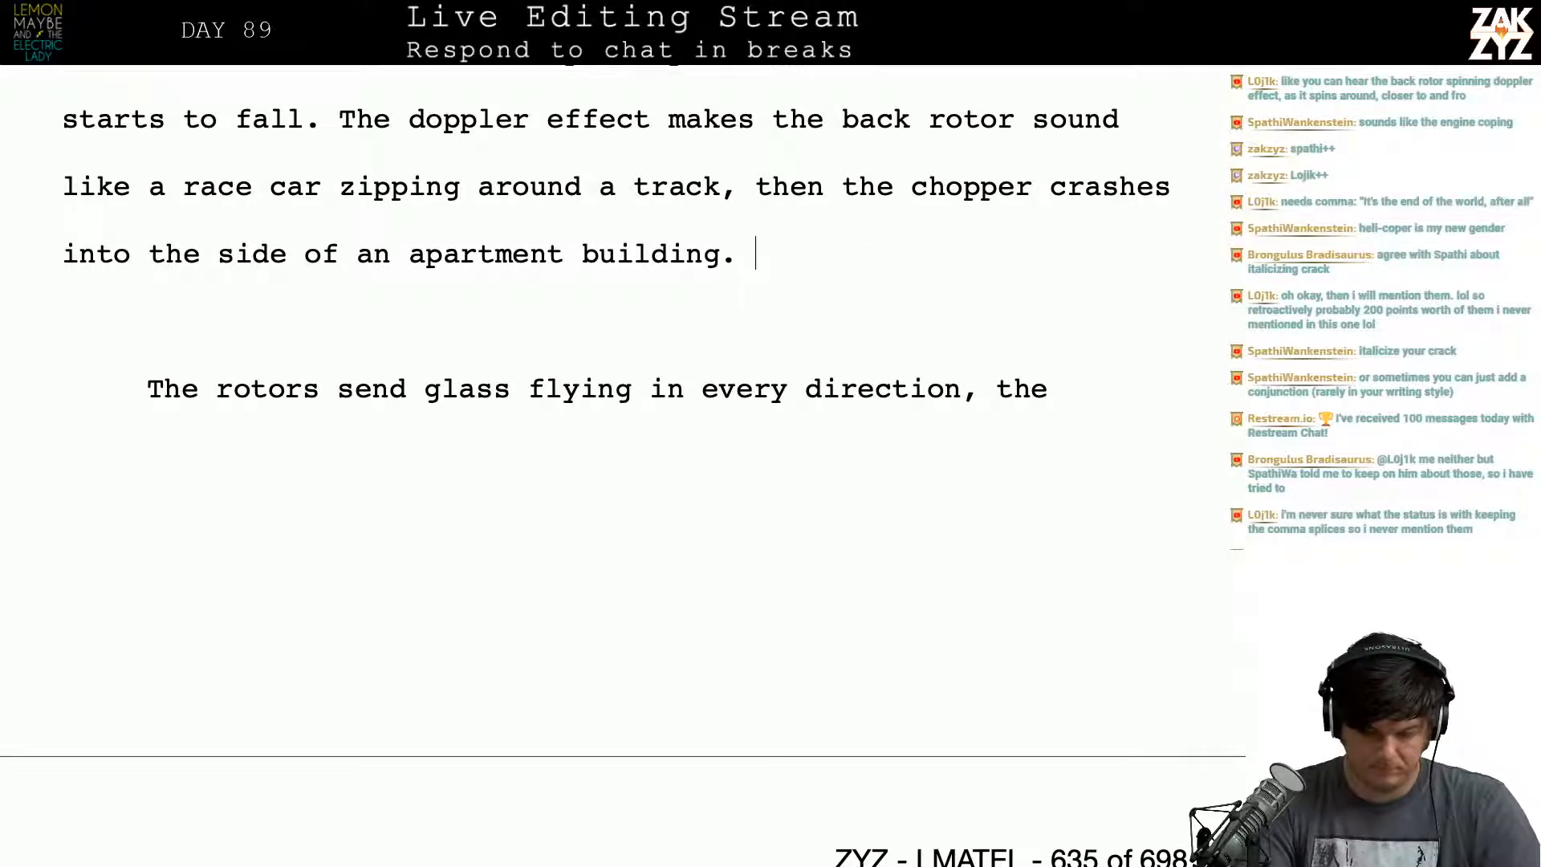
{"action": "type", "text": "Glass and bi"}
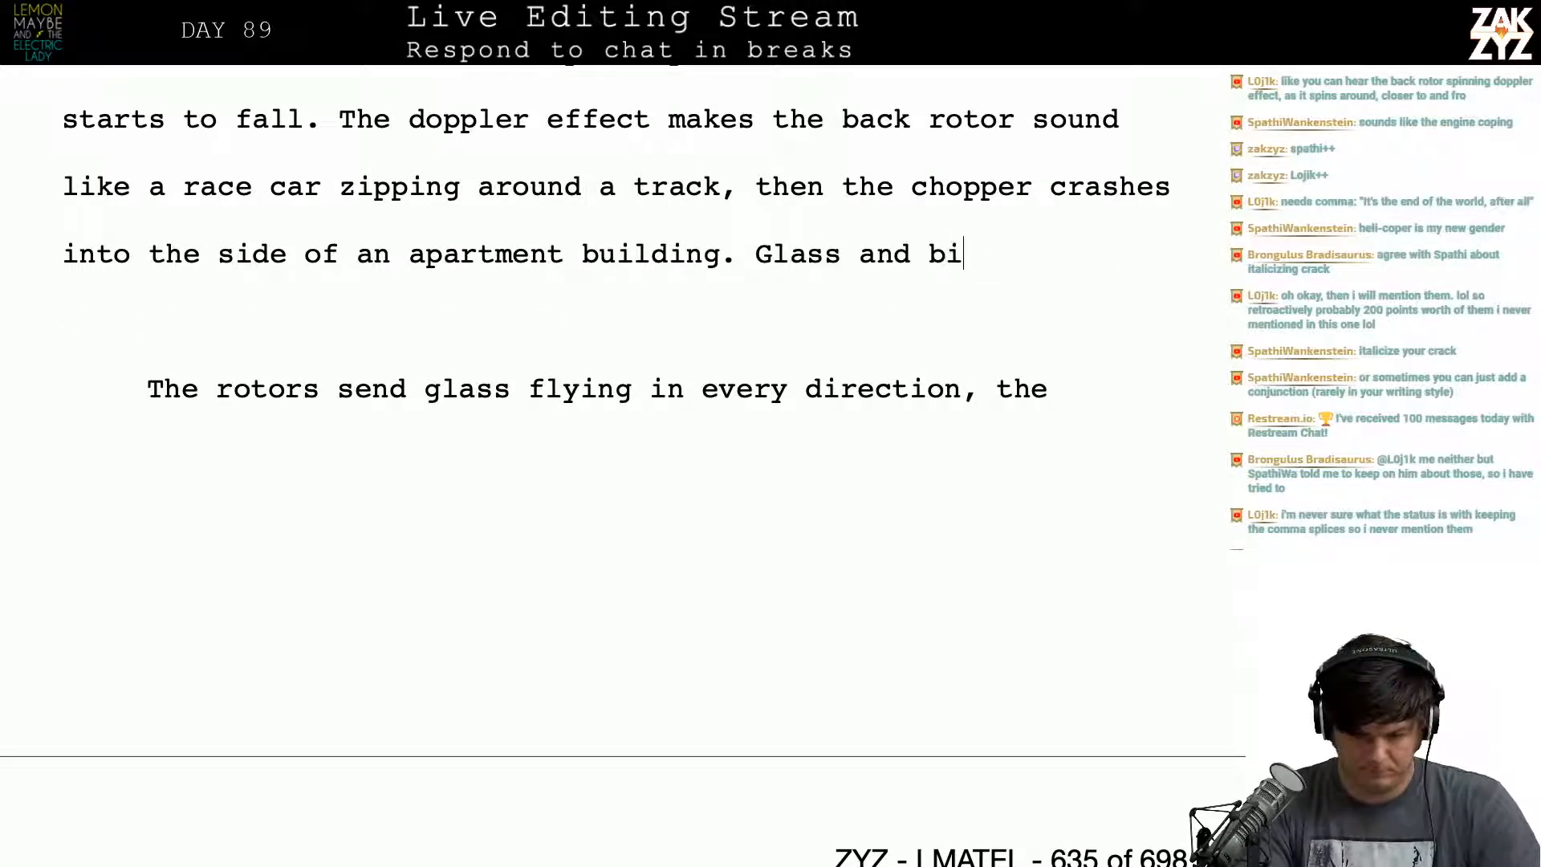
{"action": "type", "text": "ts of broken rotor "}
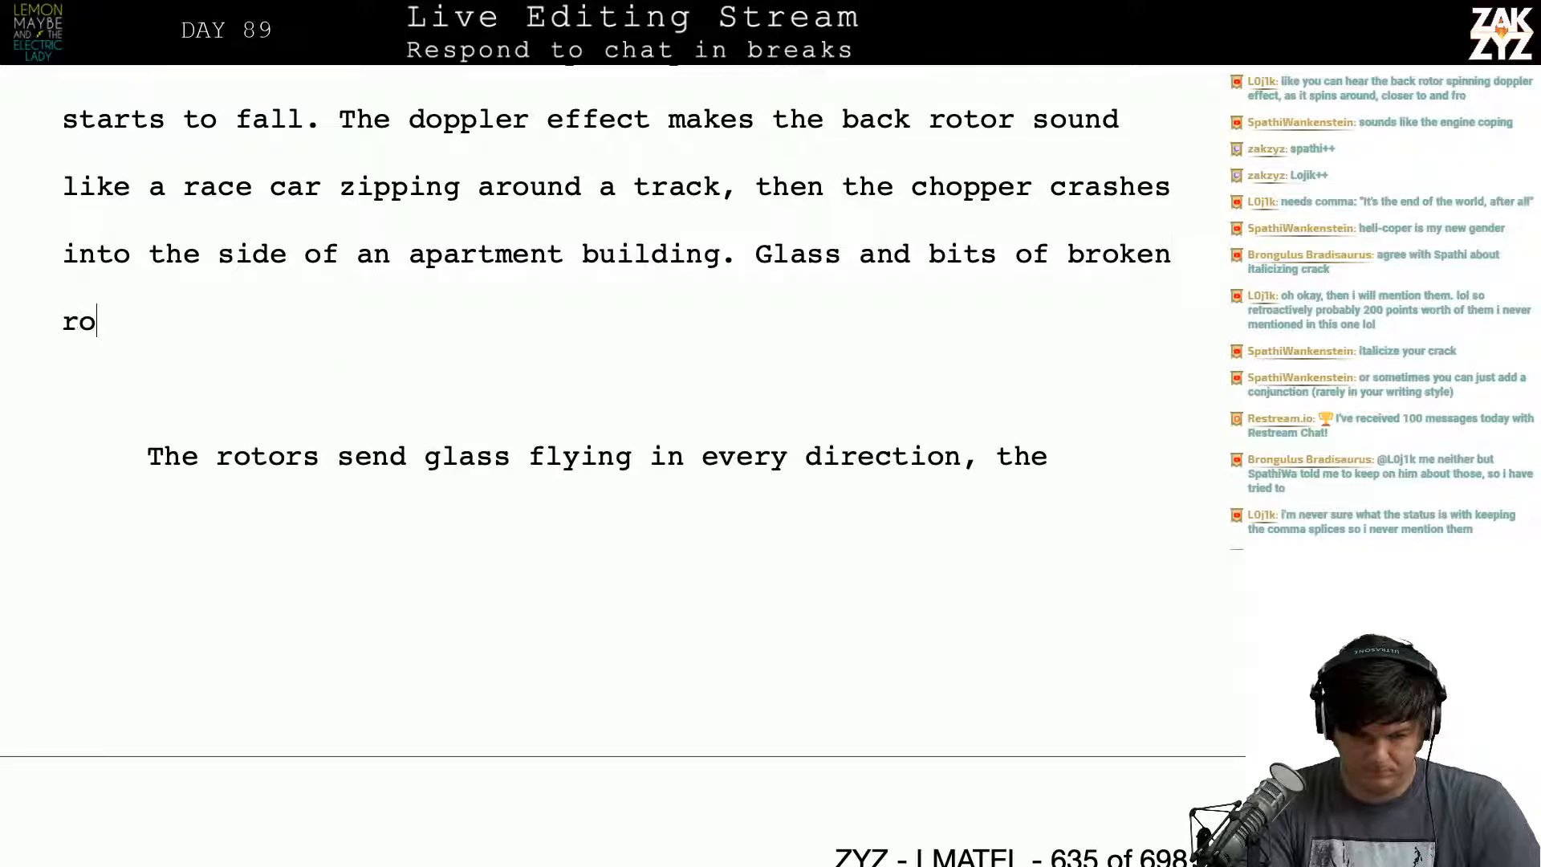
{"action": "type", "text": "go fly"}
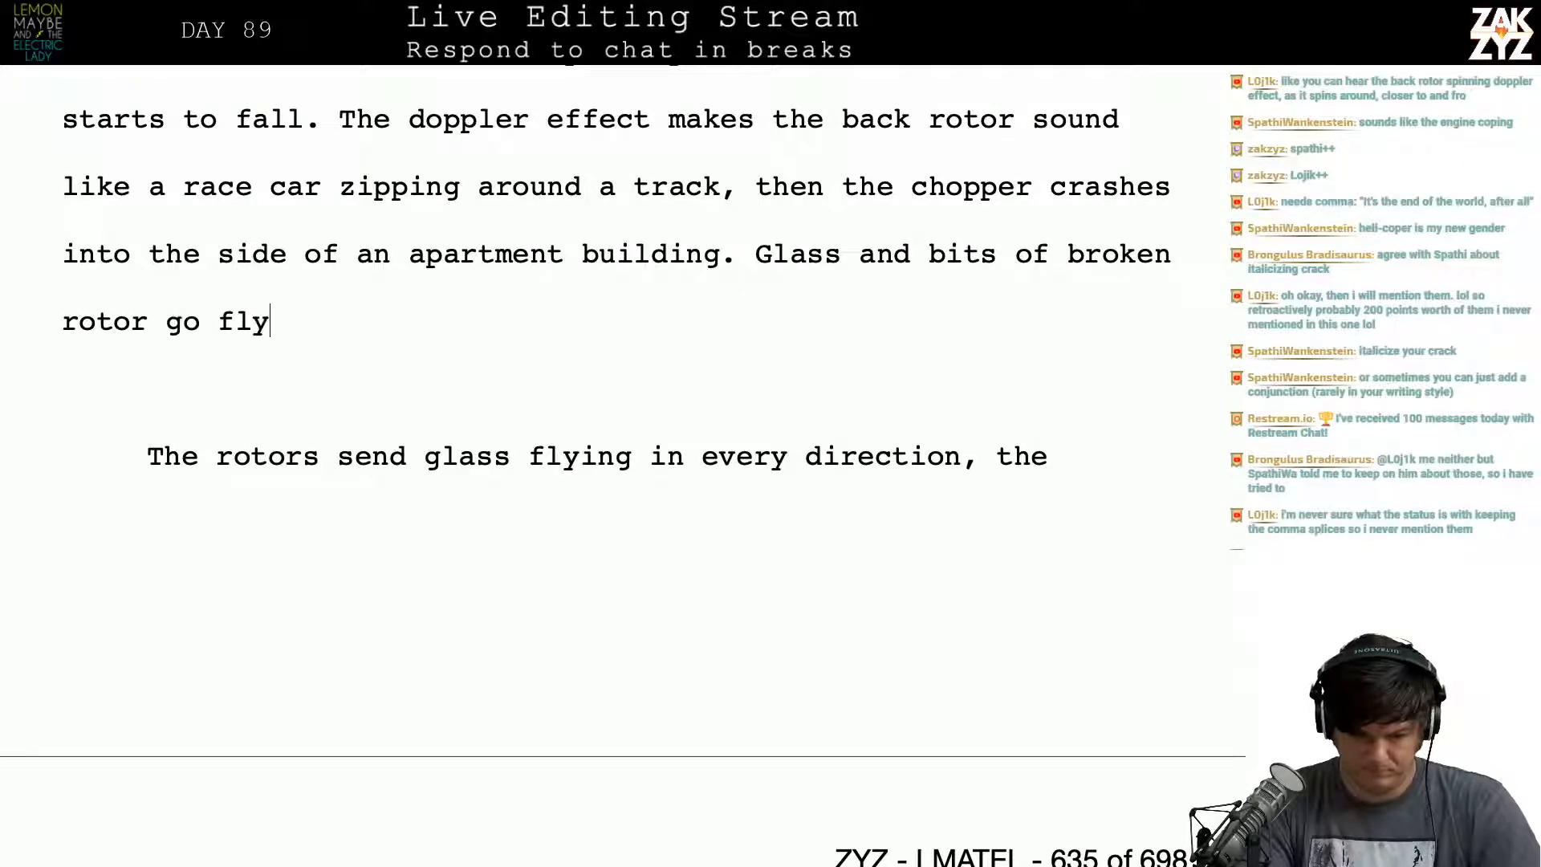
{"action": "type", "text": "ing in every direction, the"}
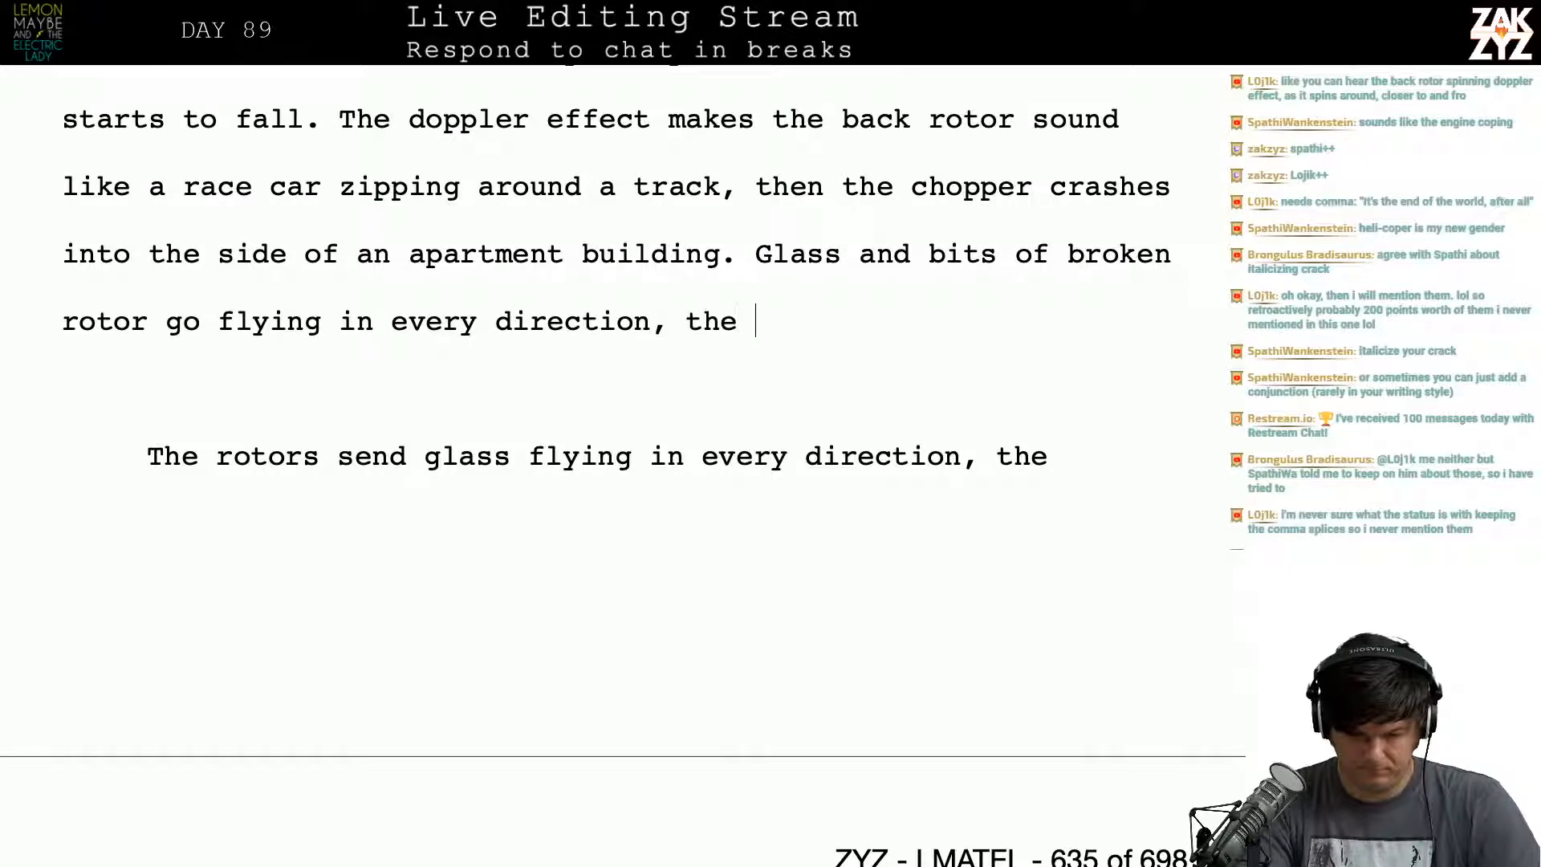
Step: Extend the broken rotor sentence with "chopper leaves a huge scar in th"
{"action": "type", "text": " chopper "}
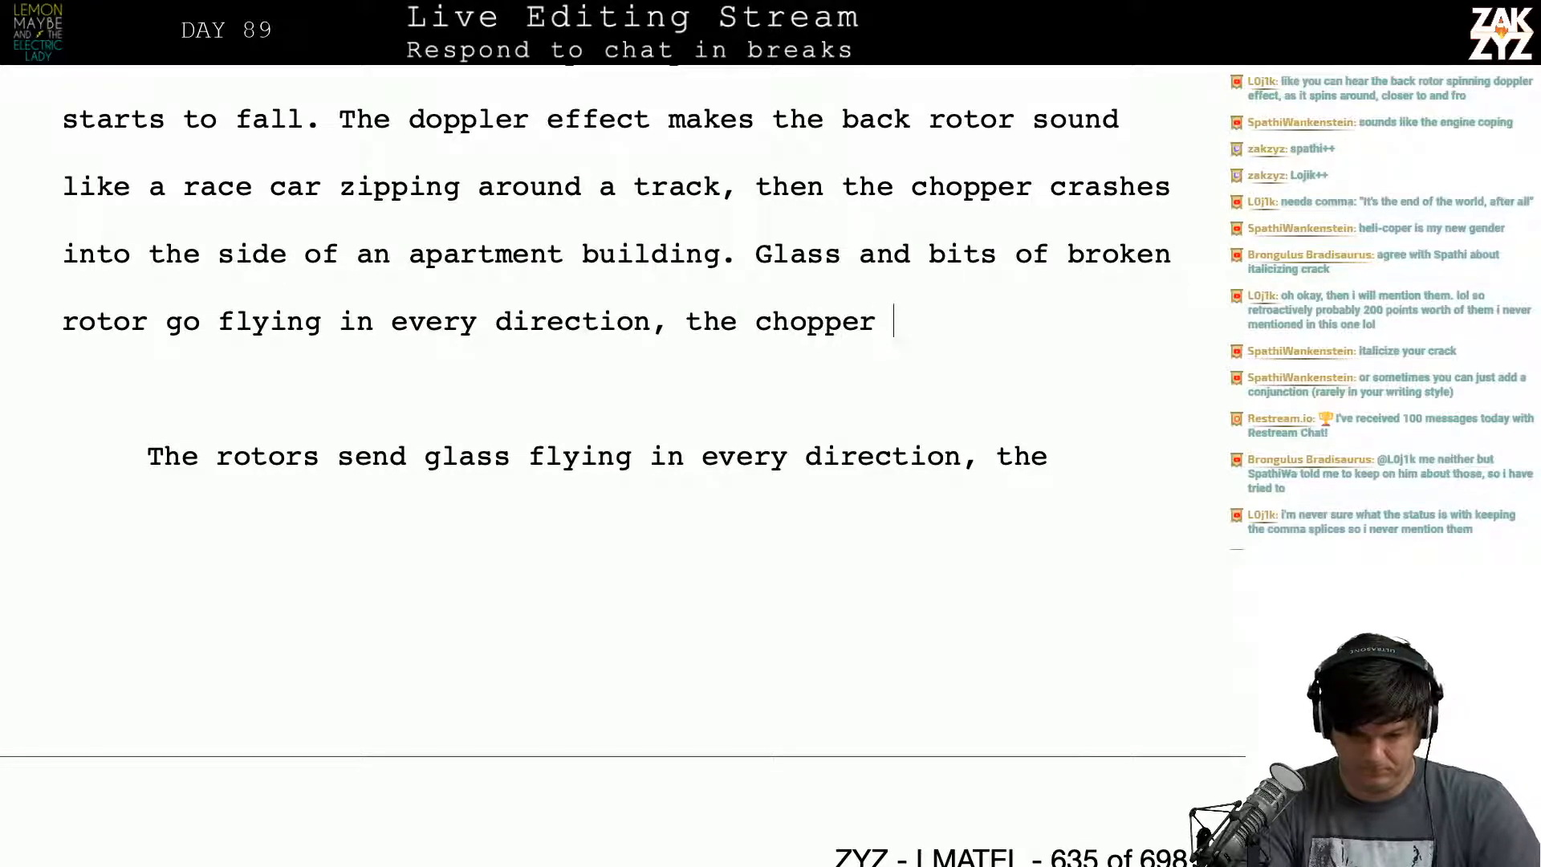
{"action": "type", "text": "leaves a h"}
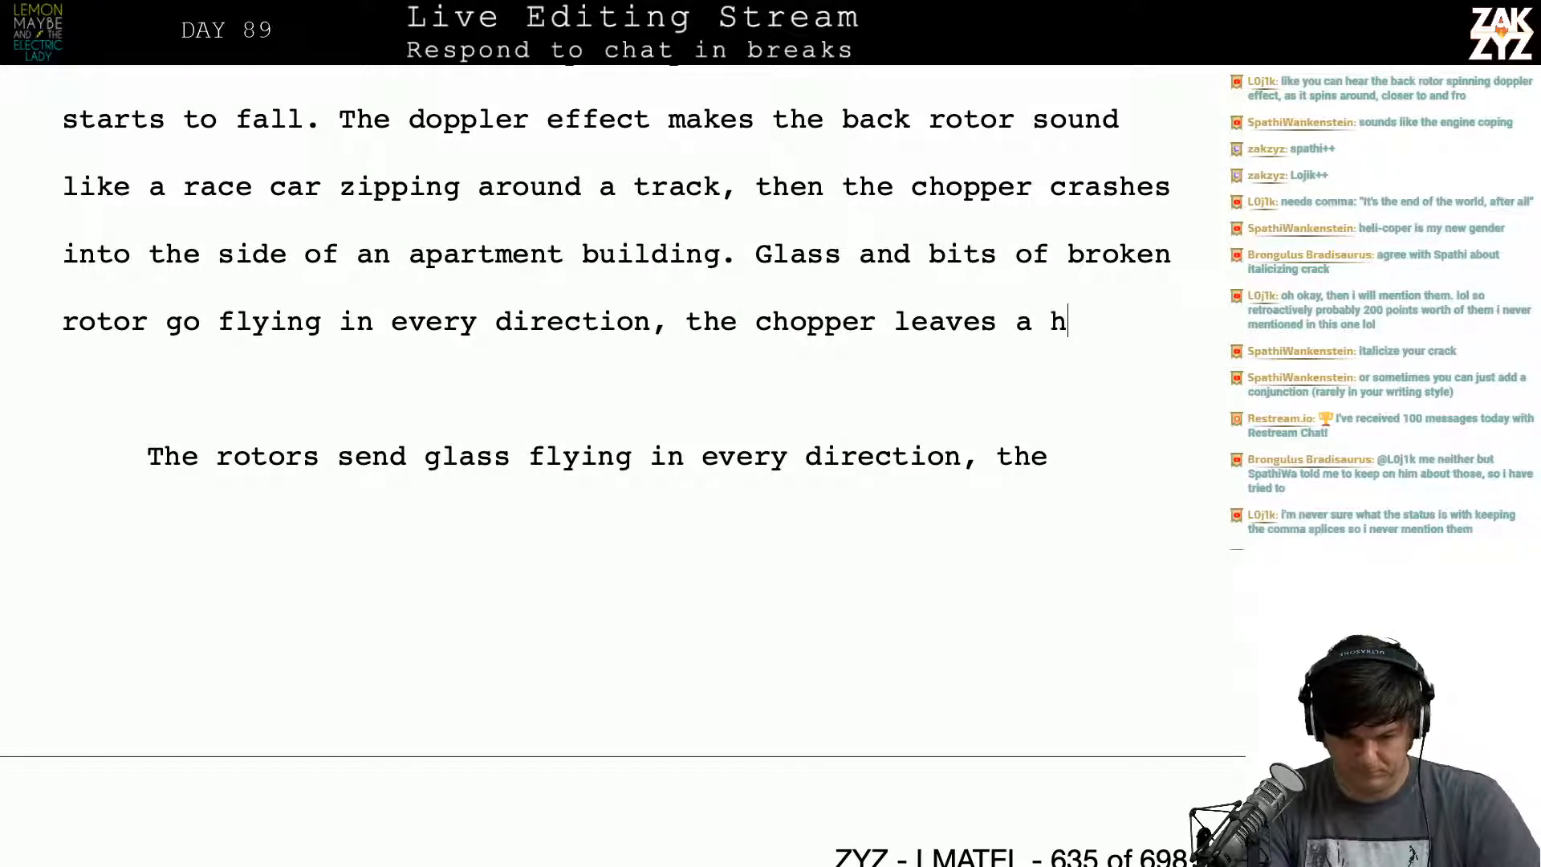
{"action": "type", "text": "uge scar i"}
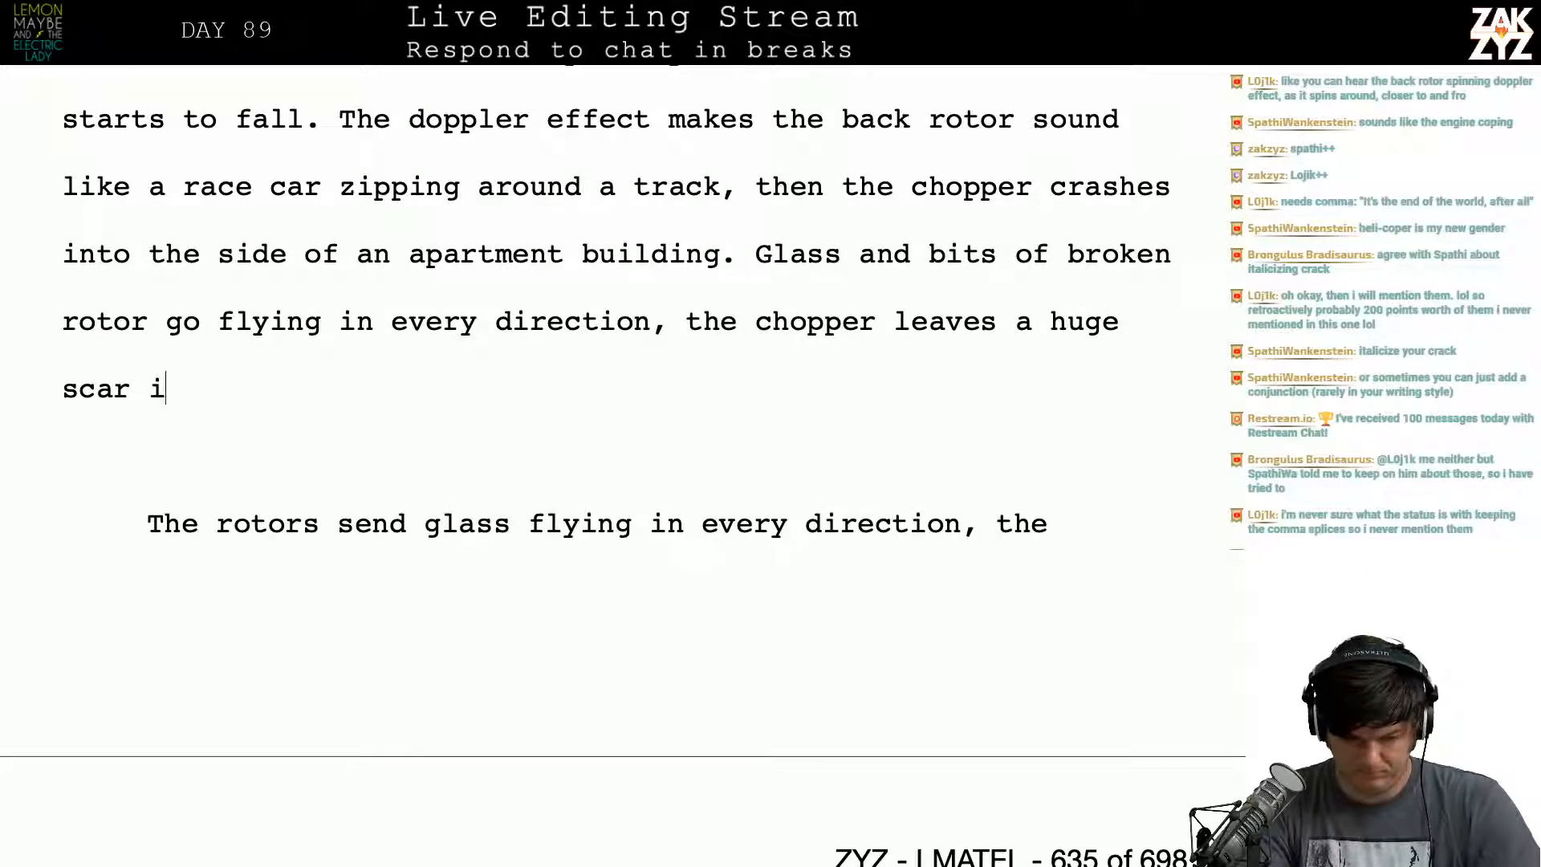
{"action": "type", "text": "n the gla"}
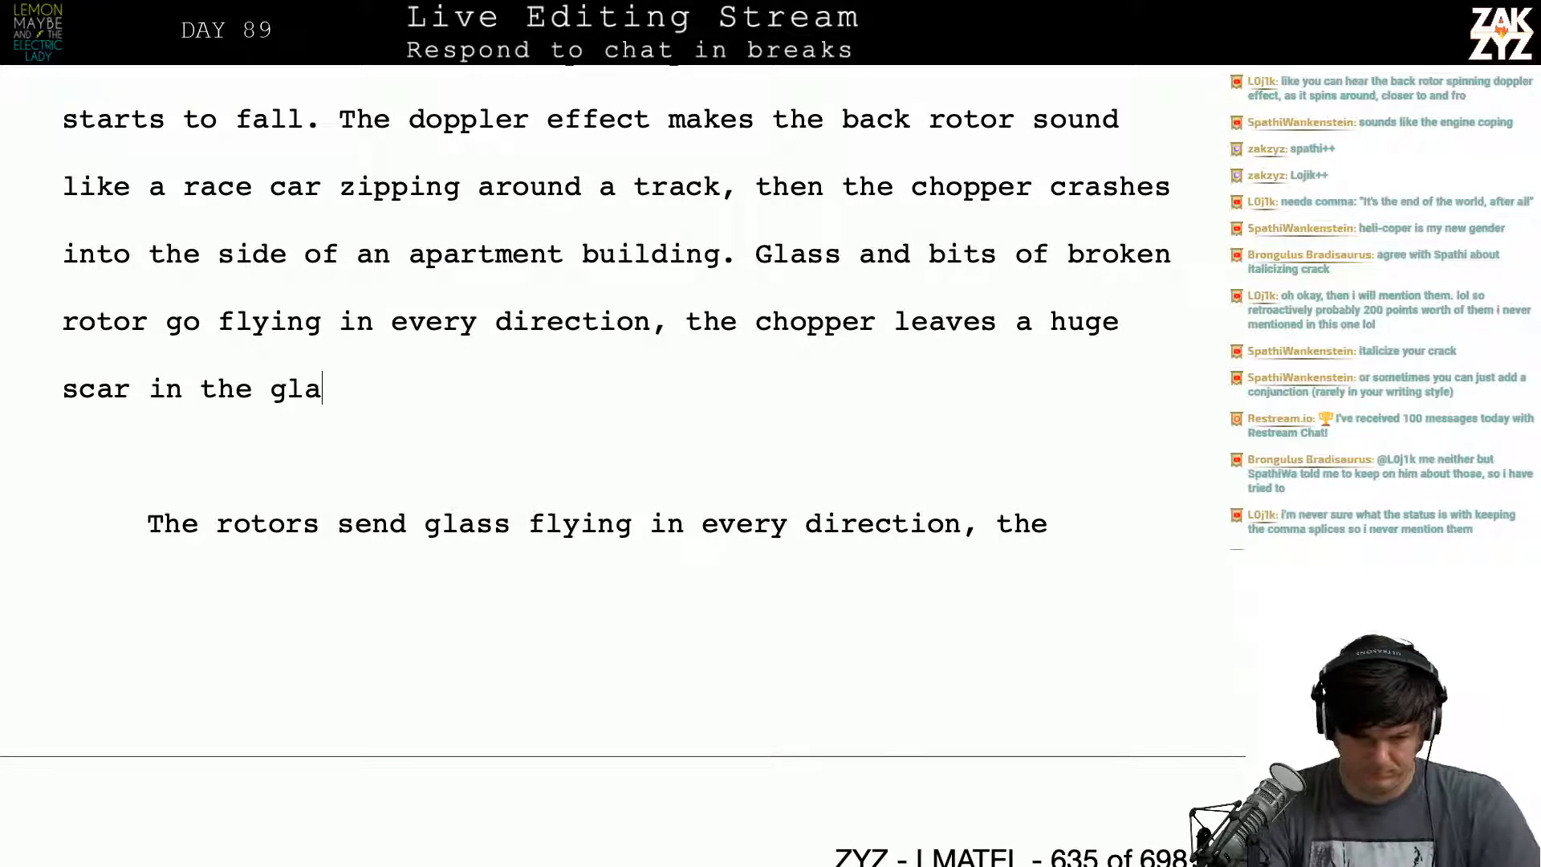
{"action": "key", "text": "BackSpace"}
{"action": "key", "text": "BackSpace"}
{"action": "key", "text": "BackSpace"}
{"action": "key", "text": "BackSpace"}
{"action": "key", "text": "BackSpace"}
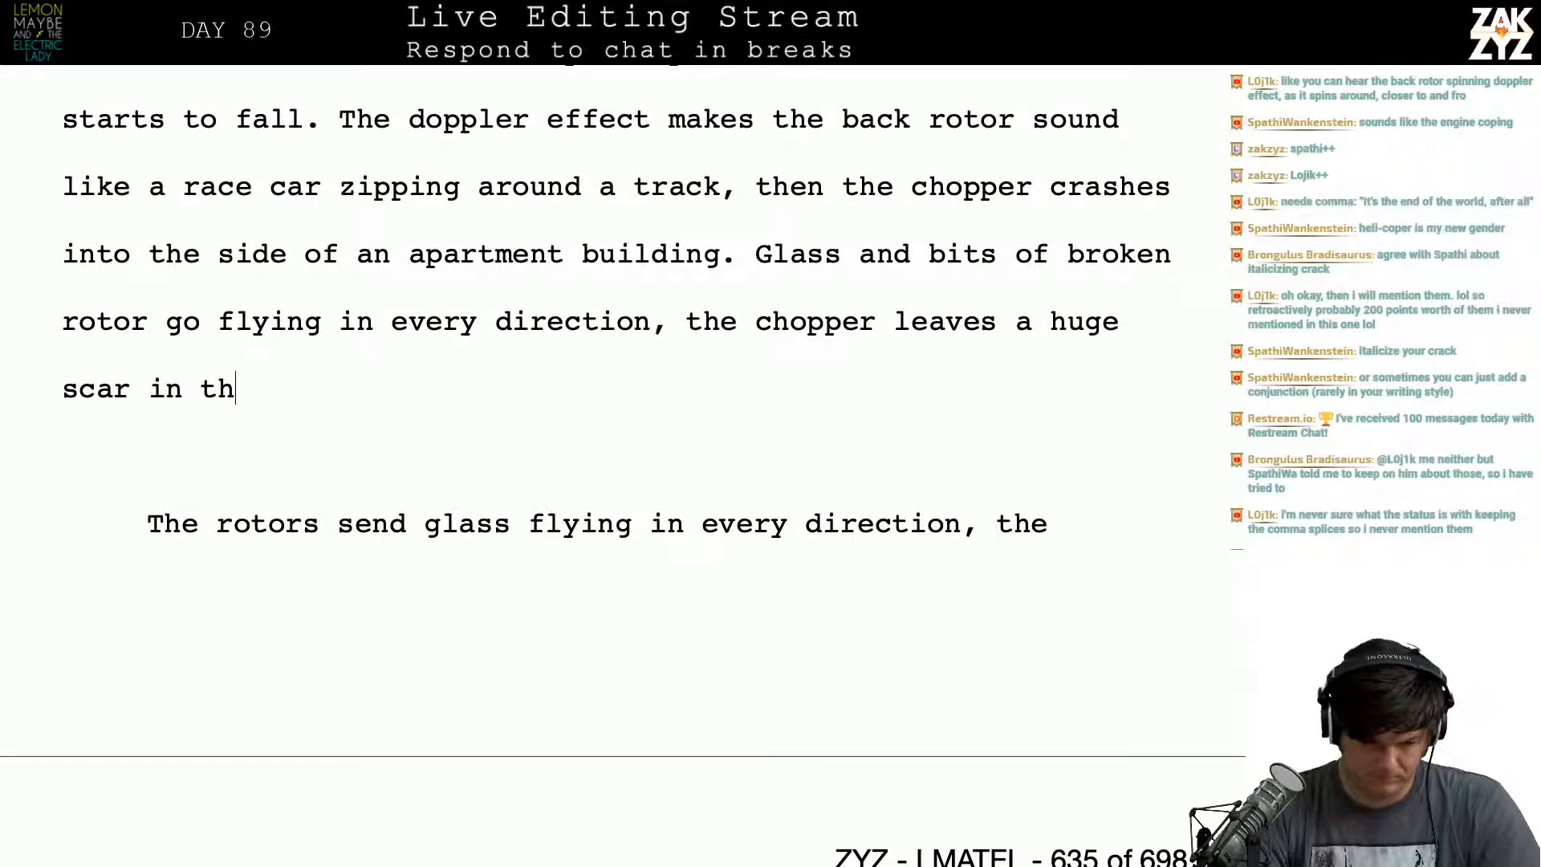
{"action": "left_click", "coordinate": [408, 254]}
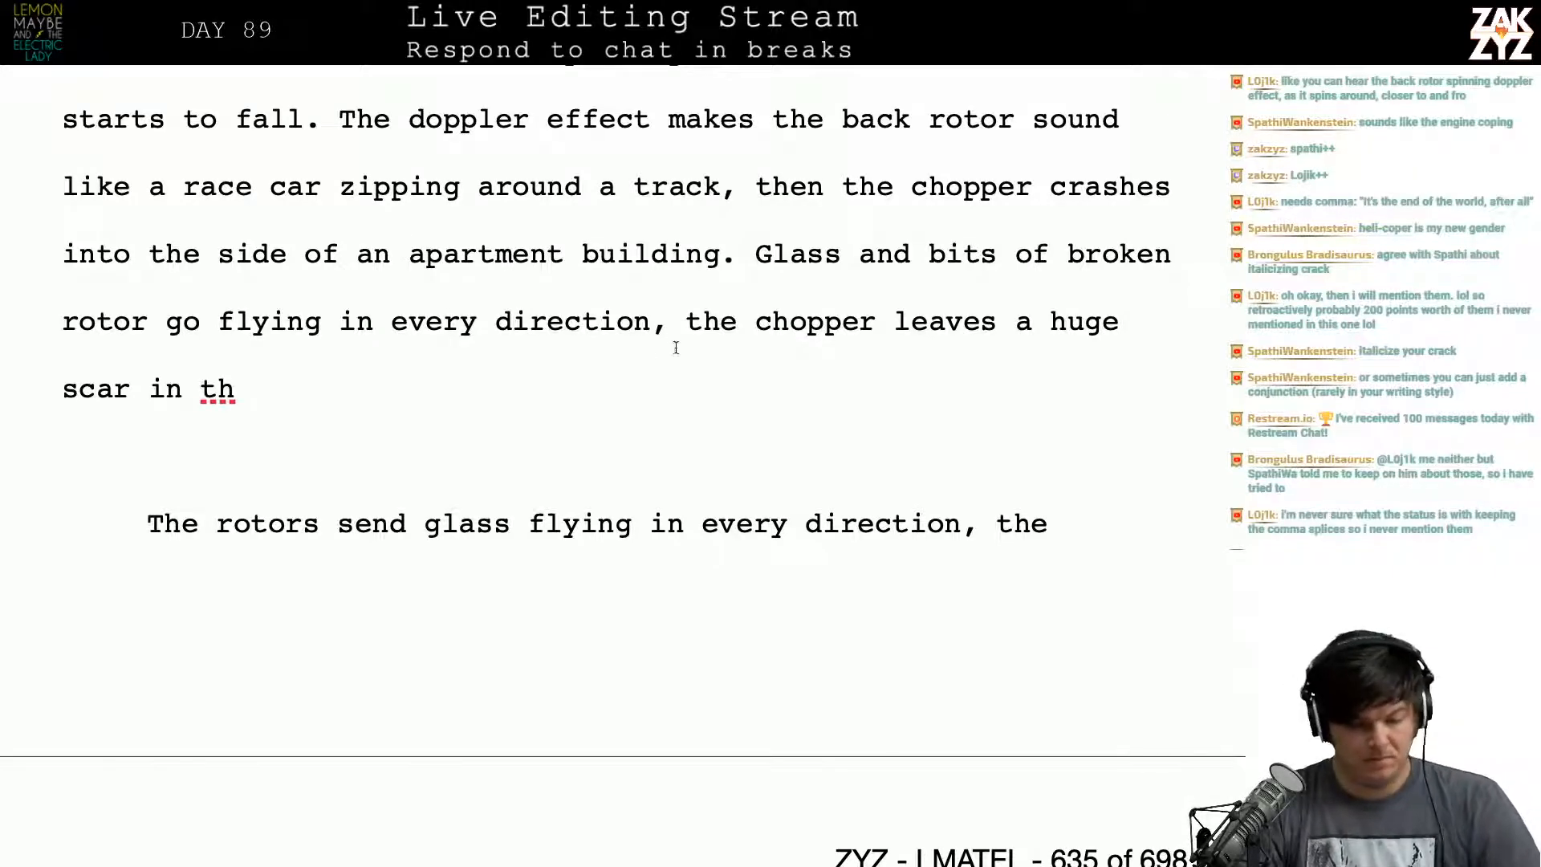
{"action": "scroll", "coordinate": [524, 332], "scroll_direction": "down", "scroll_amount": 1}
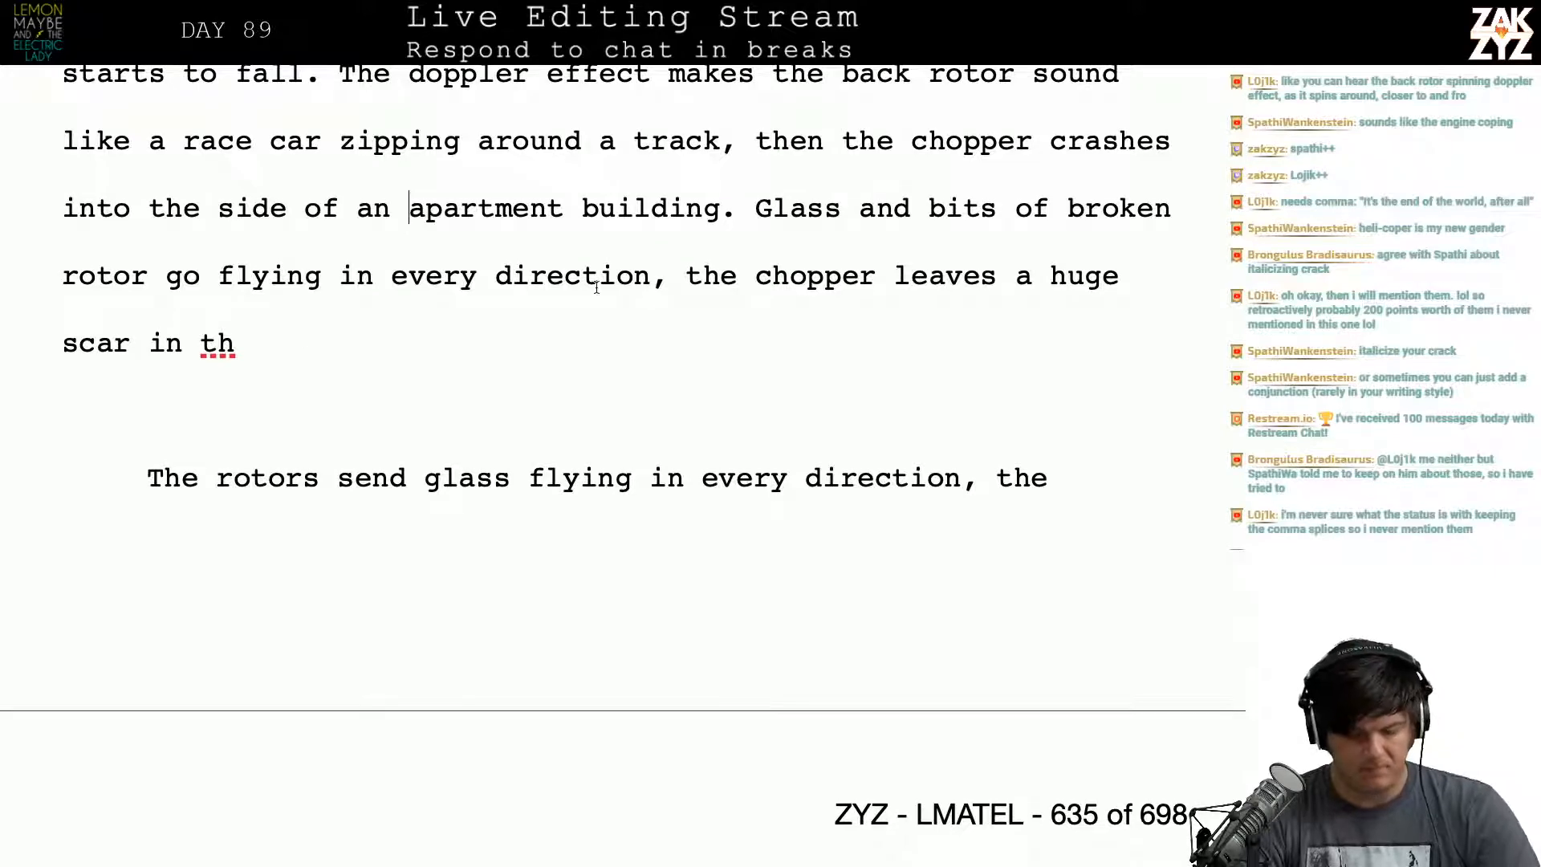
Step: Switch to the web browser and search for "glass sheath on skyscraper"
{"action": "key", "text": "super+Tab"}
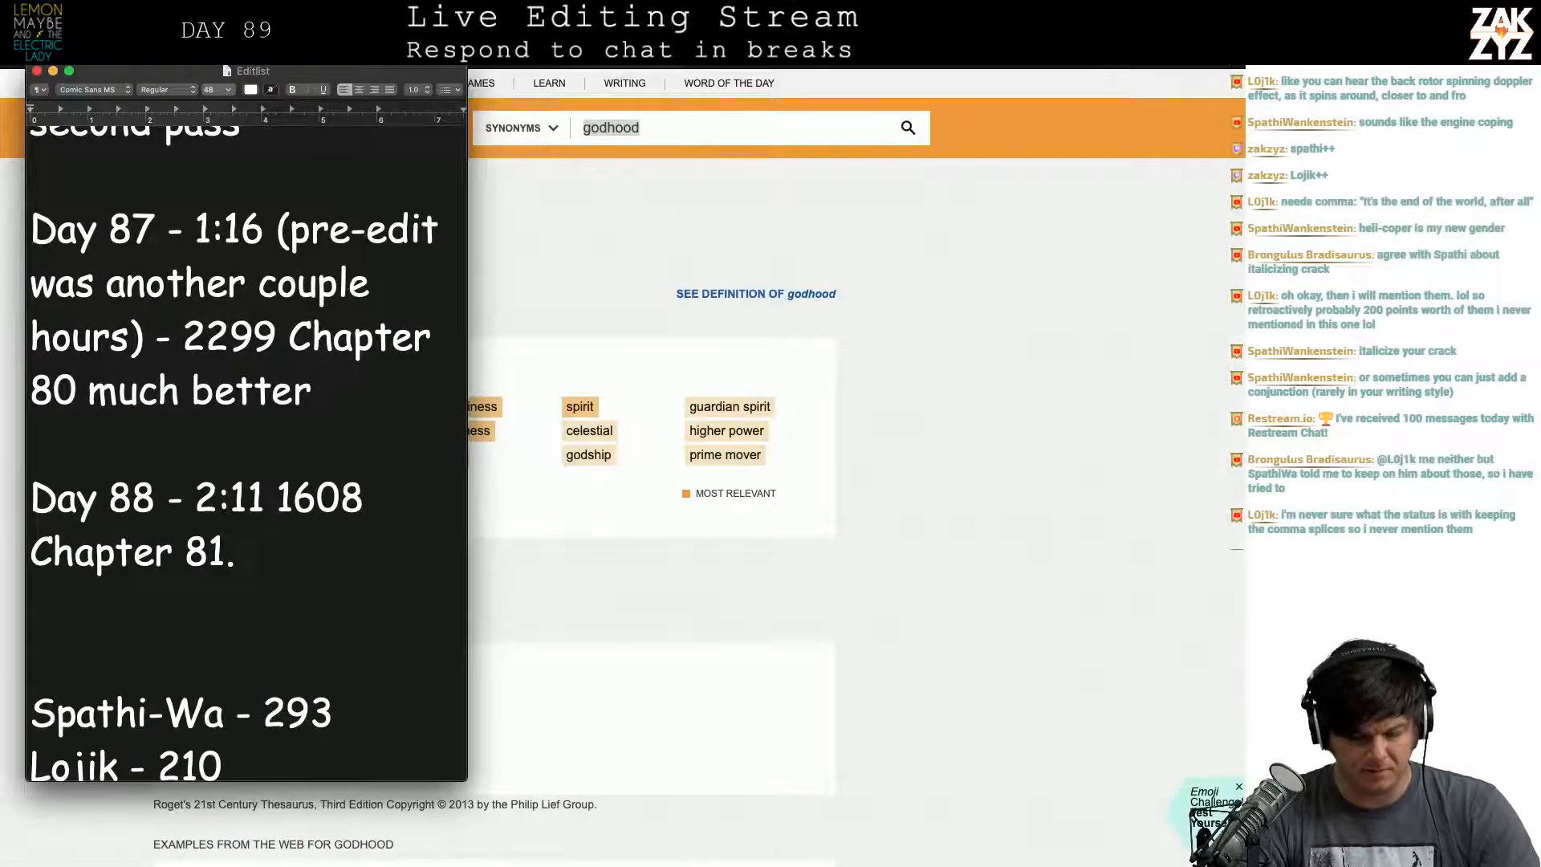
{"action": "key", "text": "super+Tab"}
{"action": "key", "text": "super+l"}
{"action": "type", "text": "glass she"}
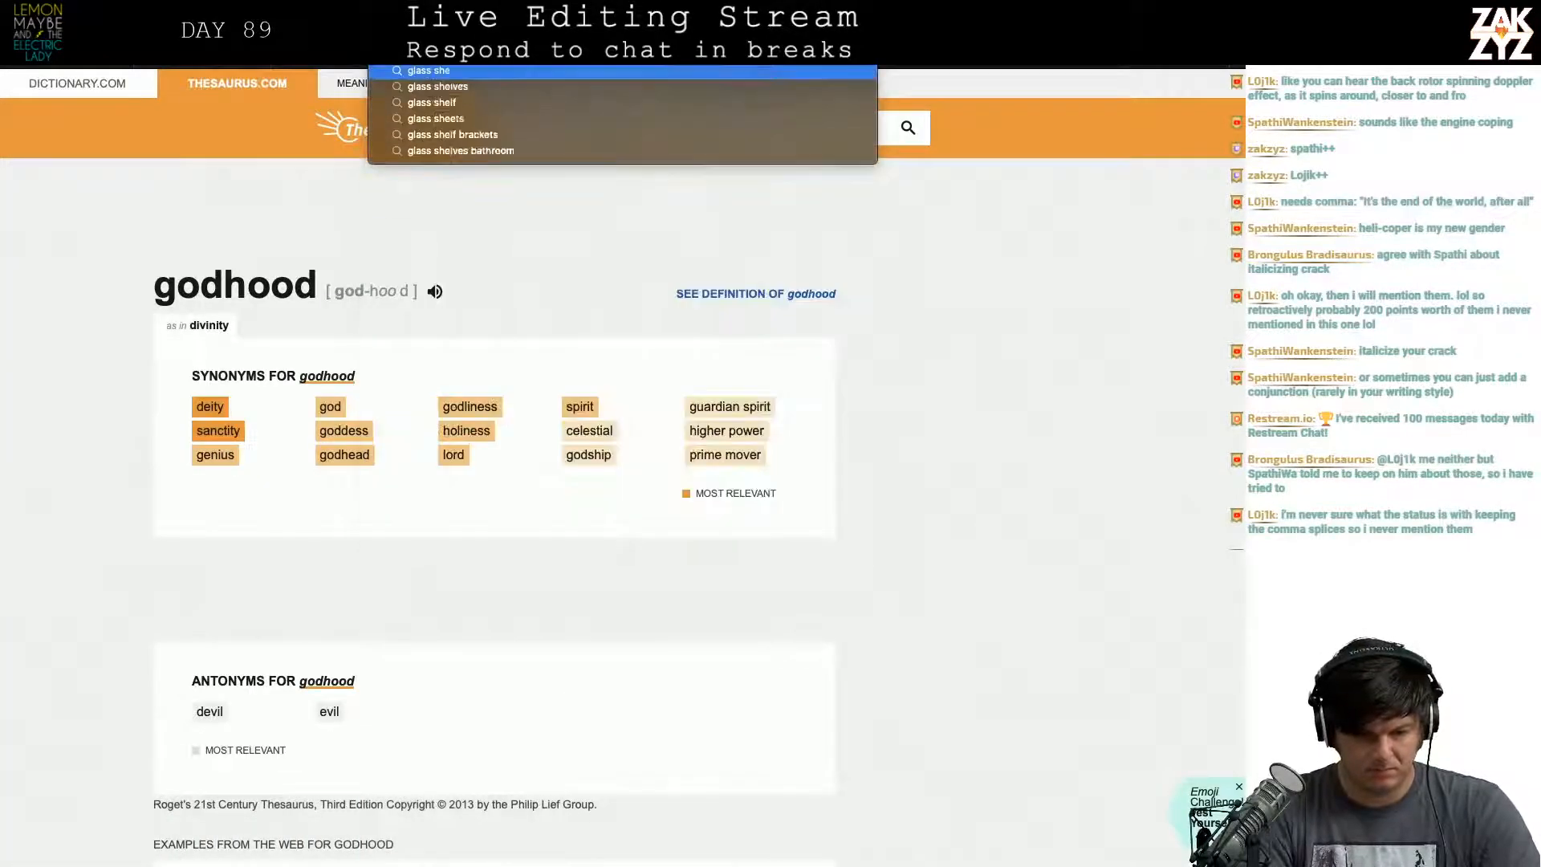
{"action": "type", "text": "ath on build"}
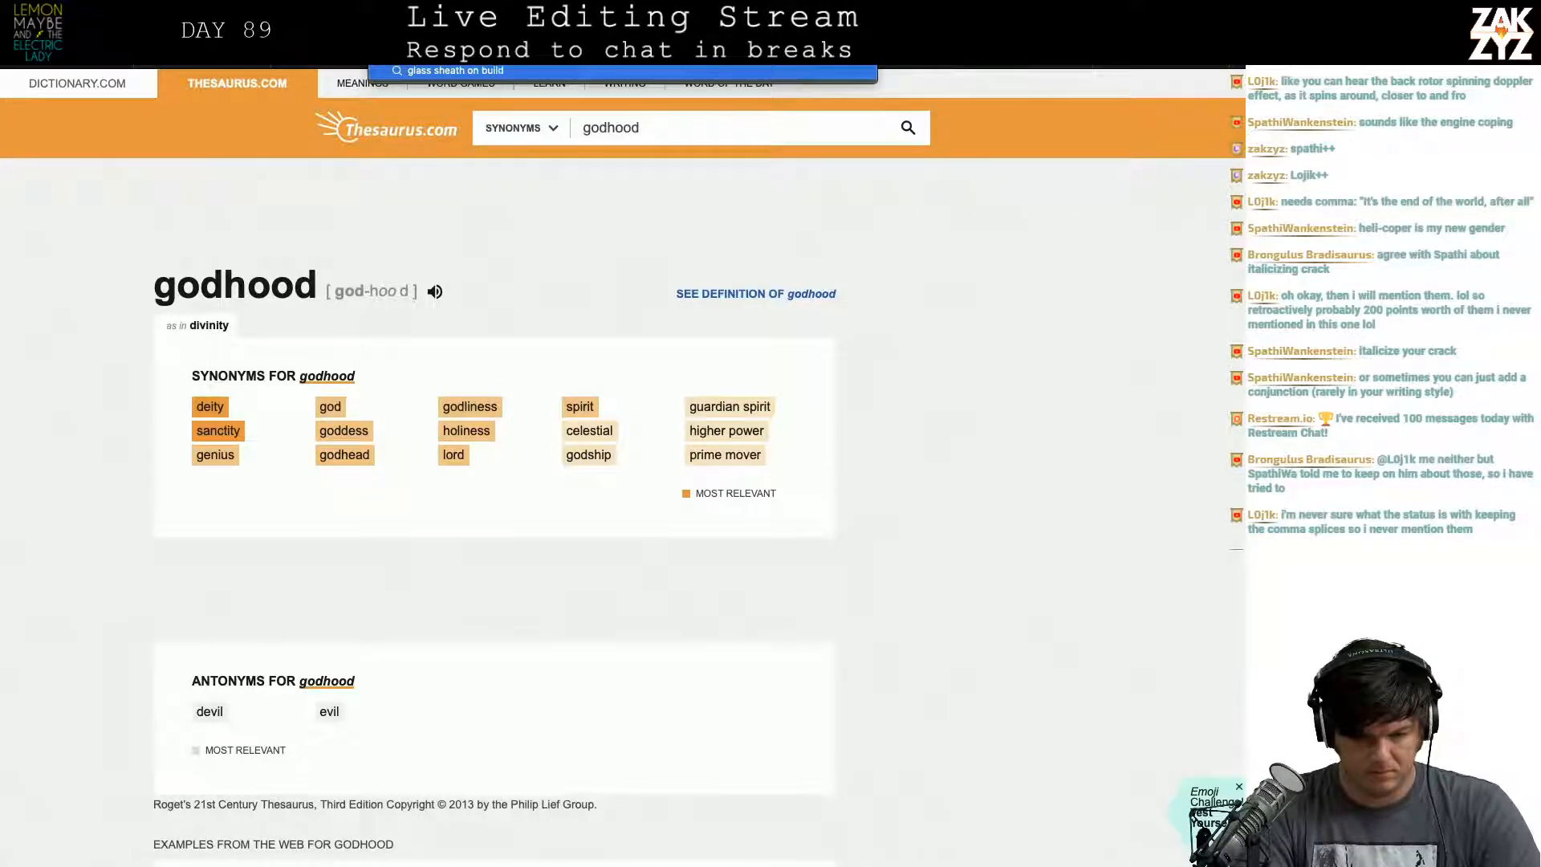
{"action": "type", "text": "u"}
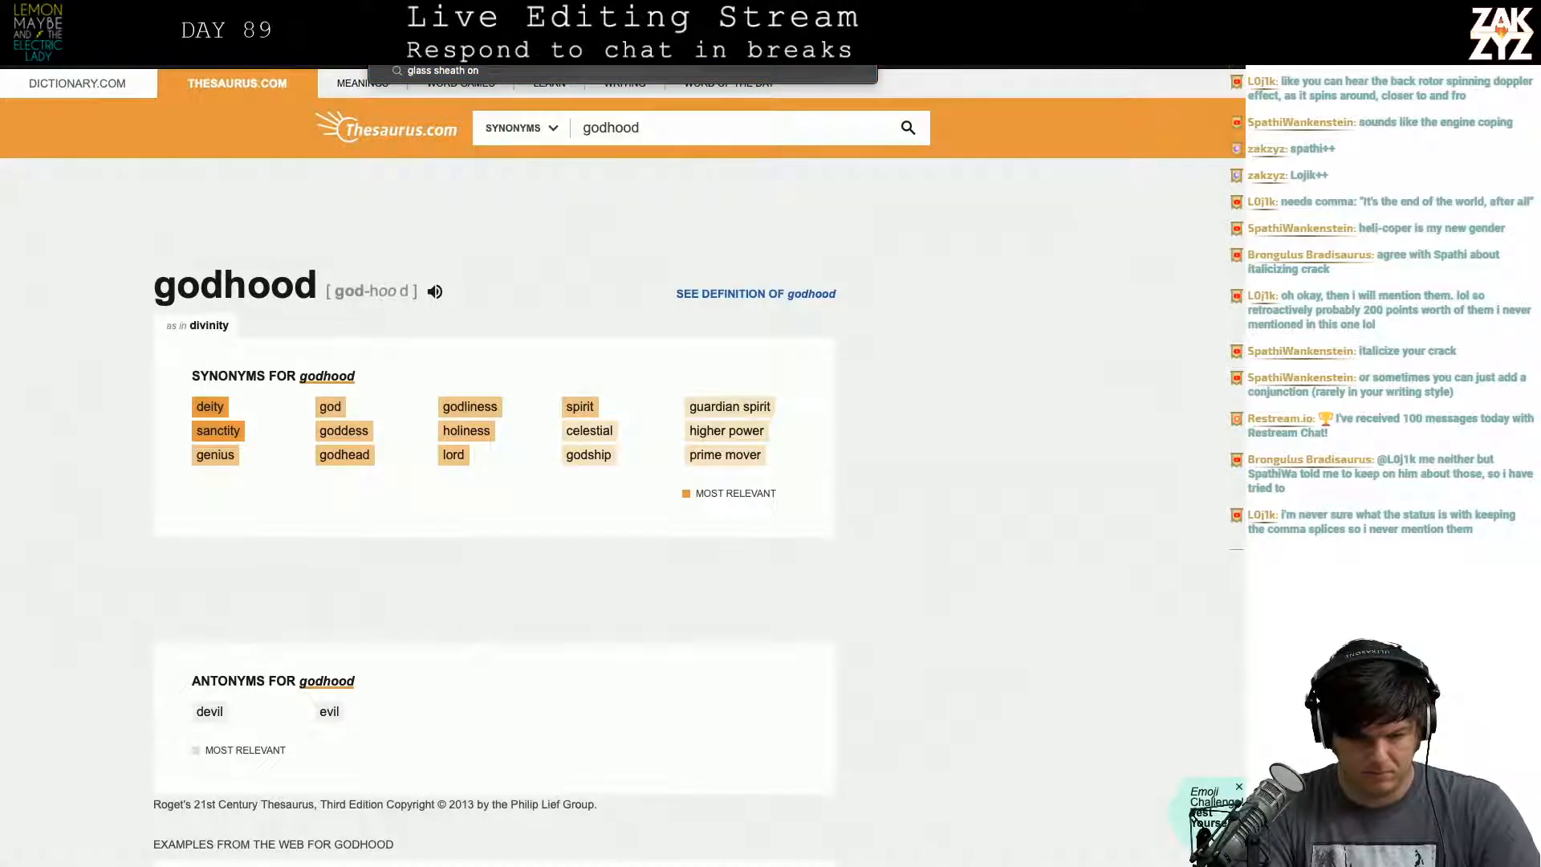
{"action": "type", "text": "skyscraper"}
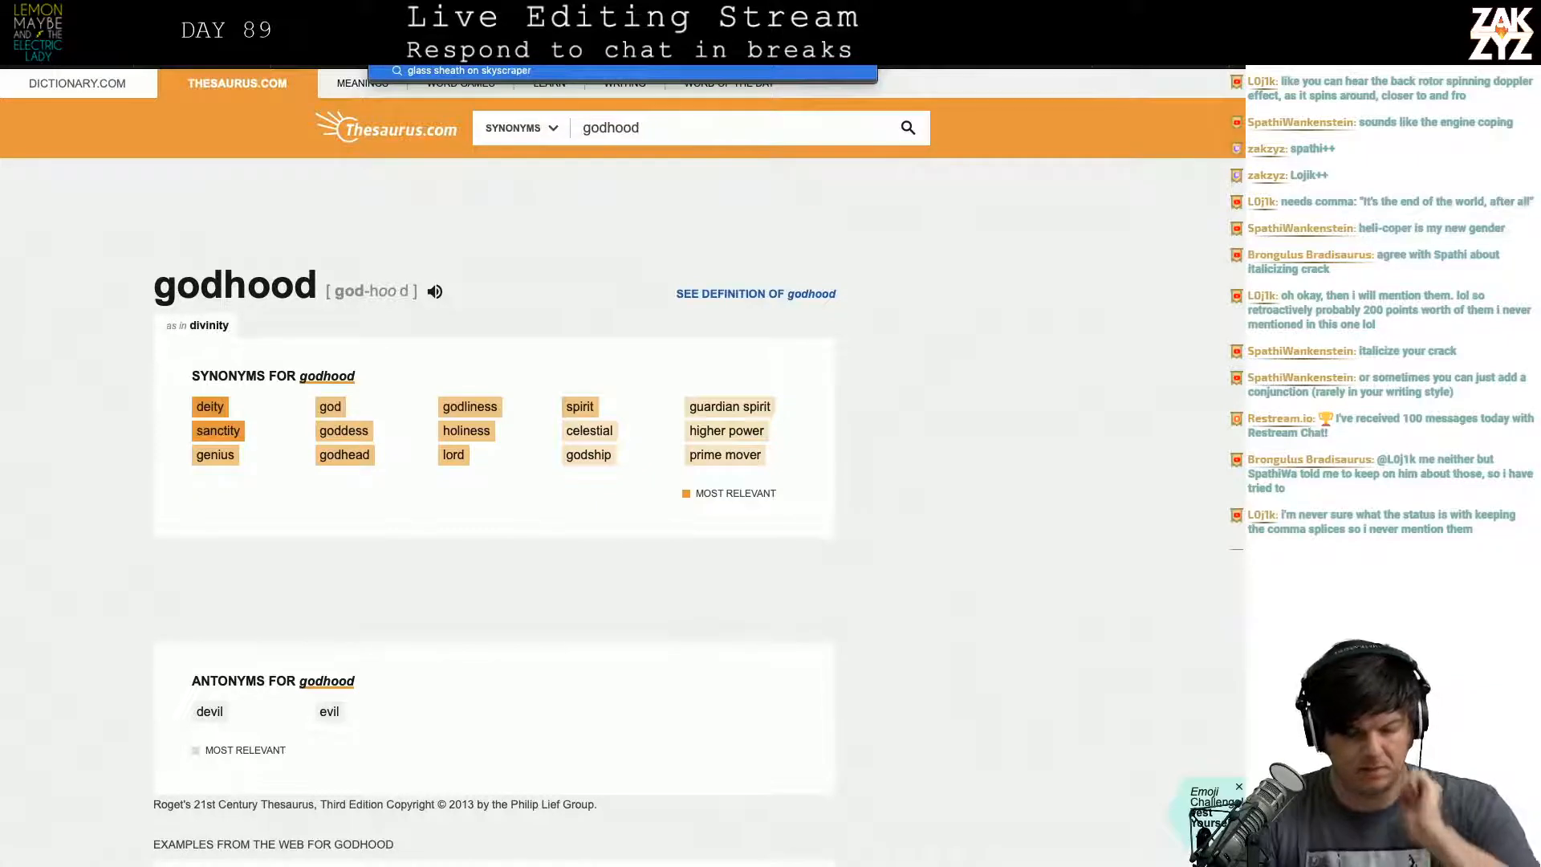
{"action": "key", "text": "Return"}
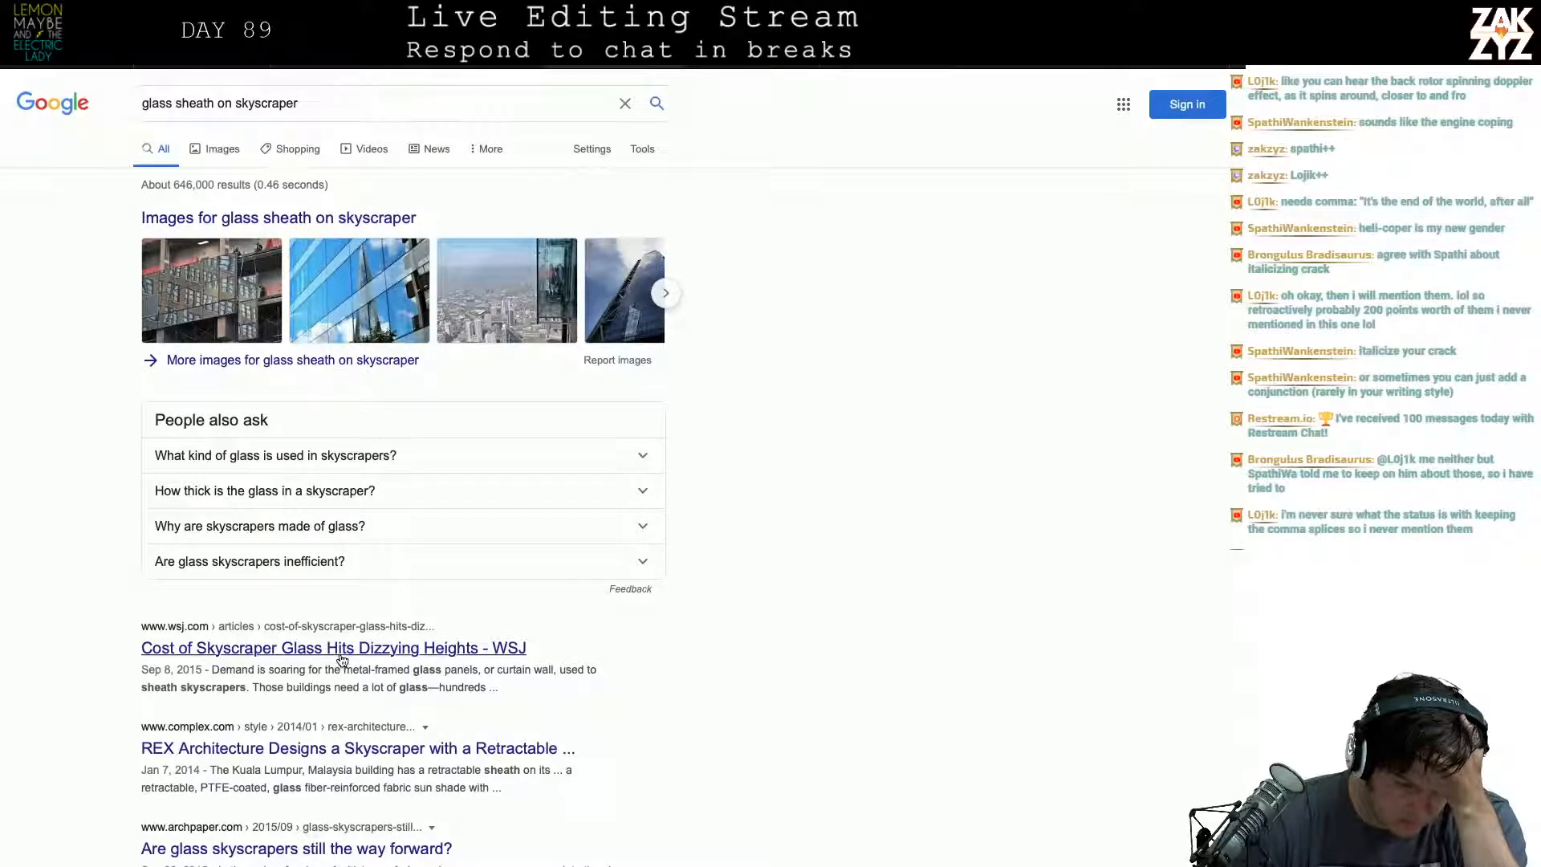
Step: Look through the search results and open the PropertyShark article "If Glass Facades are Out, What Will NYC Skyscrapers Use?"
{"action": "scroll", "coordinate": [342, 660], "scroll_direction": "down", "scroll_amount": 1}
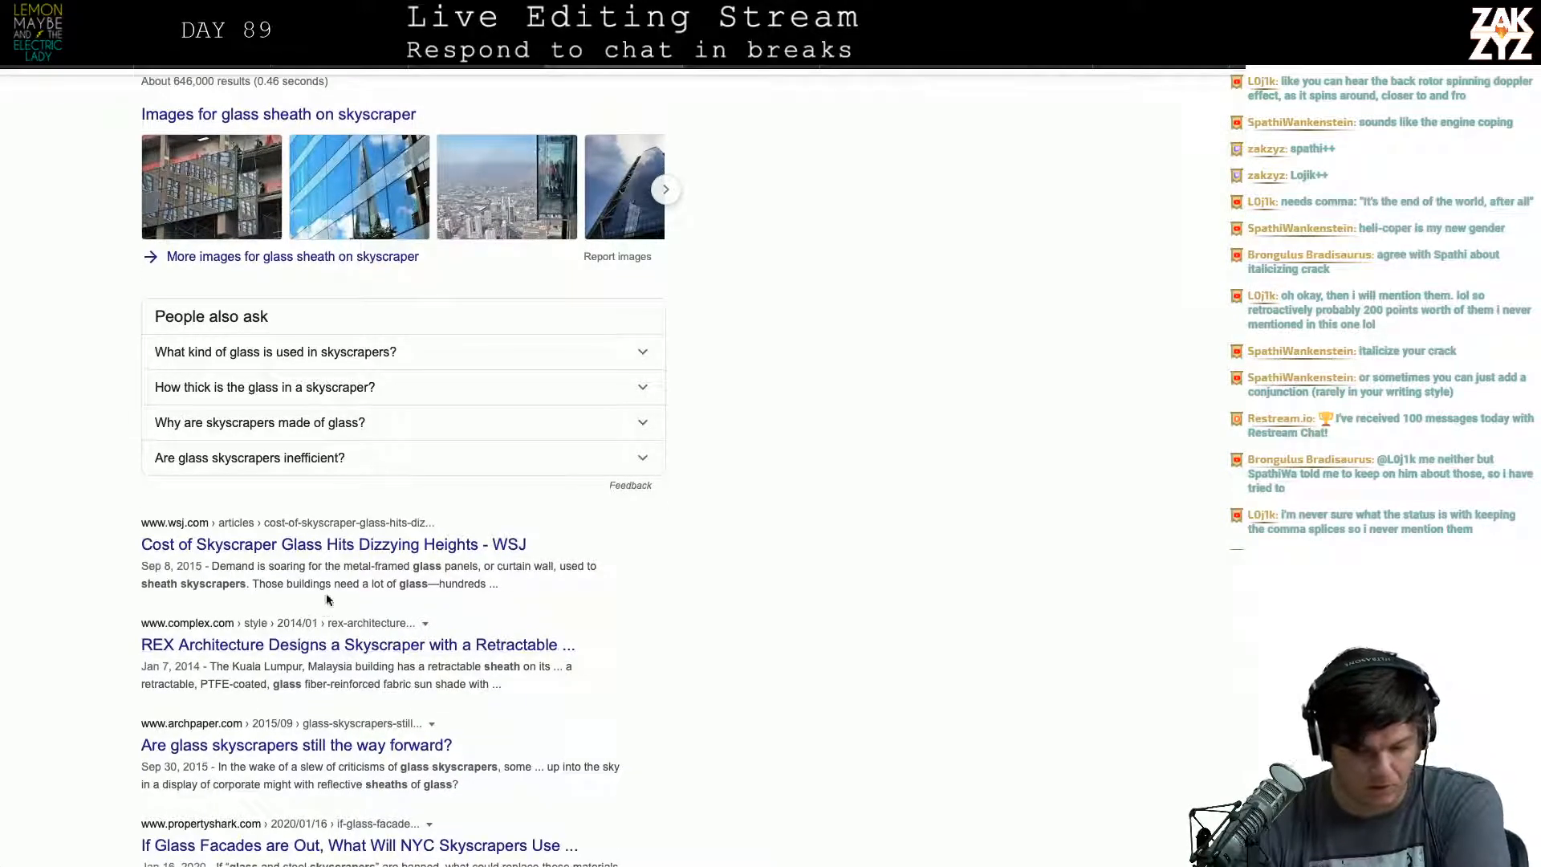
{"action": "scroll", "coordinate": [460, 550], "scroll_direction": "down", "scroll_amount": 1}
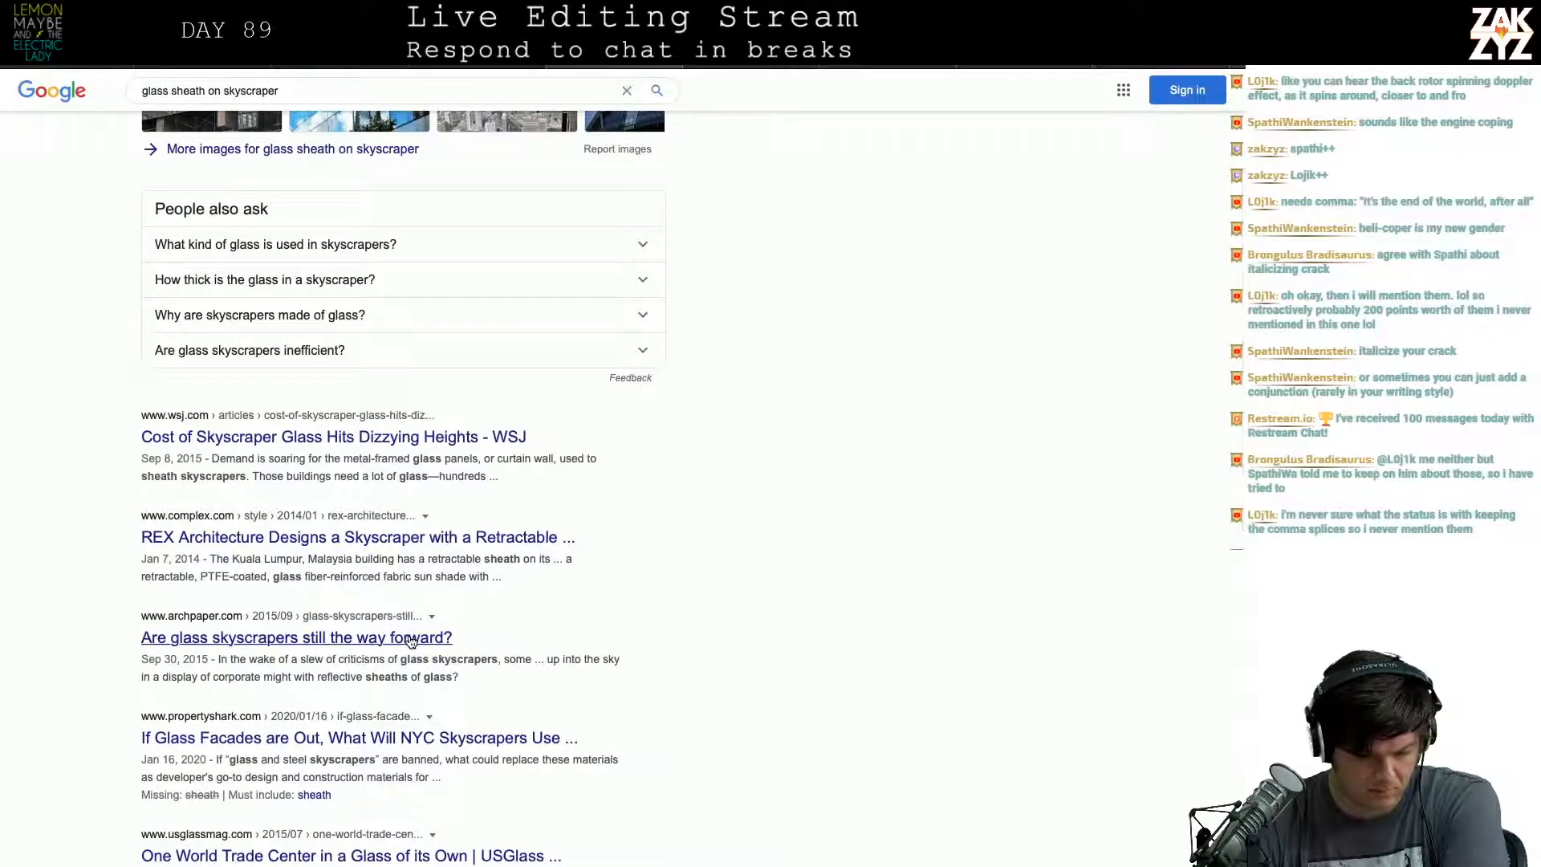
{"action": "scroll", "coordinate": [410, 639], "scroll_direction": "down", "scroll_amount": 1}
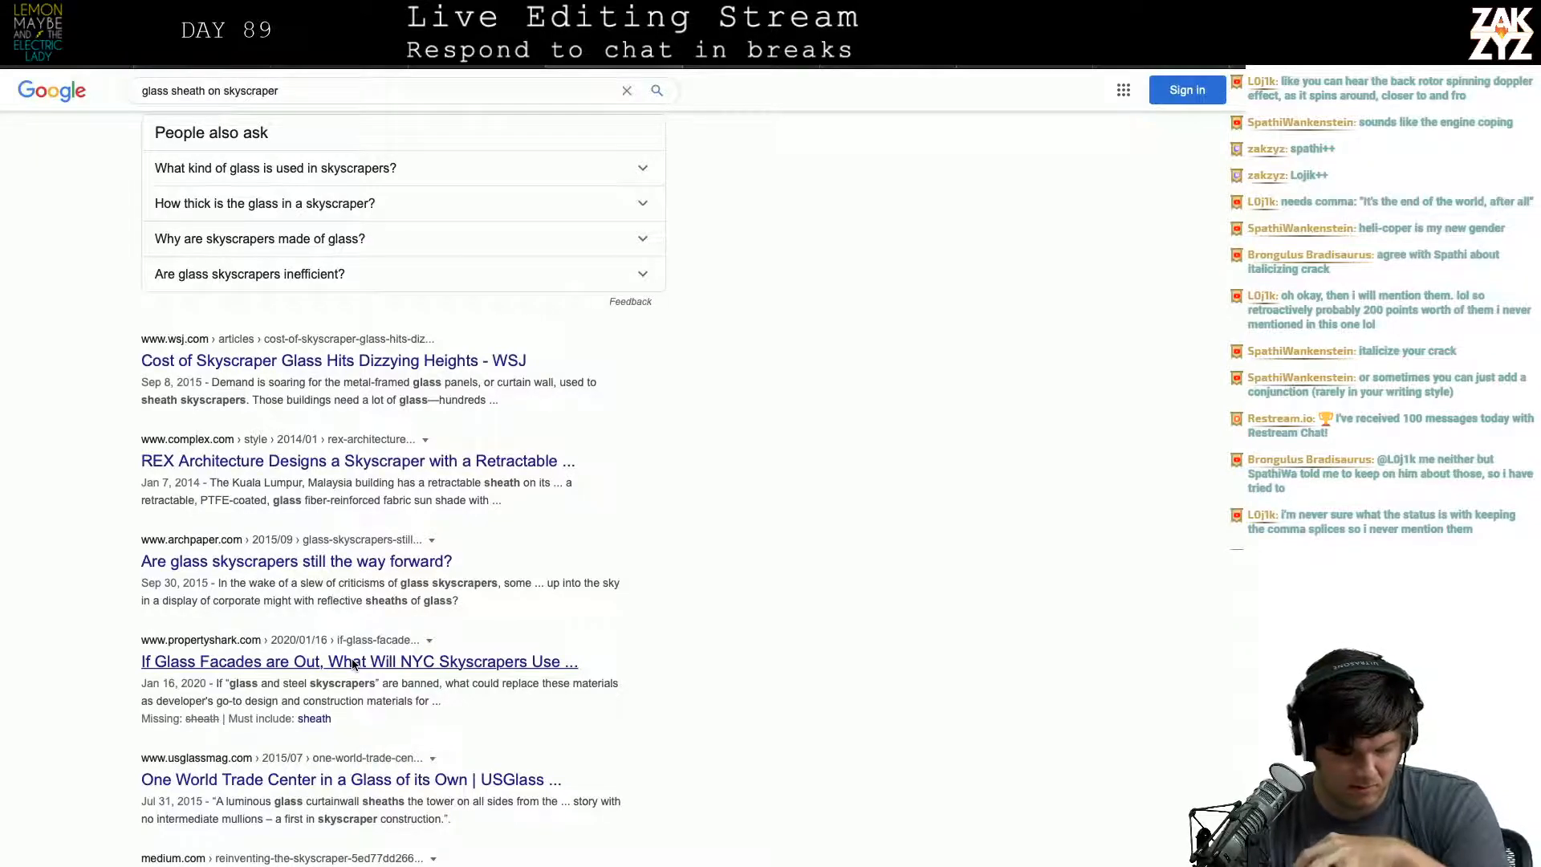
{"action": "left_click", "coordinate": [353, 661]}
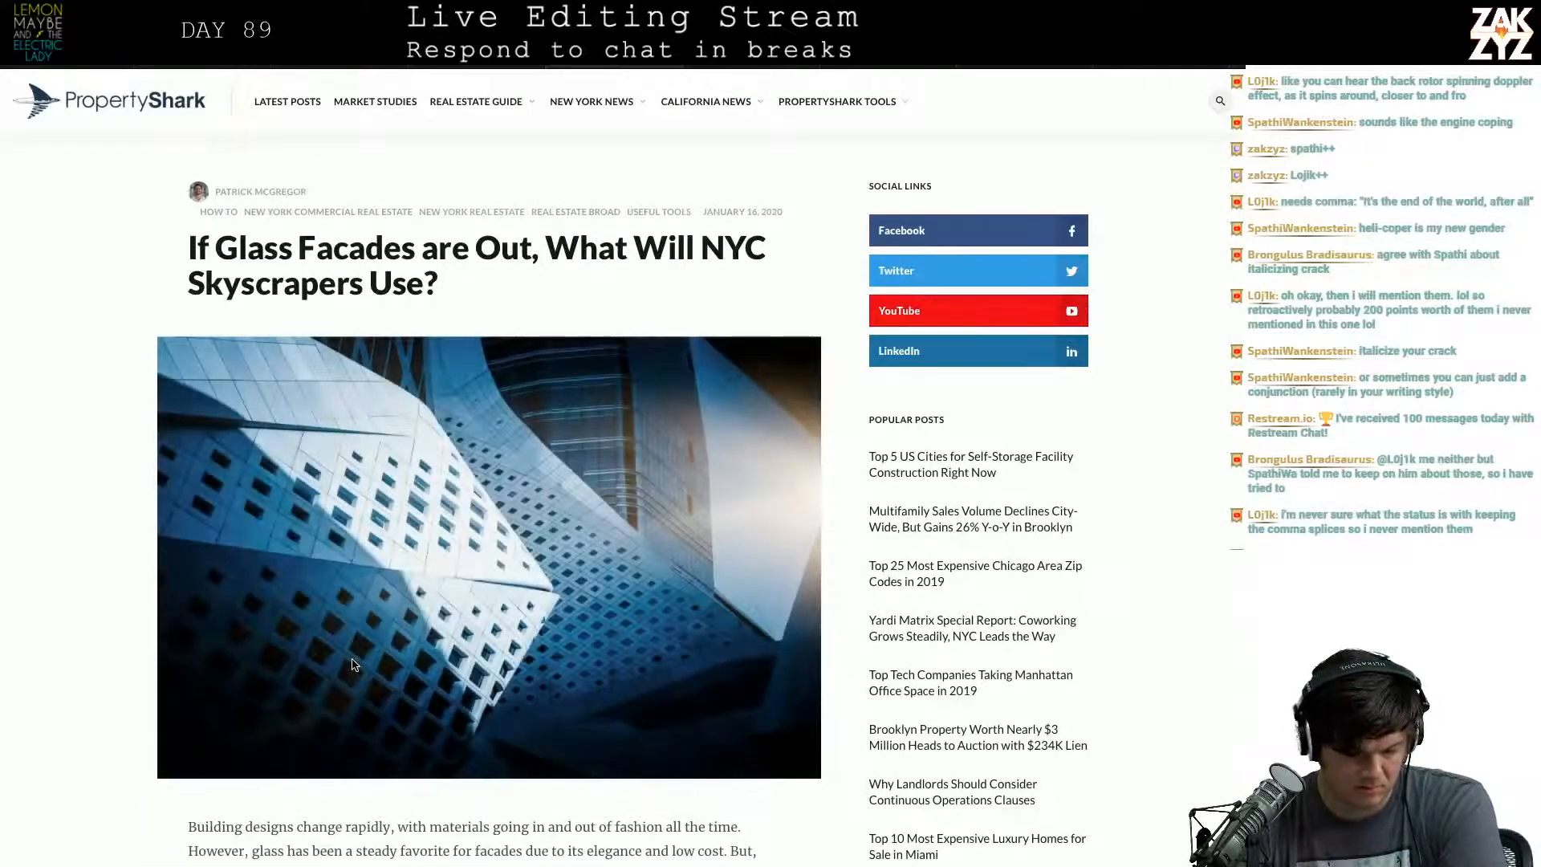
Step: Read through the article's introduction and sections on facade materials for wording about glass building exteriors
{"action": "scroll", "coordinate": [353, 663], "scroll_direction": "down", "scroll_amount": 2}
{"action": "scroll", "coordinate": [353, 663], "scroll_direction": "down", "scroll_amount": 2}
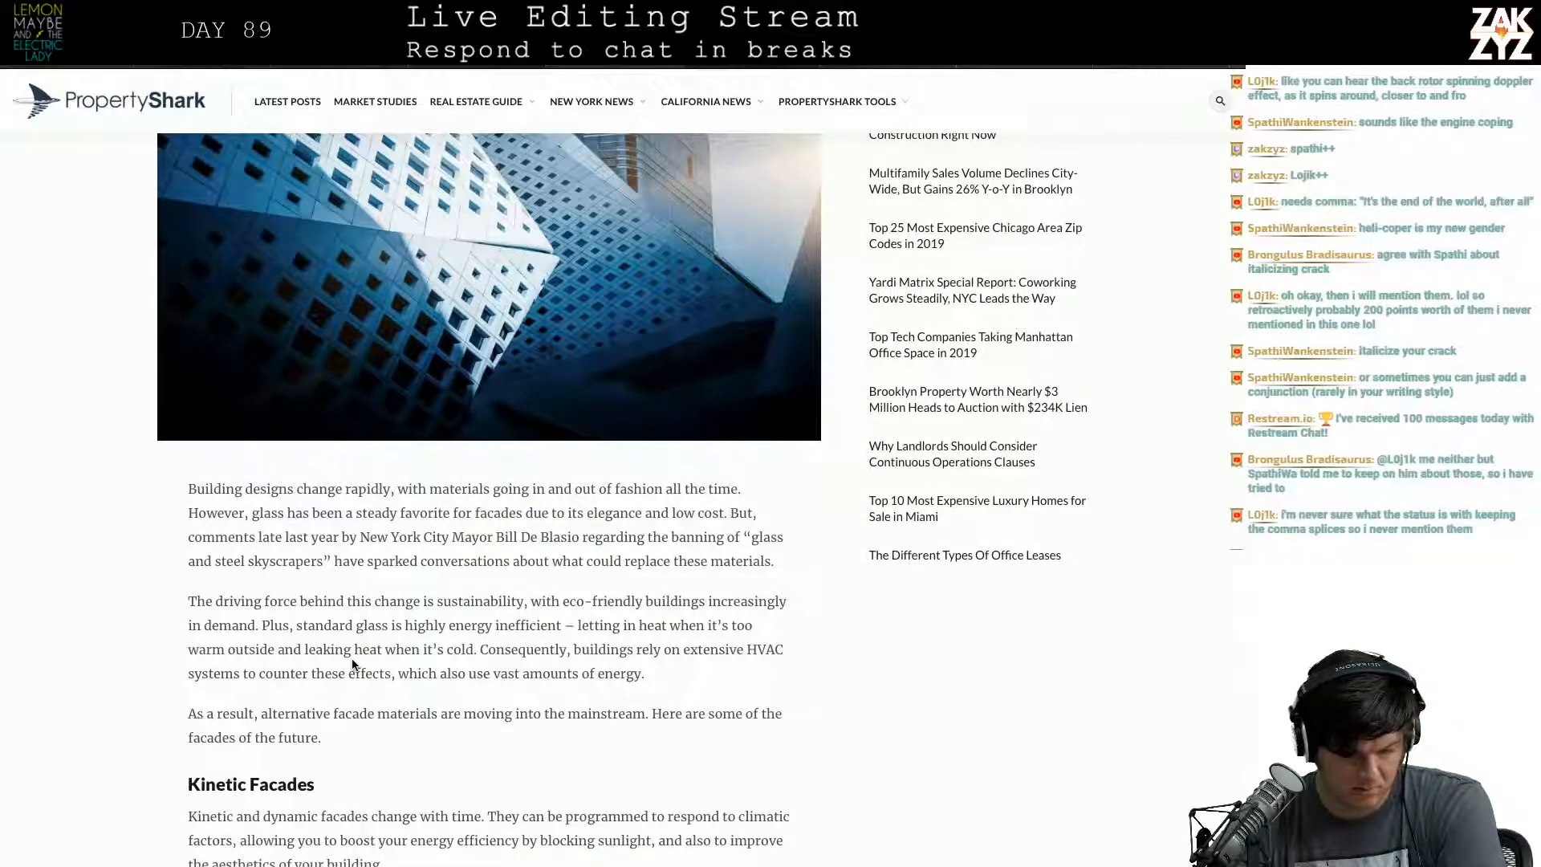
{"action": "scroll", "coordinate": [353, 663], "scroll_direction": "down", "scroll_amount": 1}
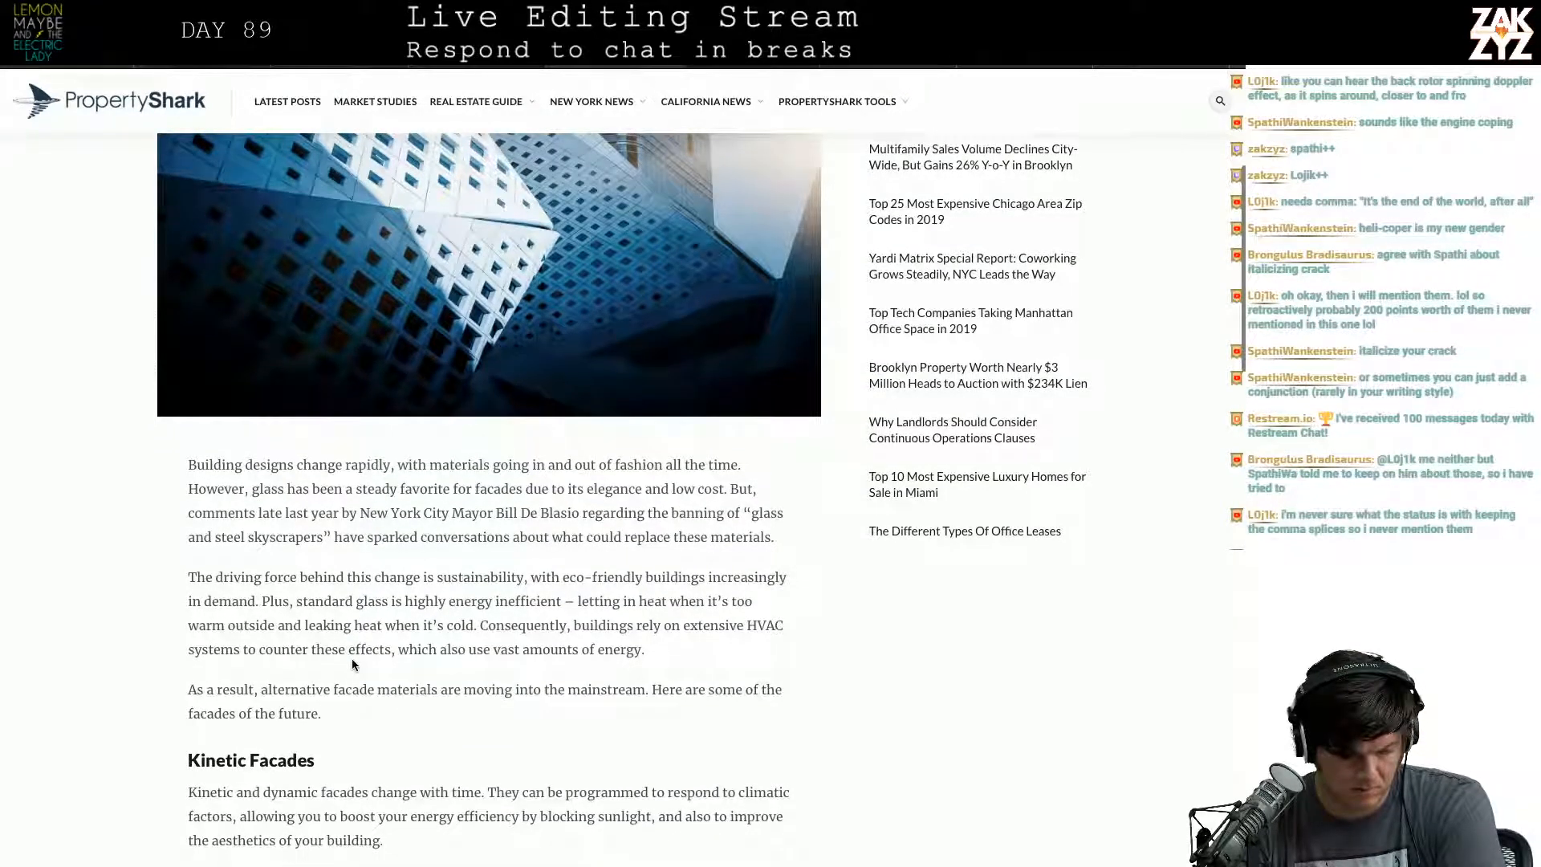
{"action": "scroll", "coordinate": [353, 663], "scroll_direction": "down", "scroll_amount": 1}
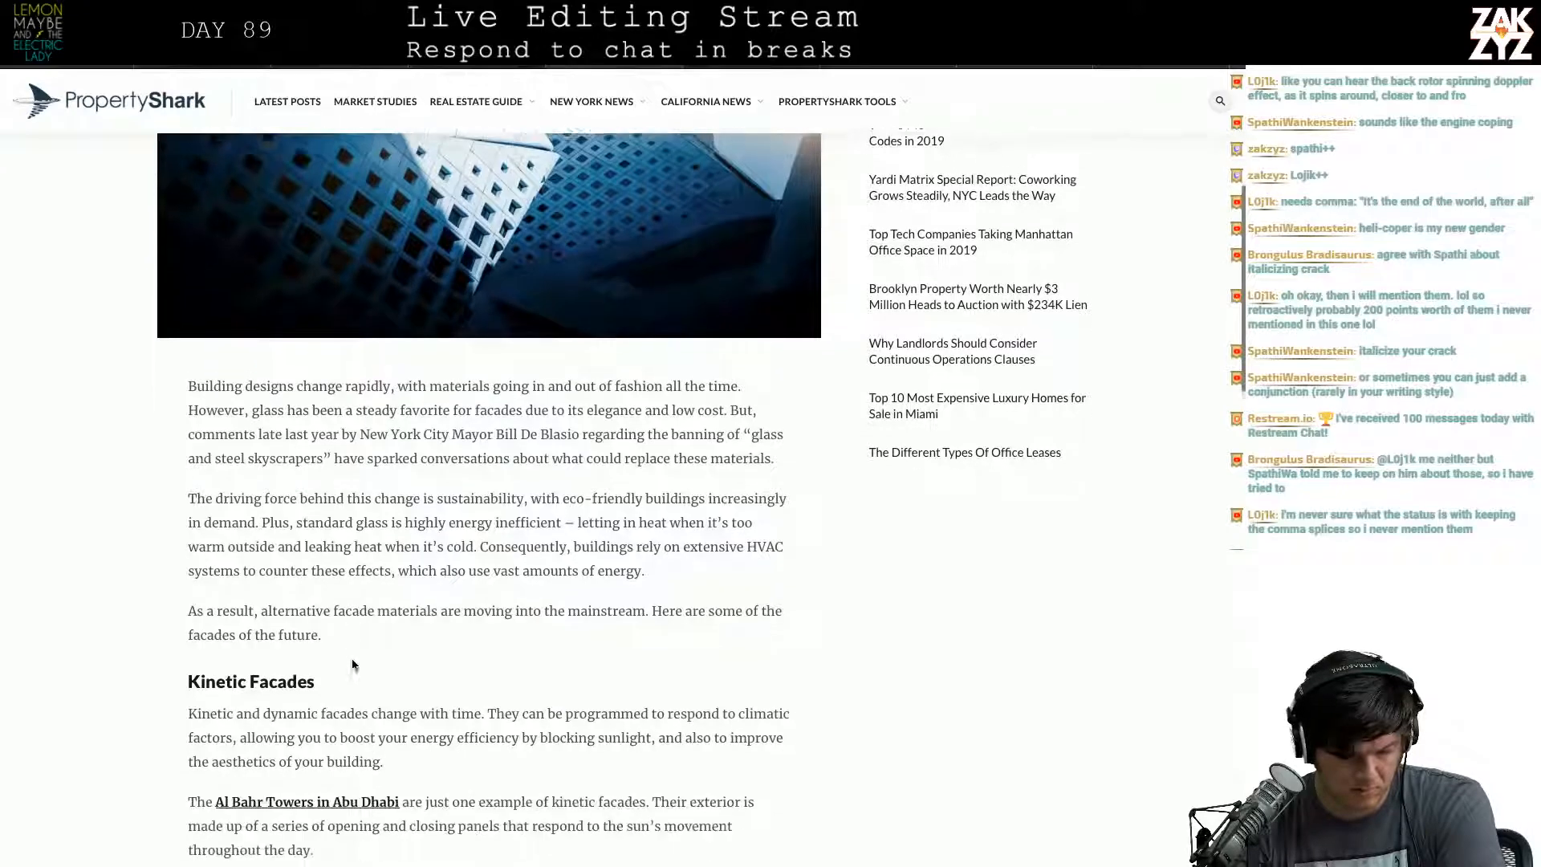
{"action": "scroll", "coordinate": [353, 663], "scroll_direction": "down", "scroll_amount": 1}
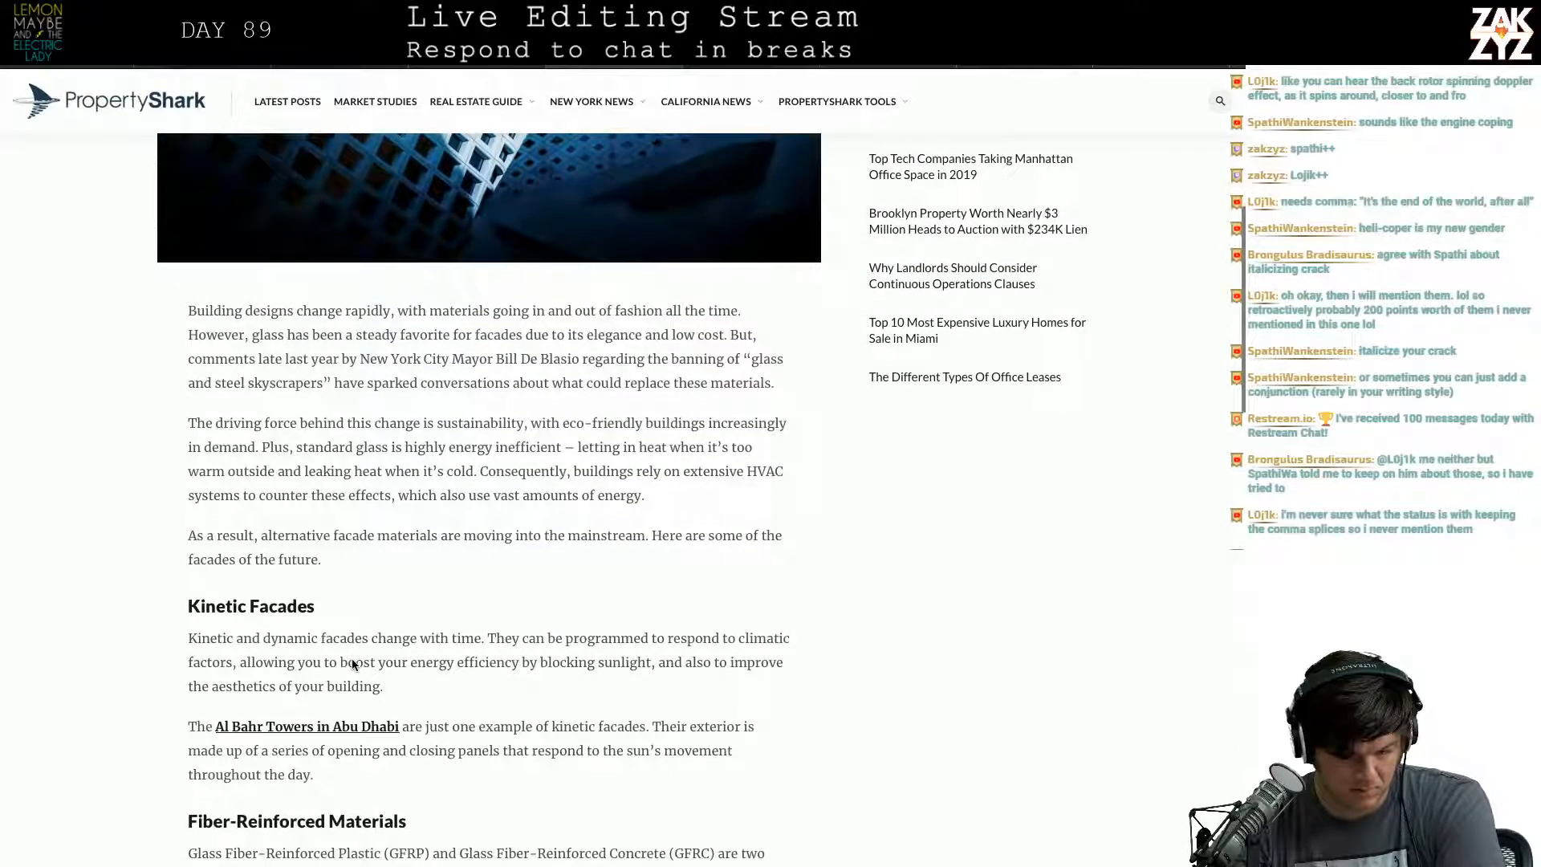
{"action": "scroll", "coordinate": [351, 663], "scroll_direction": "down", "scroll_amount": 1}
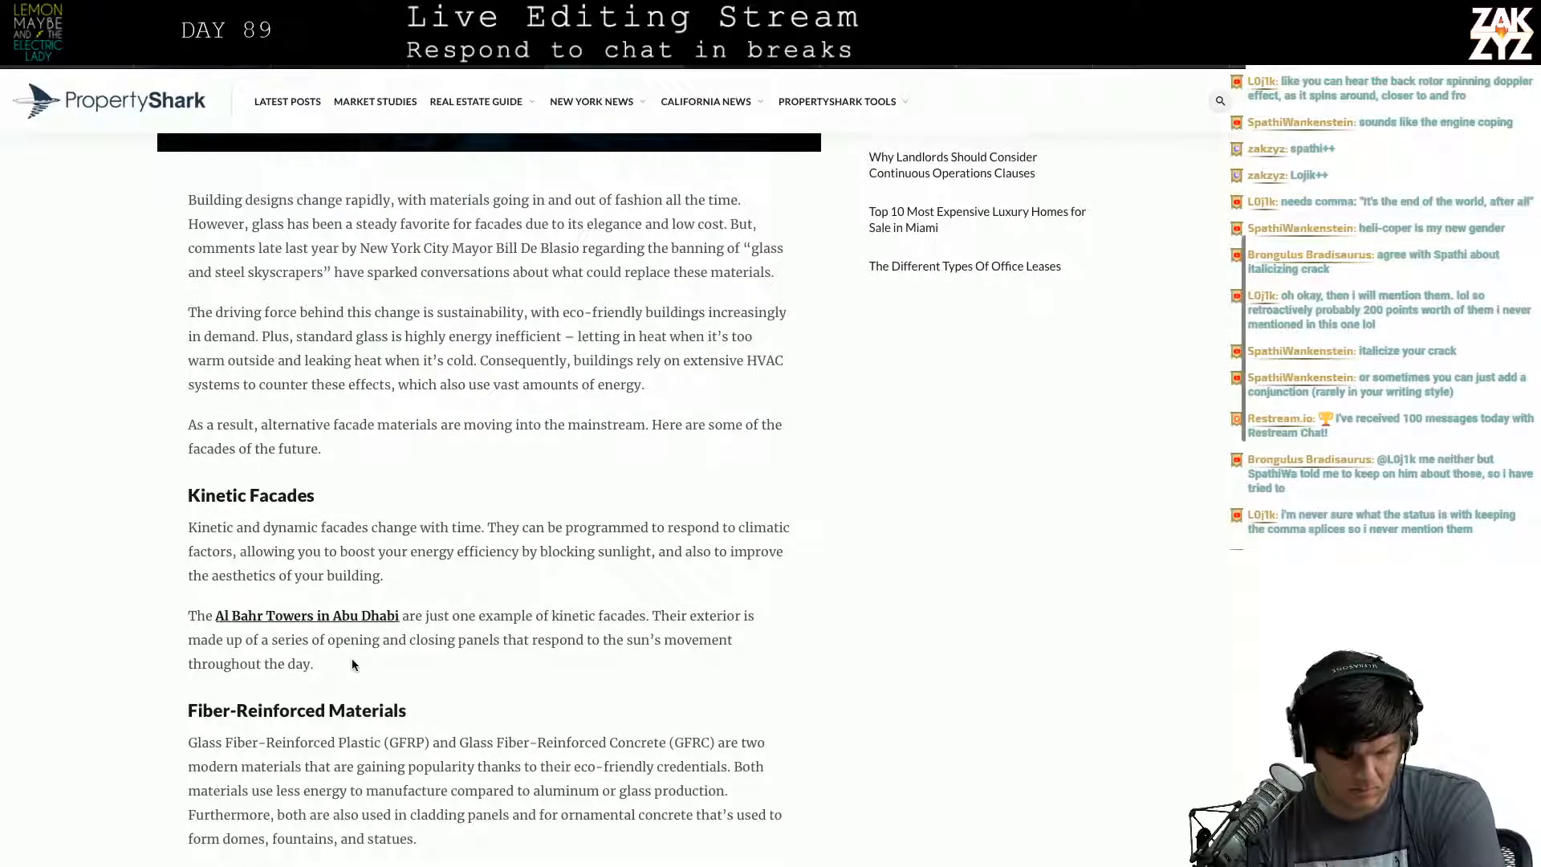
{"action": "scroll", "coordinate": [352, 663], "scroll_direction": "down", "scroll_amount": 5}
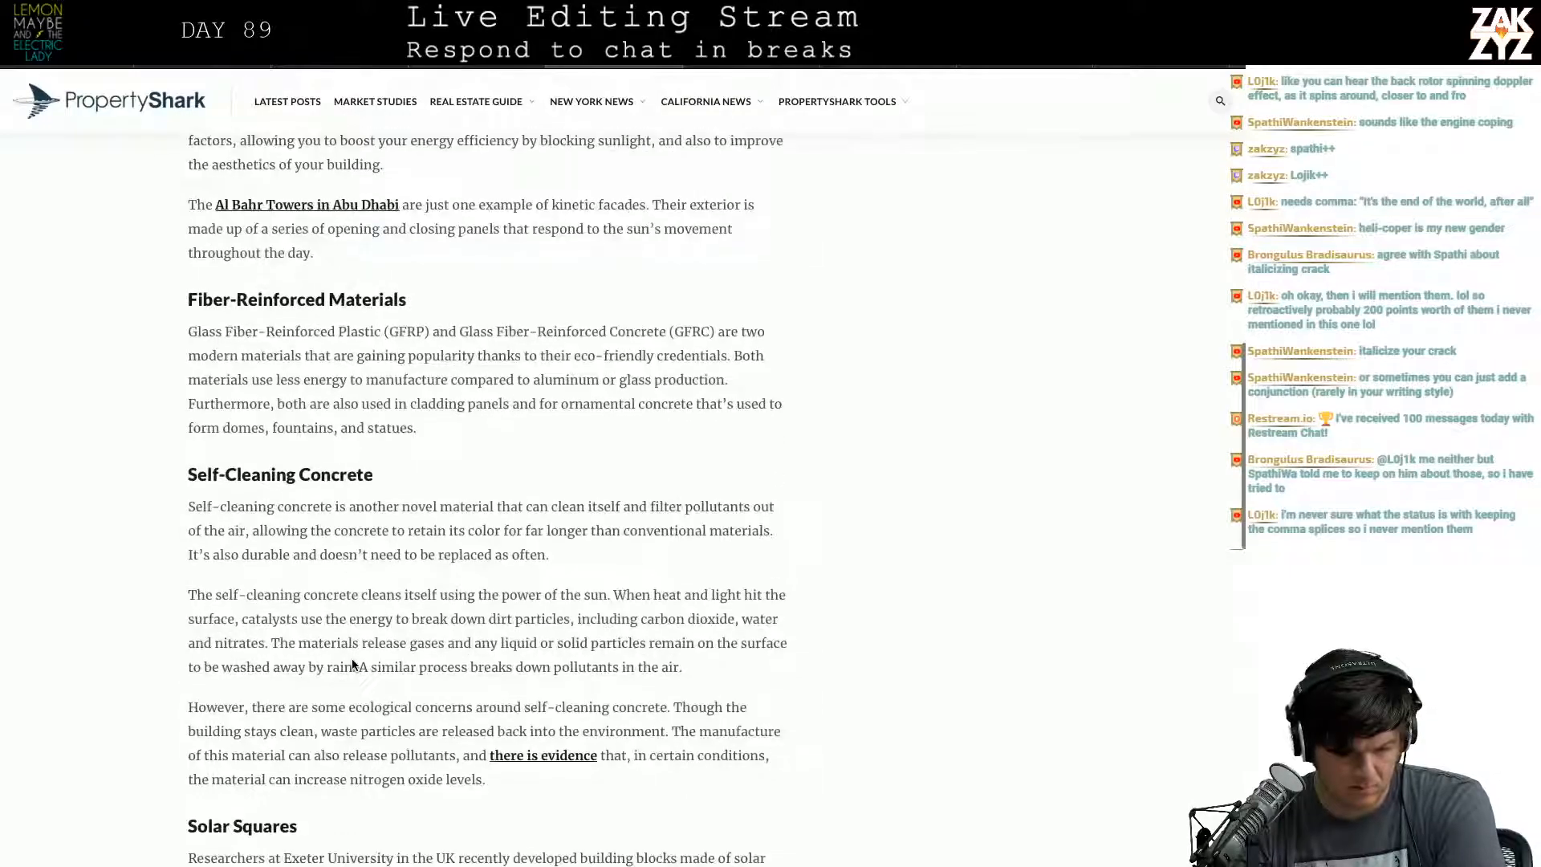
{"action": "scroll", "coordinate": [352, 658], "scroll_direction": "up", "scroll_amount": 10}
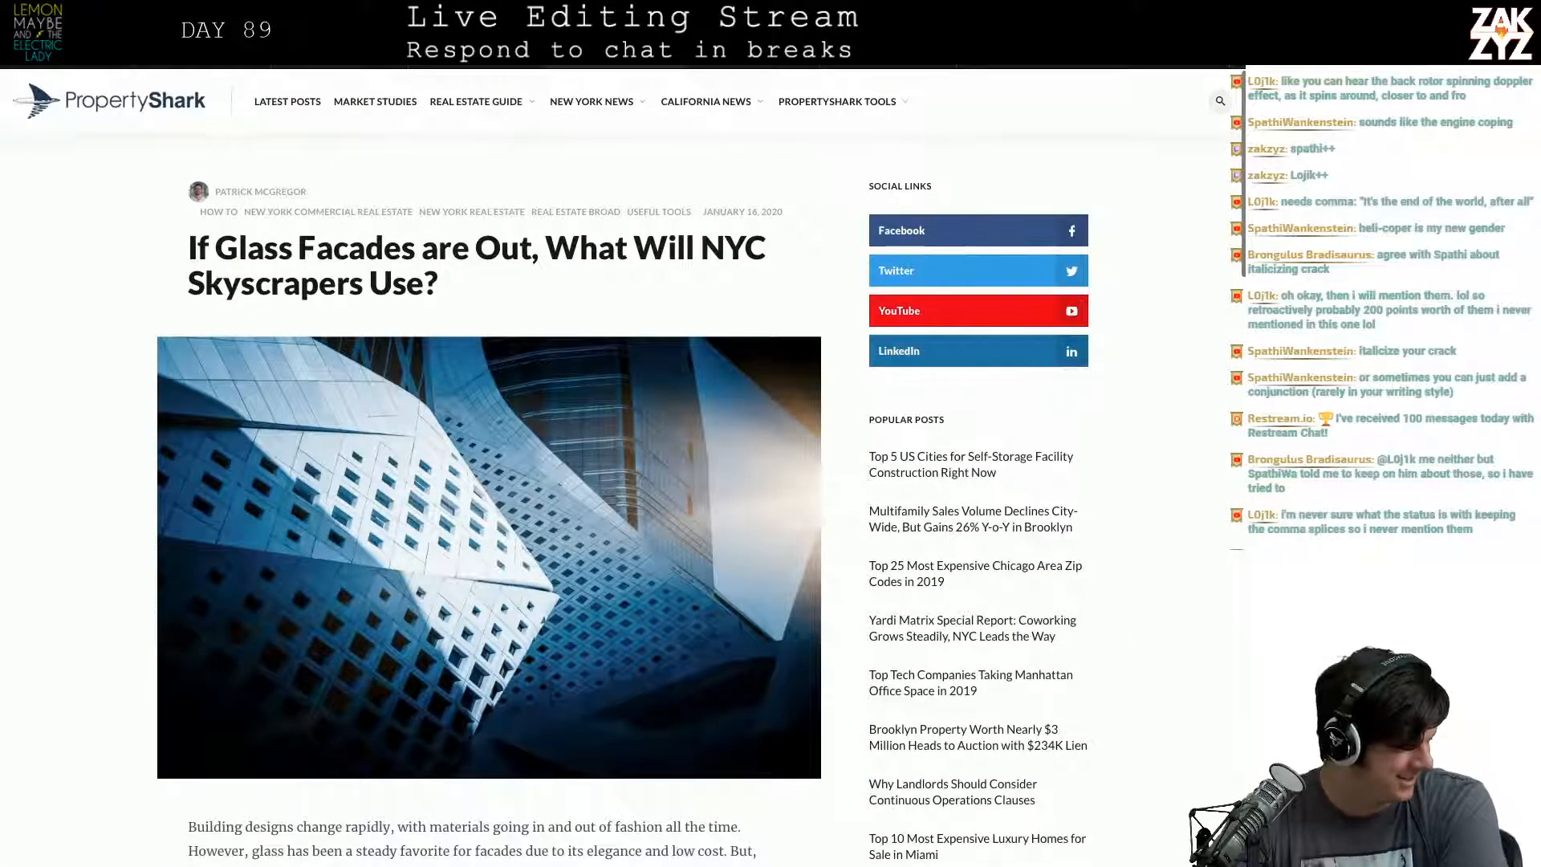
Step: Return to the skyscraper glass search results and examine the remaining result snippets for wording
{"action": "key", "text": "alt+Left"}
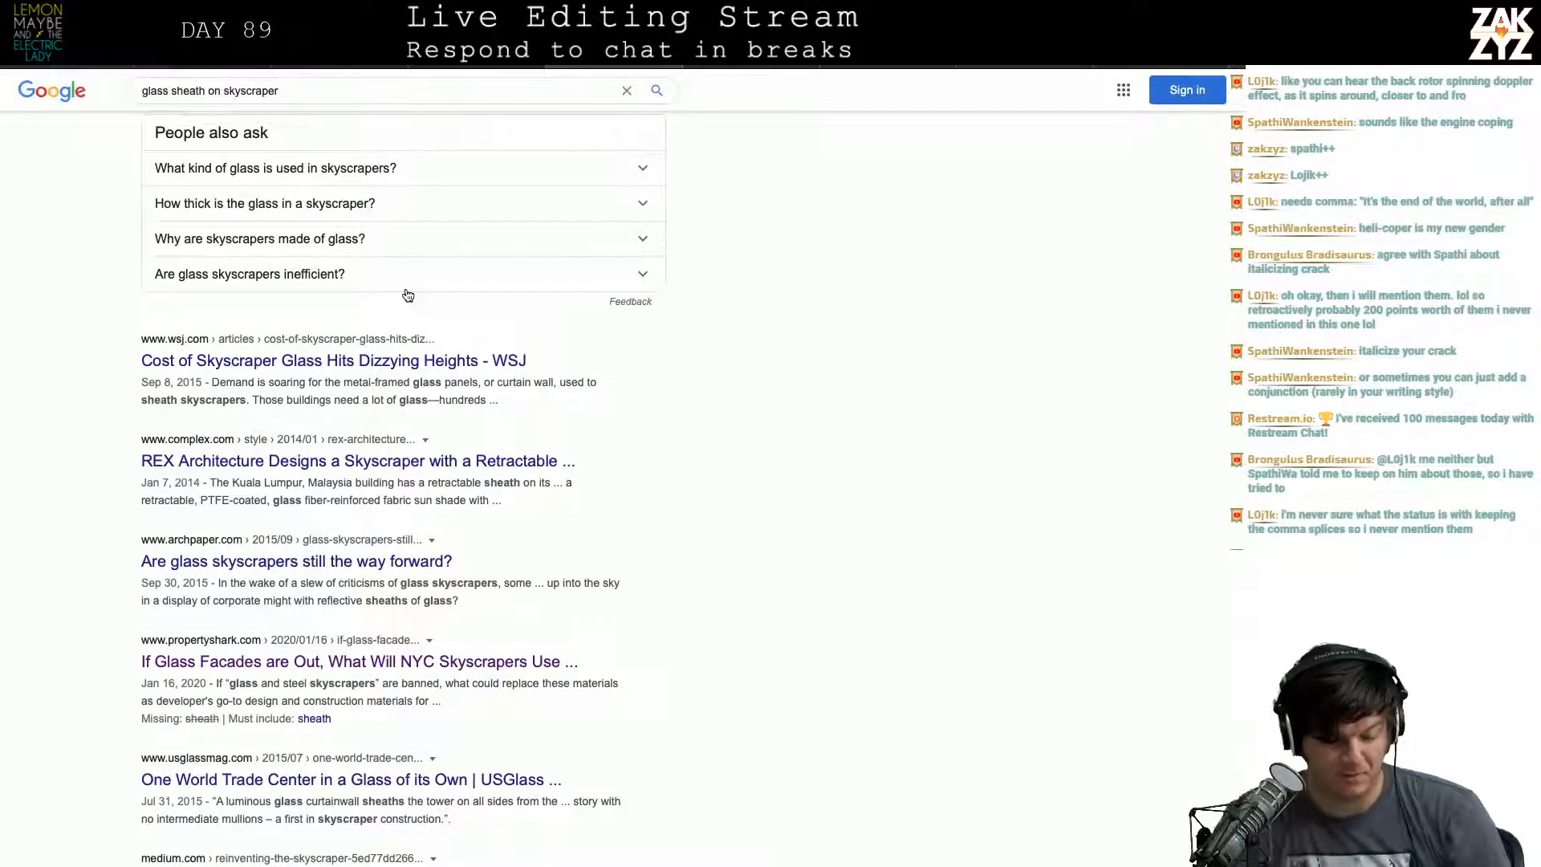
{"action": "scroll", "coordinate": [407, 295], "scroll_direction": "down", "scroll_amount": 2}
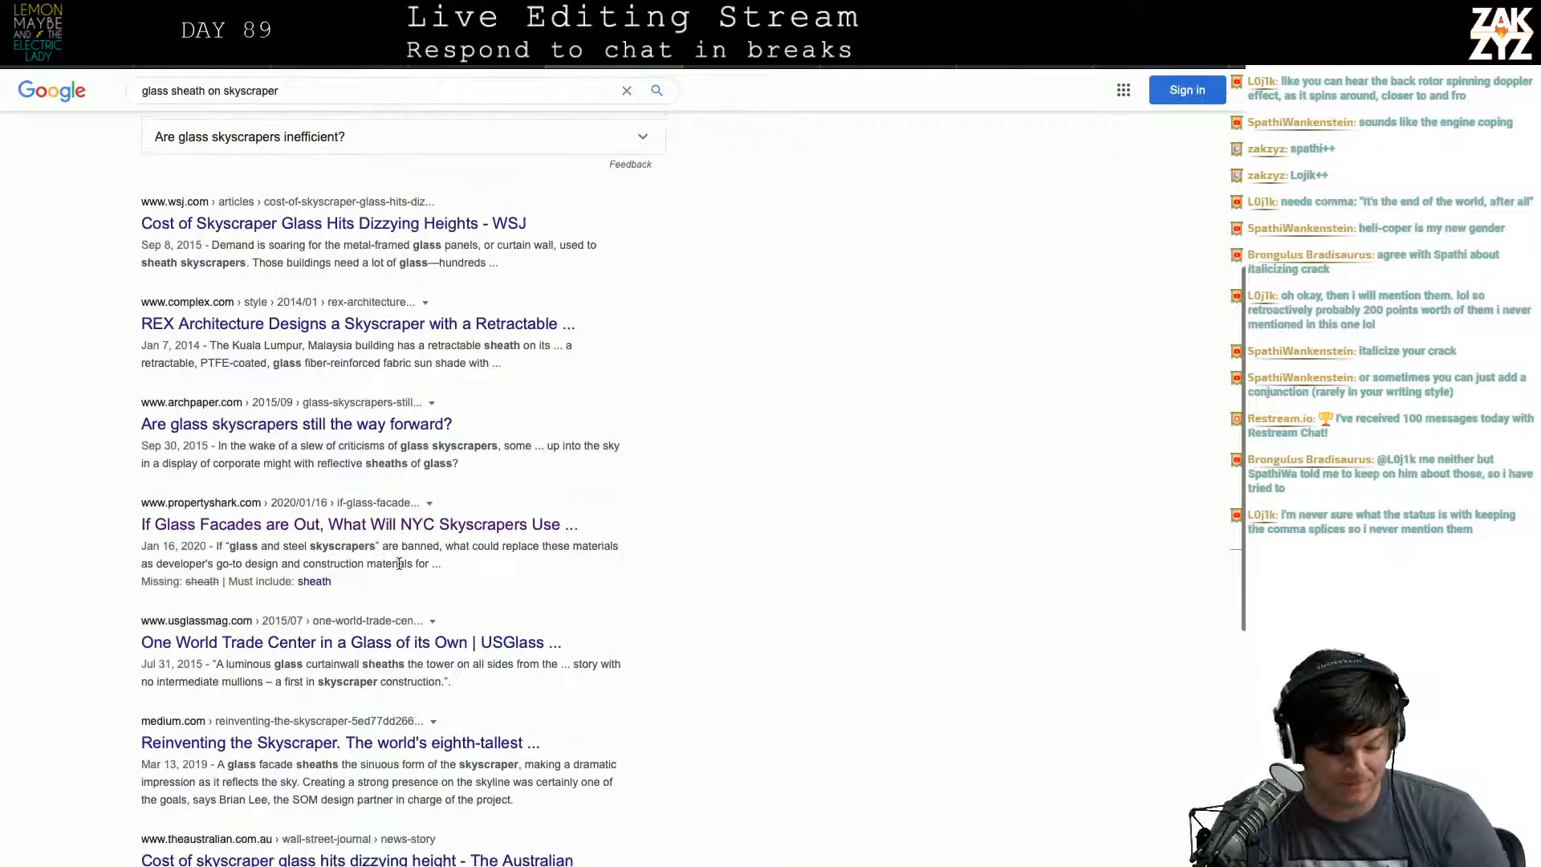
{"action": "scroll", "coordinate": [398, 563], "scroll_direction": "down", "scroll_amount": 1}
Step: Switch back to the manuscript in Pages and change "an apartment building" to "a glass-sheathed apartment building"
{"action": "key", "text": "super+Tab"}
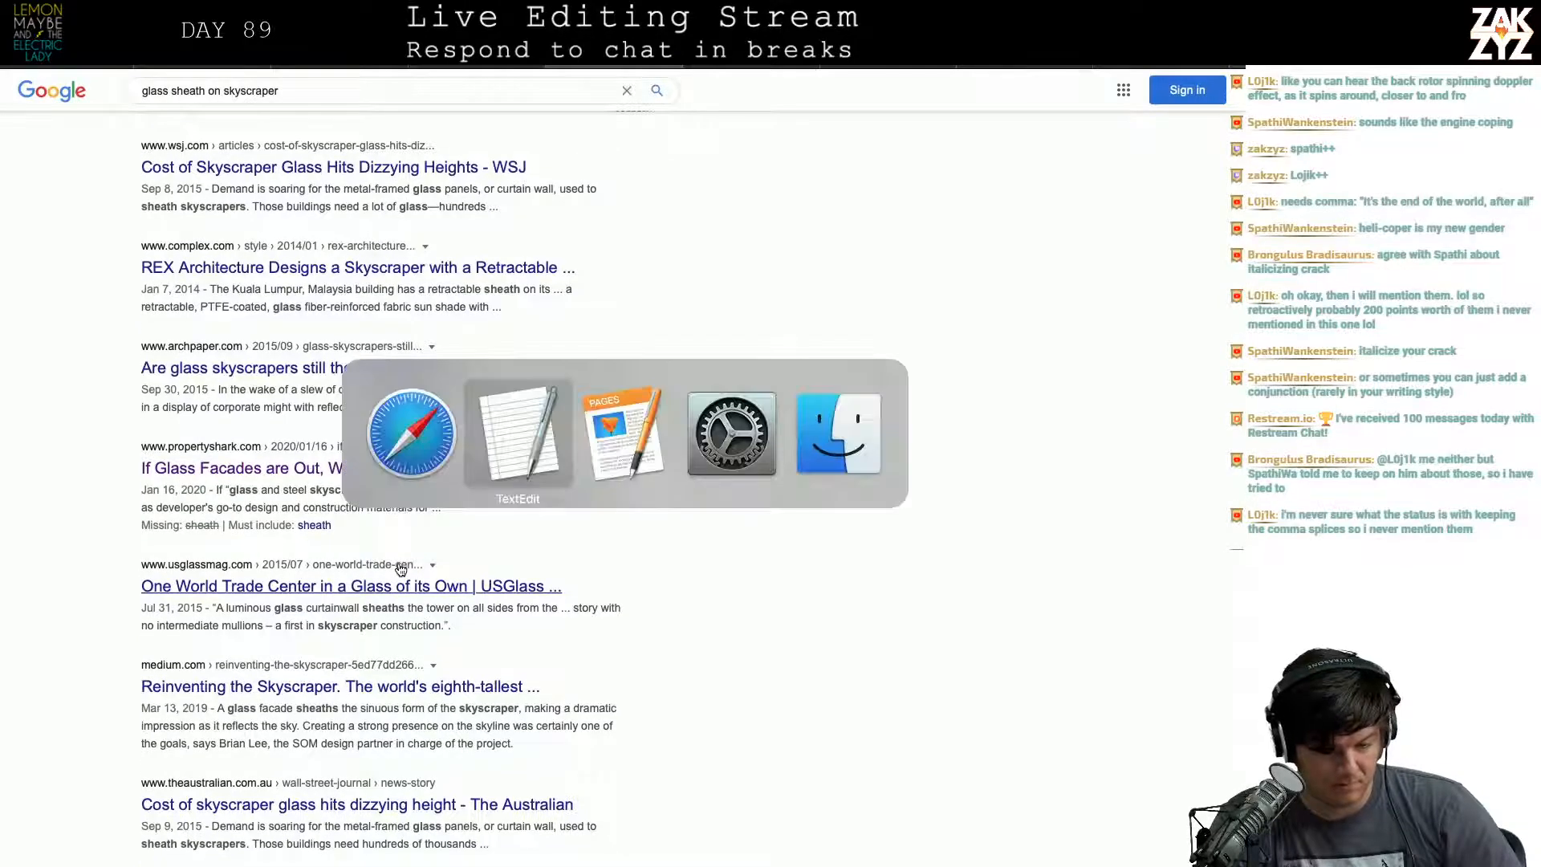
{"action": "key", "text": "super+Tab"}
{"action": "key", "text": "super+Tab"}
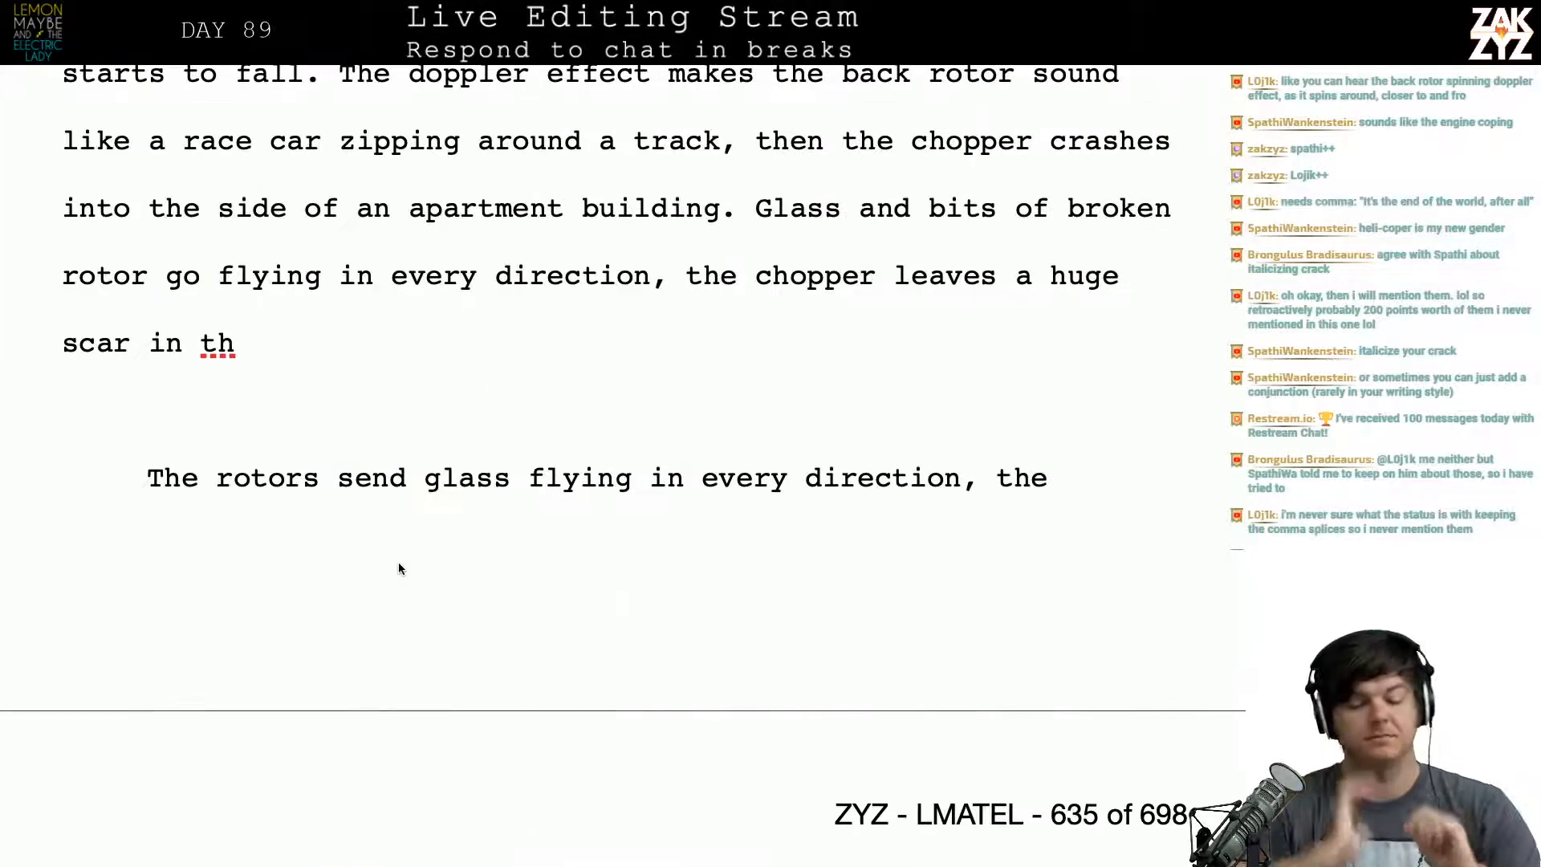
{"action": "scroll", "coordinate": [399, 566], "scroll_direction": "up", "scroll_amount": 2}
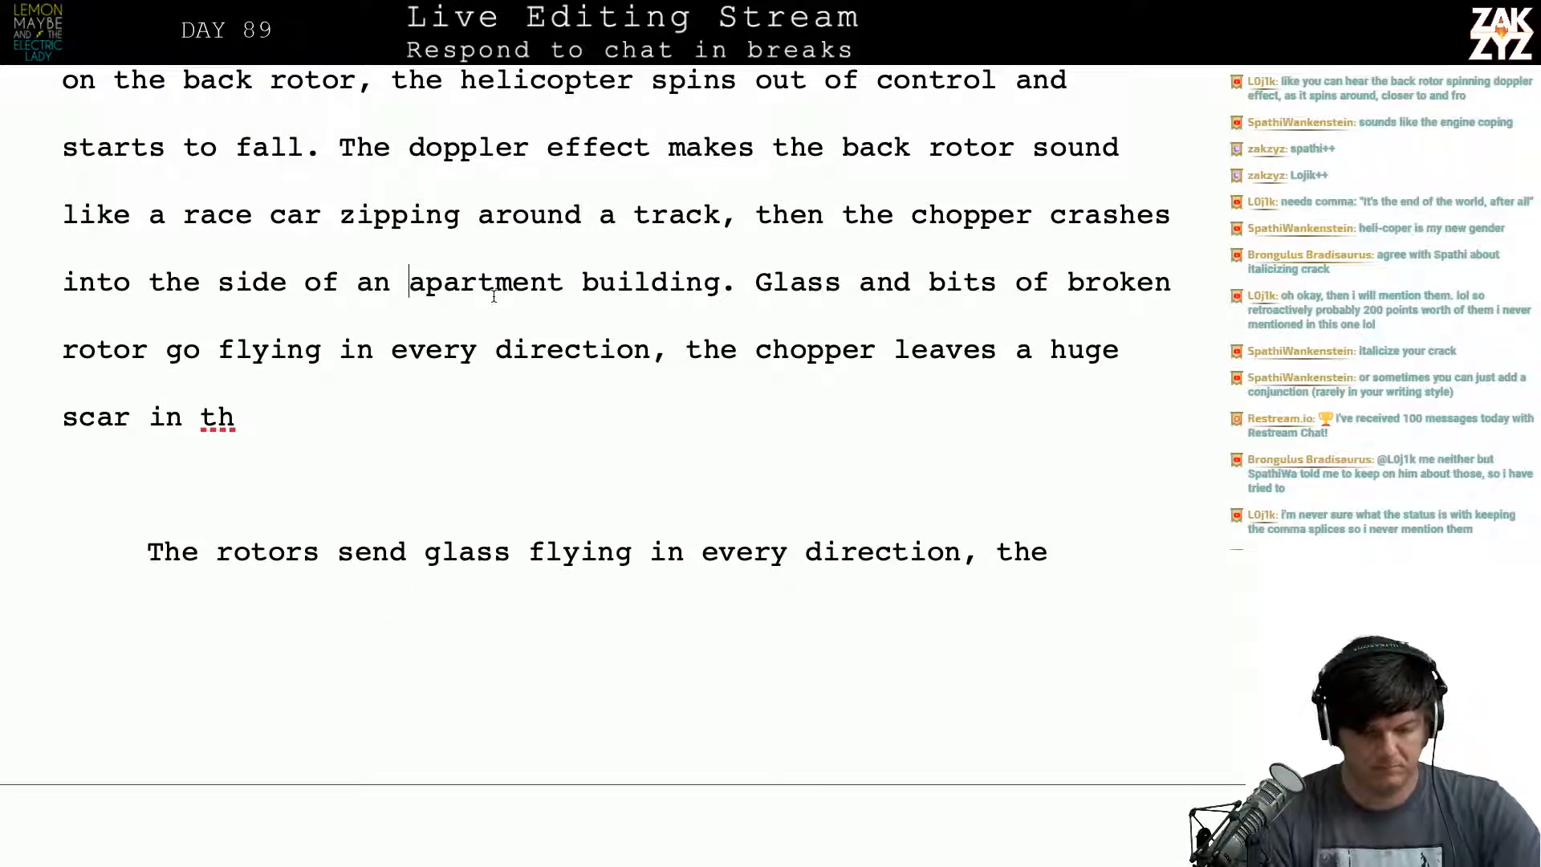
{"action": "key", "text": "BackSpace"}
{"action": "type", "text": "glass-she"}
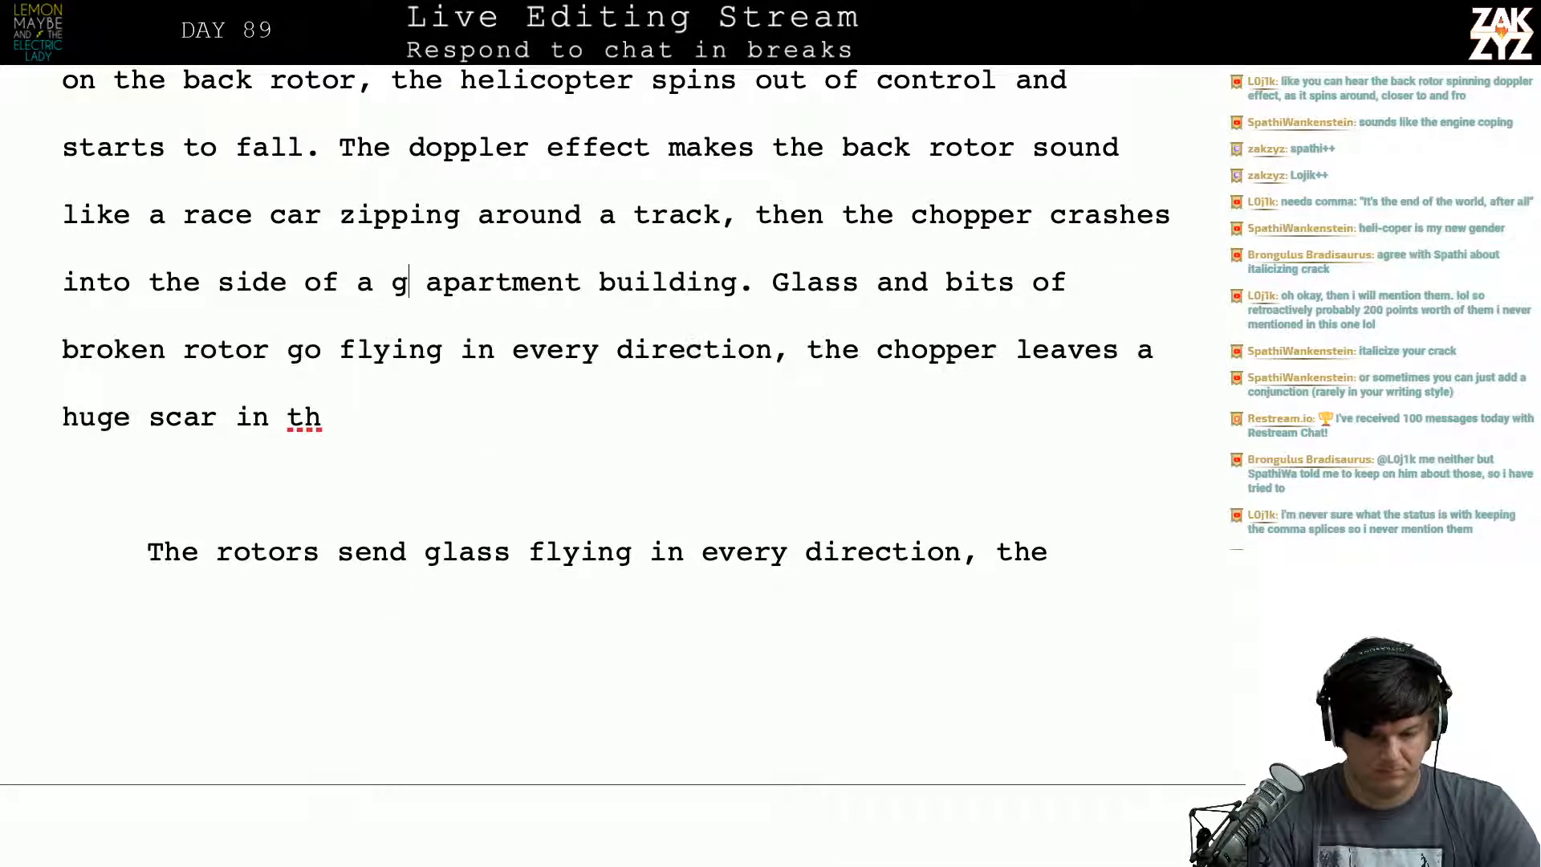
{"action": "type", "text": "athed"}
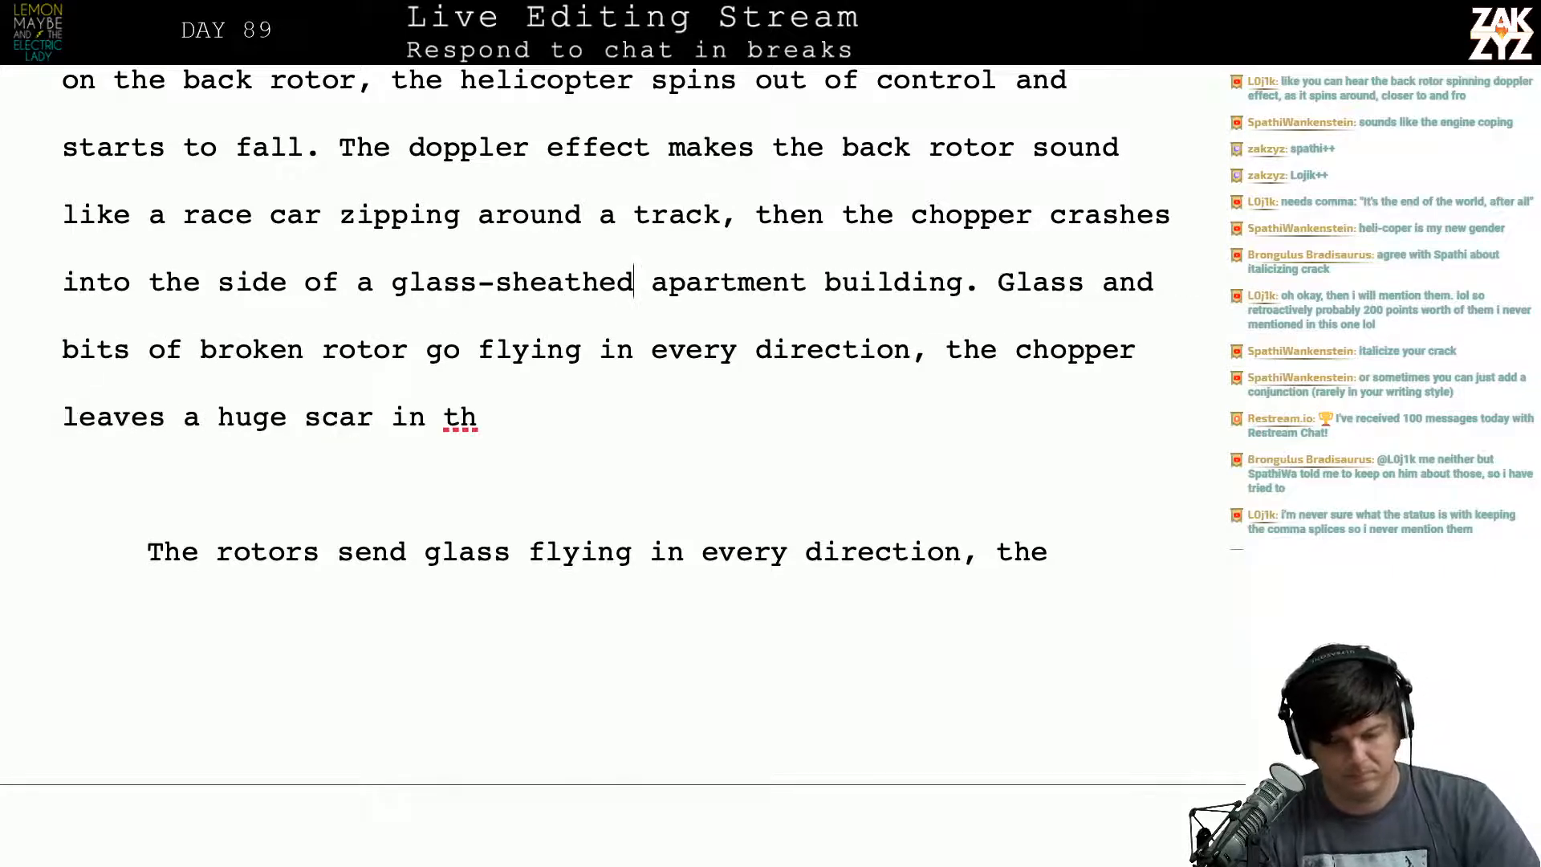
Step: Delete the unfinished "leaves a huge scar in th" wording after "the chopper" in the broken rotor sentence
{"action": "key", "text": "Right"}
{"action": "key", "text": "Right"}
{"action": "key", "text": "Right"}
{"action": "key", "text": "Right"}
{"action": "key", "text": "Right"}
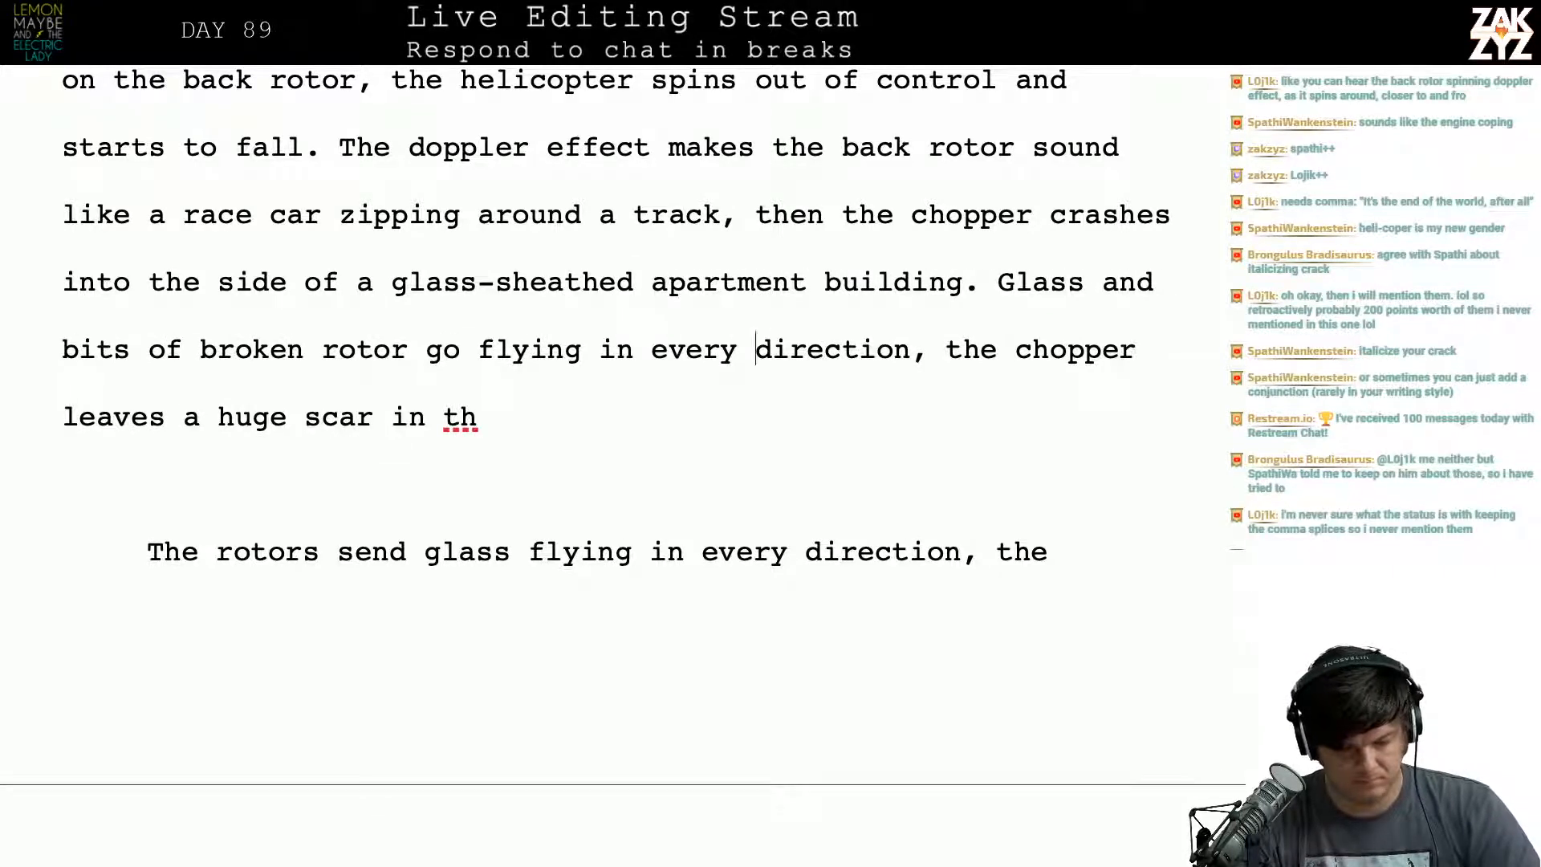
{"action": "key", "text": "Down"}
{"action": "type", "text": "e"}
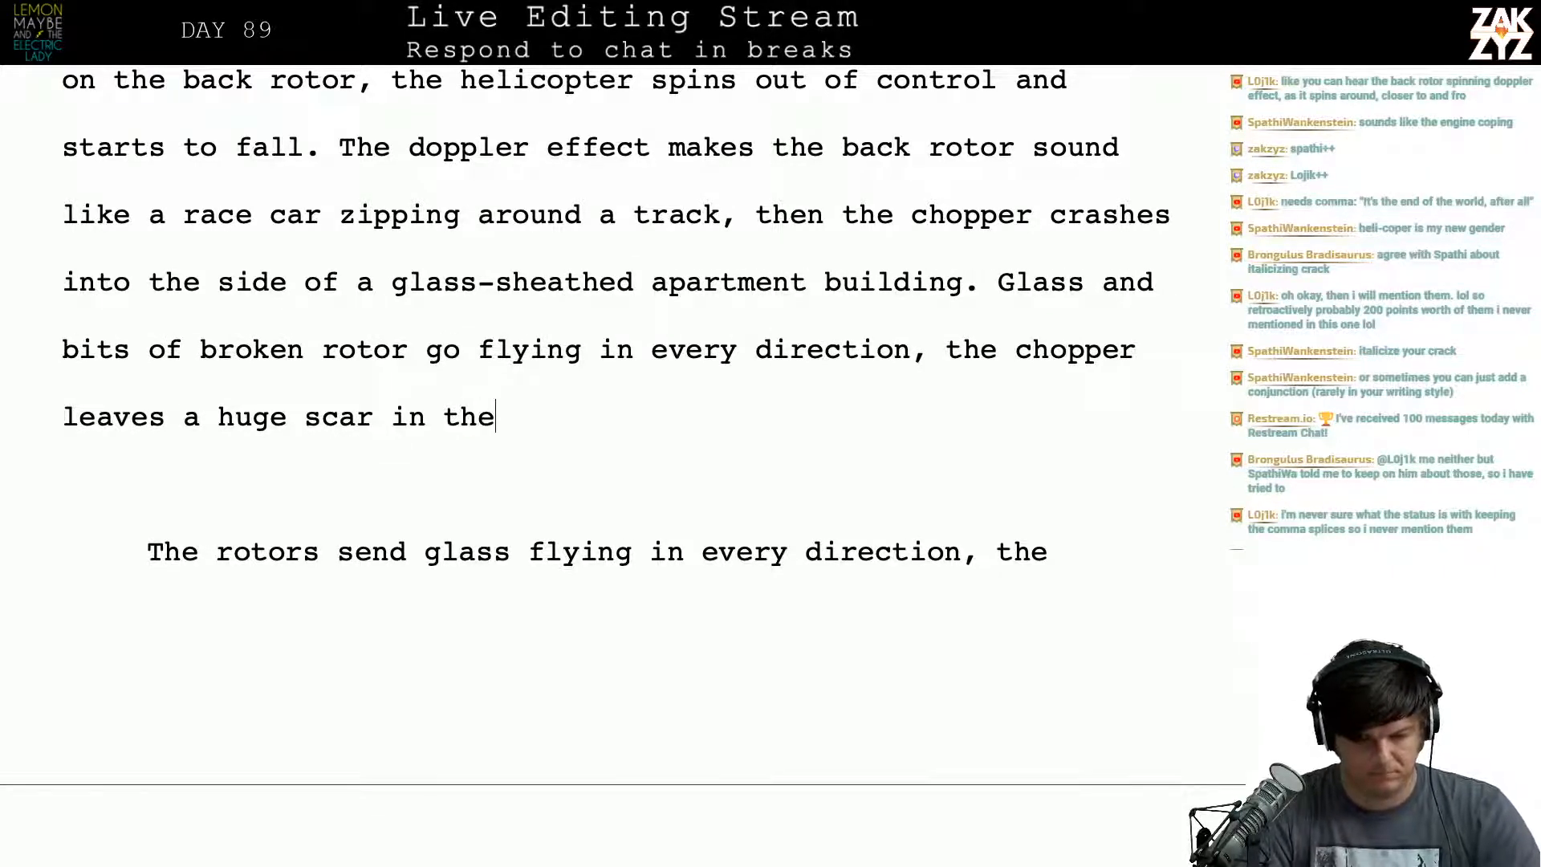
{"action": "key", "text": "BackSpace"}
{"action": "key", "text": "BackSpace"}
{"action": "key", "text": "BackSpace"}
{"action": "key", "text": "BackSpace"}
{"action": "key", "text": "BackSpace"}
{"action": "key", "text": "BackSpace"}
{"action": "key", "text": "BackSpace"}
{"action": "key", "text": "BackSpace"}
{"action": "key", "text": "BackSpace"}
{"action": "key", "text": "BackSpace"}
{"action": "key", "text": "BackSpace"}
{"action": "key", "text": "BackSpace"}
{"action": "key", "text": "BackSpace"}
{"action": "key", "text": "BackSpace"}
{"action": "key", "text": "BackSpace"}
{"action": "key", "text": "BackSpace"}
{"action": "key", "text": "BackSpace"}
{"action": "key", "text": "BackSpace"}
{"action": "key", "text": "BackSpace"}
{"action": "key", "text": "BackSpace"}
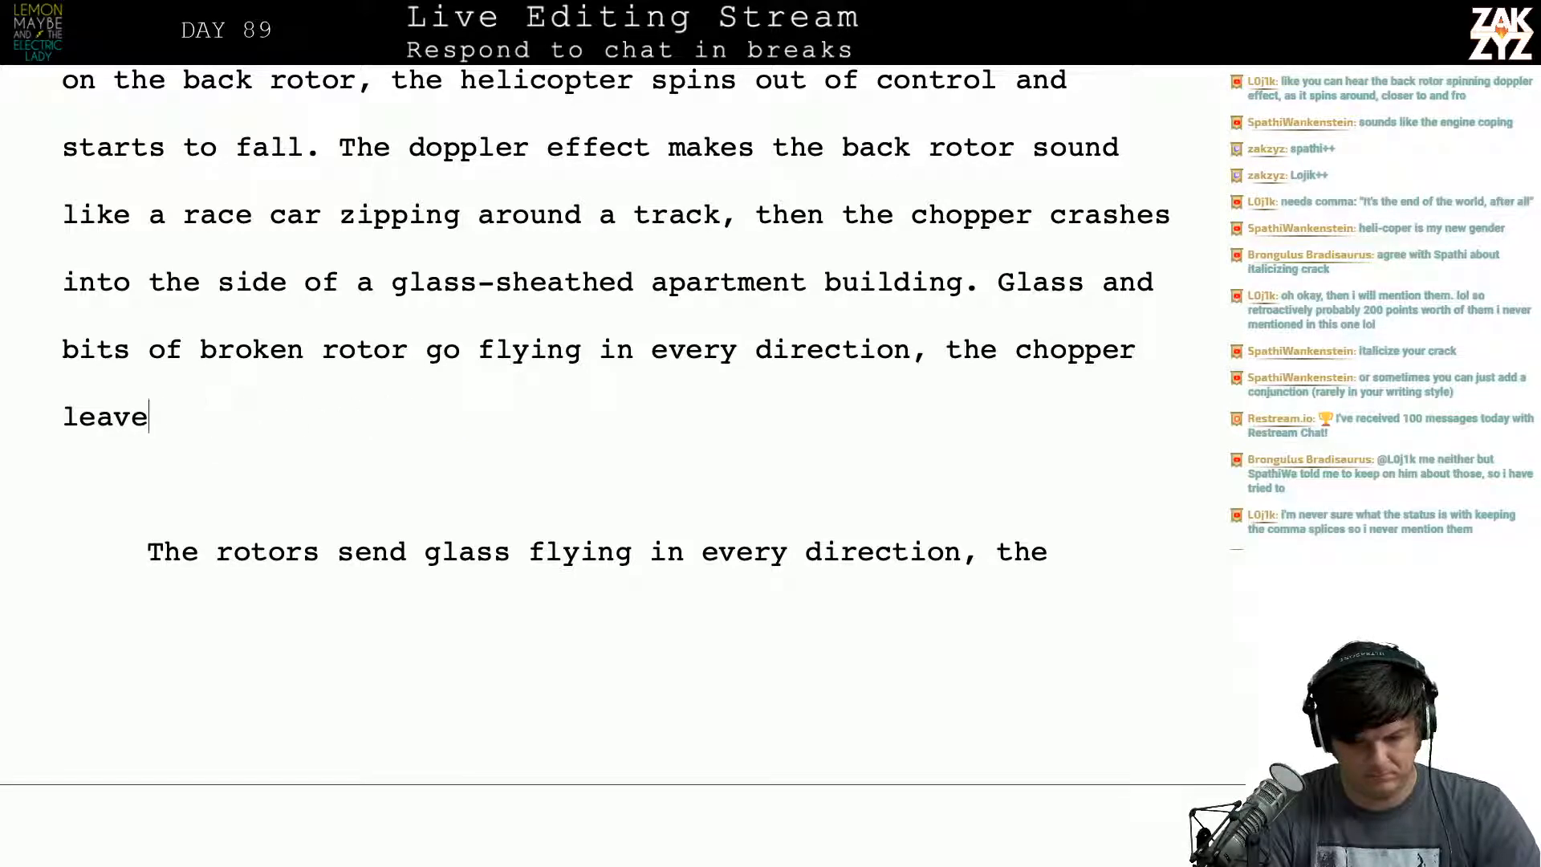
{"action": "key", "text": "BackSpace"}
{"action": "key", "text": "BackSpace"}
{"action": "key", "text": "BackSpace"}
{"action": "key", "text": "BackSpace"}
{"action": "key", "text": "BackSpace"}
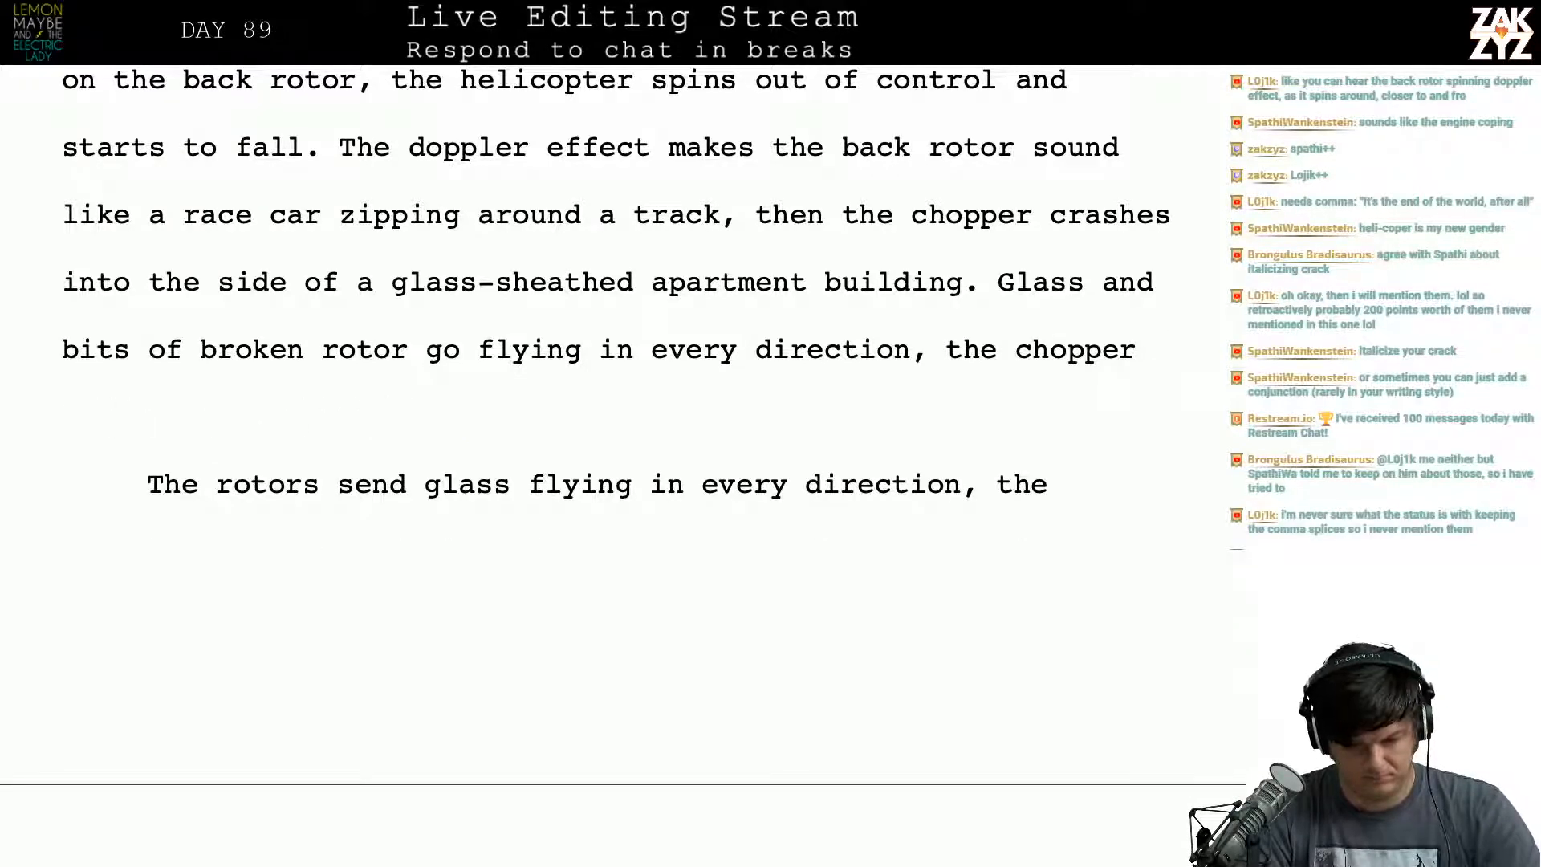
Step: Continue the broken rotor sentence with "crashes down the side of the building leaving a huge scar in the gla"
{"action": "type", "text": "cras"}
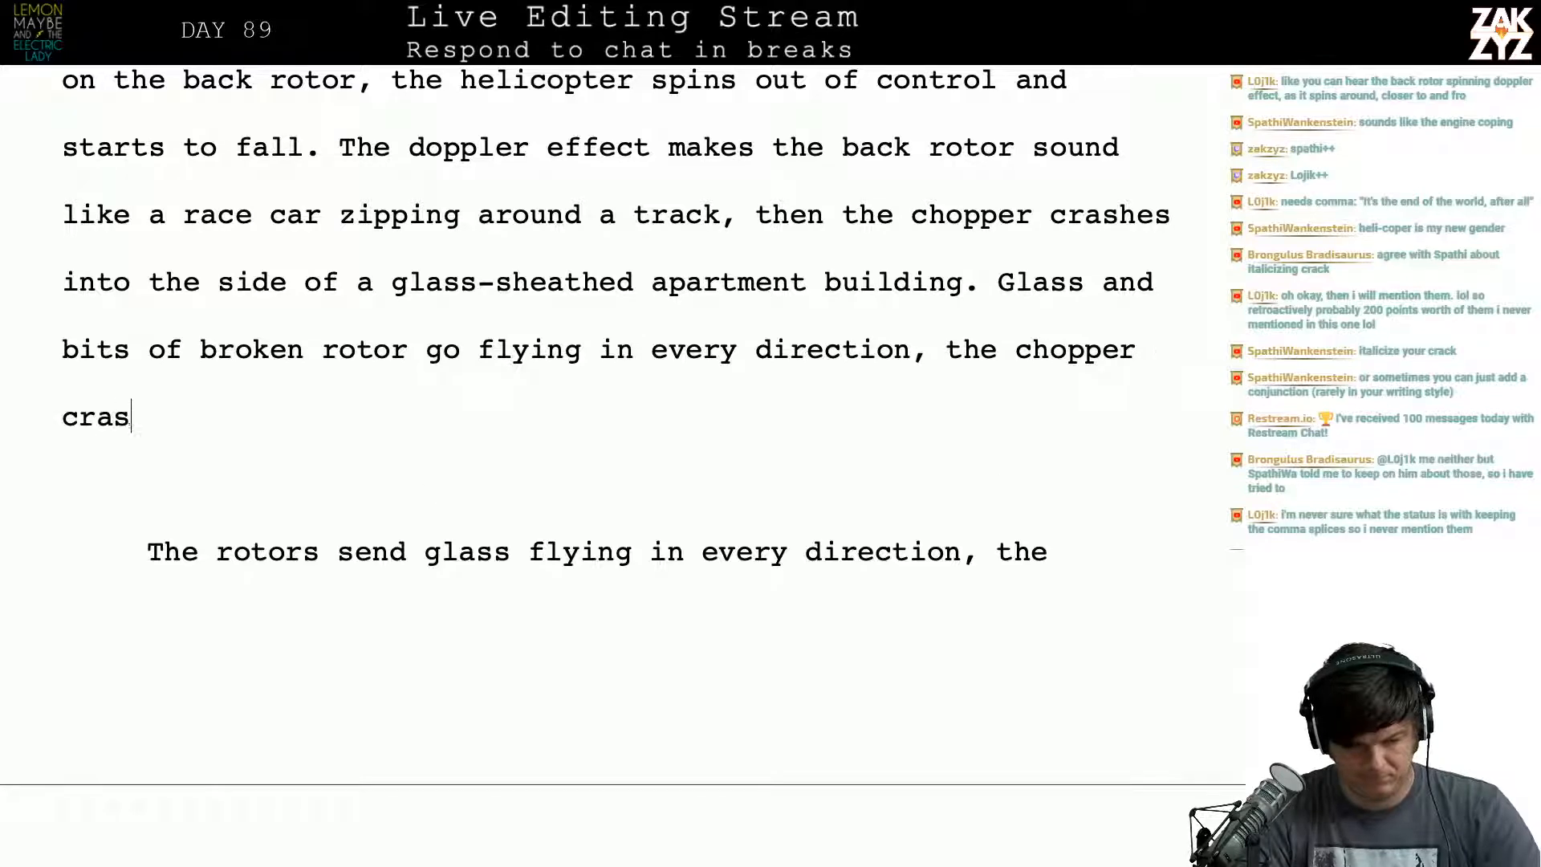
{"action": "type", "text": "hes down the "}
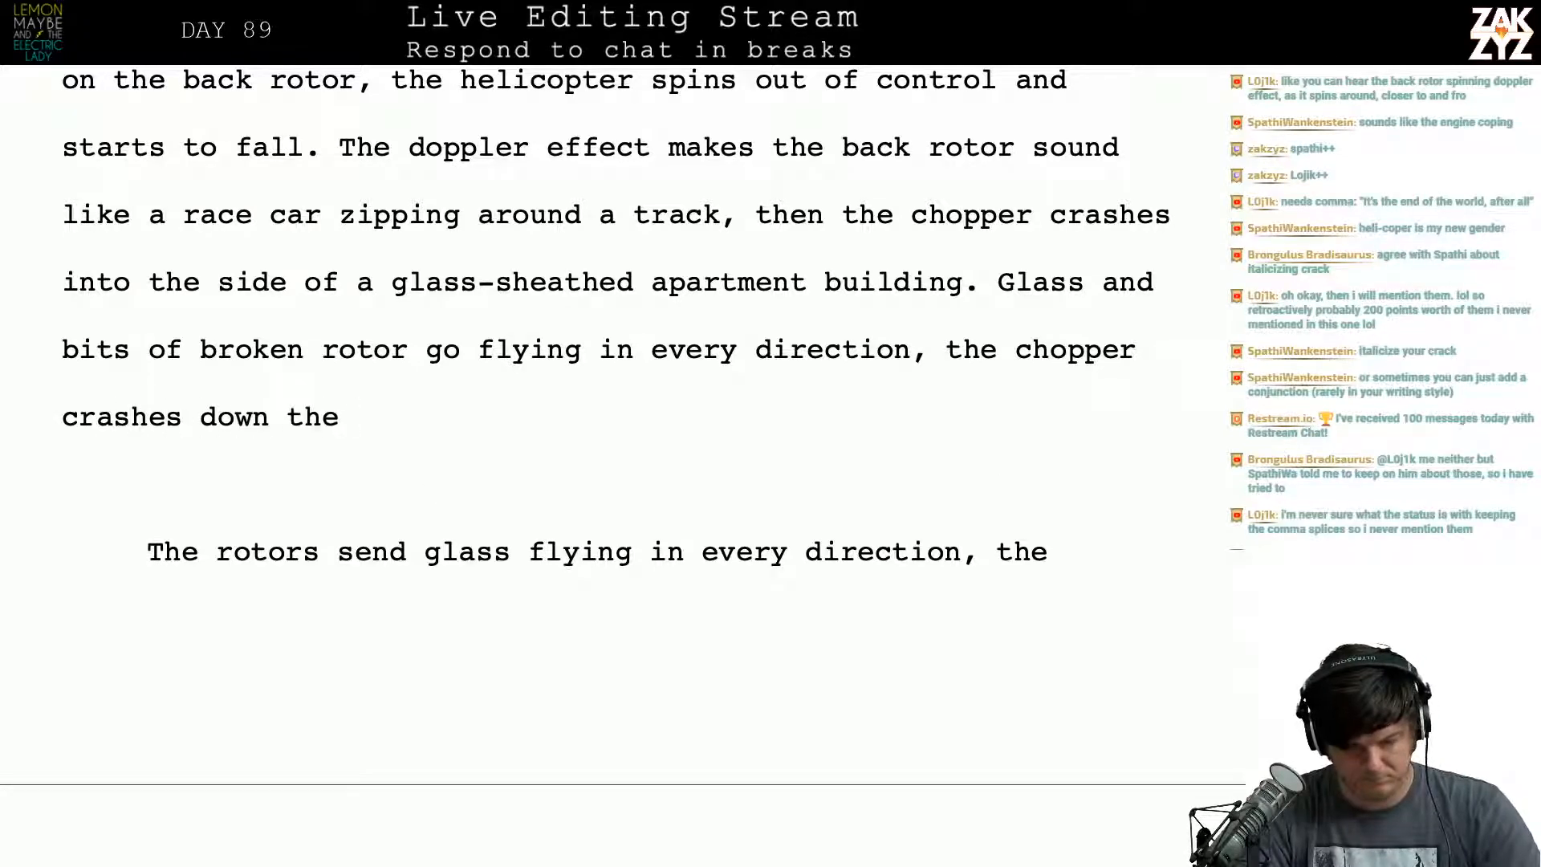
{"action": "type", "text": "side of the"}
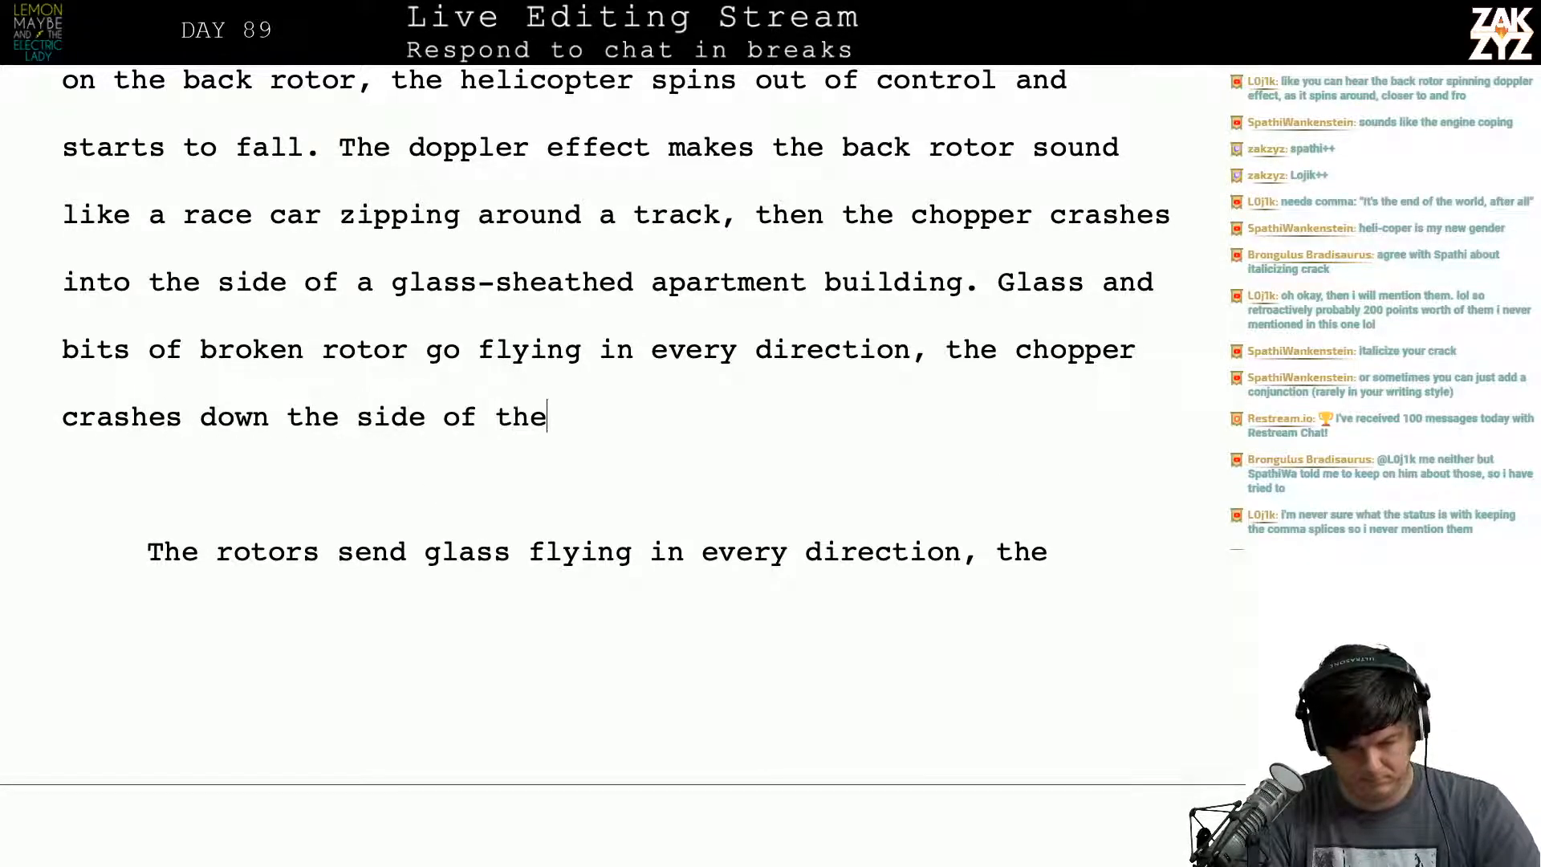
{"action": "type", "text": " building lea"}
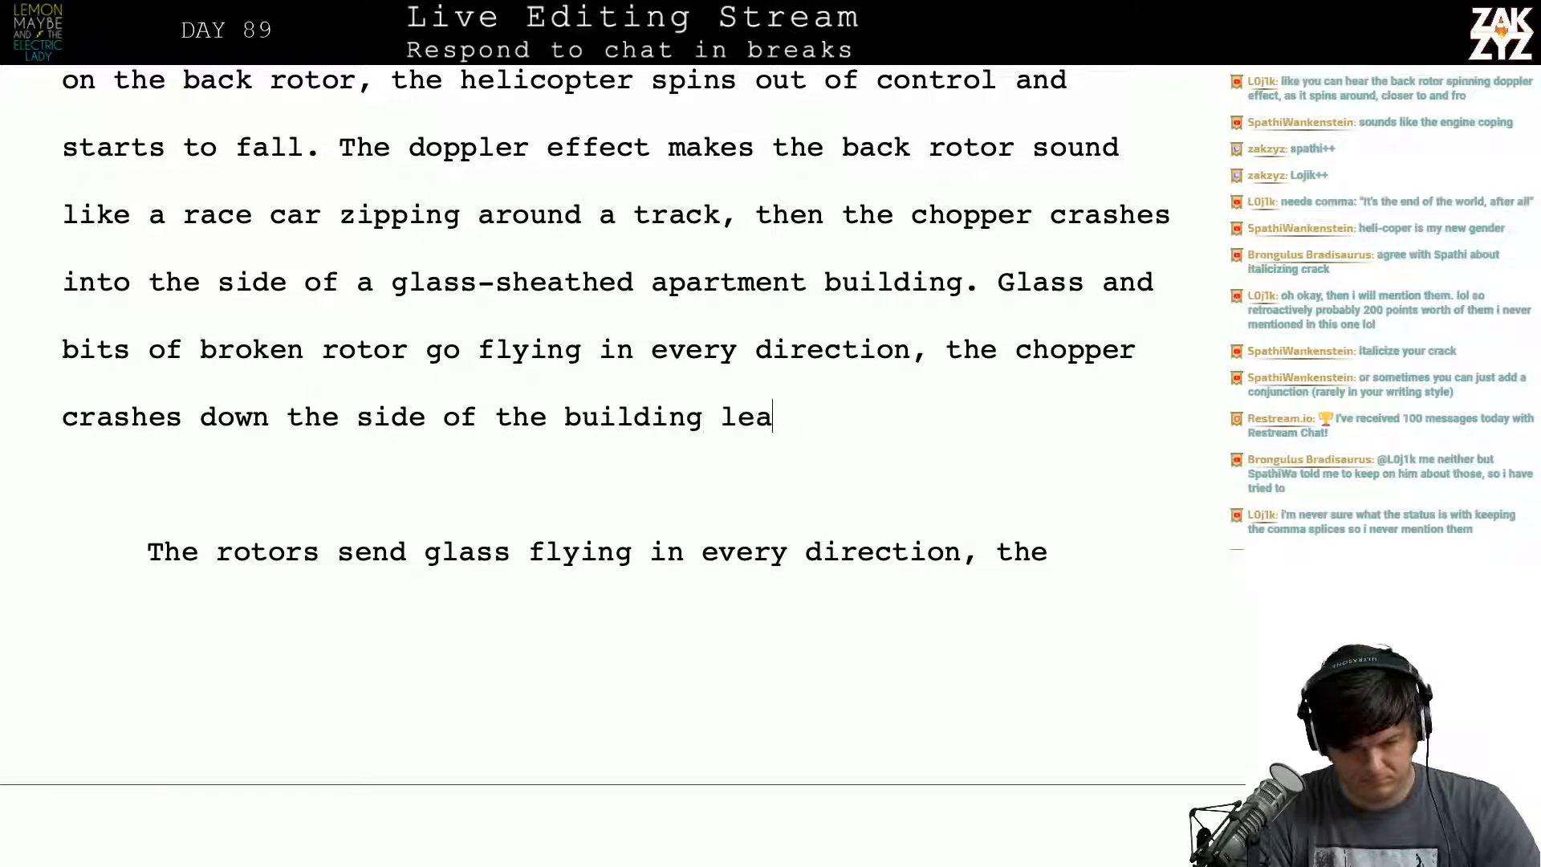
{"action": "type", "text": "ving a huge "}
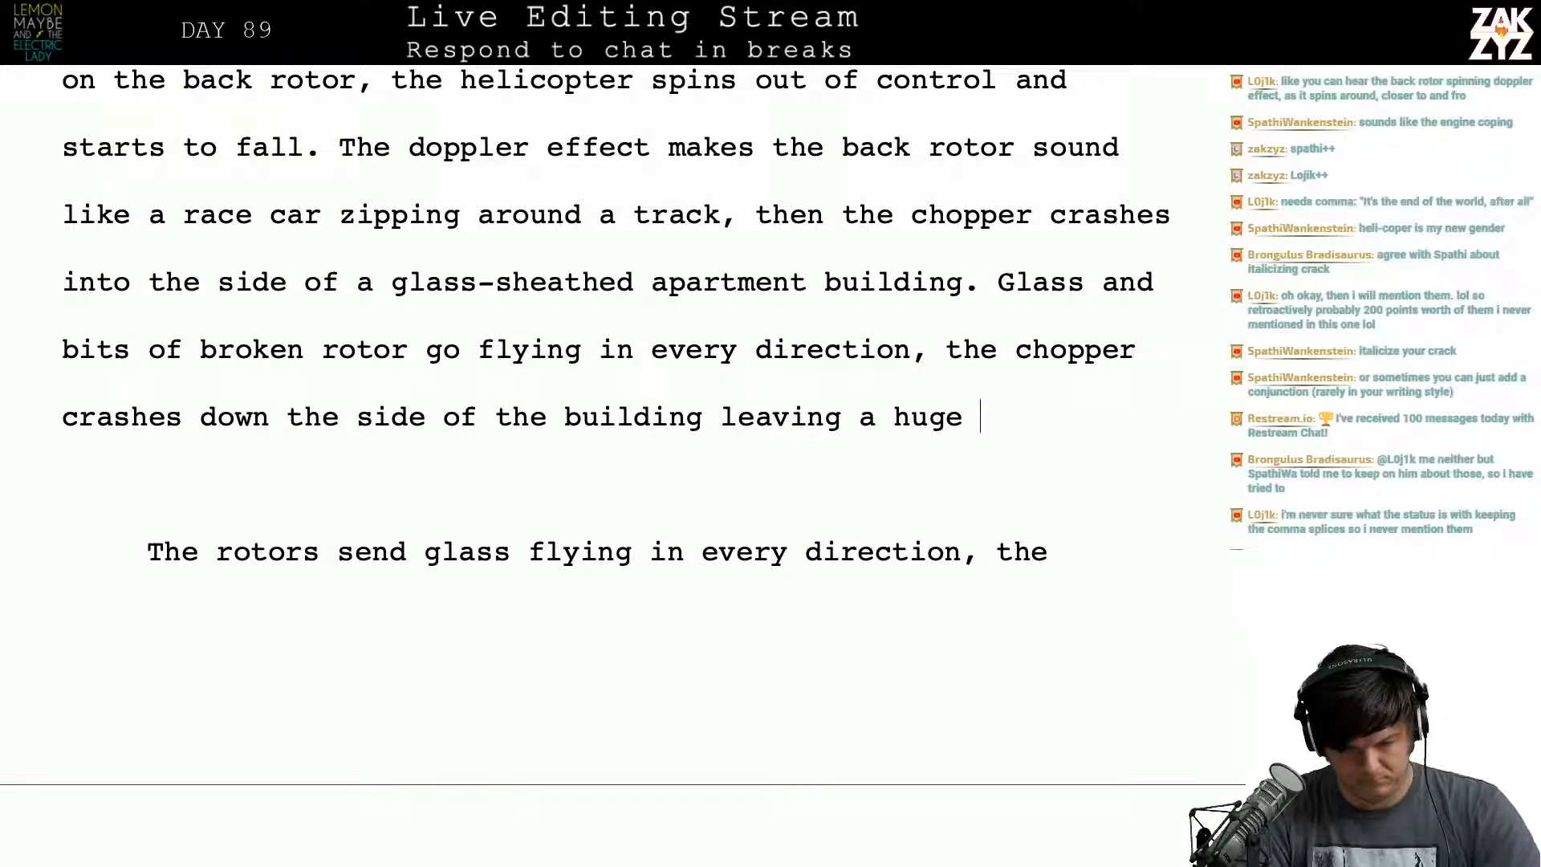
{"action": "type", "text": "scar in the gla"}
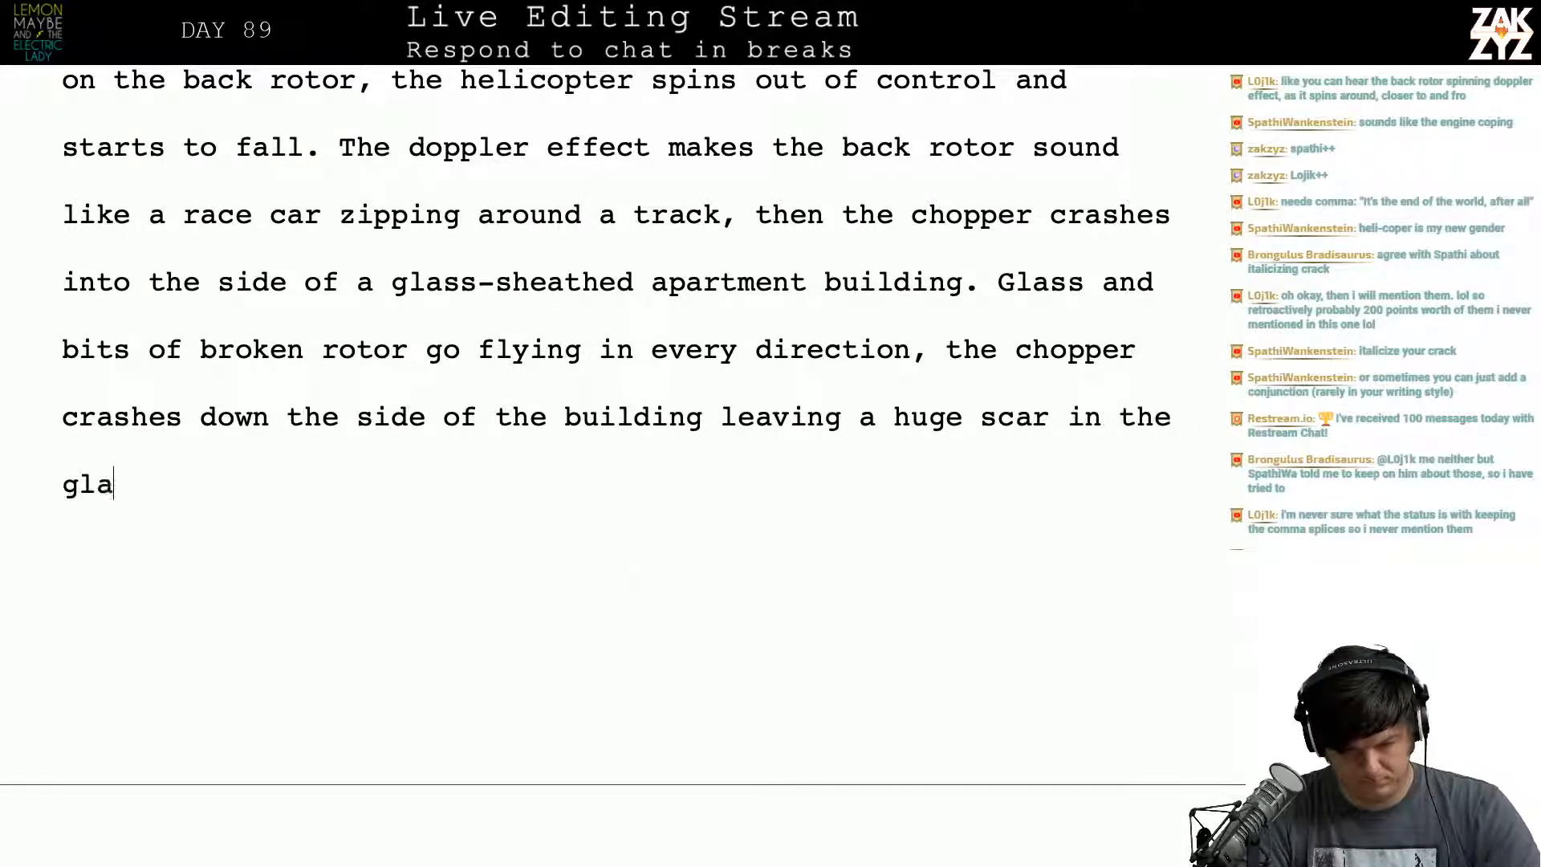
Step: Rewrite the sentence's ending after "leaving a huge scar" as "in the curtain wall."
{"action": "type", "text": "ss f"}
{"action": "key", "text": "BackSpace"}
{"action": "key", "text": "BackSpace"}
{"action": "key", "text": "BackSpace"}
{"action": "key", "text": "BackSpace"}
{"action": "key", "text": "BackSpace"}
{"action": "key", "text": "BackSpace"}
{"action": "key", "text": "BackSpace"}
{"action": "key", "text": "BackSpace"}
{"action": "key", "text": "BackSpace"}
{"action": "key", "text": "BackSpace"}
{"action": "key", "text": "BackSpace"}
{"action": "key", "text": "BackSpace"}
{"action": "key", "text": "BackSpace"}
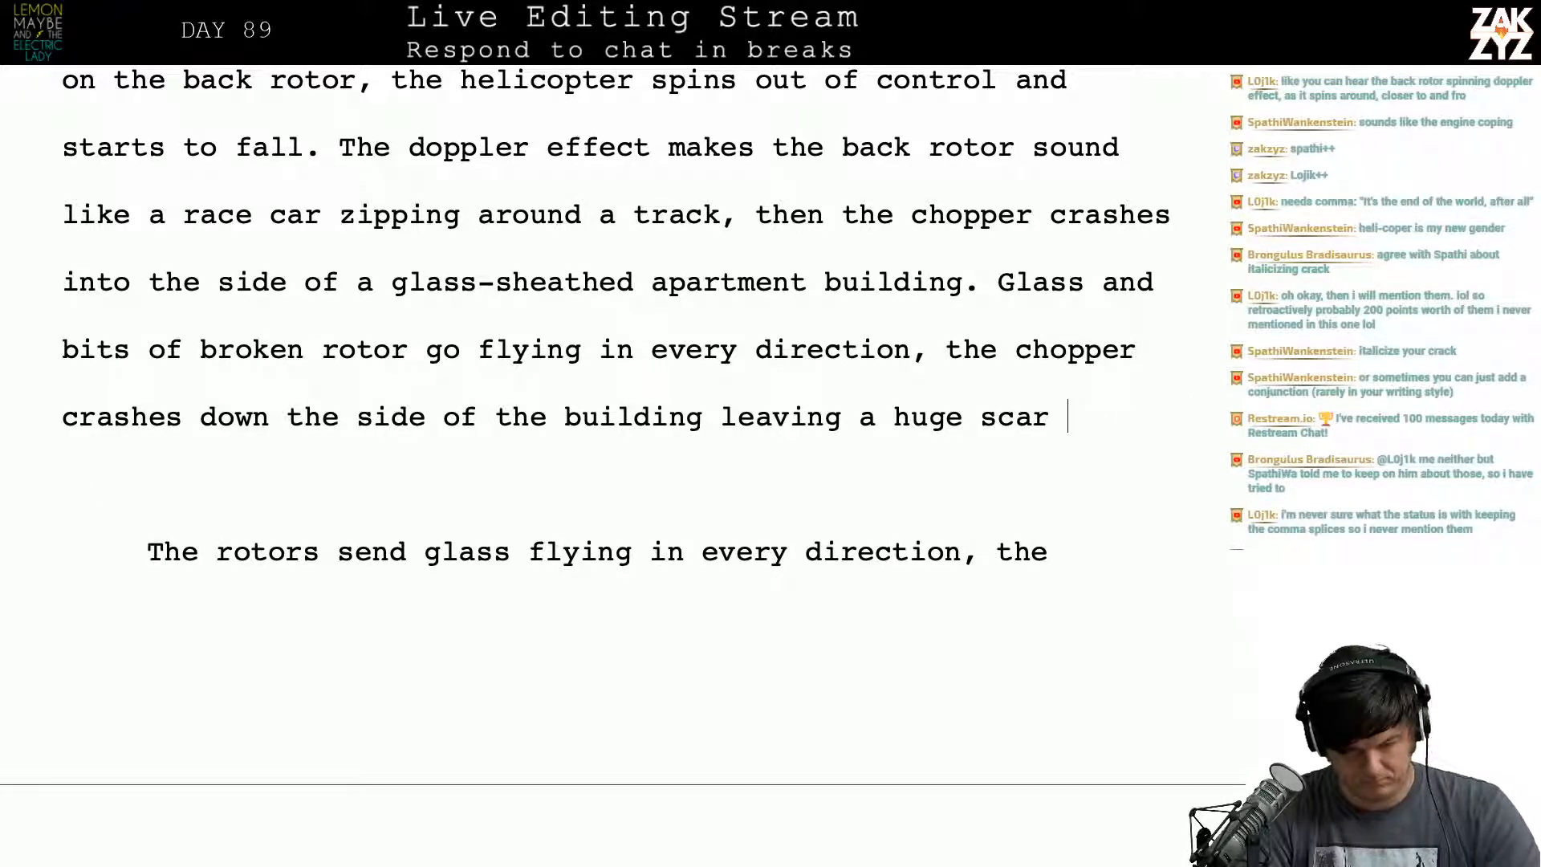
{"action": "type", "text": "in th"}
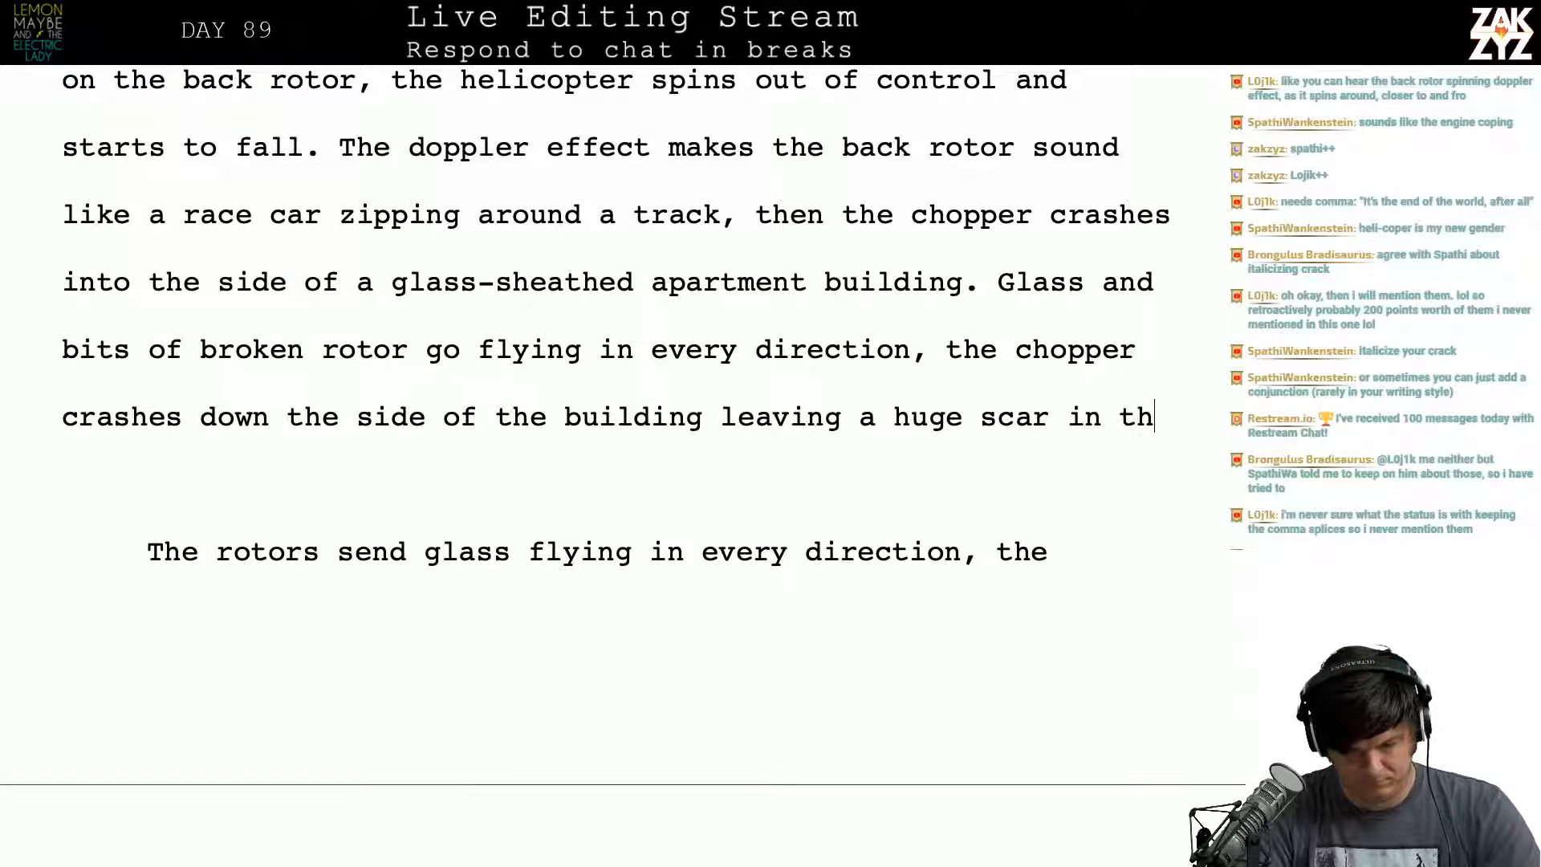
{"action": "key", "text": "BackSpace"}
{"action": "key", "text": "BackSpace"}
{"action": "key", "text": "BackSpace"}
{"action": "key", "text": "BackSpace"}
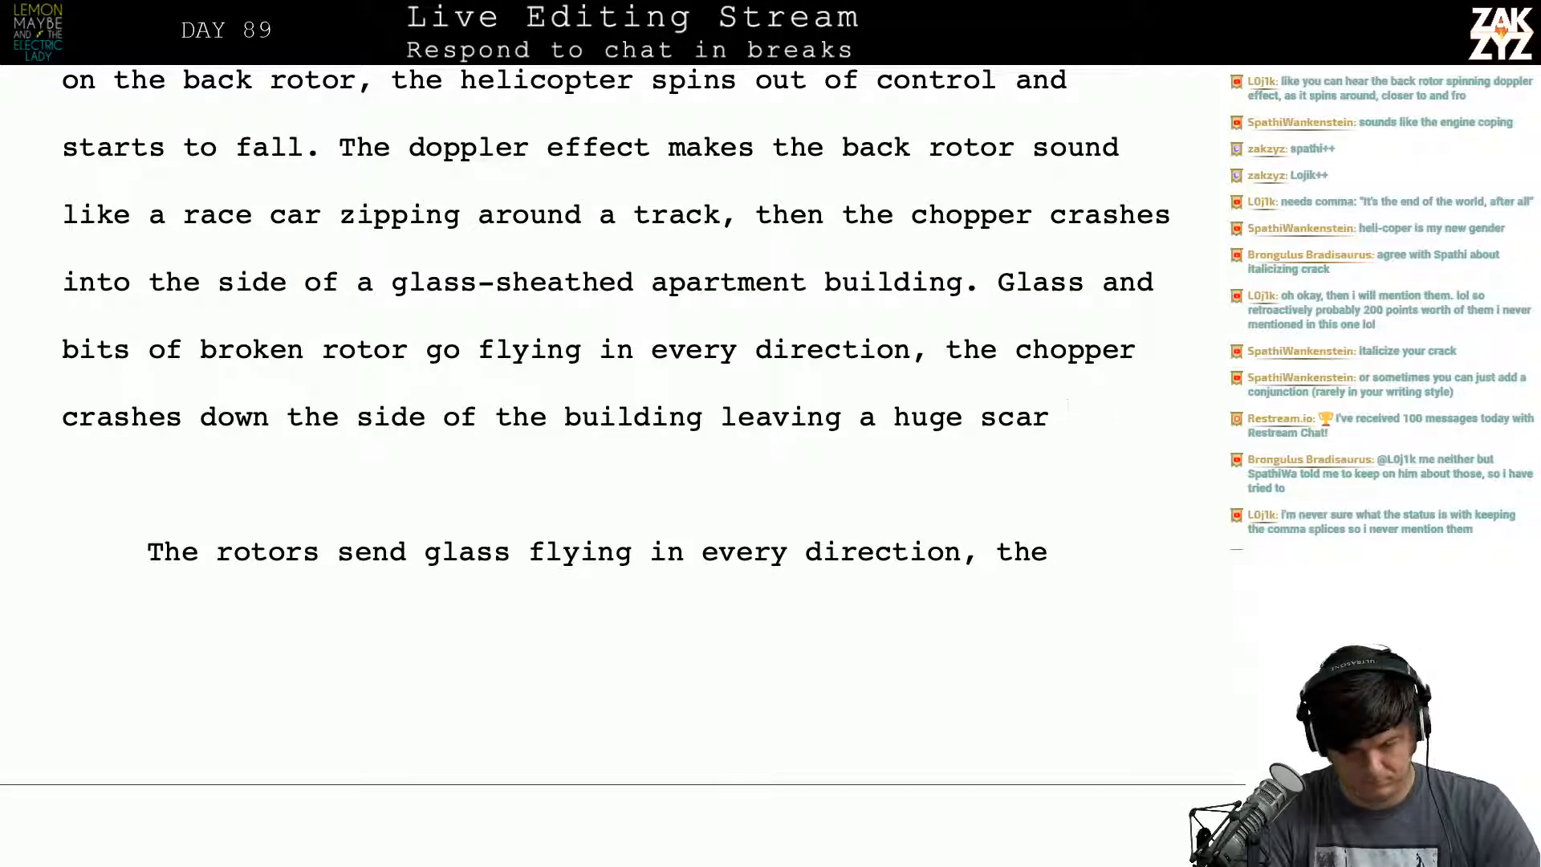
{"action": "type", "text": "in t"}
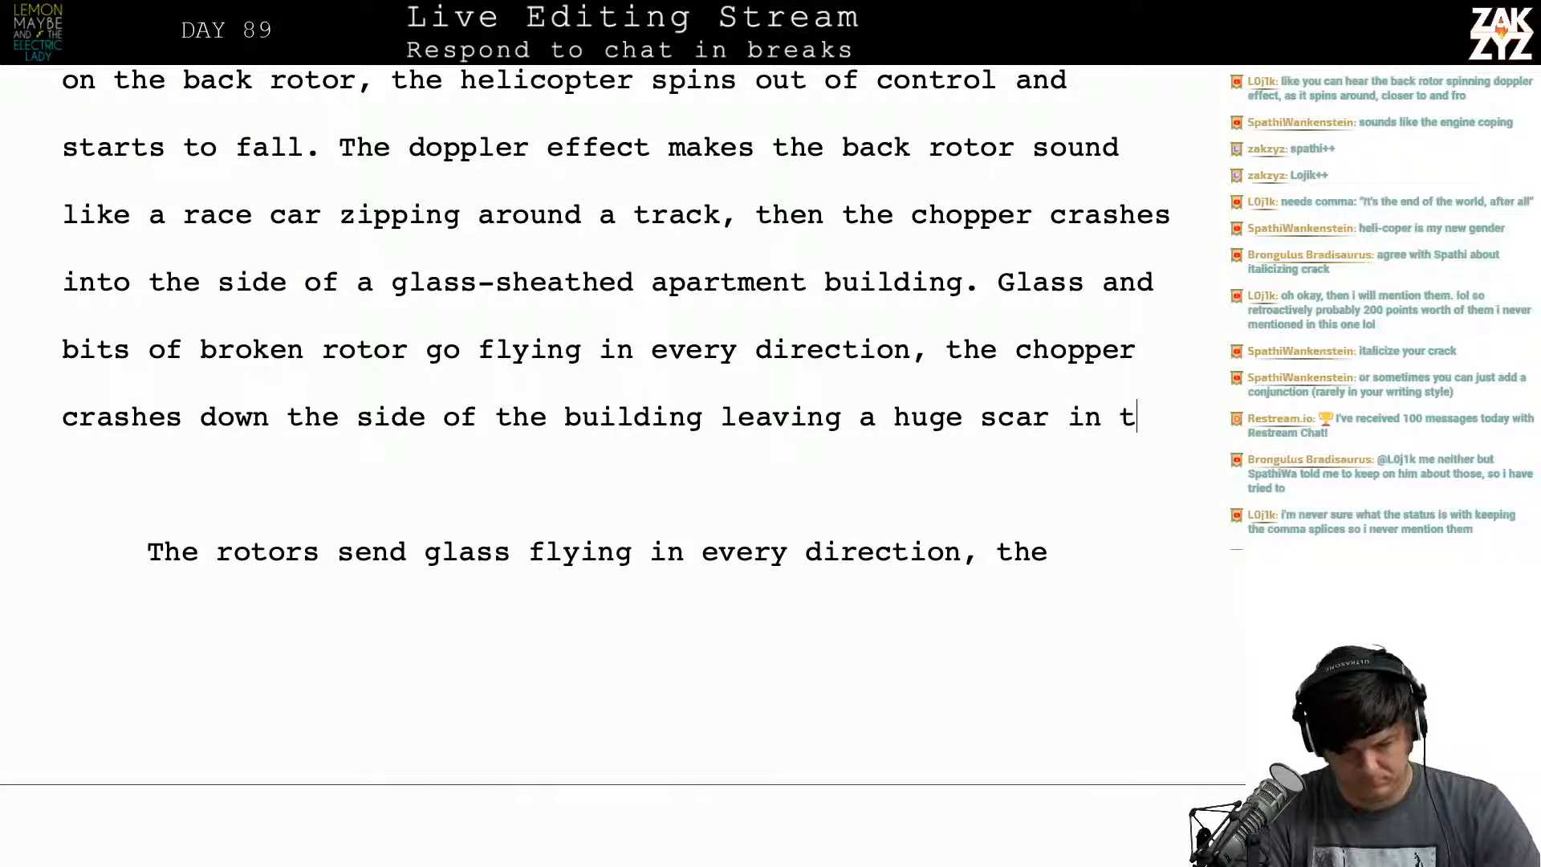
{"action": "type", "text": "he curtain wall."}
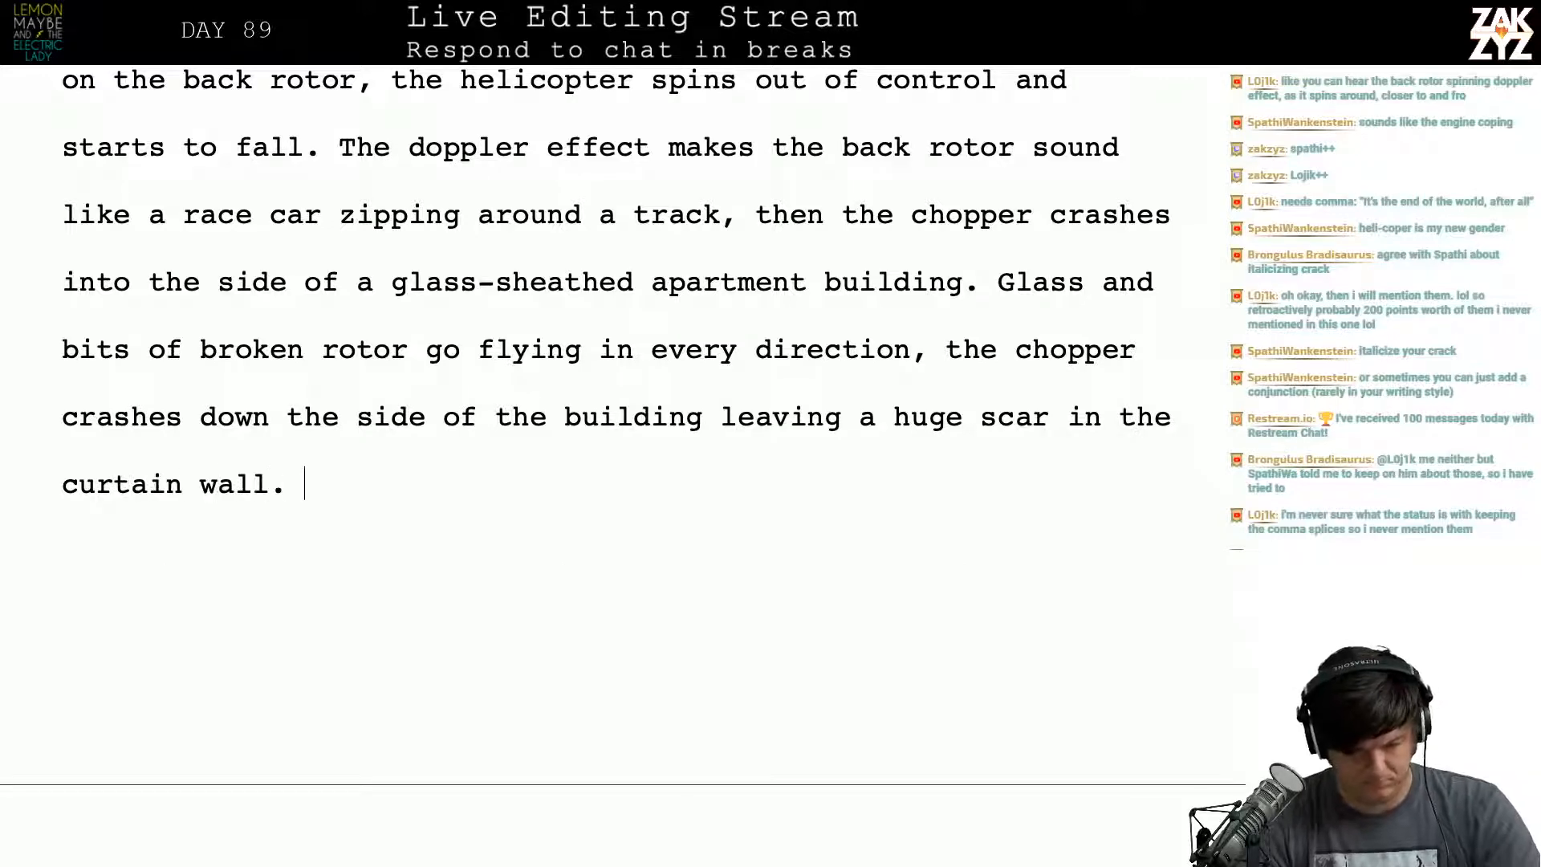
Step: Delete the leftover older text from "The rotors send glass flying" through "scar of broken glass.", keeping the passage from "Shouts ring out" onward
{"action": "key", "text": "Down"}
{"action": "key", "text": "Down"}
{"action": "key", "text": "Down"}
{"action": "key", "text": "Down"}
{"action": "key", "text": "Down"}
{"action": "key", "text": "Down"}
{"action": "key", "text": "Down"}
{"action": "key", "text": "Down"}
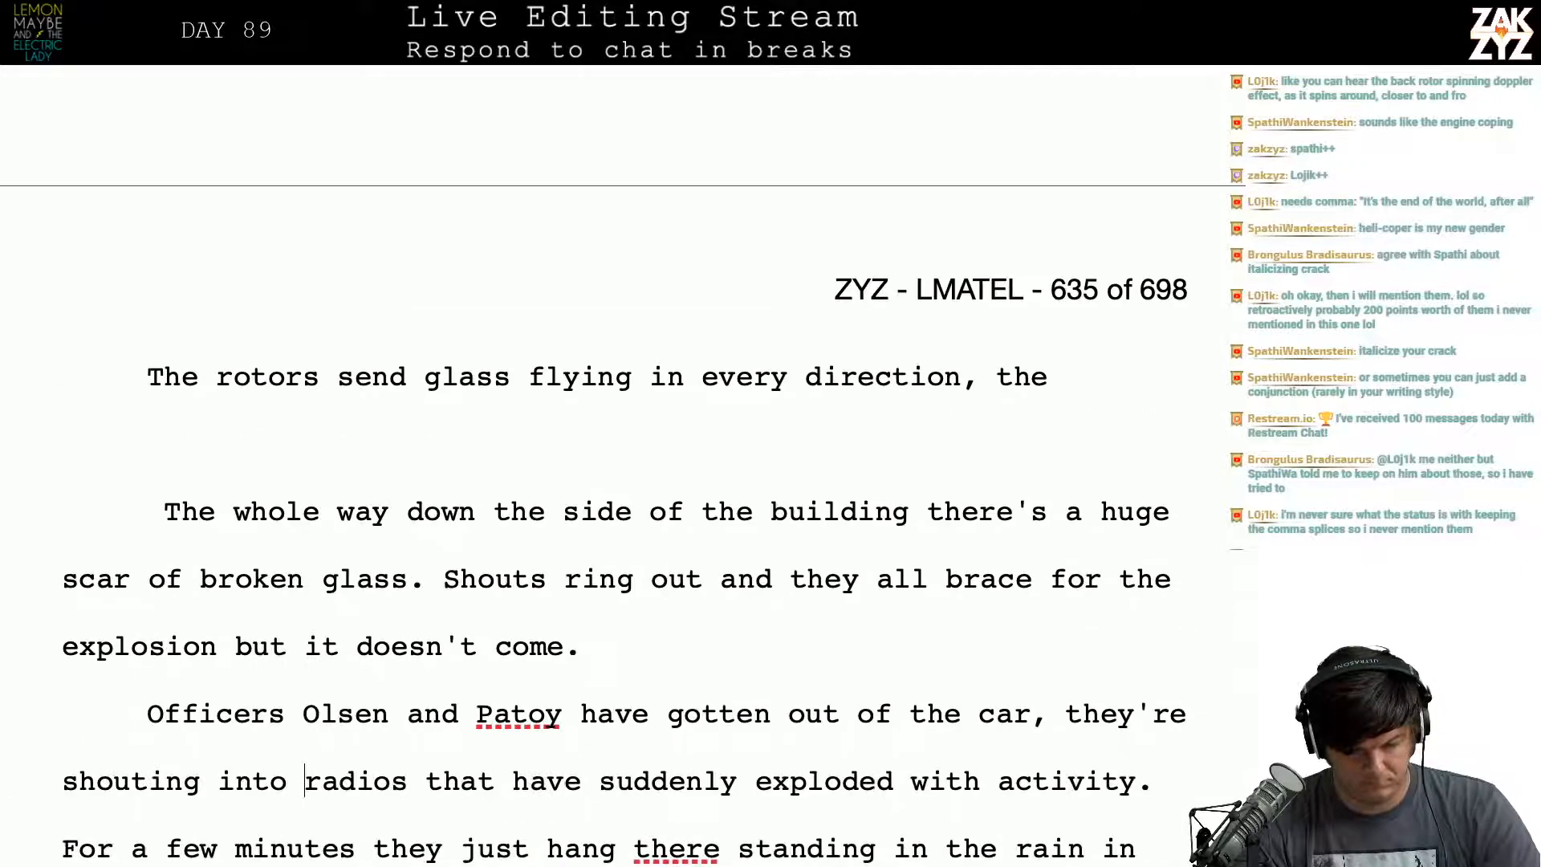
{"action": "key", "text": "Up"}
{"action": "key", "text": "Up"}
{"action": "key", "text": "Up"}
{"action": "key", "text": "Up"}
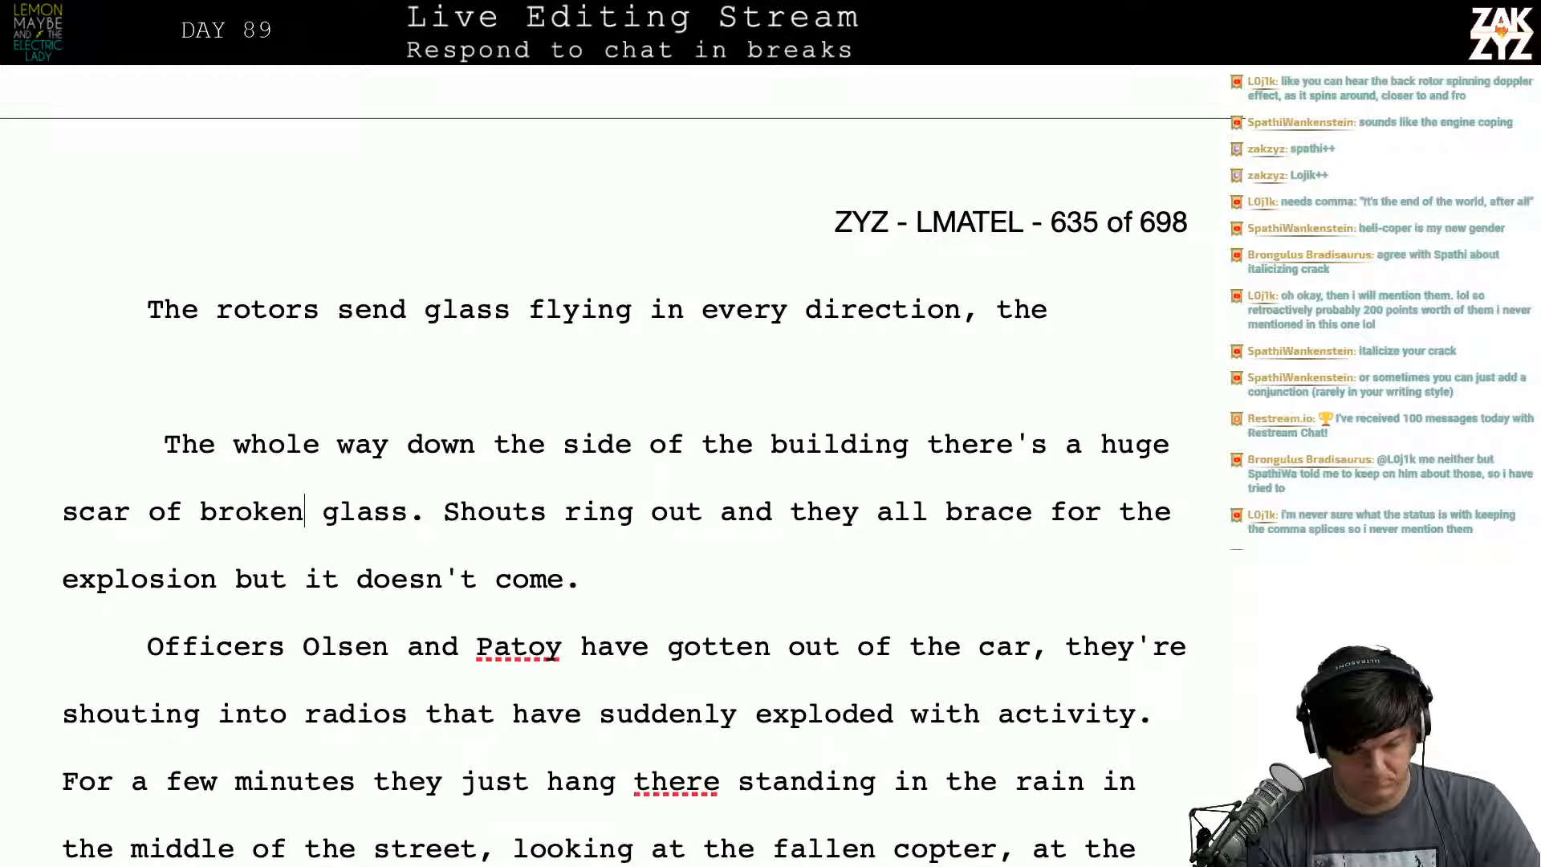
{"action": "key", "text": "Right"}
{"action": "key", "text": "Right"}
{"action": "key", "text": "Right"}
{"action": "key", "text": "Right"}
{"action": "key", "text": "Down"}
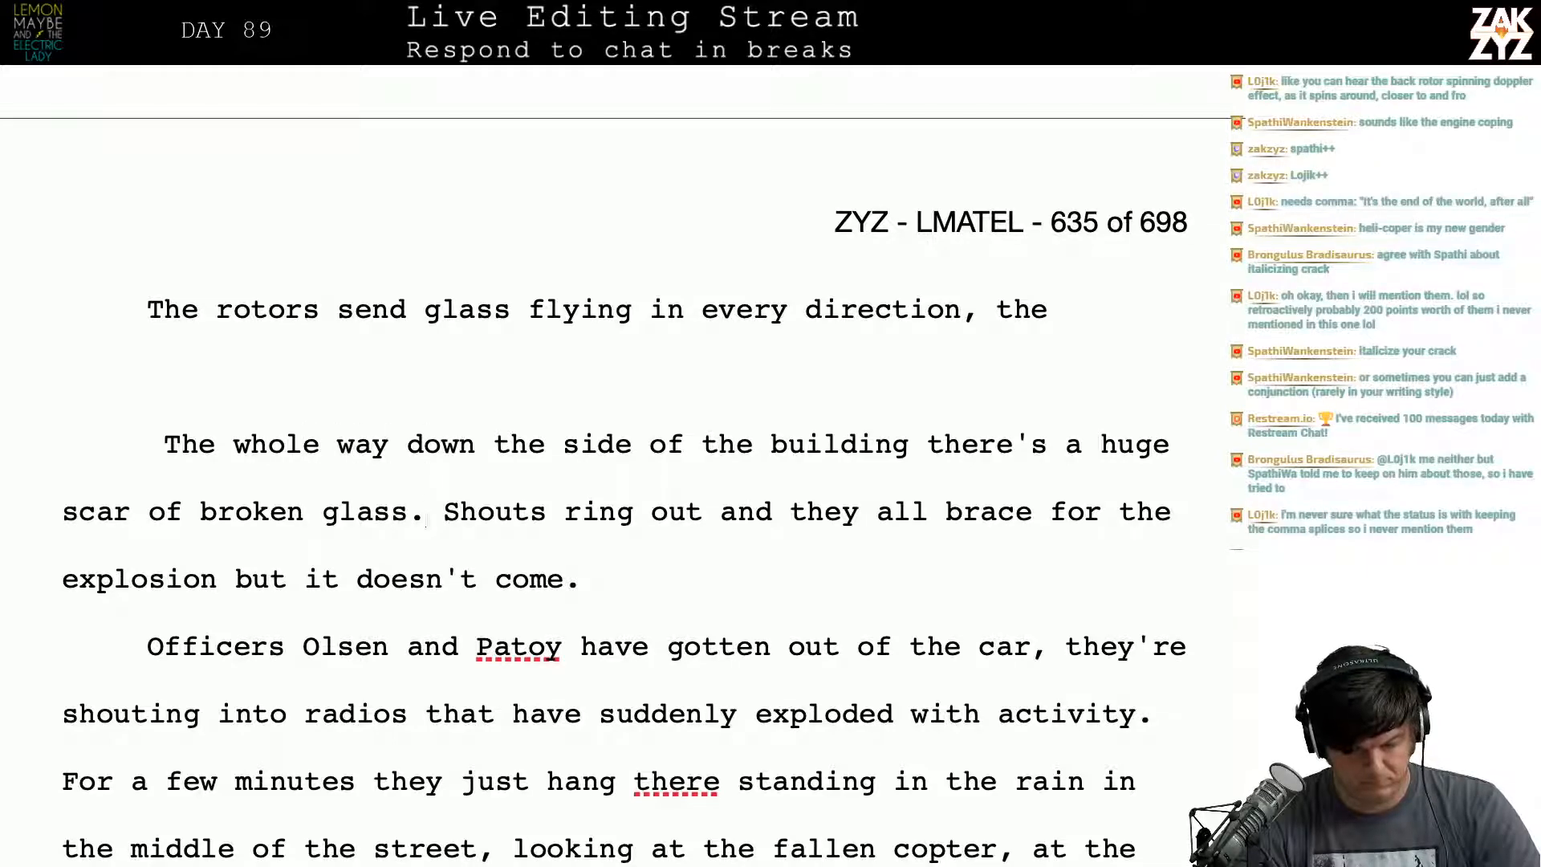
{"action": "key", "text": "shift+Up"}
{"action": "key", "text": "shift+Up"}
{"action": "key", "text": "shift+Up"}
{"action": "key", "text": "shift+Up"}
{"action": "key", "text": "shift+Up"}
{"action": "key", "text": "shift+Up"}
{"action": "key", "text": "shift+Up"}
{"action": "key", "text": "shift+Down"}
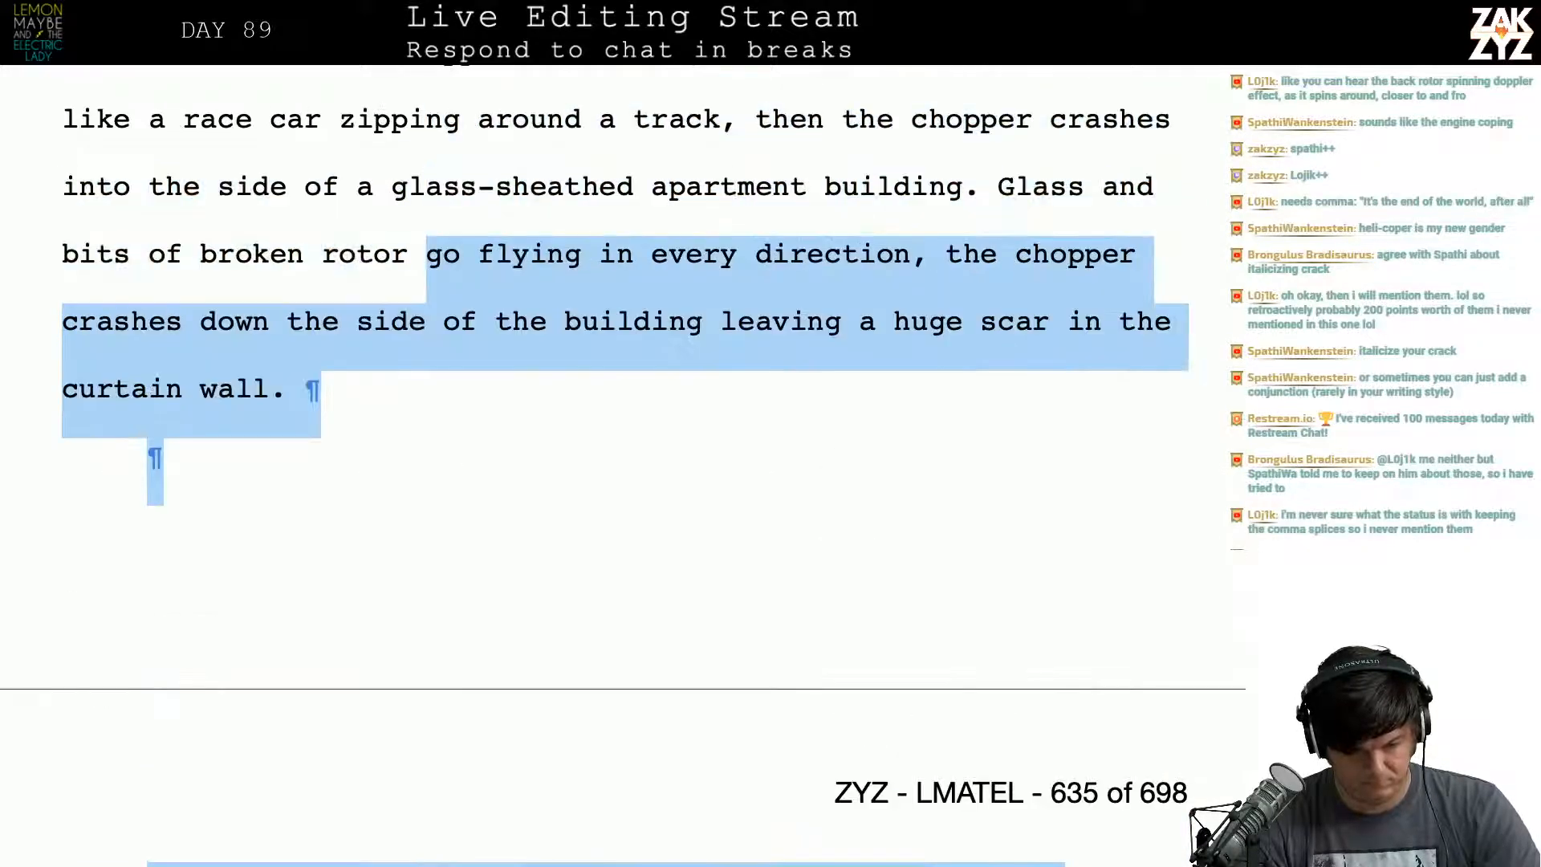
{"action": "key", "text": "shift+Down"}
{"action": "key", "text": "shift+Down"}
{"action": "key", "text": "shift+Down"}
{"action": "key", "text": "Delete"}
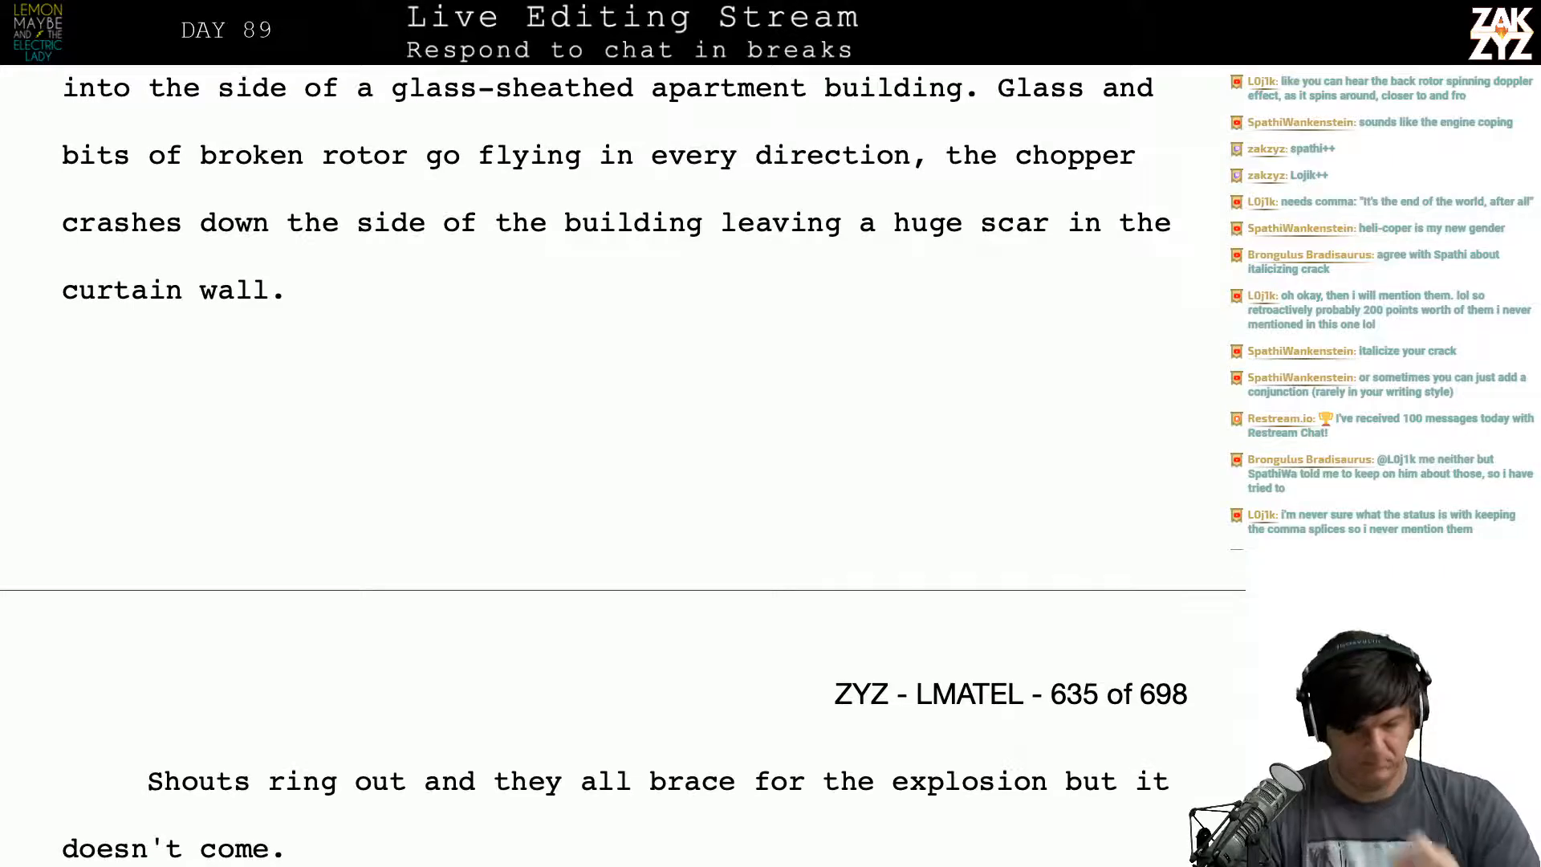
Step: Start a new paragraph at "The pilot's been hit.", after "the bird begins to tilt."
{"action": "scroll", "coordinate": [647, 453], "scroll_direction": "up", "scroll_amount": 6}
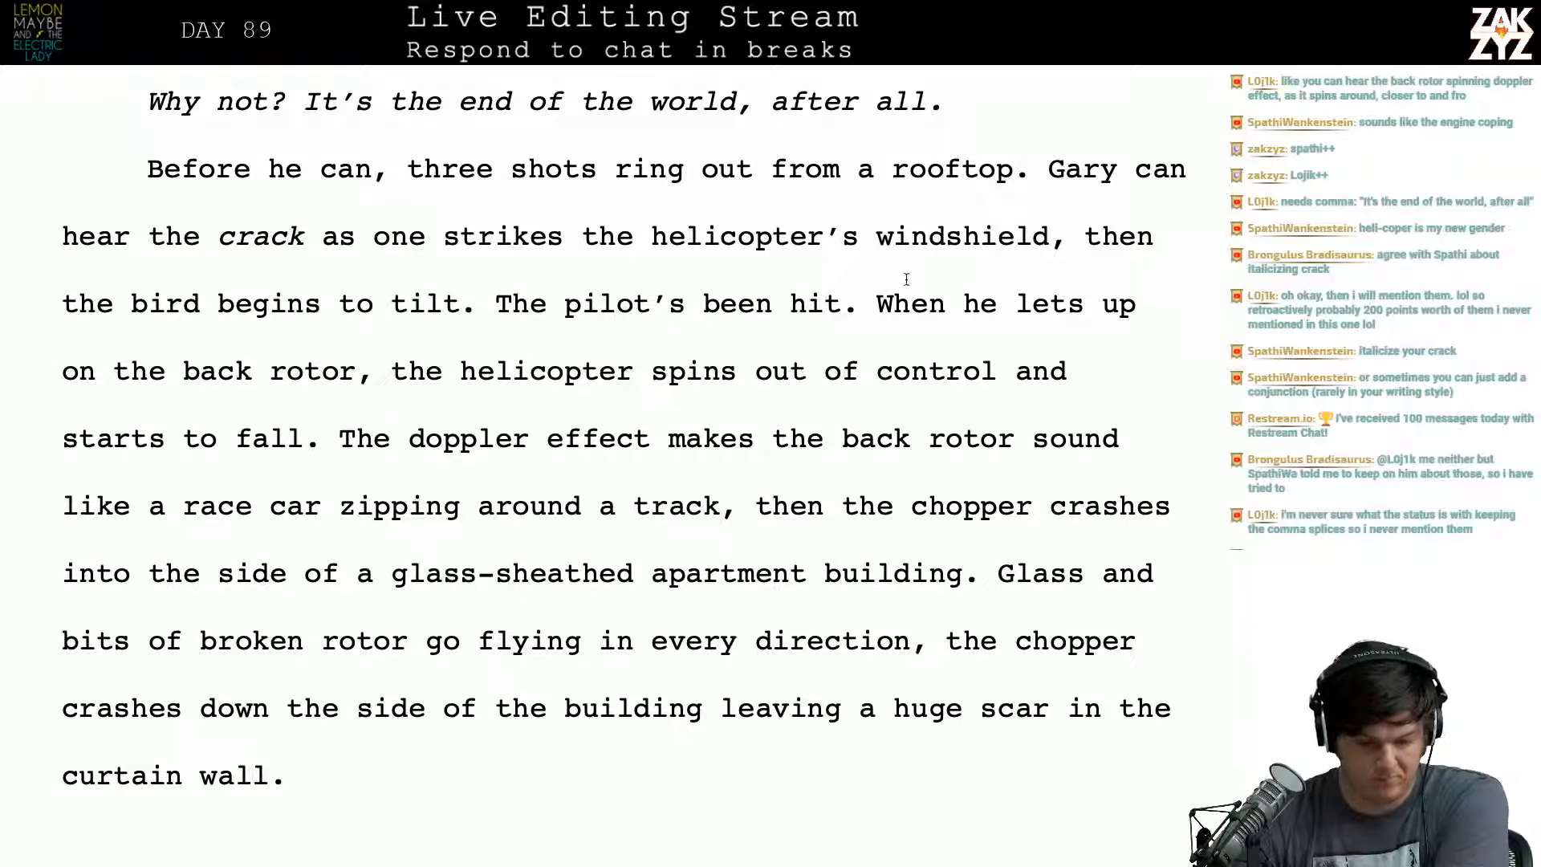
{"action": "left_click", "coordinate": [495, 307]}
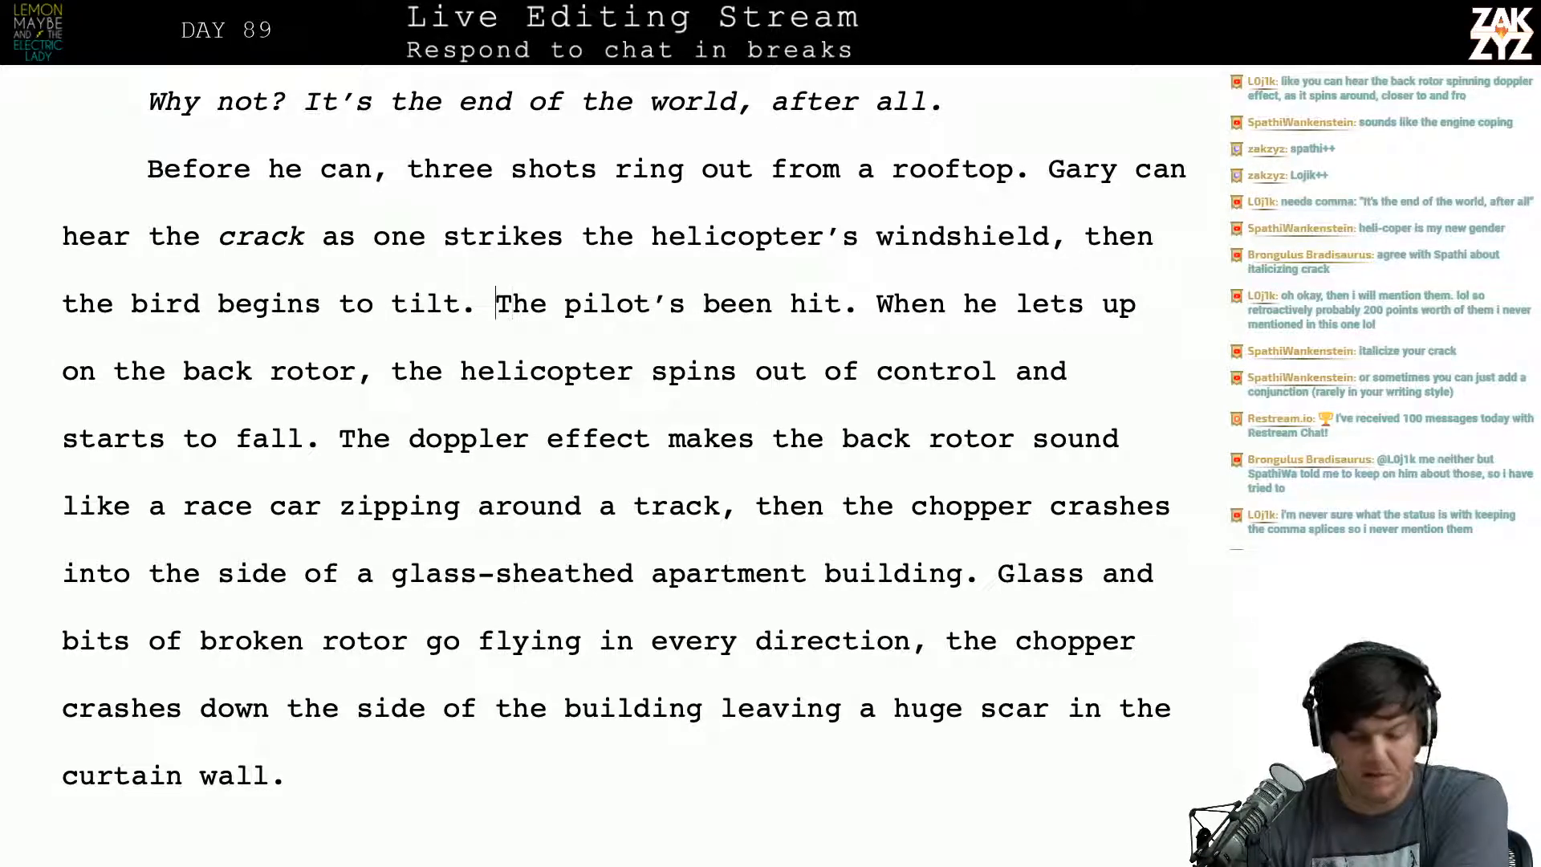
{"action": "key", "text": "Return"}
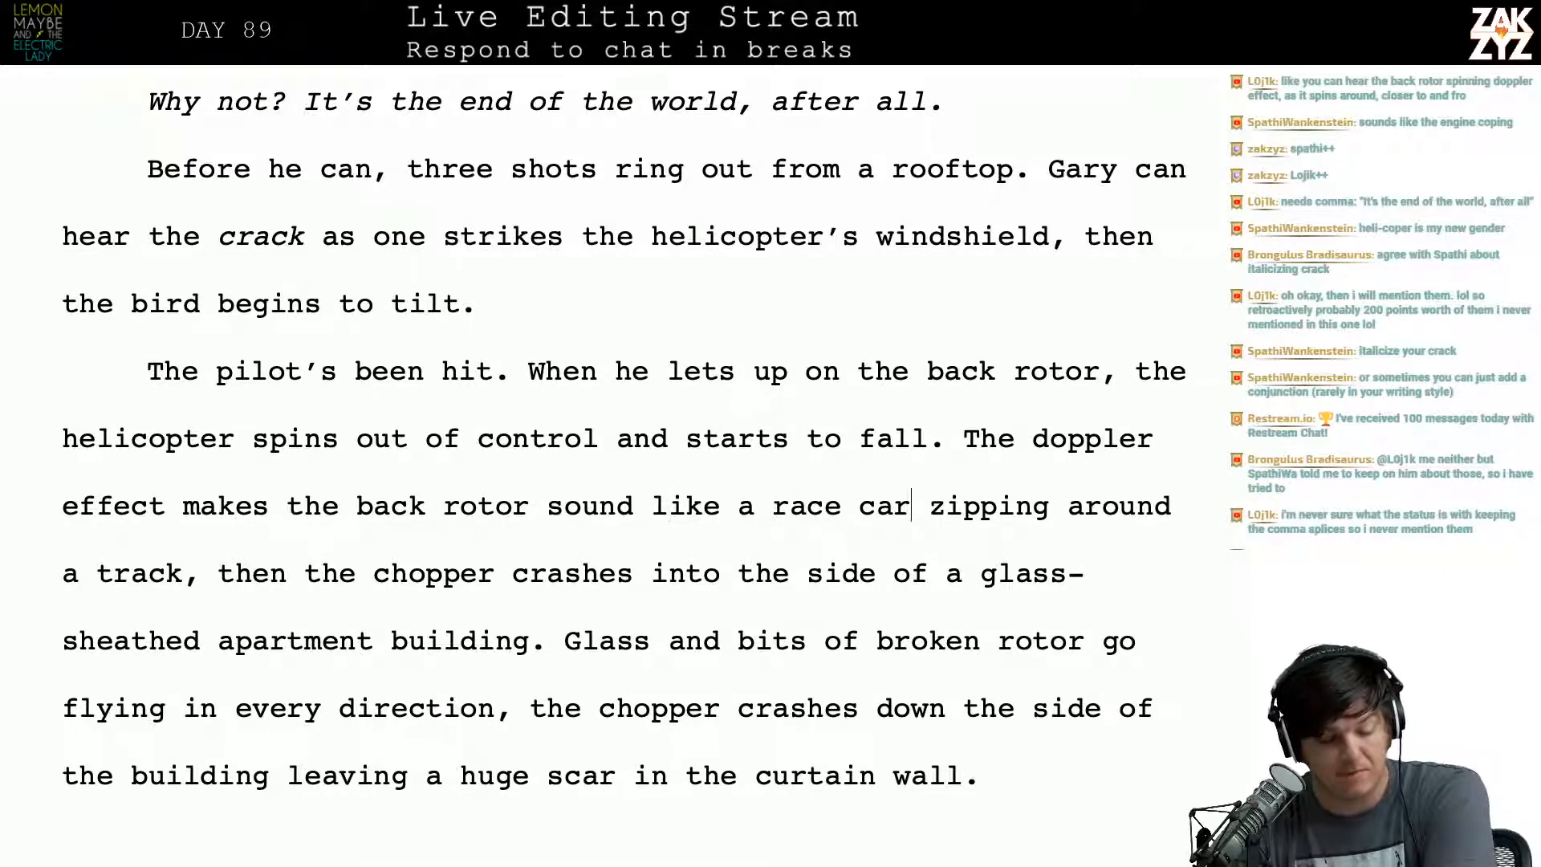
Step: End the doppler effect sentence after "a track" by replacing the comma with a period
{"action": "key", "text": "Right"}
{"action": "key", "text": "Right"}
{"action": "key", "text": "Right"}
{"action": "key", "text": "Right"}
{"action": "key", "text": "Right"}
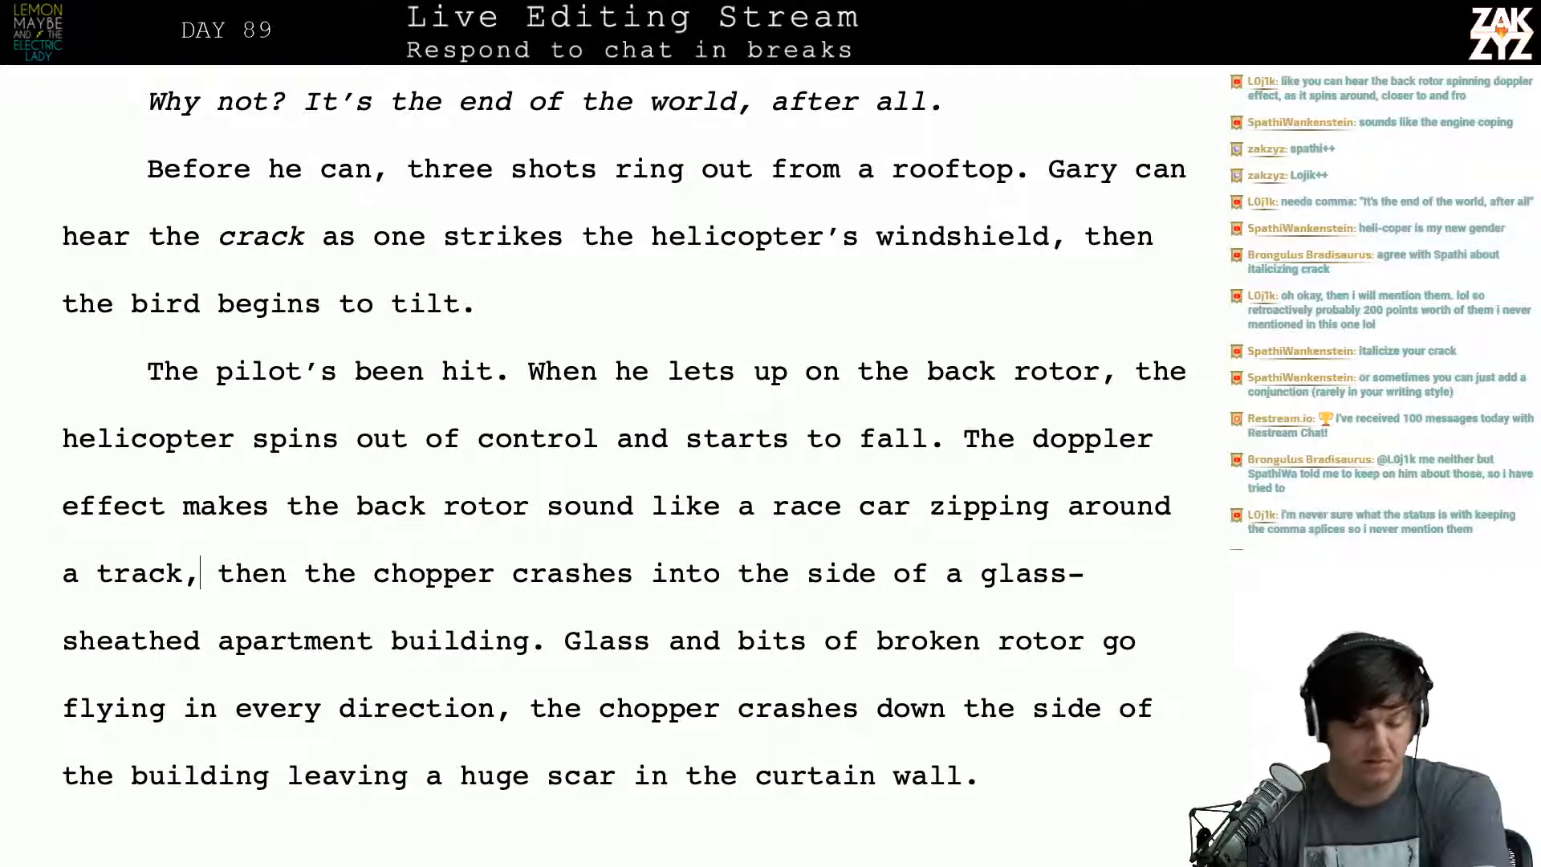
{"action": "key", "text": "BackSpace"}
{"action": "type", "text": "/"}
{"action": "key", "text": "BackSpace"}
{"action": "type", "text": ". "}
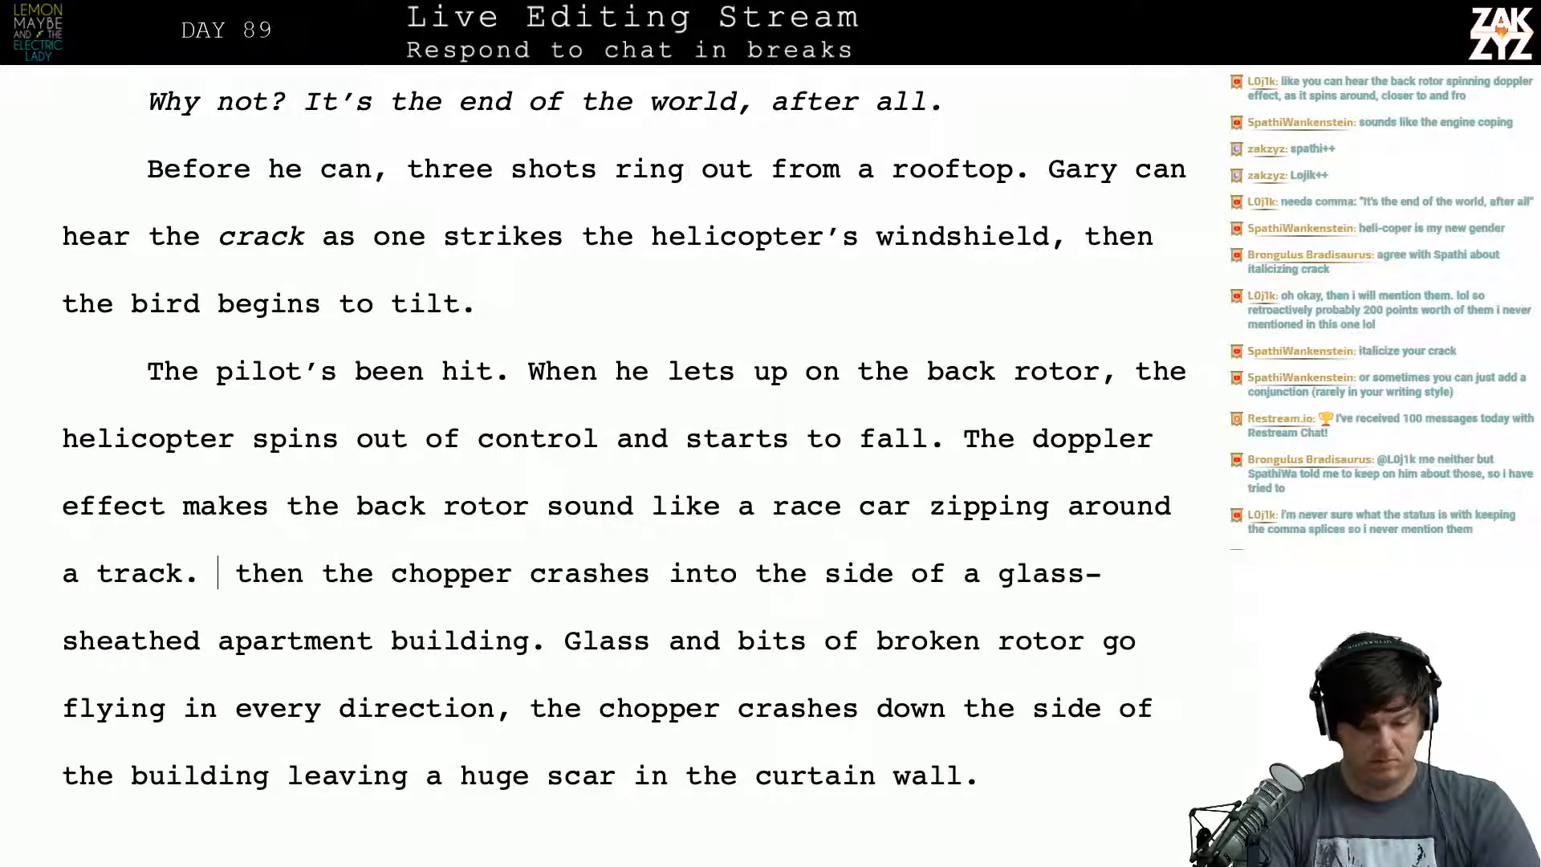
Step: Split the old crash text beginning "then the chopper crashes" into its own paragraph, leaving nothing after "a track."
{"action": "type", "text": "The"}
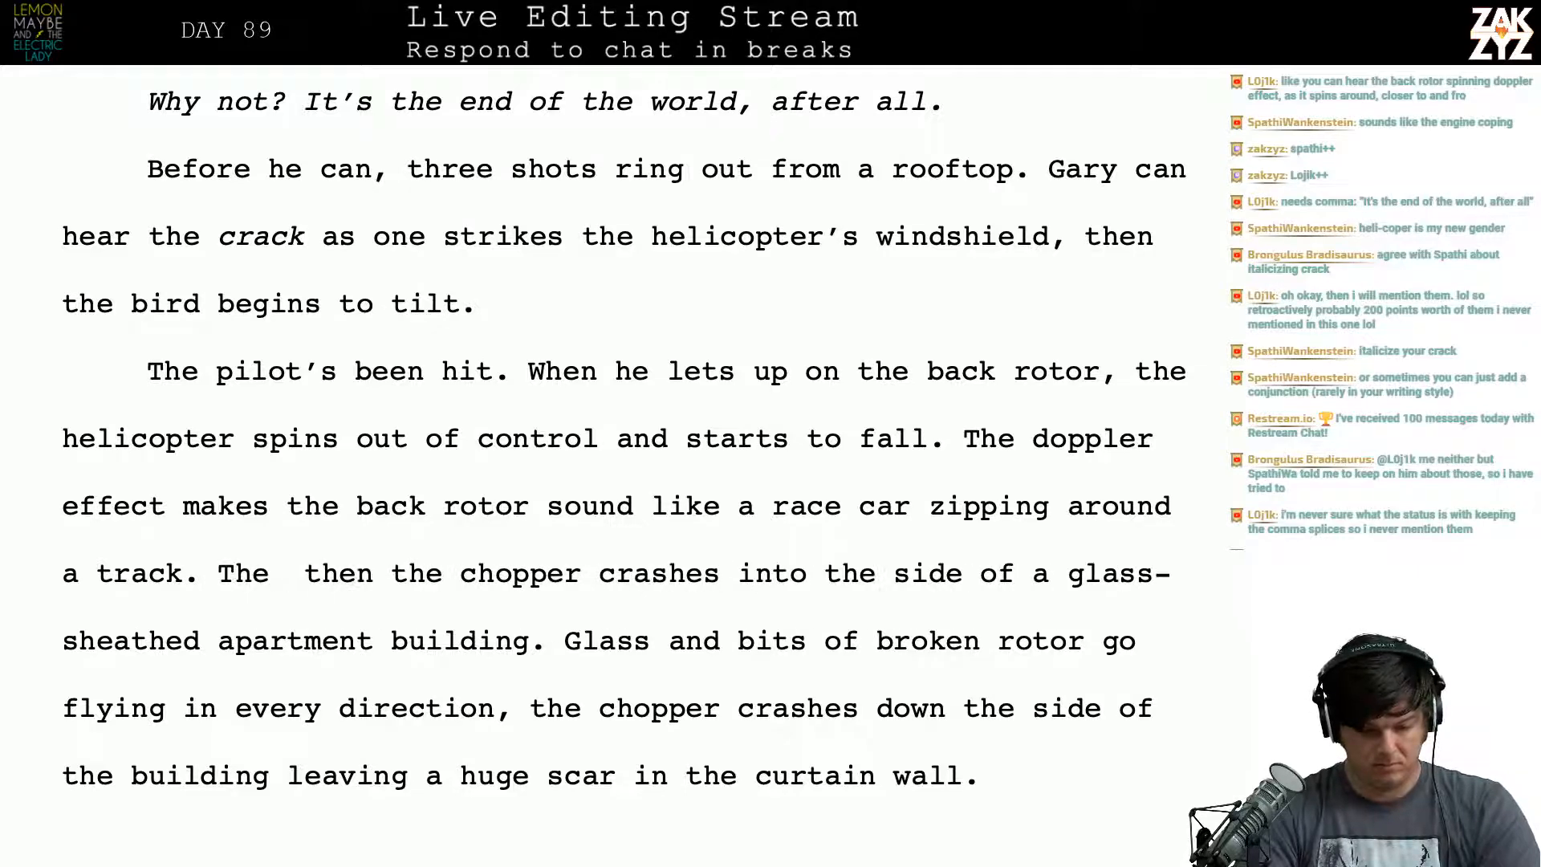
{"action": "key", "text": "Return"}
{"action": "type", "text": "th"}
{"action": "key", "text": "BackSpace"}
{"action": "key", "text": "BackSpace"}
{"action": "key", "text": "BackSpace"}
{"action": "key", "text": "BackSpace"}
{"action": "key", "text": "BackSpace"}
{"action": "key", "text": "BackSpace"}
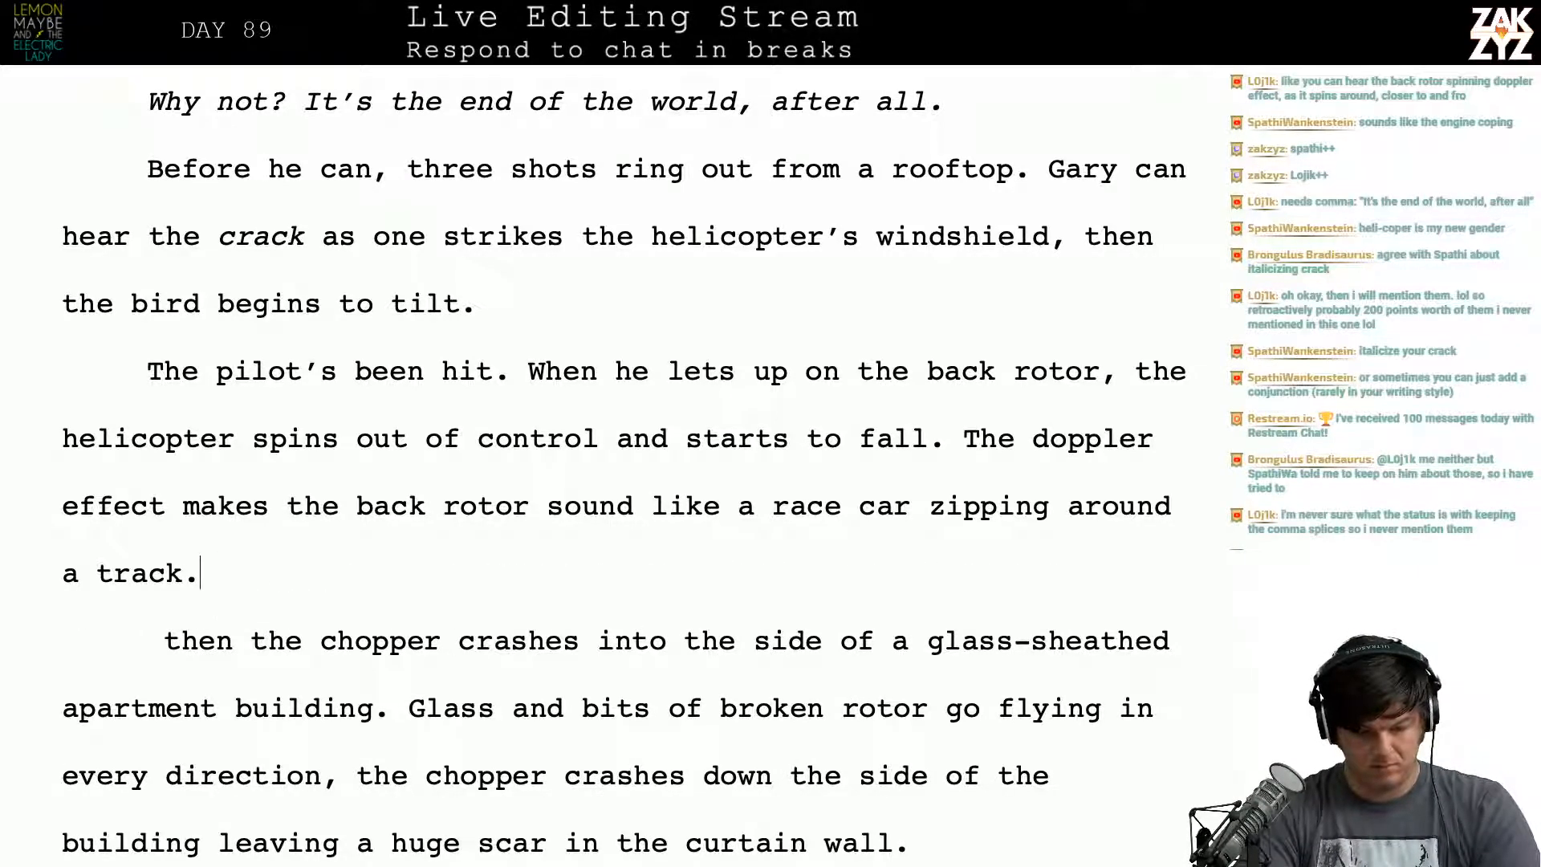
Step: Begin a new sentence after "a track." with "But not for long,"
{"action": "key", "text": "BackSpace"}
{"action": "type", "text": ","}
{"action": "key", "text": "BackSpace"}
{"action": "key", "text": "BackSpace"}
{"action": "type", "text": ". But n"}
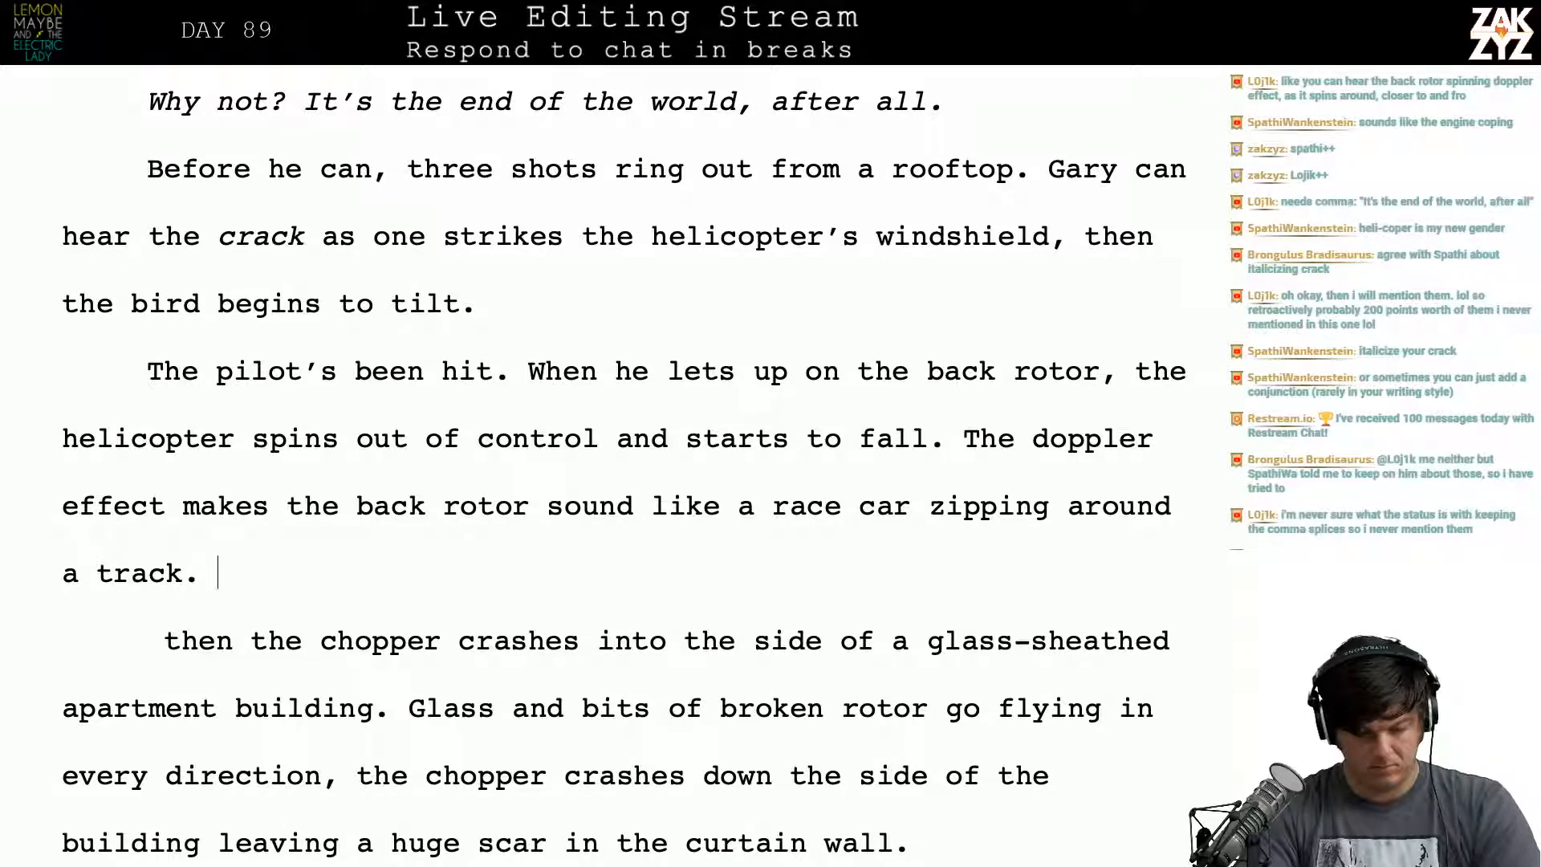
{"action": "type", "text": "ot for long,"}
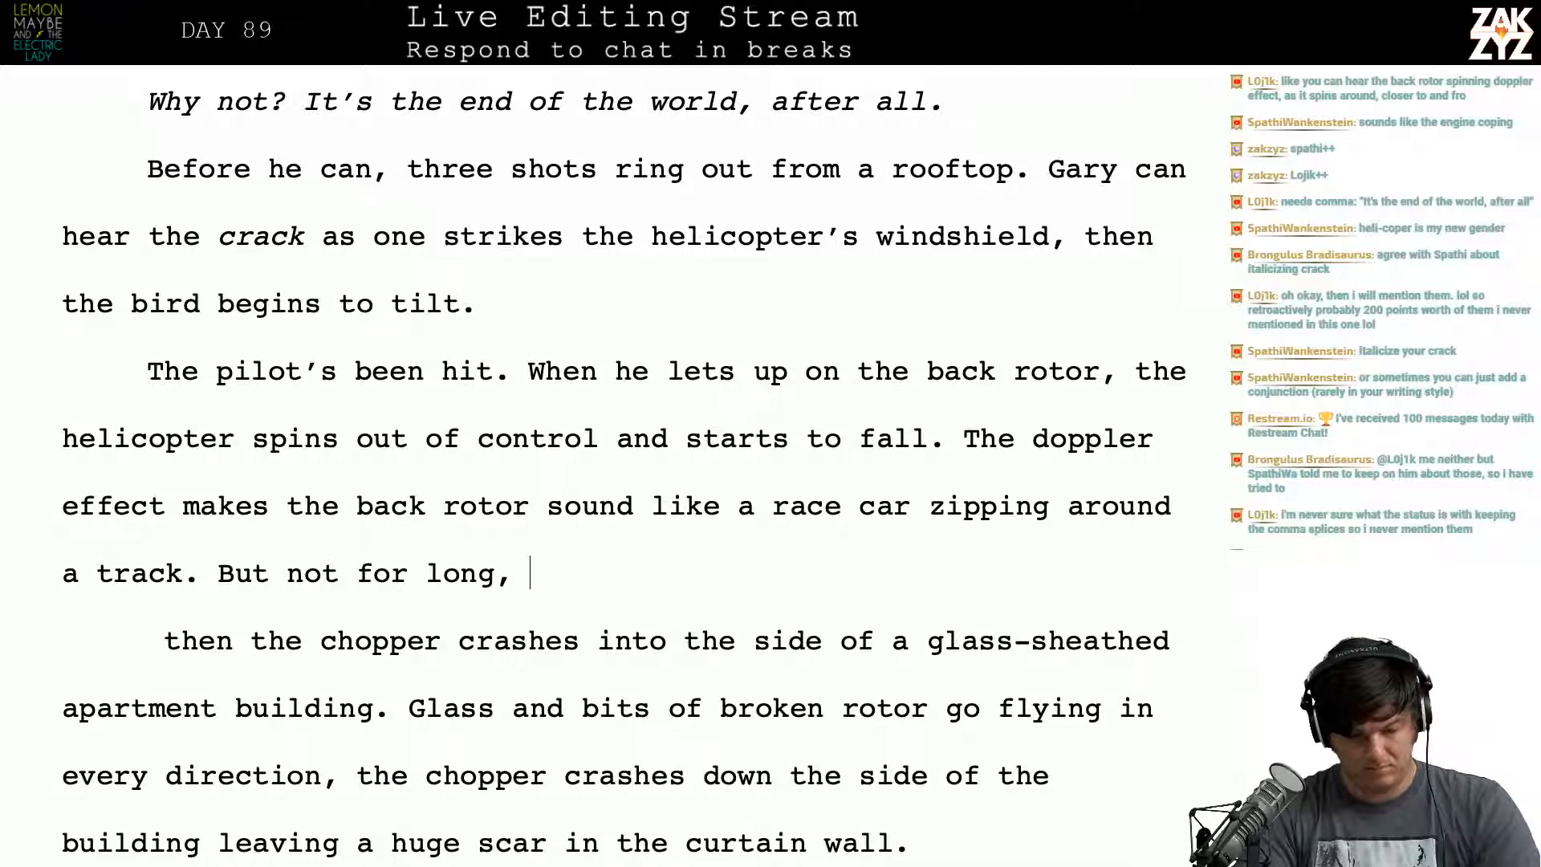
Step: Continue the new sentence with "the chopper crashes into the side of a"
{"action": "type", "text": " the choper"}
{"action": "key", "text": "BackSpace"}
{"action": "key", "text": "BackSpace"}
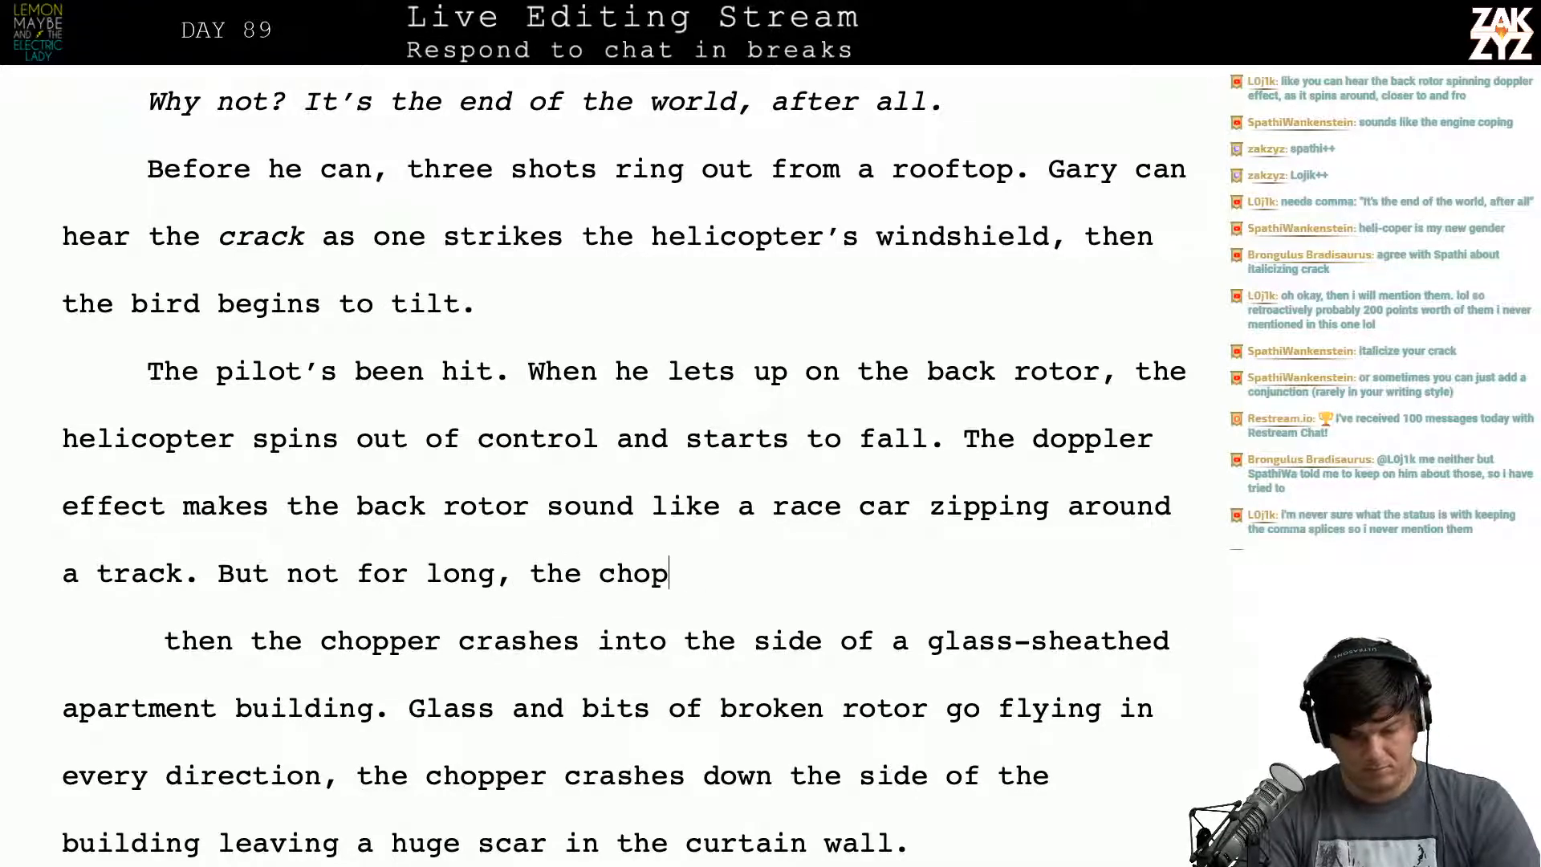
{"action": "type", "text": "per crash"}
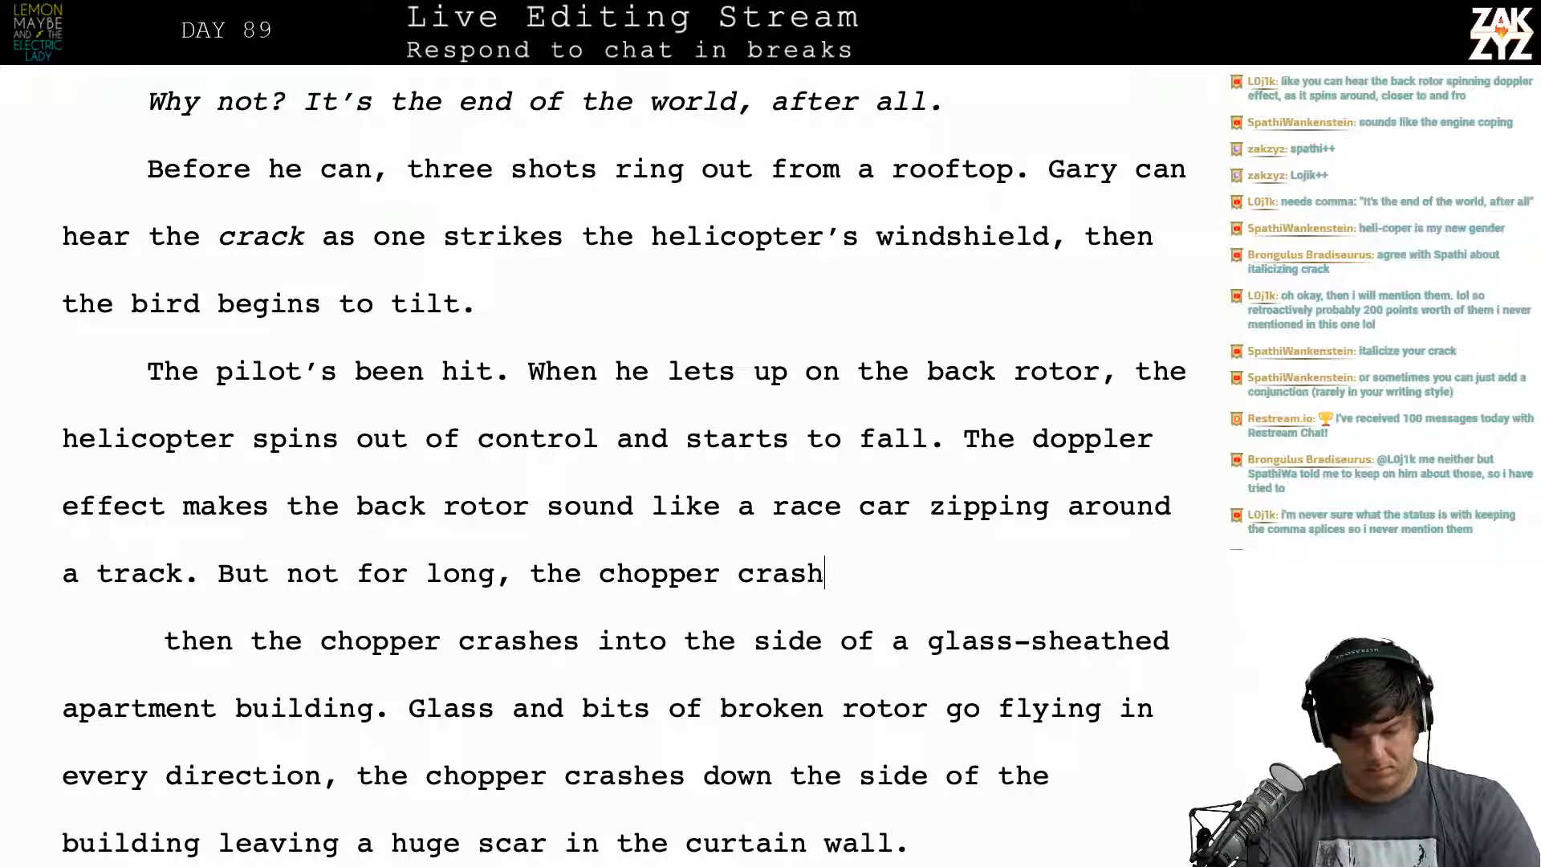
{"action": "type", "text": "es into te si"}
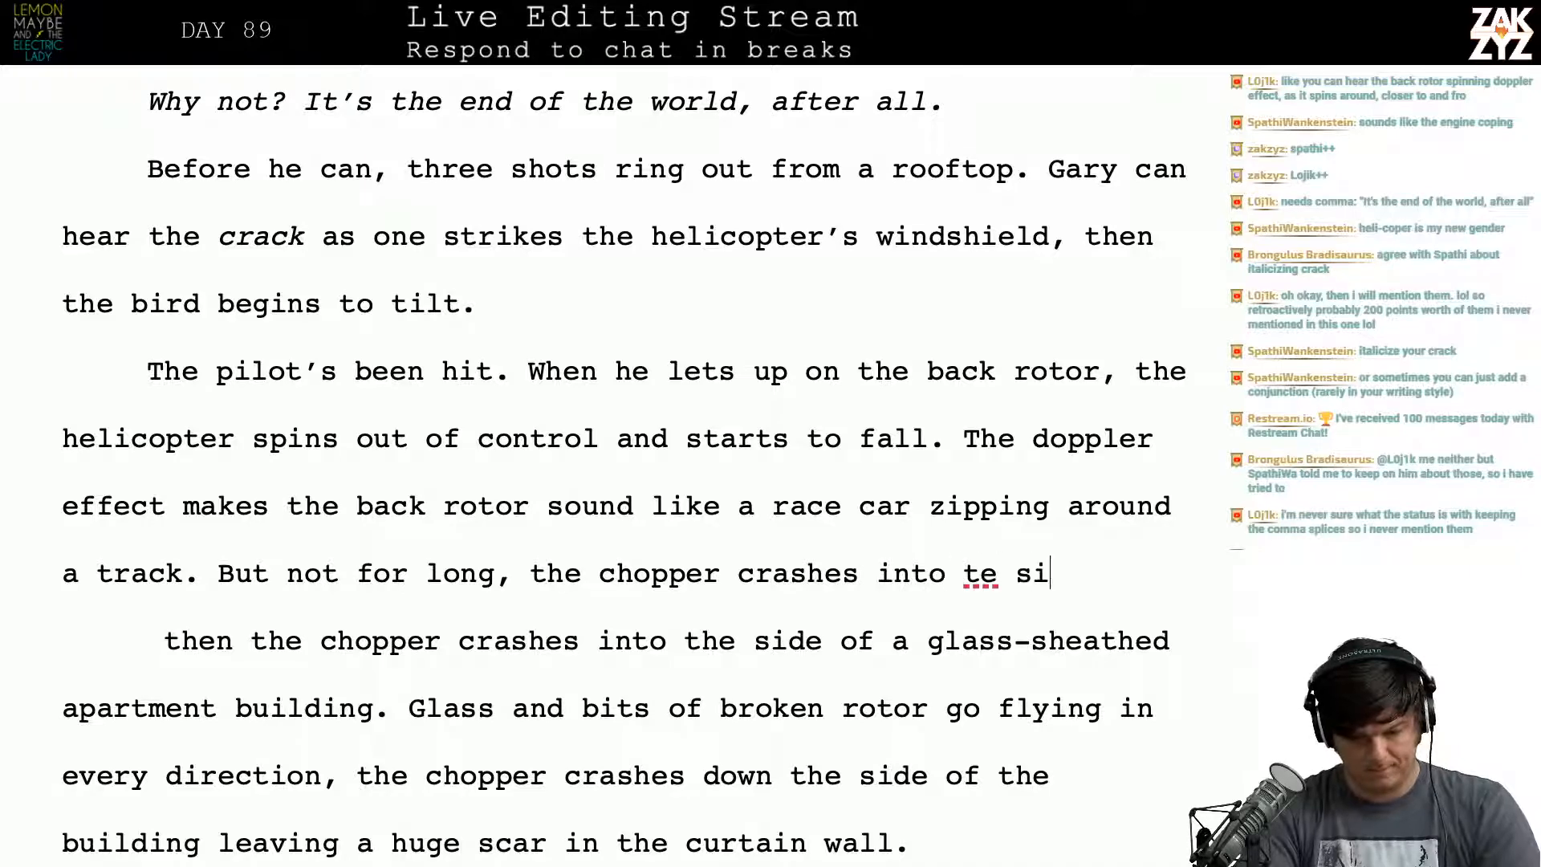
{"action": "key", "text": "BackSpace"}
{"action": "key", "text": "BackSpace"}
{"action": "key", "text": "BackSpace"}
{"action": "key", "text": "BackSpace"}
{"action": "type", "text": "he side of a "}
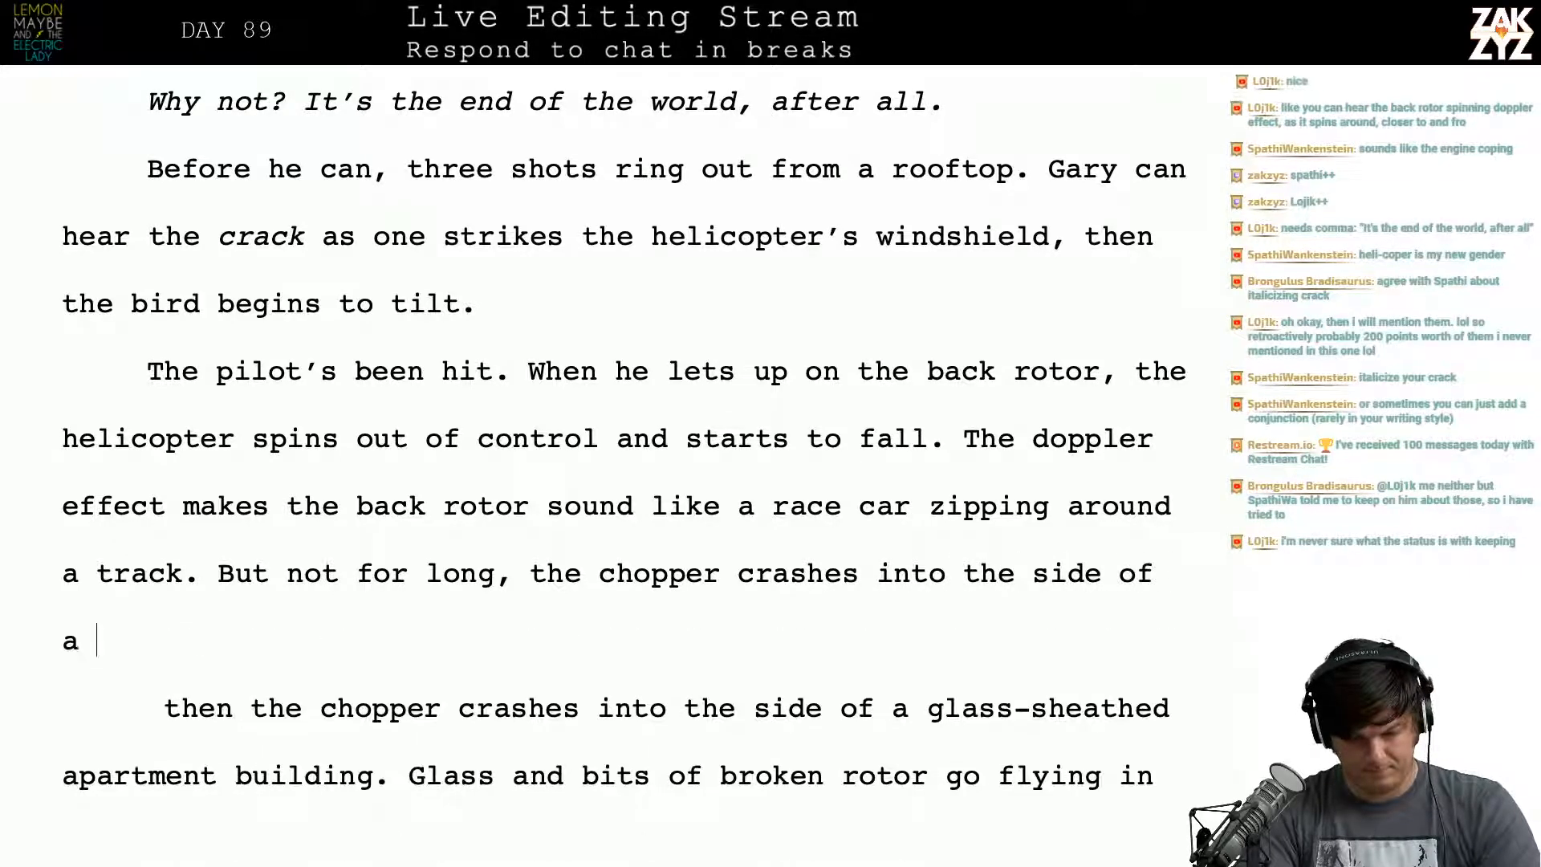
Step: Describe what the chopper hits by adding "high-rise apartment building," to the sentence
{"action": "type", "text": "high-r"}
{"action": "key", "text": "BackSpace"}
{"action": "type", "text": "-ris"}
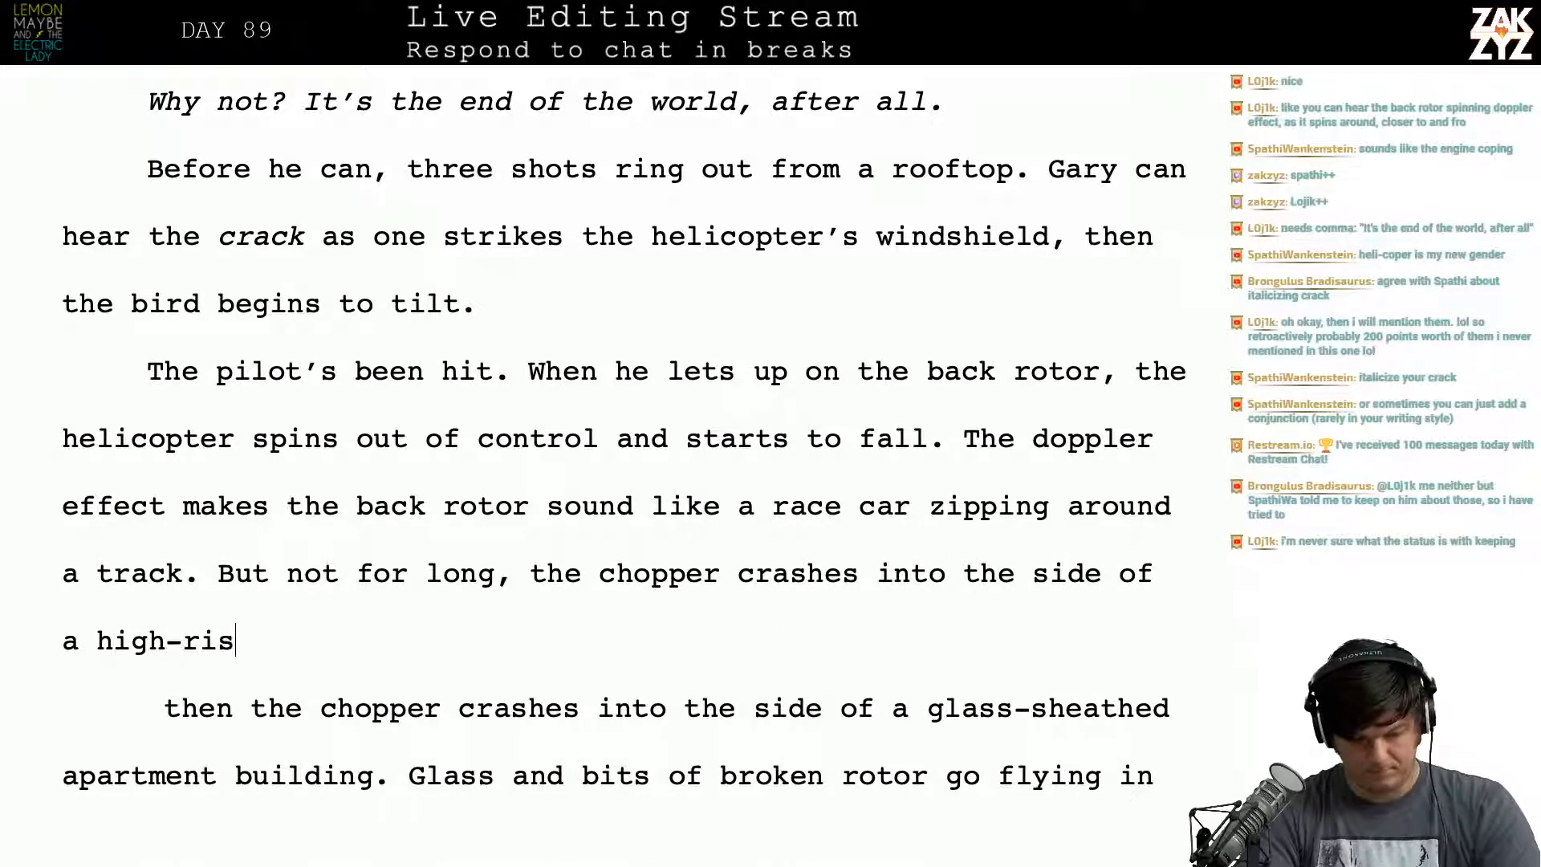
{"action": "type", "text": "e apartment b"}
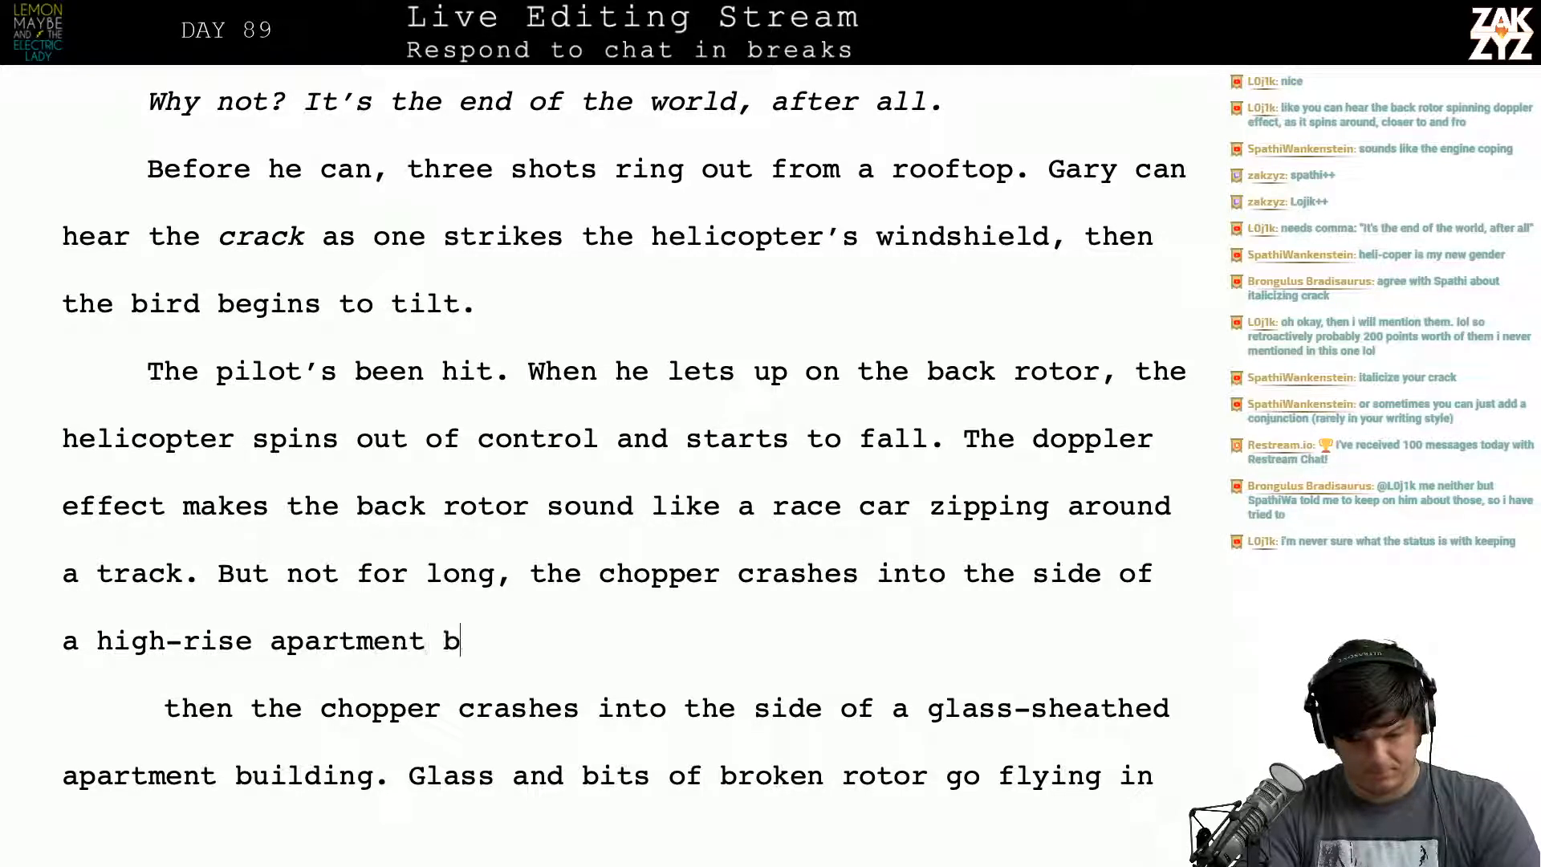
{"action": "type", "text": "uilding,"}
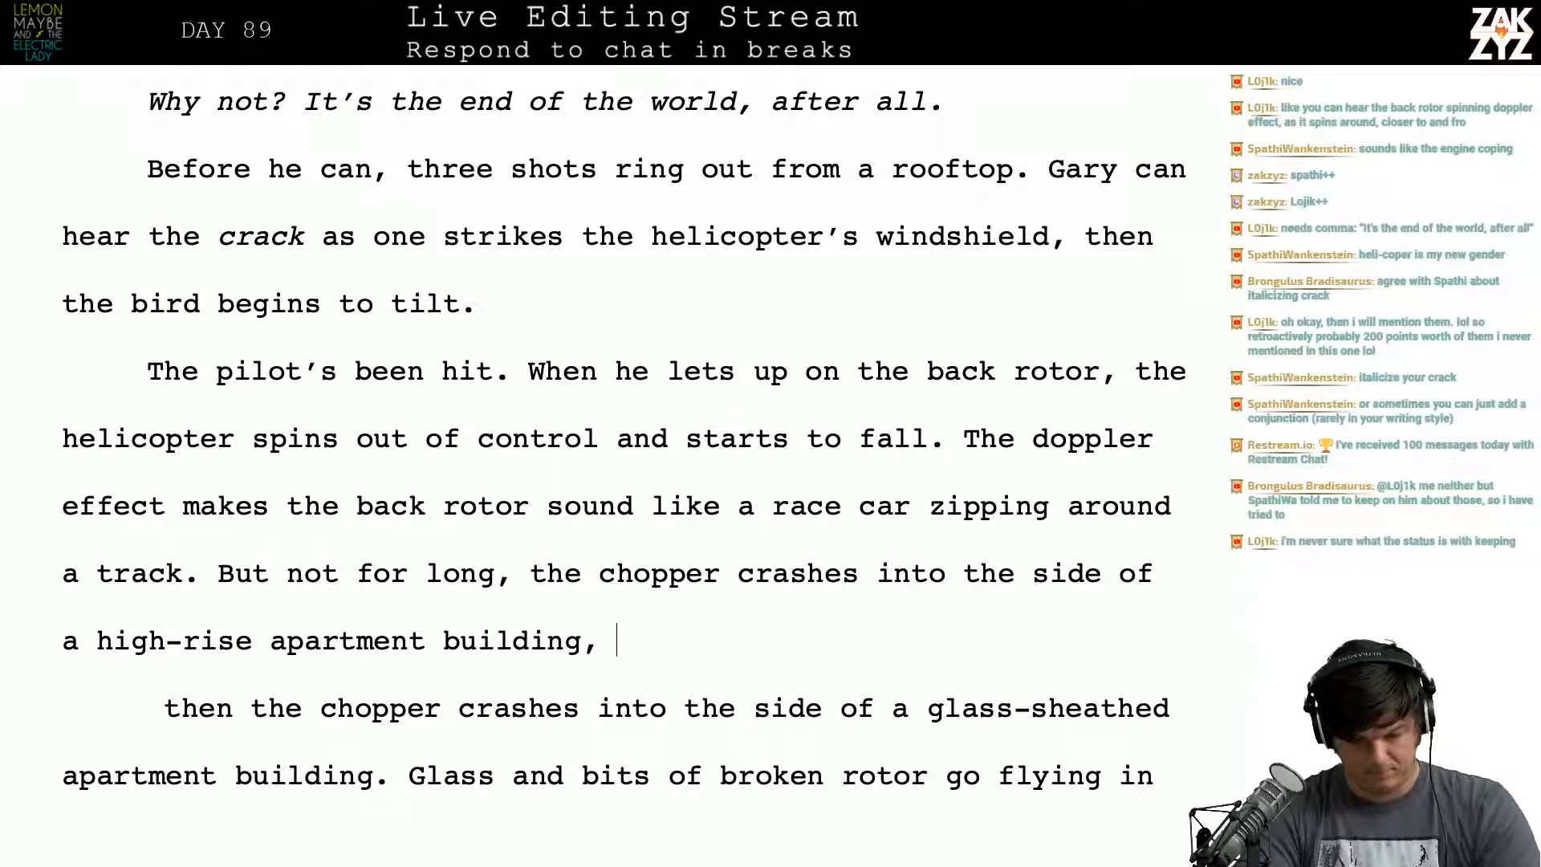
Step: Finish the sentence with "blasting glass and bits of broken rotor in every direction." and delete the old crash paragraph below it
{"action": "type", "text": " spa"}
{"action": "key", "text": "BackSpace"}
{"action": "key", "text": "BackSpace"}
{"action": "key", "text": "BackSpace"}
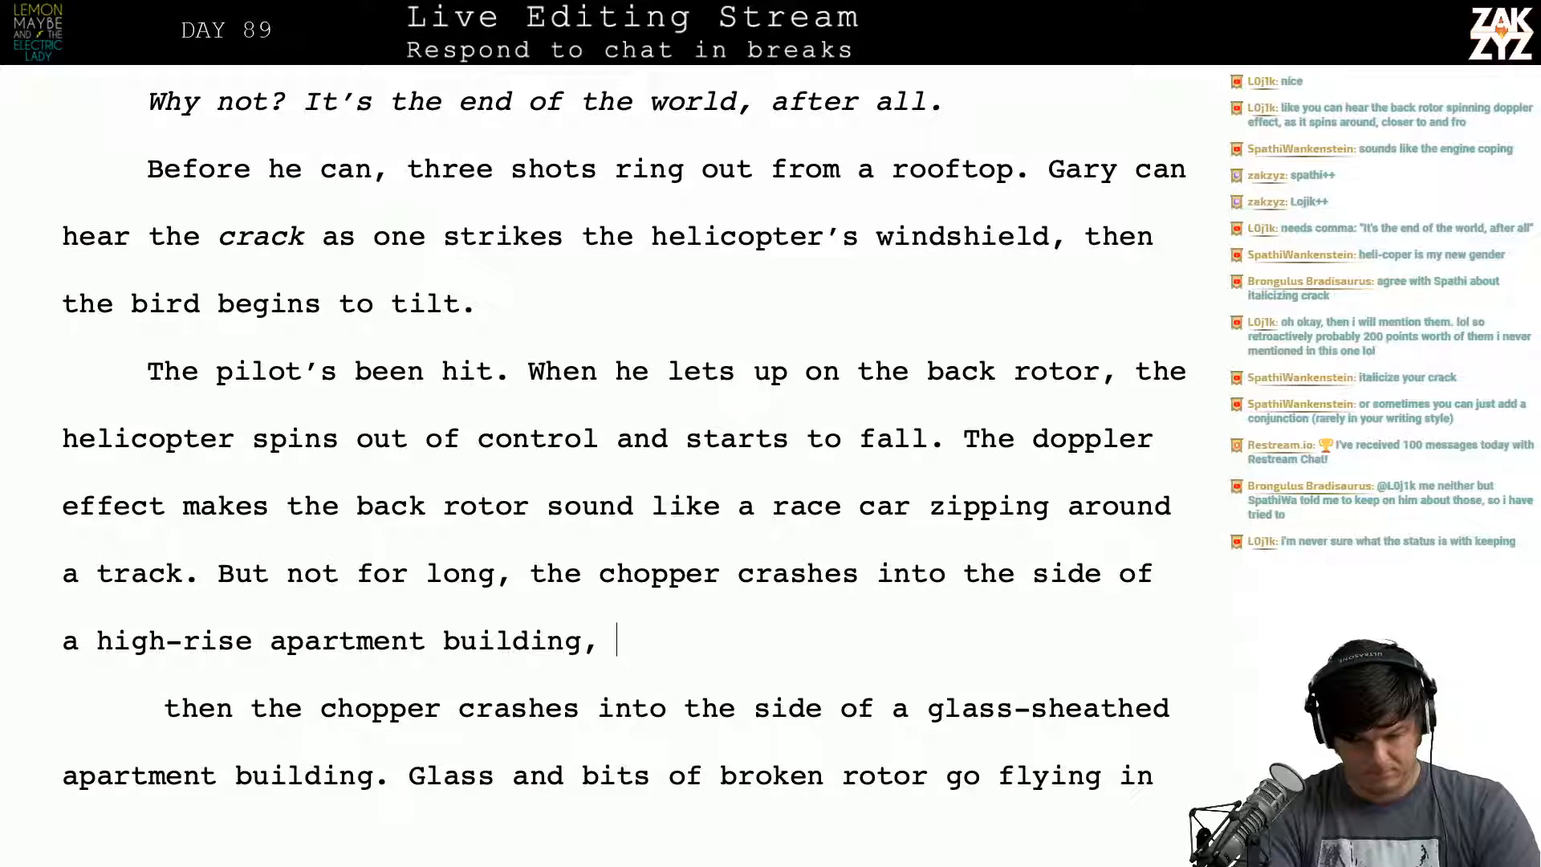
{"action": "type", "text": "blasting g"}
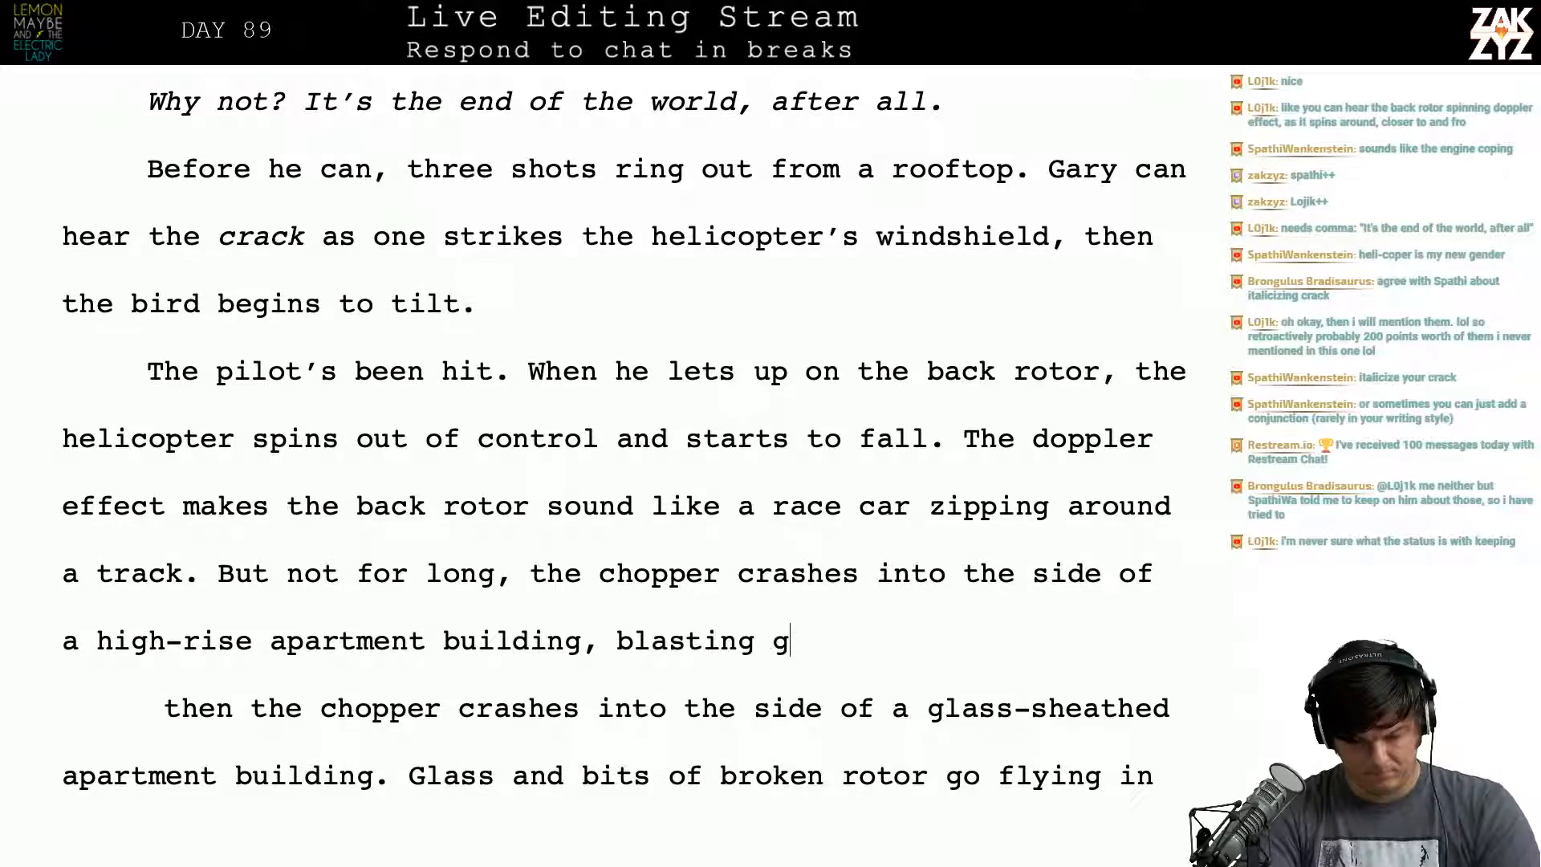
{"action": "key", "text": "BackSpace"}
{"action": "type", "text": "b"}
{"action": "key", "text": "BackSpace"}
{"action": "type", "text": "glass and bi"}
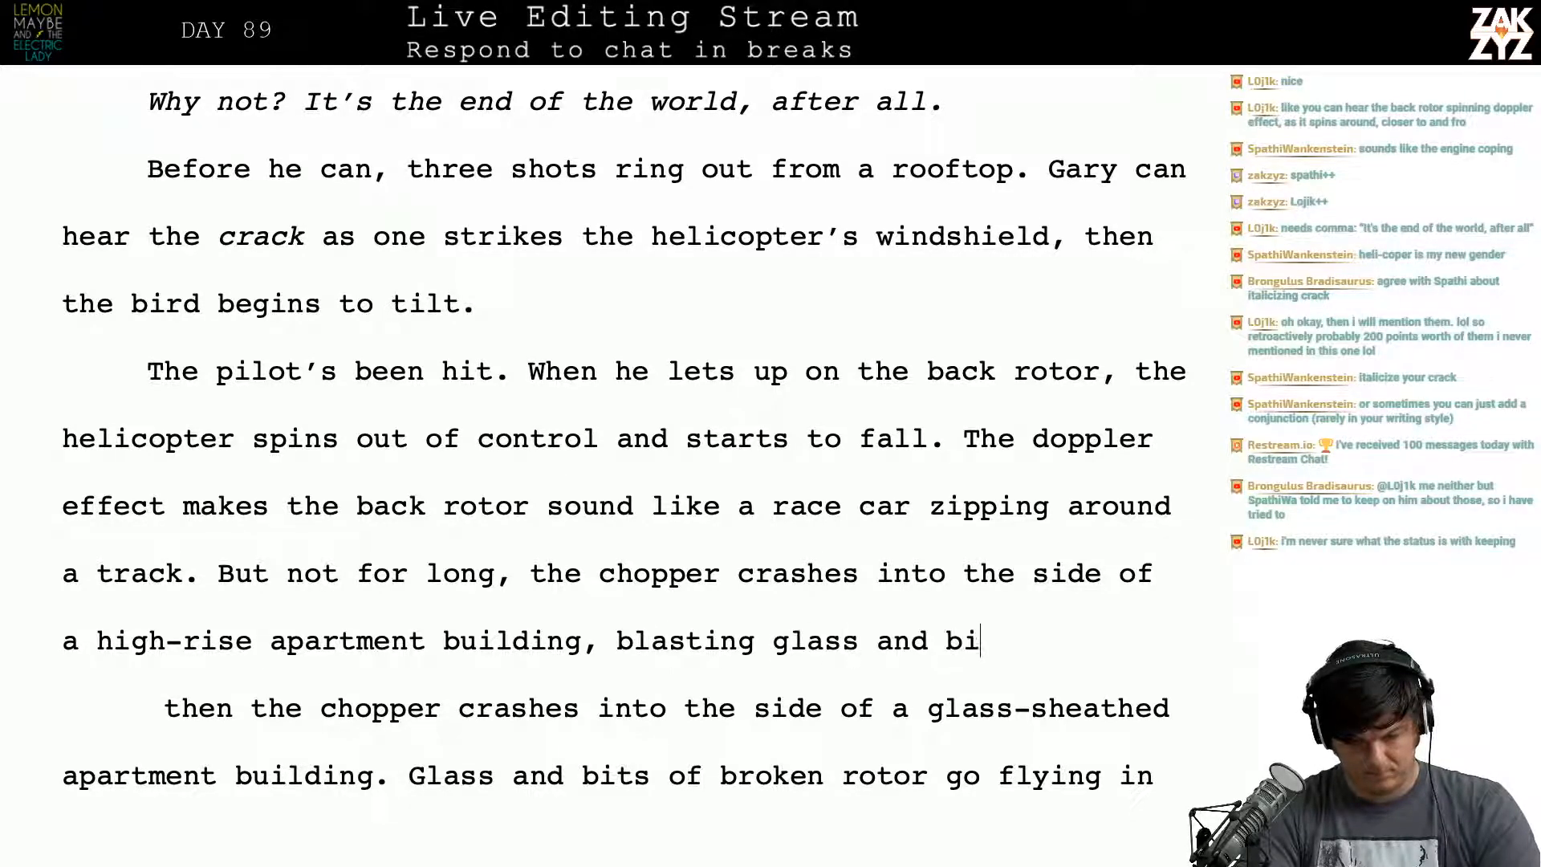
{"action": "type", "text": "ts of brok"}
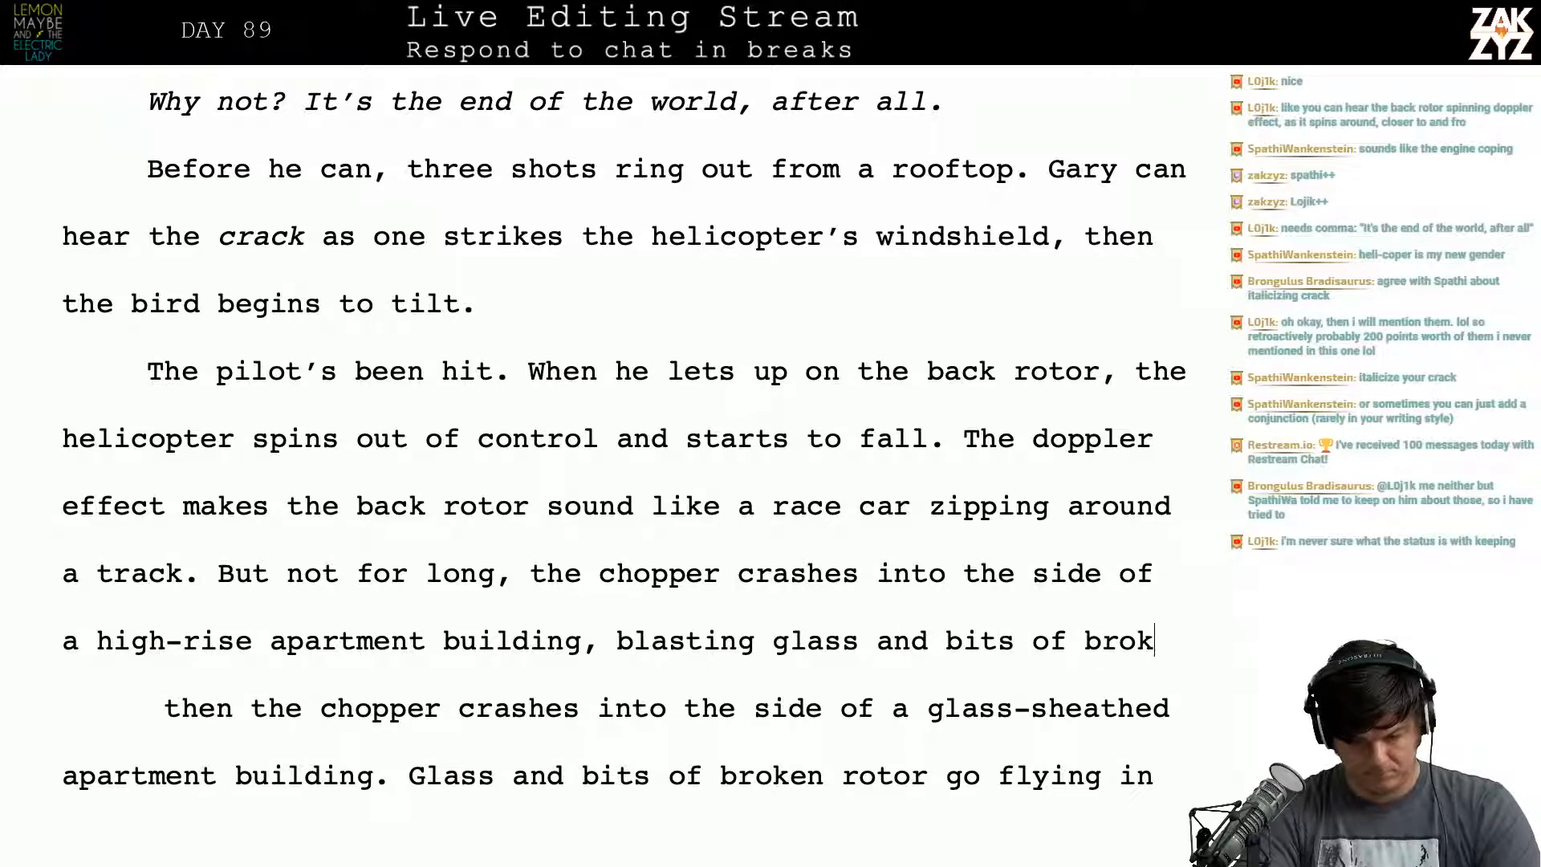
{"action": "type", "text": "en rotor in e"}
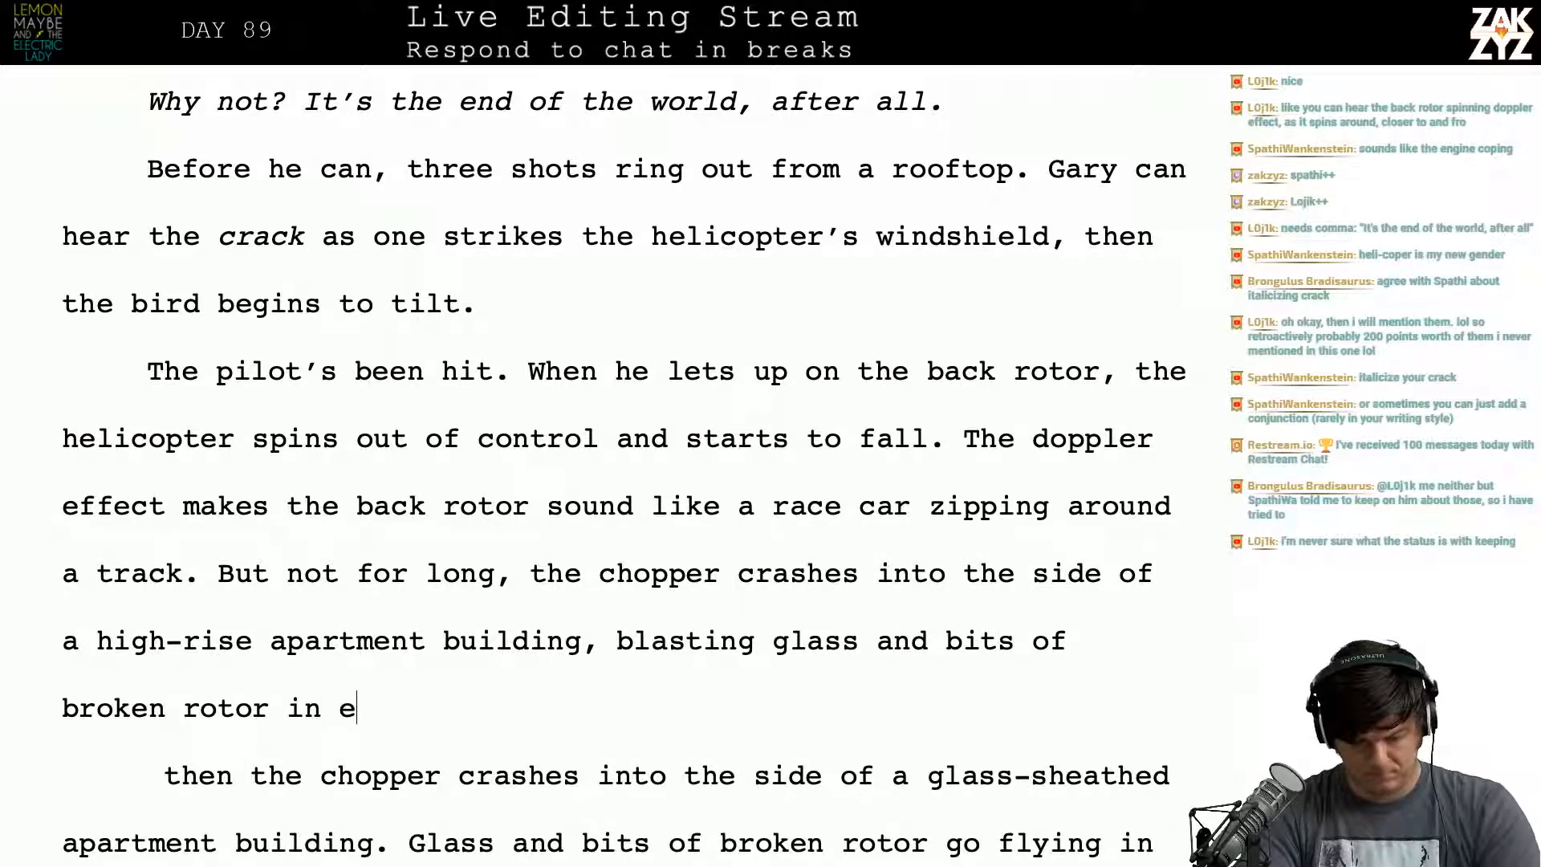
{"action": "type", "text": "very direction."}
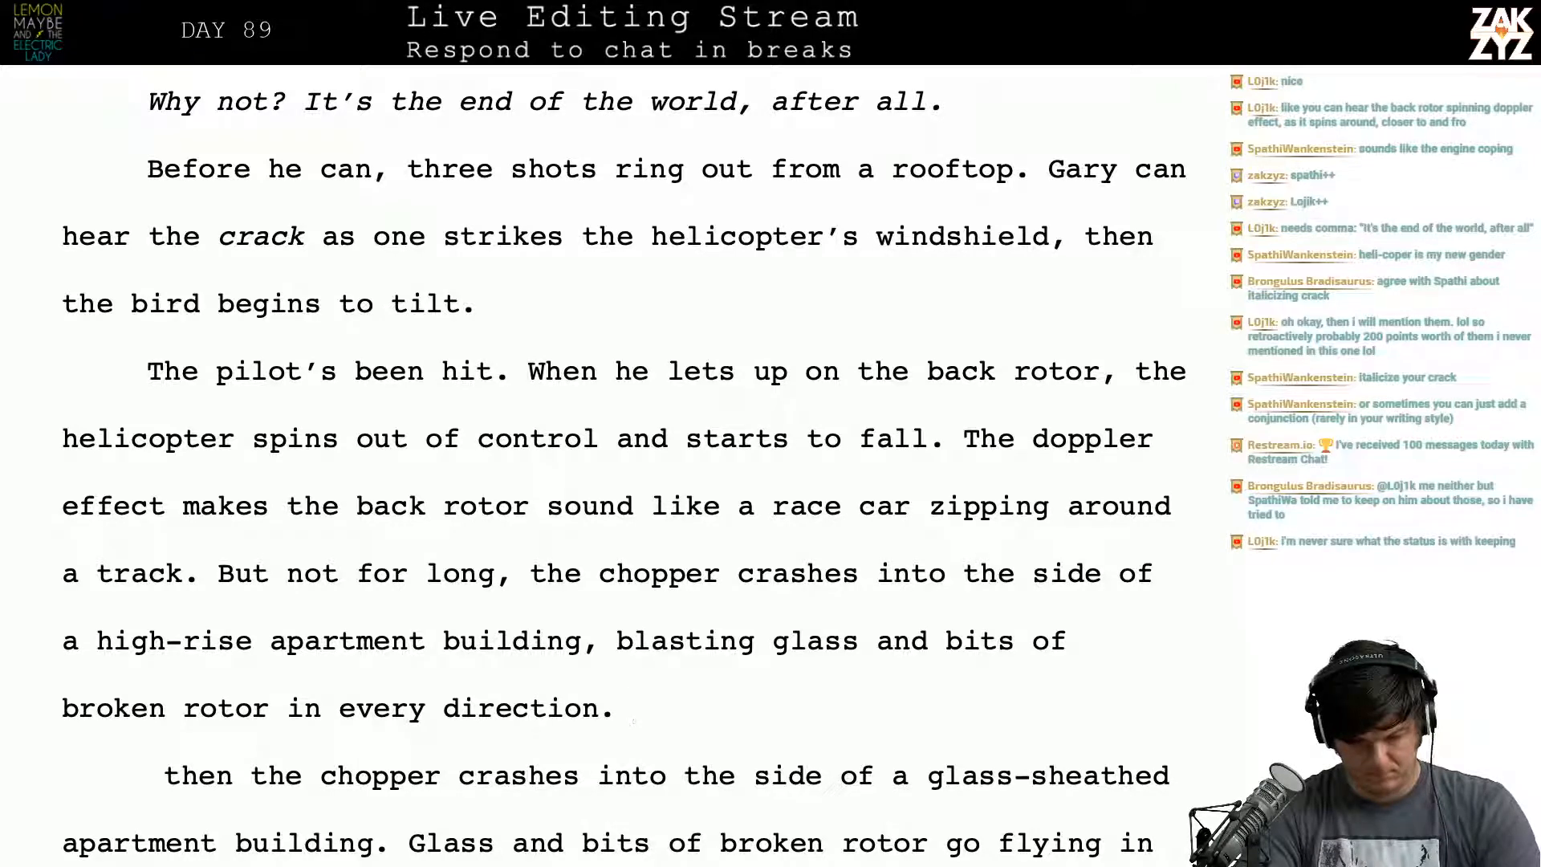
{"action": "key", "text": "ctrl+shift+End"}
{"action": "key", "text": "Delete"}
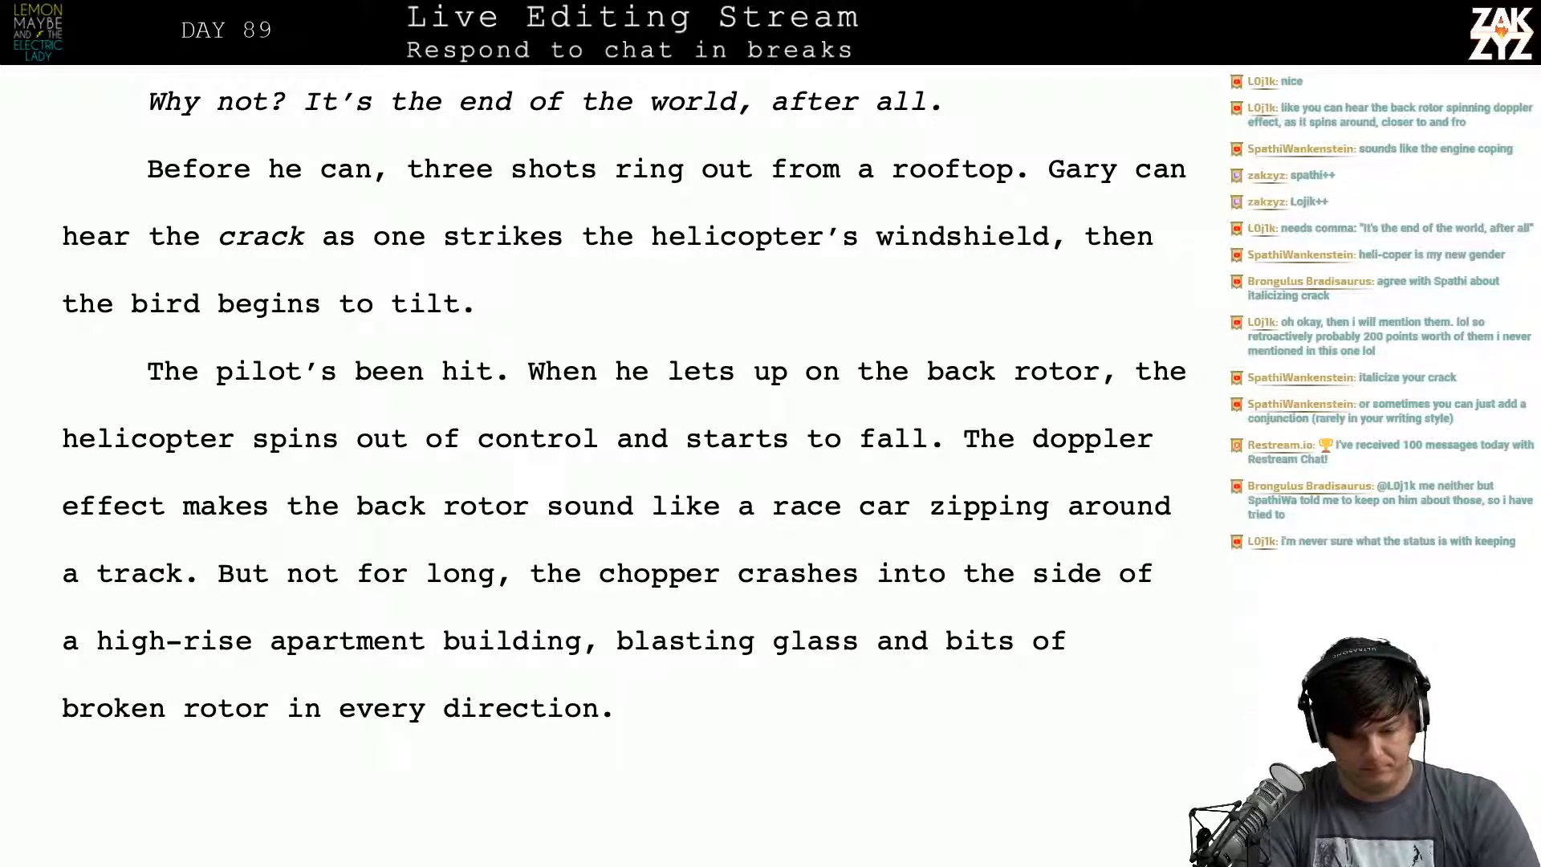
Step: Begin the next sentence of the crash paragraph with "On its way down it"
{"action": "type", "text": "As"}
{"action": "key", "text": "BackSpace"}
{"action": "key", "text": "BackSpace"}
{"action": "type", "text": "O"}
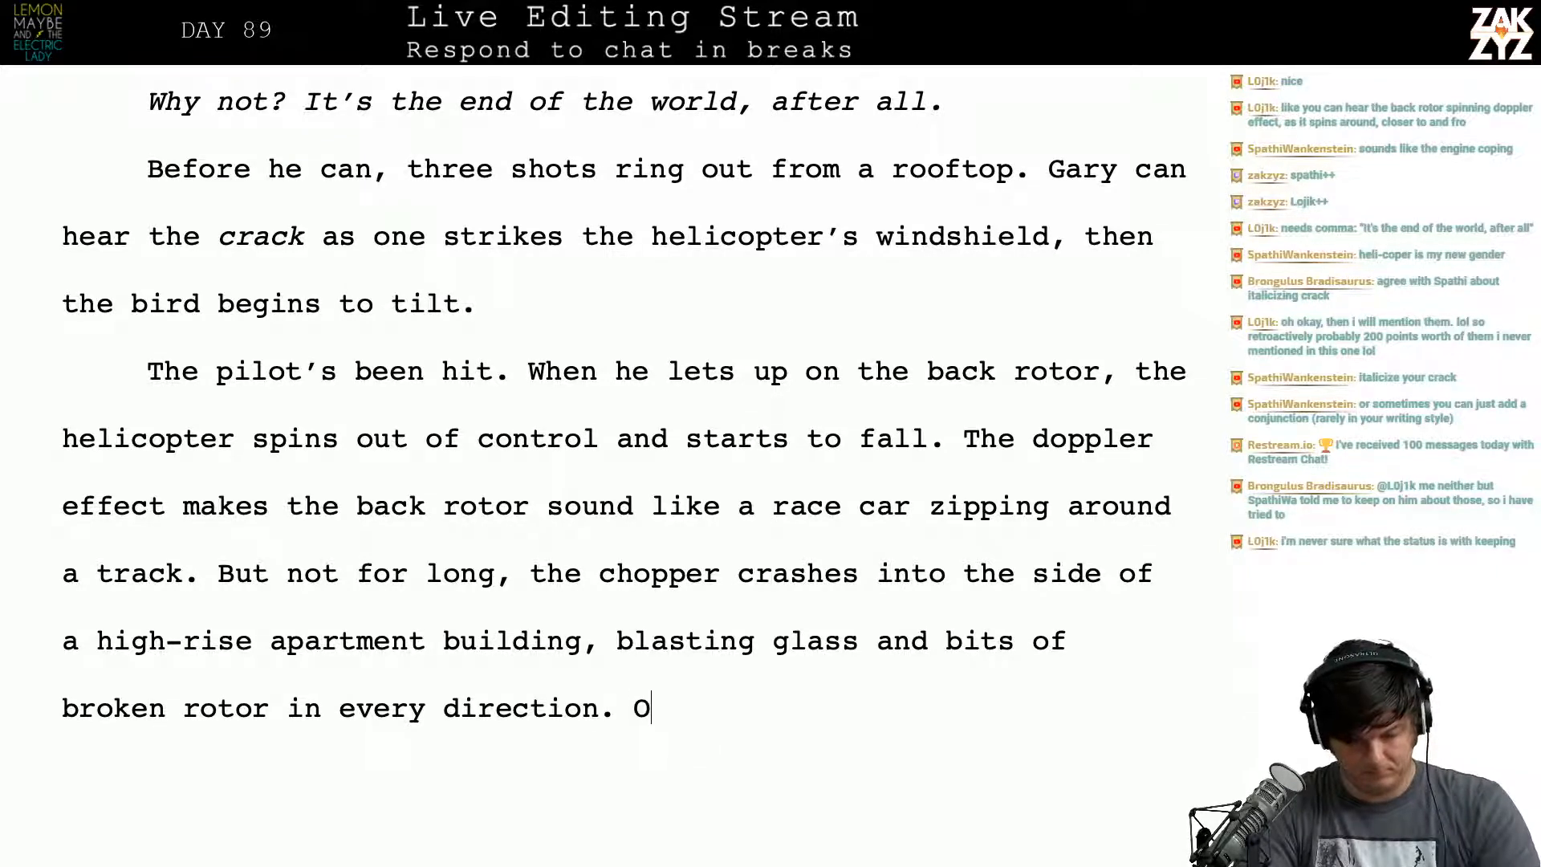
{"action": "type", "text": "n its way down it"}
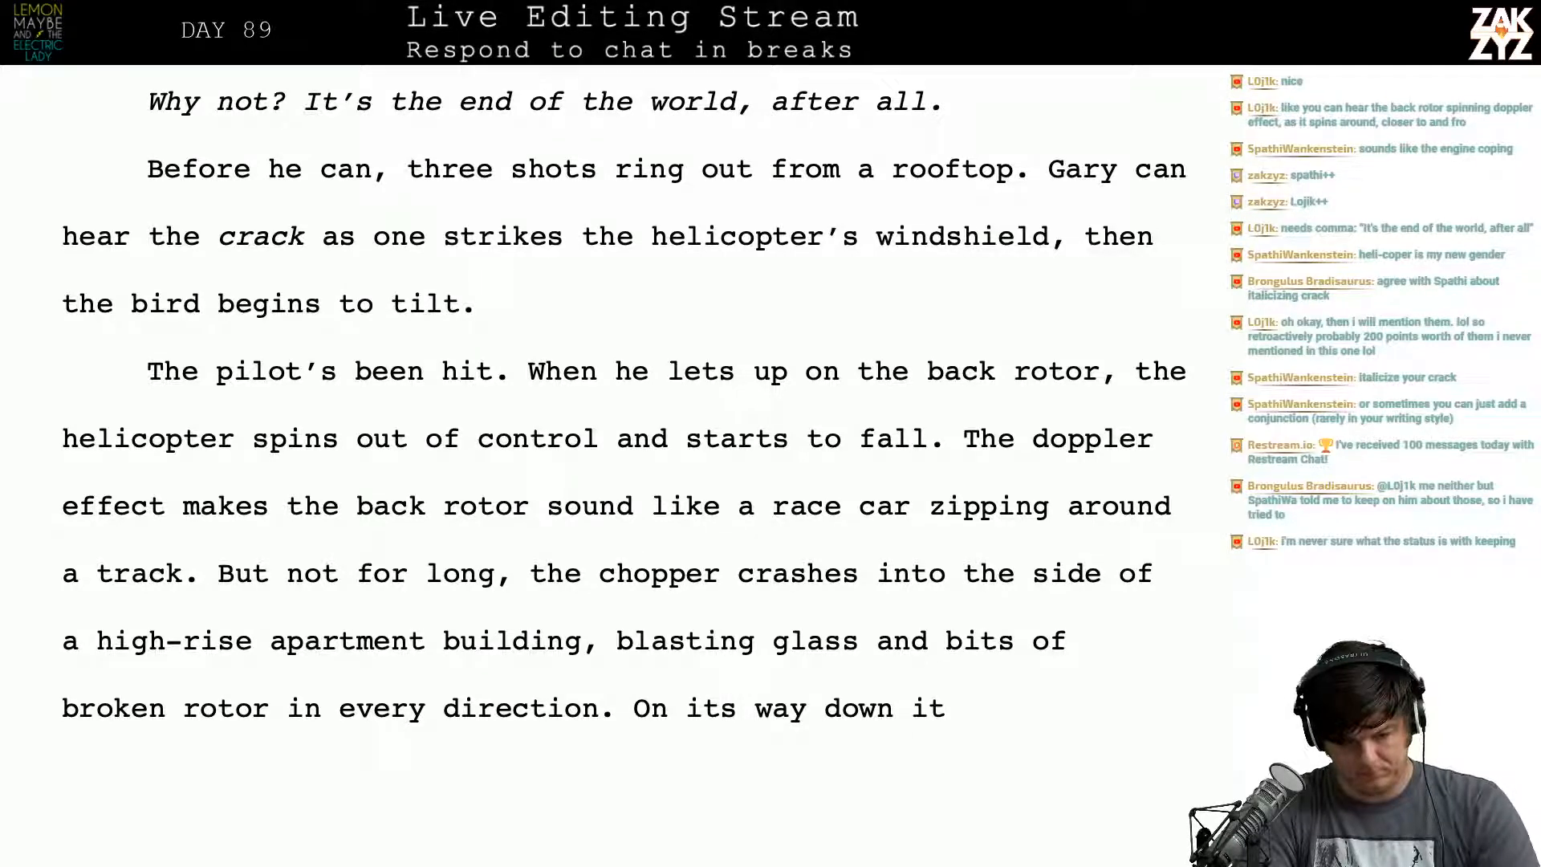
Step: Replace "it" after "On its way down" with "the helicopter leaves a huge jagged scar in the glass sheath of the building, then it hits"
{"action": "key", "text": "BackSpace"}
{"action": "key", "text": "BackSpace"}
{"action": "key", "text": "BackSpace"}
{"action": "type", "text": "th"}
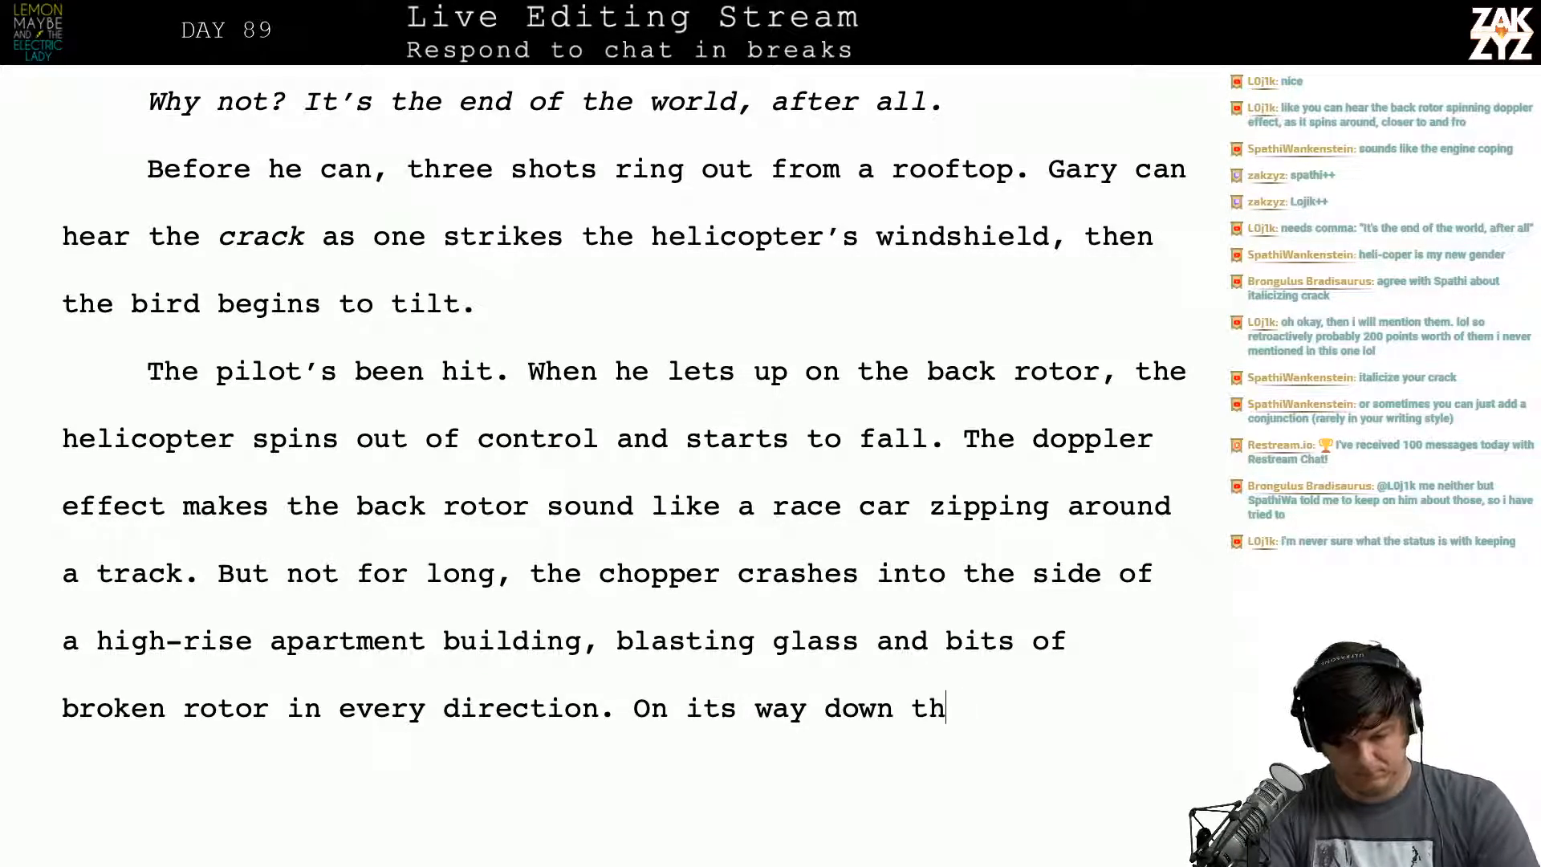
{"action": "type", "text": "e helicopter leaves a h"}
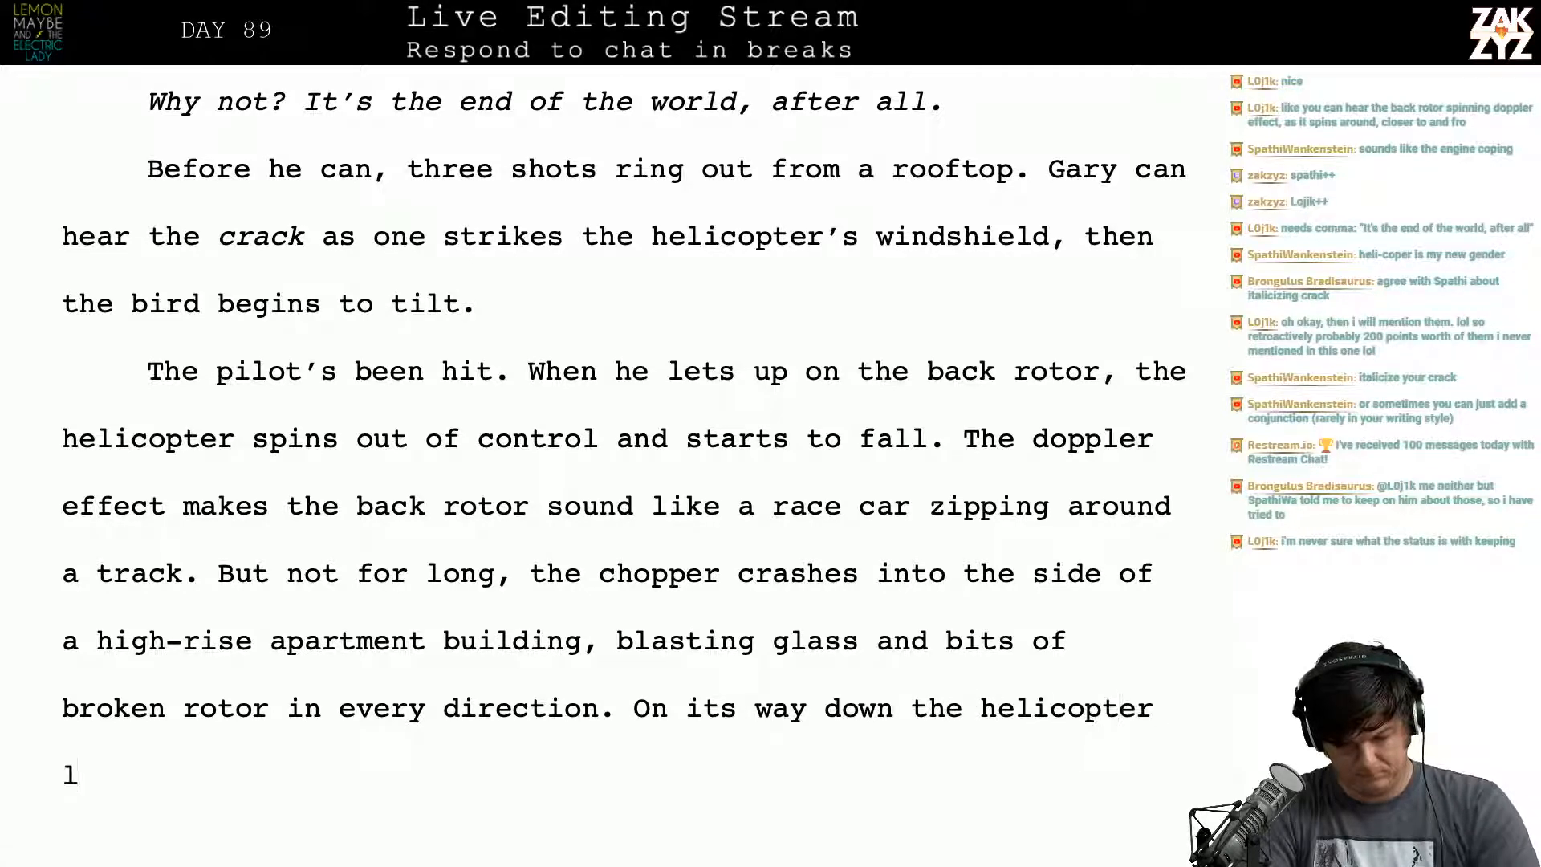
{"action": "type", "text": "ug"}
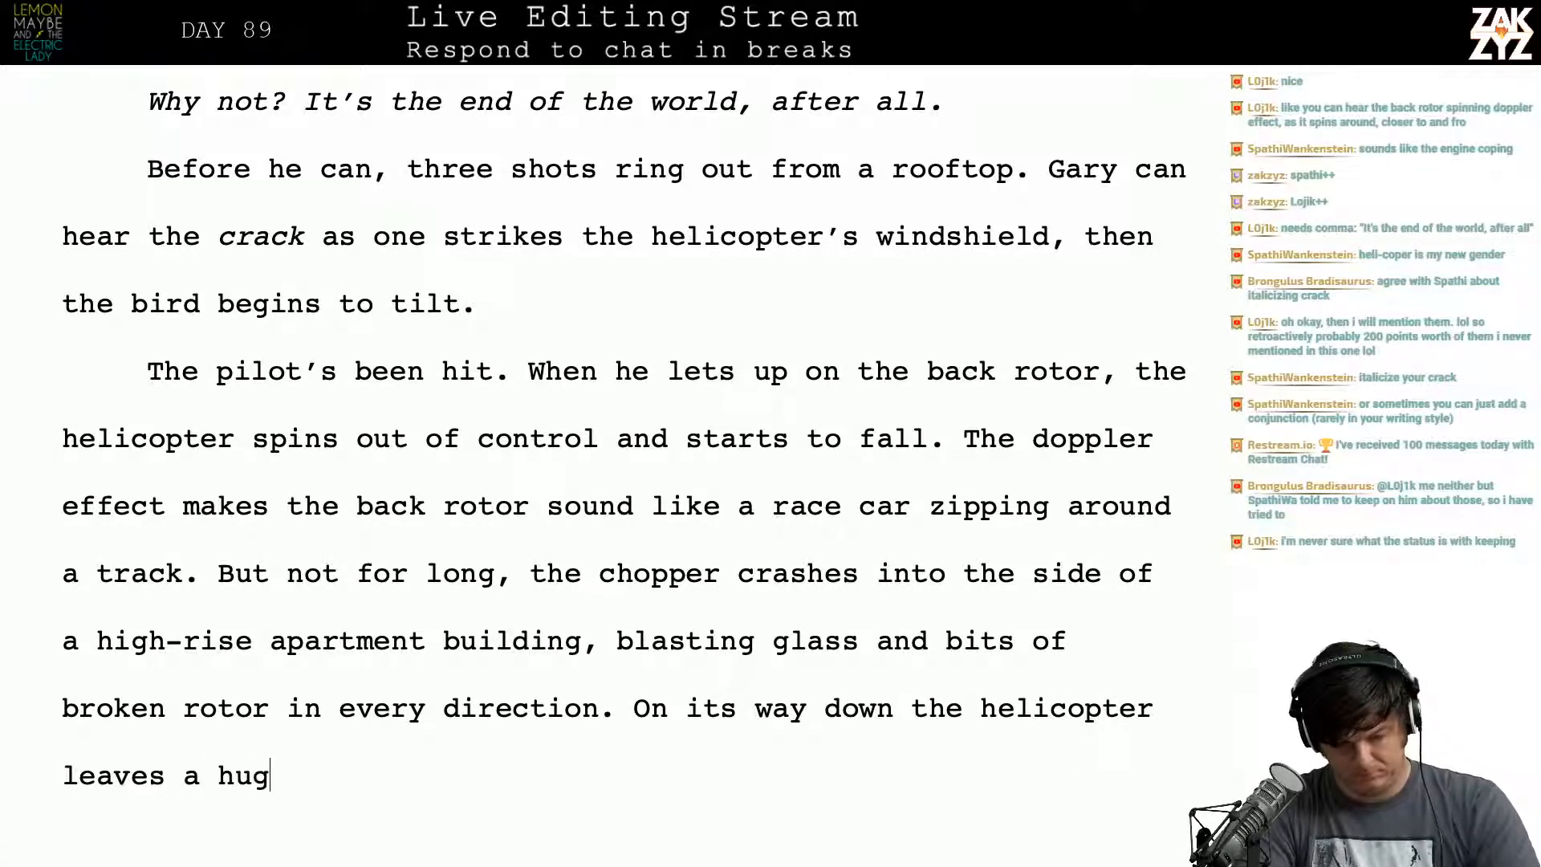
{"action": "type", "text": "e jagged"}
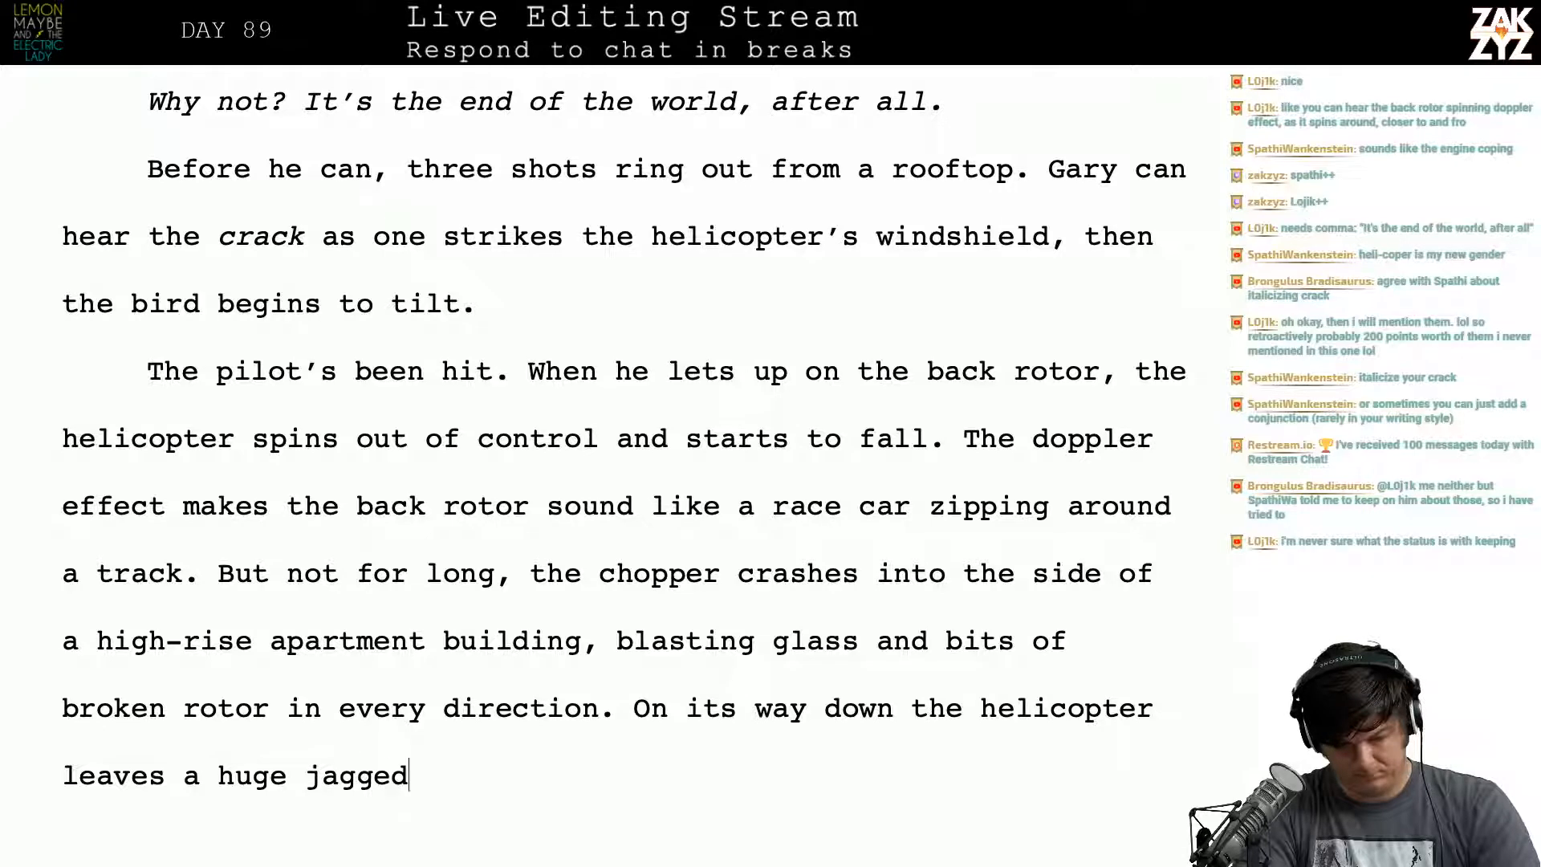
{"action": "type", "text": " scar in the g"}
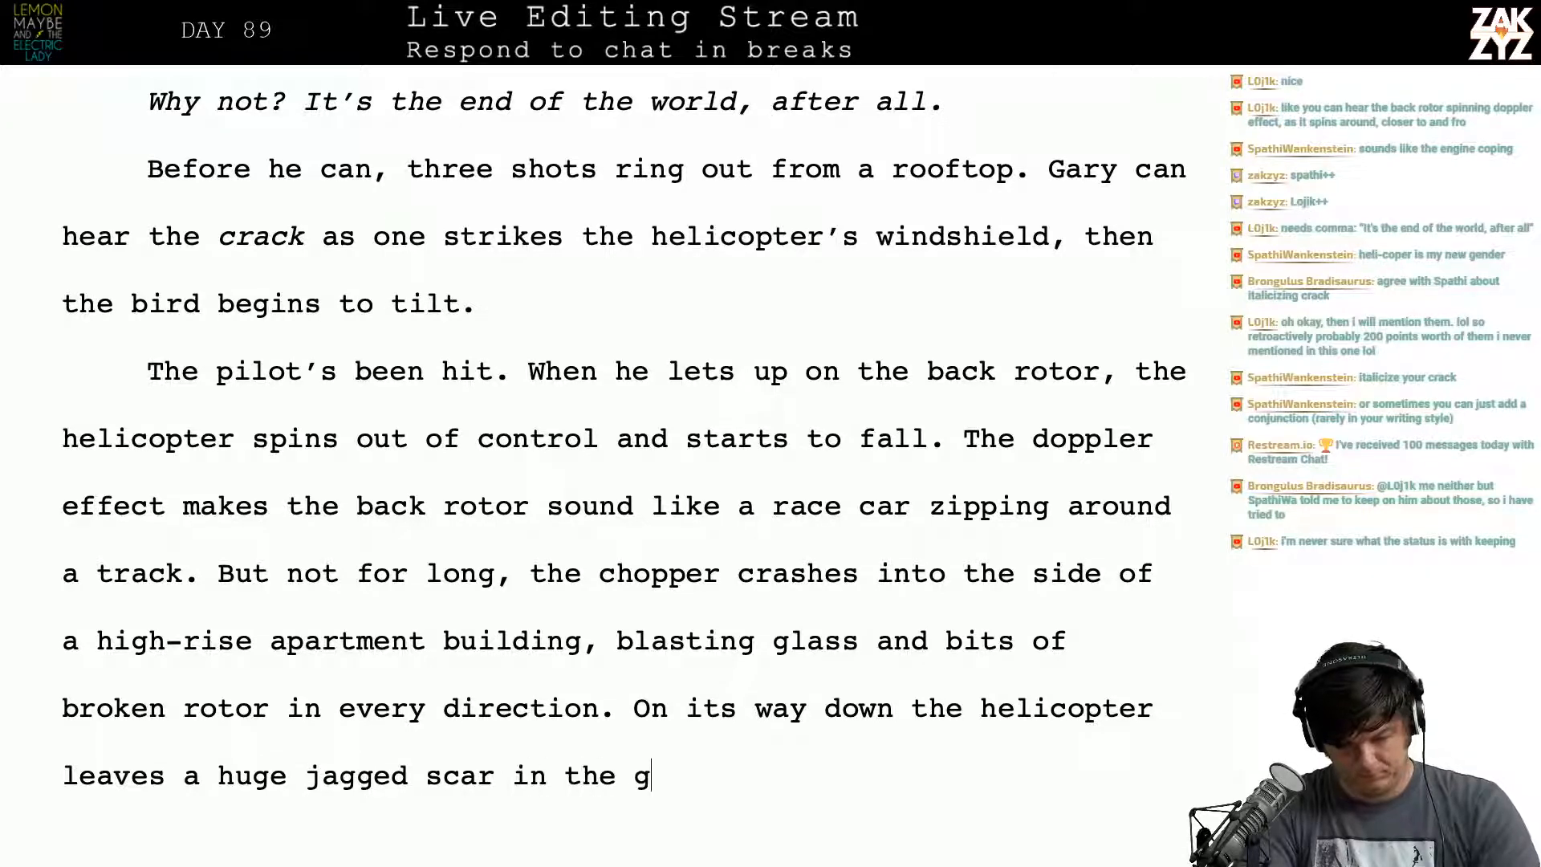
{"action": "type", "text": "lass sheath "}
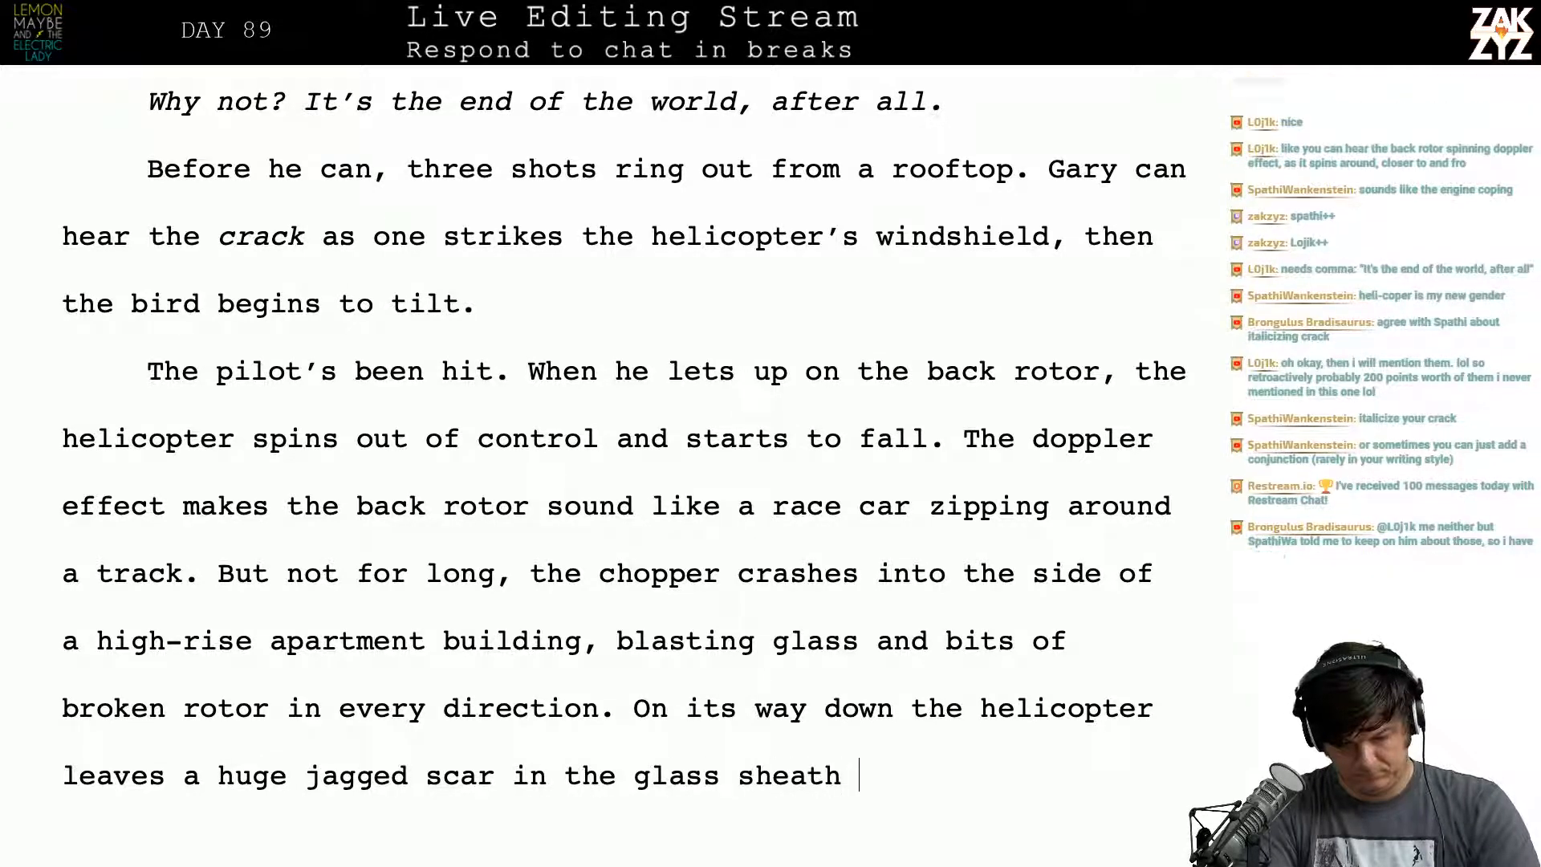
{"action": "type", "text": "of the building,"}
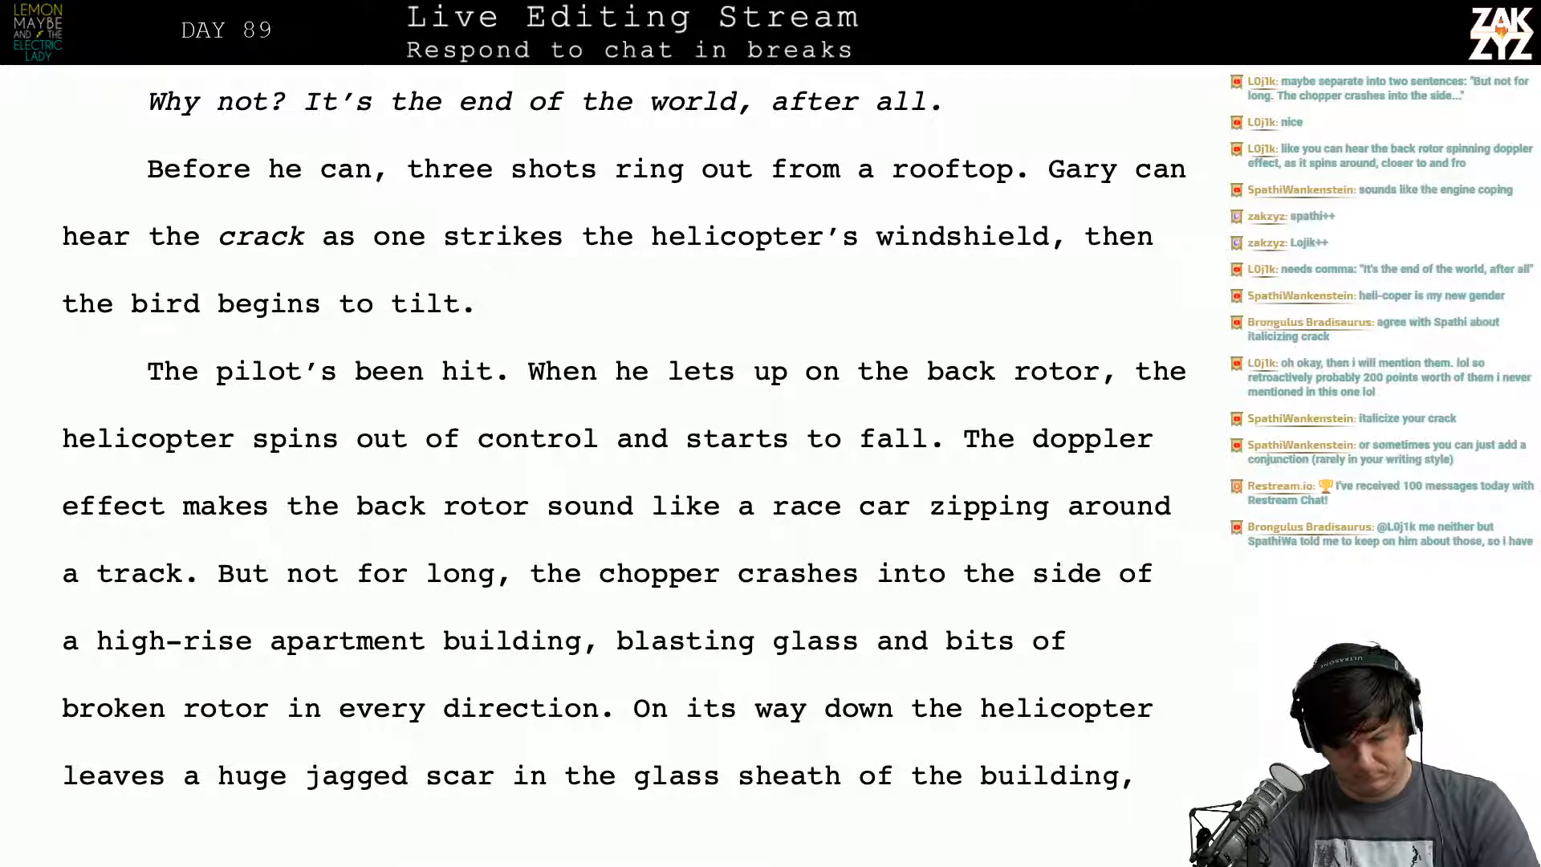
{"action": "type", "text": " then it hits "}
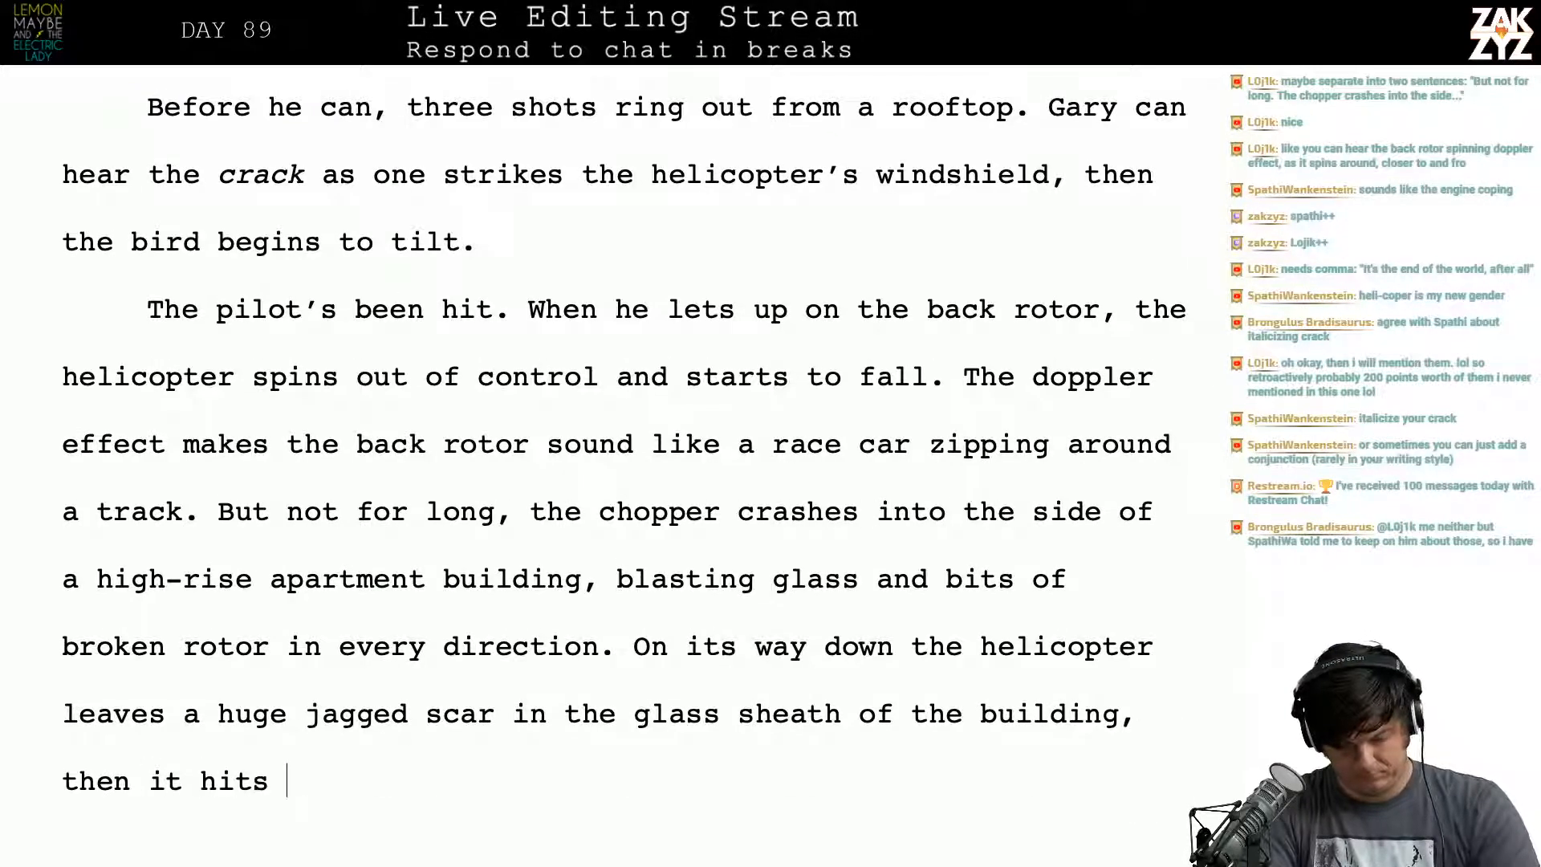
Step: Finish the sentence with "a park car with a tremendous crash."
{"action": "type", "text": "the "}
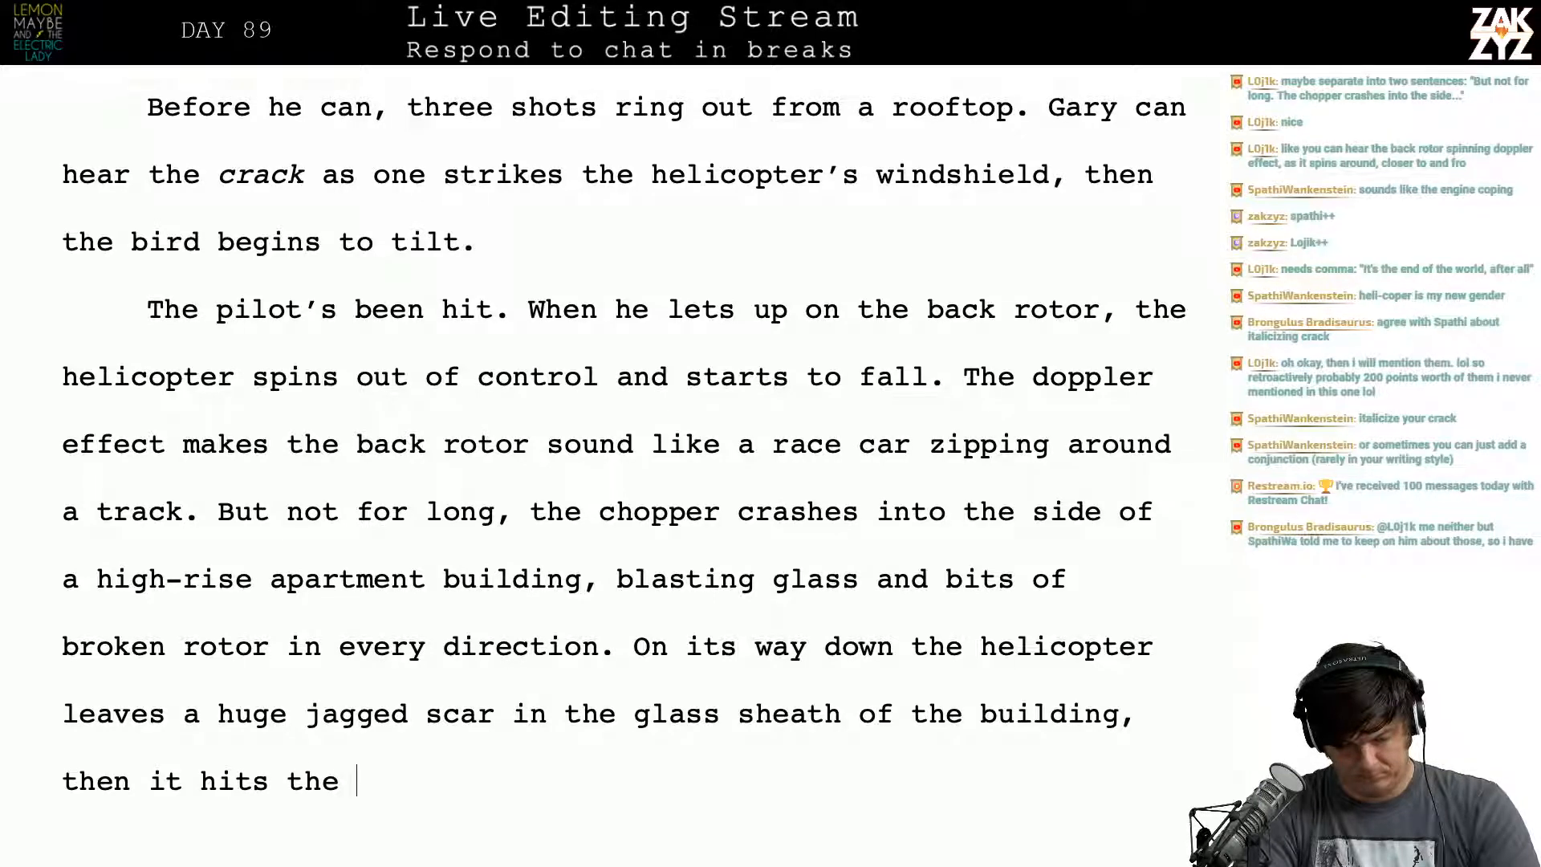
{"action": "type", "text": "sid"}
{"action": "key", "text": "BackSpace"}
{"action": "key", "text": "BackSpace"}
{"action": "key", "text": "BackSpace"}
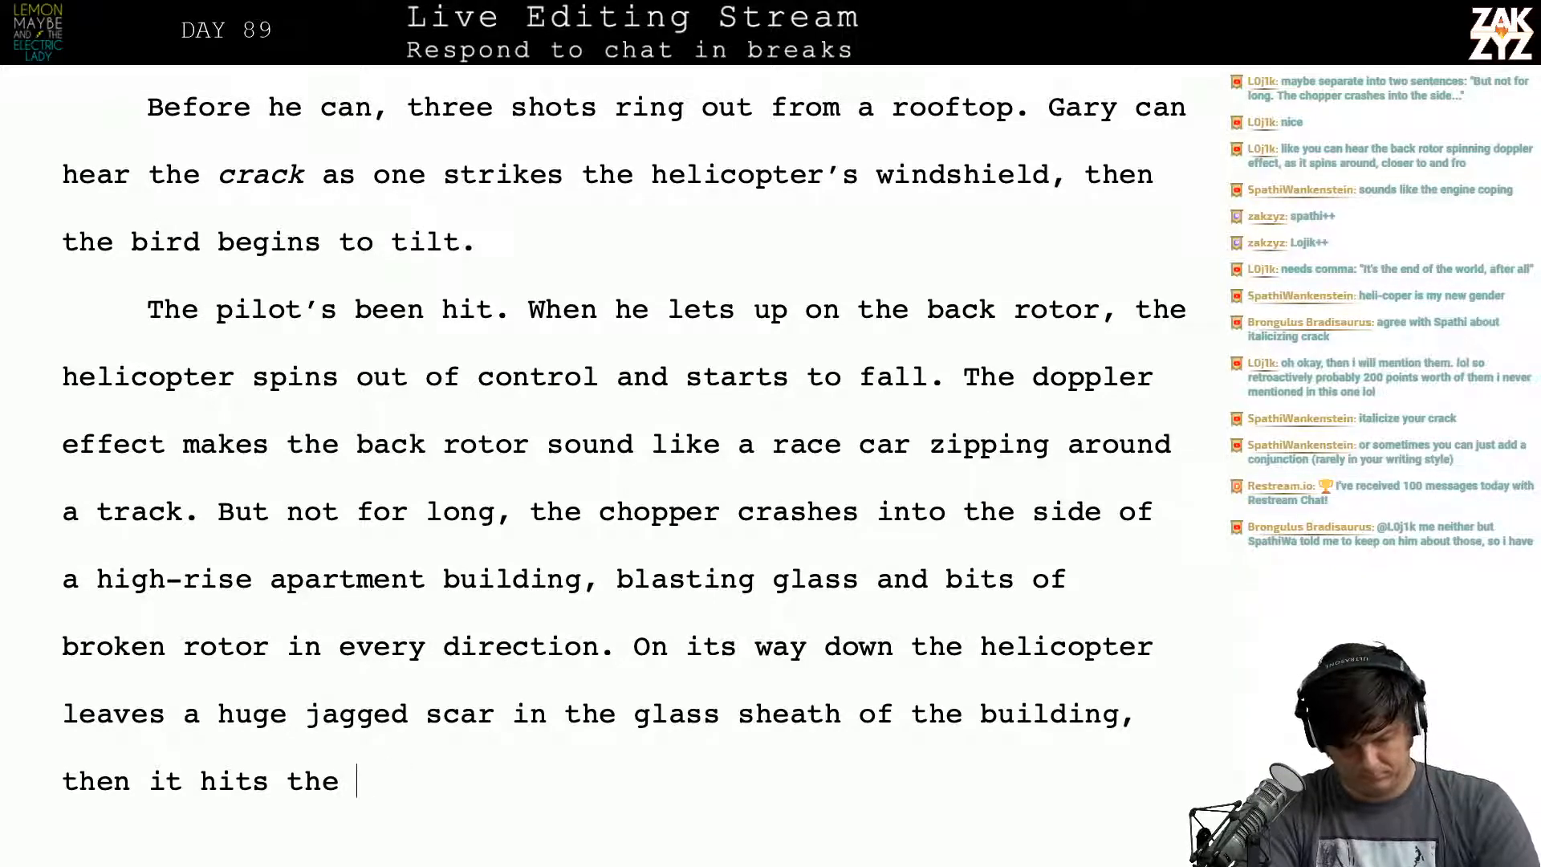
{"action": "type", "text": "st"}
{"action": "key", "text": "BackSpace"}
{"action": "key", "text": "BackSpace"}
{"action": "key", "text": "BackSpace"}
{"action": "key", "text": "BackSpace"}
{"action": "key", "text": "BackSpace"}
{"action": "key", "text": "BackSpace"}
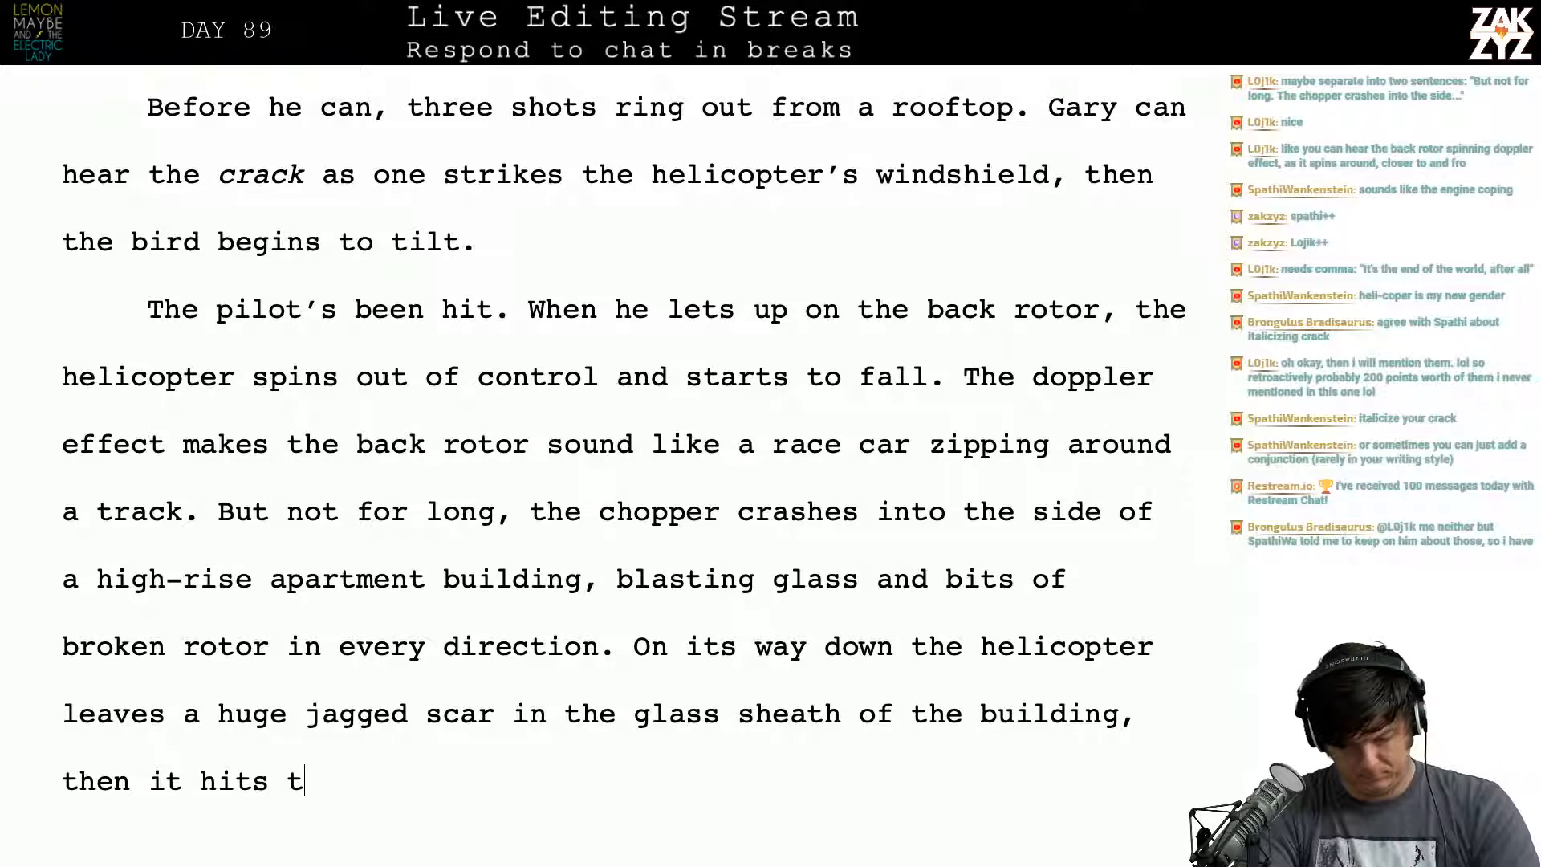
{"action": "type", "text": "a park"}
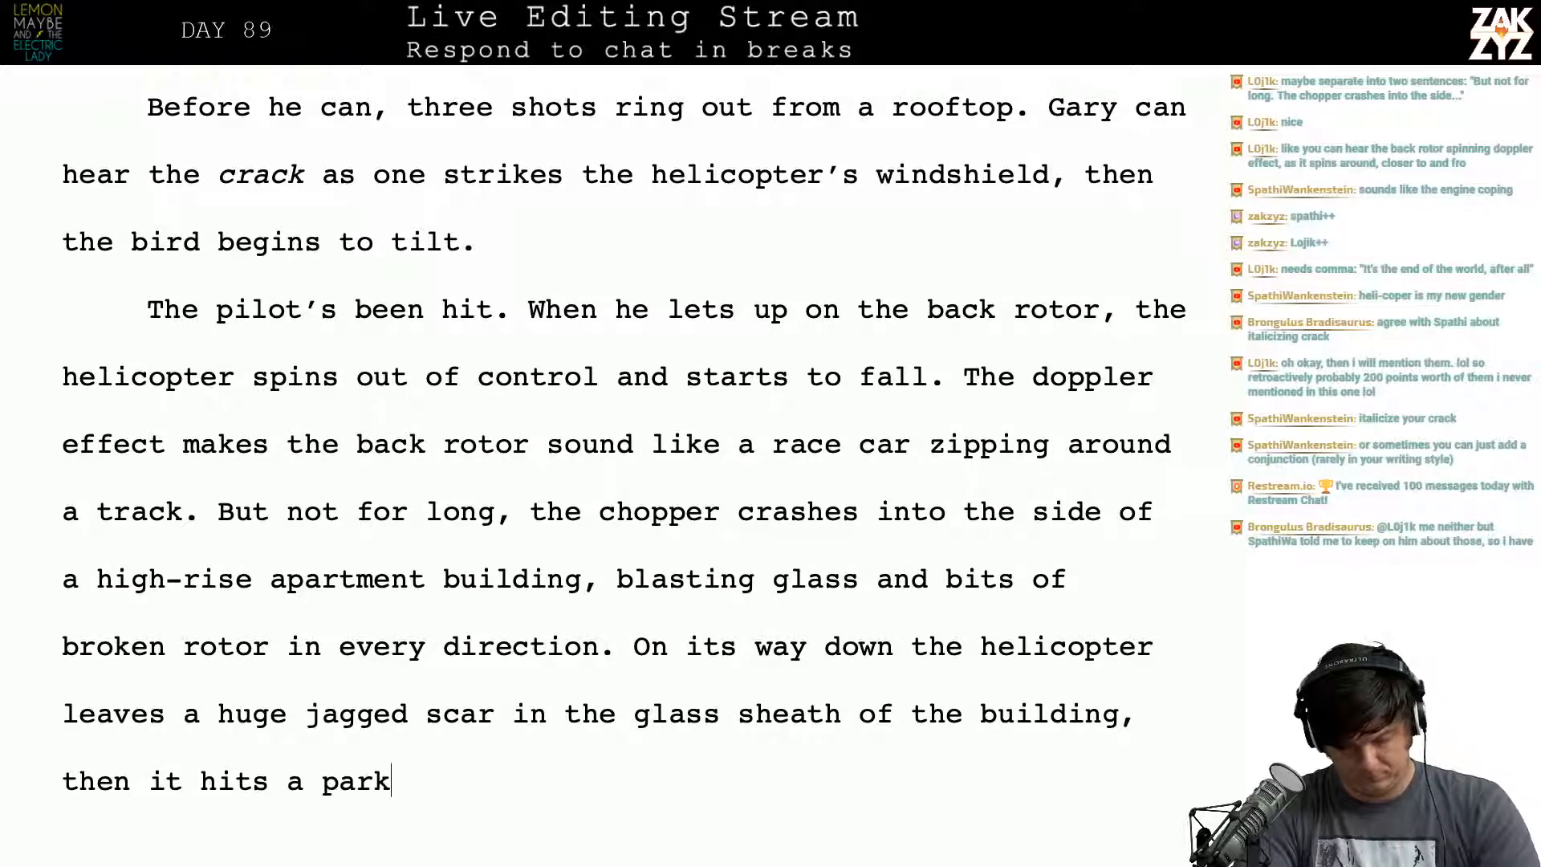
{"action": "type", "text": " car with a "}
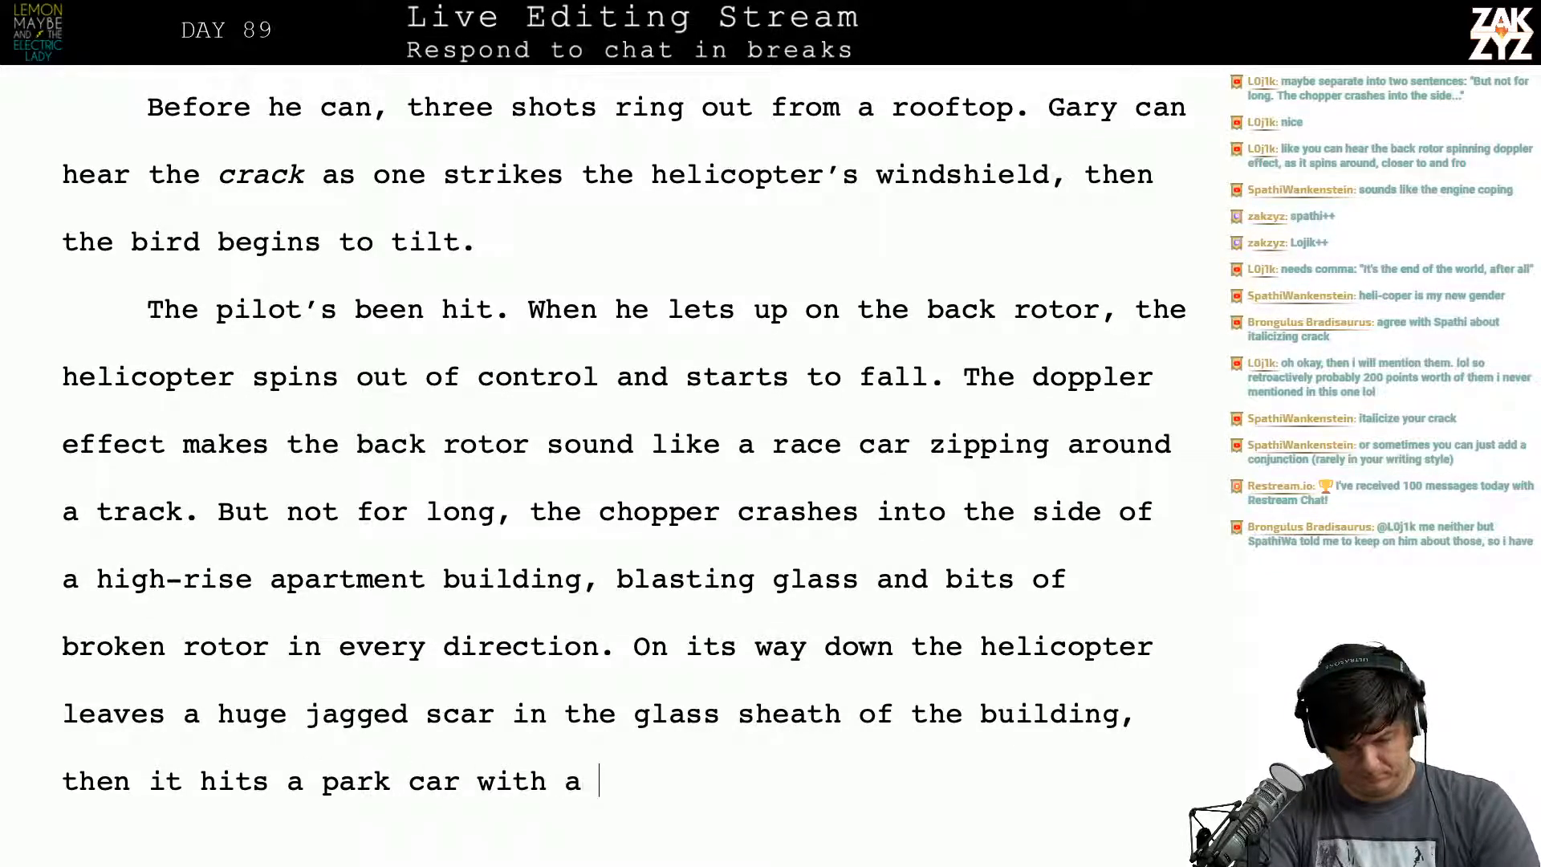
{"action": "type", "text": "tremendous c"}
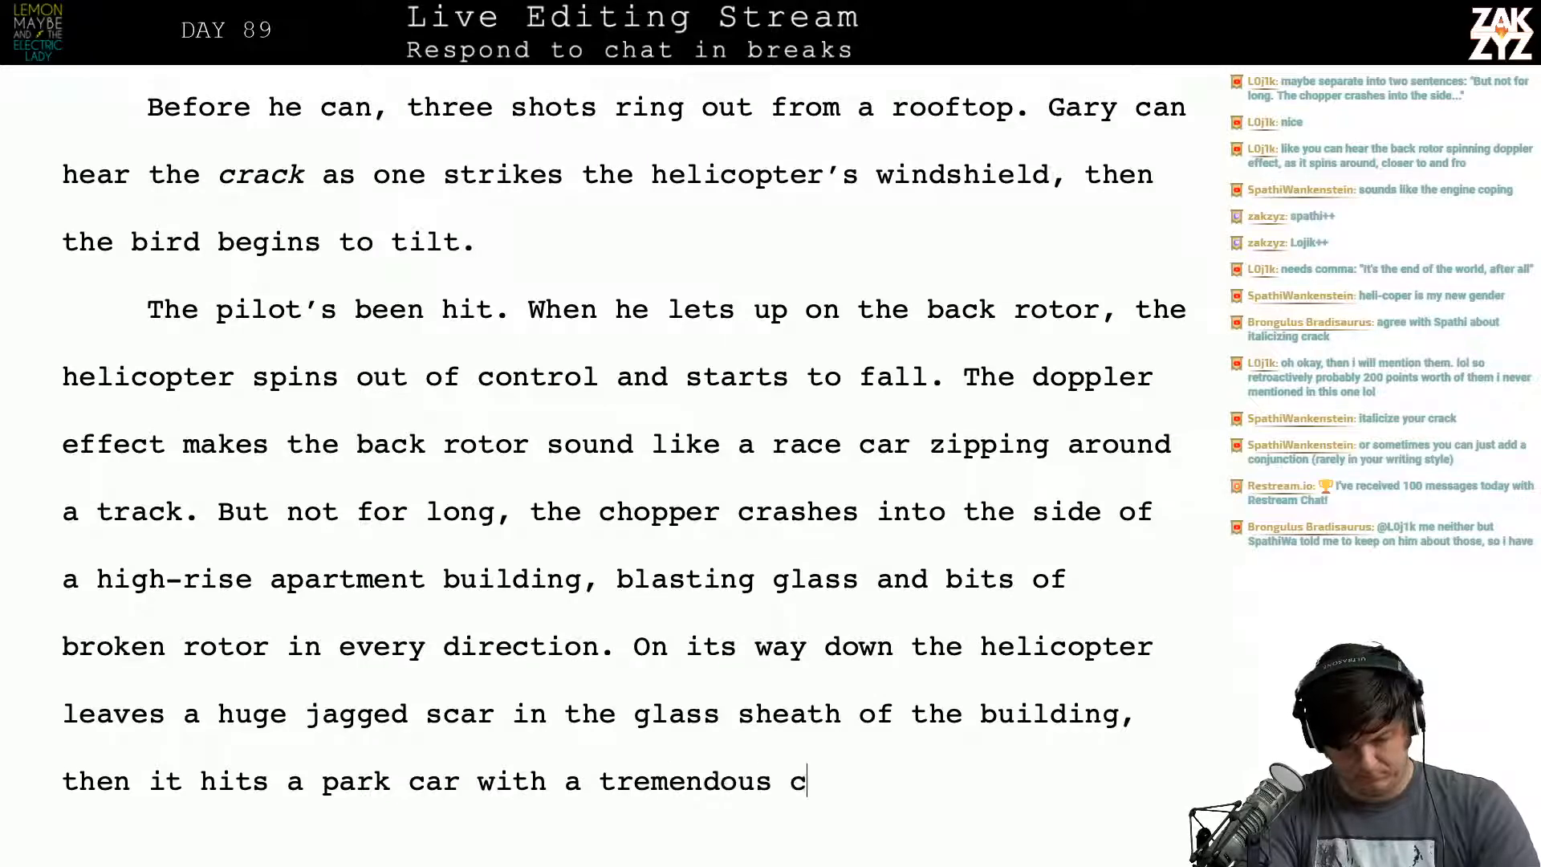
{"action": "type", "text": "rash."}
Step: Delete the old draft paragraph about the chopper crashing into the glass-sheathed apartment building
{"action": "key", "text": "ctrl+End"}
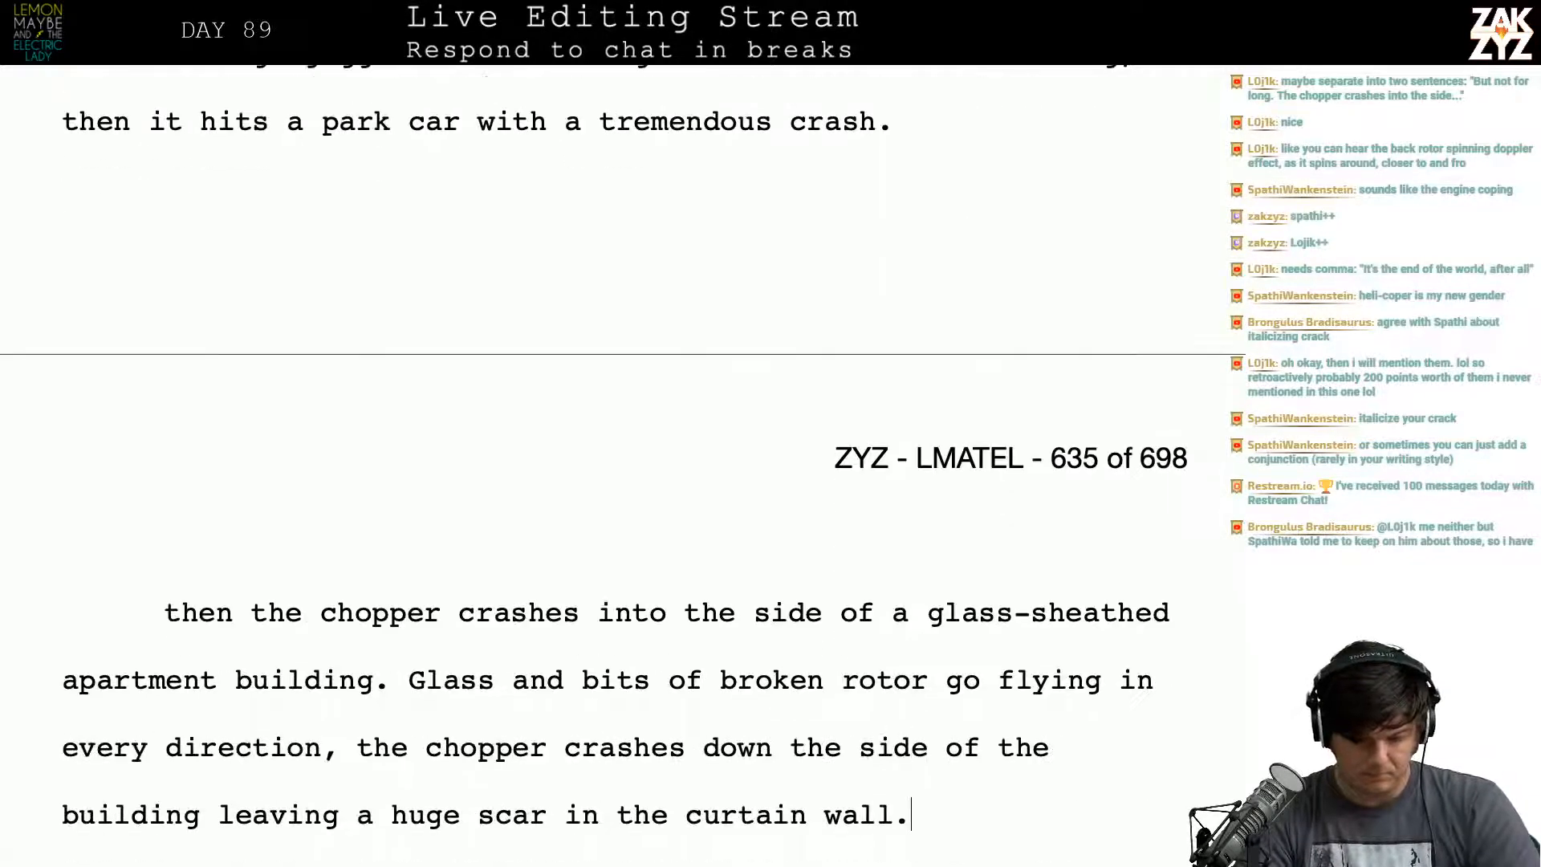
{"action": "key", "text": "shift+Up"}
{"action": "key", "text": "shift+Up"}
{"action": "key", "text": "shift+Up"}
{"action": "key", "text": "shift+Up"}
{"action": "key", "text": "shift+Up"}
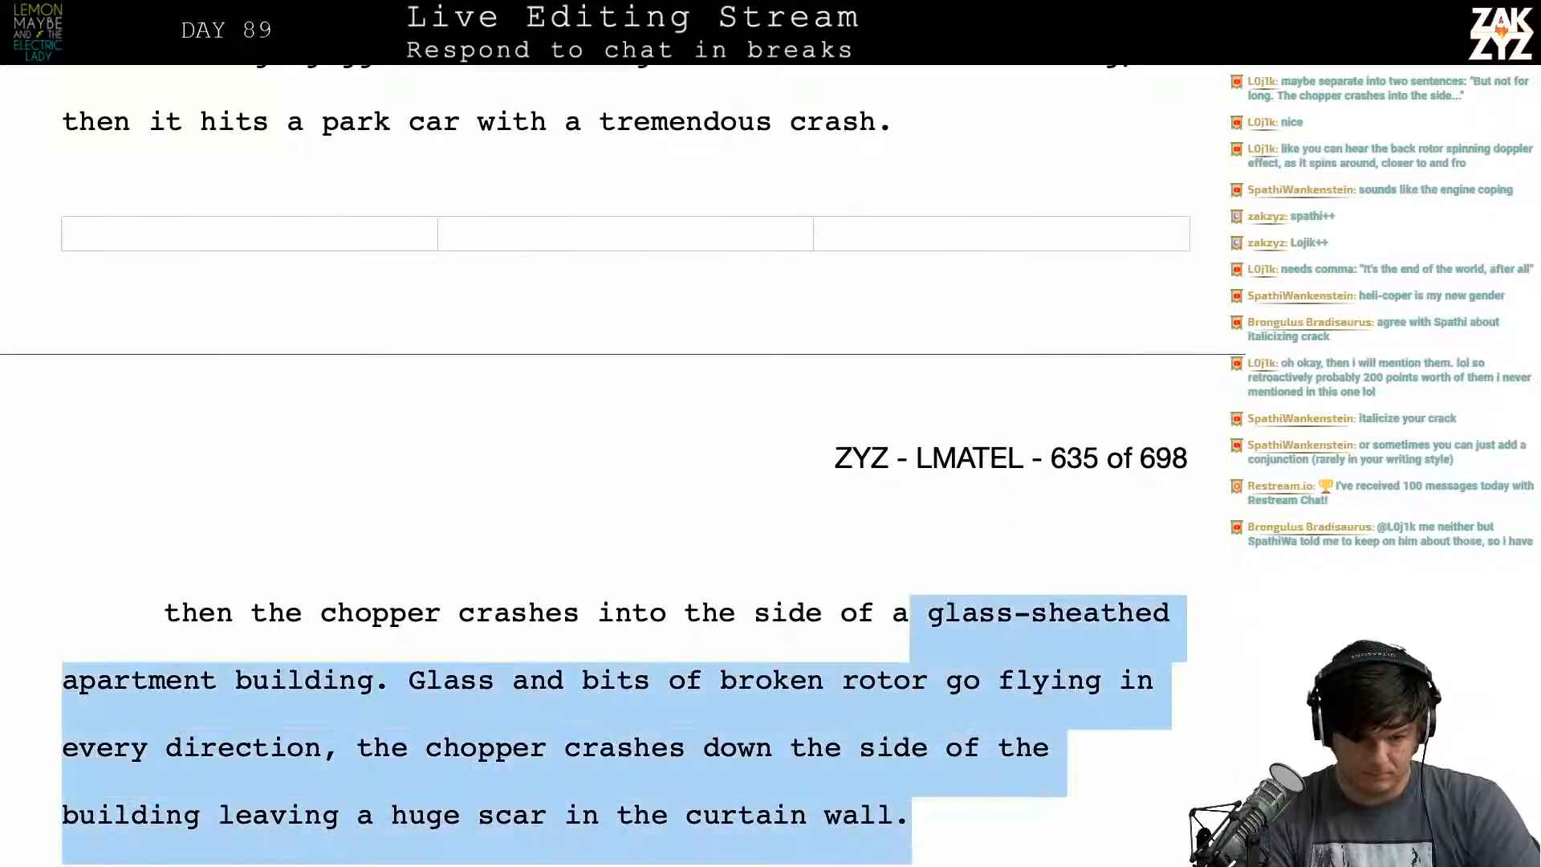
{"action": "key", "text": "BackSpace"}
Step: Insert the new sentence ending "the street with a tremendous crash." right after "then it hits"
{"action": "key", "text": "Up"}
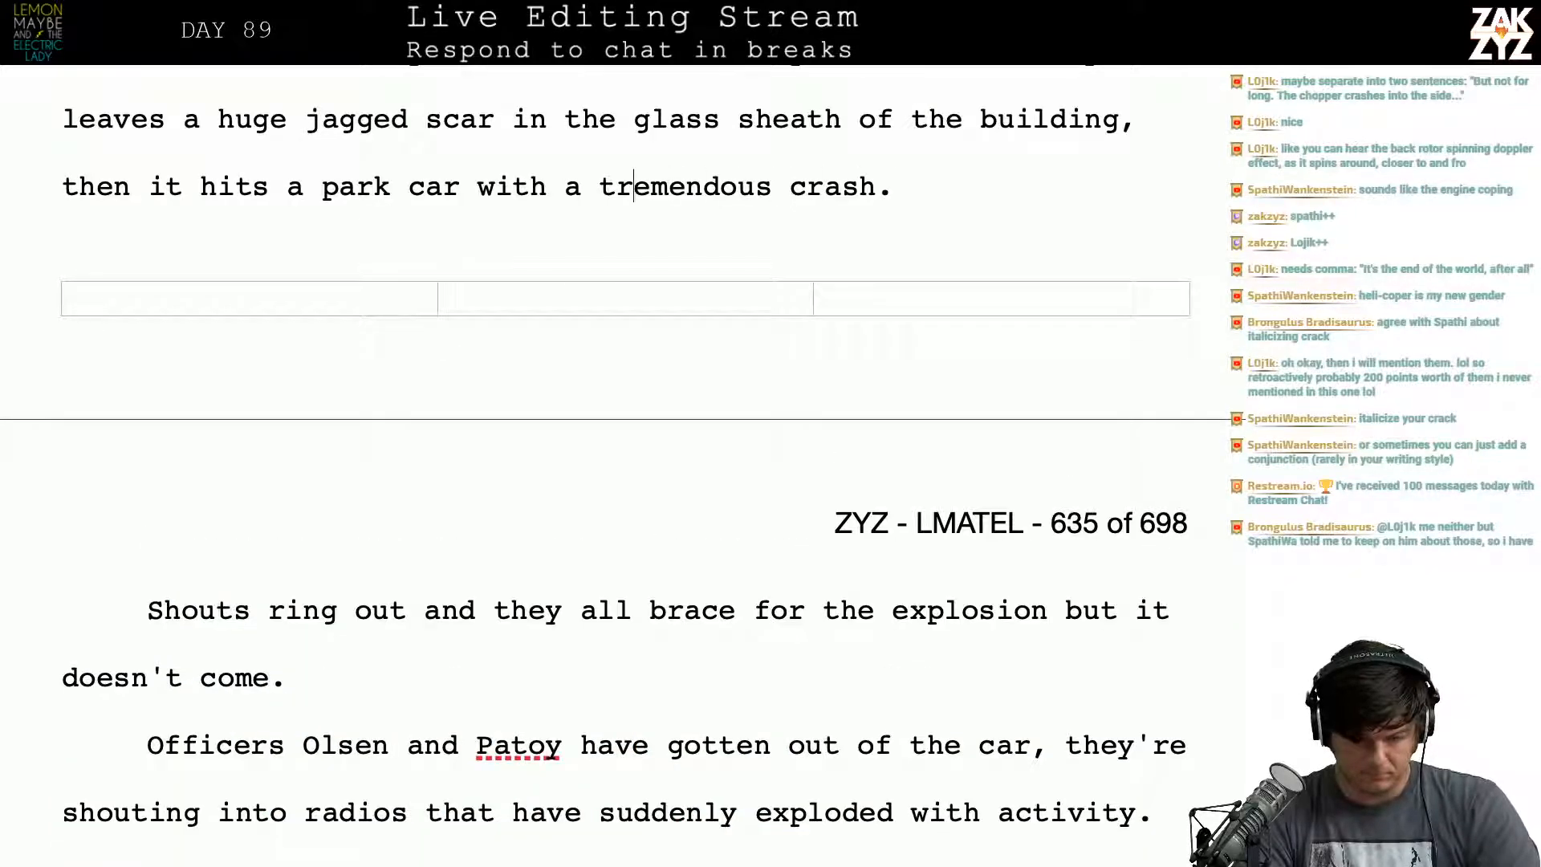
{"action": "key", "text": "ctrl+Left"}
{"action": "key", "text": "ctrl+Left"}
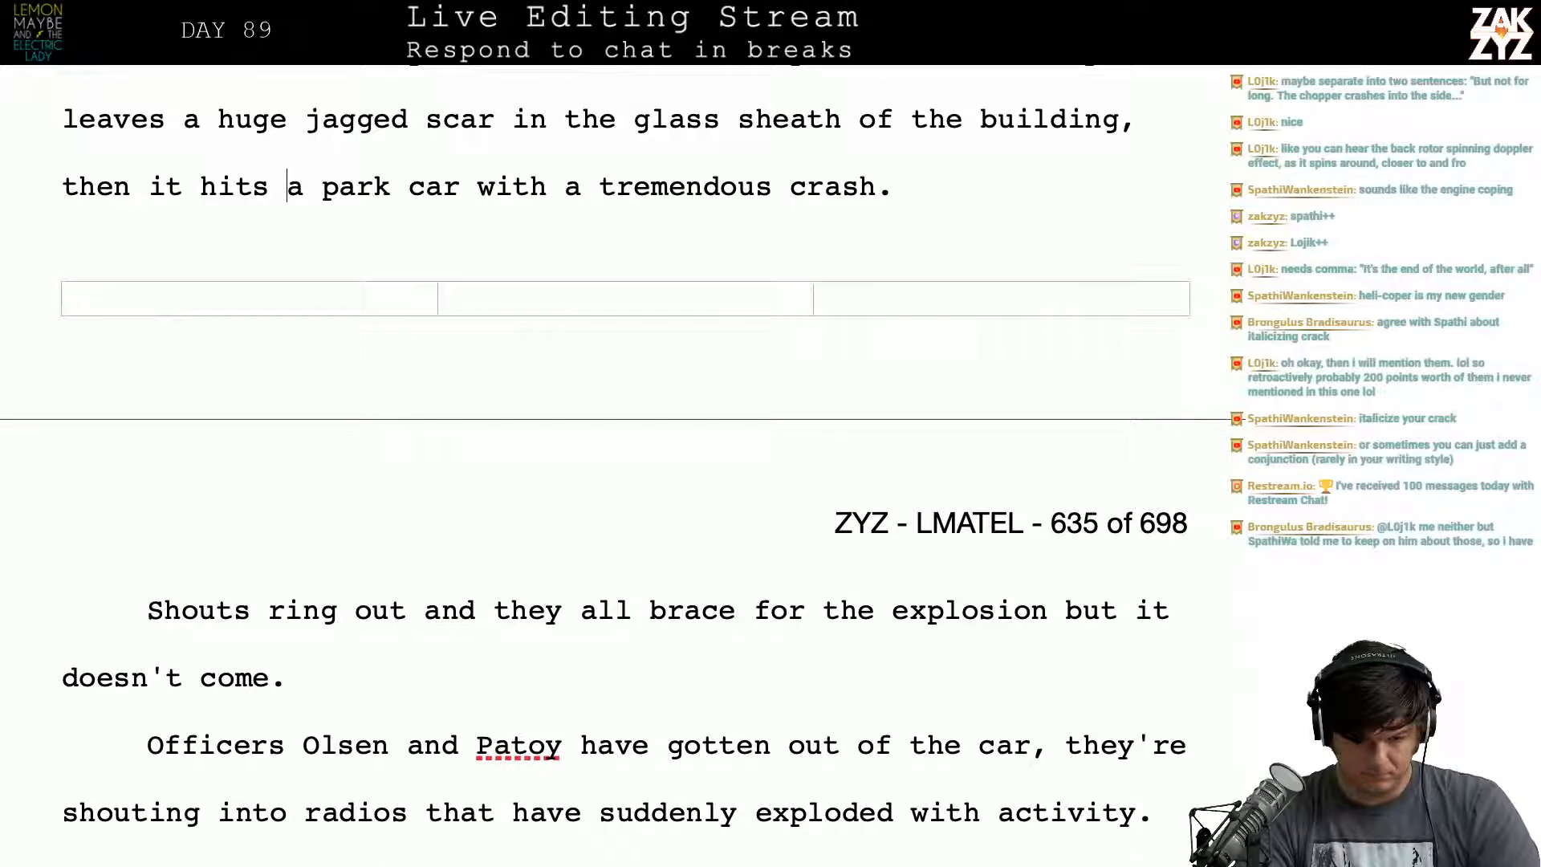
{"action": "key", "text": "shift+Down"}
{"action": "key", "text": "shift+Up"}
{"action": "type", "text": "the street with"}
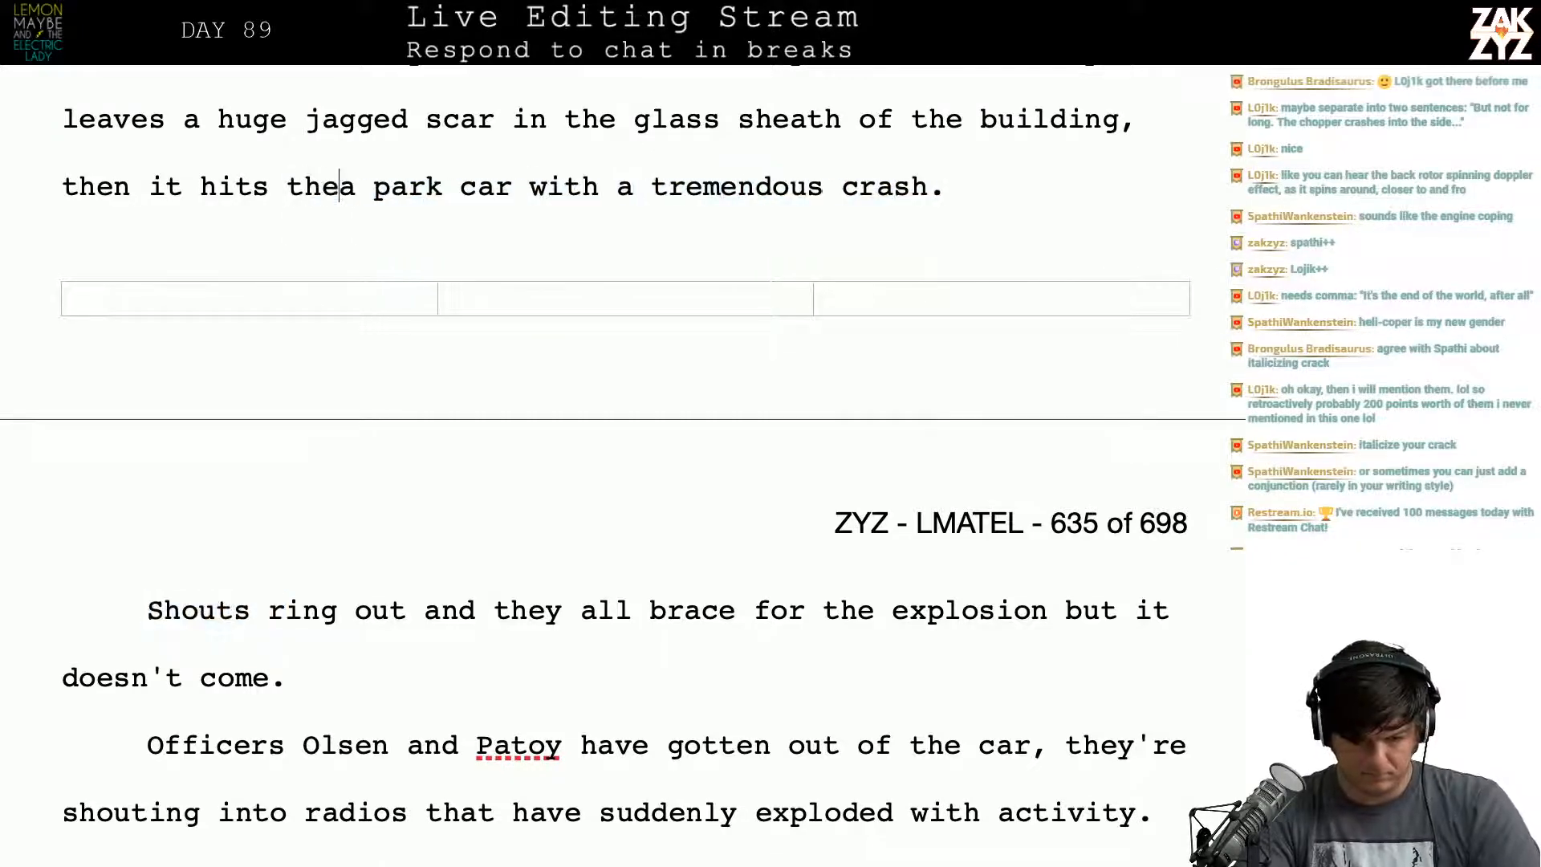
{"action": "type", "text": " a tremendous"}
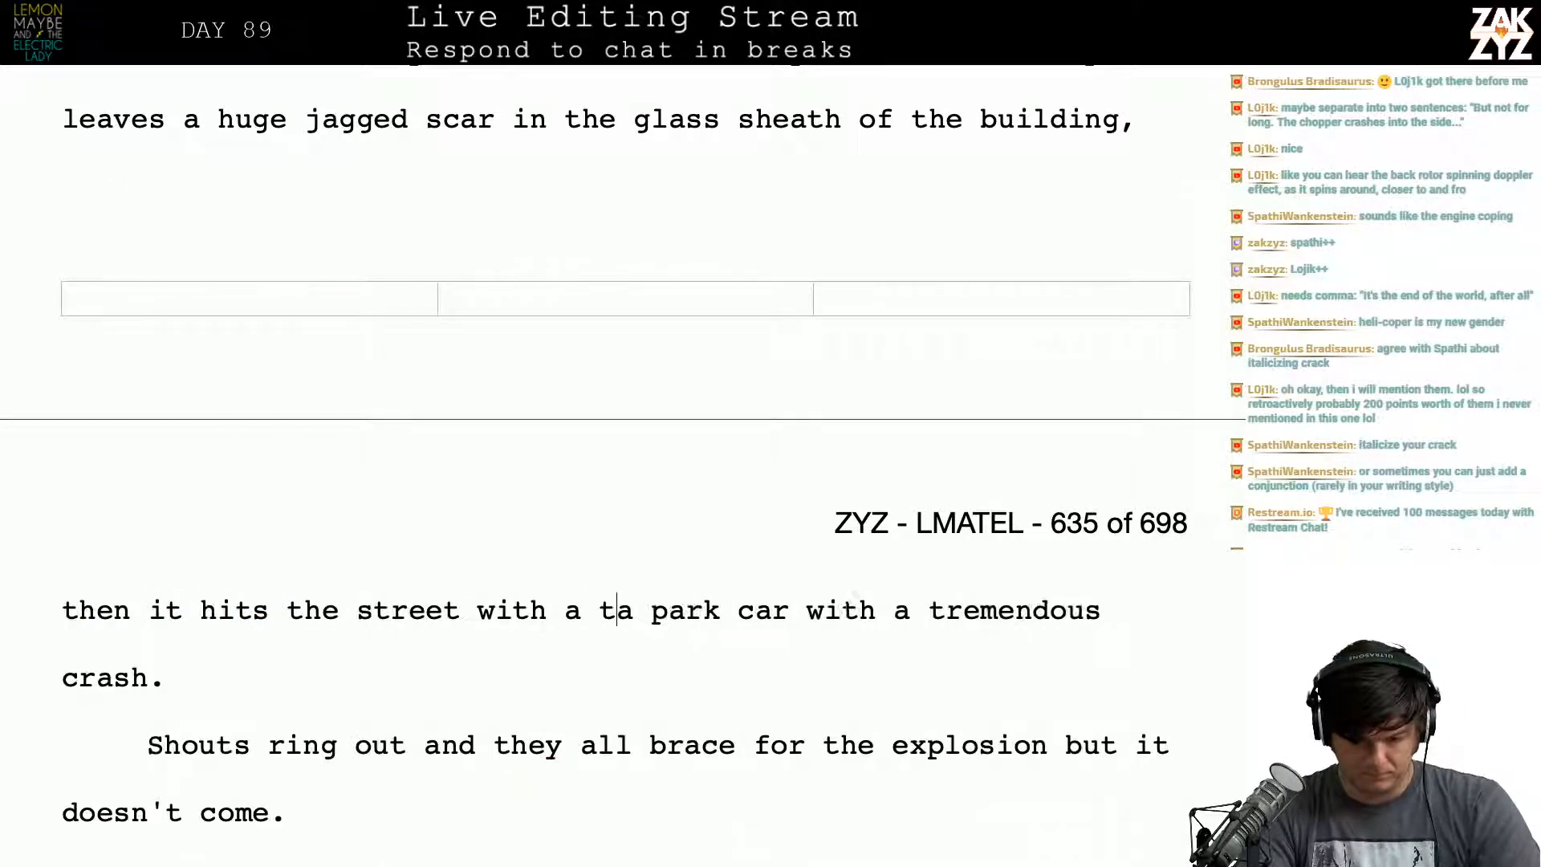
{"action": "type", "text": " crash."}
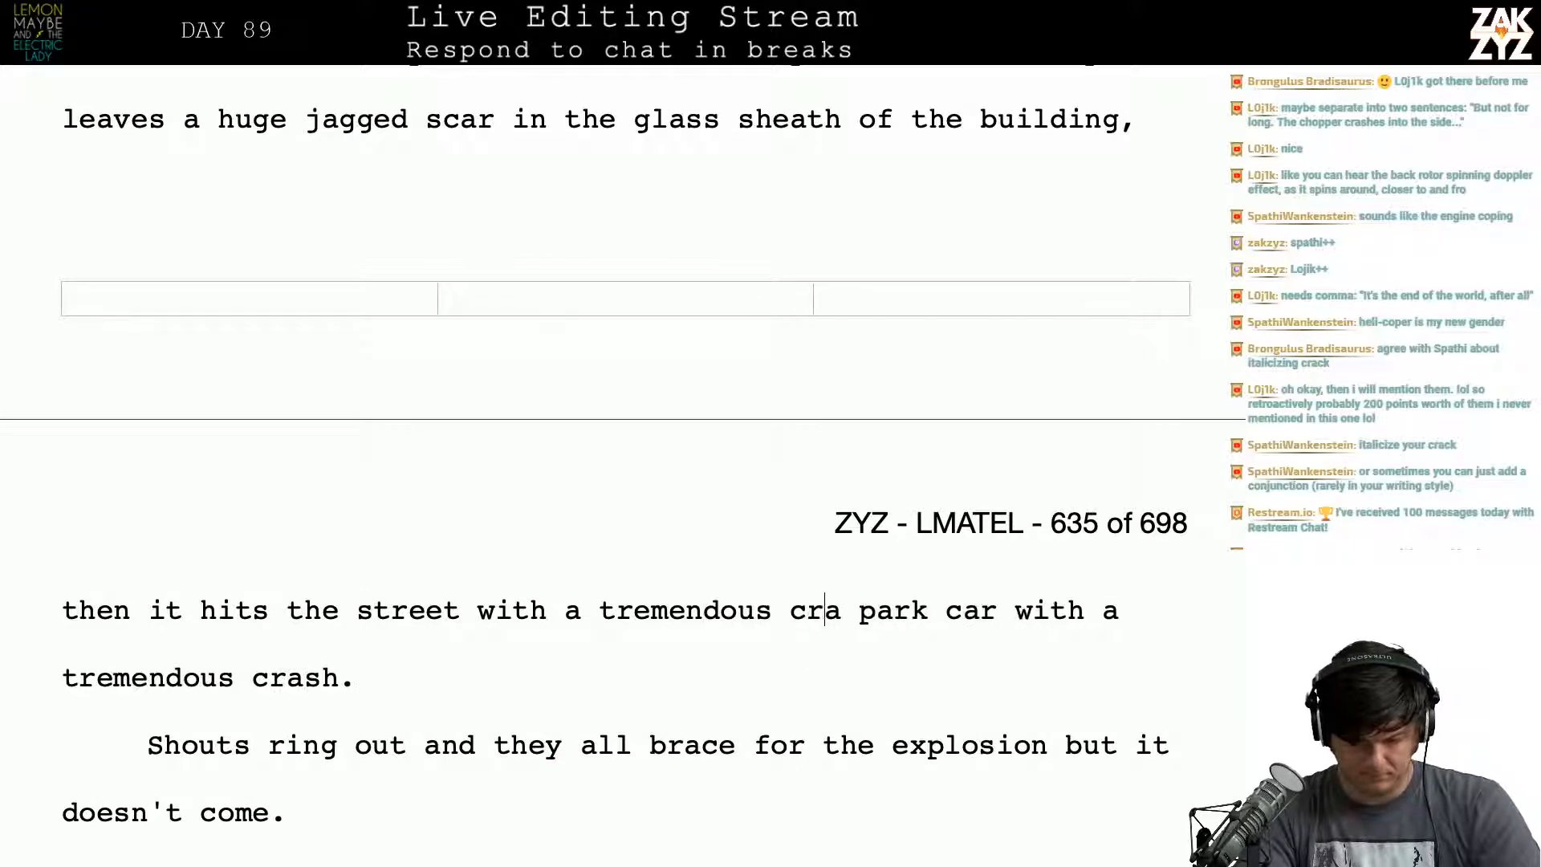
Step: Delete the leftover "a park car with a tremendous crash." and the "Shouts ring out" paragraph, leaving an empty paragraph before "Officers Olsen and Patoy"
{"action": "key", "text": "shift+Down"}
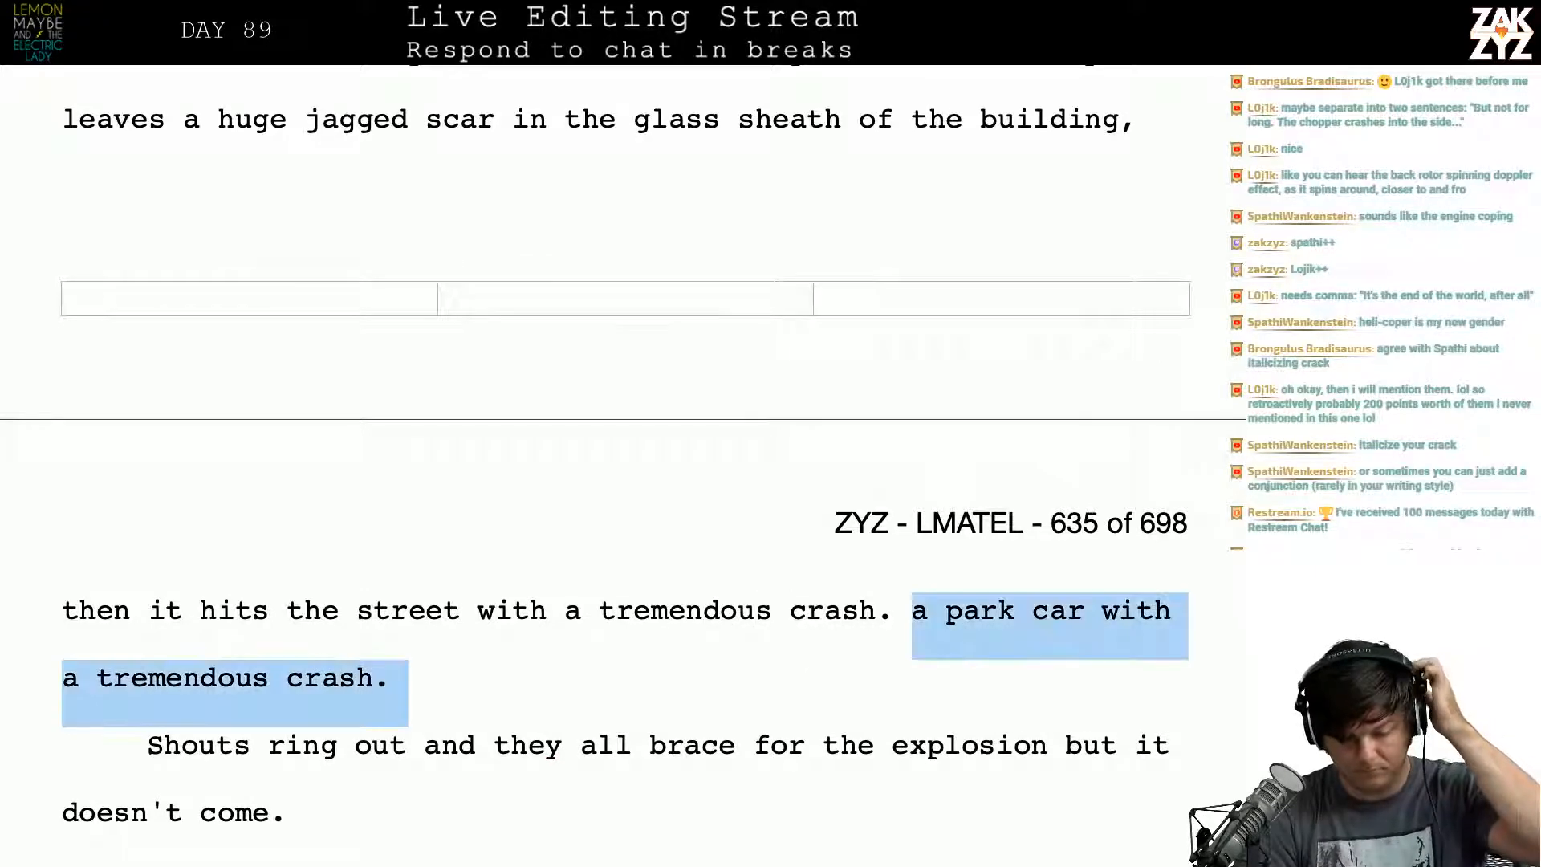
{"action": "key", "text": "shift+Down"}
{"action": "key", "text": "shift+Down"}
{"action": "key", "text": "BackSpace"}
{"action": "key", "text": "BackSpace"}
{"action": "key", "text": "Return"}
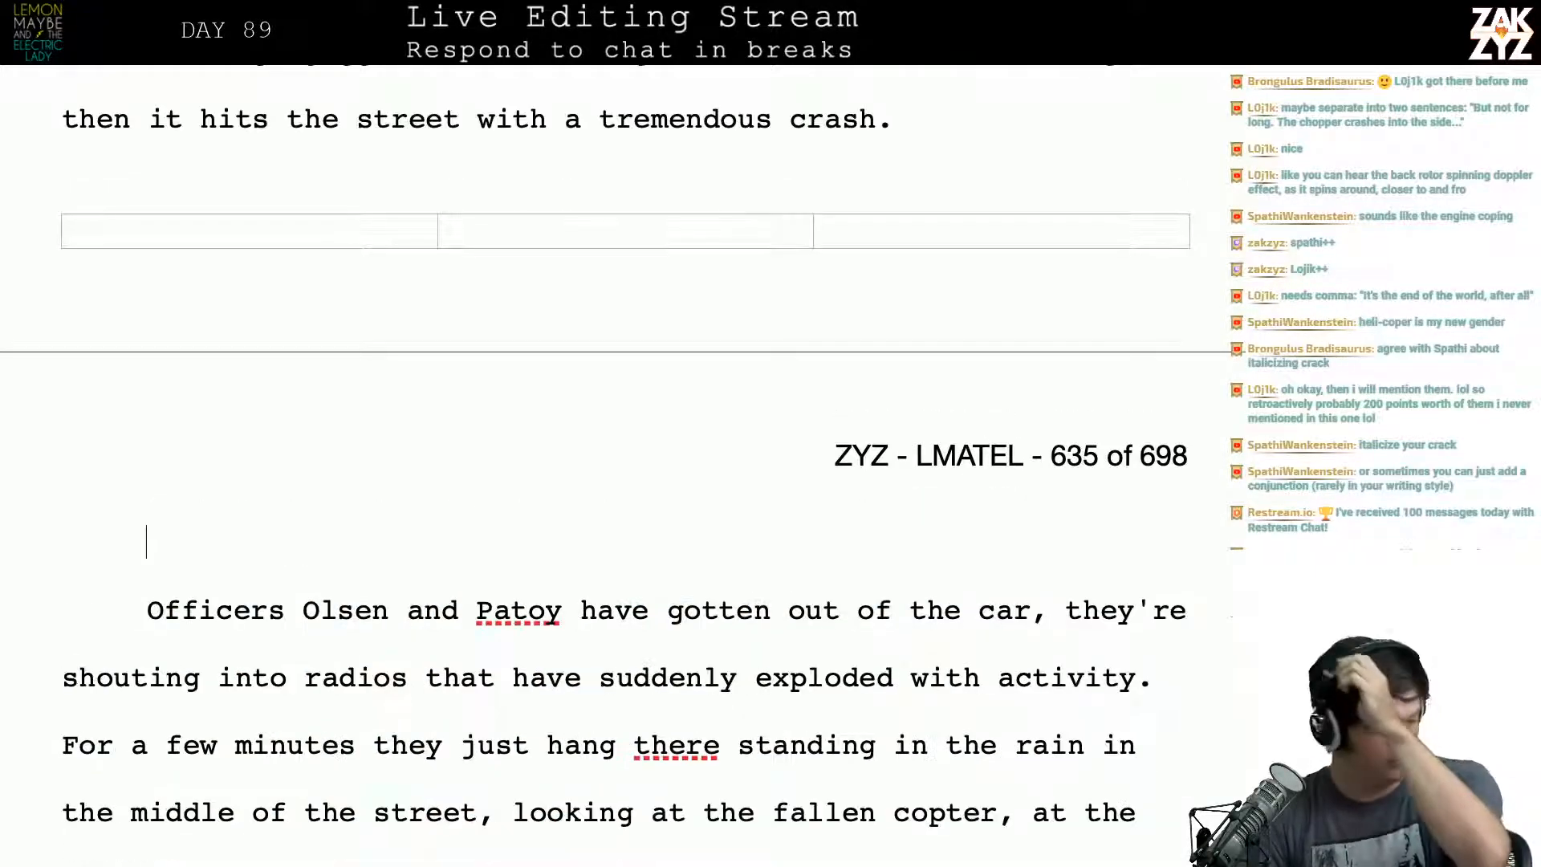
Step: End the sentence at "But not for long." and start a new paragraph with "The chopper crashes"
{"action": "scroll", "coordinate": [623, 450], "scroll_direction": "up", "scroll_amount": 5}
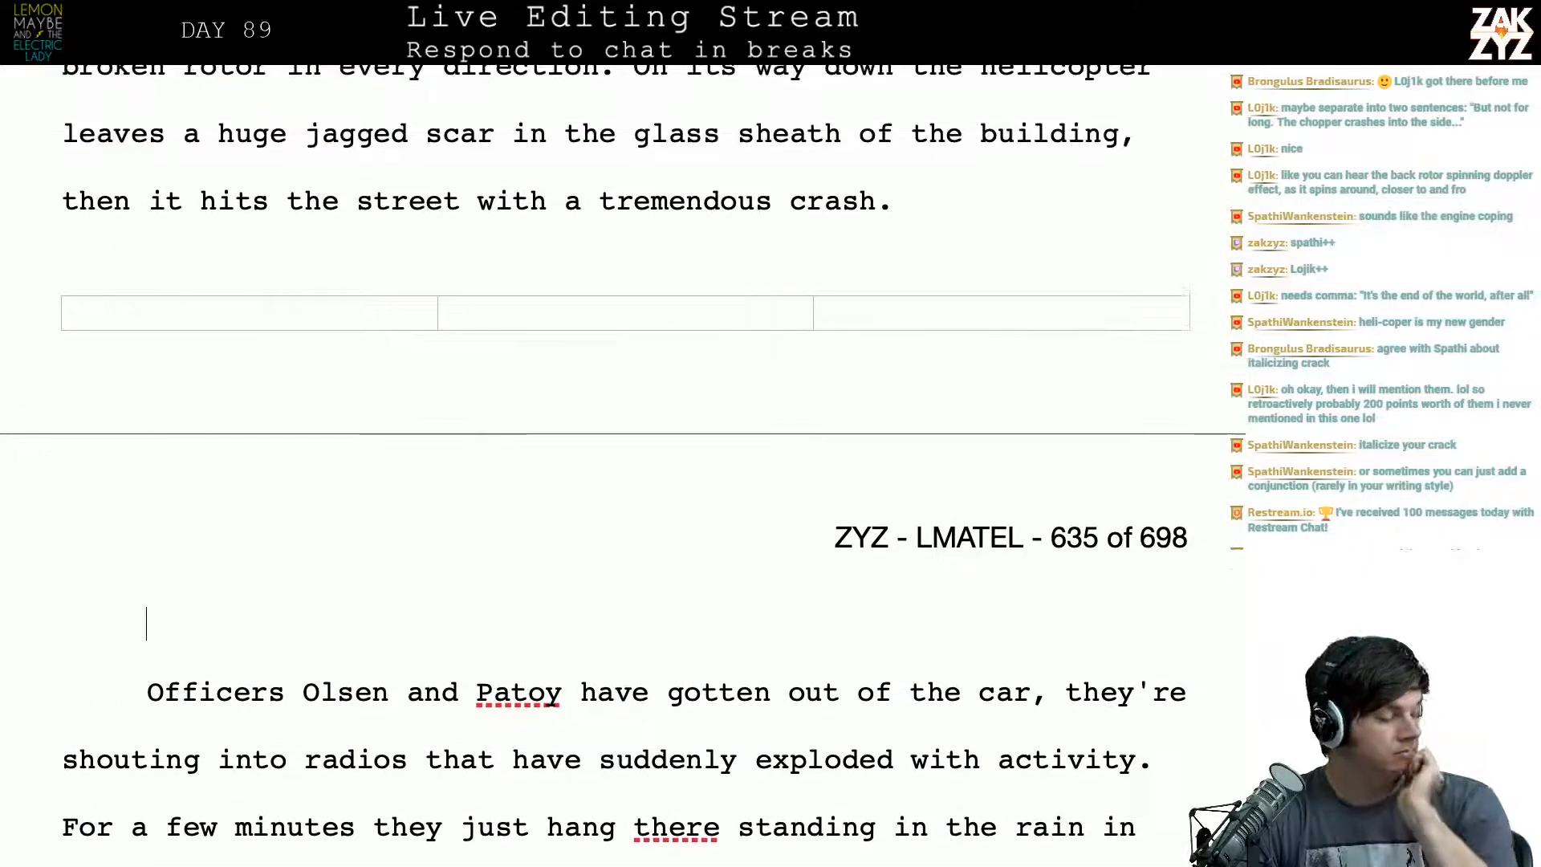
{"action": "scroll", "coordinate": [624, 450], "scroll_direction": "up", "scroll_amount": 1}
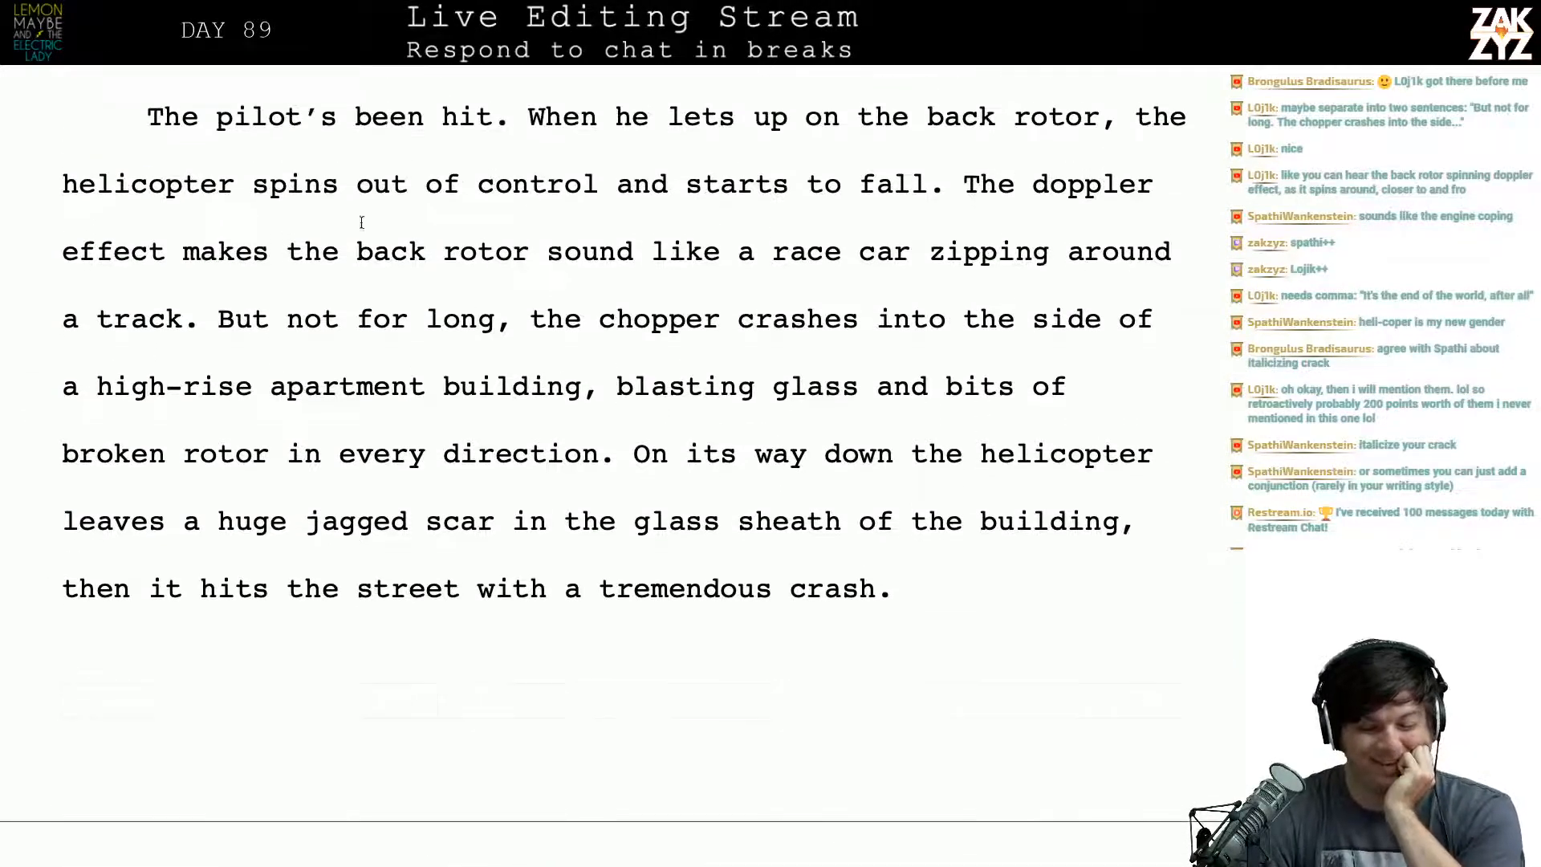
{"action": "key", "text": "Right"}
{"action": "key", "text": "BackSpace"}
{"action": "type", "text": "."}
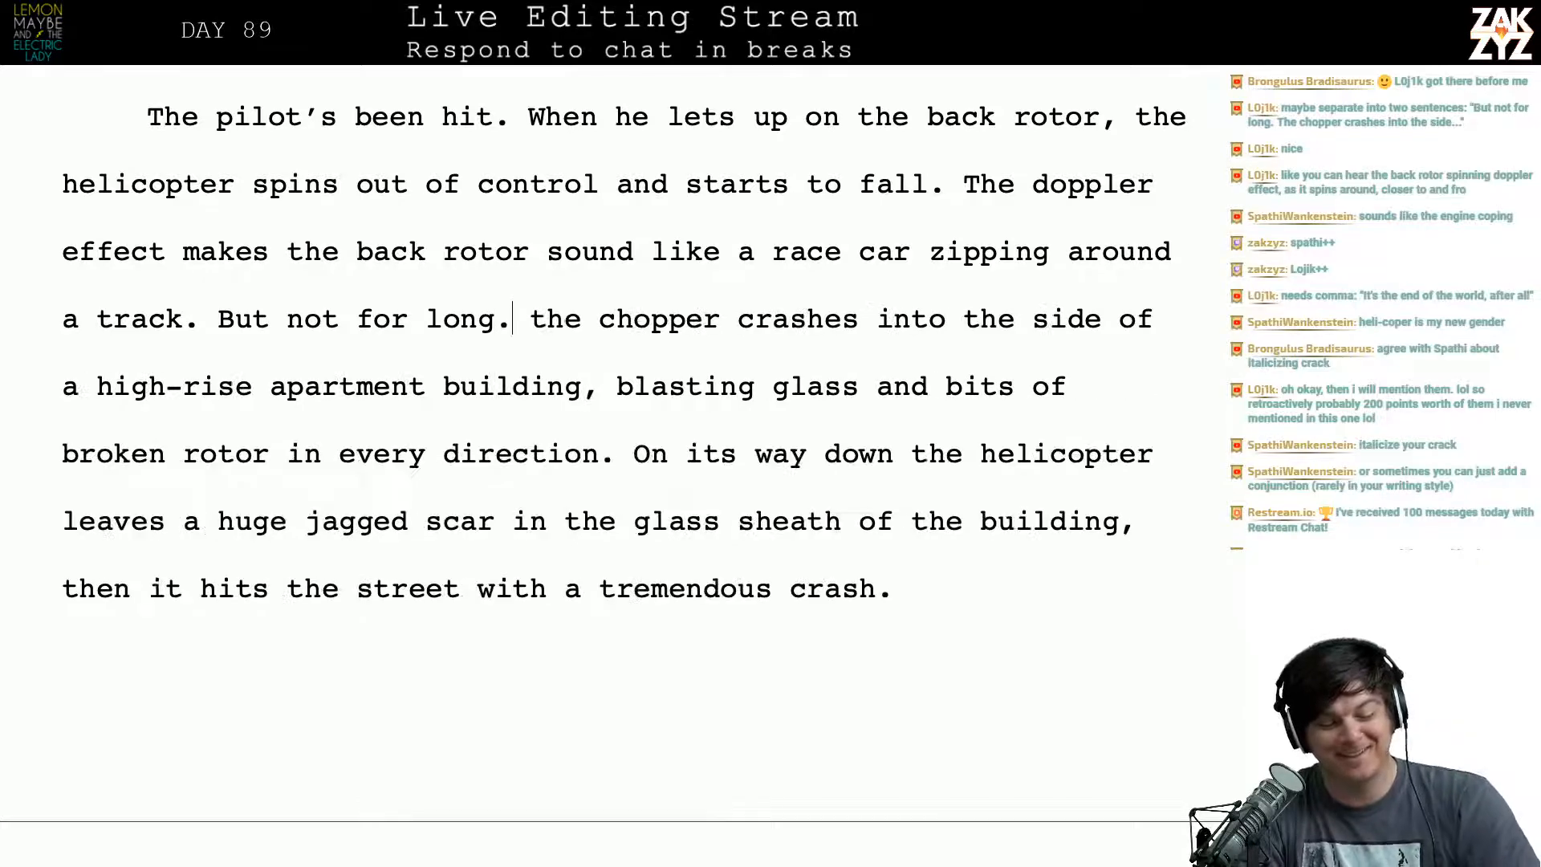
{"action": "key", "text": "BackSpace"}
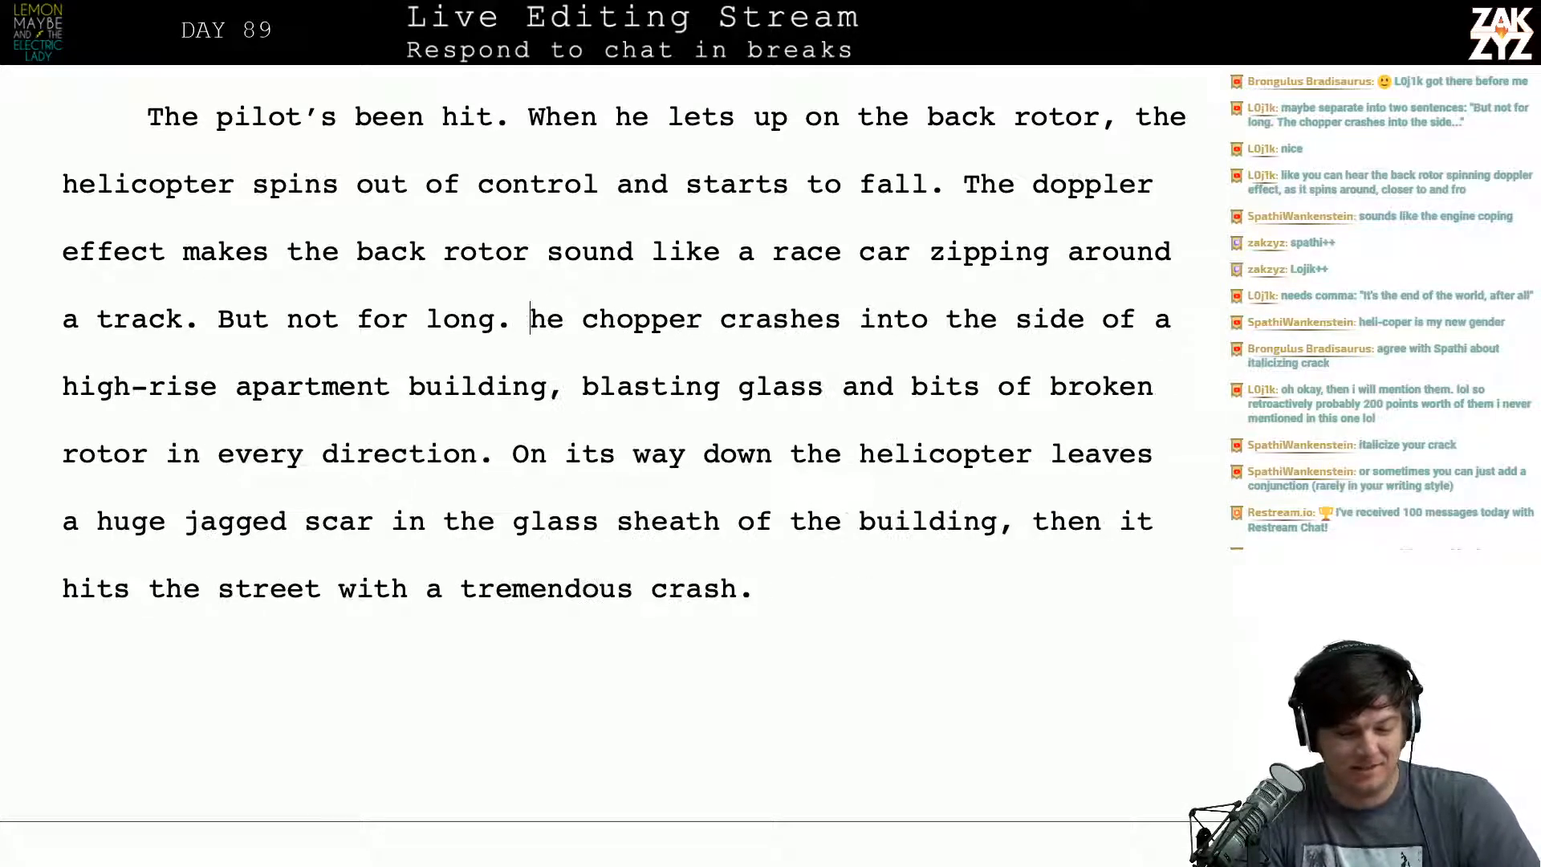
{"action": "type", "text": "T"}
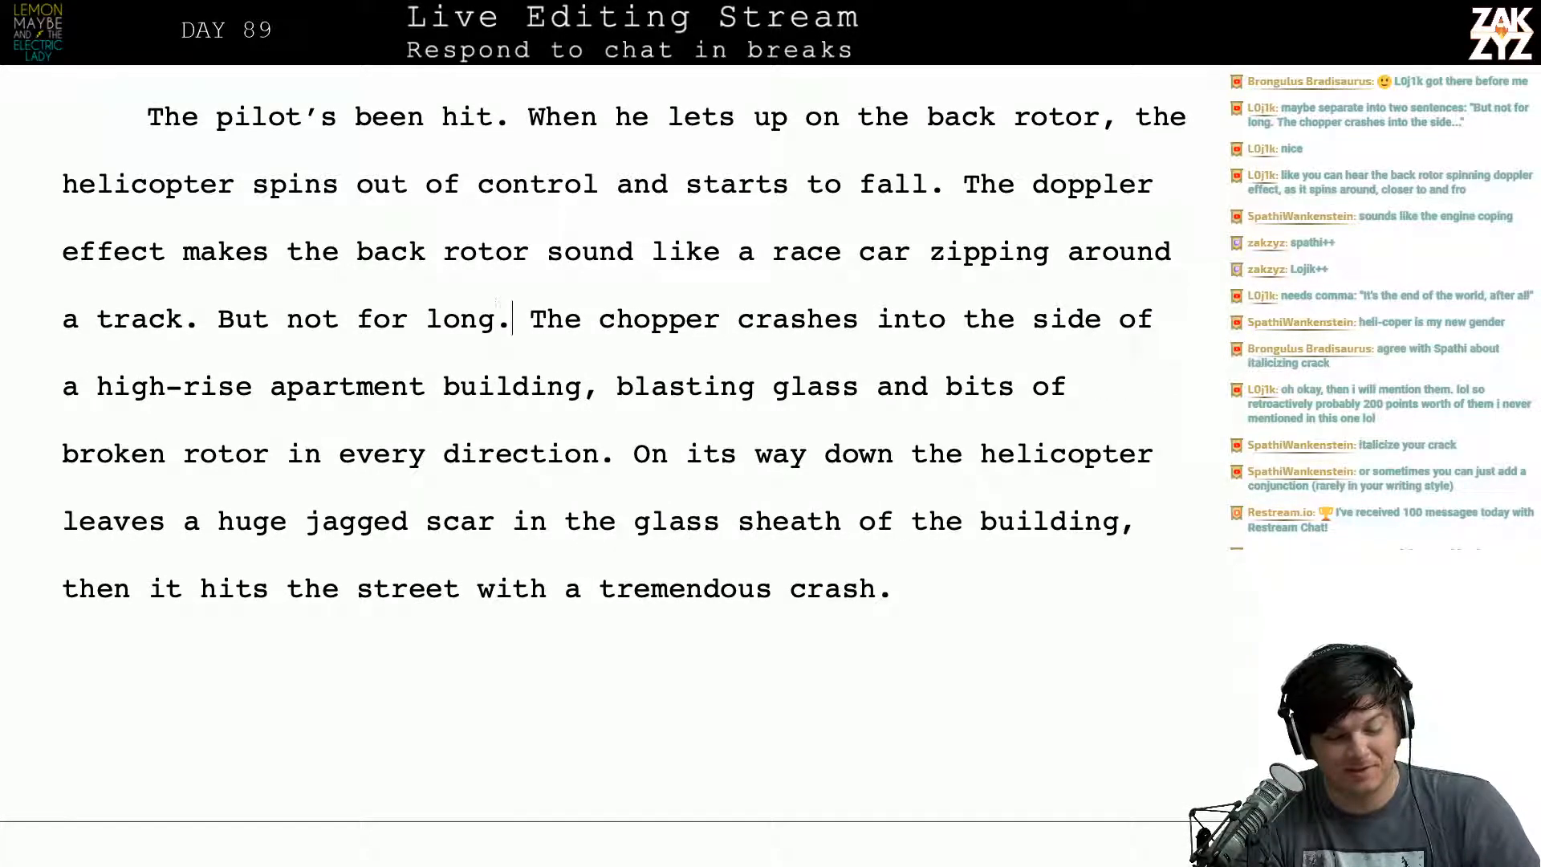
{"action": "key", "text": "Return"}
{"action": "key", "text": "BackSpace"}
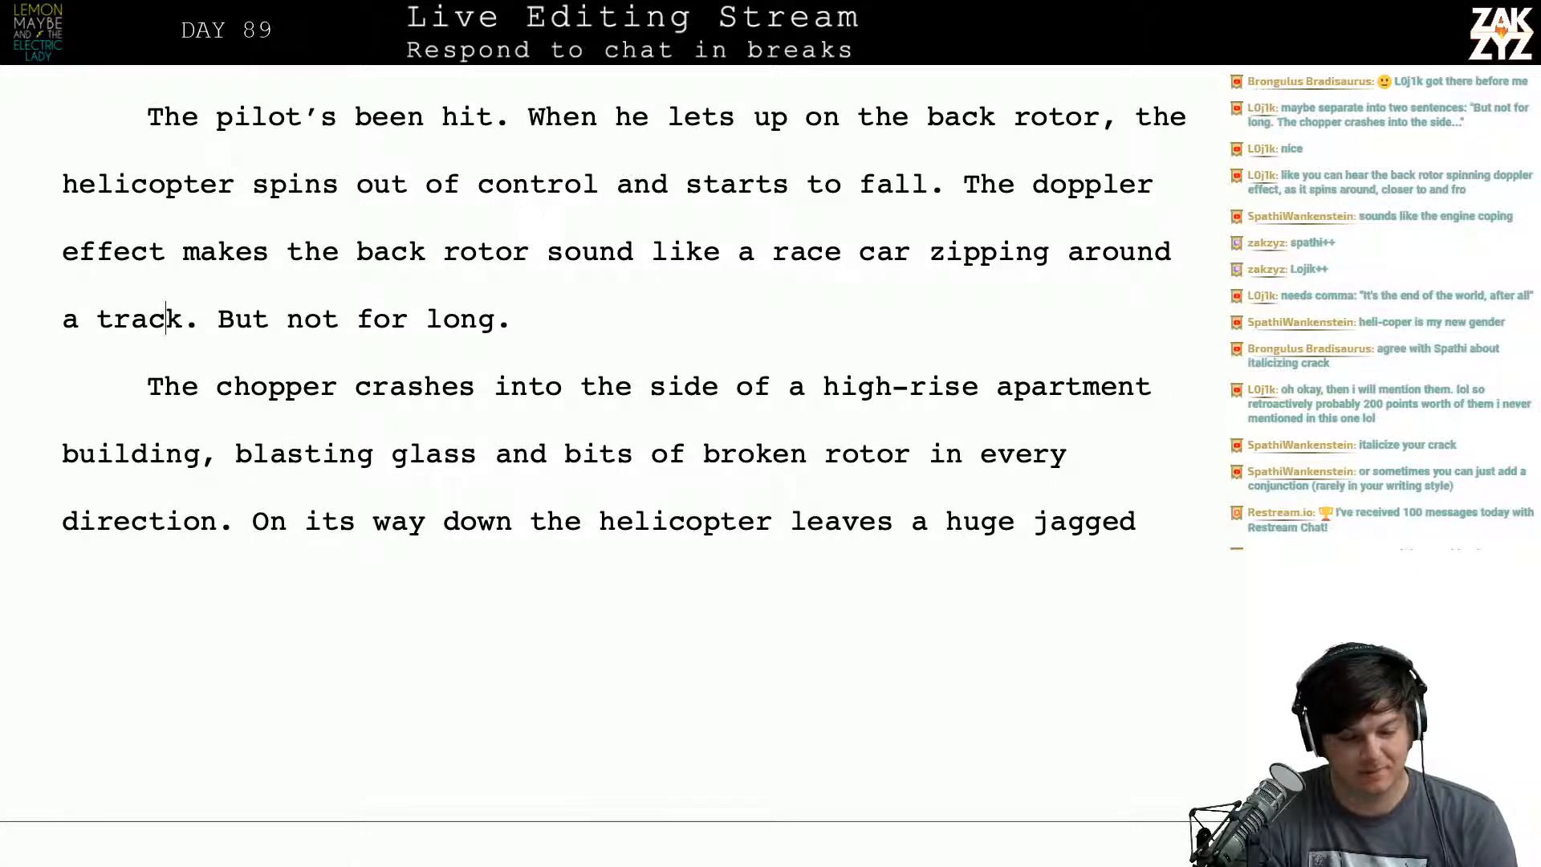
Step: Cut the sentence "But not for long." from the end of the pilot paragraph
{"action": "key", "text": "shift+Right"}
{"action": "key", "text": "shift+Right"}
{"action": "key", "text": "shift+Right"}
{"action": "key", "text": "shift+Right"}
{"action": "key", "text": "shift+Right"}
{"action": "key", "text": "shift+Right"}
{"action": "key", "text": "shift+Right"}
{"action": "key", "text": "shift+Right"}
{"action": "key", "text": "shift+Right"}
{"action": "key", "text": "shift+Right"}
{"action": "key", "text": "shift+Right"}
{"action": "key", "text": "shift+Right"}
{"action": "key", "text": "shift+Right"}
{"action": "key", "text": "shift+Right"}
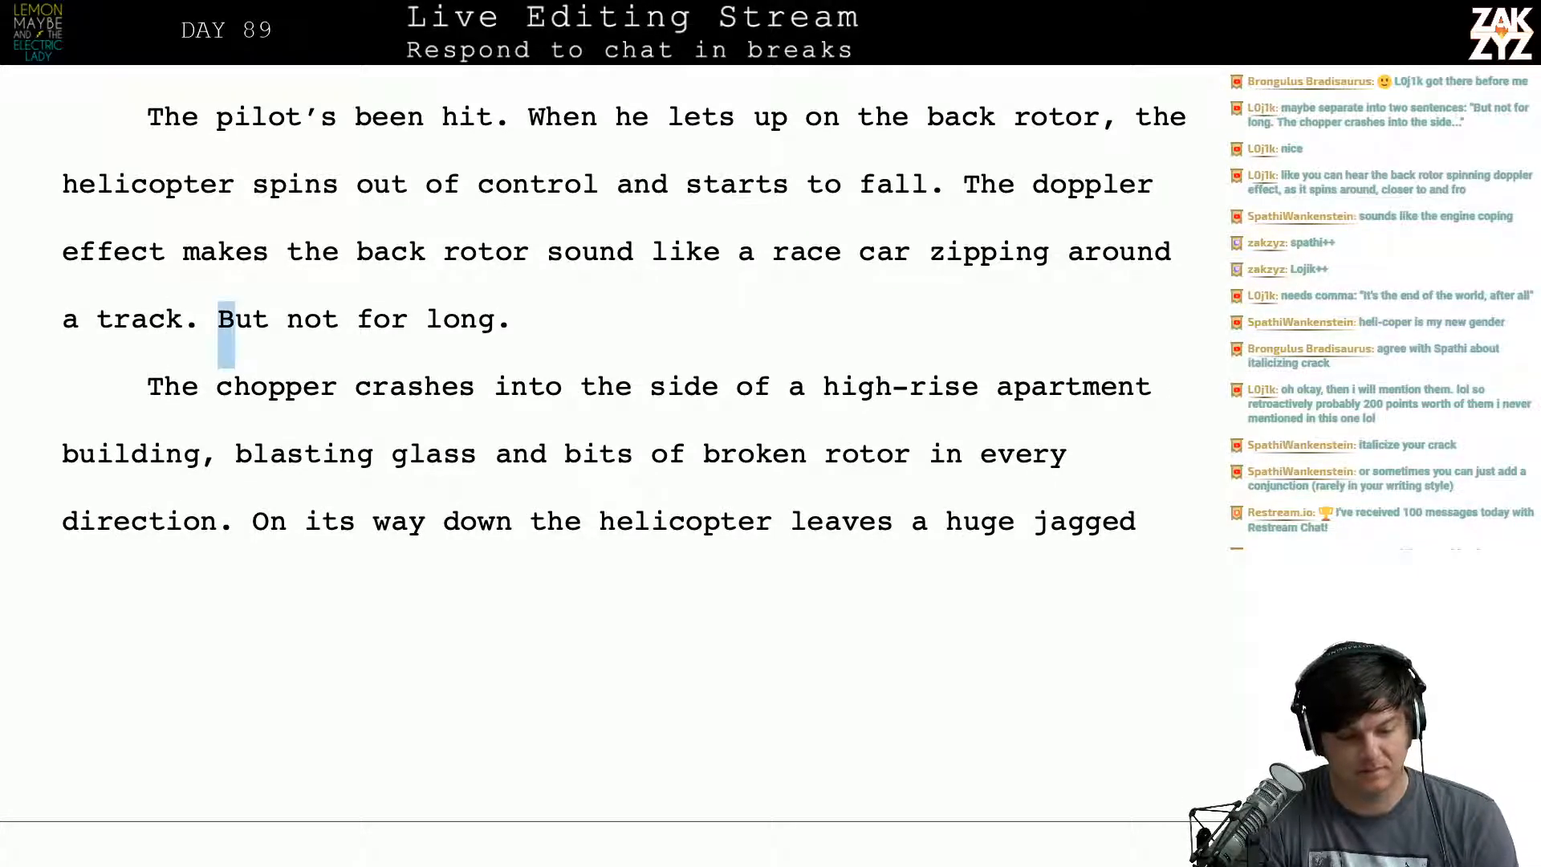
{"action": "key", "text": "shift+Right"}
{"action": "key", "text": "shift+Right"}
{"action": "key", "text": "shift+Right"}
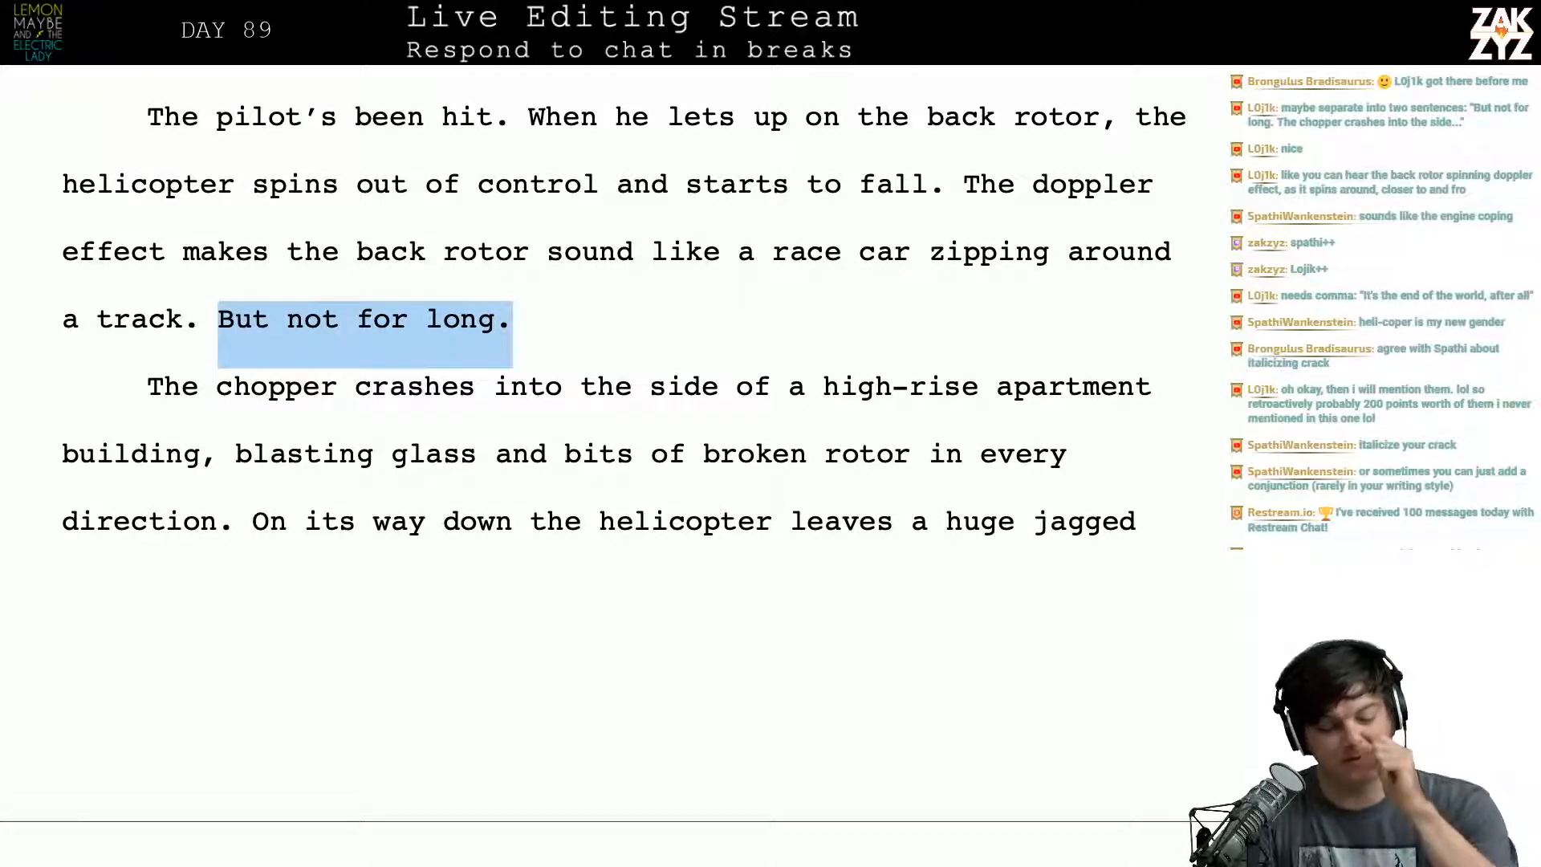
{"action": "key", "text": "ctrl+x"}
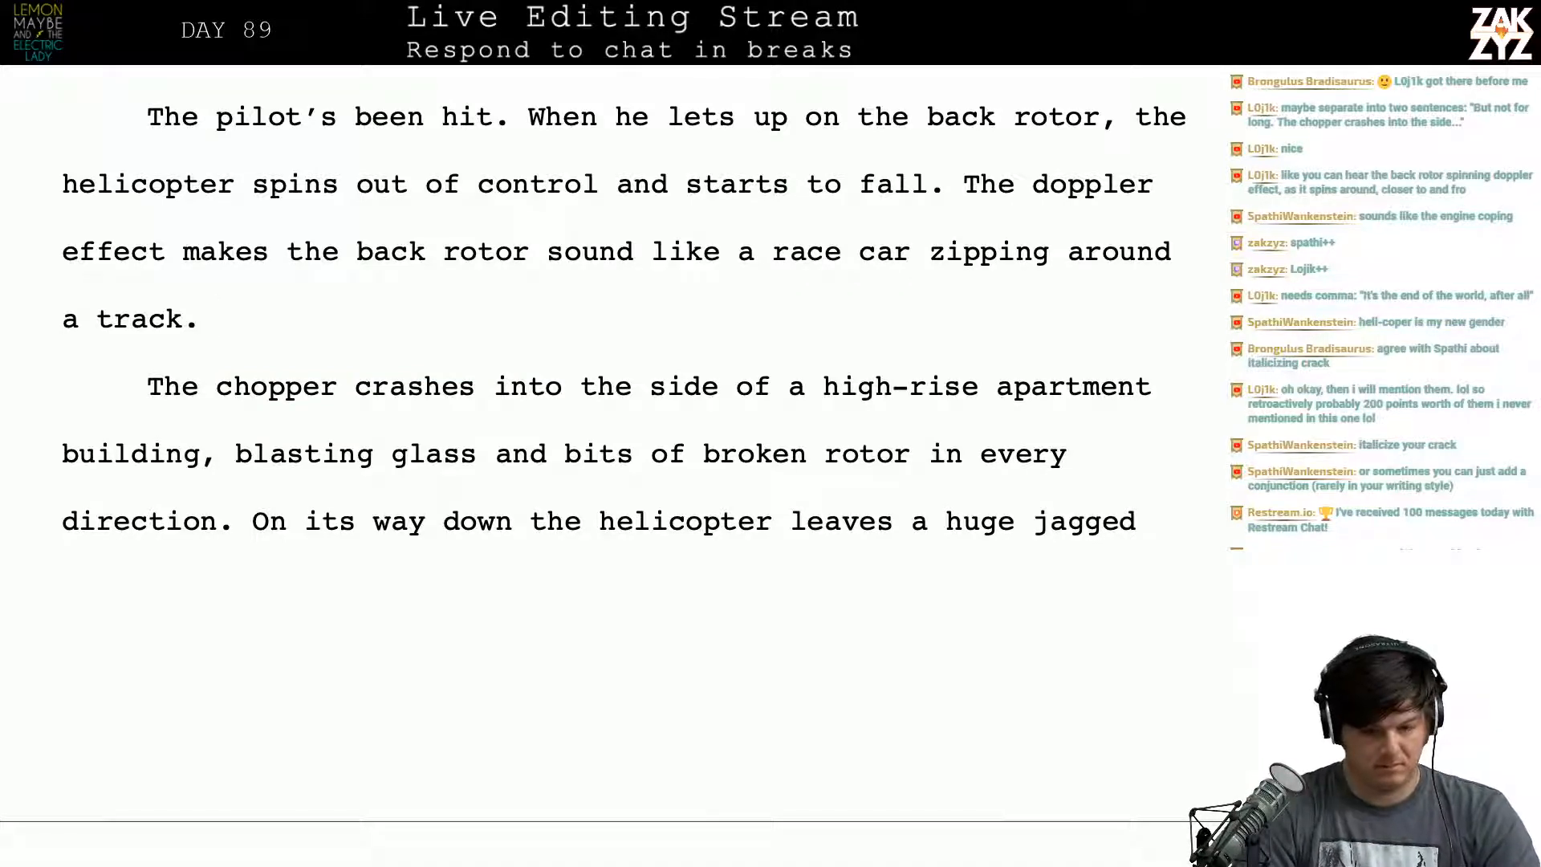
Step: Change the opening of the doppler effect sentence to "For a few seconds, the"
{"action": "left_click", "coordinate": [1171, 254]}
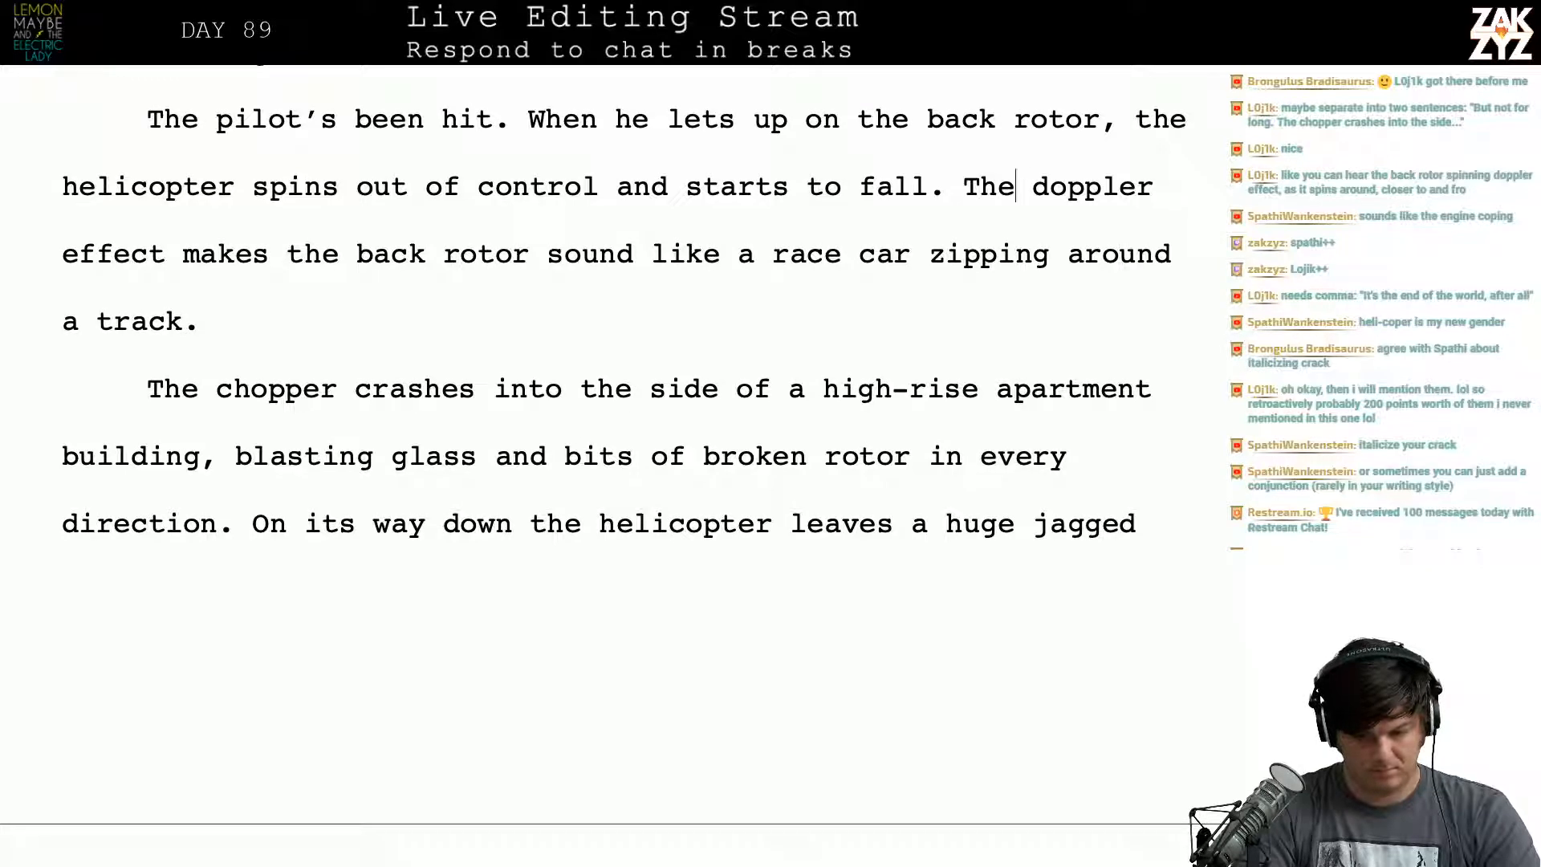
{"action": "type", "text": "Fro"}
{"action": "key", "text": "BackSpace"}
{"action": "key", "text": "BackSpace"}
{"action": "type", "text": "or a few "}
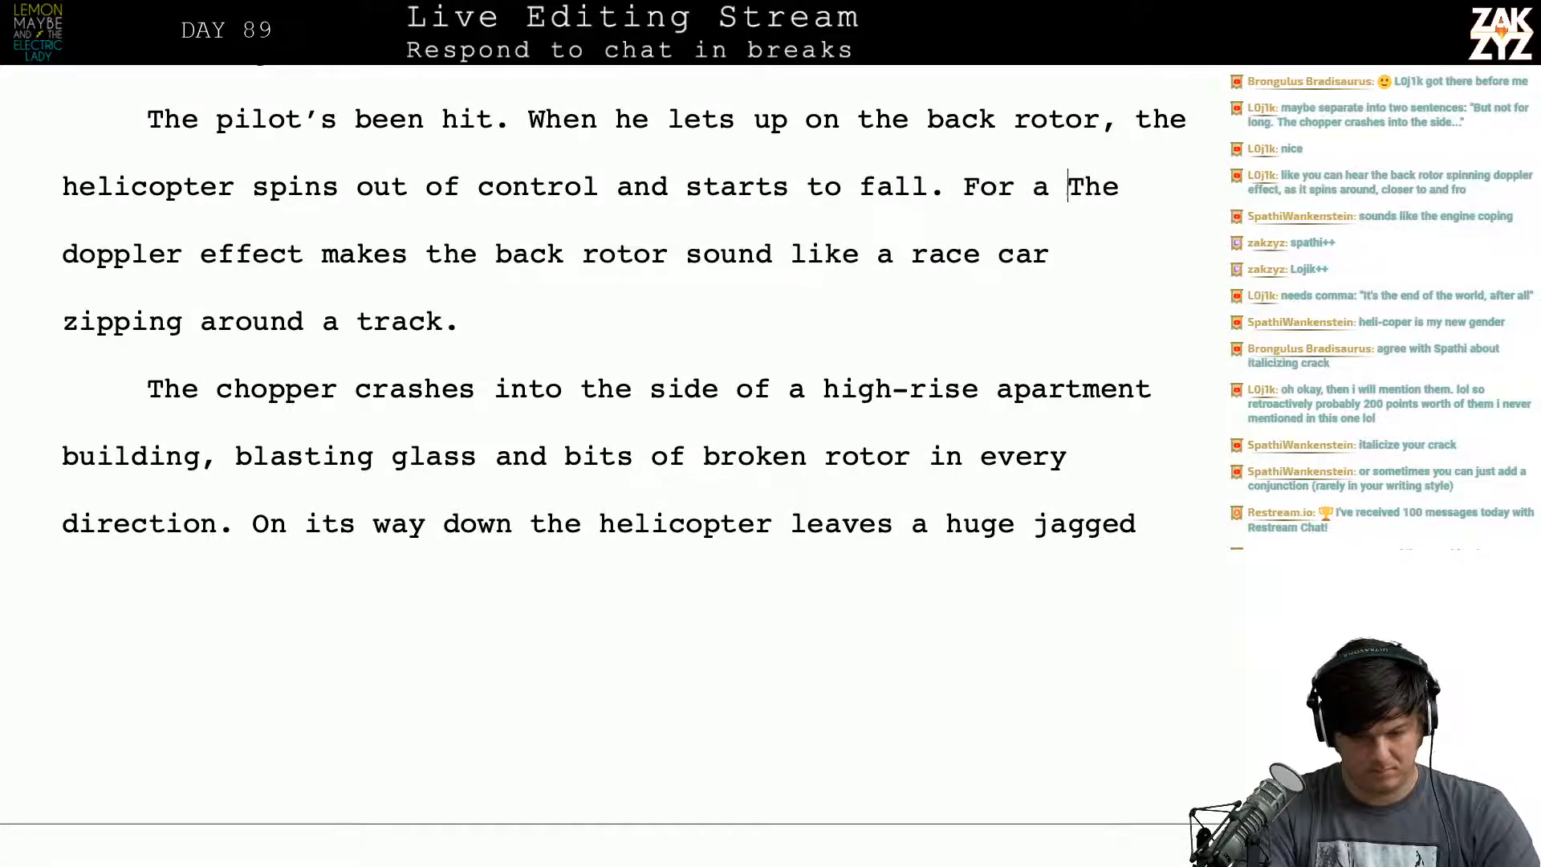
{"action": "type", "text": "seconds, the"}
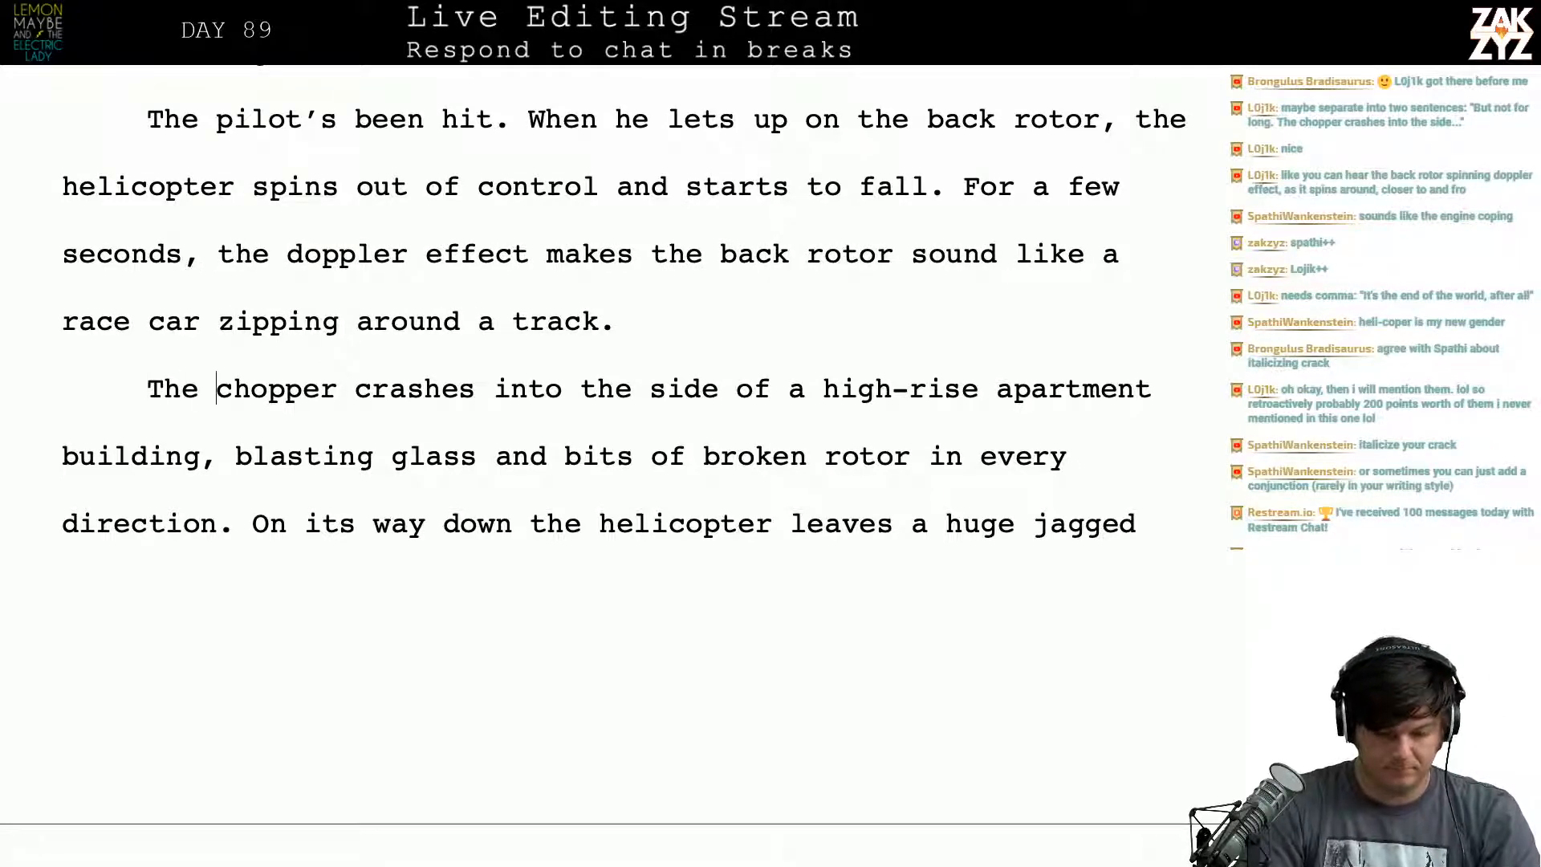
Step: Add the sentence "Then the chopper crashes into the side of a high-rise apartment building." to the end of the pilot paragraph
{"action": "key", "text": "Left"}
{"action": "key", "text": "Left"}
{"action": "key", "text": "Left"}
{"action": "key", "text": "Left"}
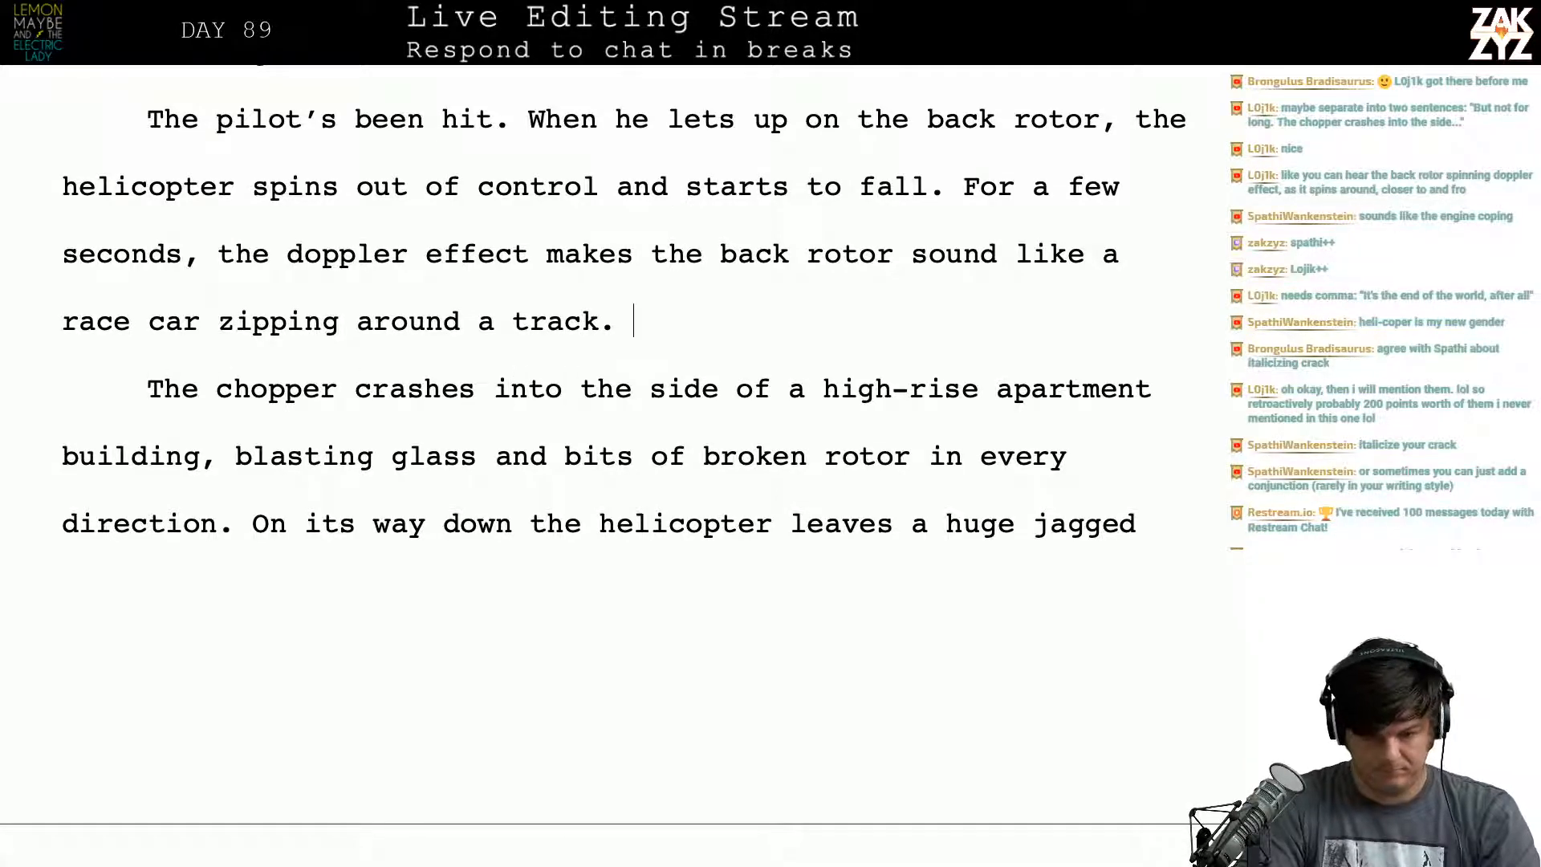
{"action": "type", "text": "hen"}
{"action": "key", "text": "BackSpace"}
{"action": "key", "text": "BackSpace"}
{"action": "key", "text": "BackSpace"}
{"action": "key", "text": "BackSpace"}
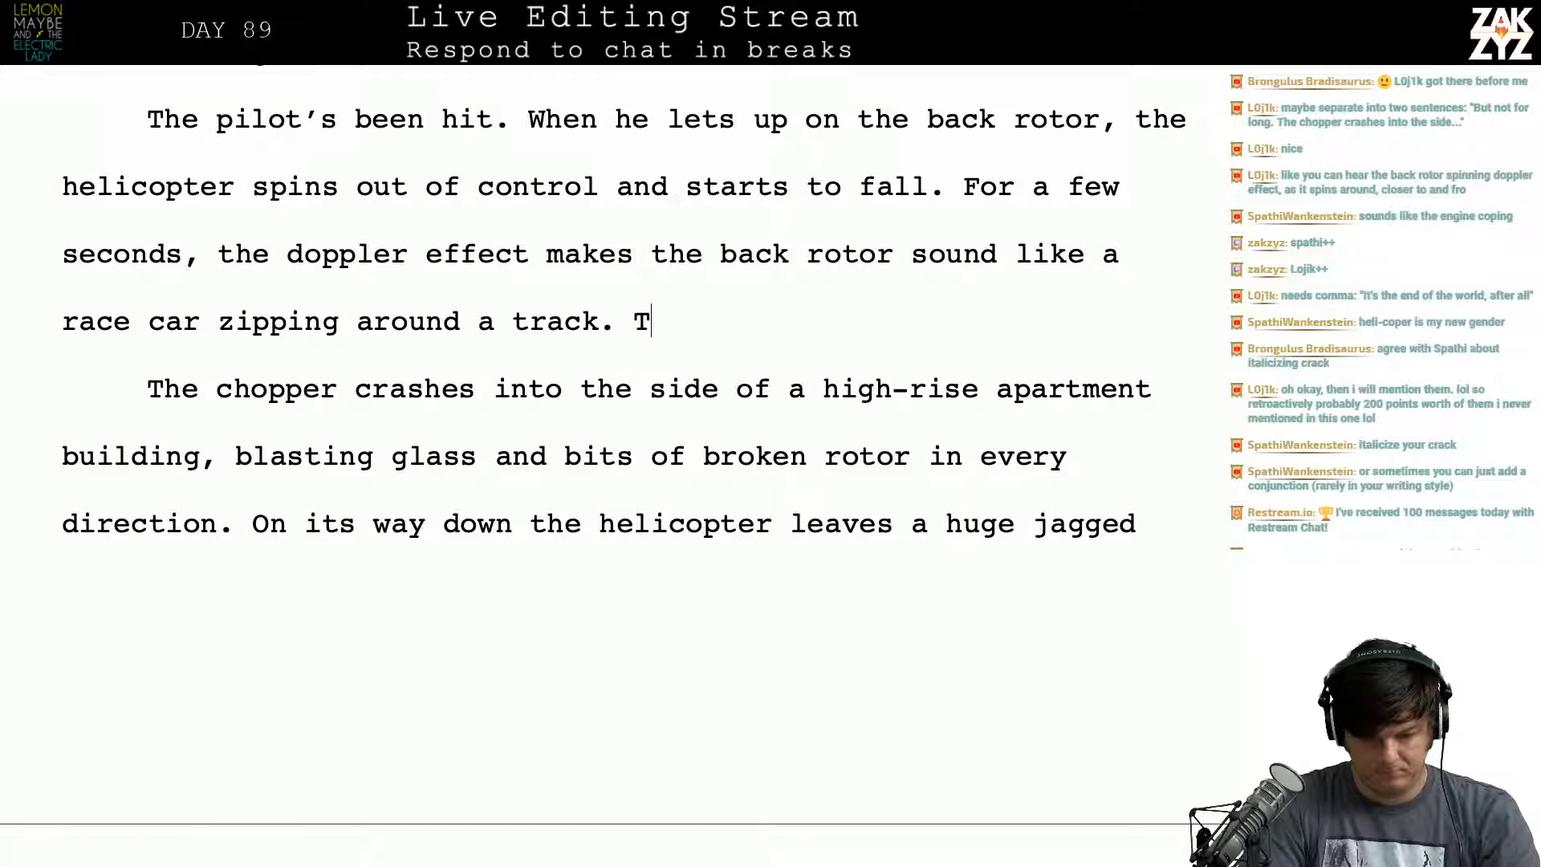
{"action": "type", "text": "Then the"}
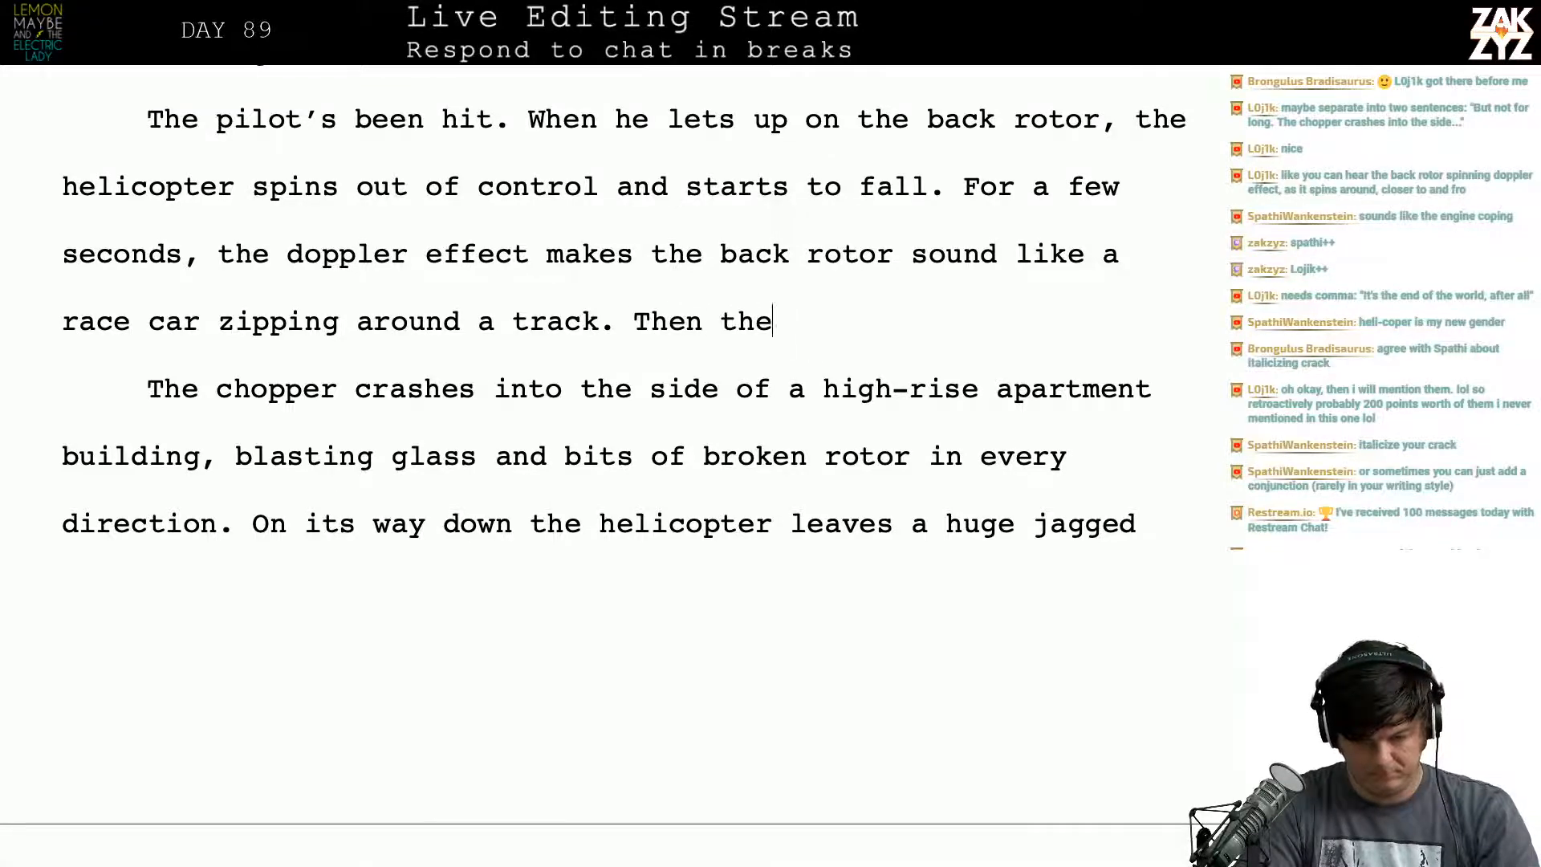
{"action": "type", "text": " chopper"}
{"action": "key", "text": "BackSpace"}
{"action": "key", "text": "BackSpace"}
{"action": "type", "text": "per"}
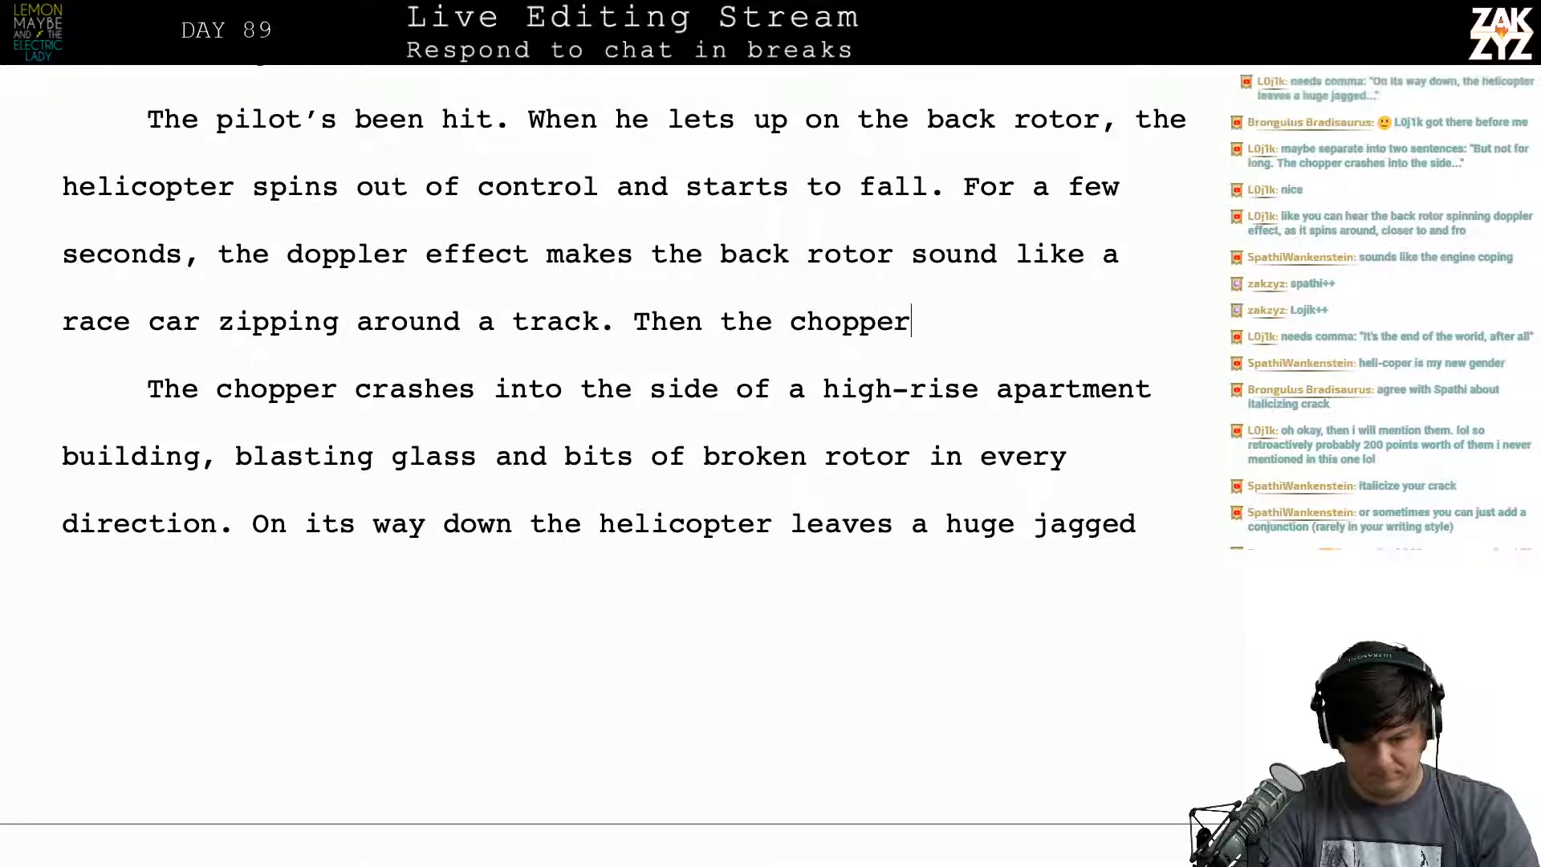
{"action": "type", "text": " crashes into the sid"}
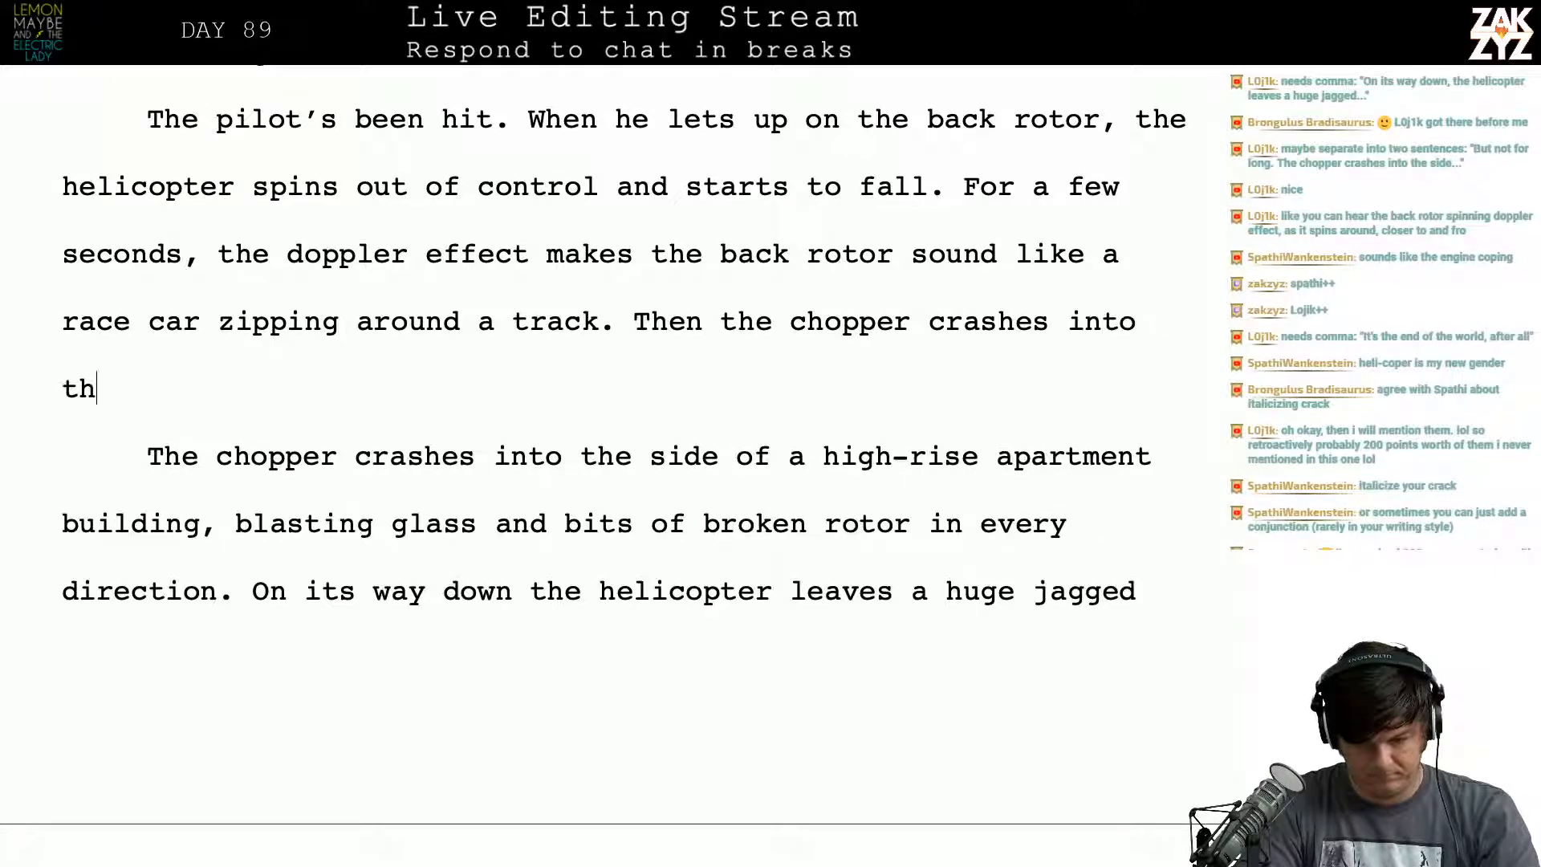
{"action": "type", "text": "e of a high-rise apa"}
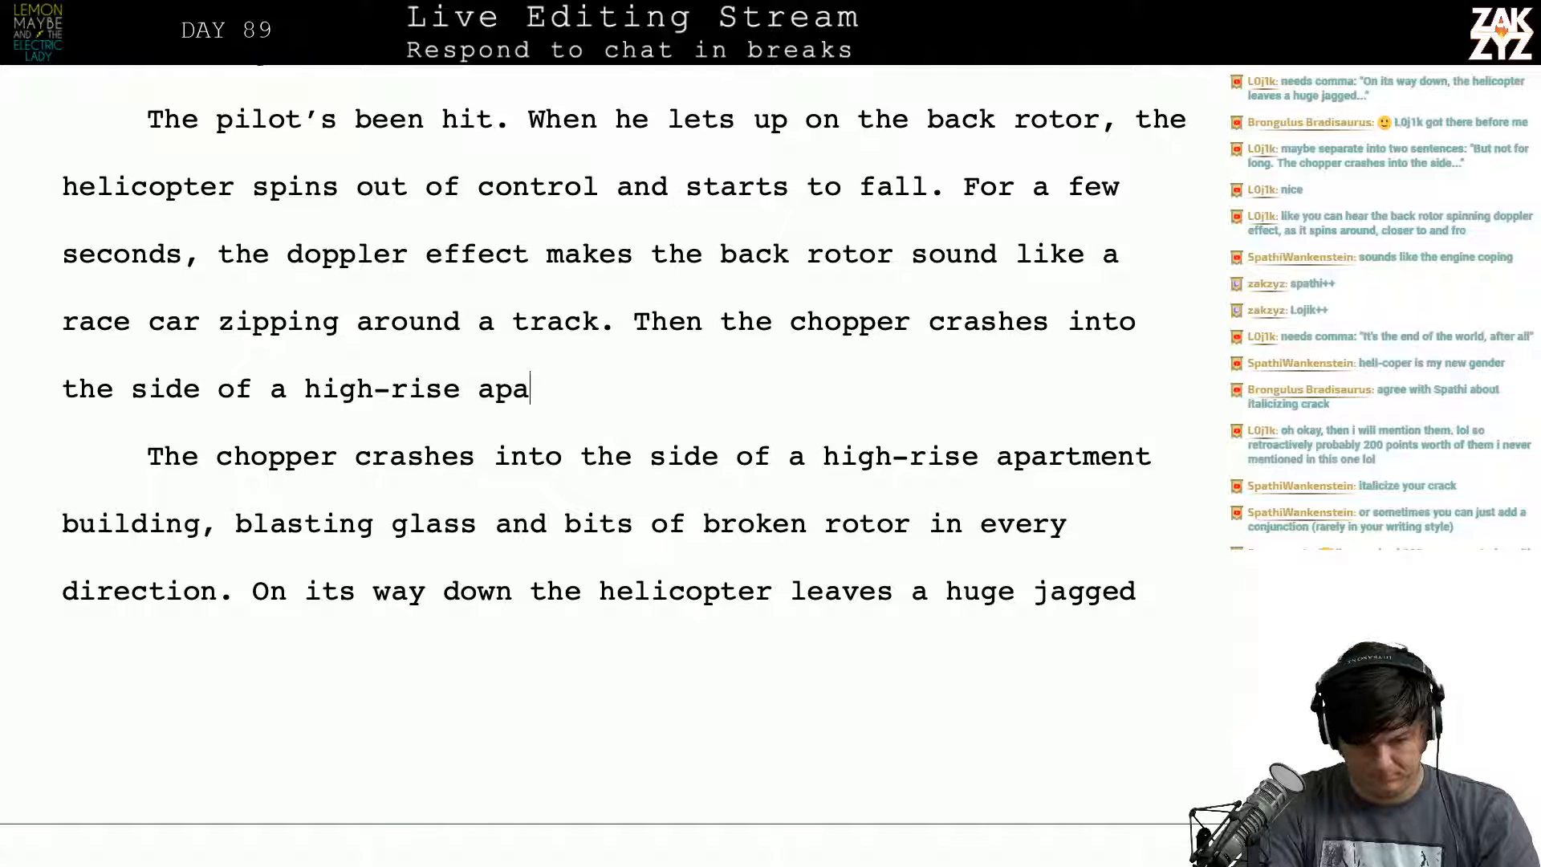
{"action": "key", "text": "BackSpace"}
{"action": "type", "text": "paren"}
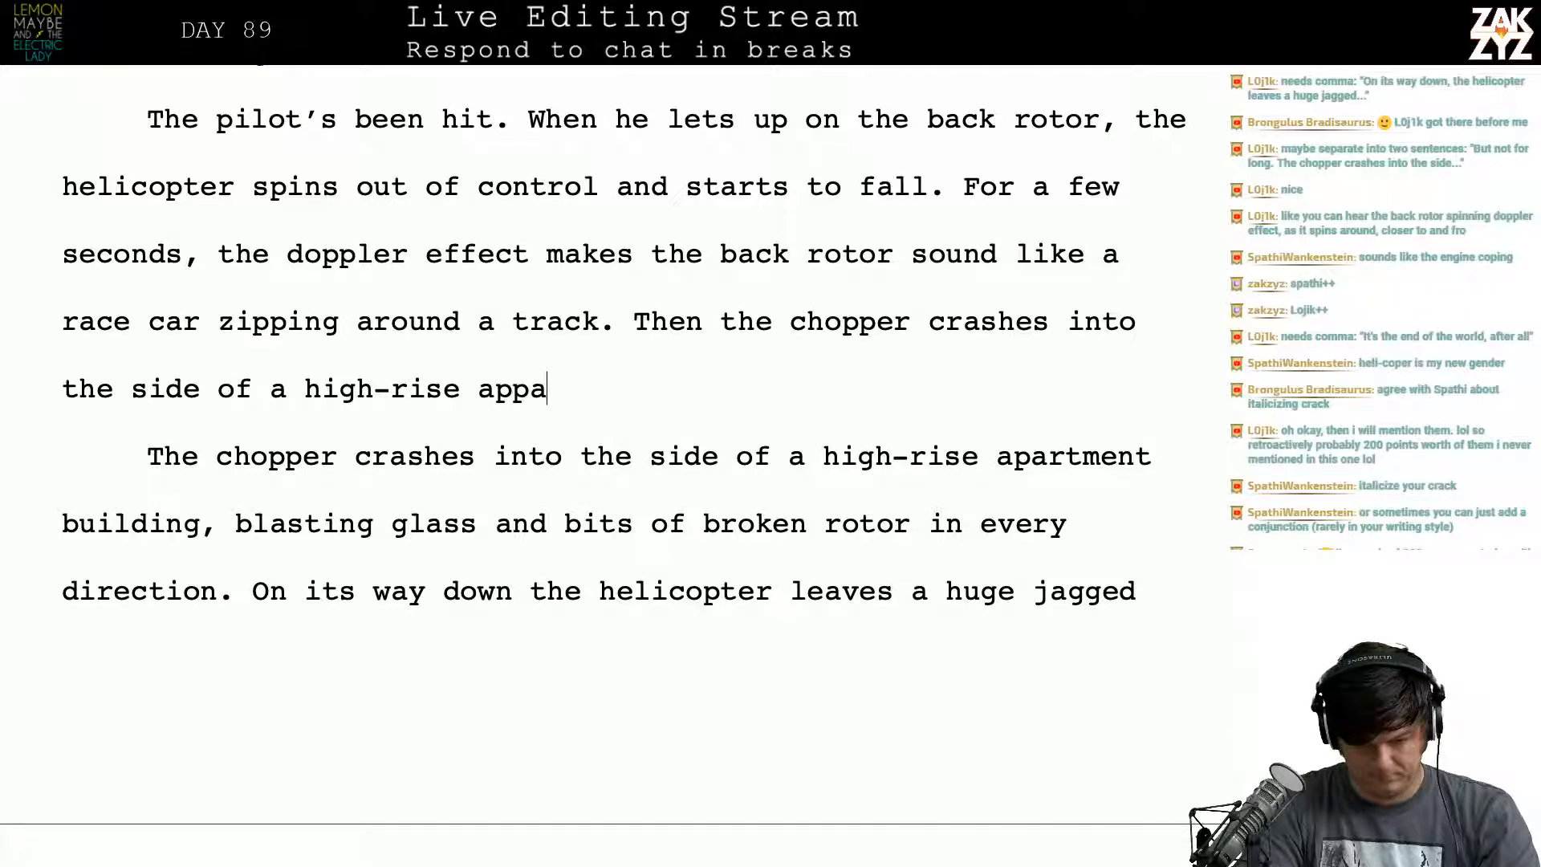
{"action": "key", "text": "BackSpace"}
{"action": "key", "text": "BackSpace"}
{"action": "type", "text": "tment"}
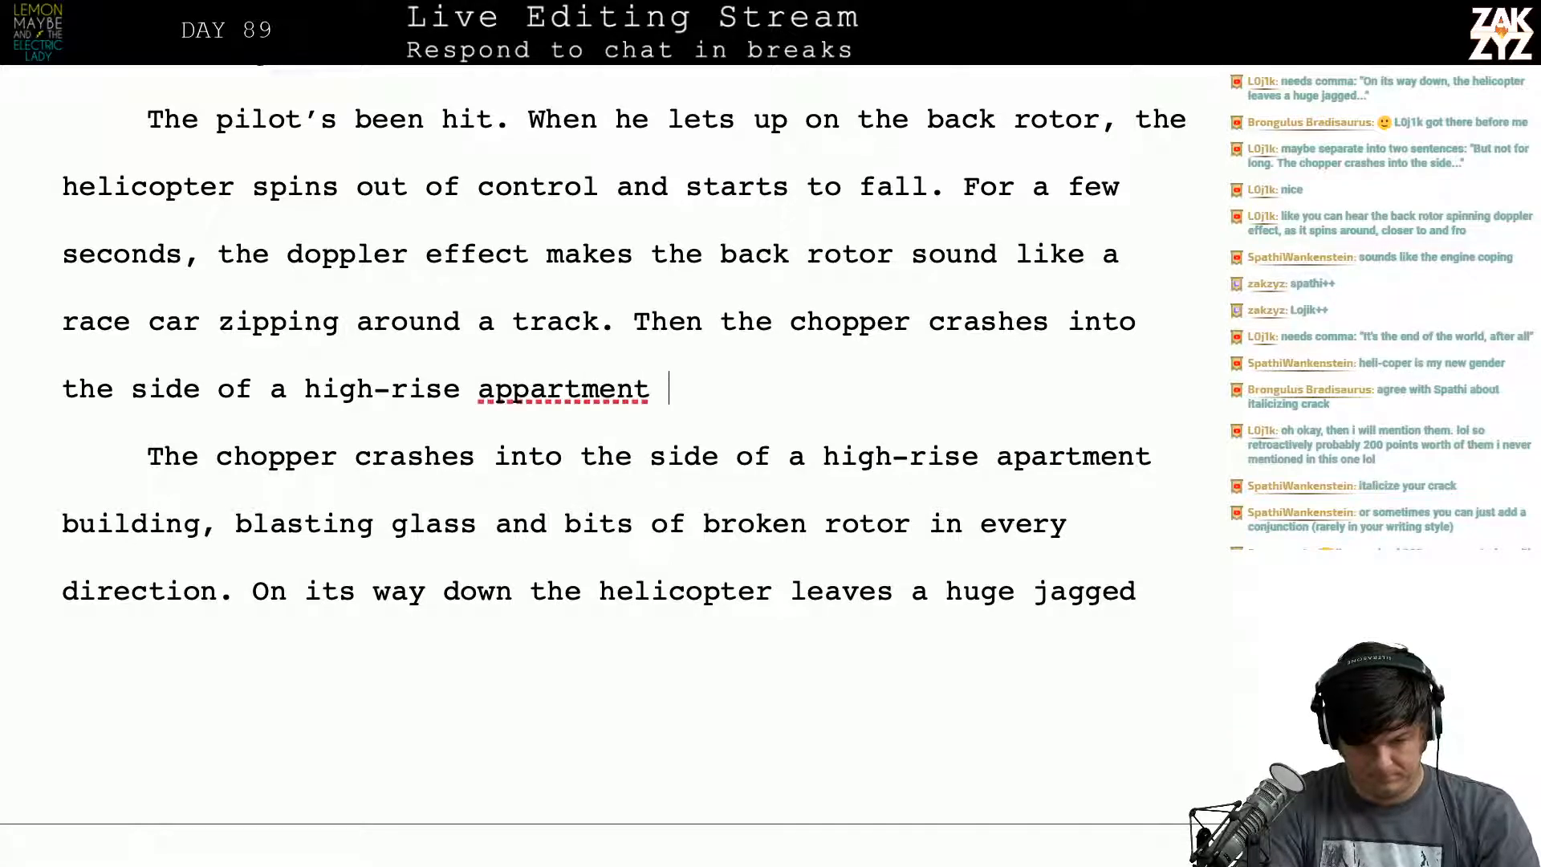
{"action": "type", "text": " b"}
{"action": "key", "text": "BackSpace"}
{"action": "key", "text": "BackSpace"}
{"action": "key", "text": "BackSpace"}
{"action": "key", "text": "BackSpace"}
{"action": "key", "text": "BackSpace"}
{"action": "key", "text": "BackSpace"}
{"action": "key", "text": "BackSpace"}
{"action": "key", "text": "BackSpace"}
{"action": "key", "text": "BackSpace"}
{"action": "key", "text": "BackSpace"}
{"action": "type", "text": "a t"}
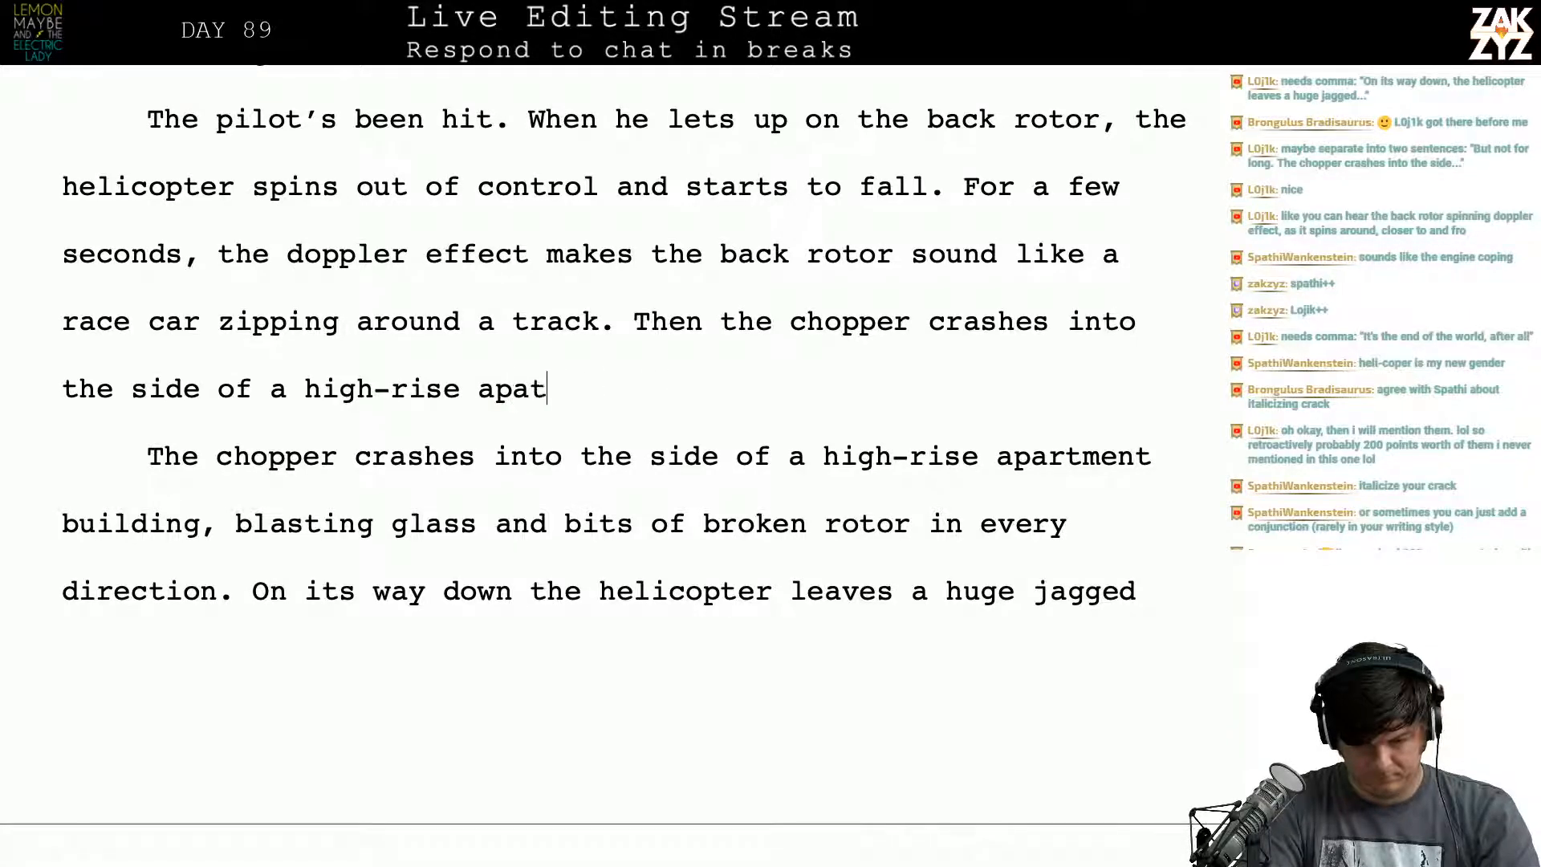
{"action": "type", "text": "r"}
{"action": "key", "text": "BackSpace"}
{"action": "key", "text": "BackSpace"}
{"action": "type", "text": "rtment building"}
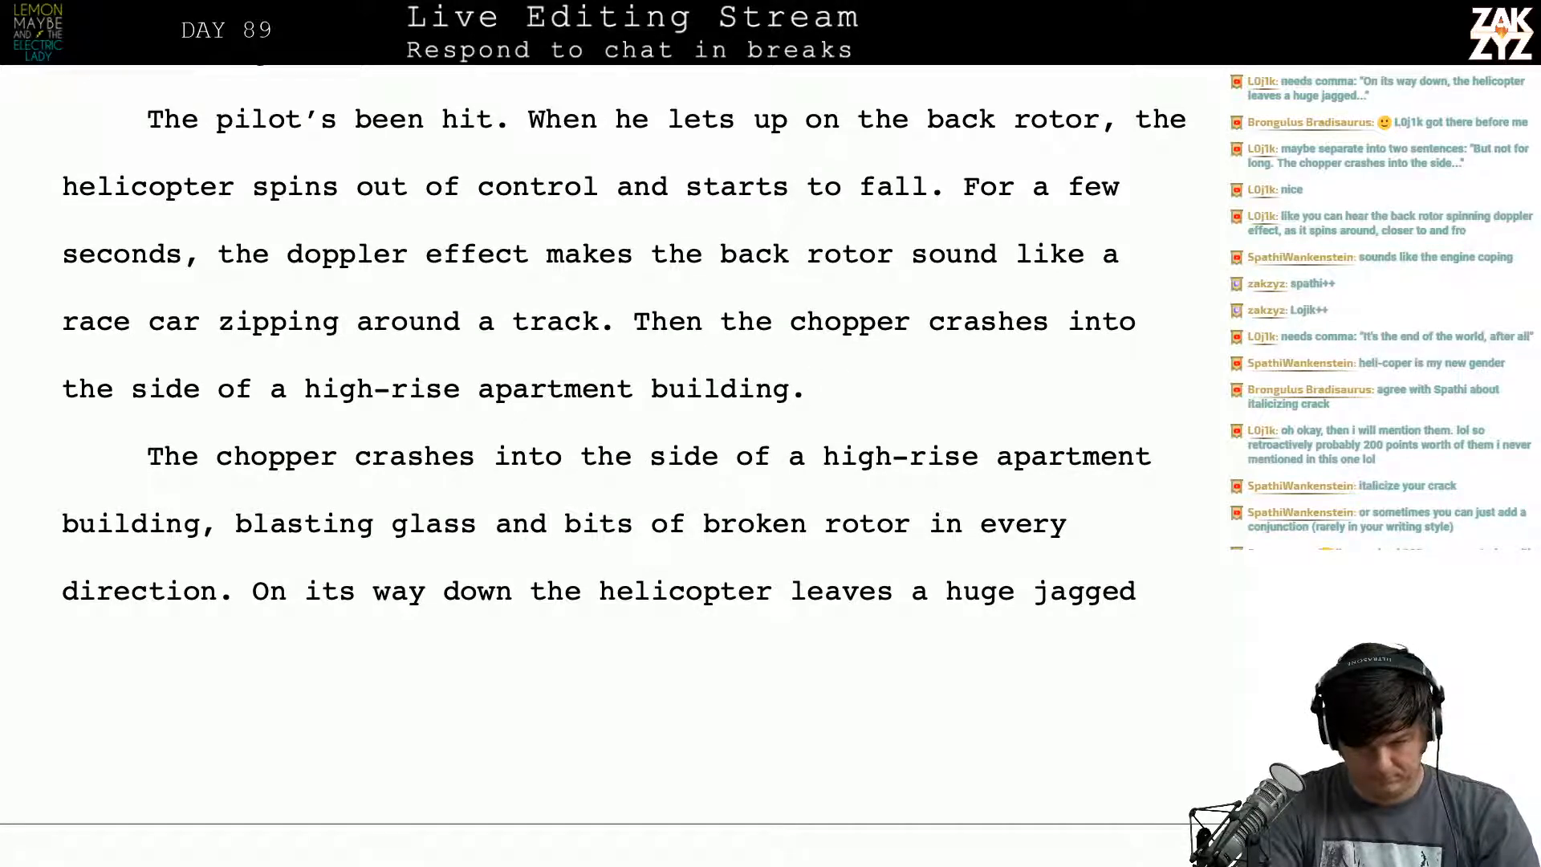
{"action": "type", "text": ". B"}
{"action": "key", "text": "BackSpace"}
{"action": "type", "text": "Clas"}
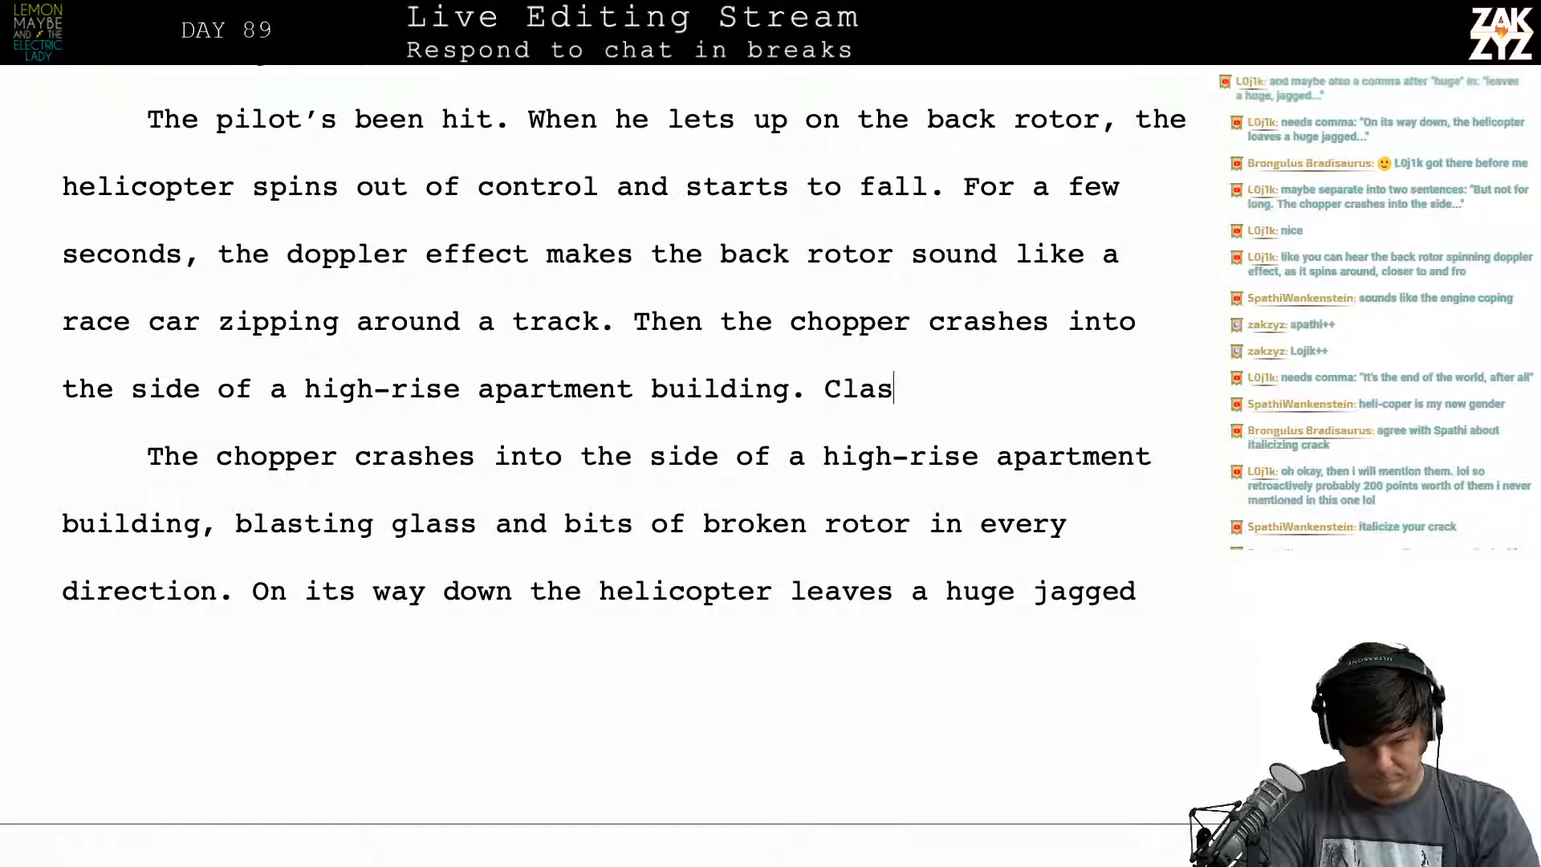
{"action": "key", "text": "BackSpace"}
{"action": "key", "text": "BackSpace"}
{"action": "key", "text": "BackSpace"}
{"action": "key", "text": "BackSpace"}
{"action": "type", "text": "G"}
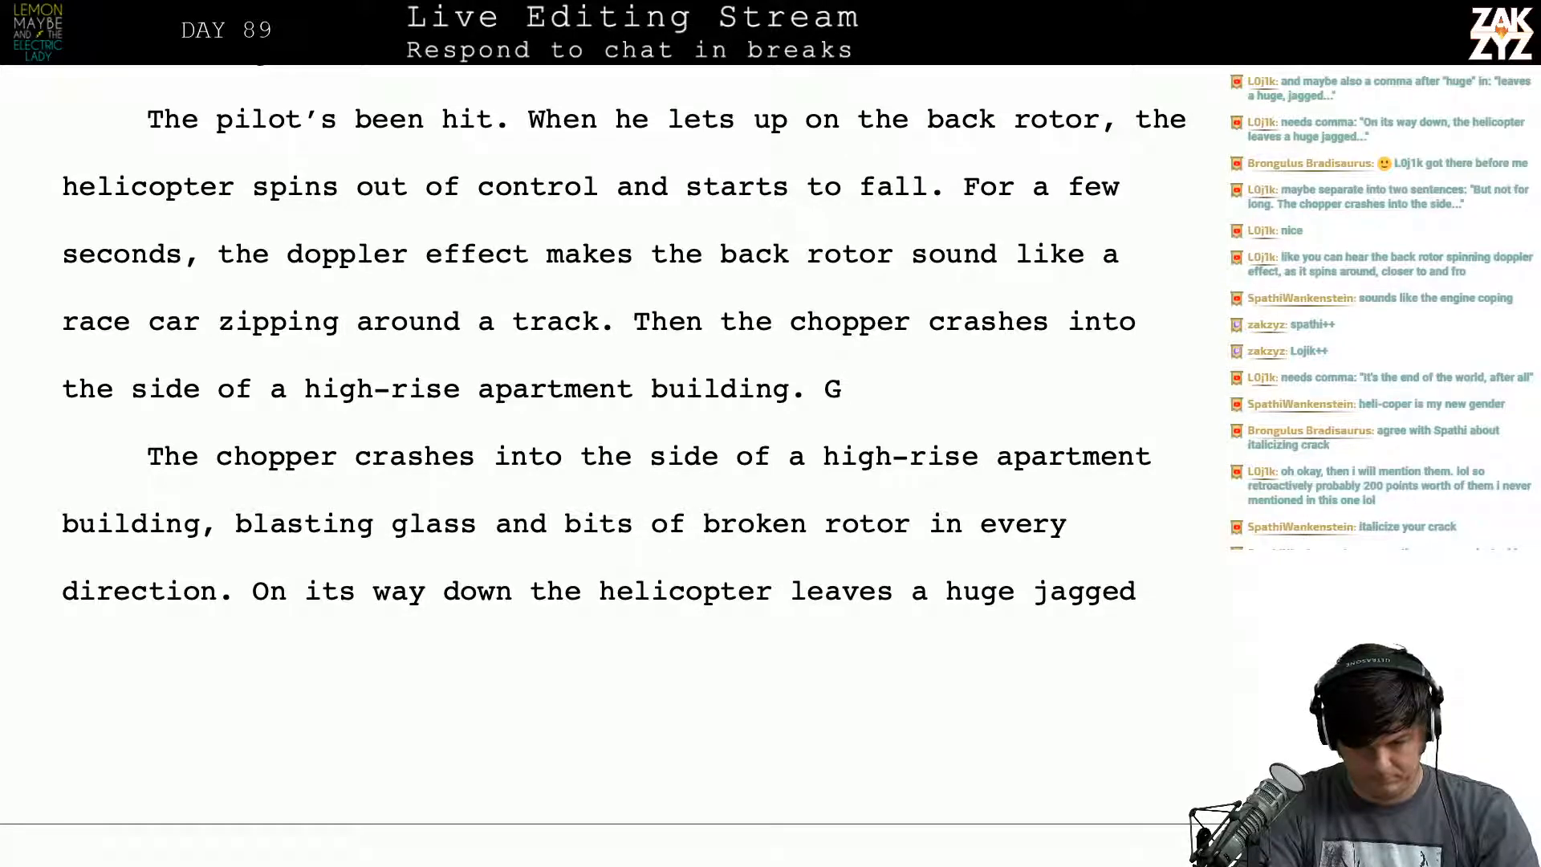
{"action": "key", "text": "BackSpace"}
{"action": "type", "text": "Flas"}
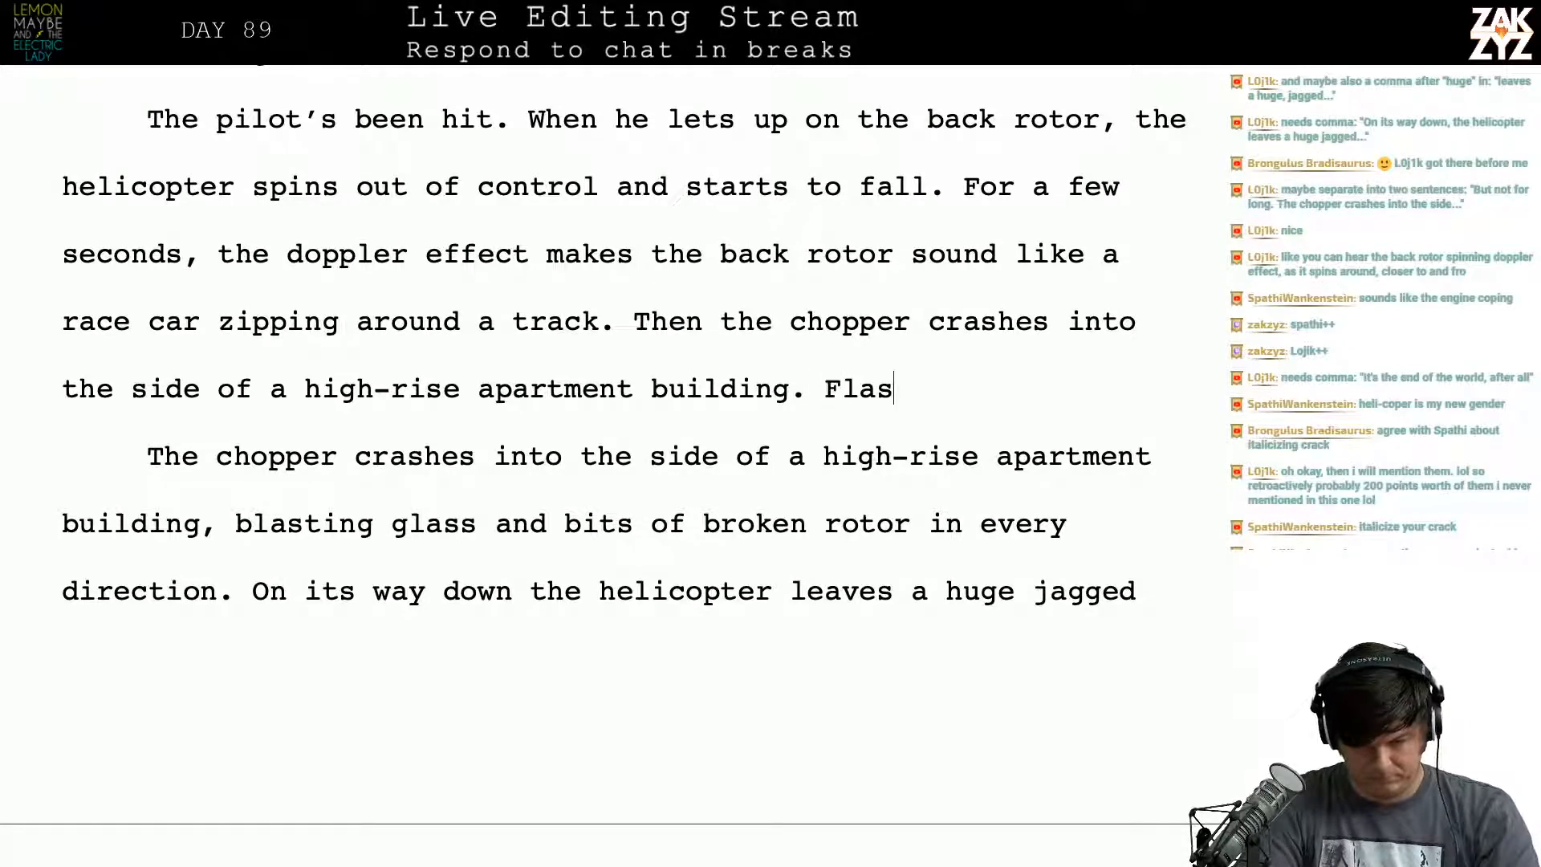
{"action": "key", "text": "BackSpace"}
{"action": "key", "text": "BackSpace"}
{"action": "key", "text": "BackSpace"}
{"action": "key", "text": "BackSpace"}
{"action": "type", "text": "G"}
{"action": "key", "text": "BackSpace"}
Step: Continue the pilot paragraph with the sentence "Shards of glass and bits of broken rotor are blasted in every direction."
{"action": "type", "text": "Shard"}
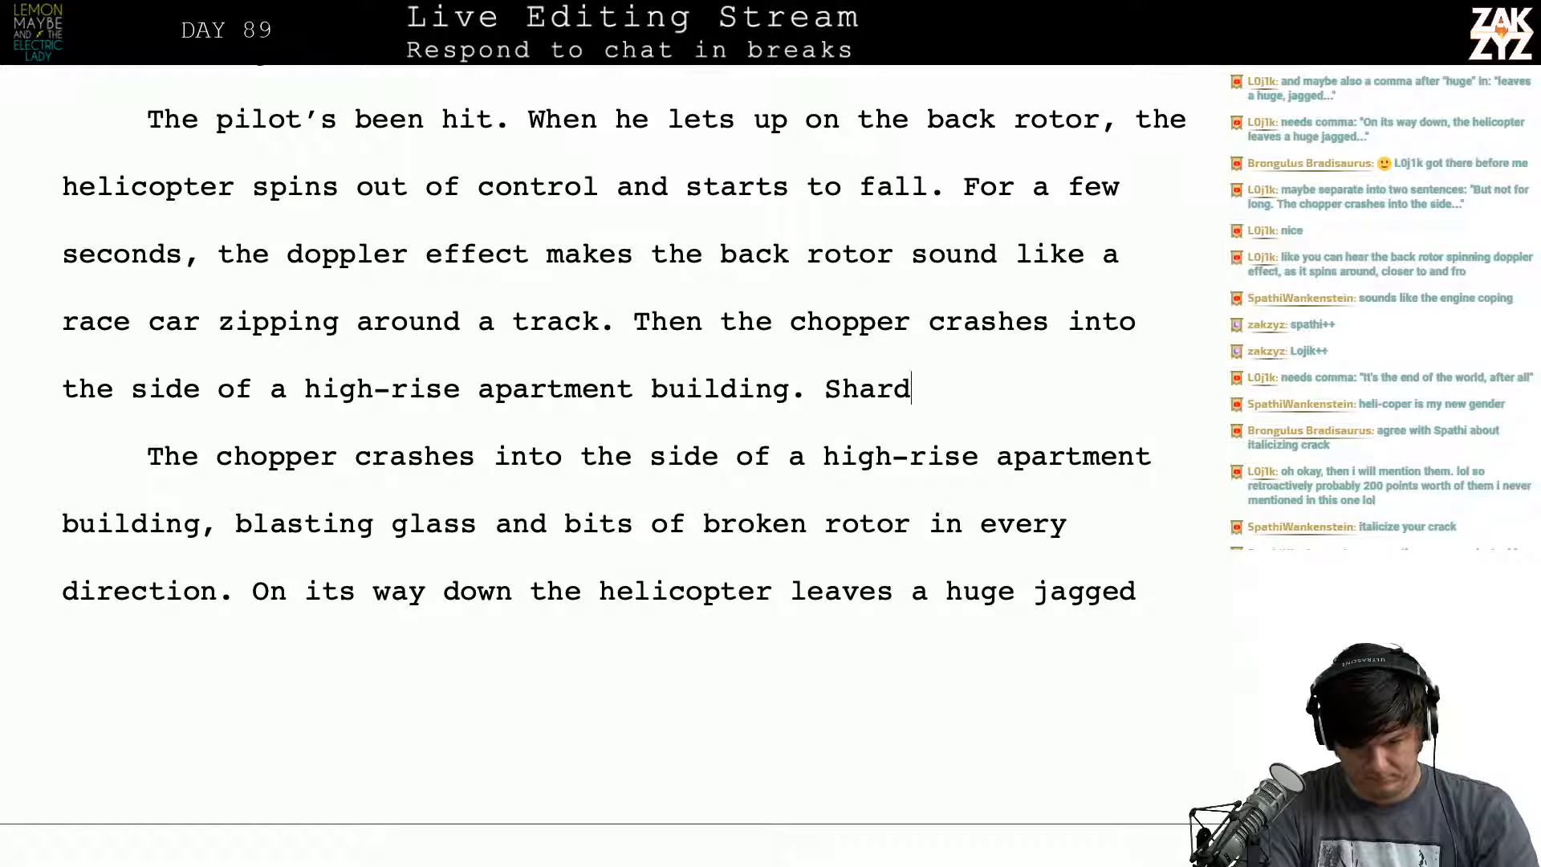
{"action": "type", "text": "s of glass and bit"}
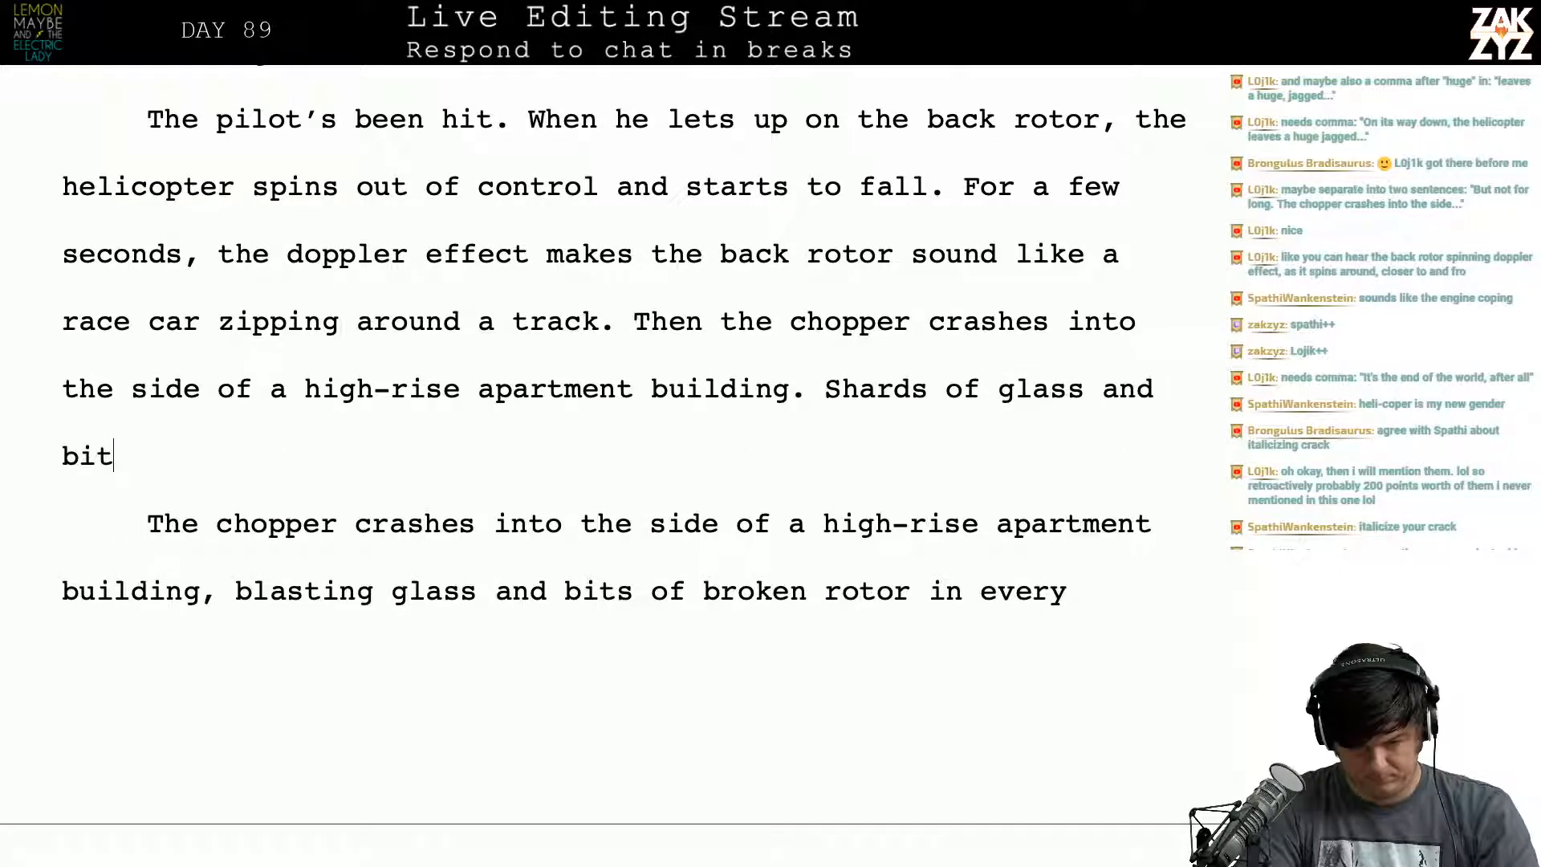
{"action": "type", "text": "s of b"}
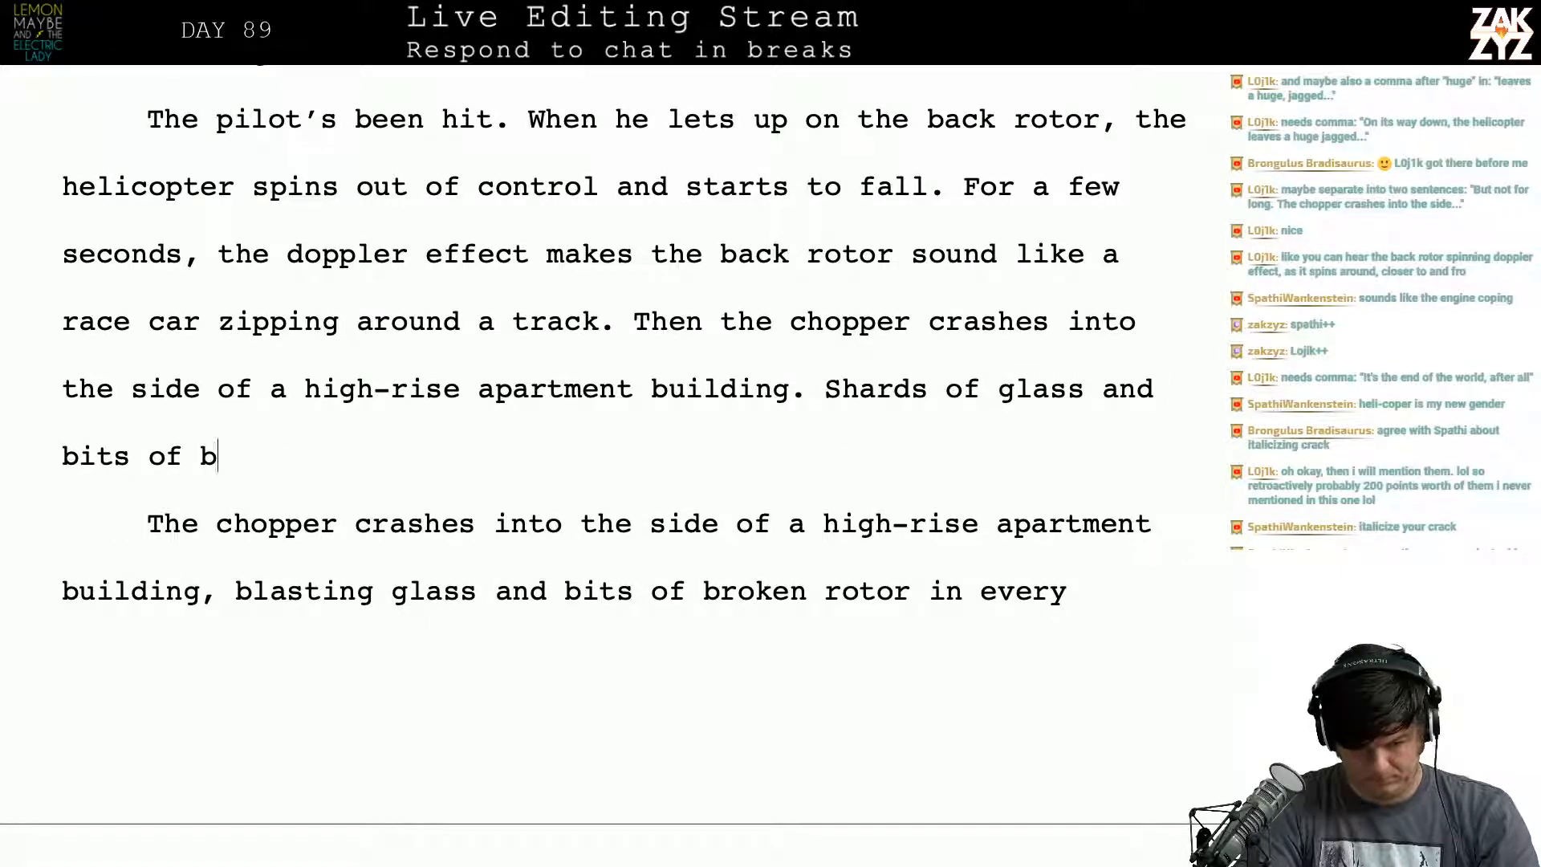
{"action": "type", "text": "roken ro"}
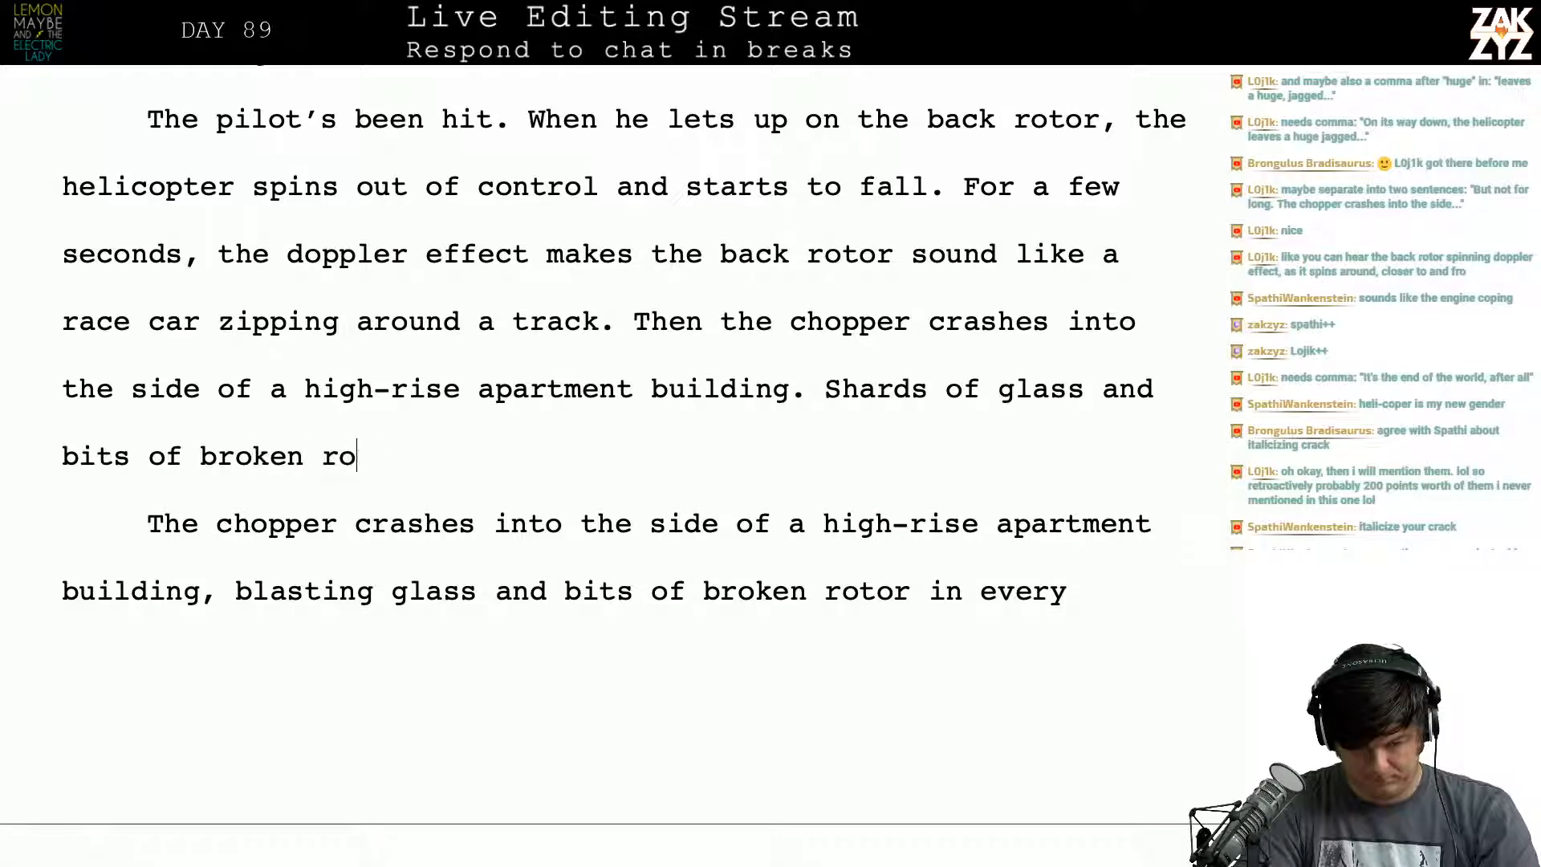
{"action": "type", "text": "tor are blasted in"}
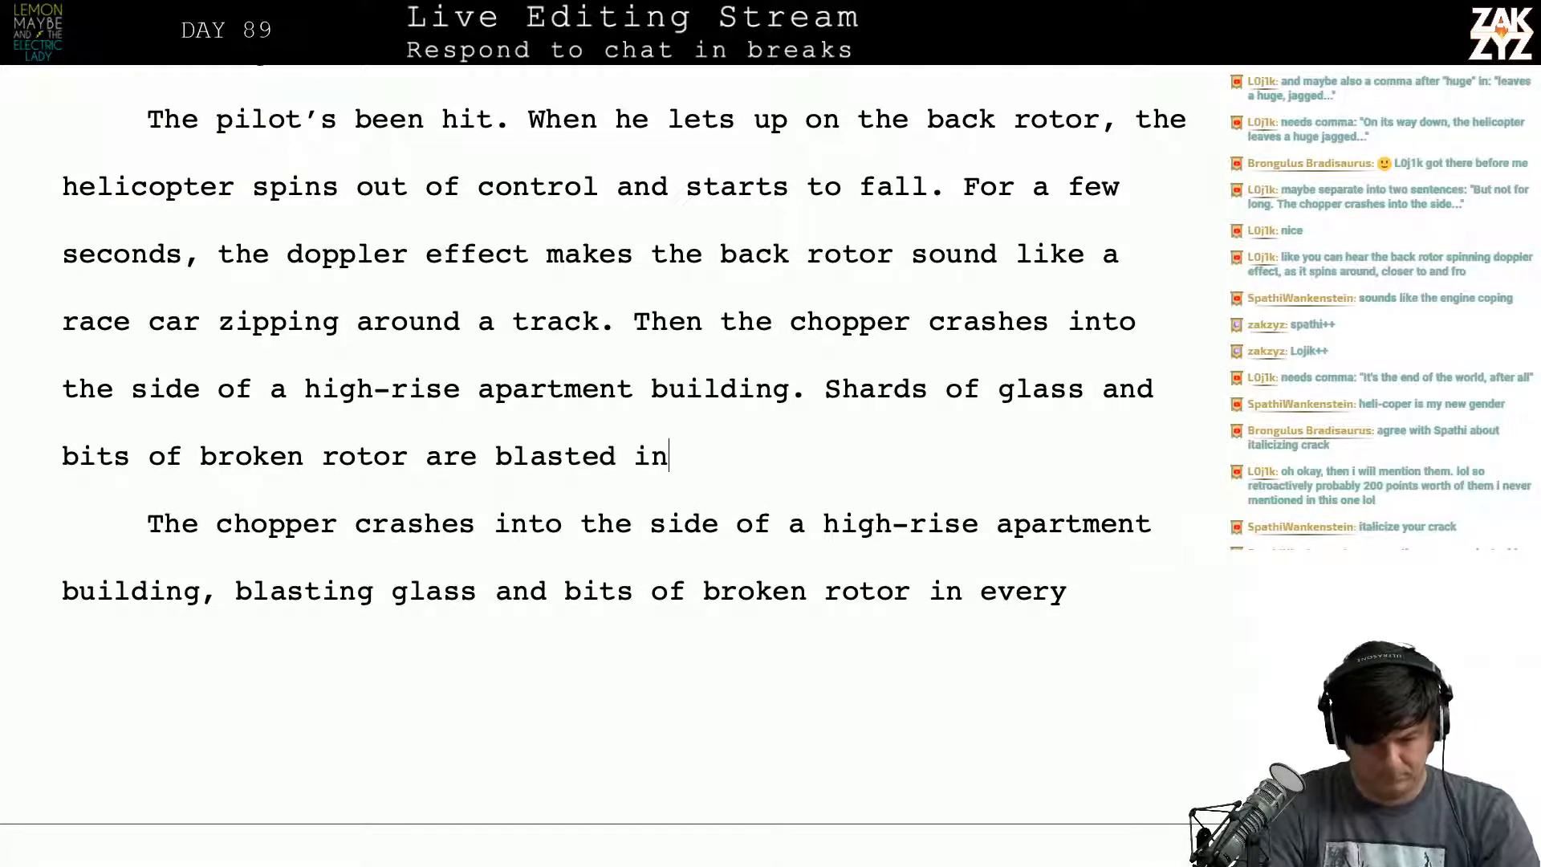
{"action": "type", "text": " every dircti"}
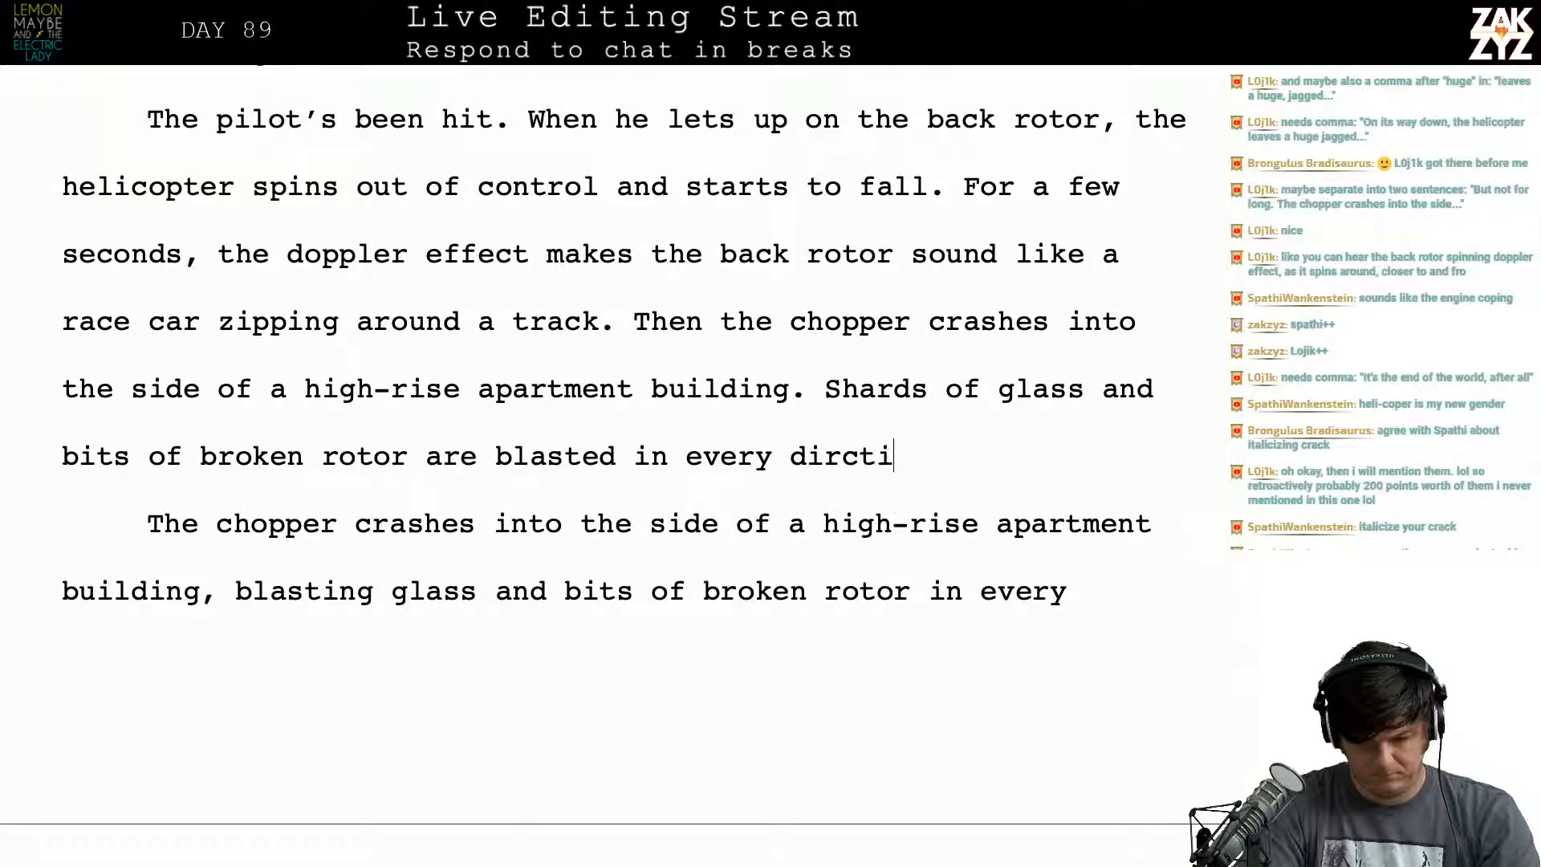
{"action": "key", "text": "BackSpace"}
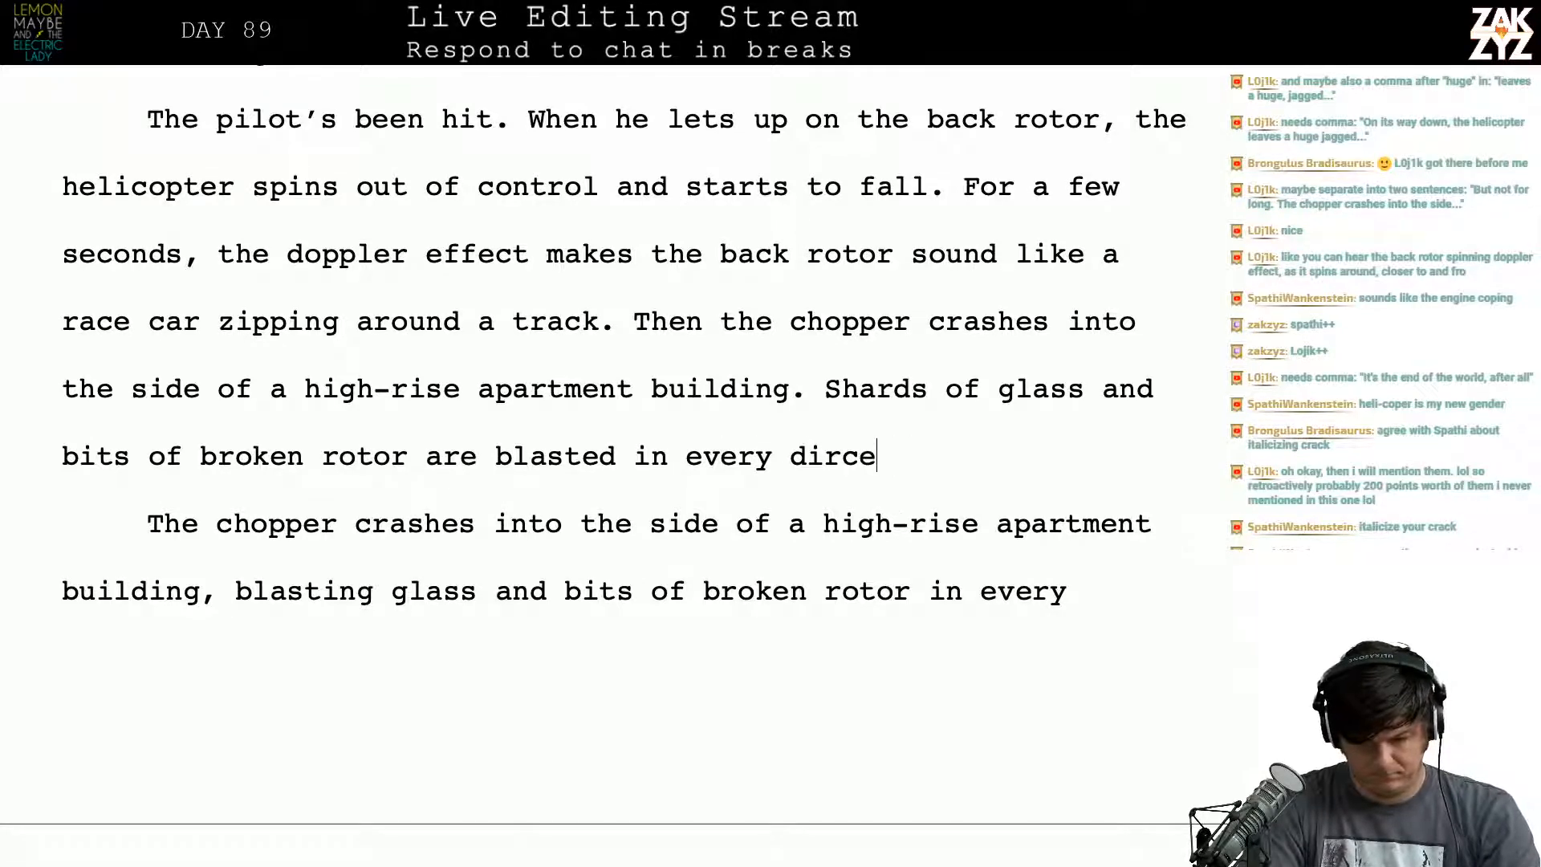
{"action": "key", "text": "BackSpace"}
{"action": "key", "text": "BackSpace"}
{"action": "type", "text": "ection,"}
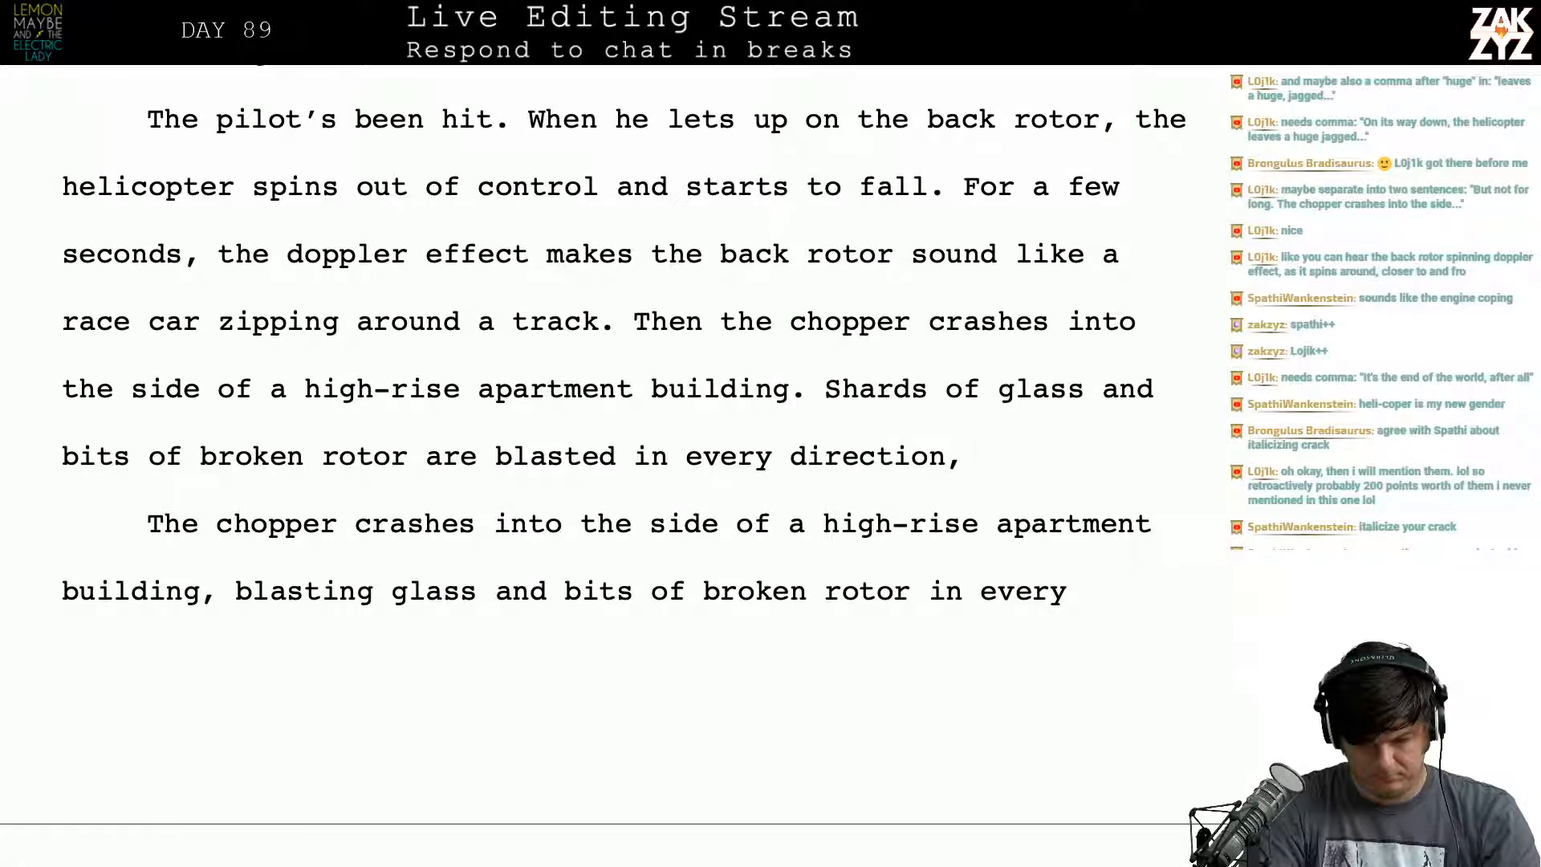
{"action": "key", "text": "Down"}
{"action": "key", "text": "Down"}
{"action": "key", "text": "Down"}
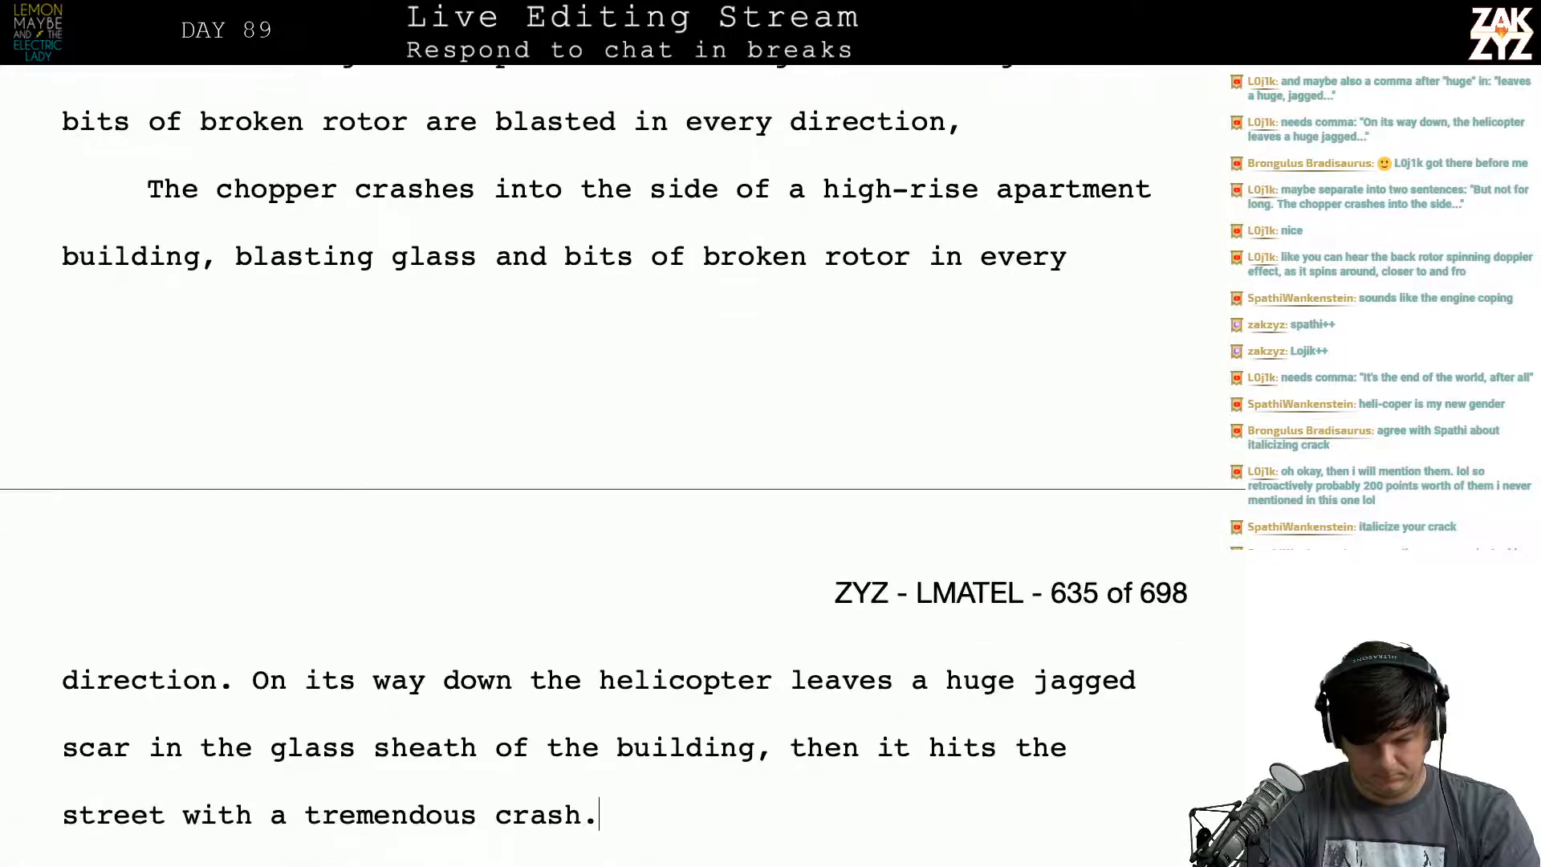
{"action": "key", "text": "Up"}
{"action": "key", "text": "Up"}
{"action": "key", "text": "Up"}
{"action": "key", "text": "Up"}
{"action": "key", "text": "Up"}
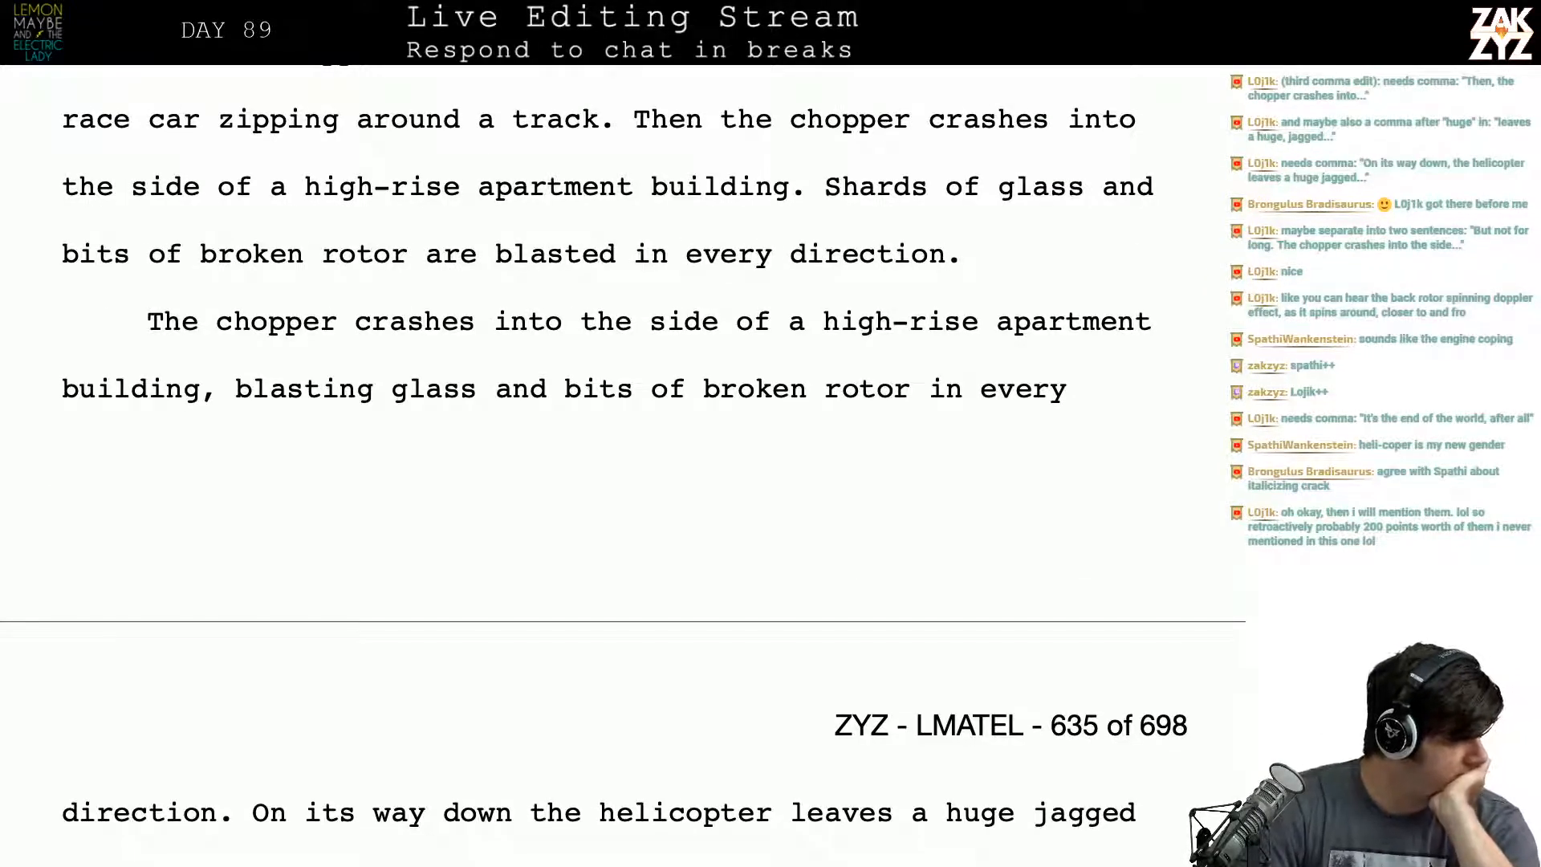
Step: Drop "Then" so the new crash sentence opens with "The chopper crashes", and start a separate paragraph with it
{"action": "scroll", "coordinate": [610, 402], "scroll_direction": "up", "scroll_amount": 2}
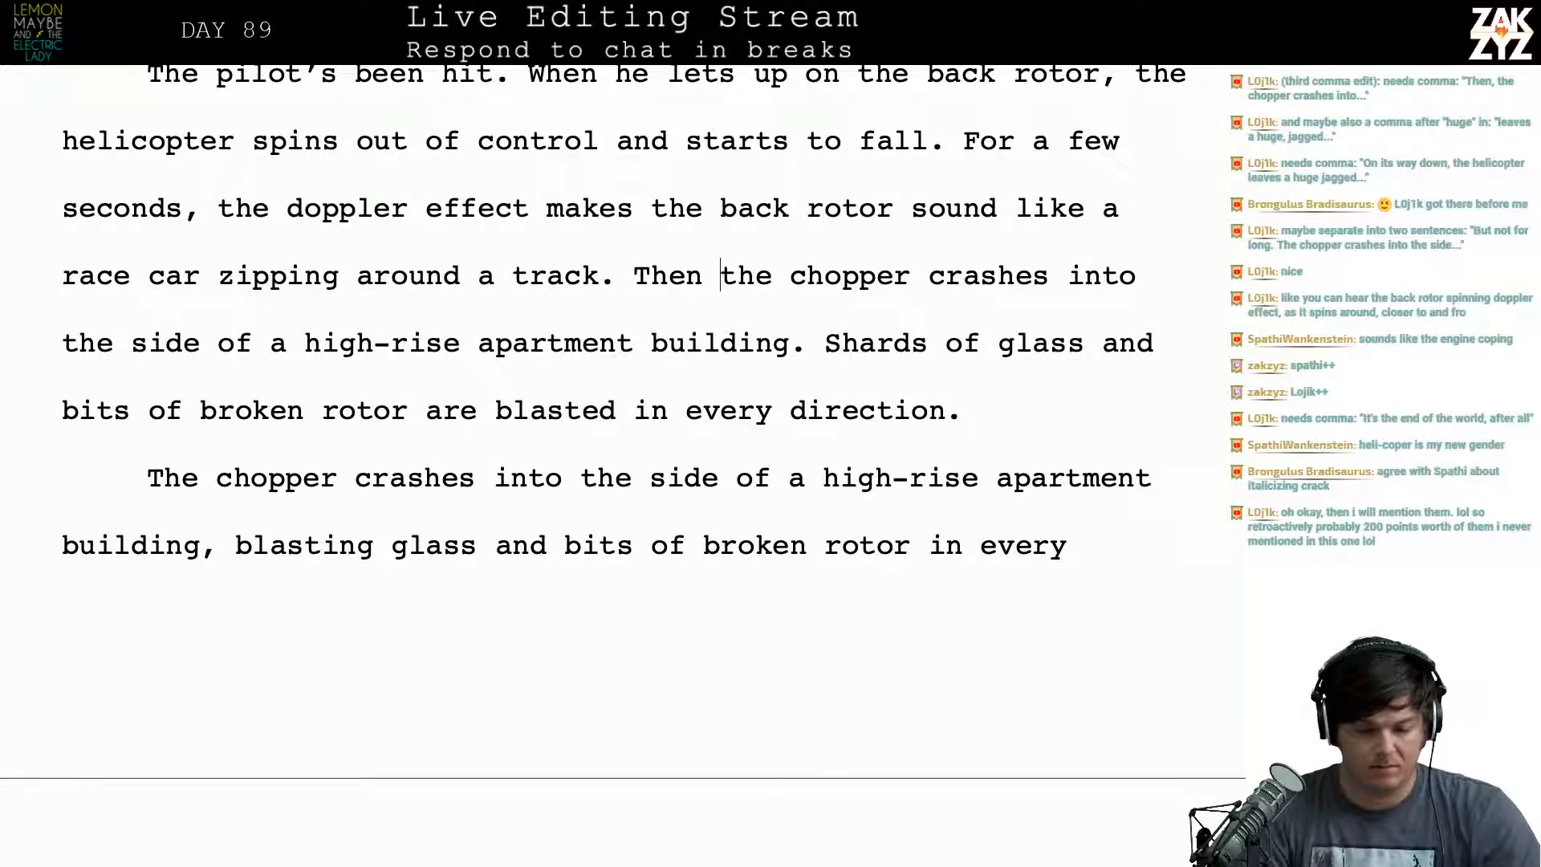
{"action": "key", "text": "BackSpace"}
{"action": "key", "text": "BackSpace"}
{"action": "key", "text": "BackSpace"}
{"action": "key", "text": "BackSpace"}
{"action": "key", "text": "BackSpace"}
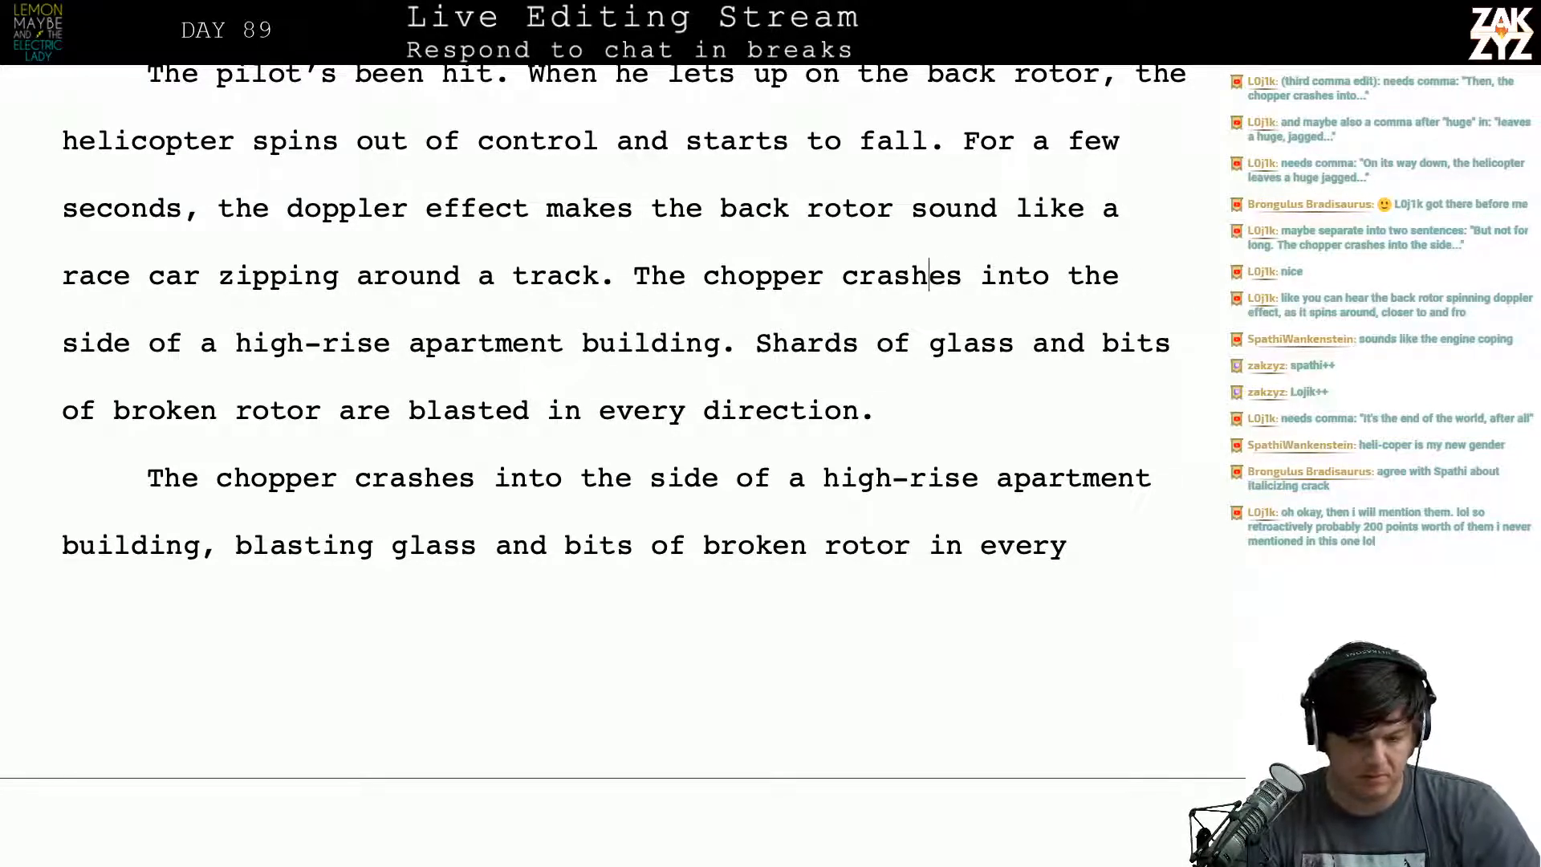
{"action": "key", "text": "Left"}
{"action": "key", "text": "Return"}
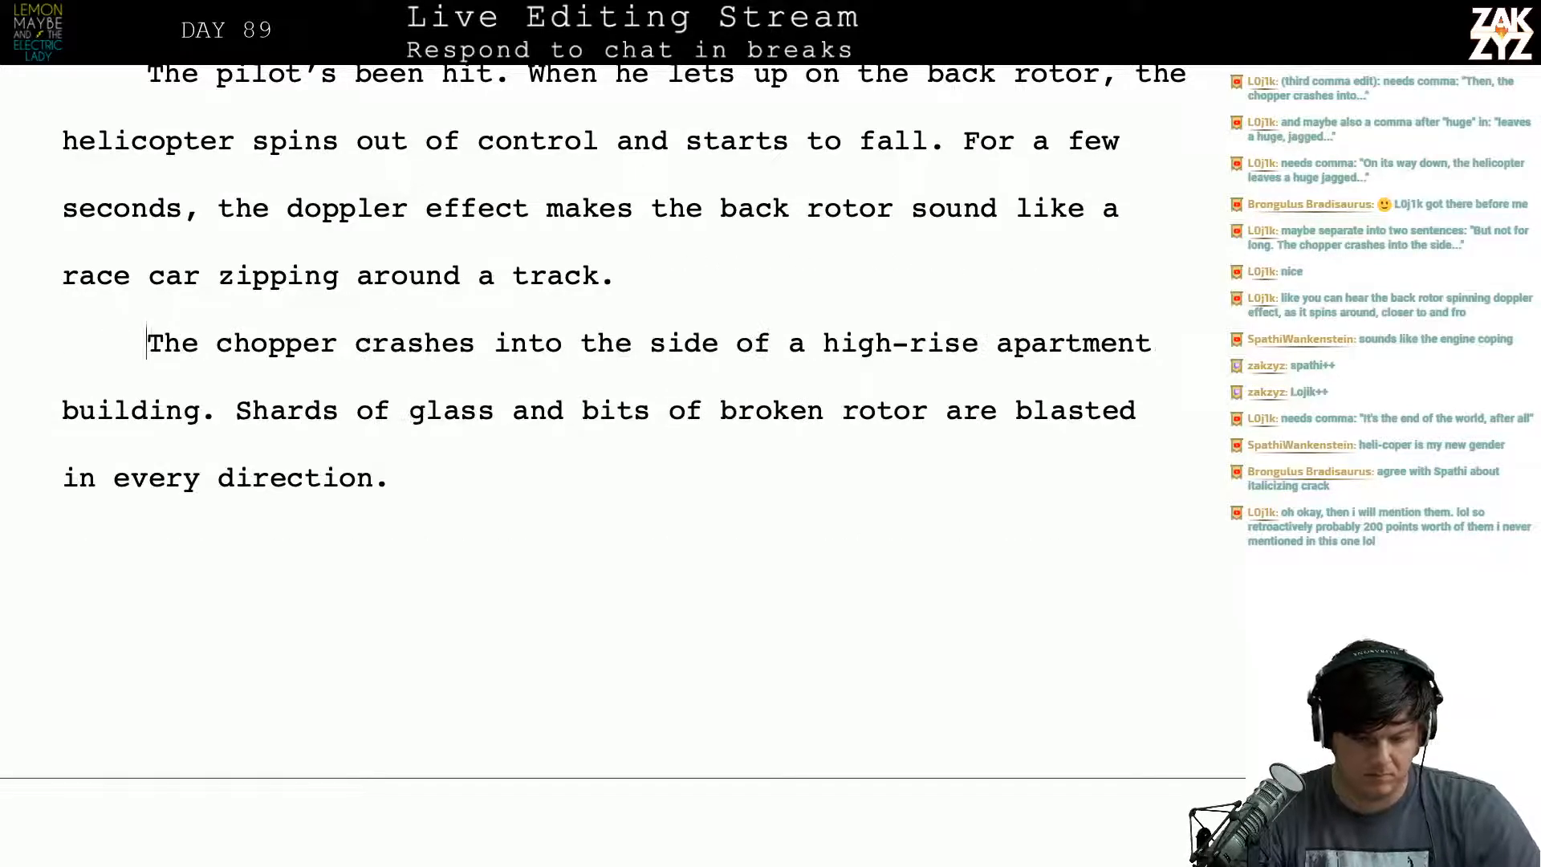
{"action": "type", "text": "ut "}
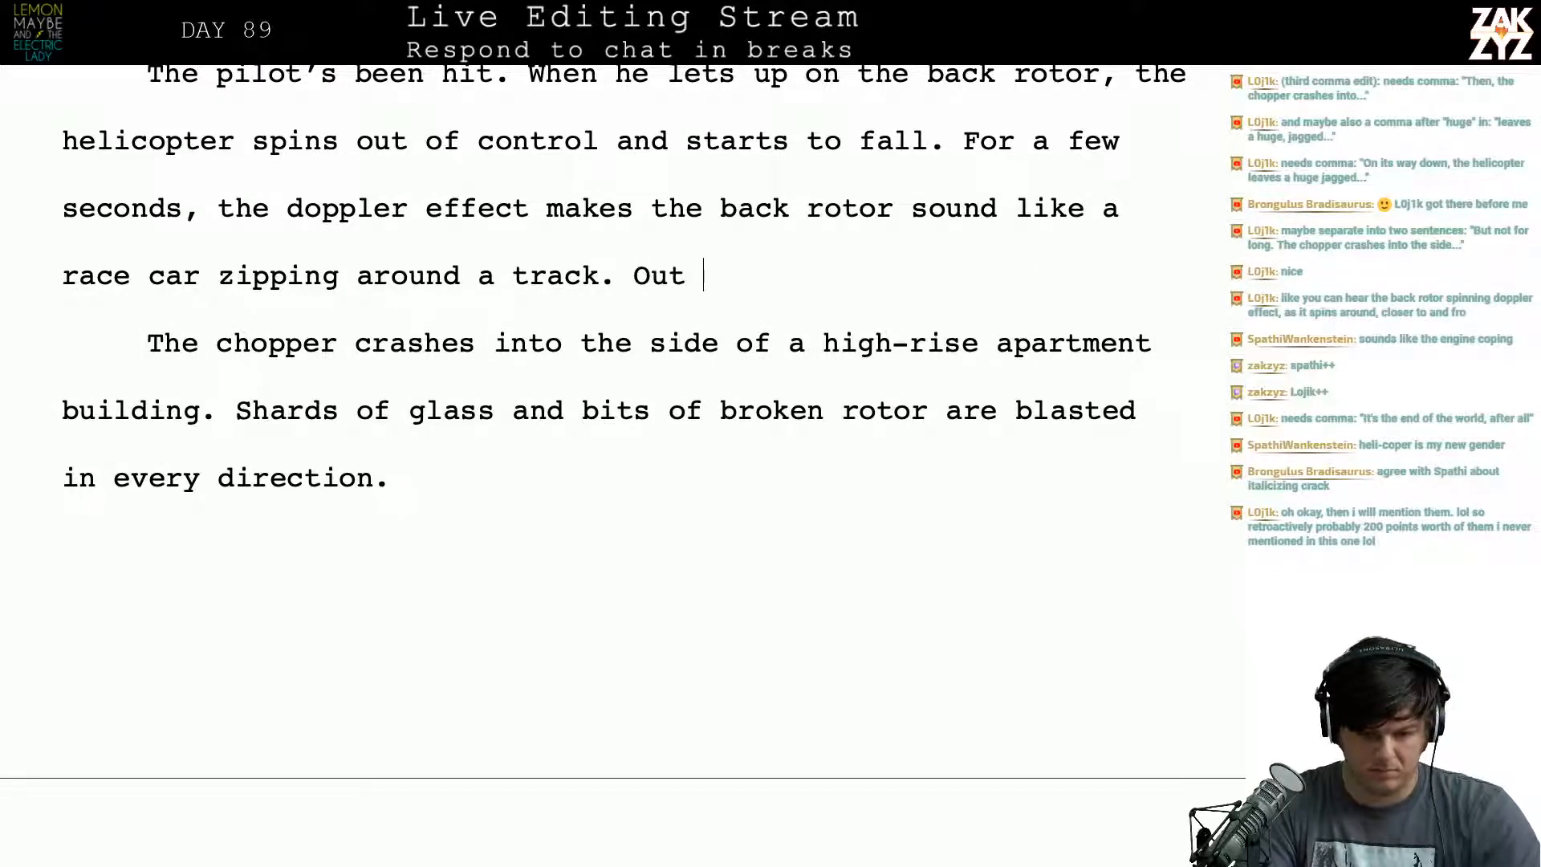
{"action": "type", "text": "of control, the chopper"}
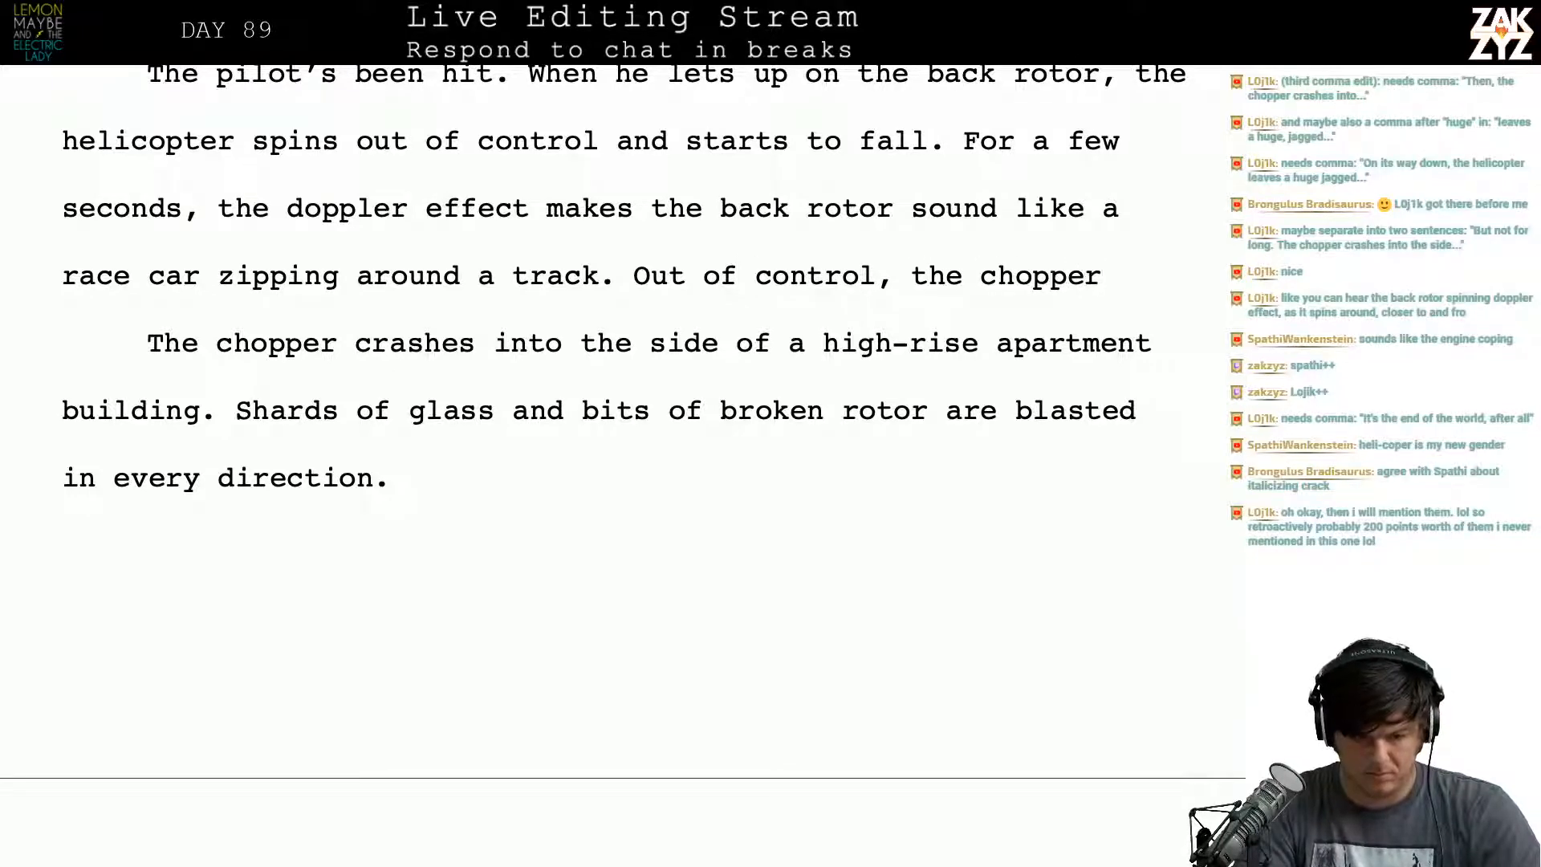
{"action": "key", "text": "BackSpace"}
{"action": "key", "text": "BackSpace"}
{"action": "key", "text": "BackSpace"}
{"action": "key", "text": "BackSpace"}
{"action": "key", "text": "BackSpace"}
{"action": "key", "text": "BackSpace"}
{"action": "key", "text": "BackSpace"}
{"action": "key", "text": "BackSpace"}
{"action": "key", "text": "BackSpace"}
{"action": "key", "text": "BackSpace"}
{"action": "key", "text": "BackSpace"}
{"action": "key", "text": "BackSpace"}
{"action": "key", "text": "BackSpace"}
{"action": "key", "text": "BackSpace"}
{"action": "key", "text": "BackSpace"}
{"action": "key", "text": "BackSpace"}
{"action": "key", "text": "BackSpace"}
{"action": "key", "text": "BackSpace"}
{"action": "key", "text": "BackSpace"}
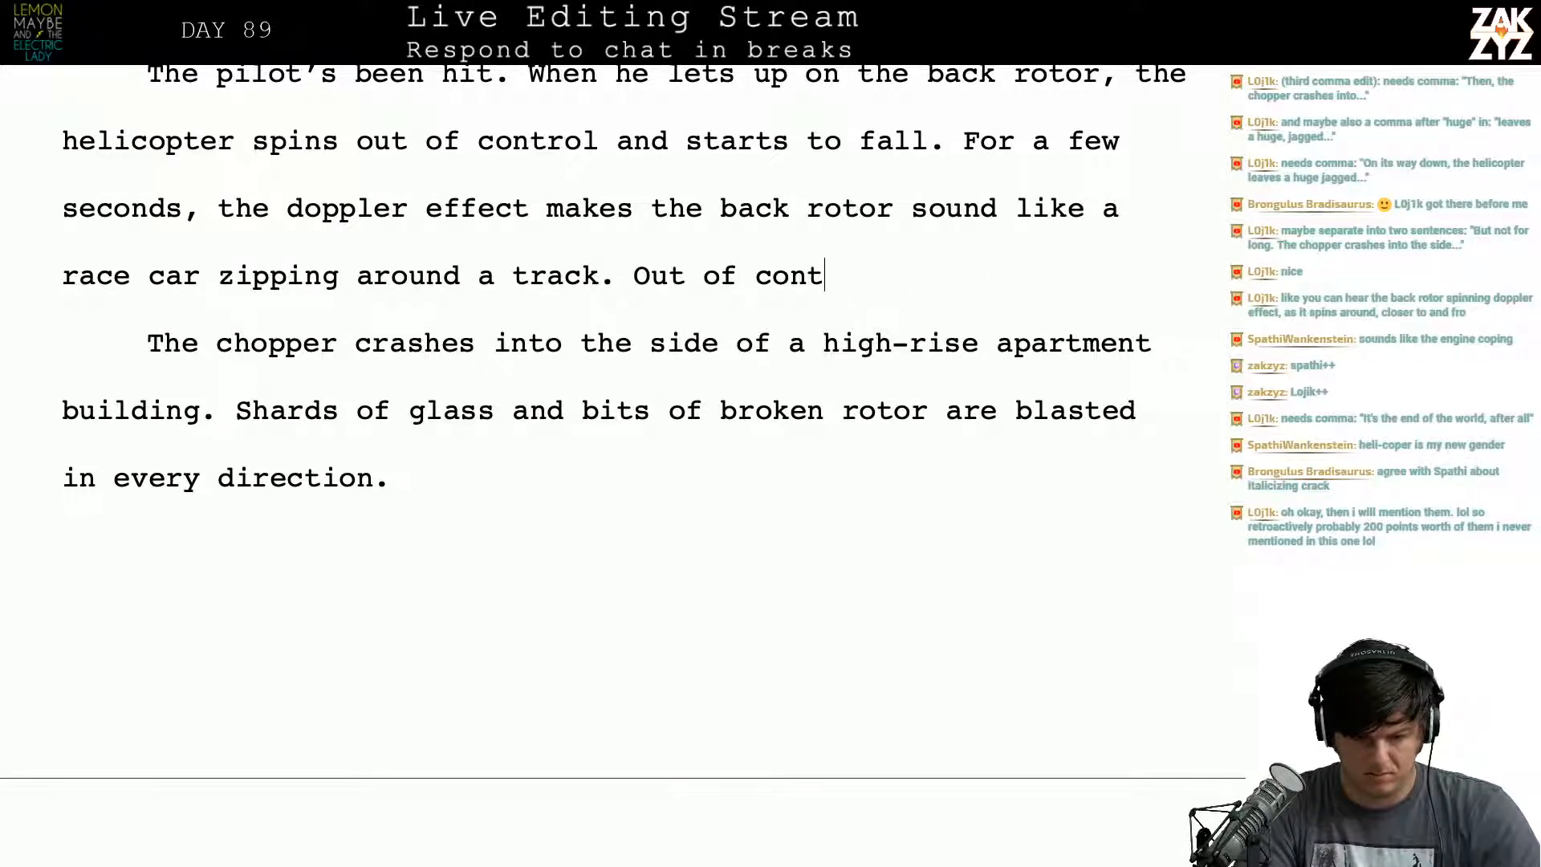
{"action": "key", "text": "BackSpace"}
{"action": "key", "text": "BackSpace"}
{"action": "key", "text": "BackSpace"}
{"action": "key", "text": "BackSpace"}
{"action": "key", "text": "BackSpace"}
{"action": "key", "text": "BackSpace"}
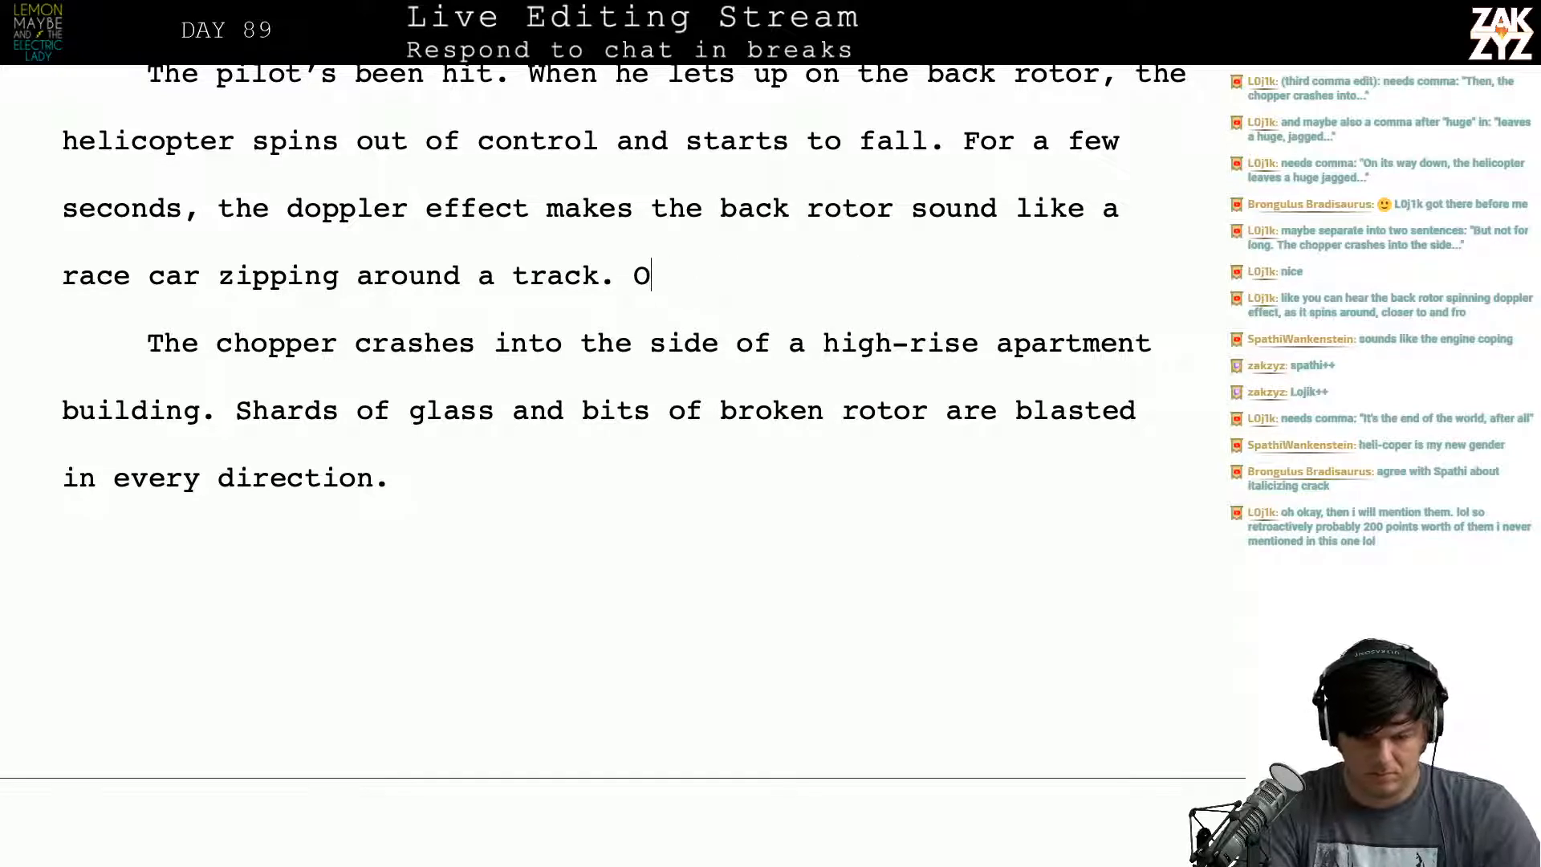
Step: Add "It ends when the chopper crashes into the side of a high-rise apartment building" after the race car sentence
{"action": "type", "text": "It e"}
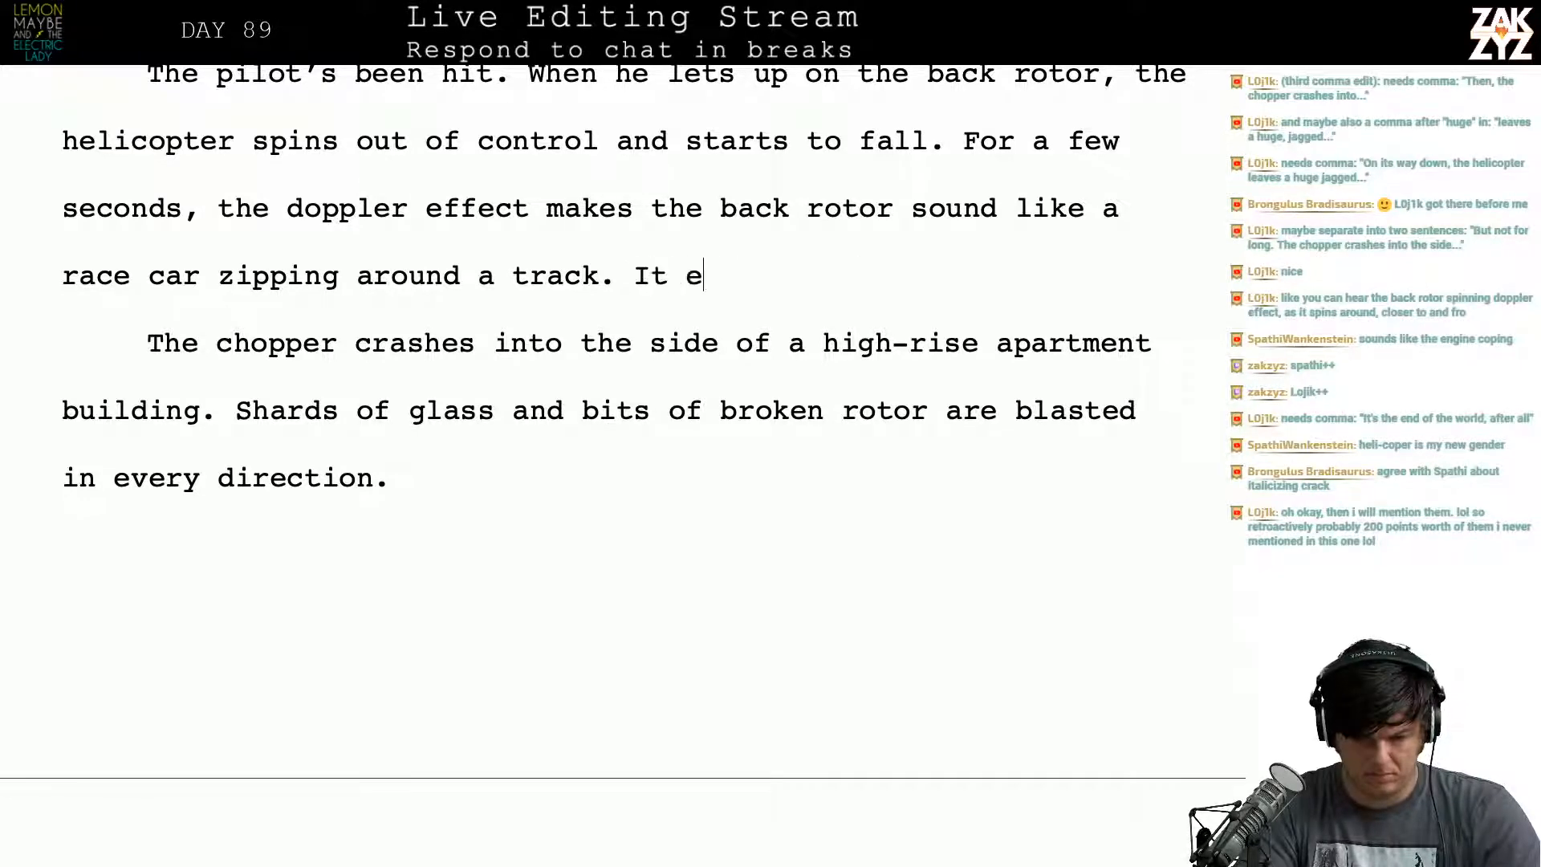
{"action": "type", "text": "nds when the"}
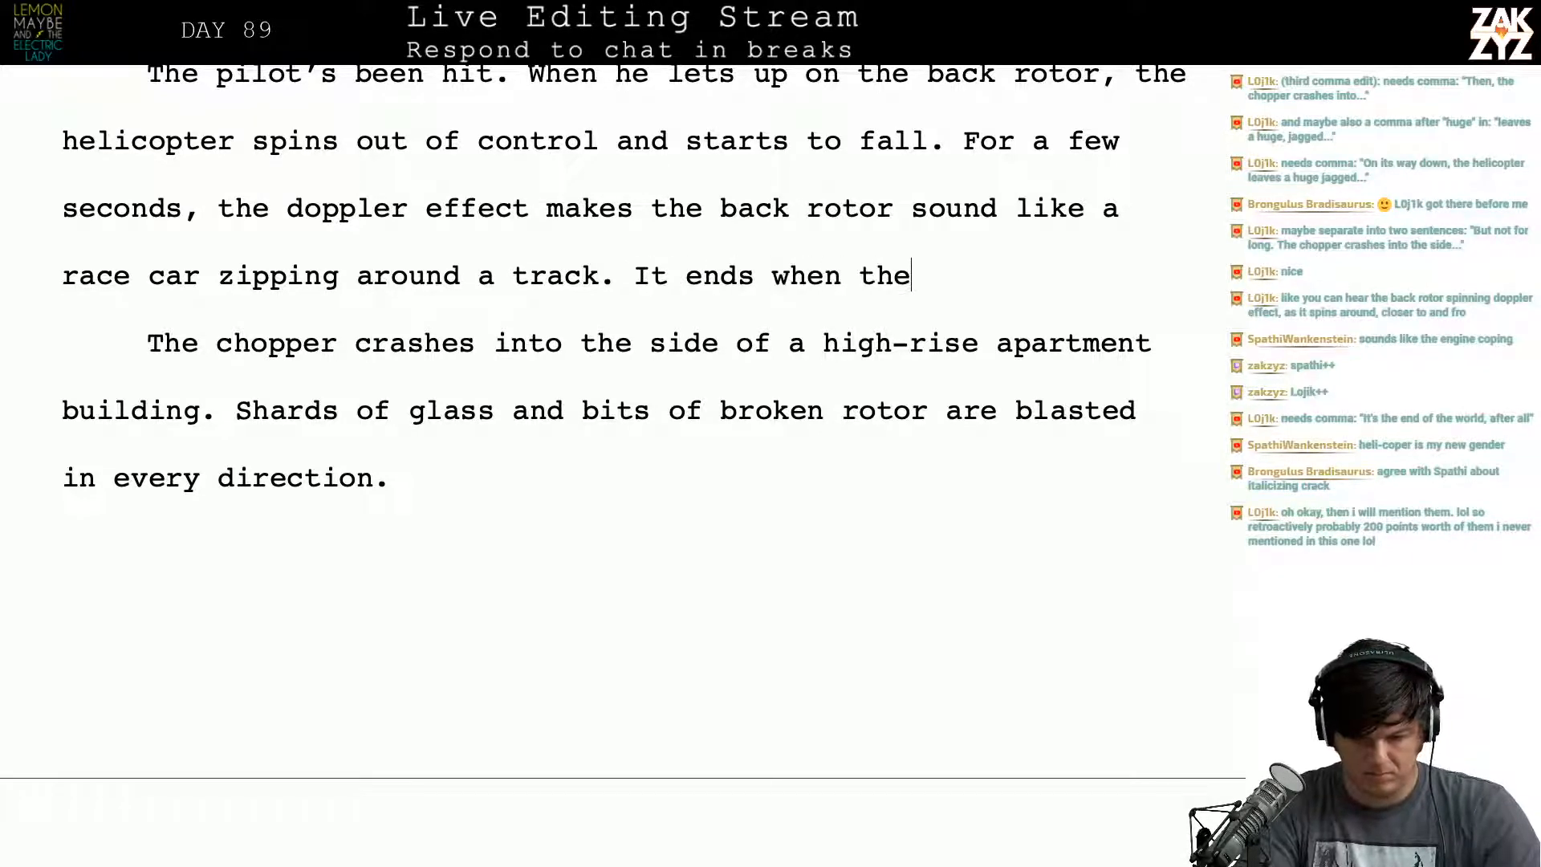
{"action": "key", "text": "BackSpace"}
{"action": "key", "text": "BackSpace"}
{"action": "key", "text": "BackSpace"}
{"action": "key", "text": "BackSpace"}
{"action": "type", "text": "the chopper"}
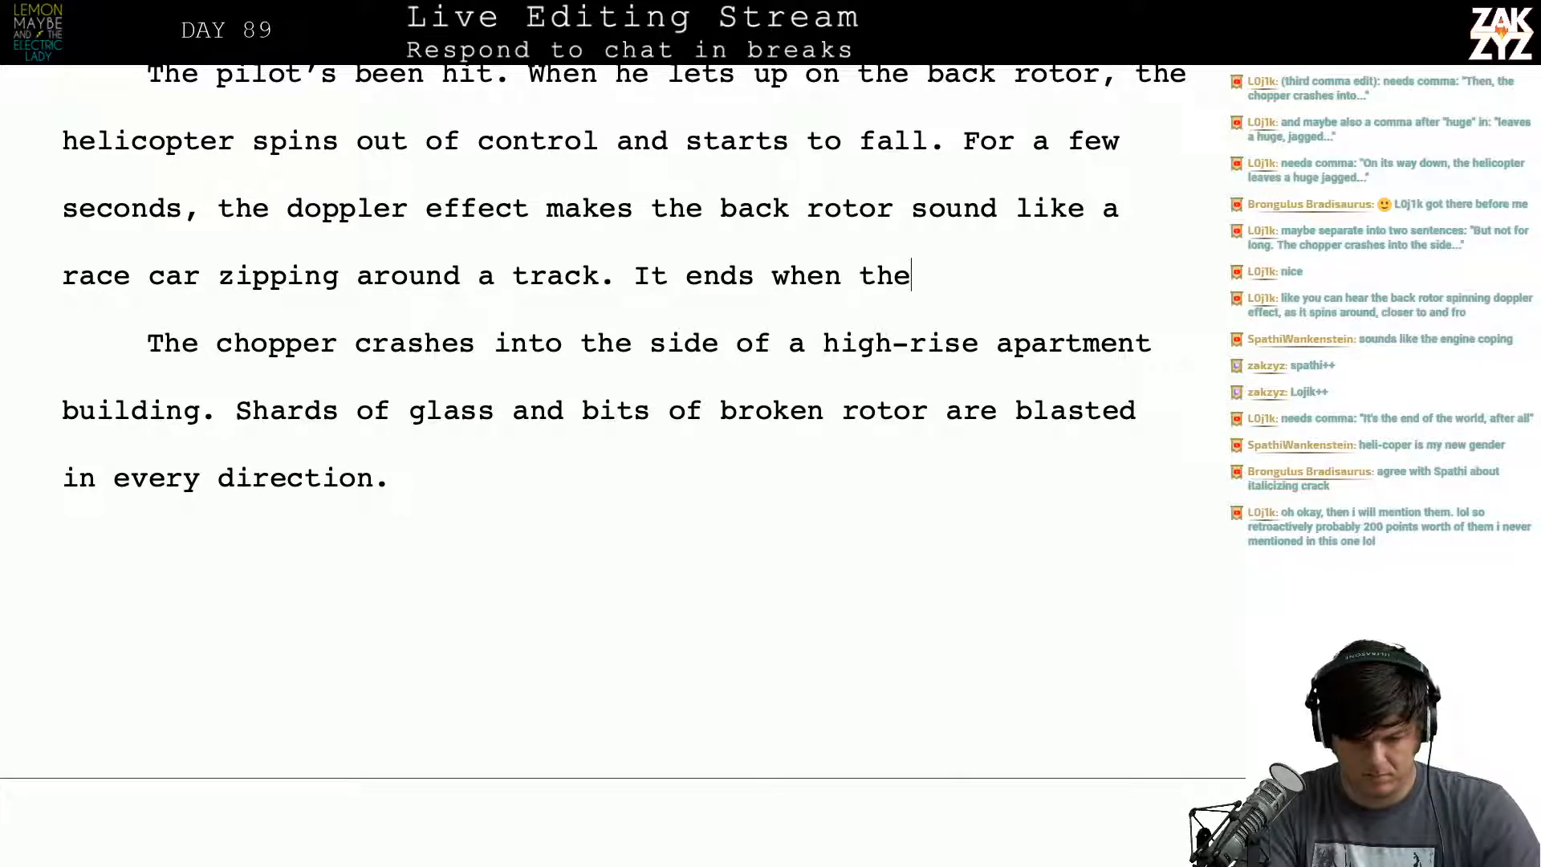
{"action": "type", "text": " cra"}
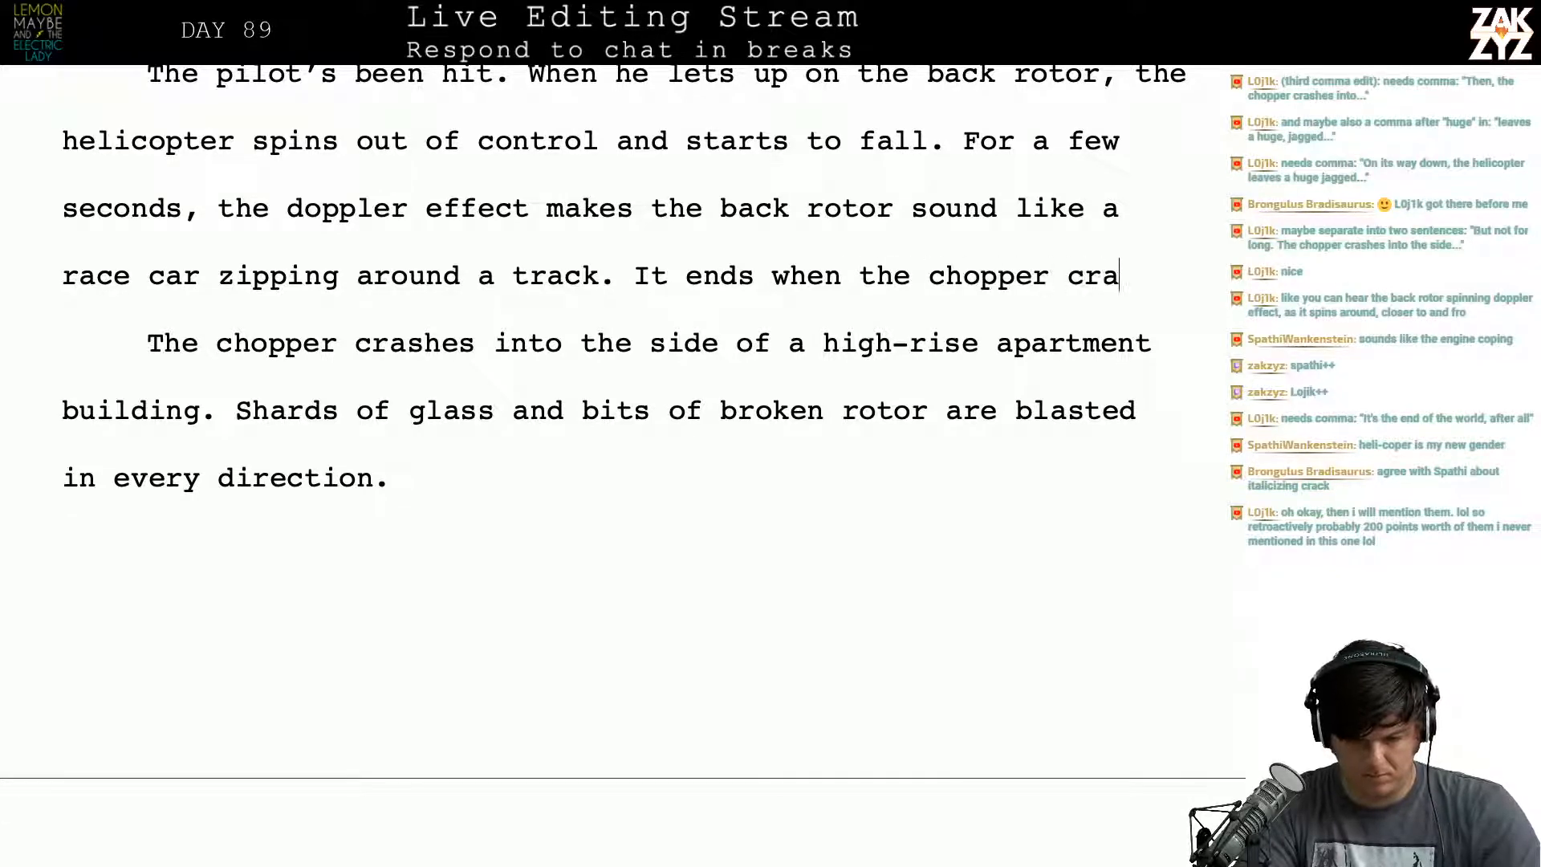
{"action": "type", "text": "shes into the "}
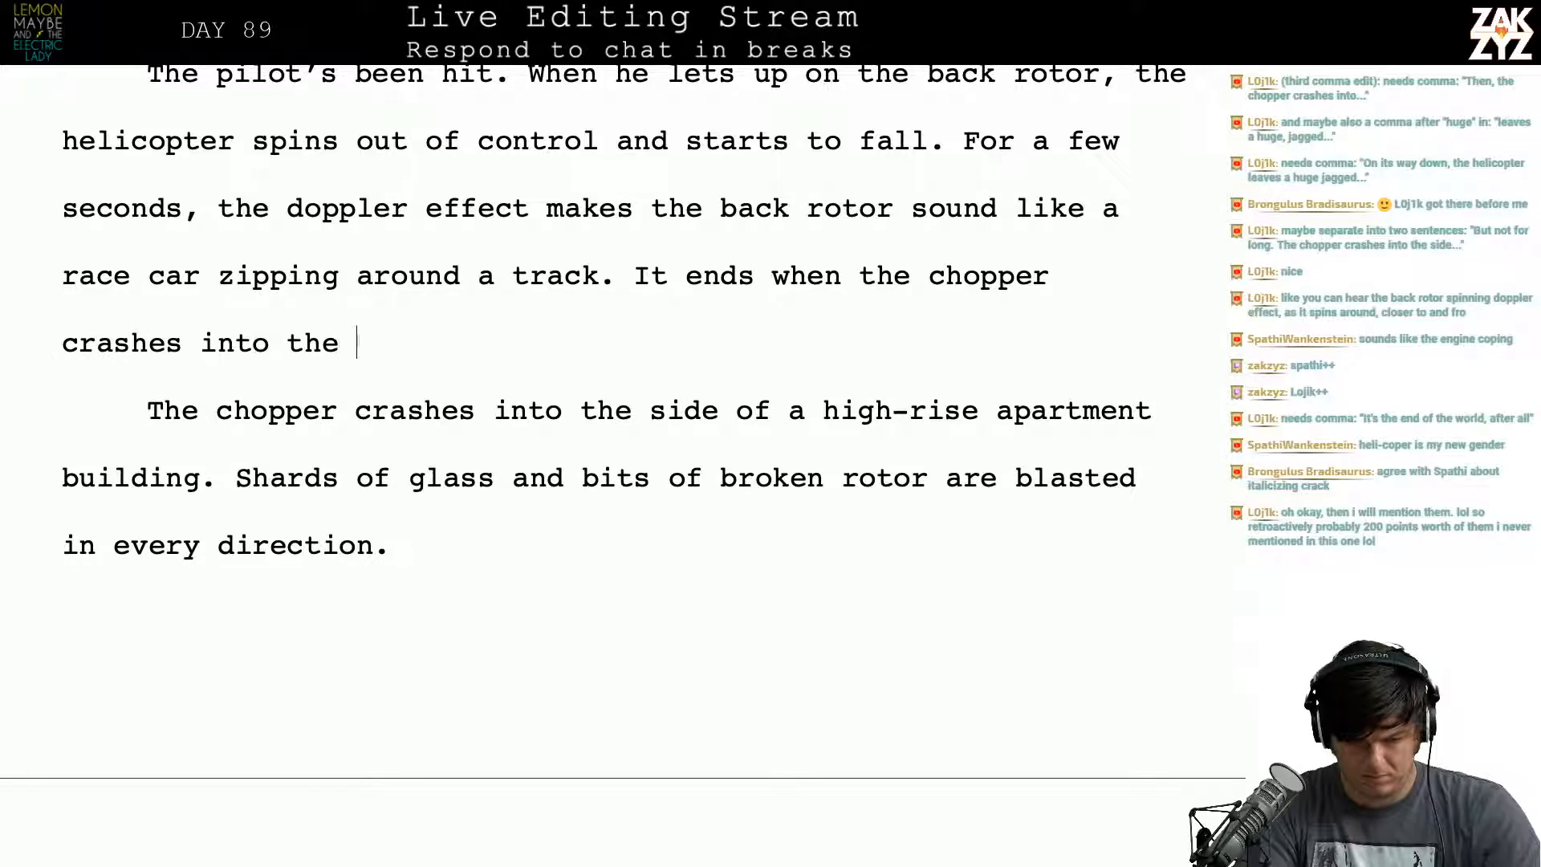
{"action": "type", "text": "side of a h"}
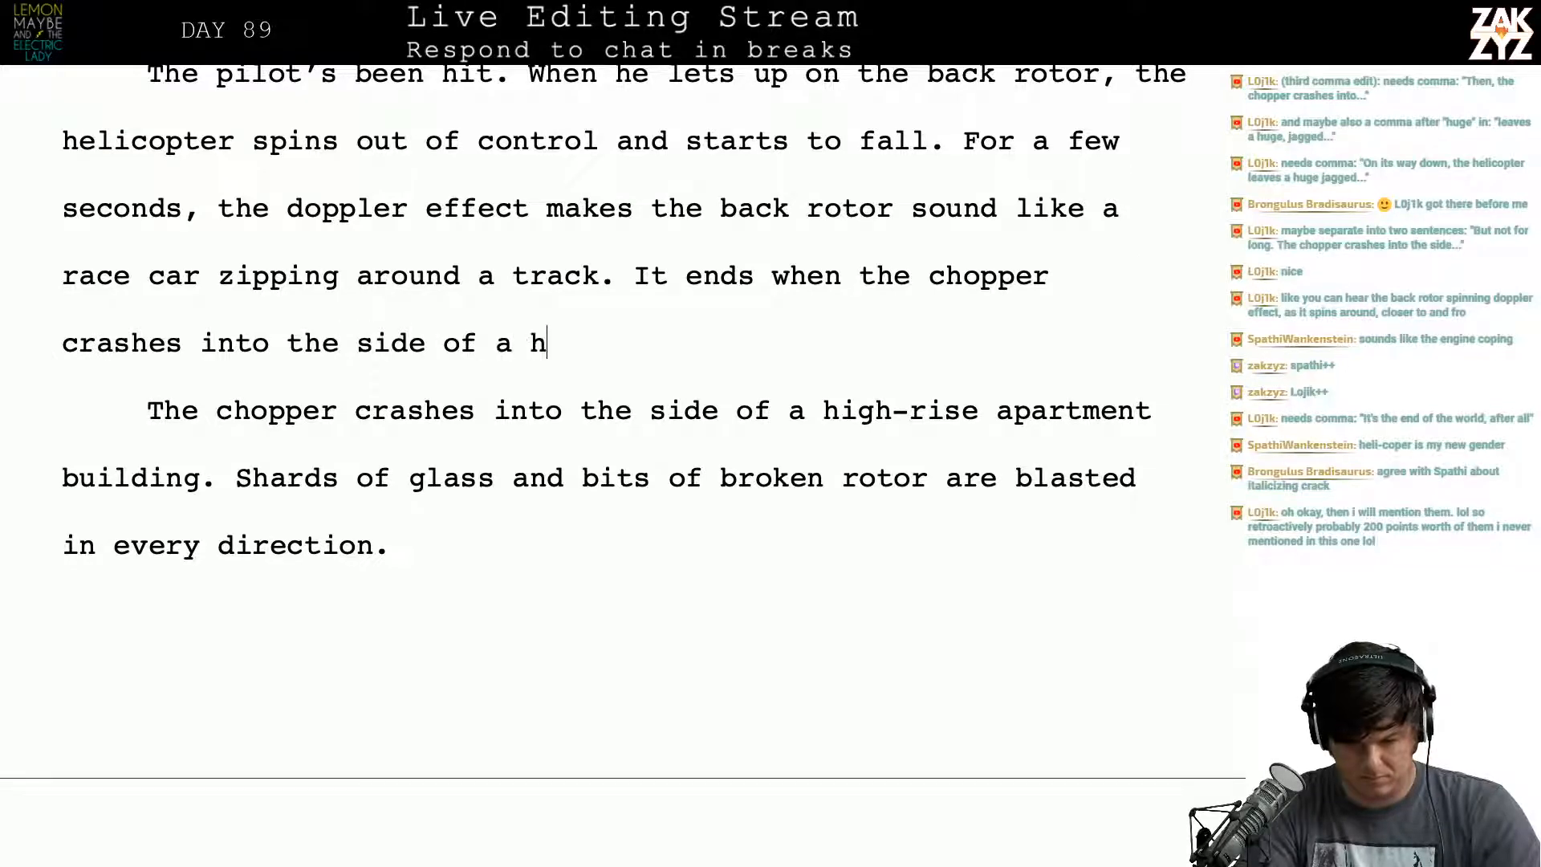
{"action": "type", "text": "igh-rise apart"}
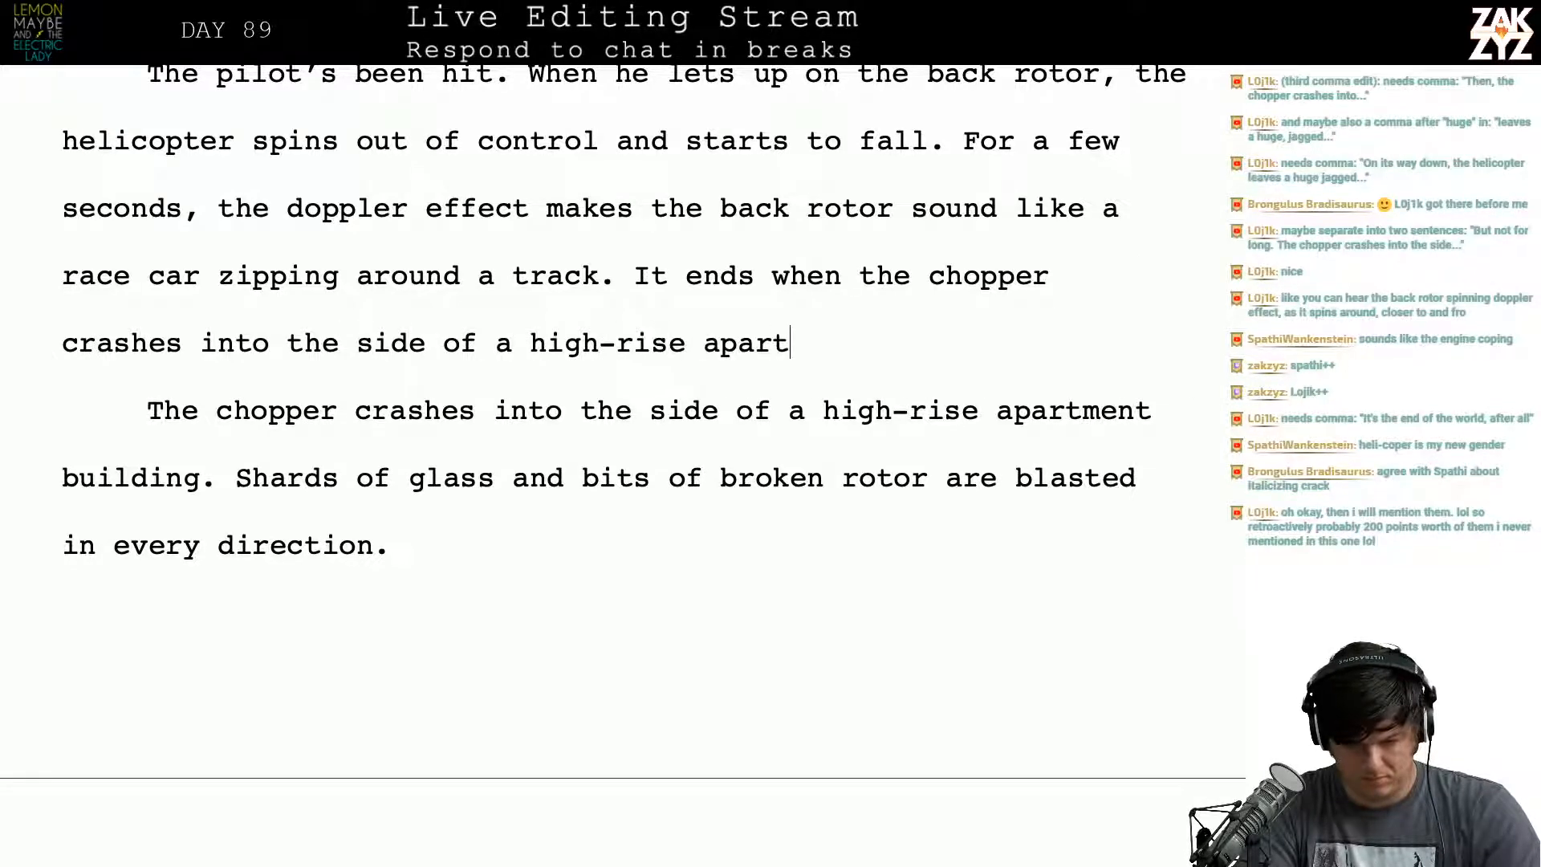
{"action": "type", "text": "ment building"}
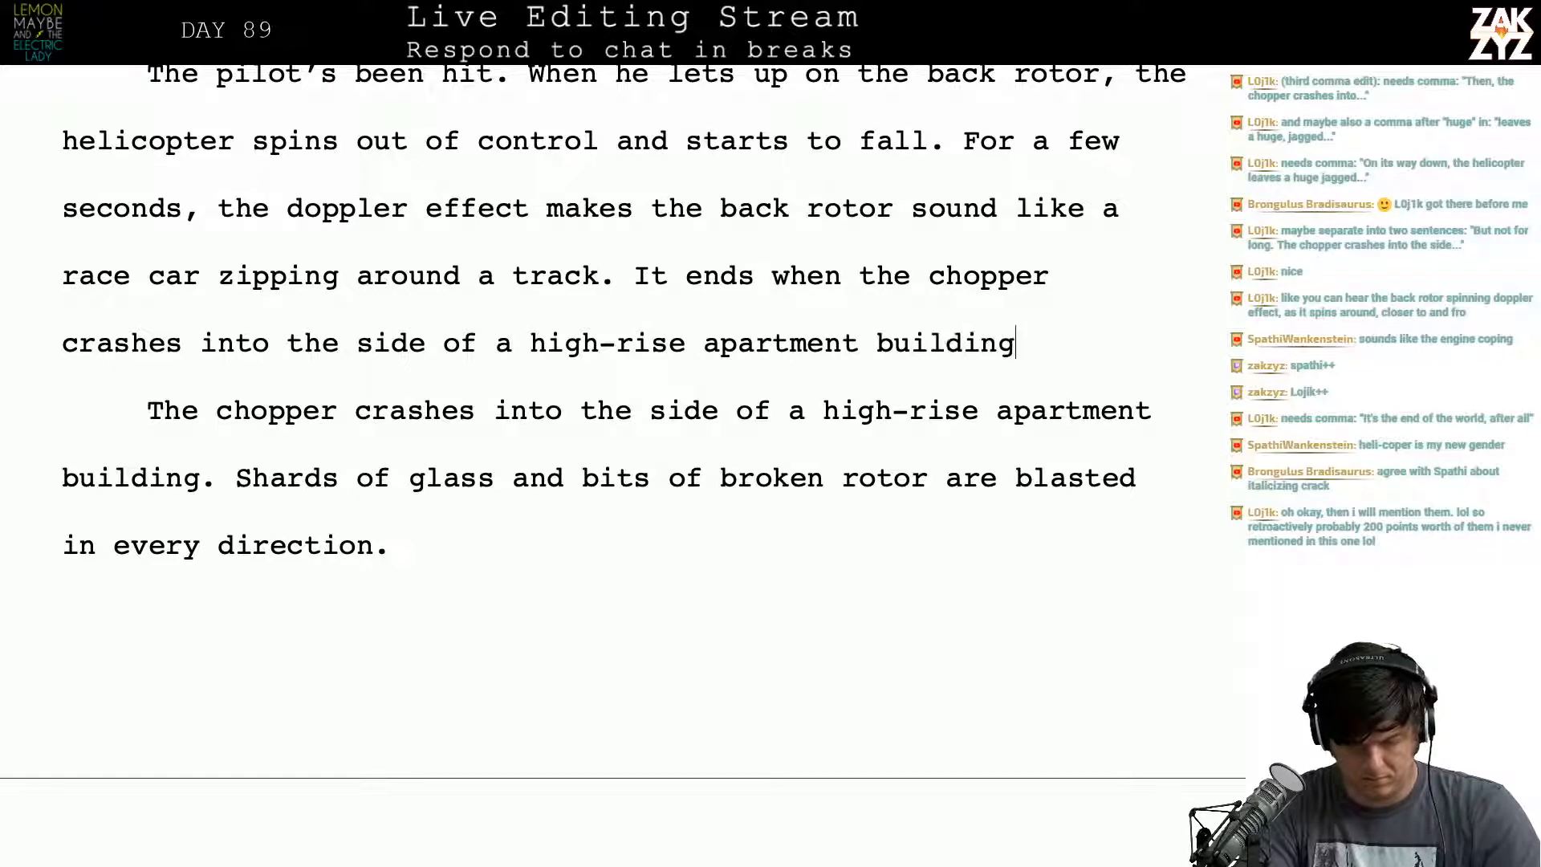
Step: Extend the crash sentence with "with a sound like a circular saw cutting through ice."
{"action": "type", "text": ".wiht a"}
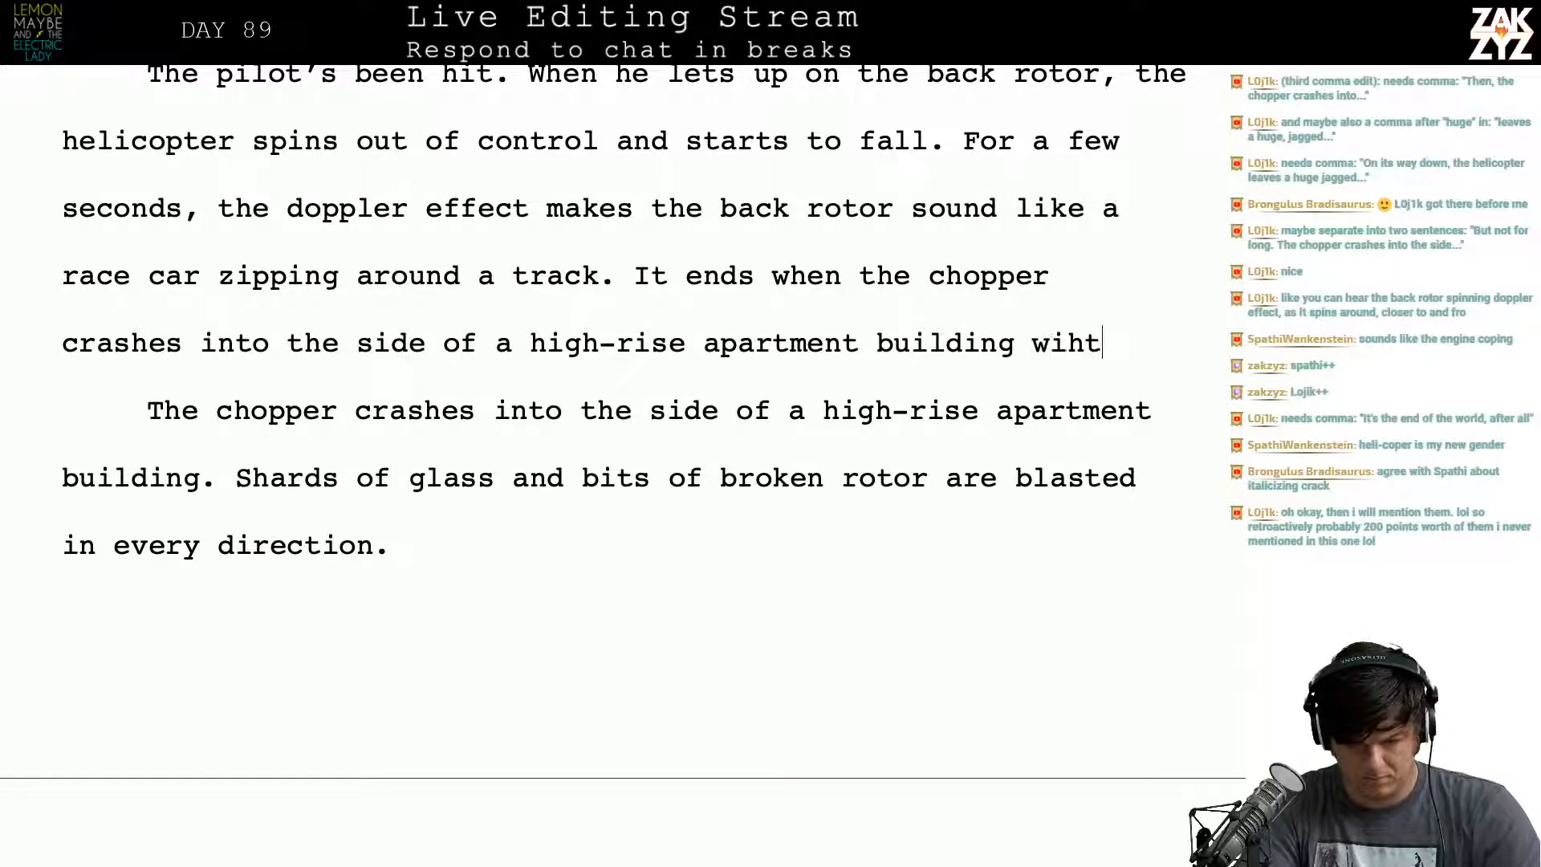
{"action": "key", "text": "BackSpace"}
{"action": "key", "text": "BackSpace"}
{"action": "key", "text": "BackSpace"}
{"action": "key", "text": "BackSpace"}
{"action": "type", "text": "th a"}
{"action": "key", "text": "ctrl+shift+End"}
{"action": "type", "text": "sound like an"}
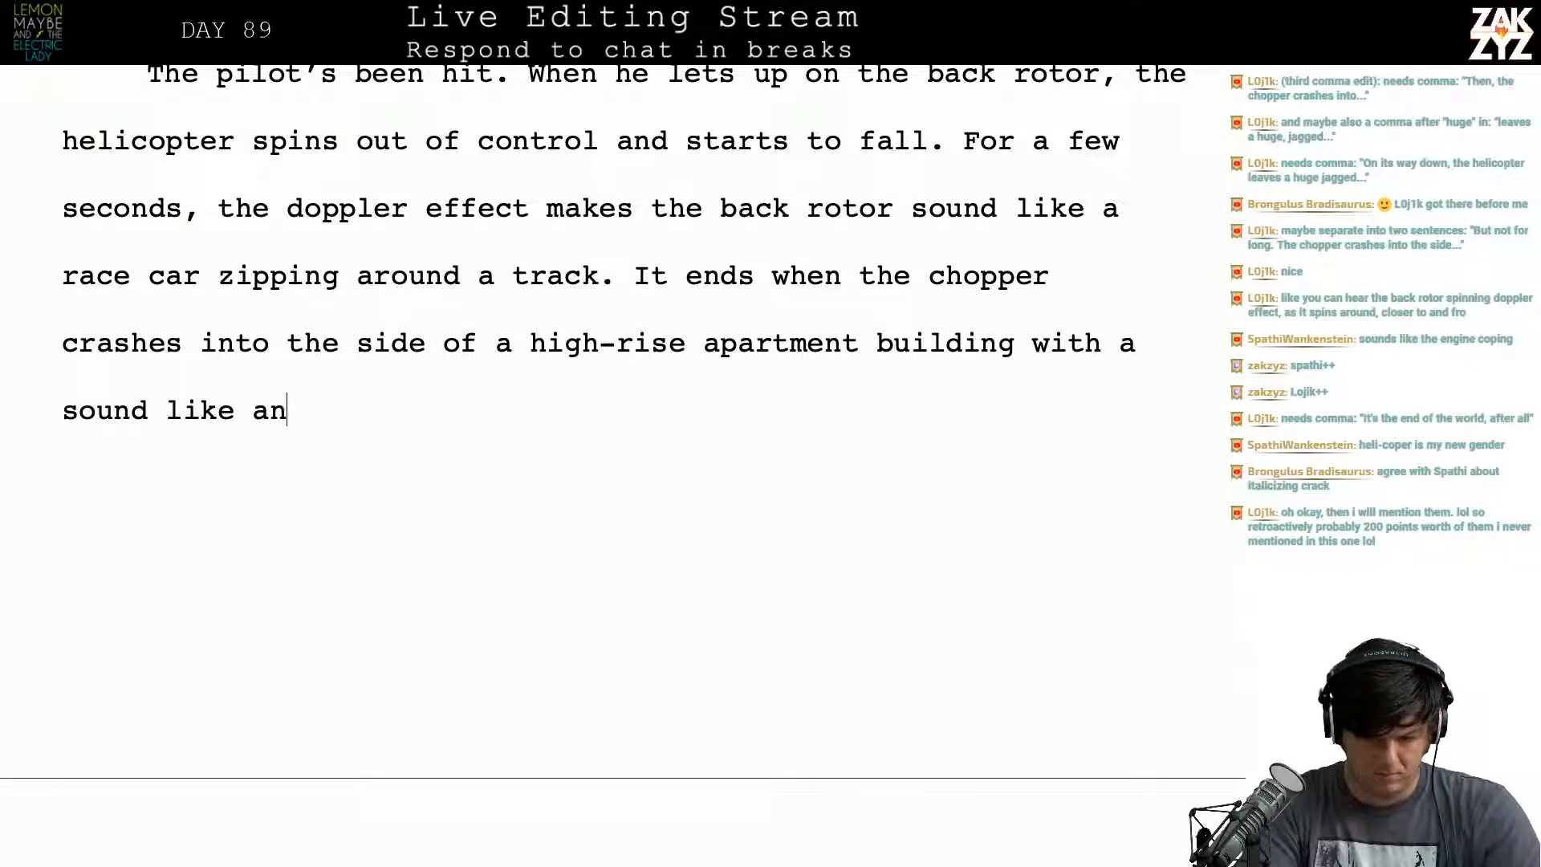
{"action": "key", "text": "BackSpace"}
{"action": "key", "text": "BackSpace"}
{"action": "key", "text": "BackSpace"}
{"action": "key", "text": "BackSpace"}
{"action": "key", "text": "BackSpace"}
{"action": "key", "text": "BackSpace"}
{"action": "key", "text": "BackSpace"}
{"action": "key", "text": "BackSpace"}
{"action": "key", "text": "BackSpace"}
{"action": "key", "text": "BackSpace"}
{"action": "key", "text": "BackSpace"}
{"action": "key", "text": "BackSpace"}
{"action": "key", "text": "ctrl+z"}
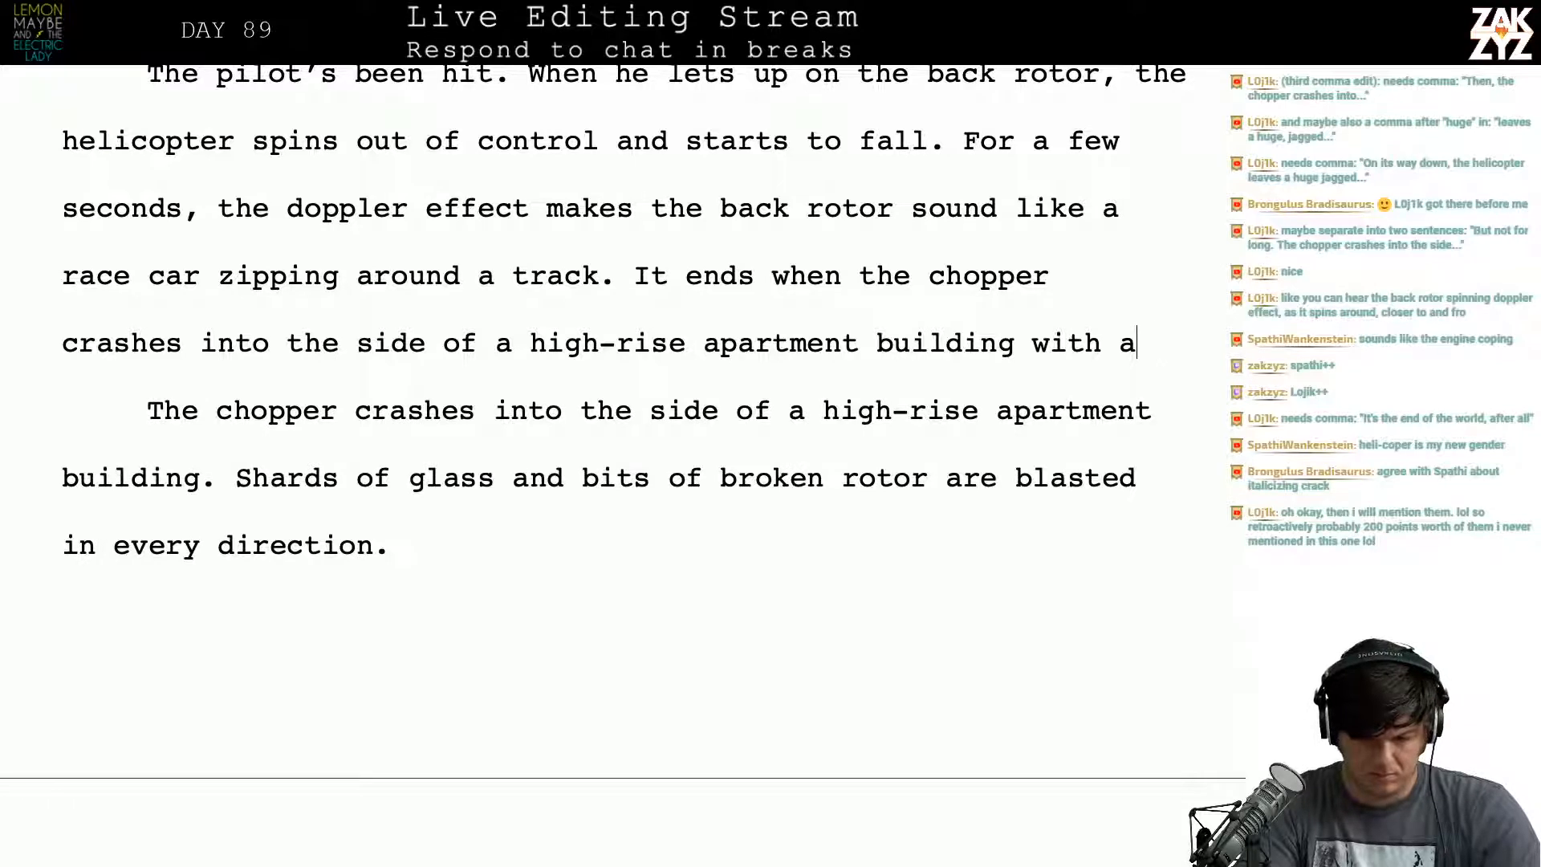
{"action": "key", "text": "BackSpace"}
{"action": "key", "text": "BackSpace"}
{"action": "key", "text": "BackSpace"}
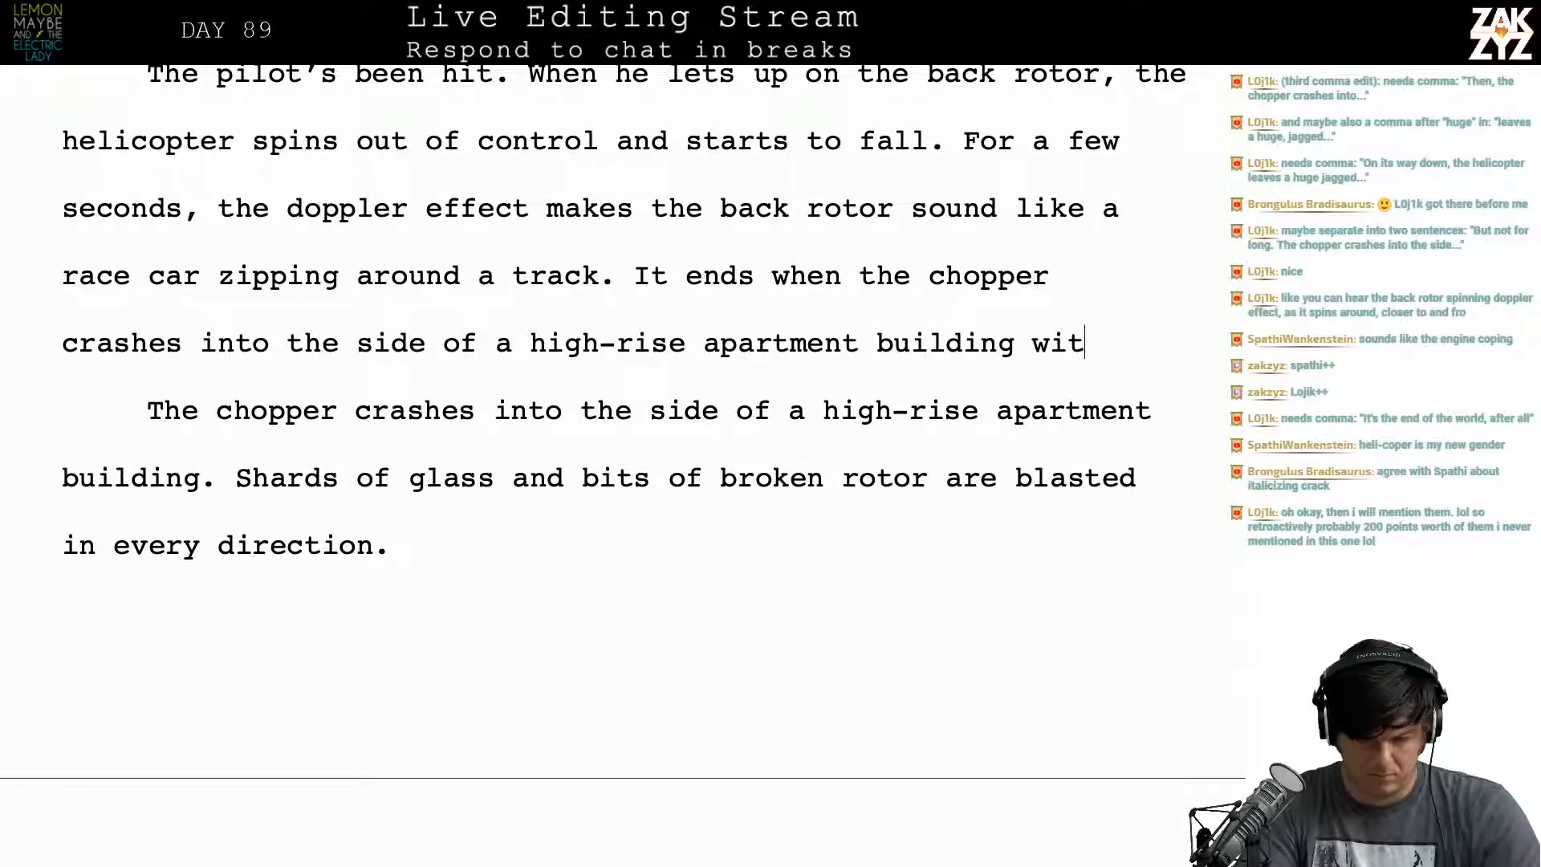
{"action": "type", "text": "h a sound l"}
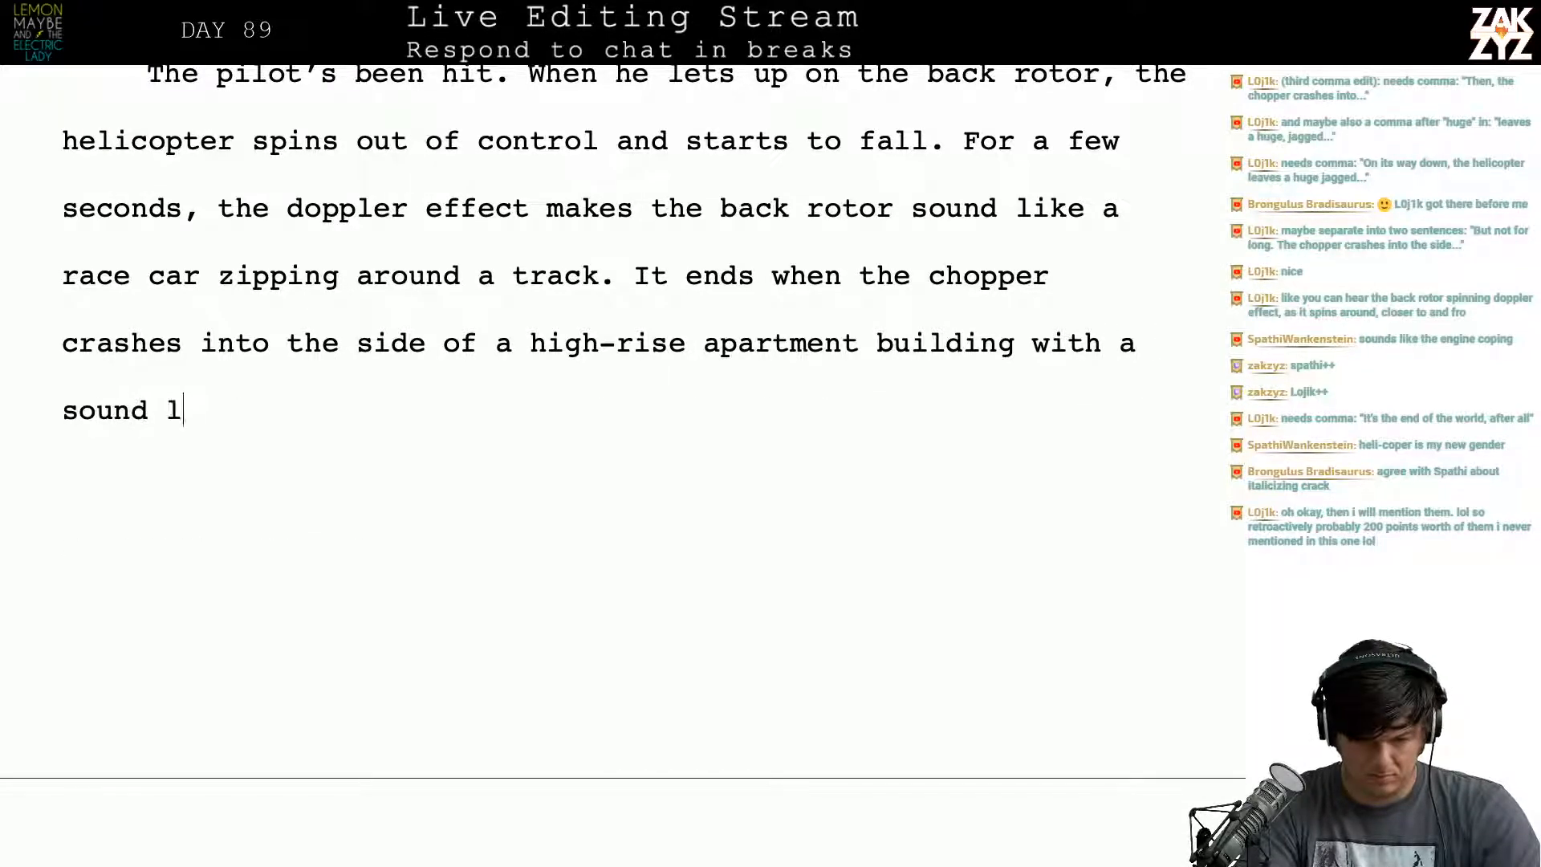
{"action": "type", "text": "ike a circular s"}
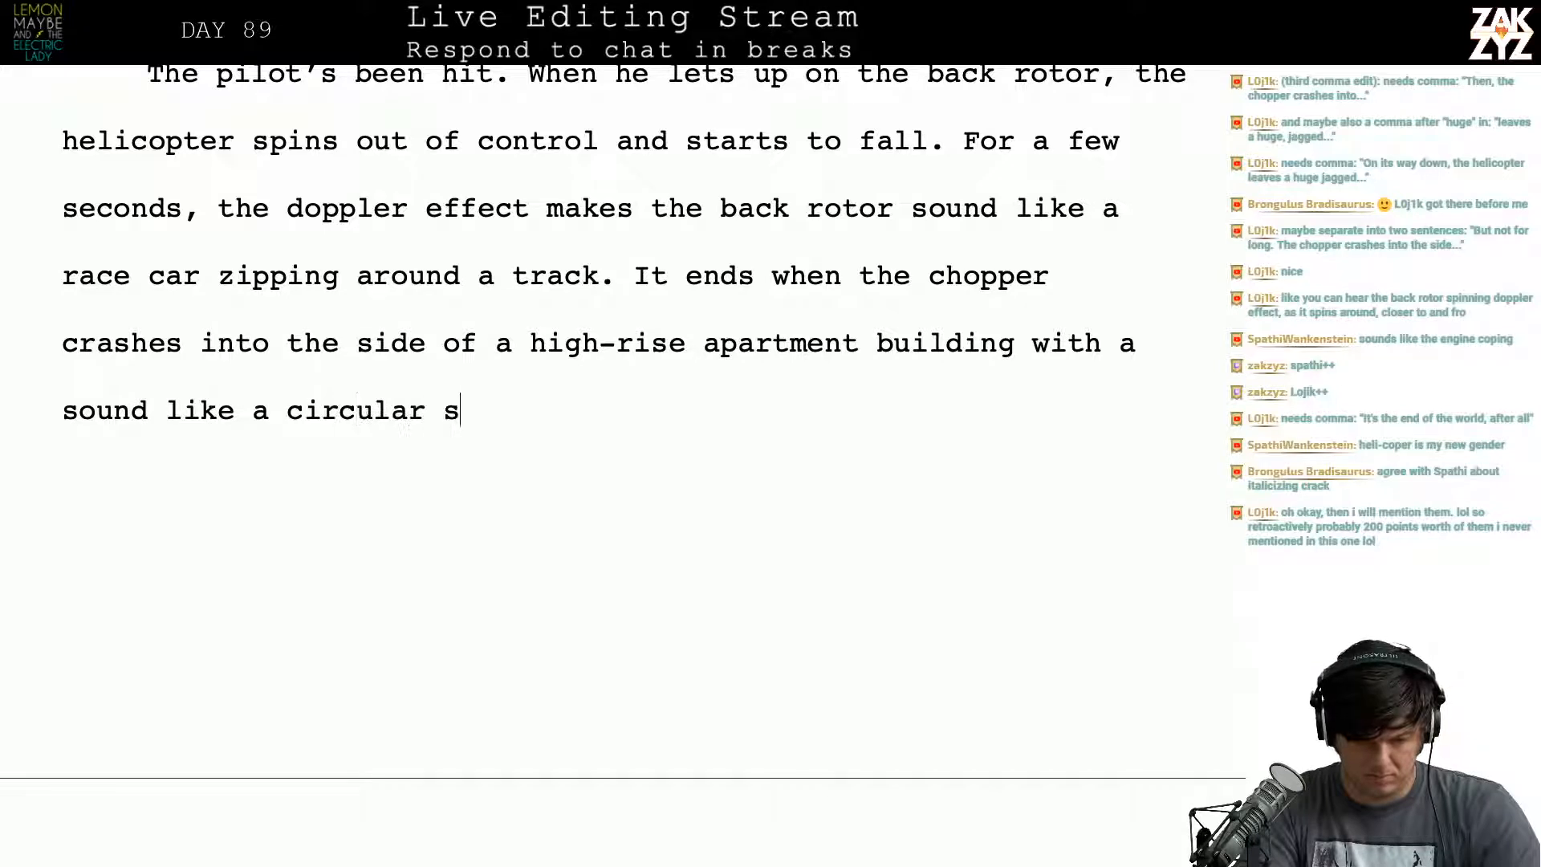
{"action": "type", "text": "aw cutting t"}
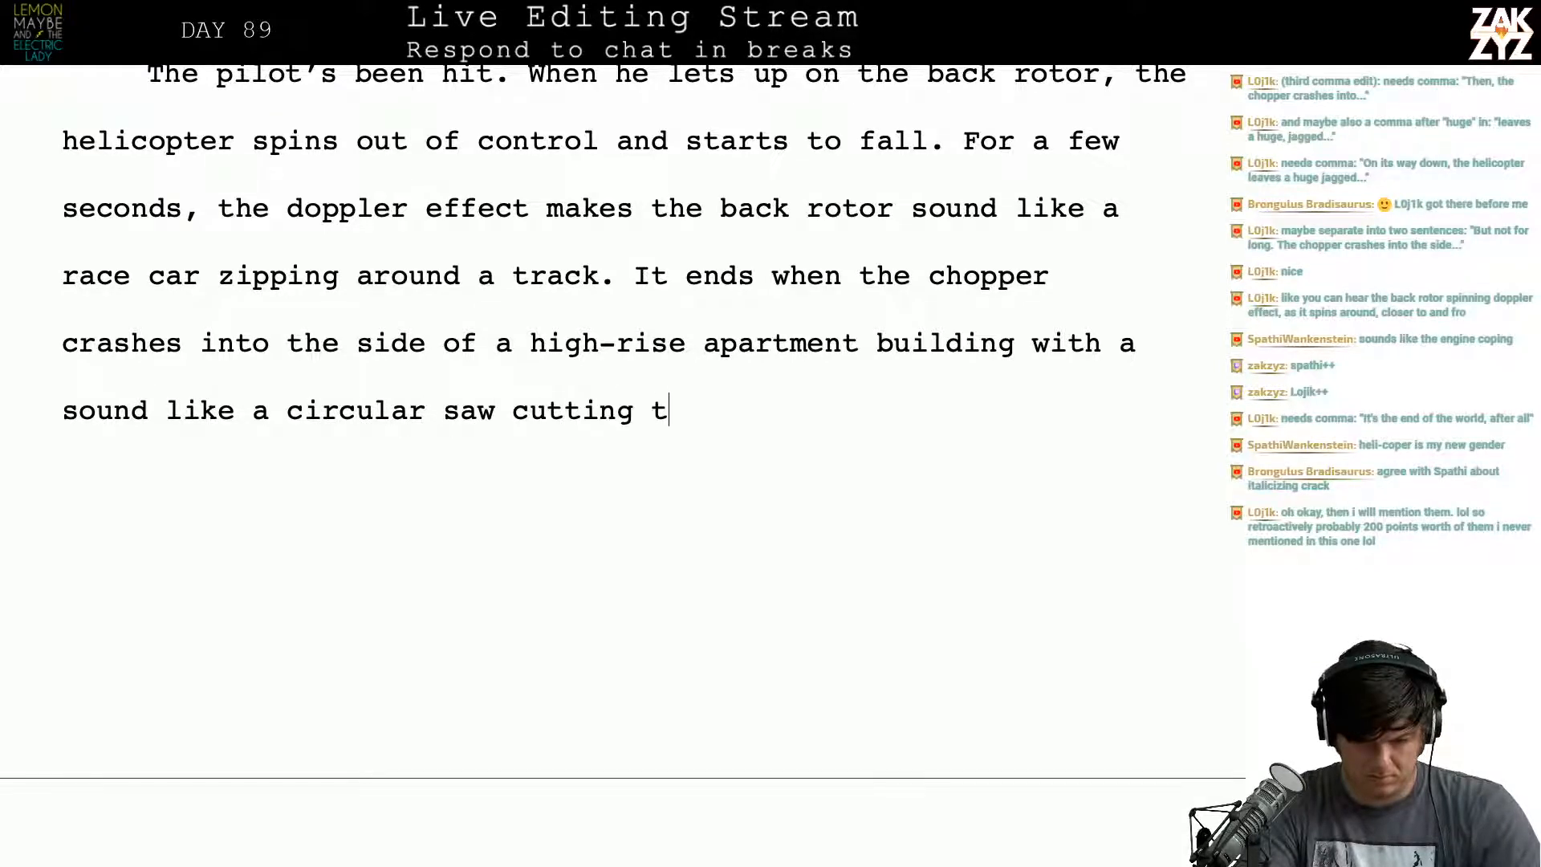
{"action": "type", "text": "hrough ice."}
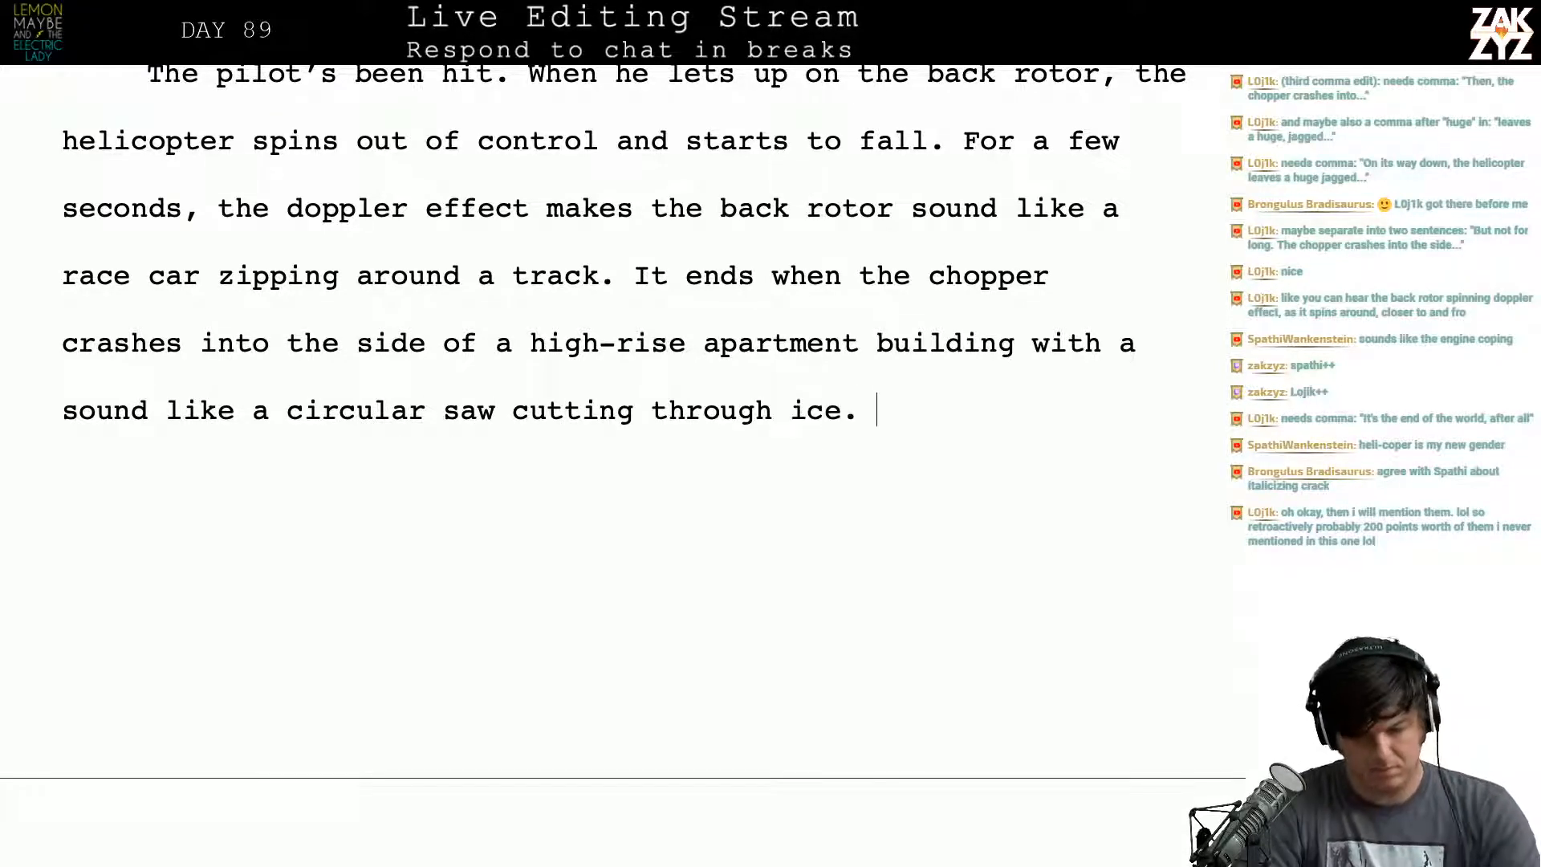
Step: Cut the circular saw comparison back to "with a sound like a c"
{"action": "key", "text": "BackSpace"}
{"action": "key", "text": "BackSpace"}
{"action": "key", "text": "BackSpace"}
{"action": "key", "text": "BackSpace"}
{"action": "key", "text": "BackSpace"}
{"action": "key", "text": "BackSpace"}
{"action": "key", "text": "BackSpace"}
{"action": "key", "text": "BackSpace"}
{"action": "key", "text": "BackSpace"}
{"action": "key", "text": "BackSpace"}
{"action": "key", "text": "BackSpace"}
{"action": "key", "text": "BackSpace"}
{"action": "key", "text": "BackSpace"}
{"action": "key", "text": "BackSpace"}
{"action": "key", "text": "BackSpace"}
{"action": "key", "text": "BackSpace"}
{"action": "key", "text": "BackSpace"}
{"action": "key", "text": "BackSpace"}
{"action": "key", "text": "BackSpace"}
{"action": "key", "text": "BackSpace"}
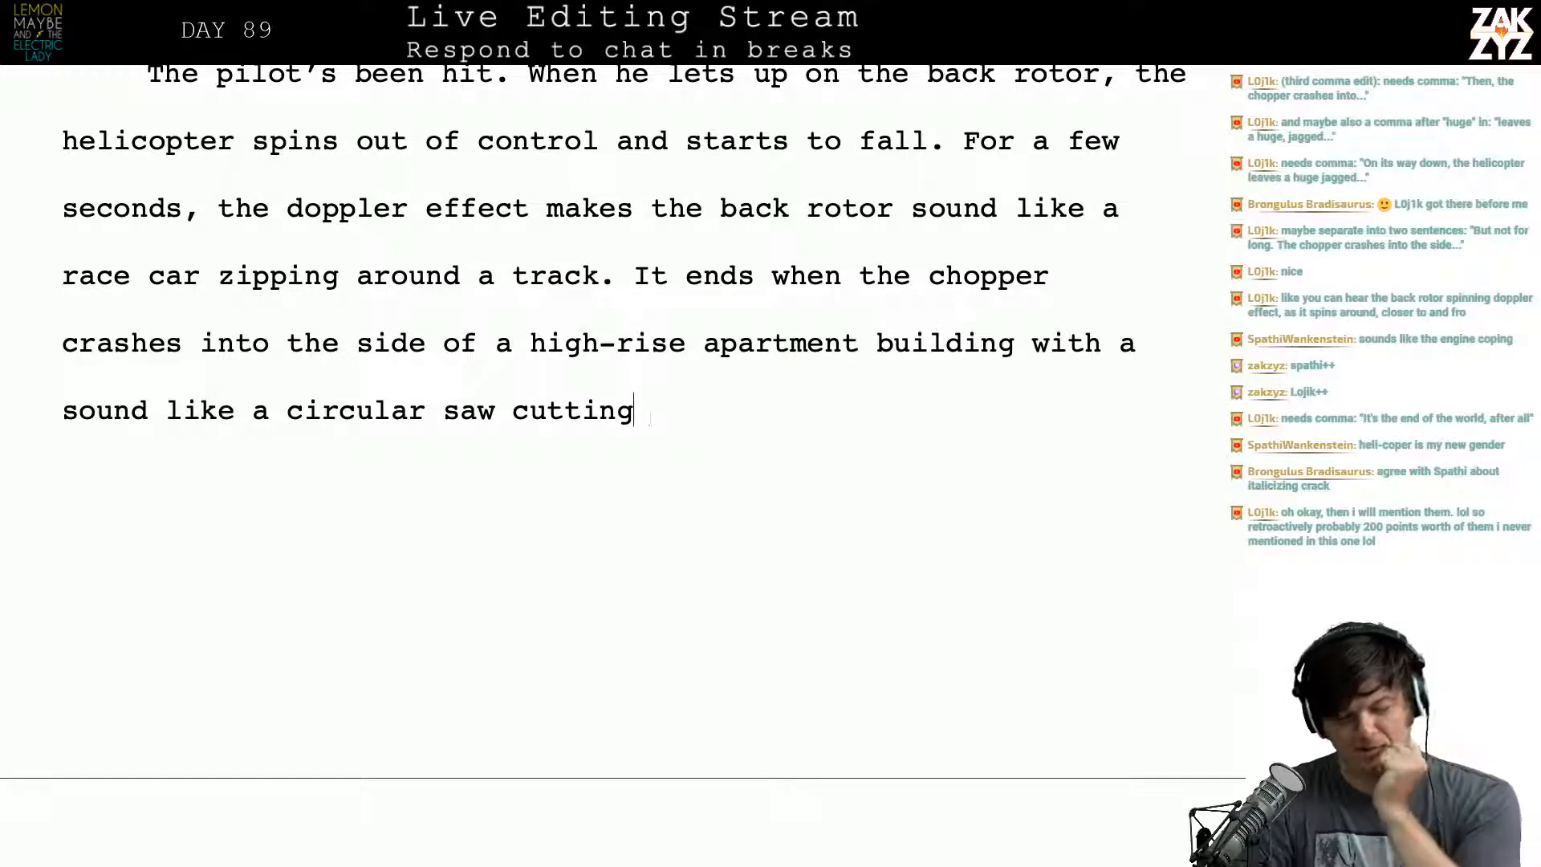
{"action": "key", "text": "BackSpace"}
{"action": "key", "text": "BackSpace"}
{"action": "key", "text": "BackSpace"}
{"action": "key", "text": "BackSpace"}
{"action": "key", "text": "BackSpace"}
{"action": "key", "text": "BackSpace"}
{"action": "key", "text": "BackSpace"}
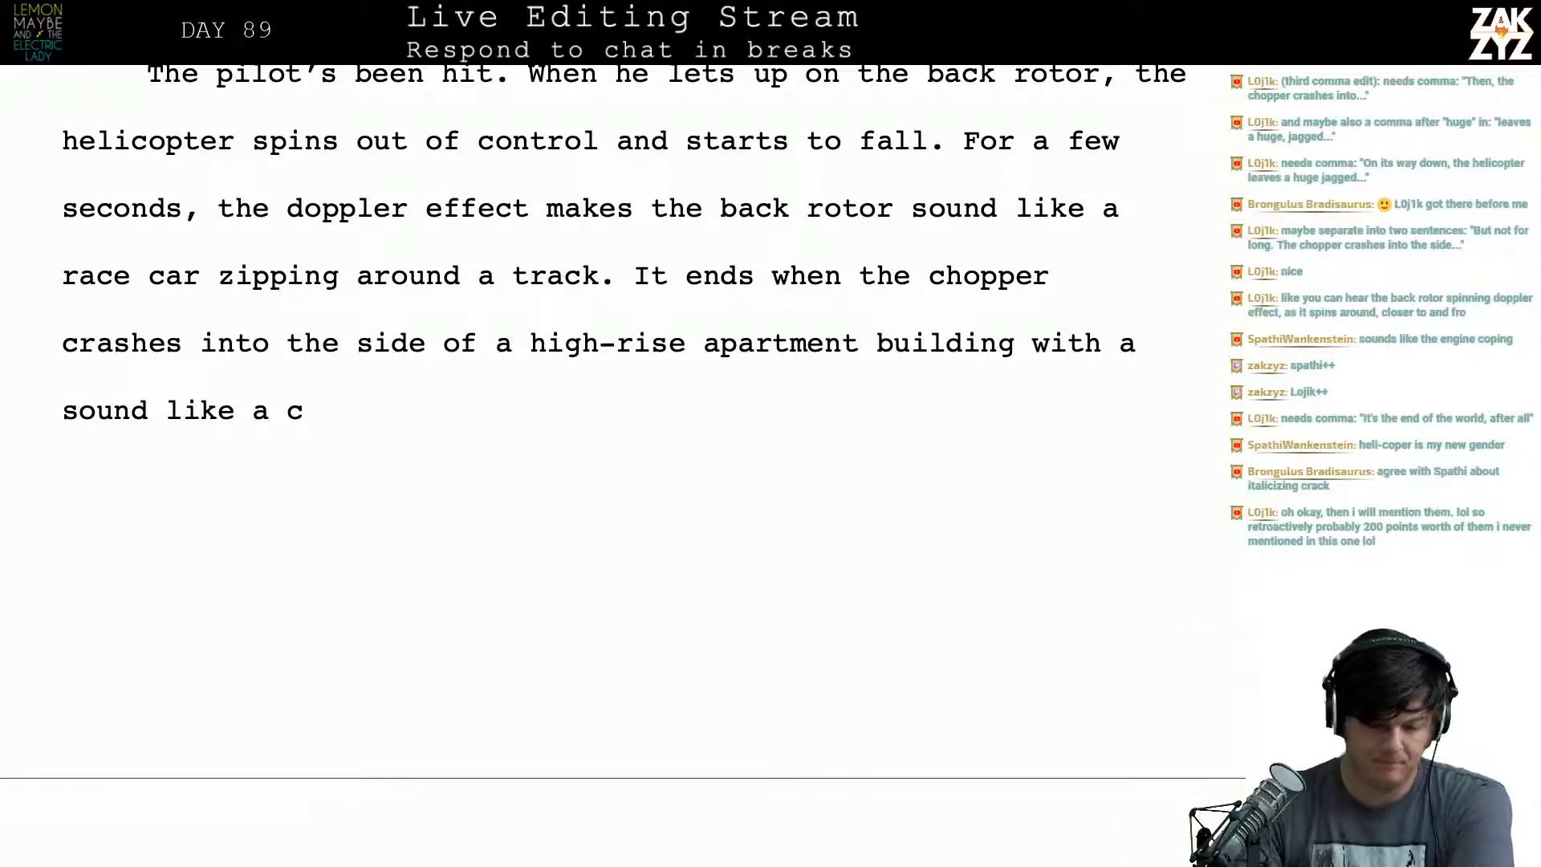
Step: Insert ", the rotor blades" after "apartment building" and break the leftover "with a sound like a c" into a separate paragraph
{"action": "scroll", "coordinate": [616, 463], "scroll_direction": "down", "scroll_amount": 1}
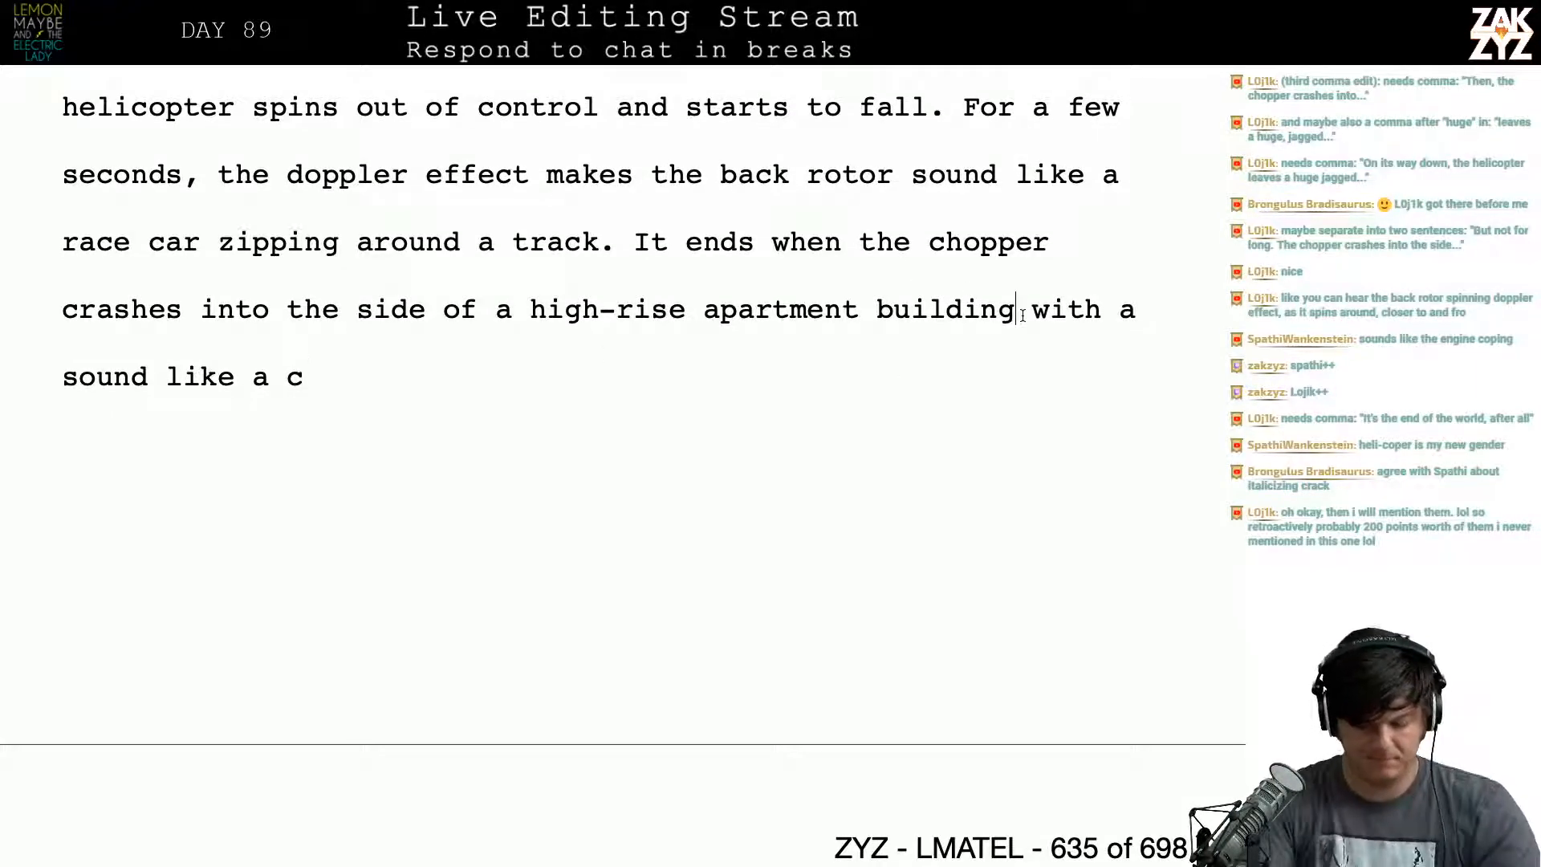
{"action": "type", "text": ", the rotor "}
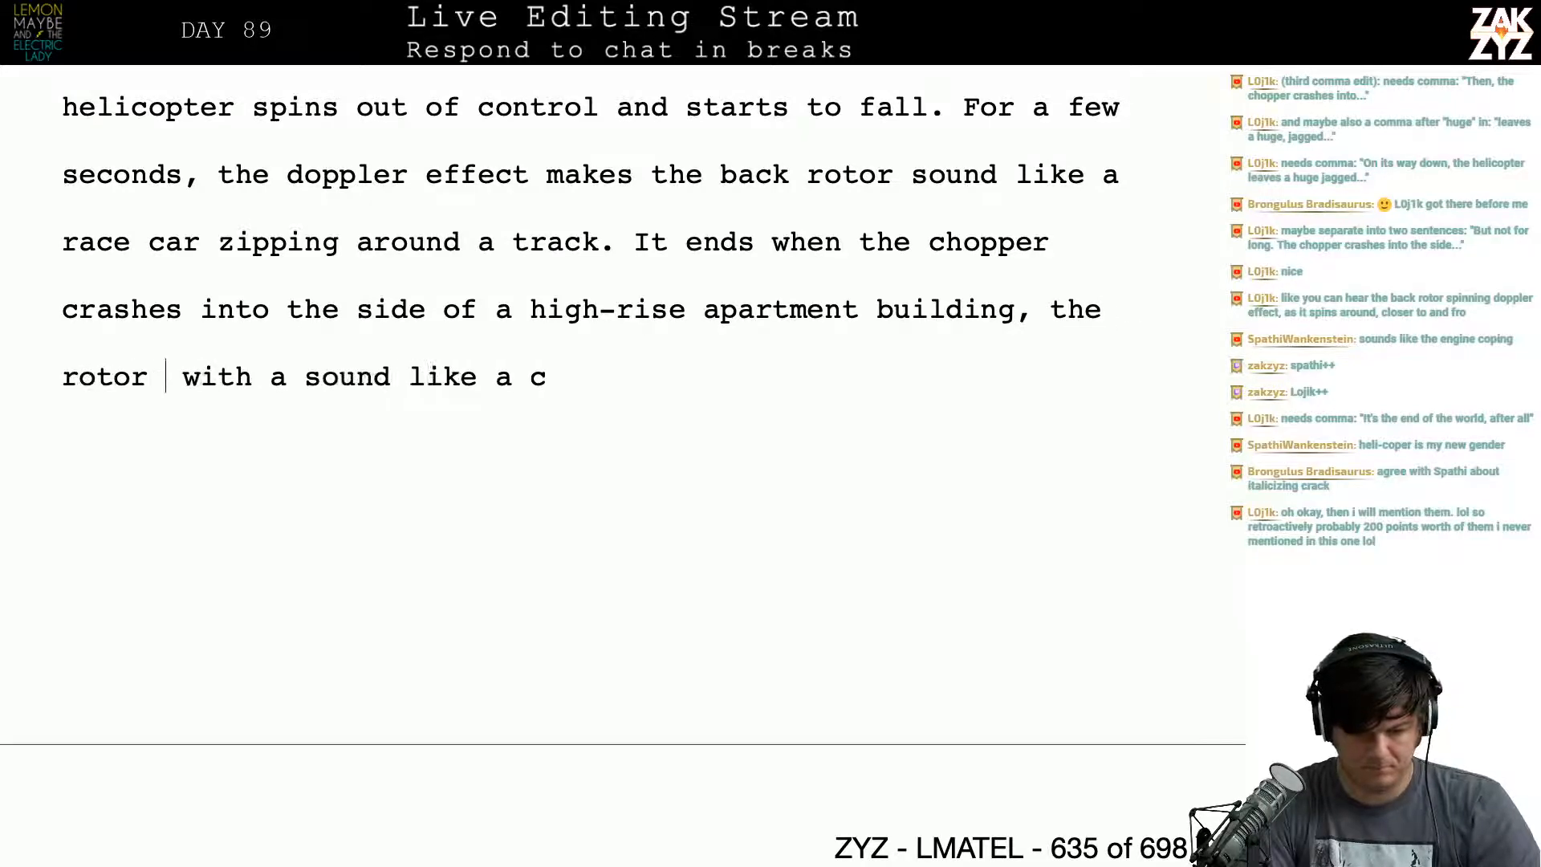
{"action": "type", "text": "blades bl"}
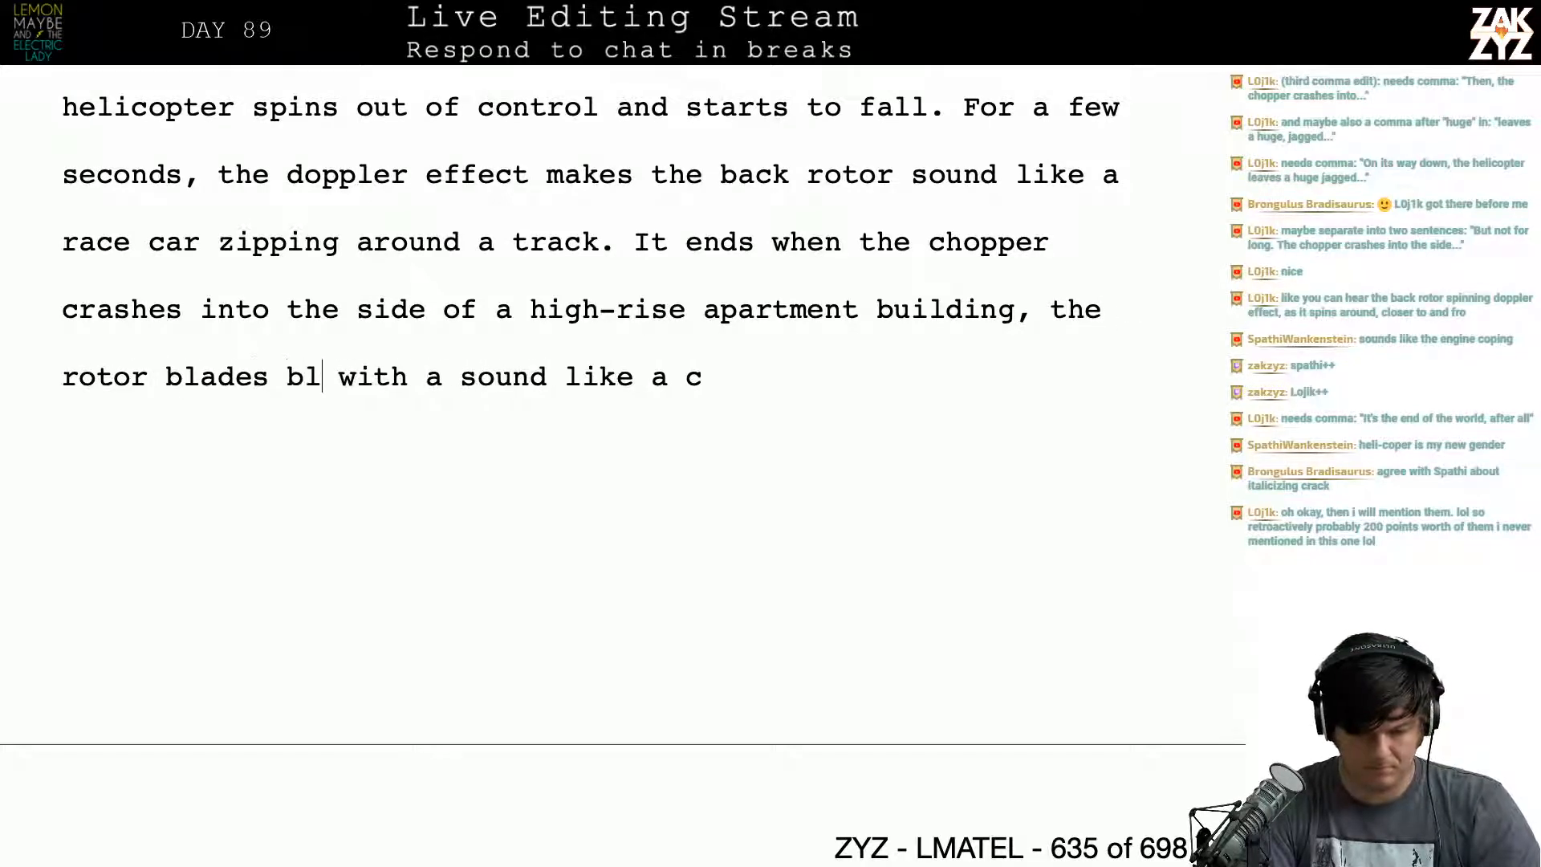
{"action": "type", "text": "a"}
{"action": "key", "text": "BackSpace"}
{"action": "key", "text": "BackSpace"}
{"action": "key", "text": "BackSpace"}
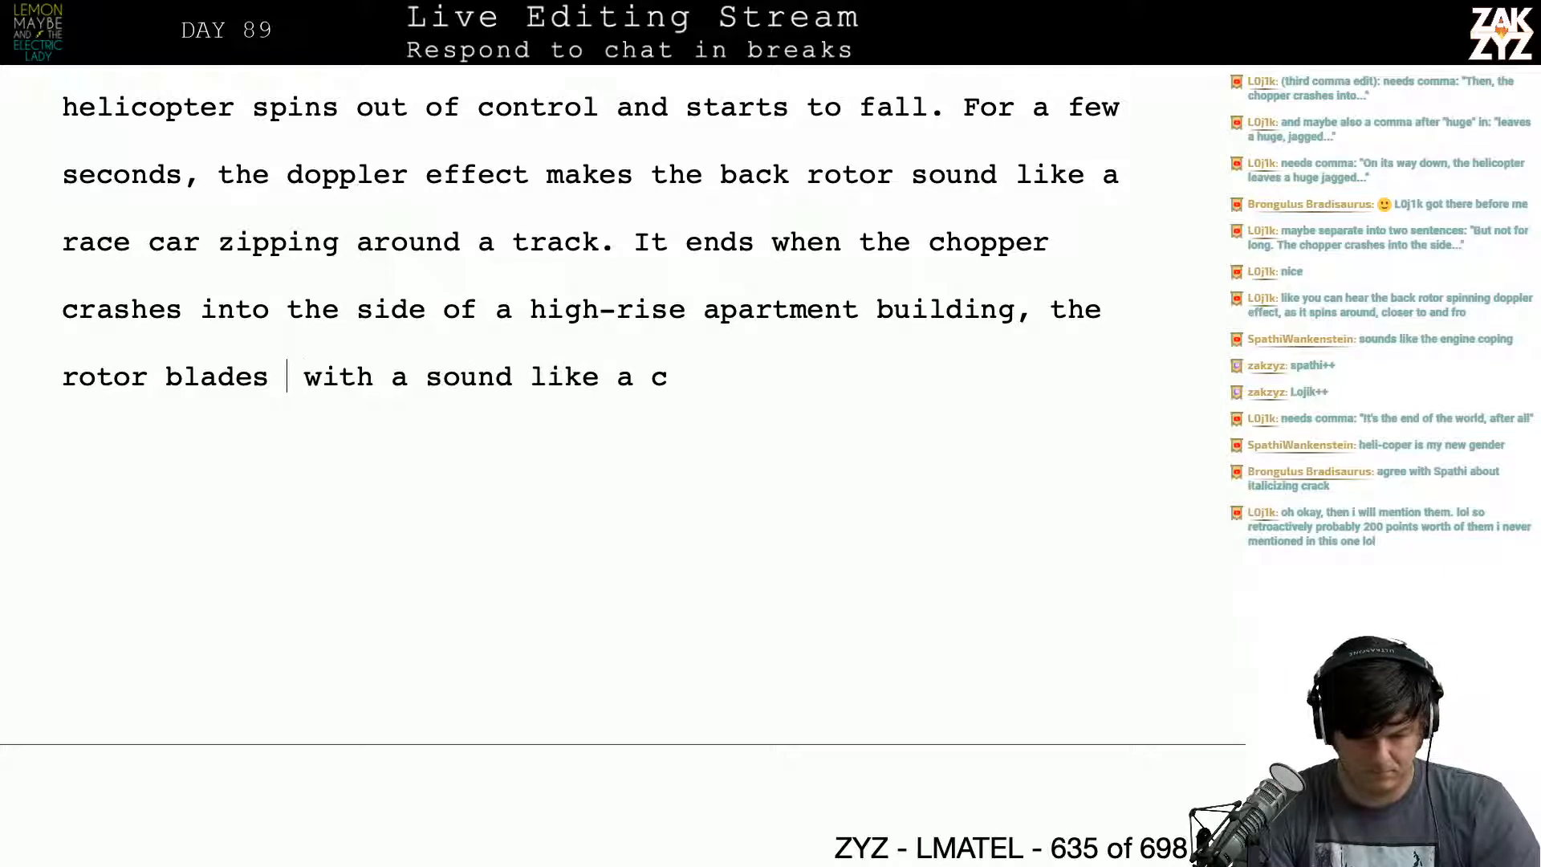
{"action": "key", "text": "Return"}
Step: Complete the rotor blades clause with "chop into the glass sheath and send fragments blasting in every direction."
{"action": "type", "text": "c"}
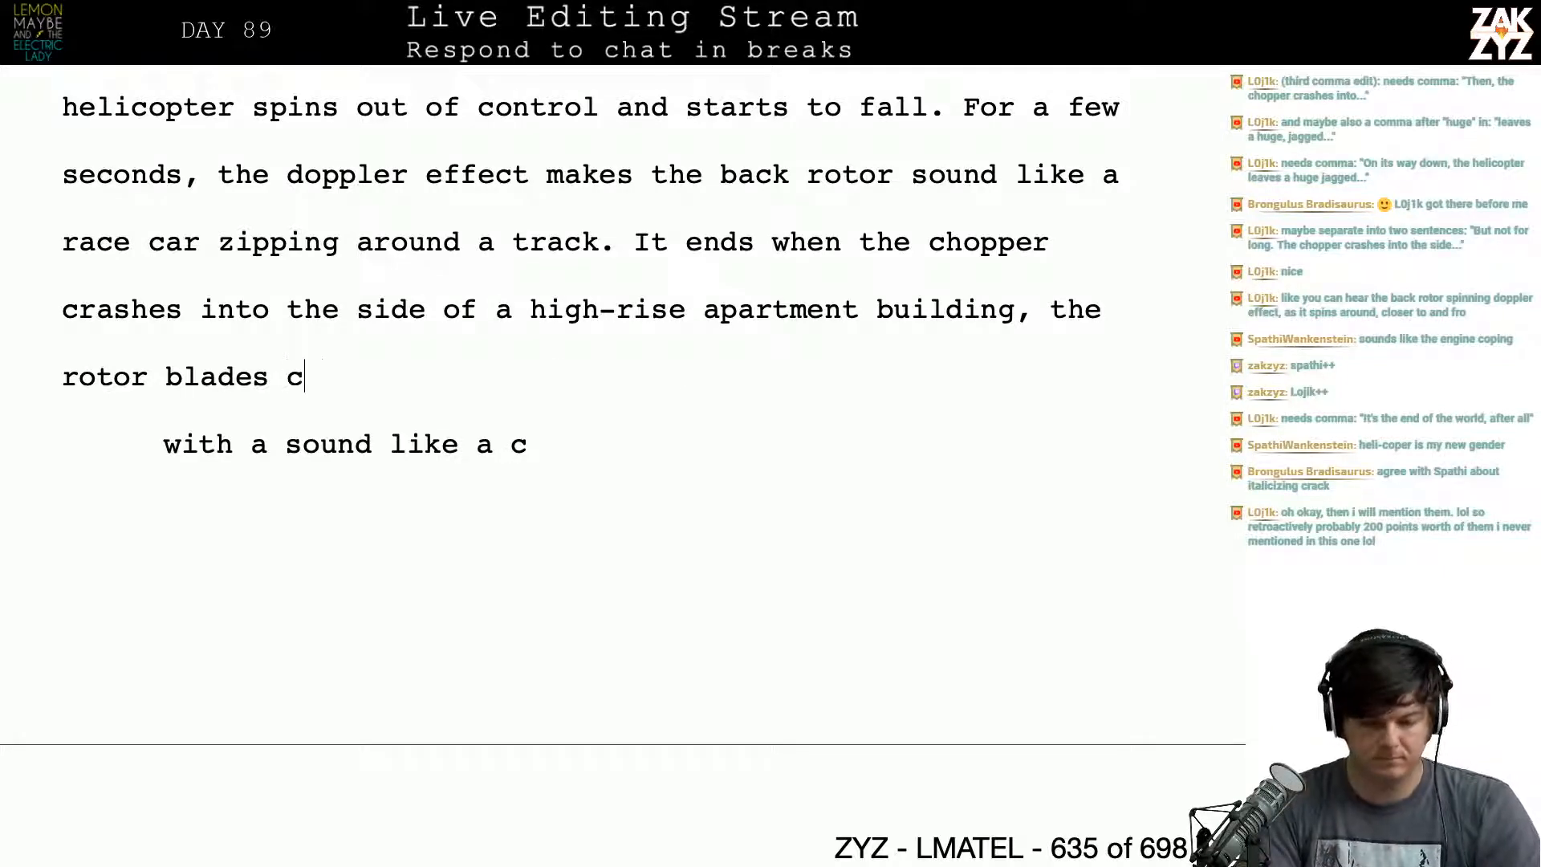
{"action": "type", "text": "hop into the gl"}
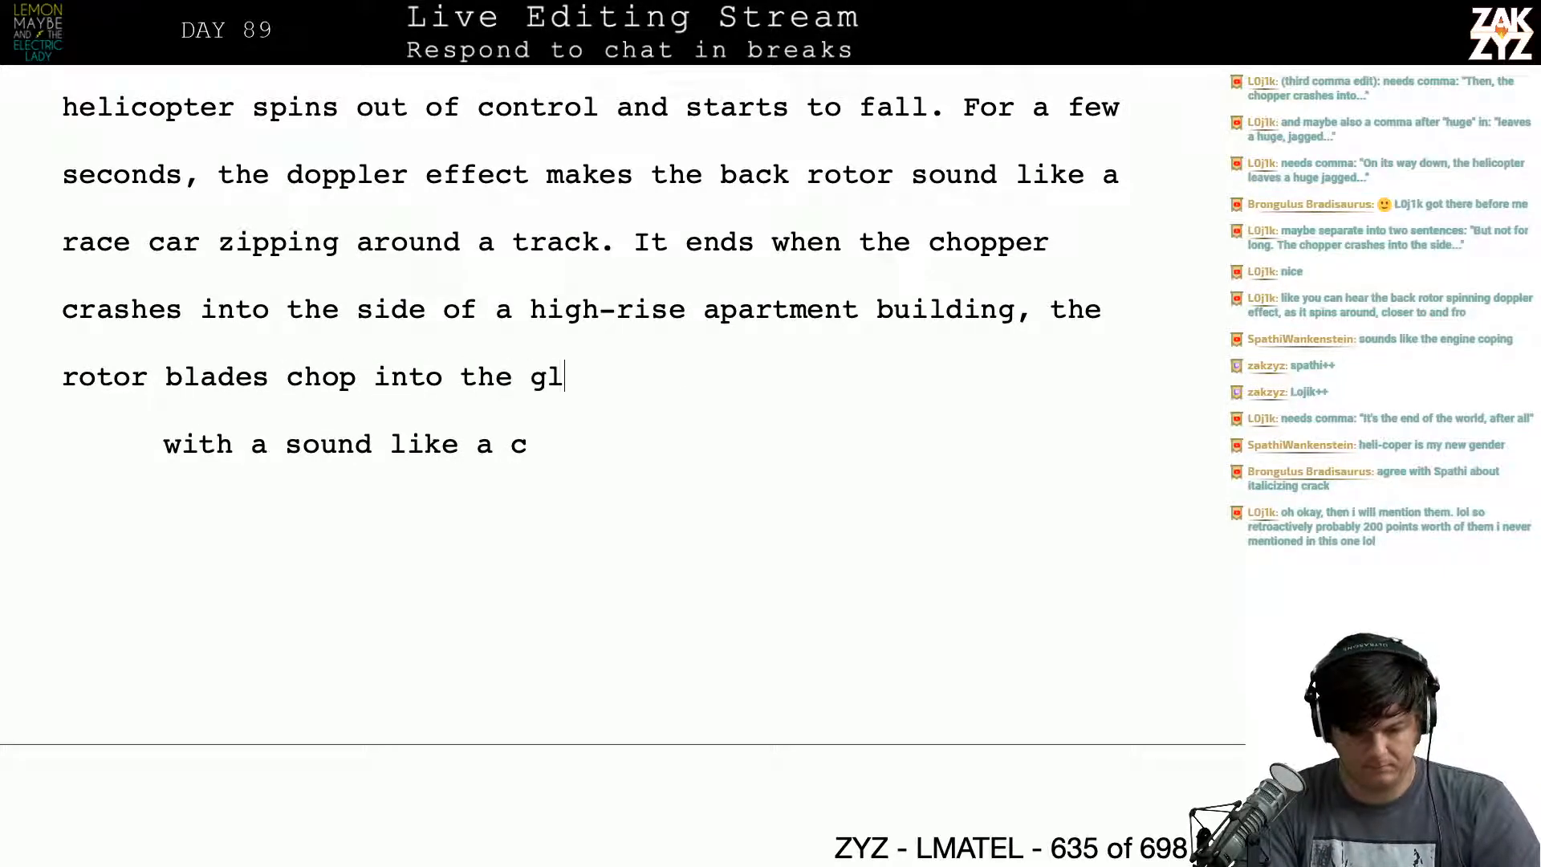
{"action": "type", "text": "ass sh"}
{"action": "key", "text": "BackSpace"}
{"action": "type", "text": "sheat"}
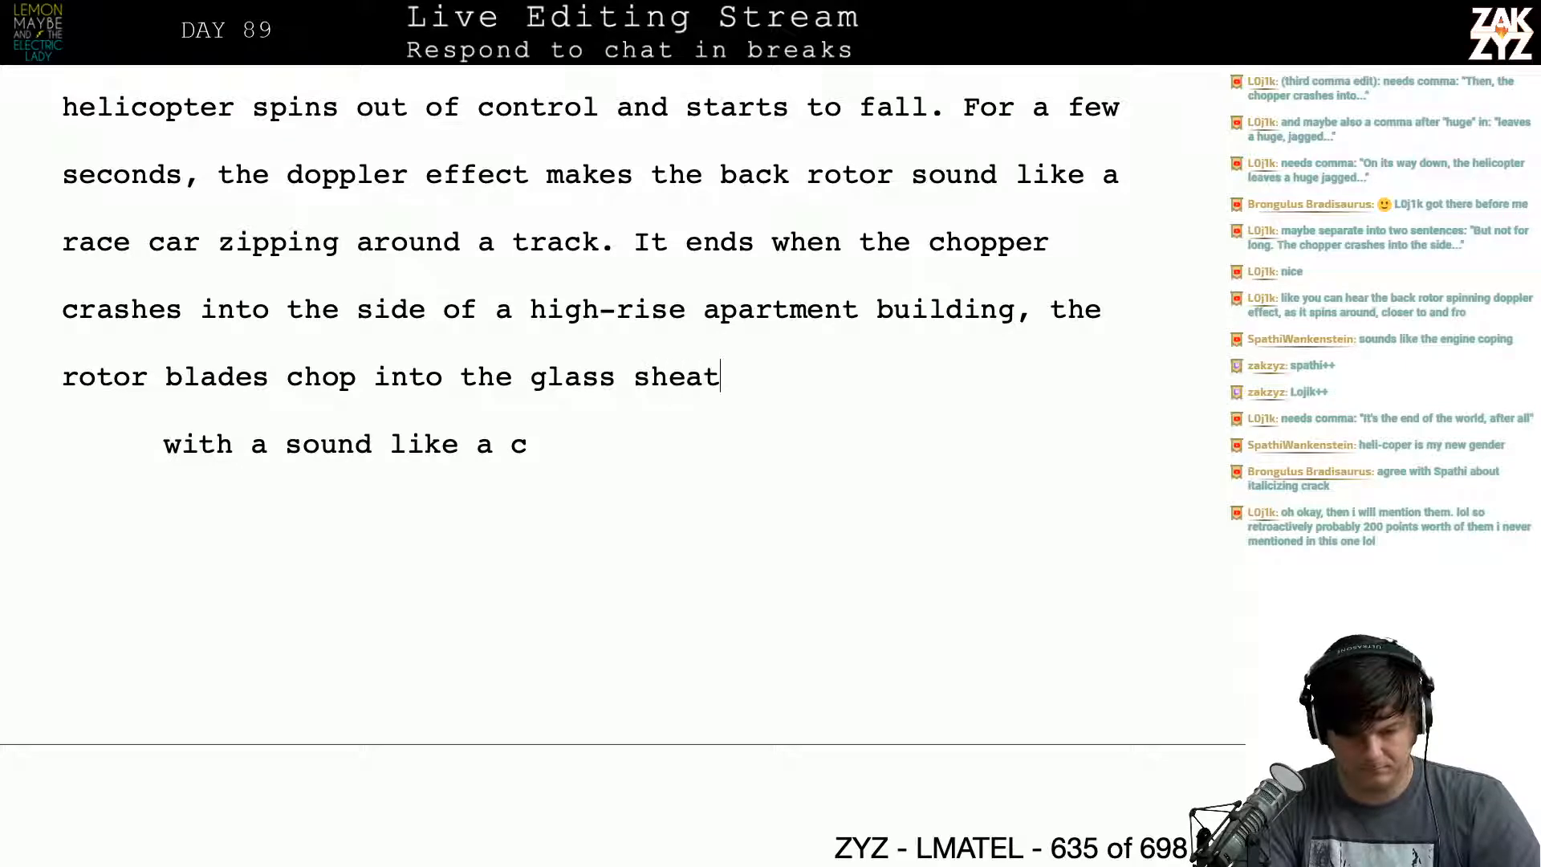
{"action": "type", "text": "h and sent"}
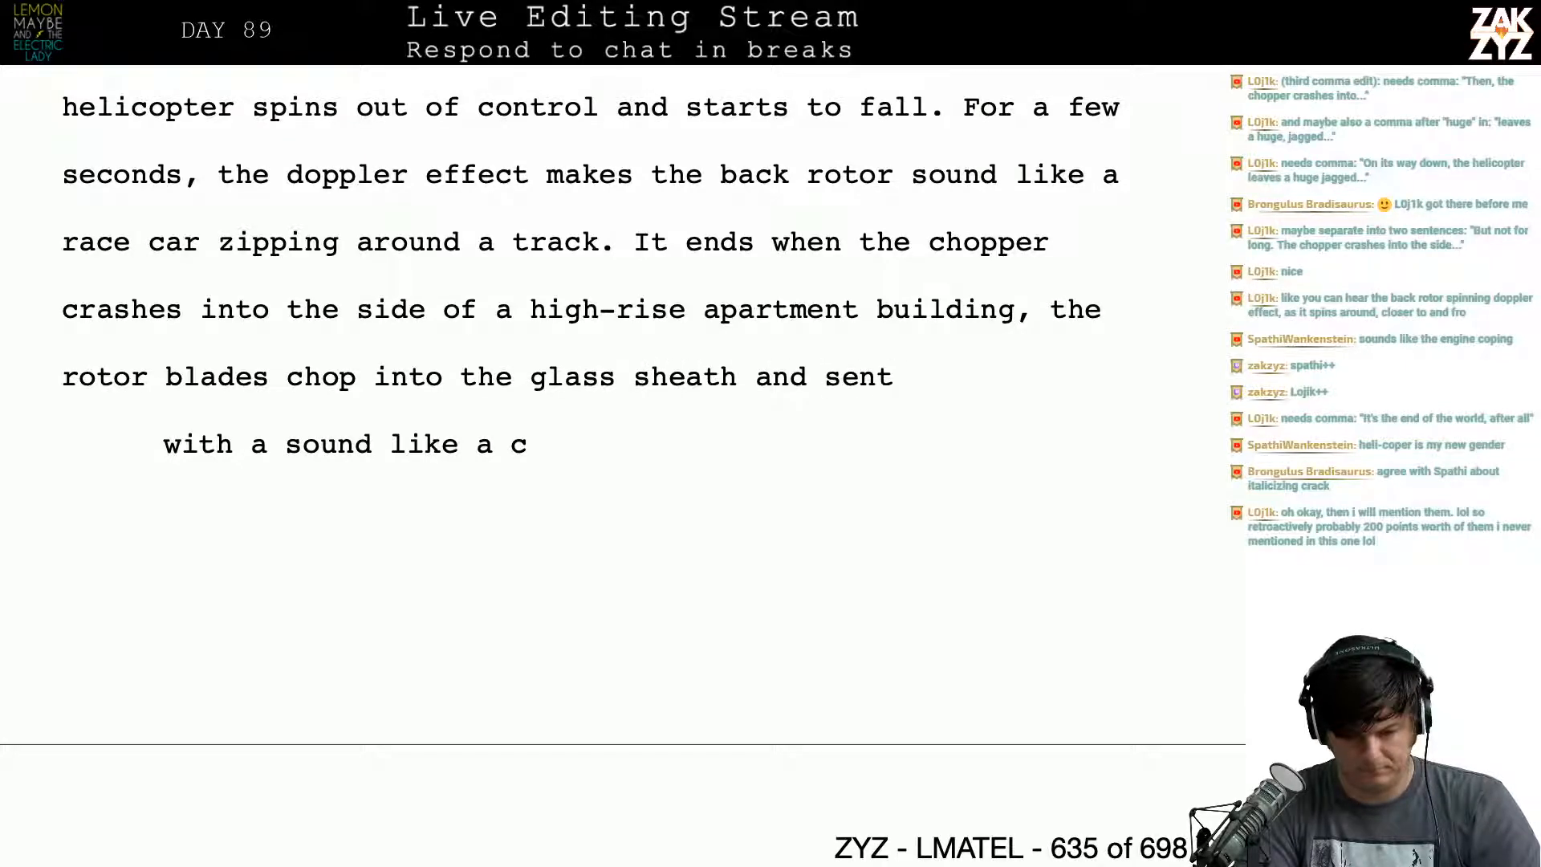
{"action": "key", "text": "BackSpace"}
{"action": "key", "text": "BackSpace"}
{"action": "type", "text": "d"}
{"action": "key", "text": "BackSpace"}
{"action": "type", "text": "d fra"}
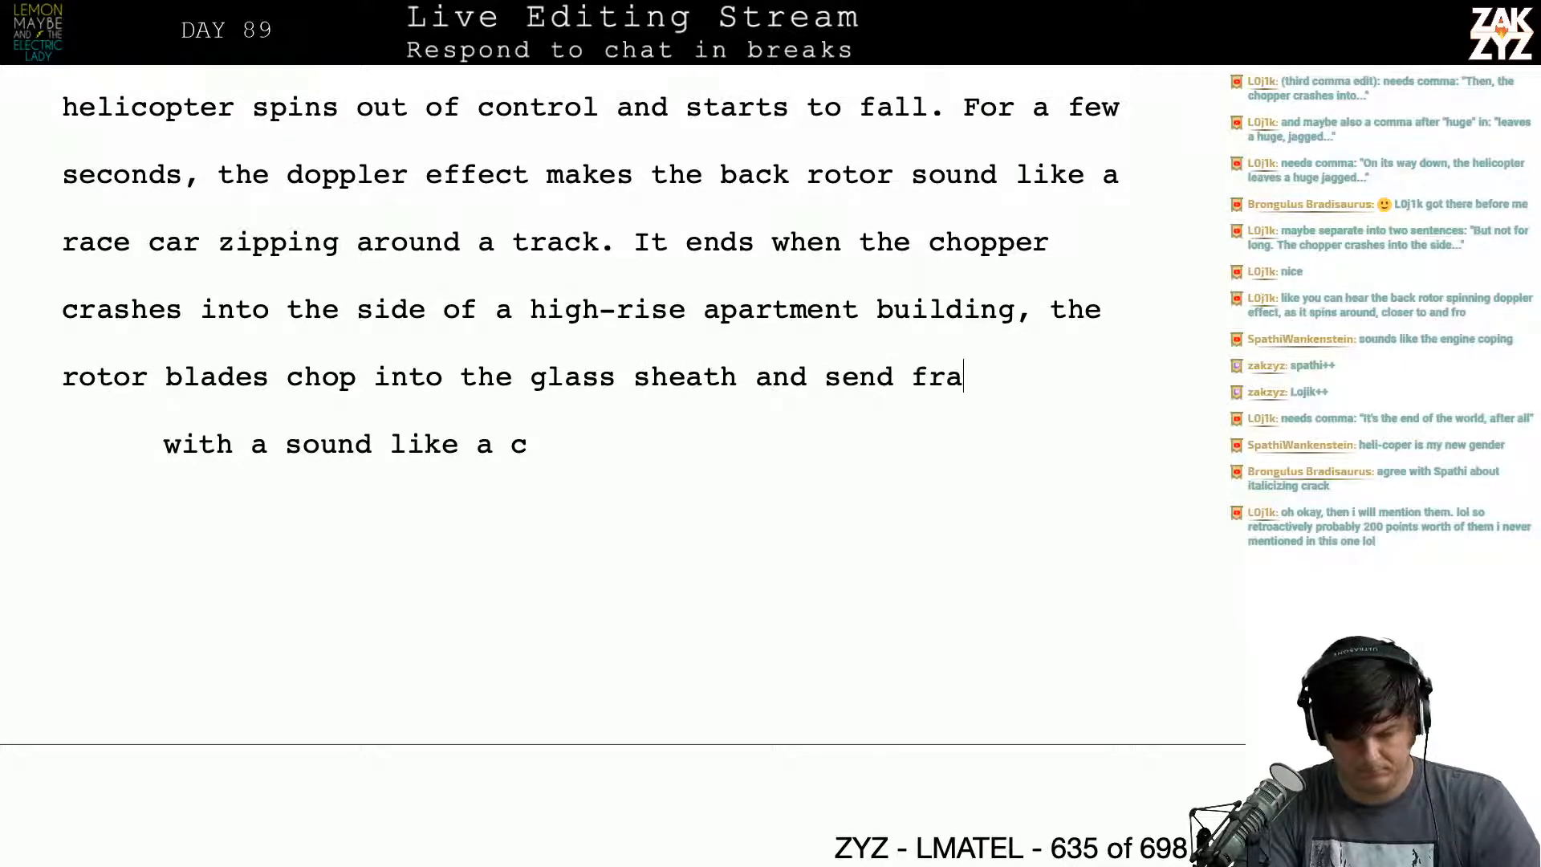
{"action": "type", "text": "gments blasting "}
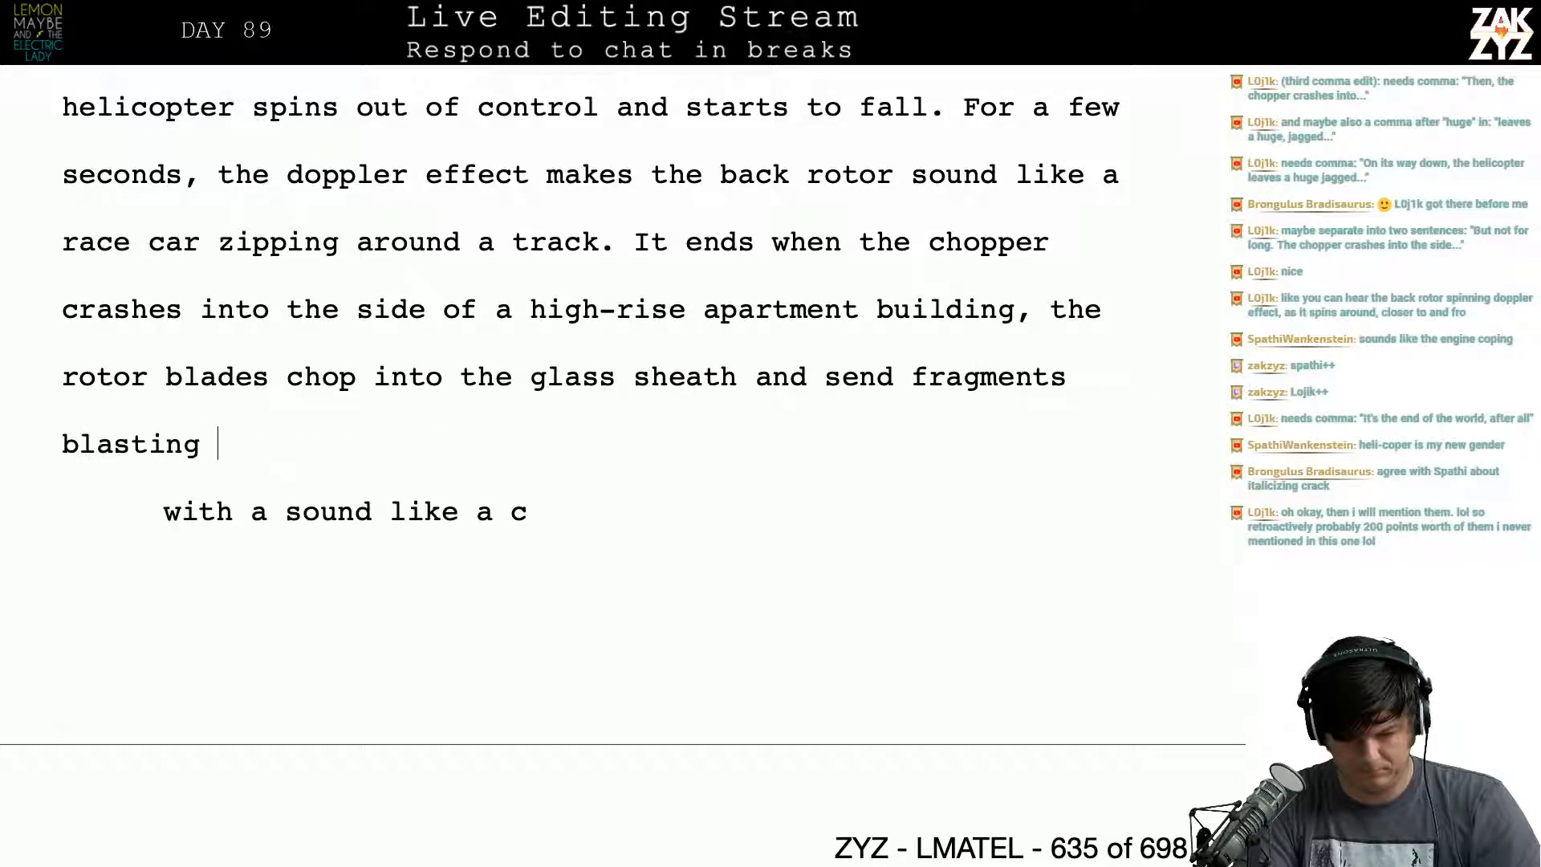
{"action": "type", "text": "in every direc"}
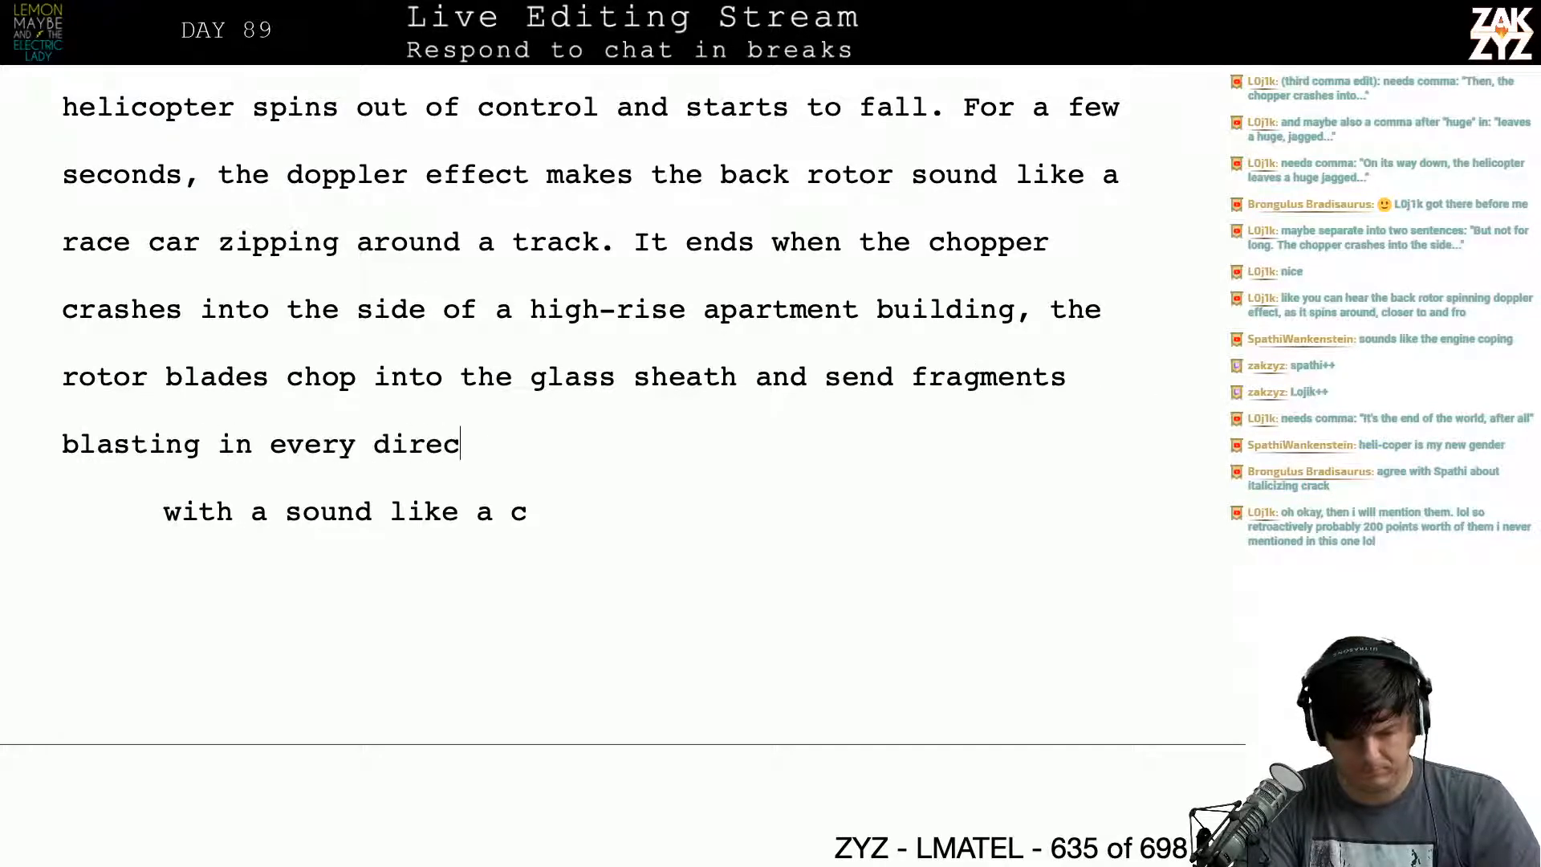
{"action": "type", "text": "tion."}
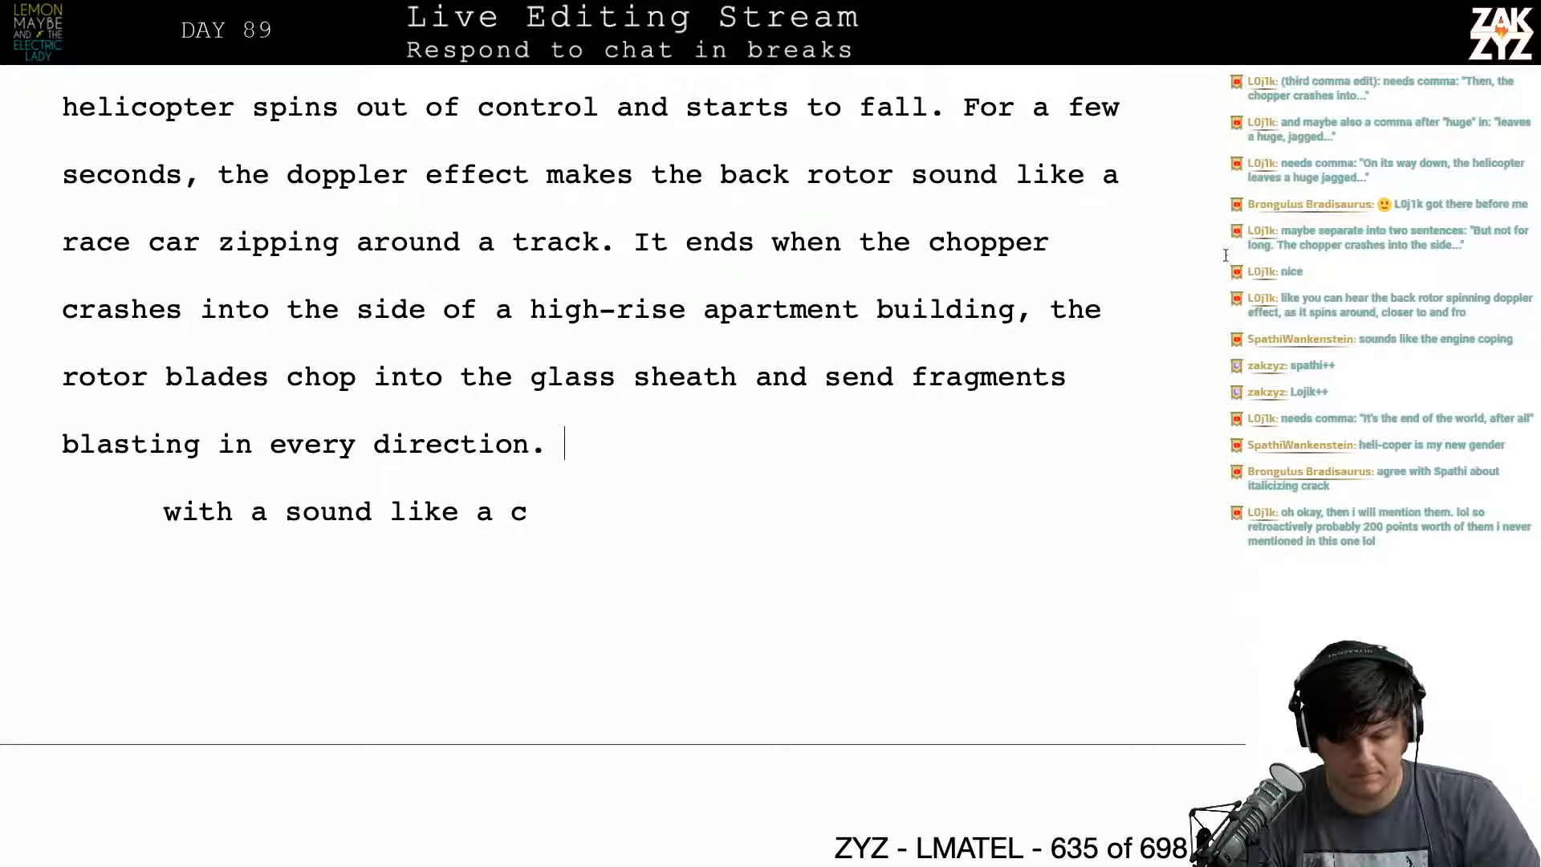
Step: End the crash sentence with a period after "building" and start a new sentence with "The rotor blades"
{"action": "key", "text": "BackSpace"}
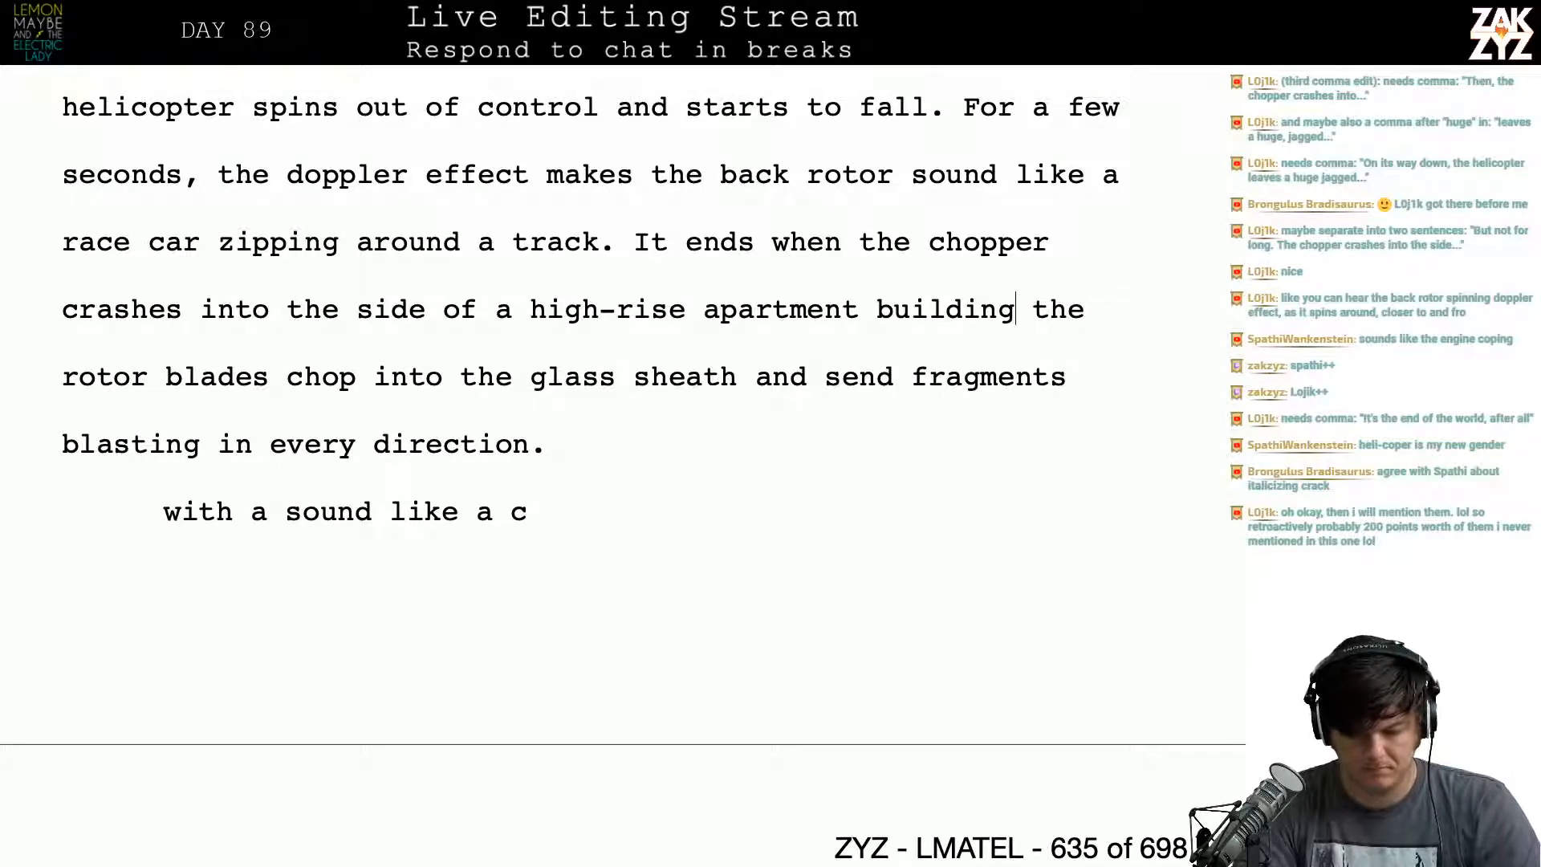
{"action": "type", "text": "."}
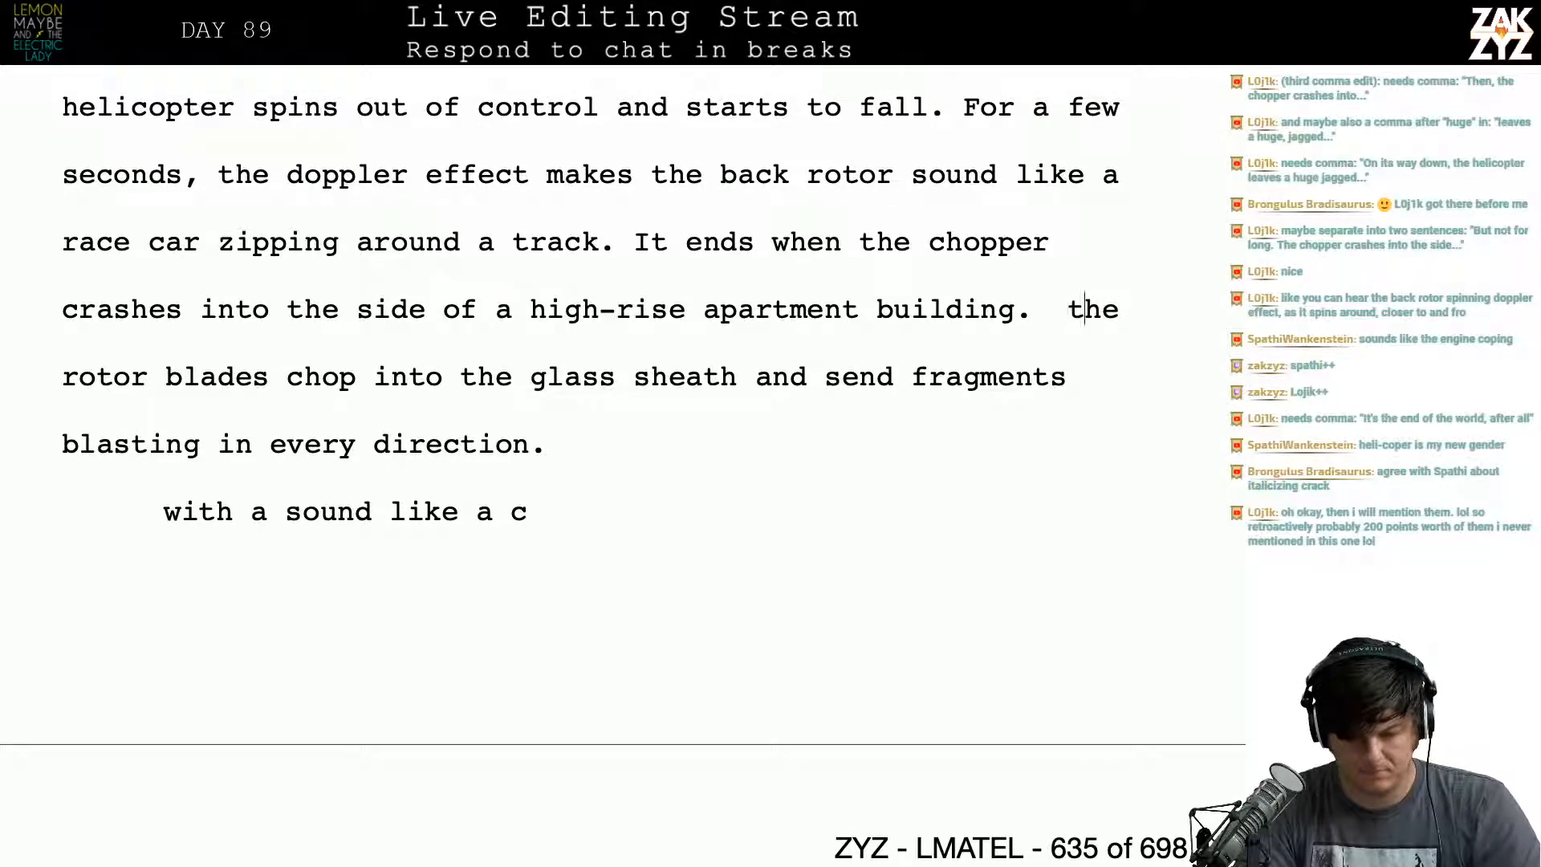
{"action": "key", "text": "BackSpace"}
{"action": "key", "text": "BackSpace"}
{"action": "type", "text": "T"}
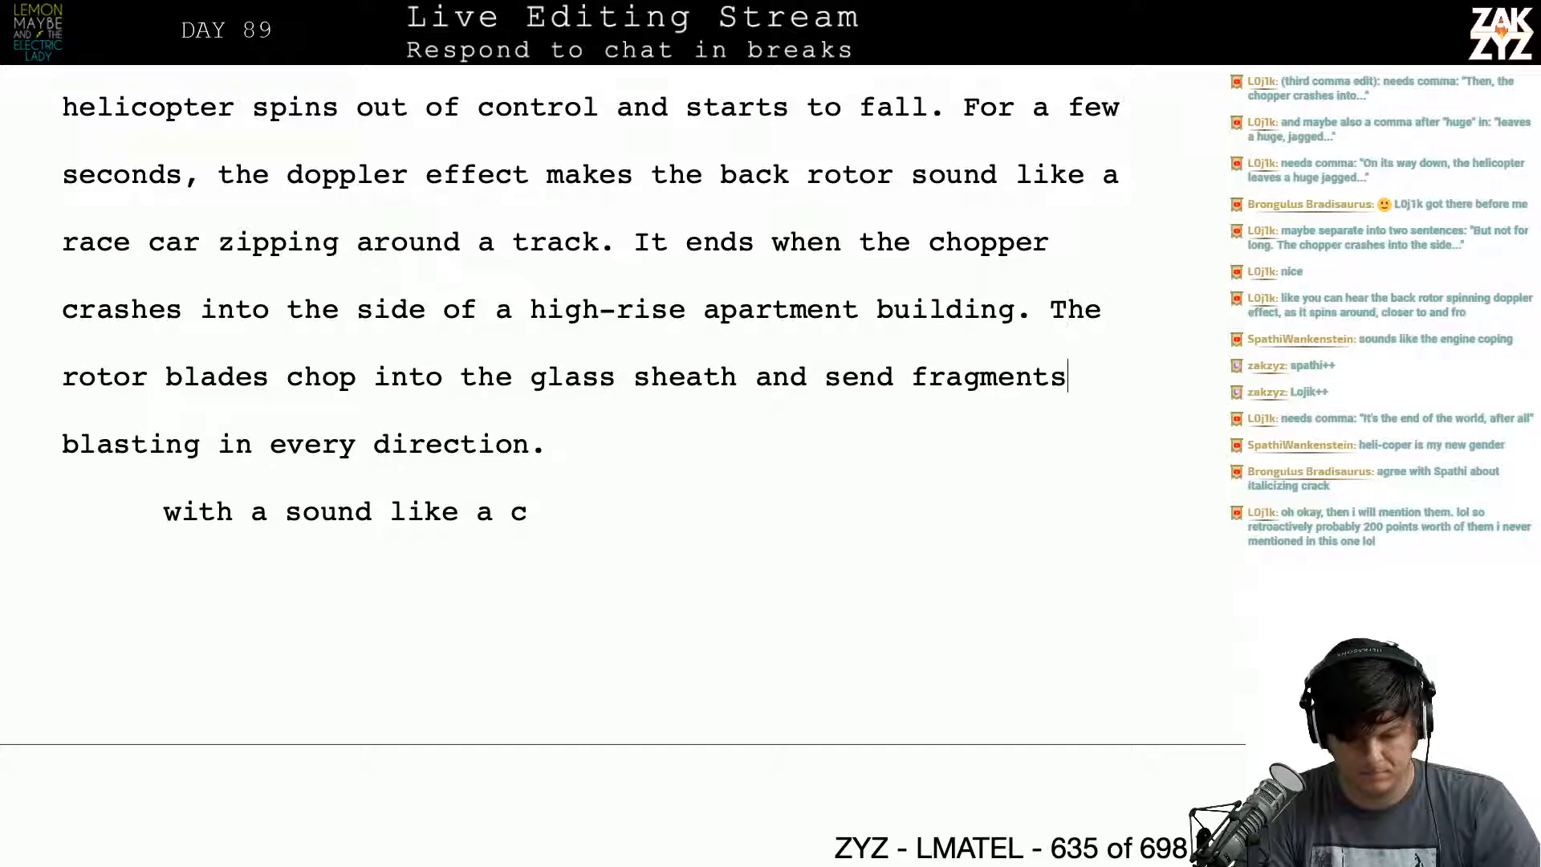
{"action": "scroll", "coordinate": [610, 401], "scroll_direction": "down", "scroll_amount": 2}
{"action": "key", "text": "Down"}
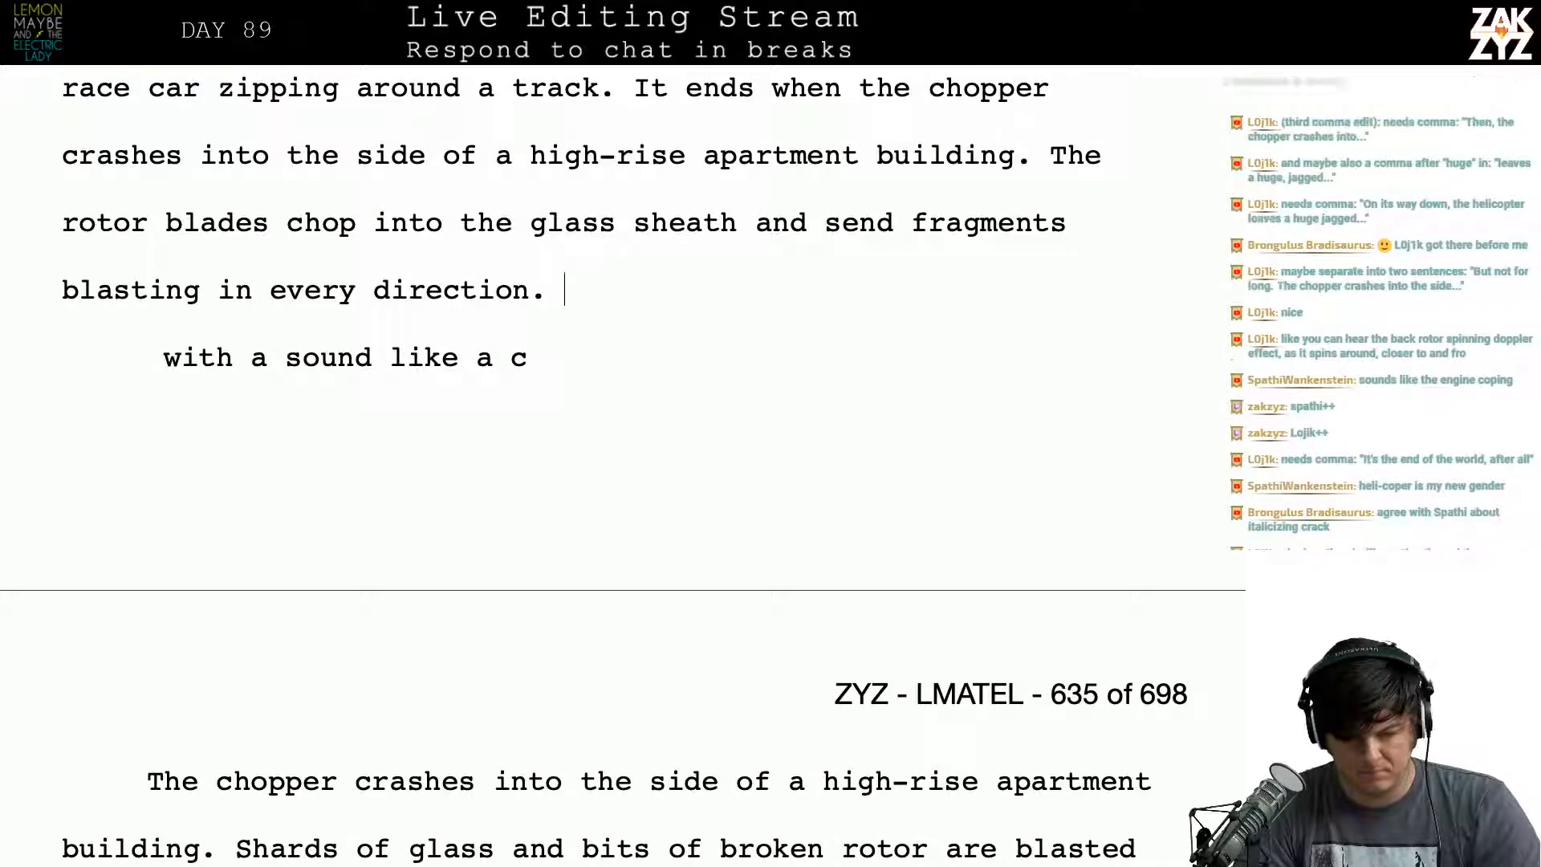
{"action": "key", "text": "Up"}
{"action": "key", "text": "Up"}
{"action": "key", "text": "Up"}
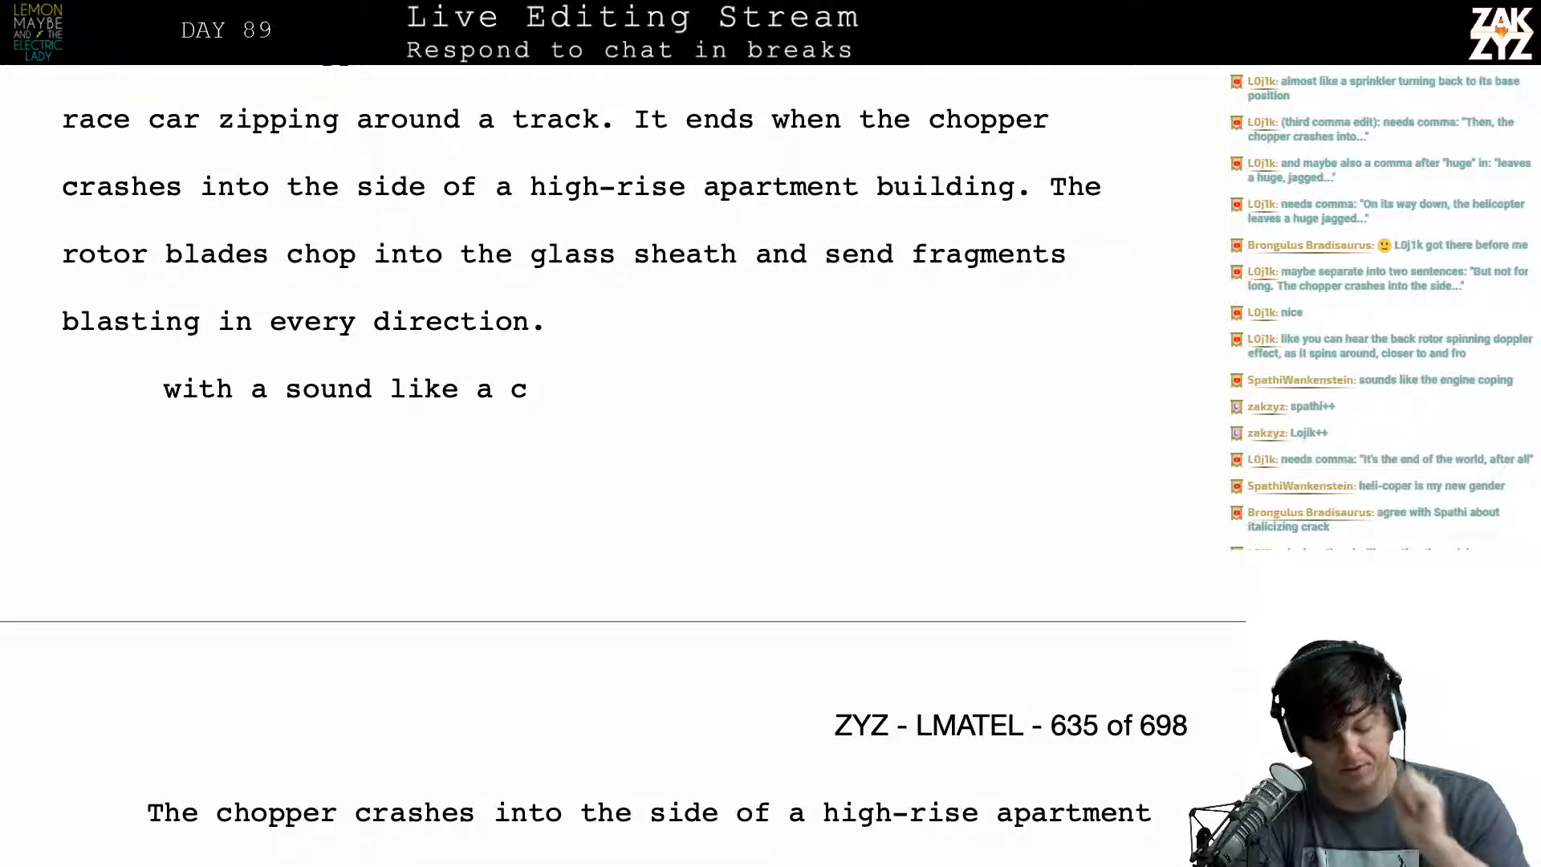
Step: Add a new sentence after "every direction.": "On its way down, the helicopter leaves a shattered scar in the building"
{"action": "type", "text": "On it"}
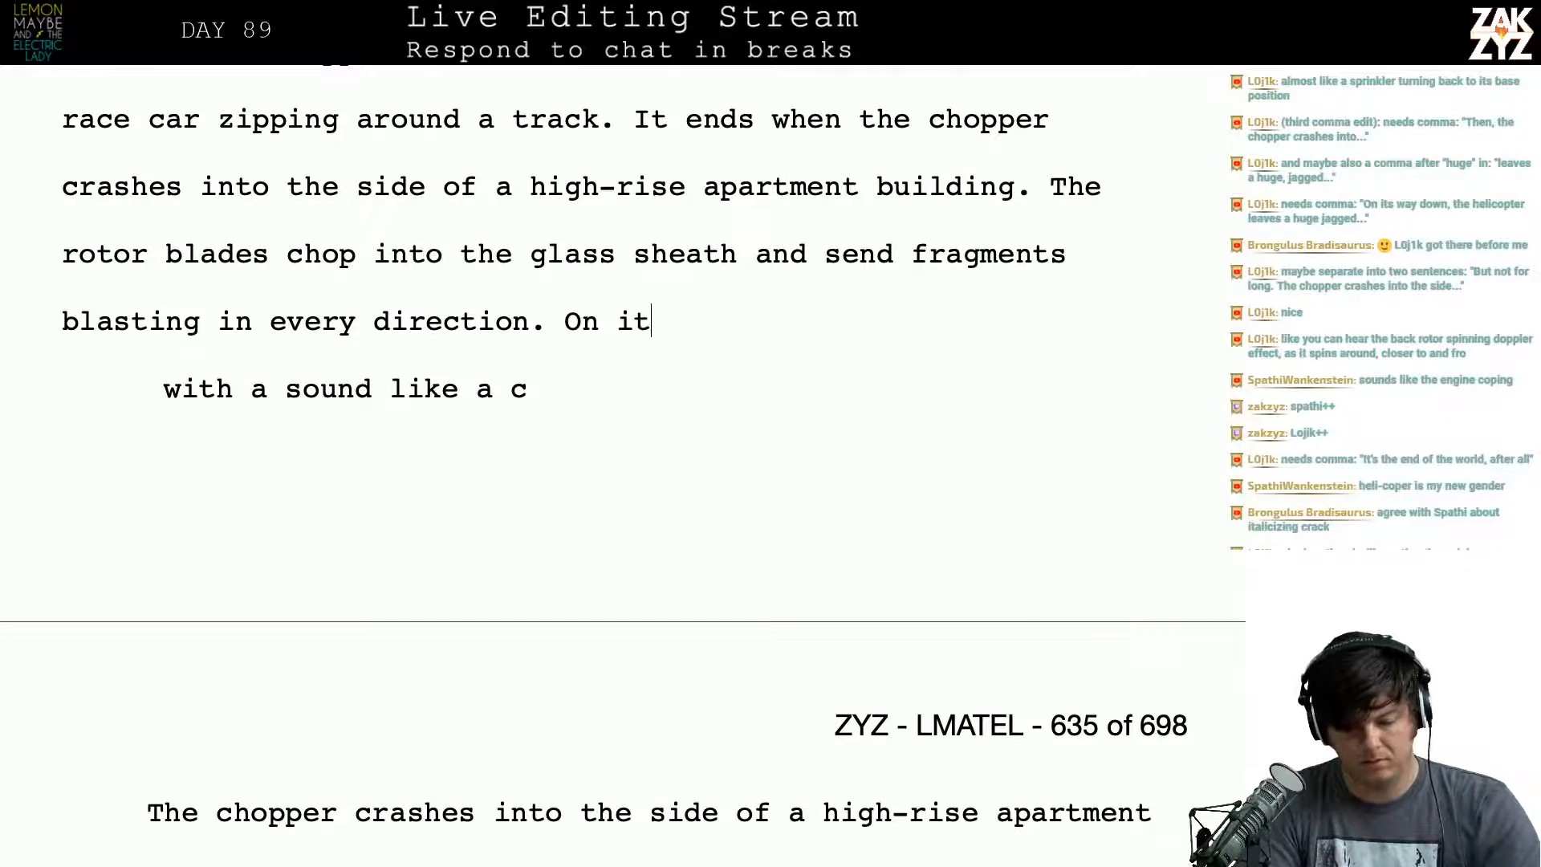
{"action": "type", "text": "s way down,"}
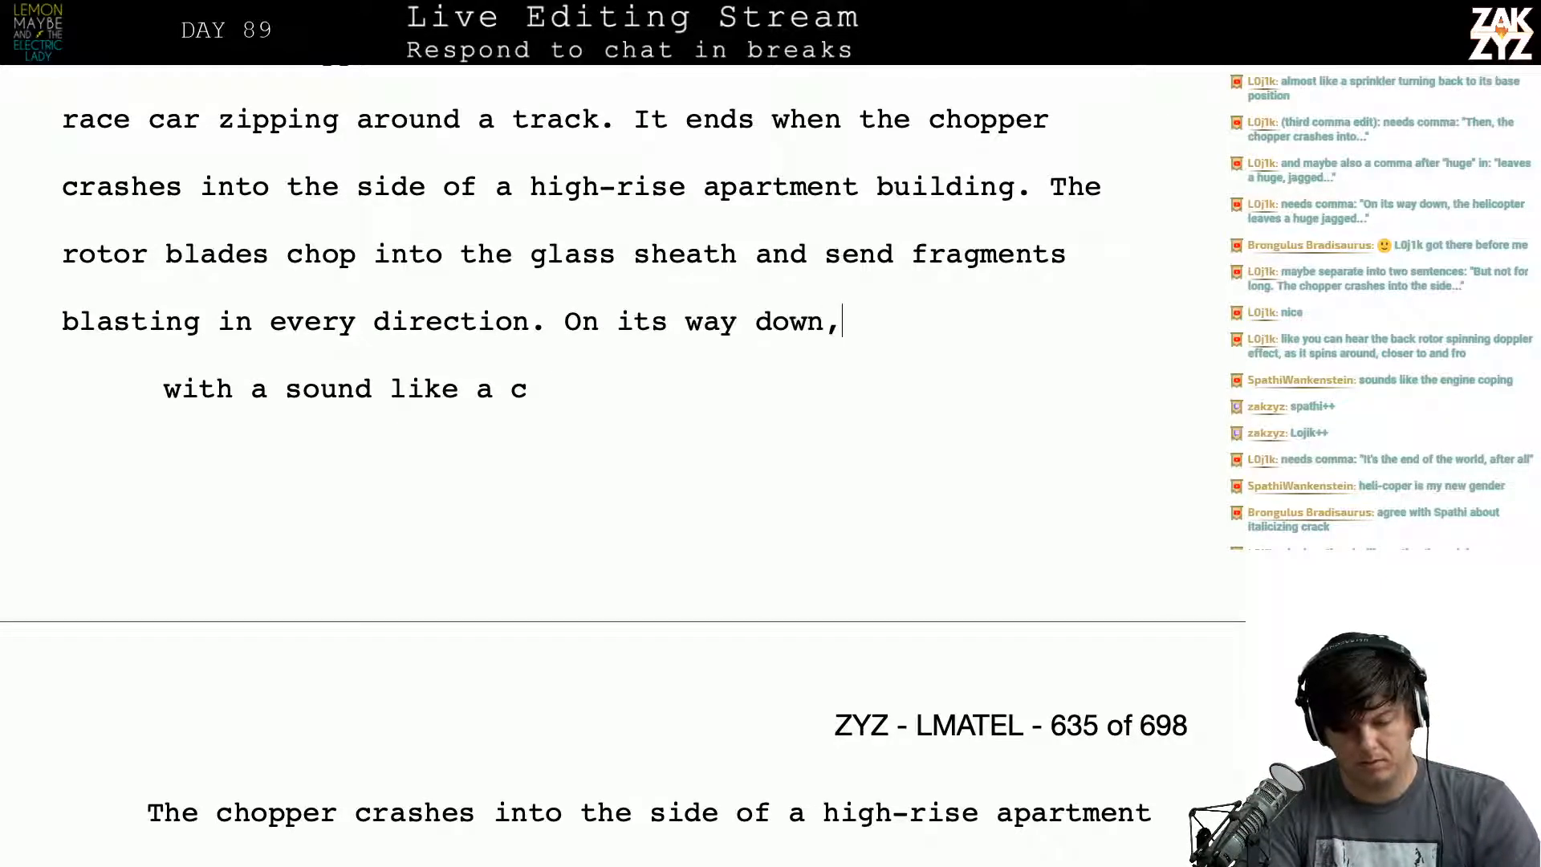
{"action": "type", "text": " the helicop"}
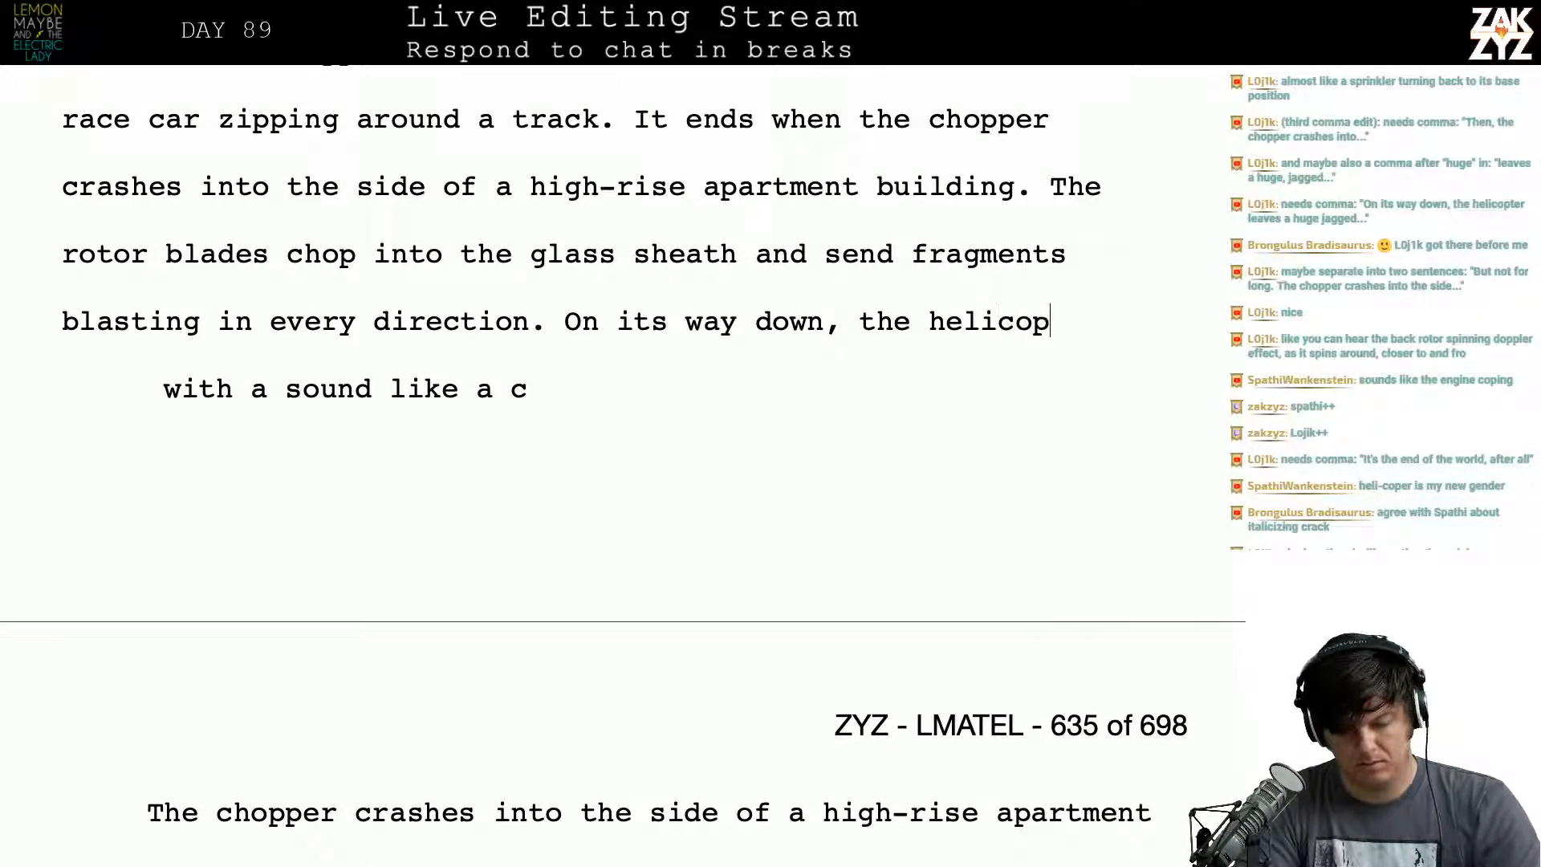
{"action": "type", "text": "ter leaves a shatter"}
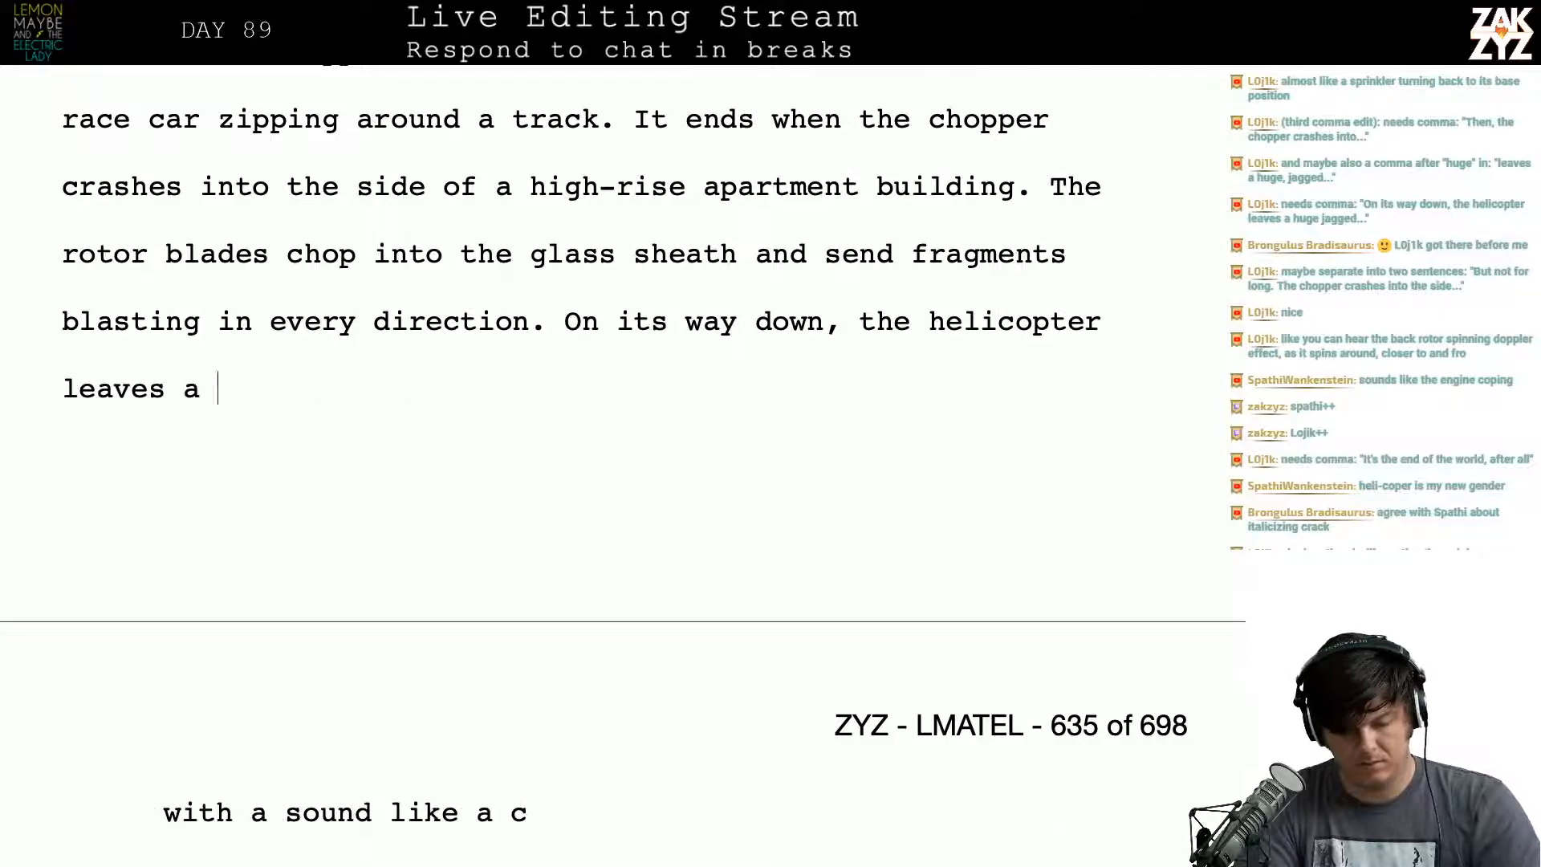
{"action": "type", "text": "sc"}
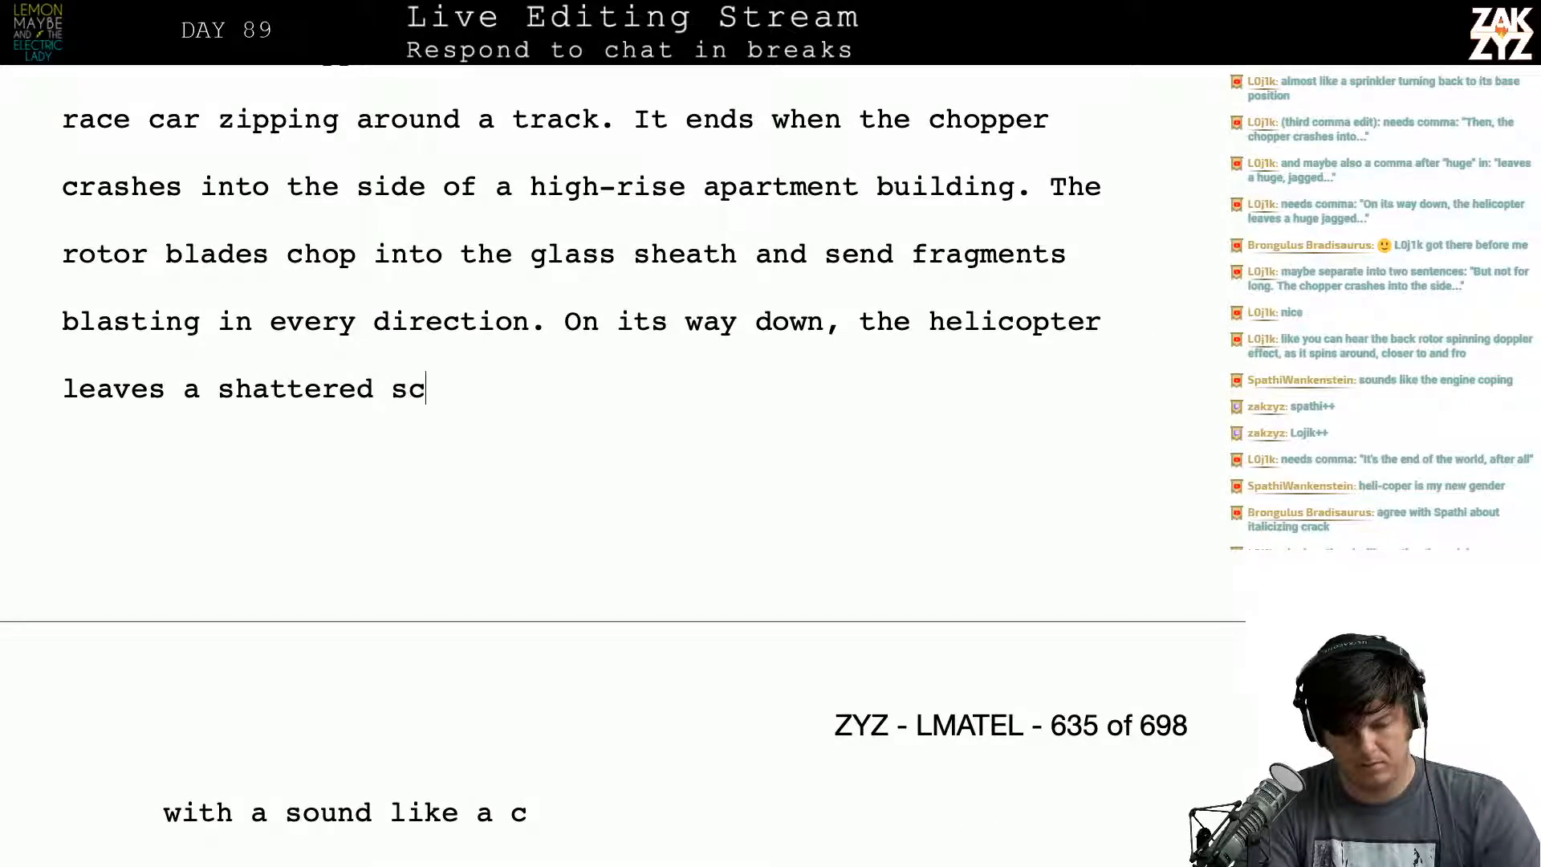
{"action": "type", "text": "ar in the build"}
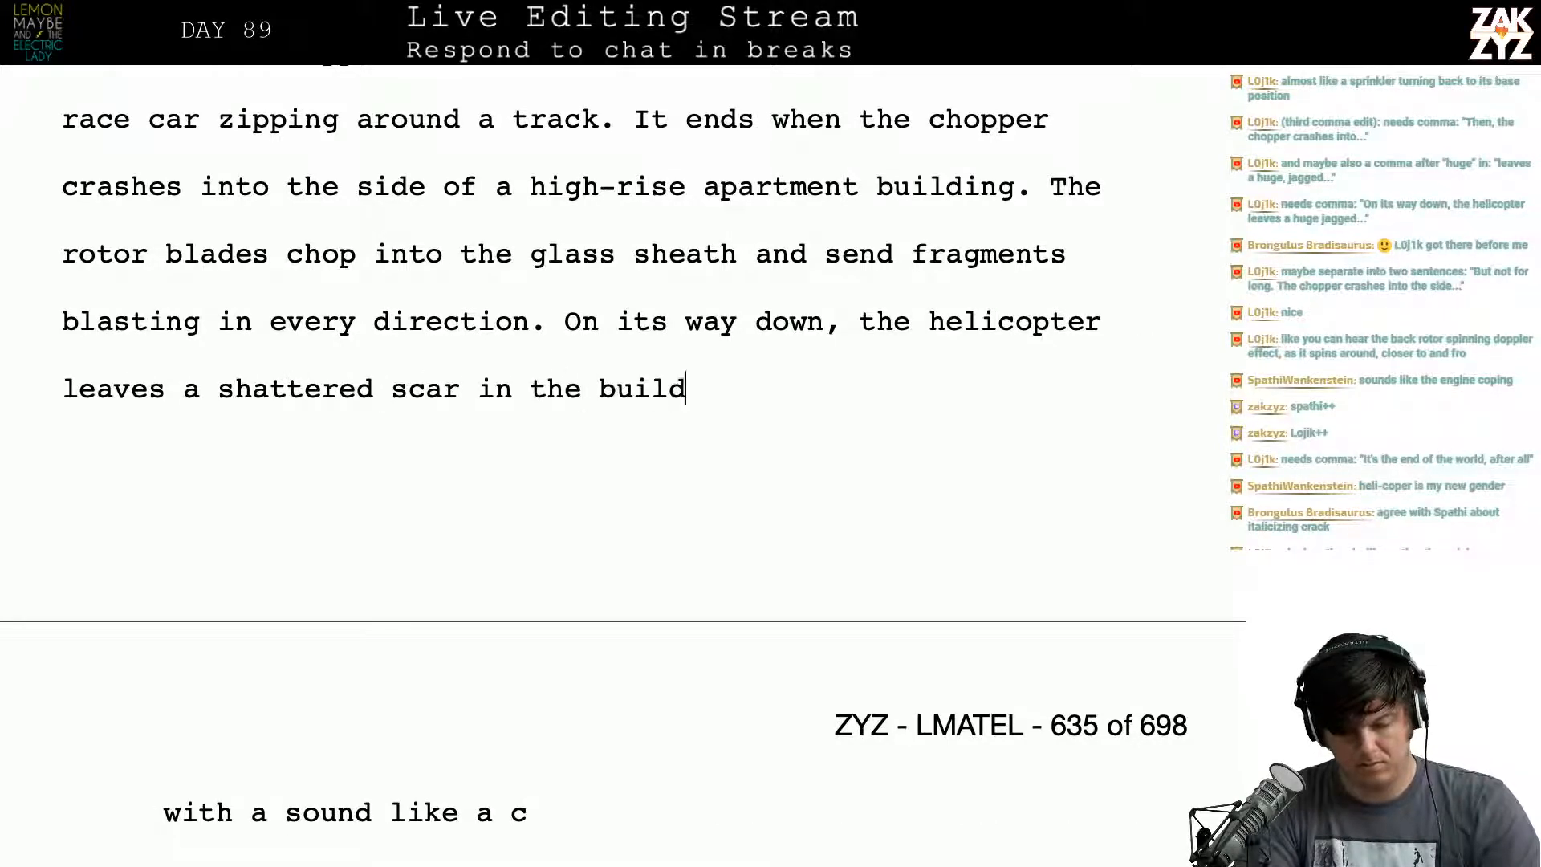
Step: Continue the shattered scar sentence with ", widening until it crashes into the street with a"
{"action": "type", "text": "ing, widening "}
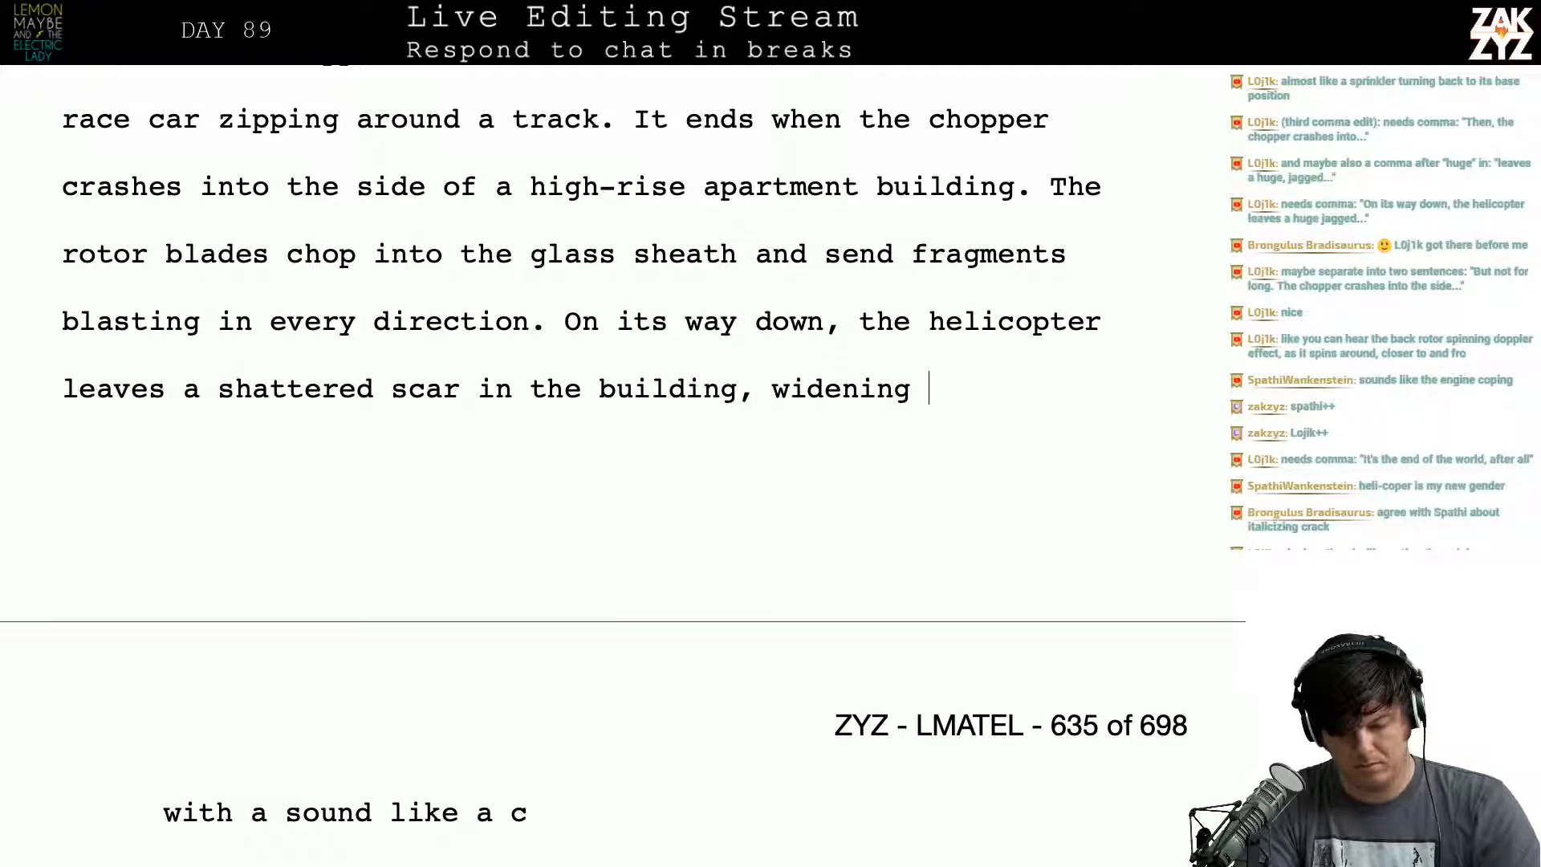
{"action": "type", "text": "until it crash"}
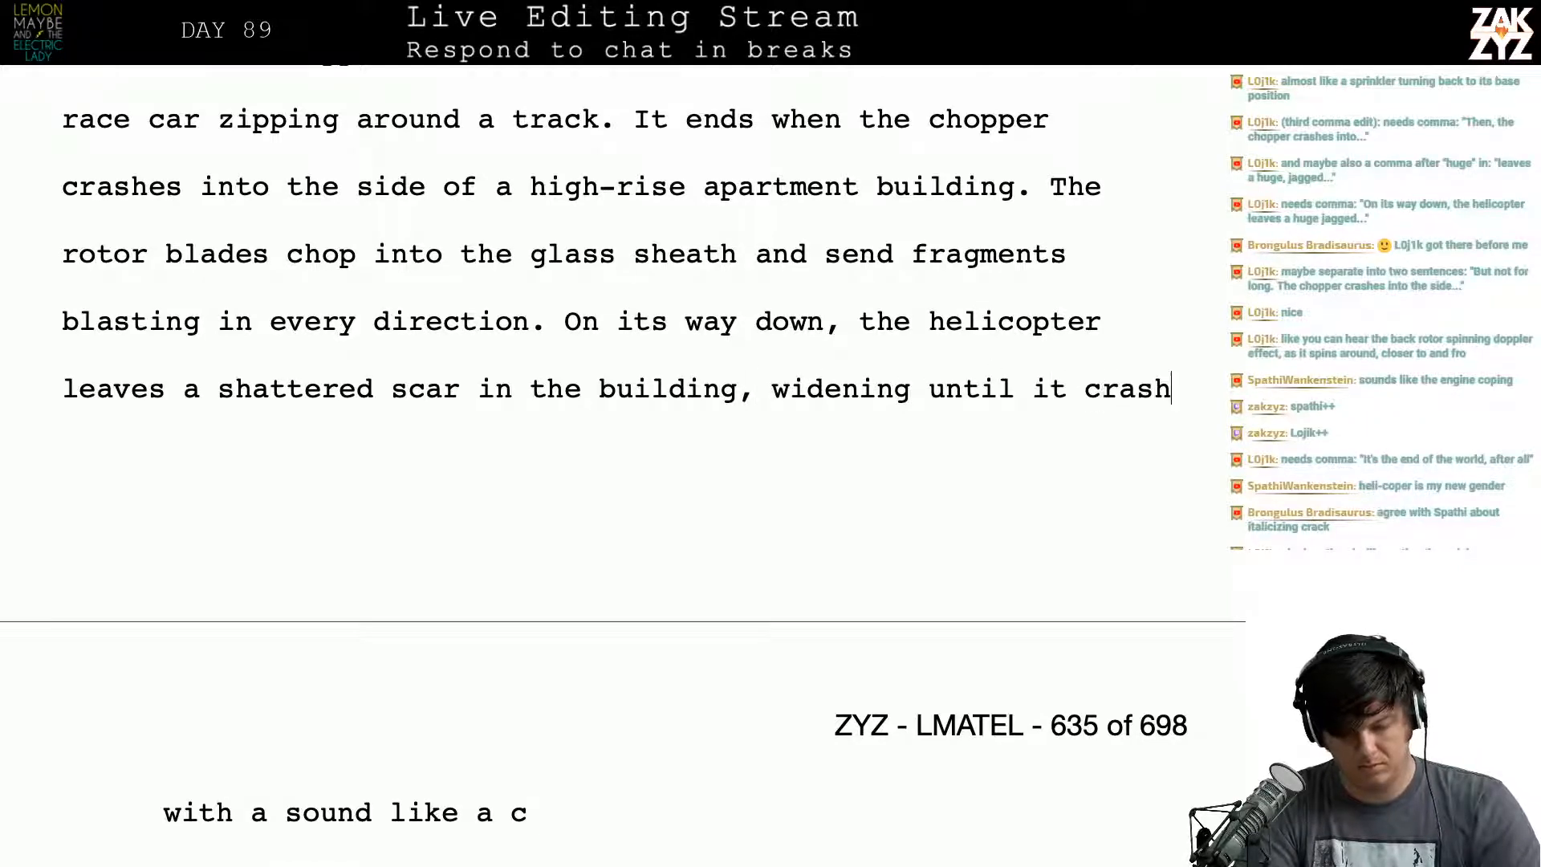
{"action": "type", "text": "es into the street with a"}
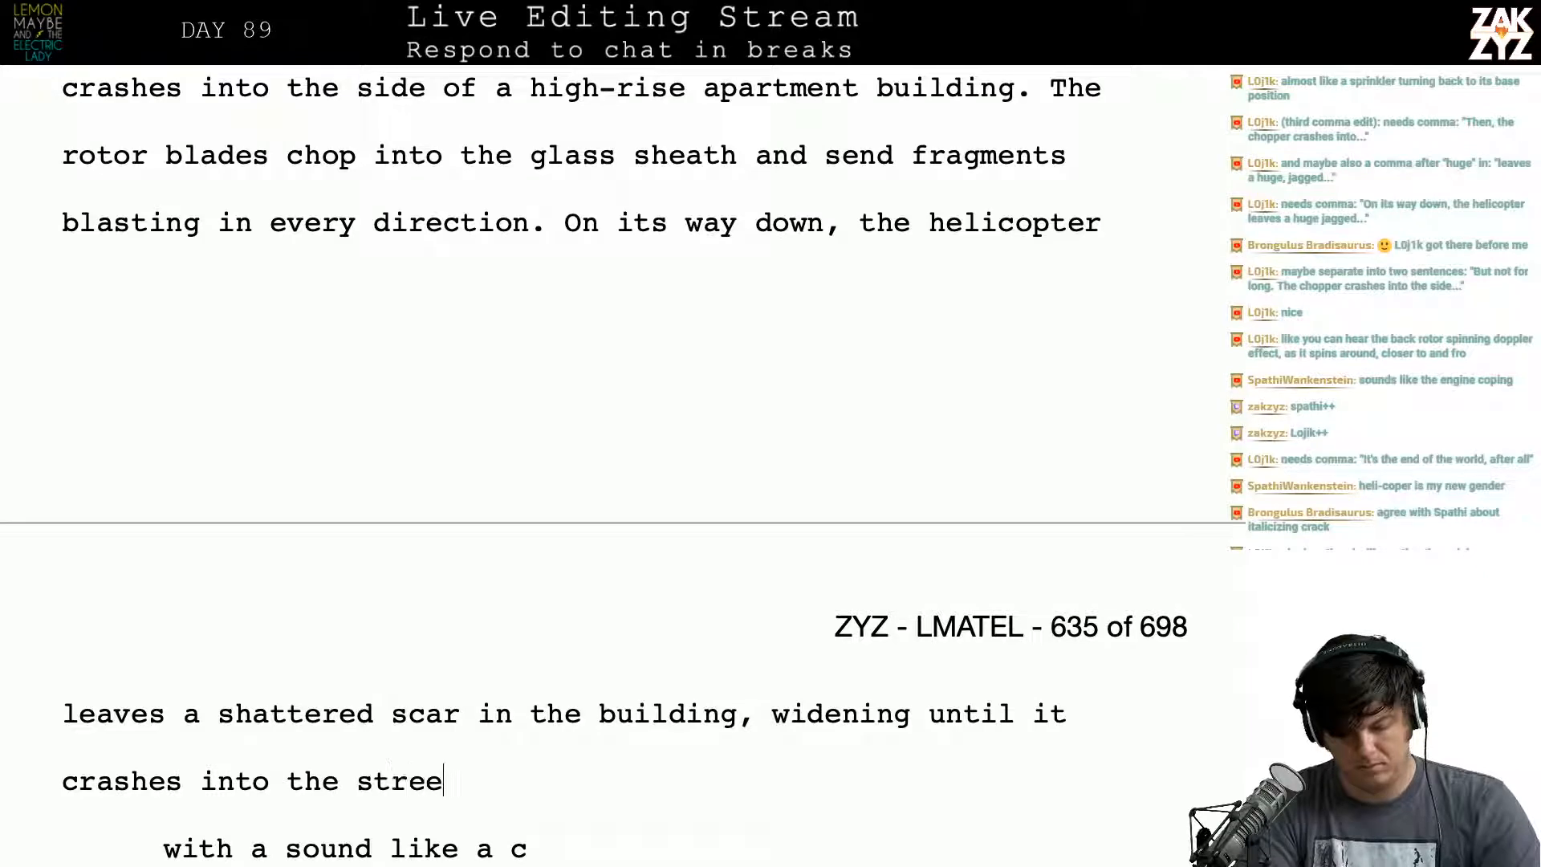
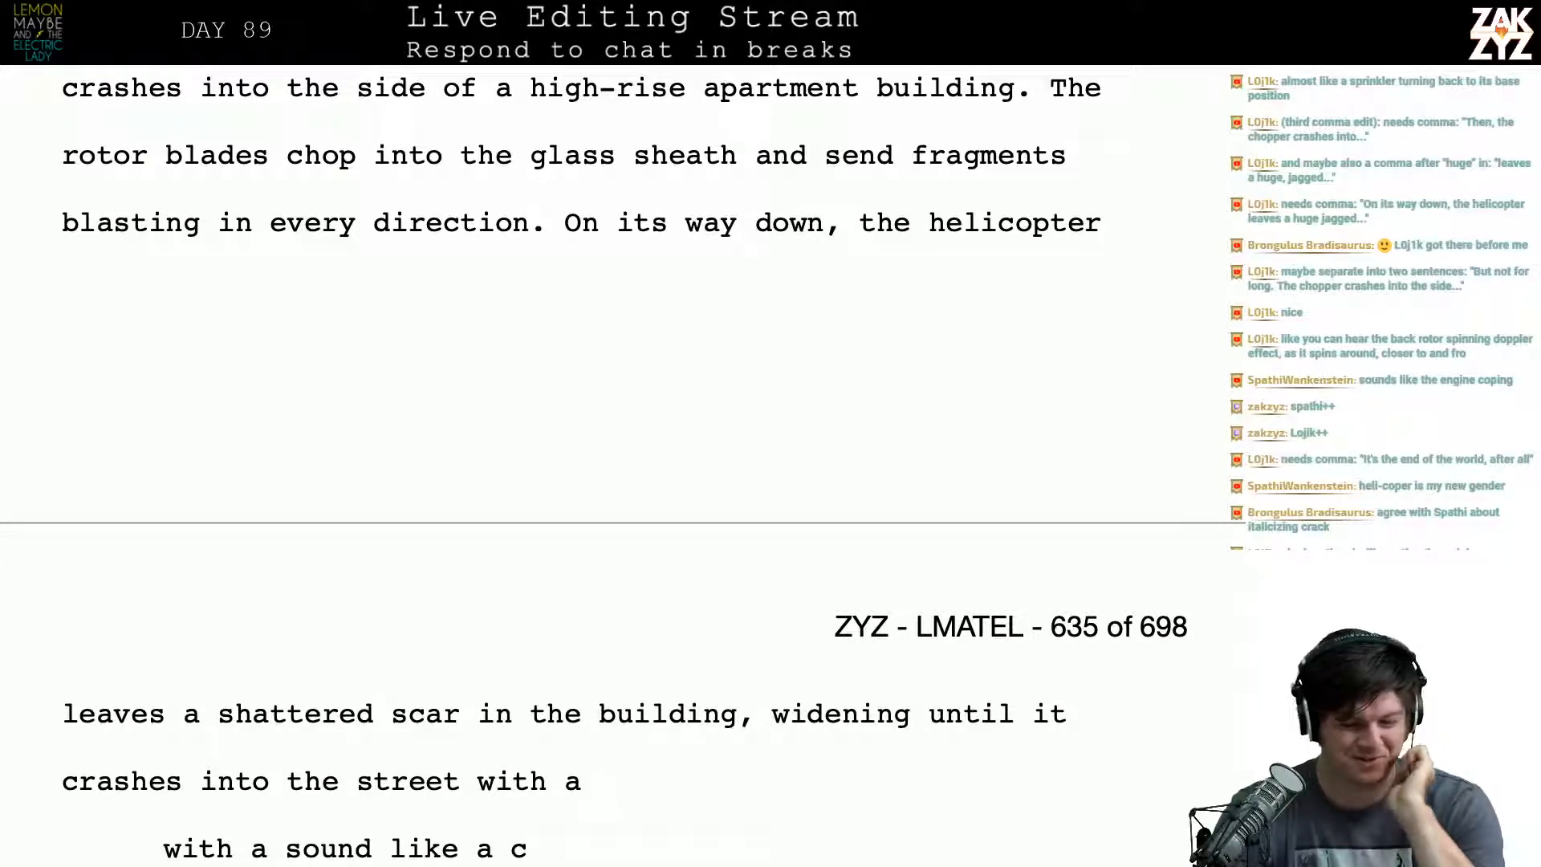
Step: Insert "'s glass fascade," after "building" in the shattered scar sentence
{"action": "scroll", "coordinate": [624, 461], "scroll_direction": "up", "scroll_amount": 3}
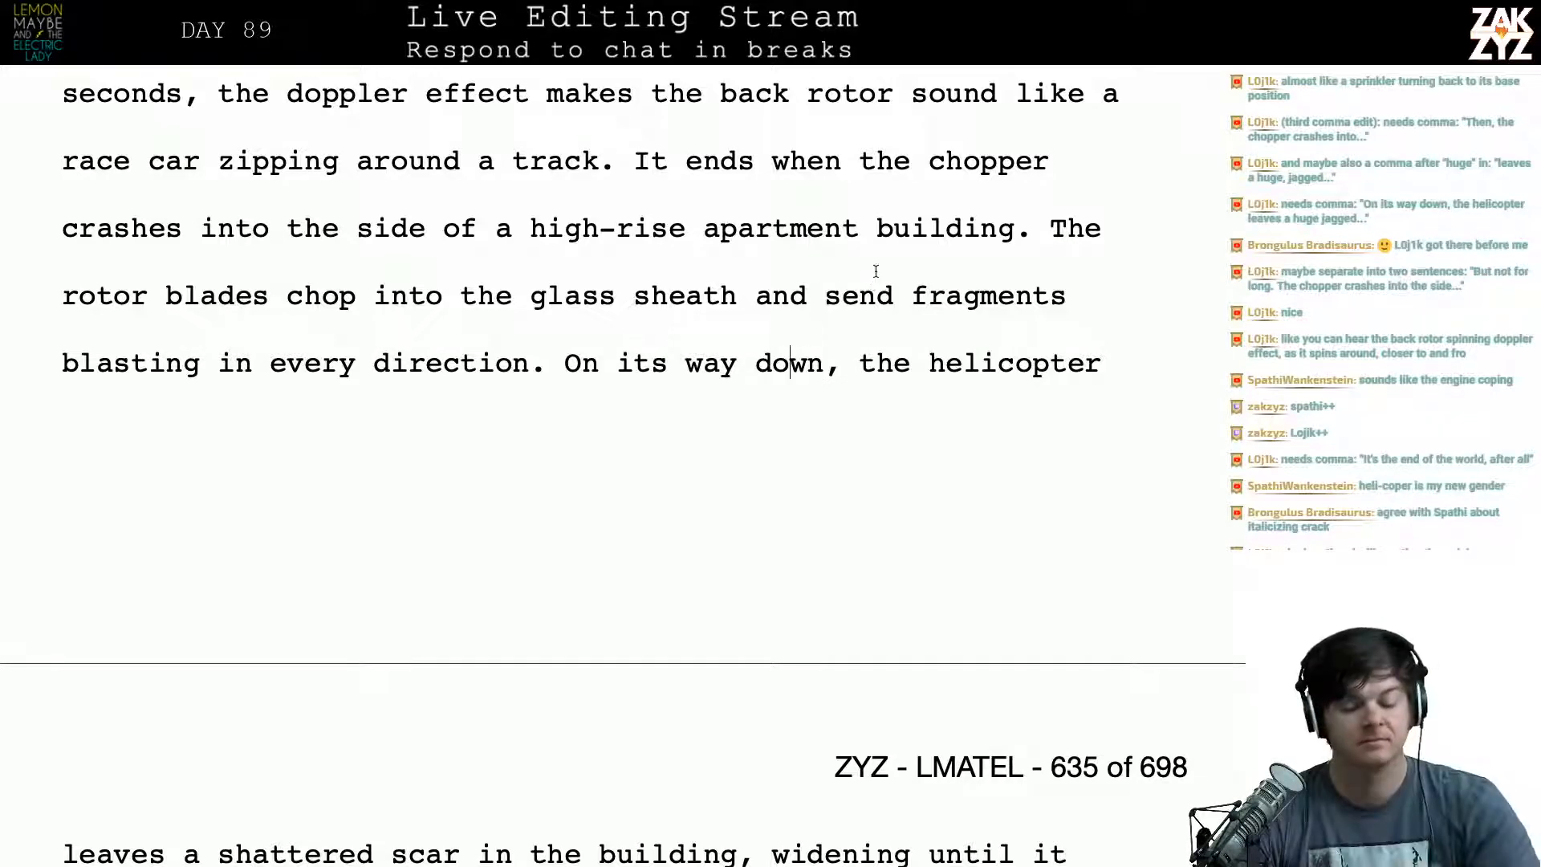
{"action": "scroll", "coordinate": [875, 271], "scroll_direction": "down", "scroll_amount": 3}
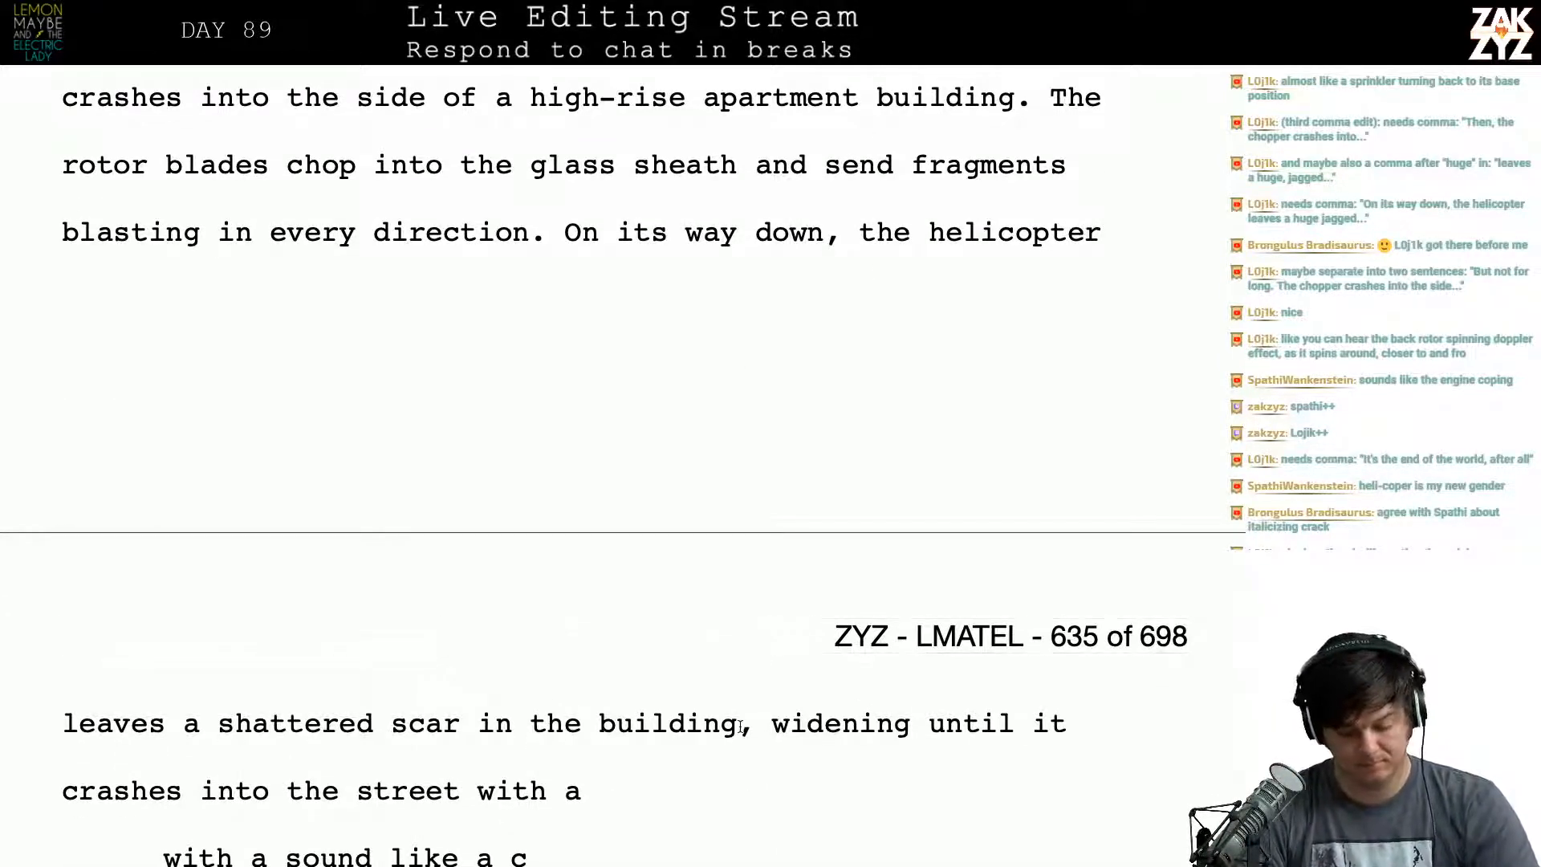
{"action": "left_click", "coordinate": [739, 725]}
{"action": "type", "text": "'s glass f"}
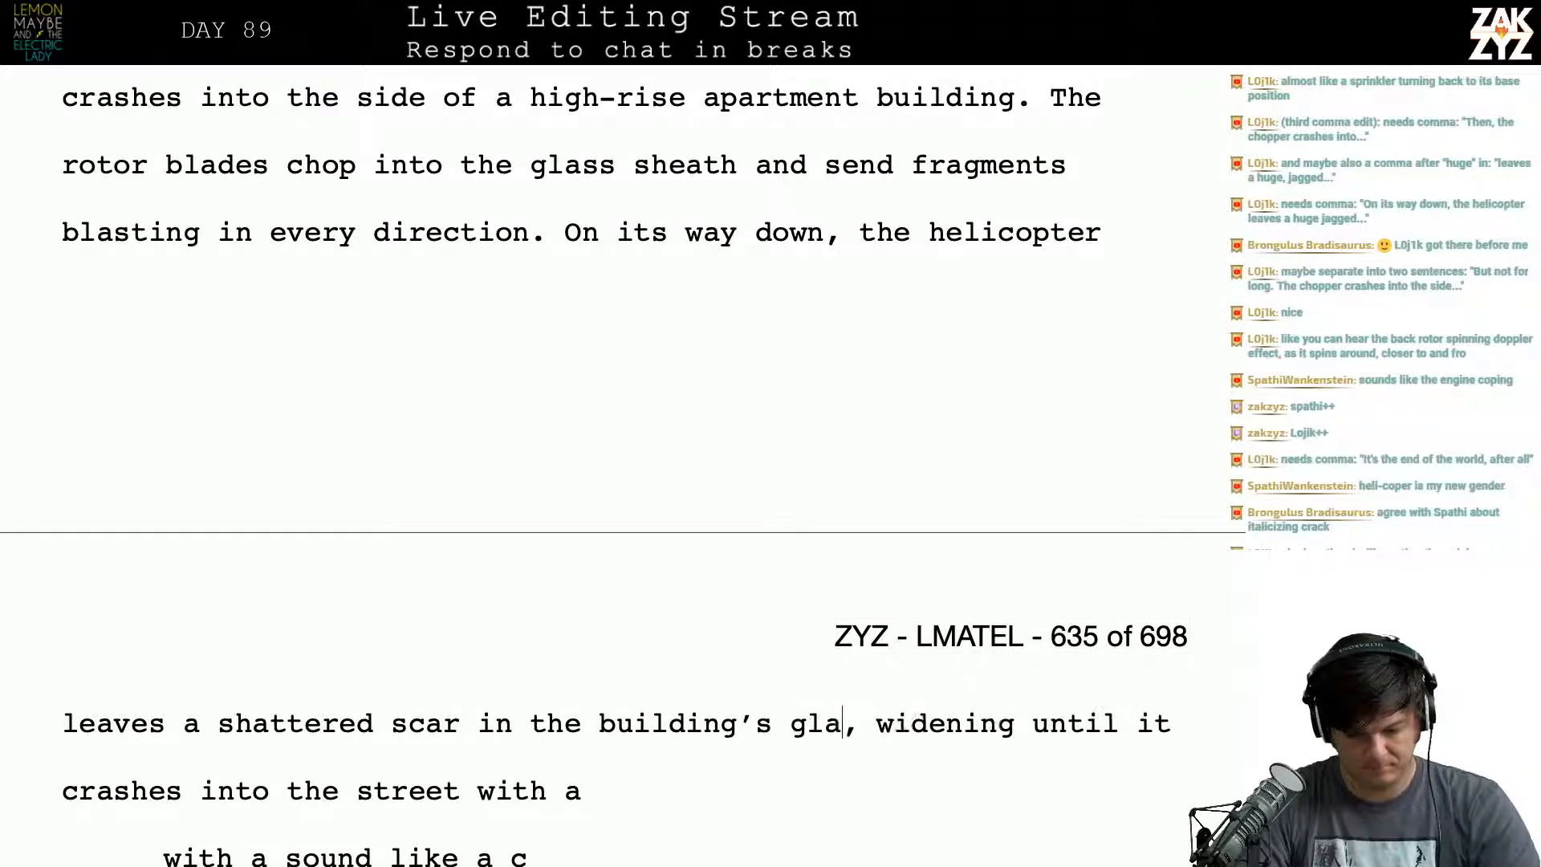
{"action": "type", "text": "assc"}
{"action": "key", "text": "BackSpace"}
{"action": "key", "text": "BackSpace"}
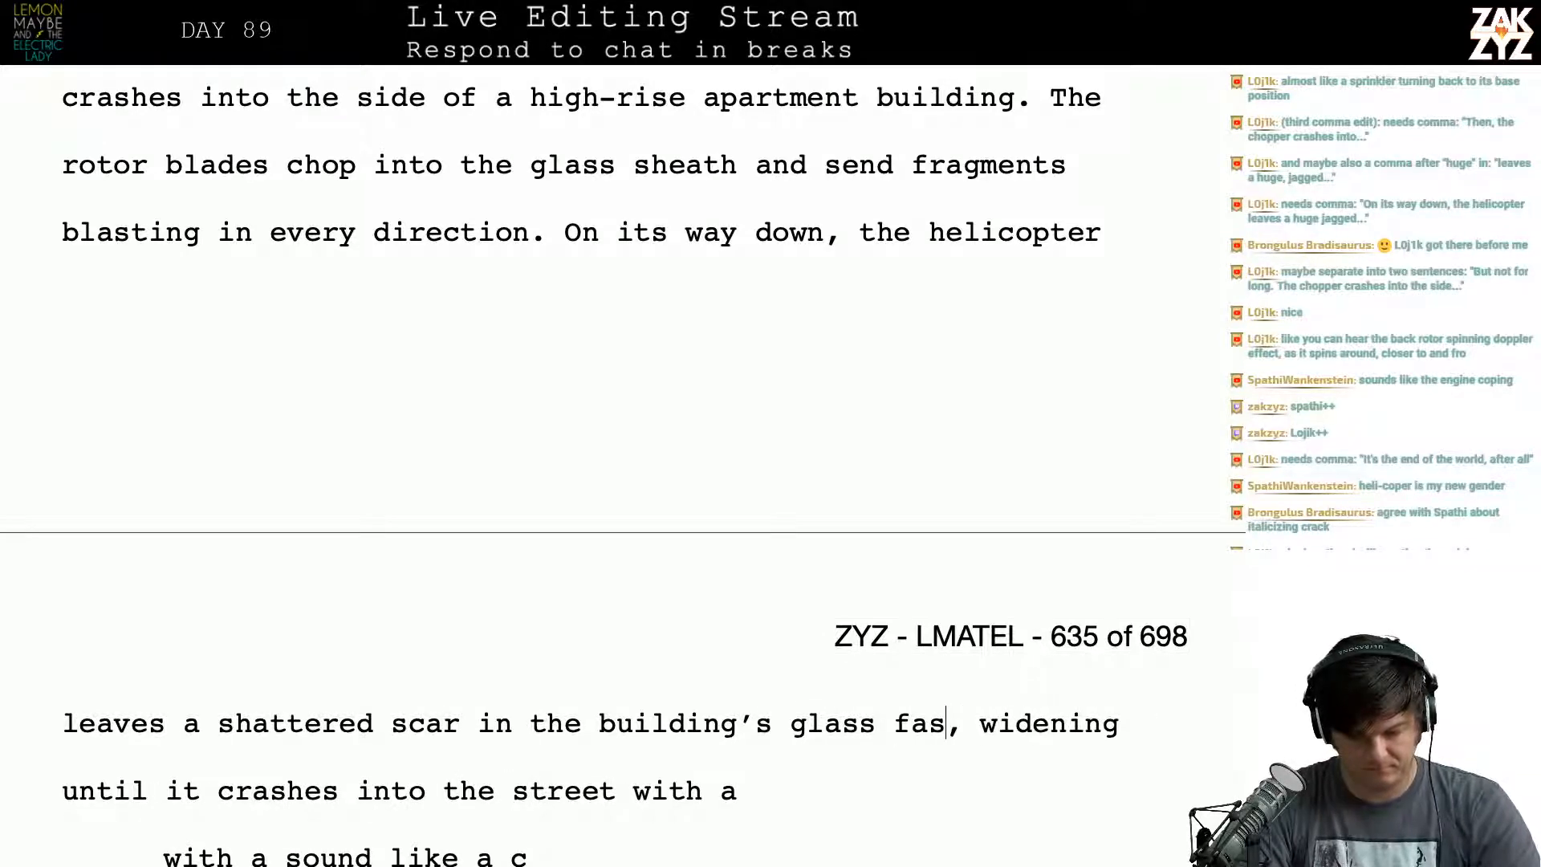
{"action": "type", "text": "cade,"}
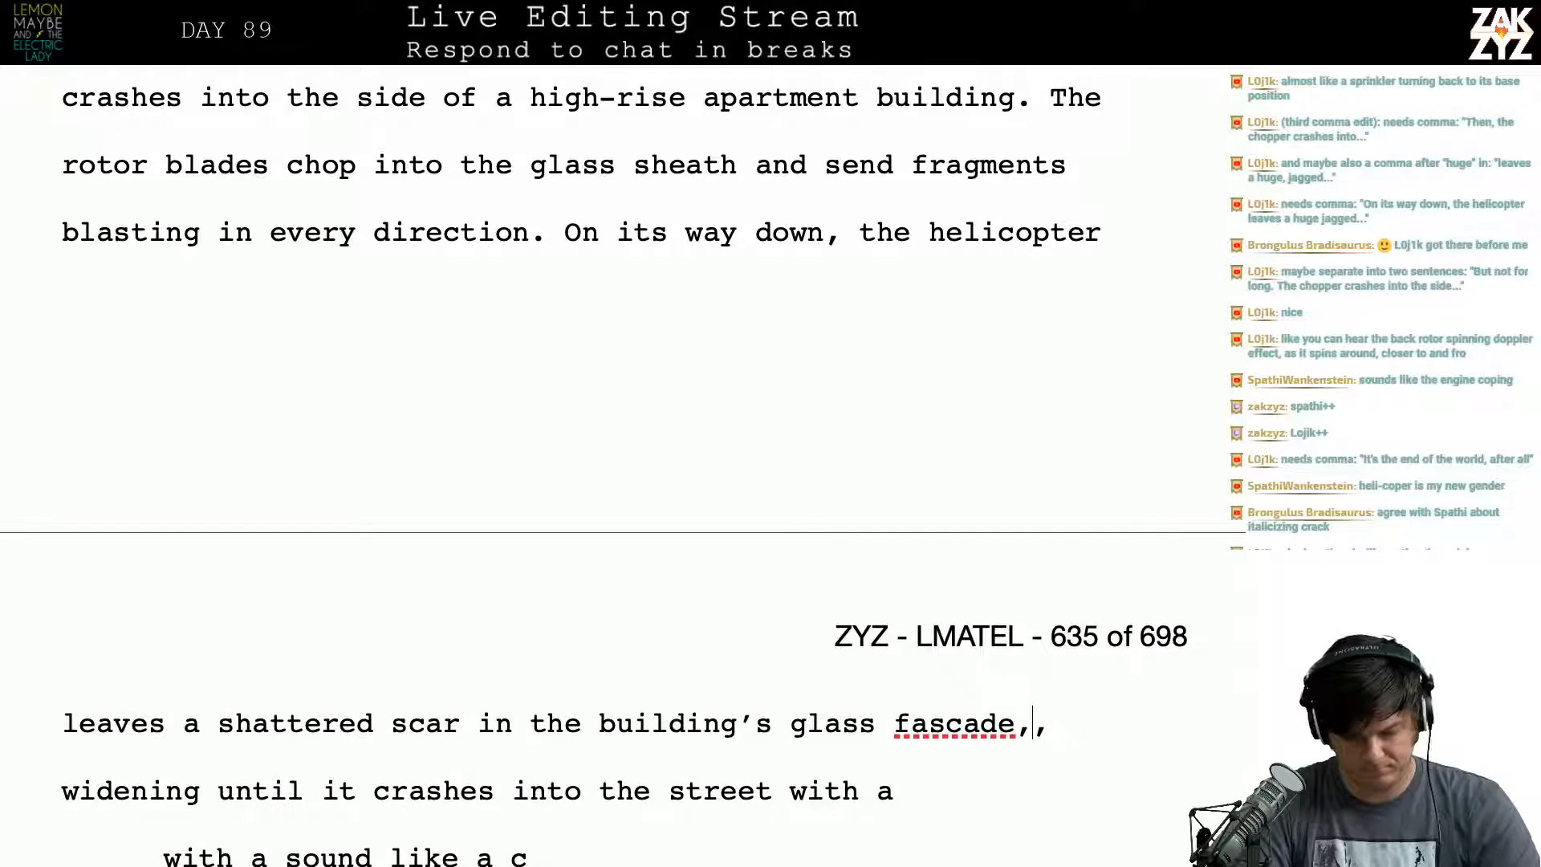
Step: Replace the misspelled "fascade," with "facade, widening" after "building's glass"
{"action": "key", "text": "BackSpace"}
{"action": "key", "text": "BackSpace"}
{"action": "key", "text": "BackSpace"}
{"action": "key", "text": "BackSpace"}
{"action": "key", "text": "BackSpace"}
{"action": "key", "text": "BackSpace"}
{"action": "type", "text": "ce, widening"}
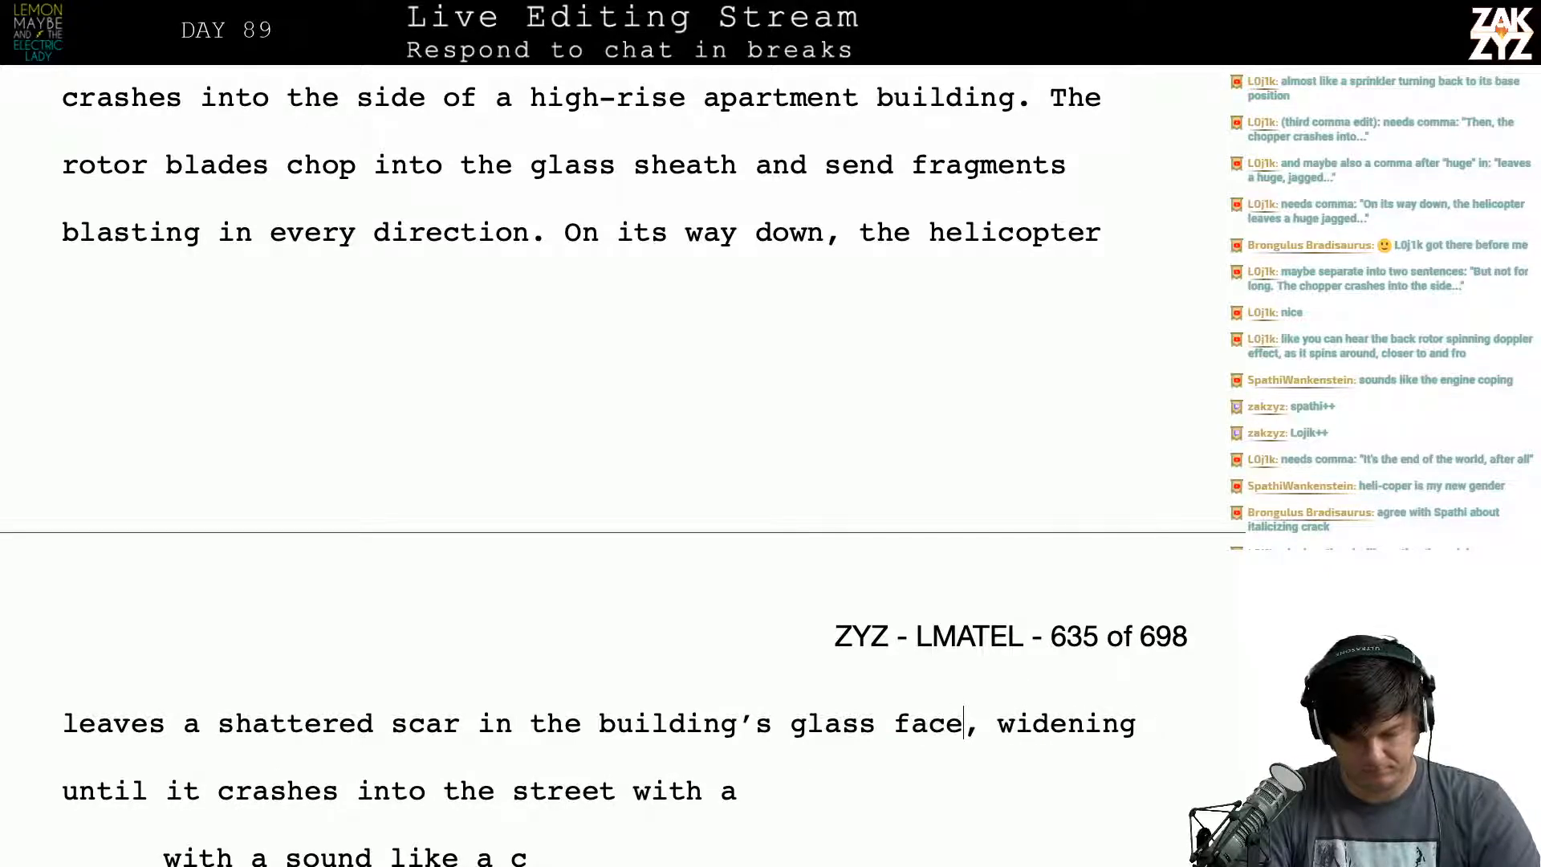
{"action": "key", "text": "BackSpace"}
{"action": "type", "text": "ade, widening"}
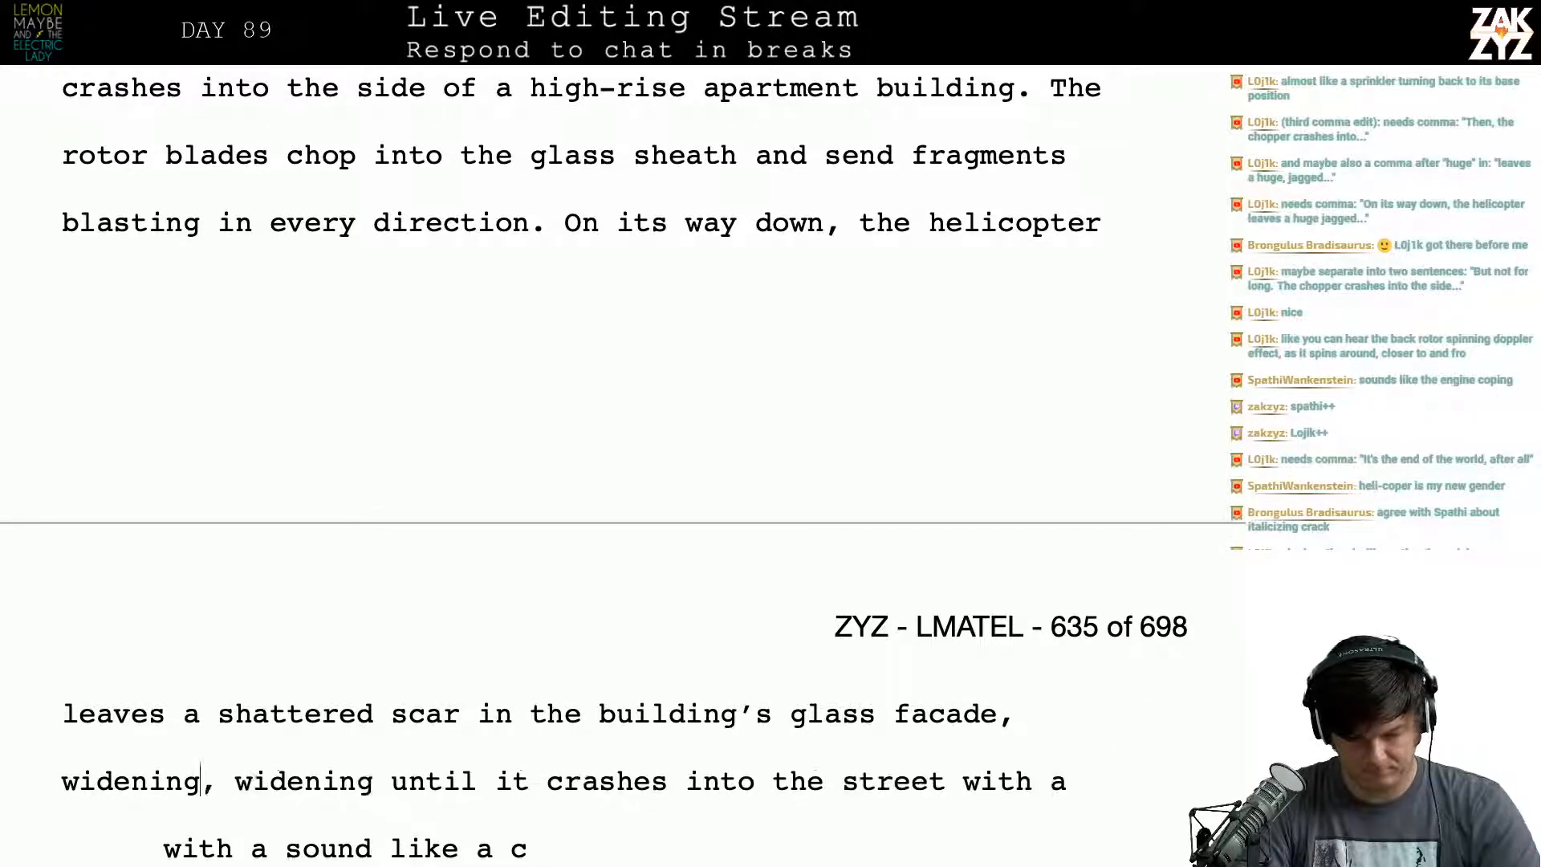
{"action": "type", "text": " on th"}
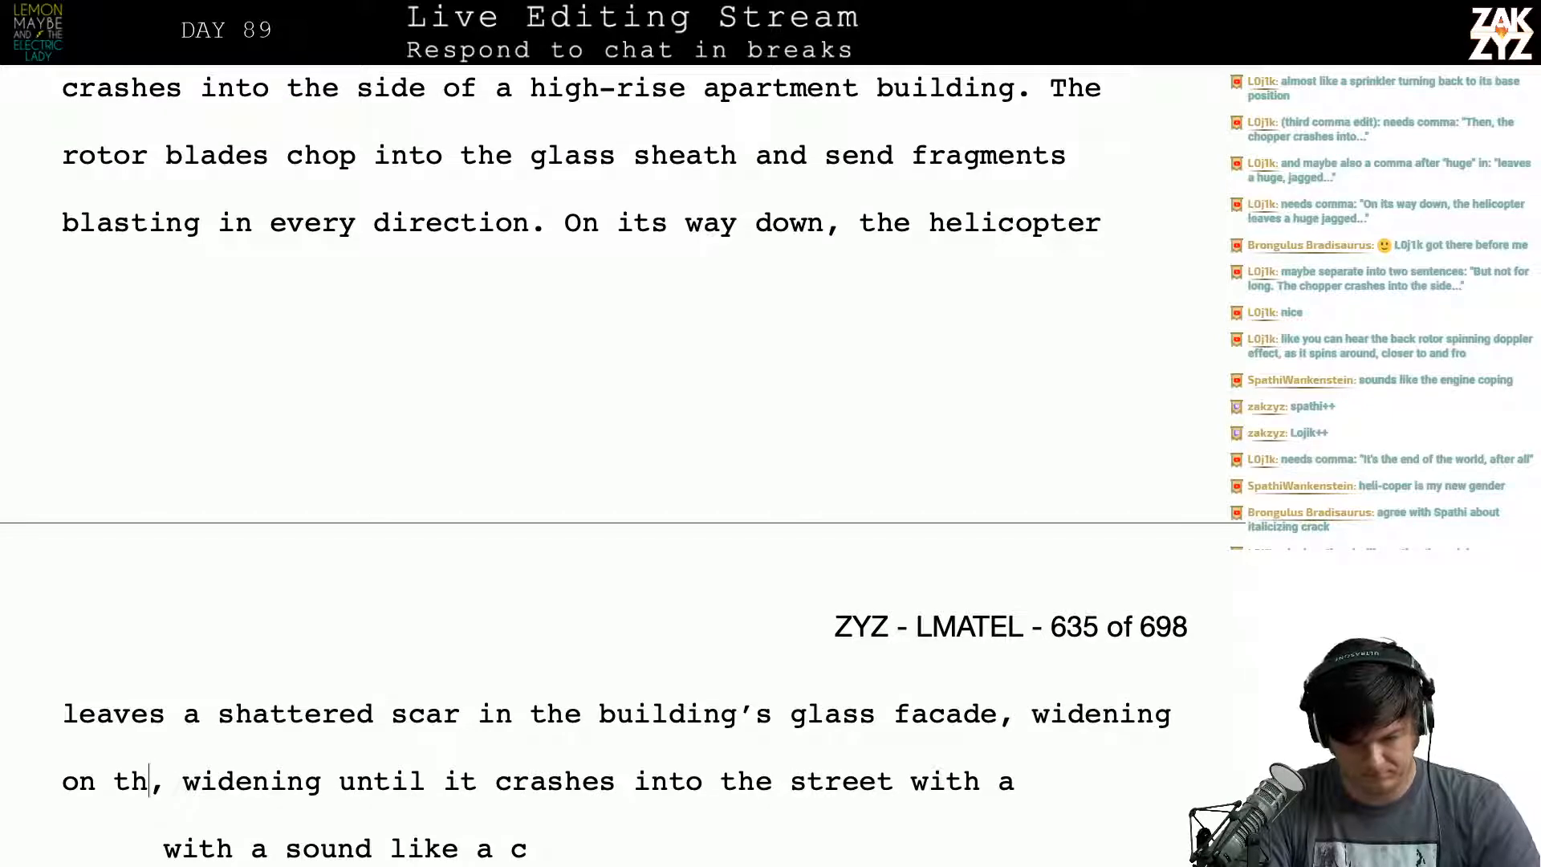
{"action": "key", "text": "BackSpace"}
{"action": "key", "text": "BackSpace"}
{"action": "key", "text": "BackSpace"}
{"action": "key", "text": "BackSpace"}
{"action": "key", "text": "BackSpace"}
{"action": "key", "text": "BackSpace"}
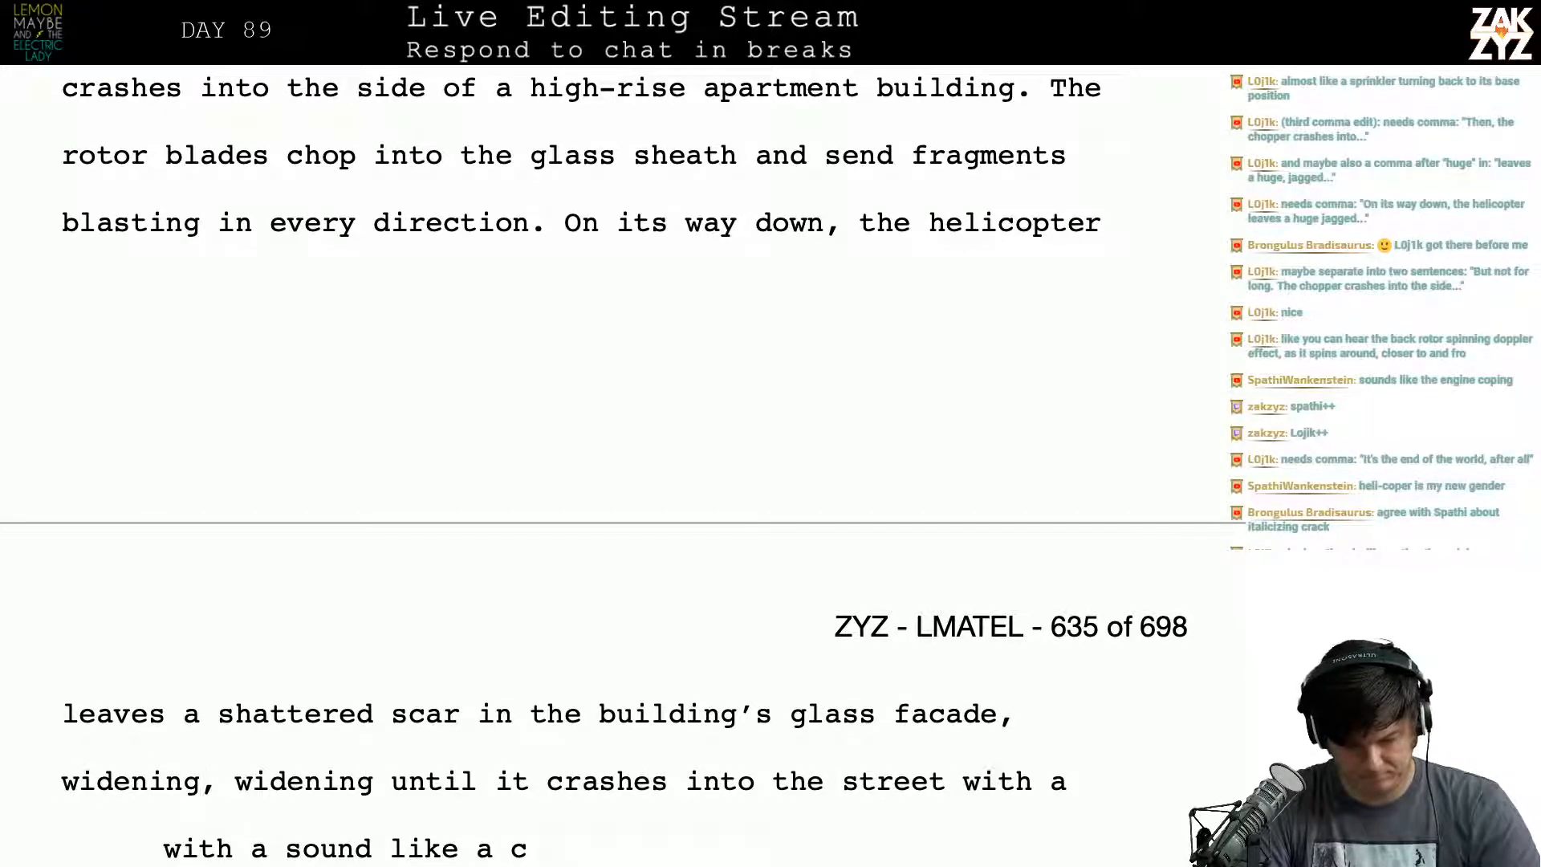
Step: Complete the scar sentence with "as it plummets." and delete the leftover draft text following it
{"action": "type", "text": "as it plu"}
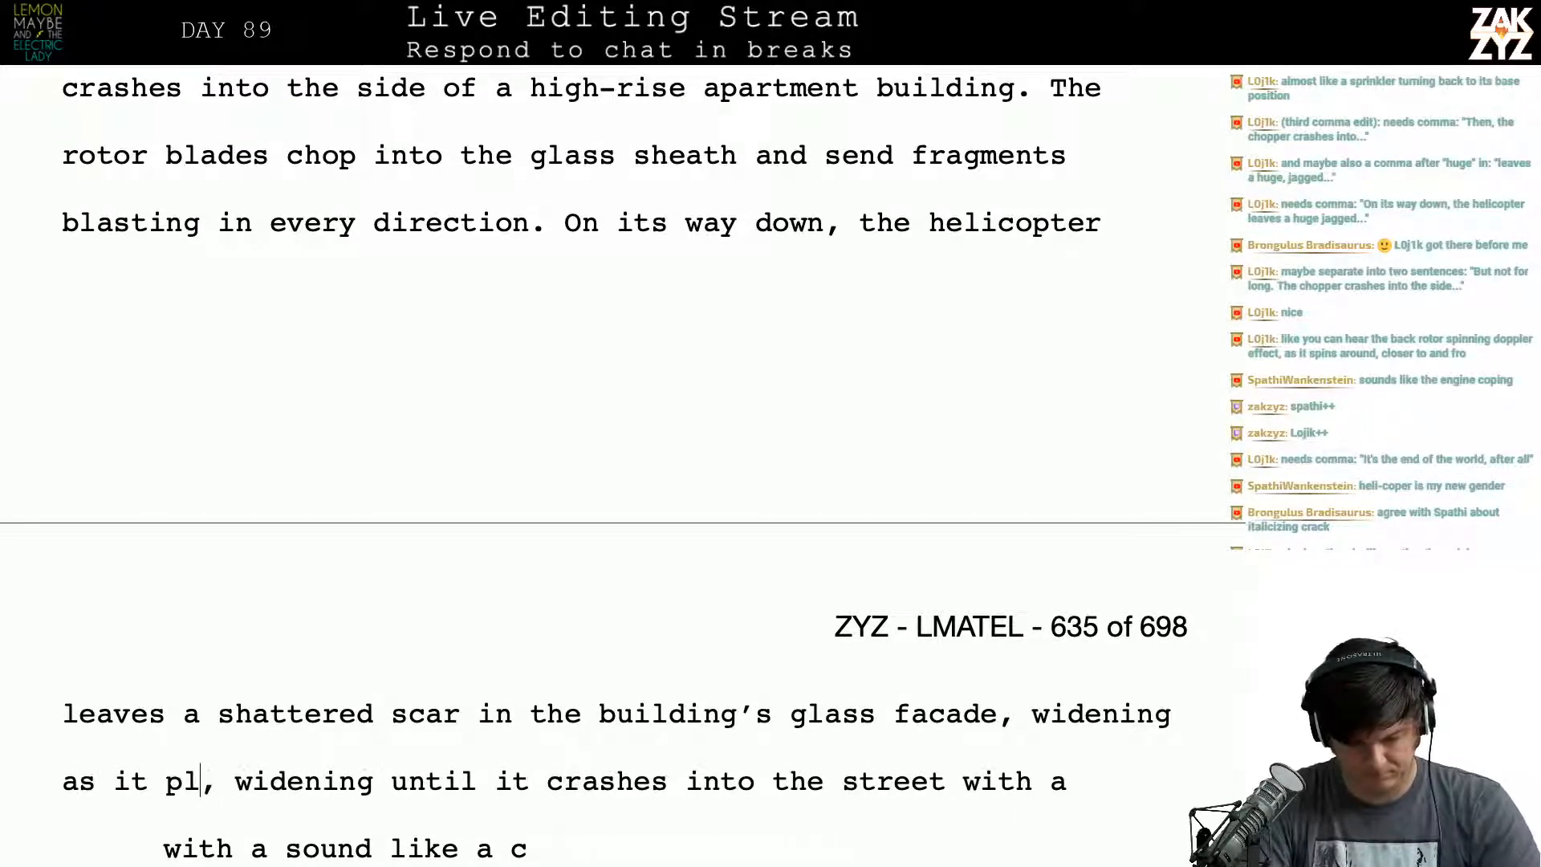
{"action": "type", "text": "mmets."}
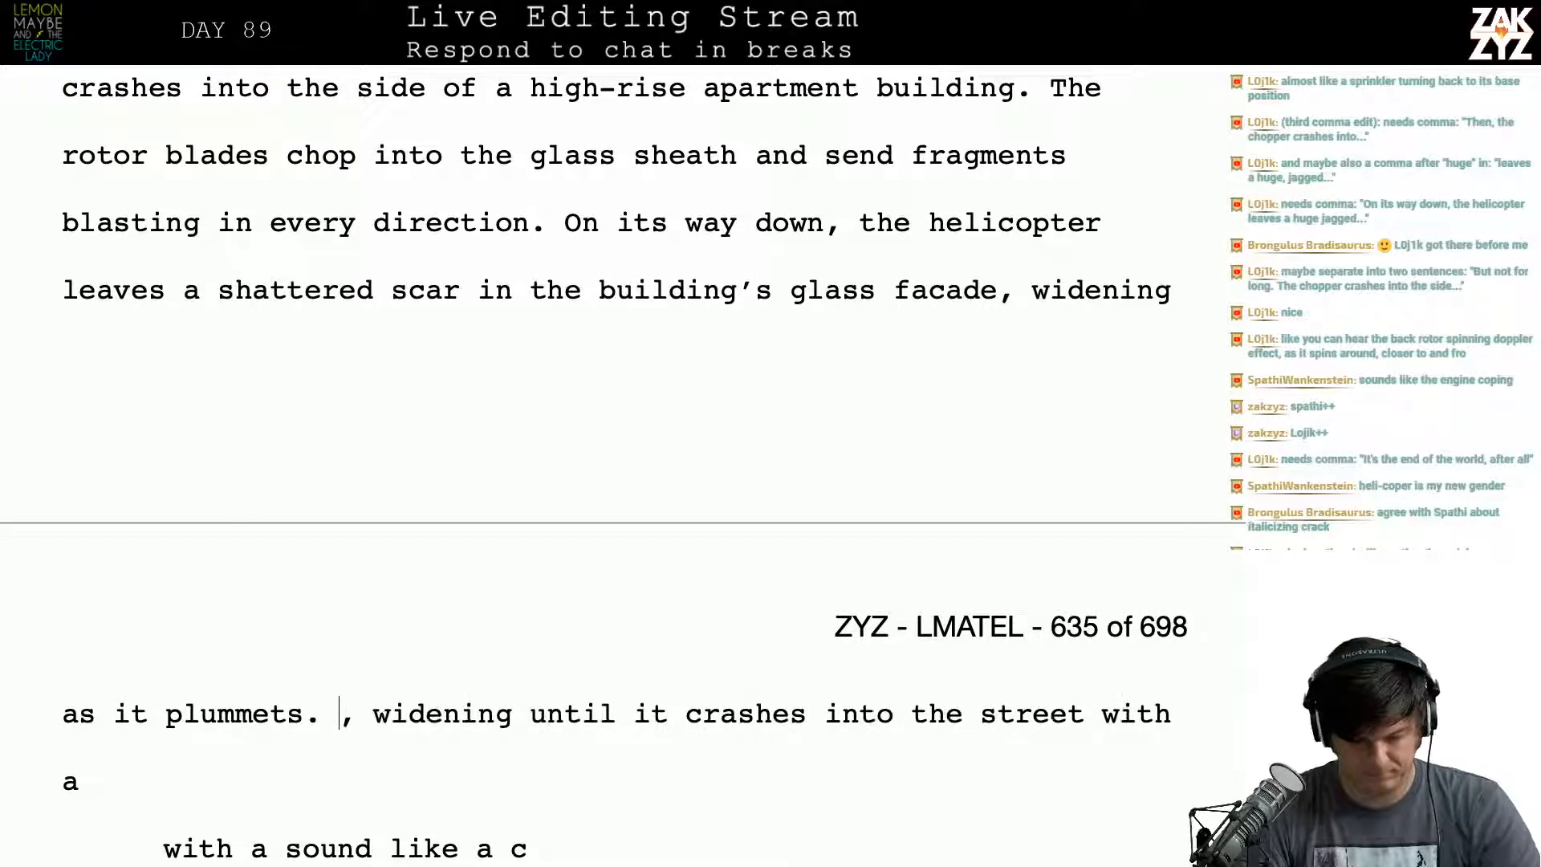
{"action": "key", "text": "ctrl+shift+Down"}
{"action": "key", "text": "BackSpace"}
{"action": "key", "text": "BackSpace"}
{"action": "key", "text": "Down"}
{"action": "key", "text": "shift+End"}
{"action": "key", "text": "BackSpace"}
{"action": "key", "text": "BackSpace"}
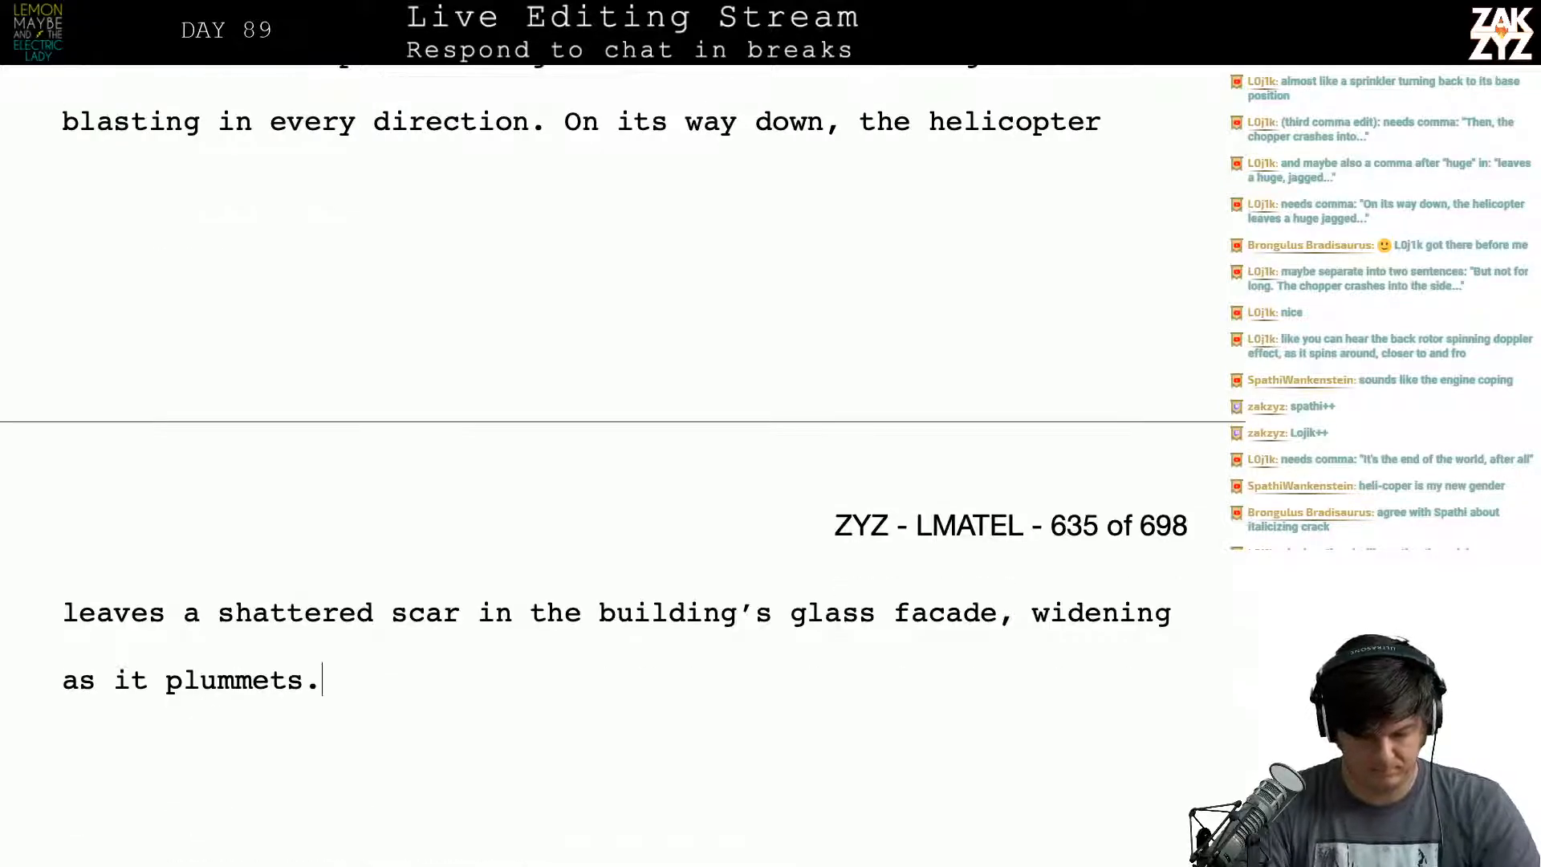
Step: Add a new sentence after "plummets.": "The helicopter crashes into the sidewalk with a tremendous BANG"
{"action": "type", "text": "Th"}
{"action": "key", "text": "BackSpace"}
{"action": "key", "text": "BackSpace"}
{"action": "type", "text": "T"}
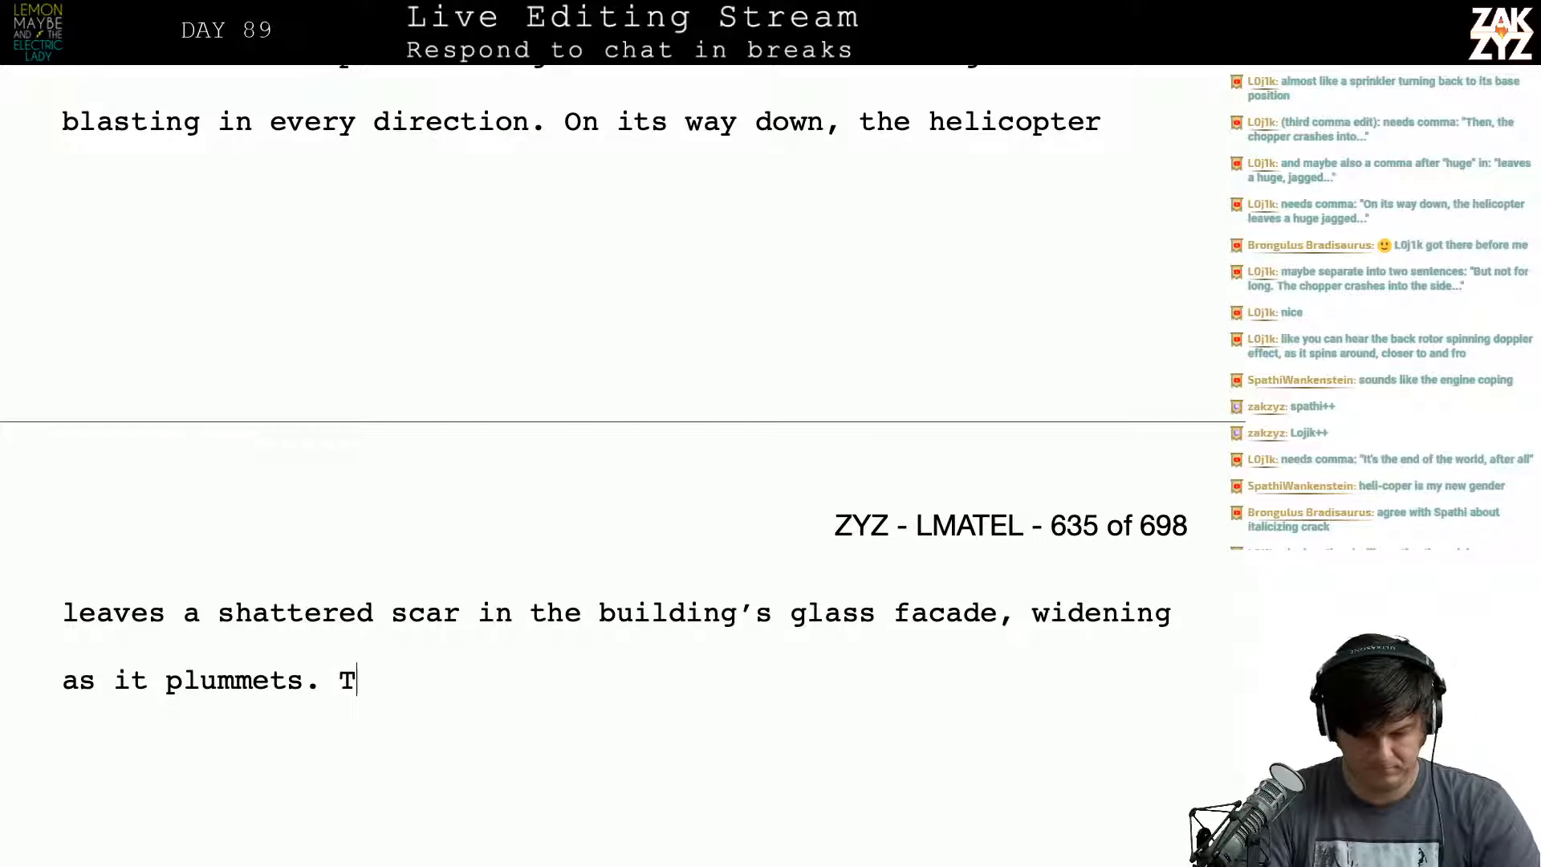
{"action": "type", "text": "he helicopter "}
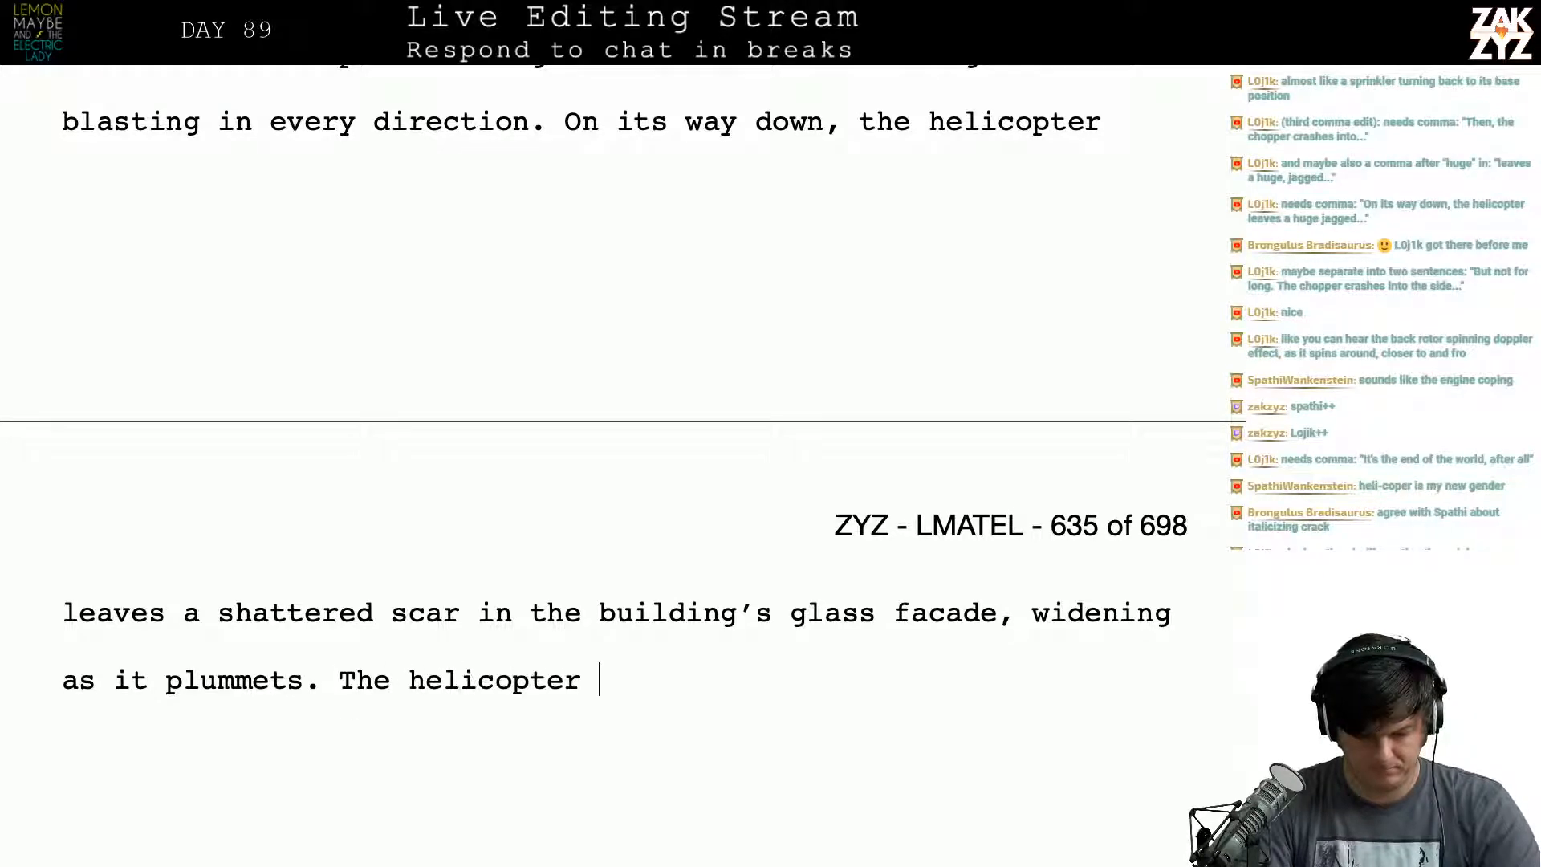
{"action": "type", "text": "crashes into t"}
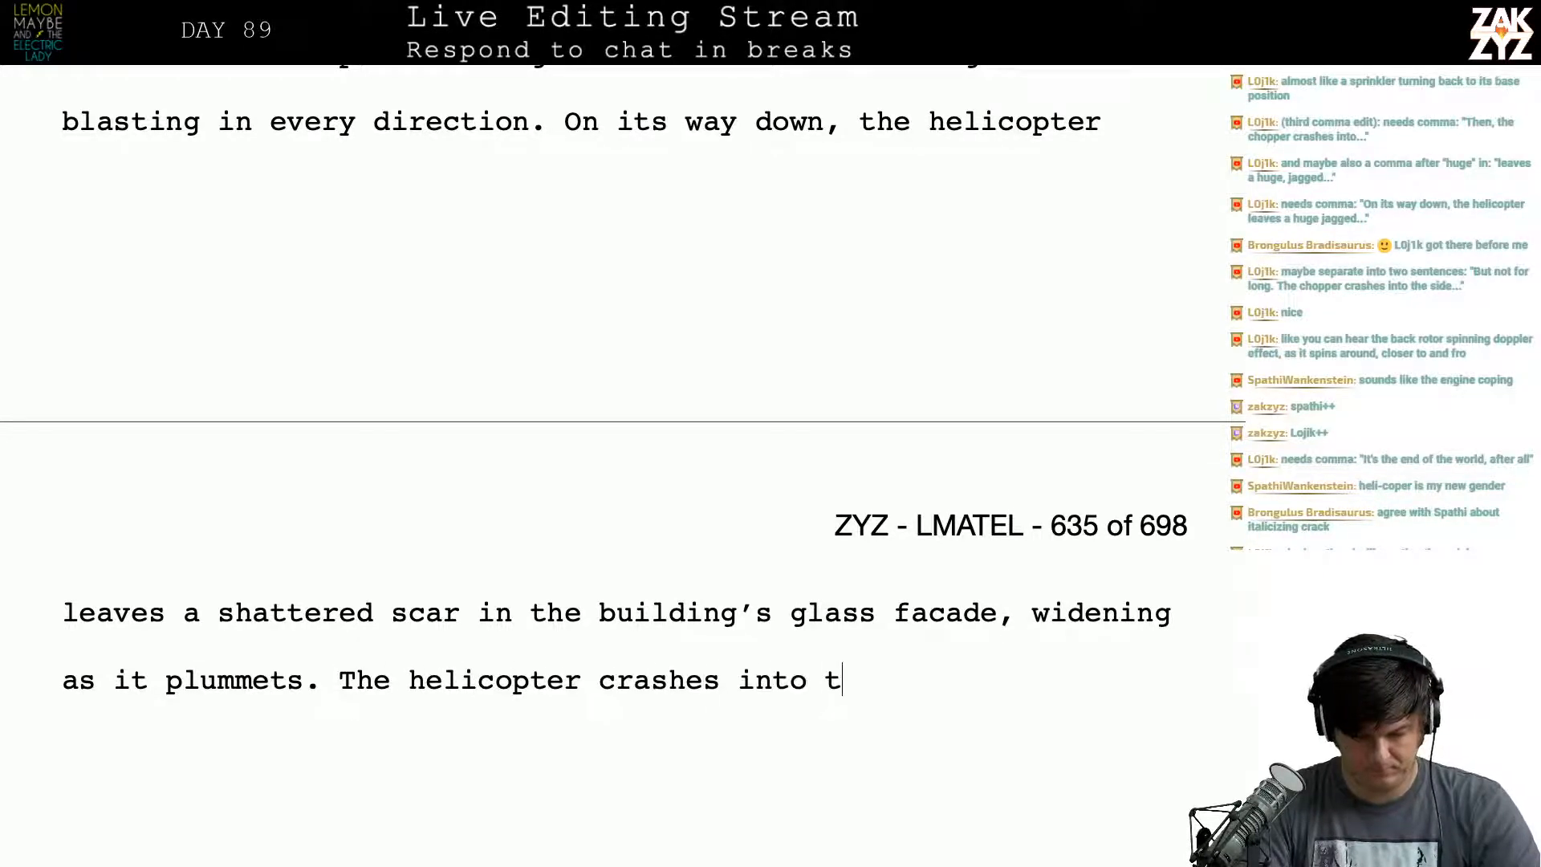
{"action": "type", "text": "he side"}
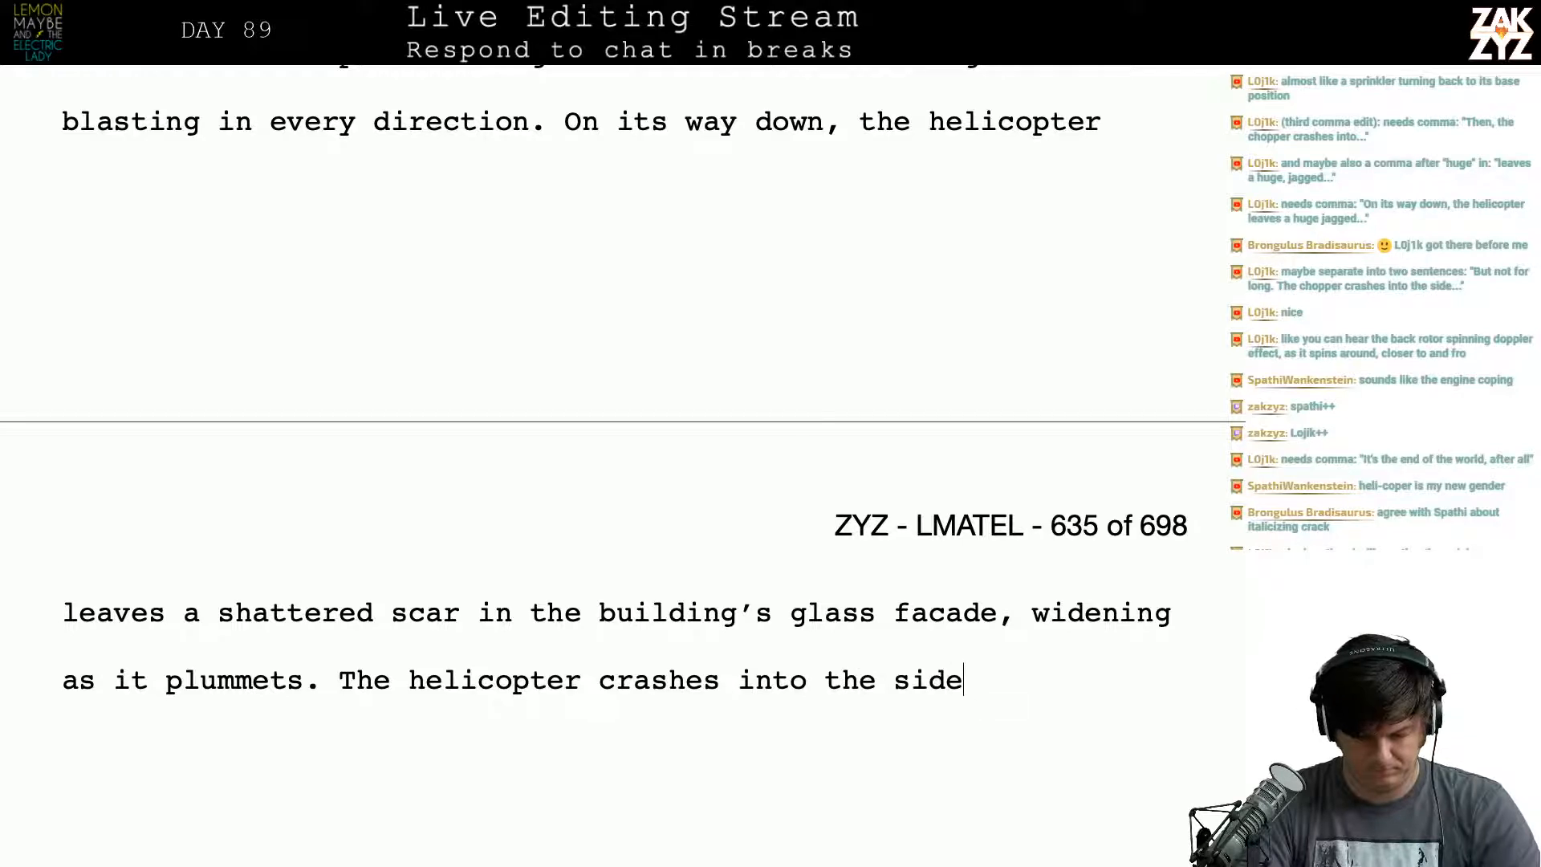
{"action": "type", "text": "walk with a trem"}
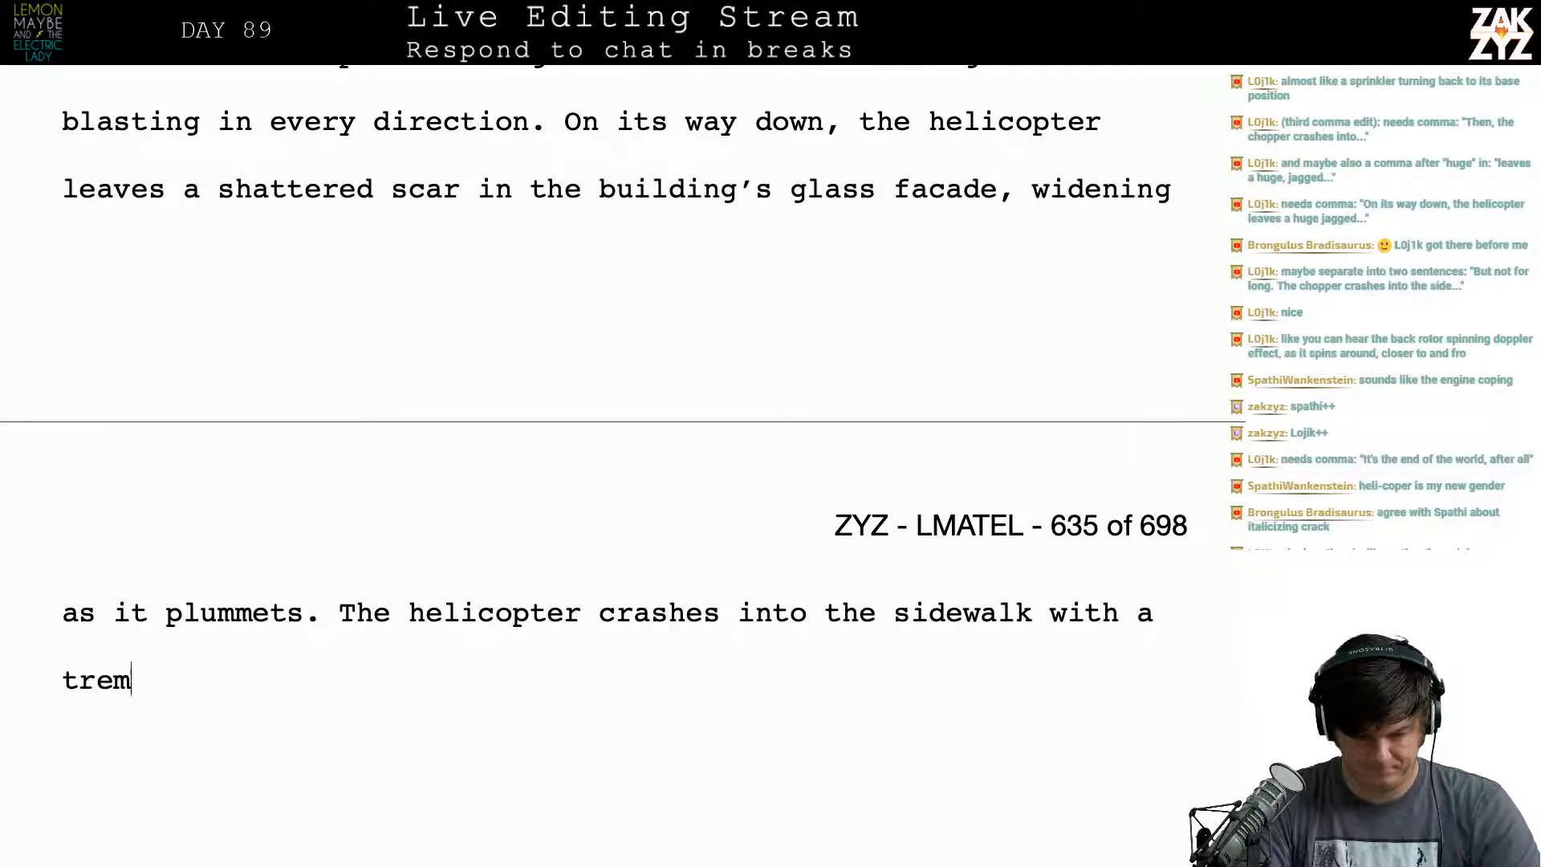
{"action": "type", "text": "endous BANG"}
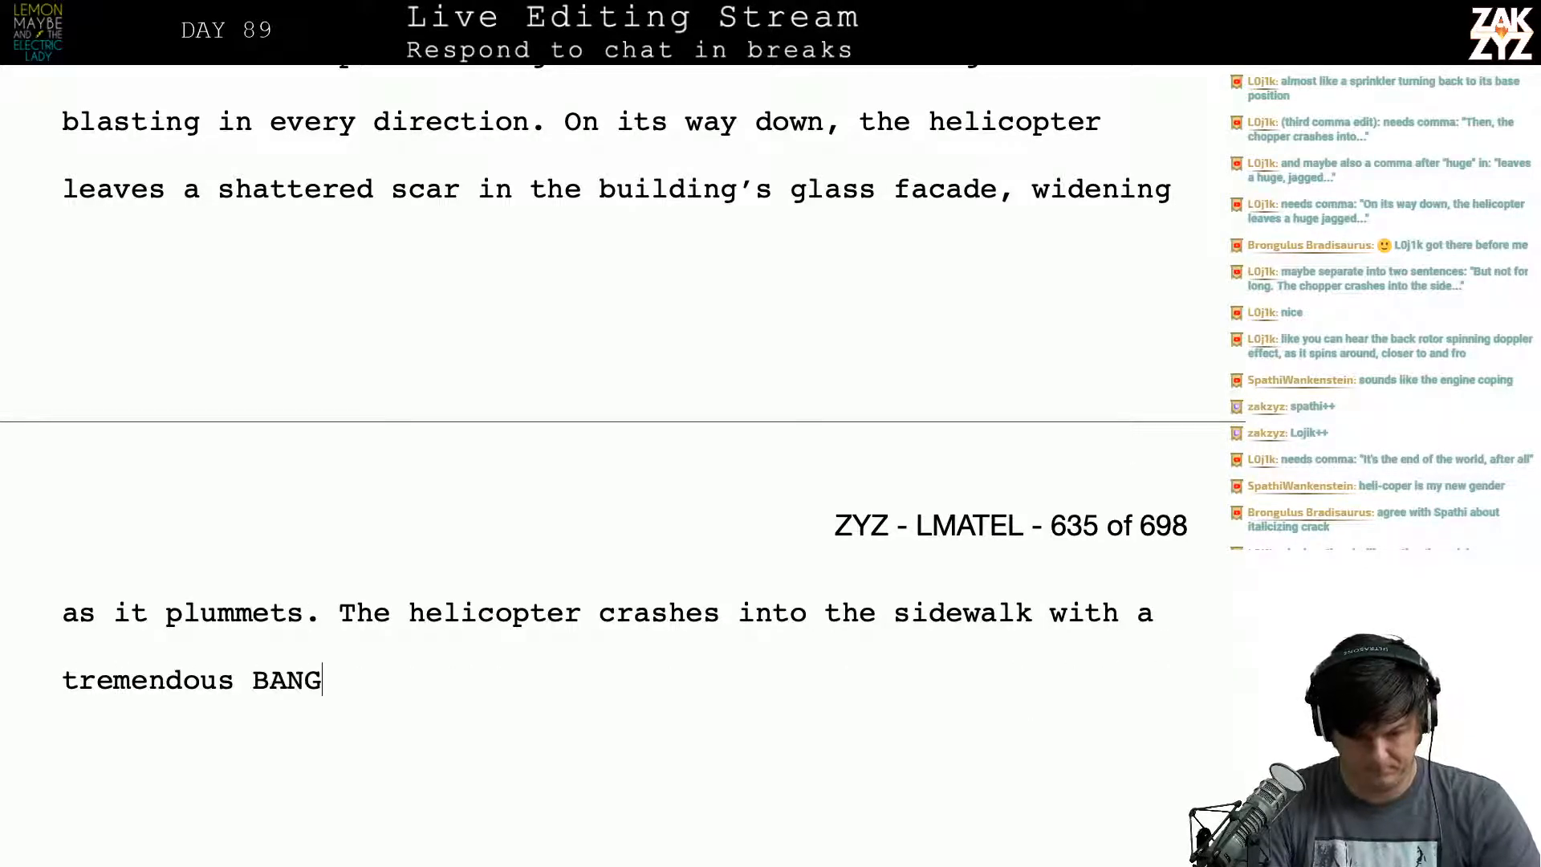
Step: Replace "BANG" with "crash, and then everyone's holding their breath, waiting for the explosion." to complete the sidewalk sentence
{"action": "key", "text": "BackSpace"}
{"action": "key", "text": "BackSpace"}
{"action": "key", "text": "BackSpace"}
{"action": "key", "text": "BackSpace"}
{"action": "key", "text": "BackSpace"}
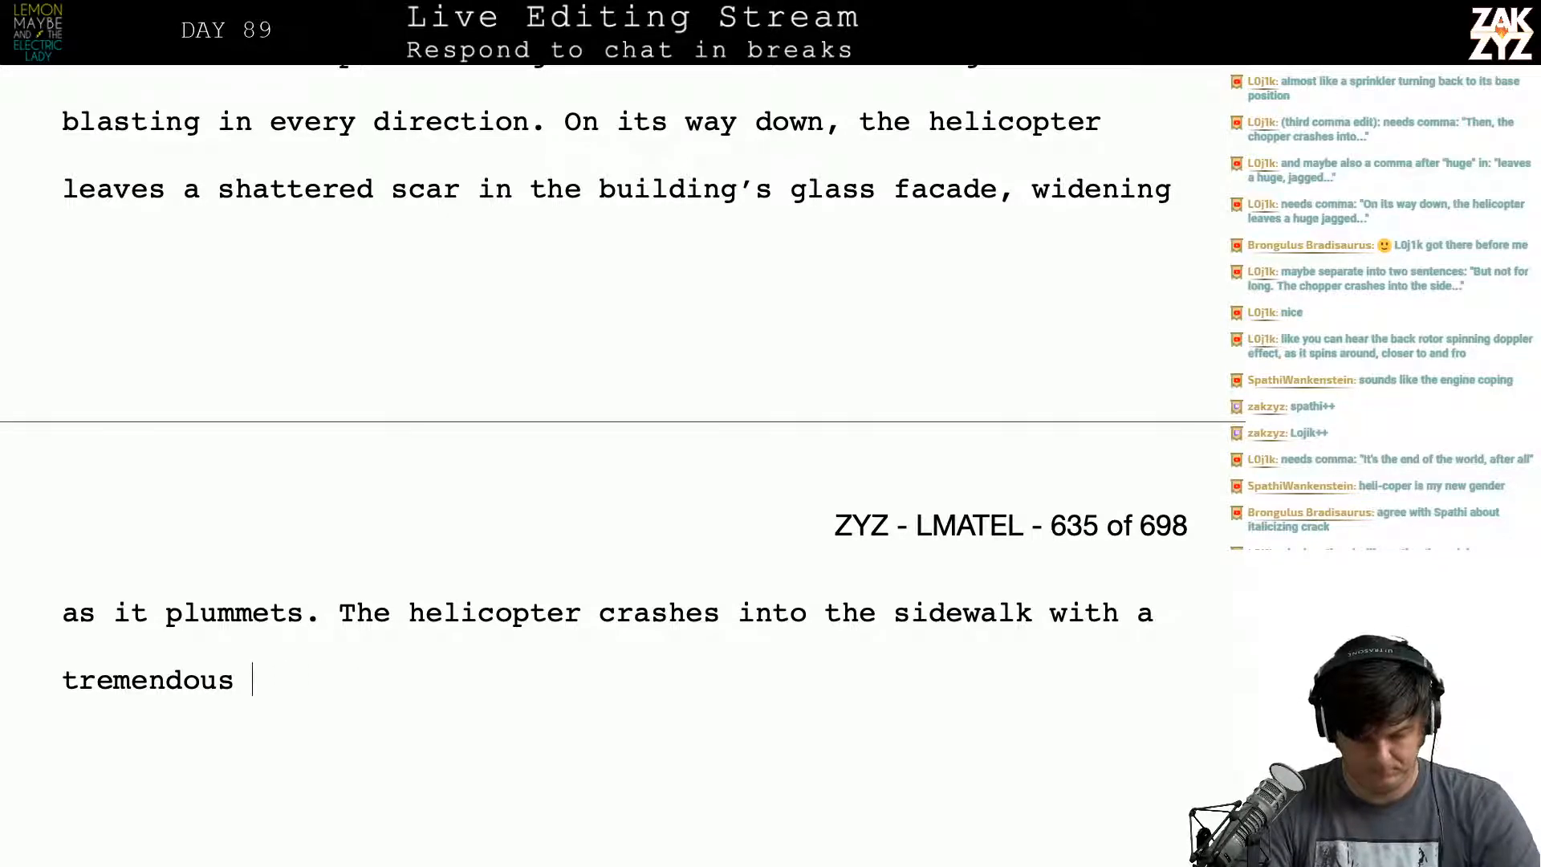
{"action": "type", "text": "crash, and th"}
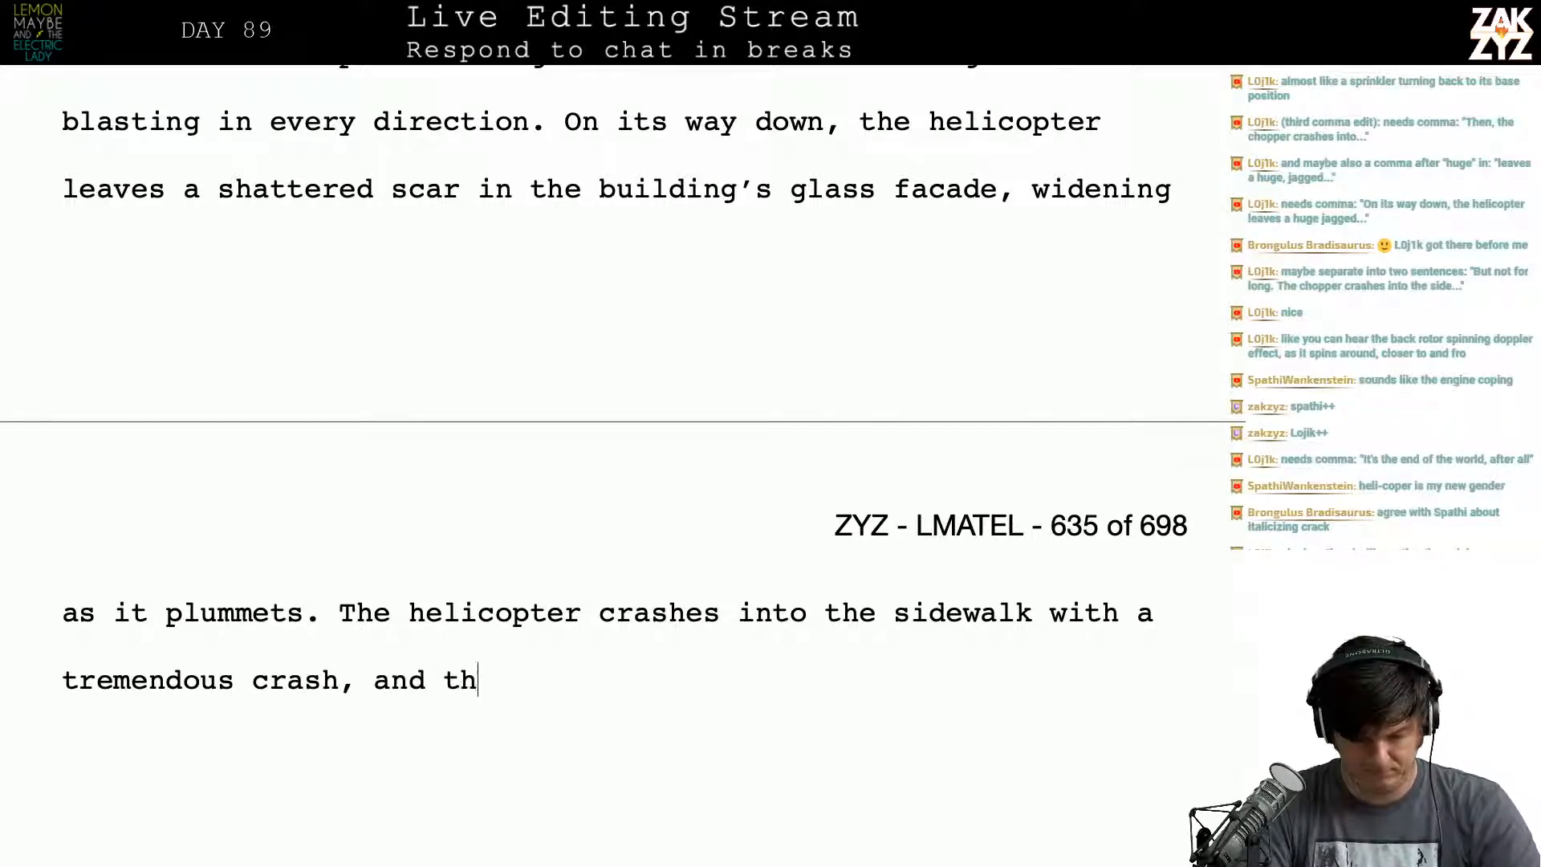
{"action": "type", "text": "en e"}
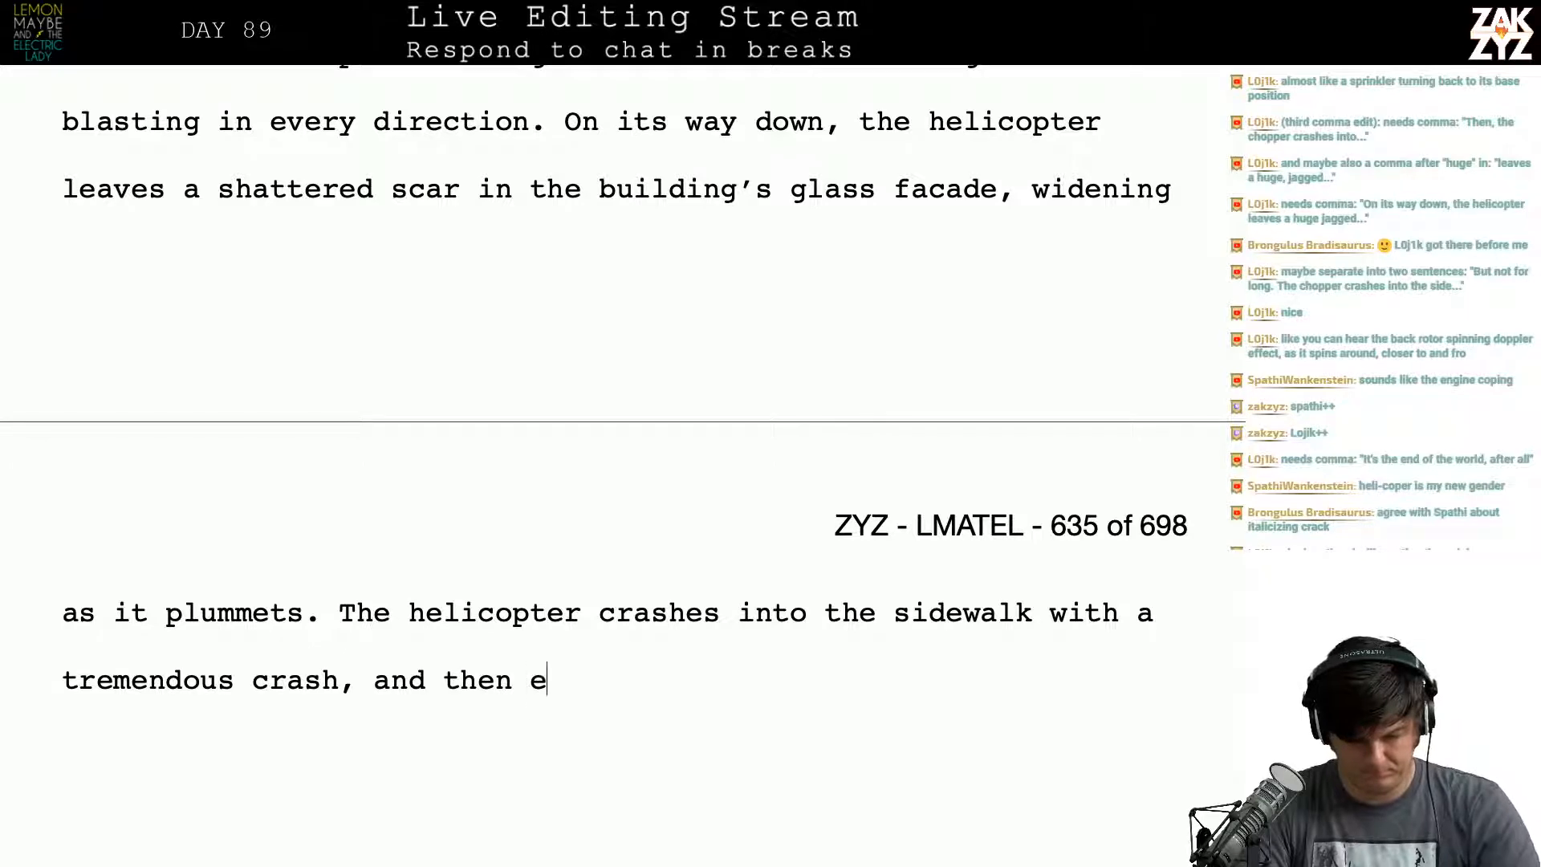
{"action": "type", "text": "veryone's"}
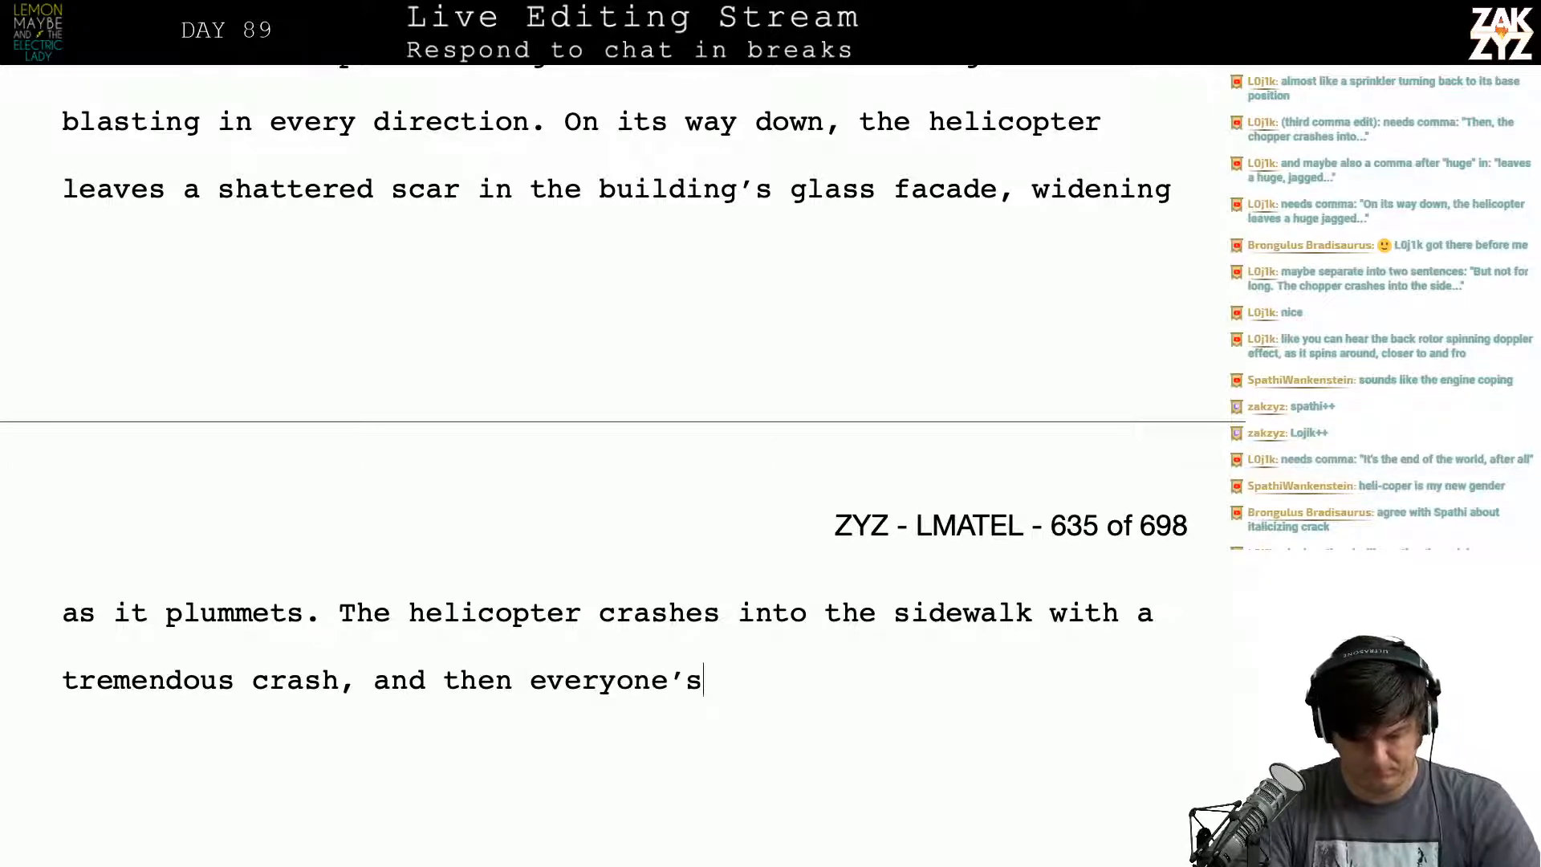
{"action": "type", "text": " holding their br"}
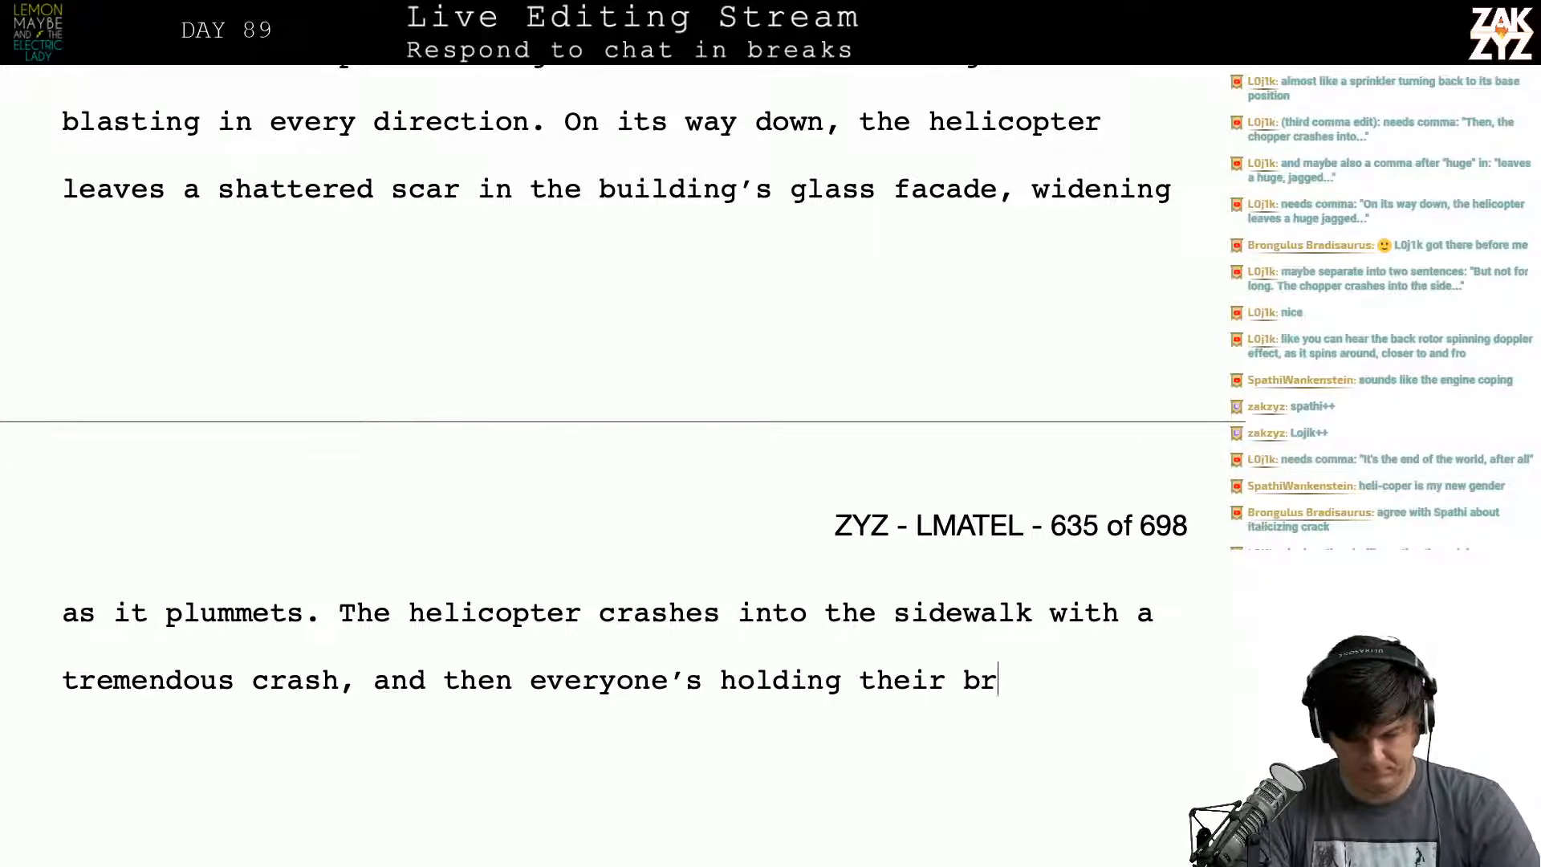
{"action": "type", "text": "eath, wait"}
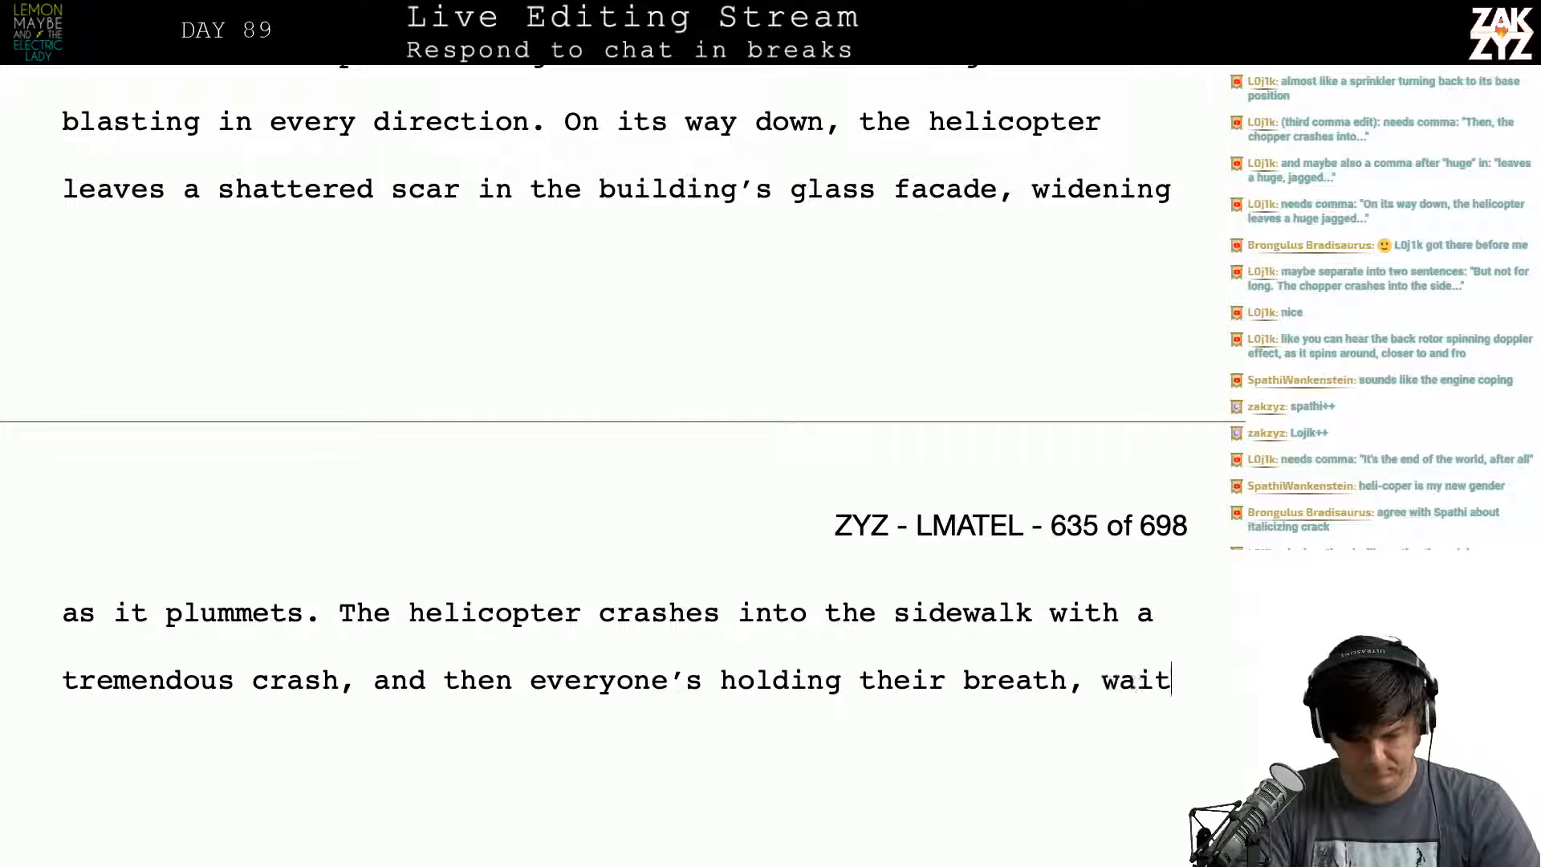
{"action": "type", "text": "ing for the expxl"}
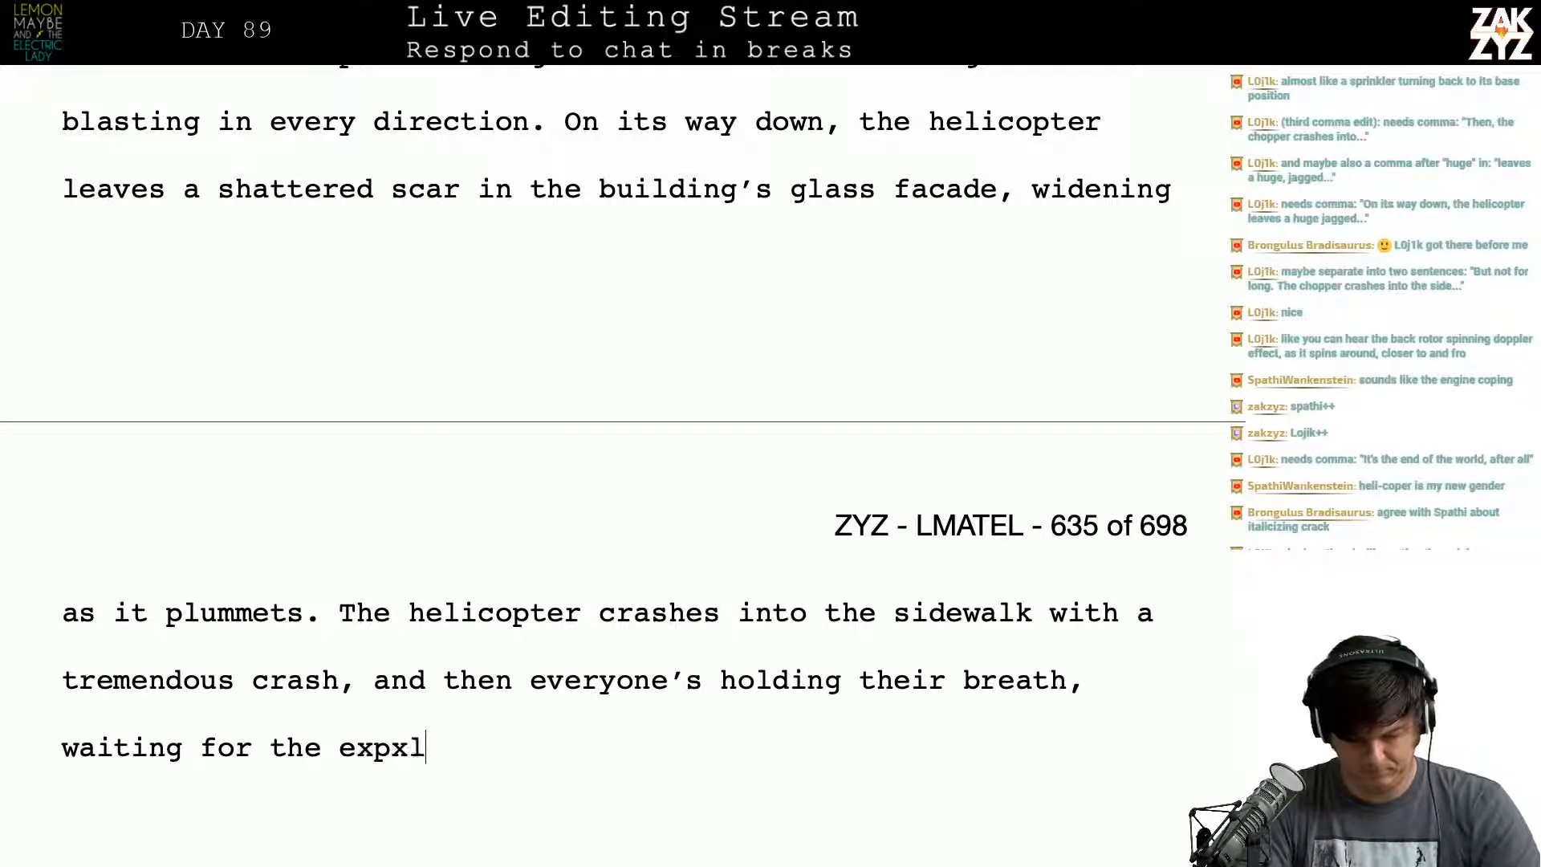
{"action": "key", "text": "BackSpace"}
{"action": "key", "text": "BackSpace"}
{"action": "key", "text": "BackSpace"}
{"action": "type", "text": "plosion."}
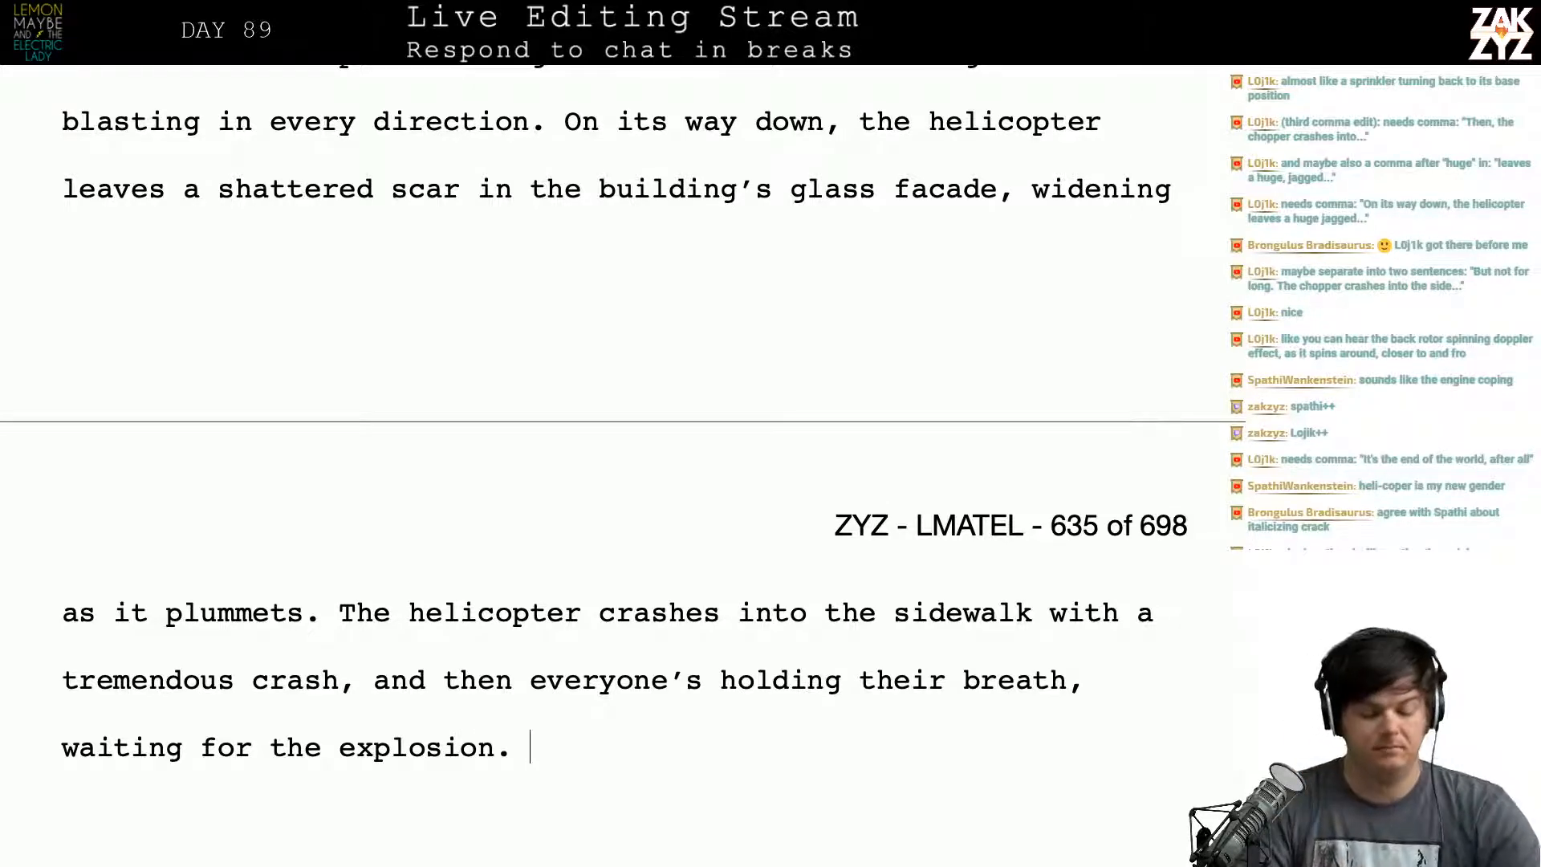
Step: Delete the leftover draft below "waiting for the explosion.", from "with a sound like a c" through the second "The chopper crashes" paragraph up to "tremendous cr"
{"action": "key", "text": "Return"}
{"action": "scroll", "coordinate": [529, 781], "scroll_direction": "down", "scroll_amount": 8}
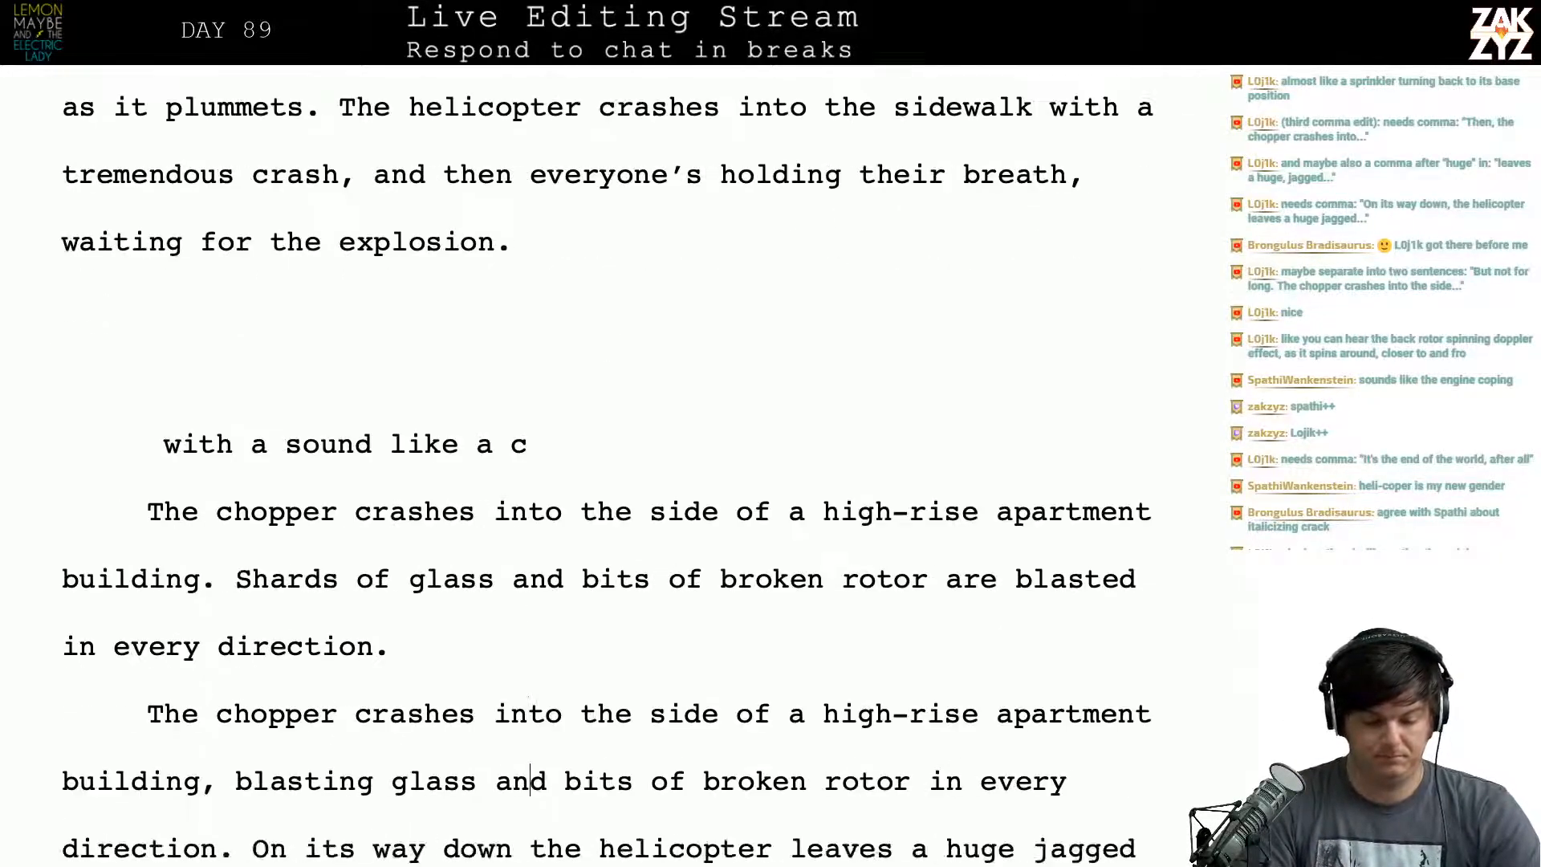
{"action": "scroll", "coordinate": [530, 781], "scroll_direction": "down", "scroll_amount": 5}
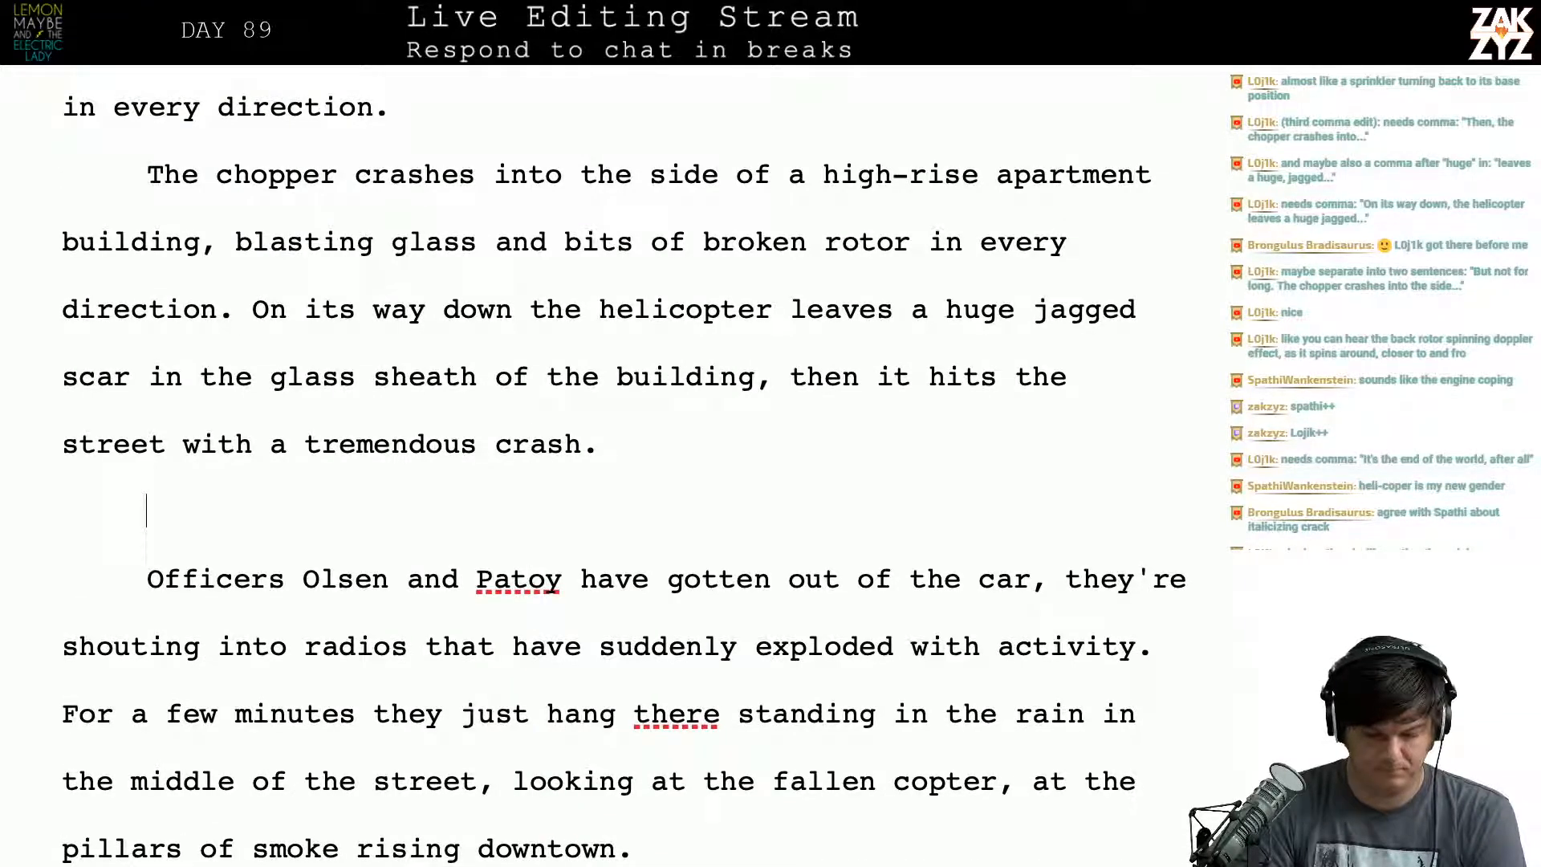
{"action": "key", "text": "shift+Up"}
{"action": "key", "text": "shift+Up"}
{"action": "key", "text": "shift+Up"}
{"action": "key", "text": "shift+Up"}
{"action": "key", "text": "shift+Up"}
{"action": "key", "text": "shift+Up"}
{"action": "key", "text": "shift+Up"}
{"action": "key", "text": "shift+Up"}
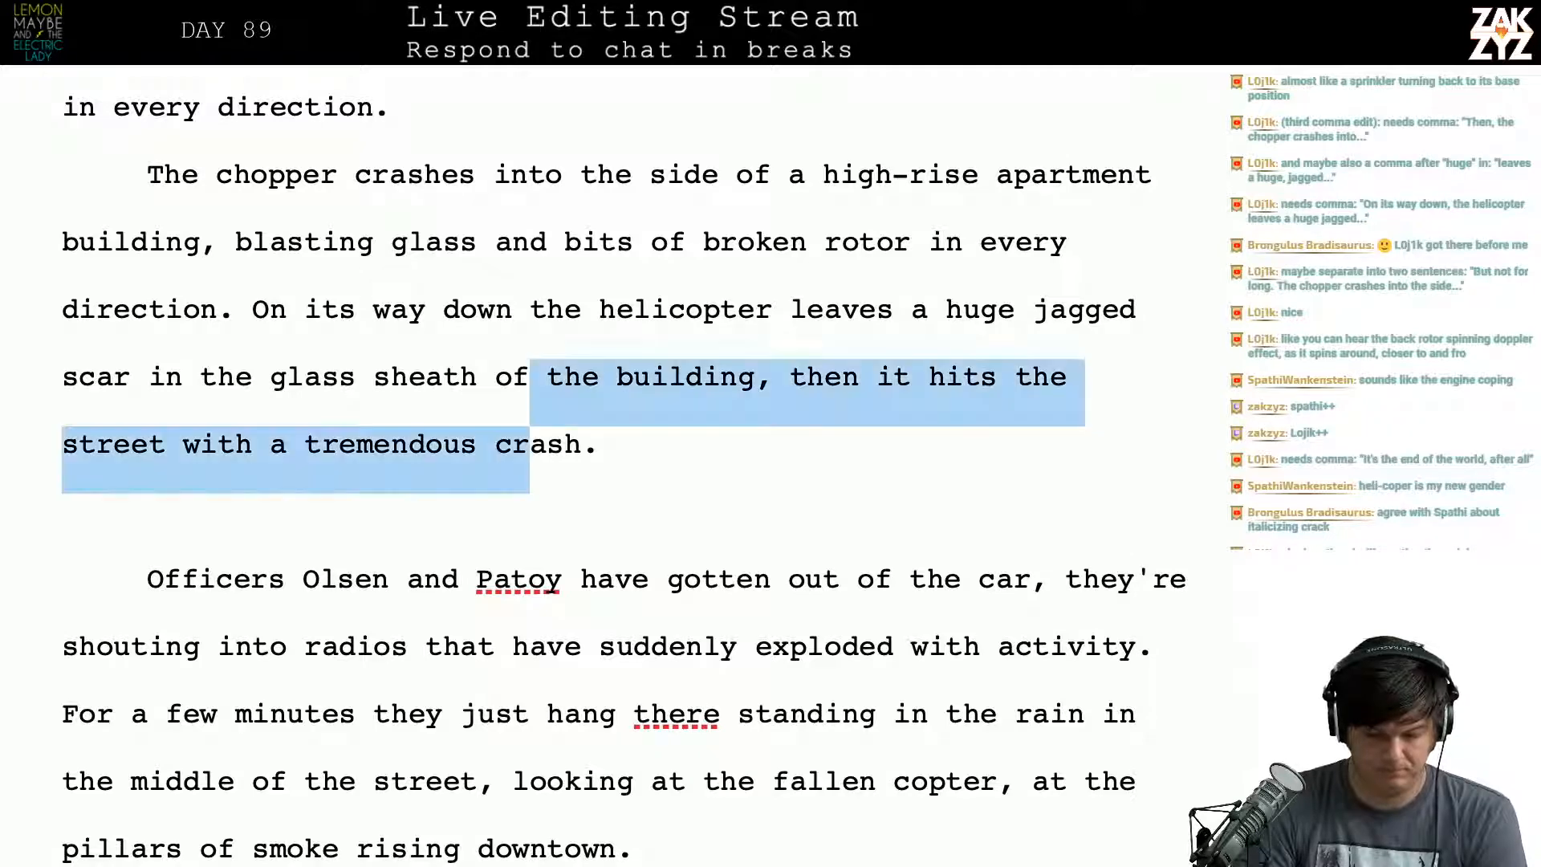
{"action": "key", "text": "shift+Up"}
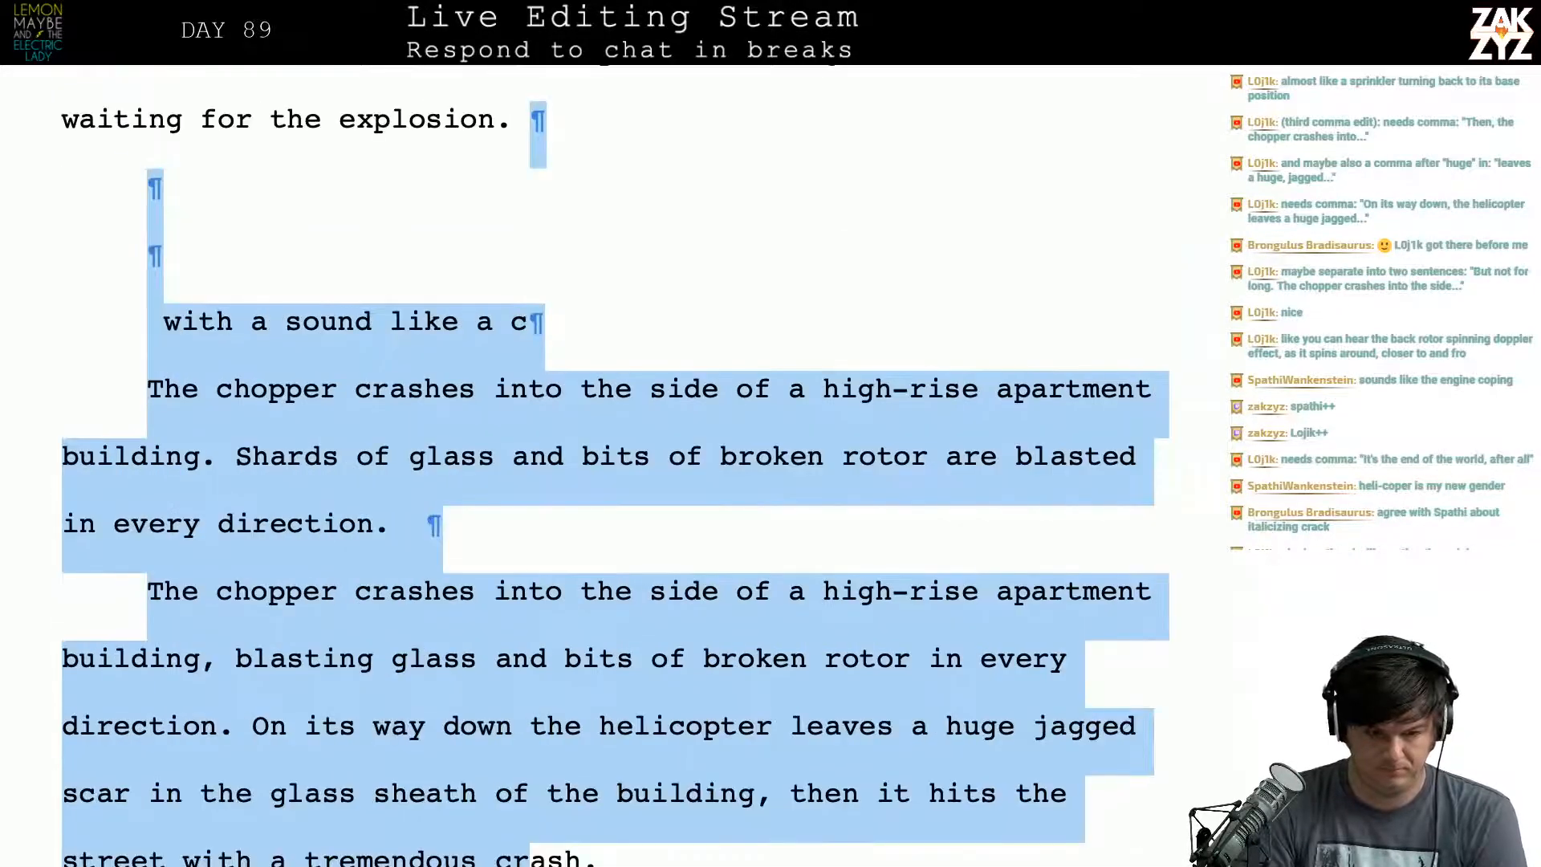
{"action": "key", "text": "BackSpace"}
{"action": "scroll", "coordinate": [624, 472], "scroll_direction": "up", "scroll_amount": 3}
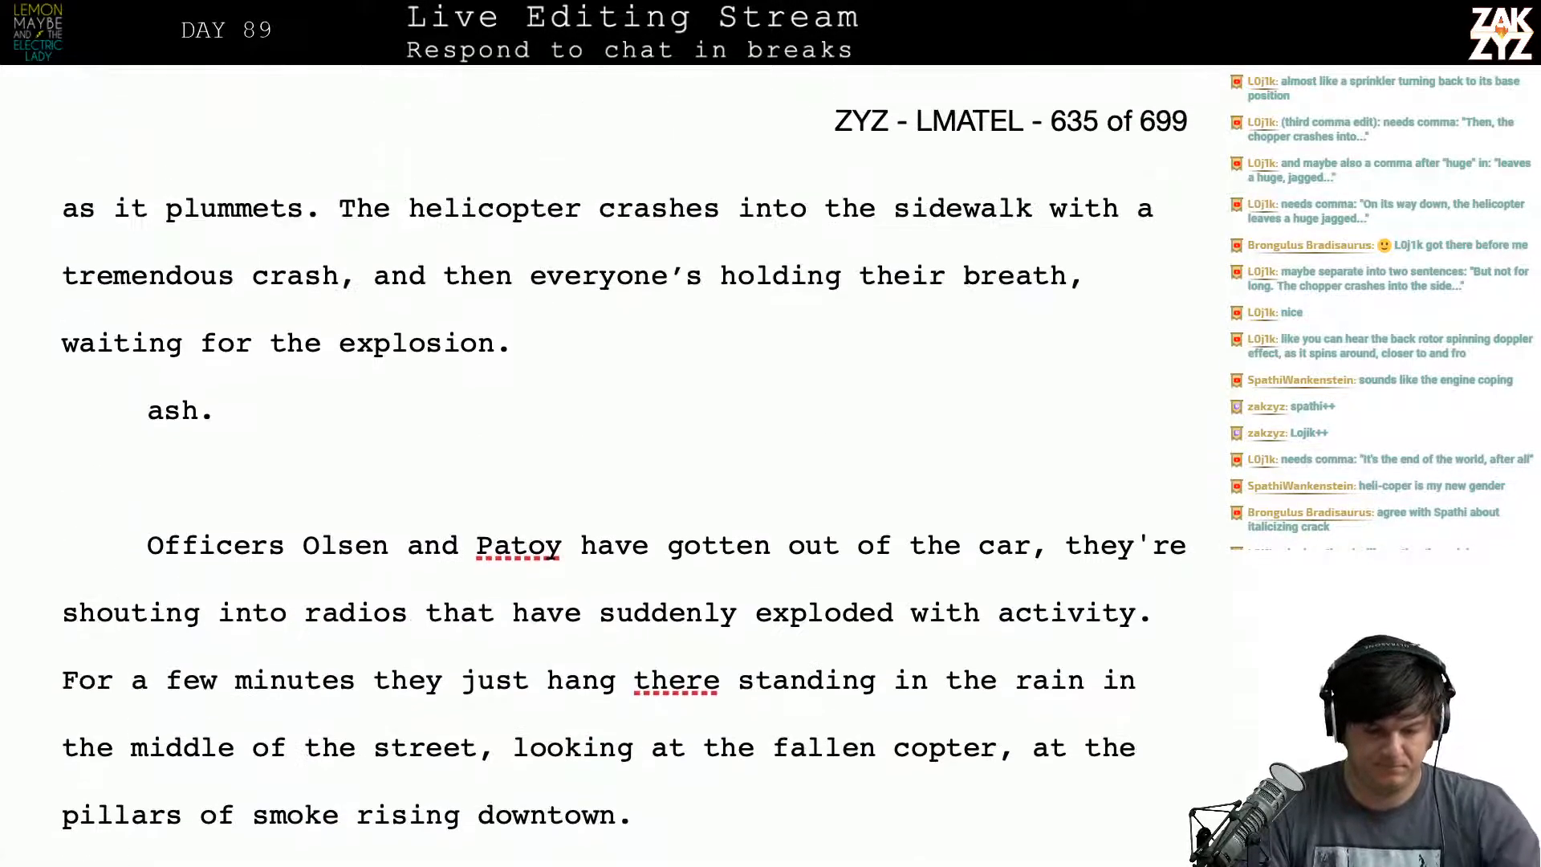
Step: Begin a new paragraph after "waiting for the explosion." with "It doesn't come,"
{"action": "key", "text": "Down"}
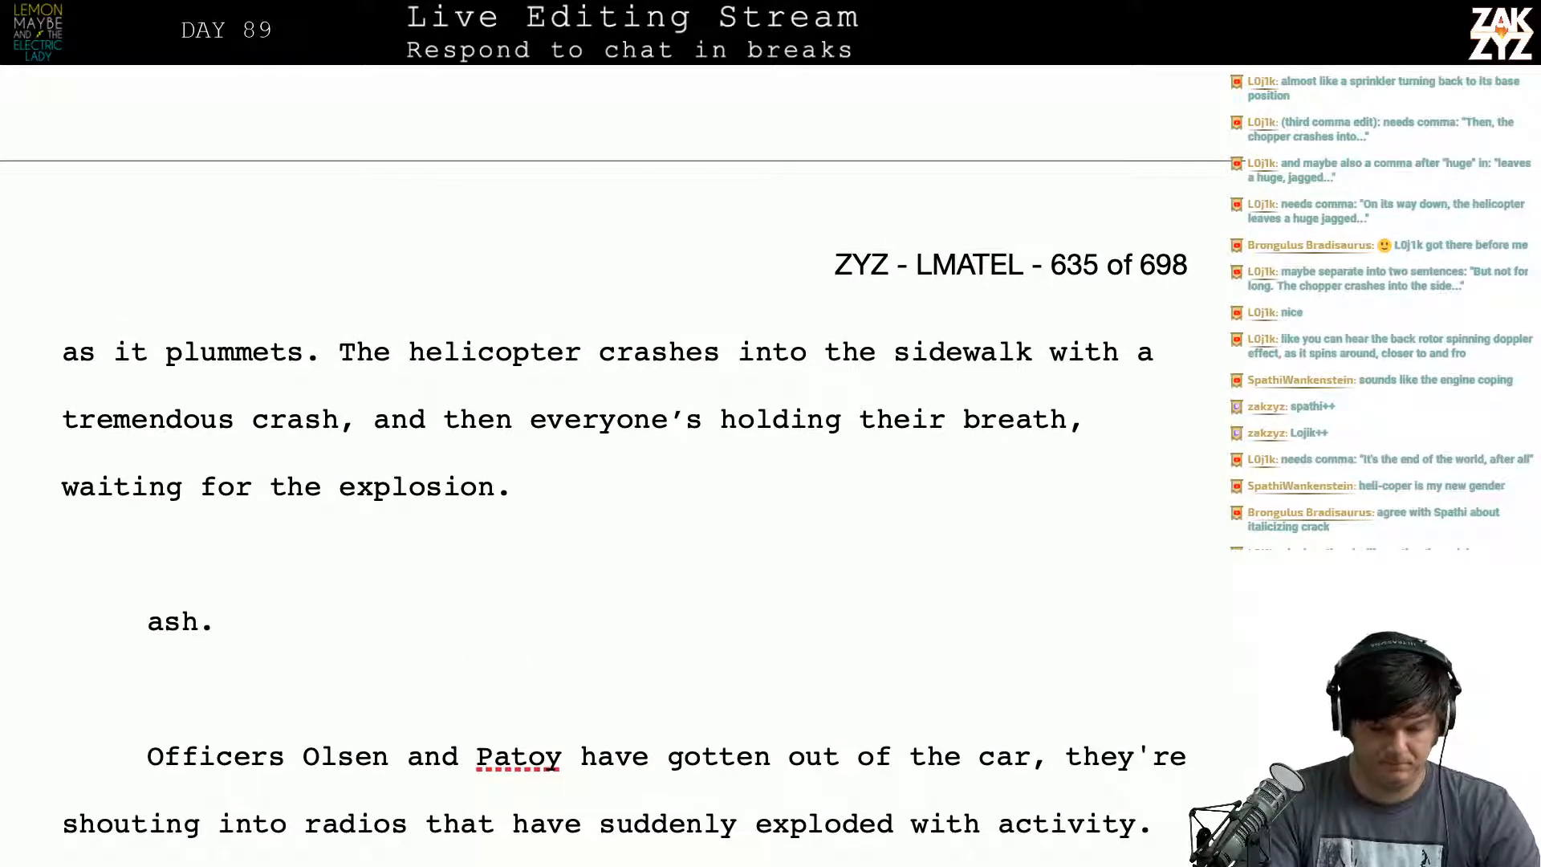
{"action": "type", "text": "It doesn't come, "}
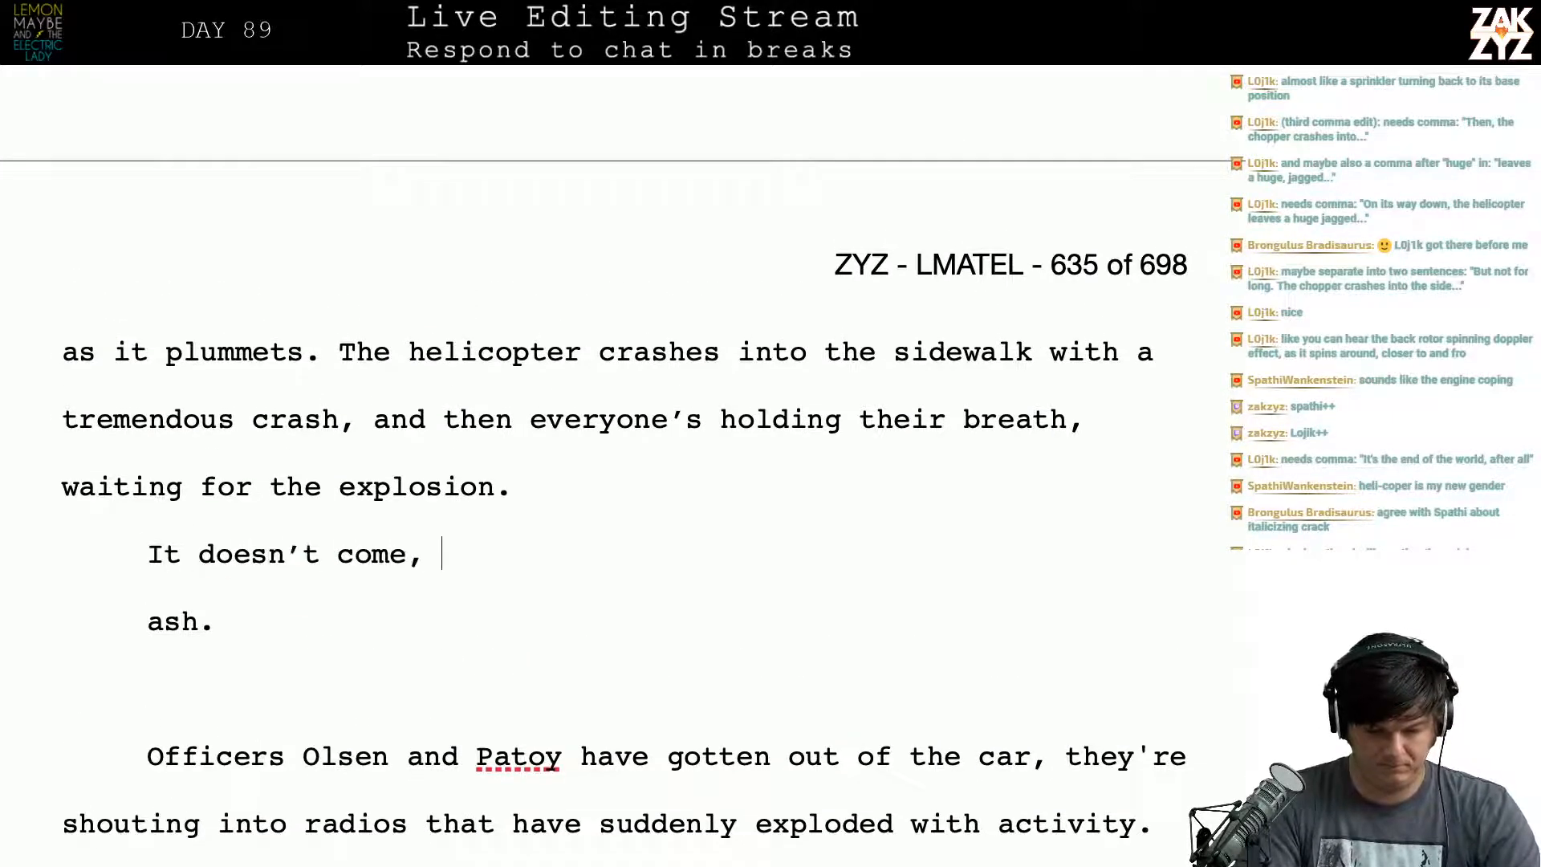
{"action": "type", "text": "the sound"}
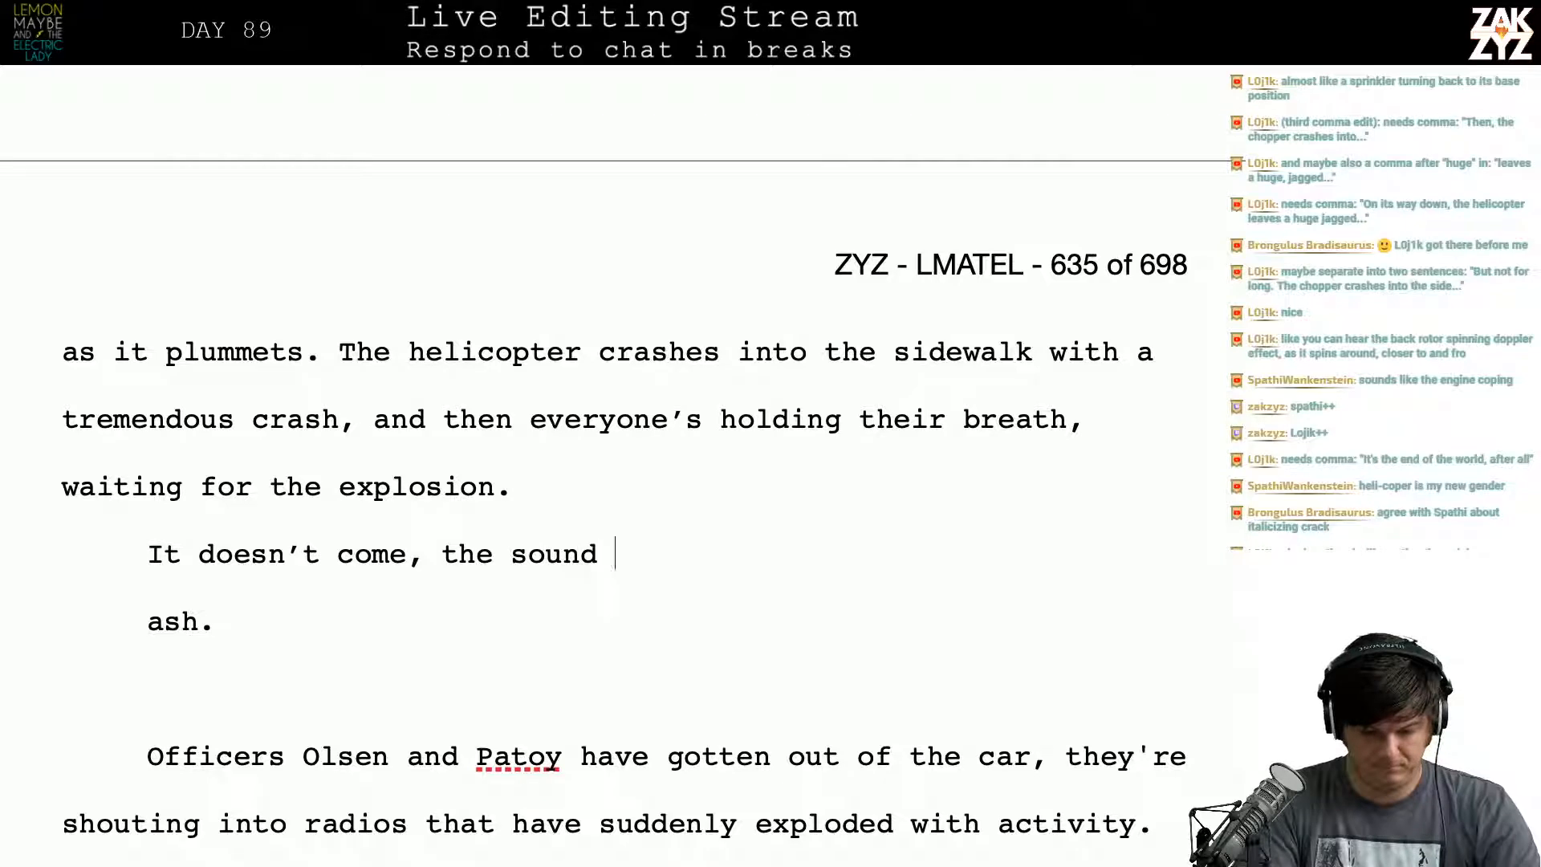
{"action": "key", "text": "BackSpace"}
{"action": "key", "text": "BackSpace"}
{"action": "key", "text": "BackSpace"}
{"action": "key", "text": "BackSpace"}
{"action": "key", "text": "BackSpace"}
{"action": "key", "text": "BackSpace"}
{"action": "key", "text": "BackSpace"}
{"action": "key", "text": "BackSpace"}
{"action": "key", "text": "BackSpace"}
{"action": "key", "text": "BackSpace"}
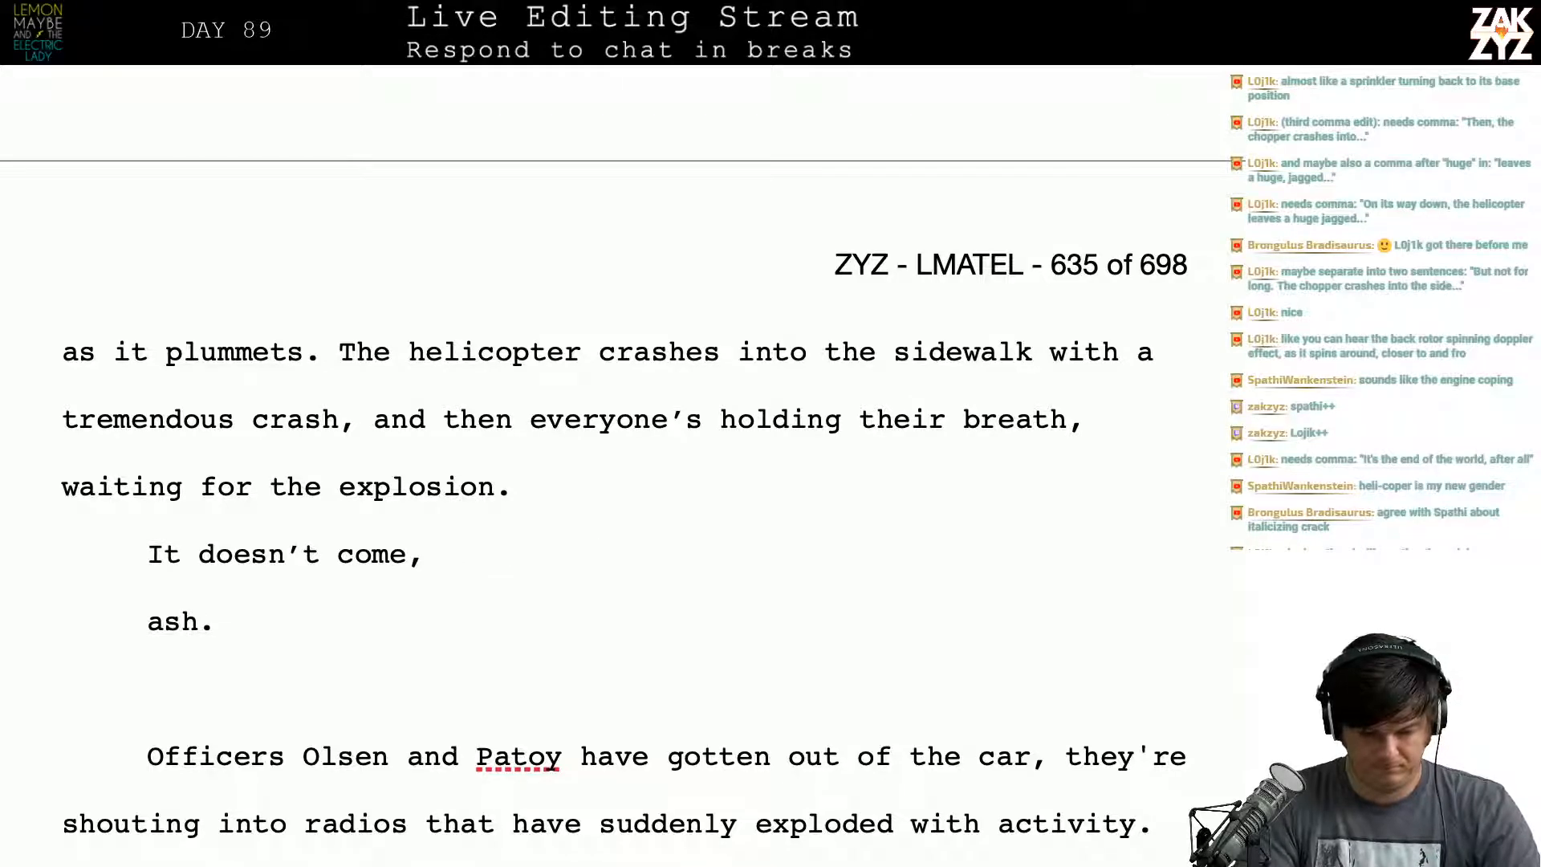
Step: Try continuing the "It doesn't come," sentence with "the sound of falling glass", then clear that continuation
{"action": "key", "text": "Return"}
{"action": "type", "text": "they"}
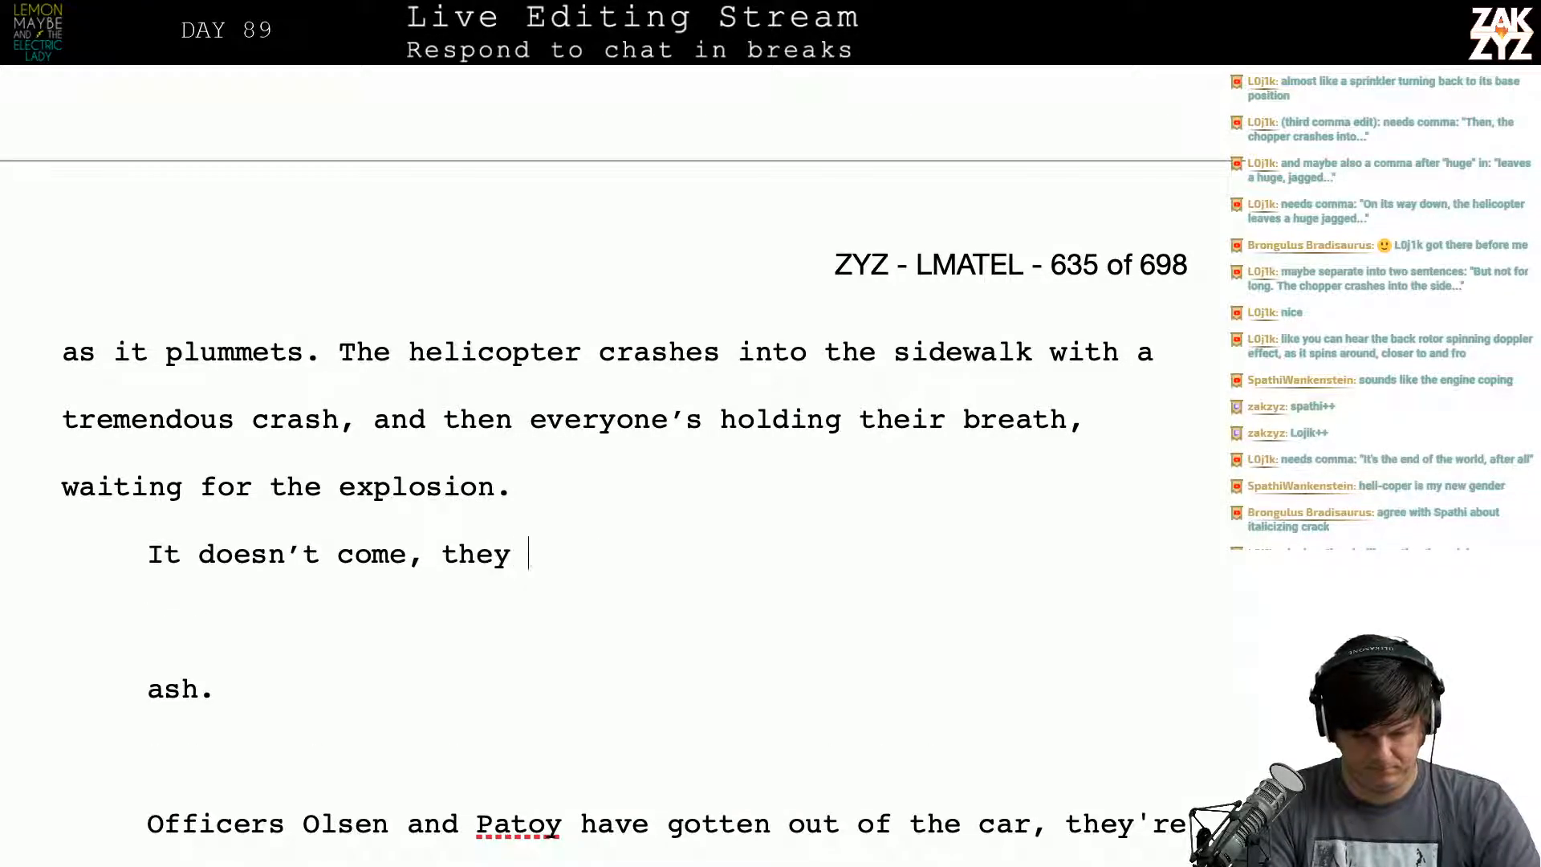
{"action": "type", "text": " jus"}
{"action": "key", "text": "BackSpace"}
{"action": "key", "text": "BackSpace"}
{"action": "key", "text": "BackSpace"}
{"action": "key", "text": "BackSpace"}
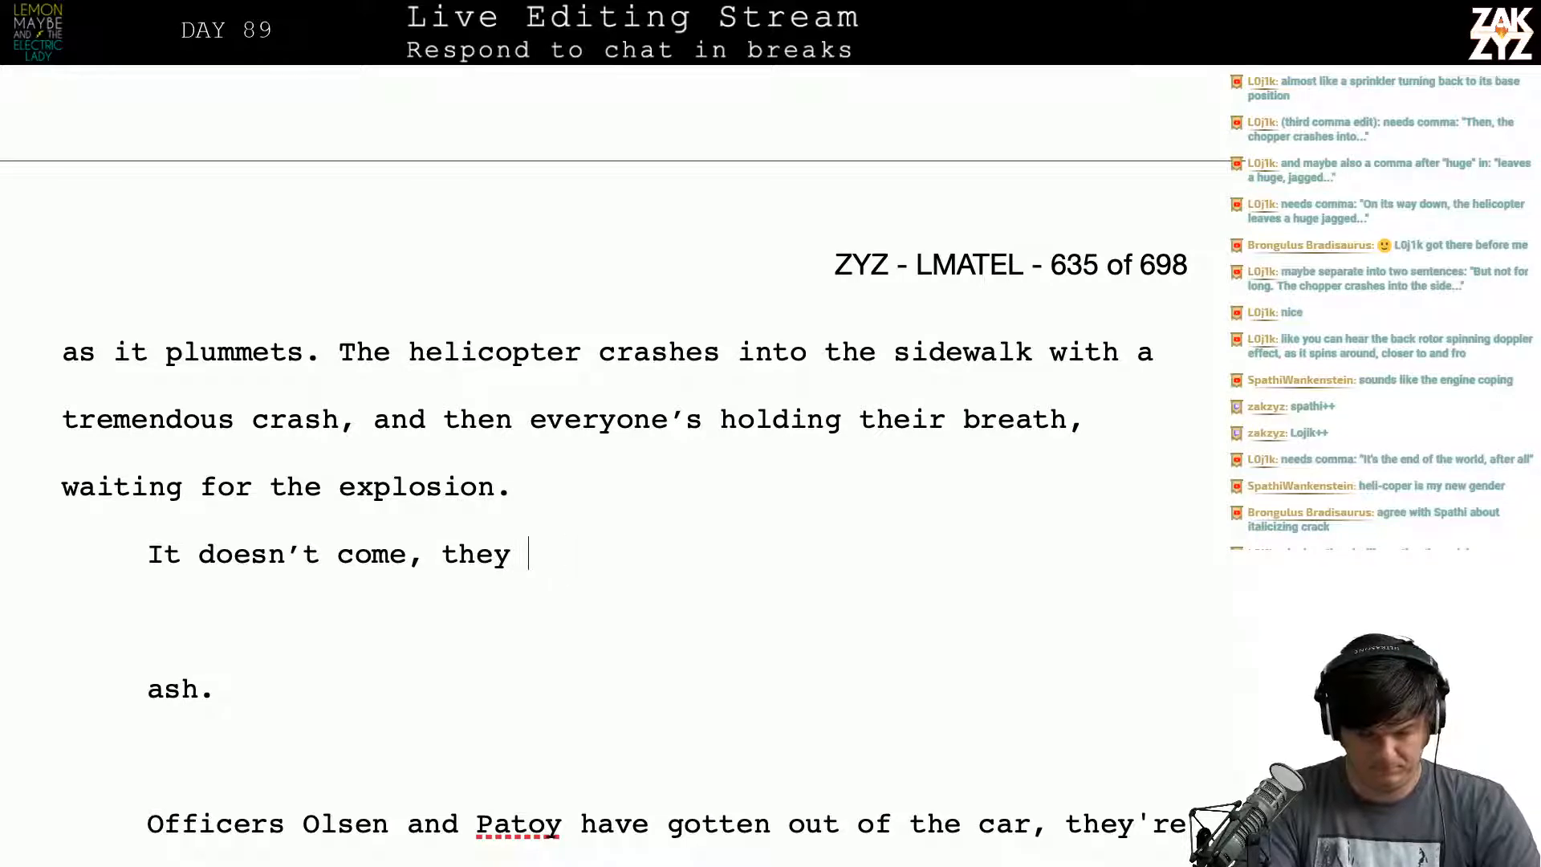
{"action": "type", "text": "sound of fal"}
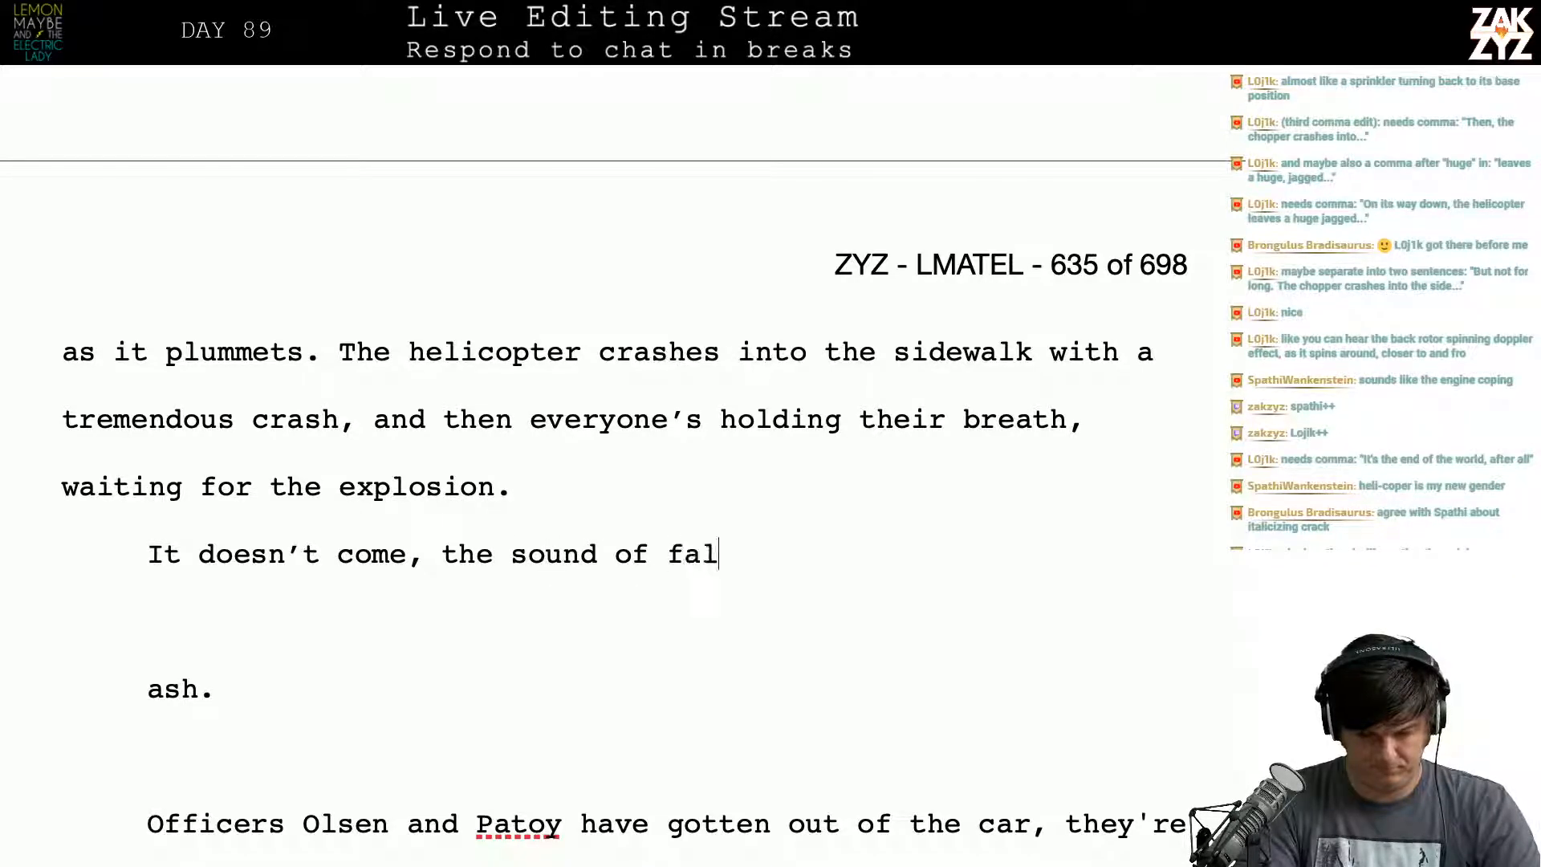
{"action": "type", "text": "ling glass sh"}
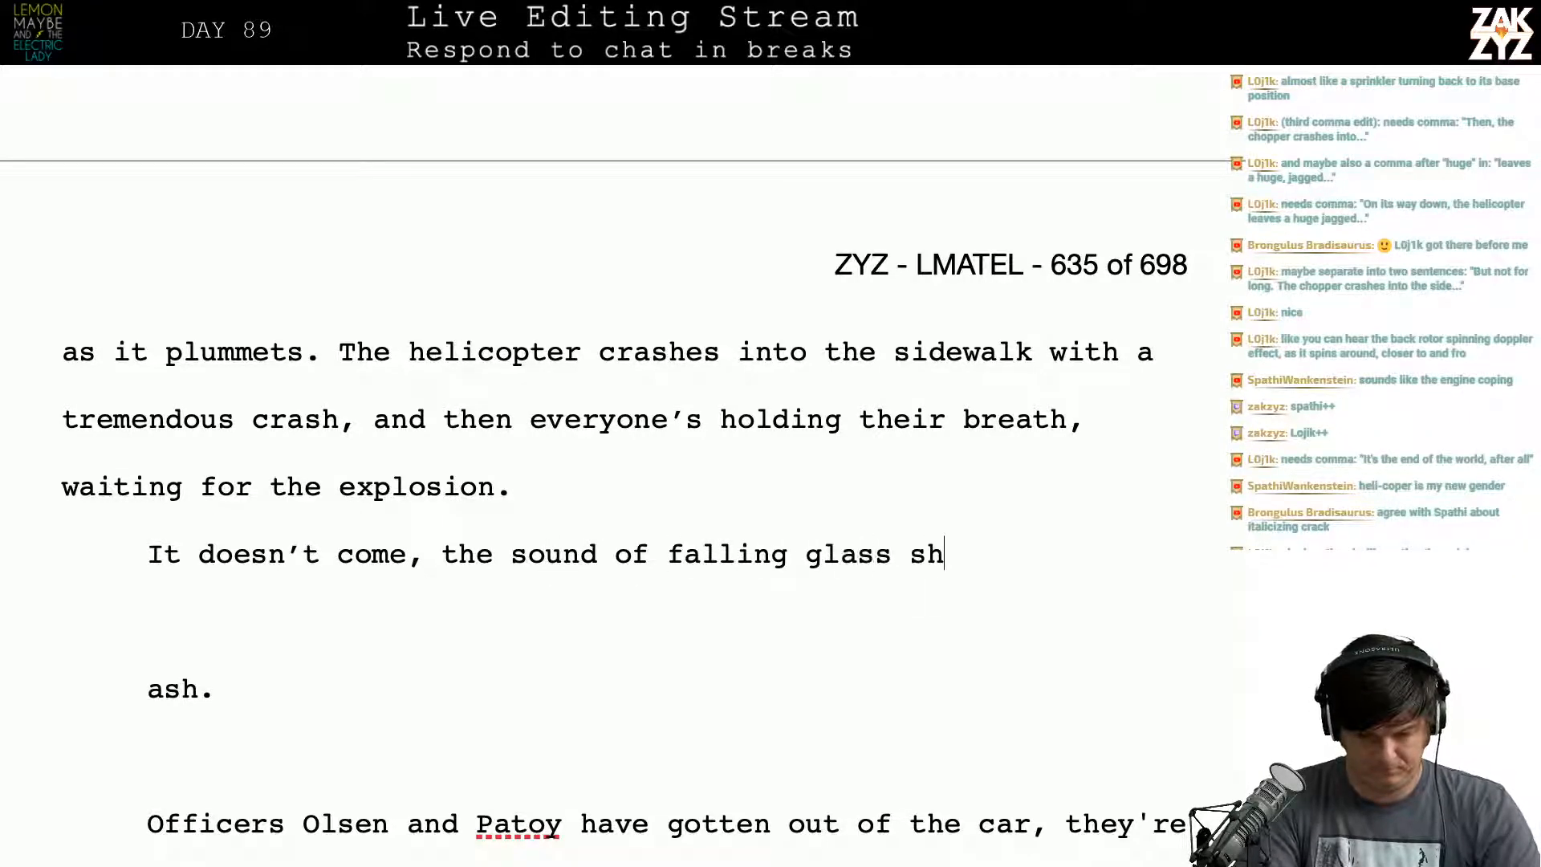
{"action": "key", "text": "BackSpace"}
{"action": "key", "text": "BackSpace"}
{"action": "key", "text": "BackSpace"}
{"action": "key", "text": "BackSpace"}
{"action": "key", "text": "BackSpace"}
{"action": "key", "text": "BackSpace"}
{"action": "key", "text": "BackSpace"}
{"action": "key", "text": "BackSpace"}
{"action": "key", "text": "BackSpace"}
{"action": "key", "text": "BackSpace"}
{"action": "key", "text": "BackSpace"}
{"action": "key", "text": "BackSpace"}
{"action": "key", "text": "BackSpace"}
{"action": "key", "text": "BackSpace"}
{"action": "key", "text": "BackSpace"}
{"action": "key", "text": "BackSpace"}
{"action": "key", "text": "BackSpace"}
{"action": "key", "text": "BackSpace"}
{"action": "key", "text": "BackSpace"}
{"action": "key", "text": "BackSpace"}
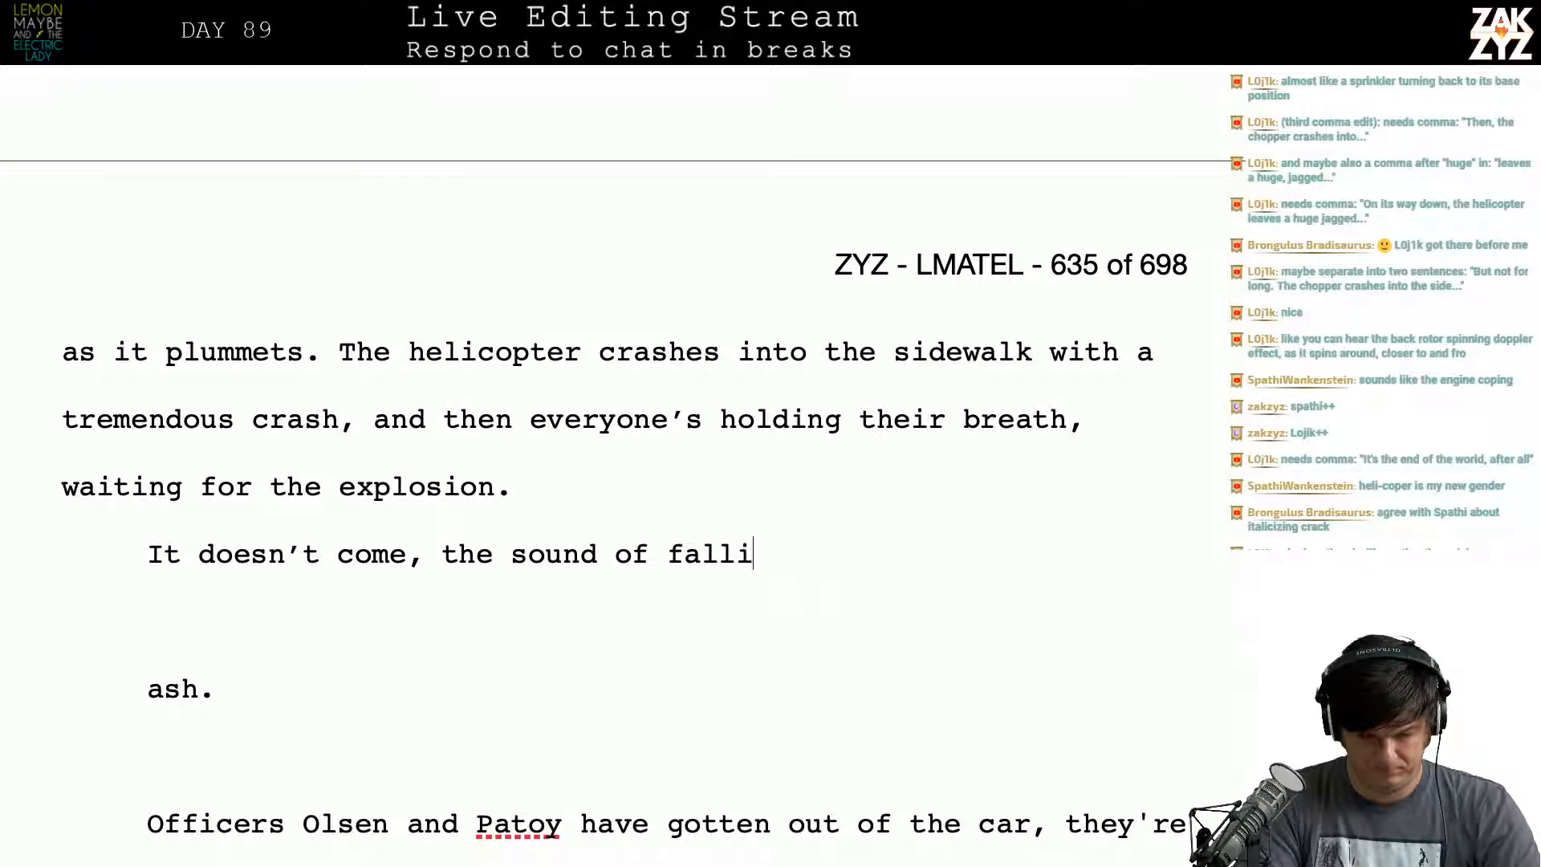
{"action": "key", "text": "BackSpace"}
{"action": "key", "text": "BackSpace"}
{"action": "key", "text": "BackSpace"}
{"action": "key", "text": "BackSpace"}
{"action": "key", "text": "BackSpace"}
{"action": "key", "text": "BackSpace"}
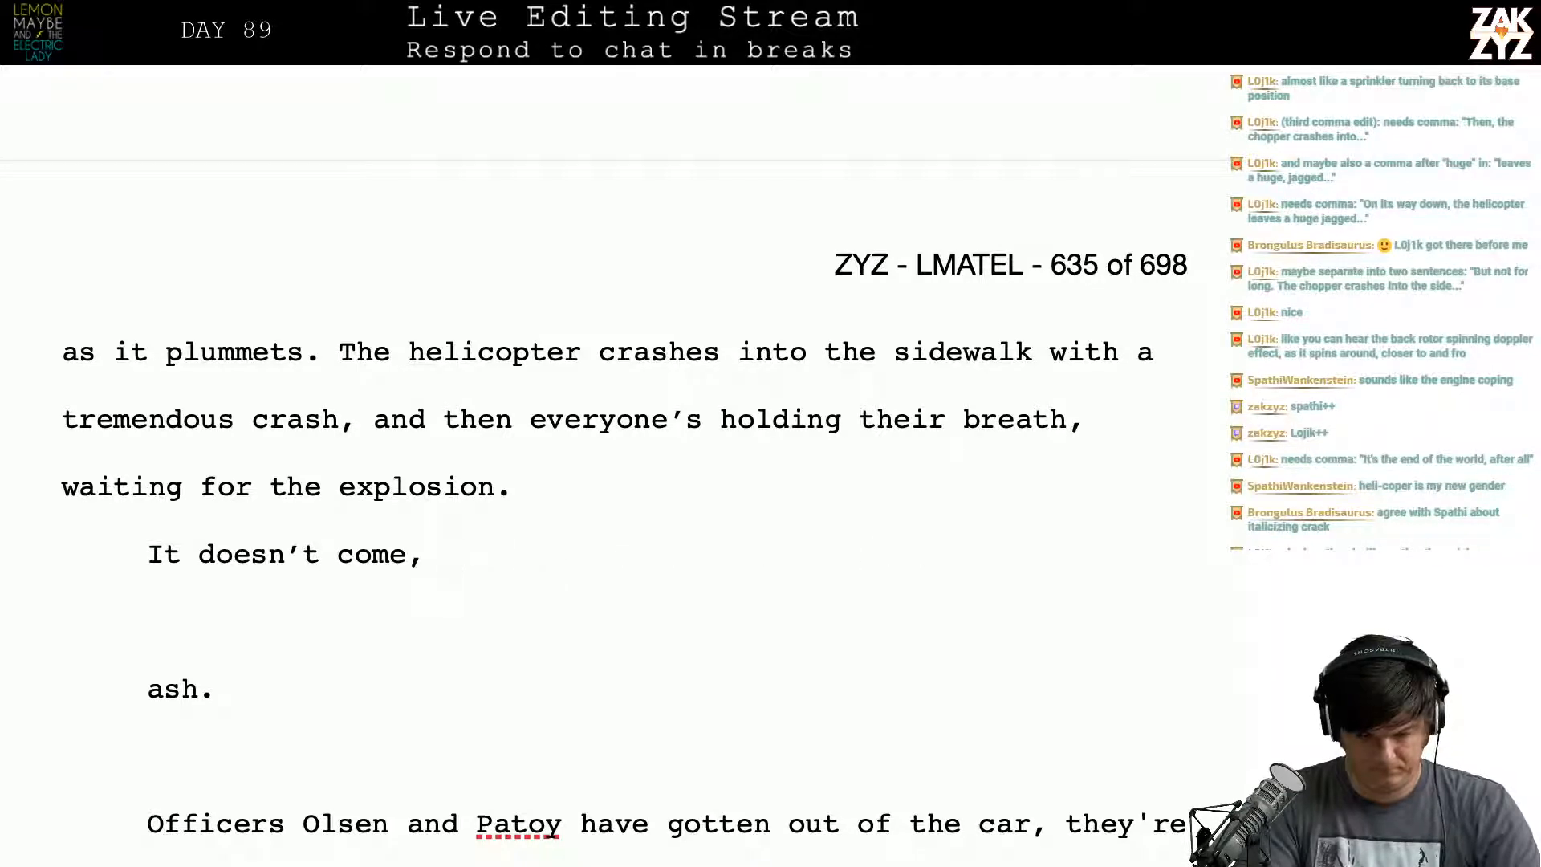
Step: Continue the sentence after "It doesn't come," with "the sound of falling glass goes on for a long time"
{"action": "type", "text": "the sound of falling glas"}
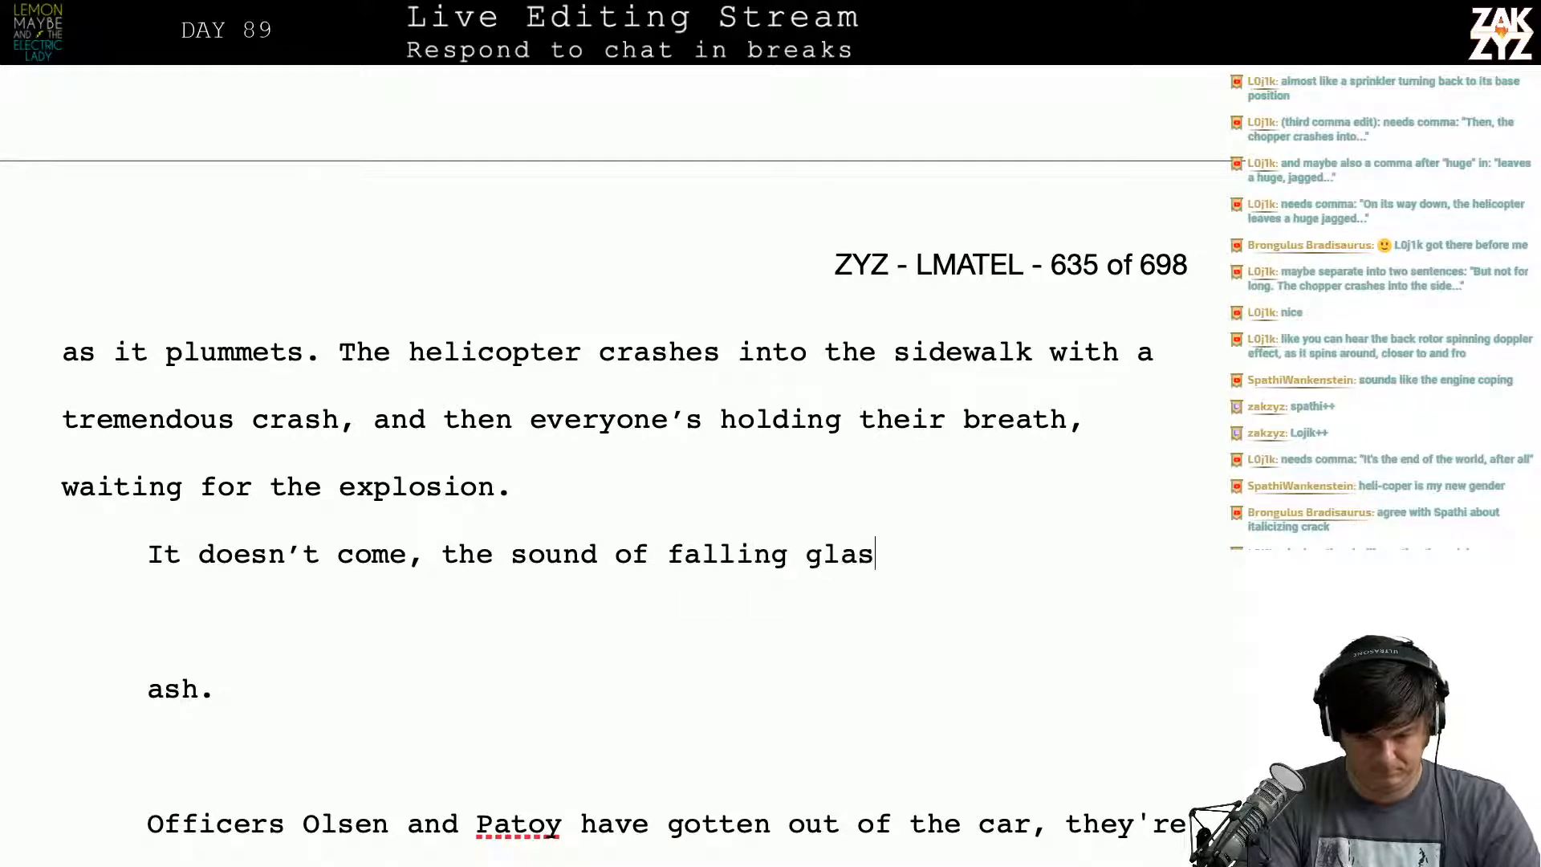
{"action": "type", "text": "s goe"}
{"action": "key", "text": "BackSpace"}
{"action": "type", "text": "goes on "}
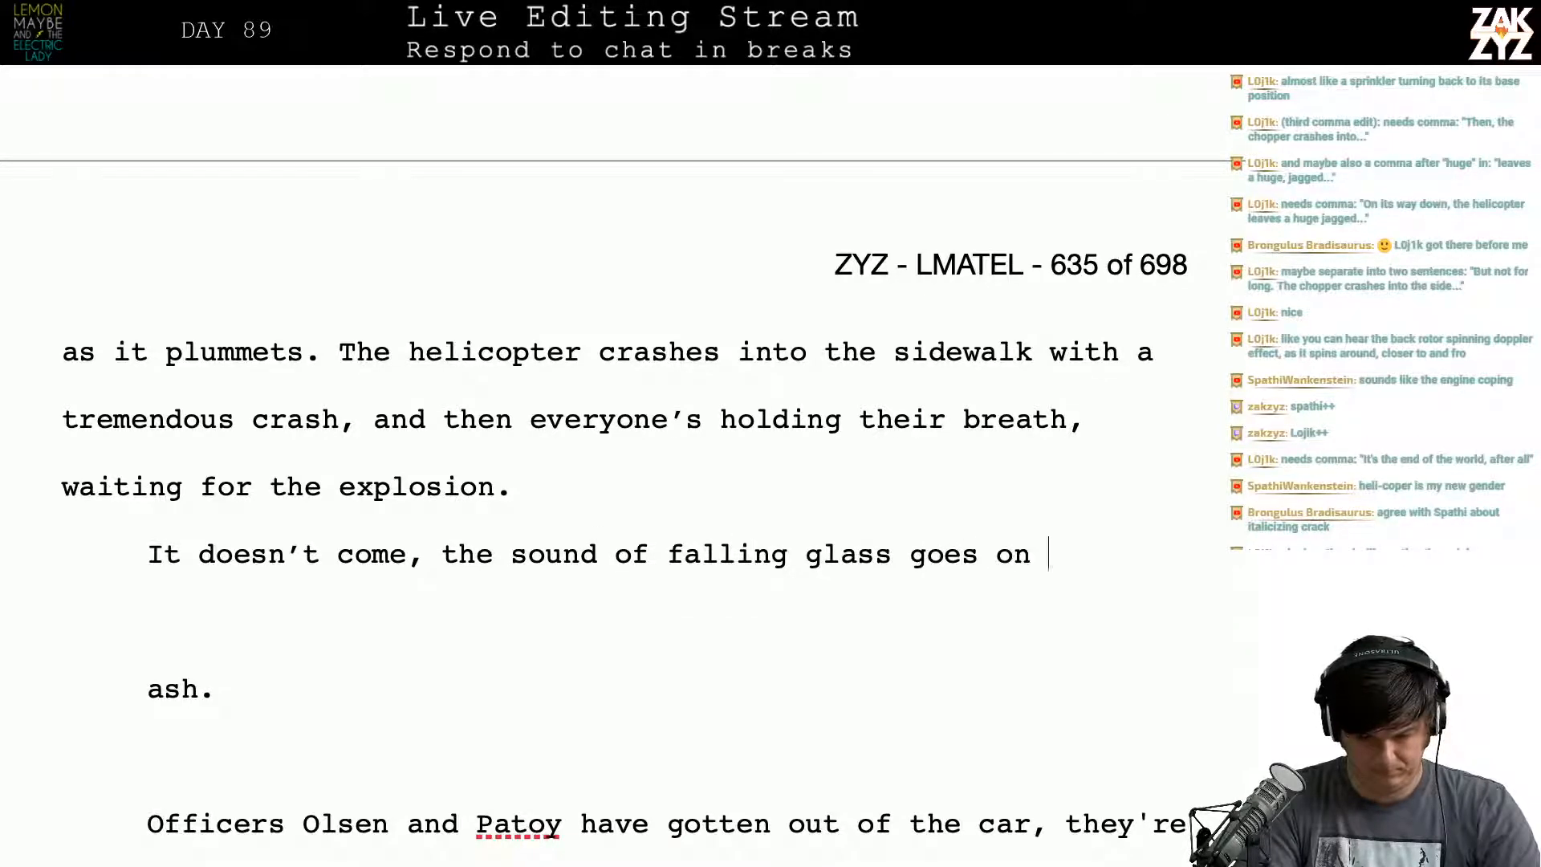
{"action": "type", "text": "for a long time"}
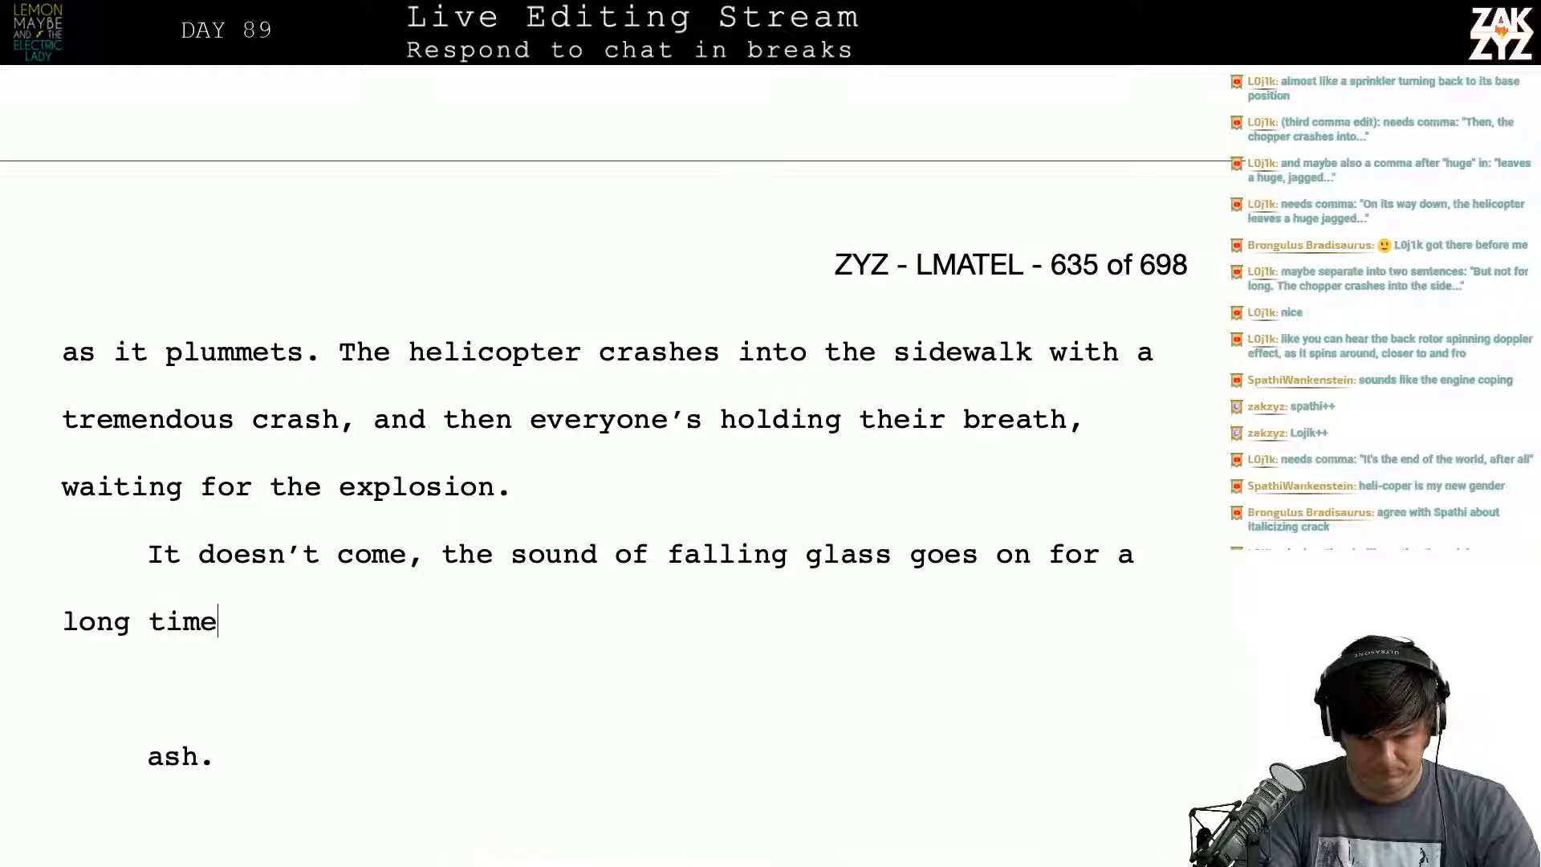
Step: Rewrite the continuation after "It doesn't come," as "the sounds of falling glass and falling rain mix together"
{"action": "key", "text": "BackSpace"}
{"action": "key", "text": "BackSpace"}
{"action": "key", "text": "BackSpace"}
{"action": "key", "text": "BackSpace"}
{"action": "key", "text": "BackSpace"}
{"action": "key", "text": "BackSpace"}
{"action": "key", "text": "BackSpace"}
{"action": "key", "text": "BackSpace"}
{"action": "key", "text": "BackSpace"}
{"action": "key", "text": "BackSpace"}
{"action": "key", "text": "BackSpace"}
{"action": "key", "text": "BackSpace"}
{"action": "key", "text": "BackSpace"}
{"action": "key", "text": "BackSpace"}
{"action": "key", "text": "BackSpace"}
{"action": "key", "text": "BackSpace"}
{"action": "key", "text": "BackSpace"}
{"action": "key", "text": "BackSpace"}
{"action": "key", "text": "BackSpace"}
{"action": "key", "text": "BackSpace"}
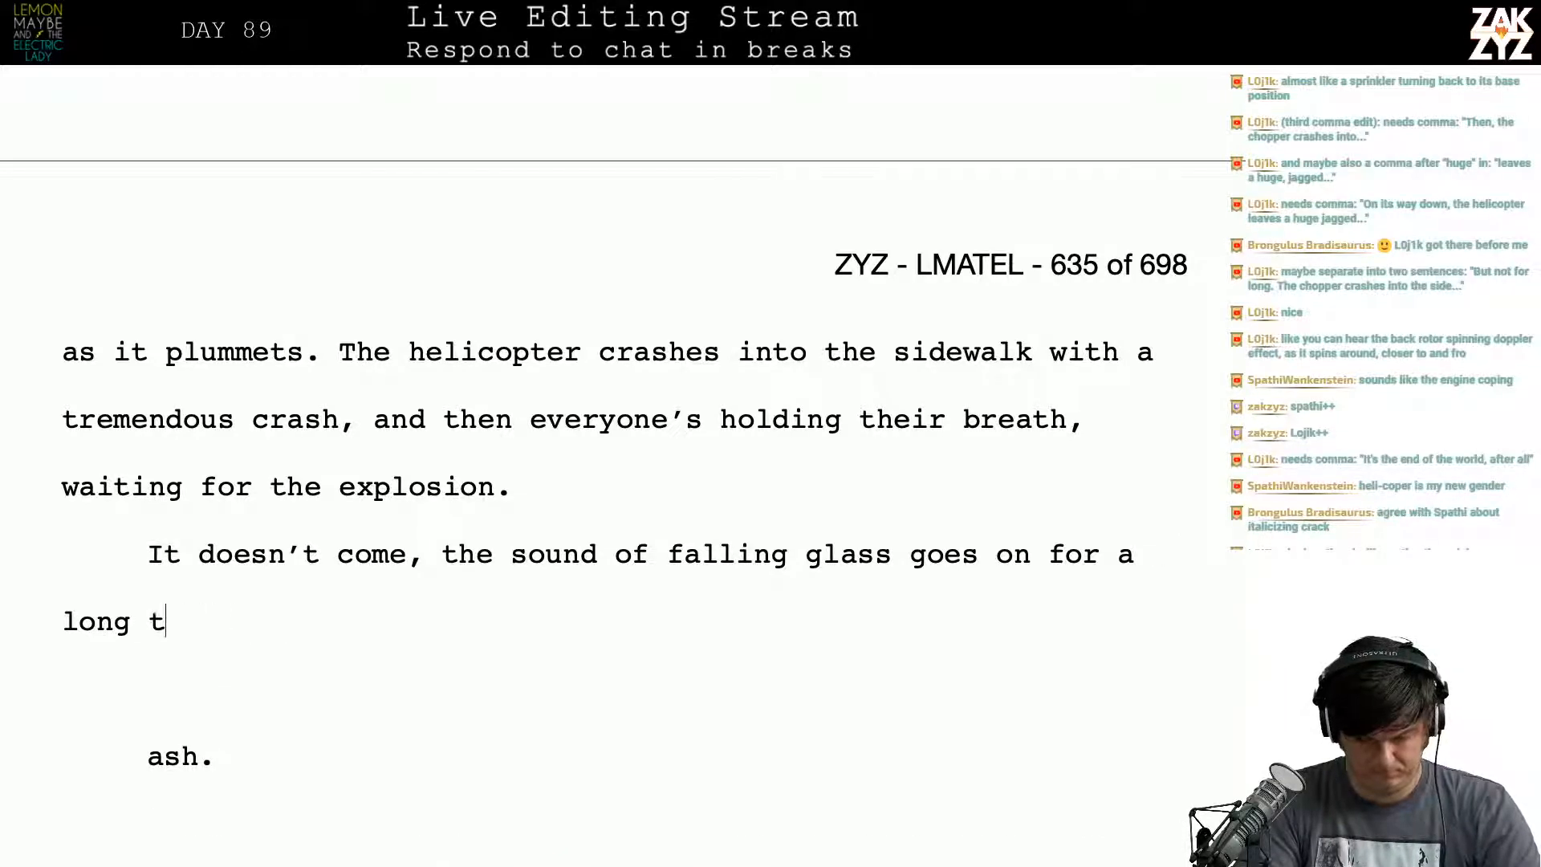
{"action": "key", "text": "BackSpace"}
{"action": "key", "text": "BackSpace"}
{"action": "key", "text": "BackSpace"}
{"action": "key", "text": "BackSpace"}
{"action": "key", "text": "BackSpace"}
{"action": "key", "text": "BackSpace"}
{"action": "key", "text": "BackSpace"}
{"action": "key", "text": "BackSpace"}
{"action": "key", "text": "BackSpace"}
{"action": "key", "text": "BackSpace"}
{"action": "key", "text": "BackSpace"}
{"action": "key", "text": "BackSpace"}
{"action": "key", "text": "BackSpace"}
{"action": "key", "text": "BackSpace"}
{"action": "key", "text": "BackSpace"}
{"action": "key", "text": "BackSpace"}
{"action": "key", "text": "BackSpace"}
{"action": "key", "text": "BackSpace"}
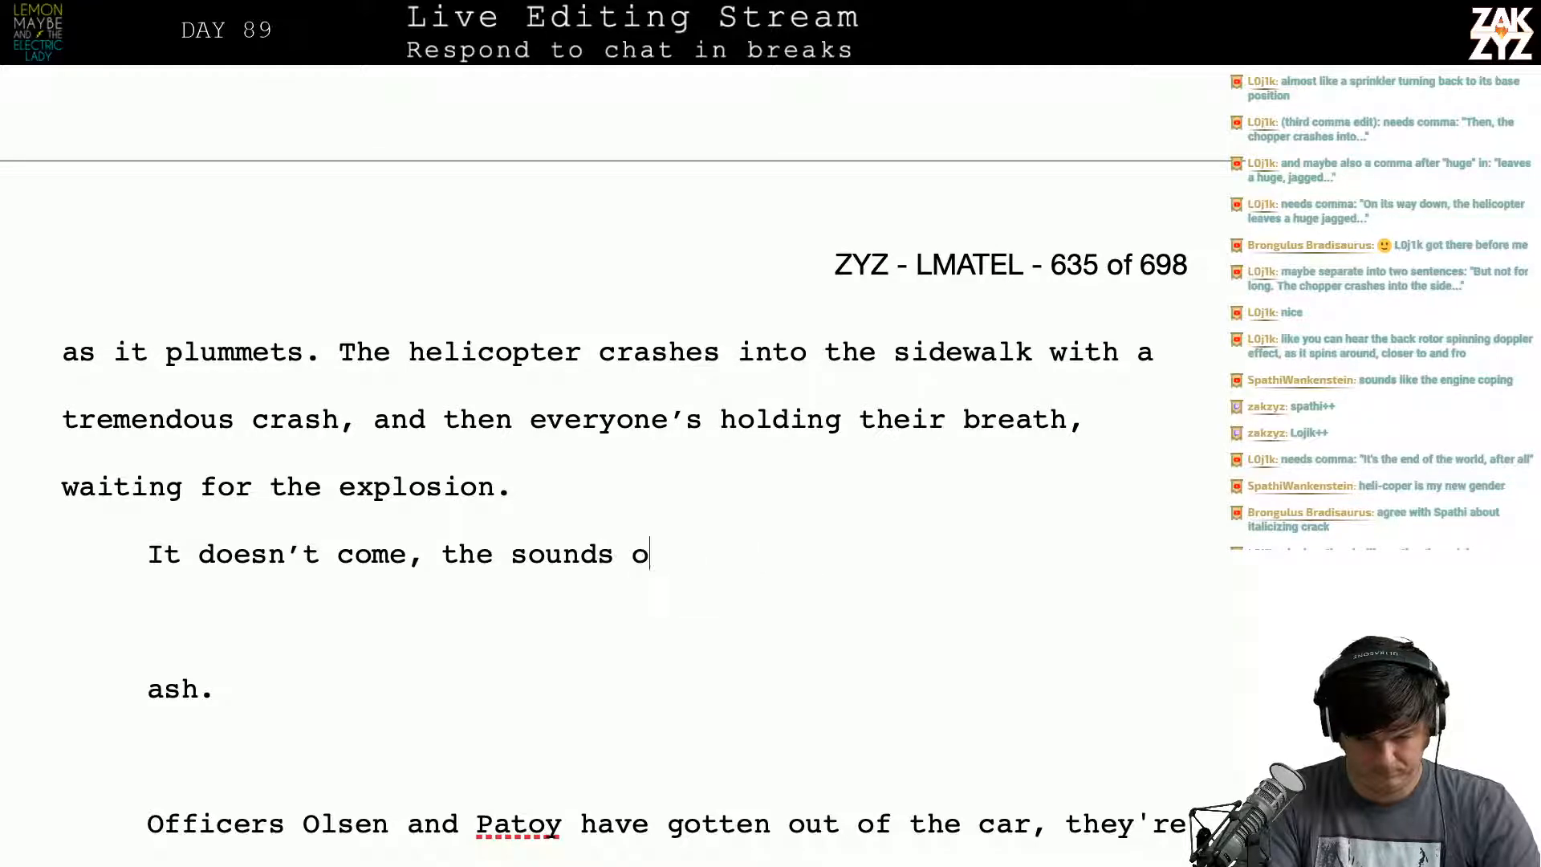
{"action": "type", "text": "f falling glass and"}
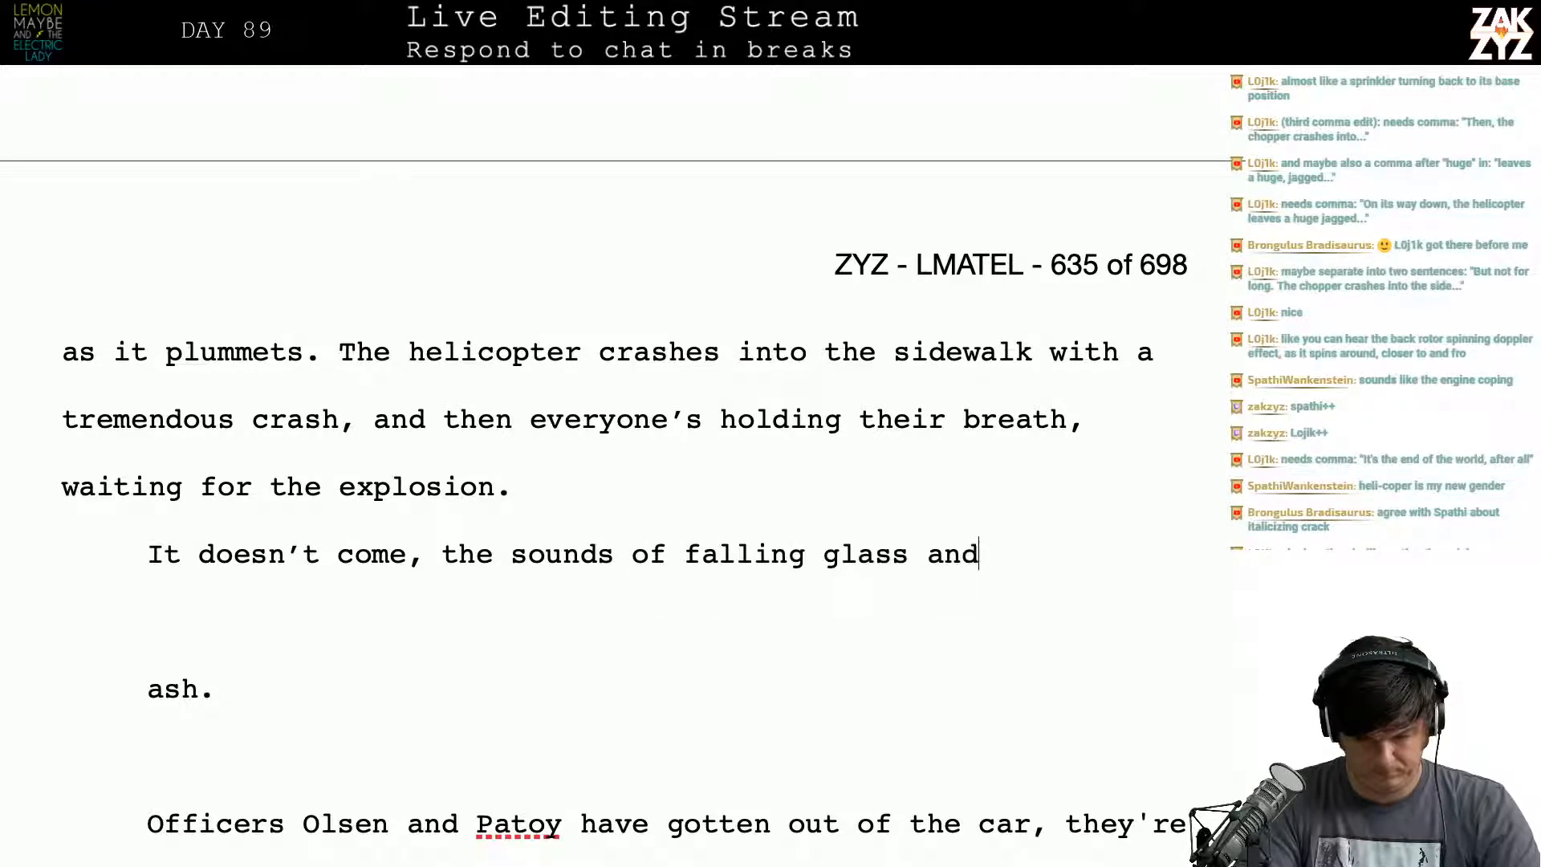
{"action": "type", "text": " falling rain"}
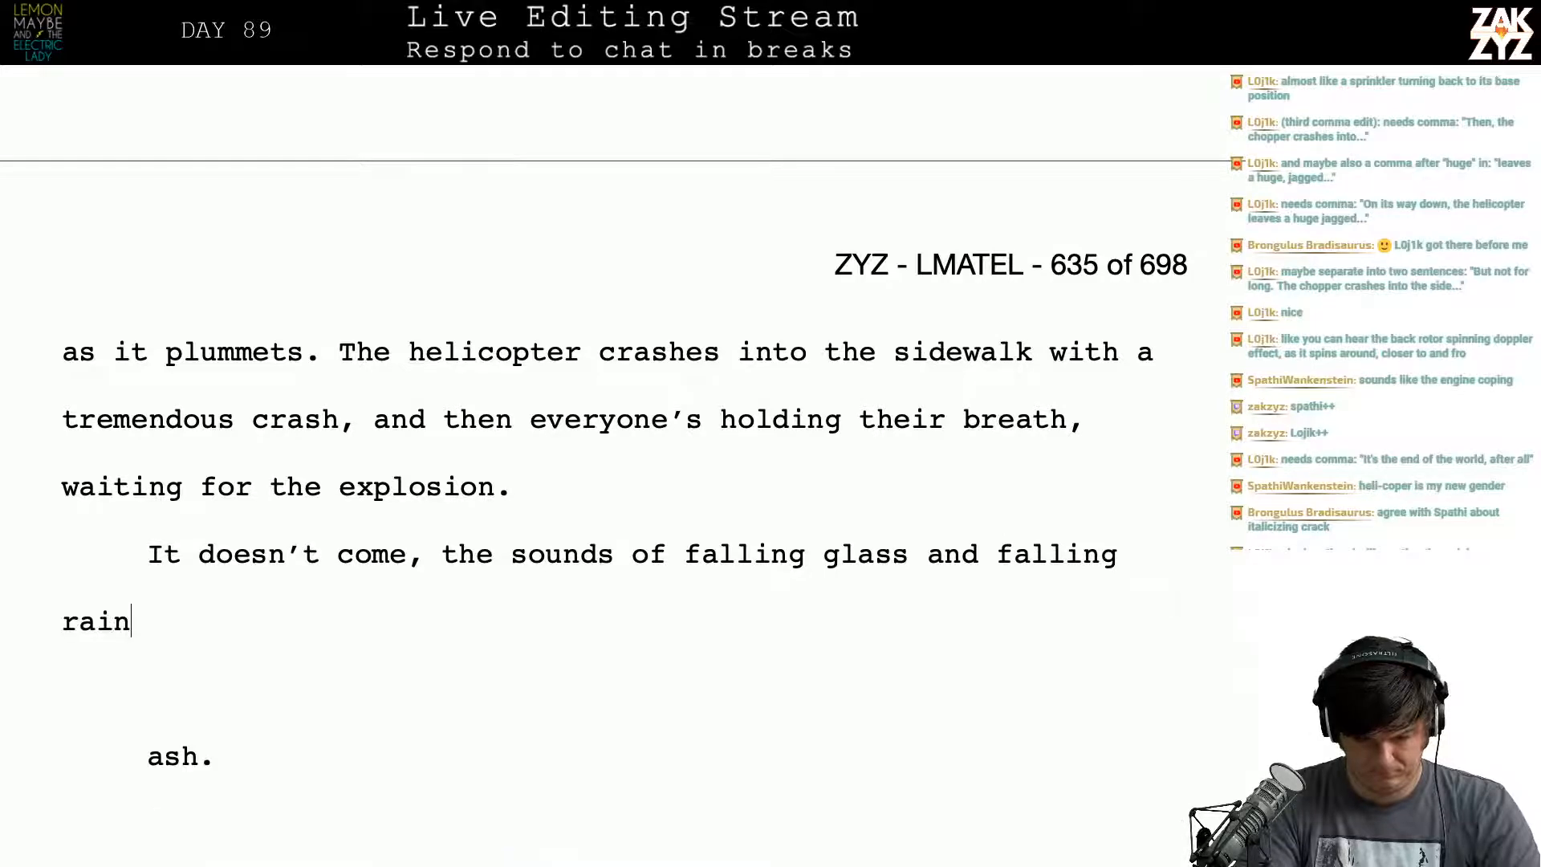
{"action": "type", "text": " mix together."}
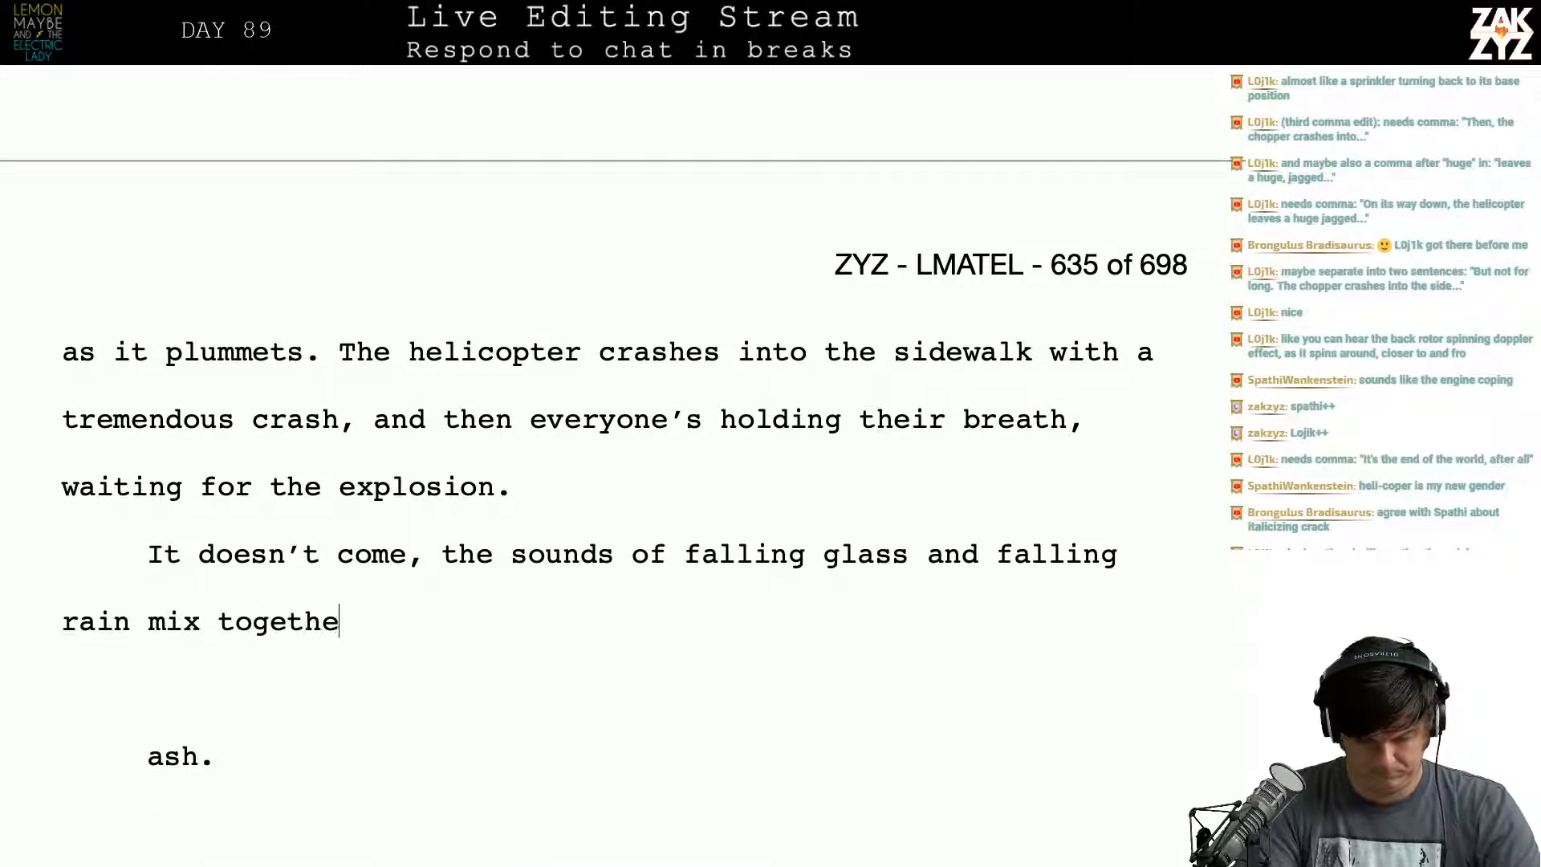
Step: Delete the paragraph beginning "It doesn't come," below "waiting for the explosion.", leaving its line empty
{"action": "key", "text": "BackSpace"}
{"action": "key", "text": "BackSpace"}
{"action": "key", "text": "BackSpace"}
{"action": "key", "text": "BackSpace"}
{"action": "key", "text": "BackSpace"}
{"action": "key", "text": "BackSpace"}
{"action": "key", "text": "BackSpace"}
{"action": "key", "text": "BackSpace"}
{"action": "key", "text": "BackSpace"}
{"action": "key", "text": "BackSpace"}
{"action": "key", "text": "BackSpace"}
{"action": "key", "text": "BackSpace"}
{"action": "key", "text": "BackSpace"}
{"action": "key", "text": "BackSpace"}
{"action": "key", "text": "BackSpace"}
{"action": "key", "text": "BackSpace"}
{"action": "key", "text": "BackSpace"}
{"action": "key", "text": "BackSpace"}
{"action": "key", "text": "BackSpace"}
{"action": "key", "text": "BackSpace"}
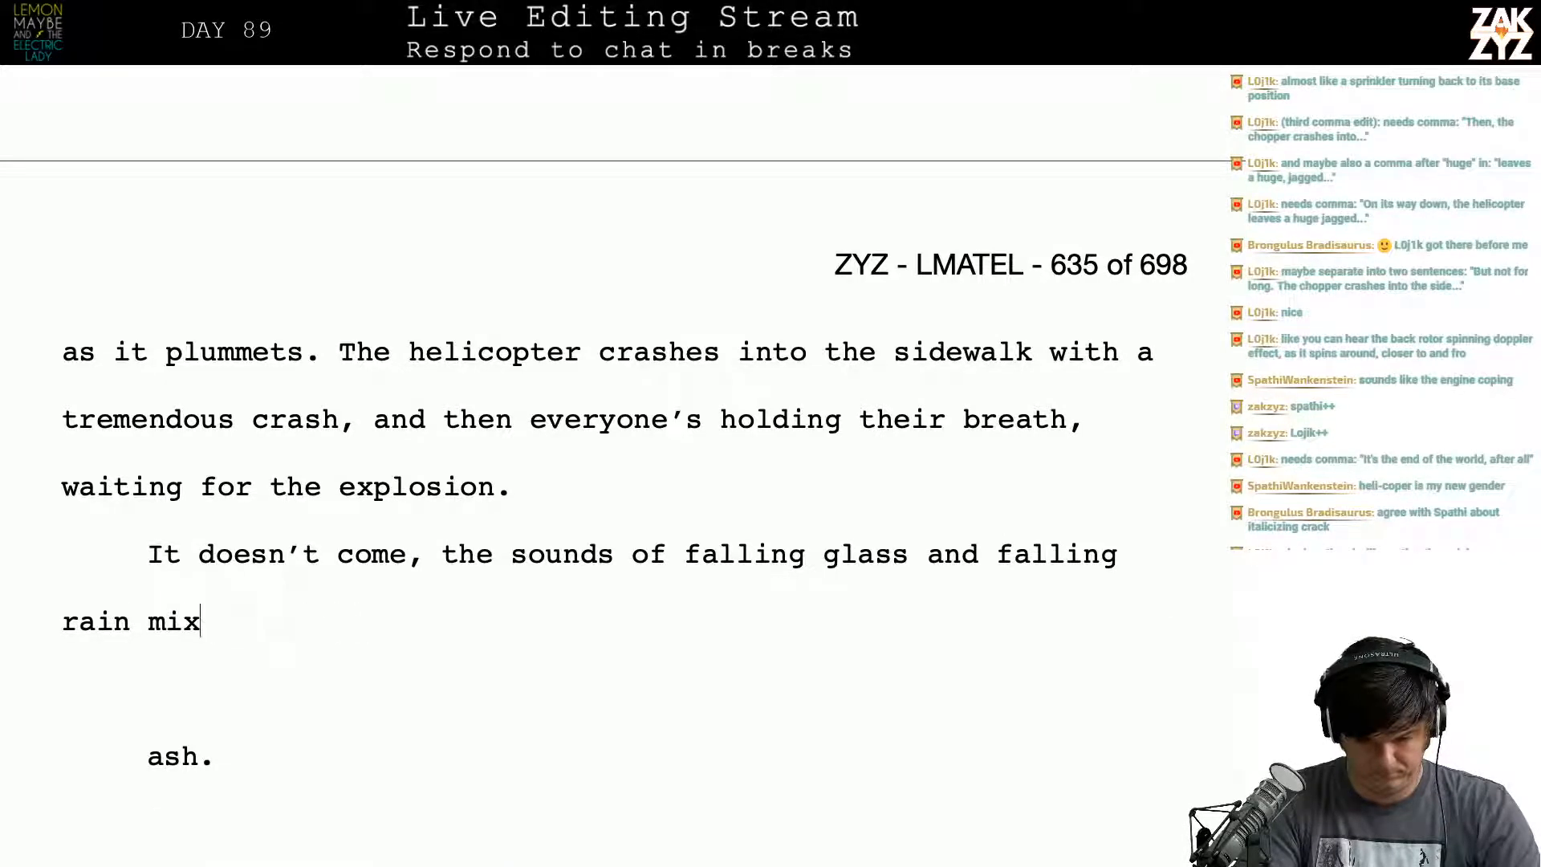
{"action": "key", "text": "BackSpace"}
{"action": "key", "text": "BackSpace"}
{"action": "key", "text": "BackSpace"}
{"action": "key", "text": "BackSpace"}
{"action": "key", "text": "BackSpace"}
{"action": "key", "text": "BackSpace"}
{"action": "key", "text": "BackSpace"}
{"action": "key", "text": "BackSpace"}
{"action": "key", "text": "BackSpace"}
{"action": "key", "text": "BackSpace"}
{"action": "key", "text": "BackSpace"}
{"action": "key", "text": "BackSpace"}
{"action": "key", "text": "BackSpace"}
{"action": "key", "text": "BackSpace"}
{"action": "key", "text": "BackSpace"}
{"action": "key", "text": "BackSpace"}
{"action": "key", "text": "BackSpace"}
{"action": "key", "text": "BackSpace"}
{"action": "key", "text": "BackSpace"}
{"action": "key", "text": "BackSpace"}
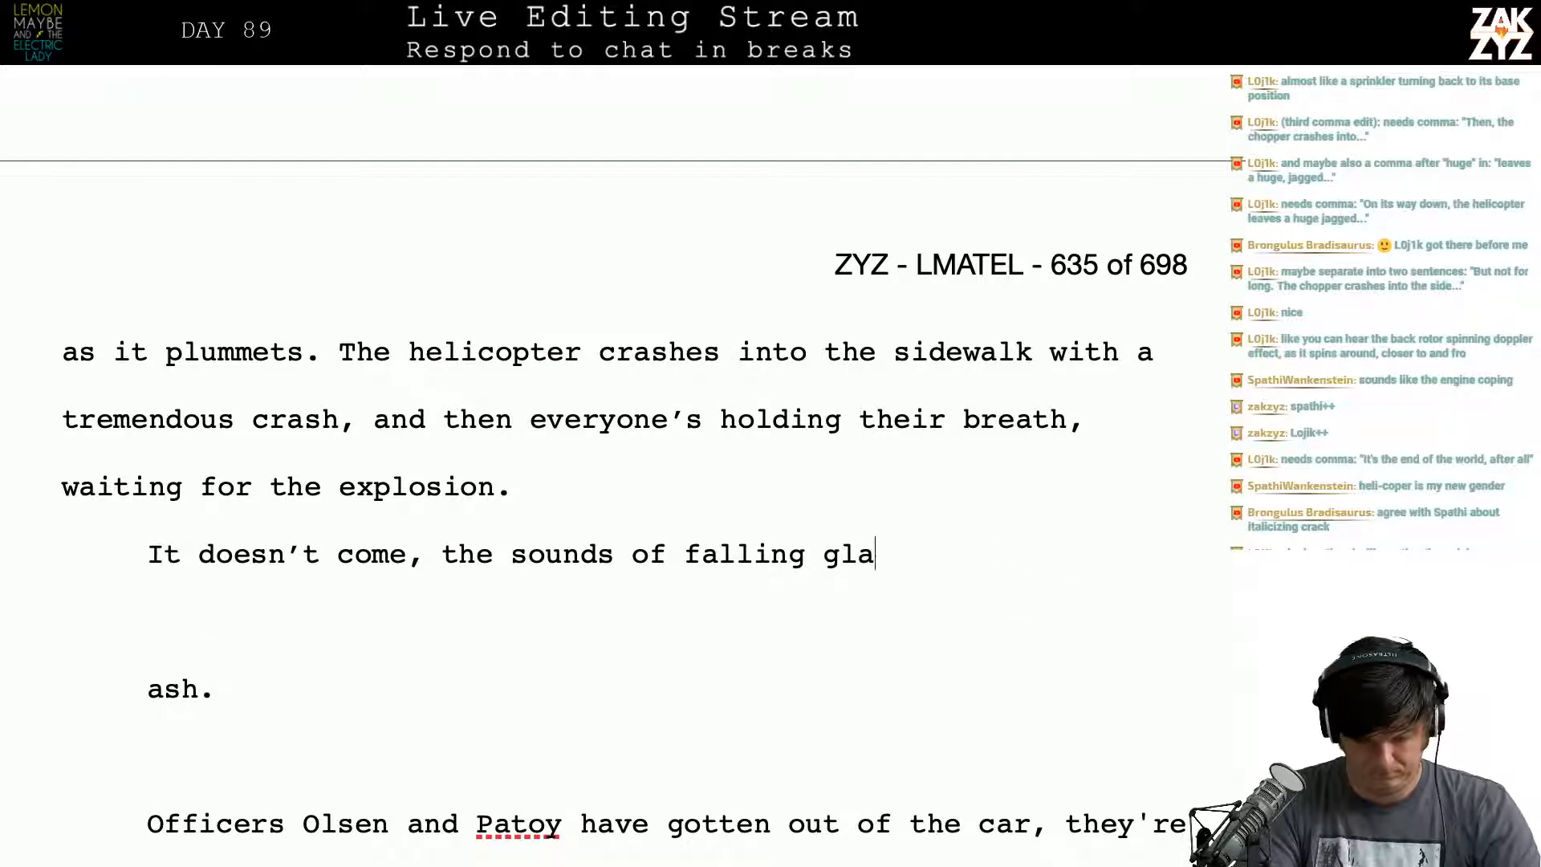
{"action": "key", "text": "BackSpace"}
{"action": "key", "text": "BackSpace"}
{"action": "key", "text": "BackSpace"}
{"action": "key", "text": "BackSpace"}
{"action": "key", "text": "BackSpace"}
{"action": "key", "text": "BackSpace"}
{"action": "key", "text": "BackSpace"}
{"action": "key", "text": "BackSpace"}
{"action": "key", "text": "BackSpace"}
{"action": "key", "text": "BackSpace"}
{"action": "key", "text": "BackSpace"}
{"action": "key", "text": "BackSpace"}
{"action": "key", "text": "BackSpace"}
{"action": "key", "text": "BackSpace"}
{"action": "key", "text": "BackSpace"}
{"action": "key", "text": "BackSpace"}
{"action": "key", "text": "BackSpace"}
{"action": "key", "text": "BackSpace"}
{"action": "key", "text": "BackSpace"}
{"action": "key", "text": "BackSpace"}
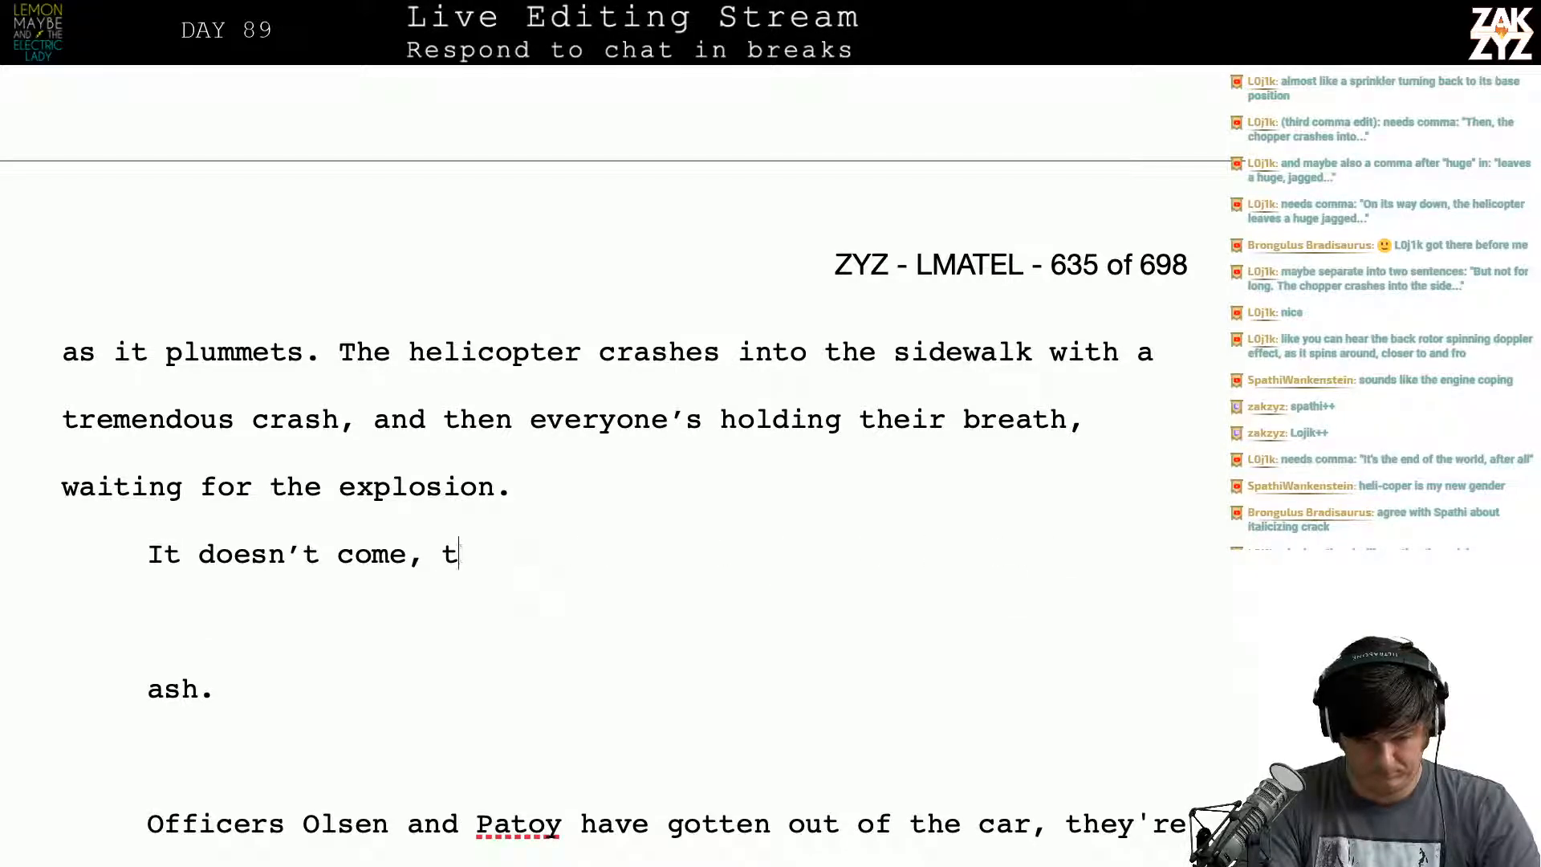
{"action": "key", "text": "BackSpace"}
{"action": "key", "text": "BackSpace"}
{"action": "key", "text": "BackSpace"}
{"action": "key", "text": "BackSpace"}
{"action": "key", "text": "BackSpace"}
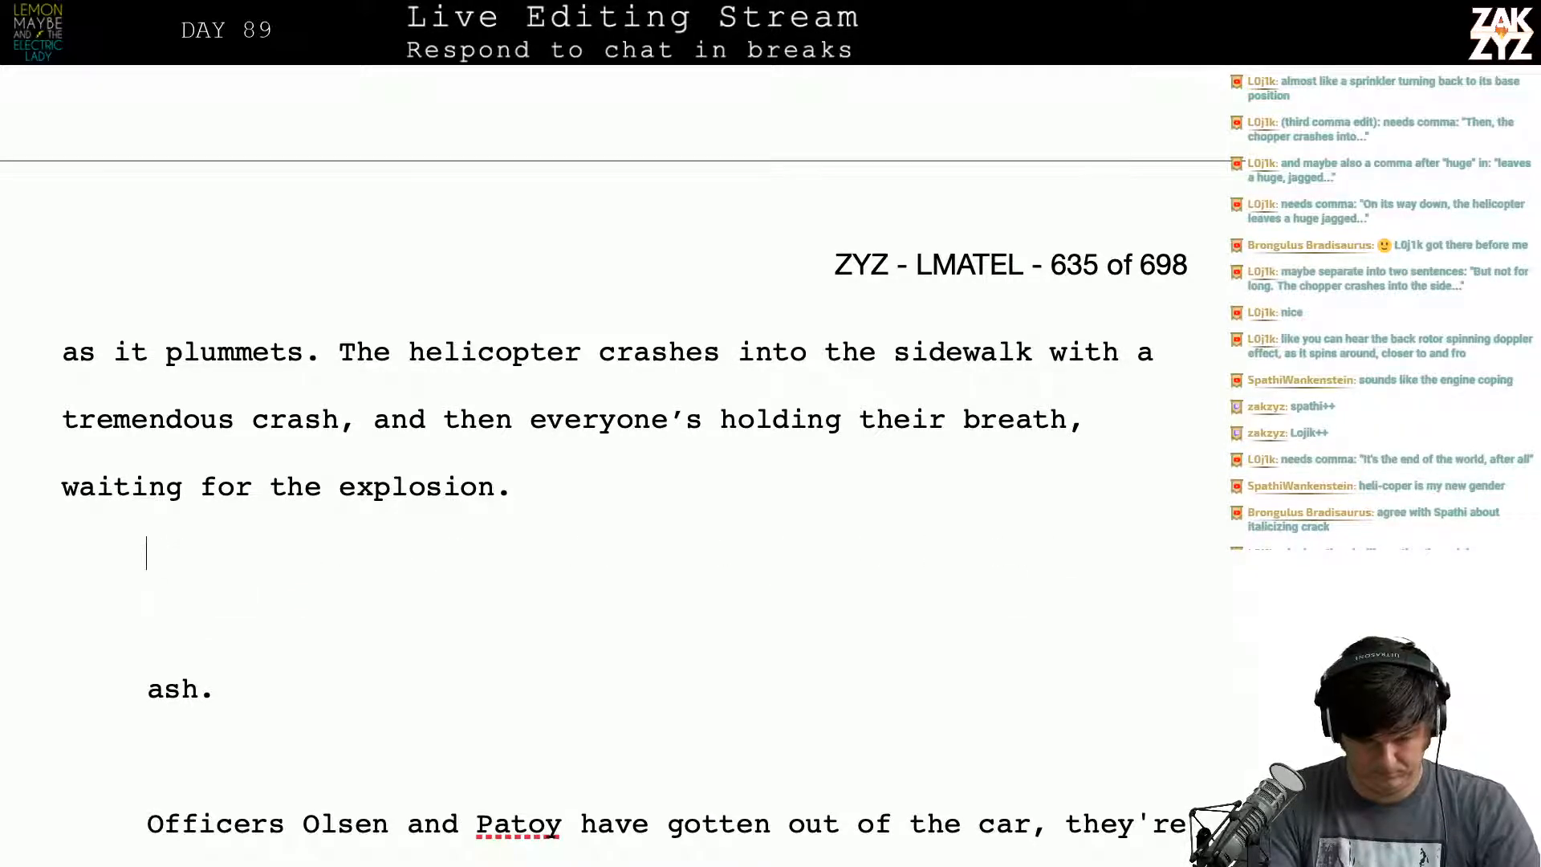
Step: Try opening the empty paragraph with "The helicopter doesn't explode.", then clear that sentence
{"action": "type", "text": "The chopper do"}
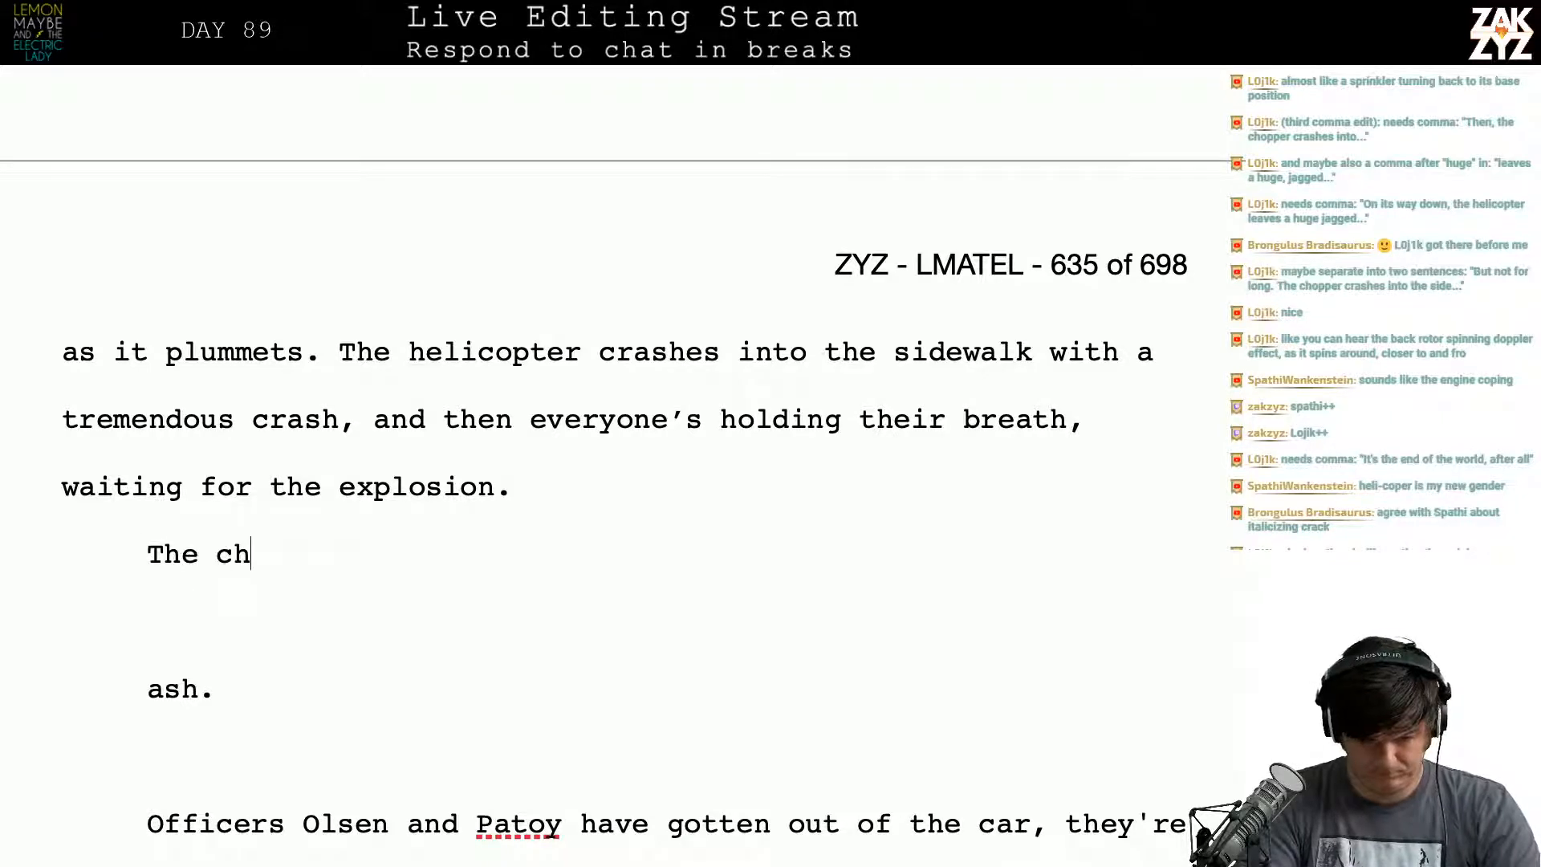
{"action": "key", "text": "BackSpace"}
{"action": "key", "text": "BackSpace"}
{"action": "key", "text": "BackSpace"}
{"action": "key", "text": "BackSpace"}
{"action": "key", "text": "BackSpace"}
{"action": "key", "text": "BackSpace"}
{"action": "key", "text": "BackSpace"}
{"action": "key", "text": "BackSpace"}
{"action": "key", "text": "BackSpace"}
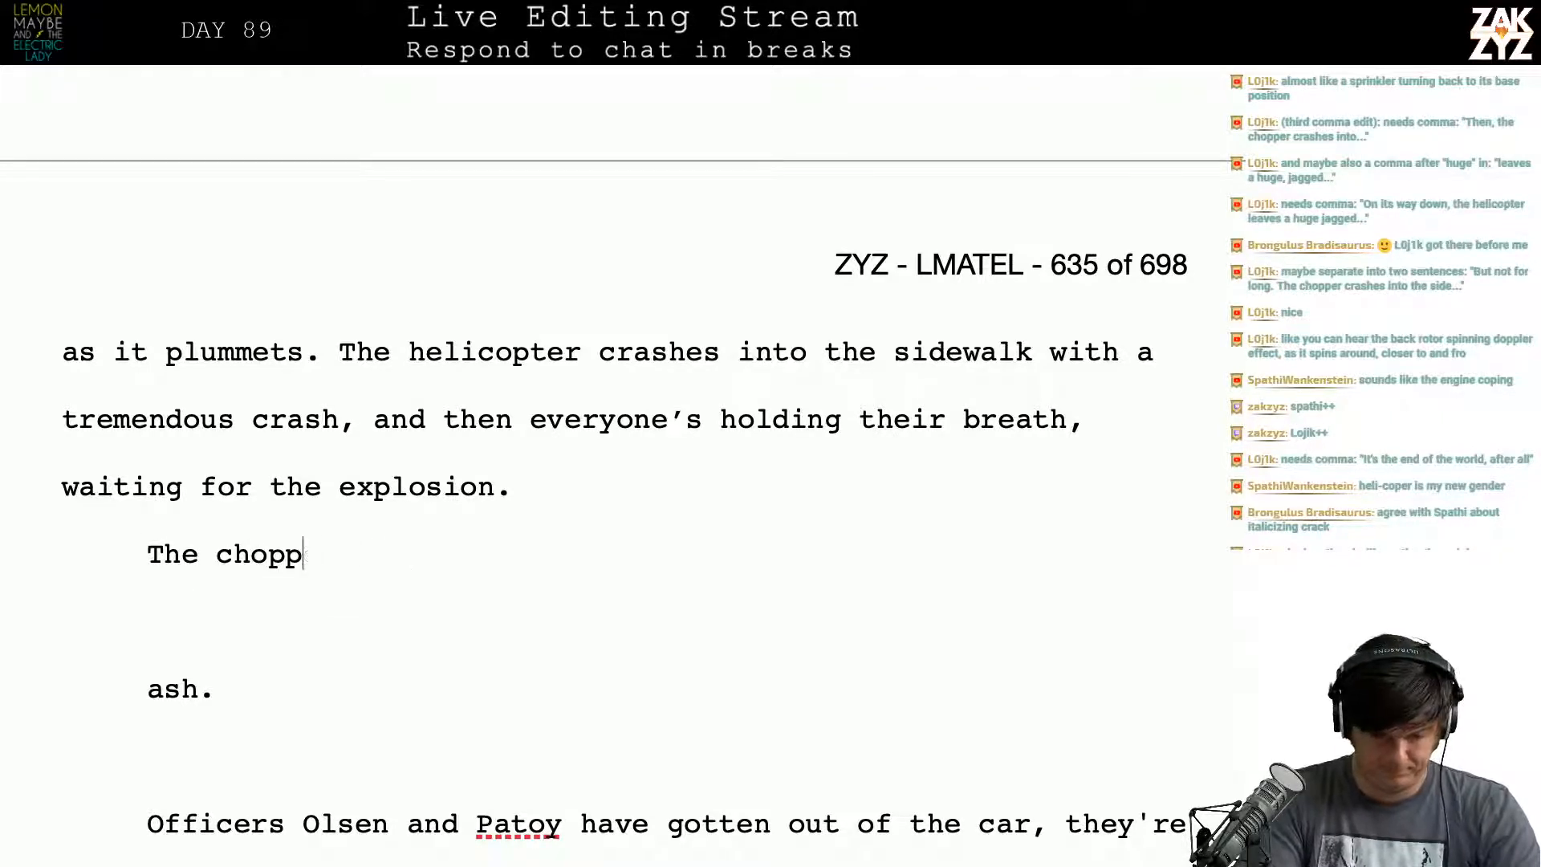
{"action": "type", "text": "helicop"}
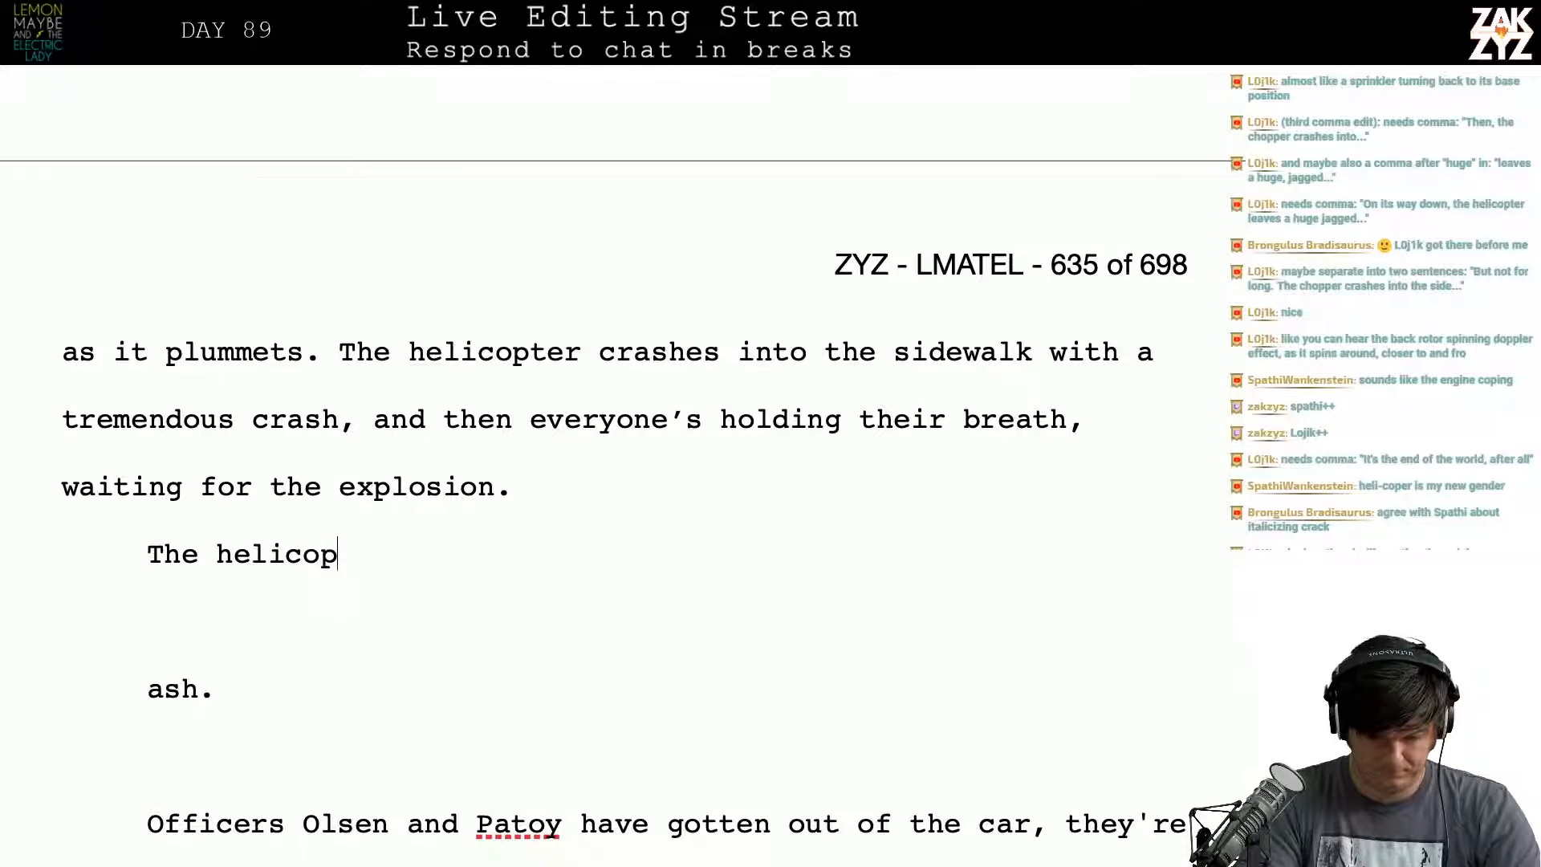
{"action": "type", "text": "ter doesn't explode."}
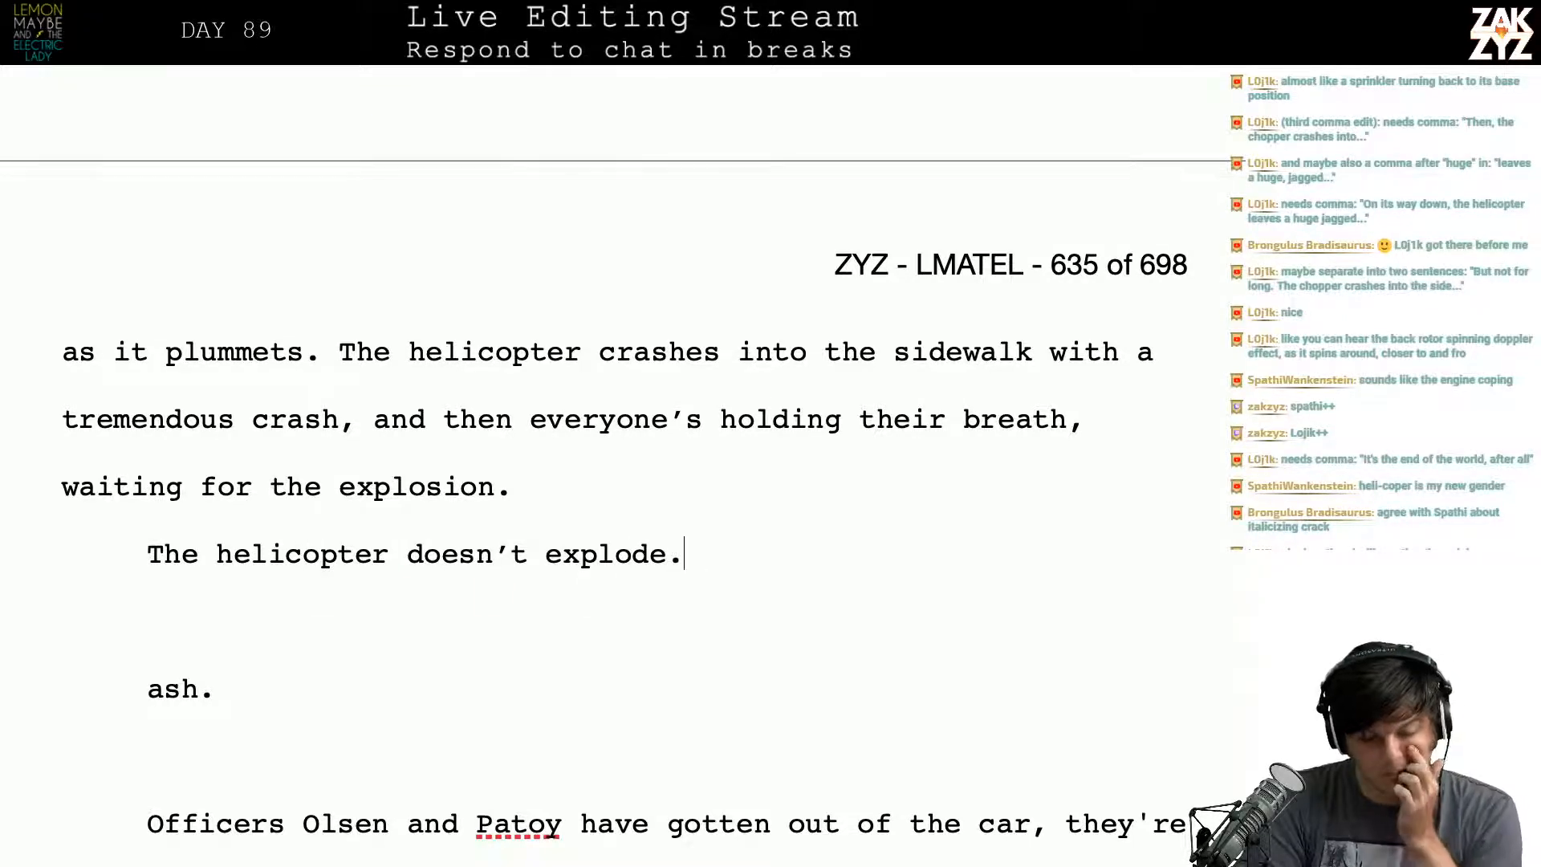
{"action": "key", "text": "BackSpace"}
{"action": "key", "text": "BackSpace"}
{"action": "key", "text": "BackSpace"}
{"action": "key", "text": "BackSpace"}
{"action": "key", "text": "BackSpace"}
{"action": "key", "text": "BackSpace"}
{"action": "key", "text": "BackSpace"}
{"action": "key", "text": "BackSpace"}
{"action": "key", "text": "BackSpace"}
{"action": "key", "text": "BackSpace"}
{"action": "key", "text": "BackSpace"}
{"action": "key", "text": "BackSpace"}
{"action": "key", "text": "BackSpace"}
{"action": "key", "text": "BackSpace"}
{"action": "key", "text": "BackSpace"}
{"action": "key", "text": "BackSpace"}
{"action": "key", "text": "BackSpace"}
{"action": "key", "text": "BackSpace"}
{"action": "key", "text": "BackSpace"}
{"action": "key", "text": "BackSpace"}
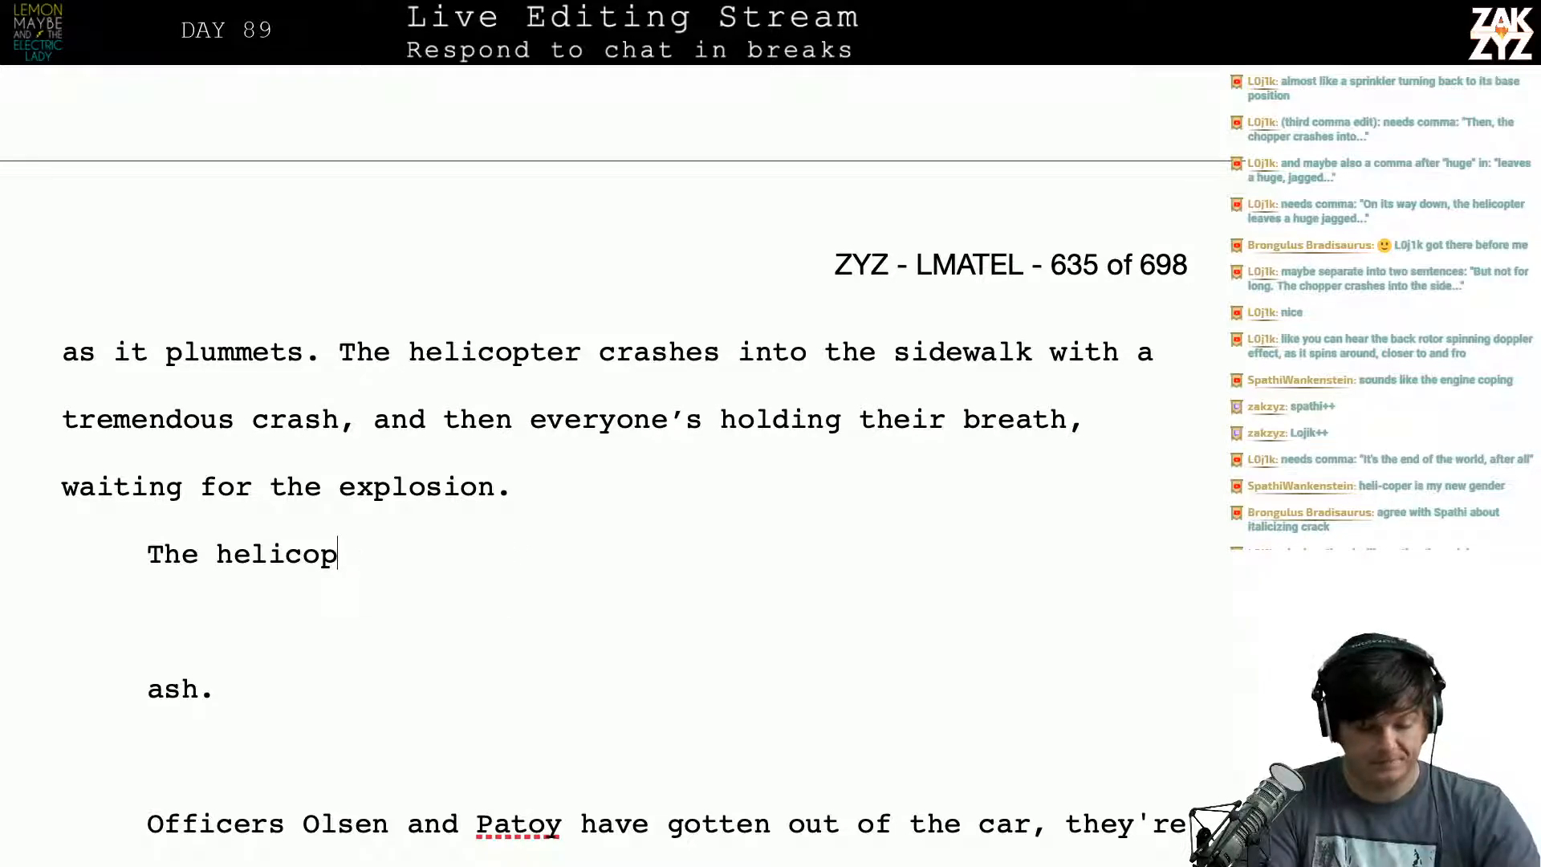
{"action": "key", "text": "BackSpace"}
{"action": "key", "text": "BackSpace"}
{"action": "key", "text": "BackSpace"}
{"action": "key", "text": "BackSpace"}
{"action": "key", "text": "BackSpace"}
{"action": "key", "text": "BackSpace"}
{"action": "key", "text": "BackSpace"}
{"action": "key", "text": "BackSpace"}
{"action": "key", "text": "BackSpace"}
{"action": "key", "text": "BackSpace"}
{"action": "key", "text": "BackSpace"}
Step: Write "It doesn't blow up. For a few stunned mo" in the empty paragraph below "waiting for the explosion."
{"action": "type", "text": "It do"}
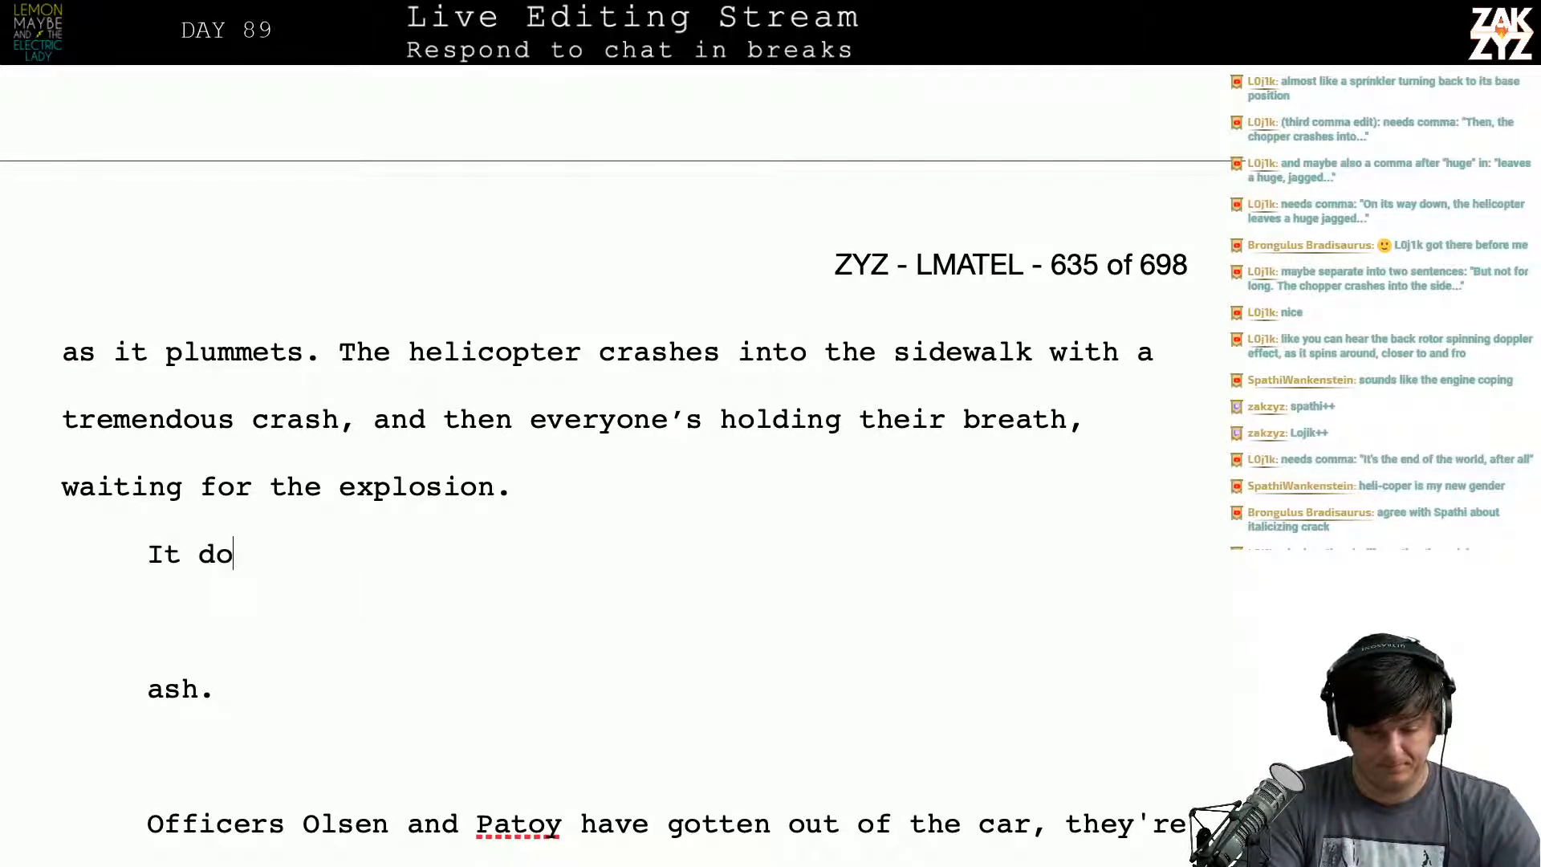
{"action": "type", "text": "esn't blow up. "}
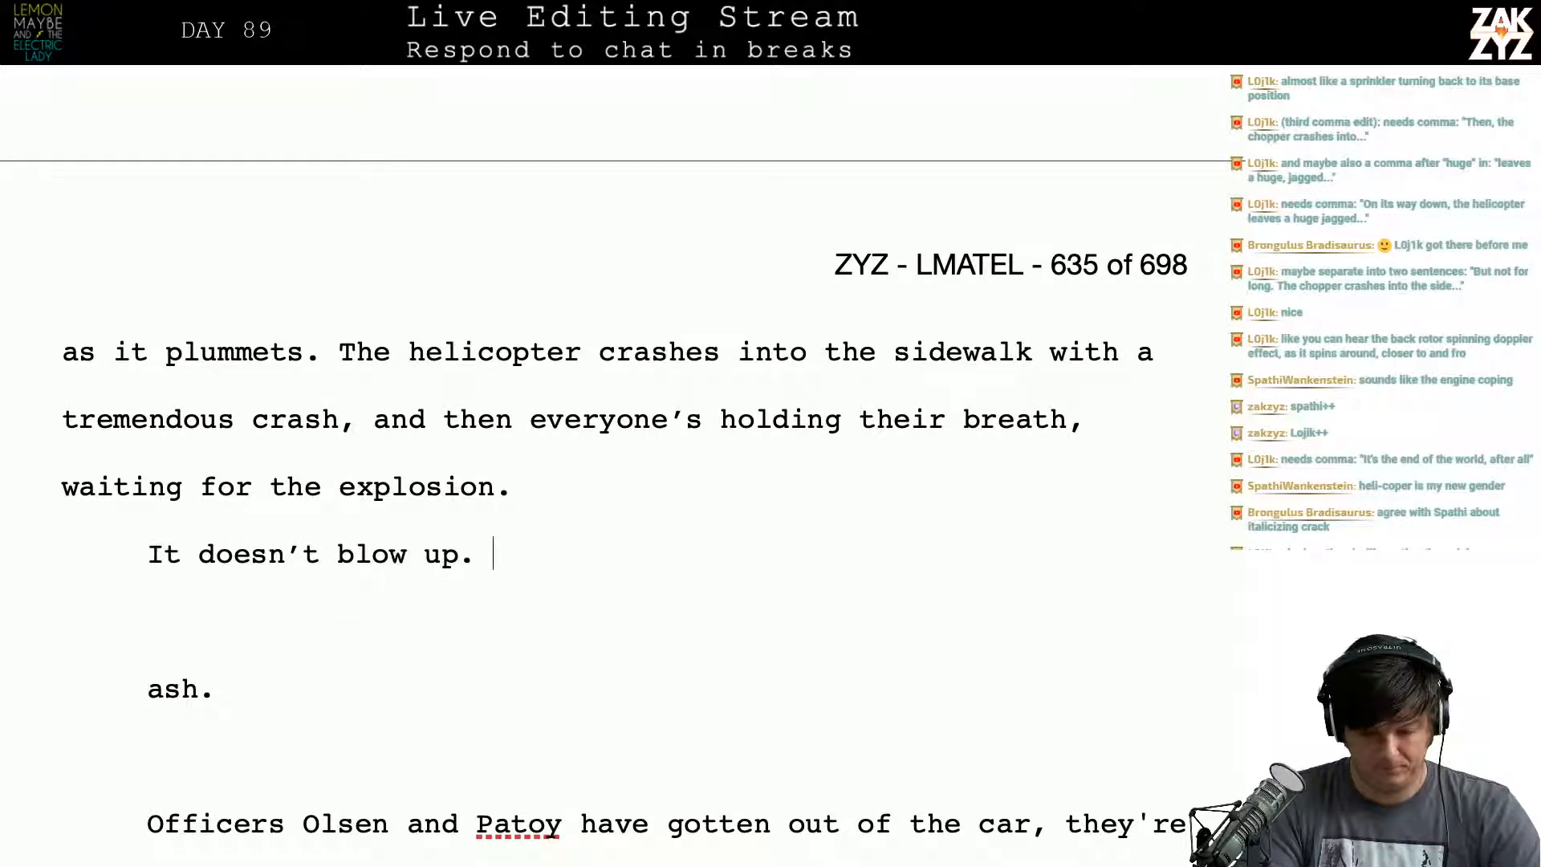
{"action": "type", "text": "For a few stunned mo"}
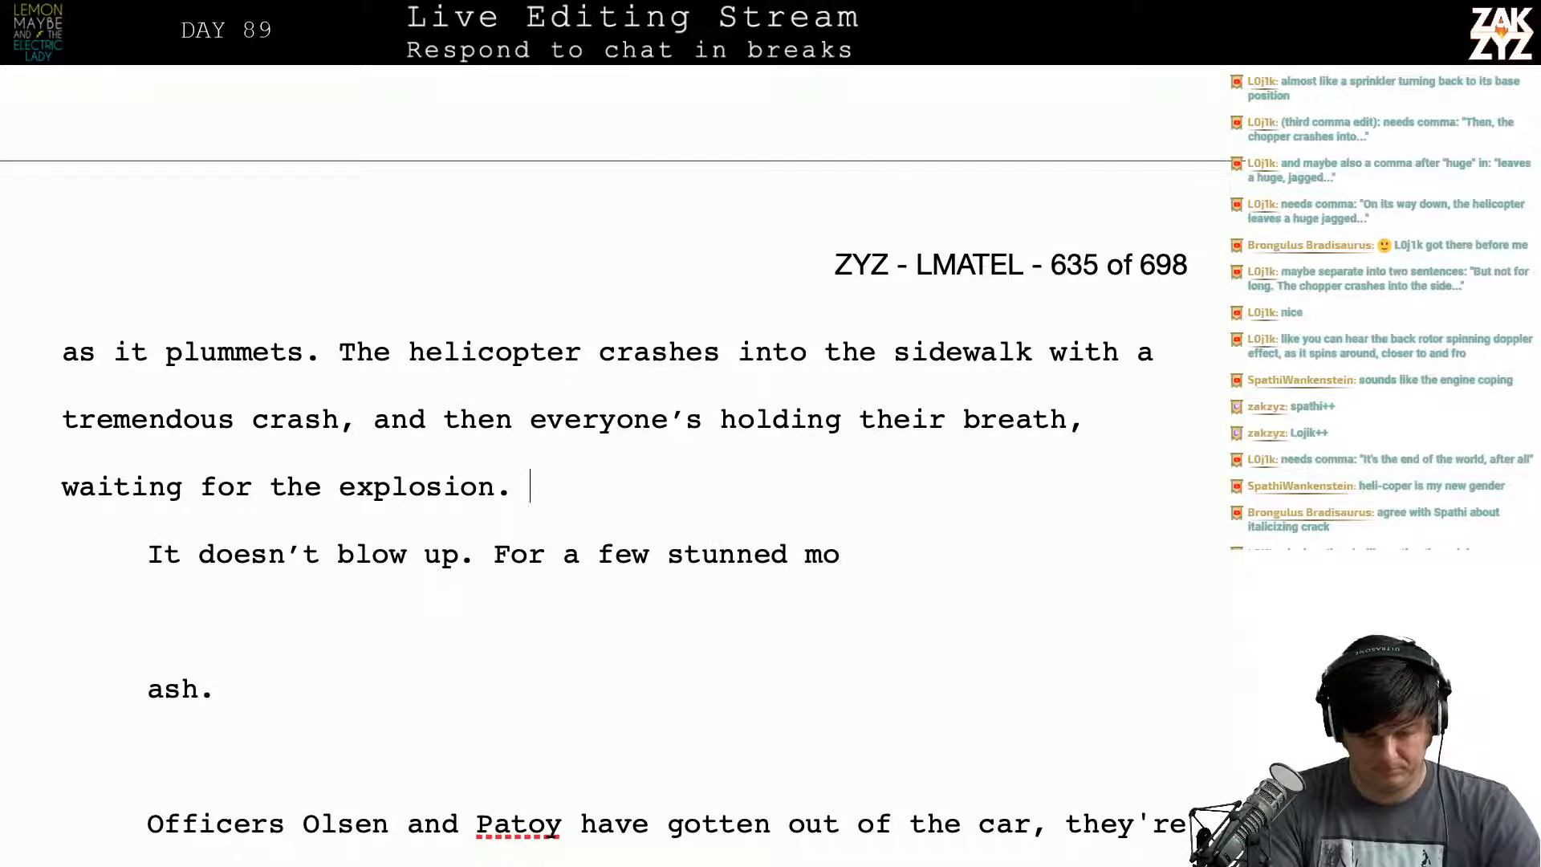
Step: Insert a paragraph above "It doesn't blow up." beginning "The helicopter doesn't blow up. For a few stunned moments,"
{"action": "key", "text": "Return"}
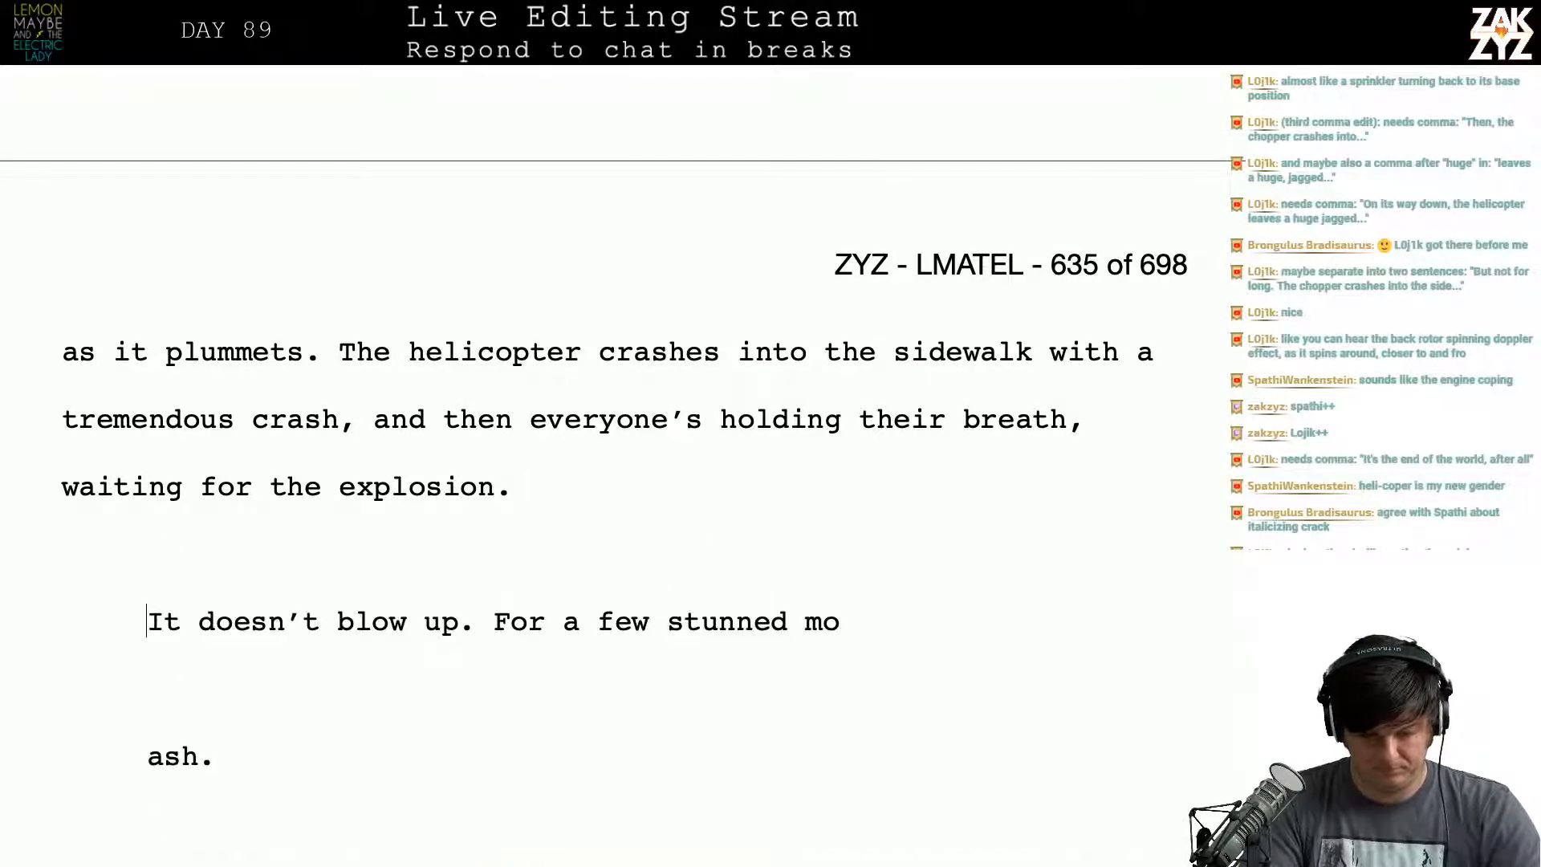
{"action": "type", "text": "The helico"}
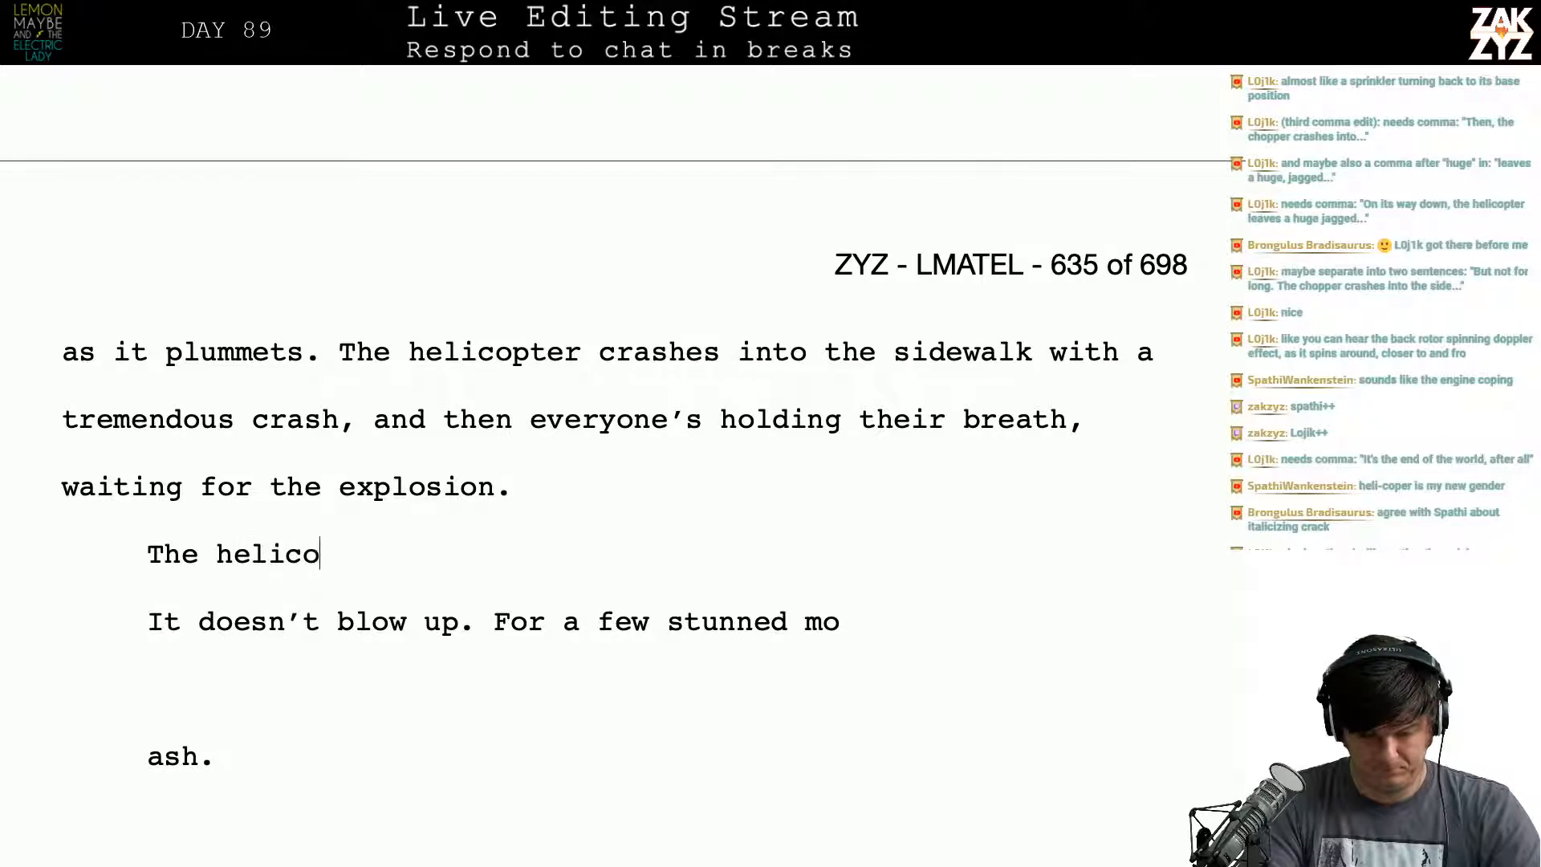
{"action": "type", "text": "pter doesn't blow "}
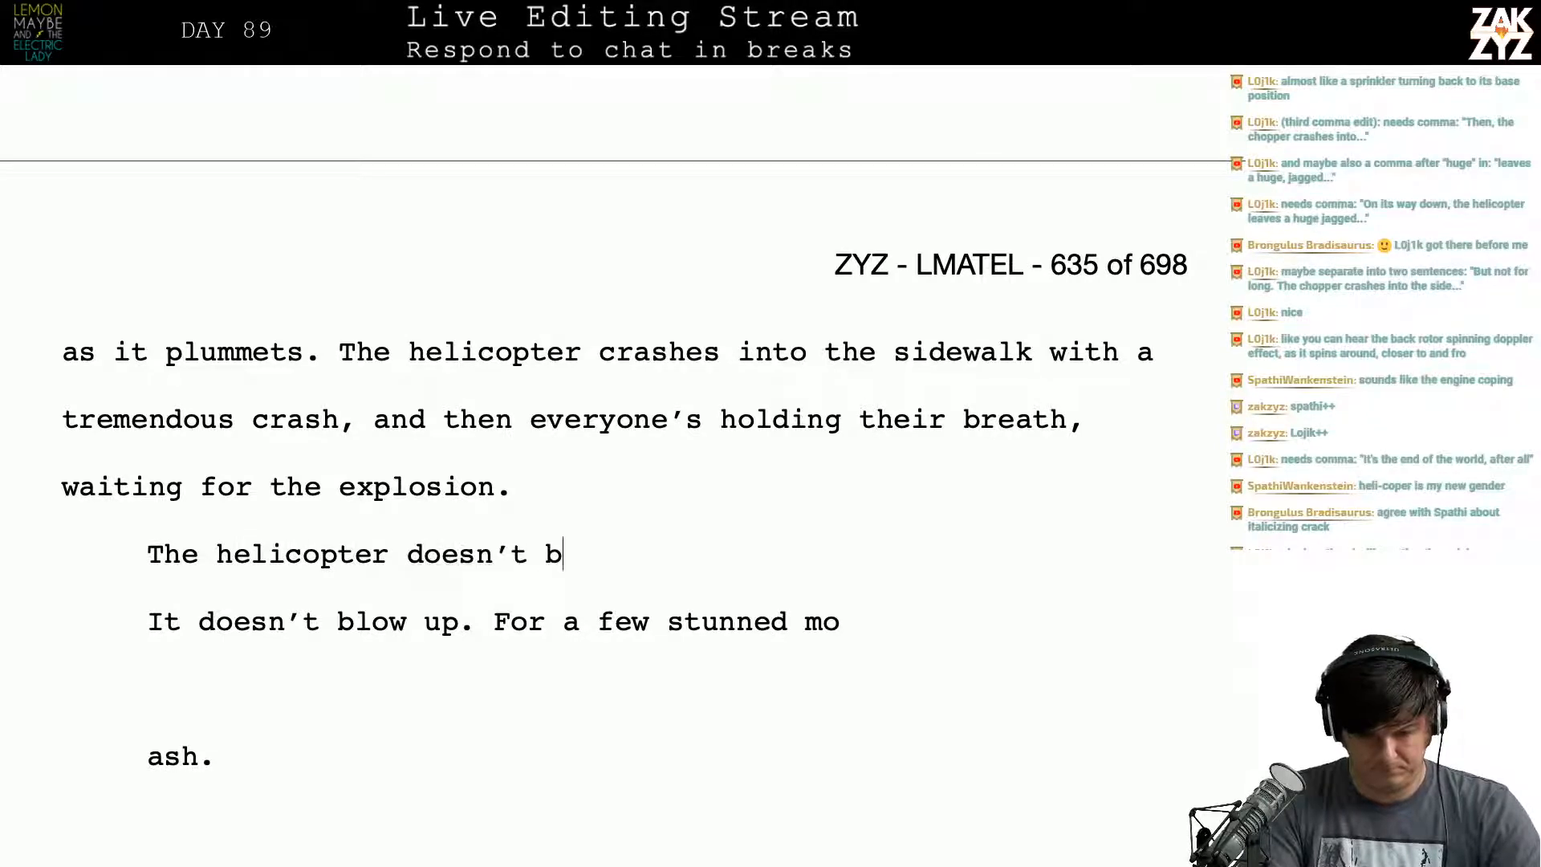
{"action": "type", "text": "up. For a f"}
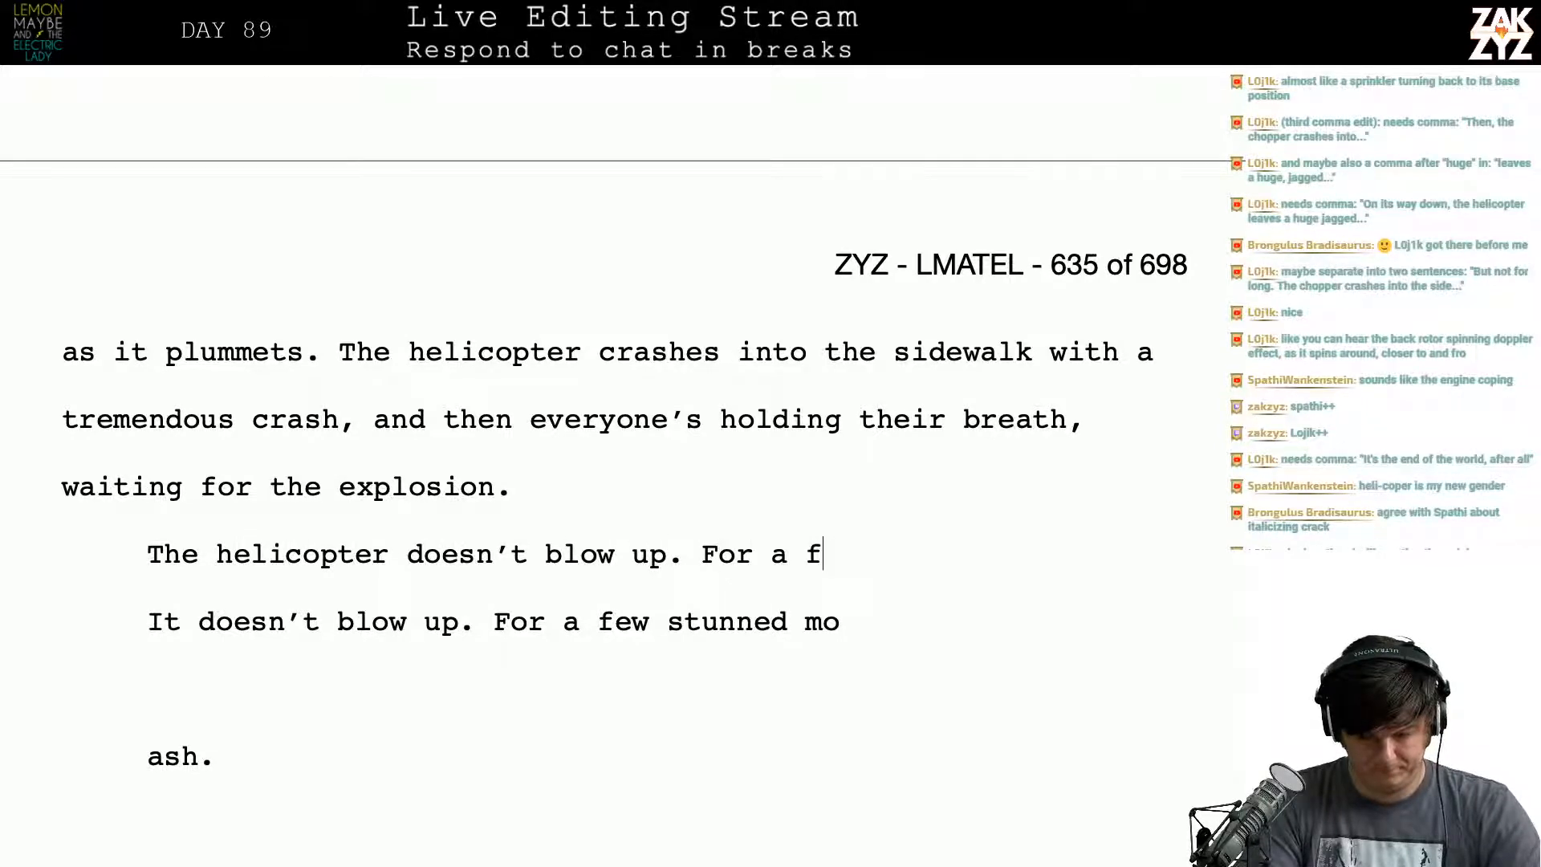
{"action": "type", "text": "ew stunned"}
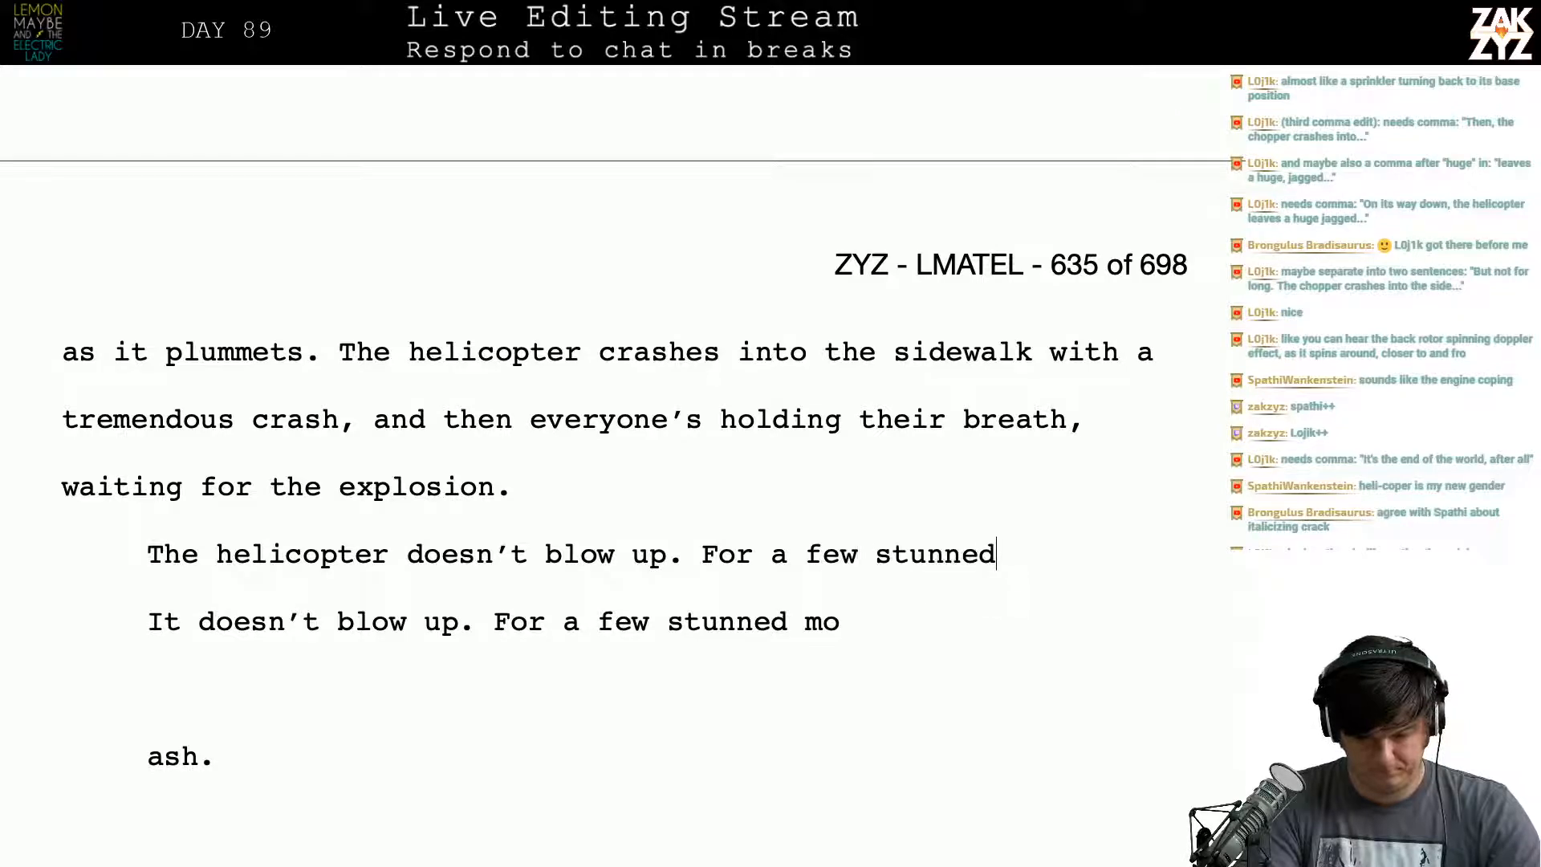
{"action": "type", "text": " moments, th"}
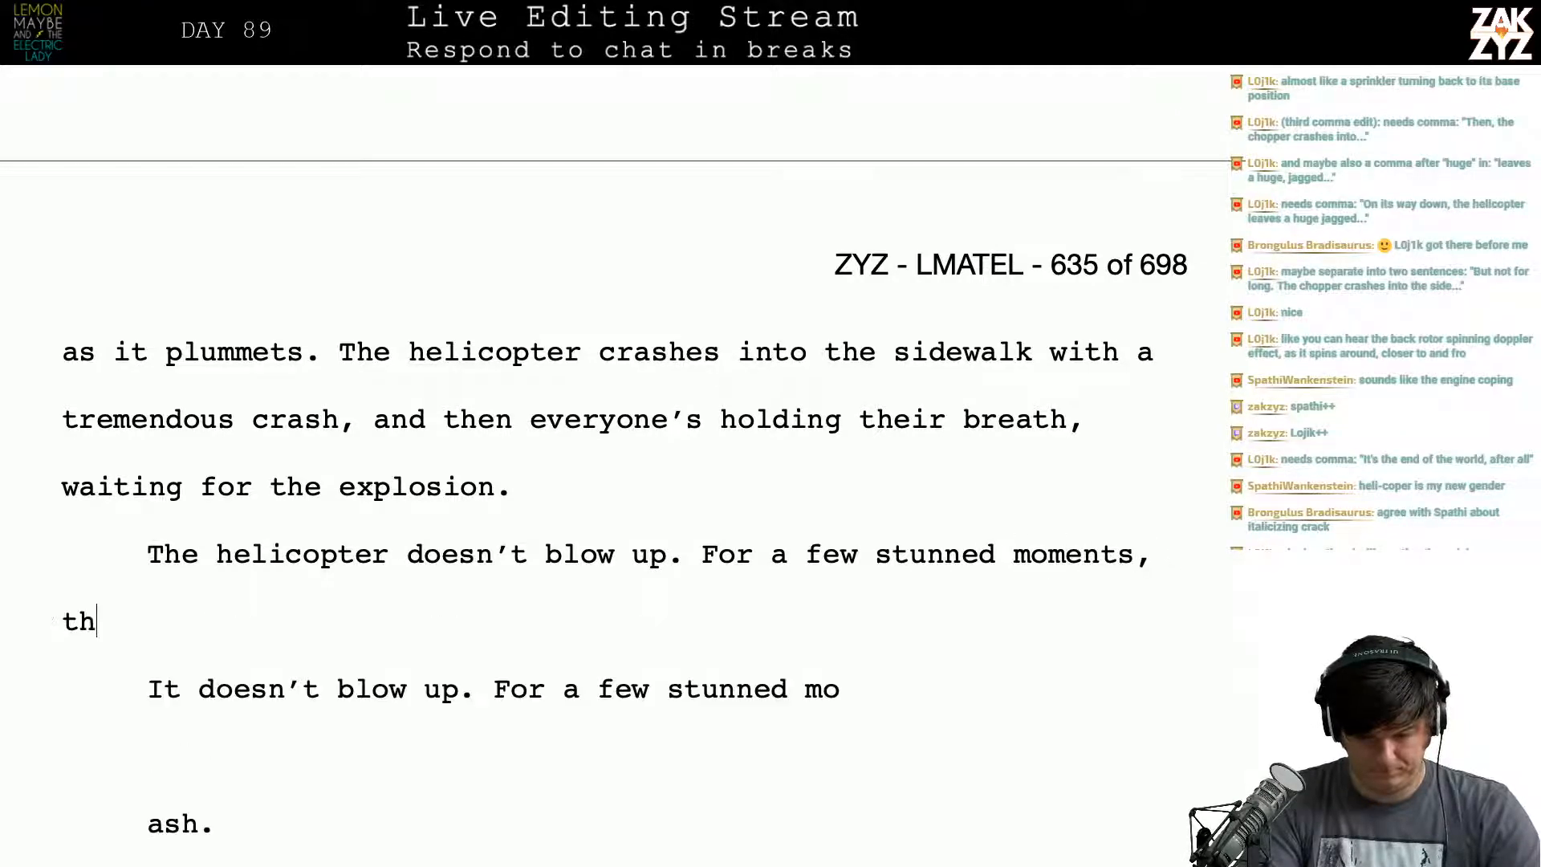
Step: Complete the sentence after "For a few stunned moments," with "they all listen to the sound of glass falling and shattering in a constant rain."
{"action": "type", "text": "ey all l"}
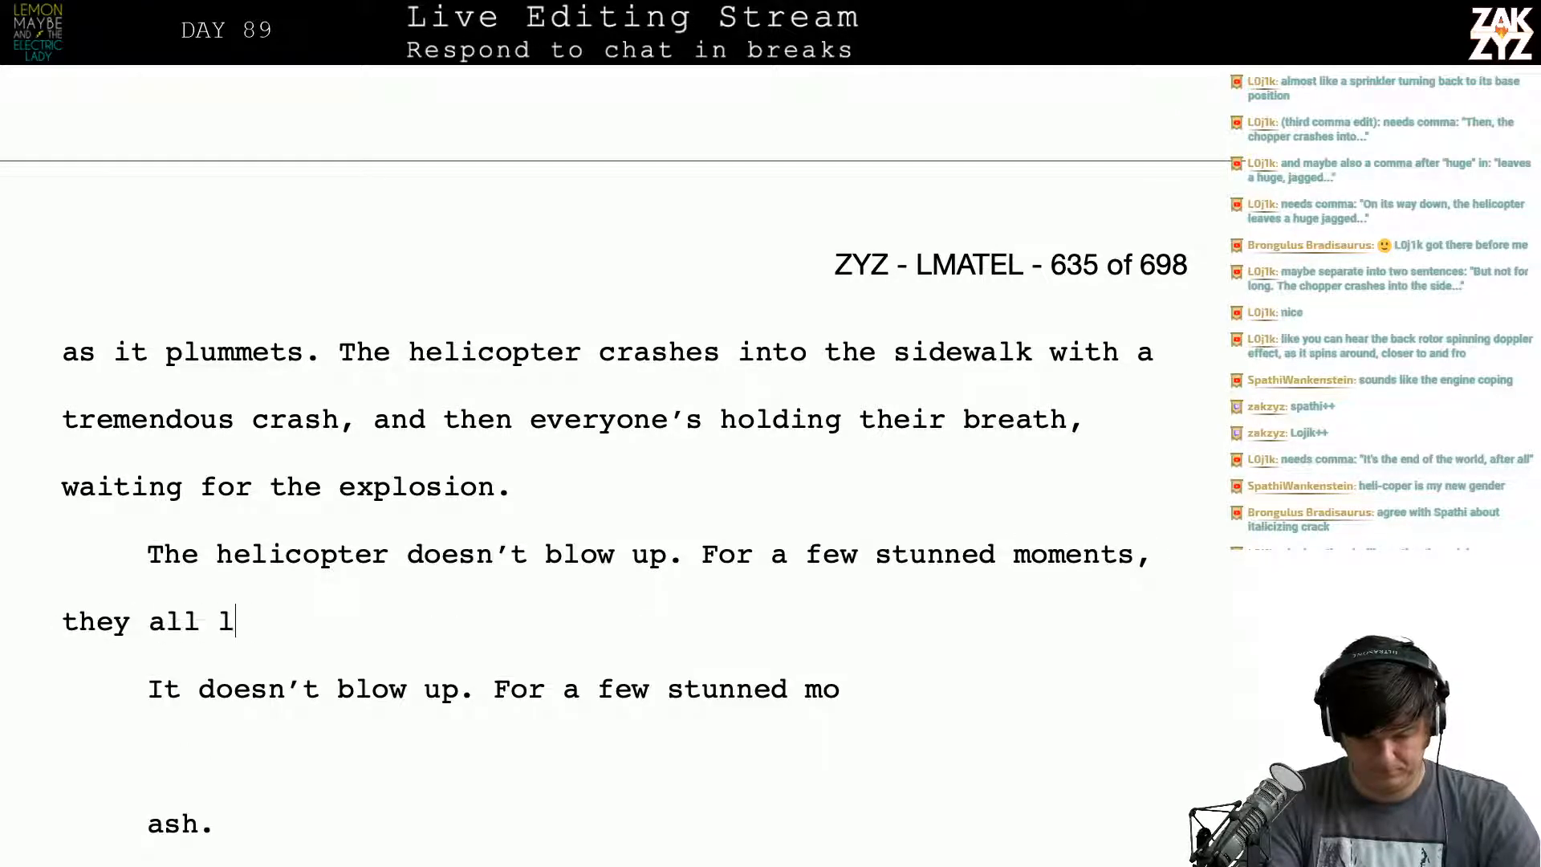
{"action": "type", "text": "isten to the sound"}
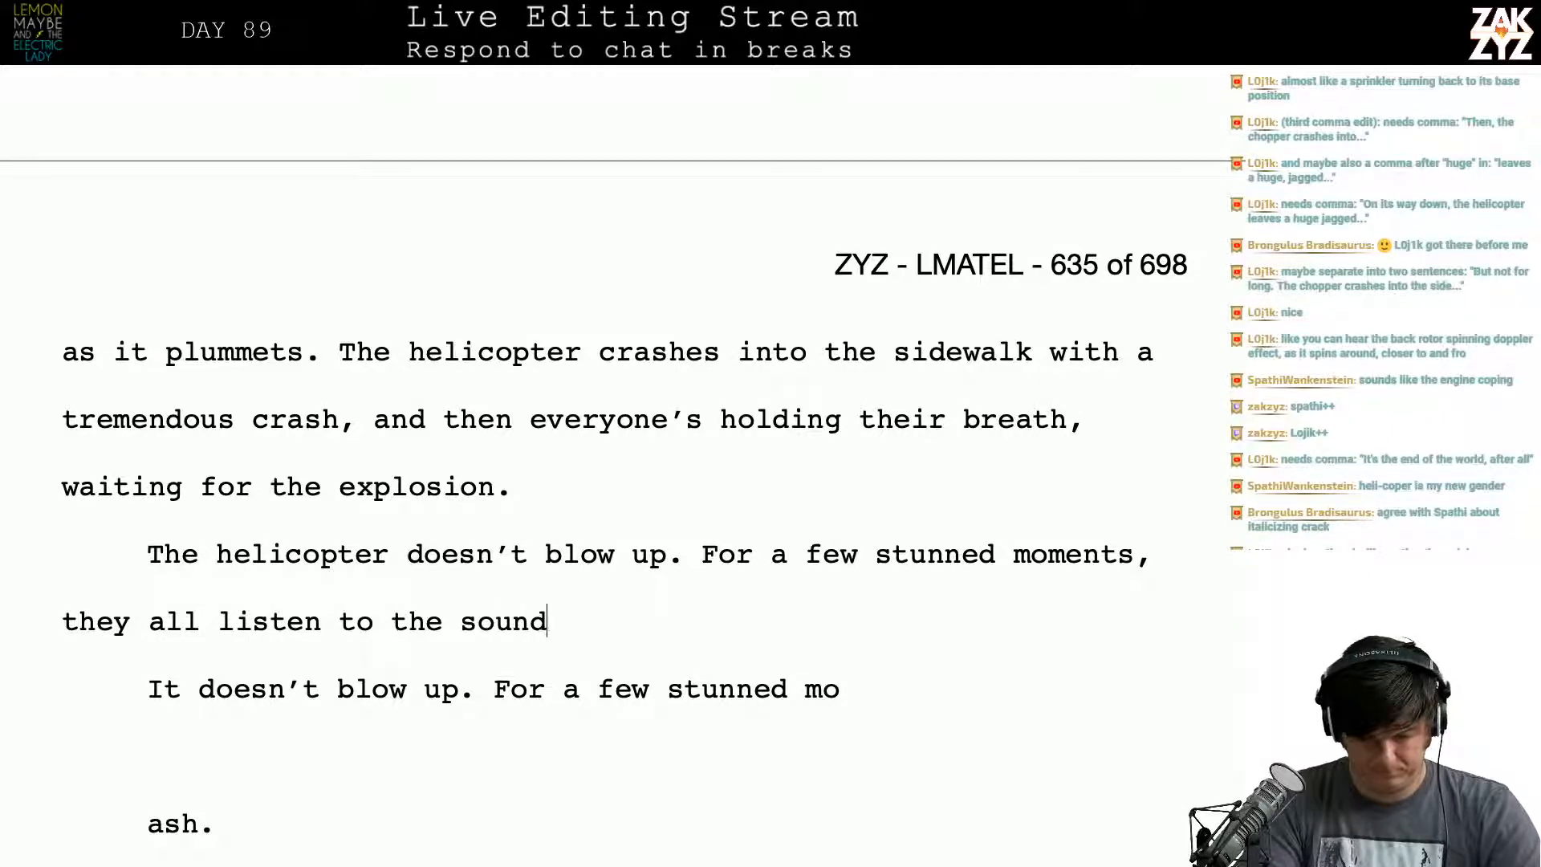
{"action": "type", "text": " of glass fal"}
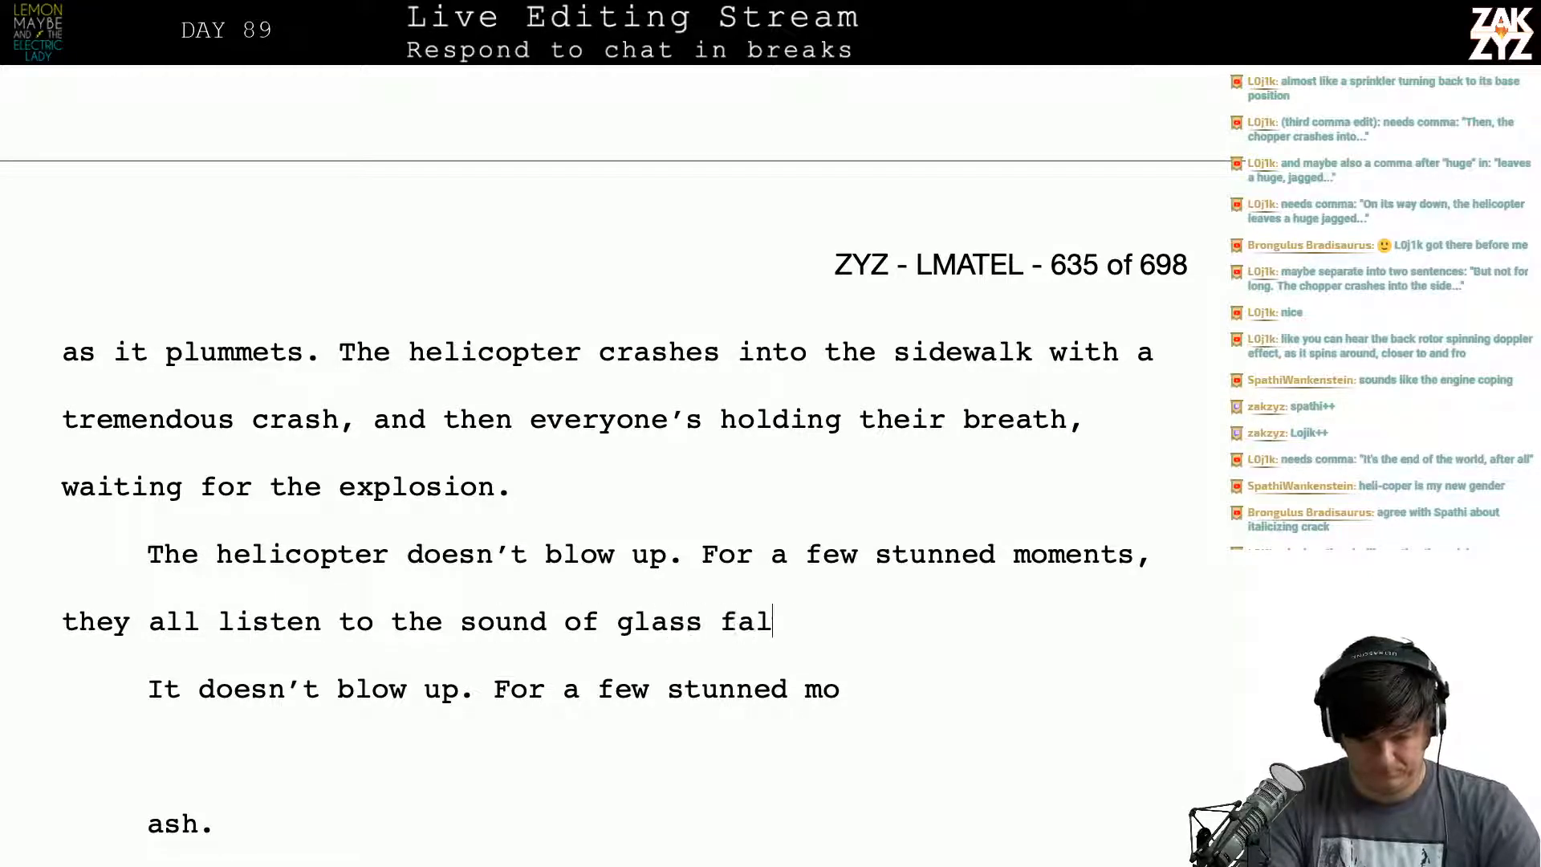
{"action": "type", "text": "ling and shattering in"}
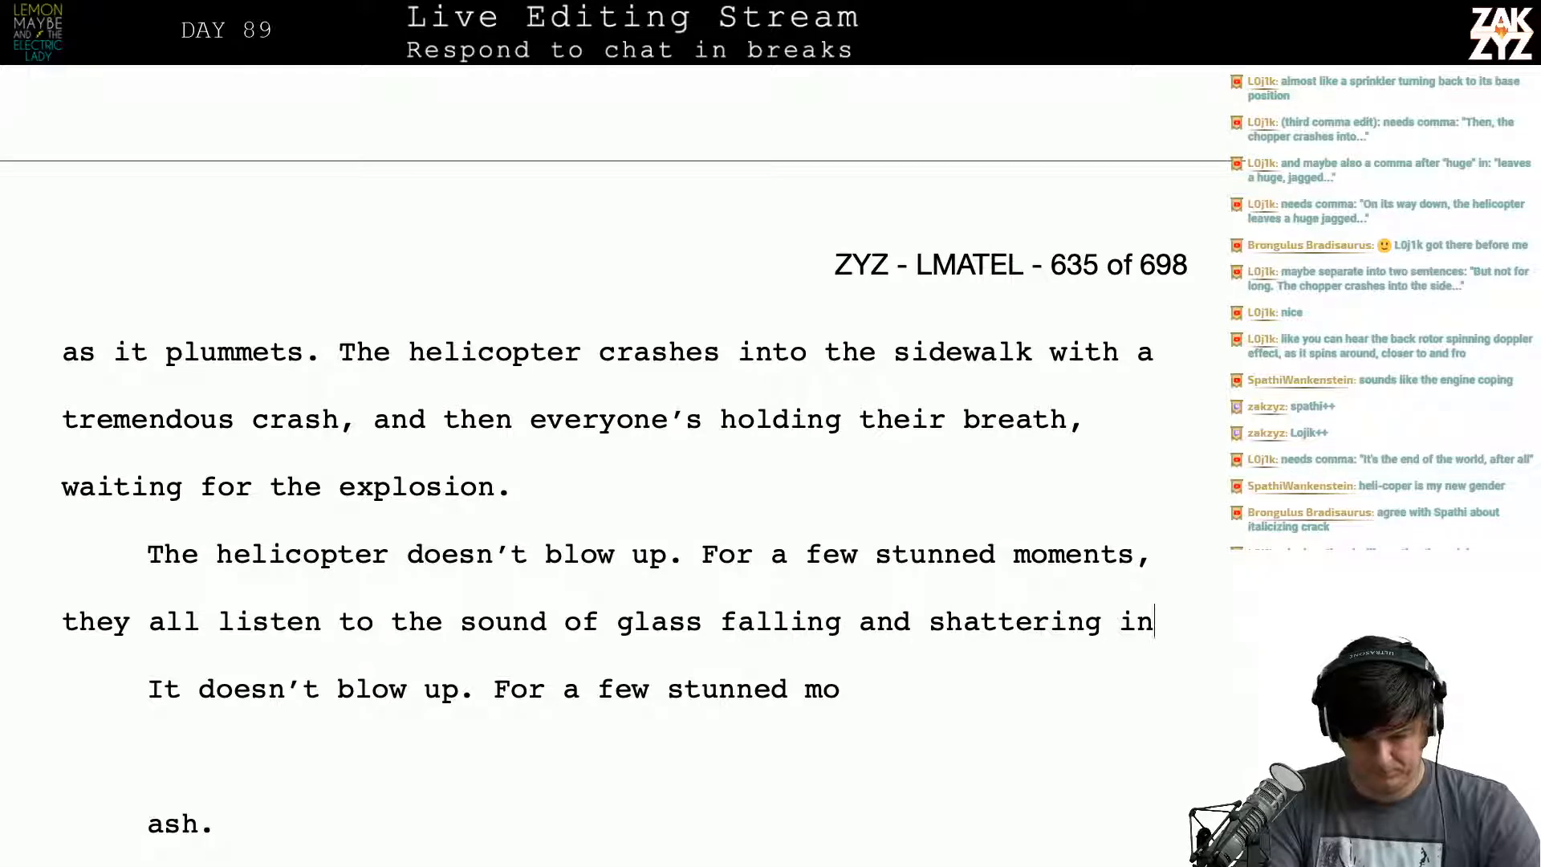
{"action": "type", "text": " a constant ra"}
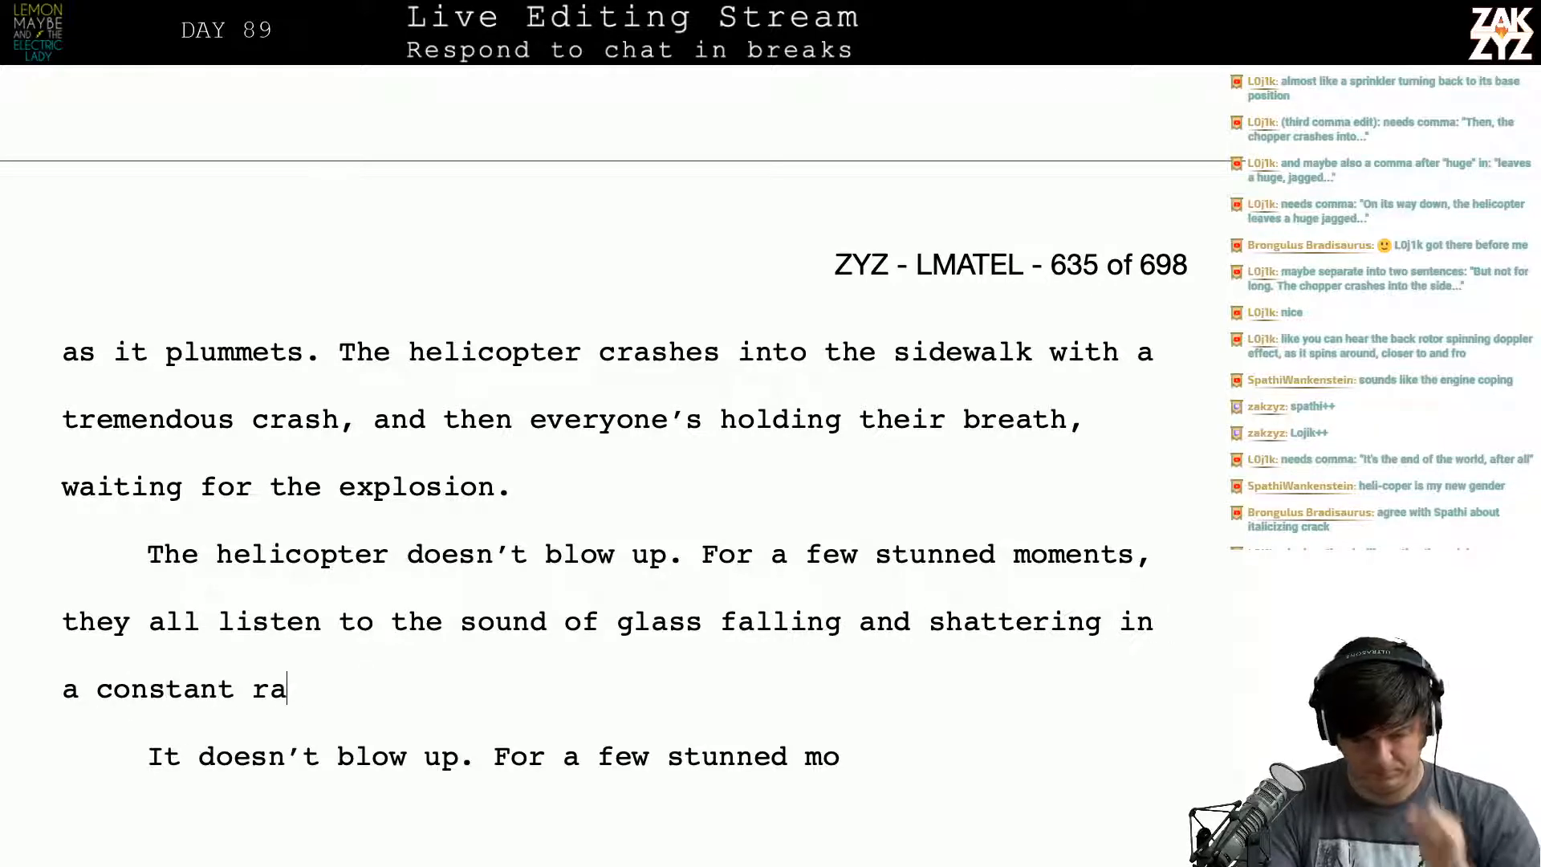
{"action": "type", "text": "in. "}
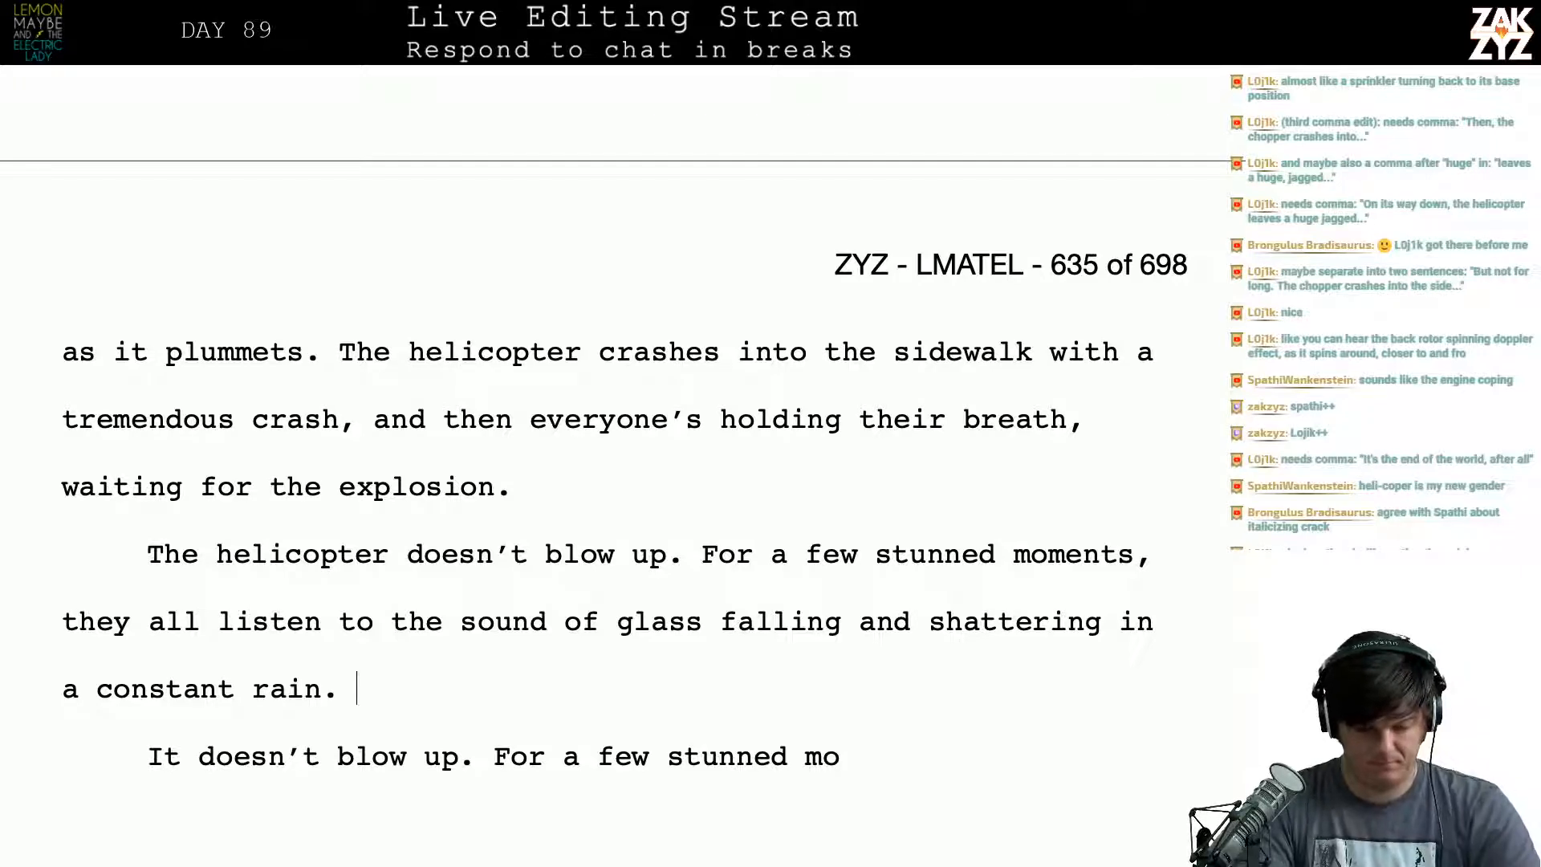
Step: Start a sentence after "constant rain." with "Then the police officers", and cut it back to "Then"
{"action": "type", "text": "Then the pol"}
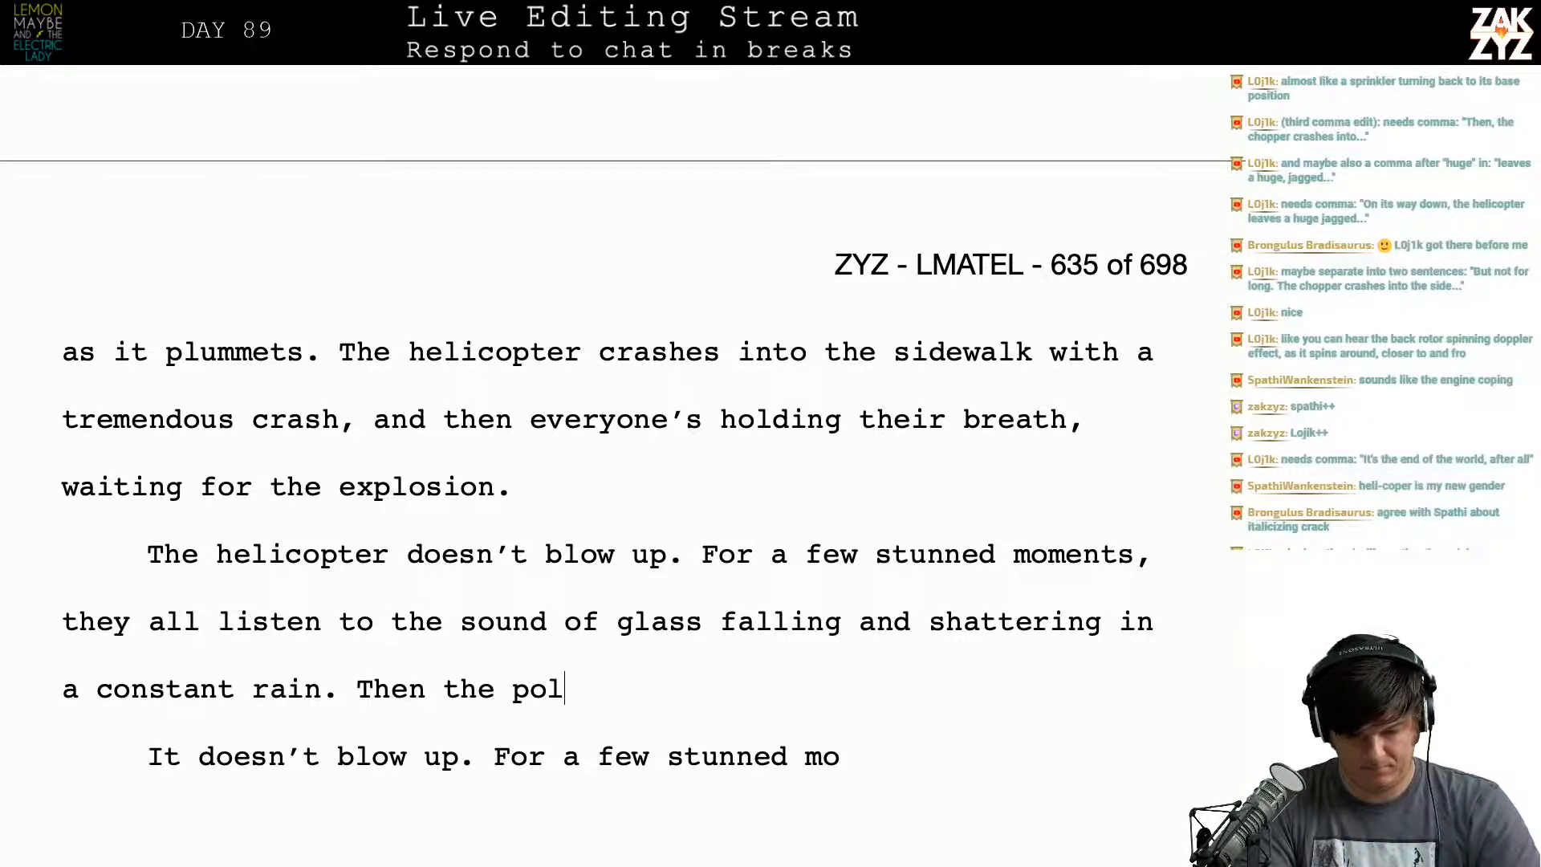
{"action": "type", "text": "ice officers"}
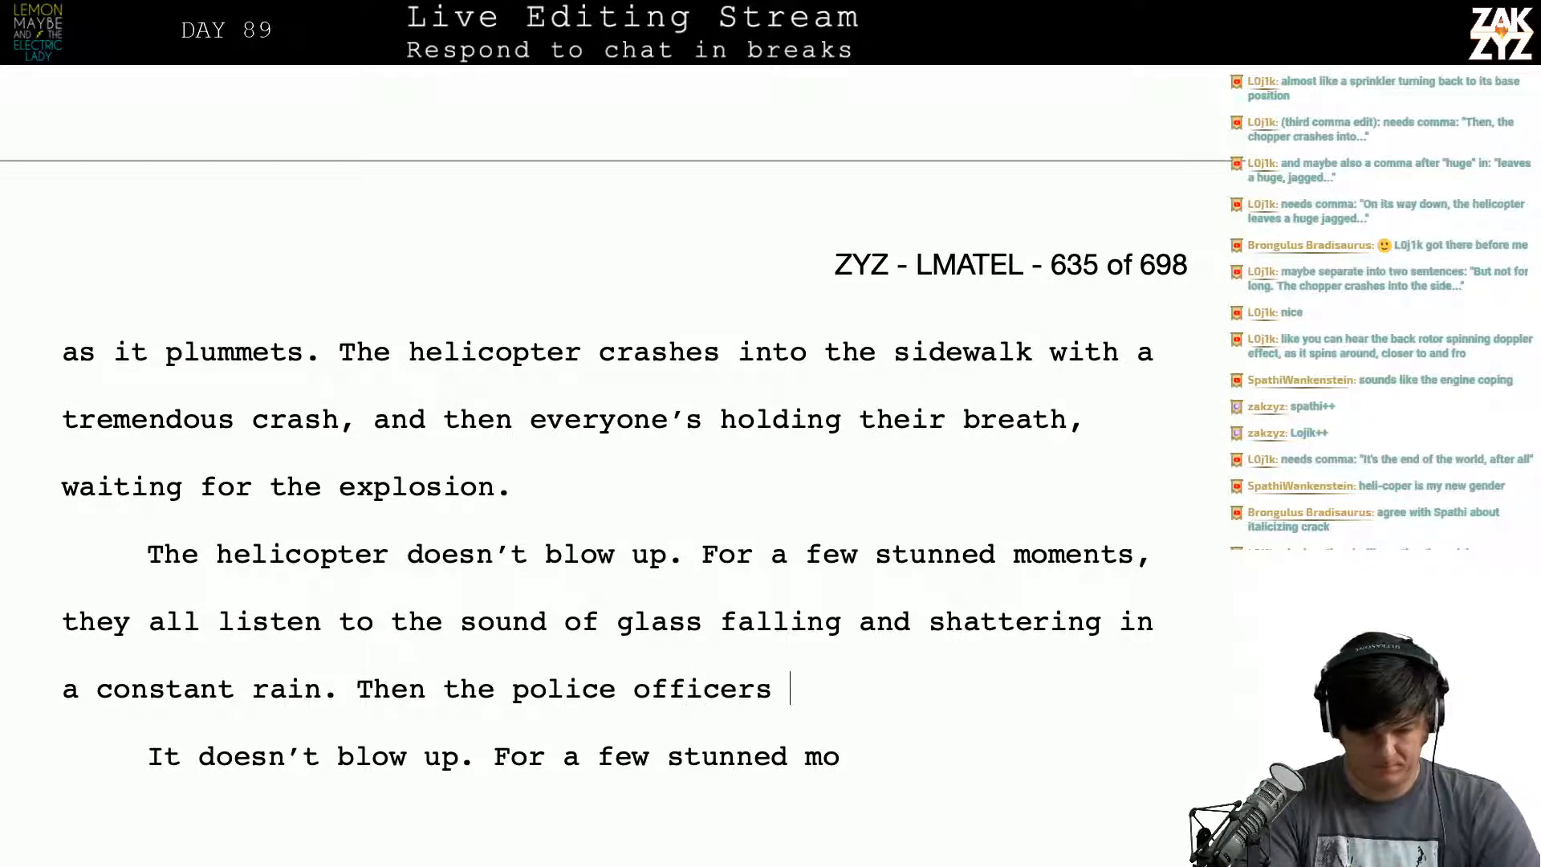
{"action": "key", "text": "BackSpace"}
{"action": "key", "text": "BackSpace"}
{"action": "key", "text": "BackSpace"}
{"action": "key", "text": "BackSpace"}
{"action": "key", "text": "BackSpace"}
{"action": "key", "text": "BackSpace"}
{"action": "key", "text": "BackSpace"}
{"action": "key", "text": "BackSpace"}
{"action": "key", "text": "BackSpace"}
{"action": "key", "text": "BackSpace"}
{"action": "key", "text": "BackSpace"}
{"action": "key", "text": "BackSpace"}
{"action": "key", "text": "BackSpace"}
{"action": "key", "text": "BackSpace"}
{"action": "key", "text": "BackSpace"}
{"action": "key", "text": "BackSpace"}
{"action": "key", "text": "BackSpace"}
{"action": "key", "text": "BackSpace"}
{"action": "key", "text": "BackSpace"}
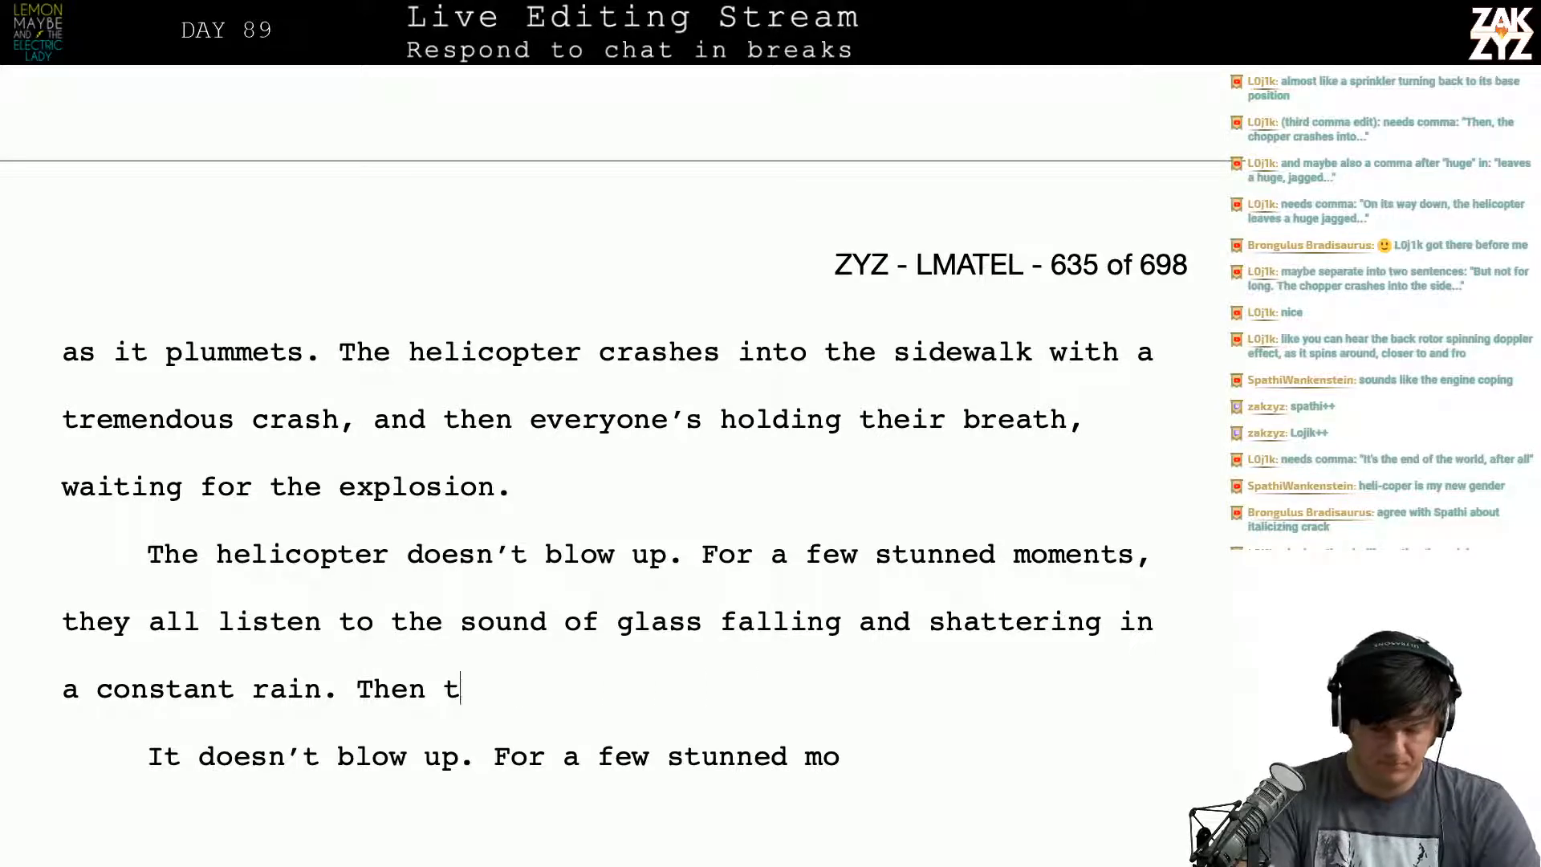
Step: Continue the sentence after "Then" with "Officer Olsen leaps out of the squad car,"
{"action": "scroll", "coordinate": [610, 466], "scroll_direction": "down", "scroll_amount": 4}
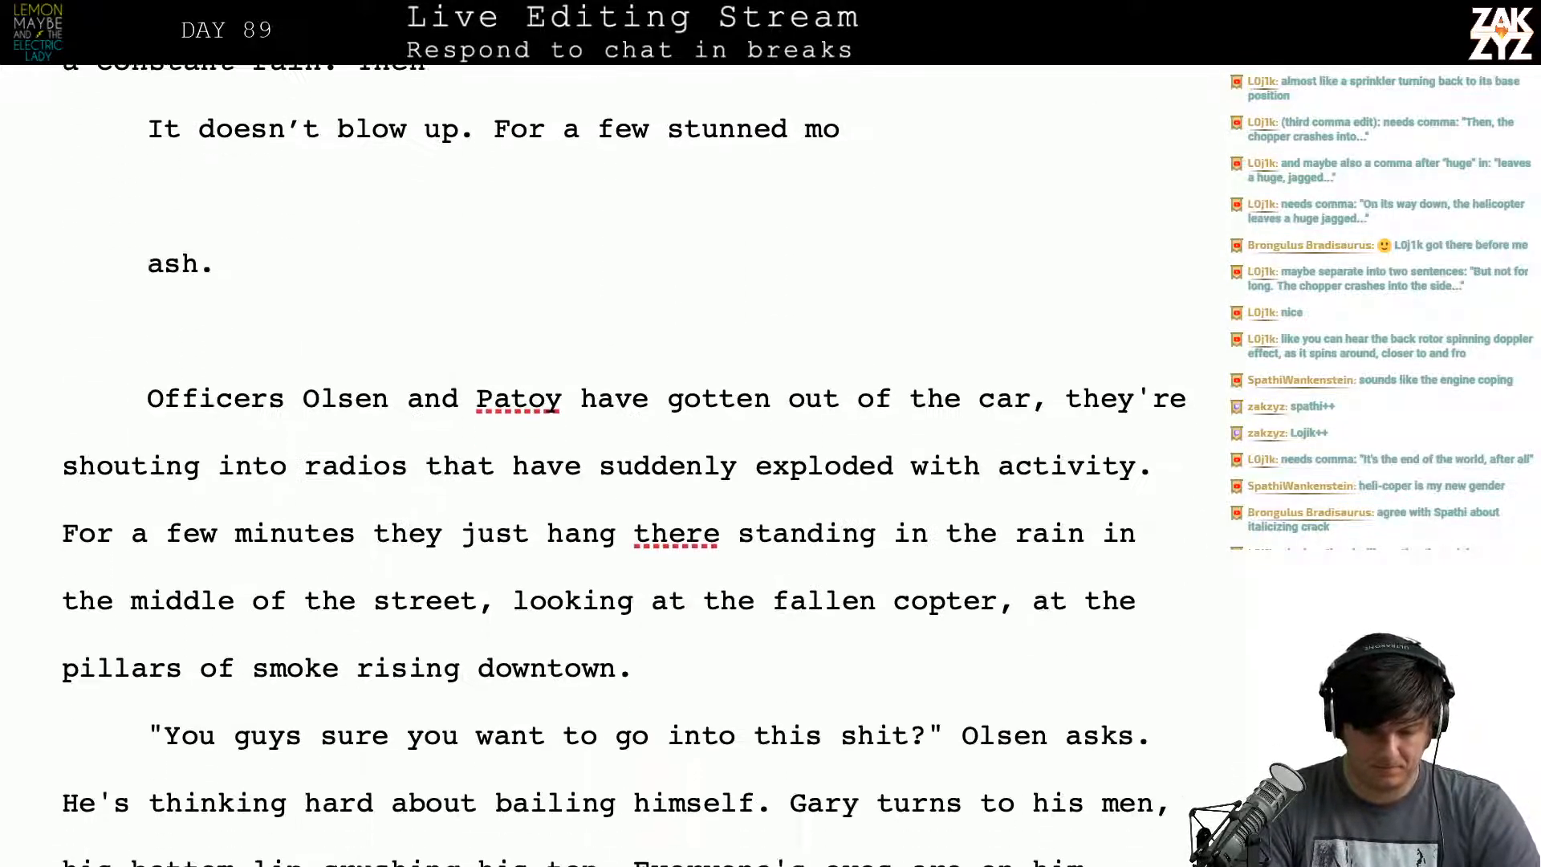
{"action": "scroll", "coordinate": [610, 465], "scroll_direction": "up", "scroll_amount": 1}
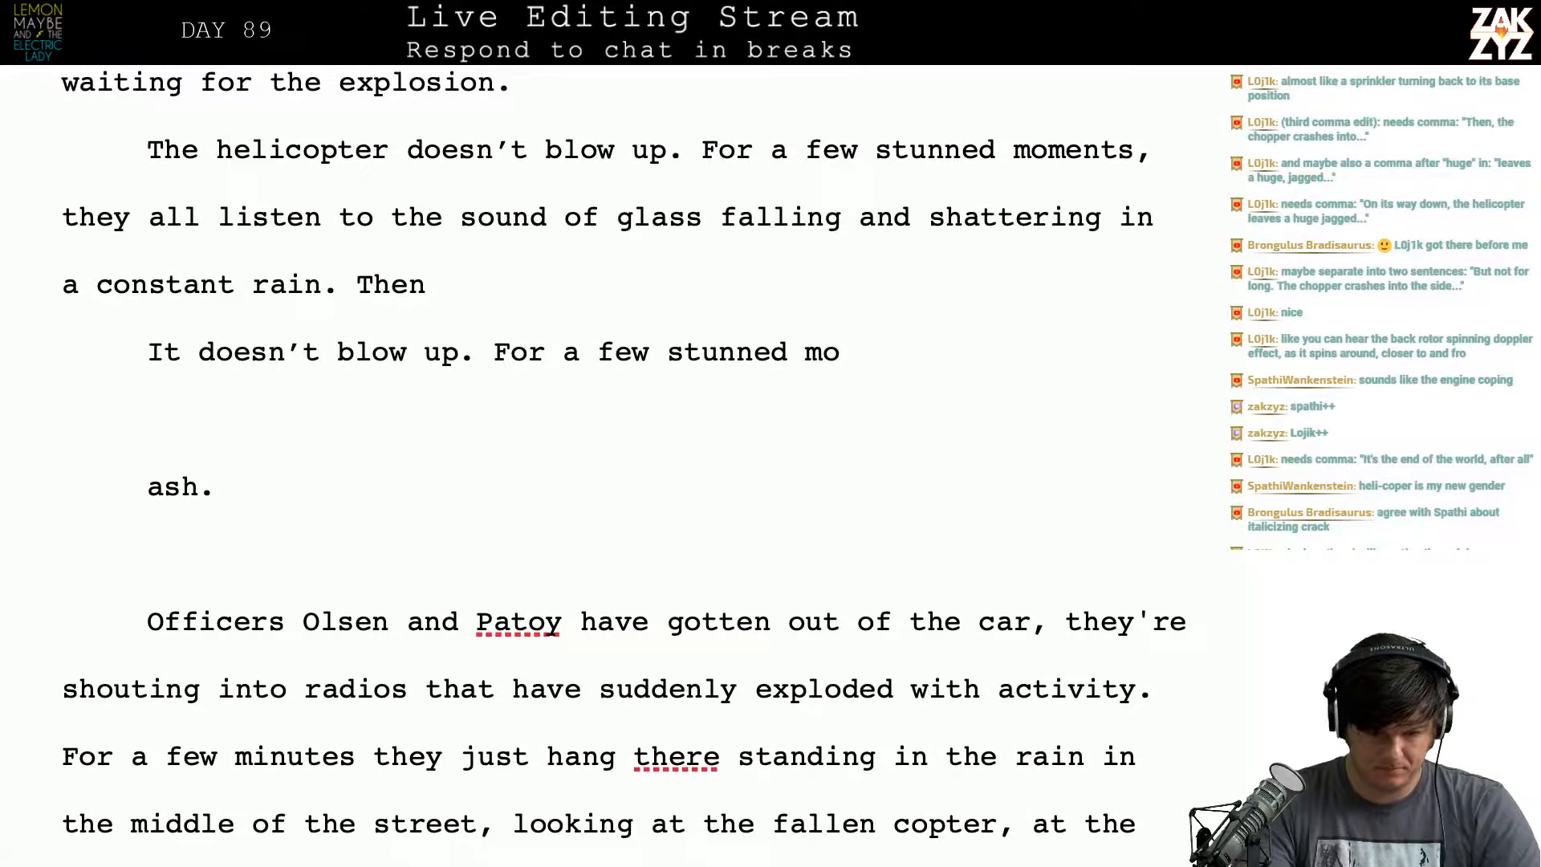
{"action": "type", "text": "officer"}
{"action": "key", "text": "BackSpace"}
{"action": "key", "text": "BackSpace"}
{"action": "key", "text": "BackSpace"}
{"action": "key", "text": "BackSpace"}
{"action": "key", "text": "BackSpace"}
{"action": "key", "text": "BackSpace"}
{"action": "key", "text": "BackSpace"}
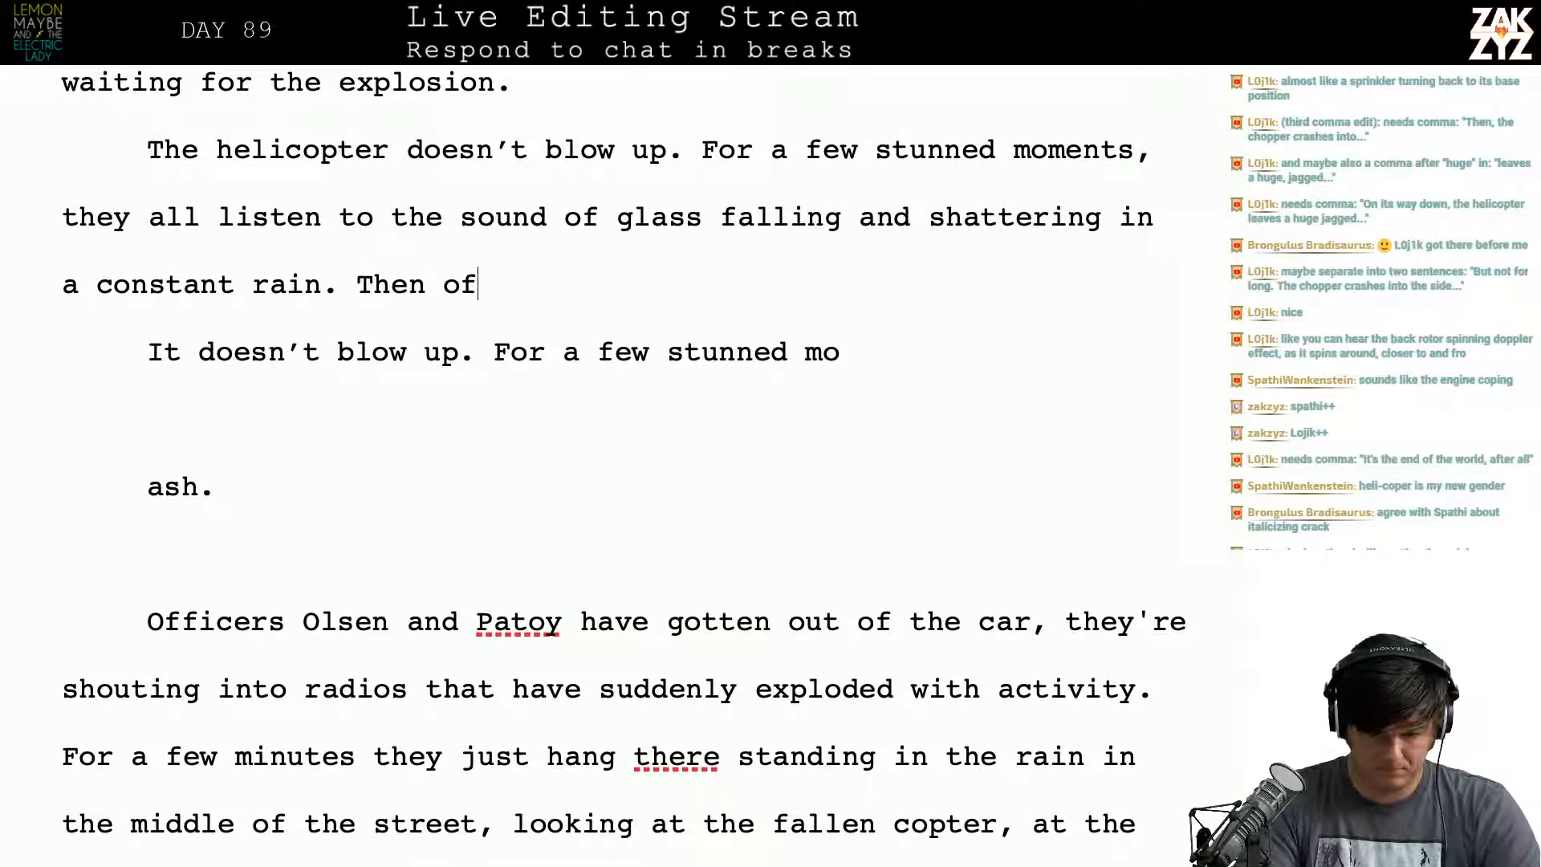
{"action": "type", "text": "Officer ol"}
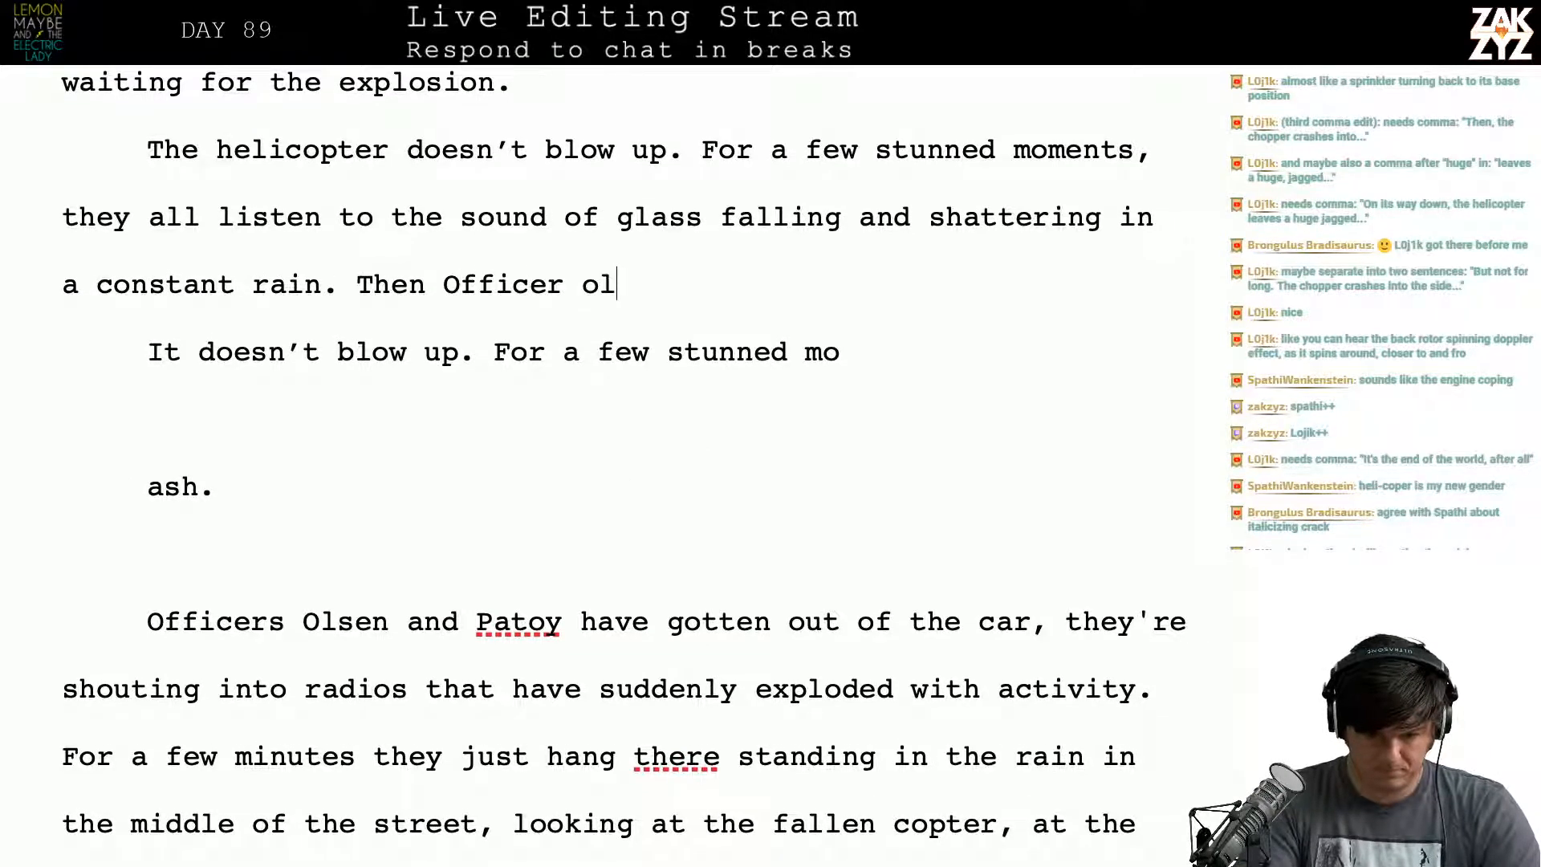
{"action": "type", "text": "s"}
{"action": "key", "text": "BackSpace"}
{"action": "key", "text": "BackSpace"}
{"action": "key", "text": "BackSpace"}
{"action": "type", "text": "Olsen he"}
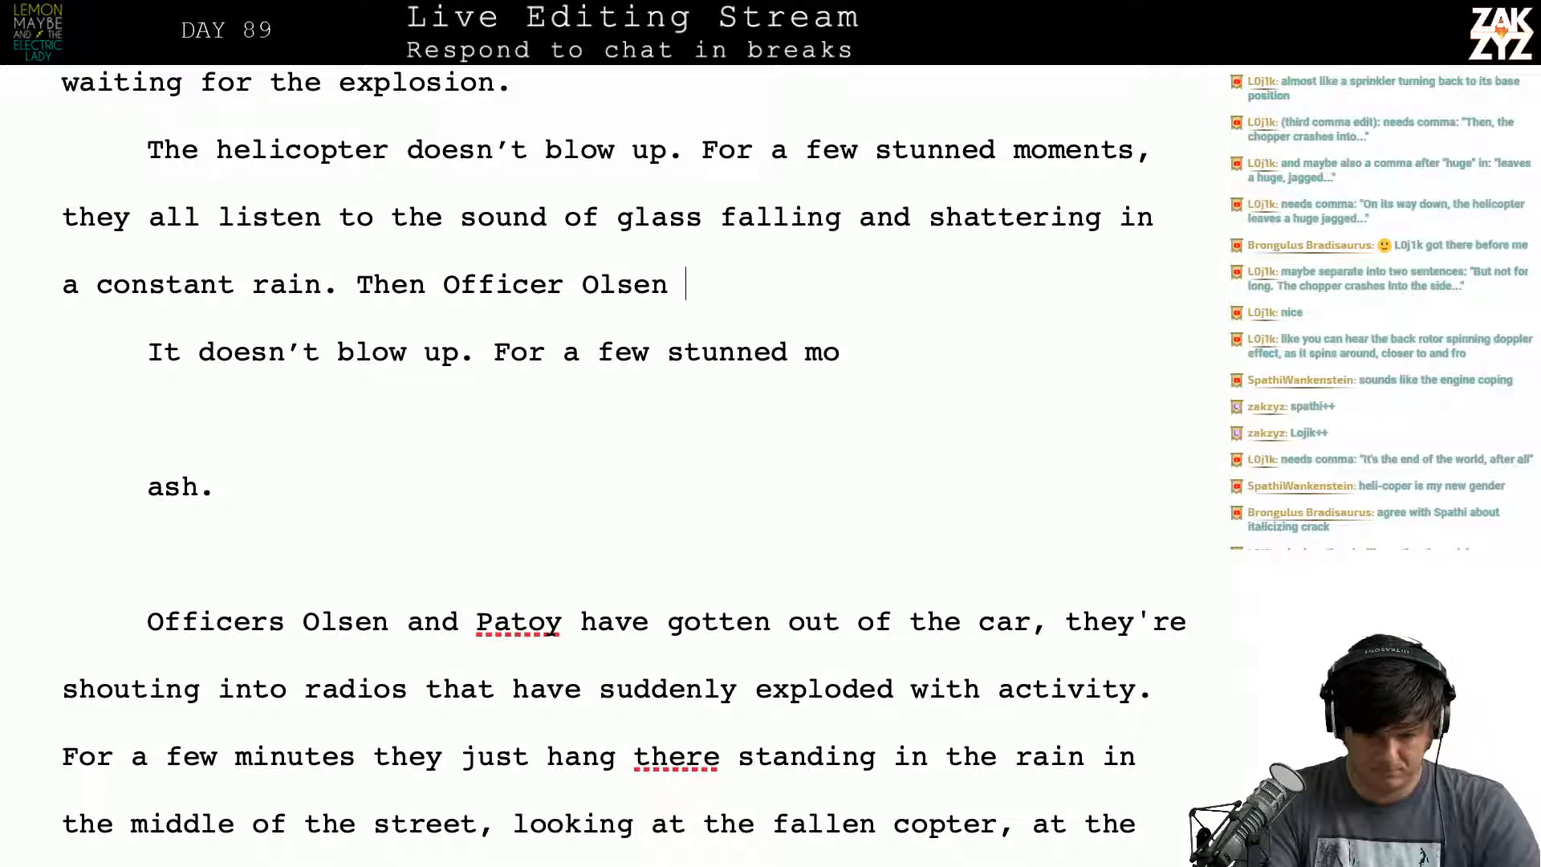
{"action": "key", "text": "BackSpace"}
{"action": "key", "text": "BackSpace"}
{"action": "type", "text": "leaps"}
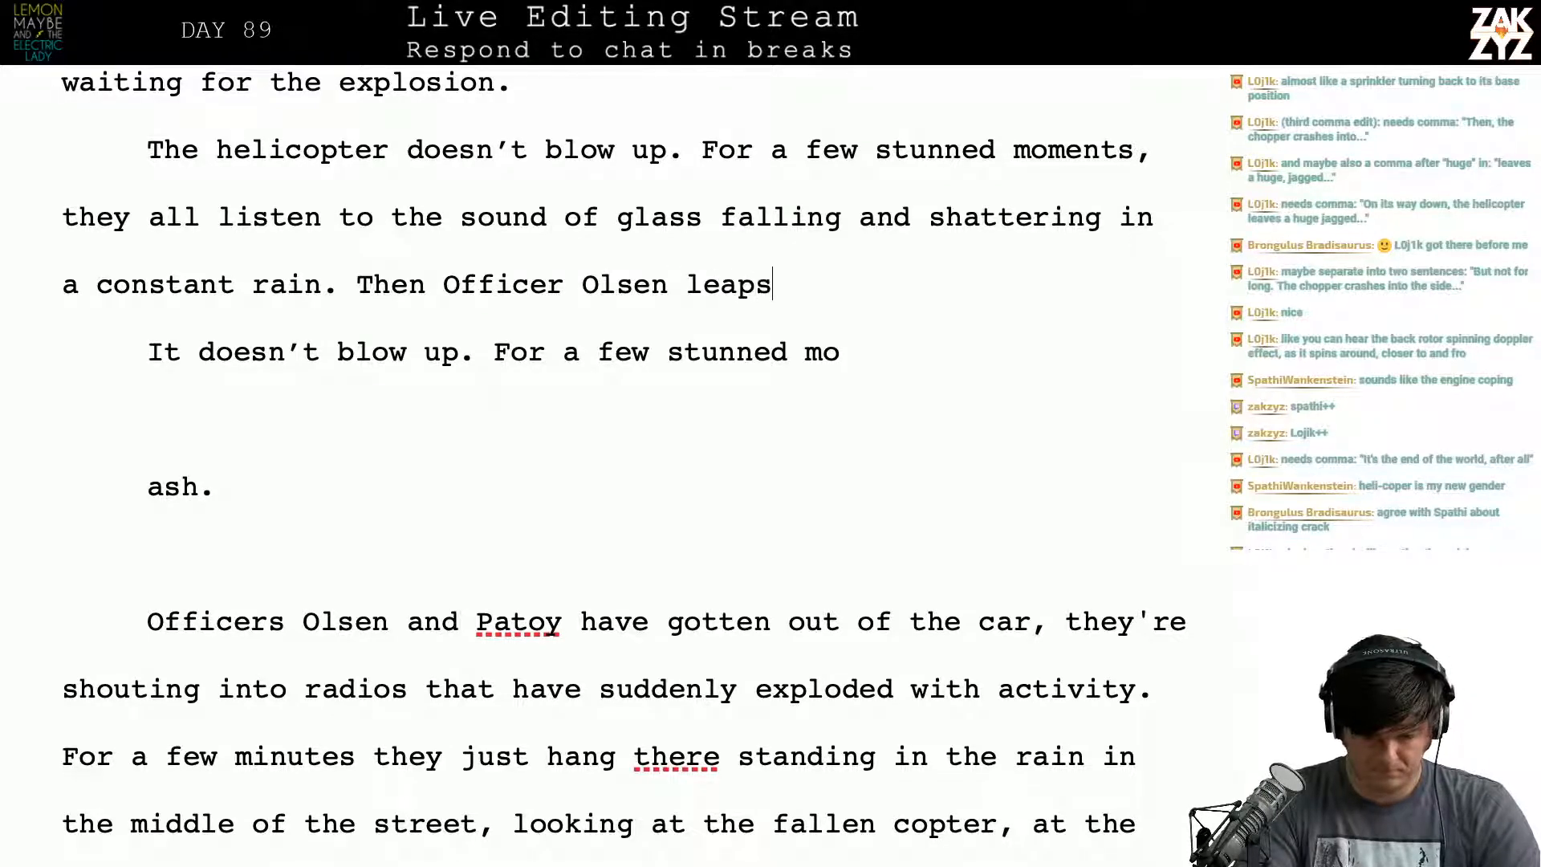
{"action": "type", "text": " out of the squad car,"}
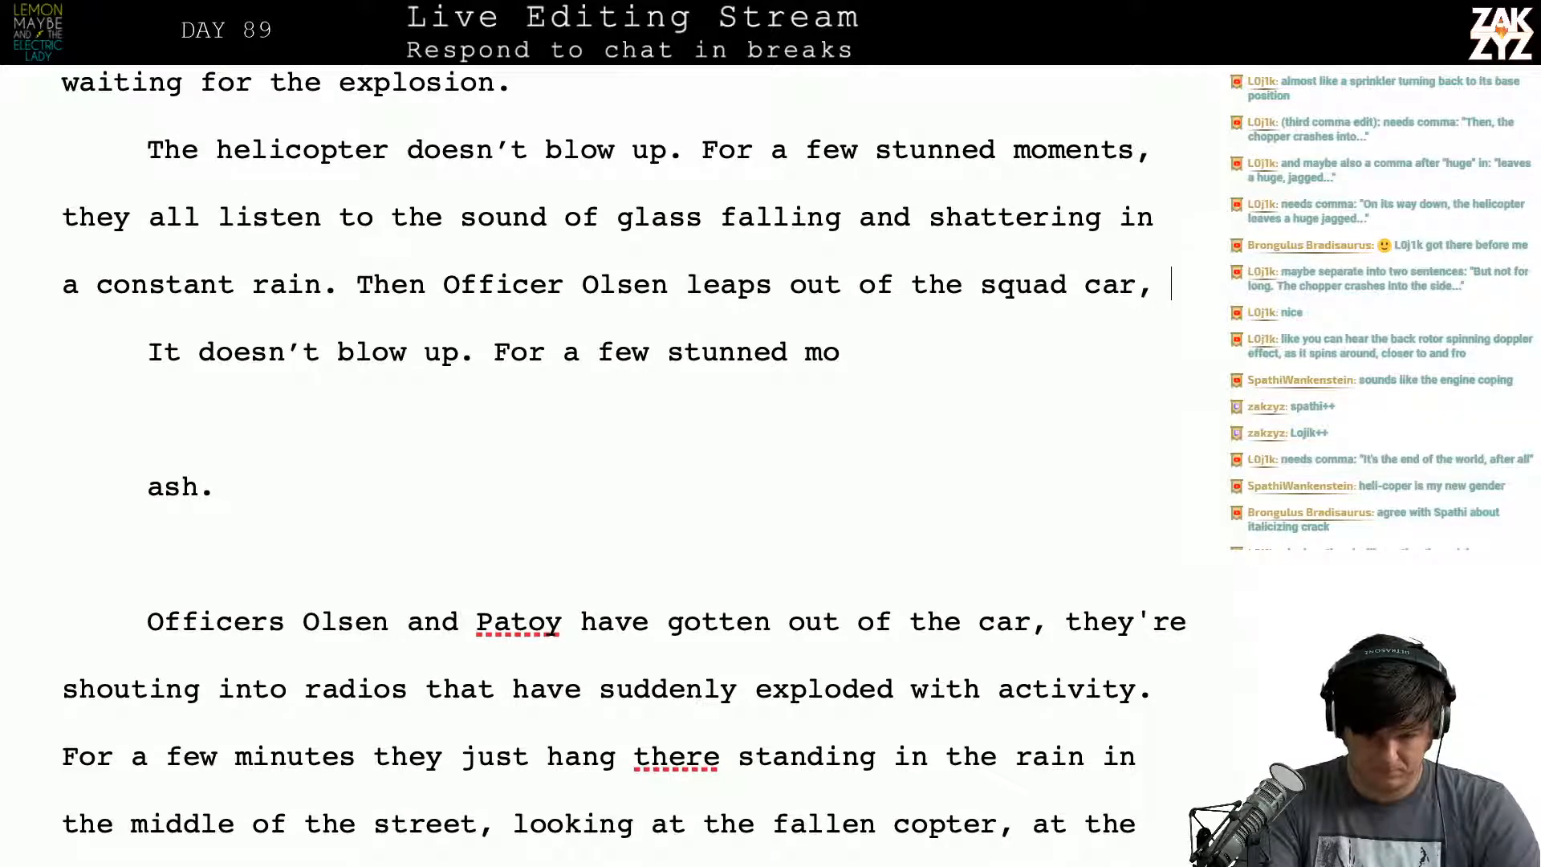
{"action": "type", "text": " he's shouting into"}
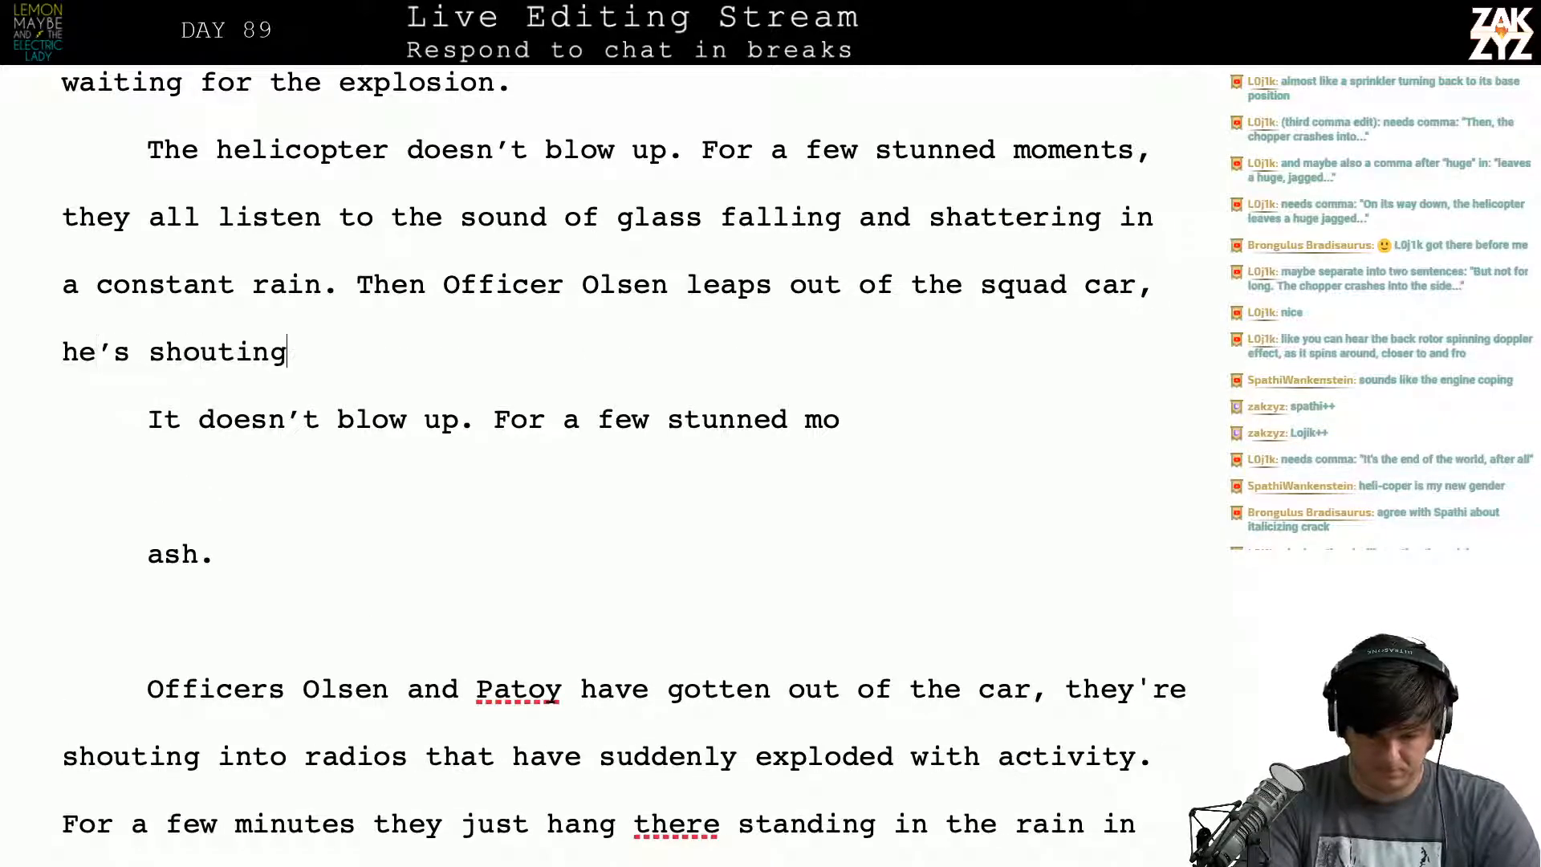
{"action": "type", "text": " his radi"}
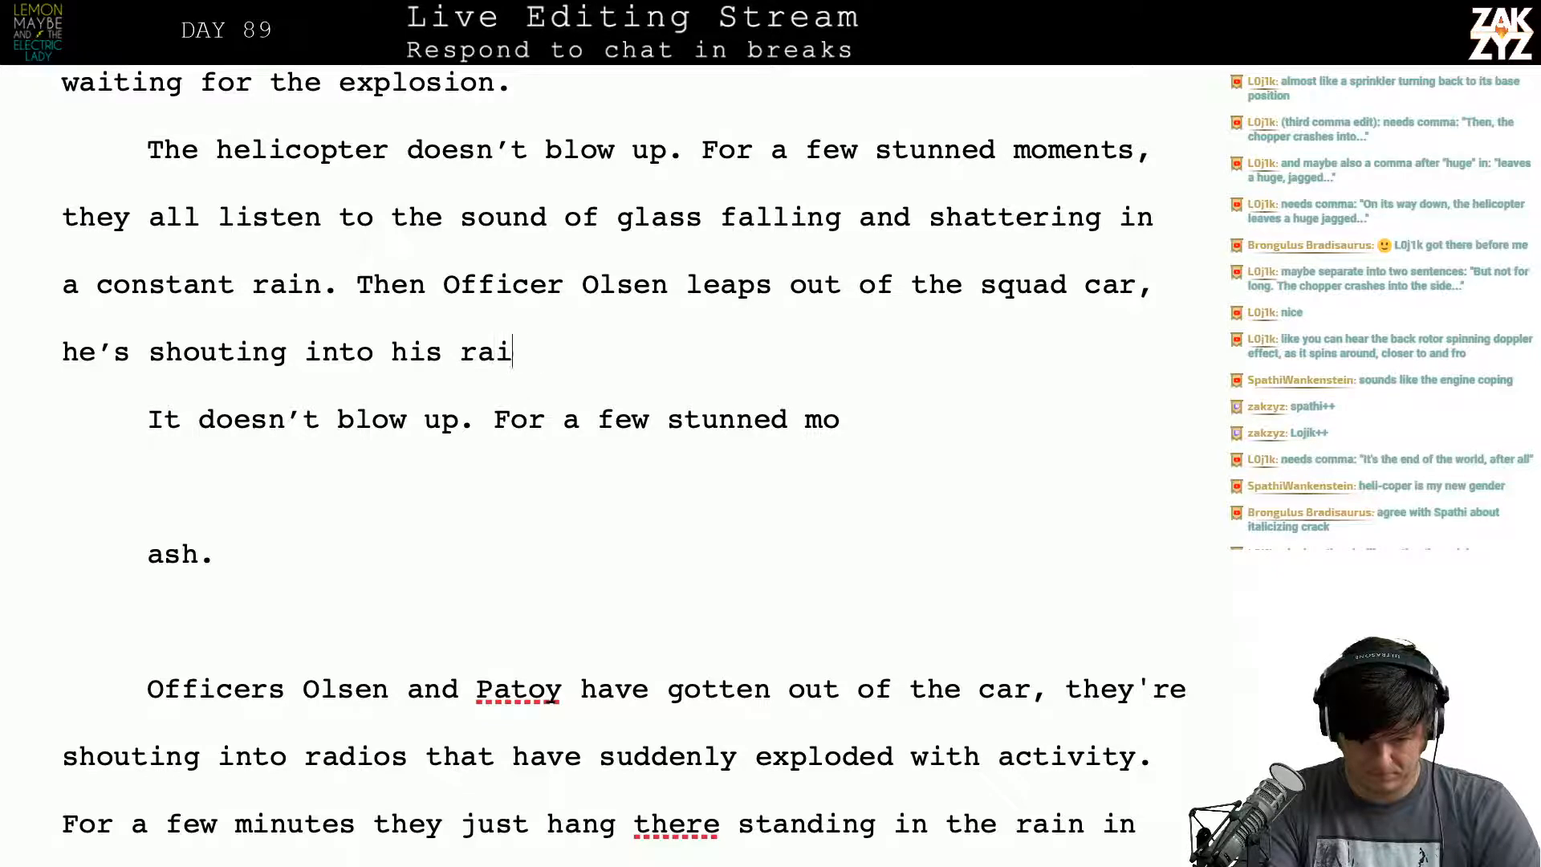
{"action": "type", "text": "o,"}
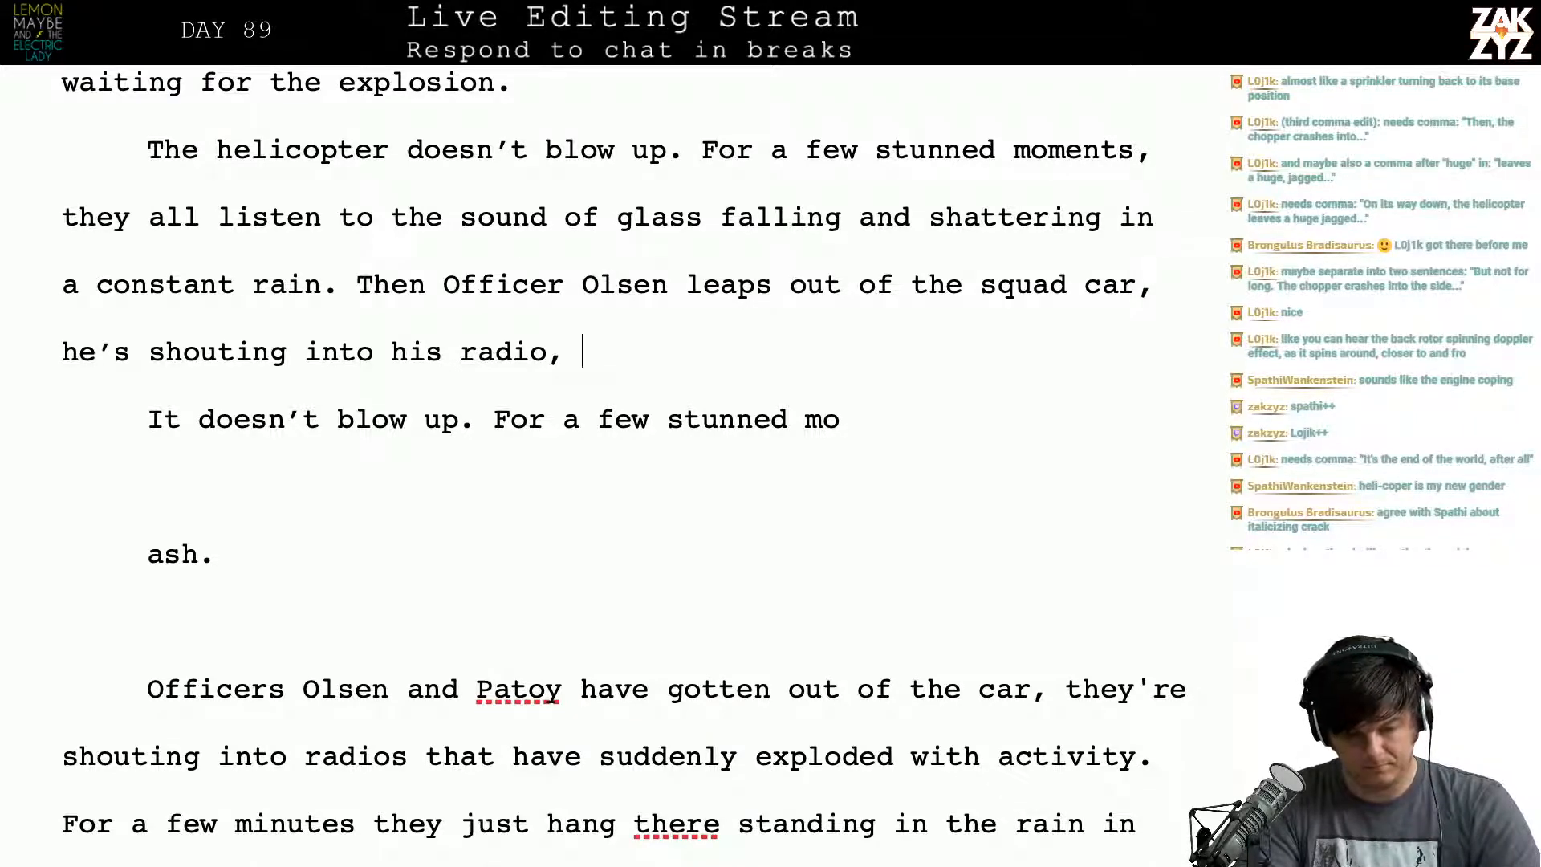
{"action": "key", "text": "BackSpace"}
{"action": "key", "text": "BackSpace"}
{"action": "key", "text": "BackSpace"}
{"action": "key", "text": "BackSpace"}
{"action": "key", "text": "BackSpace"}
{"action": "key", "text": "BackSpace"}
{"action": "key", "text": "BackSpace"}
{"action": "key", "text": "BackSpace"}
{"action": "key", "text": "BackSpace"}
{"action": "key", "text": "BackSpace"}
{"action": "key", "text": "BackSpace"}
{"action": "key", "text": "BackSpace"}
{"action": "key", "text": "BackSpace"}
{"action": "key", "text": "BackSpace"}
{"action": "key", "text": "BackSpace"}
{"action": "key", "text": "BackSpace"}
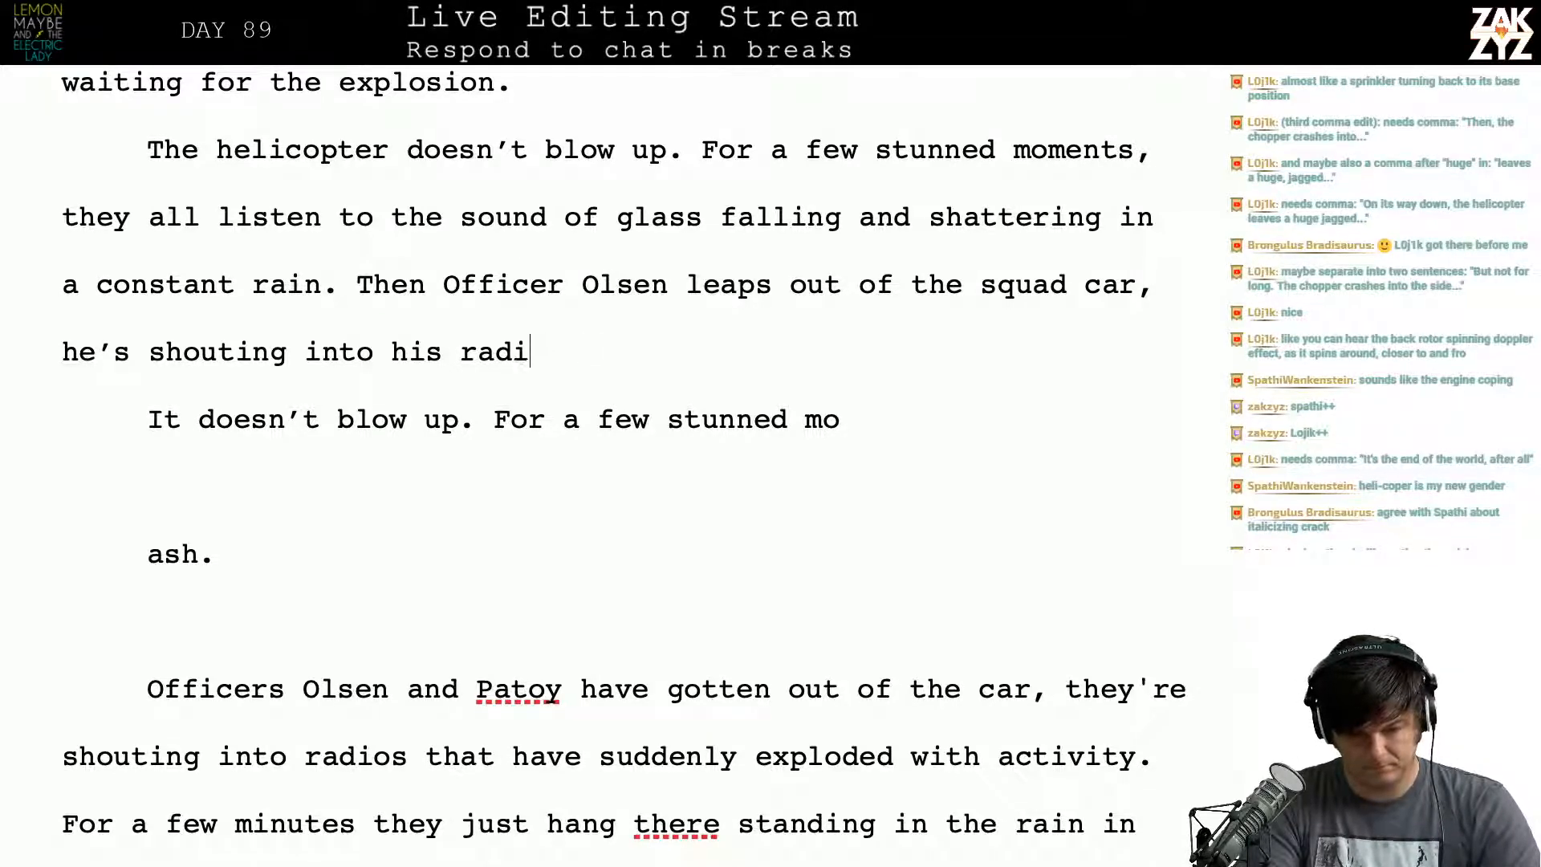
{"action": "key", "text": "BackSpace"}
{"action": "key", "text": "BackSpace"}
{"action": "key", "text": "BackSpace"}
{"action": "key", "text": "BackSpace"}
{"action": "key", "text": "BackSpace"}
{"action": "key", "text": "BackSpace"}
{"action": "key", "text": "BackSpace"}
{"action": "key", "text": "BackSpace"}
{"action": "key", "text": "BackSpace"}
{"action": "key", "text": "BackSpace"}
{"action": "key", "text": "BackSpace"}
{"action": "key", "text": "BackSpace"}
{"action": "key", "text": "BackSpace"}
{"action": "key", "text": "BackSpace"}
{"action": "key", "text": "BackSpace"}
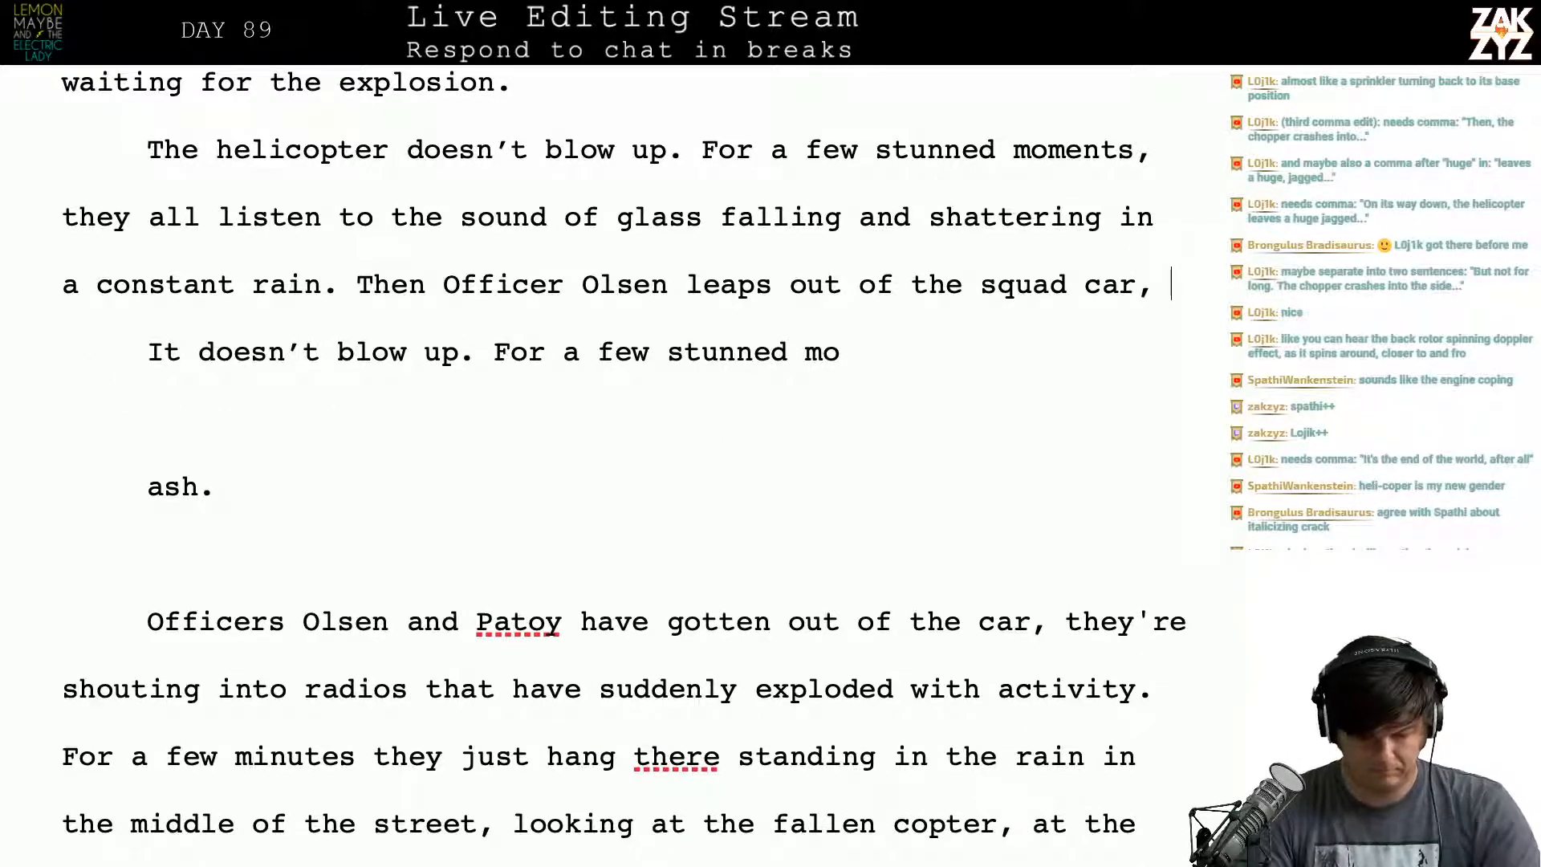
Step: Break the paragraph after "constant rain.", setting "Then Officer Olsen leaps out of the squad car," apart below an empty paragraph
{"action": "scroll", "coordinate": [624, 472], "scroll_direction": "down", "scroll_amount": 6}
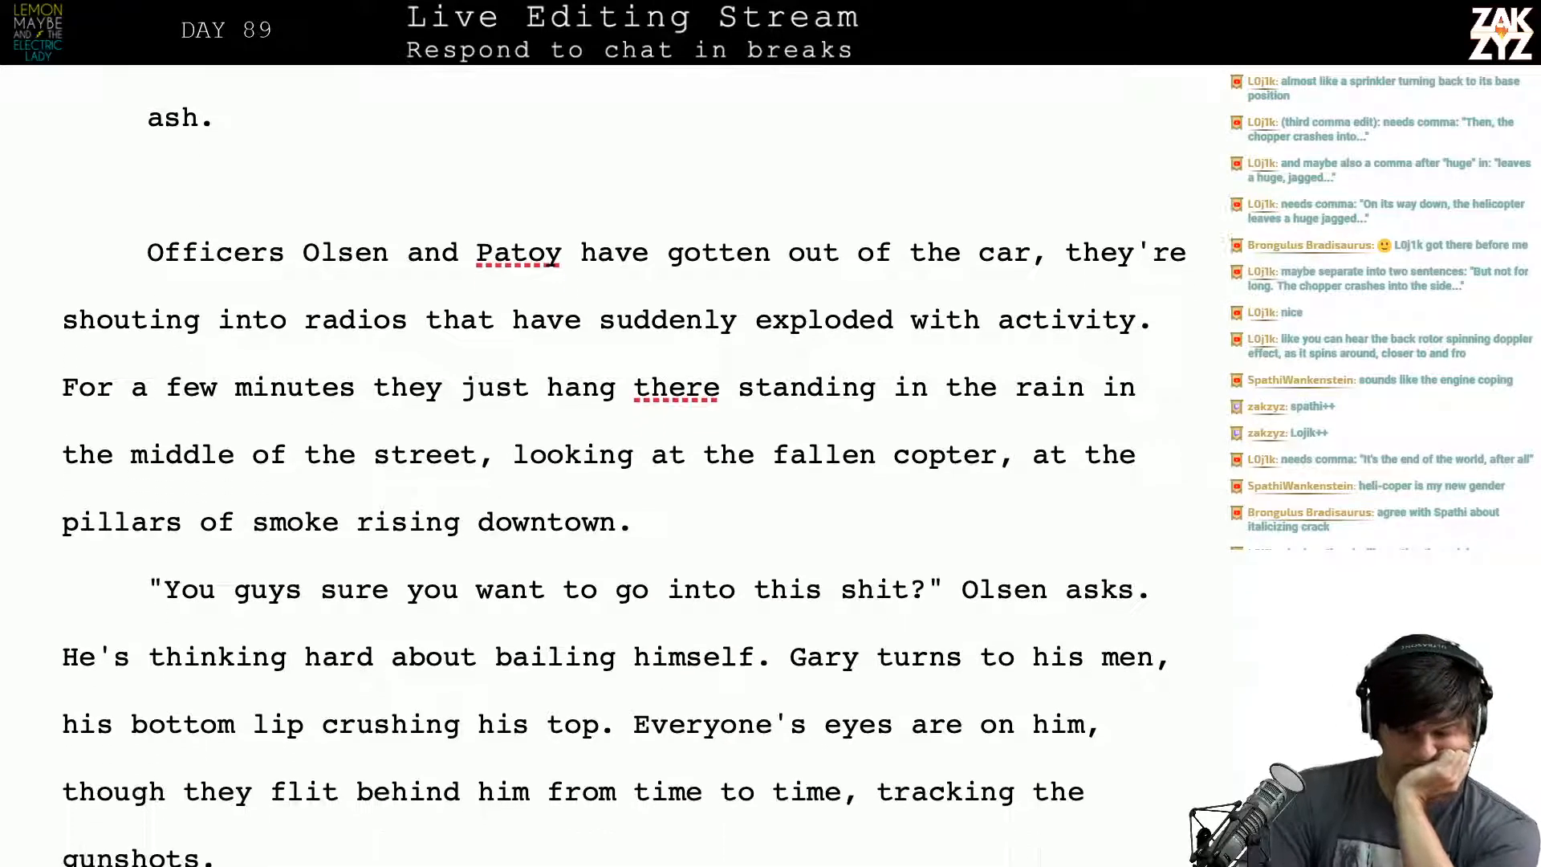
{"action": "scroll", "coordinate": [624, 472], "scroll_direction": "up", "scroll_amount": 9}
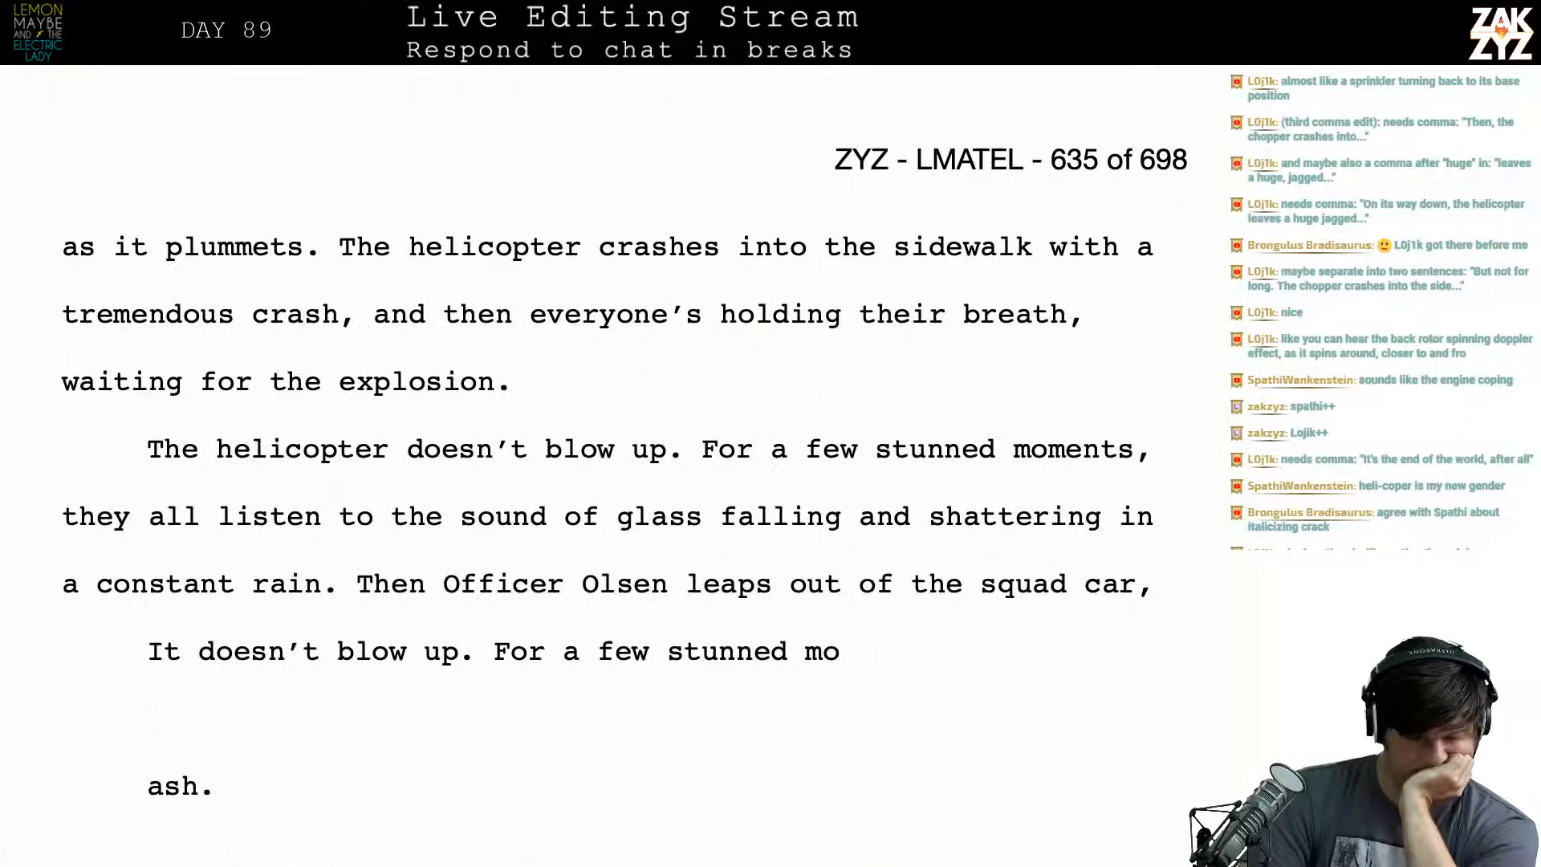
{"action": "scroll", "coordinate": [624, 472], "scroll_direction": "down", "scroll_amount": 1}
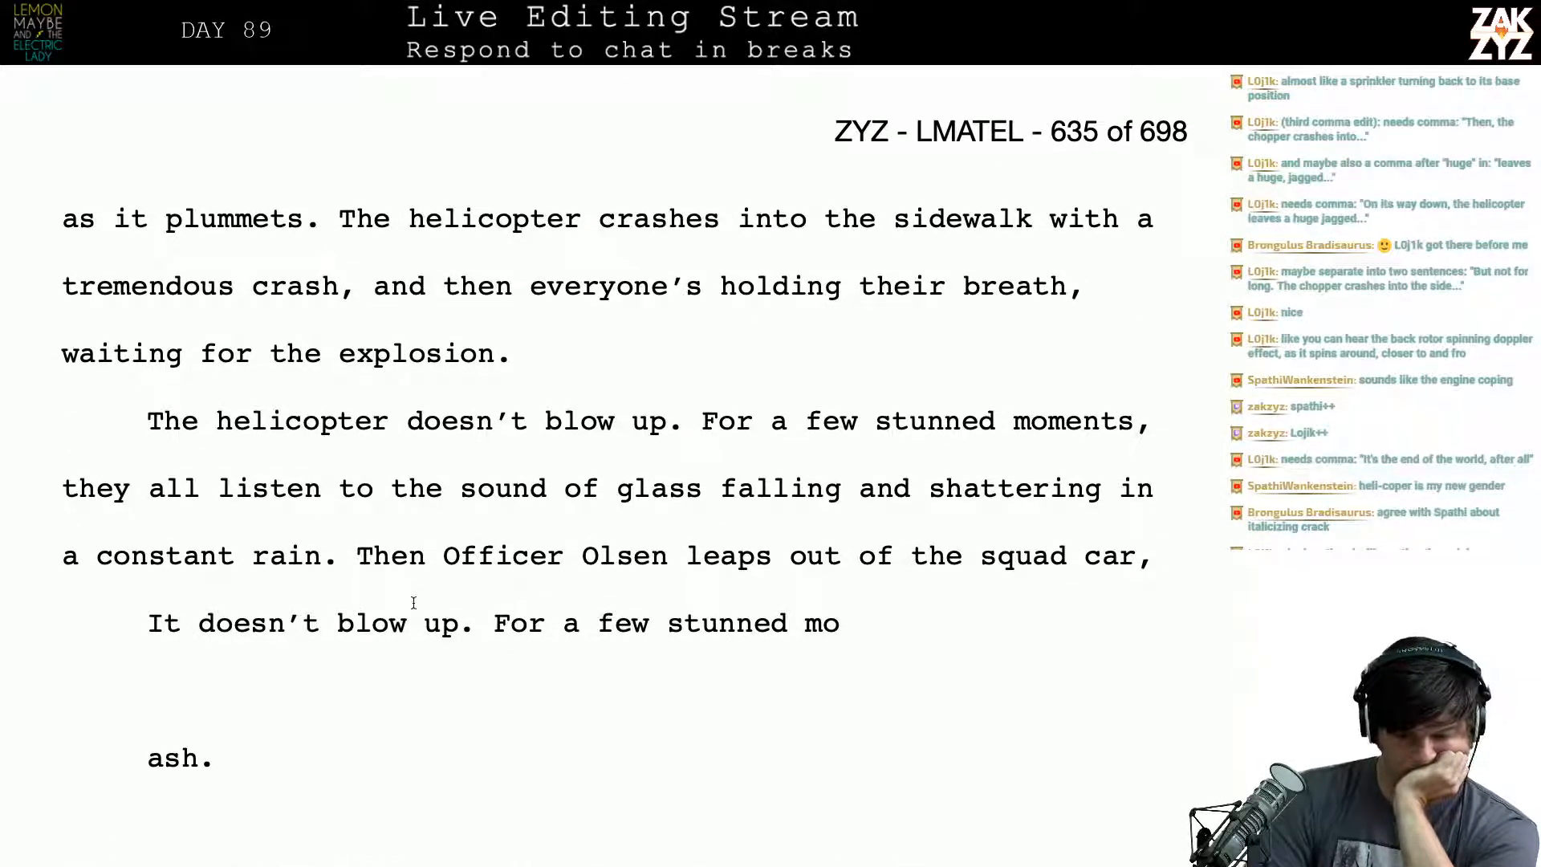
{"action": "right_click", "coordinate": [343, 573]}
{"action": "key", "text": "Escape"}
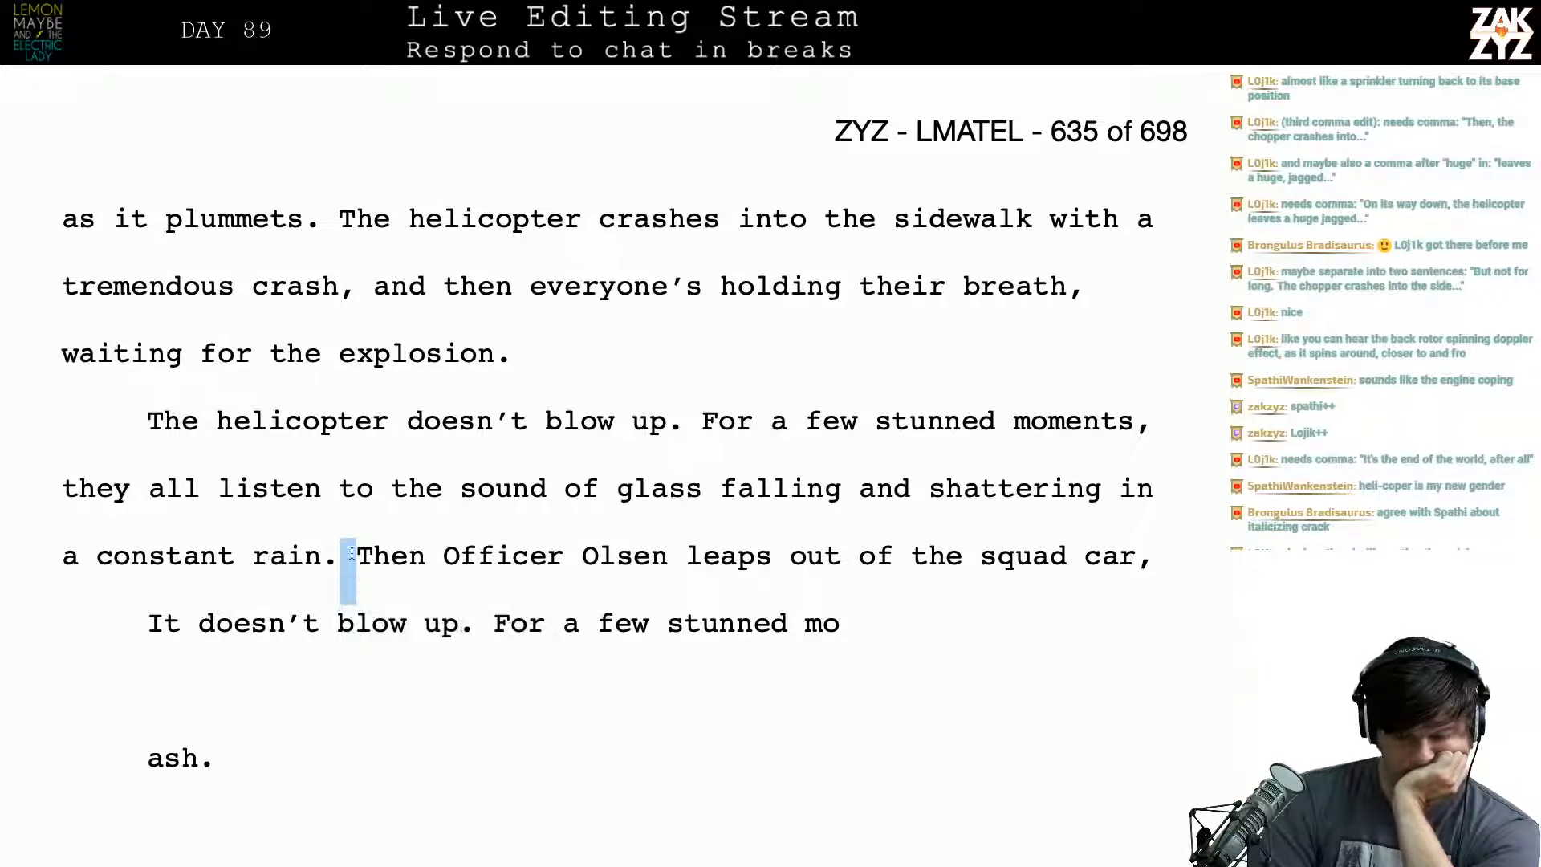
{"action": "key", "text": "Right"}
{"action": "key", "text": "Return"}
{"action": "key", "text": "Return"}
{"action": "key", "text": "Up"}
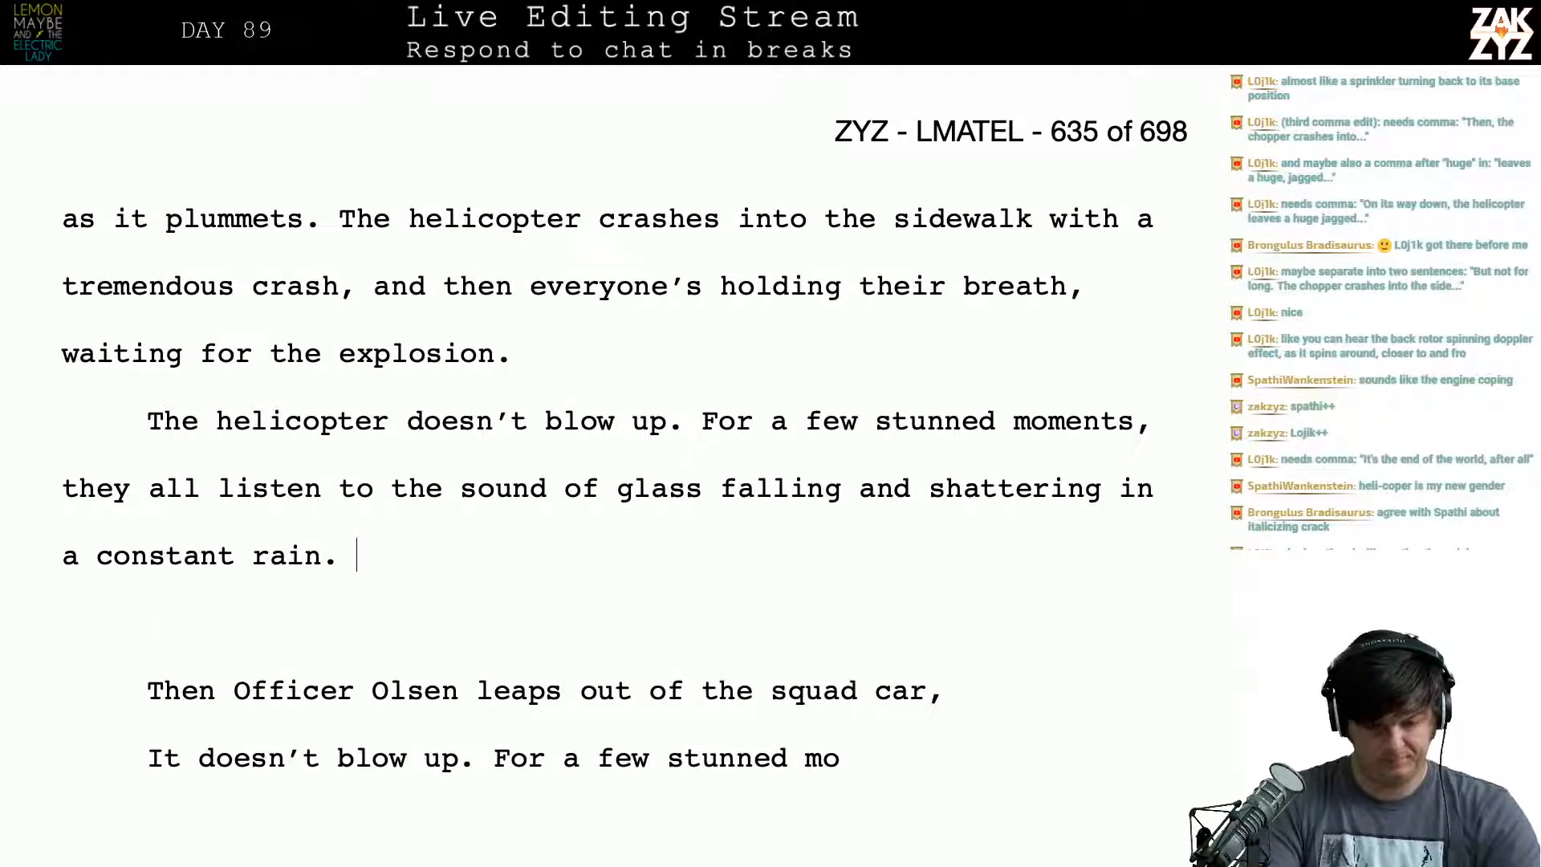
Step: Write "The squad car has halted." after "constant rain." and start the following sentence with "Officer Olsen"
{"action": "type", "text": "The squad c"}
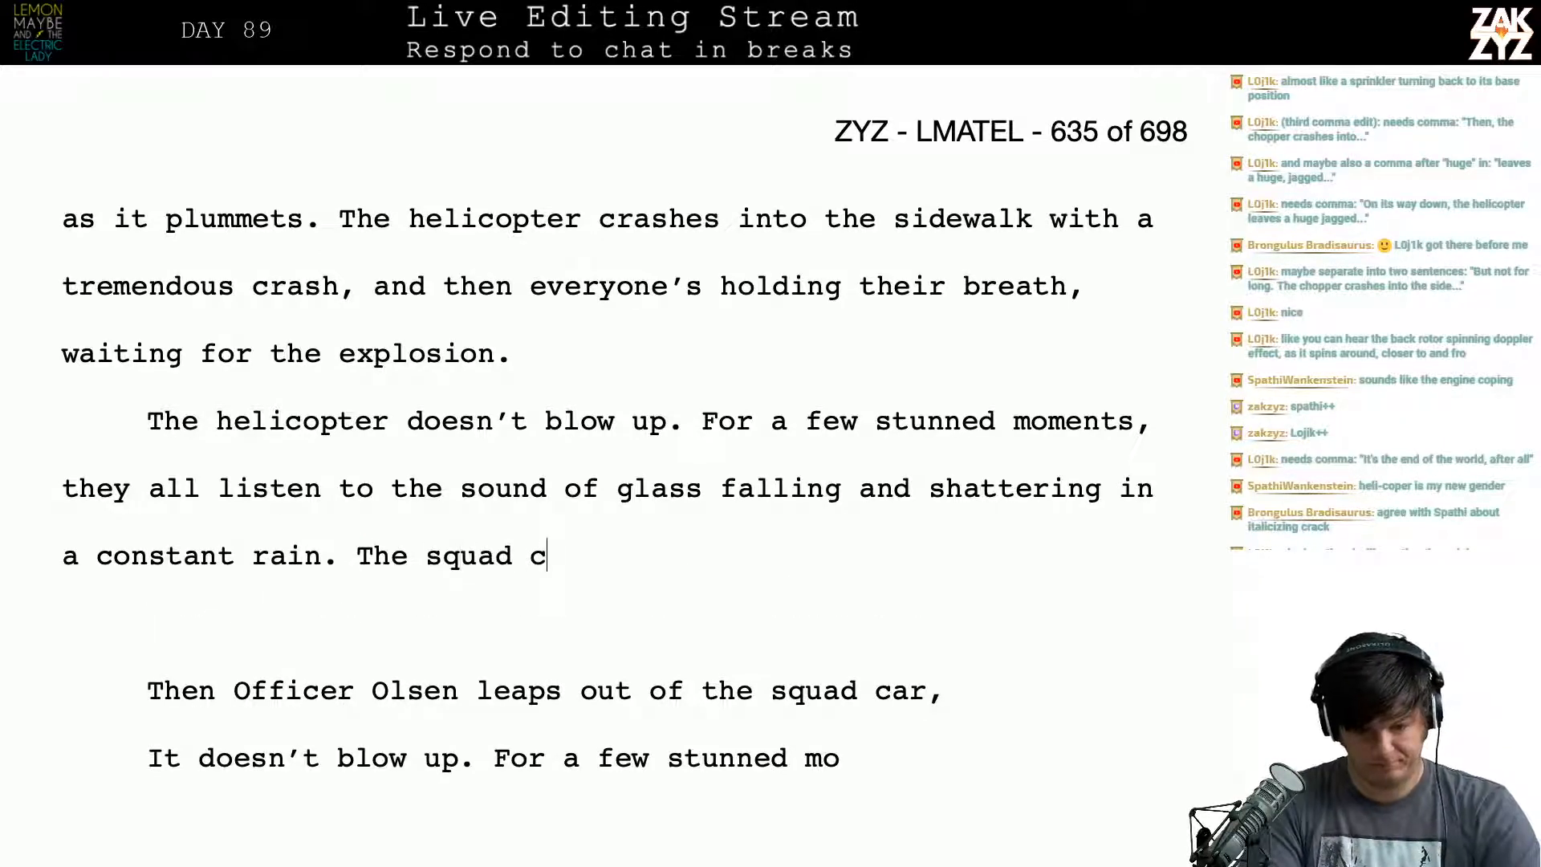
{"action": "type", "text": "ar halts,"}
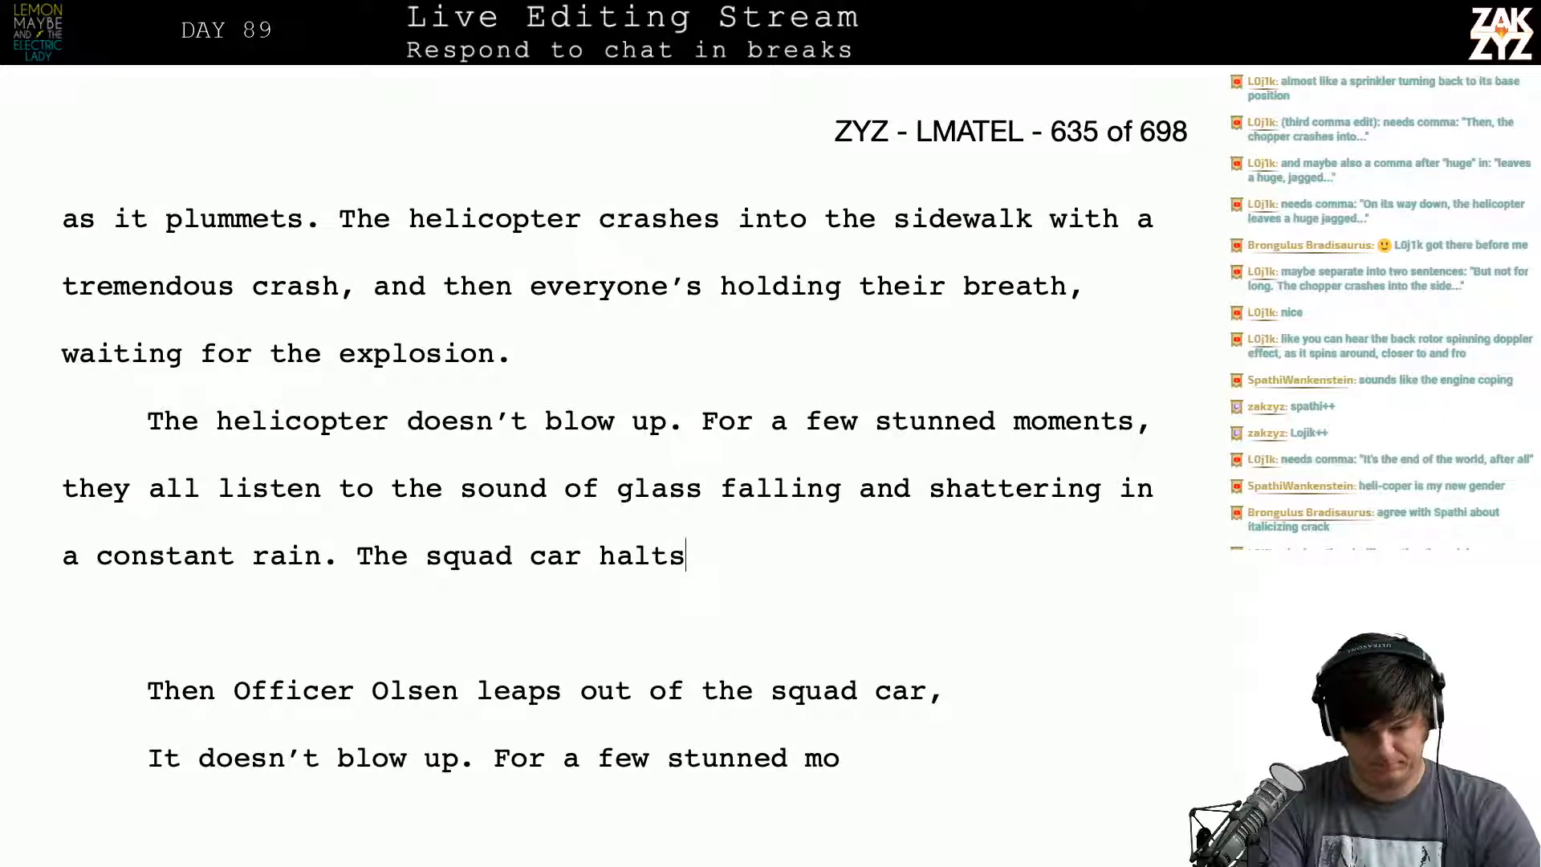
{"action": "key", "text": "BackSpace"}
{"action": "key", "text": "BackSpace"}
{"action": "key", "text": "BackSpace"}
{"action": "key", "text": "BackSpace"}
{"action": "type", "text": "as ha"}
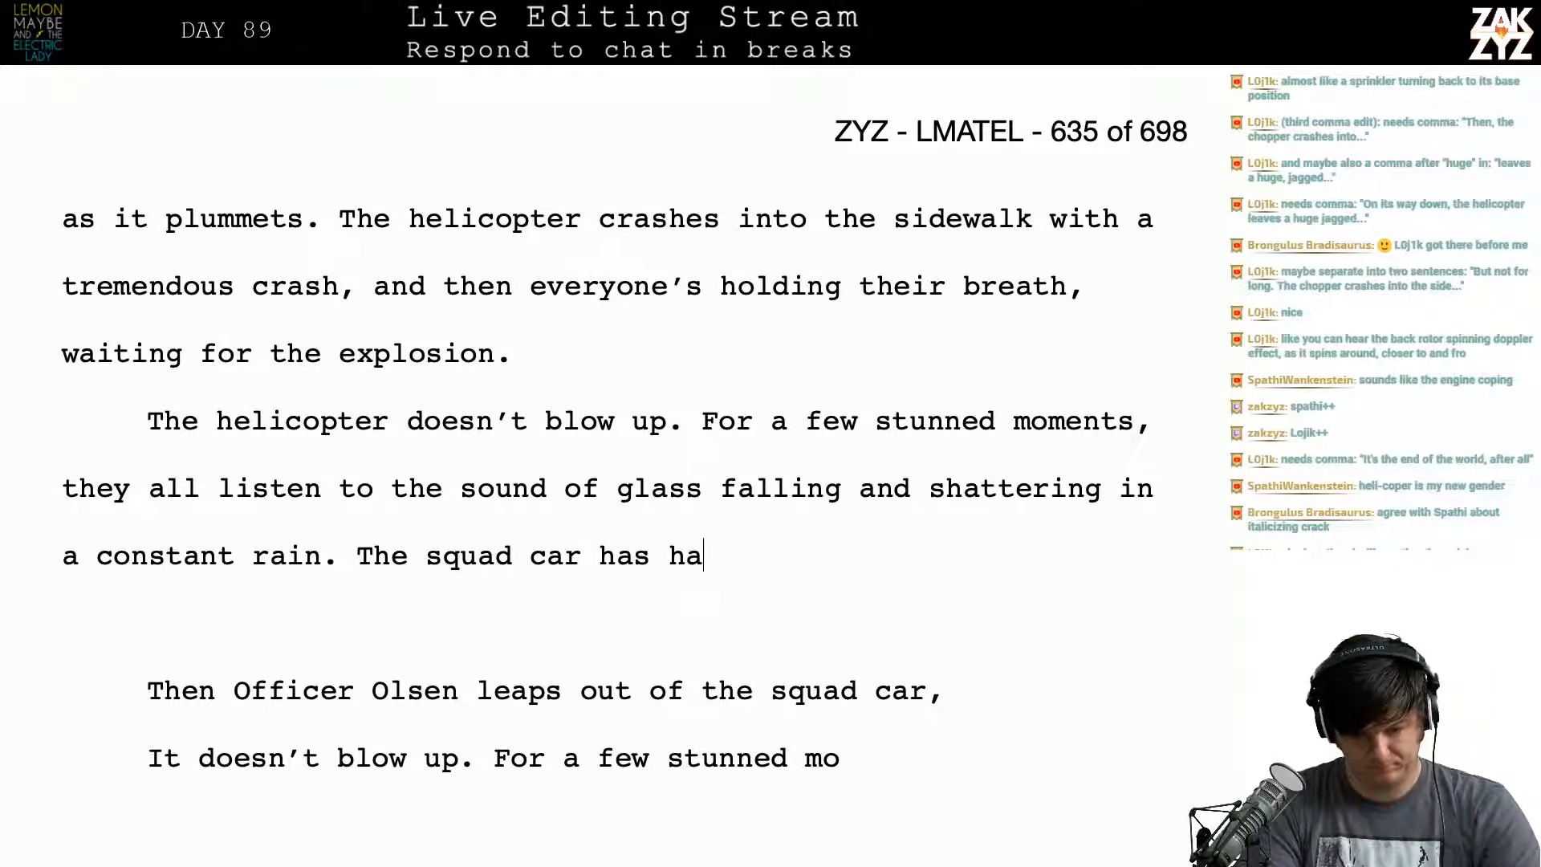
{"action": "type", "text": "lted. Officer olsen"}
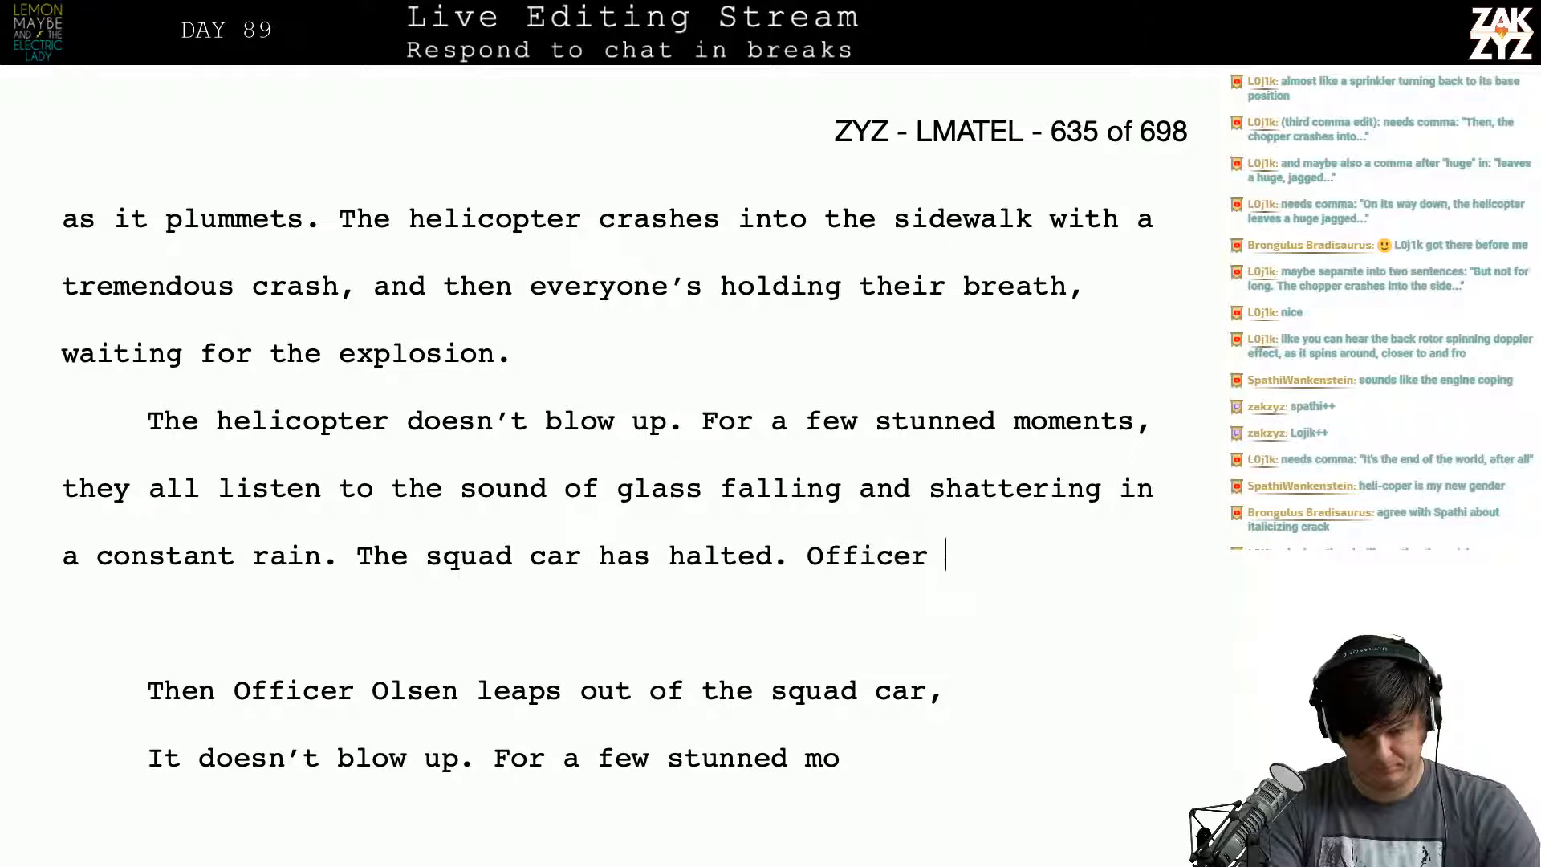
{"action": "key", "text": "BackSpace"}
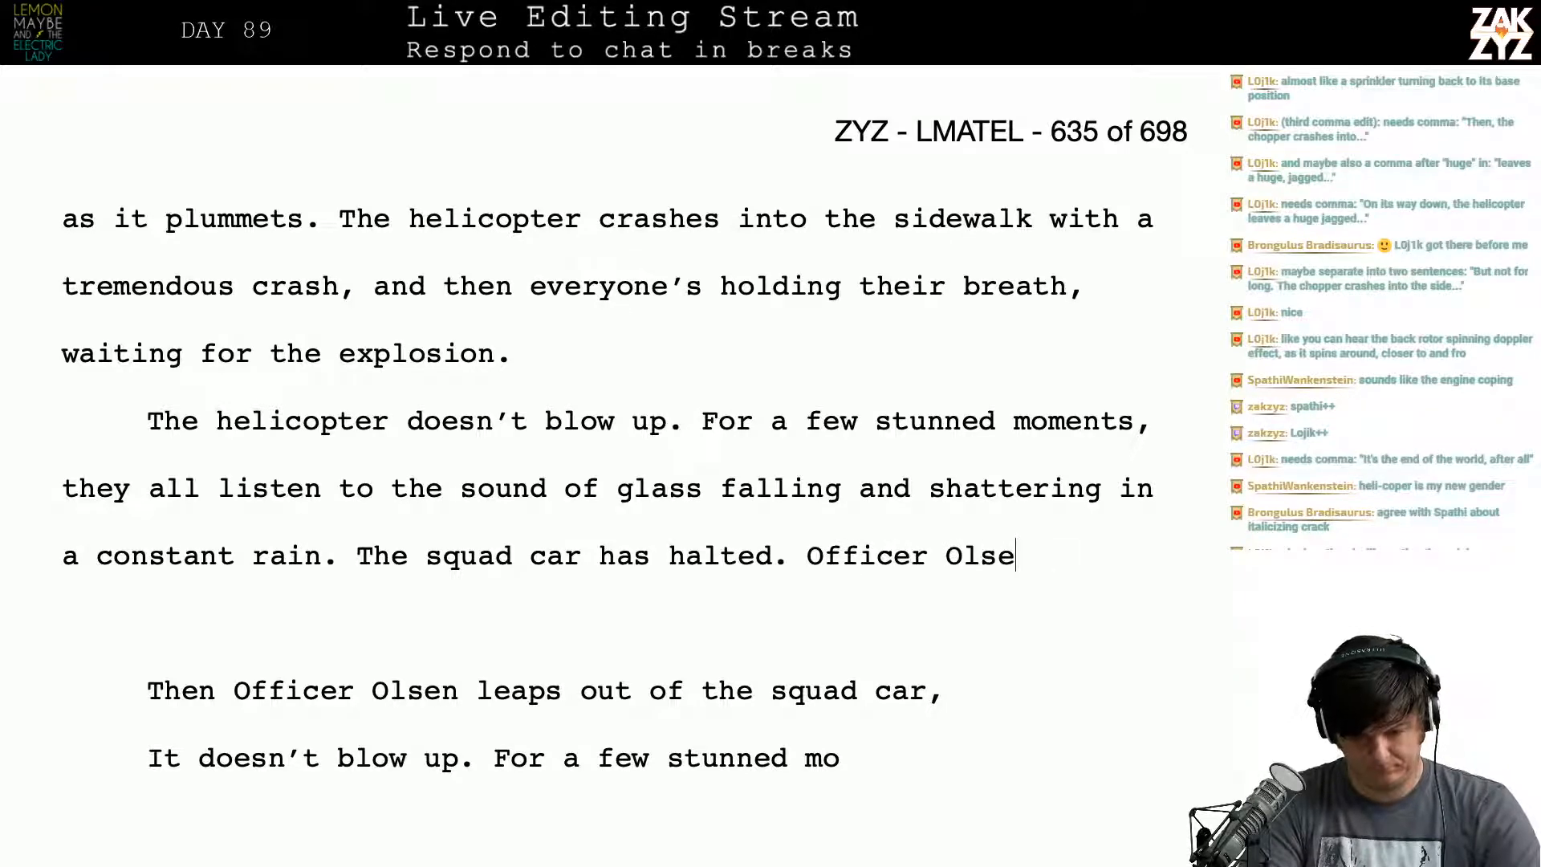
Step: Continue the Officer Olsen sentence with "leaps out of the passenger side,"
{"action": "type", "text": "n leaps out of the passnger"}
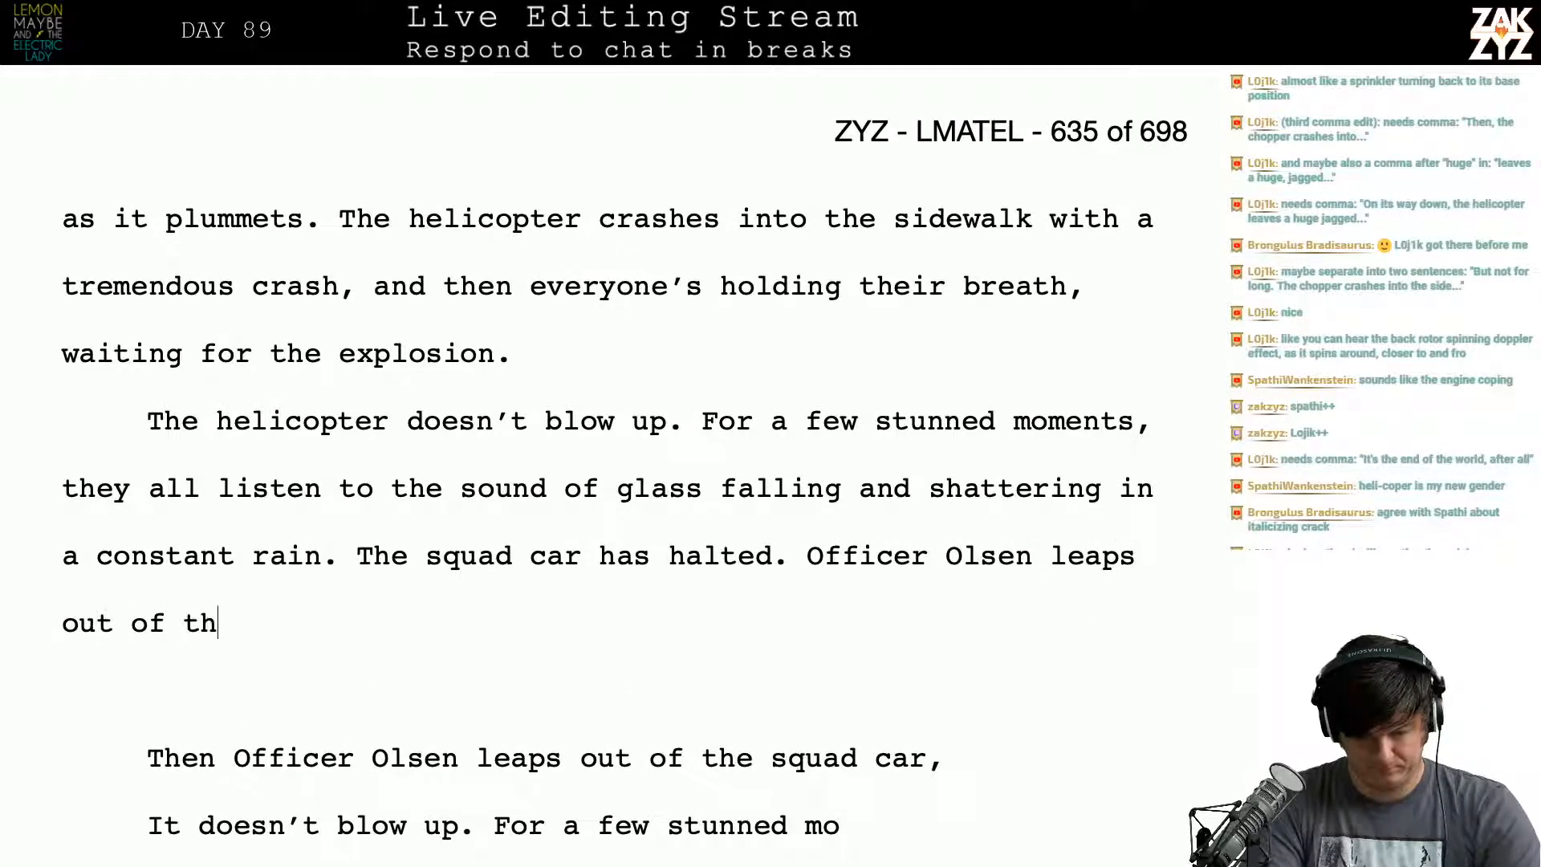
{"action": "key", "text": "BackSpace"}
{"action": "key", "text": "BackSpace"}
{"action": "key", "text": "BackSpace"}
{"action": "key", "text": "BackSpace"}
{"action": "key", "text": "BackSpace"}
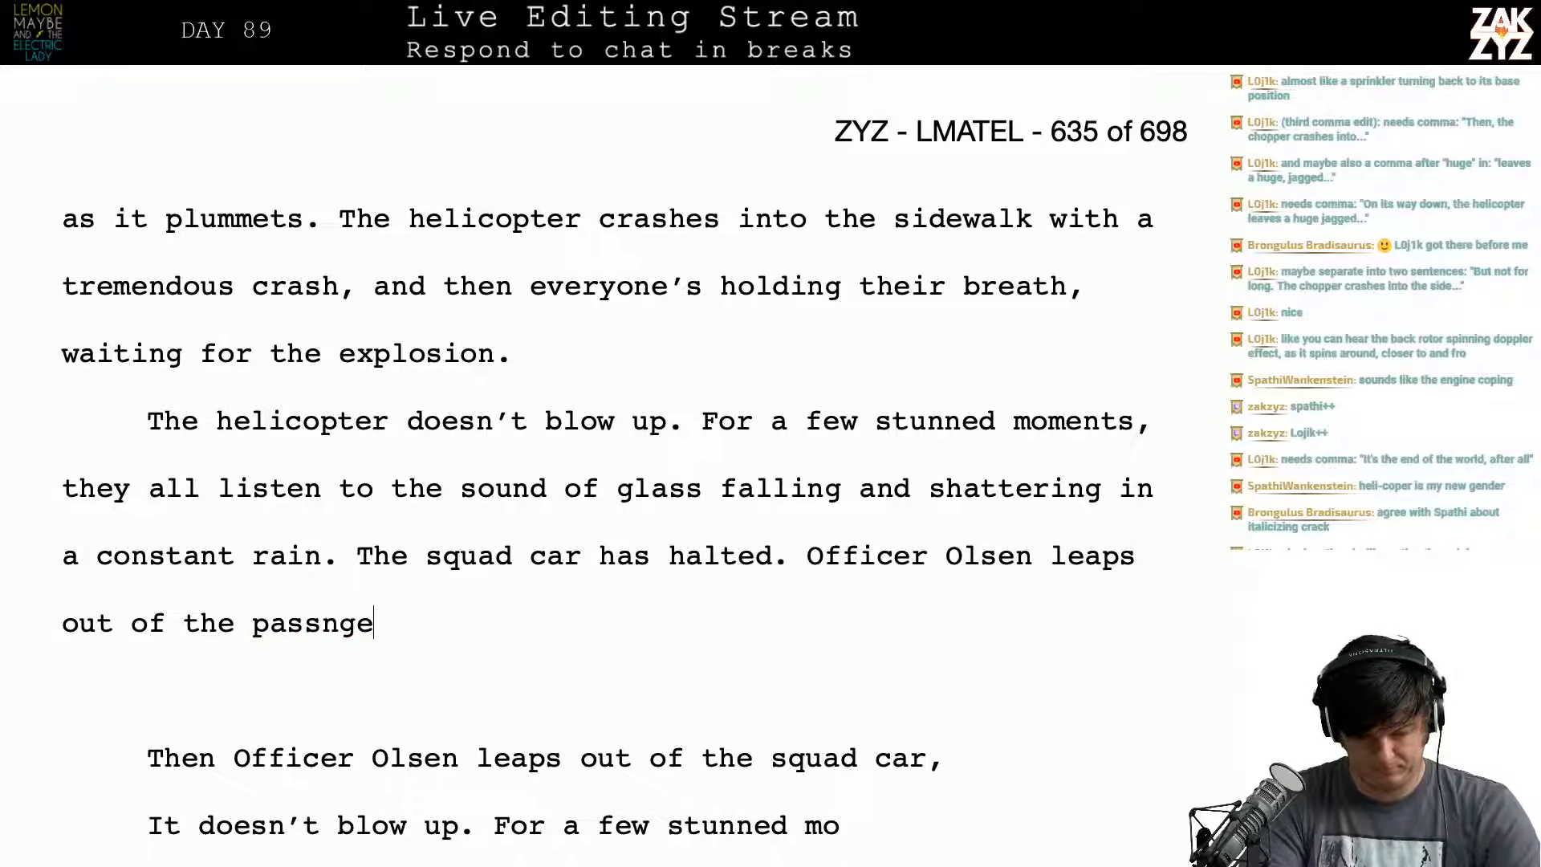
{"action": "type", "text": "enger side,"}
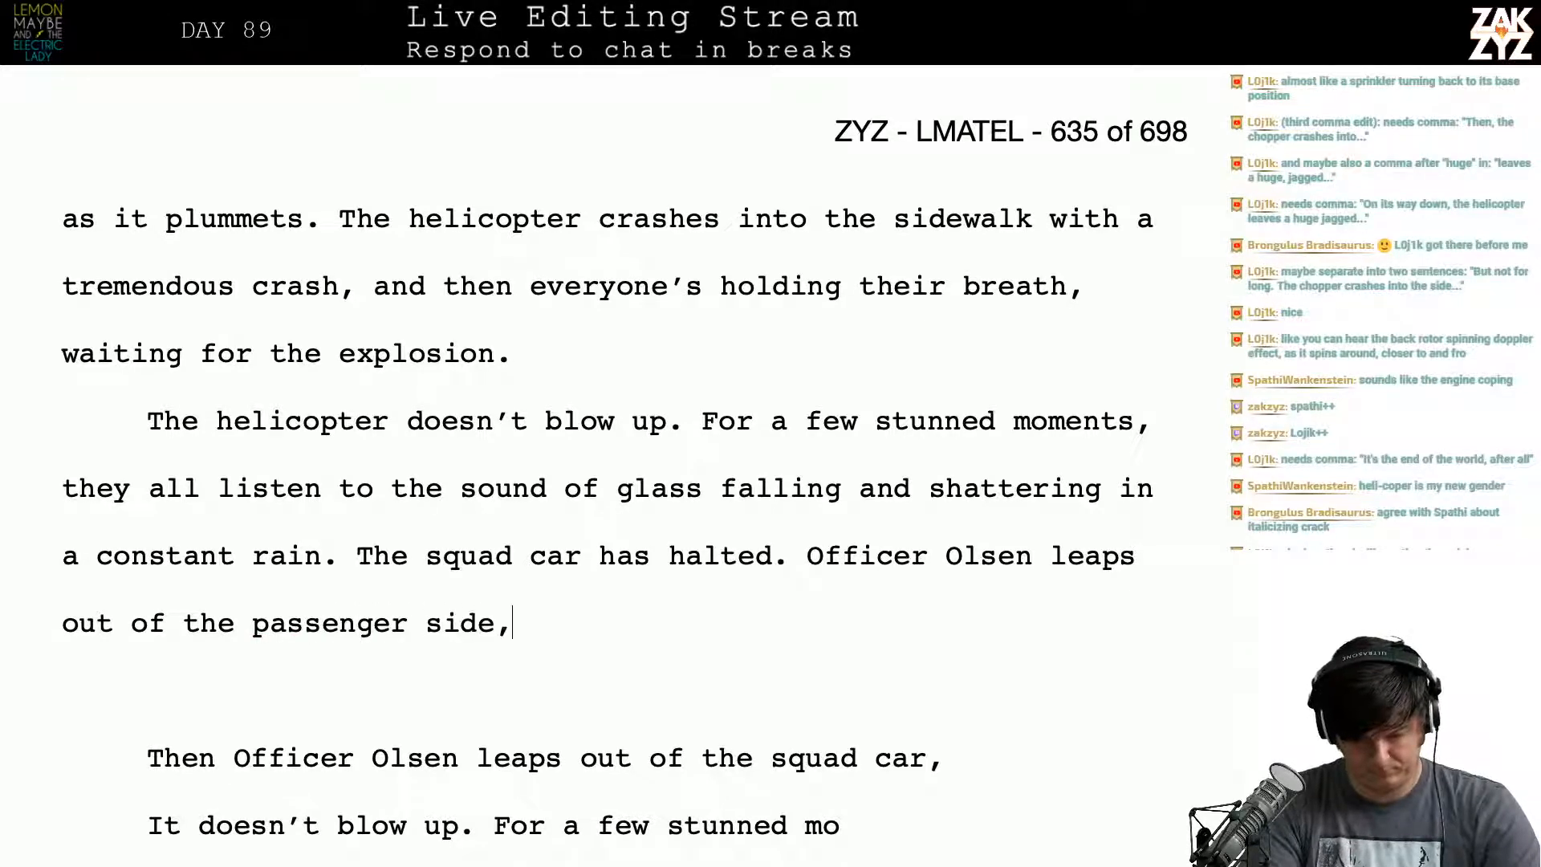
Step: Finish the sentence after "passenger side," with "the radio on his hip is squawking with activity."
{"action": "type", "text": " the radio on h"}
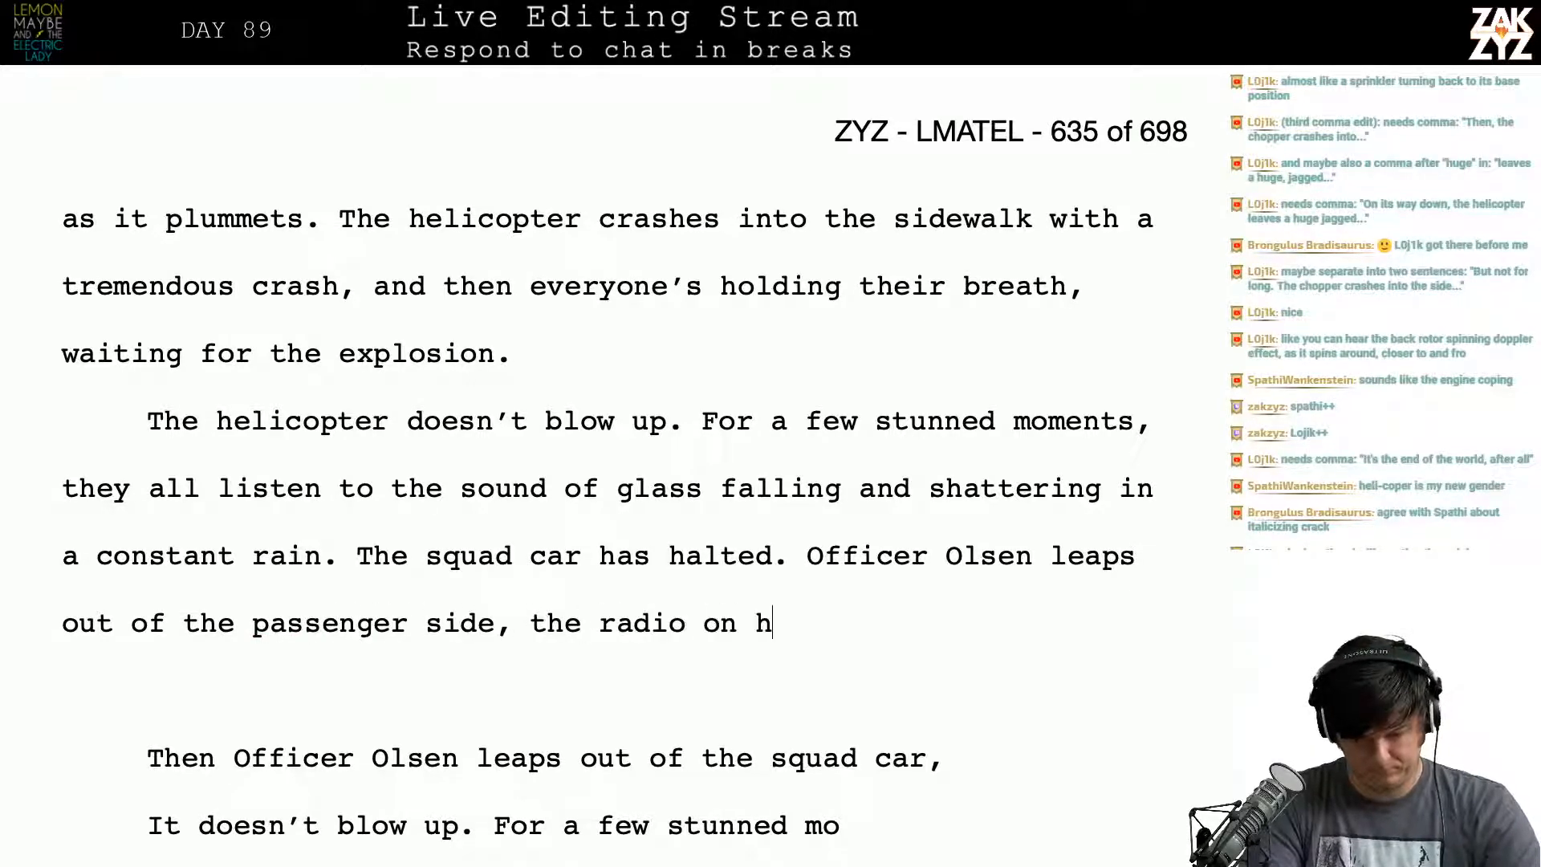
{"action": "type", "text": "is hip is squalling"}
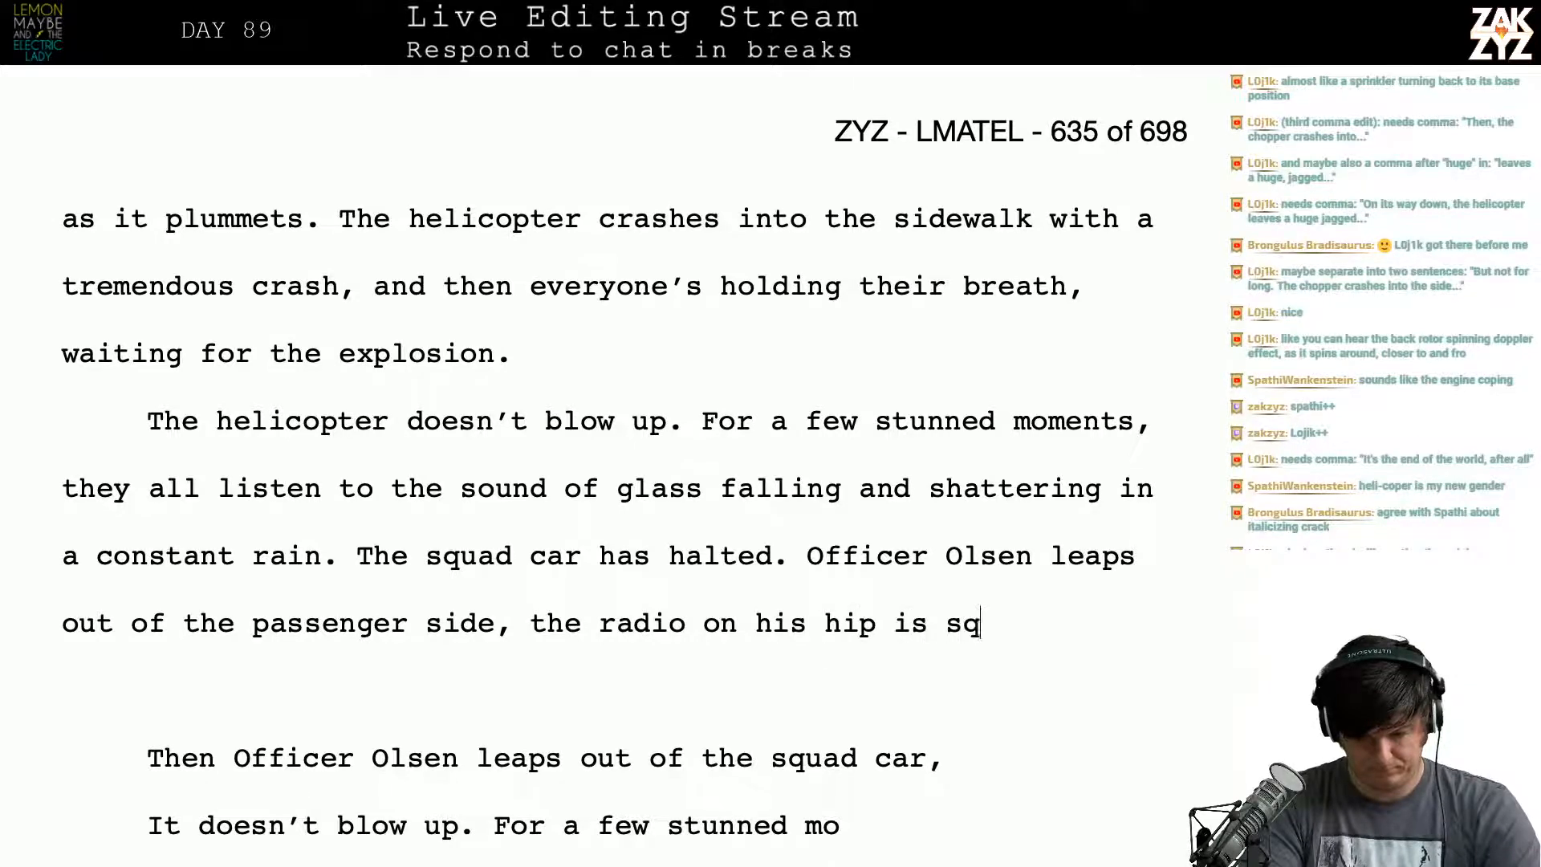
{"action": "key", "text": "BackSpace"}
{"action": "key", "text": "BackSpace"}
{"action": "key", "text": "BackSpace"}
{"action": "key", "text": "BackSpace"}
{"action": "key", "text": "BackSpace"}
{"action": "key", "text": "BackSpace"}
{"action": "key", "text": "BackSpace"}
{"action": "key", "text": "BackSpace"}
{"action": "key", "text": "BackSpace"}
{"action": "key", "text": "BackSpace"}
{"action": "key", "text": "BackSpace"}
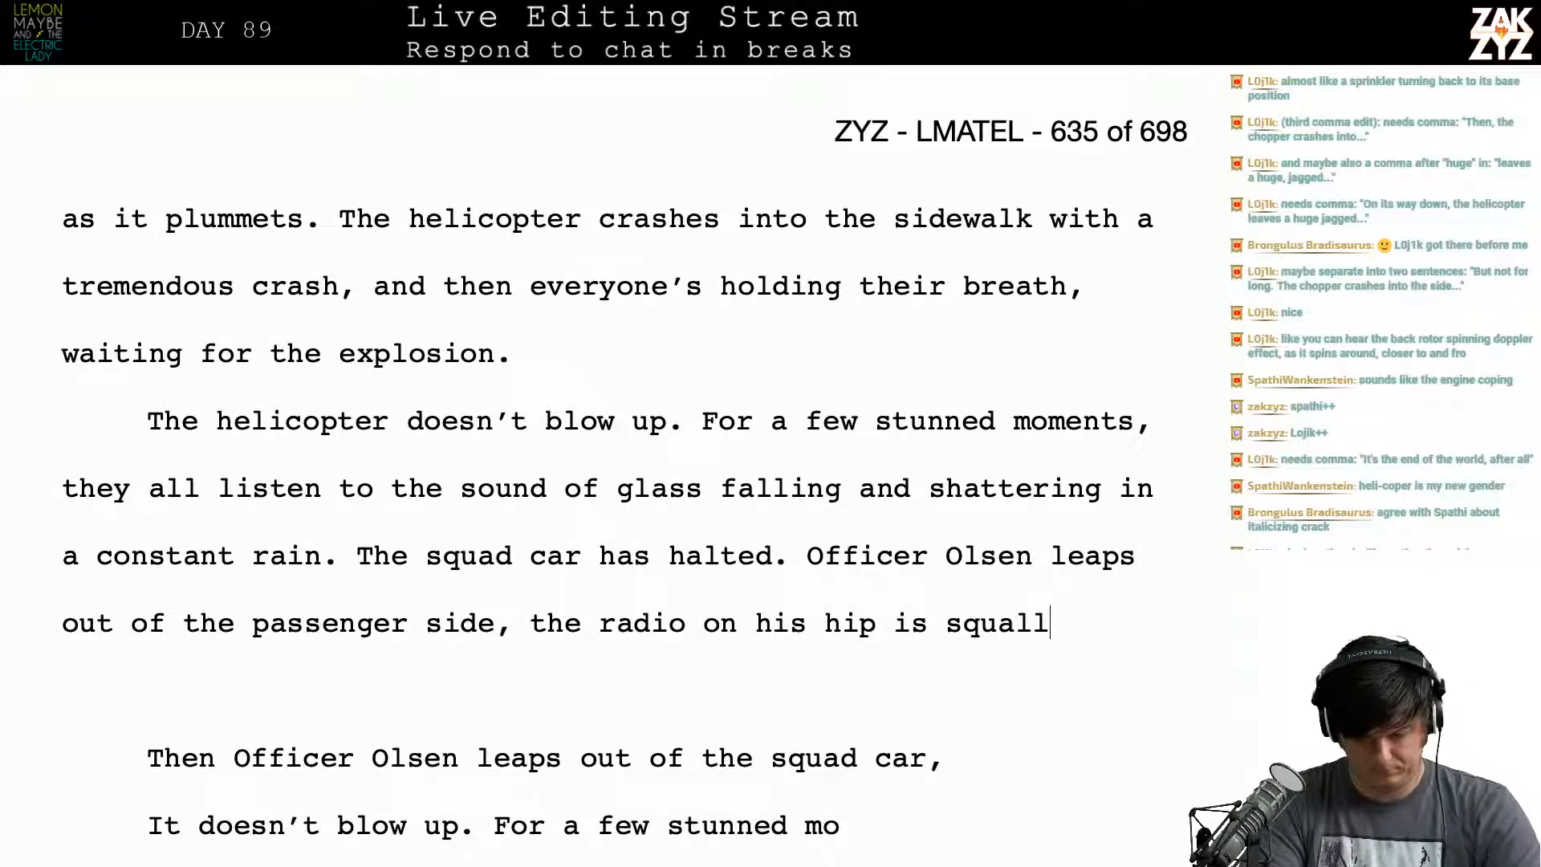
{"action": "type", "text": "sq"}
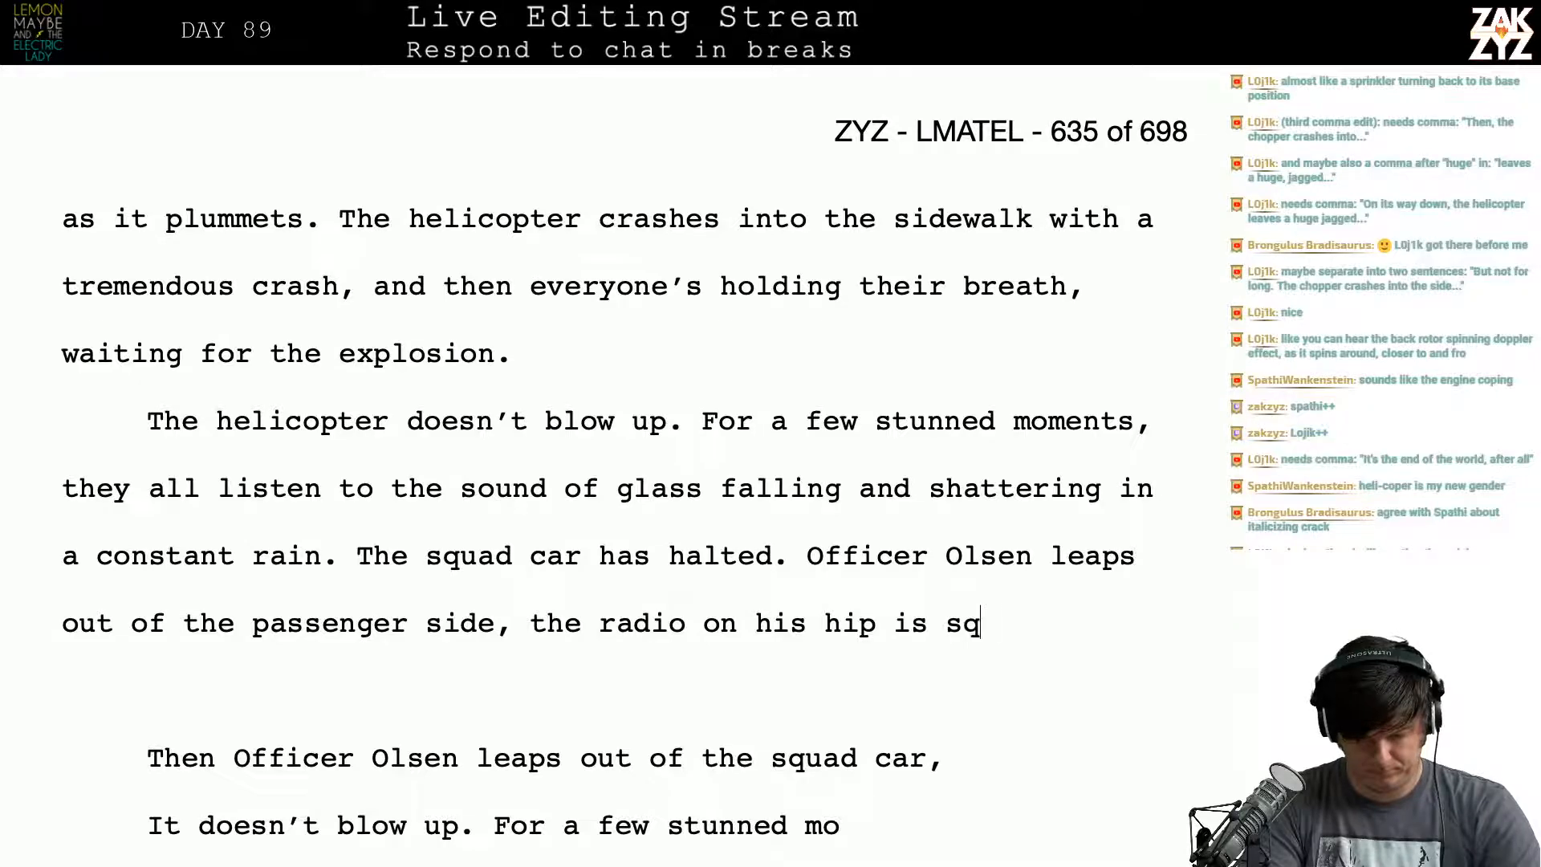
{"action": "type", "text": "uawking with activity."}
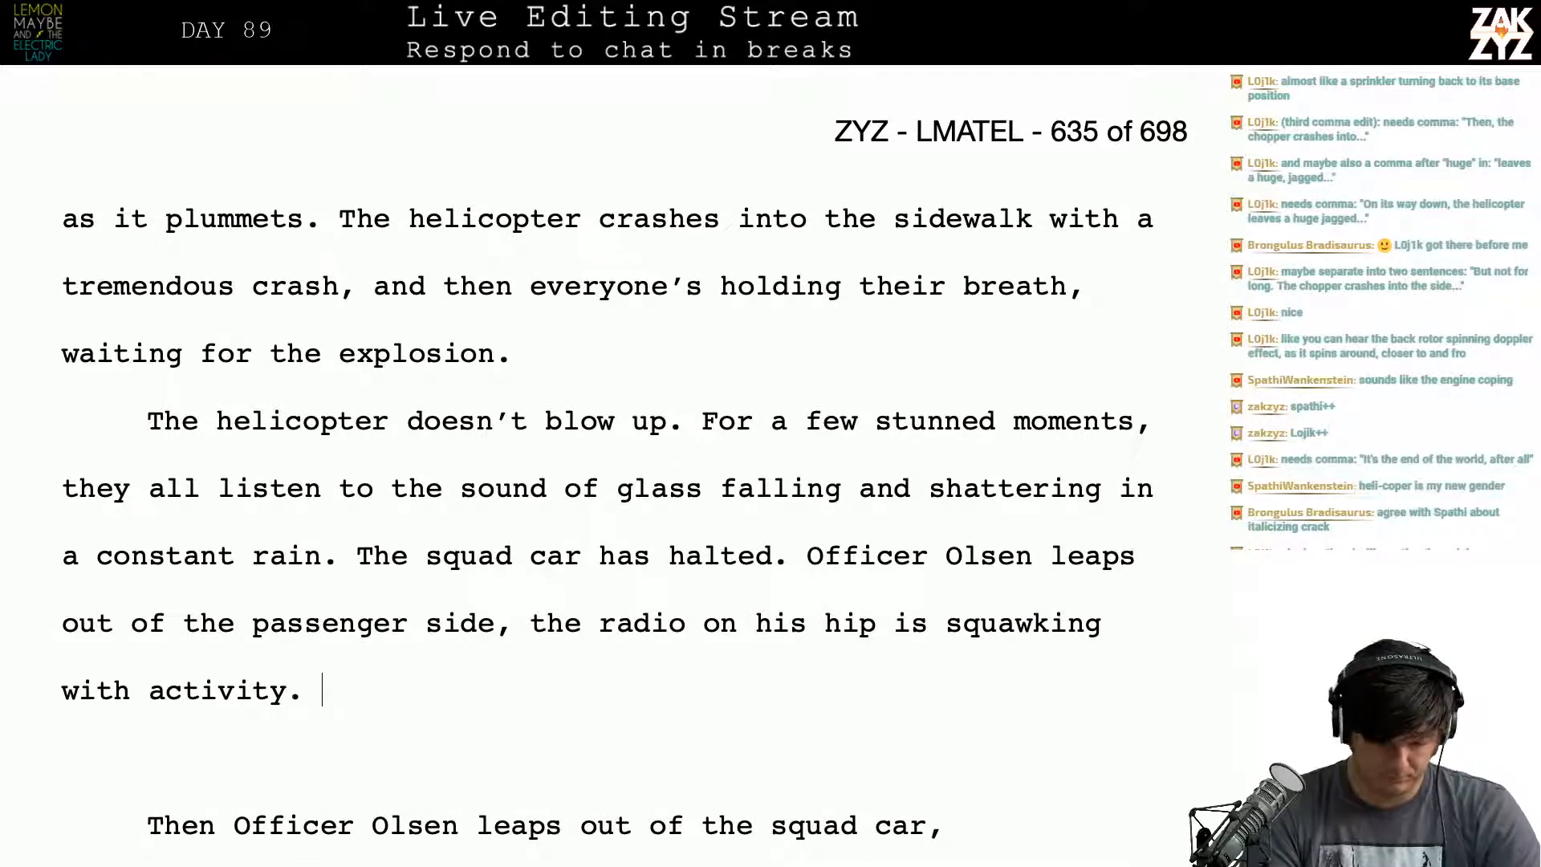
Step: Review the leftover draft text from "Then Officer Olsen leaps" down to Olsen's question to the men
{"action": "key", "text": "Down"}
{"action": "key", "text": "Down"}
{"action": "key", "text": "Down"}
{"action": "key", "text": "Down"}
{"action": "key", "text": "Down"}
{"action": "key", "text": "Down"}
{"action": "key", "text": "Down"}
{"action": "key", "text": "Down"}
{"action": "key", "text": "Down"}
{"action": "key", "text": "Down"}
{"action": "key", "text": "Down"}
{"action": "key", "text": "Down"}
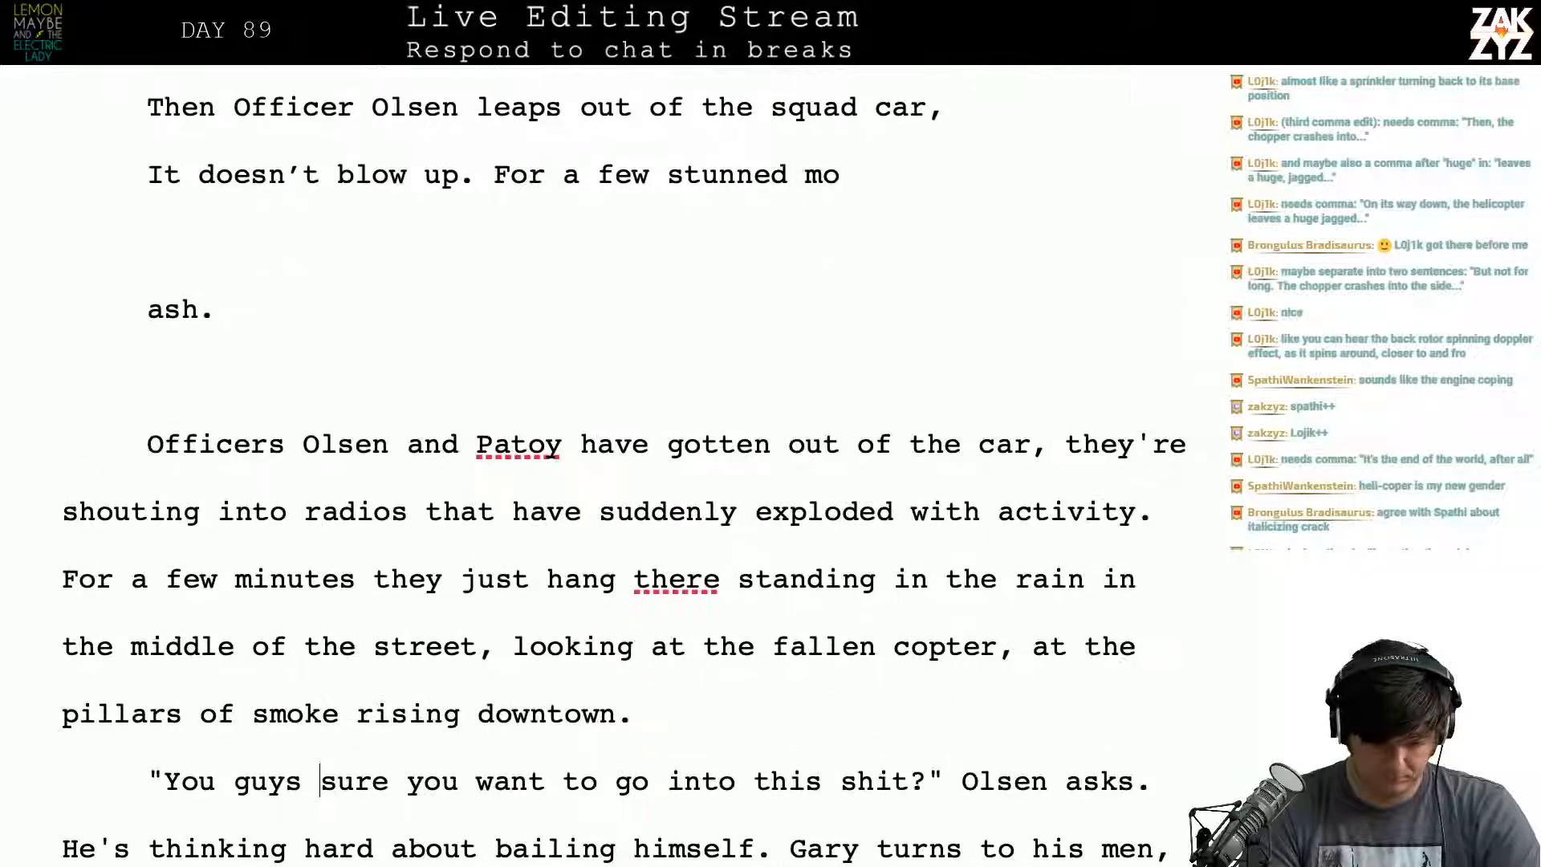
{"action": "key", "text": "Up"}
{"action": "key", "text": "Up"}
{"action": "key", "text": "Up"}
{"action": "key", "text": "Up"}
{"action": "key", "text": "Up"}
{"action": "key", "text": "Up"}
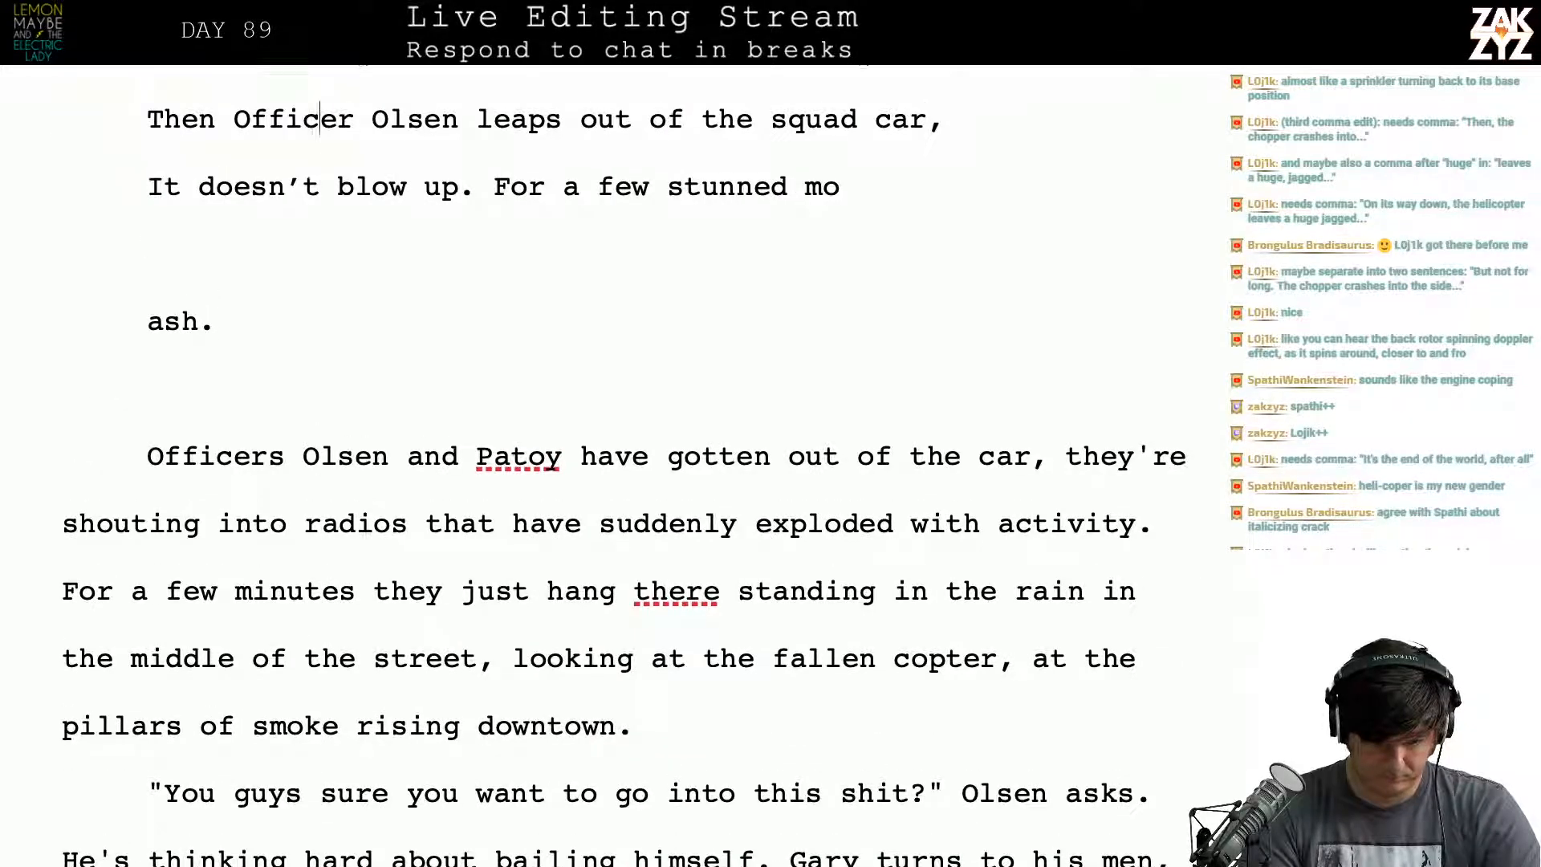
Step: Add empty paragraphs below "with activity." and write "“HOLY SHIT,” Olsen shouts." in the one directly beneath it
{"action": "key", "text": "Return"}
{"action": "key", "text": "Return"}
{"action": "key", "text": "Up"}
{"action": "key", "text": "Up"}
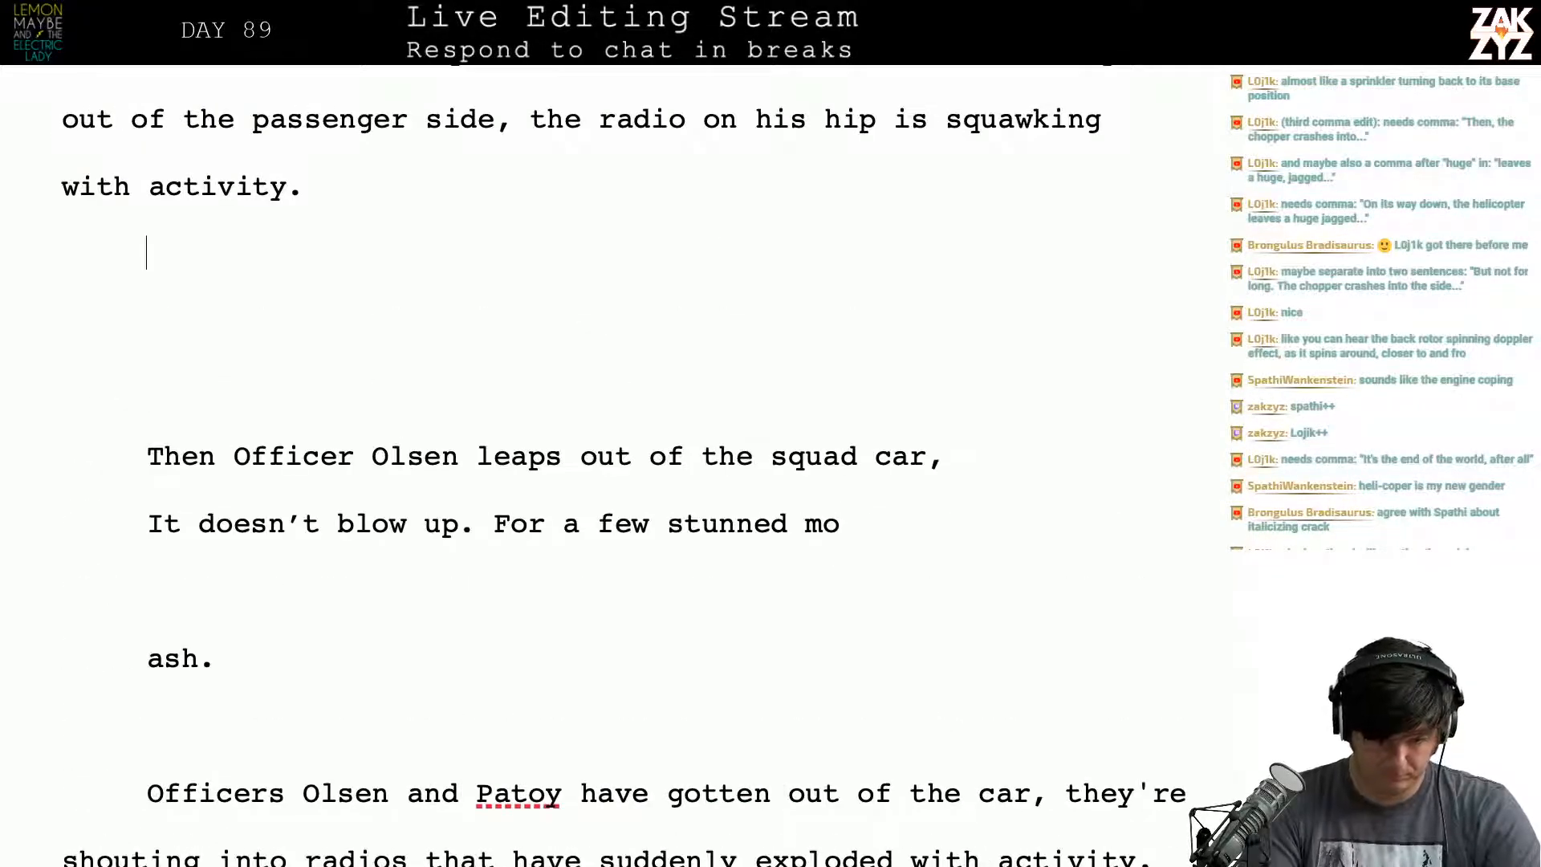
{"action": "type", "text": "\"HOLY SHIT,”"}
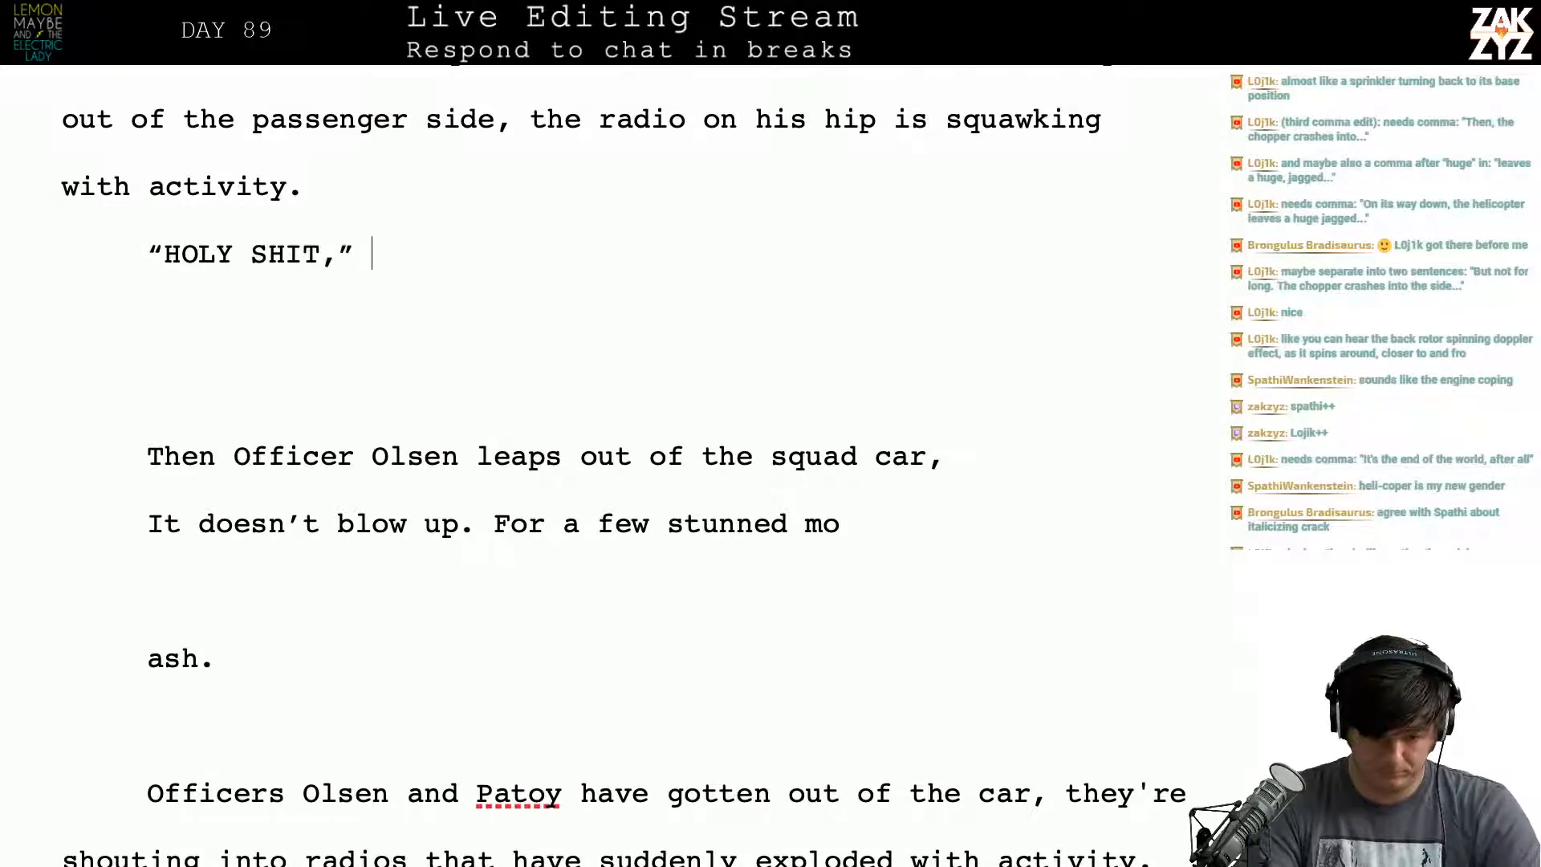
{"action": "type", "text": ",\" Olsen shouts. "}
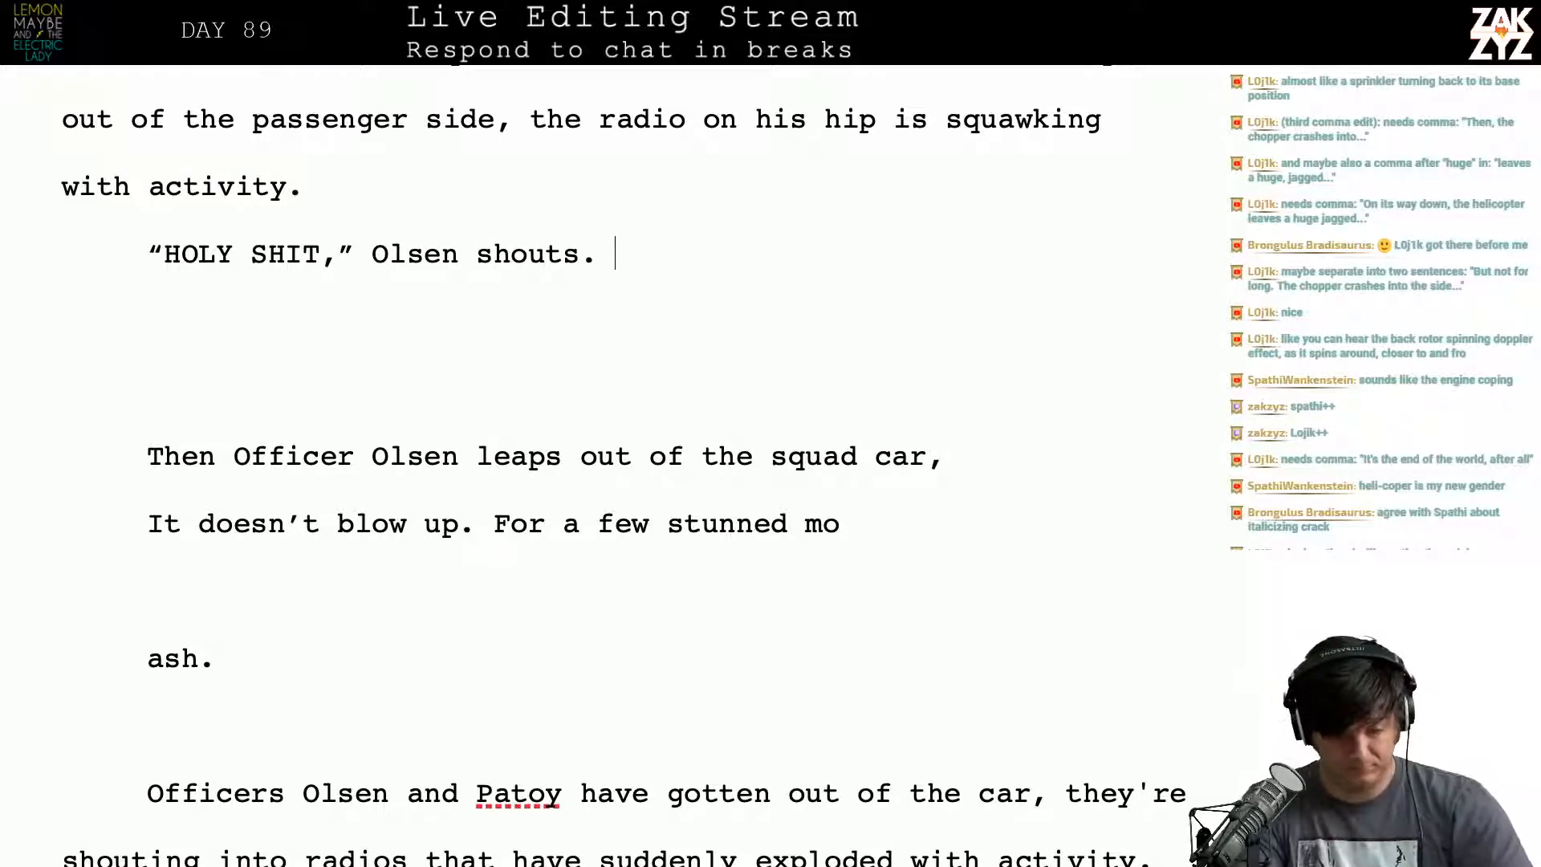
Step: Continue the paragraph after "Olsen shouts." with "He’s trying to radio in the helicopter crash,"
{"action": "type", "text": "H's"}
{"action": "key", "text": "BackSpace"}
{"action": "key", "text": "BackSpace"}
{"action": "key", "text": "BackSpace"}
{"action": "type", "text": "e's try"}
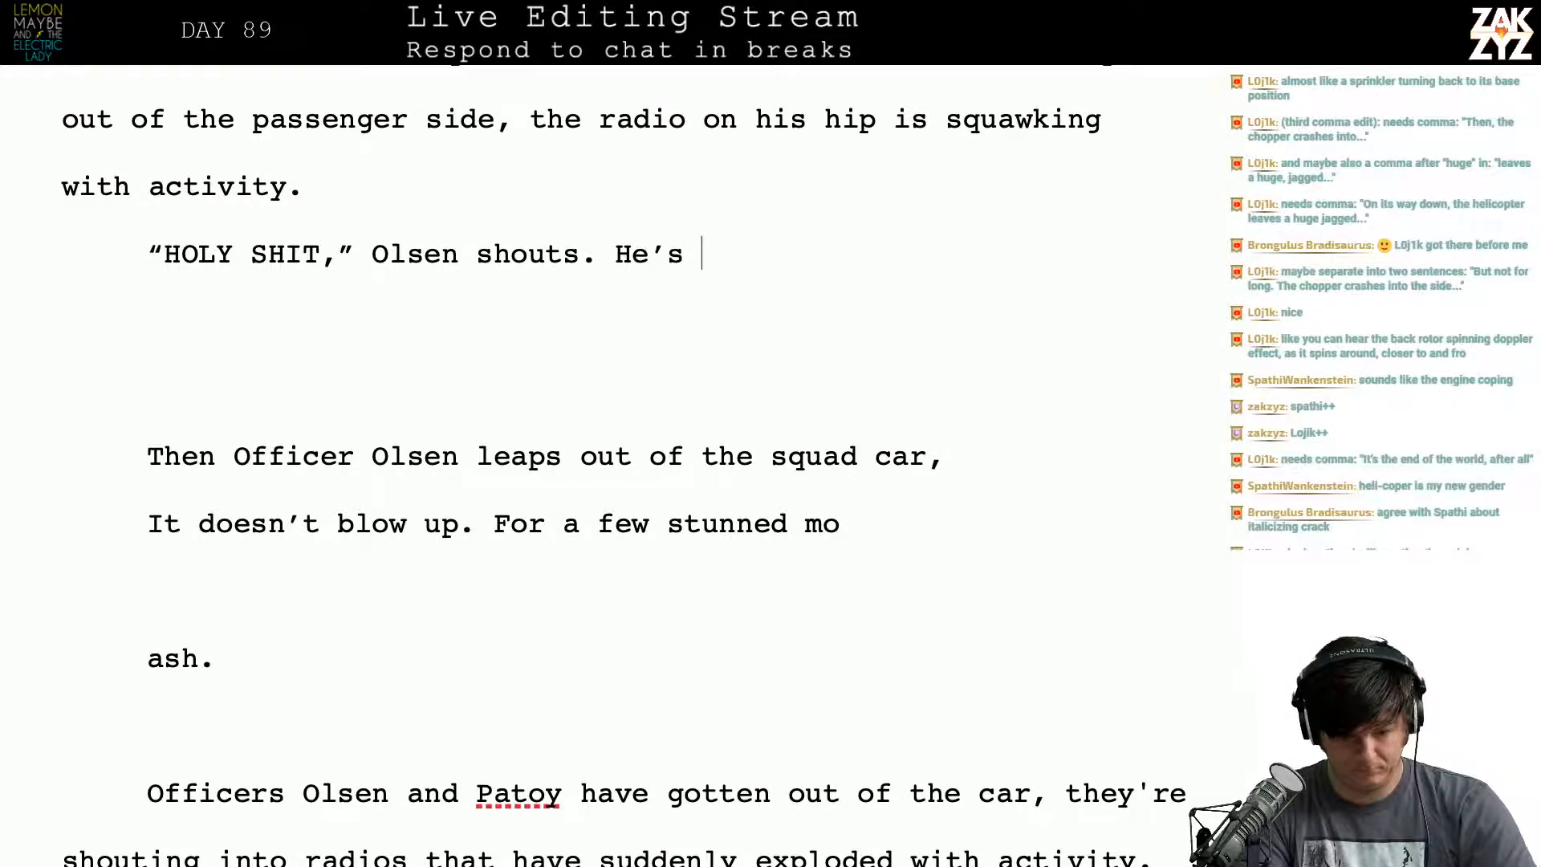
{"action": "type", "text": "ing to radio "}
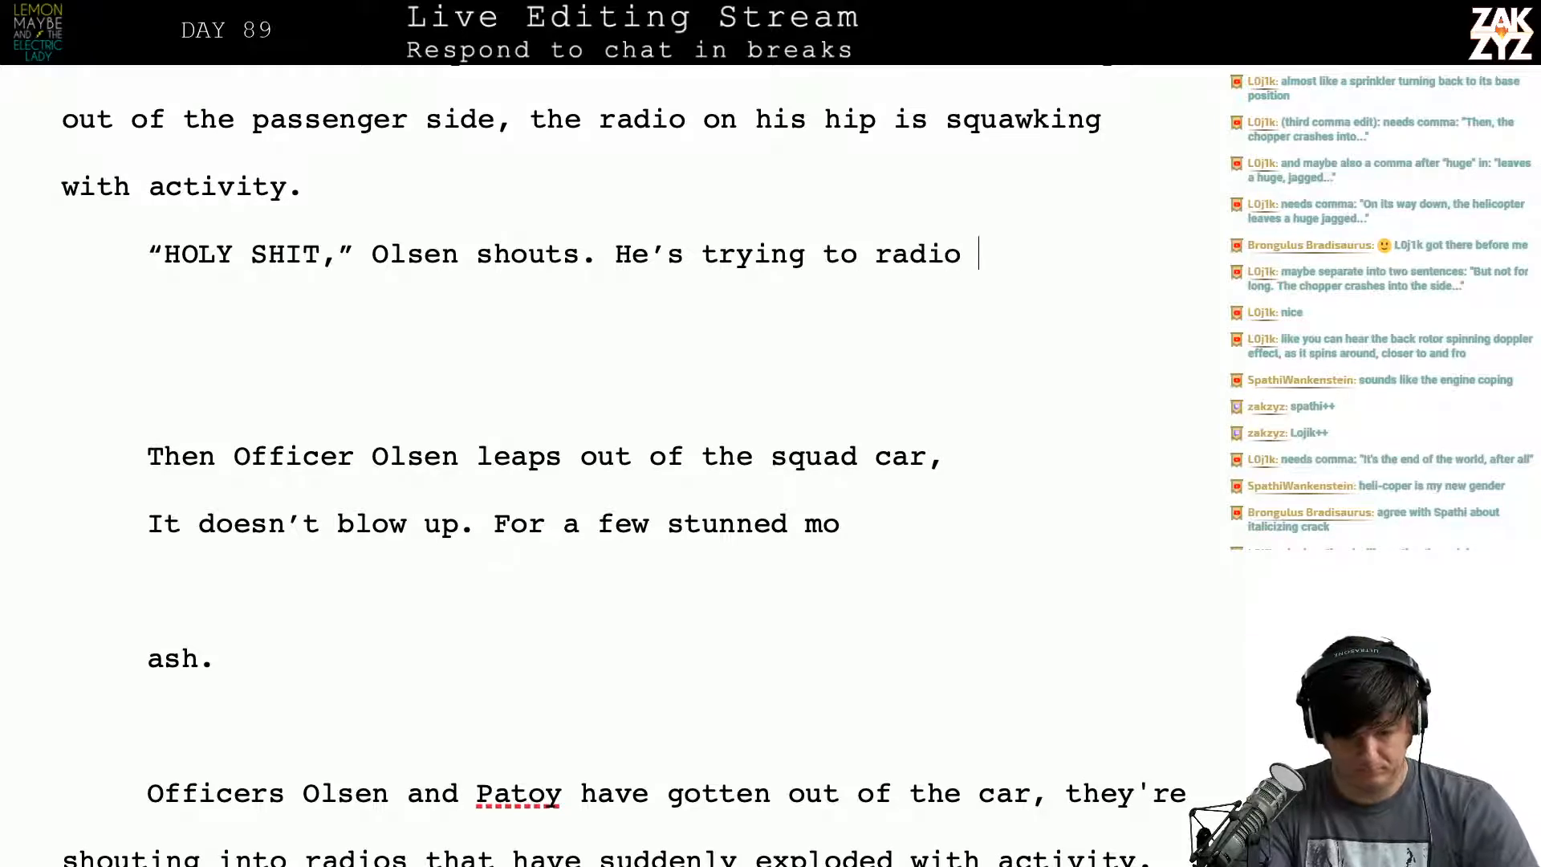
{"action": "type", "text": "in th he"}
{"action": "key", "text": "BackSpace"}
{"action": "key", "text": "BackSpace"}
{"action": "key", "text": "BackSpace"}
{"action": "type", "text": "e "}
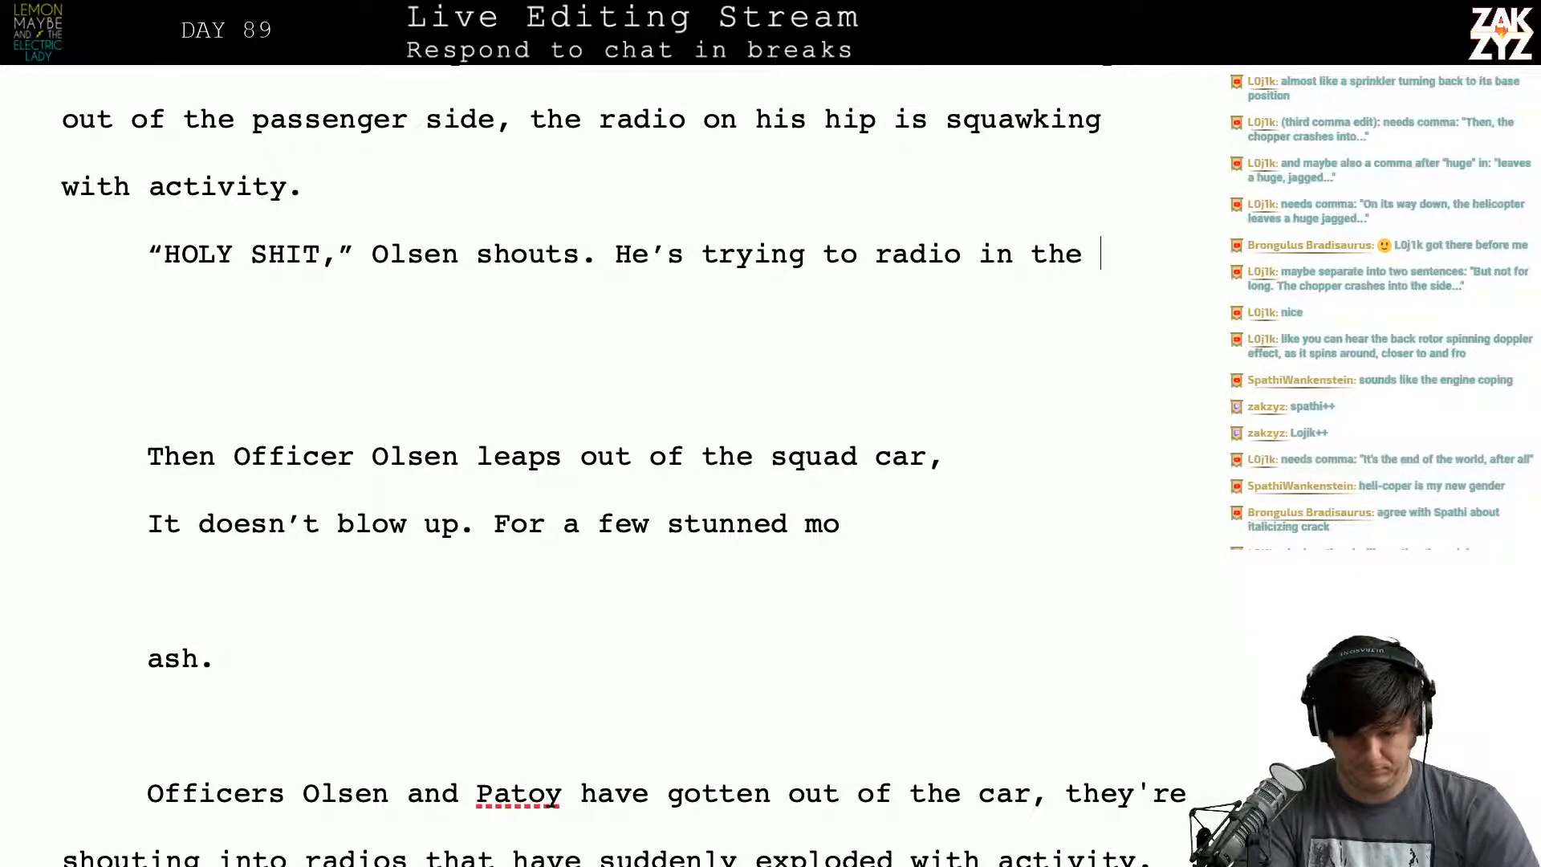
{"action": "type", "text": "helicopter "}
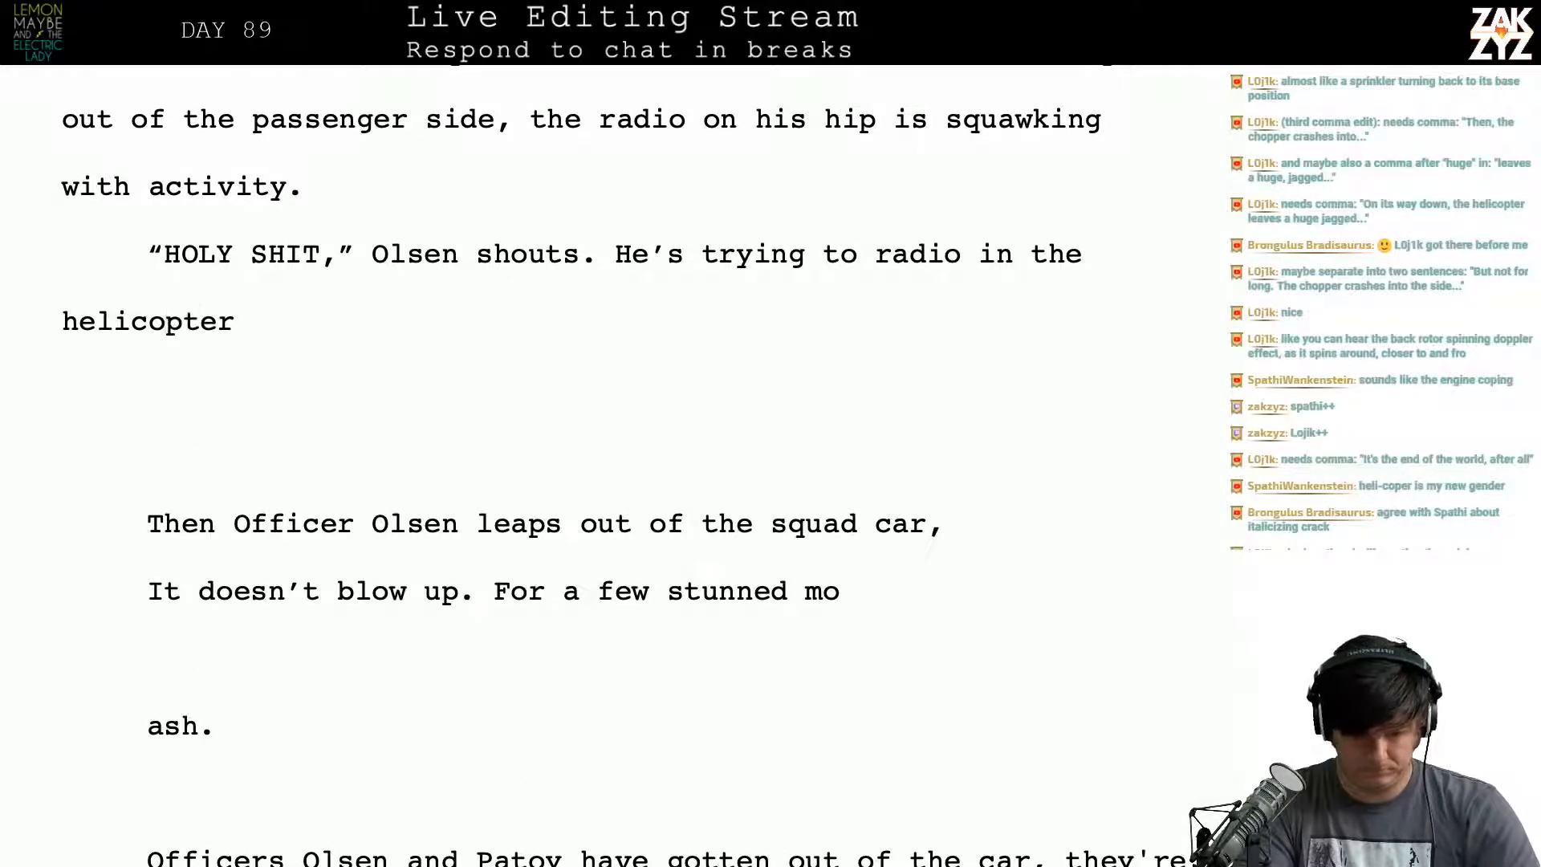
{"action": "type", "text": "crash, t"}
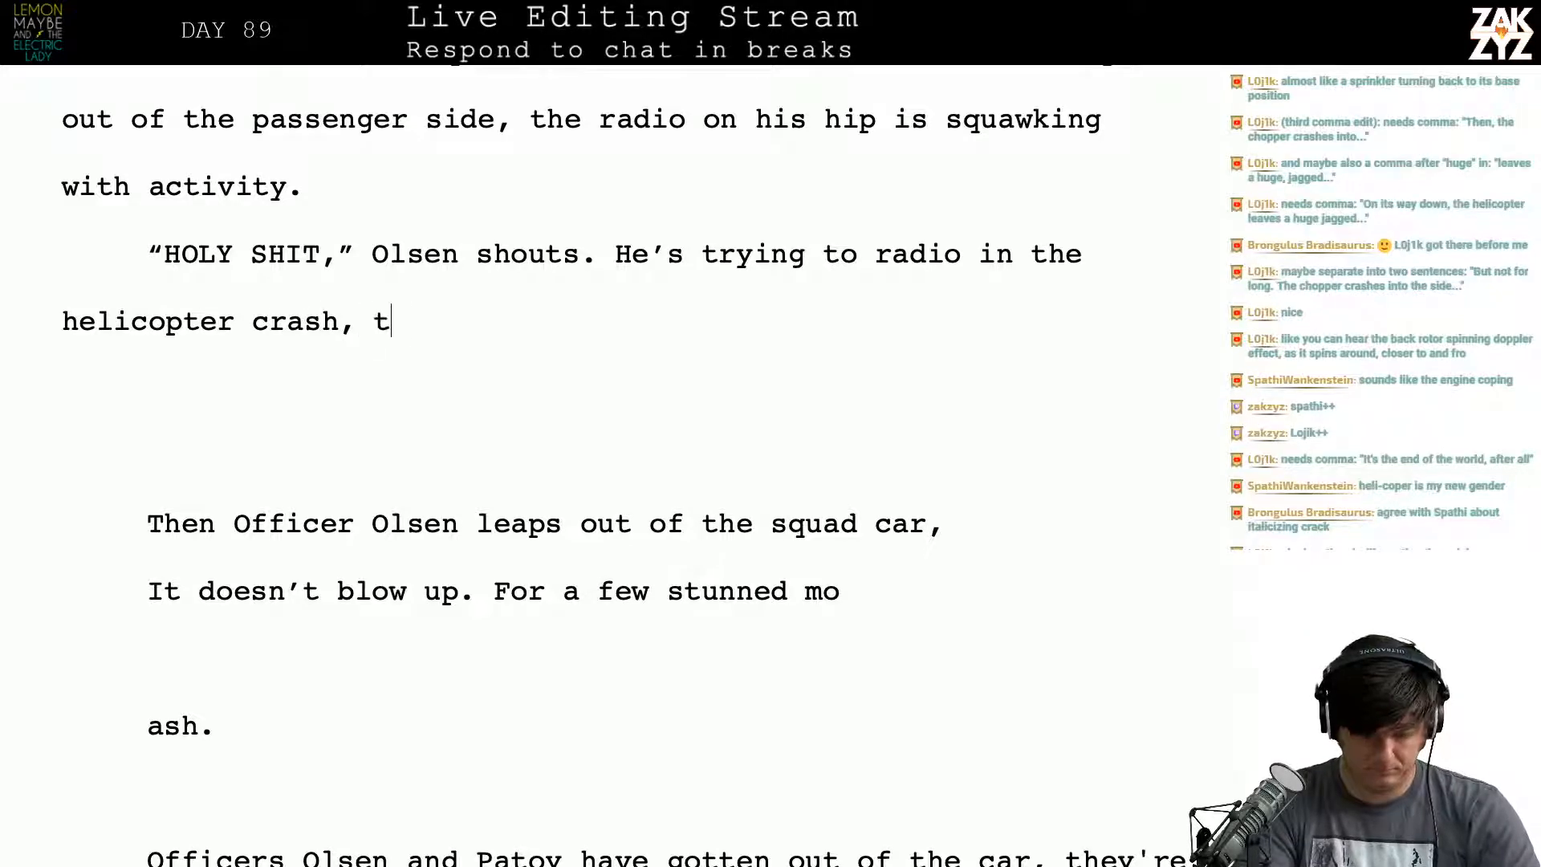
Step: Extend the sentence after "helicopter crash," with "there’s so much activity on the line he has to repea"
{"action": "type", "text": "he "}
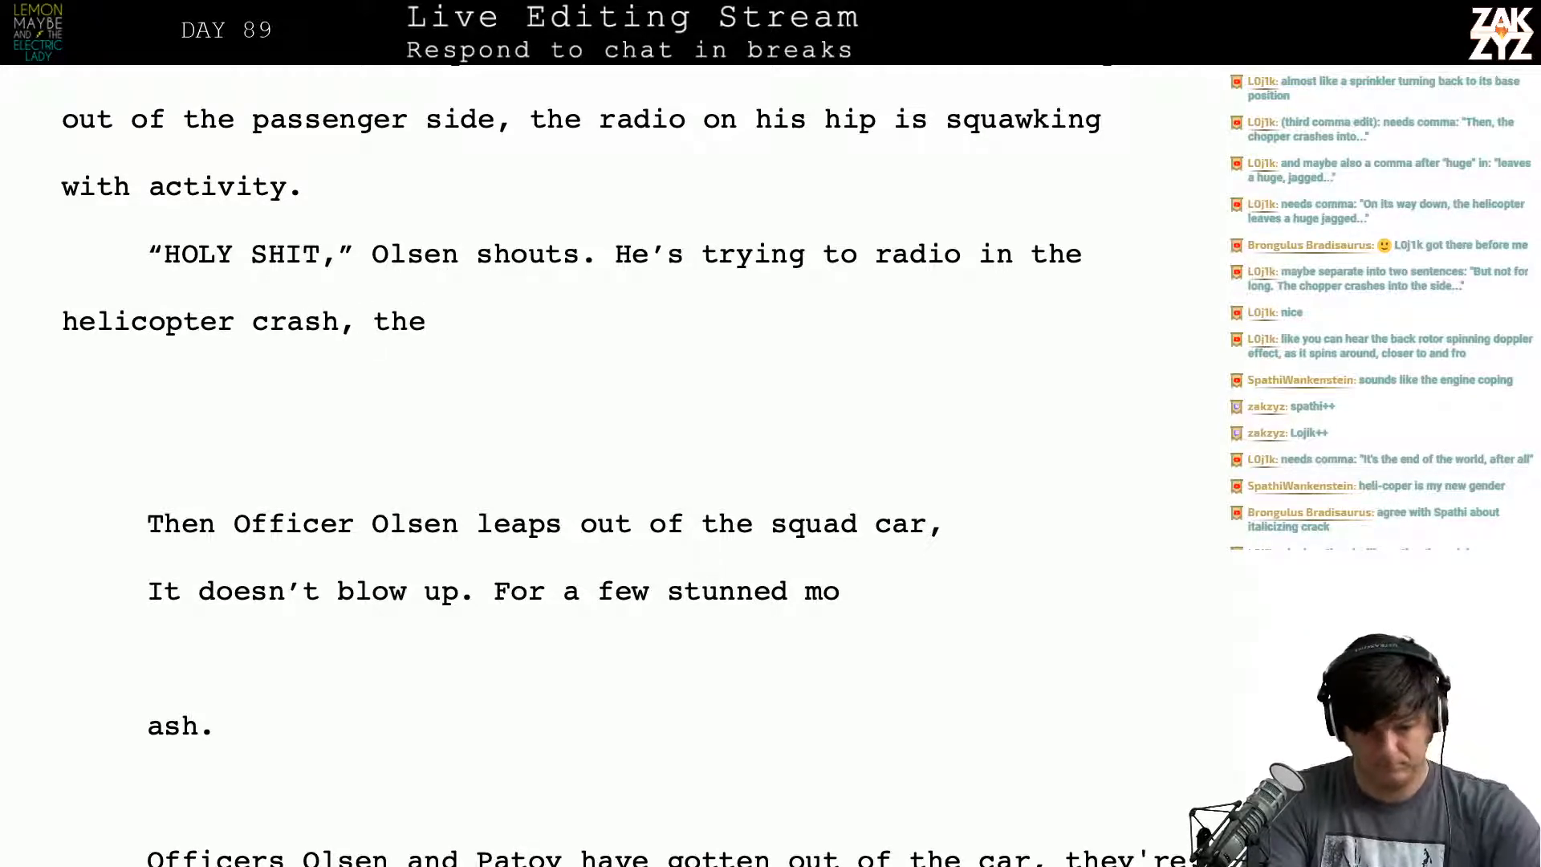
{"action": "type", "text": "e's so muh"}
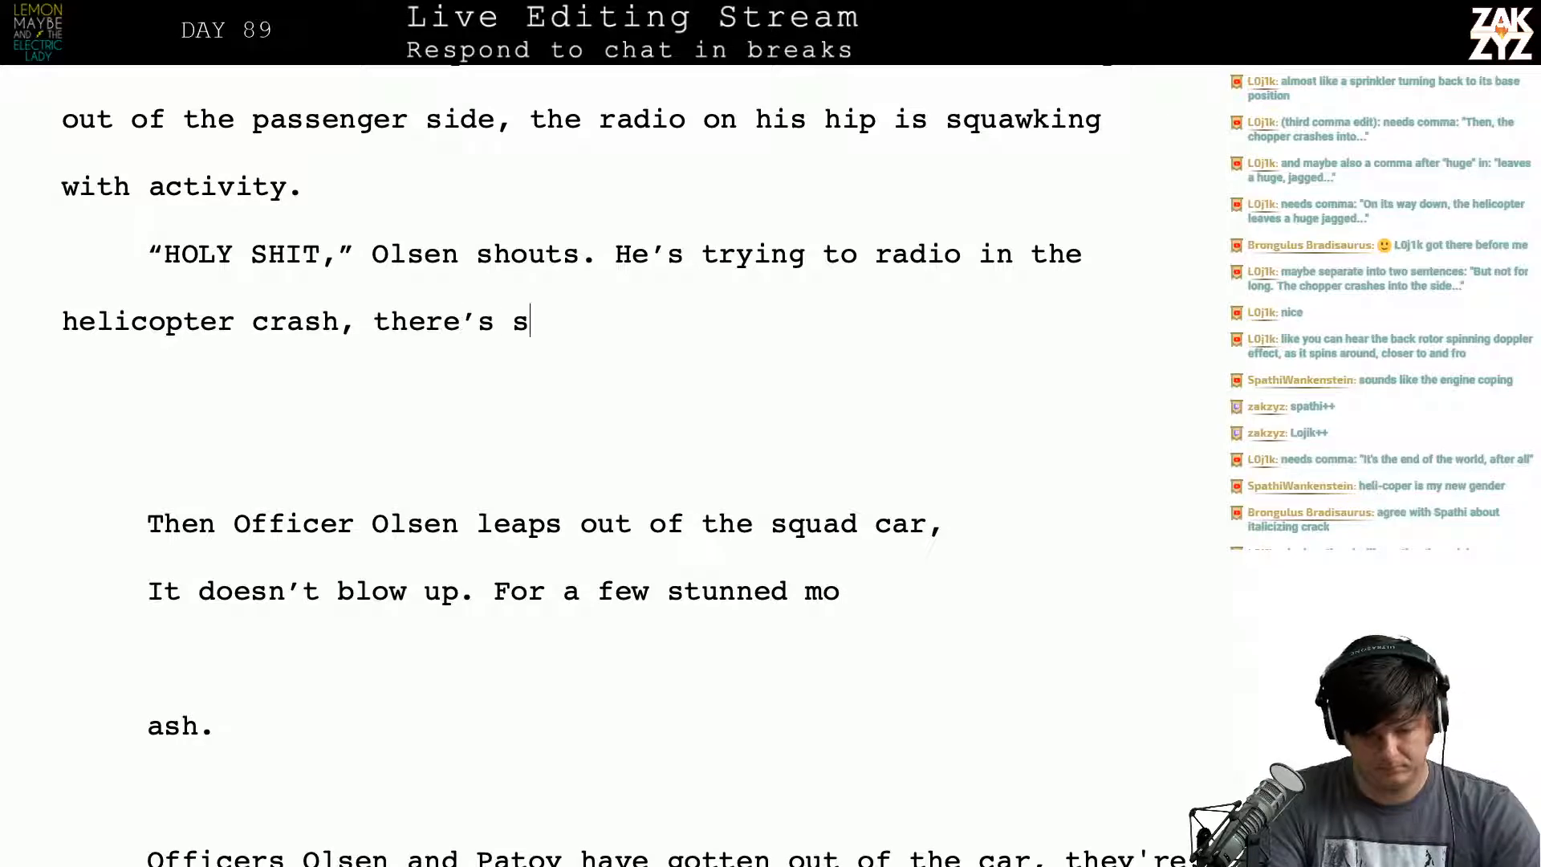
{"action": "key", "text": "BackSpace"}
{"action": "key", "text": "BackSpace"}
{"action": "type", "text": "ch"}
{"action": "key", "text": "BackSpace"}
{"action": "key", "text": "BackSpace"}
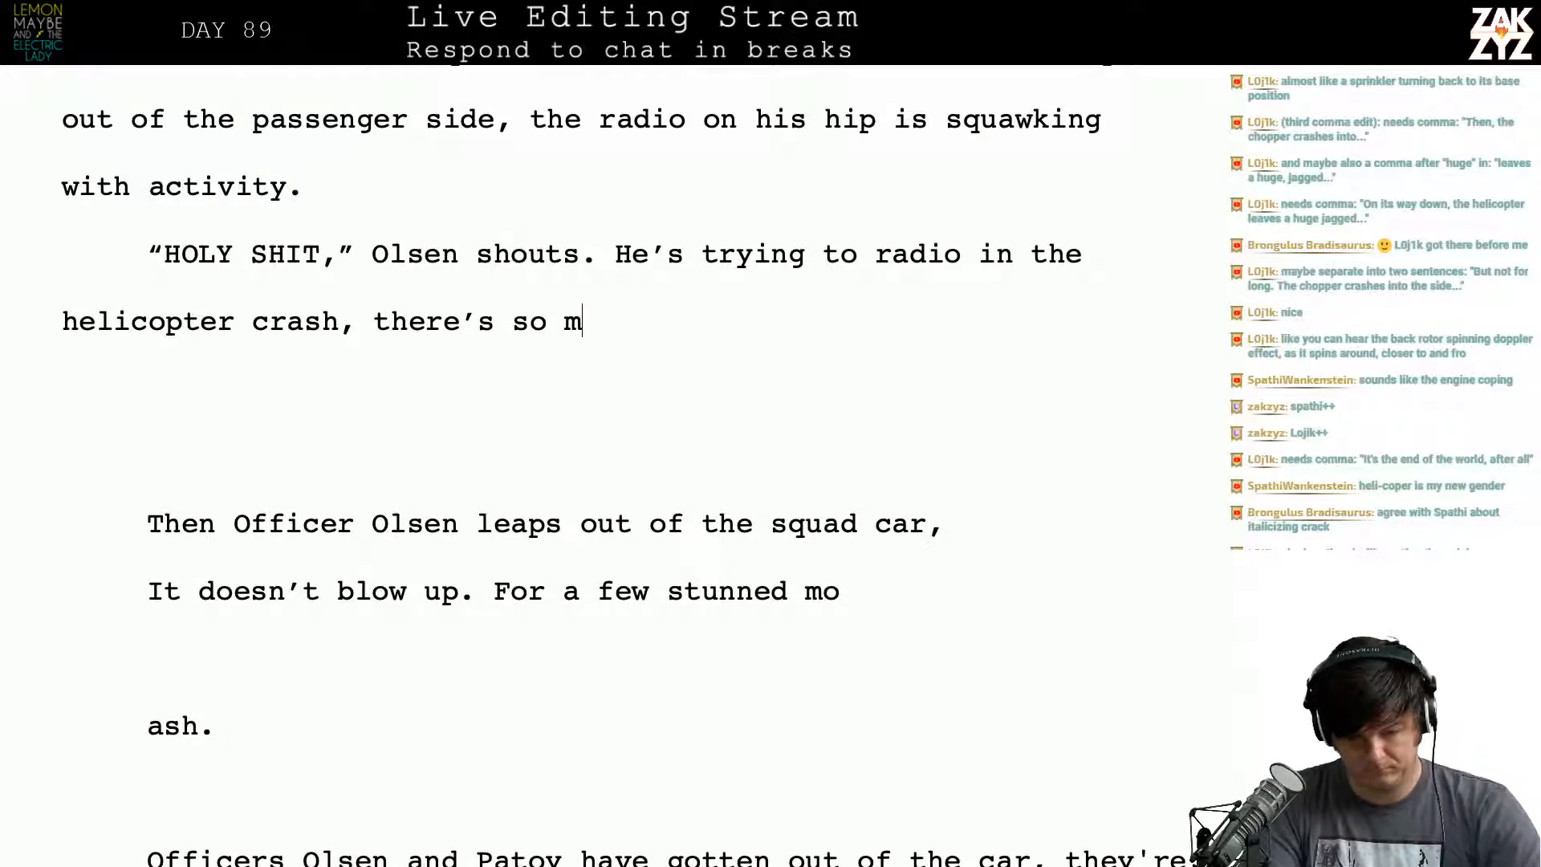
{"action": "type", "text": "uch activity "}
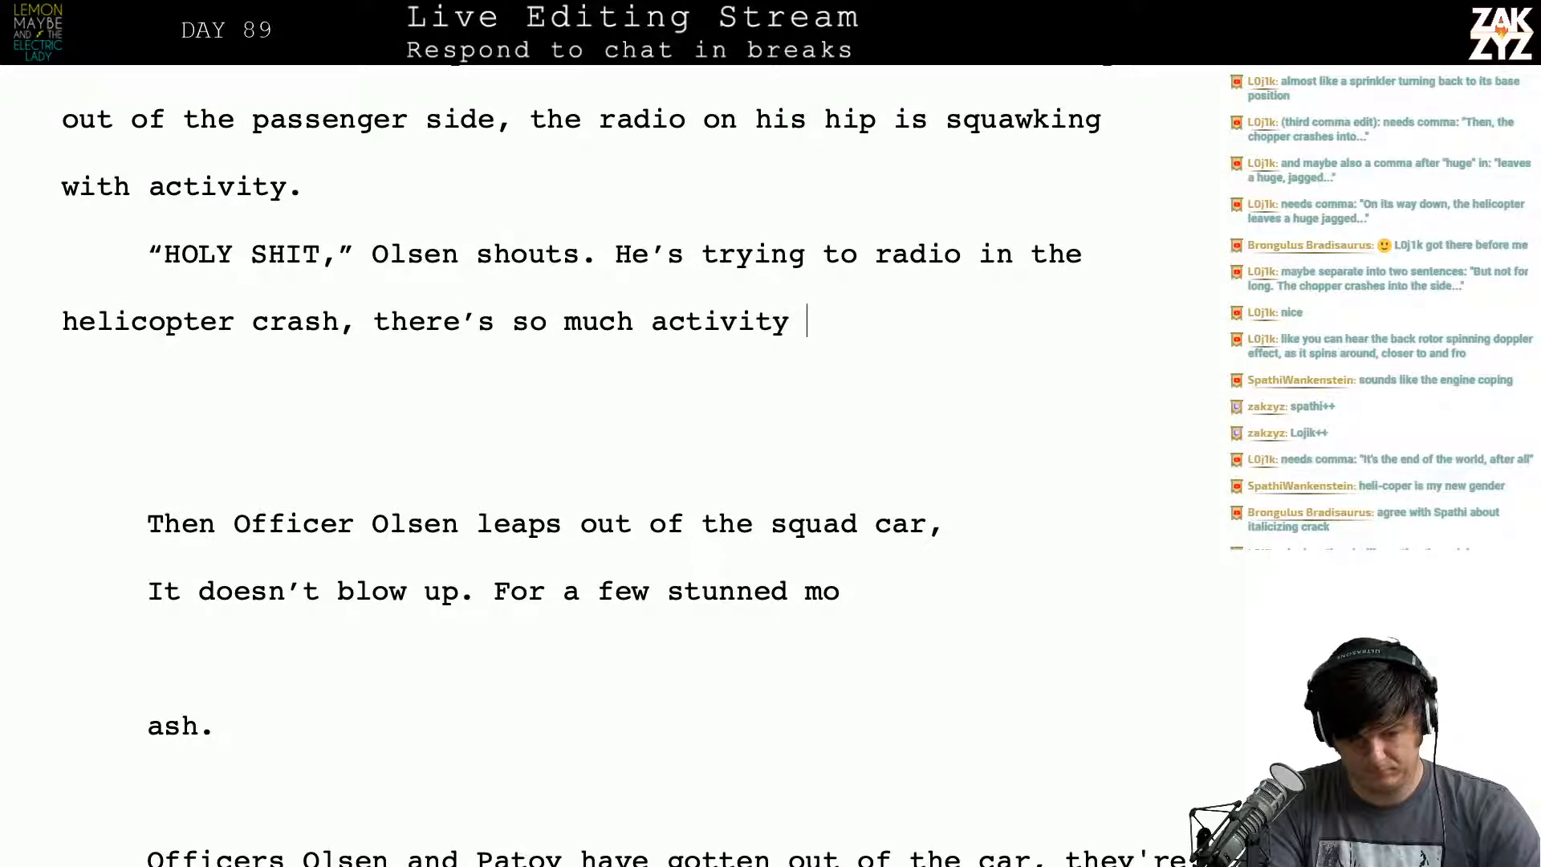
{"action": "type", "text": "on the lin"}
{"action": "key", "text": "BackSpace"}
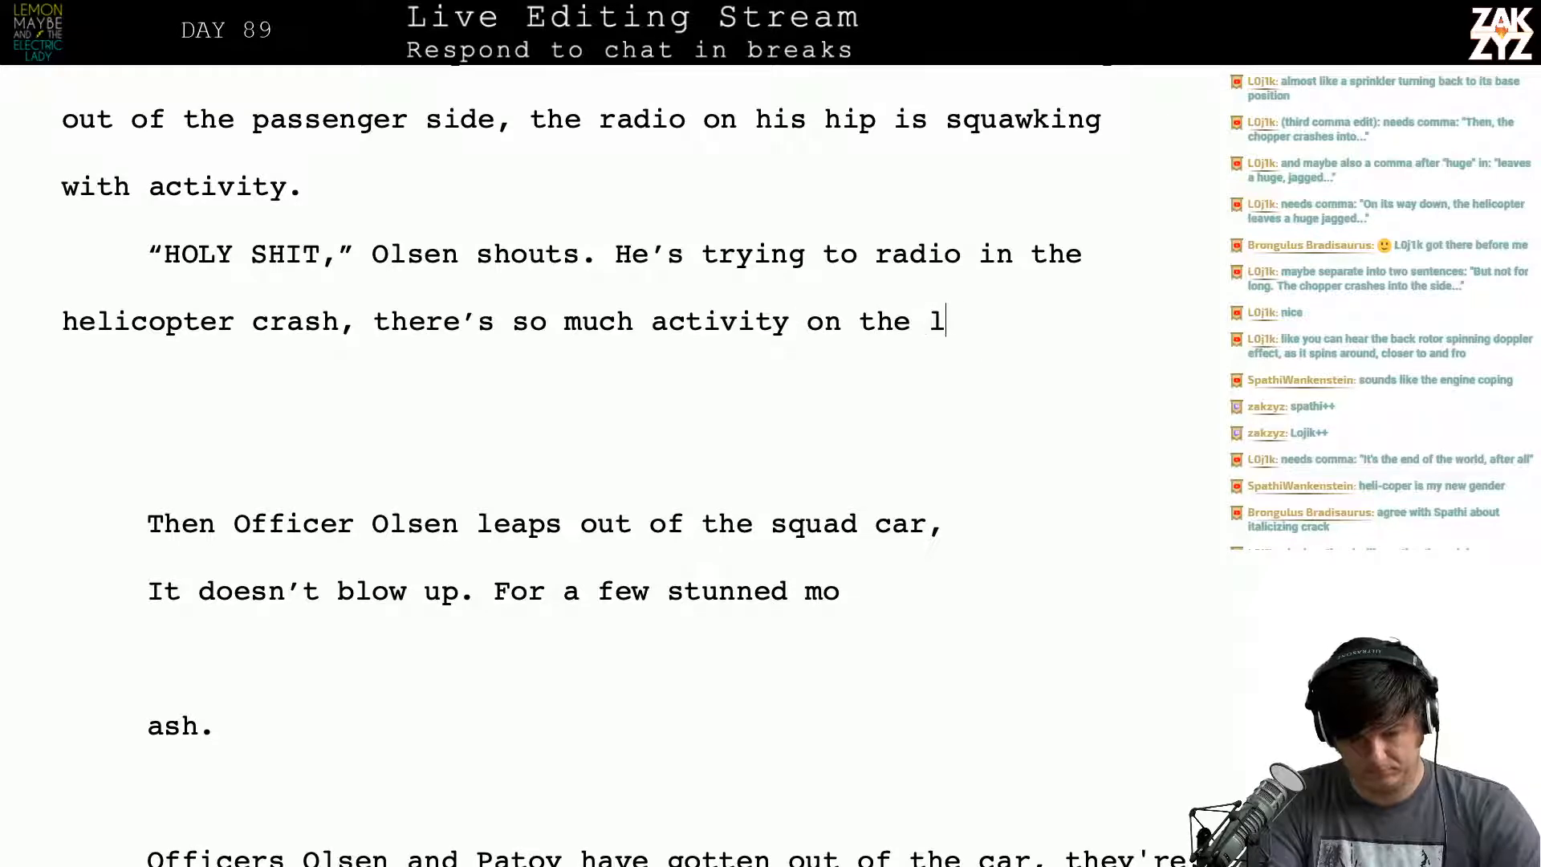
{"action": "type", "text": "ine he has to repea"}
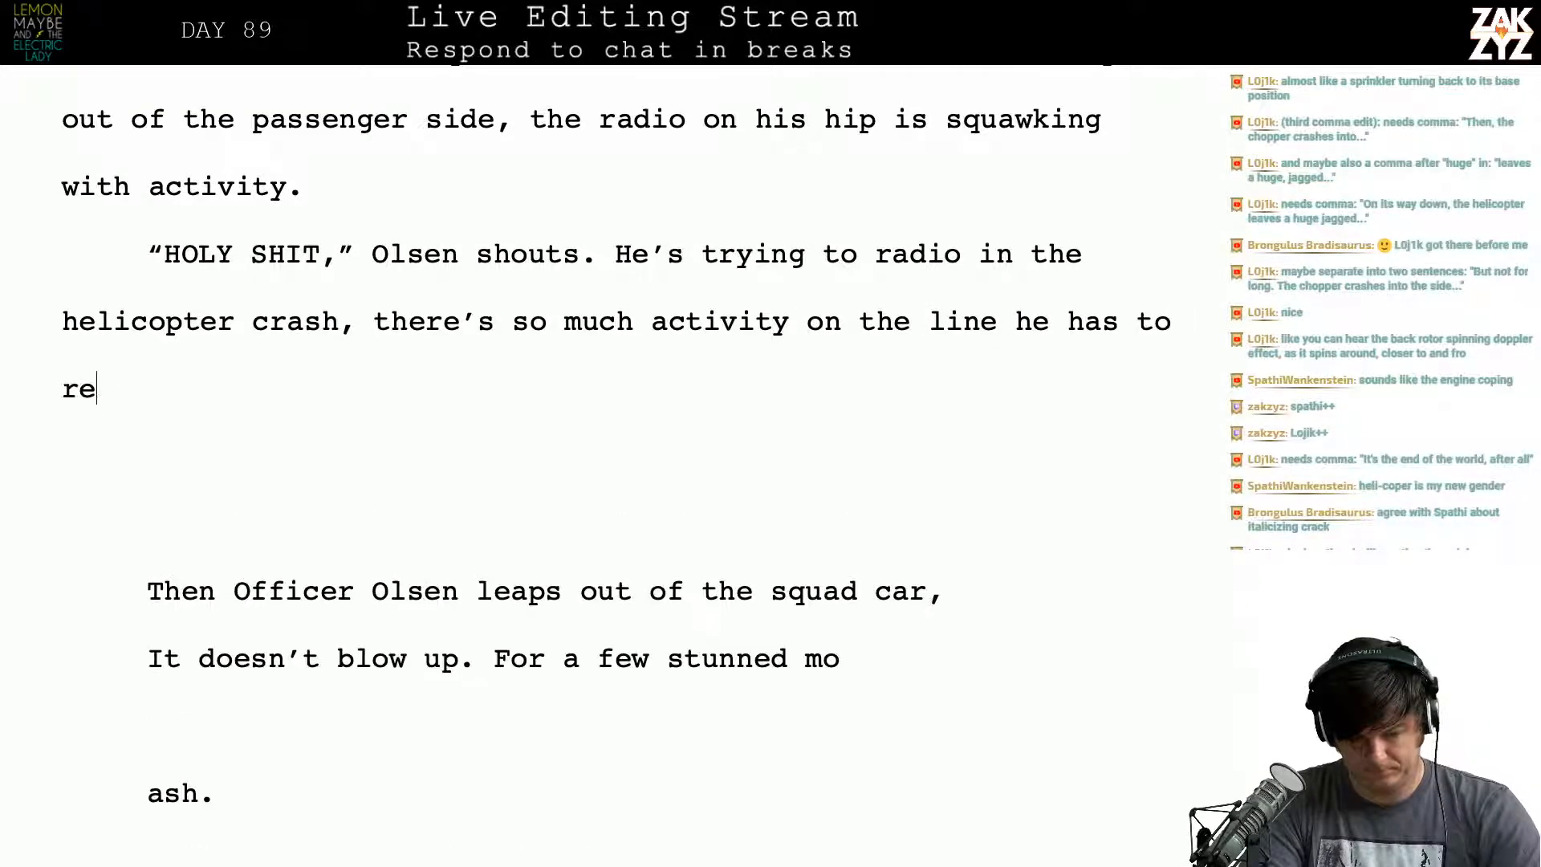
Step: Continue Olsen's radio sentence after "he has to" with "repeat himself half a dozen times before people"
{"action": "type", "text": "t himself ha"}
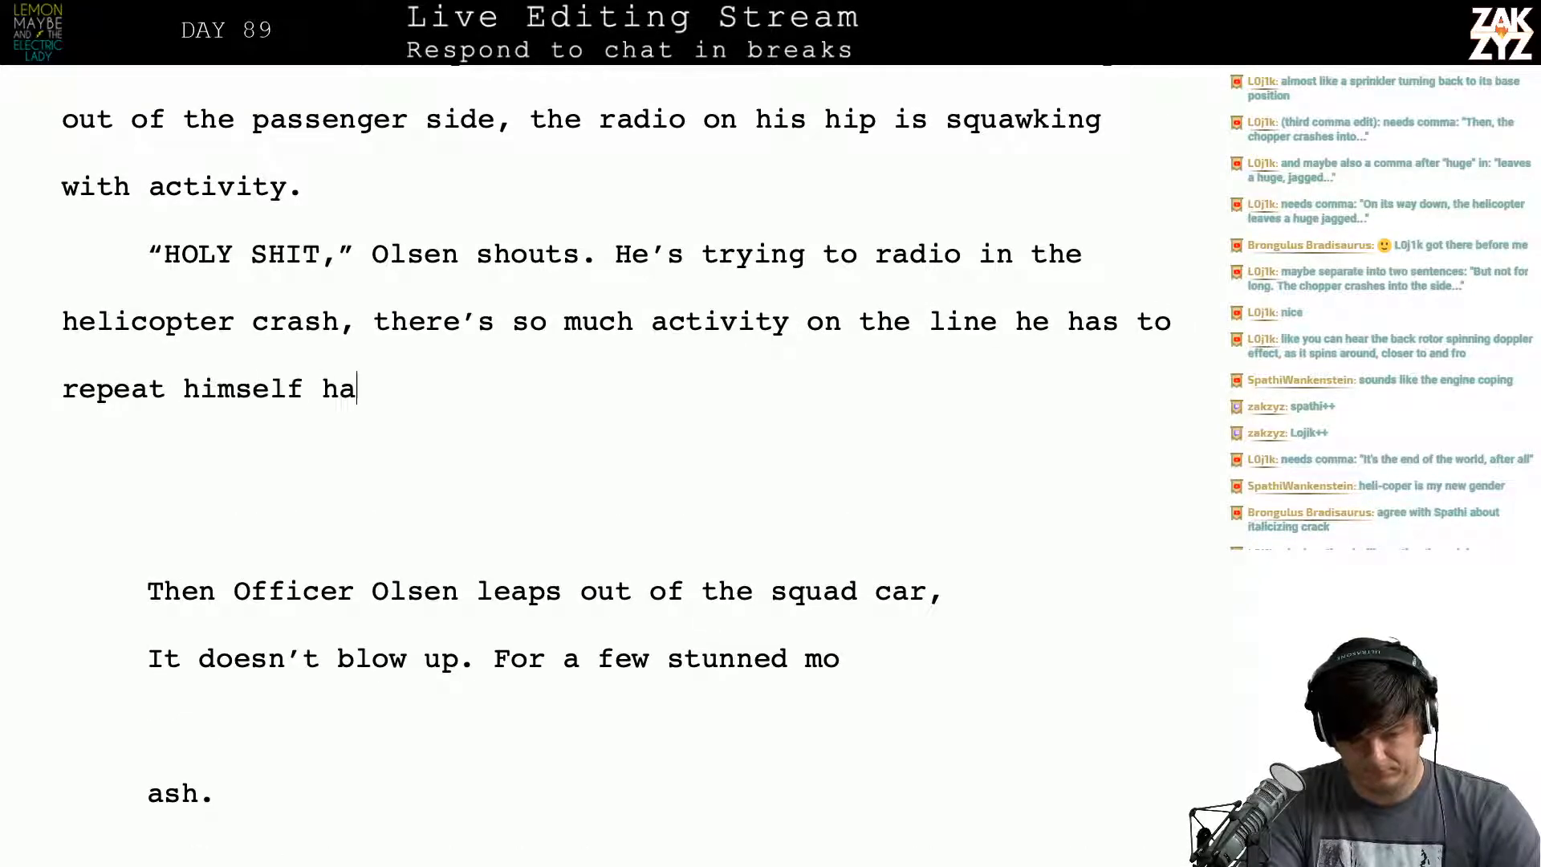
{"action": "type", "text": "lf a dozen times b"}
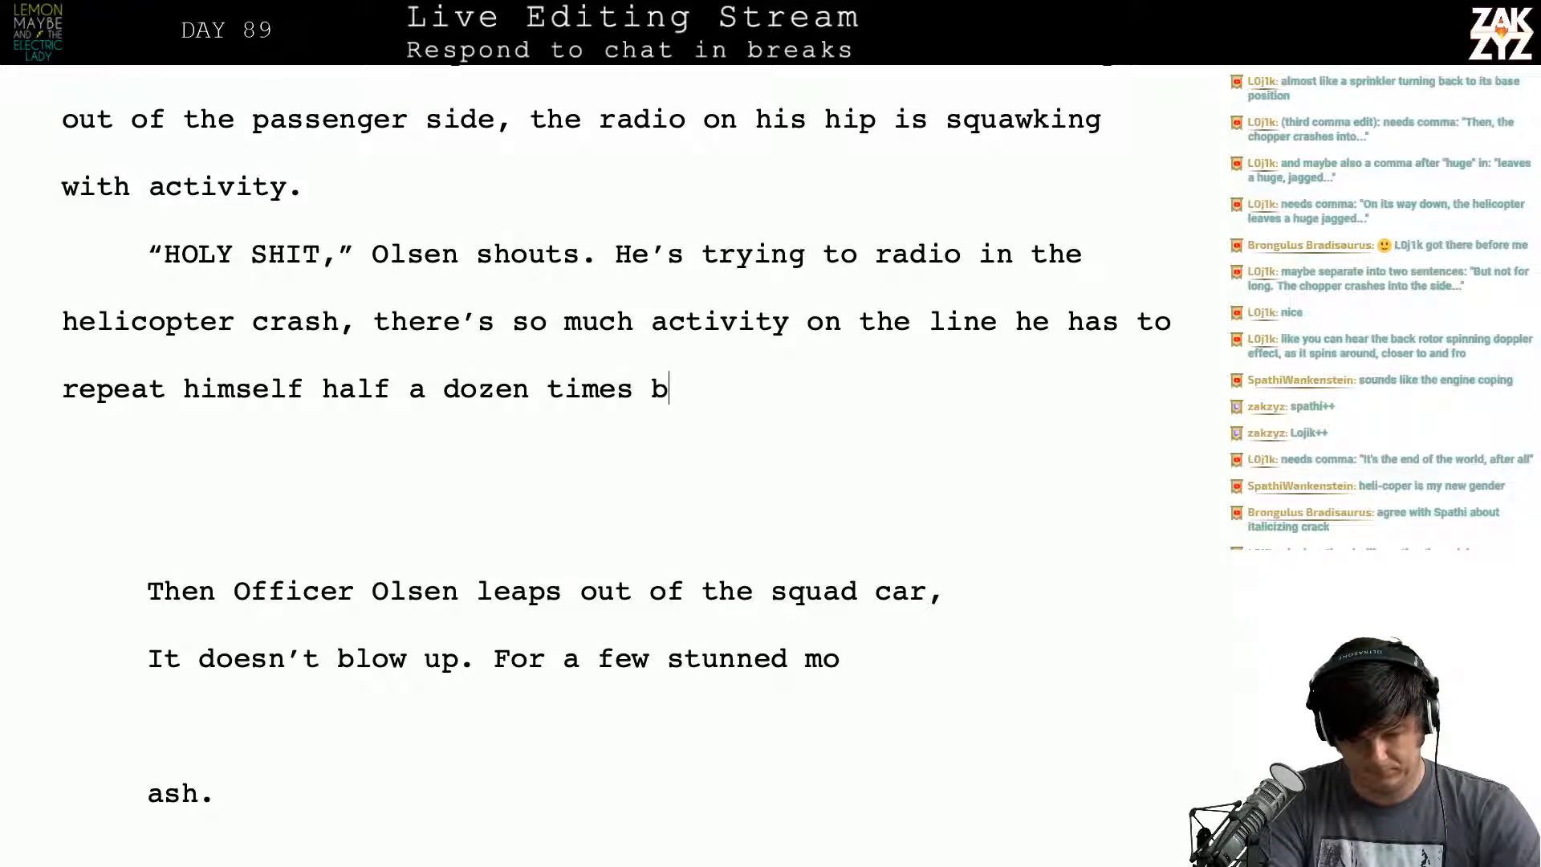
{"action": "type", "text": "efore people w"}
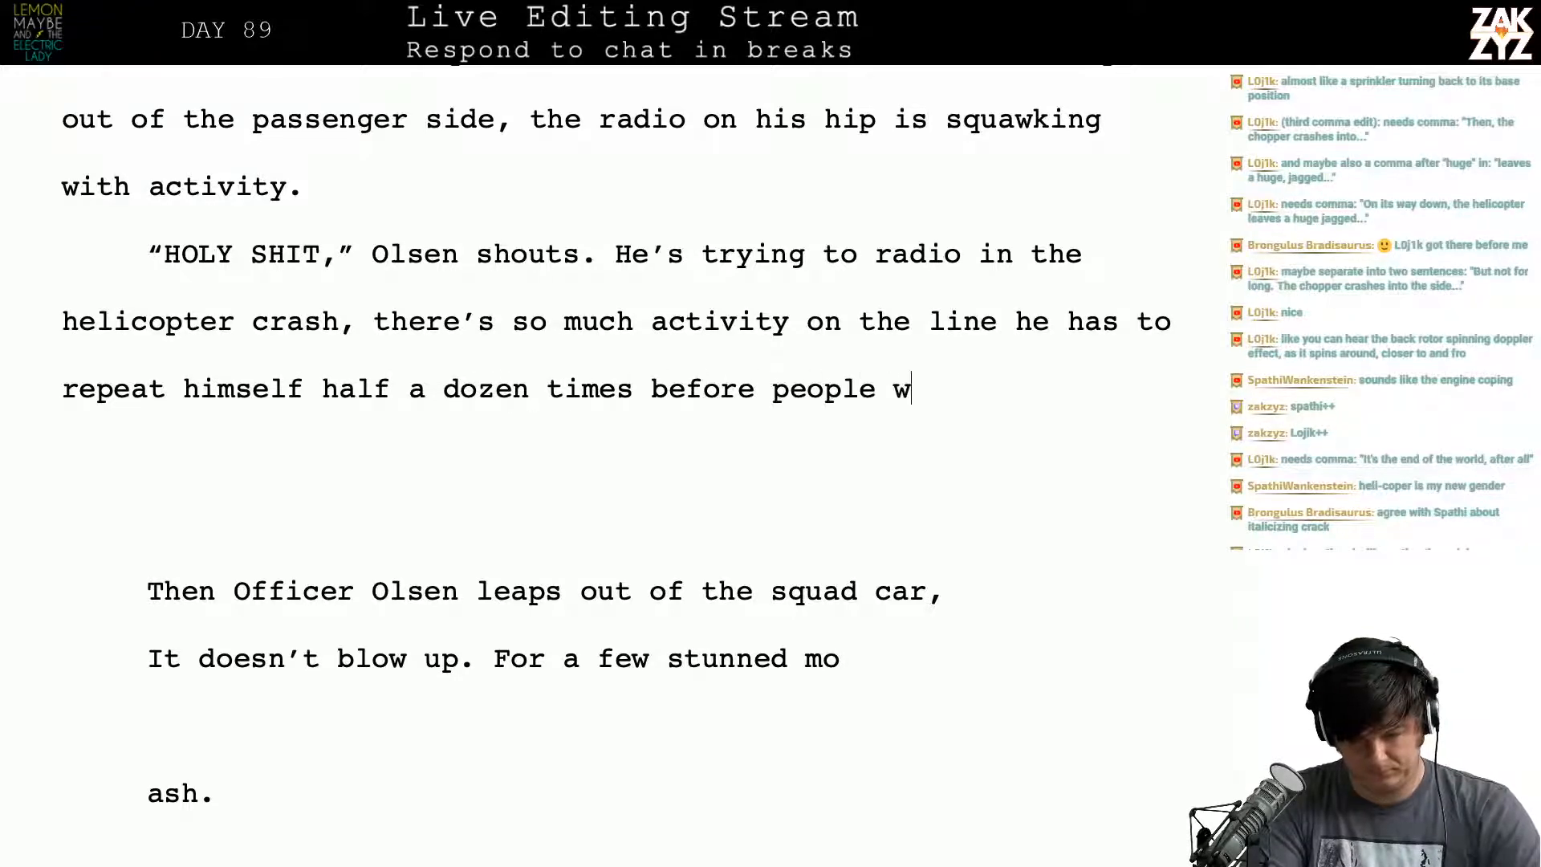
Step: Replace "half a dozen times before people" with "three times." to end Olsen's radio sentence
{"action": "key", "text": "BackSpace"}
{"action": "key", "text": "BackSpace"}
{"action": "key", "text": "BackSpace"}
{"action": "key", "text": "BackSpace"}
{"action": "key", "text": "BackSpace"}
{"action": "key", "text": "BackSpace"}
{"action": "key", "text": "BackSpace"}
{"action": "key", "text": "BackSpace"}
{"action": "key", "text": "BackSpace"}
{"action": "key", "text": "BackSpace"}
{"action": "key", "text": "BackSpace"}
{"action": "key", "text": "BackSpace"}
{"action": "key", "text": "BackSpace"}
{"action": "key", "text": "BackSpace"}
{"action": "key", "text": "BackSpace"}
{"action": "key", "text": "BackSpace"}
{"action": "key", "text": "BackSpace"}
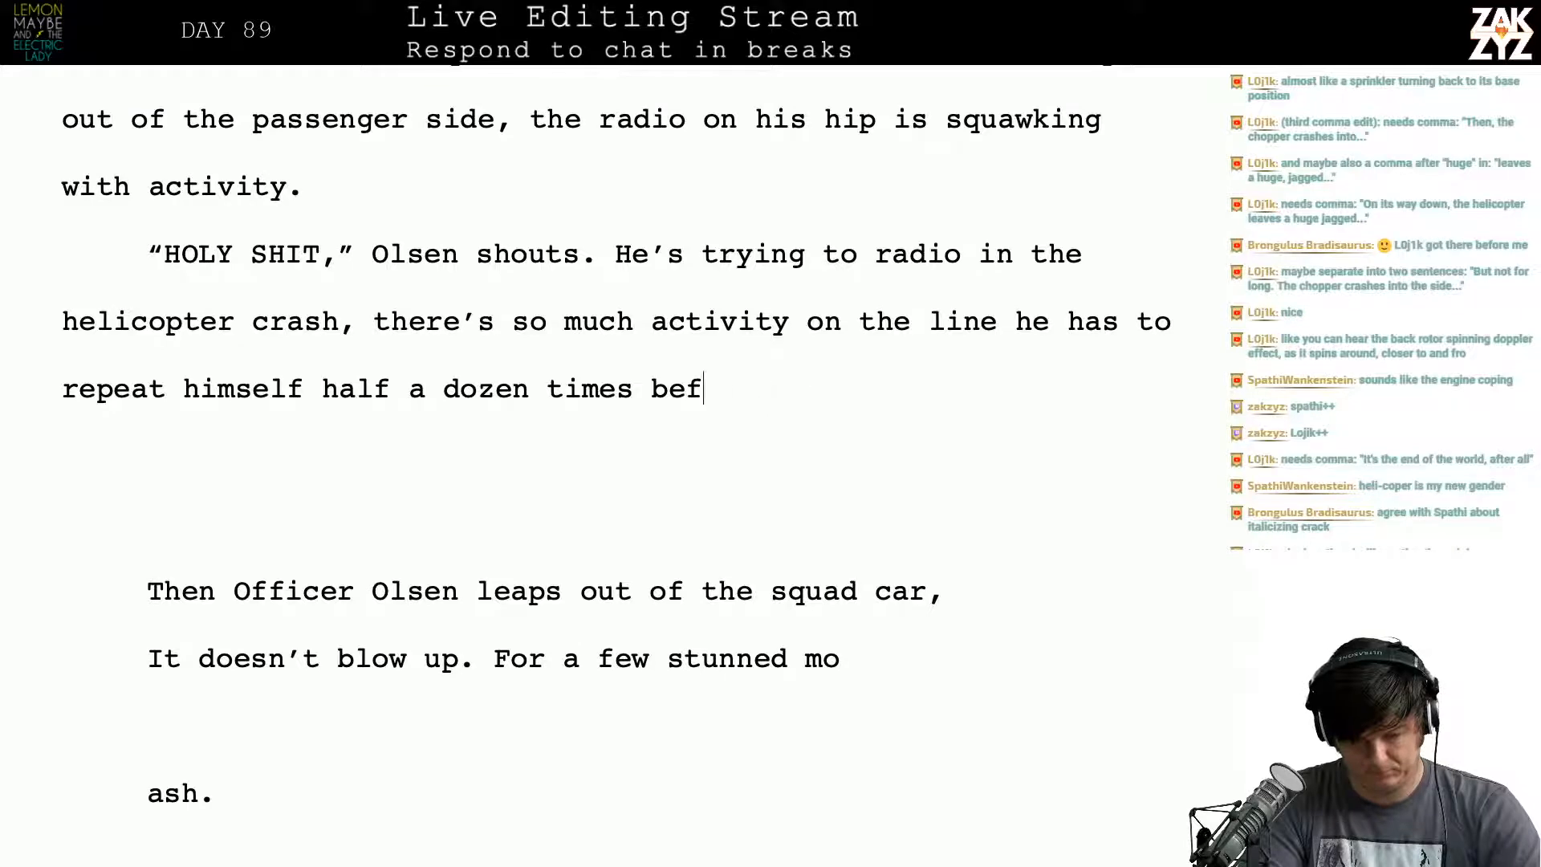
{"action": "key", "text": "BackSpace"}
{"action": "key", "text": "BackSpace"}
{"action": "key", "text": "BackSpace"}
{"action": "key", "text": "BackSpace"}
{"action": "key", "text": "BackSpace"}
{"action": "key", "text": "BackSpace"}
{"action": "key", "text": "BackSpace"}
{"action": "key", "text": "BackSpace"}
{"action": "key", "text": "BackSpace"}
{"action": "key", "text": "BackSpace"}
{"action": "key", "text": "BackSpace"}
{"action": "key", "text": "BackSpace"}
{"action": "key", "text": "BackSpace"}
{"action": "key", "text": "BackSpace"}
{"action": "key", "text": "BackSpace"}
{"action": "key", "text": "BackSpace"}
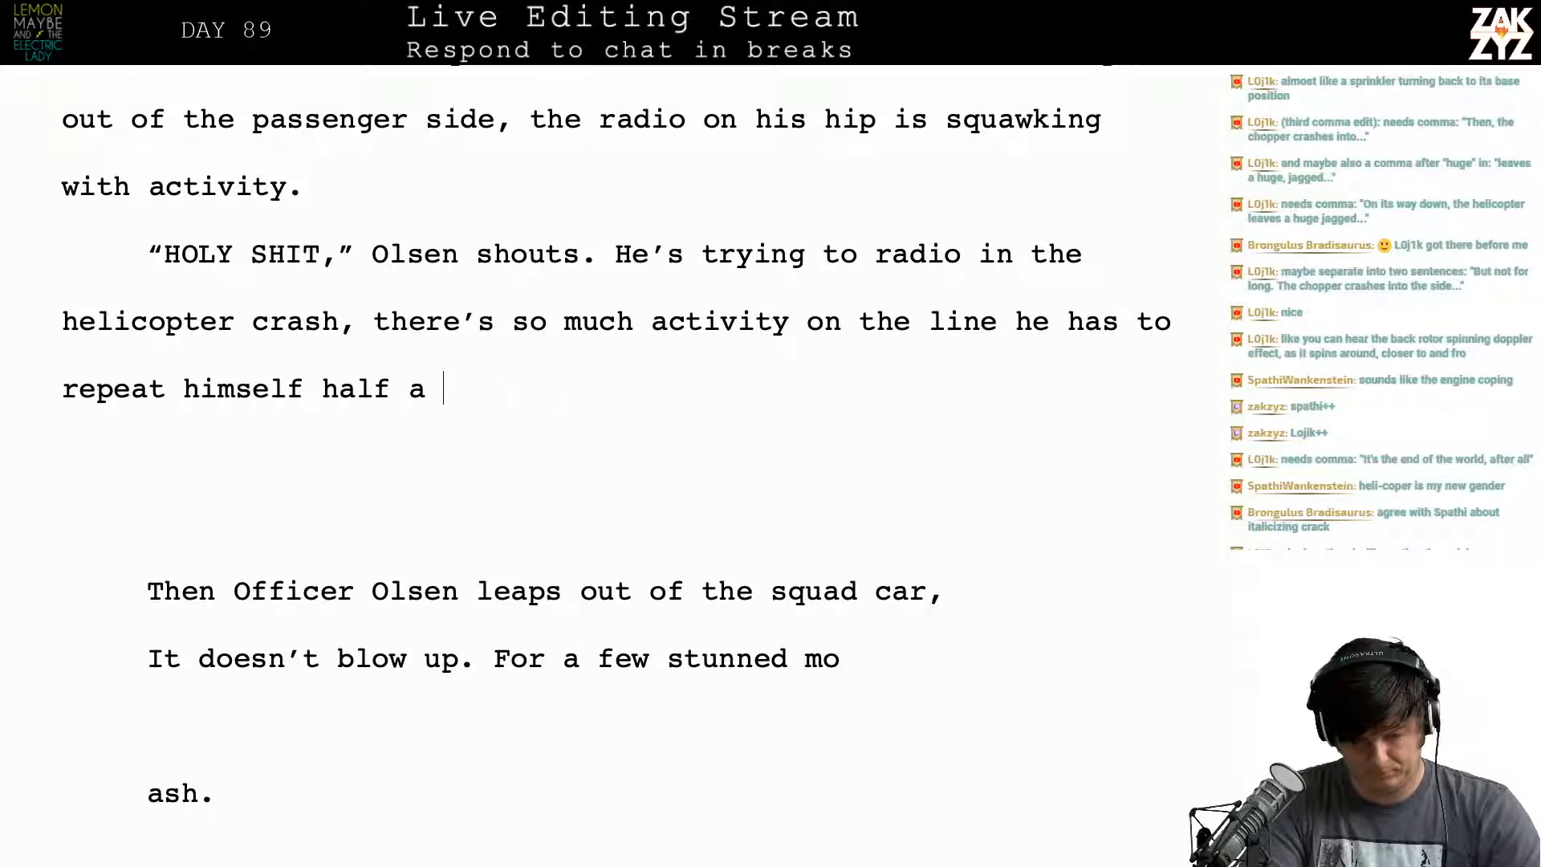
{"action": "type", "text": "th"}
{"action": "key", "text": "BackSpace"}
{"action": "key", "text": "BackSpace"}
{"action": "key", "text": "BackSpace"}
{"action": "type", "text": "three times."}
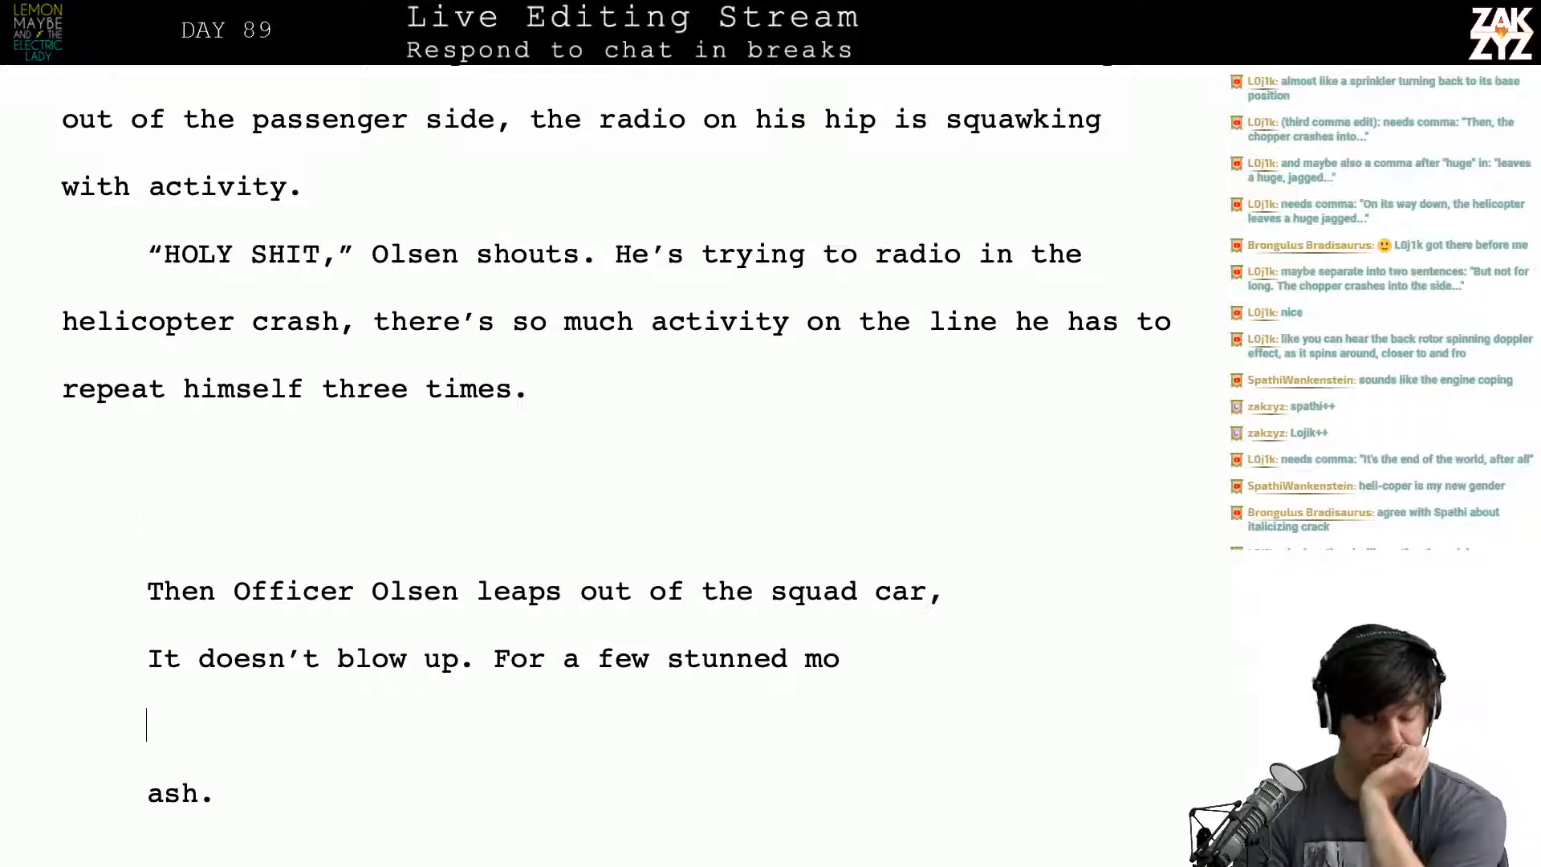
Step: Review the older draft below, where Officers Olsen and Patoy leave the car, and return to the end of the radio sentence
{"action": "scroll", "coordinate": [548, 781], "scroll_direction": "down", "scroll_amount": 2}
{"action": "key", "text": "Delete"}
{"action": "scroll", "coordinate": [547, 781], "scroll_direction": "down", "scroll_amount": 3}
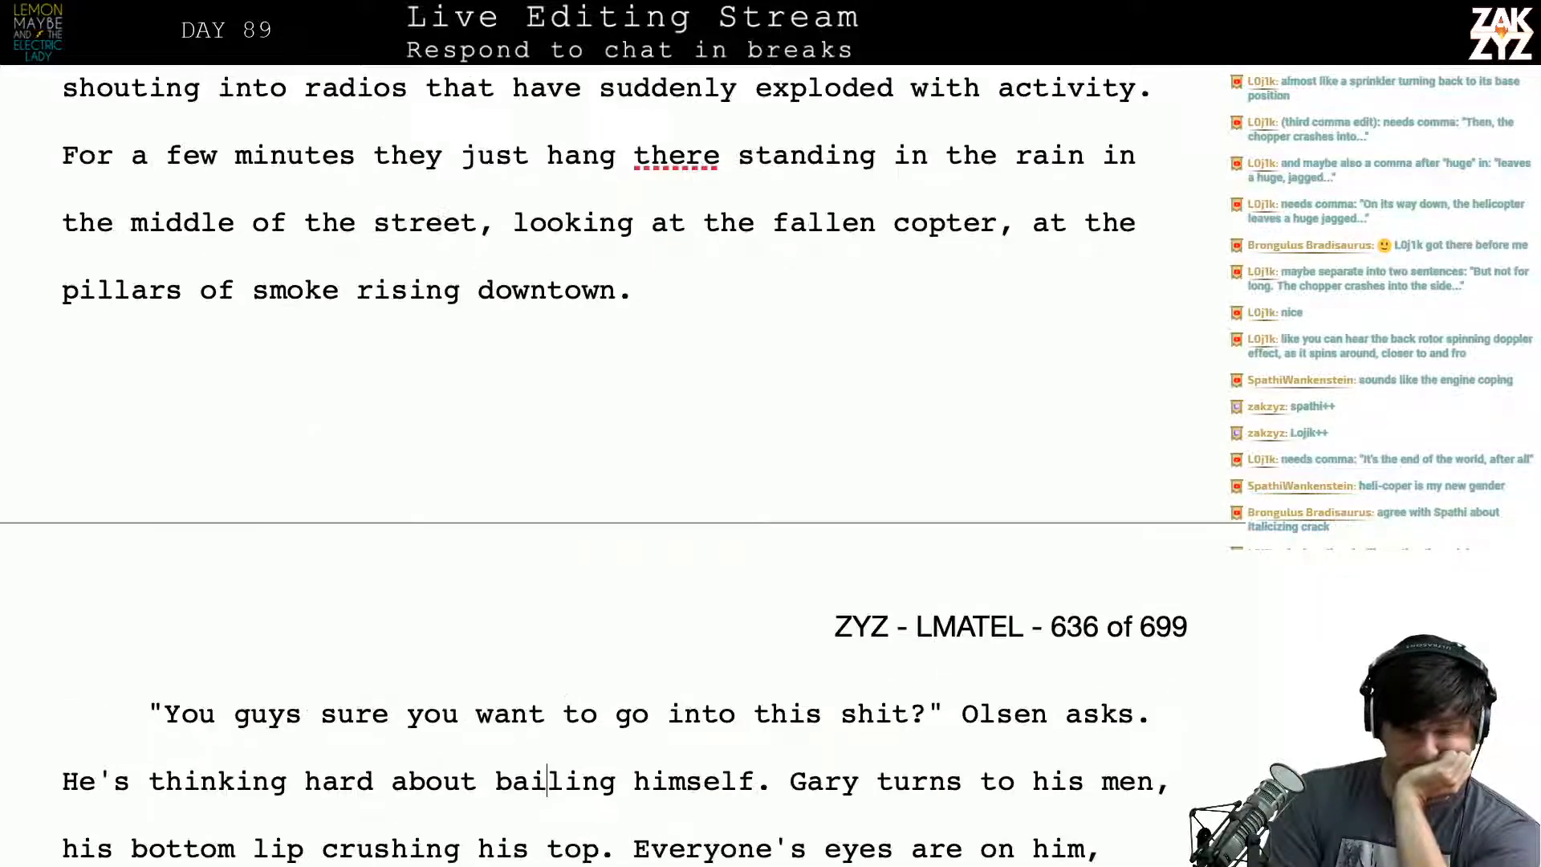
{"action": "key", "text": "Up"}
{"action": "key", "text": "Up"}
{"action": "key", "text": "Up"}
{"action": "key", "text": "Up"}
{"action": "key", "text": "Up"}
{"action": "key", "text": "Up"}
{"action": "key", "text": "Up"}
{"action": "key", "text": "Up"}
{"action": "key", "text": "Up"}
{"action": "key", "text": "Up"}
{"action": "key", "text": "Up"}
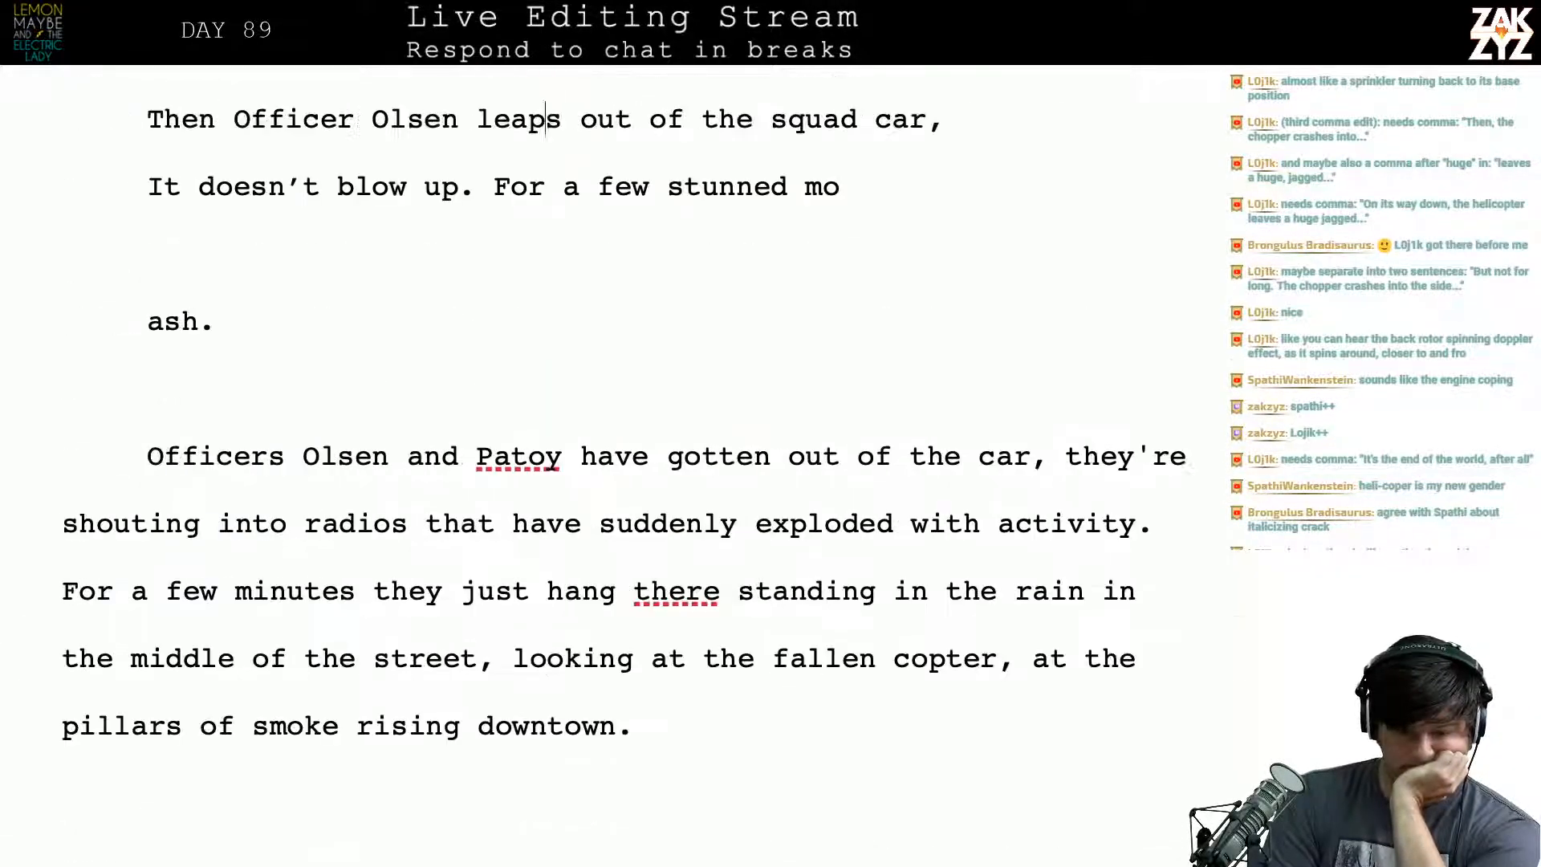
{"action": "key", "text": "Up"}
{"action": "key", "text": "Up"}
{"action": "key", "text": "Up"}
{"action": "key", "text": "Up"}
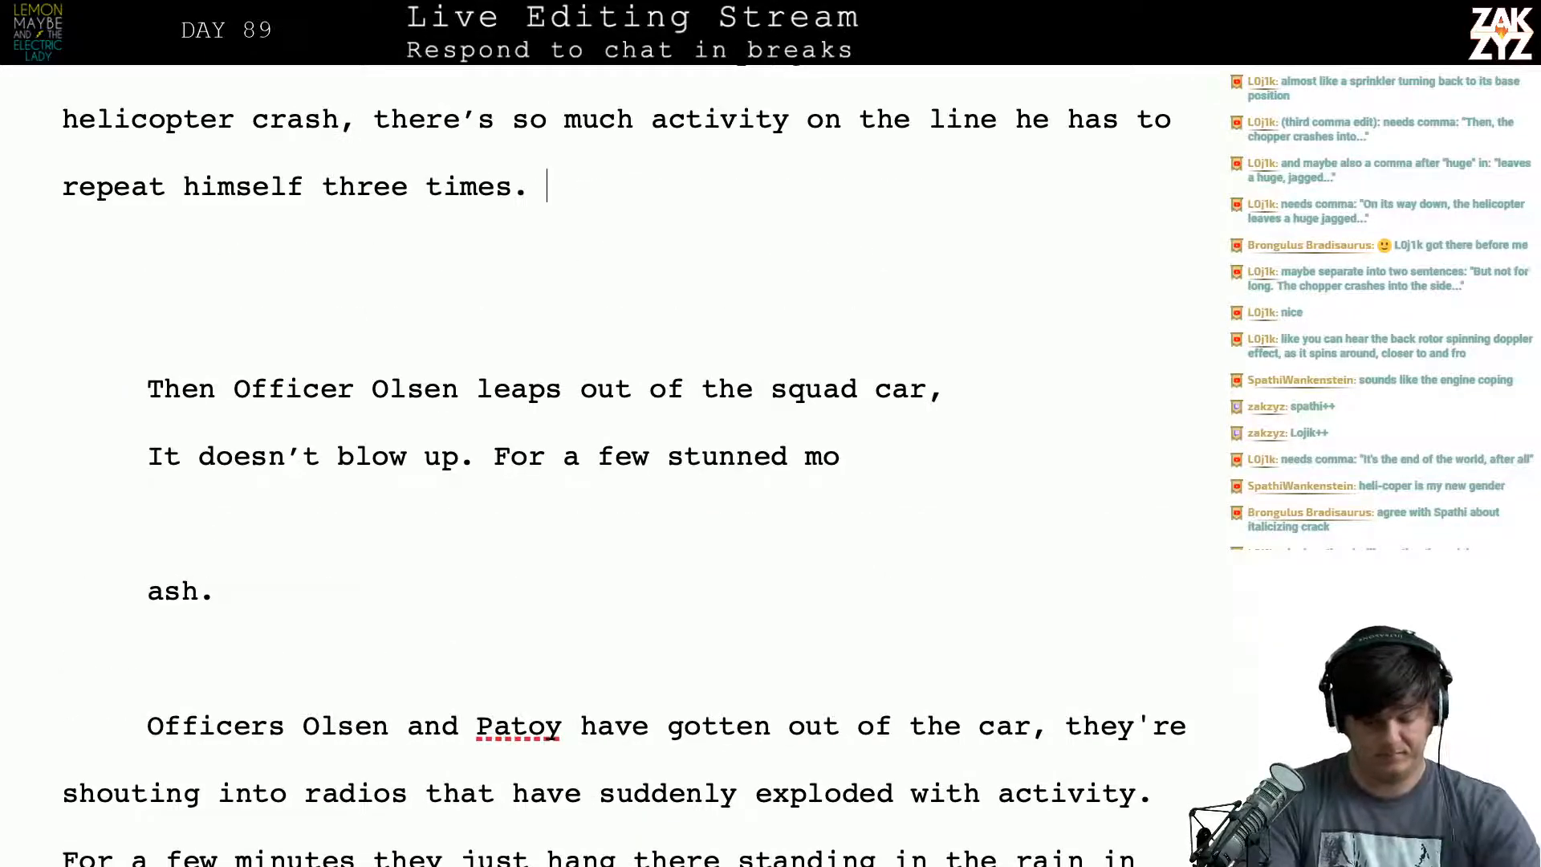
Step: After "three times.", add "Gary's checking over his guys, a bunch of them have minor cuts from debris"
{"action": "type", "text": "Gary's checking"}
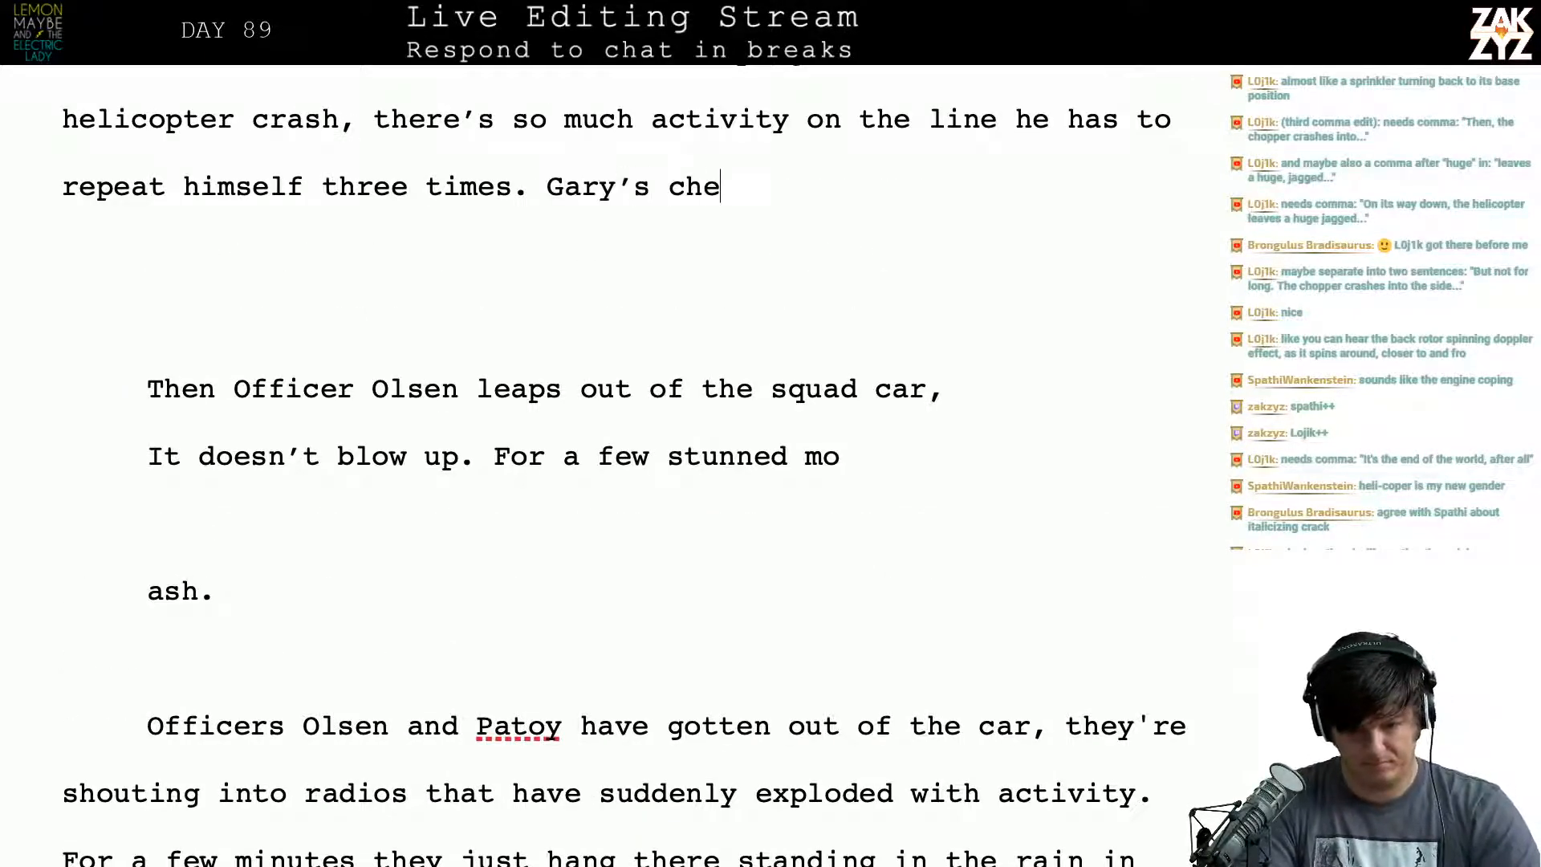
{"action": "type", "text": " over his guys,"}
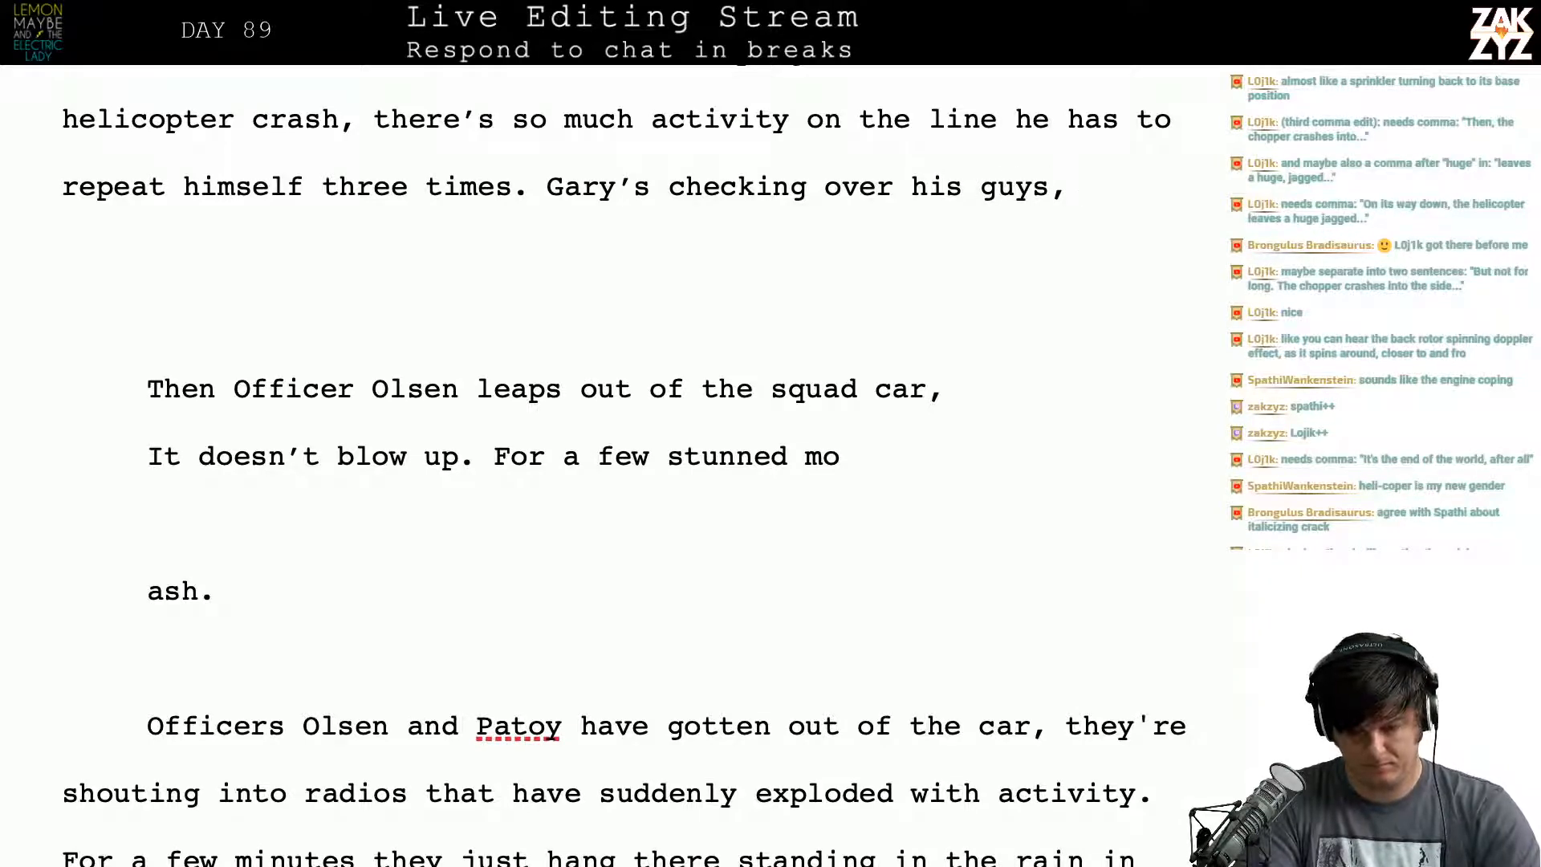
{"action": "type", "text": " a bunch of th"}
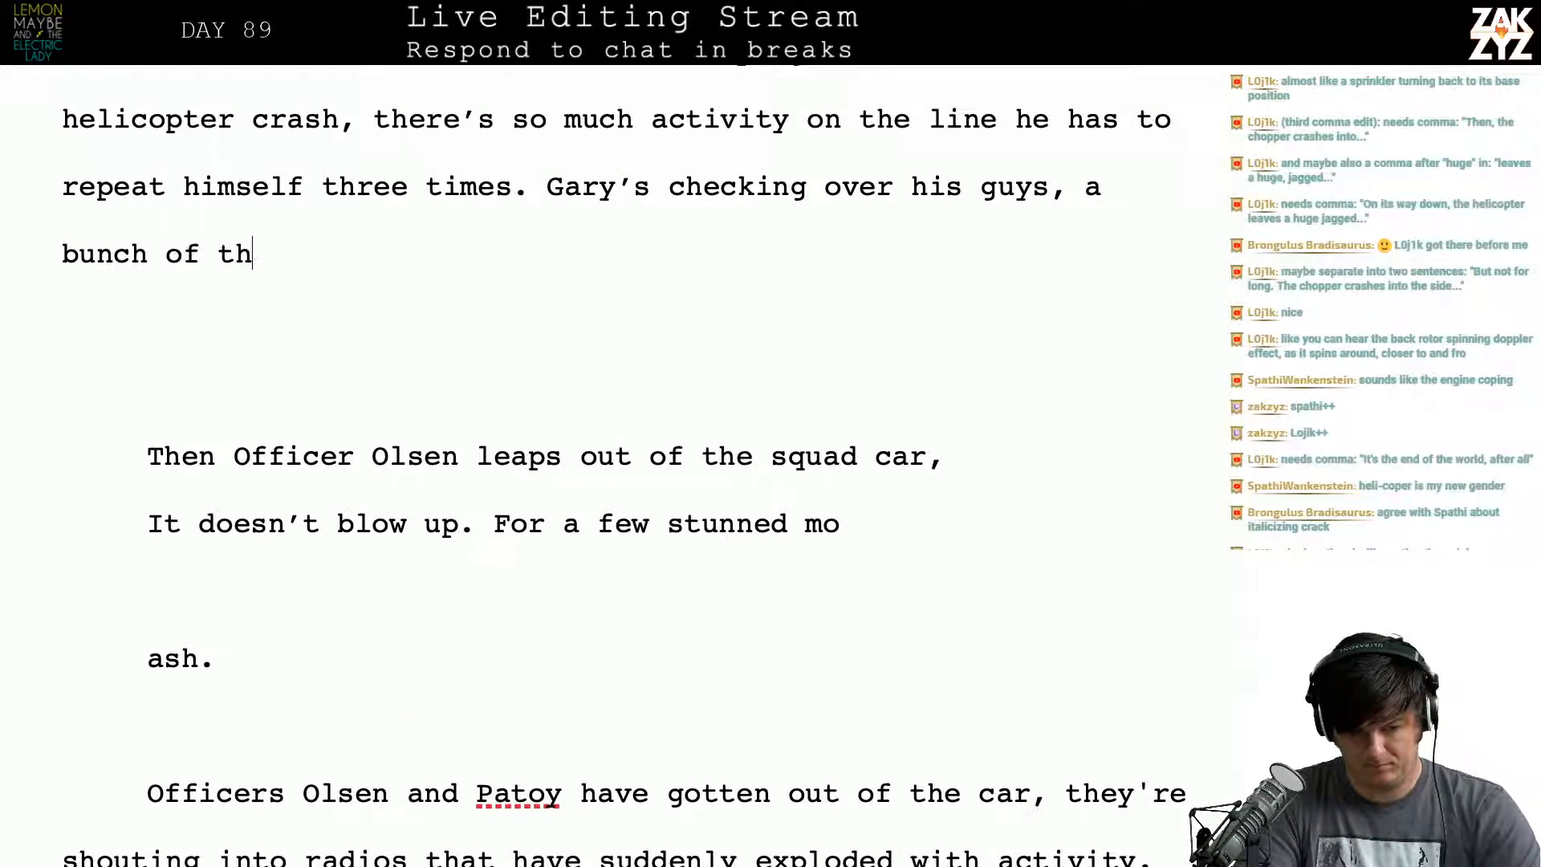
{"action": "type", "text": "em have minor "}
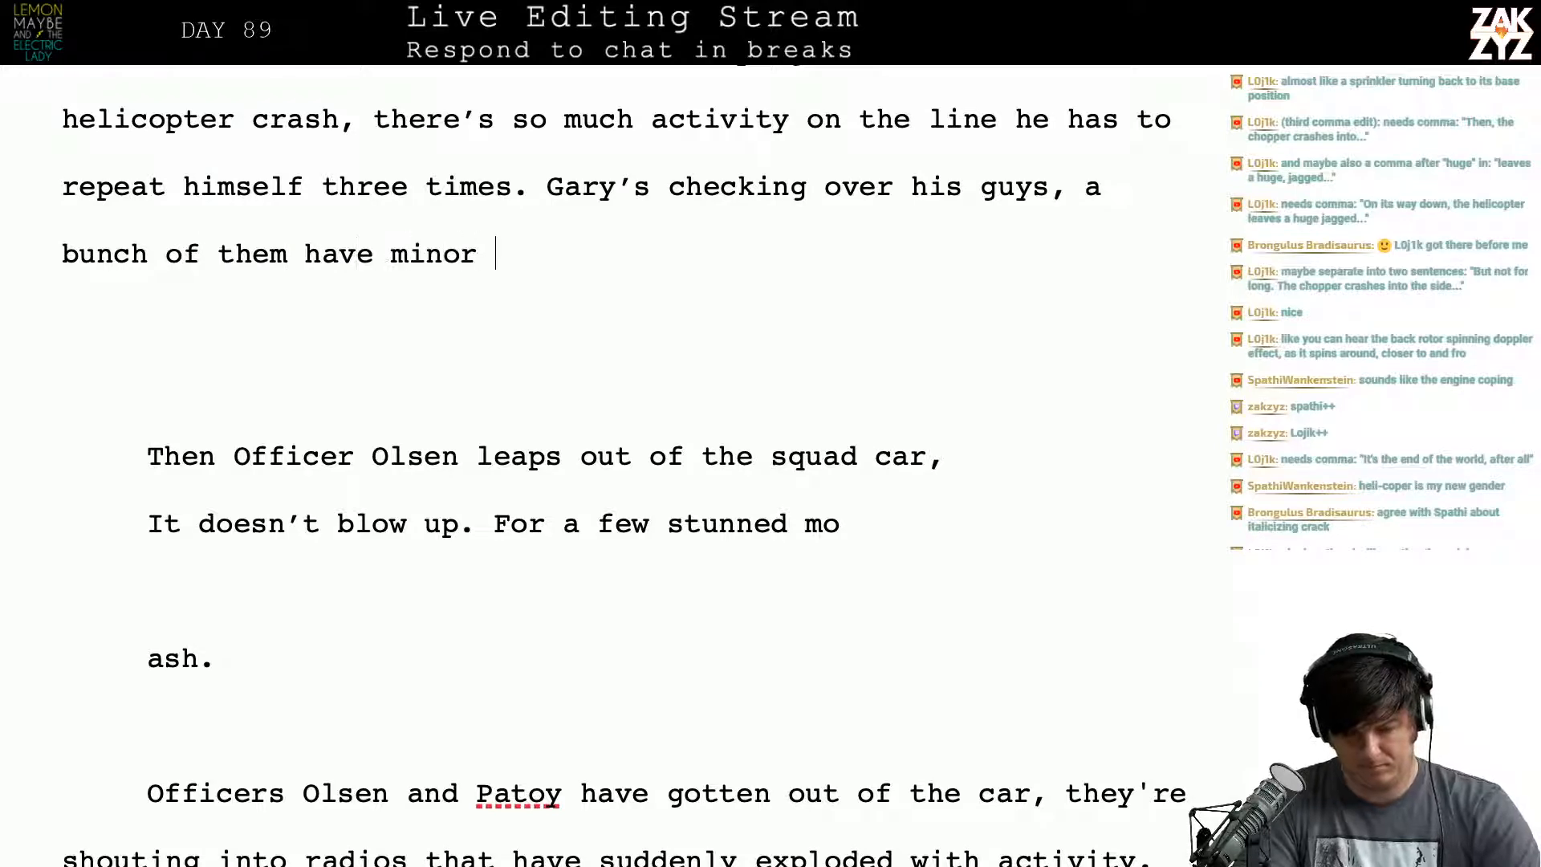
{"action": "type", "text": "cuts from debr"}
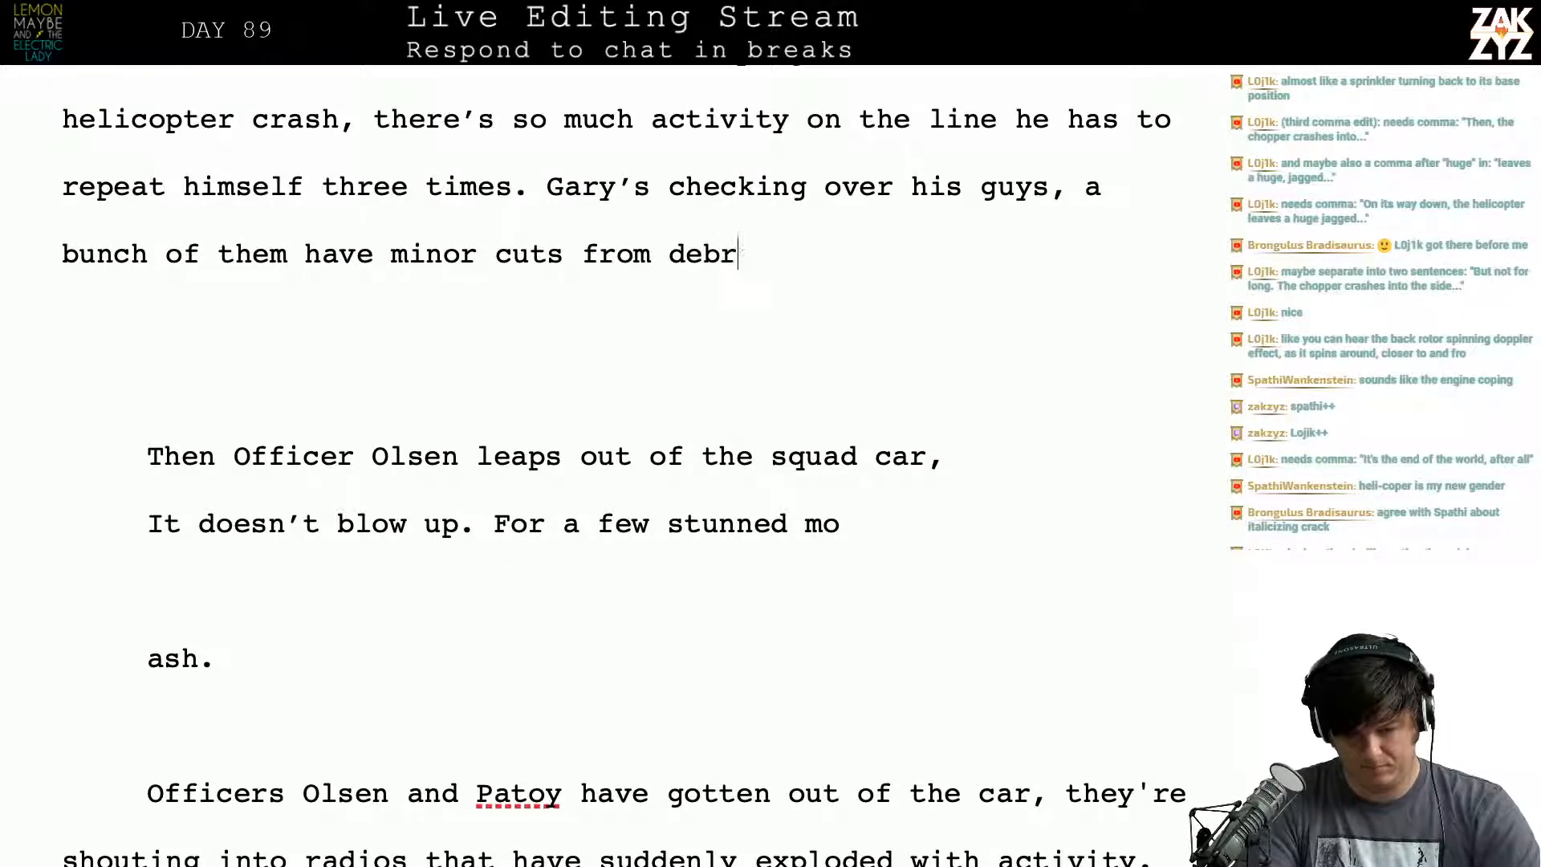
{"action": "type", "text": "is"}
Step: Change "debris" to "falling debris" and finish the sentence with "but no one's hurt bad."
{"action": "key", "text": "BackSpace"}
{"action": "key", "text": "BackSpace"}
{"action": "key", "text": "BackSpace"}
{"action": "key", "text": "BackSpace"}
{"action": "key", "text": "BackSpace"}
{"action": "key", "text": "BackSpace"}
{"action": "type", "text": "f"}
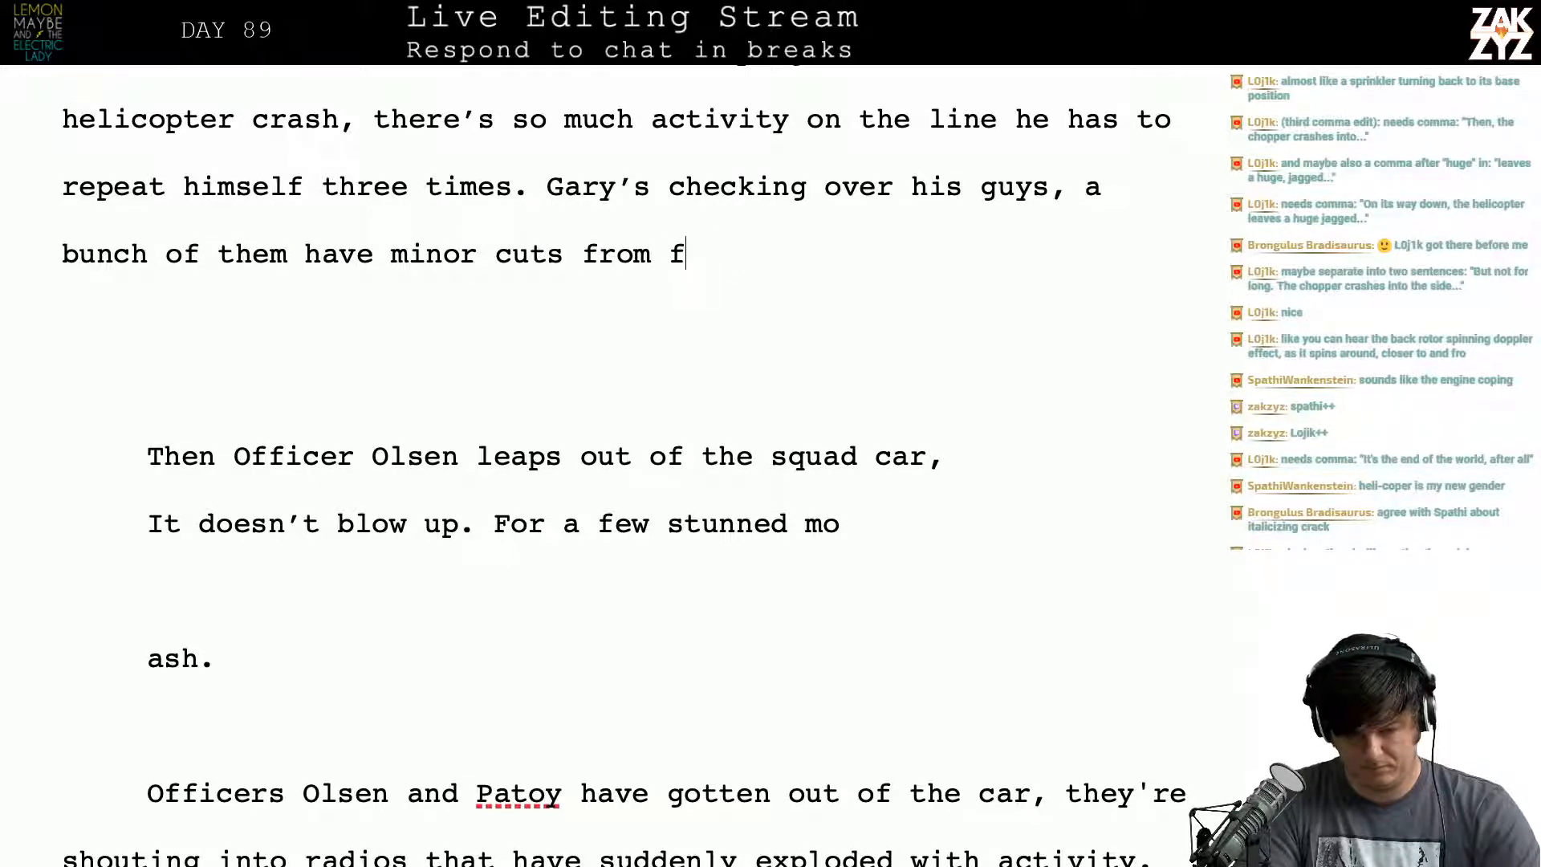
{"action": "type", "text": "alling debris"}
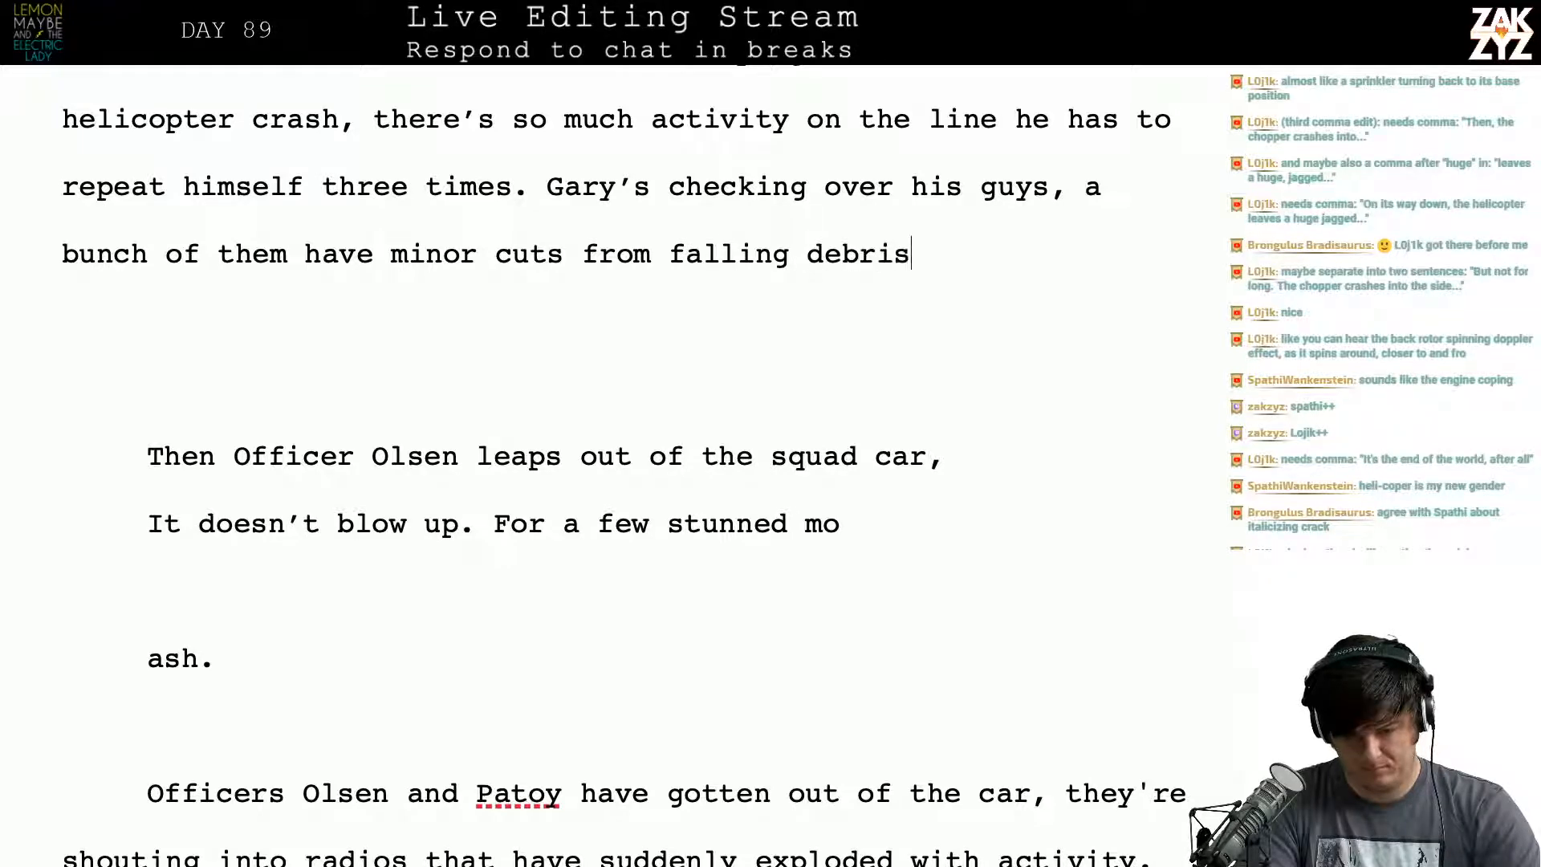
{"action": "type", "text": " but no one's hurt ba"}
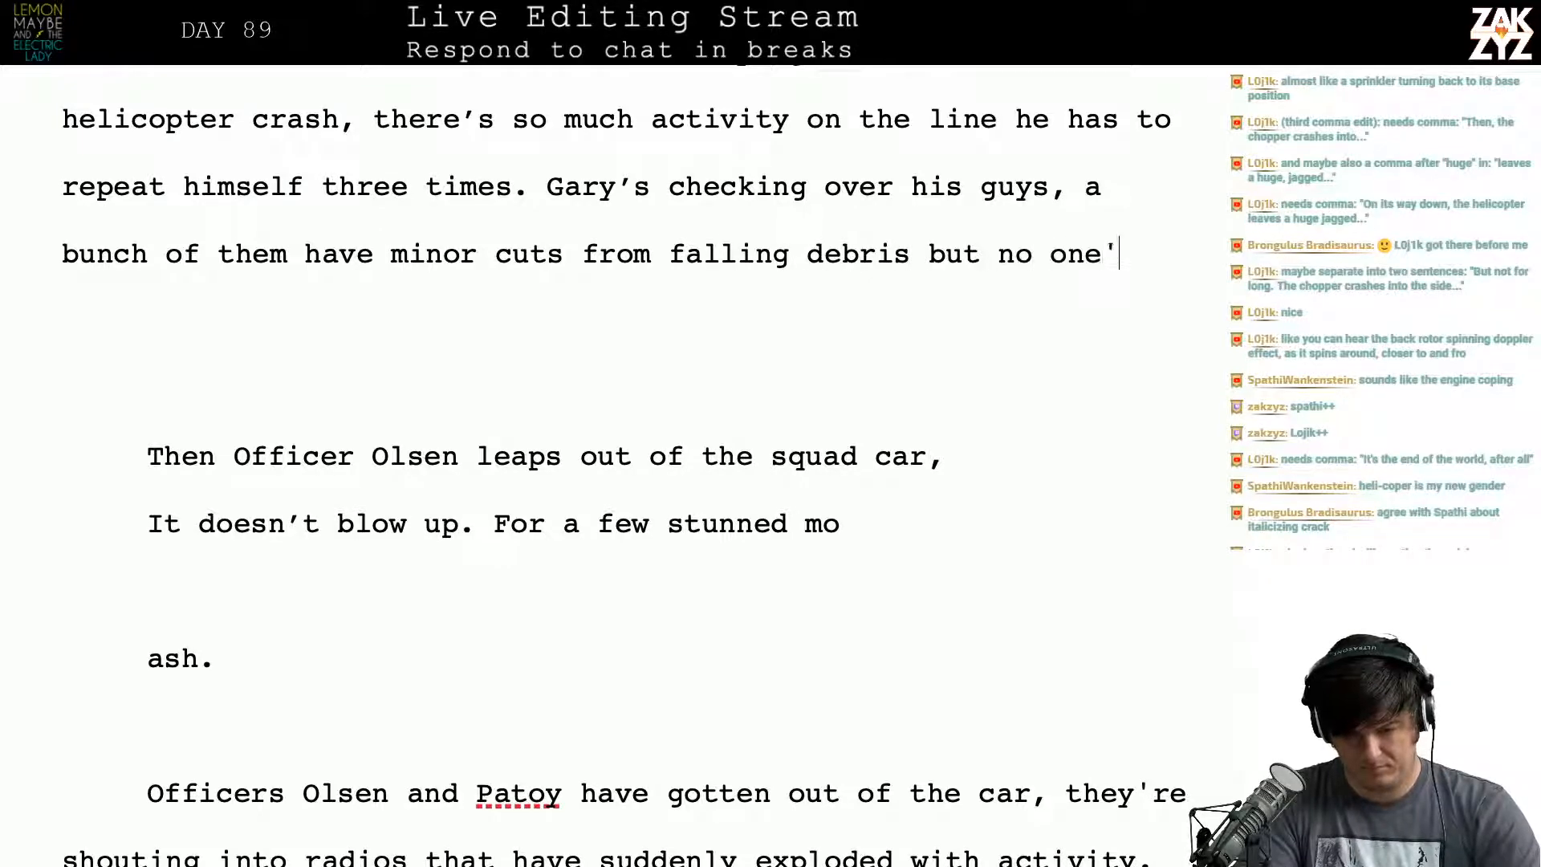
{"action": "type", "text": "d. "}
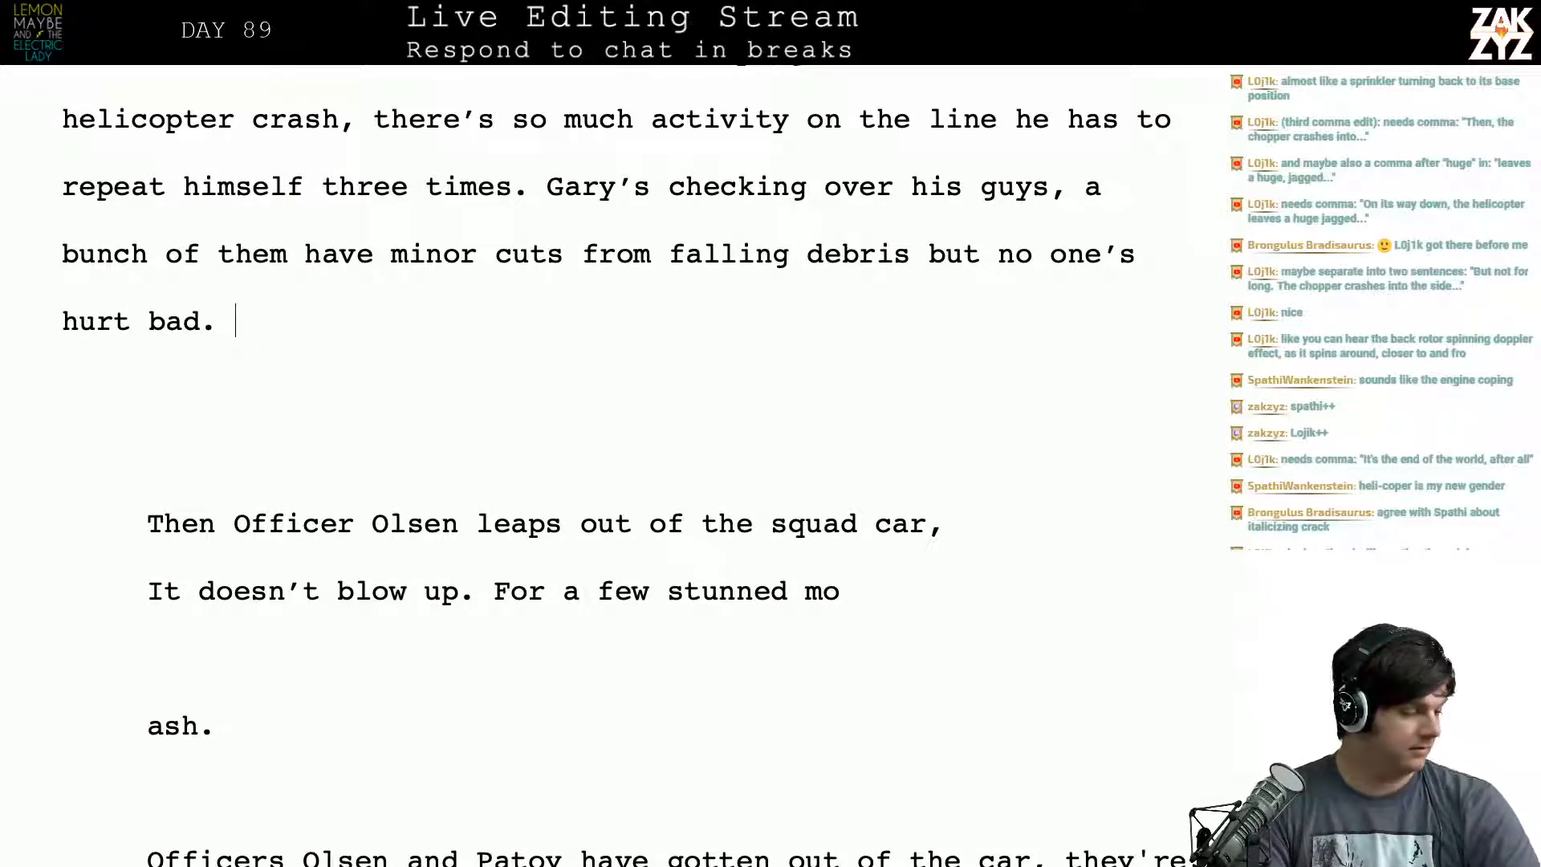
{"action": "type", "text": "There's a"}
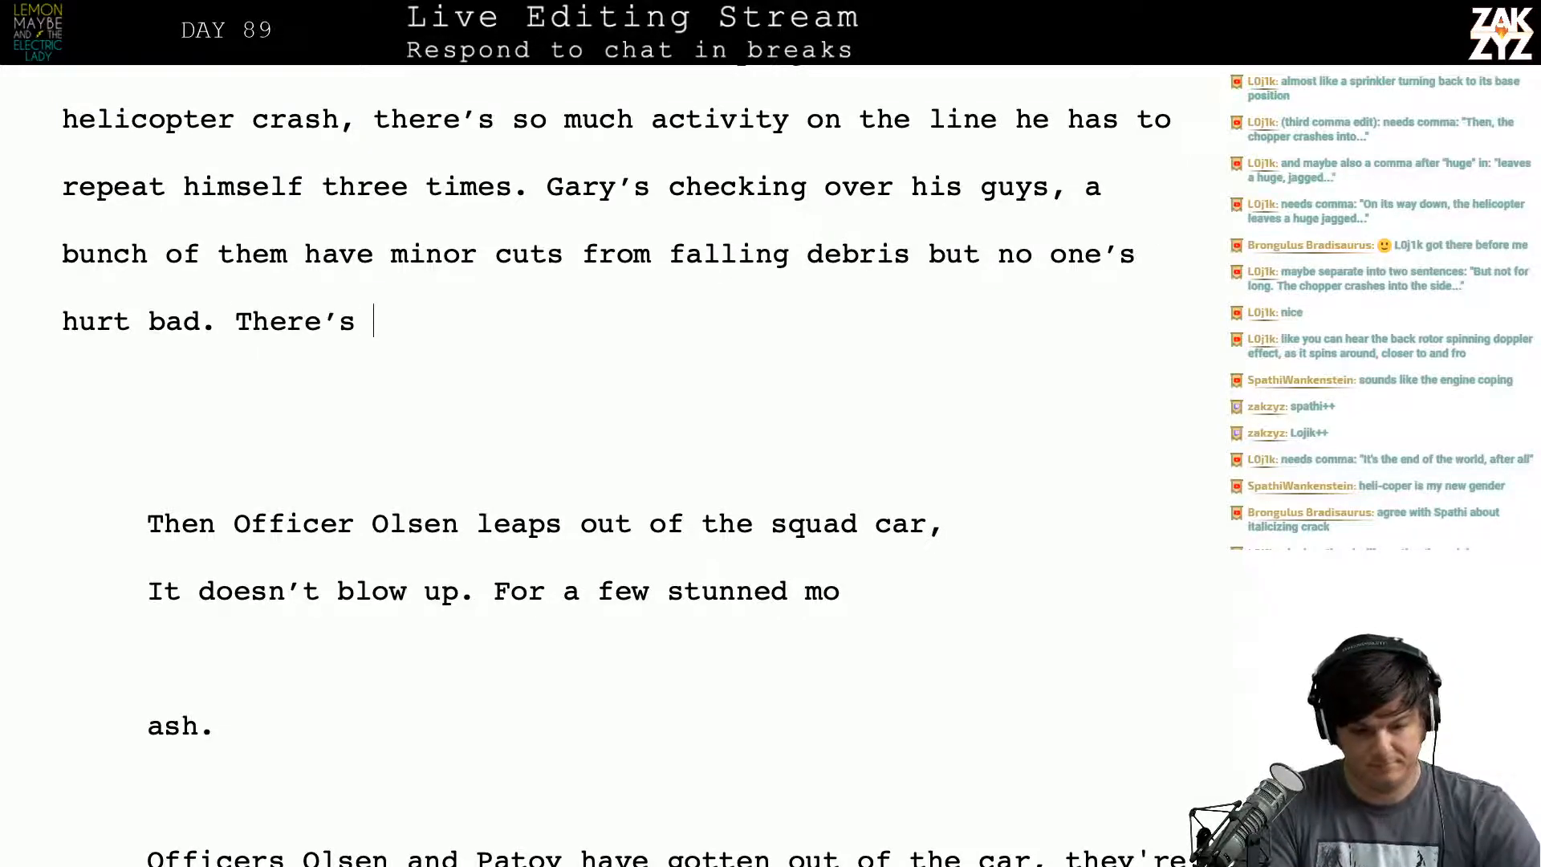
{"action": "key", "text": "BackSpace"}
{"action": "key", "text": "BackSpace"}
{"action": "key", "text": "BackSpace"}
{"action": "key", "text": "BackSpace"}
{"action": "key", "text": "BackSpace"}
{"action": "key", "text": "BackSpace"}
{"action": "key", "text": "BackSpace"}
{"action": "key", "text": "BackSpace"}
{"action": "key", "text": "BackSpace"}
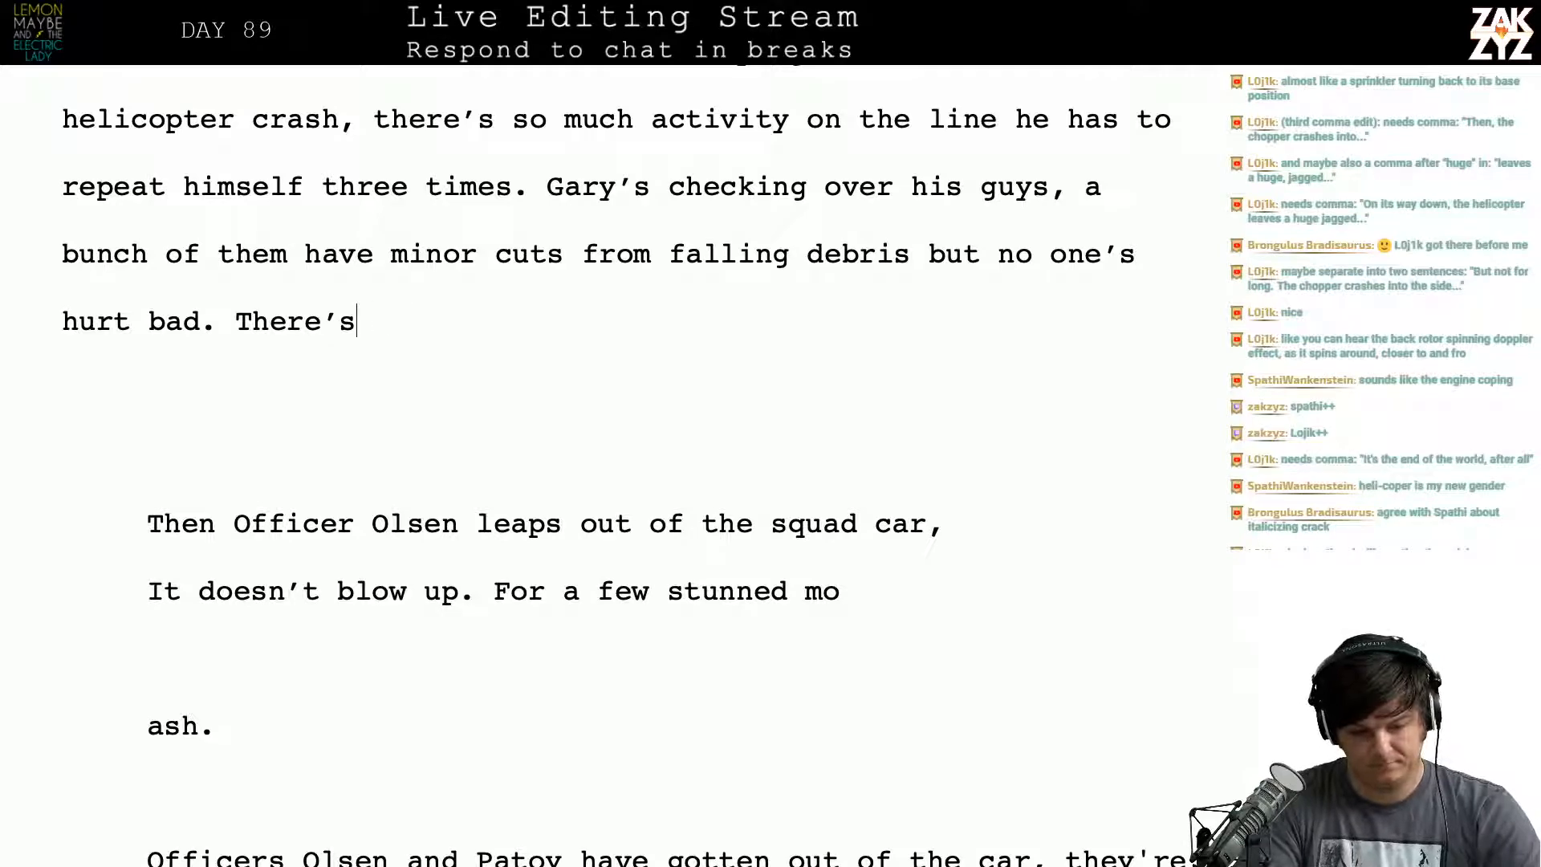
{"action": "type", "text": "A chunk of "}
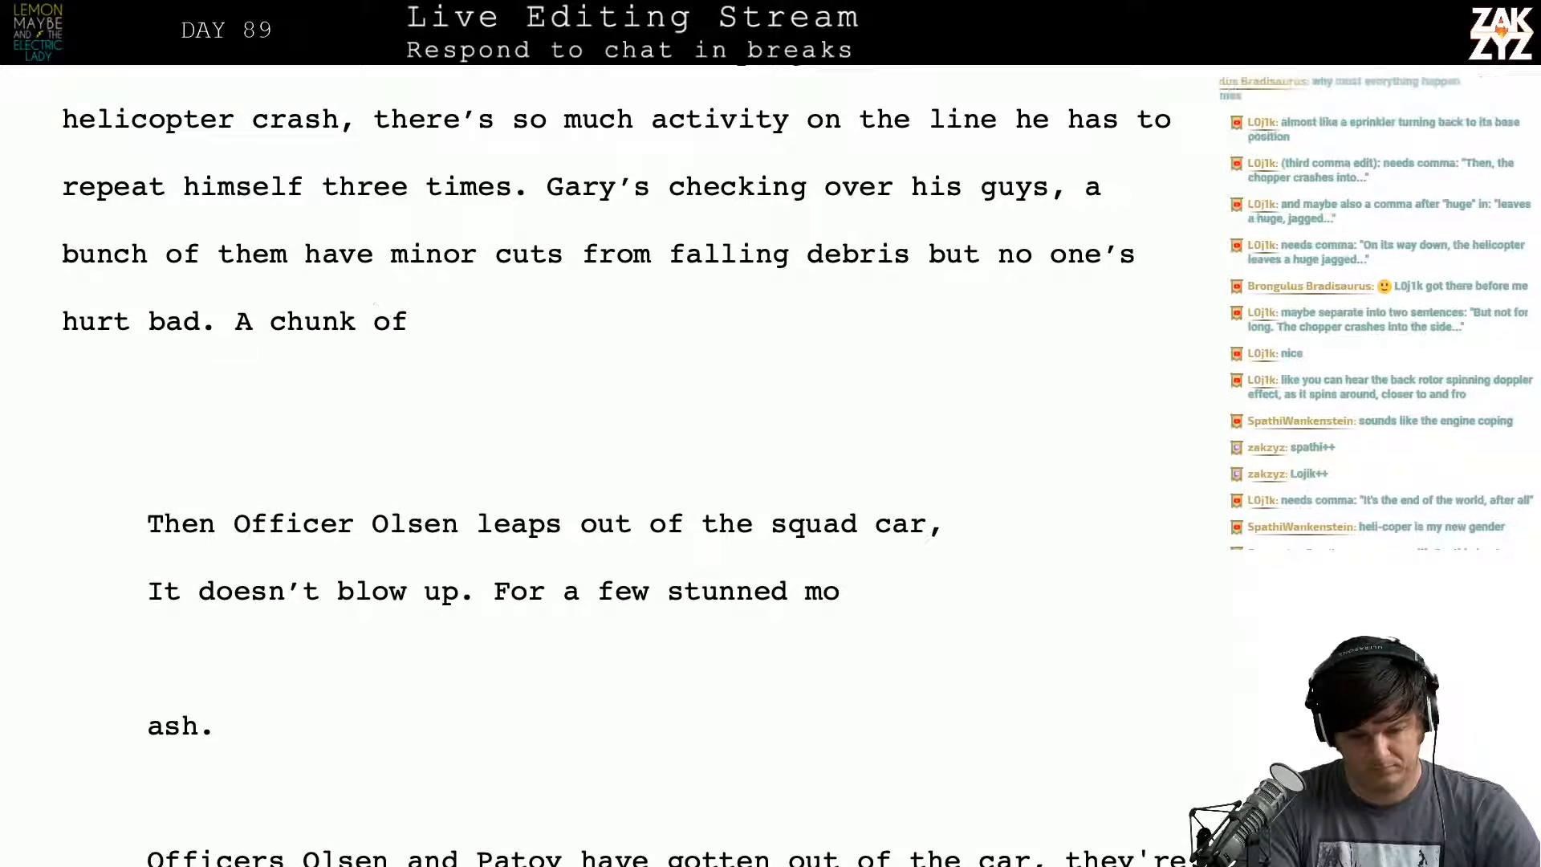
{"action": "type", "text": "steel"}
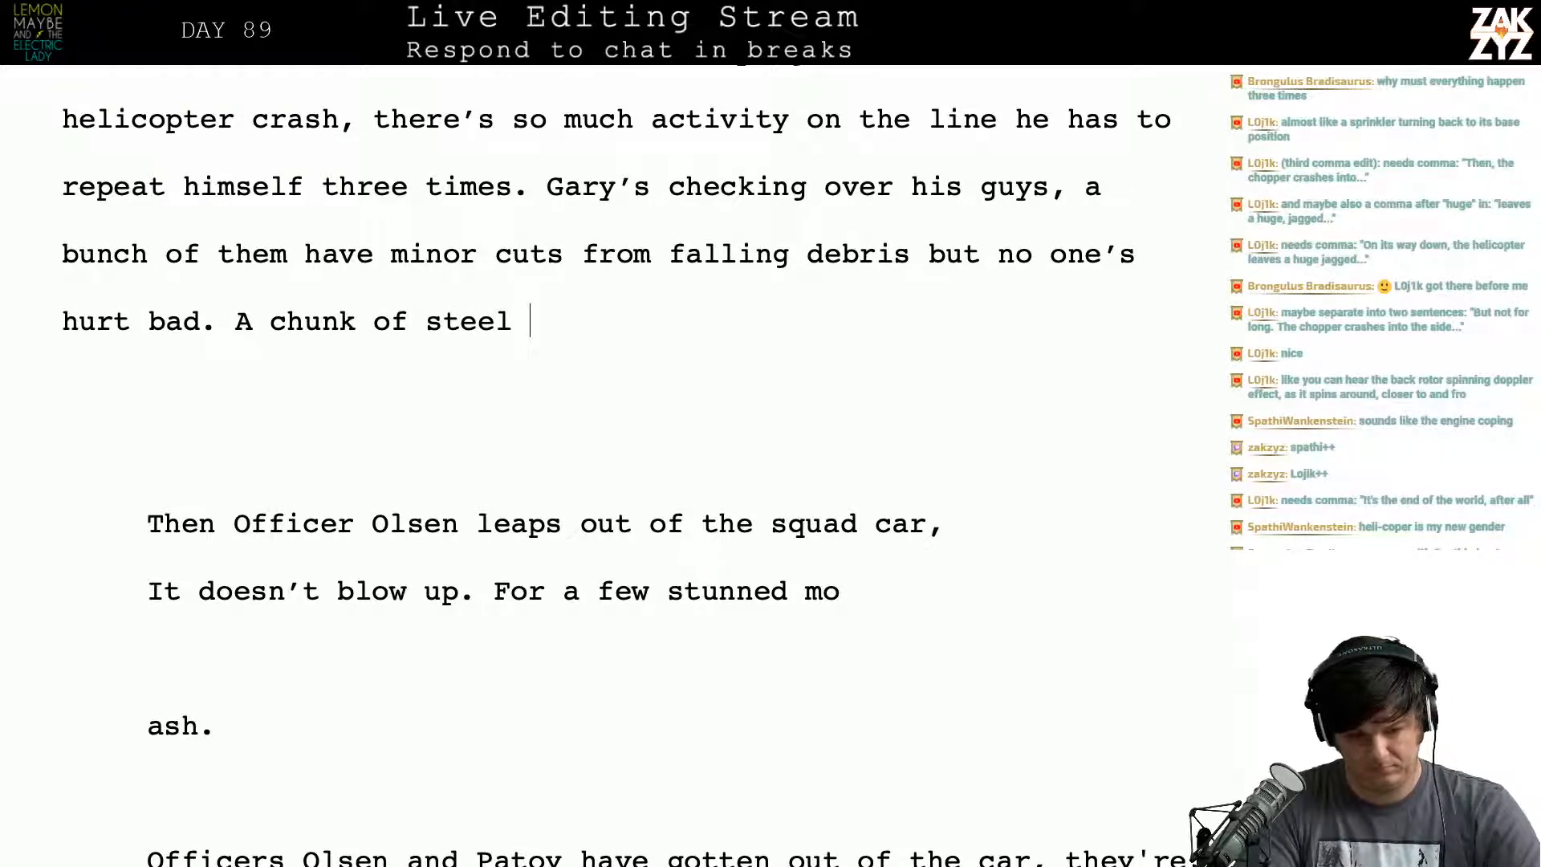
{"action": "key", "text": "BackSpace"}
{"action": "key", "text": "BackSpace"}
{"action": "key", "text": "BackSpace"}
{"action": "key", "text": "BackSpace"}
{"action": "key", "text": "BackSpace"}
{"action": "key", "text": "BackSpace"}
{"action": "key", "text": "BackSpace"}
{"action": "key", "text": "BackSpace"}
{"action": "key", "text": "BackSpace"}
{"action": "key", "text": "BackSpace"}
{"action": "key", "text": "BackSpace"}
{"action": "key", "text": "BackSpace"}
{"action": "key", "text": "BackSpace"}
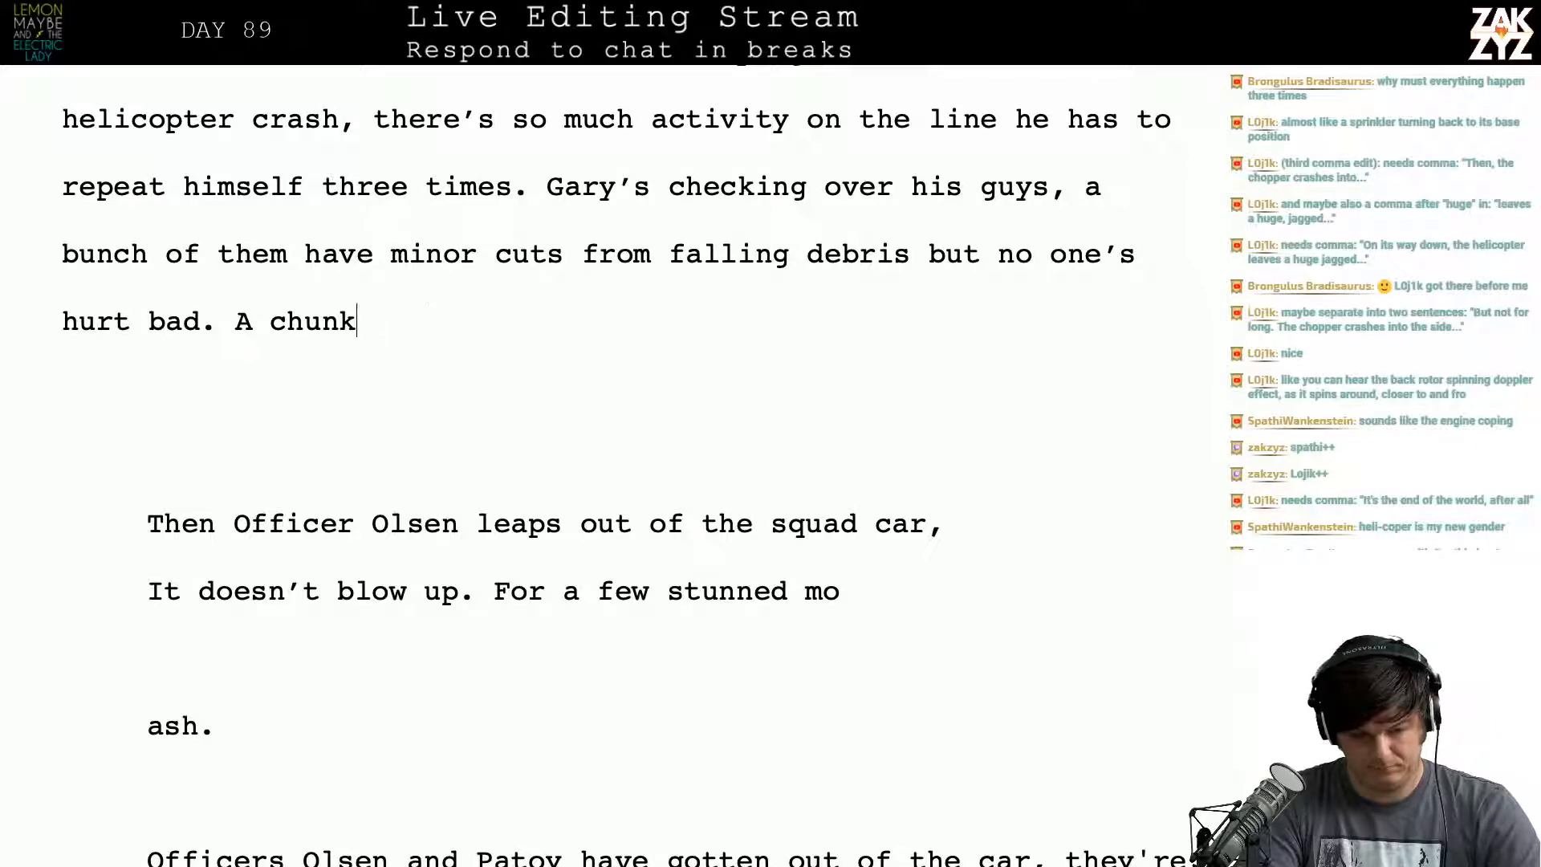
Step: Continue the new sentence after "A" with "jagged spike of blue-green glass caught in the brim of"
{"action": "type", "text": "jagg"}
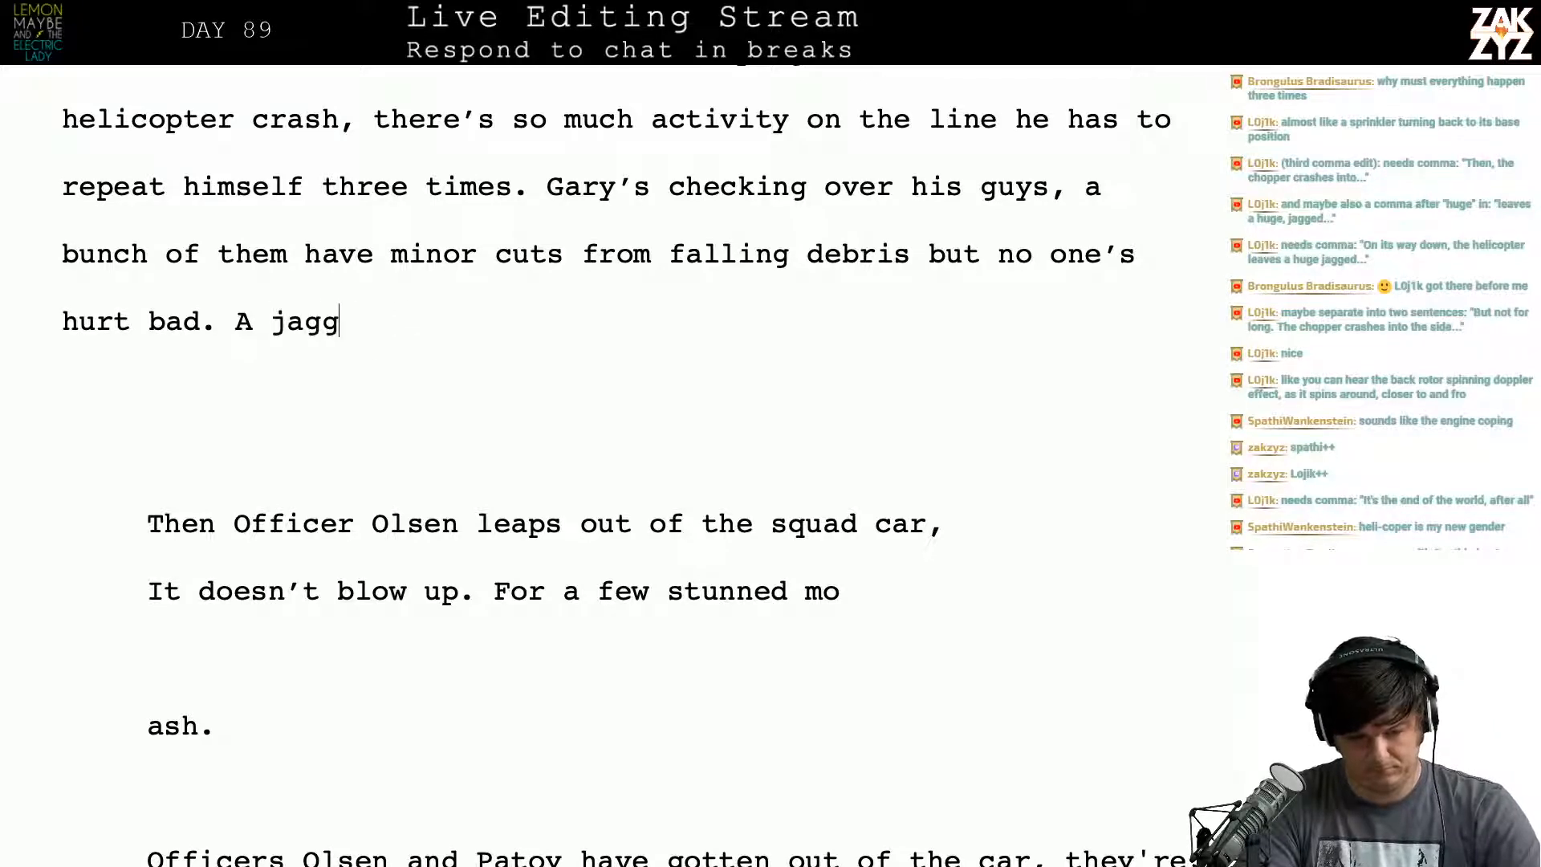
{"action": "type", "text": "ed spike p"}
{"action": "key", "text": "BackSpace"}
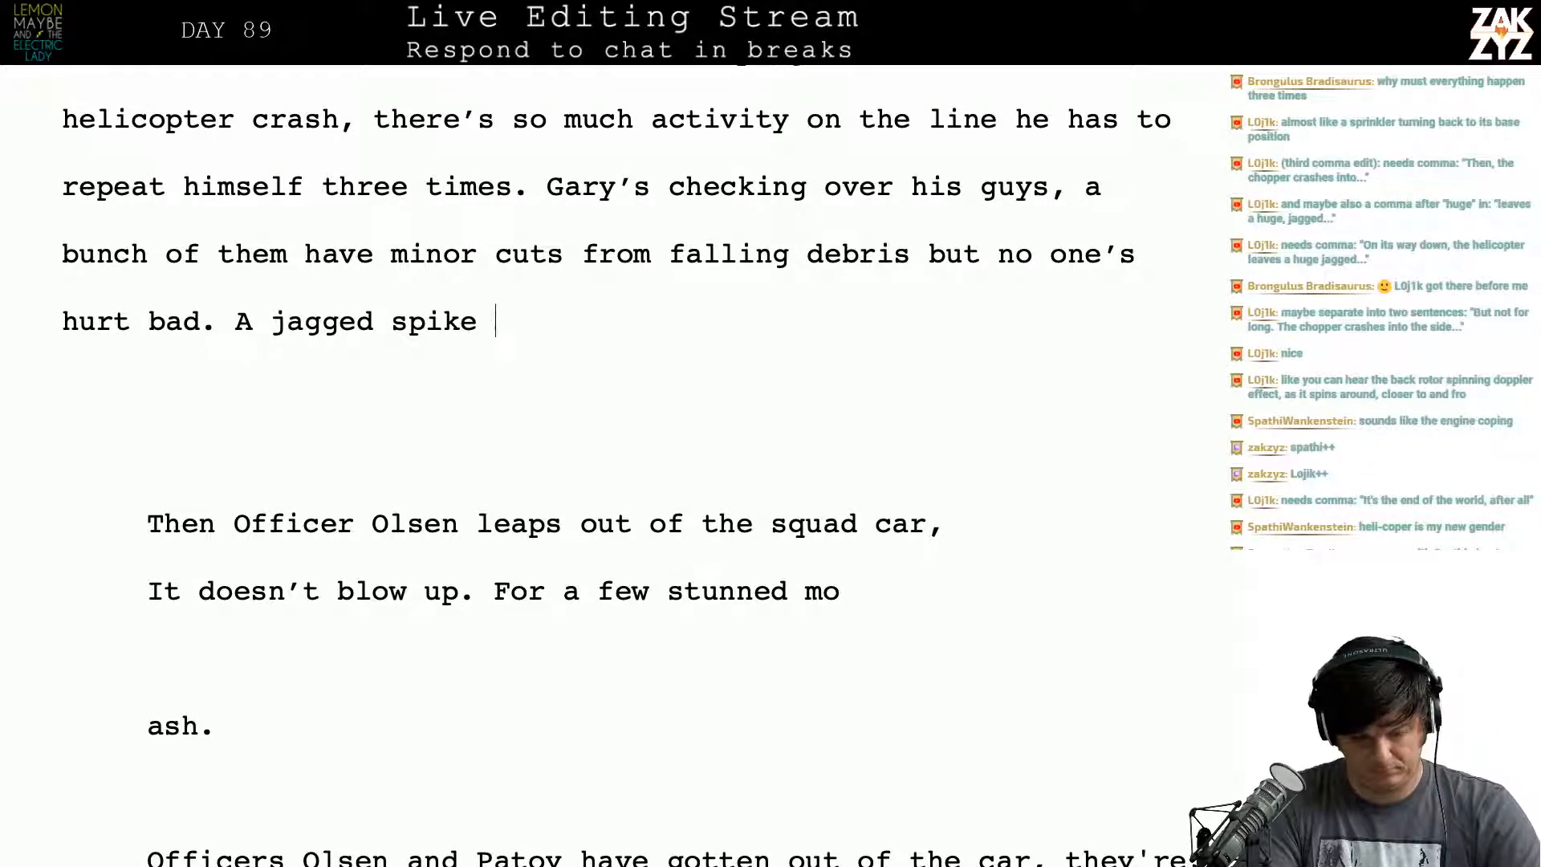
{"action": "type", "text": "of blue-green c"}
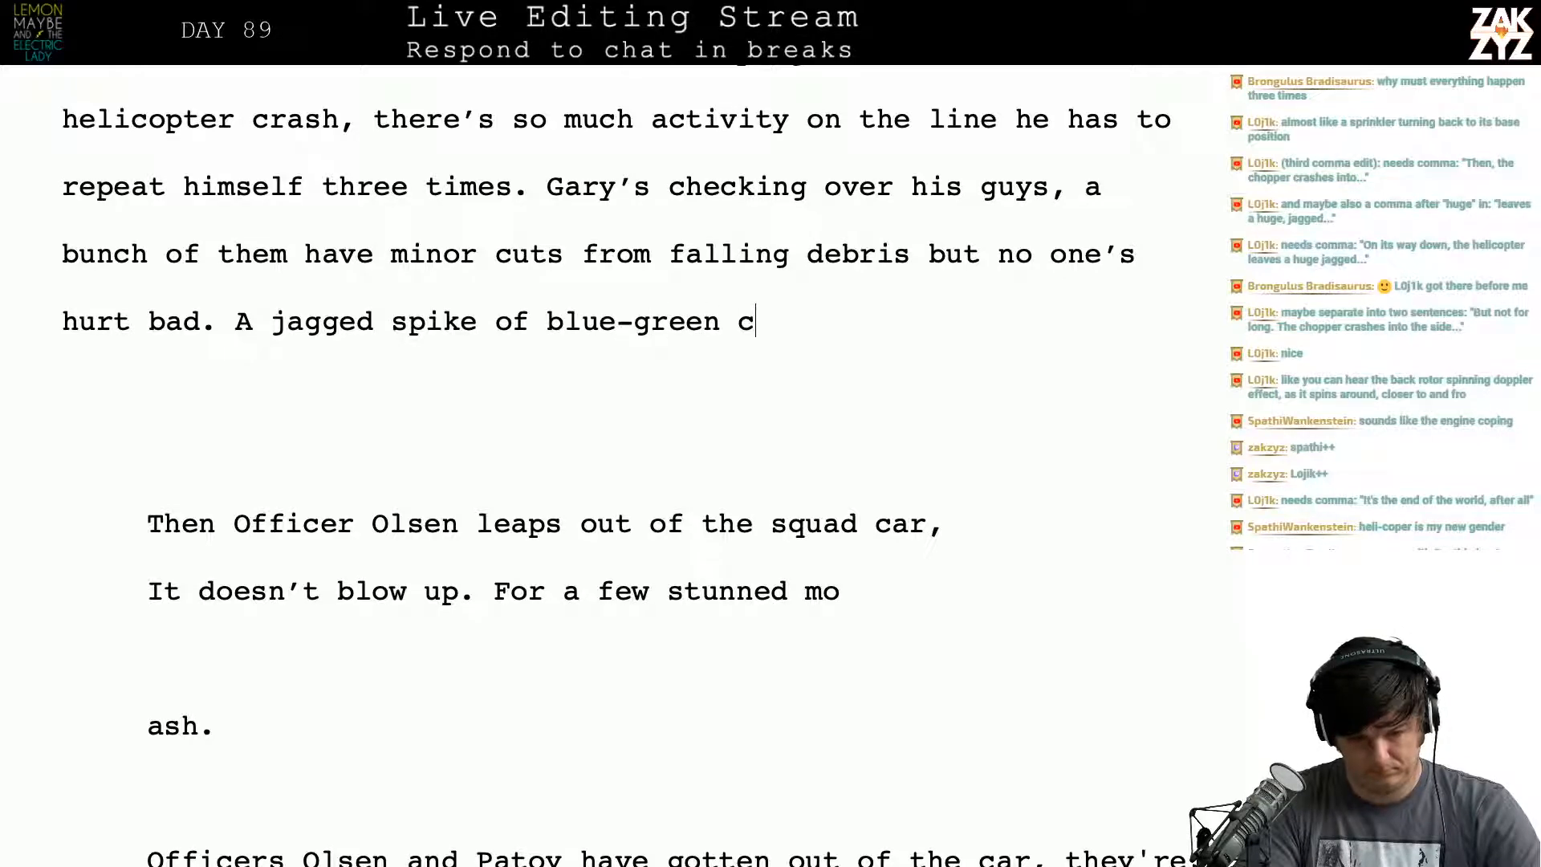
{"action": "key", "text": "BackSpace"}
{"action": "type", "text": "glass "}
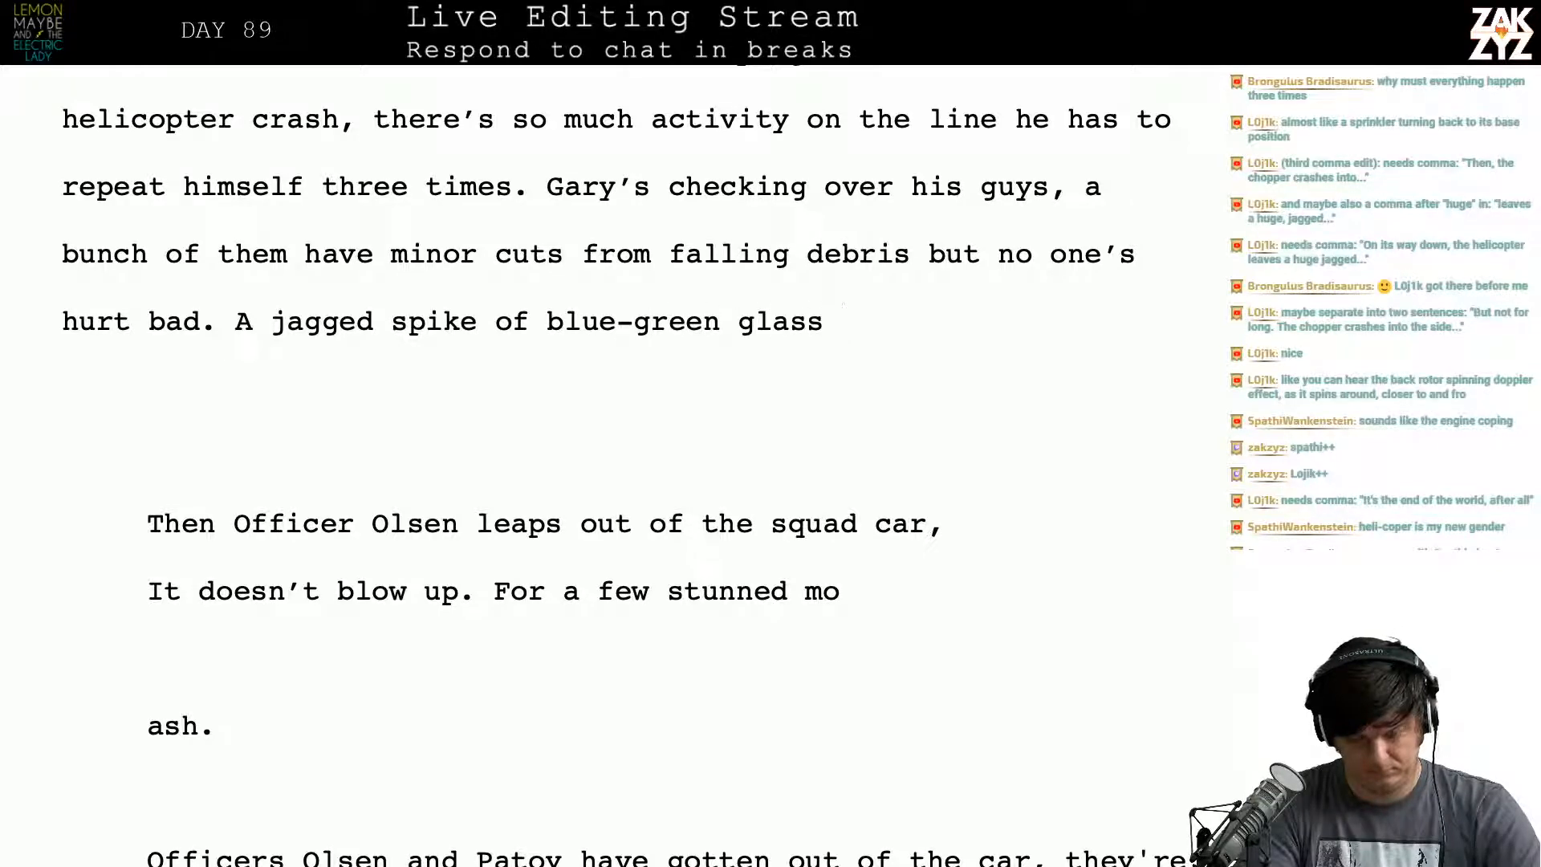
{"action": "type", "text": "caught in "}
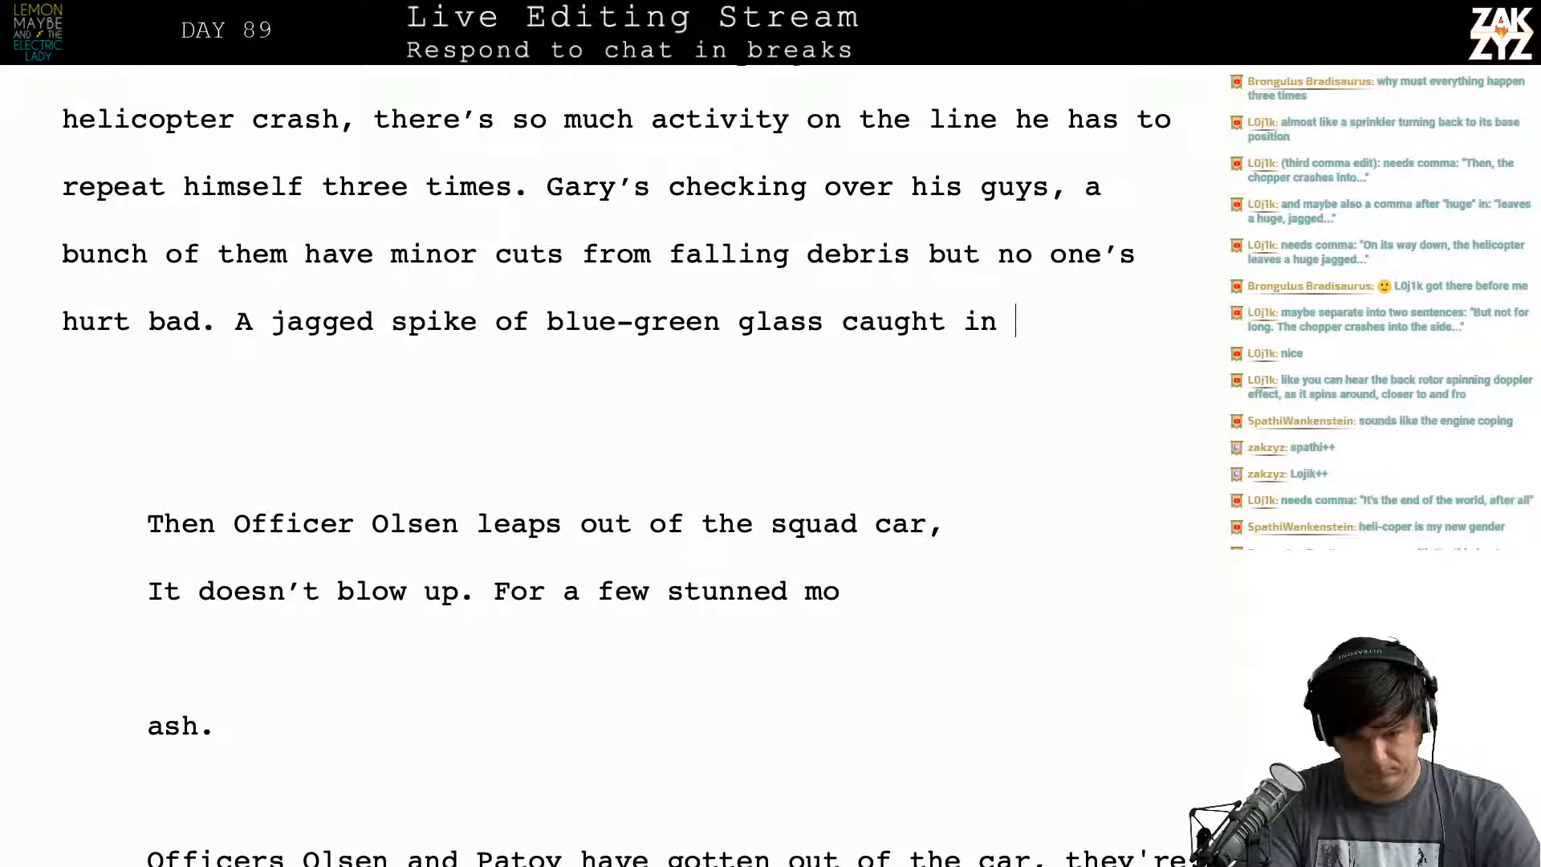
{"action": "type", "text": "the brim of"}
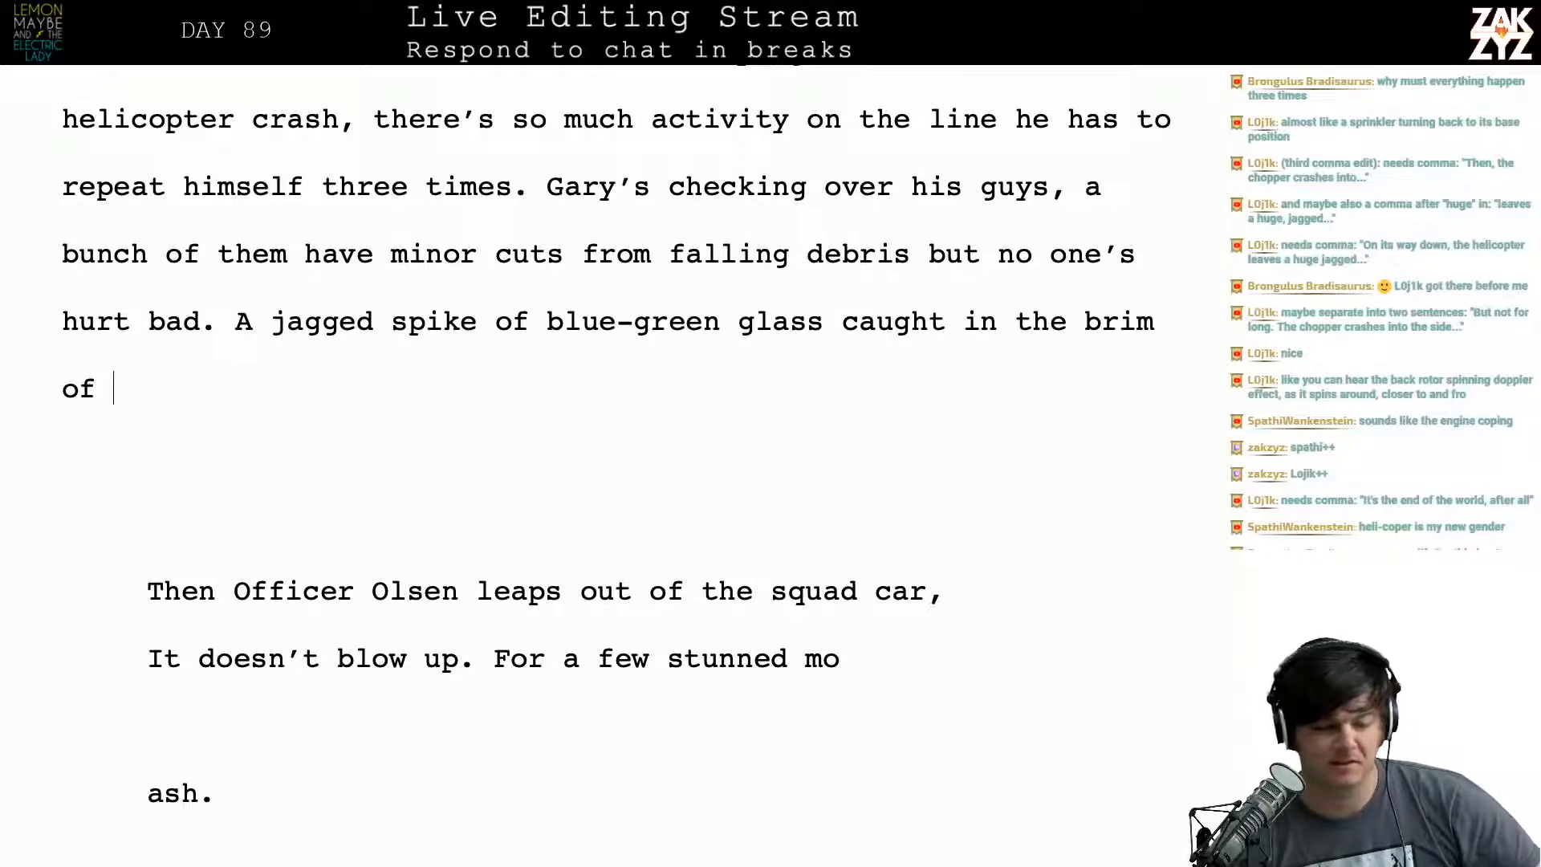
Step: Change "three times" to "several times" in Olsen's radio sentence and insert an empty paragraph between it and "Gary's checking"
{"action": "scroll", "coordinate": [373, 480], "scroll_direction": "up", "scroll_amount": 2}
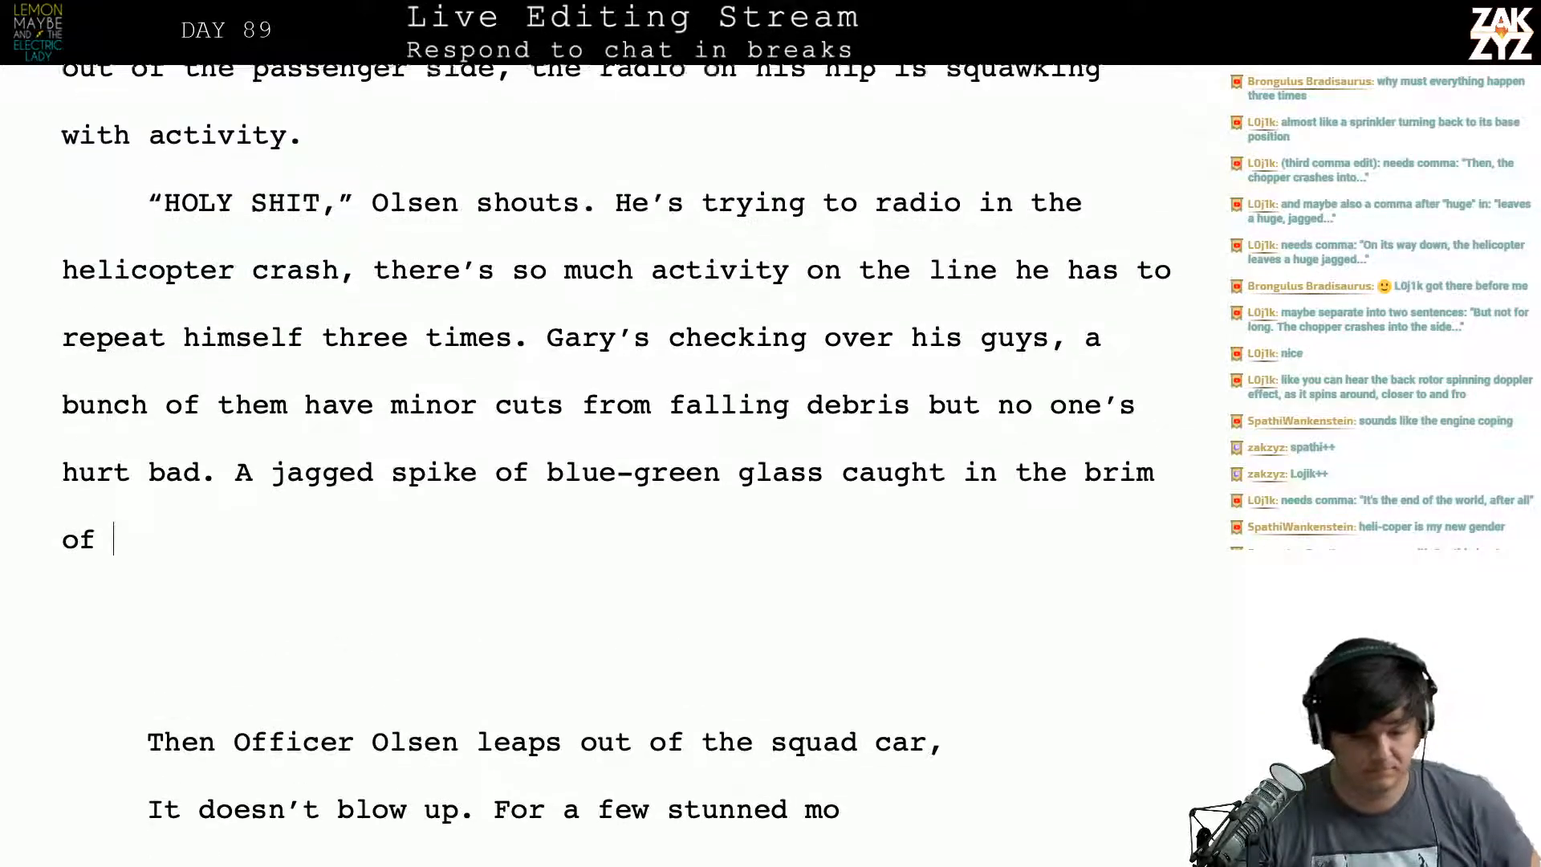
{"action": "key", "text": "Right"}
{"action": "key", "text": "BackSpace"}
{"action": "key", "text": "BackSpace"}
{"action": "key", "text": "BackSpace"}
{"action": "key", "text": "BackSpace"}
{"action": "key", "text": "BackSpace"}
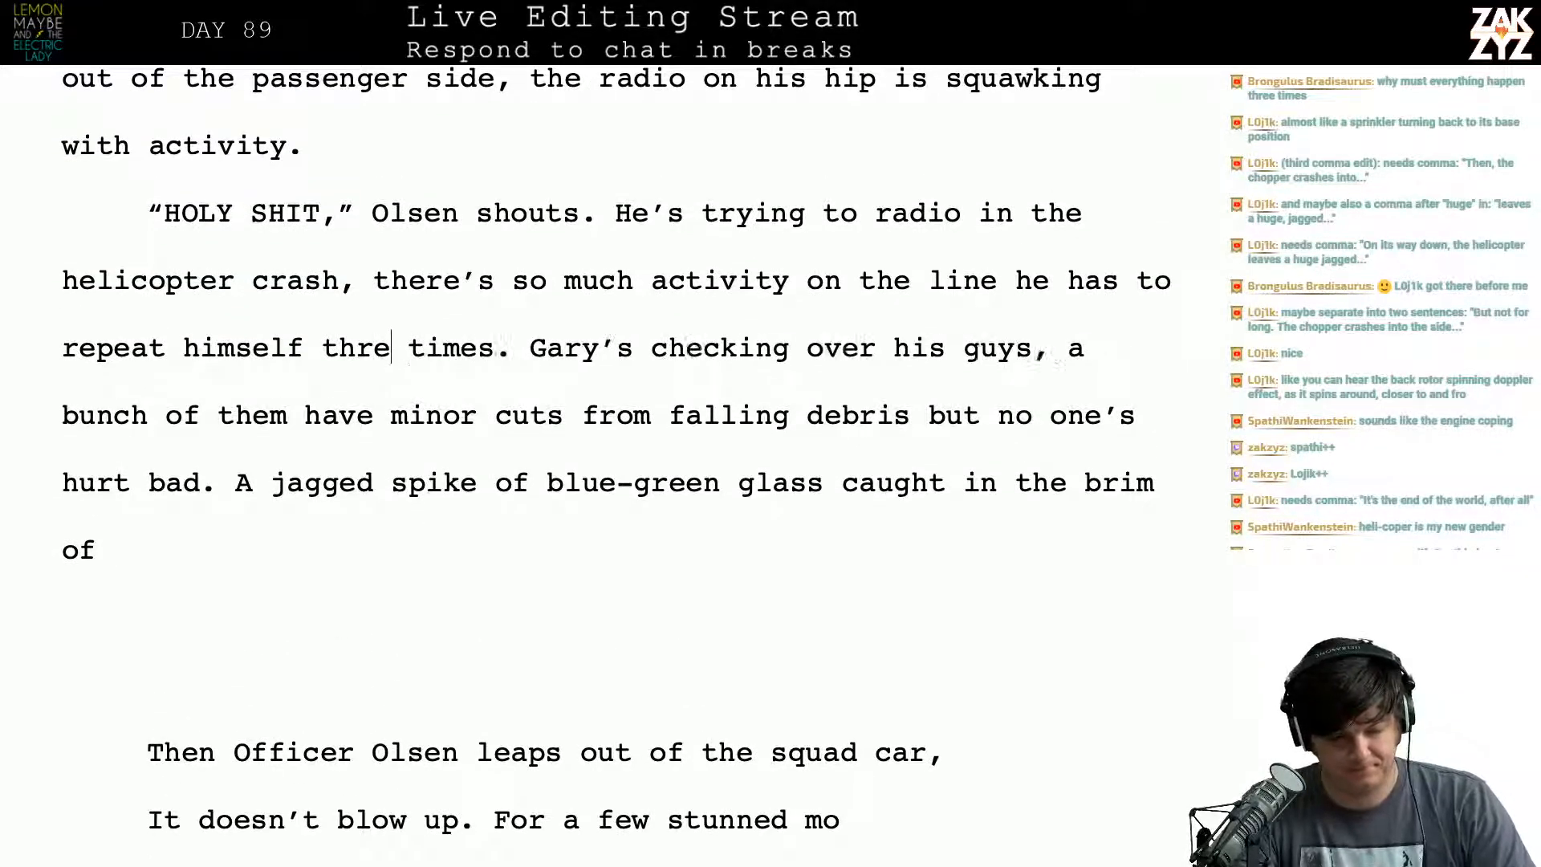
{"action": "type", "text": "several"}
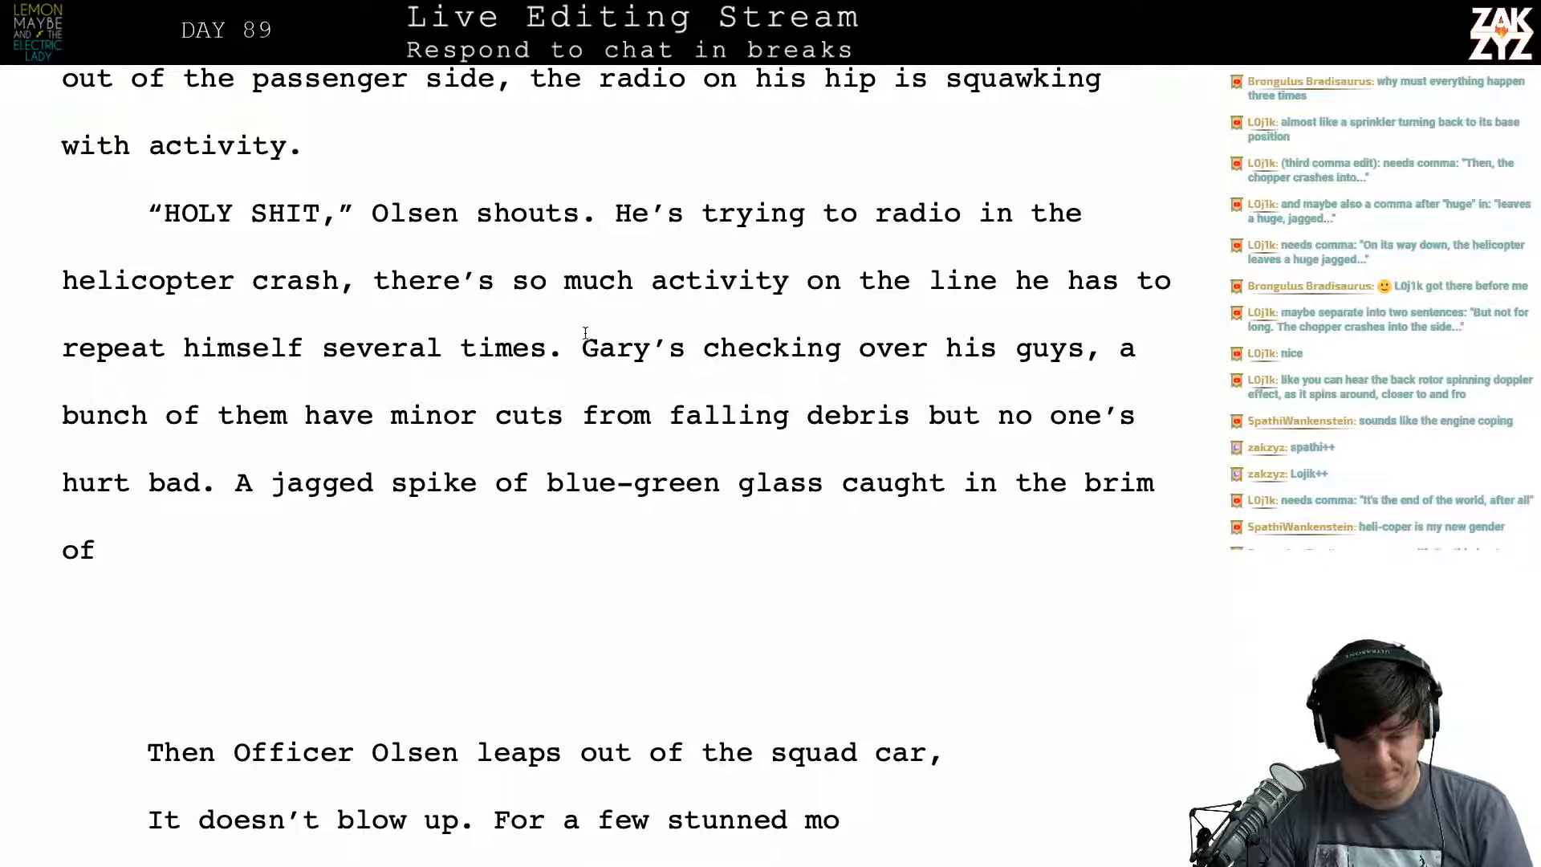
{"action": "key", "text": "Return"}
{"action": "key", "text": "Return"}
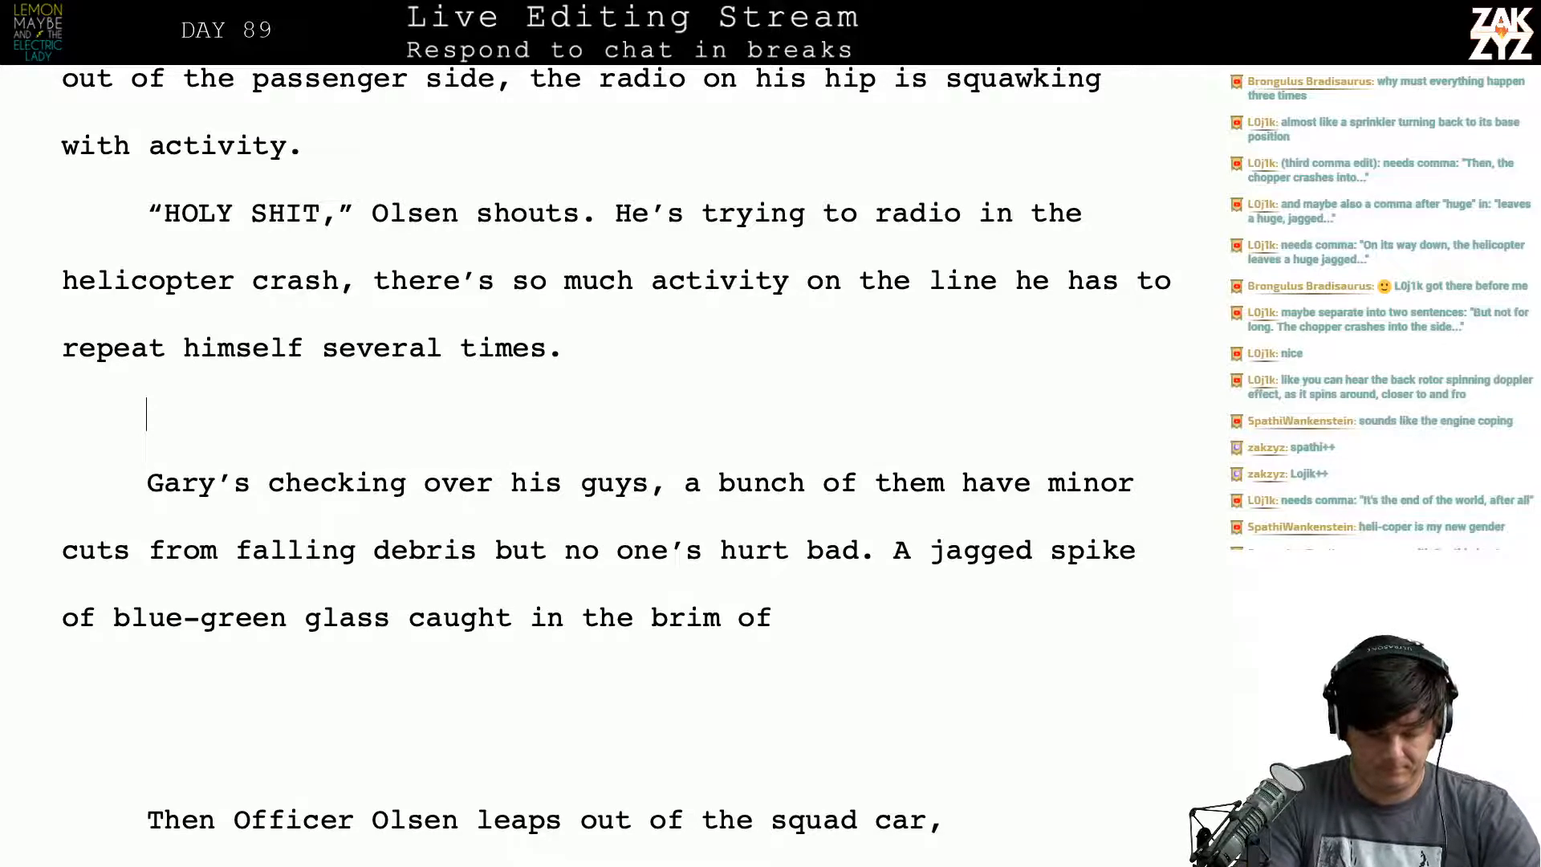
{"action": "type", "text": "Gary checks"}
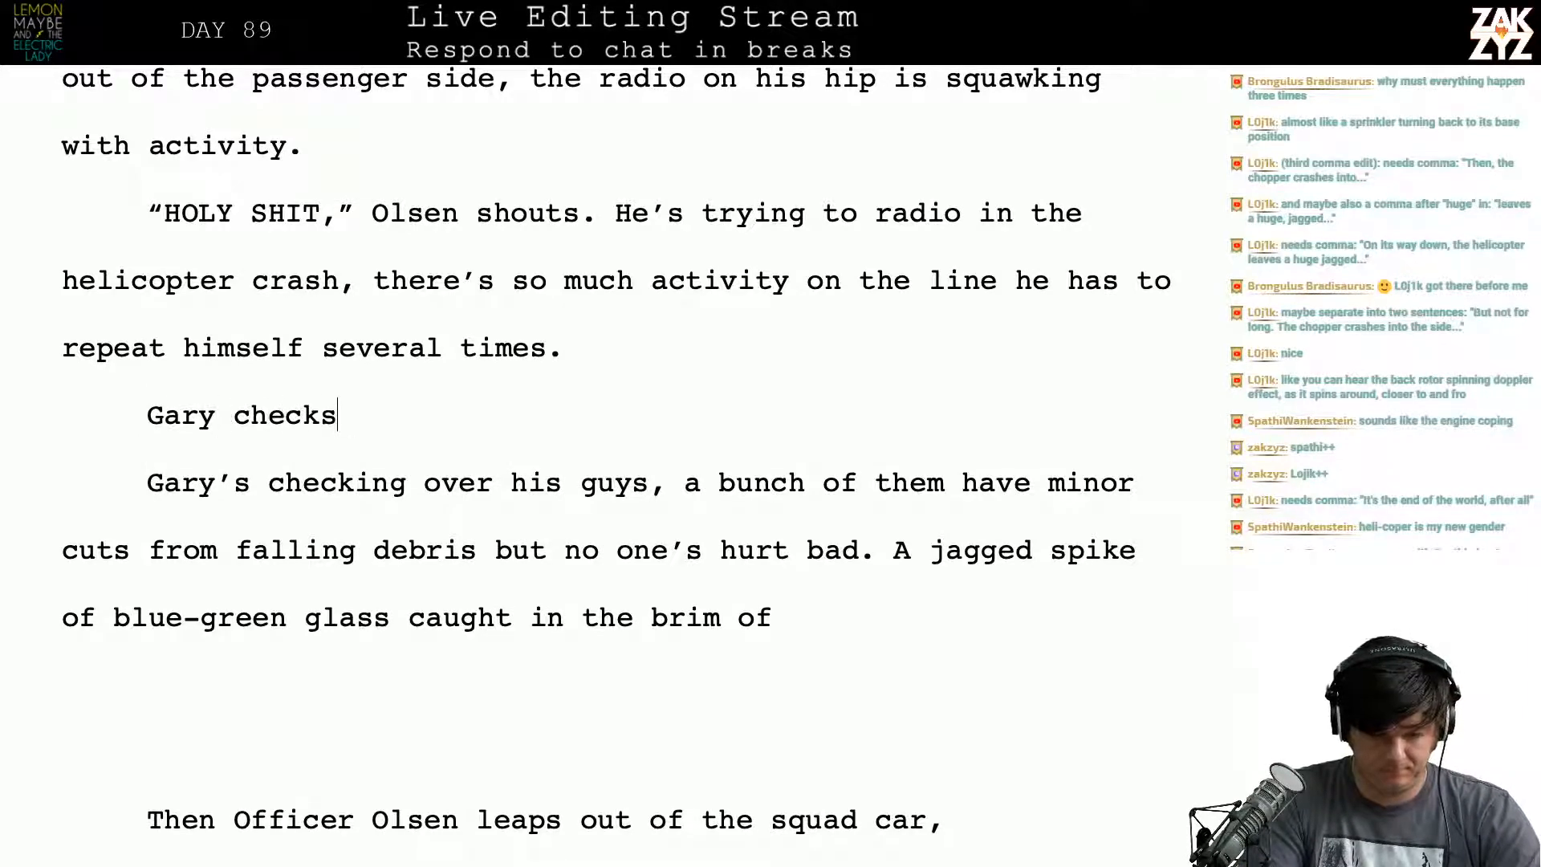
{"action": "key", "text": "BackSpace"}
{"action": "key", "text": "BackSpace"}
{"action": "key", "text": "BackSpace"}
{"action": "key", "text": "BackSpace"}
{"action": "key", "text": "BackSpace"}
{"action": "key", "text": "BackSpace"}
{"action": "key", "text": "BackSpace"}
{"action": "key", "text": "BackSpace"}
{"action": "key", "text": "BackSpace"}
{"action": "key", "text": "BackSpace"}
{"action": "key", "text": "BackSpace"}
{"action": "type", "text": "When"}
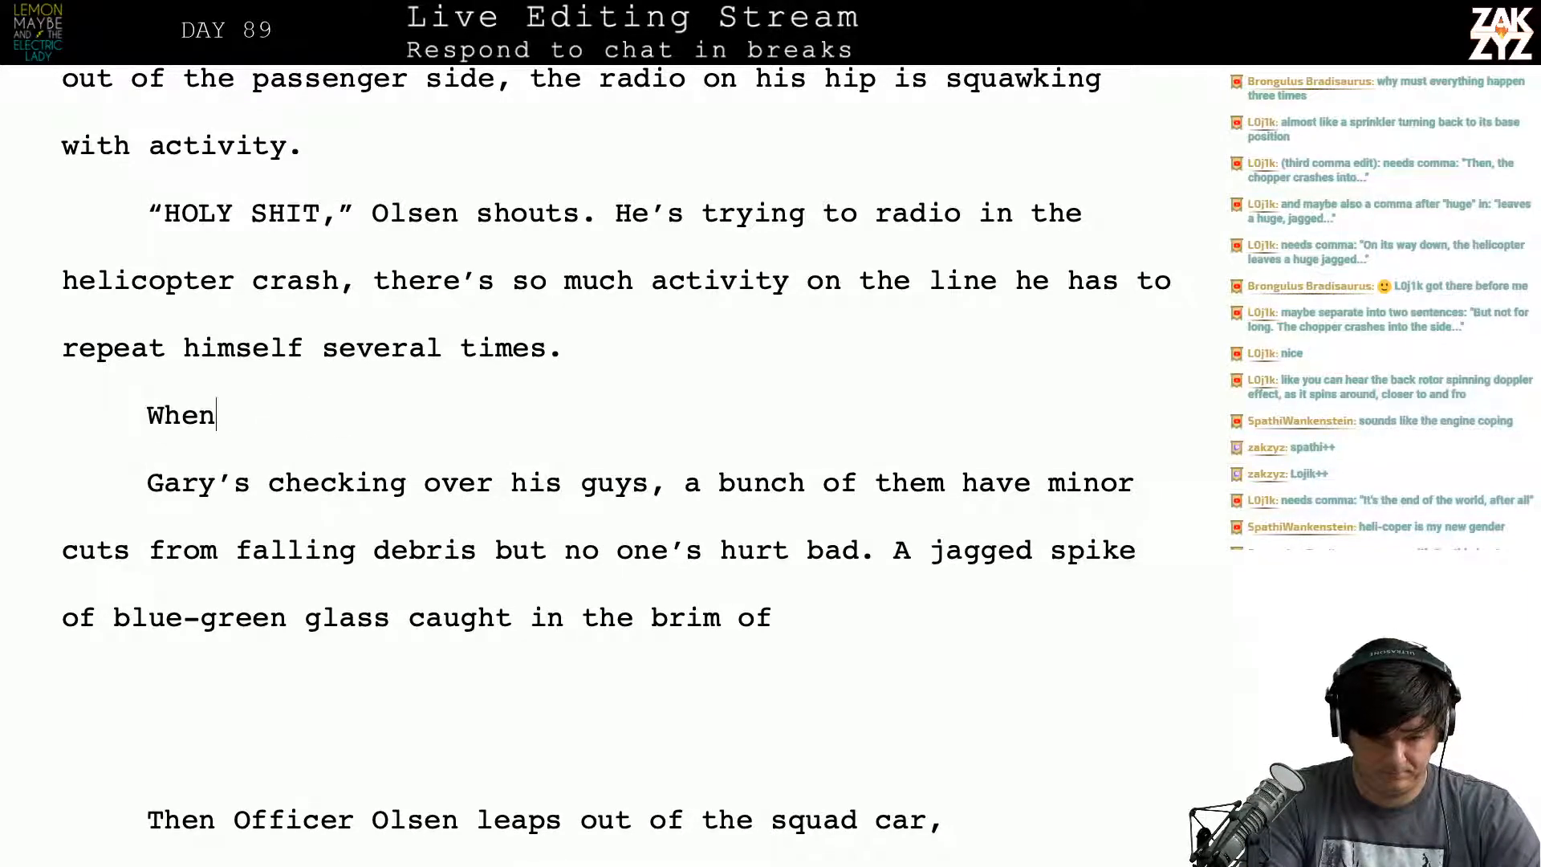
{"action": "type", "text": " the stun"}
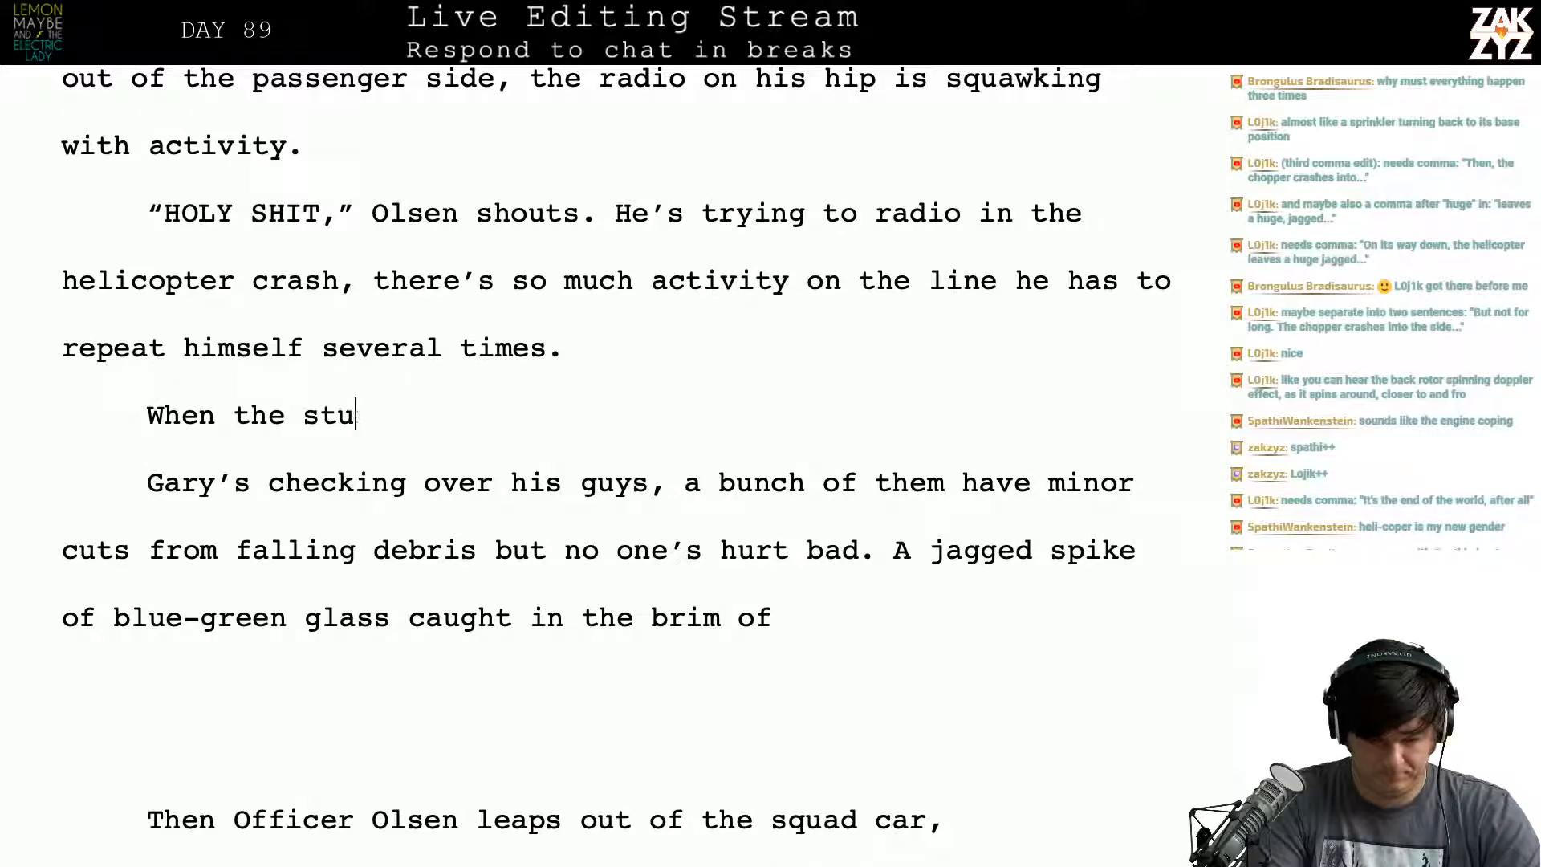
{"action": "key", "text": "BackSpace"}
{"action": "key", "text": "BackSpace"}
{"action": "key", "text": "BackSpace"}
{"action": "key", "text": "BackSpace"}
{"action": "key", "text": "BackSpace"}
{"action": "key", "text": "BackSpace"}
{"action": "key", "text": "BackSpace"}
{"action": "key", "text": "BackSpace"}
{"action": "key", "text": "BackSpace"}
{"action": "key", "text": "BackSpace"}
{"action": "key", "text": "BackSpace"}
{"action": "key", "text": "BackSpace"}
{"action": "key", "text": "BackSpace"}
Step: Start the new paragraph before "Gary's checking" with "At first, Gary is stunned by"
{"action": "key", "text": "Return"}
{"action": "type", "text": "A"}
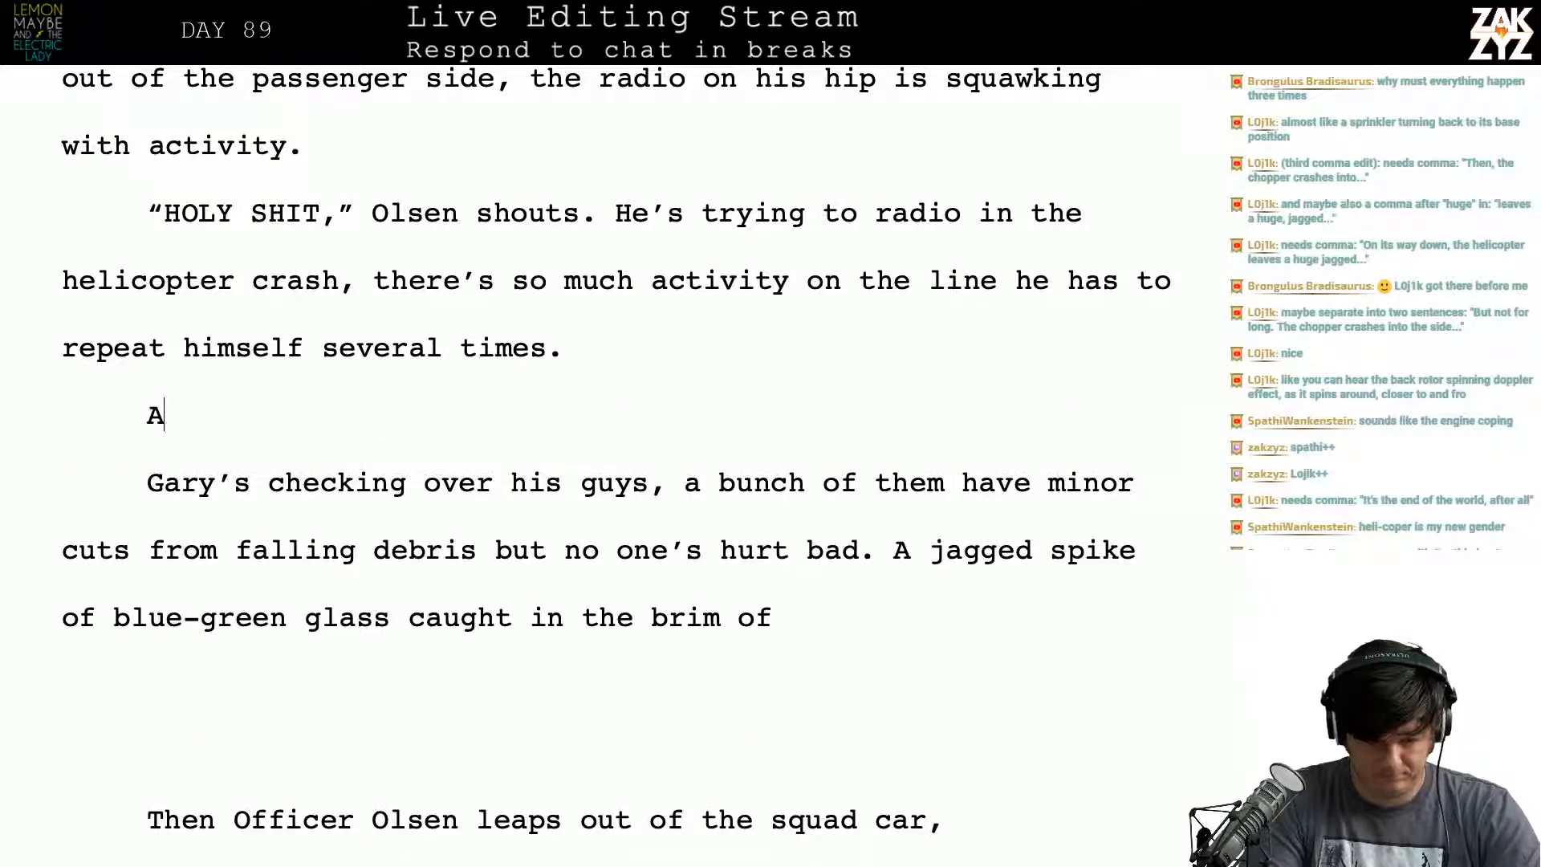
{"action": "type", "text": "t first, Gary "}
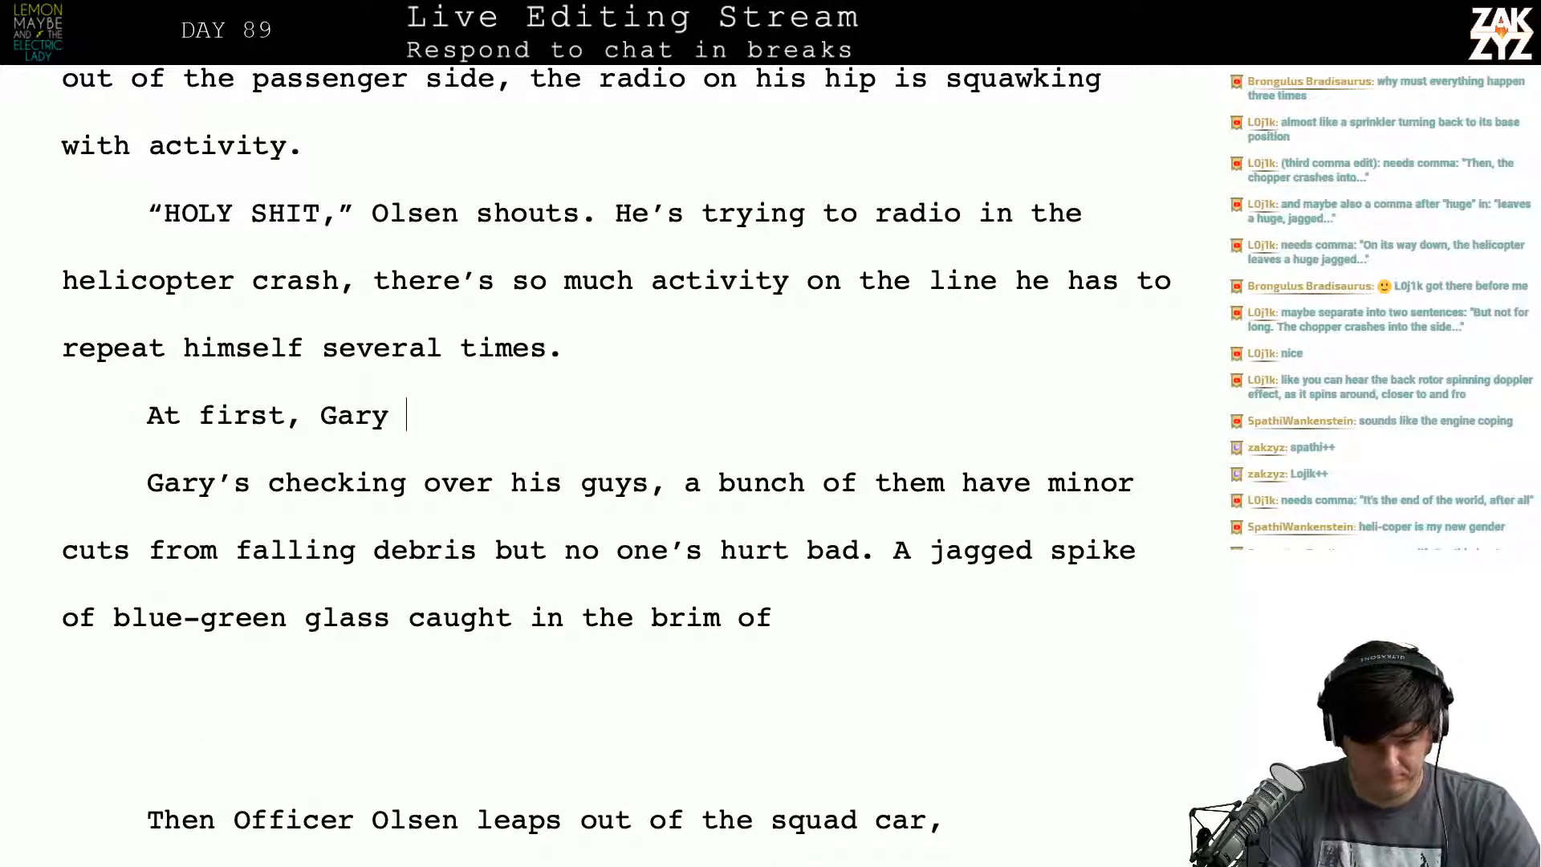
{"action": "type", "text": "is stunned by th"}
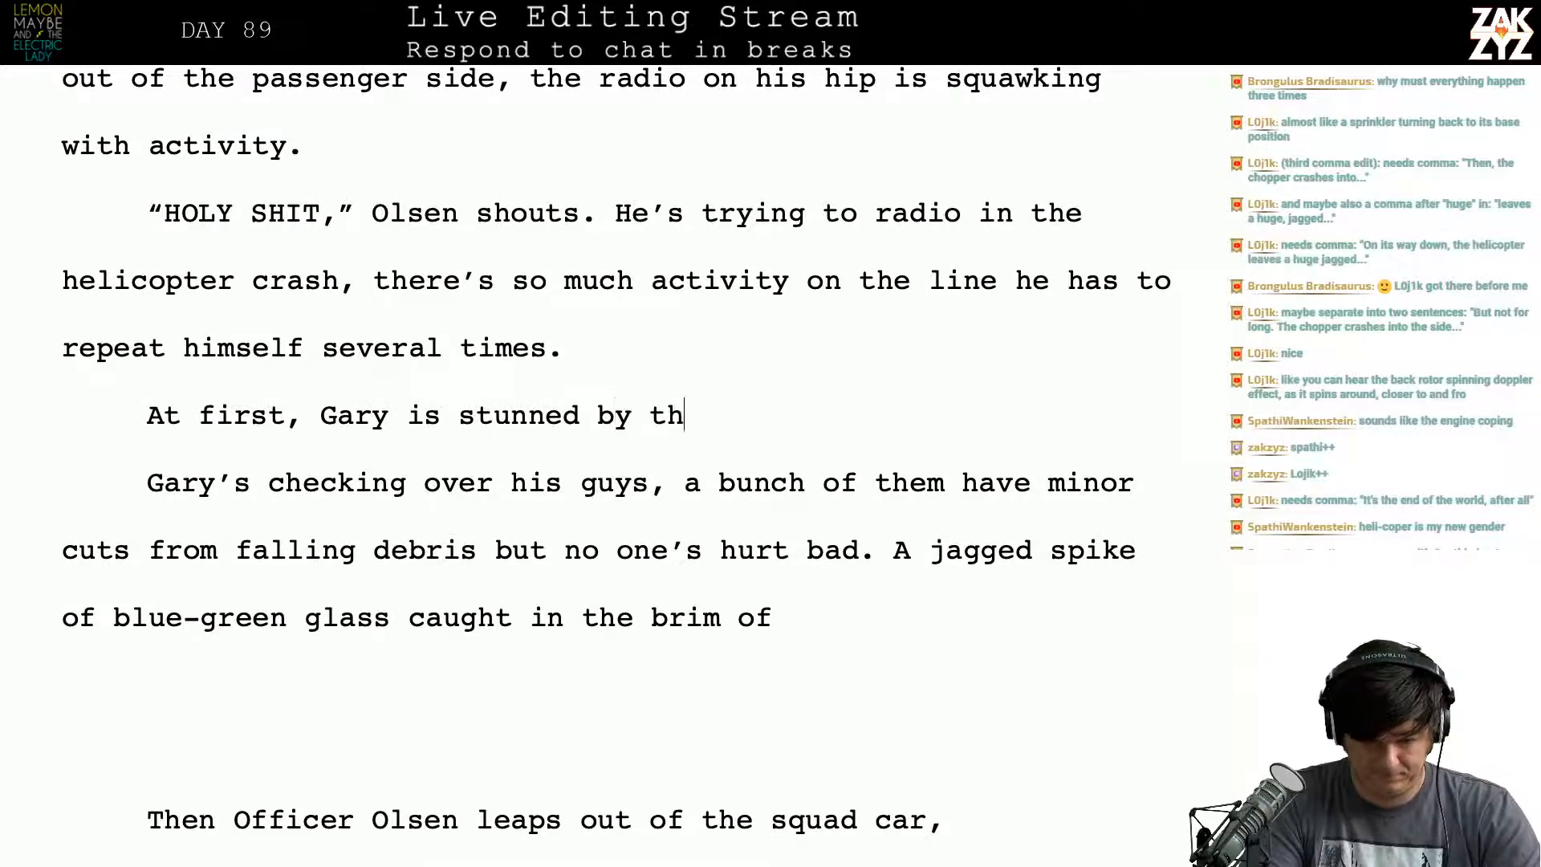
{"action": "type", "text": "e power of t"}
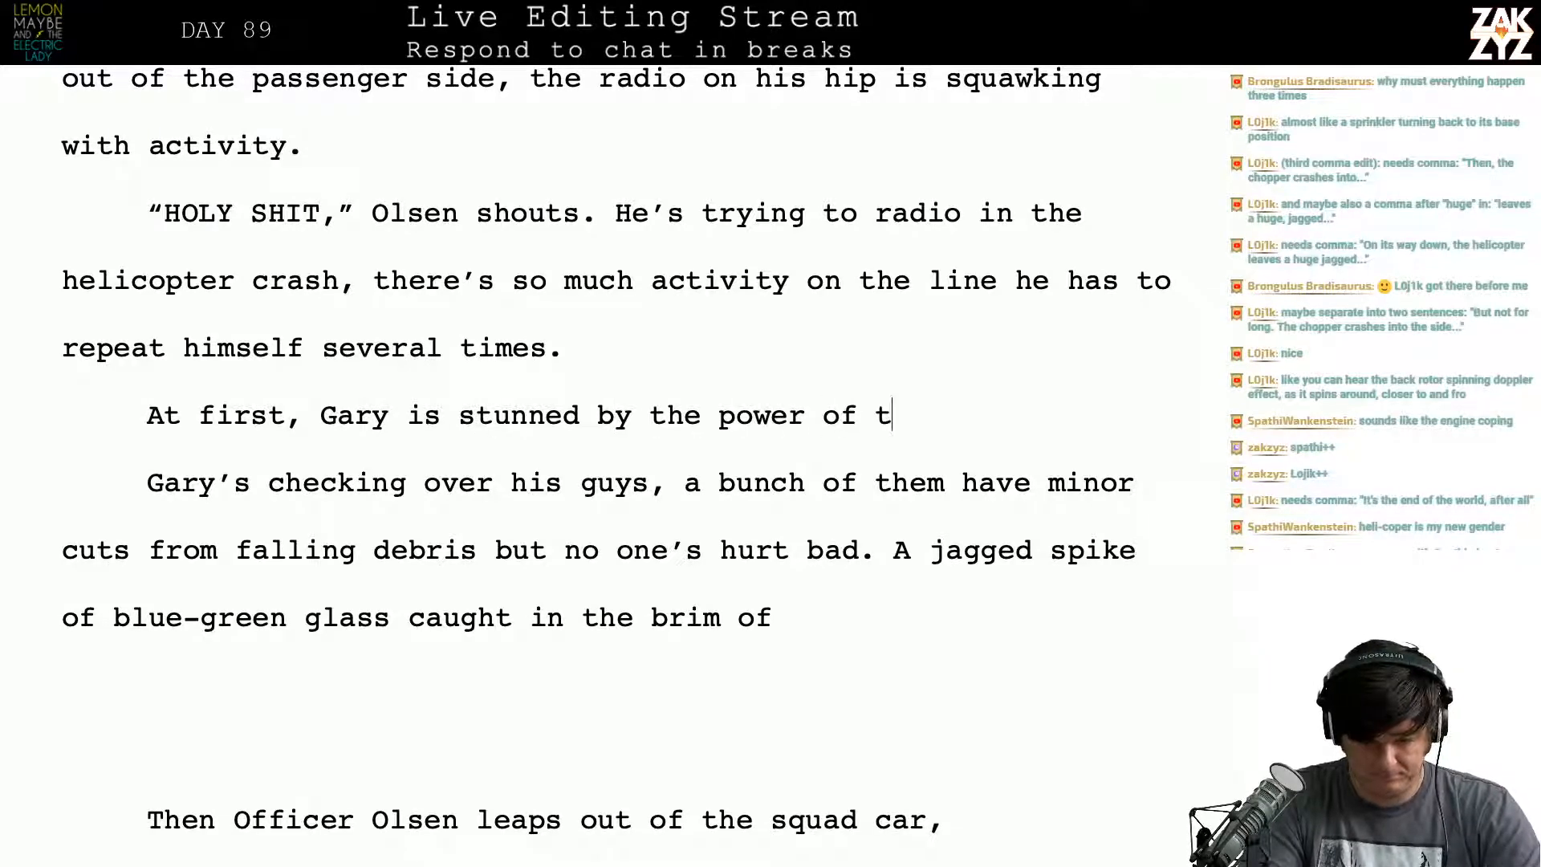
{"action": "key", "text": "BackSpace"}
{"action": "type", "text": "a hundred men all"}
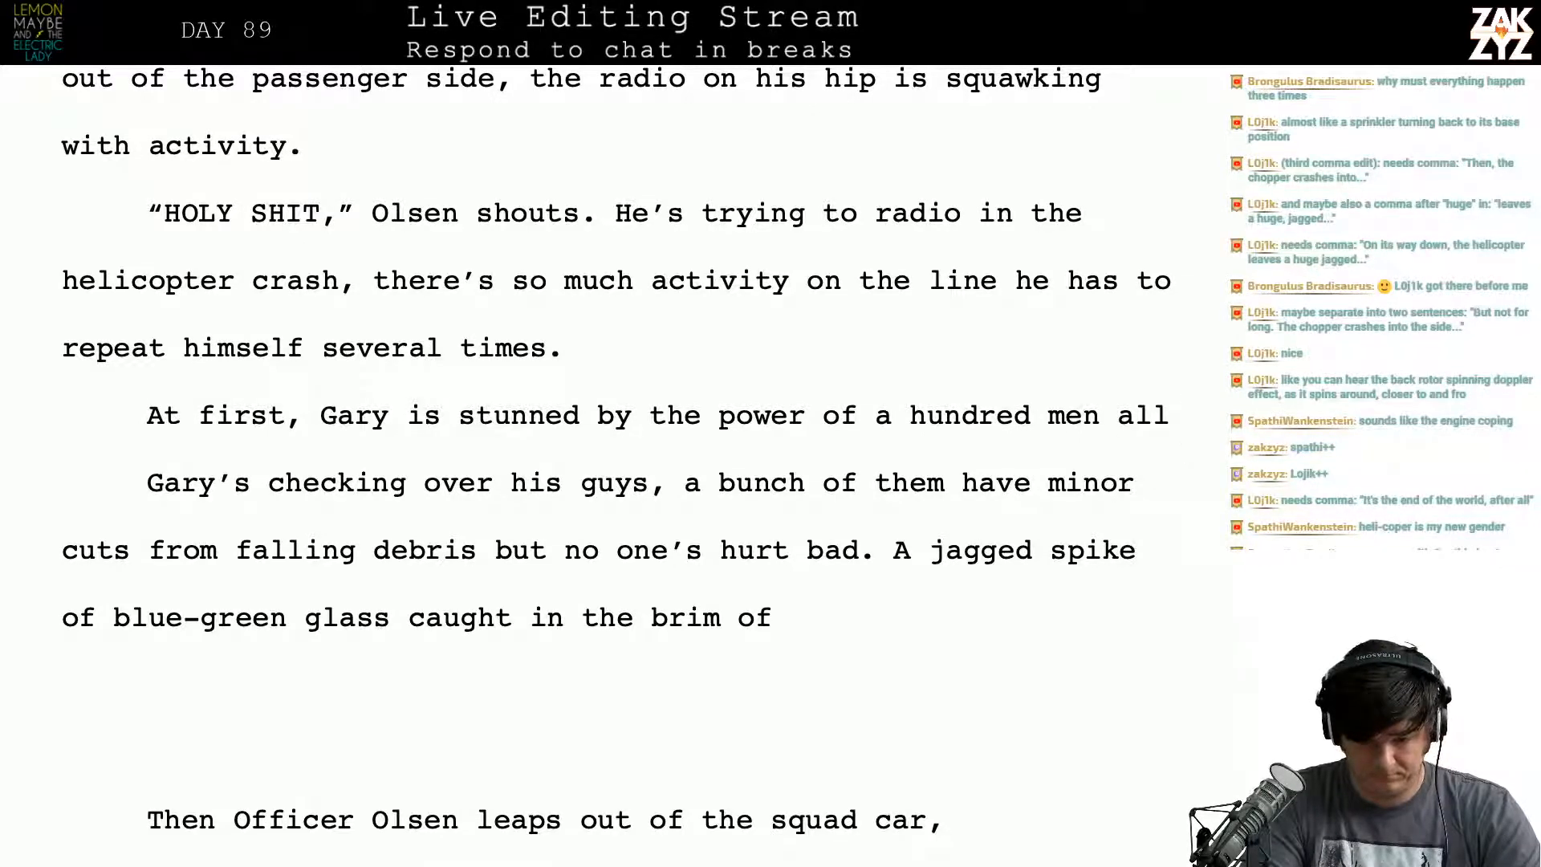
{"action": "key", "text": "BackSpace"}
{"action": "key", "text": "BackSpace"}
{"action": "key", "text": "BackSpace"}
{"action": "key", "text": "BackSpace"}
{"action": "key", "text": "BackSpace"}
{"action": "key", "text": "BackSpace"}
{"action": "key", "text": "BackSpace"}
{"action": "key", "text": "BackSpace"}
{"action": "key", "text": "BackSpace"}
{"action": "key", "text": "BackSpace"}
{"action": "key", "text": "BackSpace"}
{"action": "key", "text": "BackSpace"}
{"action": "key", "text": "BackSpace"}
{"action": "key", "text": "BackSpace"}
{"action": "key", "text": "BackSpace"}
{"action": "key", "text": "BackSpace"}
{"action": "key", "text": "BackSpace"}
{"action": "key", "text": "BackSpace"}
{"action": "key", "text": "BackSpace"}
{"action": "key", "text": "BackSpace"}
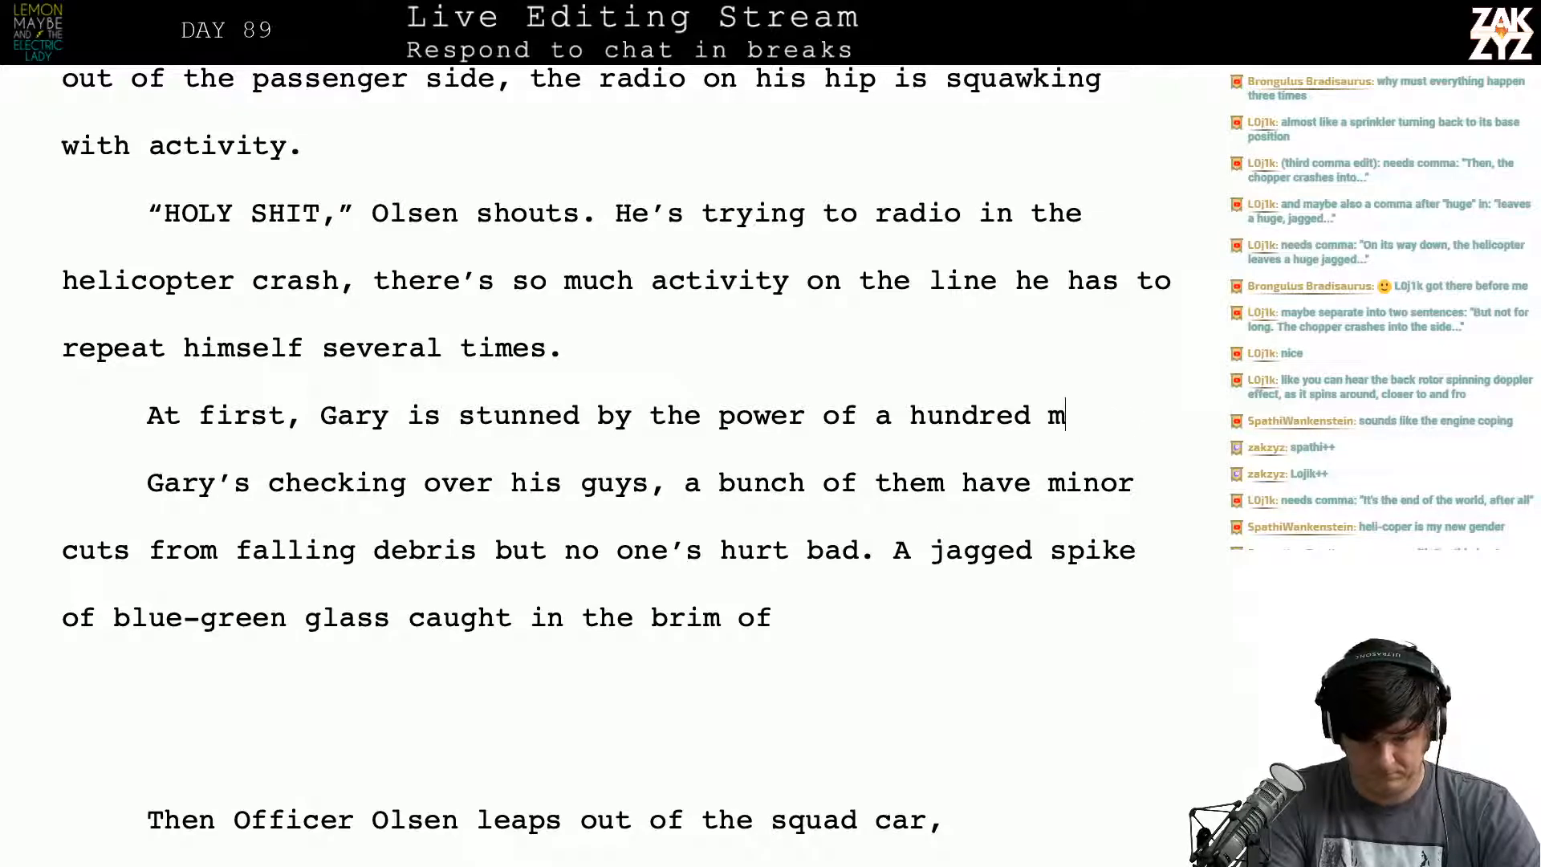
{"action": "key", "text": "BackSpace"}
{"action": "key", "text": "BackSpace"}
{"action": "key", "text": "BackSpace"}
{"action": "key", "text": "BackSpace"}
{"action": "key", "text": "BackSpace"}
{"action": "key", "text": "BackSpace"}
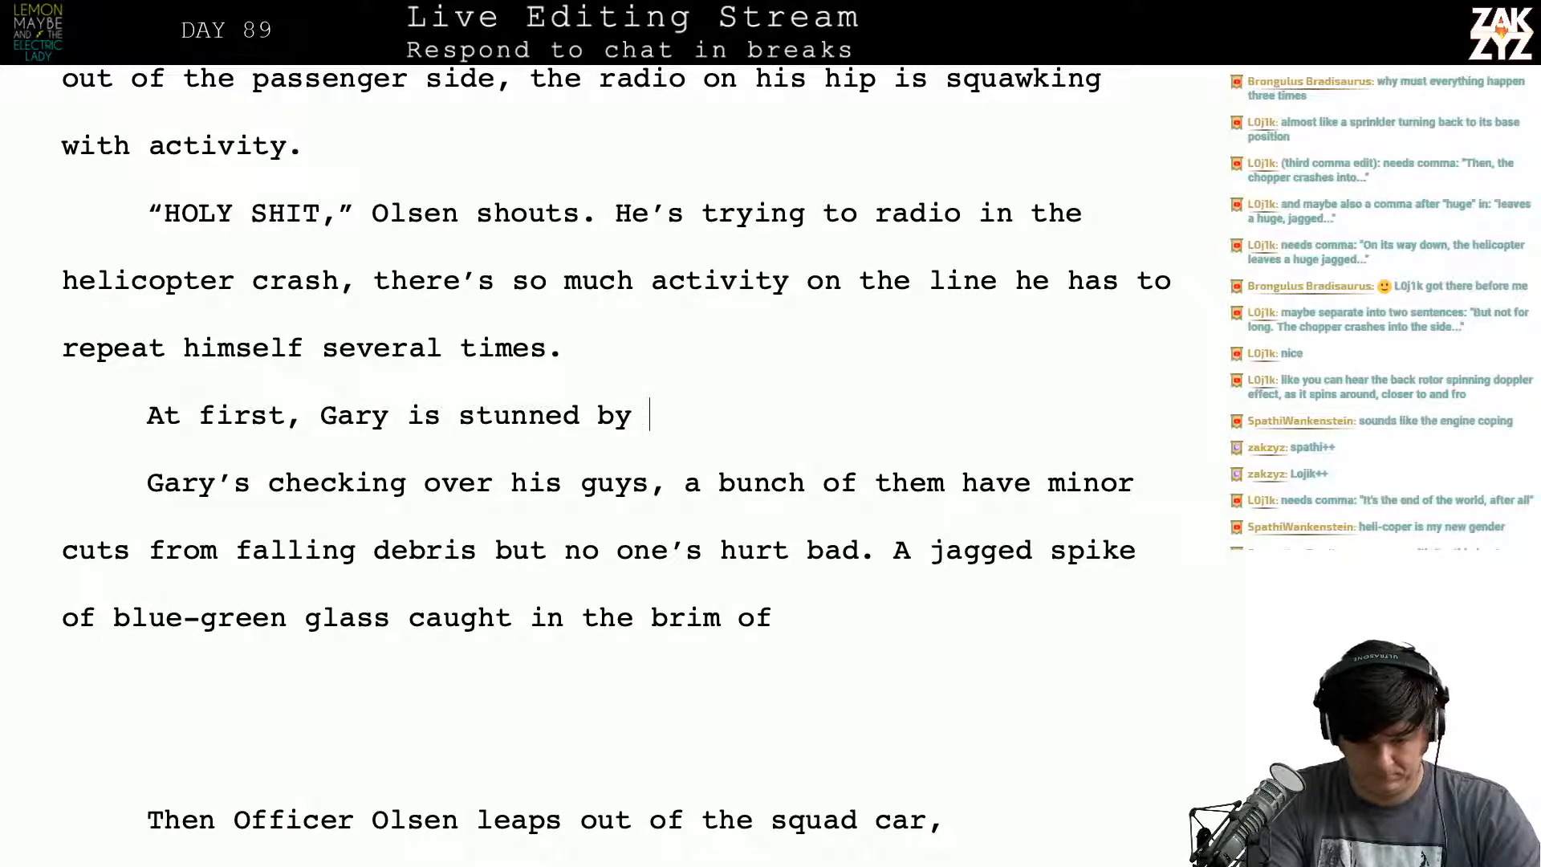
Step: Finish the sentence after "stunned by" with "the collective experience of a hundred men watching a police helicopter get shot down."
{"action": "type", "text": "the collecti"}
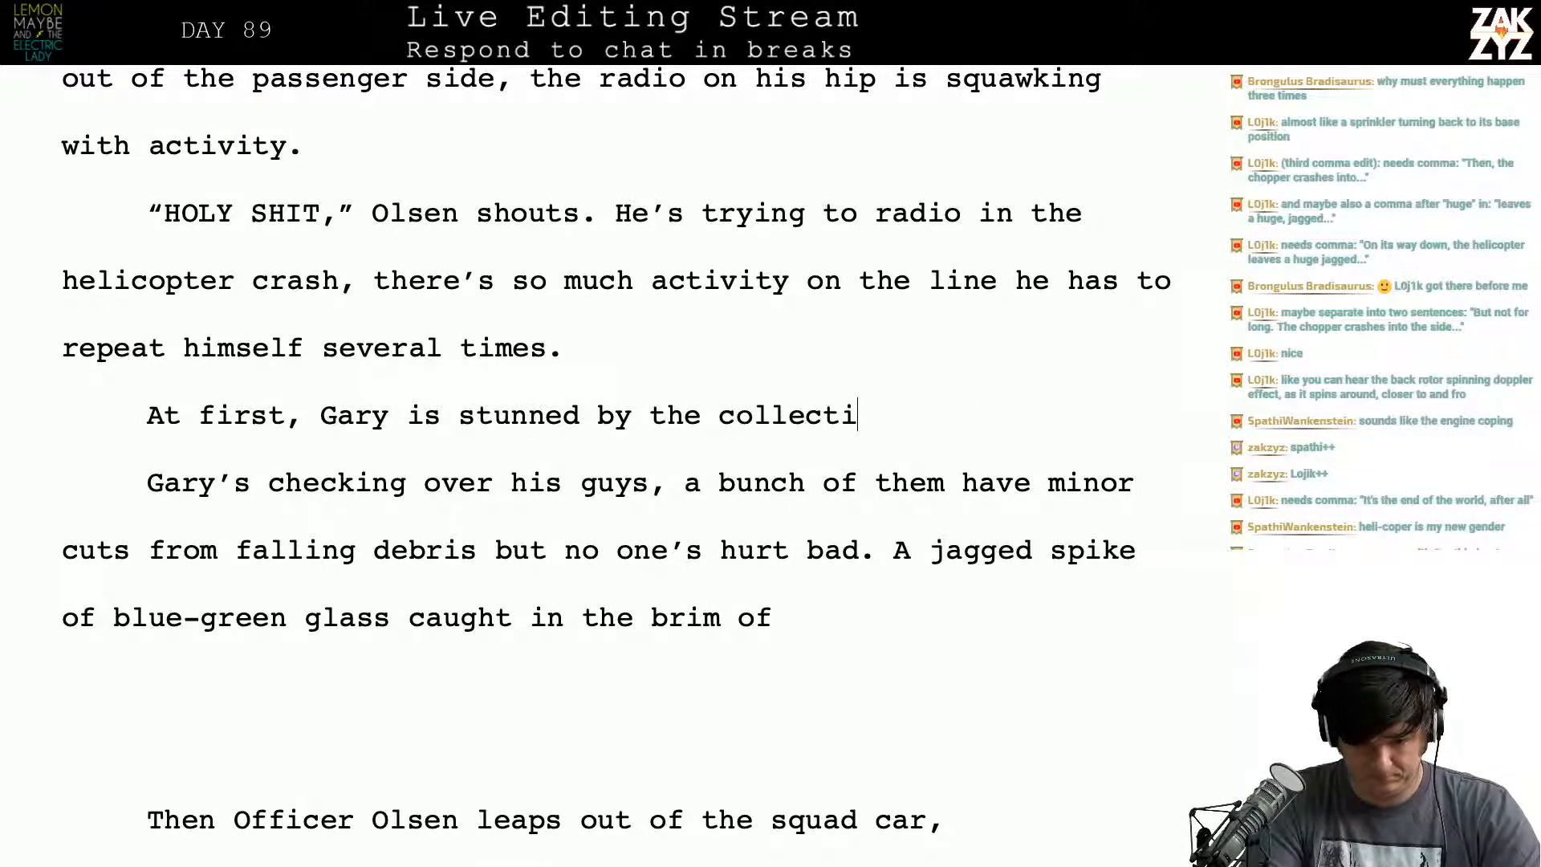
{"action": "type", "text": "ve experienc"}
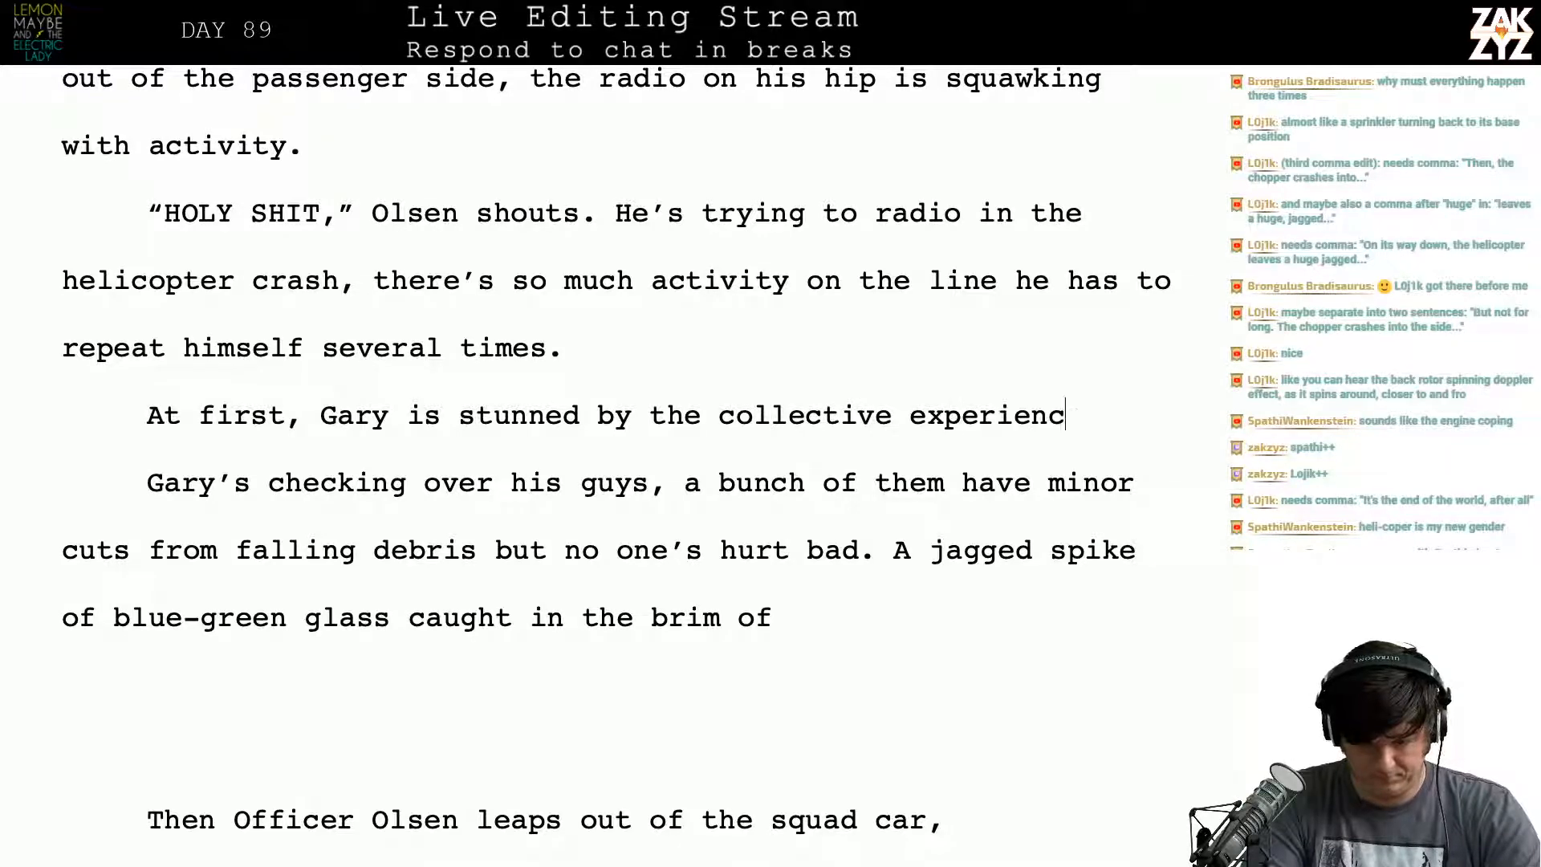
{"action": "type", "text": "e of a hunder"}
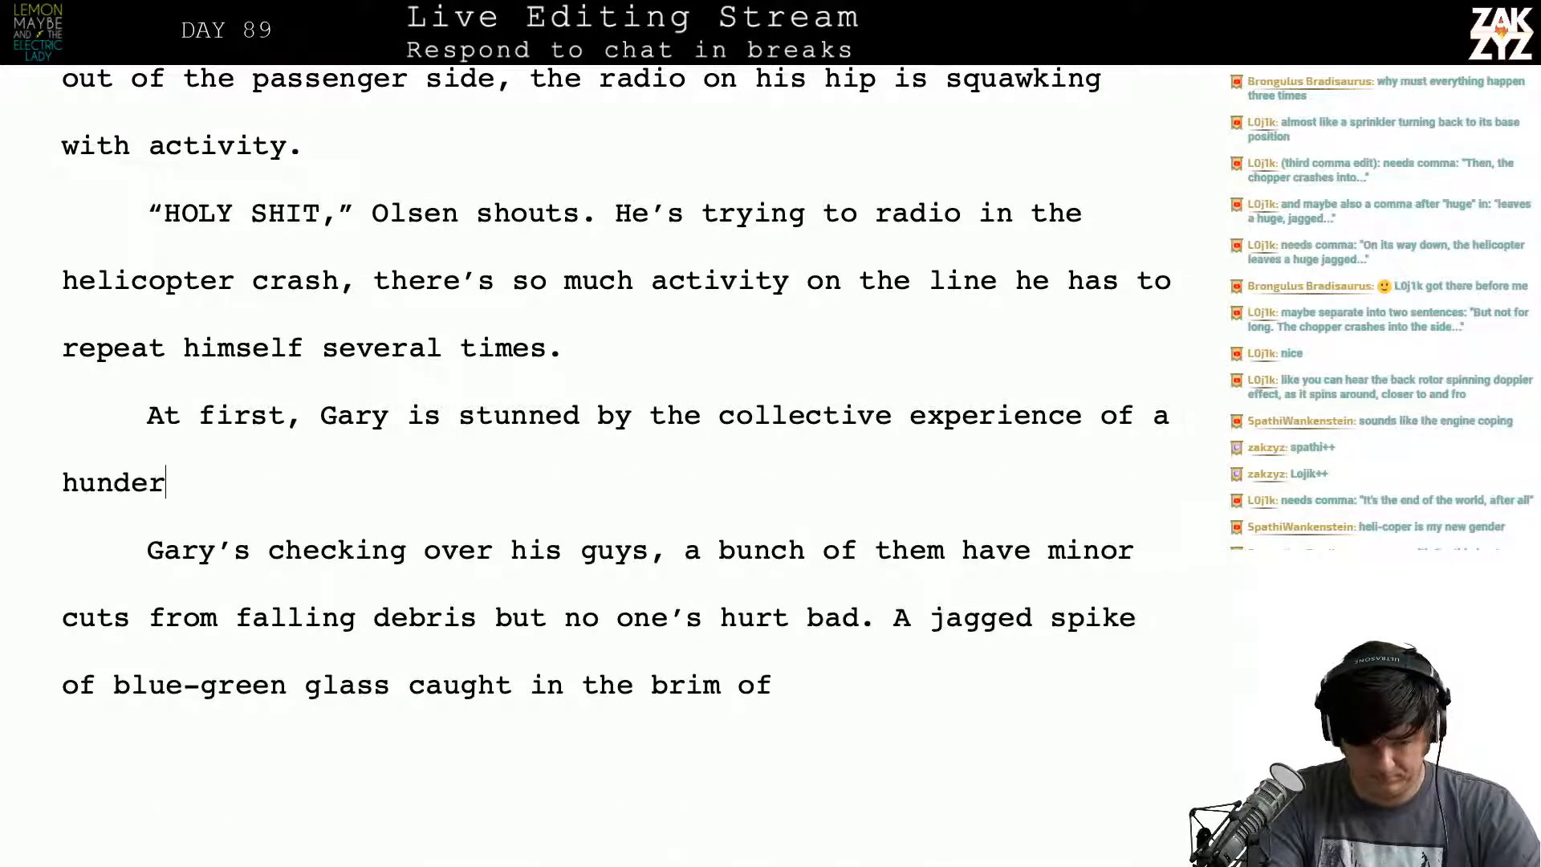
{"action": "key", "text": "BackSpace"}
{"action": "key", "text": "BackSpace"}
{"action": "type", "text": "d"}
{"action": "key", "text": "BackSpace"}
{"action": "type", "text": "red men wa"}
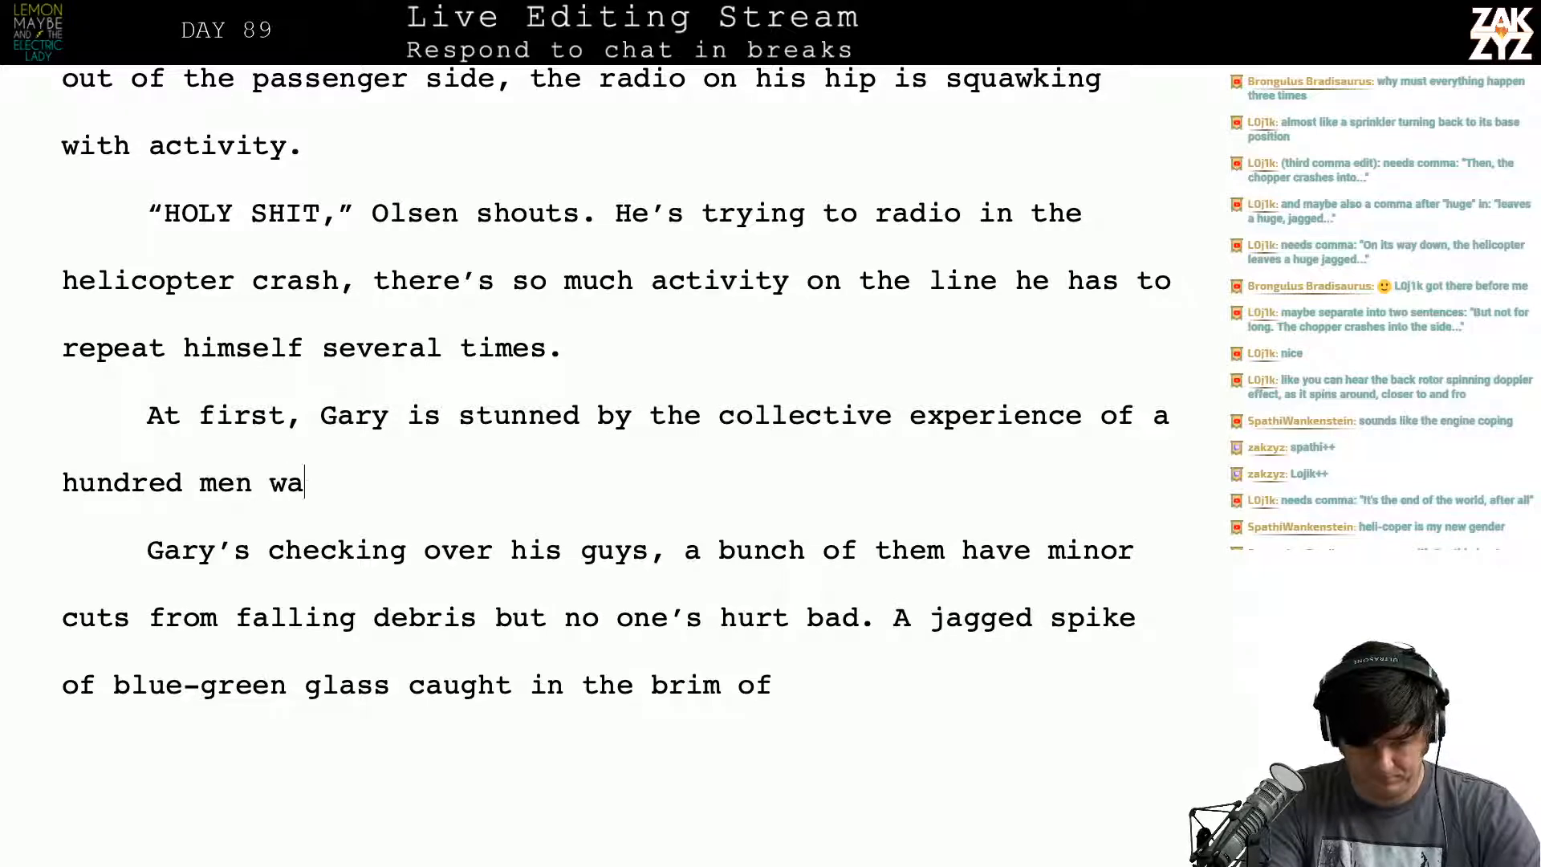
{"action": "type", "text": "tching a police "}
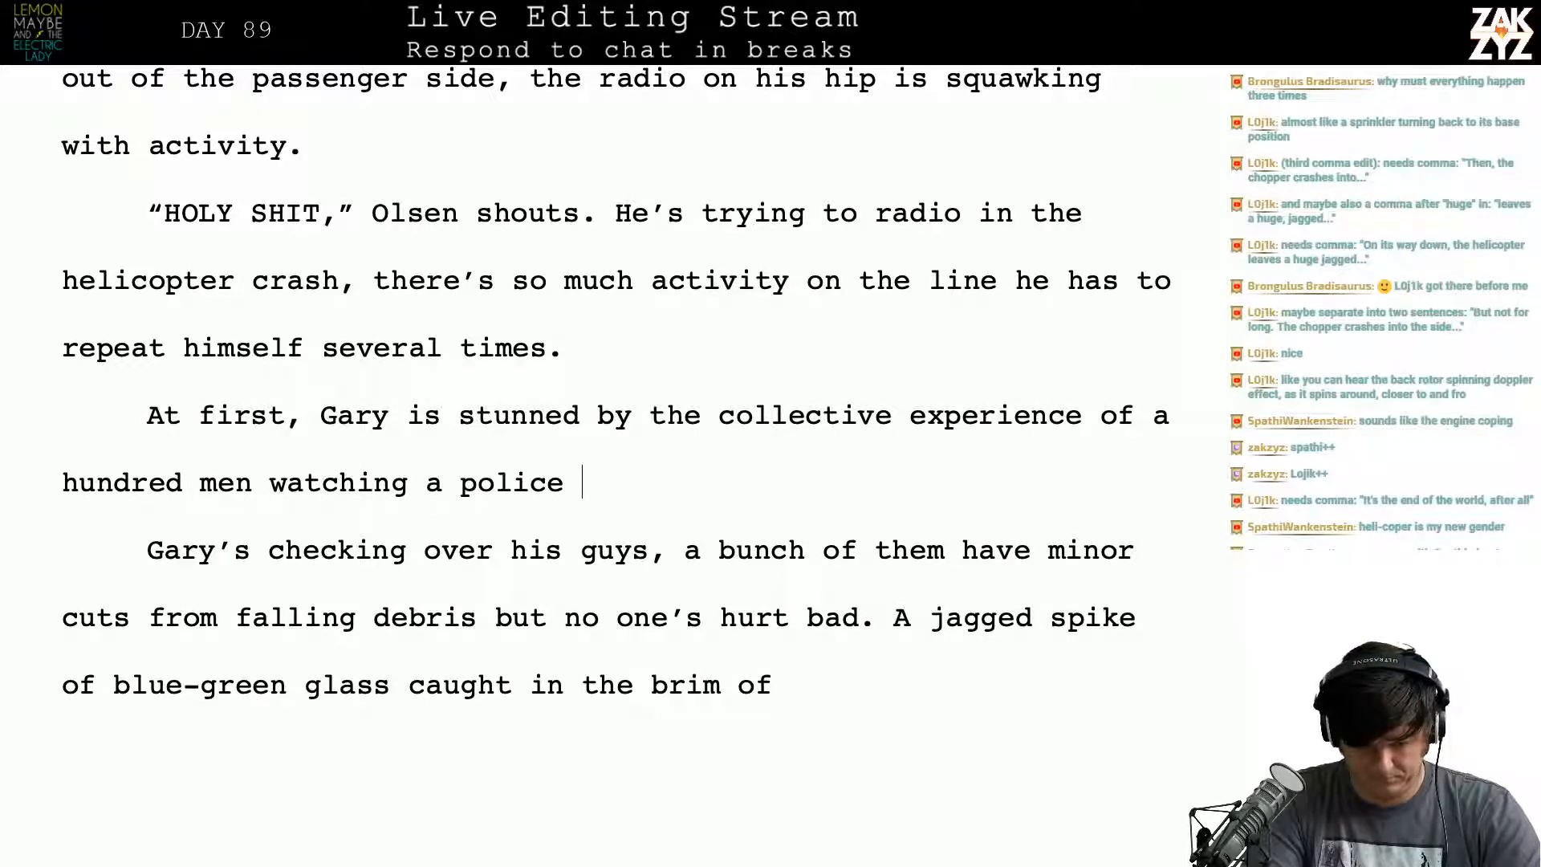
{"action": "type", "text": "helicopter ge"}
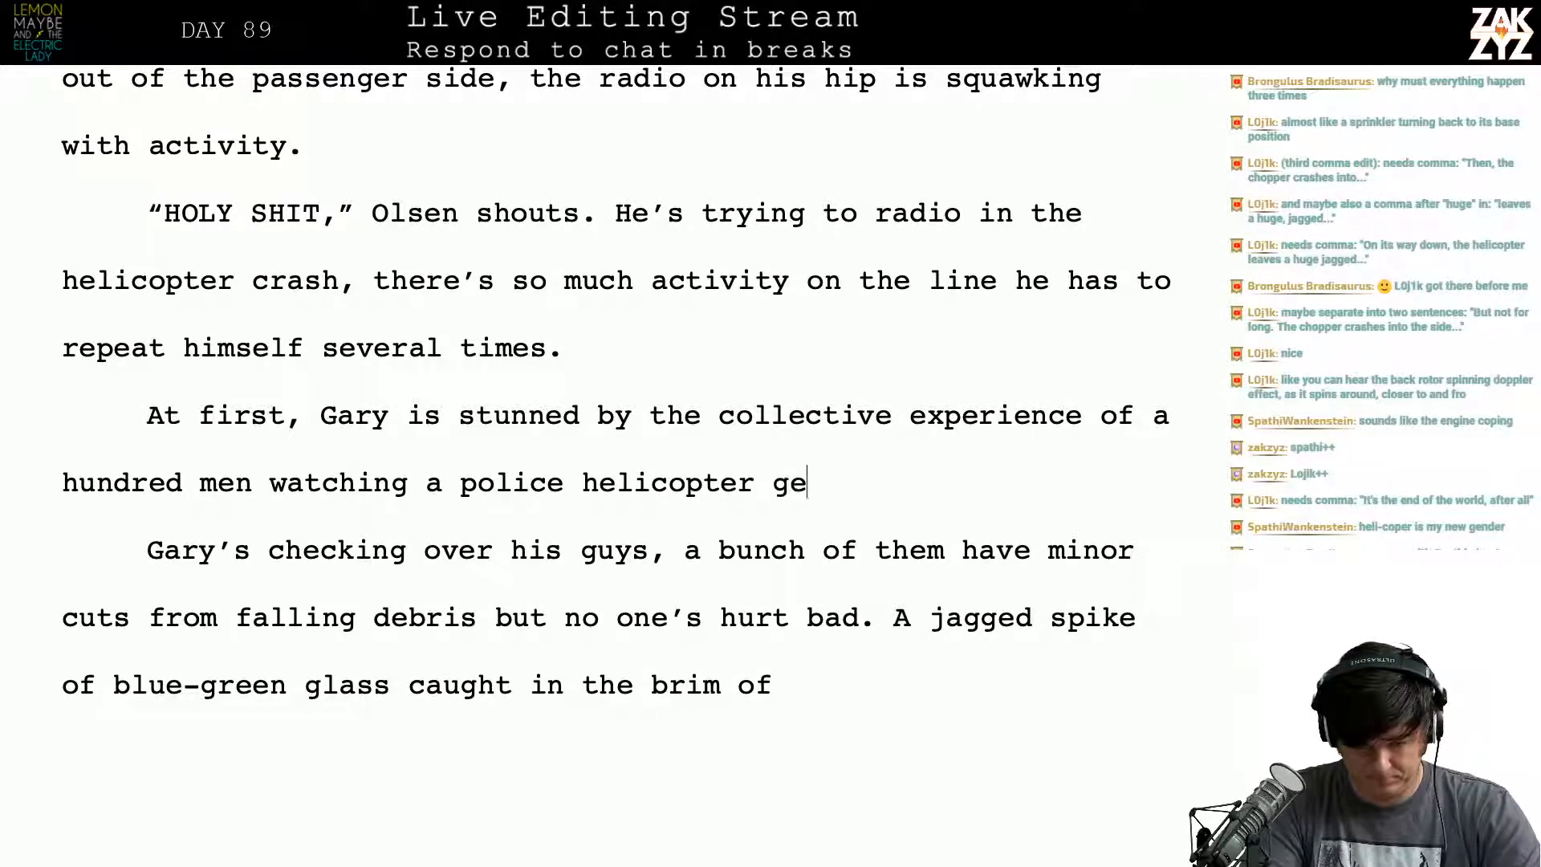
{"action": "type", "text": "t shot down. When"}
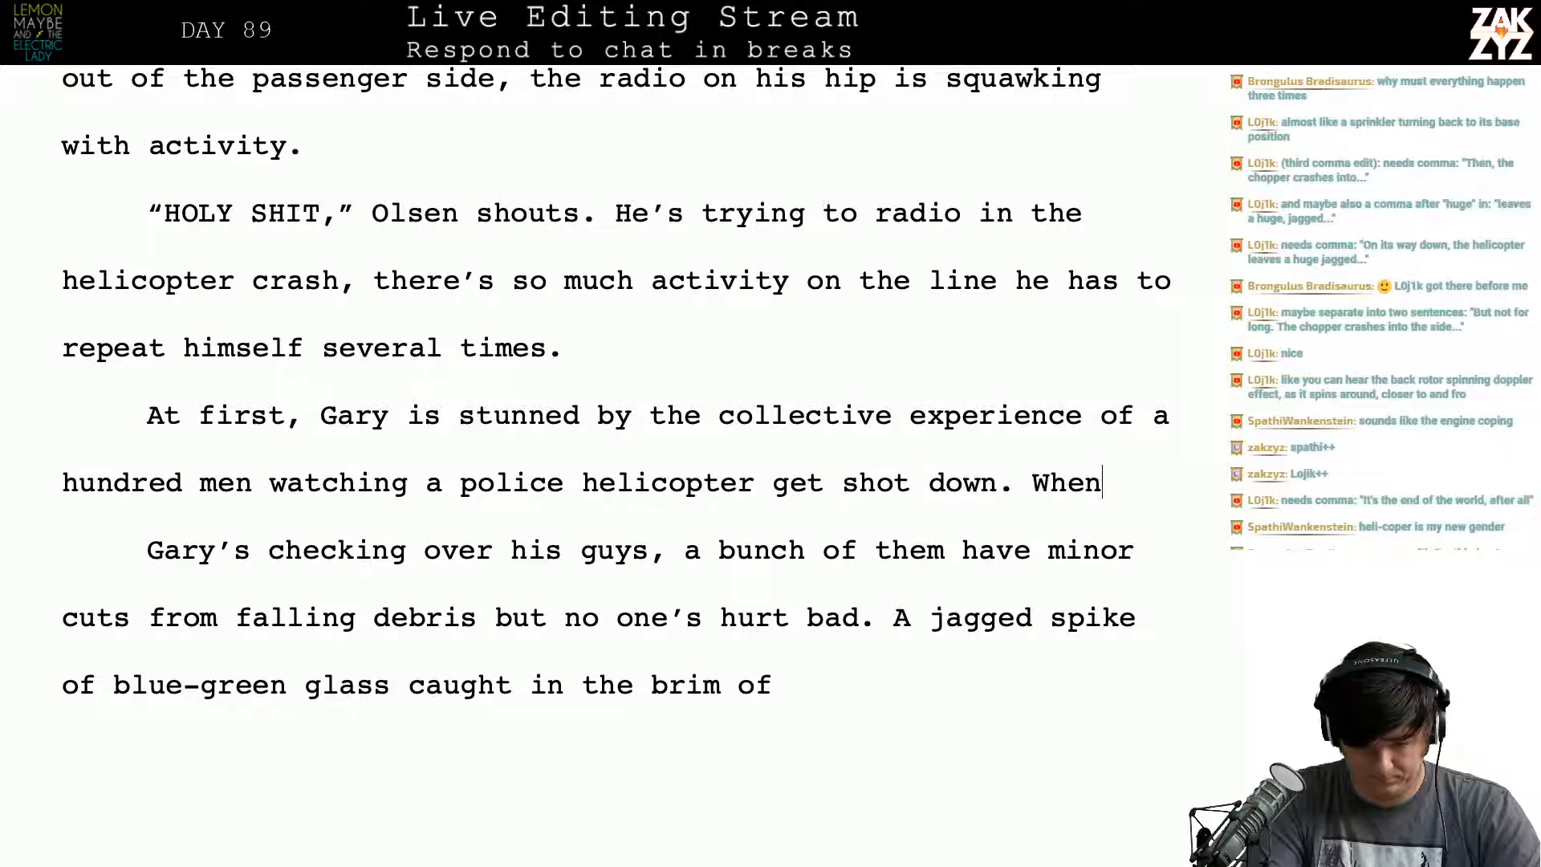
Step: Add the sentence "When he can think straight, he starts to feel through the formation, trying to see if anyone's hurt."
{"action": "type", "text": " he can think st"}
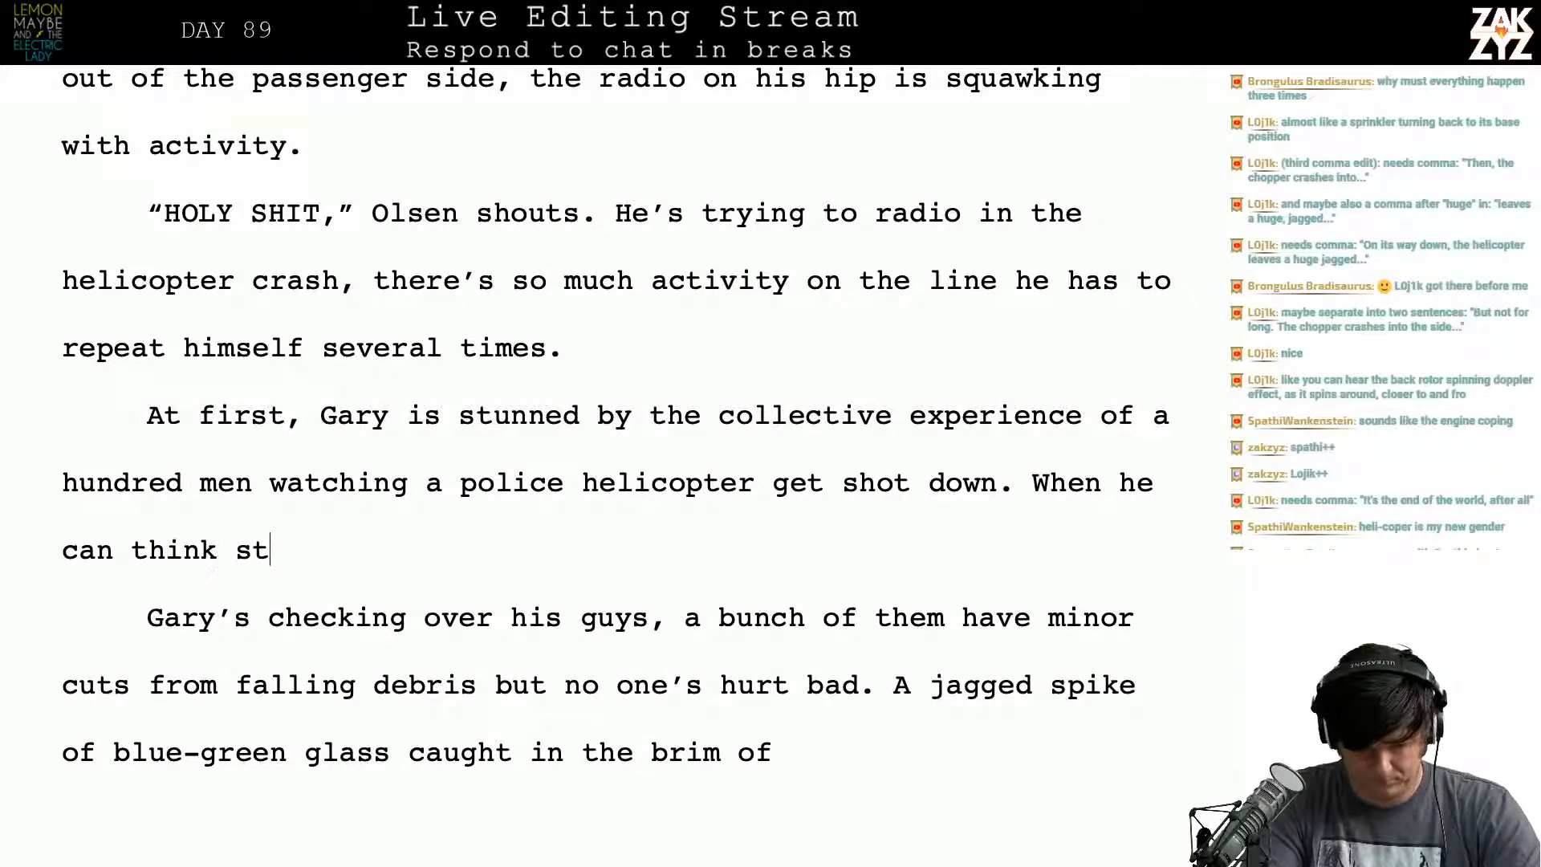
{"action": "type", "text": "raight, he "}
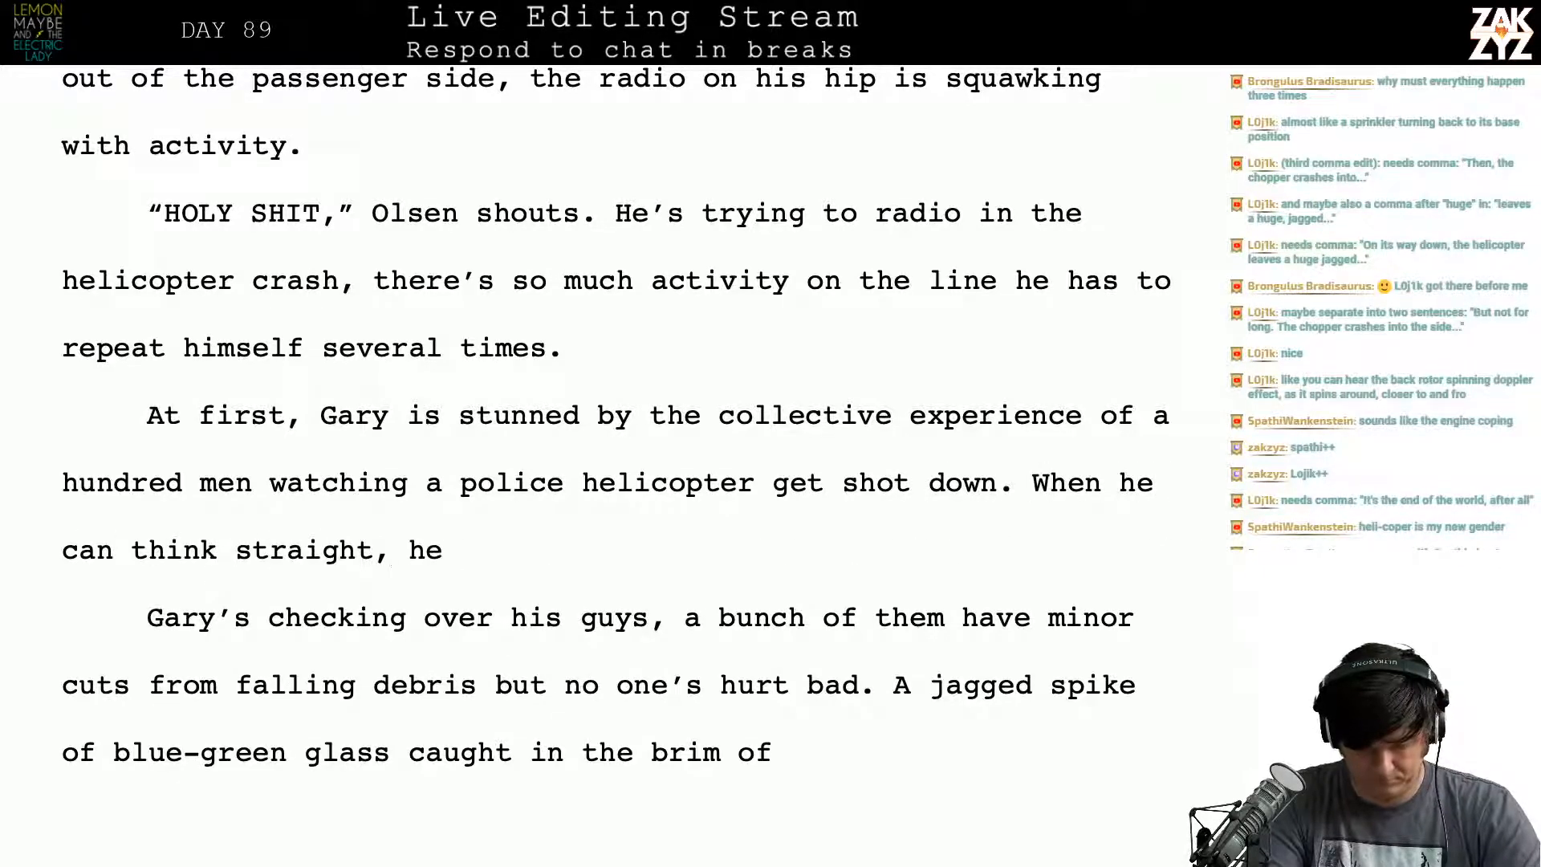
{"action": "type", "text": "starts to"}
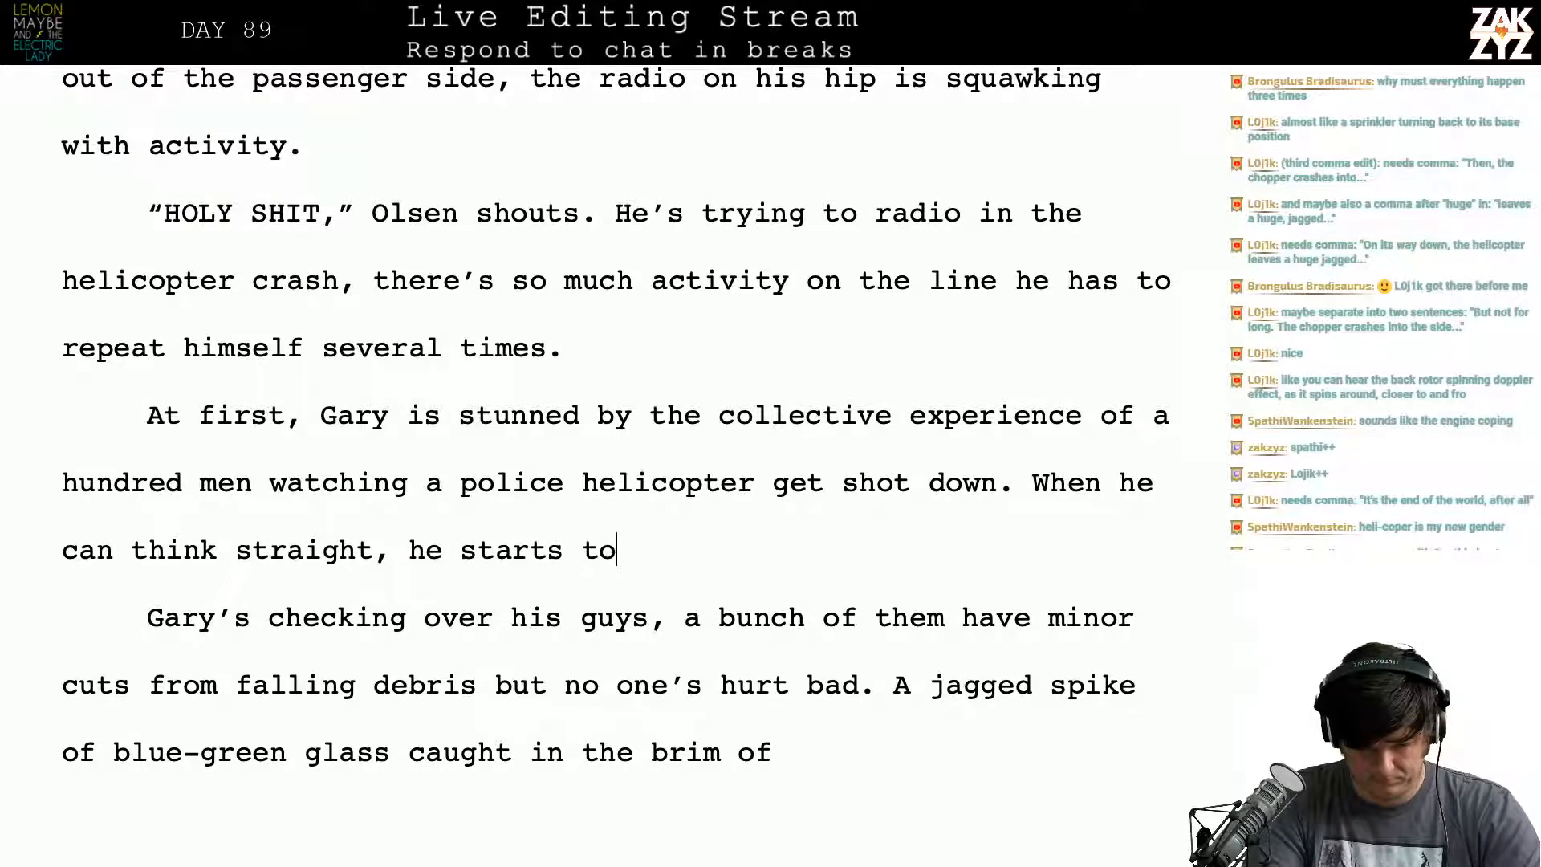
{"action": "type", "text": " feel through th"}
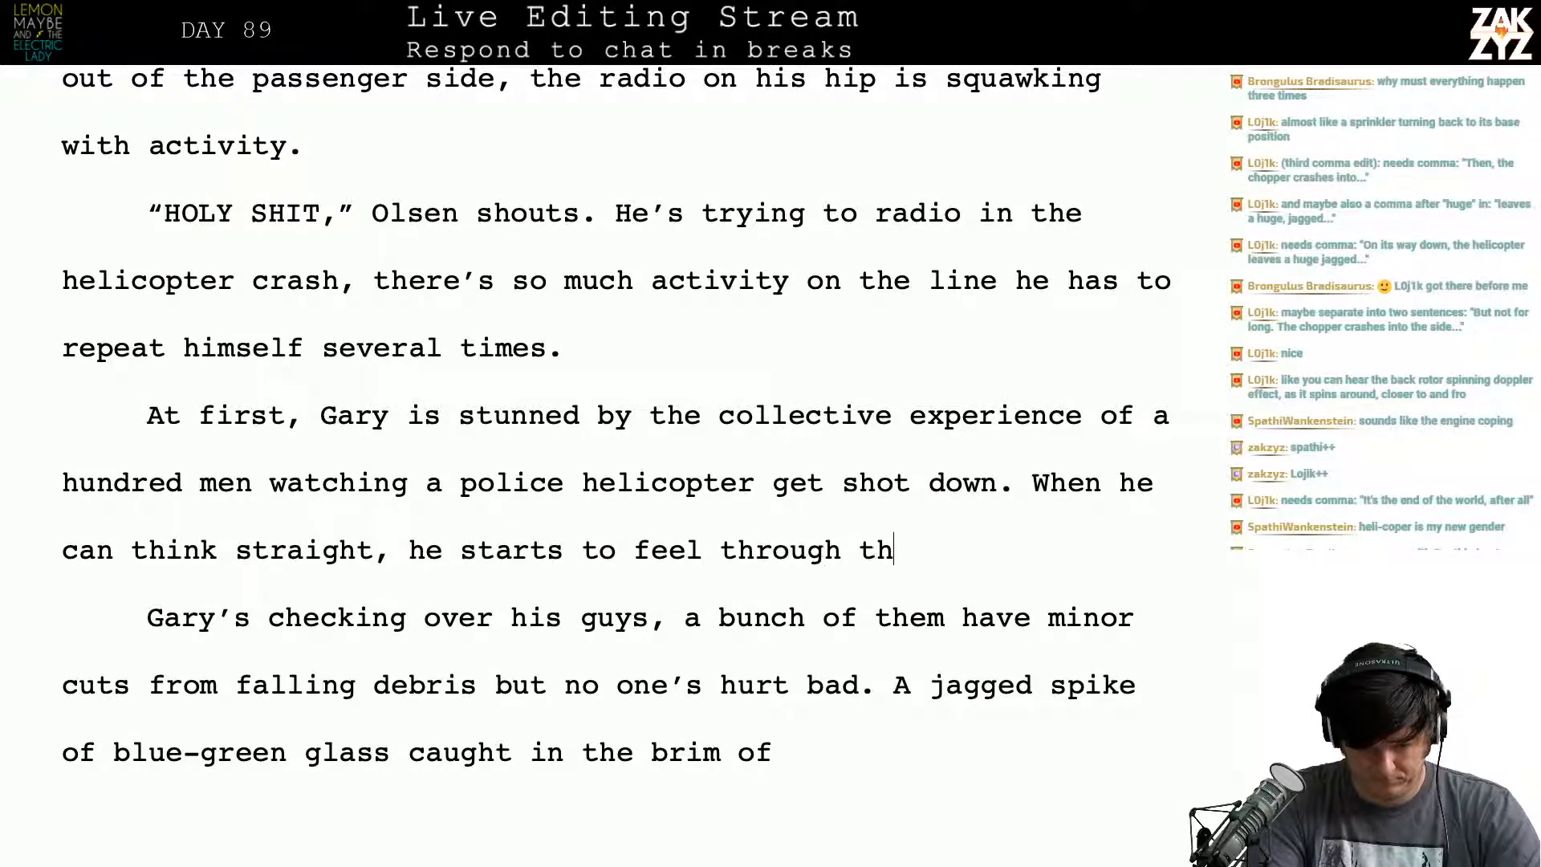
{"action": "type", "text": "e formation, "}
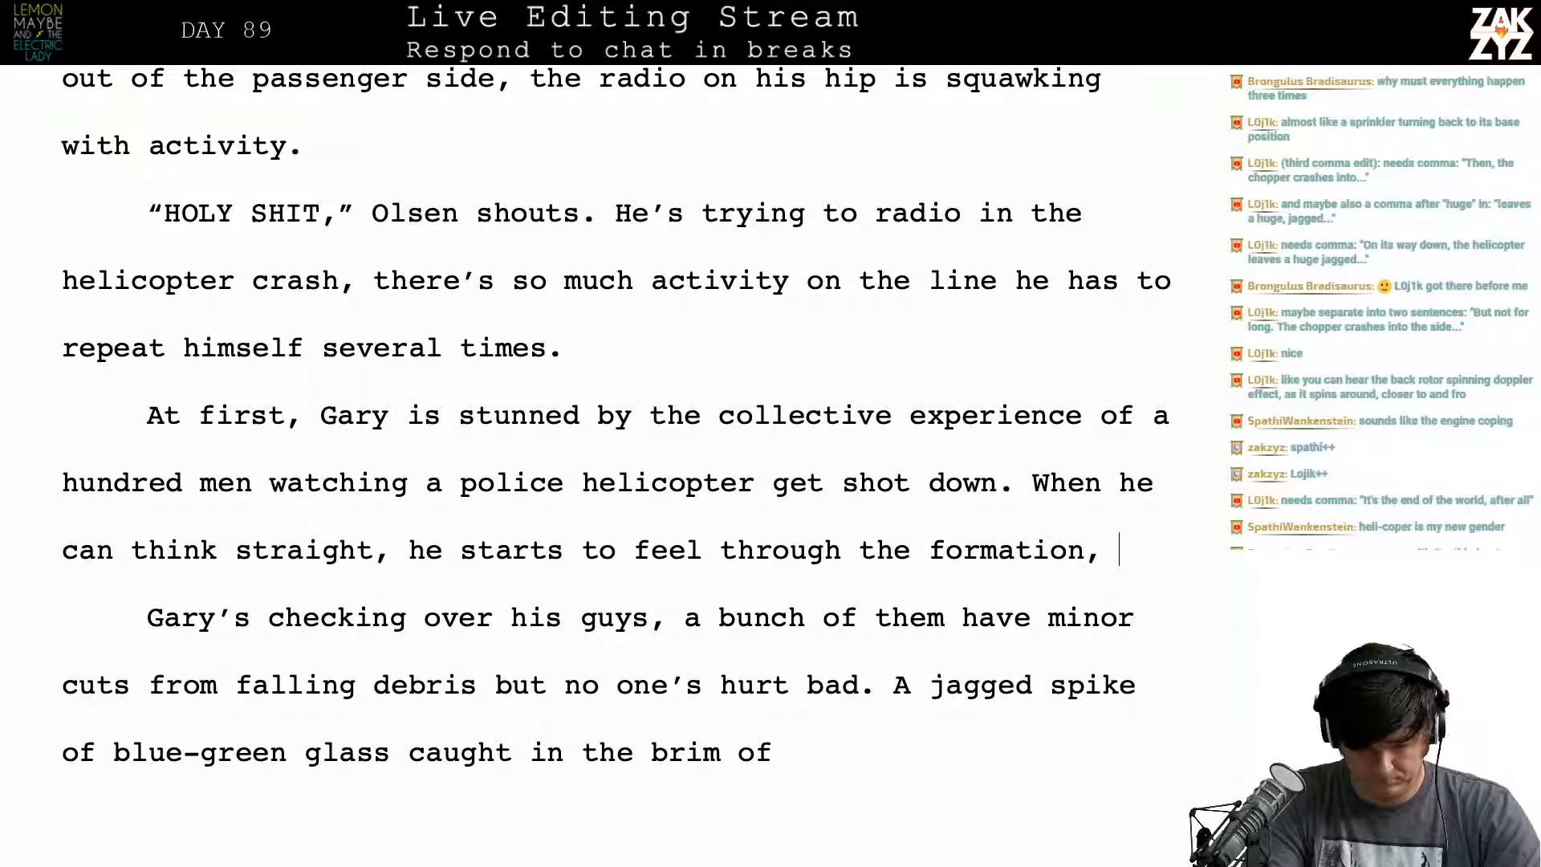
{"action": "type", "text": "trying to see if"}
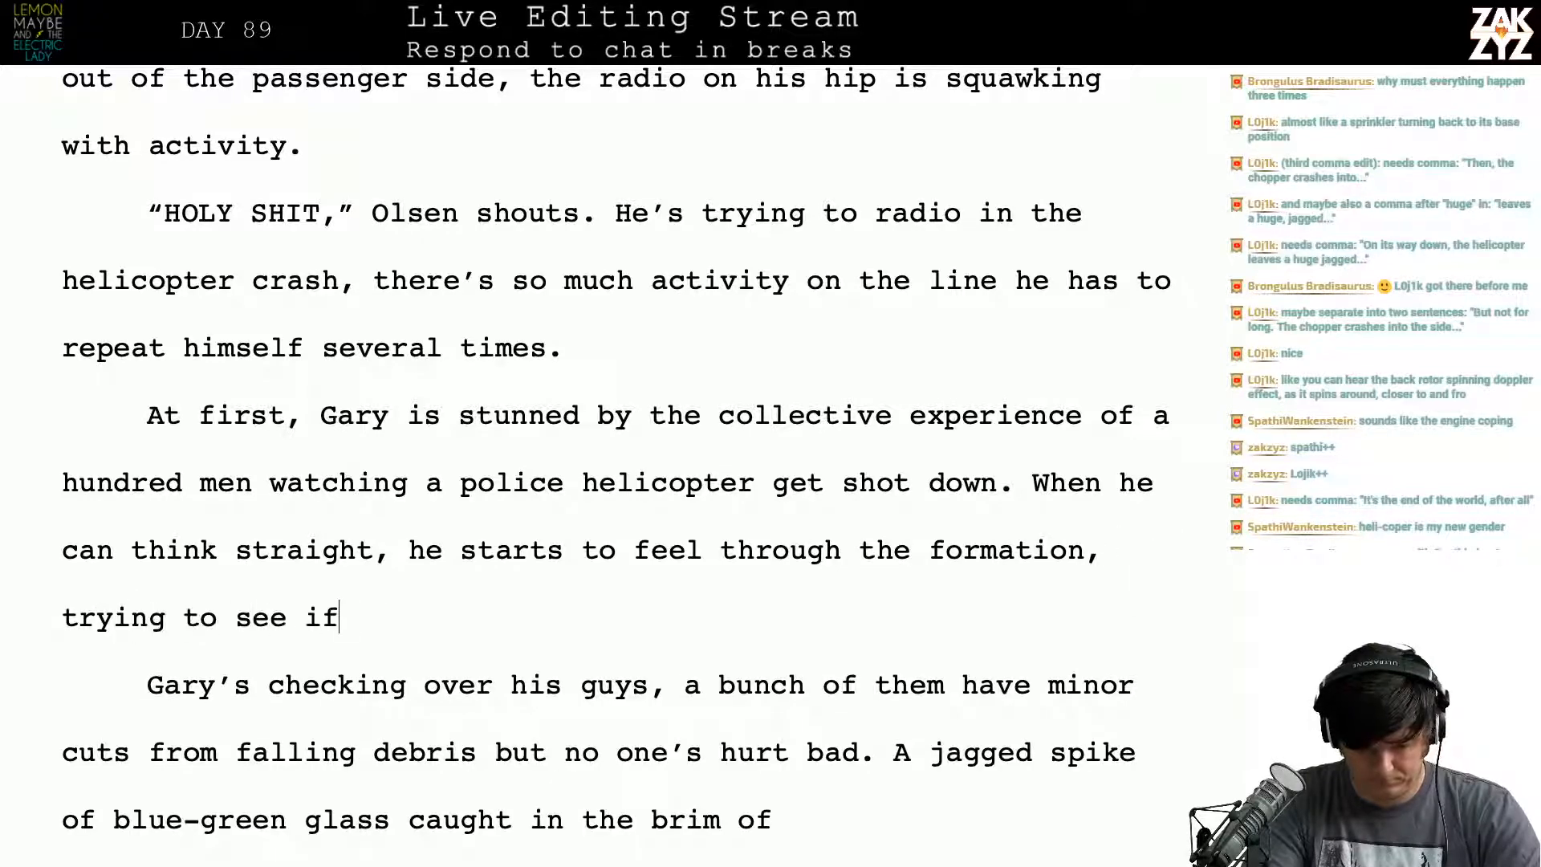
{"action": "type", "text": " anyone’s hur"}
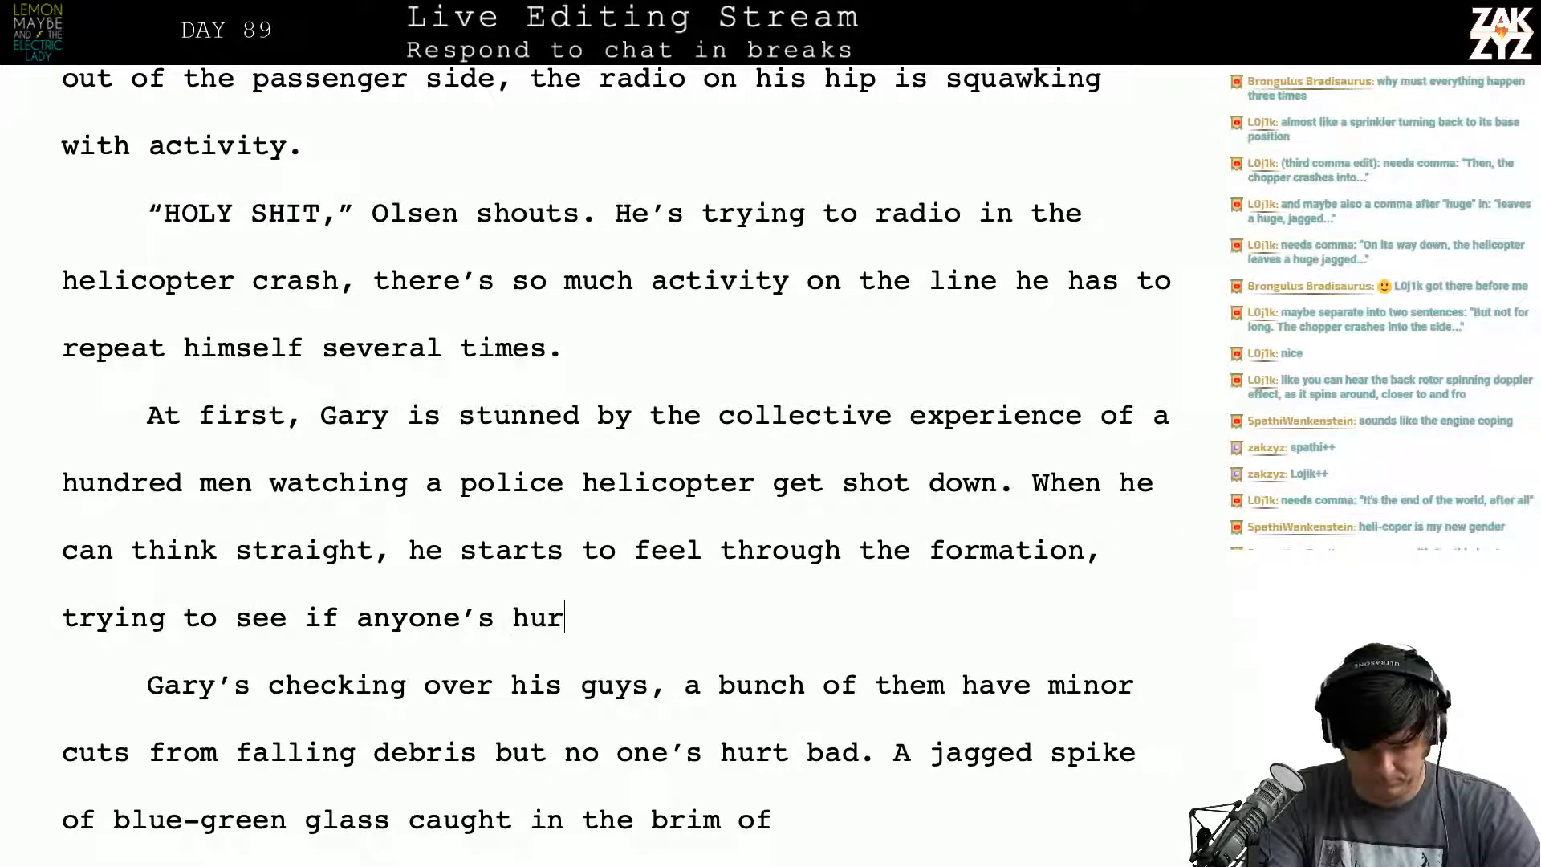
Step: Begin the following sentence with "There are a bunch of minor cuts from falling debris, but"
{"action": "type", "text": "t. There are a bu"}
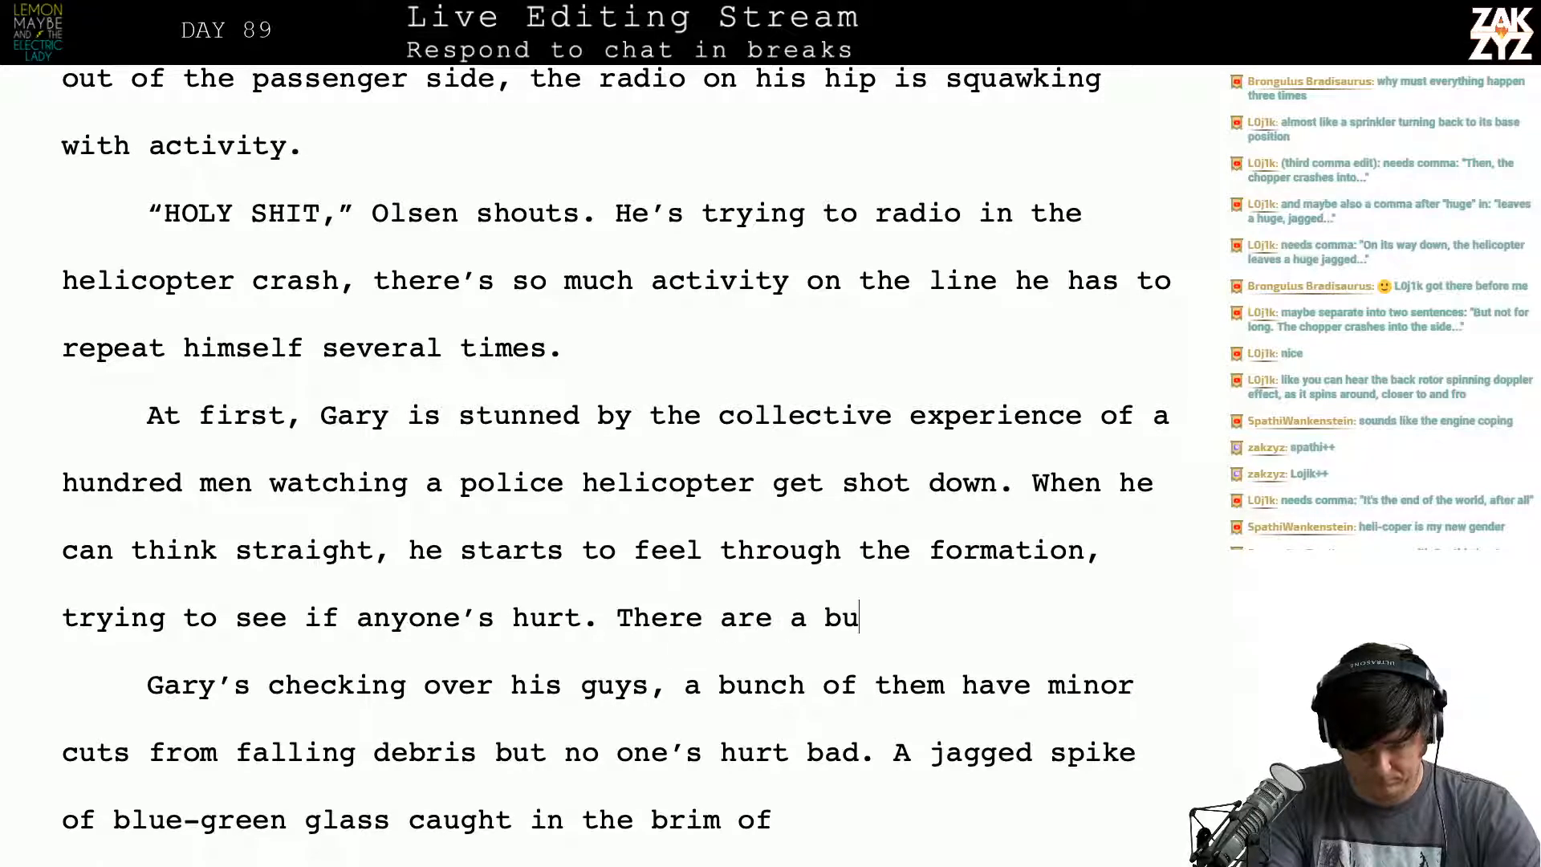
{"action": "type", "text": "nch of minor kn"}
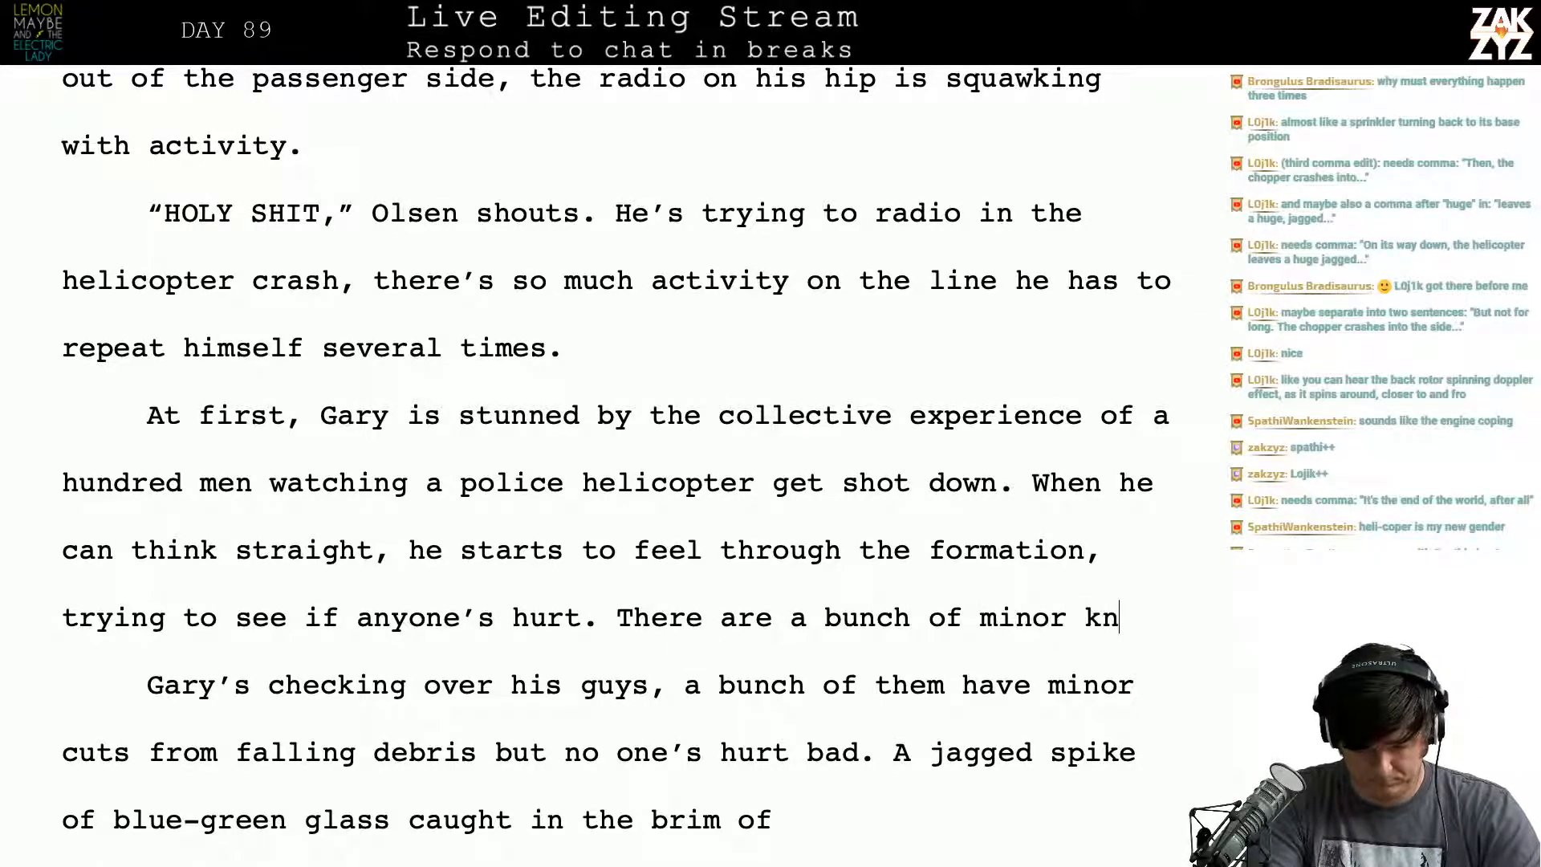
{"action": "key", "text": "BackSpace"}
{"action": "key", "text": "BackSpace"}
{"action": "type", "text": "cuts,"}
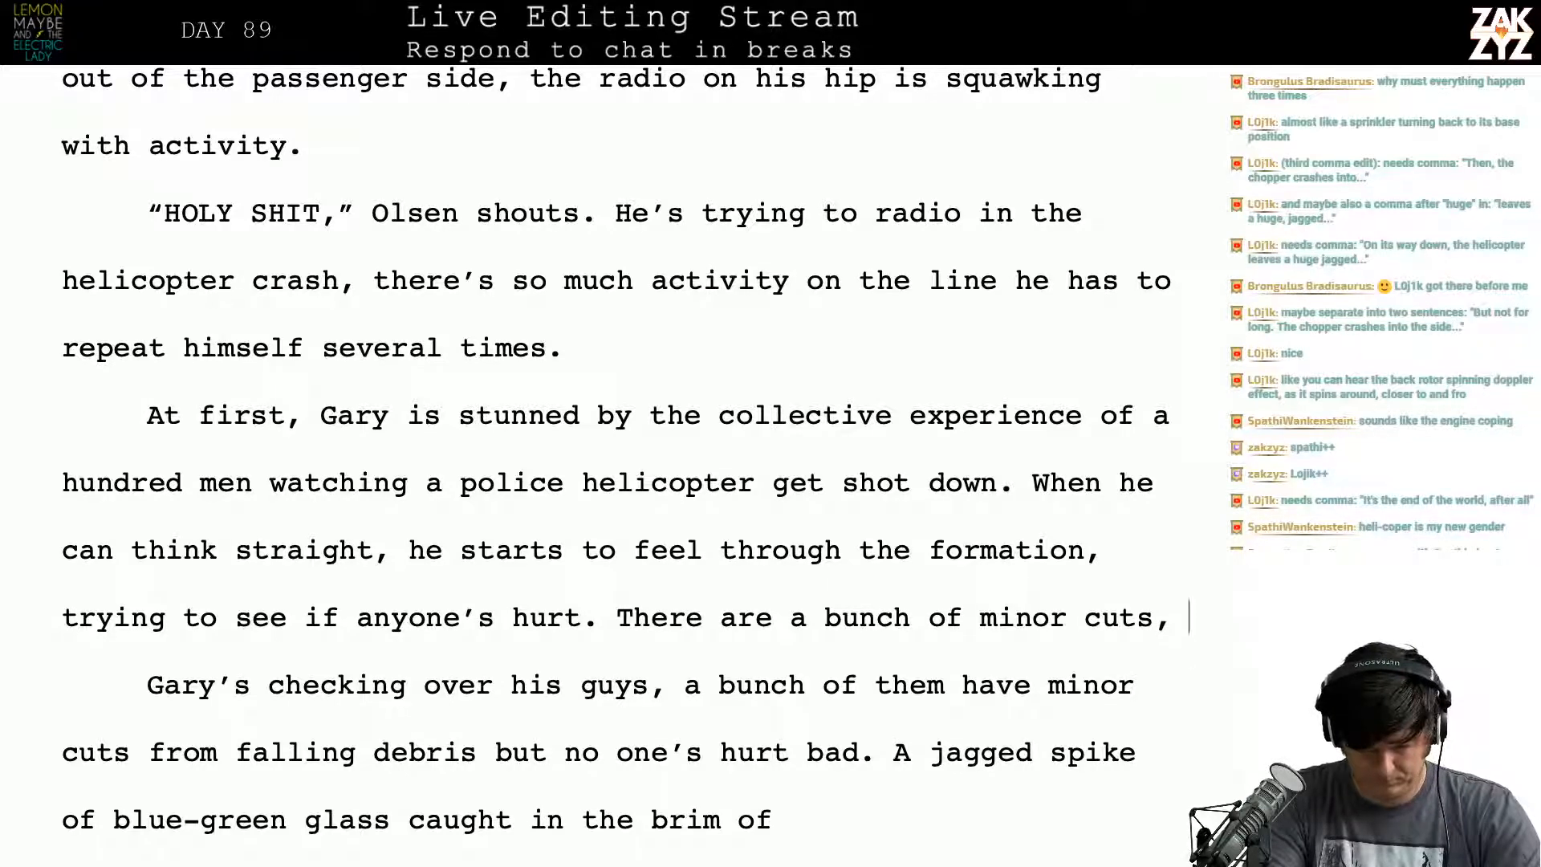
{"action": "key", "text": "BackSpace"}
{"action": "key", "text": "BackSpace"}
{"action": "type", "text": " from falling "}
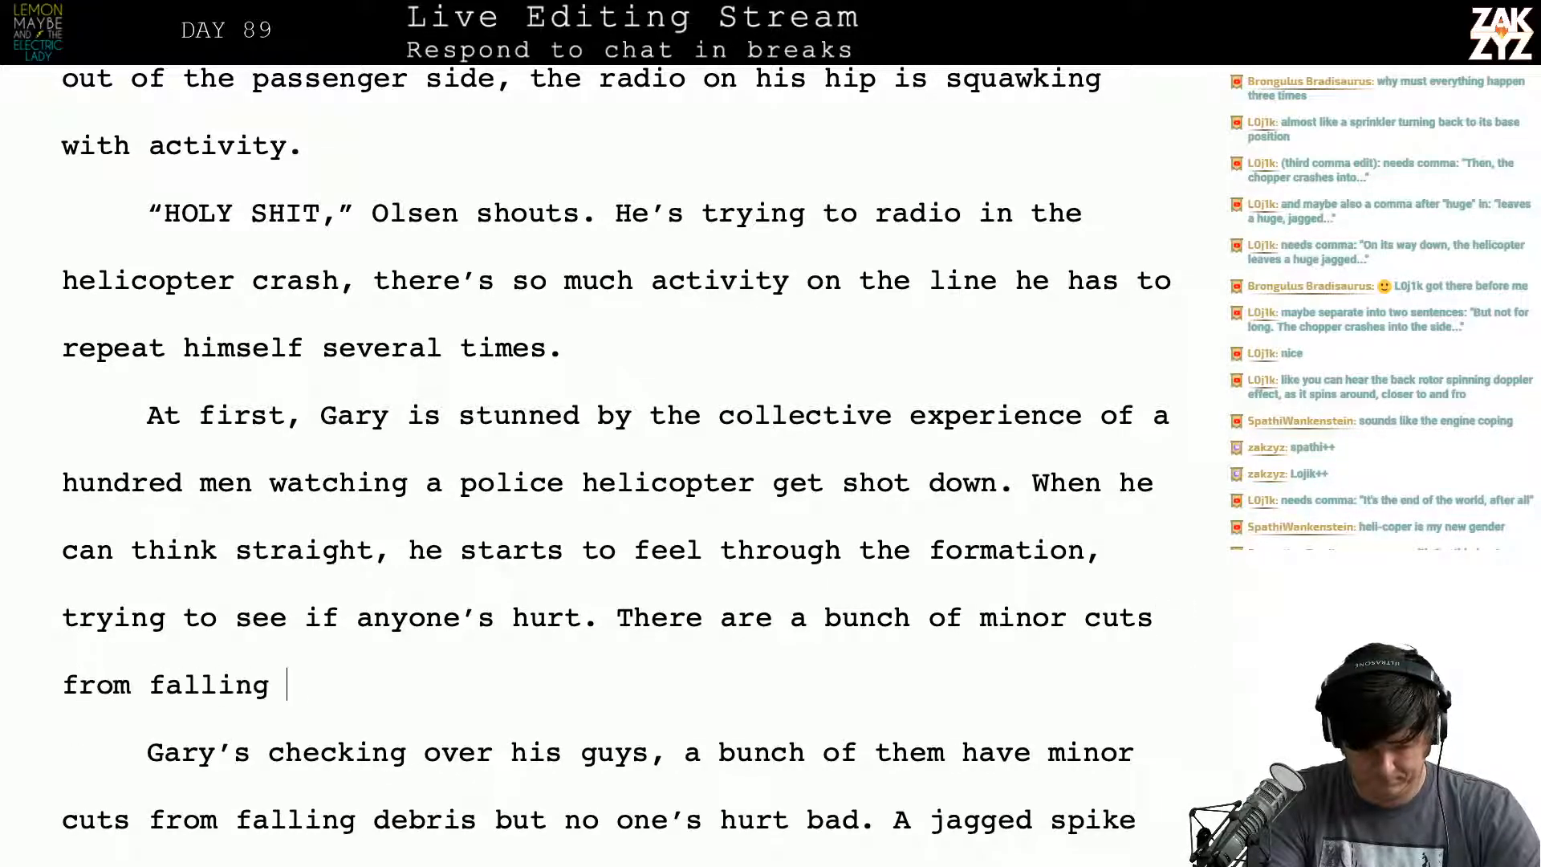
{"action": "type", "text": "debris, but n"}
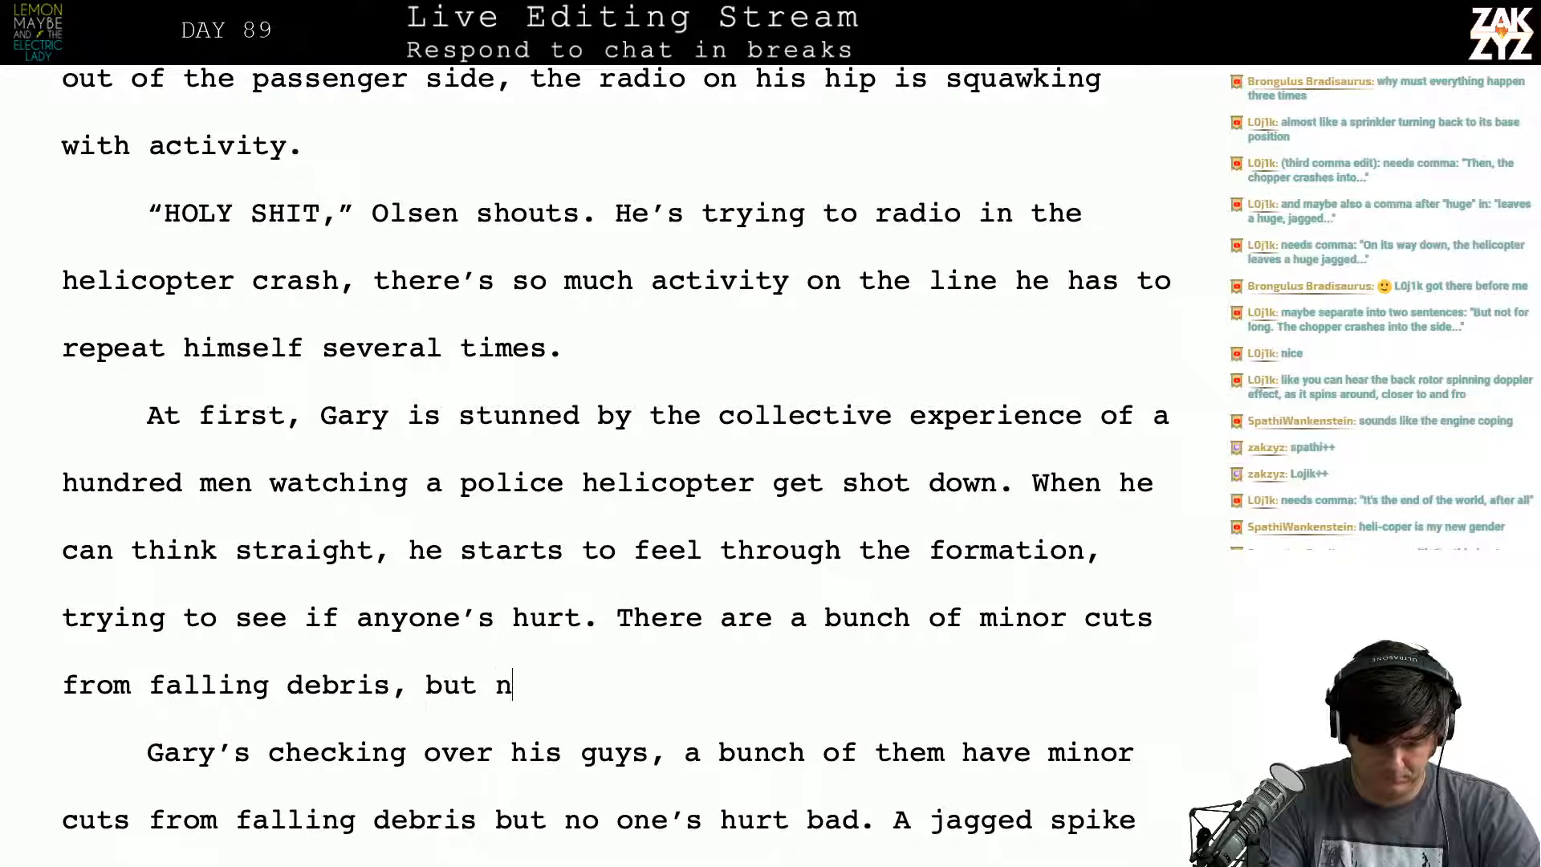
Step: Complete the minor-cuts sentence with "miraculously no one's badly injured."
{"action": "type", "text": "o one's hu"}
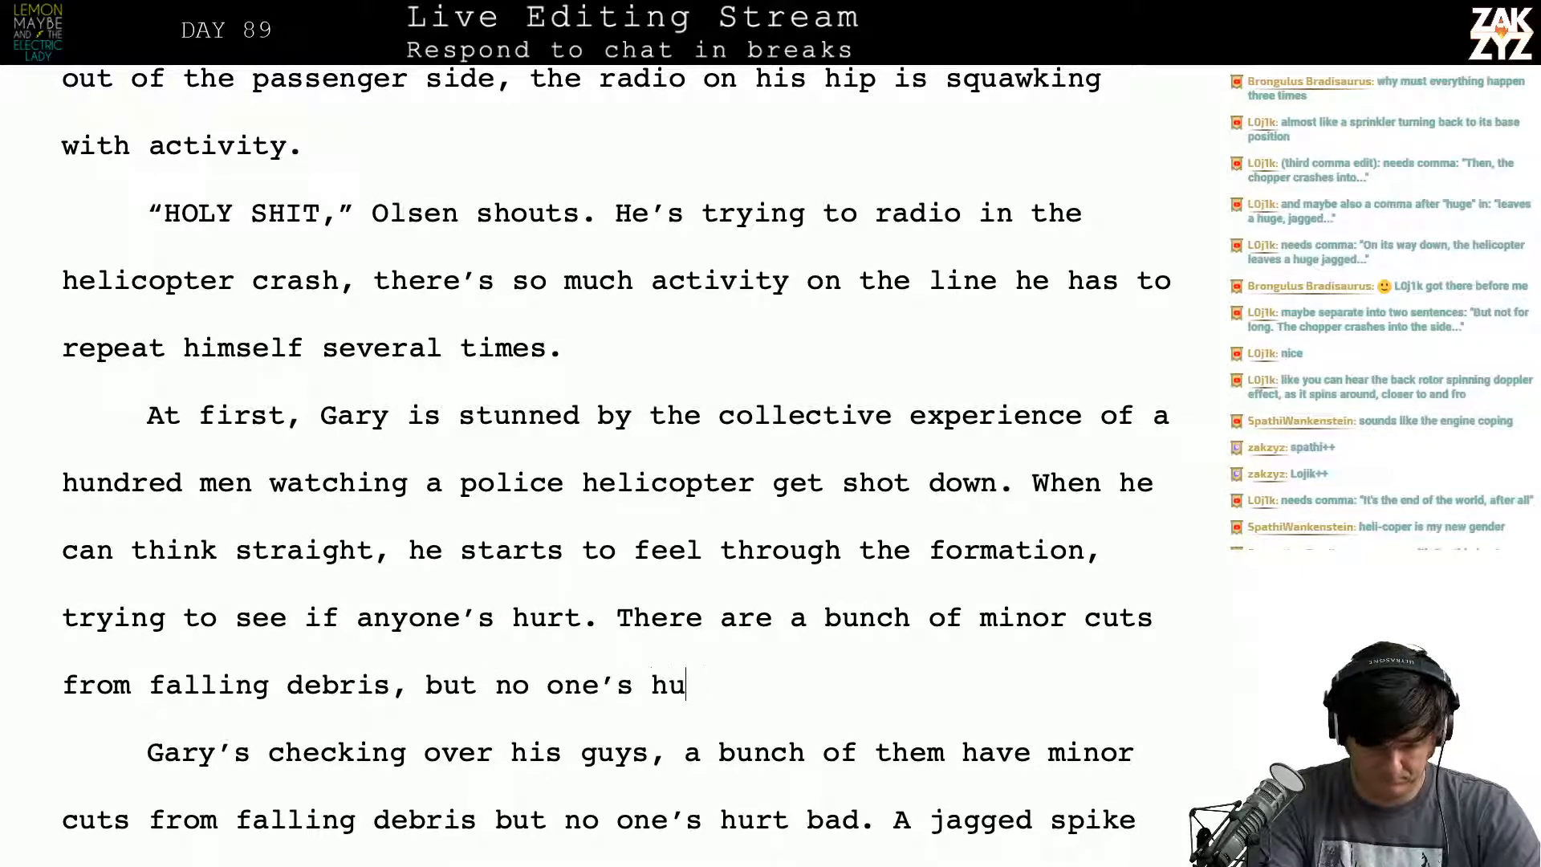
{"action": "key", "text": "BackSpace"}
{"action": "key", "text": "BackSpace"}
{"action": "key", "text": "BackSpace"}
{"action": "key", "text": "BackSpace"}
{"action": "key", "text": "BackSpace"}
{"action": "key", "text": "BackSpace"}
{"action": "key", "text": "BackSpace"}
{"action": "key", "text": "BackSpace"}
{"action": "key", "text": "BackSpace"}
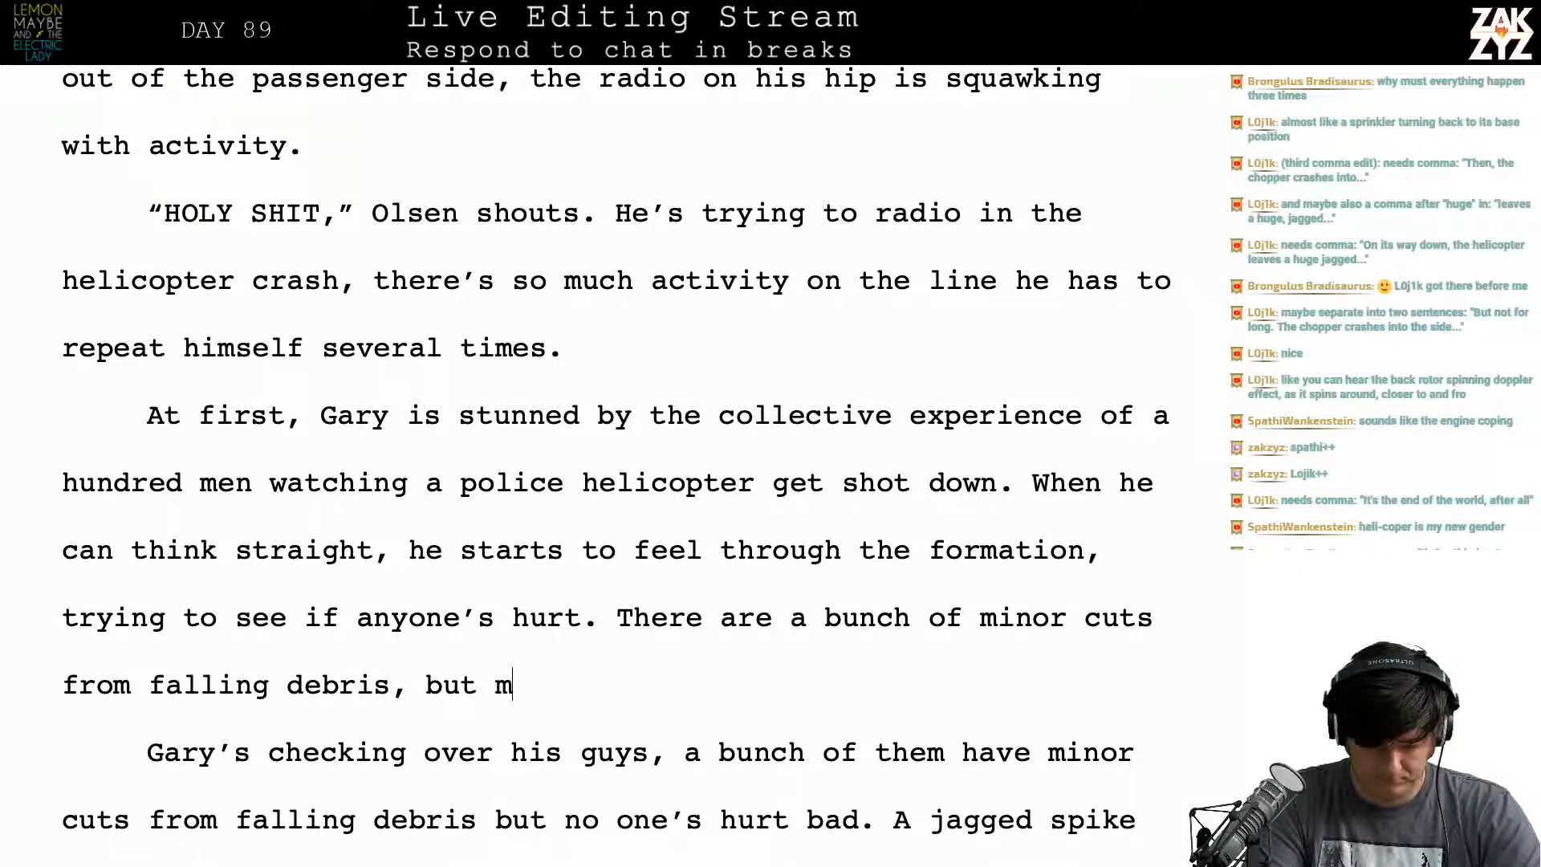
{"action": "type", "text": "u"}
{"action": "type", "text": "aculo"}
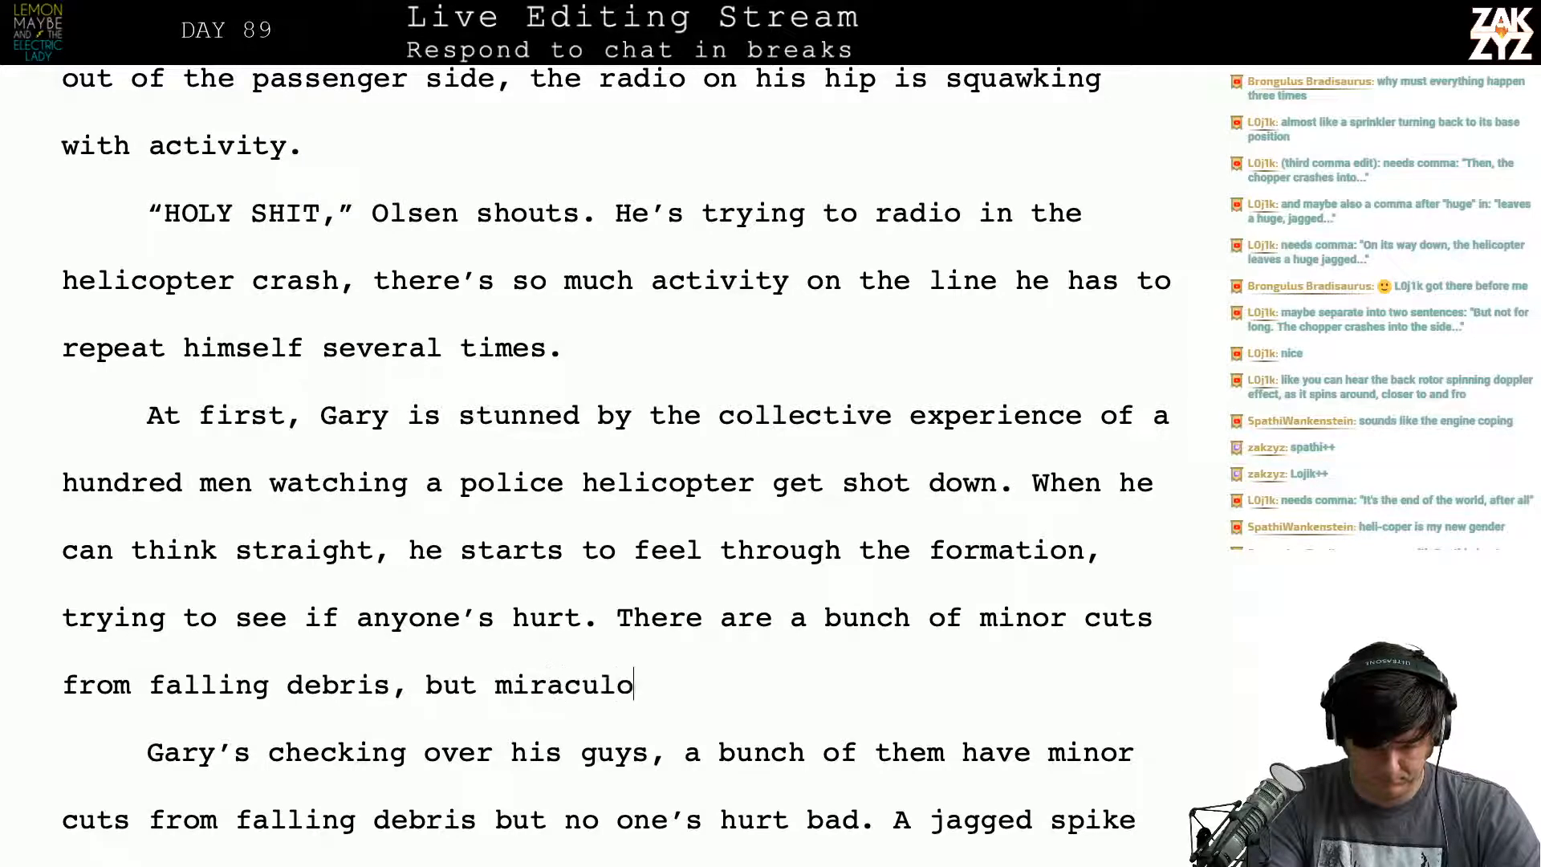
{"action": "type", "text": "usly no'"}
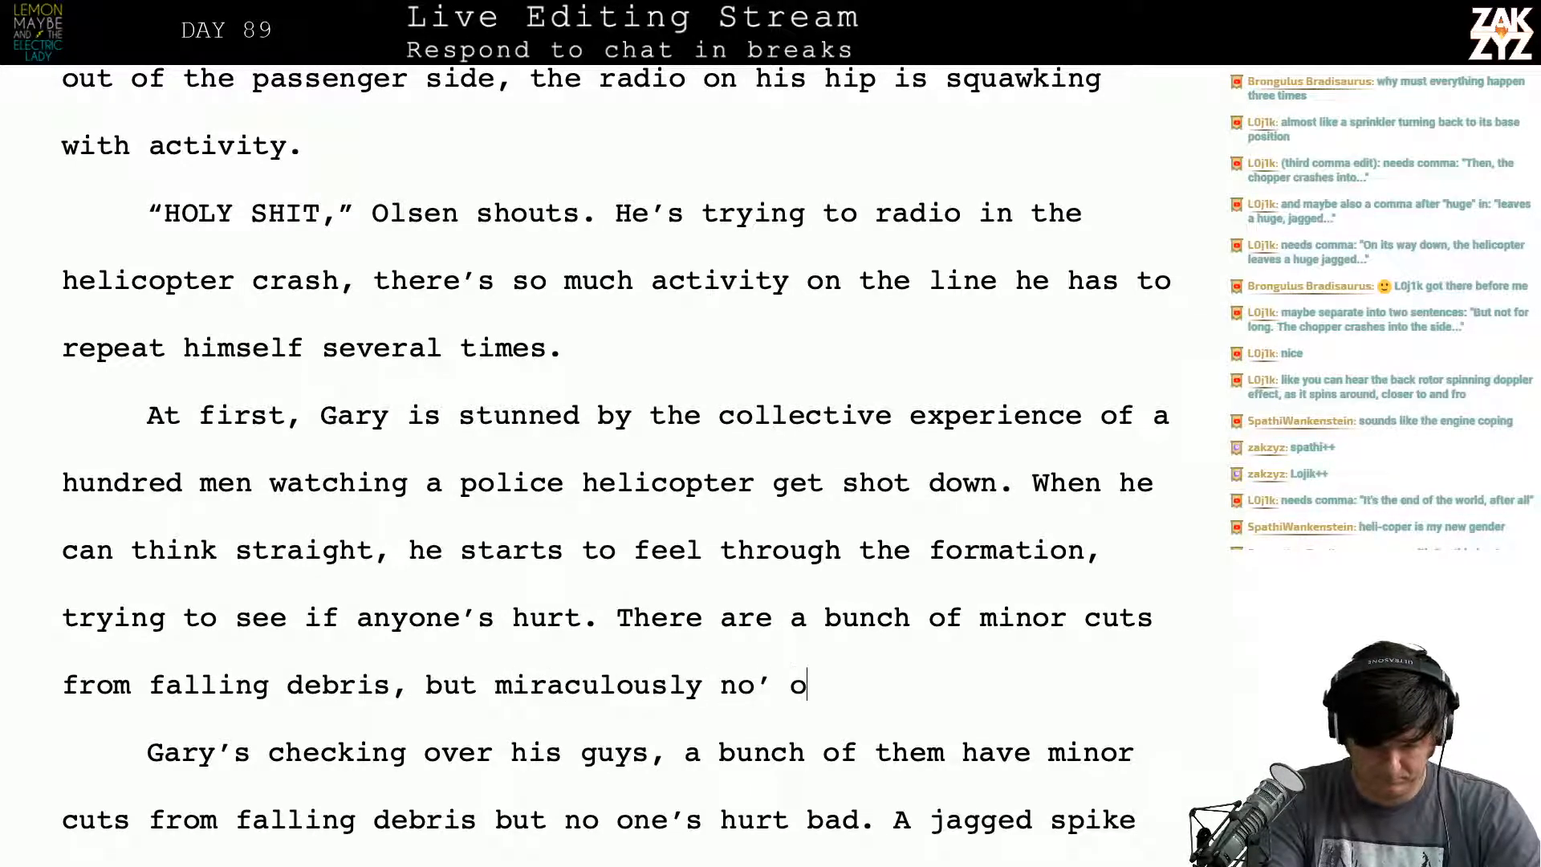
{"action": "type", "text": "one's badly"}
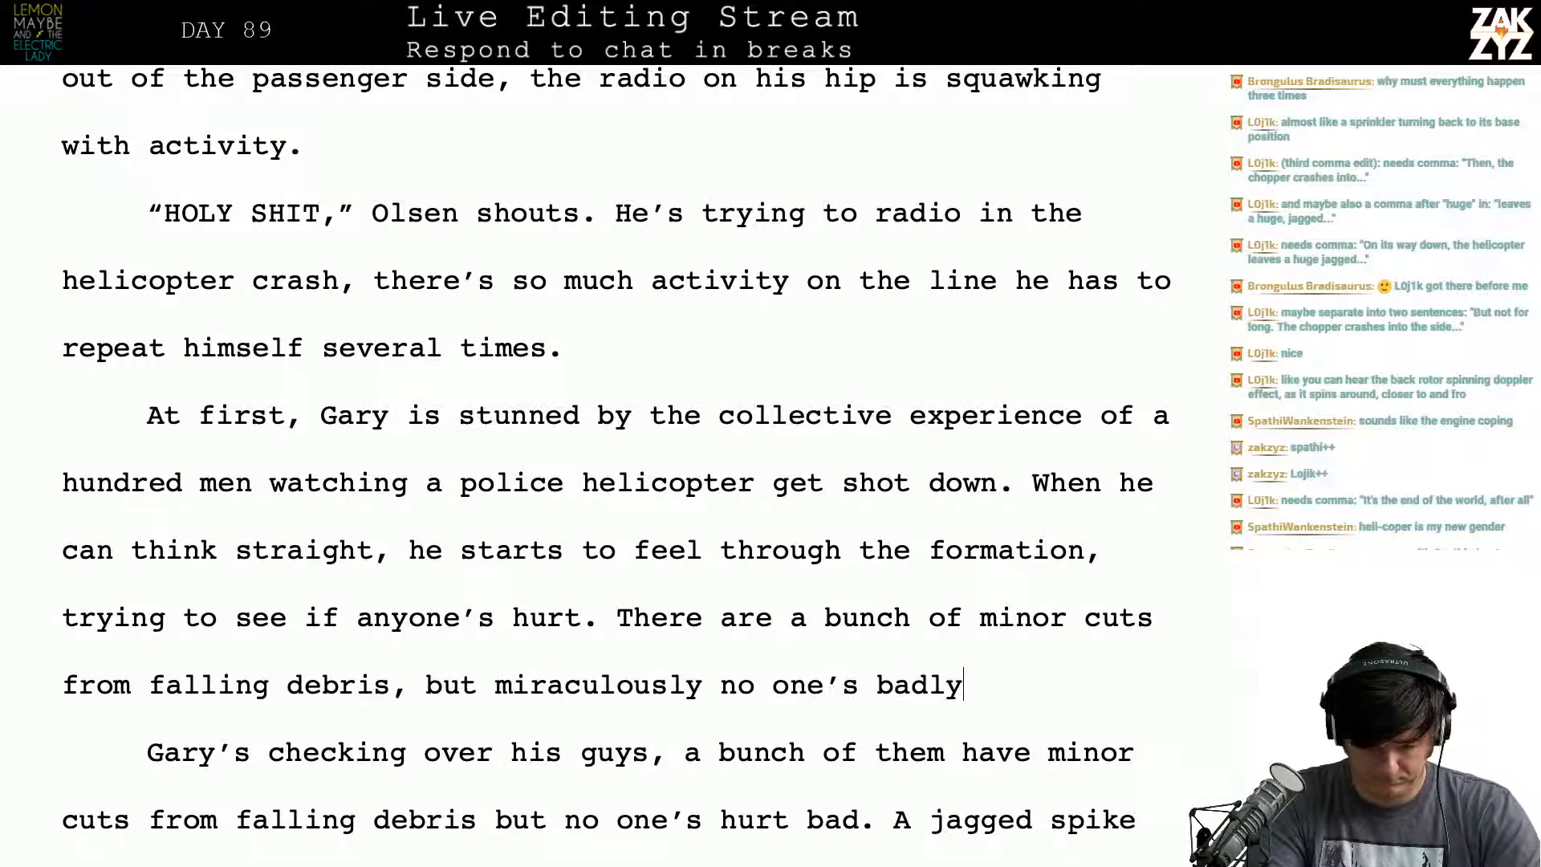
{"action": "type", "text": " injured."}
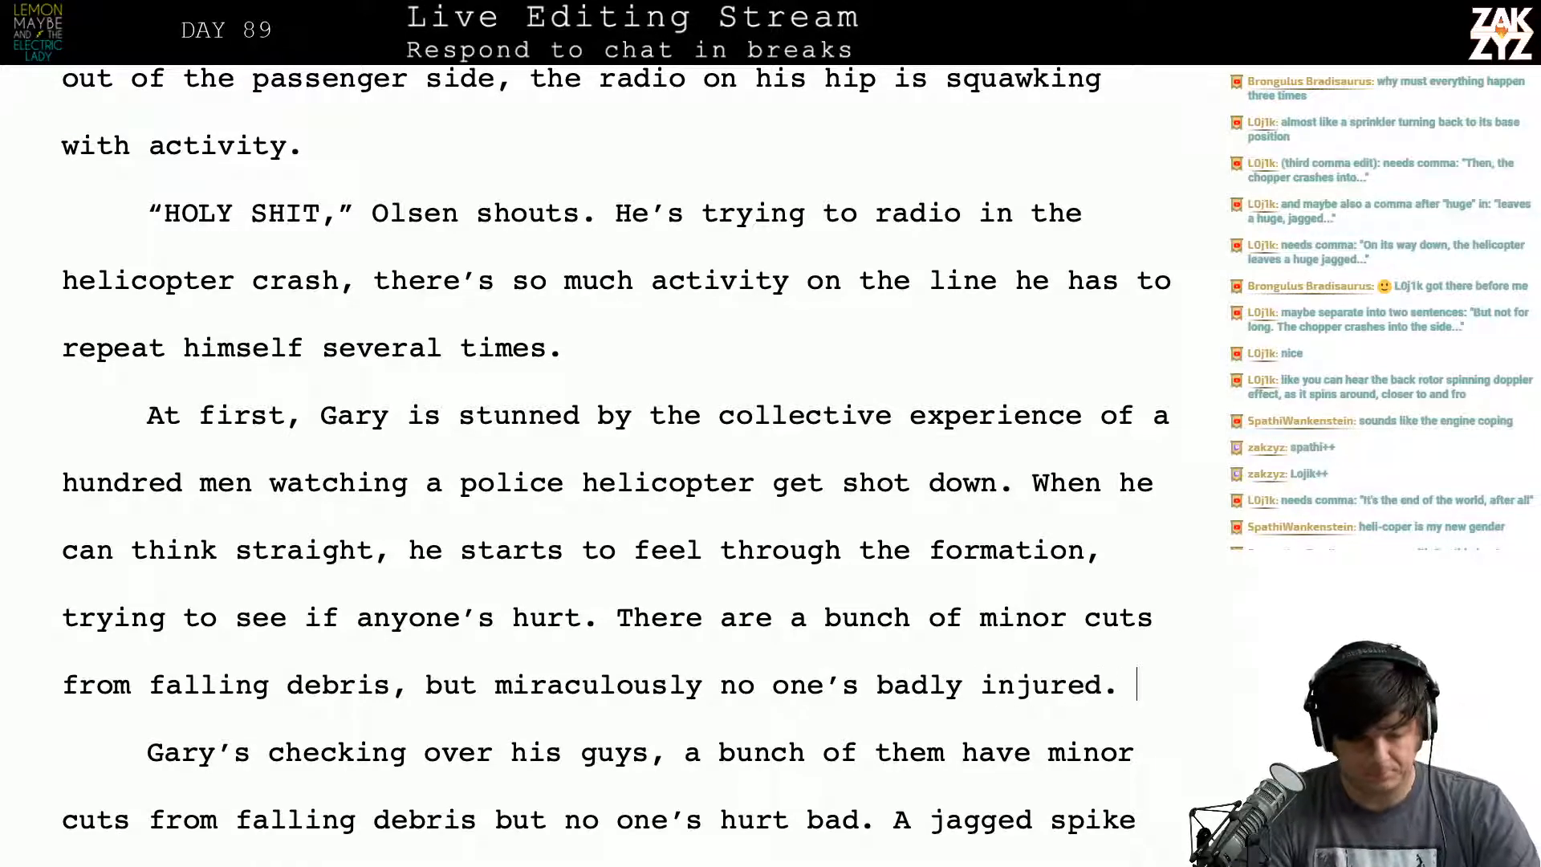
{"action": "scroll", "coordinate": [610, 466], "scroll_direction": "up", "scroll_amount": 20}
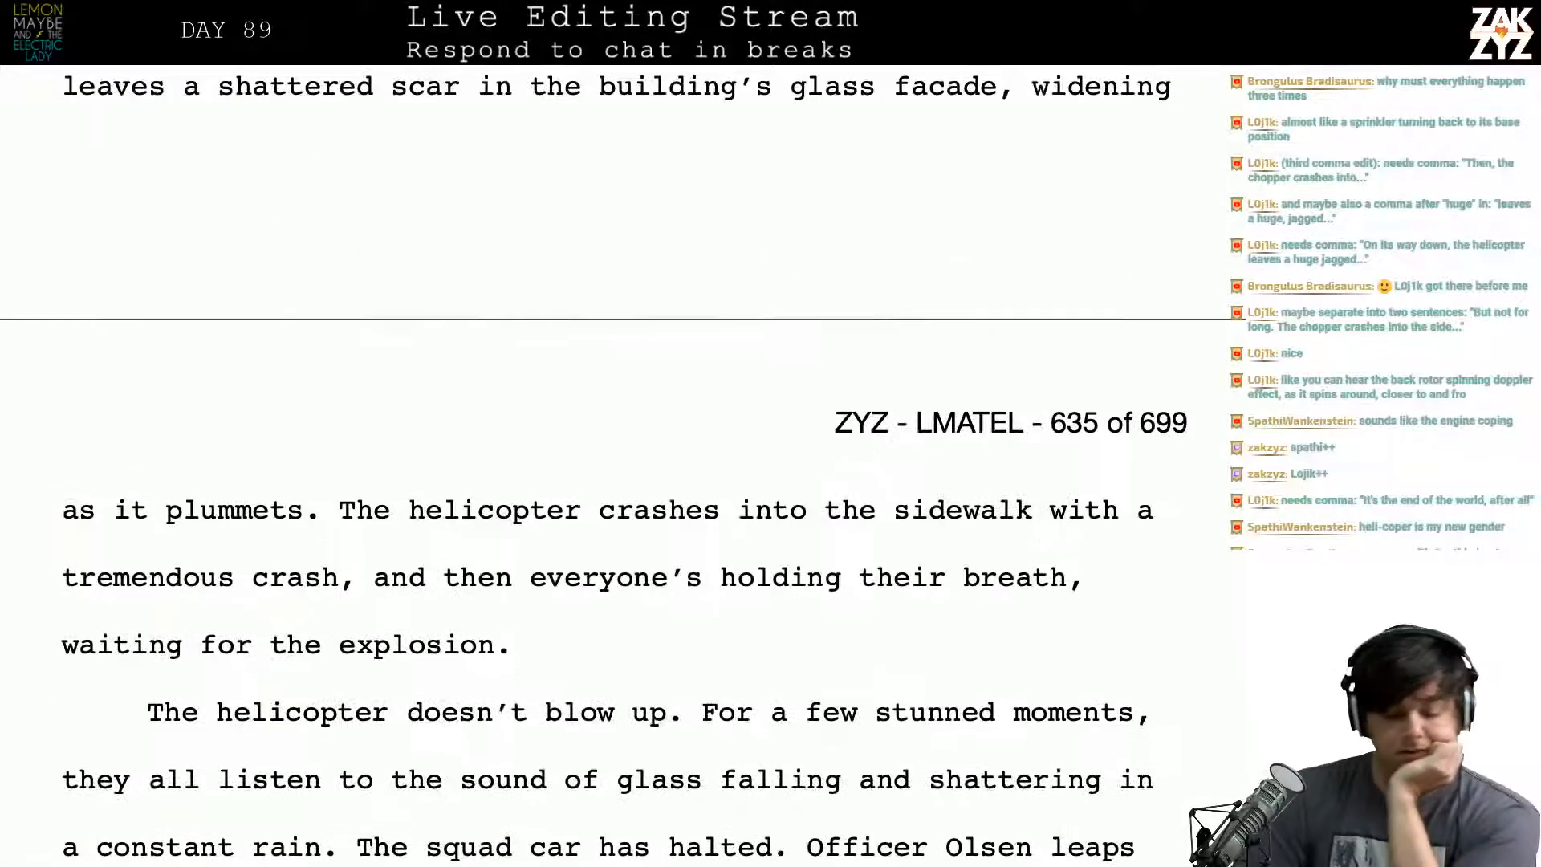
Step: Open the sentence about the police helicopter swooping in with "Halfway down the block," and lowercase the article that follows
{"action": "scroll", "coordinate": [610, 466], "scroll_direction": "up", "scroll_amount": 10}
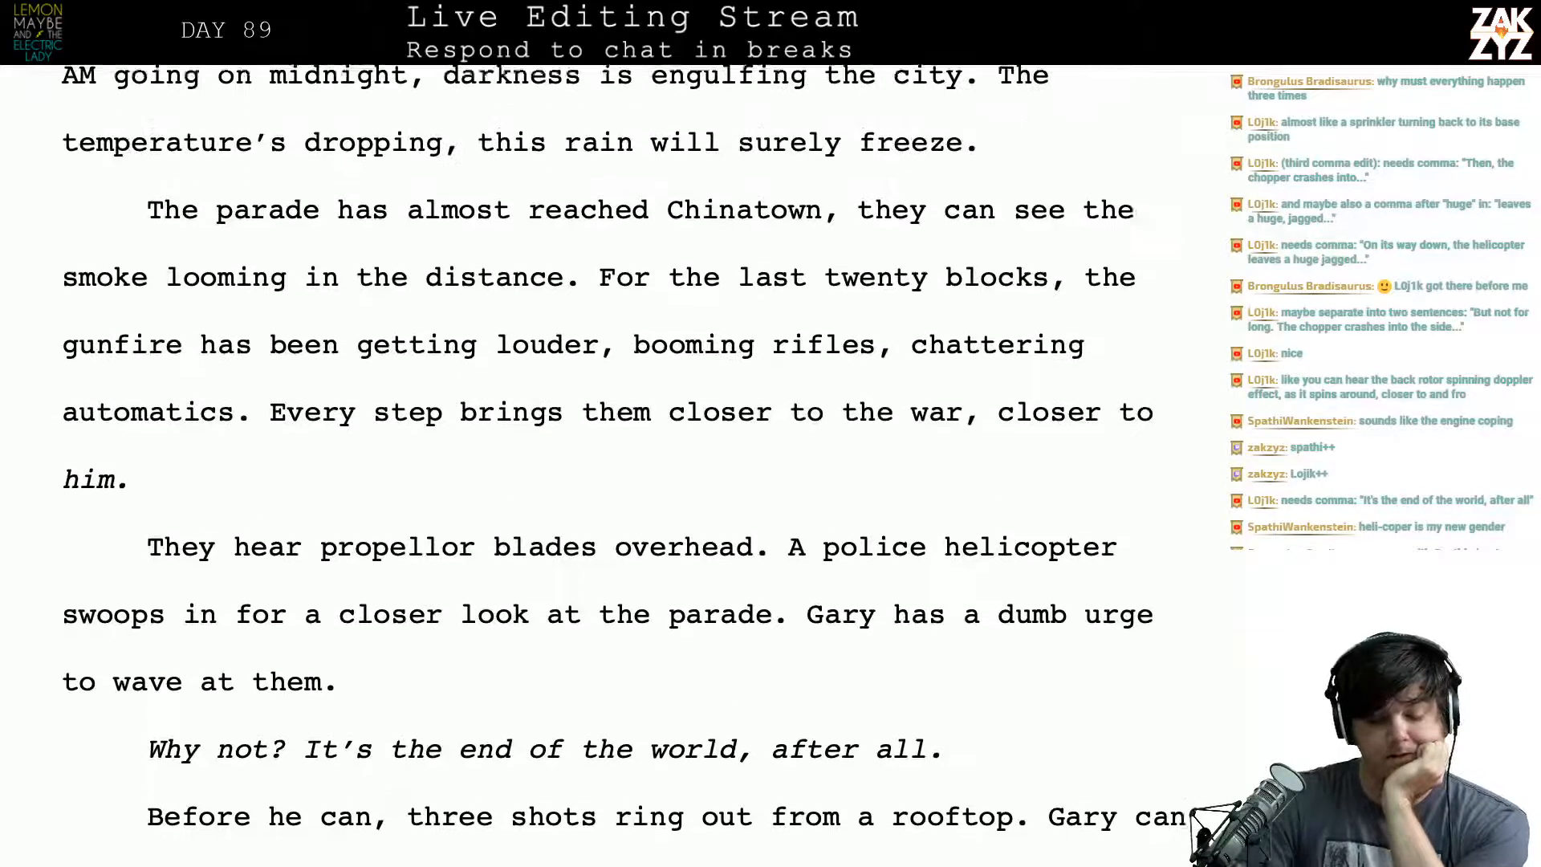
{"action": "scroll", "coordinate": [610, 465], "scroll_direction": "up", "scroll_amount": 5}
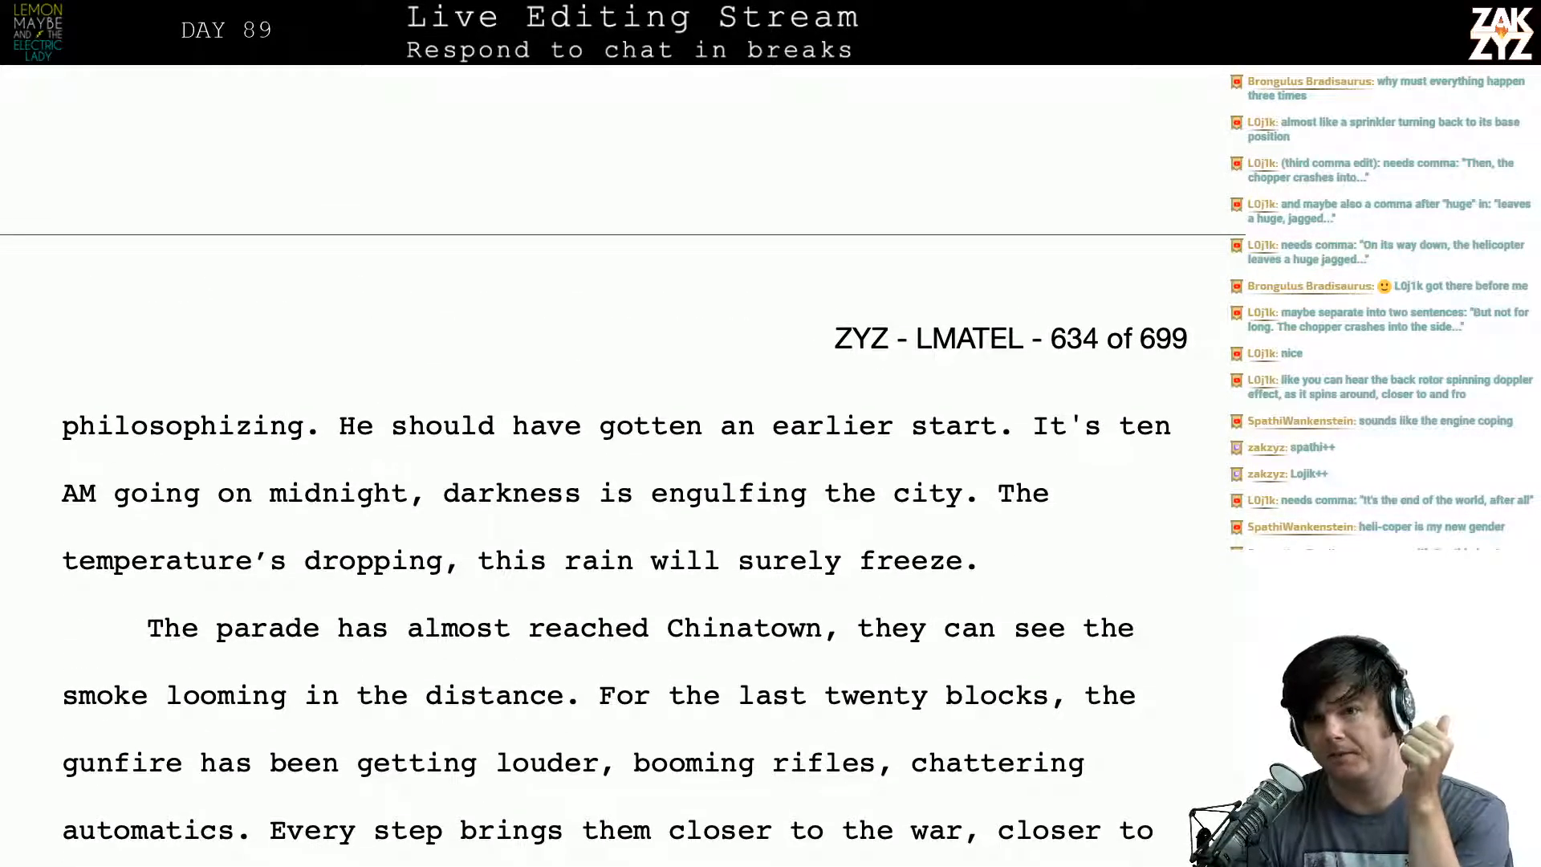
{"action": "scroll", "coordinate": [583, 332], "scroll_direction": "down", "scroll_amount": 5}
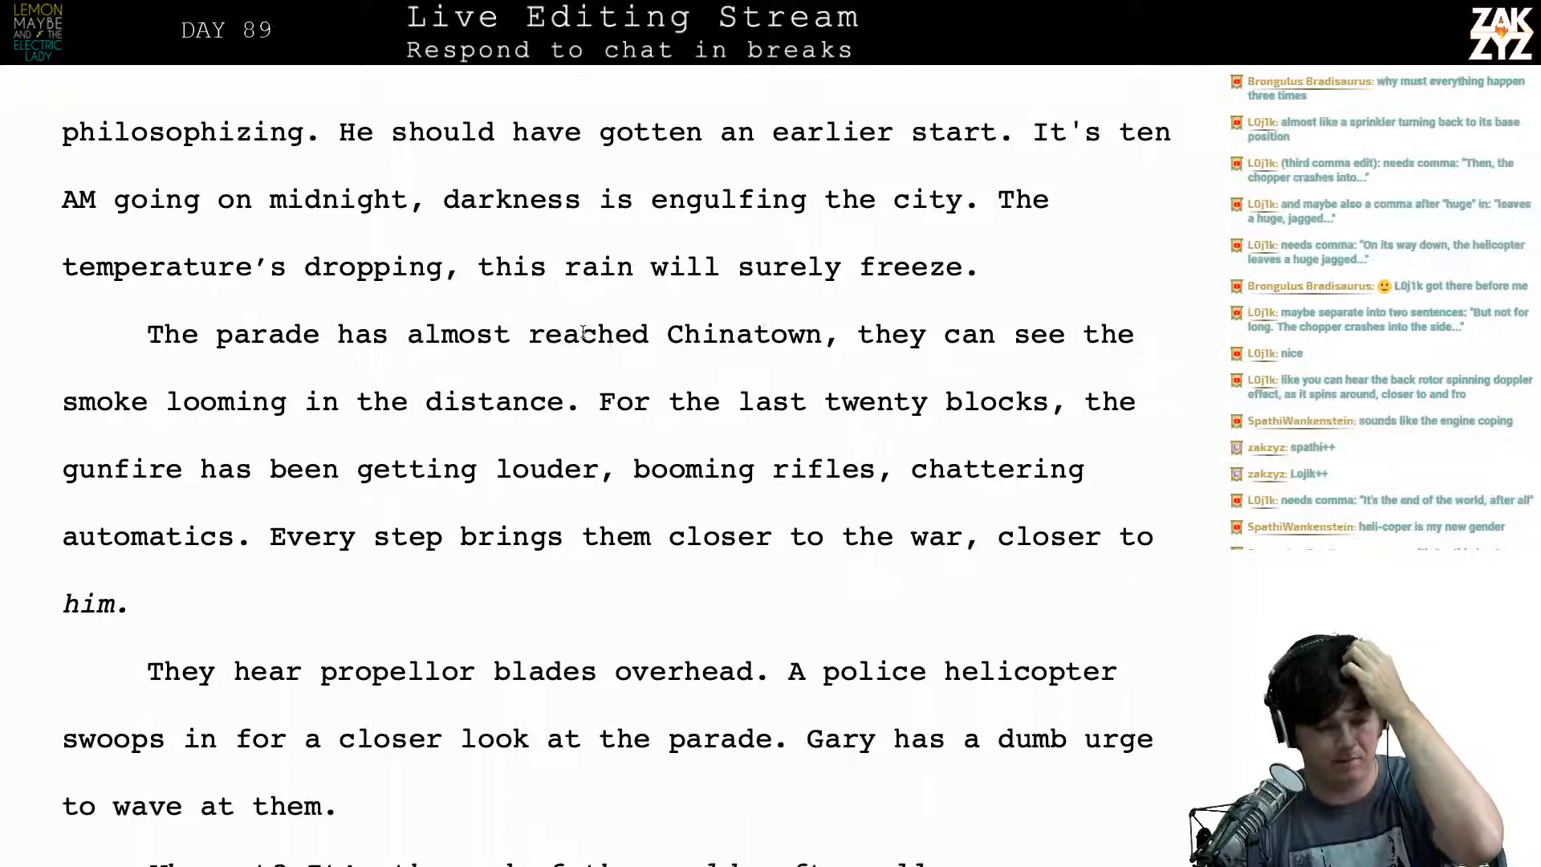
{"action": "scroll", "coordinate": [583, 332], "scroll_direction": "down", "scroll_amount": 6}
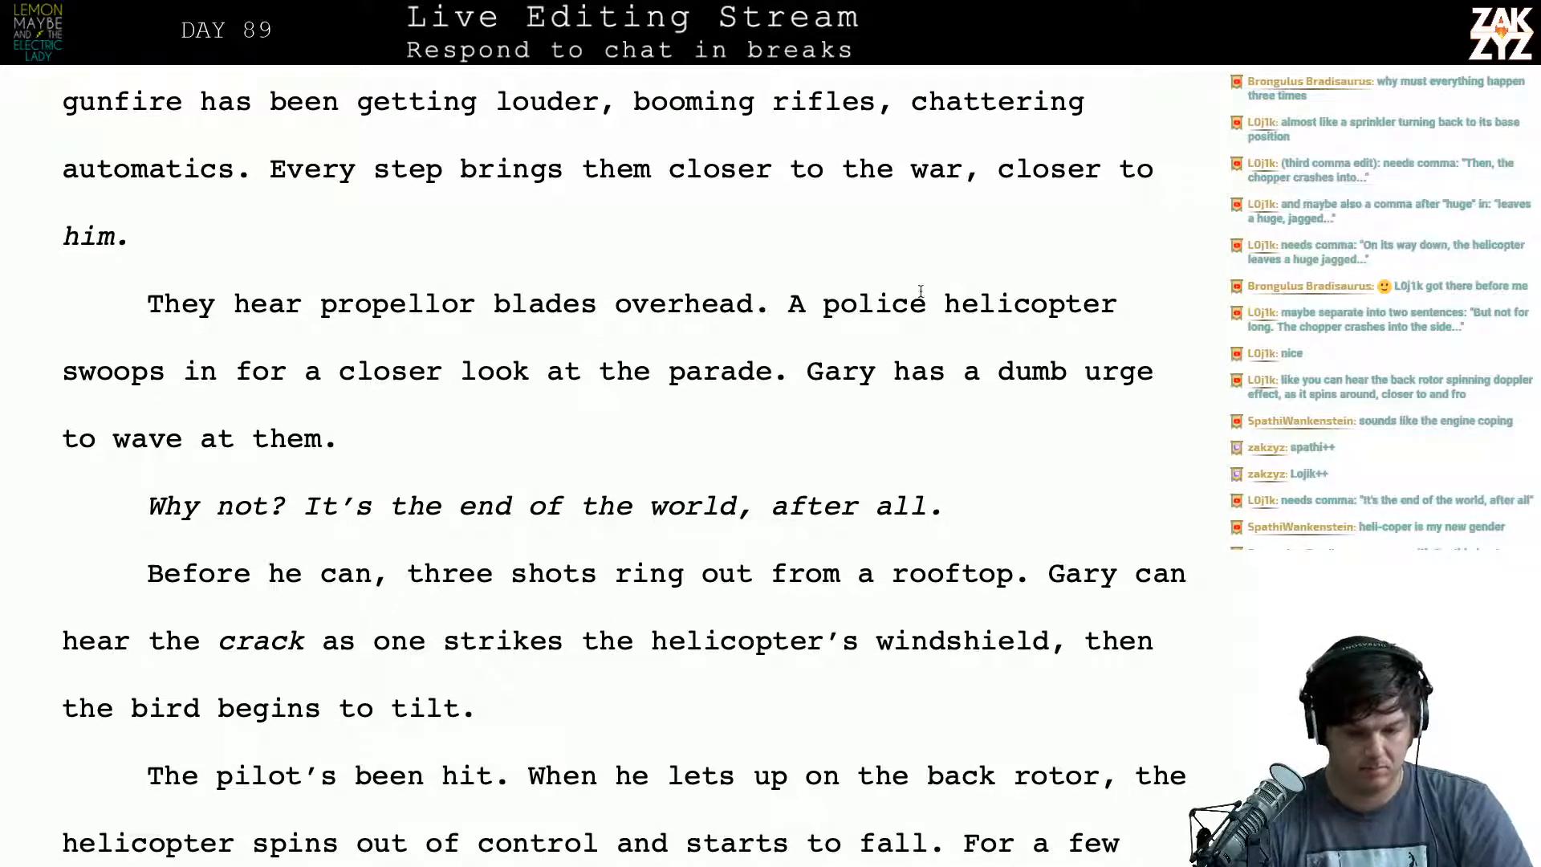
{"action": "type", "text": "Halfway"}
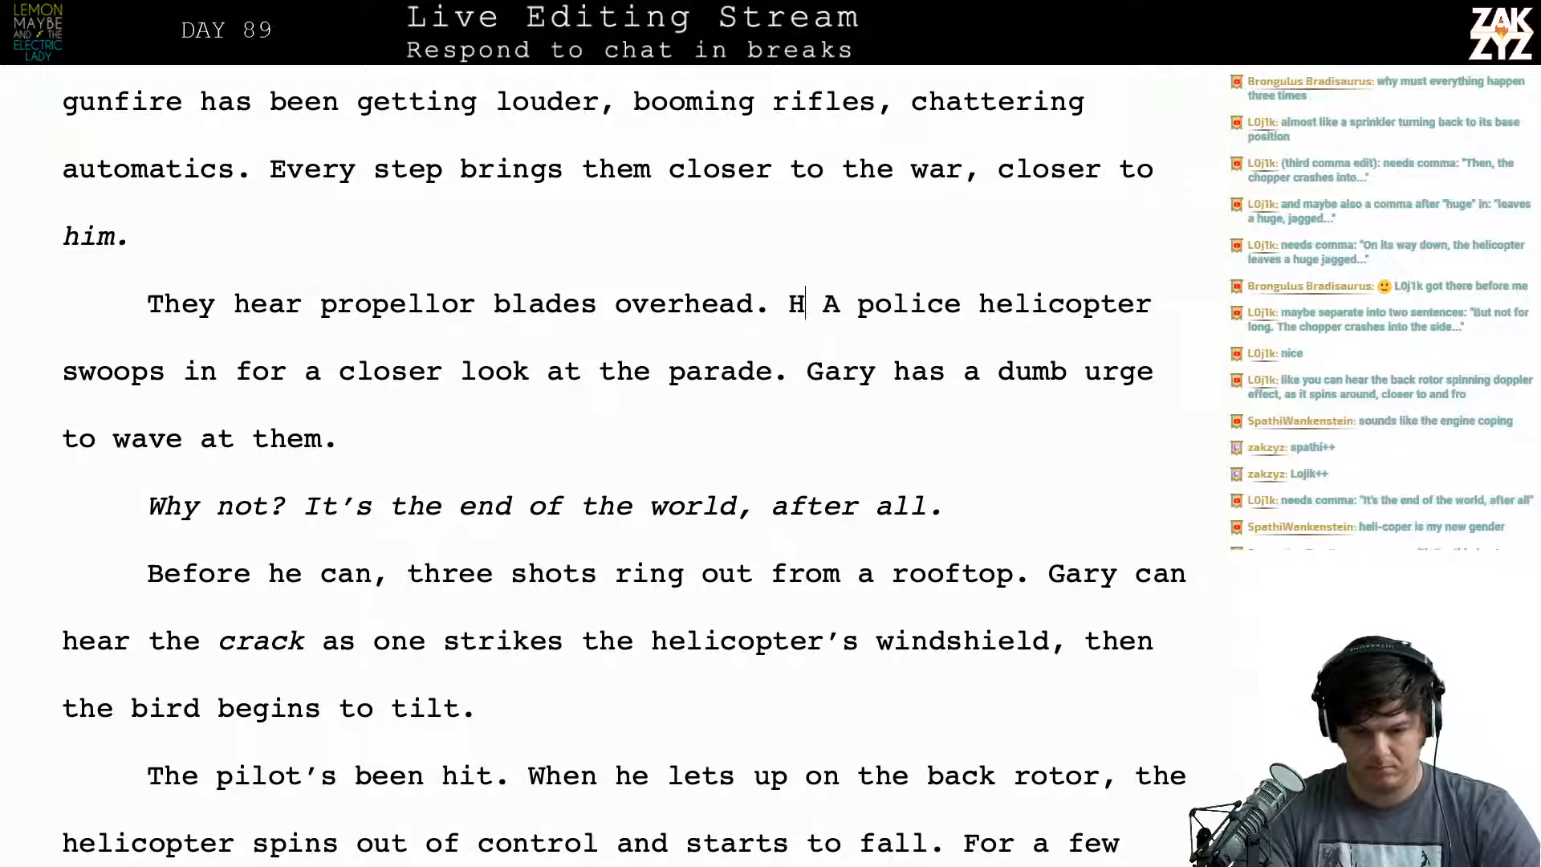
{"action": "type", "text": " down the blokc"}
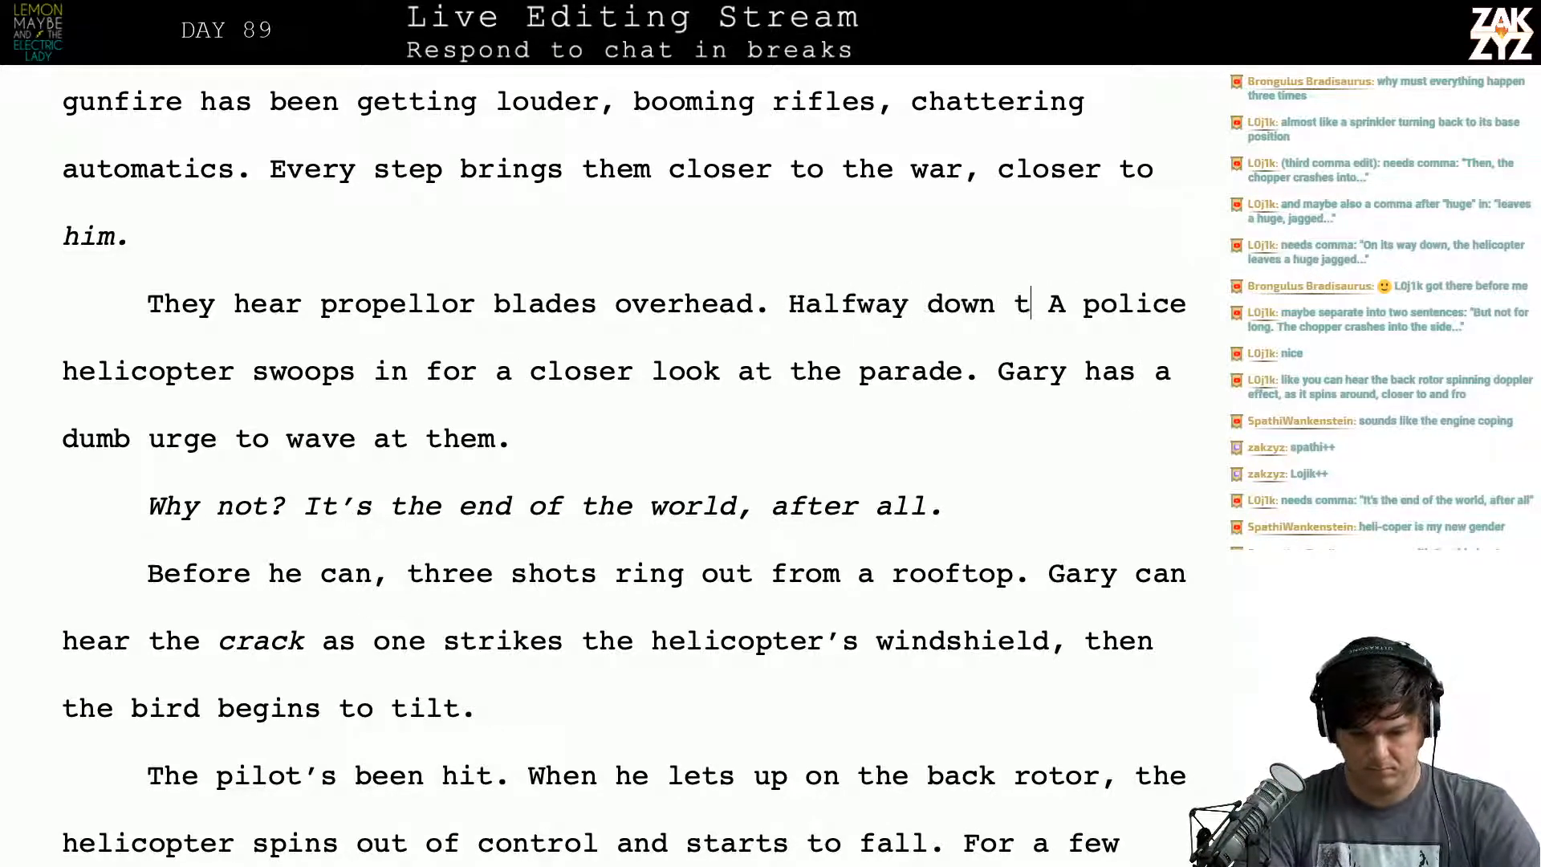
{"action": "key", "text": "BackSpace"}
{"action": "key", "text": "BackSpace"}
{"action": "type", "text": "ck,"}
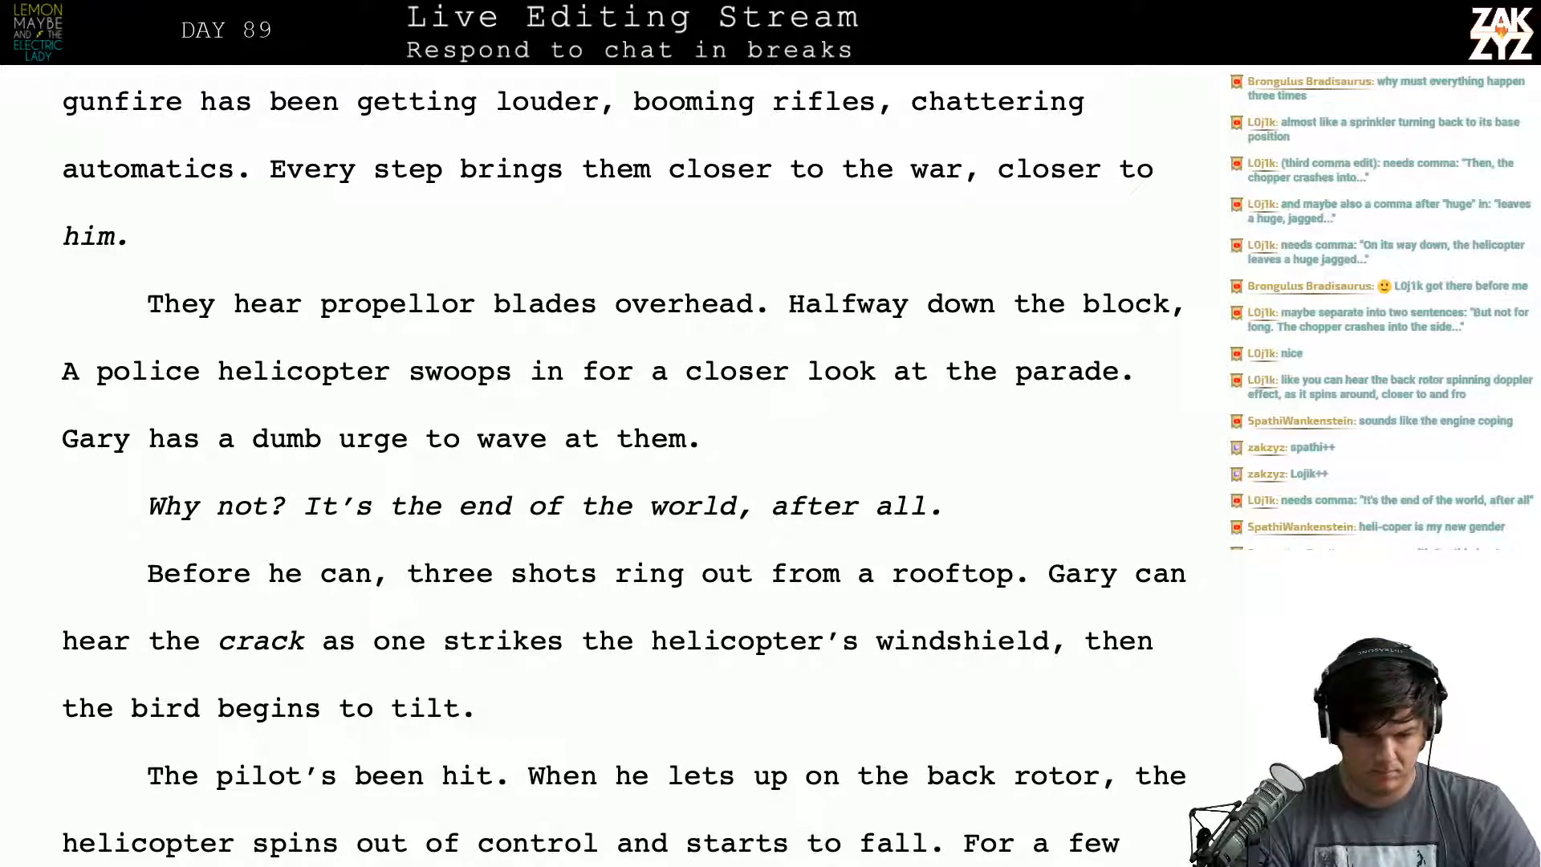
{"action": "key", "text": "Right"}
{"action": "key", "text": "Delete"}
{"action": "type", "text": "a"}
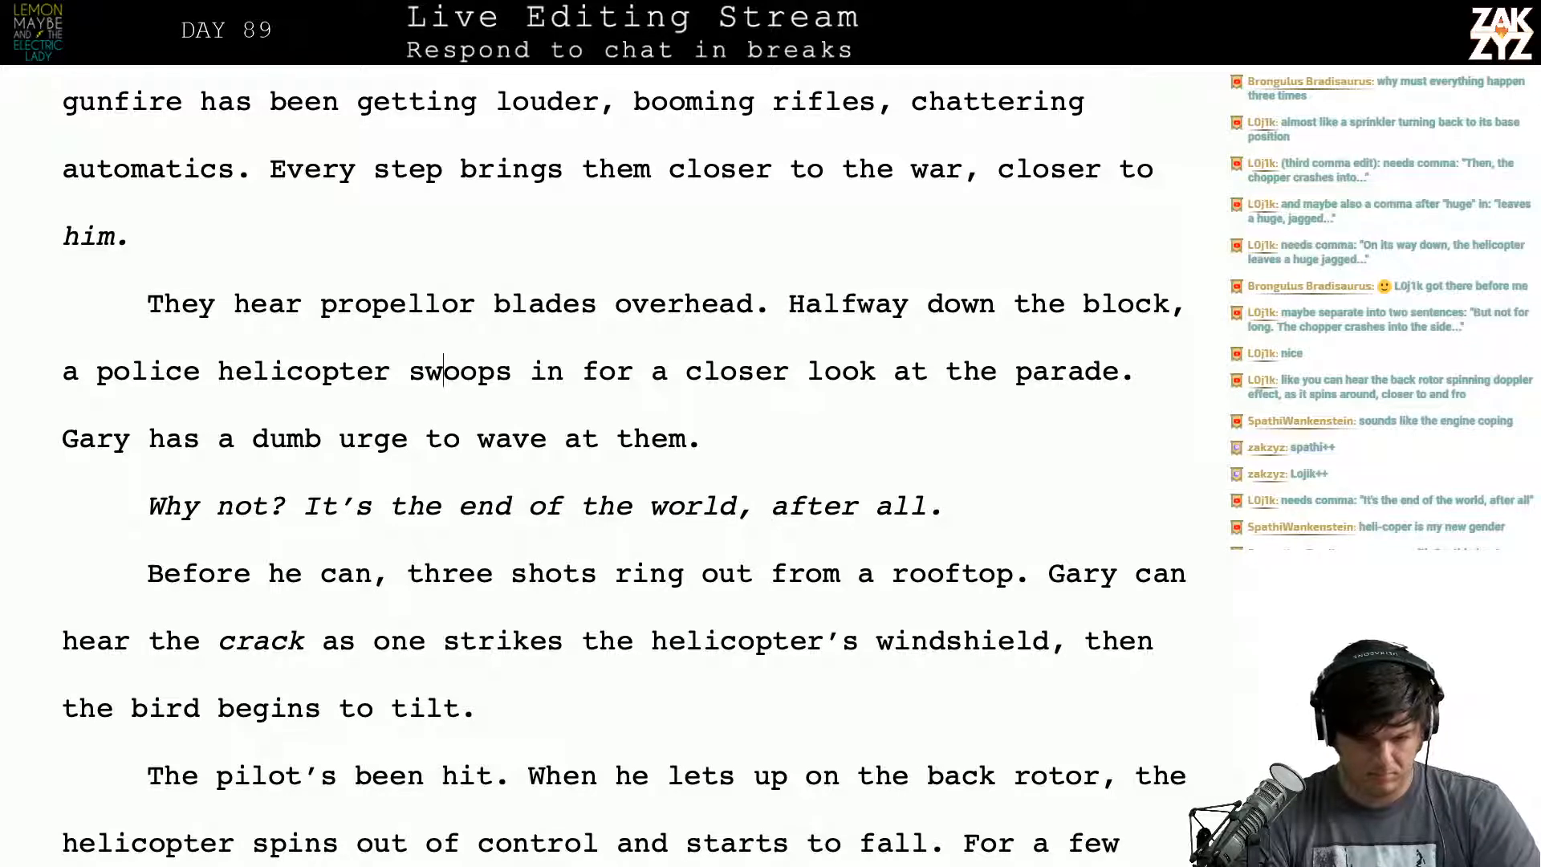
Step: Reword the police helicopter's approach so that it "swoops low for a closer look at the parade."
{"action": "type", "text": "low"}
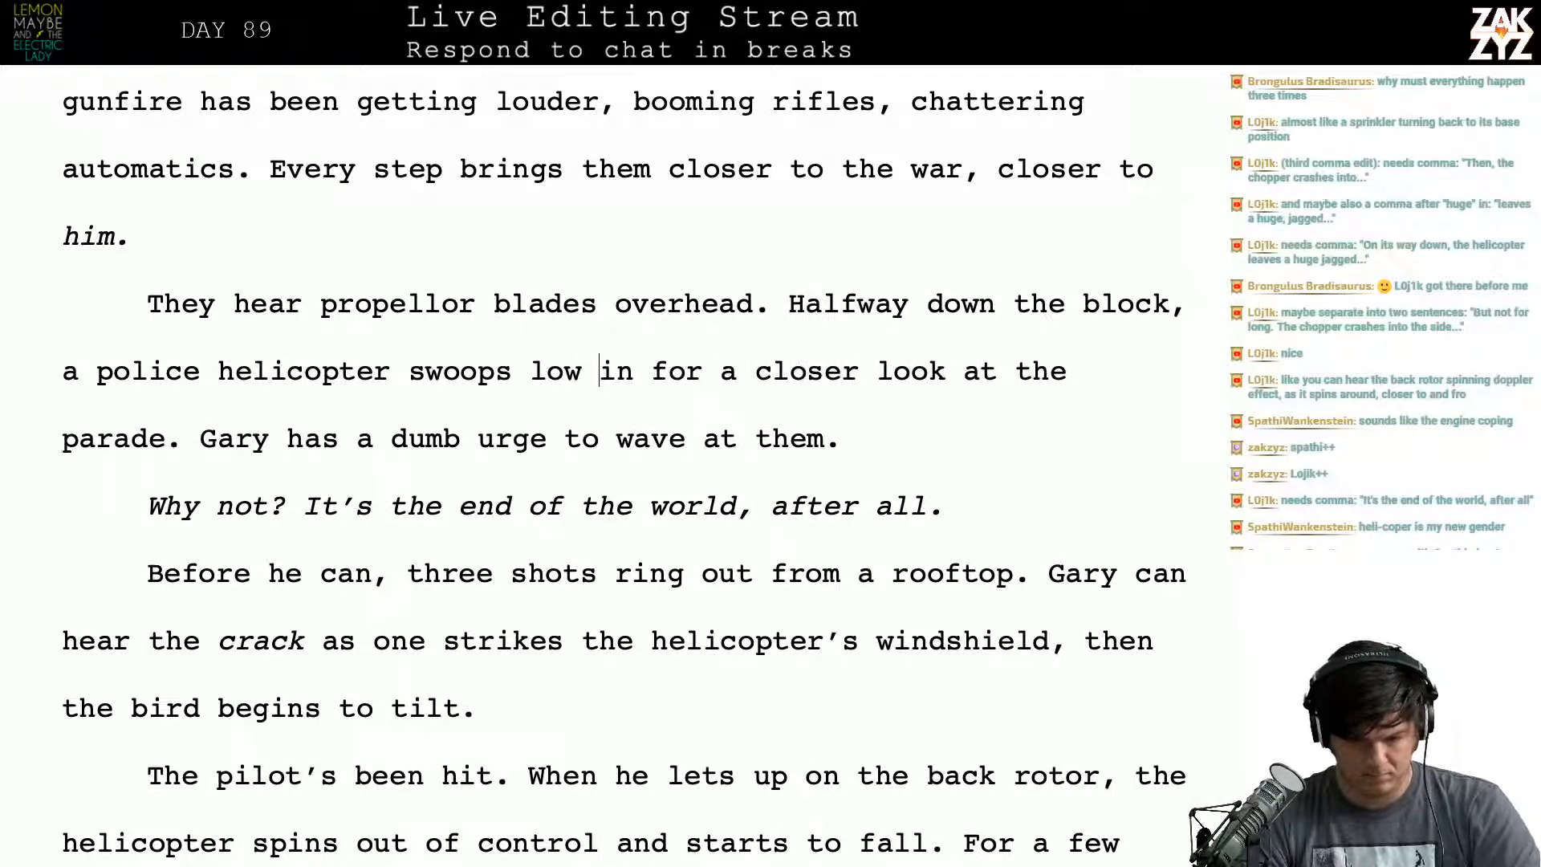
{"action": "key", "text": "shift+Right"}
{"action": "key", "text": "shift+Right"}
{"action": "key", "text": "shift+Right"}
{"action": "key", "text": "Delete"}
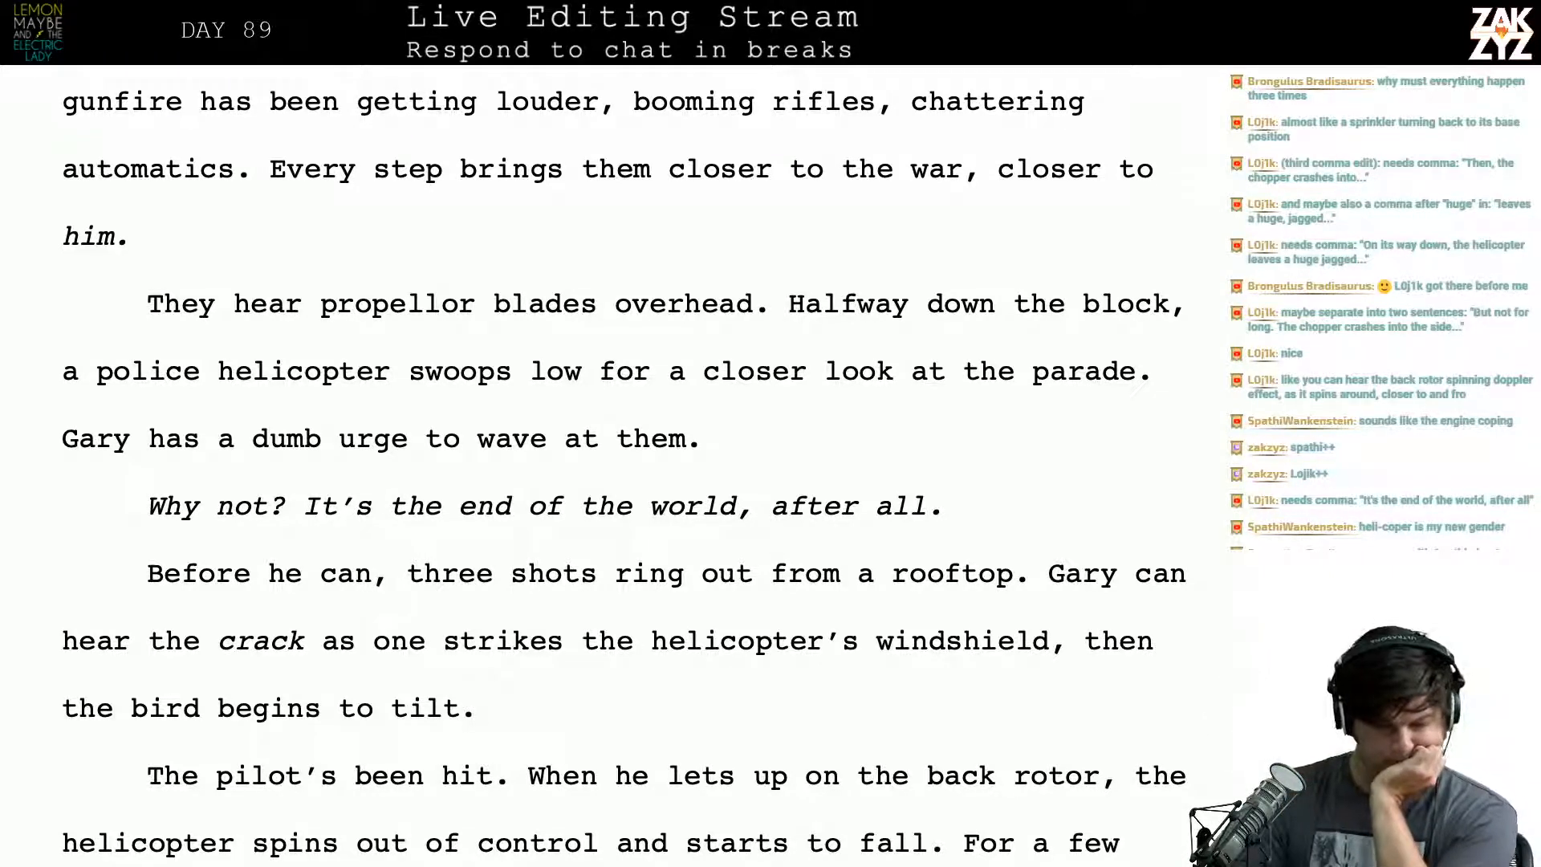
Step: Add "below the helicopter" after "three shots ring out from a rooftop"
{"action": "scroll", "coordinate": [788, 301], "scroll_direction": "down", "scroll_amount": 4}
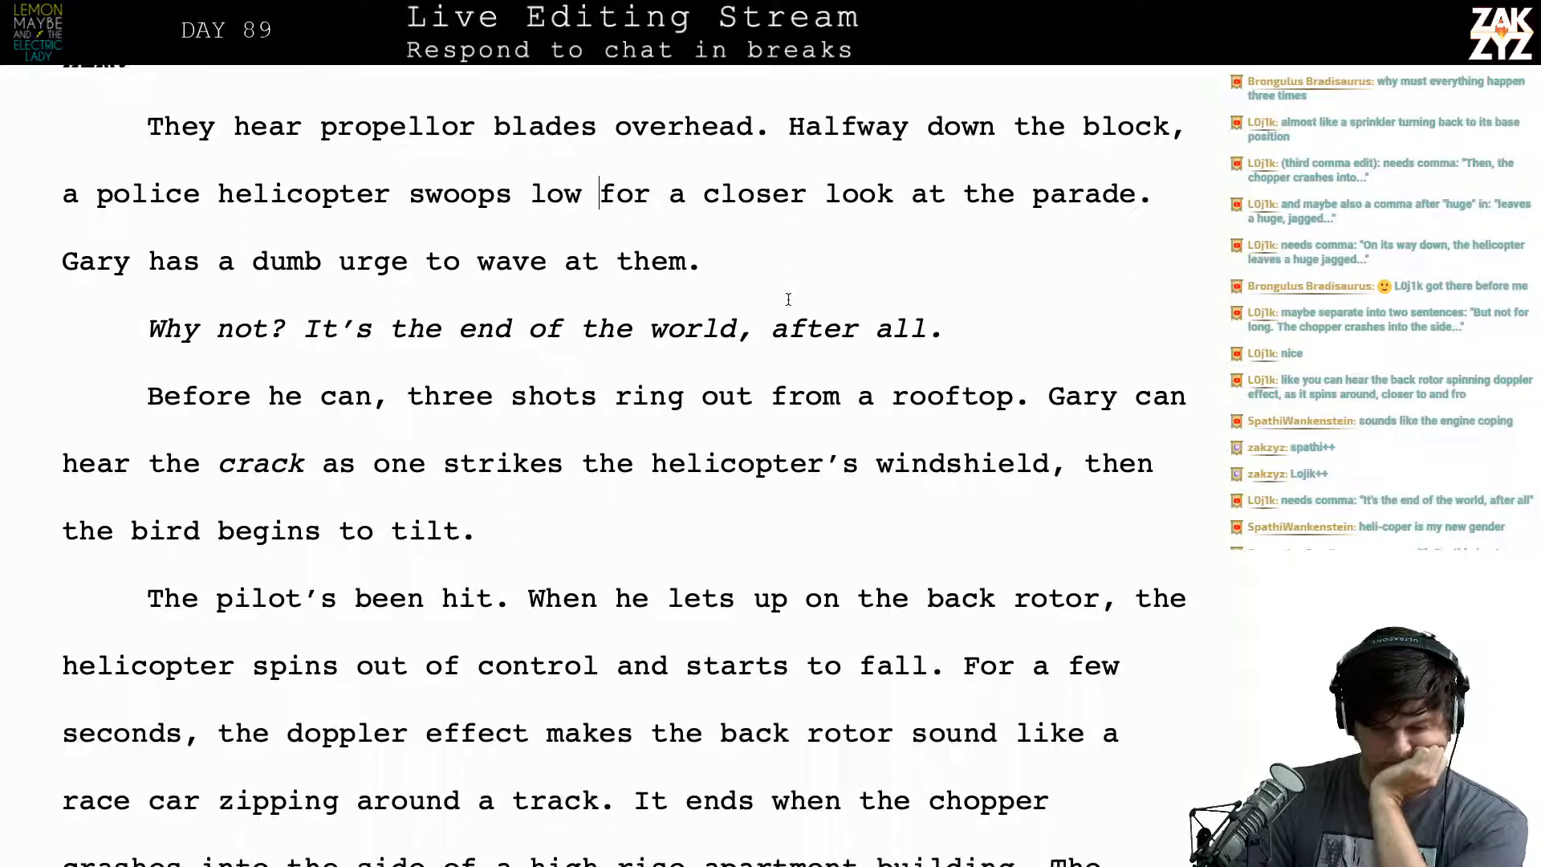
{"action": "scroll", "coordinate": [788, 300], "scroll_direction": "down", "scroll_amount": 7}
{"action": "scroll", "coordinate": [788, 299], "scroll_direction": "up", "scroll_amount": 3}
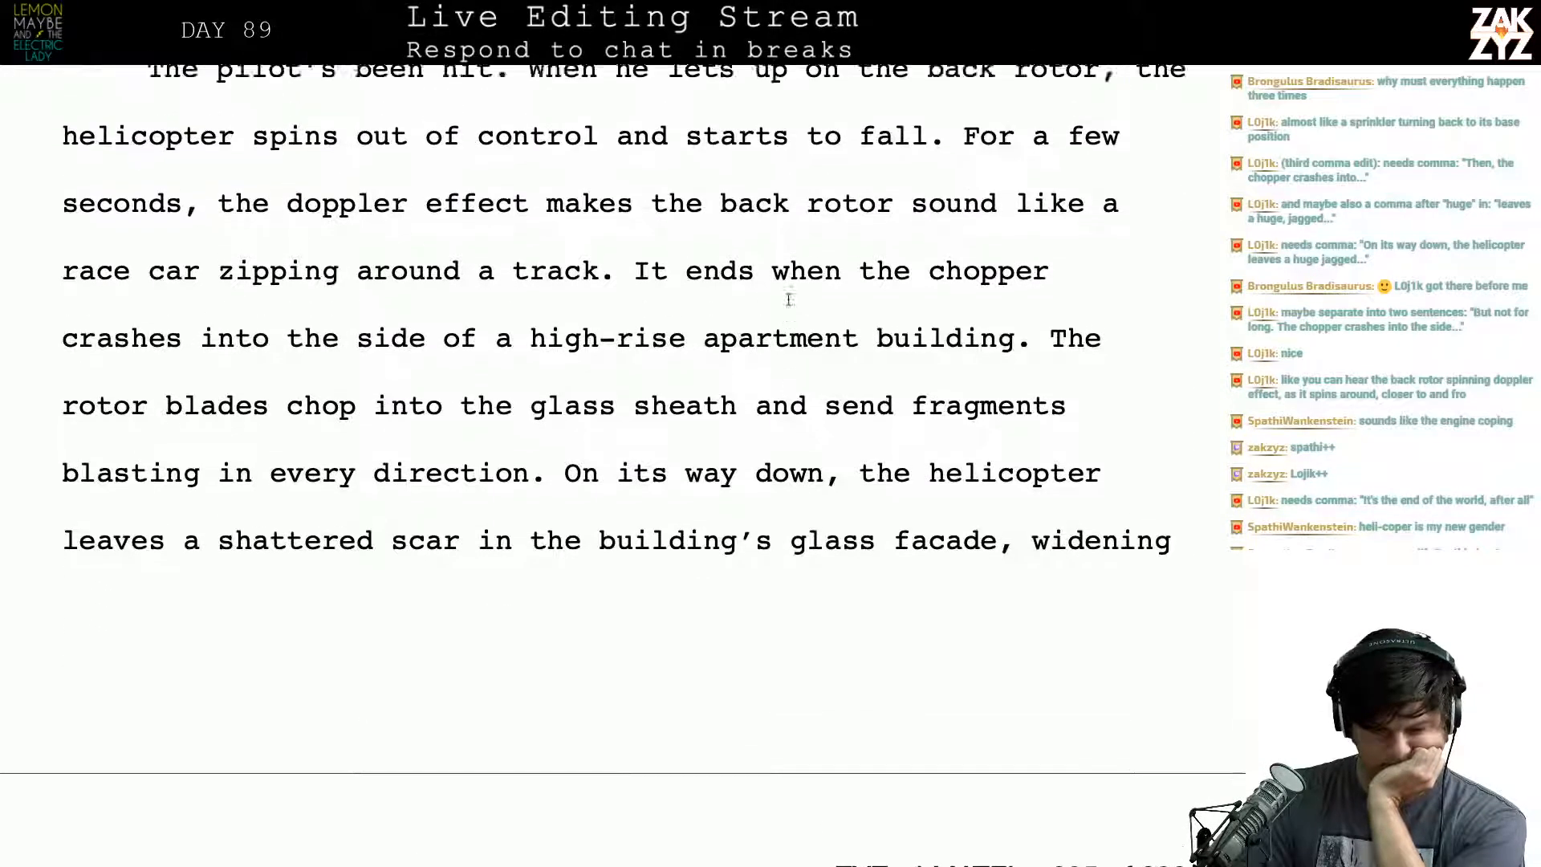
{"action": "scroll", "coordinate": [788, 299], "scroll_direction": "up", "scroll_amount": 4}
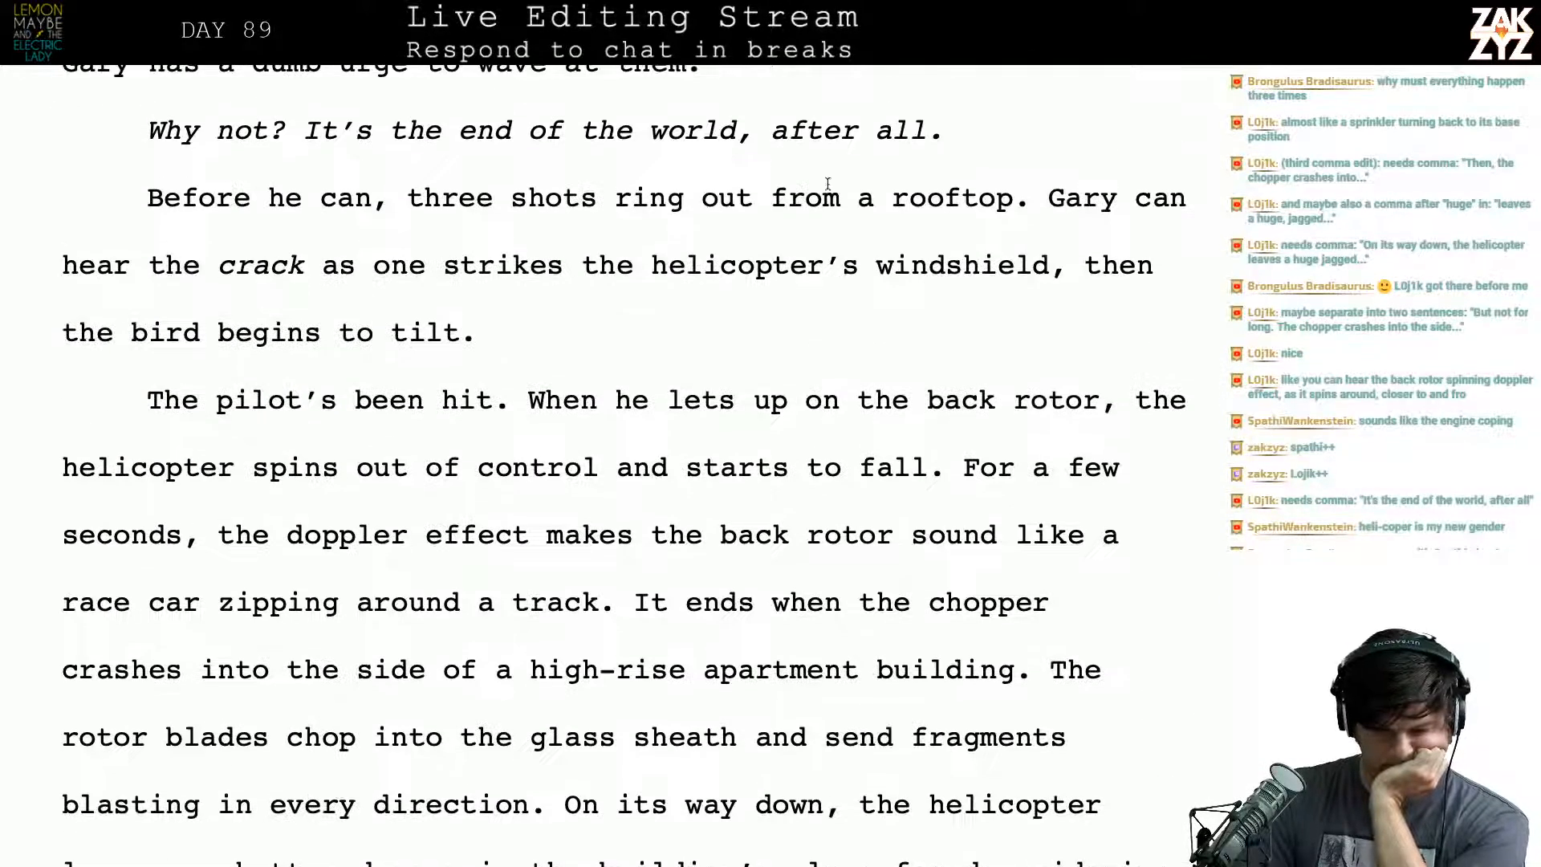
{"action": "left_click", "coordinate": [1018, 204]}
{"action": "type", "text": "ne"}
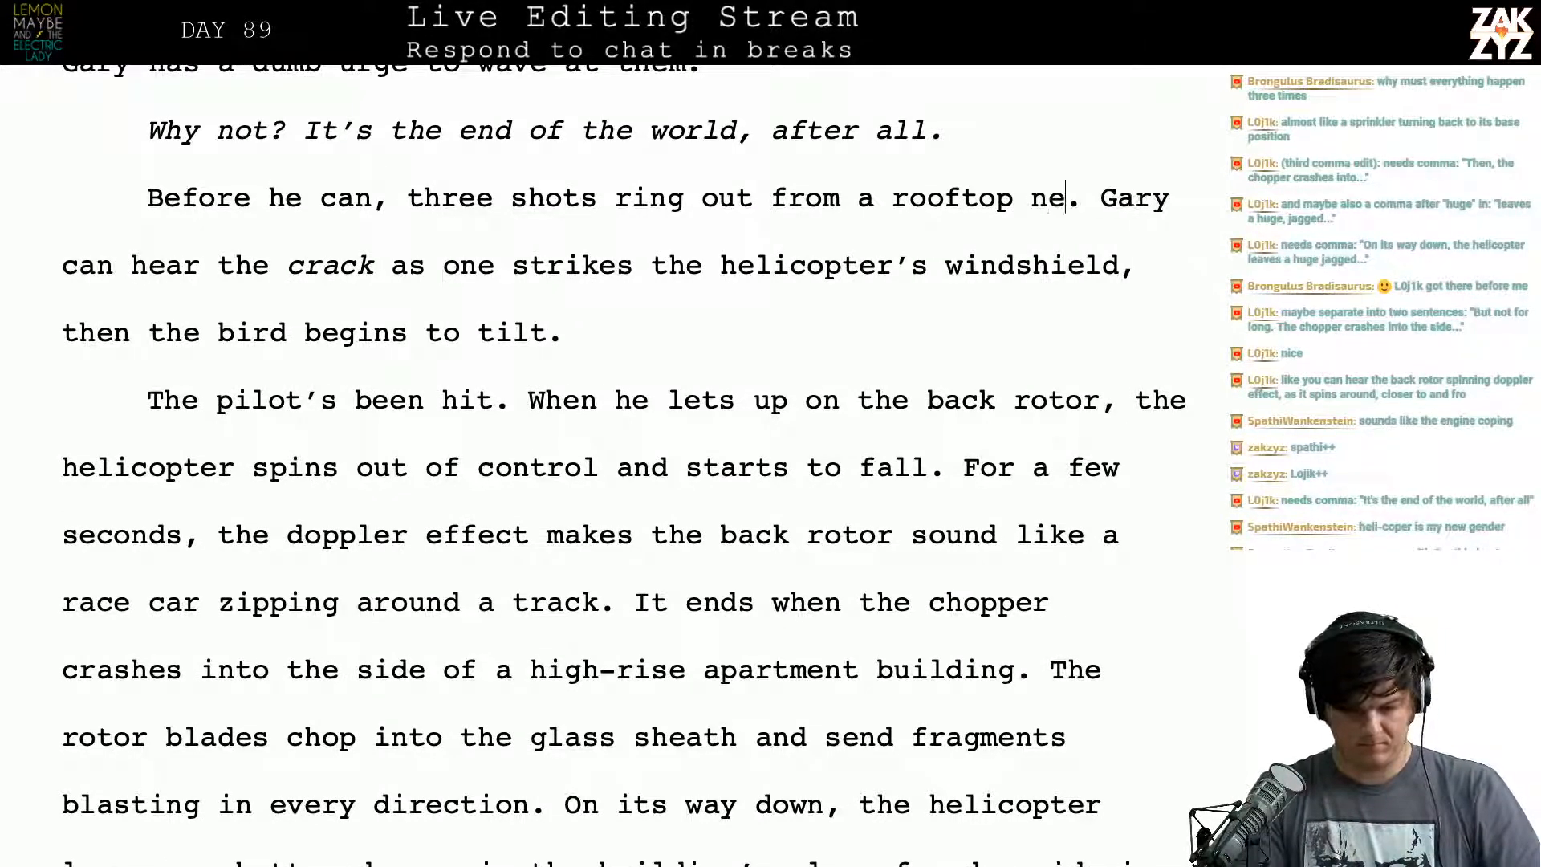
{"action": "type", "text": "ar"}
{"action": "key", "text": "BackSpace"}
{"action": "key", "text": "BackSpace"}
{"action": "key", "text": "BackSpace"}
{"action": "key", "text": "BackSpace"}
{"action": "key", "text": "BackSpace"}
{"action": "type", "text": "b"}
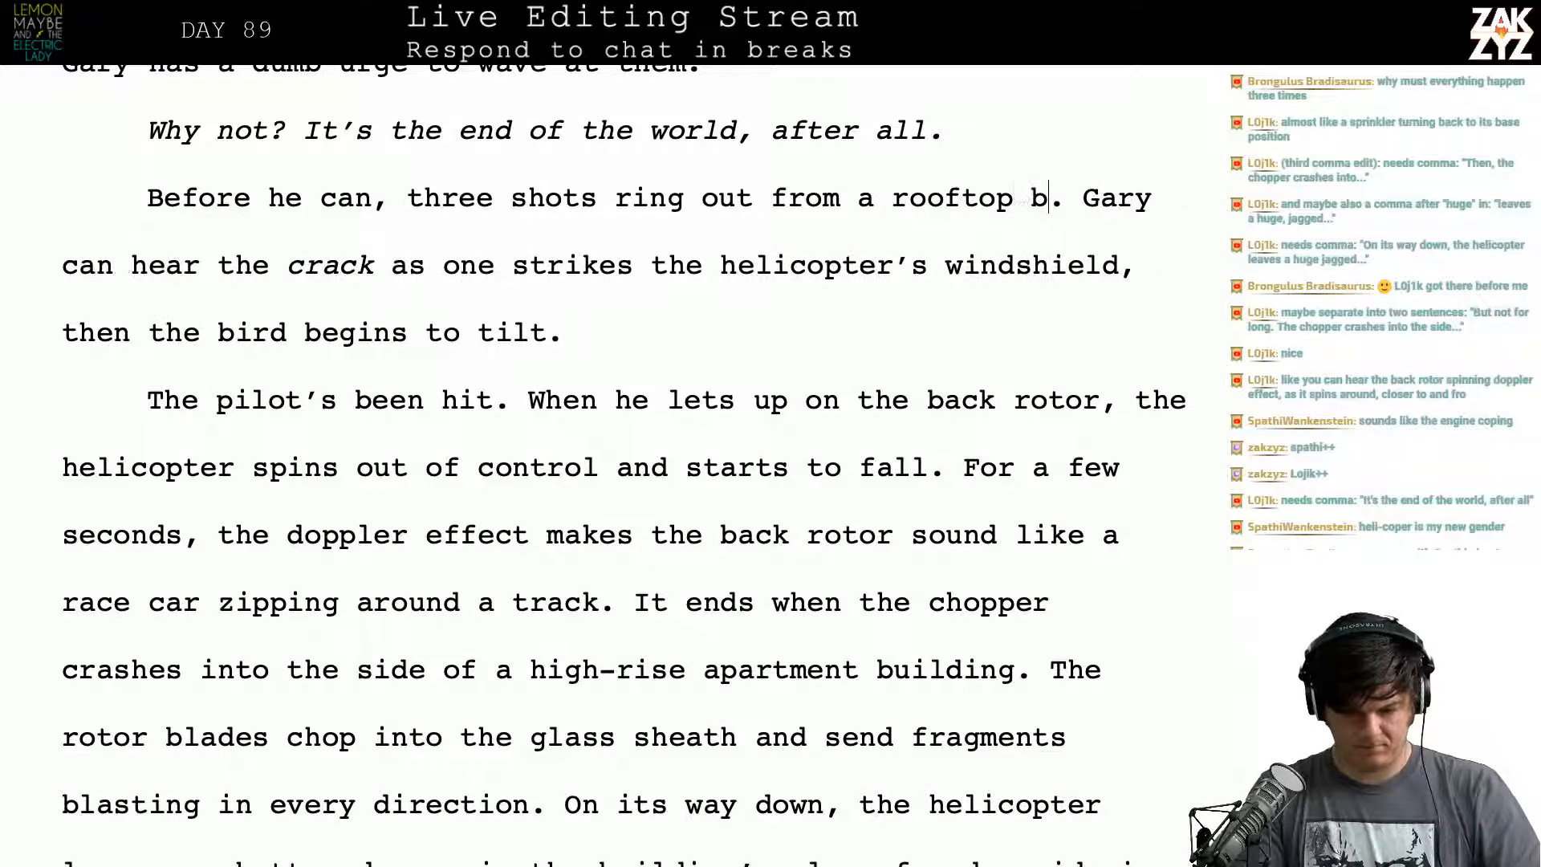
{"action": "type", "text": "elow the helico"}
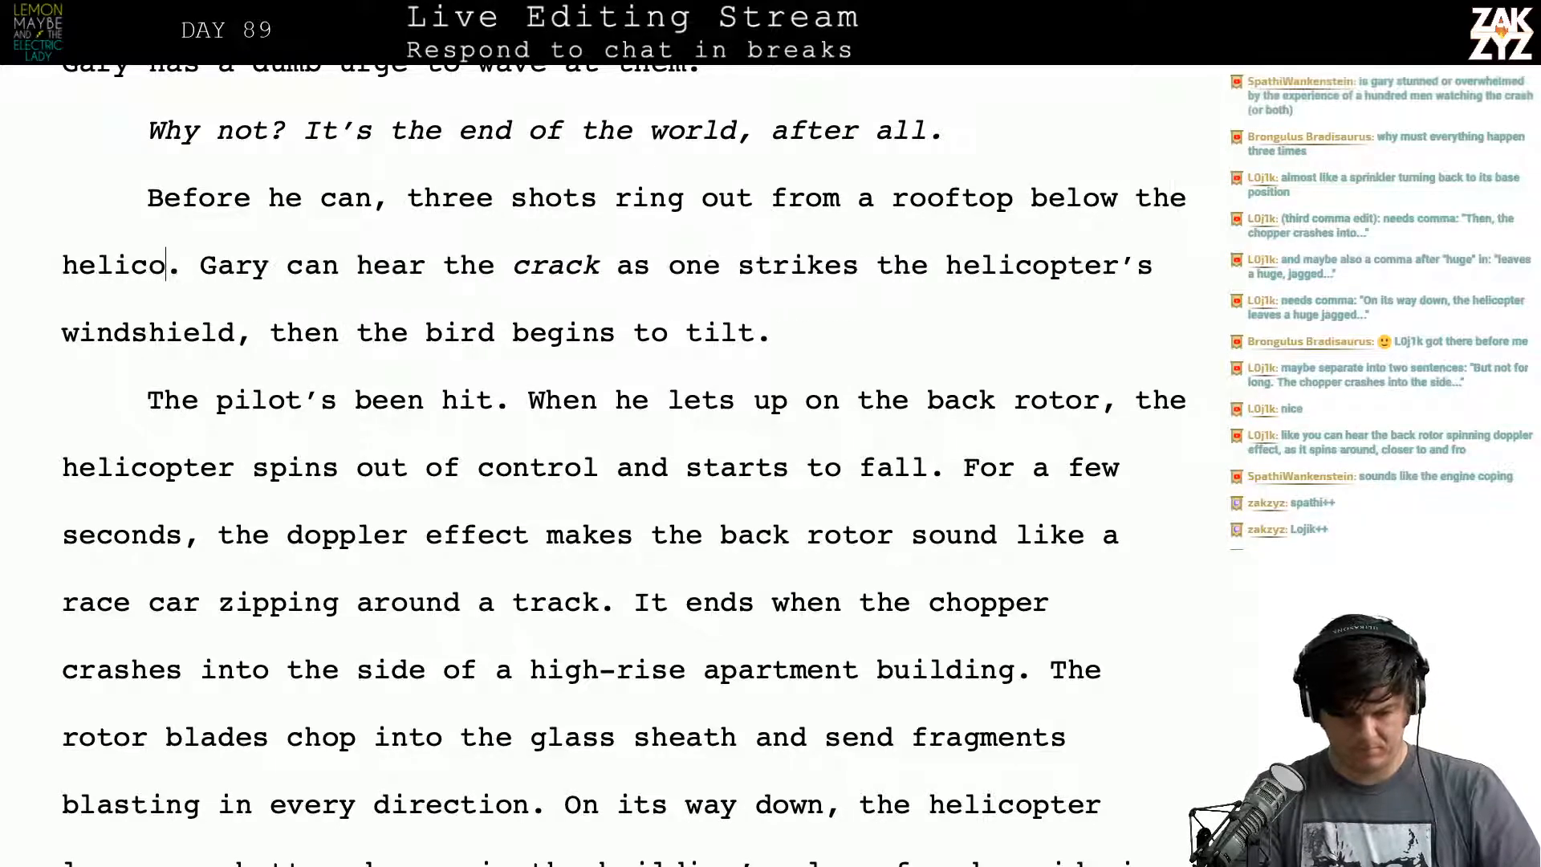
{"action": "type", "text": "pter"}
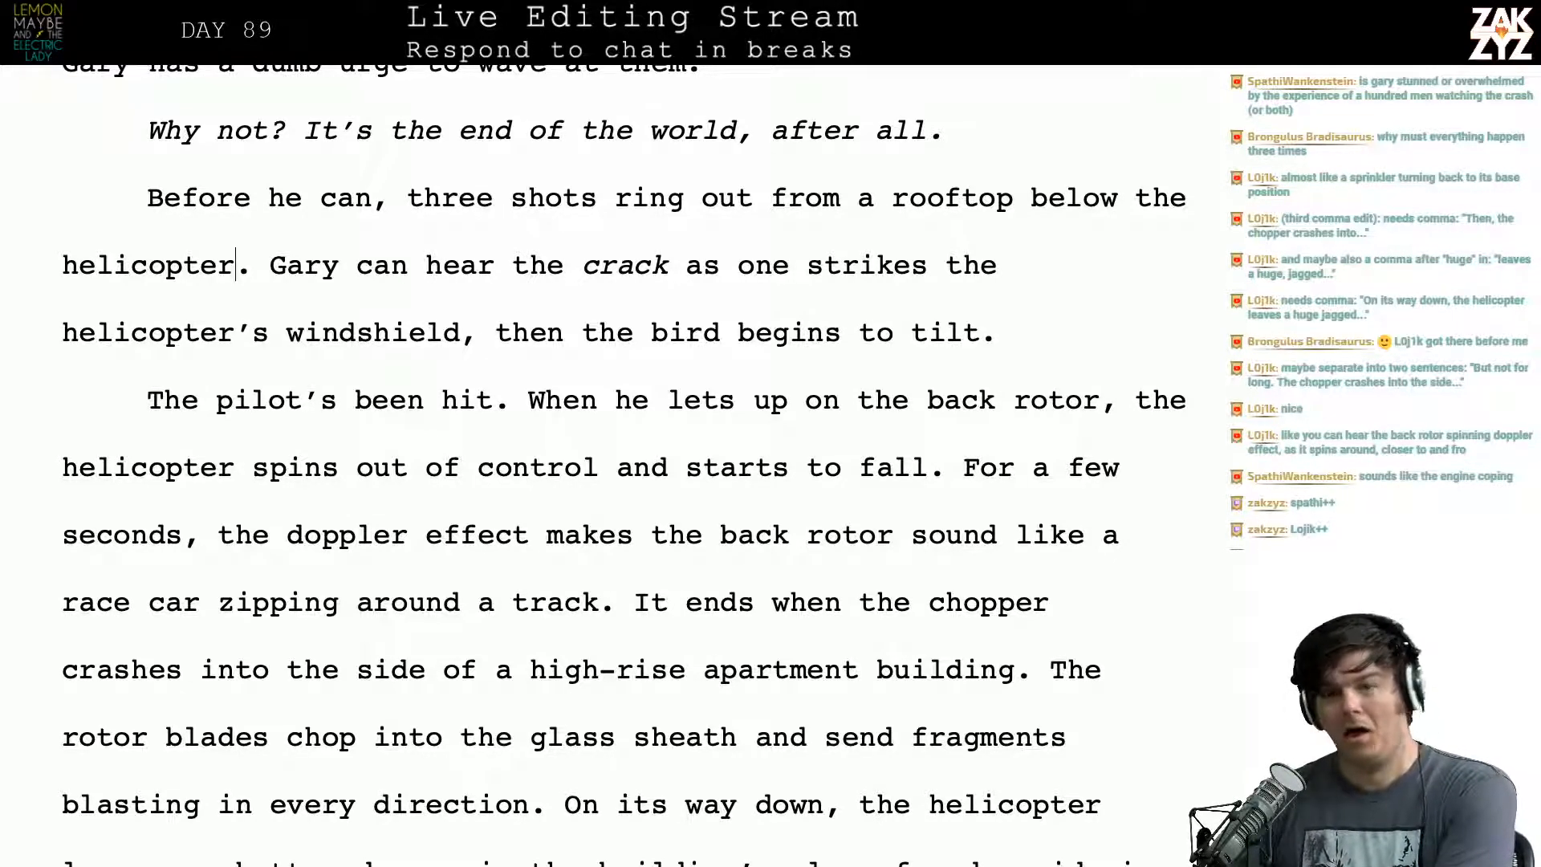
Step: Replace "stunned" with "overwhelmed" in the sentence about Gary and the collective experience of a hundred men
{"action": "scroll", "coordinate": [624, 465], "scroll_direction": "down", "scroll_amount": 10}
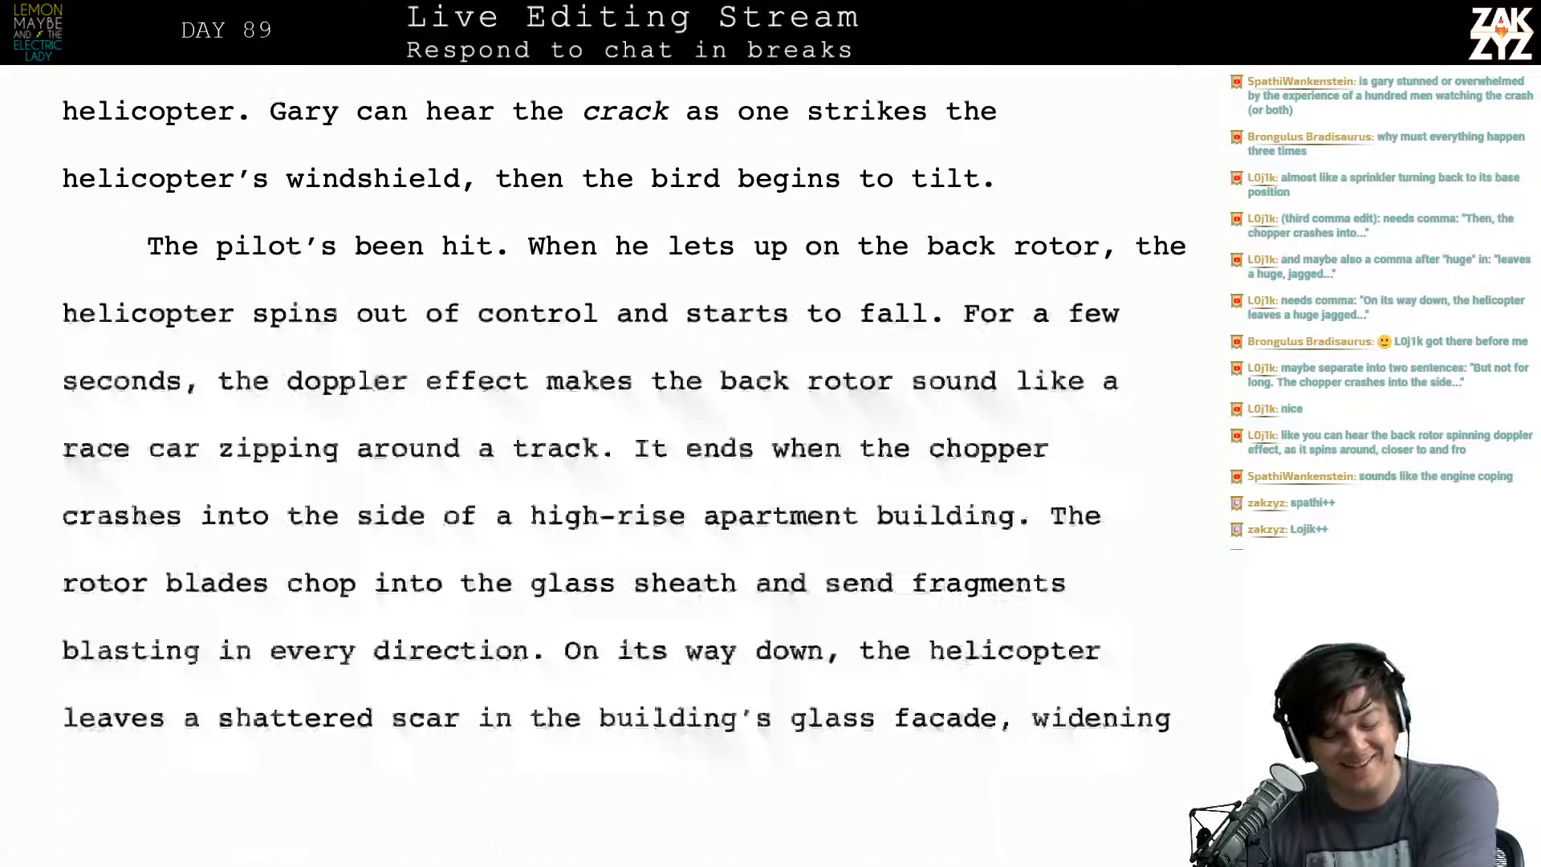
{"action": "scroll", "coordinate": [595, 465], "scroll_direction": "down", "scroll_amount": 7}
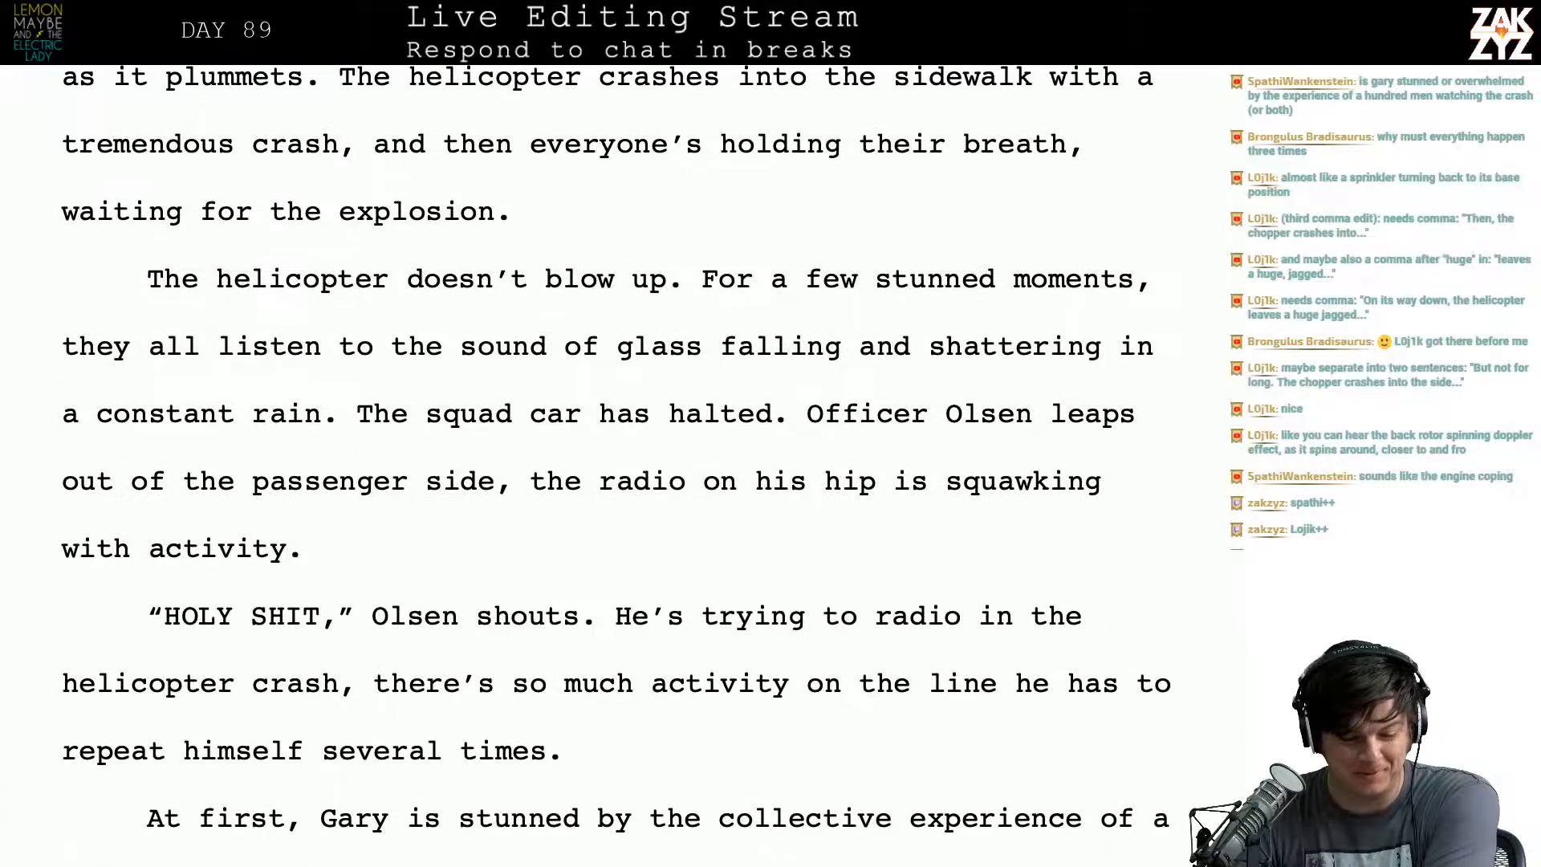
{"action": "scroll", "coordinate": [608, 465], "scroll_direction": "down", "scroll_amount": 2}
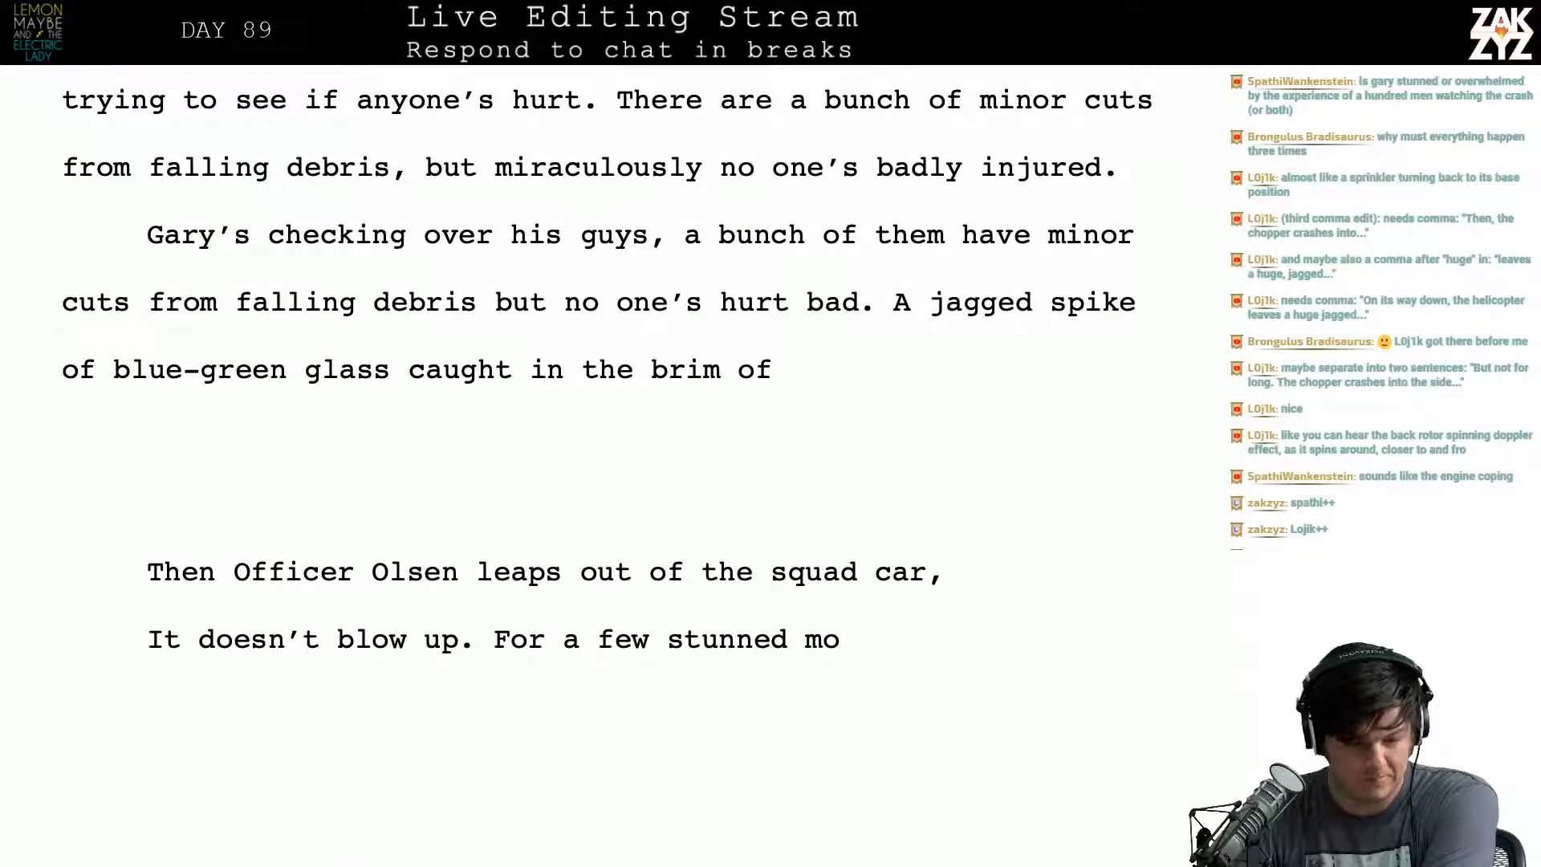
{"action": "scroll", "coordinate": [608, 466], "scroll_direction": "up", "scroll_amount": 3}
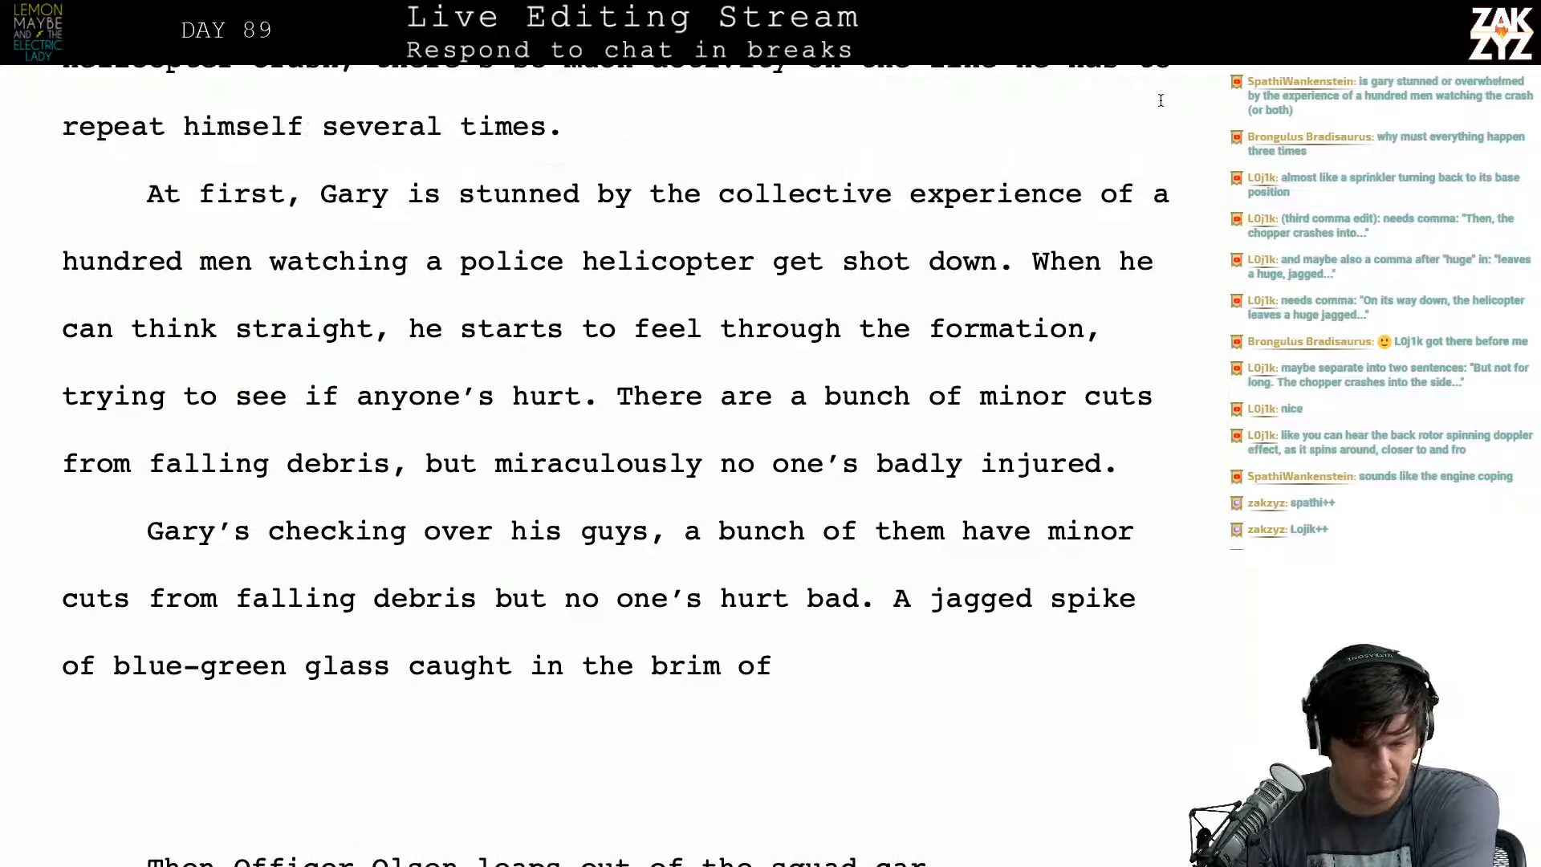
{"action": "key", "text": "BackSpace"}
{"action": "key", "text": "BackSpace"}
{"action": "key", "text": "BackSpace"}
{"action": "key", "text": "BackSpace"}
{"action": "key", "text": "BackSpace"}
{"action": "key", "text": "BackSpace"}
{"action": "key", "text": "BackSpace"}
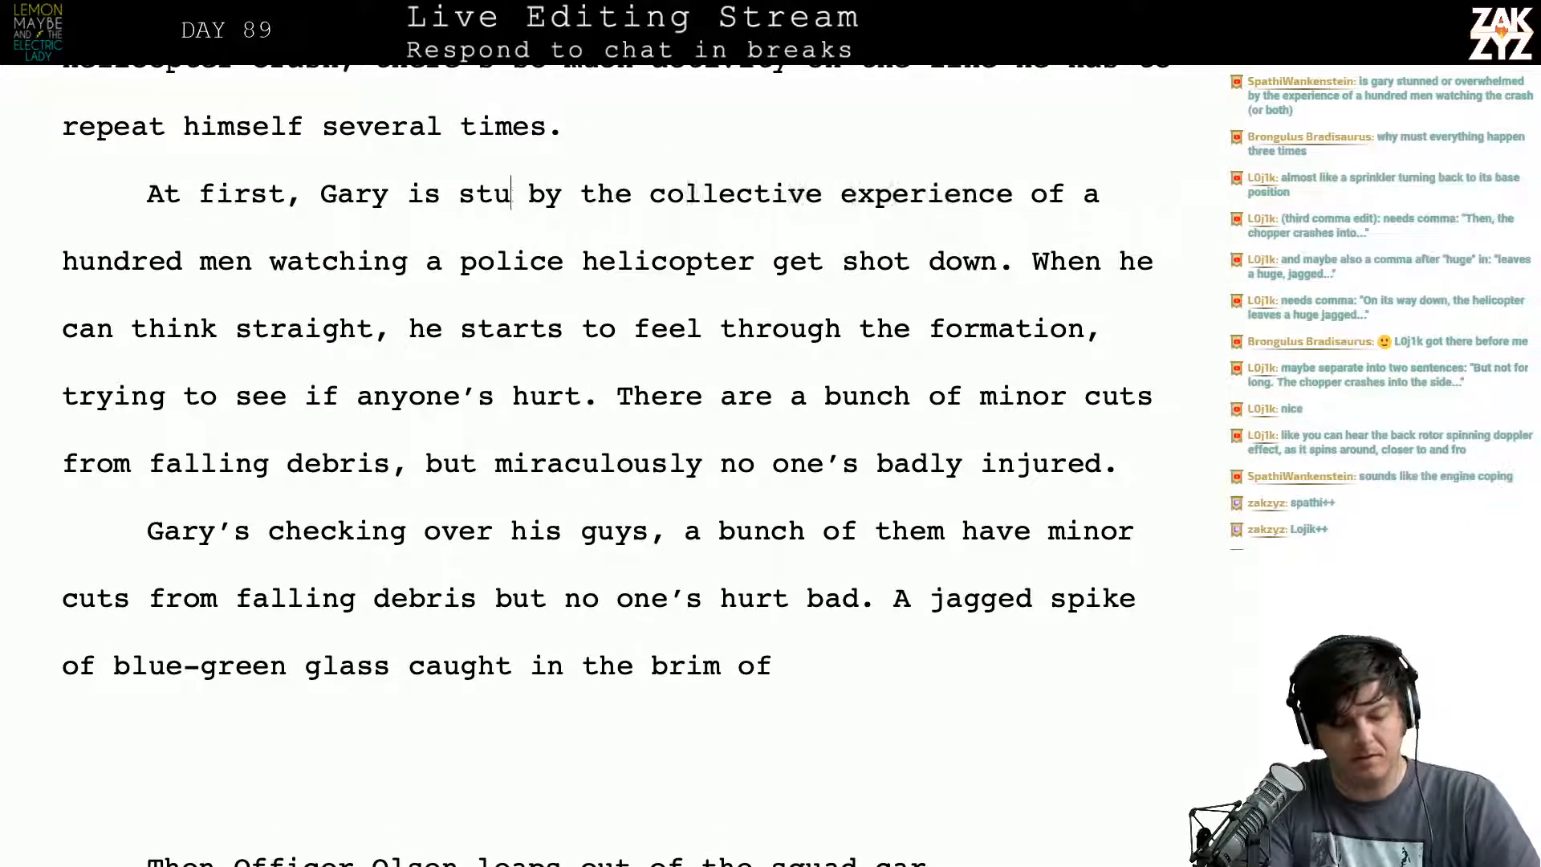
{"action": "type", "text": "overwhelmed"}
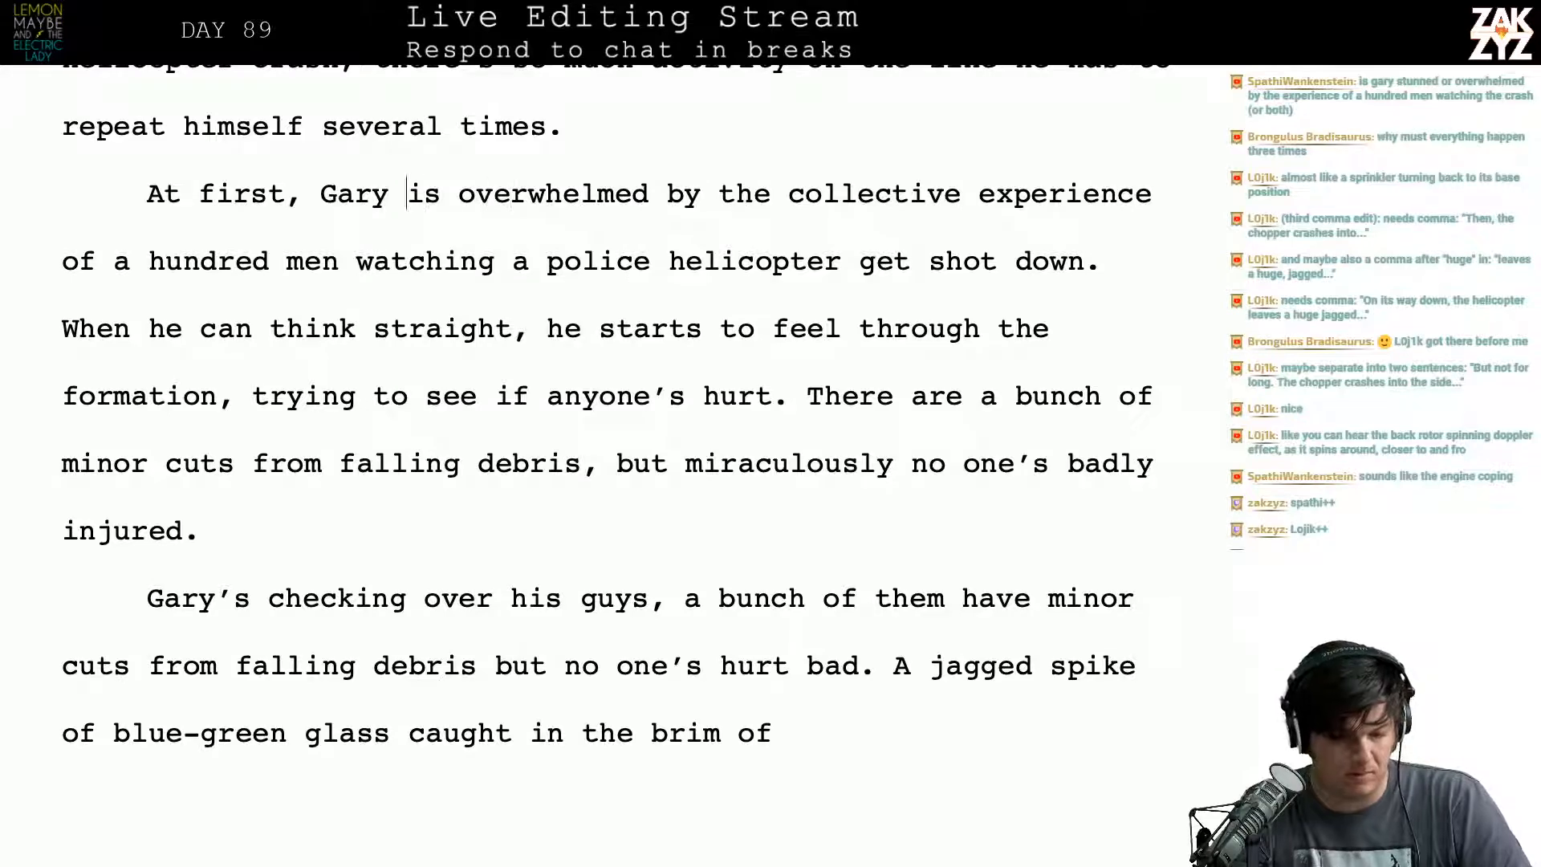
Step: Remove the opening "At first," so the paragraph begins with "Gary is overwhelmed"
{"action": "key", "text": "BackSpace"}
{"action": "key", "text": "BackSpace"}
{"action": "key", "text": "BackSpace"}
{"action": "key", "text": "BackSpace"}
{"action": "key", "text": "BackSpace"}
{"action": "key", "text": "BackSpace"}
{"action": "key", "text": "BackSpace"}
{"action": "key", "text": "BackSpace"}
{"action": "key", "text": "BackSpace"}
{"action": "key", "text": "BackSpace"}
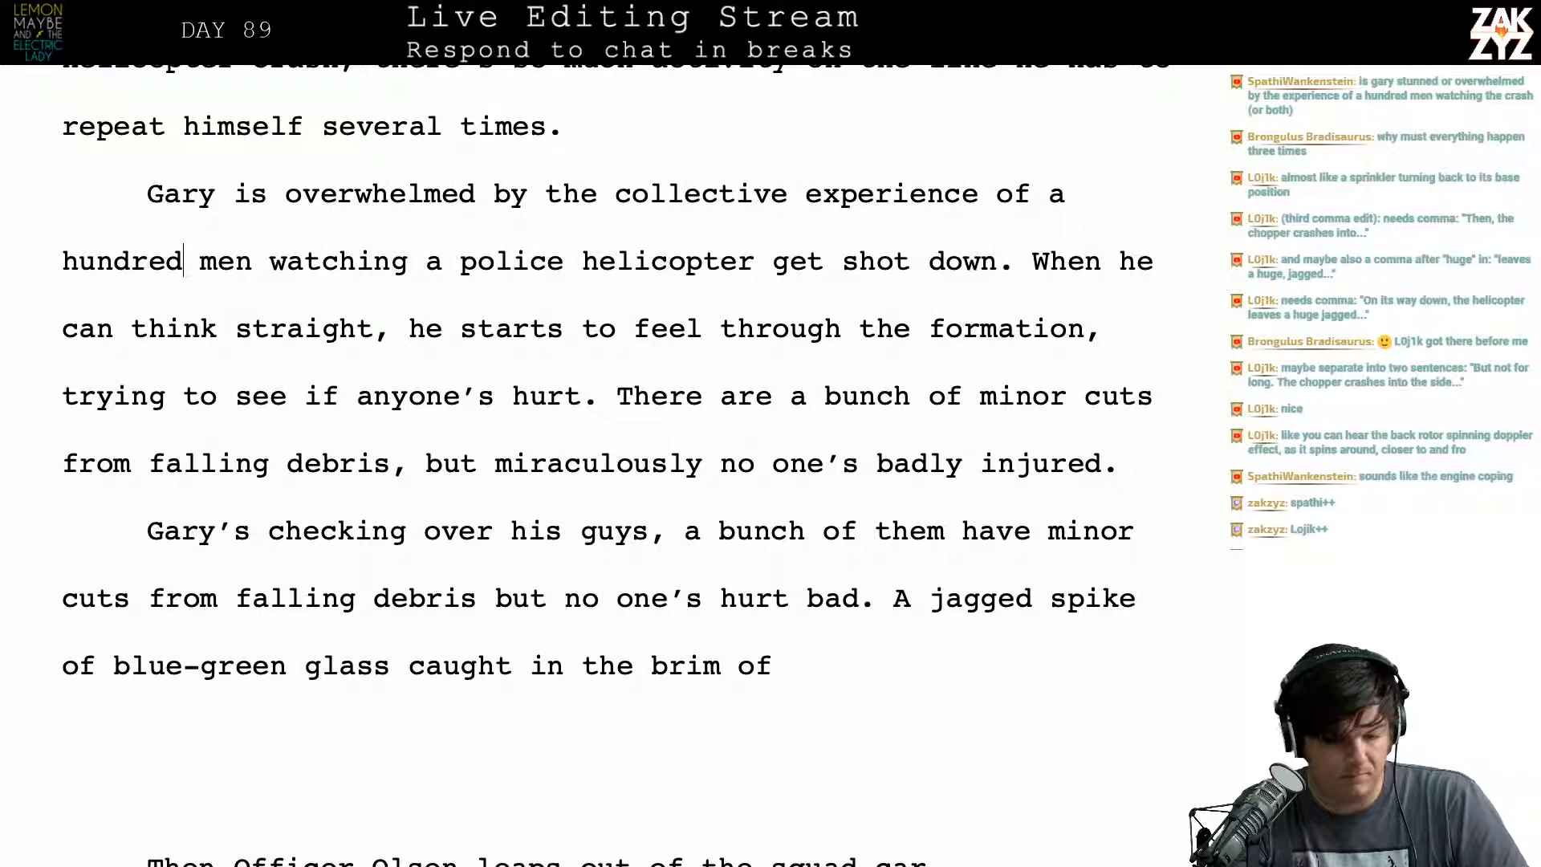
Step: Delete the leftover draft text from "Gary's checking over his guys" through "For a few stunned mo"
{"action": "scroll", "coordinate": [613, 107], "scroll_direction": "down", "scroll_amount": 1}
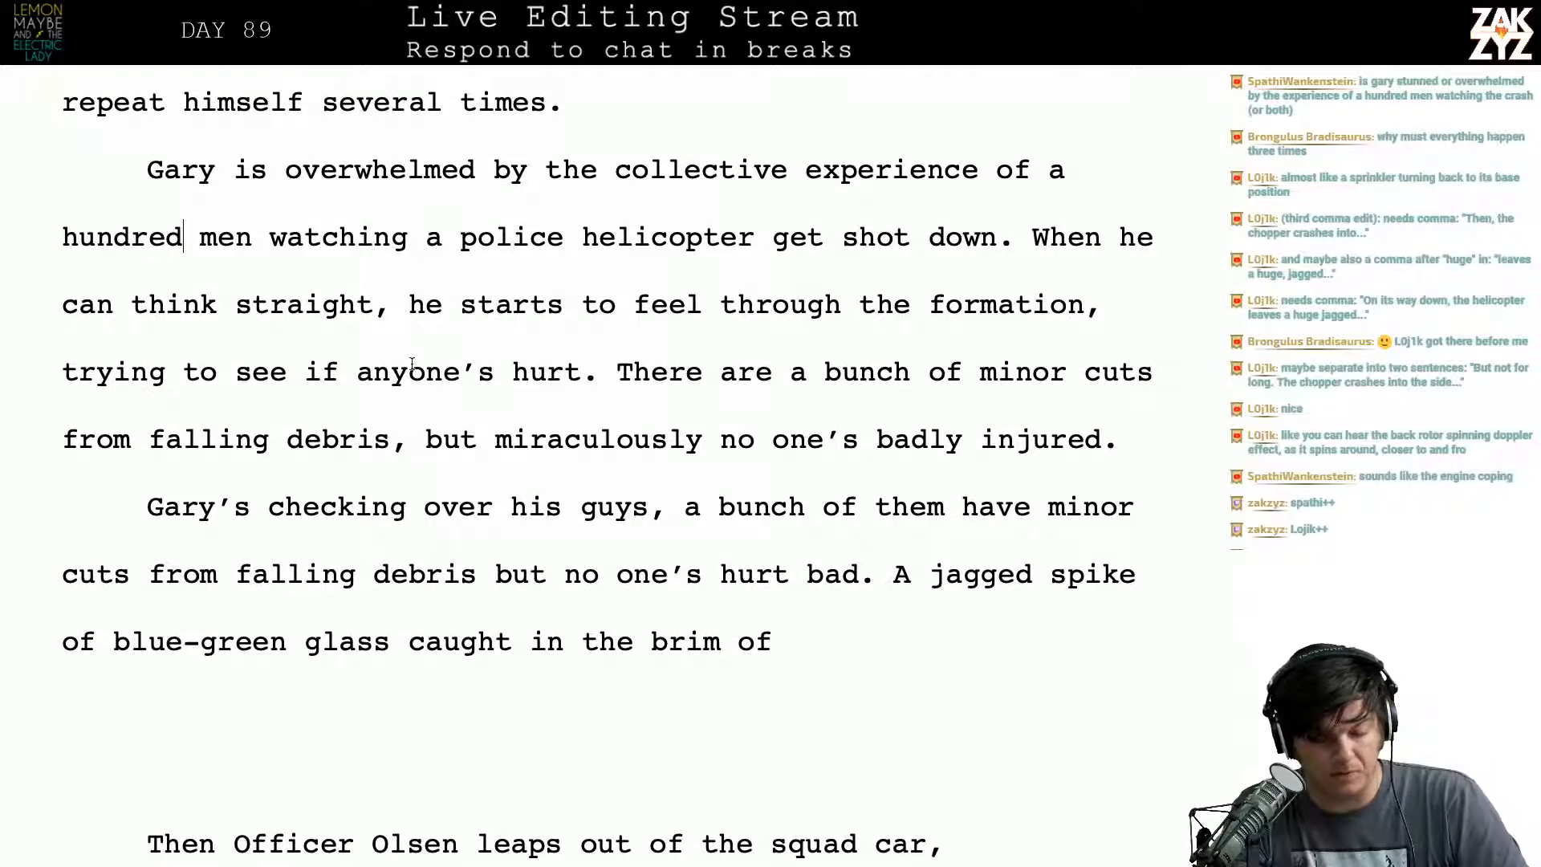
{"action": "scroll", "coordinate": [412, 363], "scroll_direction": "down", "scroll_amount": 3}
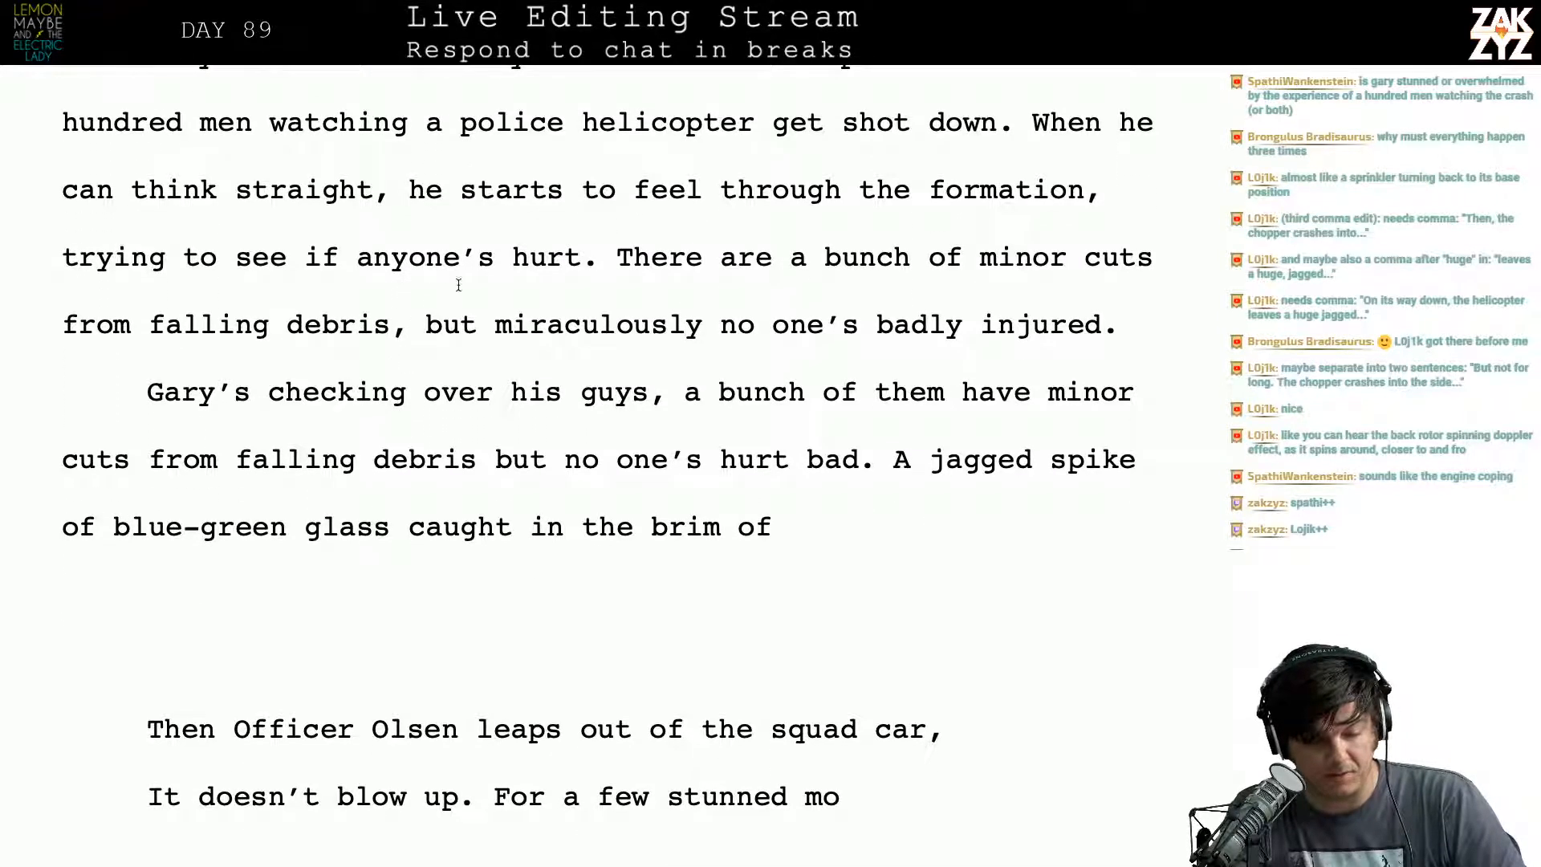
{"action": "scroll", "coordinate": [559, 272], "scroll_direction": "down", "scroll_amount": 1}
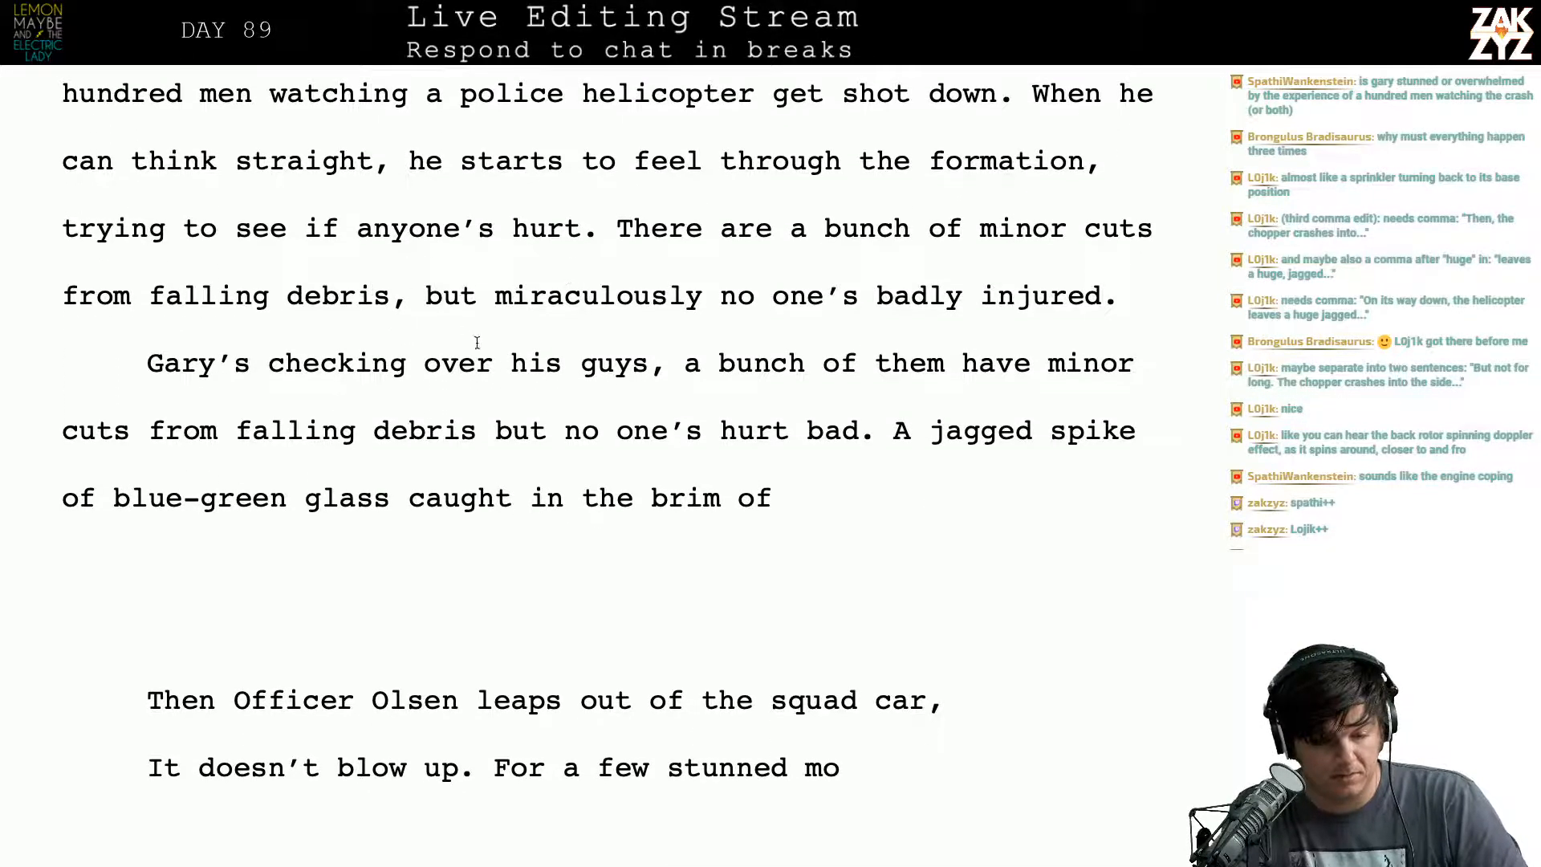
{"action": "scroll", "coordinate": [562, 353], "scroll_direction": "down", "scroll_amount": 3}
{"action": "scroll", "coordinate": [577, 379], "scroll_direction": "up", "scroll_amount": 3}
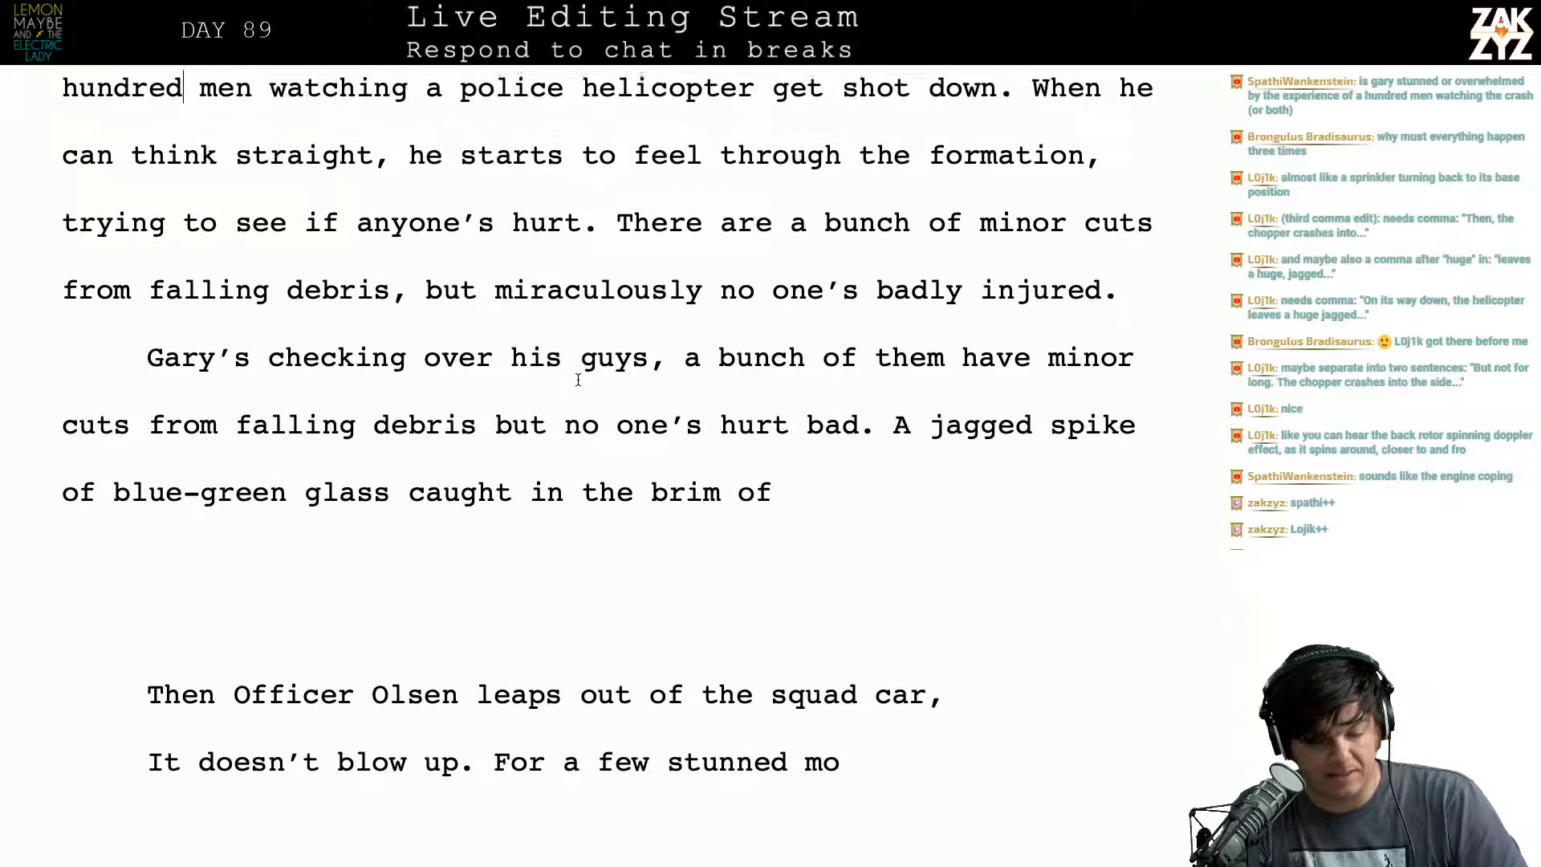
{"action": "scroll", "coordinate": [578, 379], "scroll_direction": "down", "scroll_amount": 1}
{"action": "scroll", "coordinate": [704, 390], "scroll_direction": "down", "scroll_amount": 4}
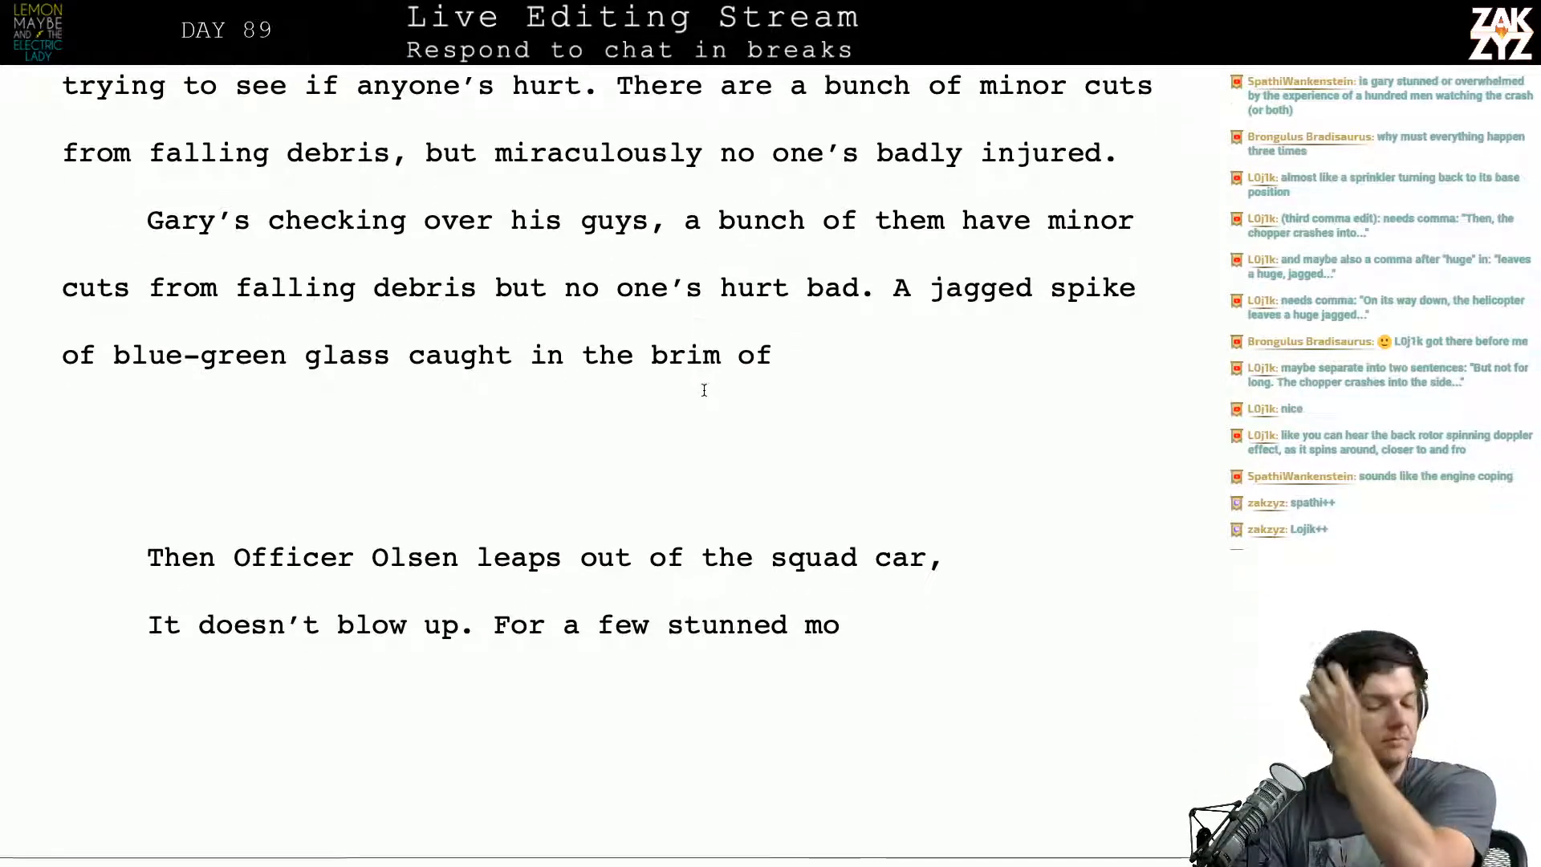
{"action": "scroll", "coordinate": [703, 390], "scroll_direction": "down", "scroll_amount": 1}
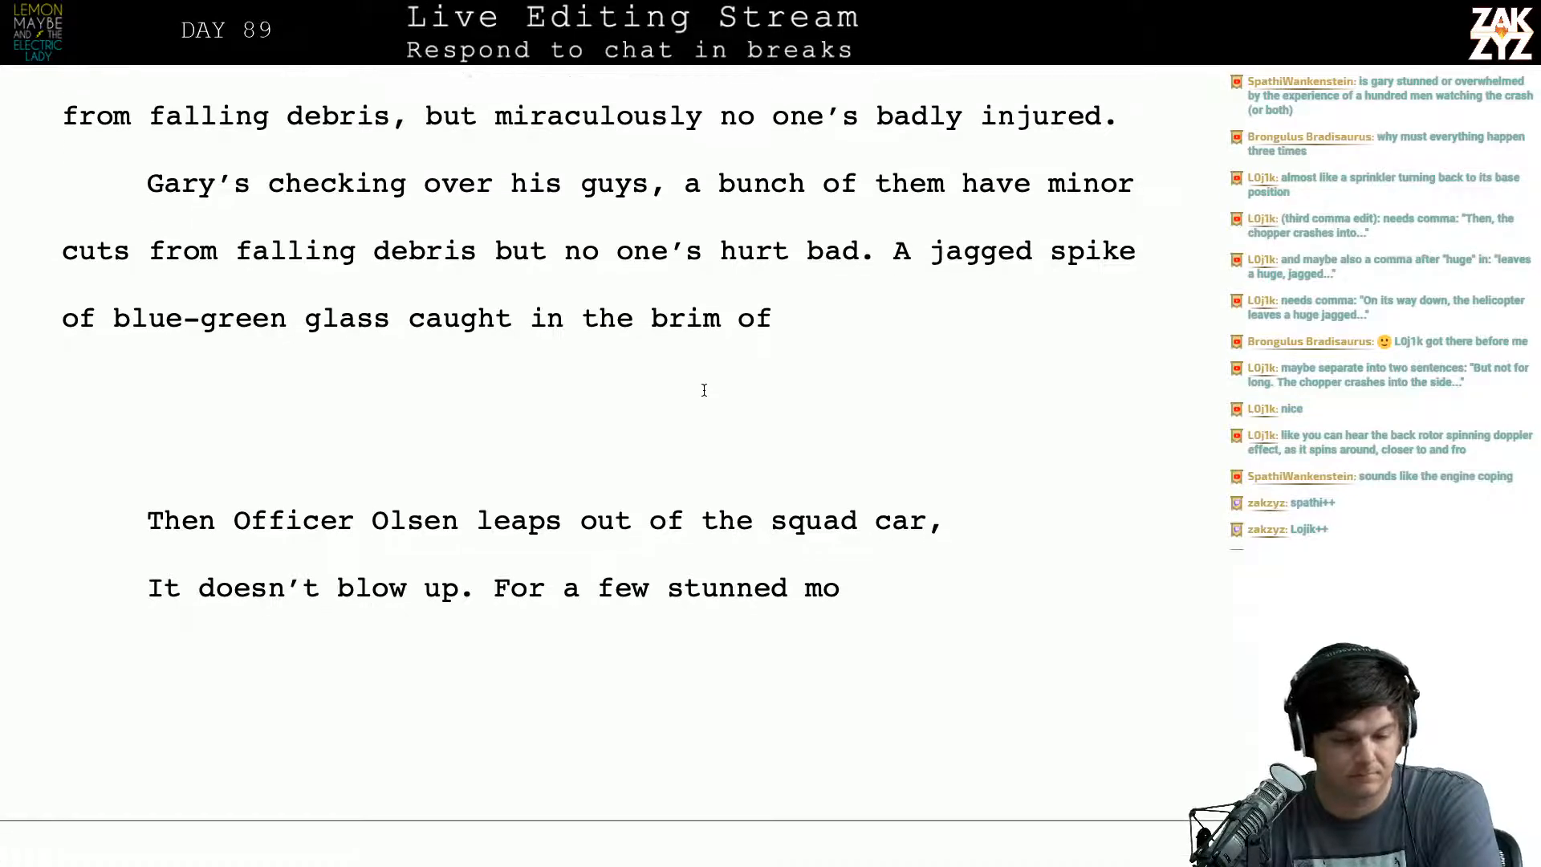
{"action": "scroll", "coordinate": [704, 390], "scroll_direction": "up", "scroll_amount": 4}
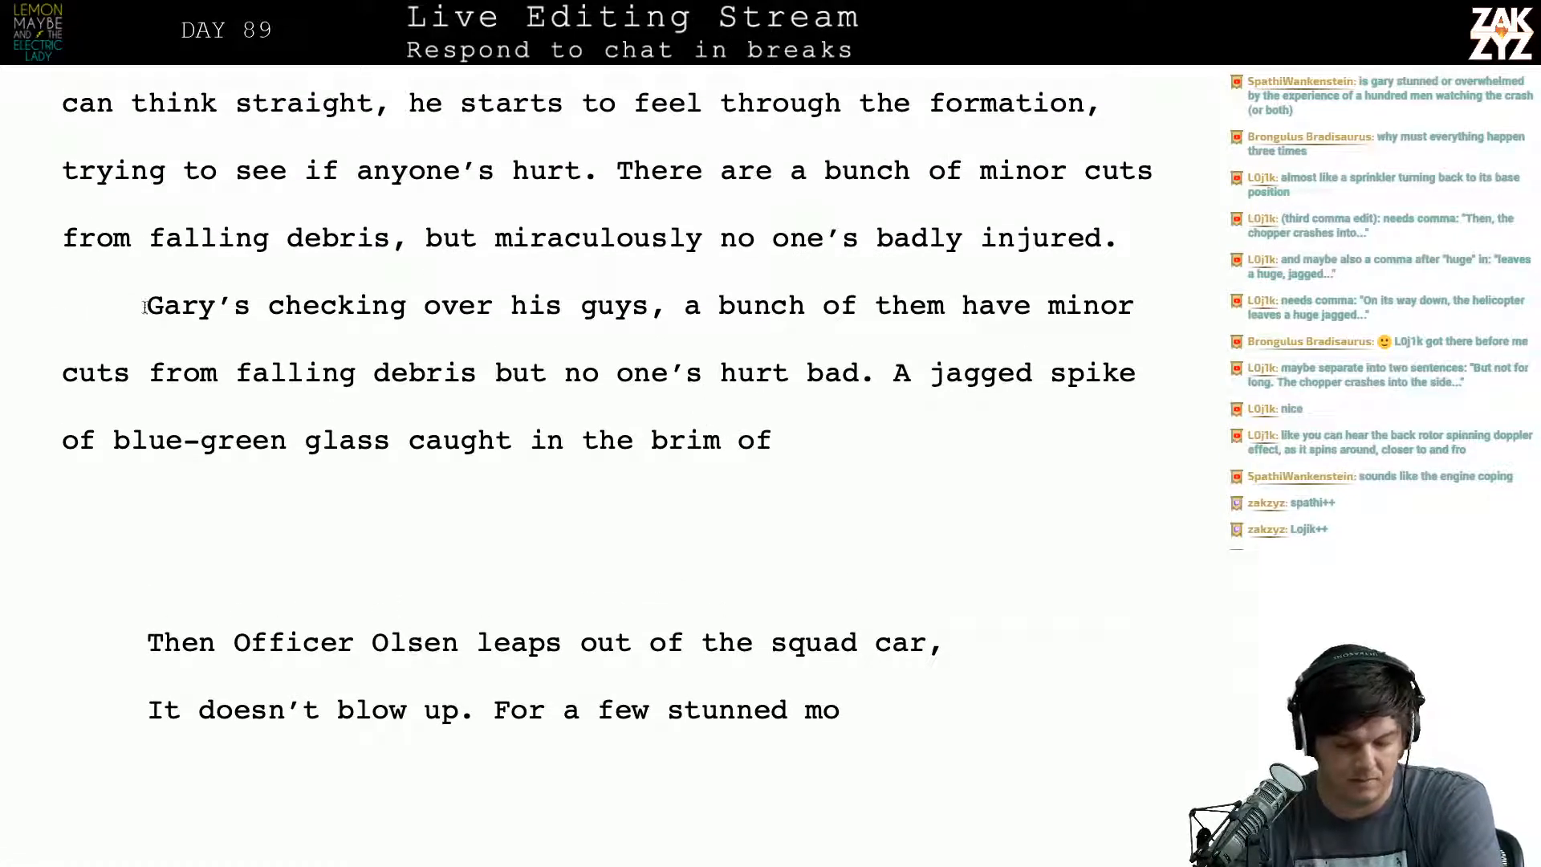
{"action": "left_click_drag", "start_coordinate": [108, 306], "coordinate": [153, 297]}
{"action": "key", "text": "BackSpace"}
Step: Delete the superseded draft sentence from "Officers Olsen and Patoy have gotten out of the car" through "suddenly exploded with activity."
{"action": "scroll", "coordinate": [624, 465], "scroll_direction": "up", "scroll_amount": 5}
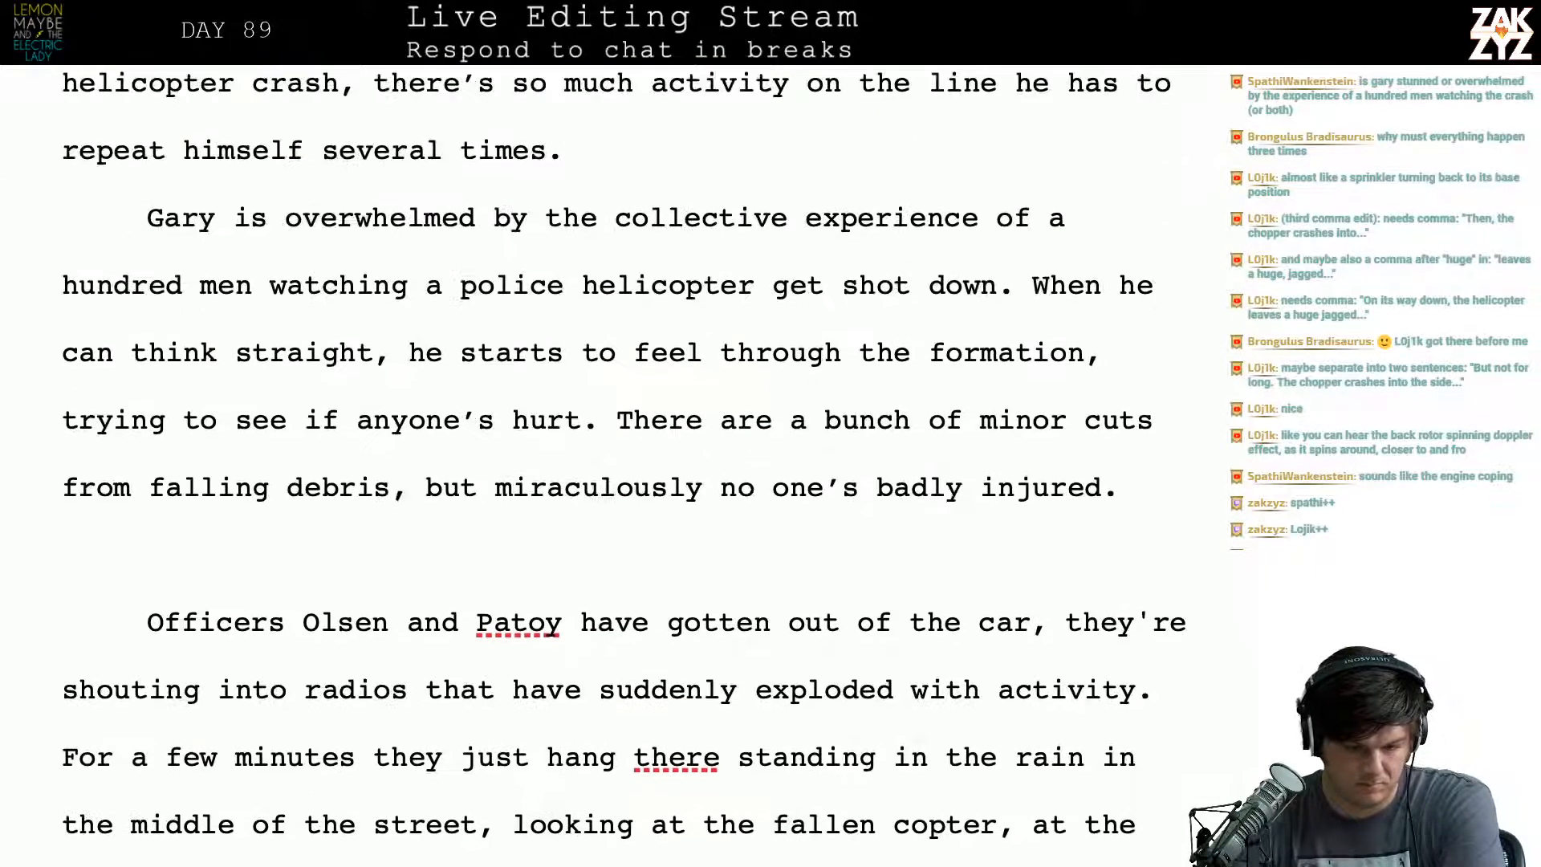
{"action": "scroll", "coordinate": [624, 465], "scroll_direction": "up", "scroll_amount": 12}
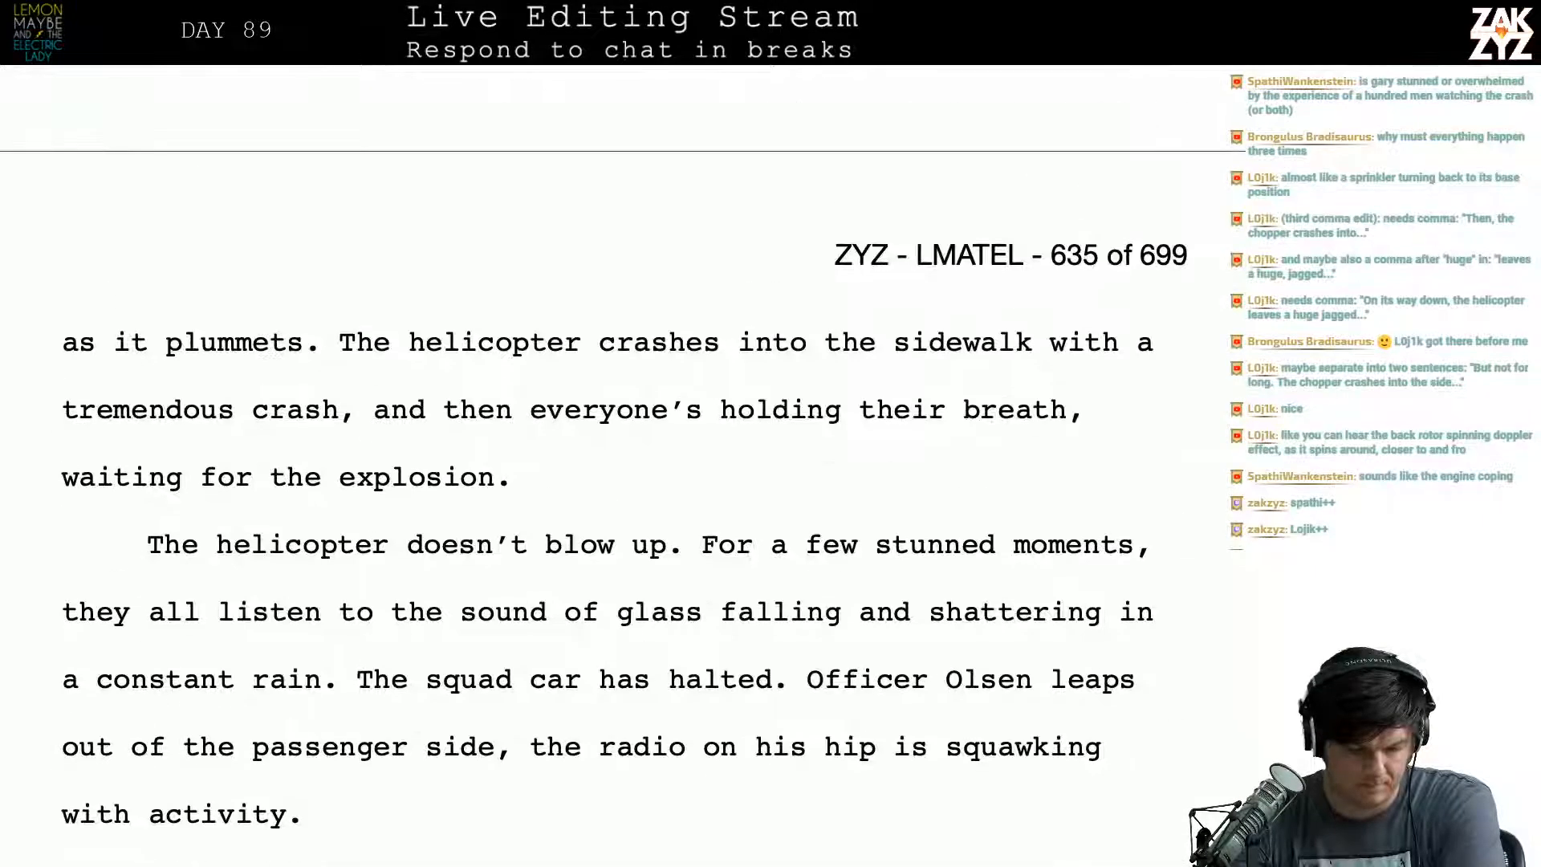
{"action": "scroll", "coordinate": [623, 465], "scroll_direction": "down", "scroll_amount": 12}
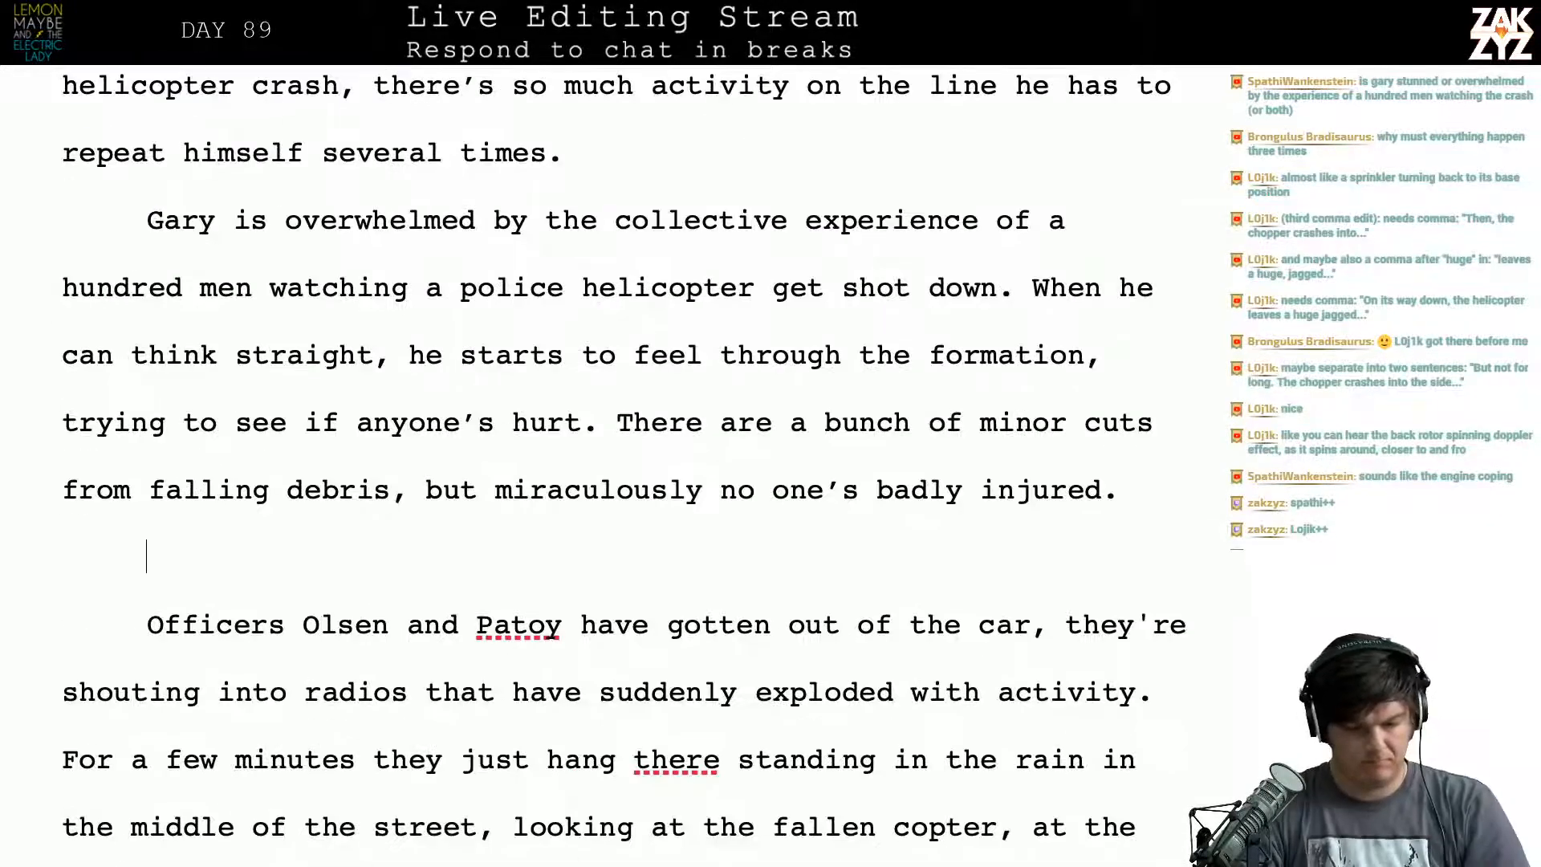
{"action": "key", "text": "Return"}
{"action": "key", "text": "shift+Down"}
{"action": "key", "text": "shift+Down"}
{"action": "key", "text": "shift+Down"}
{"action": "key", "text": "shift+Down"}
{"action": "key", "text": "shift+Down"}
{"action": "key", "text": "shift+Down"}
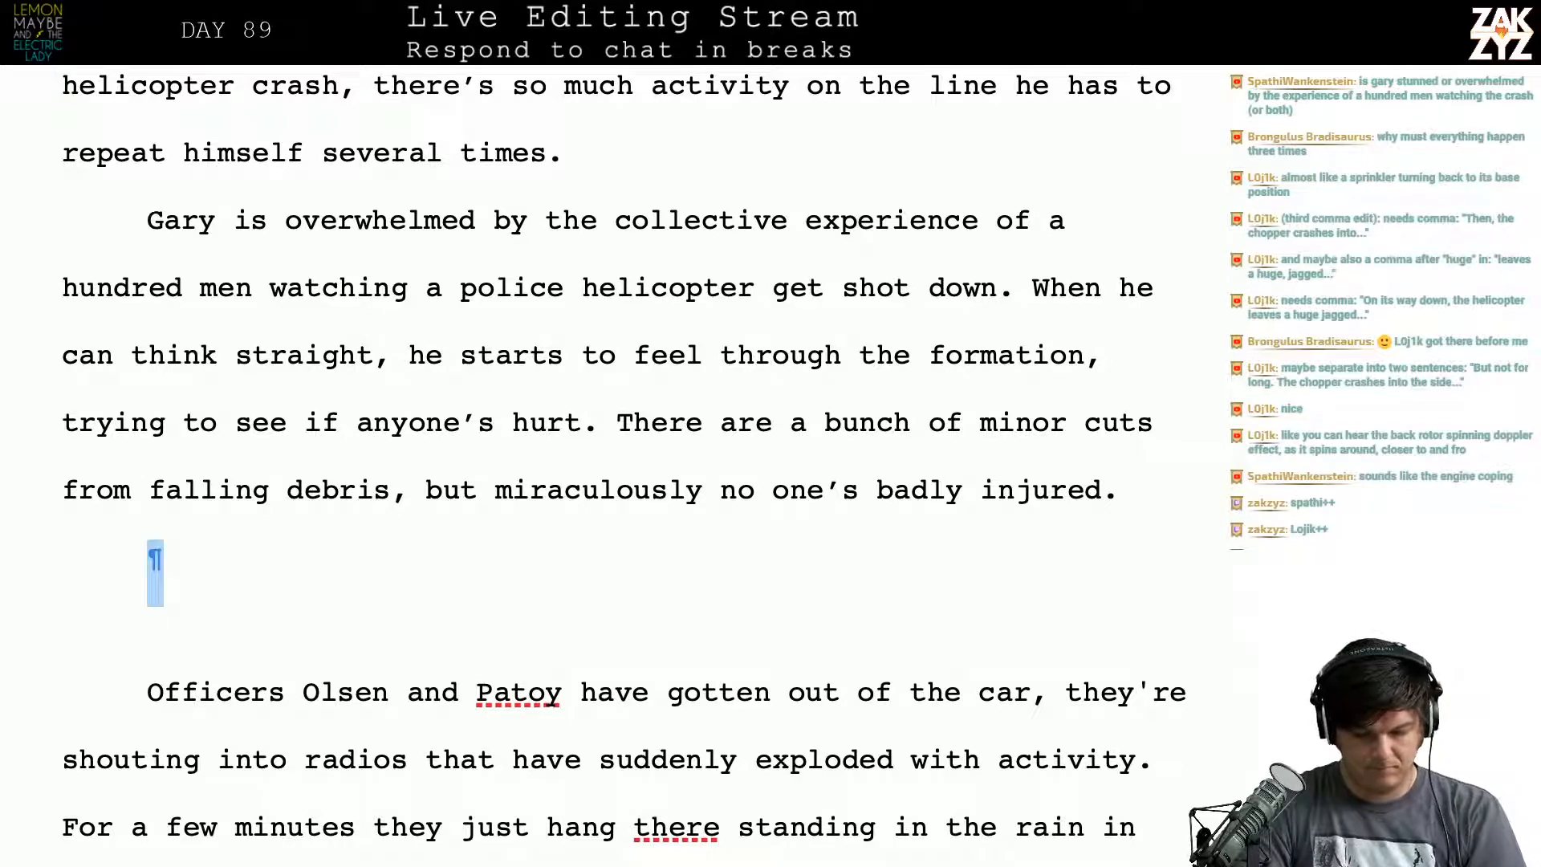
{"action": "key", "text": "shift+Up"}
{"action": "key", "text": "shift+Up"}
{"action": "key", "text": "shift+Up"}
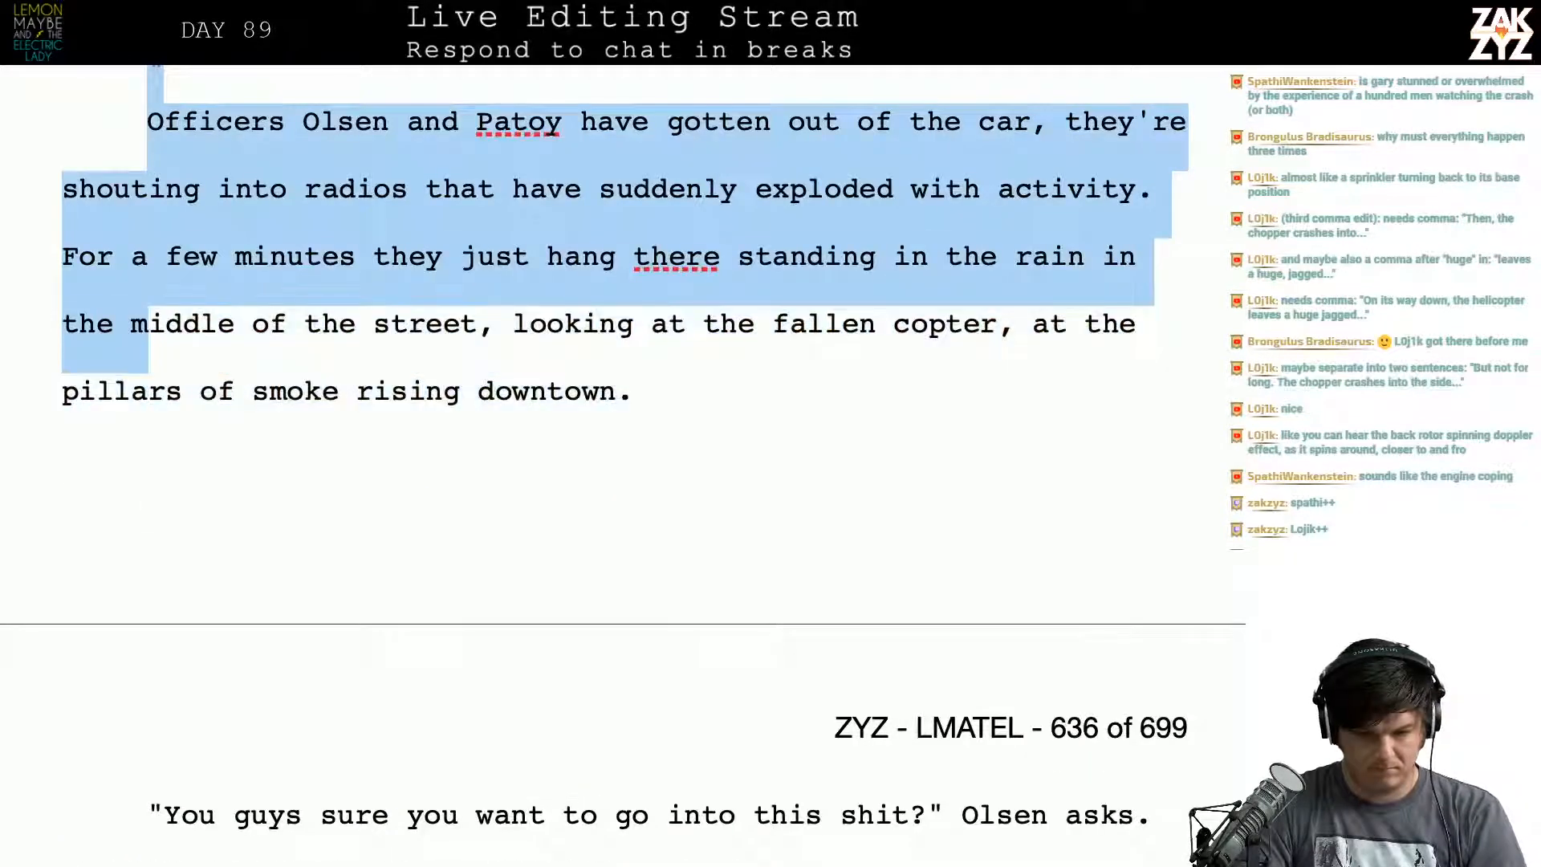
{"action": "key", "text": "shift+Down"}
{"action": "key", "text": "shift+Left"}
{"action": "key", "text": "shift+Left"}
{"action": "key", "text": "shift+Left"}
{"action": "key", "text": "shift+Left"}
{"action": "key", "text": "shift+Left"}
{"action": "key", "text": "shift+Left"}
{"action": "key", "text": "shift+Left"}
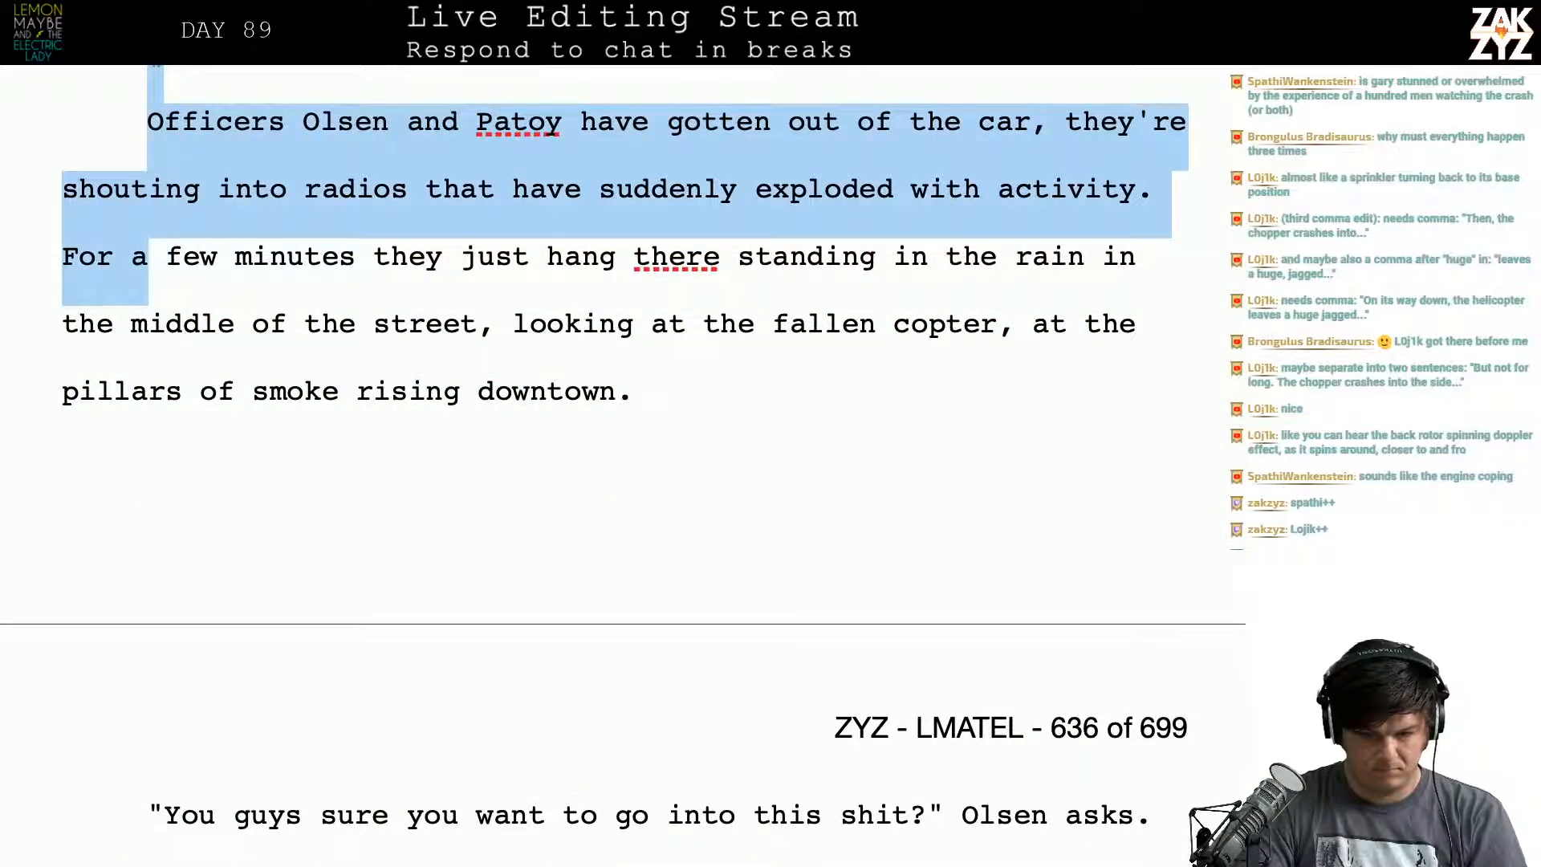
{"action": "key", "text": "BackSpace"}
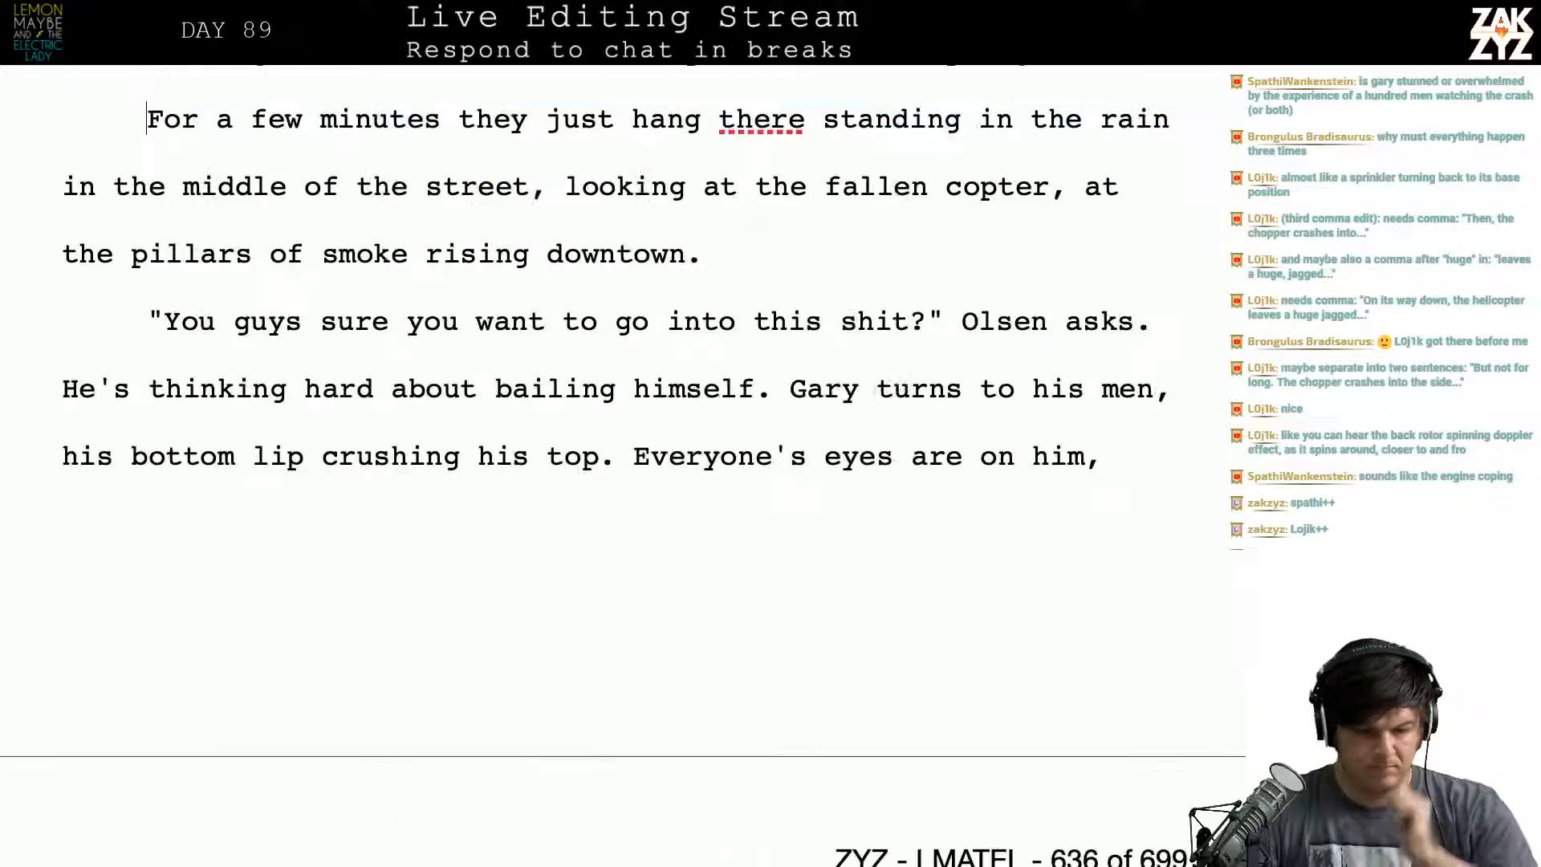
{"action": "scroll", "coordinate": [624, 465], "scroll_direction": "up", "scroll_amount": 5}
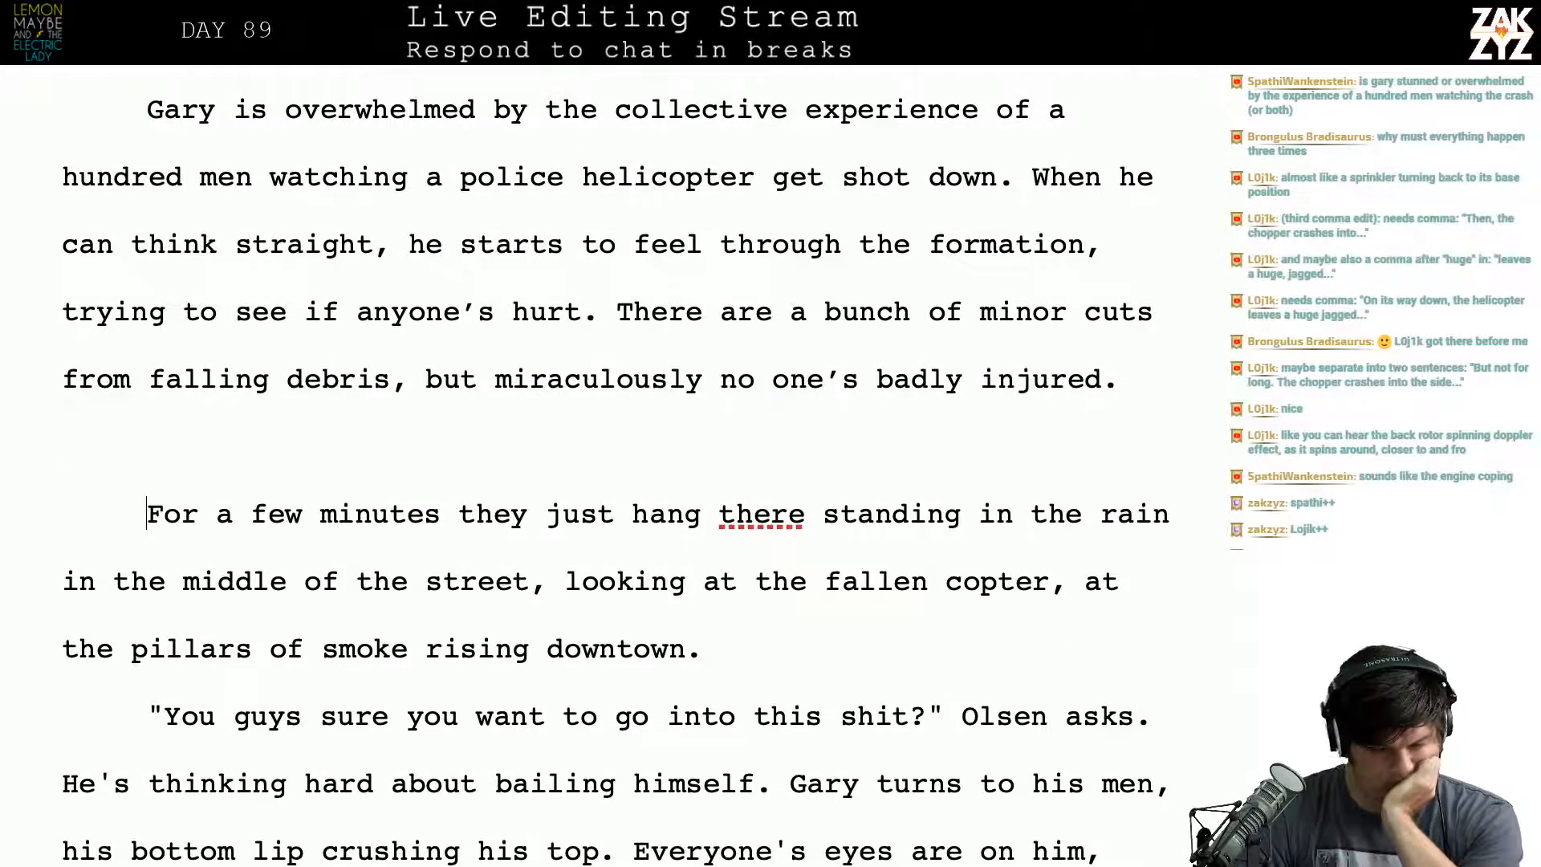
{"action": "key", "text": "Left"}
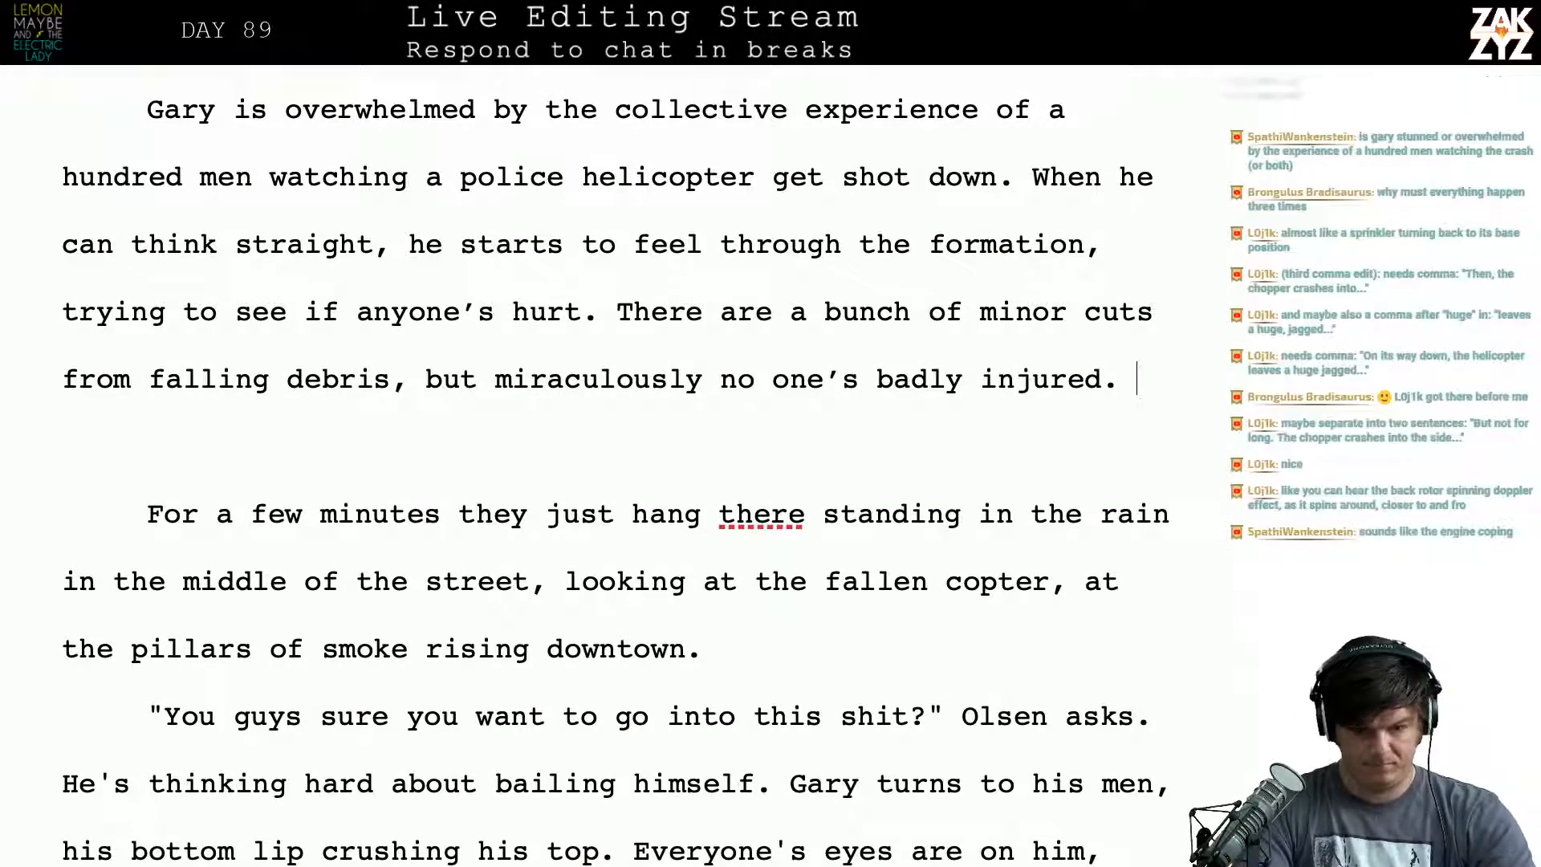
{"action": "type", "text": "They stand there in"}
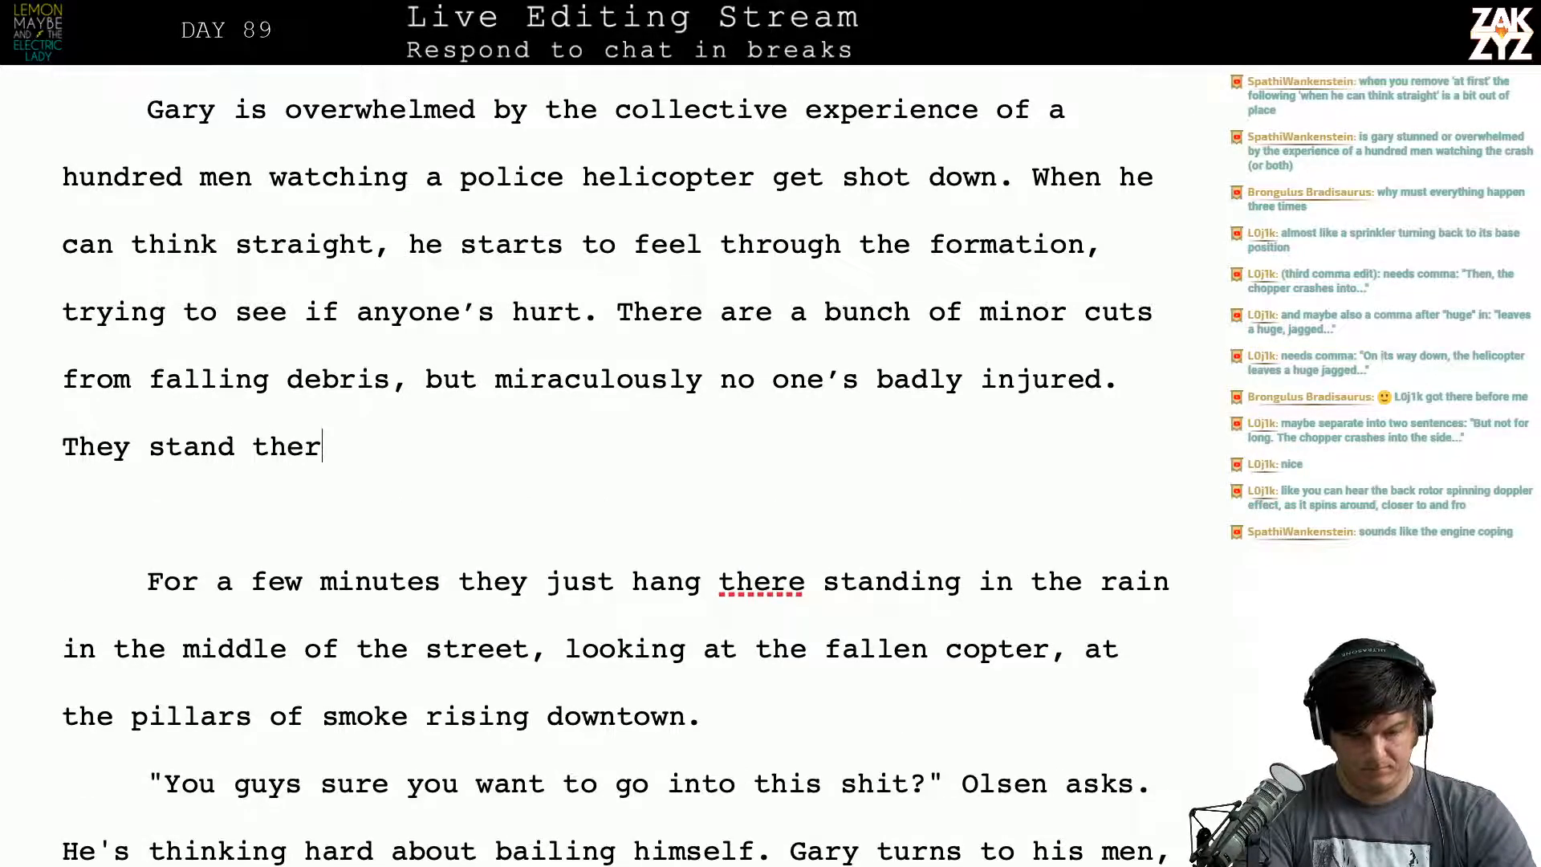
{"action": "key", "text": "BackSpace"}
{"action": "key", "text": "BackSpace"}
{"action": "key", "text": "BackSpace"}
{"action": "key", "text": "BackSpace"}
{"action": "key", "text": "BackSpace"}
{"action": "key", "text": "BackSpace"}
{"action": "key", "text": "BackSpace"}
{"action": "key", "text": "BackSpace"}
{"action": "key", "text": "BackSpace"}
{"action": "key", "text": "BackSpace"}
{"action": "key", "text": "BackSpace"}
{"action": "key", "text": "BackSpace"}
{"action": "key", "text": "BackSpace"}
{"action": "key", "text": "BackSpace"}
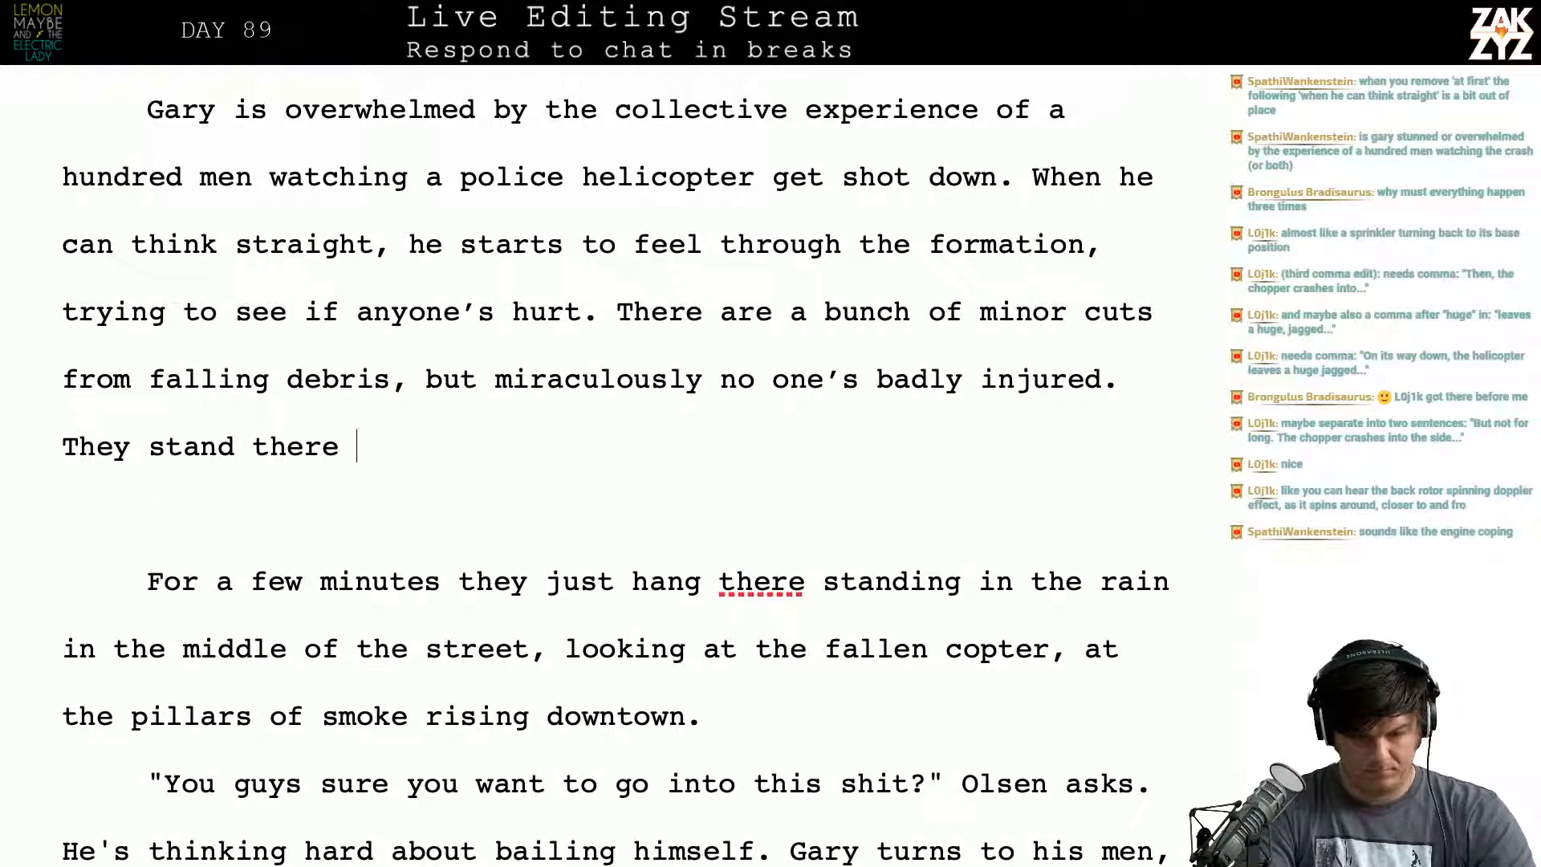
{"action": "key", "text": "BackSpace"}
{"action": "key", "text": "BackSpace"}
{"action": "key", "text": "BackSpace"}
{"action": "key", "text": "BackSpace"}
{"action": "key", "text": "BackSpace"}
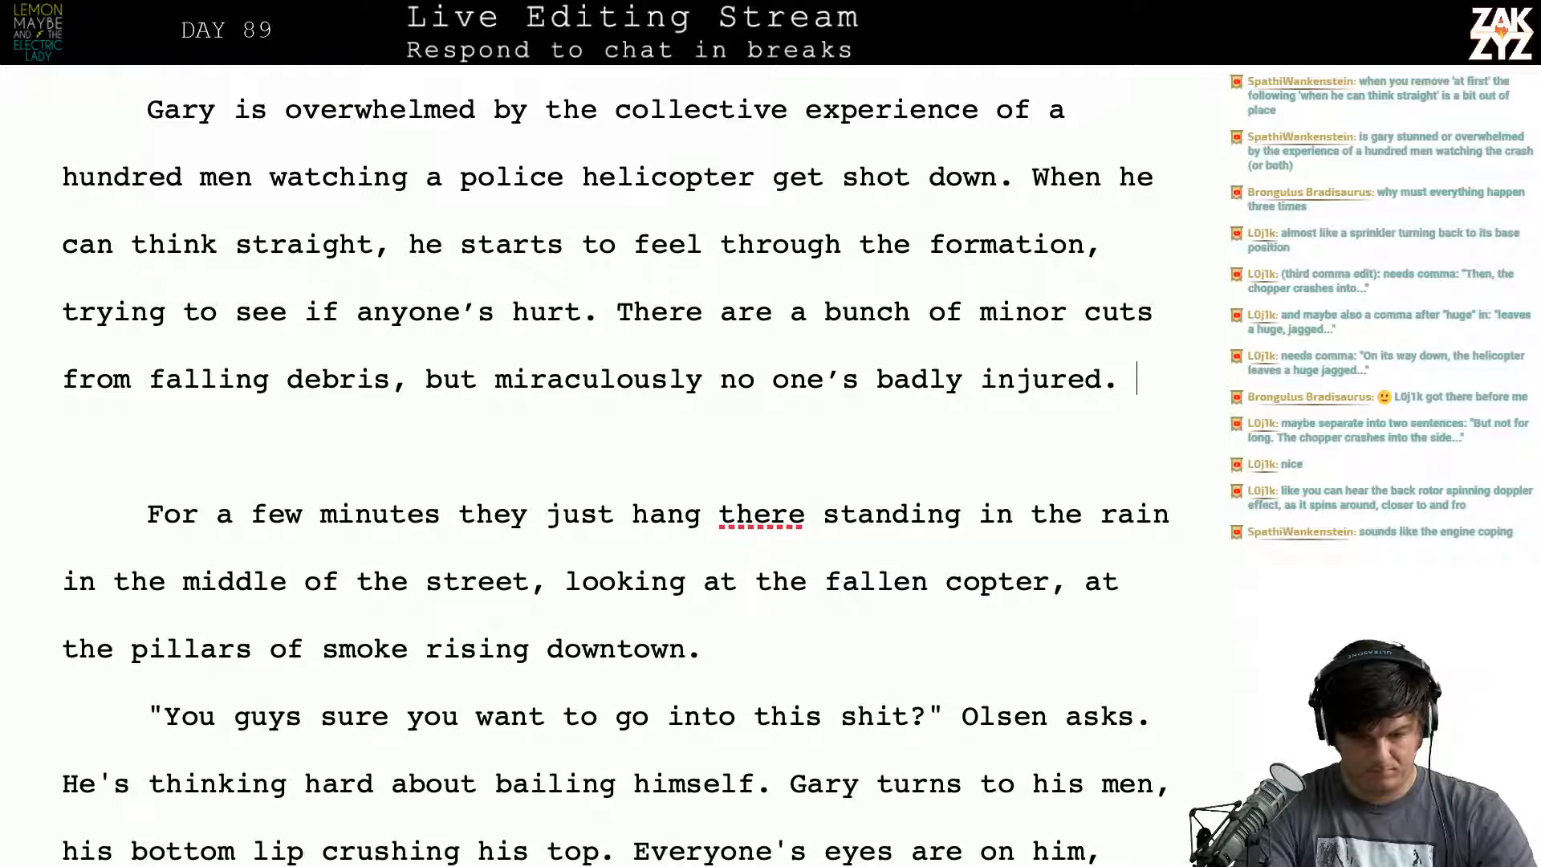
Step: Delete the old paragraph from "For a few minutes they just hang there" through "rising downtown" and the blank lines above it
{"action": "key", "text": "Return"}
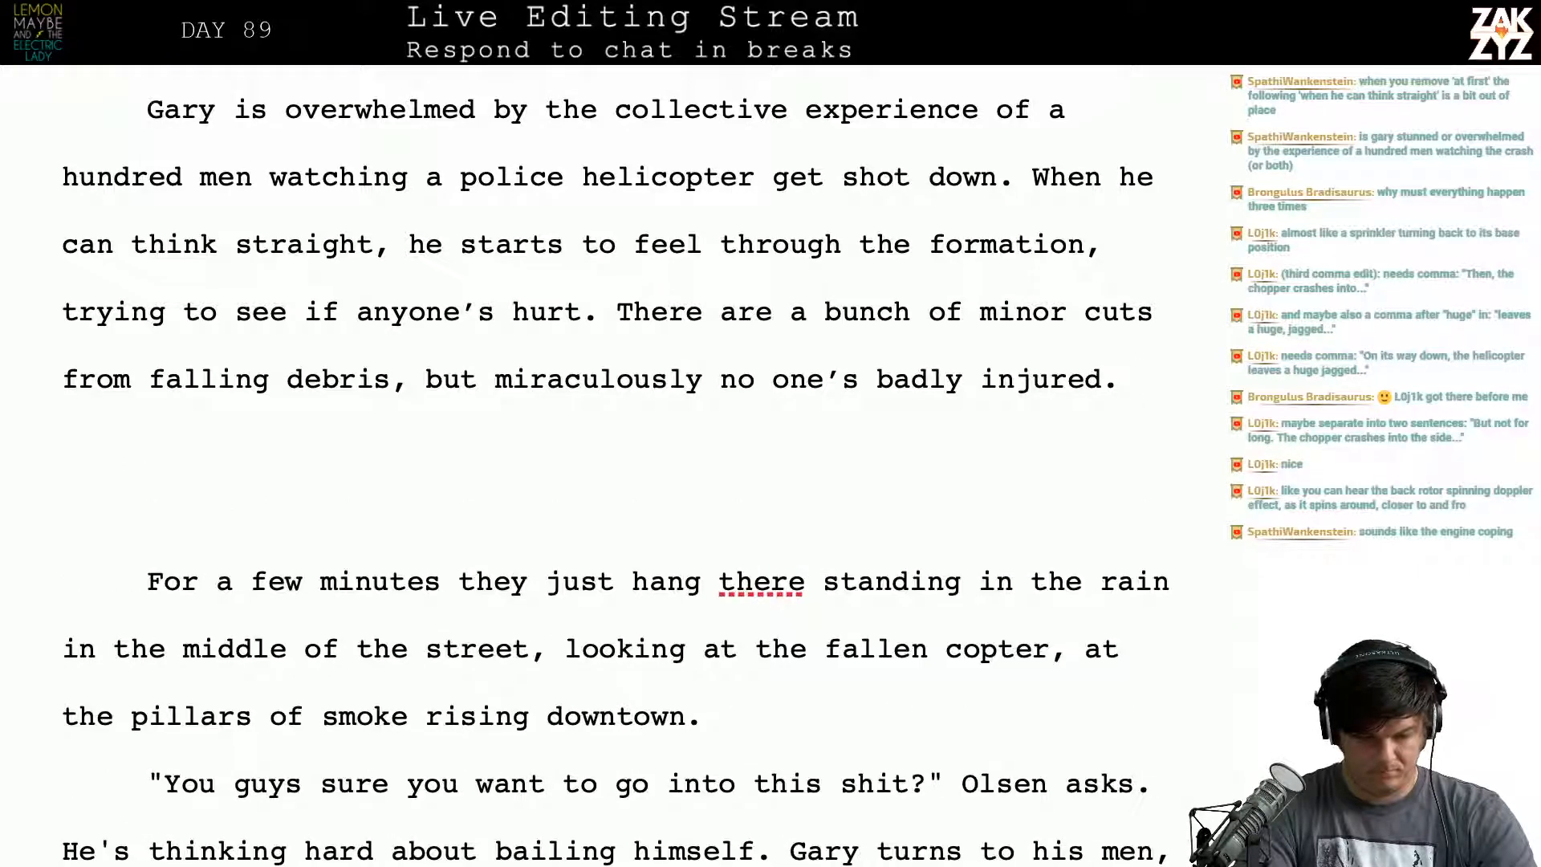
{"action": "key", "text": "BackSpace"}
{"action": "key", "text": "shift+Down"}
{"action": "key", "text": "shift+Down"}
{"action": "key", "text": "shift+Down"}
{"action": "key", "text": "shift+Down"}
{"action": "key", "text": "shift+Down"}
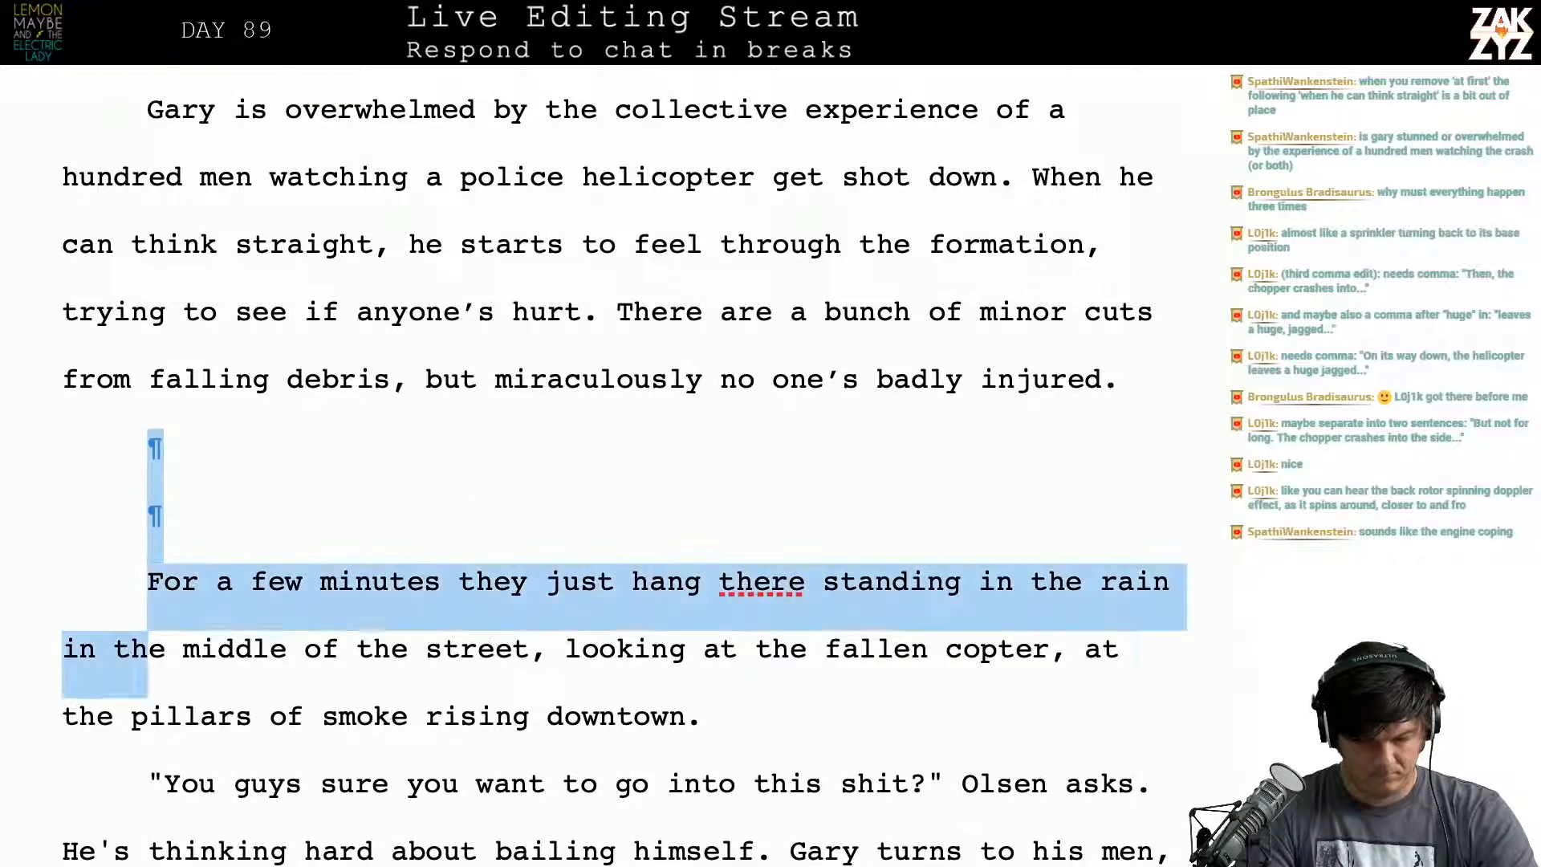
{"action": "key", "text": "BackSpace"}
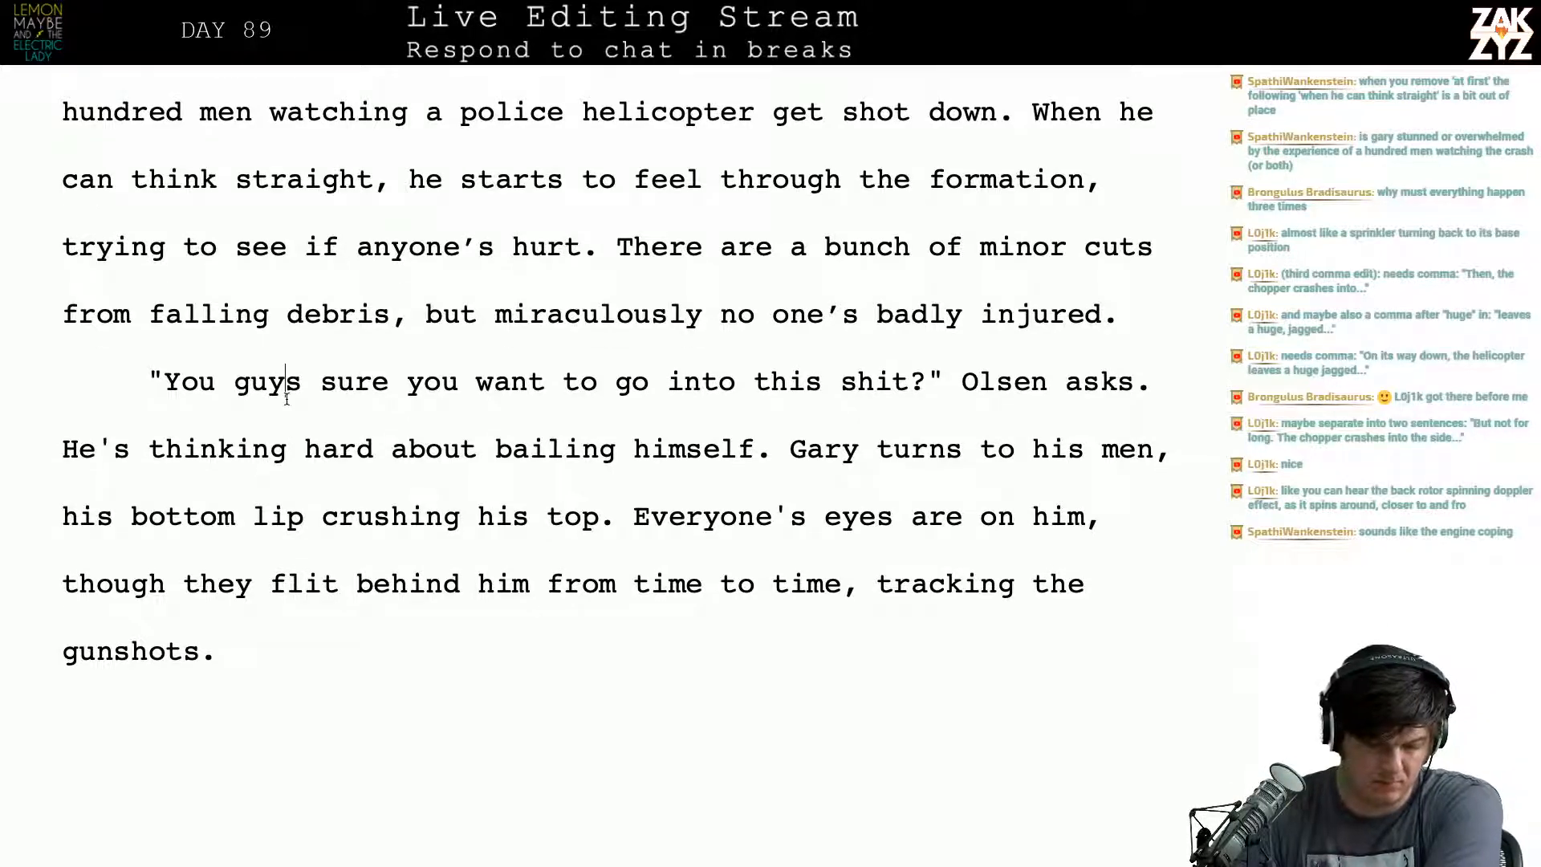
Step: Remove "guys" from Olsen's question so it begins "You sure you want", and add "Gary" after "Olsen asks"
{"action": "left_click", "coordinate": [291, 382]}
{"action": "key", "text": "BackSpace"}
{"action": "key", "text": "BackSpace"}
{"action": "key", "text": "BackSpace"}
{"action": "key", "text": "BackSpace"}
{"action": "key", "text": "BackSpace"}
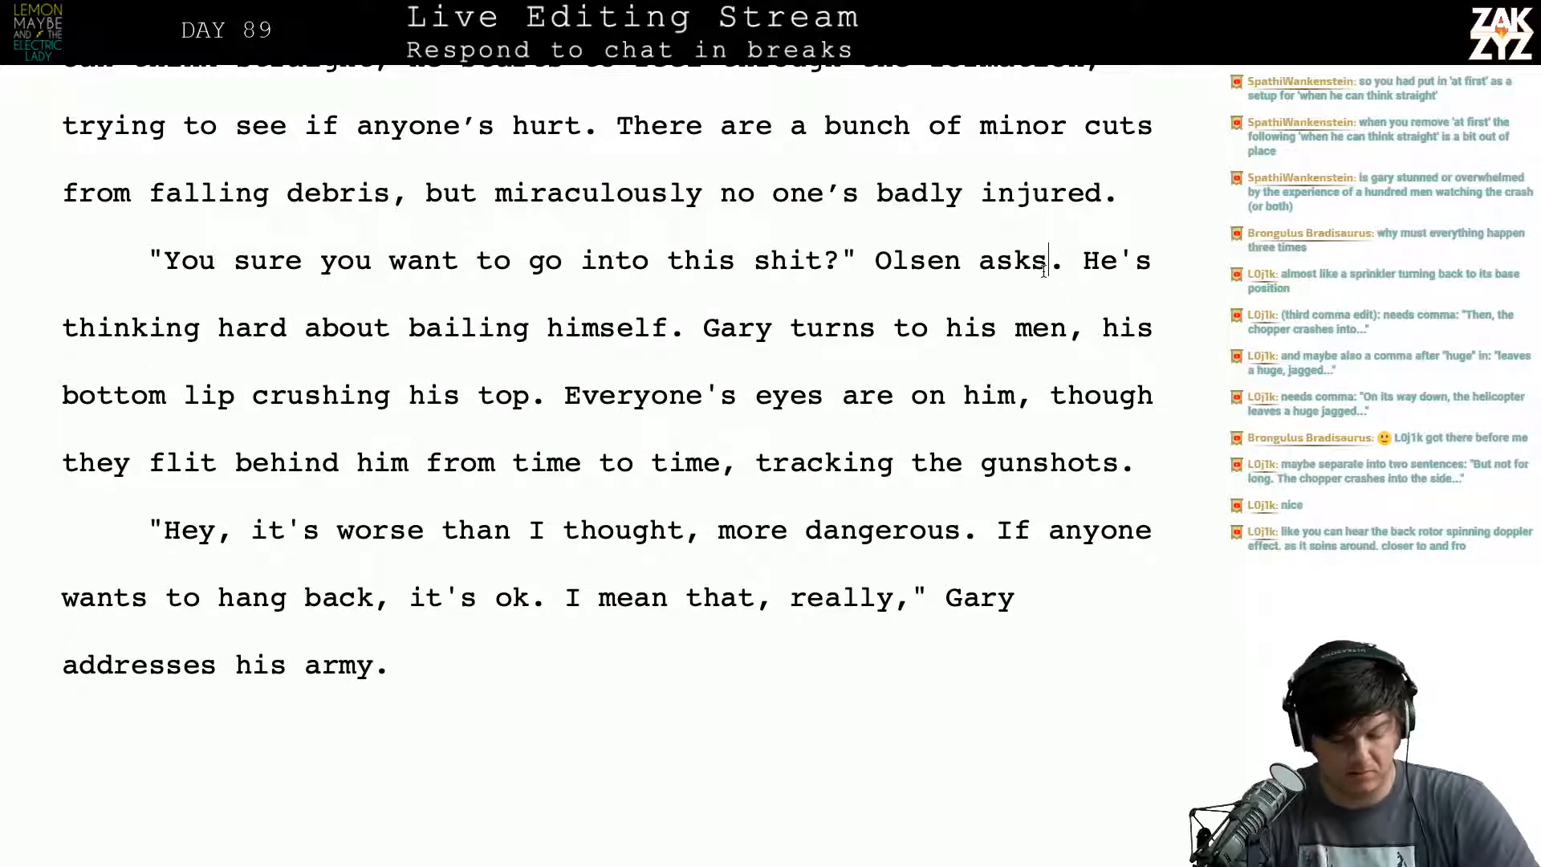
{"action": "type", "text": "Gary"}
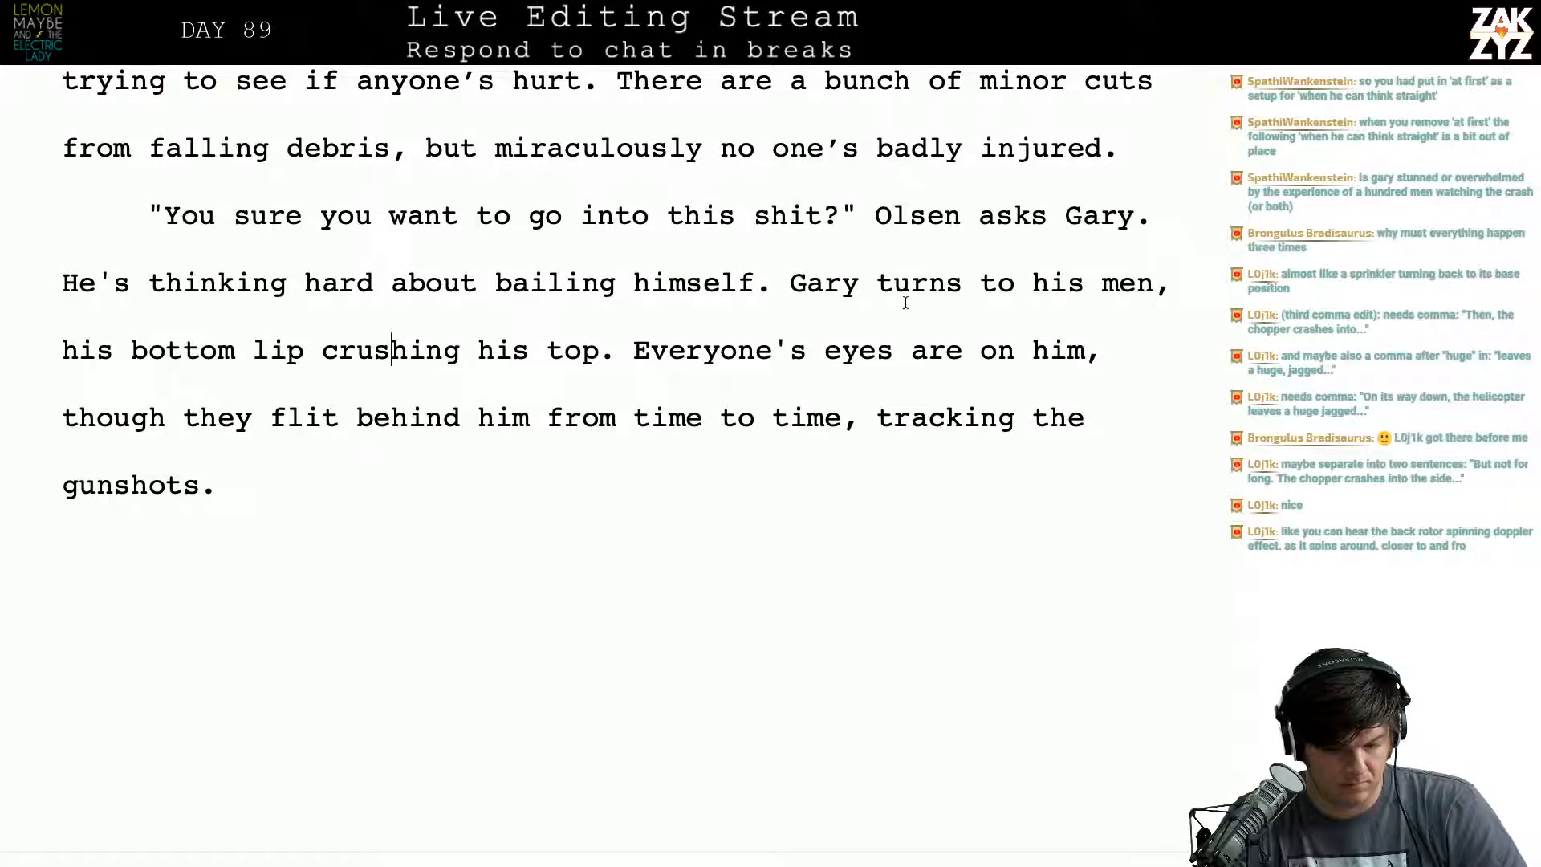
Step: Start a new paragraph at "Gary turns to his men" and add "It's a good question." after "bailing himself."
{"action": "left_click", "coordinate": [790, 282]}
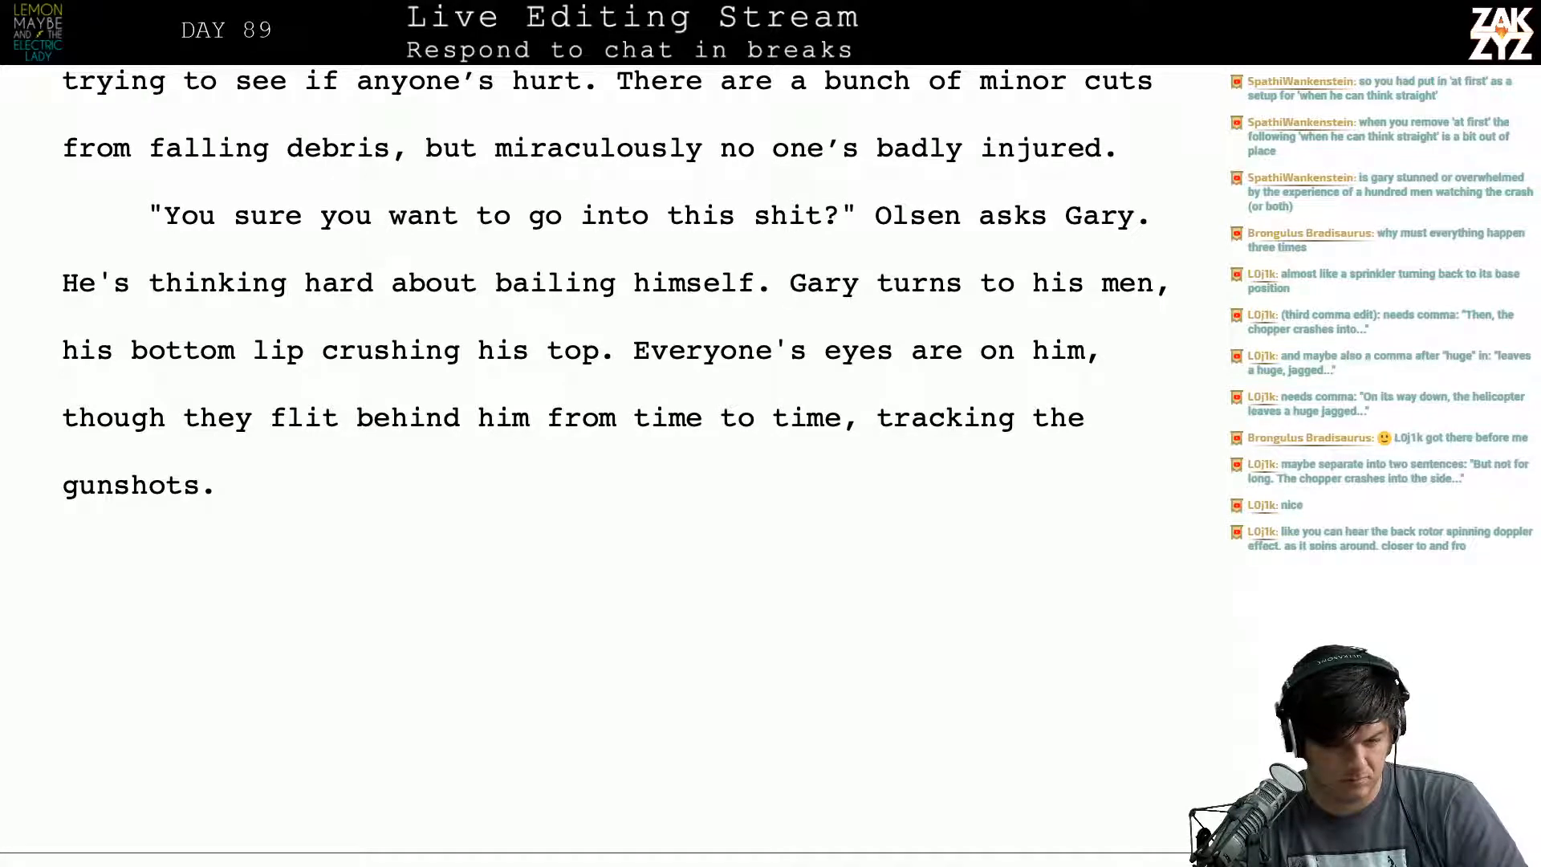
{"action": "key", "text": "Return"}
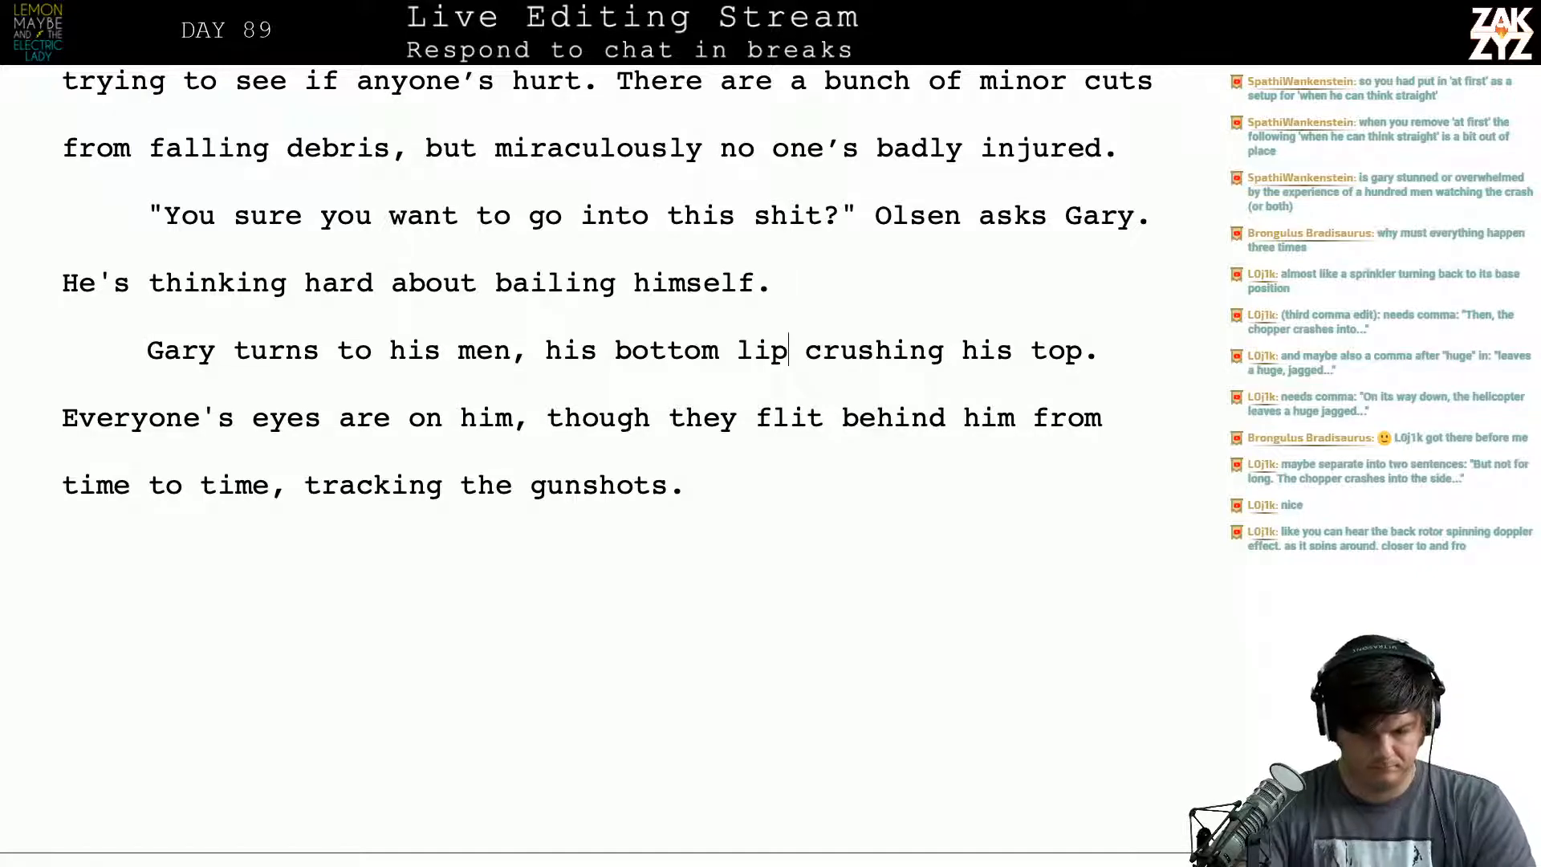
{"action": "type", "text": "It's a good qu"}
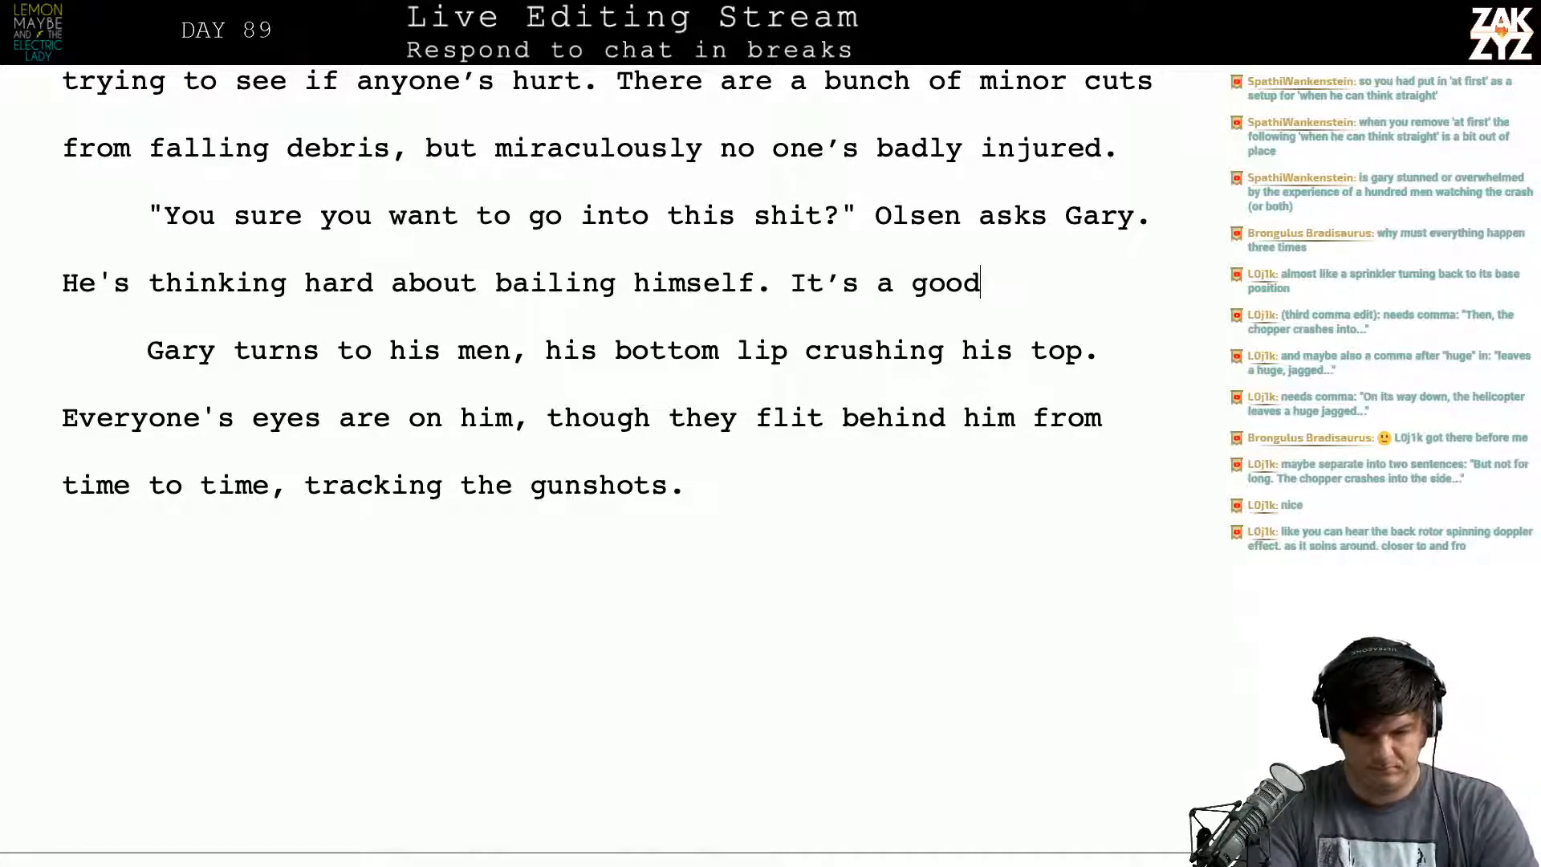
{"action": "type", "text": "estion."}
Step: Add the paragraph "Gary stands looks over the formation, his bottom lip tight against the top." before "Gary turns to his men"
{"action": "key", "text": "Return"}
{"action": "key", "text": "Return"}
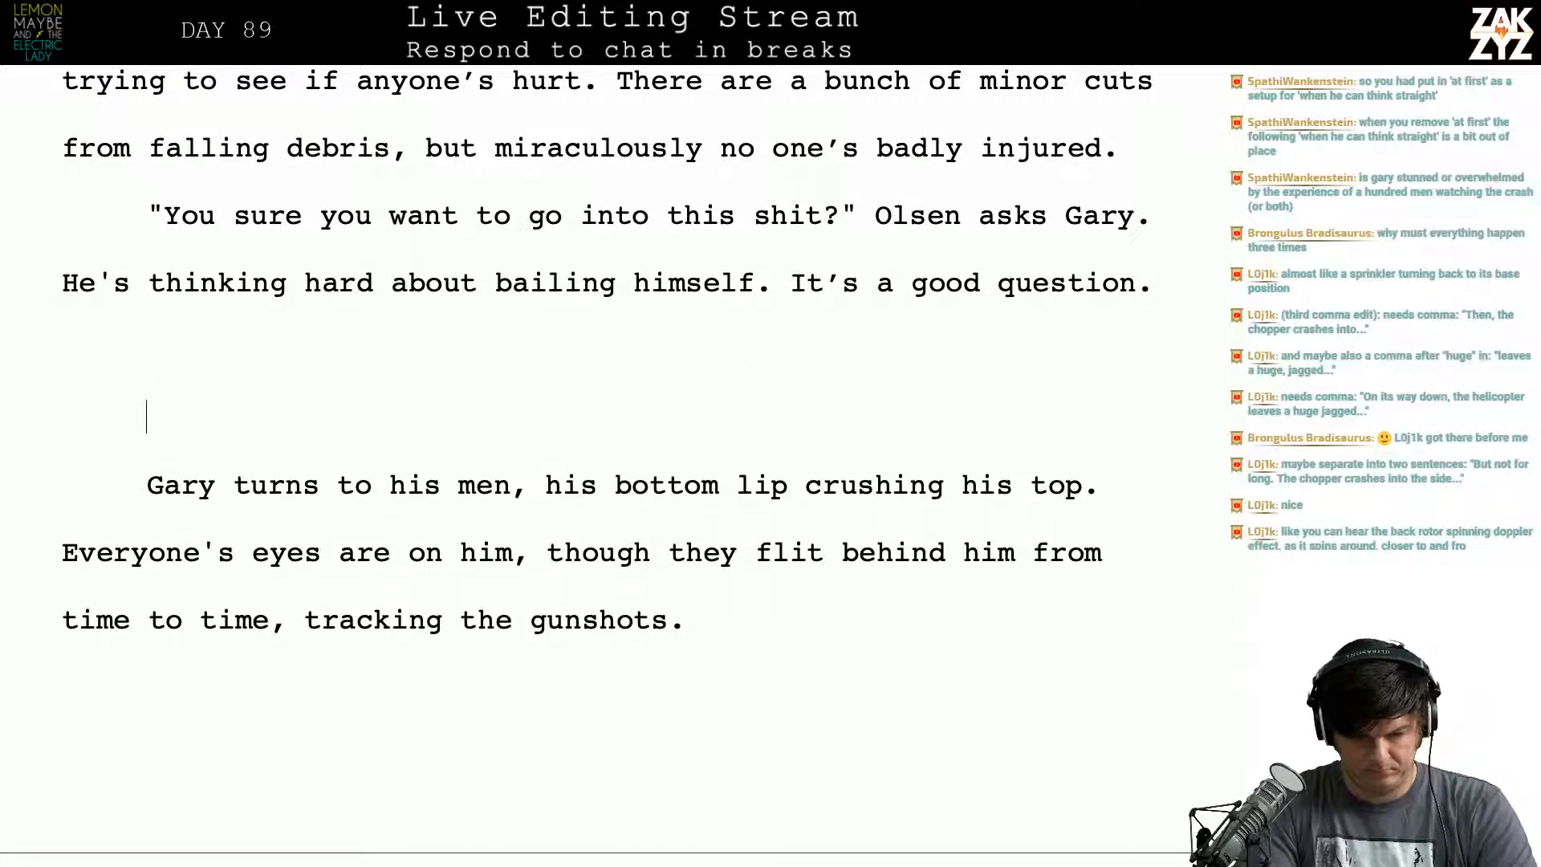
{"action": "key", "text": "BackSpace"}
{"action": "type", "text": "Gary"}
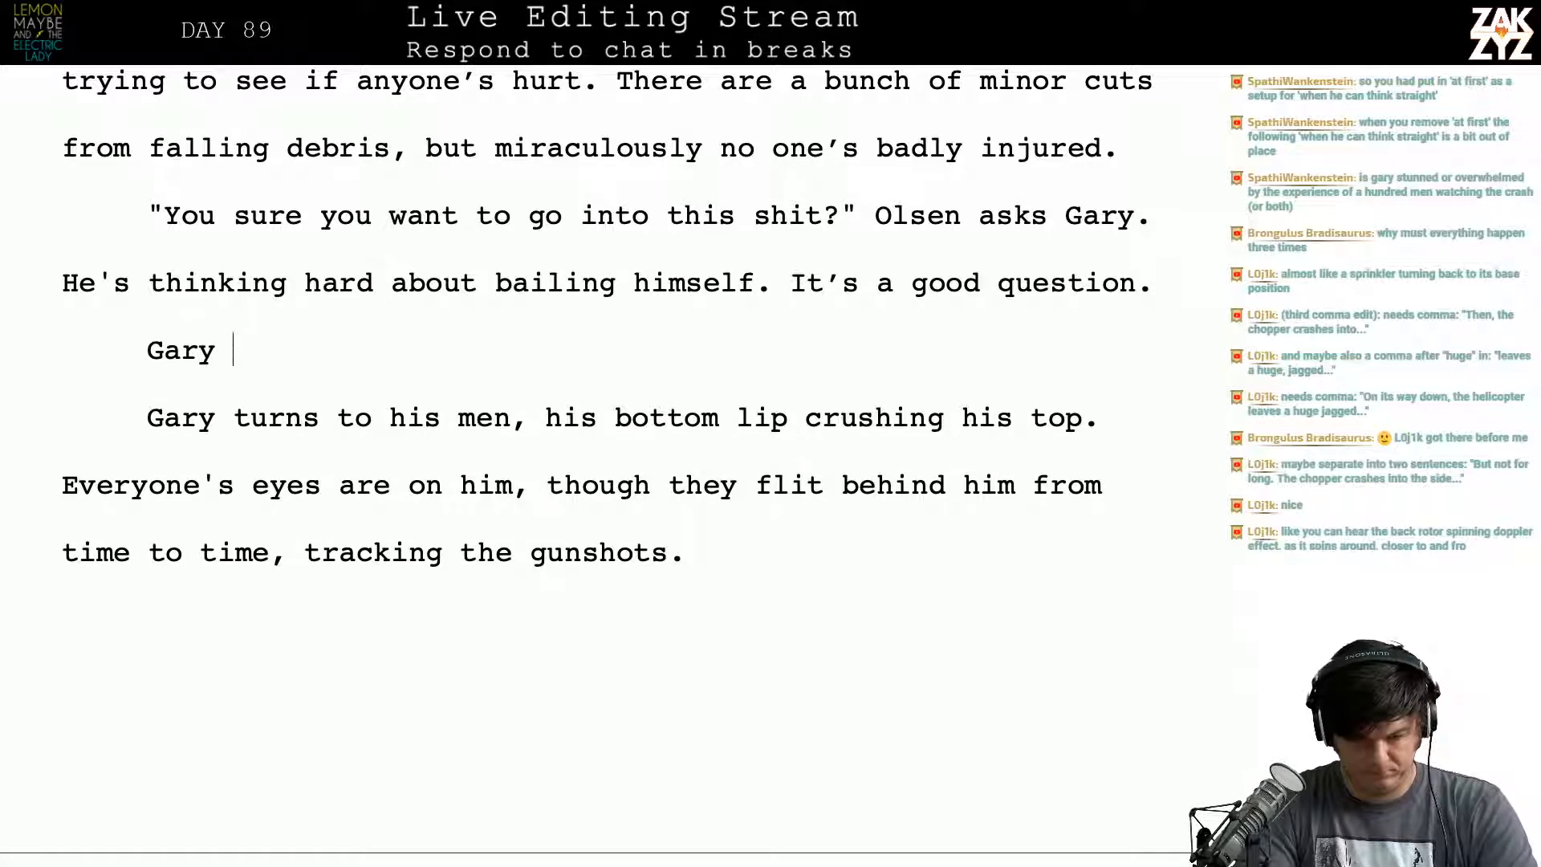
{"action": "type", "text": " stands infr"}
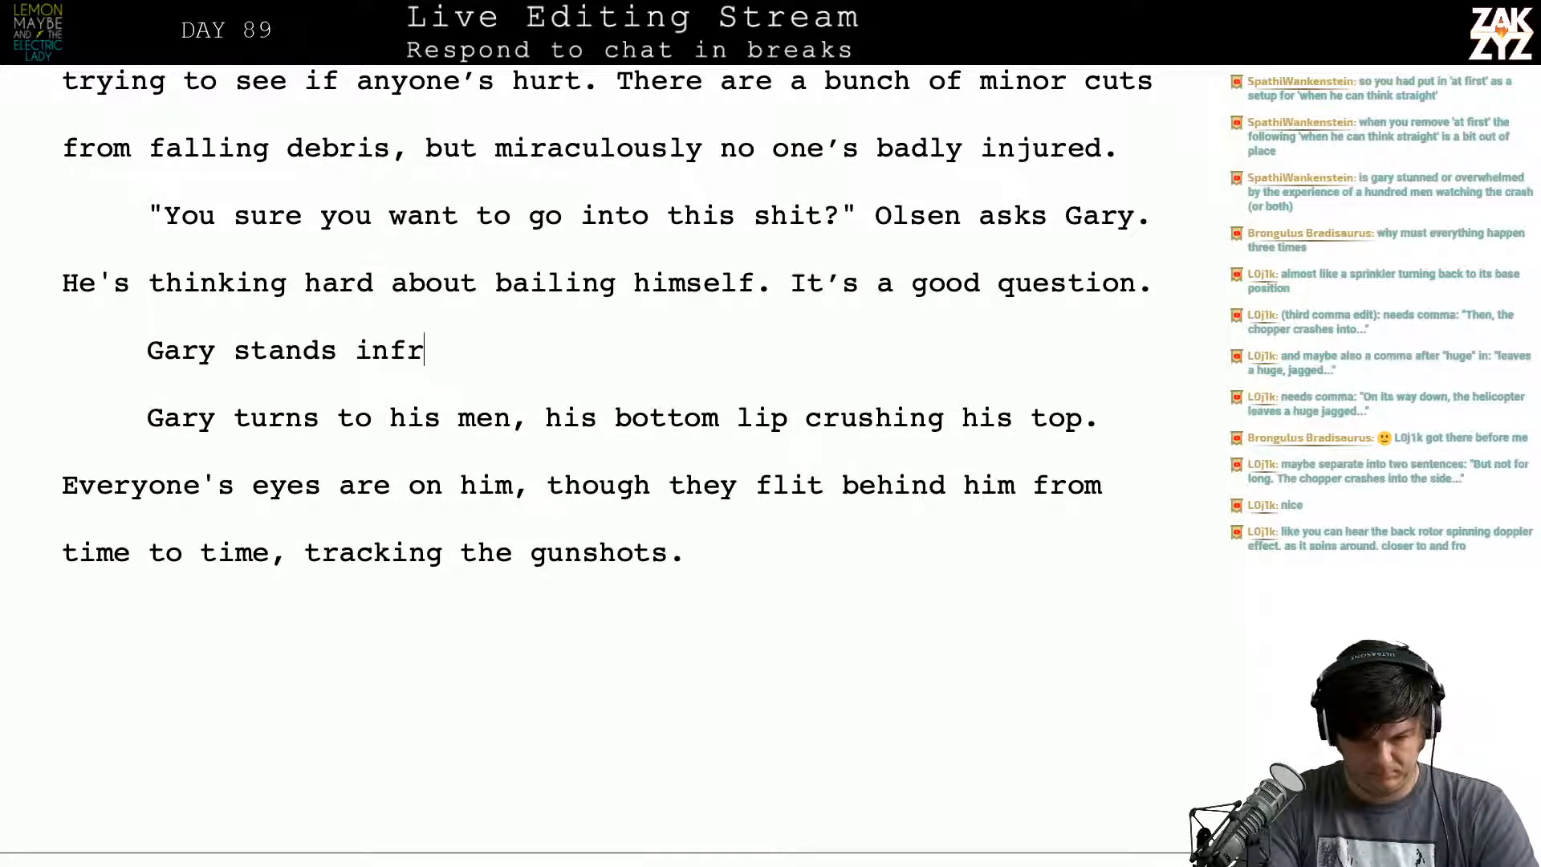
{"action": "key", "text": "BackSpace"}
{"action": "key", "text": "BackSpace"}
{"action": "type", "text": "fornt of"}
{"action": "key", "text": "BackSpace"}
{"action": "key", "text": "BackSpace"}
{"action": "key", "text": "BackSpace"}
{"action": "key", "text": "BackSpace"}
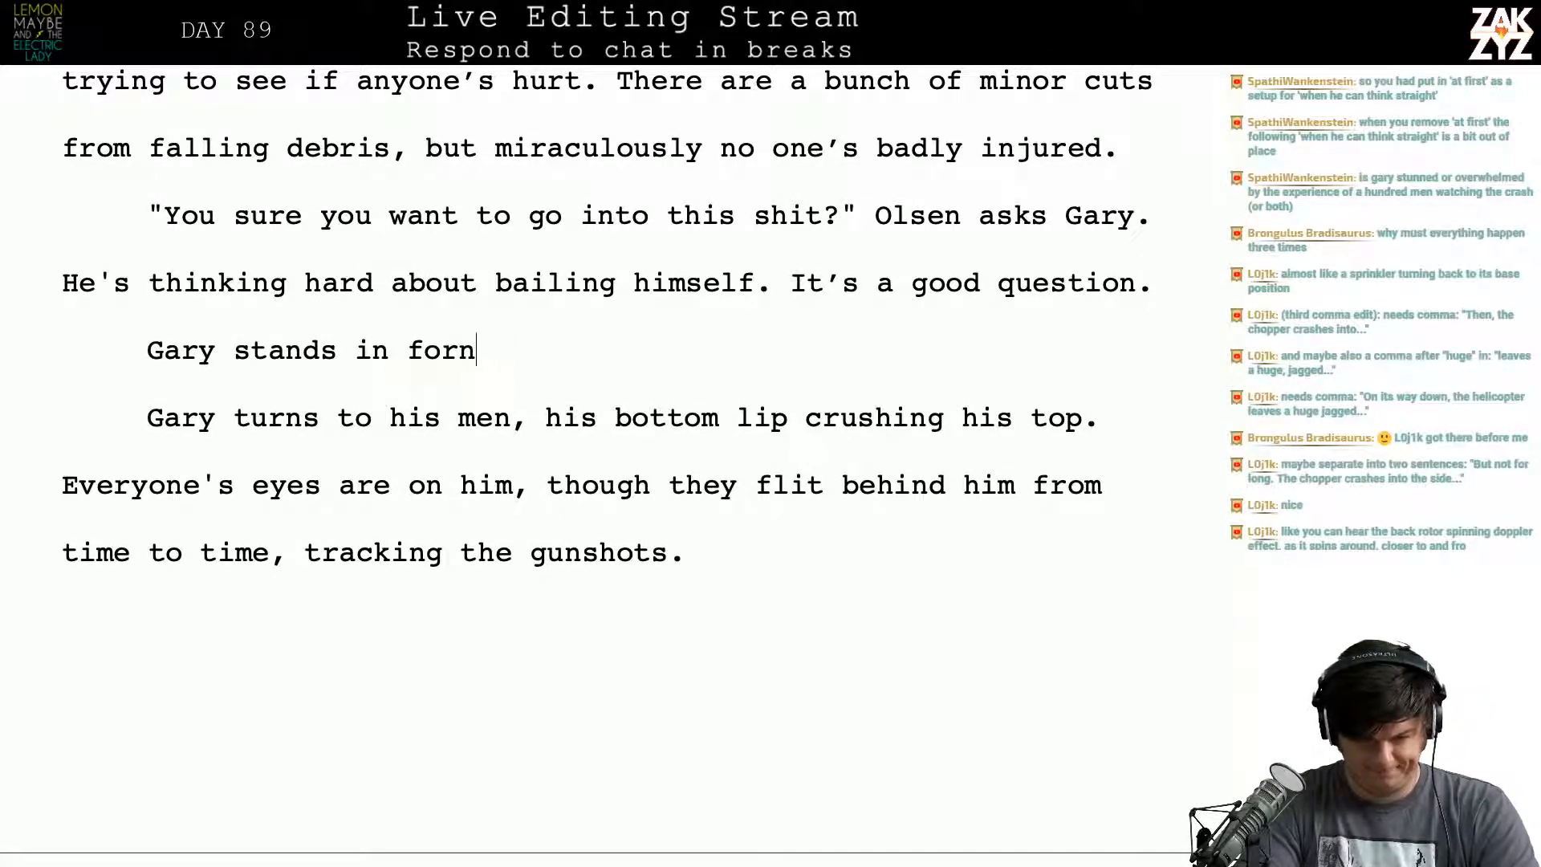
{"action": "key", "text": "BackSpace"}
{"action": "key", "text": "BackSpace"}
{"action": "key", "text": "BackSpace"}
{"action": "key", "text": "BackSpace"}
{"action": "key", "text": "BackSpace"}
{"action": "key", "text": "BackSpace"}
{"action": "key", "text": "BackSpace"}
{"action": "type", "text": "lo"}
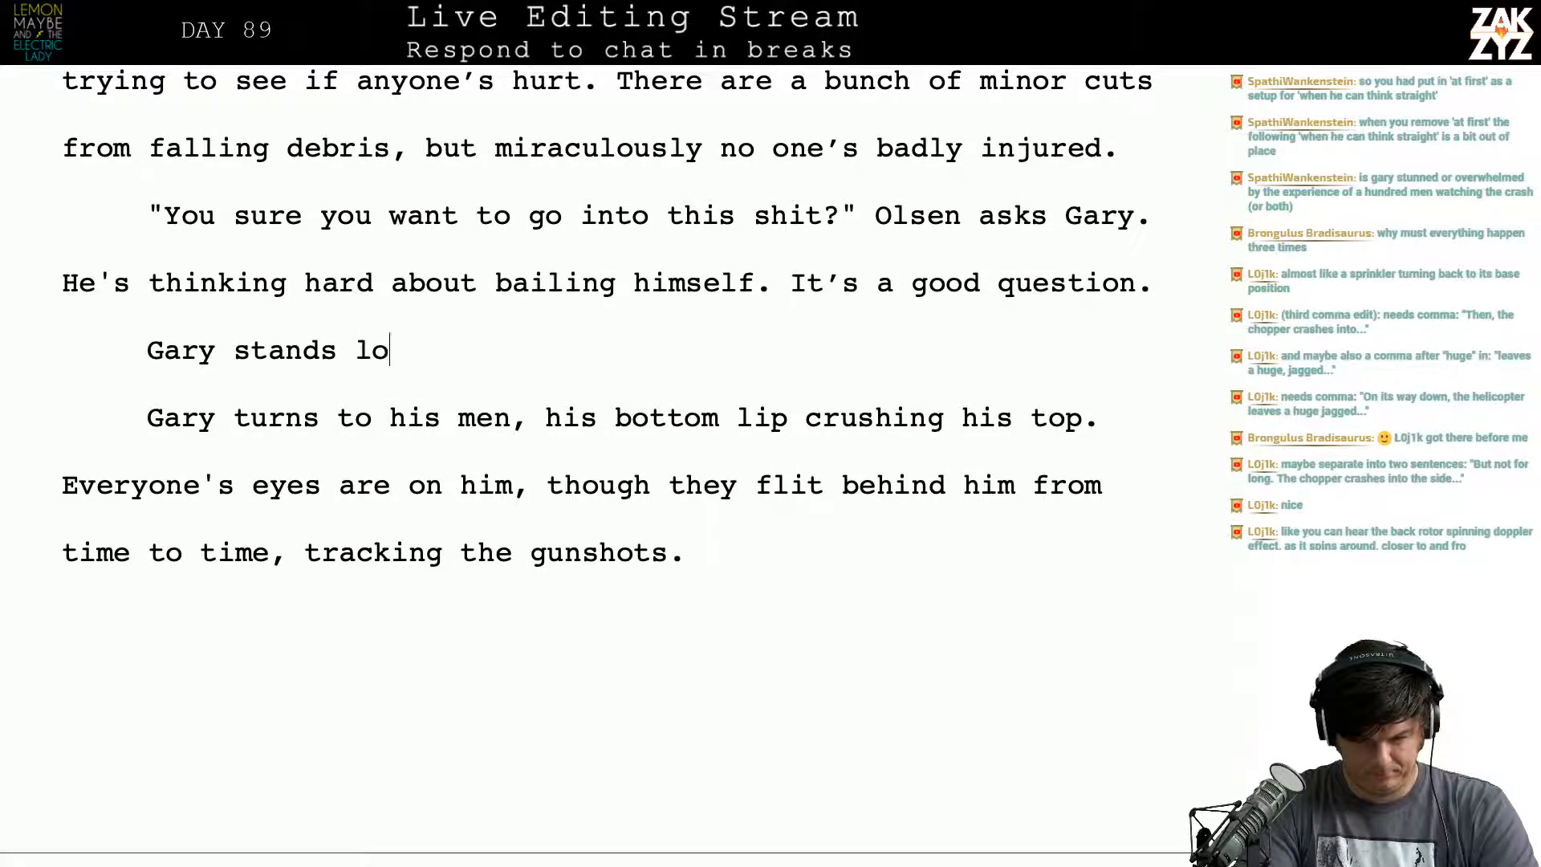
{"action": "type", "text": "oks over the for"}
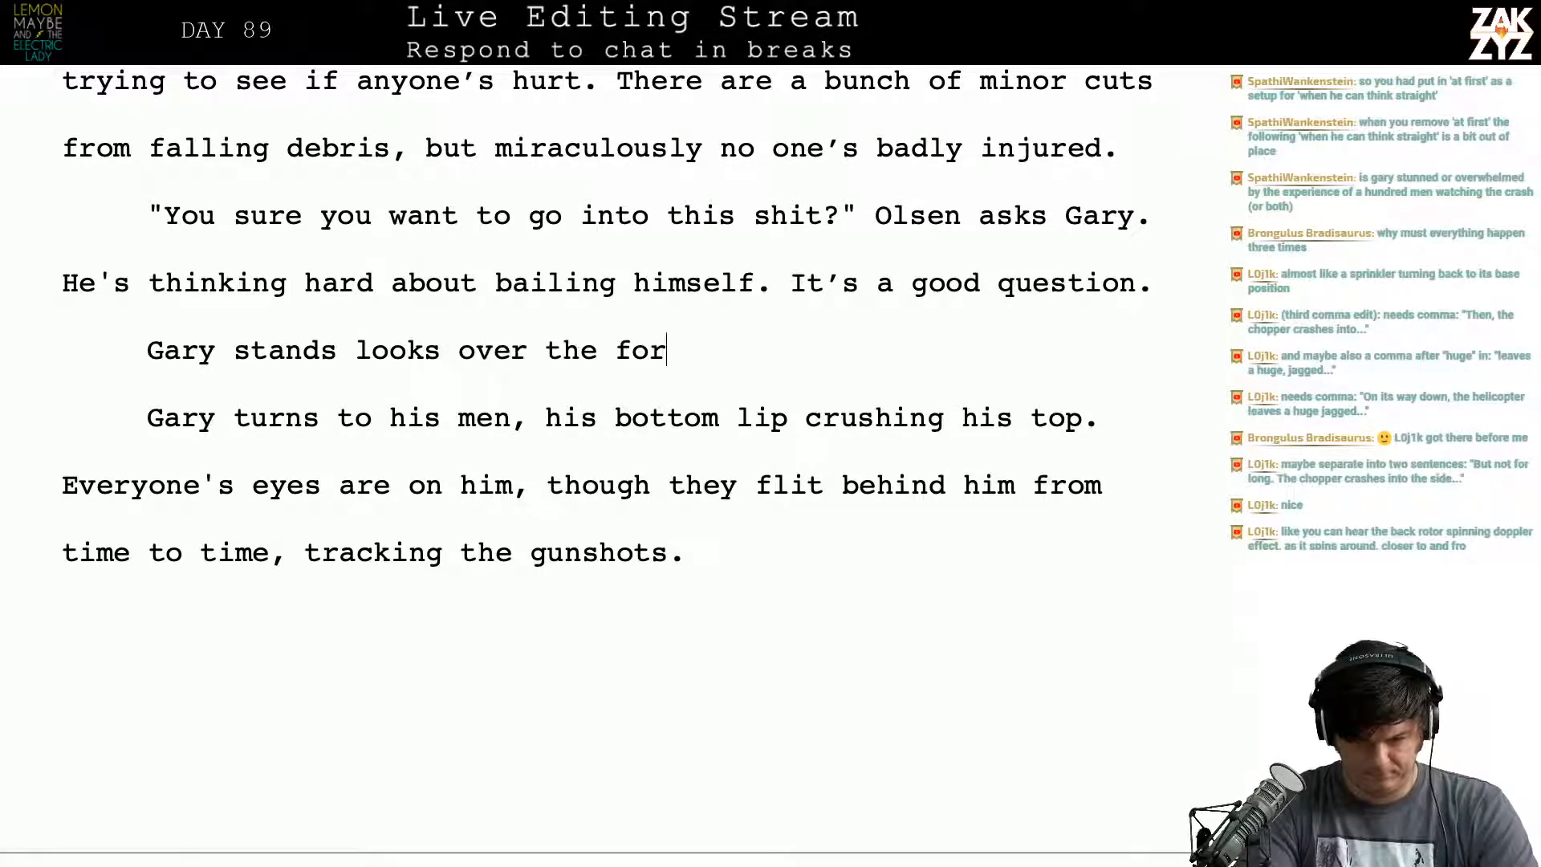
{"action": "type", "text": "mation, "}
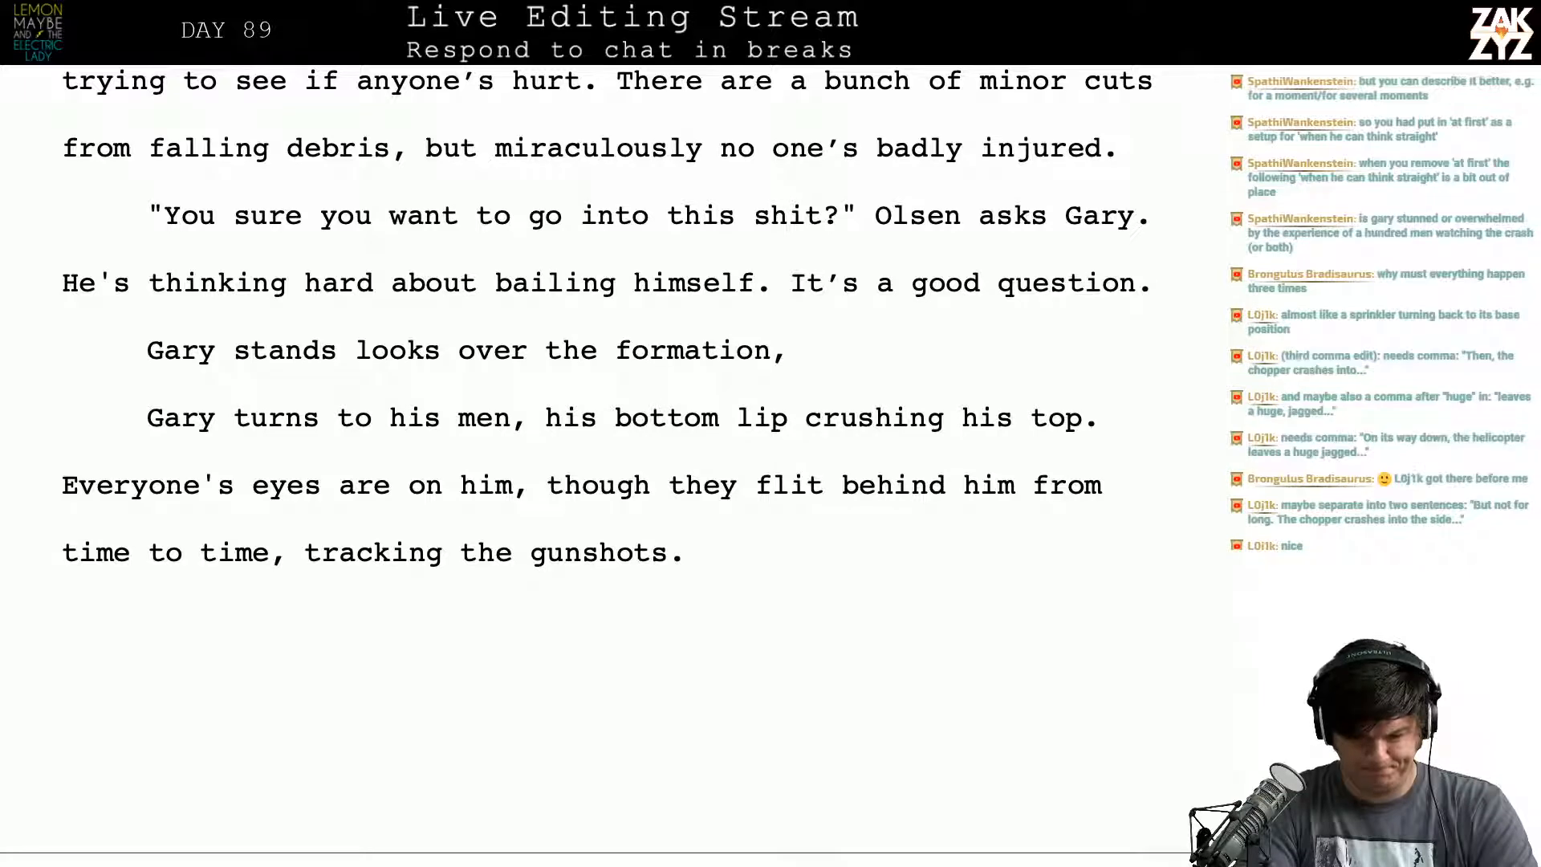
{"action": "type", "text": "his bott"}
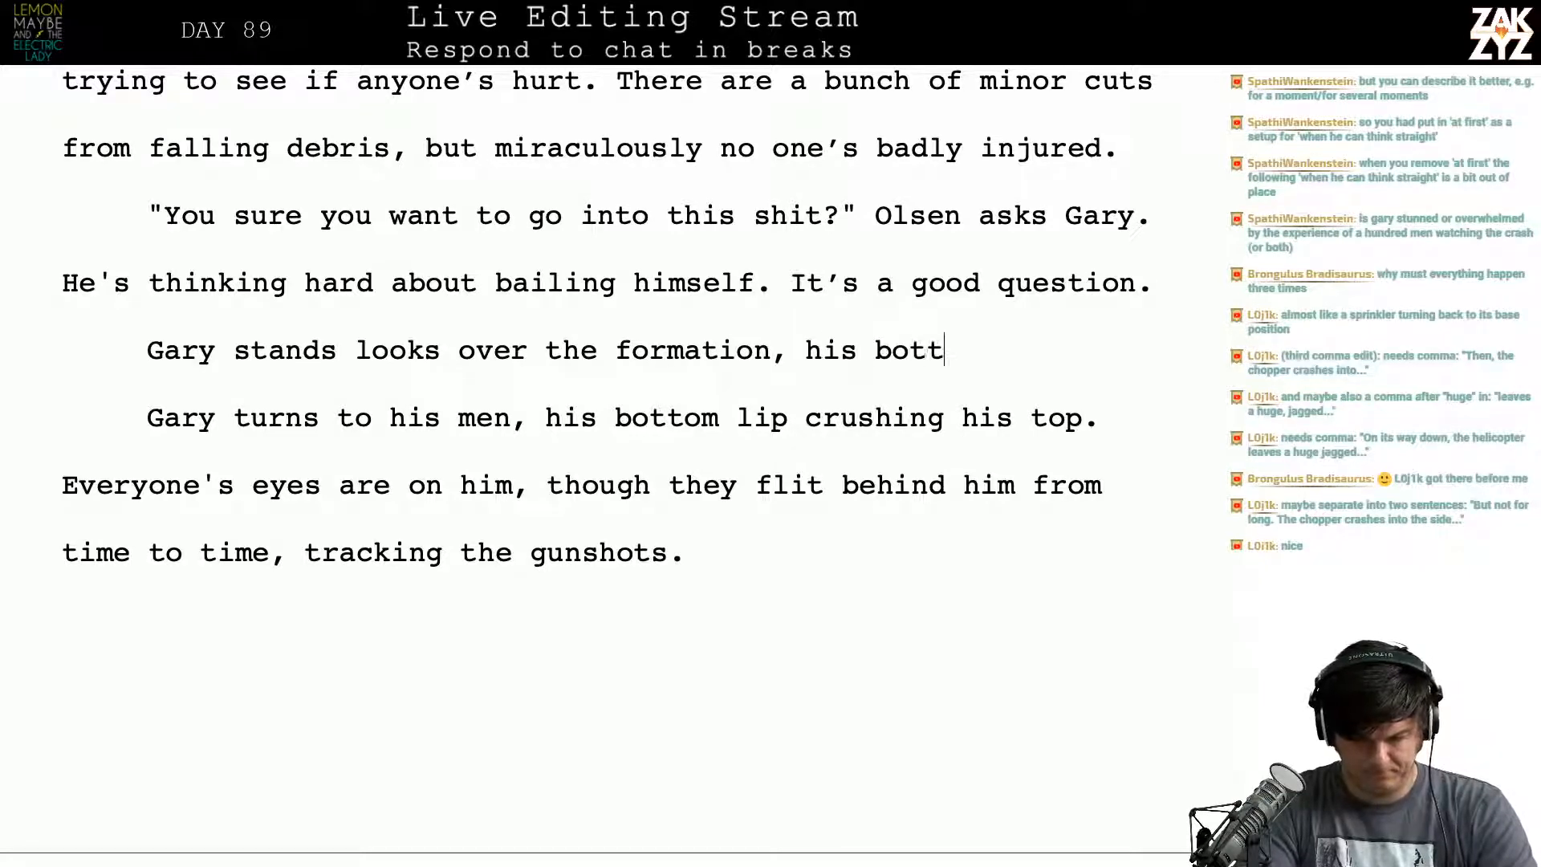
{"action": "type", "text": "om lip tight "}
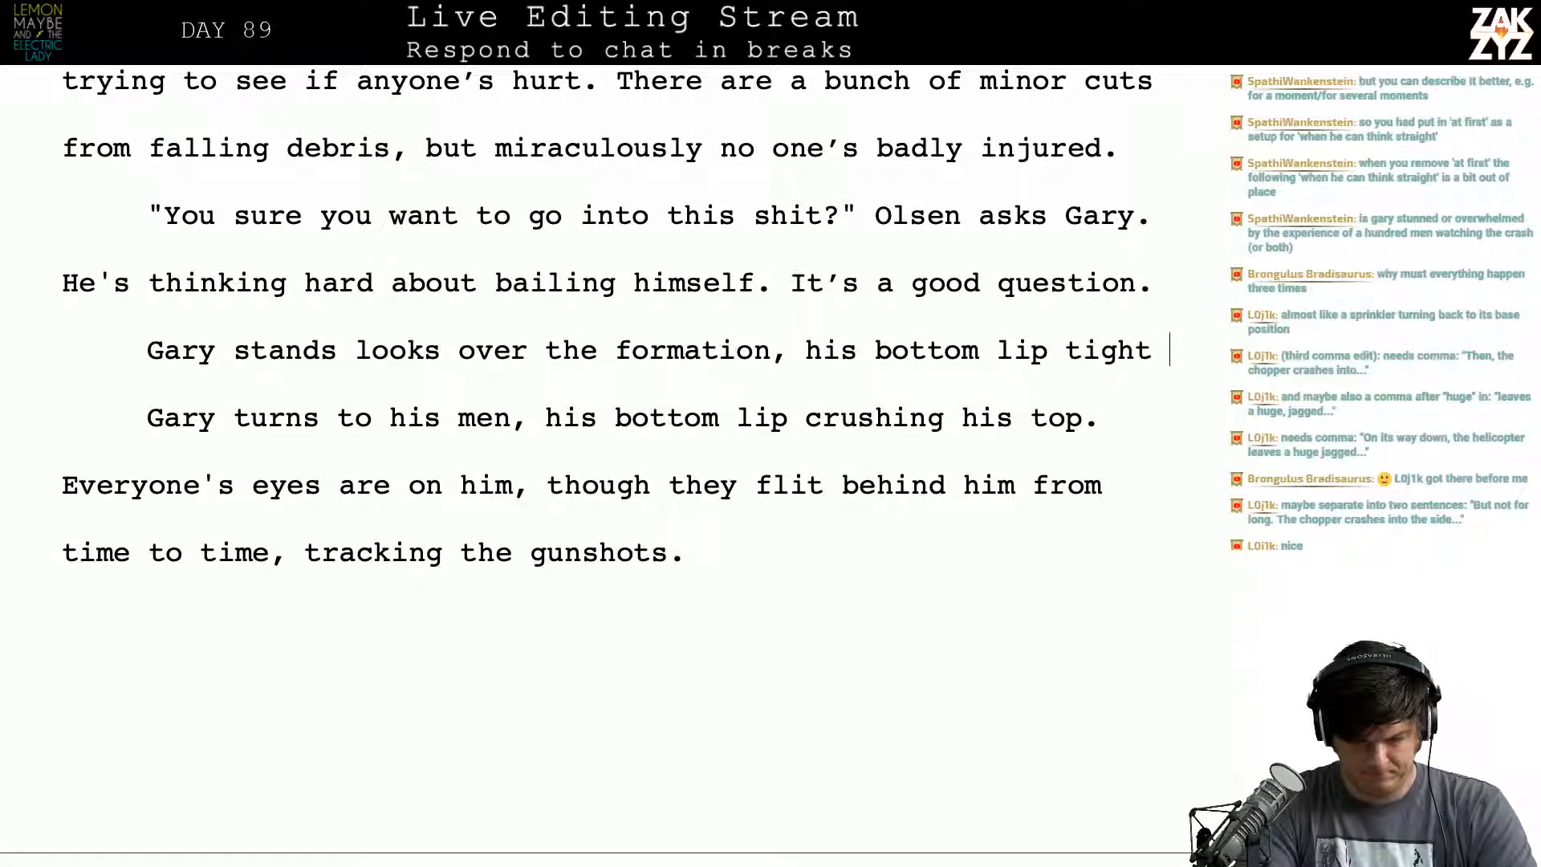
{"action": "type", "text": "against the top."}
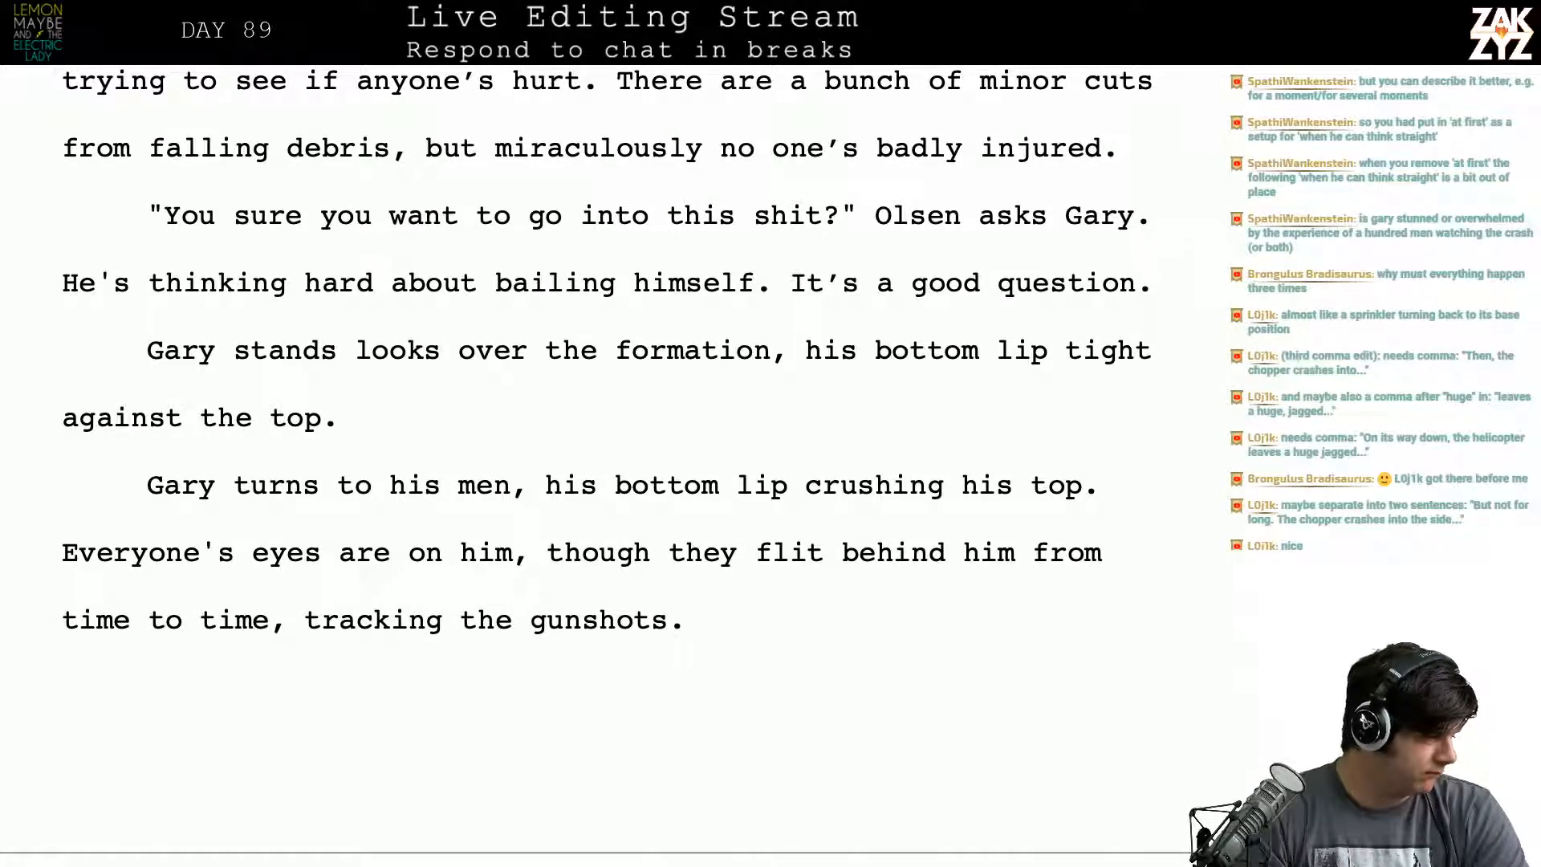
Step: Start a new paragraph at "When he can think straight" in the passage about Gary being overwhelmed
{"action": "scroll", "coordinate": [607, 457], "scroll_direction": "up", "scroll_amount": 5}
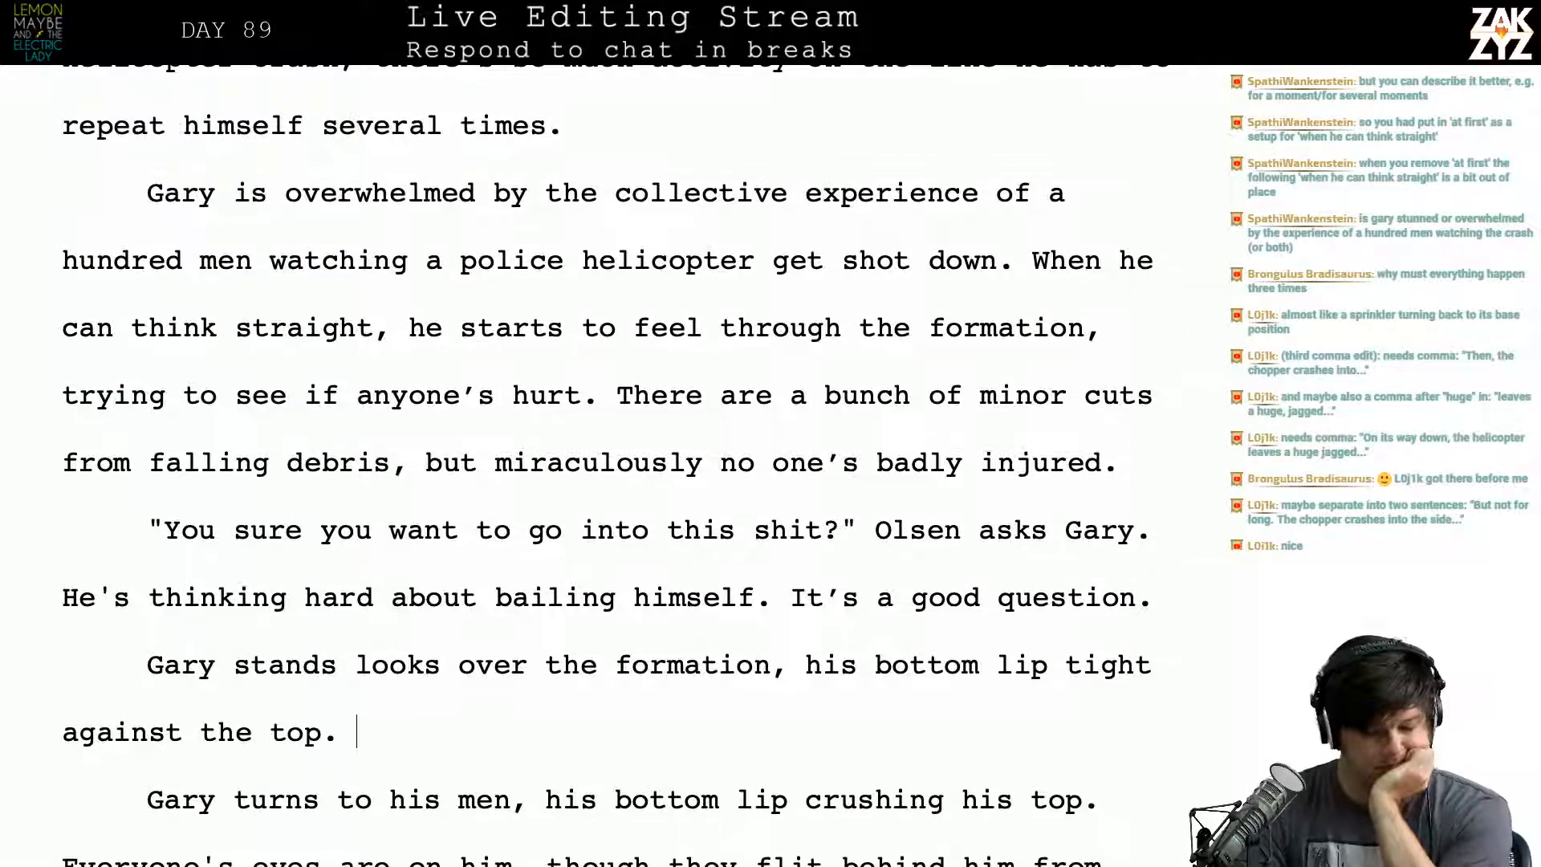
{"action": "scroll", "coordinate": [813, 353], "scroll_direction": "down", "scroll_amount": 1}
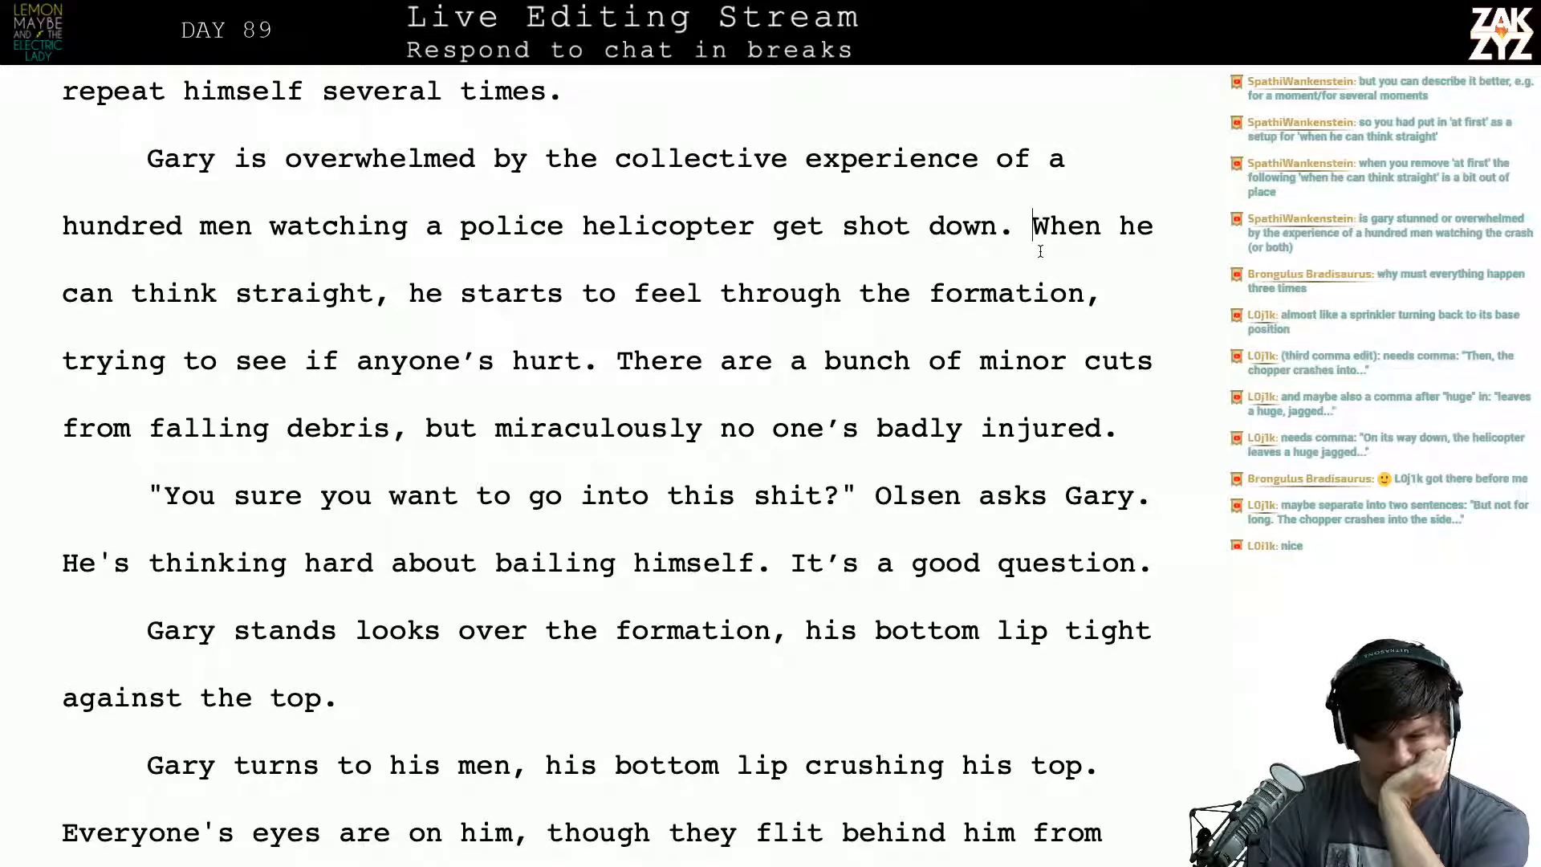
{"action": "left_click", "coordinate": [1032, 225]}
{"action": "key", "text": "Return"}
{"action": "type", "text": "It's a few "}
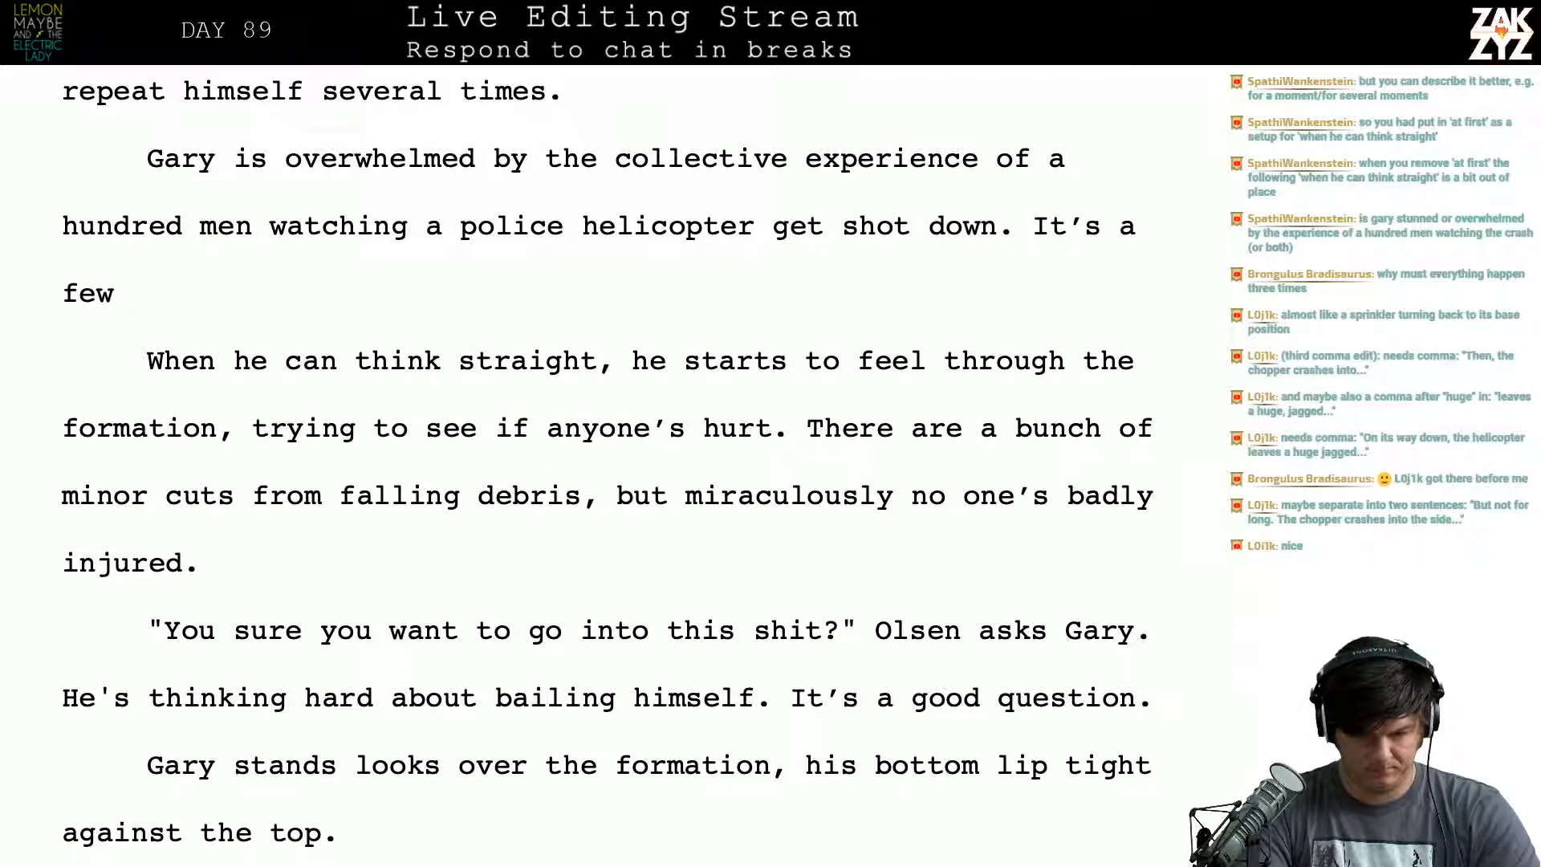
{"action": "type", "text": "seconds before "}
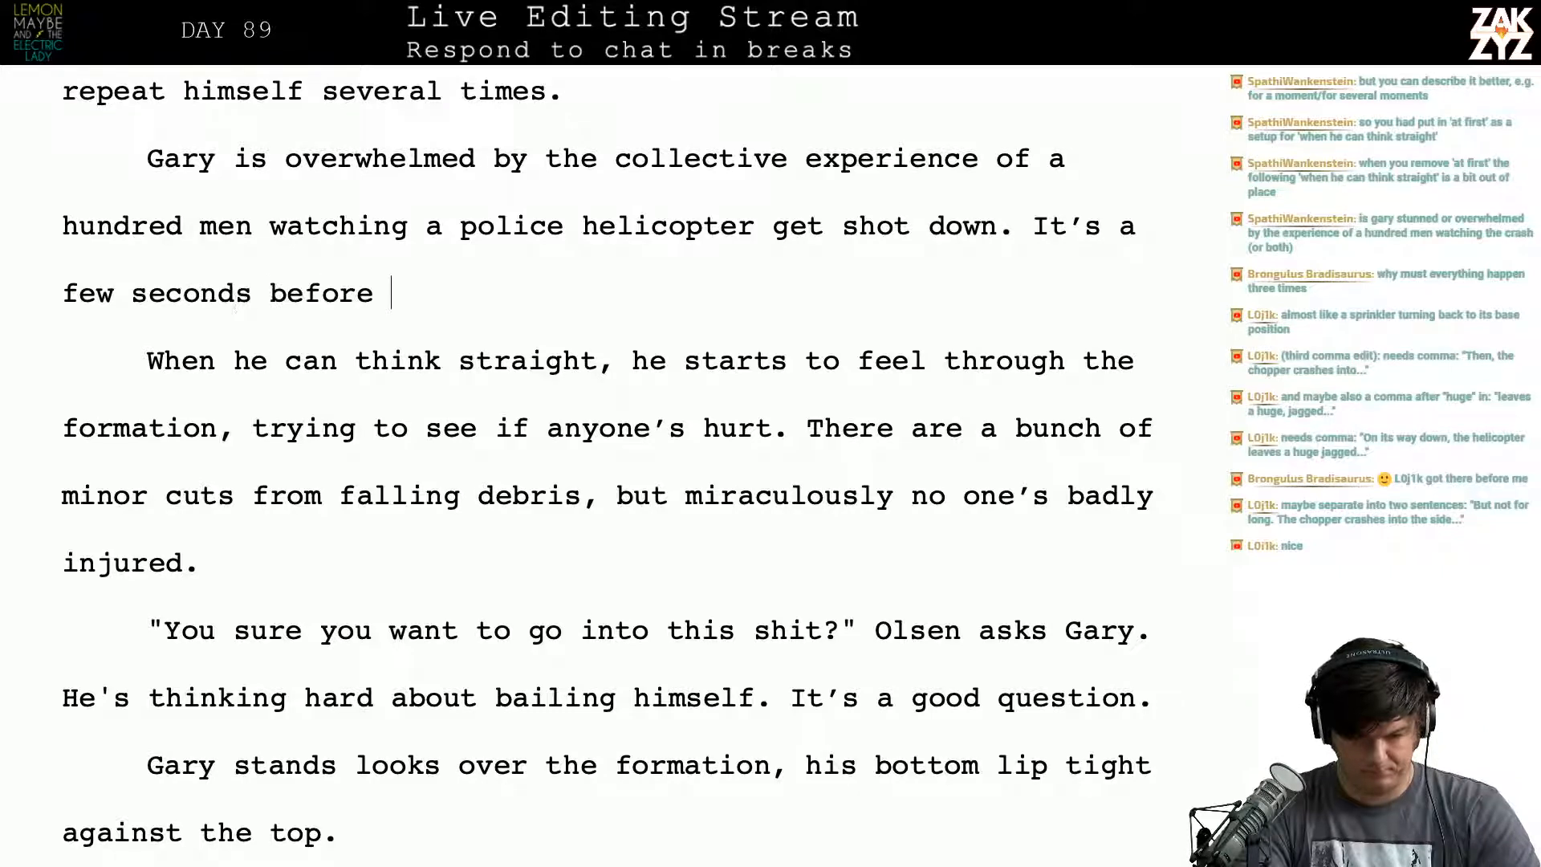
{"action": "type", "text": "he can think st"}
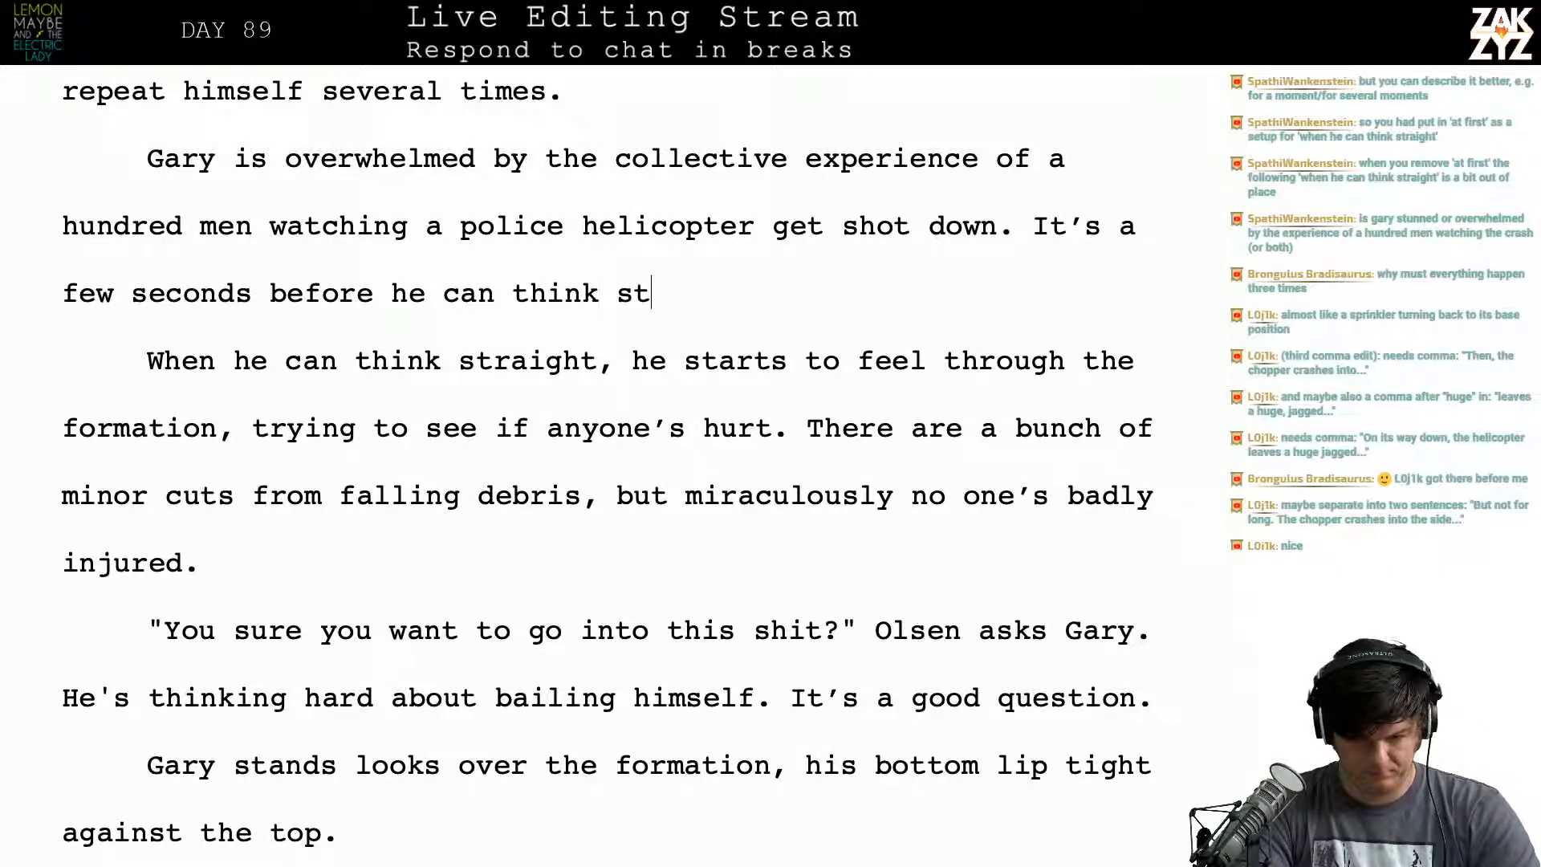
{"action": "key", "text": "BackSpace"}
{"action": "key", "text": "BackSpace"}
{"action": "key", "text": "BackSpace"}
{"action": "key", "text": "BackSpace"}
{"action": "key", "text": "BackSpace"}
{"action": "key", "text": "BackSpace"}
{"action": "key", "text": "BackSpace"}
{"action": "key", "text": "BackSpace"}
{"action": "key", "text": "BackSpace"}
{"action": "key", "text": "BackSpace"}
{"action": "key", "text": "BackSpace"}
{"action": "key", "text": "BackSpace"}
{"action": "key", "text": "BackSpace"}
{"action": "key", "text": "BackSpace"}
{"action": "key", "text": "BackSpace"}
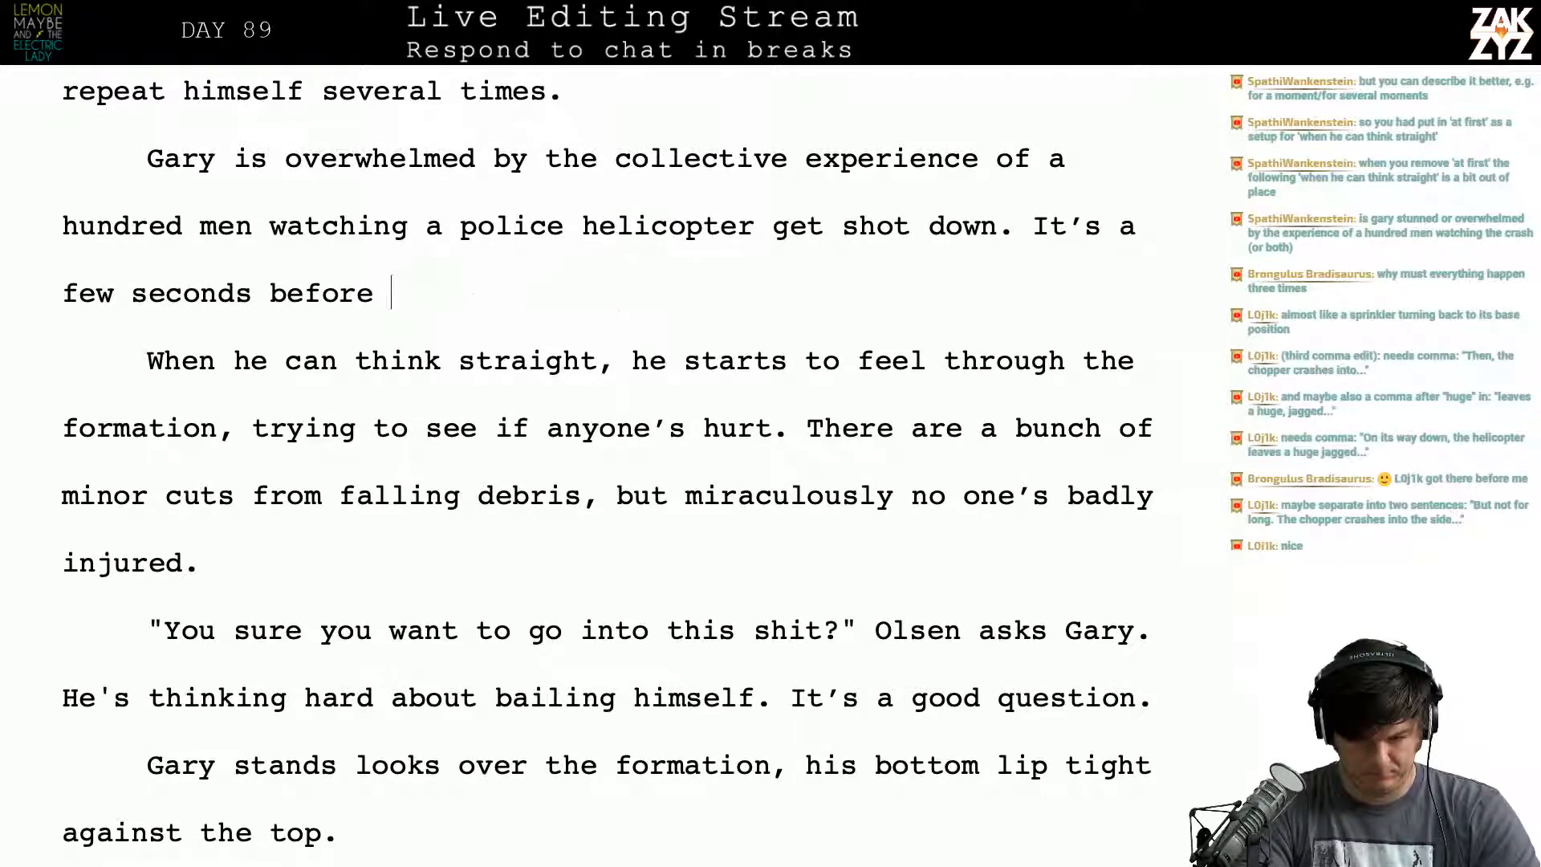
{"action": "key", "text": "BackSpace"}
{"action": "key", "text": "BackSpace"}
{"action": "key", "text": "BackSpace"}
{"action": "key", "text": "BackSpace"}
{"action": "key", "text": "BackSpace"}
{"action": "key", "text": "BackSpace"}
{"action": "key", "text": "BackSpace"}
{"action": "key", "text": "BackSpace"}
{"action": "key", "text": "BackSpace"}
{"action": "key", "text": "BackSpace"}
{"action": "key", "text": "BackSpace"}
{"action": "key", "text": "BackSpace"}
{"action": "key", "text": "BackSpace"}
{"action": "key", "text": "BackSpace"}
{"action": "key", "text": "BackSpace"}
{"action": "key", "text": "BackSpace"}
{"action": "key", "text": "BackSpace"}
{"action": "key", "text": "BackSpace"}
{"action": "key", "text": "BackSpace"}
{"action": "key", "text": "BackSpace"}
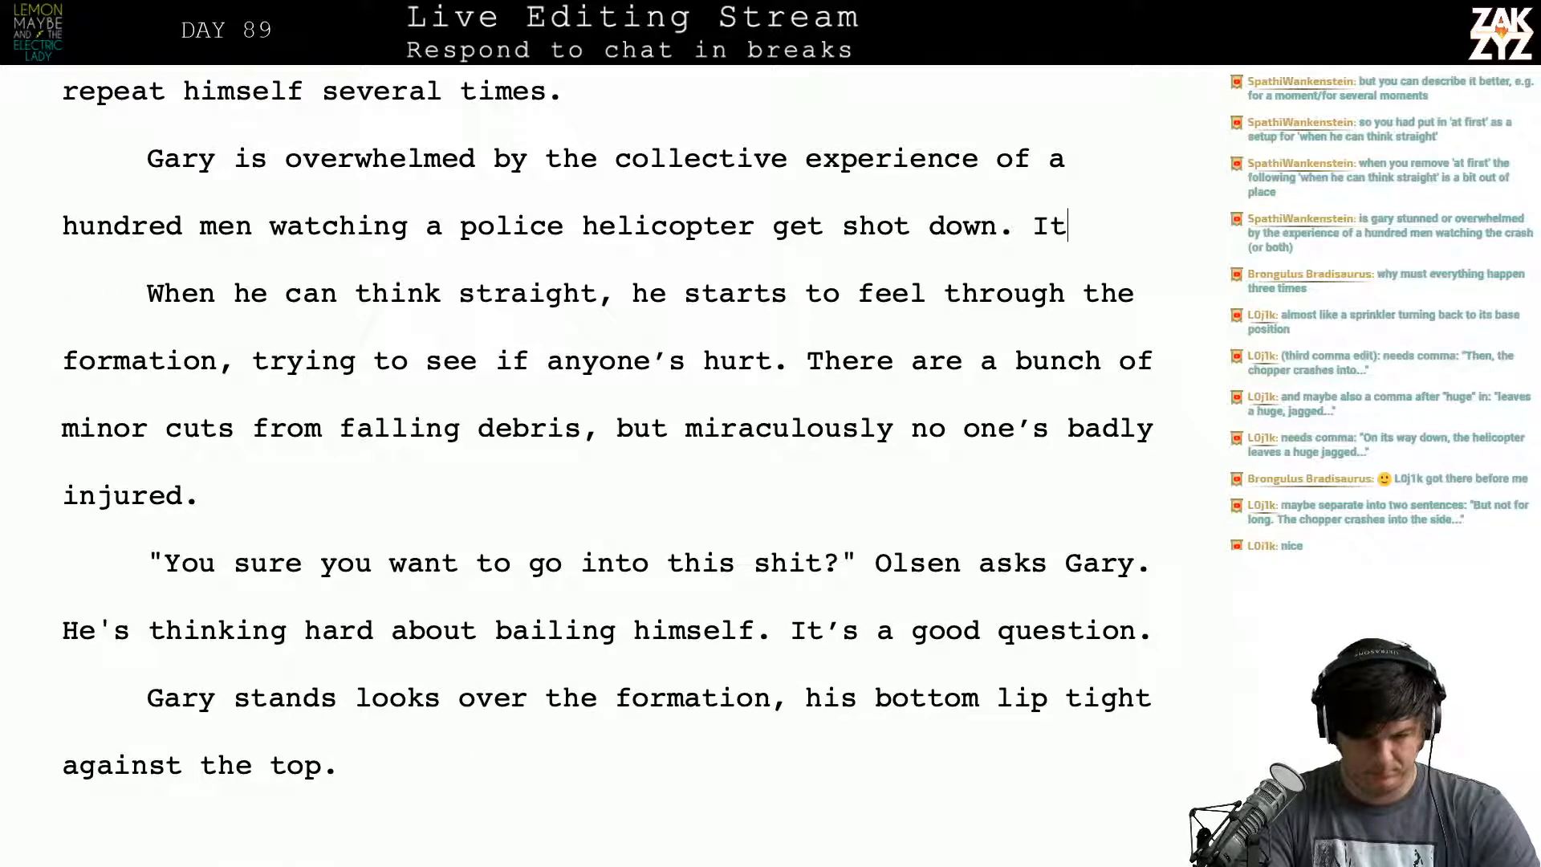
{"action": "key", "text": "BackSpace"}
{"action": "key", "text": "BackSpace"}
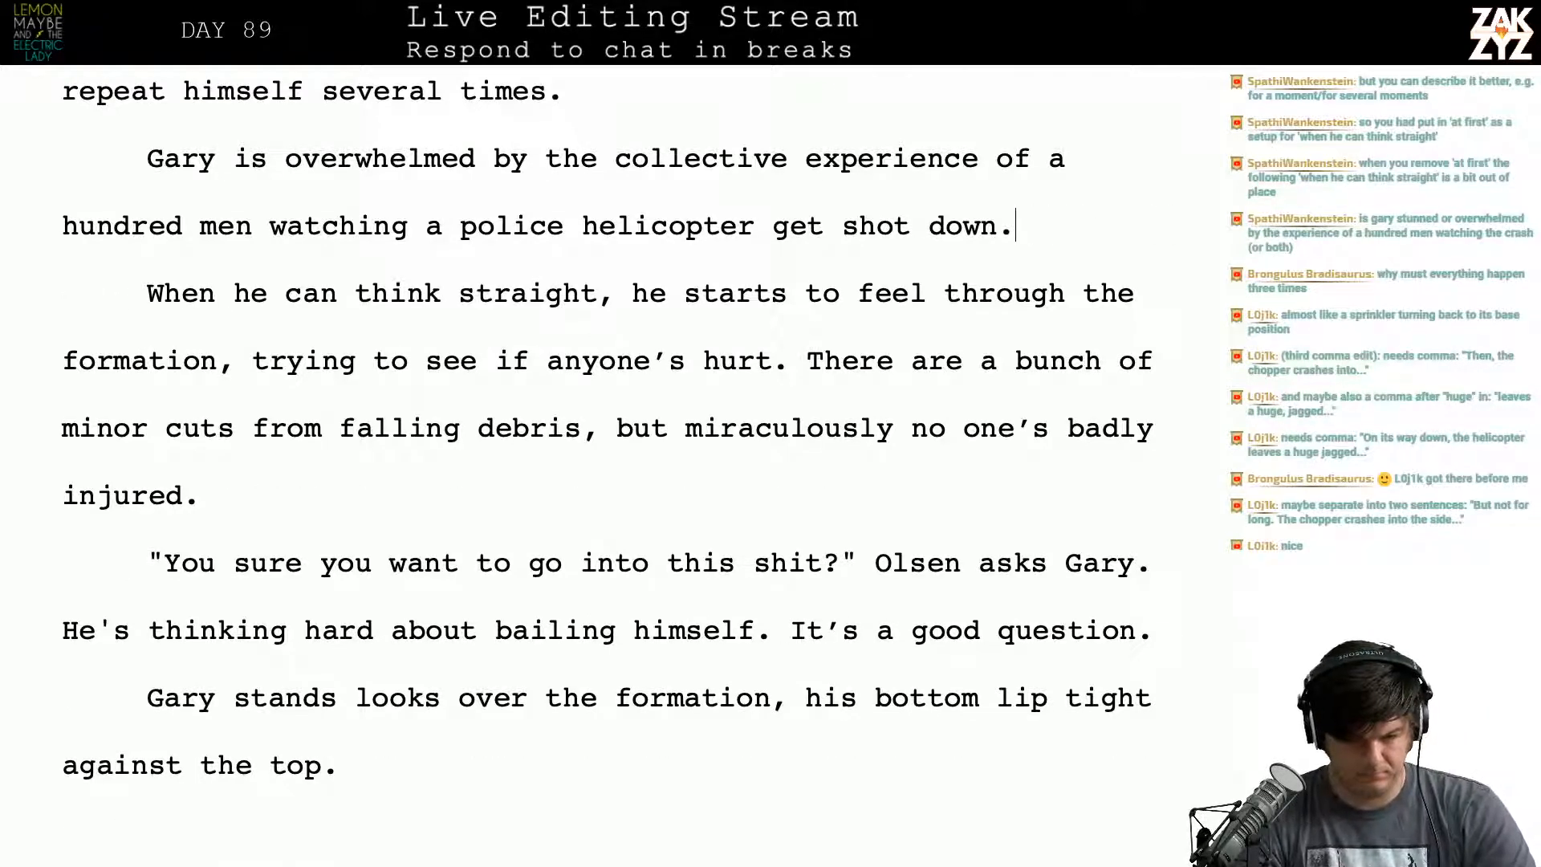
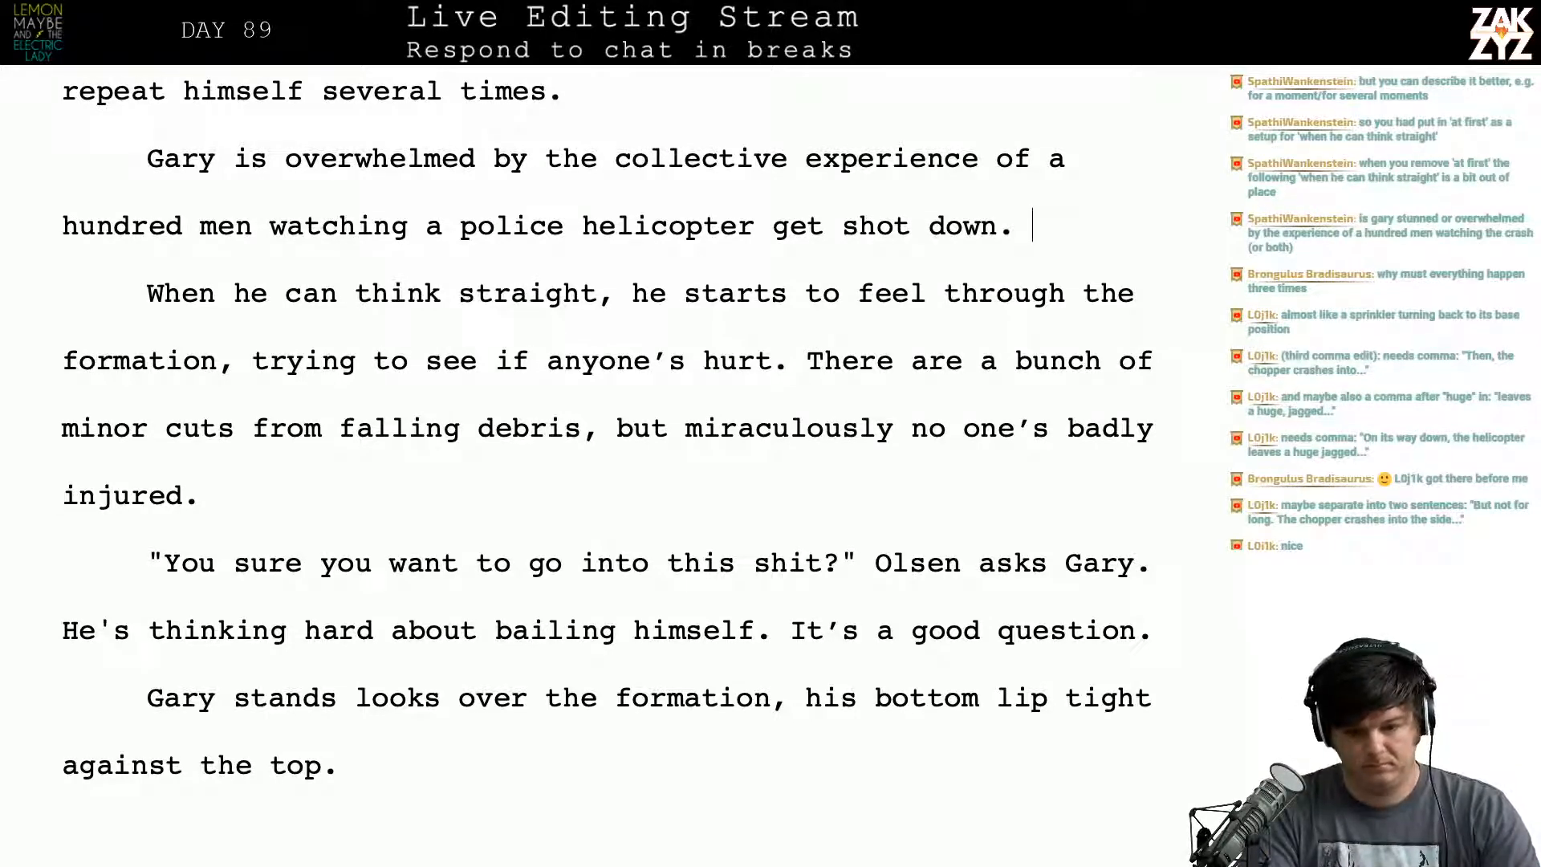
{"action": "type", "text": "It's exic"}
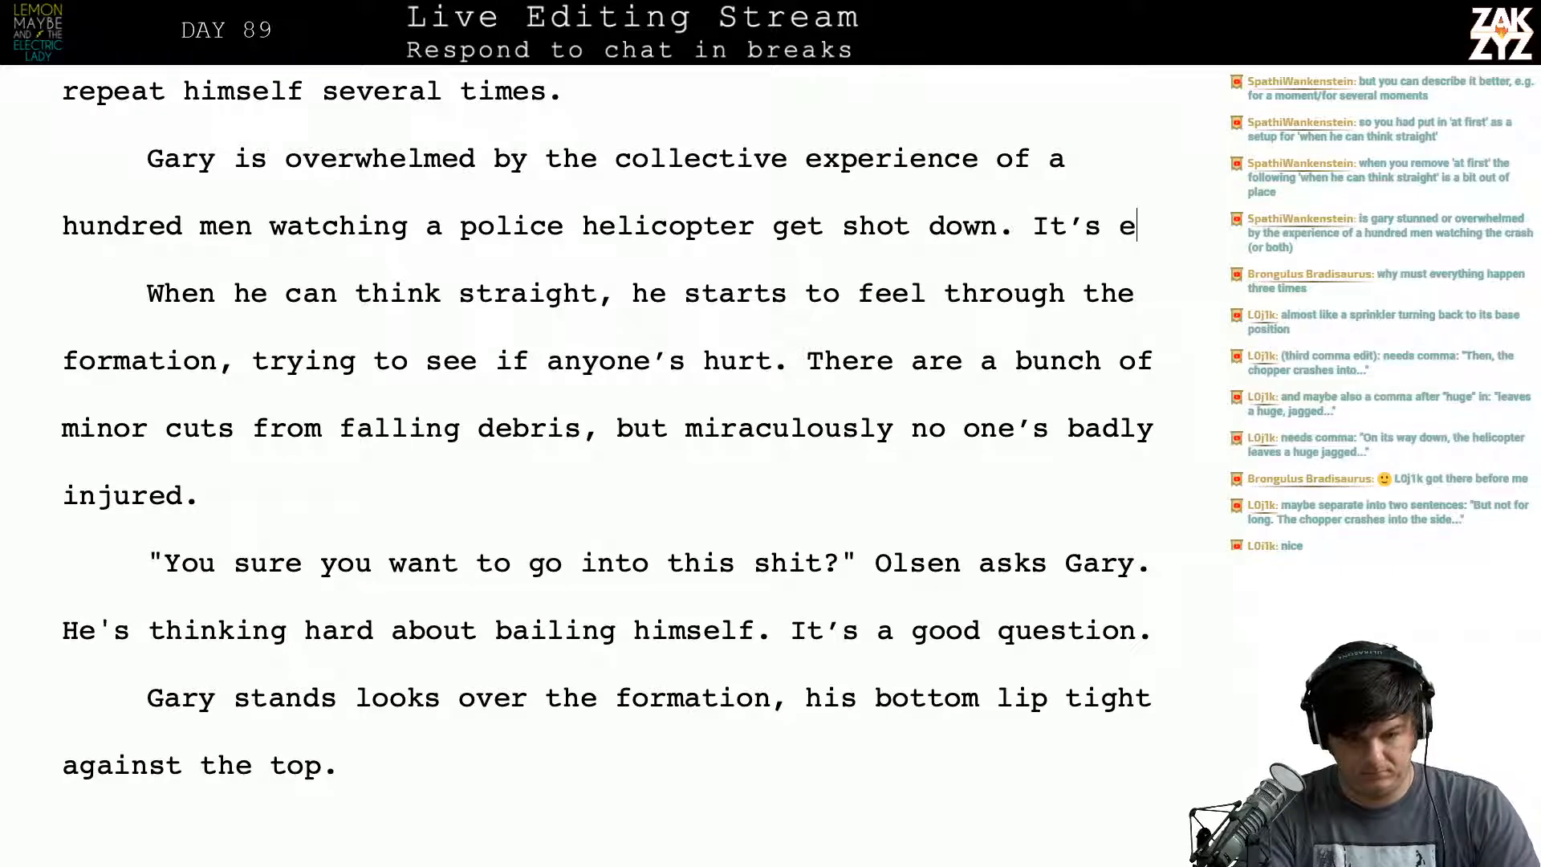
{"action": "key", "text": "BackSpace"}
{"action": "key", "text": "BackSpace"}
{"action": "key", "text": "BackSpace"}
{"action": "key", "text": "BackSpace"}
{"action": "key", "text": "BackSpace"}
{"action": "key", "text": "BackSpace"}
{"action": "key", "text": "BackSpace"}
{"action": "key", "text": "BackSpace"}
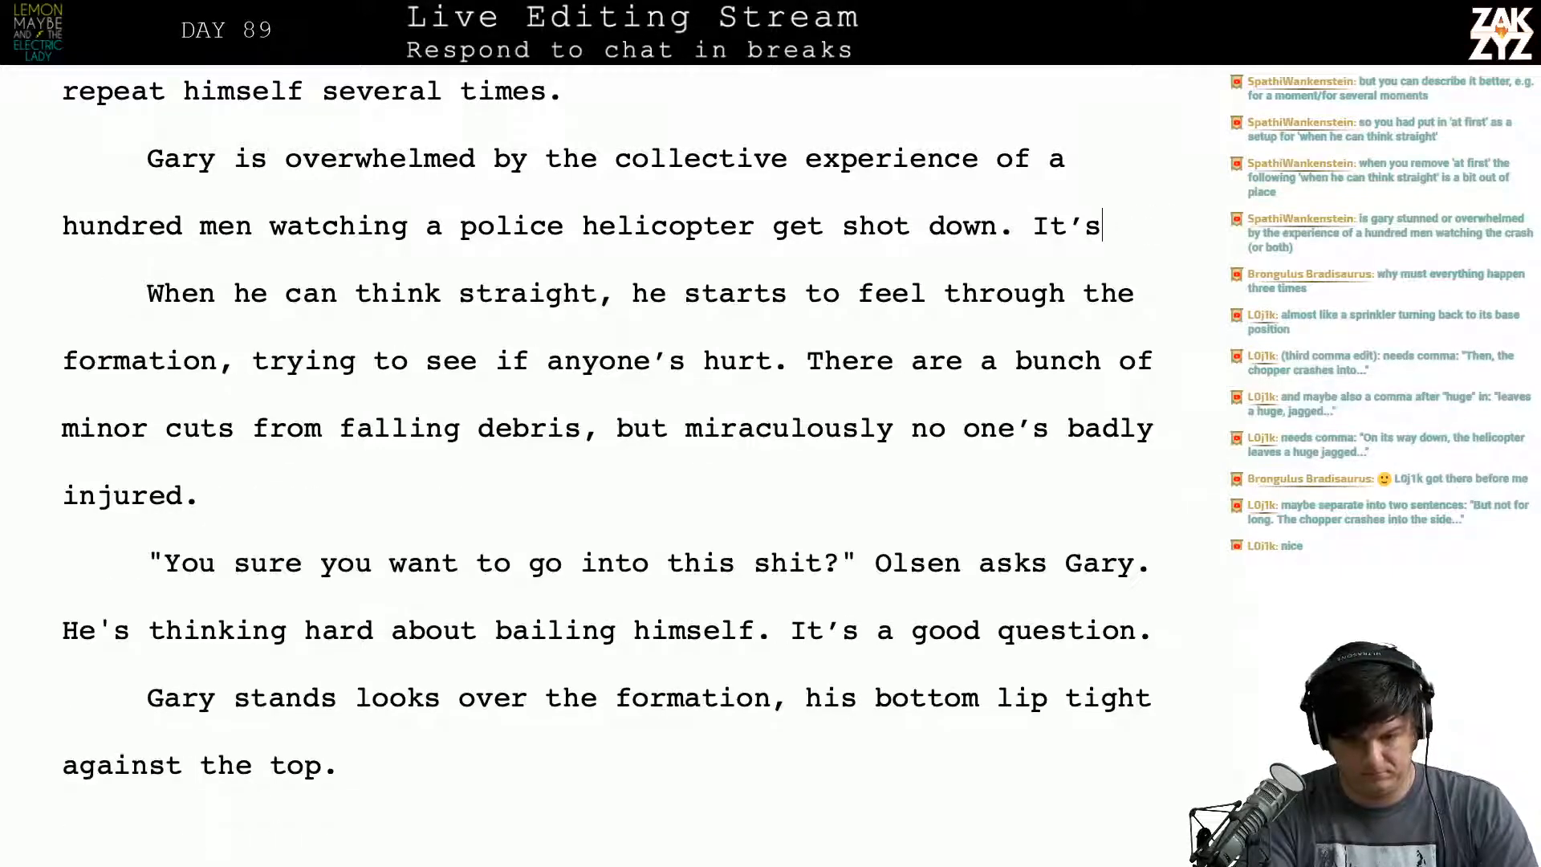
{"action": "key", "text": "BackSpace"}
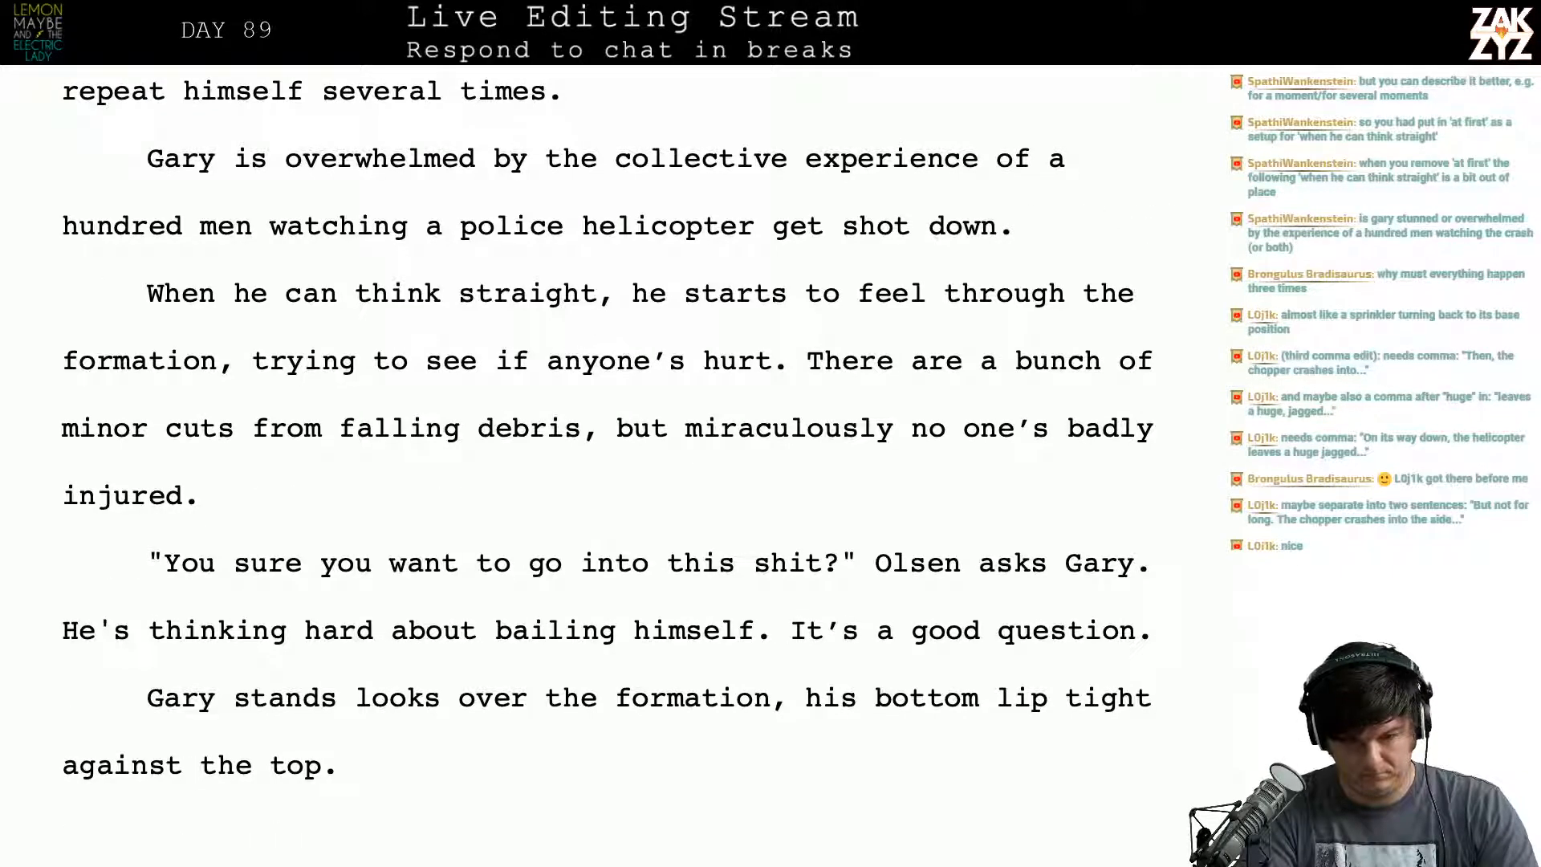
Step: Add the sentence "The sound of the glass rain is like nothing any of them have ever heard before." after "helicopter get shot down."
{"action": "type", "text": "The soundof"}
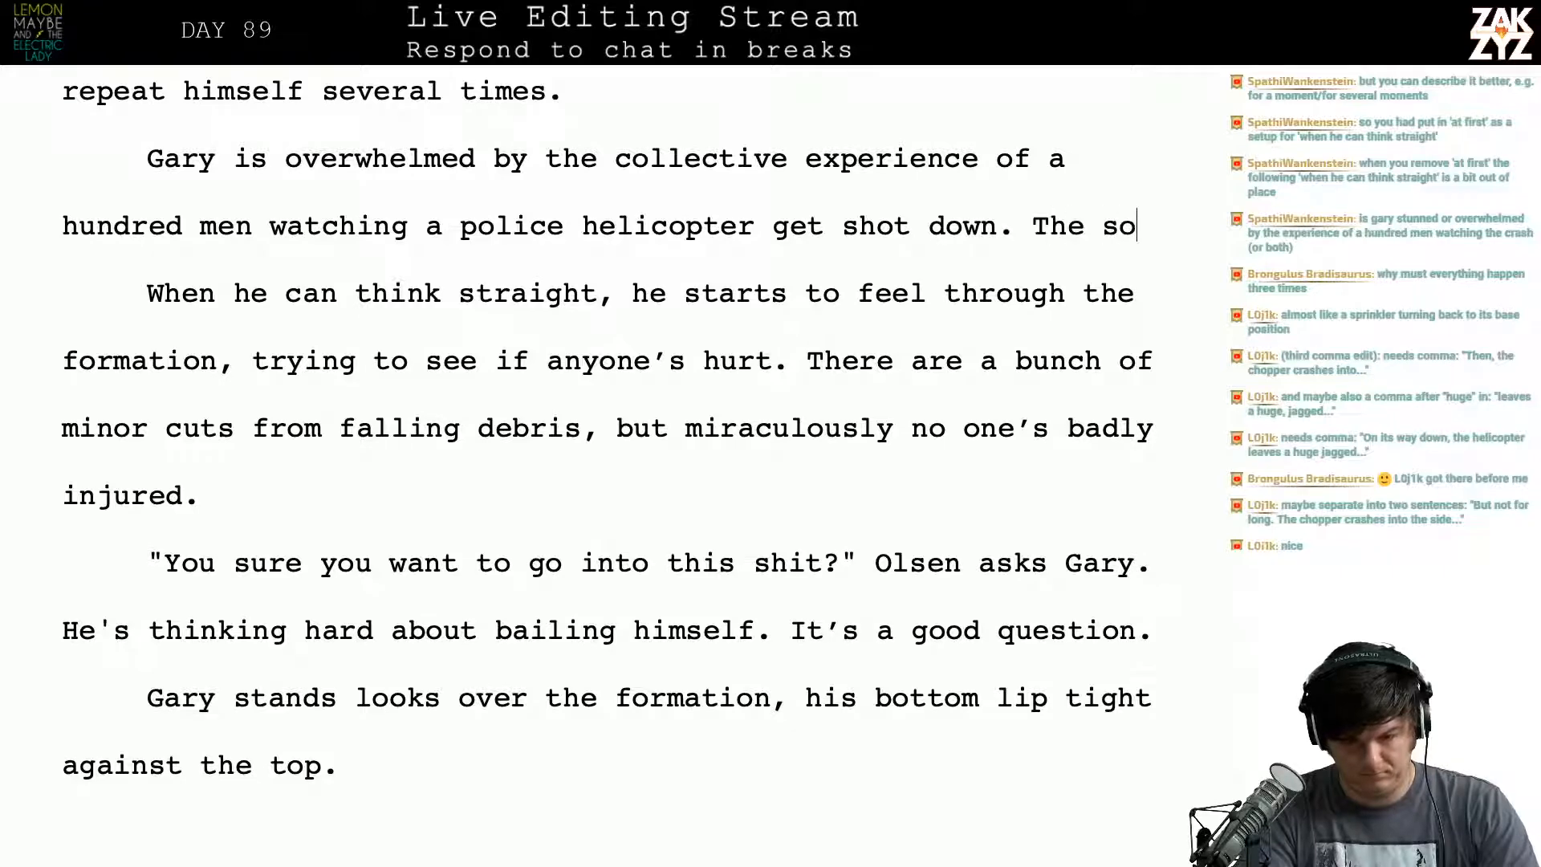
{"action": "key", "text": "BackSpace"}
{"action": "key", "text": "BackSpace"}
{"action": "key", "text": "BackSpace"}
{"action": "type", "text": "of the gla"}
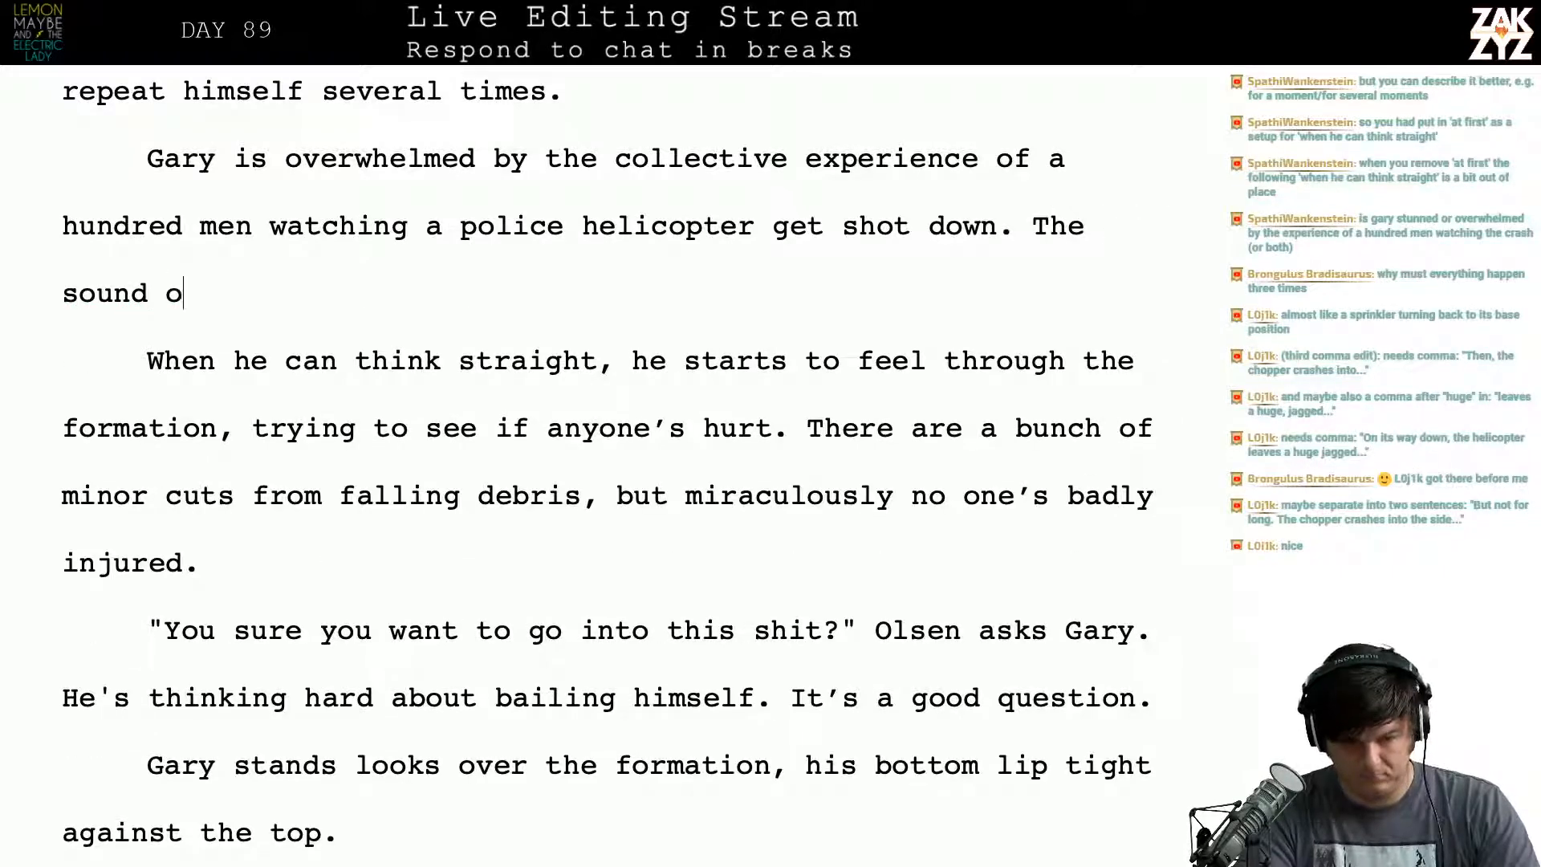
{"action": "type", "text": "ss rain "}
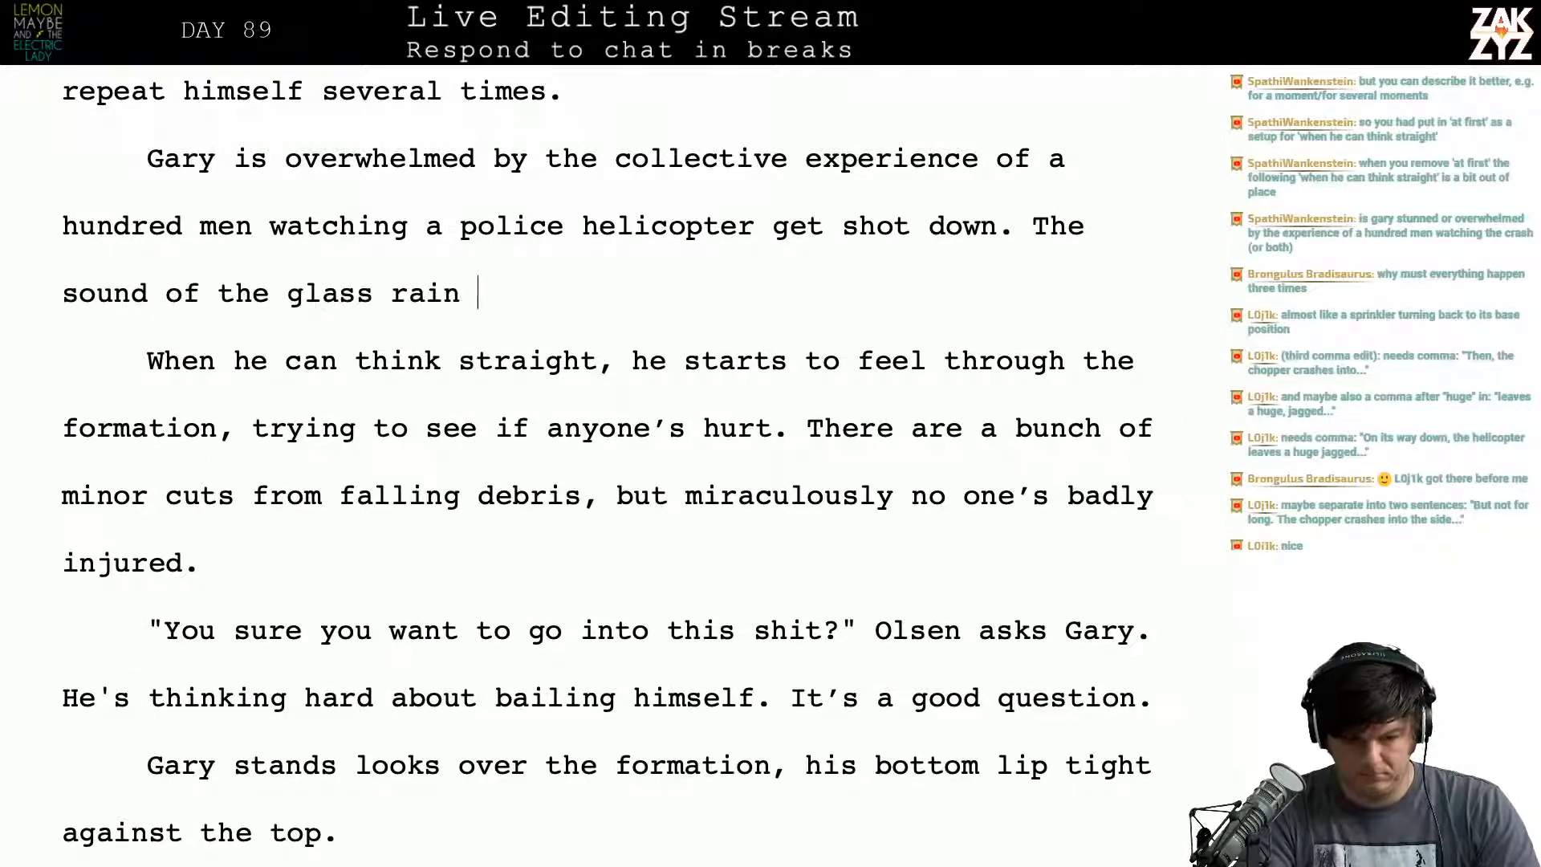
{"action": "type", "text": "is like nothing "}
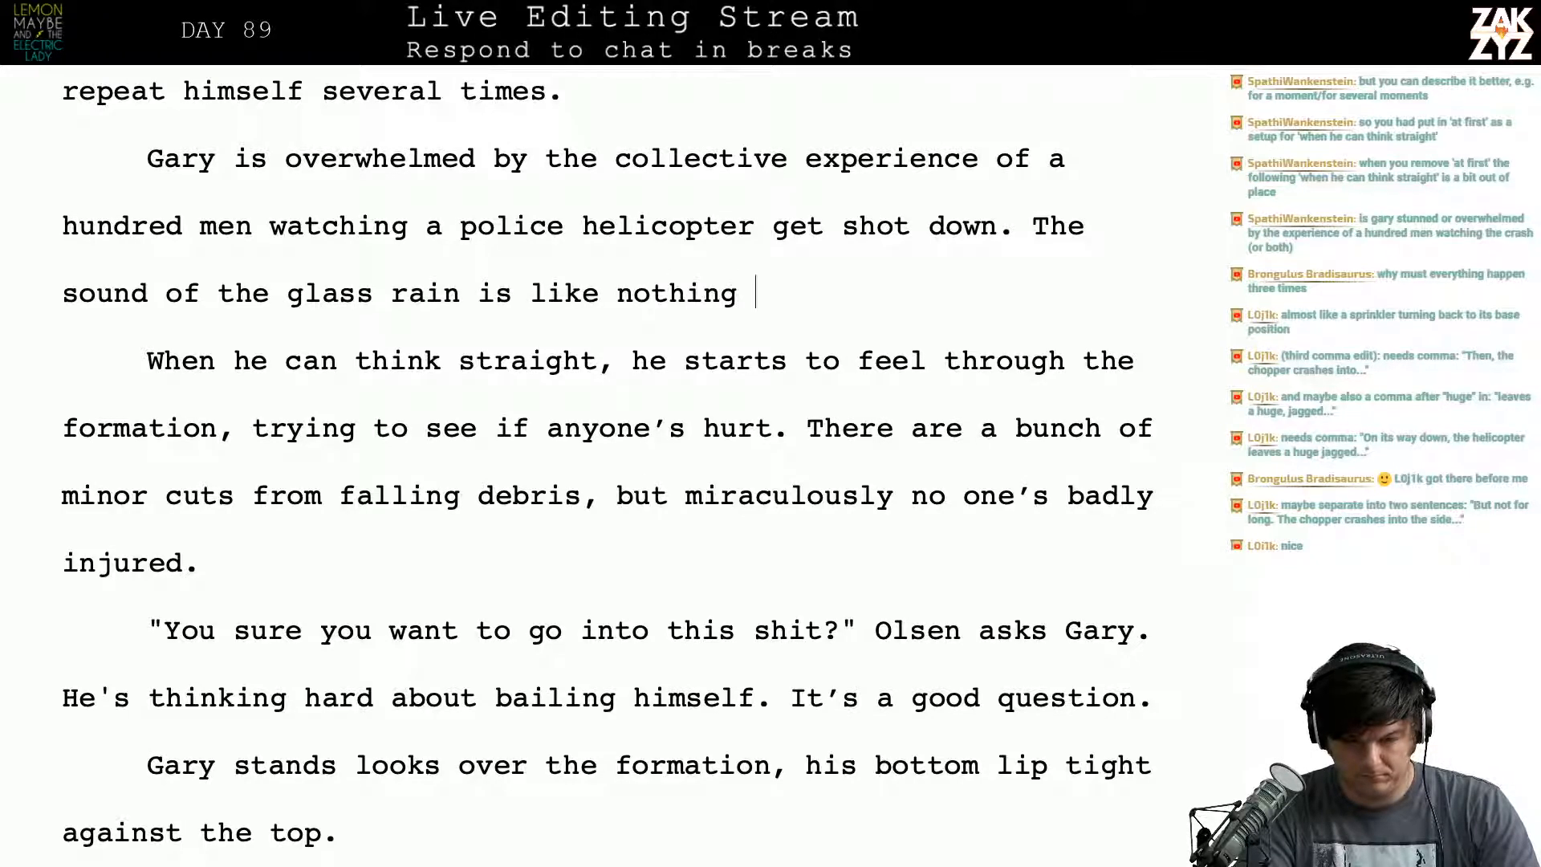
{"action": "type", "text": "any of them have"}
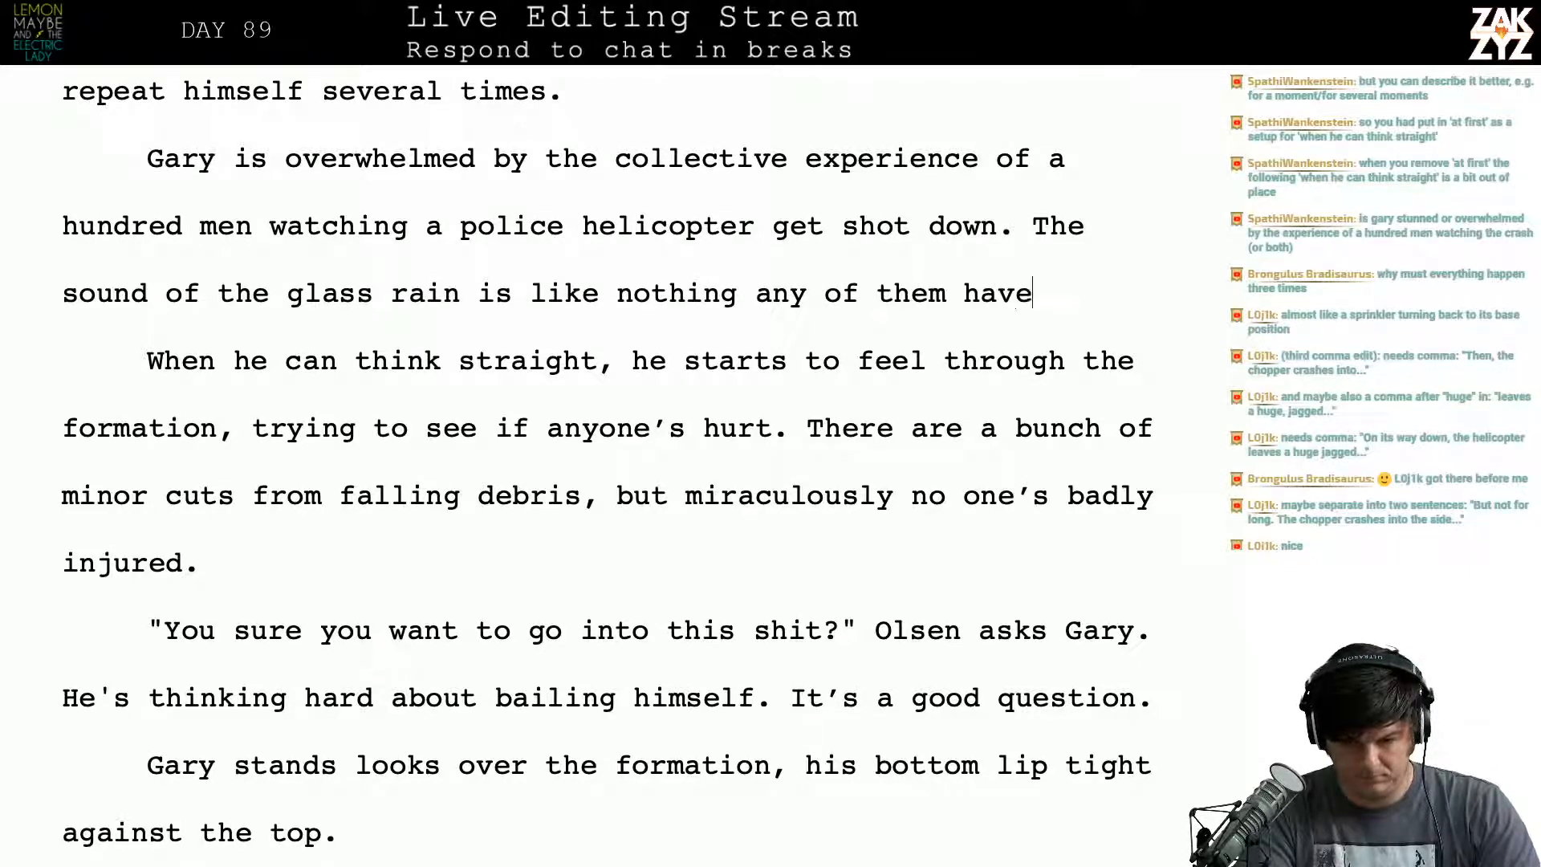
{"action": "type", "text": " ever heard before."}
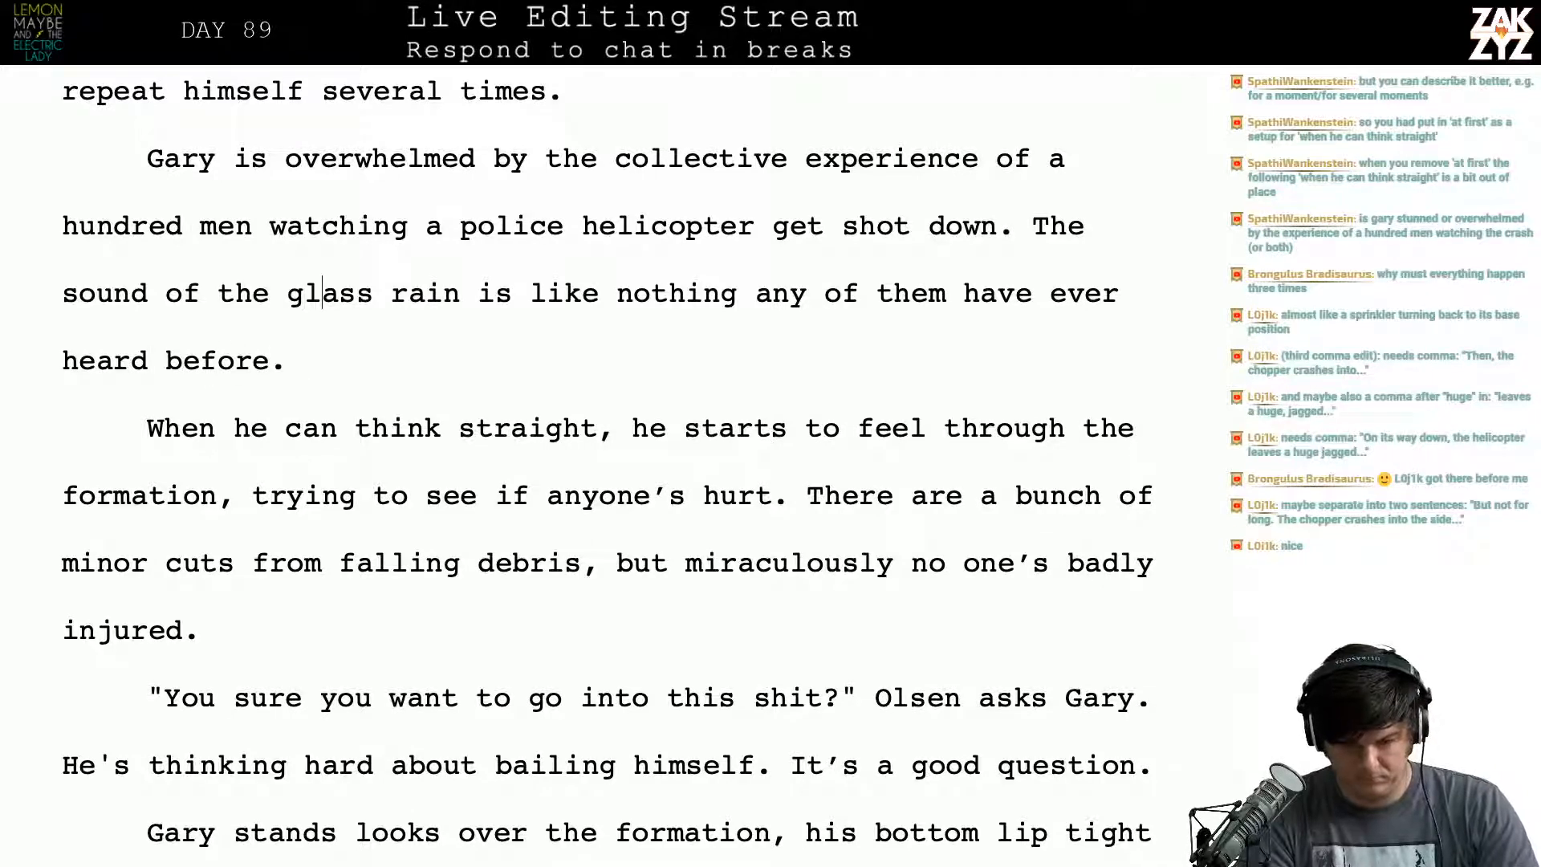
Step: Replace "When he can think straight, he starts to feel through the formation," with "When he recovers, Gary probes through the formation," and join the paragraphs
{"action": "key", "text": "Down"}
{"action": "key", "text": "BackSpace"}
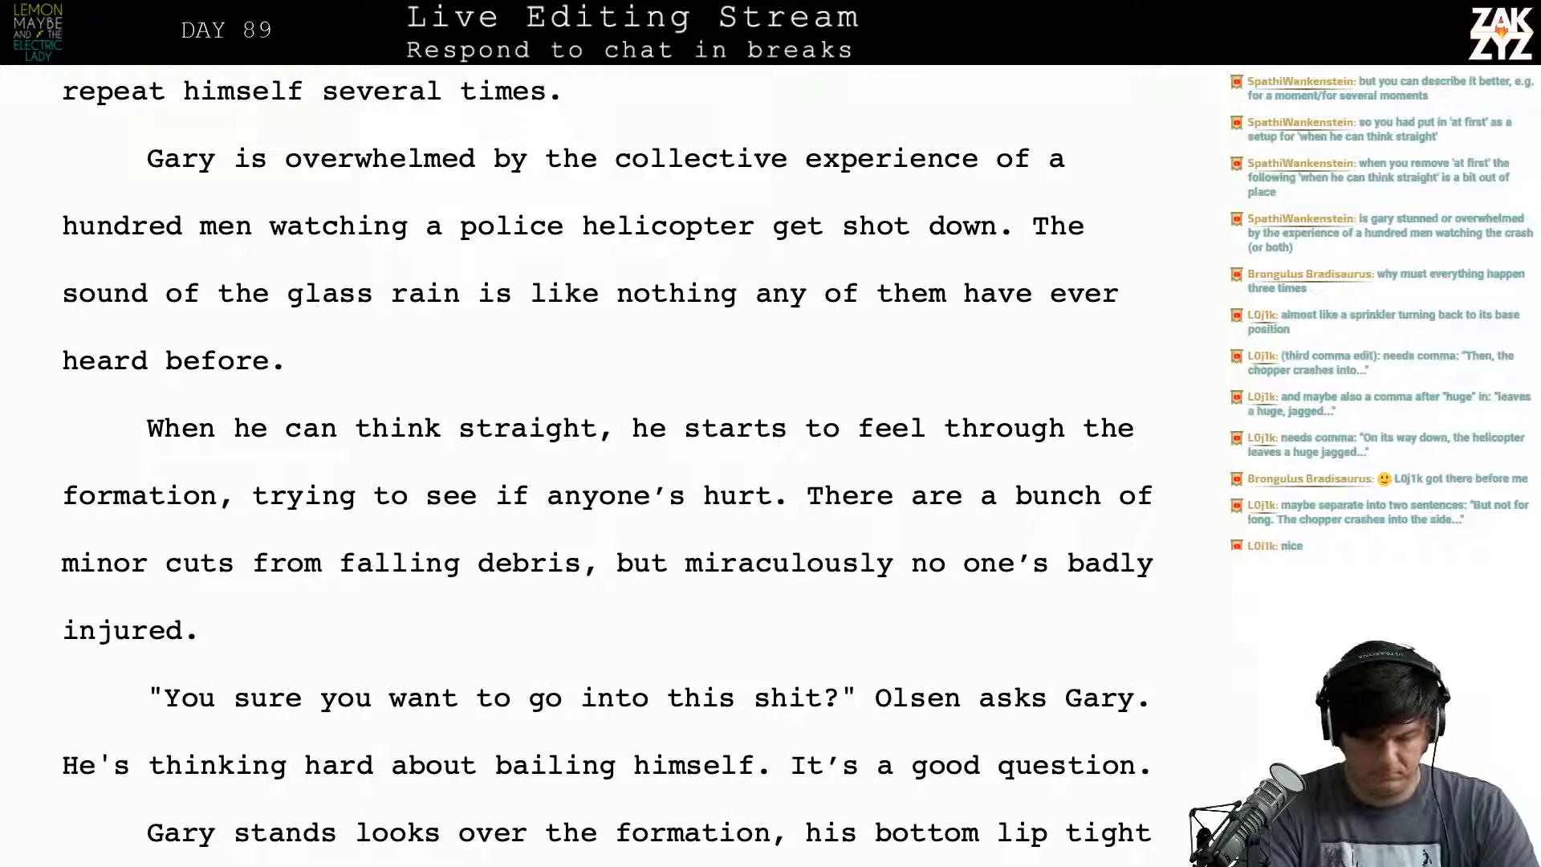
{"action": "type", "text": "When"}
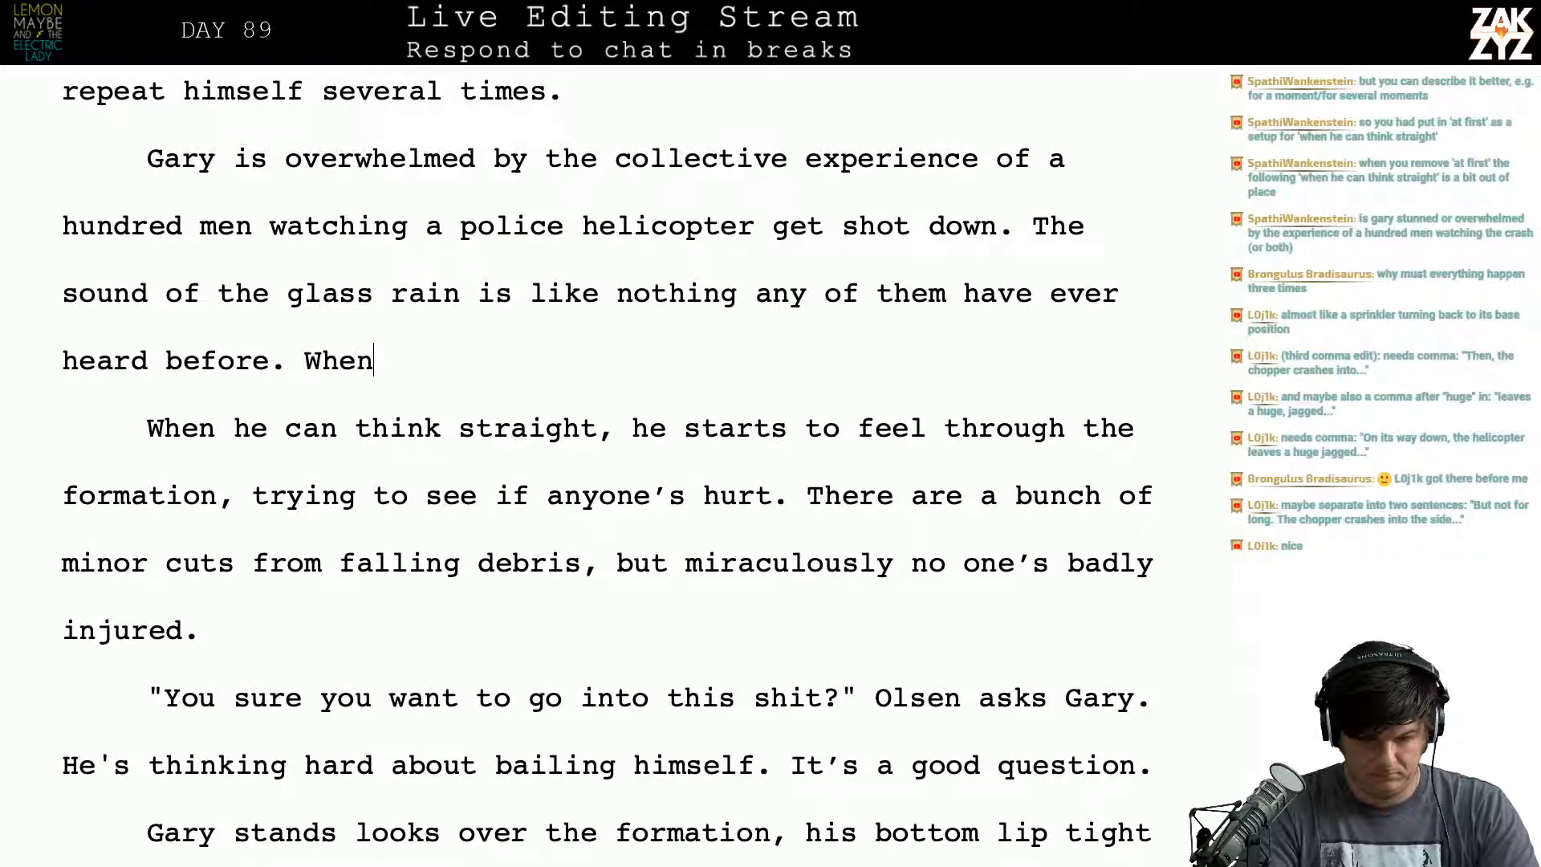
{"action": "type", "text": " he recover"}
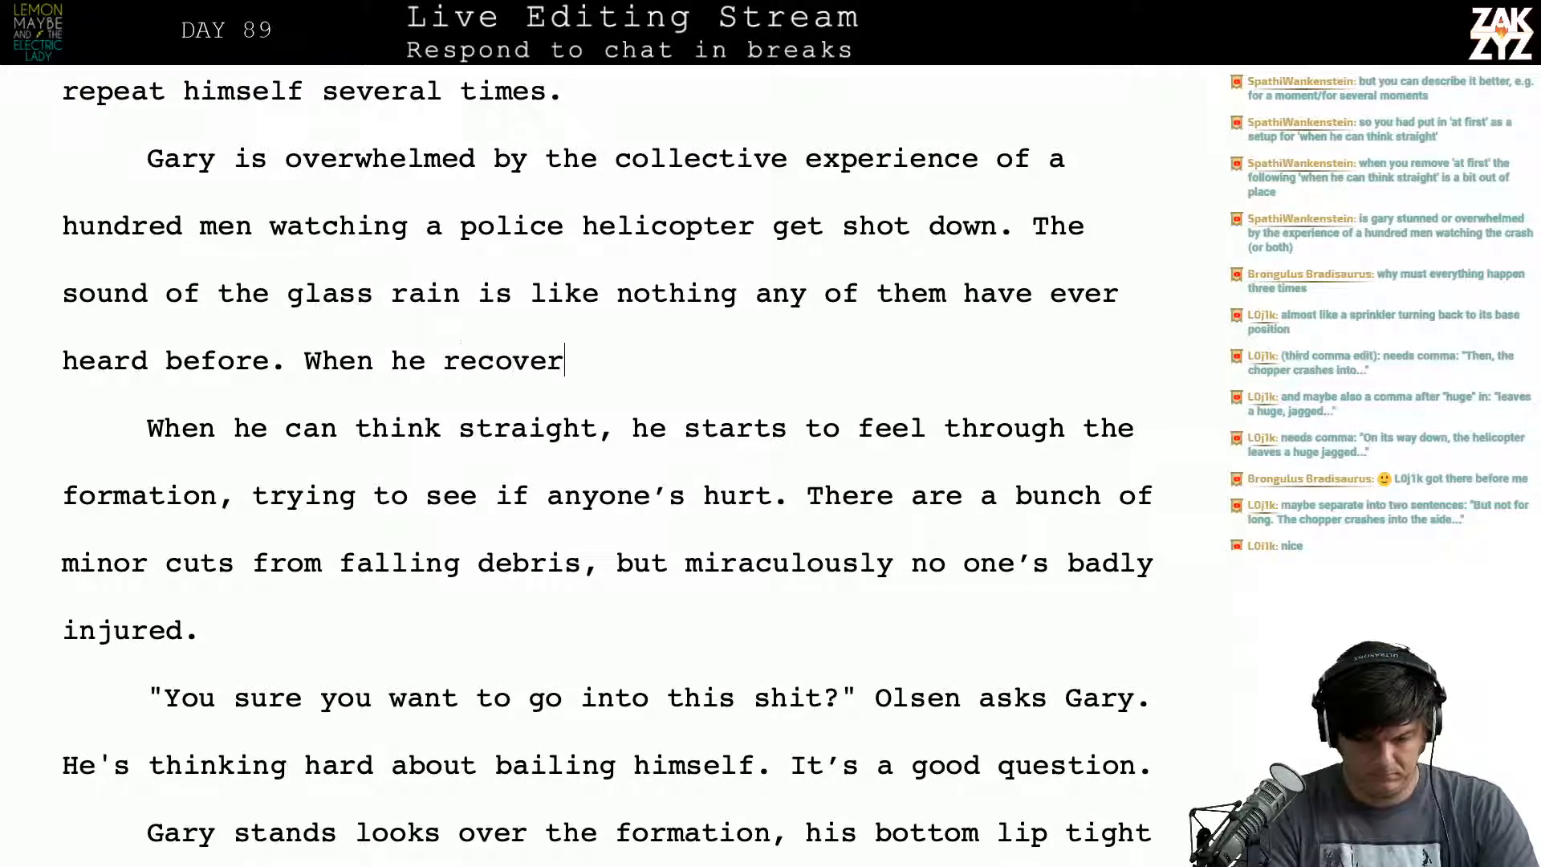
{"action": "type", "text": "s, Gary prop"}
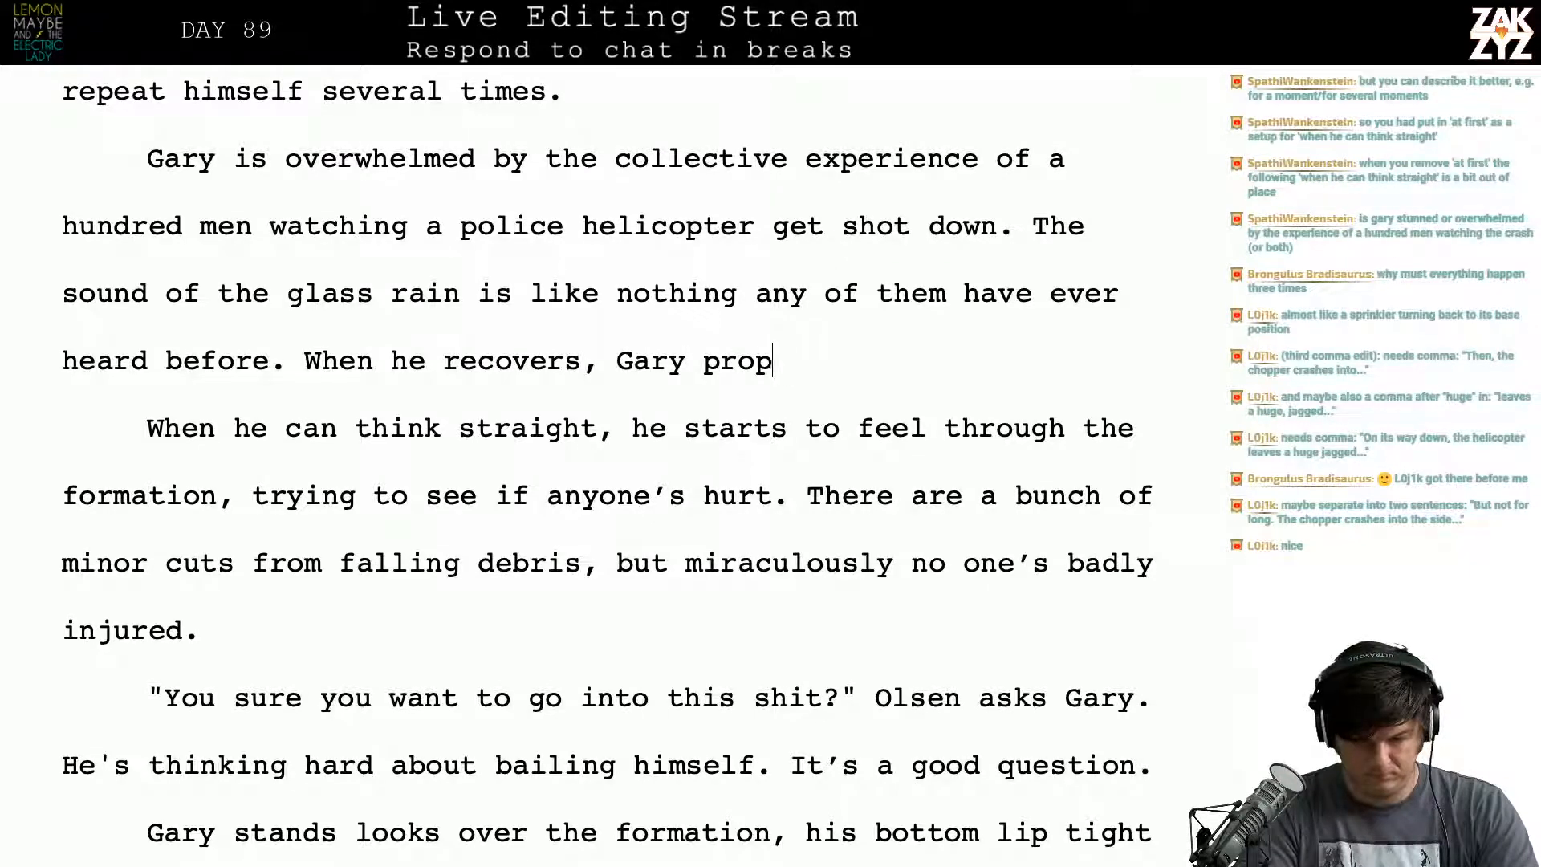
{"action": "key", "text": "BackSpace"}
{"action": "type", "text": "be"}
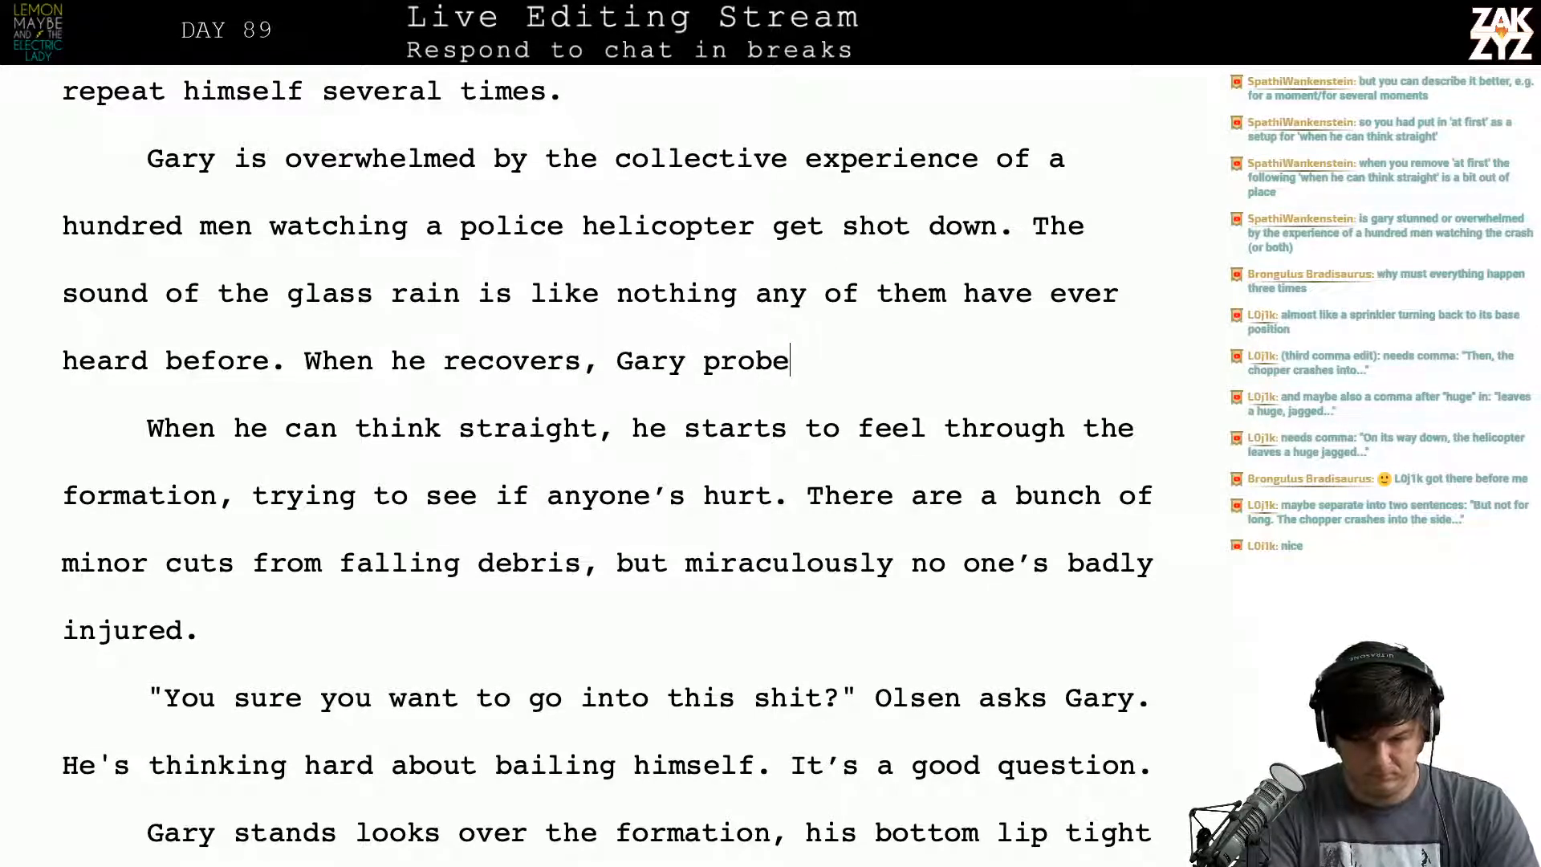
{"action": "type", "text": "s through the formation"}
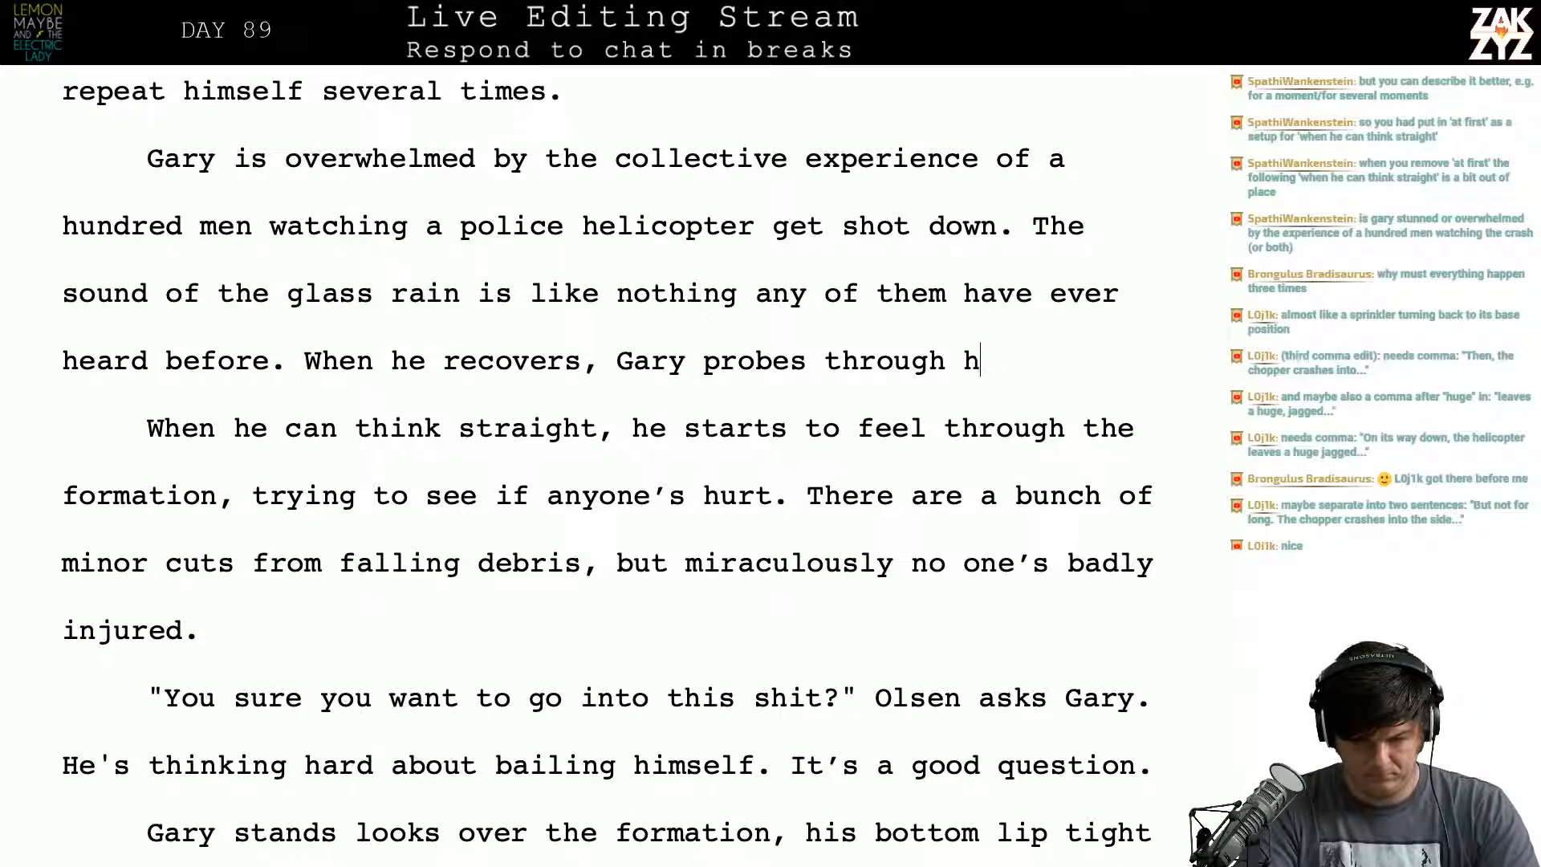
{"action": "type", "text": ","}
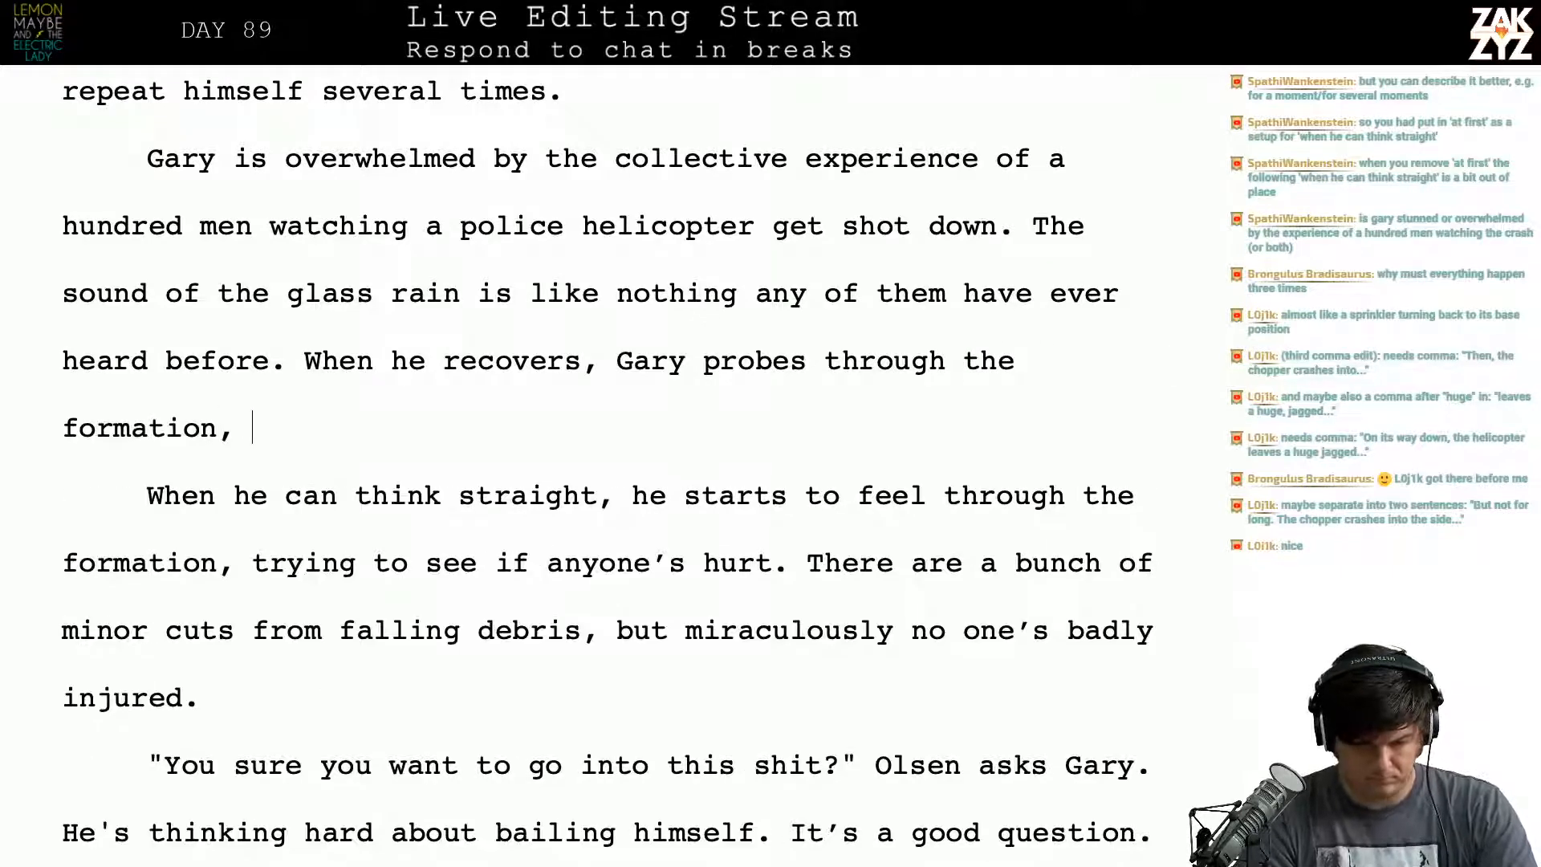
{"action": "key", "text": "shift+Down"}
{"action": "key", "text": "shift+Down"}
{"action": "key", "text": "BackSpace"}
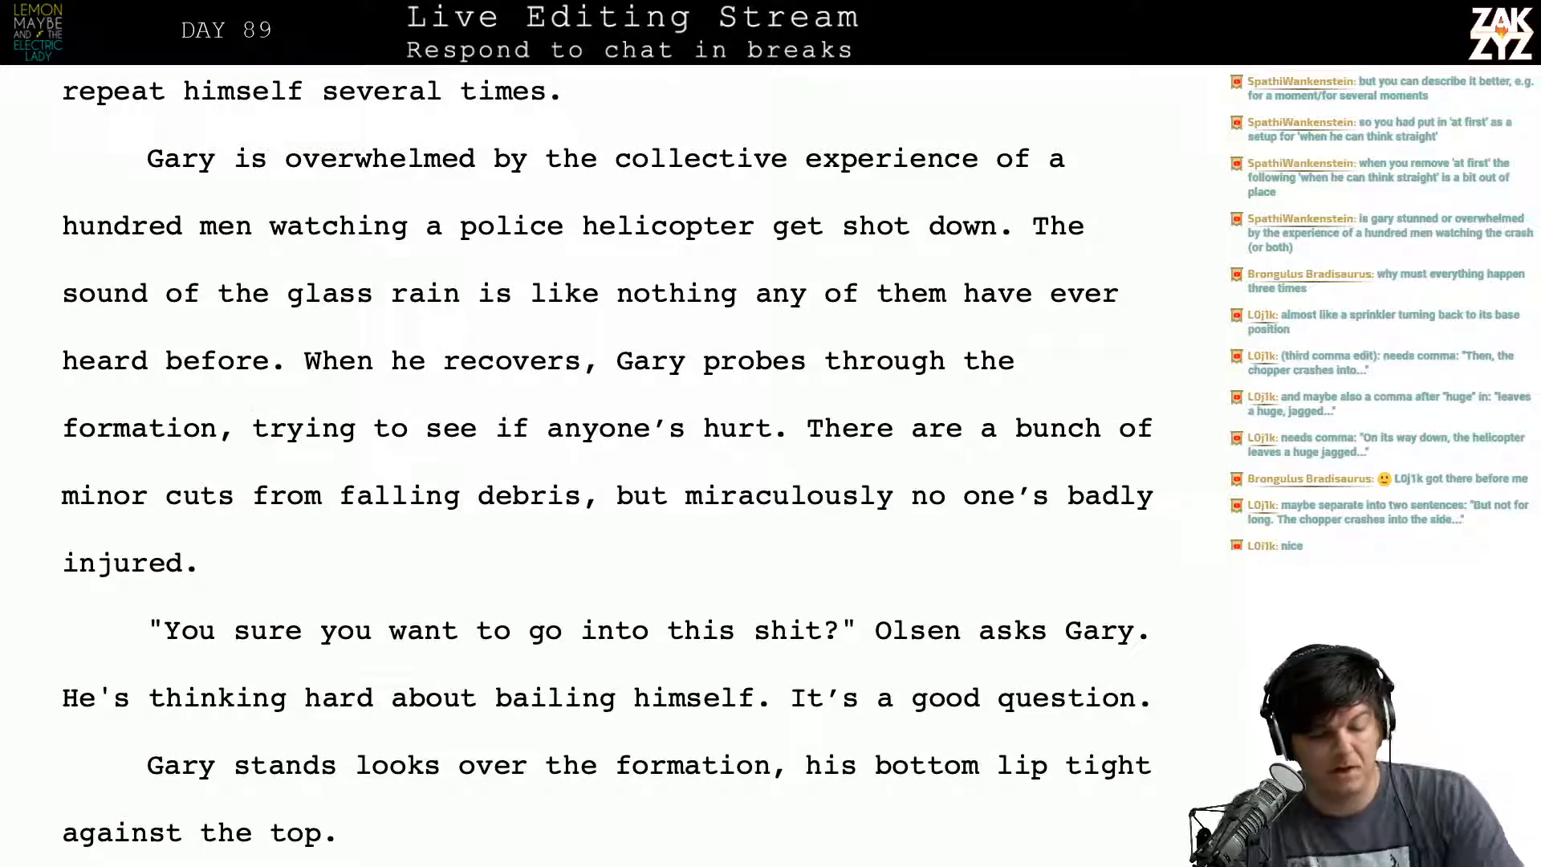
Step: Insert a comma after "miraculously" in the sentence about minor cuts from falling debris
{"action": "scroll", "coordinate": [596, 353], "scroll_direction": "down", "scroll_amount": 1}
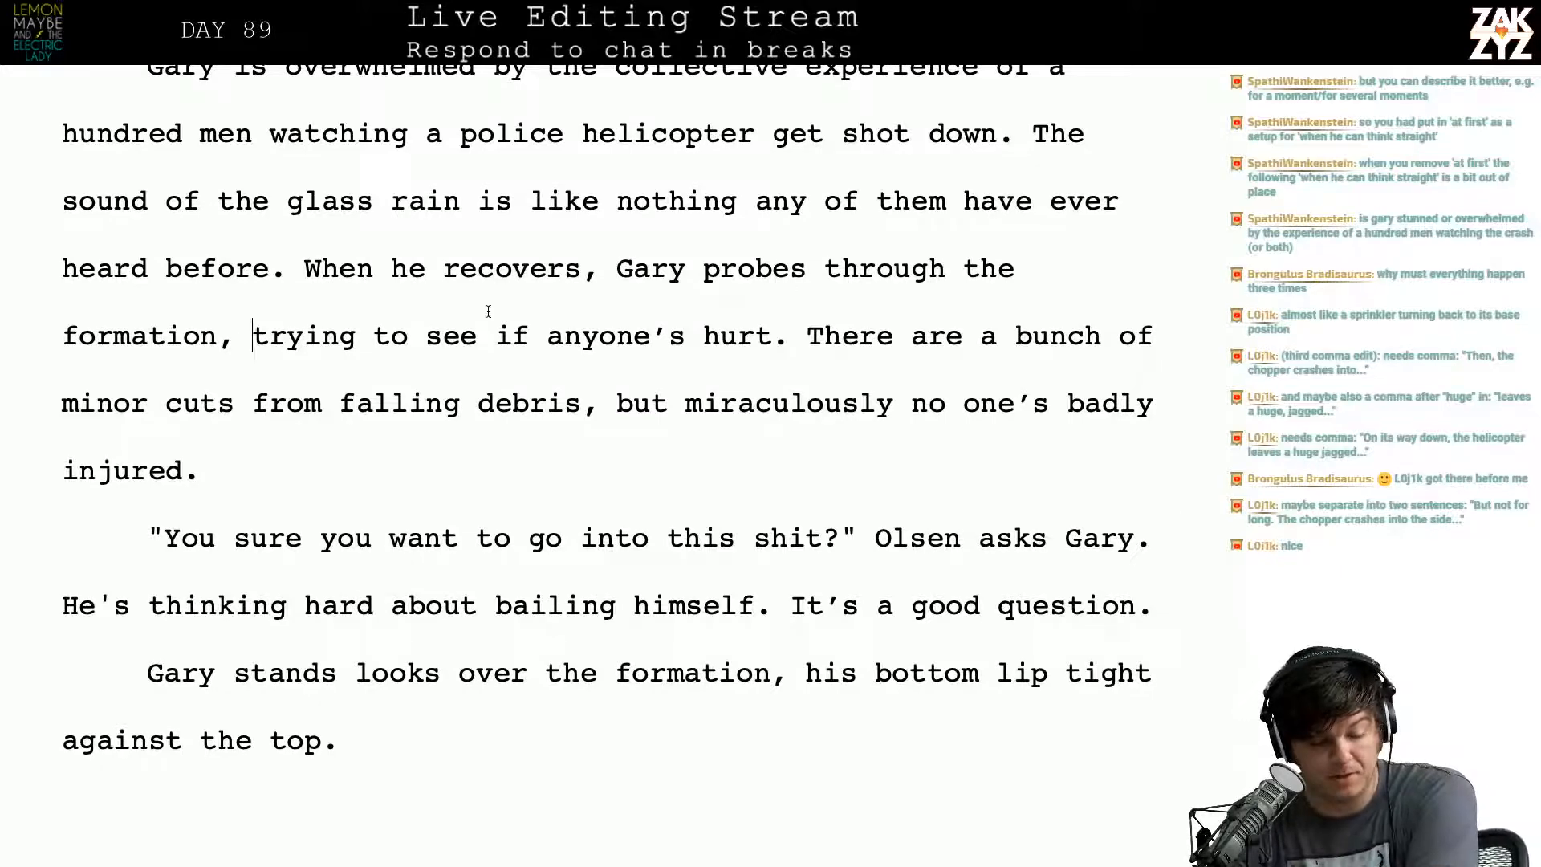
{"action": "scroll", "coordinate": [663, 354], "scroll_direction": "down", "scroll_amount": 2}
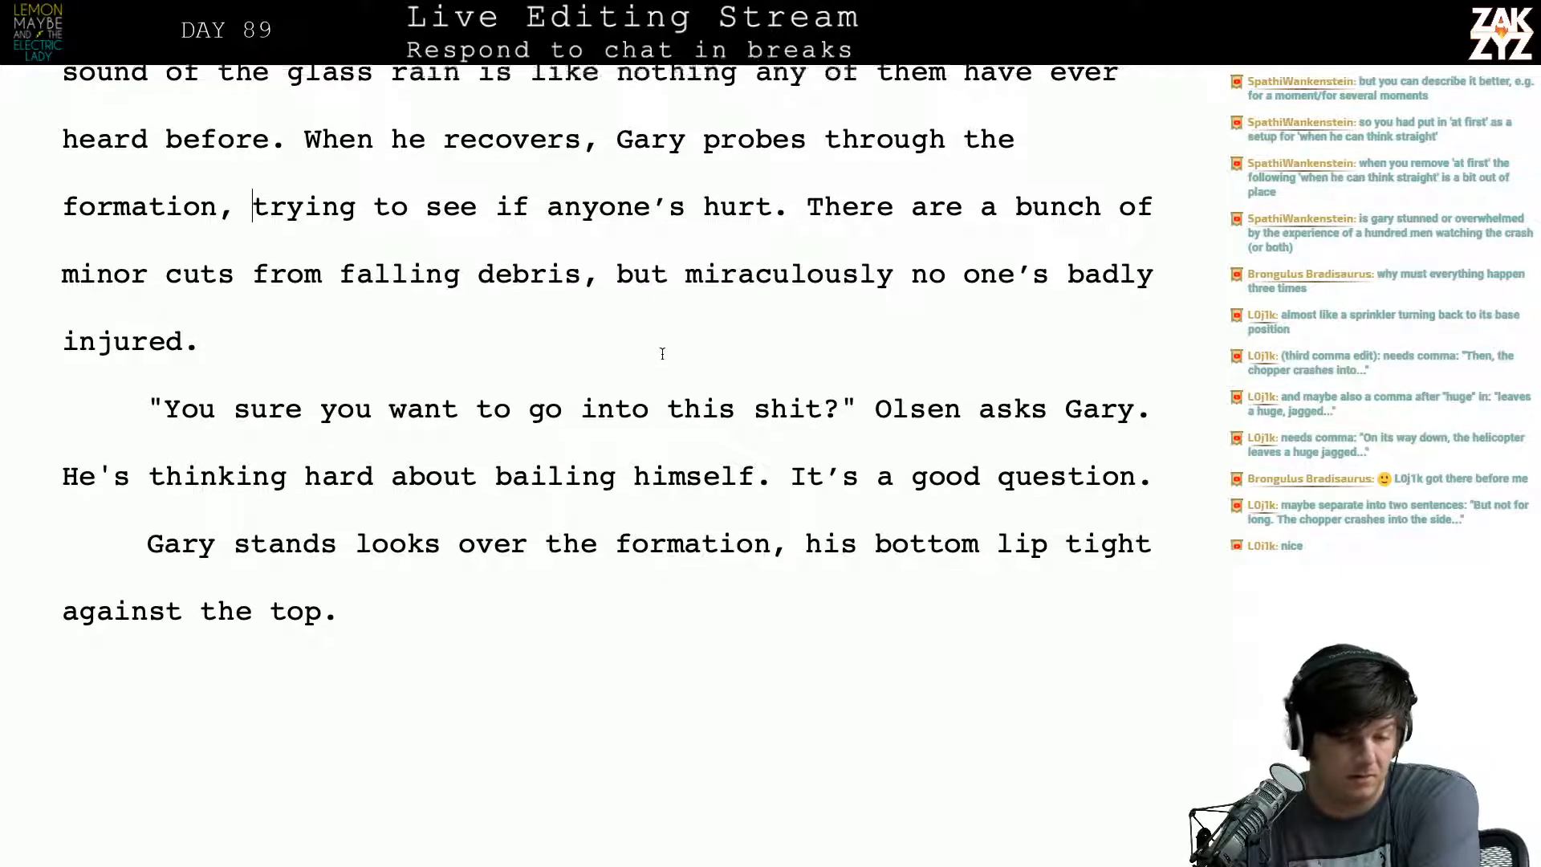
{"action": "left_click", "coordinate": [217, 273]}
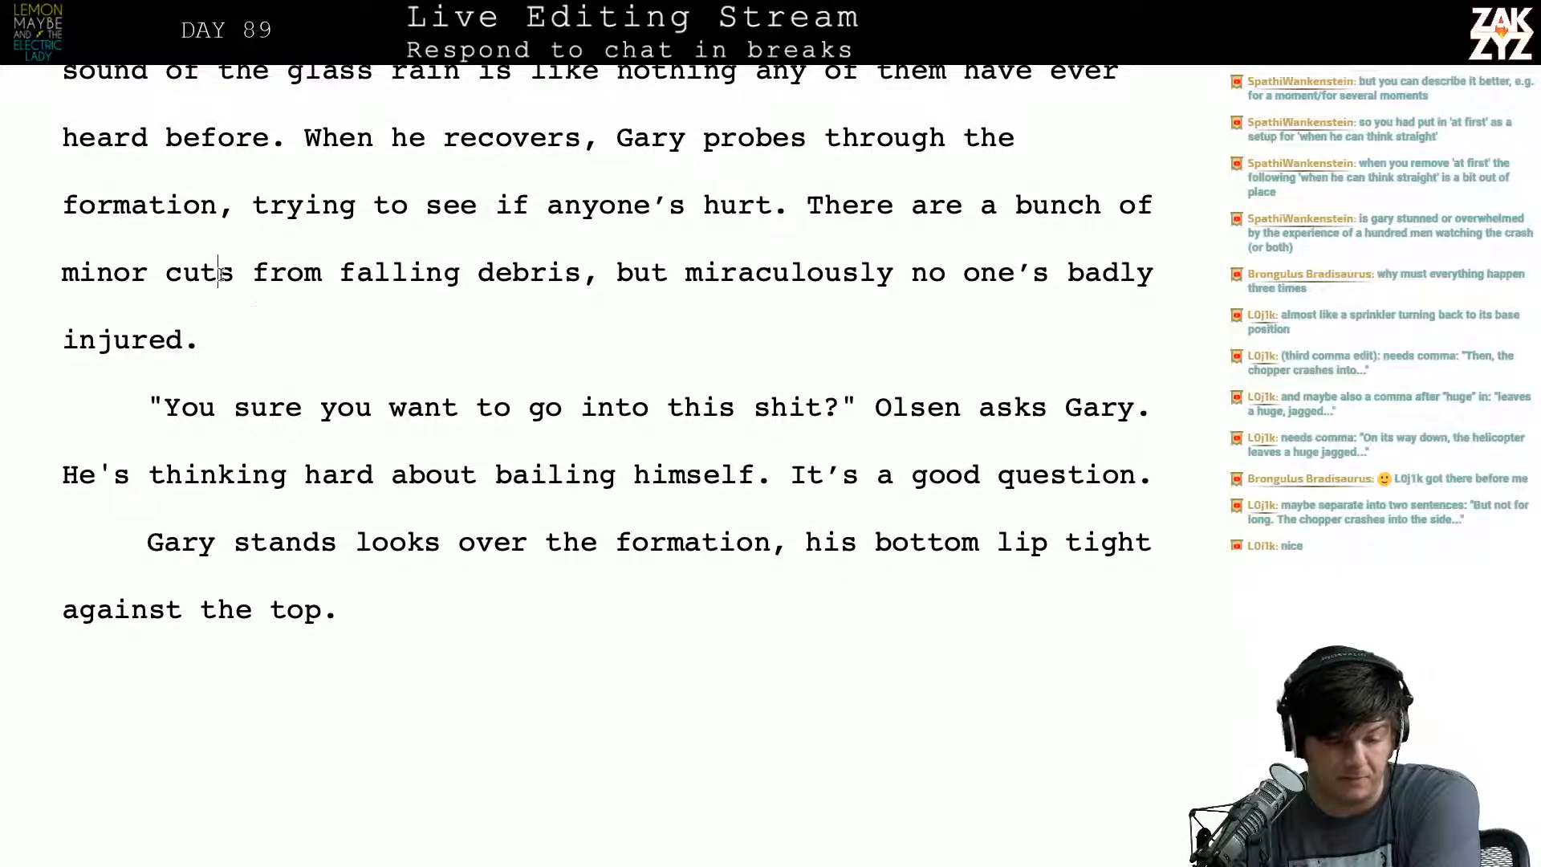
{"action": "scroll", "coordinate": [340, 353], "scroll_direction": "down", "scroll_amount": 1}
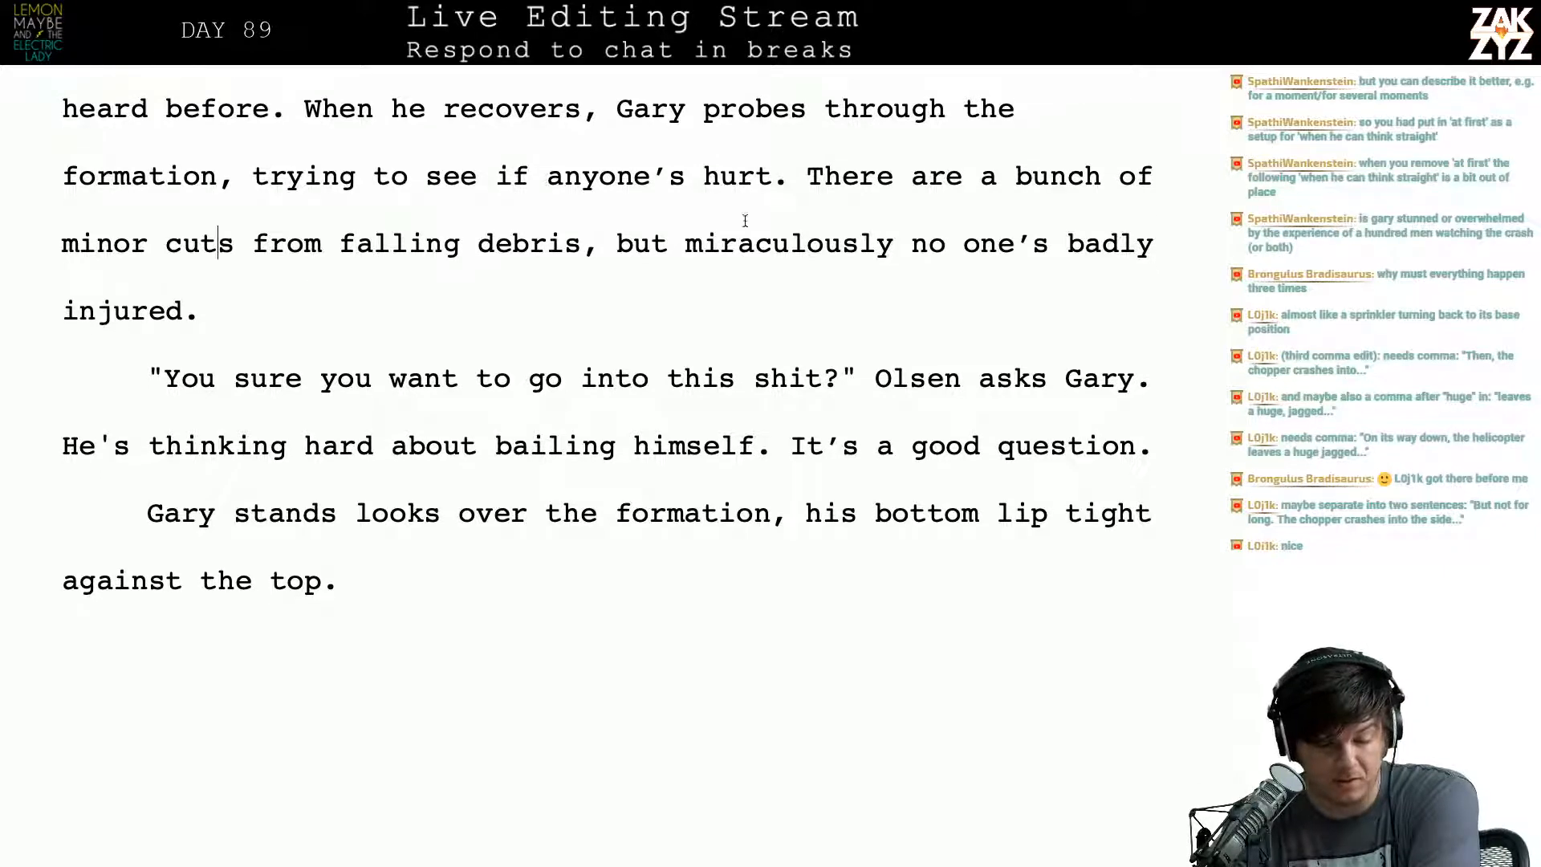
{"action": "left_click", "coordinate": [894, 241]}
{"action": "type", "text": ","}
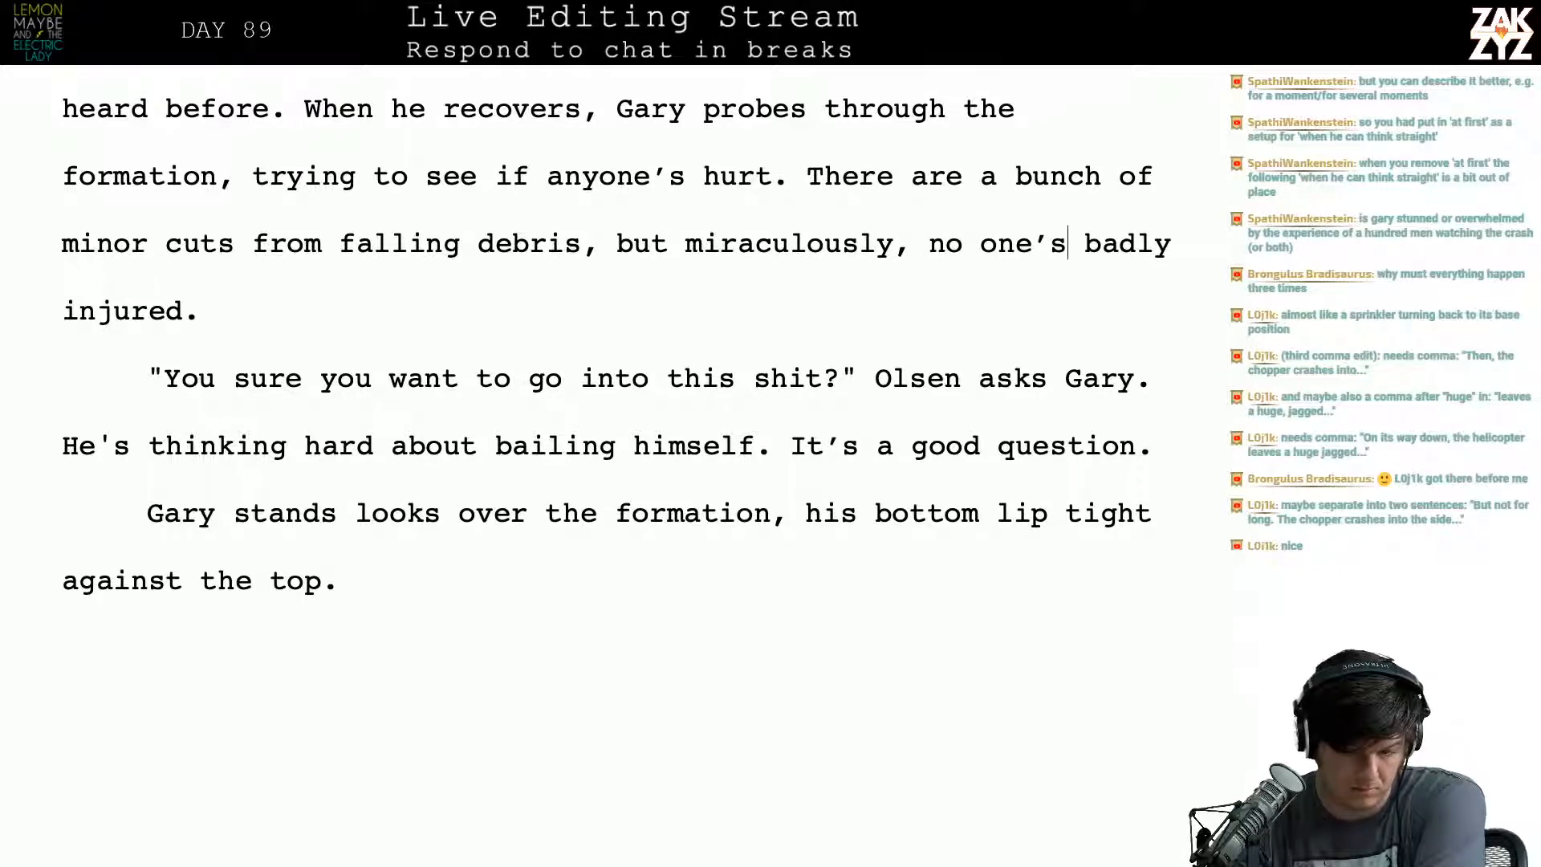
Step: Replace "badly" with "seriously" before "injured" at the end of the sentence about minor cuts
{"action": "left_click", "coordinate": [1075, 244]}
{"action": "key", "text": "shift+Right"}
{"action": "key", "text": "shift+Right"}
{"action": "key", "text": "shift+Right"}
{"action": "key", "text": "shift+Right"}
{"action": "key", "text": "shift+Right"}
{"action": "key", "text": "shift+Right"}
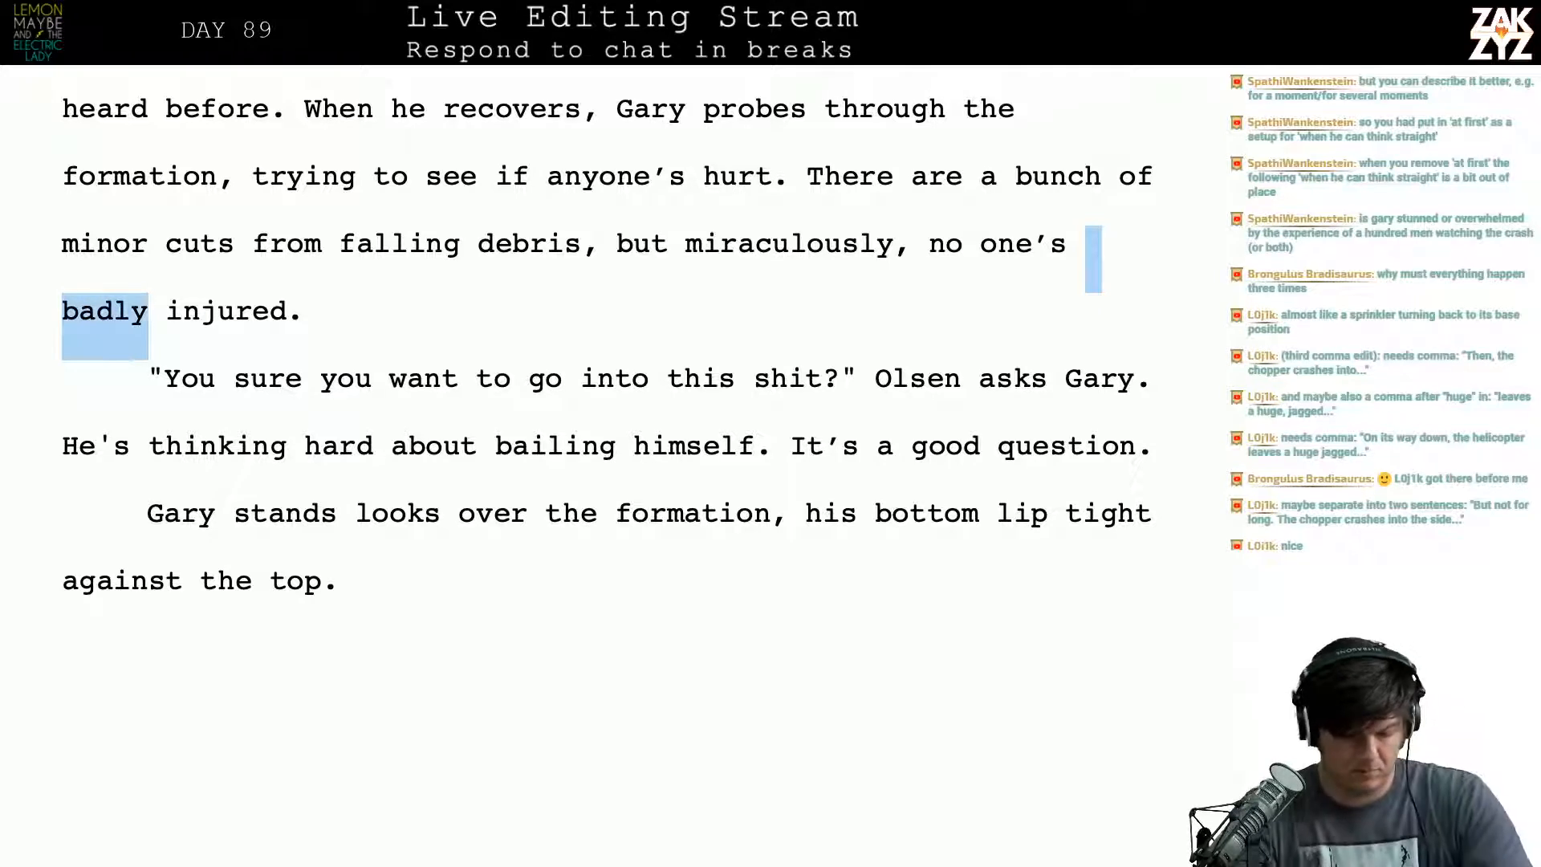
{"action": "key", "text": "BackSpace"}
{"action": "type", "text": "seriously"}
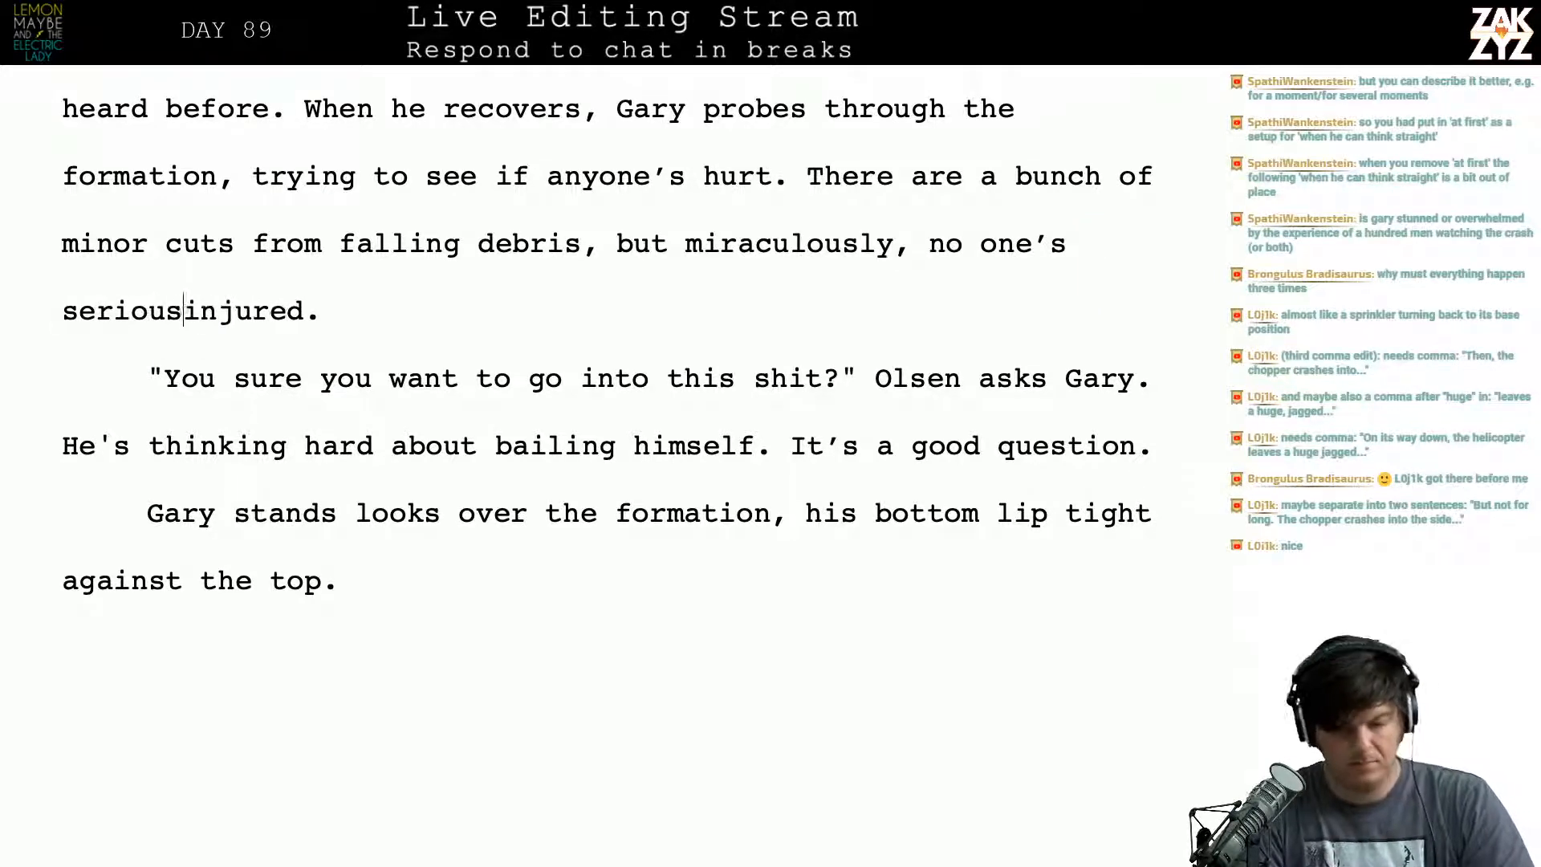
Step: Begin a new sentence after "anyone's hurt." with "Miraculously, no one's", moving the existing "There are a bunch of minor cuts" sentence into its own paragraph
{"action": "scroll", "coordinate": [684, 239], "scroll_direction": "down", "scroll_amount": 1}
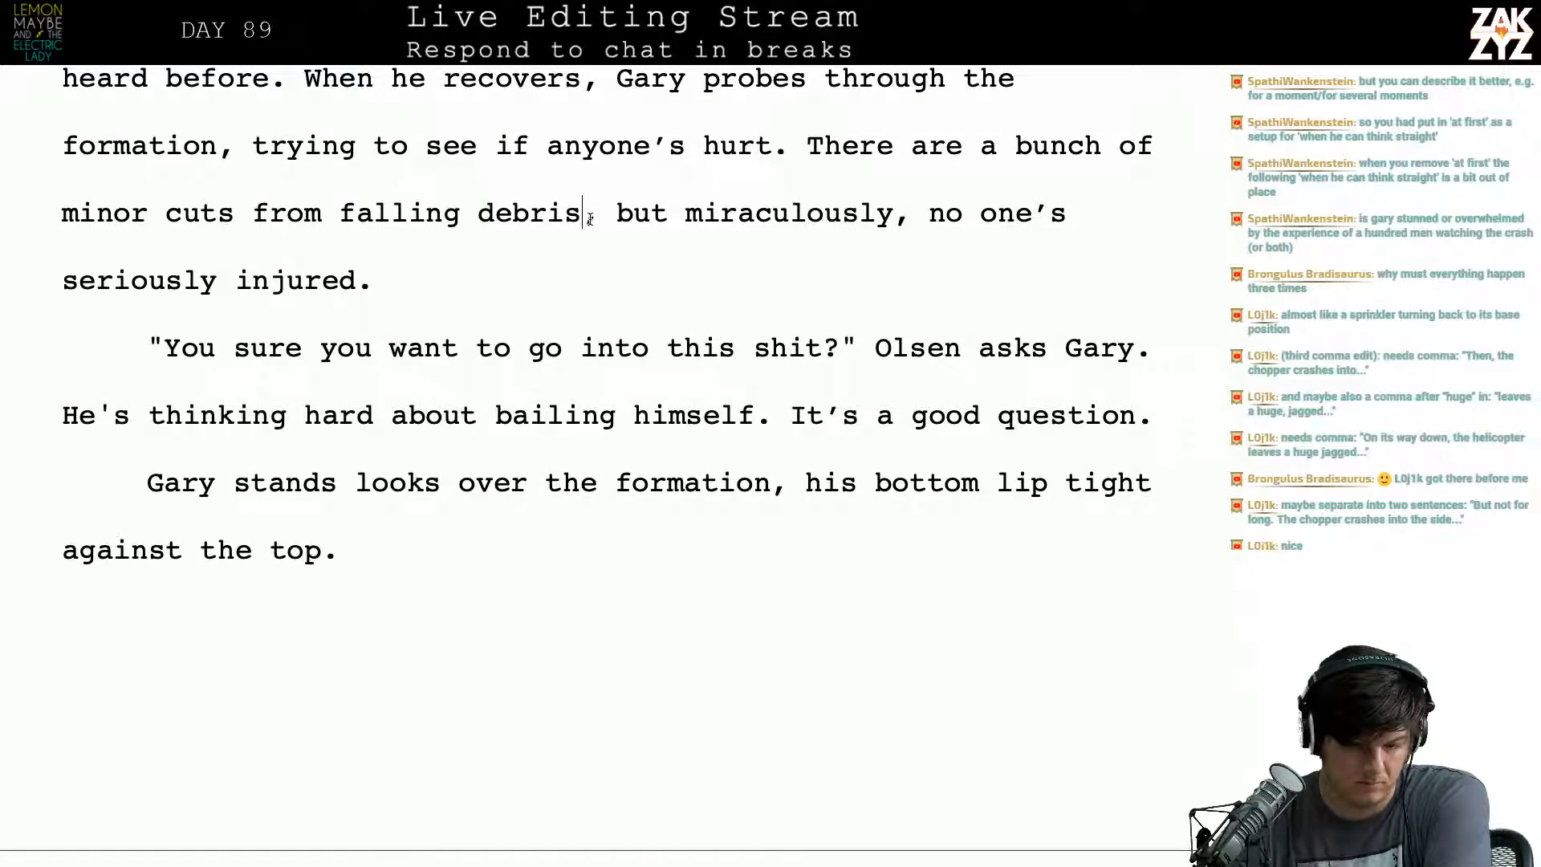
{"action": "left_click", "coordinate": [810, 146]}
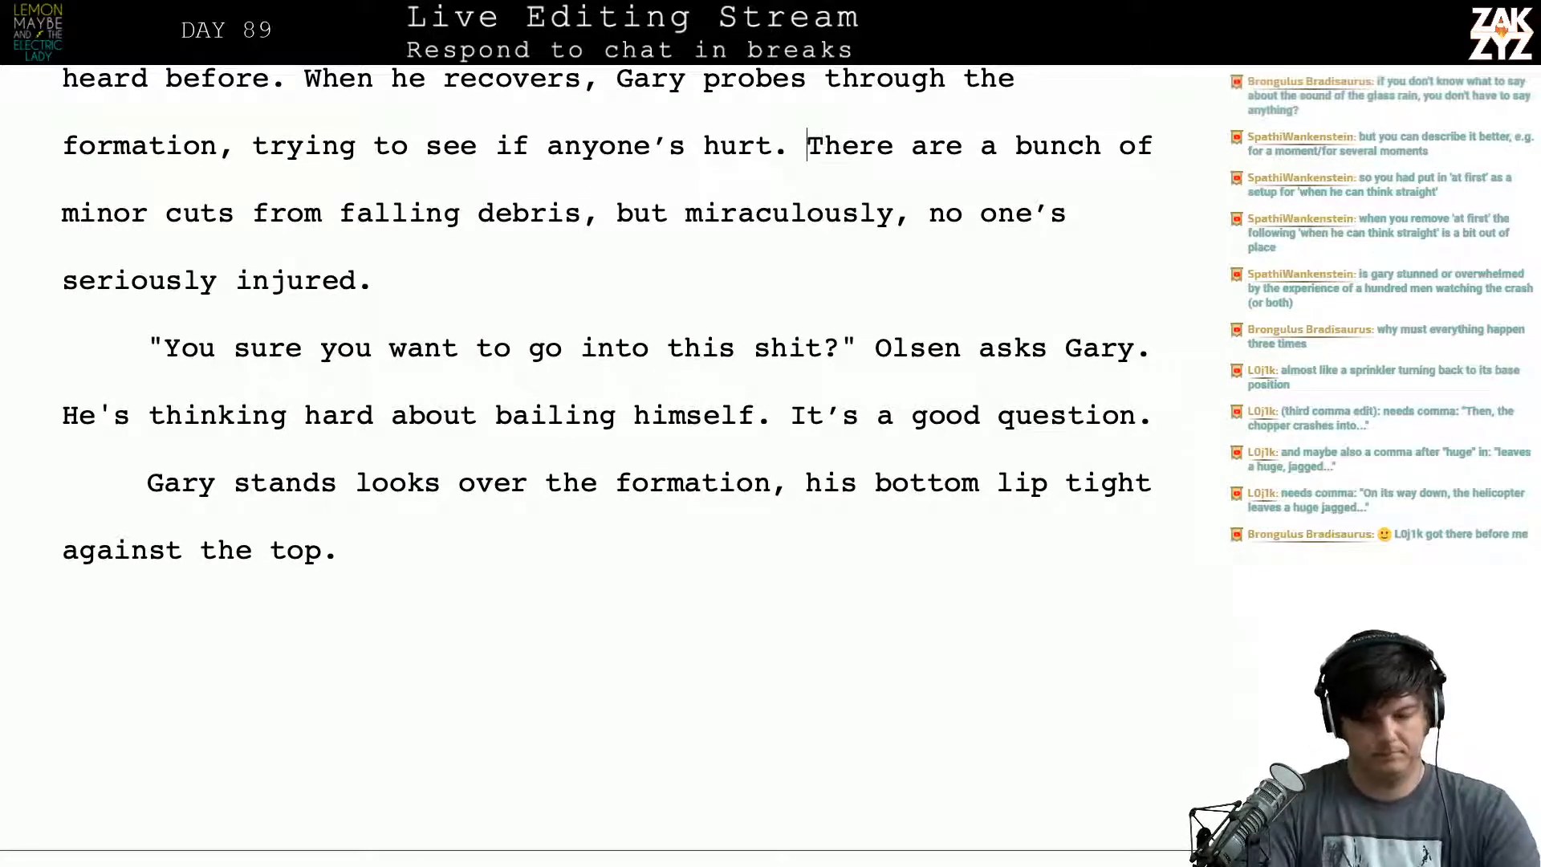
{"action": "key", "text": "Return"}
{"action": "type", "text": "Mir"}
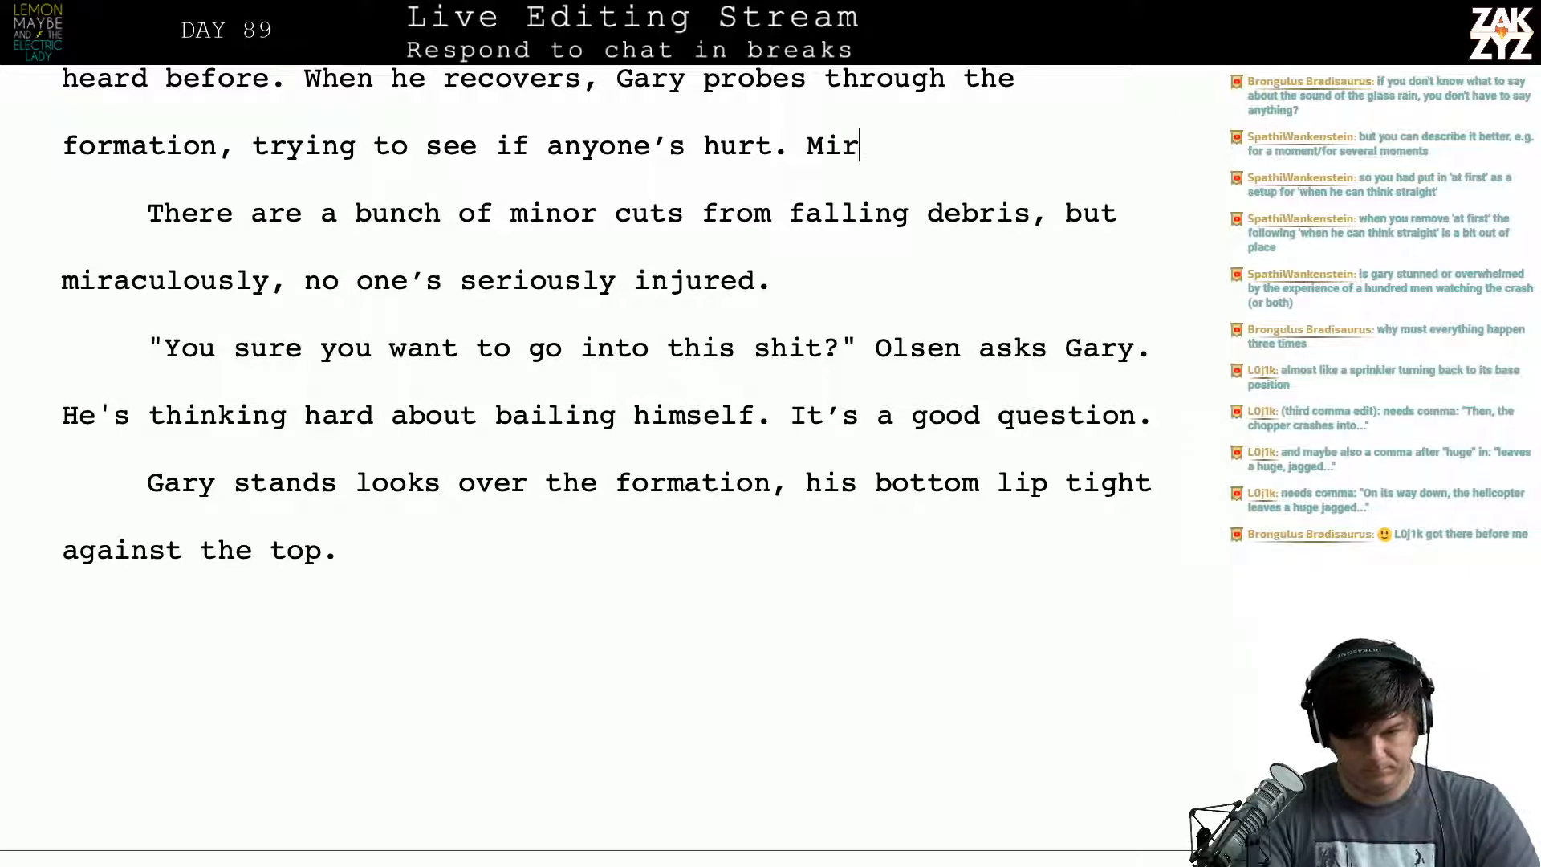
{"action": "type", "text": "aculausl"}
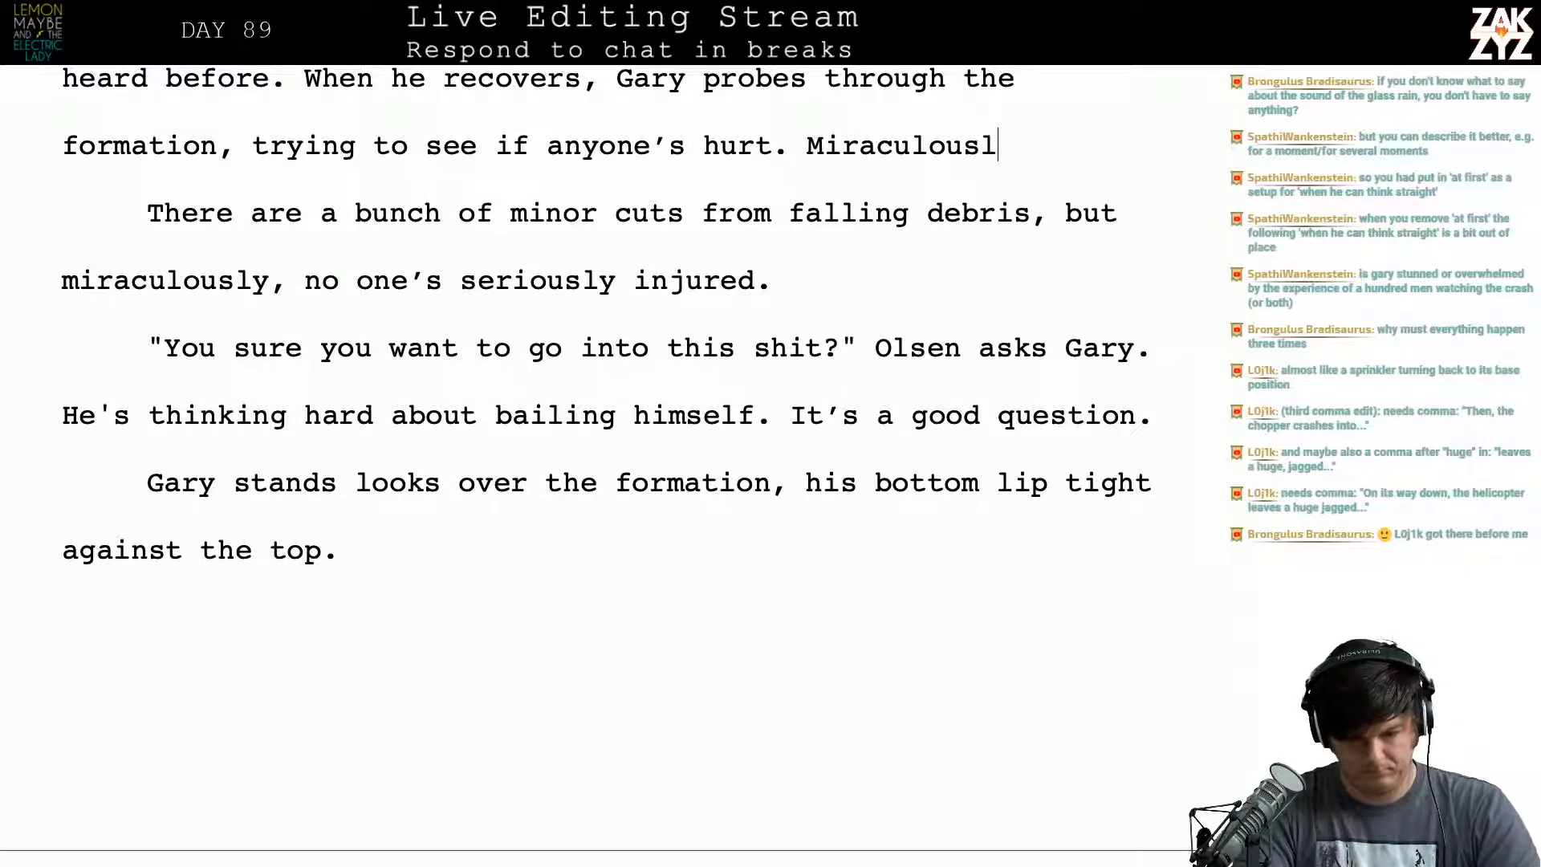
{"action": "type", "text": "y, no one's s"}
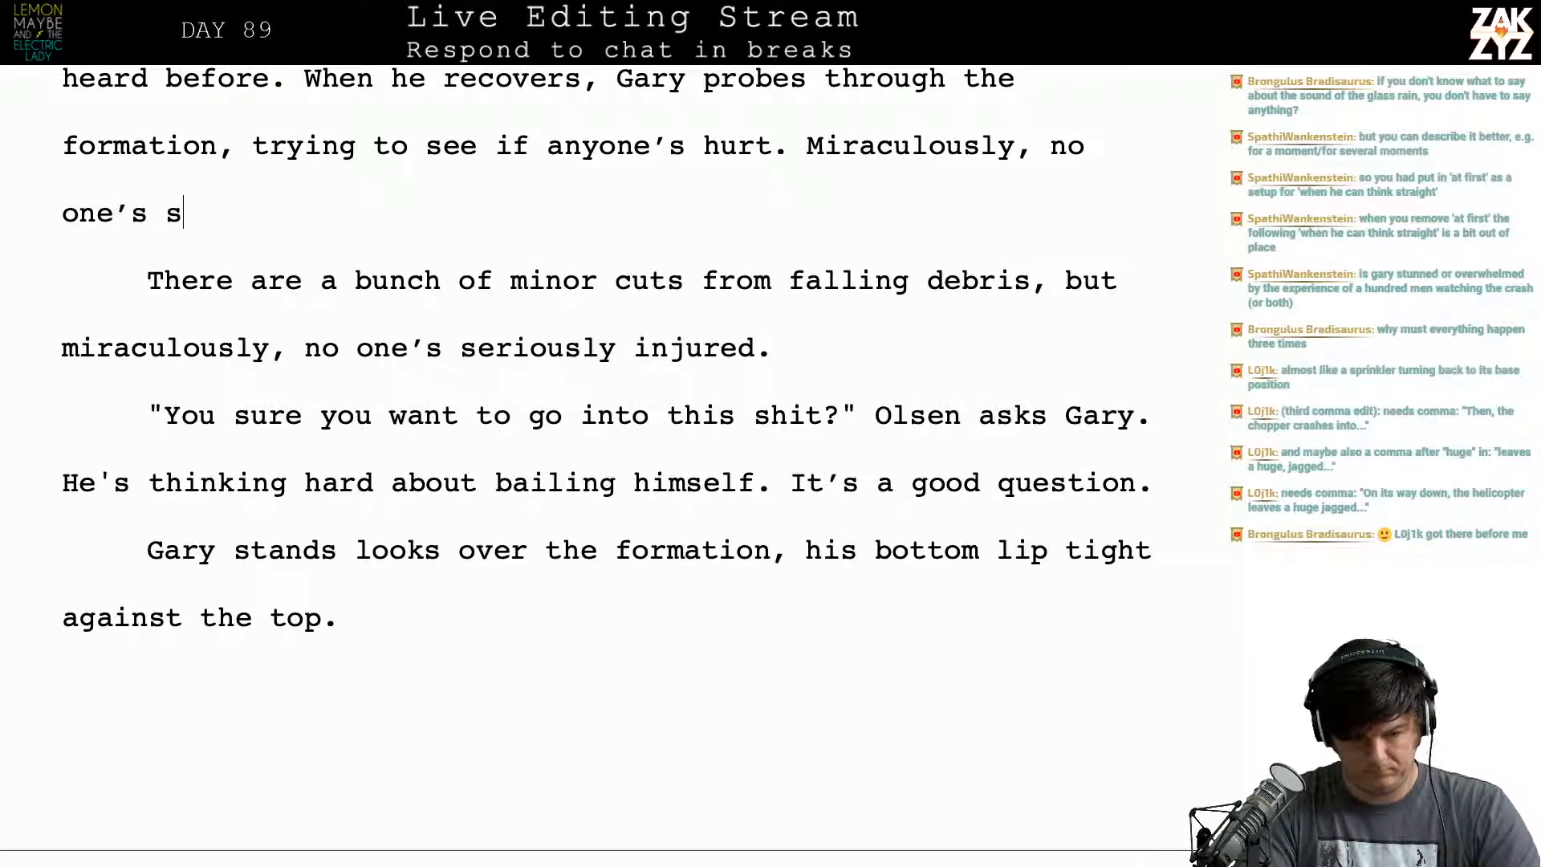
{"action": "key", "text": "BackSpace"}
{"action": "type", "text": "injured"}
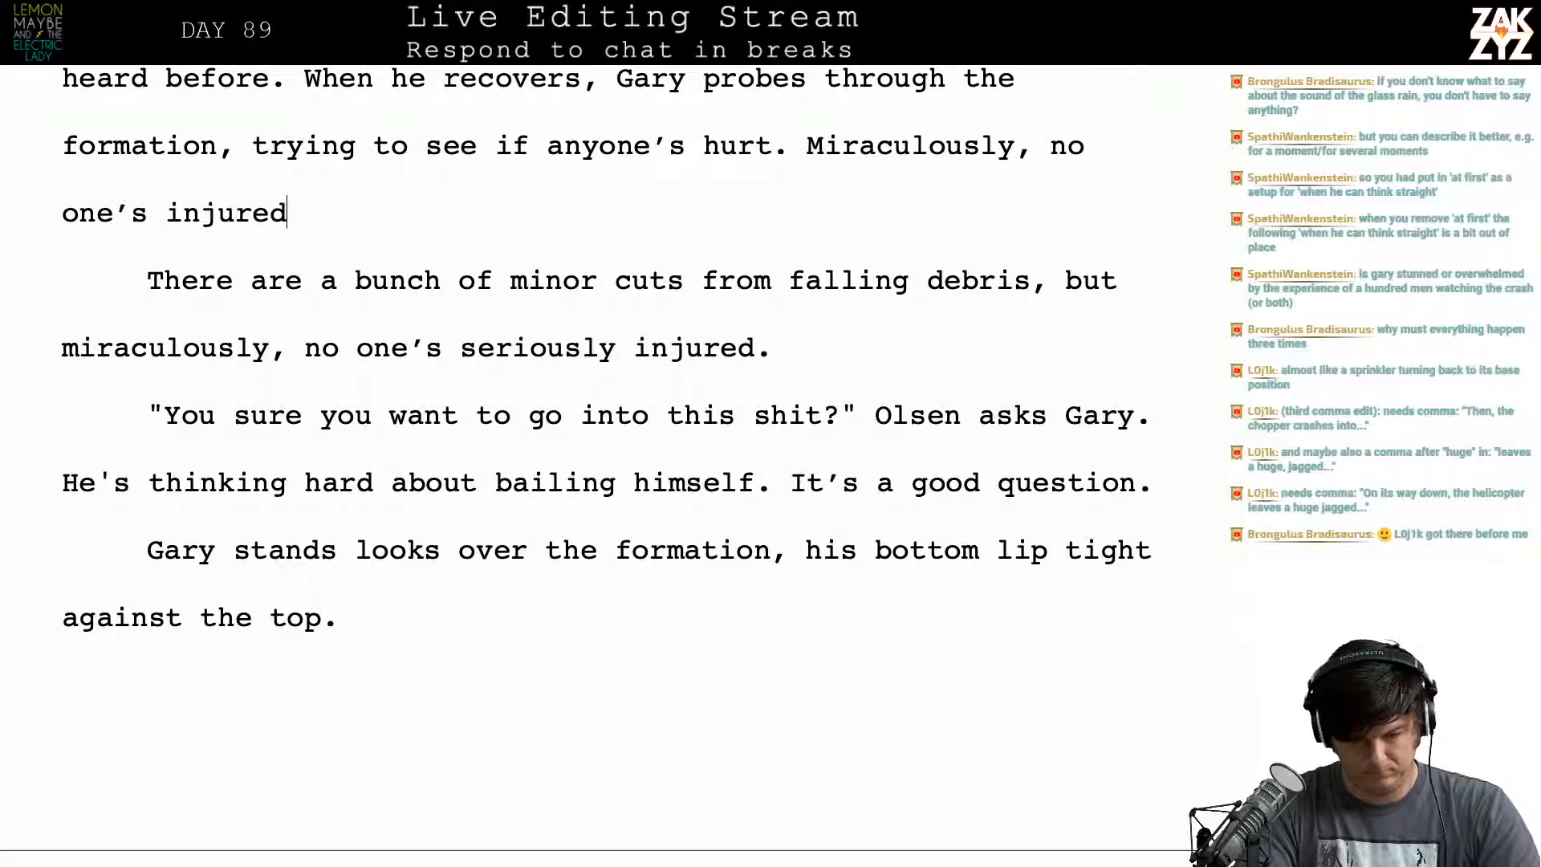
{"action": "key", "text": "BackSpace"}
{"action": "key", "text": "BackSpace"}
{"action": "key", "text": "BackSpace"}
{"action": "key", "text": "BackSpace"}
{"action": "key", "text": "BackSpace"}
{"action": "key", "text": "BackSpace"}
{"action": "key", "text": "BackSpace"}
{"action": "type", "text": "hurt b"}
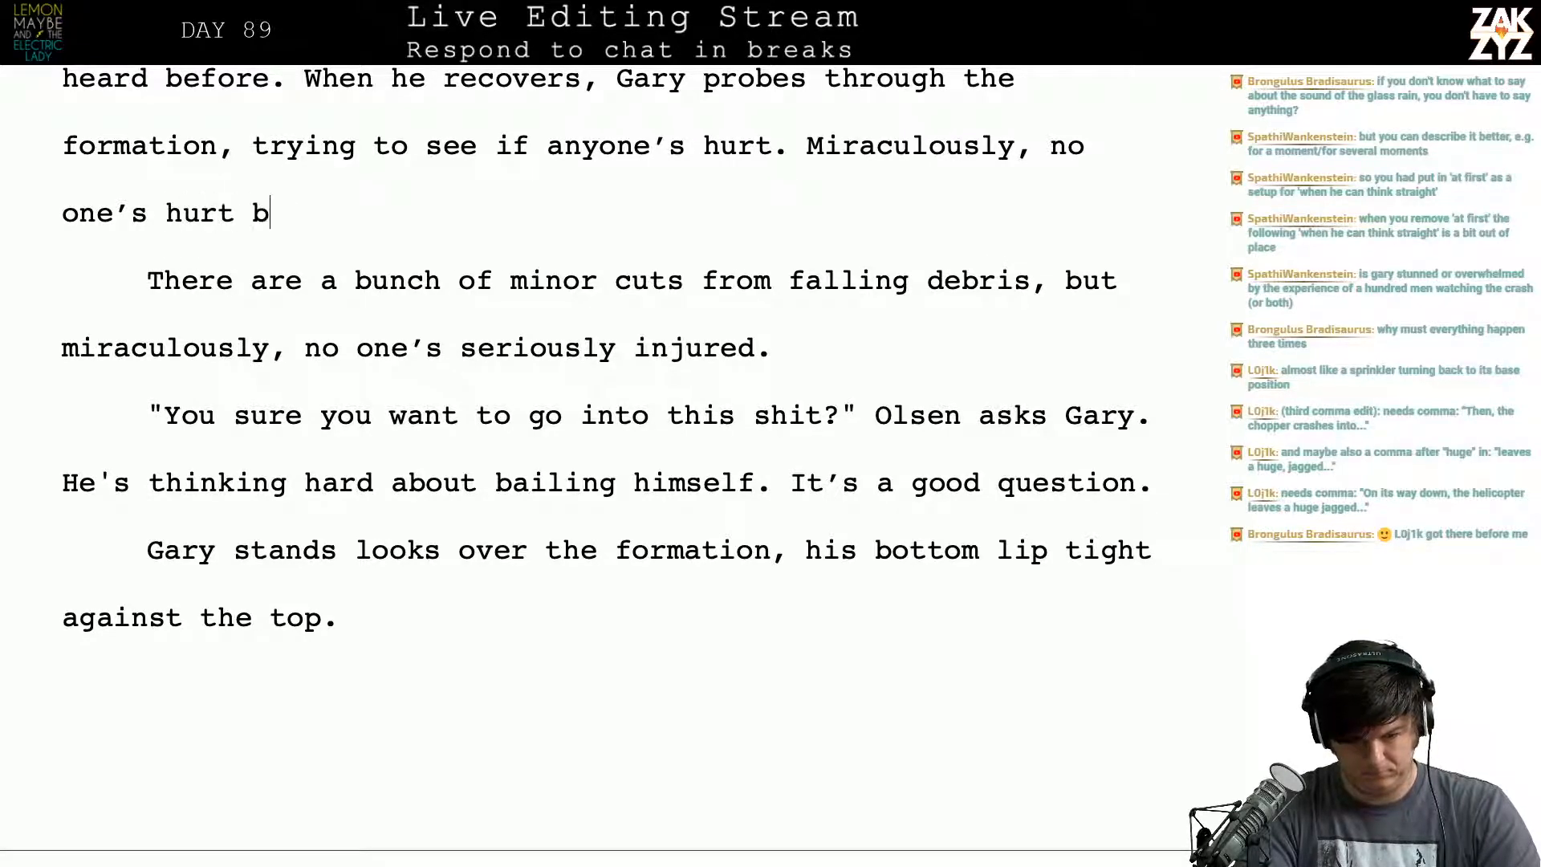
{"action": "key", "text": "BackSpace"}
{"action": "type", "text": "b"}
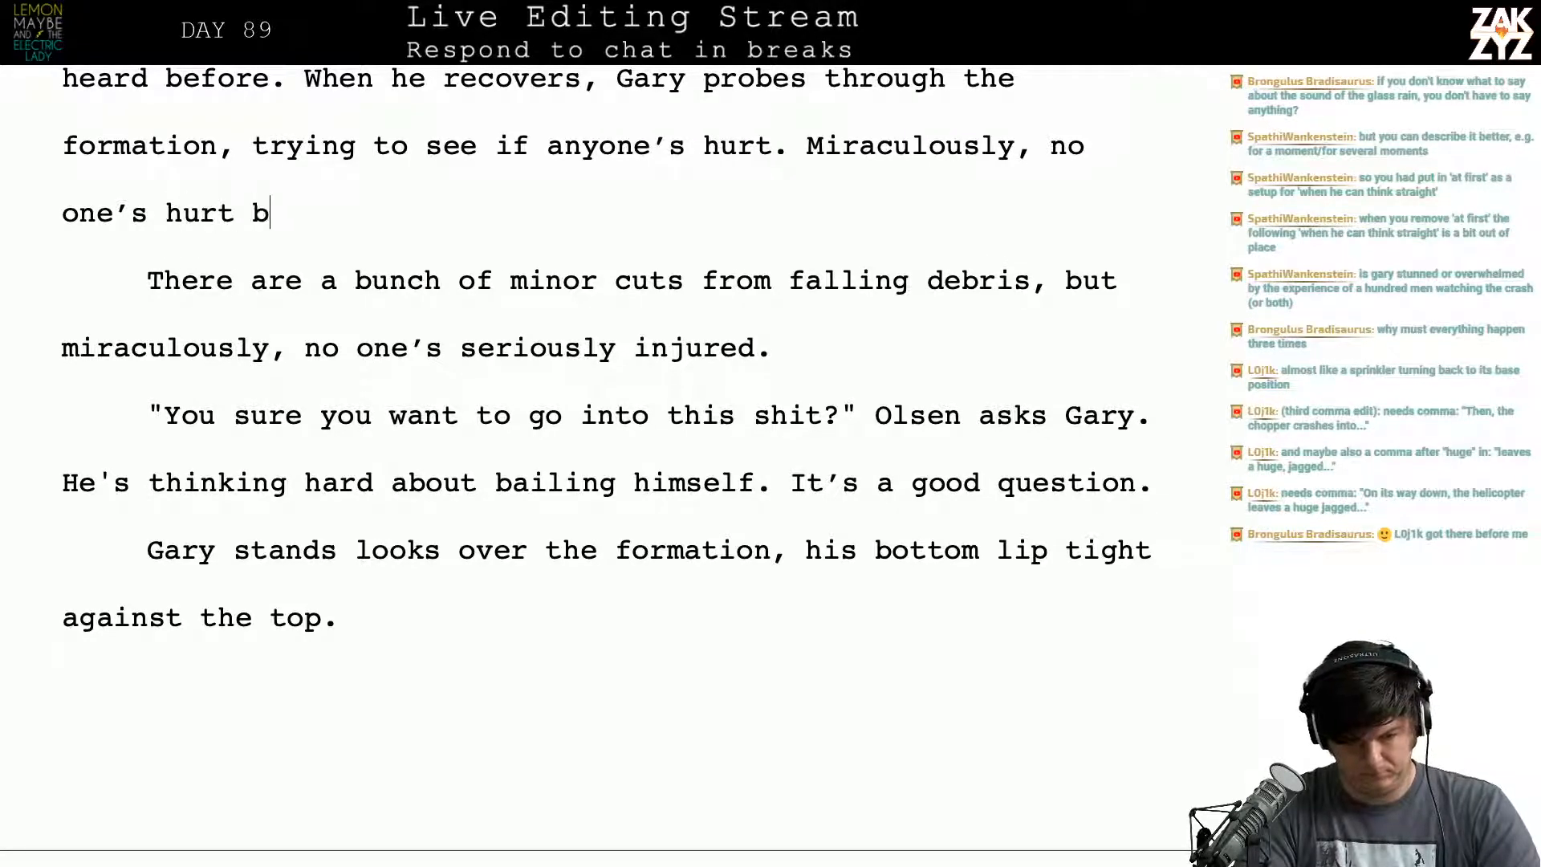
{"action": "type", "text": "ad"}
{"action": "key", "text": "BackSpace"}
{"action": "key", "text": "BackSpace"}
{"action": "key", "text": "BackSpace"}
{"action": "key", "text": "BackSpace"}
{"action": "key", "text": "BackSpace"}
{"action": "key", "text": "BackSpace"}
{"action": "key", "text": "BackSpace"}
{"action": "key", "text": "BackSpace"}
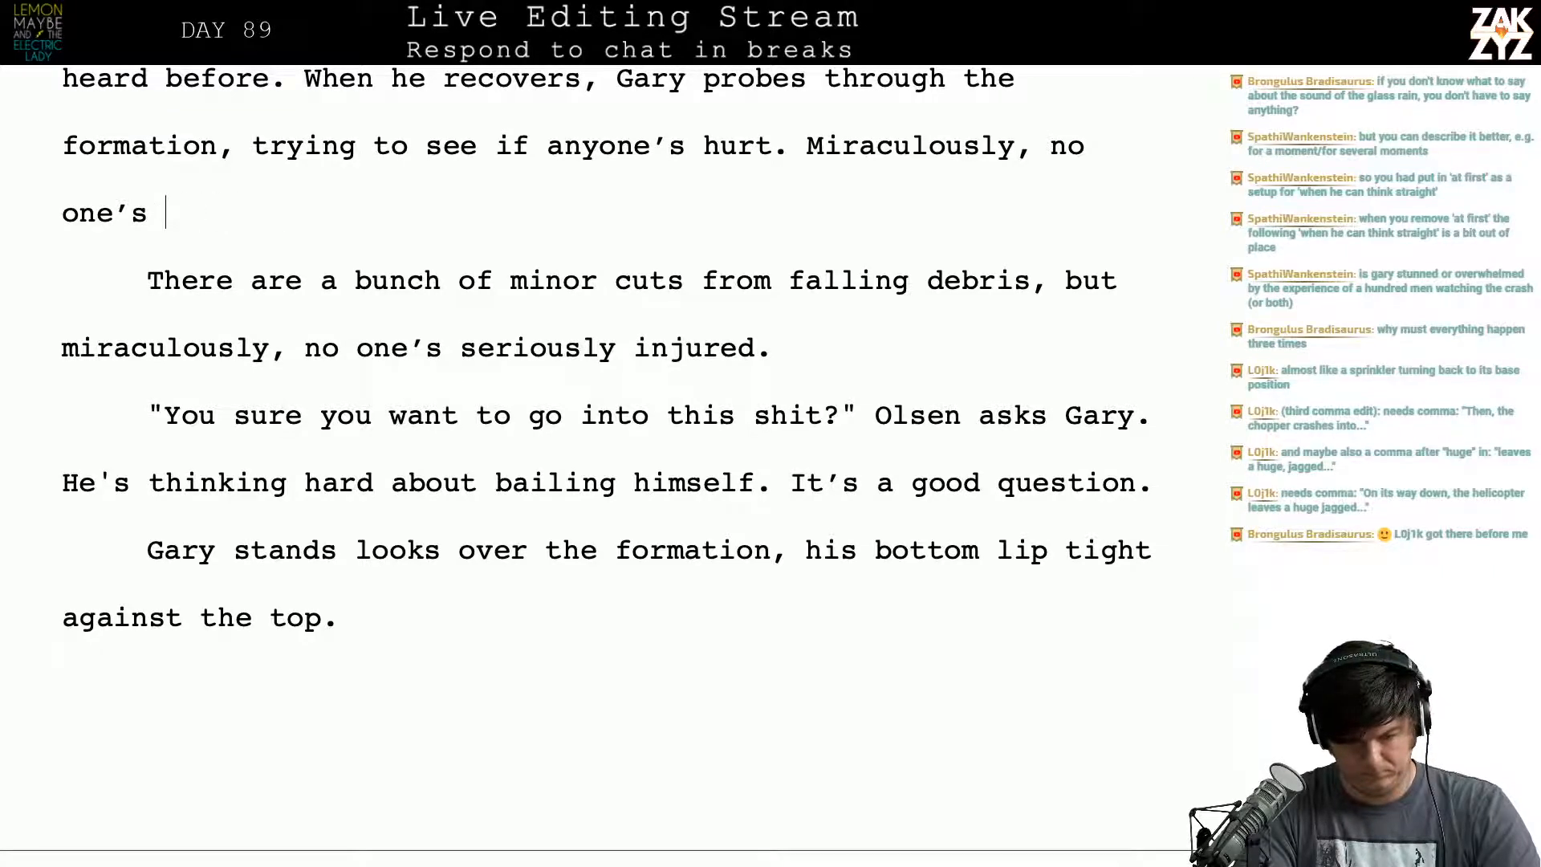
{"action": "type", "text": "seriously"}
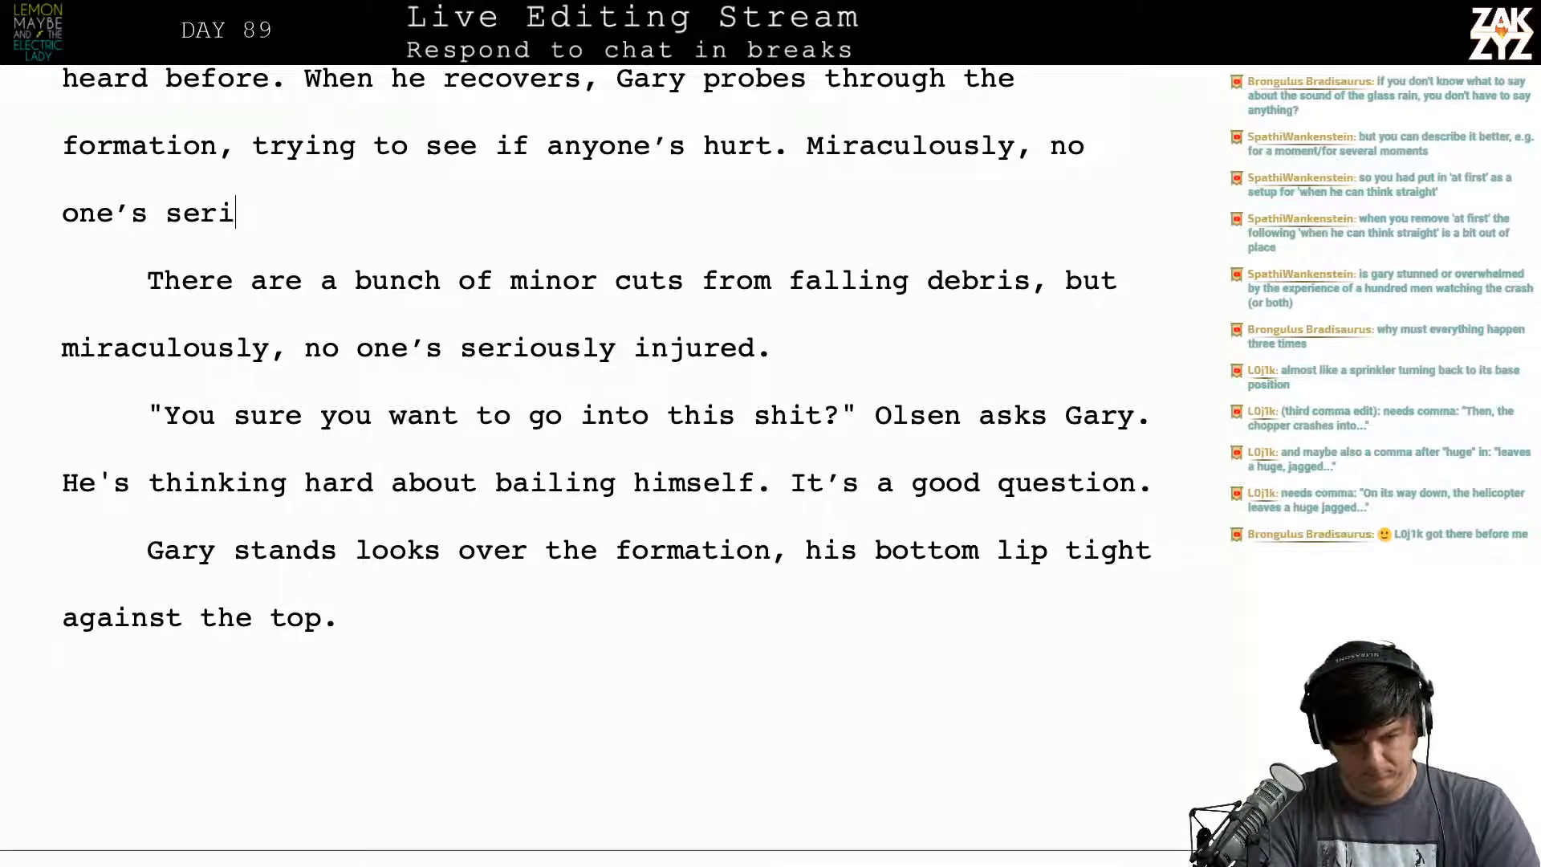
{"action": "key", "text": "BackSpace"}
{"action": "key", "text": "BackSpace"}
{"action": "key", "text": "BackSpace"}
{"action": "key", "text": "BackSpace"}
{"action": "key", "text": "BackSpace"}
{"action": "key", "text": "BackSpace"}
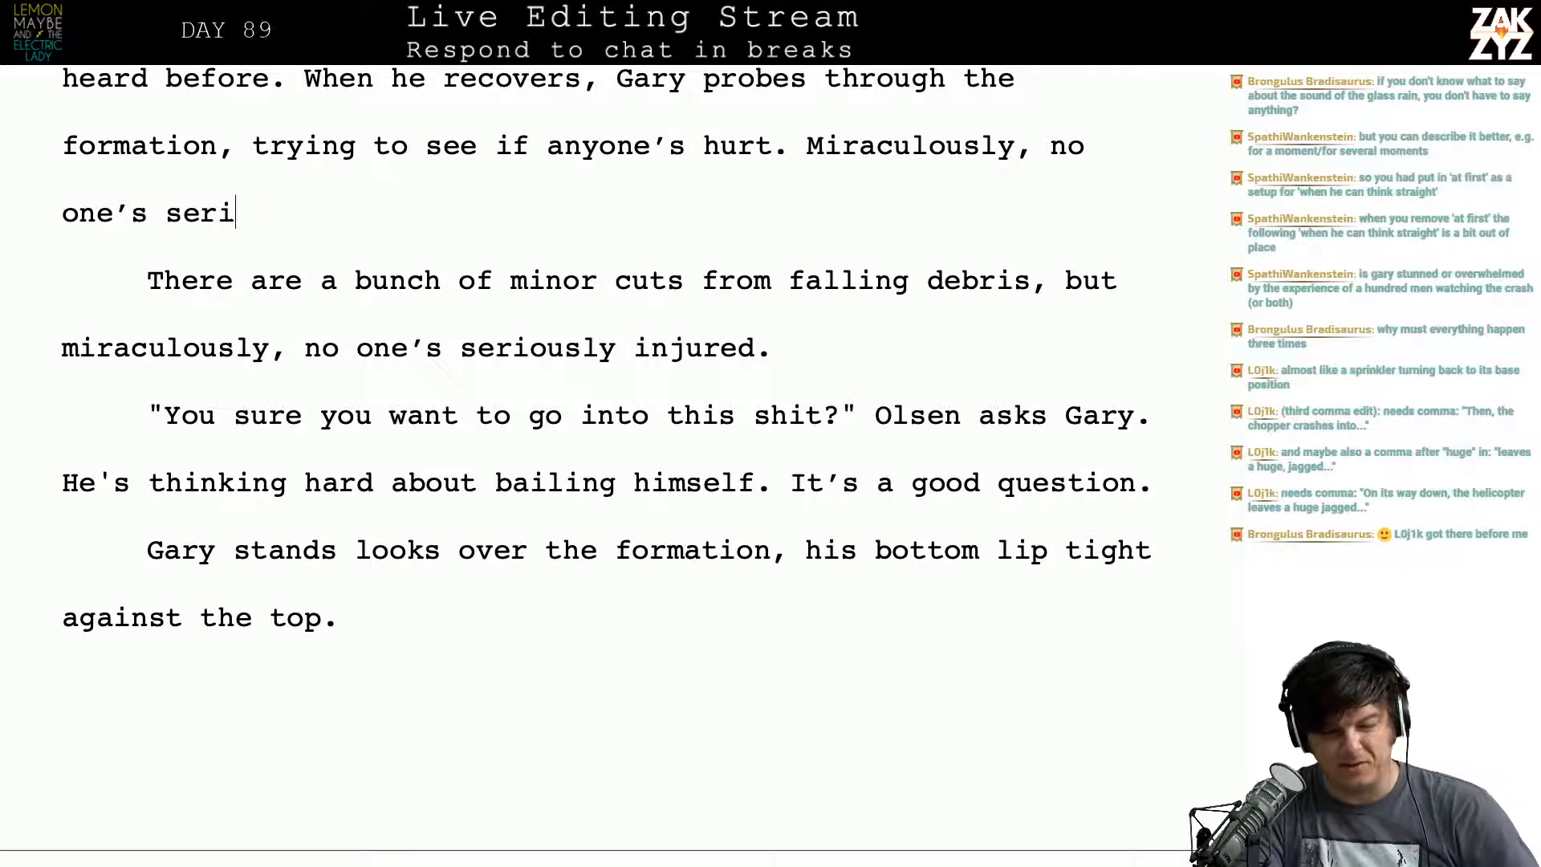
{"action": "key", "text": "BackSpace"}
{"action": "key", "text": "BackSpace"}
{"action": "key", "text": "BackSpace"}
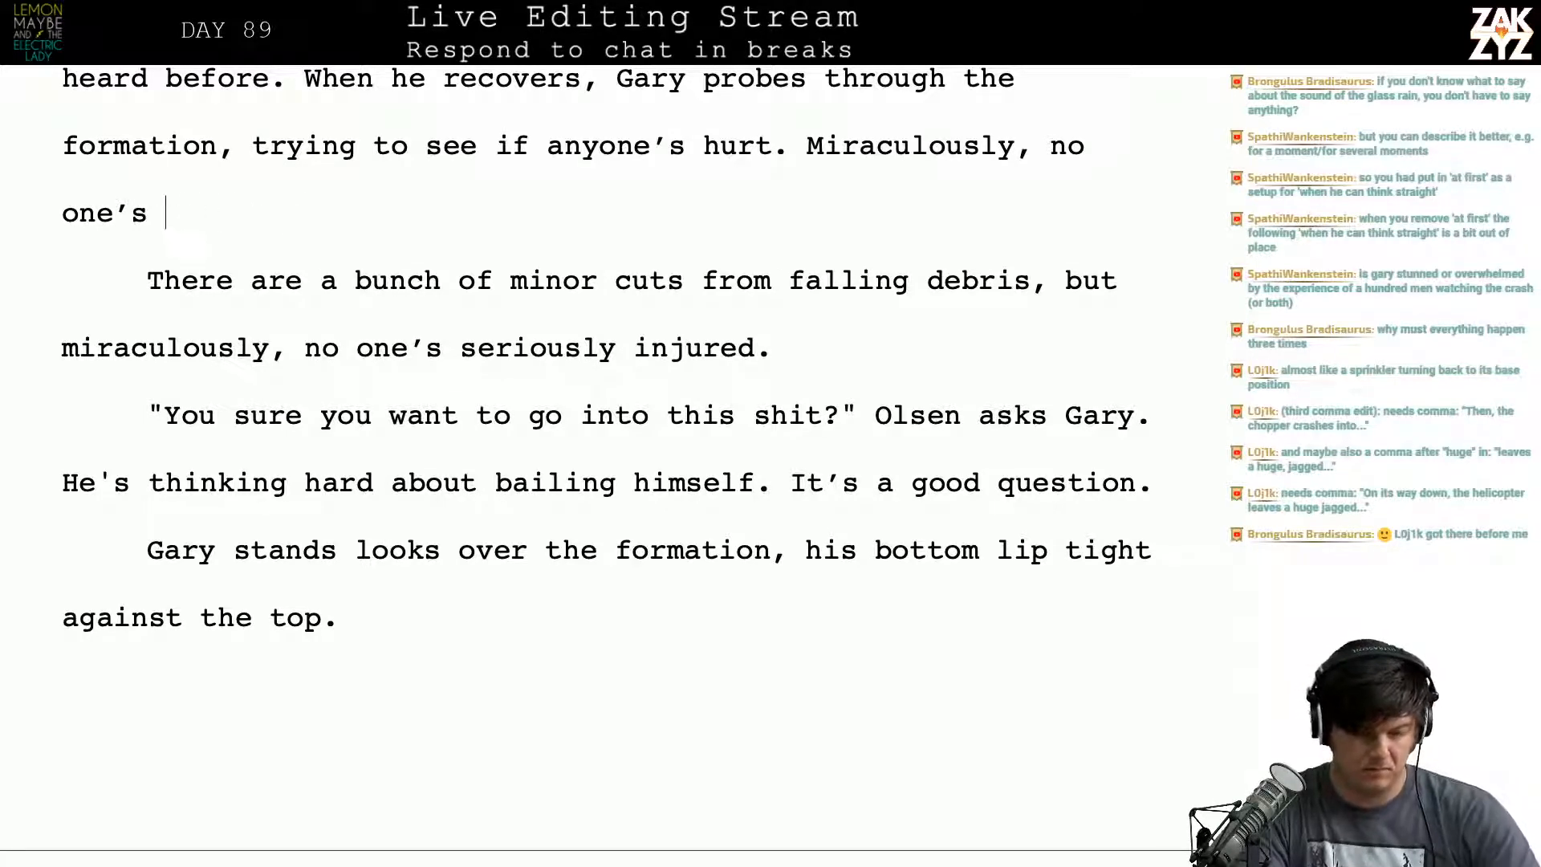
{"action": "type", "text": "hurt,"}
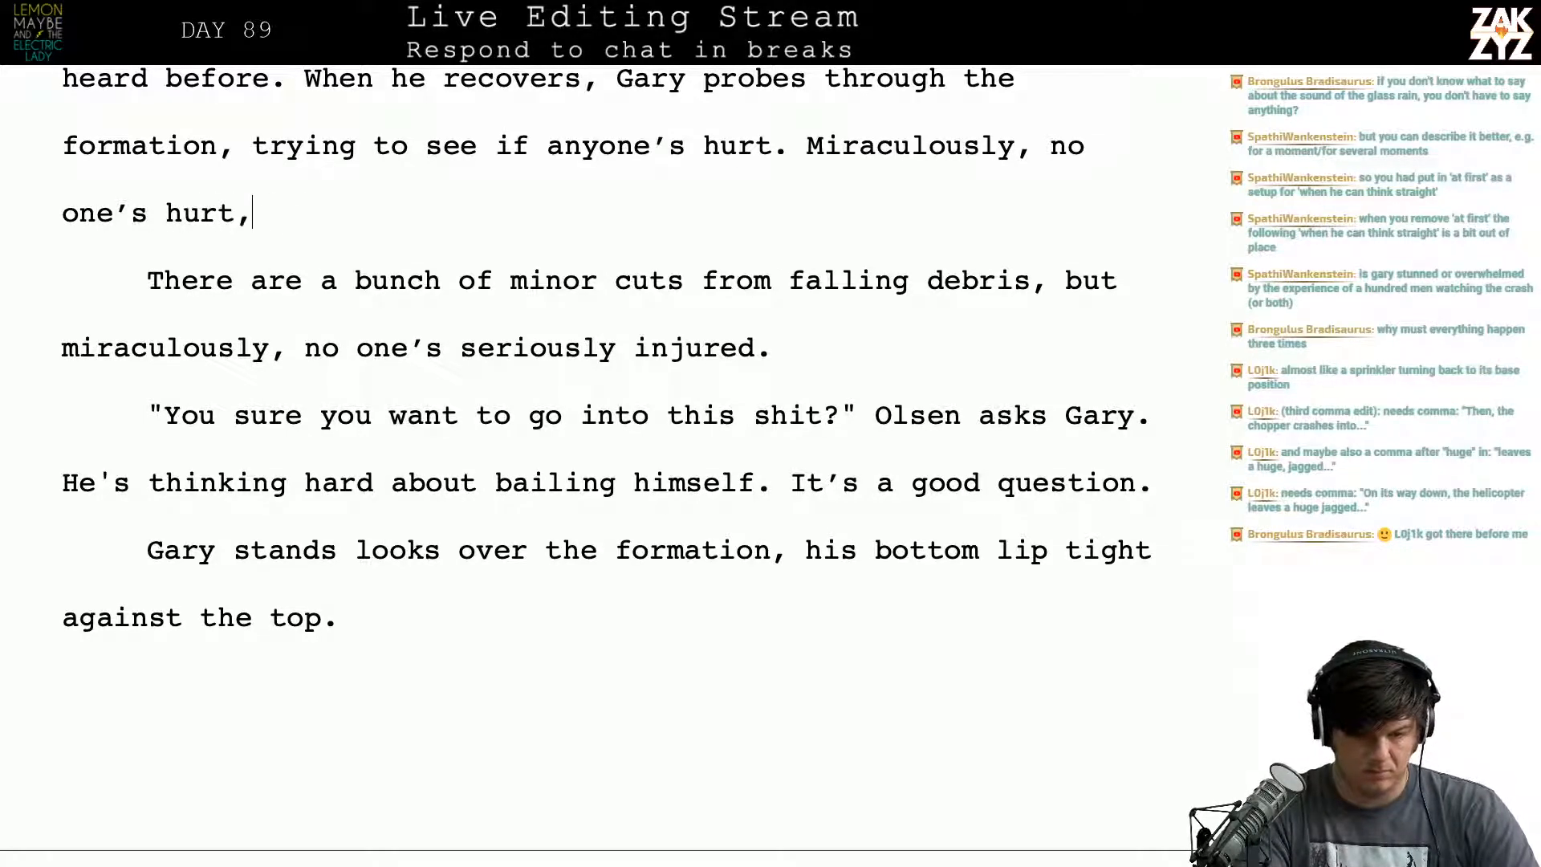
{"action": "type", "text": " though there"}
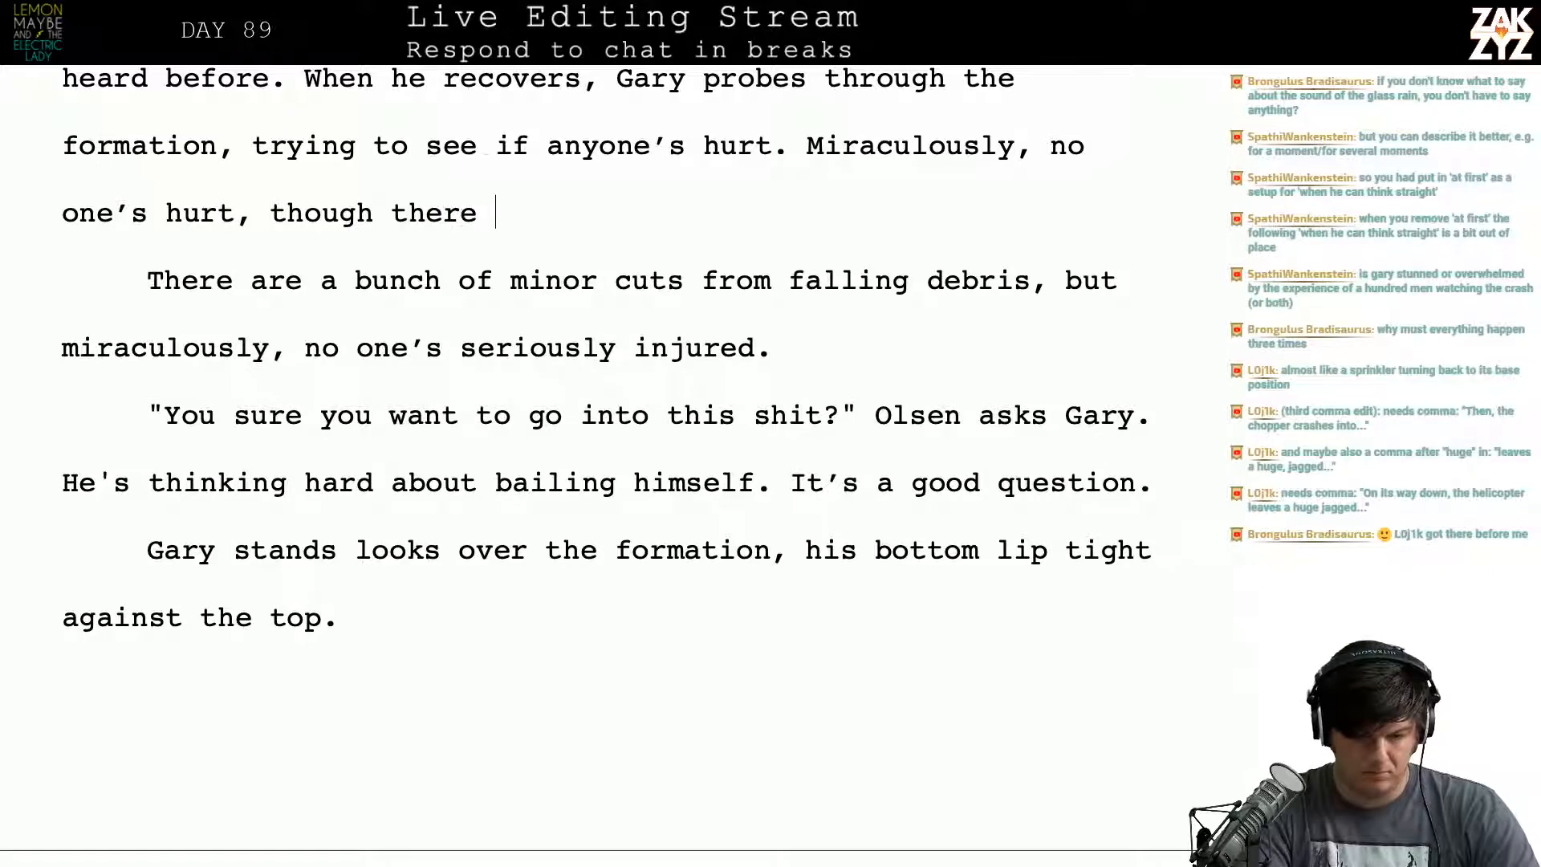
{"action": "key", "text": "BackSpace"}
{"action": "key", "text": "BackSpace"}
{"action": "key", "text": "BackSpace"}
{"action": "key", "text": "BackSpace"}
{"action": "key", "text": "BackSpace"}
{"action": "key", "text": "BackSpace"}
{"action": "key", "text": "BackSpace"}
{"action": "key", "text": "BackSpace"}
{"action": "key", "text": "BackSpace"}
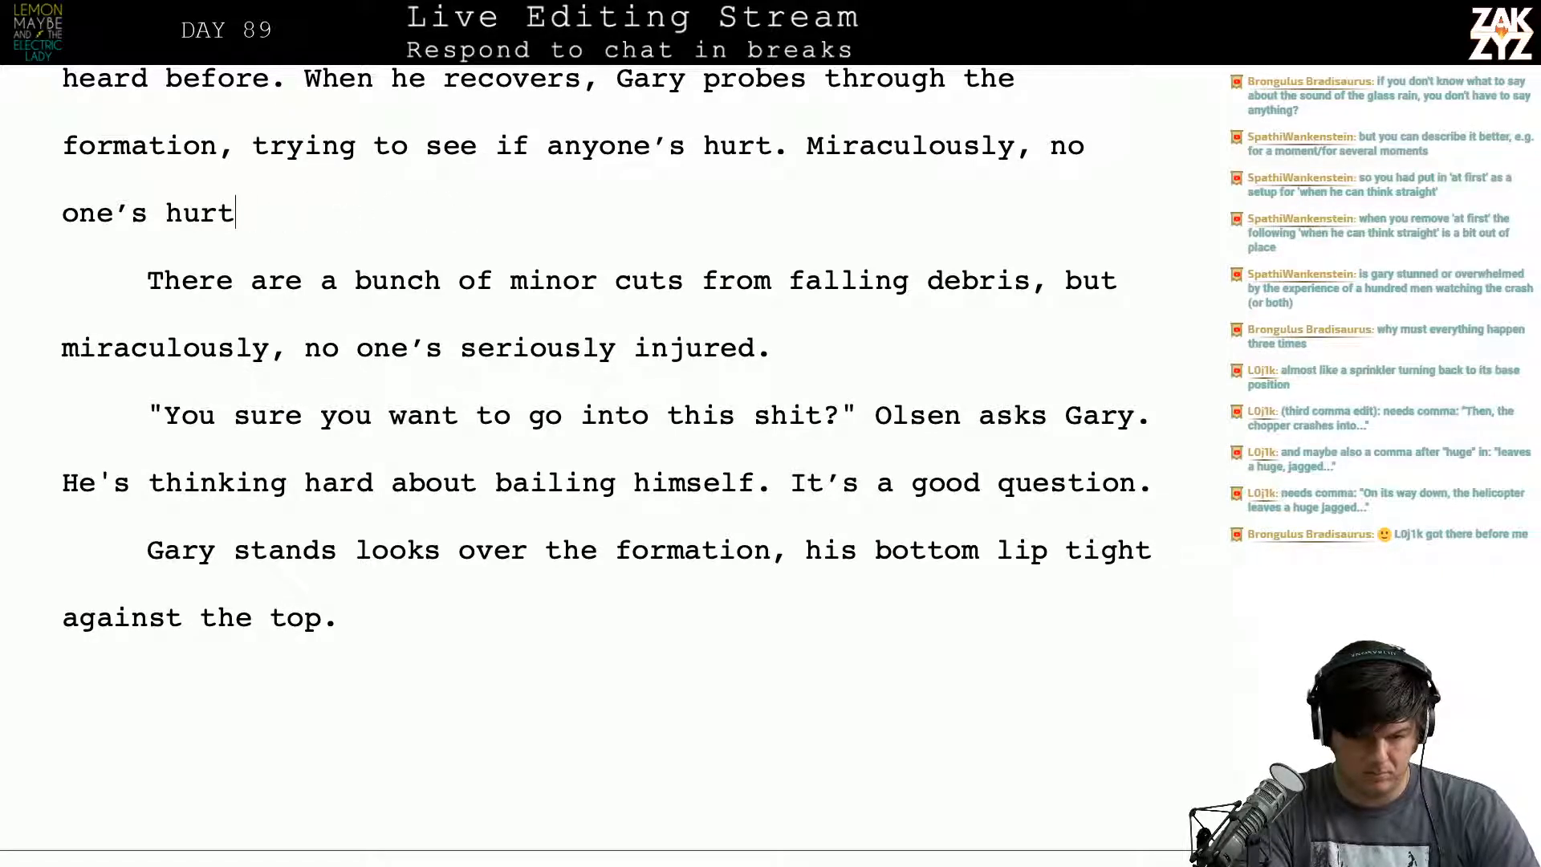
{"action": "type", "text": "too bad,"}
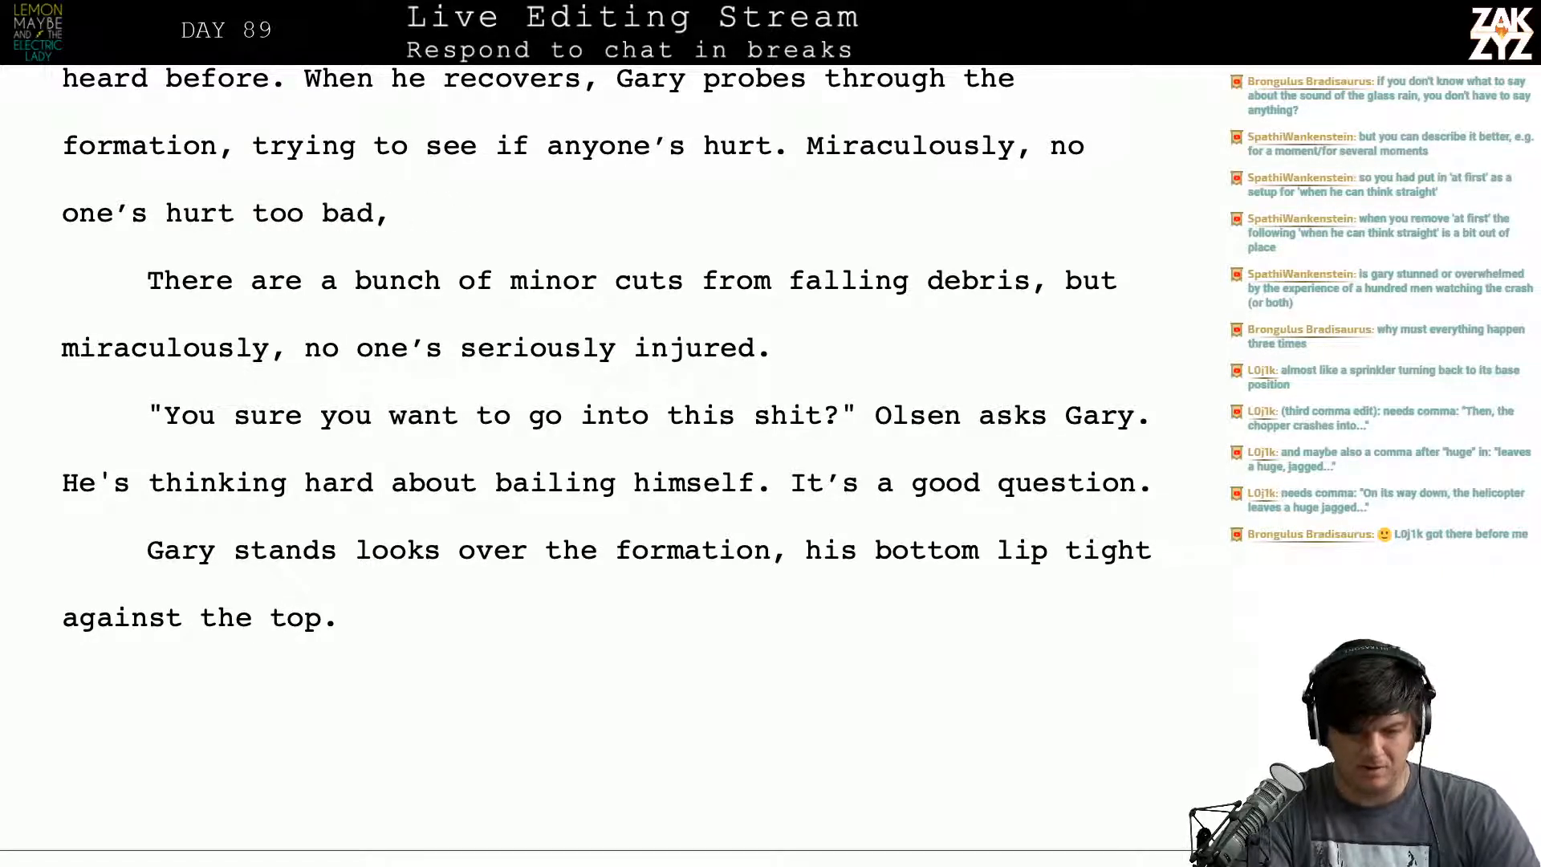
{"action": "key", "text": "BackSpace"}
{"action": "key", "text": "BackSpace"}
{"action": "key", "text": "BackSpace"}
{"action": "key", "text": "BackSpace"}
{"action": "key", "text": "BackSpace"}
{"action": "key", "text": "BackSpace"}
{"action": "key", "text": "BackSpace"}
{"action": "key", "text": "BackSpace"}
{"action": "key", "text": "BackSpace"}
{"action": "key", "text": "BackSpace"}
{"action": "key", "text": "BackSpace"}
{"action": "key", "text": "BackSpace"}
{"action": "key", "text": "BackSpace"}
{"action": "key", "text": "BackSpace"}
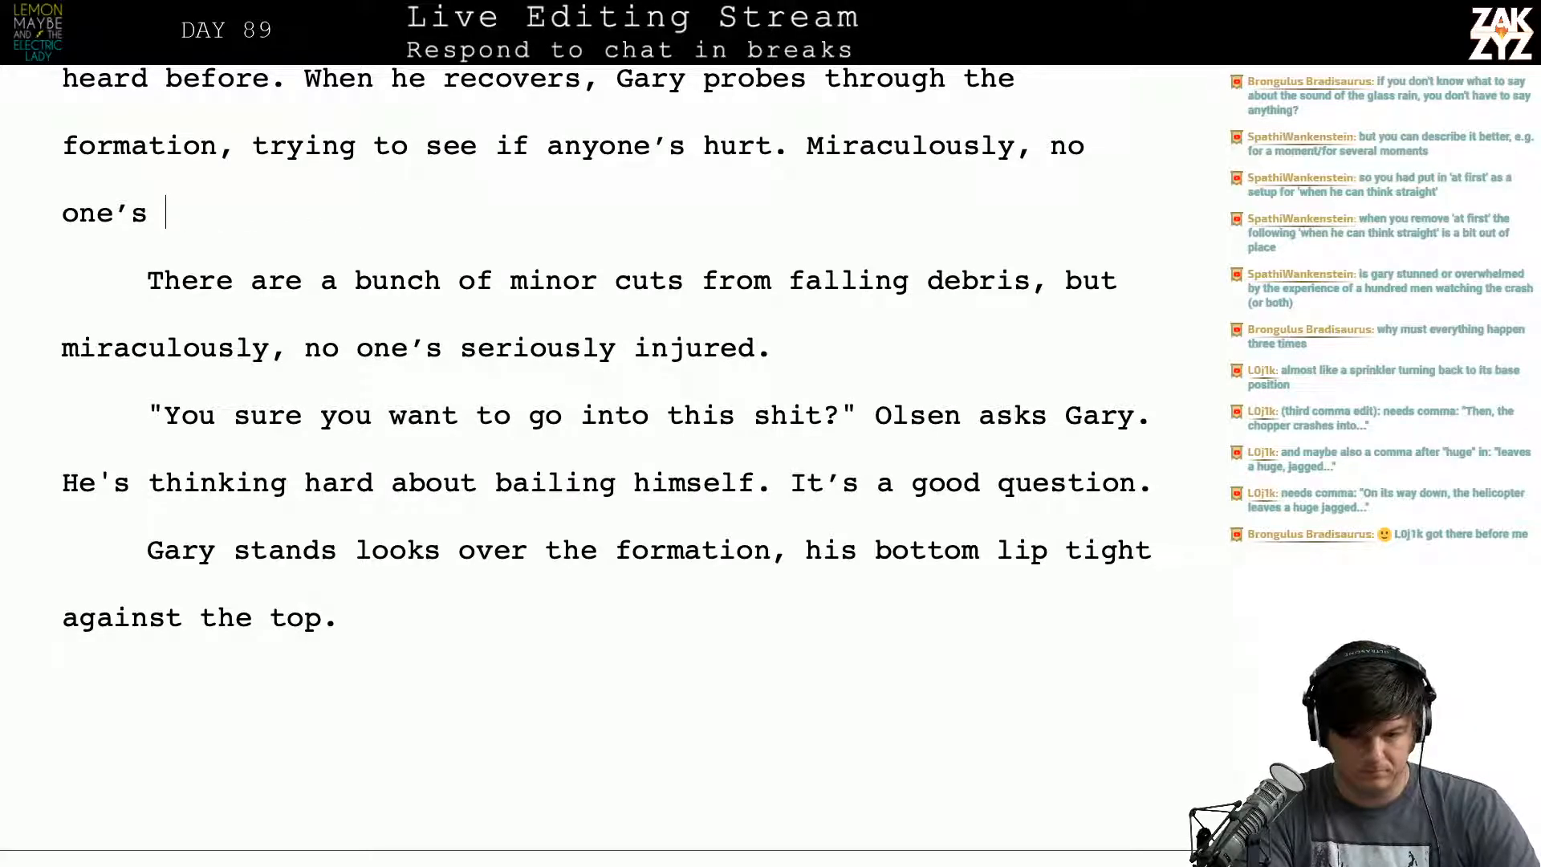
Step: Complete the "Miraculously, no one's" sentence with "lost an eye, but there are a bunch of guys with minor cuts from falling debris."
{"action": "type", "text": "los"}
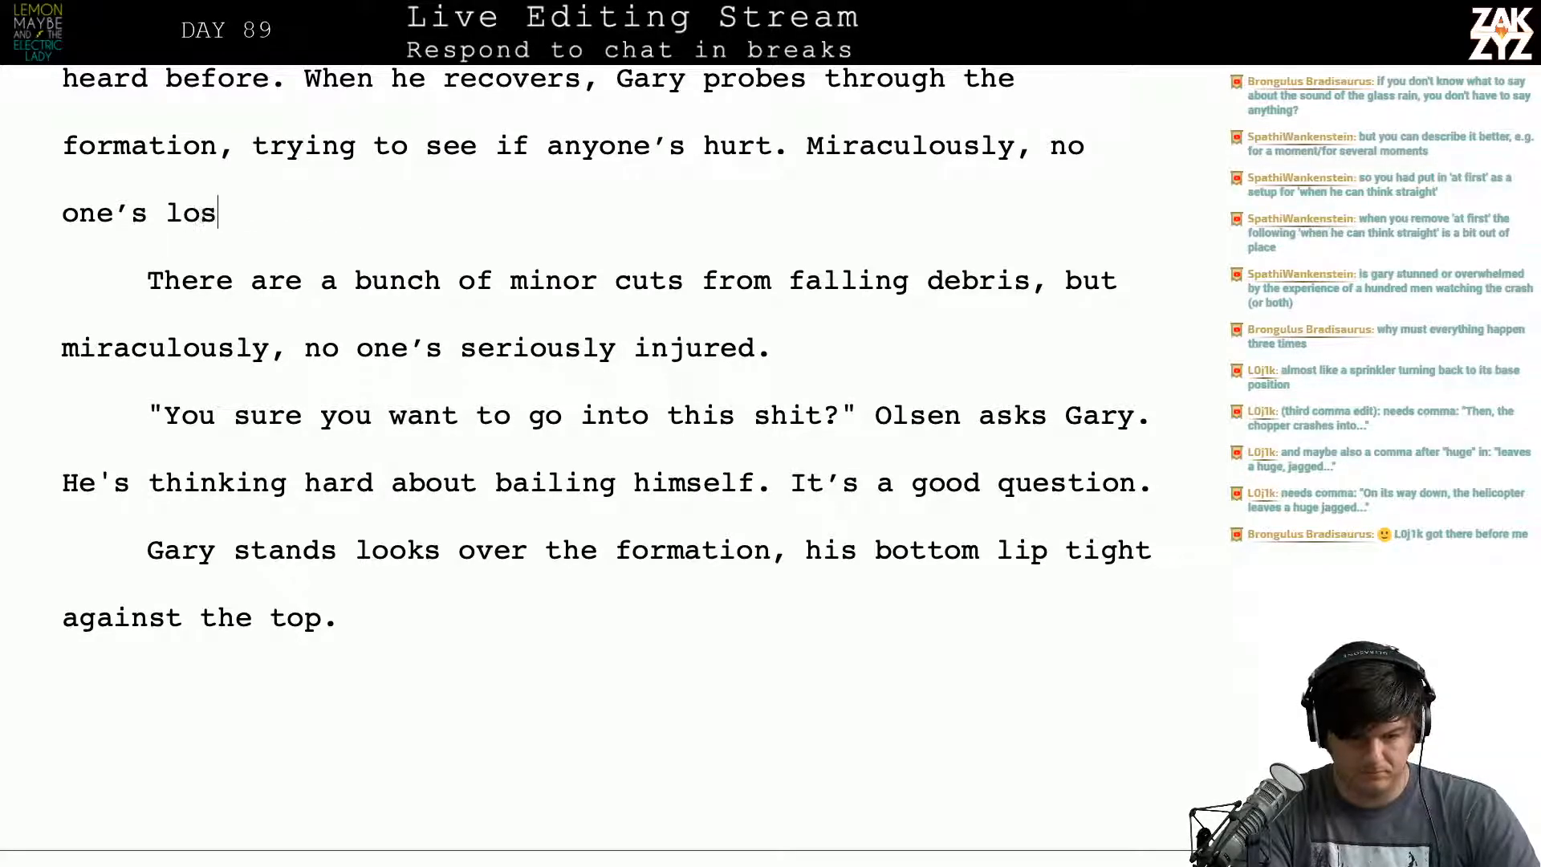
{"action": "type", "text": "t an eye, but th"}
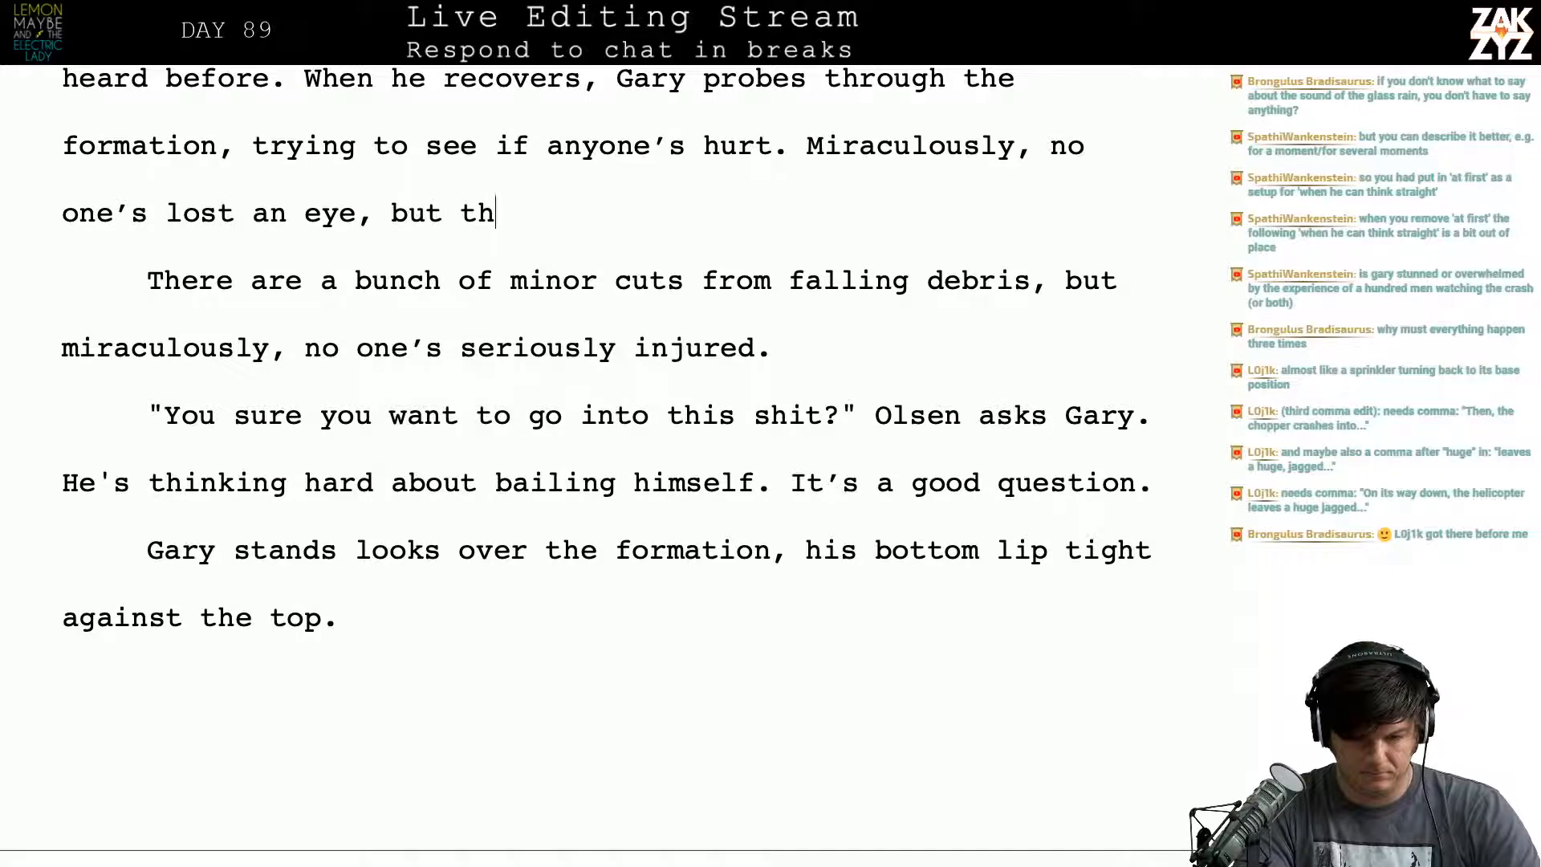
{"action": "type", "text": "ere are a bu"}
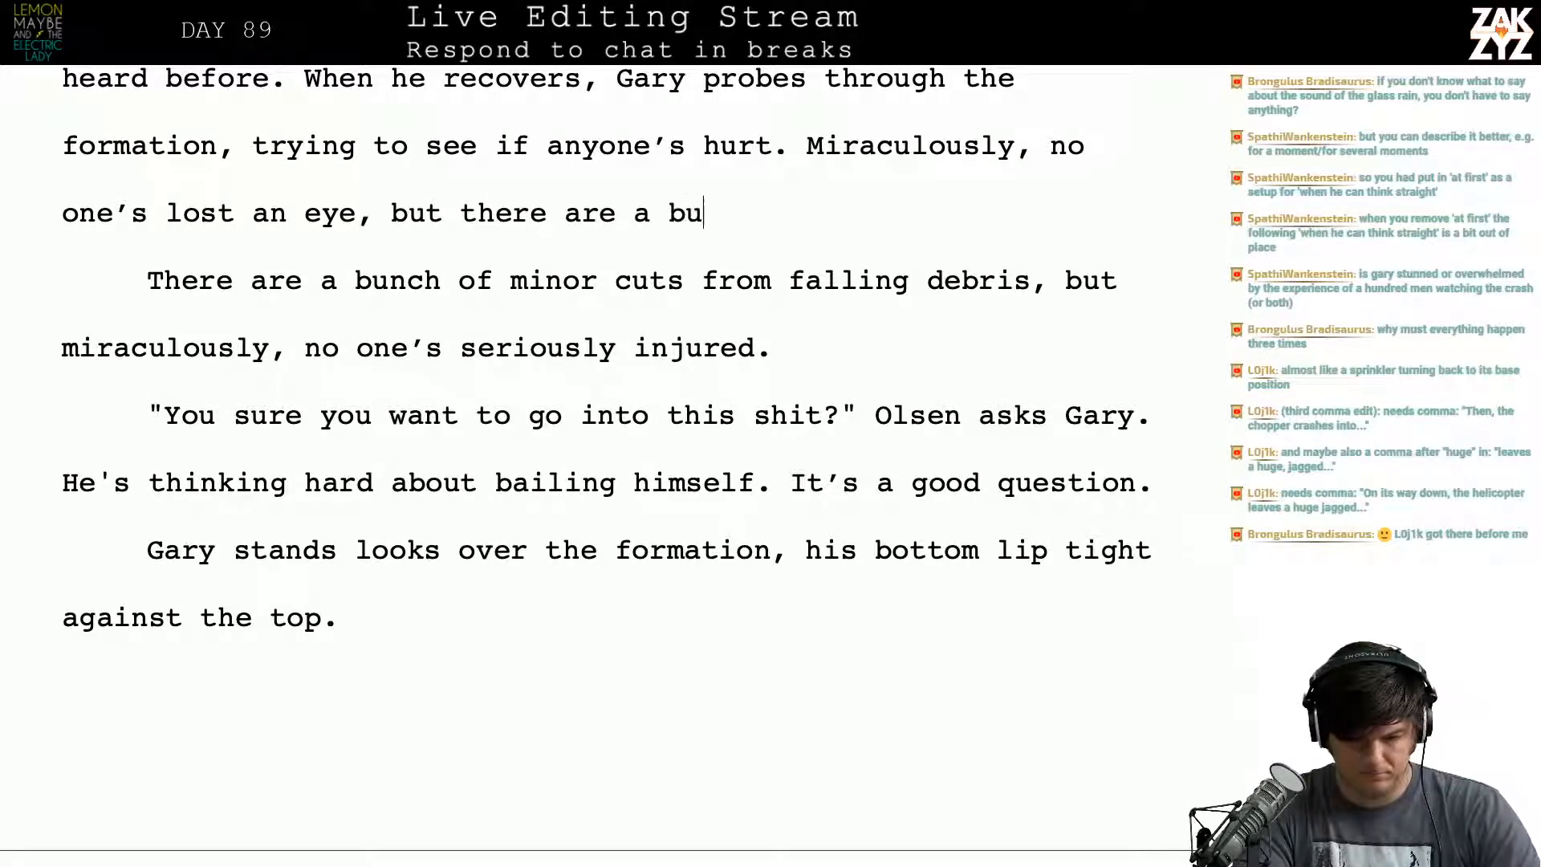
{"action": "type", "text": "nch of guys with"}
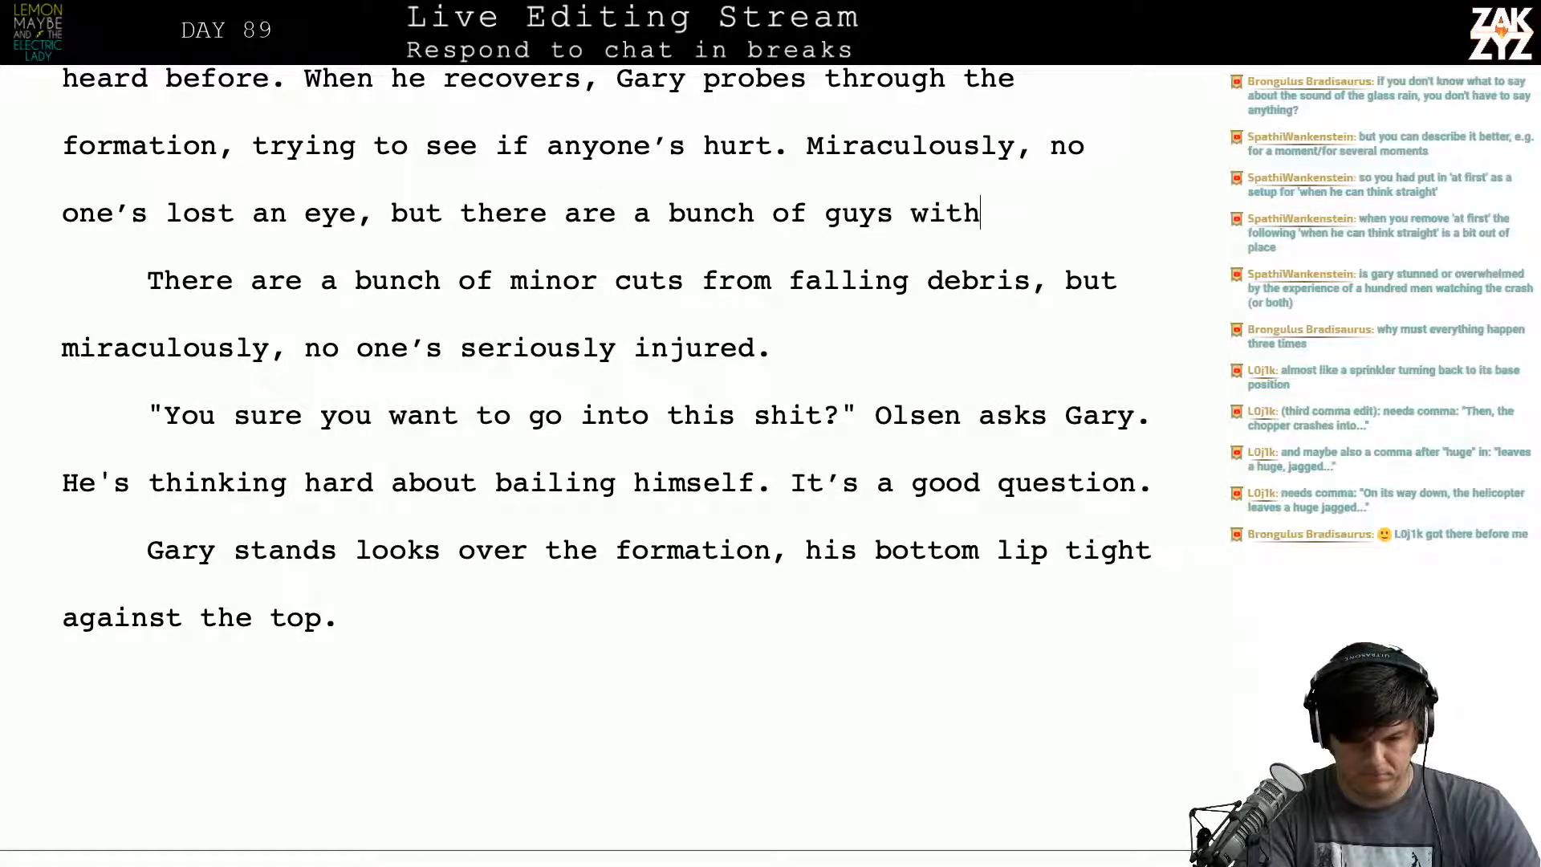
{"action": "type", "text": " minor cuts"}
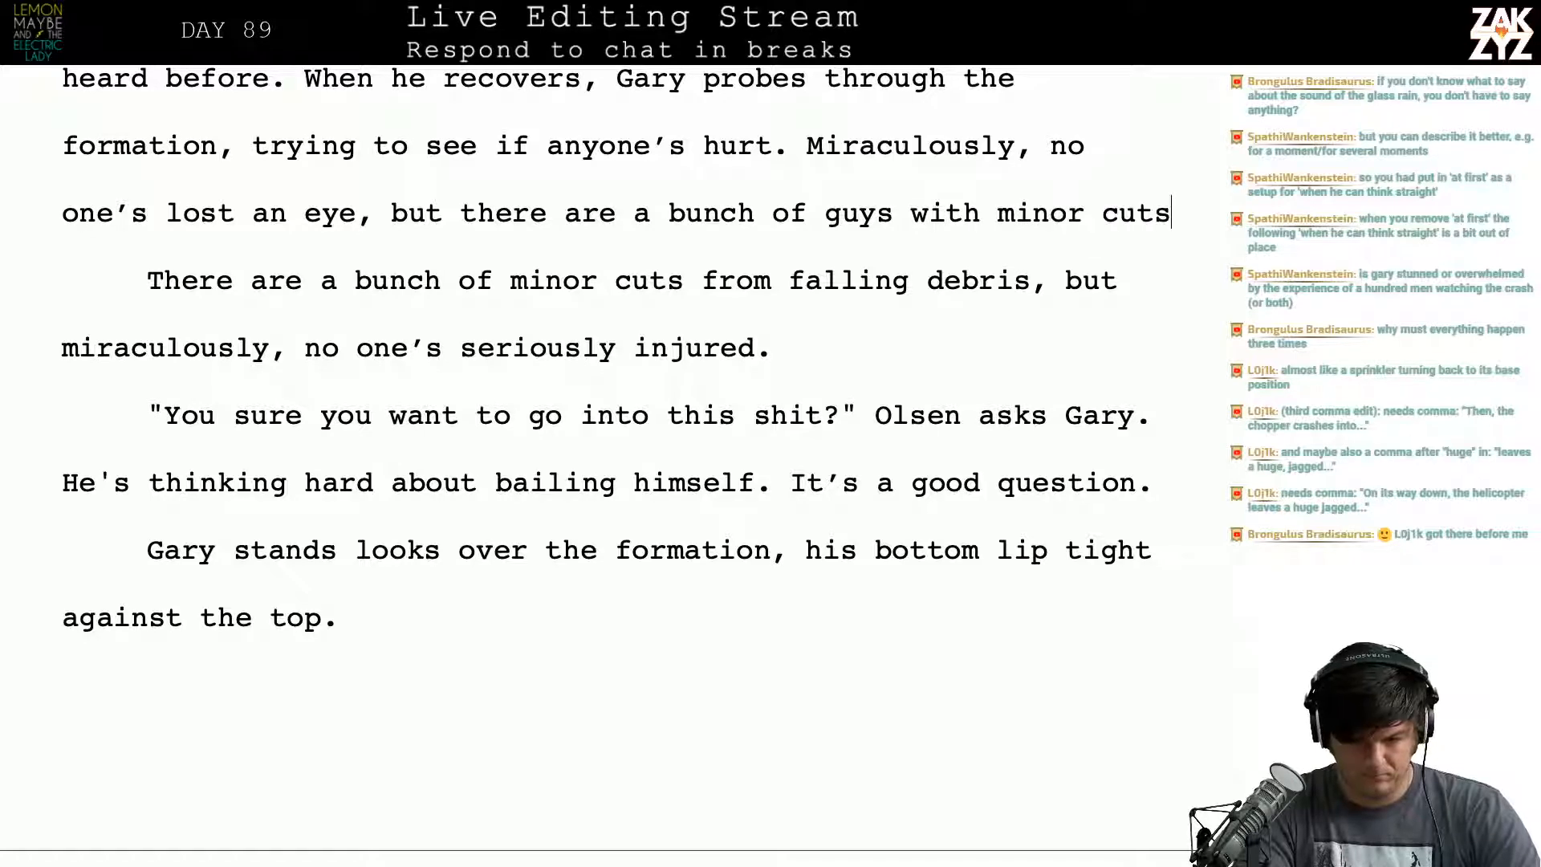
{"action": "type", "text": " from falling debris."}
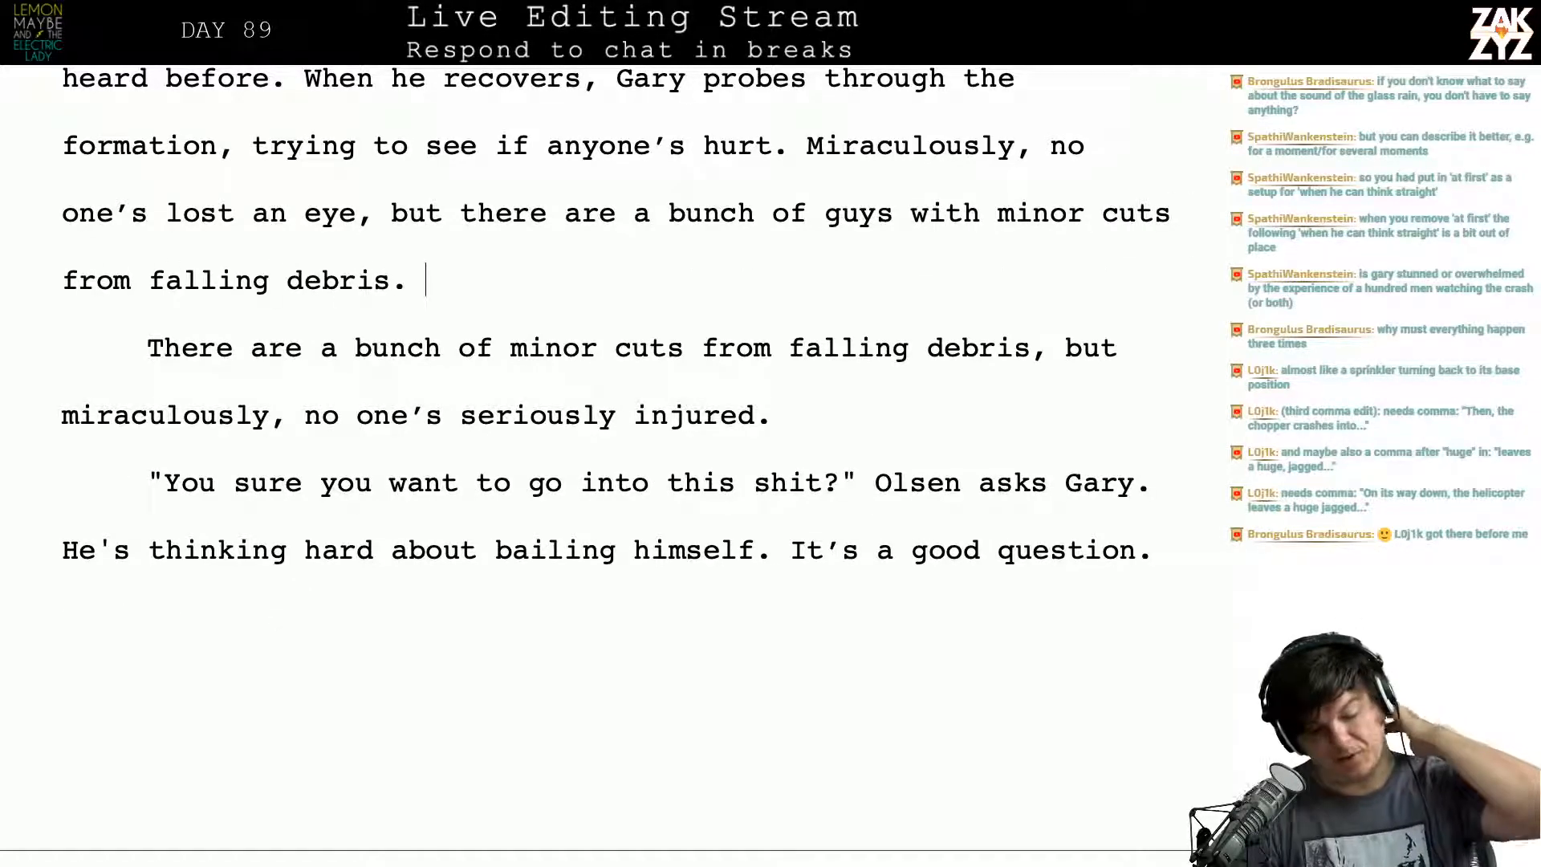
Step: Delete the old paragraph "There are a bunch of minor cuts from falling debris, but miraculously, no one's seriously injured."
{"action": "key", "text": "shift+Down"}
{"action": "key", "text": "shift+Down"}
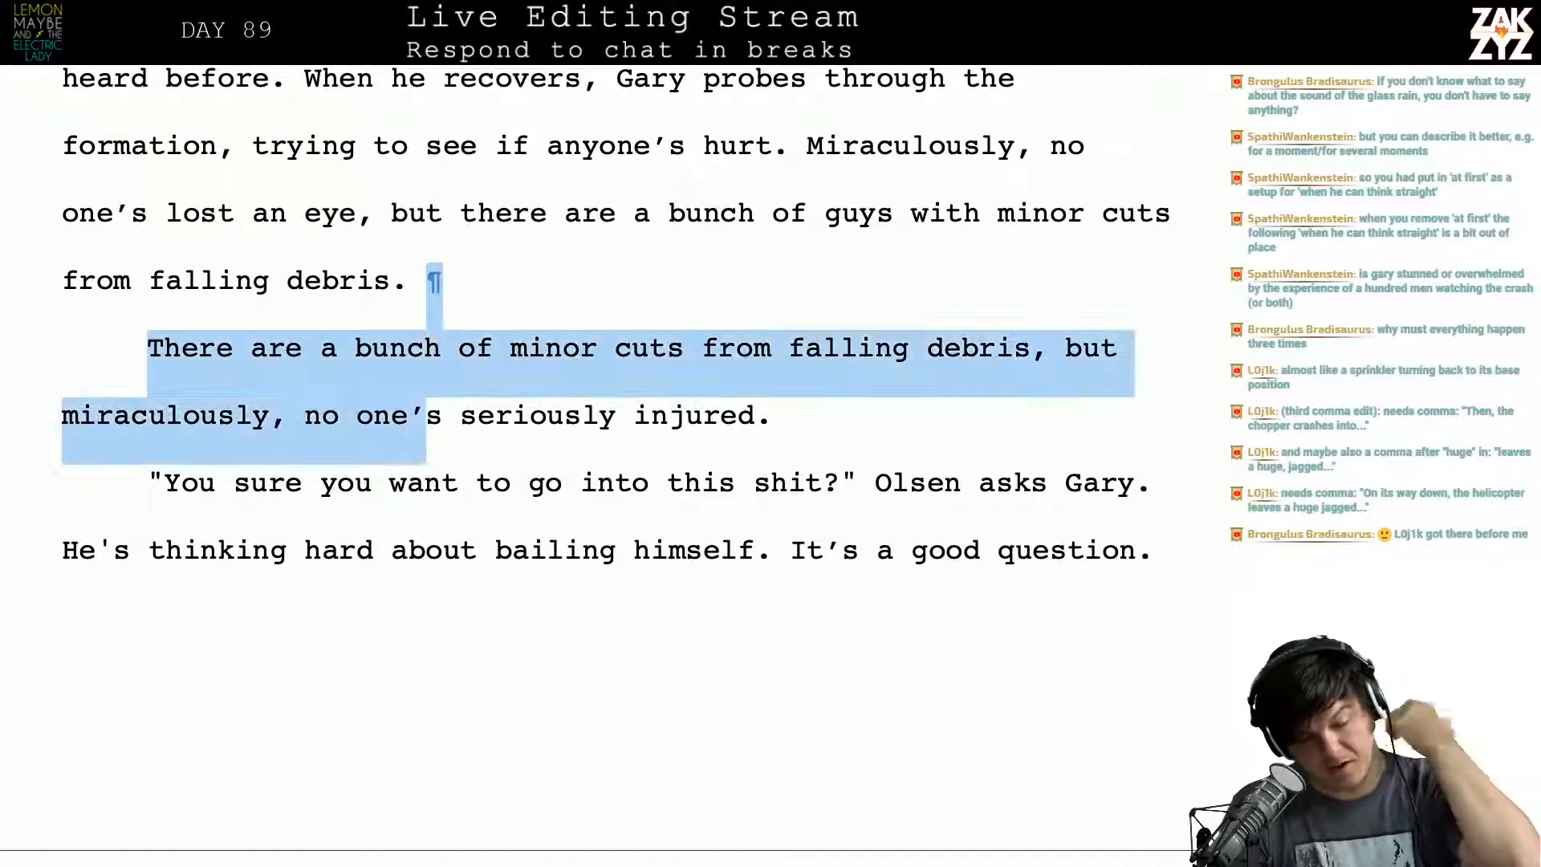
{"action": "key", "text": "shift+Right"}
{"action": "key", "text": "shift+Right"}
{"action": "key", "text": "shift+Right"}
{"action": "key", "text": "shift+Right"}
{"action": "key", "text": "shift+Right"}
{"action": "key", "text": "shift+Right"}
{"action": "key", "text": "shift+Right"}
{"action": "key", "text": "shift+Right"}
{"action": "key", "text": "shift+Right"}
{"action": "key", "text": "shift+Right"}
{"action": "key", "text": "shift+Right"}
{"action": "key", "text": "shift+Right"}
{"action": "key", "text": "shift+Right"}
{"action": "key", "text": "shift+Right"}
{"action": "key", "text": "shift+Right"}
{"action": "key", "text": "shift+Right"}
{"action": "key", "text": "shift+Right"}
{"action": "key", "text": "shift+Right"}
{"action": "key", "text": "shift+Right"}
{"action": "key", "text": "shift+Right"}
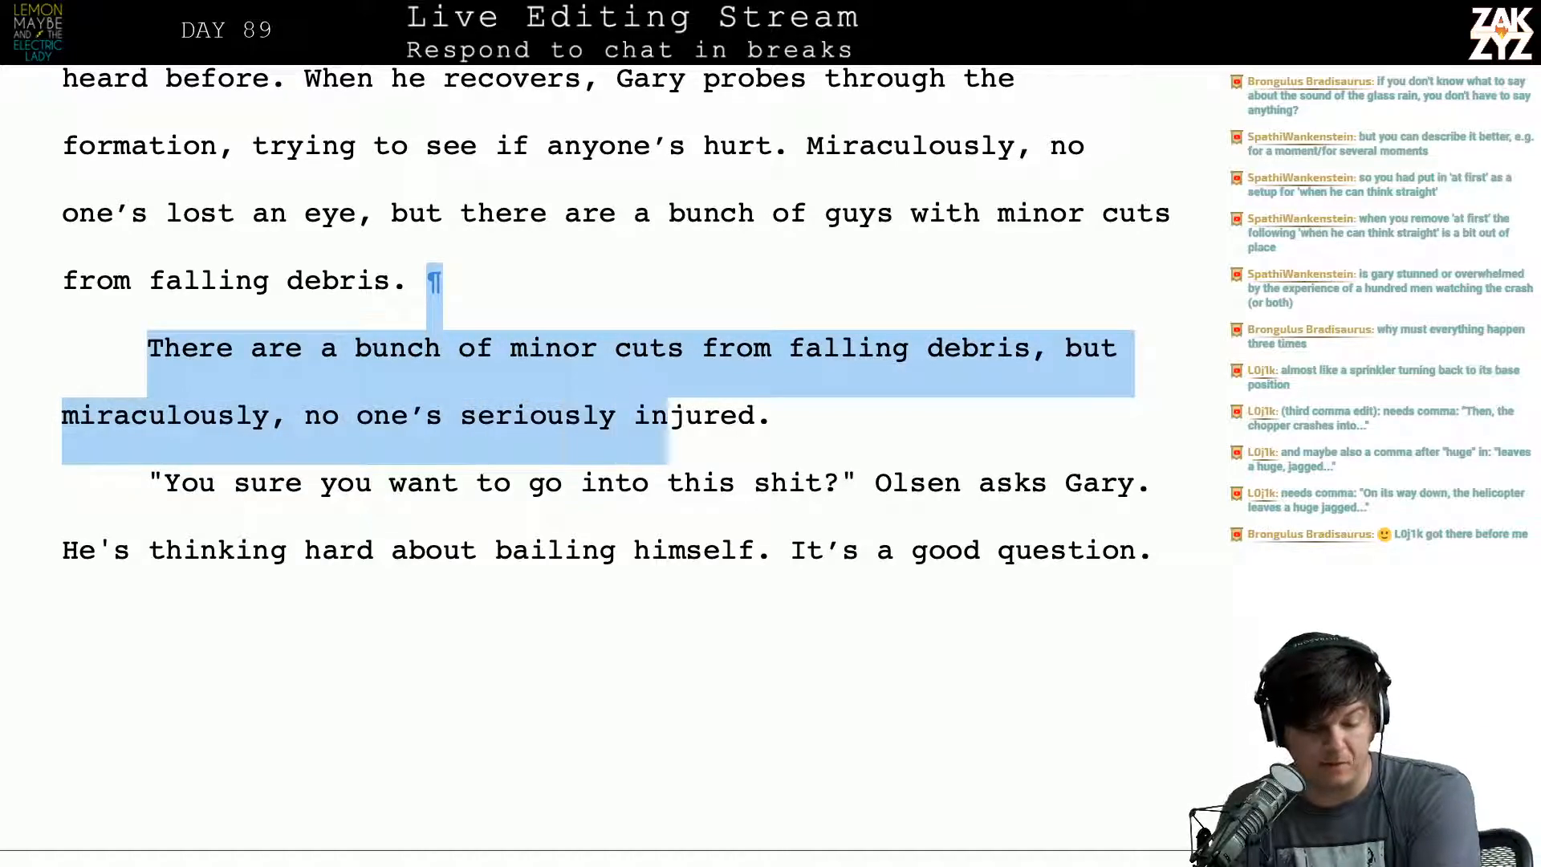
{"action": "key", "text": "BackSpace"}
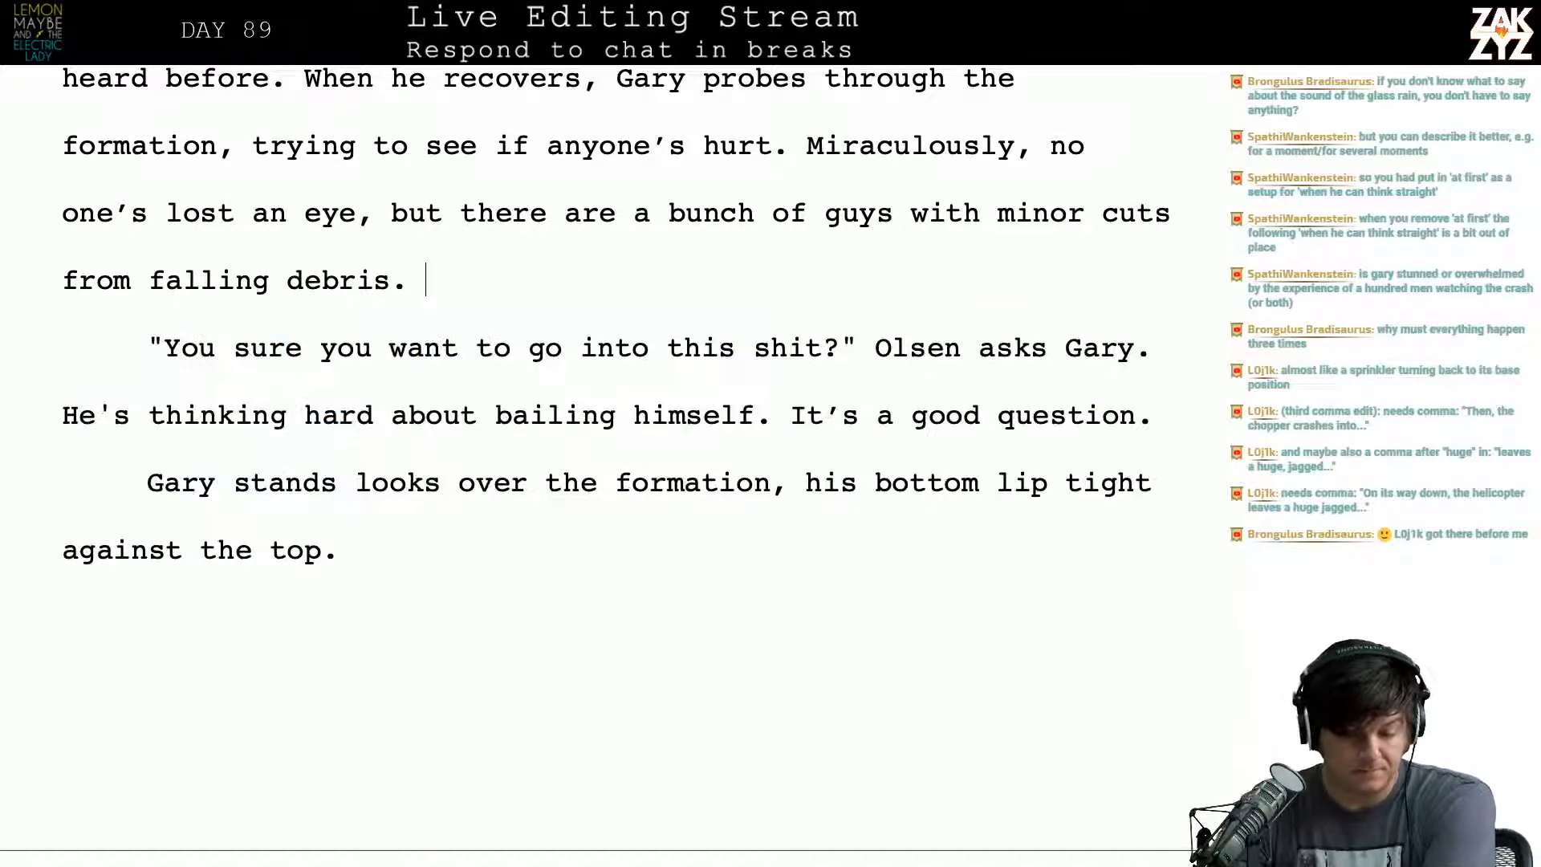
Step: Replace "He's" with "Olsen is" at the start of the sentence about thinking hard about bailing
{"action": "scroll", "coordinate": [602, 362], "scroll_direction": "down", "scroll_amount": 3}
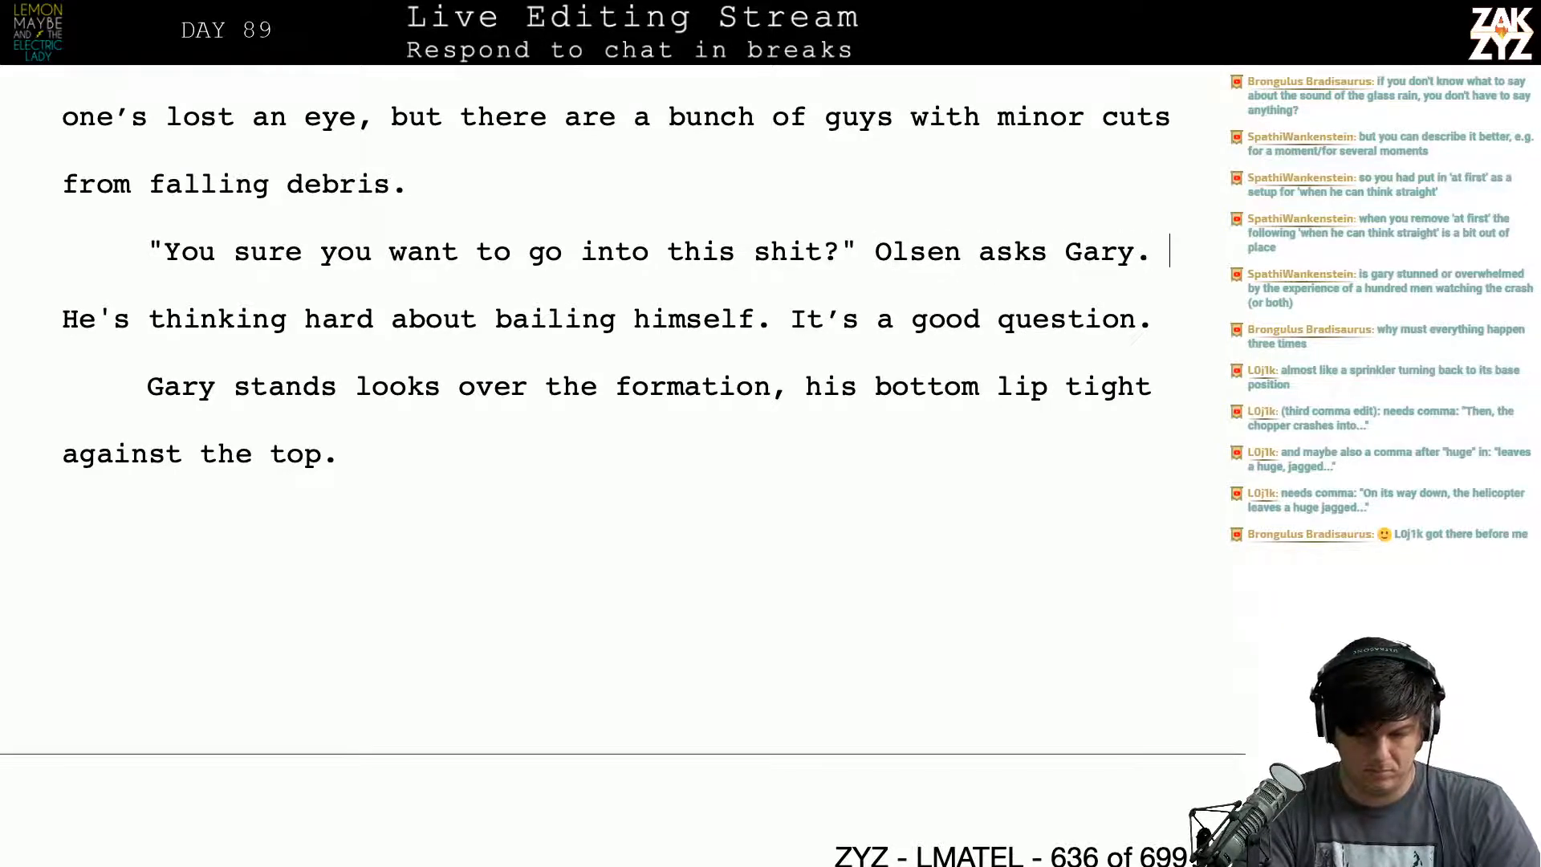
{"action": "type", "text": "Olsen "}
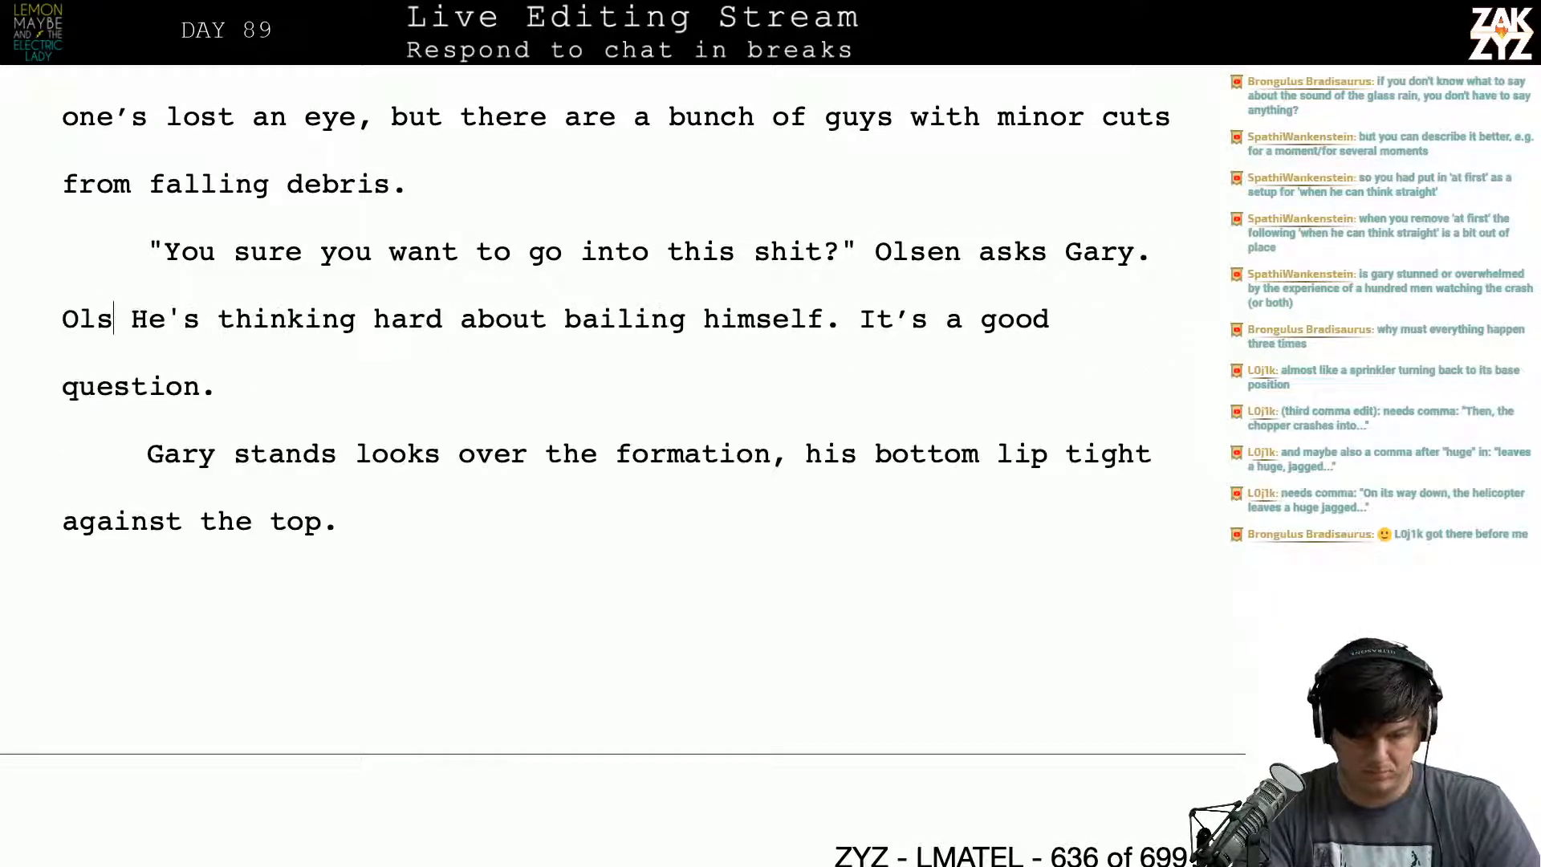
{"action": "type", "text": "is thinking"}
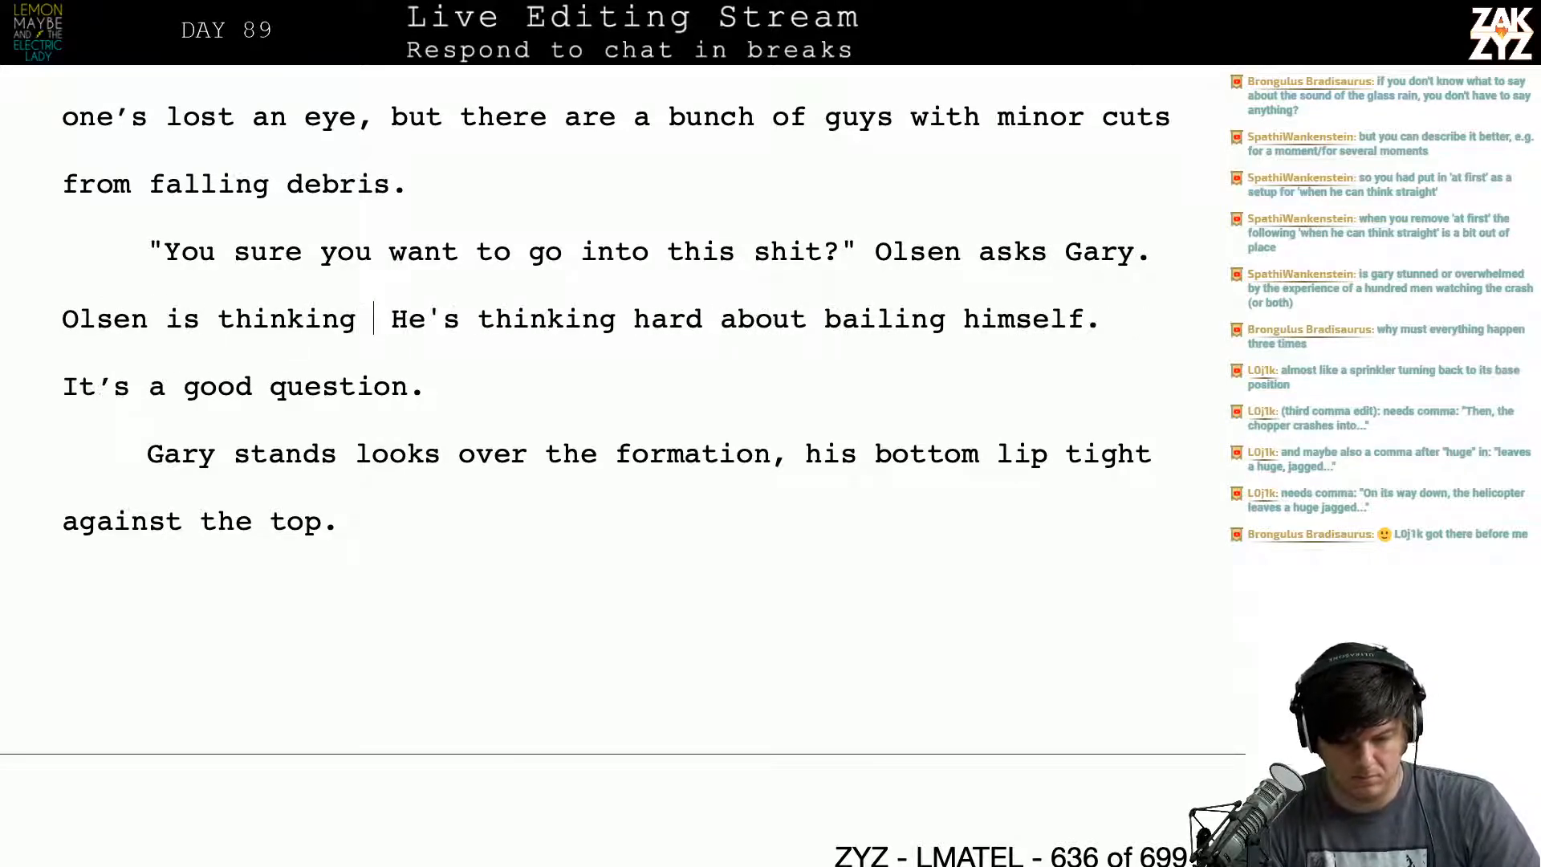
{"action": "key", "text": "shift+Right"}
{"action": "key", "text": "shift+Right"}
{"action": "key", "text": "shift+Right"}
{"action": "key", "text": "shift+Right"}
{"action": "key", "text": "shift+Right"}
{"action": "key", "text": "shift+Right"}
{"action": "key", "text": "shift+Right"}
{"action": "key", "text": "shift+Right"}
{"action": "key", "text": "shift+Left"}
{"action": "key", "text": "shift+Left"}
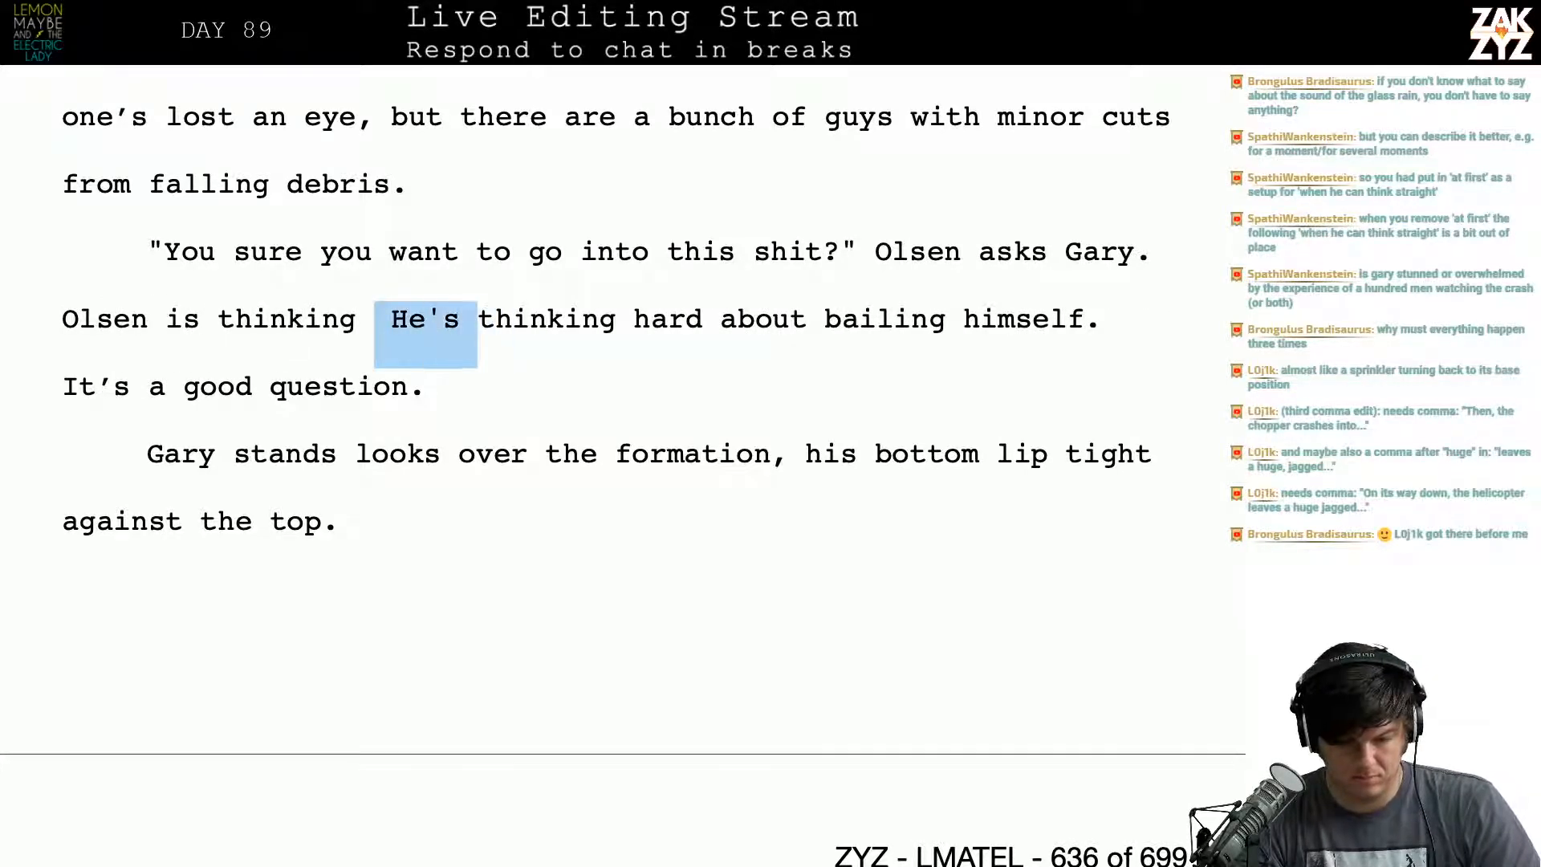
{"action": "key", "text": "shift+Right"}
{"action": "key", "text": "shift+Right"}
{"action": "key", "text": "shift+Right"}
{"action": "key", "text": "shift+Right"}
{"action": "key", "text": "shift+Right"}
{"action": "key", "text": "shift+Right"}
{"action": "key", "text": "shift+Right"}
{"action": "key", "text": "shift+Right"}
{"action": "key", "text": "shift+Right"}
{"action": "key", "text": "BackSpace"}
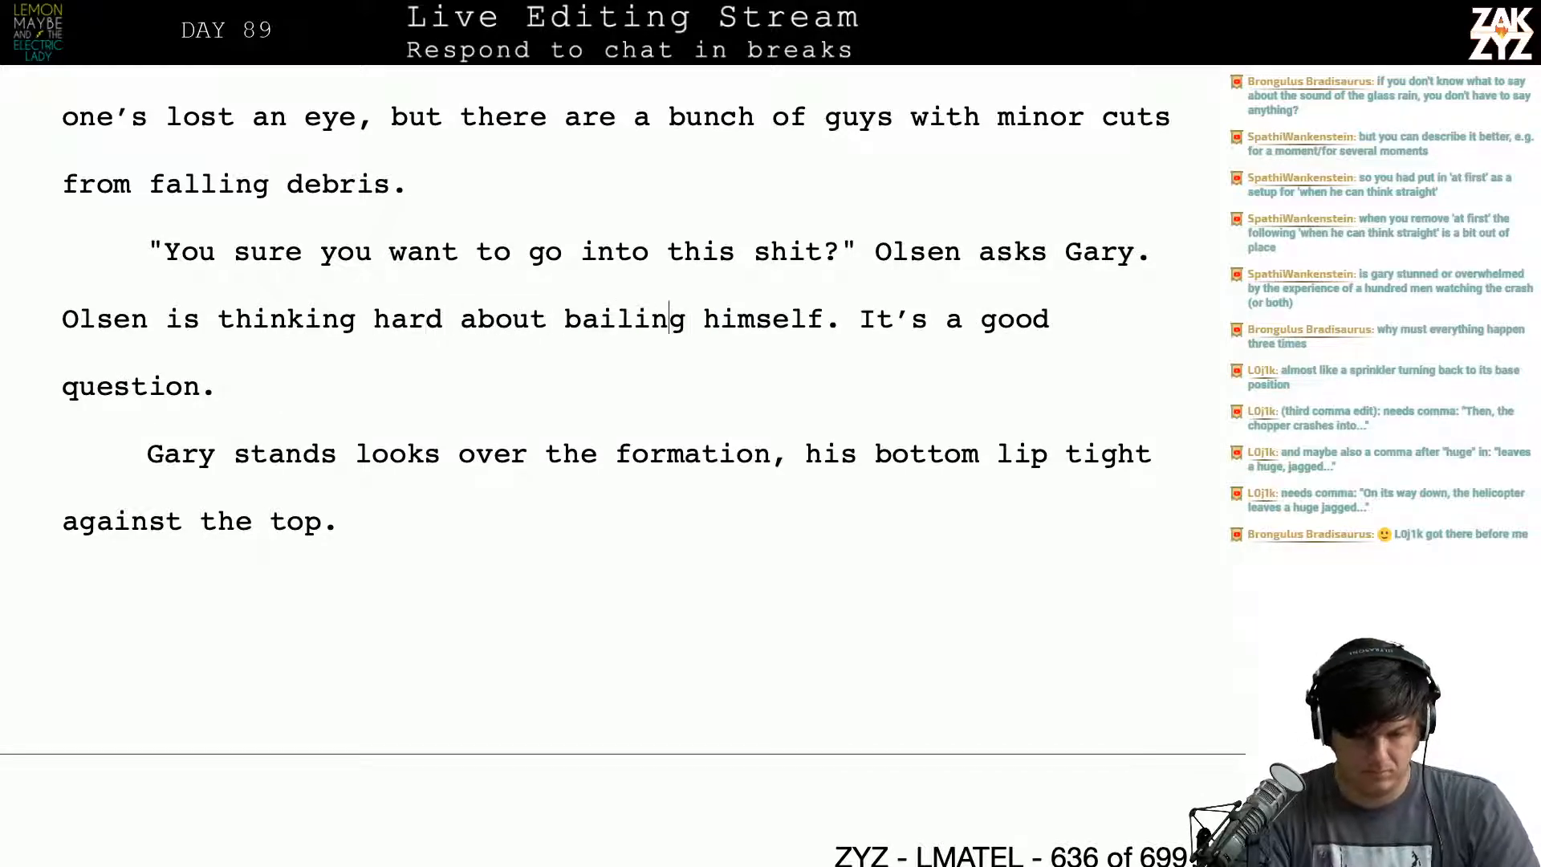
Step: End the Olsen sentence with "on this whole endeavor." after "bailing" and delete "himself. It's a good question."
{"action": "key", "text": "Right"}
{"action": "type", "text": "on this whol"}
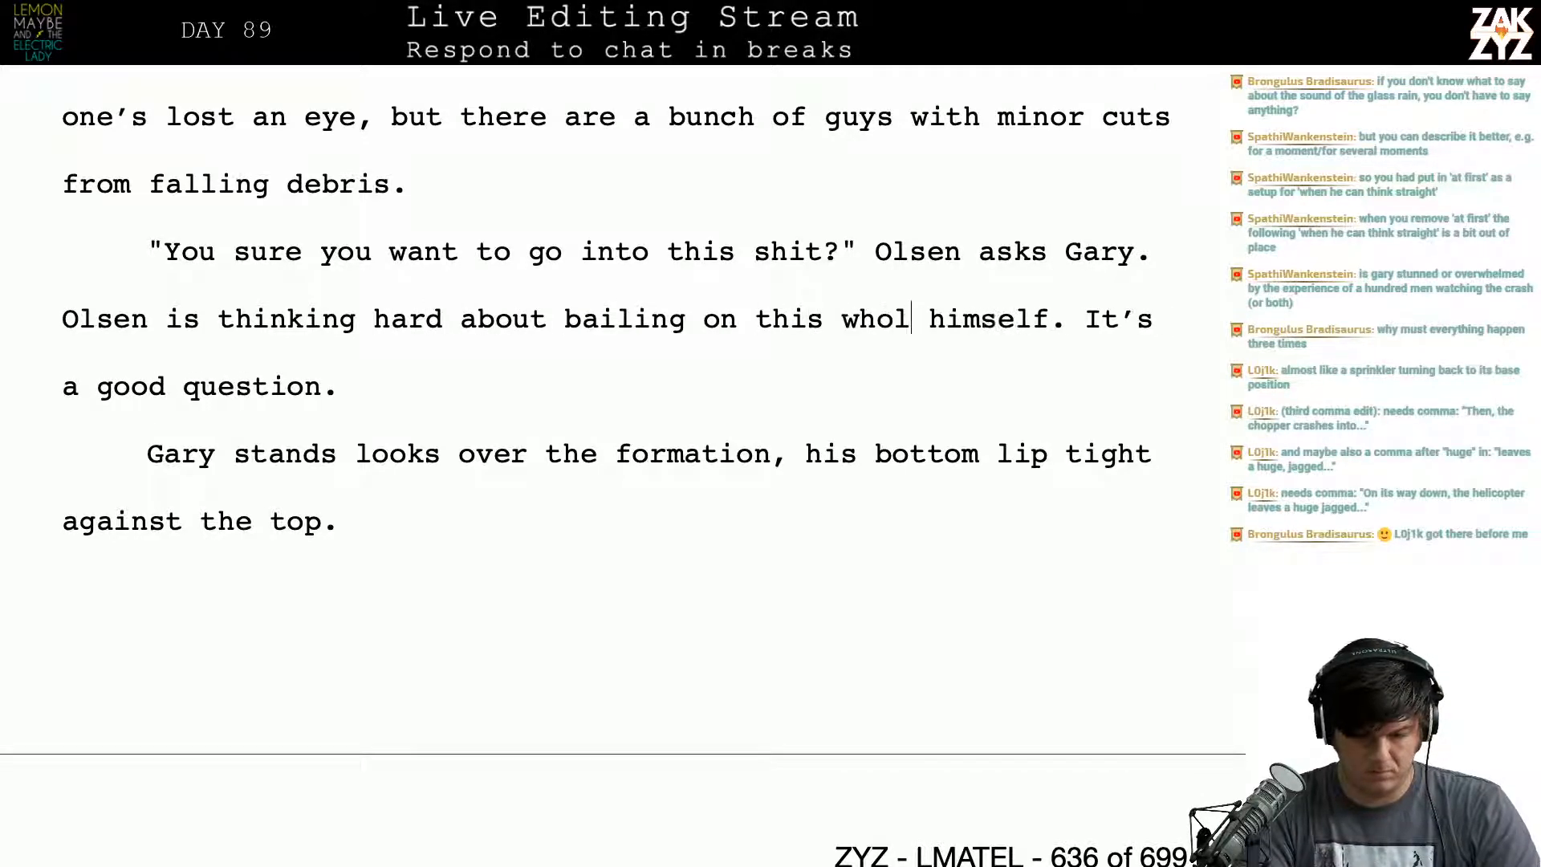
{"action": "type", "text": "e endeavor."}
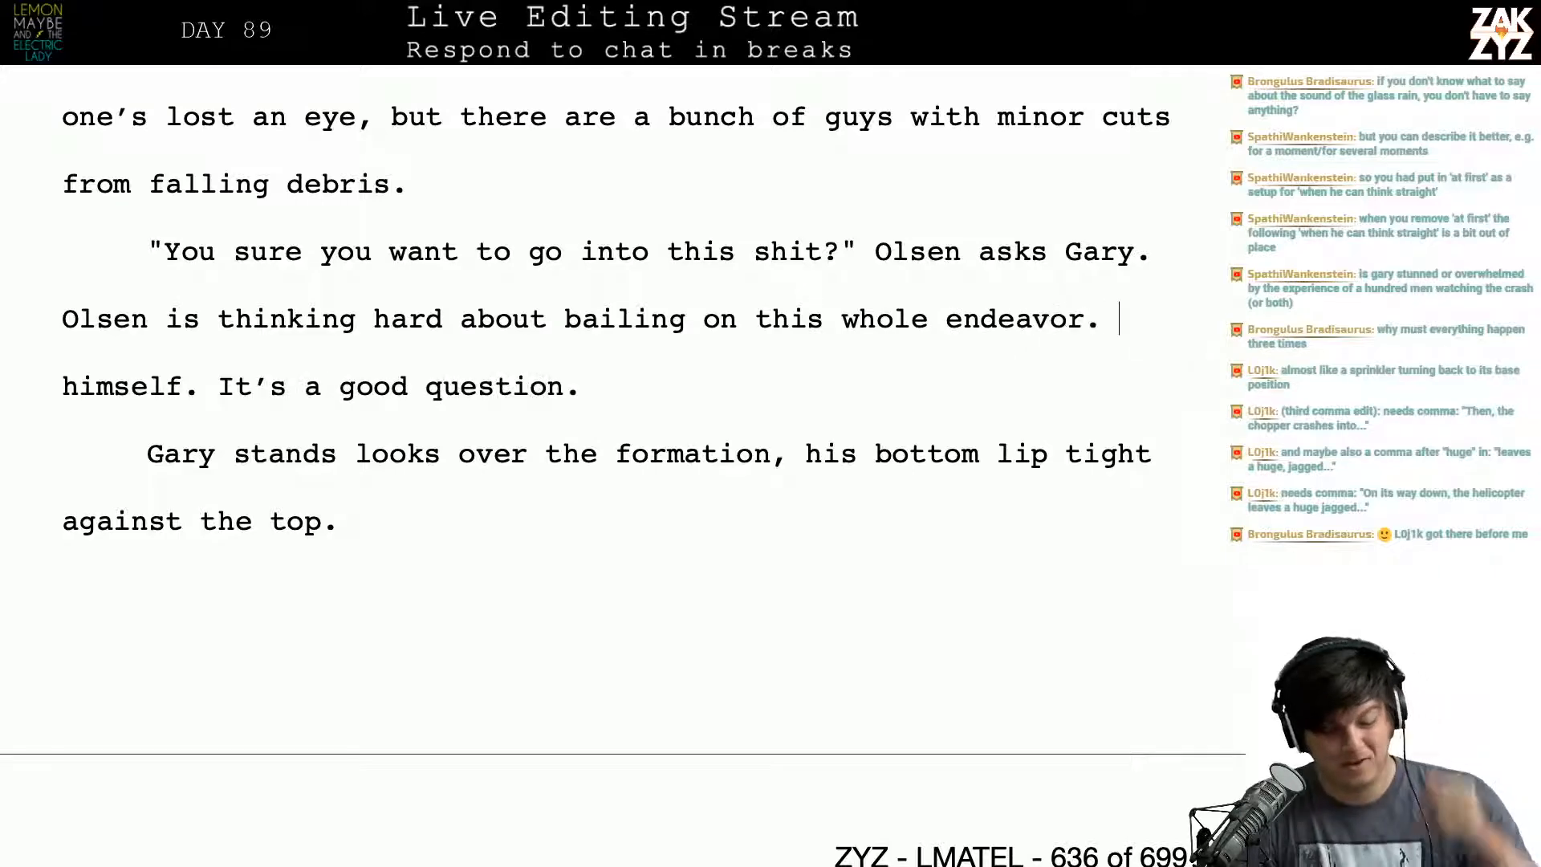
{"action": "key", "text": "ctrl+shift+Down"}
{"action": "key", "text": "BackSpace"}
{"action": "key", "text": "BackSpace"}
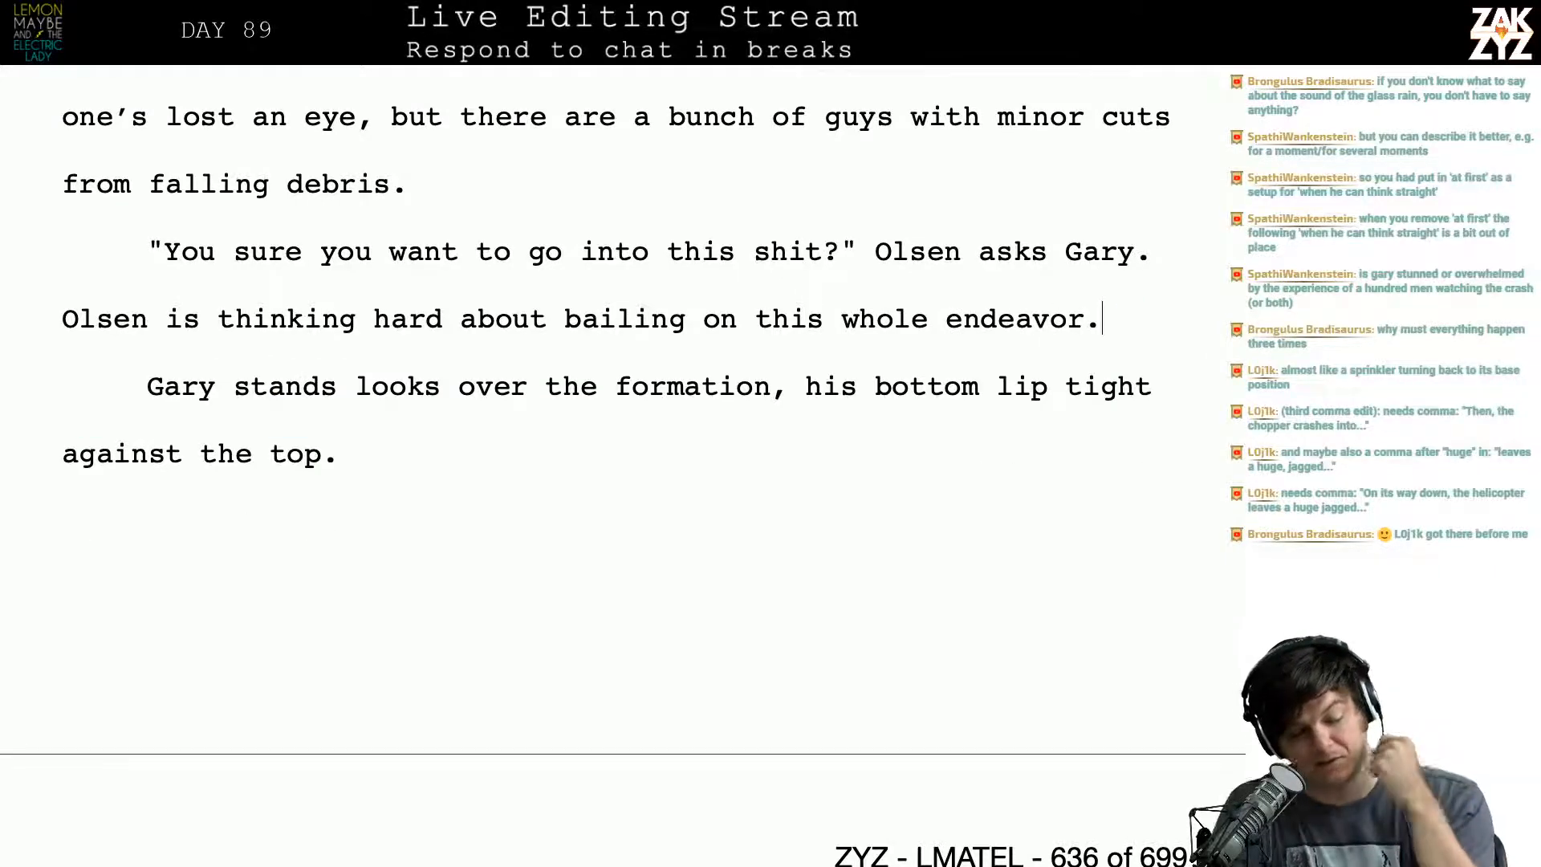
{"action": "scroll", "coordinate": [617, 401], "scroll_direction": "down", "scroll_amount": 1}
{"action": "scroll", "coordinate": [193, 223], "scroll_direction": "down", "scroll_amount": 3}
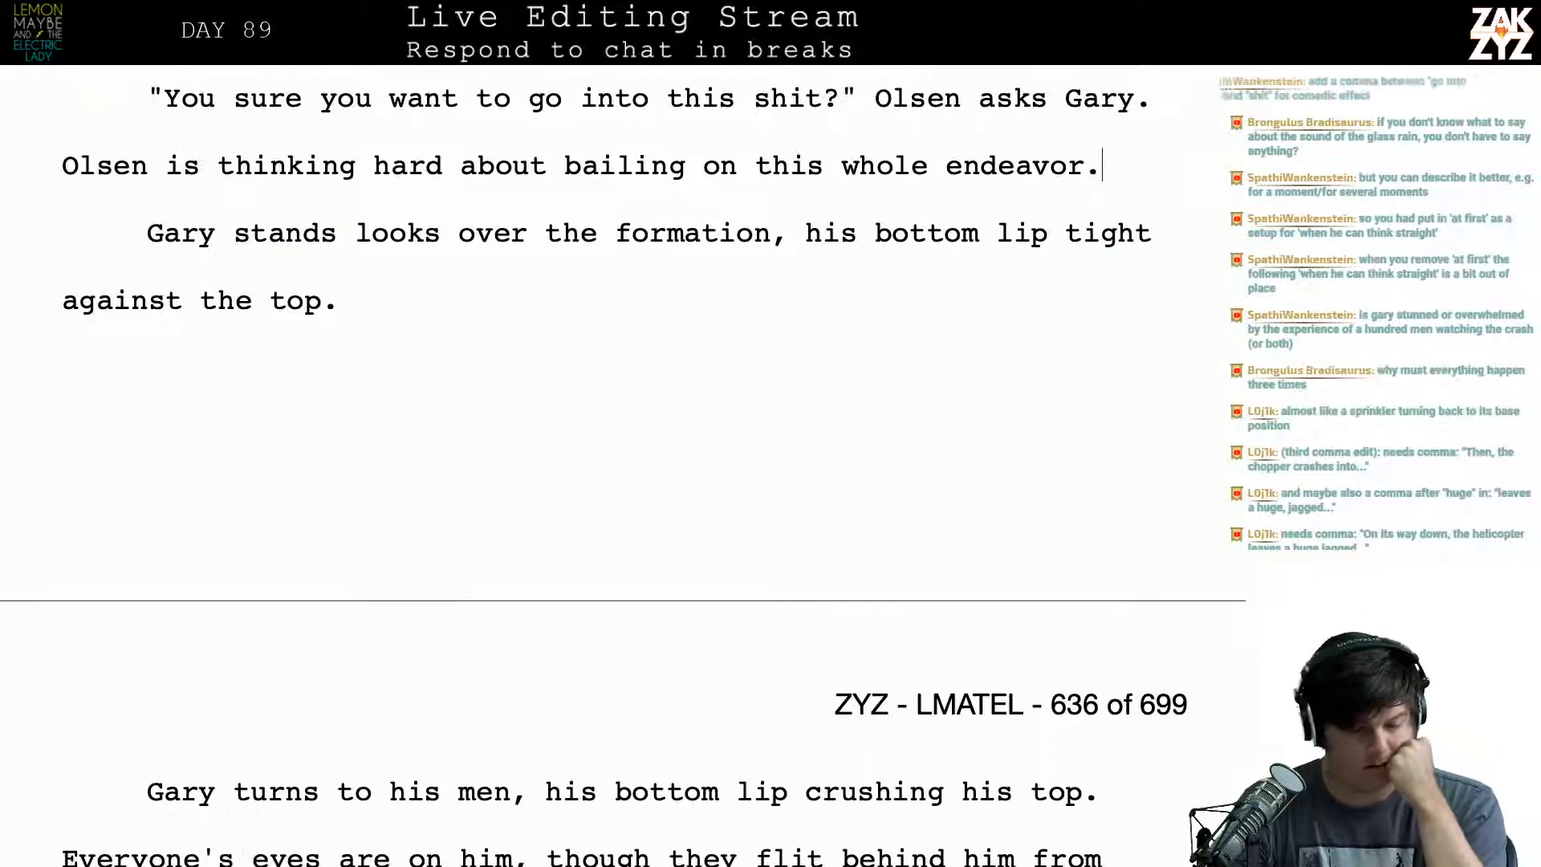
Step: Add the sentence "He's probably right." after Olsen's thoughts about bailing and start a new paragraph below it
{"action": "scroll", "coordinate": [292, 267], "scroll_direction": "down", "scroll_amount": 5}
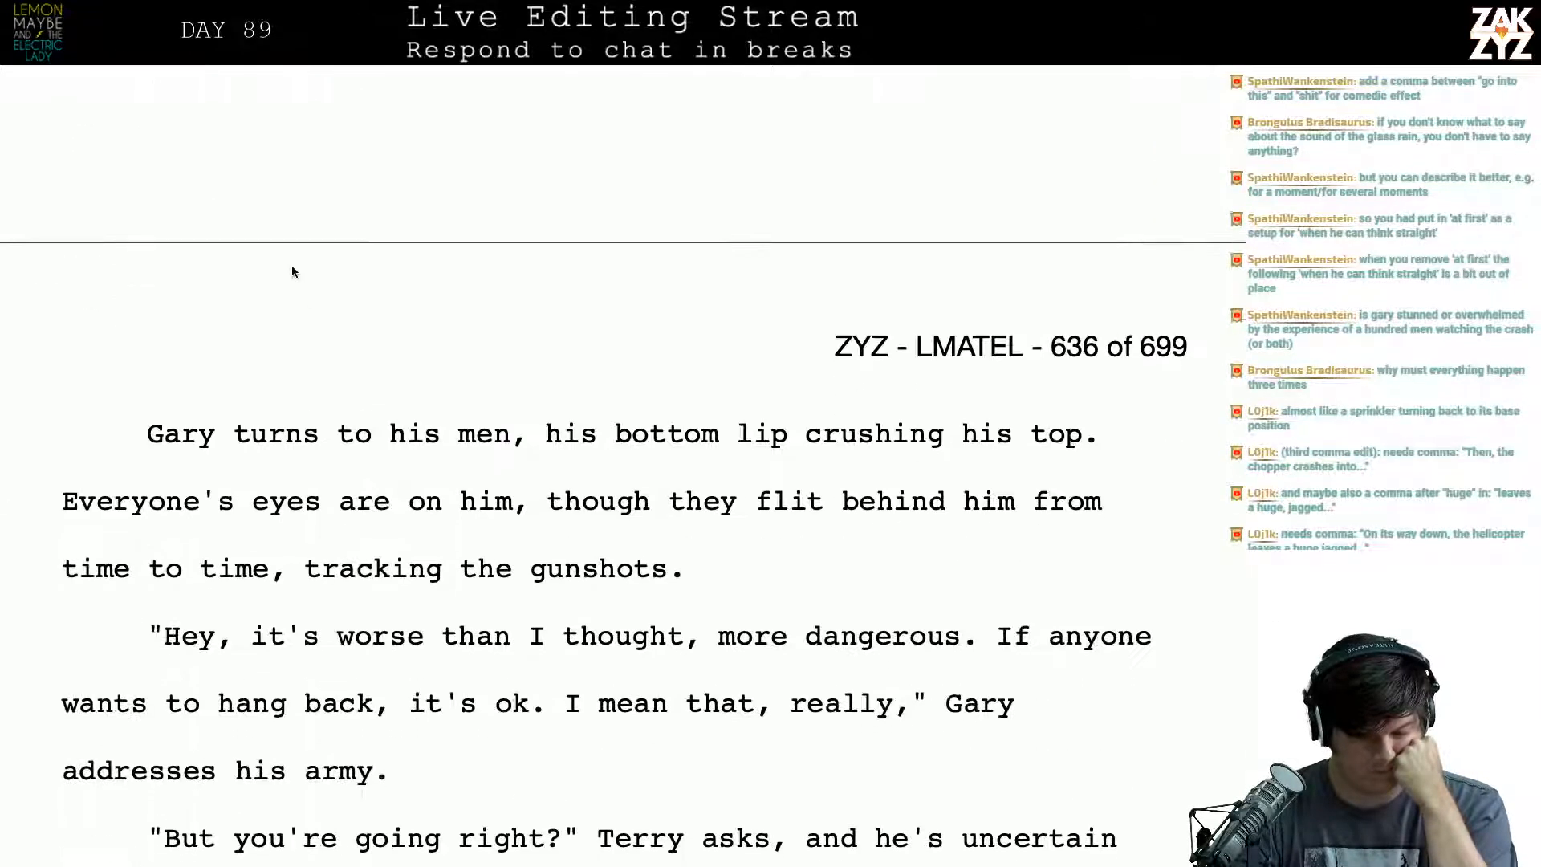
{"action": "scroll", "coordinate": [292, 267], "scroll_direction": "down", "scroll_amount": 3}
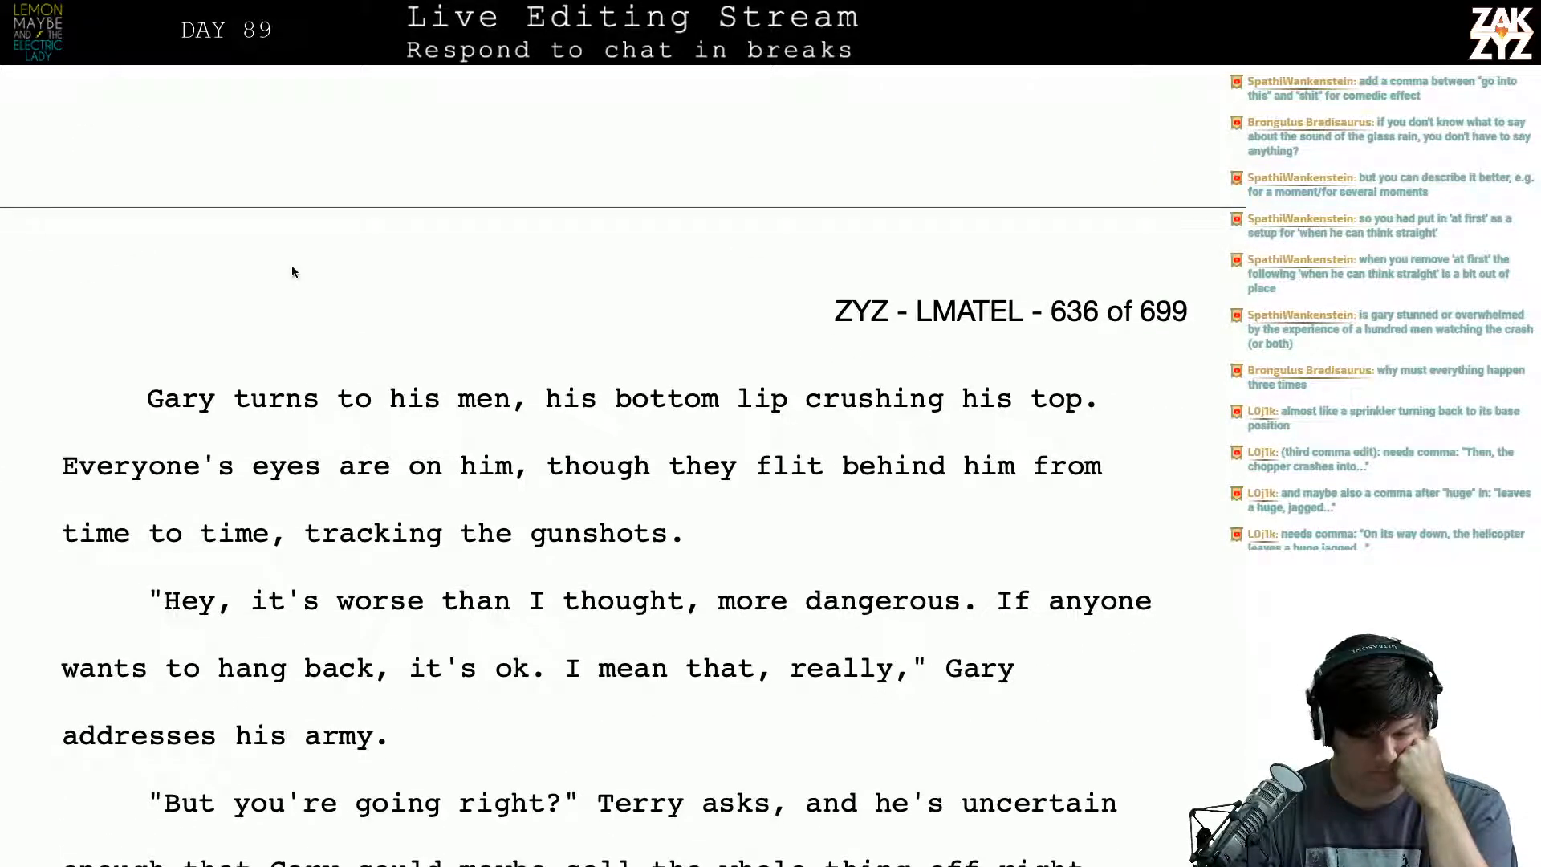
{"action": "scroll", "coordinate": [292, 268], "scroll_direction": "up", "scroll_amount": 9}
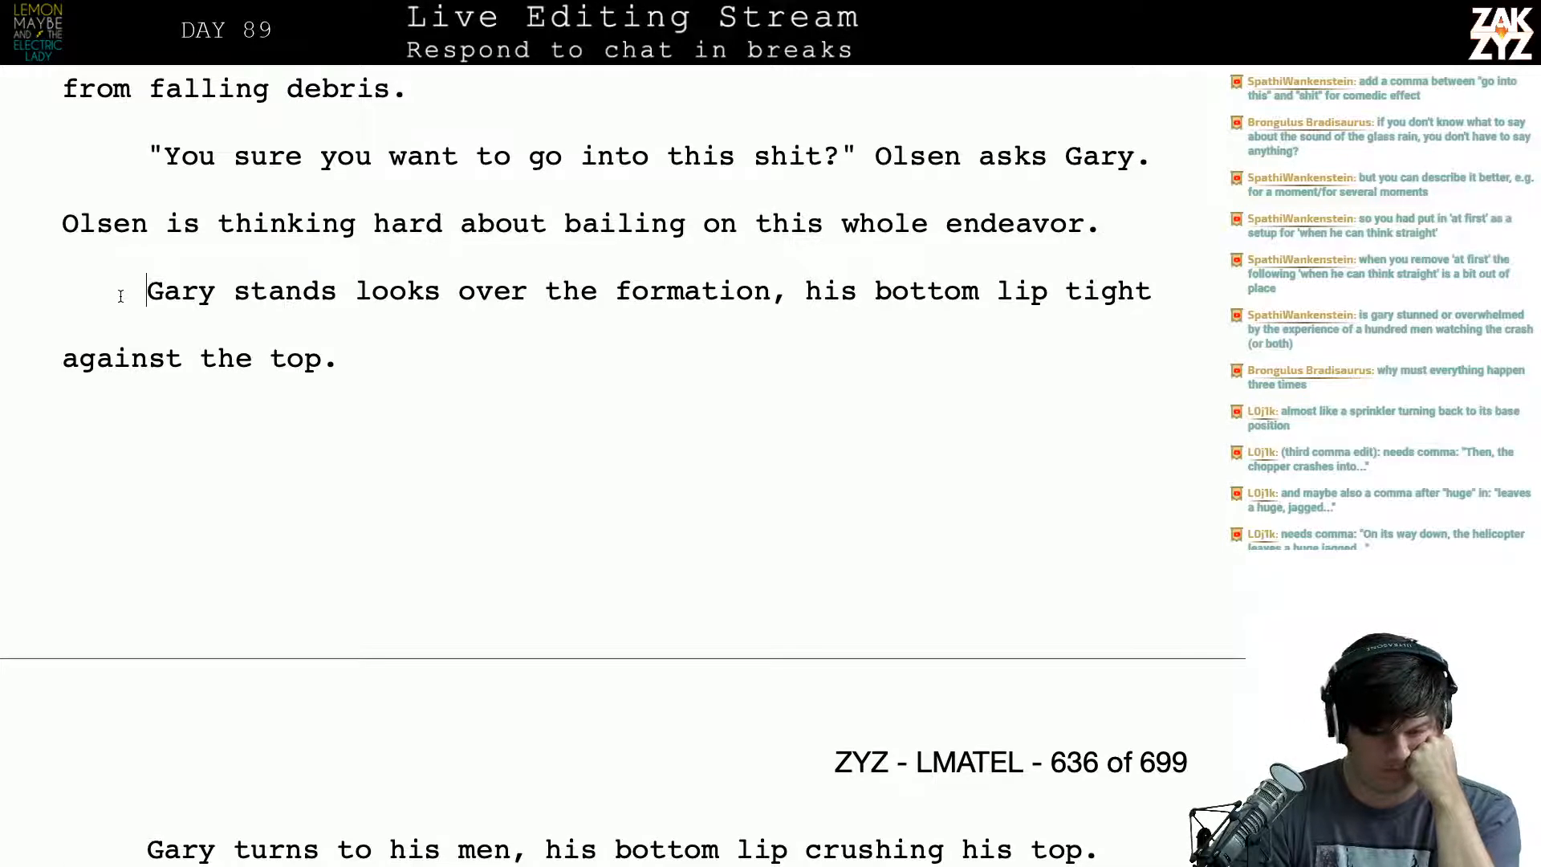
{"action": "key", "text": "Return"}
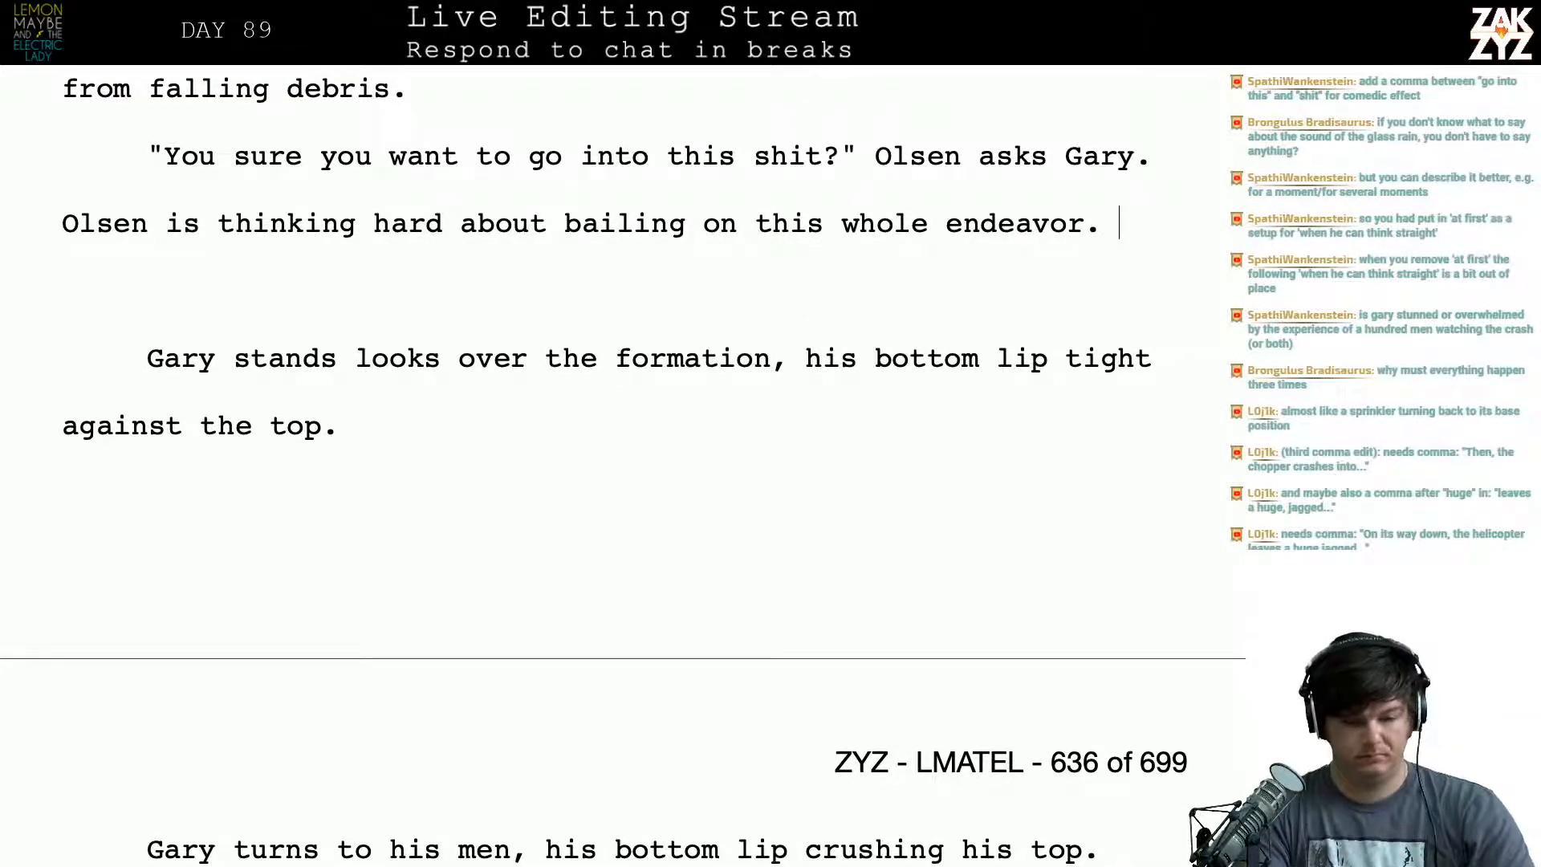
{"action": "type", "text": "H"}
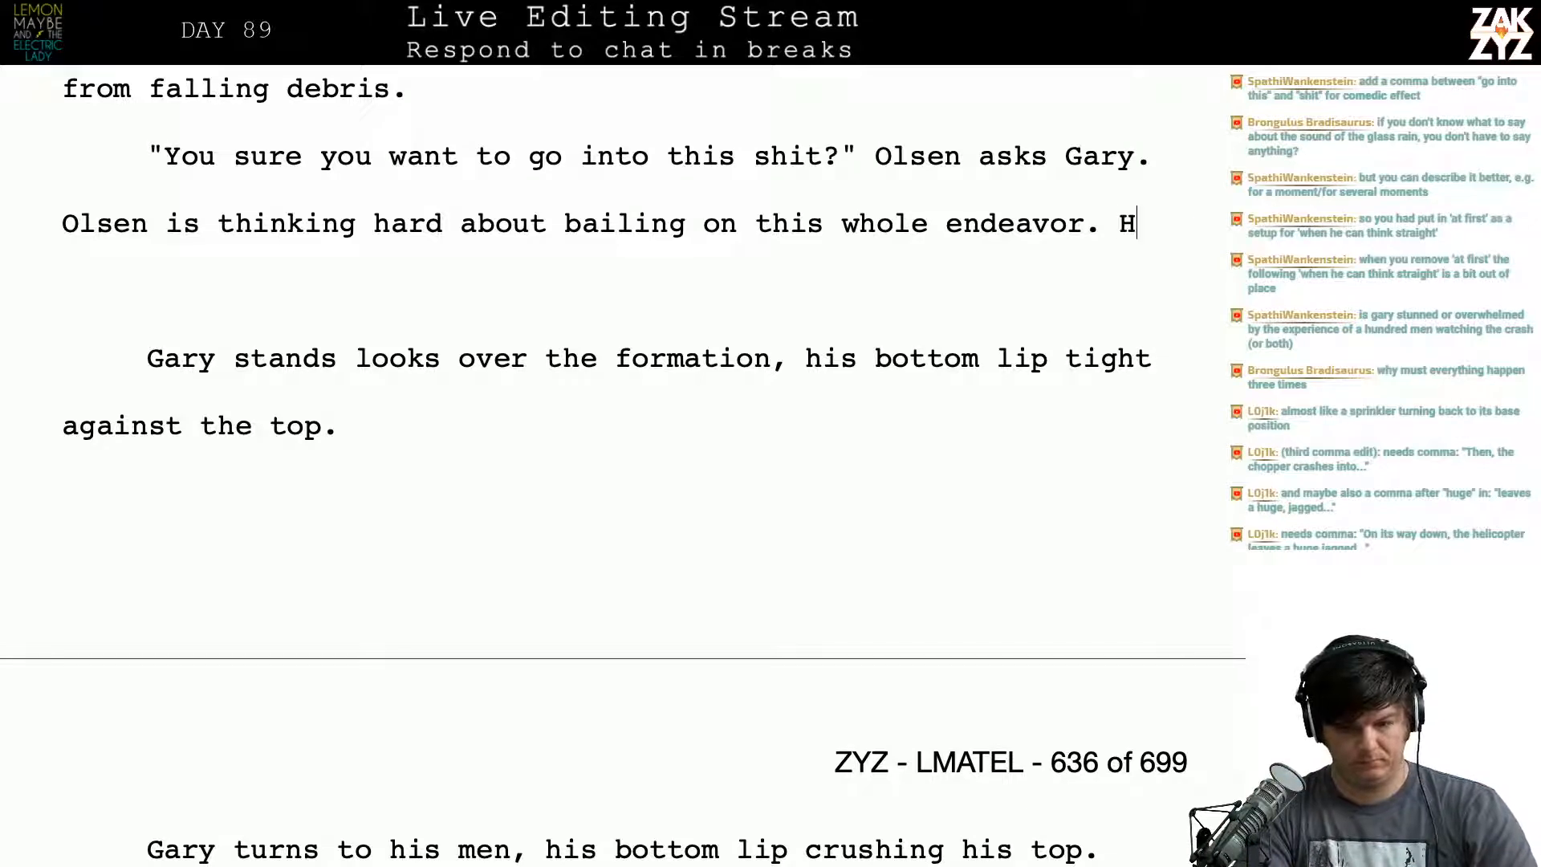
{"action": "type", "text": "e's probably ri"}
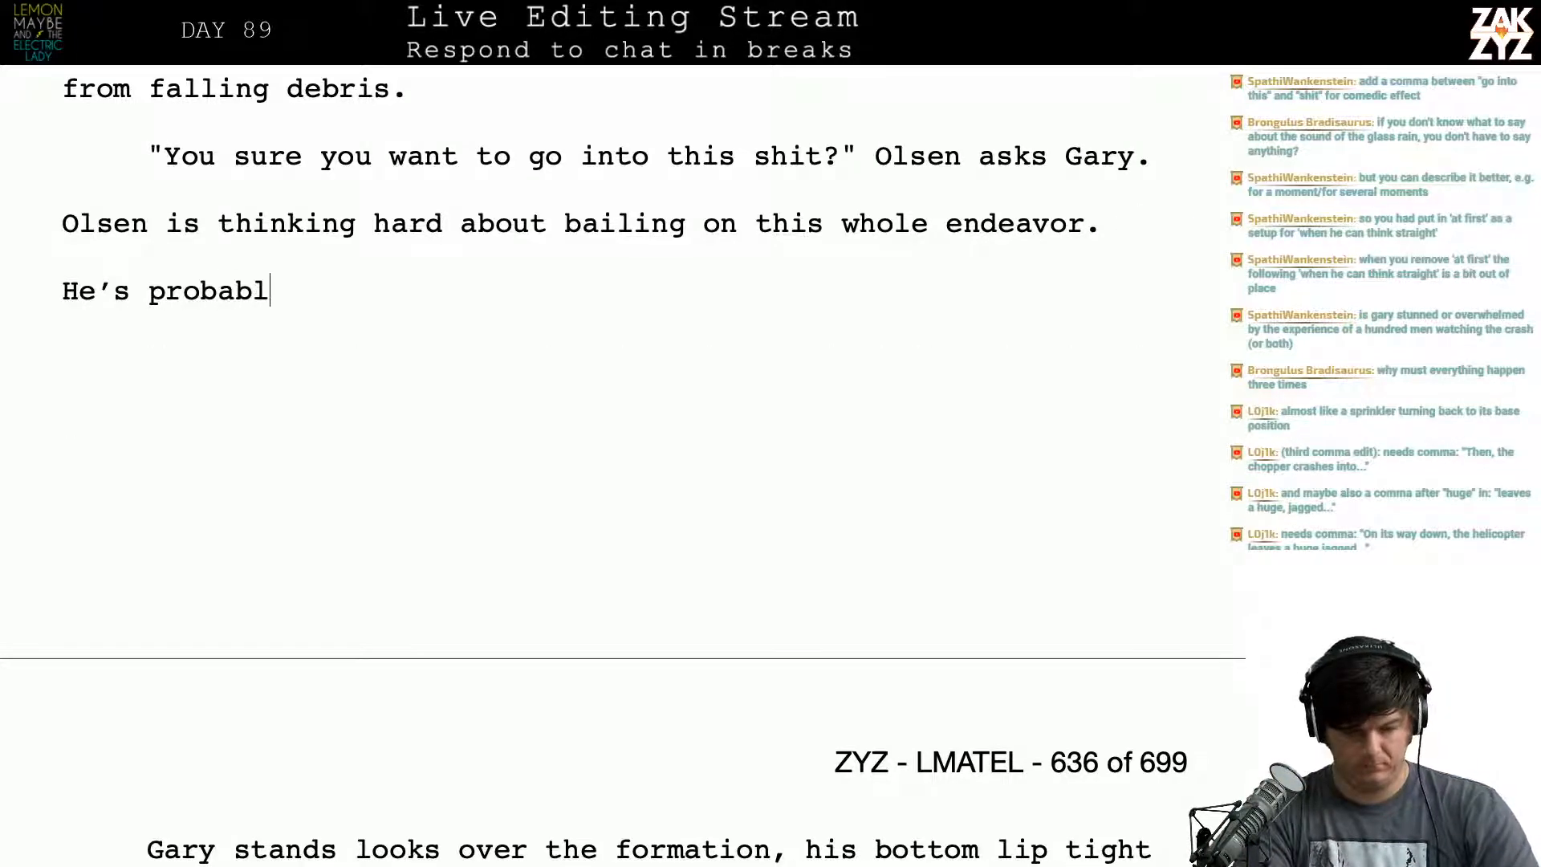
{"action": "type", "text": "ght. "}
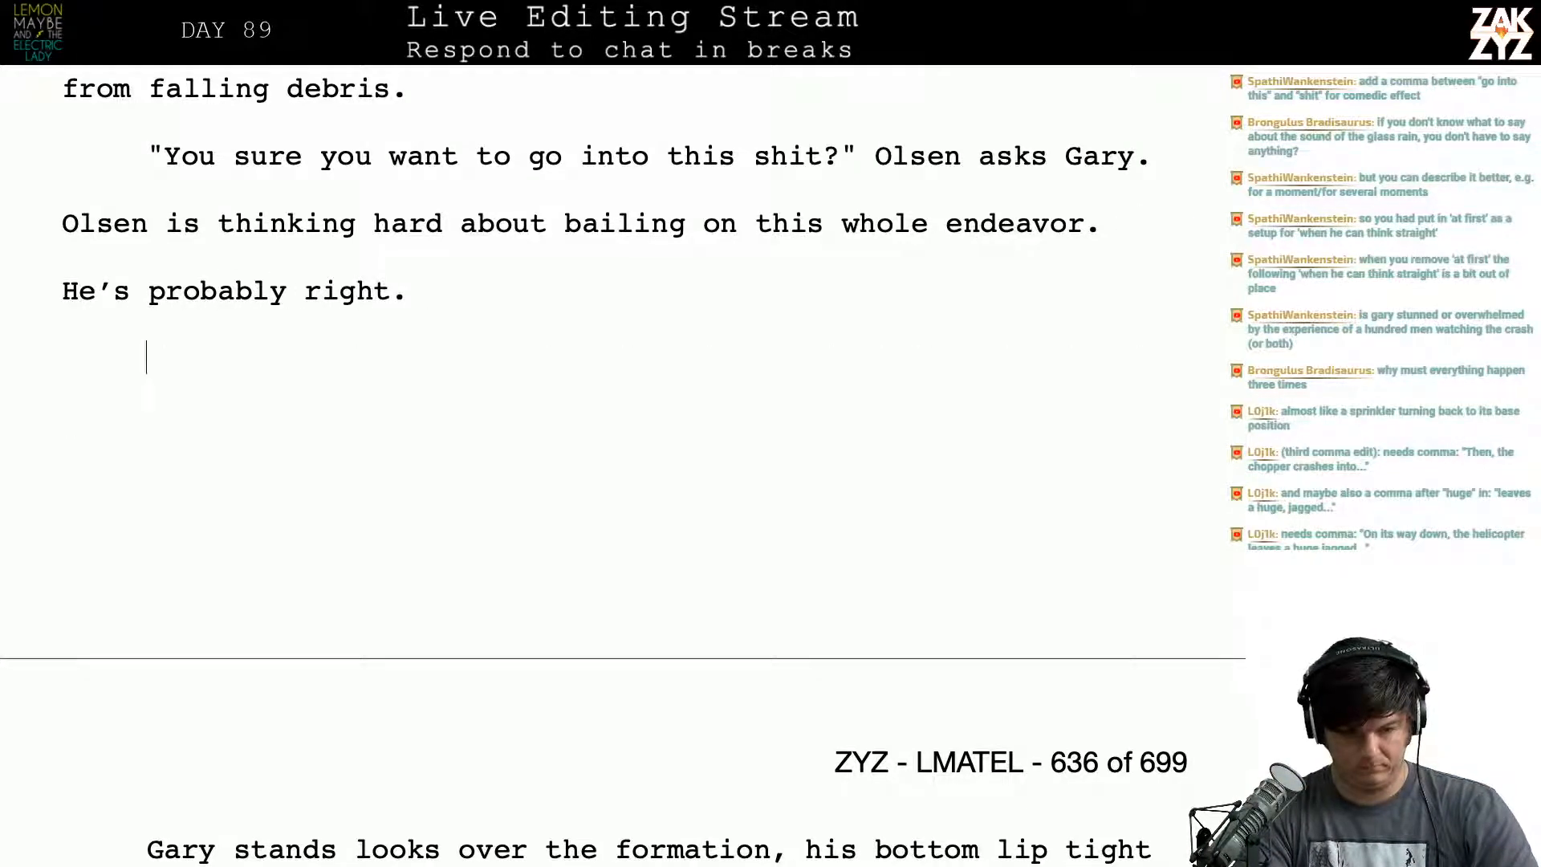
{"action": "type", "text": "Gary stands"}
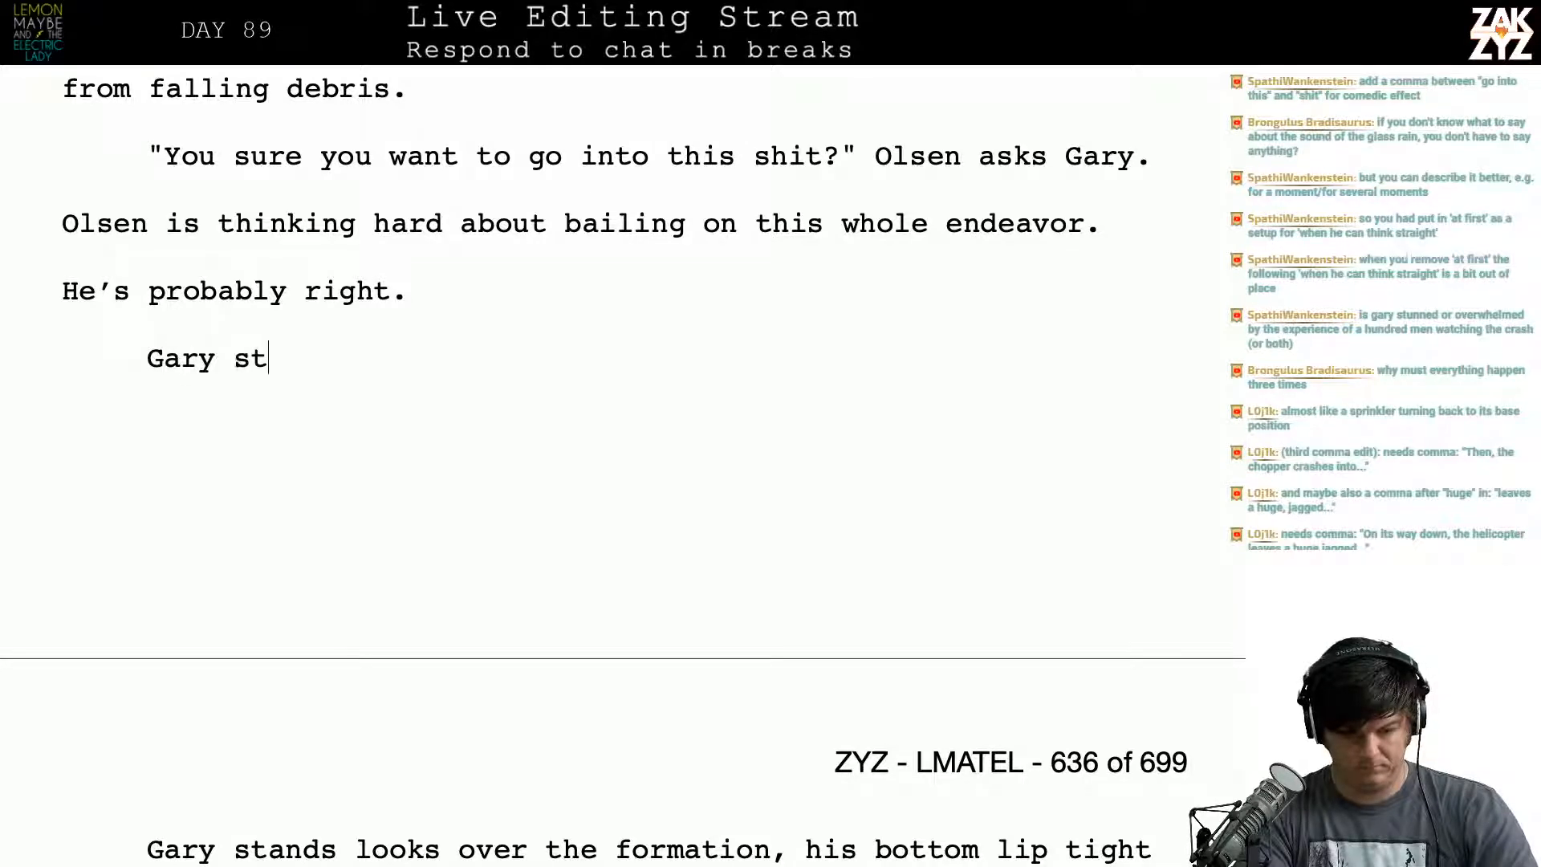
{"action": "key", "text": "BackSpace"}
{"action": "key", "text": "BackSpace"}
{"action": "key", "text": "BackSpace"}
{"action": "key", "text": "BackSpace"}
{"action": "key", "text": "BackSpace"}
{"action": "key", "text": "BackSpace"}
{"action": "key", "text": "BackSpace"}
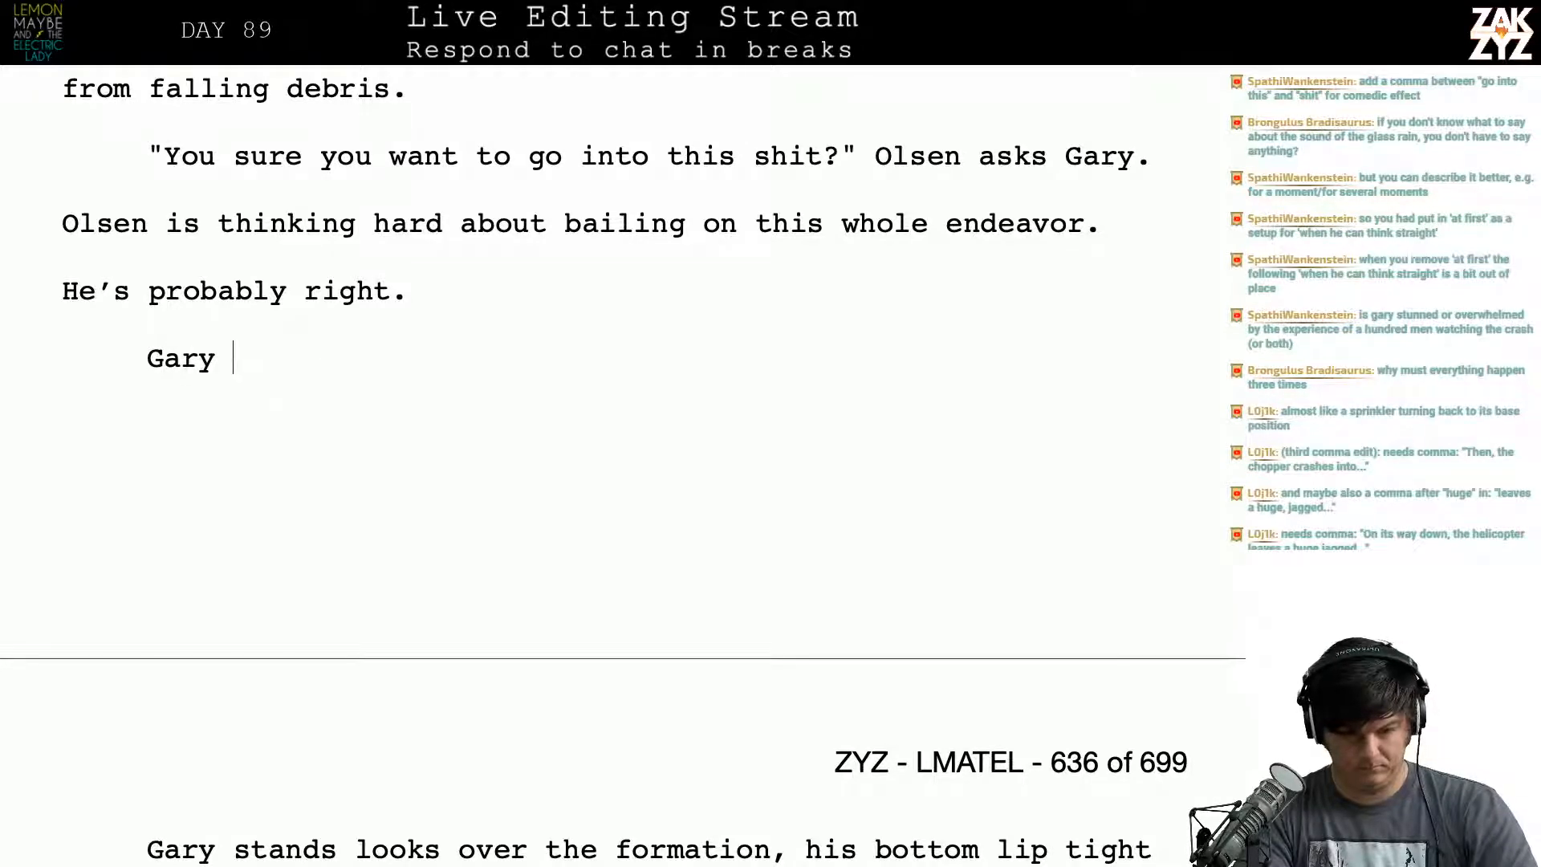
{"action": "key", "text": "BackSpace"}
{"action": "key", "text": "BackSpace"}
{"action": "key", "text": "BackSpace"}
{"action": "key", "text": "BackSpace"}
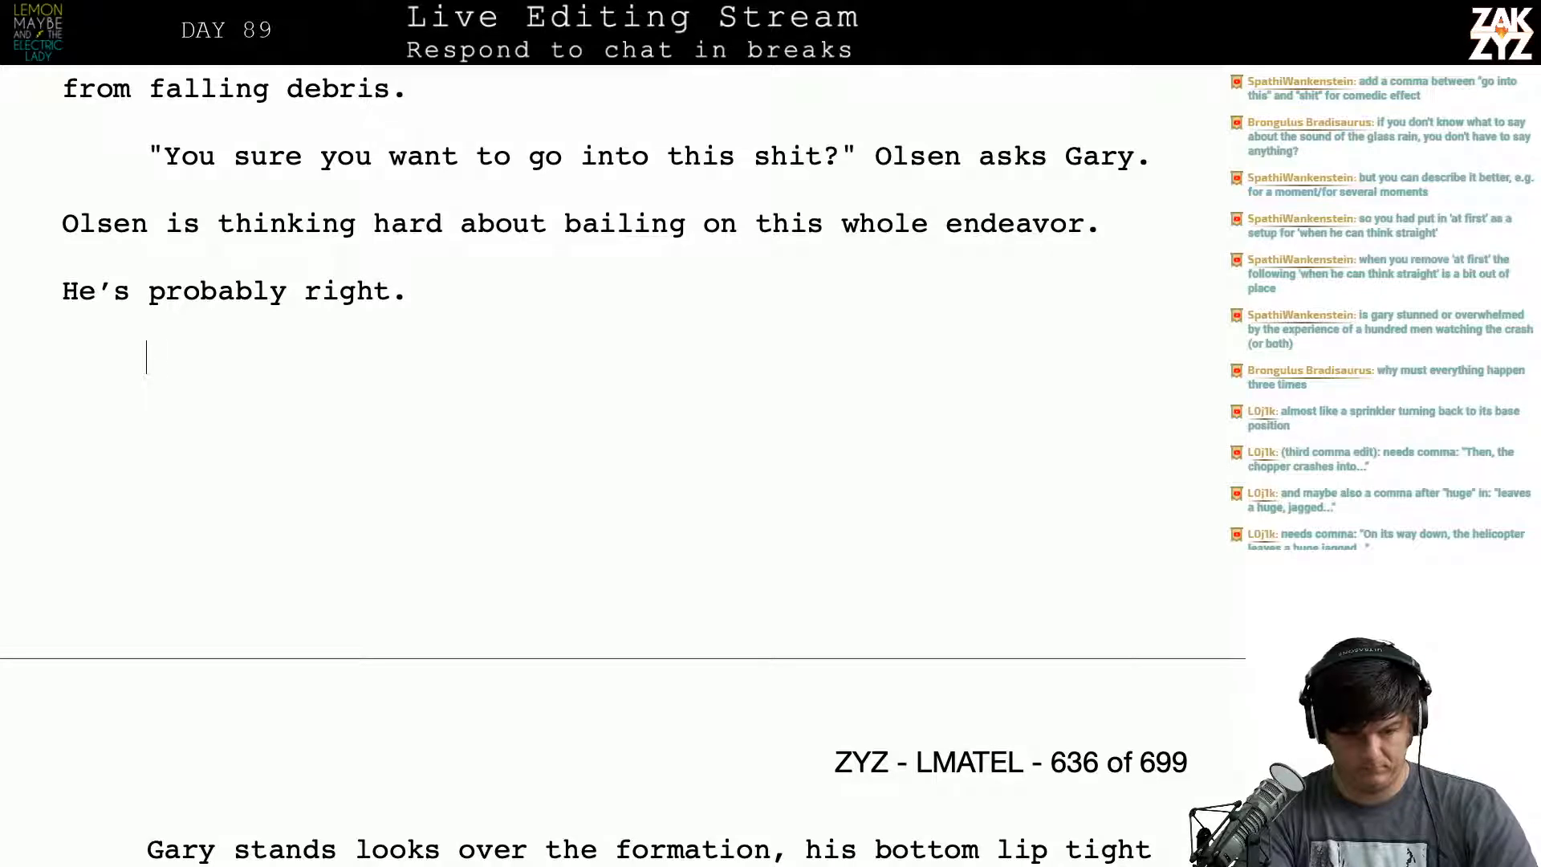
{"action": "type", "text": "A"}
{"action": "key", "text": "BackSpace"}
{"action": "type", "text": "The whole"}
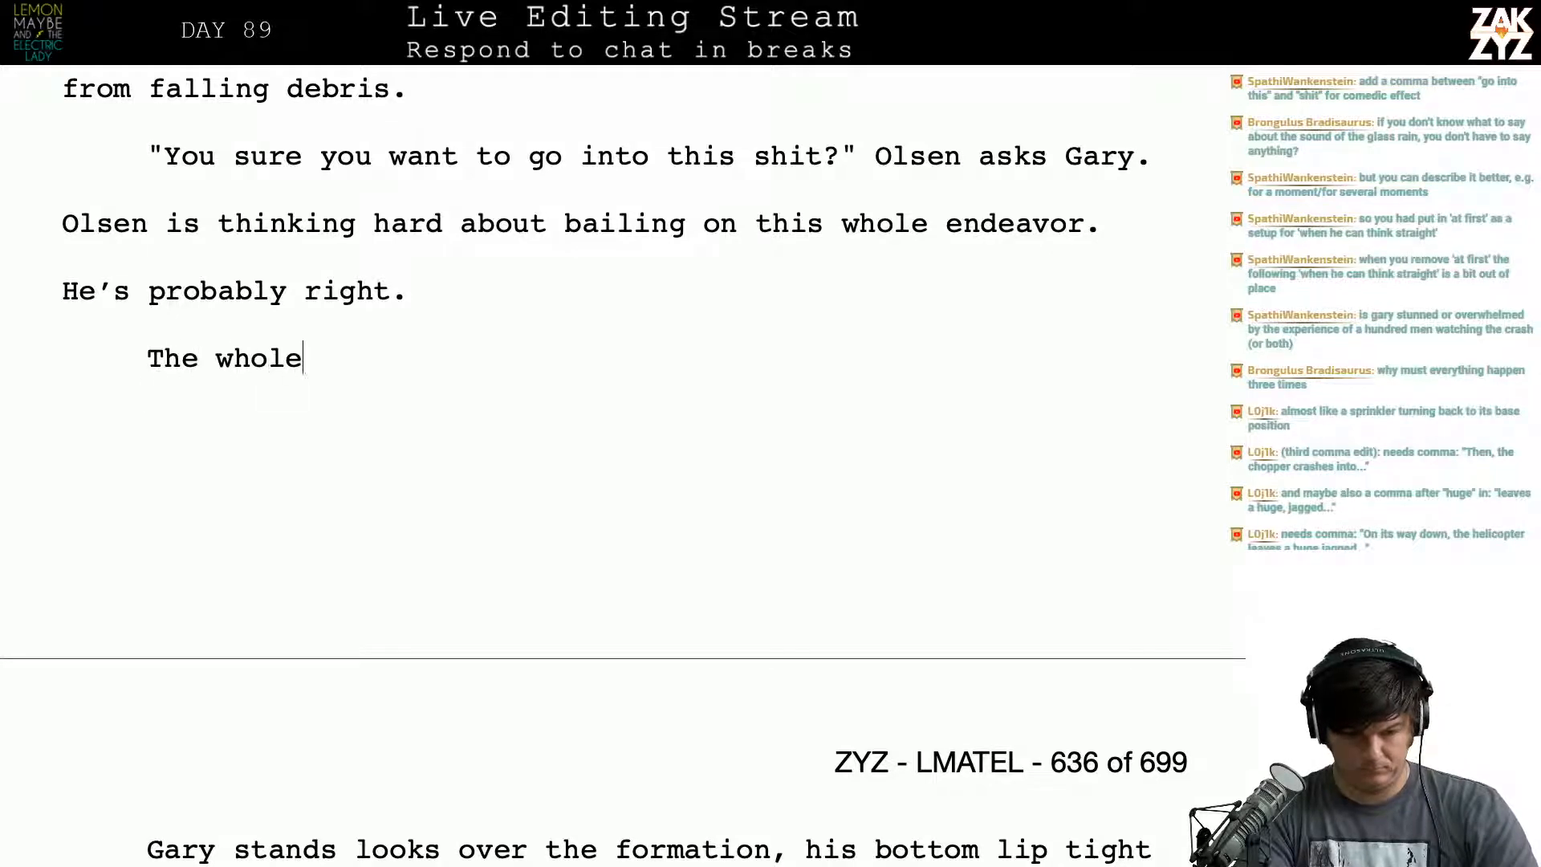
{"action": "type", "text": " formati"}
{"action": "key", "text": "BackSpace"}
{"action": "key", "text": "BackSpace"}
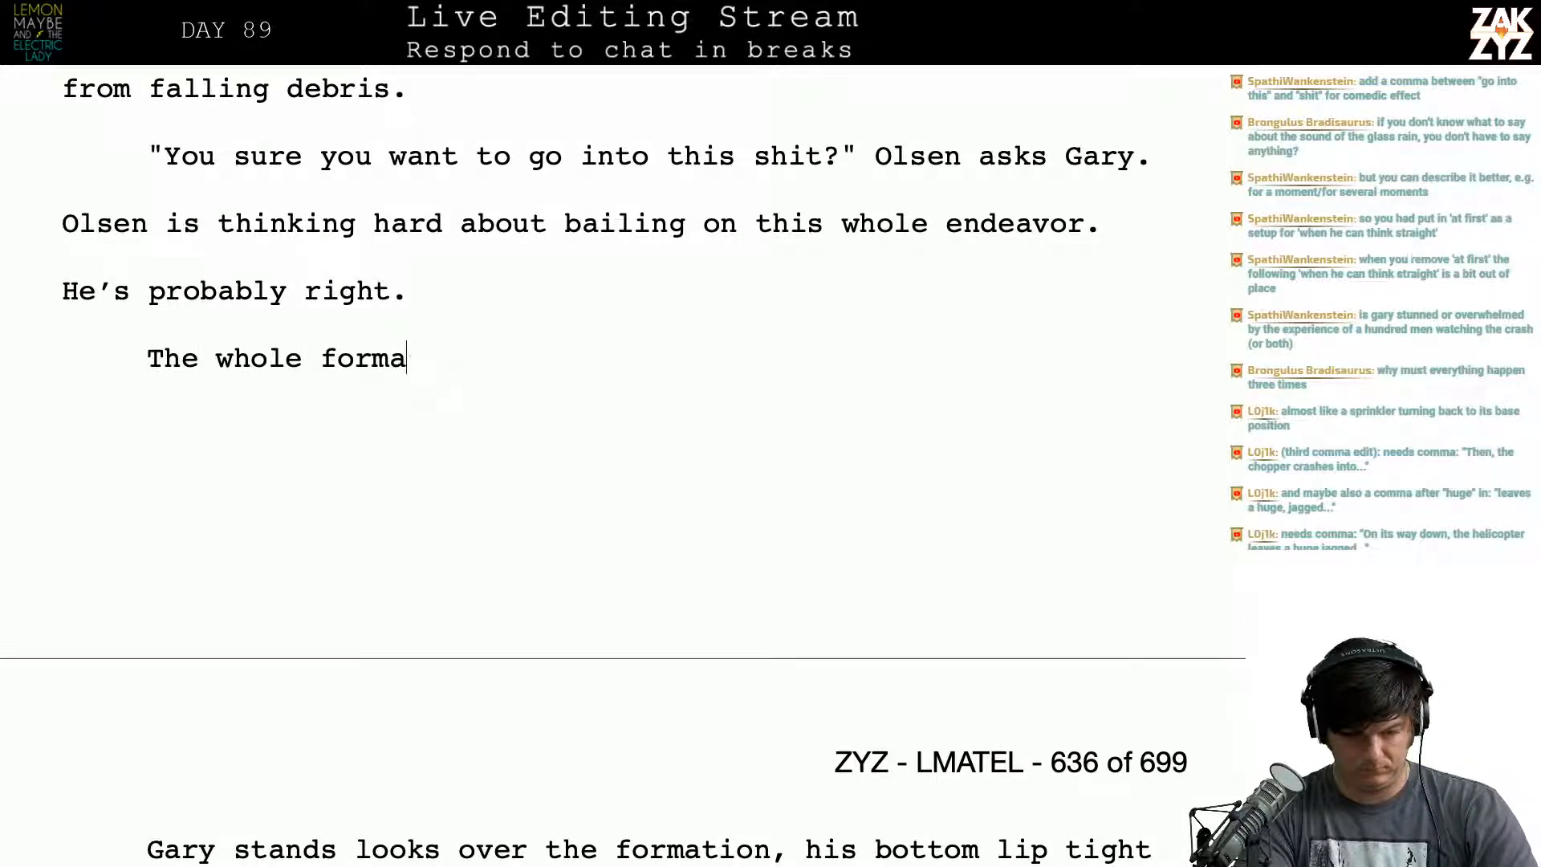
{"action": "key", "text": "BackSpace"}
{"action": "key", "text": "BackSpace"}
{"action": "key", "text": "BackSpace"}
{"action": "key", "text": "BackSpace"}
{"action": "key", "text": "BackSpace"}
{"action": "key", "text": "BackSpace"}
{"action": "key", "text": "BackSpace"}
{"action": "key", "text": "BackSpace"}
{"action": "key", "text": "BackSpace"}
{"action": "key", "text": "BackSpace"}
{"action": "key", "text": "BackSpace"}
{"action": "key", "text": "BackSpace"}
{"action": "key", "text": "BackSpace"}
{"action": "key", "text": "BackSpace"}
{"action": "key", "text": "BackSpace"}
Step: Begin the new paragraph after "He's probably right." with the word "Gary"
{"action": "type", "text": "G"}
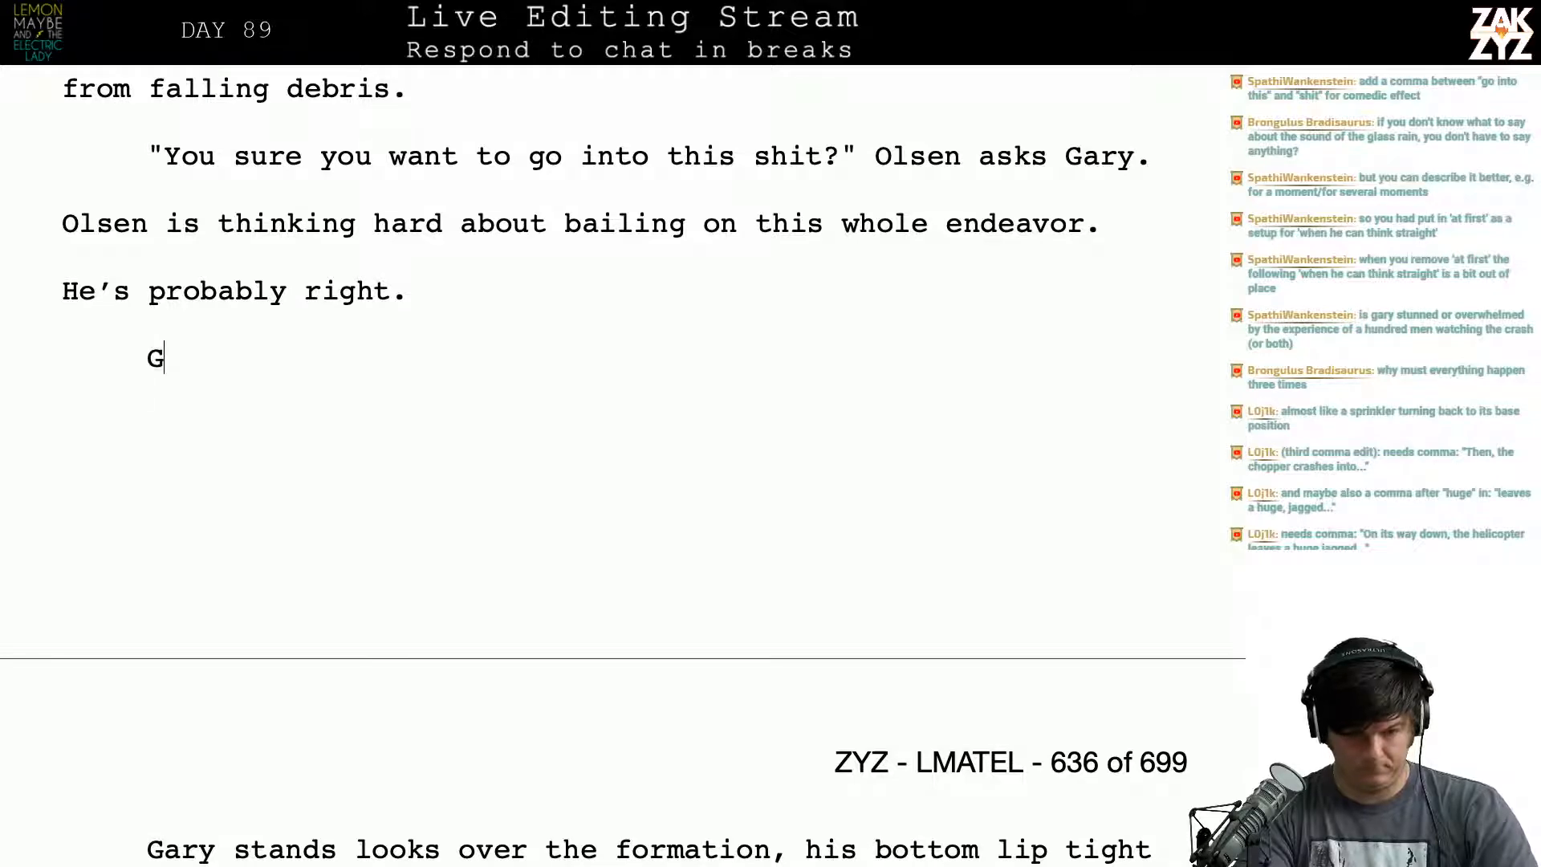
{"action": "type", "text": "ary"}
{"action": "key", "text": "shift+Down"}
{"action": "key", "text": "shift+Down"}
{"action": "key", "text": "shift+Down"}
{"action": "key", "text": "shift+Down"}
{"action": "key", "text": "shift+Down"}
{"action": "key", "text": "shift+Down"}
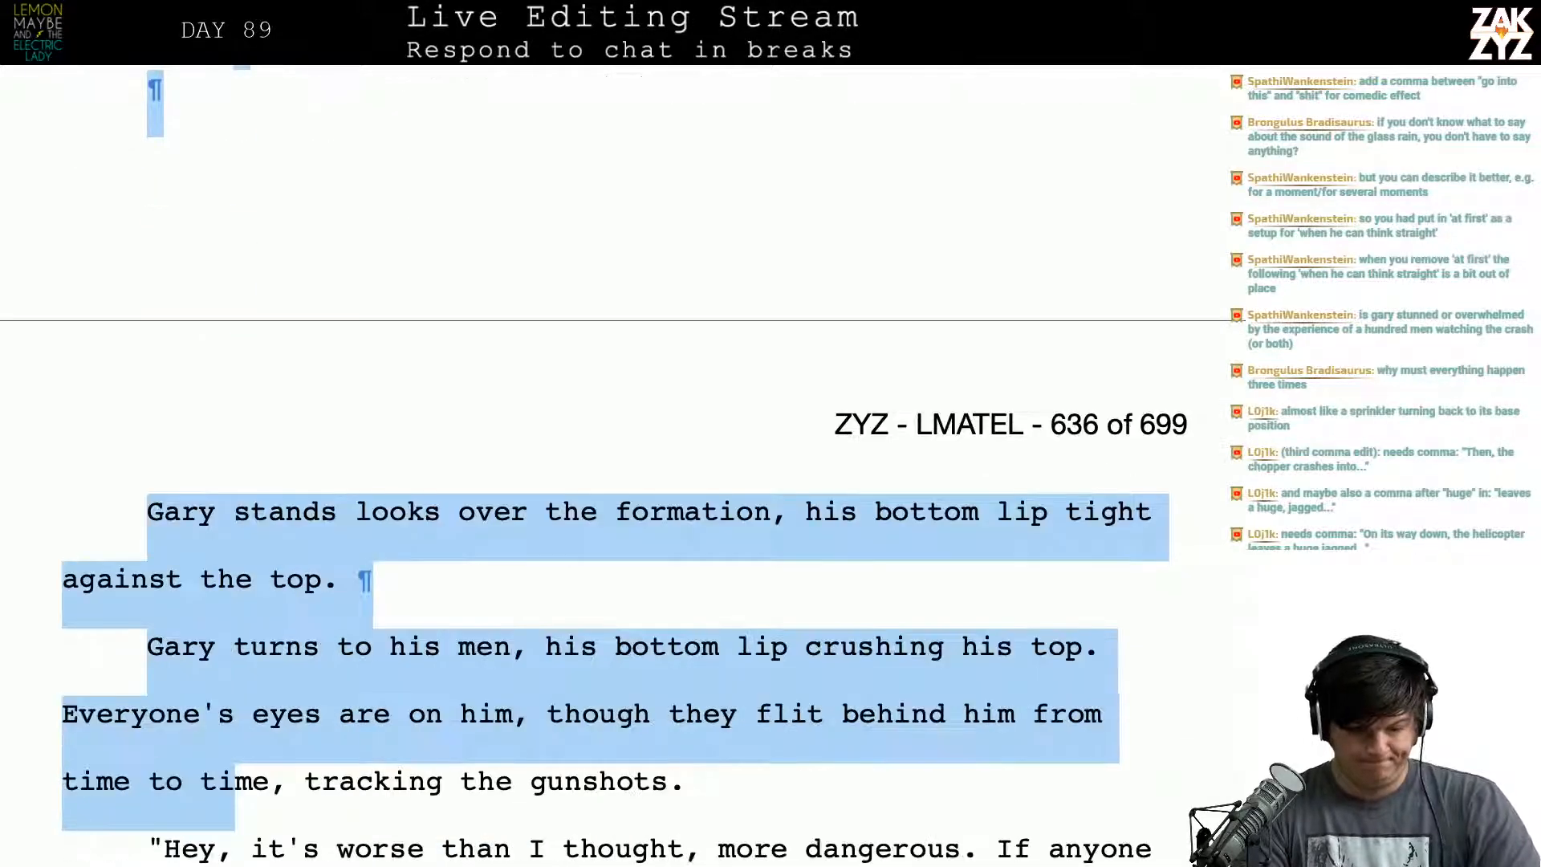
{"action": "key", "text": "shift+Up"}
{"action": "key", "text": "shift+Up"}
{"action": "key", "text": "shift+Up"}
{"action": "key", "text": "shift+Up"}
{"action": "key", "text": "shift+Up"}
{"action": "key", "text": "shift+Up"}
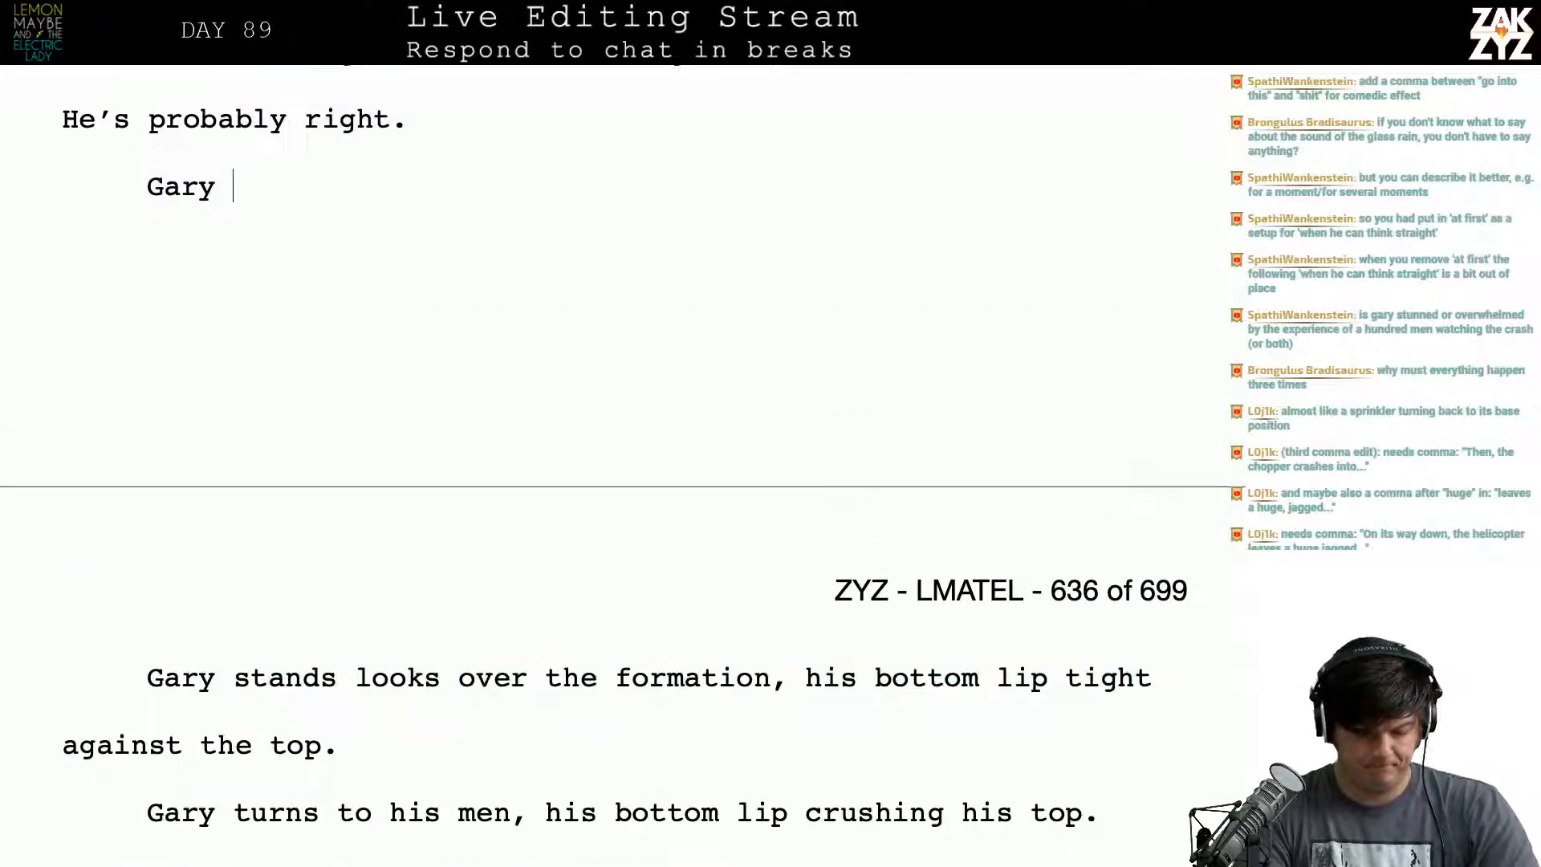
{"action": "type", "text": "tightne"}
{"action": "key", "text": "BackSpace"}
{"action": "key", "text": "BackSpace"}
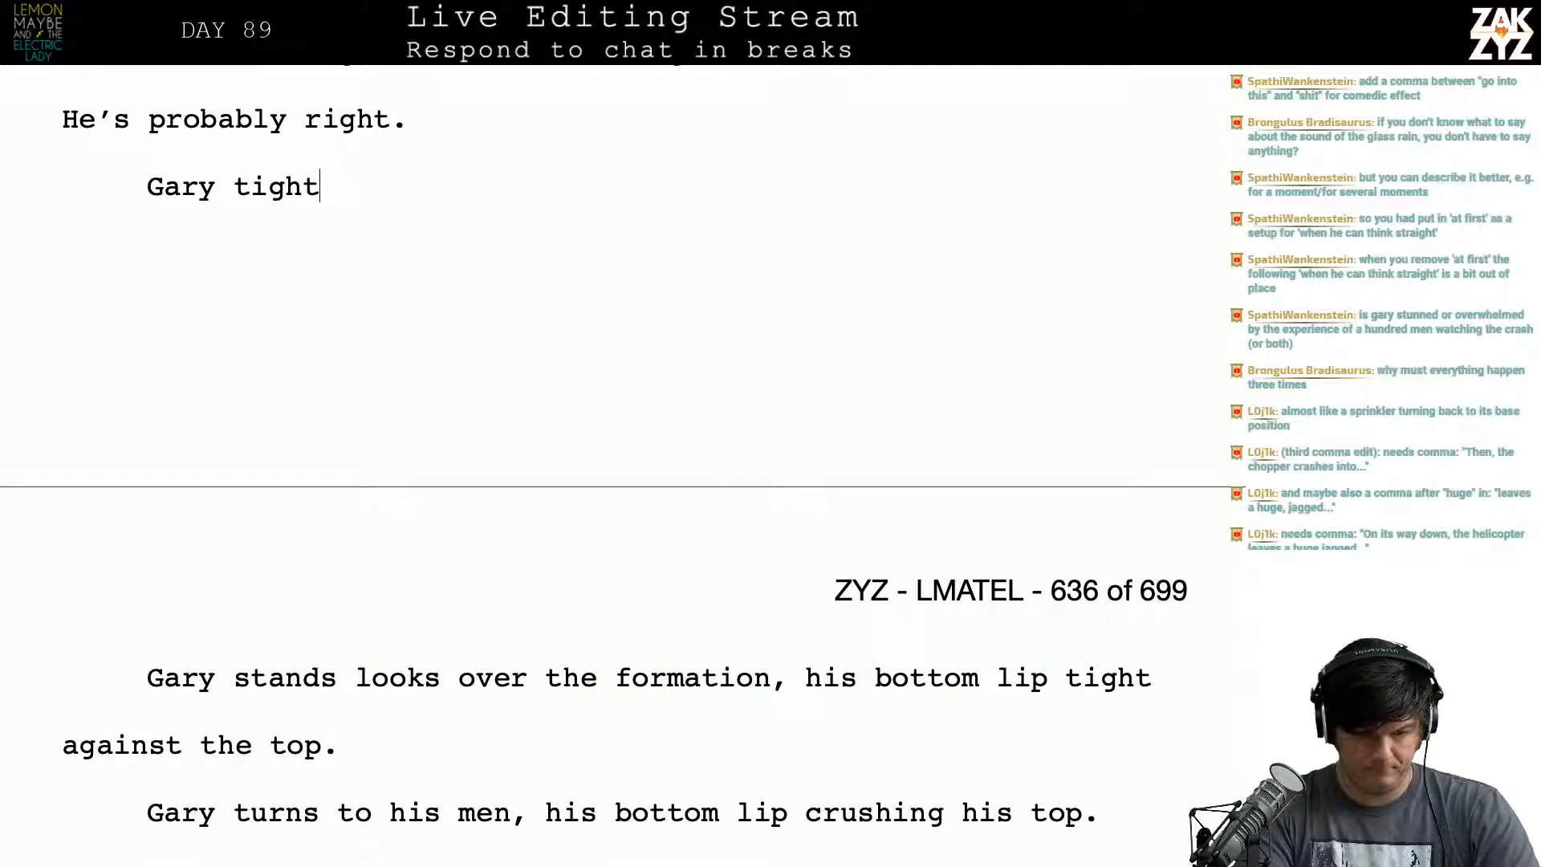
{"action": "type", "text": "ens his"}
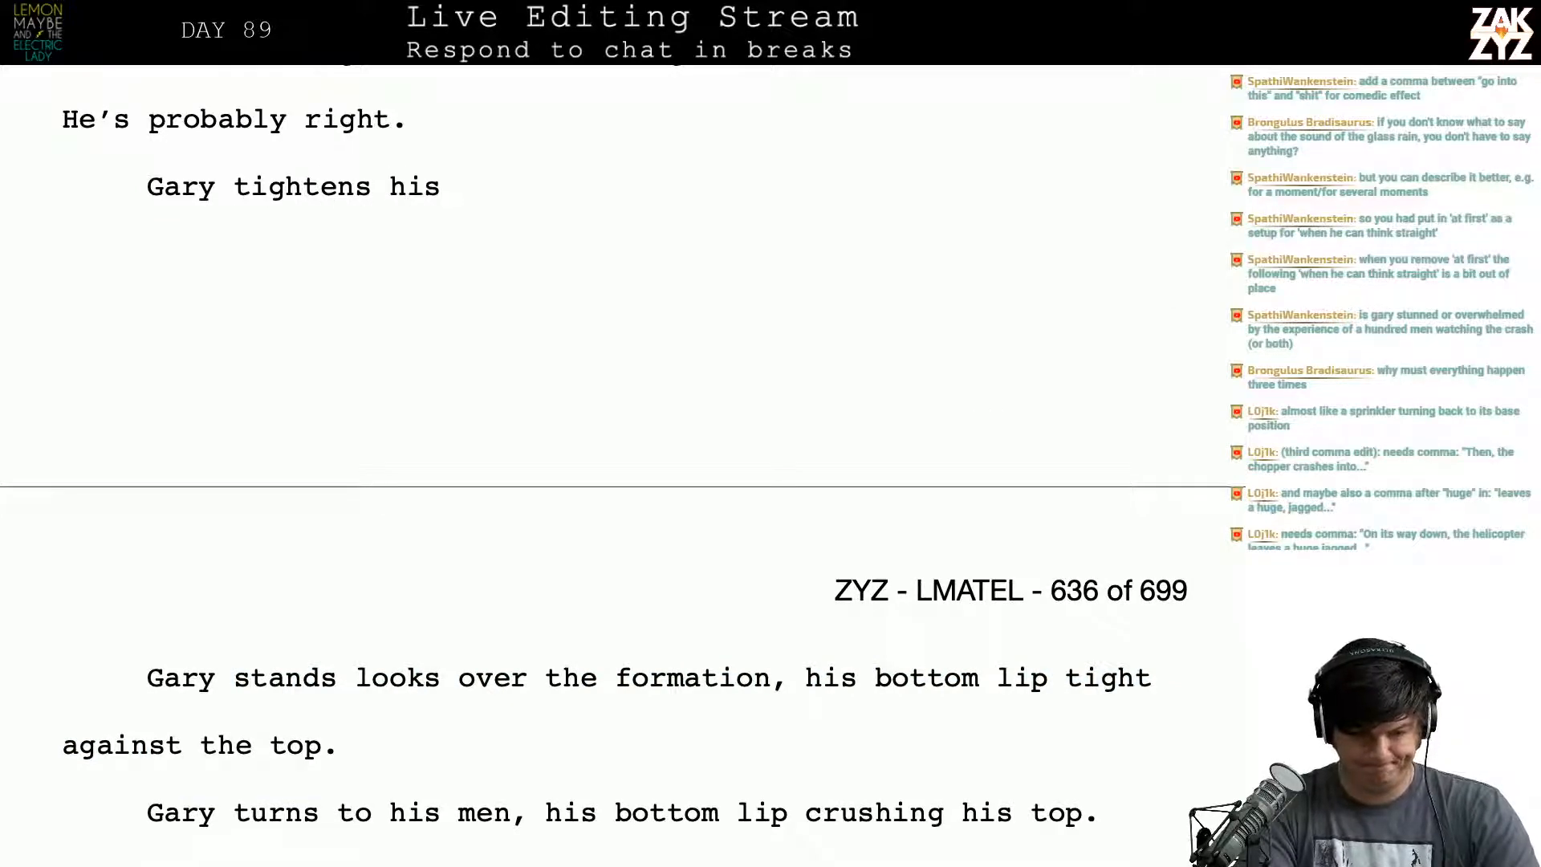
{"action": "key", "text": "BackSpace"}
{"action": "key", "text": "BackSpace"}
{"action": "key", "text": "BackSpace"}
{"action": "key", "text": "BackSpace"}
{"action": "key", "text": "BackSpace"}
{"action": "key", "text": "BackSpace"}
{"action": "key", "text": "BackSpace"}
{"action": "key", "text": "BackSpace"}
{"action": "key", "text": "BackSpace"}
{"action": "key", "text": "BackSpace"}
{"action": "key", "text": "BackSpace"}
{"action": "key", "text": "BackSpace"}
{"action": "key", "text": "BackSpace"}
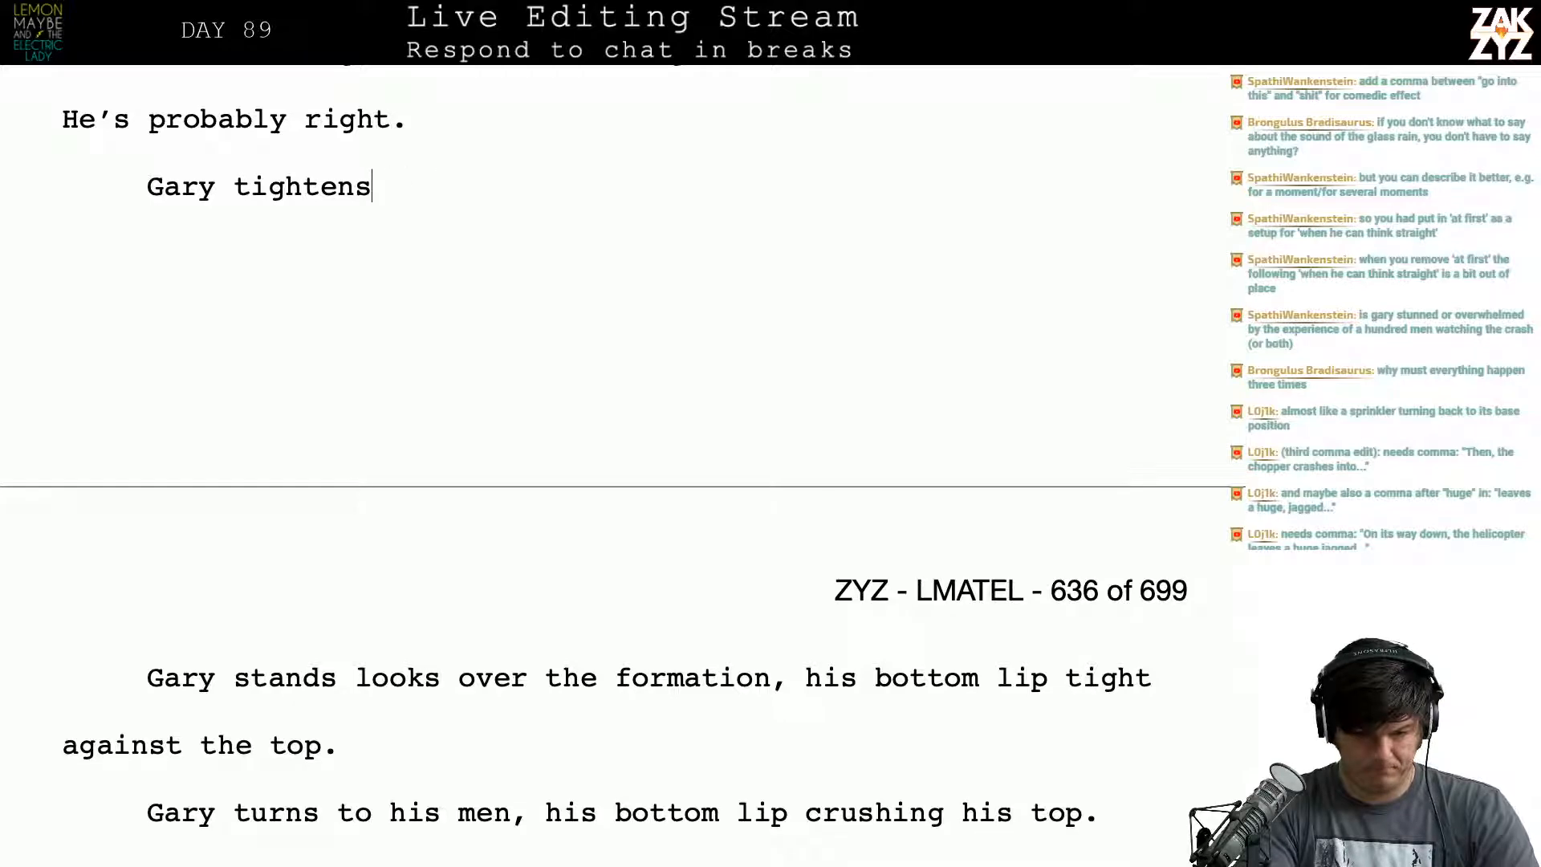
Step: Complete the paragraph's opening sentence as "Gary's lips are tight as he looks over the men."
{"action": "type", "text": "'s lips are tight "}
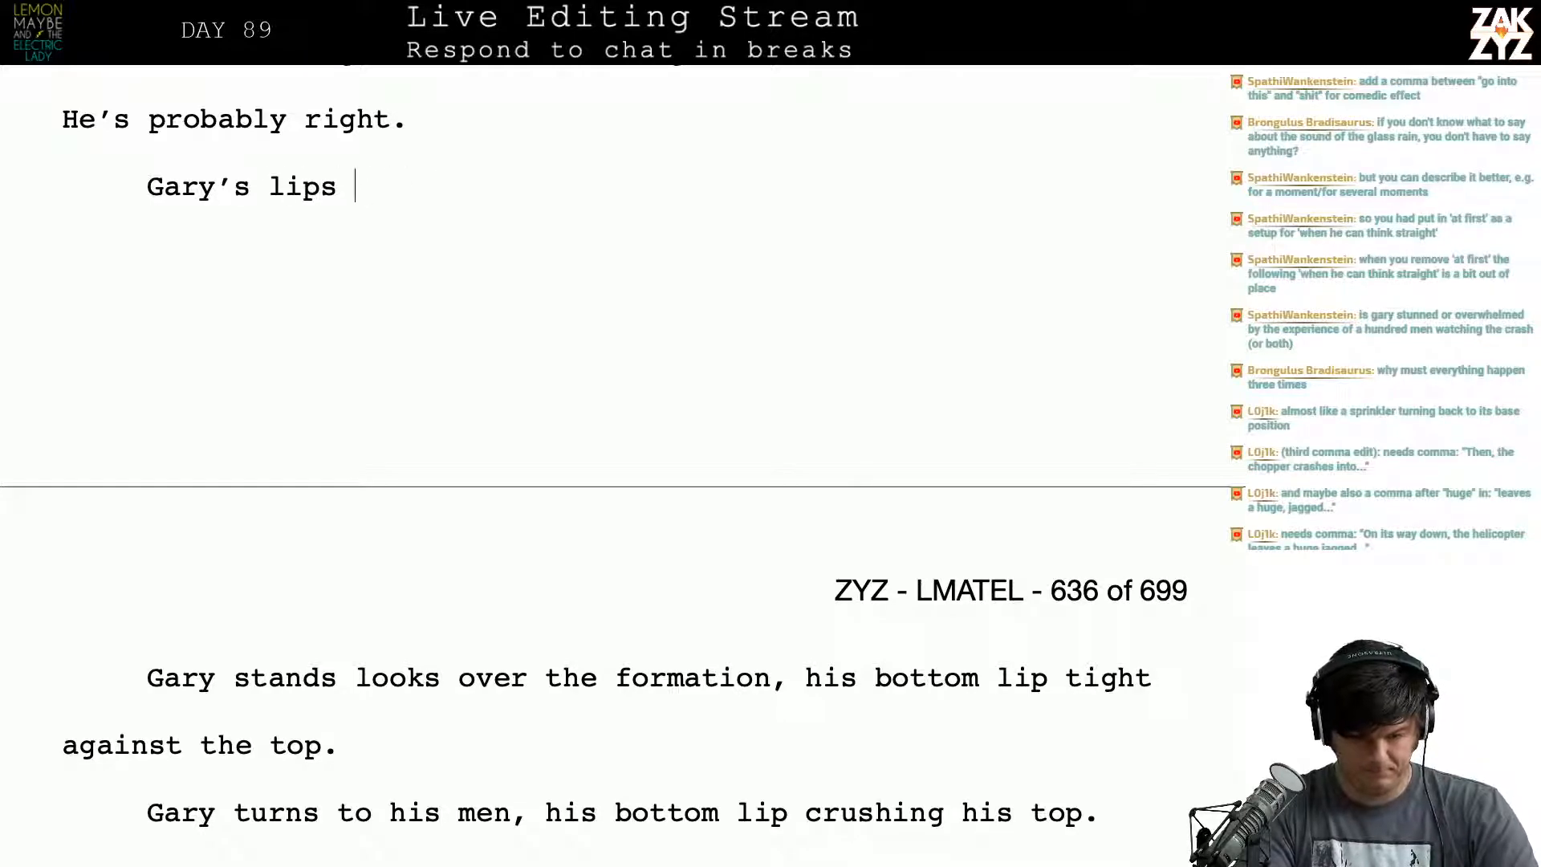
{"action": "type", "text": "as he"}
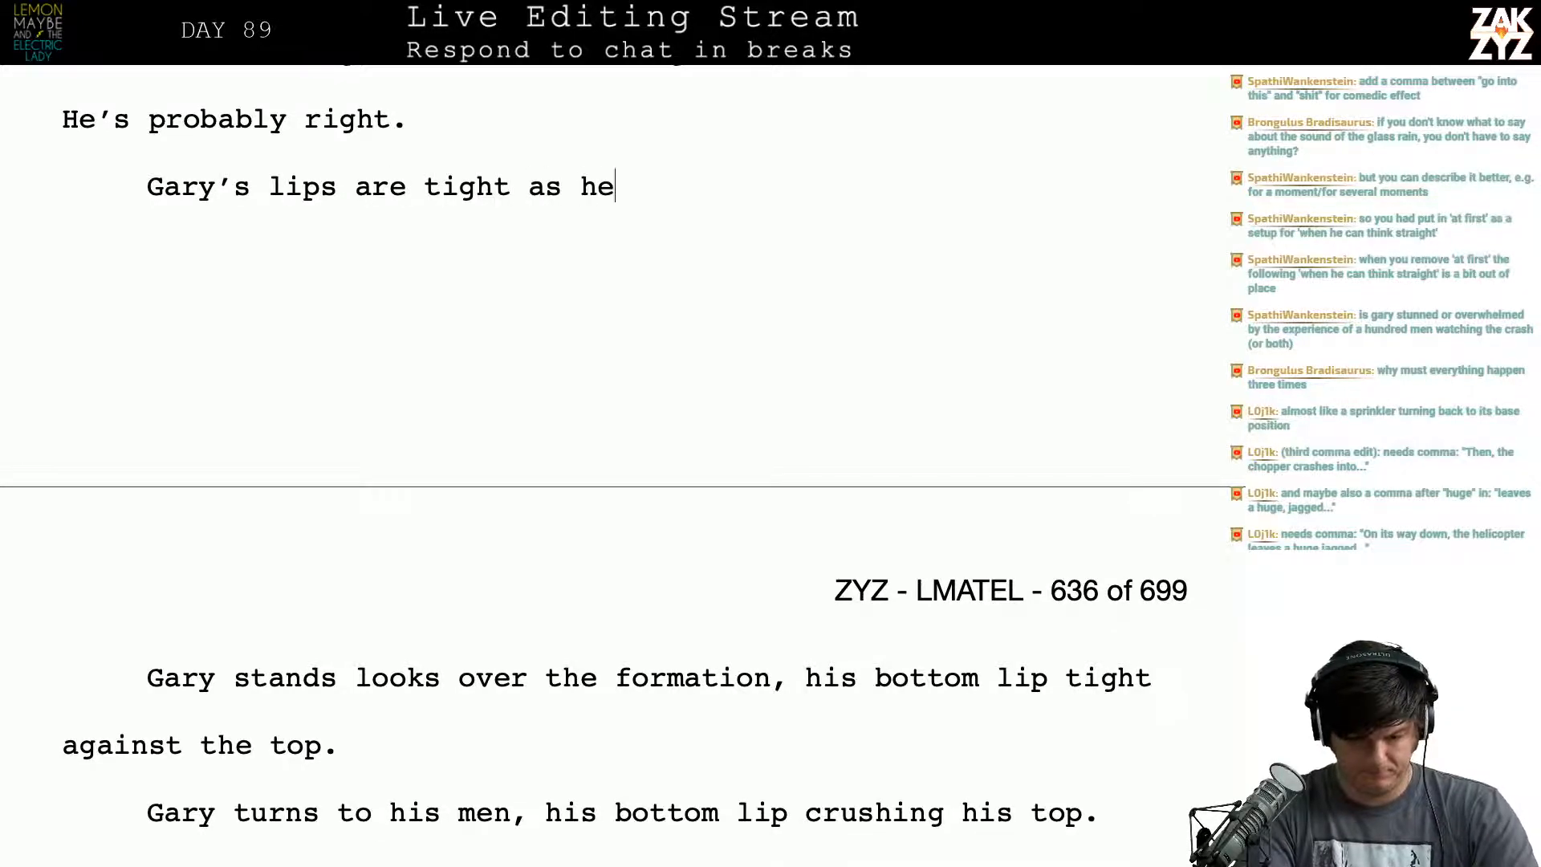
{"action": "type", "text": " looks over the men. H"}
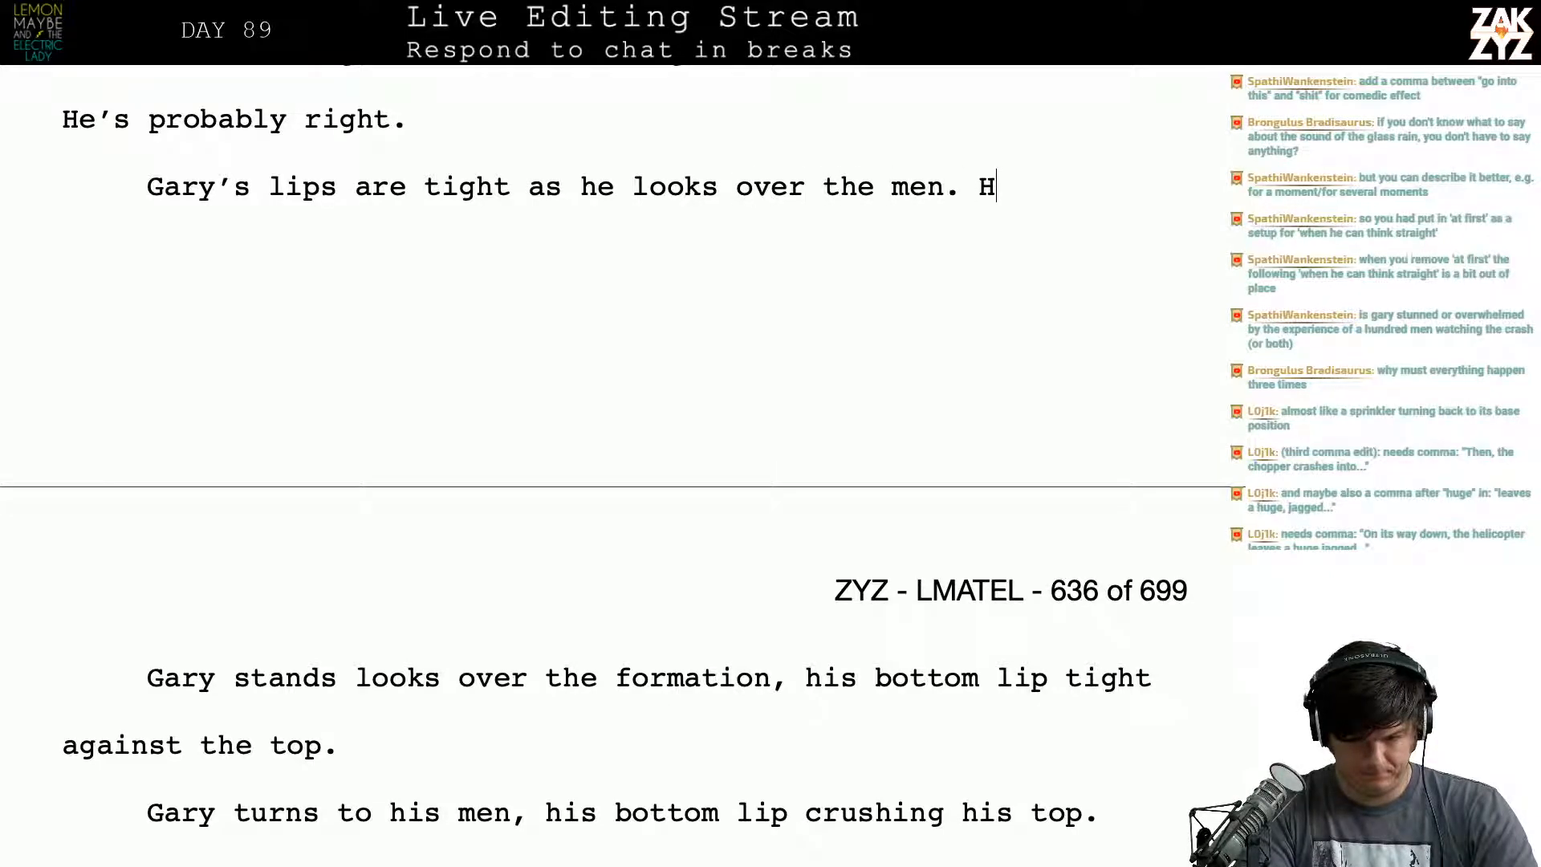
{"action": "key", "text": "BackSpace"}
Step: Add the sentence "All of their eyes are on them." after the one about Gary's tight lips
{"action": "type", "text": "All fo th"}
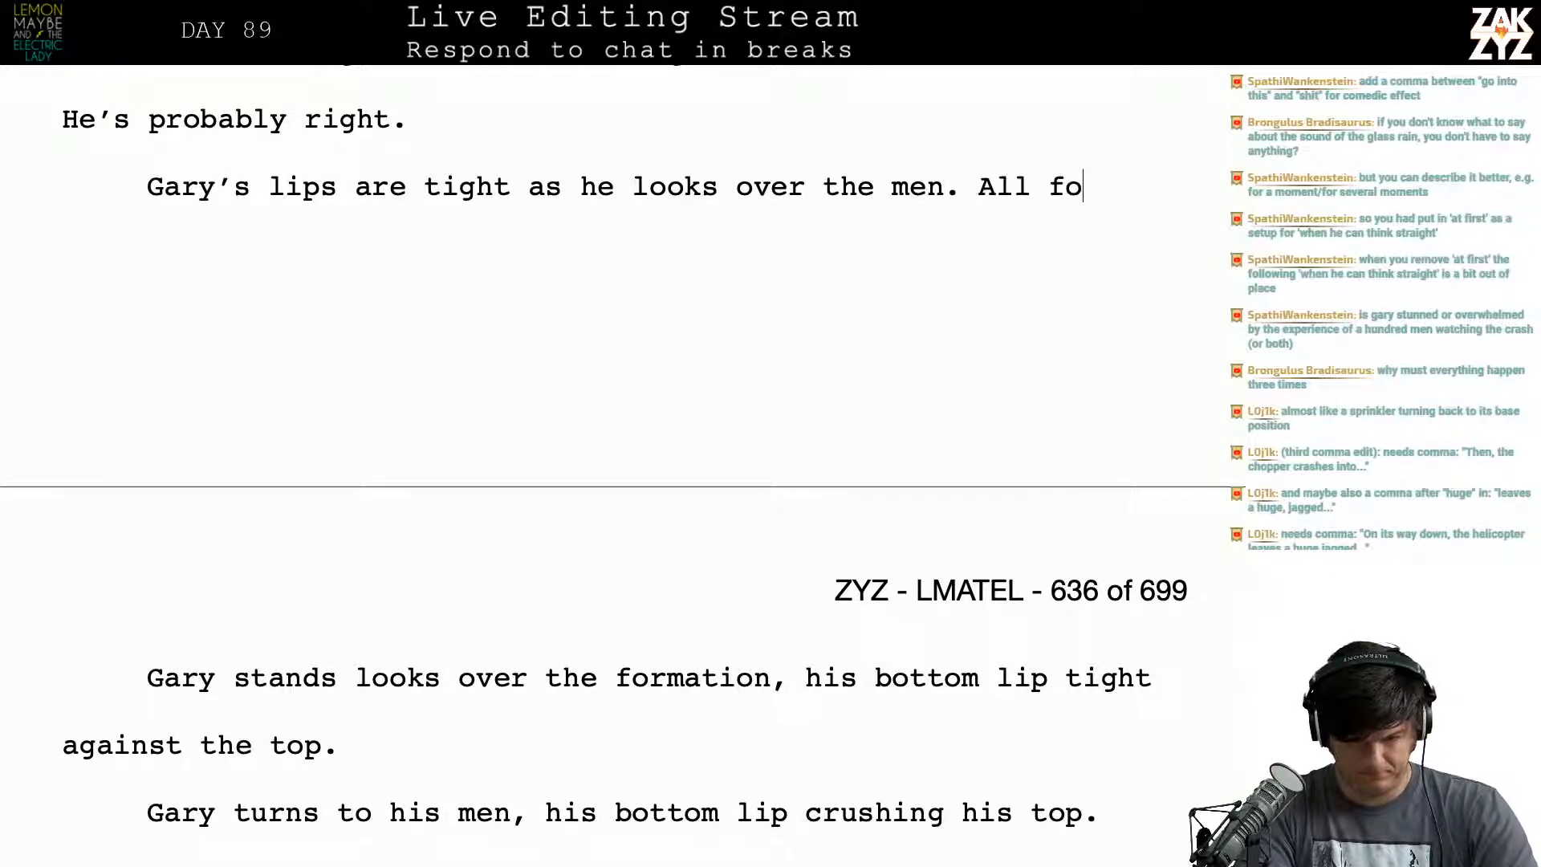
{"action": "key", "text": "BackSpace"}
{"action": "key", "text": "BackSpace"}
{"action": "key", "text": "BackSpace"}
{"action": "key", "text": "BackSpace"}
{"action": "key", "text": "BackSpace"}
{"action": "type", "text": "of their"}
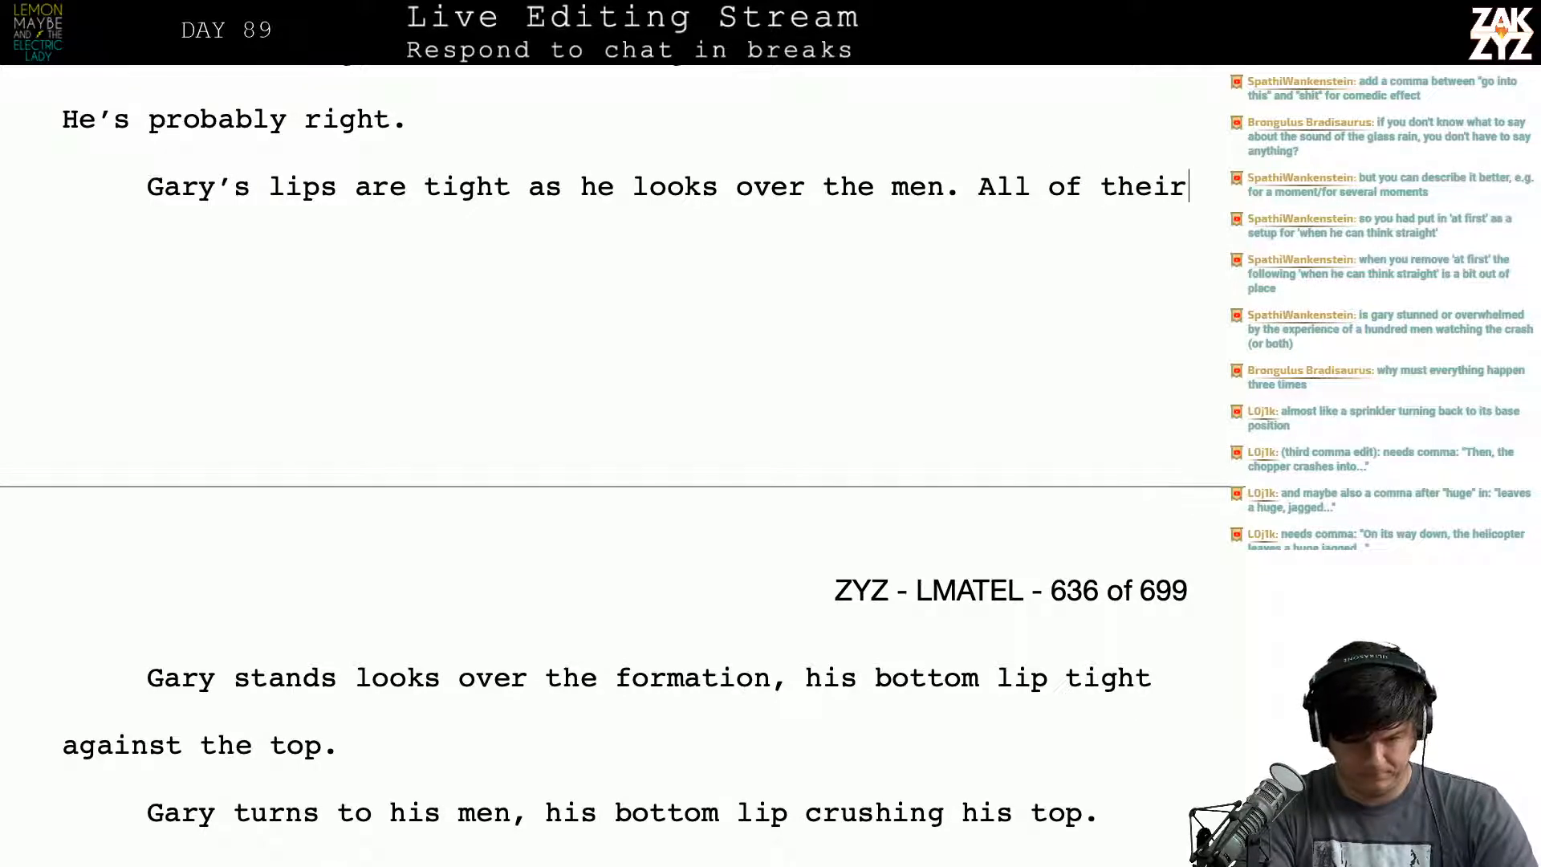
{"action": "type", "text": " eyes are on them."}
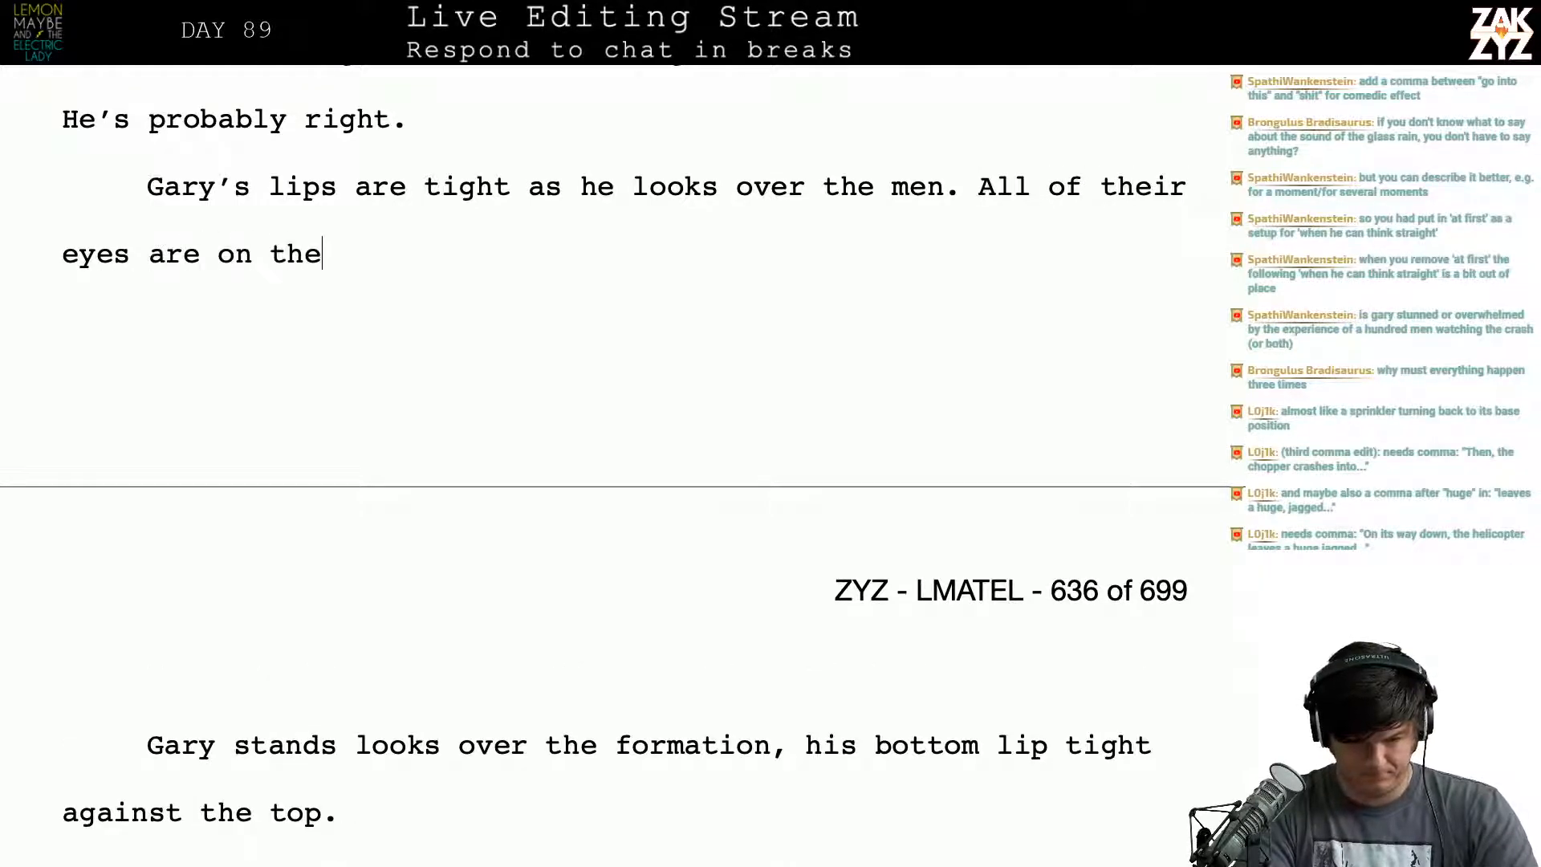
Step: Delete the old text from "Gary stands looks over the formation" through "Everyone's eyes are on him," keeping the clause that begins with "though"
{"action": "key", "text": "shift+Down"}
{"action": "key", "text": "shift+Down"}
{"action": "key", "text": "shift+Down"}
{"action": "key", "text": "shift+Down"}
{"action": "key", "text": "shift+Down"}
{"action": "key", "text": "shift+Down"}
{"action": "key", "text": "shift+Down"}
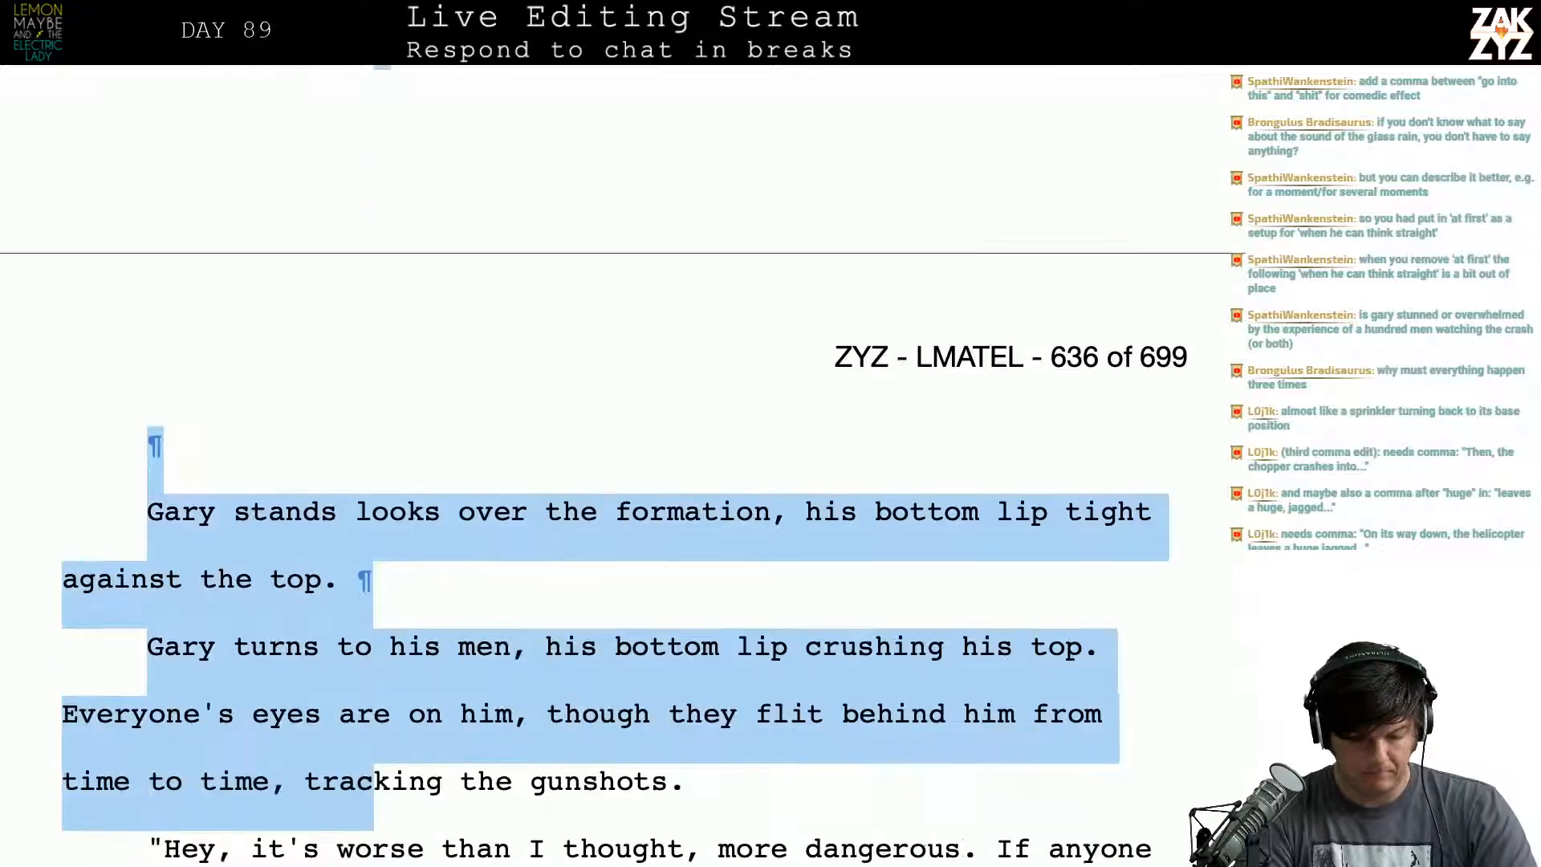
{"action": "key", "text": "shift+Right"}
{"action": "key", "text": "shift+Up"}
{"action": "key", "text": "shift+Right"}
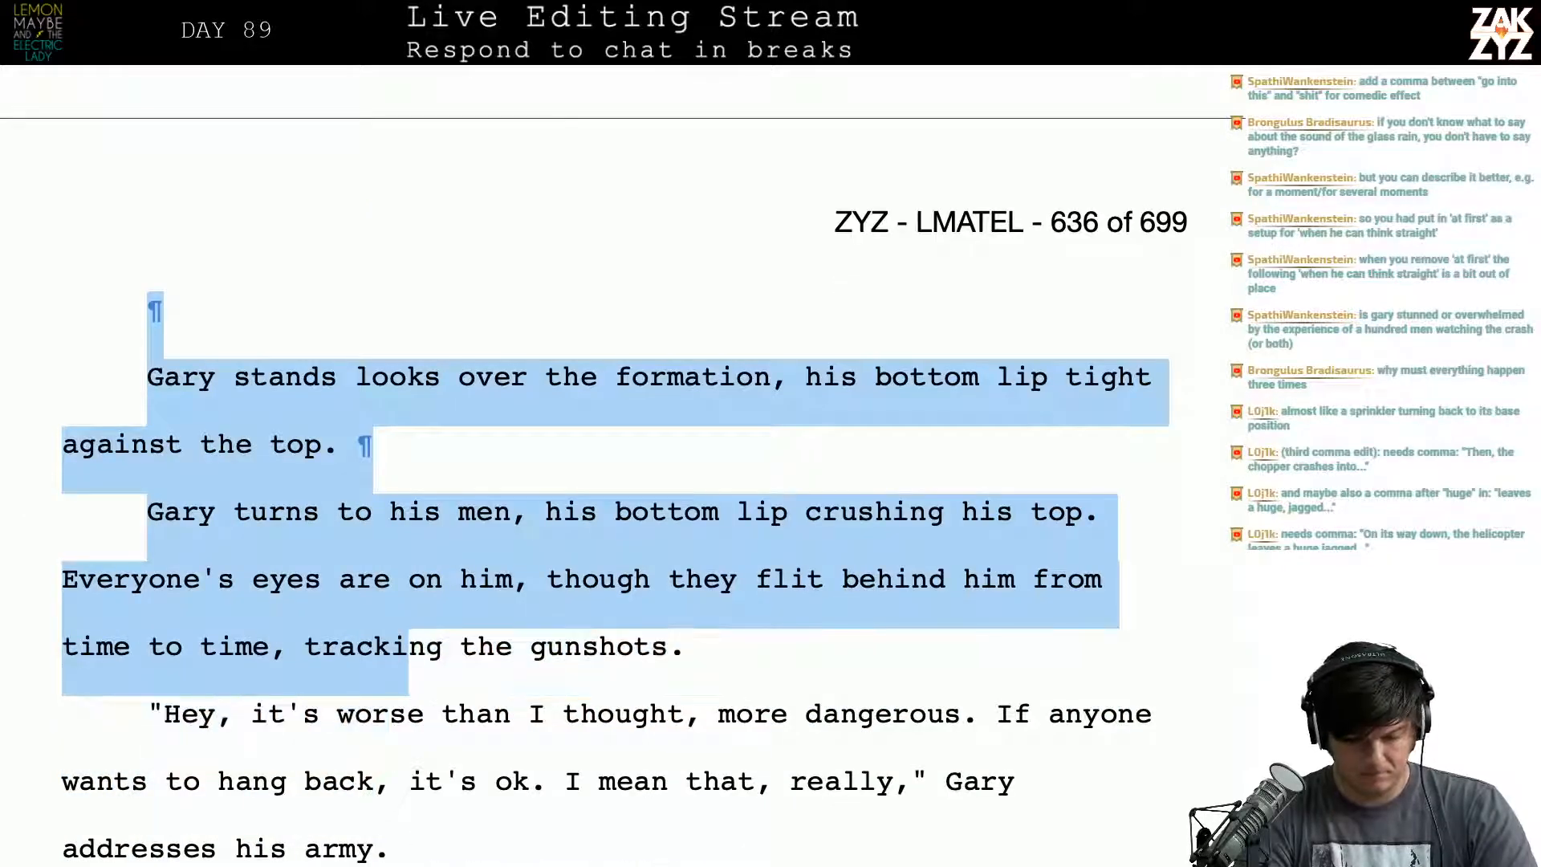
{"action": "key", "text": "shift+Right"}
{"action": "key", "text": "shift+Right"}
{"action": "key", "text": "shift+Right"}
{"action": "key", "text": "shift+Right"}
{"action": "key", "text": "shift+Right"}
{"action": "key", "text": "shift+Right"}
{"action": "key", "text": "shift+Right"}
{"action": "key", "text": "shift+Right"}
{"action": "key", "text": "shift+Right"}
{"action": "key", "text": "shift+Right"}
{"action": "key", "text": "shift+Right"}
{"action": "key", "text": "shift+Right"}
{"action": "key", "text": "shift+Right"}
{"action": "key", "text": "shift+Right"}
{"action": "key", "text": "shift+Right"}
{"action": "key", "text": "shift+Right"}
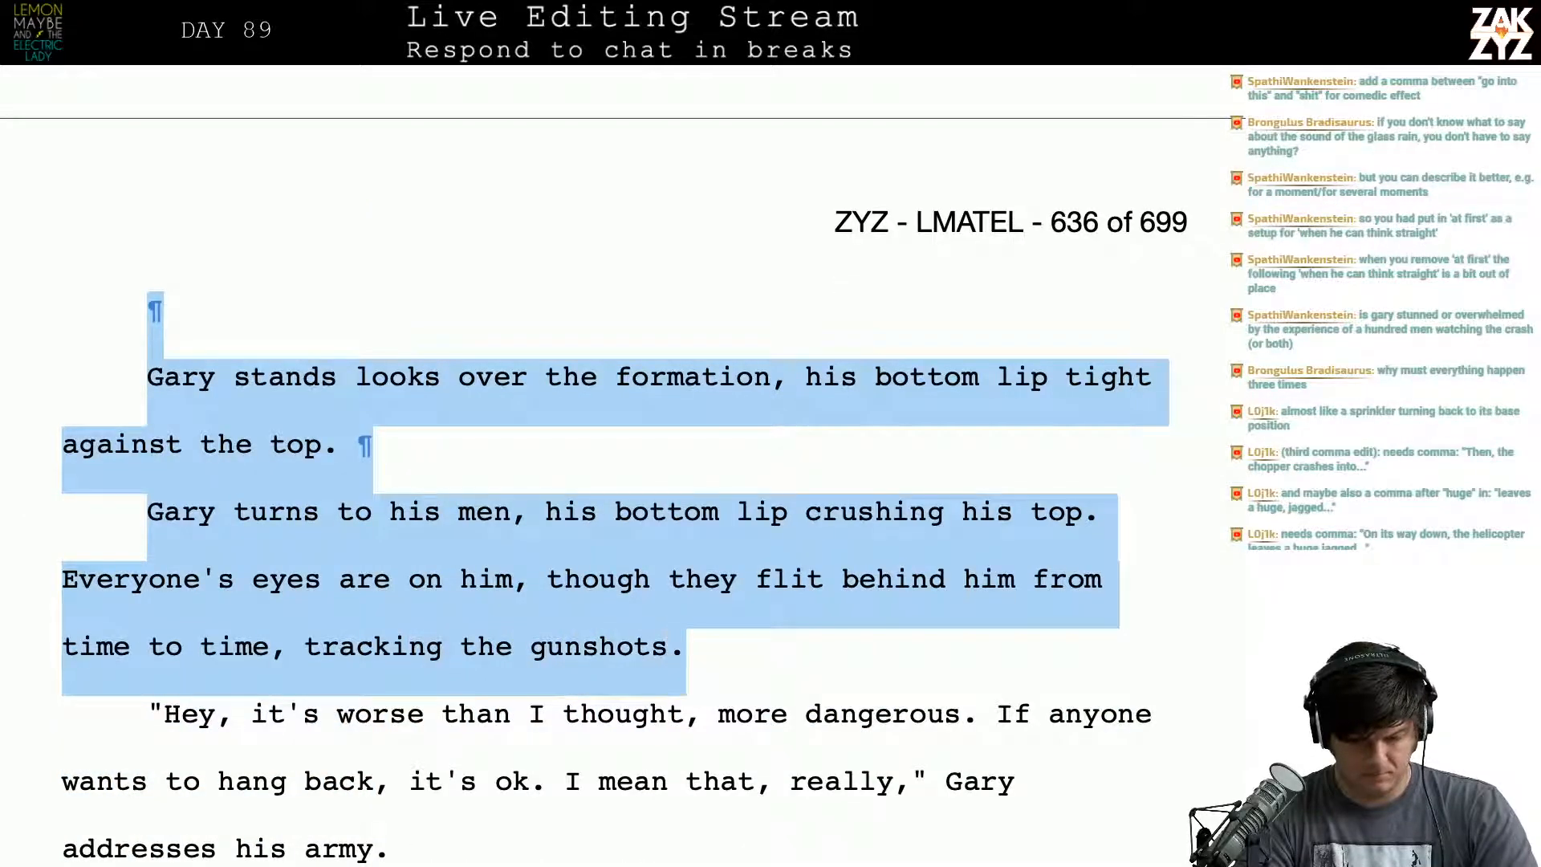
{"action": "key", "text": "shift+Up"}
{"action": "key", "text": "shift+Left"}
{"action": "key", "text": "shift+Left"}
{"action": "key", "text": "shift+Left"}
{"action": "key", "text": "shift+Left"}
{"action": "key", "text": "shift+Left"}
{"action": "key", "text": "shift+Left"}
{"action": "key", "text": "shift+Left"}
{"action": "key", "text": "shift+Left"}
{"action": "key", "text": "shift+Left"}
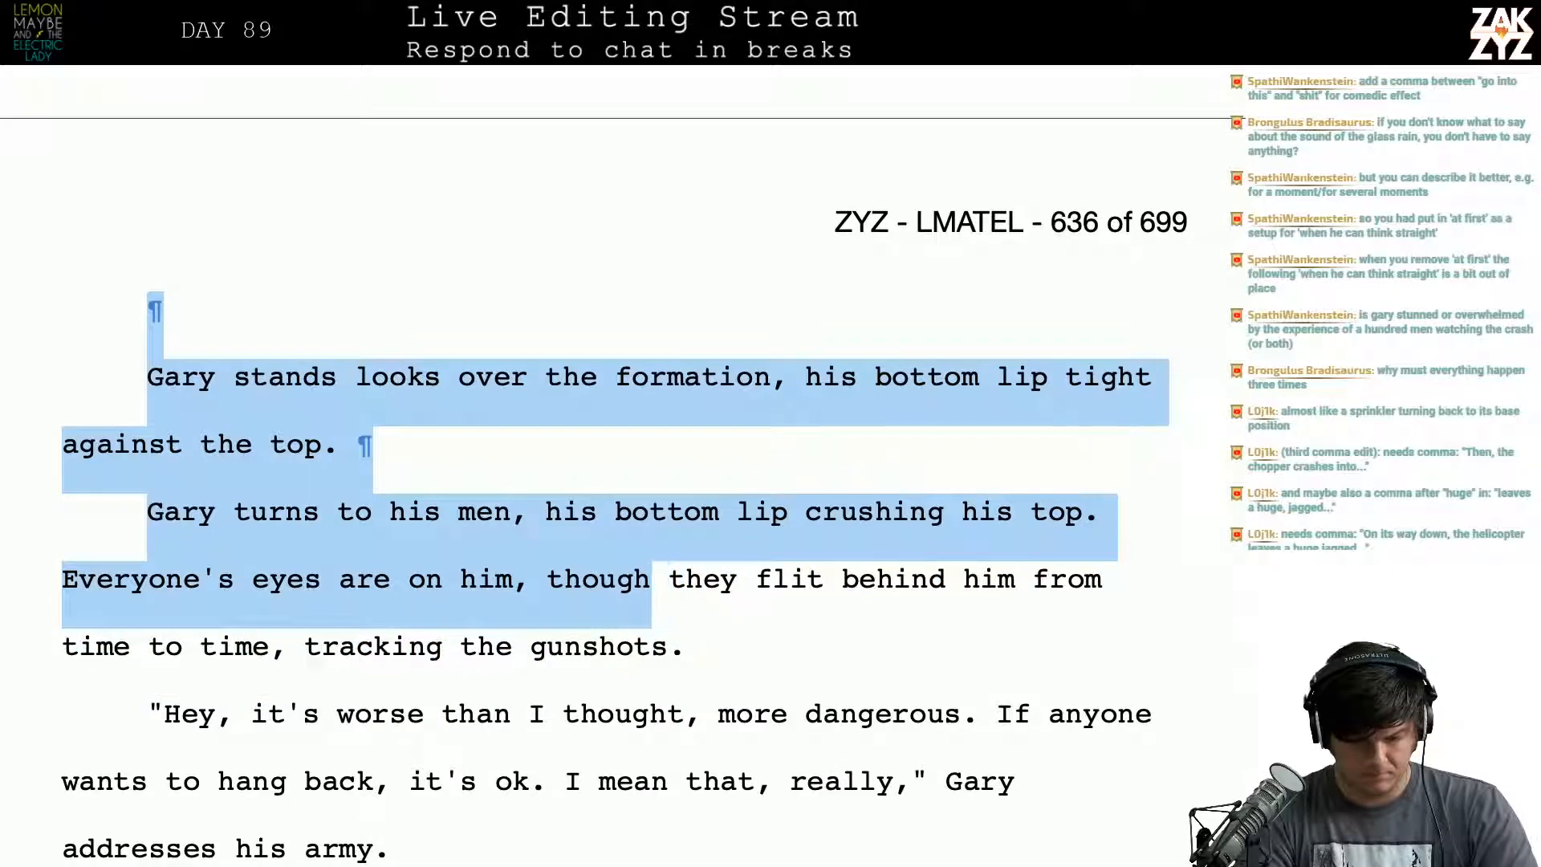
{"action": "type", "text": "Gary’s lips are tight as he looks over the men. All of their eyes are on them."}
{"action": "key", "text": "Up"}
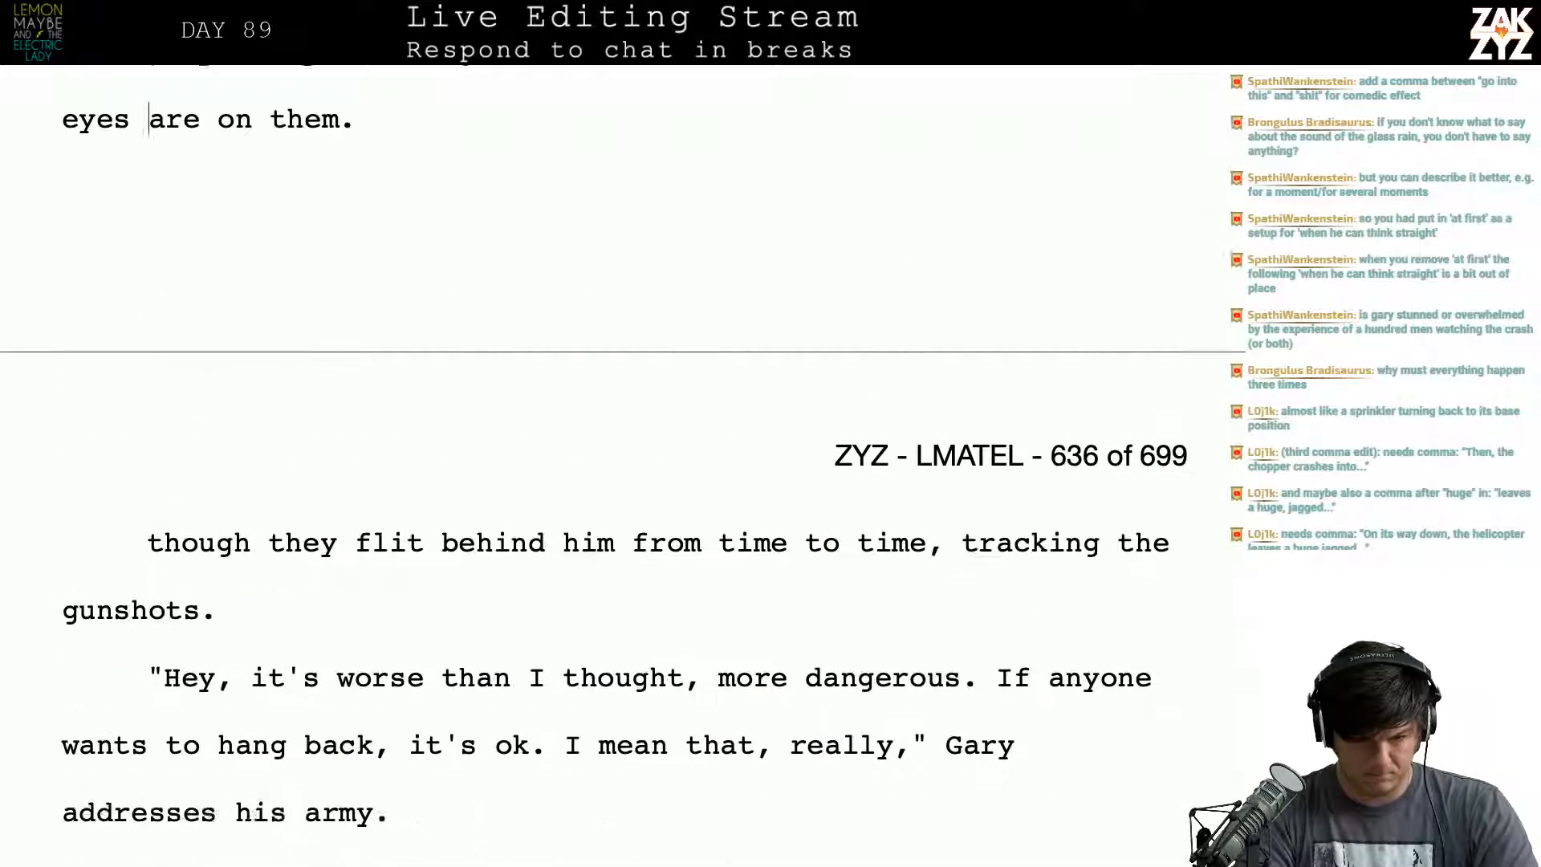
{"action": "key", "text": "Up"}
{"action": "key", "text": "Down"}
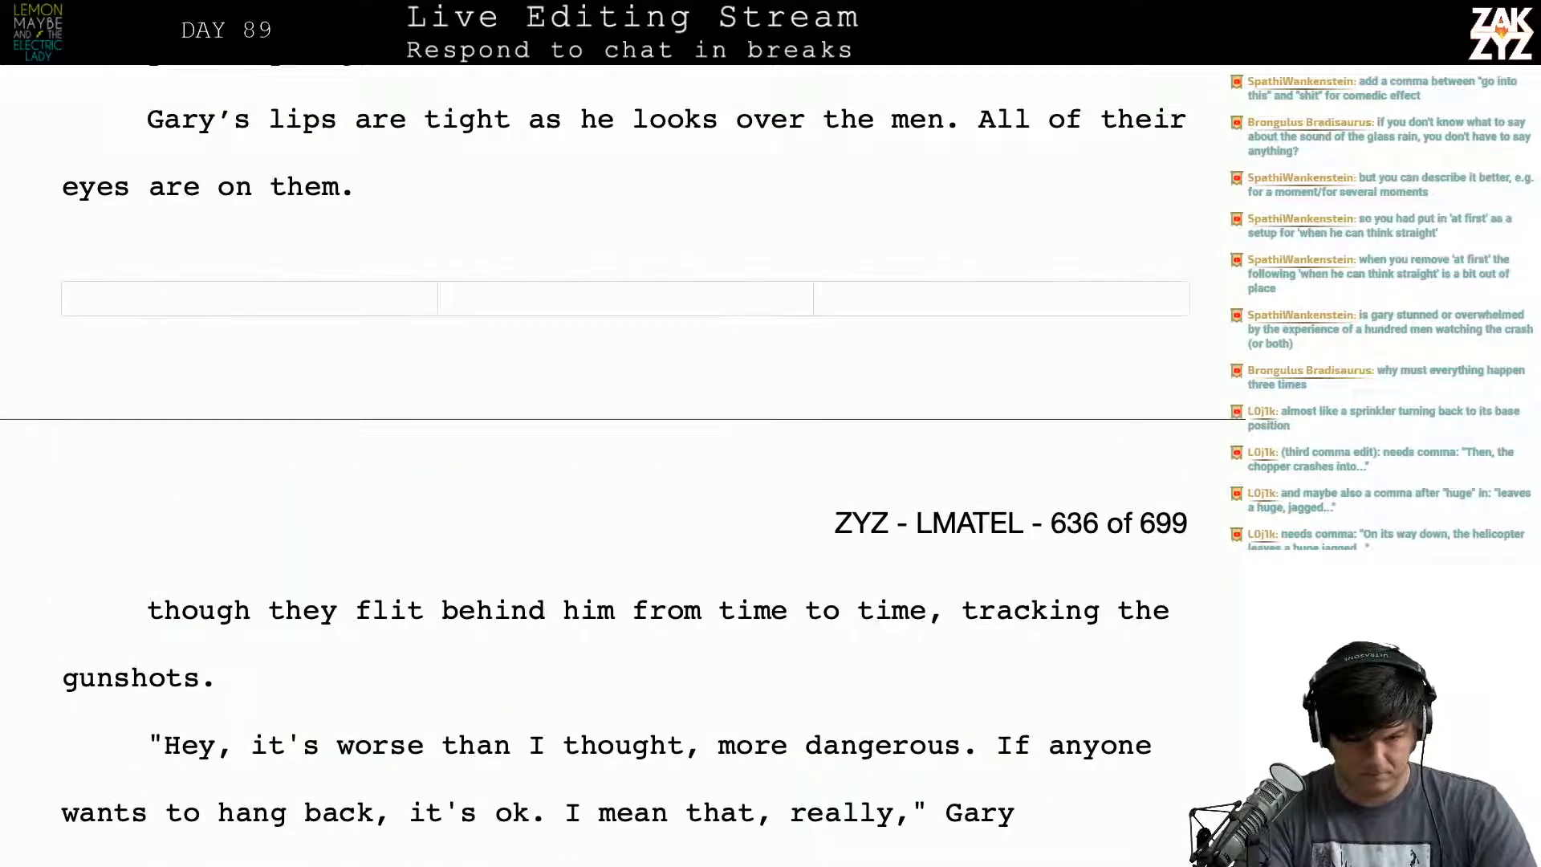
{"action": "type", "text": "From time"}
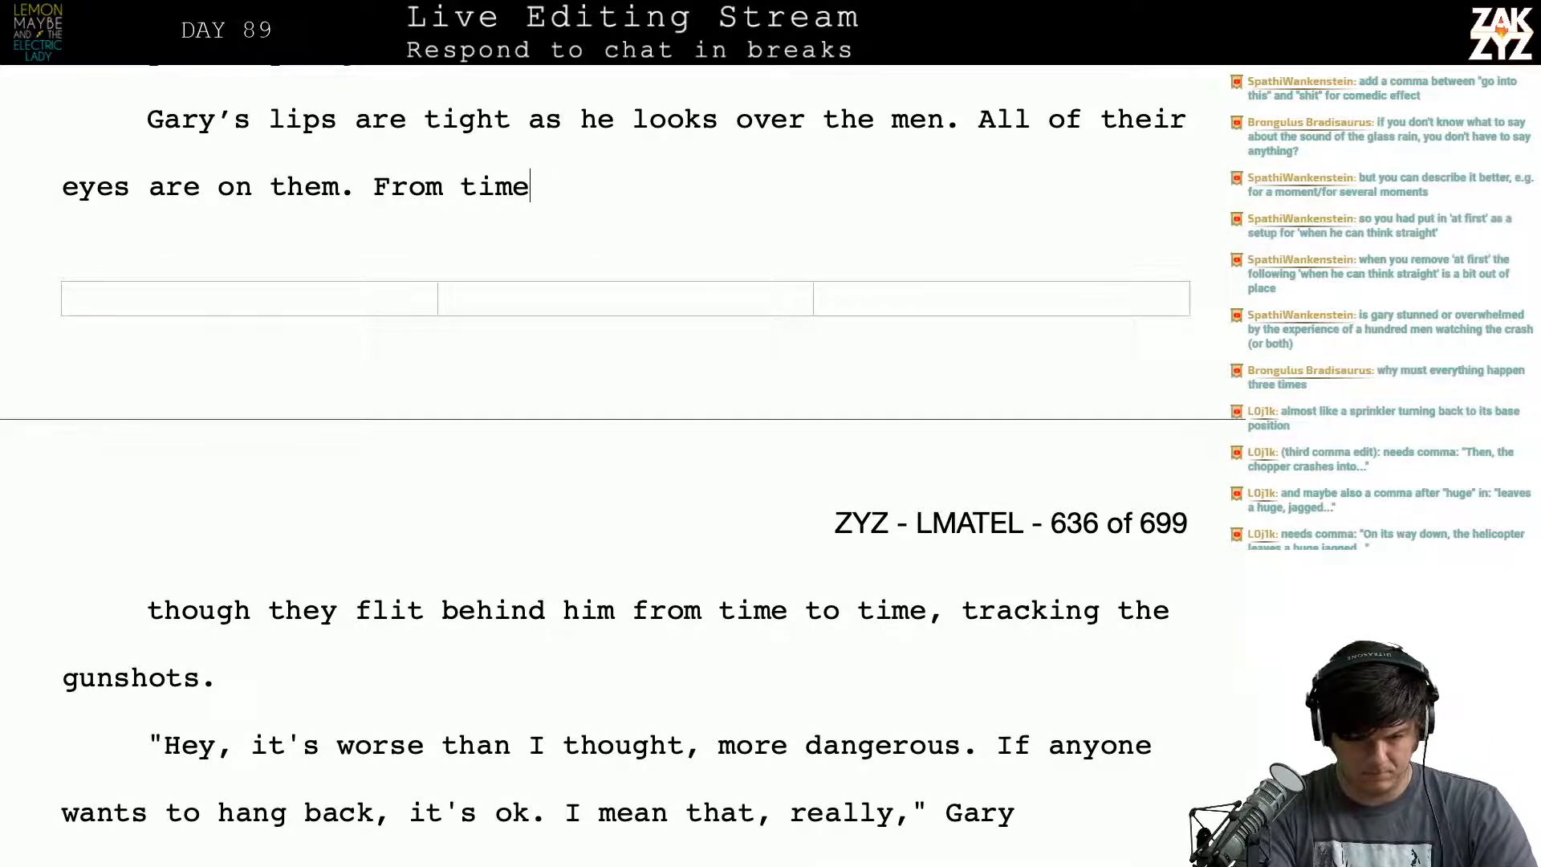
{"action": "key", "text": "BackSpace"}
{"action": "key", "text": "BackSpace"}
{"action": "key", "text": "BackSpace"}
{"action": "key", "text": "BackSpace"}
{"action": "key", "text": "BackSpace"}
{"action": "key", "text": "BackSpace"}
{"action": "key", "text": "BackSpace"}
{"action": "key", "text": "BackSpace"}
{"action": "key", "text": "BackSpace"}
Step: Delete the leftover fragment "though they flit behind him from time to time, tracking the gunshots."
{"action": "key", "text": "shift+Down"}
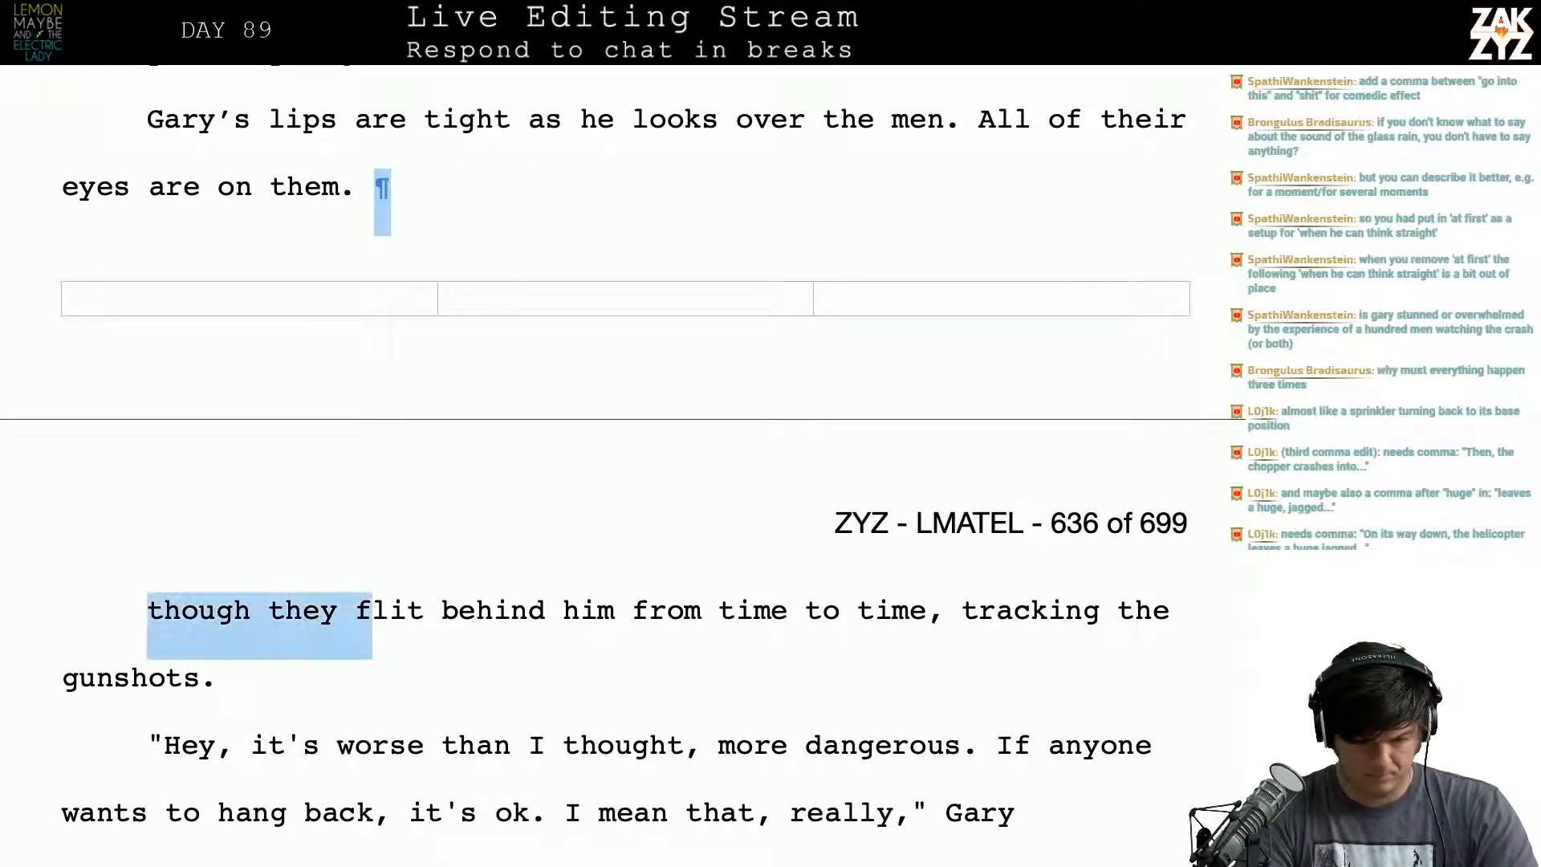
{"action": "key", "text": "shift+Down"}
{"action": "key", "text": "BackSpace"}
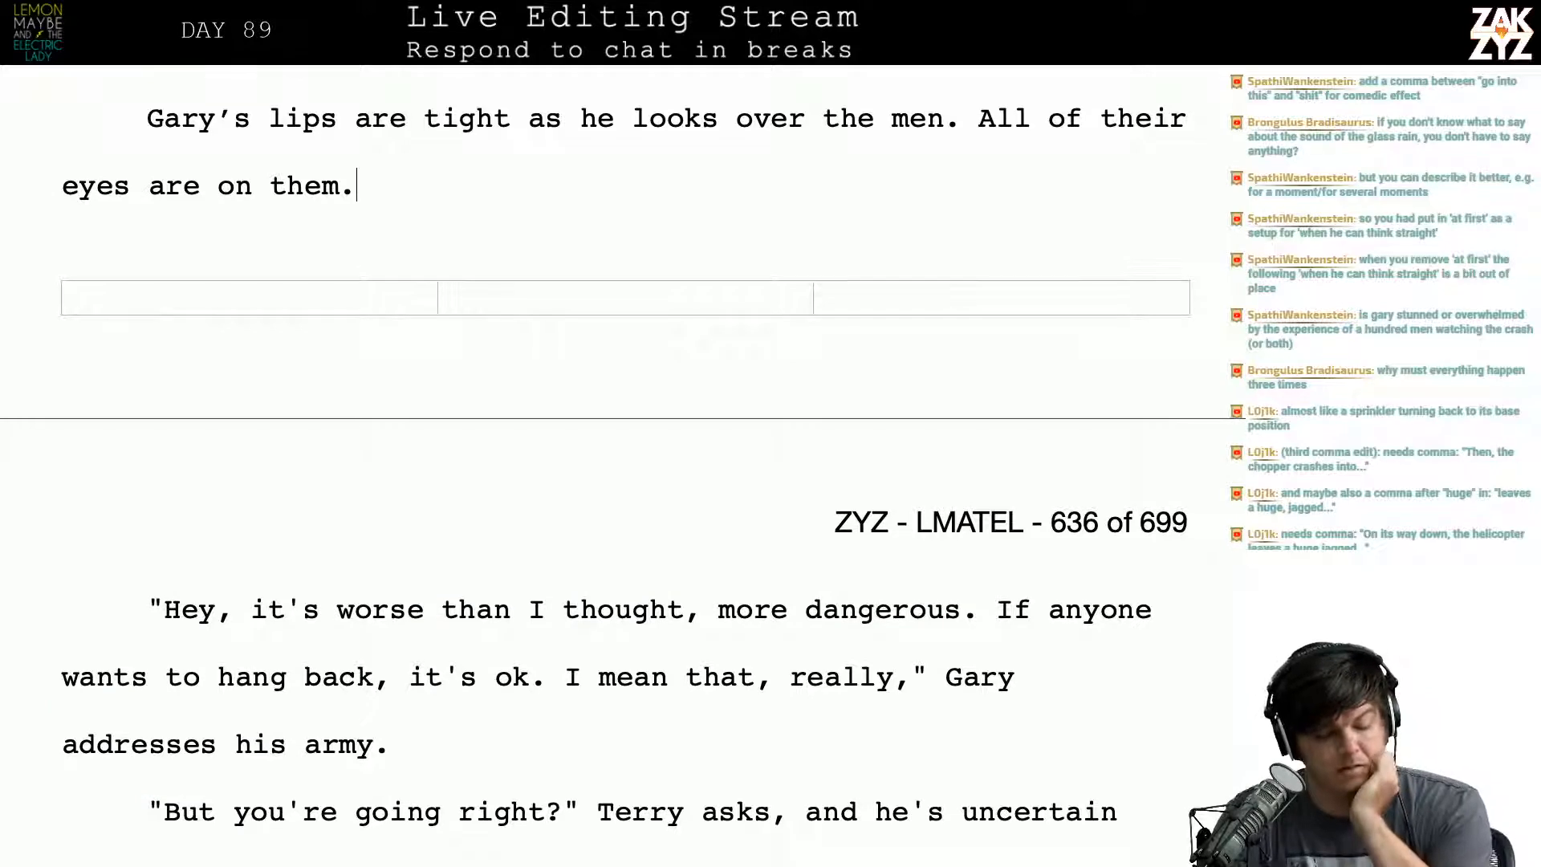
Step: Extend Gary's opening line with "it would be" in place of the comma after "worse than I thought"
{"action": "scroll", "coordinate": [215, 501], "scroll_direction": "down", "scroll_amount": 2}
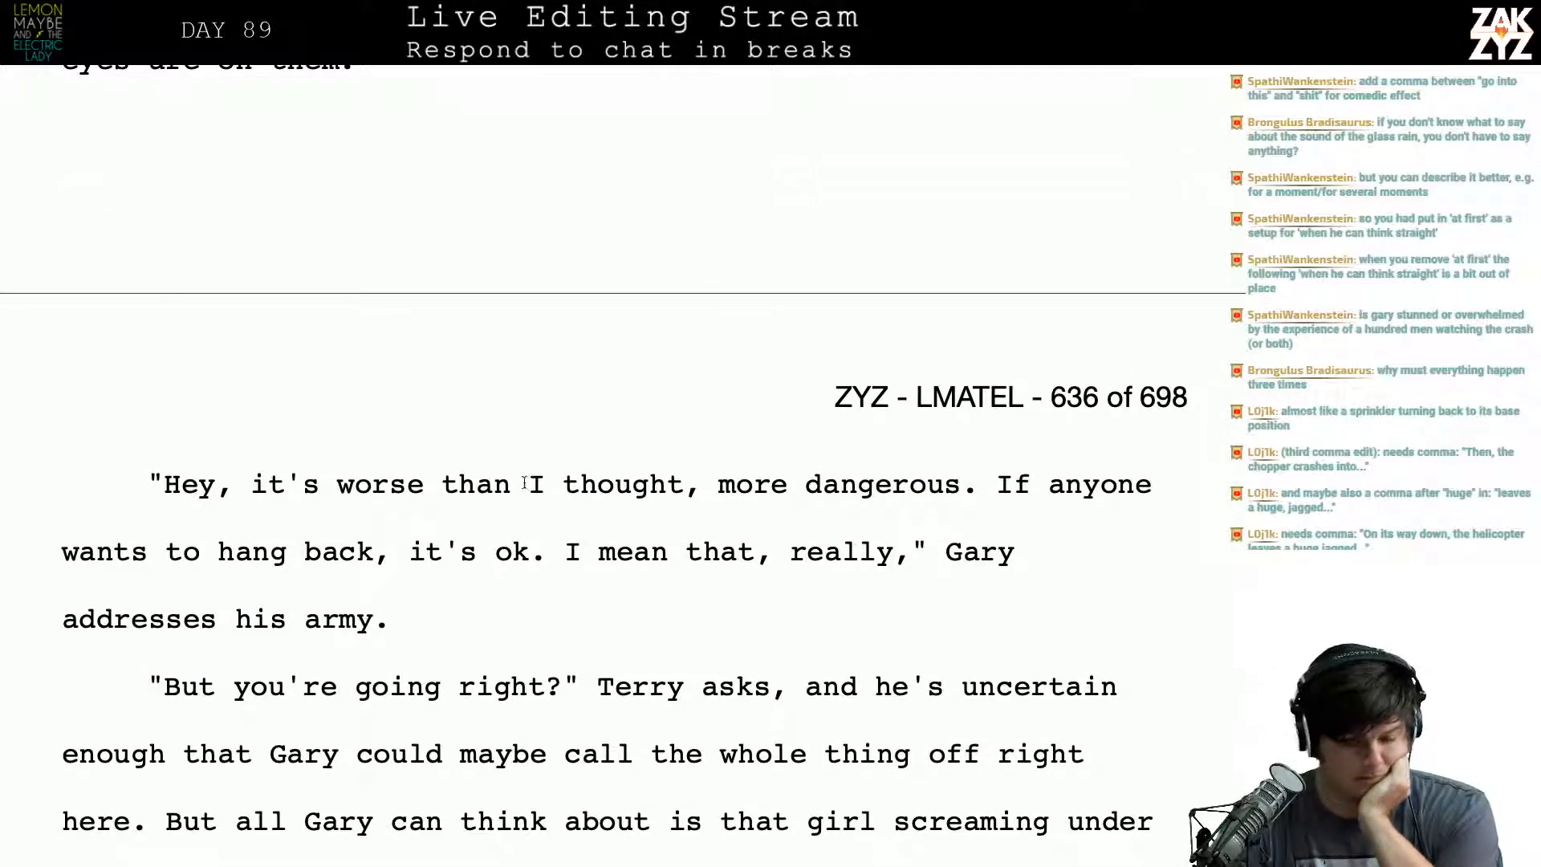
{"action": "left_click", "coordinate": [692, 487]}
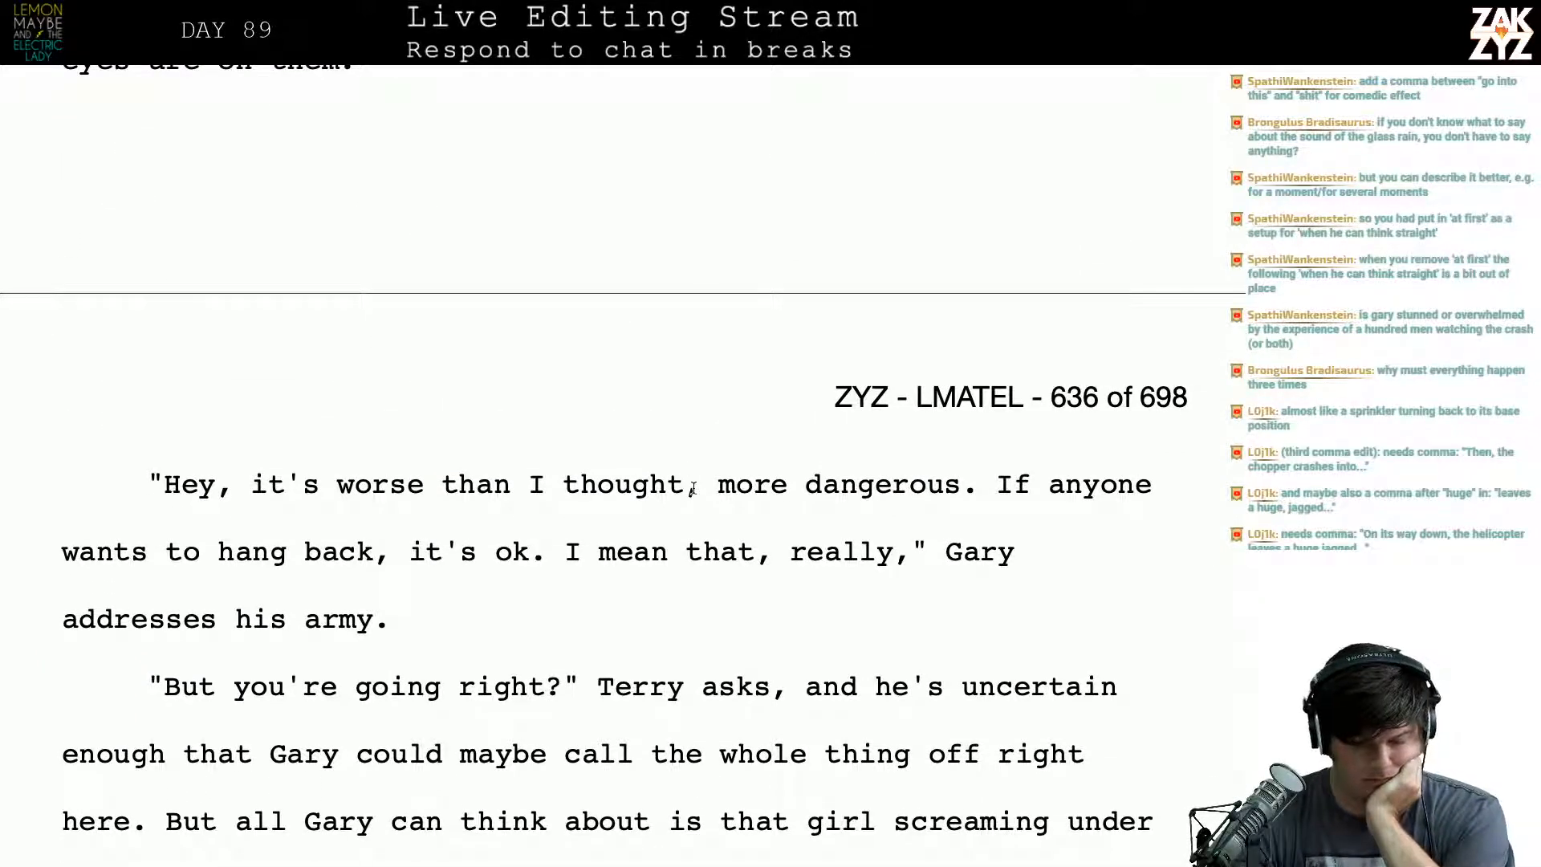
{"action": "key", "text": "BackSpace"}
{"action": "type", "text": ". "}
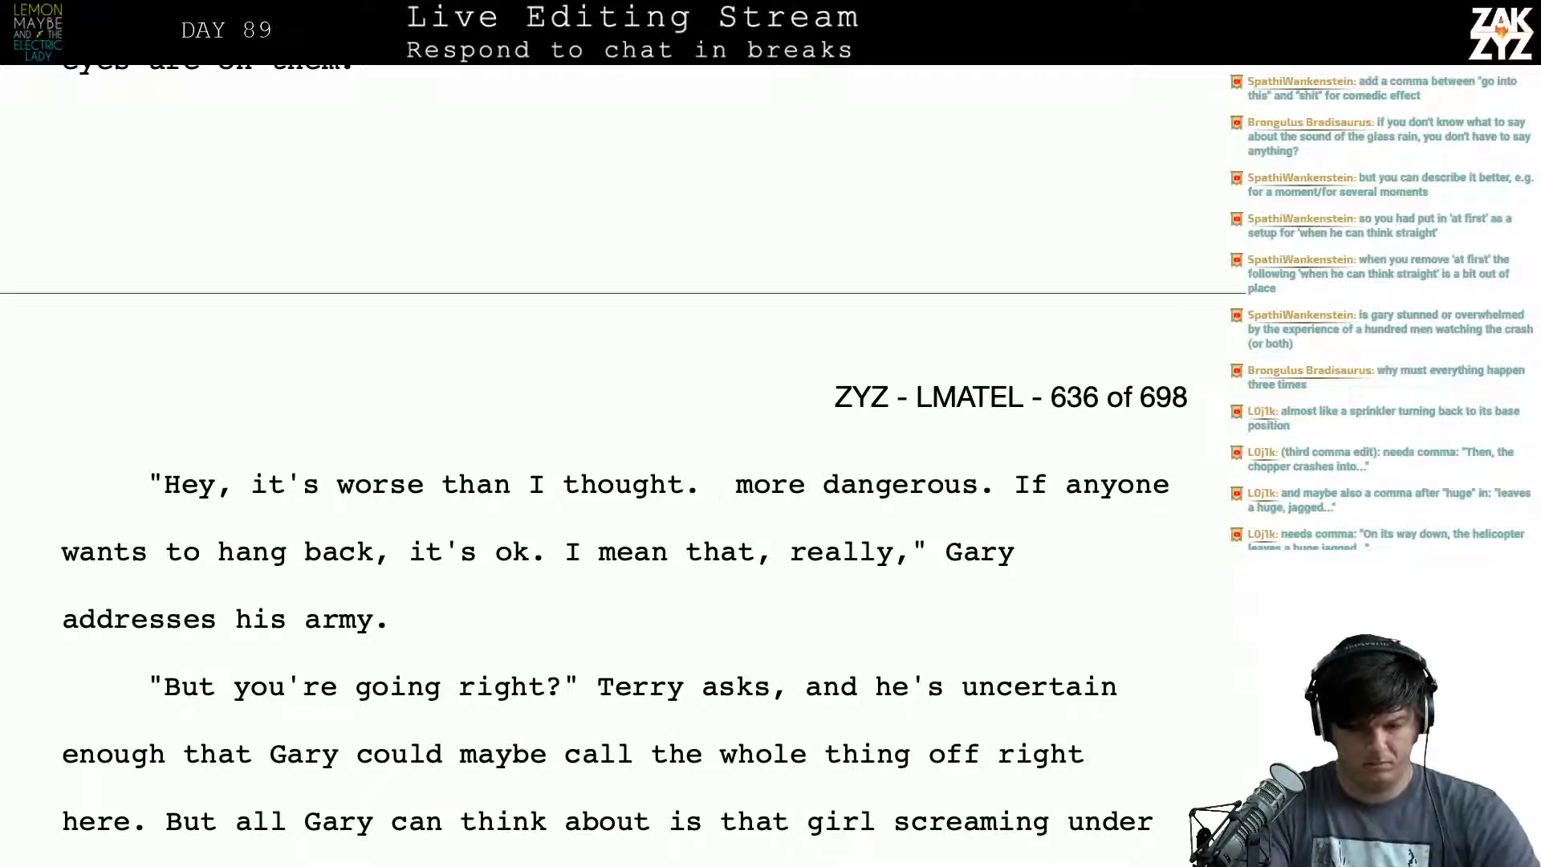
{"action": "type", "text": "Thi"}
{"action": "key", "text": "BackSpace"}
{"action": "key", "text": "BackSpace"}
{"action": "key", "text": "BackSpace"}
{"action": "key", "text": "BackSpace"}
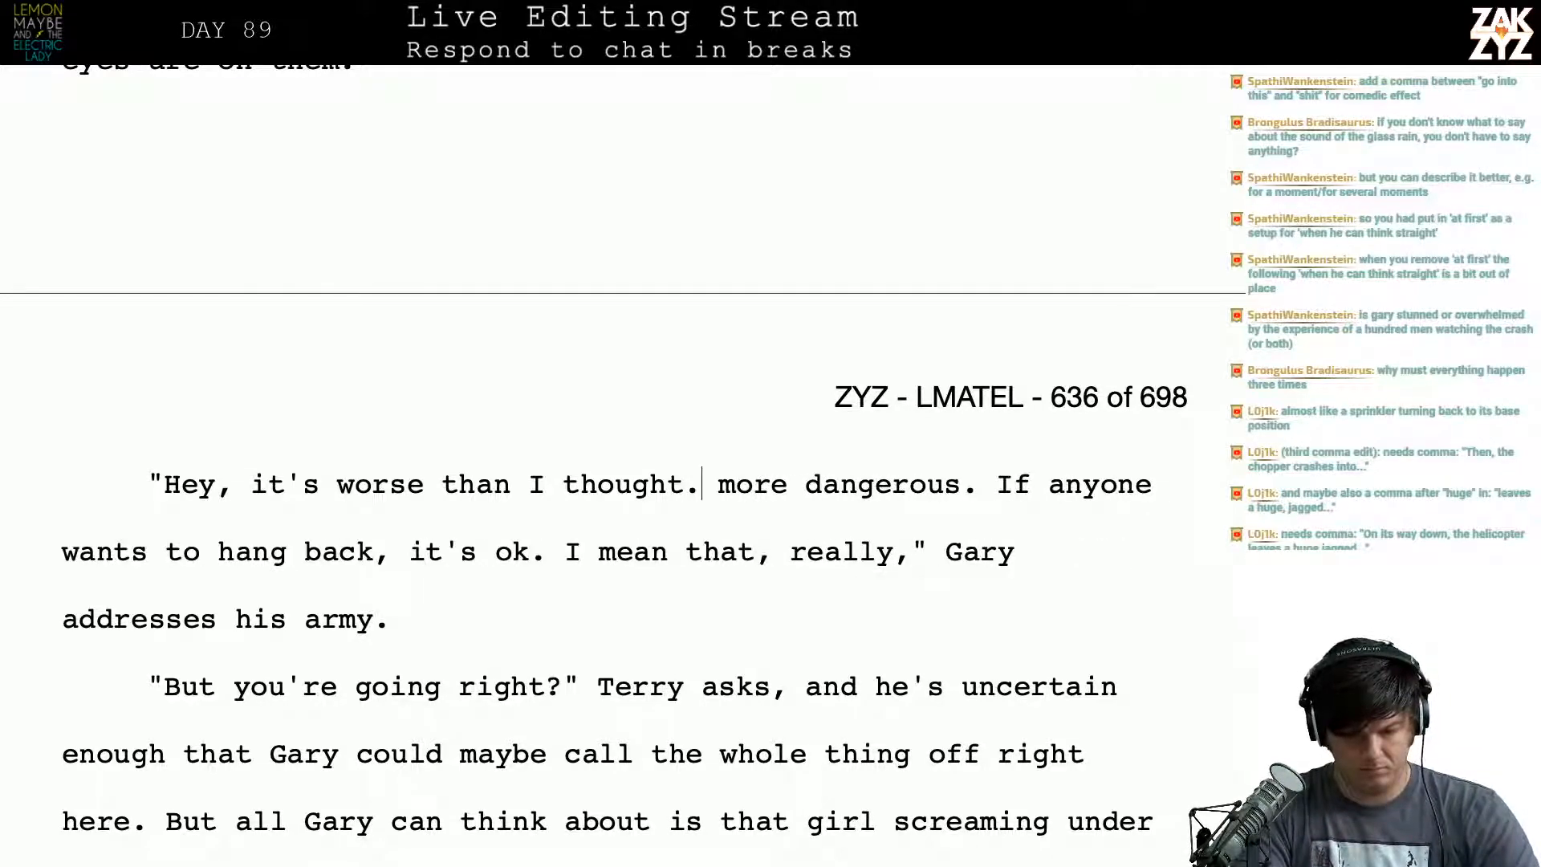
{"action": "key", "text": "BackSpace"}
{"action": "type", "text": "it would be"}
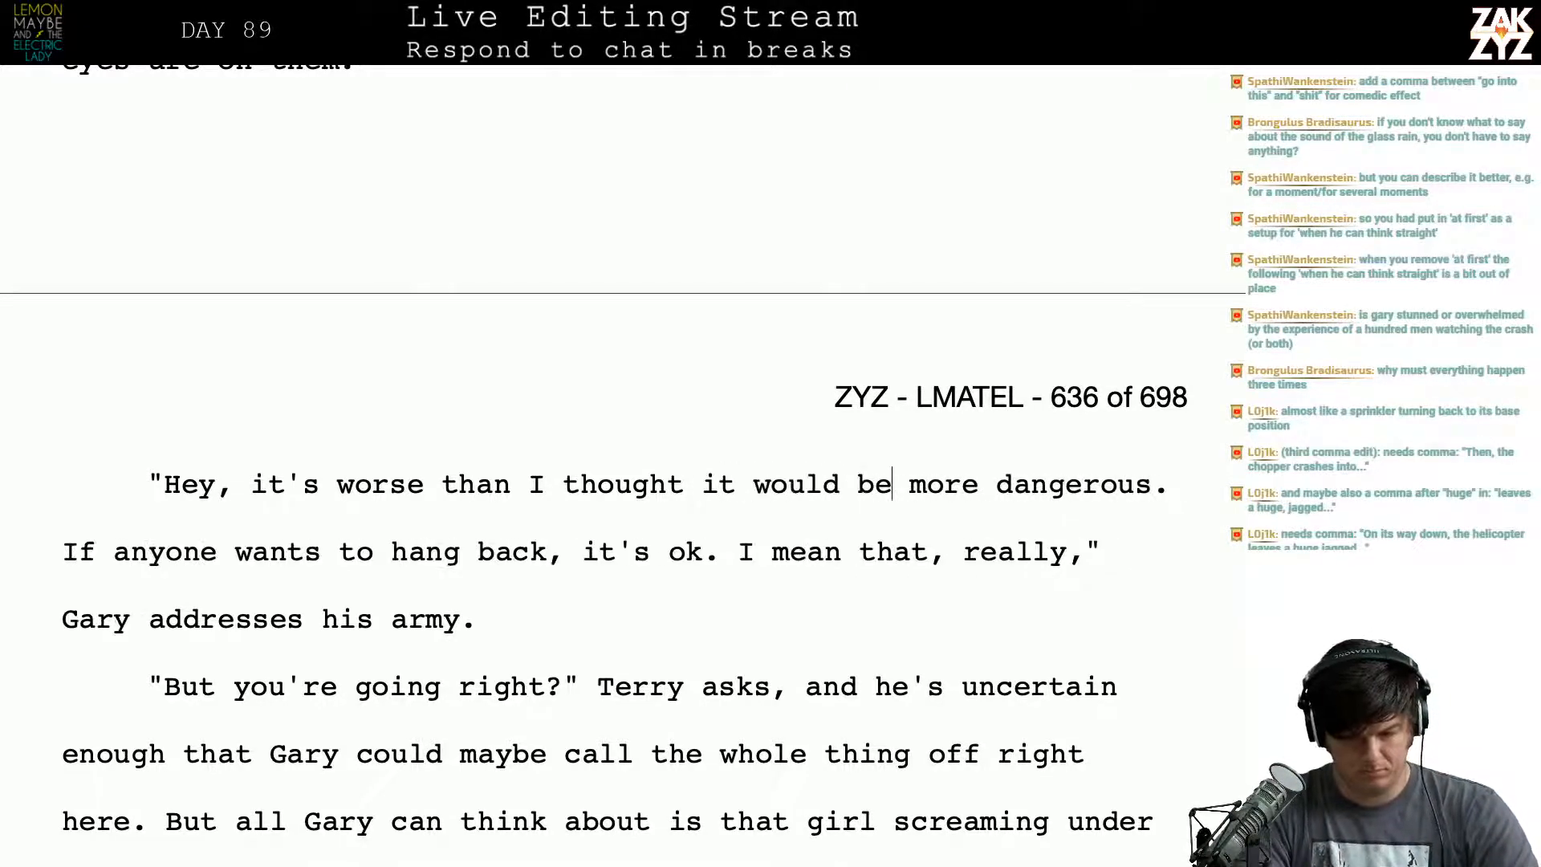
Step: End Gary's first sentence with a period after "it would be" and delete "more dangerous."
{"action": "type", "text": "."}
{"action": "key", "text": "shift+Right"}
{"action": "key", "text": "shift+Right"}
{"action": "key", "text": "shift+Right"}
{"action": "key", "text": "shift+Right"}
{"action": "key", "text": "shift+Right"}
{"action": "key", "text": "shift+Right"}
{"action": "key", "text": "shift+Right"}
{"action": "key", "text": "shift+Right"}
{"action": "key", "text": "shift+Right"}
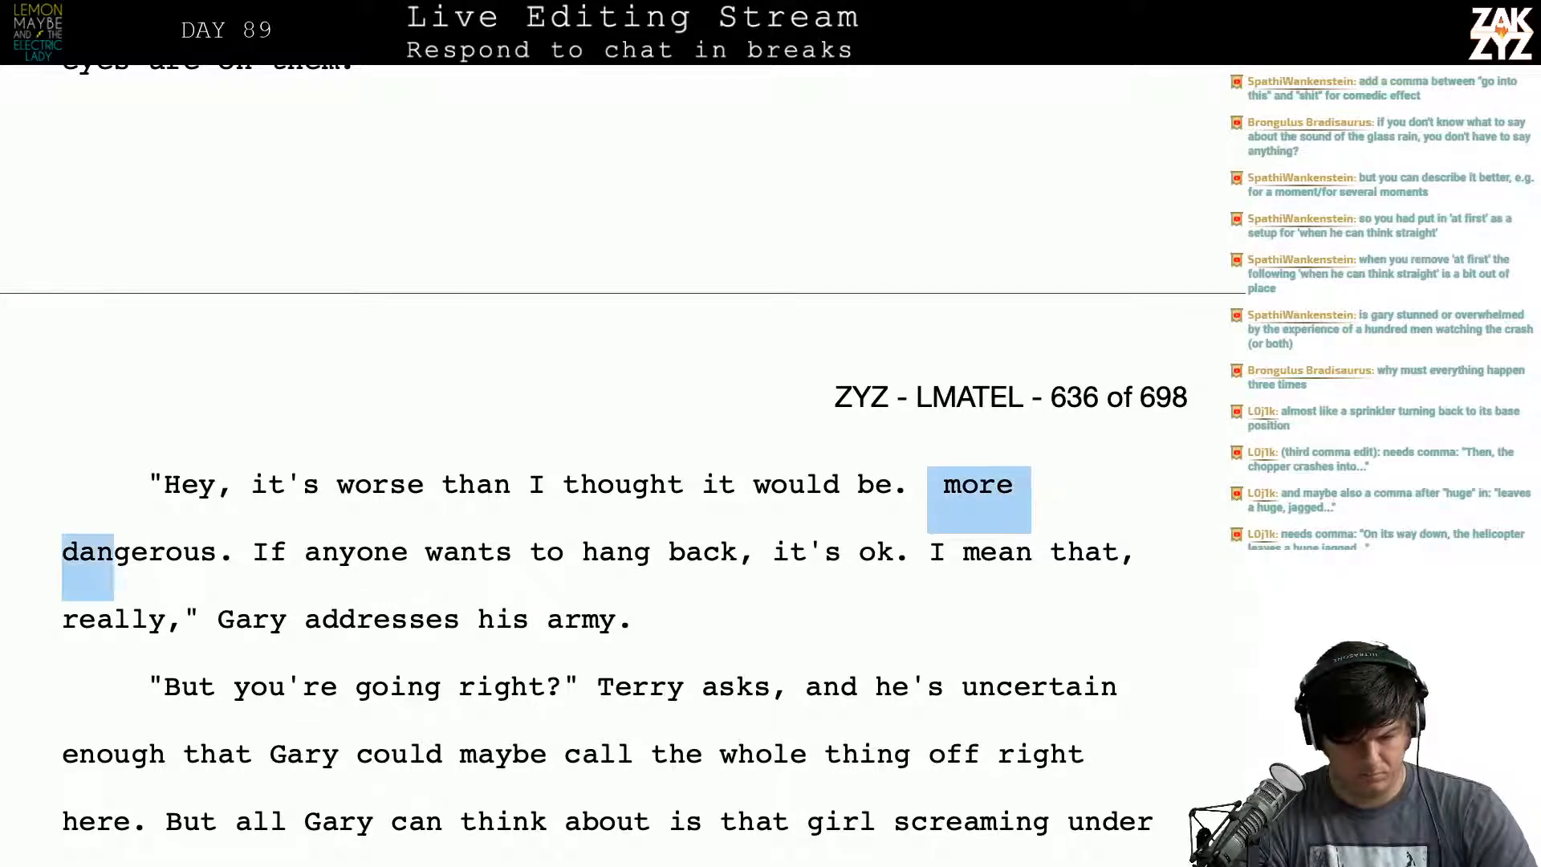
{"action": "key", "text": "shift+Right"}
{"action": "key", "text": "shift+Right"}
{"action": "key", "text": "shift+Right"}
{"action": "key", "text": "shift+Right"}
{"action": "key", "text": "shift+Right"}
{"action": "key", "text": "shift+Right"}
{"action": "key", "text": "shift+Right"}
{"action": "key", "text": "shift+Right"}
{"action": "key", "text": "BackSpace"}
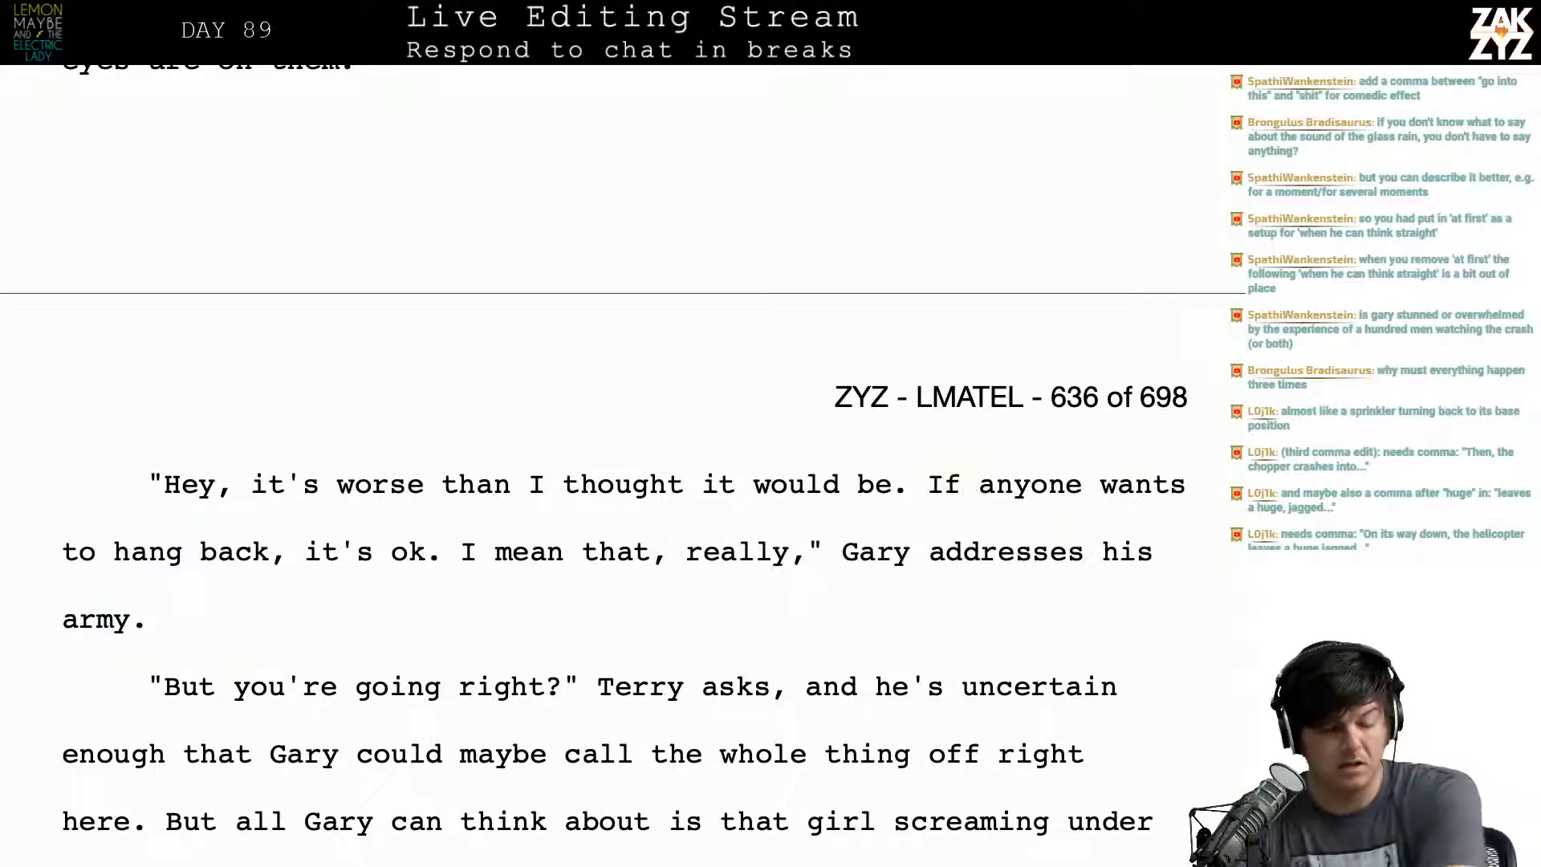
Step: Split the end of Gary's speech into two sentences reading "I mean that. Really."
{"action": "scroll", "coordinate": [590, 398], "scroll_direction": "down", "scroll_amount": 1}
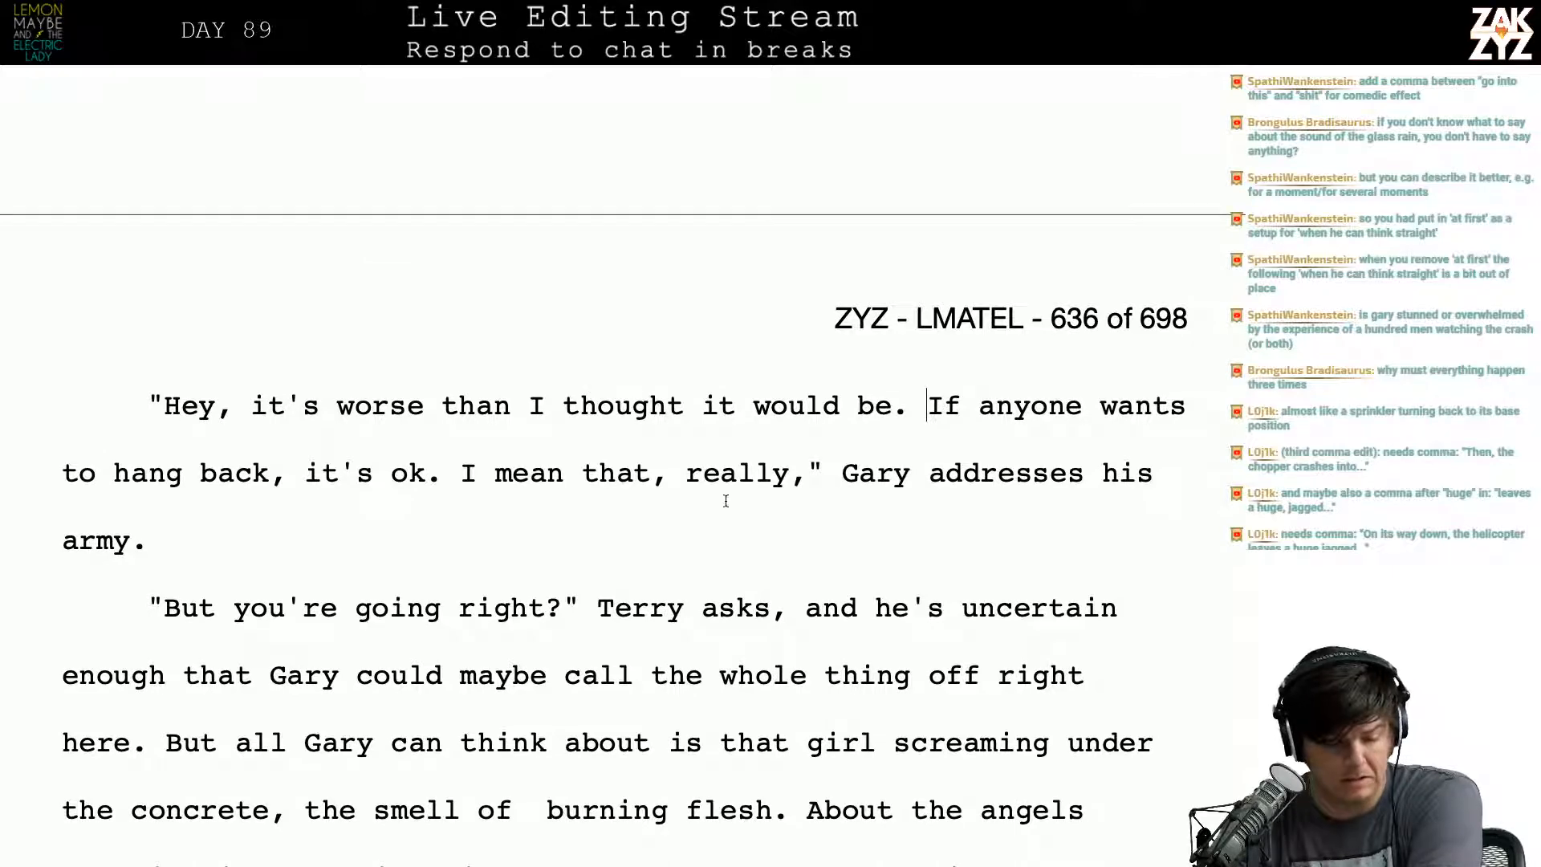
{"action": "scroll", "coordinate": [725, 501], "scroll_direction": "down", "scroll_amount": 1}
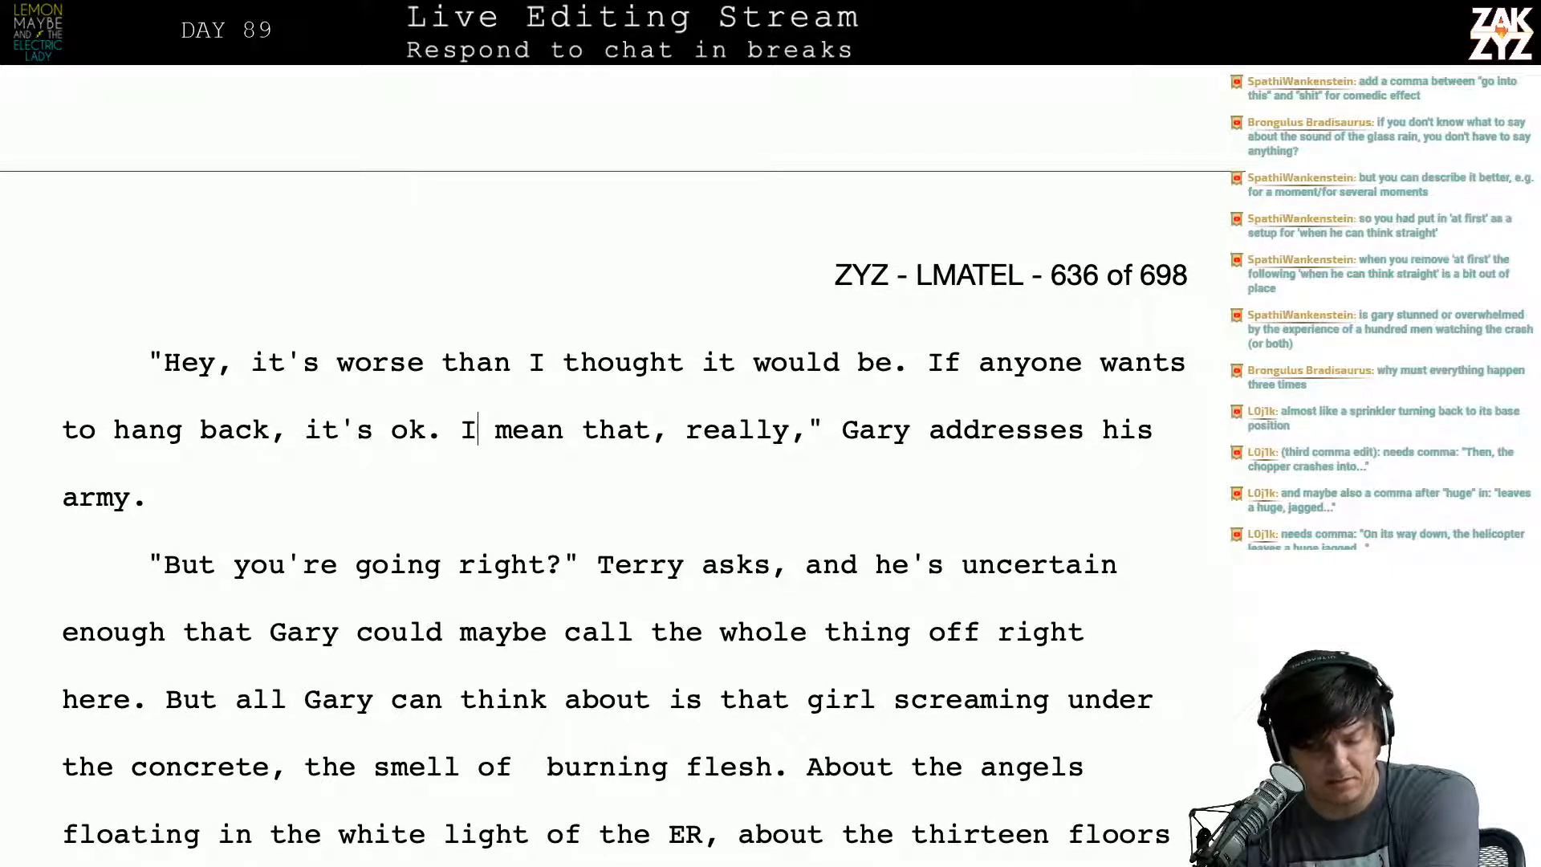
{"action": "key", "text": "Delete"}
{"action": "type", "text": "."}
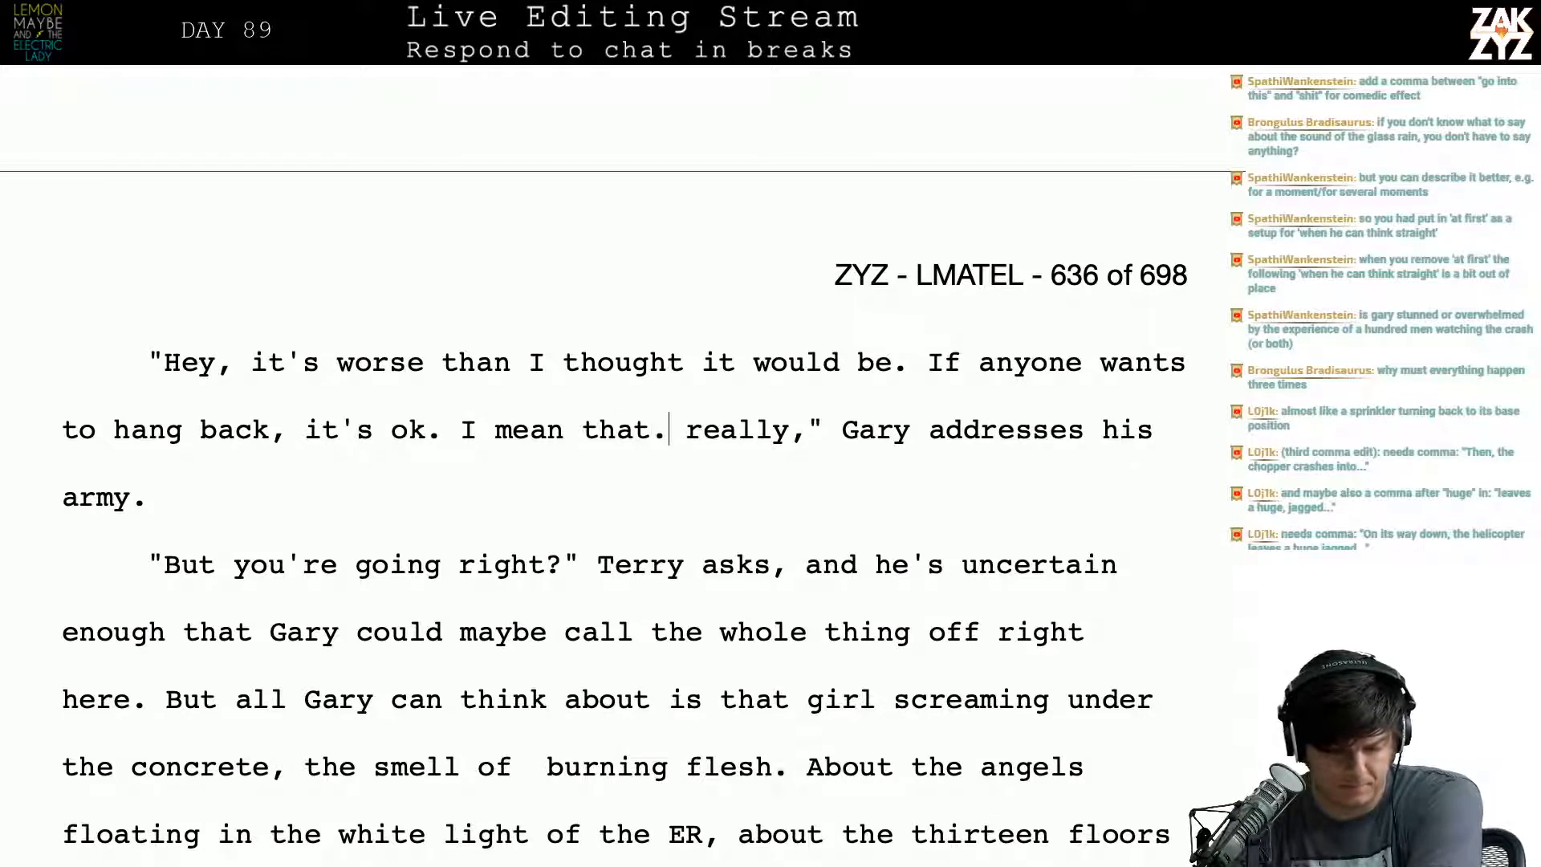
{"action": "key", "text": "BackSpace"}
{"action": "type", "text": "R"}
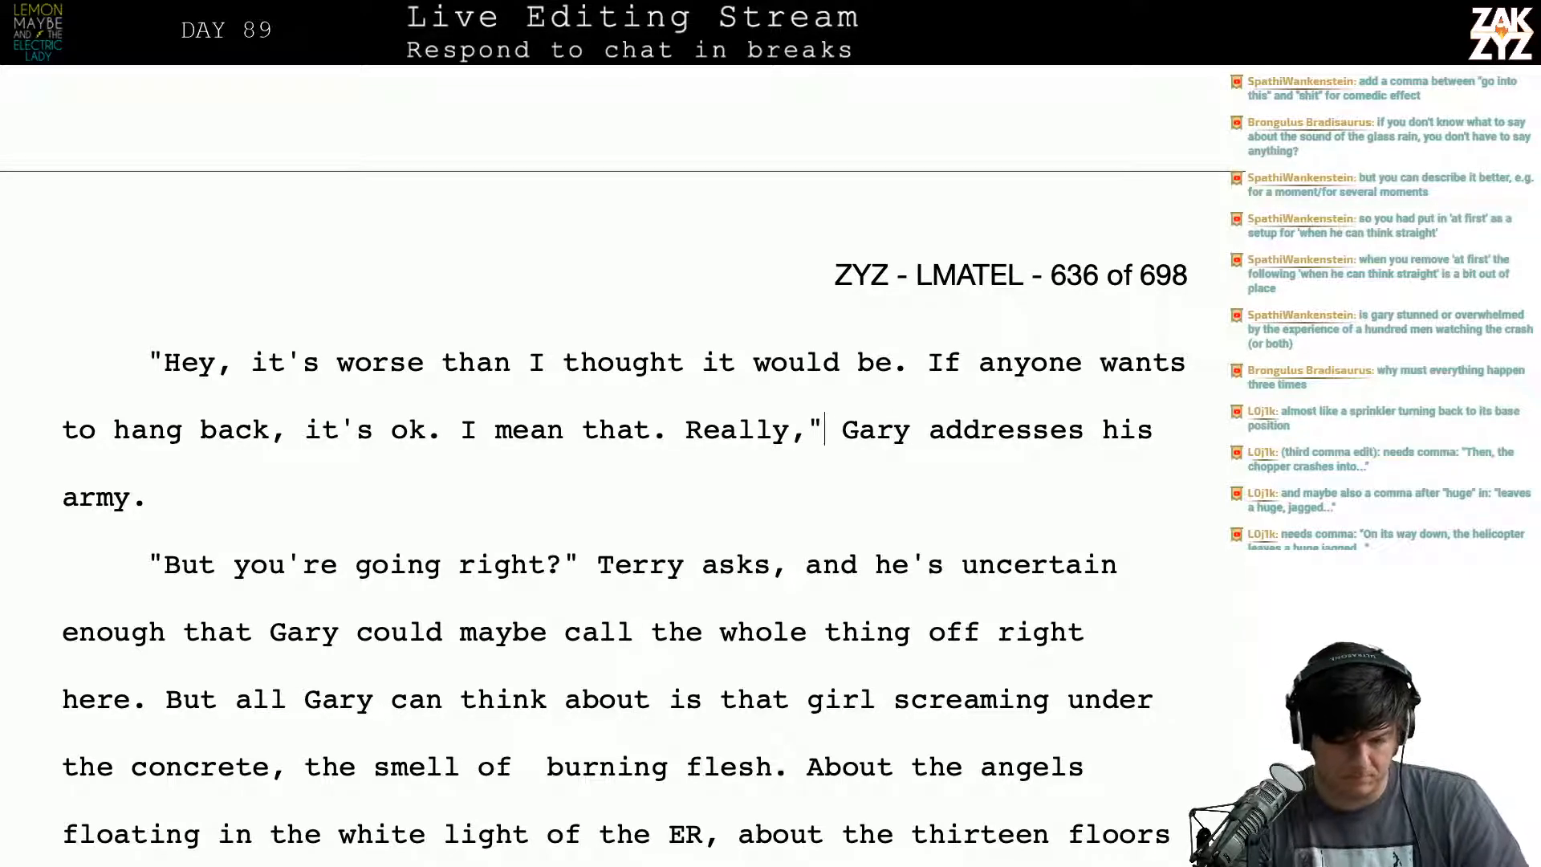
{"action": "key", "text": "Left"}
{"action": "key", "text": "BackSpace"}
{"action": "type", "text": "."}
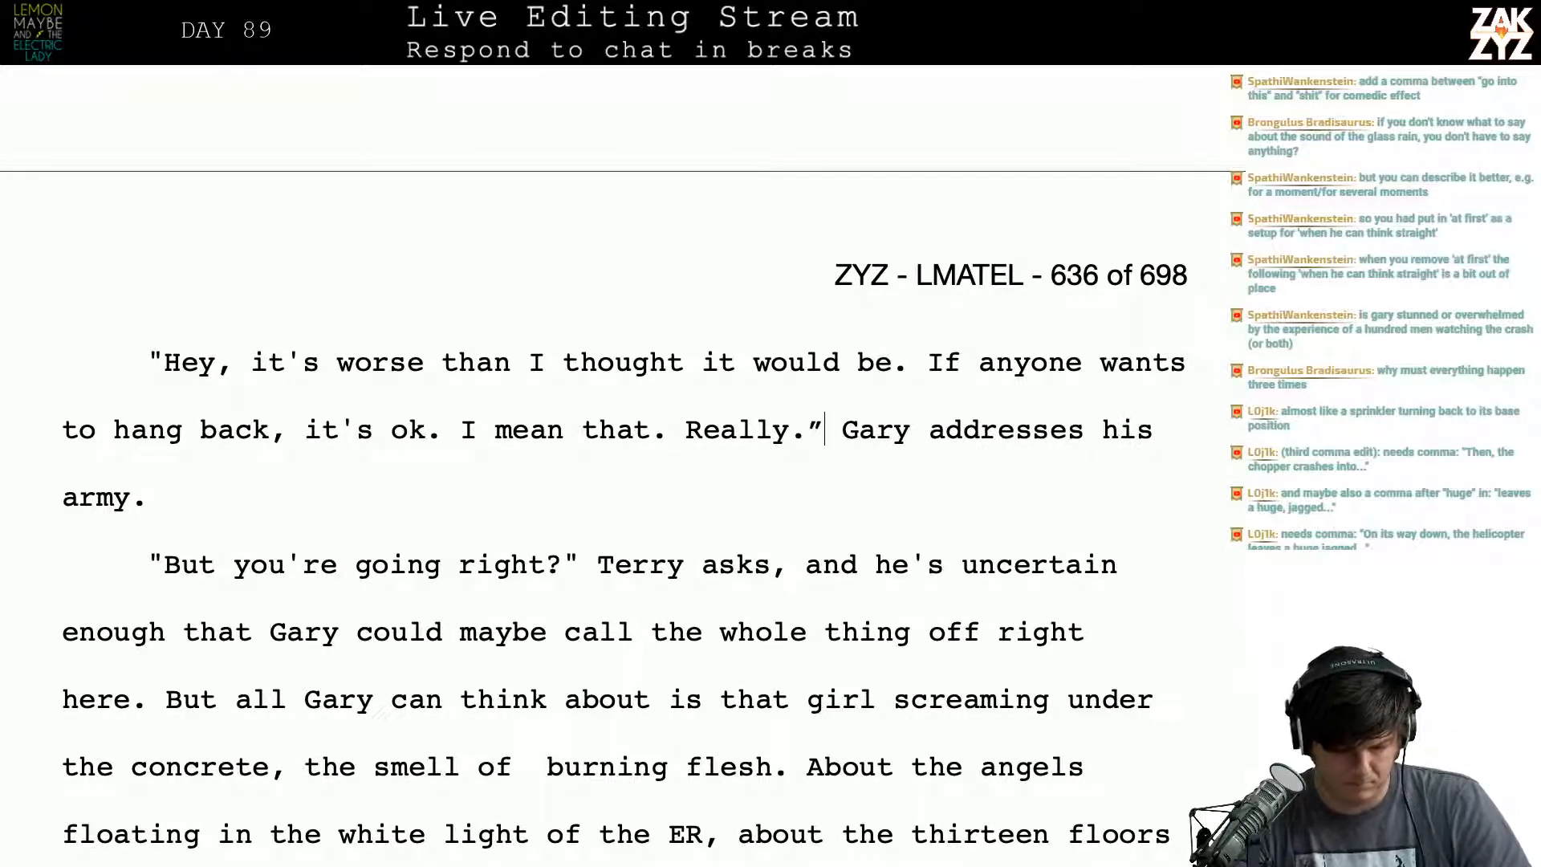
Step: Replace "Gary addresses his army." with "Gary raises his voice so the whole army can hear him."
{"action": "key", "text": "shift+Down"}
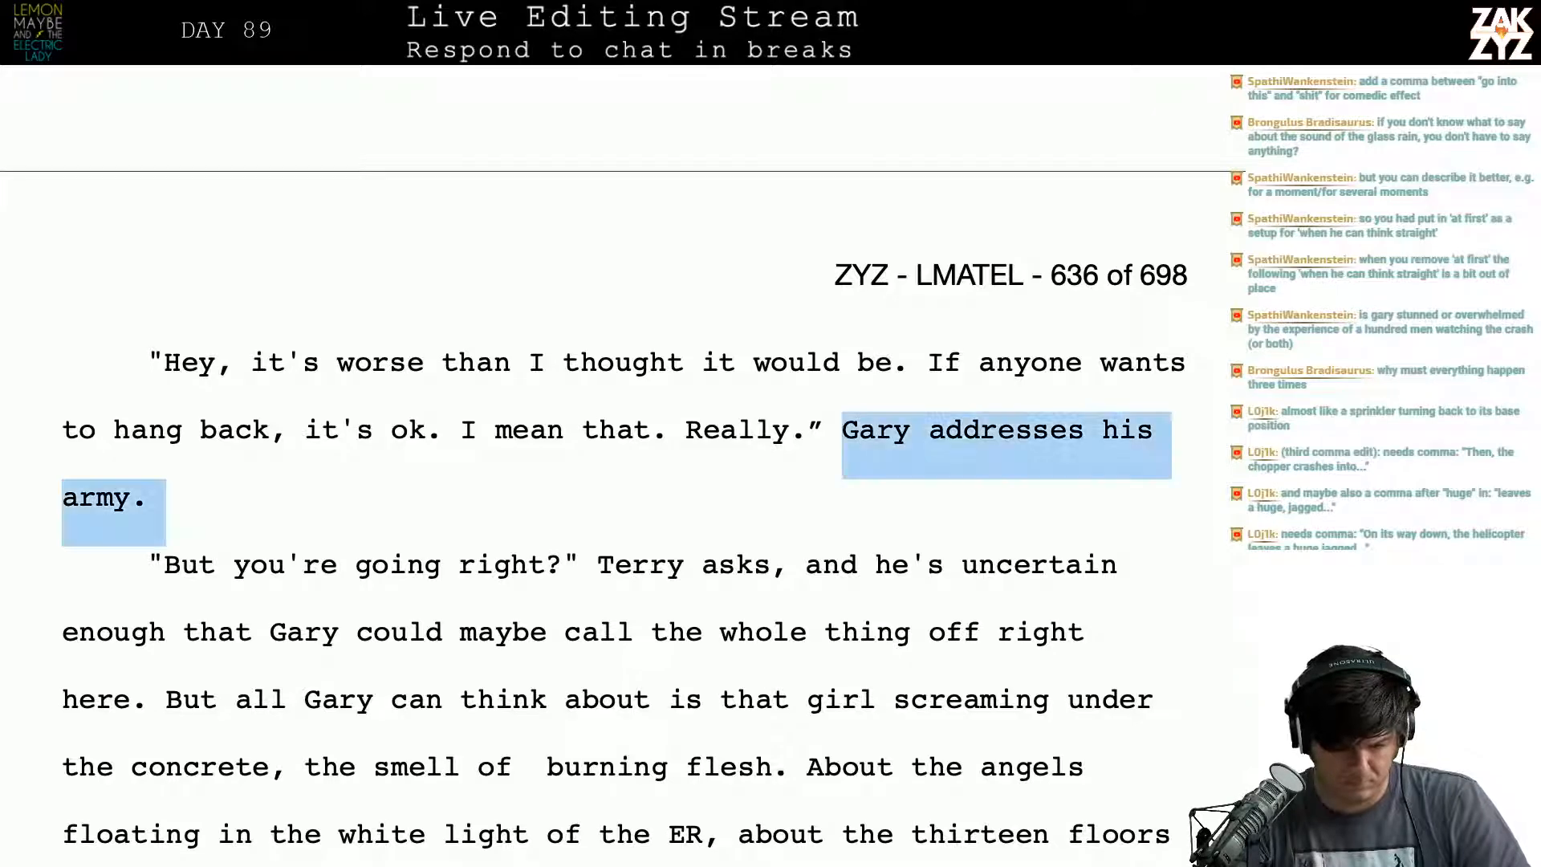
{"action": "key", "text": "BackSpace"}
{"action": "key", "text": "BackSpace"}
{"action": "type", "text": "Gary "}
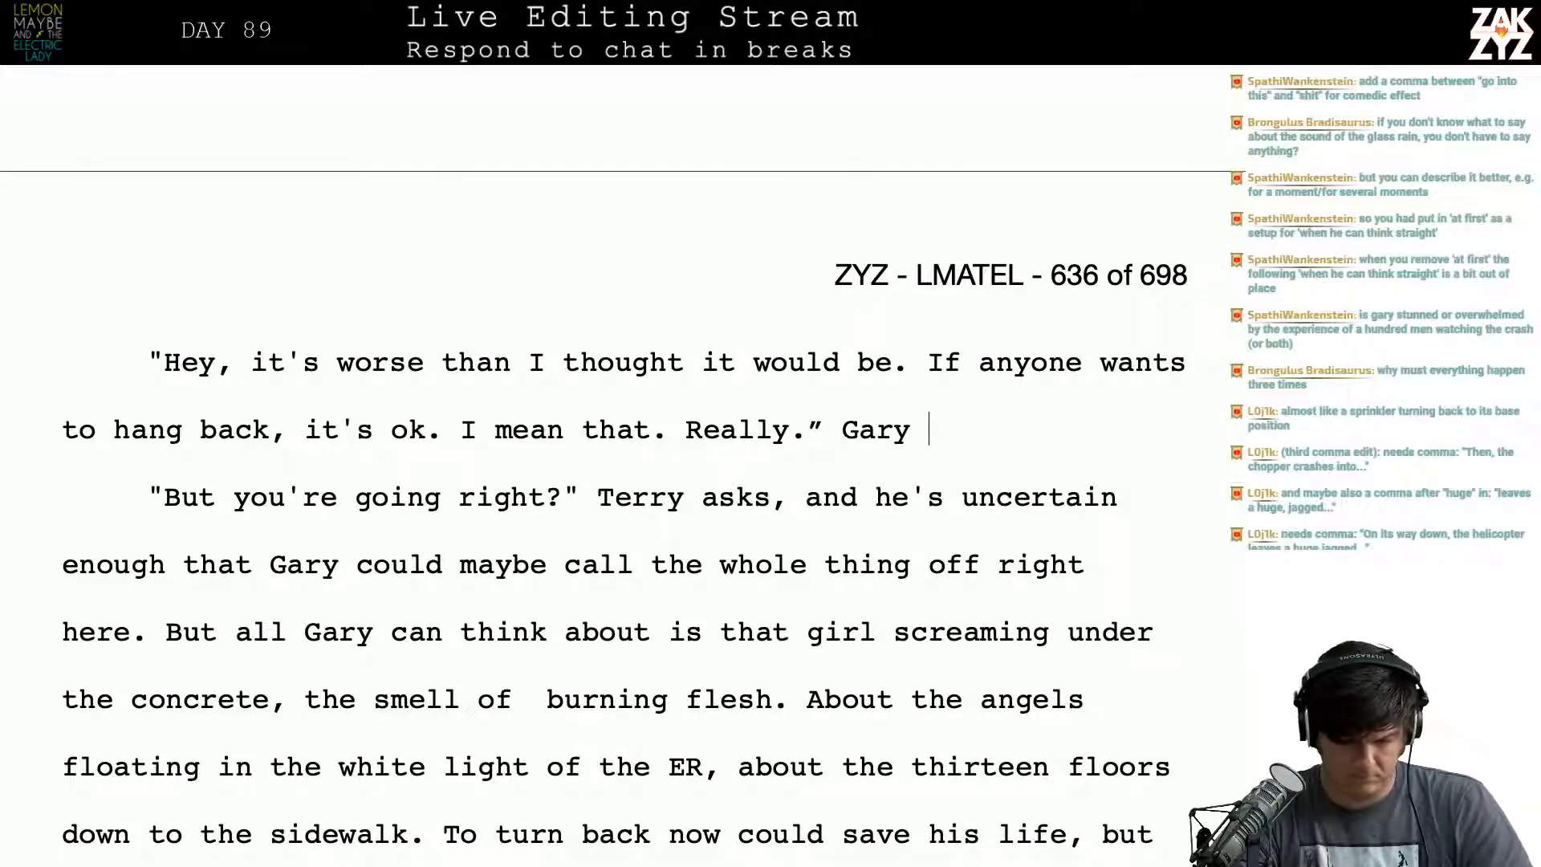
{"action": "type", "text": "raises his "}
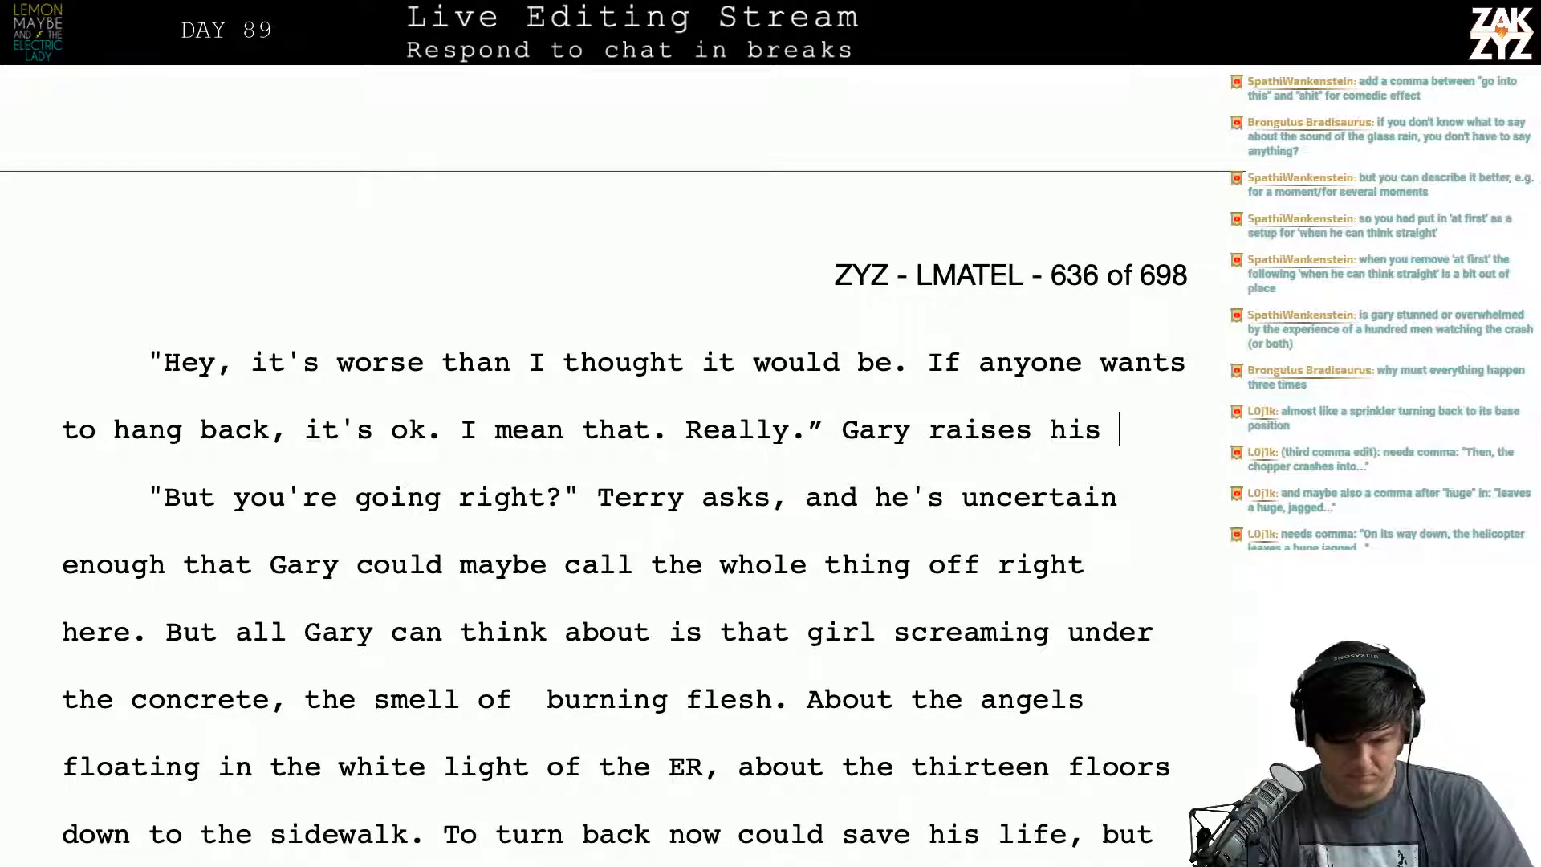
{"action": "type", "text": "voice so the whol"}
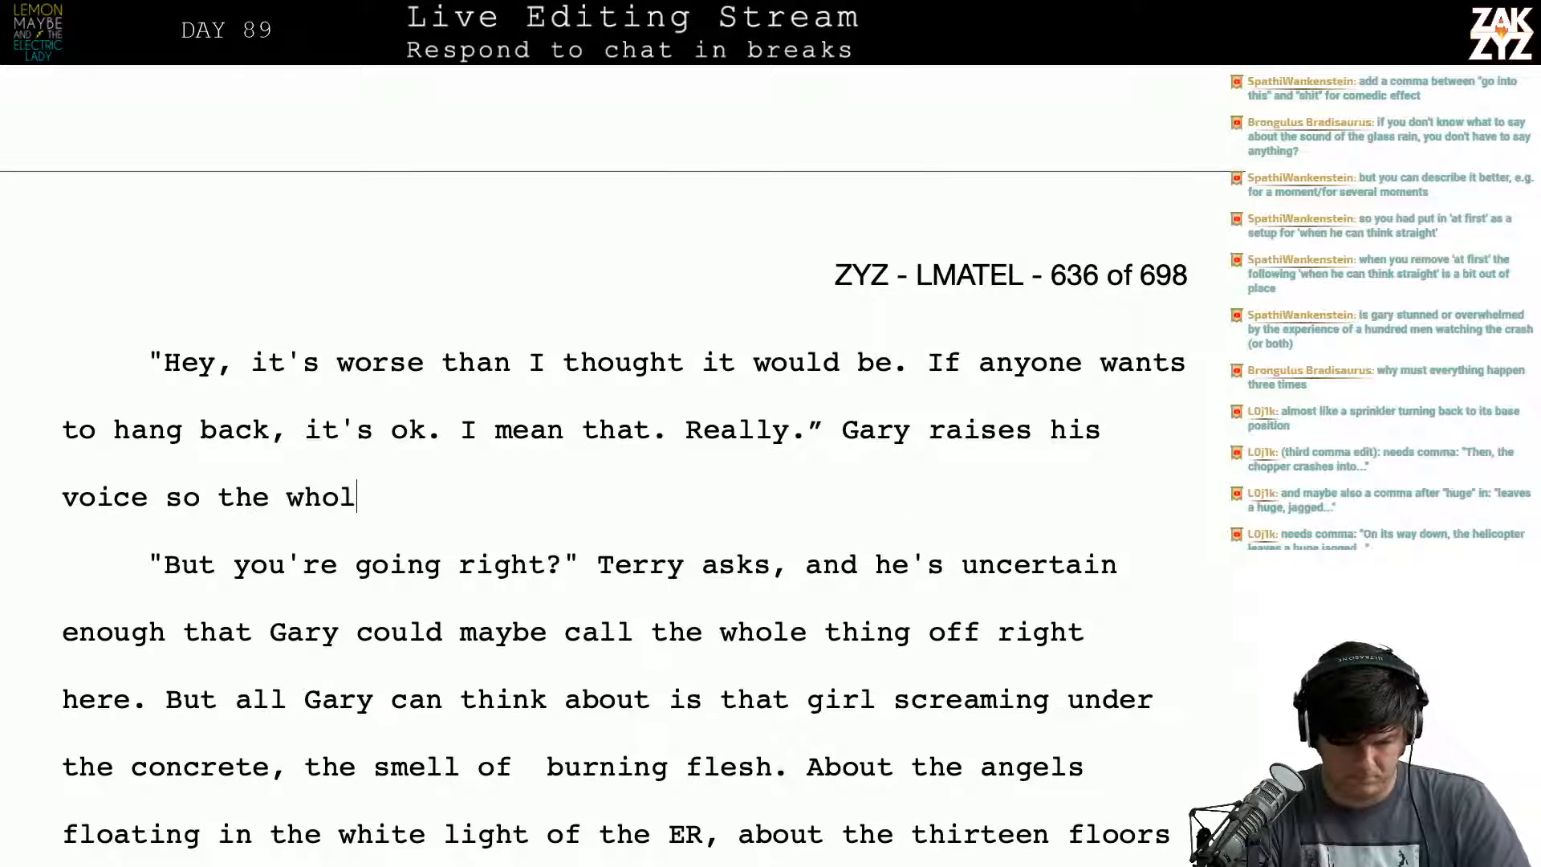
{"action": "type", "text": "e army can hear him."}
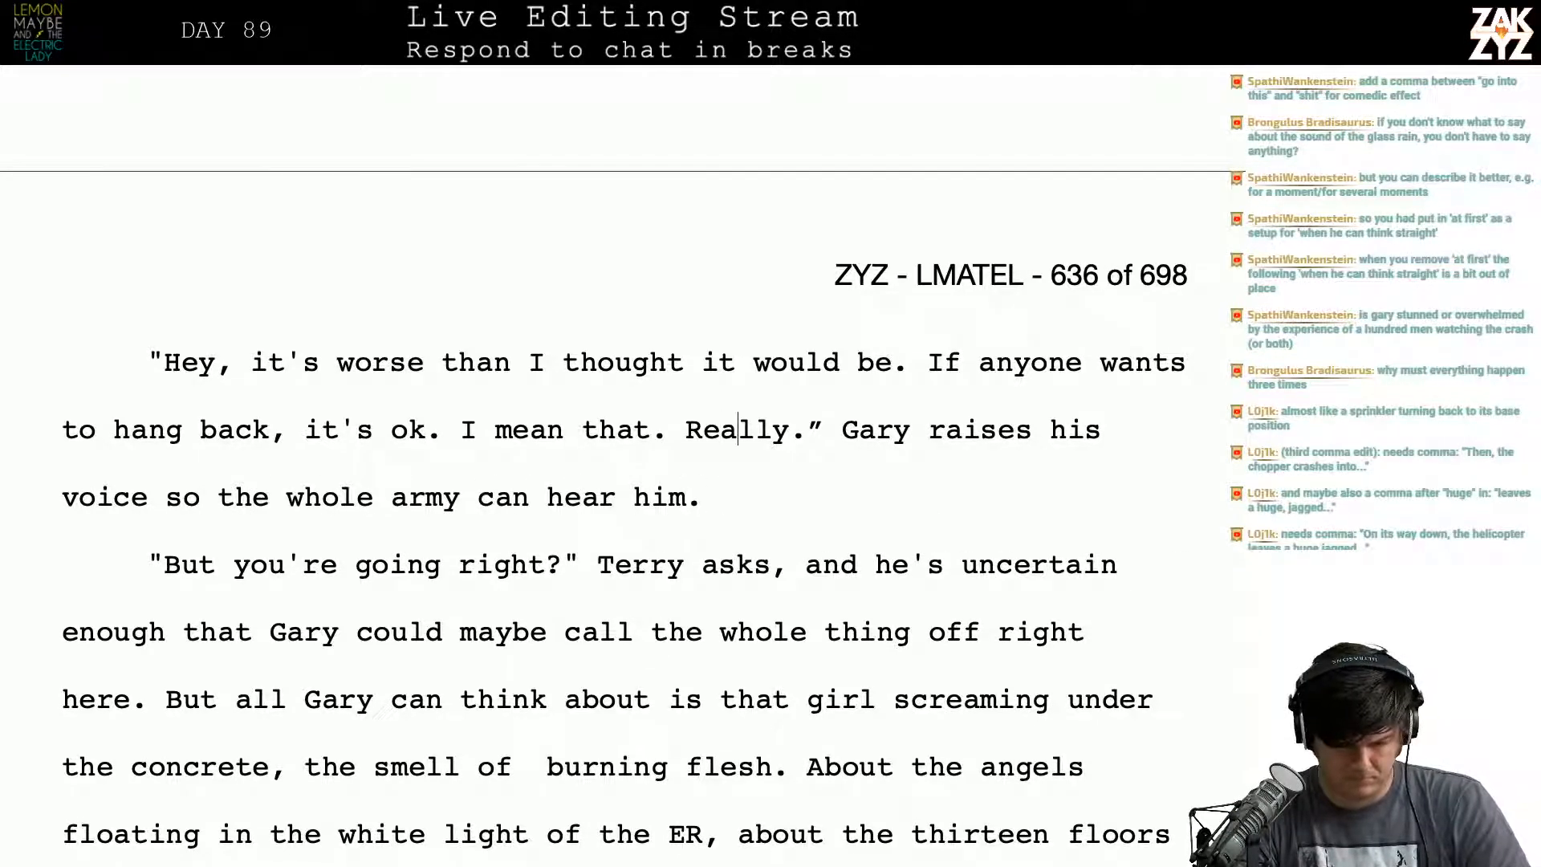
Step: Write an alternative above the old tag: "Gary raises his voice til he's almost shouting so the army can hear him over the rain."
{"action": "key", "text": "Return"}
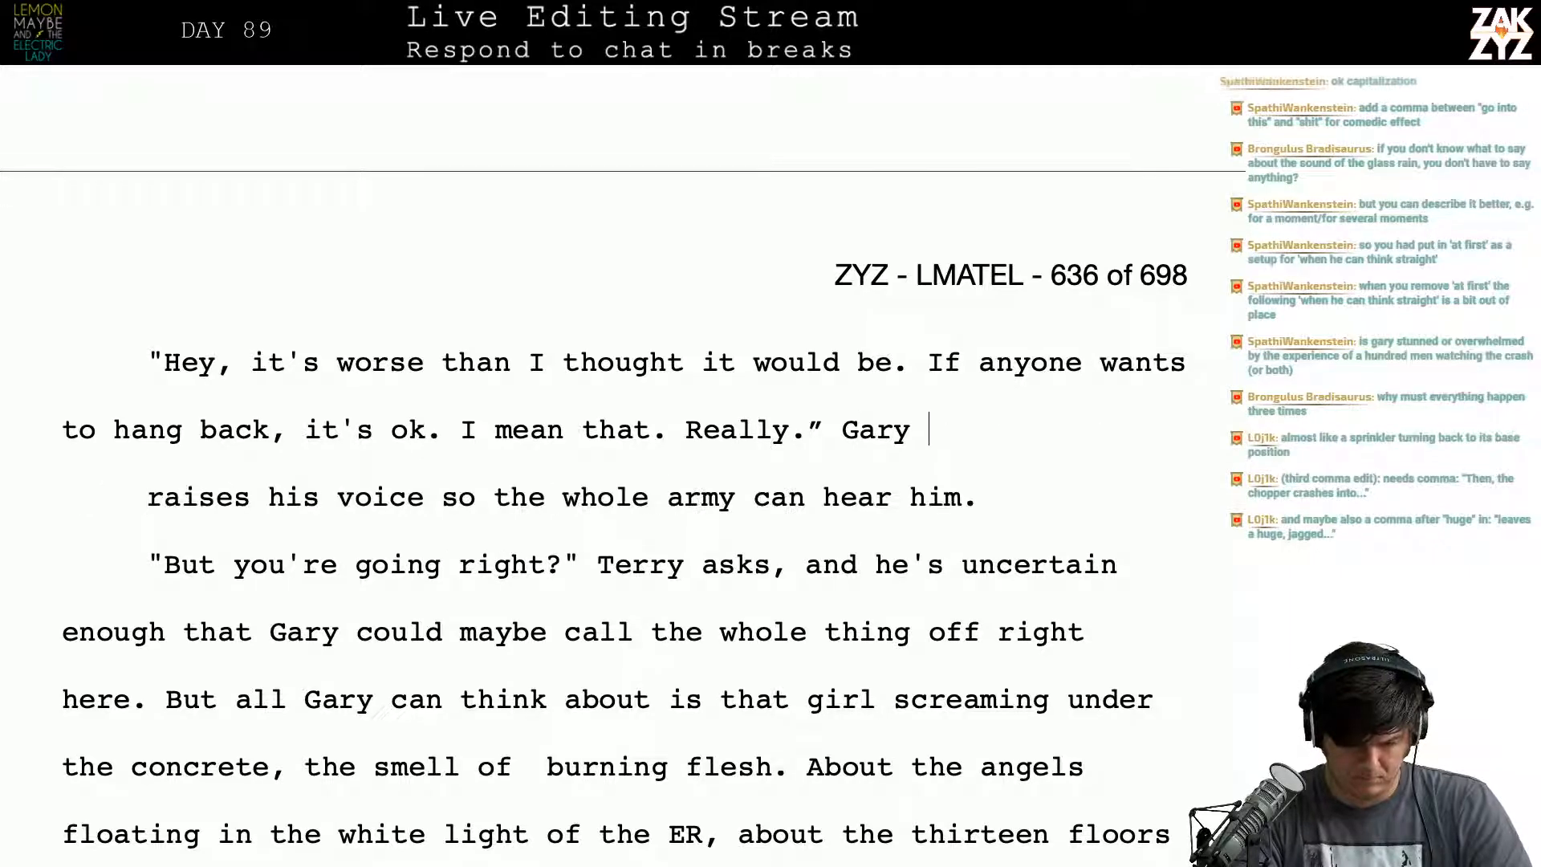
{"action": "type", "text": "raise"}
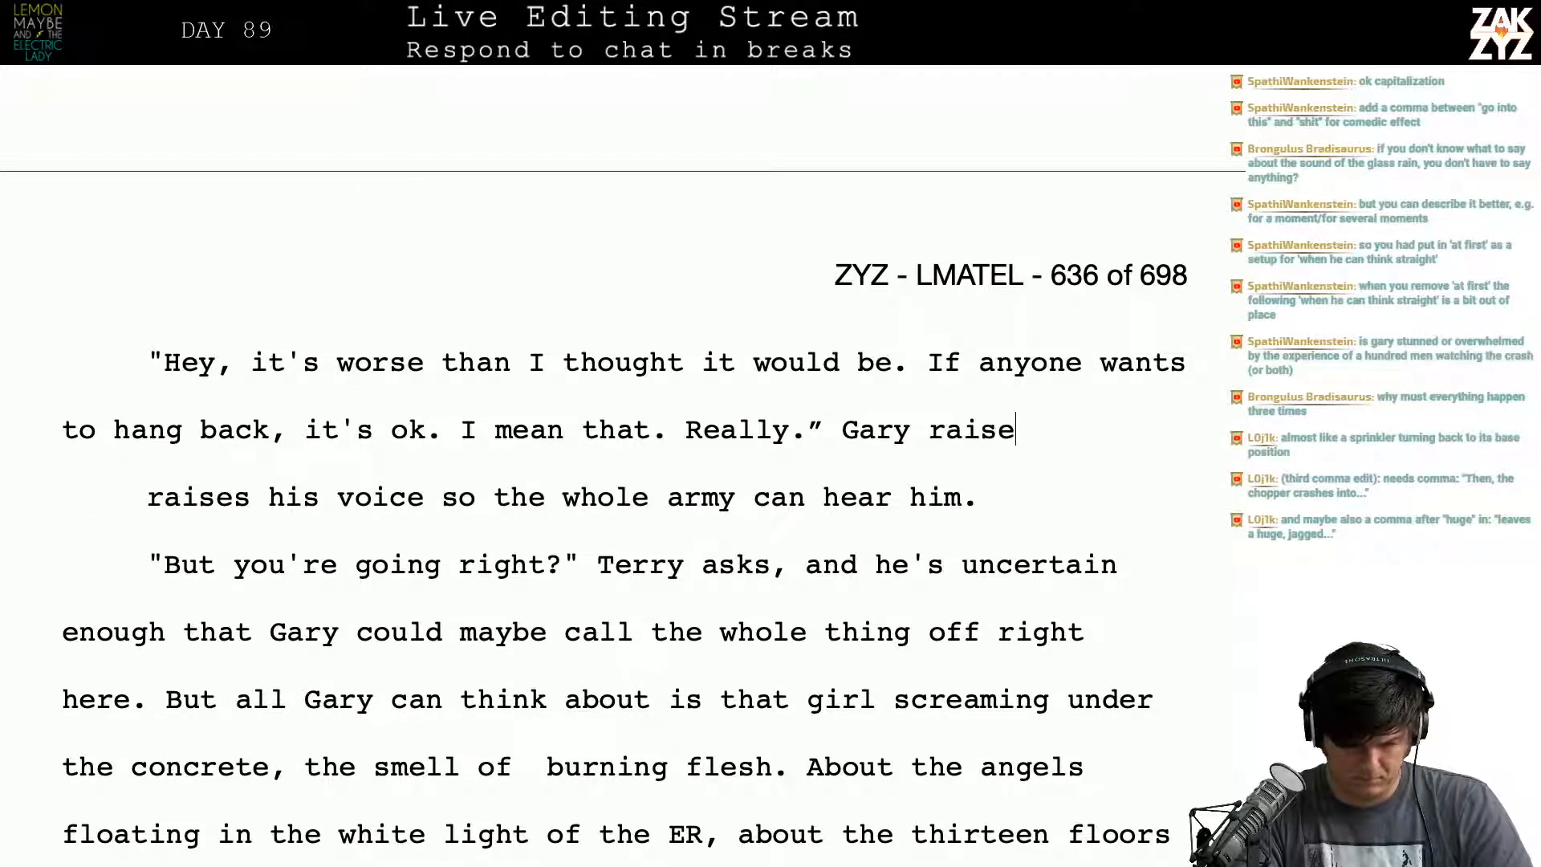
{"action": "type", "text": "s his voice til "}
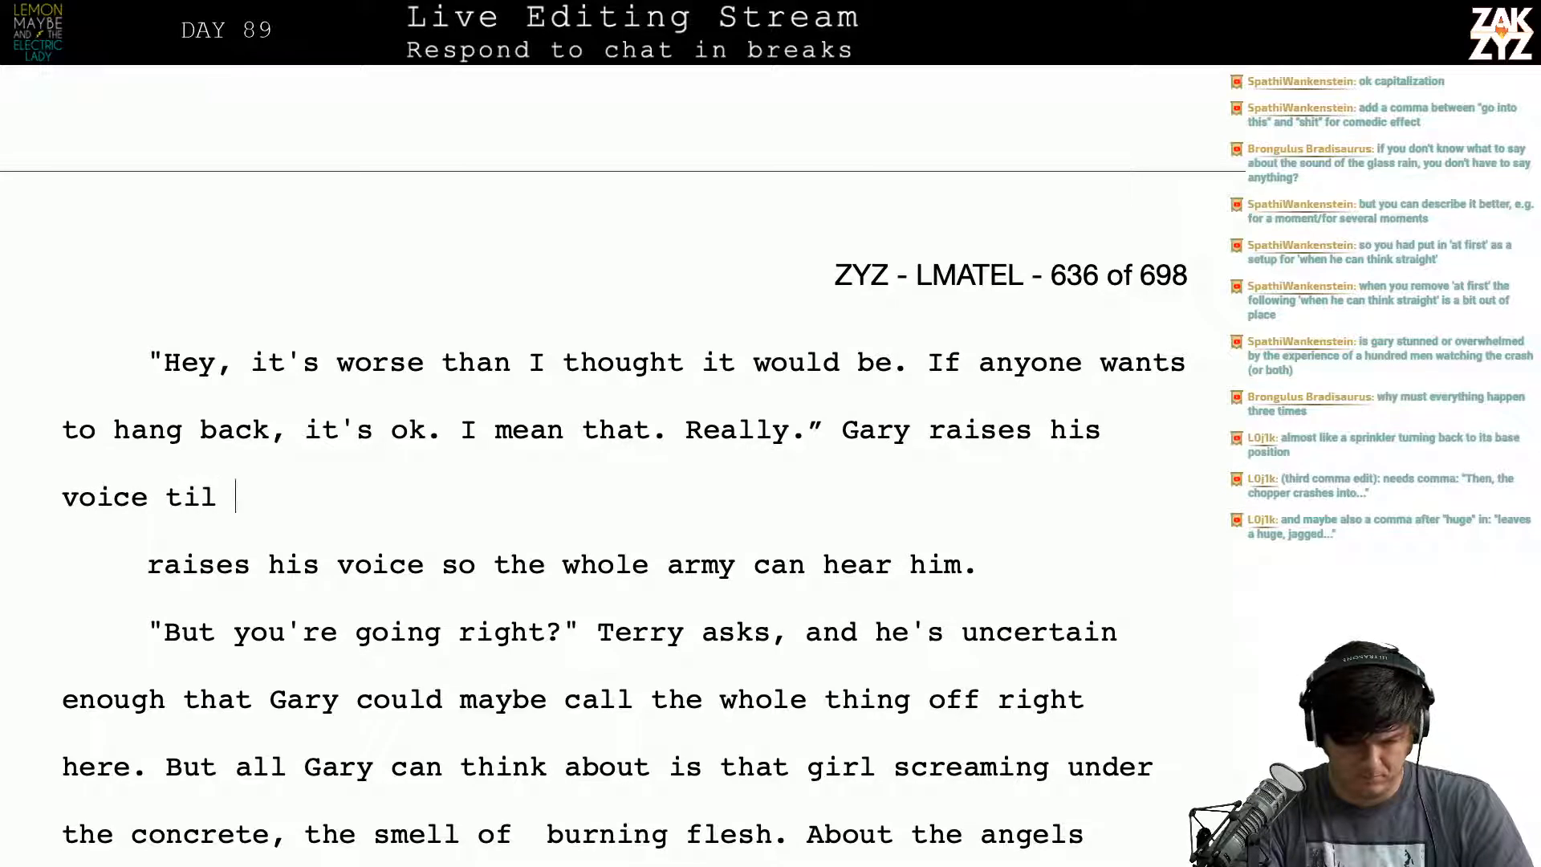
{"action": "type", "text": "he's almost shout"}
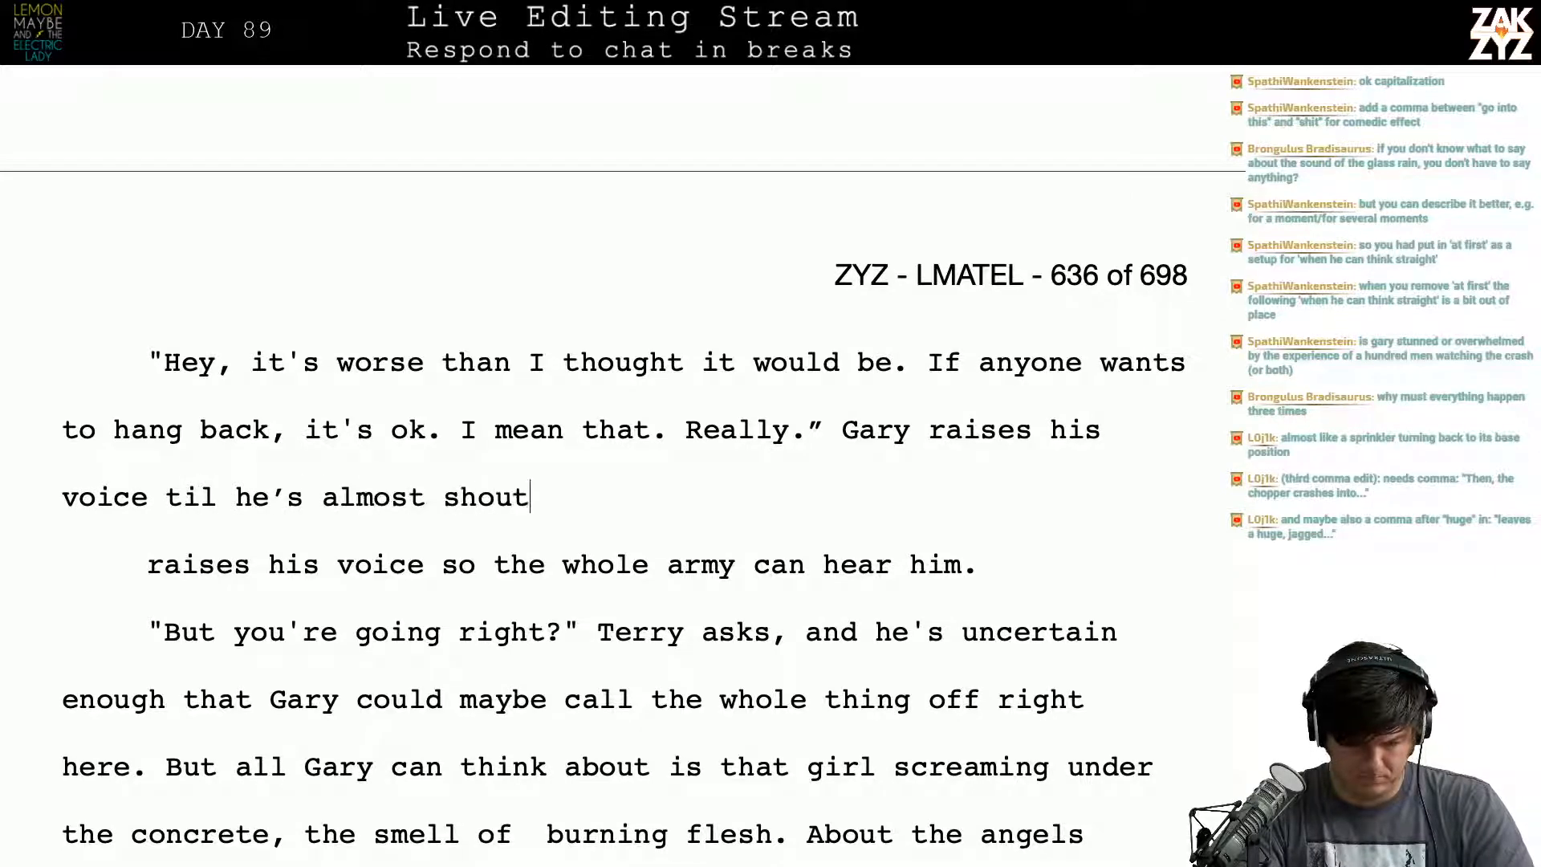
{"action": "type", "text": "ing so the army c"}
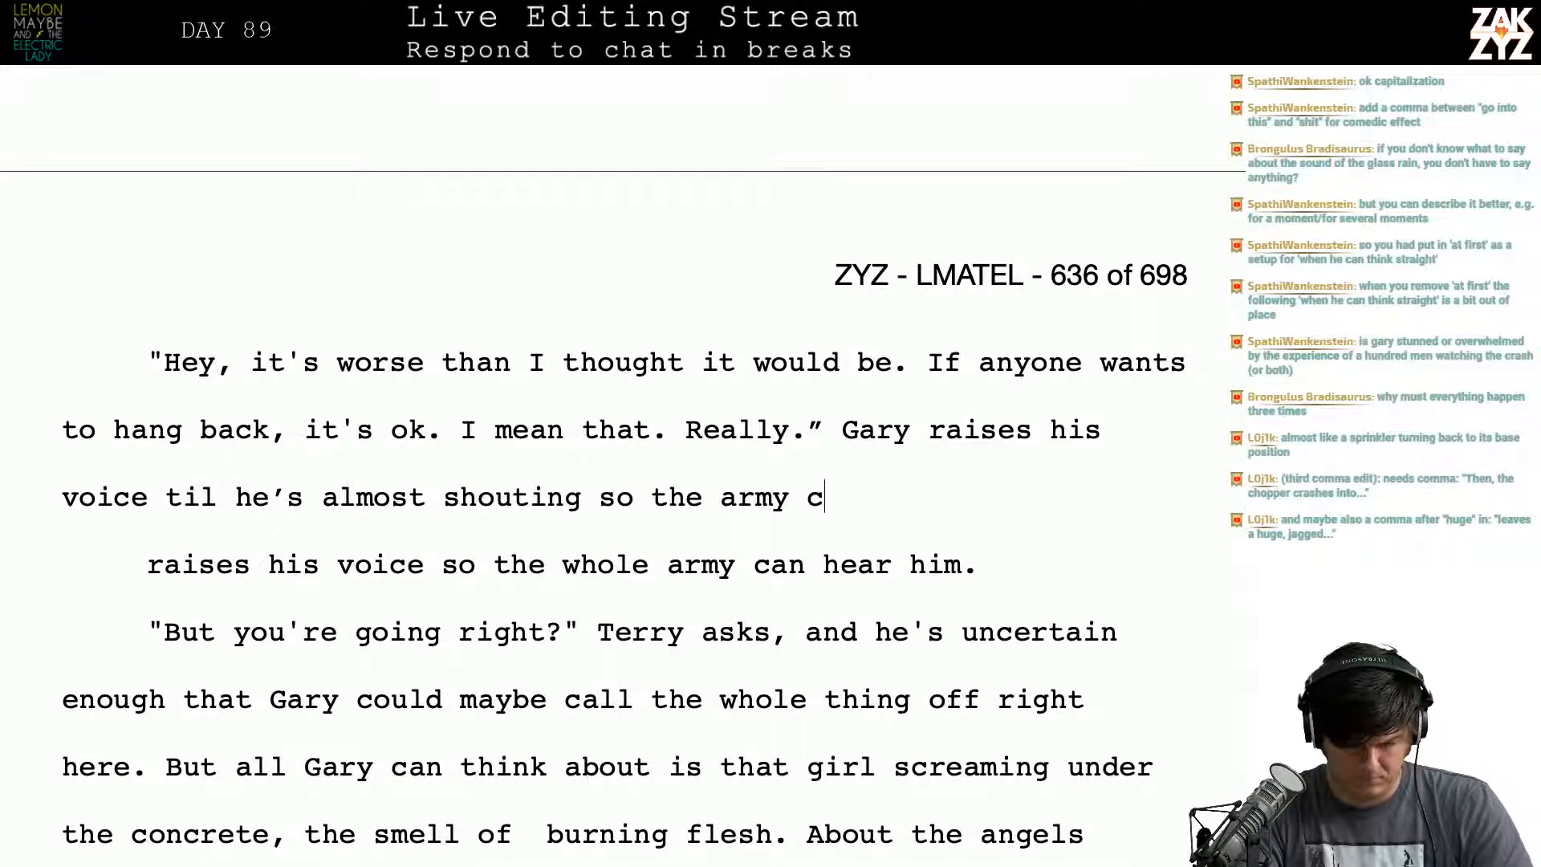
{"action": "type", "text": "an hear him ove"}
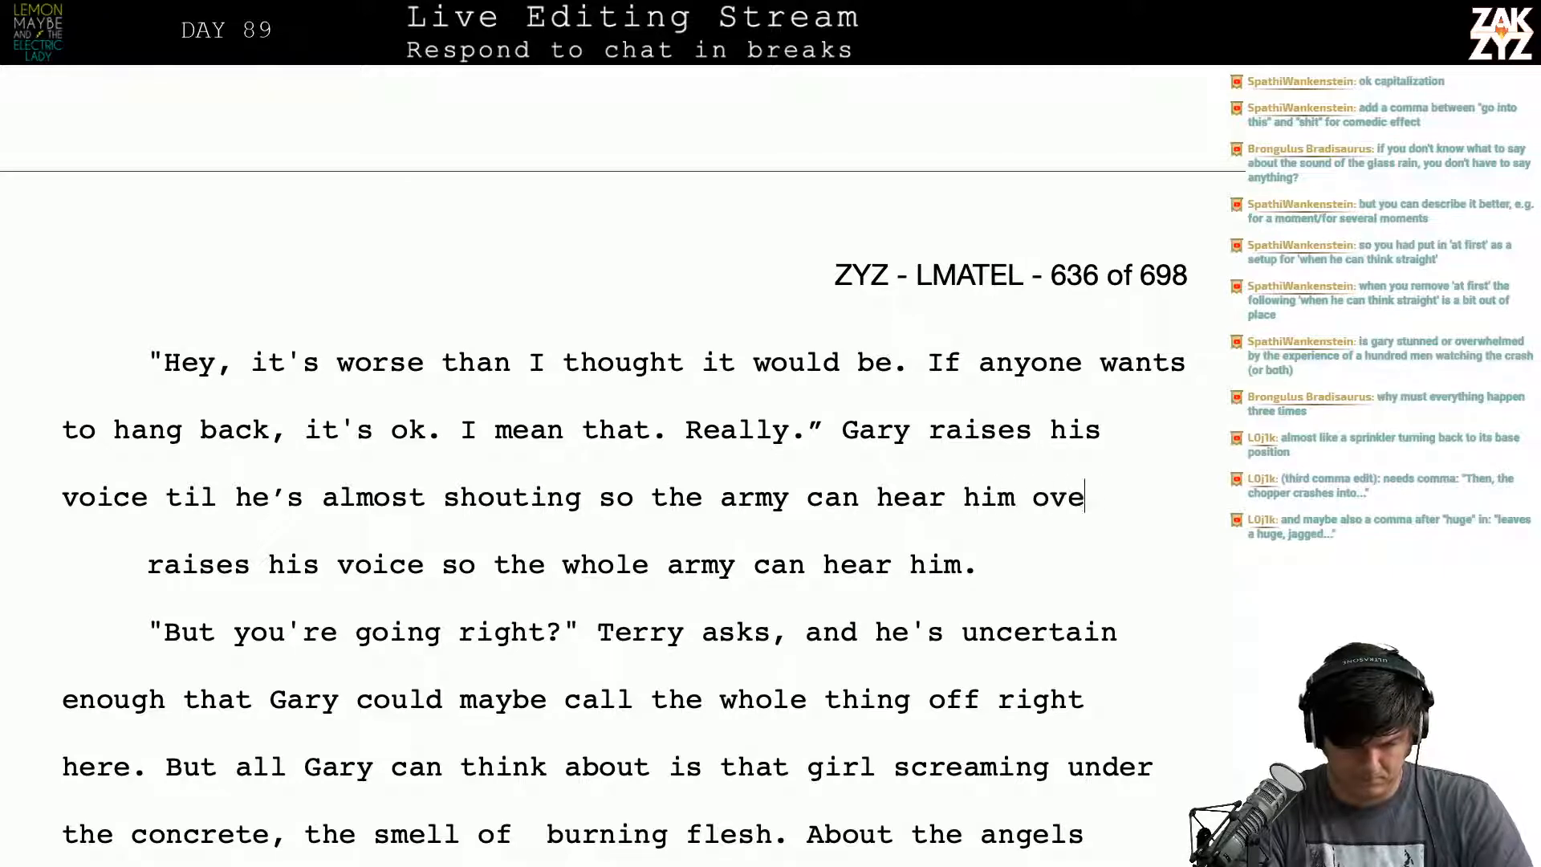
{"action": "type", "text": "r the rain."}
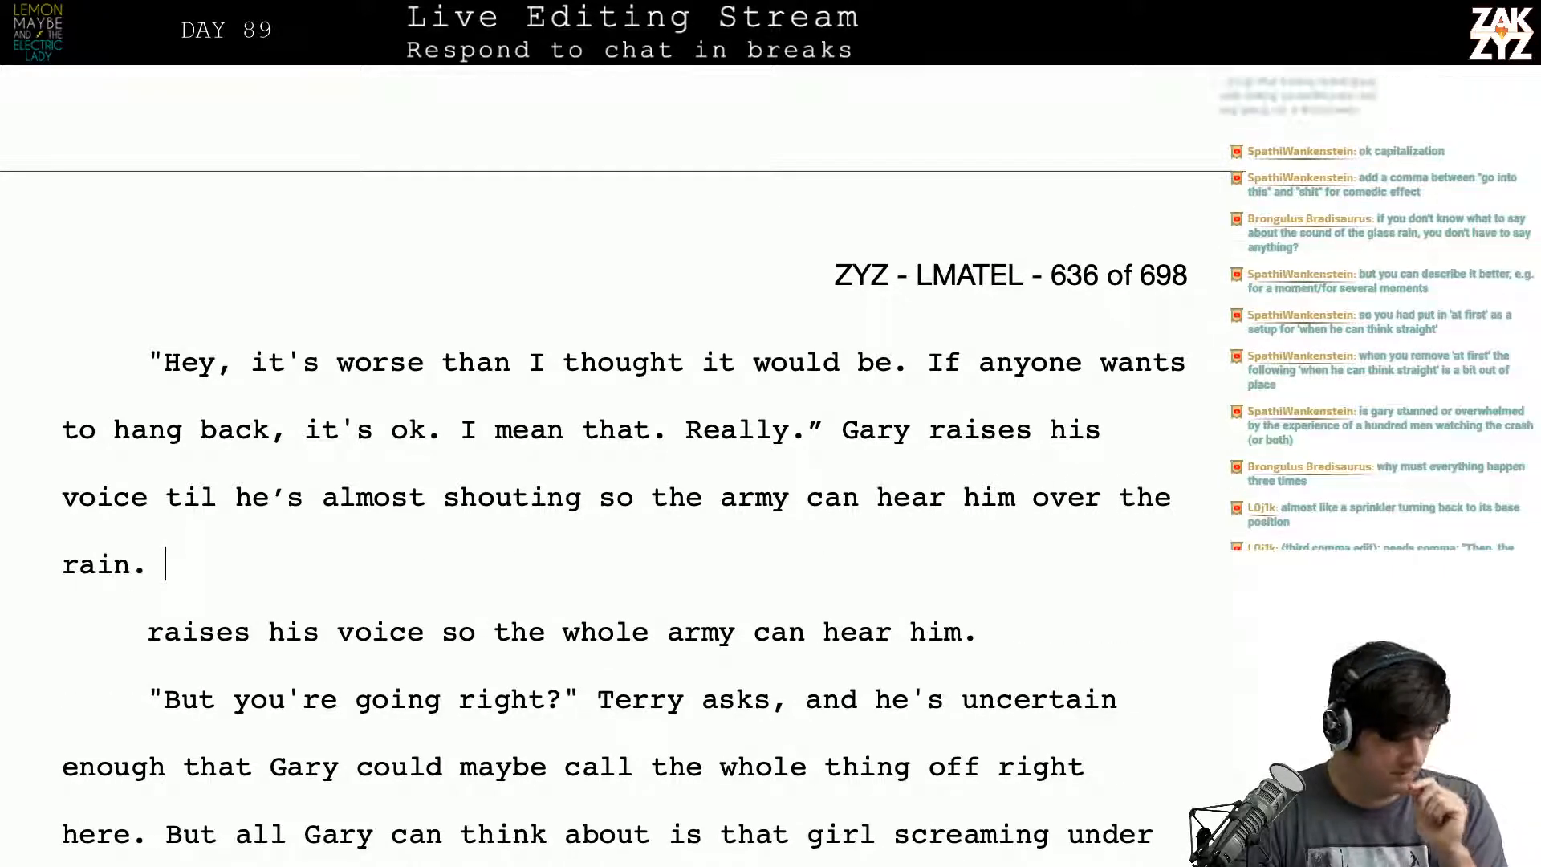
Step: Delete the leftover line "raises his voice so the whole army can hear him."
{"action": "key", "text": "shift+Right"}
{"action": "key", "text": "shift+Right"}
{"action": "key", "text": "shift+Down"}
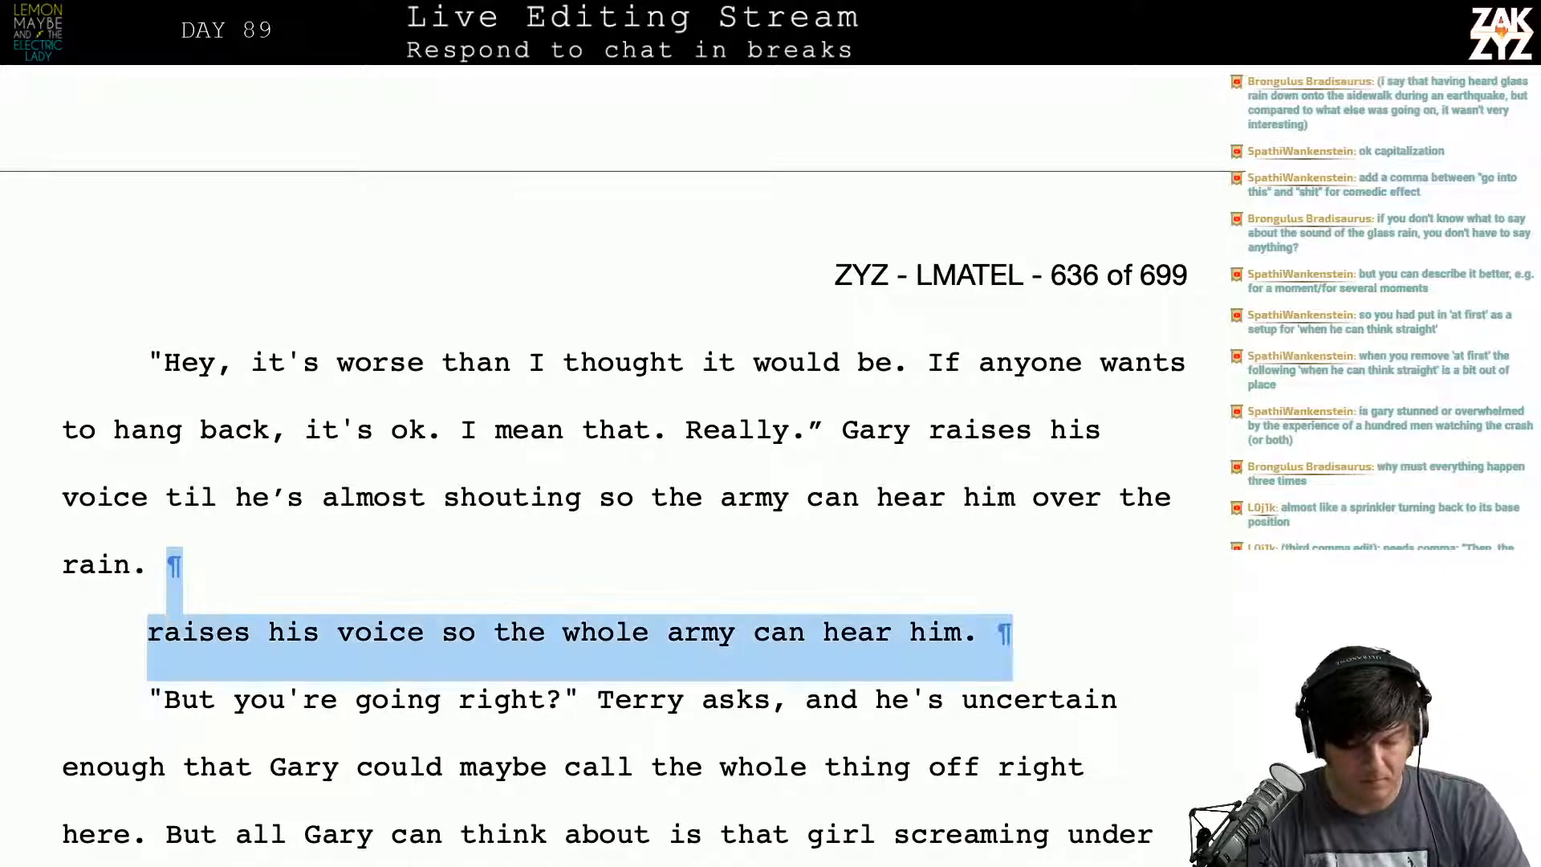
{"action": "key", "text": "shift+Left"}
{"action": "key", "text": "BackSpace"}
Step: Capitalize "ok" as "OK" in Gary's line about hanging back
{"action": "key", "text": "Up"}
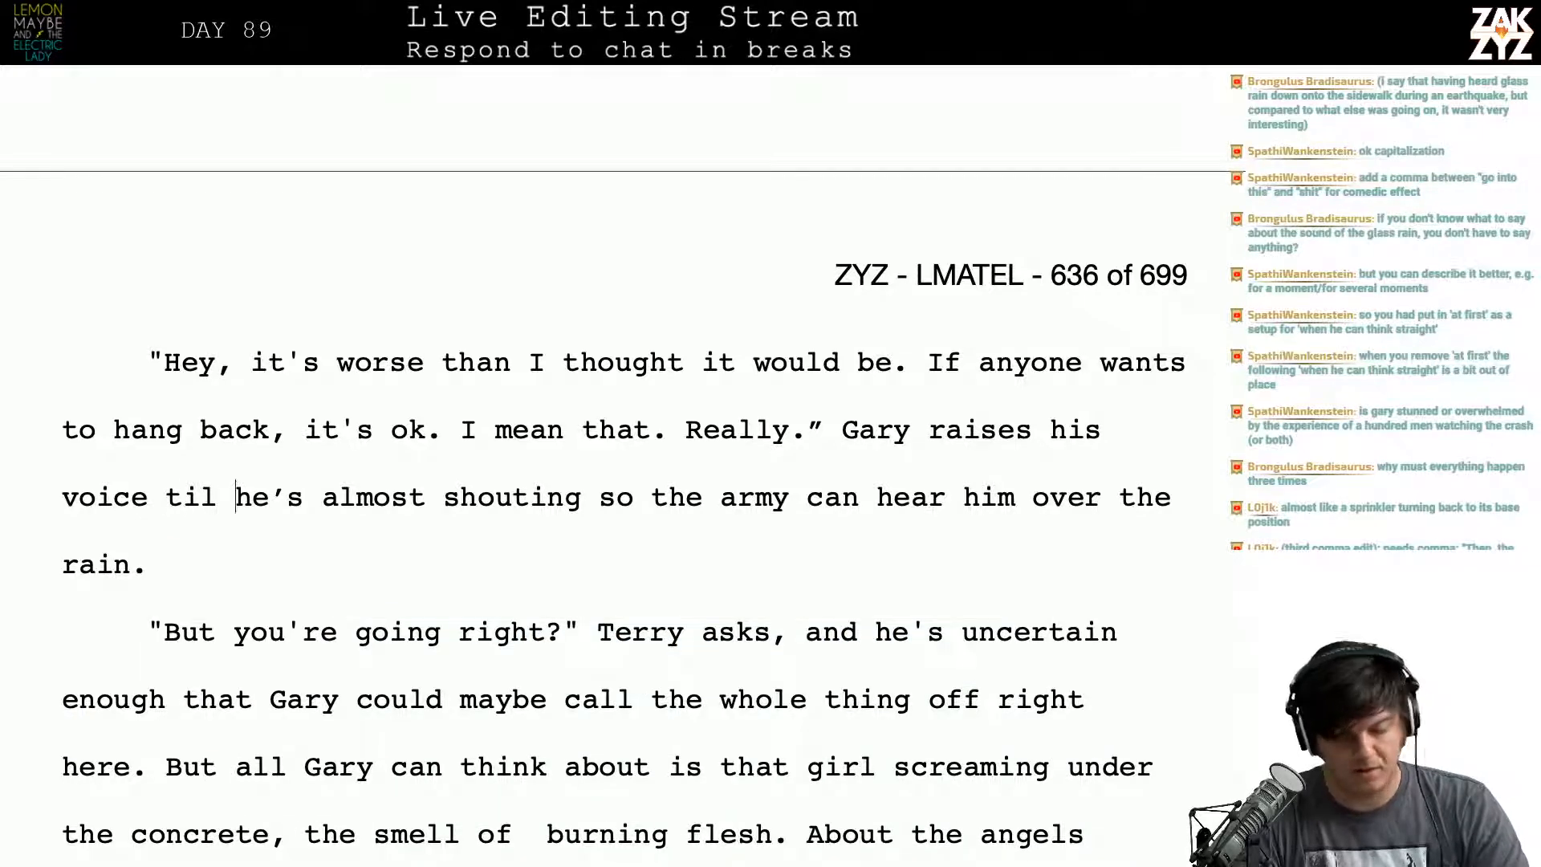
{"action": "key", "text": "Right"}
{"action": "key", "text": "Right"}
{"action": "key", "text": "Right"}
{"action": "key", "text": "Right"}
{"action": "key", "text": "Right"}
{"action": "key", "text": "Up"}
{"action": "key", "text": "BackSpace"}
{"action": "key", "text": "BackSpace"}
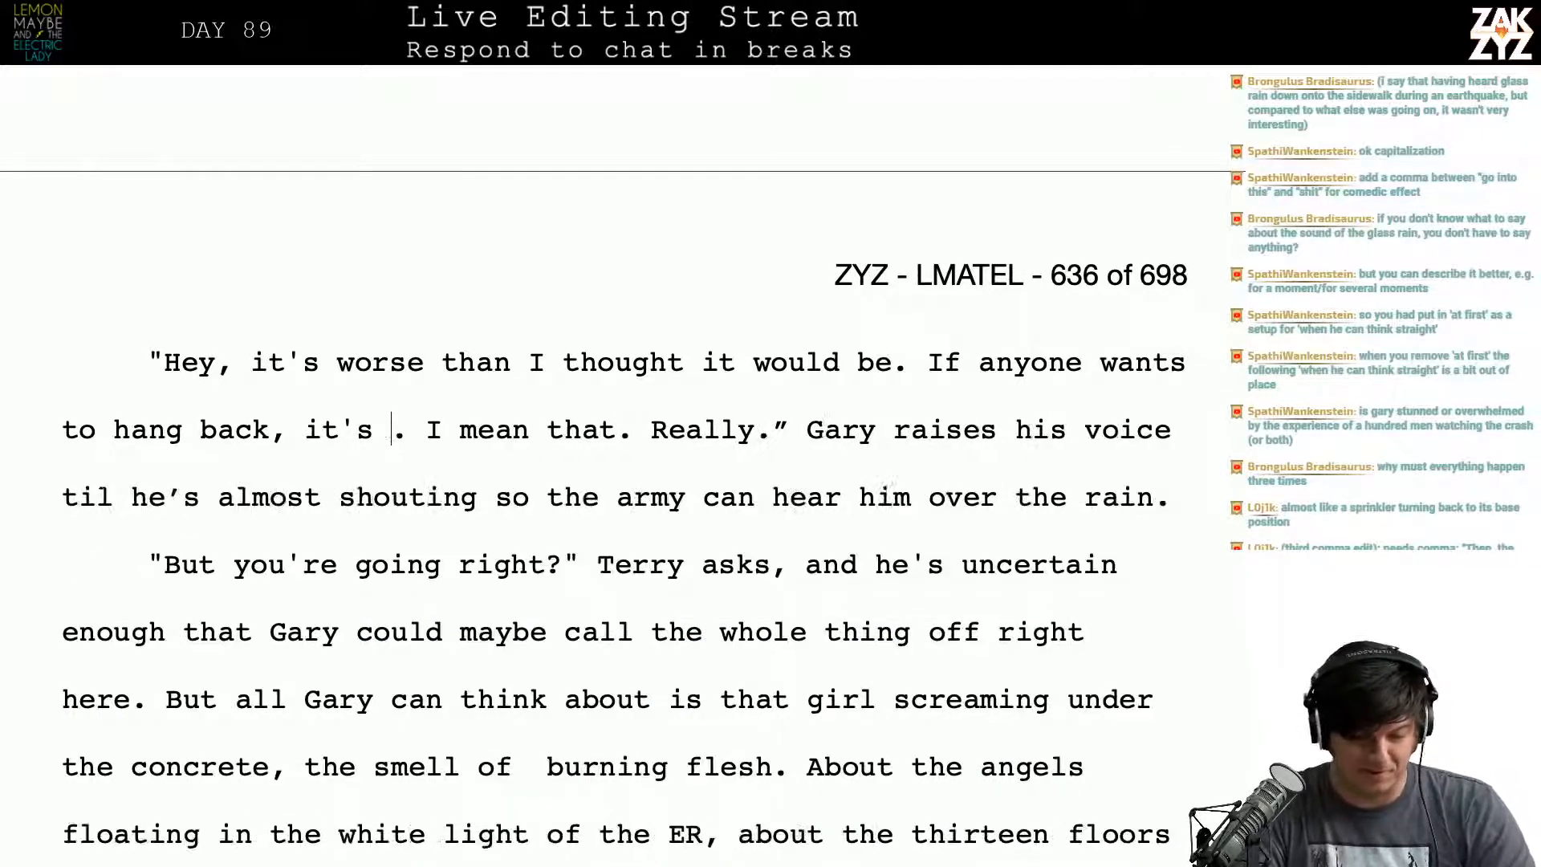
{"action": "type", "text": "OK"}
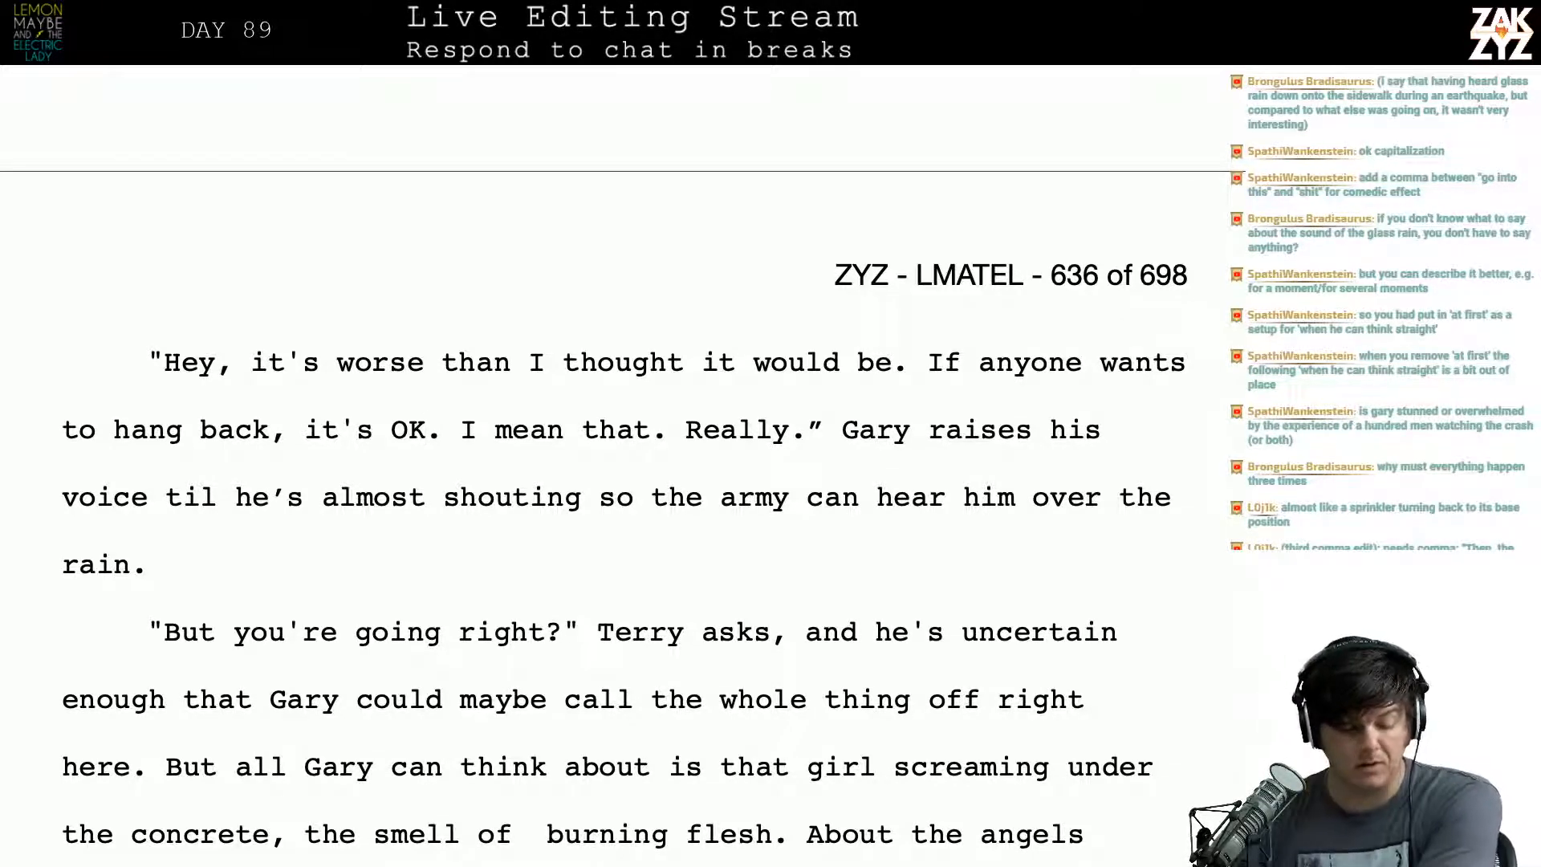
Step: Write a new tag after "Really." reading "Gary has to shout so the army can hear him over the rain."
{"action": "scroll", "coordinate": [555, 323], "scroll_direction": "down", "scroll_amount": 1}
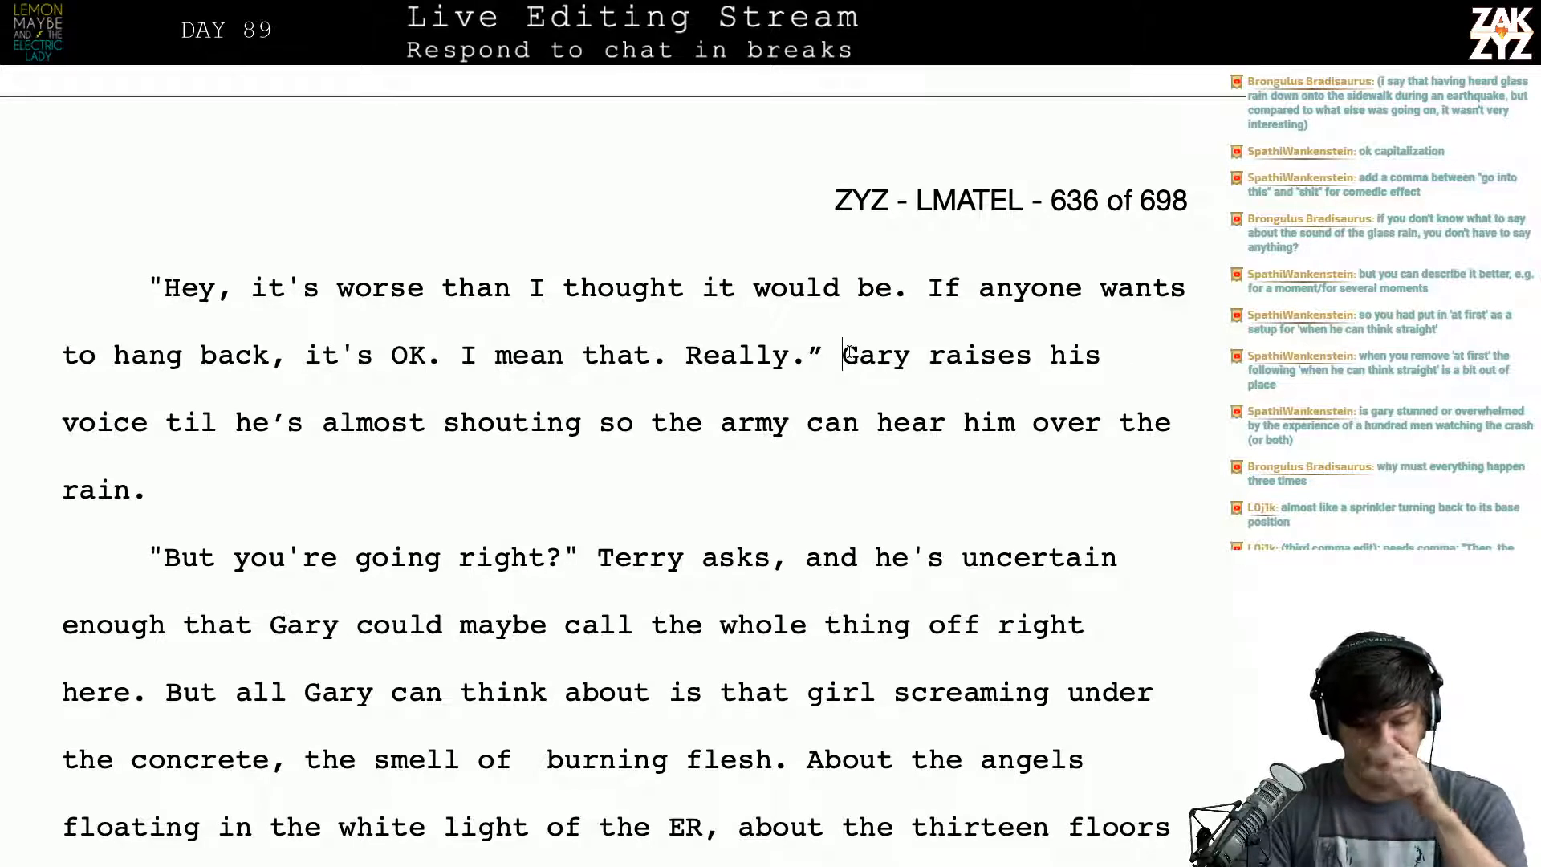
{"action": "key", "text": "Return"}
{"action": "type", "text": "Gar"}
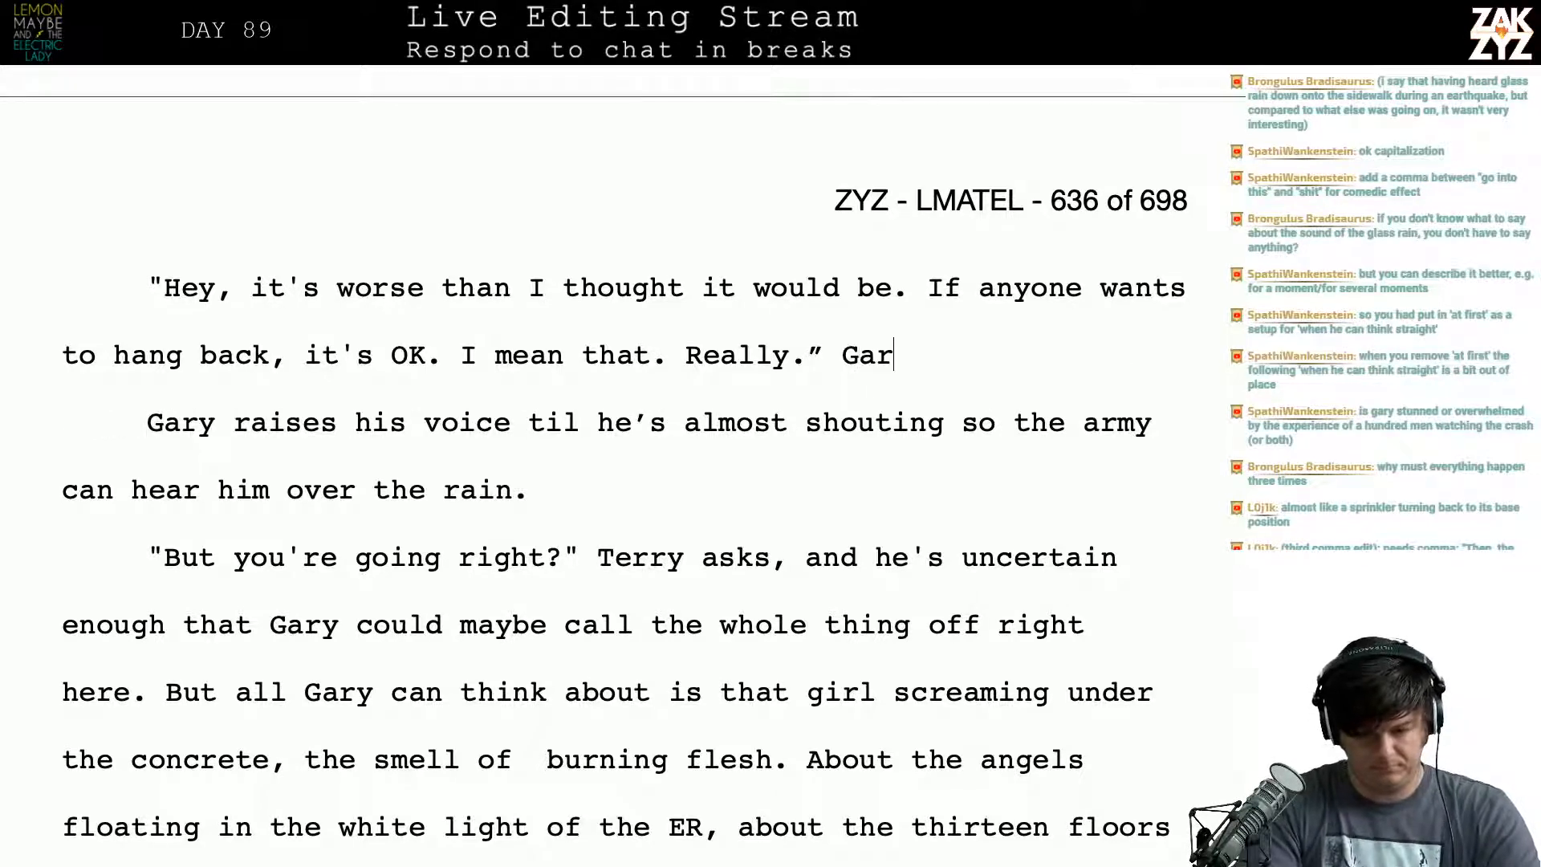
{"action": "type", "text": "y has to shou"}
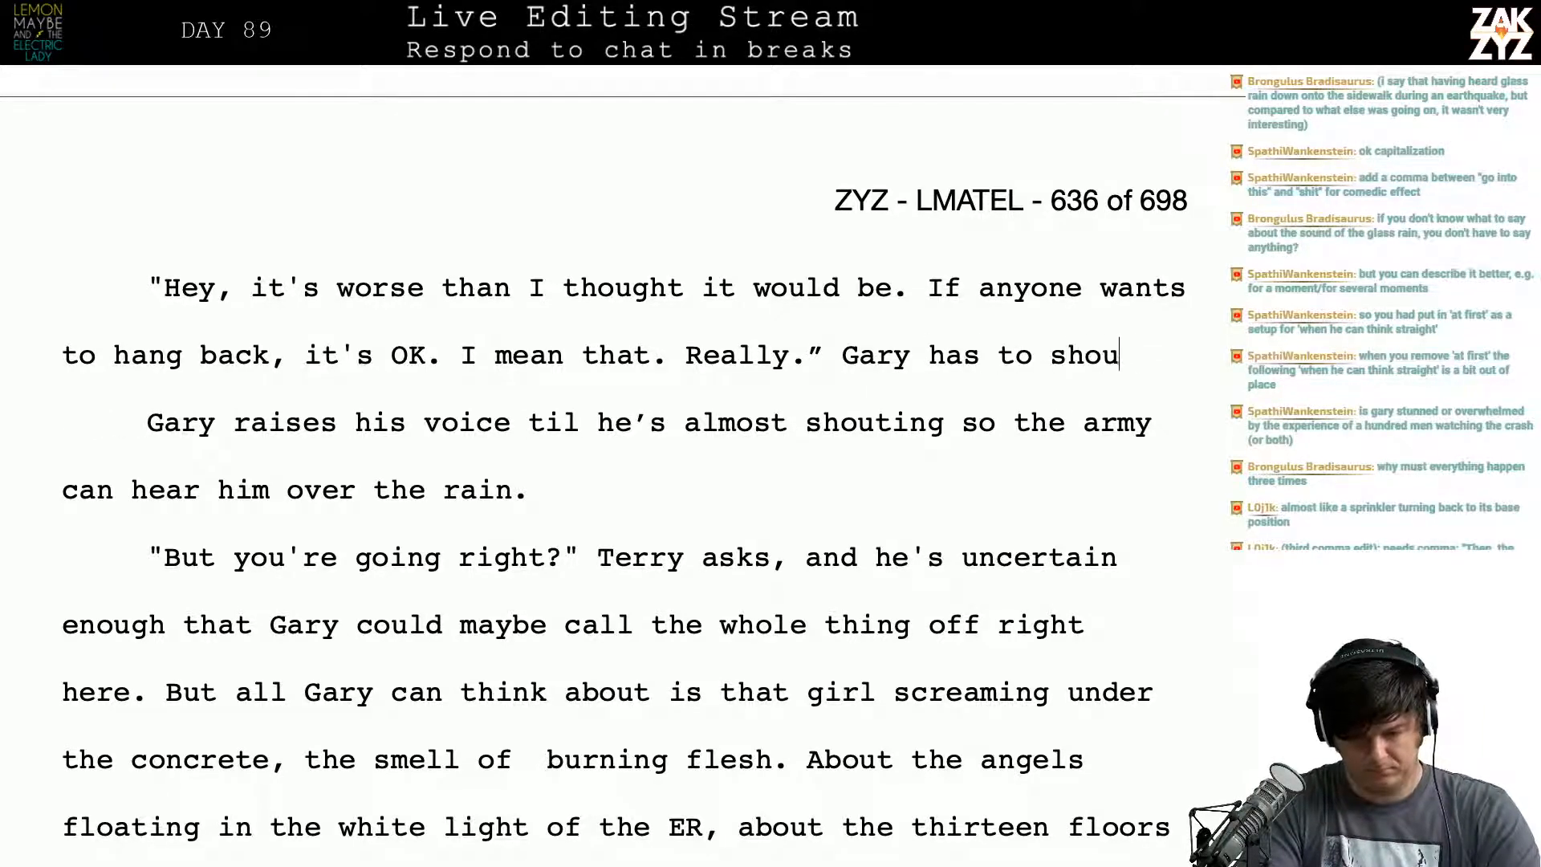
{"action": "type", "text": "t so the army ca"}
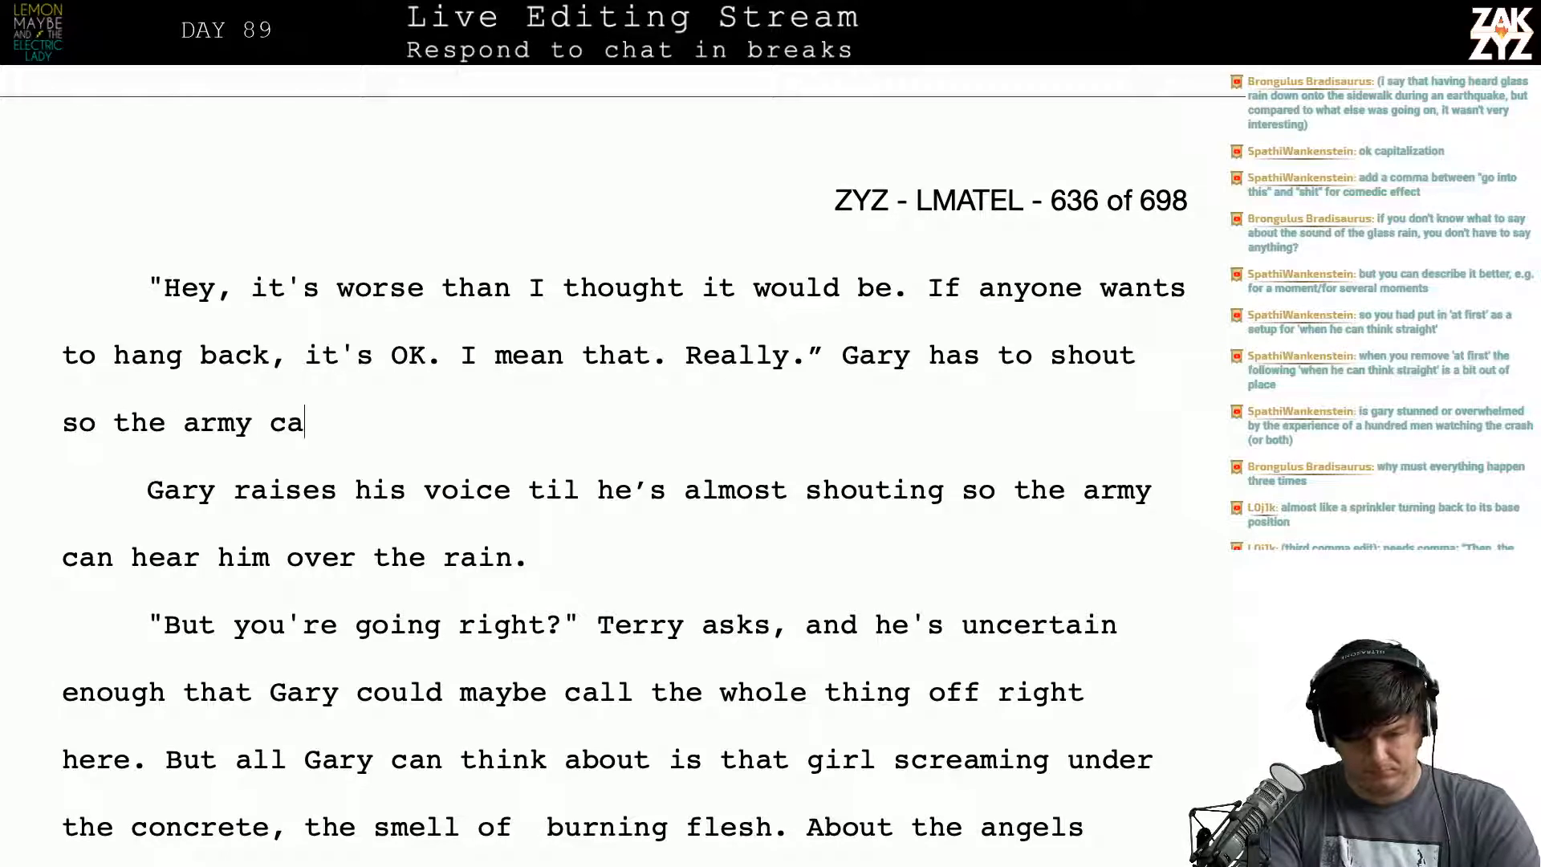
{"action": "type", "text": "n hear him over the rain."}
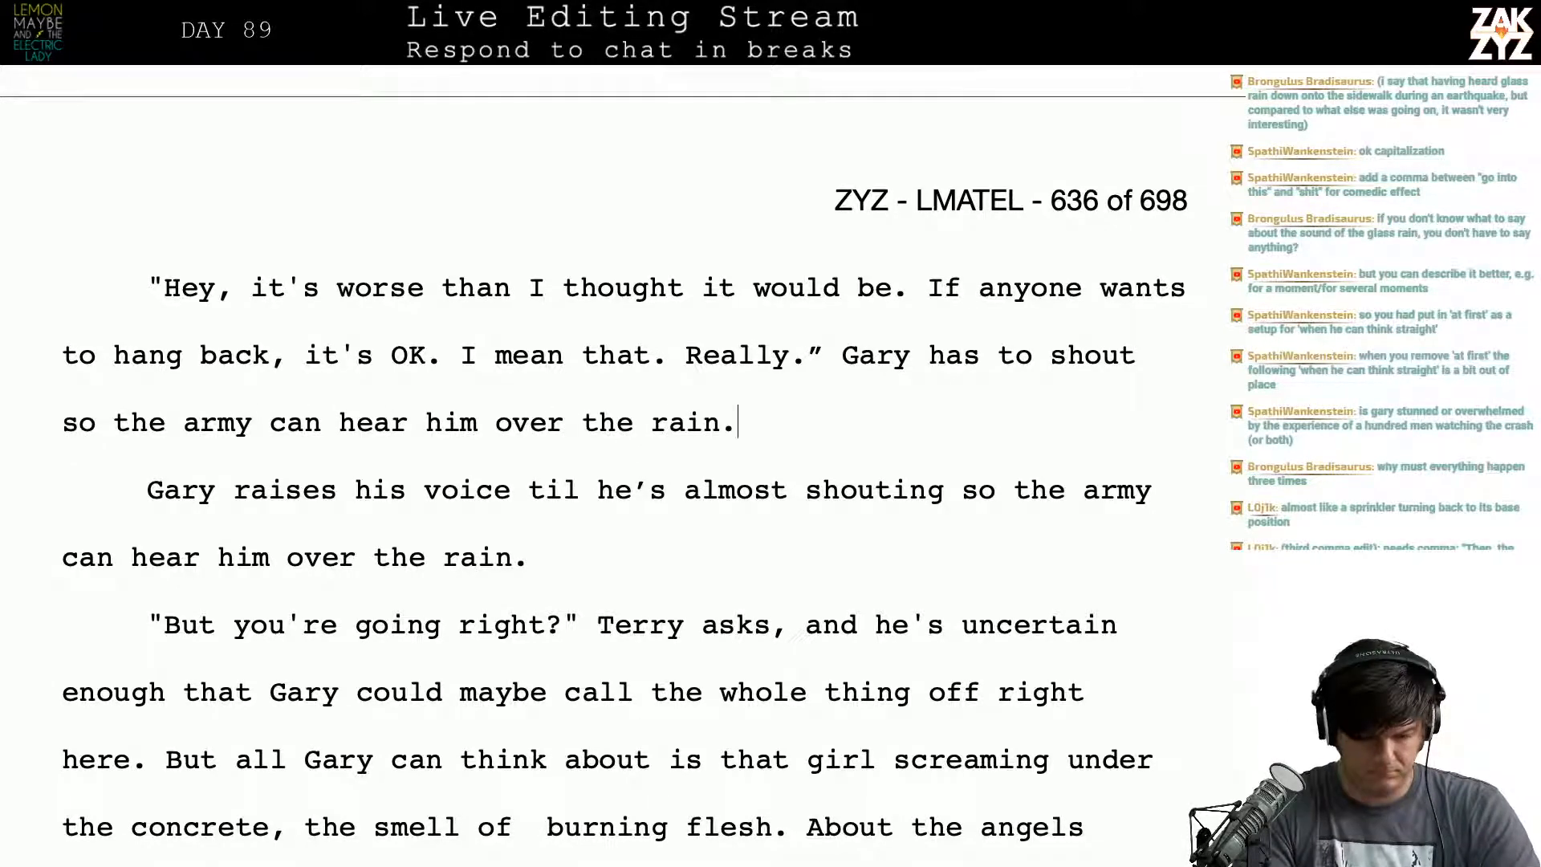
Step: Delete the superseded sentence about Gary raising his voice til he's almost shouting
{"action": "key", "text": "shift+Down"}
{"action": "key", "text": "shift+Down"}
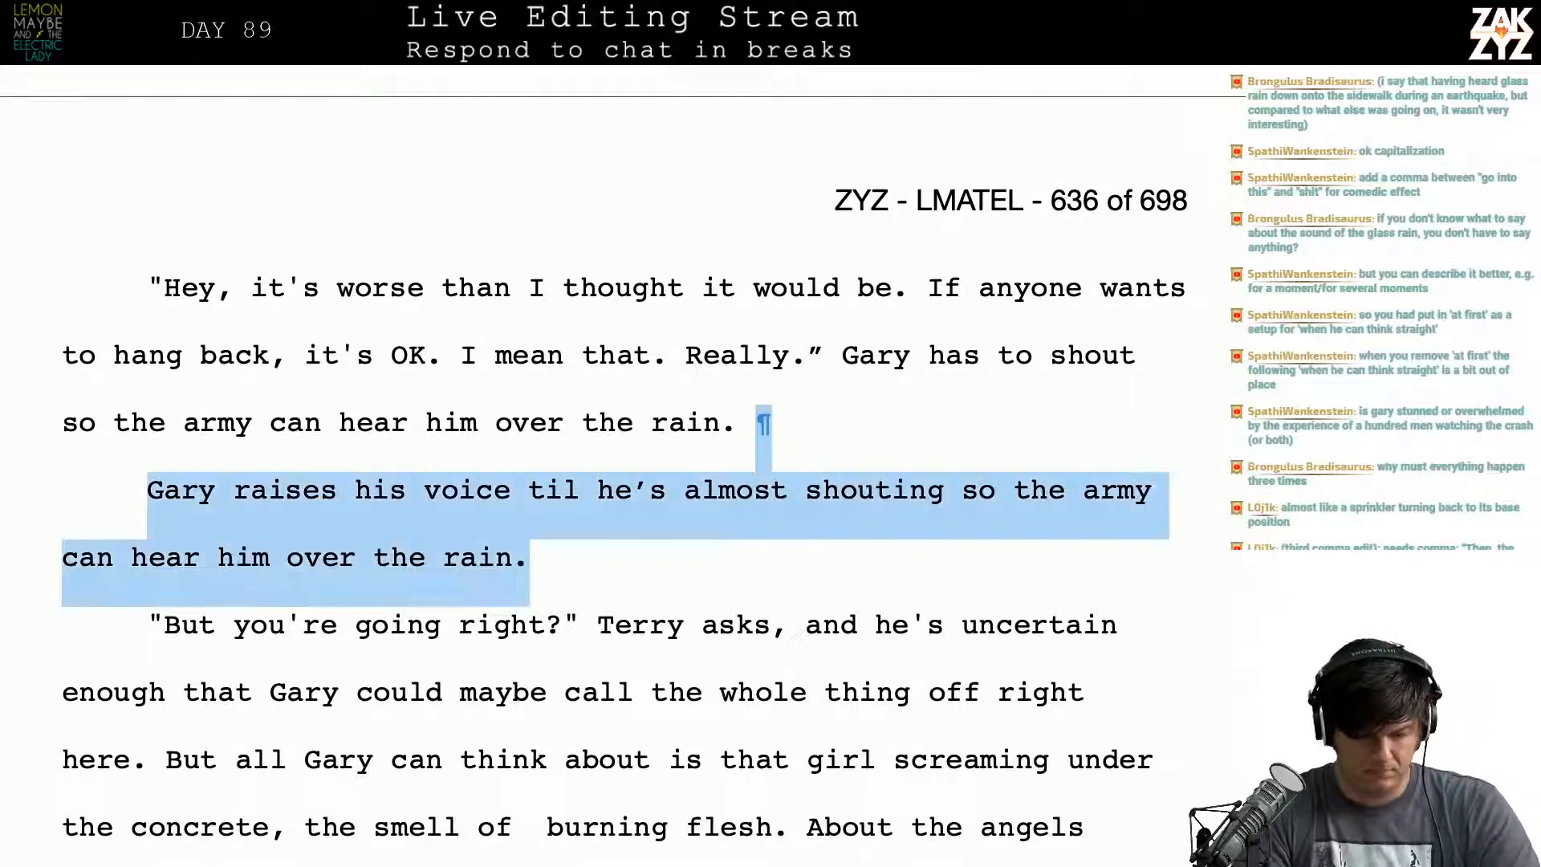
{"action": "key", "text": "BackSpace"}
{"action": "key", "text": "BackSpace"}
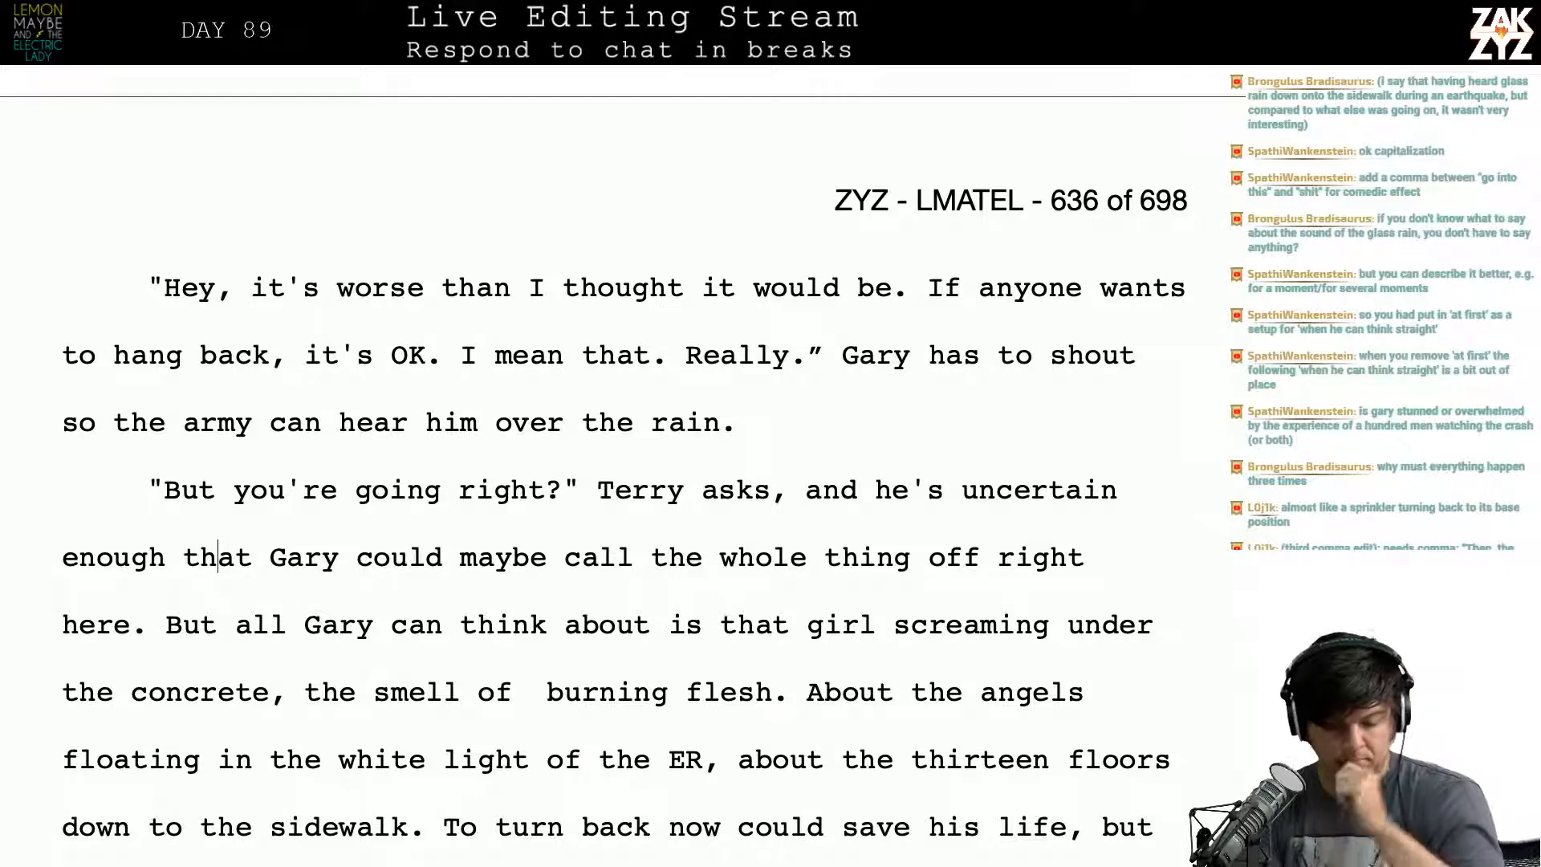
Step: Revise Terry's question to read "But you're still going, right?" by adding "still" and a comma after "going"
{"action": "key", "text": "Left"}
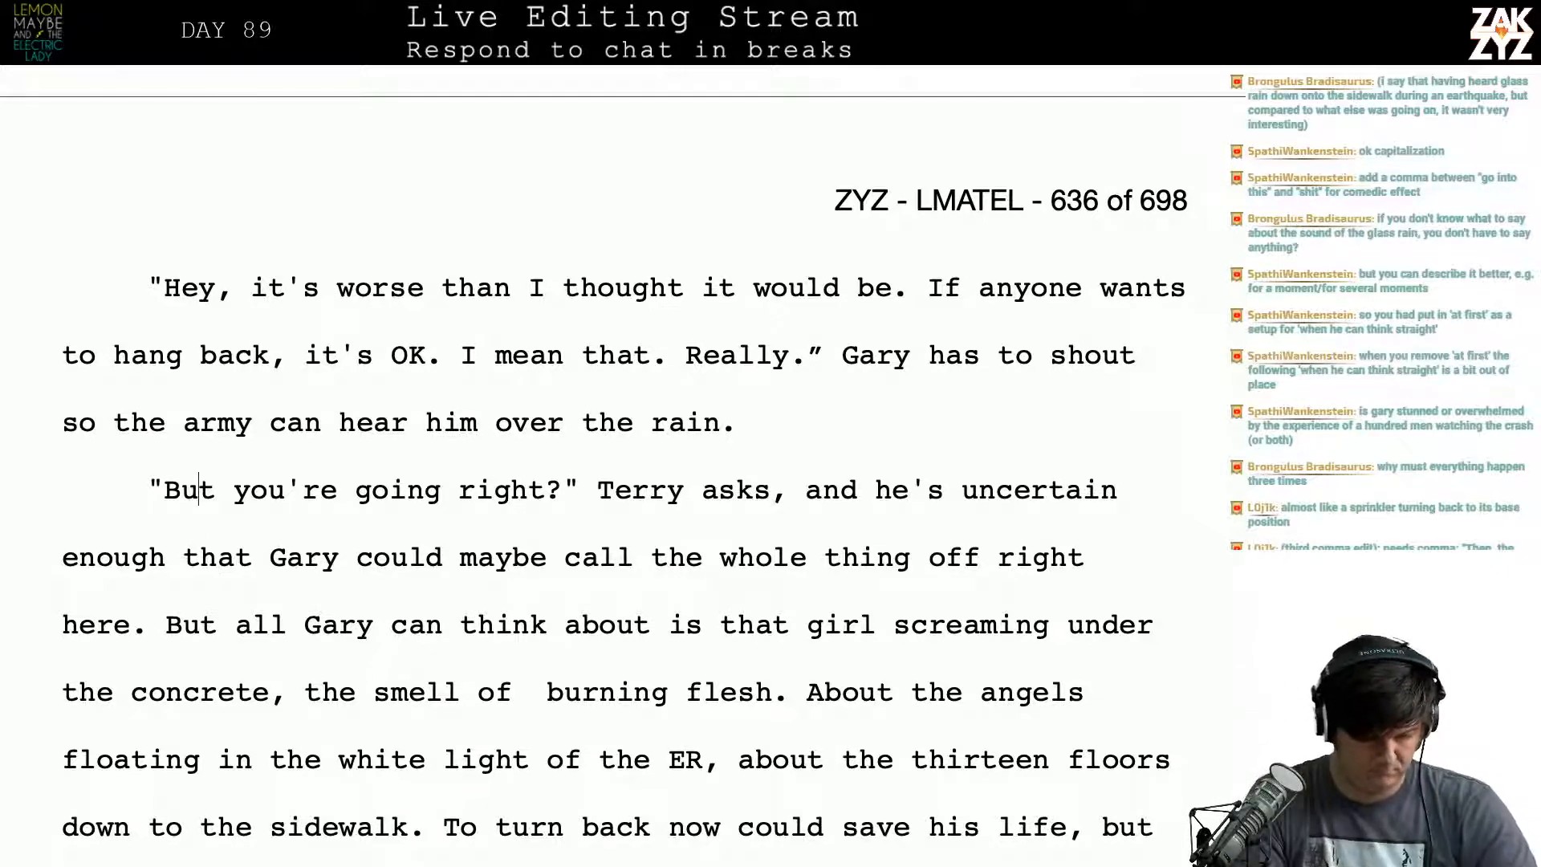
{"action": "key", "text": "Right"}
{"action": "key", "text": "Right"}
{"action": "key", "text": "Right"}
{"action": "key", "text": "Right"}
{"action": "key", "text": "Right"}
{"action": "key", "text": "Right"}
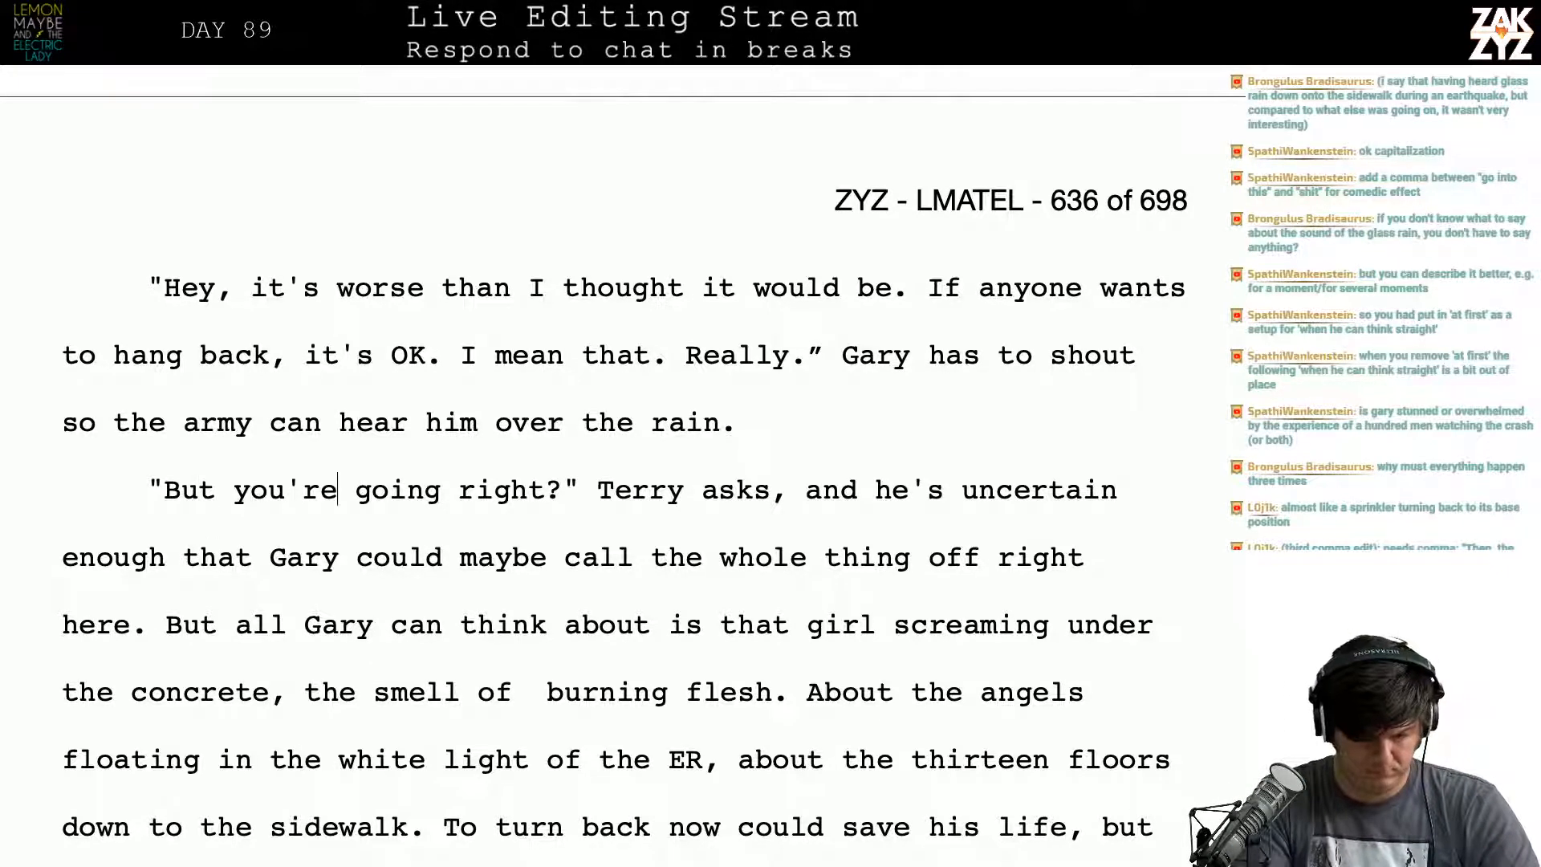
{"action": "type", "text": "still"}
{"action": "key", "text": "Right"}
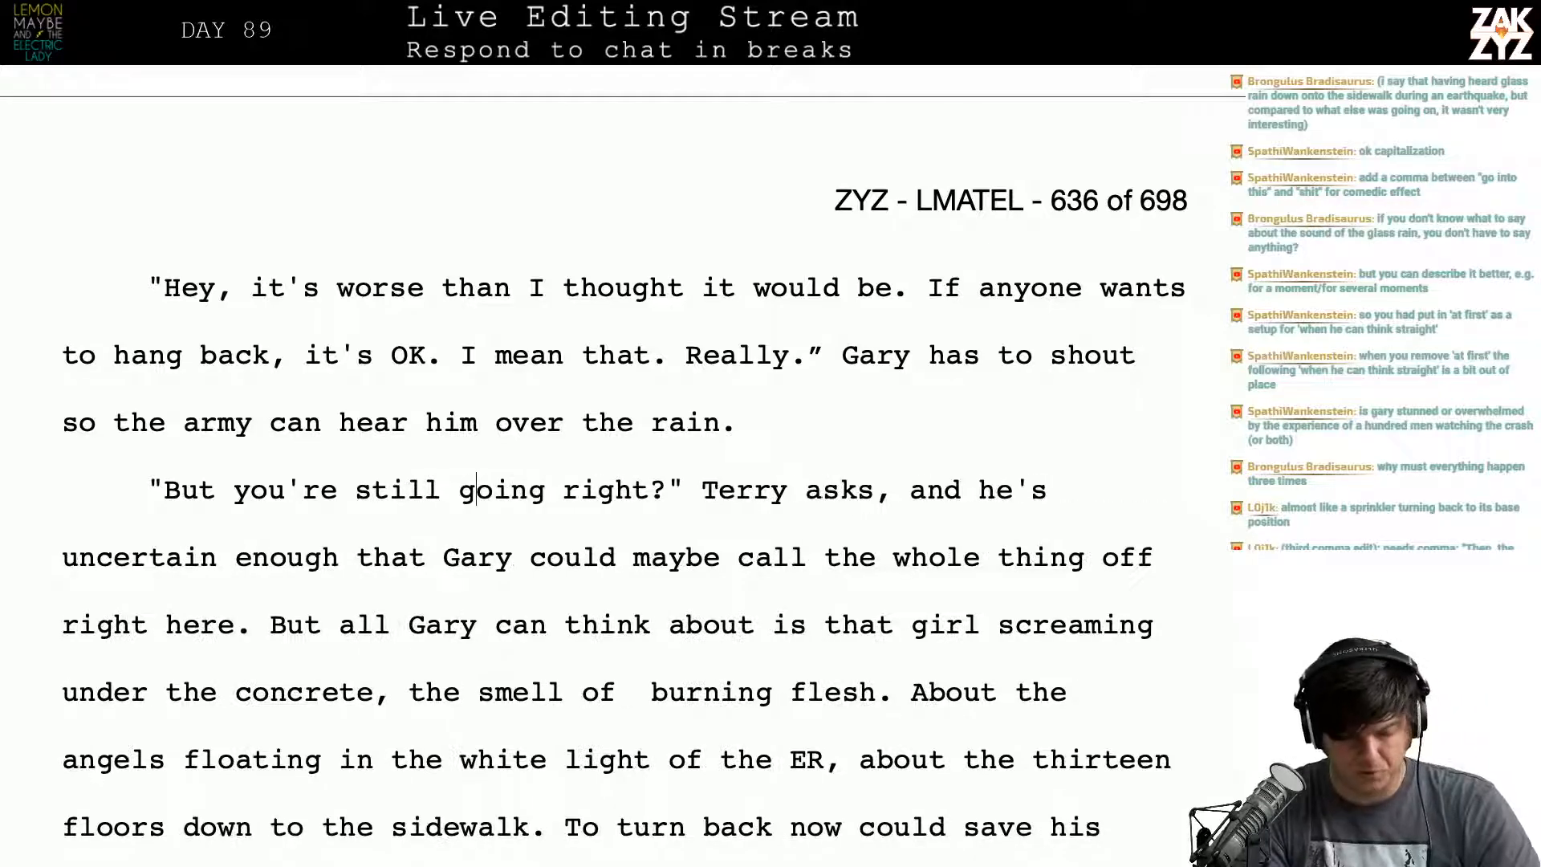
{"action": "type", "text": ","}
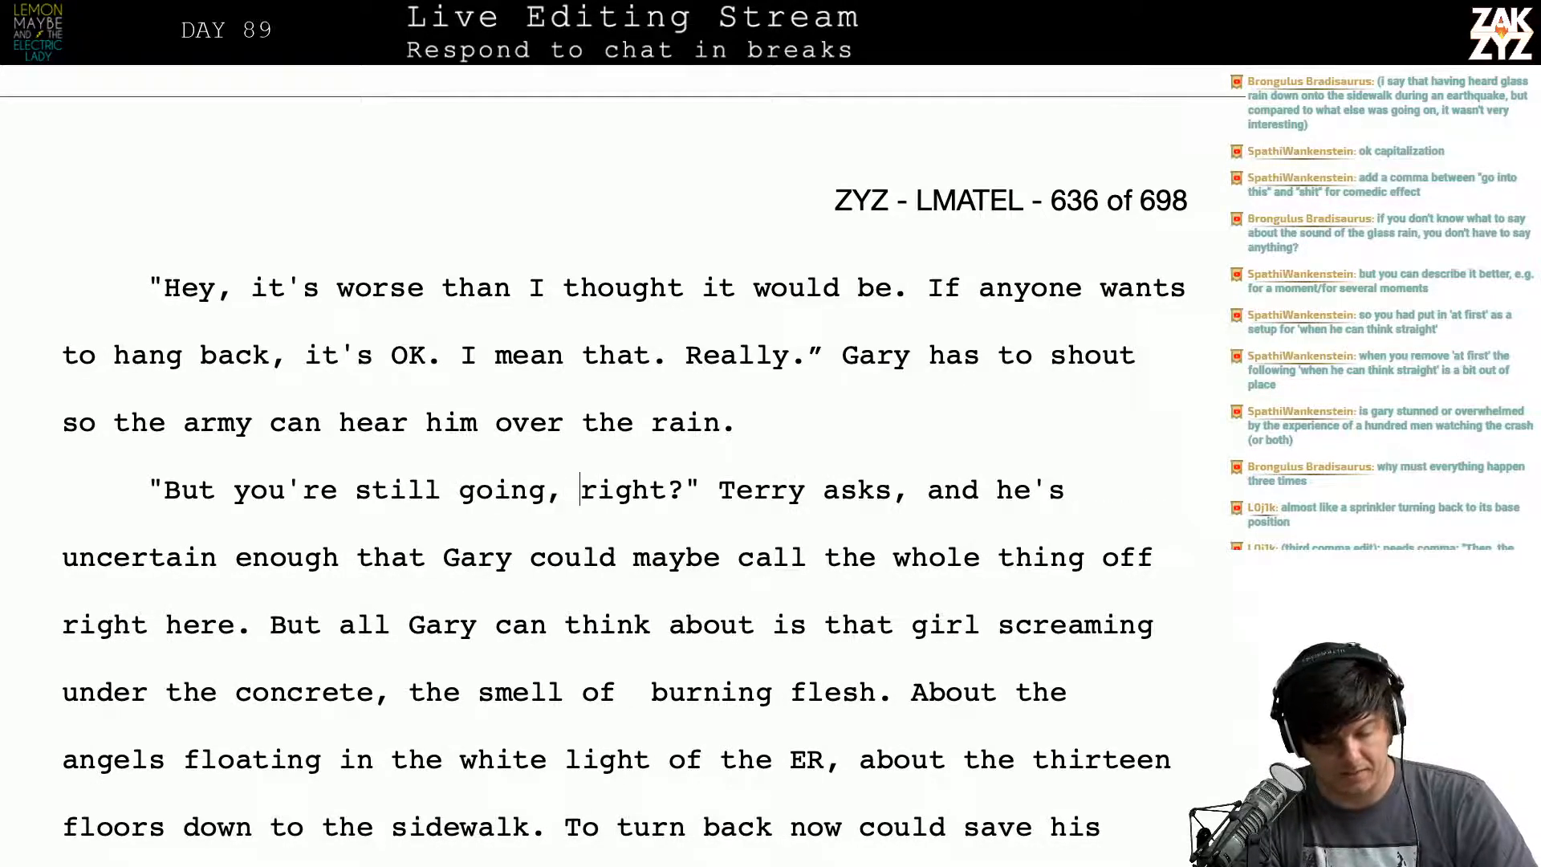
Step: End Terry's tag with a period after "asks" and split the following text into a separate paragraph, leaving blank lines between
{"action": "key", "text": "Right"}
{"action": "key", "text": "Right"}
{"action": "key", "text": "Right"}
{"action": "key", "text": "Right"}
{"action": "key", "text": "Right"}
{"action": "key", "text": "Right"}
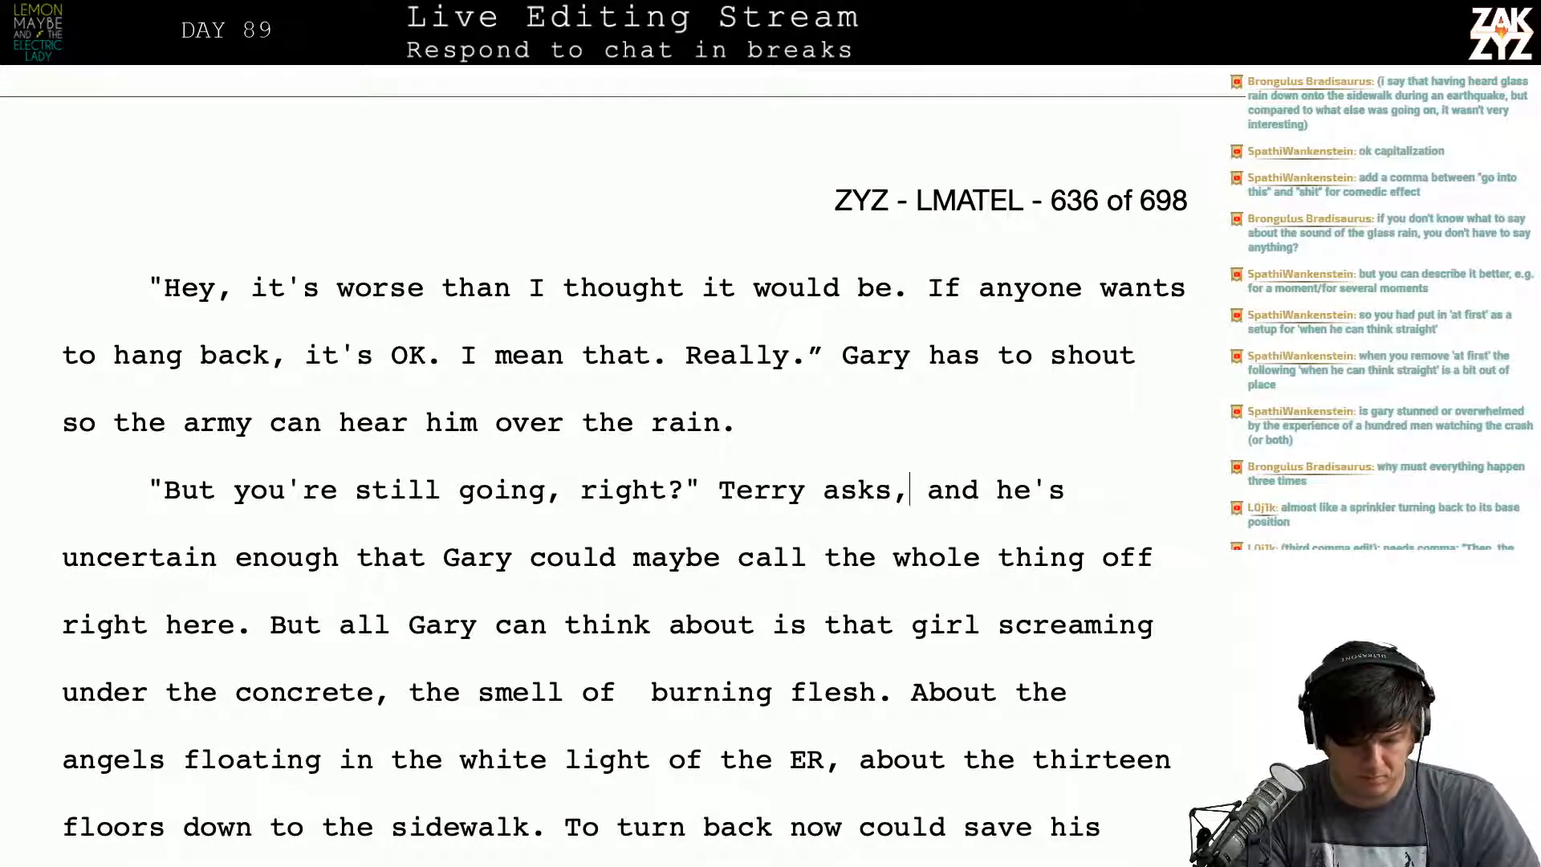
{"action": "key", "text": "BackSpace"}
{"action": "type", "text": "."}
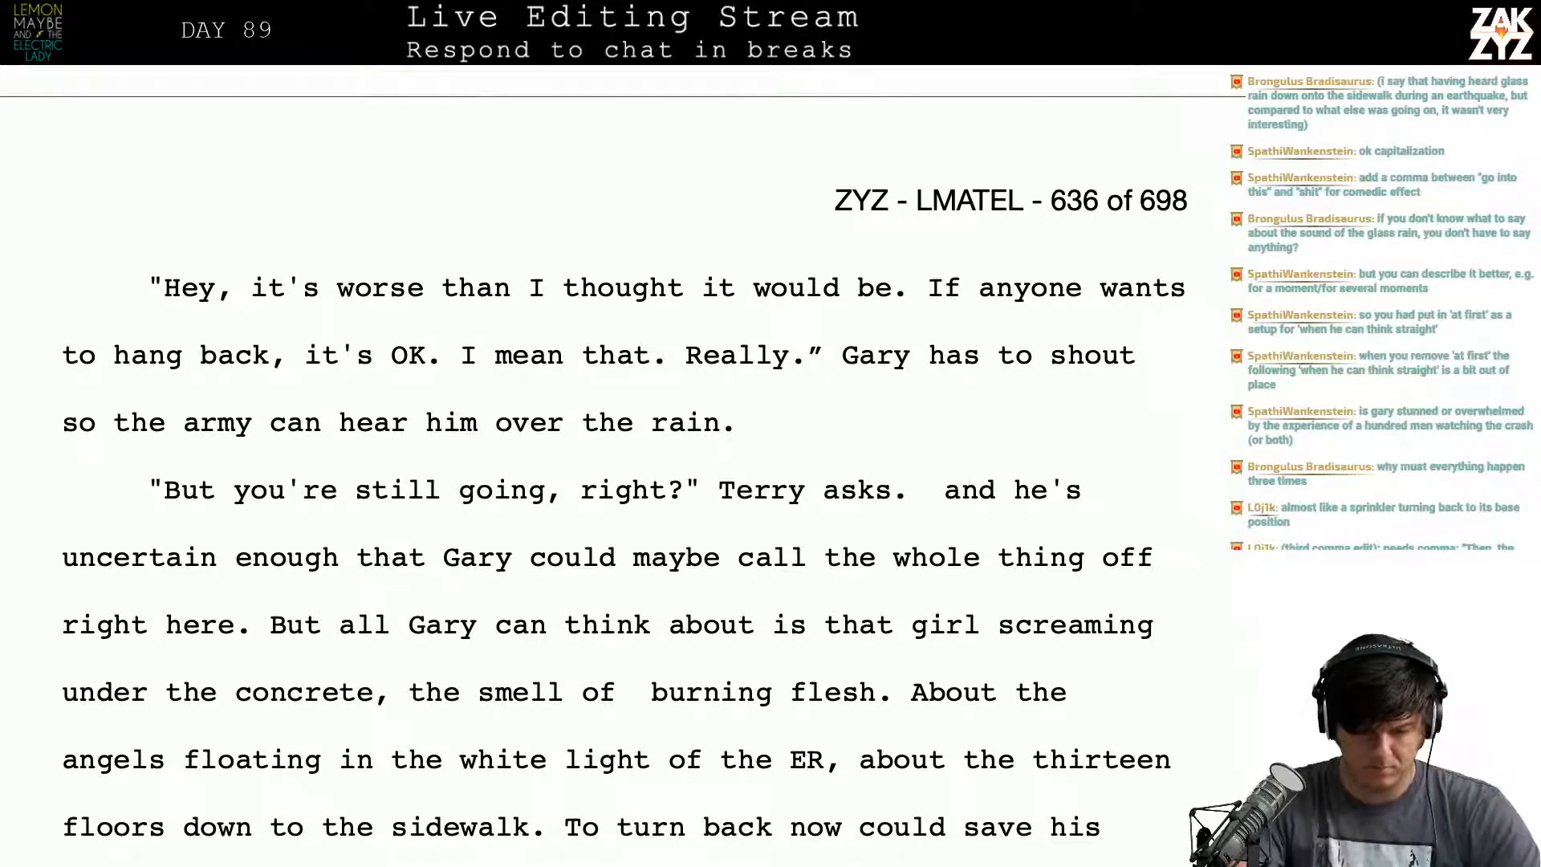
{"action": "key", "text": "Return"}
{"action": "key", "text": "Return"}
{"action": "key", "text": "Return"}
{"action": "key", "text": "Tab"}
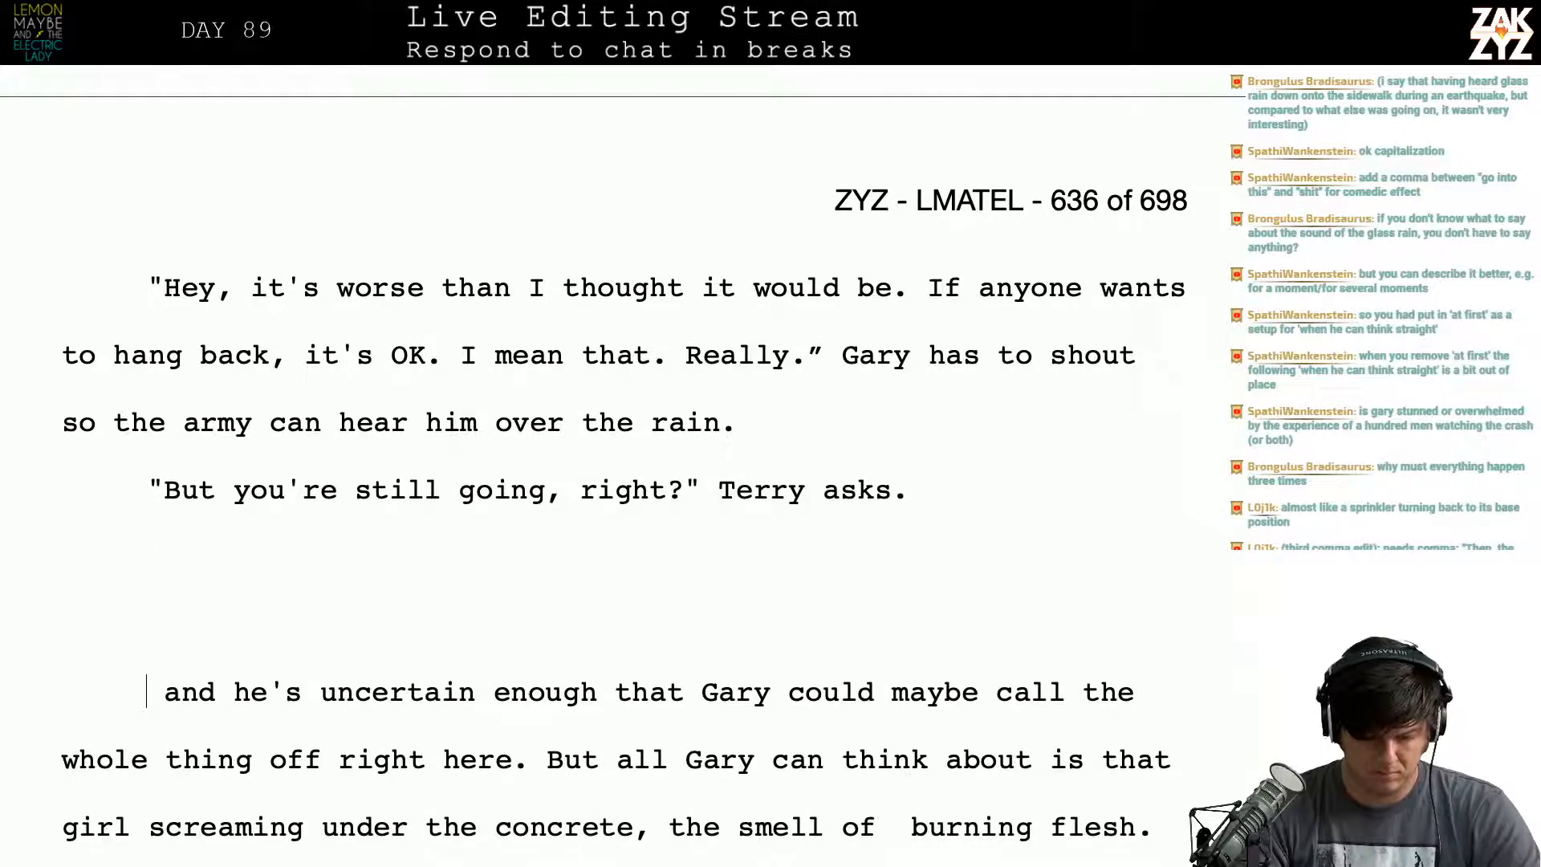
{"action": "type", "text": "Here's the place"}
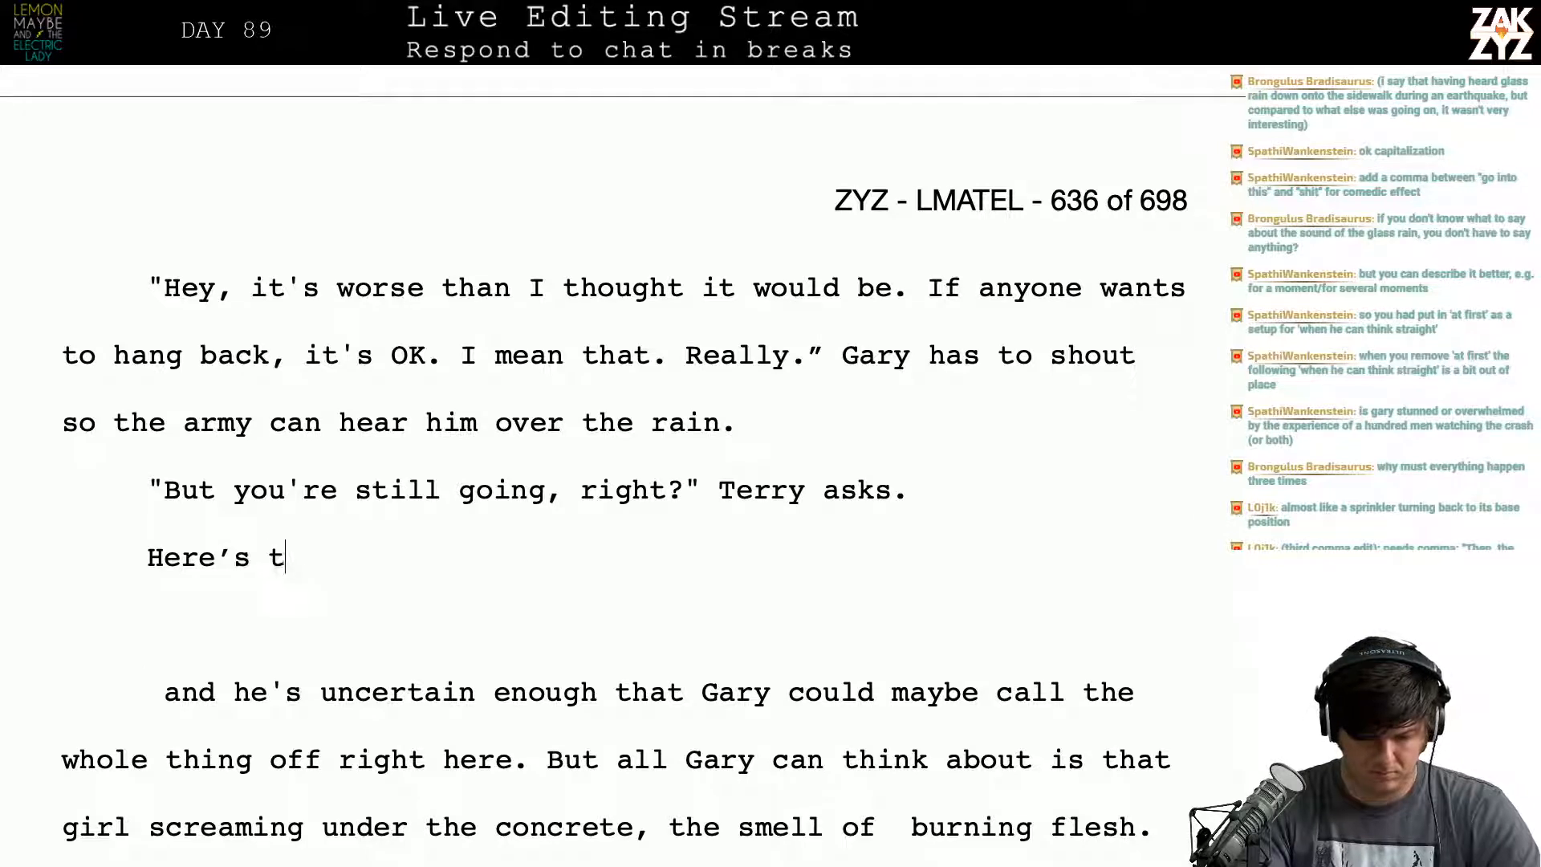
{"action": "type", "text": " where Gary c"}
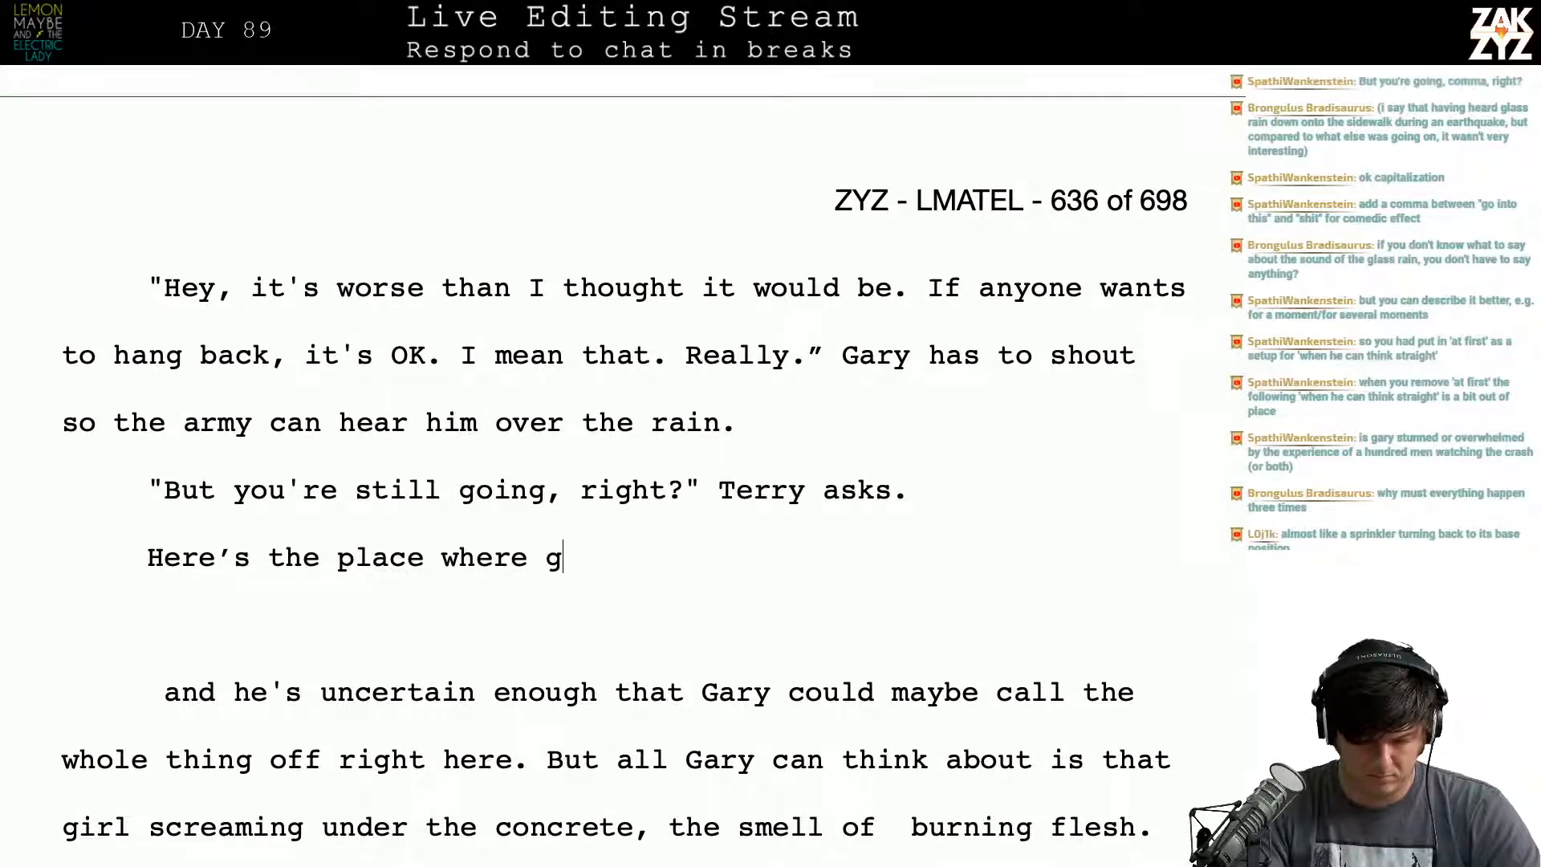
{"action": "type", "text": "oudl"}
{"action": "key", "text": "BackSpace"}
{"action": "key", "text": "BackSpace"}
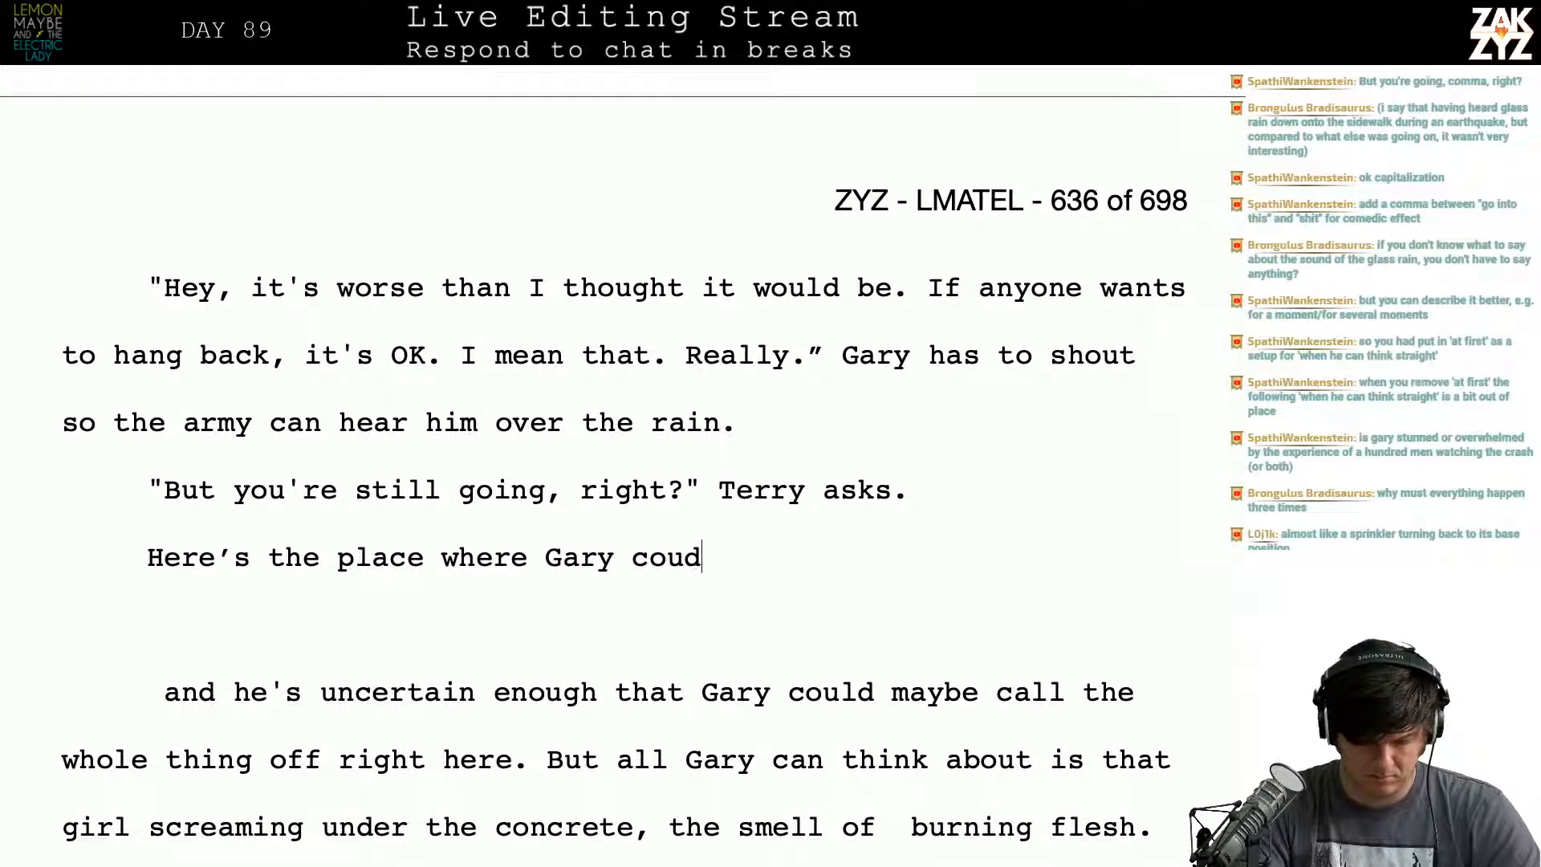
{"action": "type", "text": "ld"}
{"action": "key", "text": "BackSpace"}
{"action": "key", "text": "BackSpace"}
{"action": "key", "text": "BackSpace"}
{"action": "key", "text": "BackSpace"}
{"action": "key", "text": "BackSpace"}
{"action": "key", "text": "BackSpace"}
{"action": "key", "text": "BackSpace"}
{"action": "key", "text": "BackSpace"}
{"action": "key", "text": "BackSpace"}
{"action": "key", "text": "BackSpace"}
{"action": "key", "text": "BackSpace"}
{"action": "key", "text": "BackSpace"}
{"action": "key", "text": "BackSpace"}
{"action": "key", "text": "BackSpace"}
{"action": "key", "text": "BackSpace"}
{"action": "key", "text": "BackSpace"}
{"action": "key", "text": "BackSpace"}
{"action": "key", "text": "BackSpace"}
{"action": "key", "text": "BackSpace"}
{"action": "key", "text": "BackSpace"}
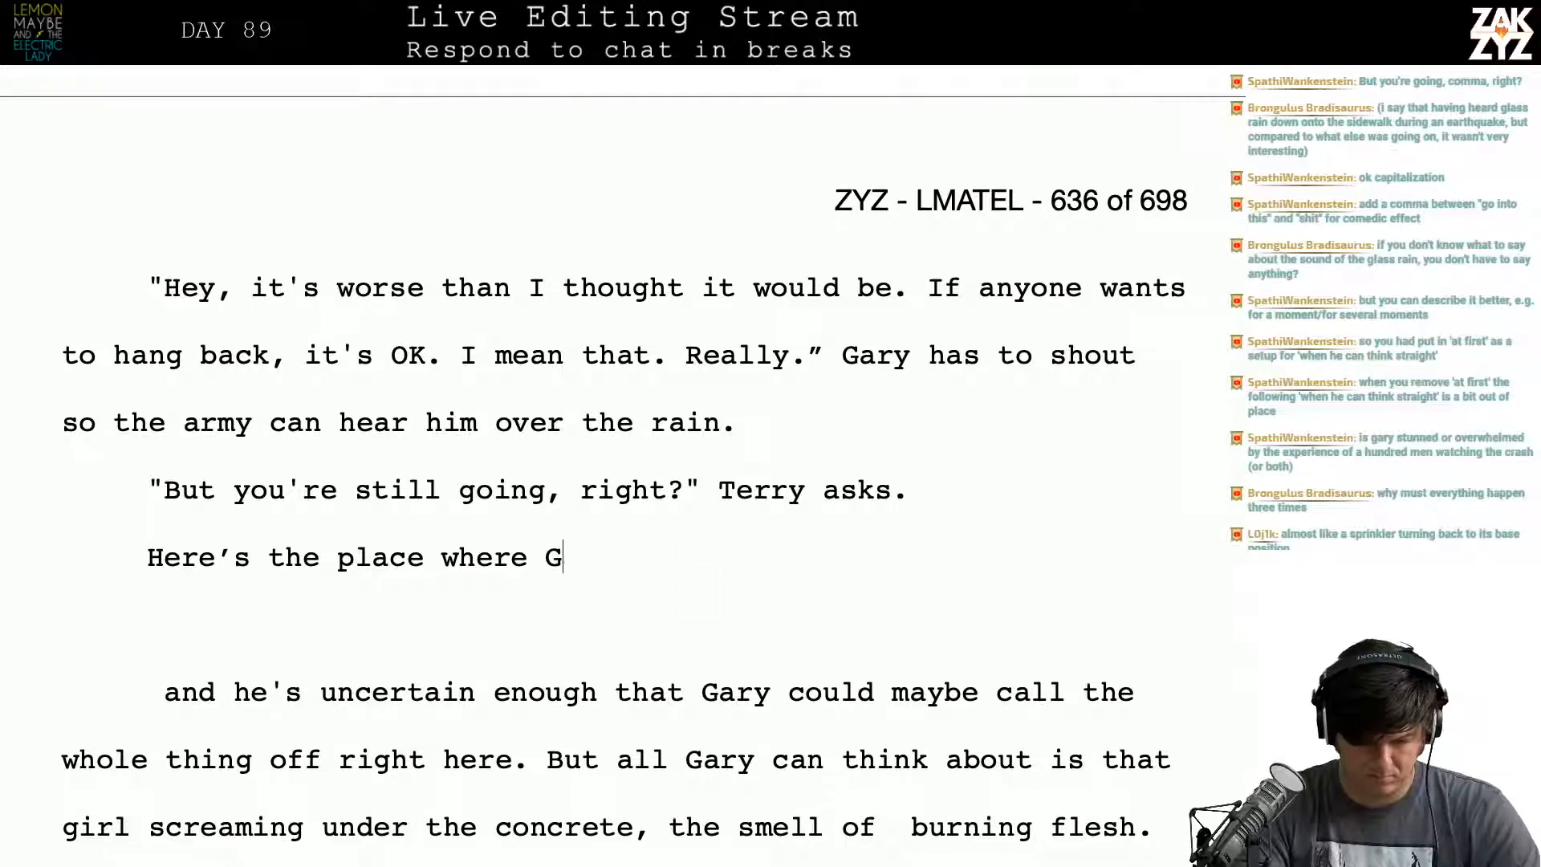
{"action": "key", "text": "BackSpace"}
{"action": "key", "text": "BackSpace"}
{"action": "key", "text": "BackSpace"}
{"action": "key", "text": "BackSpace"}
{"action": "key", "text": "BackSpace"}
{"action": "key", "text": "BackSpace"}
{"action": "key", "text": "BackSpace"}
{"action": "key", "text": "BackSpace"}
{"action": "key", "text": "BackSpace"}
{"action": "key", "text": "BackSpace"}
{"action": "key", "text": "BackSpace"}
{"action": "key", "text": "BackSpace"}
{"action": "key", "text": "BackSpace"}
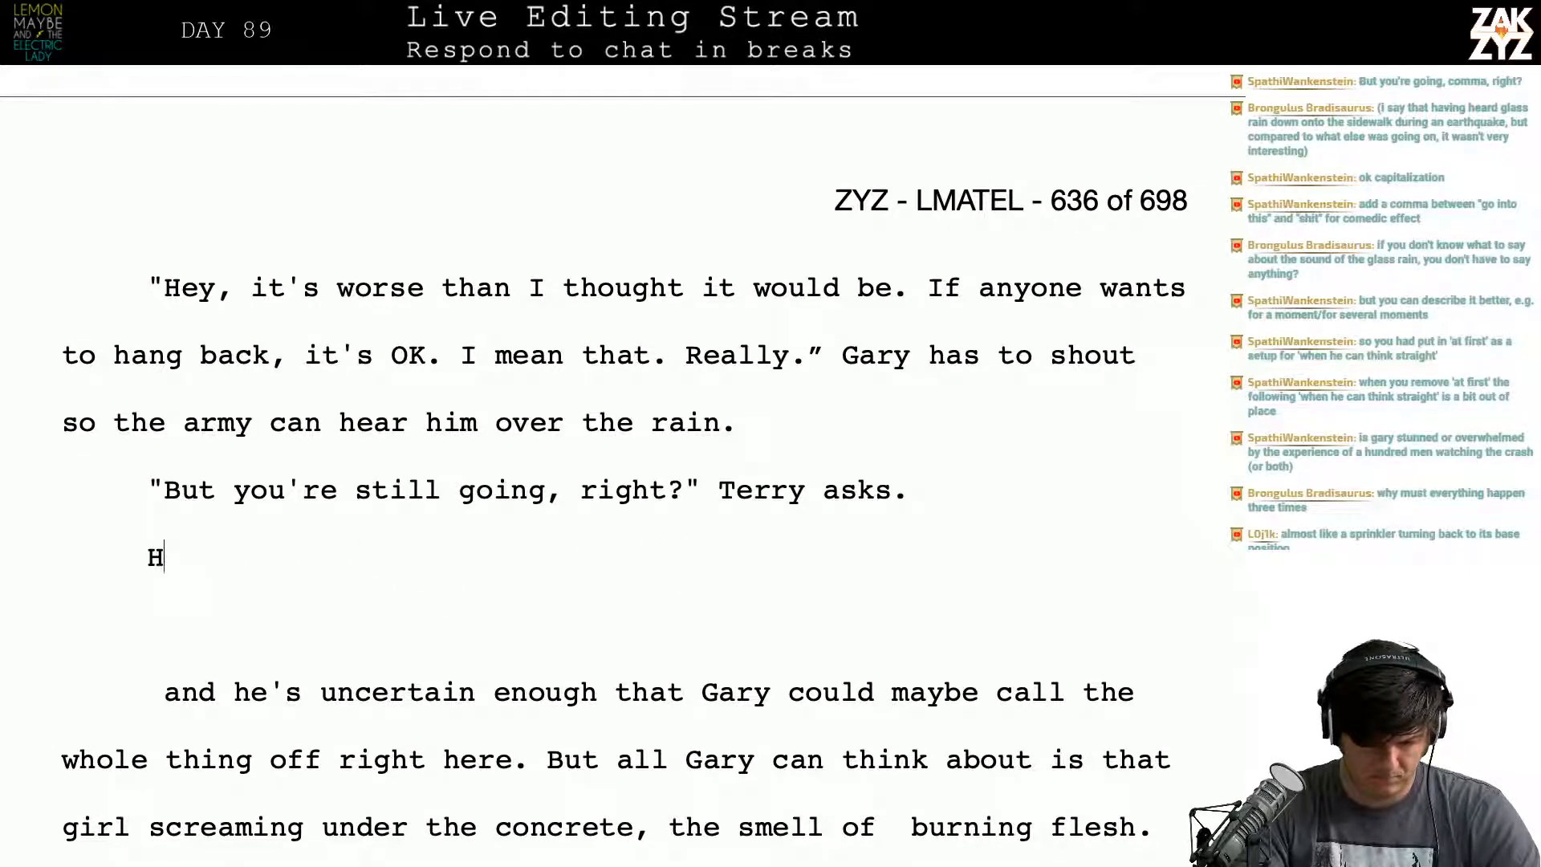
{"action": "key", "text": "Return"}
Step: Write a new paragraph opening after Terry's line: "This is the moment where Gary could call the whole thing off."
{"action": "type", "text": "This "}
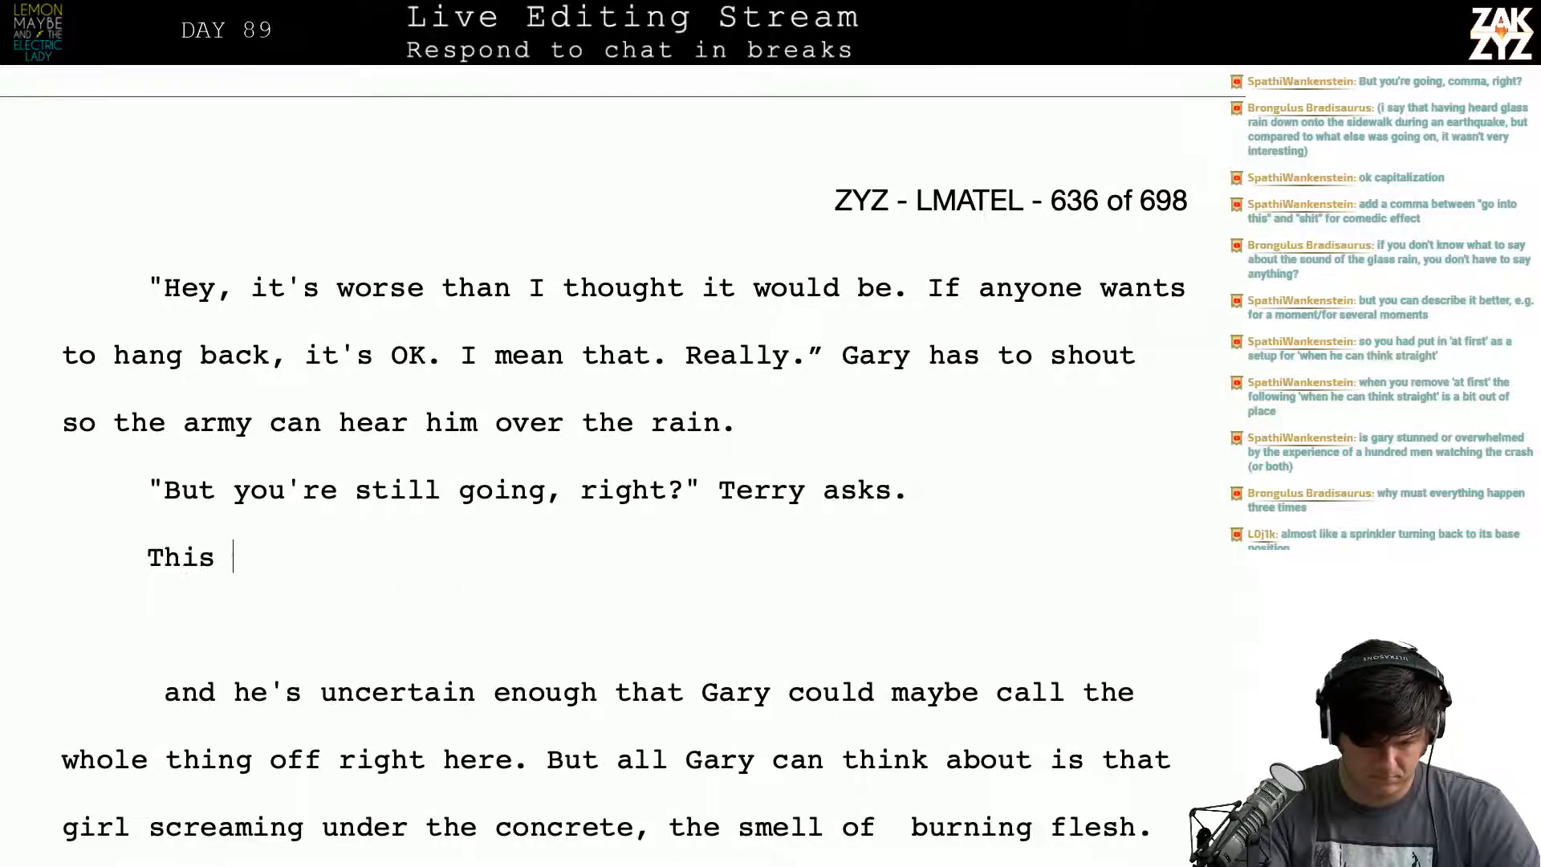
{"action": "type", "text": "is the moment w"}
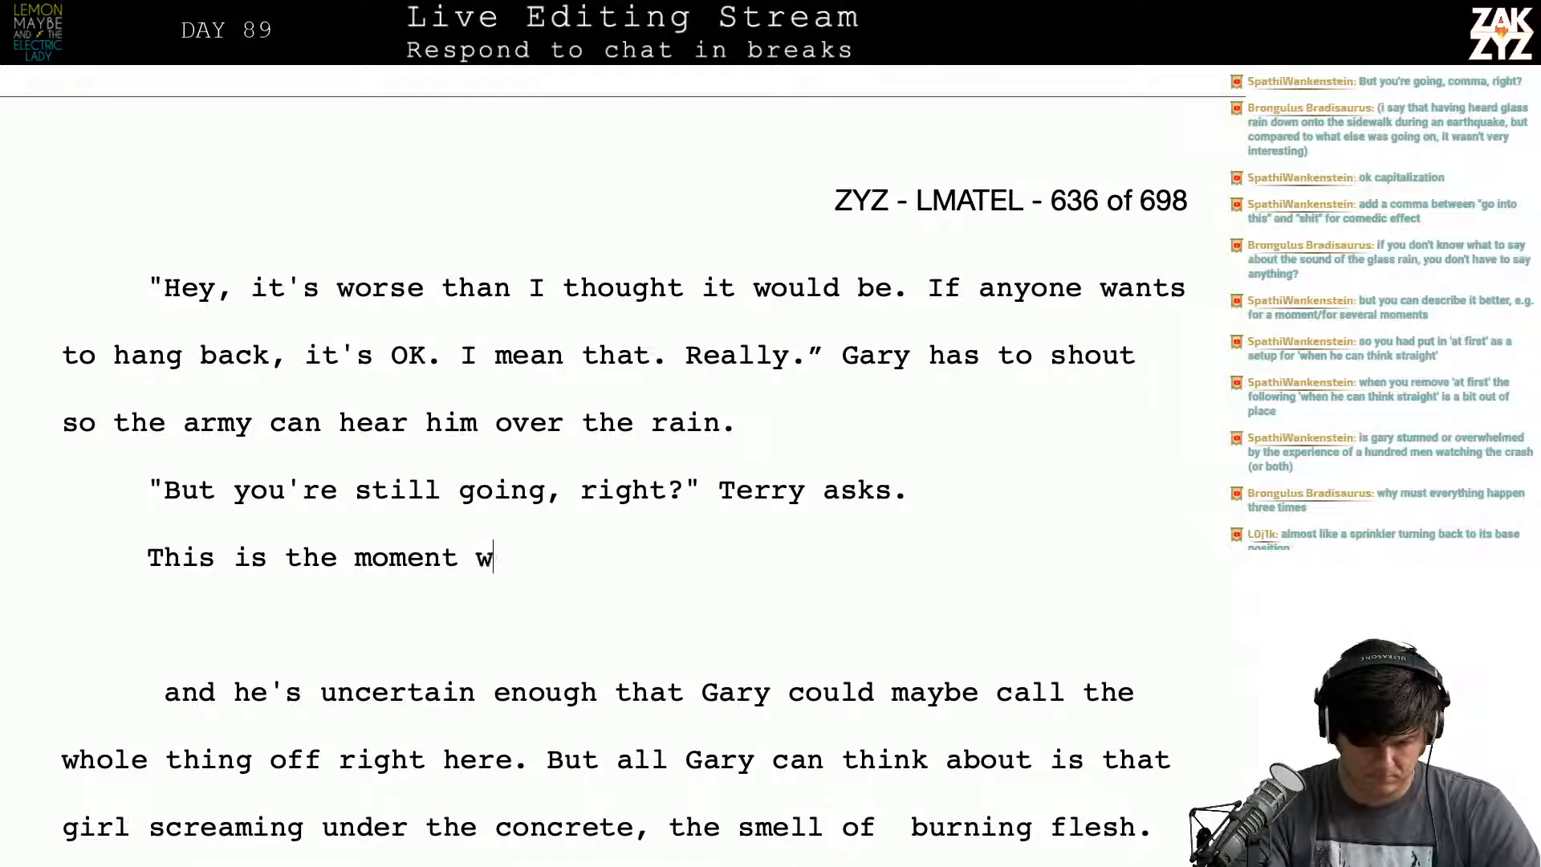
{"action": "type", "text": "here Gary could c"}
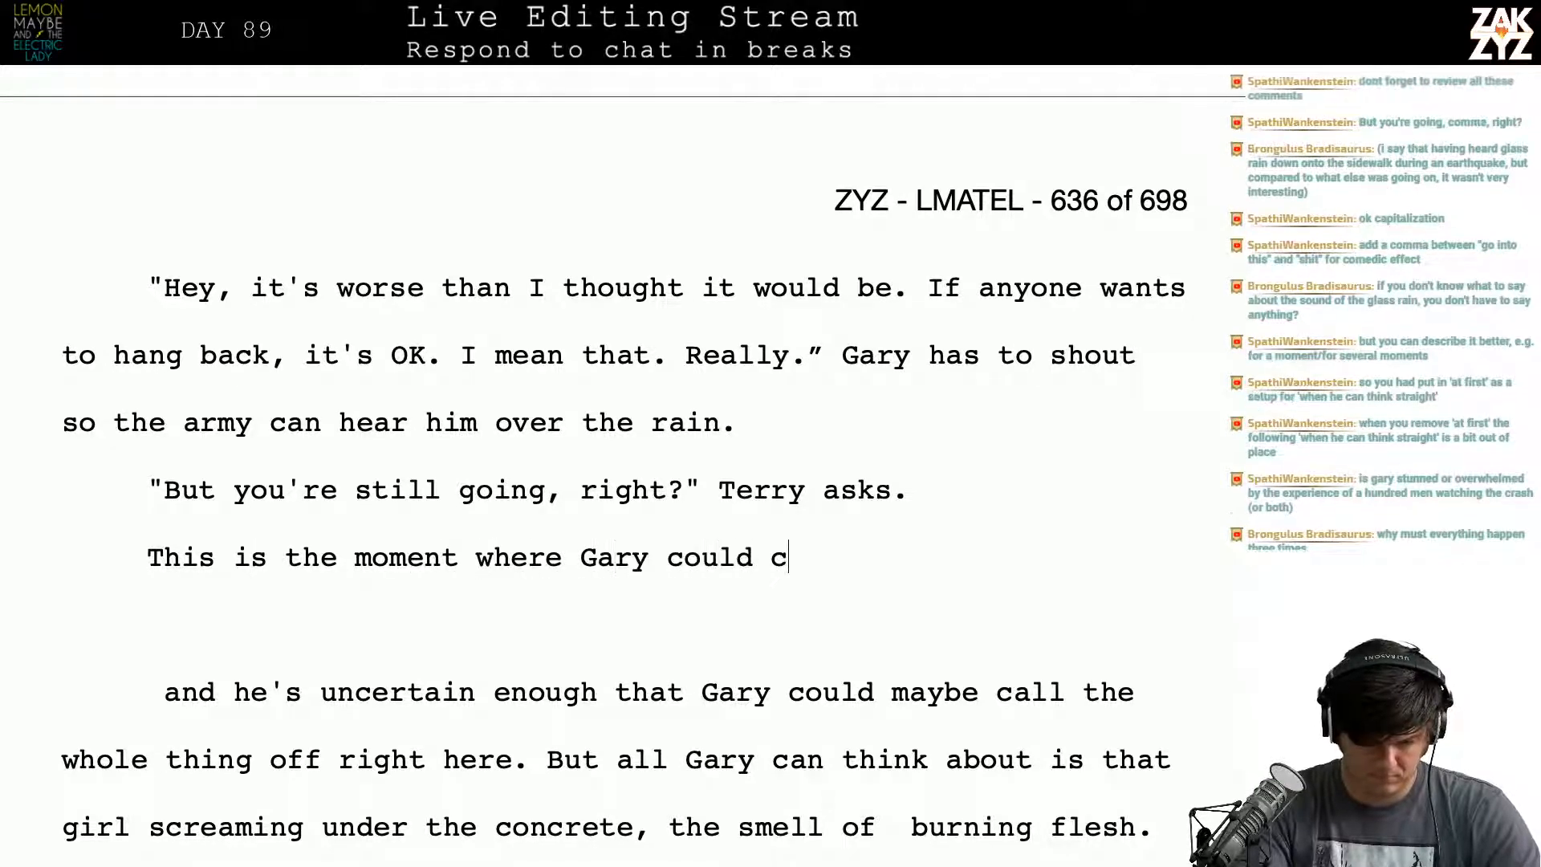
{"action": "type", "text": "all the whole thing off."}
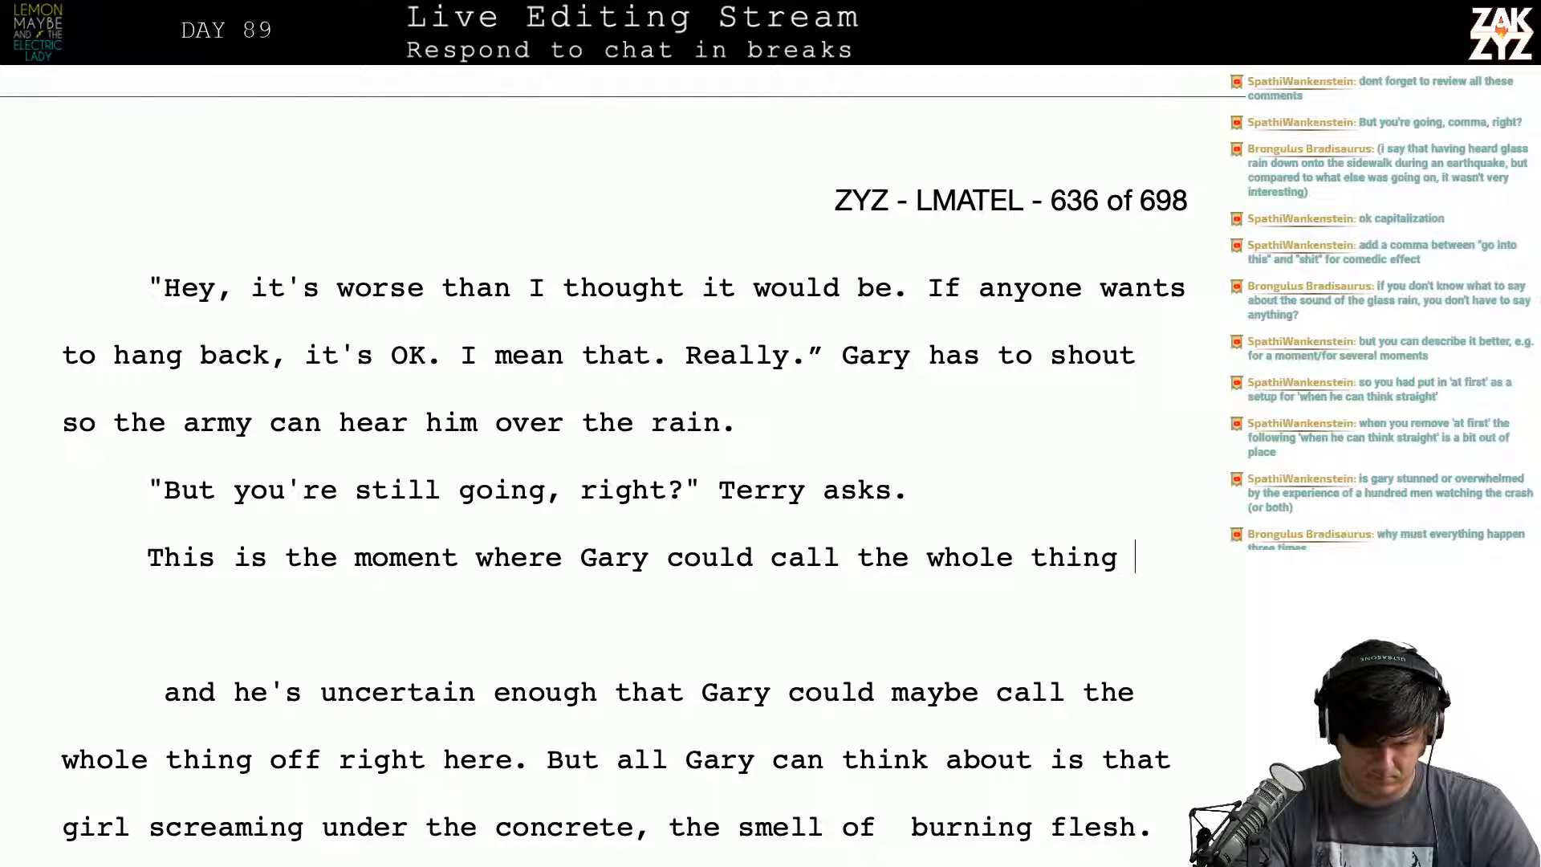
Step: Delete the blank lines and the superseded text from "and he's uncertain enough" through "right here."
{"action": "key", "text": "shift+Right"}
{"action": "key", "text": "shift+Down"}
{"action": "key", "text": "shift+Down"}
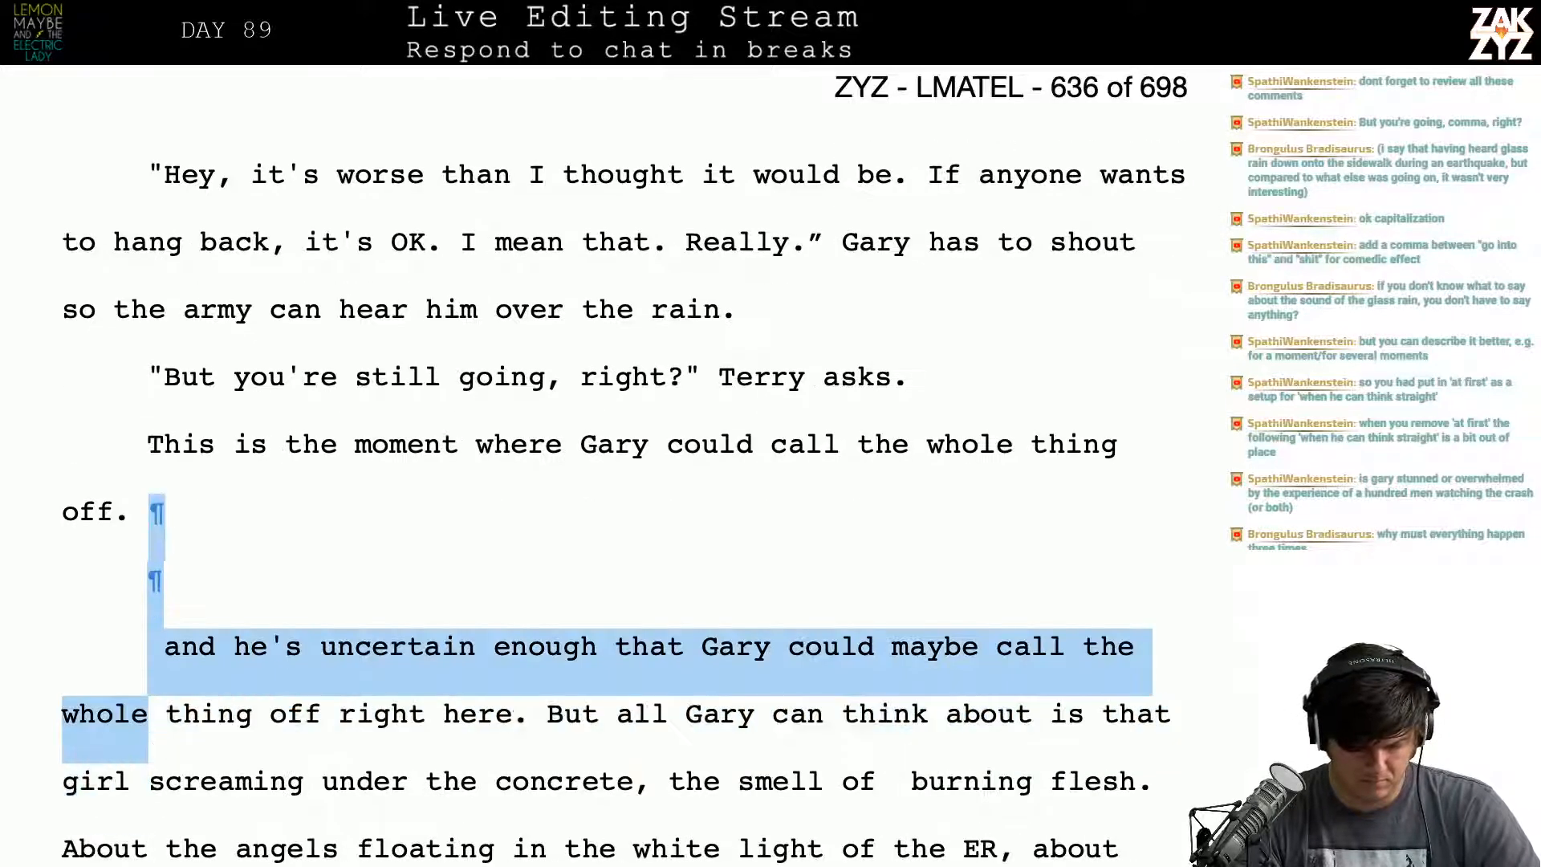
{"action": "key", "text": "shift+Right"}
{"action": "key", "text": "shift+Right"}
{"action": "key", "text": "shift+Right"}
{"action": "key", "text": "shift+Right"}
{"action": "key", "text": "shift+Right"}
{"action": "key", "text": "shift+Right"}
{"action": "key", "text": "shift+Right"}
{"action": "key", "text": "shift+Right"}
{"action": "key", "text": "shift+Right"}
{"action": "key", "text": "shift+Right"}
{"action": "key", "text": "shift+Right"}
{"action": "key", "text": "shift+Right"}
{"action": "key", "text": "shift+Right"}
{"action": "key", "text": "shift+Right"}
{"action": "key", "text": "shift+Right"}
{"action": "key", "text": "shift+Right"}
{"action": "key", "text": "shift+Right"}
{"action": "key", "text": "shift+Right"}
{"action": "key", "text": "shift+Right"}
{"action": "key", "text": "shift+Right"}
{"action": "key", "text": "shift+Right"}
{"action": "key", "text": "shift+Right"}
{"action": "key", "text": "shift+Right"}
{"action": "key", "text": "shift+Right"}
{"action": "key", "text": "shift+Right"}
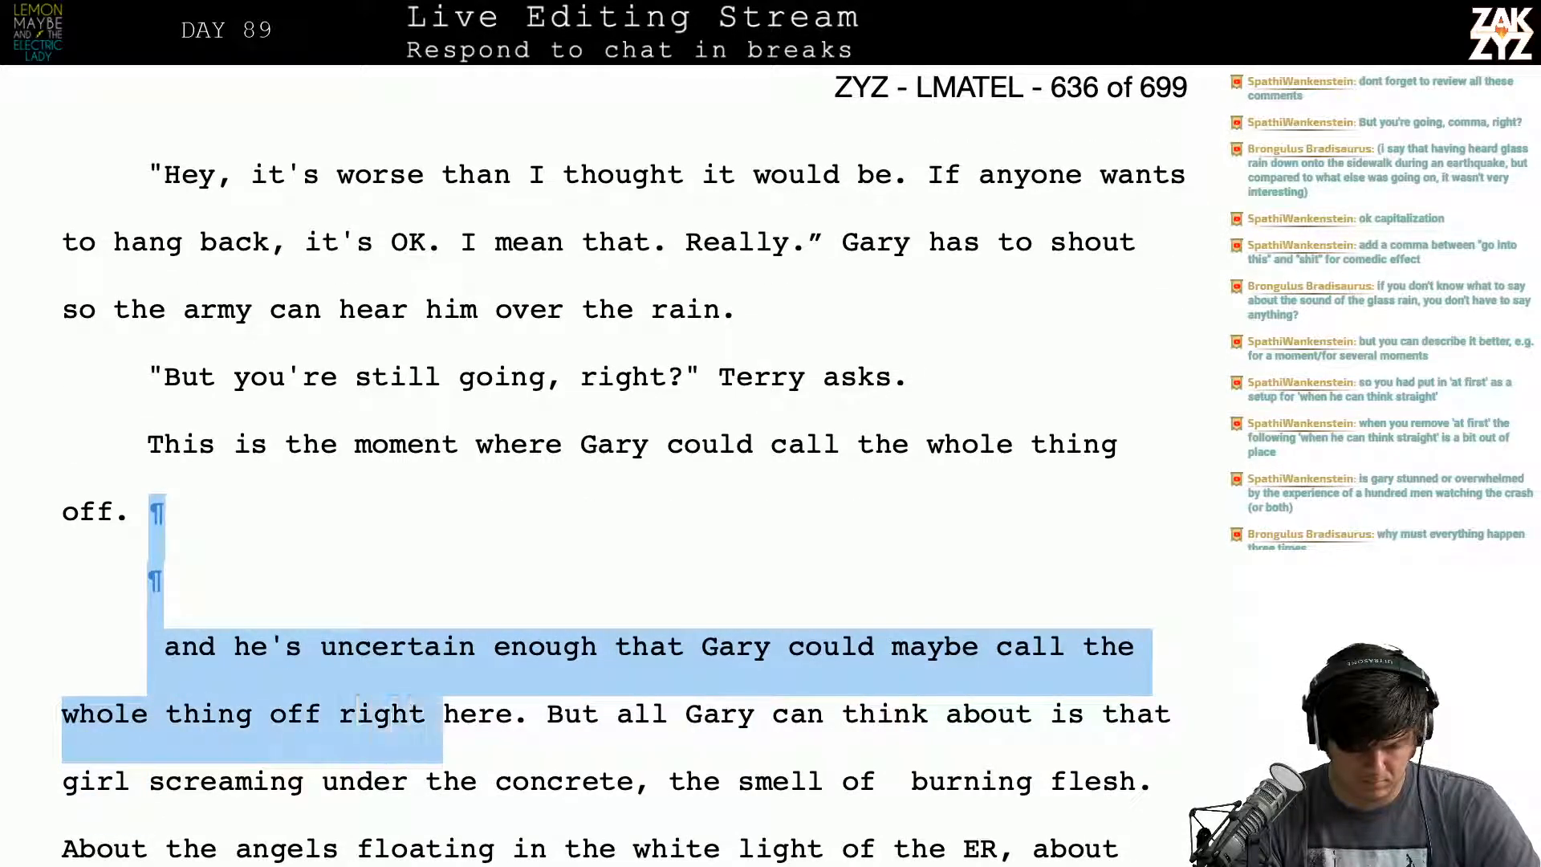
{"action": "key", "text": "shift+Left"}
{"action": "key", "text": "shift+Left"}
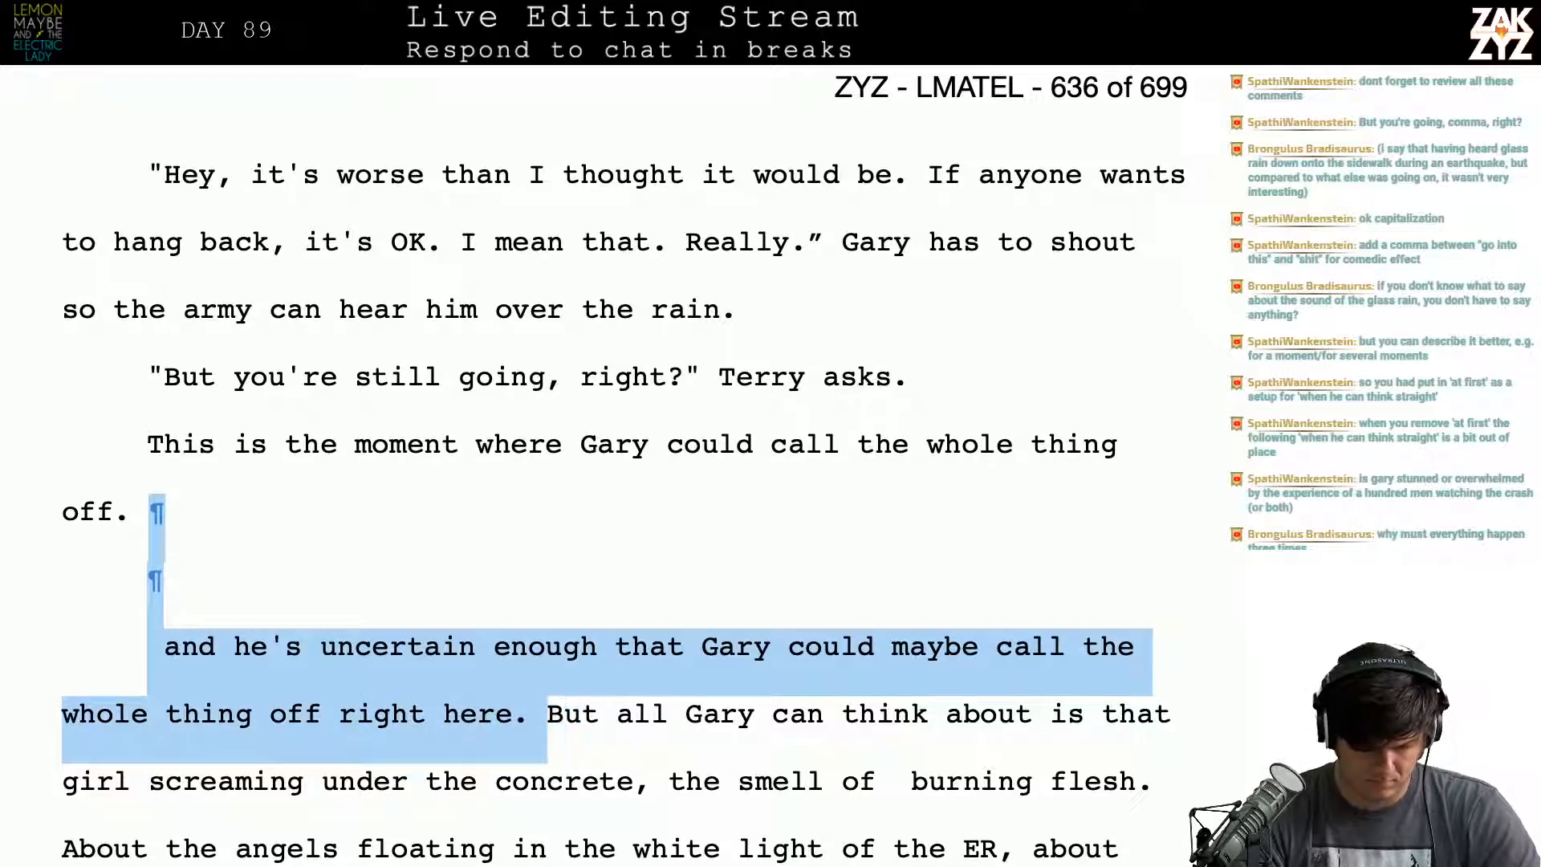
{"action": "key", "text": "BackSpace"}
Step: Replace "Gary" with "he" in the sentence beginning "But all Gary can think about"
{"action": "key", "text": "Right"}
{"action": "key", "text": "Right"}
{"action": "key", "text": "Right"}
{"action": "key", "text": "Right"}
{"action": "key", "text": "Right"}
{"action": "key", "text": "Right"}
{"action": "key", "text": "Right"}
{"action": "key", "text": "Right"}
{"action": "key", "text": "Right"}
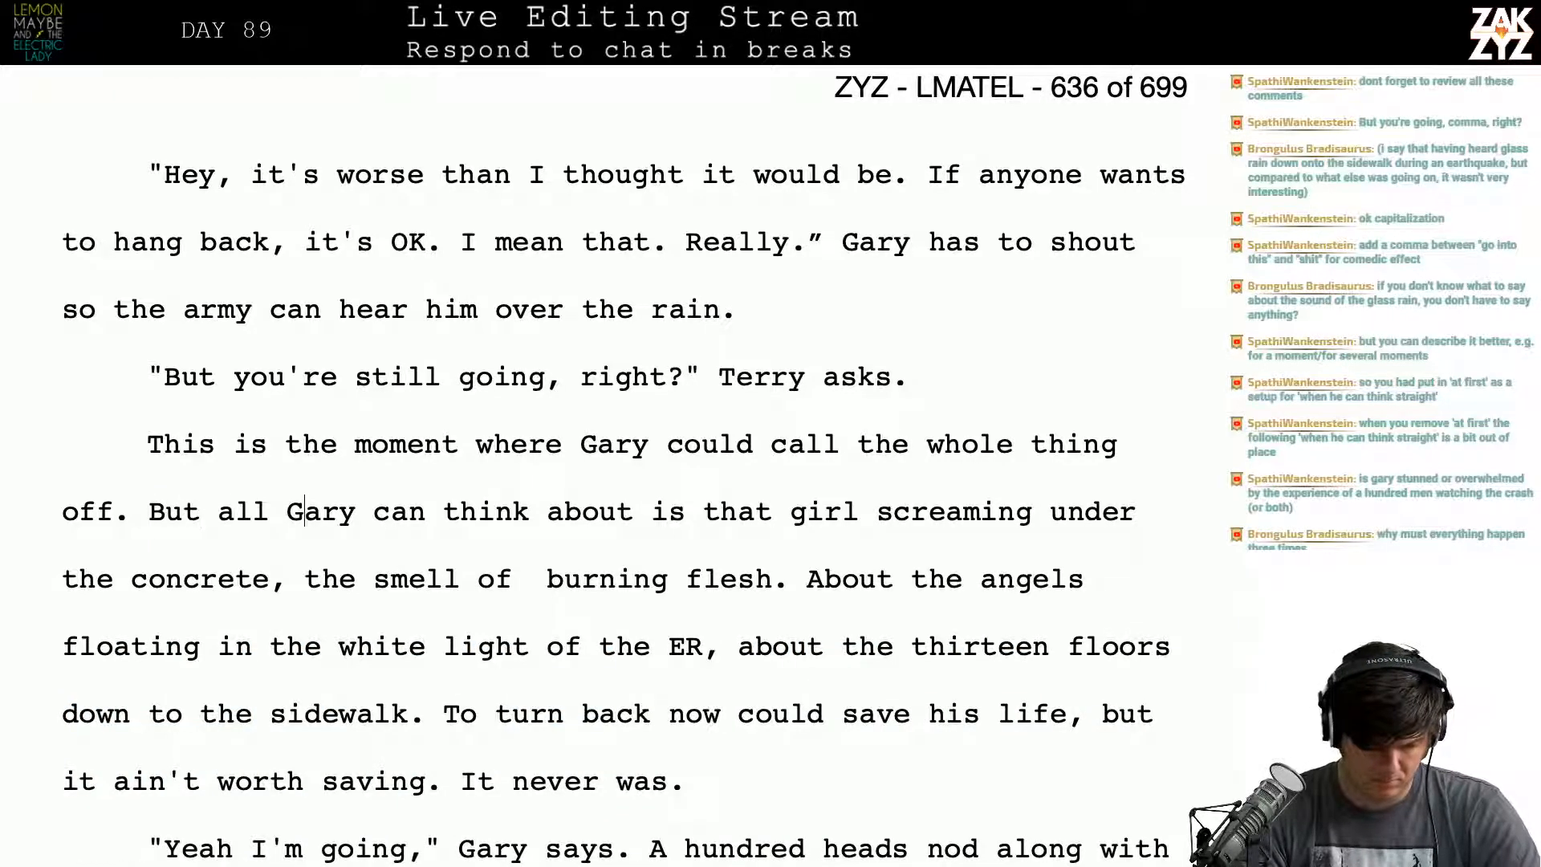
{"action": "key", "text": "BackSpace"}
{"action": "key", "text": "BackSpace"}
{"action": "key", "text": "BackSpace"}
{"action": "key", "text": "BackSpace"}
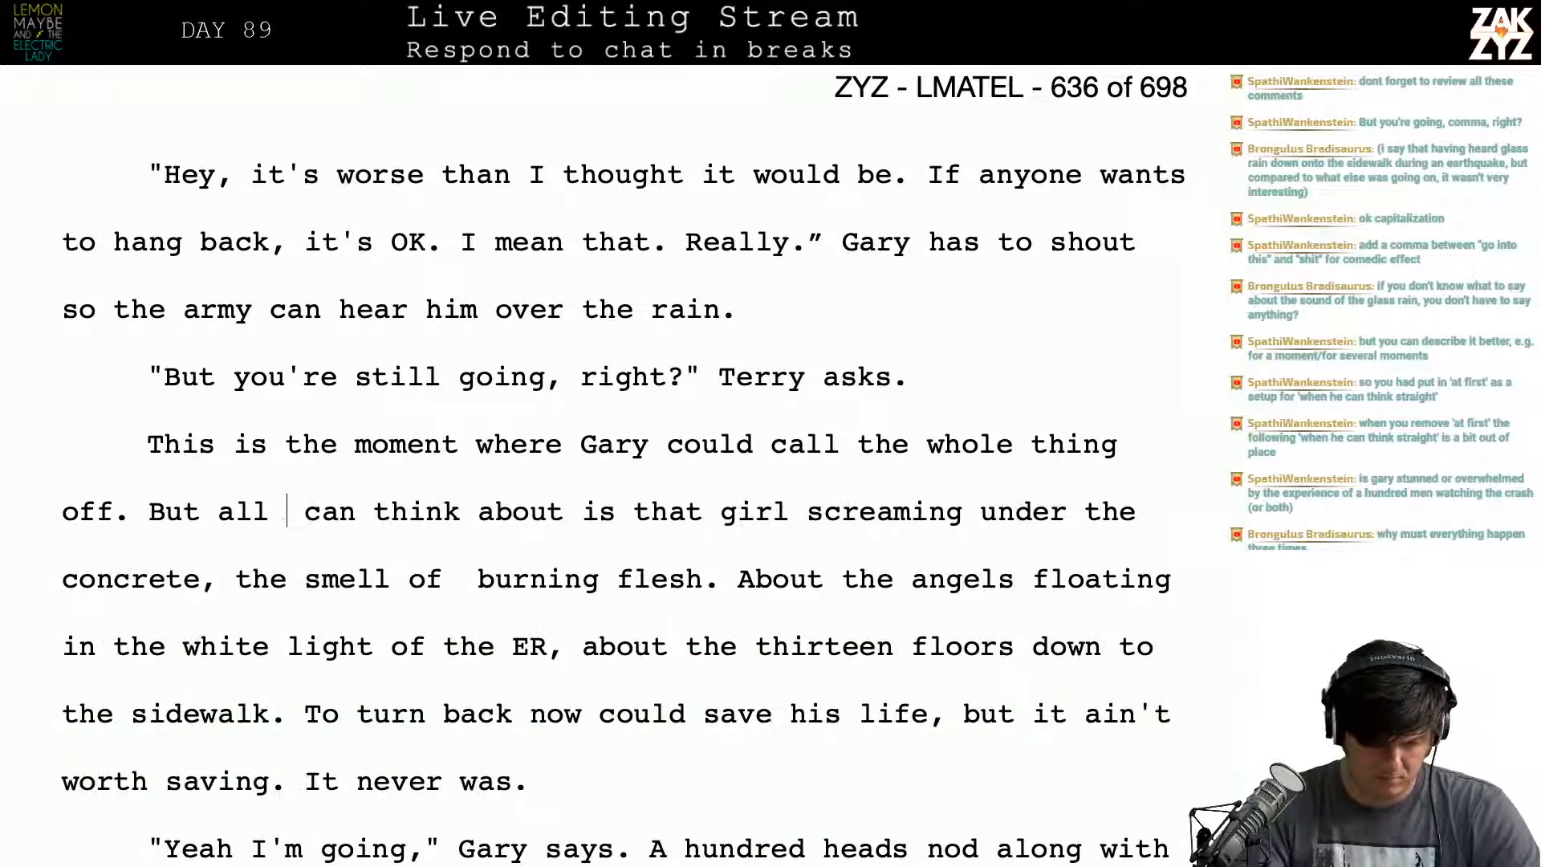
{"action": "type", "text": "He"}
{"action": "key", "text": "BackSpace"}
{"action": "key", "text": "BackSpace"}
{"action": "type", "text": "eh"}
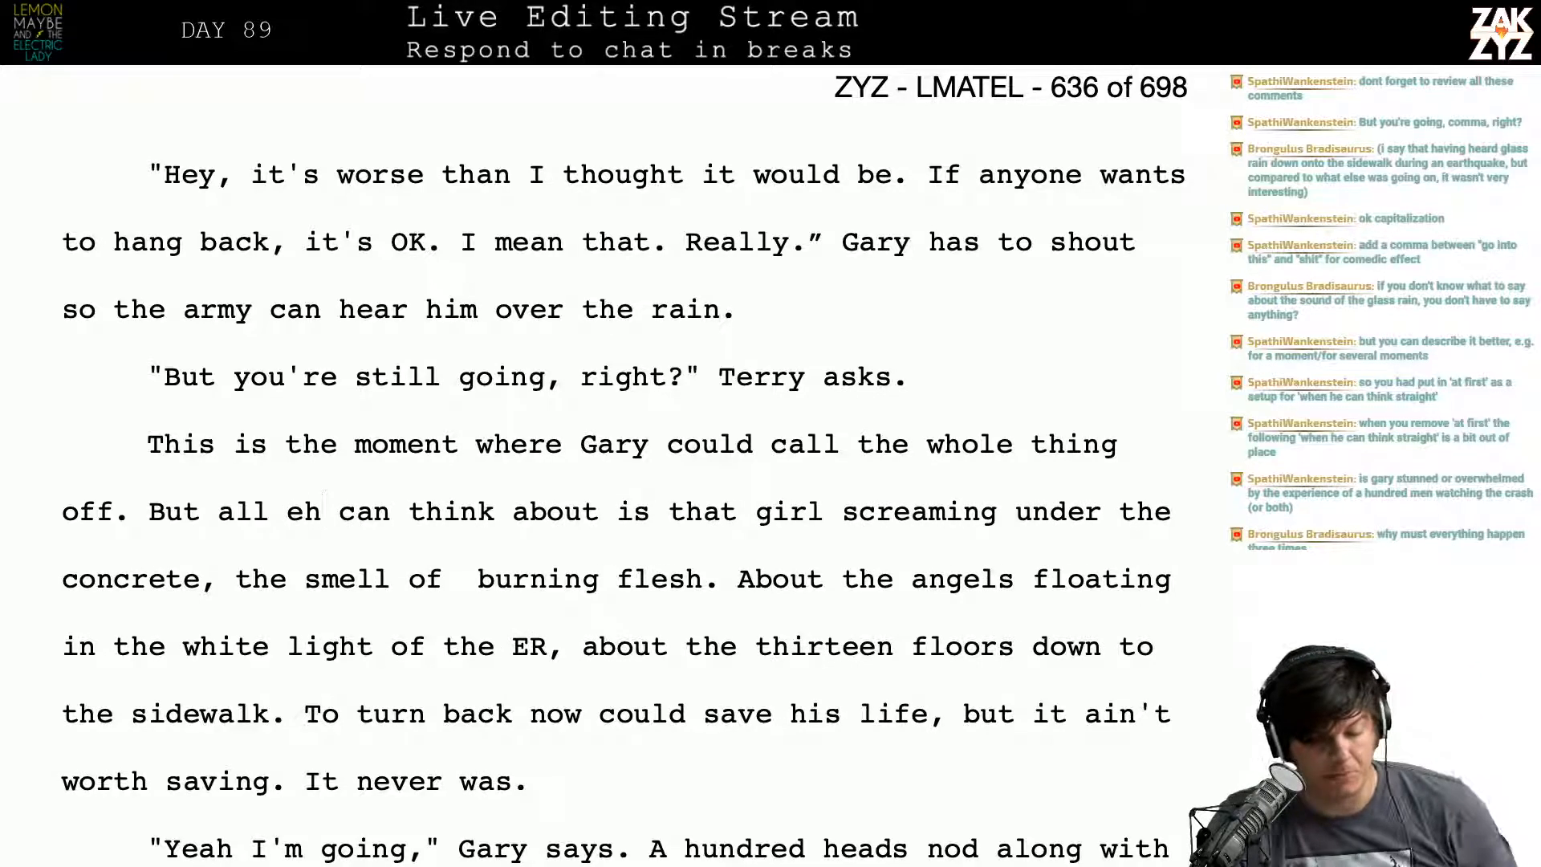
{"action": "scroll", "coordinate": [624, 463], "scroll_direction": "down", "scroll_amount": 1}
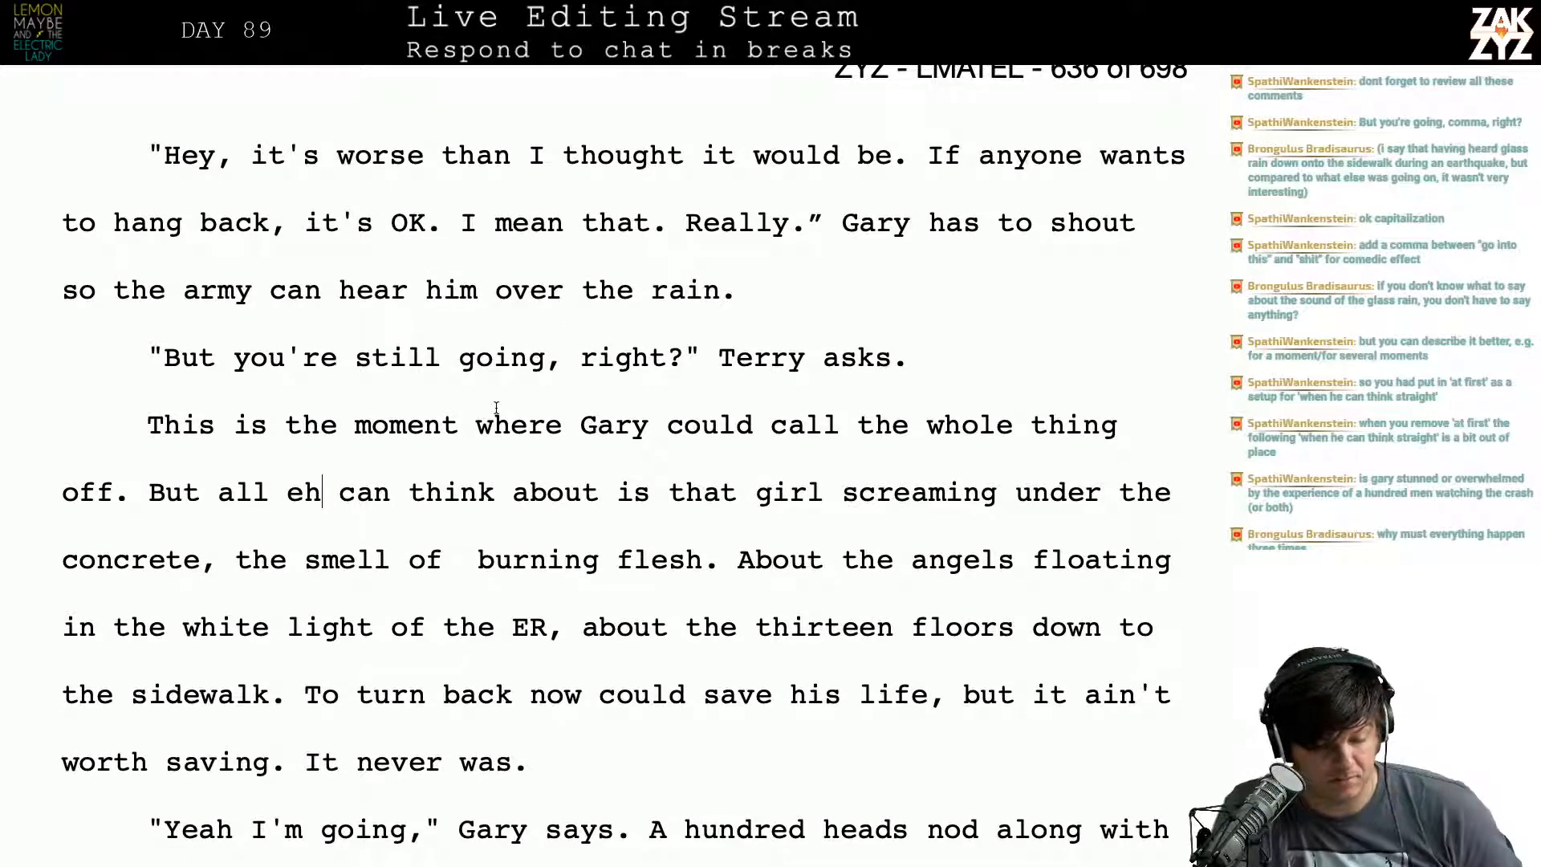
{"action": "key", "text": "BackSpace"}
{"action": "key", "text": "BackSpace"}
{"action": "type", "text": "he"}
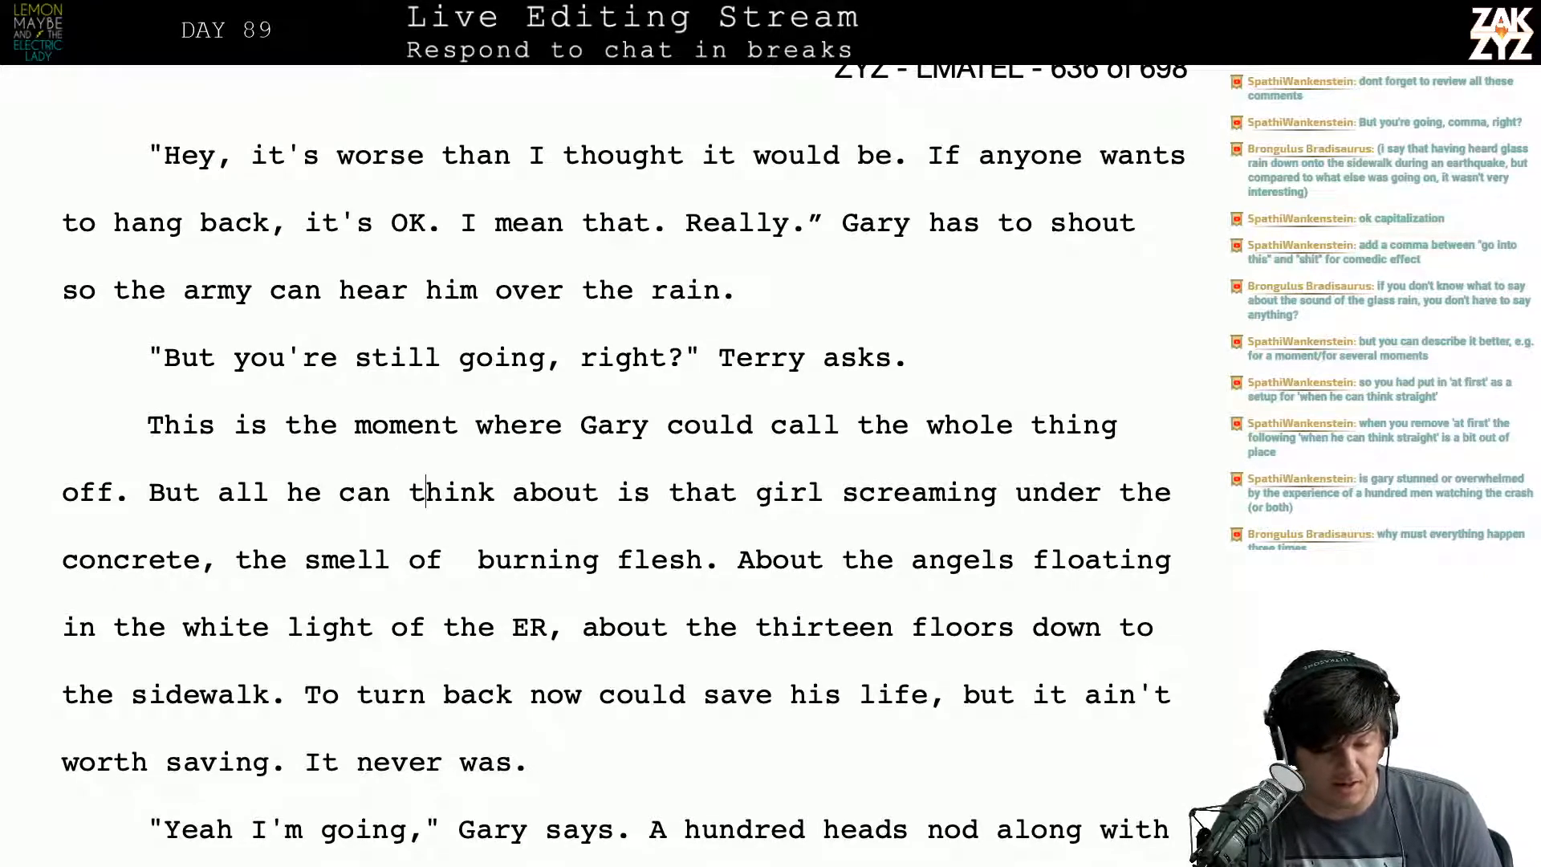
Step: Remove the extra space before "burning" in "the smell of burning flesh"
{"action": "key", "text": "Right"}
{"action": "key", "text": "Right"}
{"action": "key", "text": "Right"}
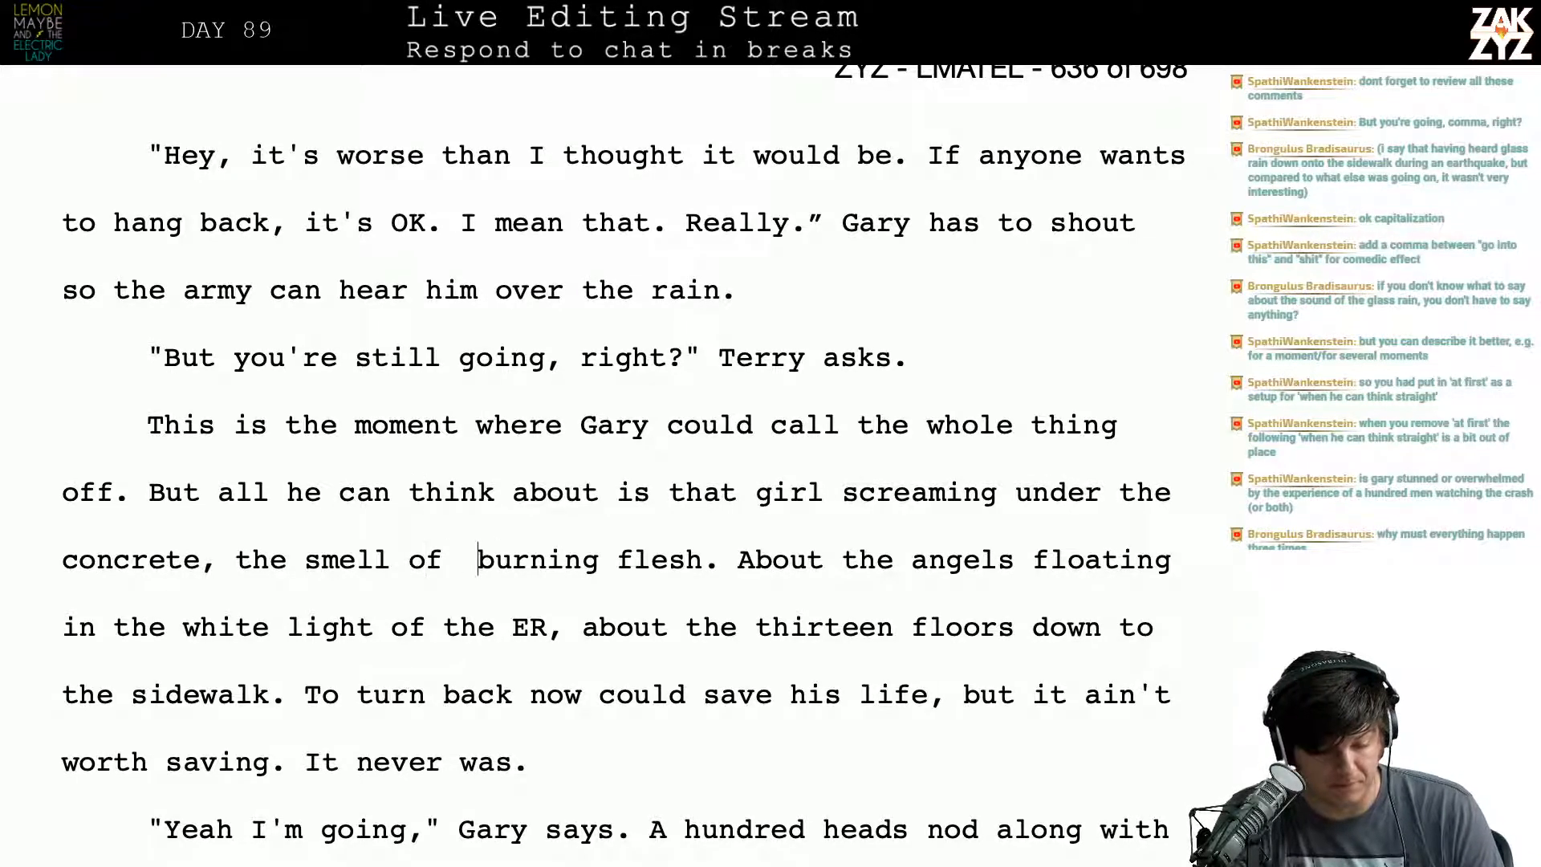
{"action": "key", "text": "Right"}
{"action": "key", "text": "Left"}
{"action": "key", "text": "BackSpace"}
Step: Replace "burning flesh." with "her singed arm." in the sentence about the girl under the concrete
{"action": "key", "text": "Right"}
{"action": "key", "text": "Right"}
{"action": "key", "text": "Right"}
{"action": "key", "text": "Right"}
{"action": "key", "text": "Right"}
{"action": "key", "text": "Right"}
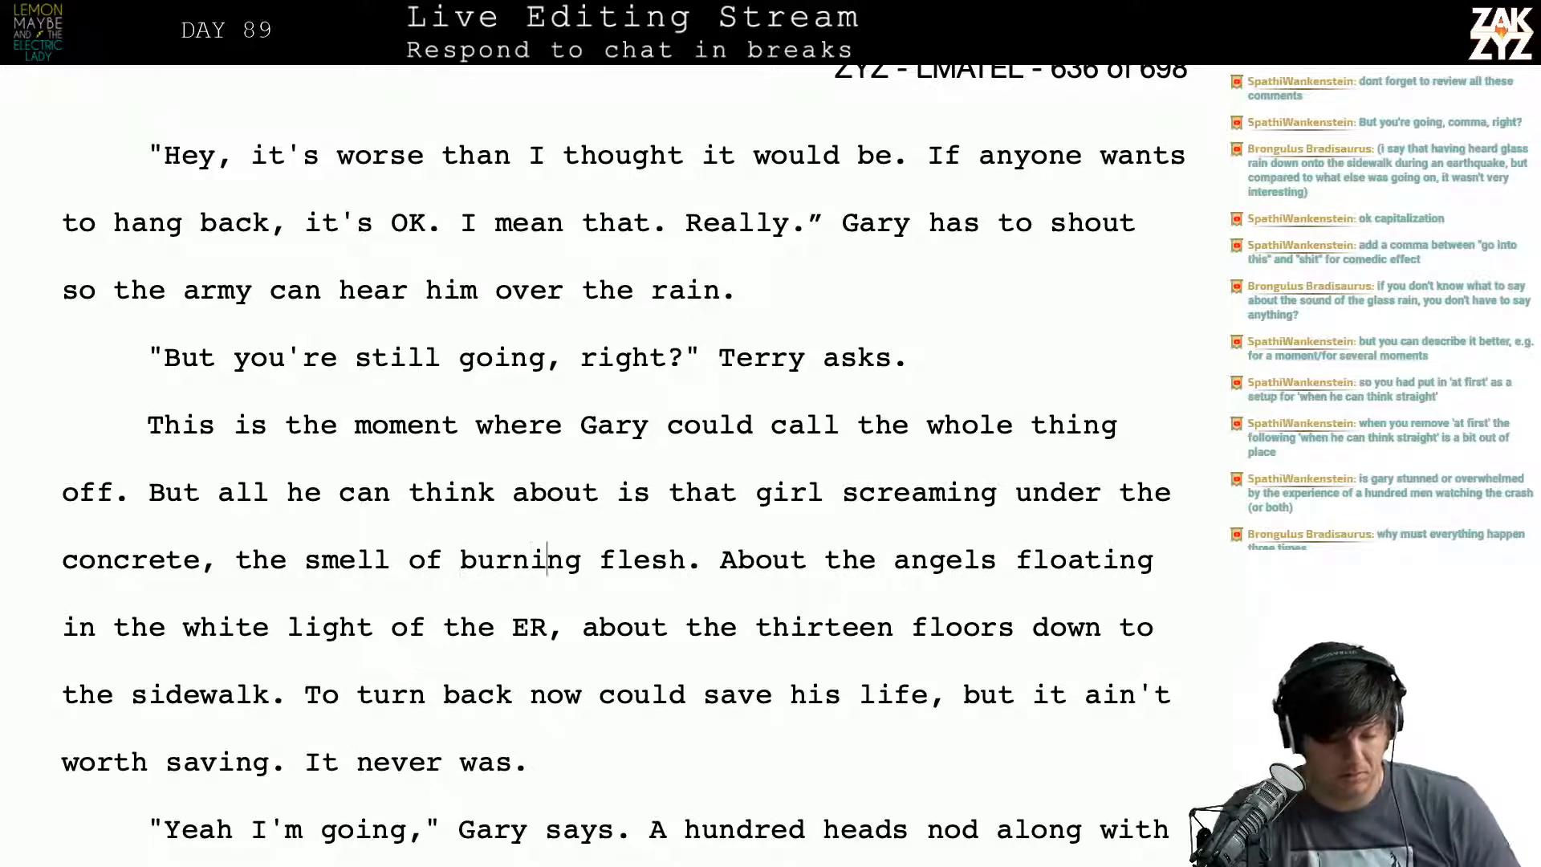
{"action": "key", "text": "BackSpace"}
{"action": "key", "text": "BackSpace"}
{"action": "key", "text": "BackSpace"}
{"action": "key", "text": "BackSpace"}
{"action": "key", "text": "BackSpace"}
{"action": "key", "text": "BackSpace"}
{"action": "key", "text": "BackSpace"}
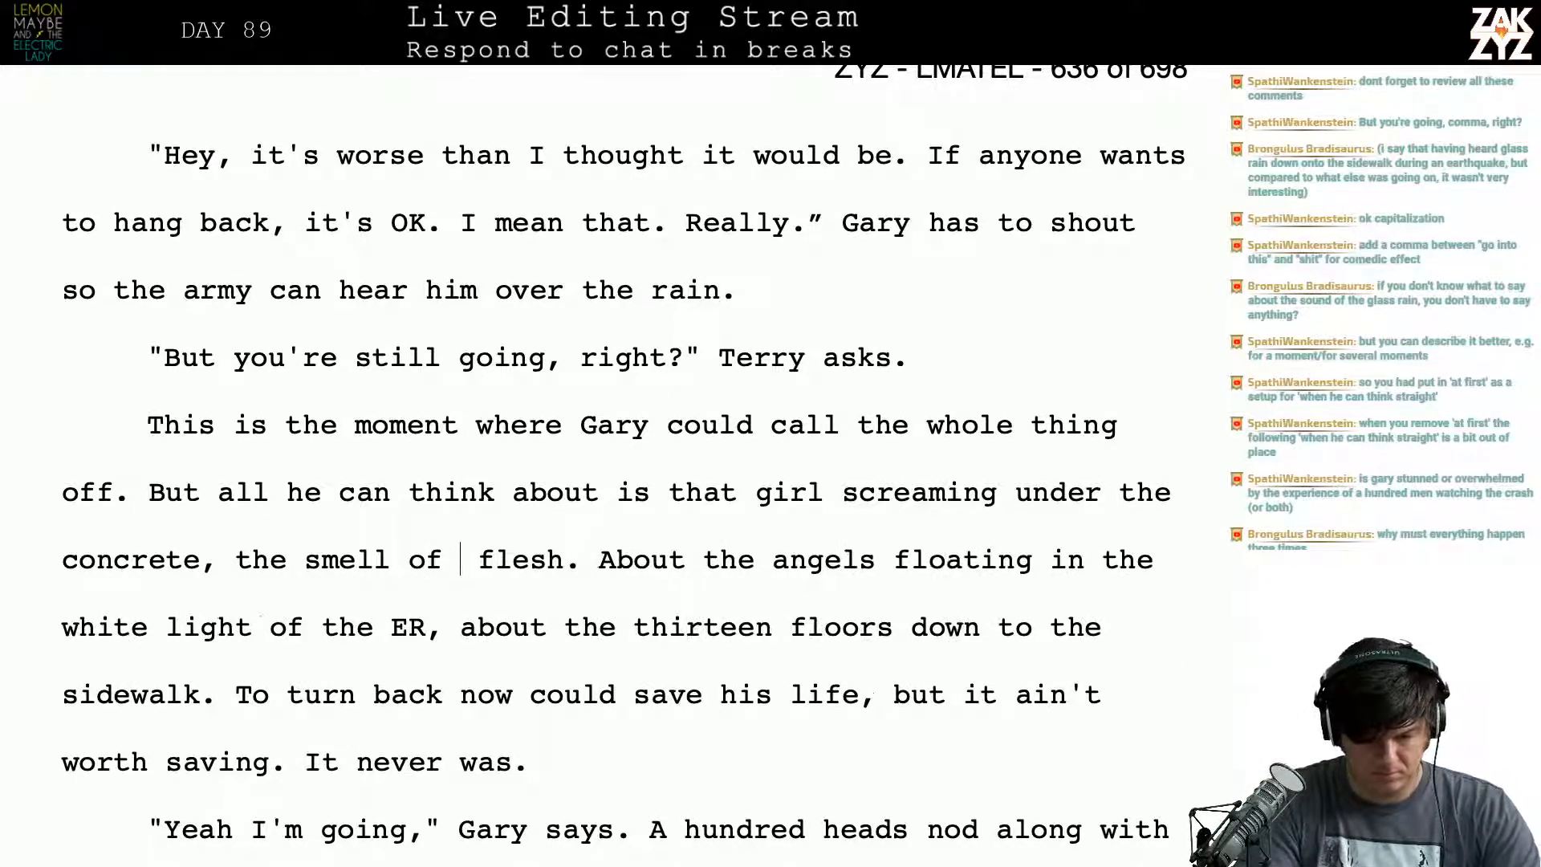
{"action": "type", "text": "her sin"}
{"action": "type", "text": "ged arm."}
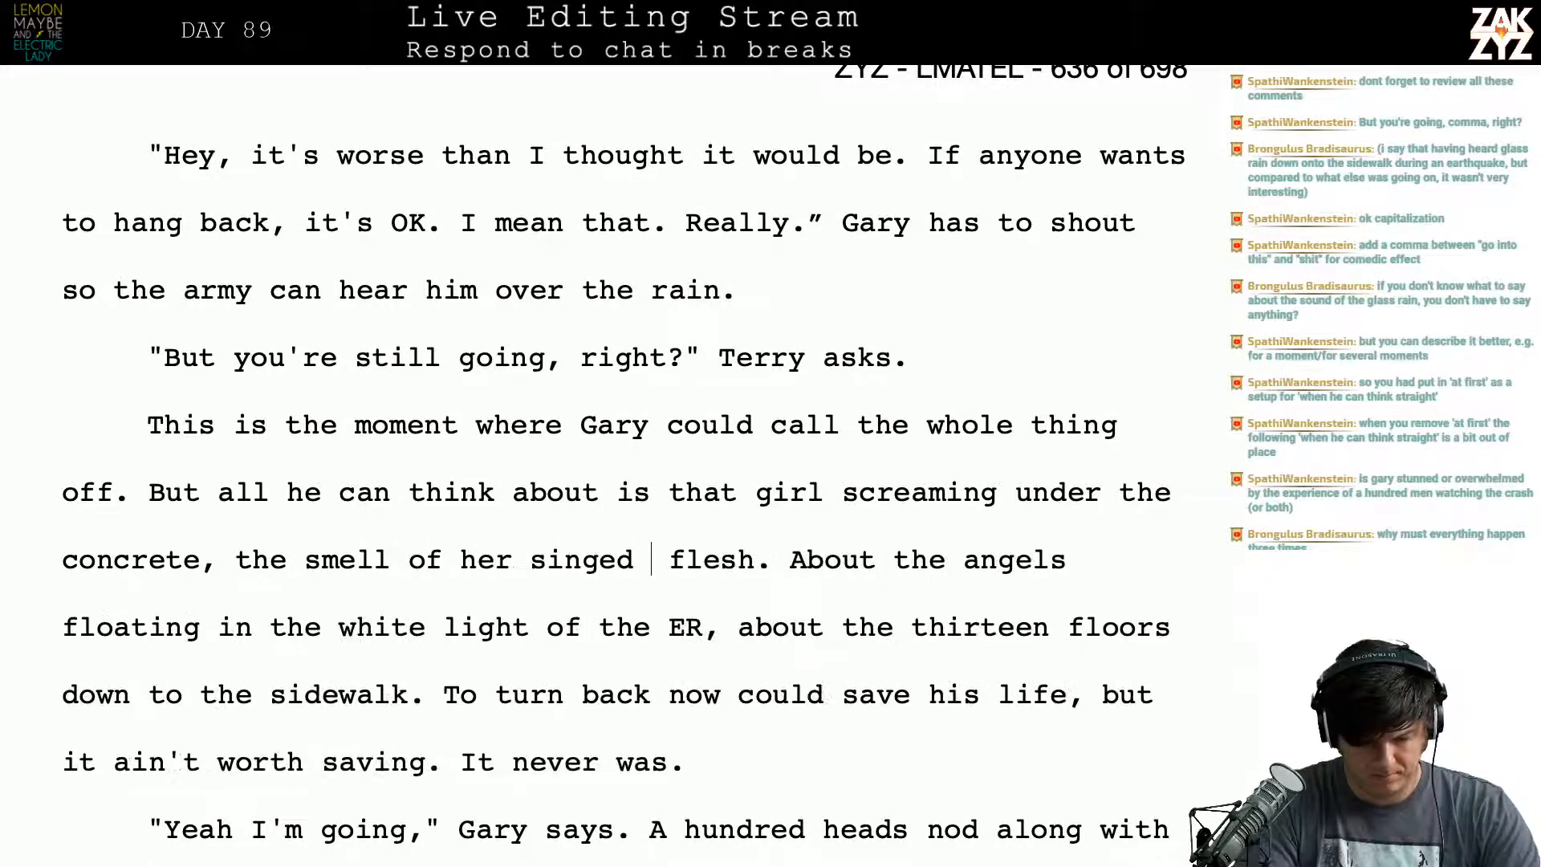
{"action": "key", "text": "shift+Right"}
{"action": "key", "text": "shift+Right"}
{"action": "key", "text": "shift+Right"}
{"action": "key", "text": "shift+Right"}
{"action": "key", "text": "shift+Right"}
{"action": "key", "text": "shift+Right"}
{"action": "key", "text": "shift+Right"}
{"action": "key", "text": "shift+Right"}
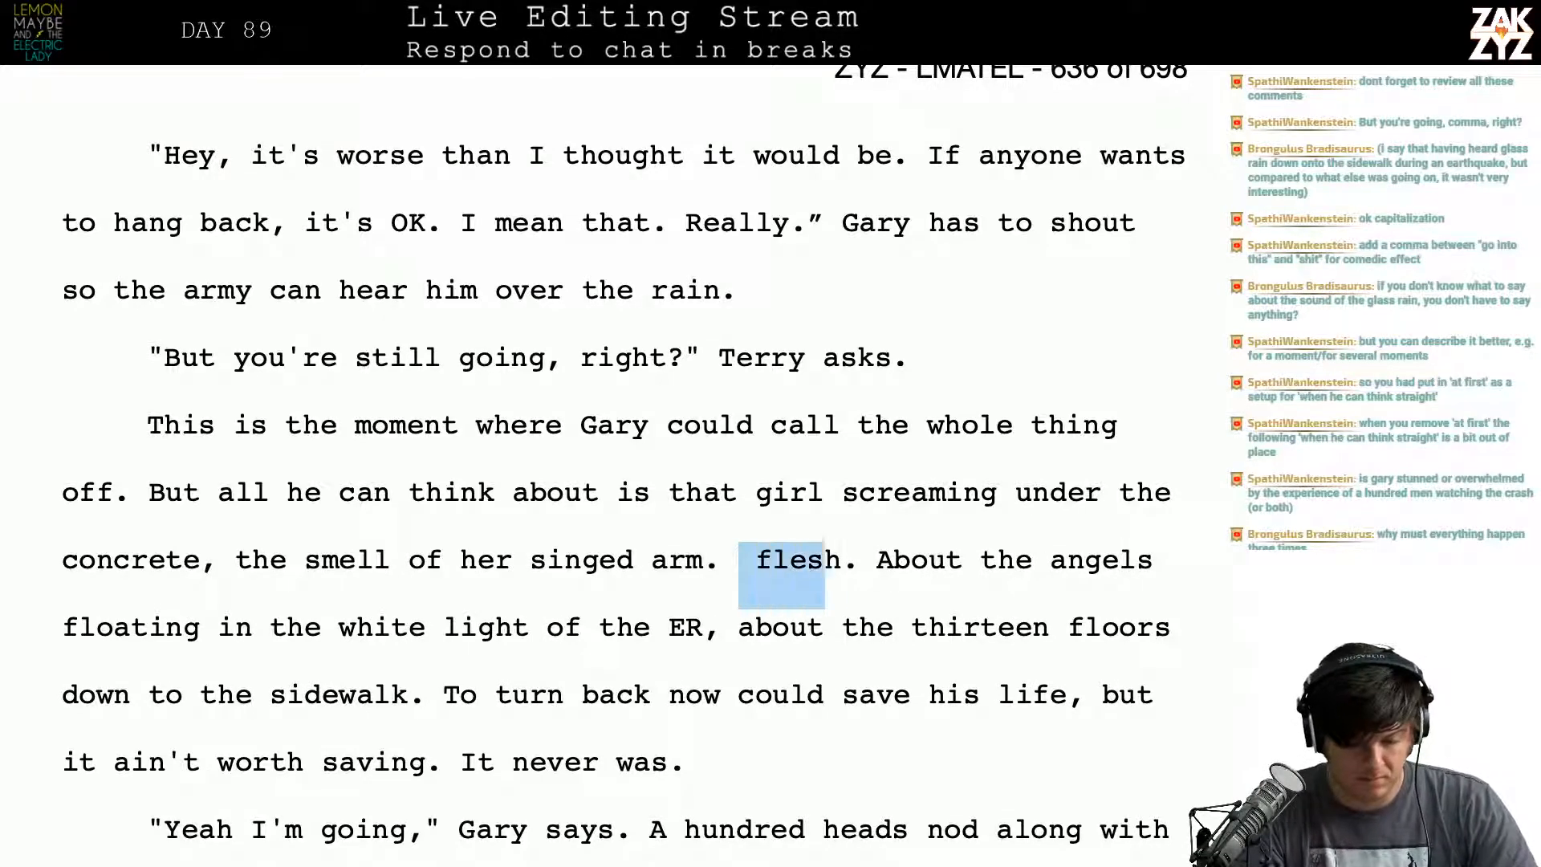
{"action": "key", "text": "BackSpace"}
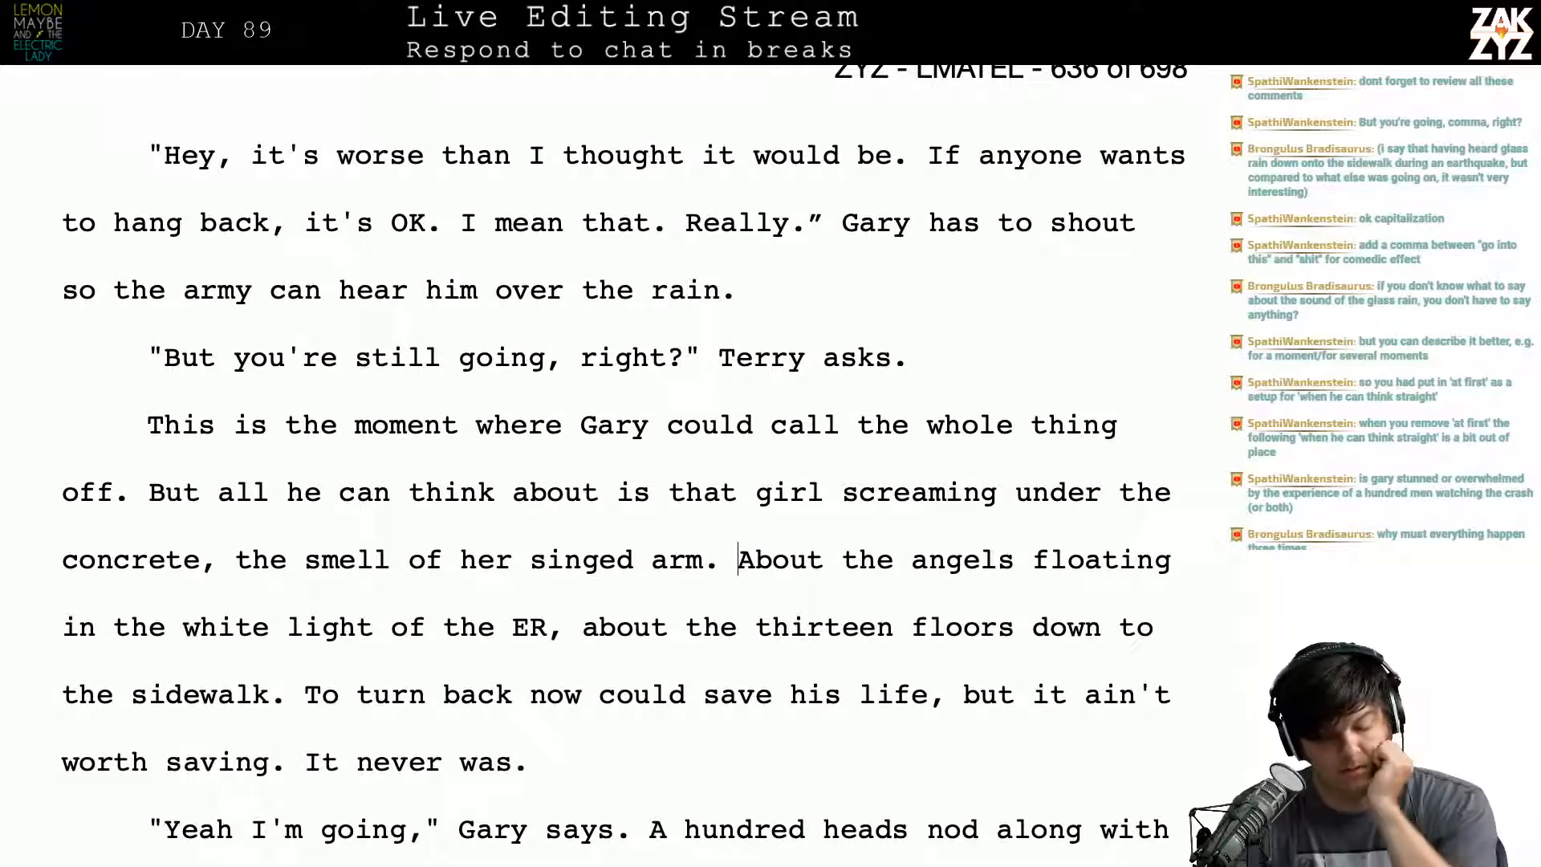
Step: Change "light" to "lights" in the phrase about the angels floating in the white light of the ER
{"action": "scroll", "coordinate": [624, 461], "scroll_direction": "down", "scroll_amount": 1}
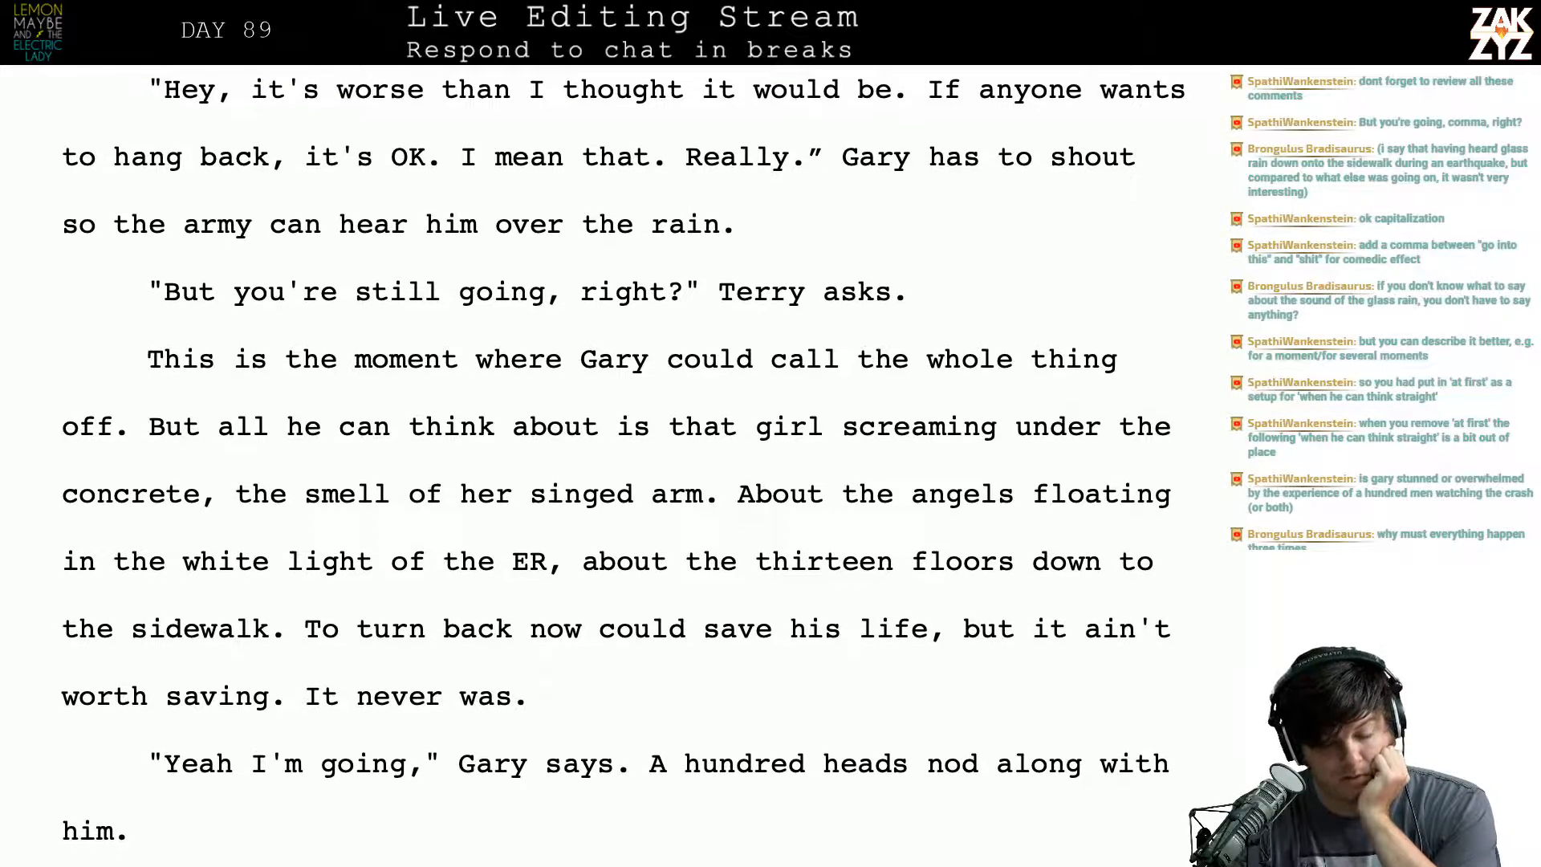
{"action": "scroll", "coordinate": [624, 461], "scroll_direction": "down", "scroll_amount": 1}
{"action": "scroll", "coordinate": [490, 403], "scroll_direction": "down", "scroll_amount": 1}
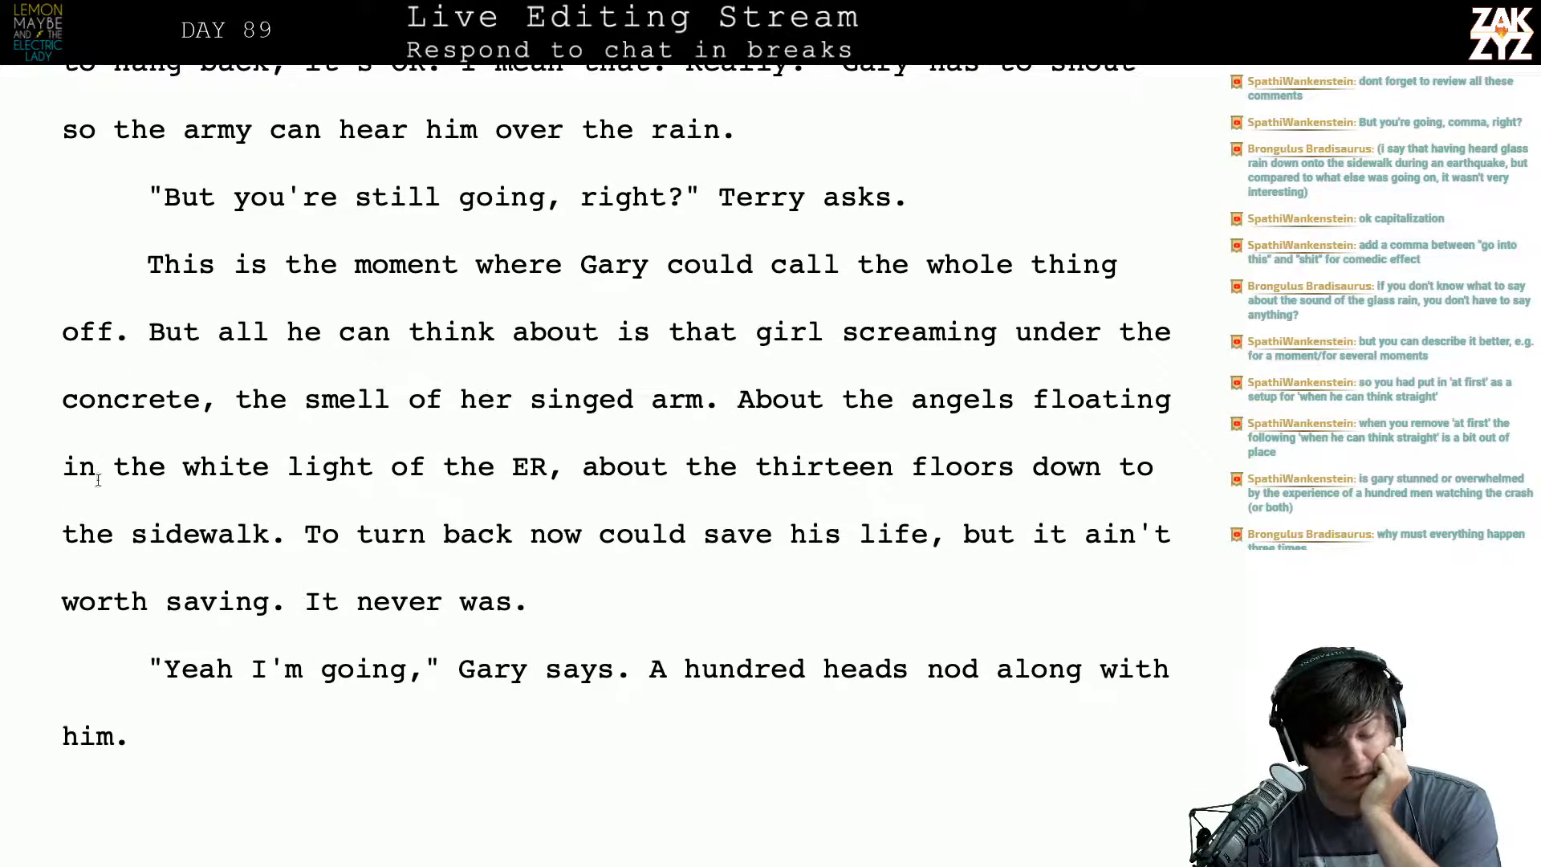
{"action": "left_click", "coordinate": [373, 498]}
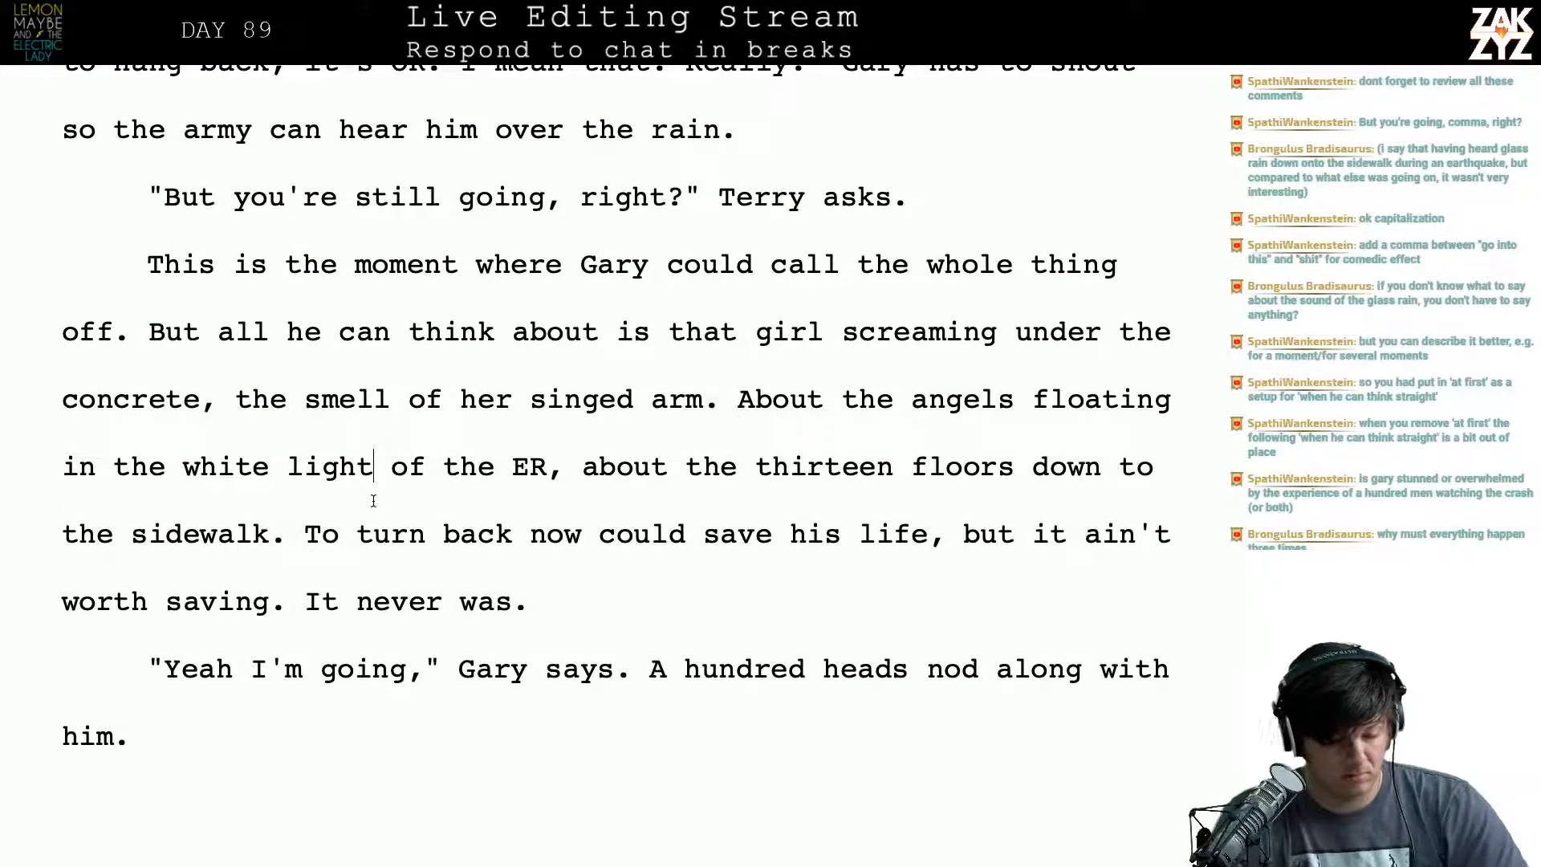
{"action": "type", "text": "s"}
Step: Replace "down to the" with "drop to the" in the phrase about the thirteen floors and the sidewalk
{"action": "key", "text": "Right"}
{"action": "key", "text": "Right"}
{"action": "key", "text": "Right"}
{"action": "key", "text": "Right"}
{"action": "key", "text": "Right"}
{"action": "key", "text": "Right"}
{"action": "key", "text": "Right"}
{"action": "key", "text": "Right"}
{"action": "key", "text": "Right"}
{"action": "key", "text": "Right"}
{"action": "key", "text": "Right"}
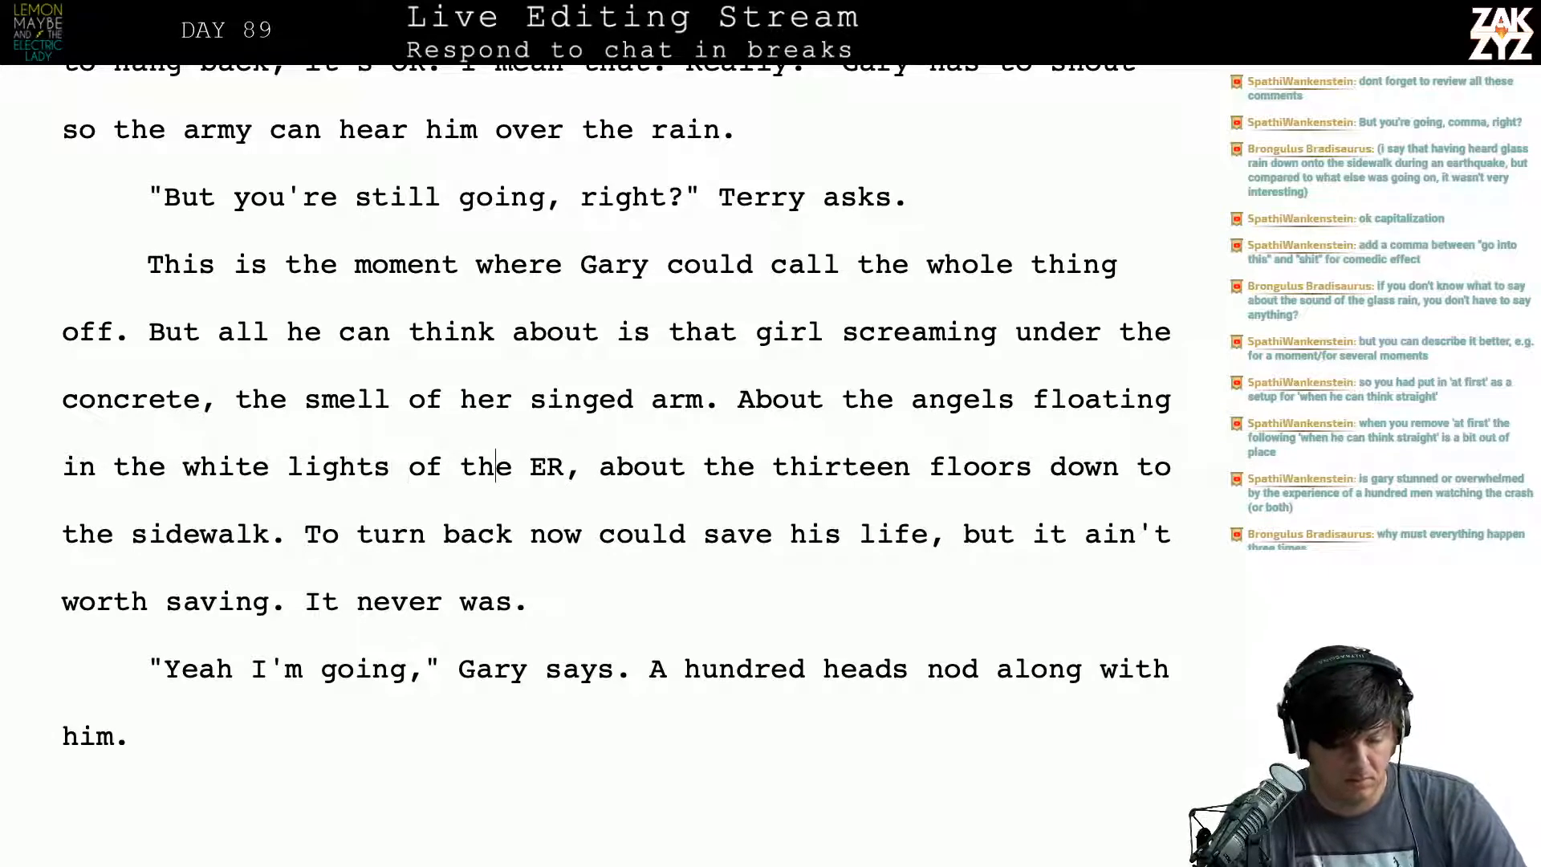
{"action": "key", "text": "Right"}
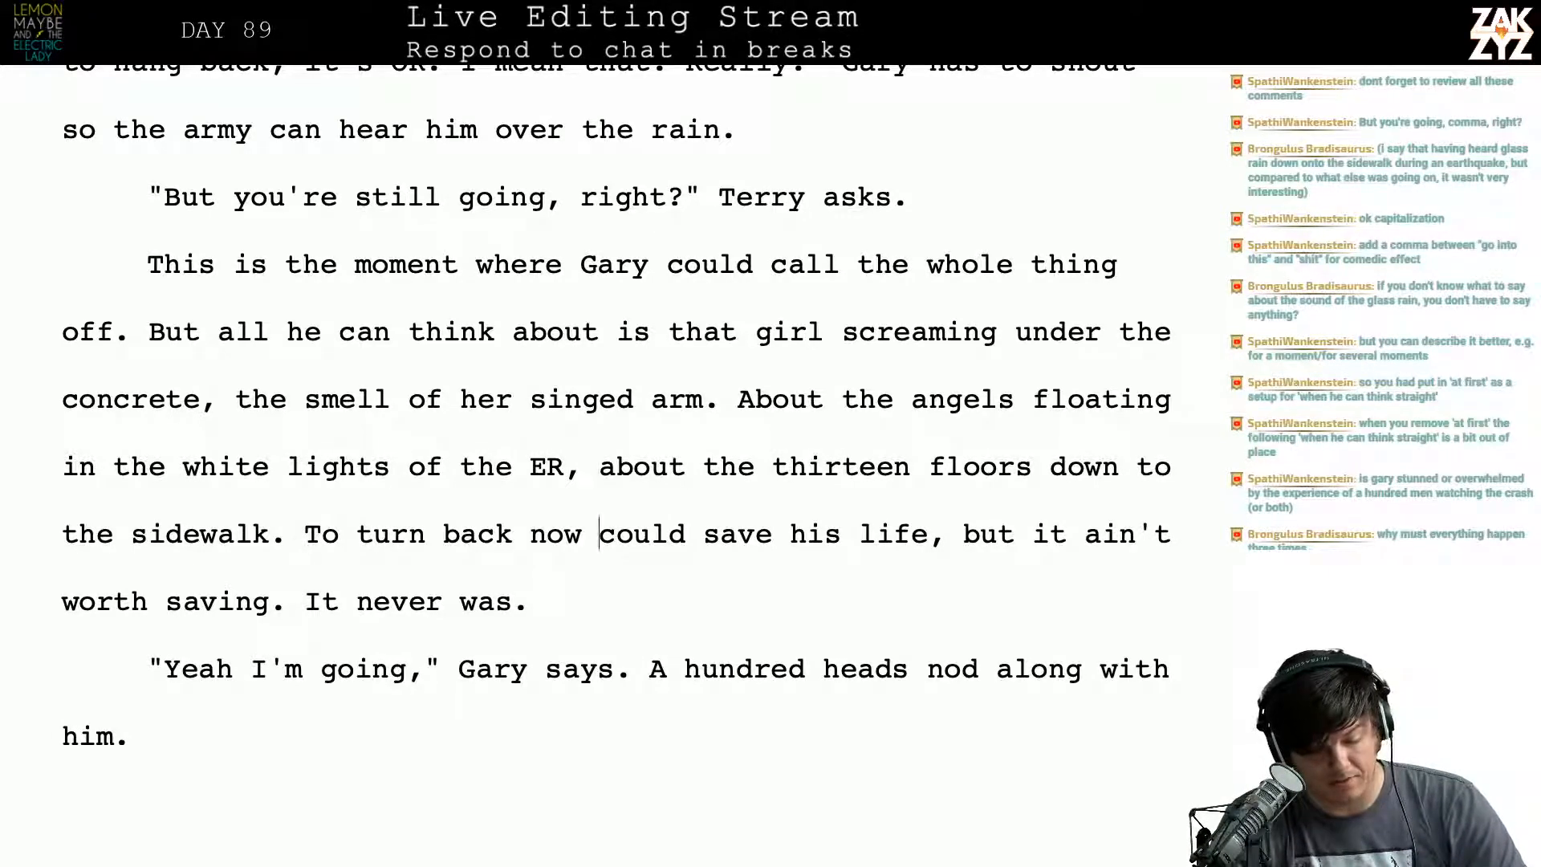
{"action": "key", "text": "Left"}
{"action": "key", "text": "Left"}
{"action": "key", "text": "Left"}
{"action": "key", "text": "Left"}
{"action": "key", "text": "Left"}
{"action": "key", "text": "Left"}
{"action": "key", "text": "Left"}
{"action": "key", "text": "Left"}
{"action": "key", "text": "Up"}
{"action": "key", "text": "Right"}
{"action": "key", "text": "Right"}
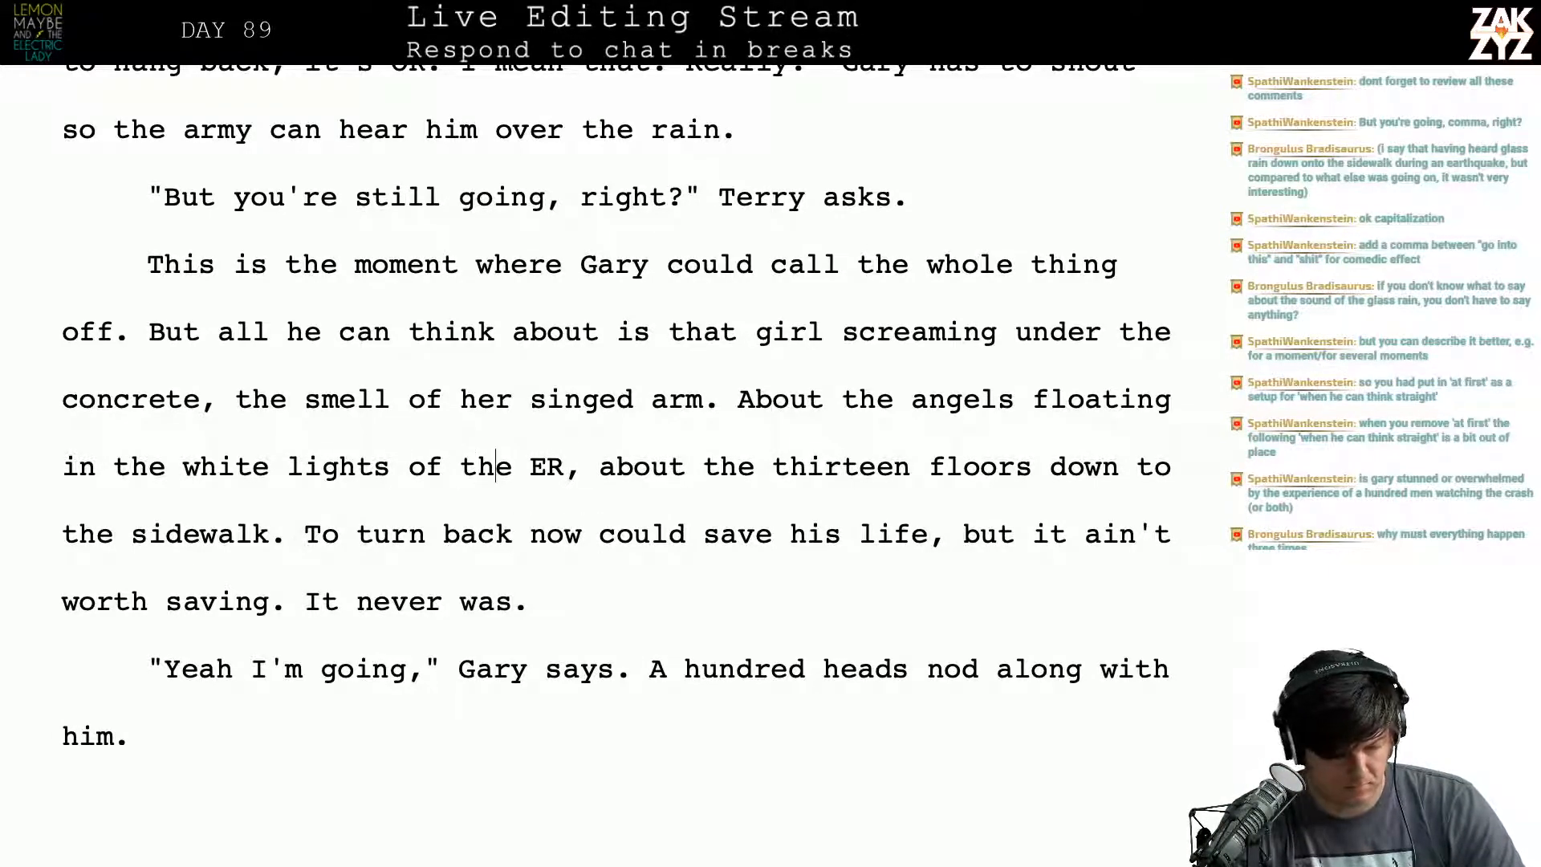
{"action": "key", "text": "Right"}
{"action": "key", "text": "Right"}
{"action": "key", "text": "Right"}
{"action": "key", "text": "Right"}
{"action": "key", "text": "Right"}
{"action": "key", "text": "Down"}
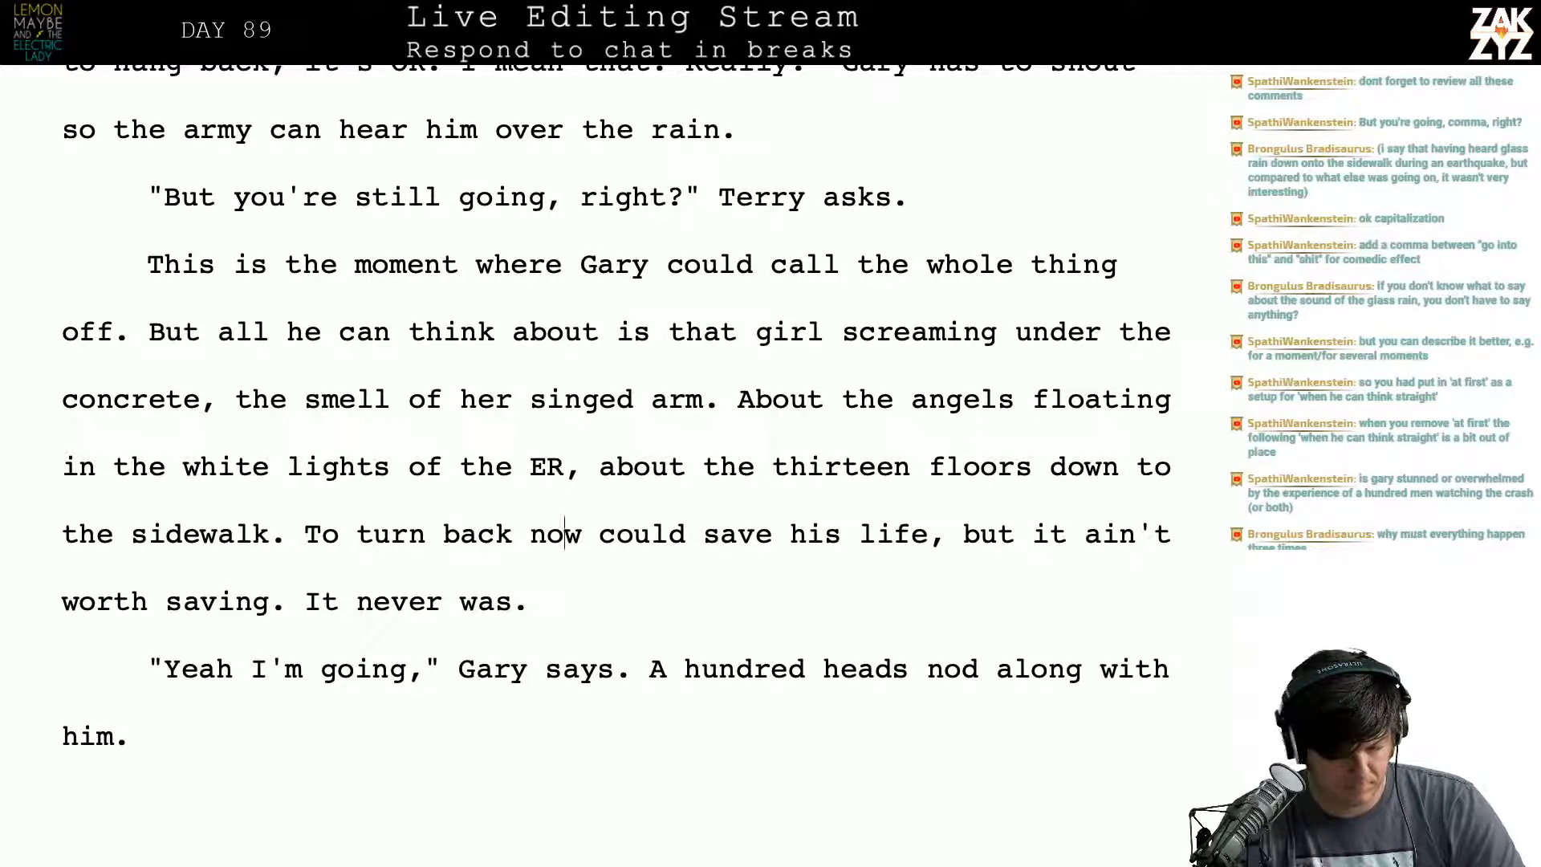
{"action": "key", "text": "Left"}
{"action": "key", "text": "Left"}
{"action": "key", "text": "Left"}
{"action": "key", "text": "Left"}
{"action": "key", "text": "Left"}
{"action": "key", "text": "Left"}
{"action": "key", "text": "Left"}
{"action": "key", "text": "Left"}
{"action": "key", "text": "Left"}
{"action": "key", "text": "Left"}
{"action": "key", "text": "Left"}
{"action": "key", "text": "Left"}
{"action": "key", "text": "Left"}
{"action": "key", "text": "Left"}
{"action": "key", "text": "Left"}
{"action": "key", "text": "Left"}
{"action": "key", "text": "Left"}
{"action": "key", "text": "Left"}
{"action": "key", "text": "Left"}
{"action": "key", "text": "Left"}
{"action": "key", "text": "Left"}
{"action": "key", "text": "Left"}
{"action": "key", "text": "Left"}
{"action": "key", "text": "Left"}
{"action": "key", "text": "Left"}
{"action": "key", "text": "Left"}
{"action": "key", "text": "Left"}
{"action": "key", "text": "Left"}
{"action": "key", "text": "Left"}
{"action": "key", "text": "Left"}
{"action": "key", "text": "Left"}
{"action": "key", "text": "Left"}
{"action": "key", "text": "Left"}
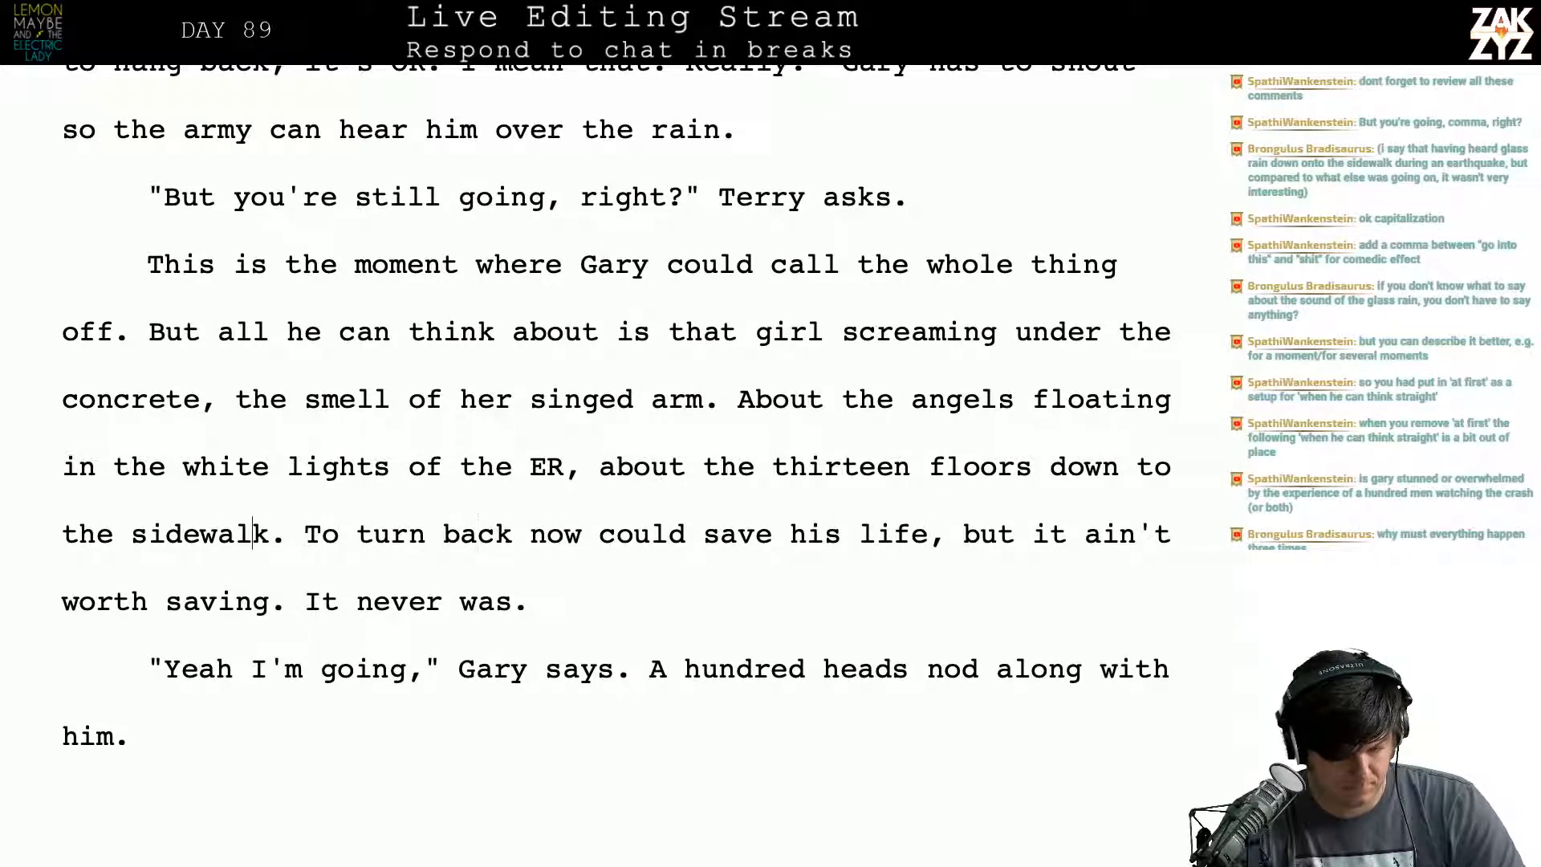
{"action": "key", "text": "Left"}
{"action": "key", "text": "Left"}
{"action": "key", "text": "Right"}
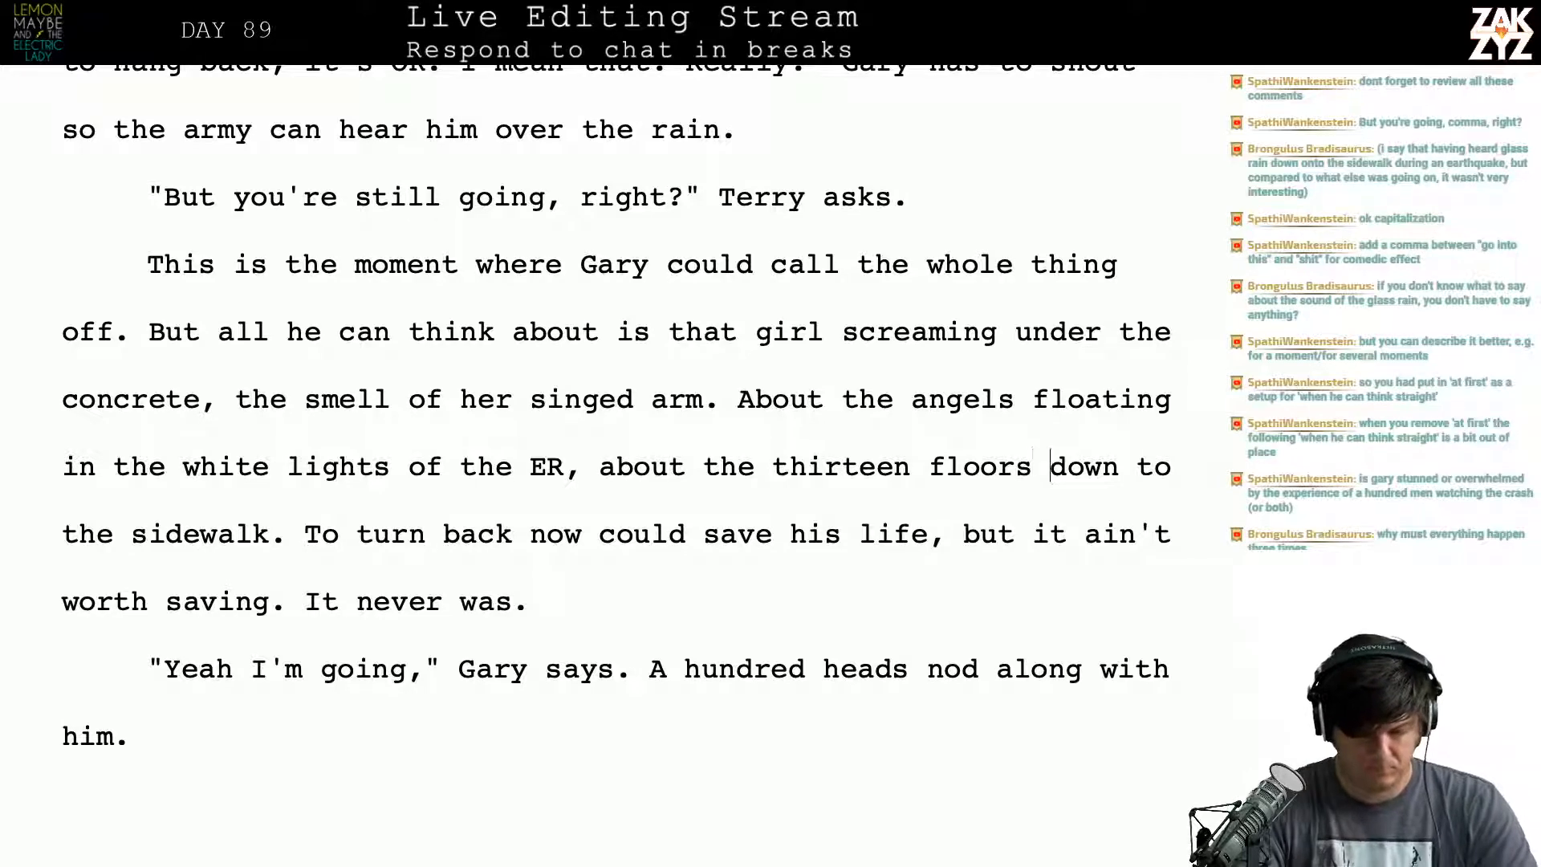
{"action": "type", "text": "drop to t"}
{"action": "type", "text": "he"}
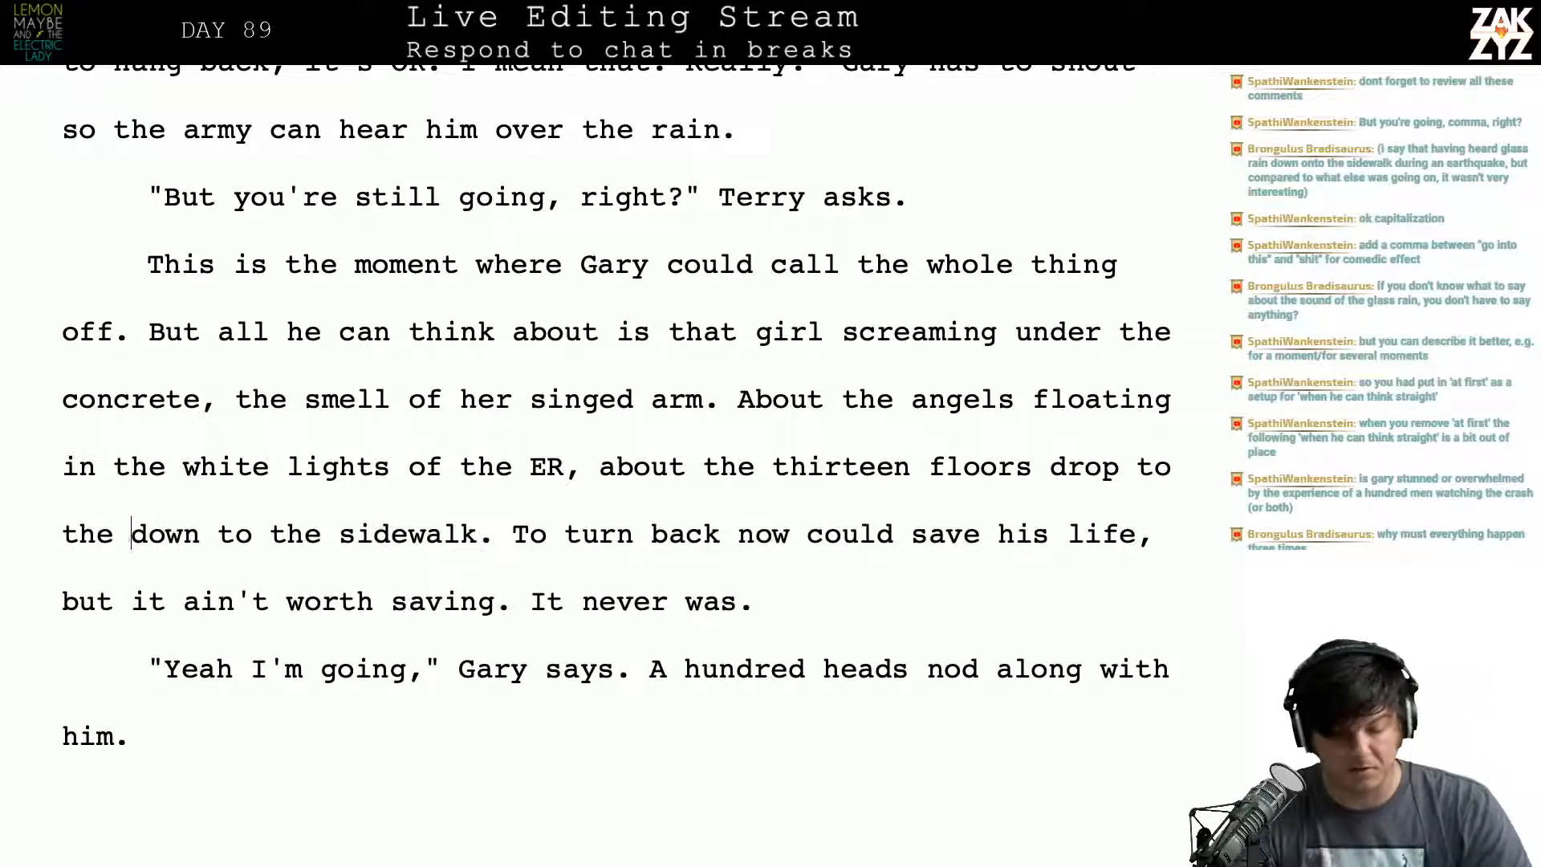
{"action": "key", "text": "shift+Right"}
{"action": "key", "text": "shift+Right"}
{"action": "key", "text": "shift+Right"}
{"action": "key", "text": "shift+Right"}
{"action": "key", "text": "shift+Right"}
{"action": "key", "text": "shift+Right"}
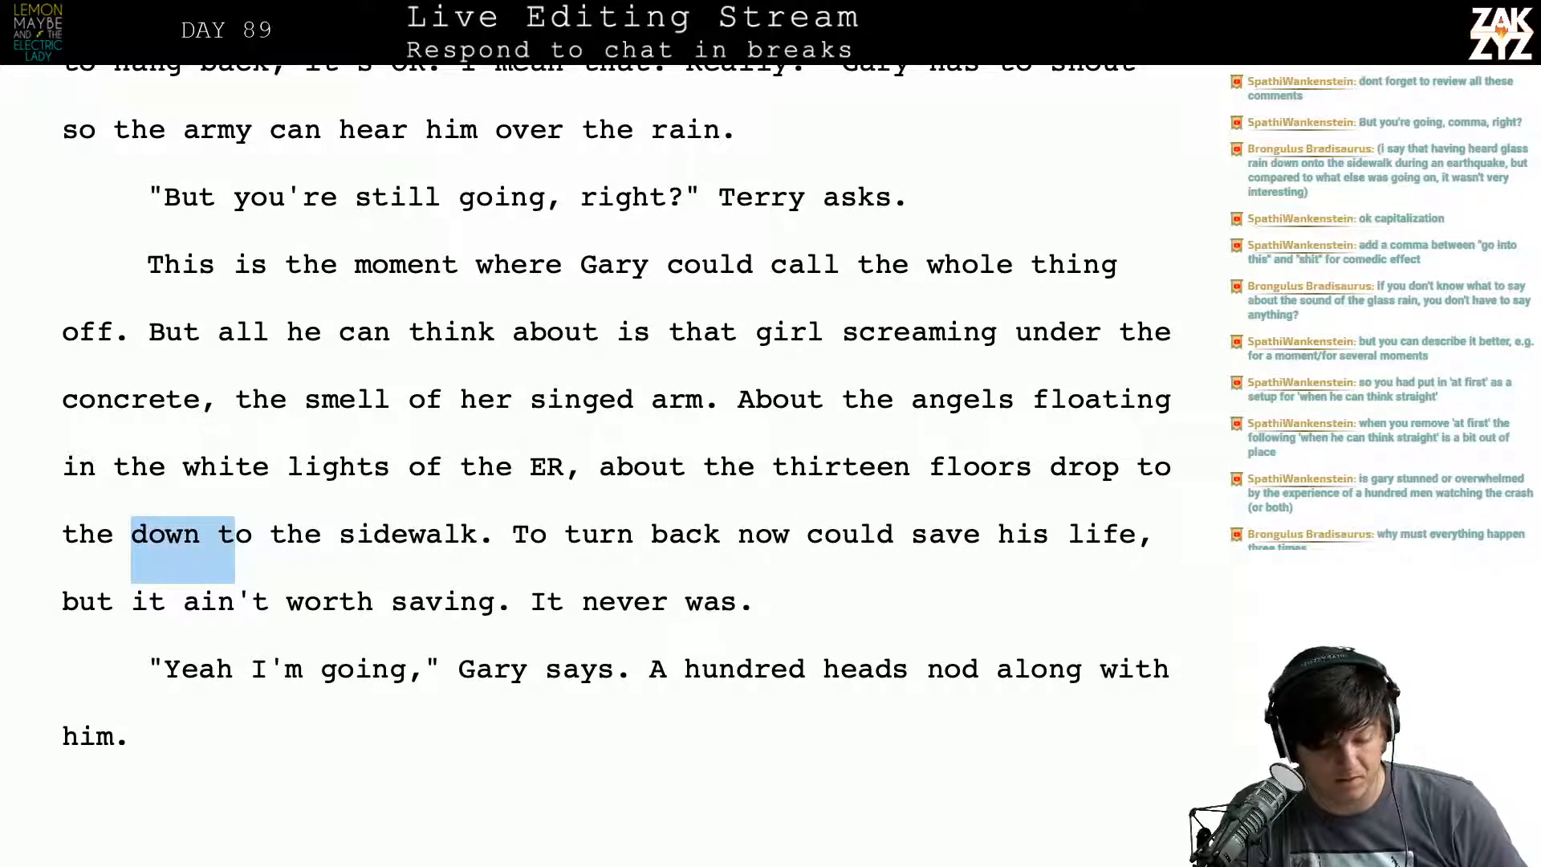
{"action": "key", "text": "shift+Right"}
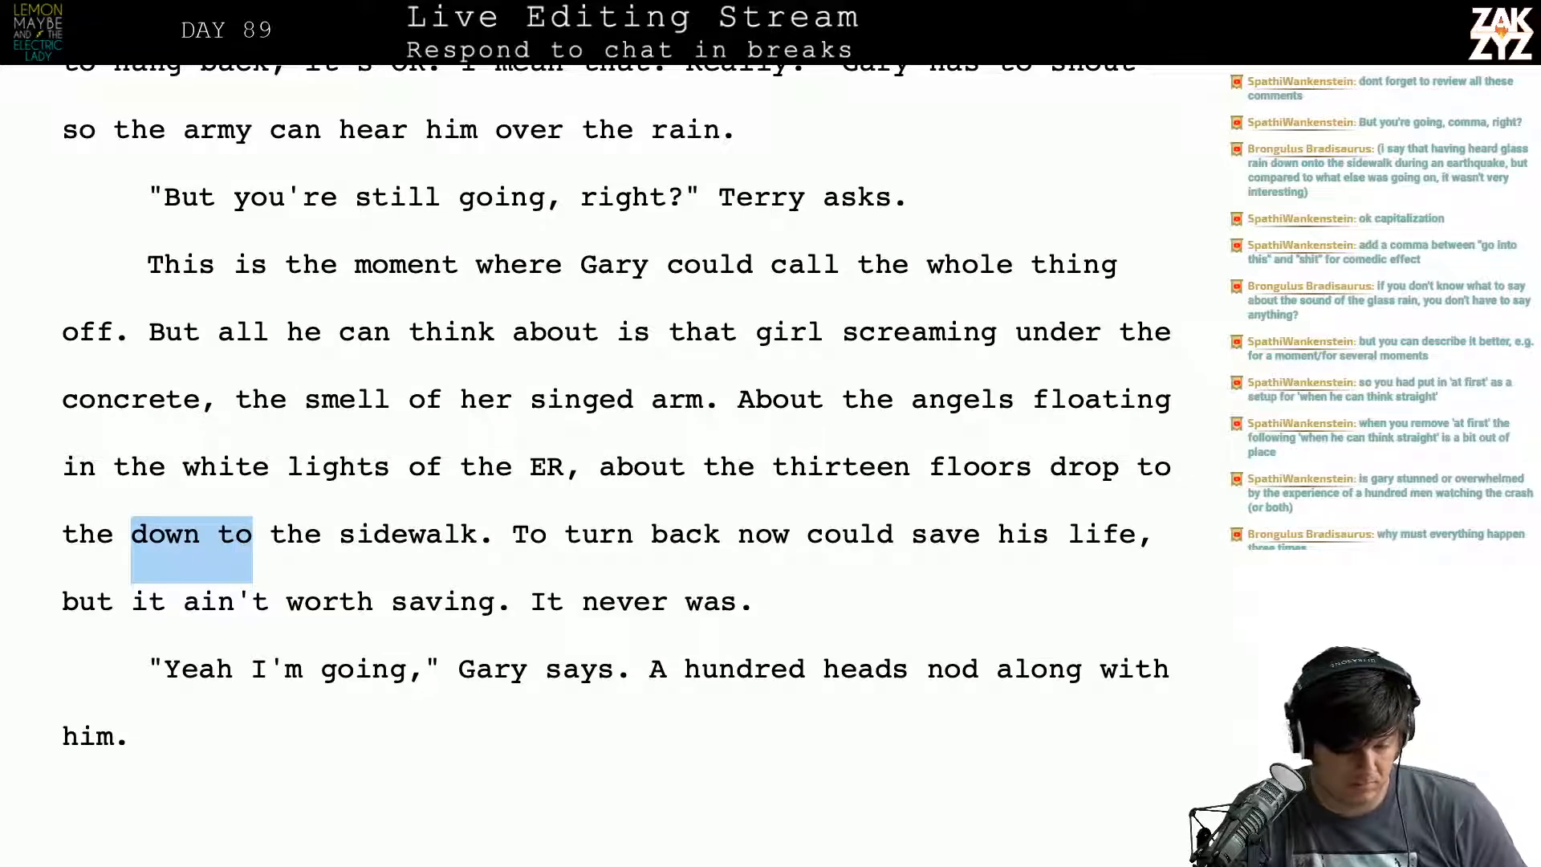
{"action": "key", "text": "shift+Right"}
{"action": "key", "text": "shift+Right"}
{"action": "key", "text": "shift+Right"}
{"action": "key", "text": "shift+Right"}
{"action": "key", "text": "shift+Right"}
{"action": "key", "text": "BackSpace"}
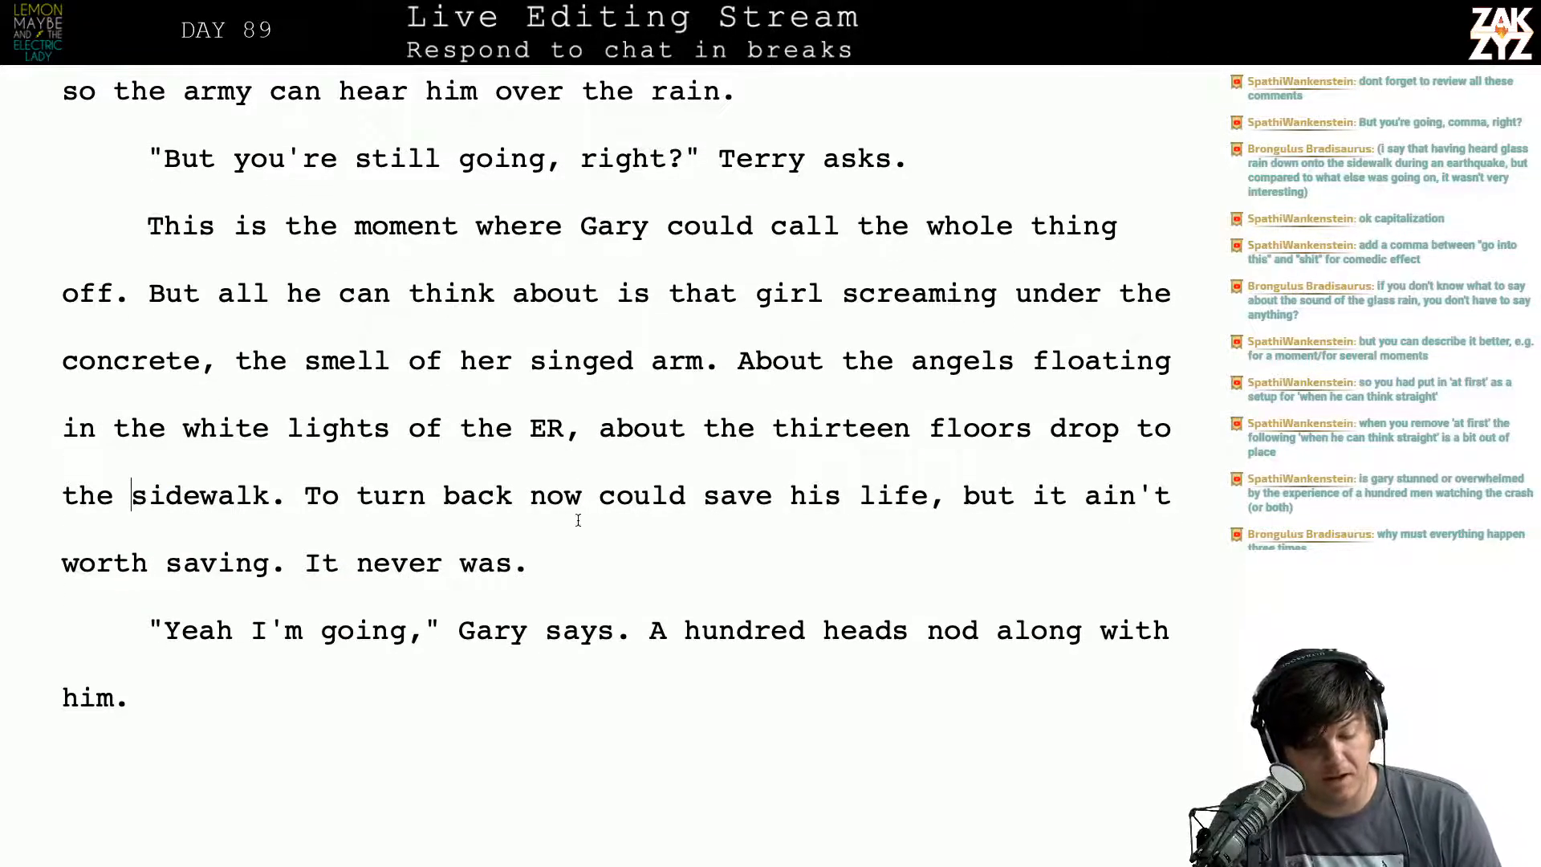
Step: Insert a period after "Yeah" in Gary's reply and make its opening quotation mark curly
{"action": "scroll", "coordinate": [578, 520], "scroll_direction": "down", "scroll_amount": 1}
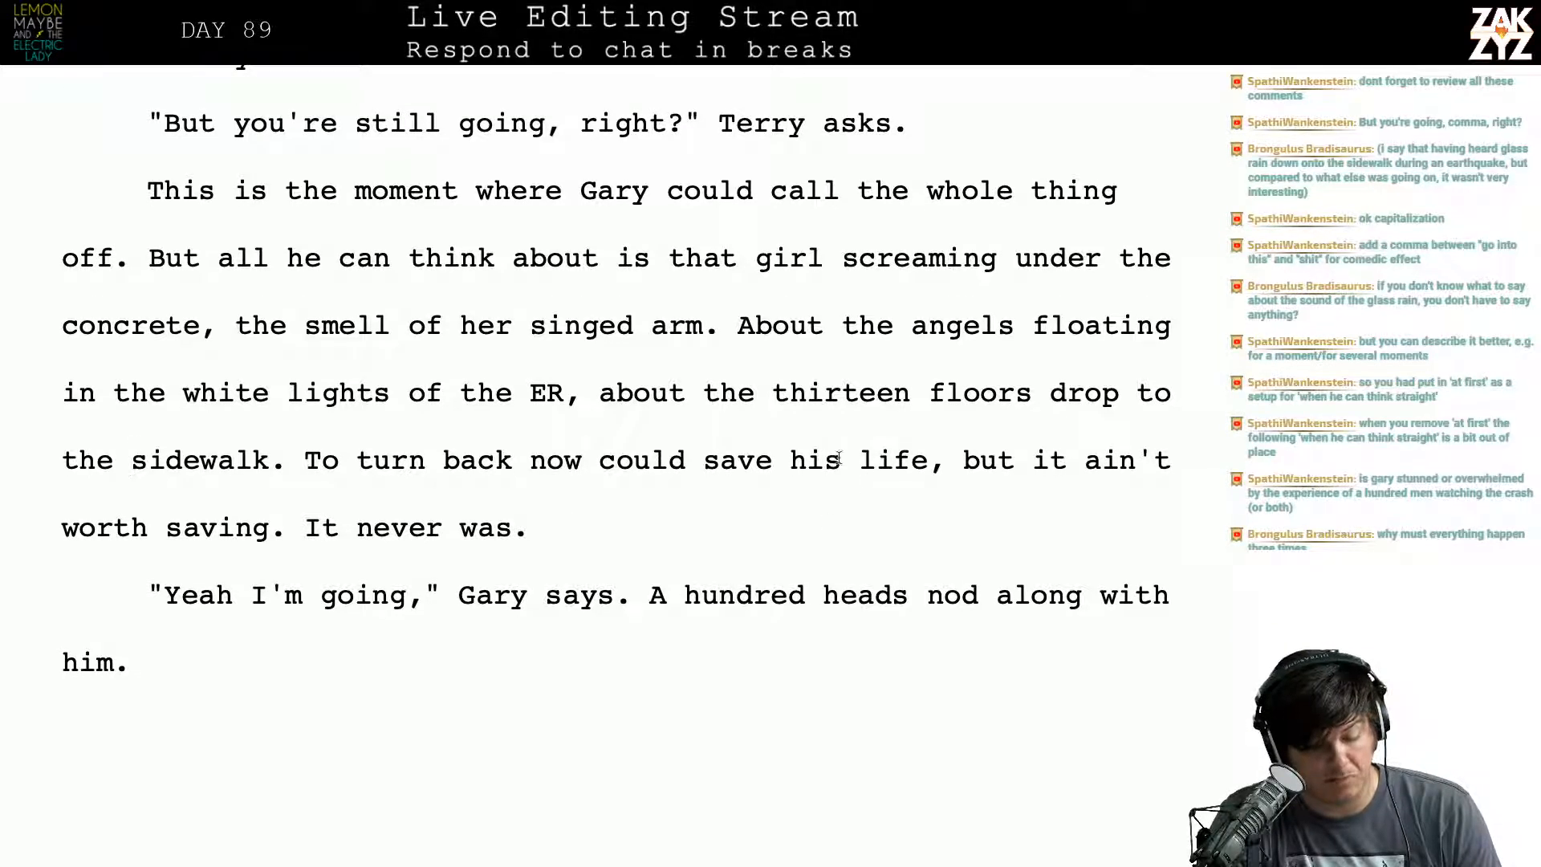
{"action": "scroll", "coordinate": [395, 492], "scroll_direction": "down", "scroll_amount": 1}
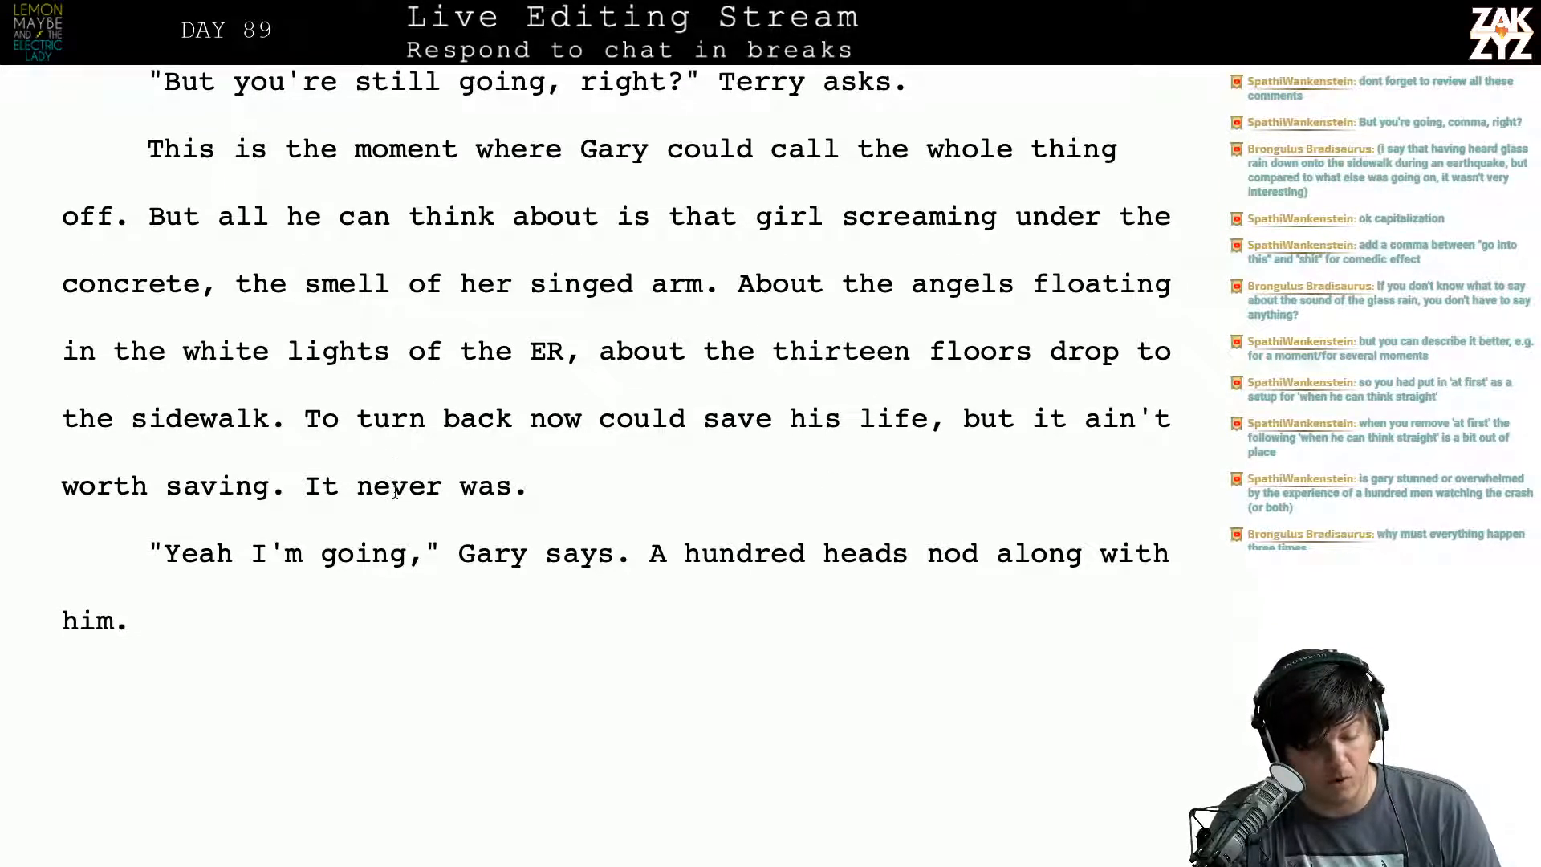
{"action": "left_click", "coordinate": [323, 557]}
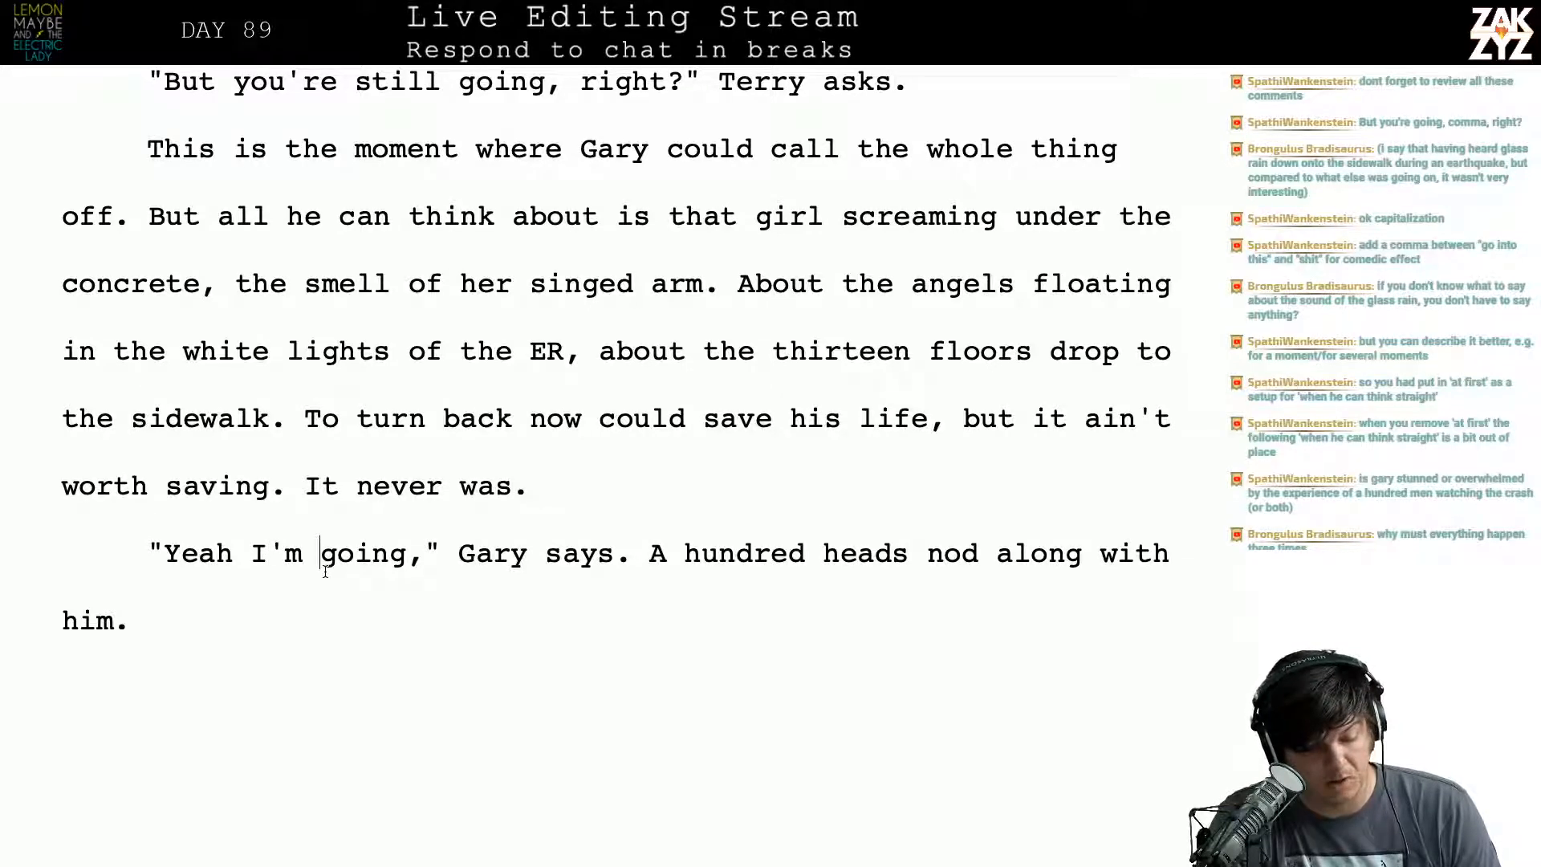
{"action": "left_click", "coordinate": [218, 554]}
{"action": "type", "text": "."}
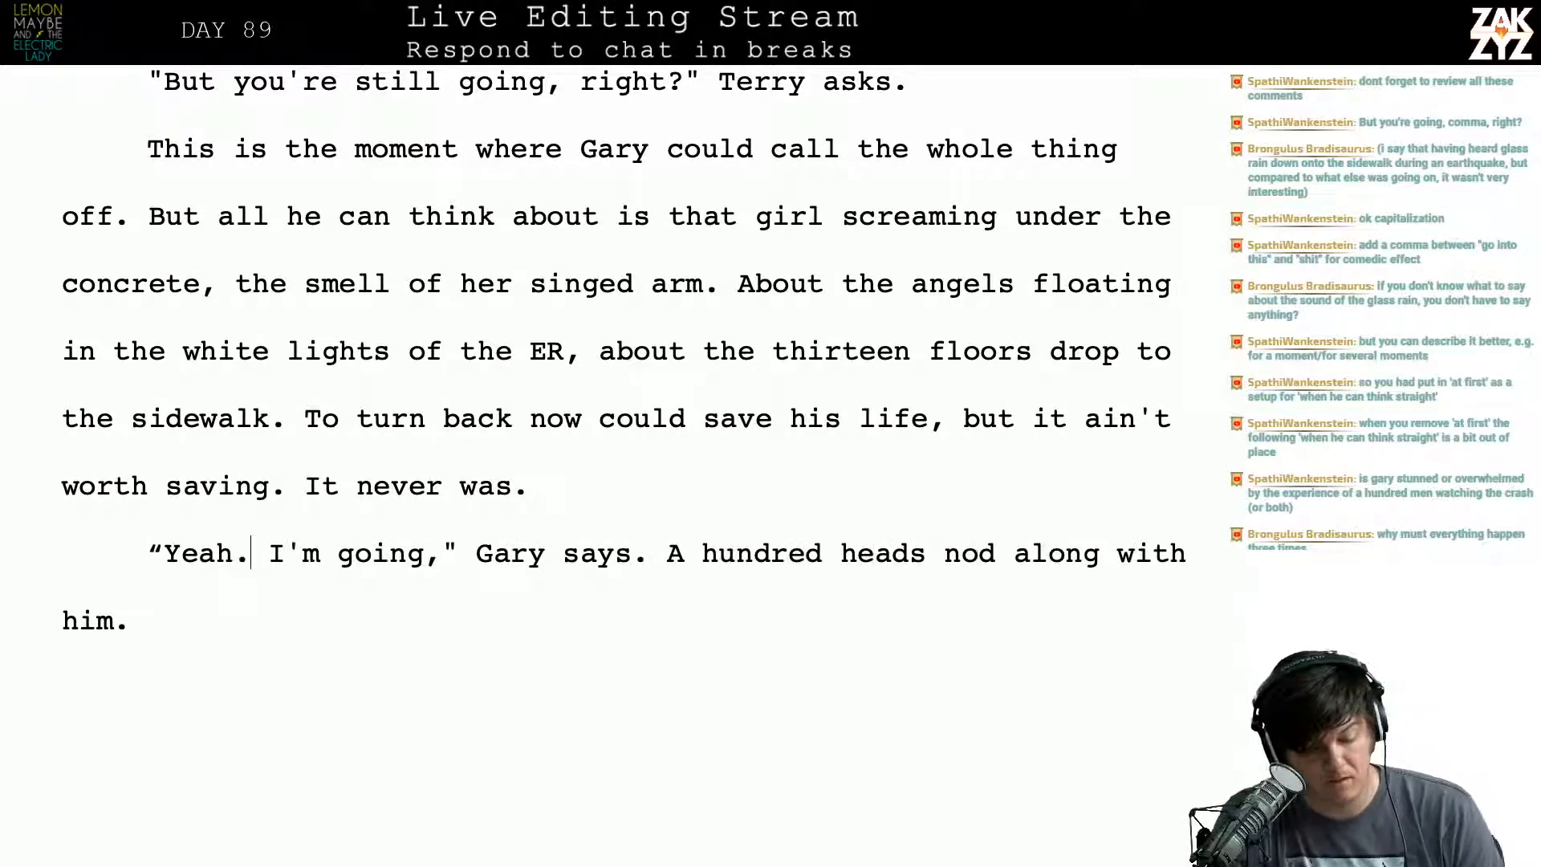
Step: Replace "says" with "announces" in the dialogue tag after Gary's "I'm going" line
{"action": "key", "text": "Right"}
{"action": "key", "text": "Right"}
{"action": "key", "text": "Right"}
{"action": "key", "text": "Right"}
{"action": "key", "text": "Right"}
{"action": "key", "text": "Right"}
{"action": "key", "text": "Right"}
{"action": "key", "text": "Right"}
{"action": "key", "text": "Right"}
{"action": "key", "text": "Right"}
{"action": "key", "text": "Right"}
{"action": "key", "text": "Right"}
{"action": "key", "text": "Right"}
{"action": "key", "text": "Right"}
{"action": "key", "text": "Right"}
{"action": "key", "text": "Right"}
{"action": "key", "text": "Right"}
{"action": "key", "text": "Right"}
{"action": "key", "text": "Right"}
{"action": "key", "text": "Right"}
{"action": "key", "text": "Right"}
{"action": "key", "text": "Right"}
{"action": "key", "text": "Right"}
{"action": "key", "text": "Right"}
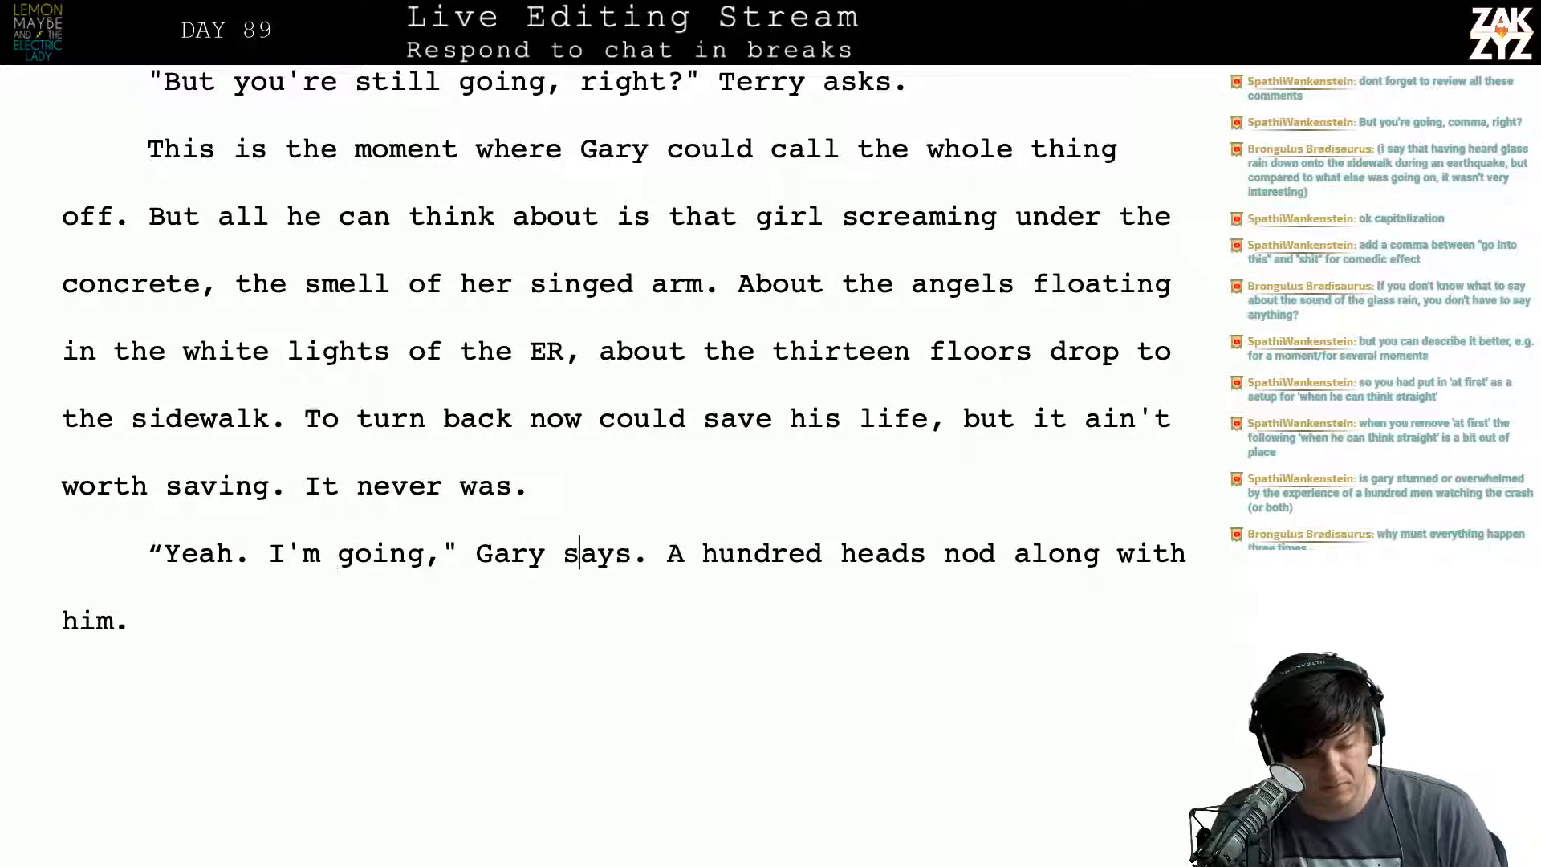
{"action": "key", "text": "Left"}
{"action": "key", "text": "Left"}
{"action": "key", "text": "BackSpace"}
{"action": "key", "text": "BackSpace"}
{"action": "key", "text": "BackSpace"}
{"action": "key", "text": "BackSpace"}
{"action": "type", "text": "announces"}
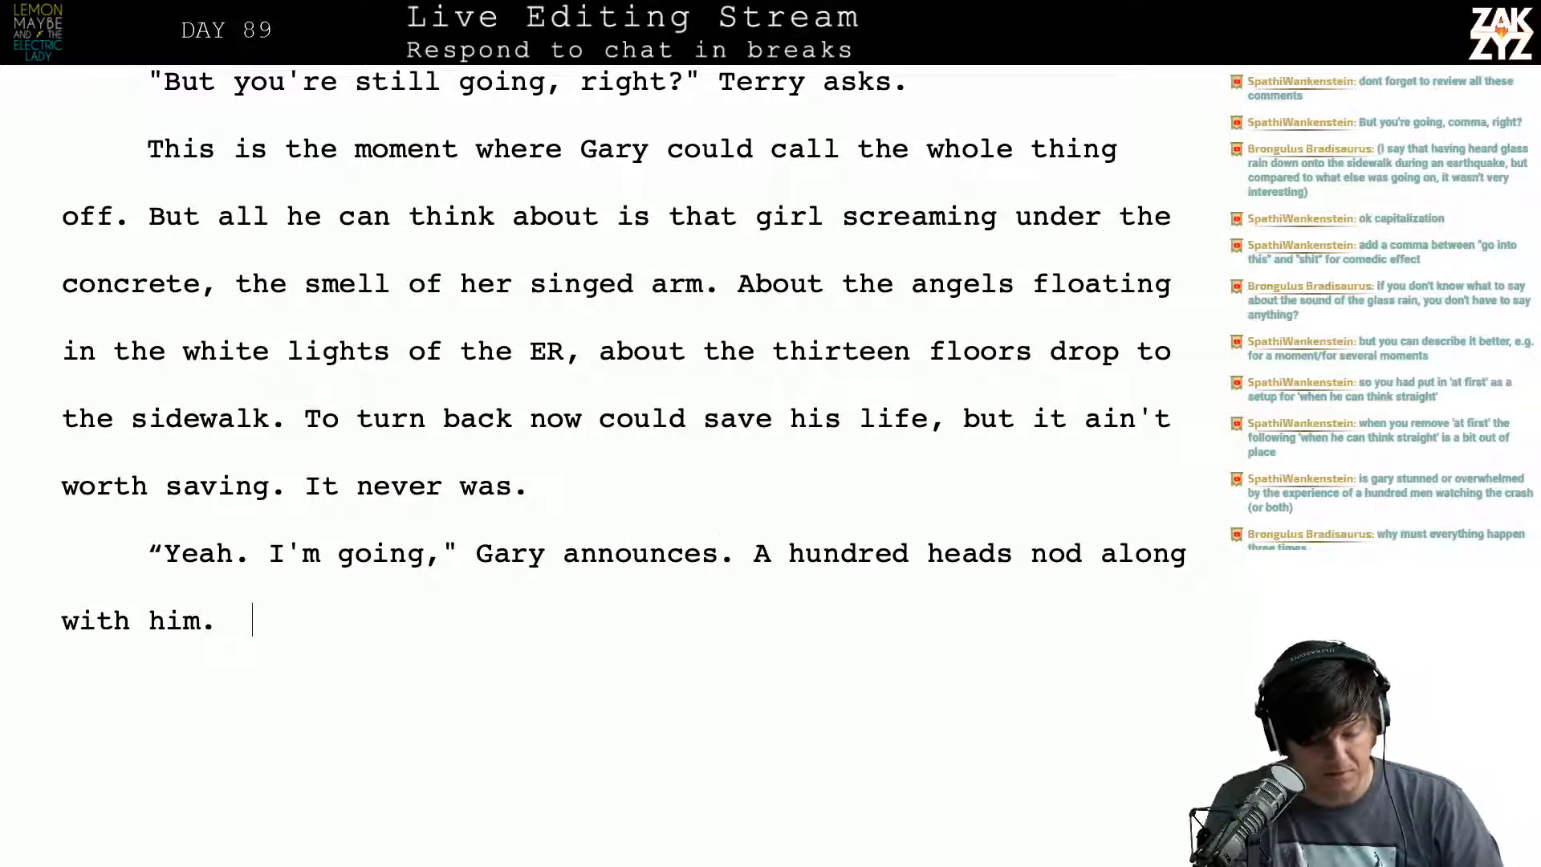
Step: Look over the blank end of the chapter and the chapter 83 heading that follows it
{"action": "key", "text": "Down"}
{"action": "key", "text": "Down"}
{"action": "key", "text": "Down"}
{"action": "key", "text": "Down"}
{"action": "key", "text": "Down"}
{"action": "key", "text": "Down"}
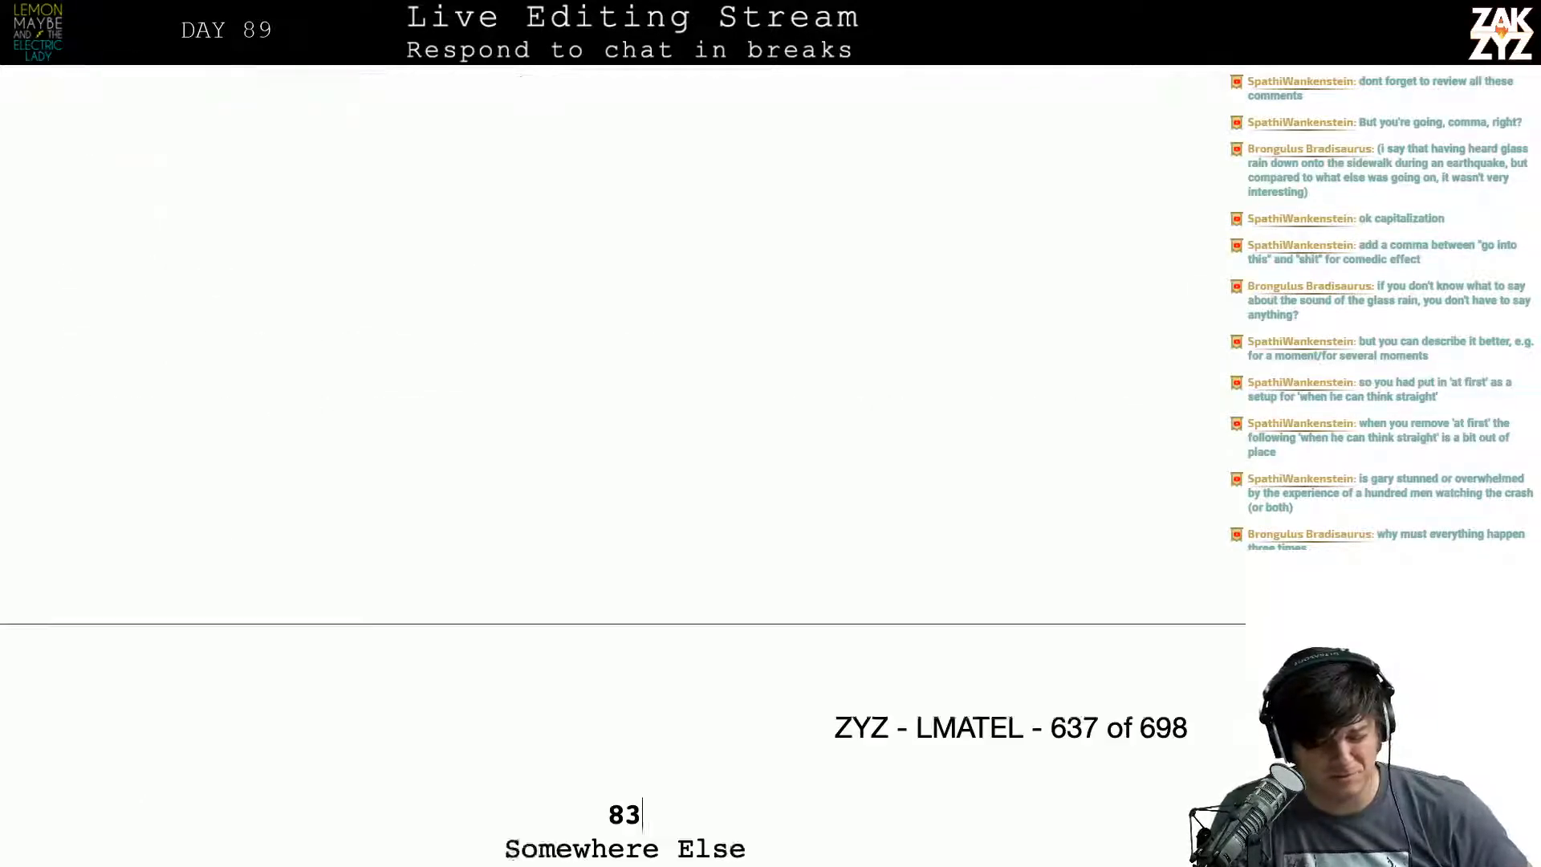
{"action": "key", "text": "Down"}
{"action": "key", "text": "Down"}
{"action": "key", "text": "Down"}
{"action": "key", "text": "Down"}
{"action": "key", "text": "Down"}
{"action": "key", "text": "Down"}
{"action": "key", "text": "Down"}
{"action": "key", "text": "Down"}
{"action": "key", "text": "Down"}
{"action": "key", "text": "Down"}
{"action": "key", "text": "Up"}
{"action": "key", "text": "Up"}
{"action": "key", "text": "Up"}
{"action": "key", "text": "Up"}
{"action": "key", "text": "Up"}
{"action": "key", "text": "Up"}
{"action": "key", "text": "Up"}
{"action": "key", "text": "Up"}
{"action": "key", "text": "Up"}
{"action": "key", "text": "Up"}
{"action": "key", "text": "Up"}
{"action": "key", "text": "Up"}
{"action": "key", "text": "Up"}
{"action": "key", "text": "Up"}
{"action": "key", "text": "Up"}
{"action": "key", "text": "Up"}
{"action": "key", "text": "Up"}
{"action": "key", "text": "Up"}
{"action": "key", "text": "Up"}
{"action": "key", "text": "Up"}
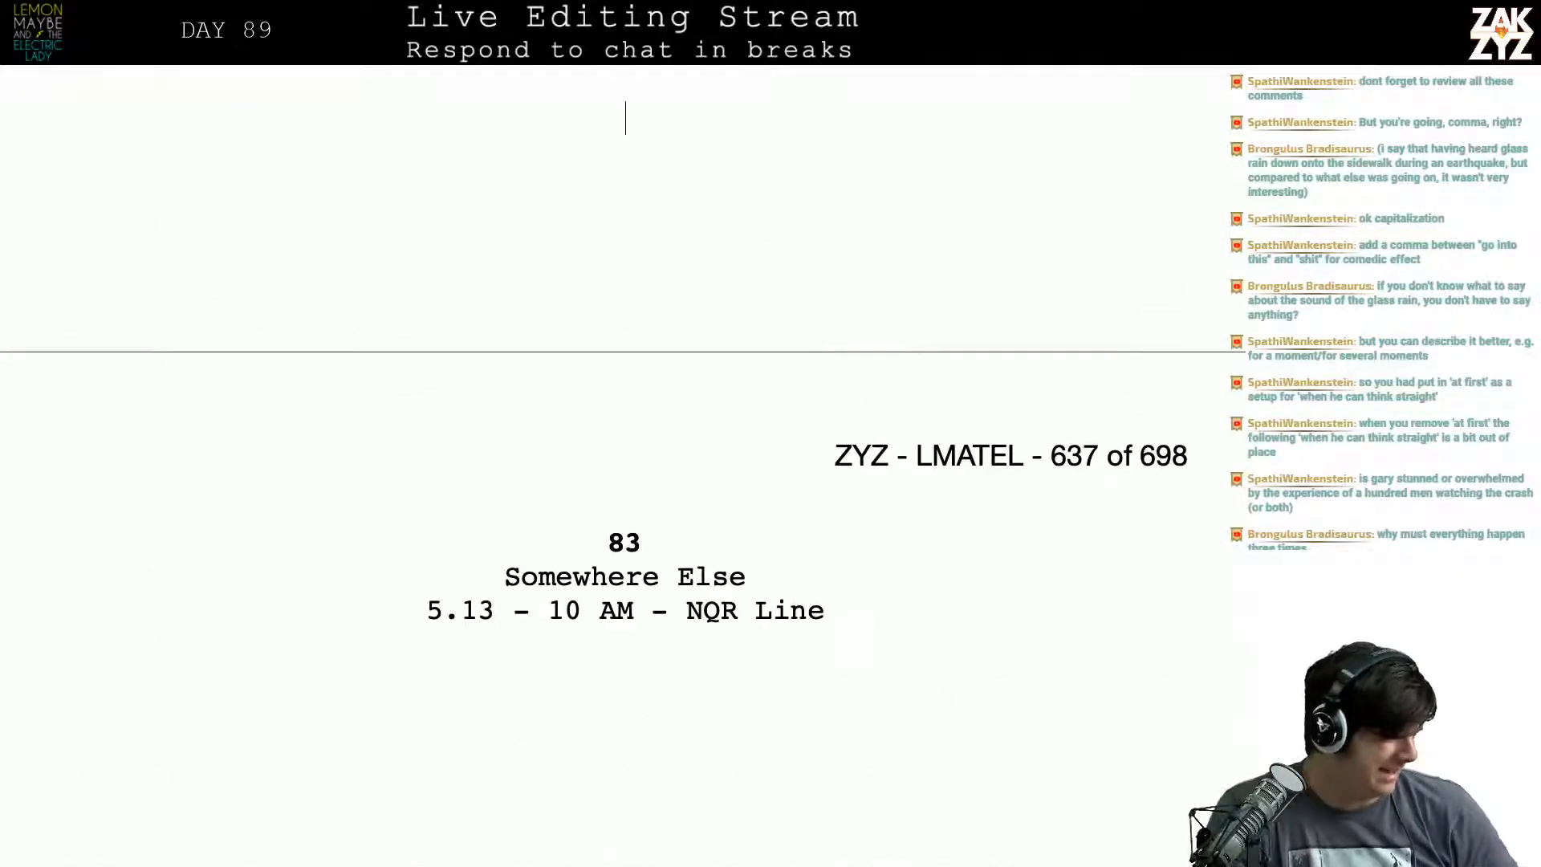
Step: Delete the sentence "The sound of the glass rain is like nothing any of them have ever heard before."
{"action": "key", "text": "Up"}
{"action": "key", "text": "Up"}
{"action": "key", "text": "Up"}
{"action": "key", "text": "Up"}
{"action": "key", "text": "Up"}
{"action": "key", "text": "Up"}
{"action": "key", "text": "Up"}
{"action": "key", "text": "Up"}
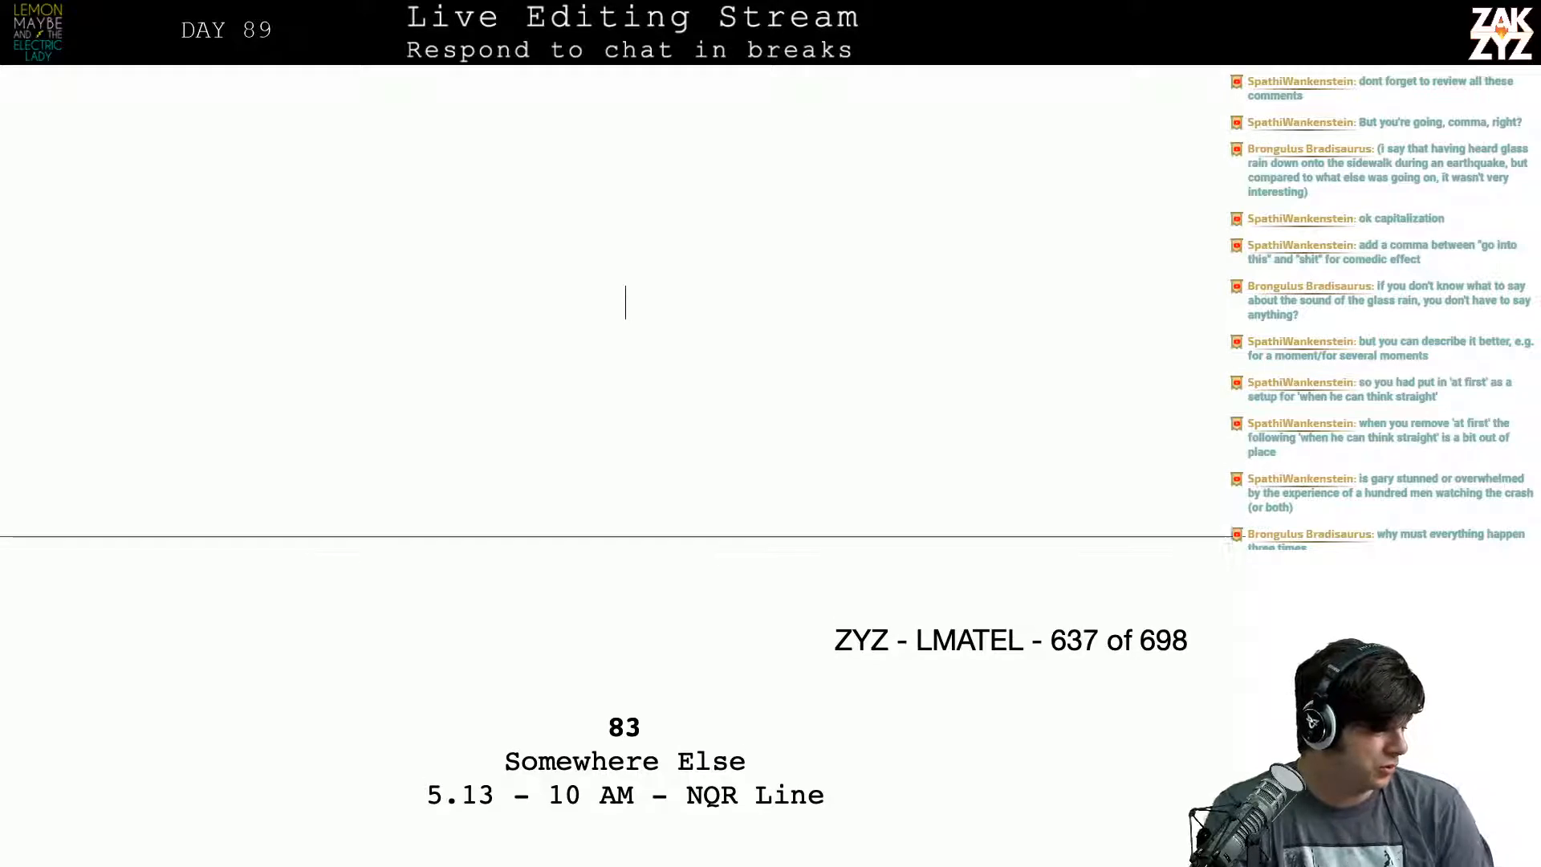
{"action": "key", "text": "Up"}
{"action": "key", "text": "Up"}
{"action": "key", "text": "Up"}
{"action": "key", "text": "Up"}
{"action": "key", "text": "Up"}
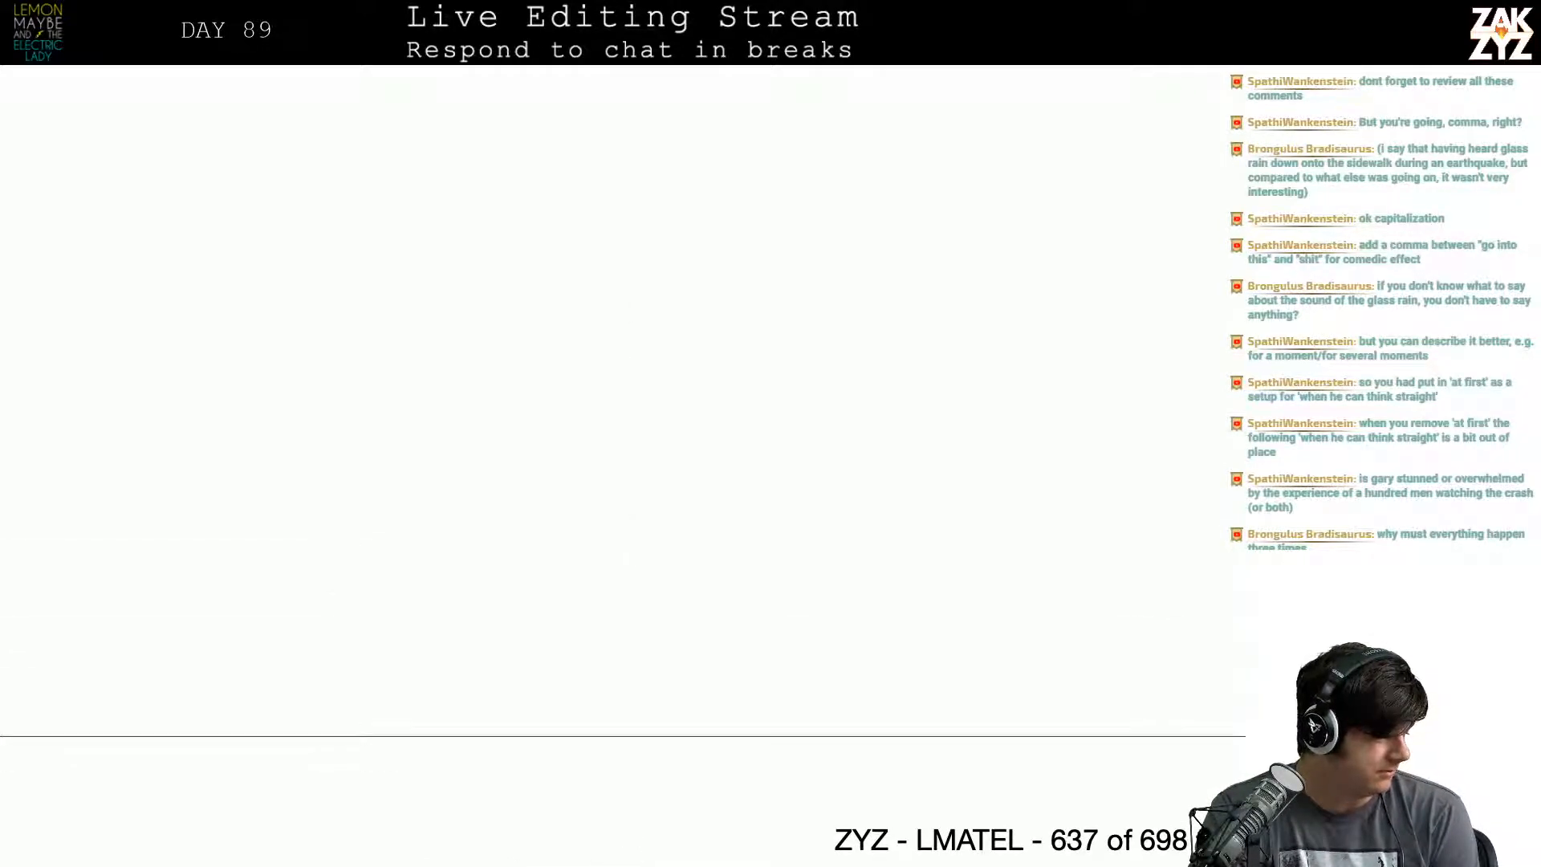
{"action": "scroll", "coordinate": [257, 507], "scroll_direction": "up", "scroll_amount": 4}
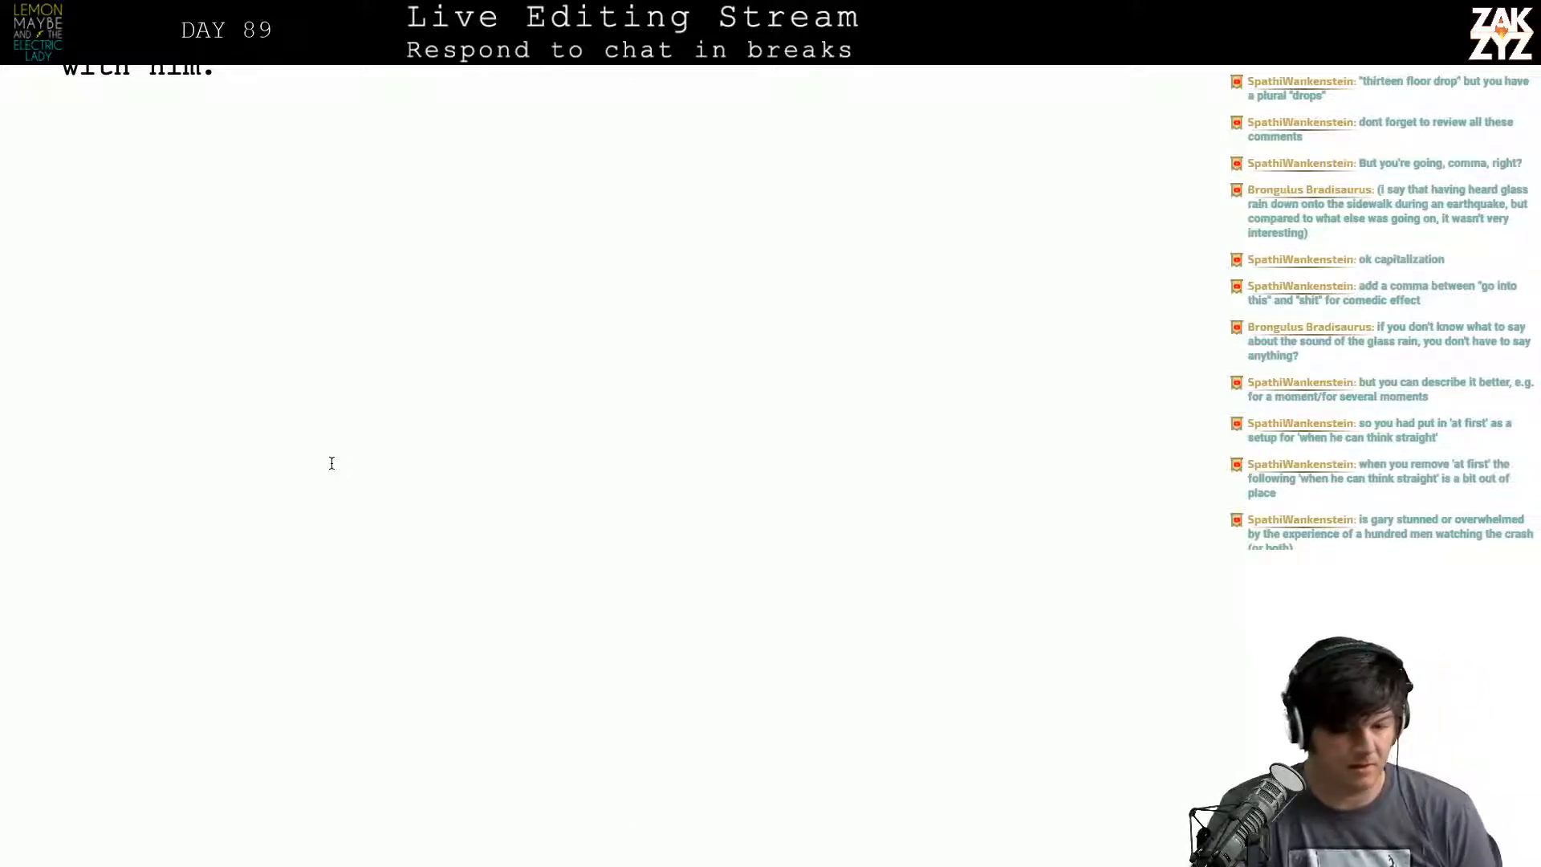
{"action": "scroll", "coordinate": [478, 320], "scroll_direction": "up", "scroll_amount": 10}
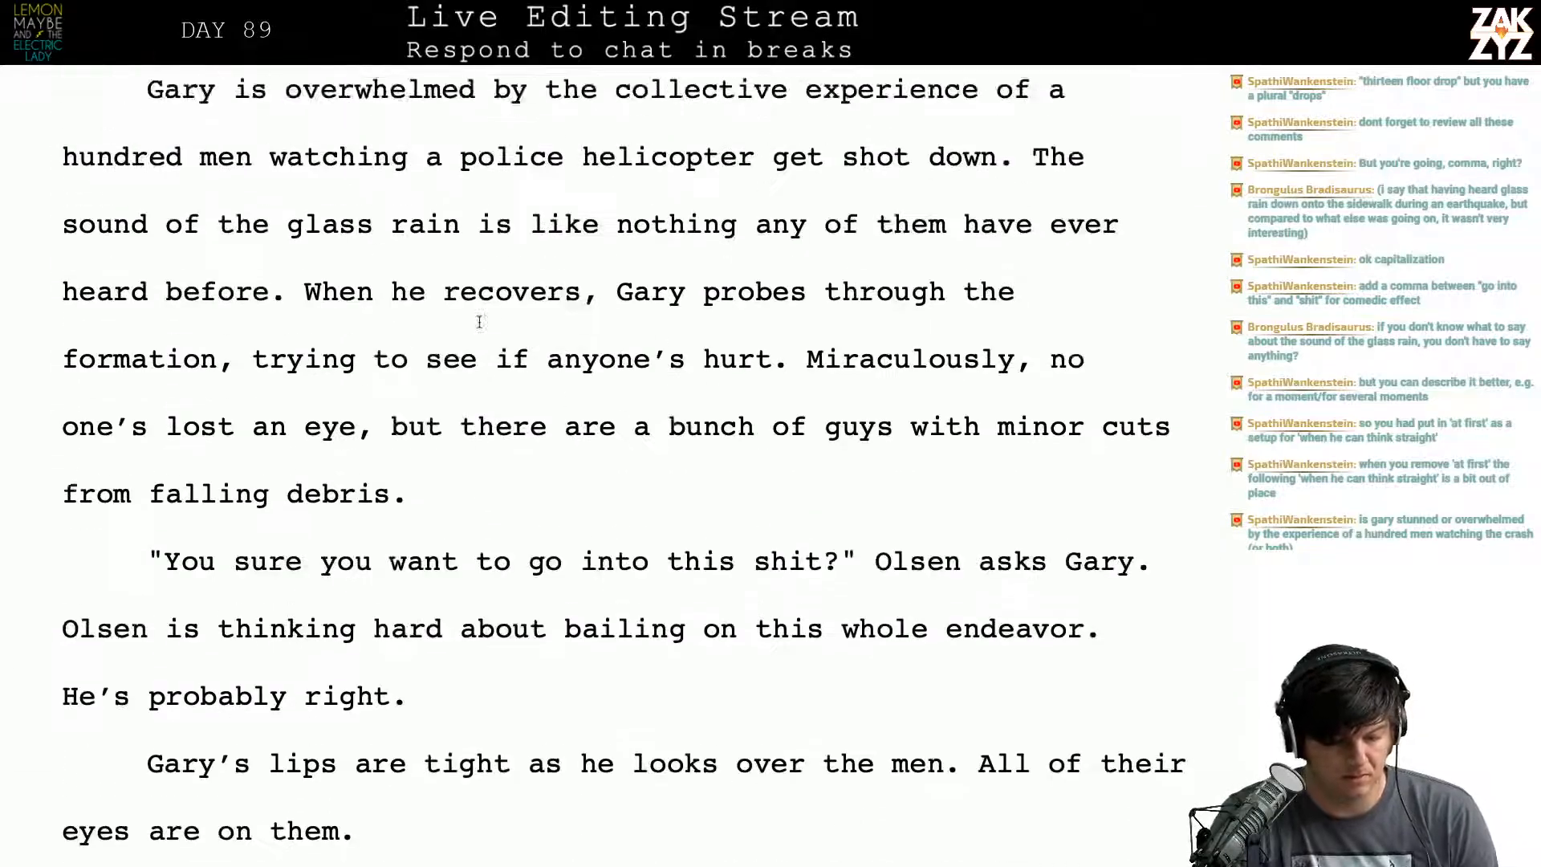
{"action": "scroll", "coordinate": [479, 320], "scroll_direction": "up", "scroll_amount": 7}
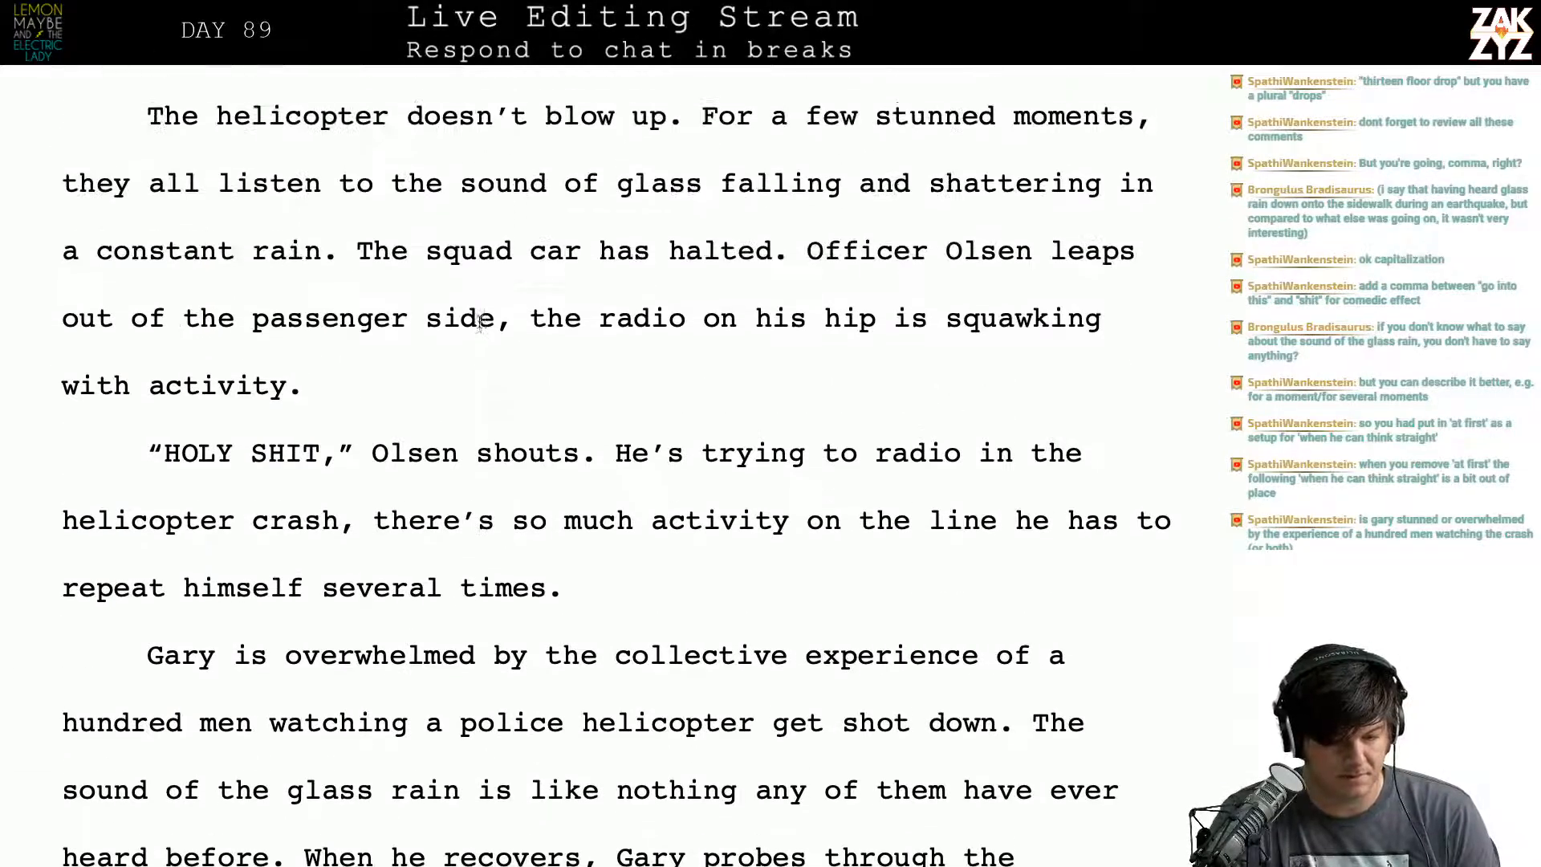
{"action": "scroll", "coordinate": [479, 321], "scroll_direction": "up", "scroll_amount": 1}
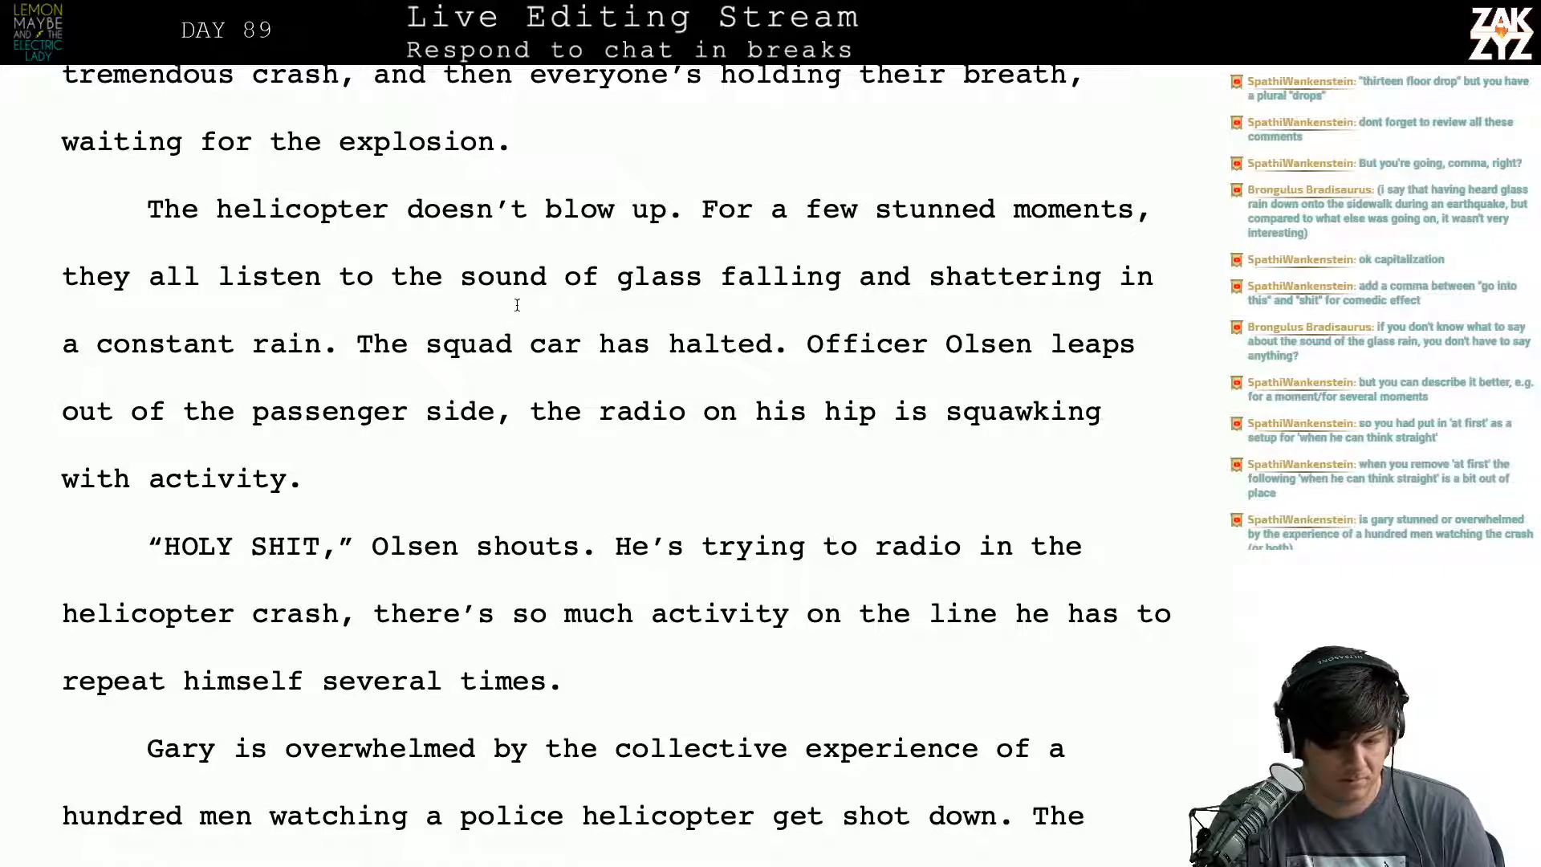
{"action": "scroll", "coordinate": [517, 305], "scroll_direction": "down", "scroll_amount": 1}
{"action": "scroll", "coordinate": [517, 305], "scroll_direction": "up", "scroll_amount": 1}
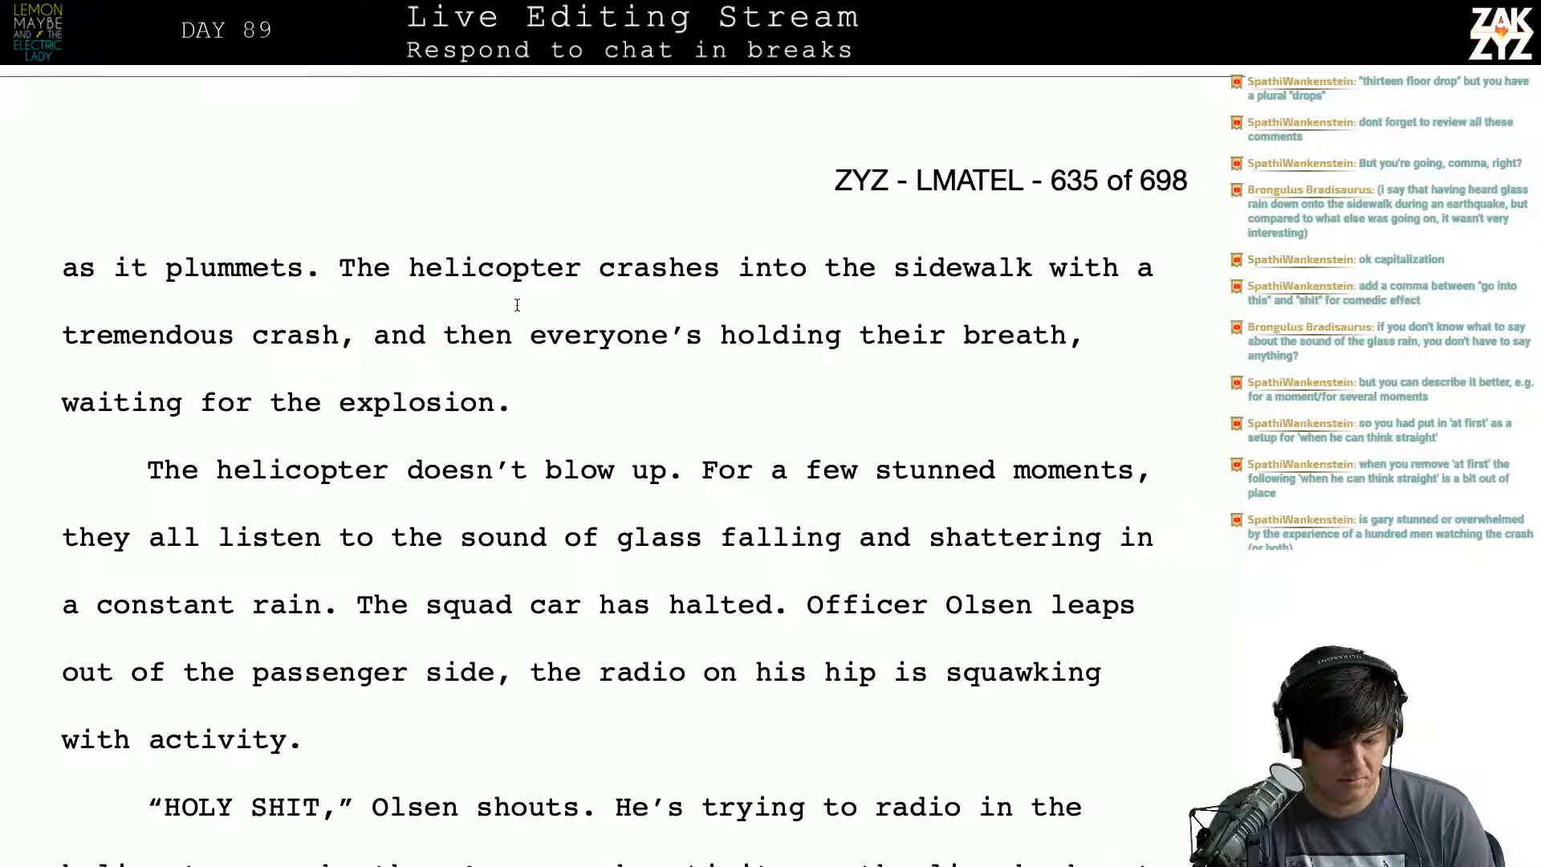
{"action": "scroll", "coordinate": [517, 305], "scroll_direction": "down", "scroll_amount": 5}
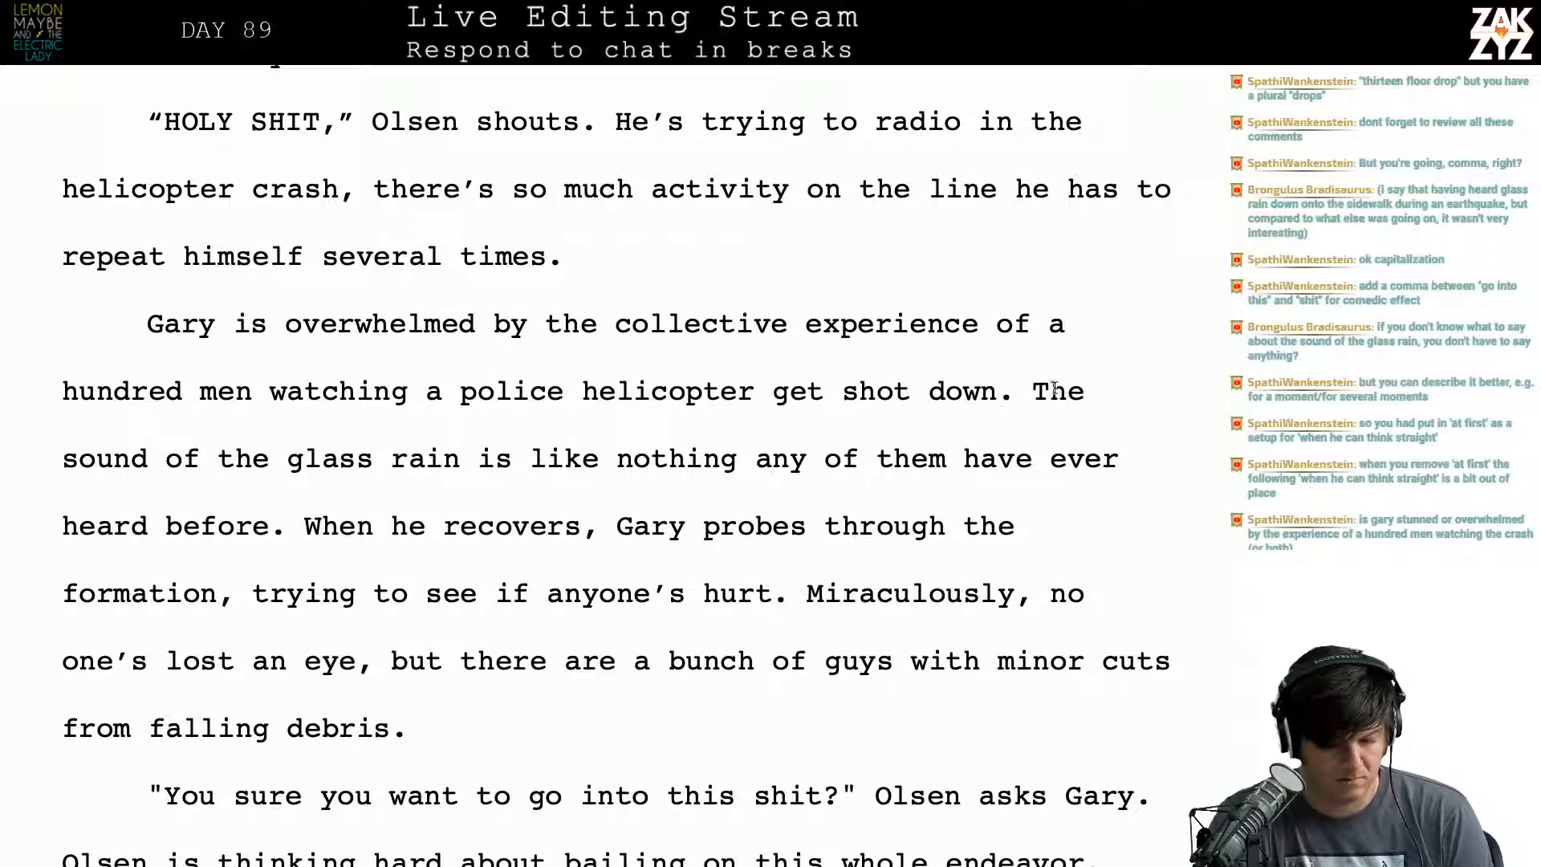
{"action": "left_click_drag", "start_coordinate": [1033, 391], "coordinate": [304, 542]}
{"action": "key", "text": "BackSpace"}
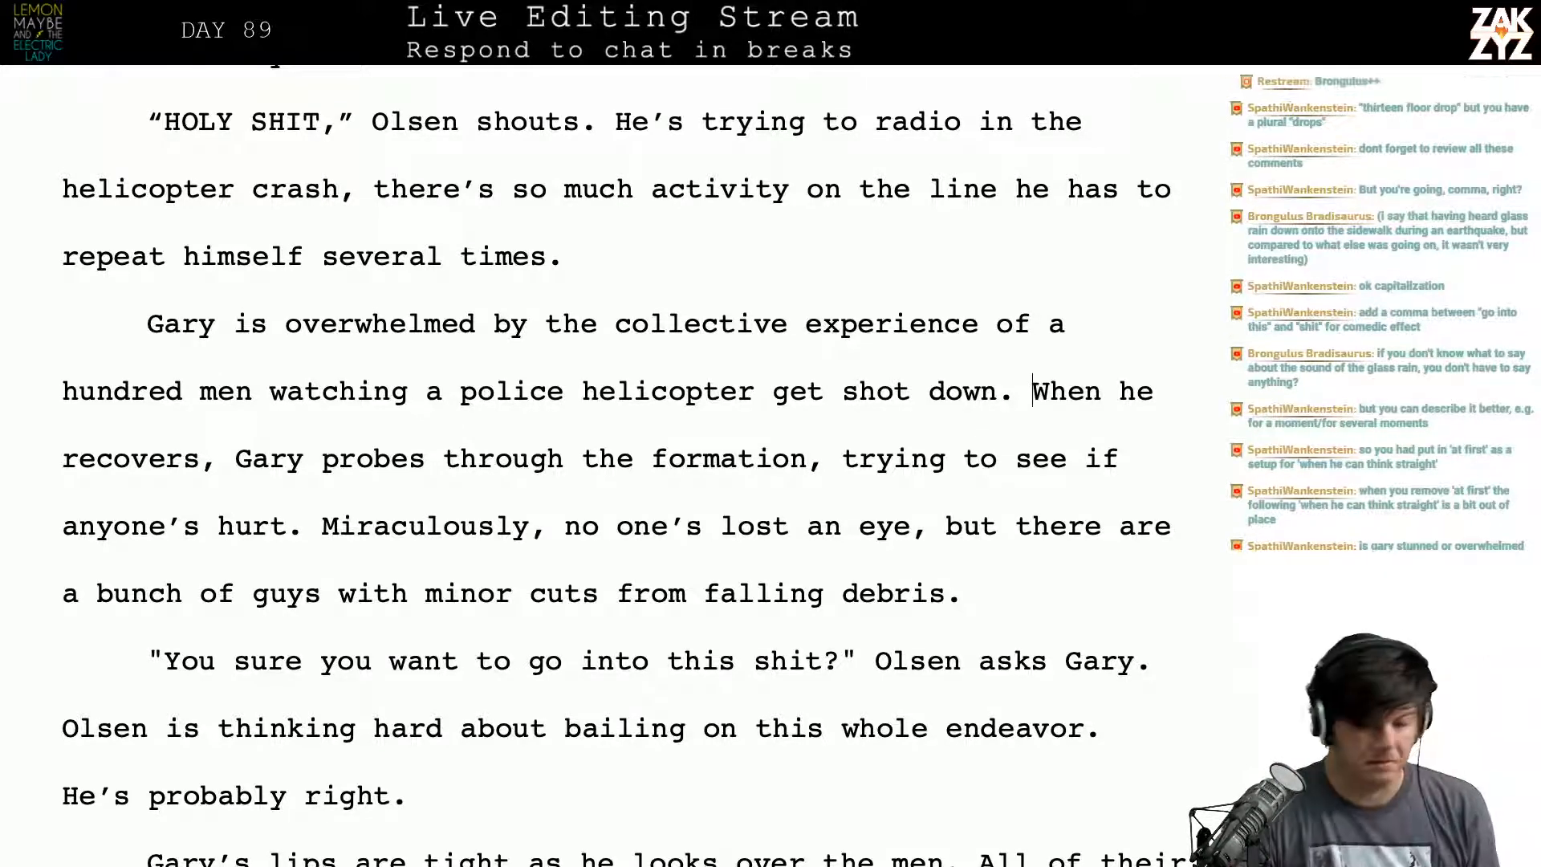
Step: Make "floors" singular in Gary's thoughts so the phrase reads "the thirteen floor drop to the sidewalk"
{"action": "scroll", "coordinate": [1113, 330], "scroll_direction": "down", "scroll_amount": 2}
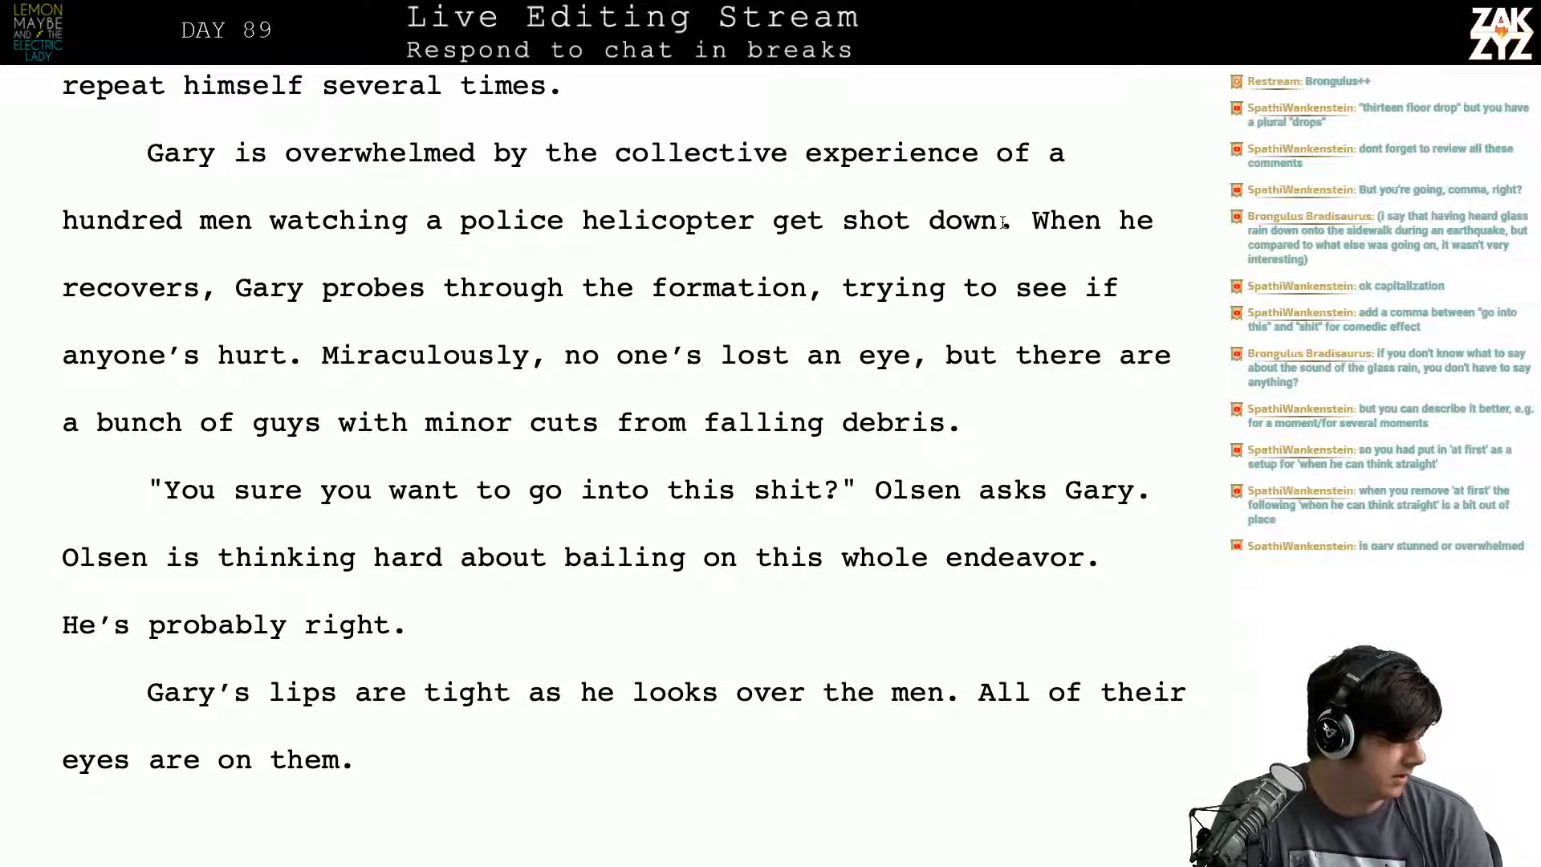
{"action": "scroll", "coordinate": [1003, 223], "scroll_direction": "down", "scroll_amount": 3}
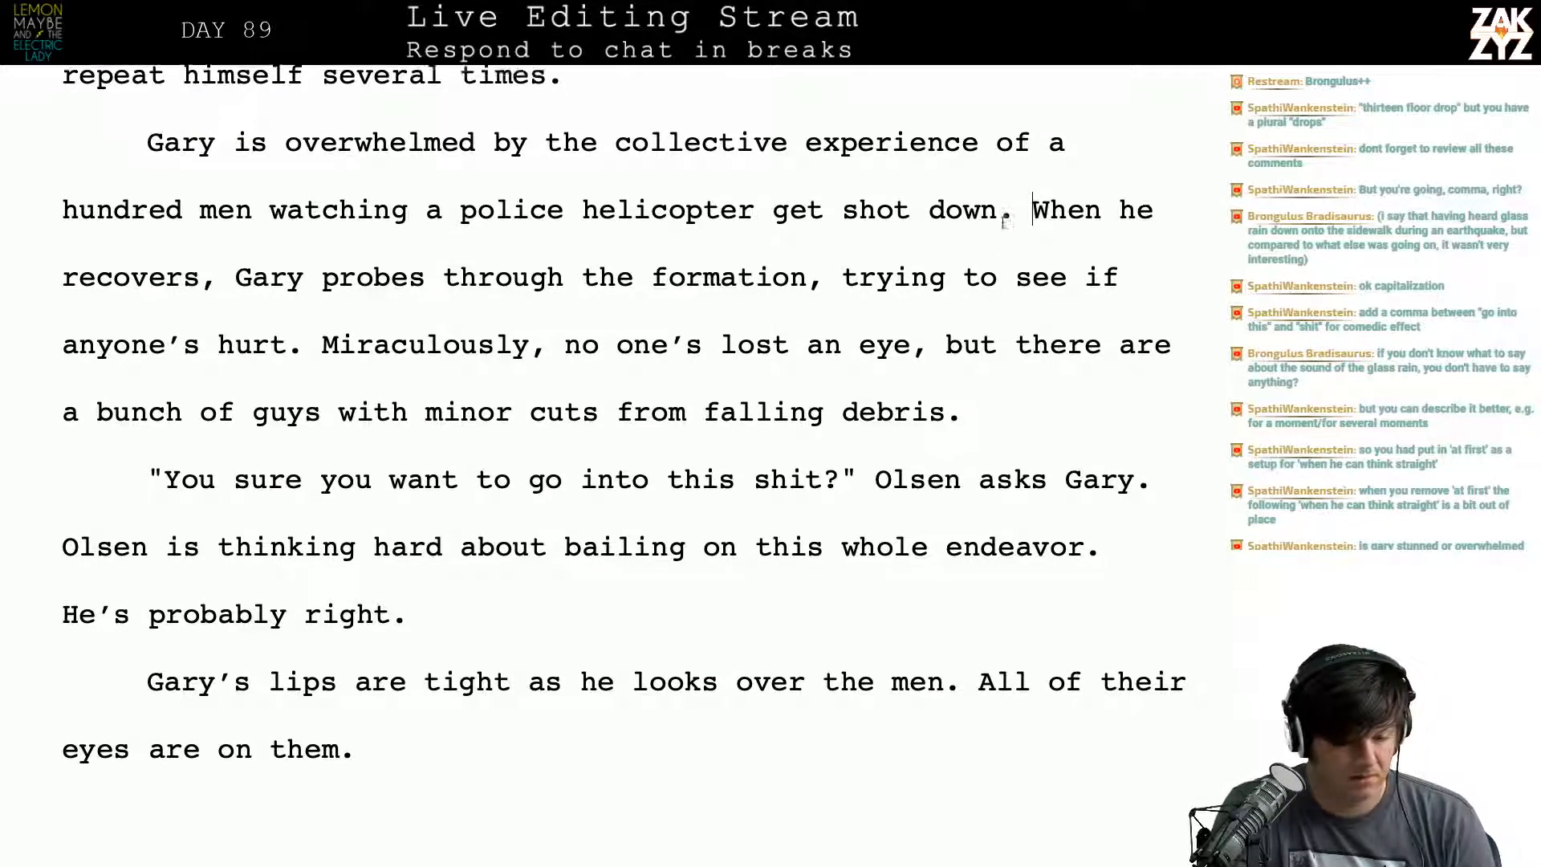
{"action": "scroll", "coordinate": [1005, 223], "scroll_direction": "down", "scroll_amount": 7}
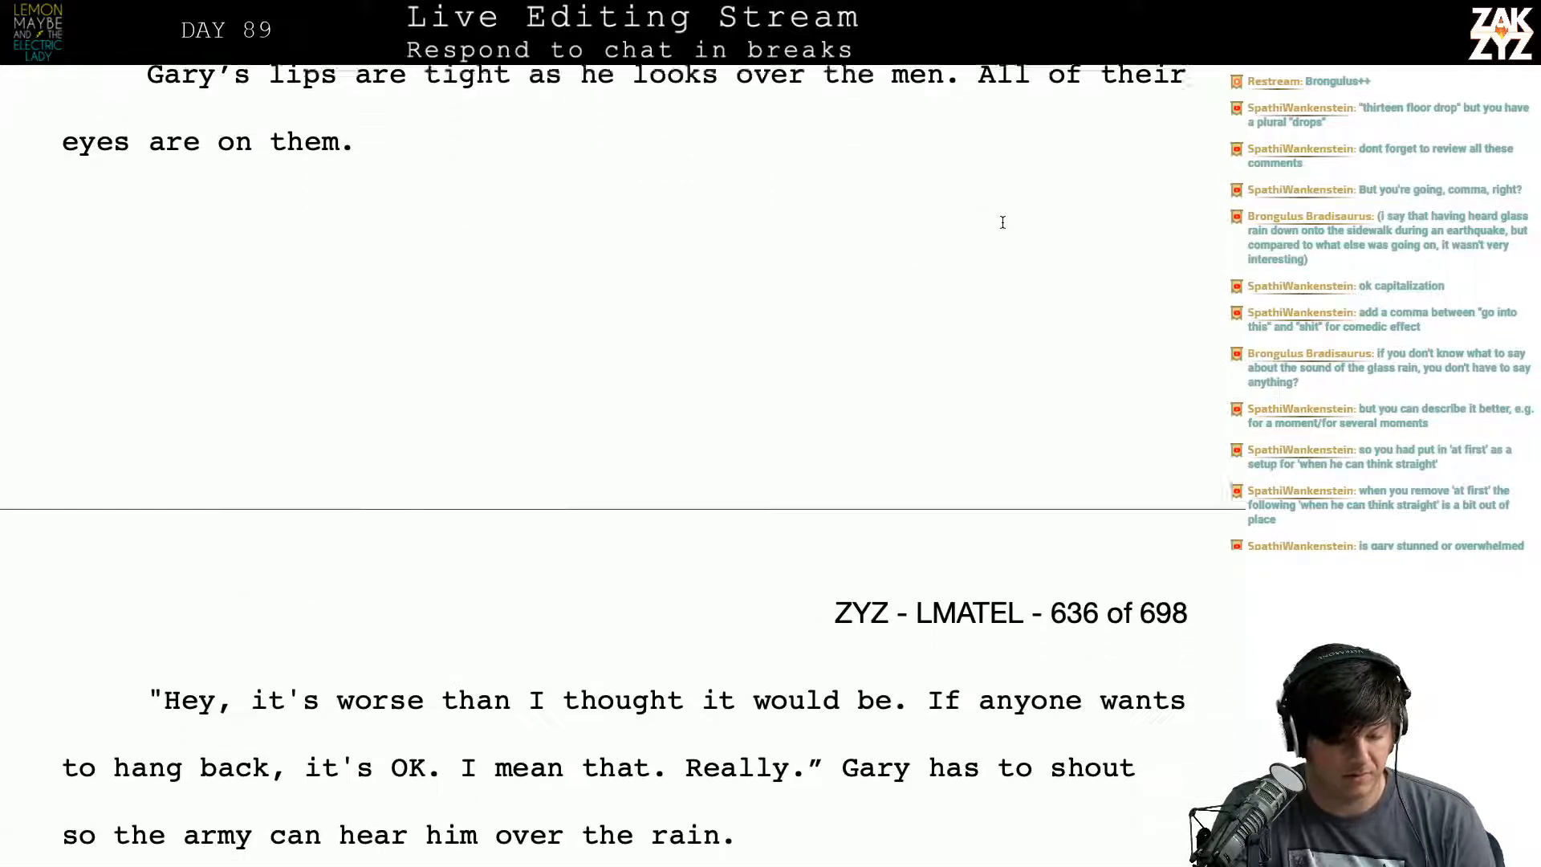
{"action": "scroll", "coordinate": [1004, 226], "scroll_direction": "down", "scroll_amount": 1}
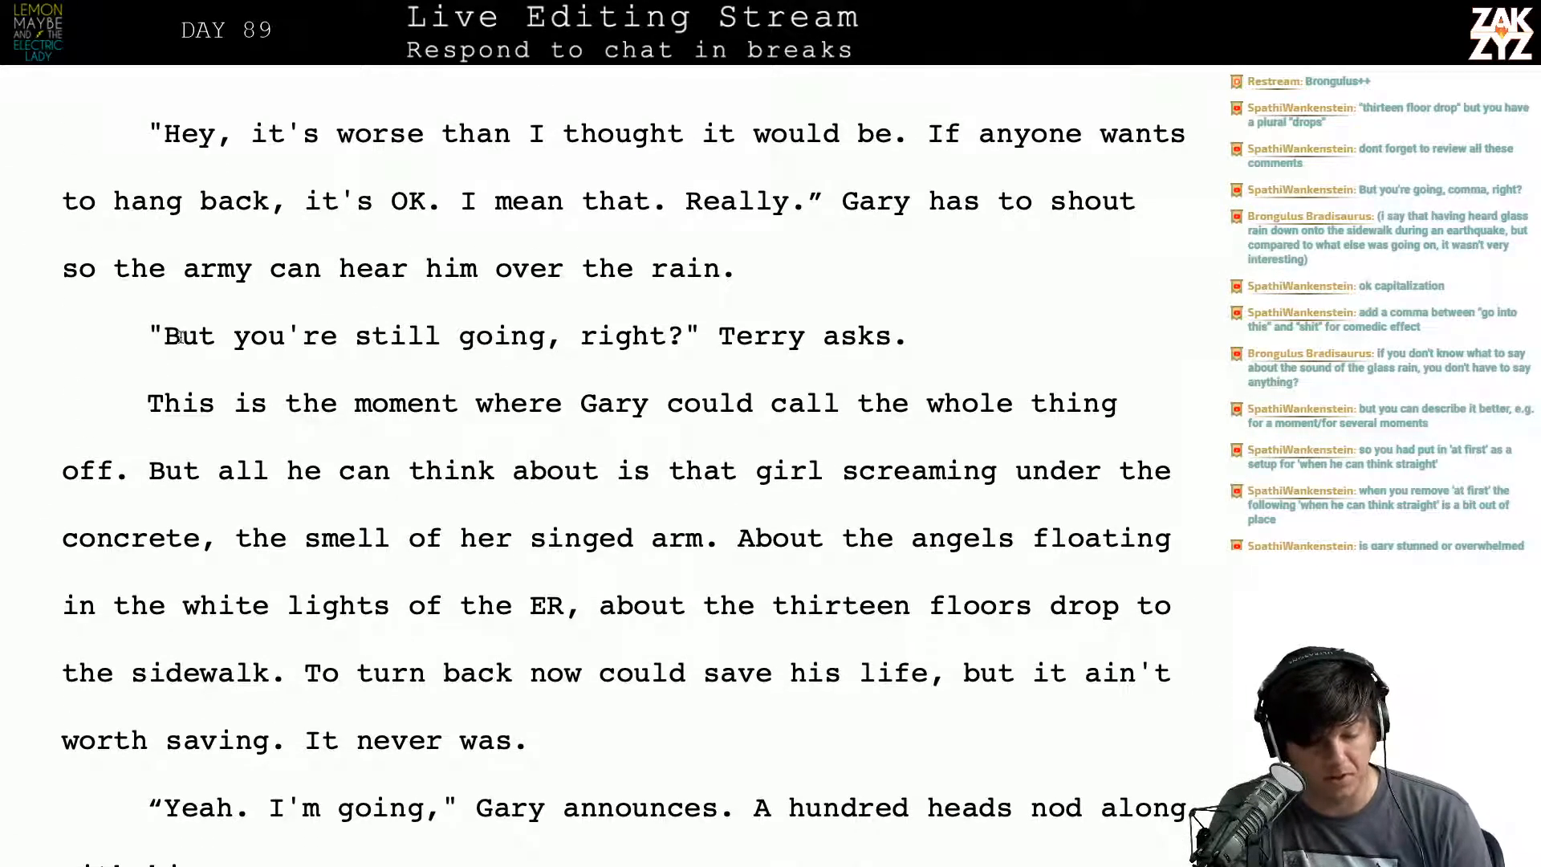
{"action": "scroll", "coordinate": [642, 402], "scroll_direction": "down", "scroll_amount": 1}
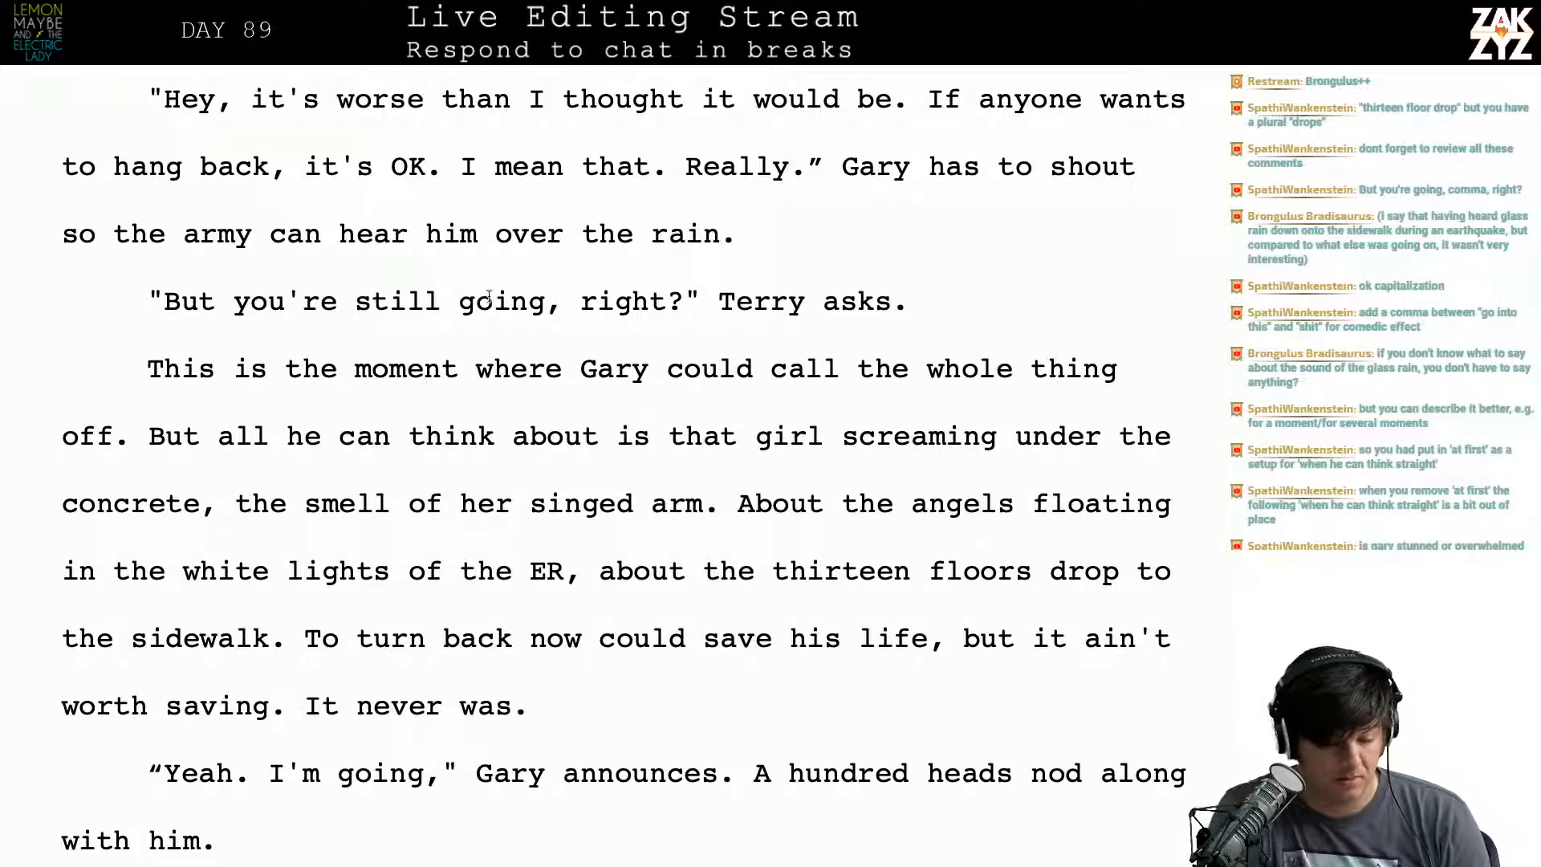
{"action": "scroll", "coordinate": [543, 388], "scroll_direction": "down", "scroll_amount": 2}
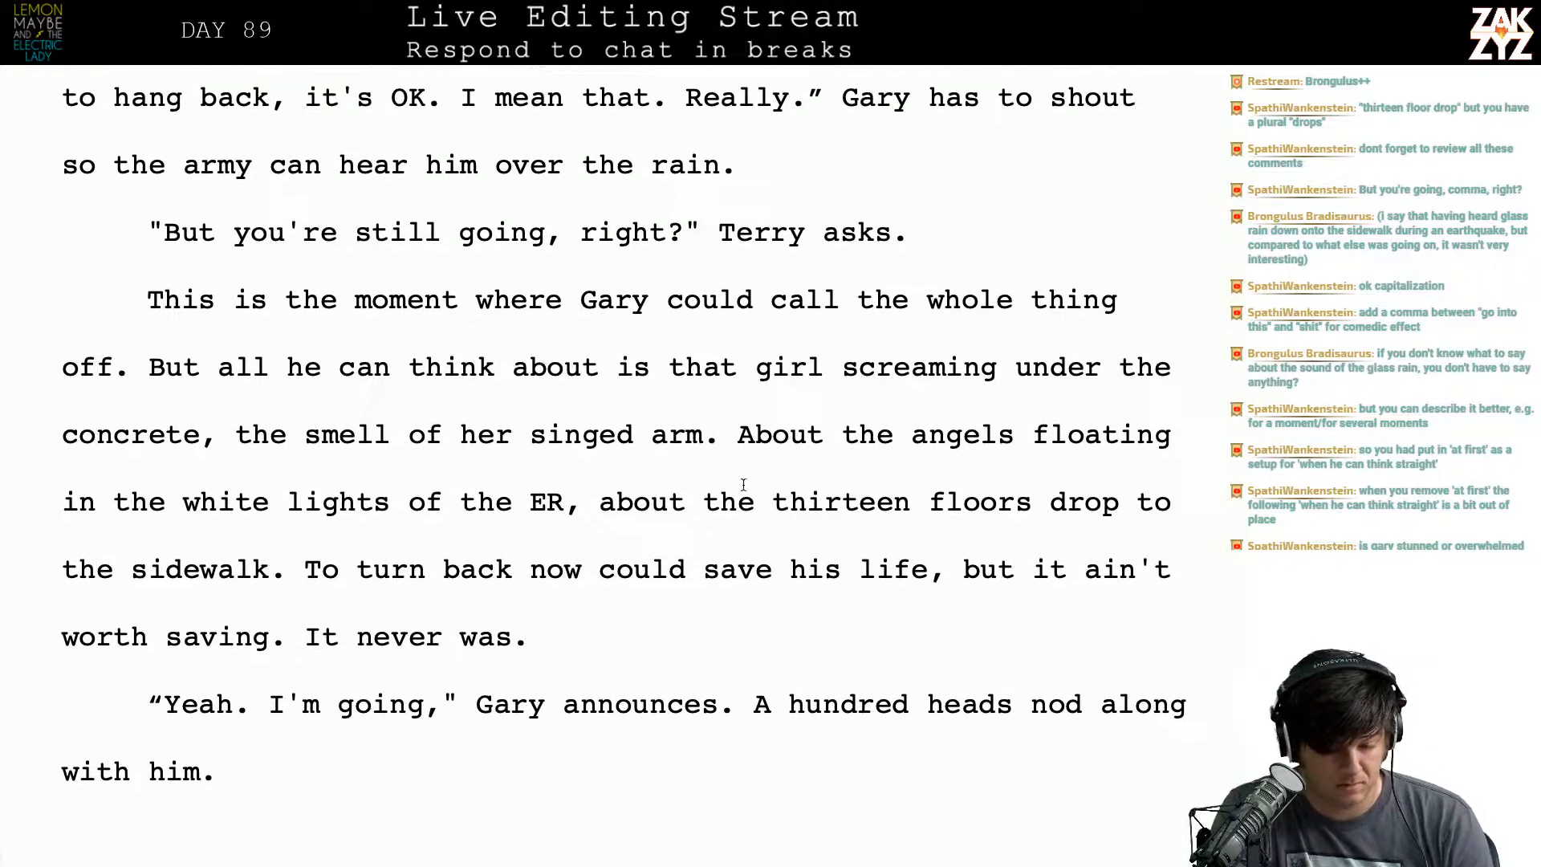
{"action": "left_click", "coordinate": [1029, 504]}
{"action": "key", "text": "BackSpace"}
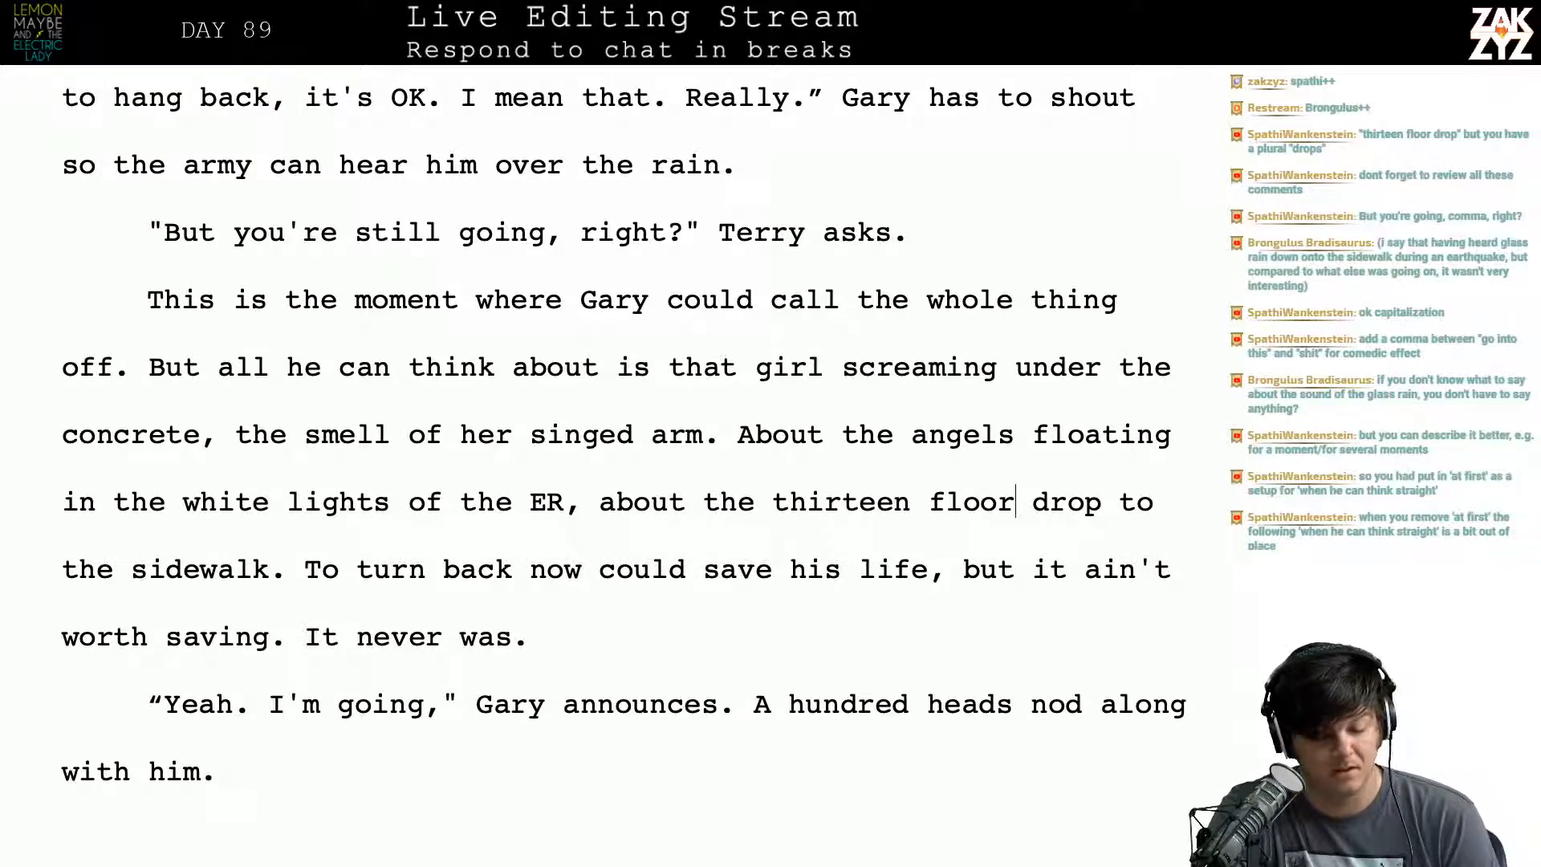
Step: Insert "instead he thinks about" after "But" in the sentence about the girl screaming under the concrete
{"action": "scroll", "coordinate": [624, 434], "scroll_direction": "down", "scroll_amount": 3}
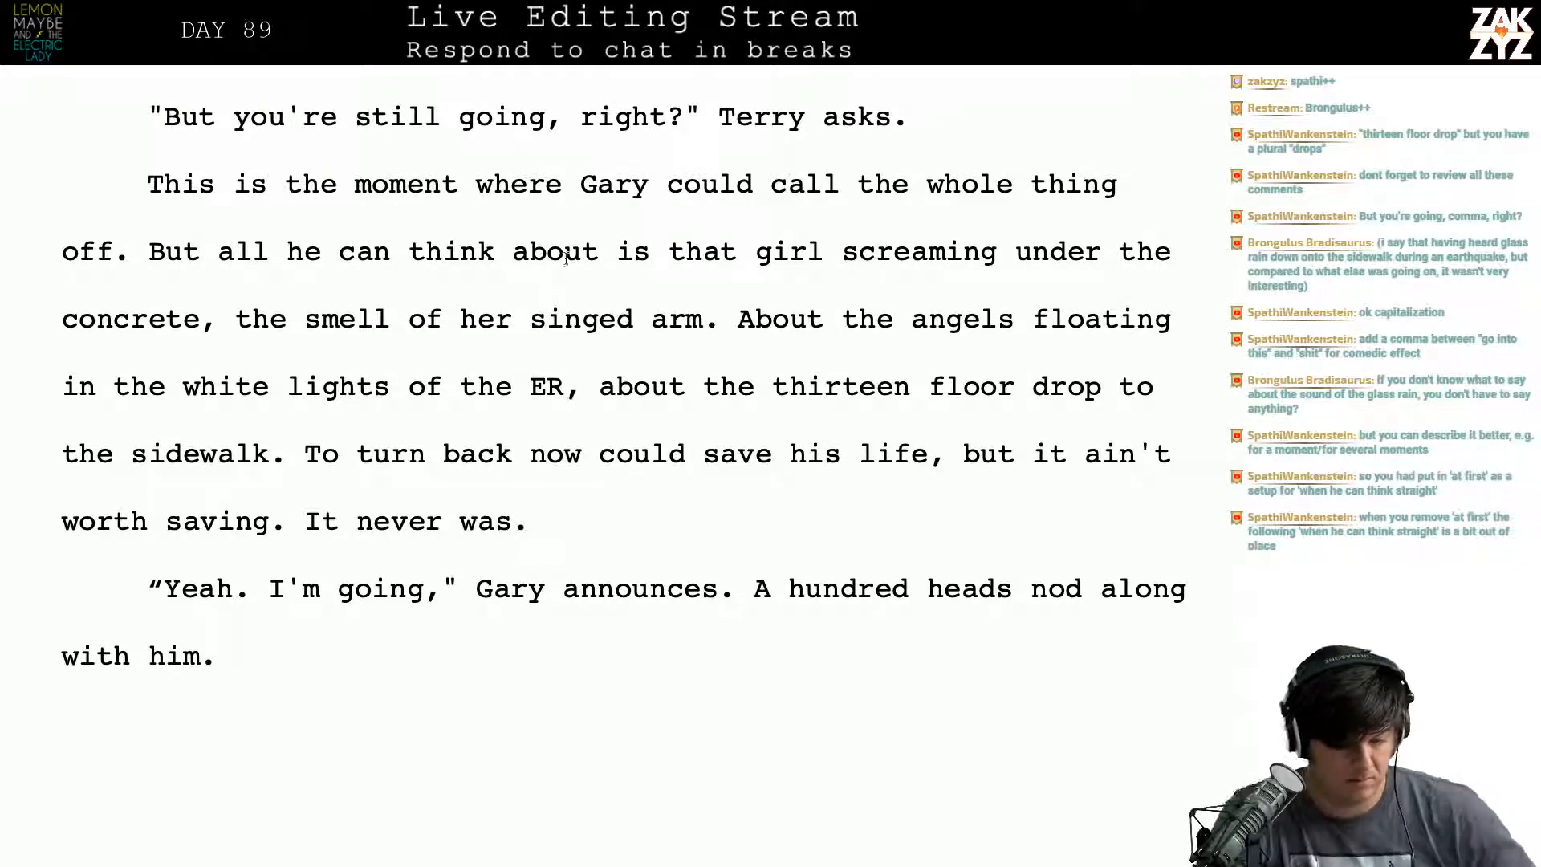
{"action": "left_click", "coordinate": [219, 252]}
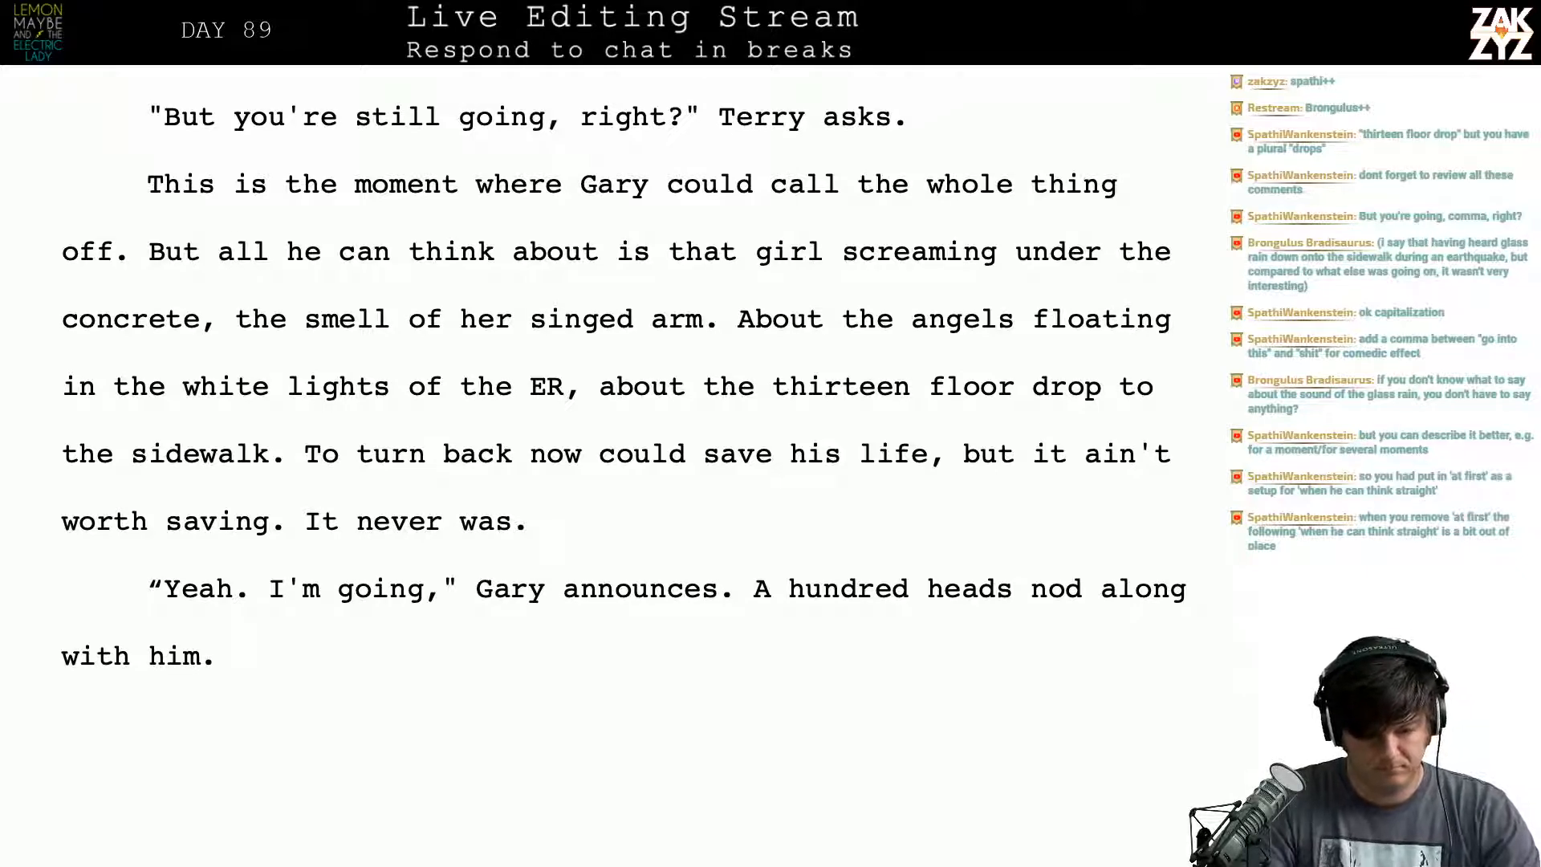
{"action": "type", "text": "instead"}
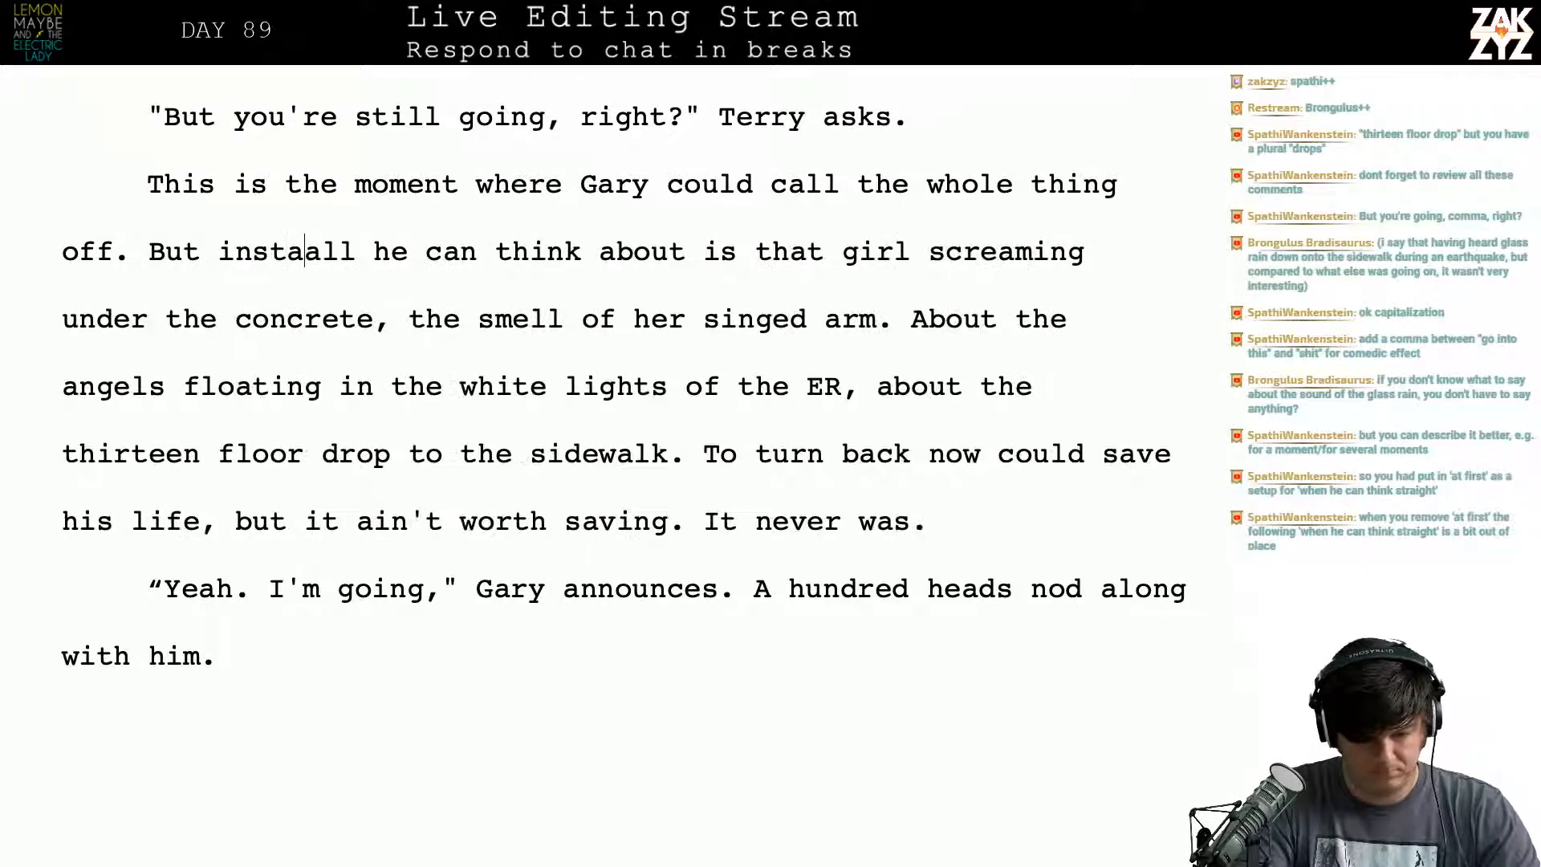
{"action": "type", "text": " he thinks"}
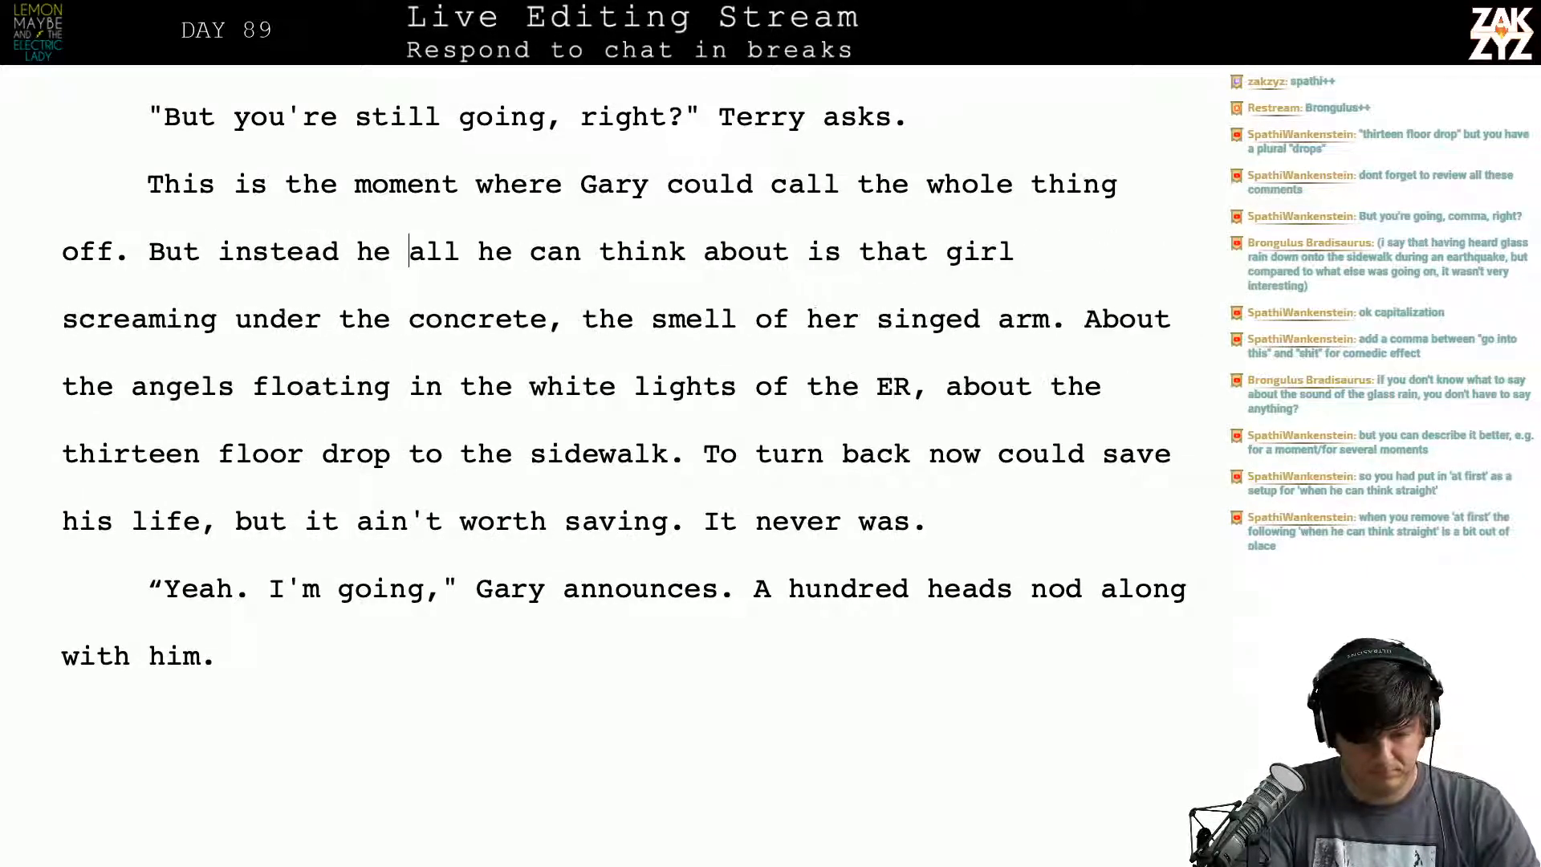
{"action": "type", "text": " abouall he can t"}
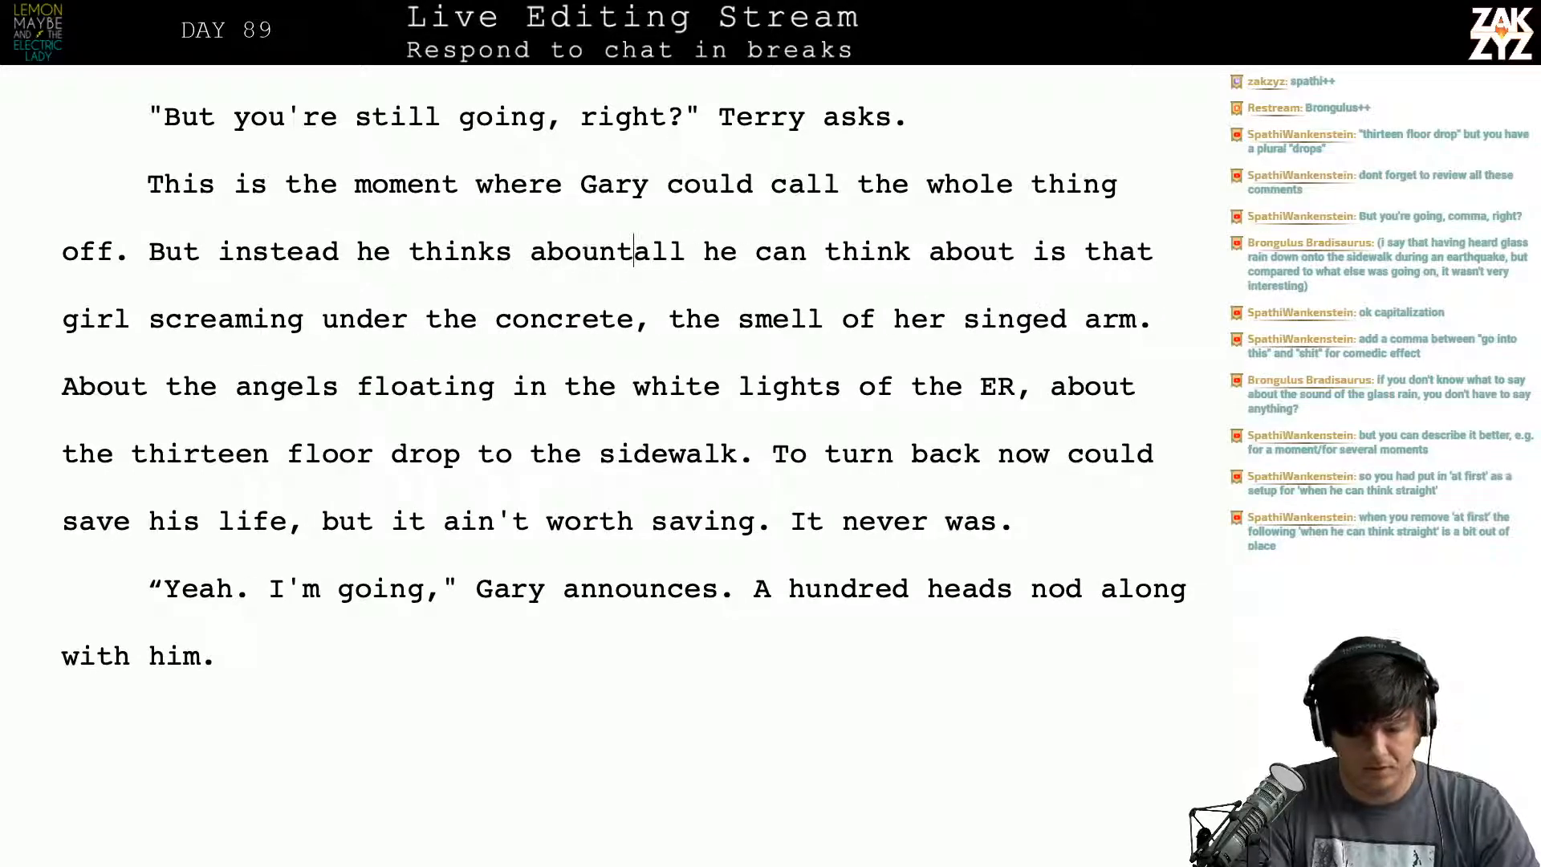
{"action": "key", "text": "BackSpace"}
{"action": "key", "text": "BackSpace"}
{"action": "type", "text": "t"}
Step: Replace the leftover words "all he can think about is that" before "girl screaming" with "the"
{"action": "key", "text": "shift+Right"}
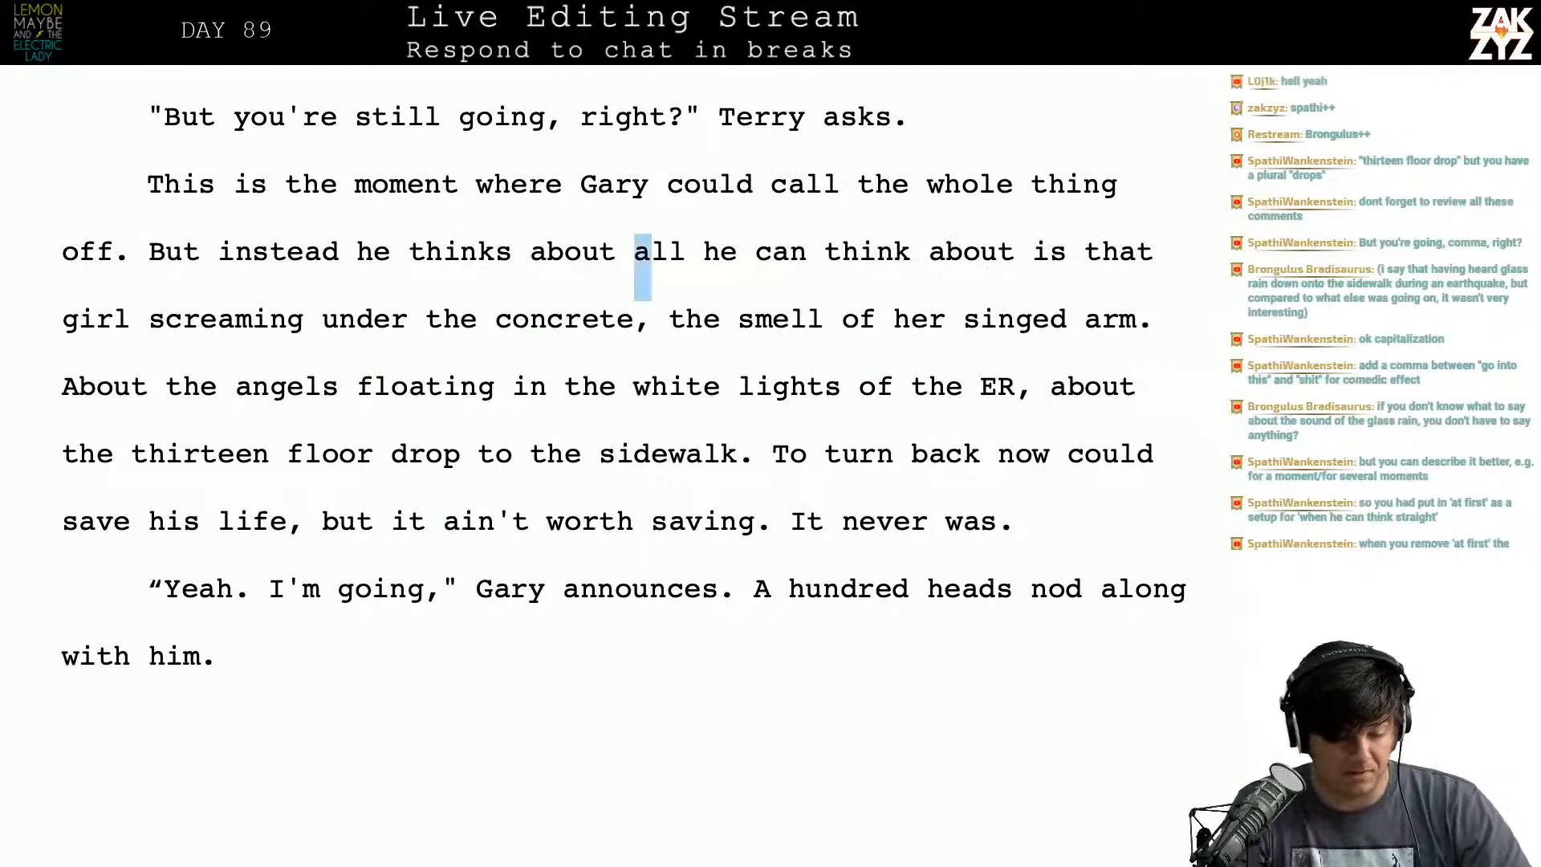
{"action": "key", "text": "shift+Down"}
{"action": "key", "text": "Left"}
{"action": "key", "text": "shift+Right"}
{"action": "key", "text": "shift+Right"}
{"action": "key", "text": "shift+Right"}
{"action": "key", "text": "shift+Right"}
{"action": "key", "text": "shift+Right"}
{"action": "key", "text": "shift+Right"}
{"action": "key", "text": "shift+Right"}
{"action": "key", "text": "shift+Right"}
{"action": "key", "text": "shift+Right"}
{"action": "key", "text": "shift+Right"}
{"action": "key", "text": "shift+Right"}
{"action": "key", "text": "shift+Right"}
{"action": "key", "text": "shift+Right"}
{"action": "key", "text": "shift+Right"}
{"action": "key", "text": "shift+Right"}
{"action": "key", "text": "shift+Right"}
{"action": "key", "text": "shift+Right"}
{"action": "key", "text": "shift+Right"}
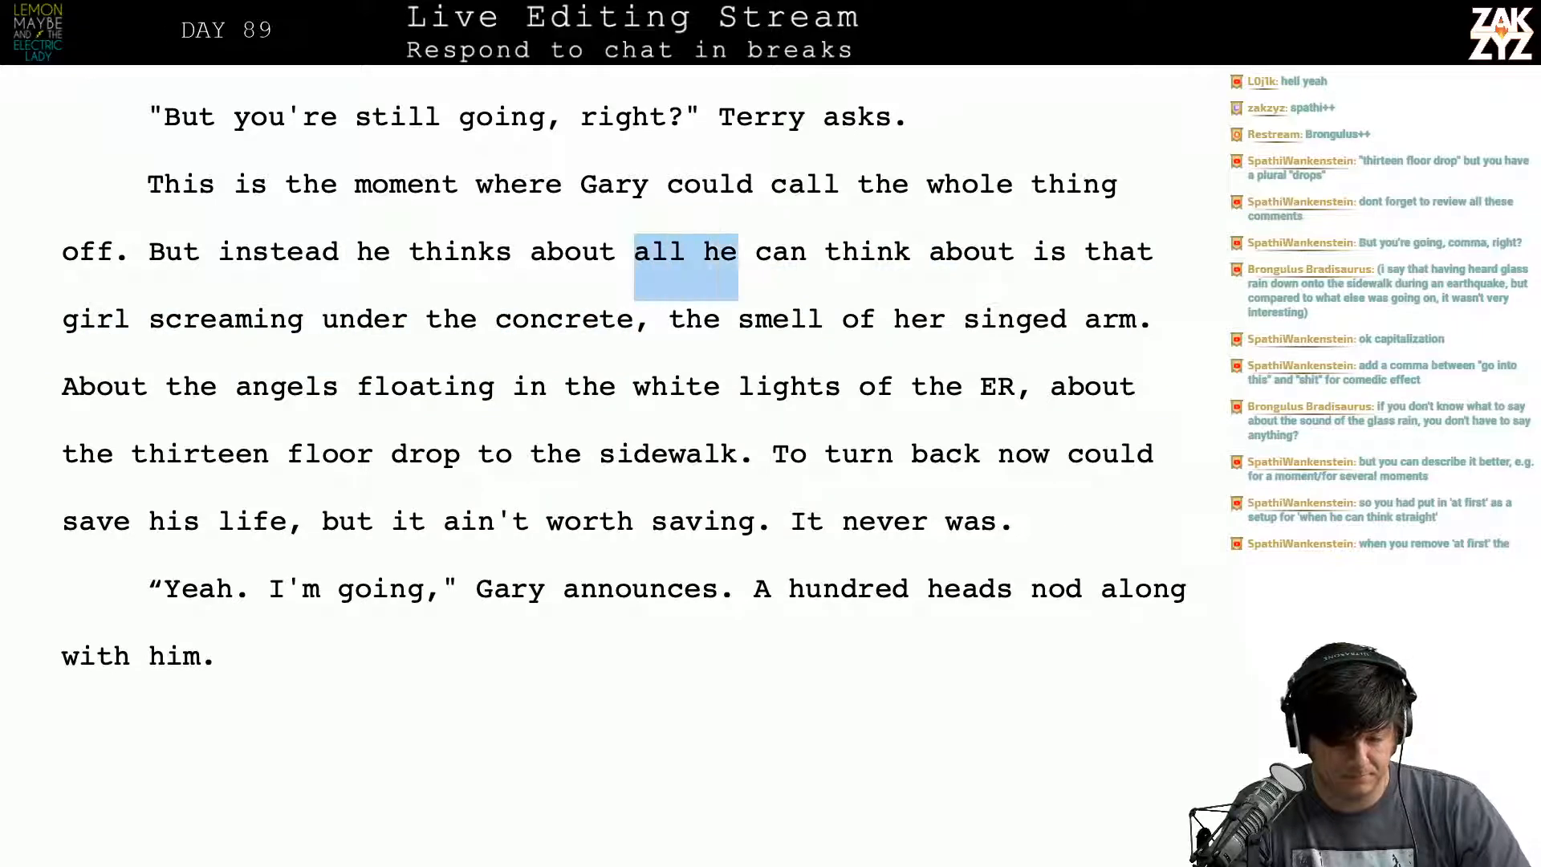
{"action": "key", "text": "shift+Right"}
{"action": "key", "text": "shift+Right"}
{"action": "key", "text": "shift+Right"}
{"action": "key", "text": "shift+Right"}
{"action": "key", "text": "shift+Right"}
{"action": "key", "text": "shift+Right"}
{"action": "key", "text": "shift+Right"}
{"action": "key", "text": "shift+Right"}
{"action": "key", "text": "shift+Right"}
{"action": "key", "text": "shift+Right"}
{"action": "key", "text": "shift+Right"}
{"action": "key", "text": "shift+Right"}
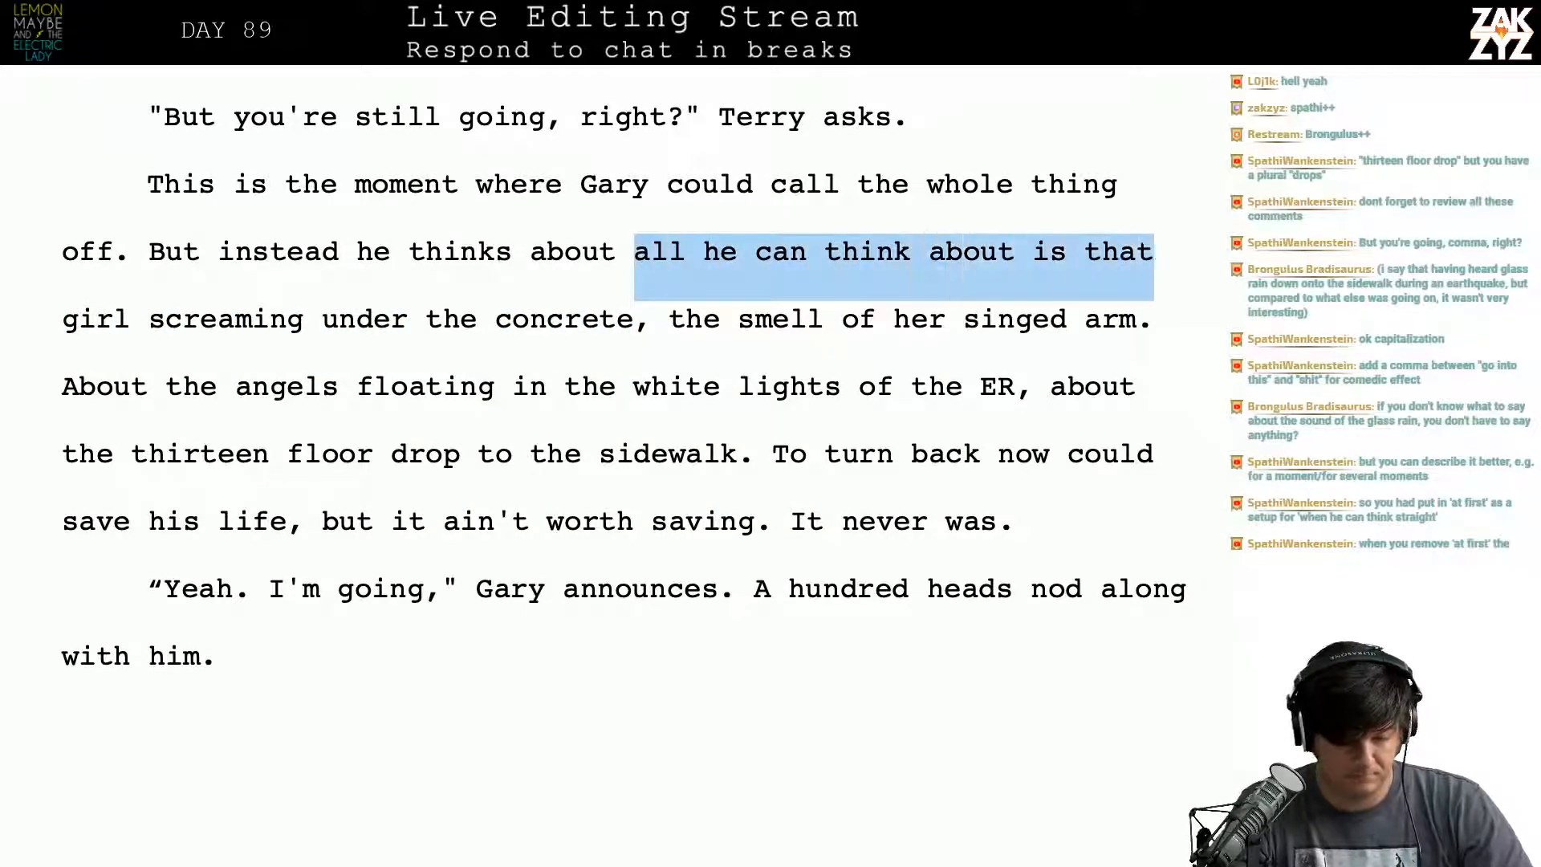
{"action": "key", "text": "shift+Right"}
{"action": "key", "text": "shift+Left"}
{"action": "key", "text": "shift+Left"}
{"action": "key", "text": "shift+Right"}
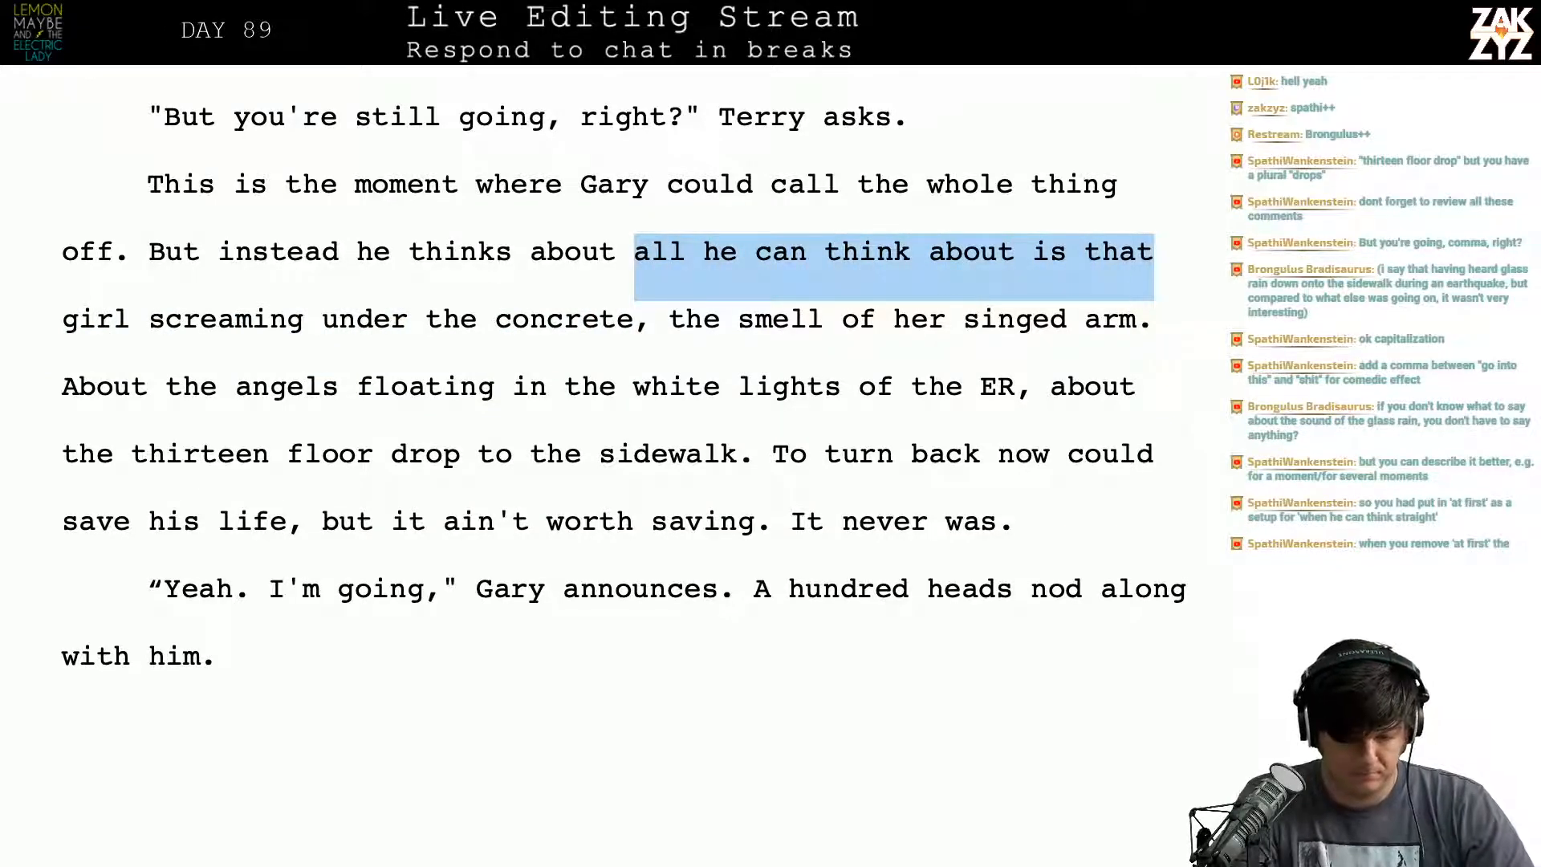
{"action": "type", "text": "the"}
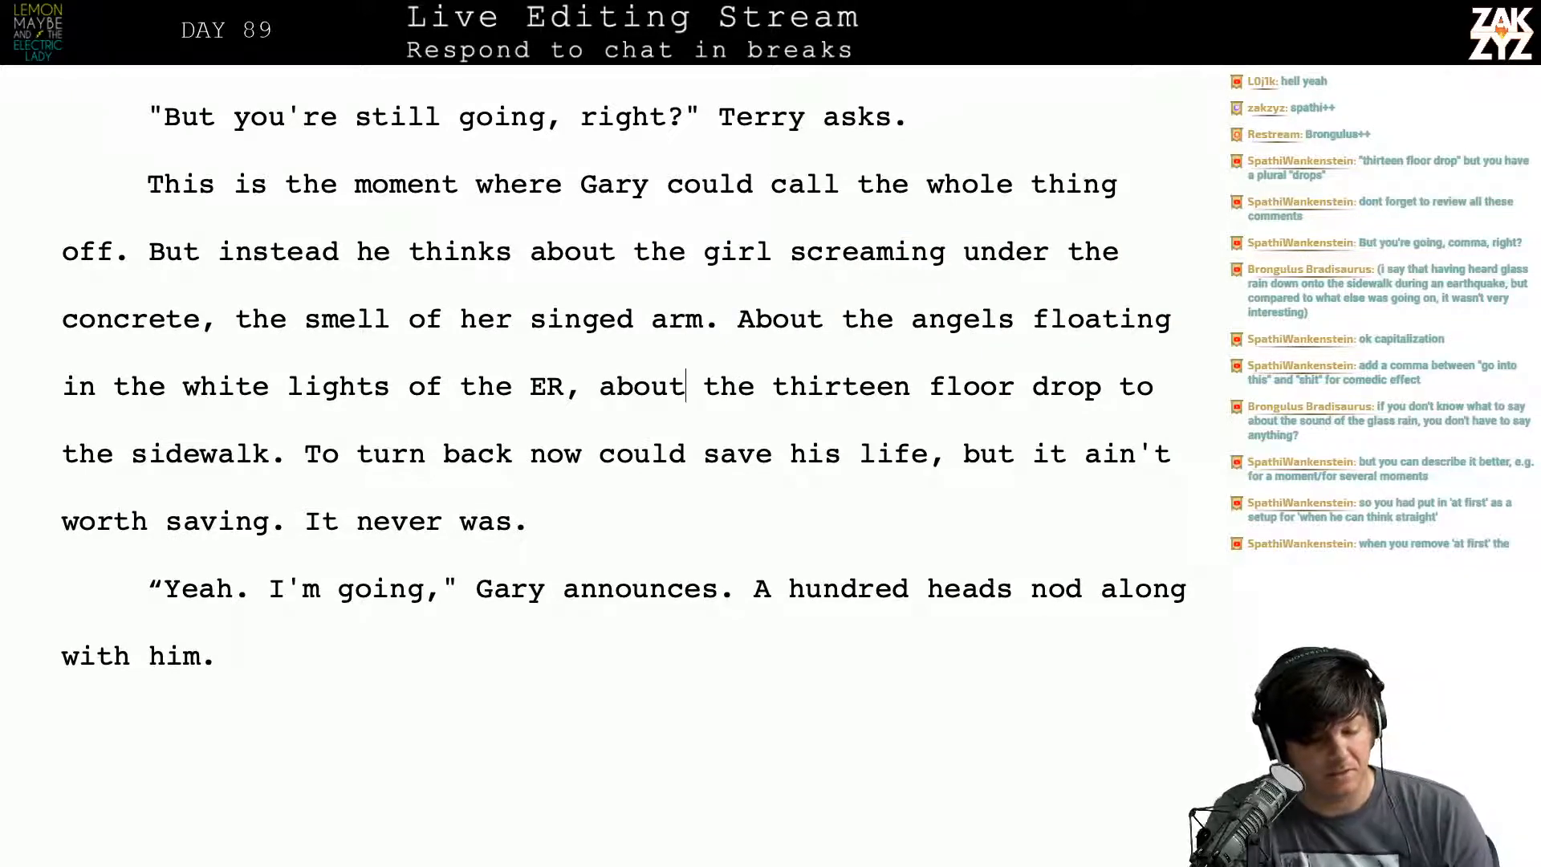
Step: Add "outside his apartment" after "sidewalk" in the phrase about the thirteen floor drop
{"action": "scroll", "coordinate": [304, 256], "scroll_direction": "down", "scroll_amount": 1}
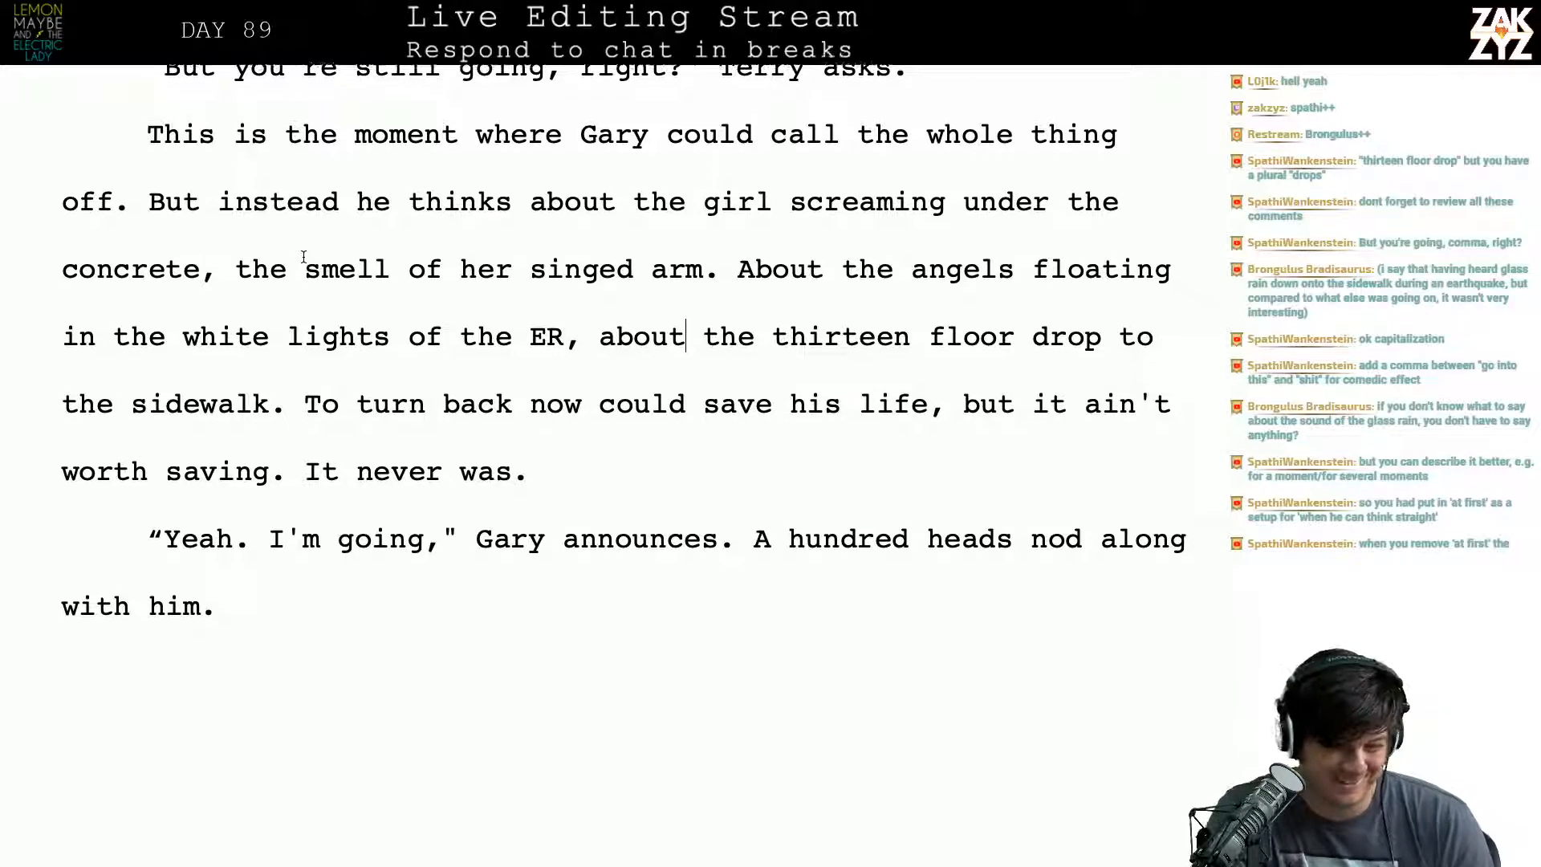
{"action": "scroll", "coordinate": [304, 257], "scroll_direction": "down", "scroll_amount": 1}
{"action": "scroll", "coordinate": [345, 309], "scroll_direction": "down", "scroll_amount": 1}
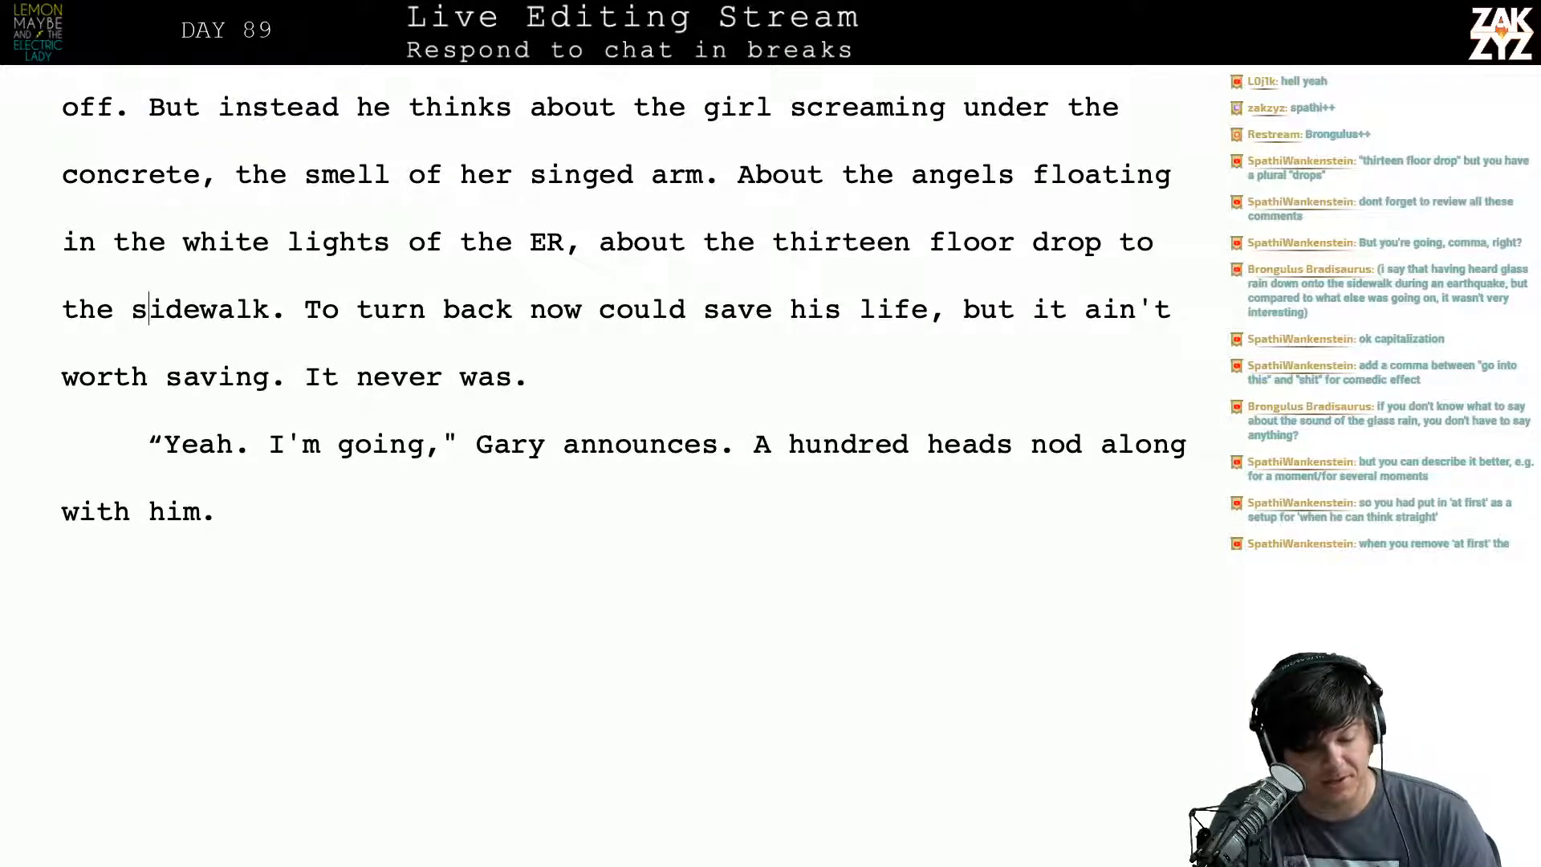
{"action": "key", "text": "Right"}
{"action": "key", "text": "Right"}
{"action": "key", "text": "Right"}
{"action": "key", "text": "Right"}
{"action": "key", "text": "Right"}
{"action": "key", "text": "Right"}
{"action": "key", "text": "Right"}
{"action": "key", "text": "Right"}
{"action": "key", "text": "Right"}
{"action": "key", "text": "Right"}
{"action": "key", "text": "Right"}
{"action": "key", "text": "Right"}
{"action": "key", "text": "Right"}
{"action": "key", "text": "Right"}
{"action": "key", "text": "Right"}
{"action": "key", "text": "Right"}
{"action": "key", "text": "Right"}
{"action": "key", "text": "Right"}
{"action": "key", "text": "Right"}
{"action": "key", "text": "Right"}
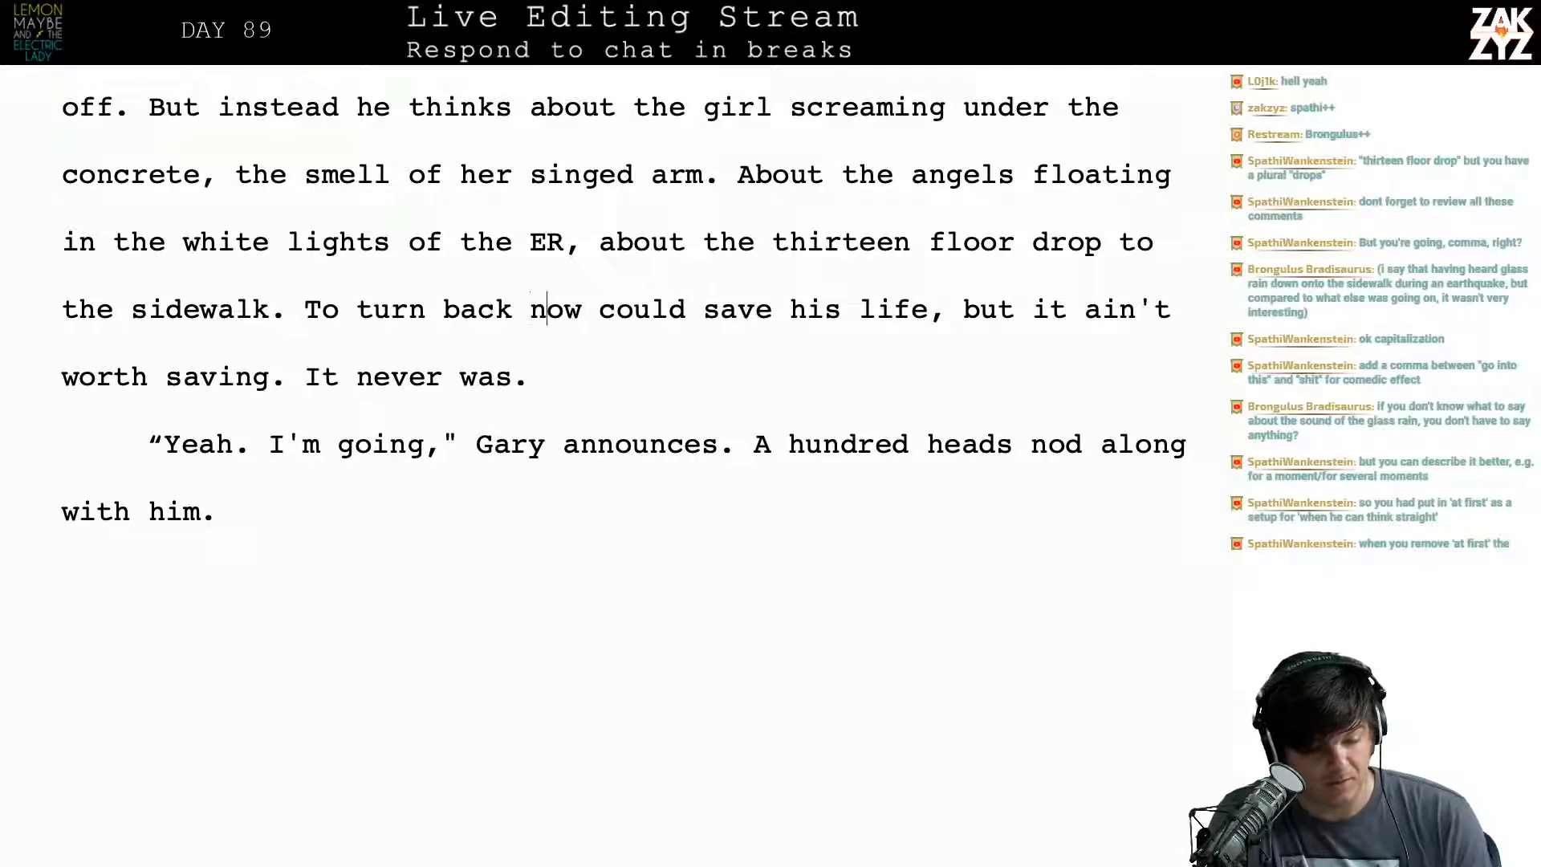
{"action": "key", "text": "Right"}
{"action": "key", "text": "Left"}
{"action": "key", "text": "Left"}
{"action": "key", "text": "Left"}
{"action": "key", "text": "Left"}
{"action": "key", "text": "Left"}
{"action": "key", "text": "Left"}
{"action": "key", "text": "Left"}
{"action": "key", "text": "Left"}
{"action": "key", "text": "Left"}
{"action": "key", "text": "Left"}
{"action": "key", "text": "Left"}
{"action": "key", "text": "Left"}
{"action": "key", "text": "Left"}
{"action": "key", "text": "Left"}
{"action": "key", "text": "Left"}
{"action": "key", "text": "Left"}
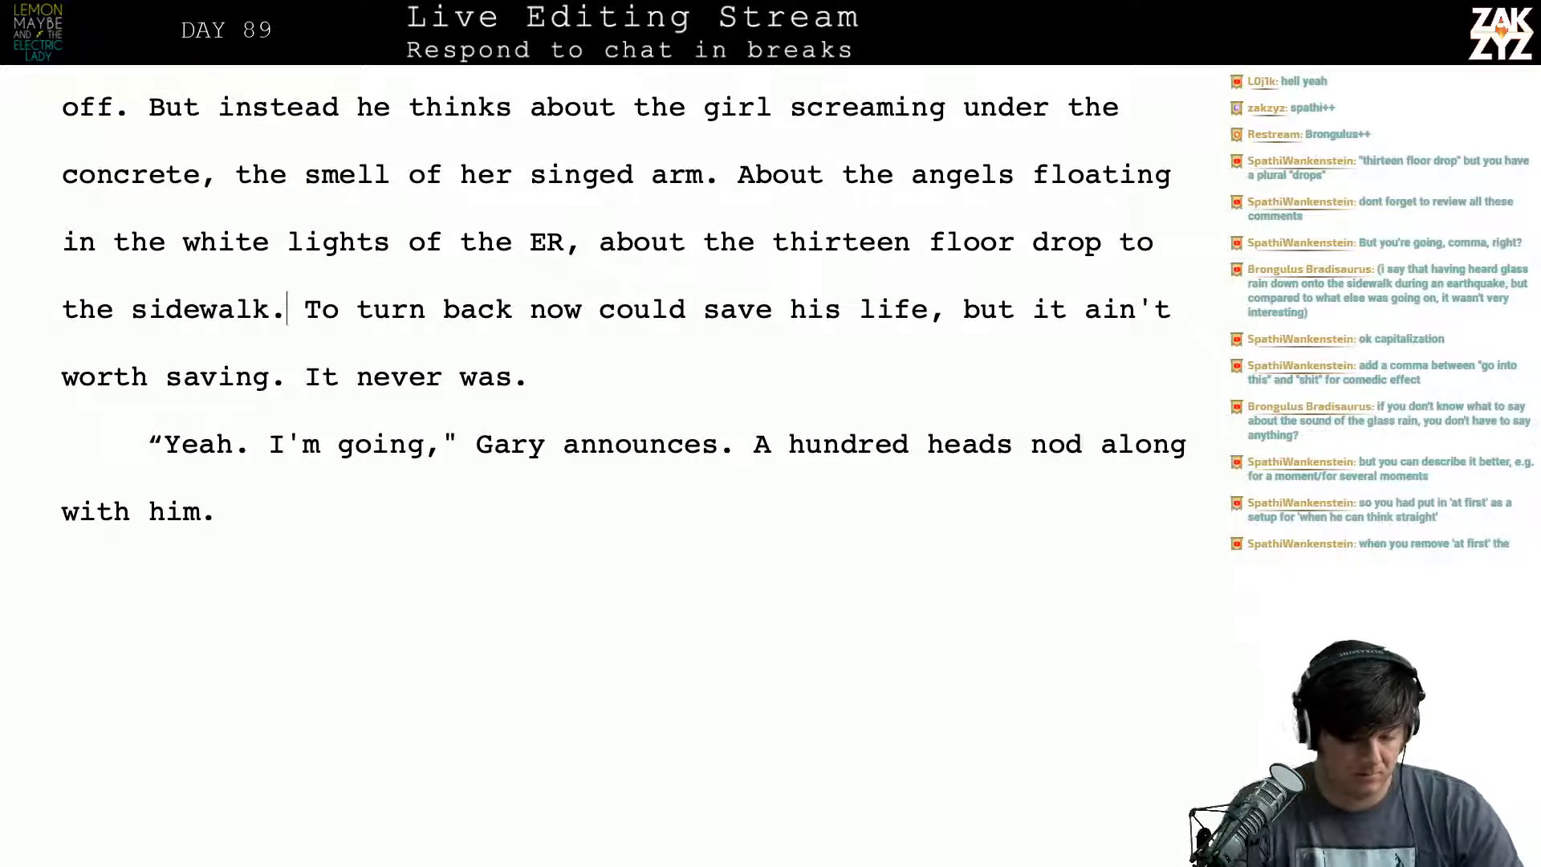
{"action": "key", "text": "Left"}
{"action": "type", "text": "out"}
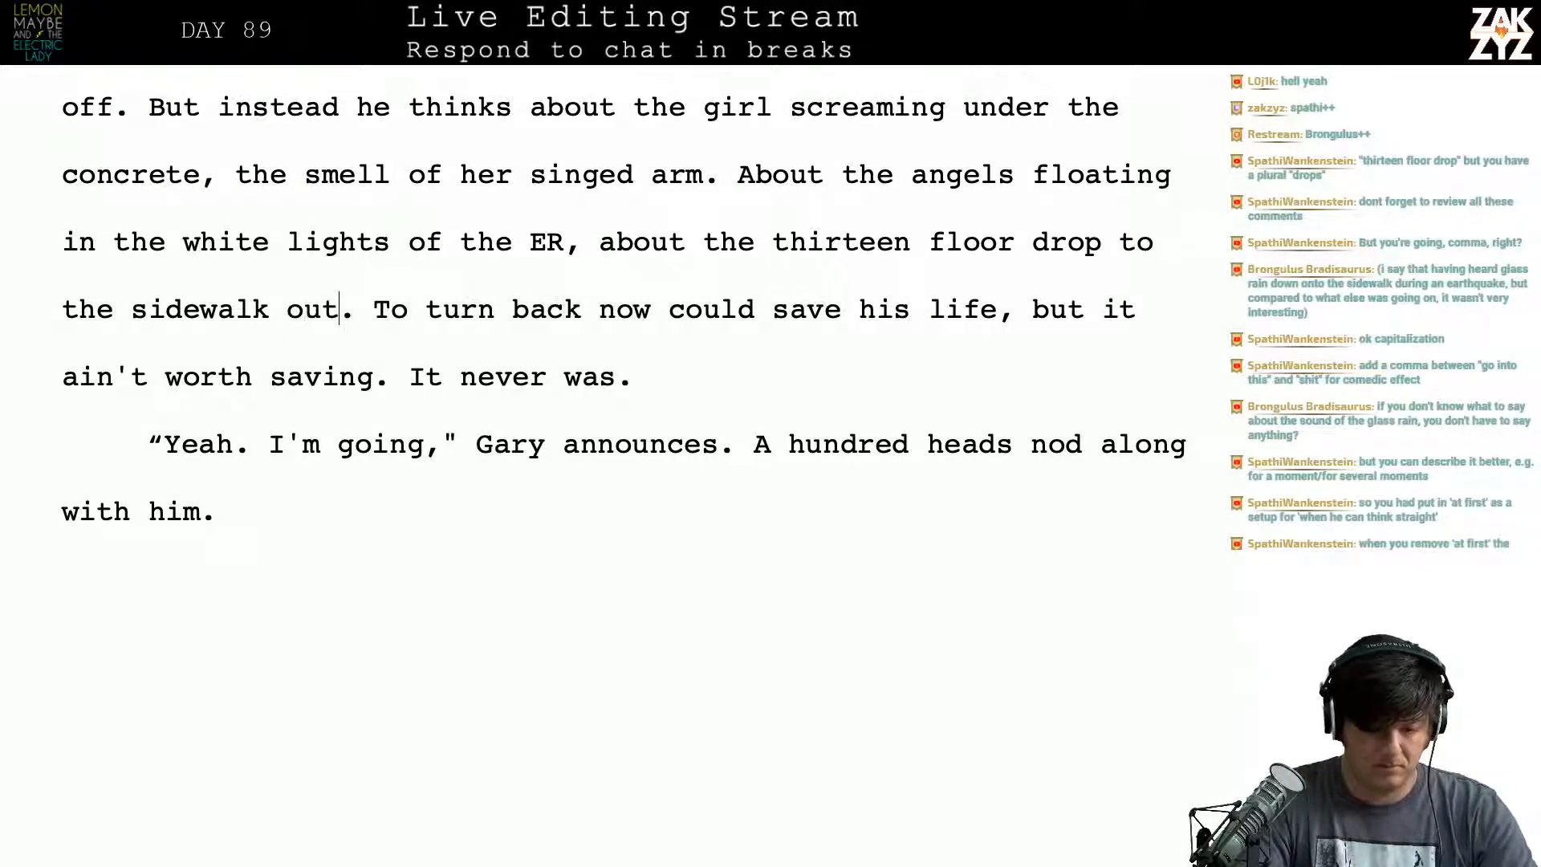
{"action": "type", "text": "side his apar"}
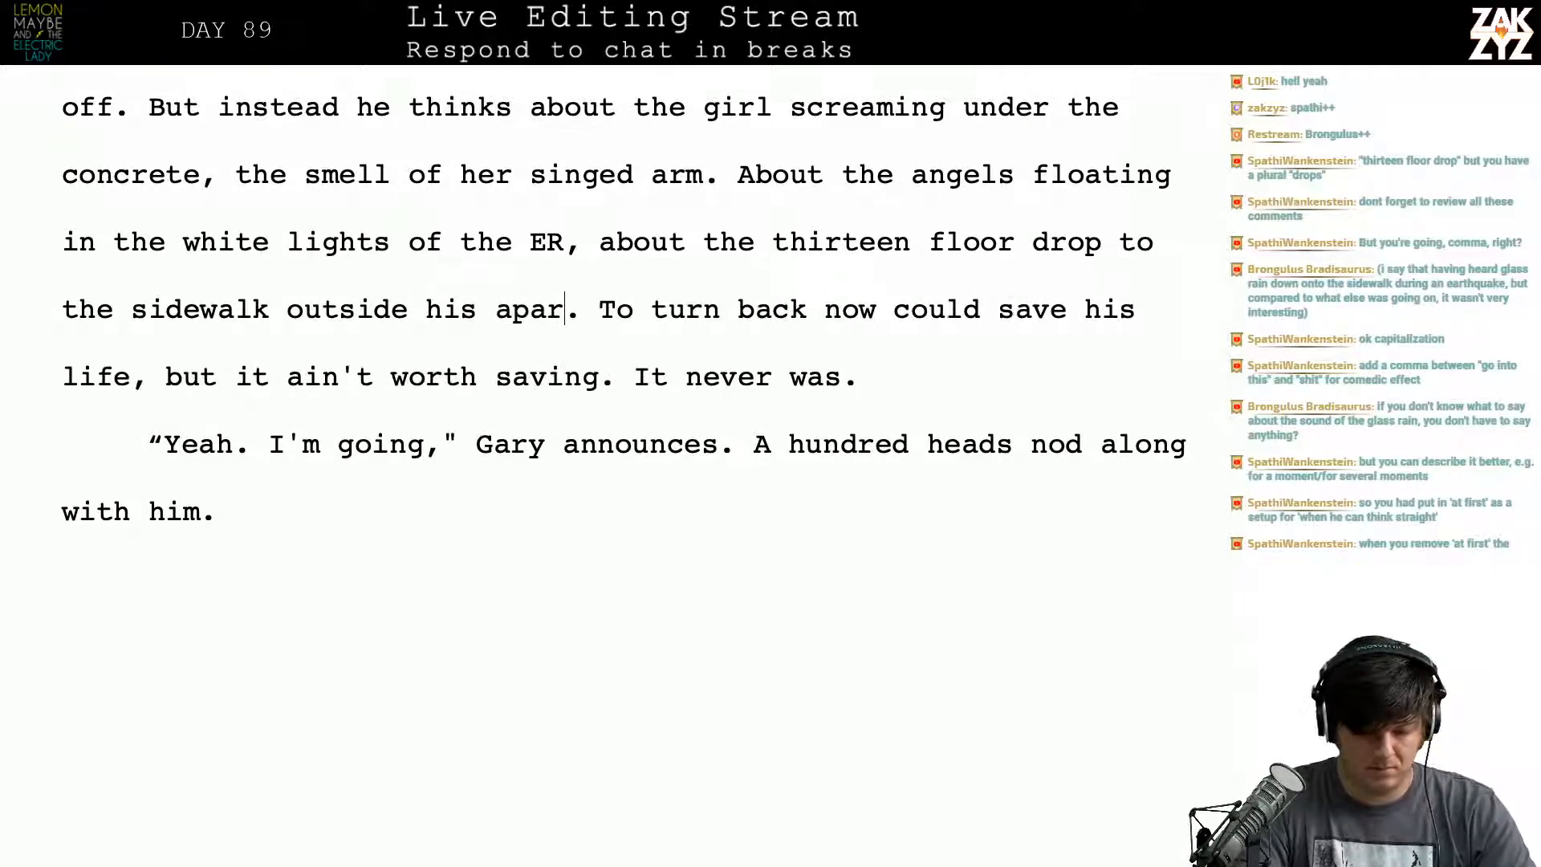
{"action": "type", "text": "tment"}
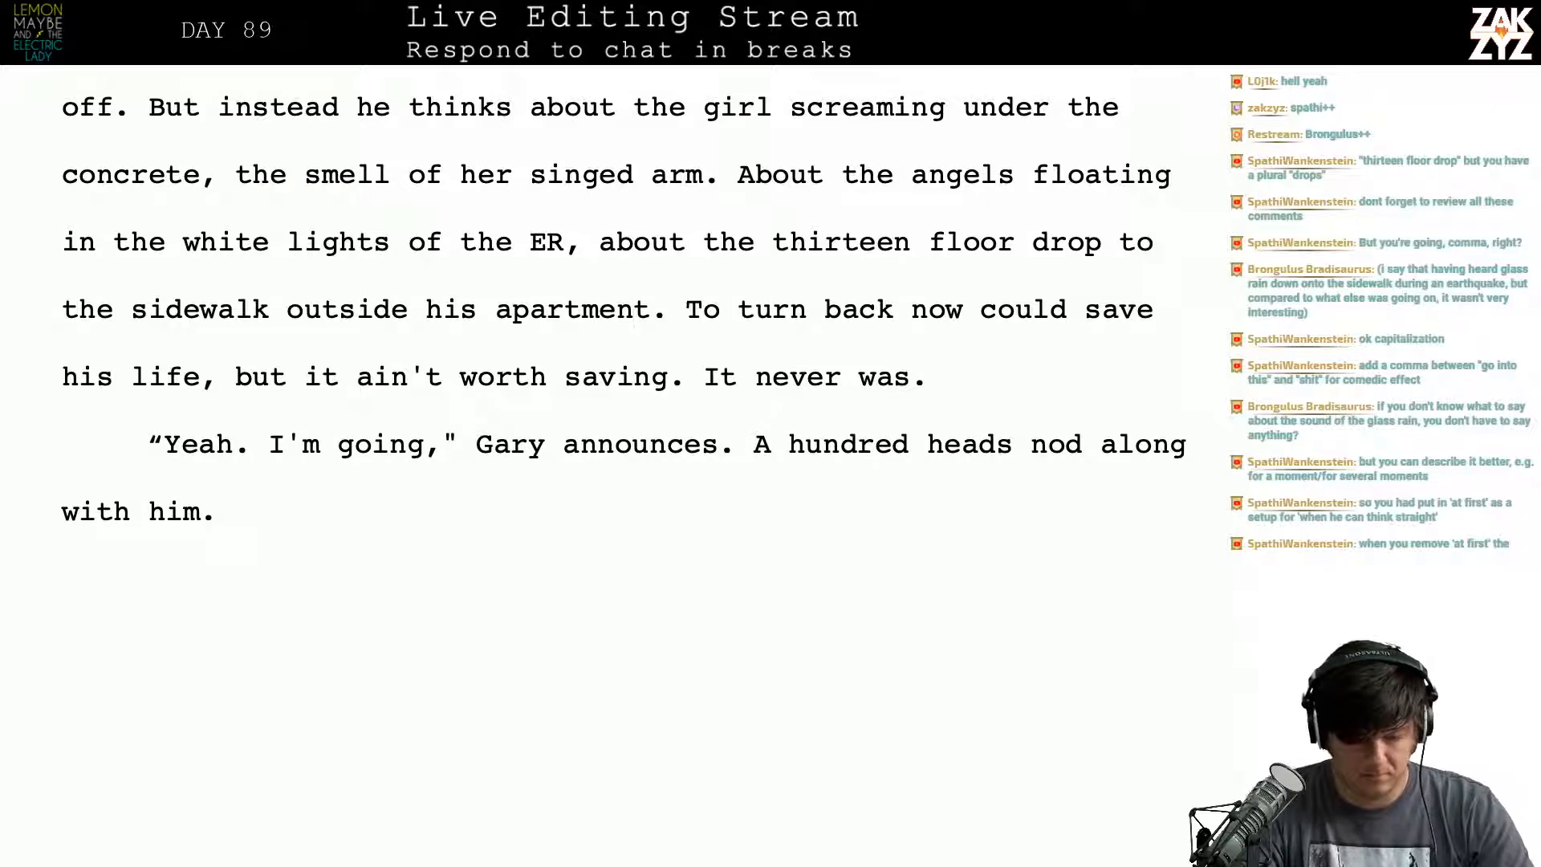
Step: Replace "outside his apartment" with "from his window" in the phrase about the thirteen floor drop to the sidewalk
{"action": "key", "text": "BackSpace"}
{"action": "key", "text": "BackSpace"}
{"action": "key", "text": "BackSpace"}
{"action": "key", "text": "BackSpace"}
{"action": "key", "text": "BackSpace"}
{"action": "key", "text": "BackSpace"}
{"action": "key", "text": "BackSpace"}
{"action": "key", "text": "BackSpace"}
{"action": "key", "text": "BackSpace"}
{"action": "key", "text": "BackSpace"}
{"action": "key", "text": "BackSpace"}
{"action": "key", "text": "BackSpace"}
{"action": "key", "text": "BackSpace"}
{"action": "key", "text": "BackSpace"}
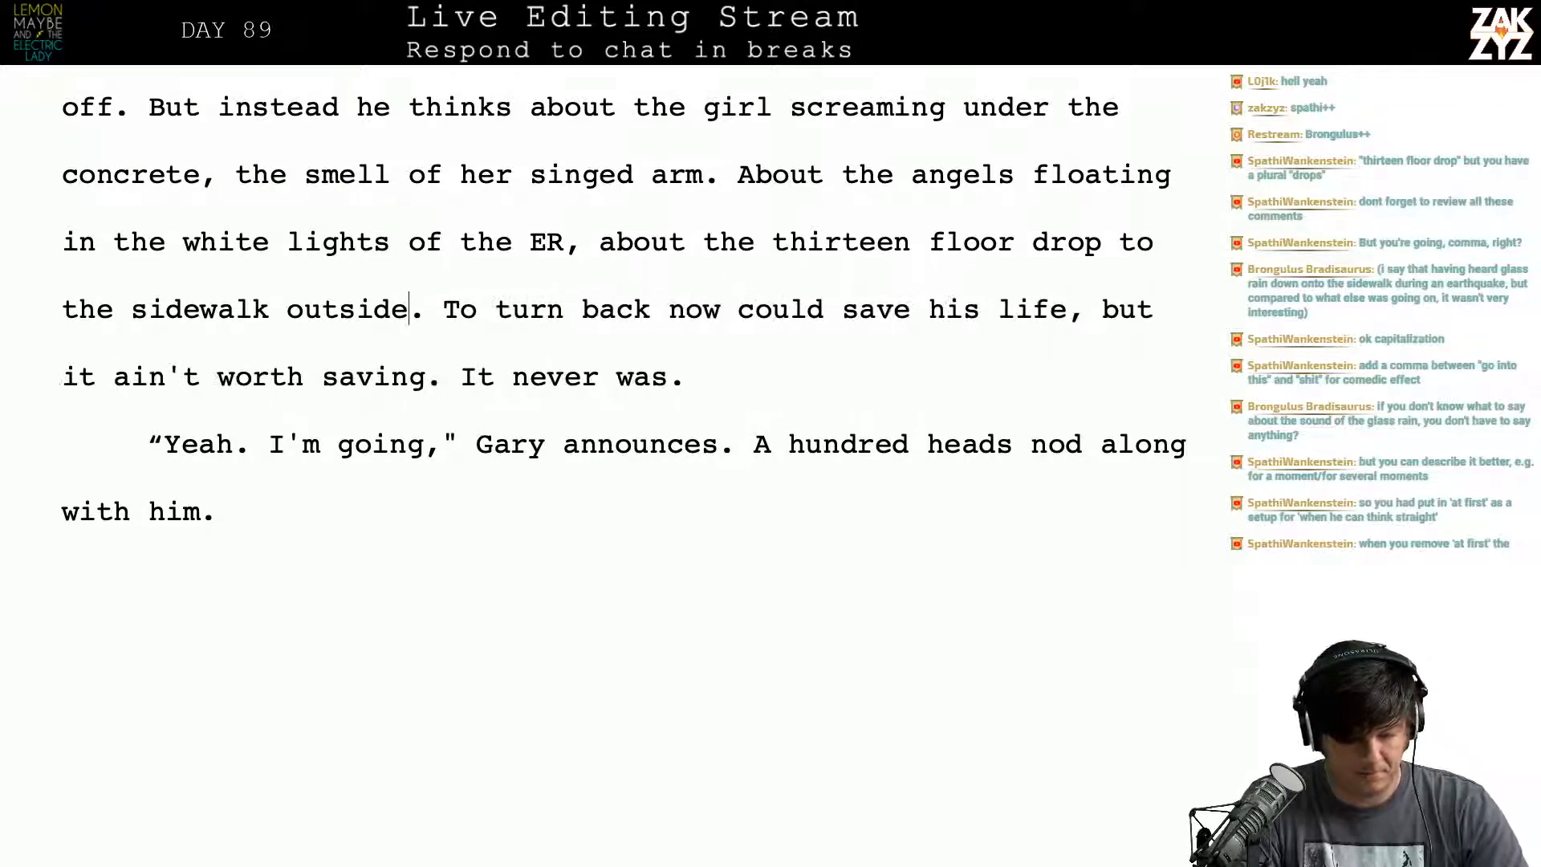
{"action": "key", "text": "BackSpace"}
{"action": "key", "text": "BackSpace"}
{"action": "key", "text": "BackSpace"}
{"action": "key", "text": "BackSpace"}
{"action": "key", "text": "BackSpace"}
{"action": "key", "text": "BackSpace"}
{"action": "key", "text": "BackSpace"}
{"action": "type", "text": "from his wo"}
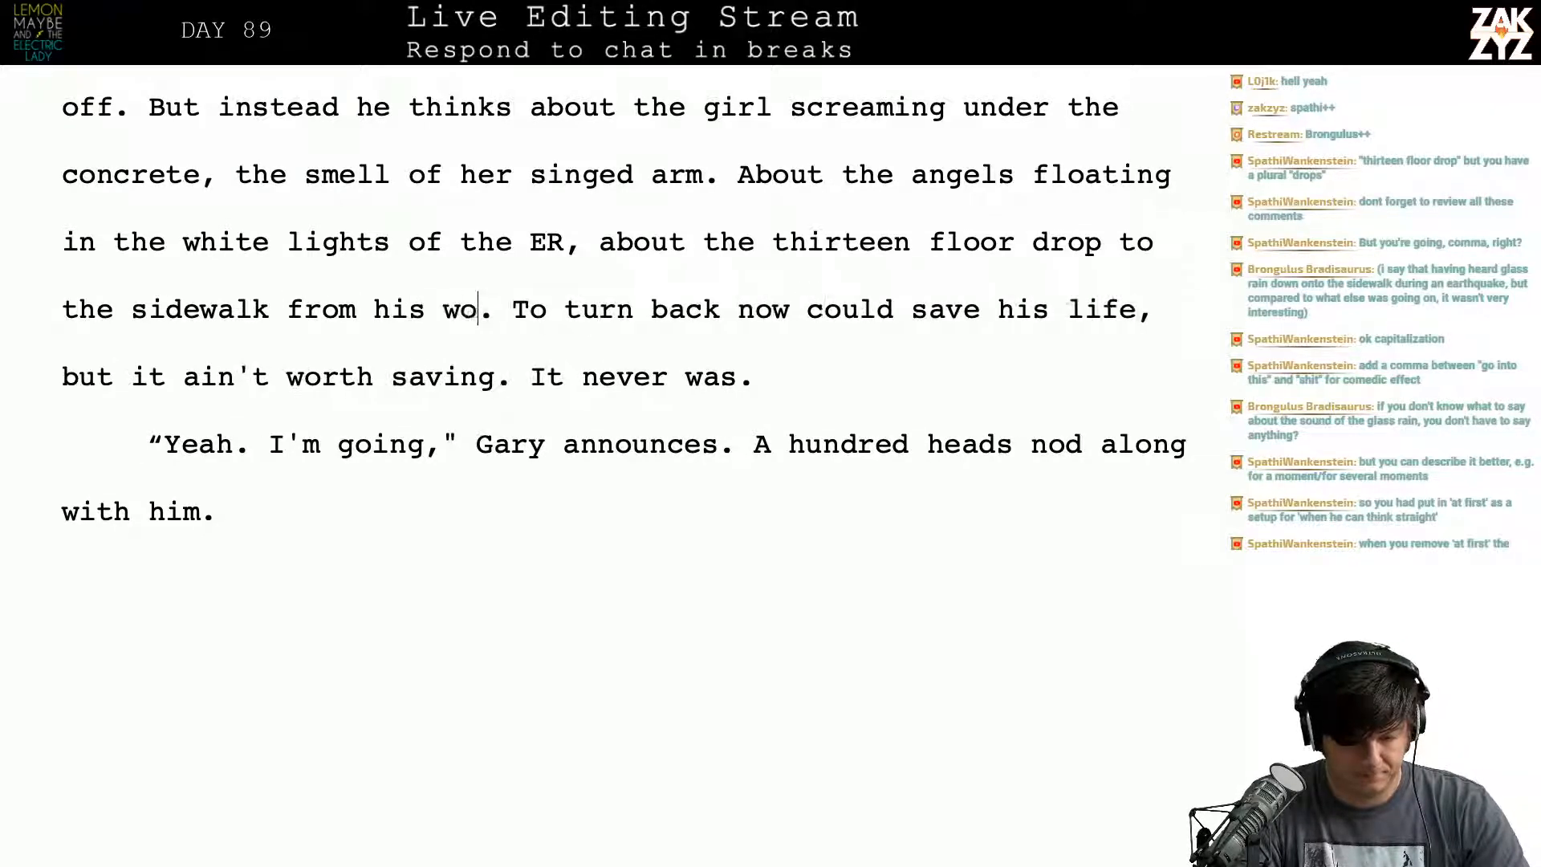
{"action": "key", "text": "BackSpace"}
{"action": "type", "text": "indow"}
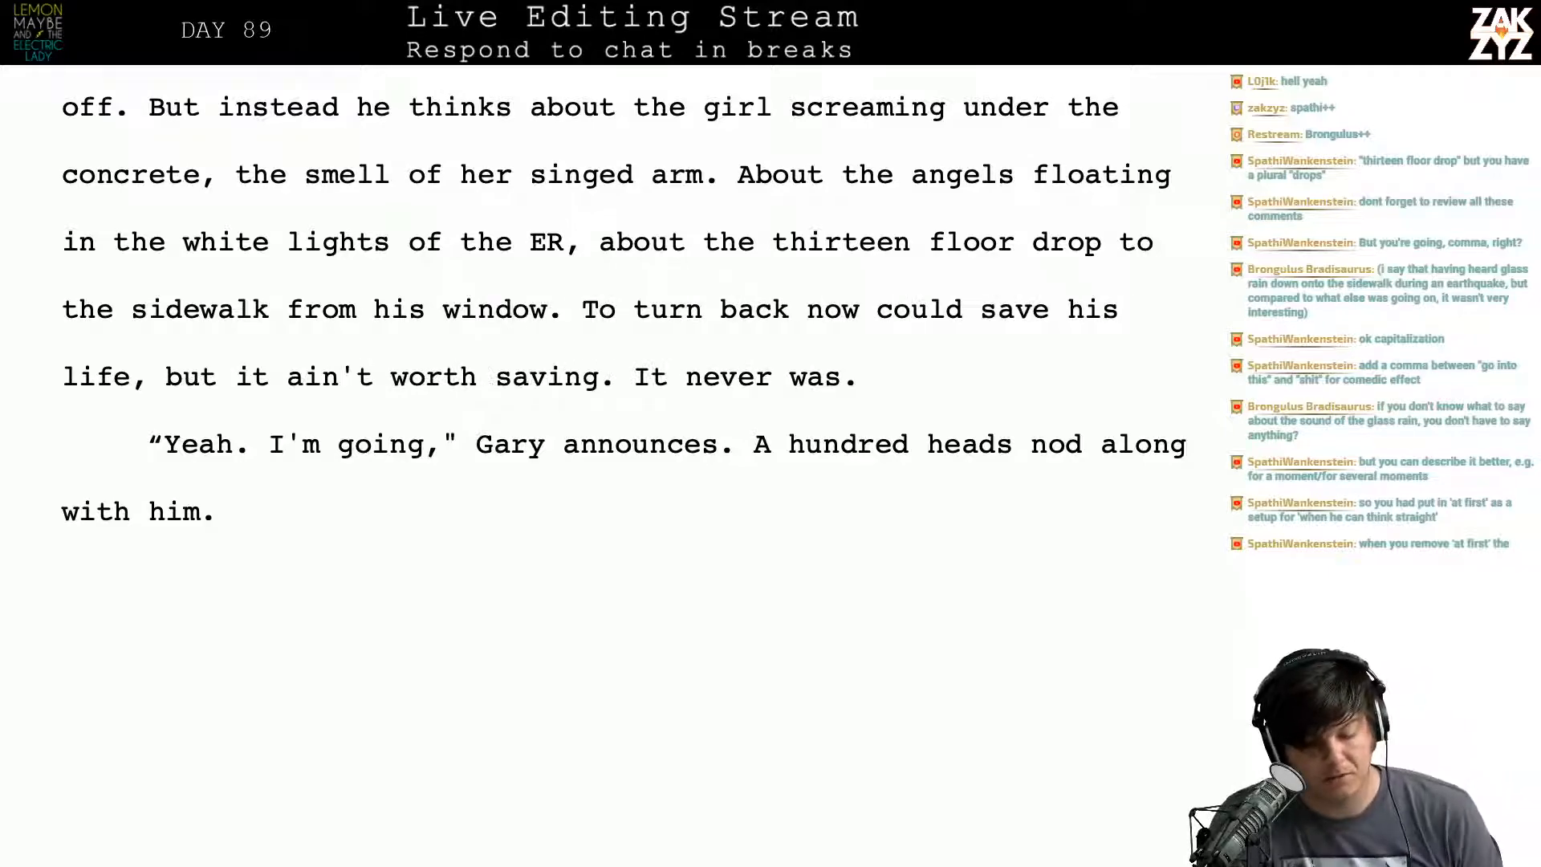
Step: Reread the closing lines of chapter 82, from Gary's thoughts about turning back through his announcement, up to the chapter 83 heading
{"action": "key", "text": "Right"}
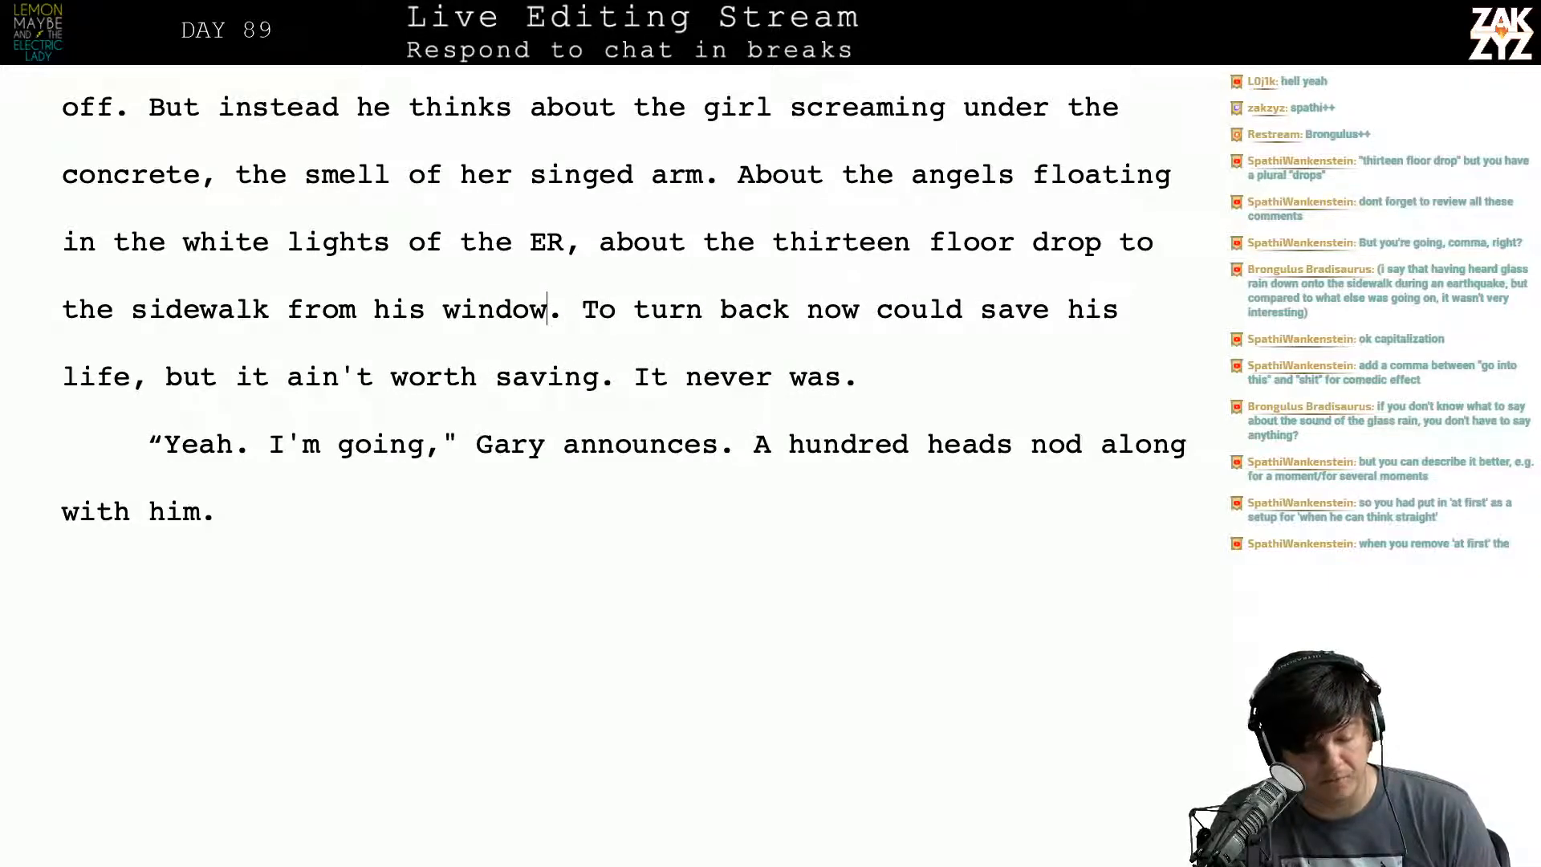
{"action": "key", "text": "Down"}
{"action": "key", "text": "Left"}
{"action": "key", "text": "Left"}
{"action": "key", "text": "Left"}
{"action": "key", "text": "Right"}
{"action": "key", "text": "Right"}
{"action": "key", "text": "Right"}
{"action": "key", "text": "Right"}
{"action": "key", "text": "Right"}
{"action": "key", "text": "Right"}
{"action": "key", "text": "Right"}
{"action": "key", "text": "Right"}
{"action": "key", "text": "Right"}
{"action": "key", "text": "Down"}
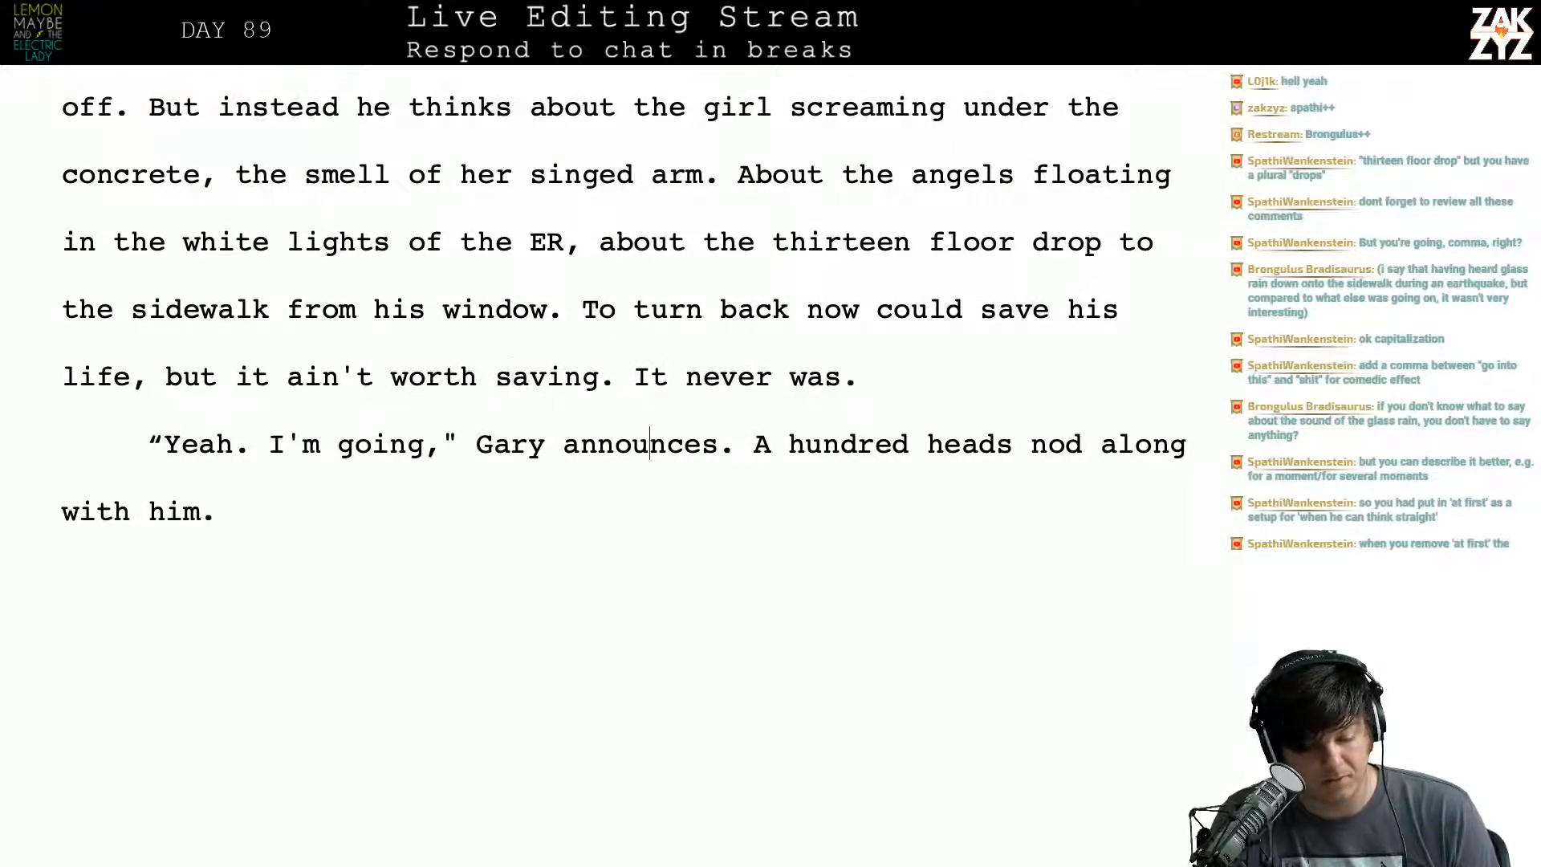
{"action": "key", "text": "Left"}
{"action": "key", "text": "Down"}
{"action": "key", "text": "Left"}
{"action": "key", "text": "Up"}
{"action": "key", "text": "Right"}
{"action": "key", "text": "Right"}
{"action": "key", "text": "Right"}
{"action": "key", "text": "Right"}
{"action": "key", "text": "Right"}
{"action": "key", "text": "Right"}
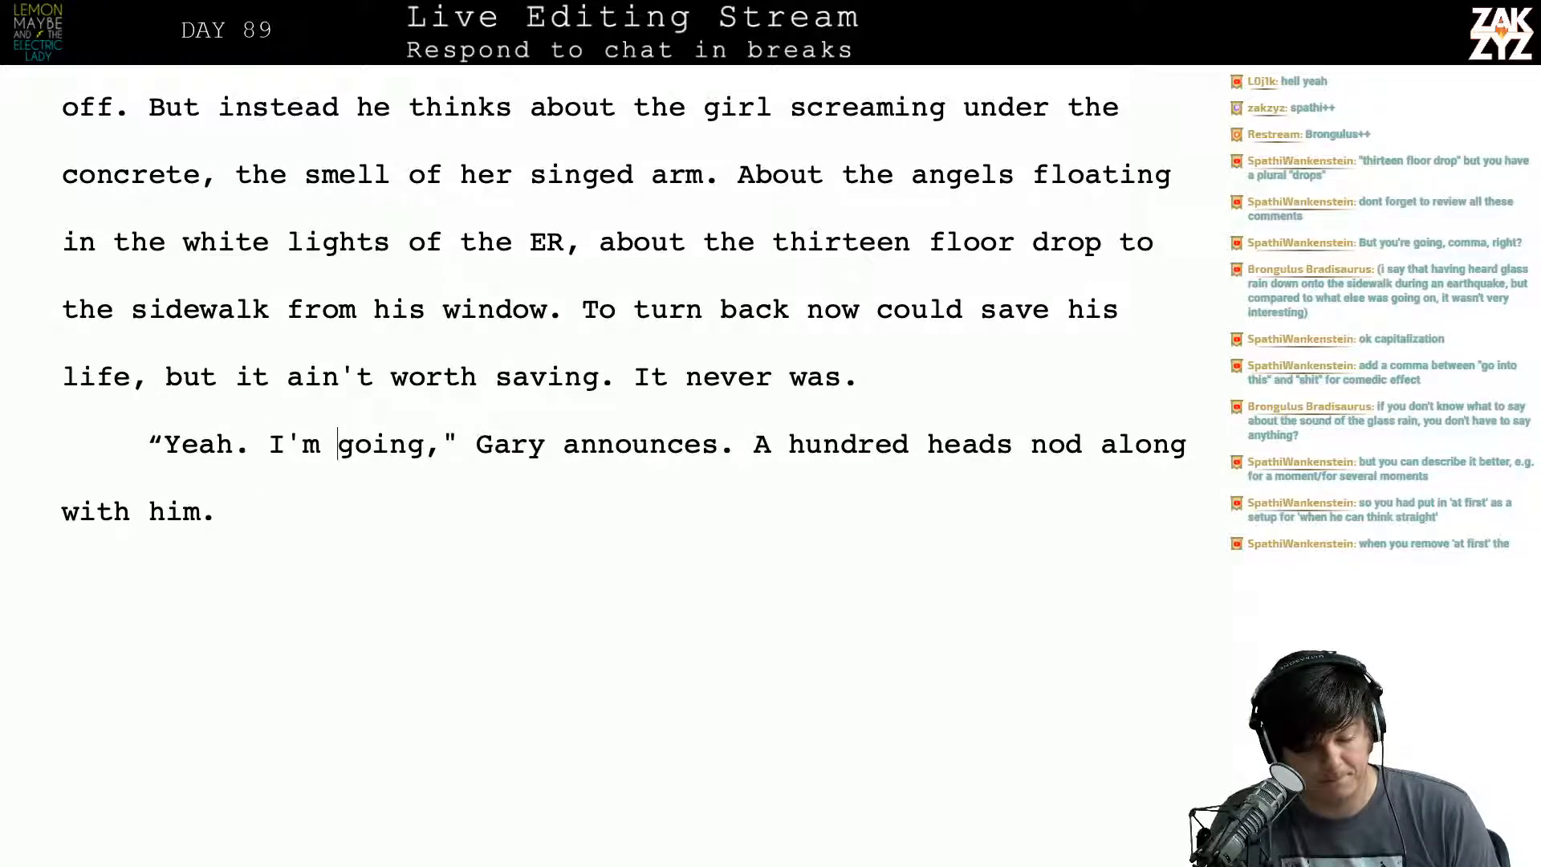
{"action": "key", "text": "Right"}
{"action": "key", "text": "Right"}
{"action": "key", "text": "Right"}
{"action": "key", "text": "Right"}
{"action": "key", "text": "Right"}
{"action": "key", "text": "Right"}
{"action": "key", "text": "Right"}
{"action": "key", "text": "Right"}
{"action": "key", "text": "Right"}
{"action": "key", "text": "Right"}
{"action": "key", "text": "Right"}
{"action": "key", "text": "Right"}
{"action": "key", "text": "Right"}
{"action": "key", "text": "Right"}
{"action": "key", "text": "Right"}
{"action": "key", "text": "Right"}
{"action": "key", "text": "Right"}
{"action": "key", "text": "Right"}
{"action": "key", "text": "Right"}
{"action": "key", "text": "Right"}
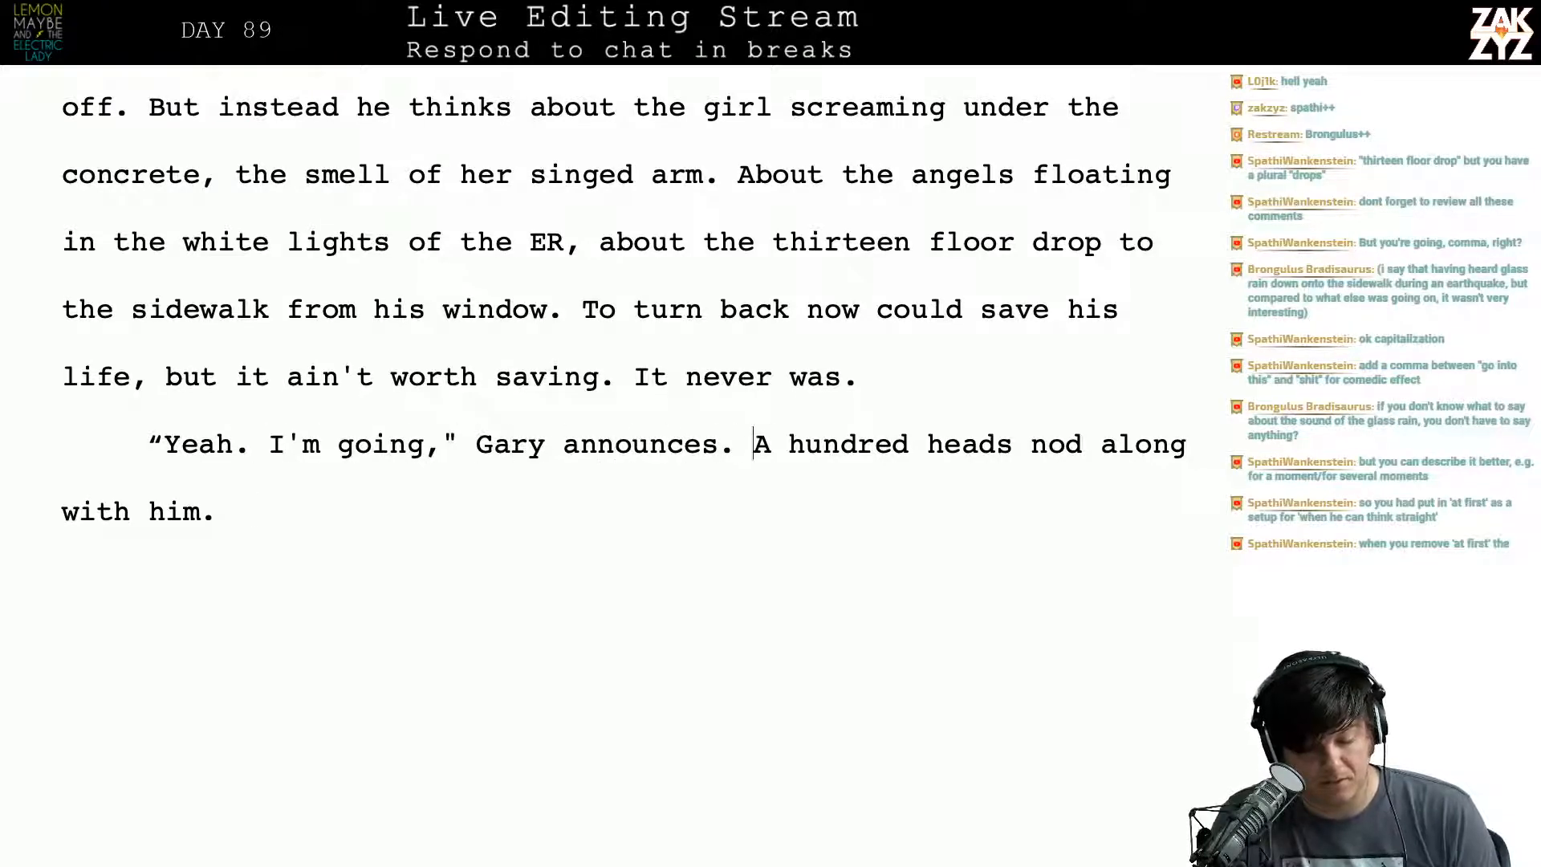
{"action": "key", "text": "Down"}
{"action": "key", "text": "Return"}
{"action": "key", "text": "Return"}
{"action": "key", "text": "Return"}
{"action": "key", "text": "Return"}
{"action": "key", "text": "Return"}
{"action": "key", "text": "Return"}
{"action": "key", "text": "Return"}
{"action": "key", "text": "Return"}
{"action": "key", "text": "Return"}
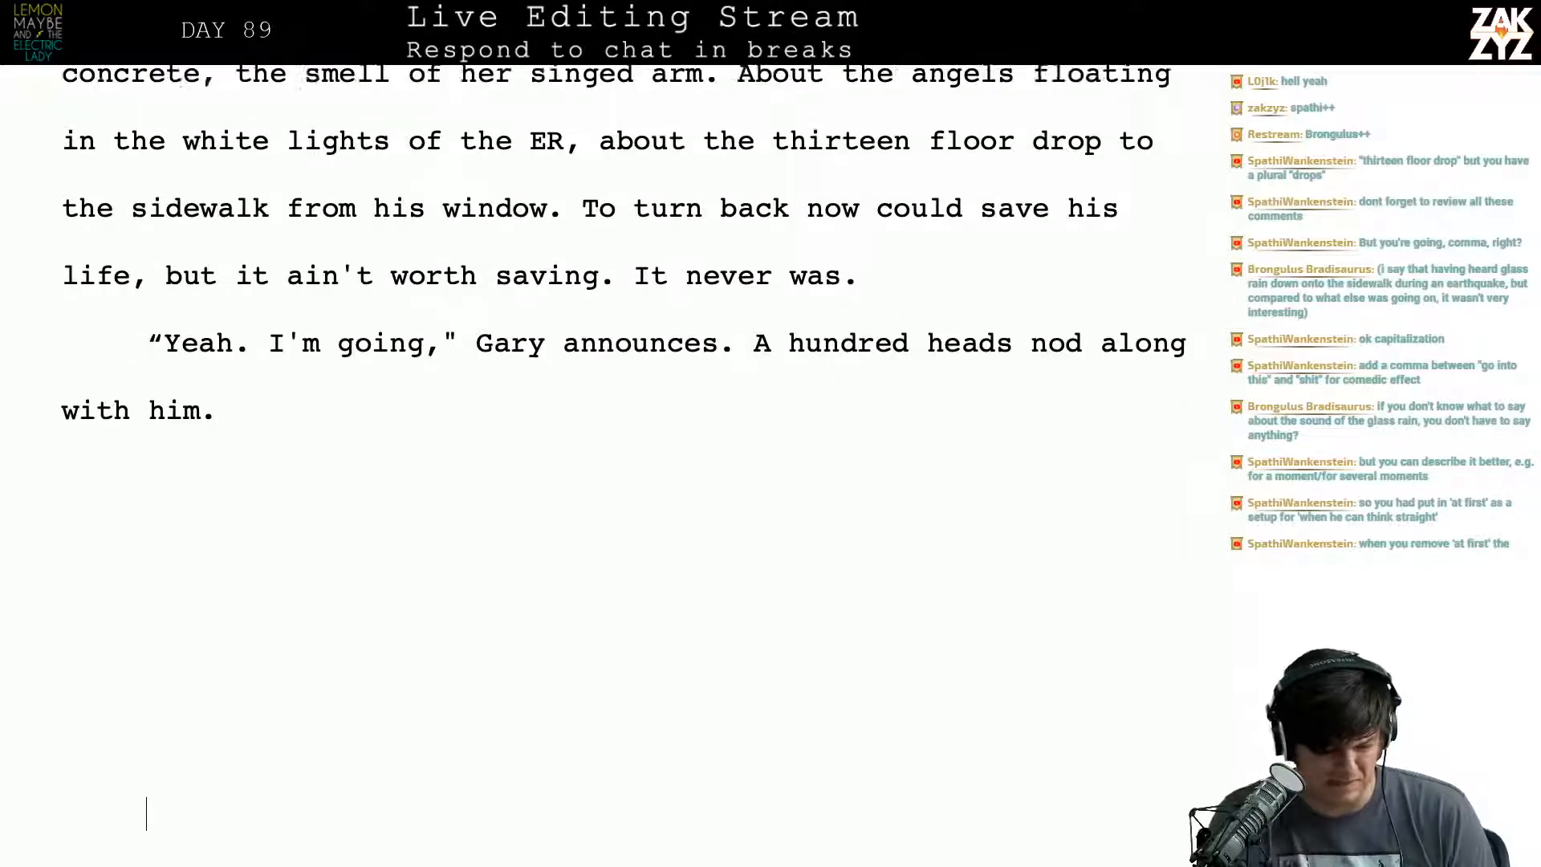
{"action": "key", "text": "Up"}
{"action": "key", "text": "Up"}
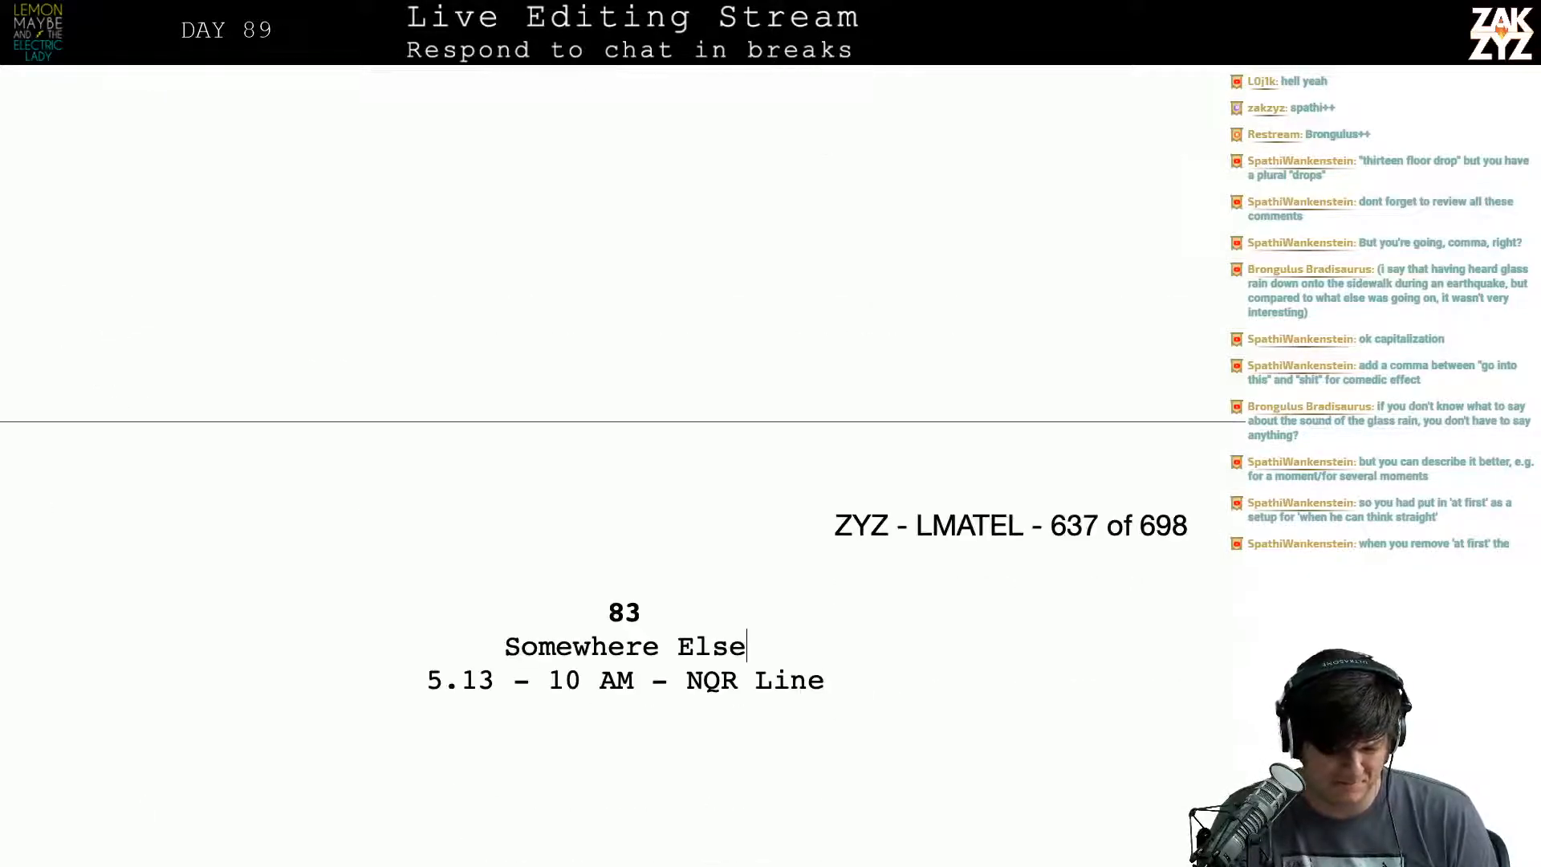
Step: Select the body text of chapter 82, from its opening about rain on Gary's parade through the final words "with him."
{"action": "key", "text": "Up"}
{"action": "key", "text": "Up"}
{"action": "key", "text": "Down"}
{"action": "key", "text": "Up"}
{"action": "key", "text": "Up"}
{"action": "key", "text": "Up"}
{"action": "key", "text": "Up"}
{"action": "key", "text": "Up"}
{"action": "key", "text": "Up"}
{"action": "key", "text": "Up"}
{"action": "key", "text": "Up"}
{"action": "key", "text": "Up"}
{"action": "key", "text": "Up"}
{"action": "key", "text": "Up"}
{"action": "key", "text": "Up"}
{"action": "key", "text": "Up"}
{"action": "key", "text": "Up"}
{"action": "key", "text": "Up"}
{"action": "key", "text": "Up"}
{"action": "key", "text": "Up"}
{"action": "key", "text": "Up"}
{"action": "key", "text": "Up"}
{"action": "key", "text": "Up"}
{"action": "key", "text": "Up"}
{"action": "key", "text": "Up"}
{"action": "key", "text": "Up"}
{"action": "key", "text": "Up"}
{"action": "key", "text": "Up"}
{"action": "key", "text": "Up"}
{"action": "key", "text": "Up"}
{"action": "key", "text": "Up"}
{"action": "key", "text": "Up"}
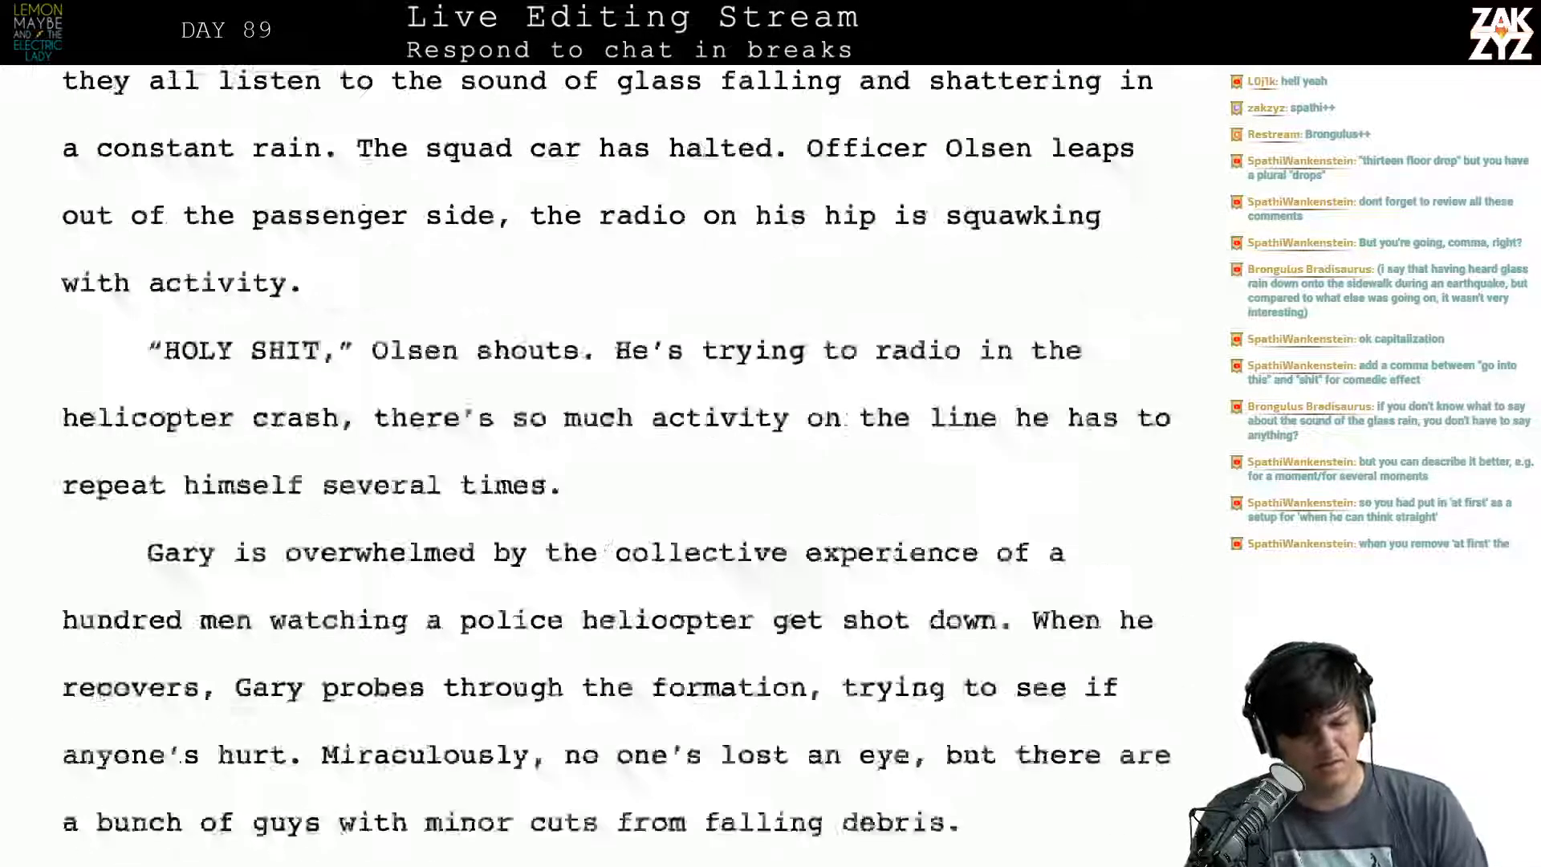
{"action": "key", "text": "Up"}
{"action": "key", "text": "Up"}
{"action": "key", "text": "Up"}
{"action": "key", "text": "Up"}
{"action": "key", "text": "Up"}
{"action": "key", "text": "Up"}
{"action": "key", "text": "Up"}
{"action": "key", "text": "Up"}
{"action": "key", "text": "Up"}
{"action": "key", "text": "Up"}
{"action": "key", "text": "Up"}
{"action": "key", "text": "Up"}
{"action": "key", "text": "Up"}
{"action": "key", "text": "Up"}
{"action": "key", "text": "Up"}
{"action": "key", "text": "Up"}
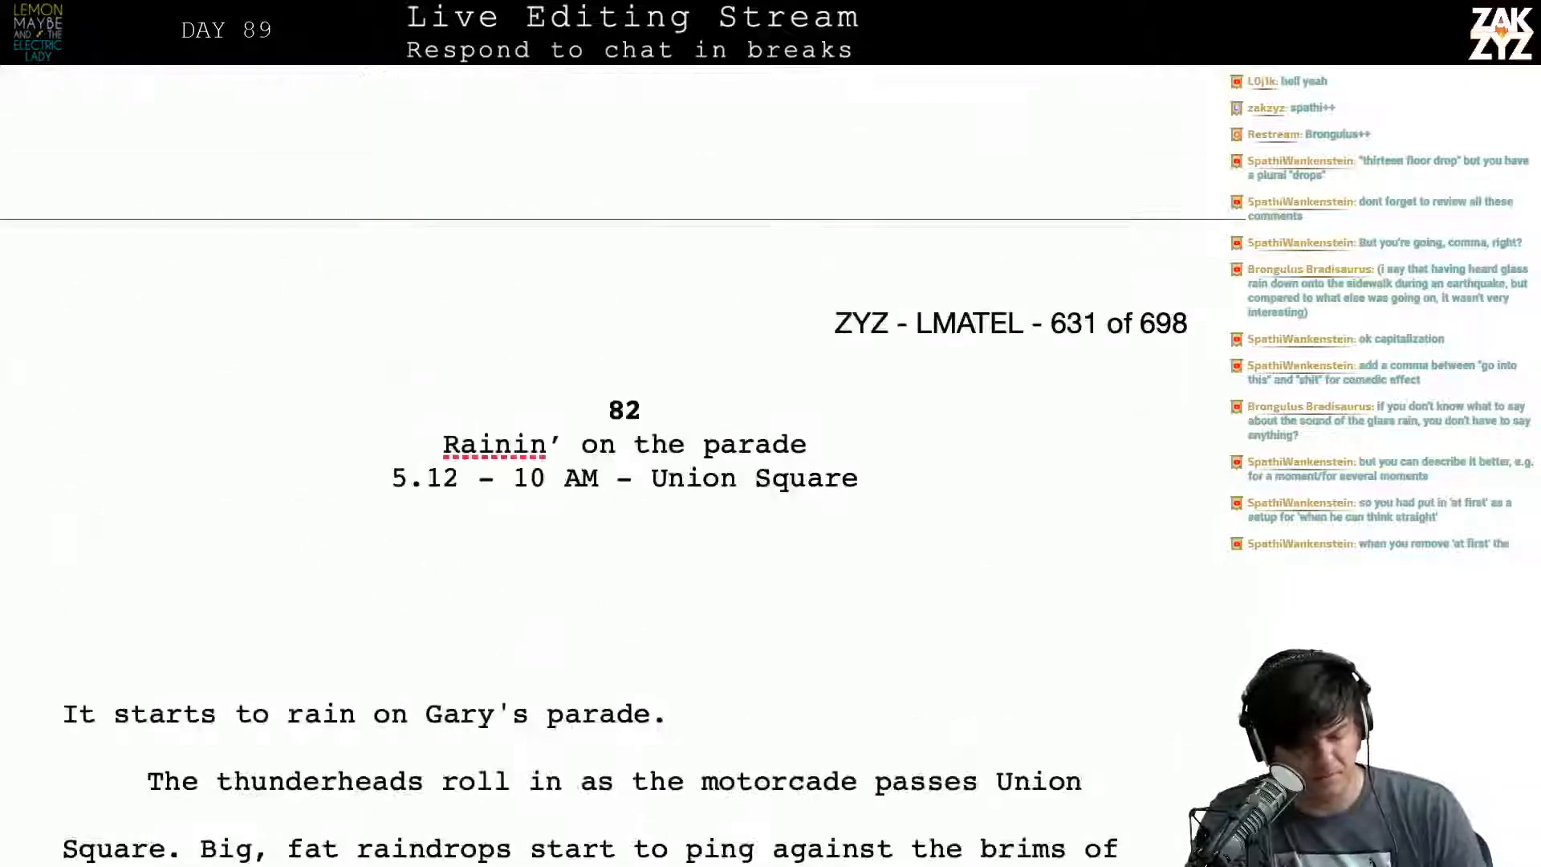
{"action": "key", "text": "Down"}
{"action": "key", "text": "Down"}
{"action": "key", "text": "Down"}
{"action": "key", "text": "Down"}
{"action": "key", "text": "Down"}
{"action": "key", "text": "Down"}
{"action": "key", "text": "Down"}
{"action": "key", "text": "Down"}
{"action": "key", "text": "Down"}
{"action": "key", "text": "Down"}
{"action": "key", "text": "Down"}
{"action": "key", "text": "Down"}
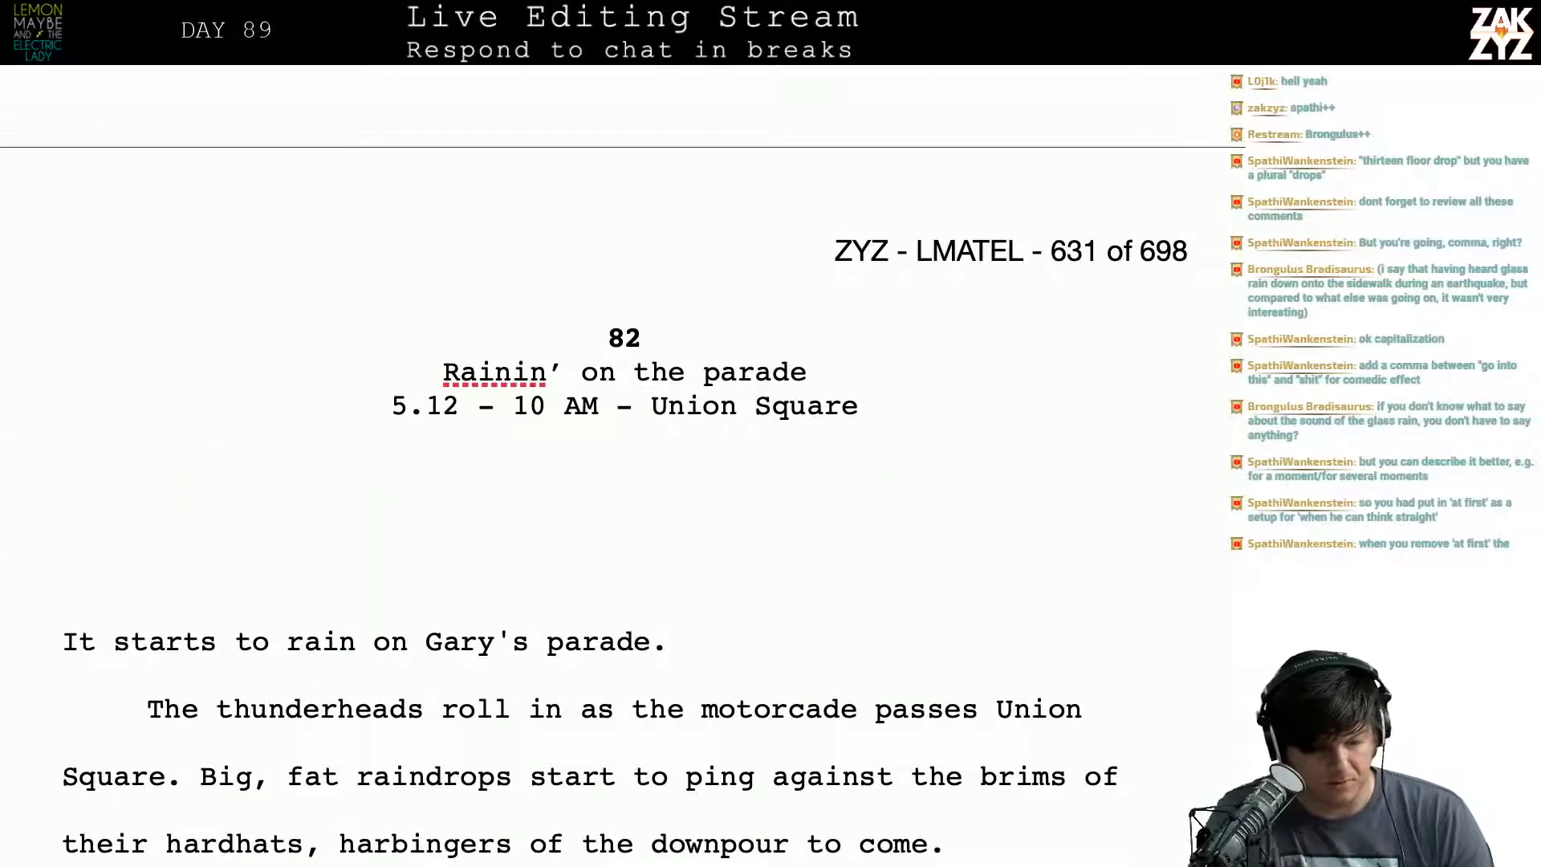
{"action": "key", "text": "Down"}
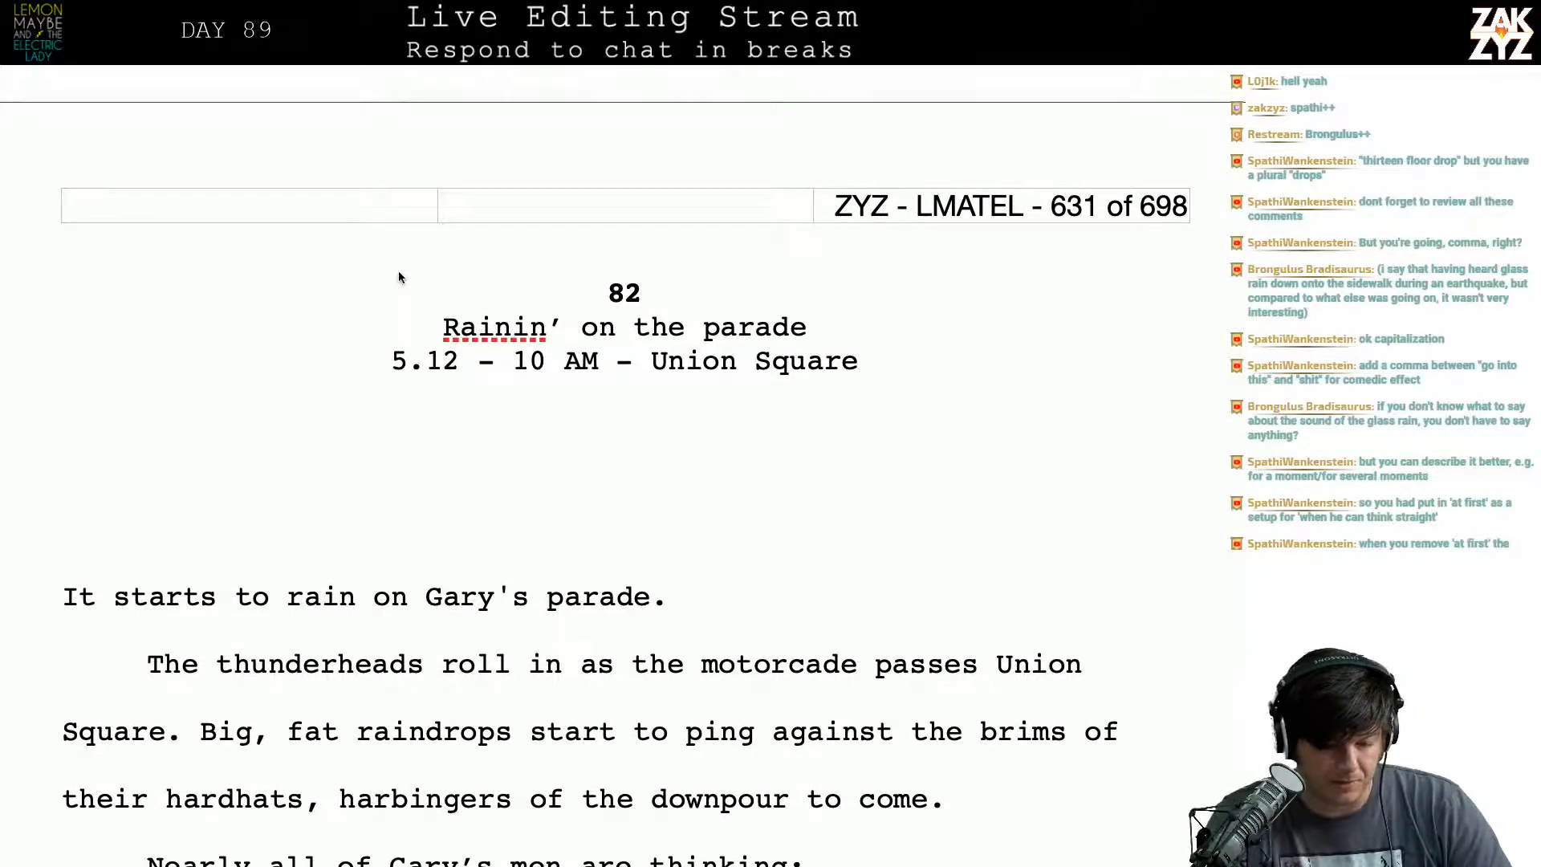
{"action": "scroll", "coordinate": [504, 285], "scroll_direction": "down", "scroll_amount": 5}
{"action": "scroll", "coordinate": [506, 285], "scroll_direction": "down", "scroll_amount": 20}
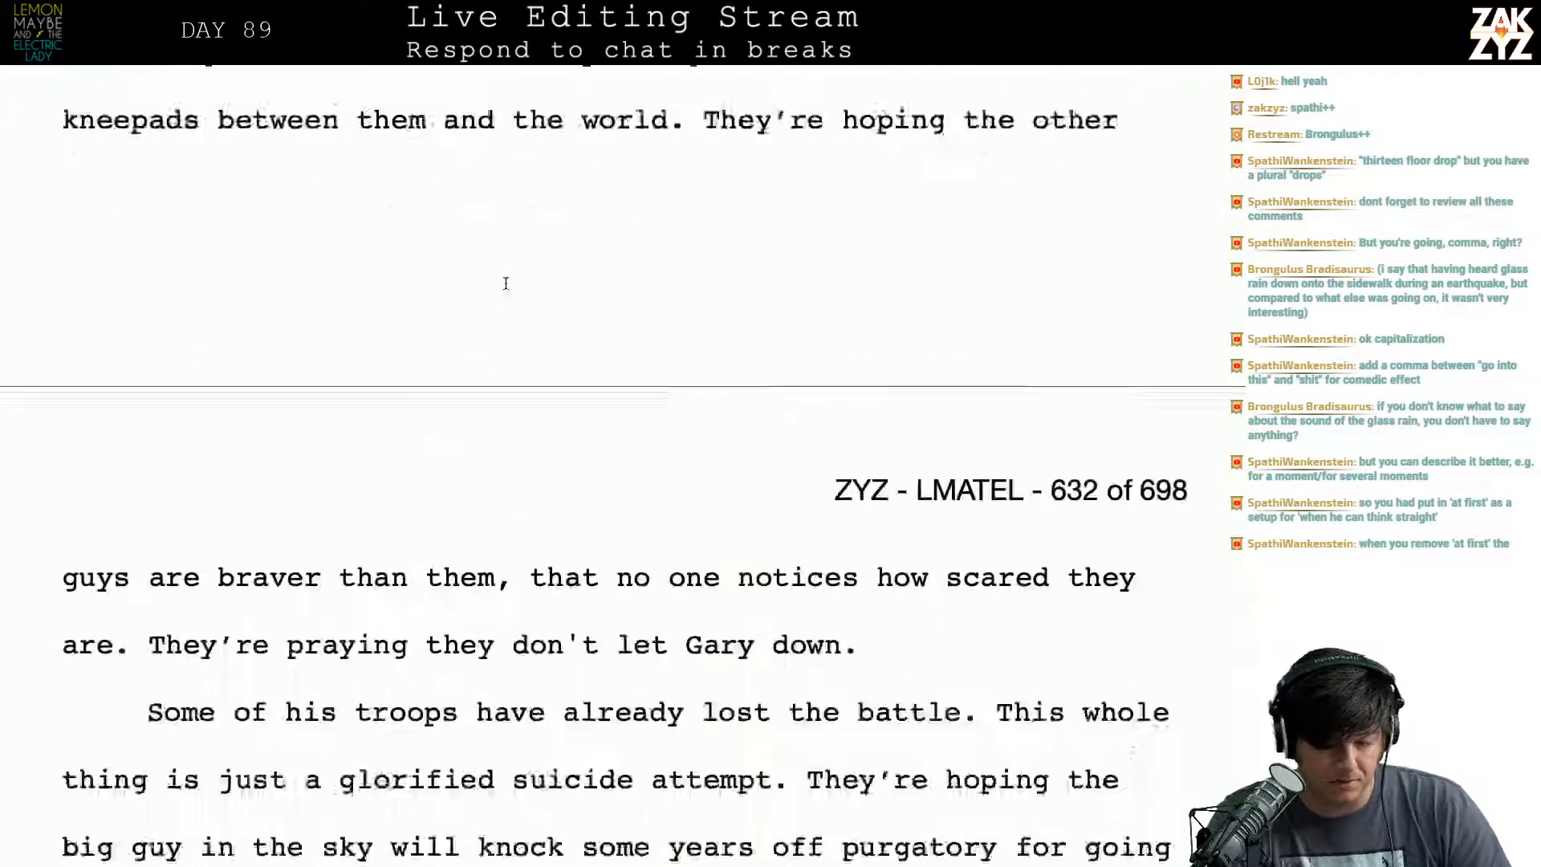
{"action": "scroll", "coordinate": [505, 283], "scroll_direction": "down", "scroll_amount": 20}
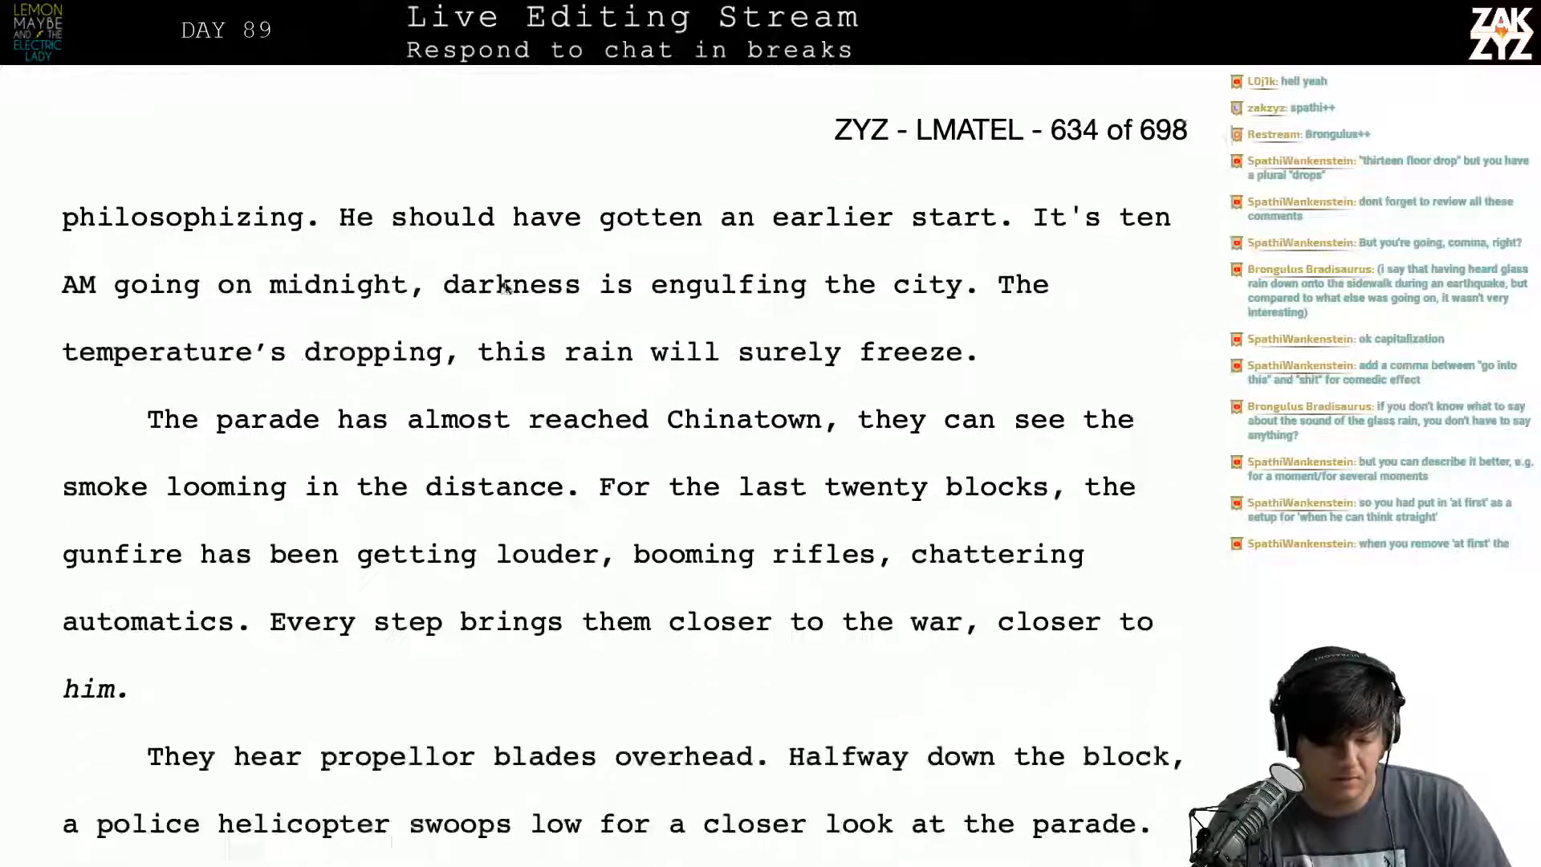
{"action": "scroll", "coordinate": [506, 283], "scroll_direction": "down", "scroll_amount": 20}
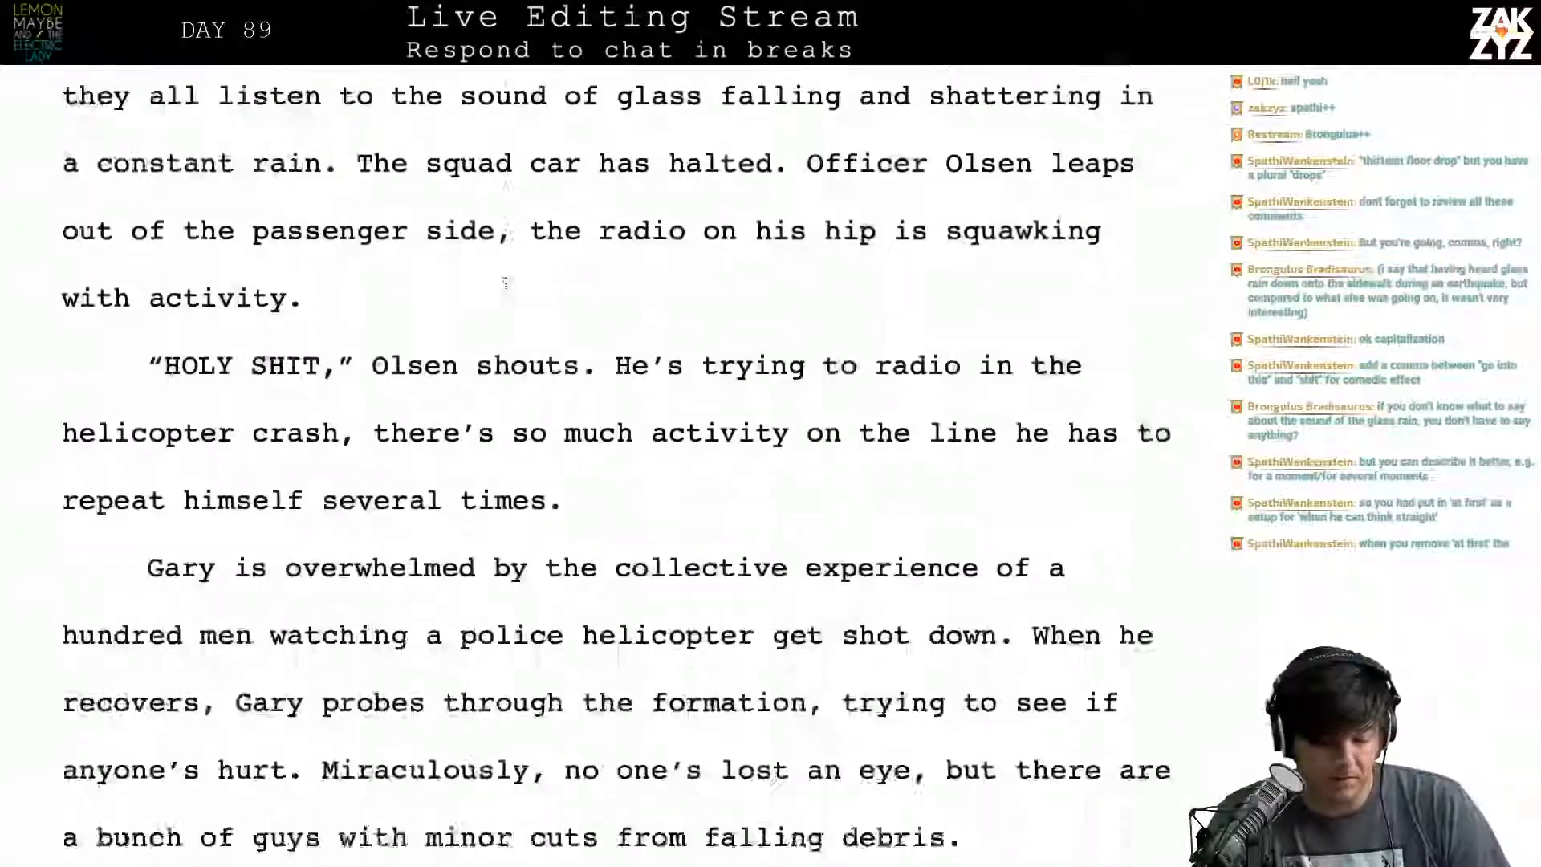
{"action": "scroll", "coordinate": [506, 283], "scroll_direction": "down", "scroll_amount": 15}
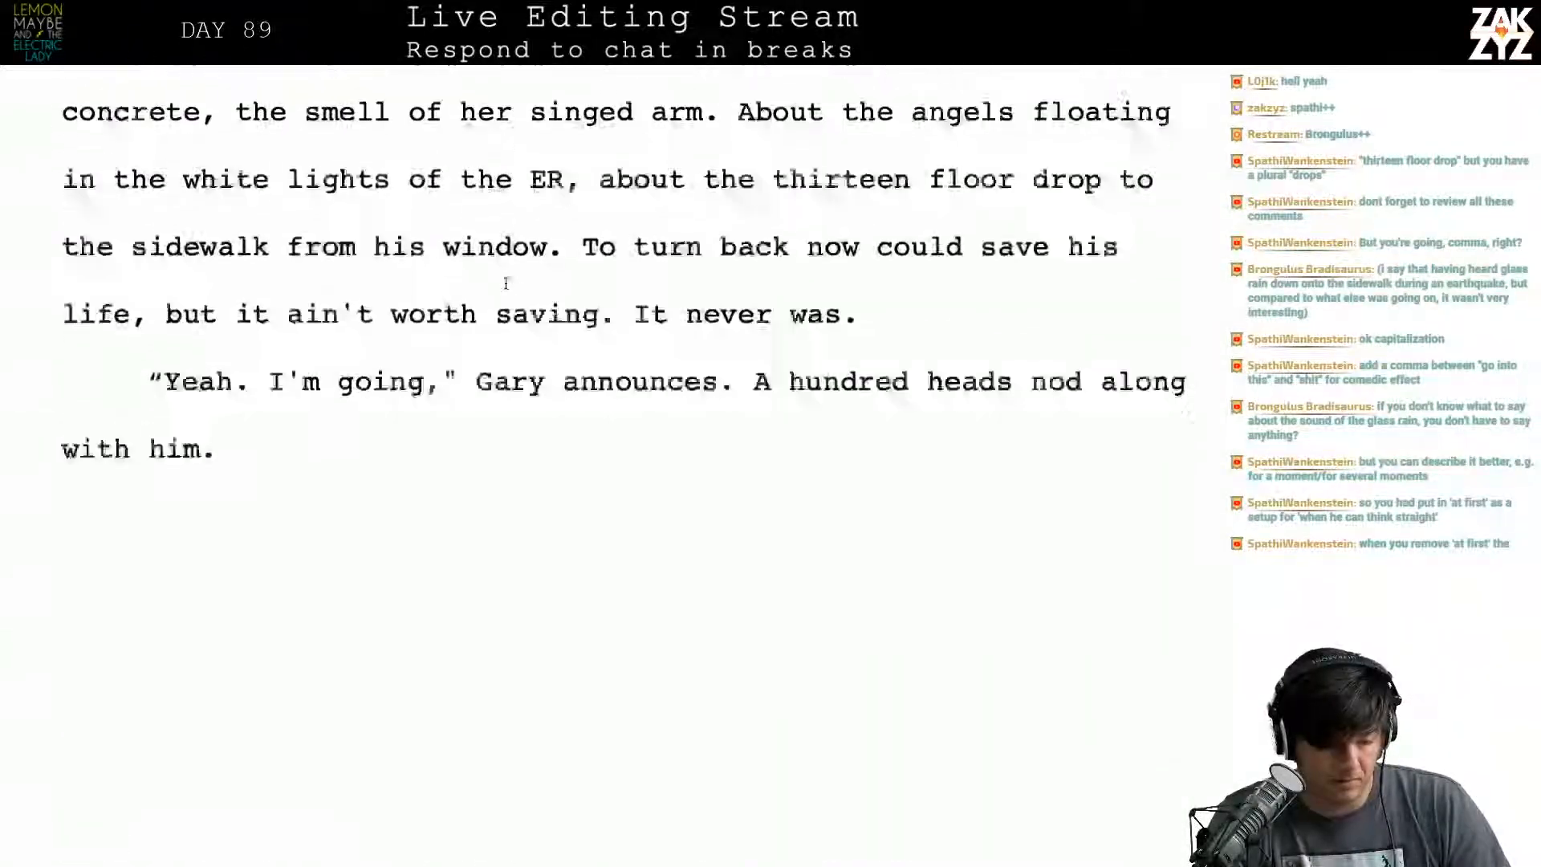
{"action": "scroll", "coordinate": [505, 283], "scroll_direction": "up", "scroll_amount": 3}
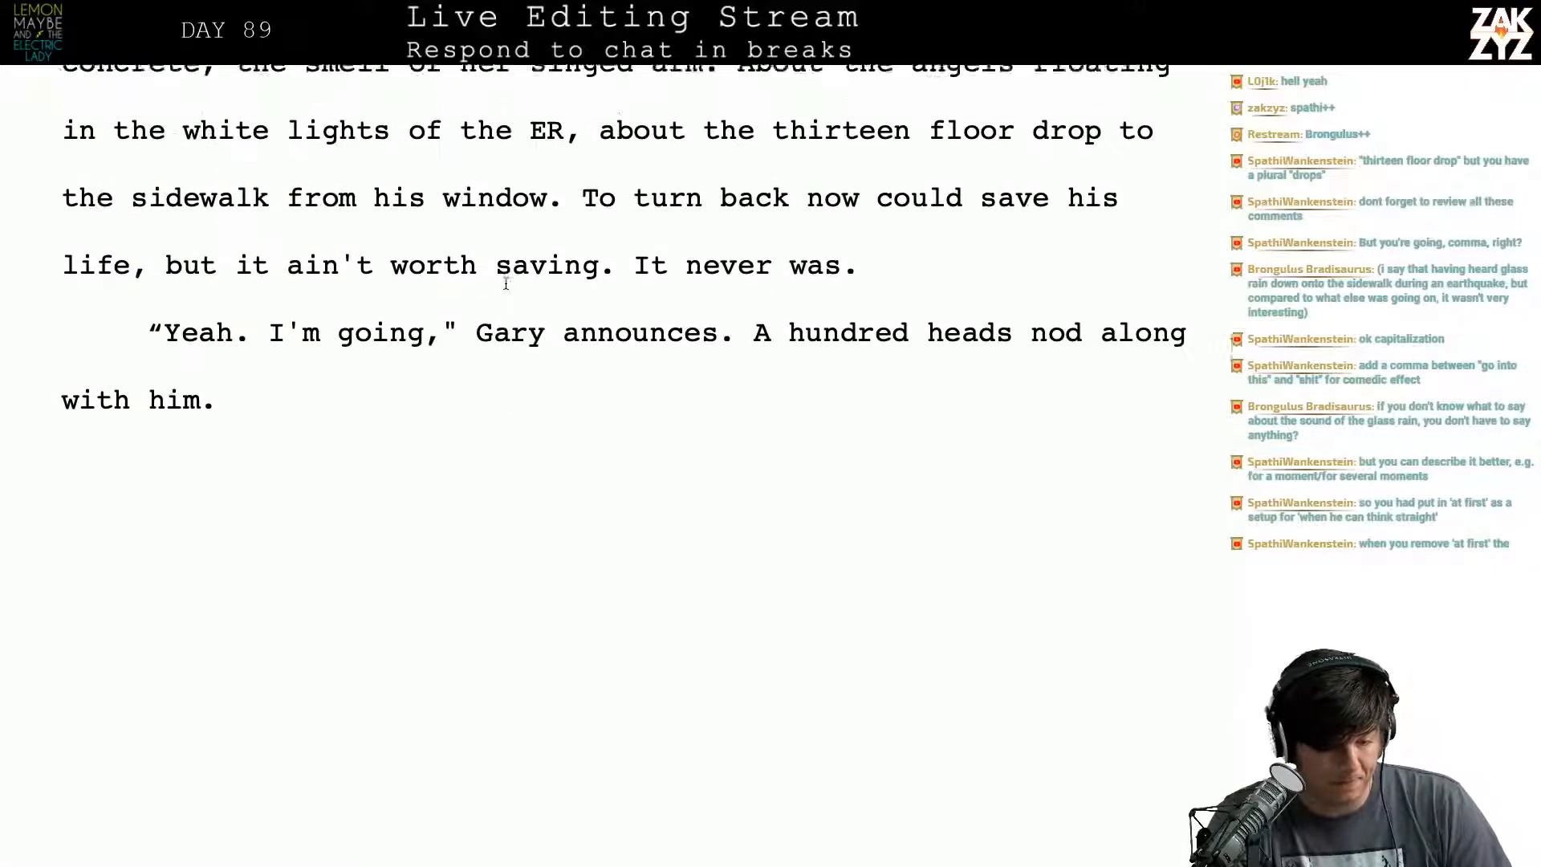
{"action": "left_click", "coordinate": [449, 383], "text": "shift"}
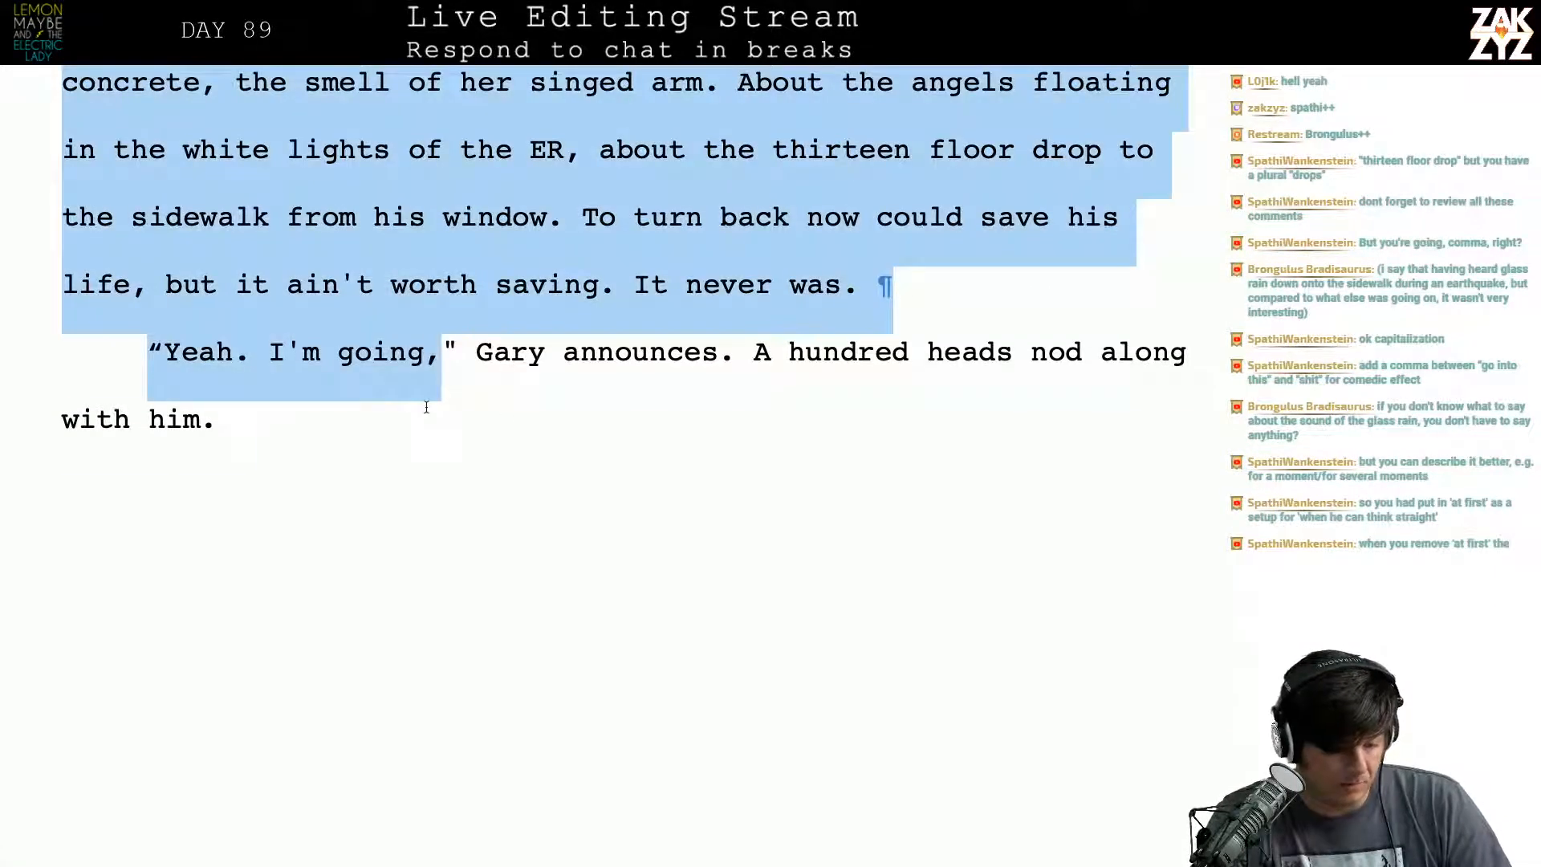
{"action": "left_click", "coordinate": [426, 407], "text": "shift"}
Step: Switch to the Editlist log in TextEdit and start a new entry below Day 88 reading "Day 89 - 1182"
{"action": "key", "text": "super+Tab"}
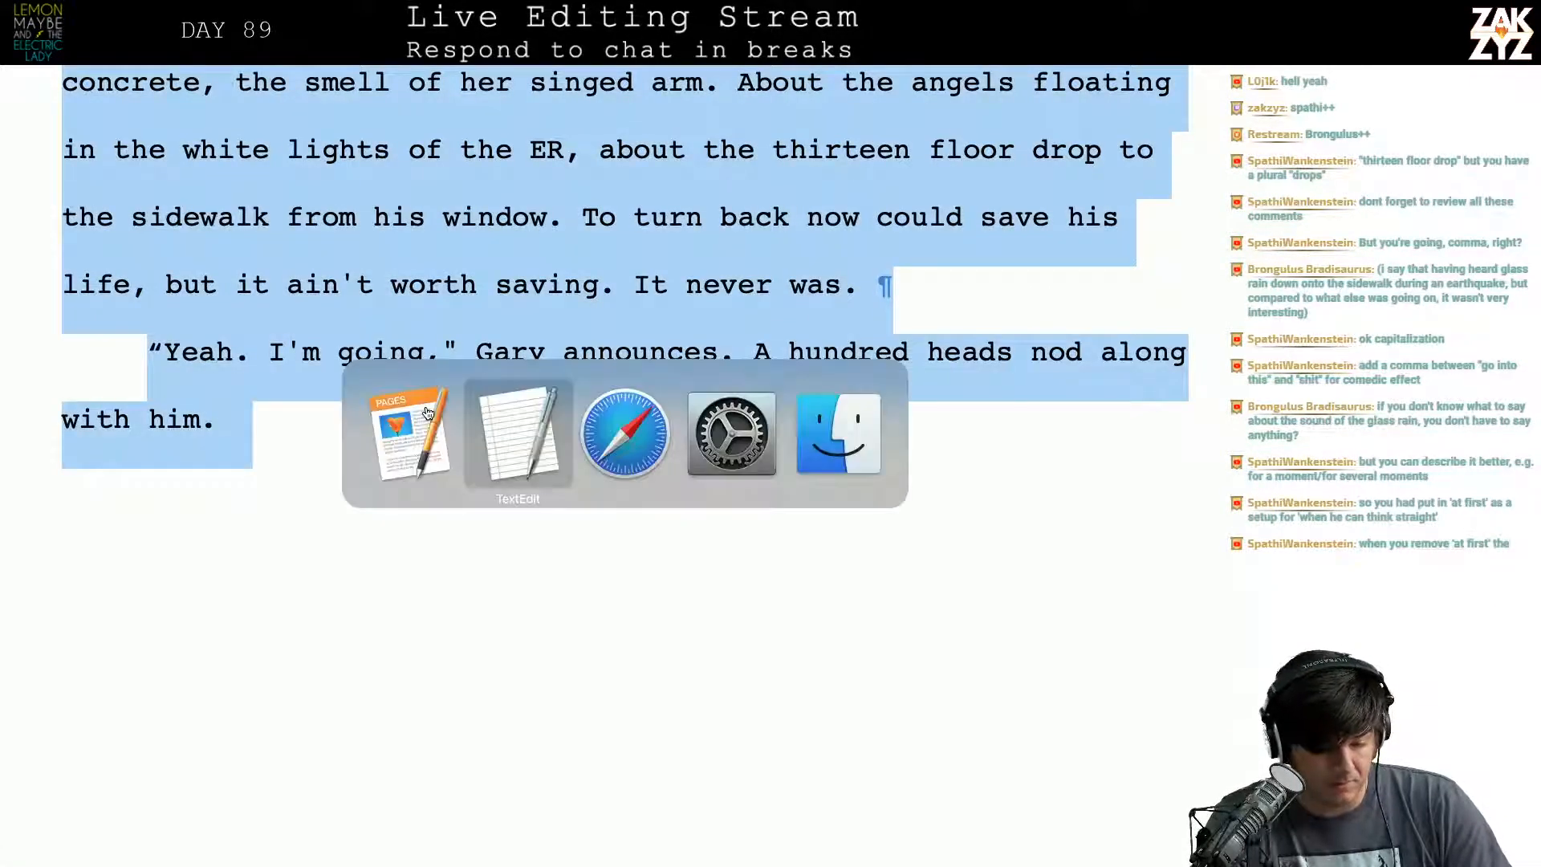
{"action": "key", "text": "super+BackSpace"}
{"action": "key", "text": "super+BackSpace"}
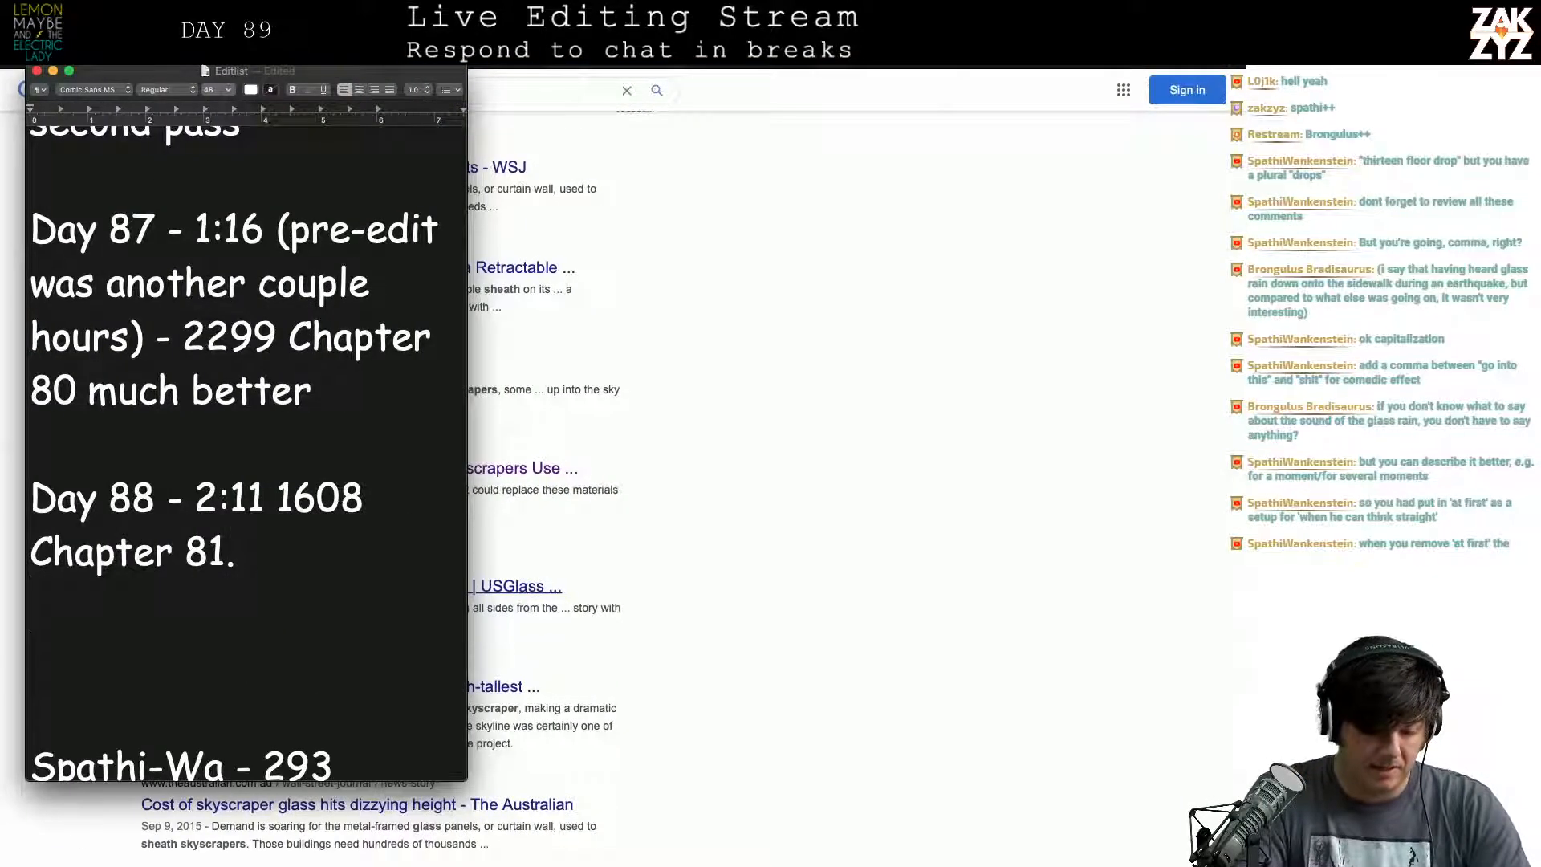
{"action": "type", "text": "Day 8"}
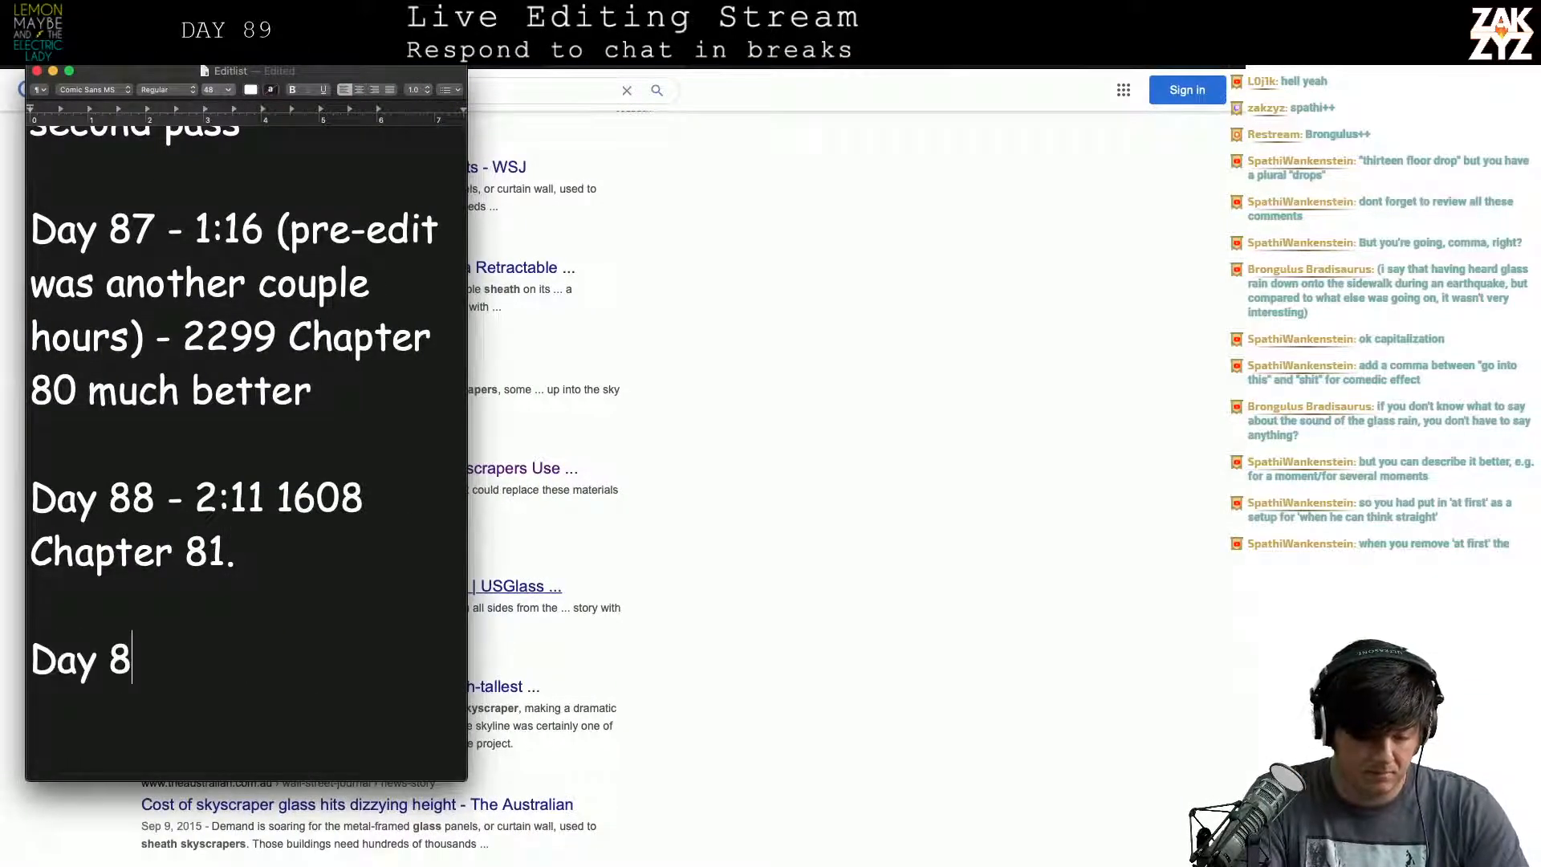
{"action": "type", "text": "0"}
{"action": "key", "text": "BackSpace"}
{"action": "type", "text": "9 - 11"}
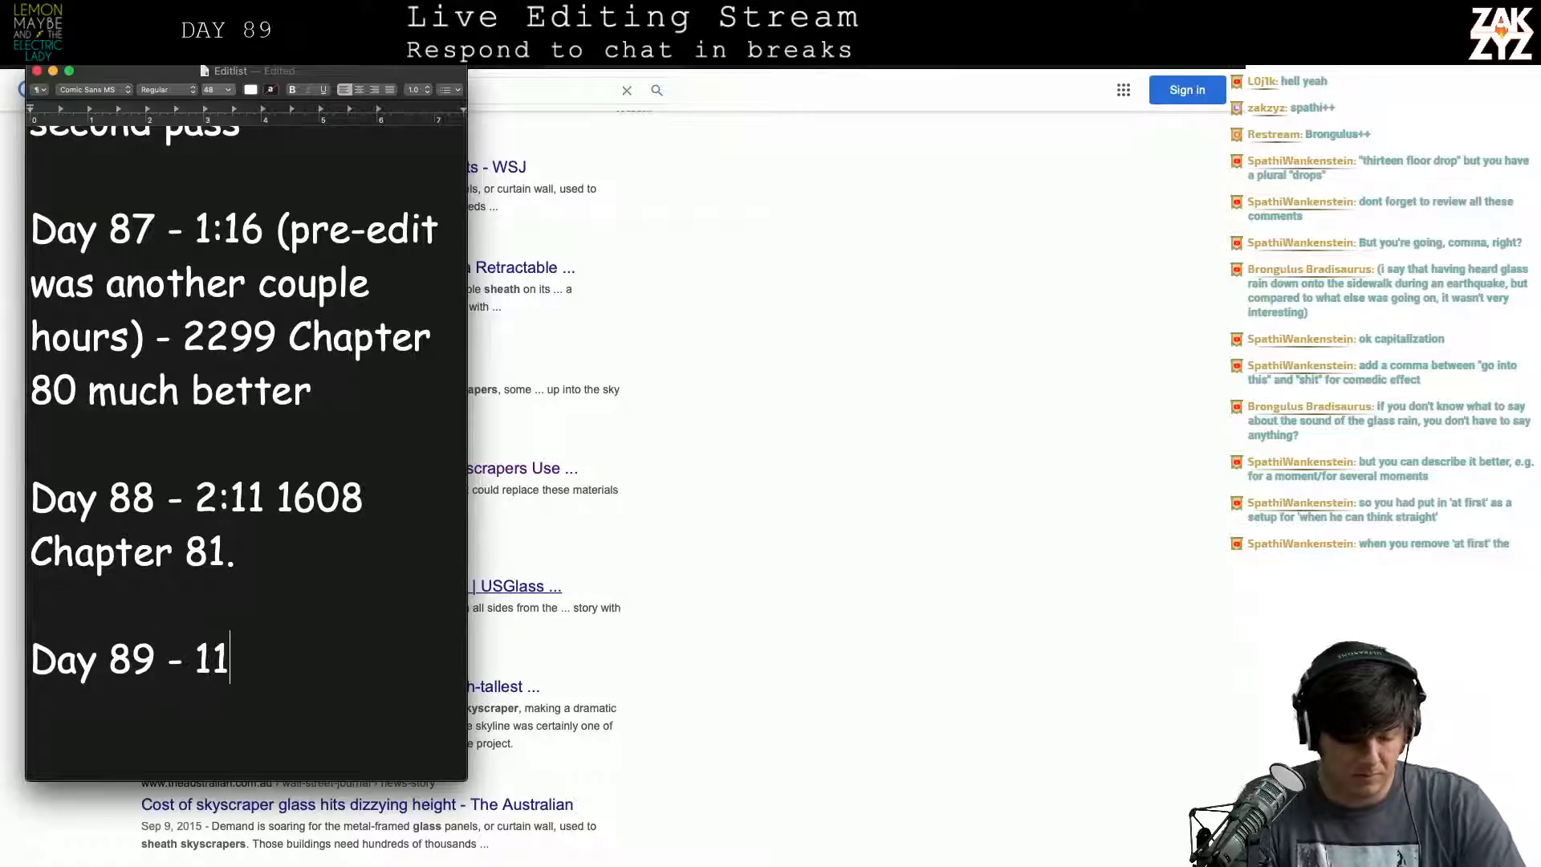
{"action": "key", "text": "super+Tab"}
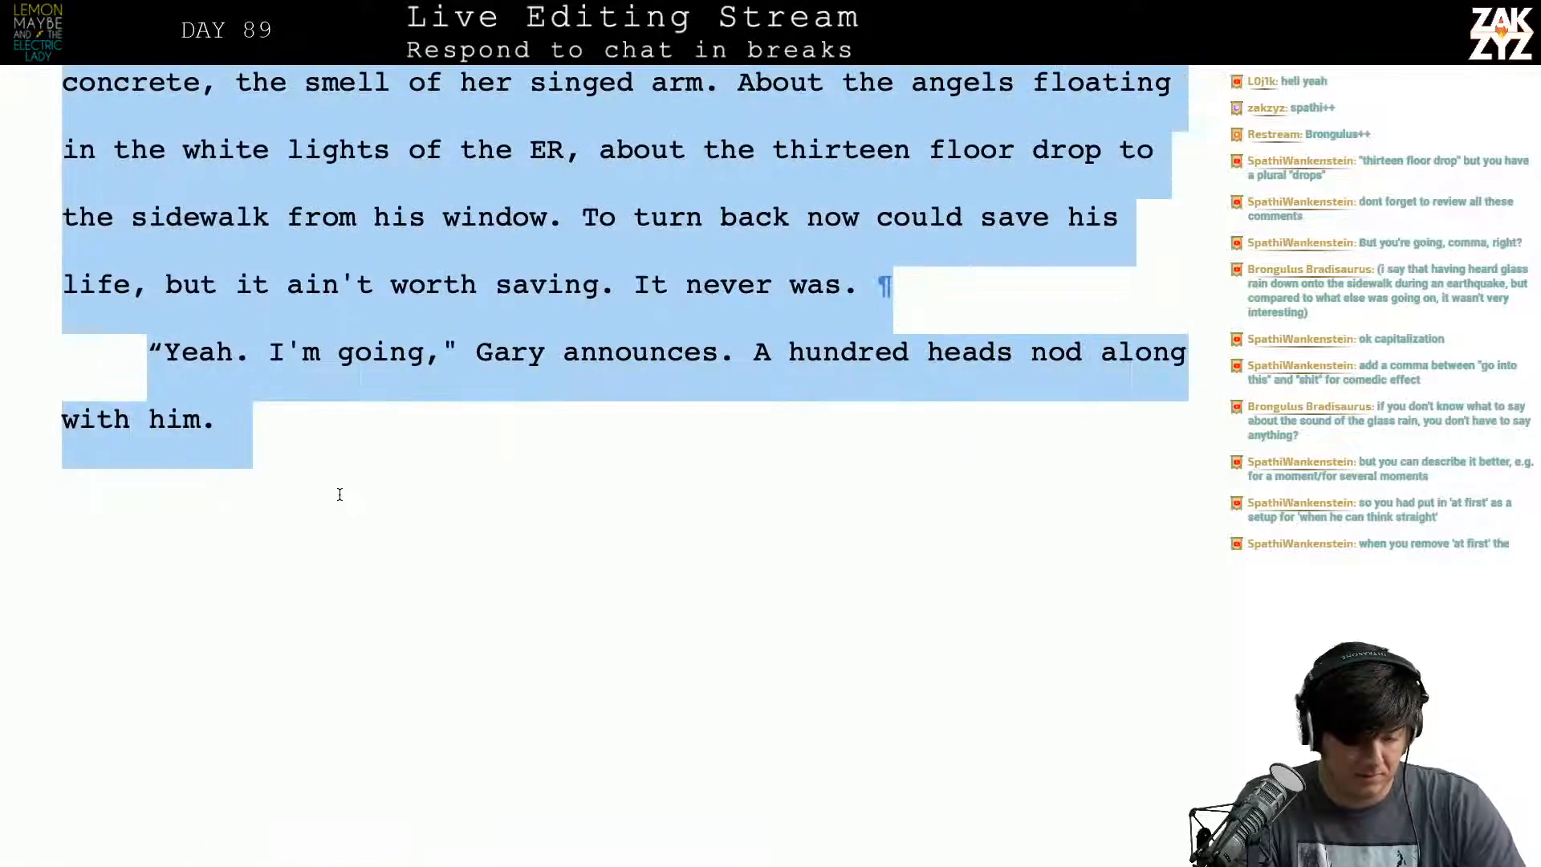
{"action": "key", "text": "super+Tab"}
{"action": "type", "text": "92"}
{"action": "key", "text": "BackSpace"}
{"action": "key", "text": "BackSpace"}
{"action": "type", "text": "82"}
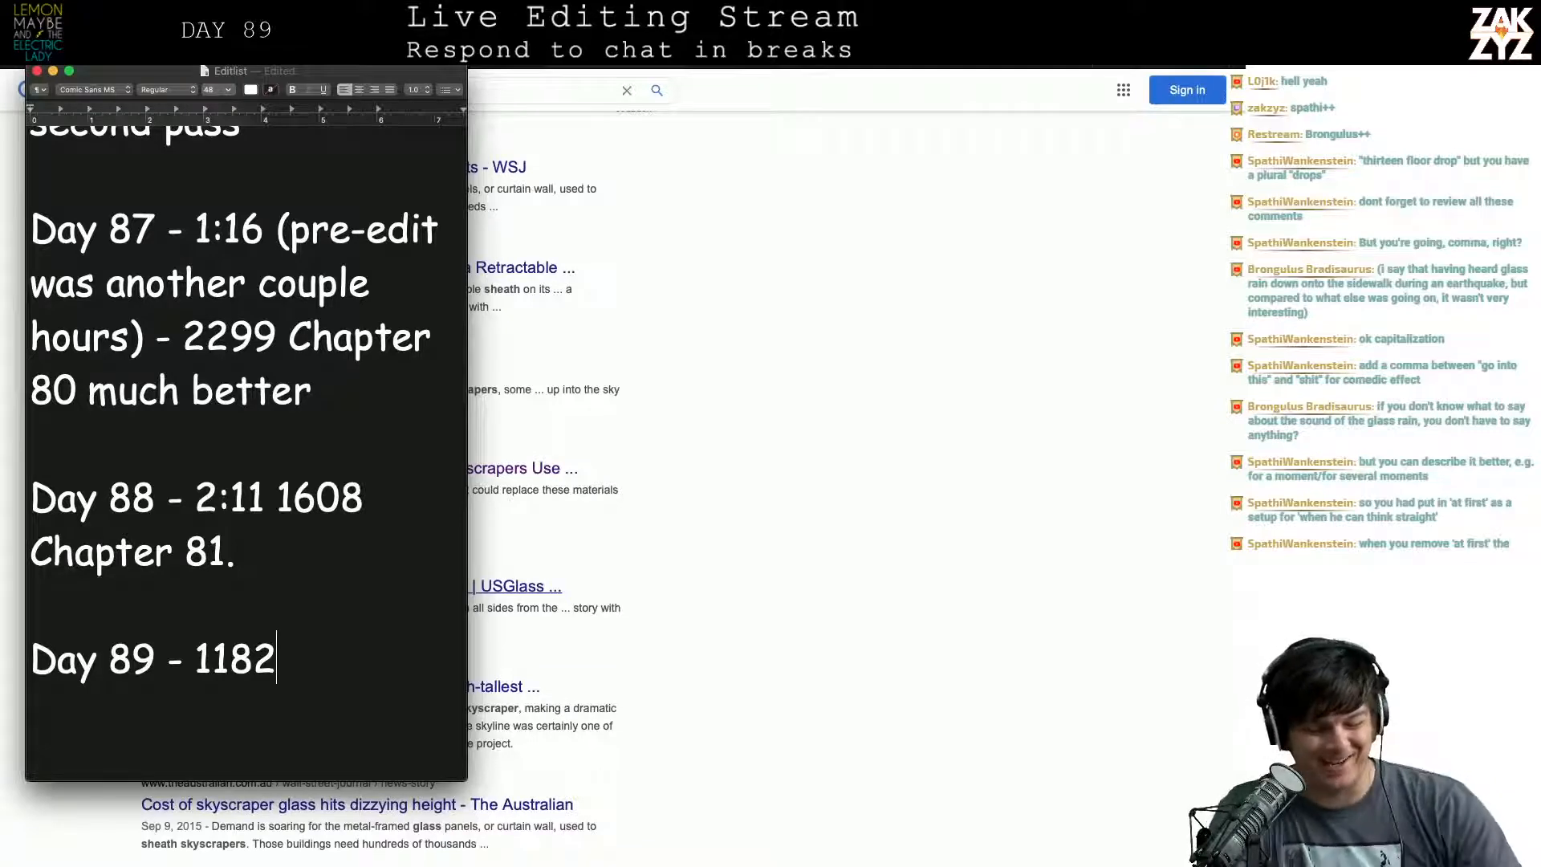
Step: Add the session time "- 2:39" to the Day 89 log entry and start a new line below it
{"action": "type", "text": "-"}
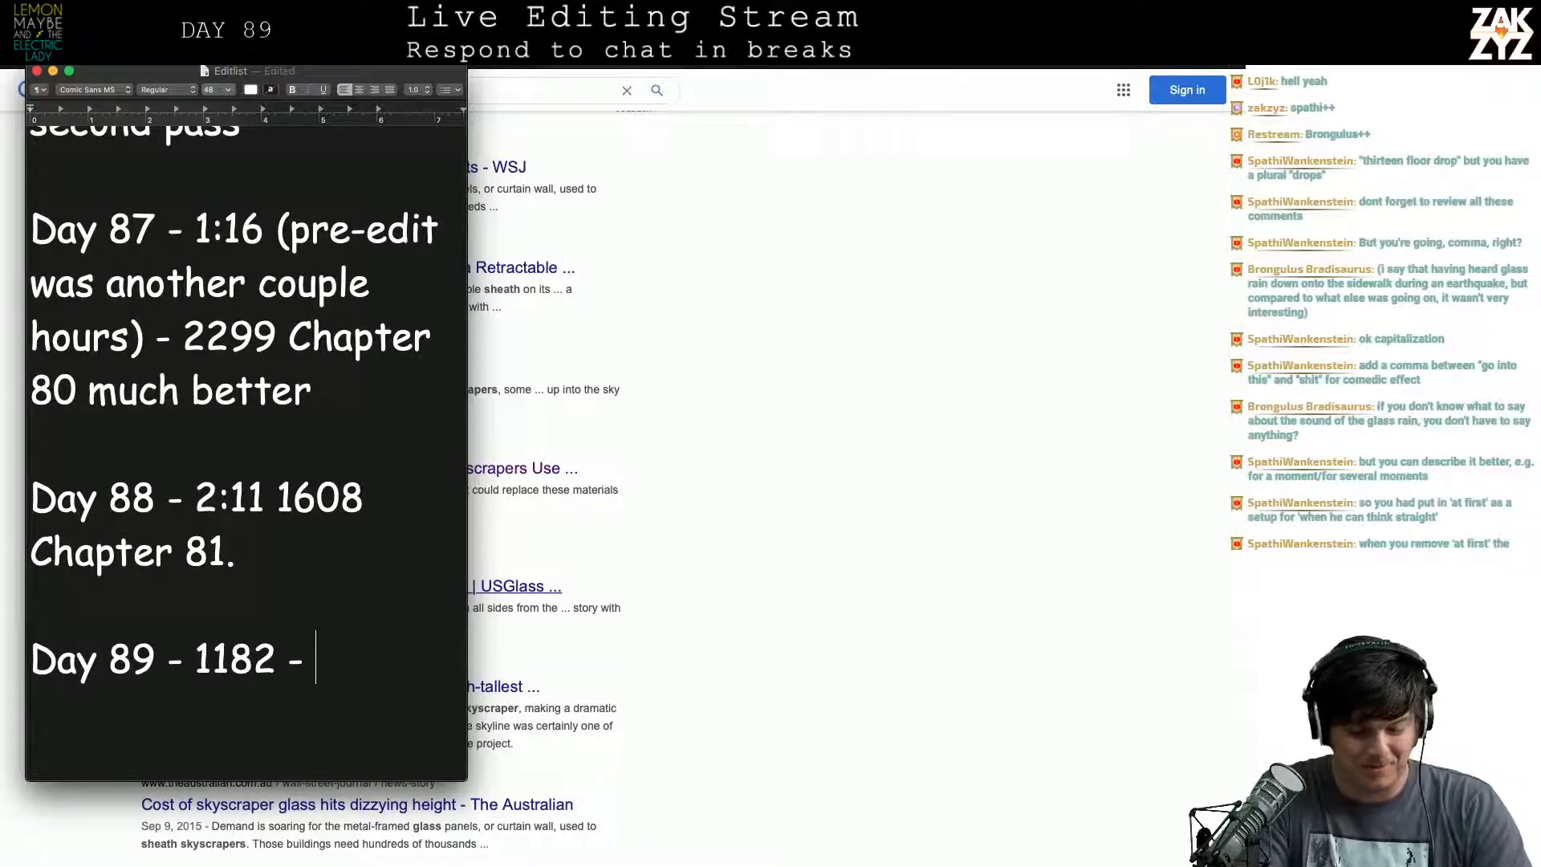
{"action": "type", "text": " 2:3"}
{"action": "key", "text": "BackSpace"}
{"action": "type", "text": ":39"}
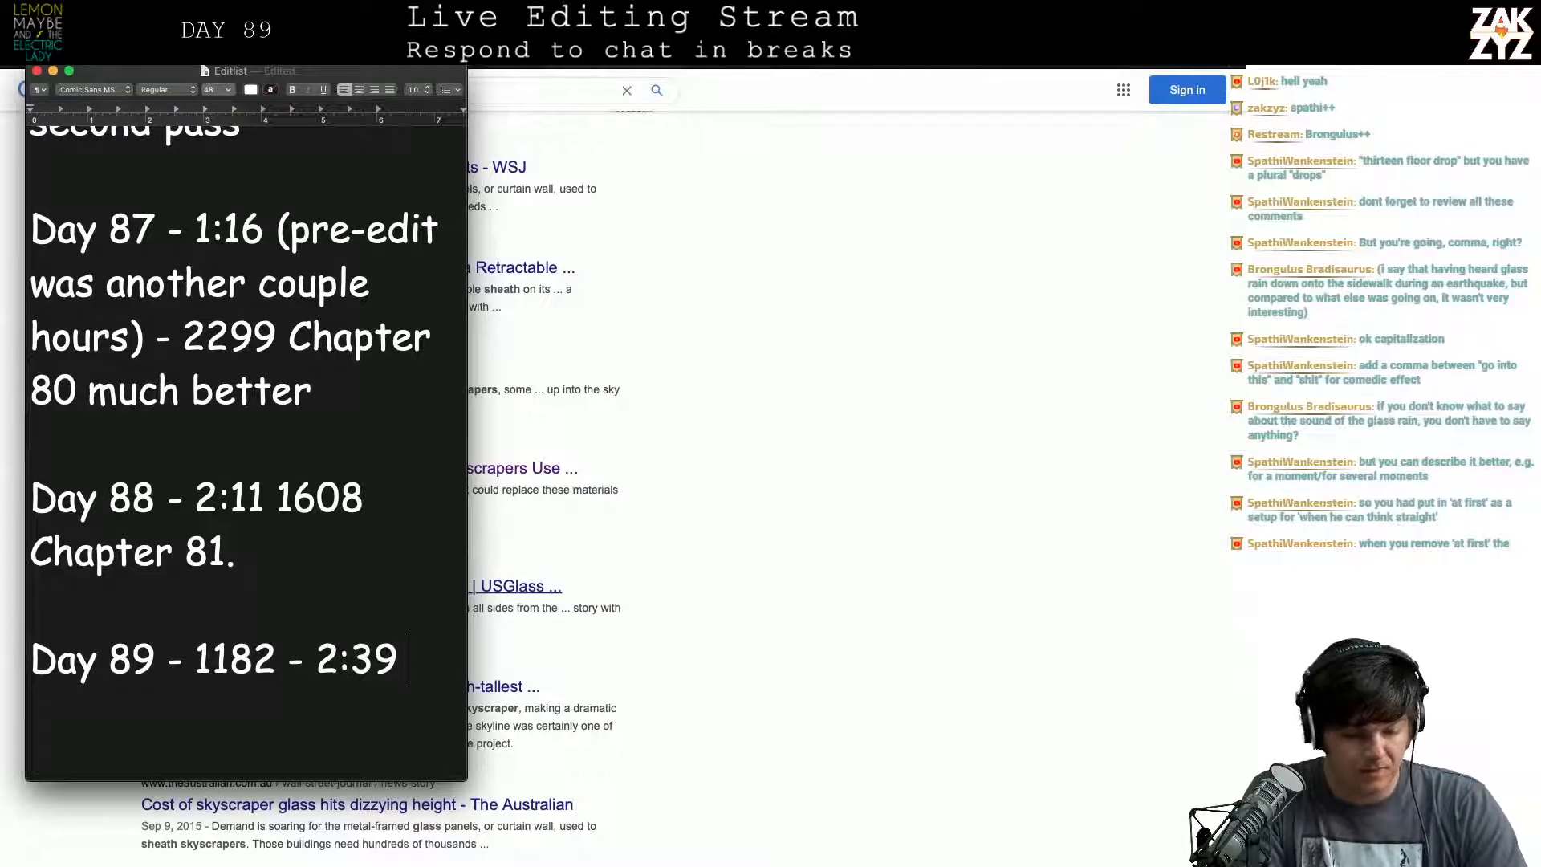
{"action": "key", "text": "Return"}
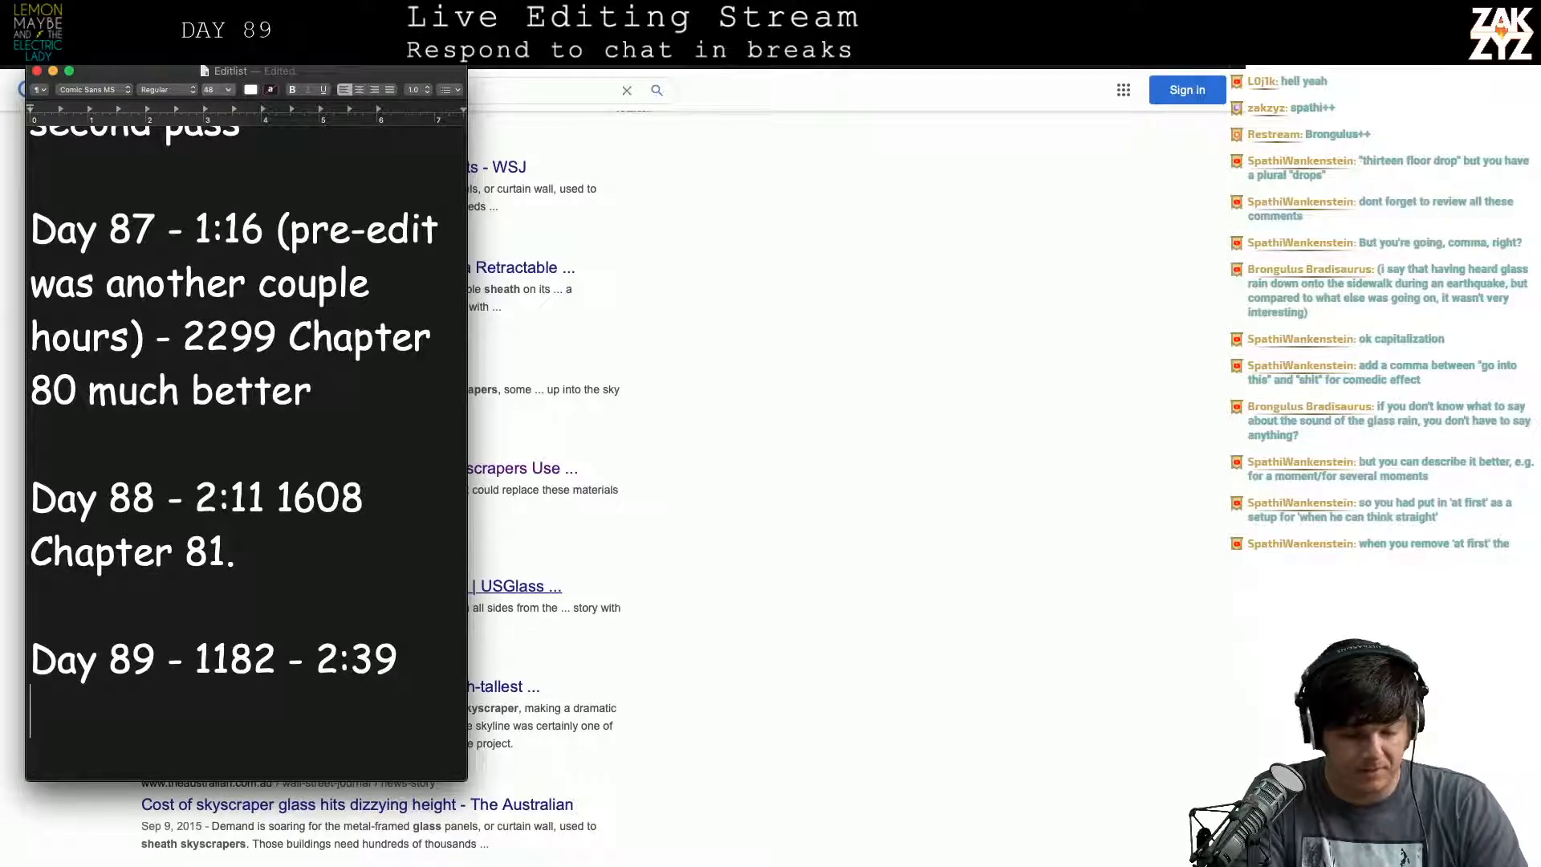
Step: Write "Chapter 82" on the second line of the Day 89 log entry
{"action": "type", "text": "Chapter 8"}
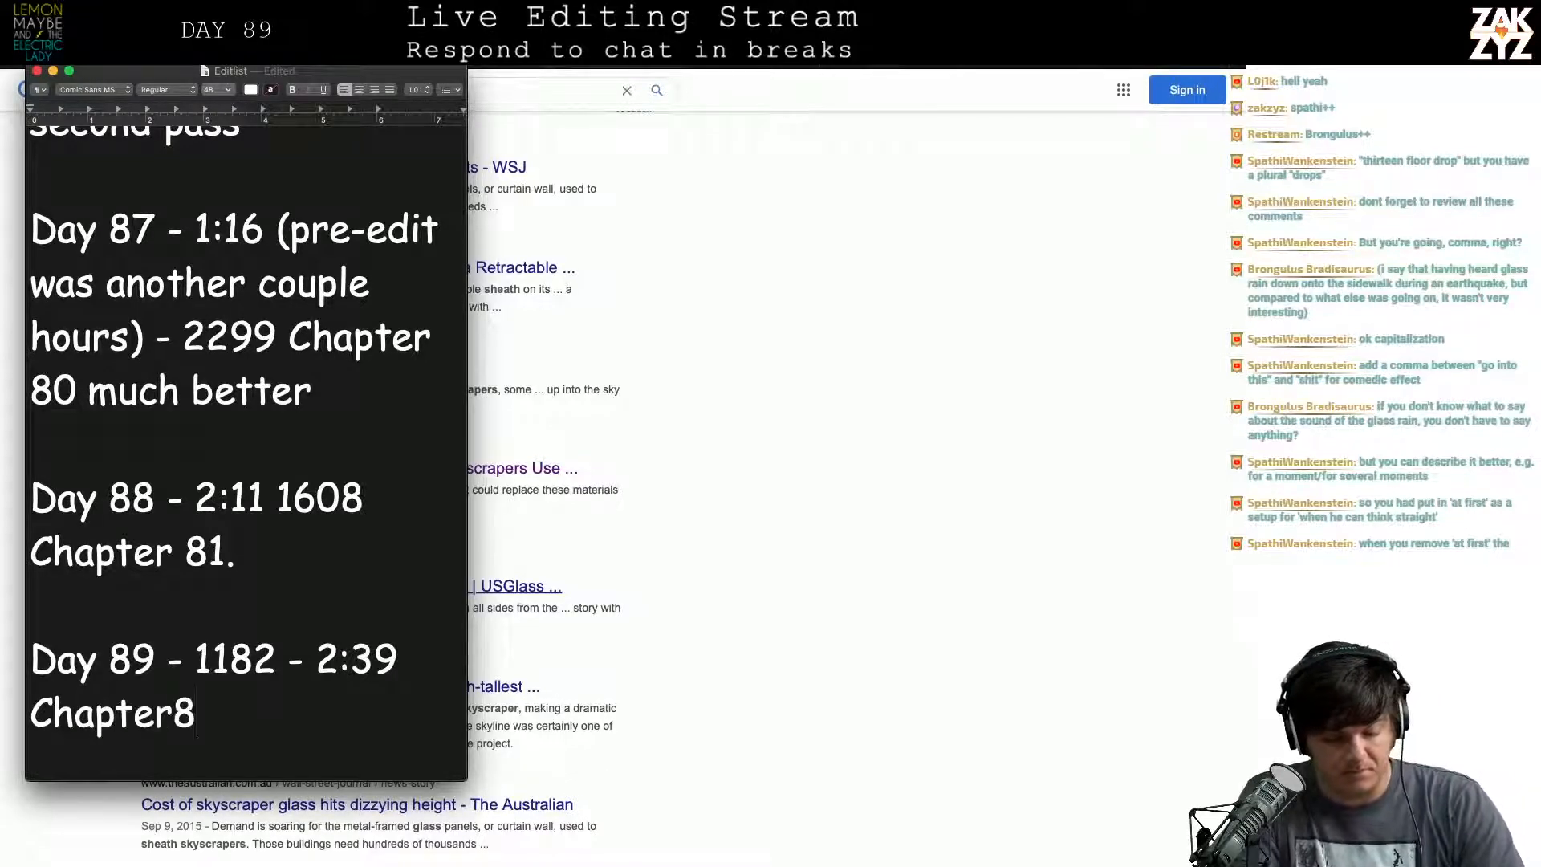
{"action": "key", "text": "BackSpace"}
{"action": "type", "text": "81"}
{"action": "key", "text": "BackSpace"}
{"action": "type", "text": "2"}
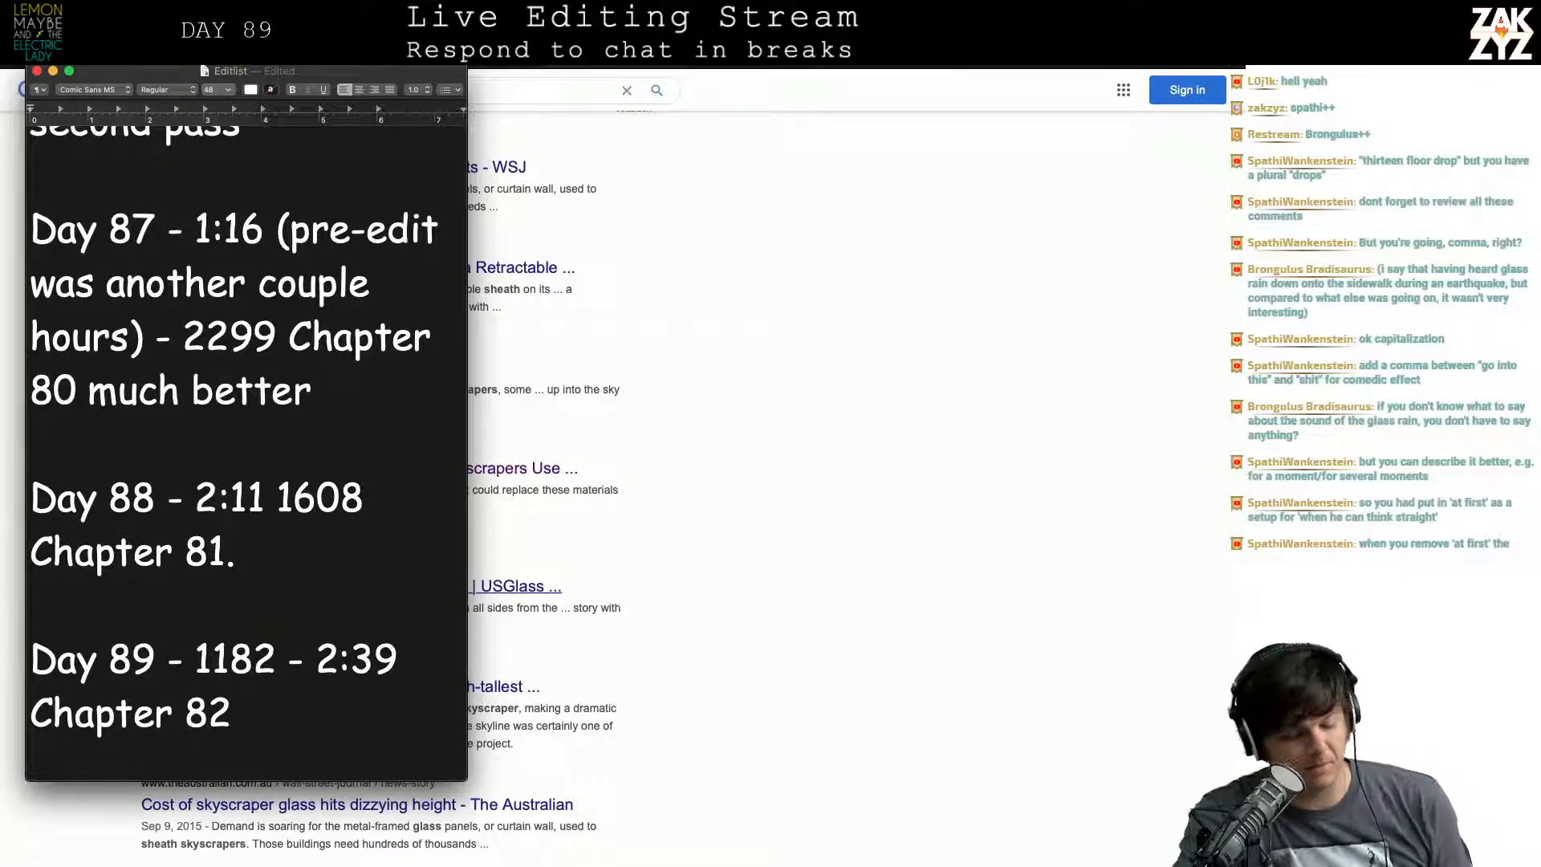
Step: Return to the manuscript in Pages, deselect the chapter text, and look back from Gary's announcement to the police helicopter's approach
{"action": "key", "text": "super+Tab"}
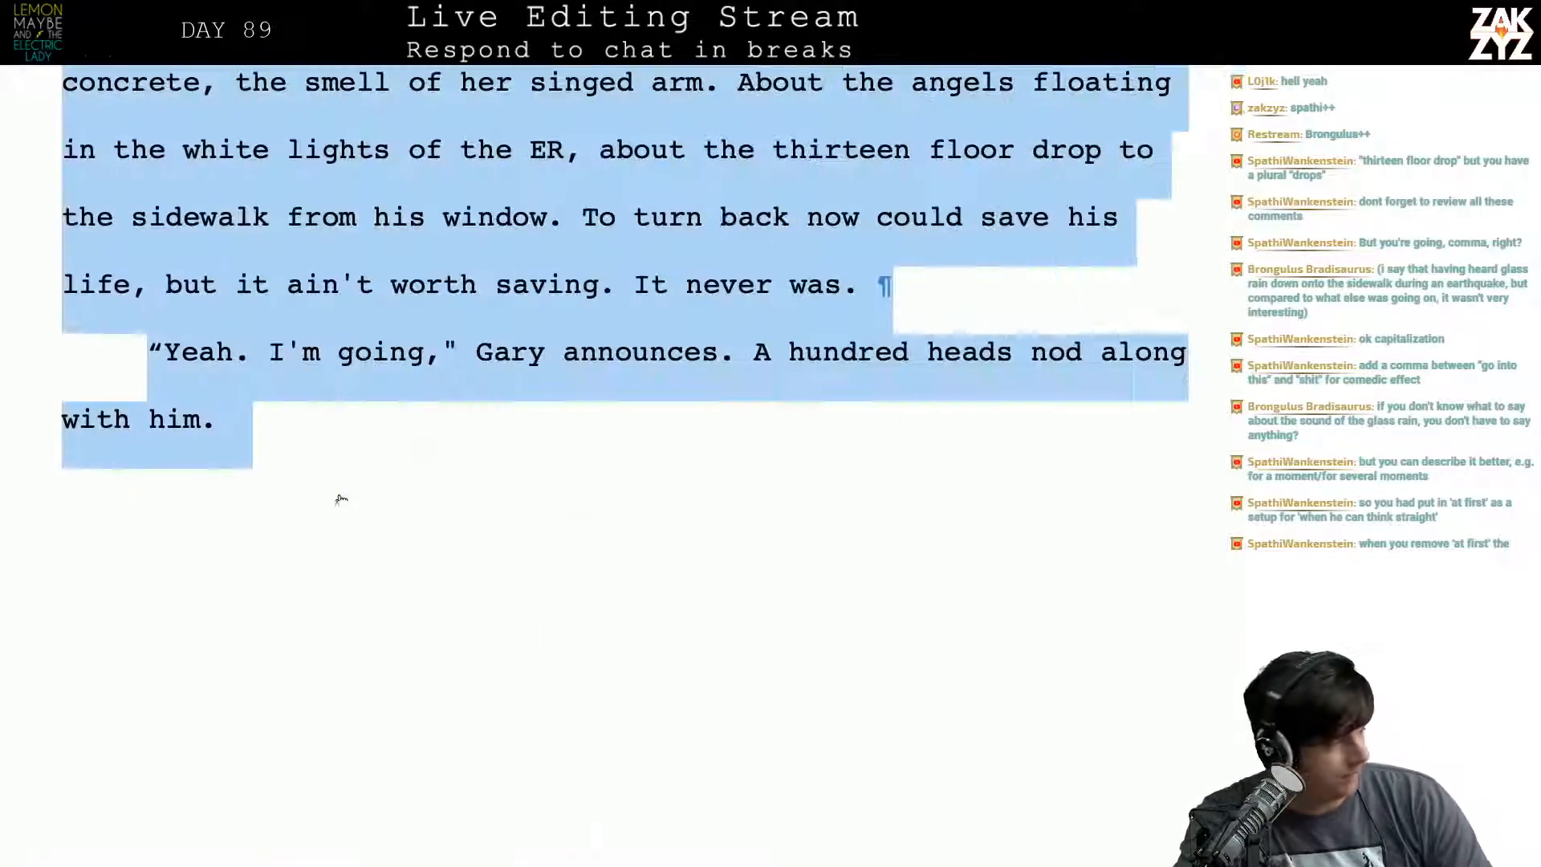
{"action": "scroll", "coordinate": [340, 493], "scroll_direction": "down", "scroll_amount": 3}
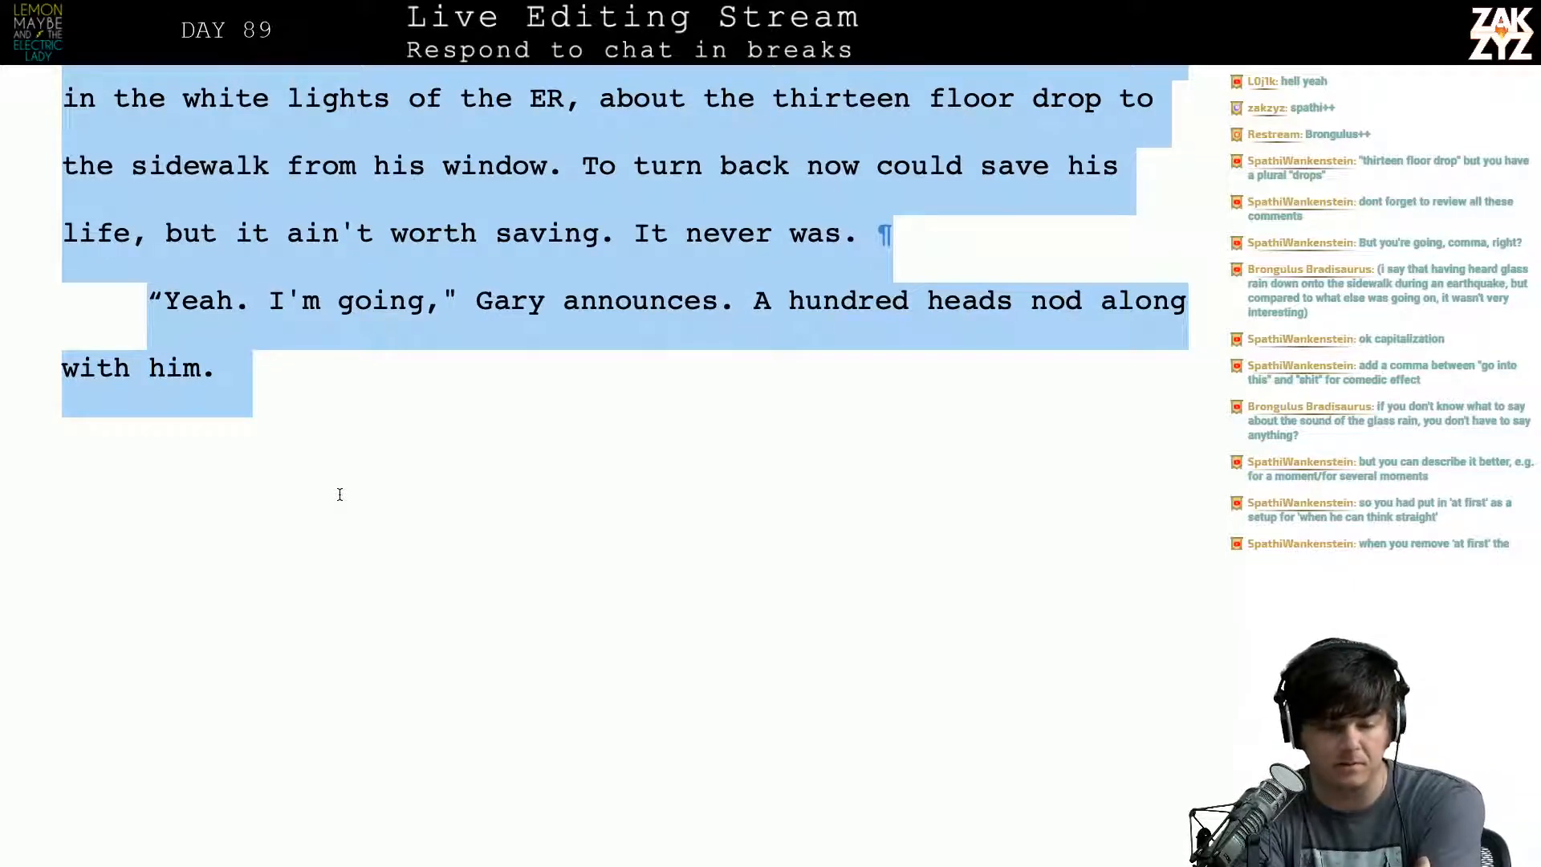
{"action": "left_click", "coordinate": [403, 451]}
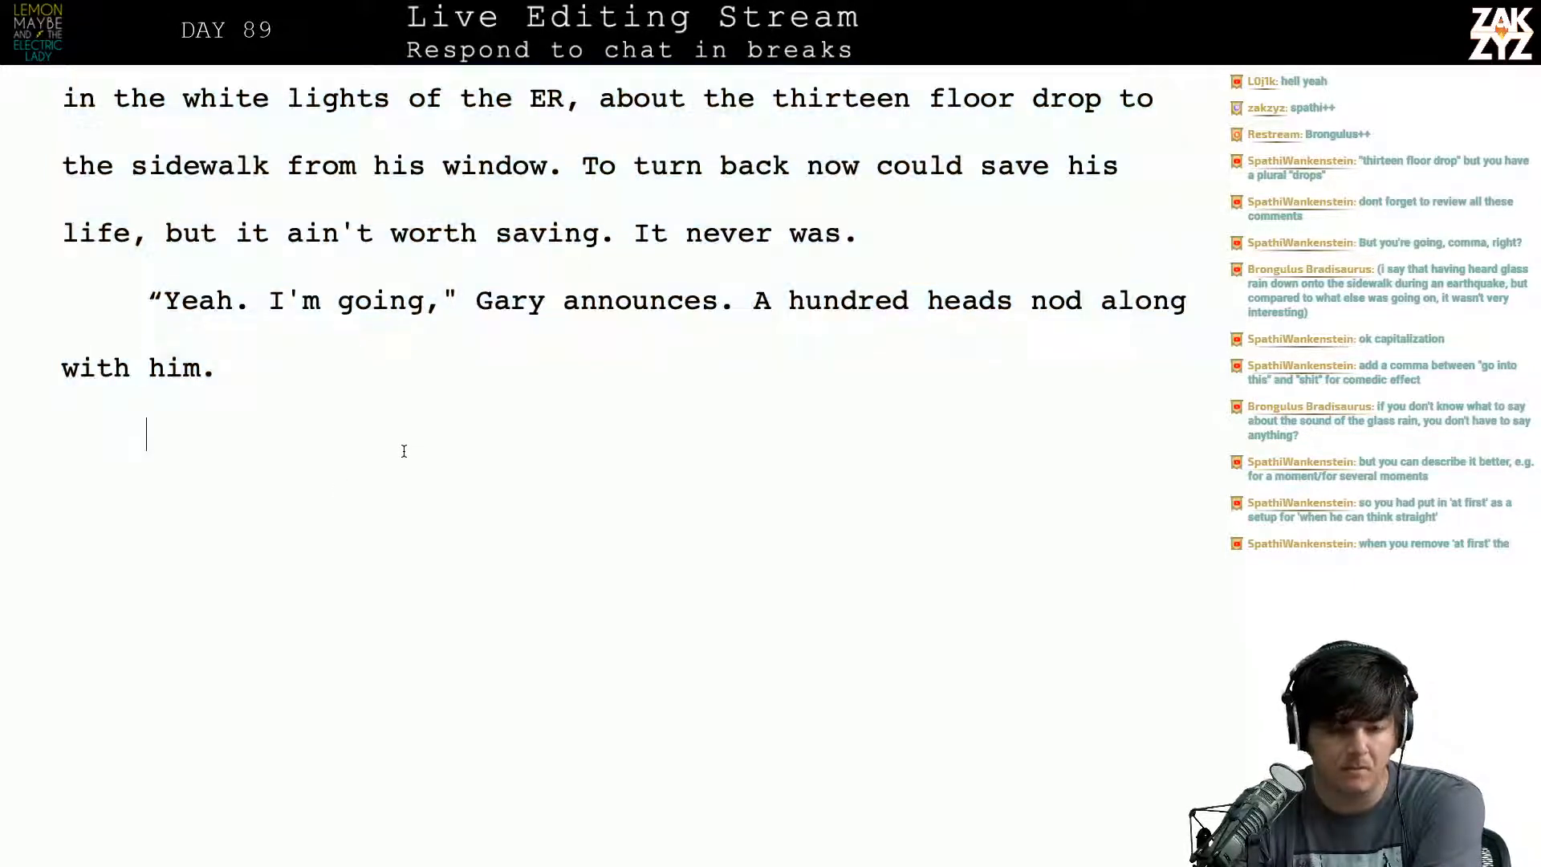
{"action": "scroll", "coordinate": [403, 450], "scroll_direction": "up", "scroll_amount": 3}
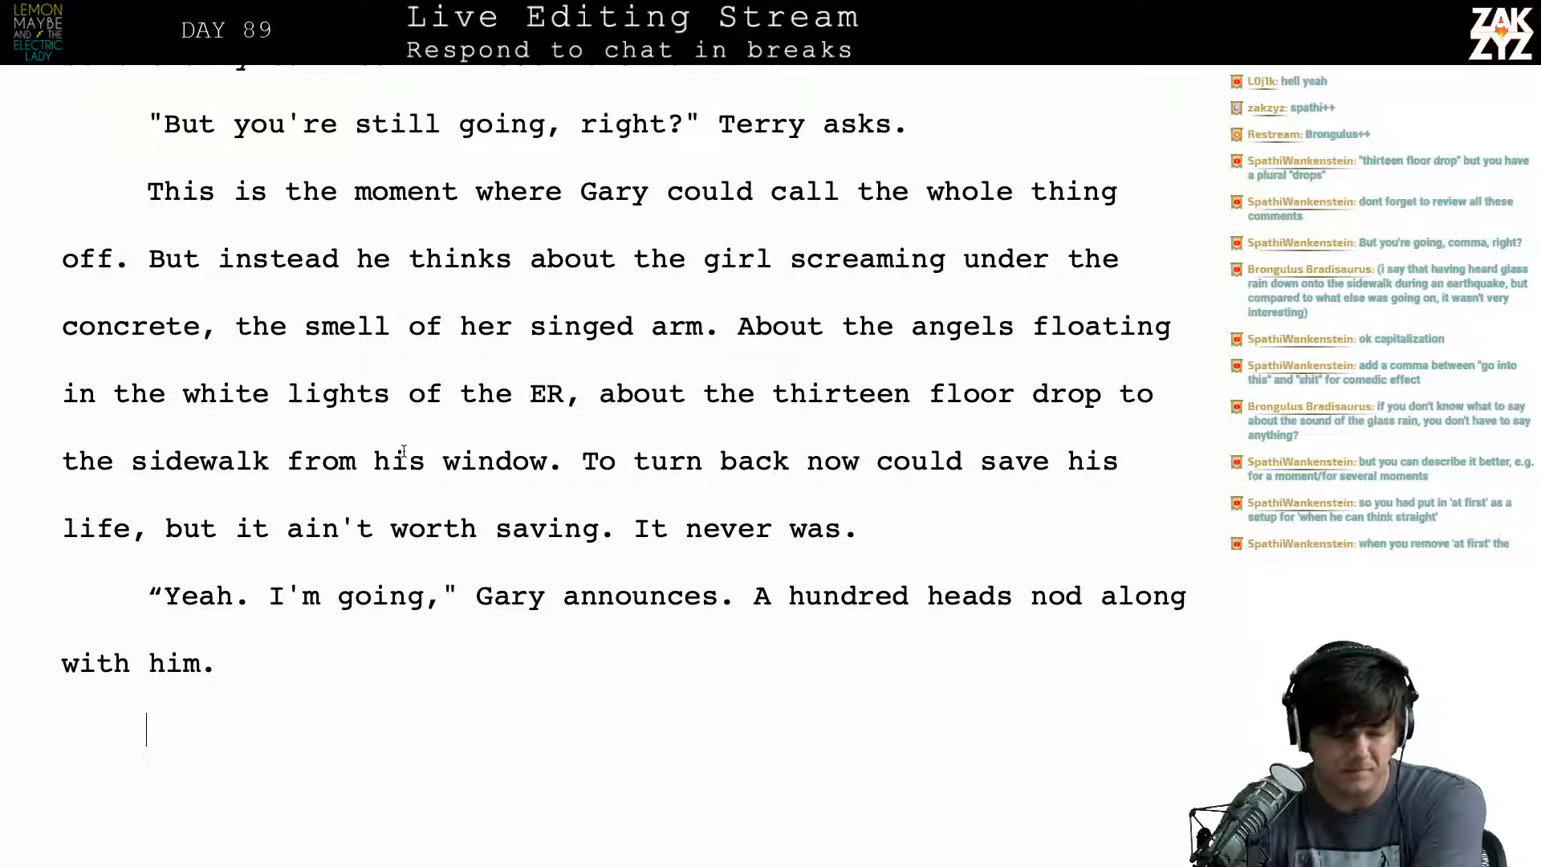
{"action": "scroll", "coordinate": [404, 451], "scroll_direction": "down", "scroll_amount": 1}
{"action": "scroll", "coordinate": [404, 451], "scroll_direction": "down", "scroll_amount": 2}
{"action": "scroll", "coordinate": [404, 451], "scroll_direction": "up", "scroll_amount": 3}
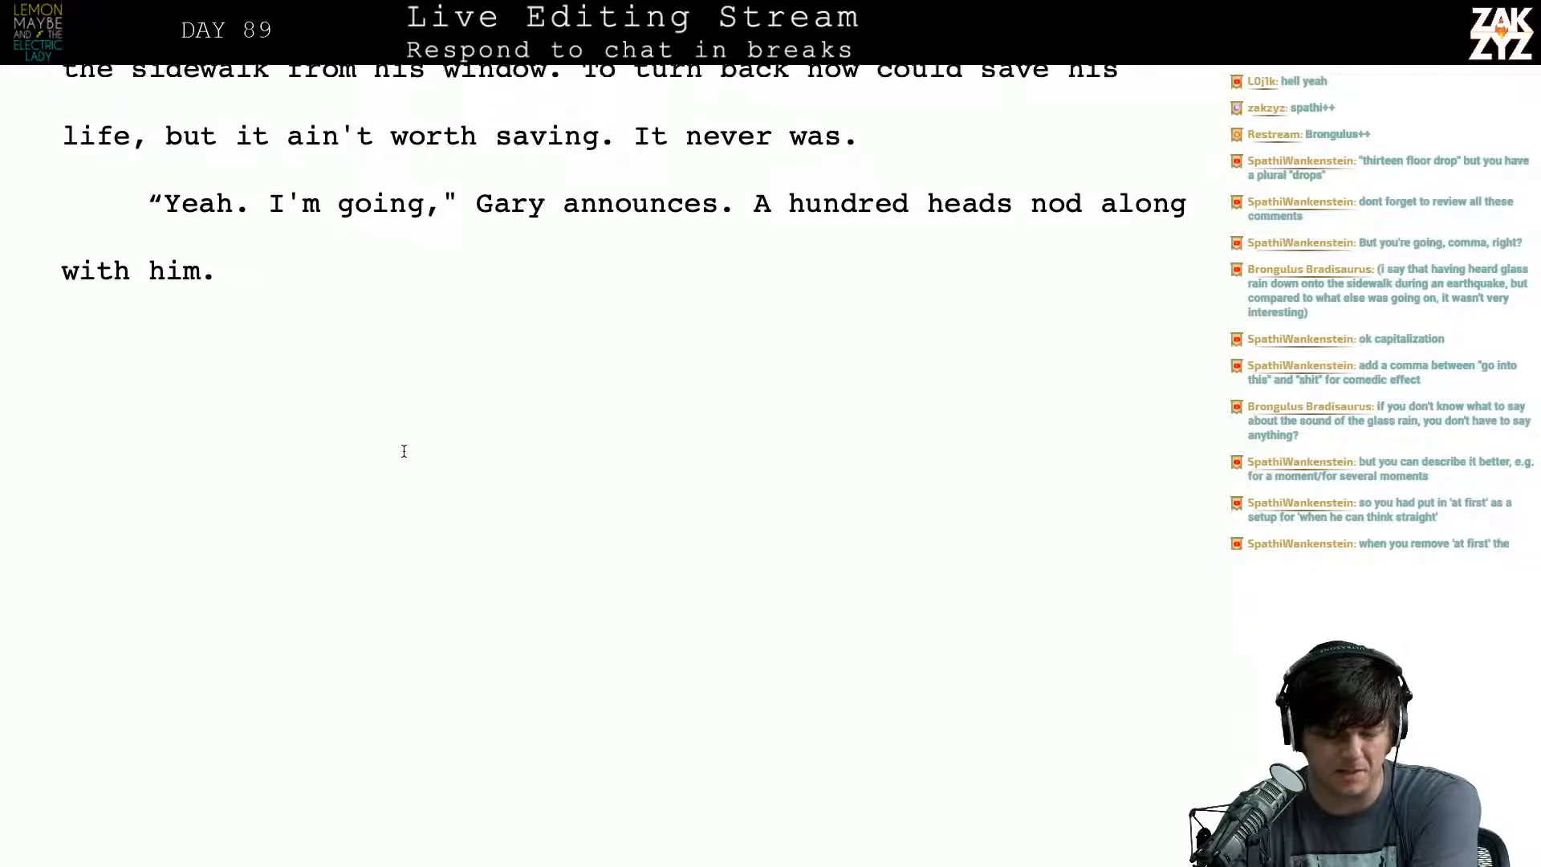
{"action": "scroll", "coordinate": [404, 451], "scroll_direction": "up", "scroll_amount": 6}
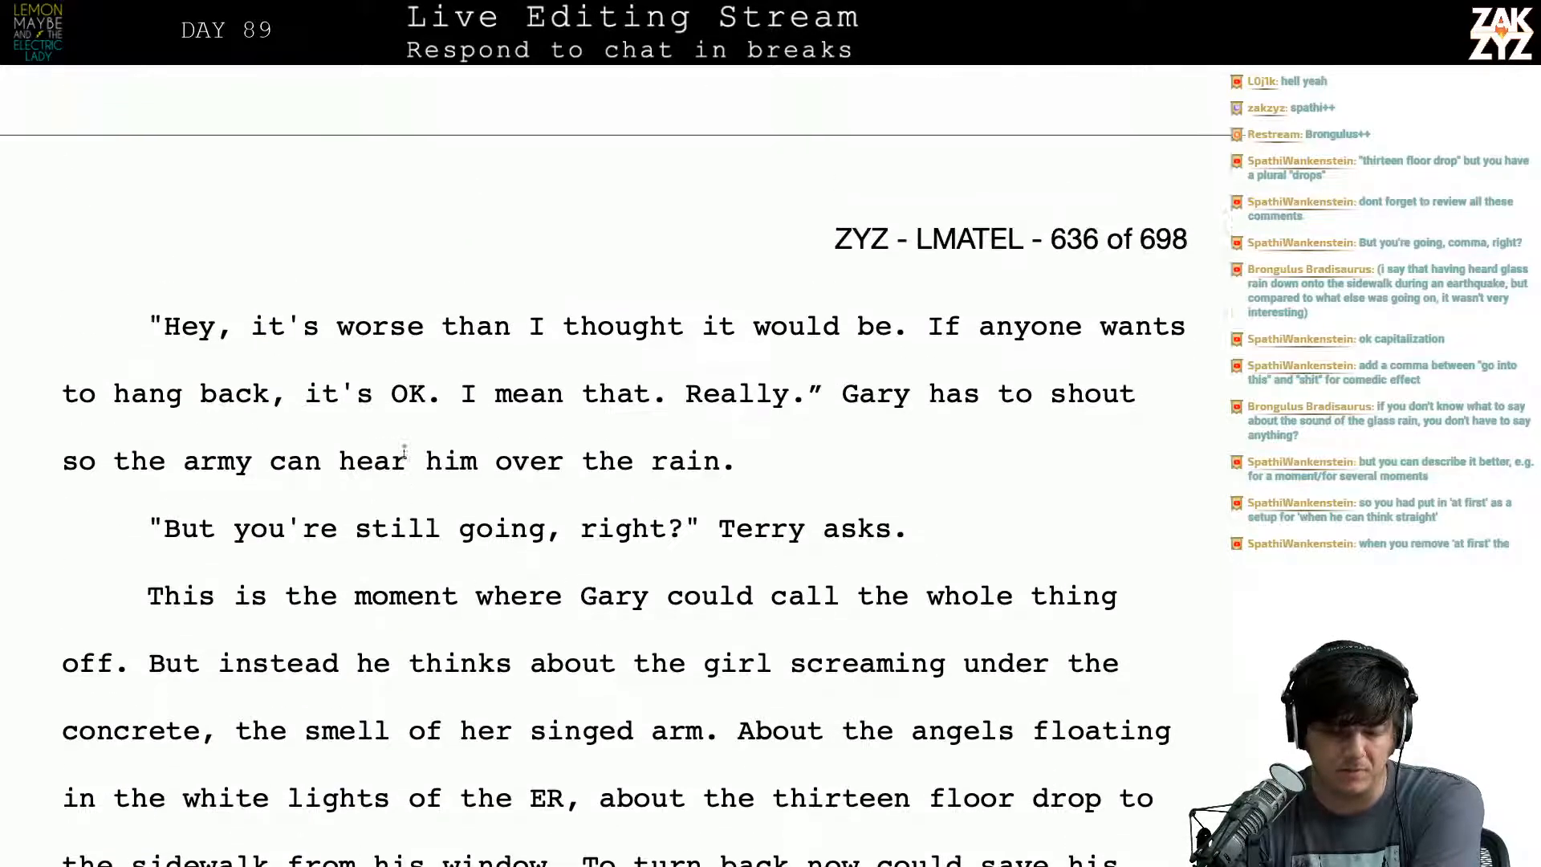
{"action": "scroll", "coordinate": [403, 451], "scroll_direction": "up", "scroll_amount": 10}
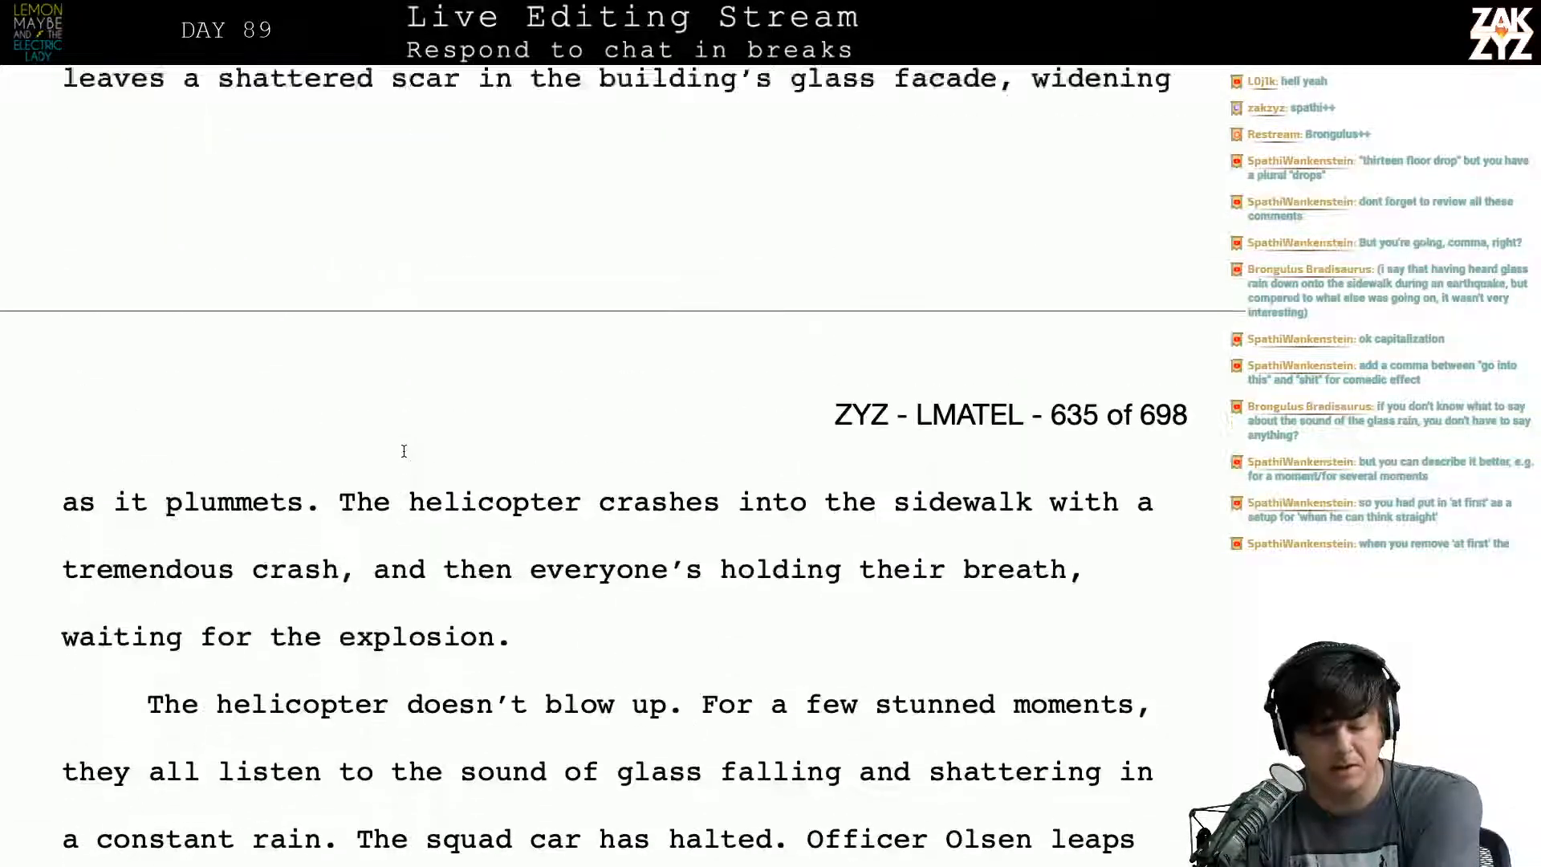
{"action": "scroll", "coordinate": [404, 451], "scroll_direction": "up", "scroll_amount": 2}
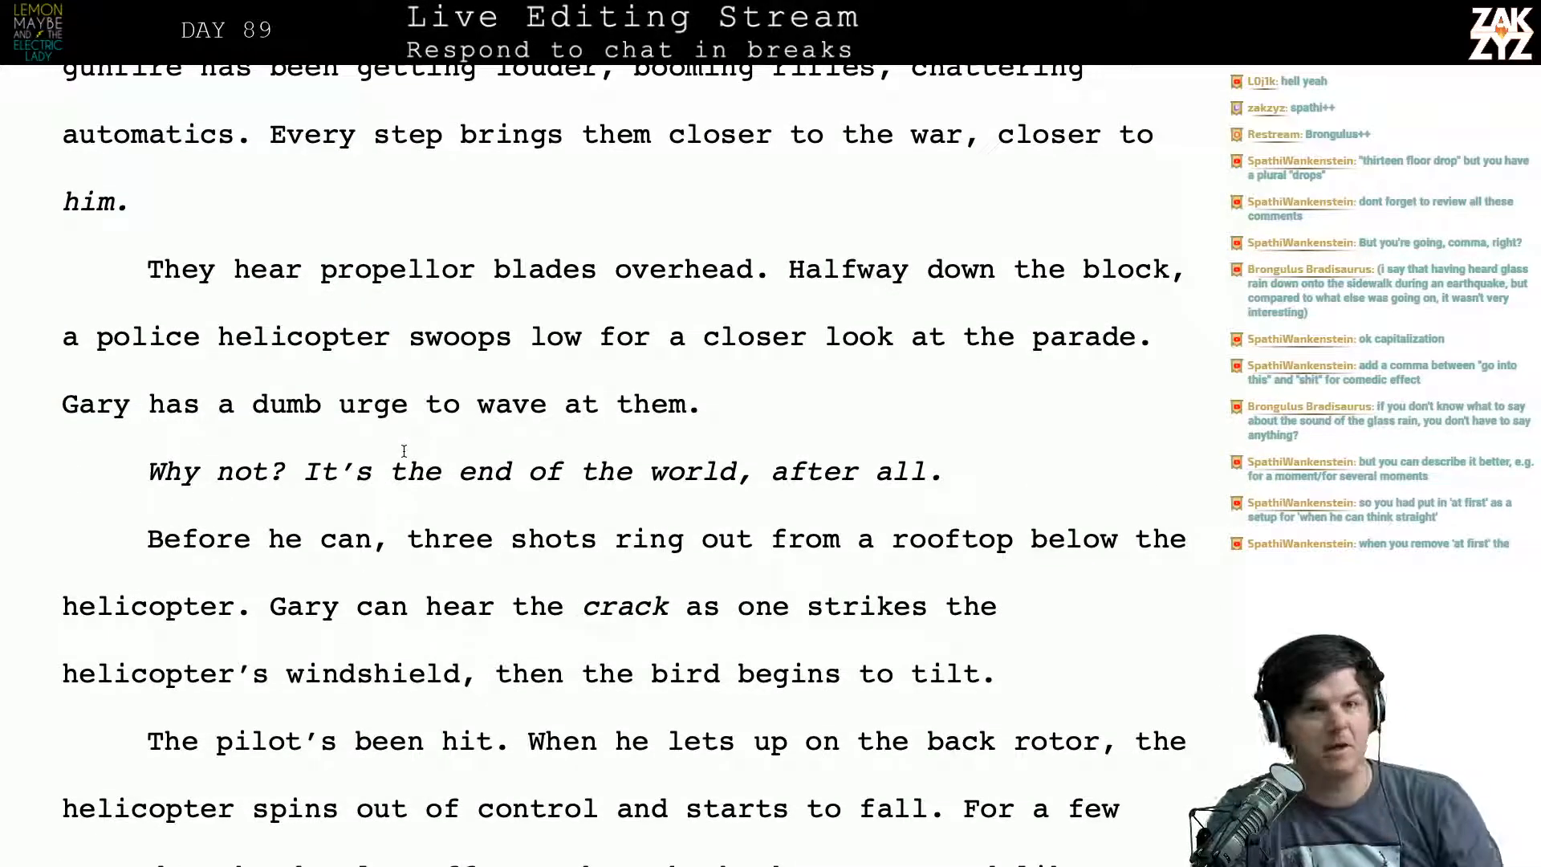
Step: Skim the rest of chapter 82 from the helicopter being shot down through to the chapter 83 heading
{"action": "scroll", "coordinate": [404, 451], "scroll_direction": "down", "scroll_amount": 1}
{"action": "scroll", "coordinate": [404, 451], "scroll_direction": "down", "scroll_amount": 2}
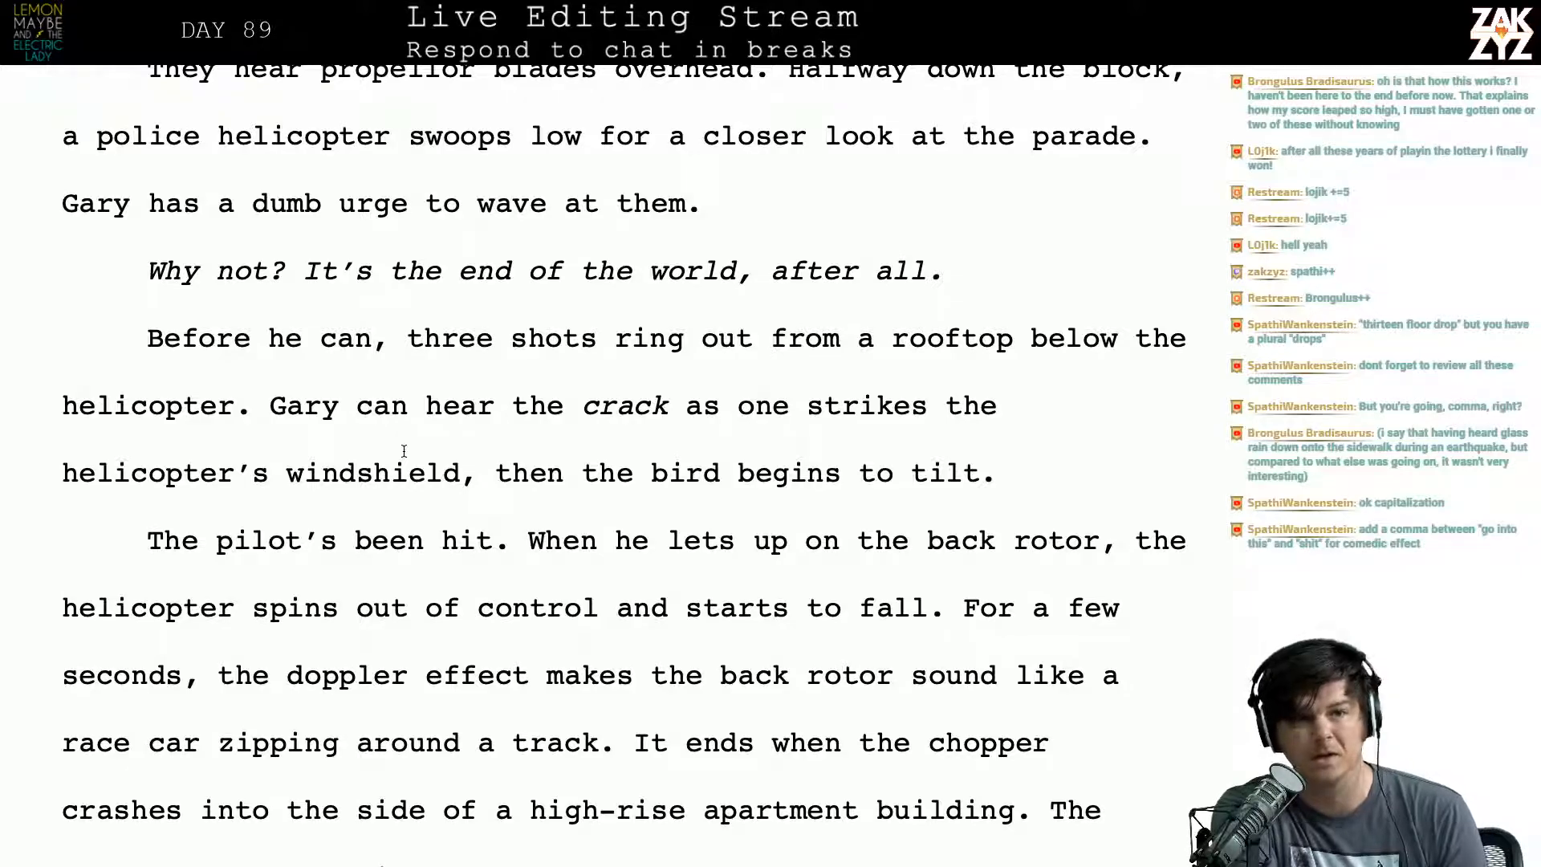
{"action": "scroll", "coordinate": [404, 451], "scroll_direction": "down", "scroll_amount": 10}
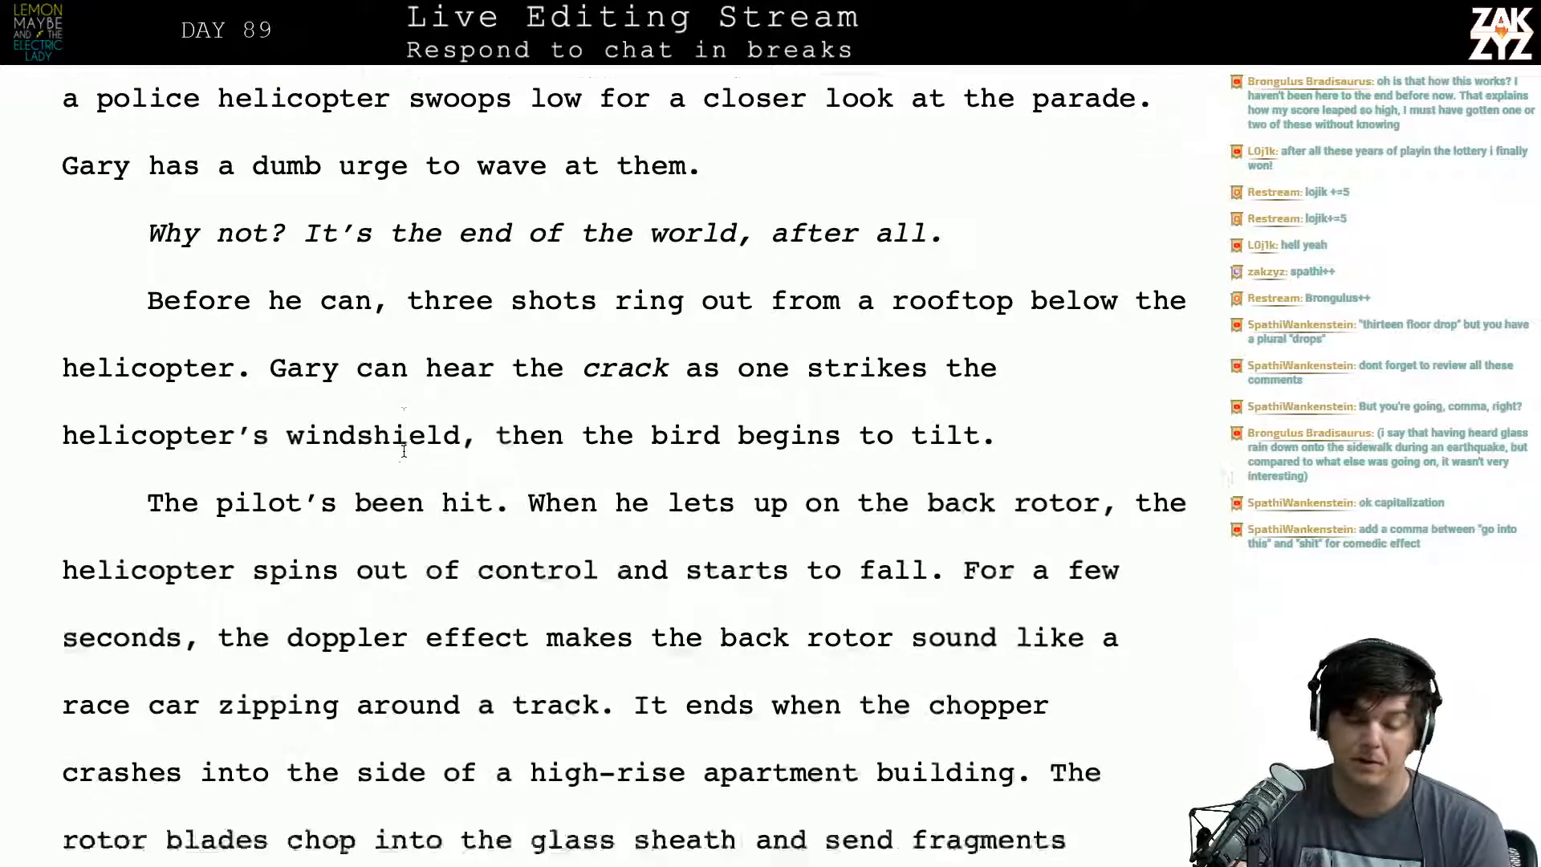
{"action": "scroll", "coordinate": [404, 451], "scroll_direction": "down", "scroll_amount": 20}
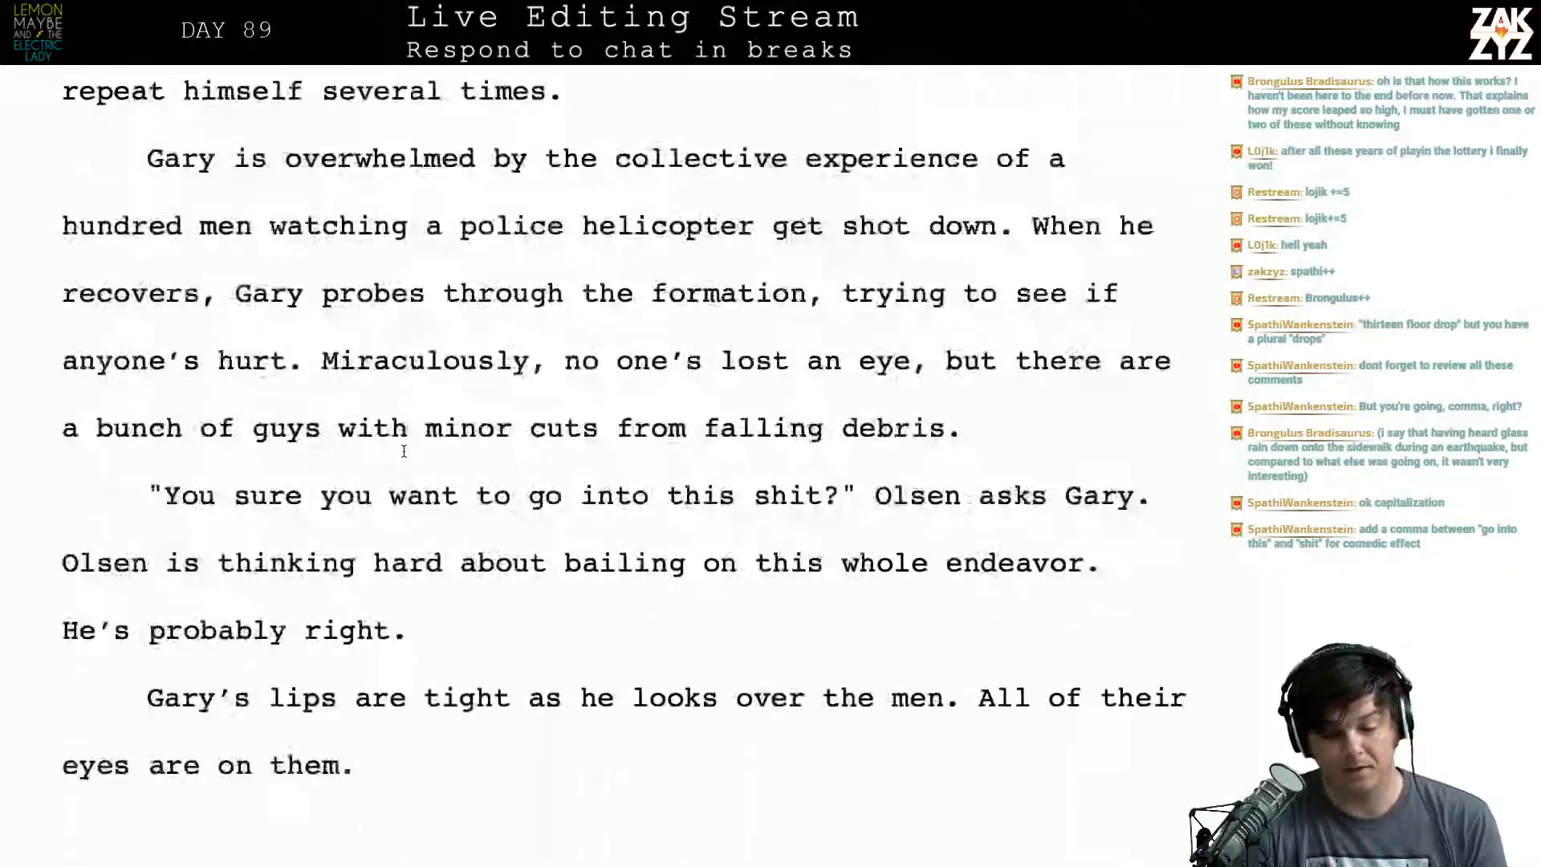
{"action": "scroll", "coordinate": [404, 451], "scroll_direction": "down", "scroll_amount": 8}
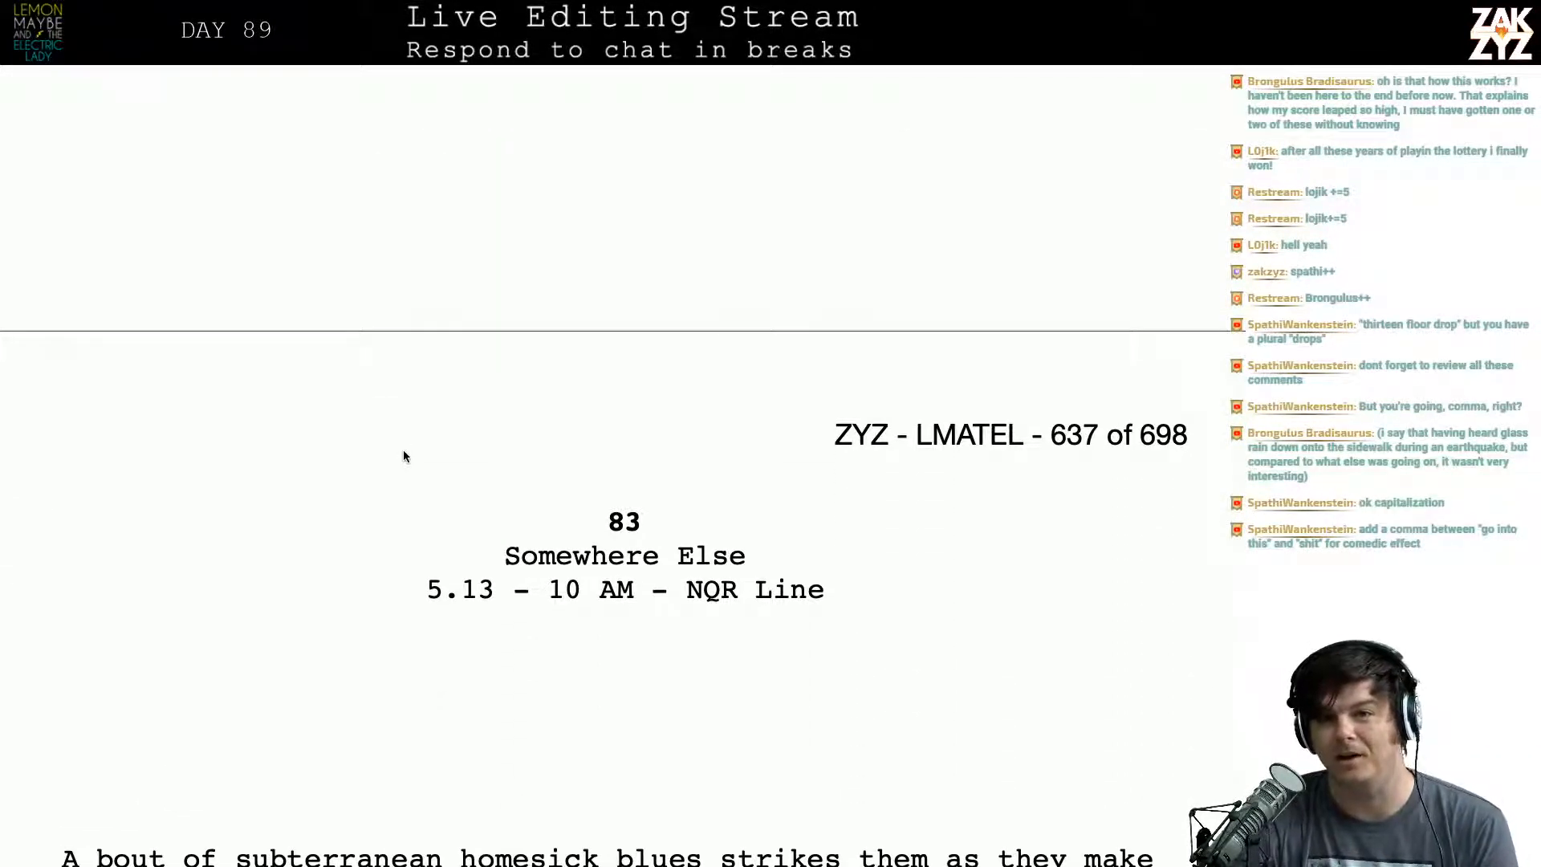
{"action": "scroll", "coordinate": [404, 452], "scroll_direction": "down", "scroll_amount": 1}
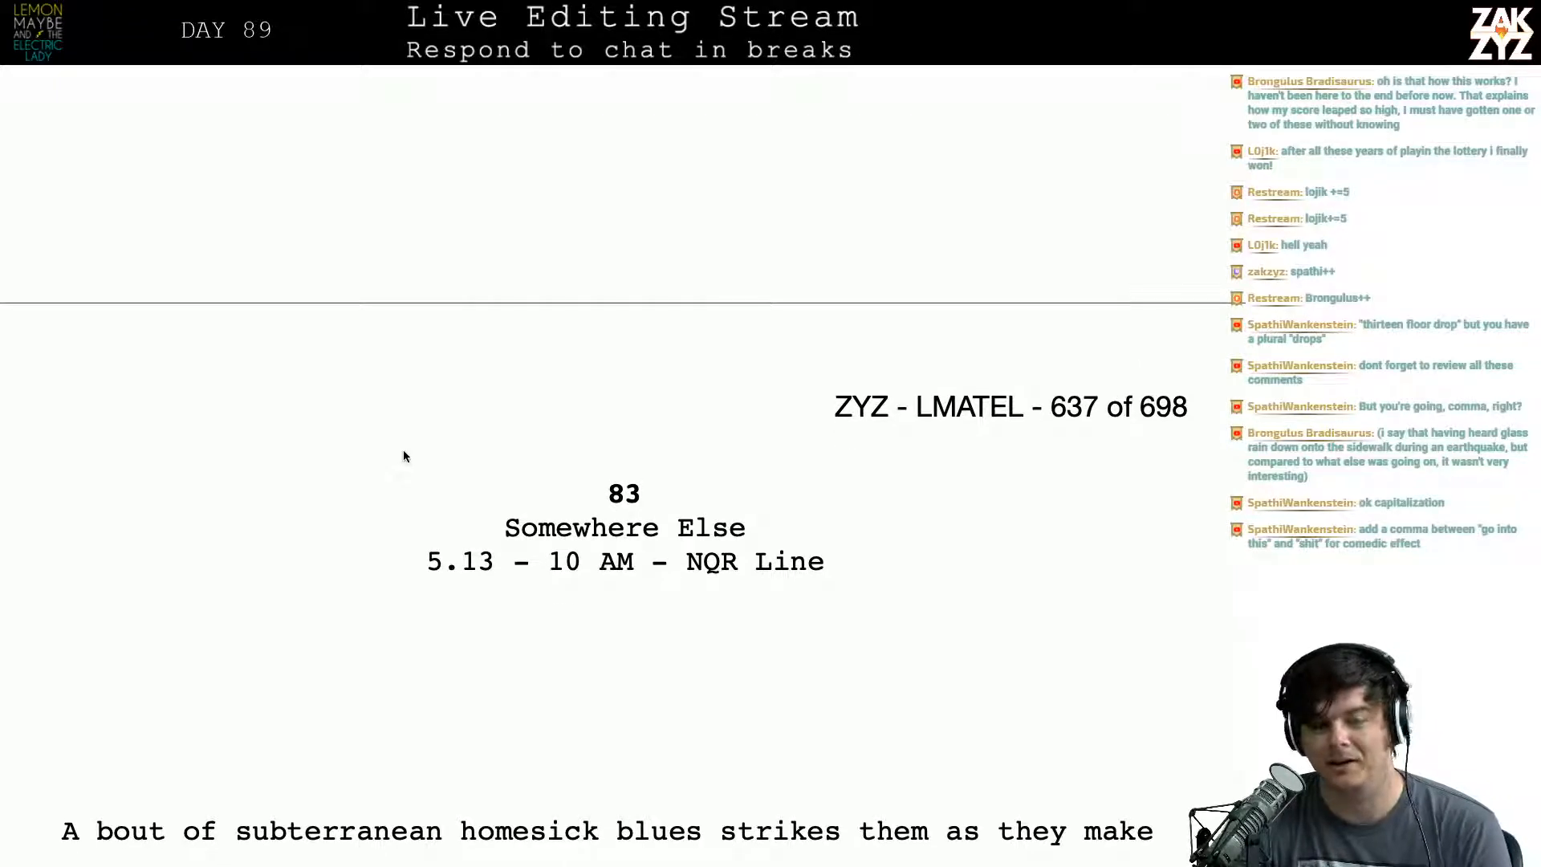